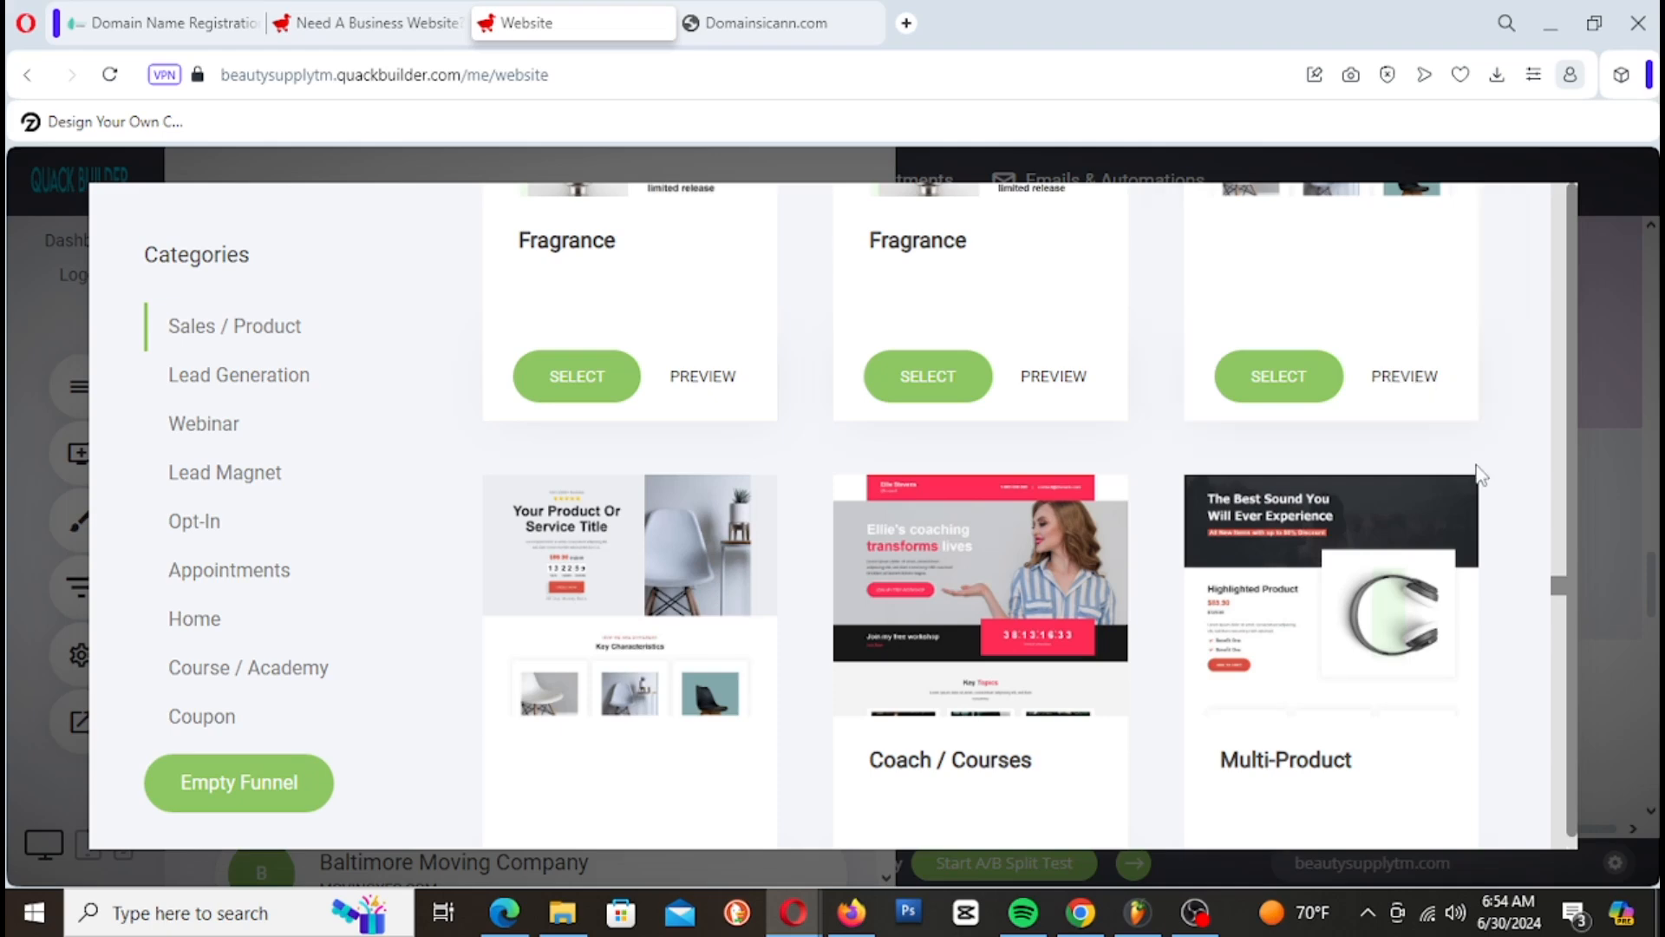
Step: Browse the template gallery and open the Cosmetics landing page preview
scroll(1481, 474, "down", 5)
scroll(1480, 475, "down", 2)
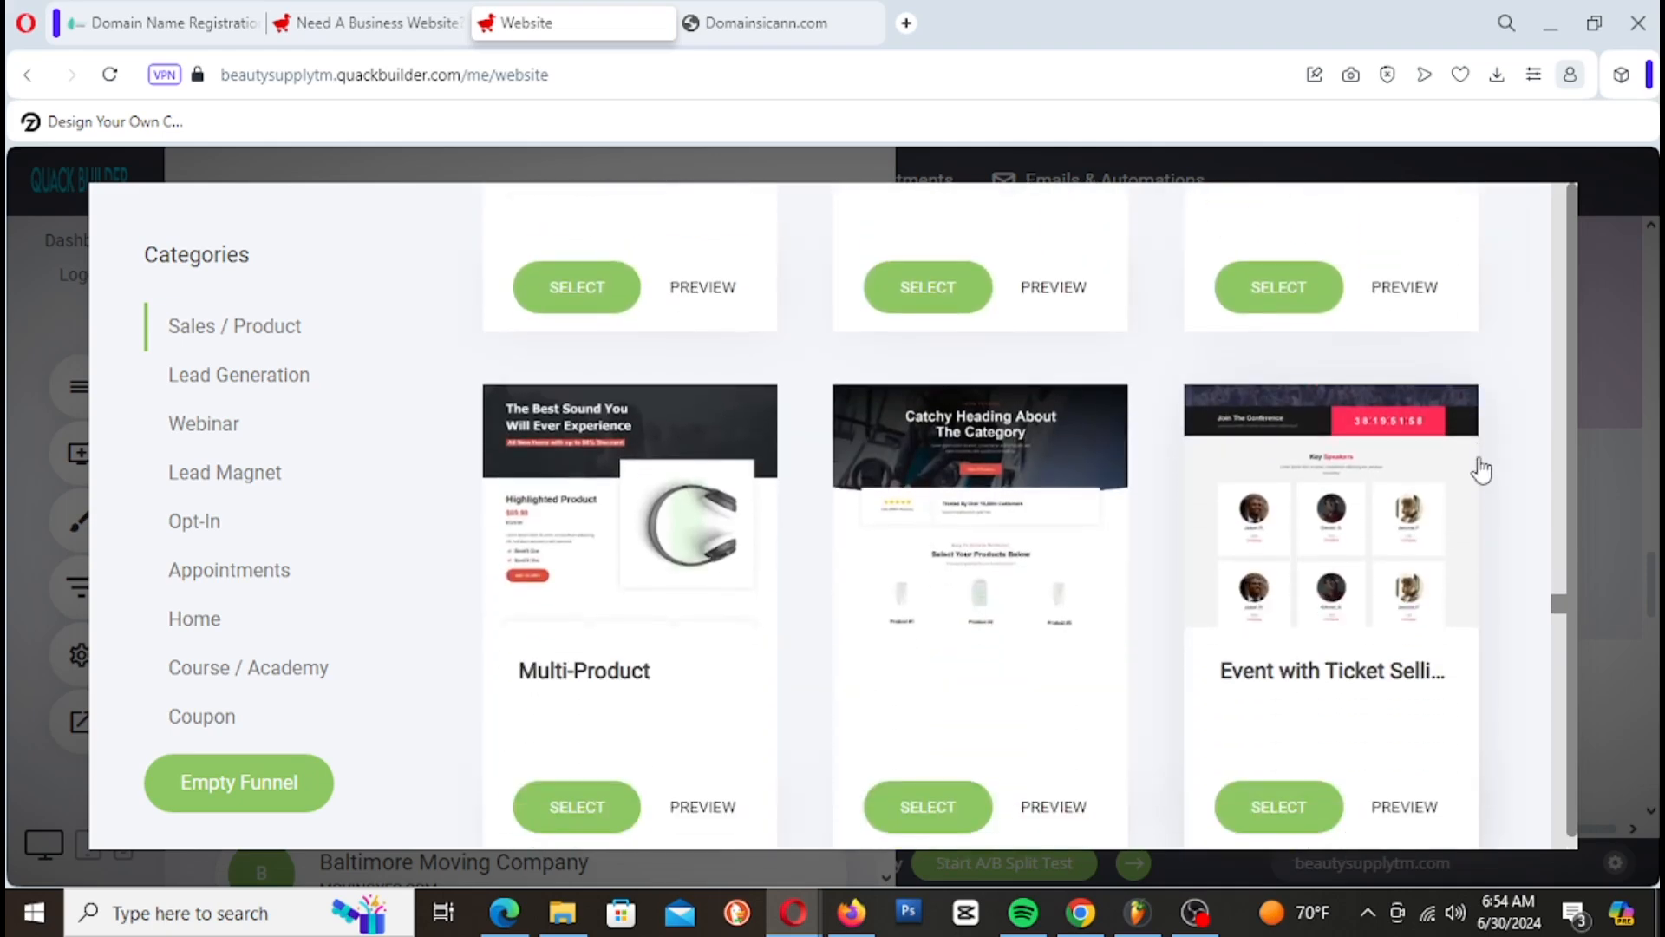
scroll(1513, 498, "up", 4)
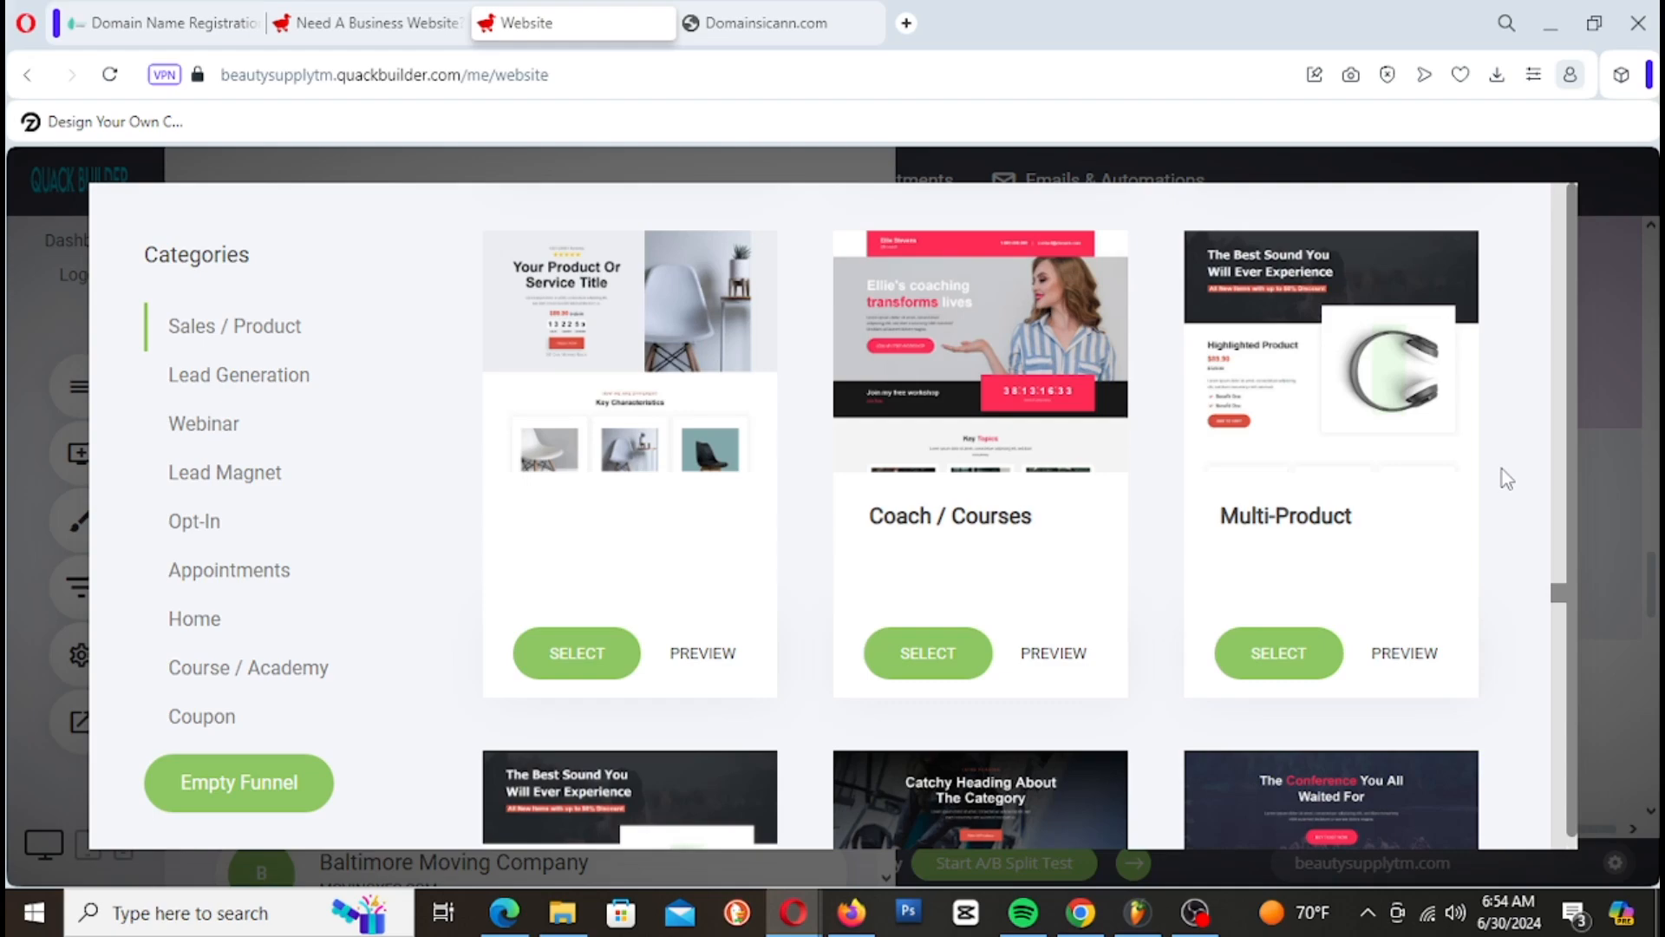
scroll(1509, 479, "up", 5)
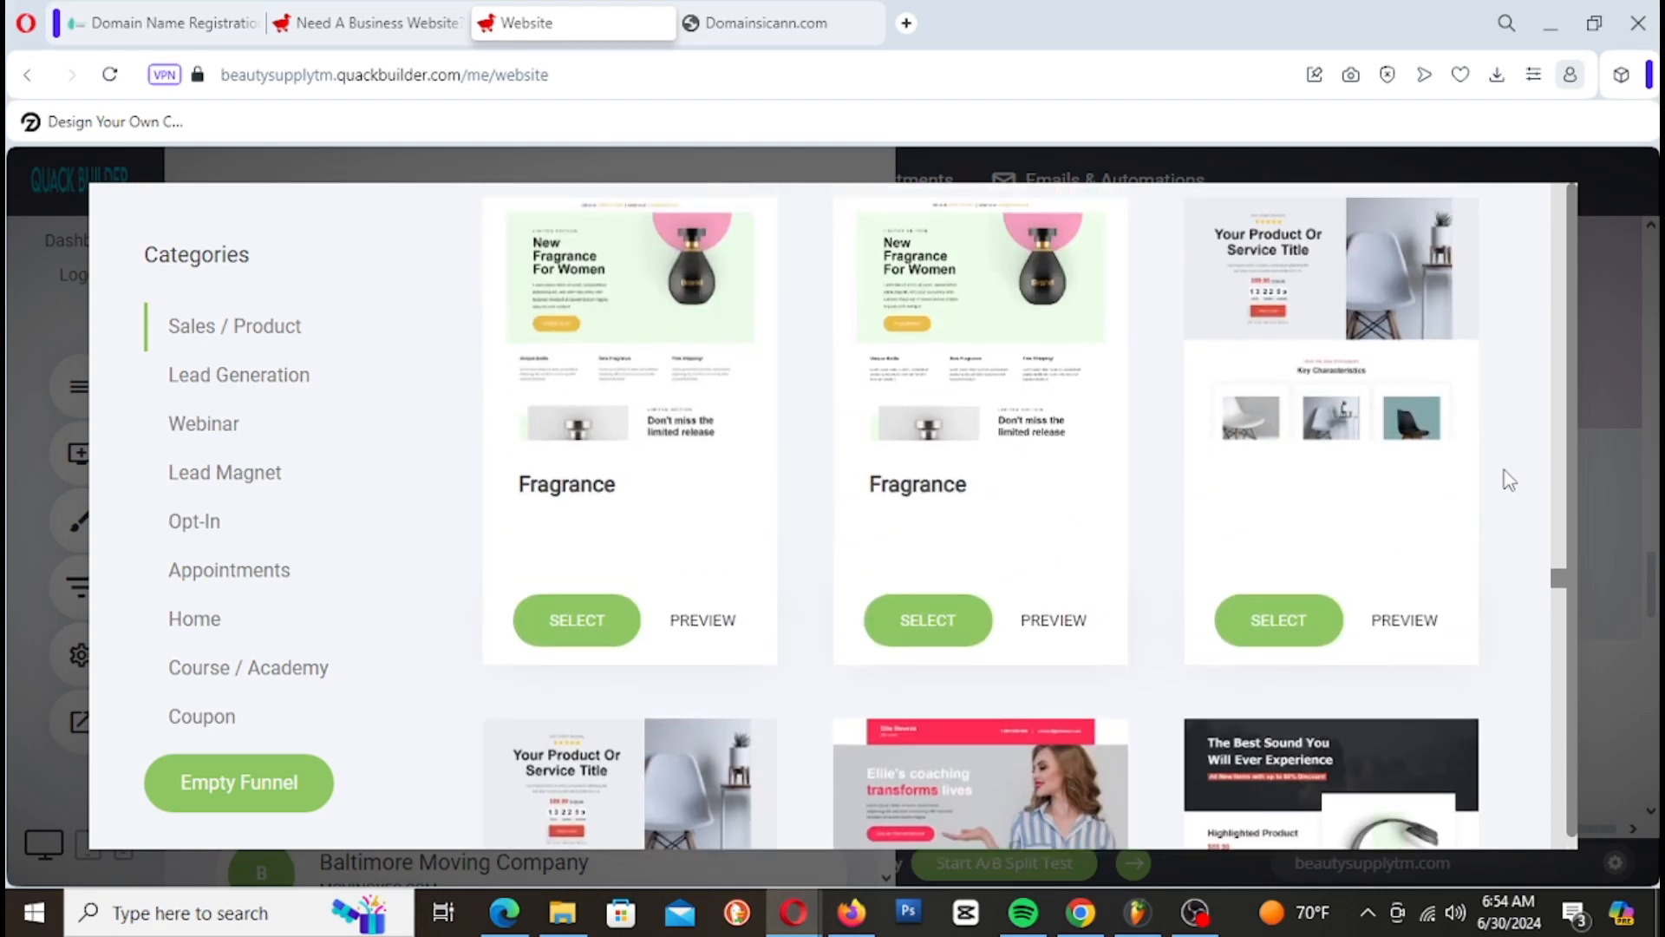
scroll(1509, 480, "down", 9)
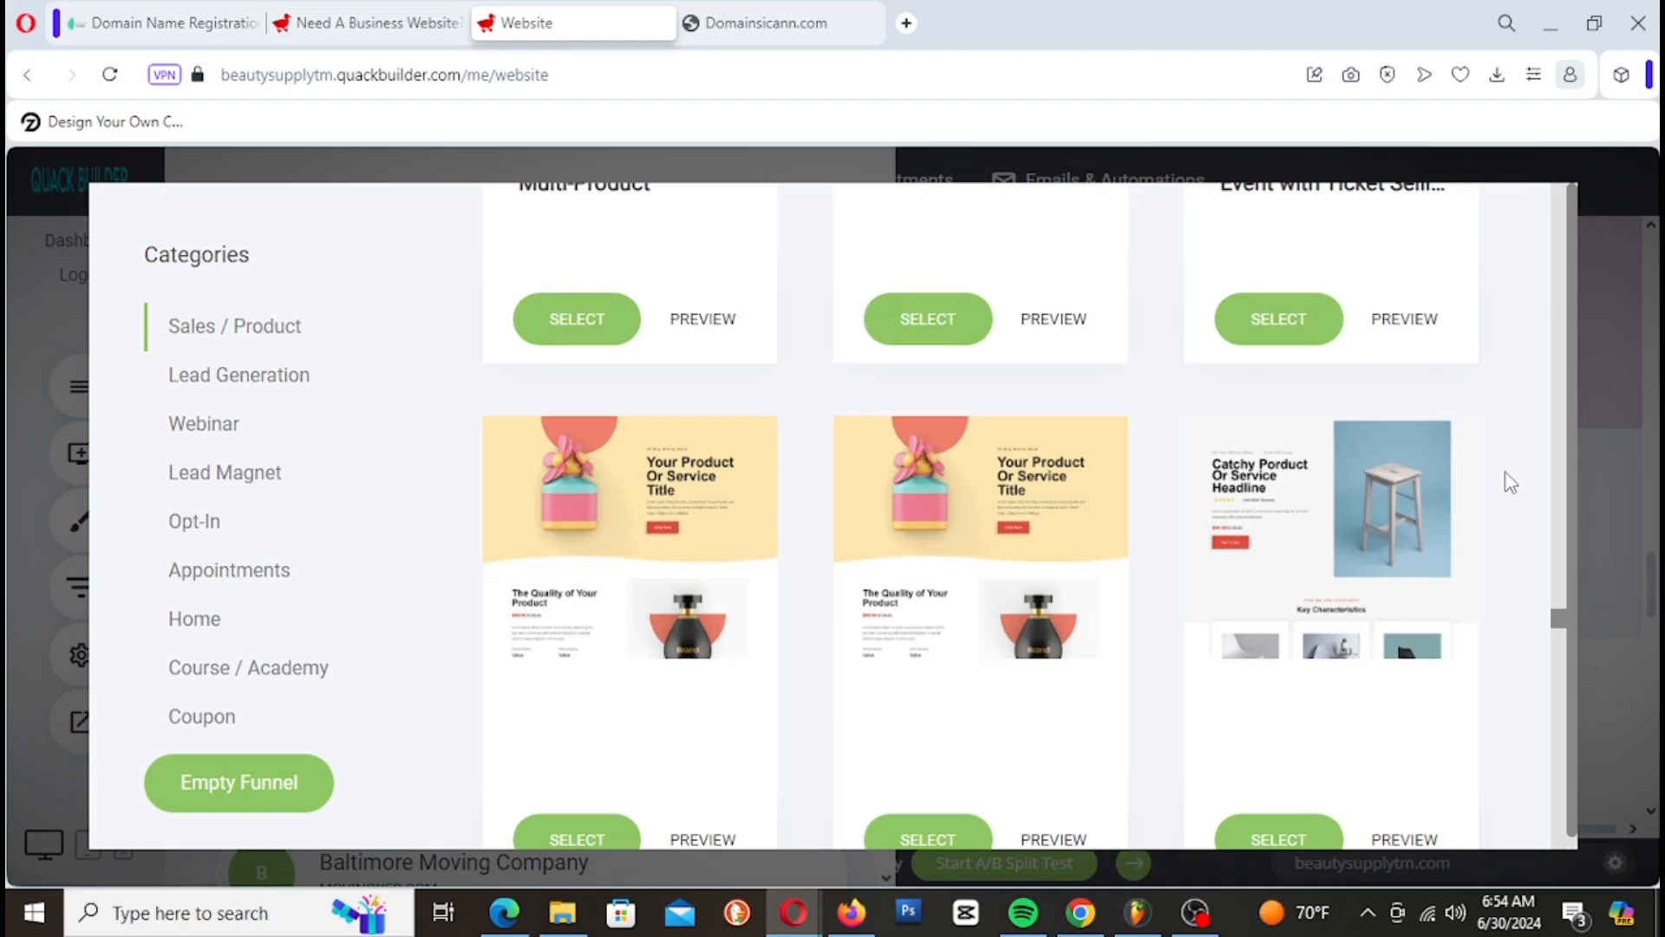
scroll(1509, 482, "up", 5)
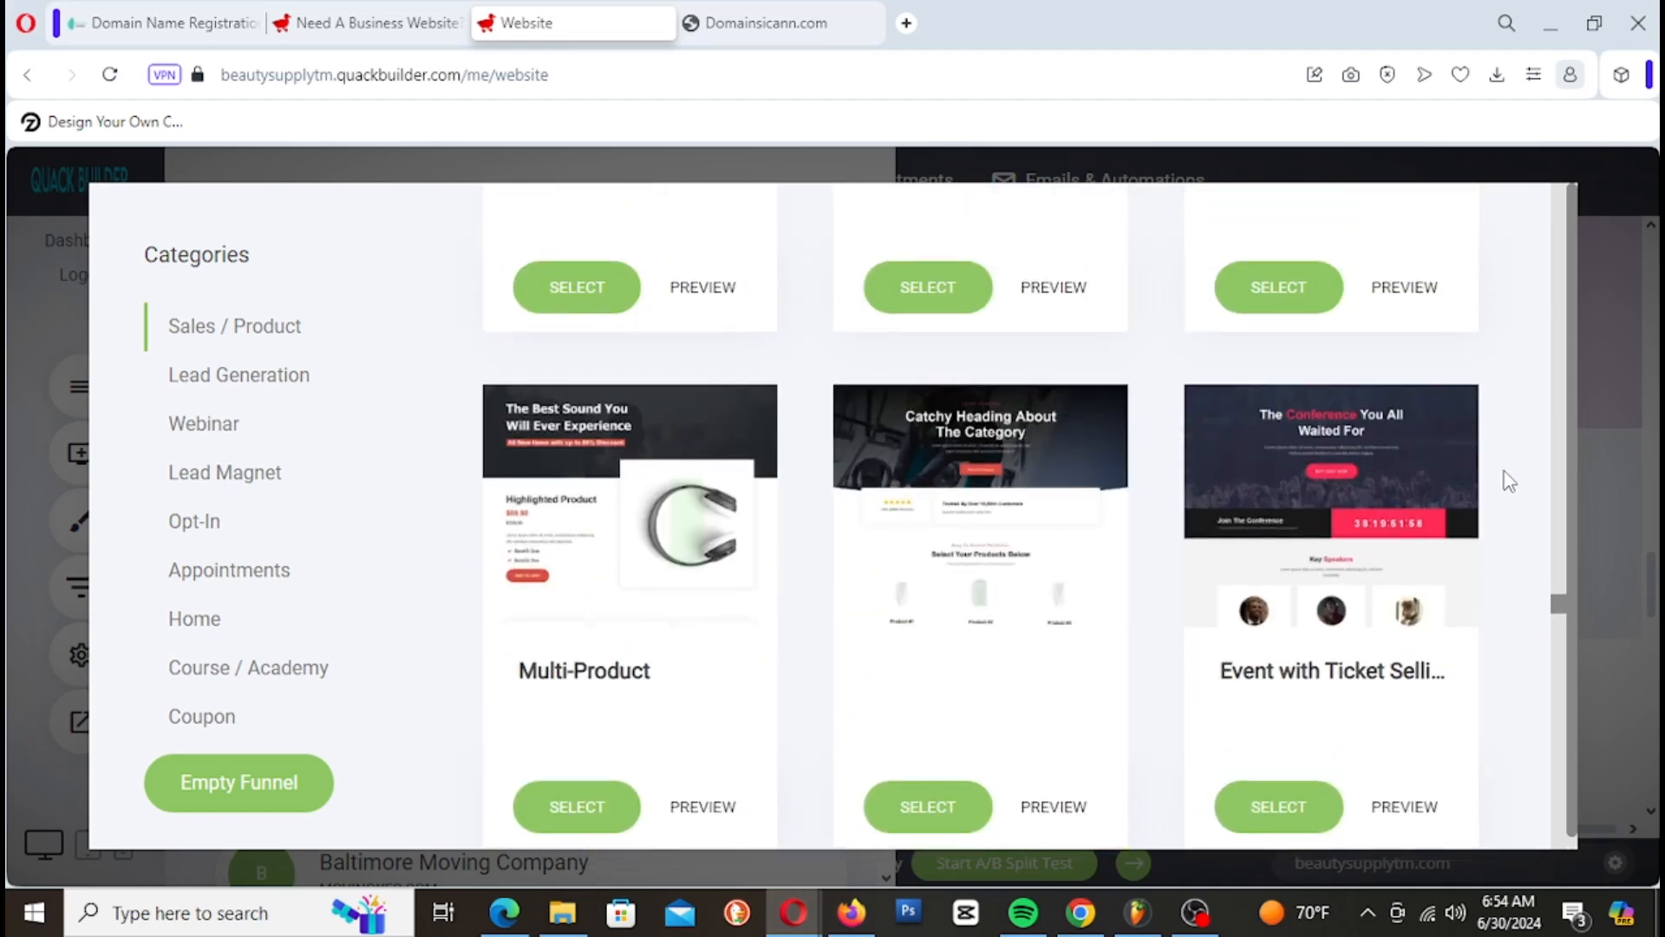
scroll(1509, 481, "up", 5)
scroll(1510, 481, "down", 10)
scroll(1509, 481, "up", 4)
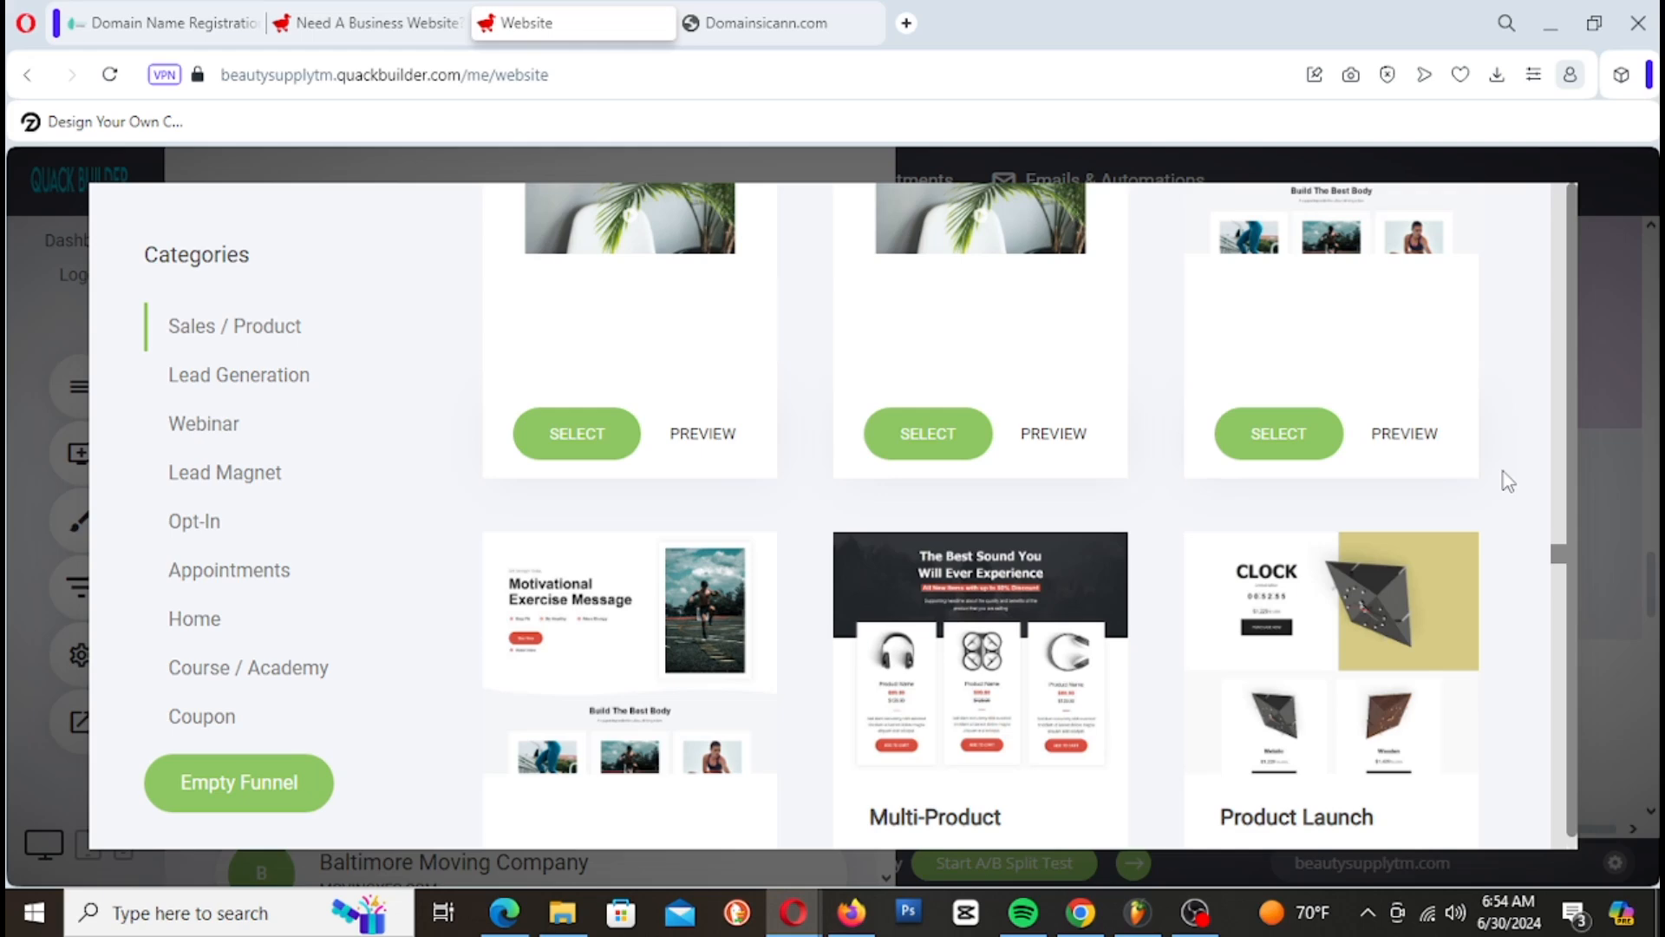
scroll(1509, 482, "up", 10)
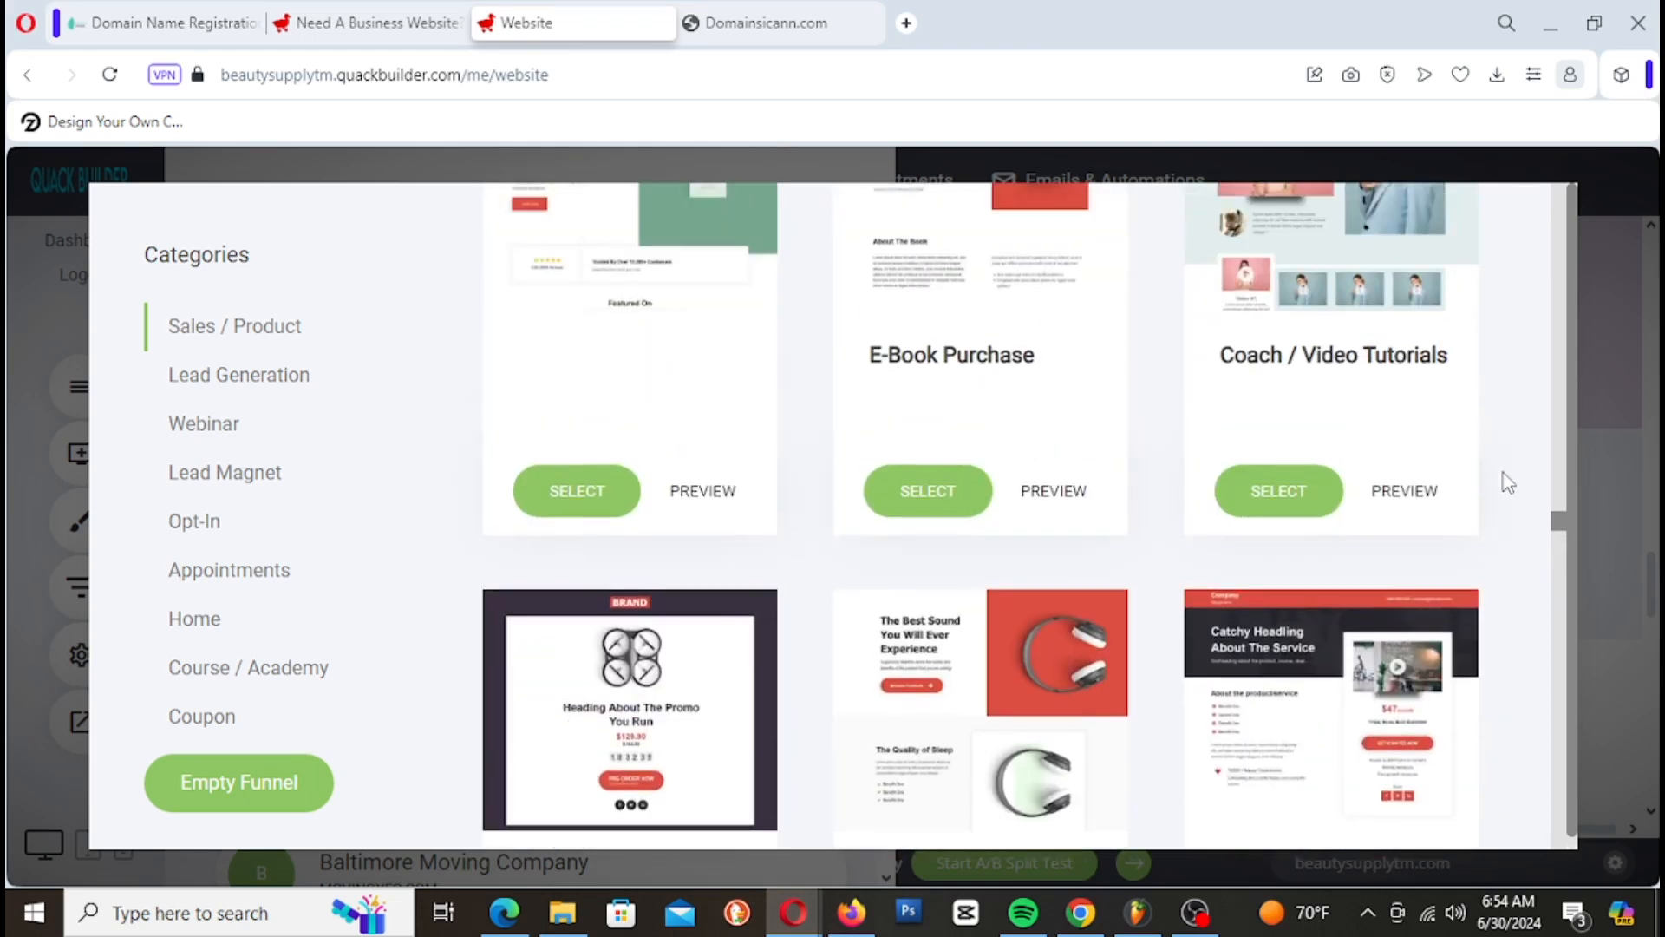
scroll(1509, 481, "up", 5)
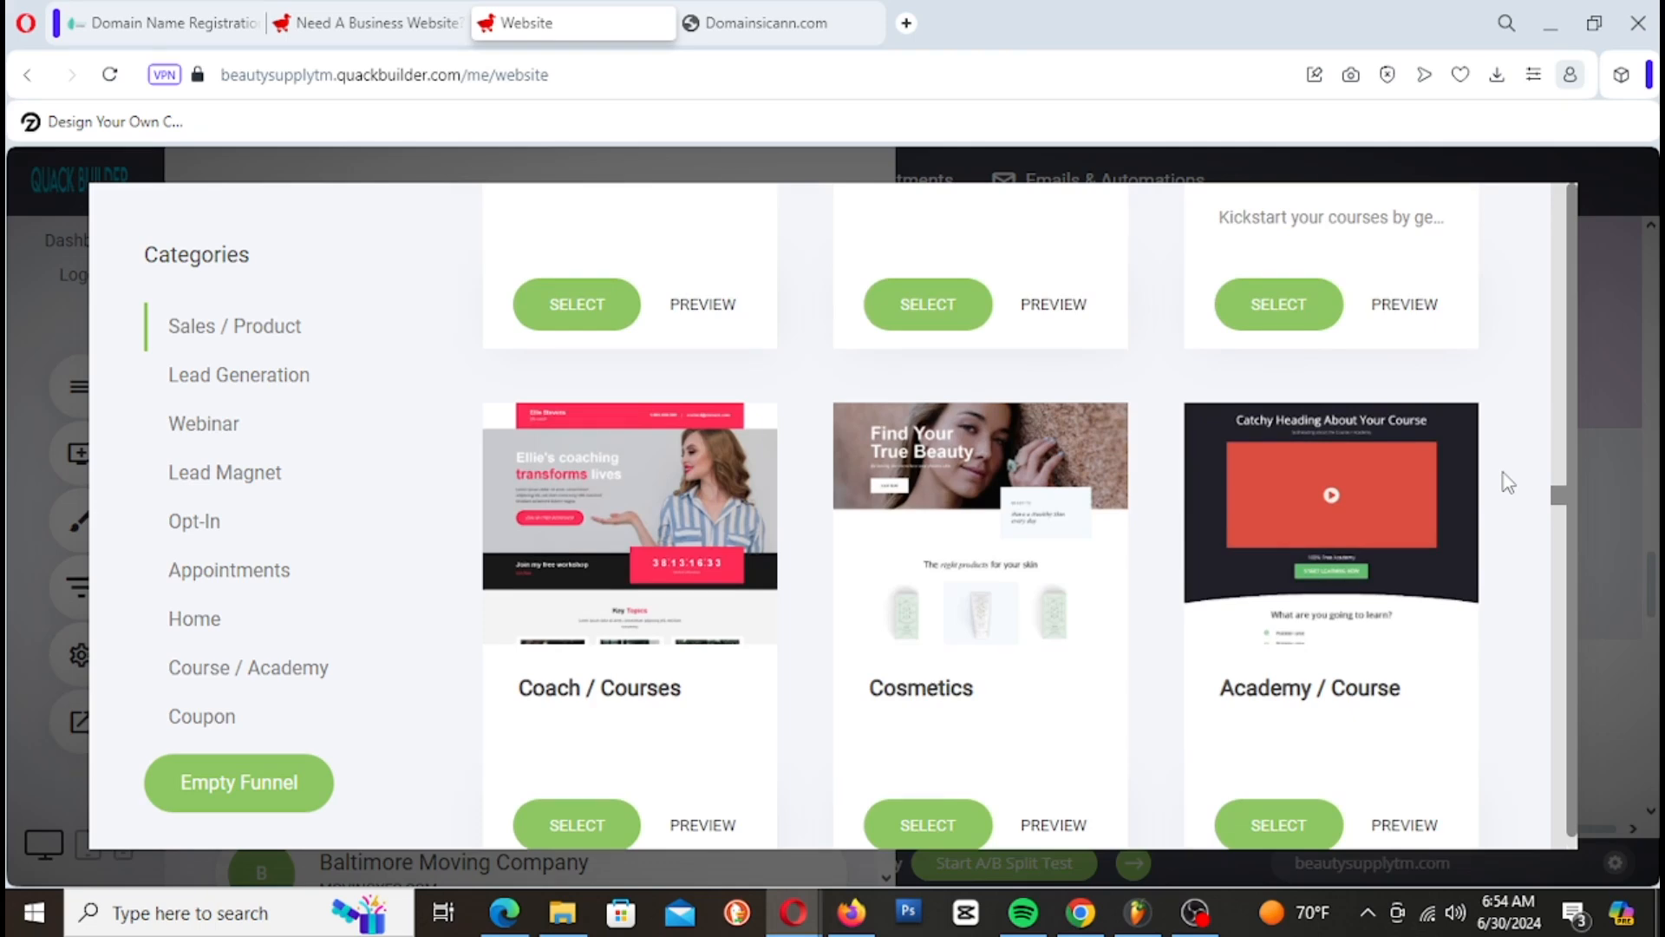
scroll(1509, 482, "up", 2)
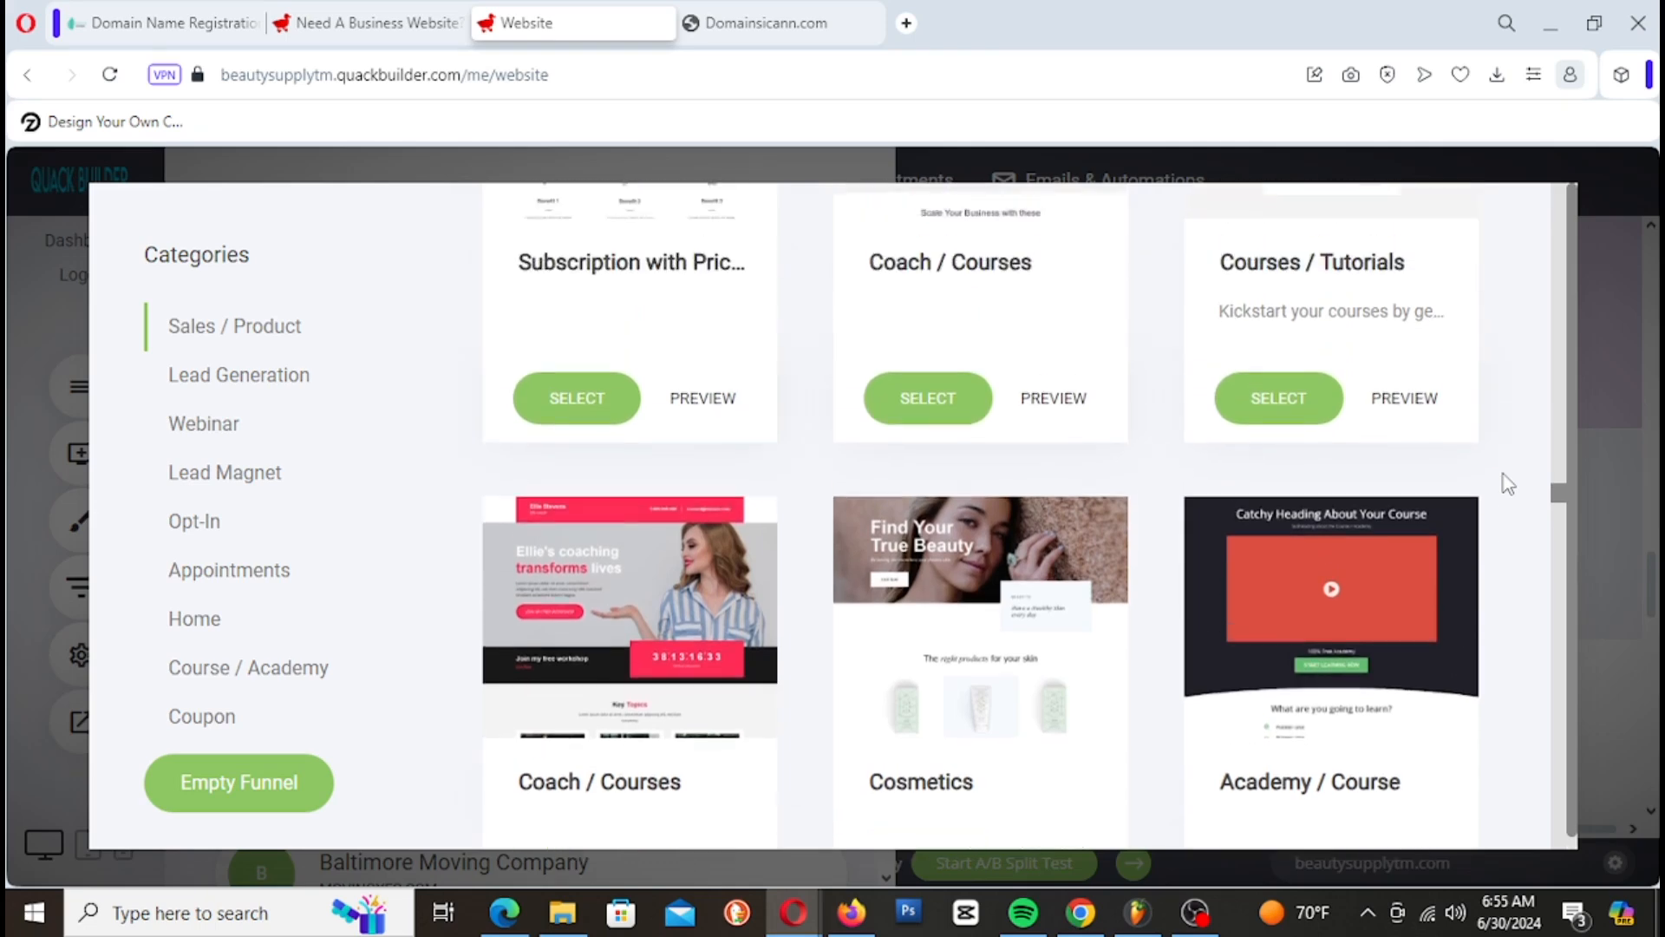
scroll(1509, 483, "down", 2)
scroll(1509, 483, "up", 1)
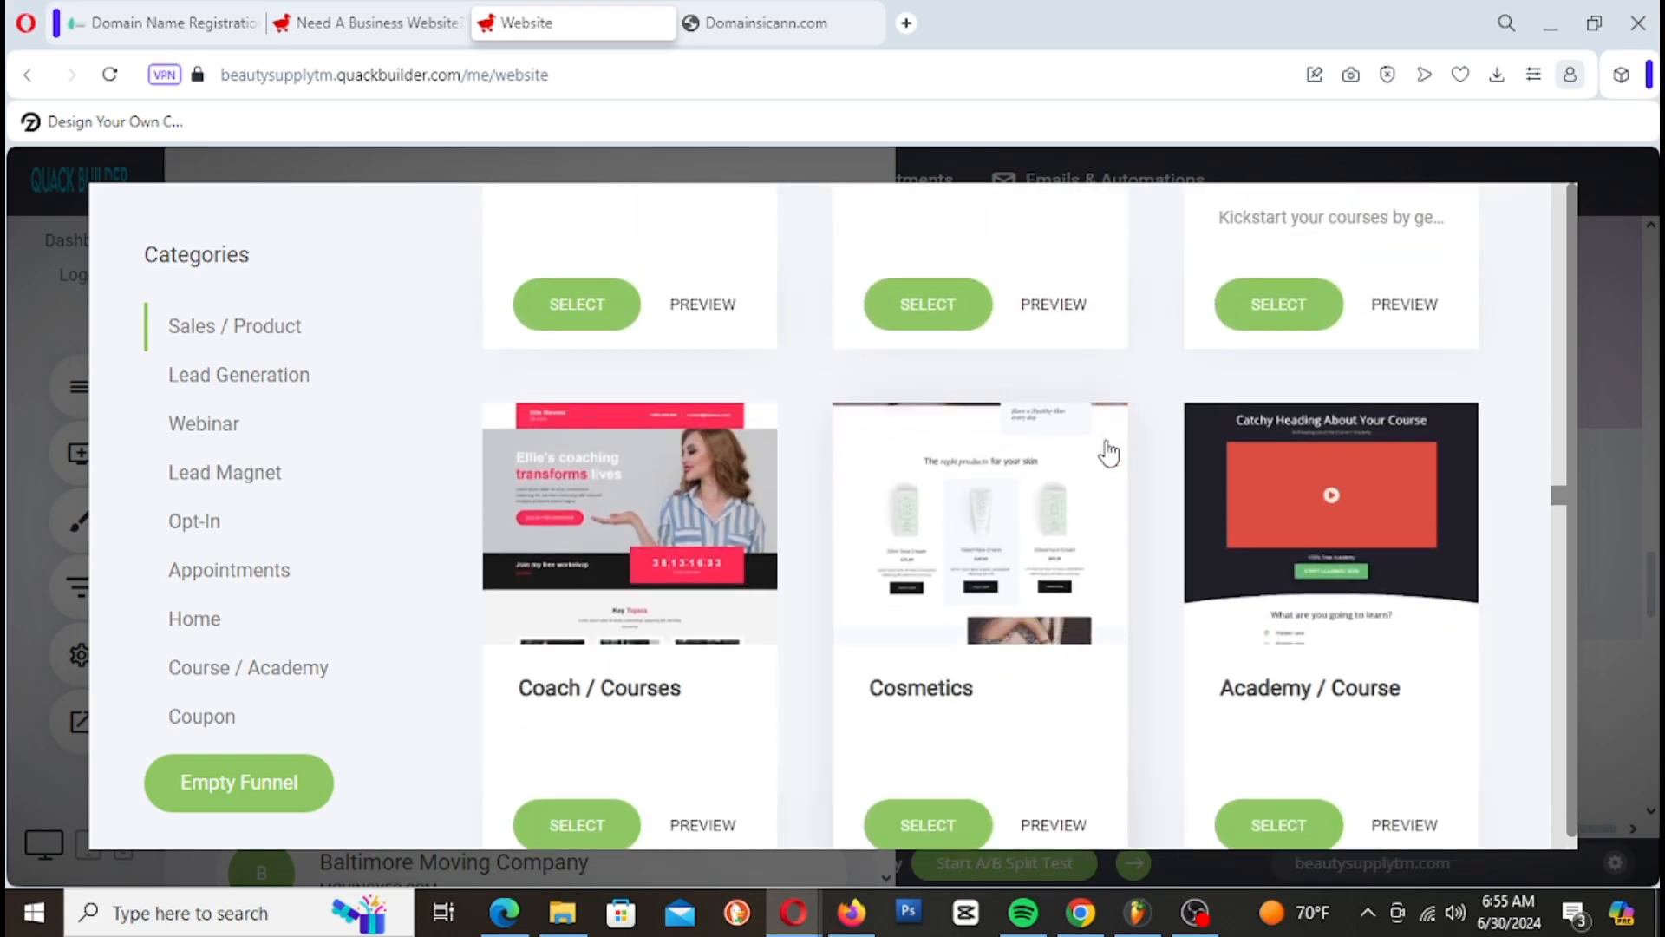
scroll(1106, 460, "up", 5)
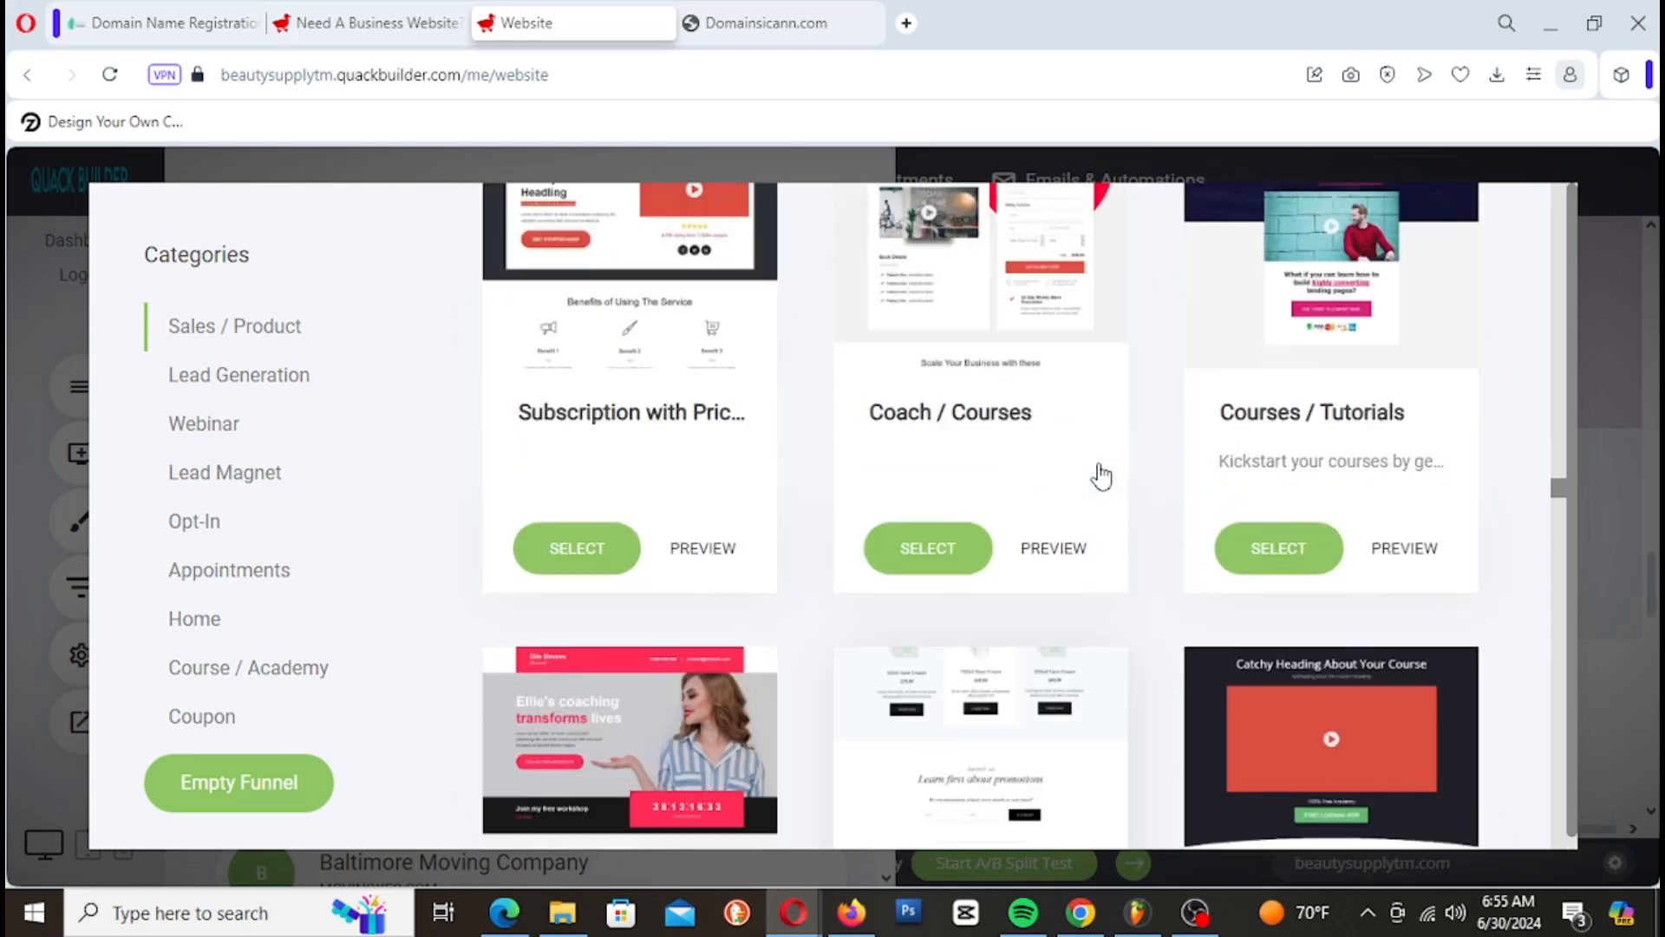
scroll(1099, 473, "down", 5)
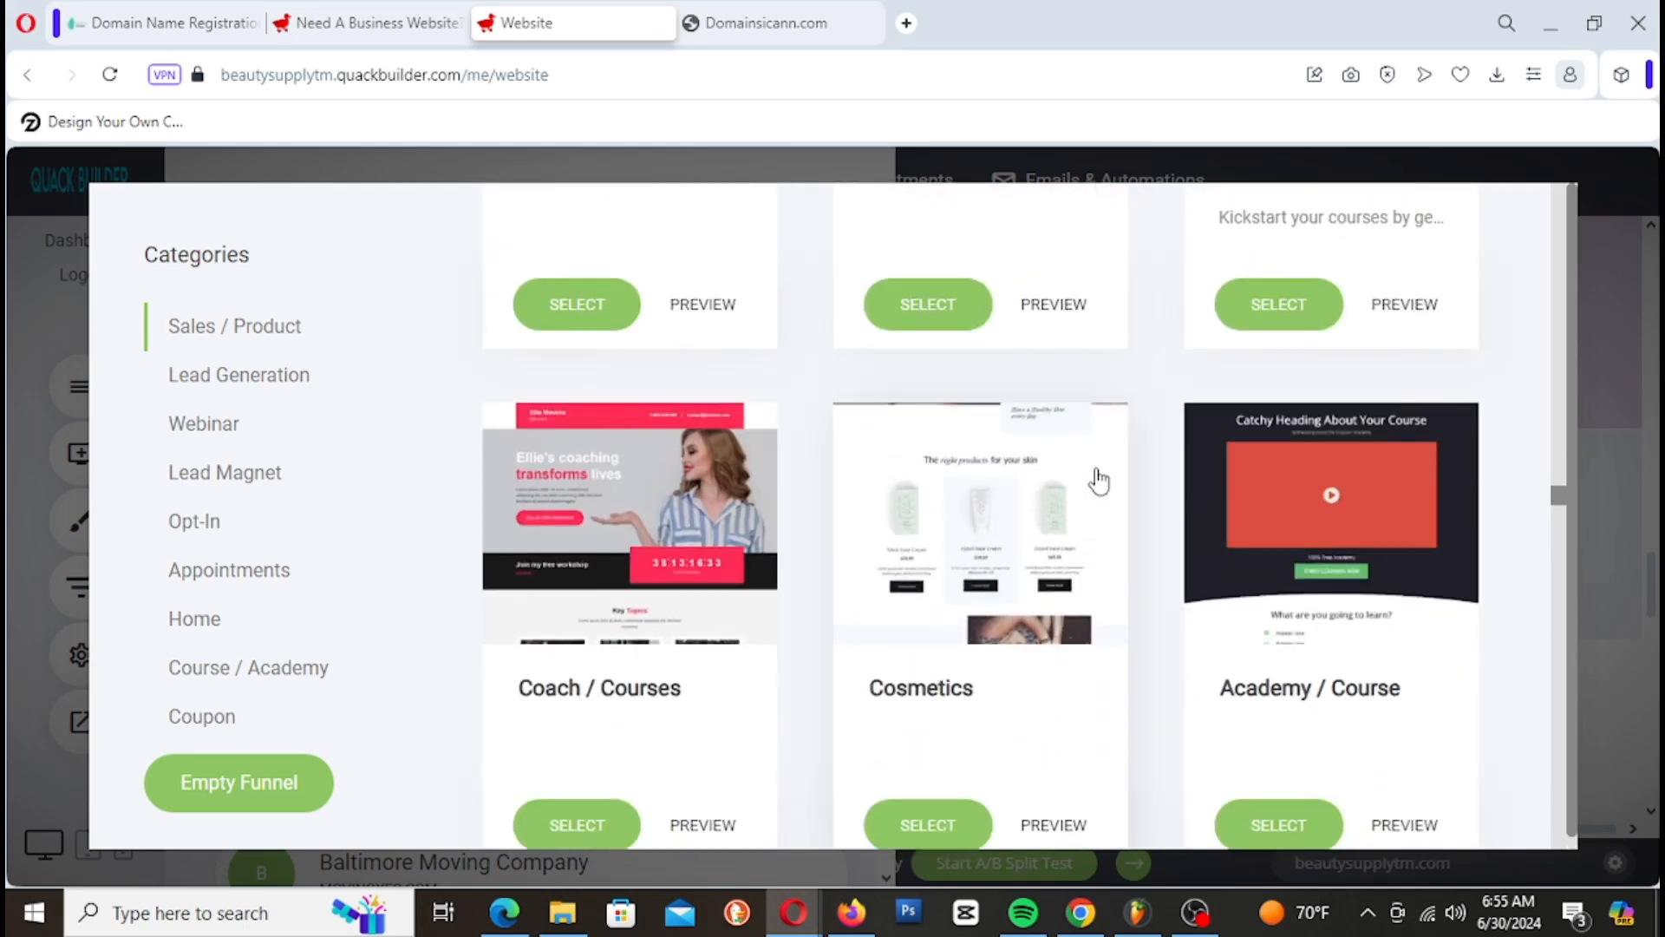
scroll(1098, 480, "down", 1)
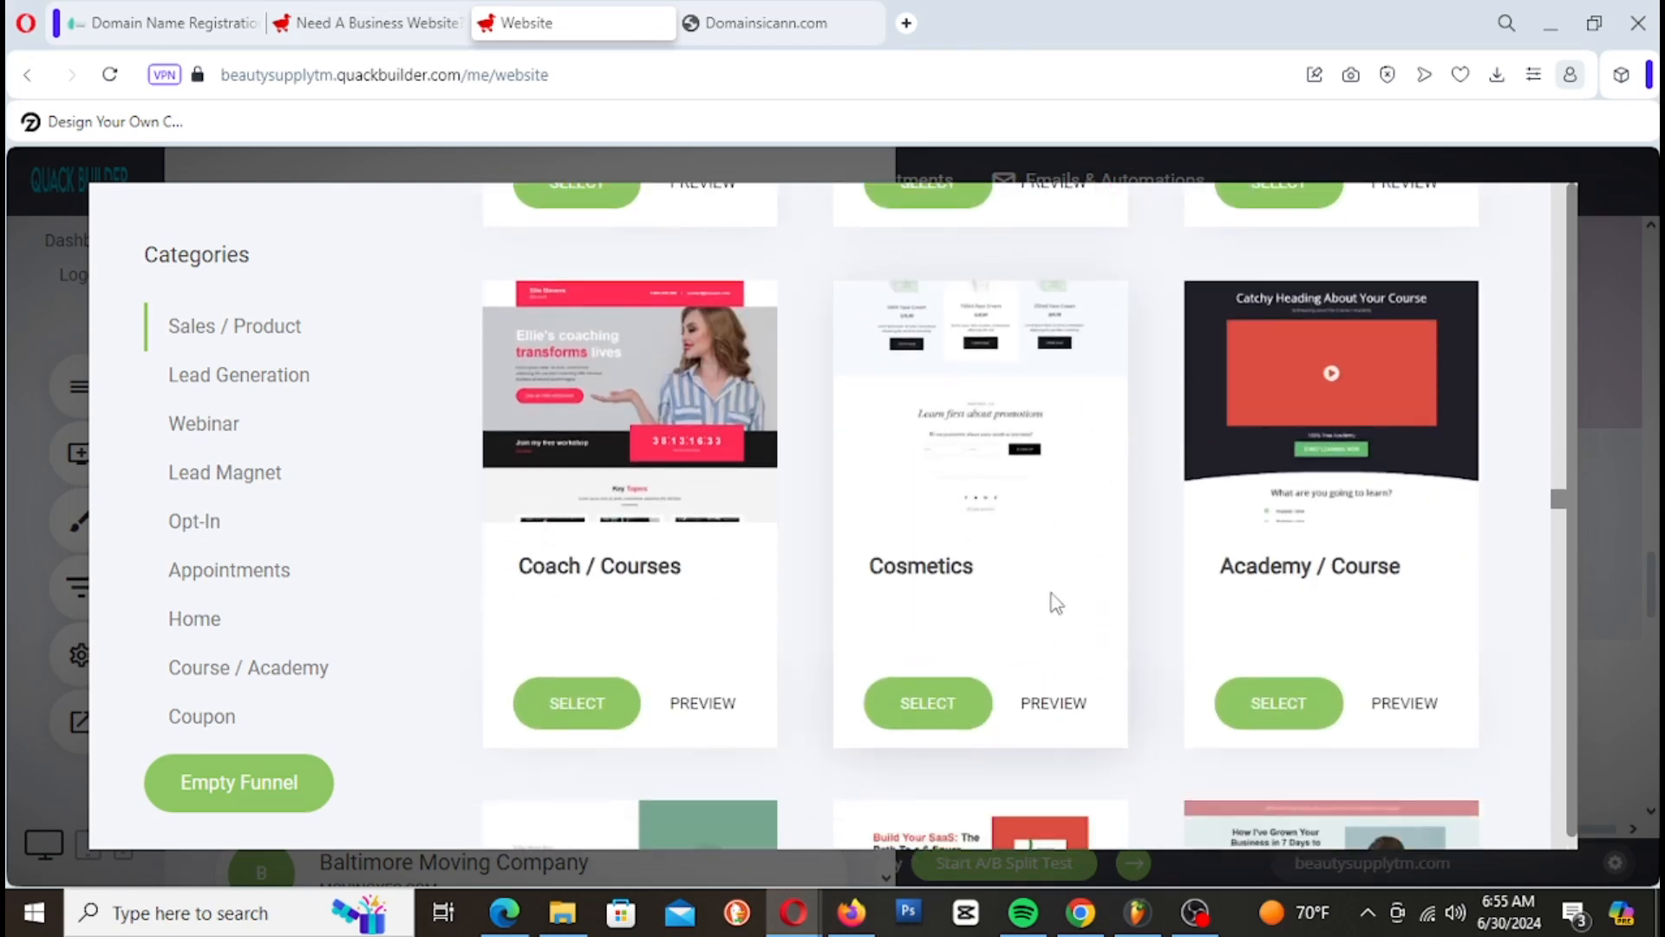
left_click(1055, 702)
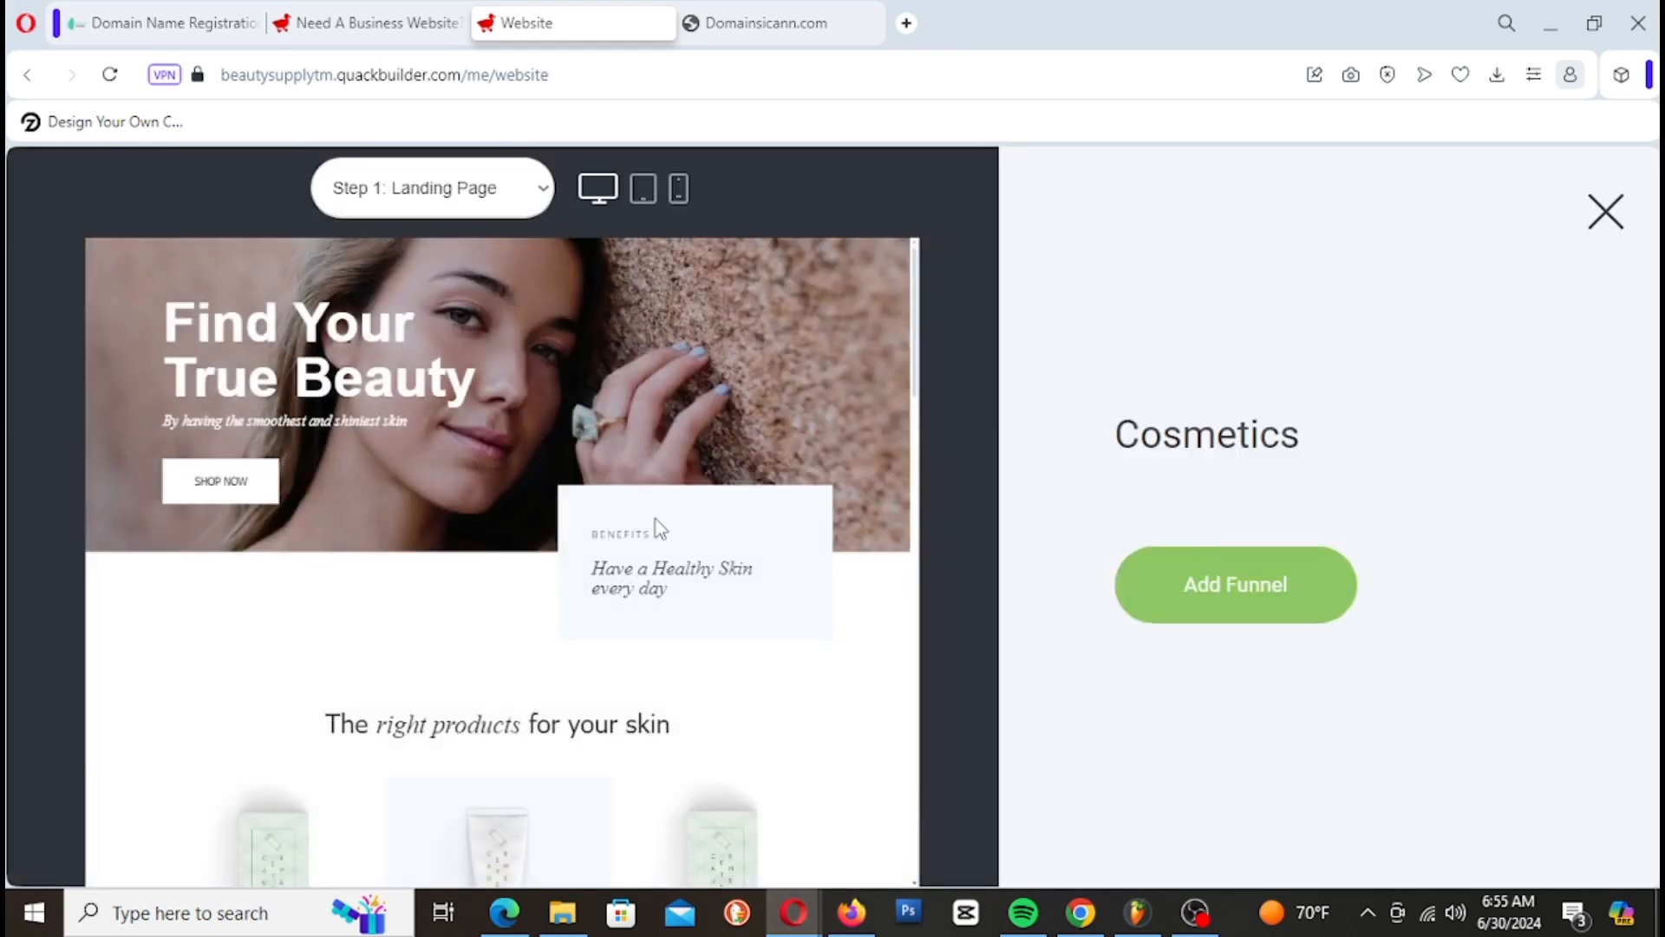
Step: Look over the Cosmetics preview and start a new funnel from that template
scroll(648, 447, "down", 10)
scroll(672, 548, "down", 3)
scroll(680, 555, "up", 10)
scroll(700, 556, "up", 2)
left_click(1336, 583)
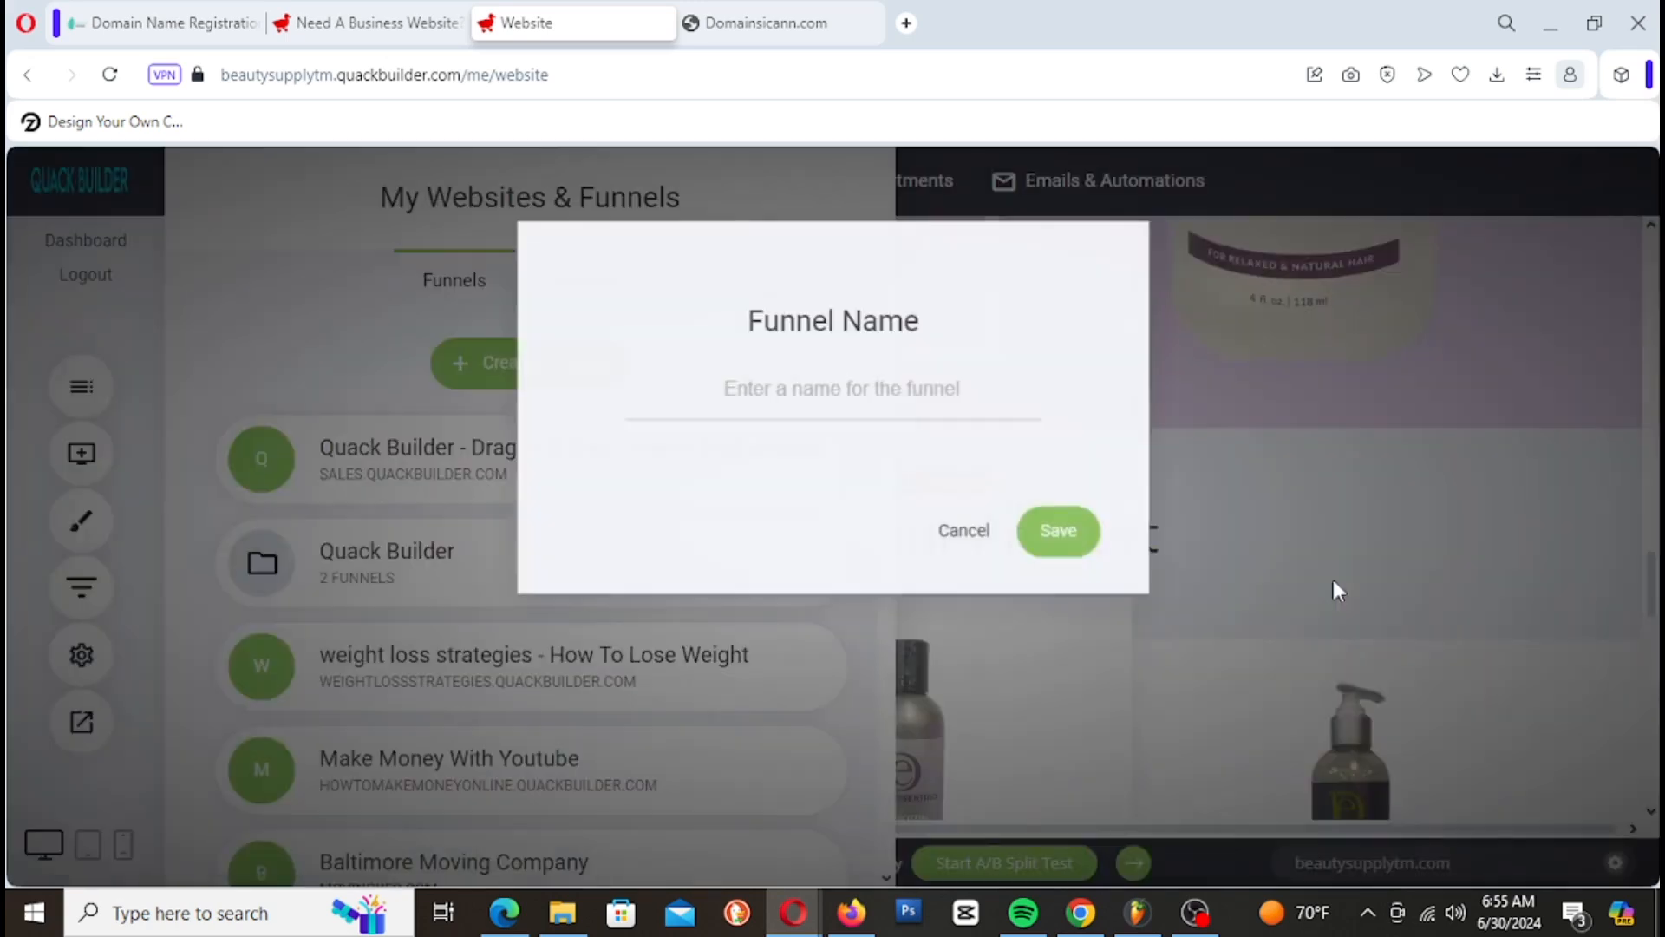
Step: Name the new funnel 'Amazing Fitness' and save it
left_click(843, 399)
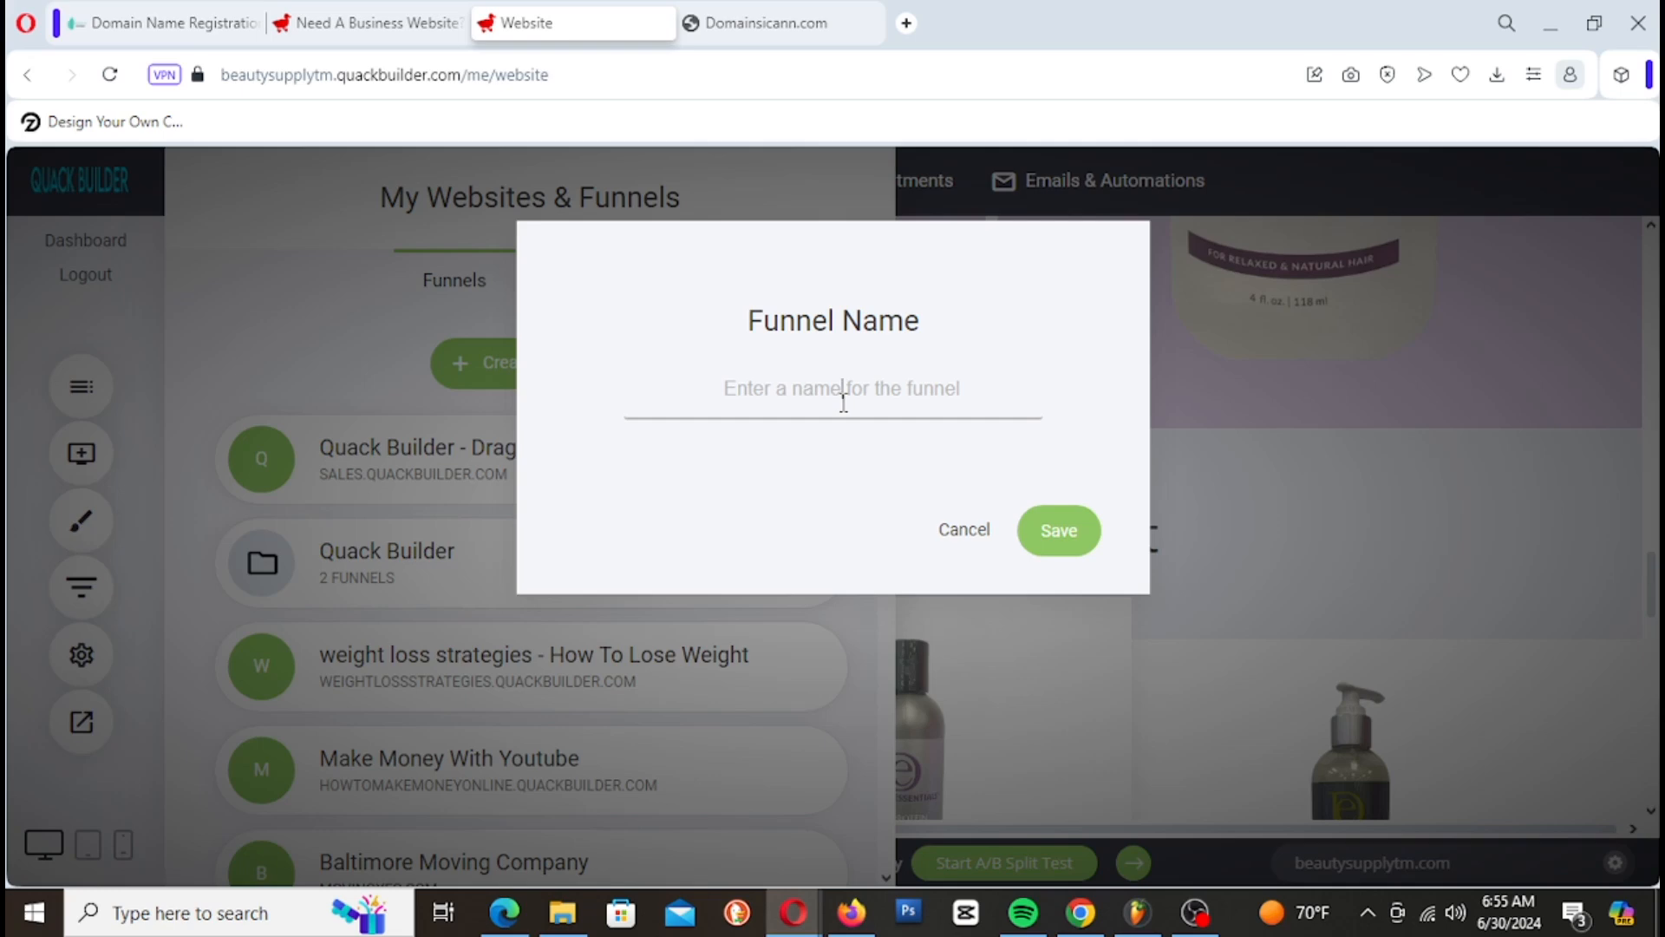
type("A")
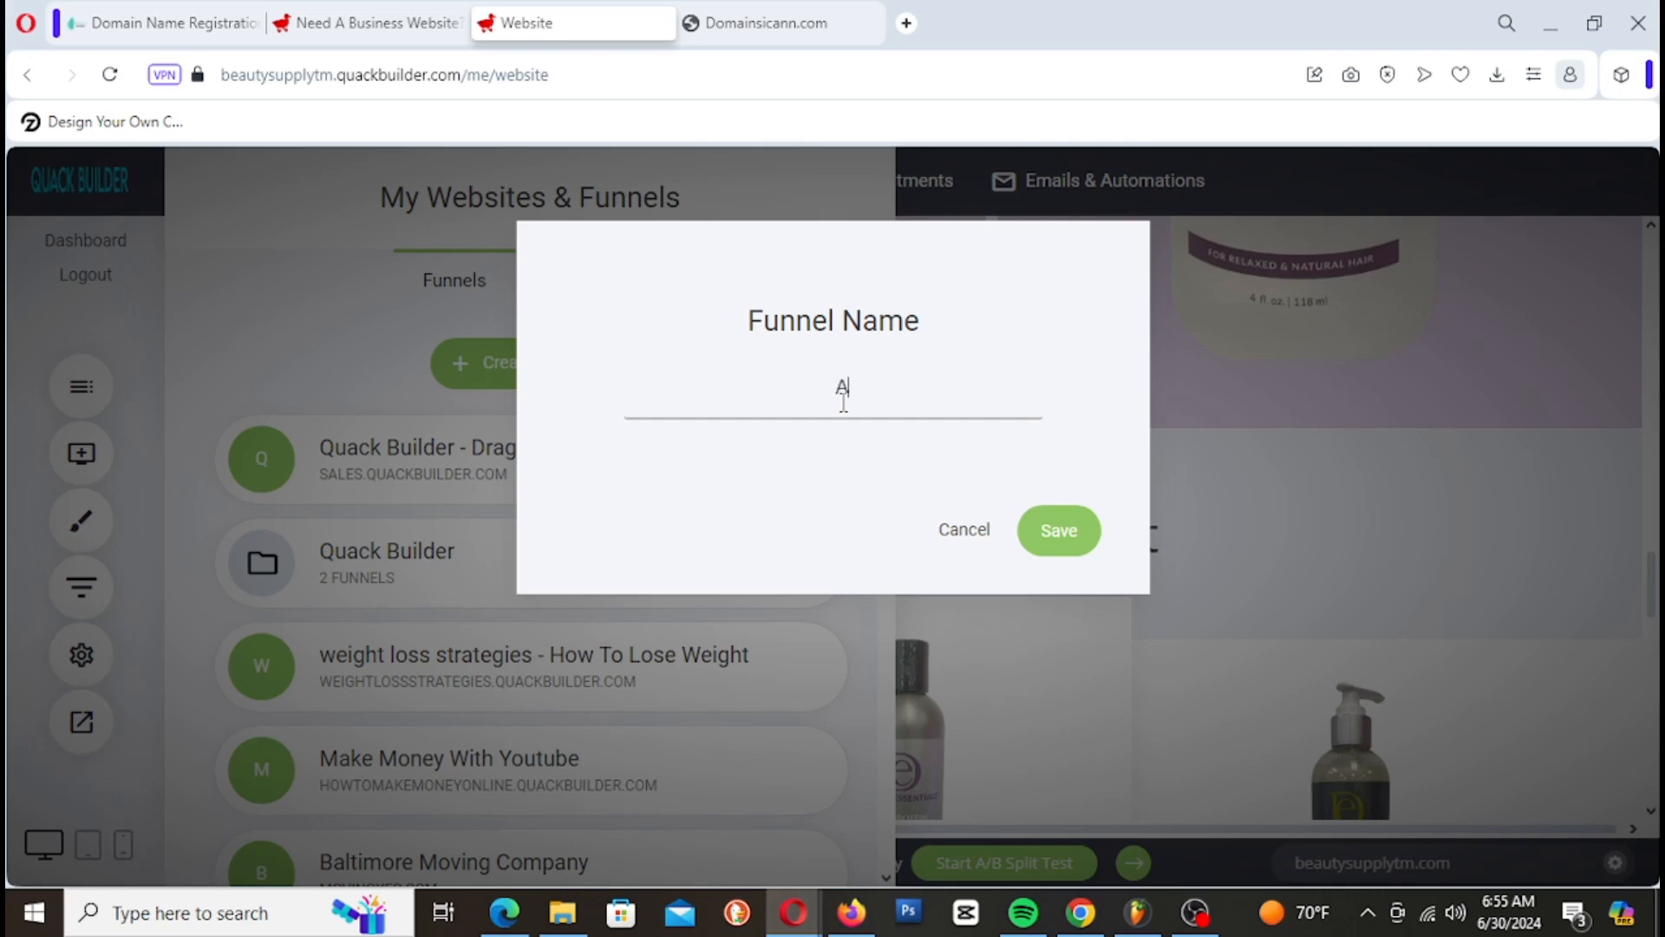
type("mazing Fitness")
left_click(1060, 536)
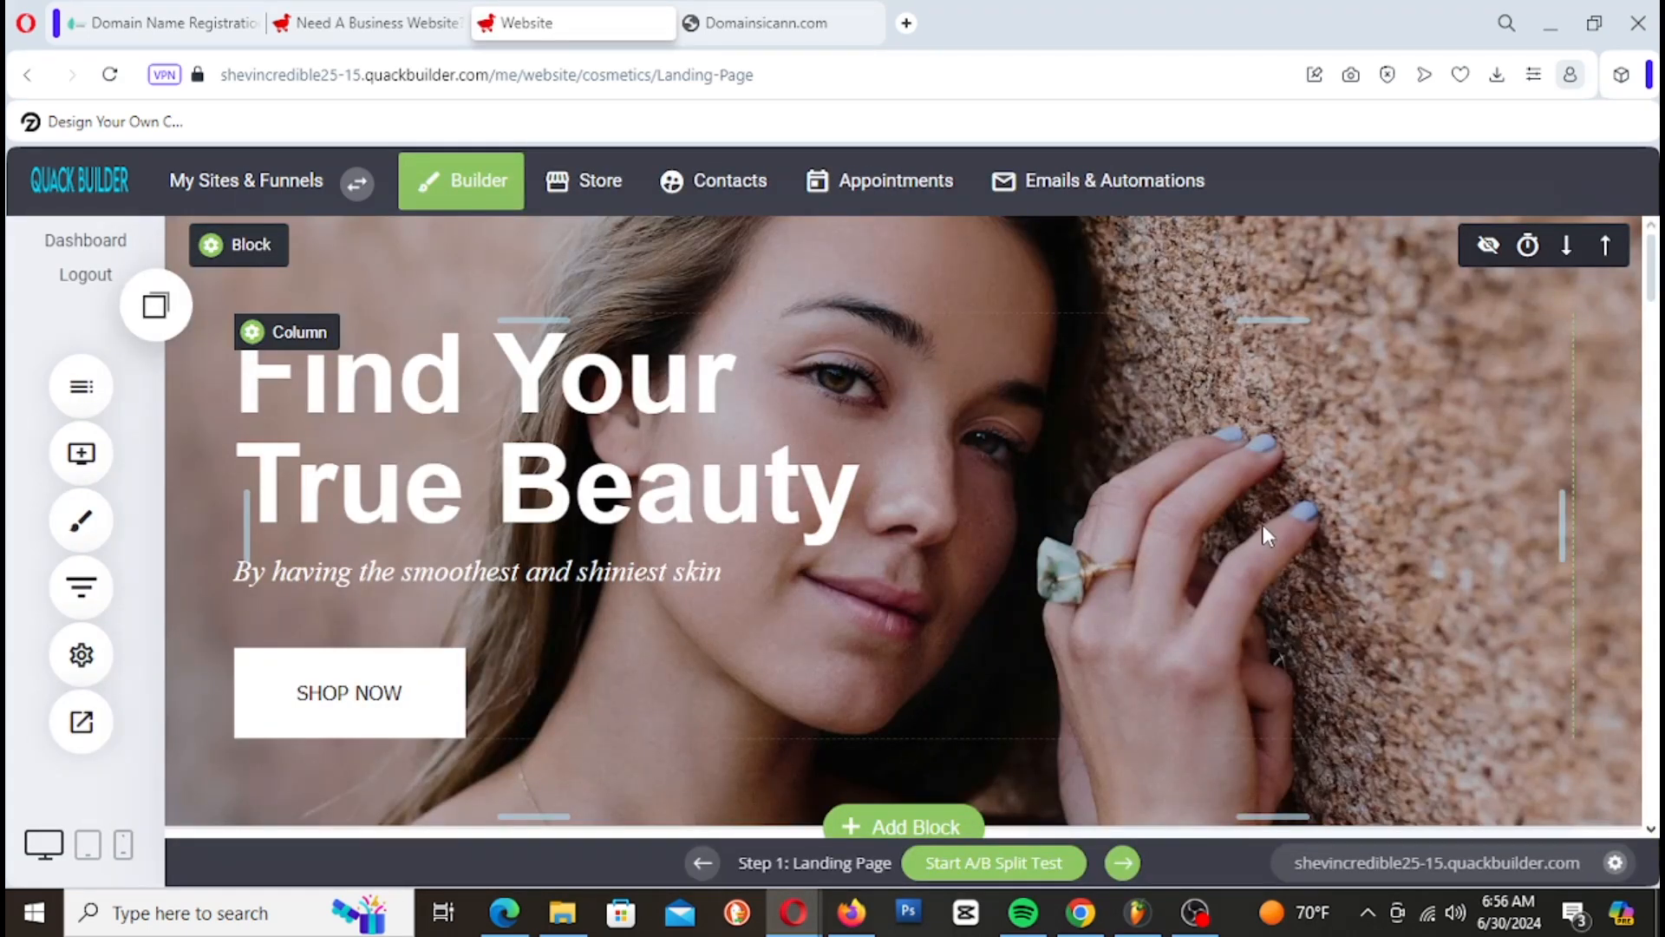
Step: Scroll through the Amazing Fitness landing page to review its Cosmetics template sections
scroll(1262, 523, "down", 8)
scroll(1264, 525, "up", 8)
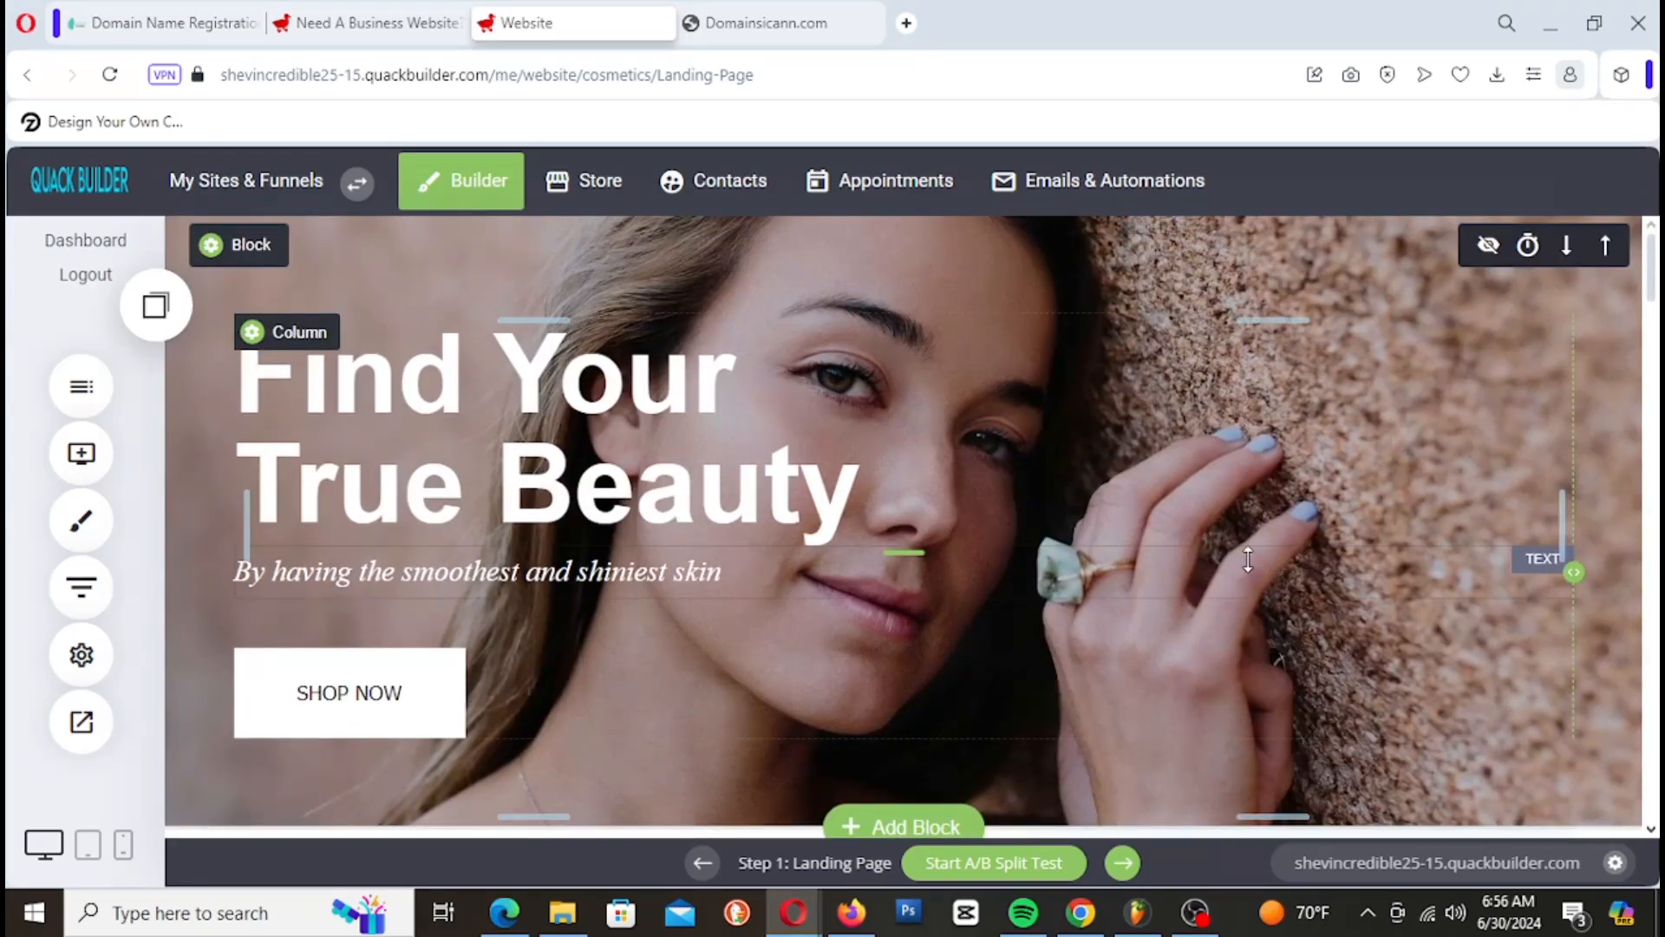
scroll(1246, 546, "down", 6)
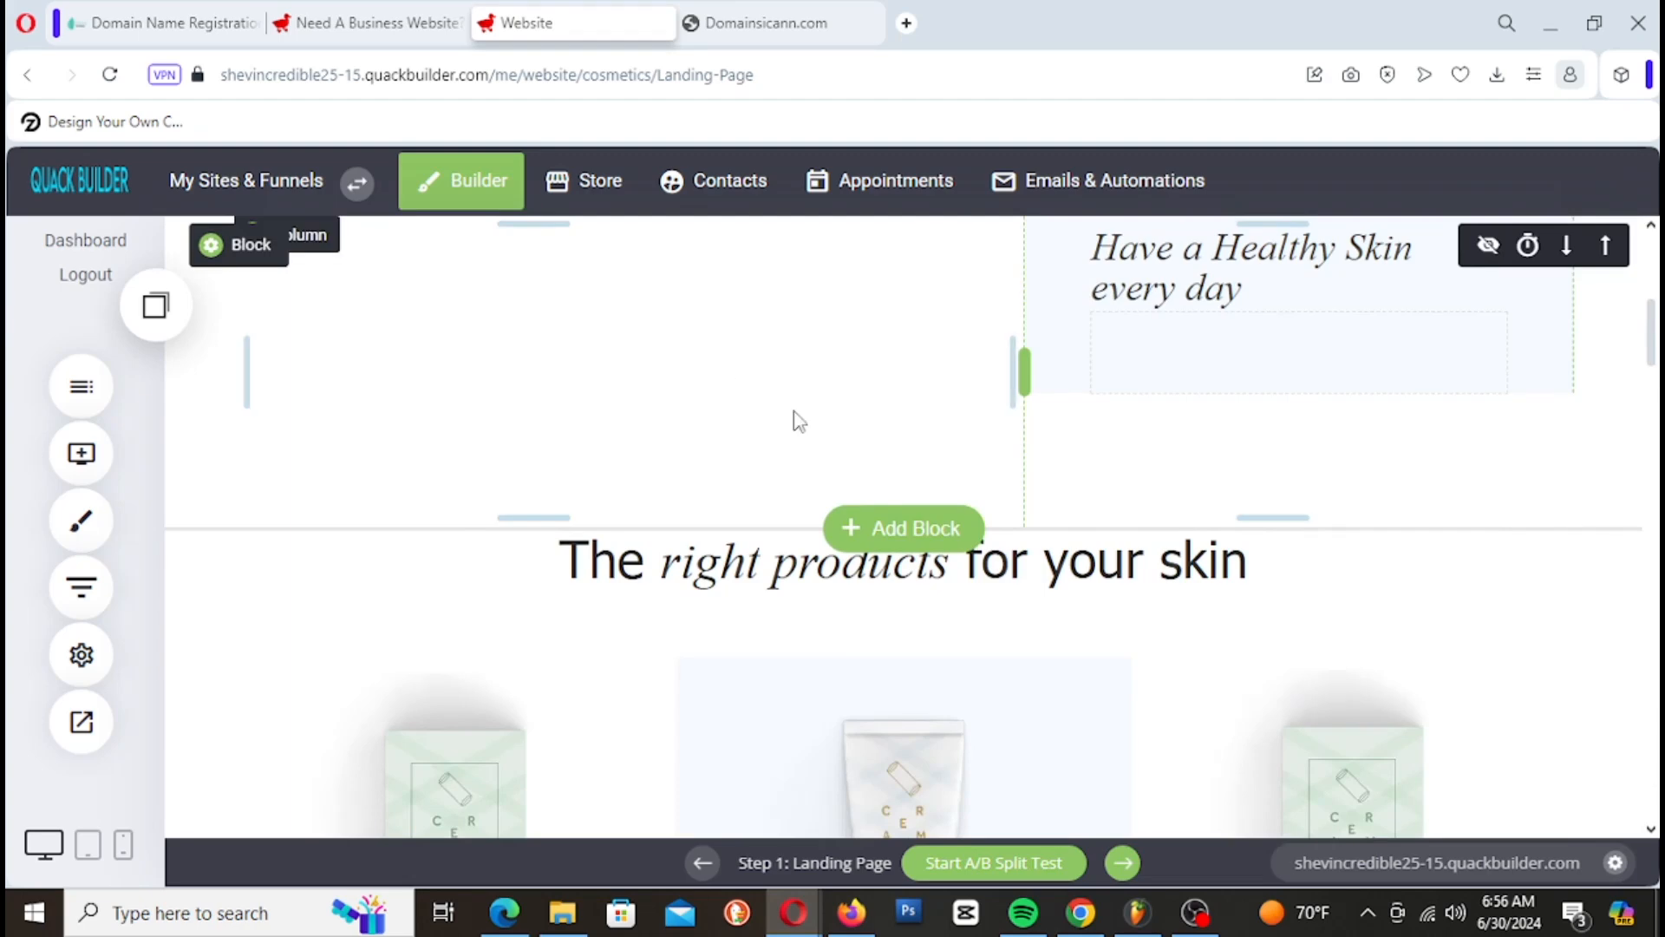
scroll(833, 447, "up", 1)
scroll(1382, 447, "up", 3)
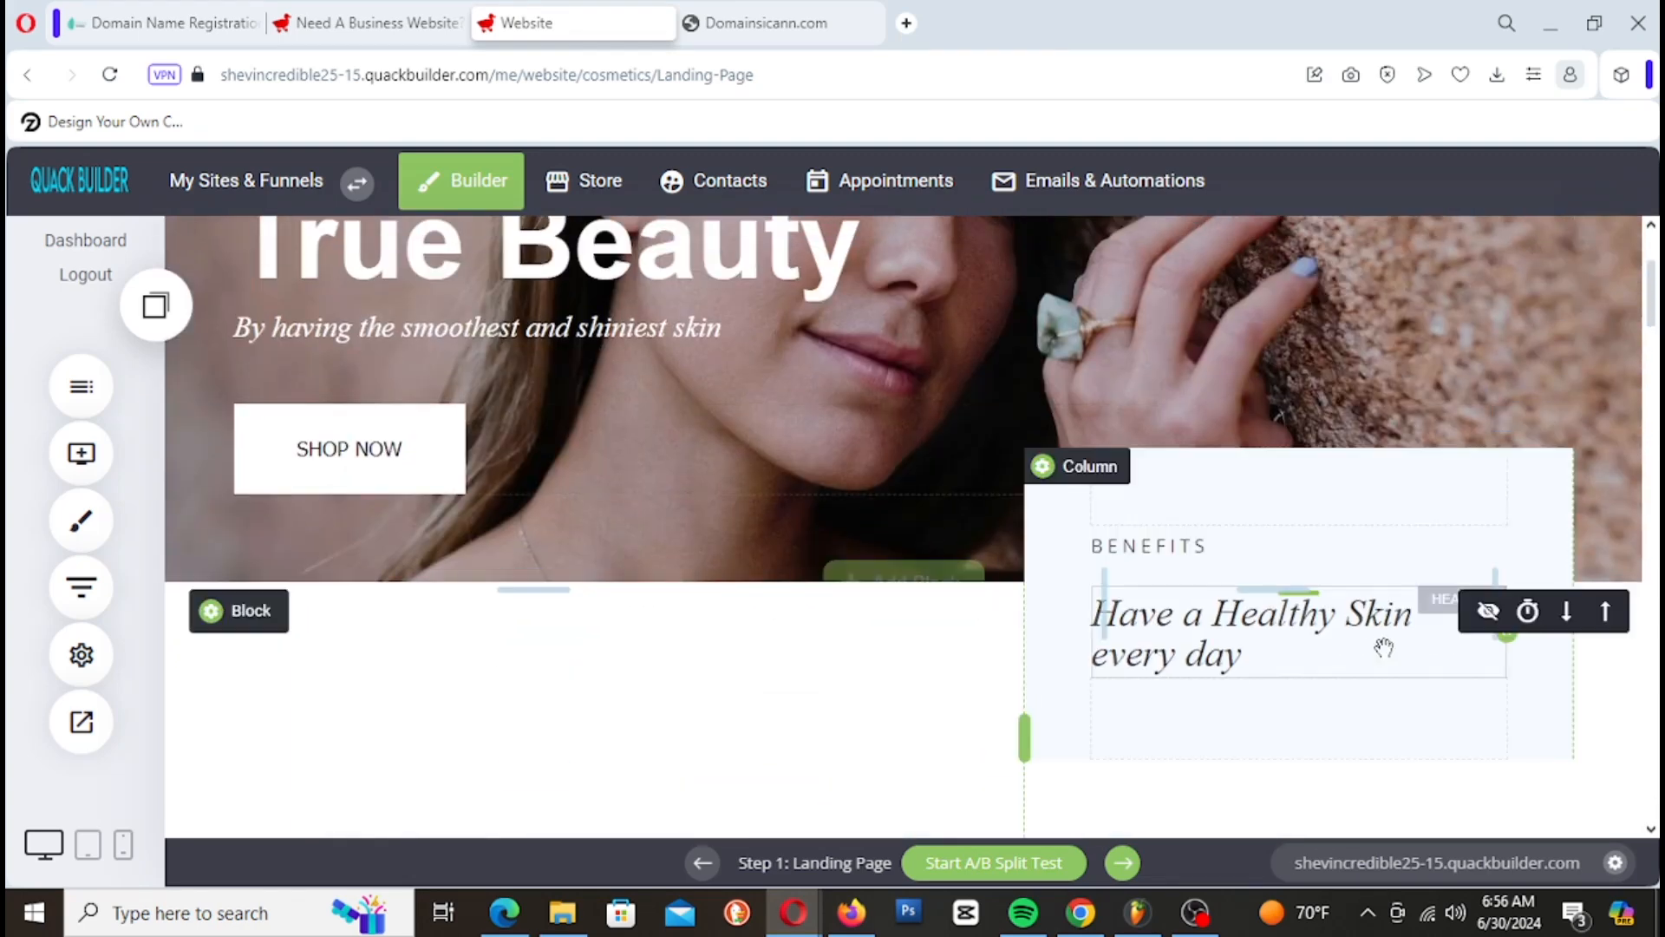
scroll(1422, 637, "down", 1)
scroll(1455, 629, "down", 1)
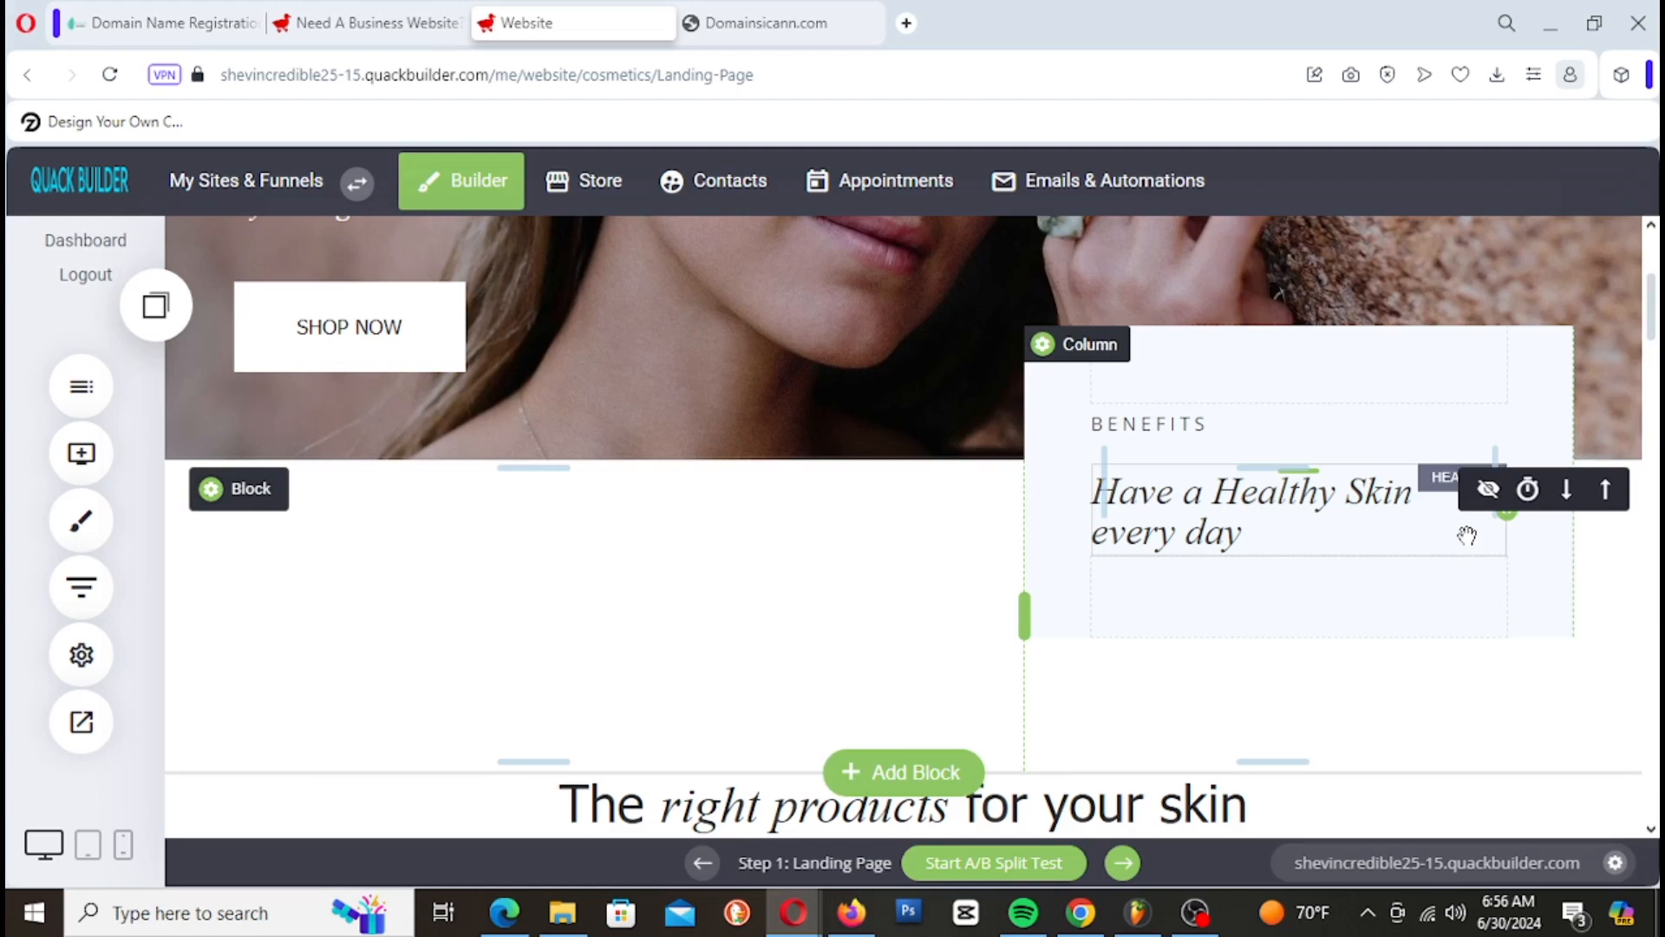
scroll(1466, 535, "up", 3)
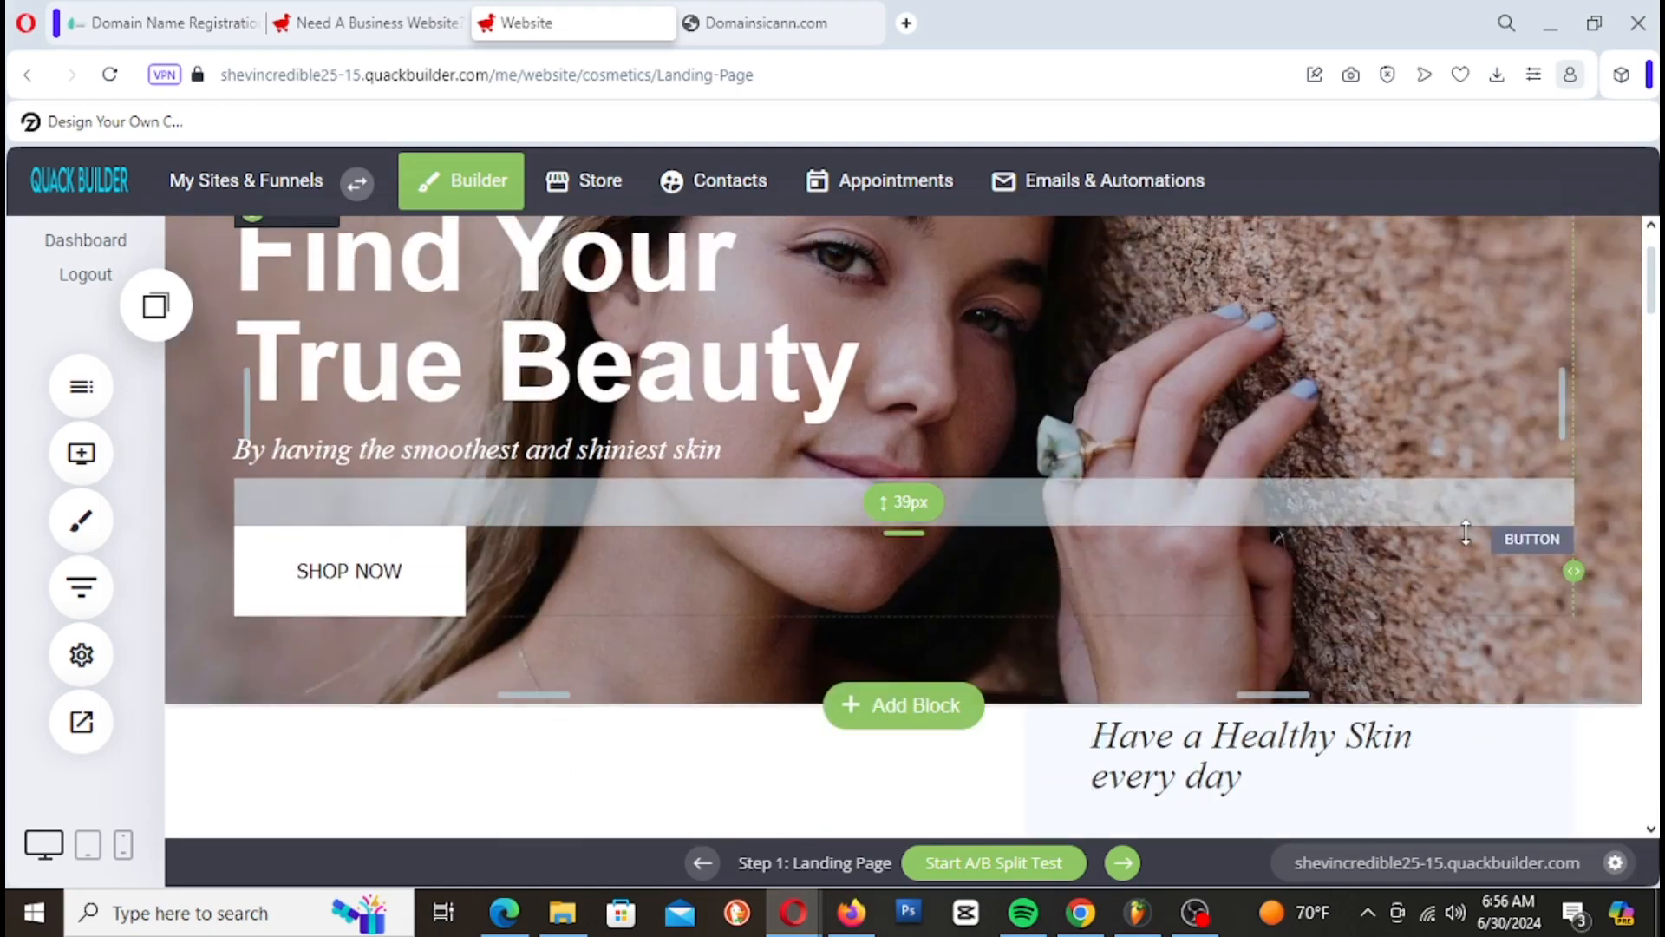
scroll(1466, 533, "up", 2)
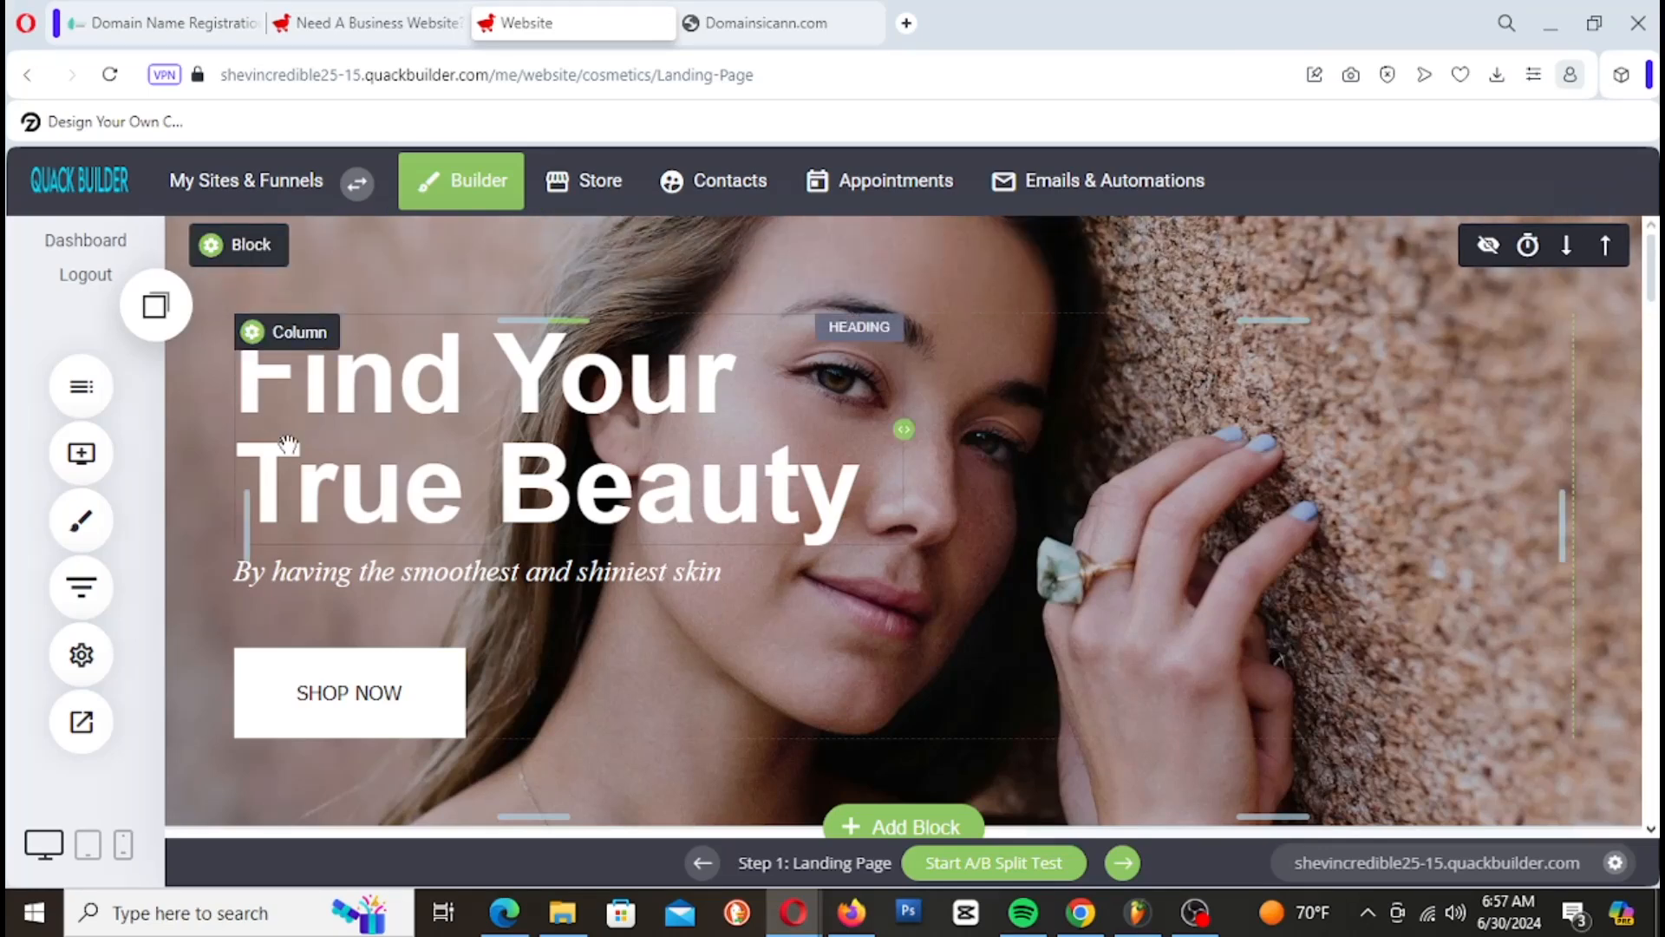
Step: Replace the 'Find Your True Beauty' heading with 'Heck Of A Body Like Adonis'
left_click(249, 379)
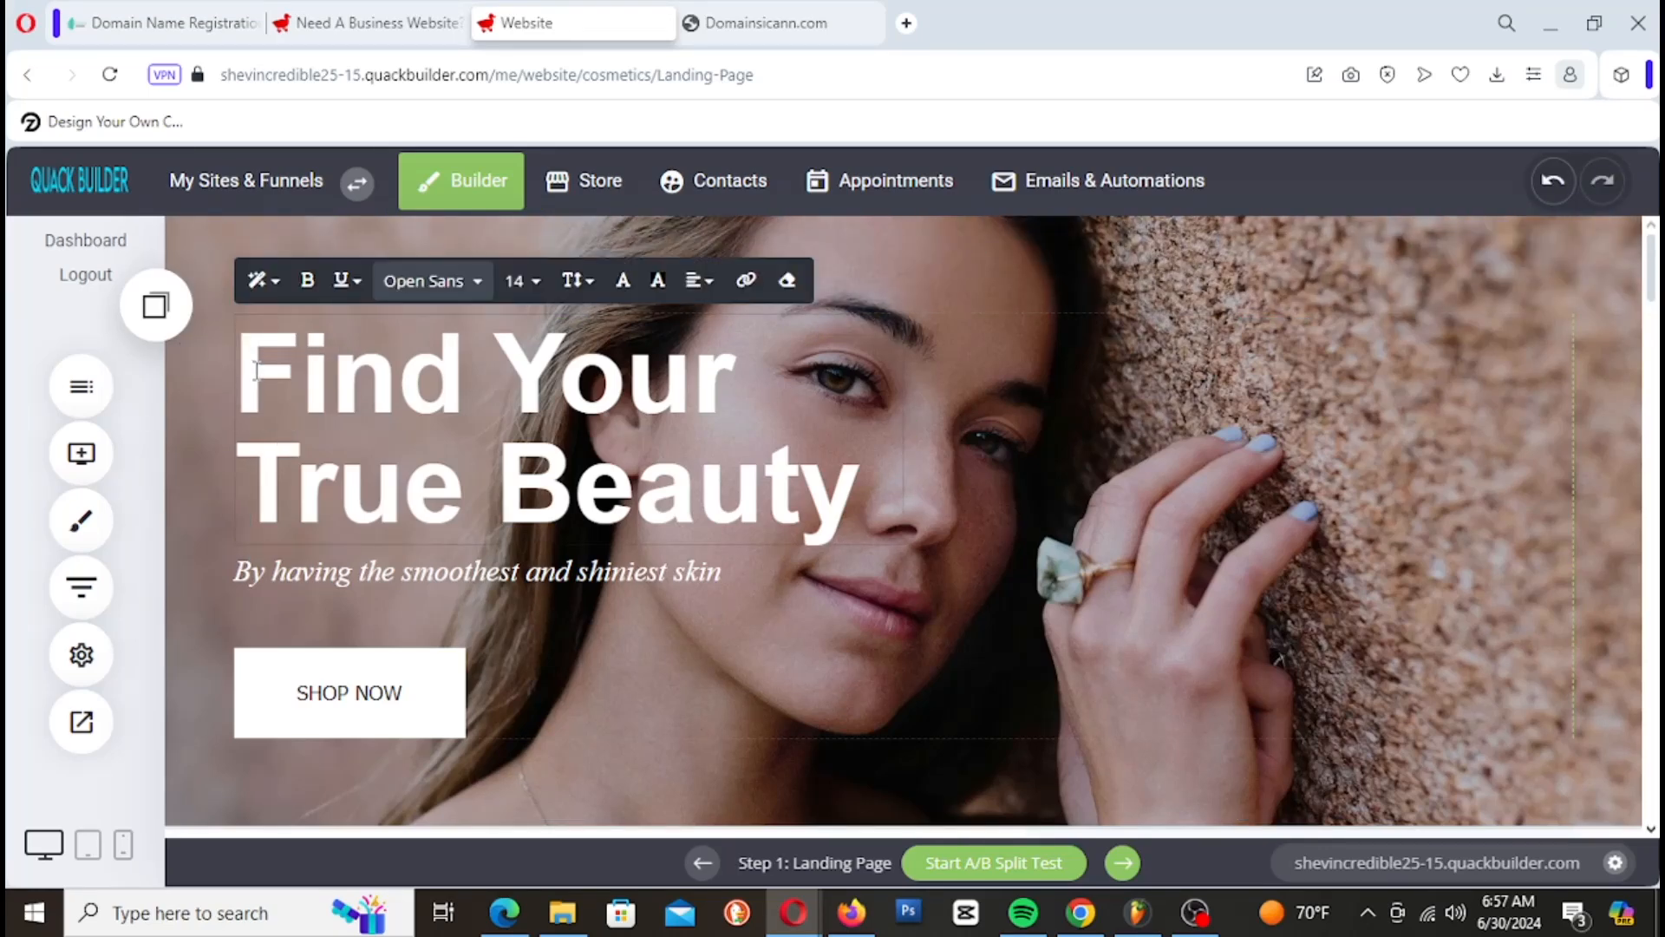
left_click_drag(249, 379, 833, 621)
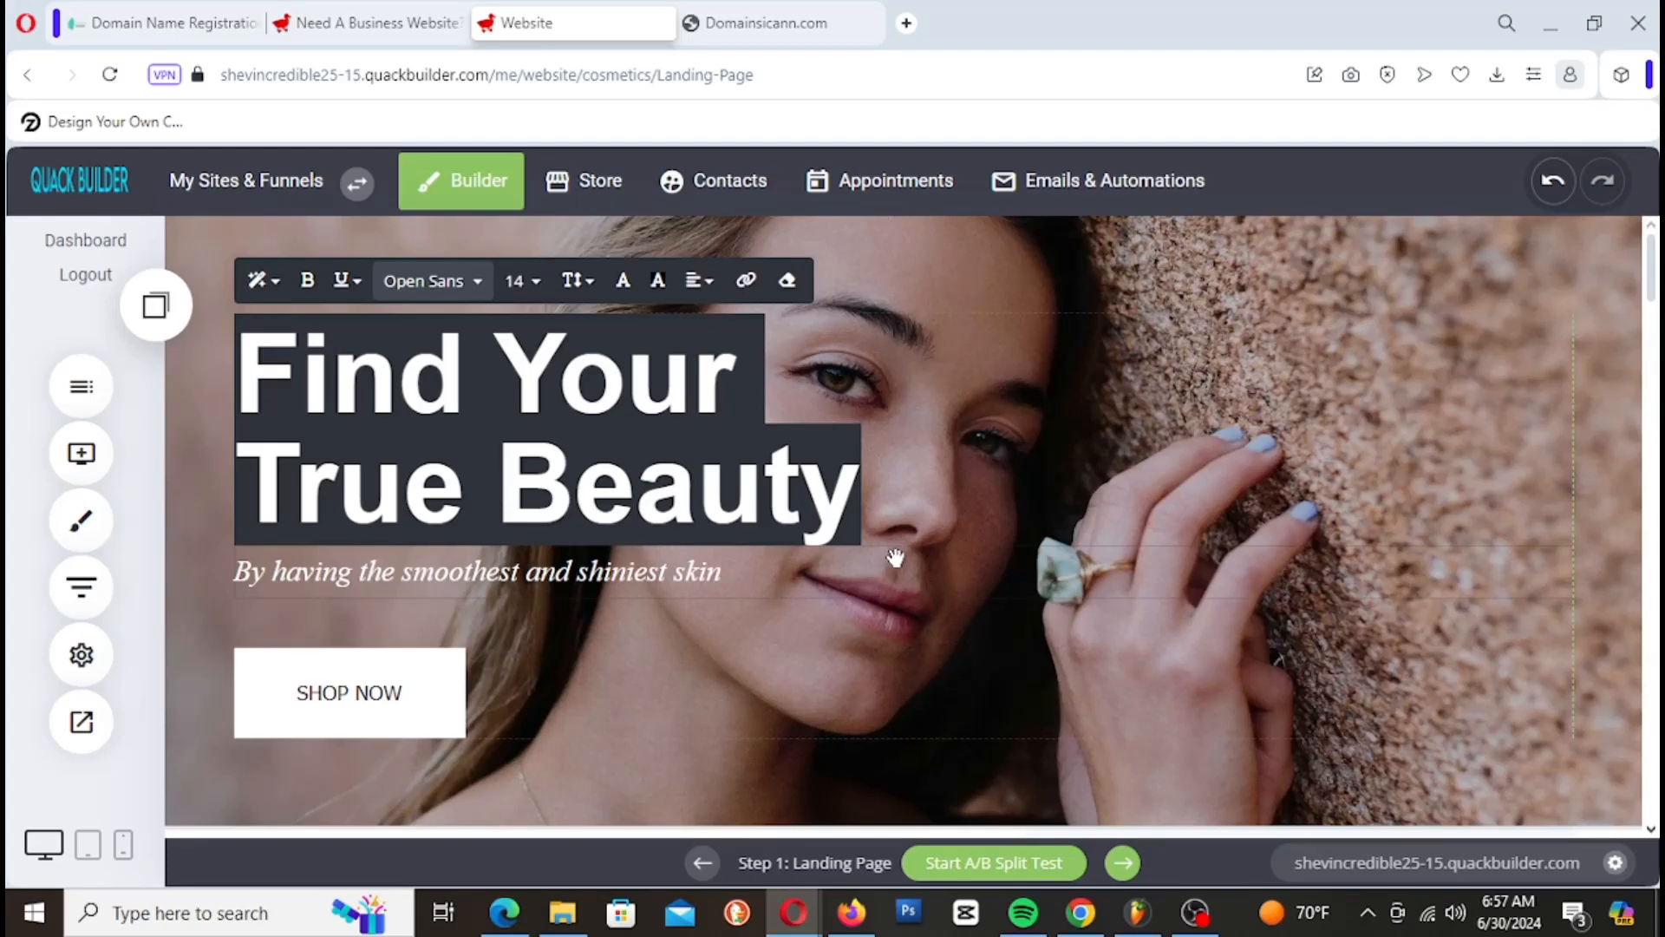
type("He")
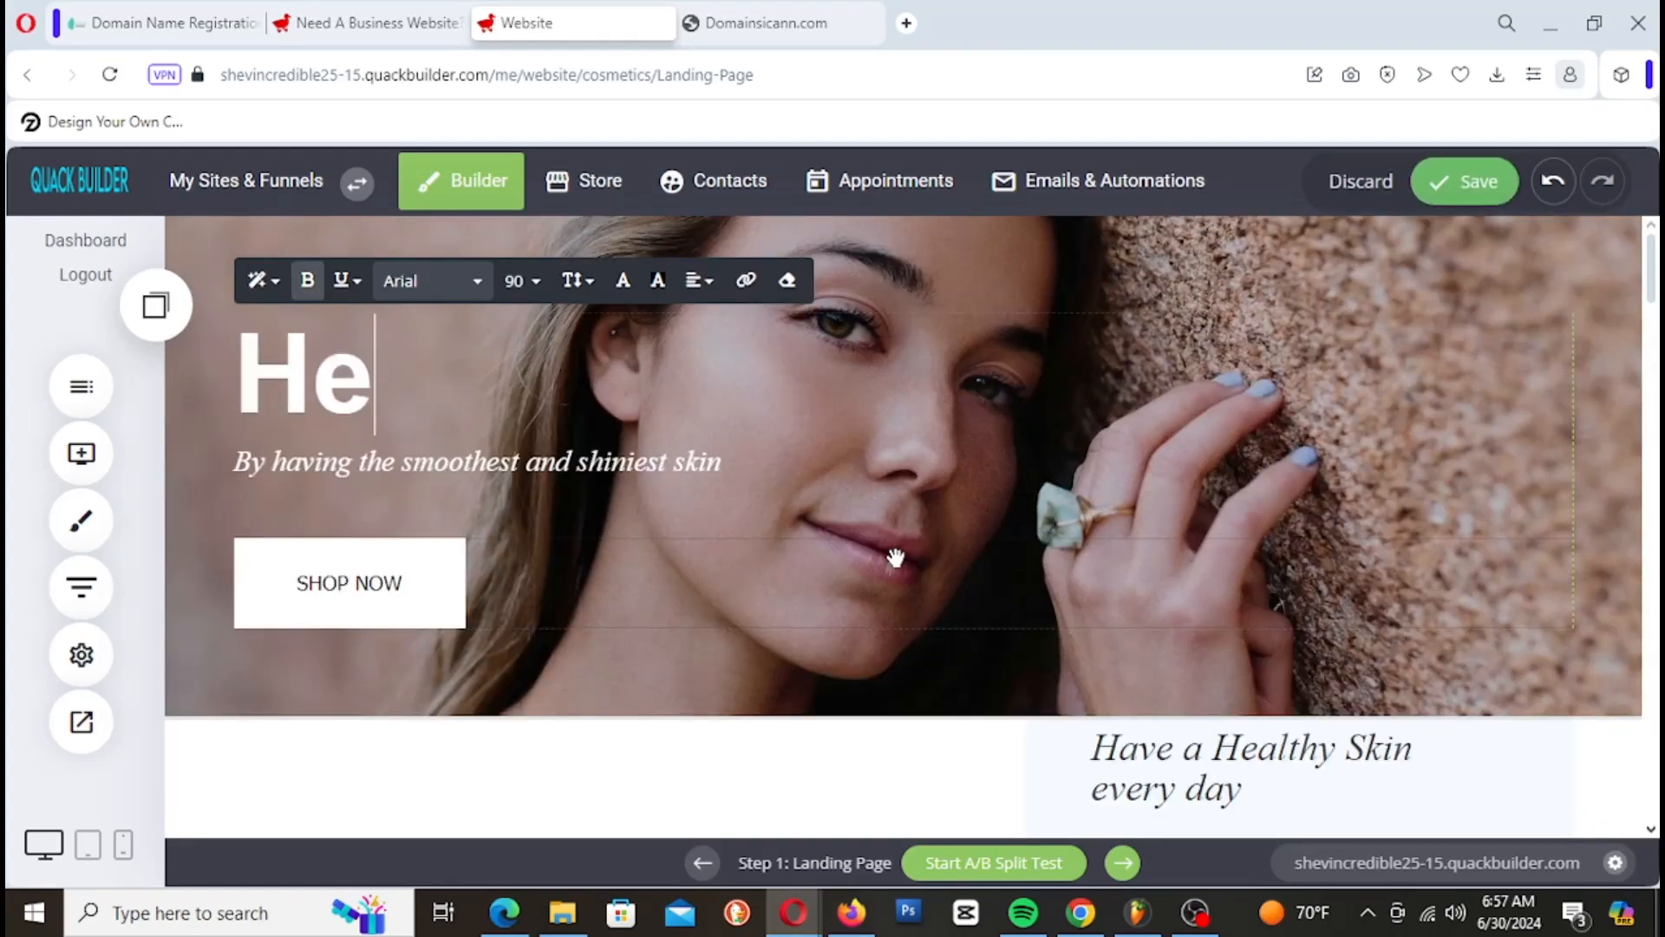
type("ck")
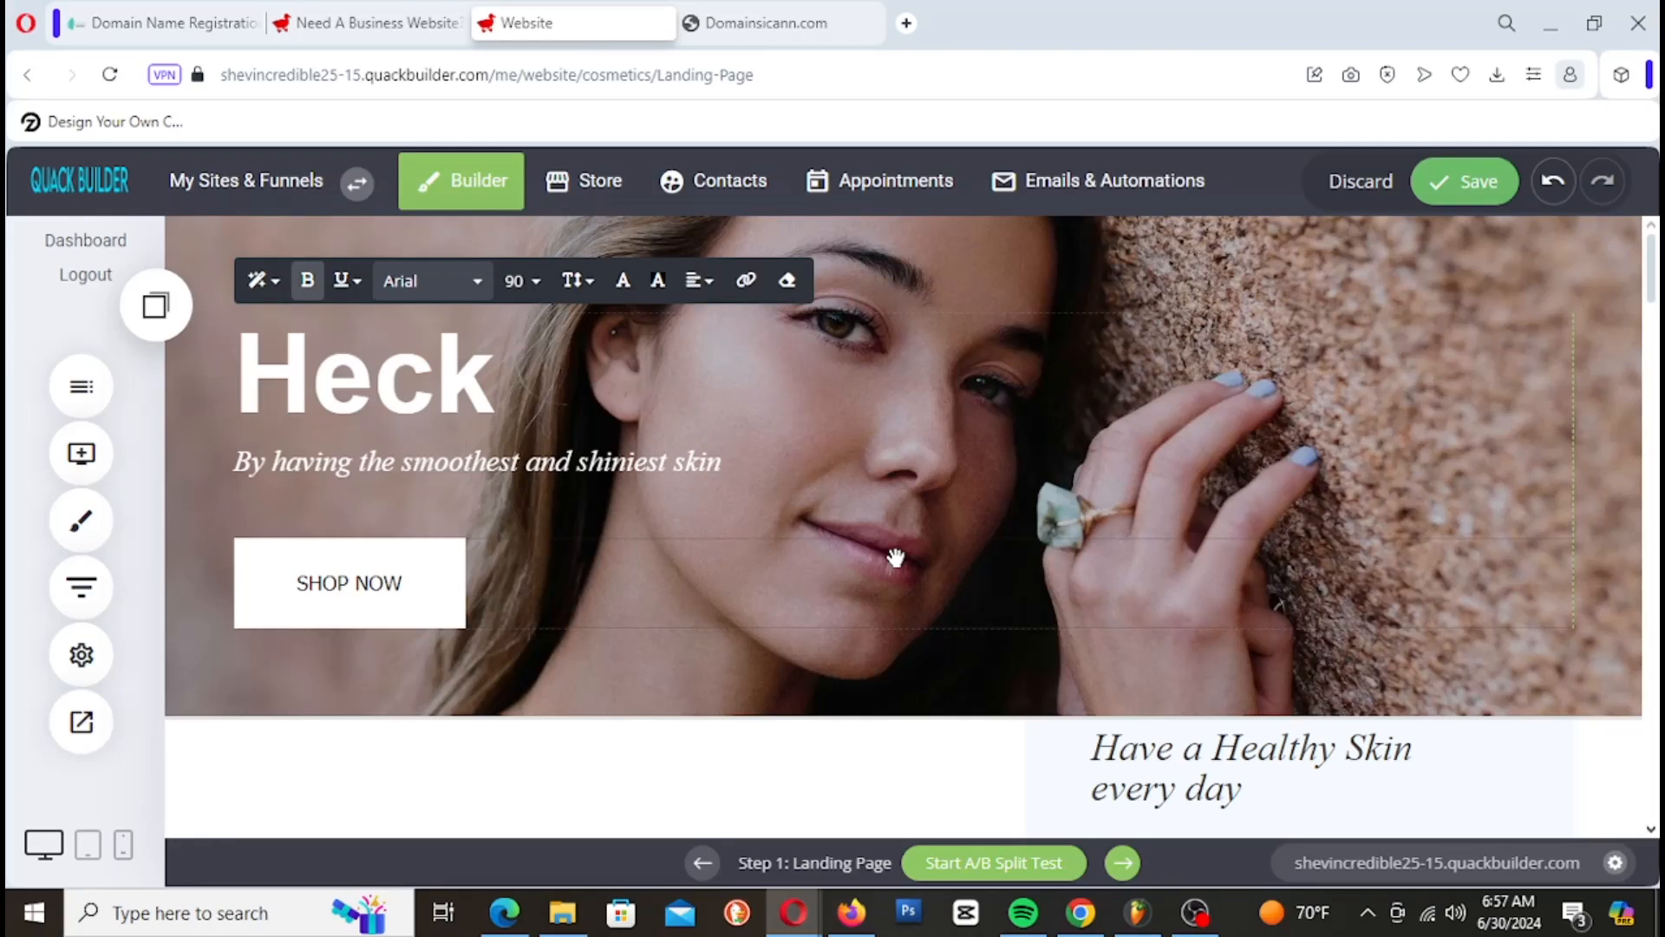
type(" Of A Bo")
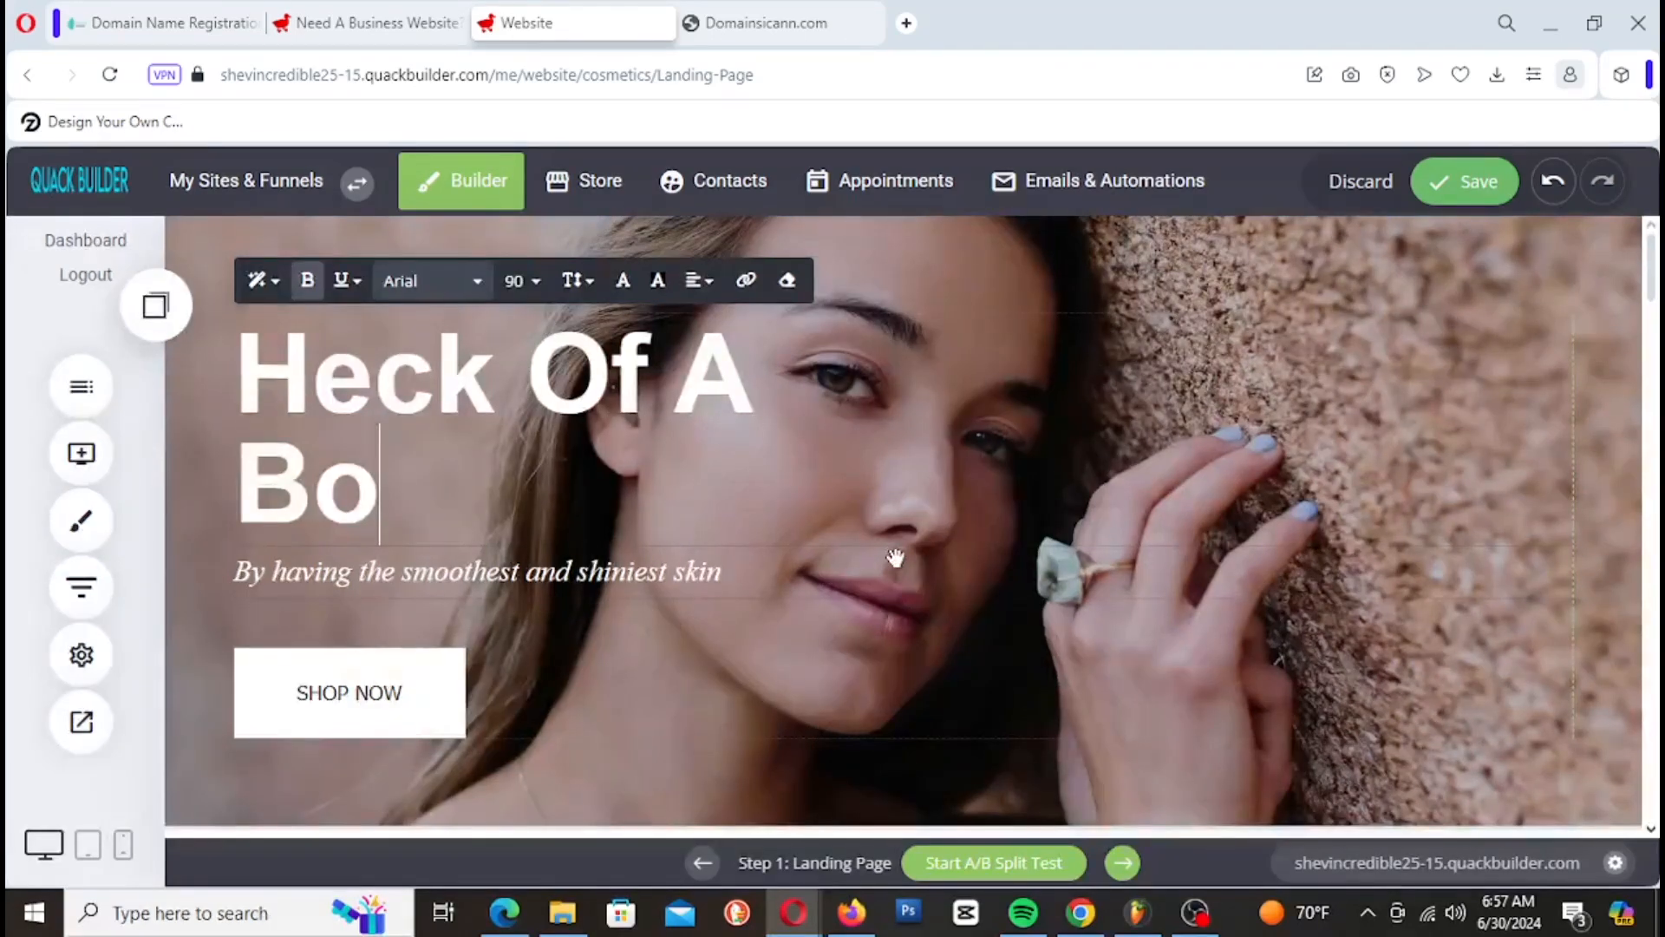
type("dy ")
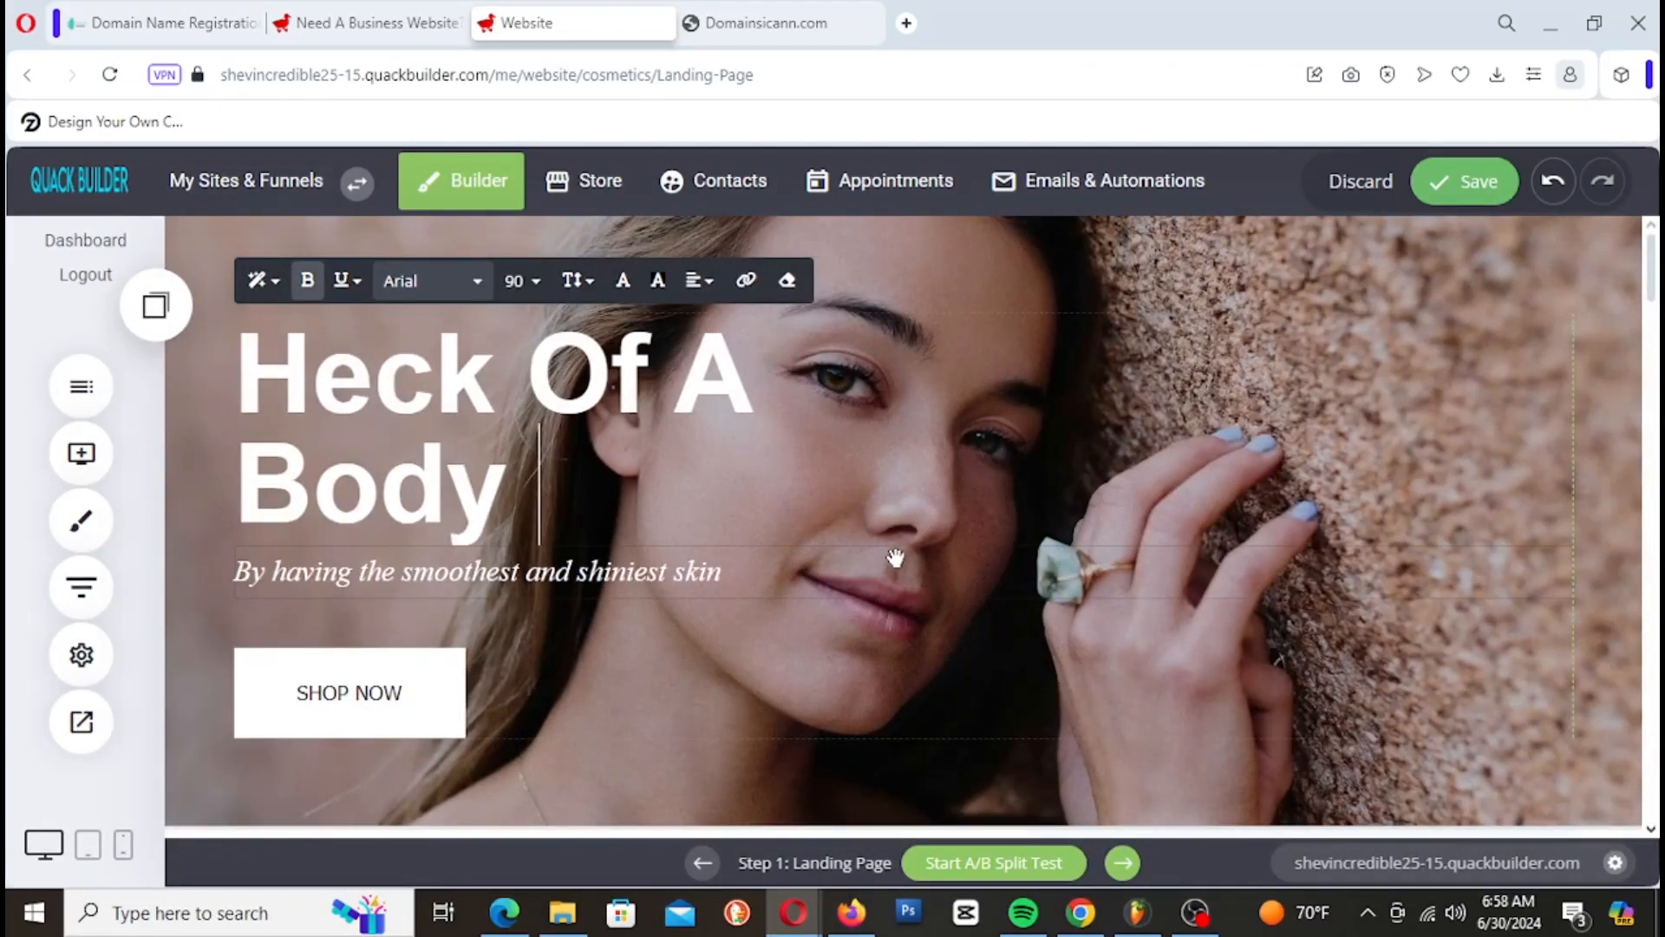
type("Like")
type("A")
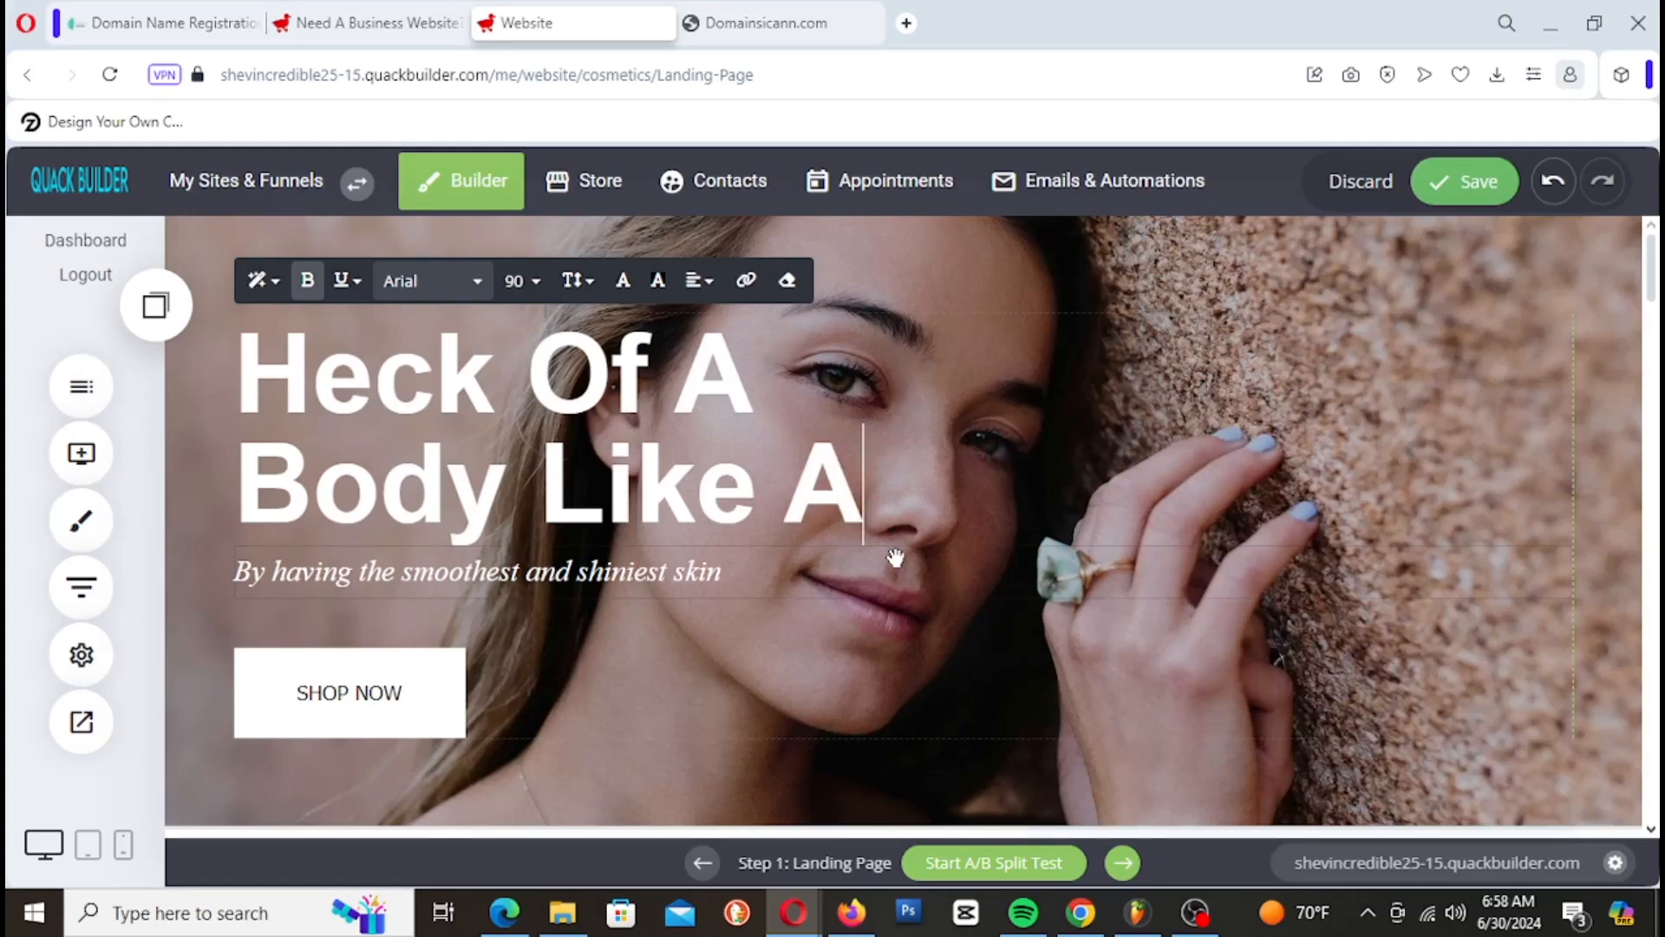
type("donis")
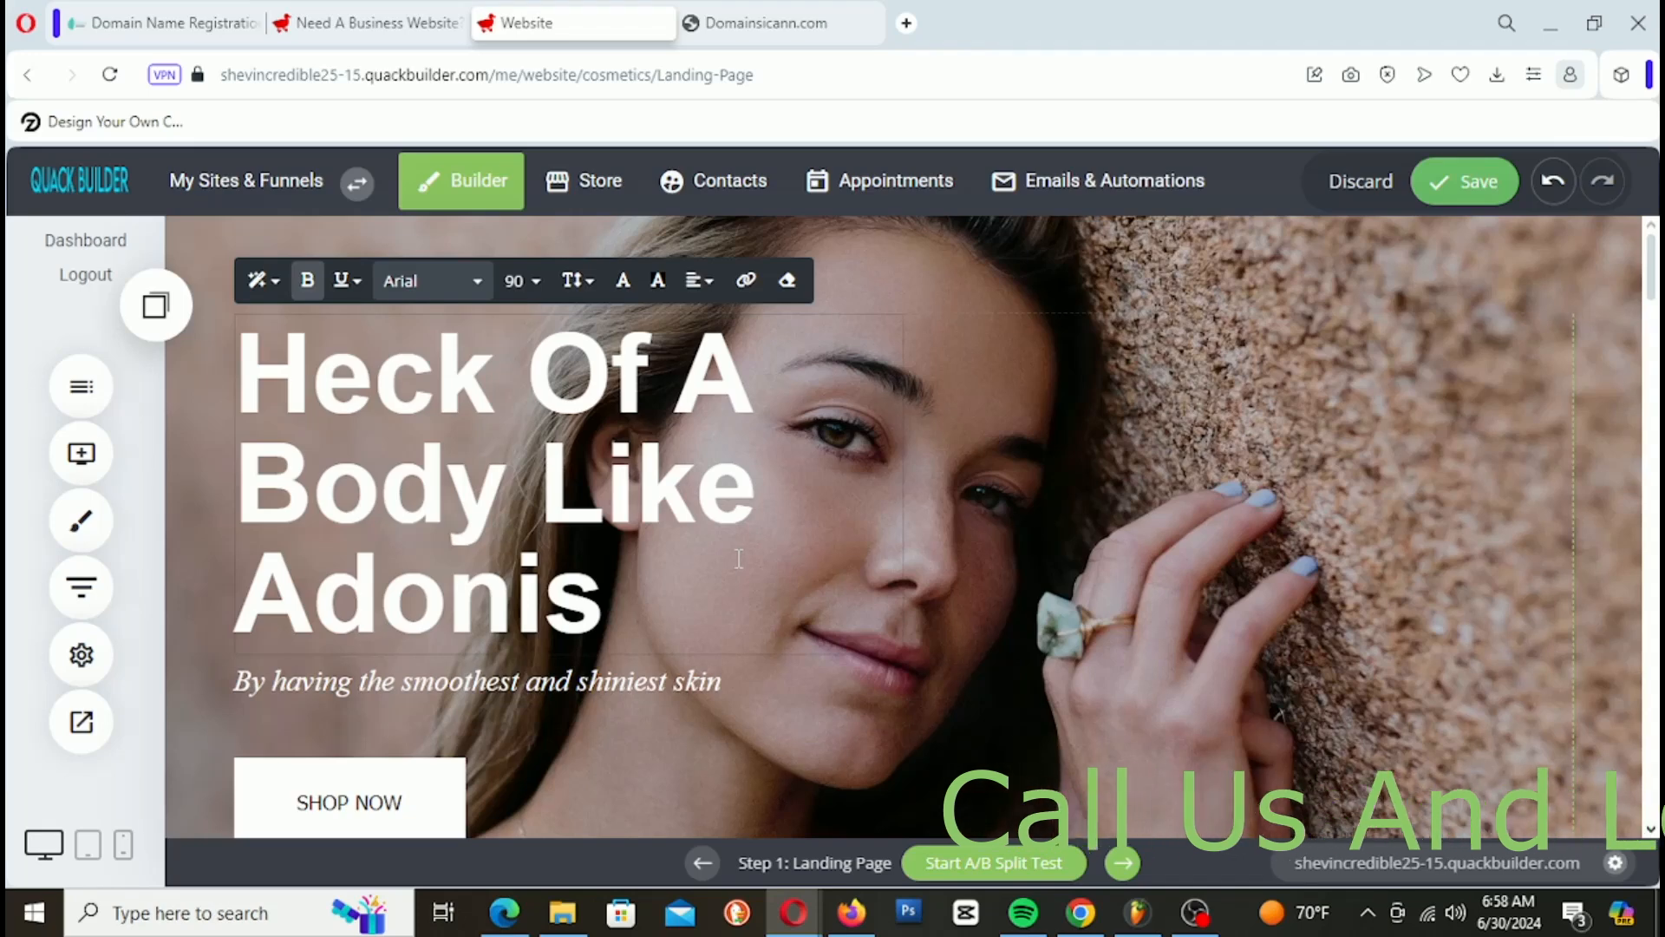
Step: Resize the hero headline to font size 54
left_click_drag(608, 607, 194, 321)
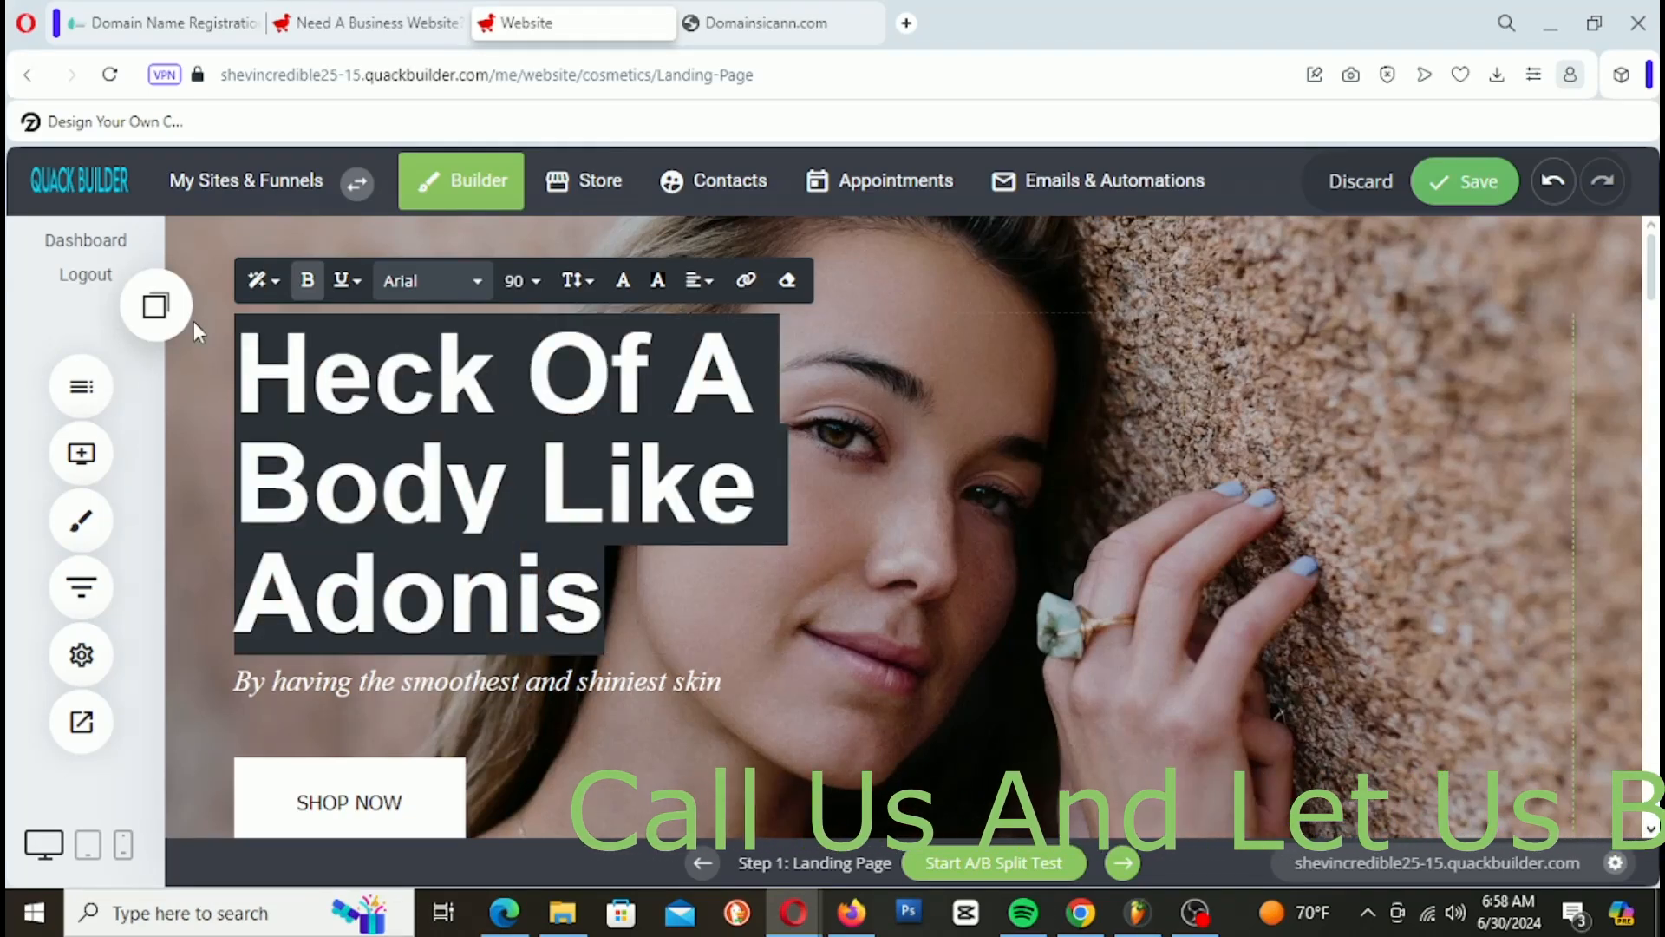
left_click(524, 281)
left_click(545, 513)
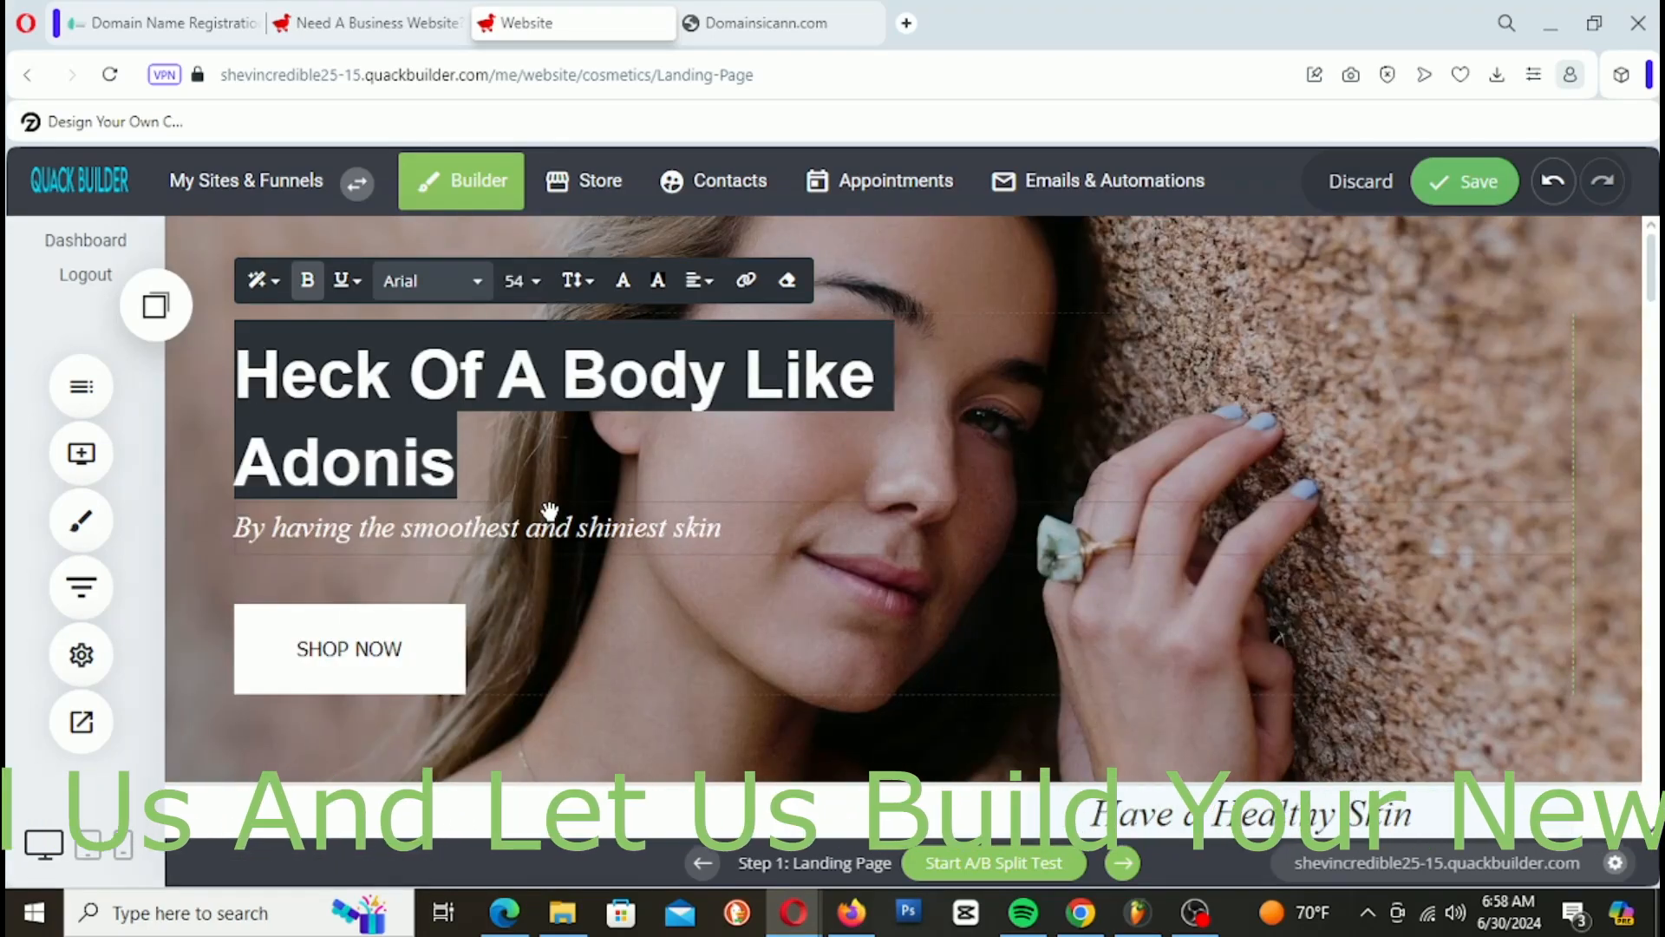
left_click(1312, 481)
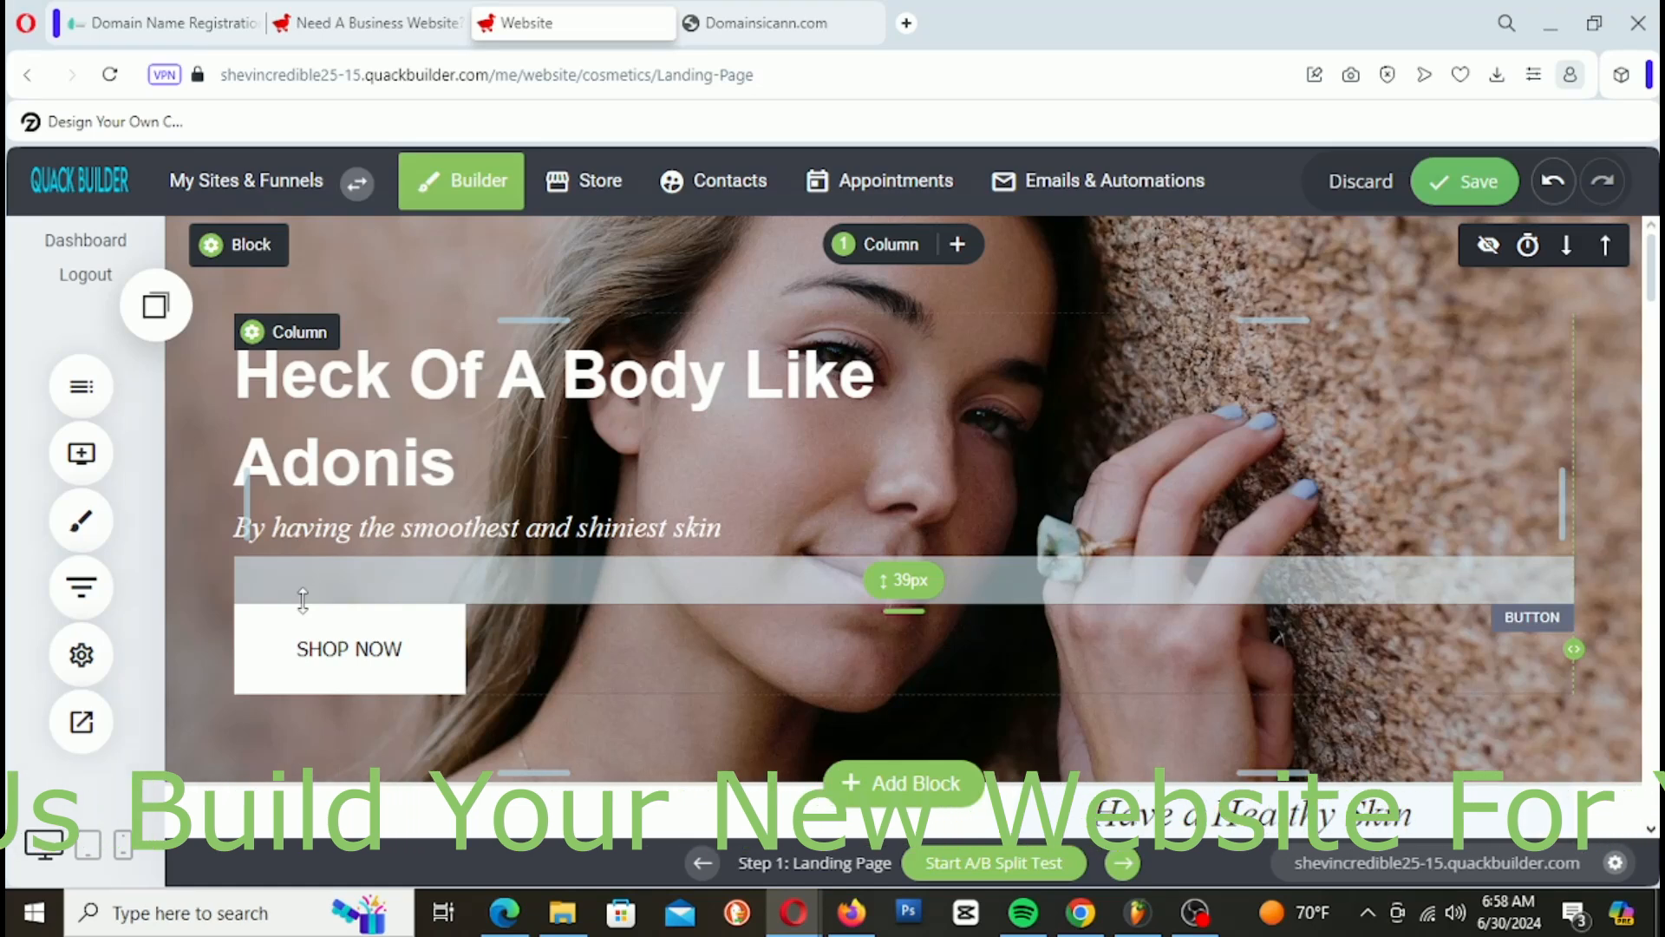
Step: Replace the hero subtitle with the 'Start Building your body…' fitness message
left_click(272, 512)
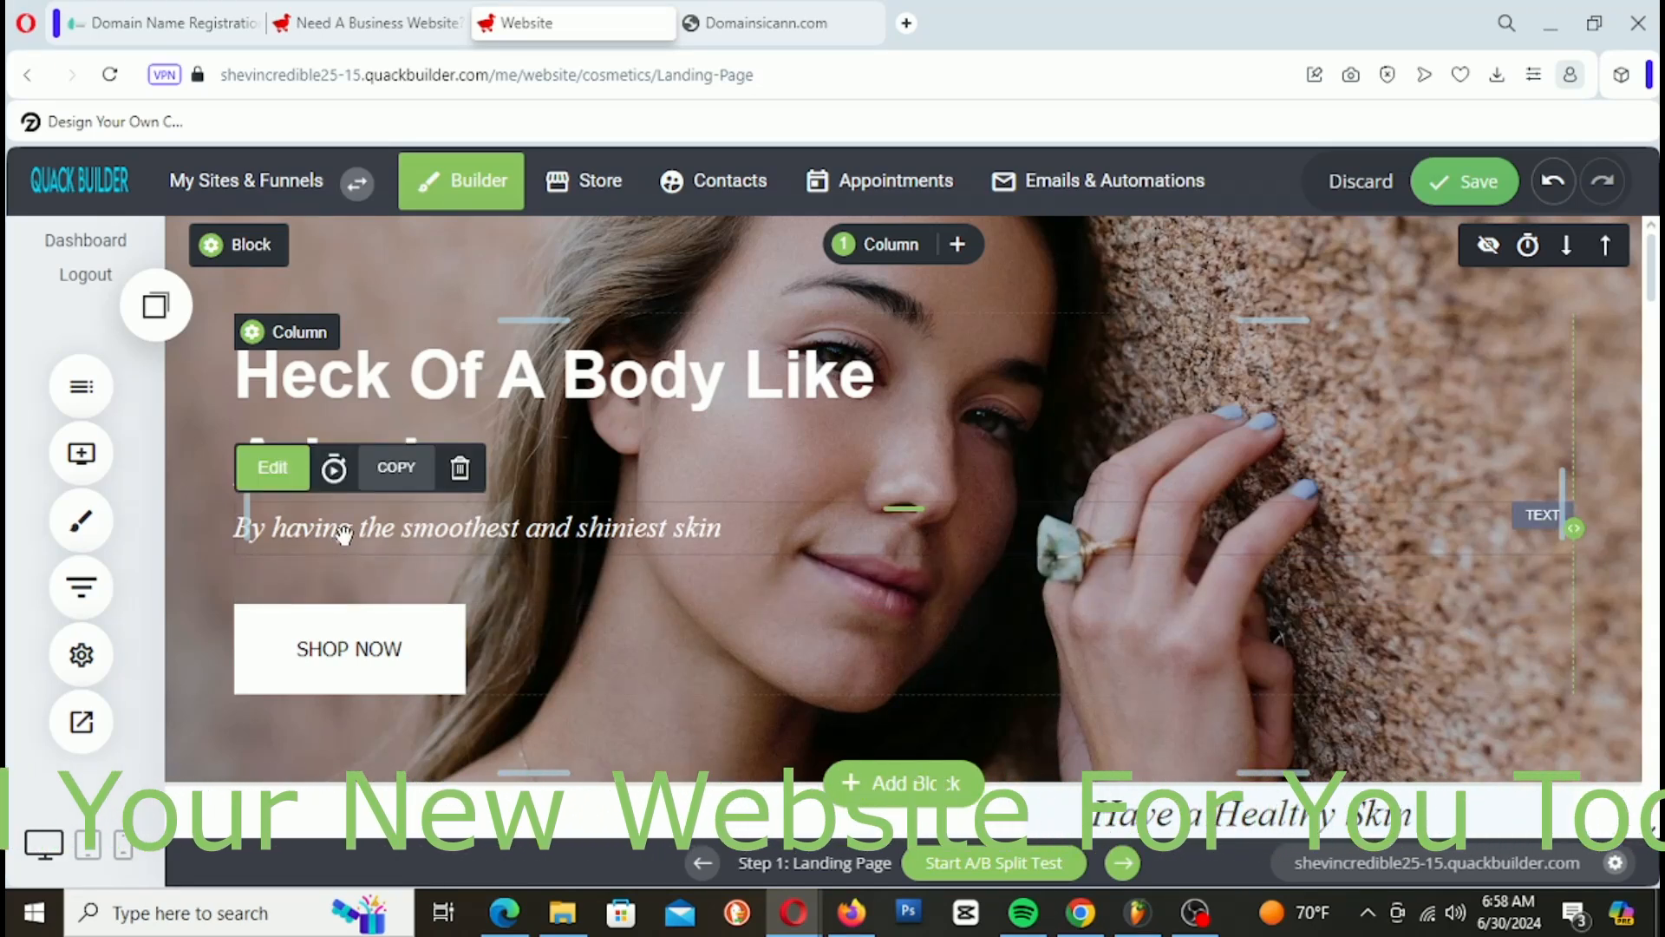
left_click_drag(236, 526, 853, 564)
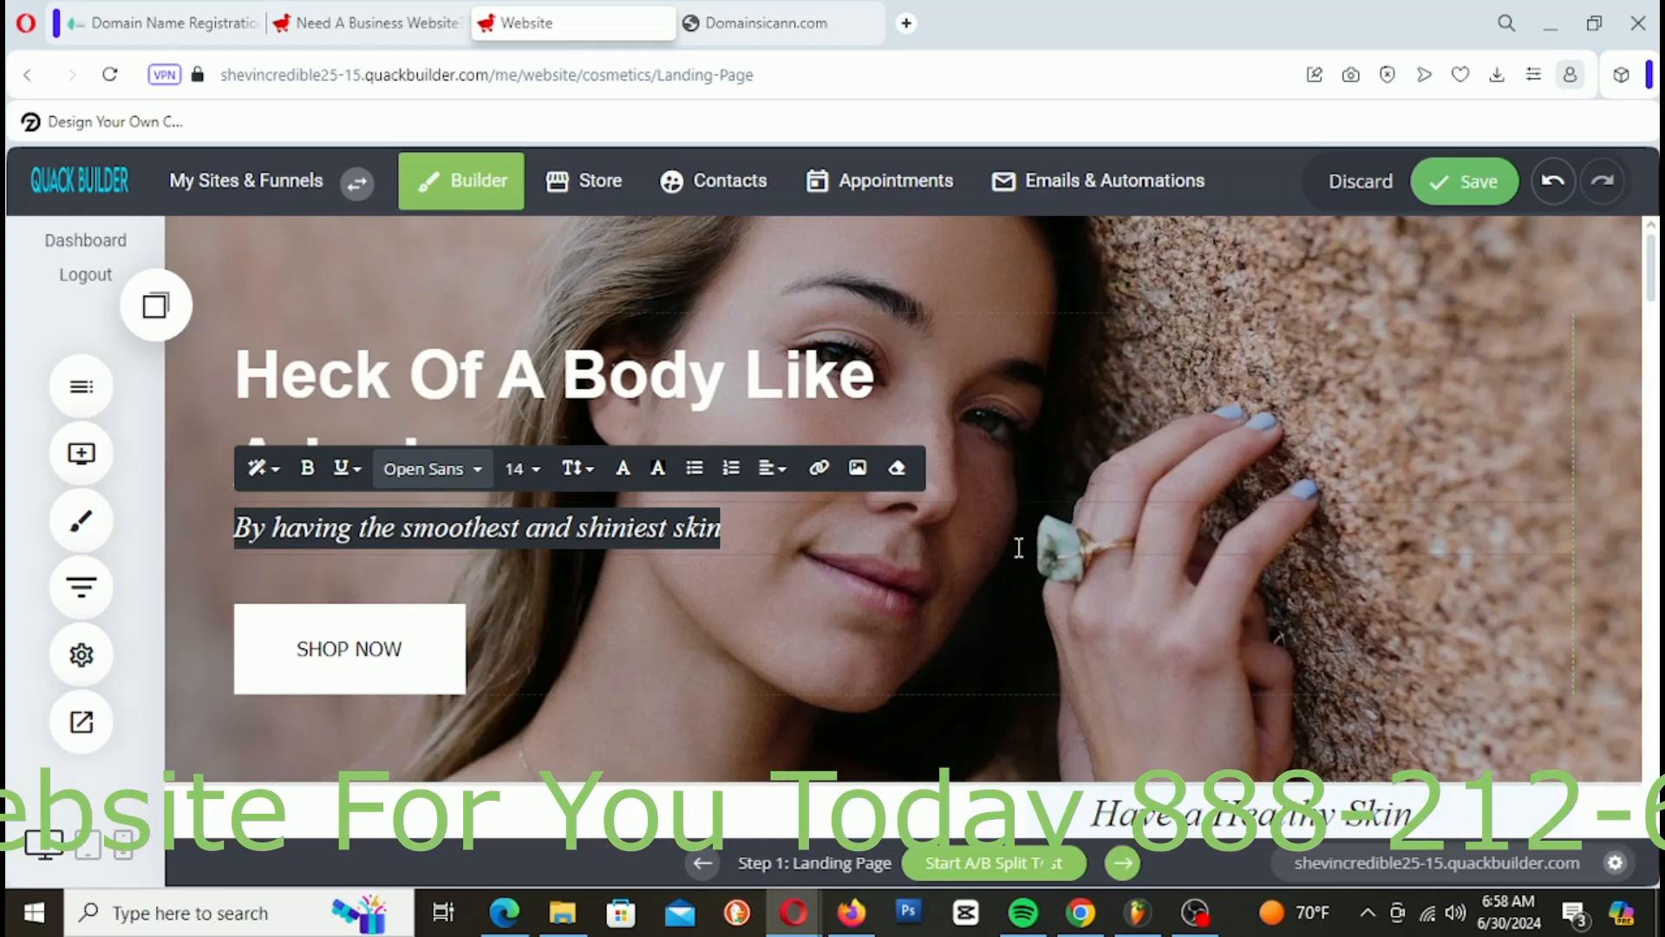
type("Fitnes ")
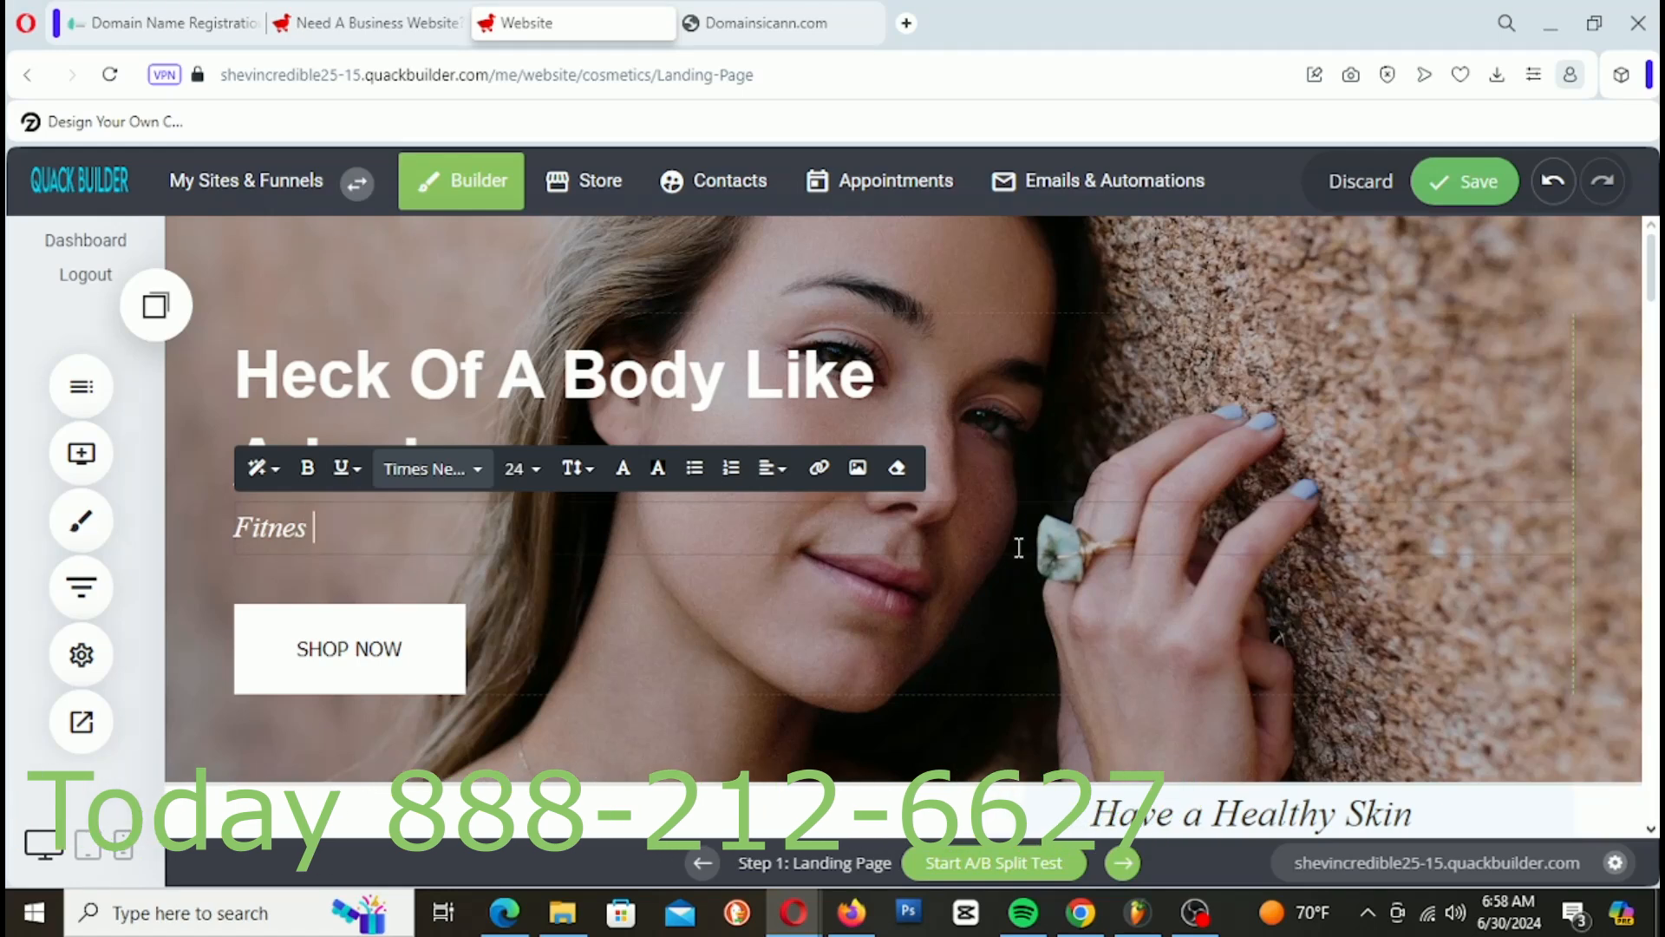
type("Zo")
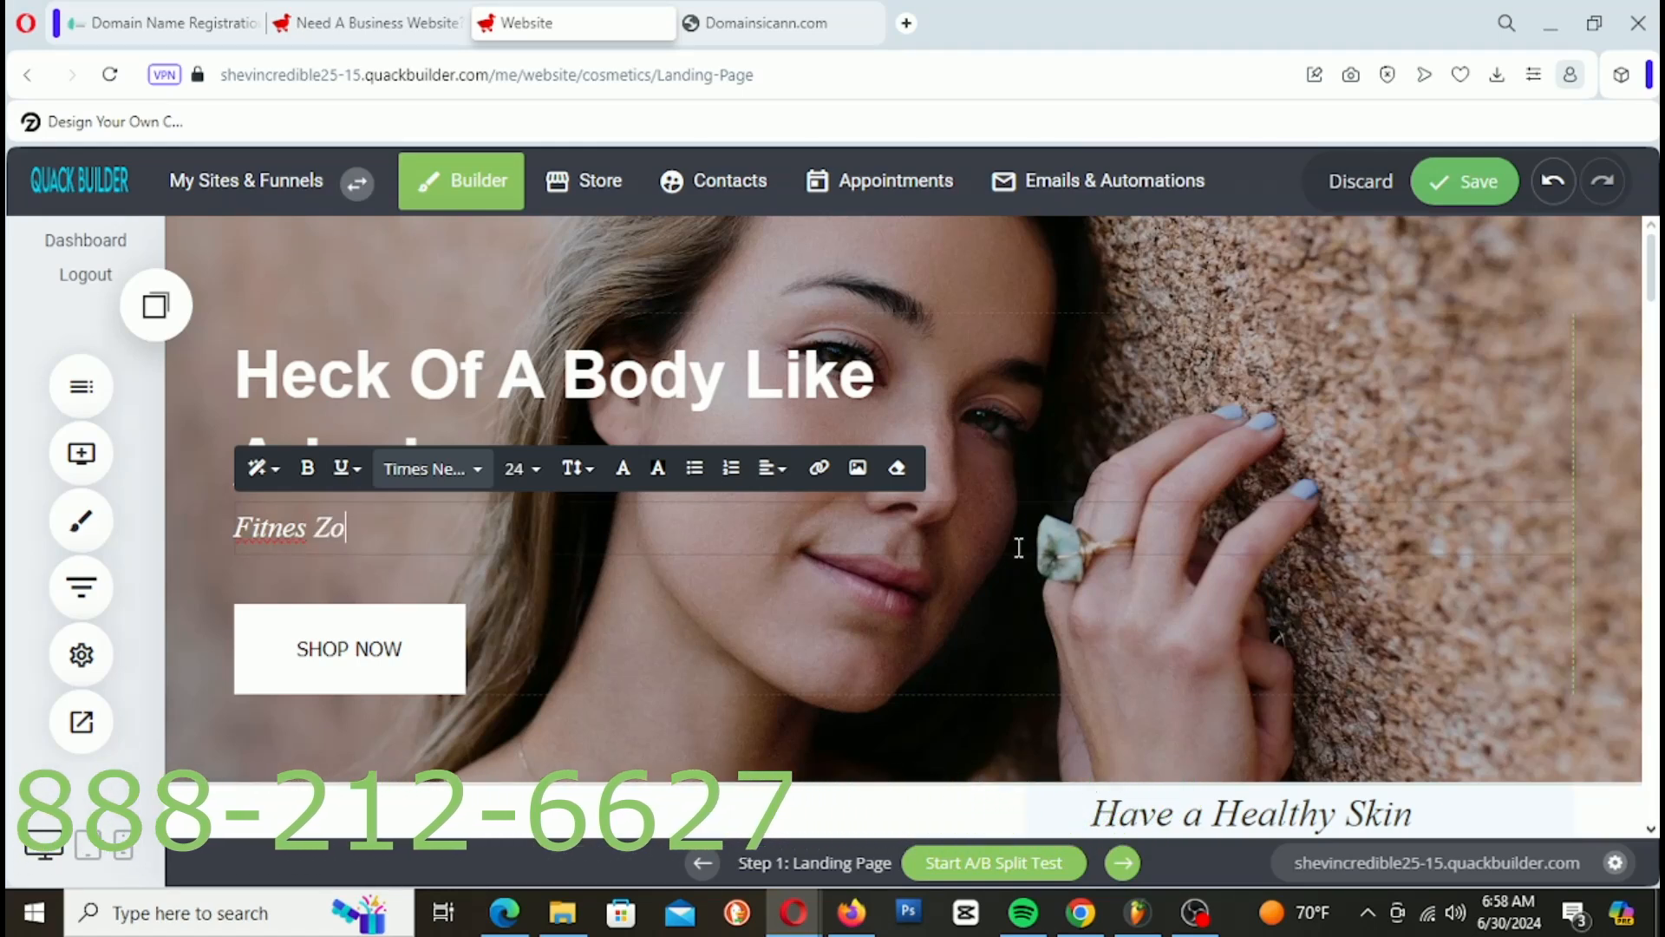
type("ne Is a comple")
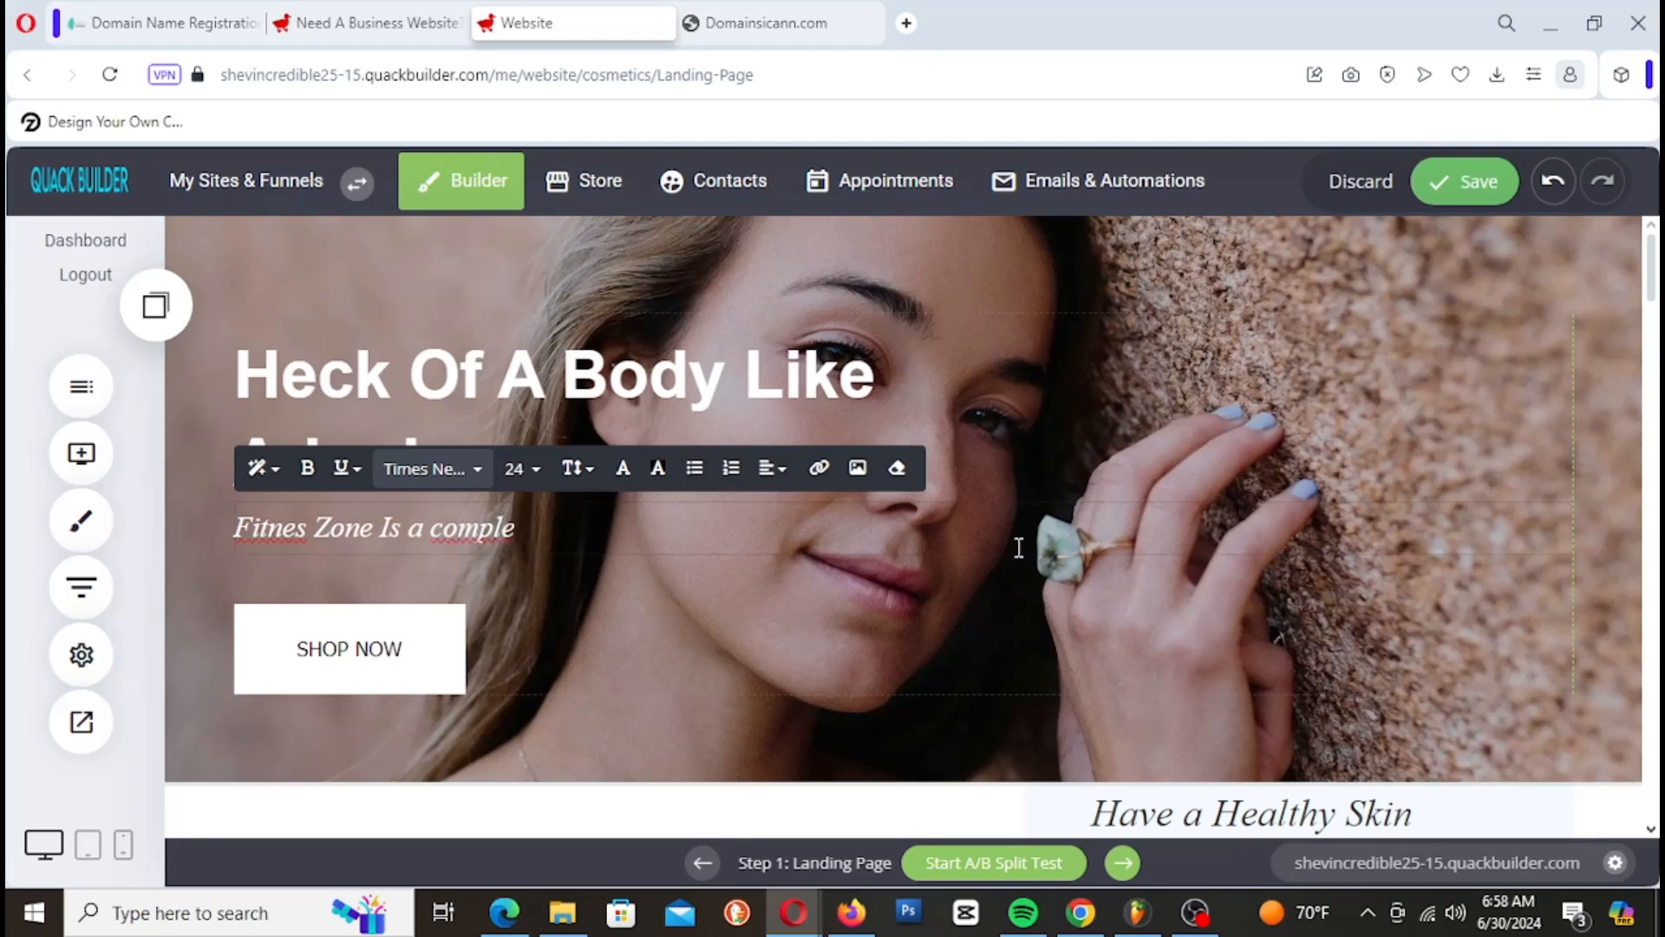
type("te sport/fitnes ")
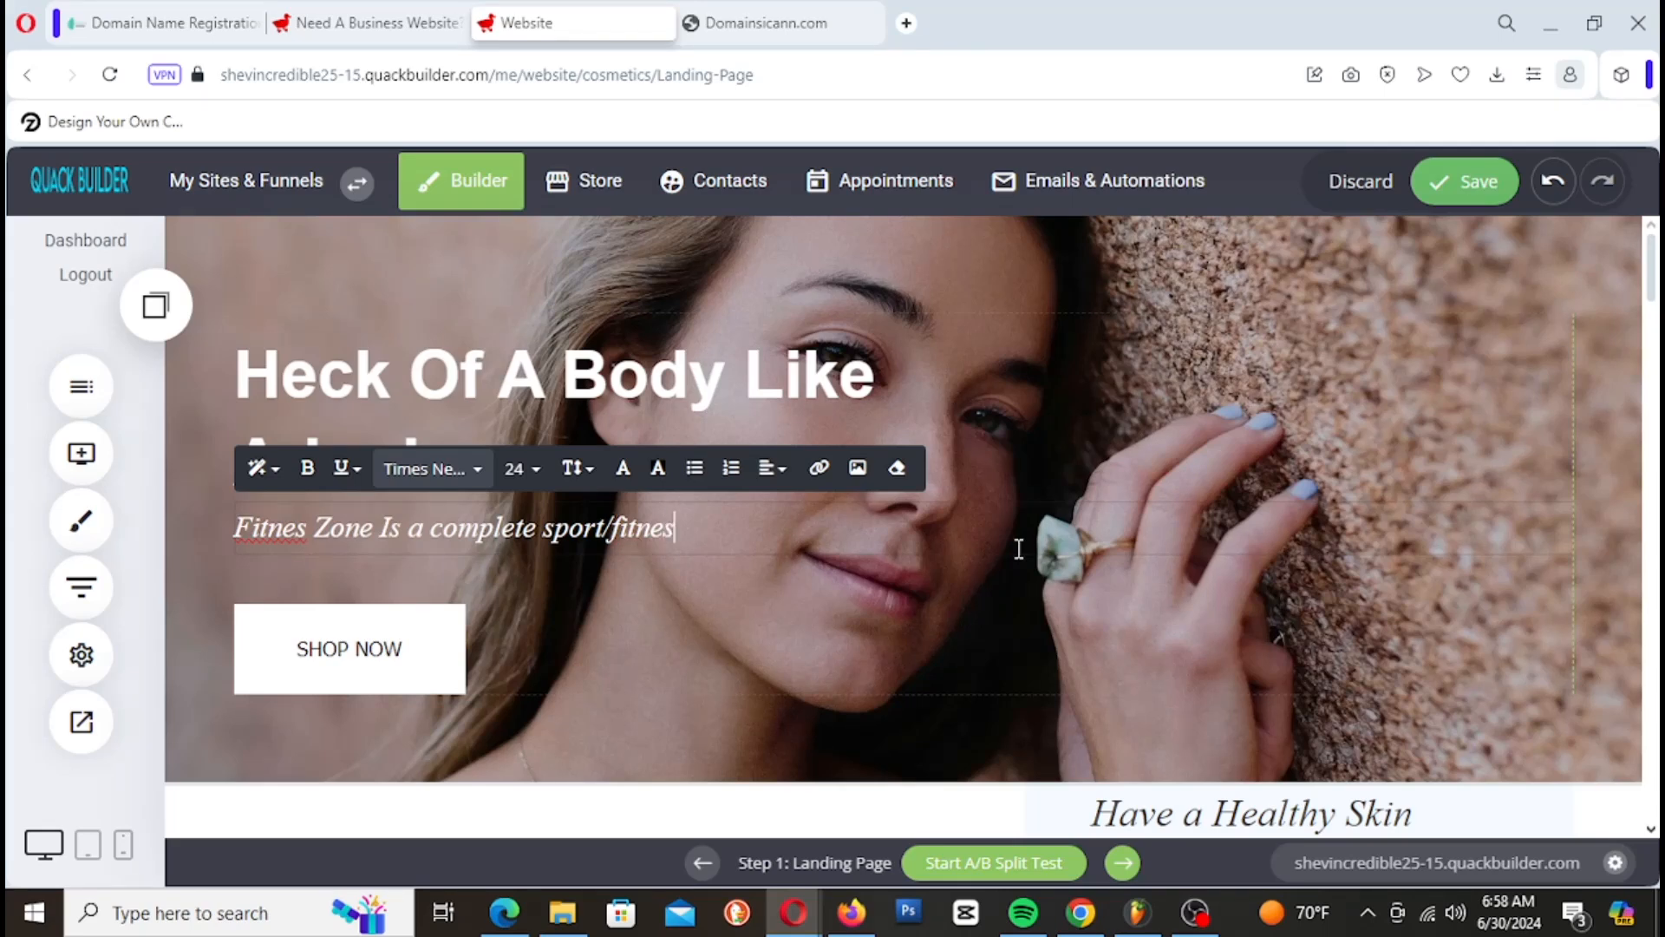
type("that is sui")
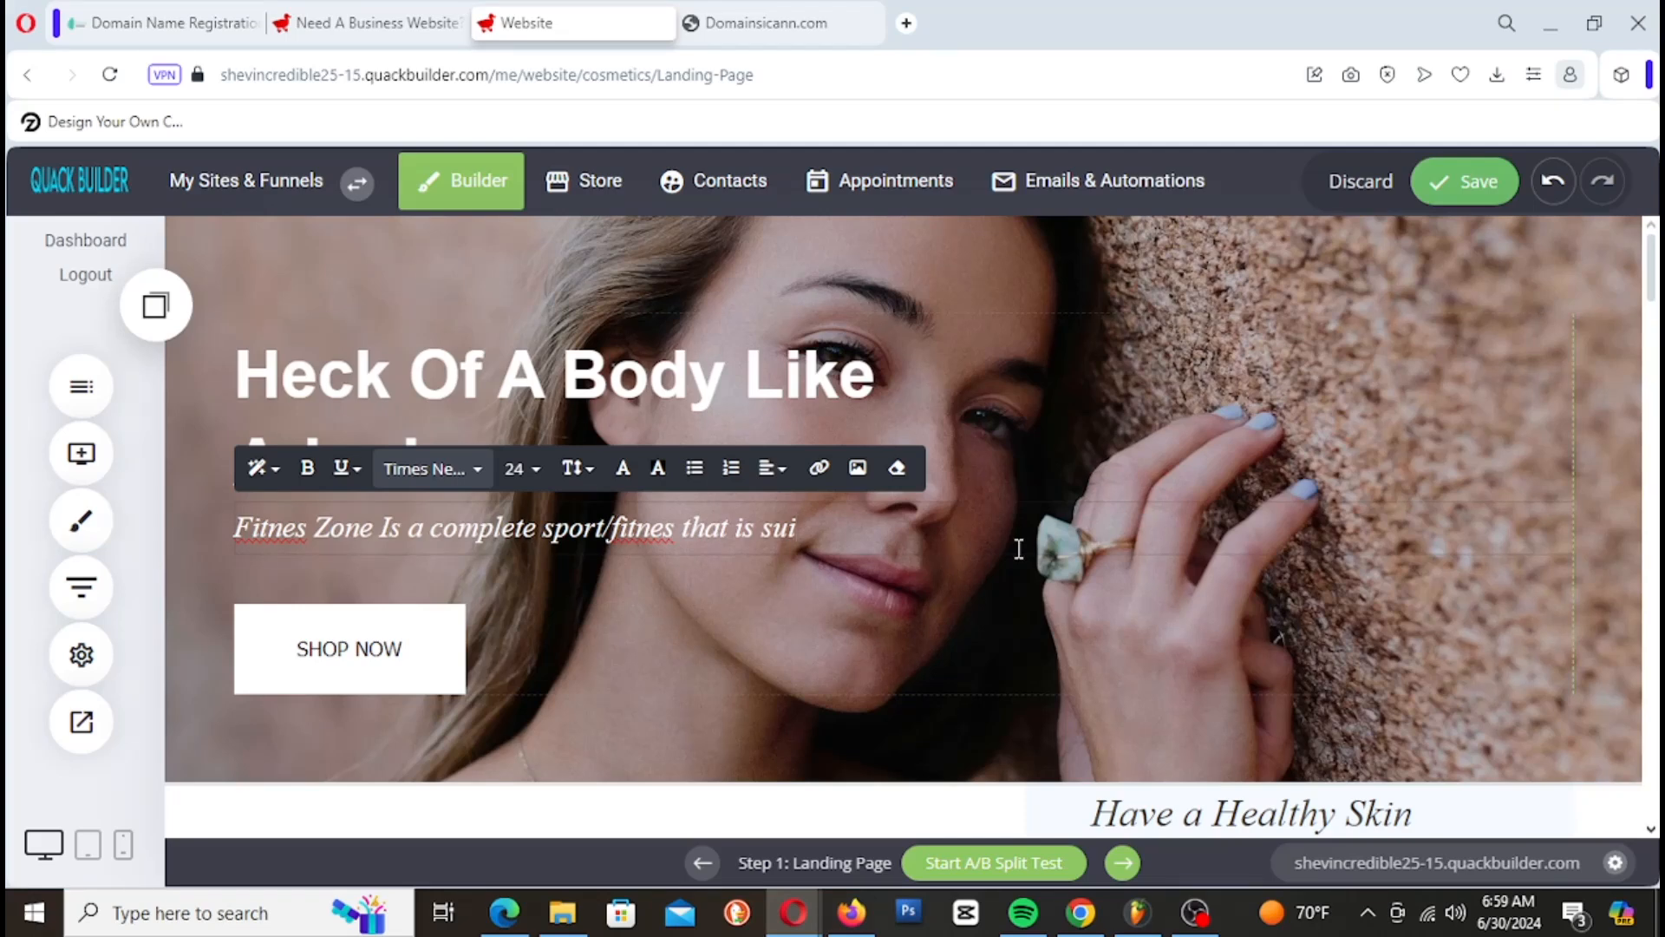
type("tablefor ")
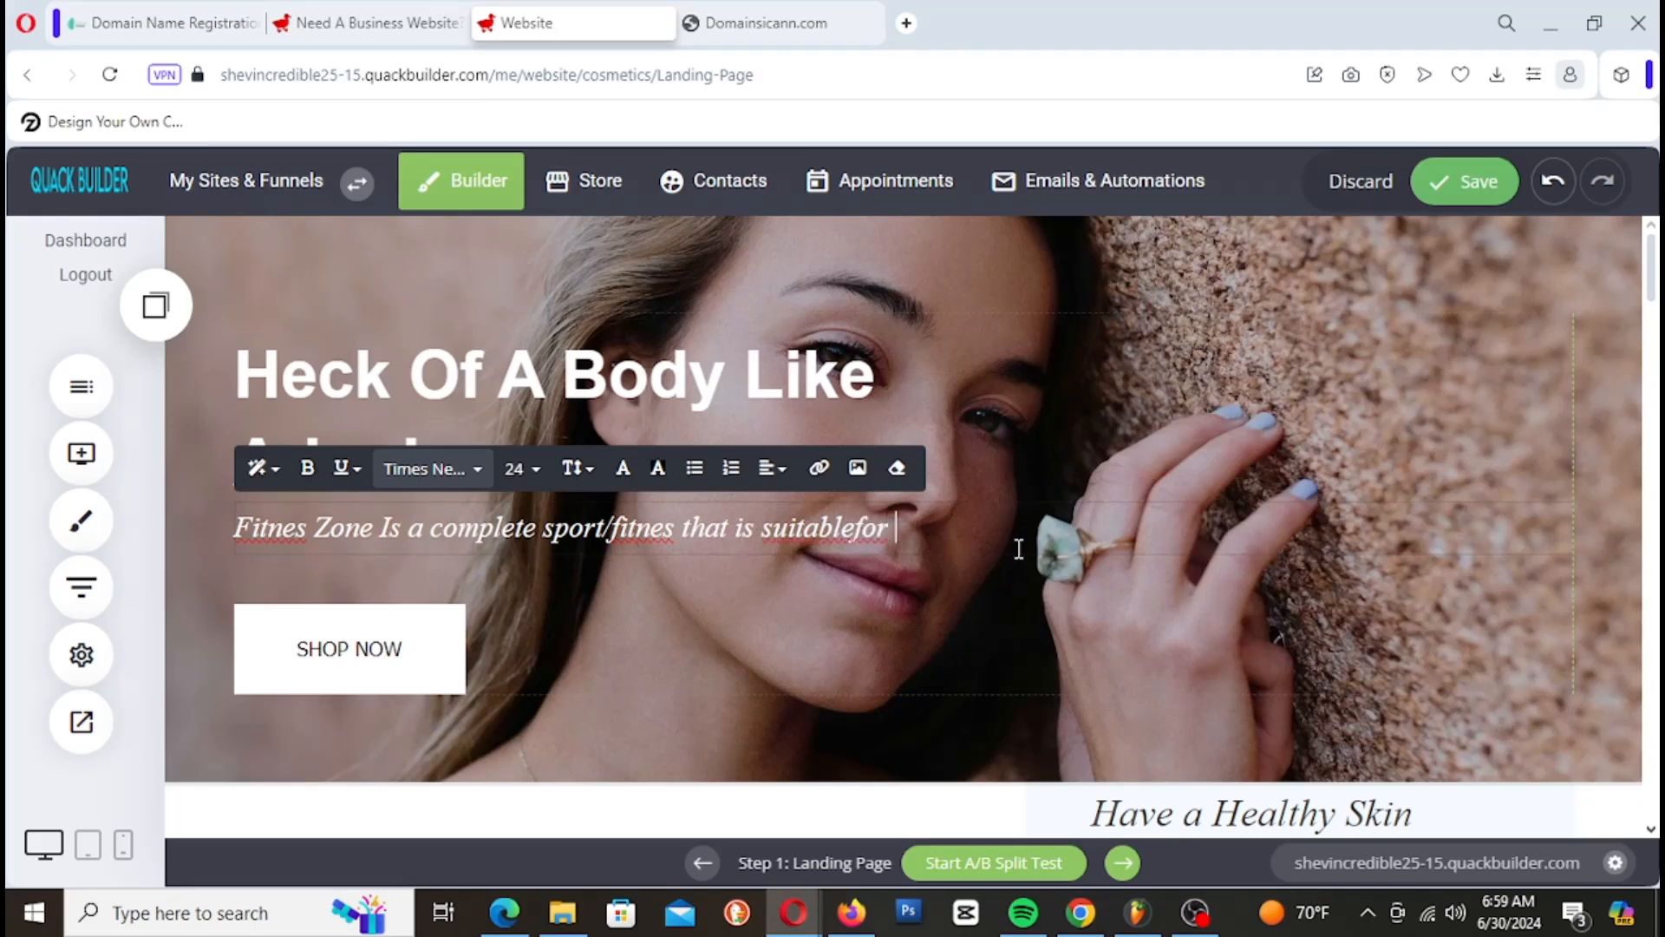
type("any one")
type("who wa")
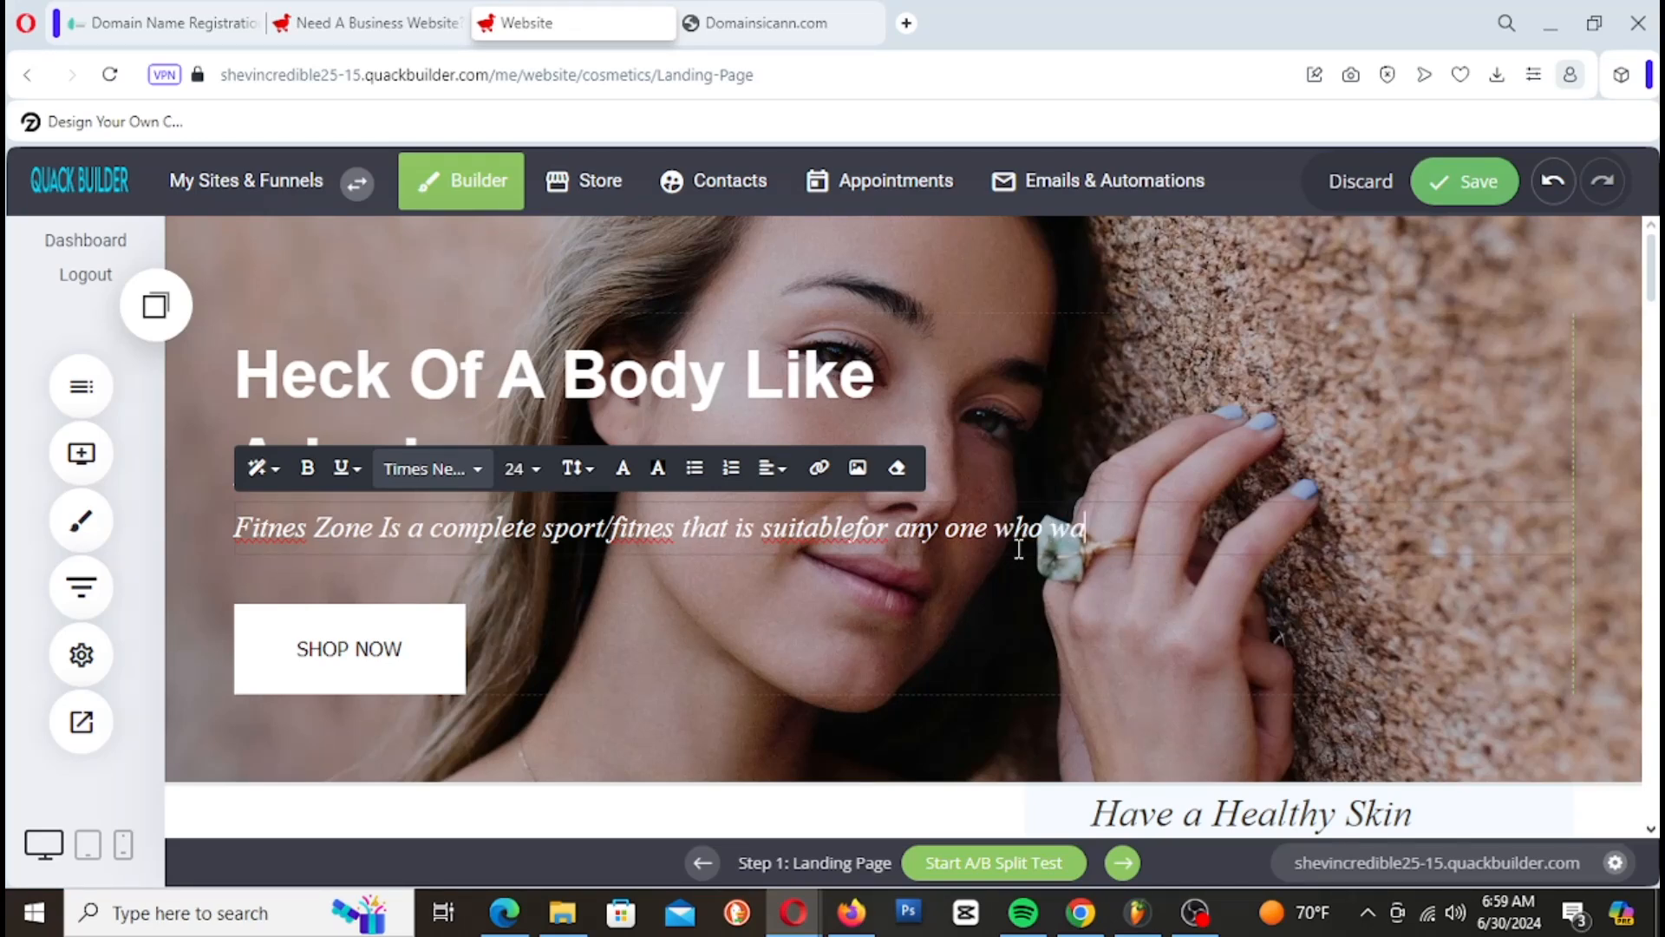
type("nts")
key("BackSpace")
key("BackSpace")
type("to build")
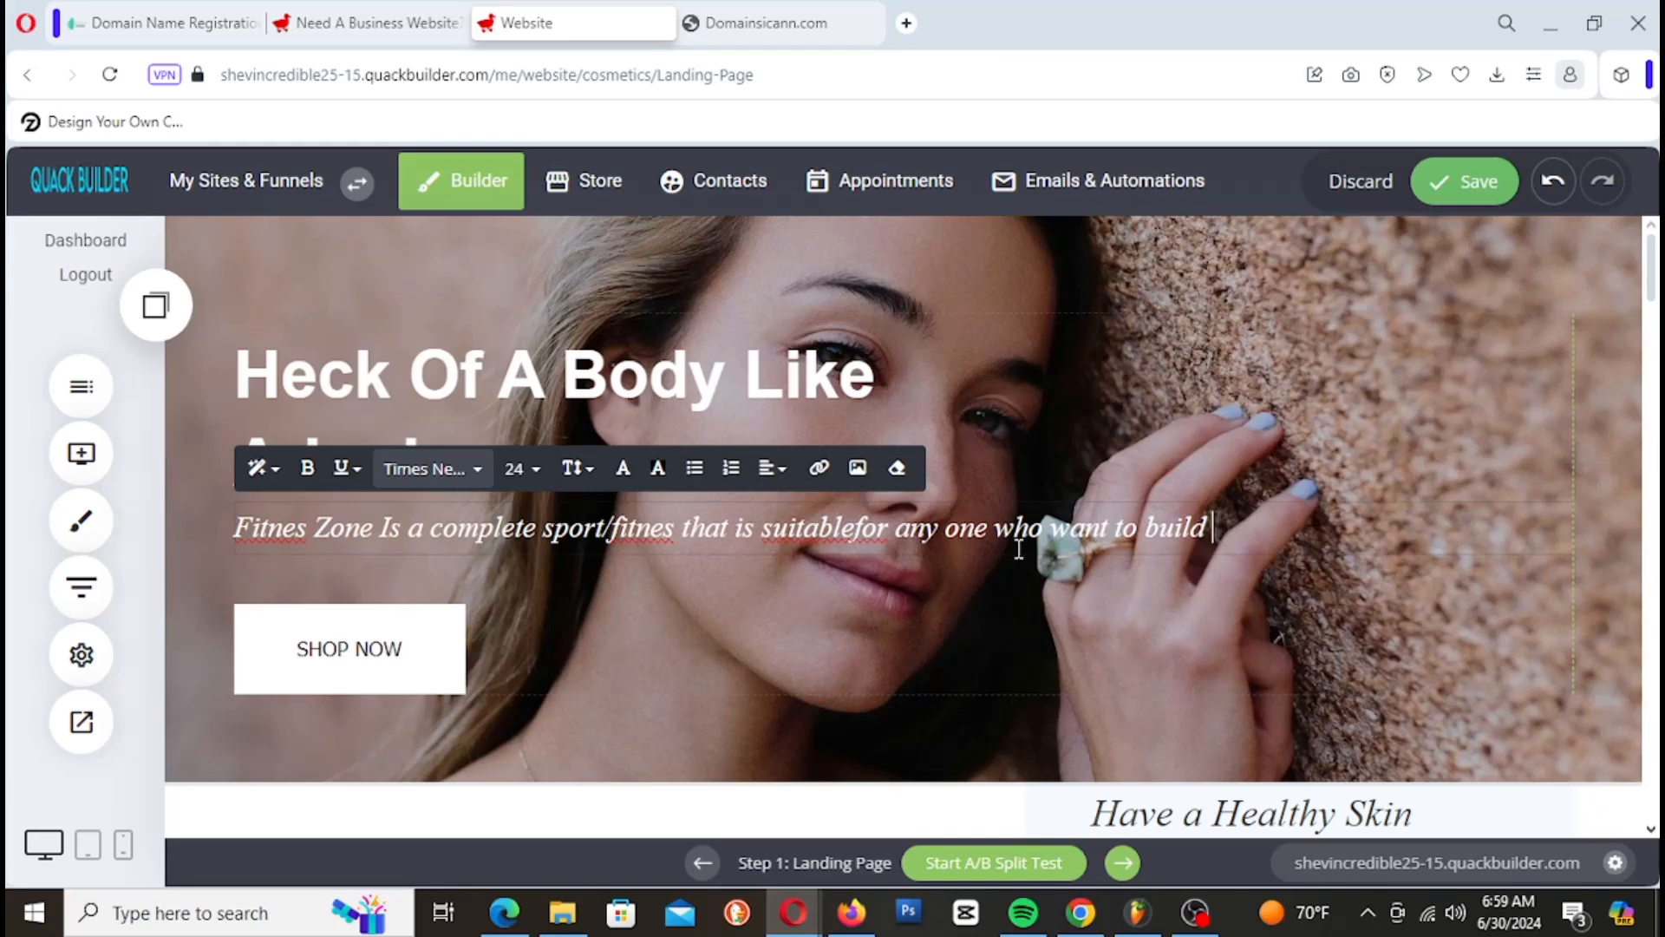
key("ctrl+a")
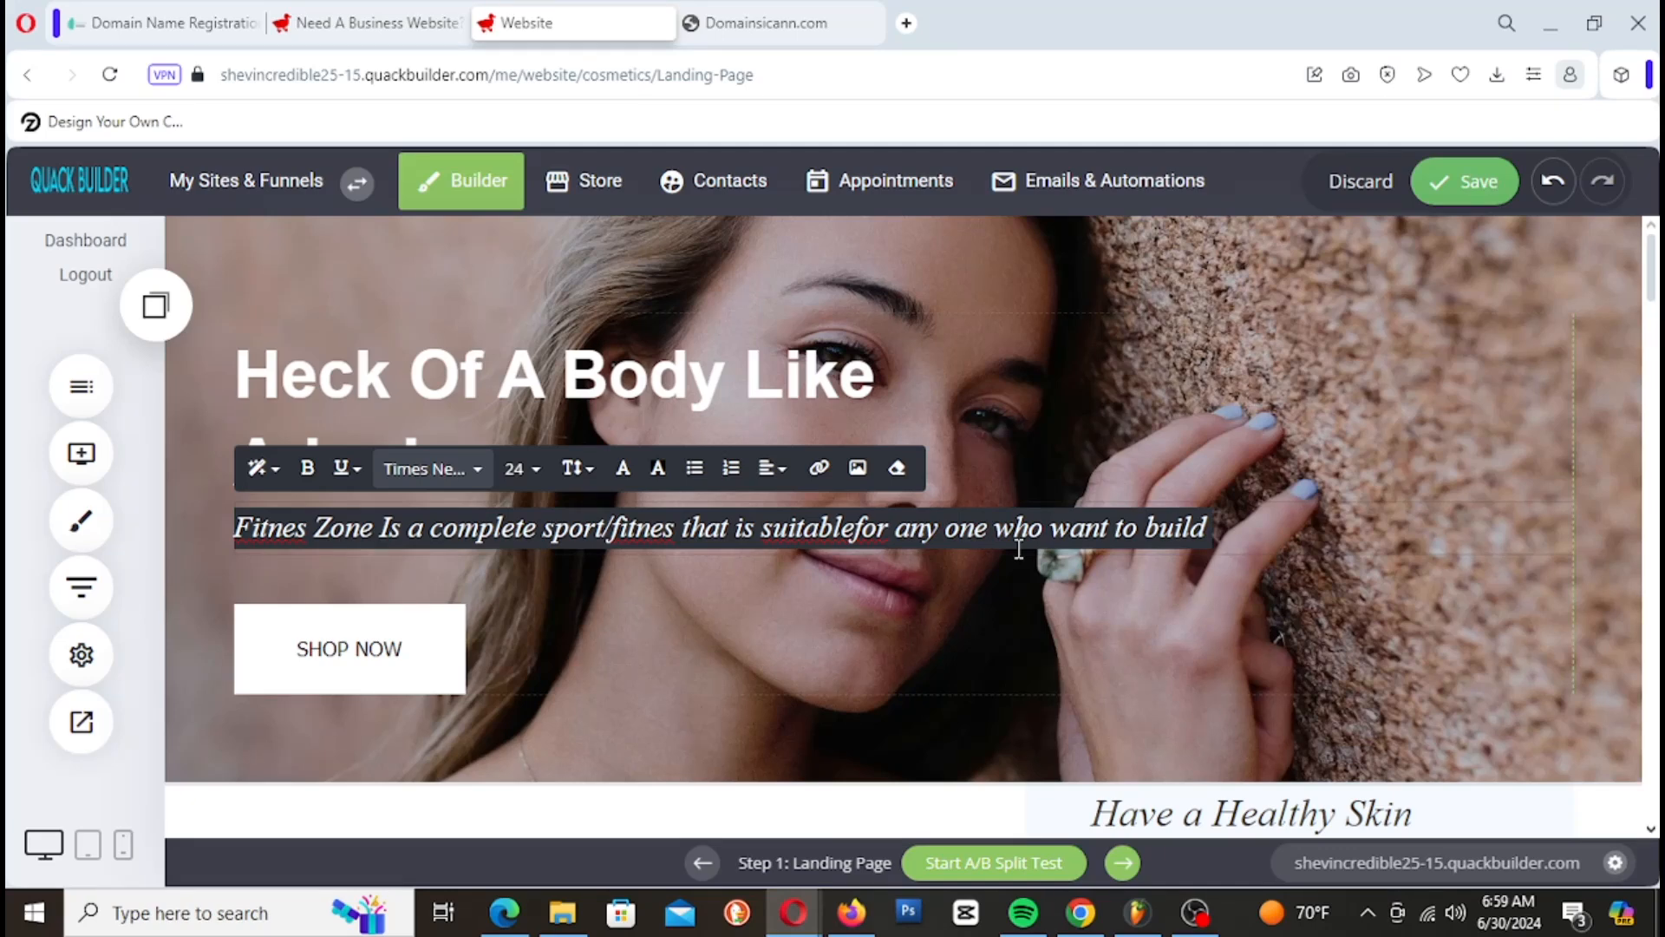
type("Start Building y")
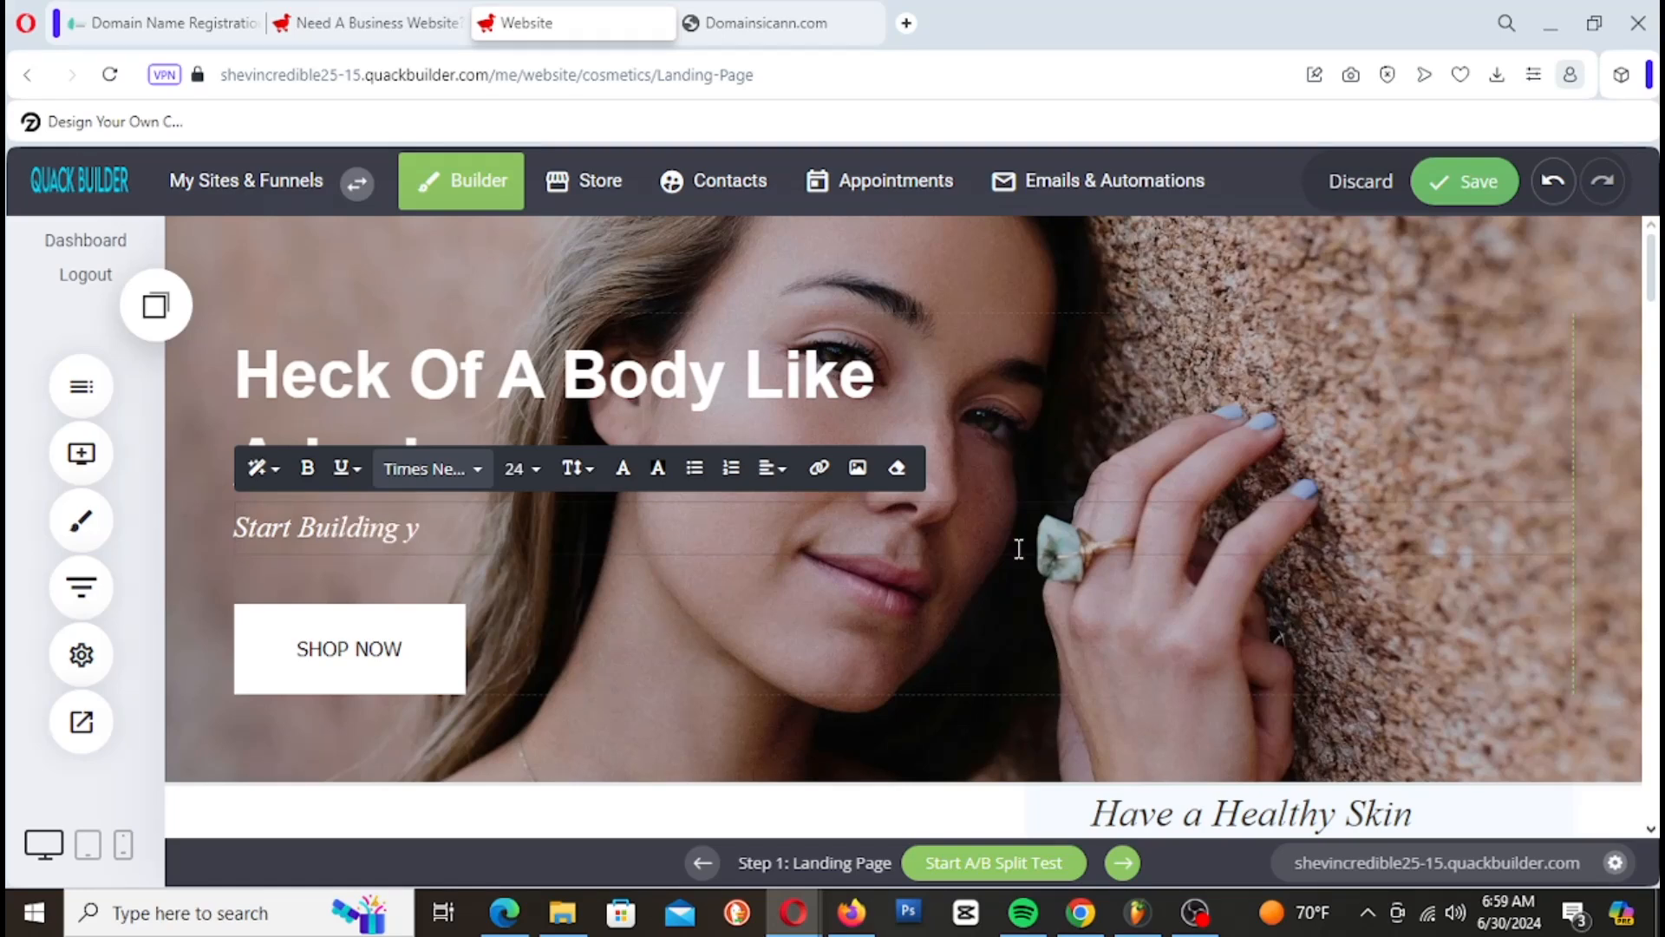
type("our body stay in shape ")
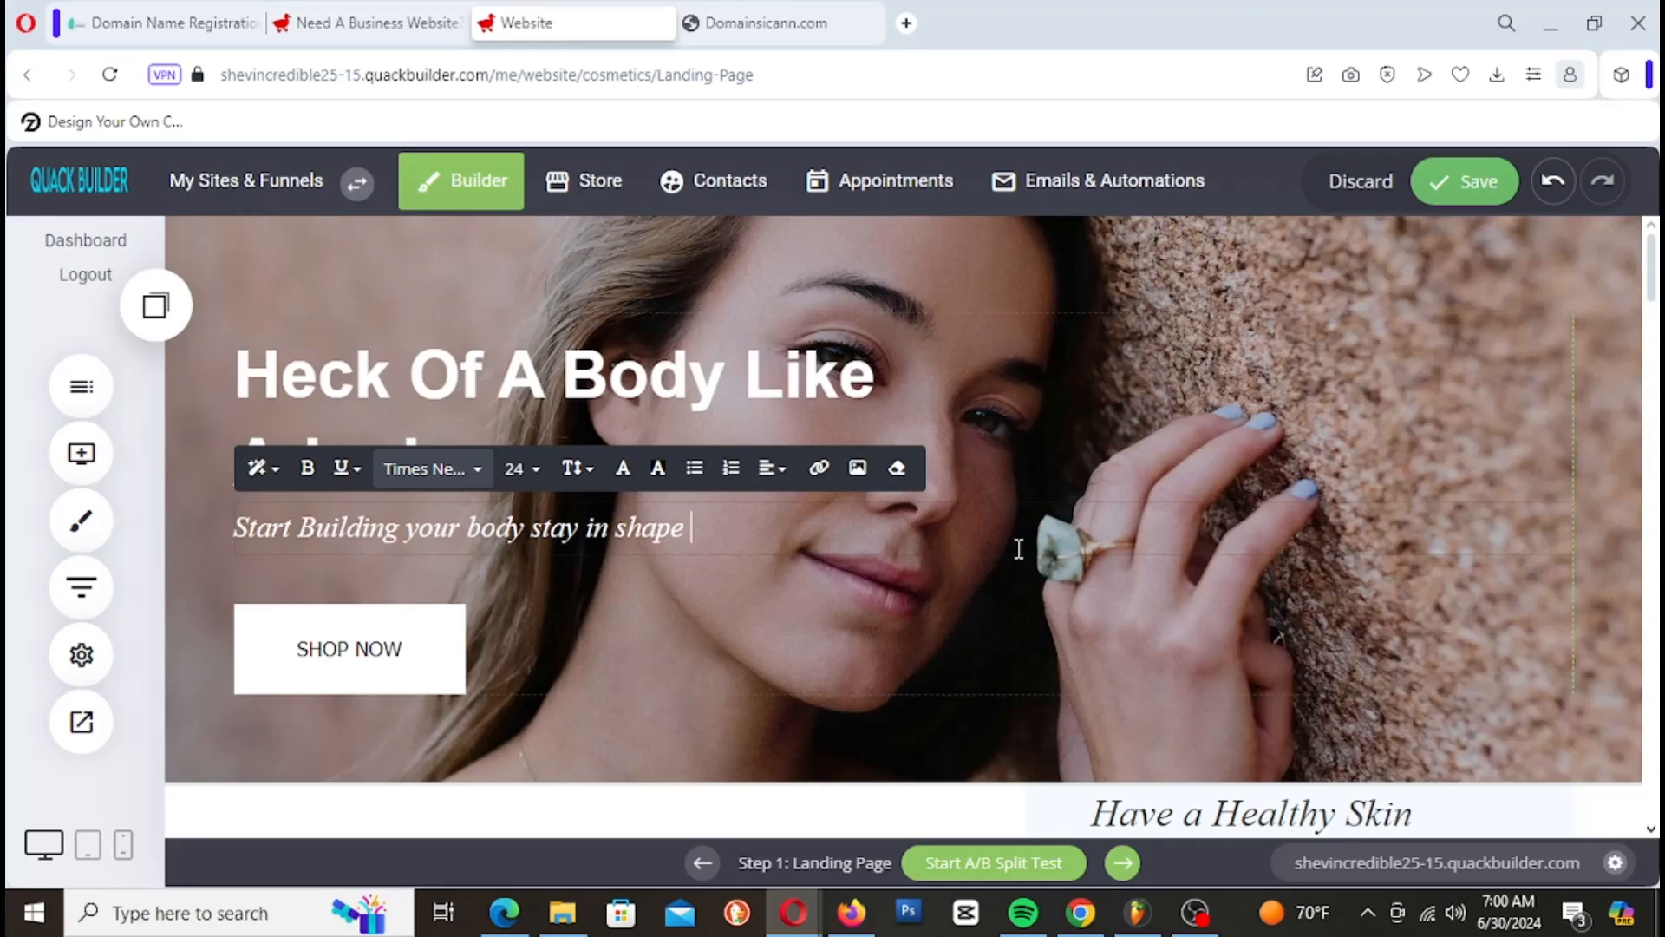
type("your heal")
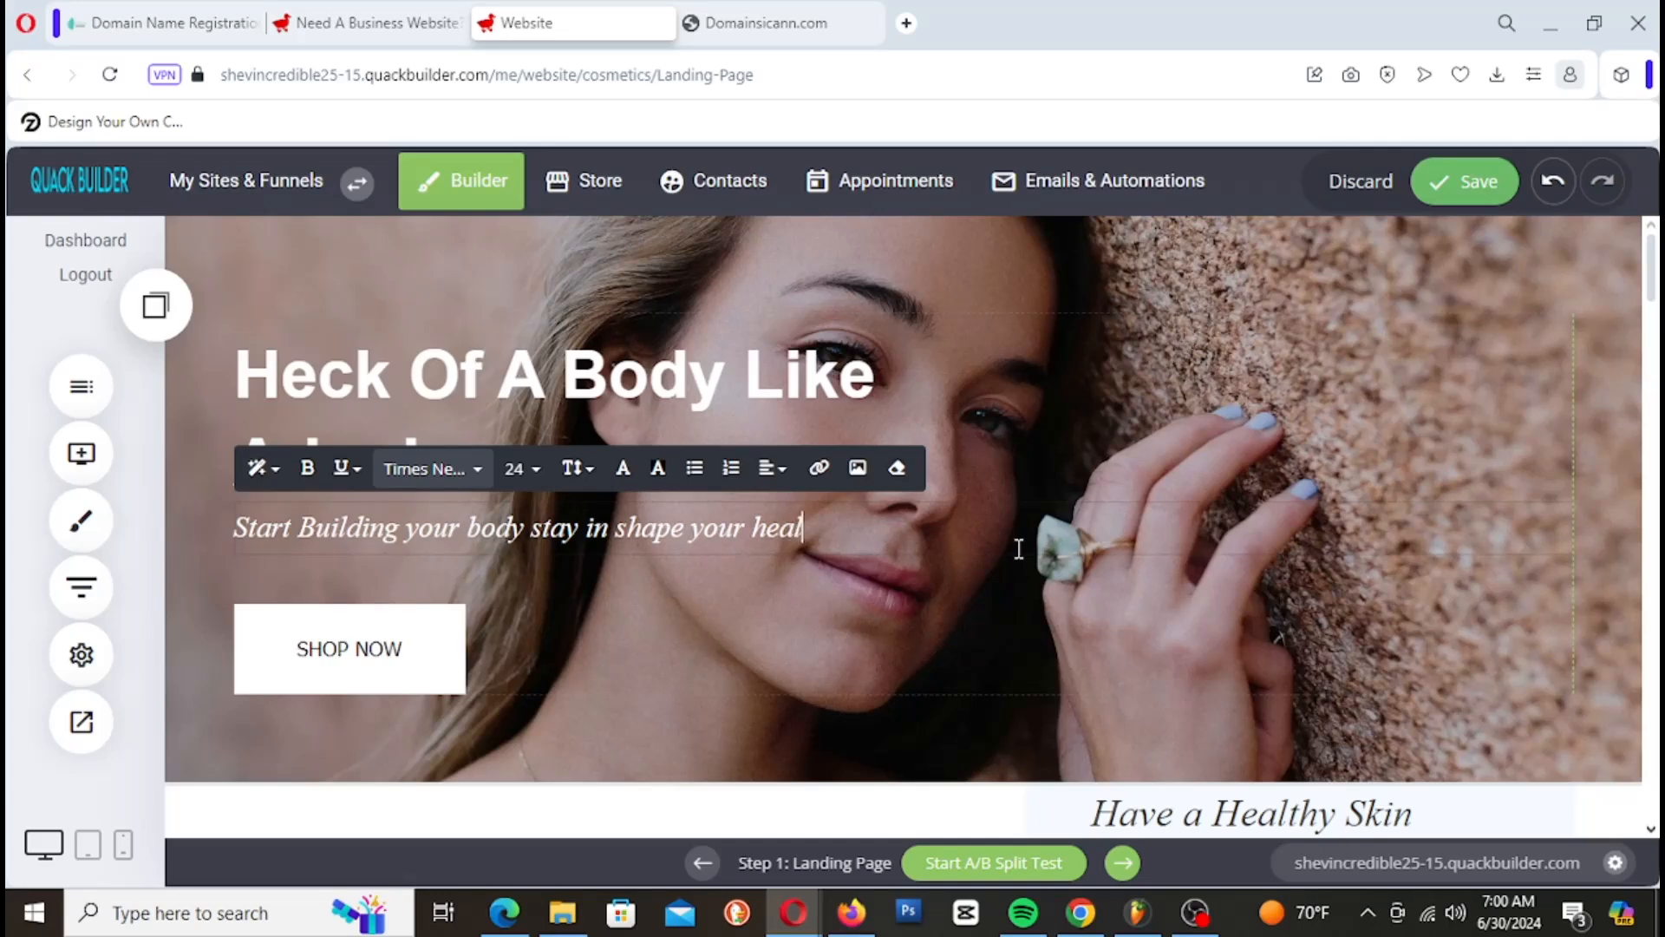
type("th and fit")
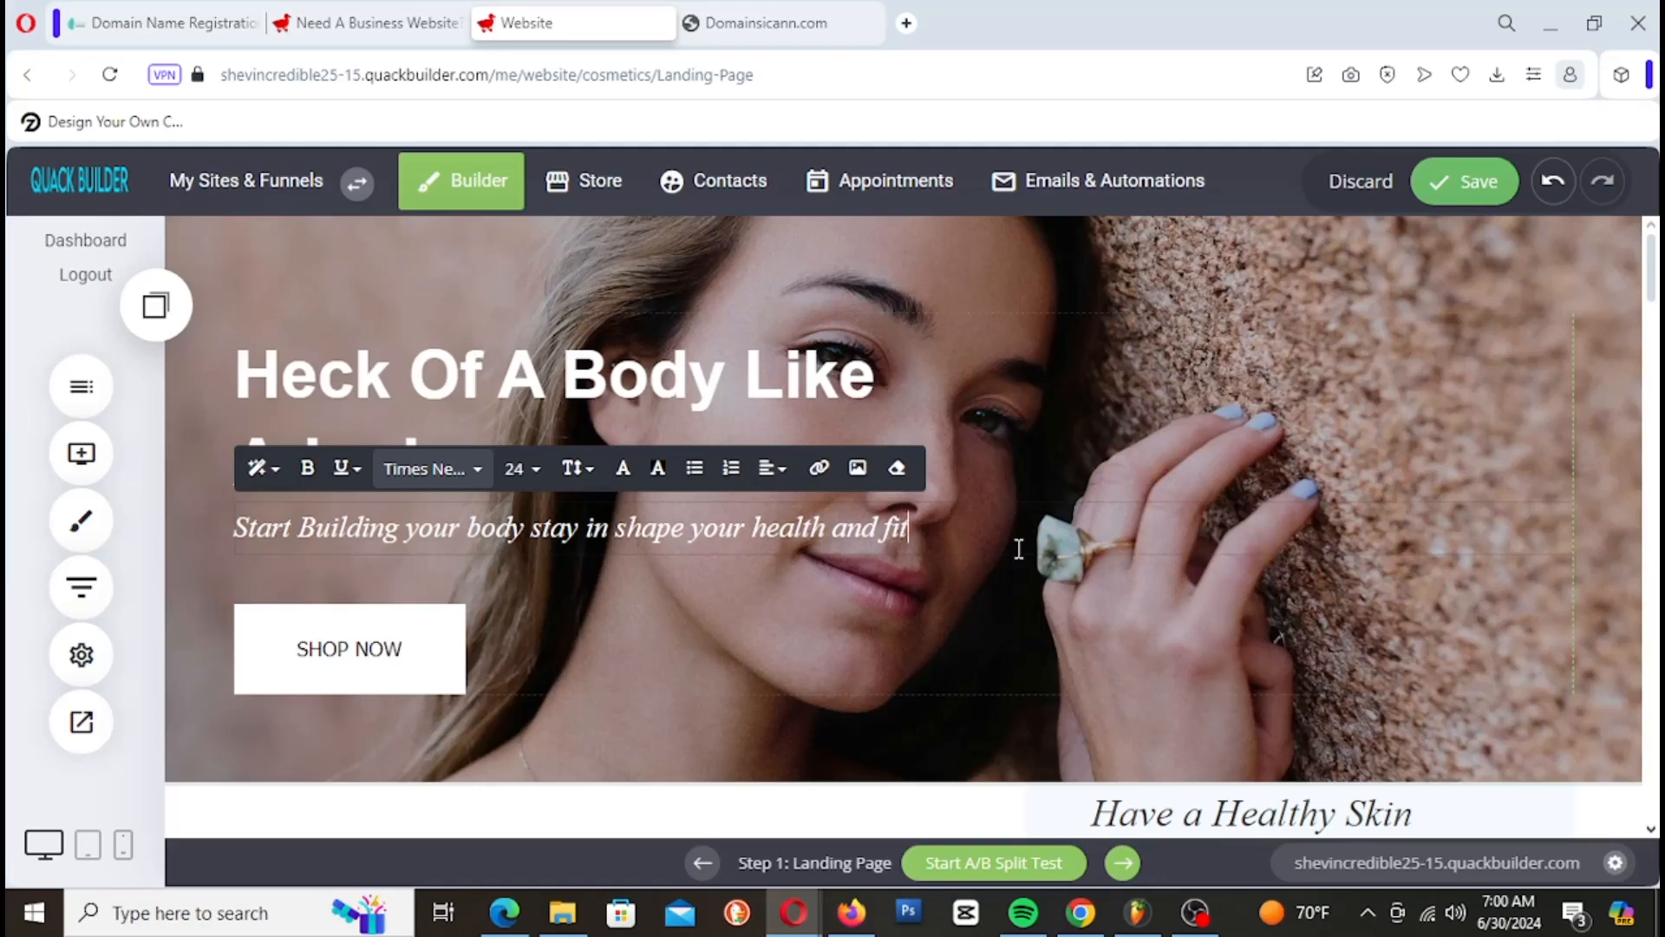
type("ness matters")
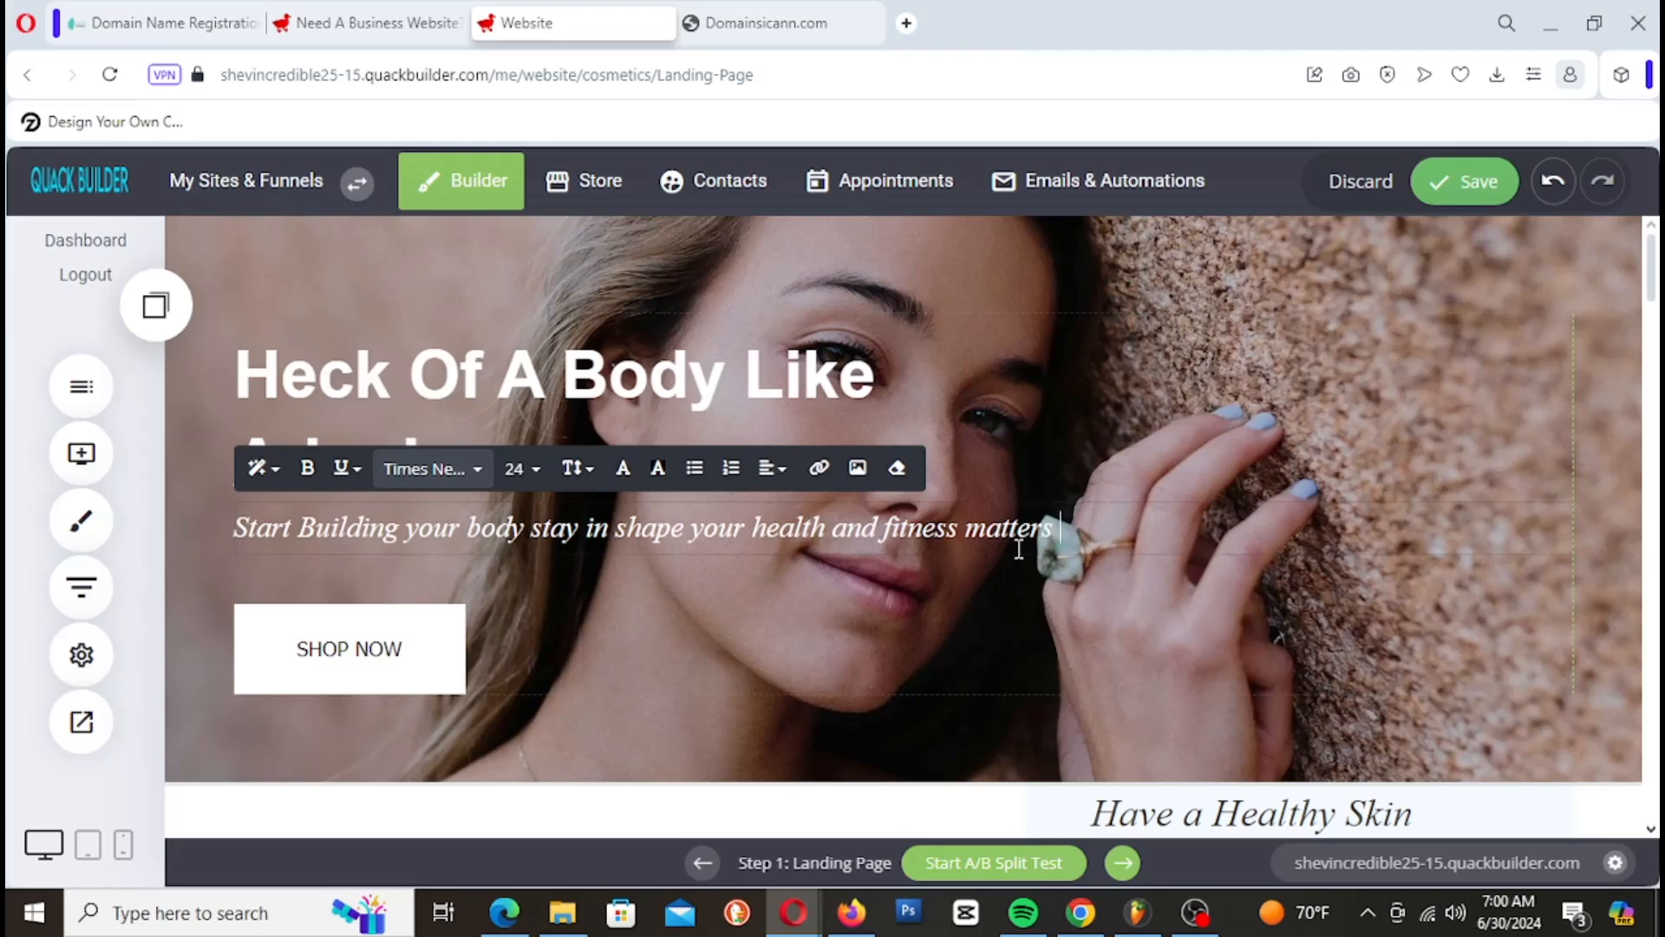
type(" to us just as how ")
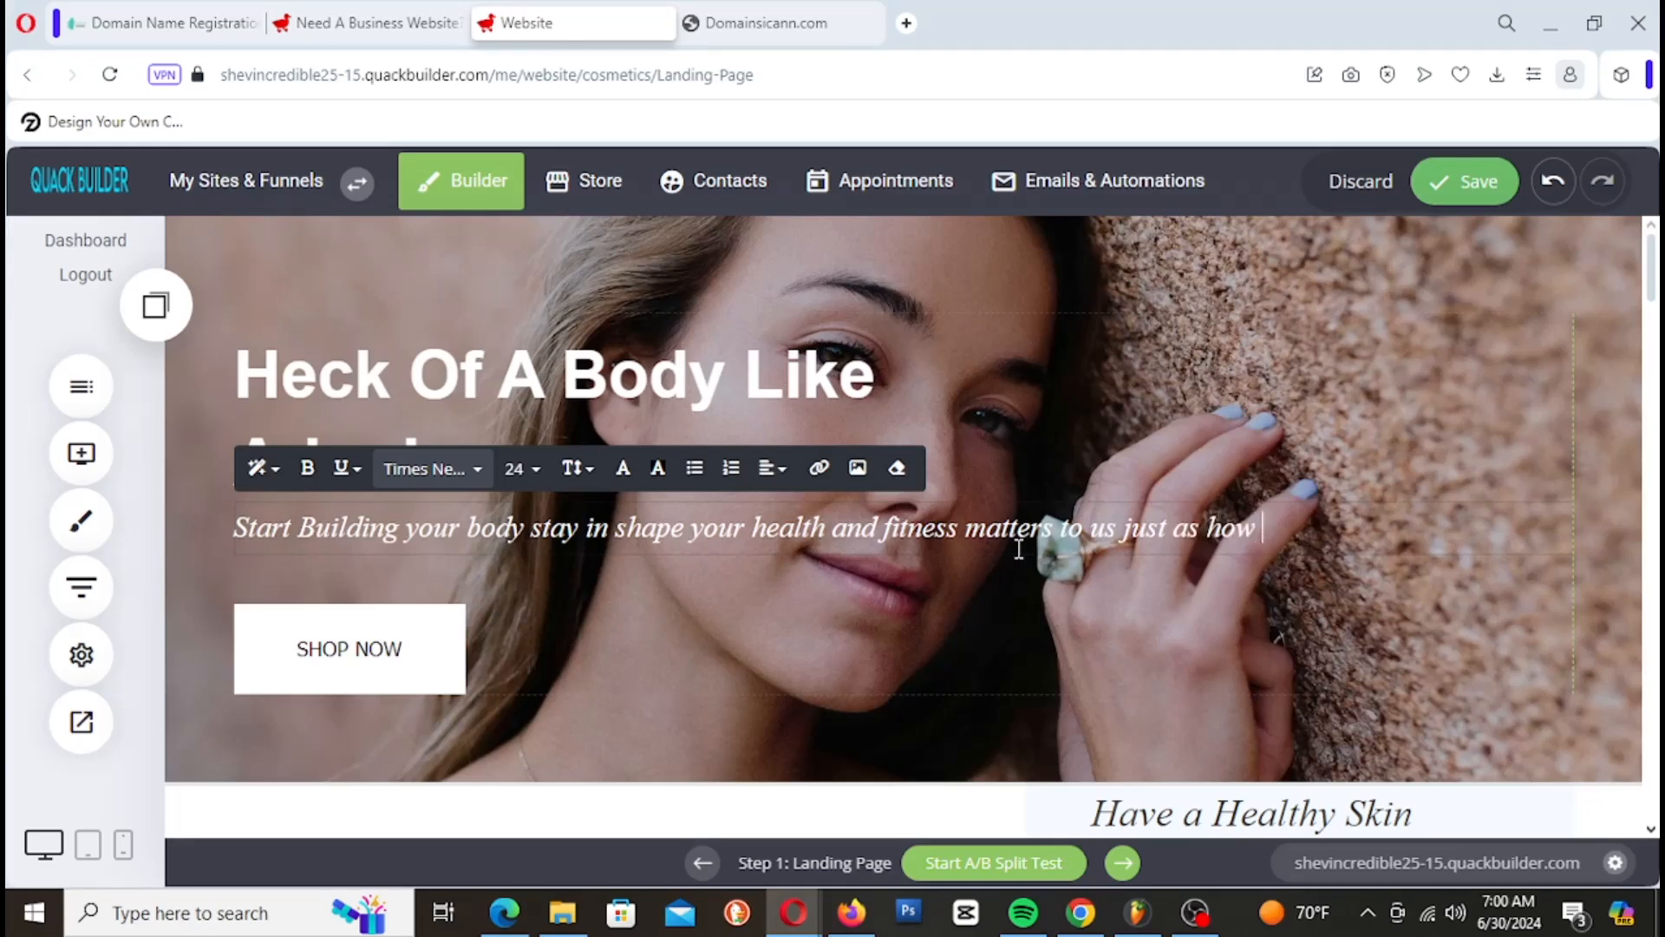
type("it matter to ")
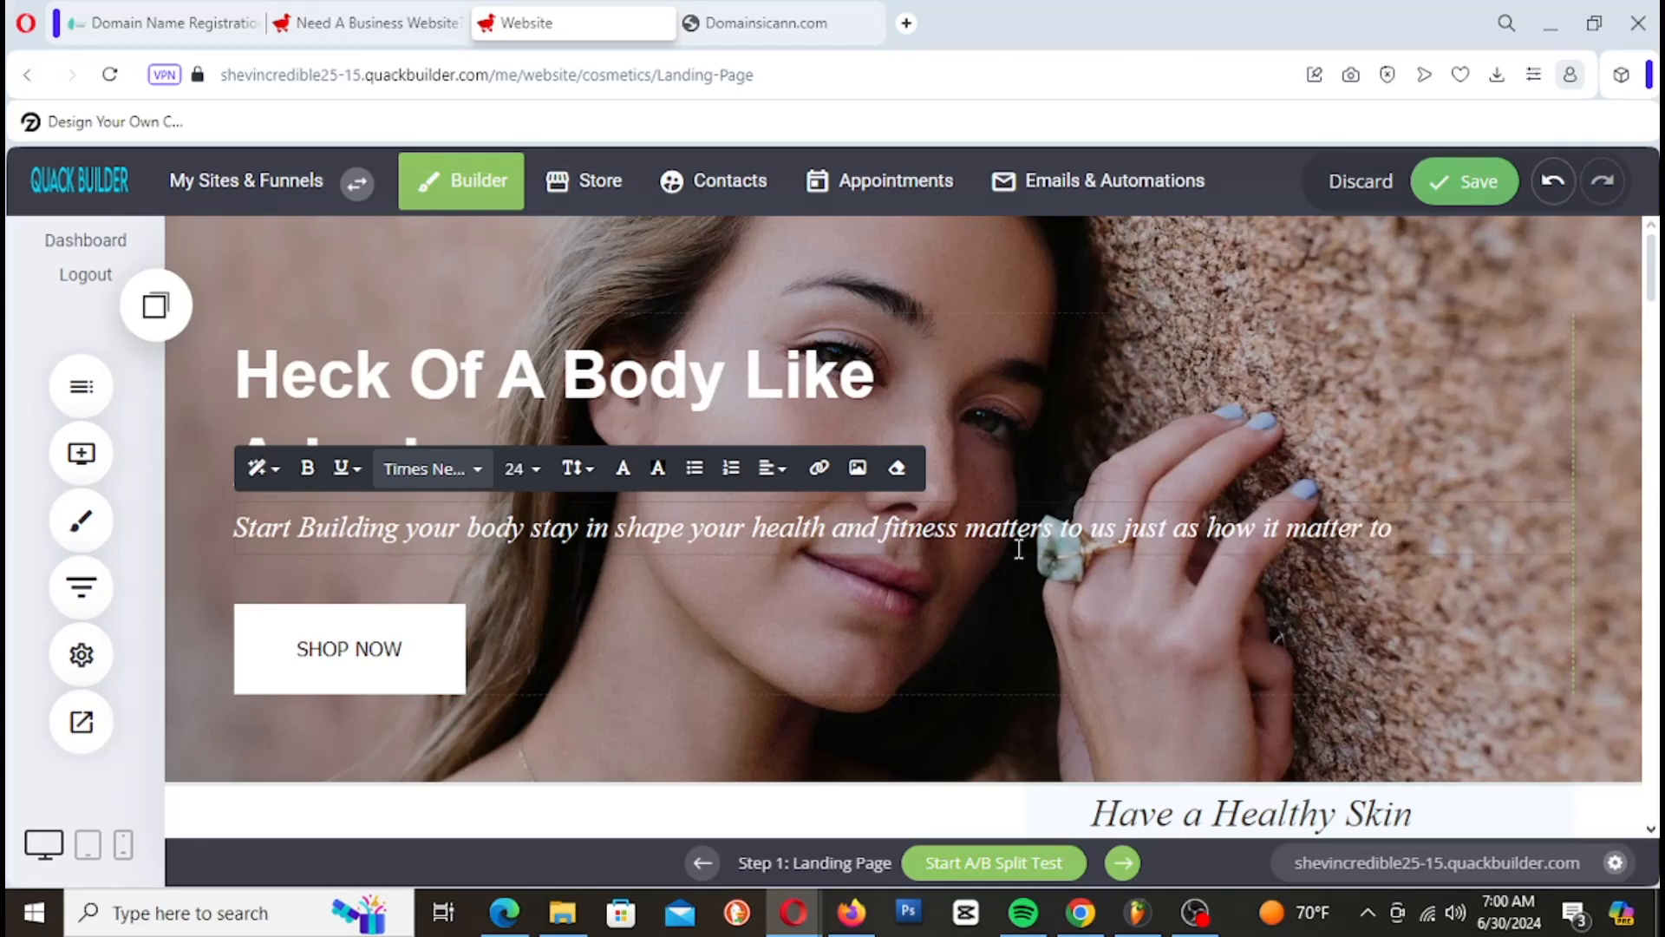
type("you.")
Step: Break the subtitle onto a second line before 'and', then save the page
left_click(754, 531)
left_click(703, 544)
key("Return")
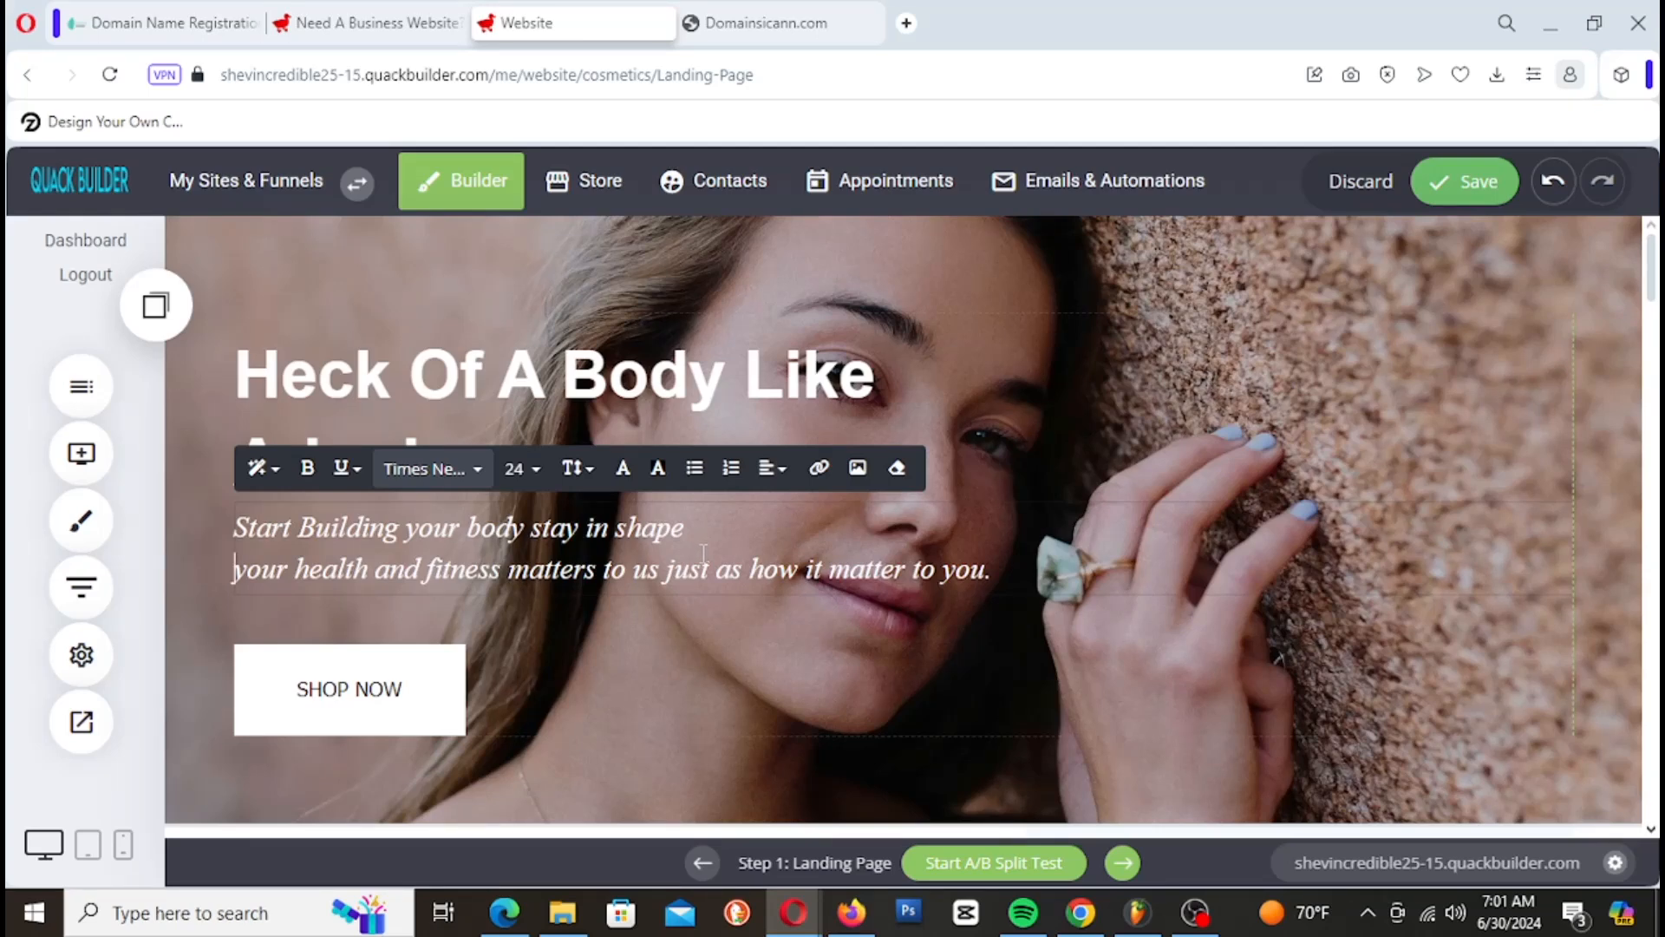
key("BackSpace")
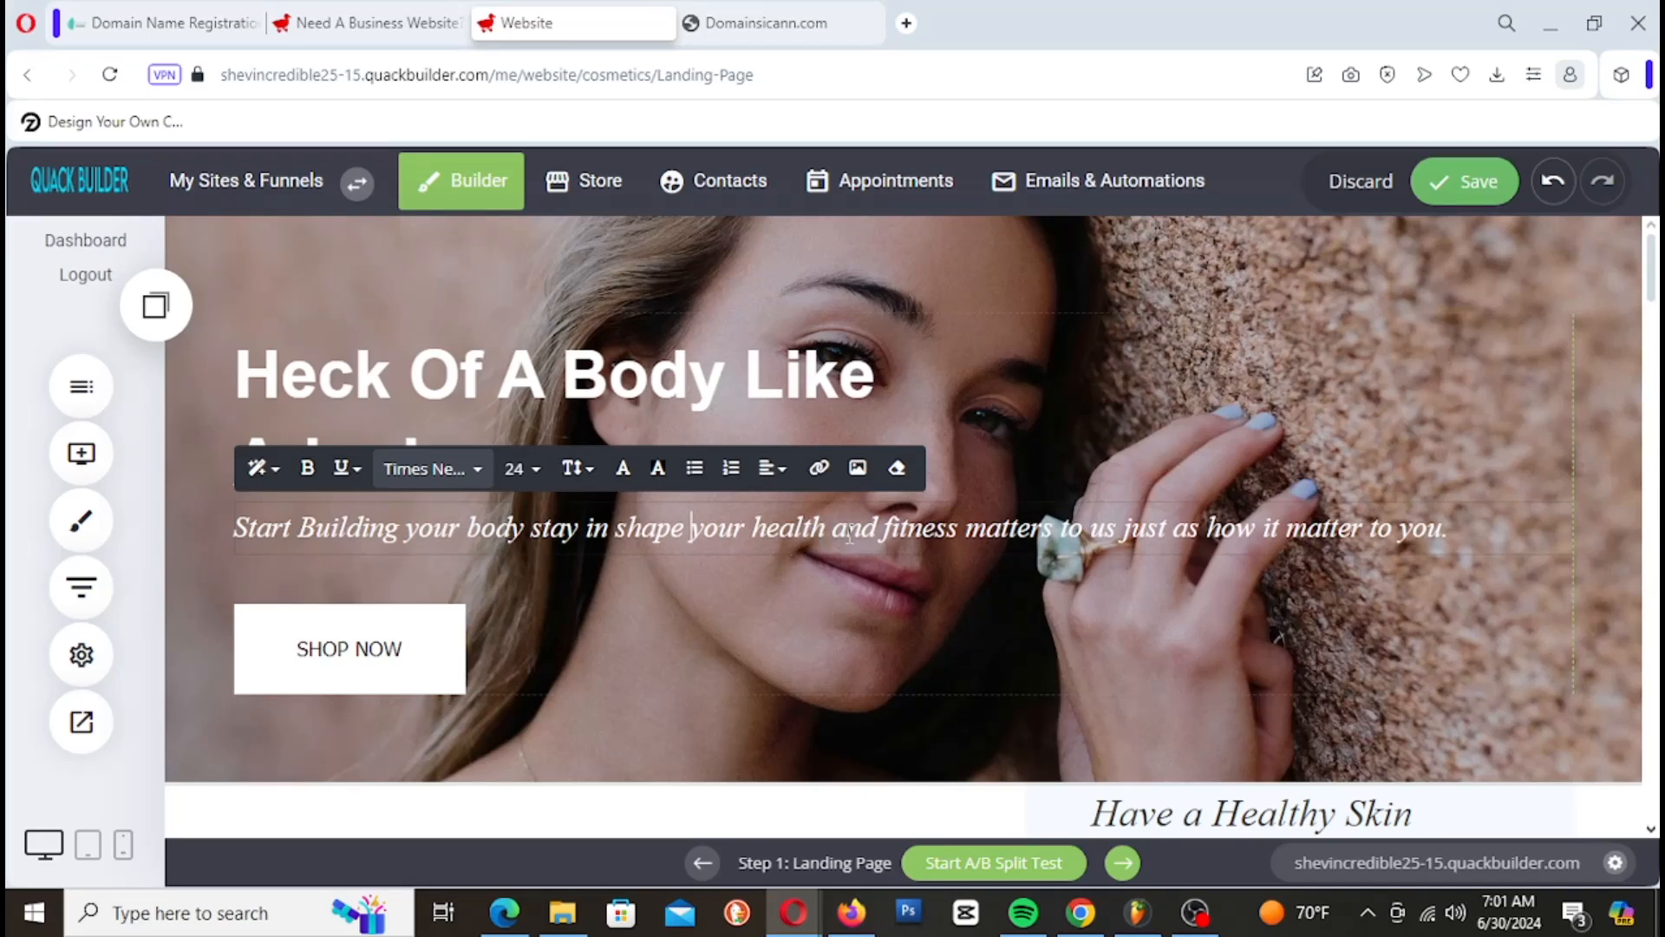
key("Return")
left_click(1098, 533)
left_click(1218, 598)
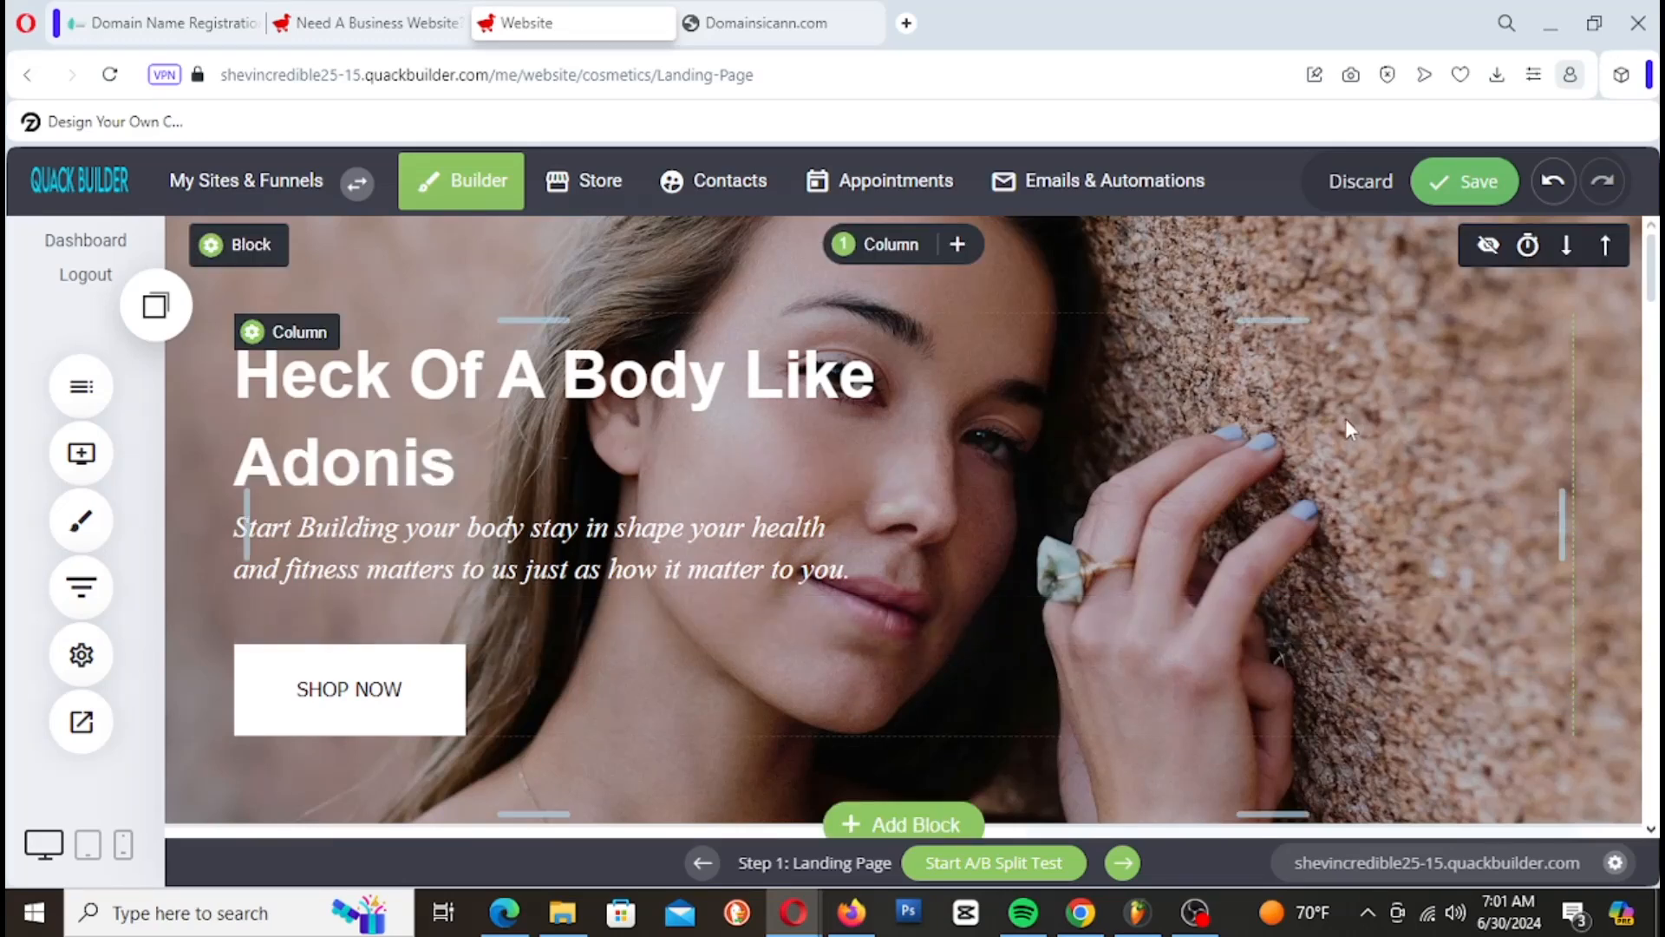
left_click(1487, 182)
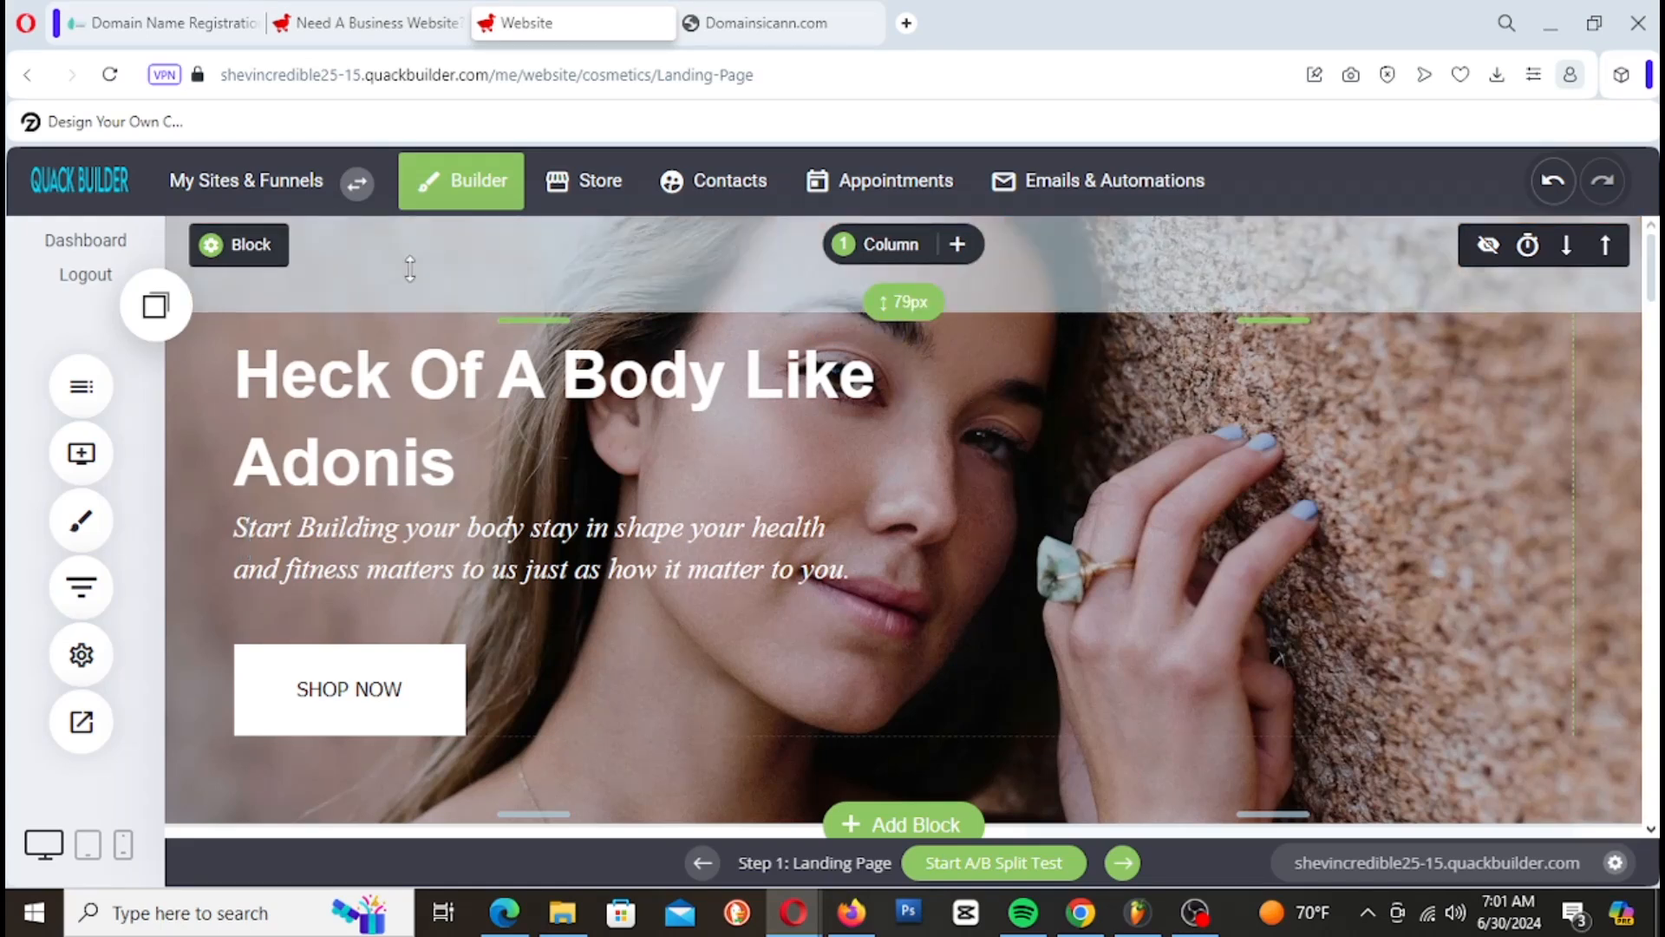
Step: Change the hero button label from SHOP NOW to 'Enroll Now'
left_click(372, 688)
left_click(372, 687)
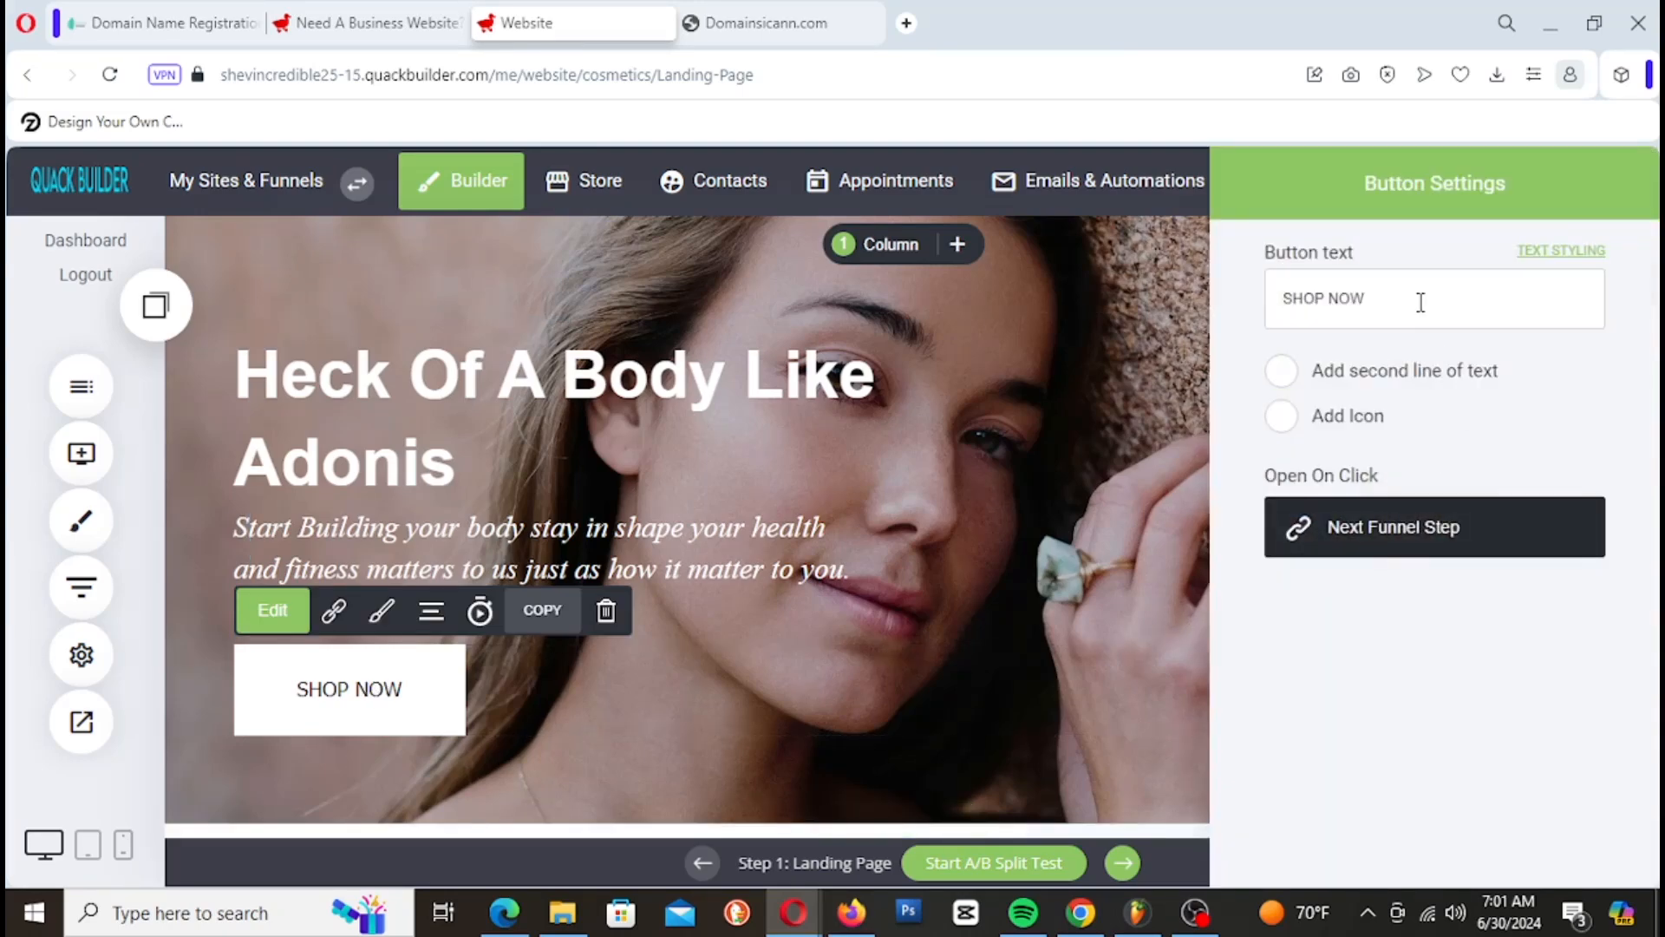
left_click_drag(1421, 303, 1157, 328)
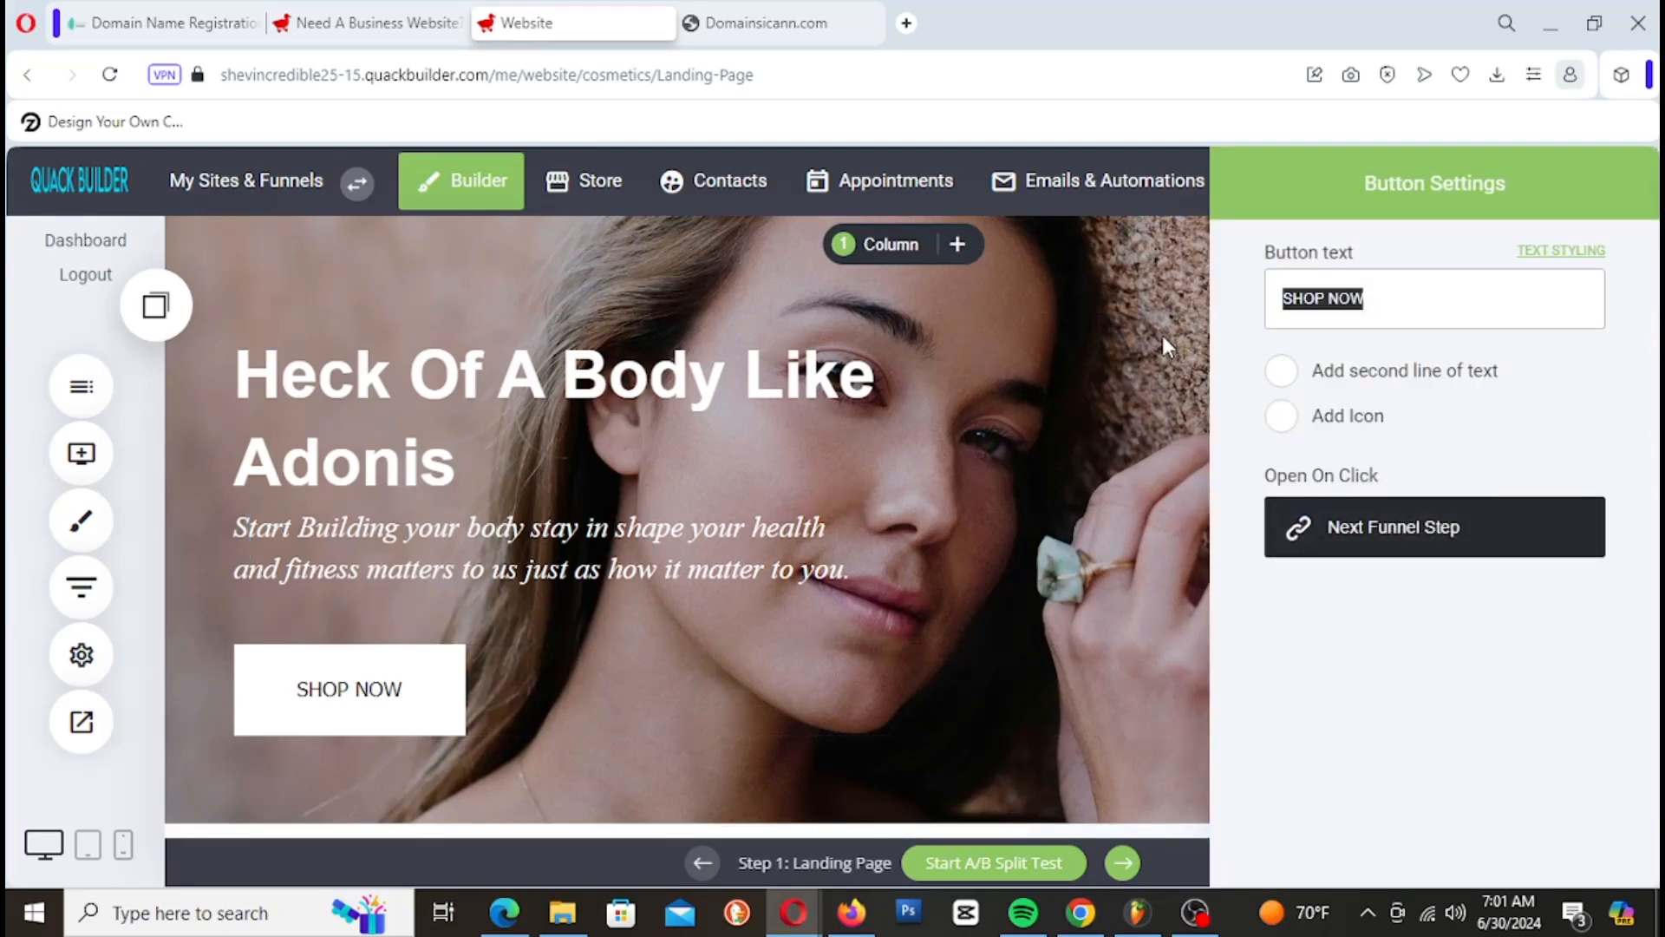
type("E")
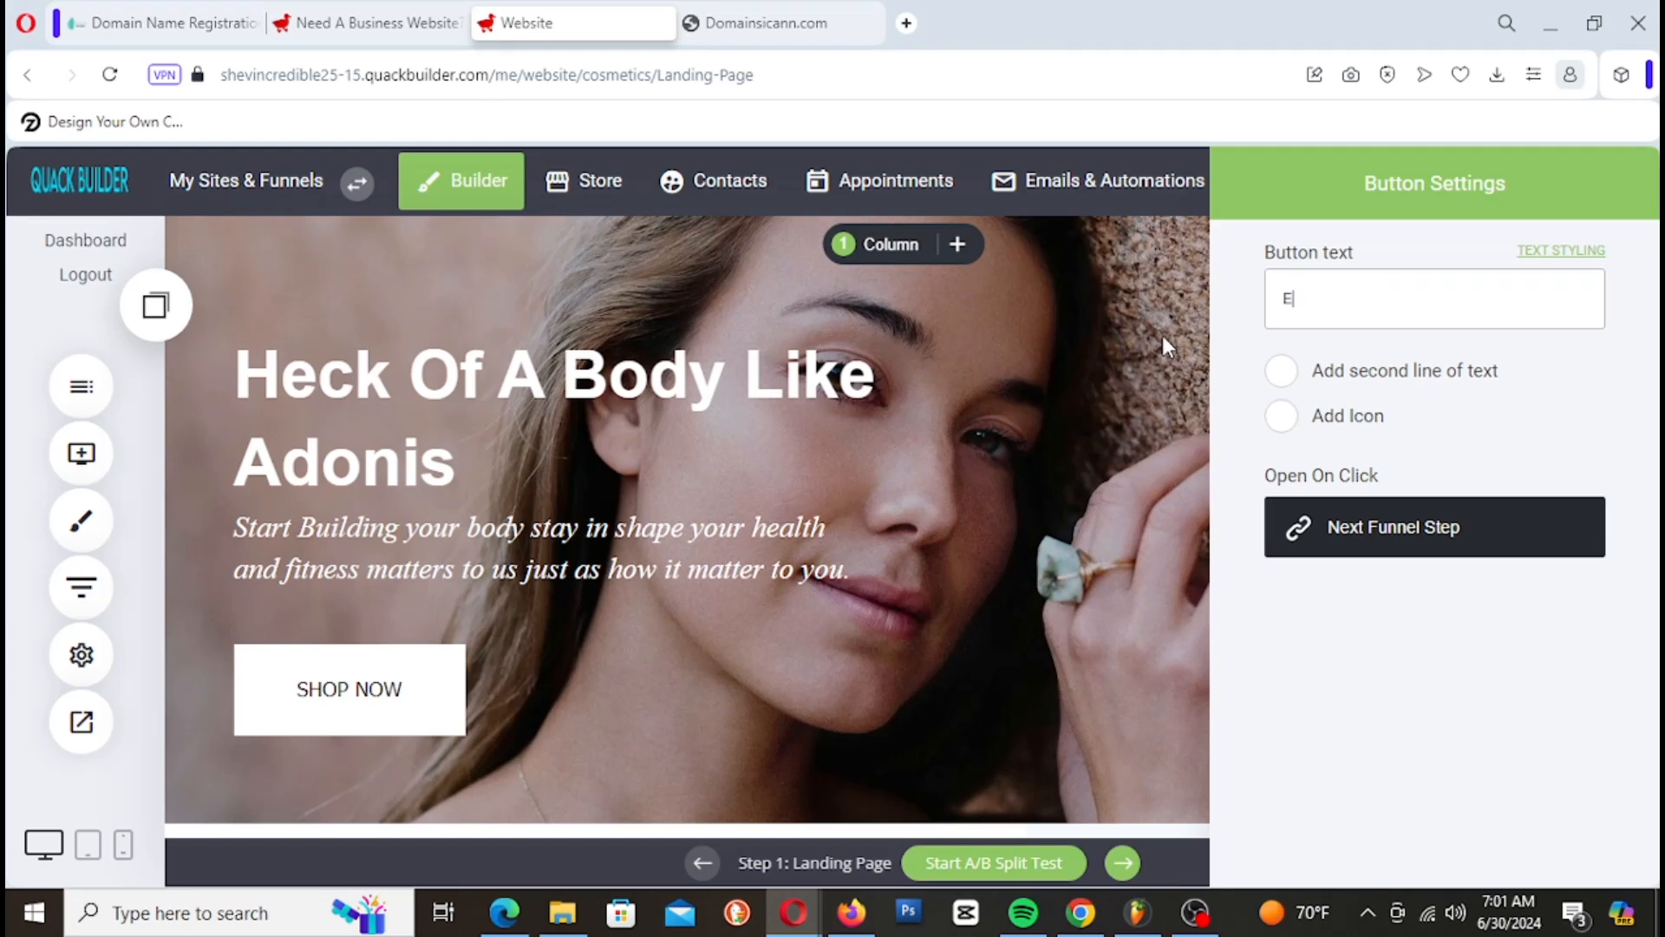
type("nroll Now")
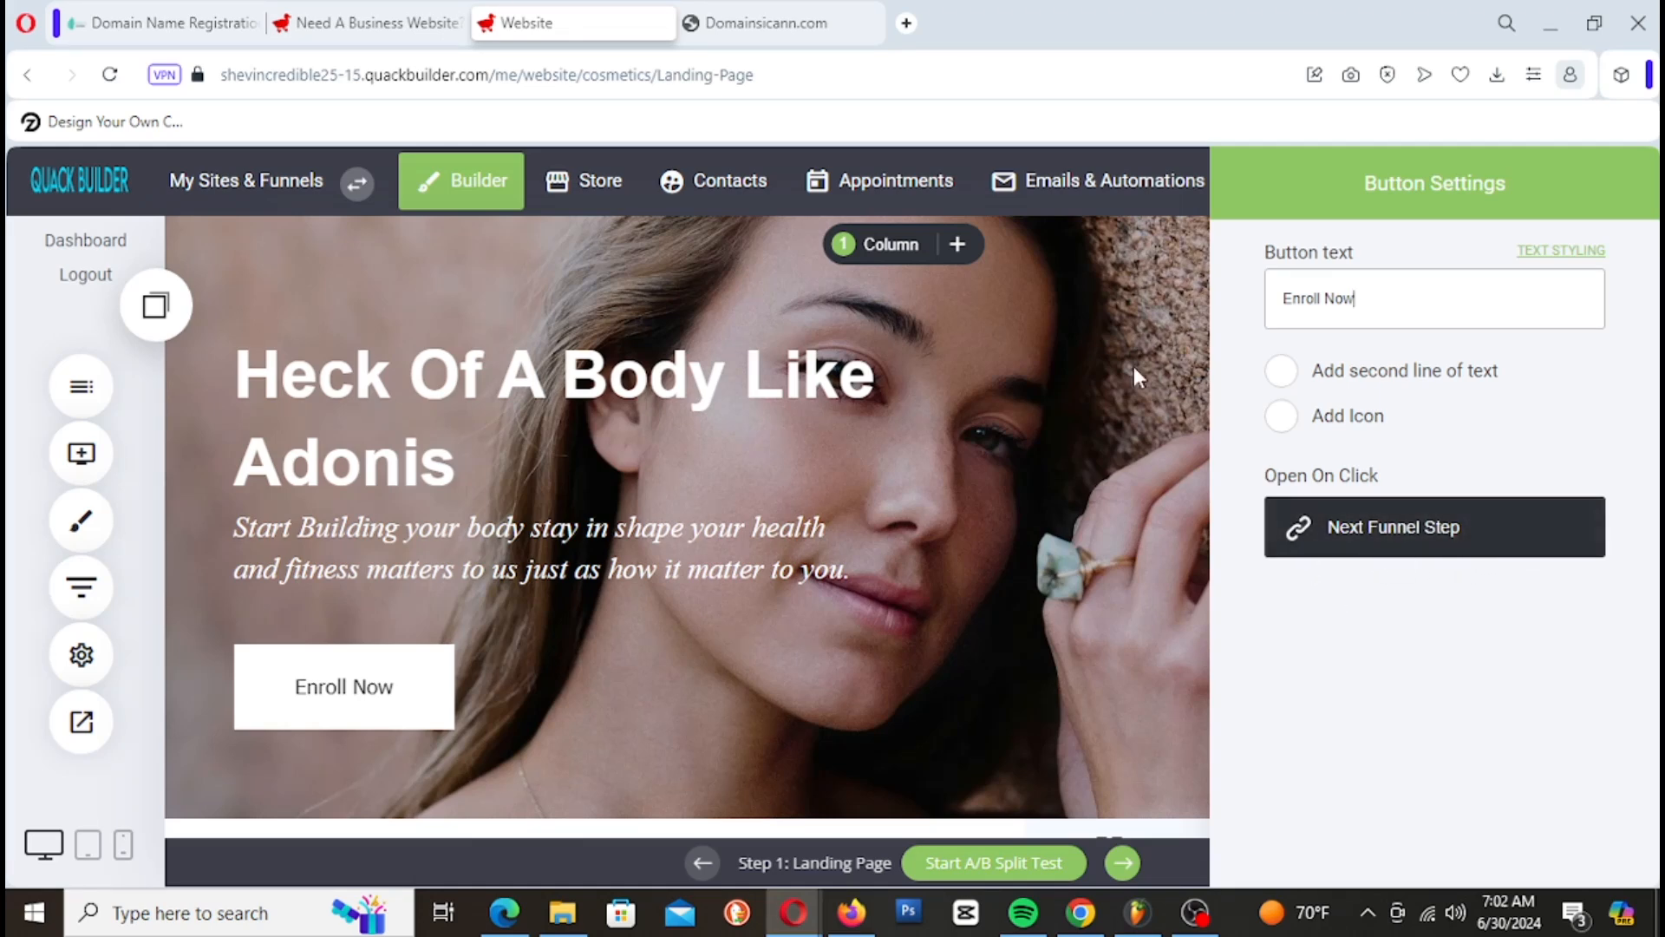
left_click(1034, 368)
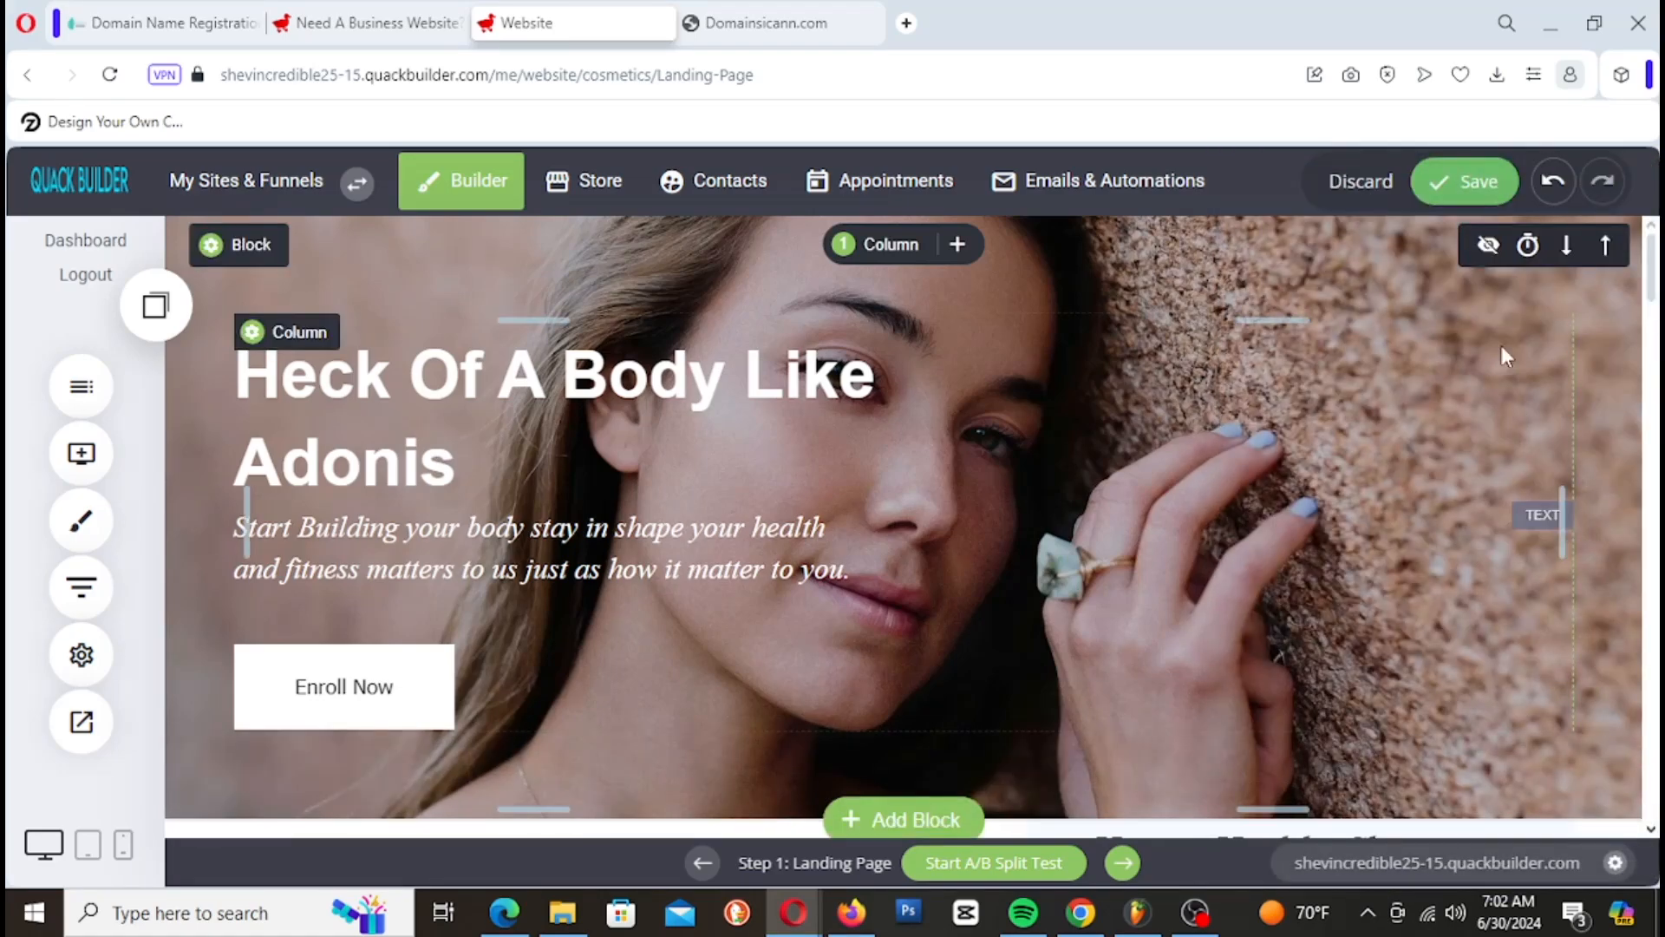
Step: Save the page and tighten the gap above the Enroll Now button to about 32px
left_click(1470, 191)
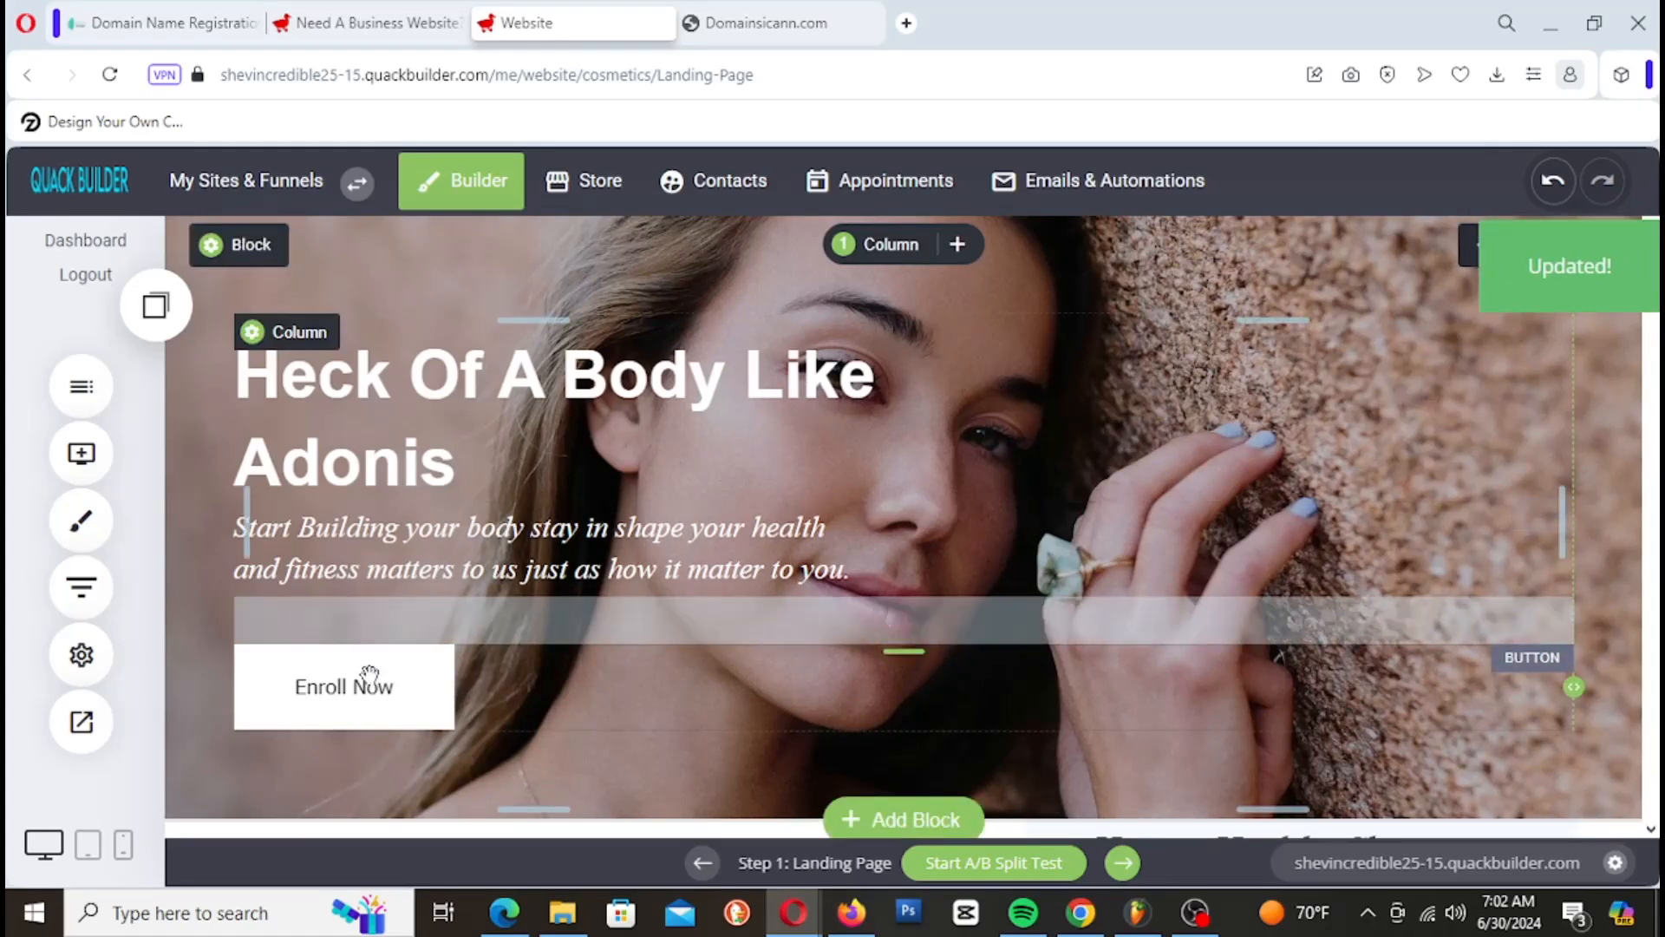
left_click_drag(427, 649, 428, 638)
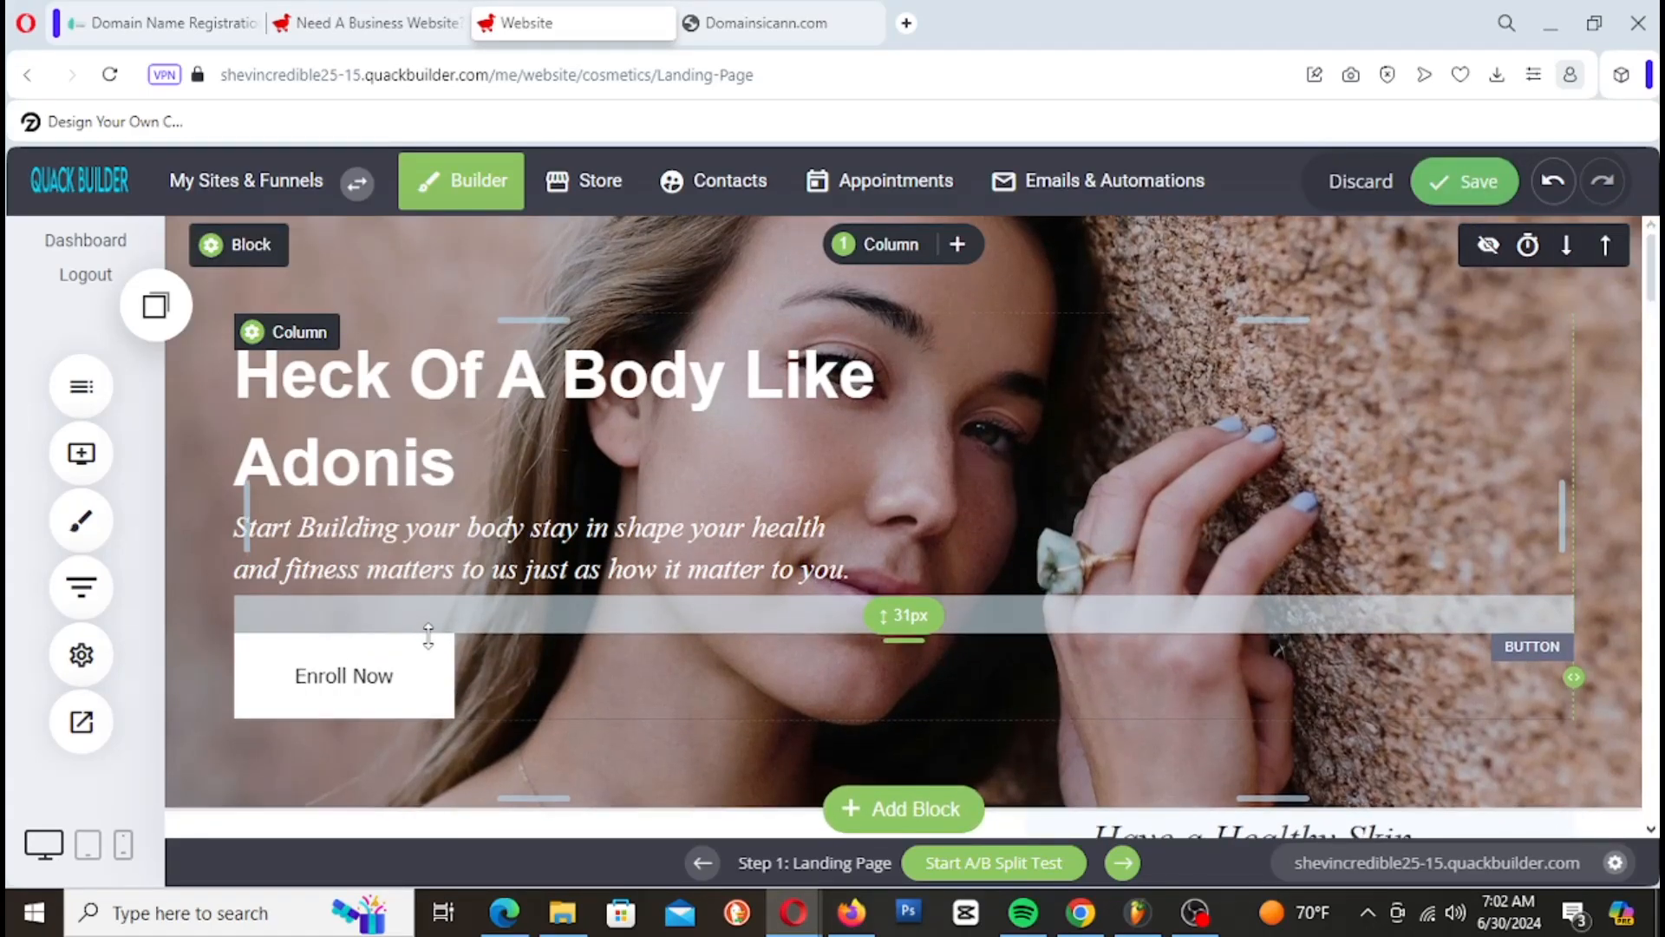
left_click(494, 353)
Step: Open the hero container's background image picker in the online stock photo library
double_click(447, 378)
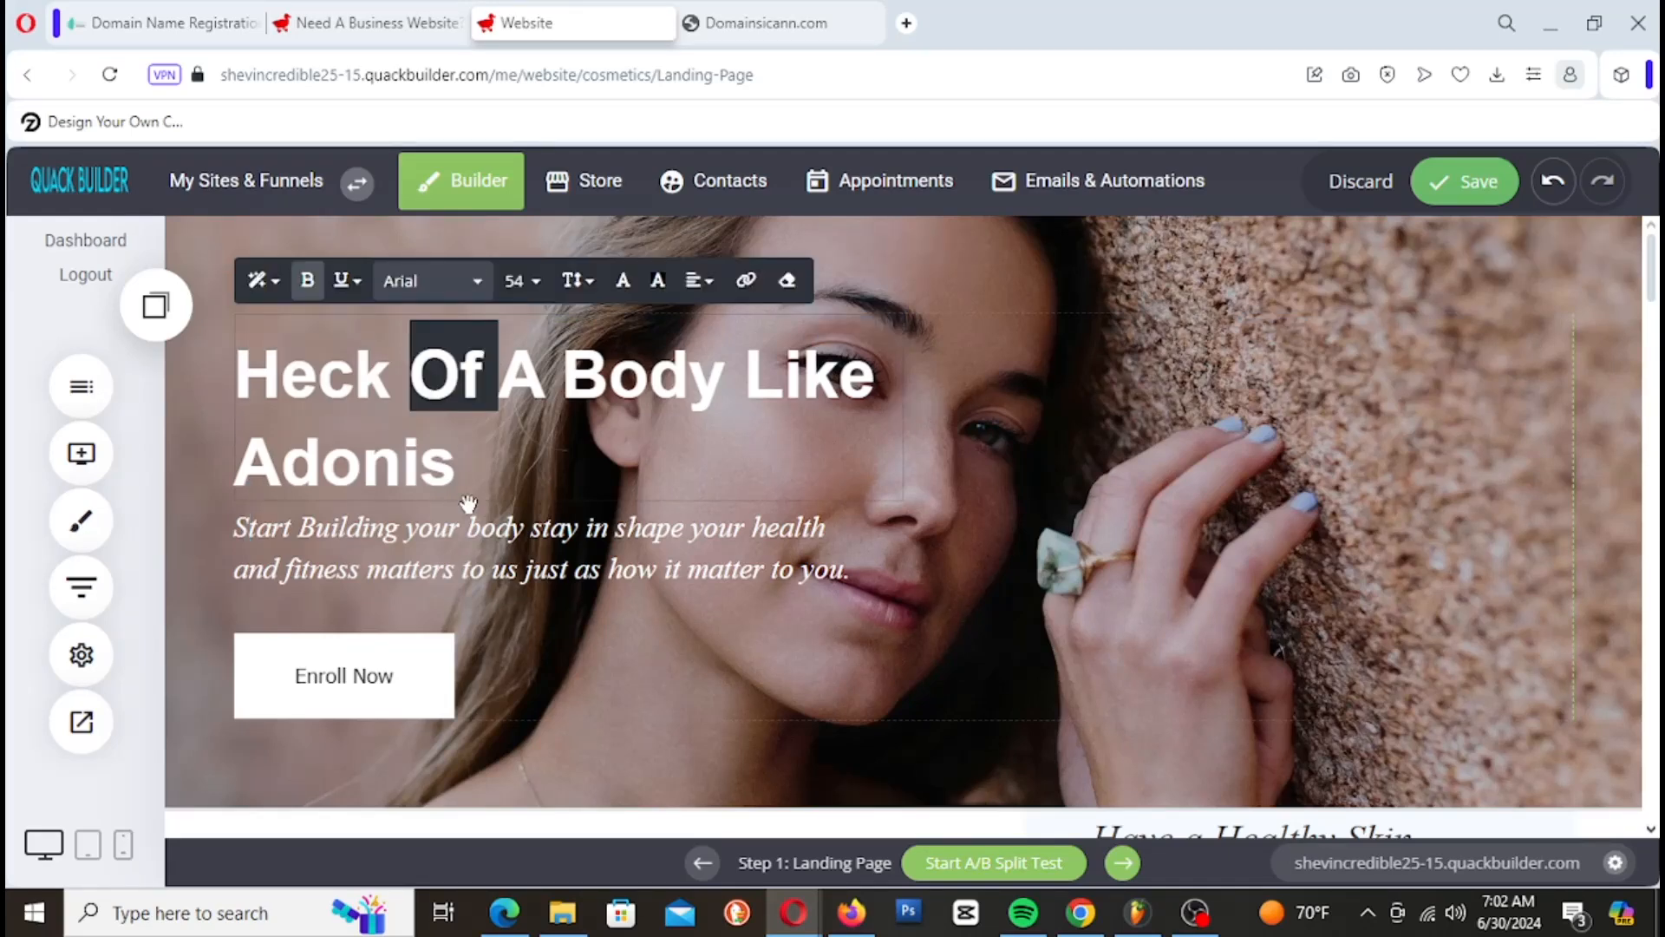
left_click(481, 481)
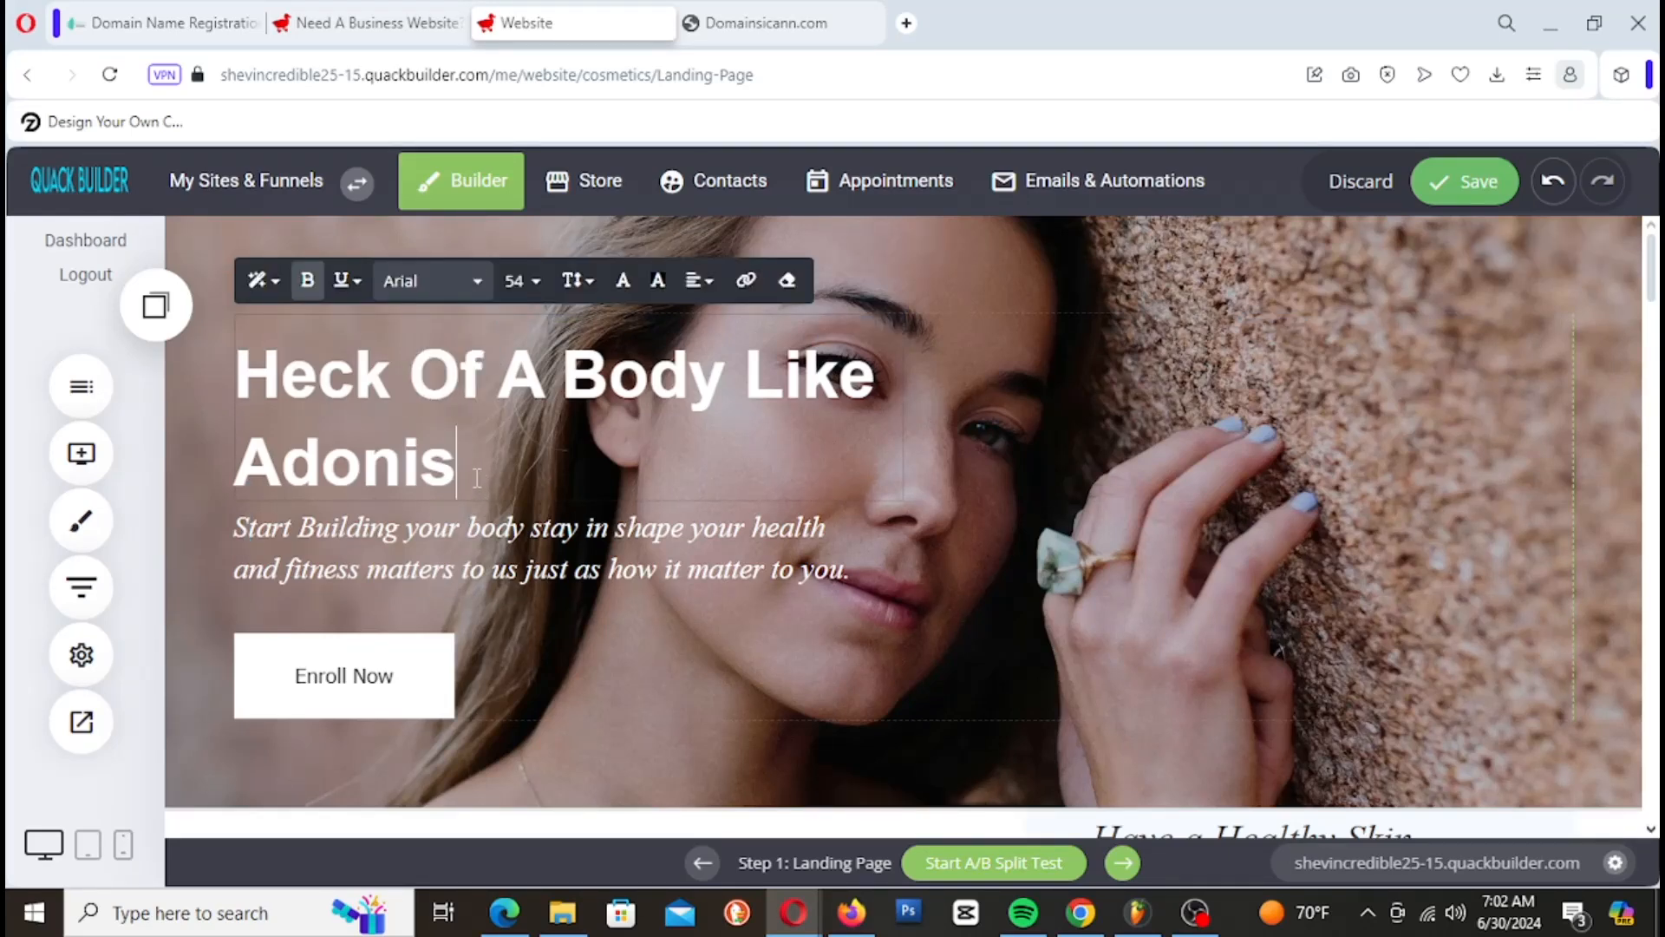
left_click(1398, 491)
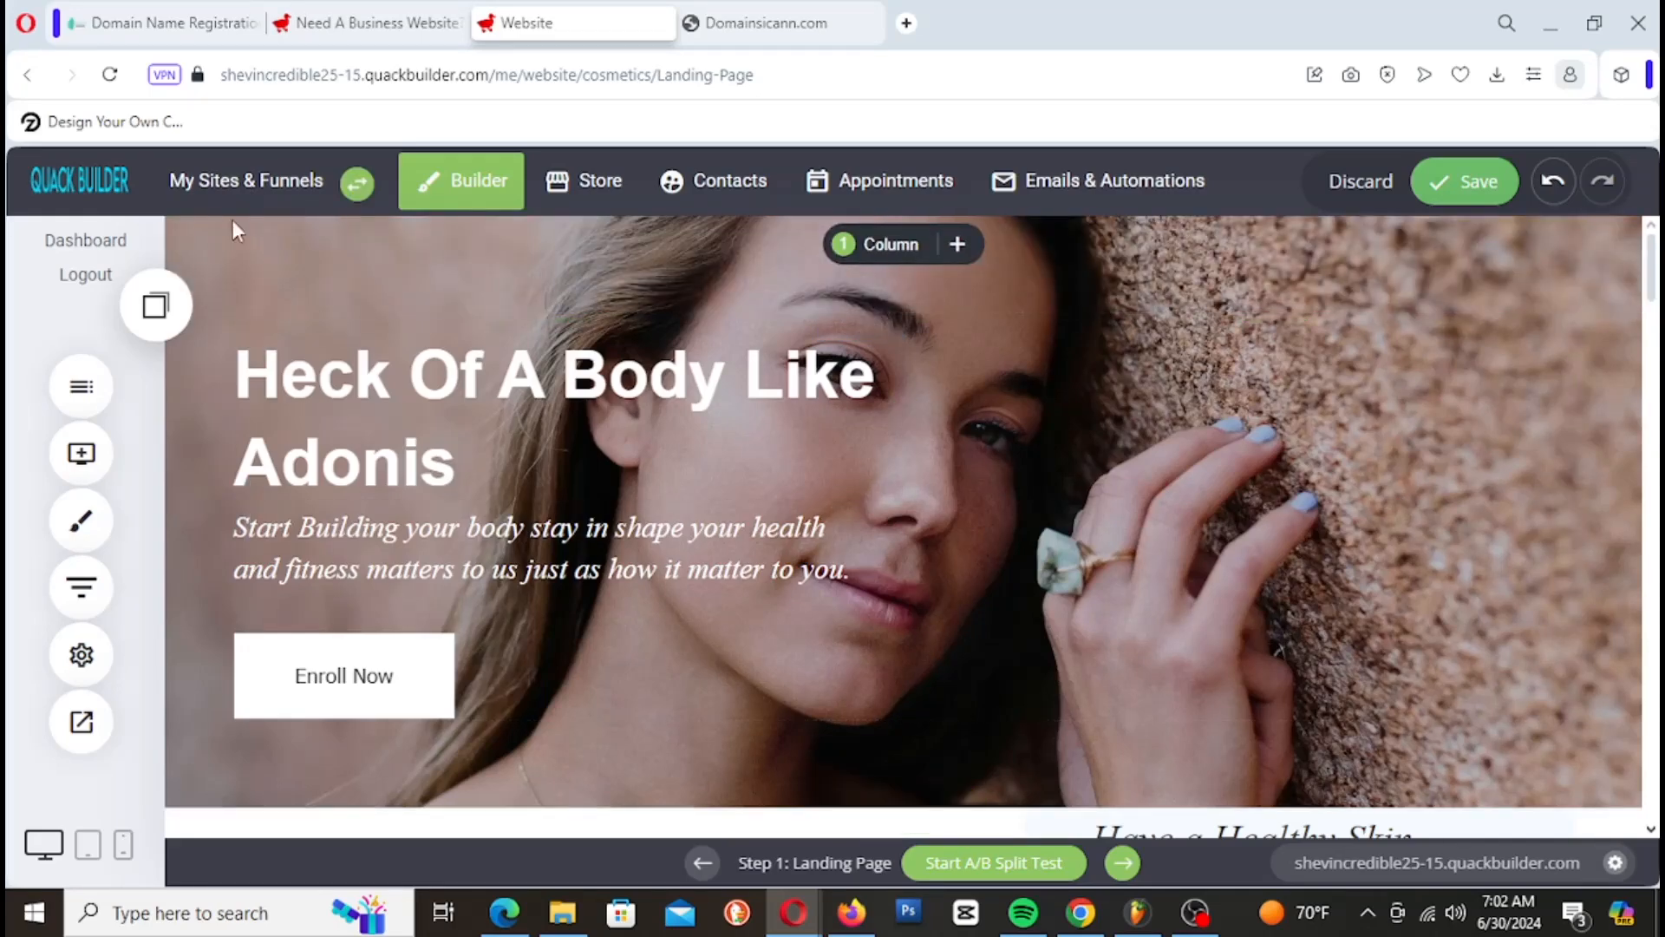
left_click(239, 242)
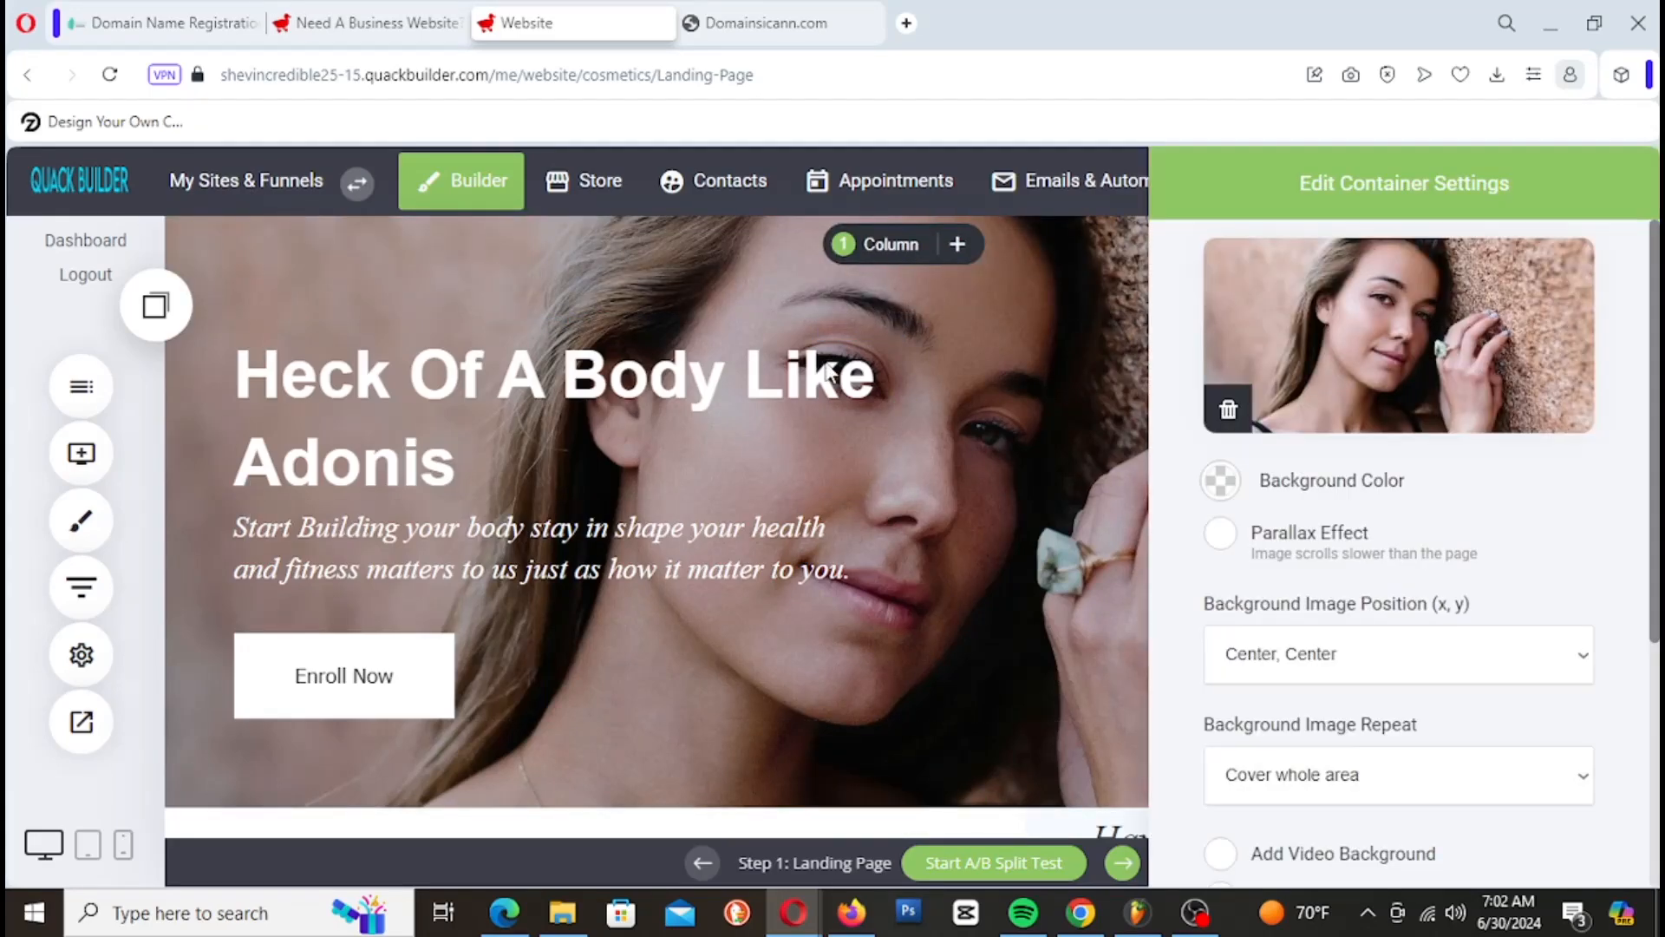
left_click(1401, 364)
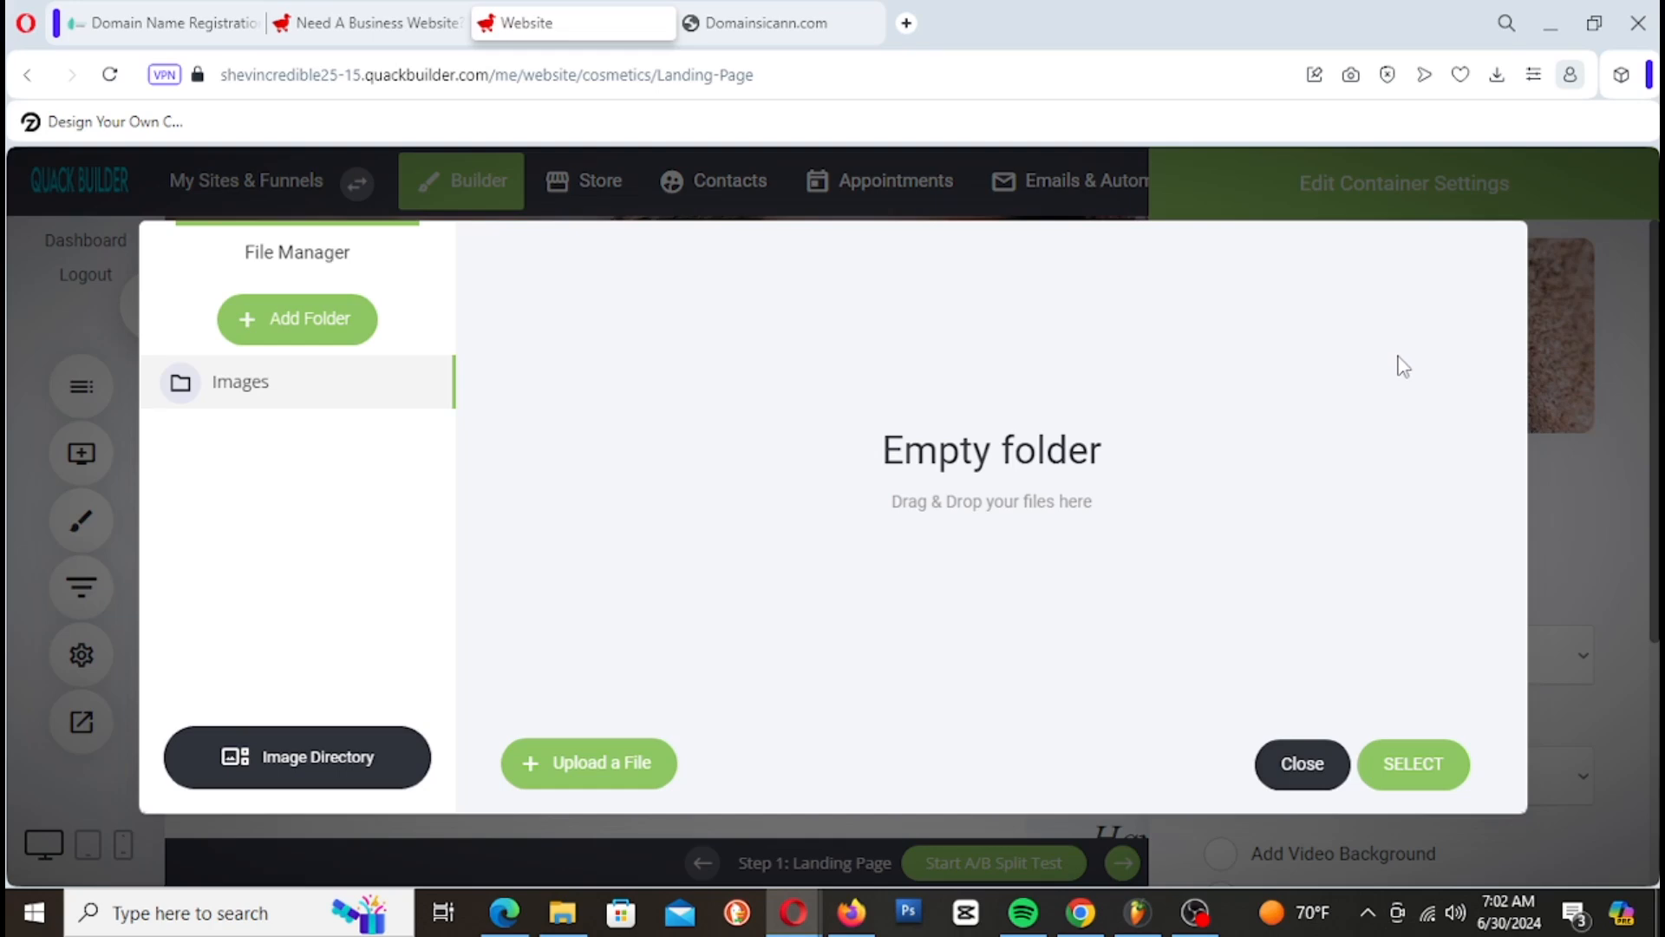
left_click(314, 779)
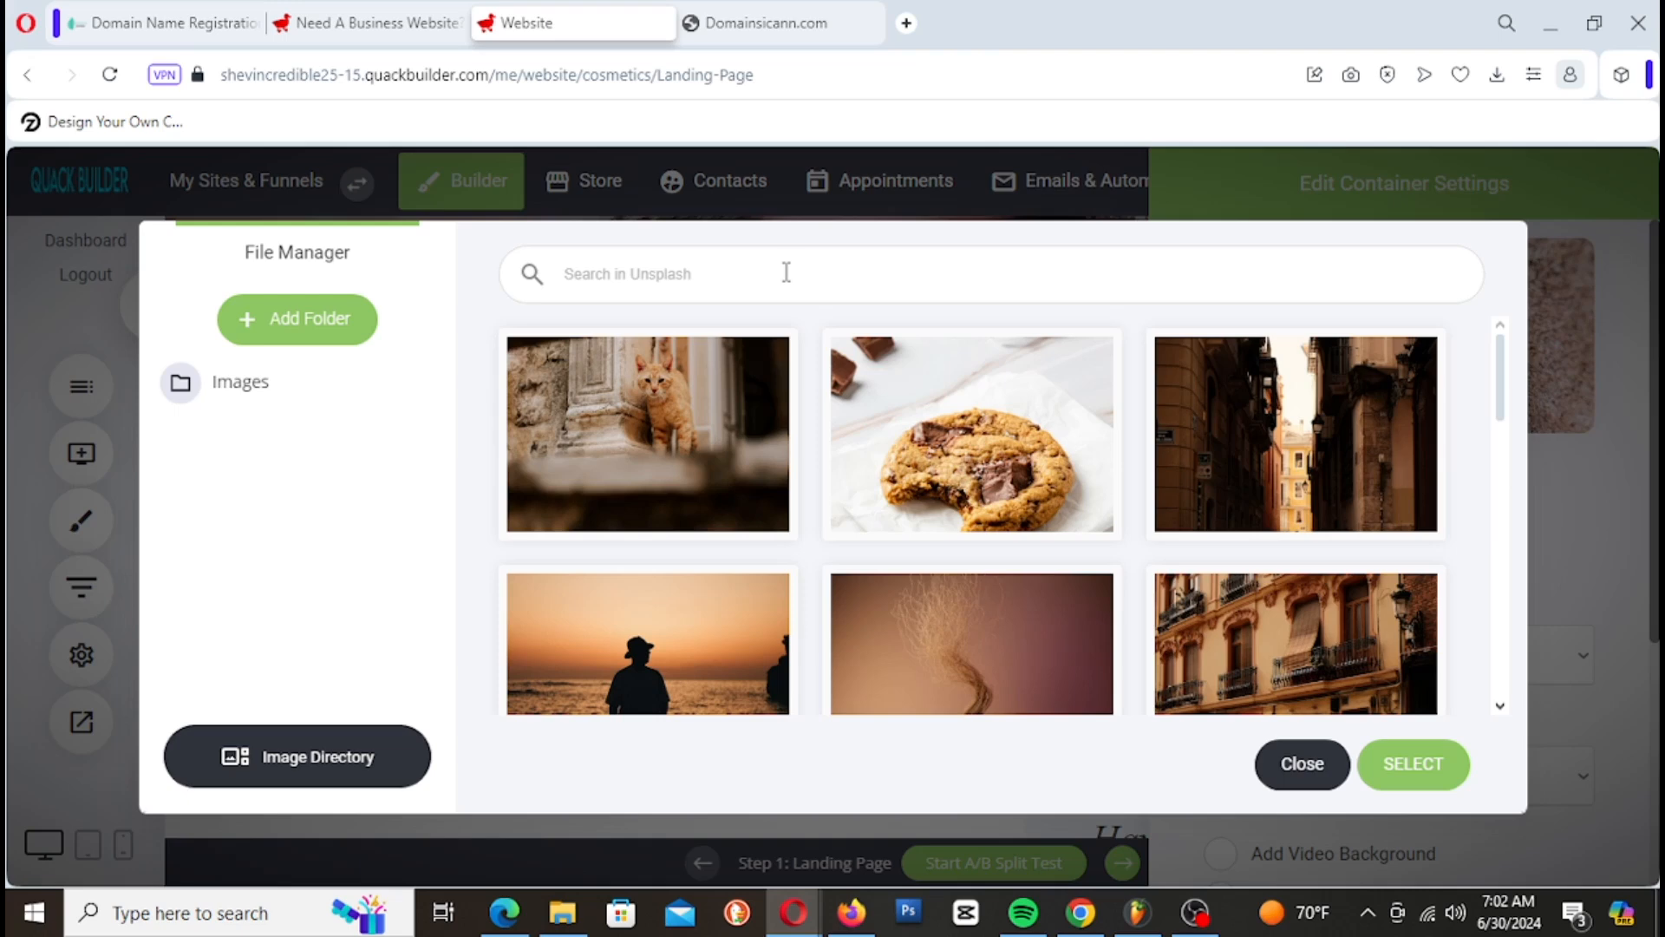
Step: Search 'Fitness' and set the black-and-white barbell photo as the hero background
type("Fitness")
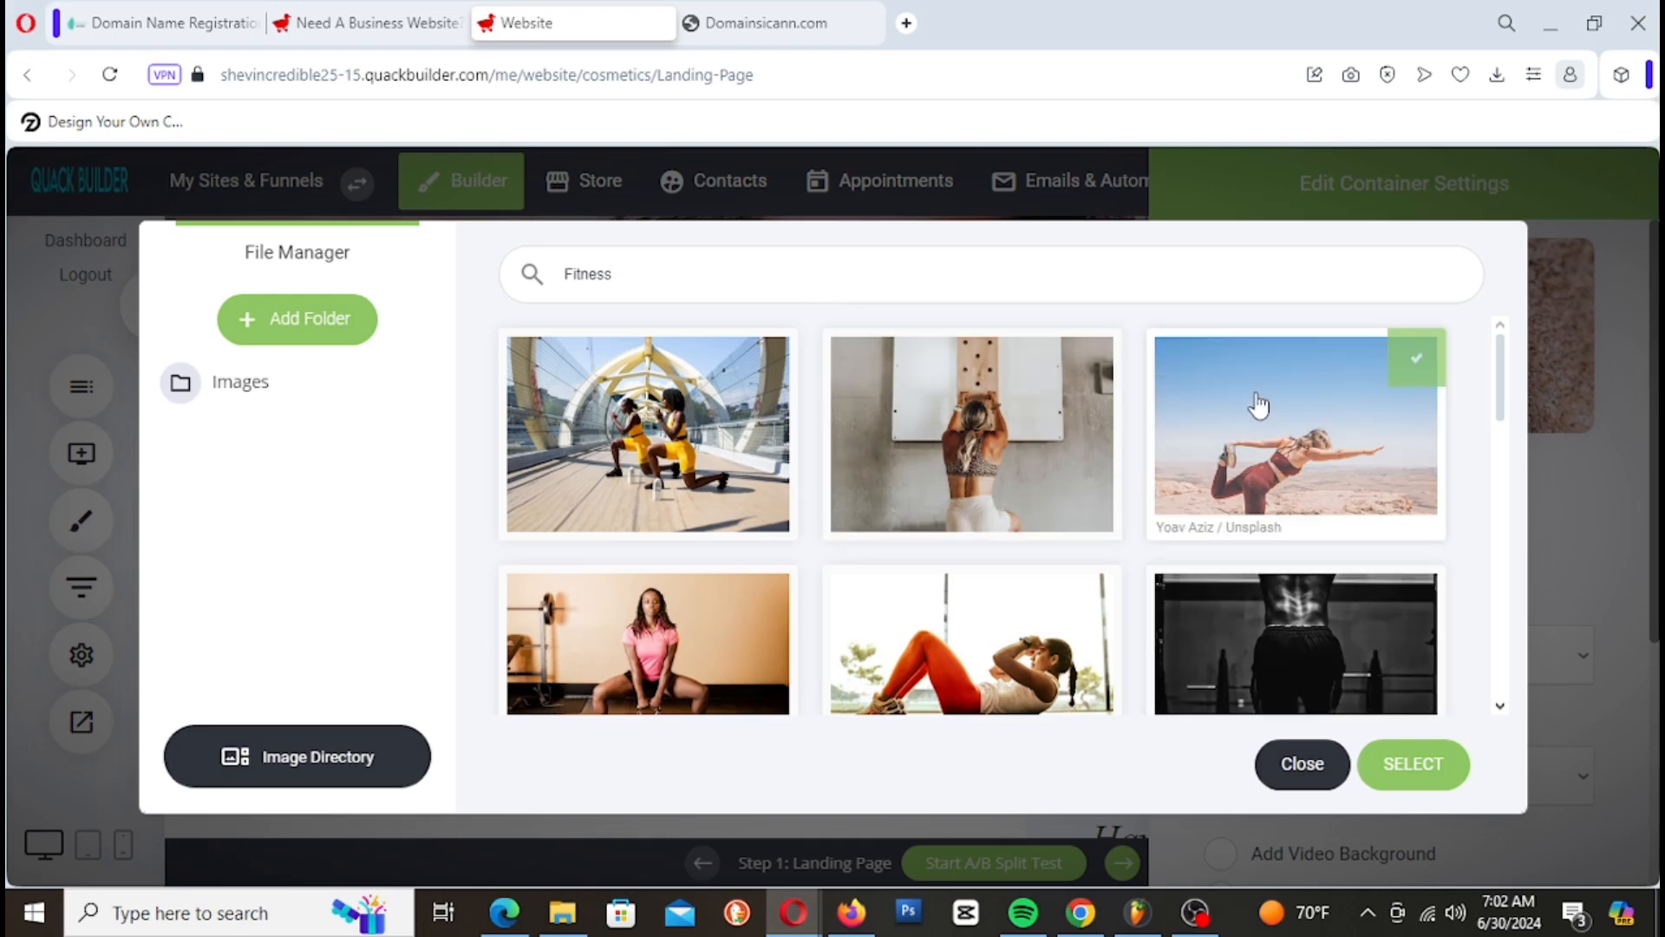
scroll(1258, 405, "down", 1)
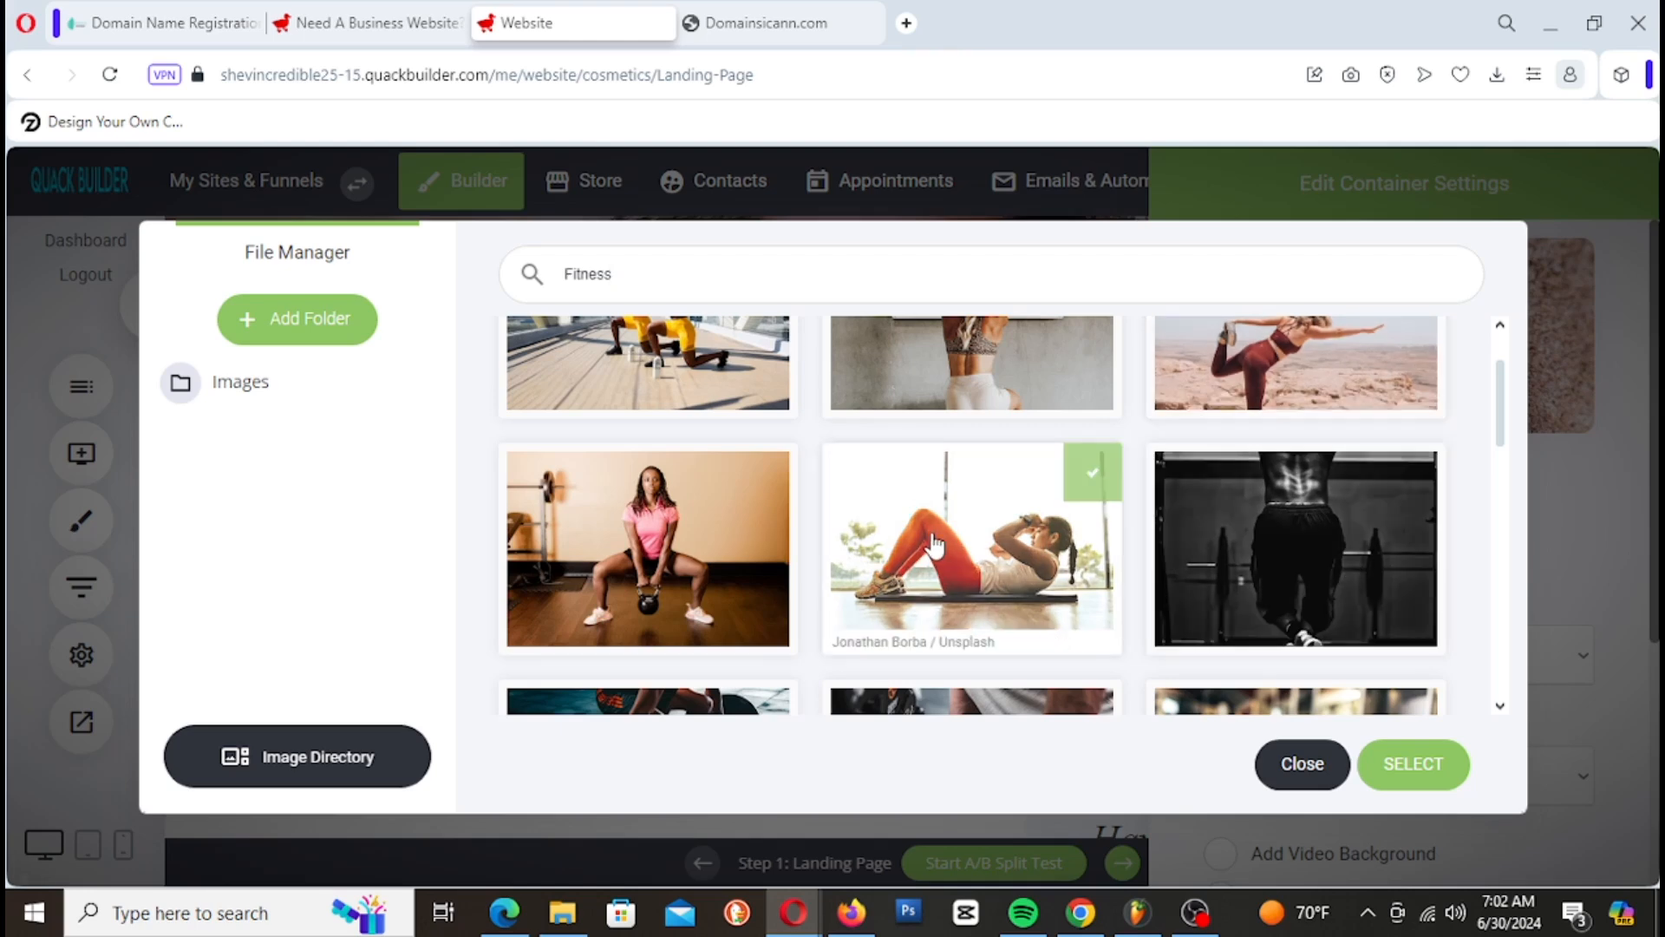
scroll(934, 545, "down", 1)
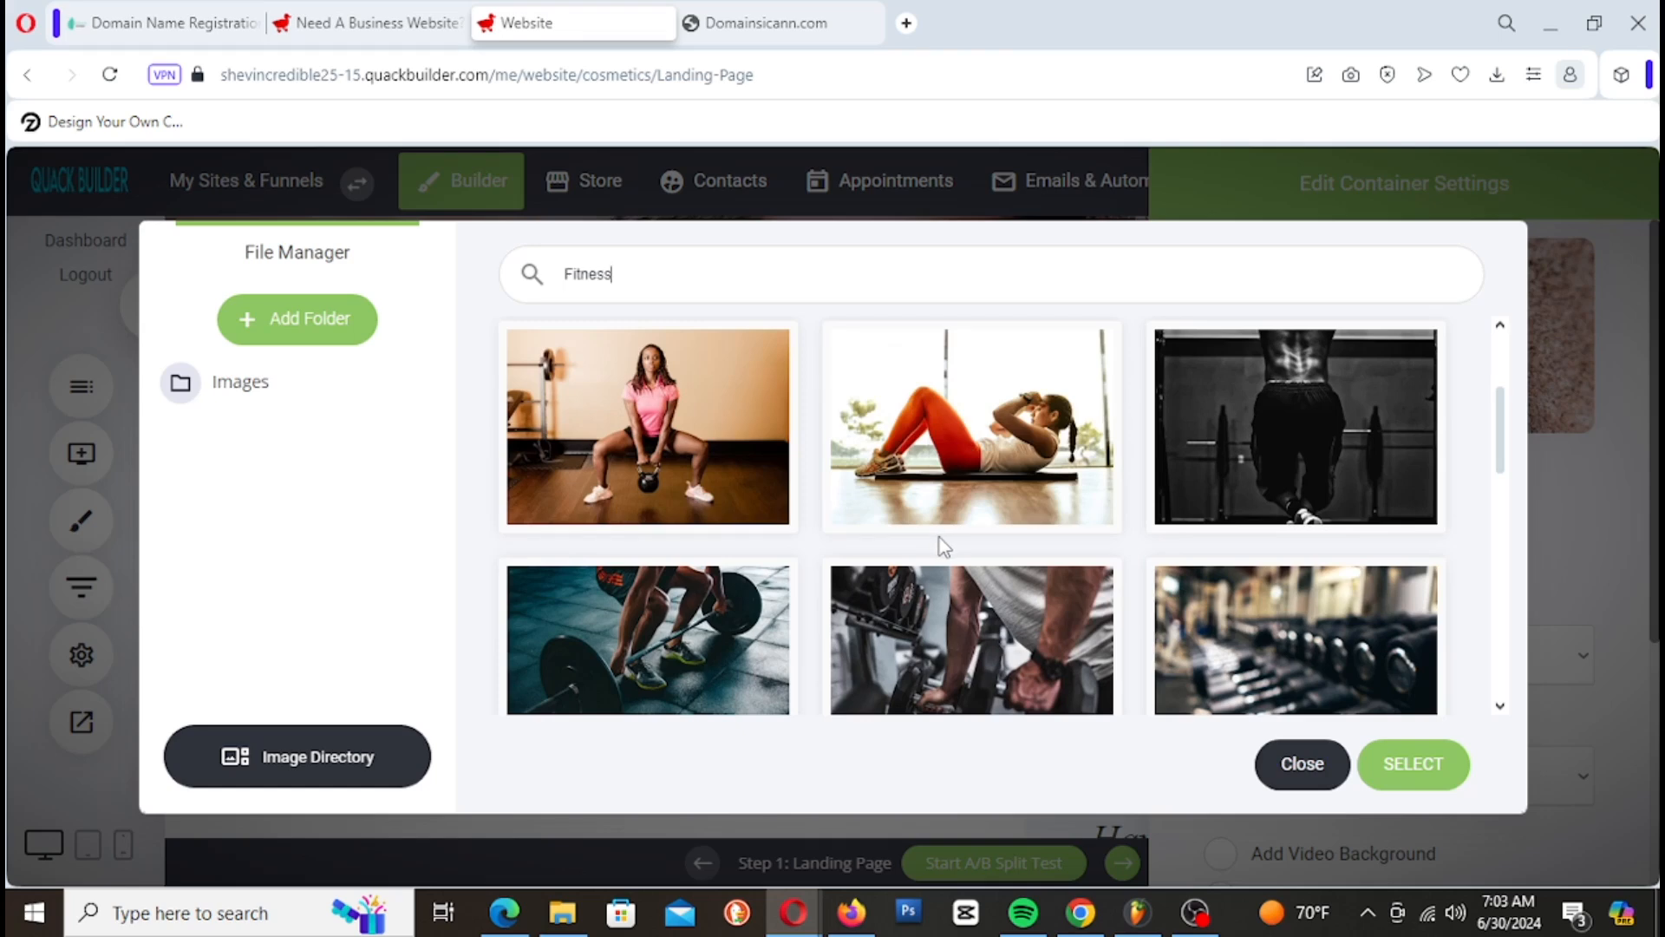
scroll(943, 546, "down", 2)
scroll(943, 546, "down", 1)
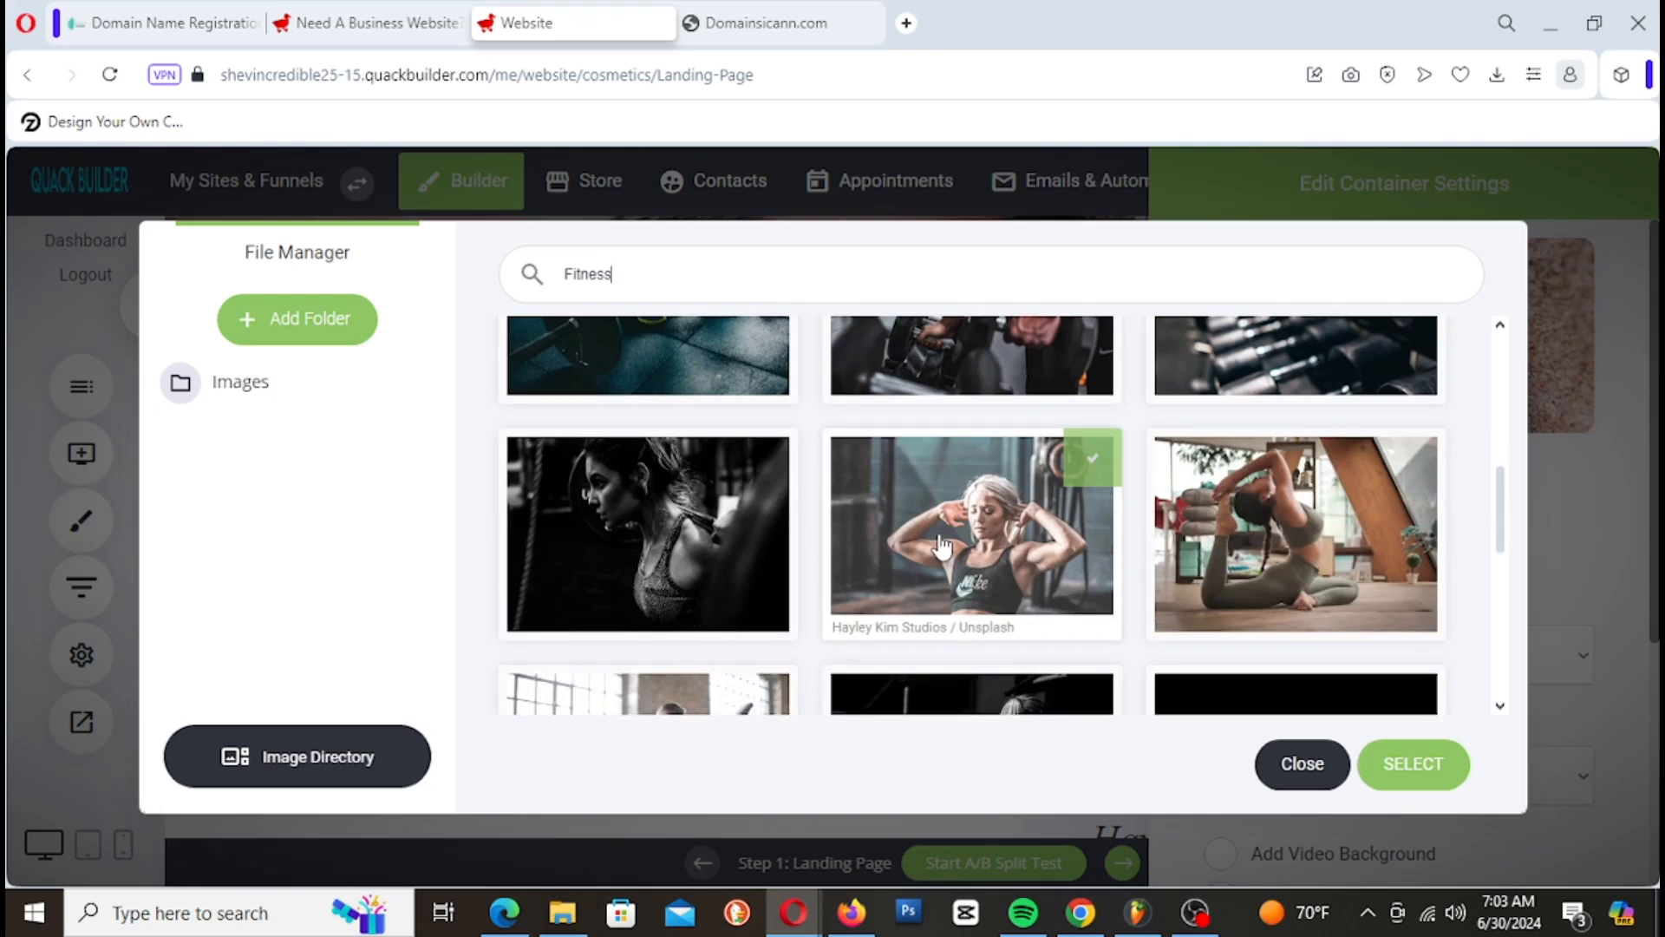
scroll(943, 548, "down", 1)
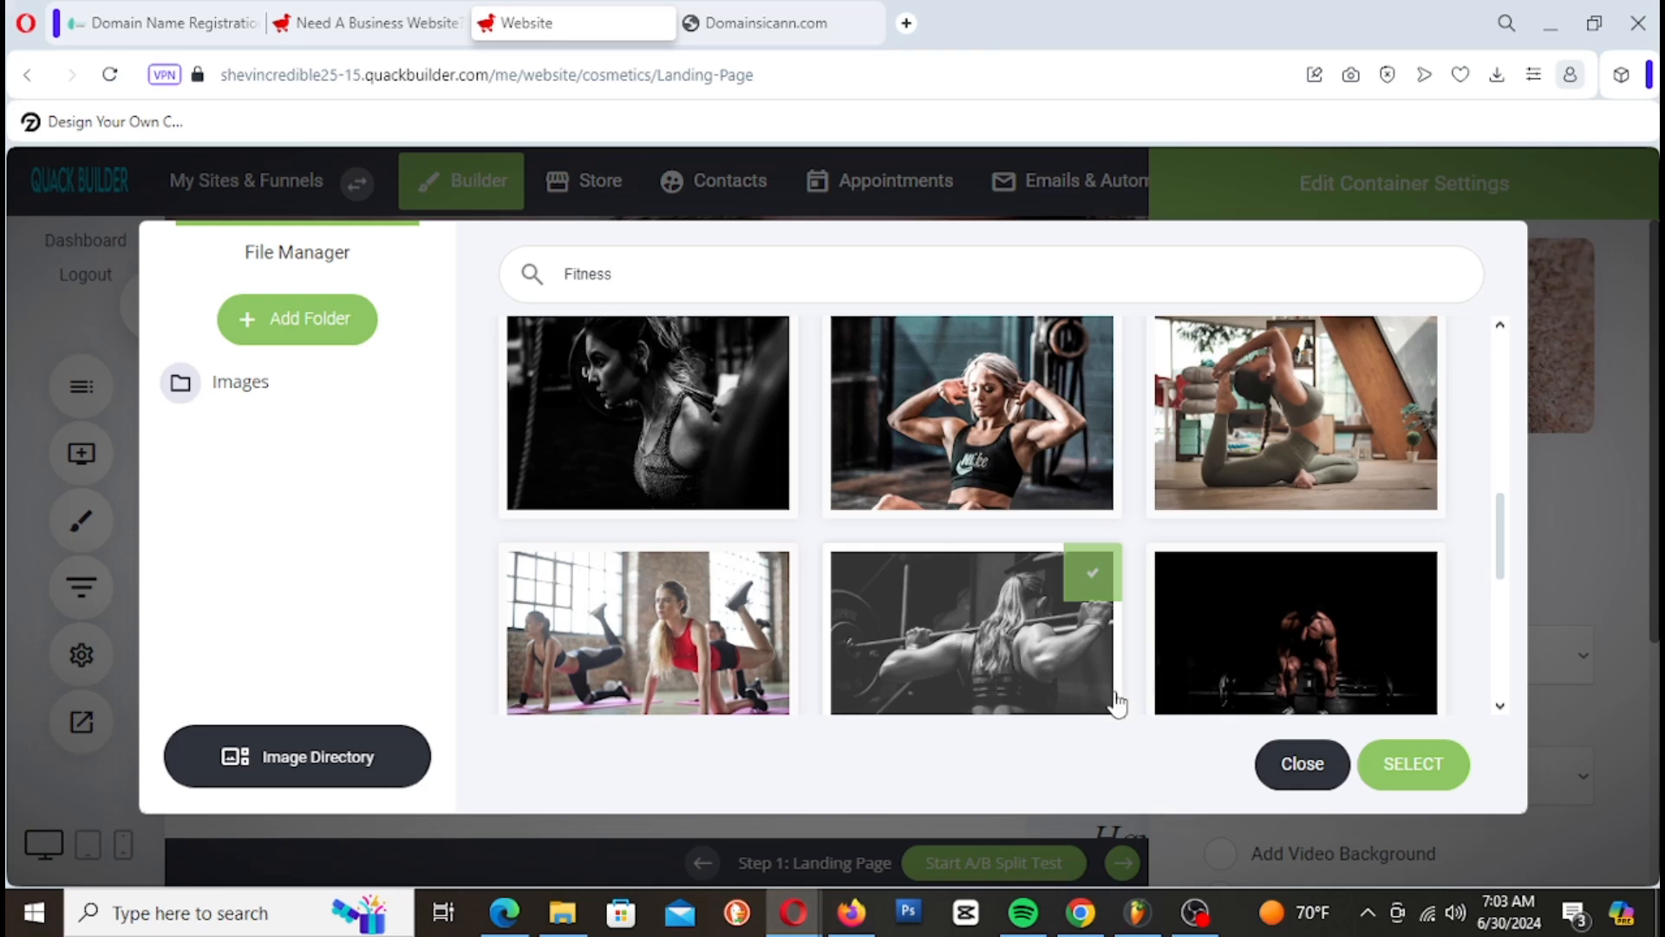
scroll(1242, 661, "down", 1)
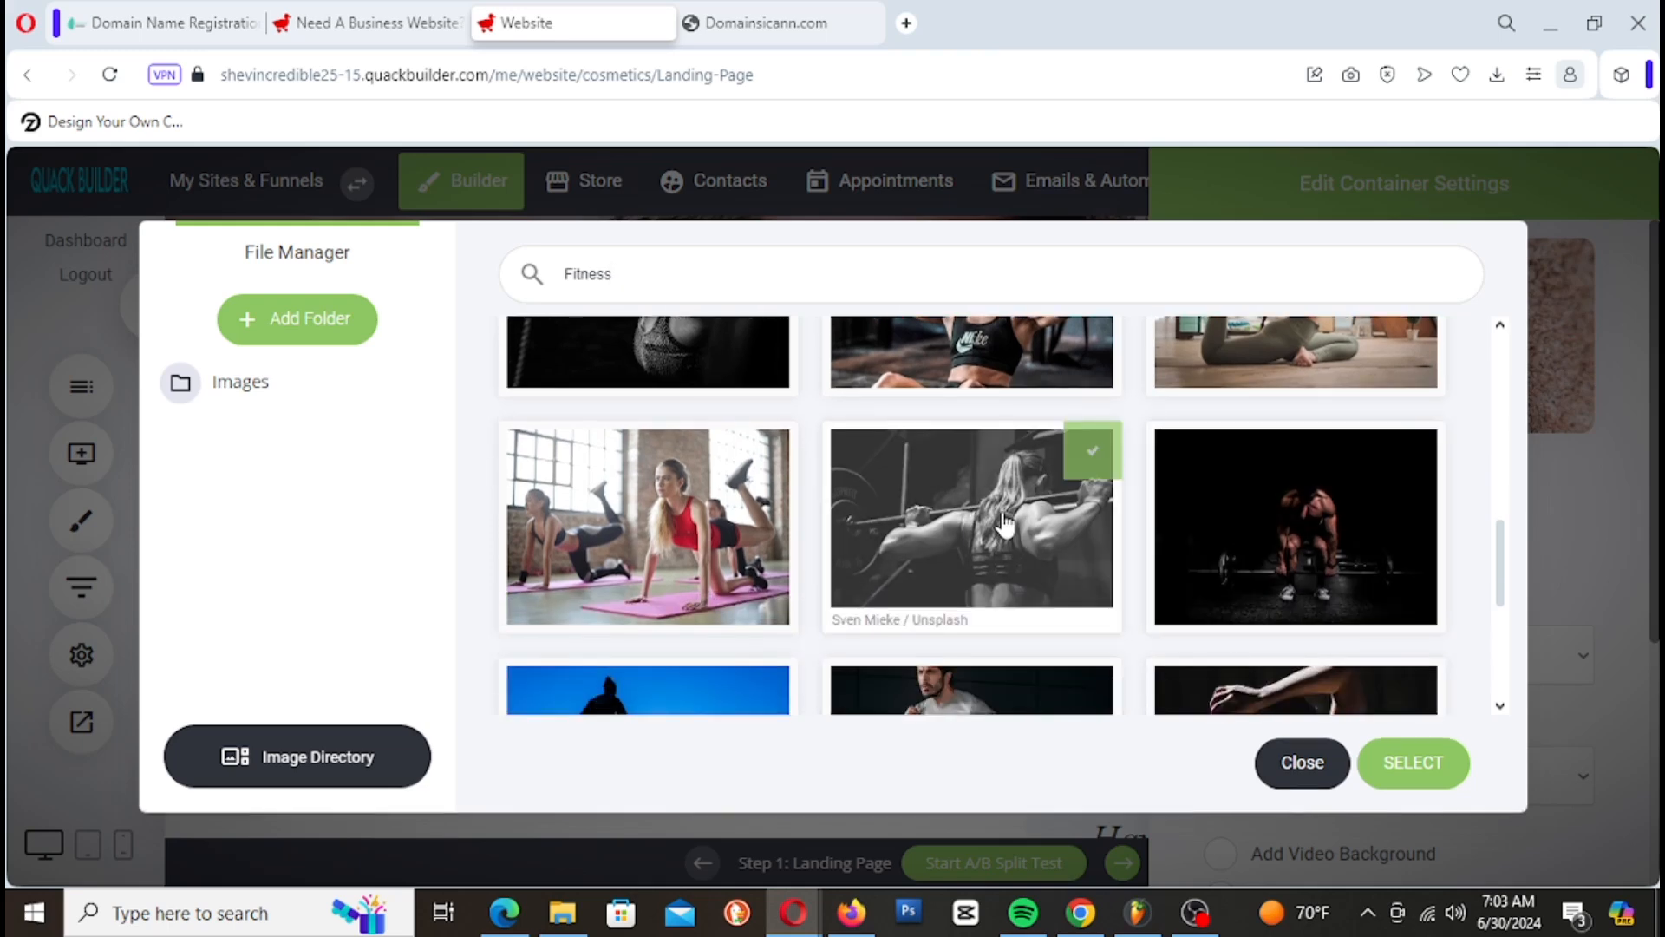
scroll(1003, 524, "up", 2)
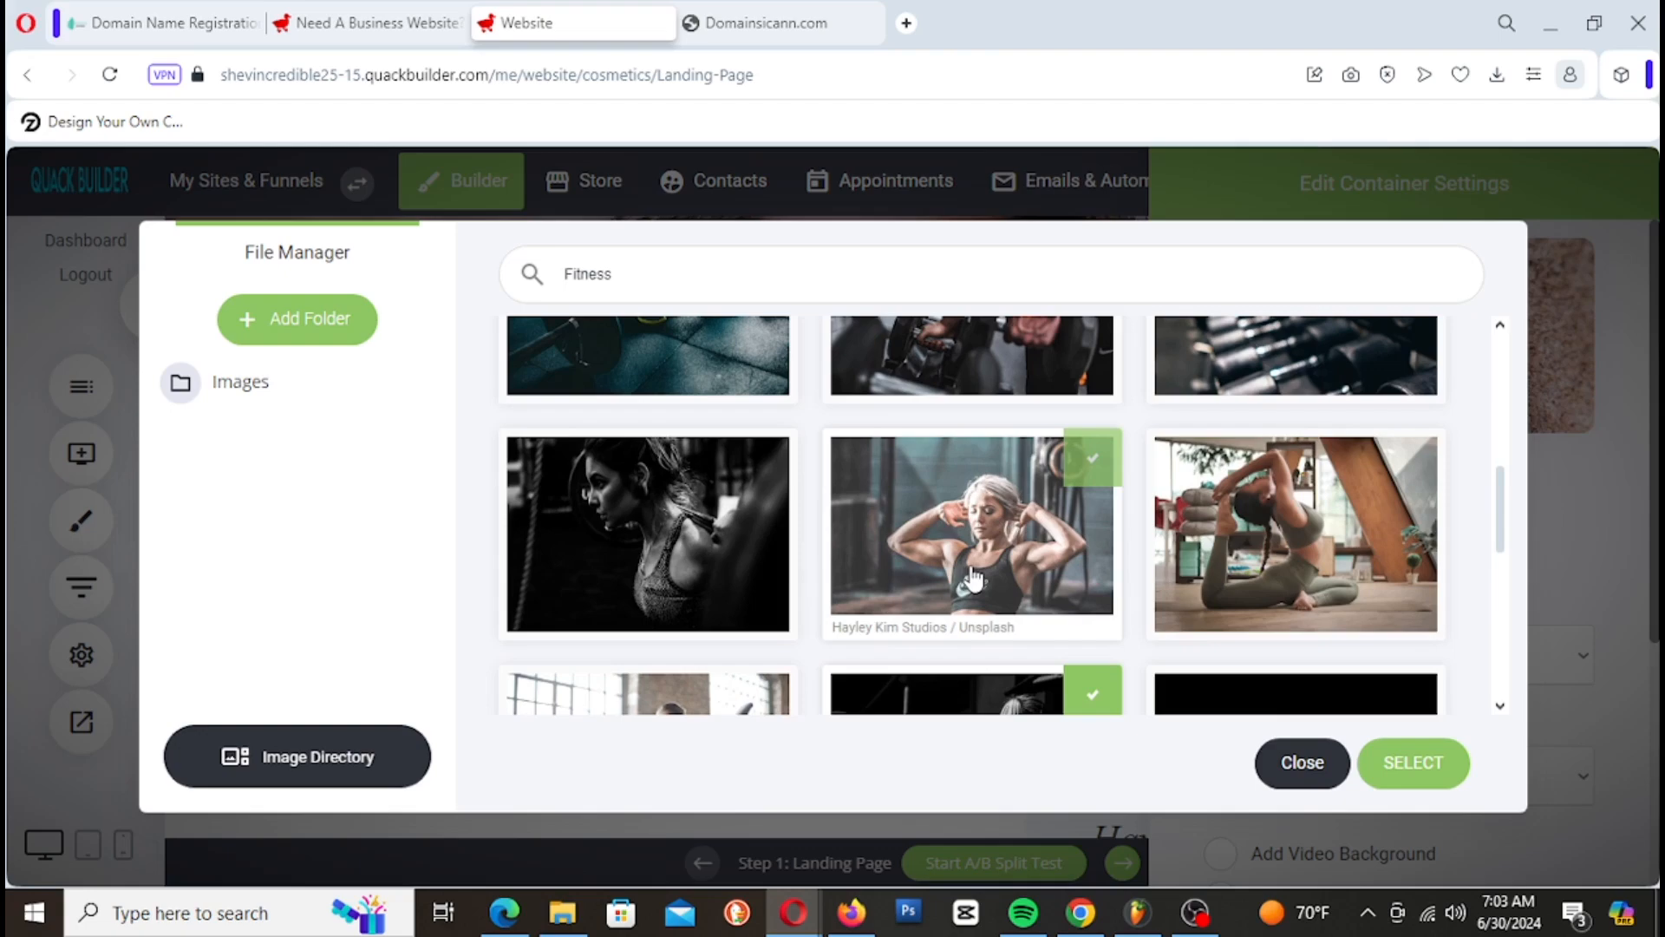
scroll(974, 580, "down", 3)
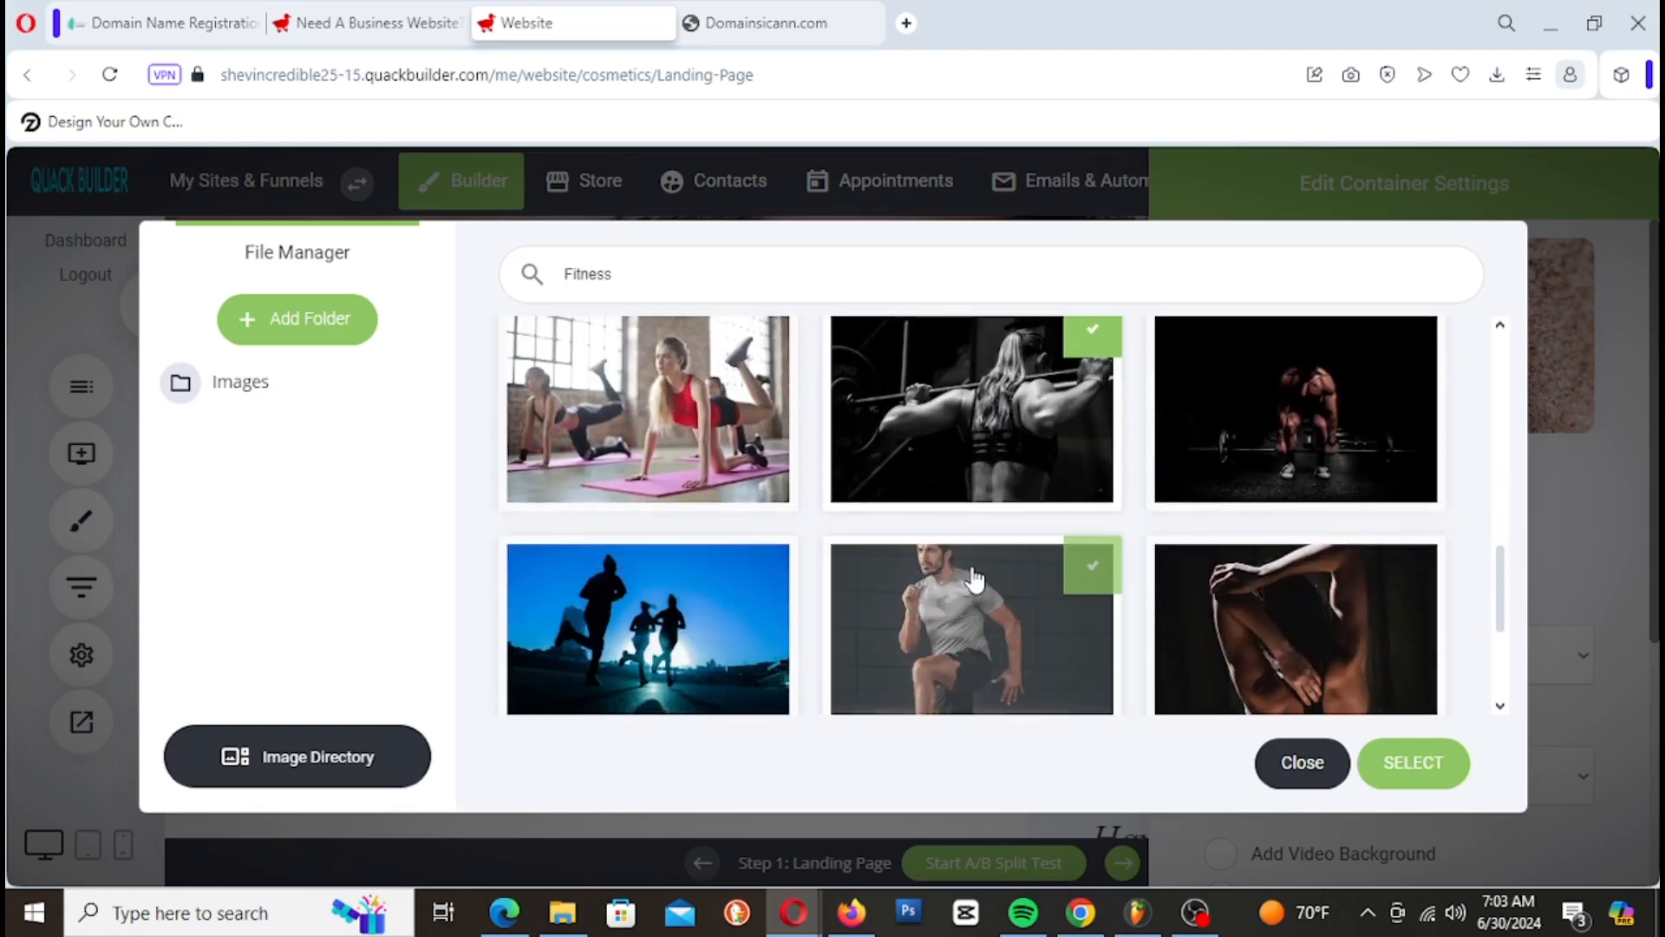
left_click(1416, 783)
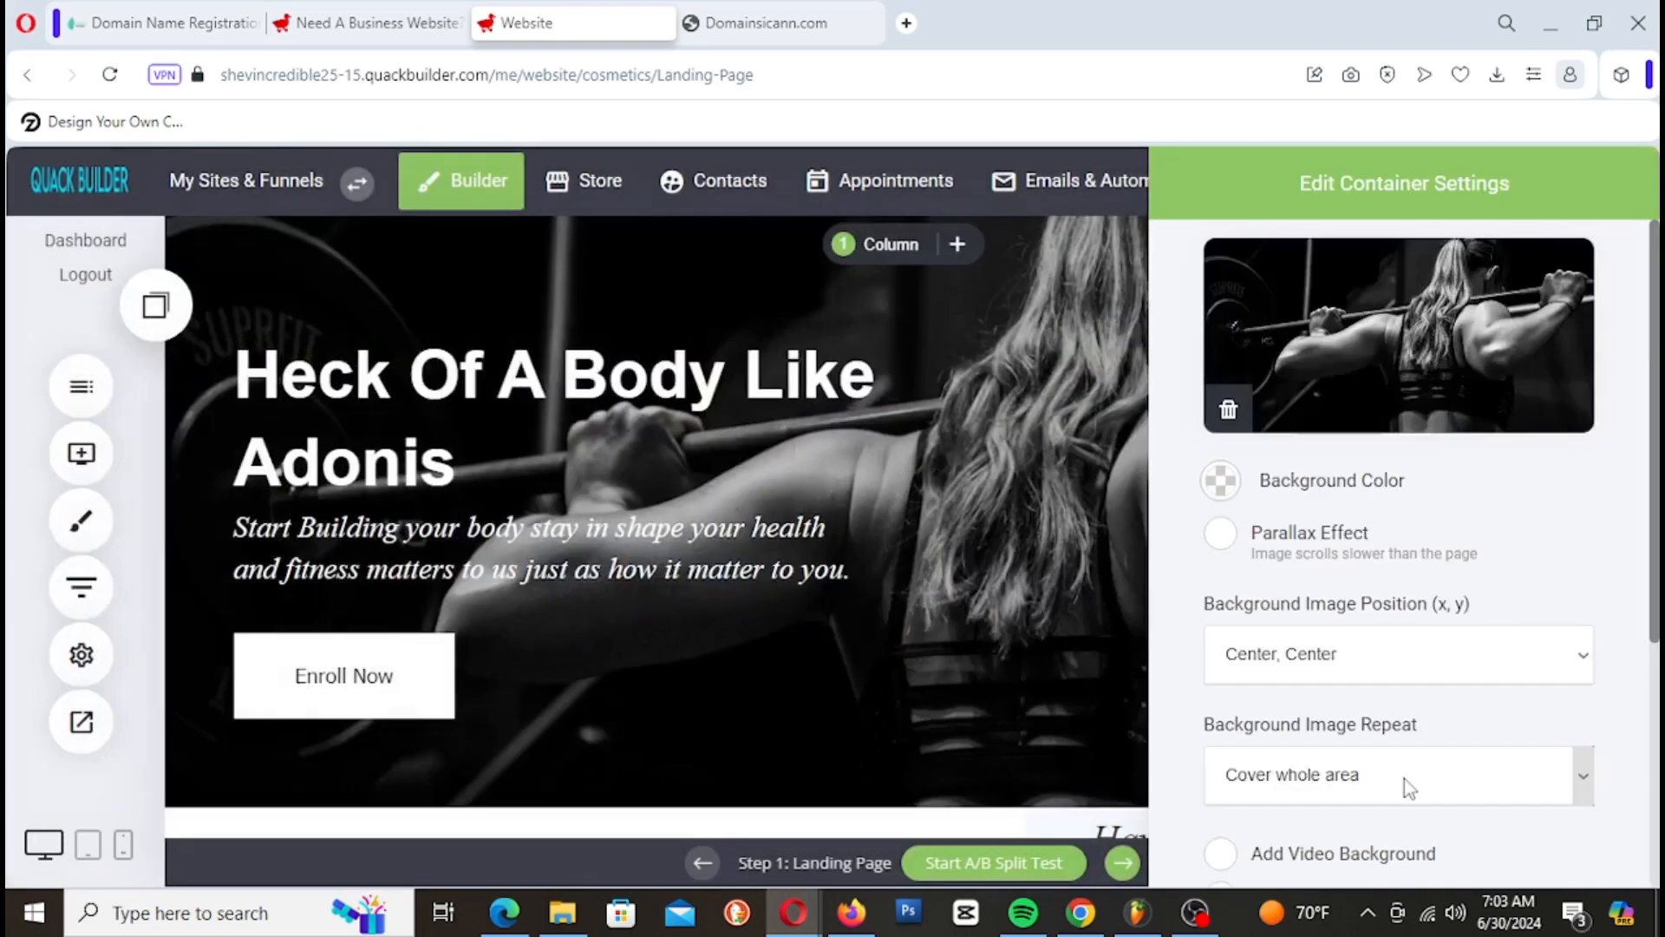
left_click(1018, 534)
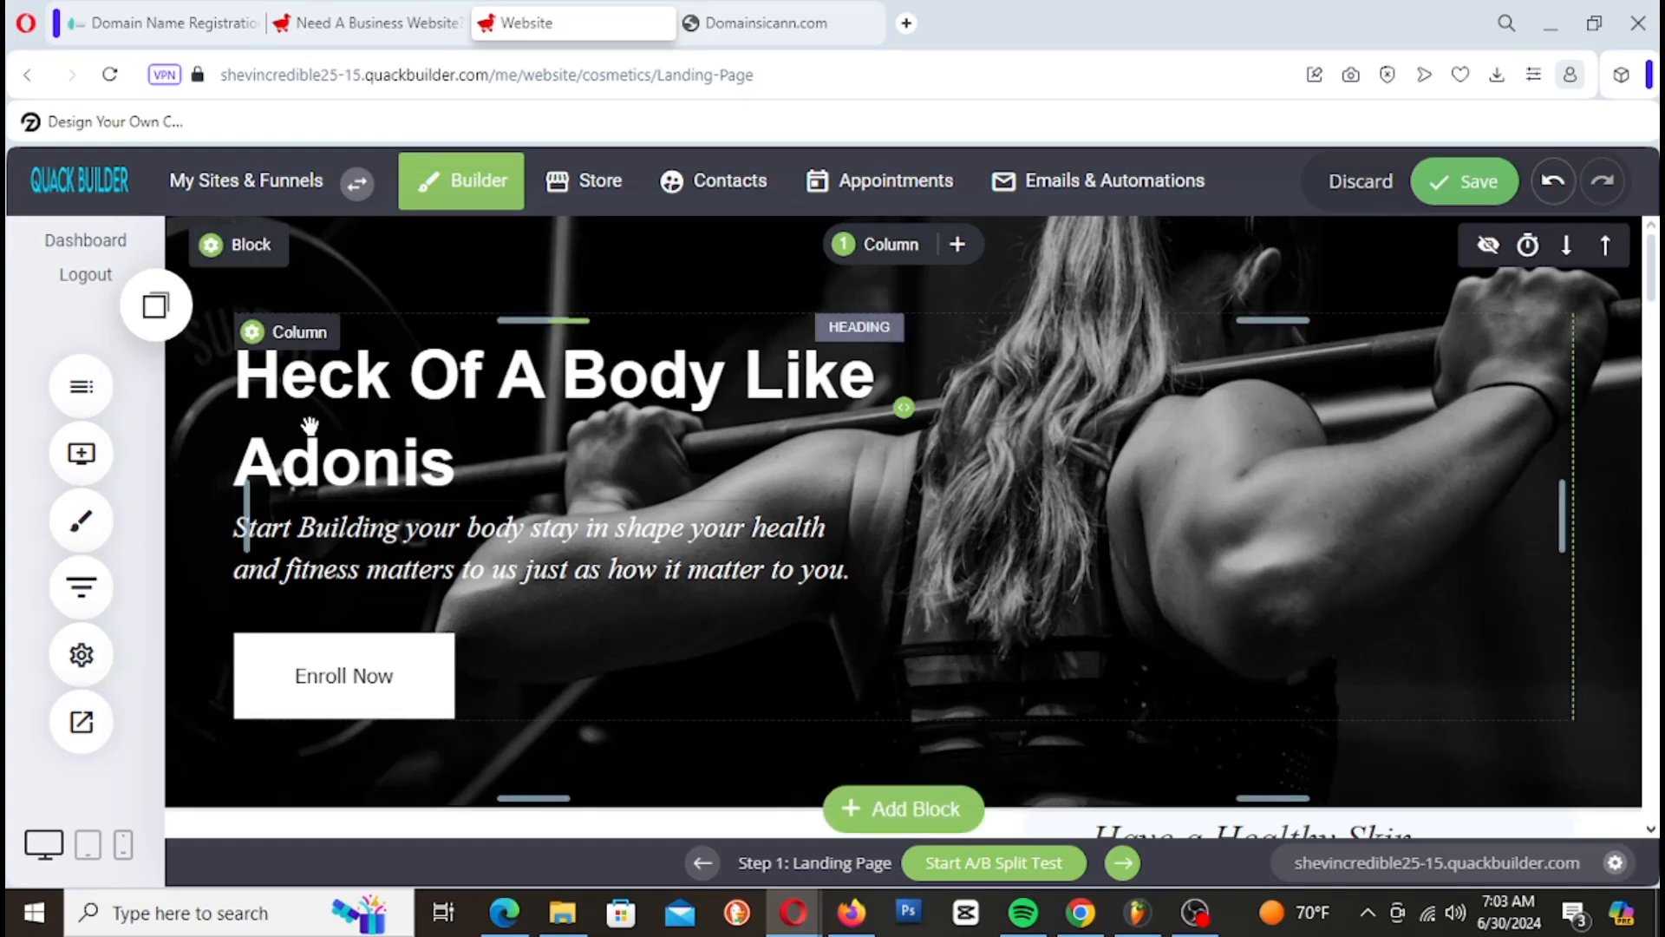
Step: Make the hero heading text light green after trying teal
left_click(265, 377)
left_click_drag(237, 346, 543, 512)
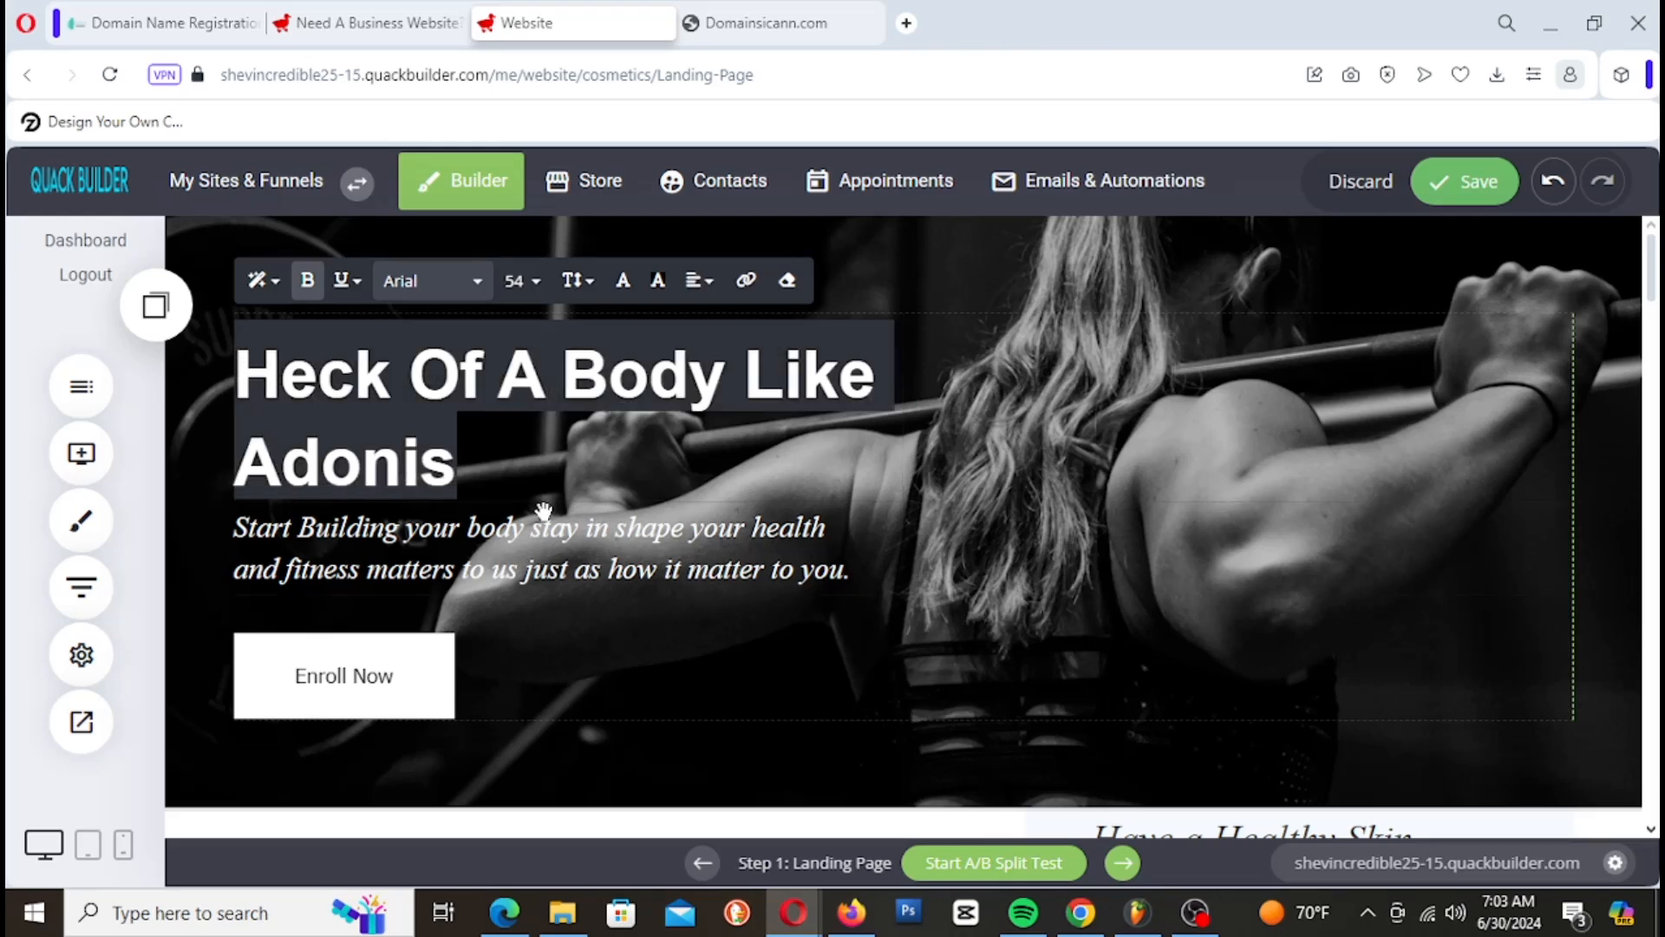
left_click(622, 280)
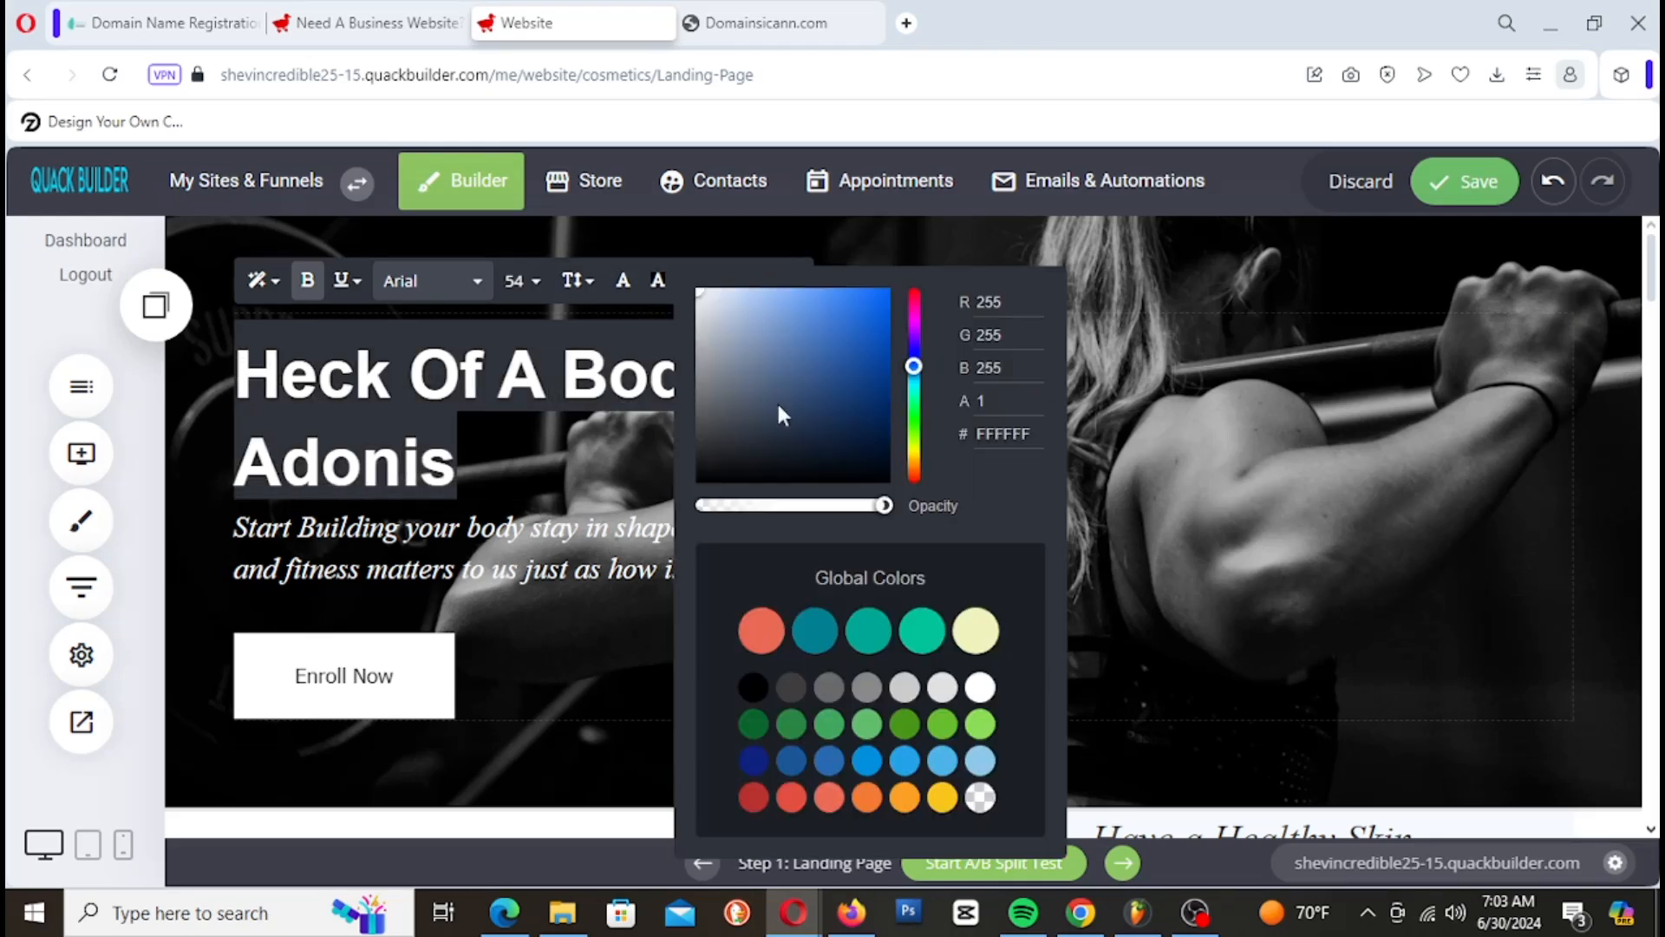
left_click(935, 650)
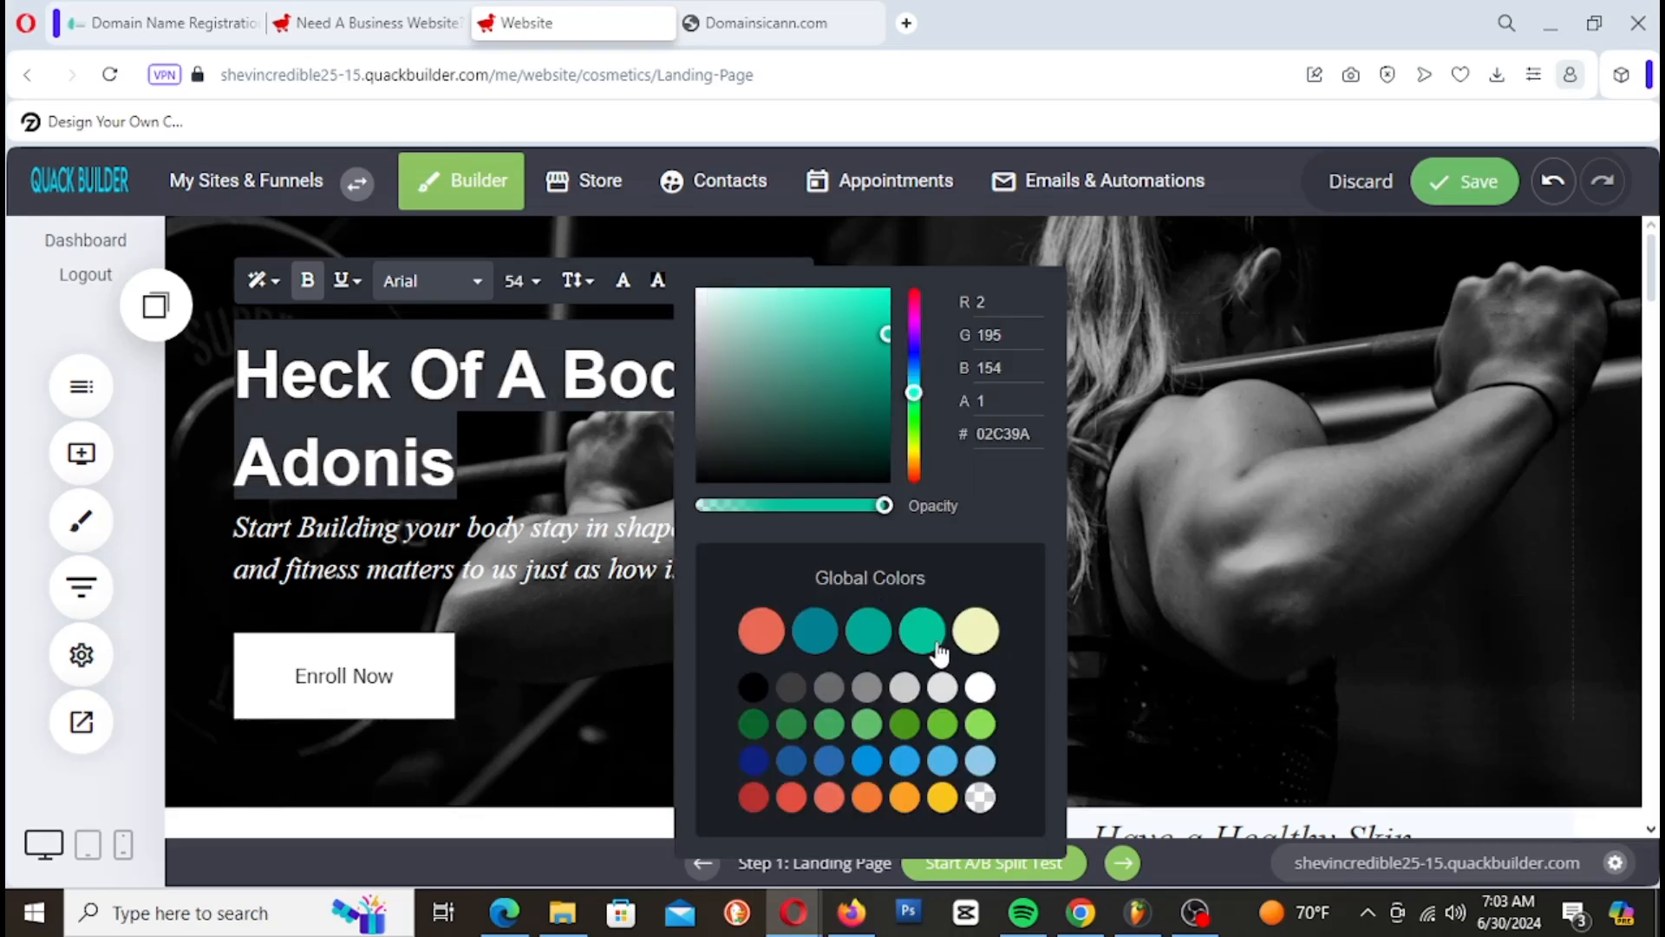
left_click(632, 492)
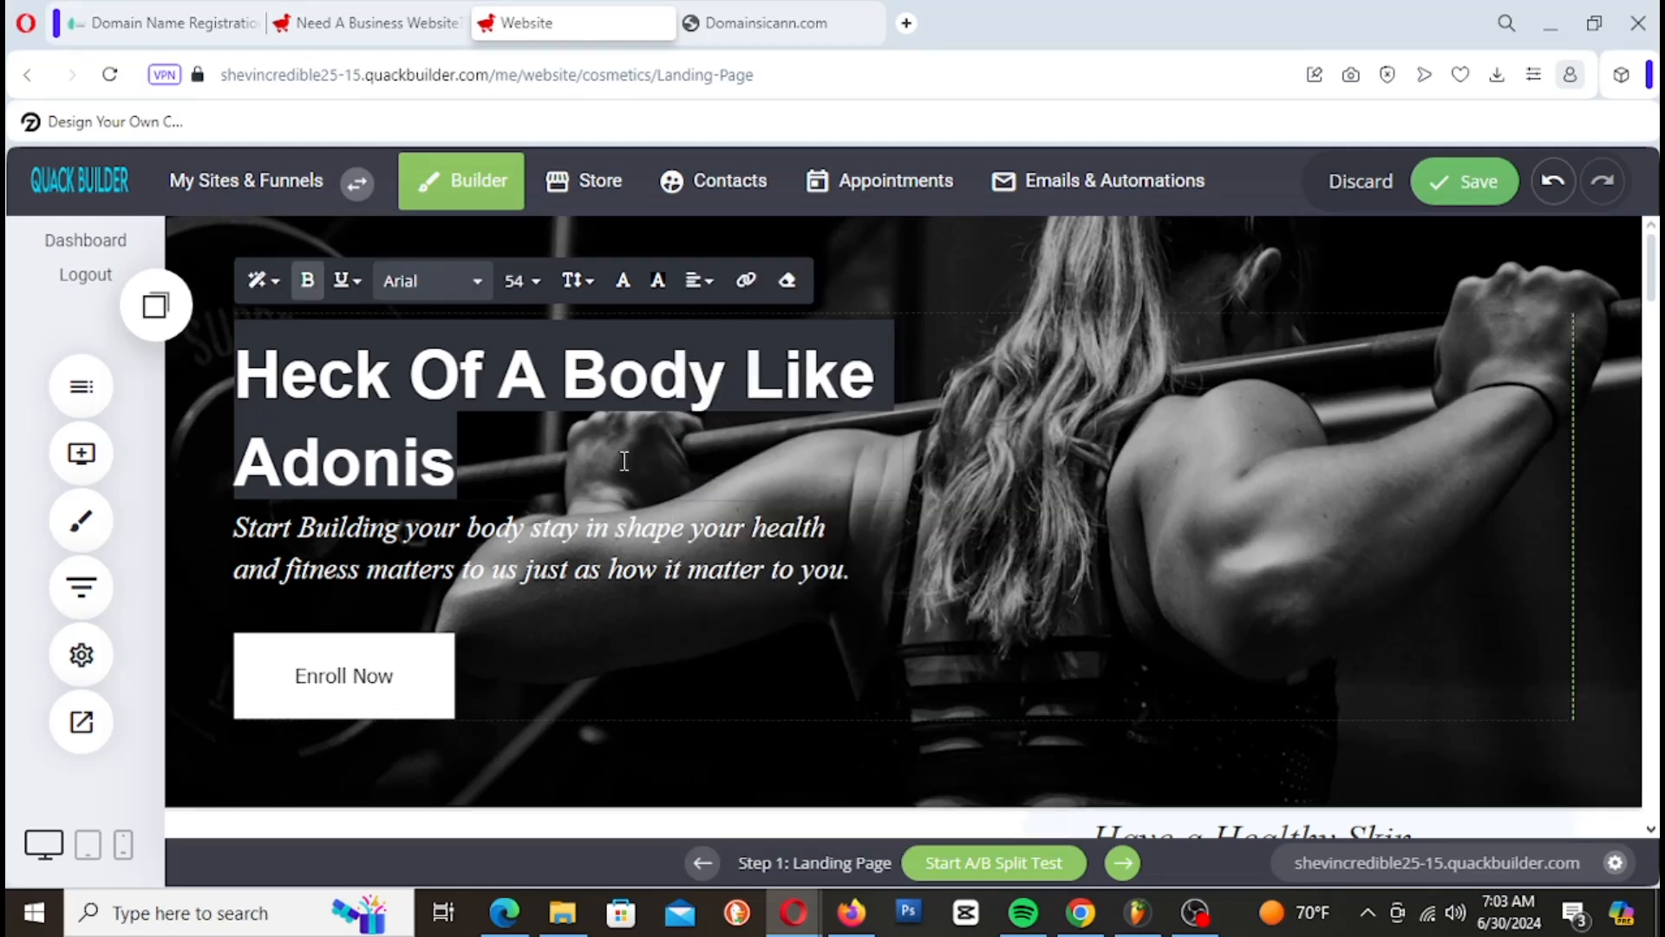
left_click(544, 404)
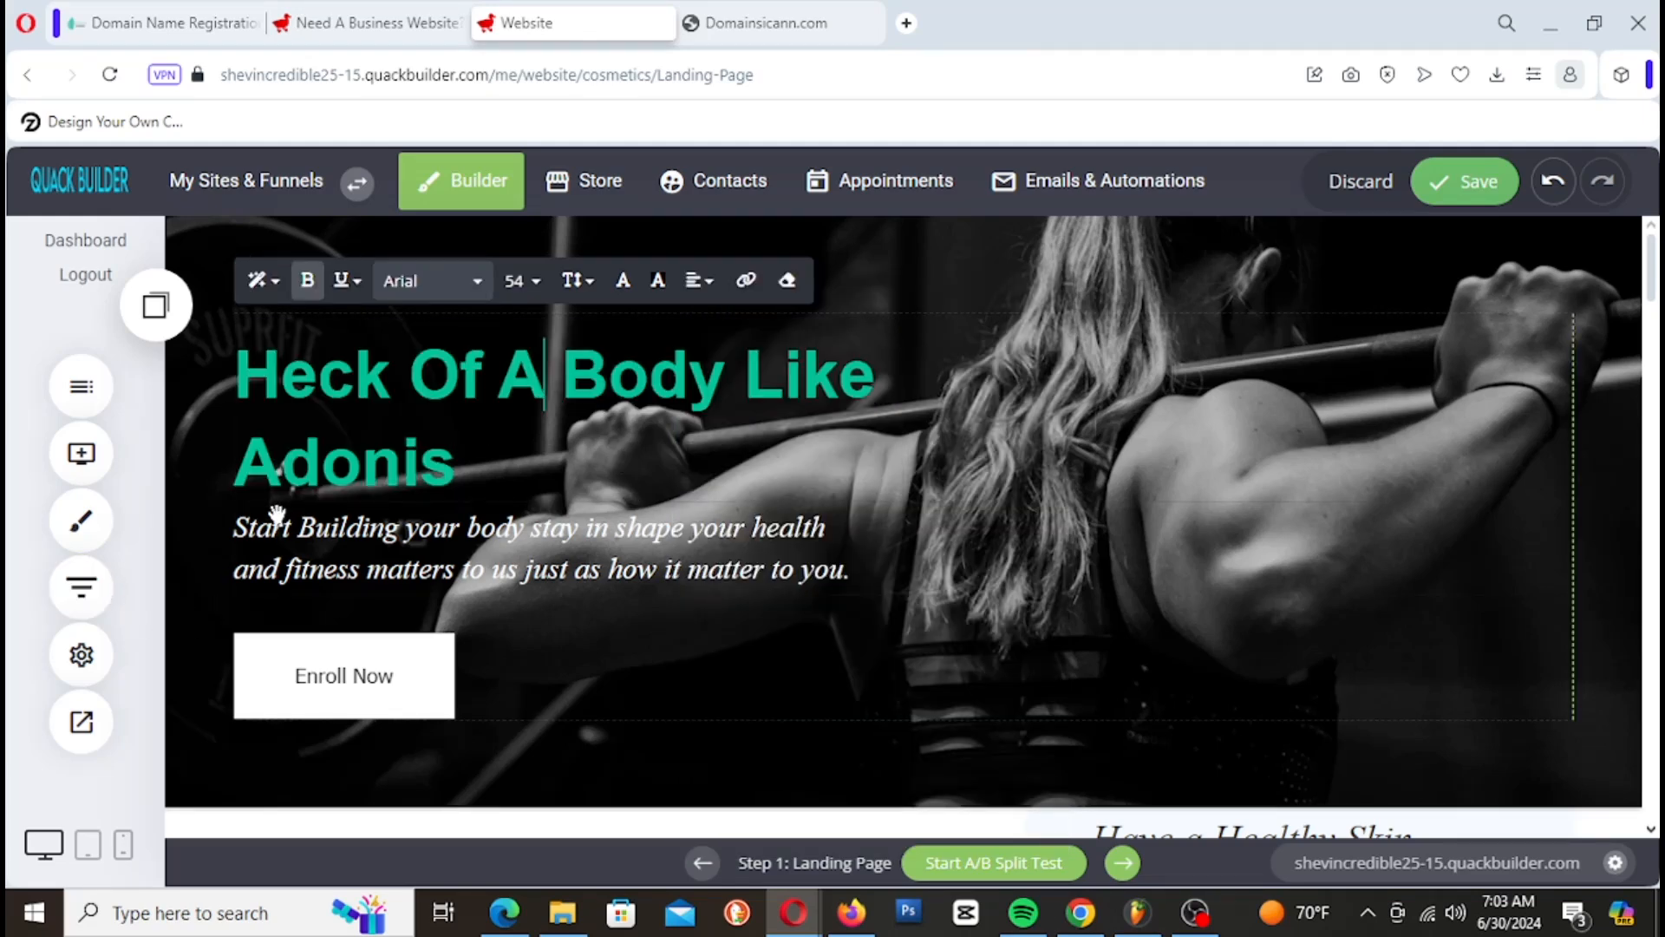
triple_click(477, 467)
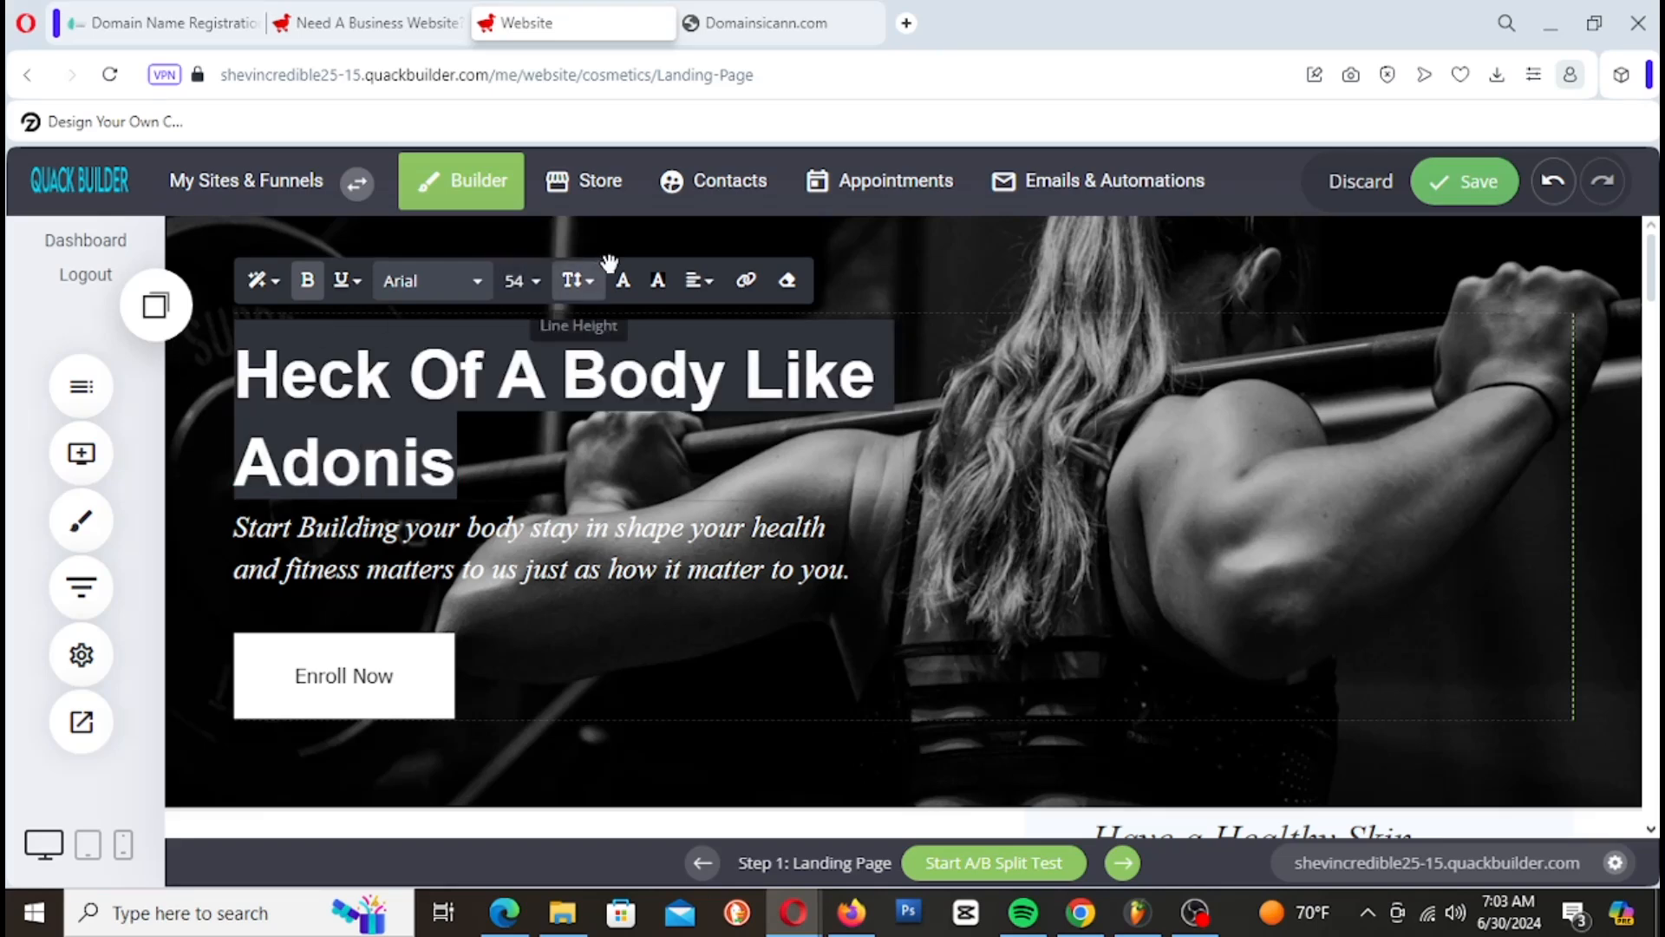
left_click(657, 280)
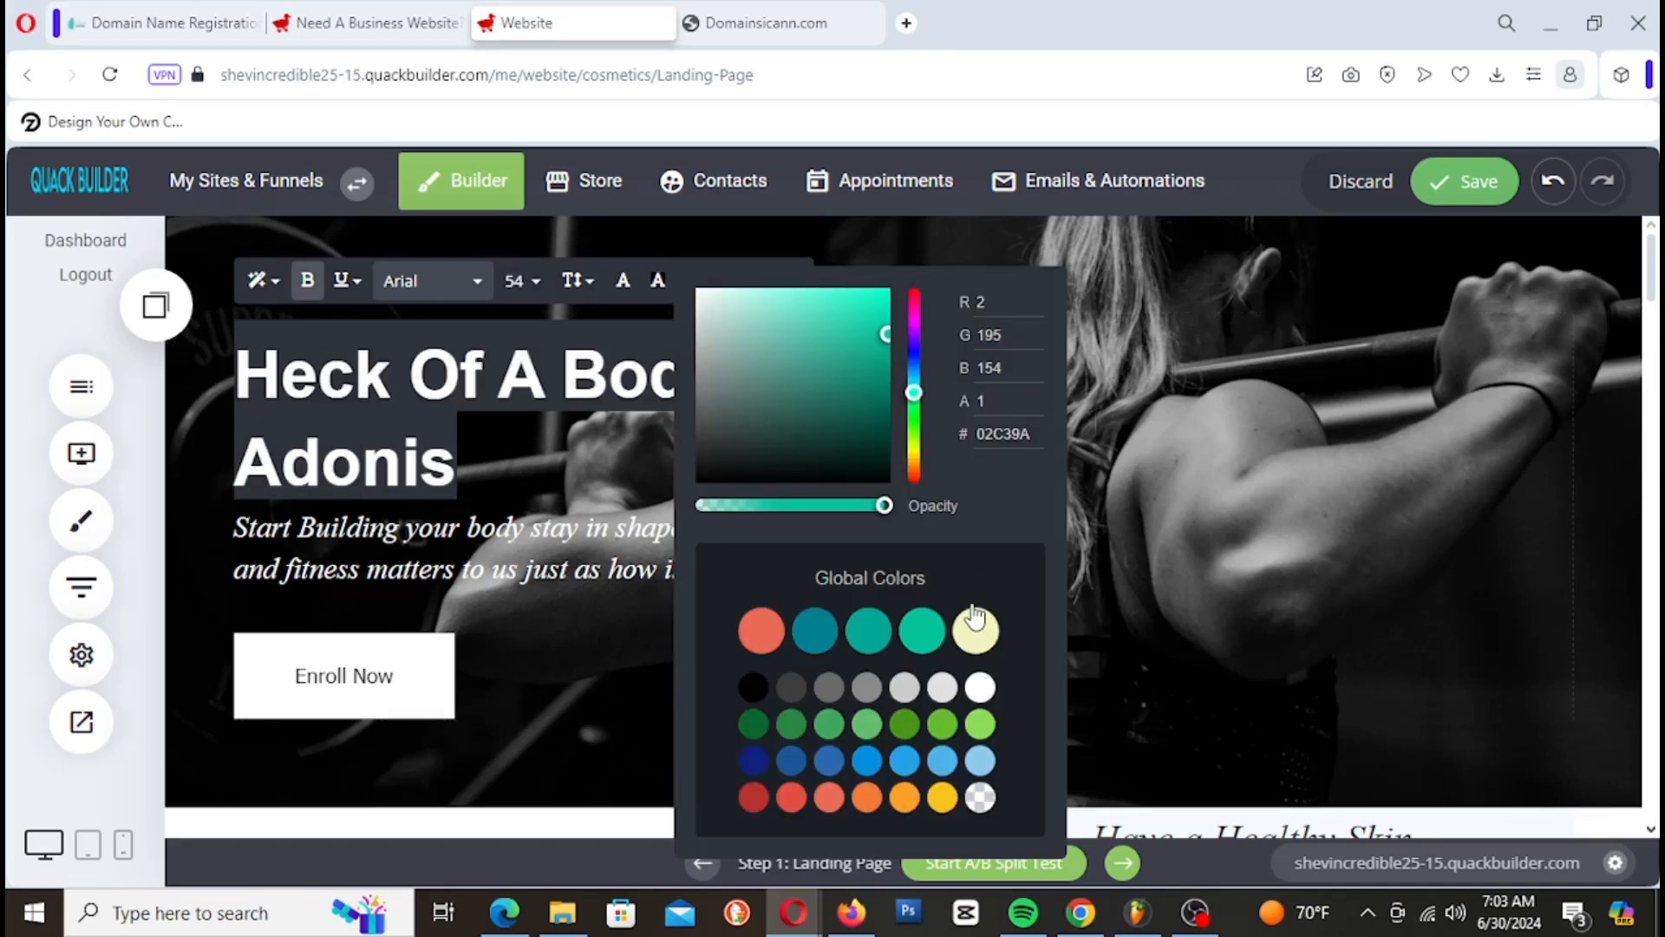
left_click(989, 733)
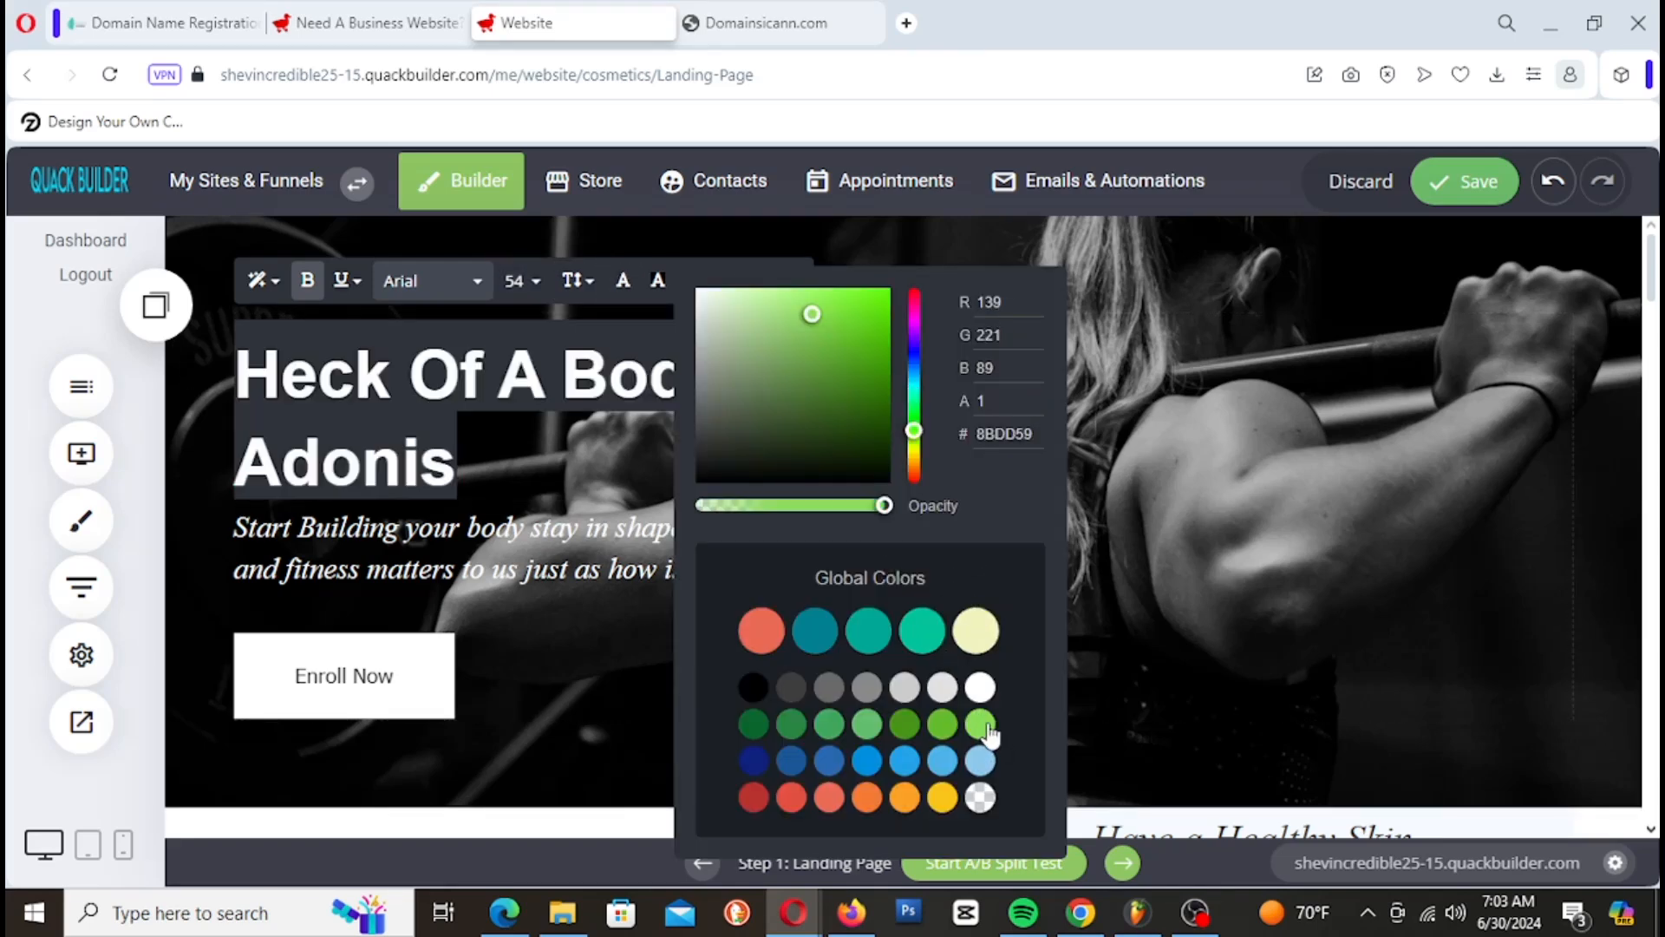
left_click(621, 462)
left_click(542, 429)
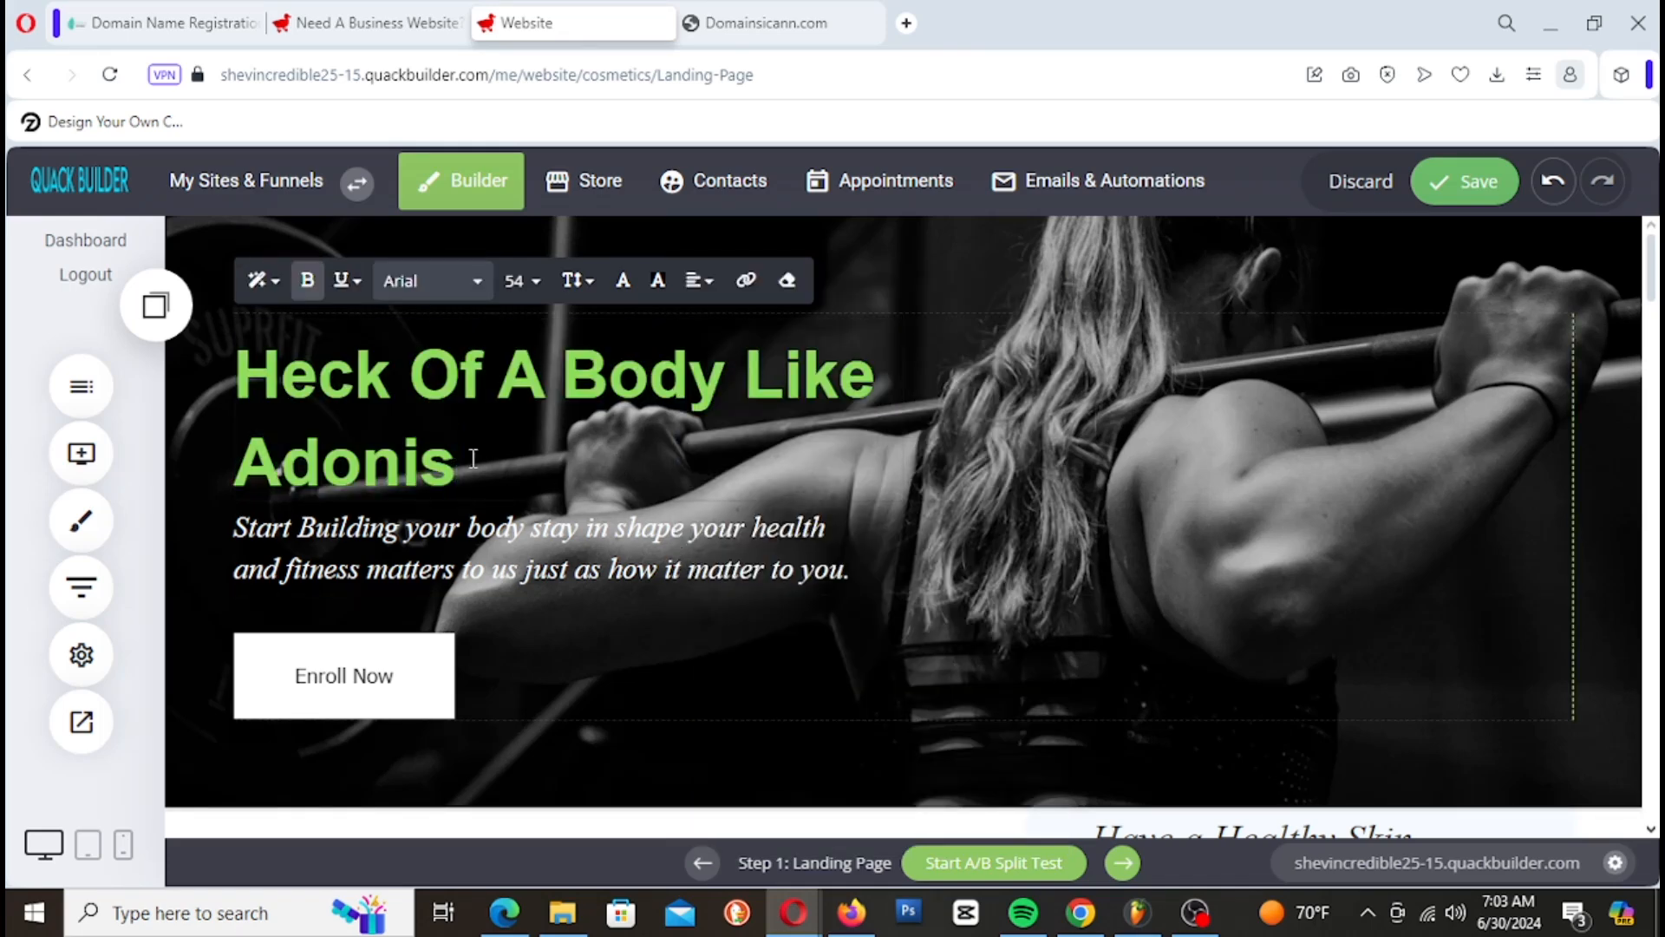
Step: Change the heading font to Tahoma after trying Roboto
left_click_drag(458, 468, 181, 356)
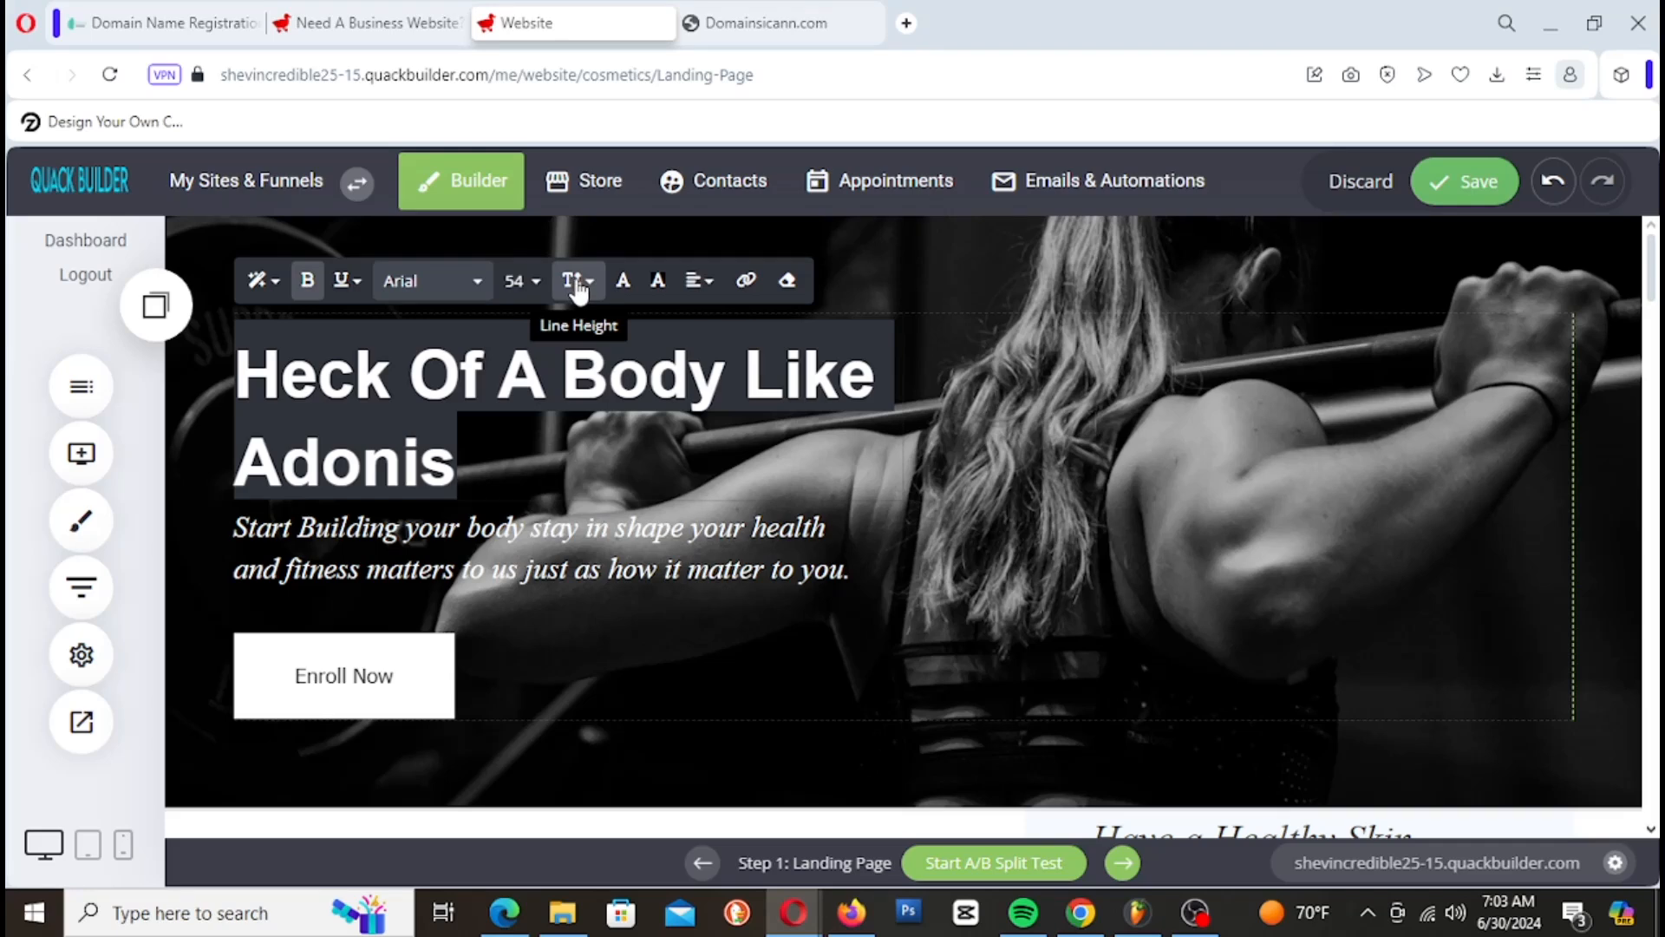
left_click(477, 282)
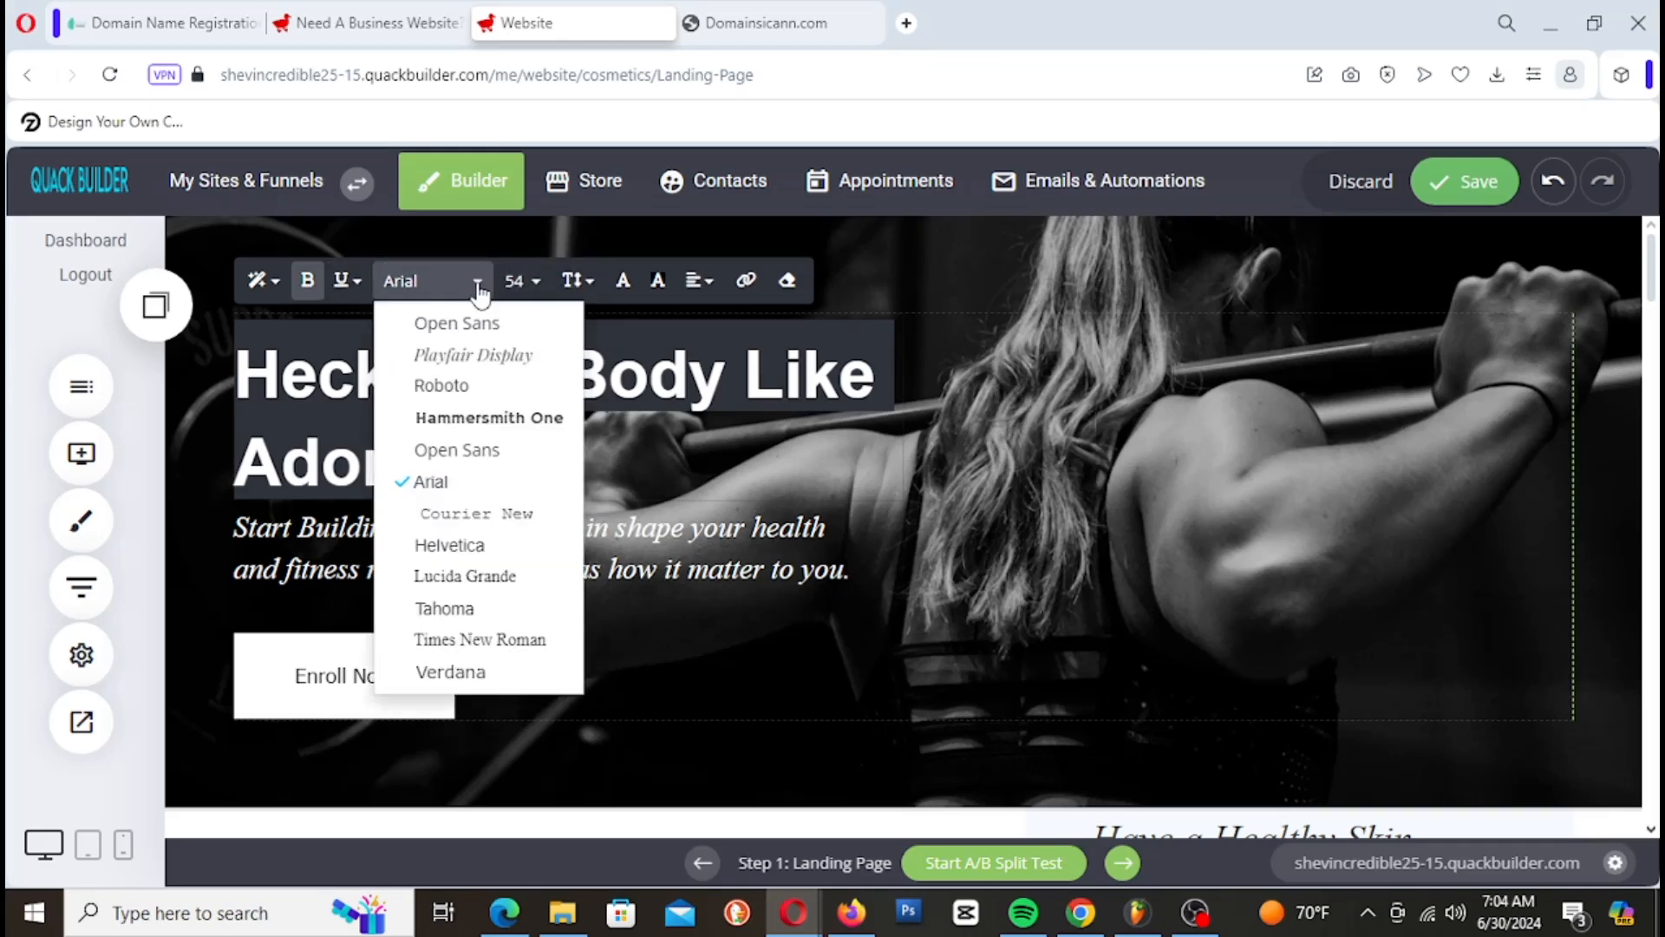
left_click(500, 386)
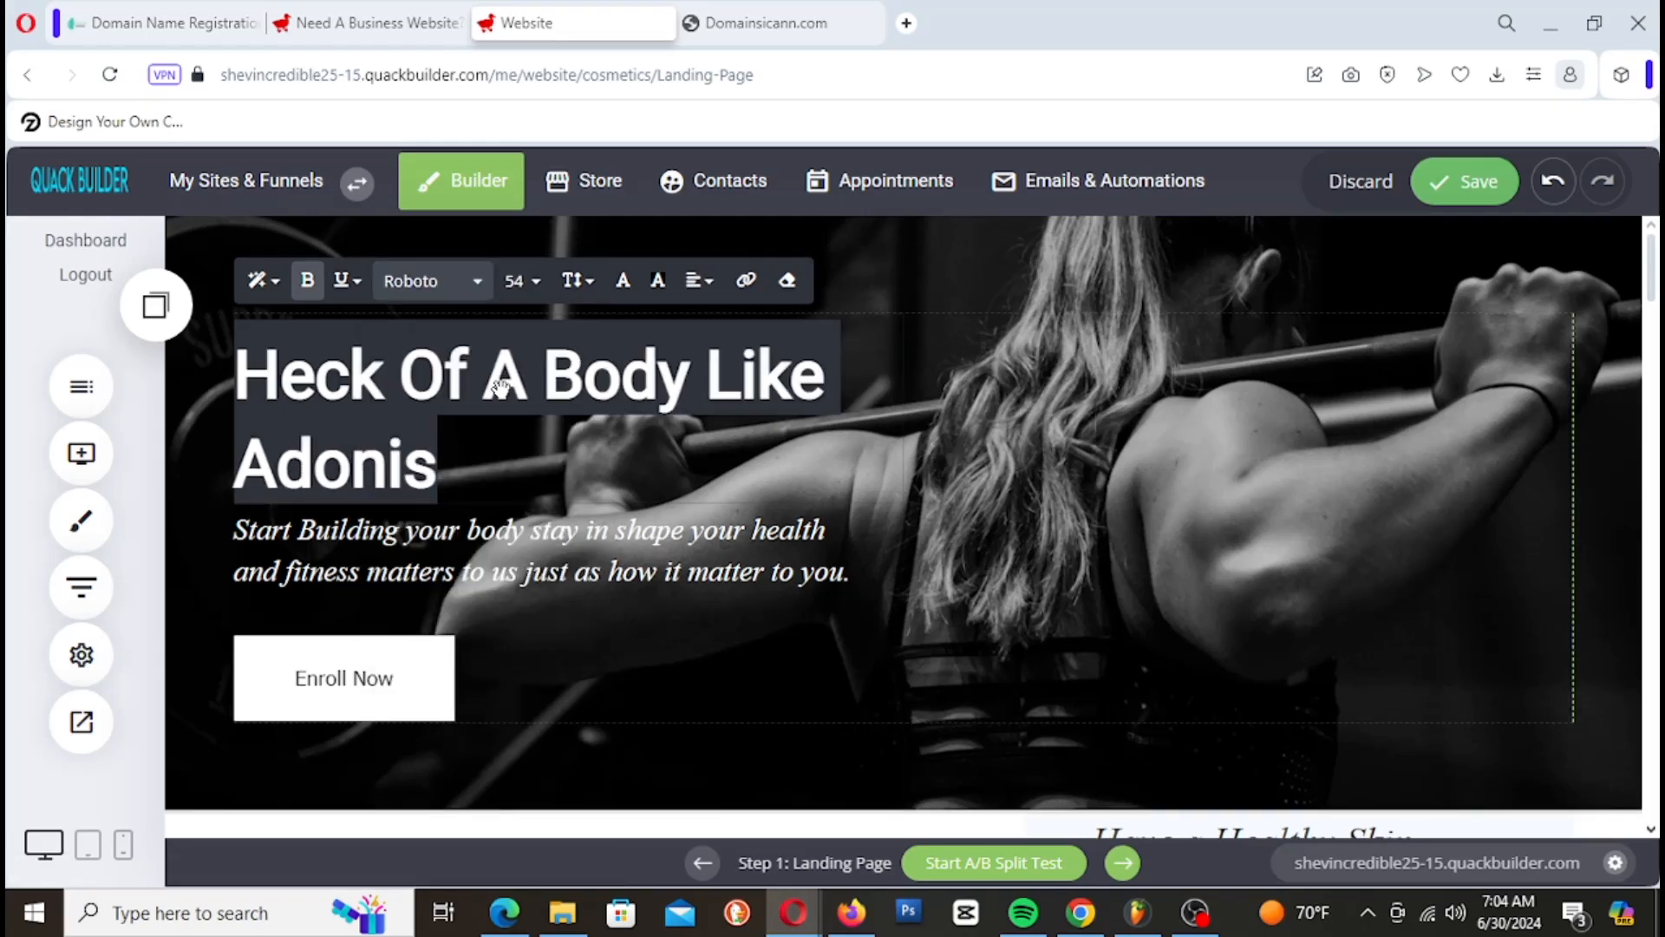
left_click(473, 283)
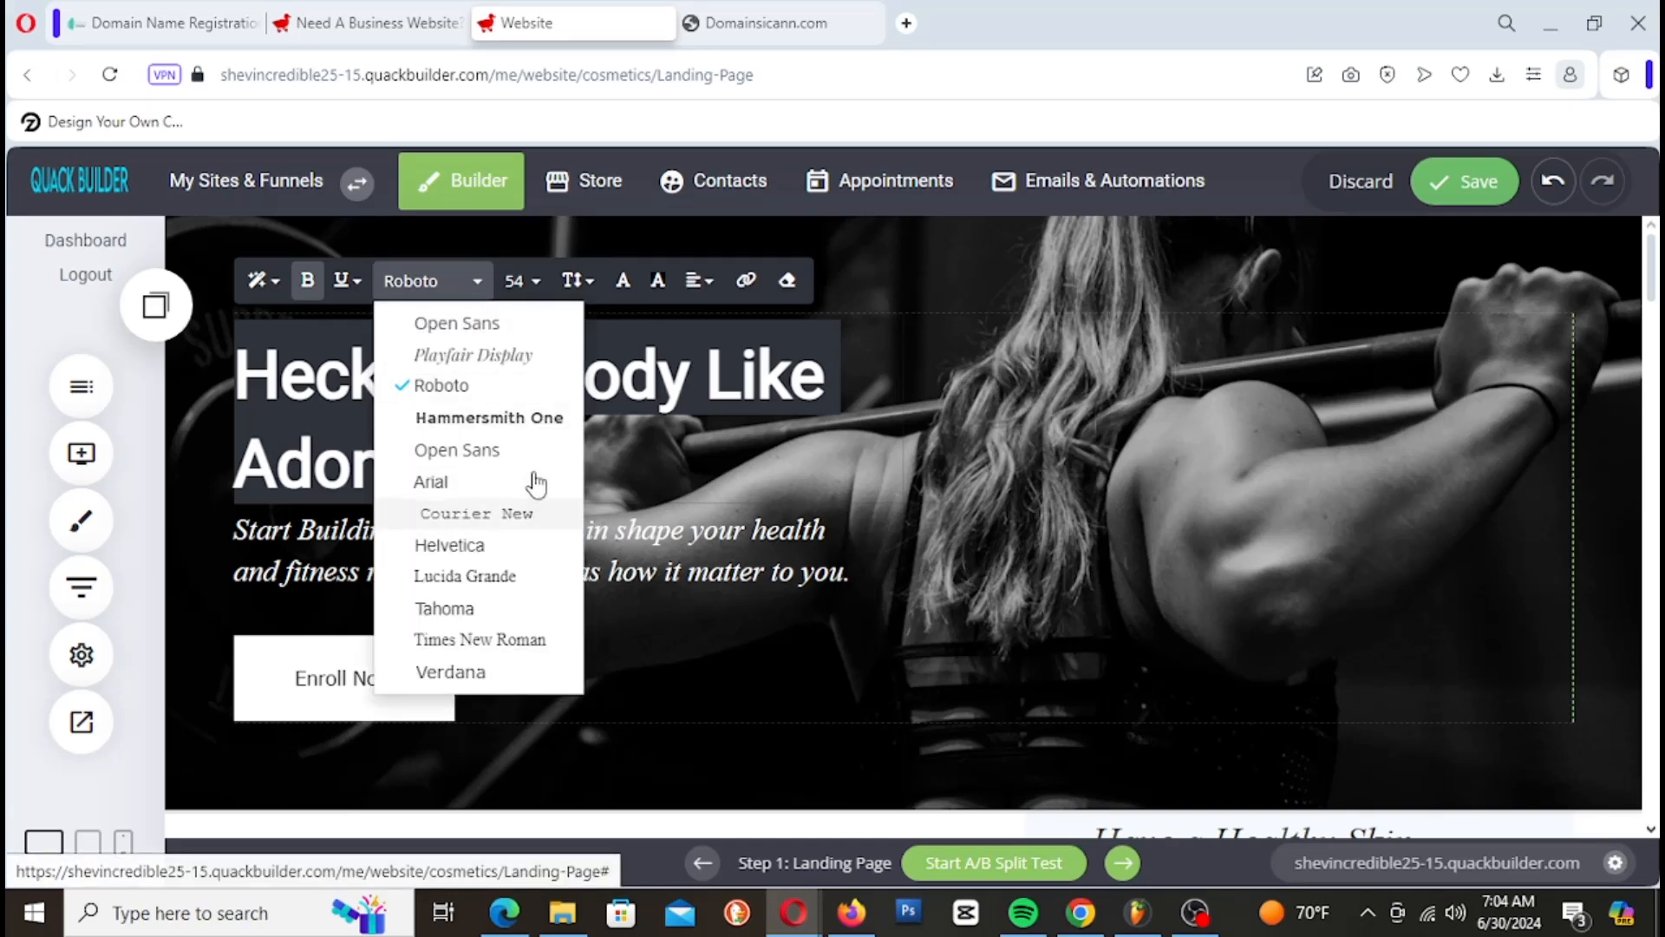
scroll(525, 499, "down", 1)
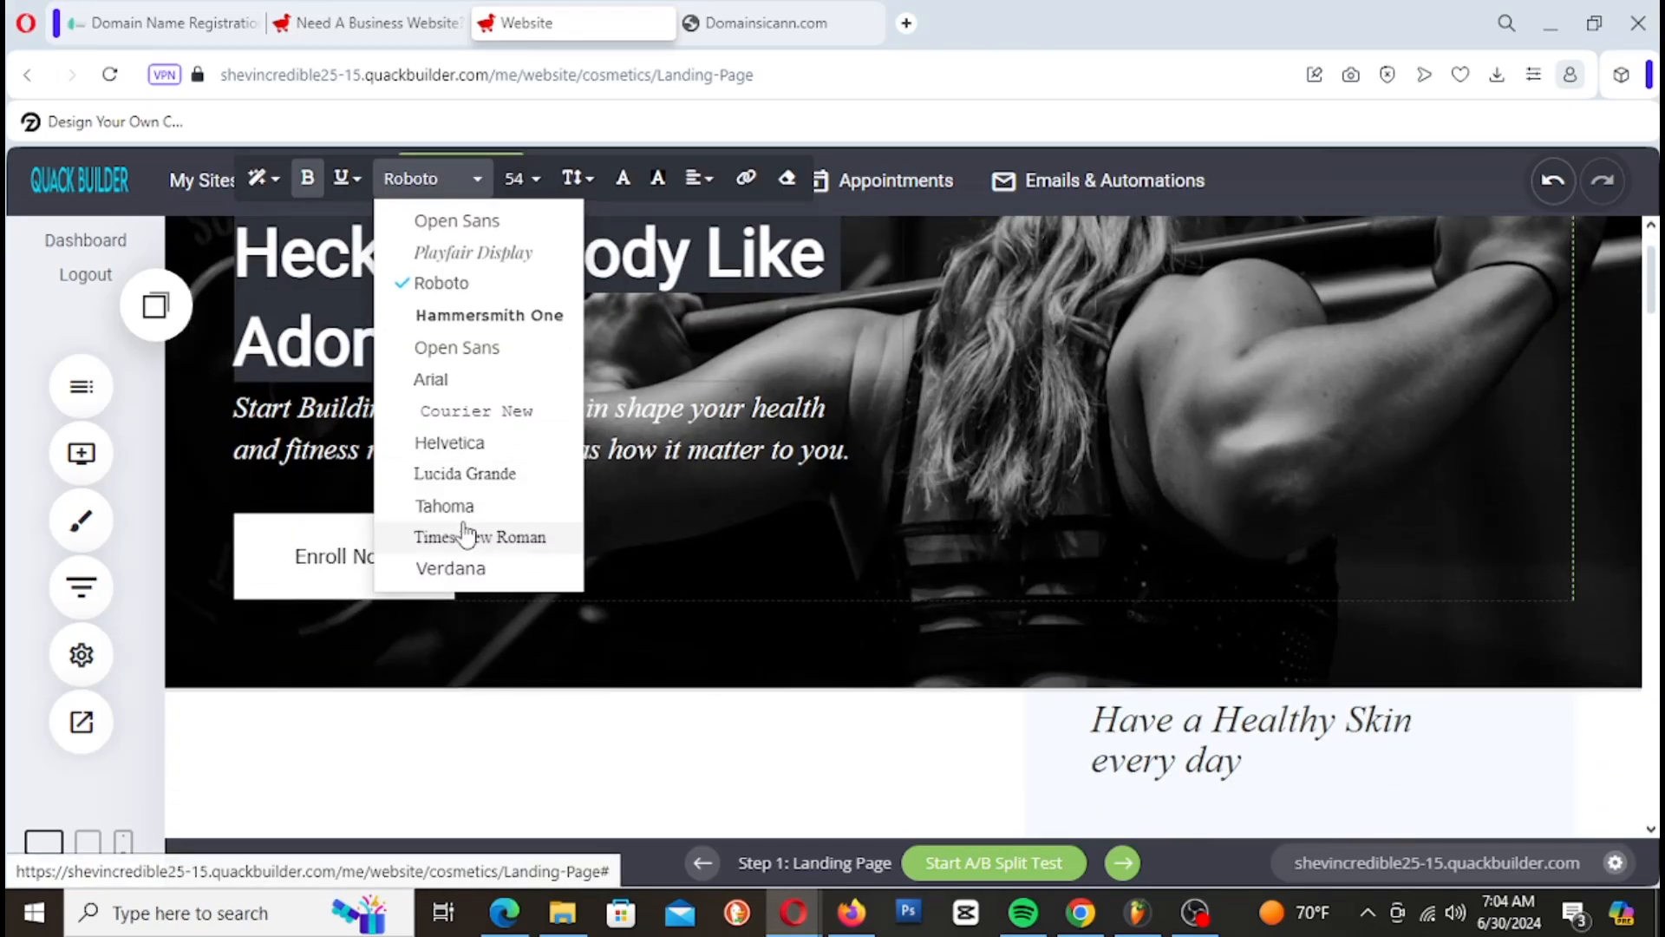
left_click(482, 503)
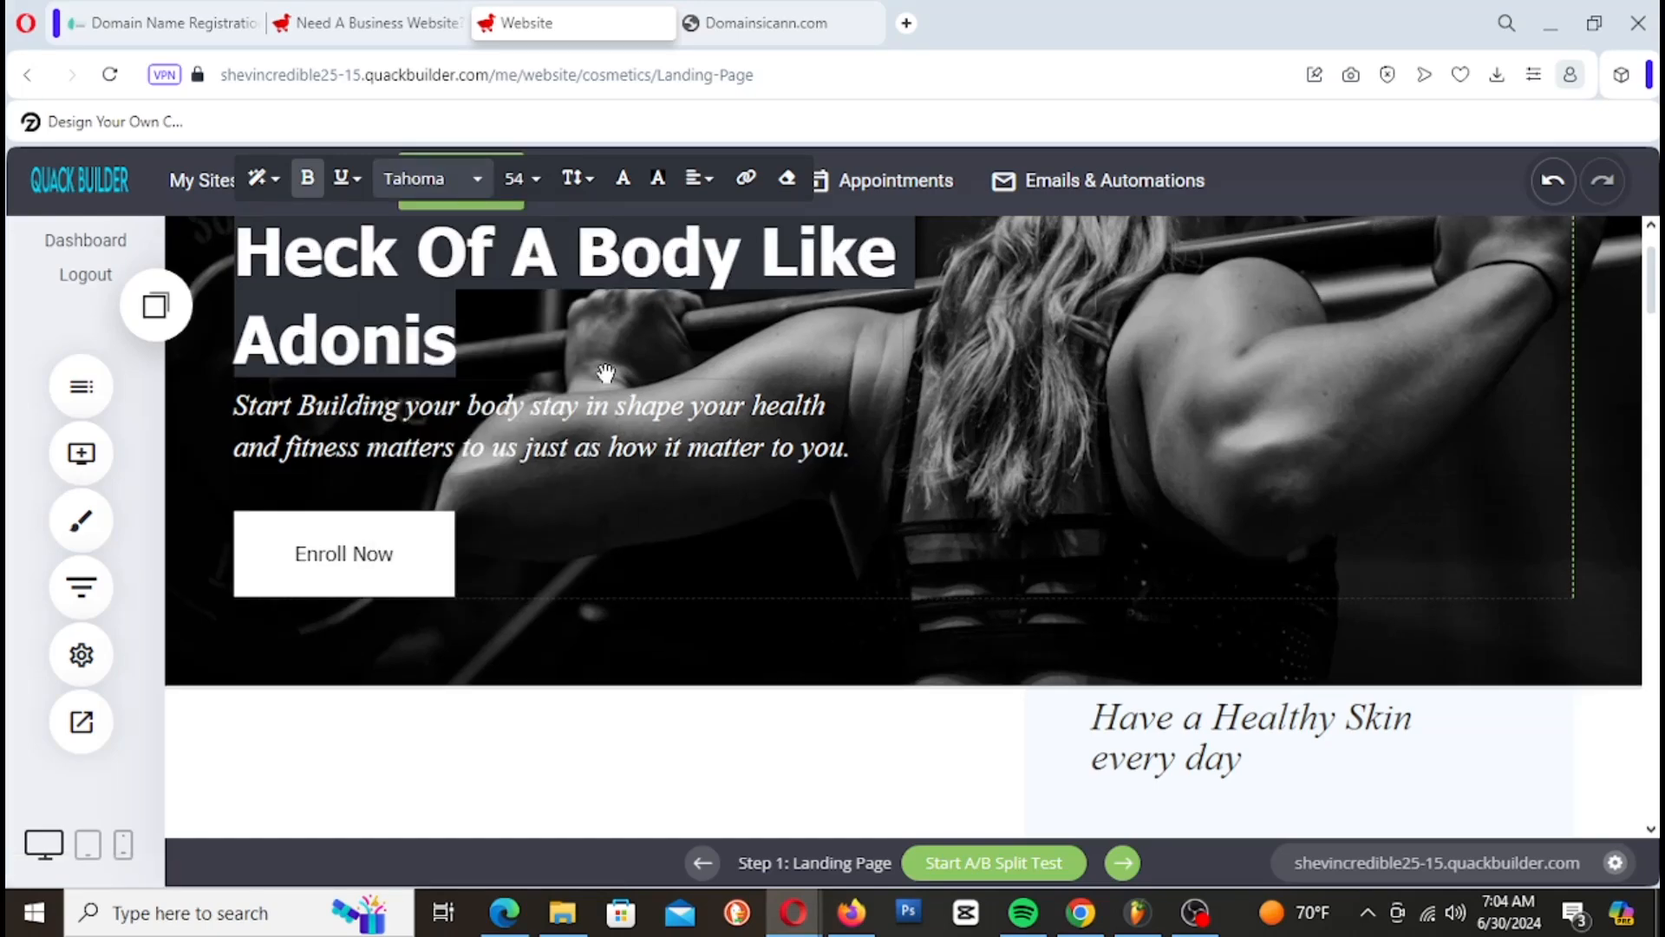
left_click(637, 356)
scroll(684, 517, "up", 1)
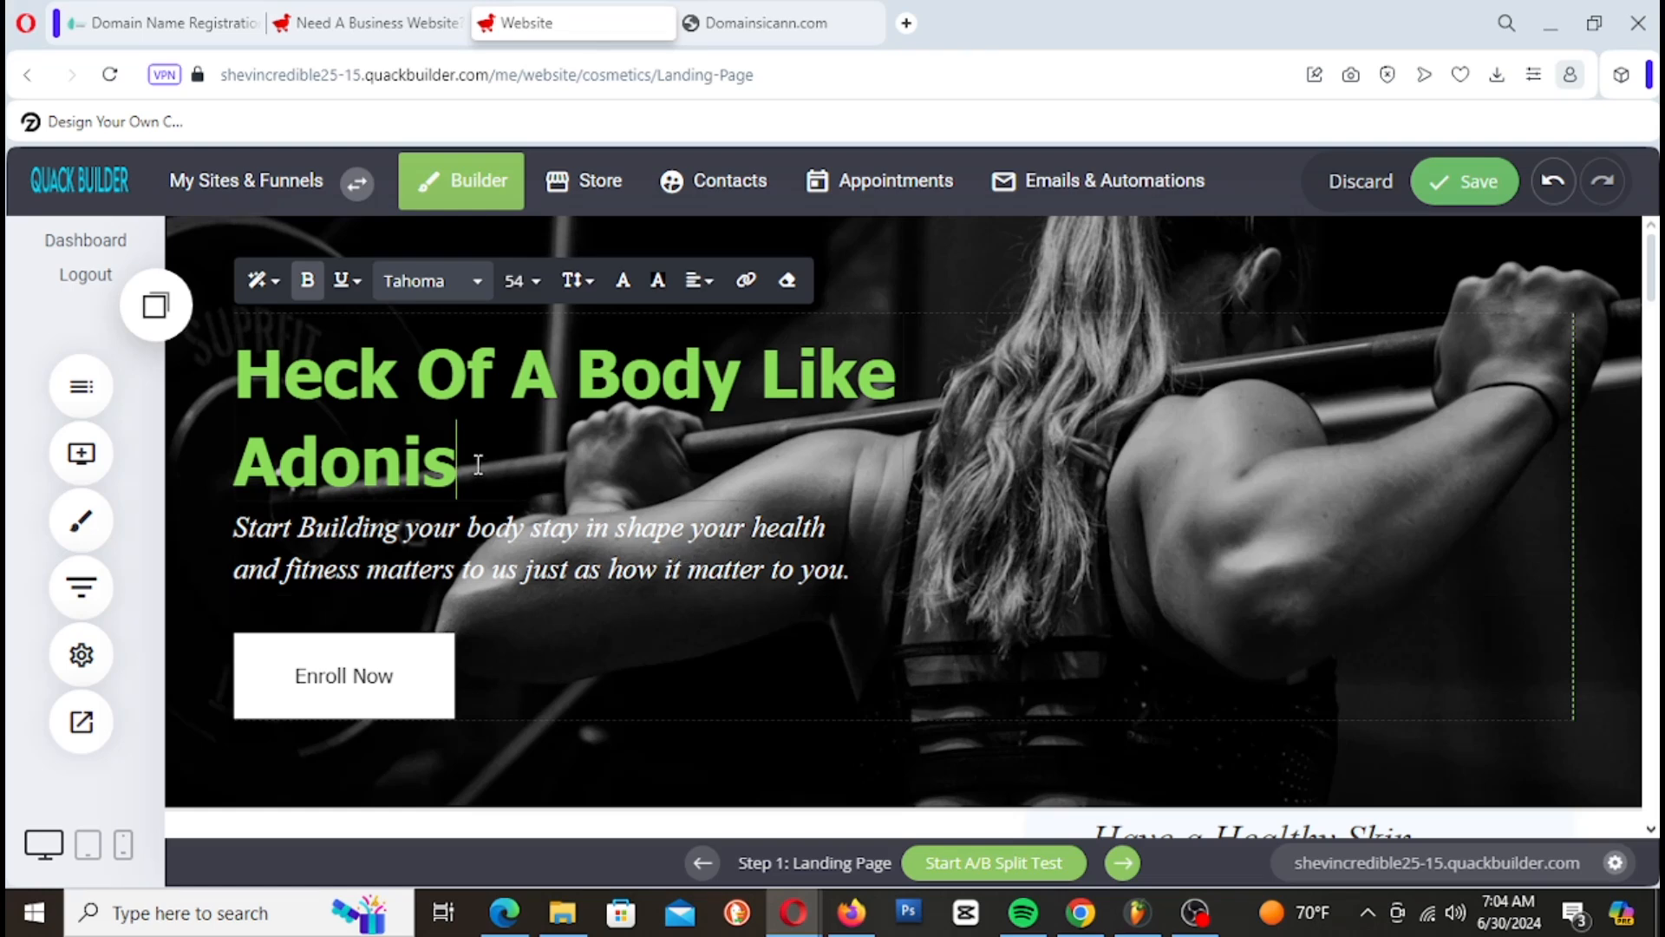
Step: Try heading sizes 48 and 42 and look at the line-height options
left_click_drag(476, 466, 407, 327)
left_click(518, 281)
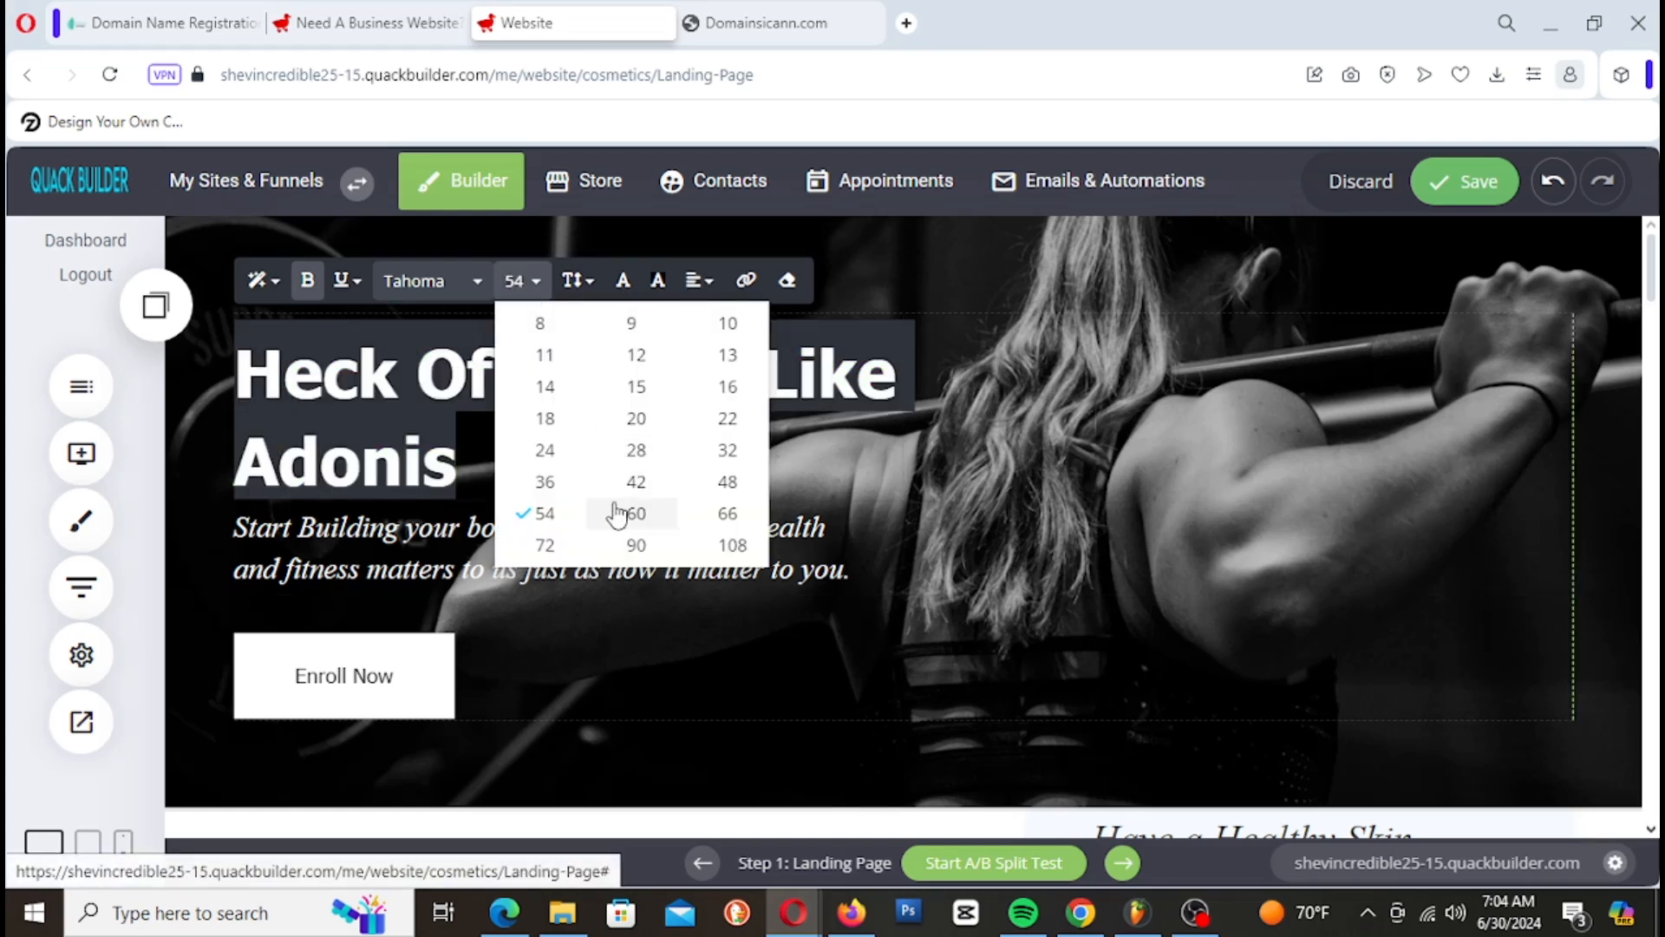
left_click(715, 483)
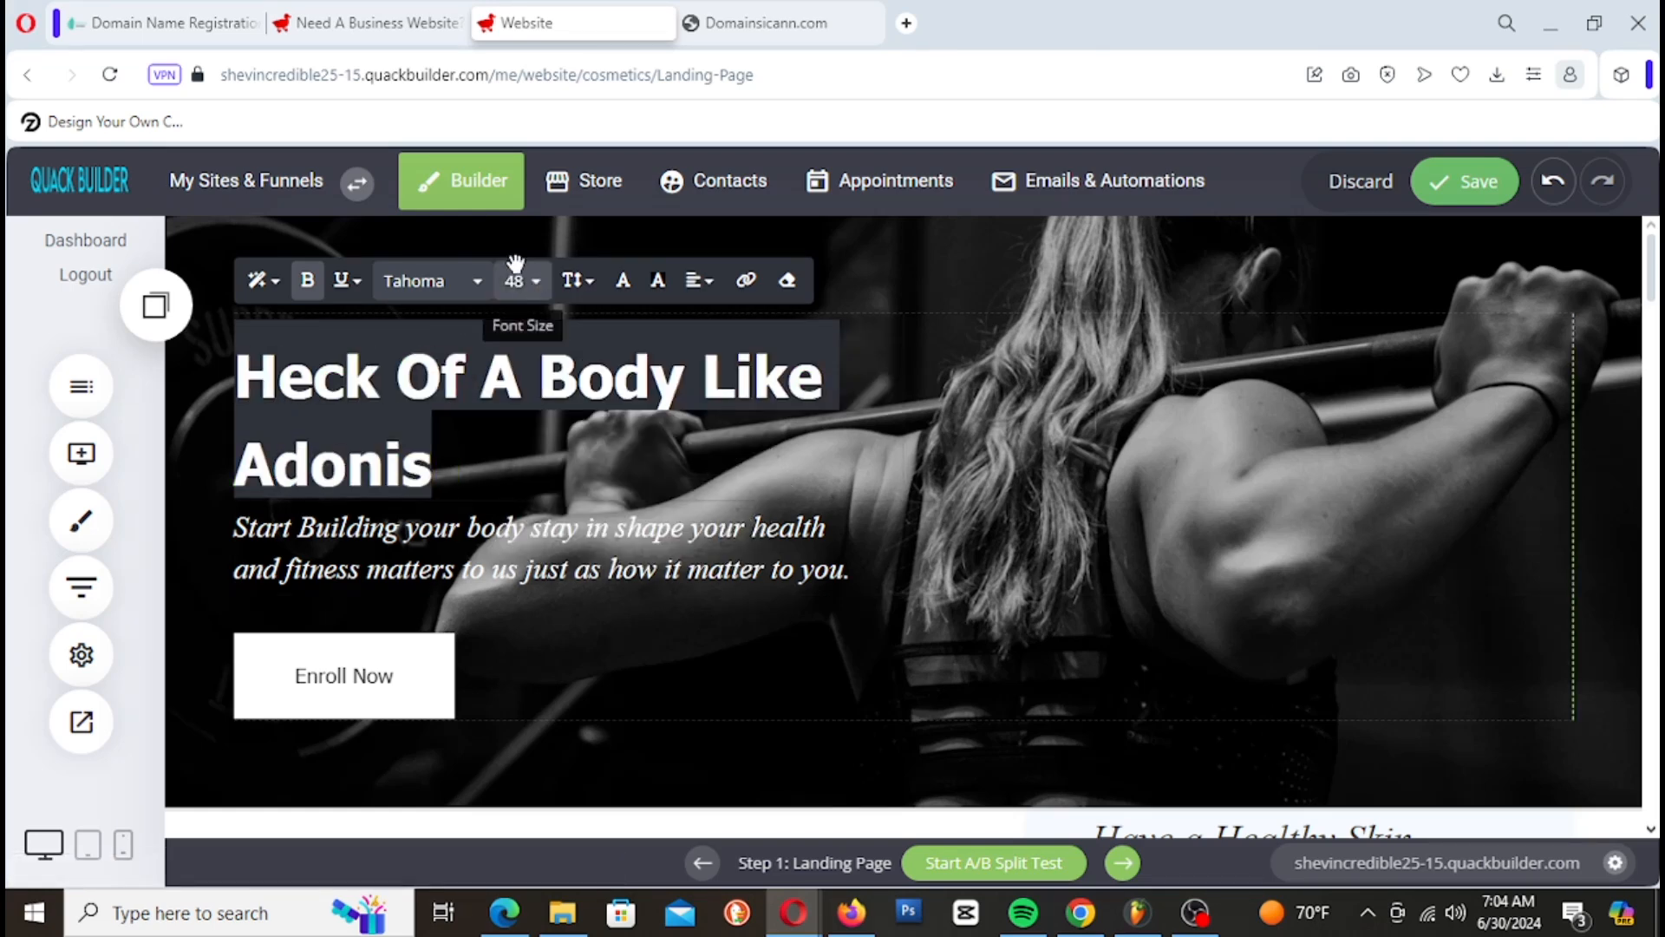
left_click(537, 294)
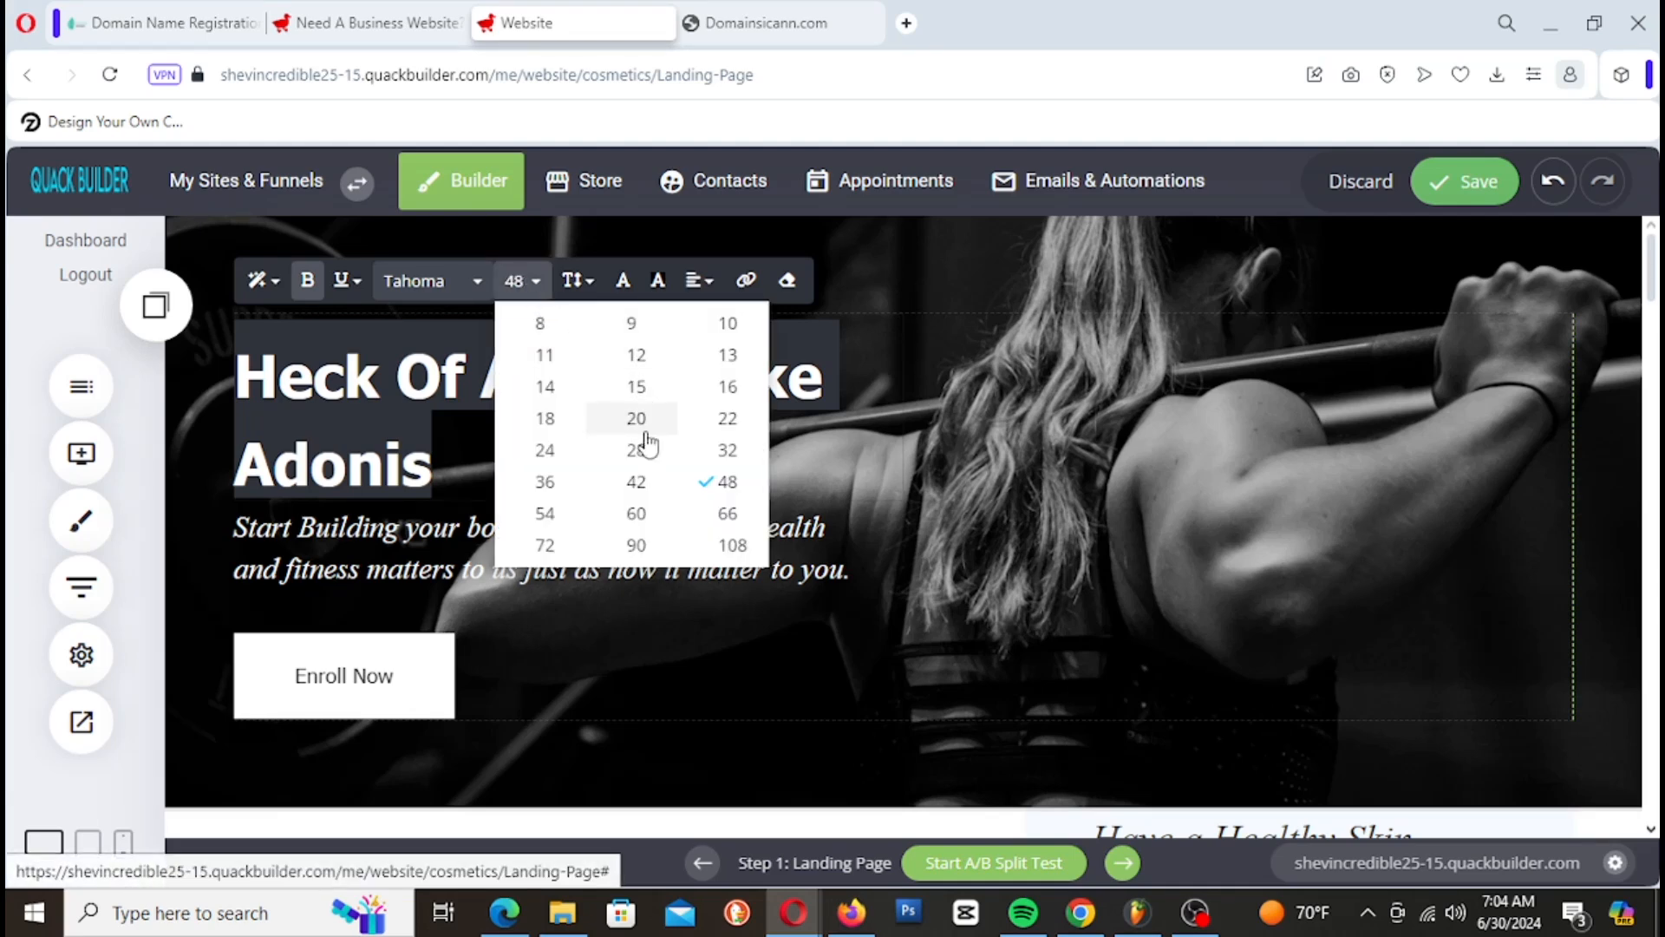
left_click(636, 481)
left_click(1118, 470)
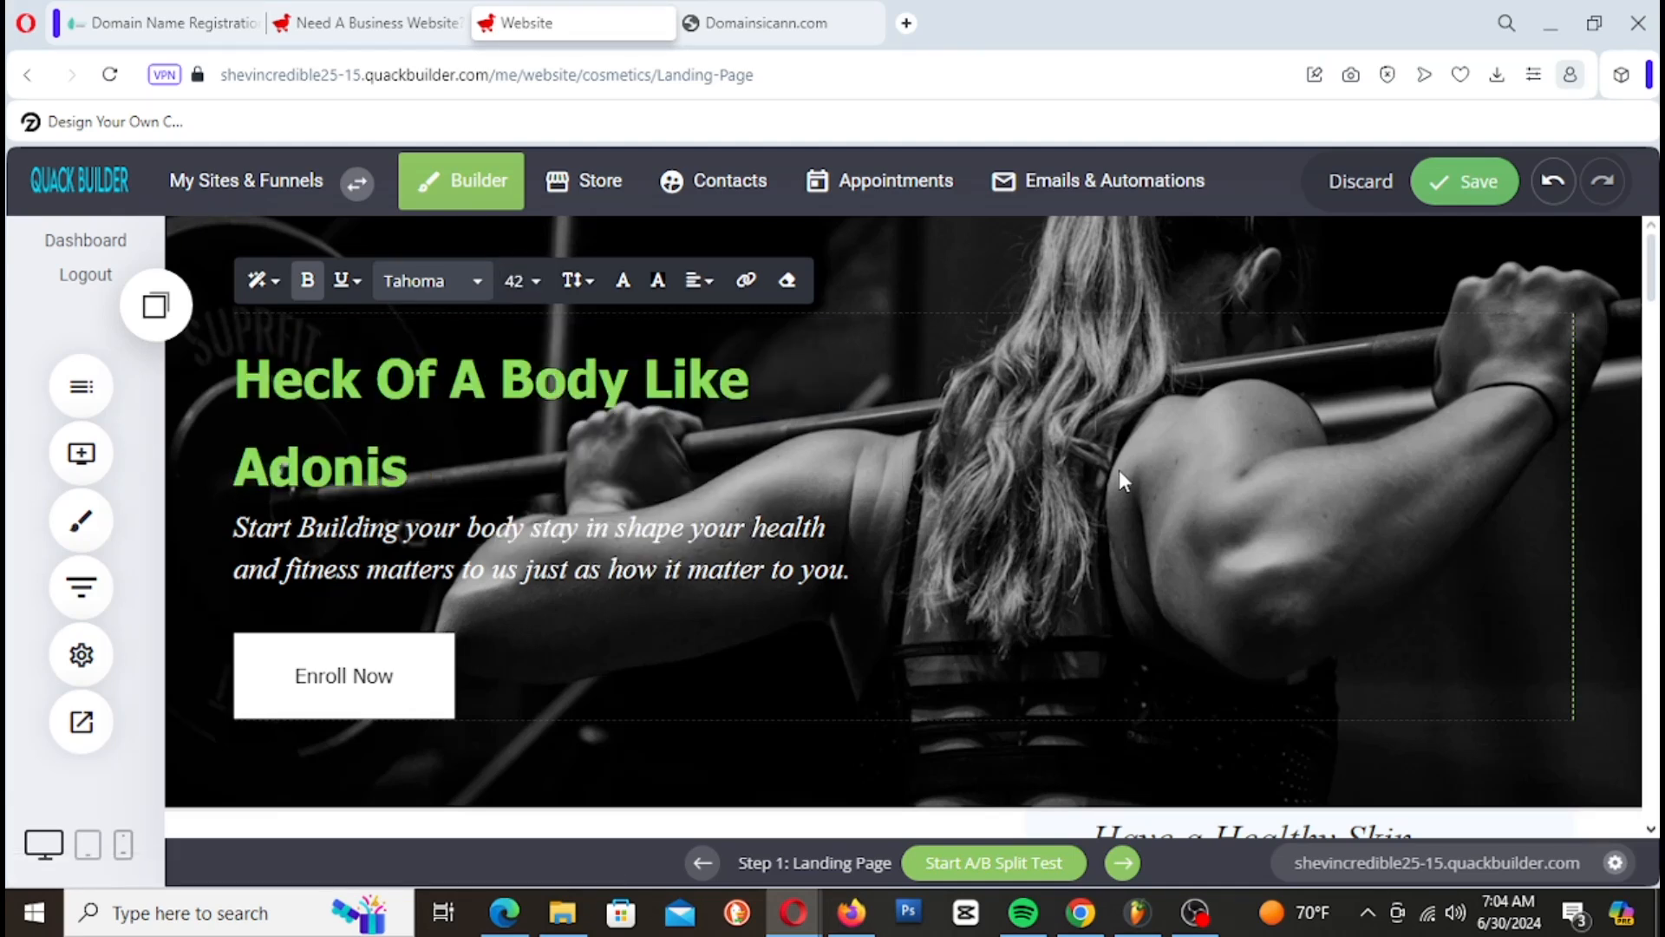
left_click(504, 444)
left_click_drag(503, 444, 606, 333)
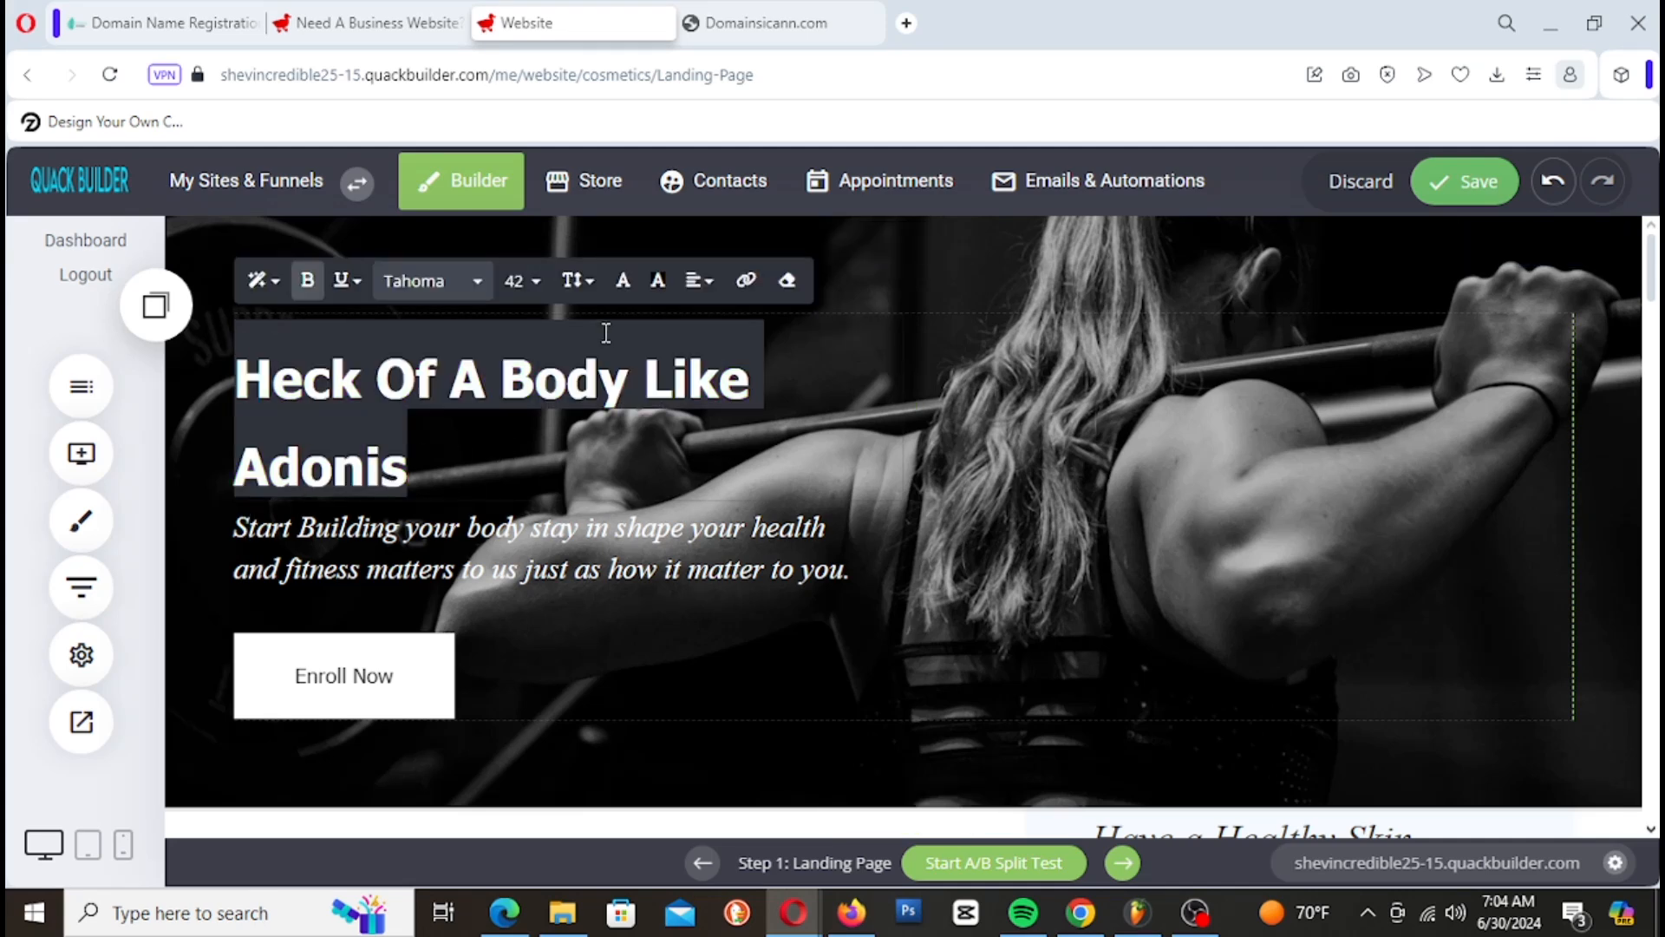
left_click(576, 280)
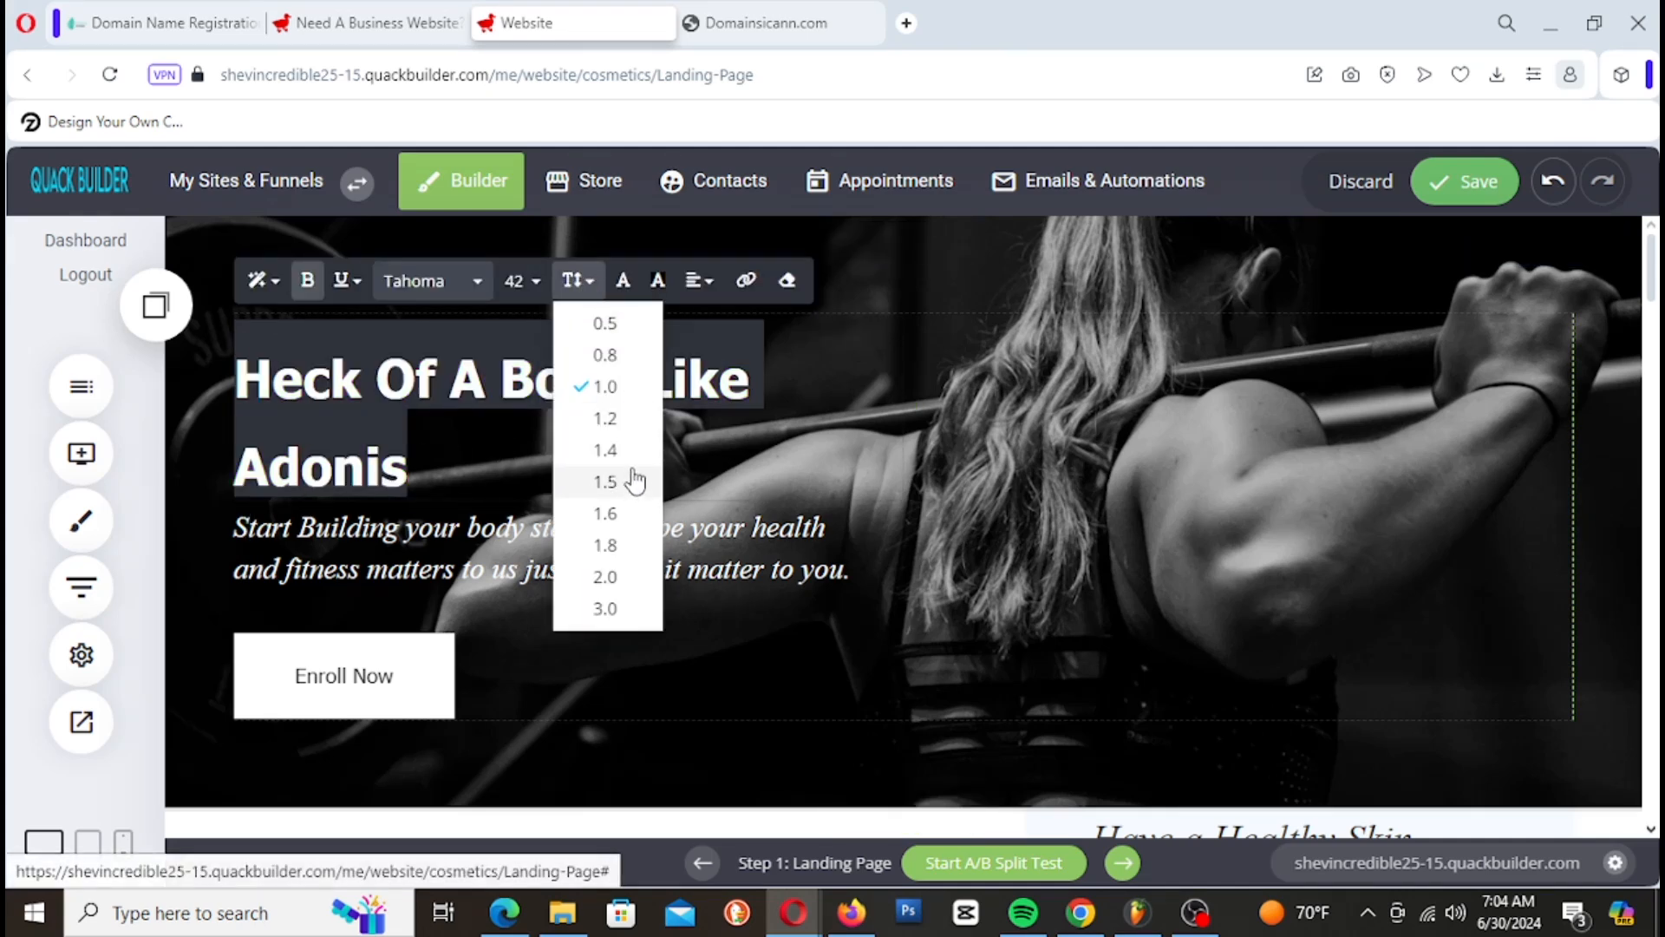
key("alt+Left")
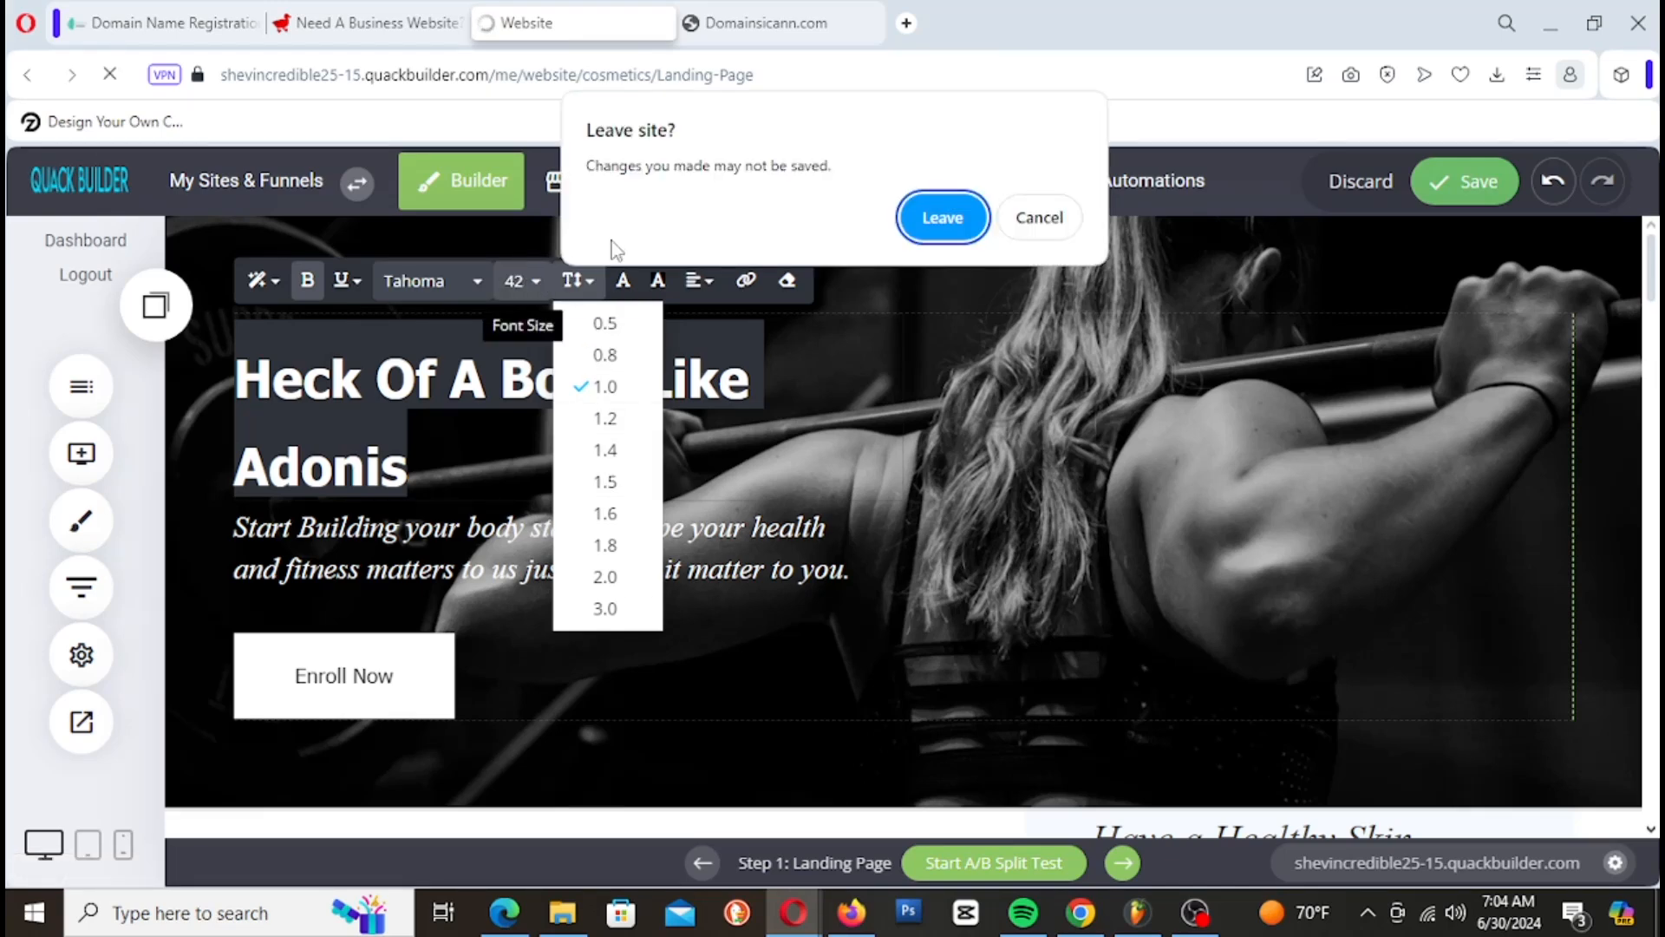
left_click(1032, 217)
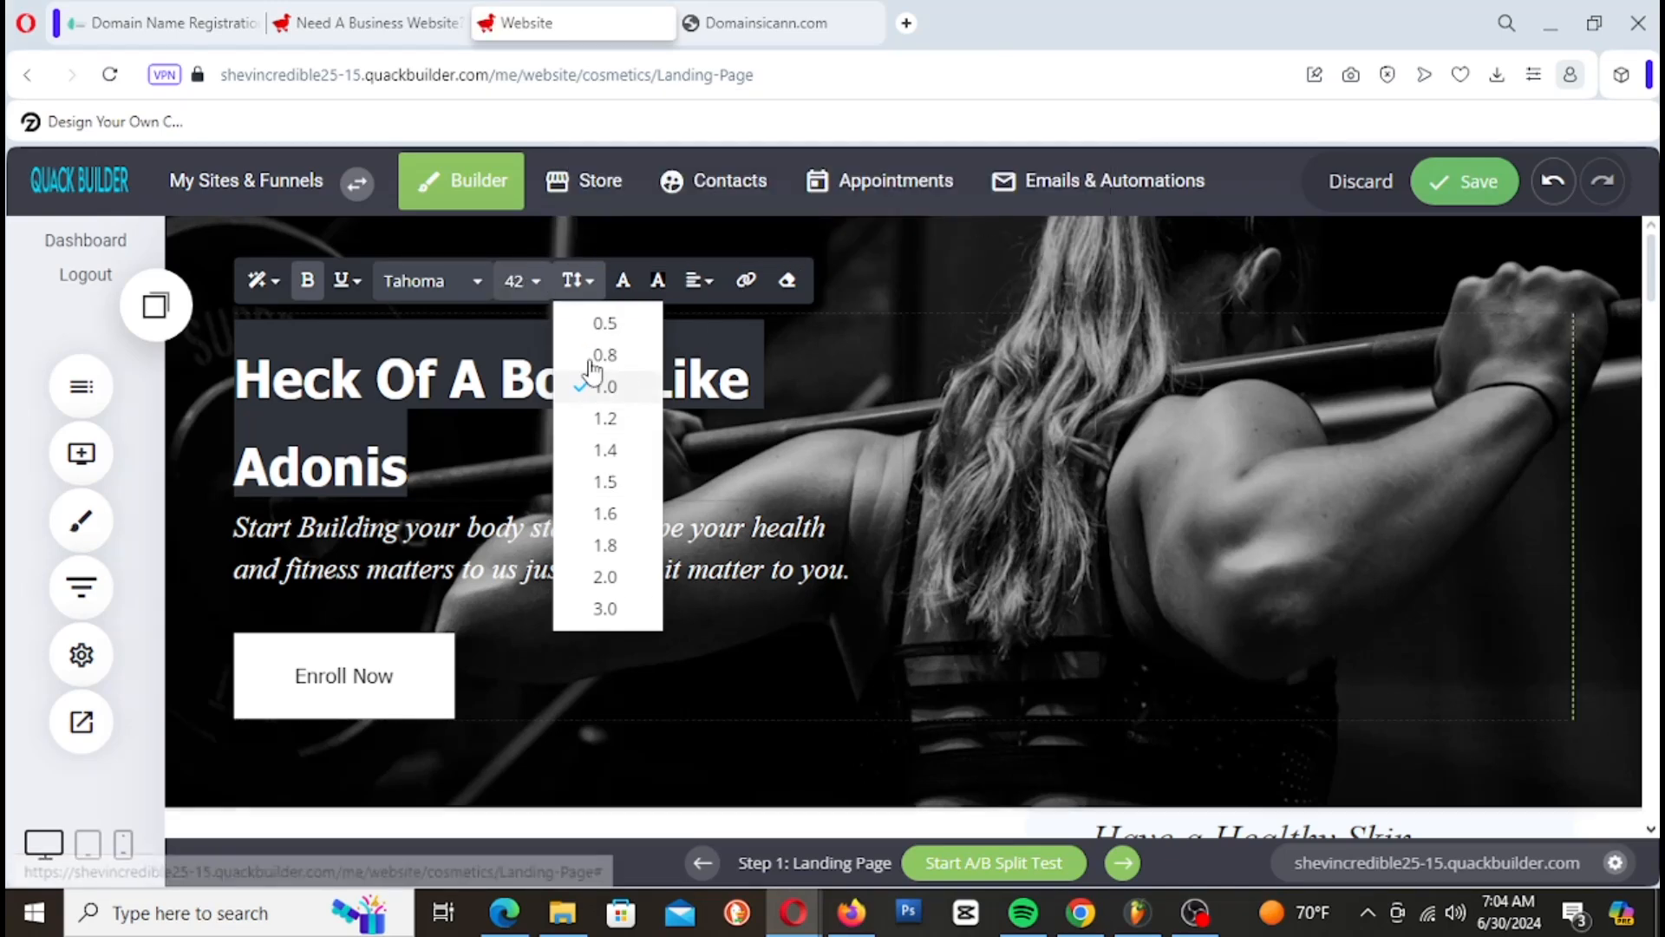
left_click(576, 279)
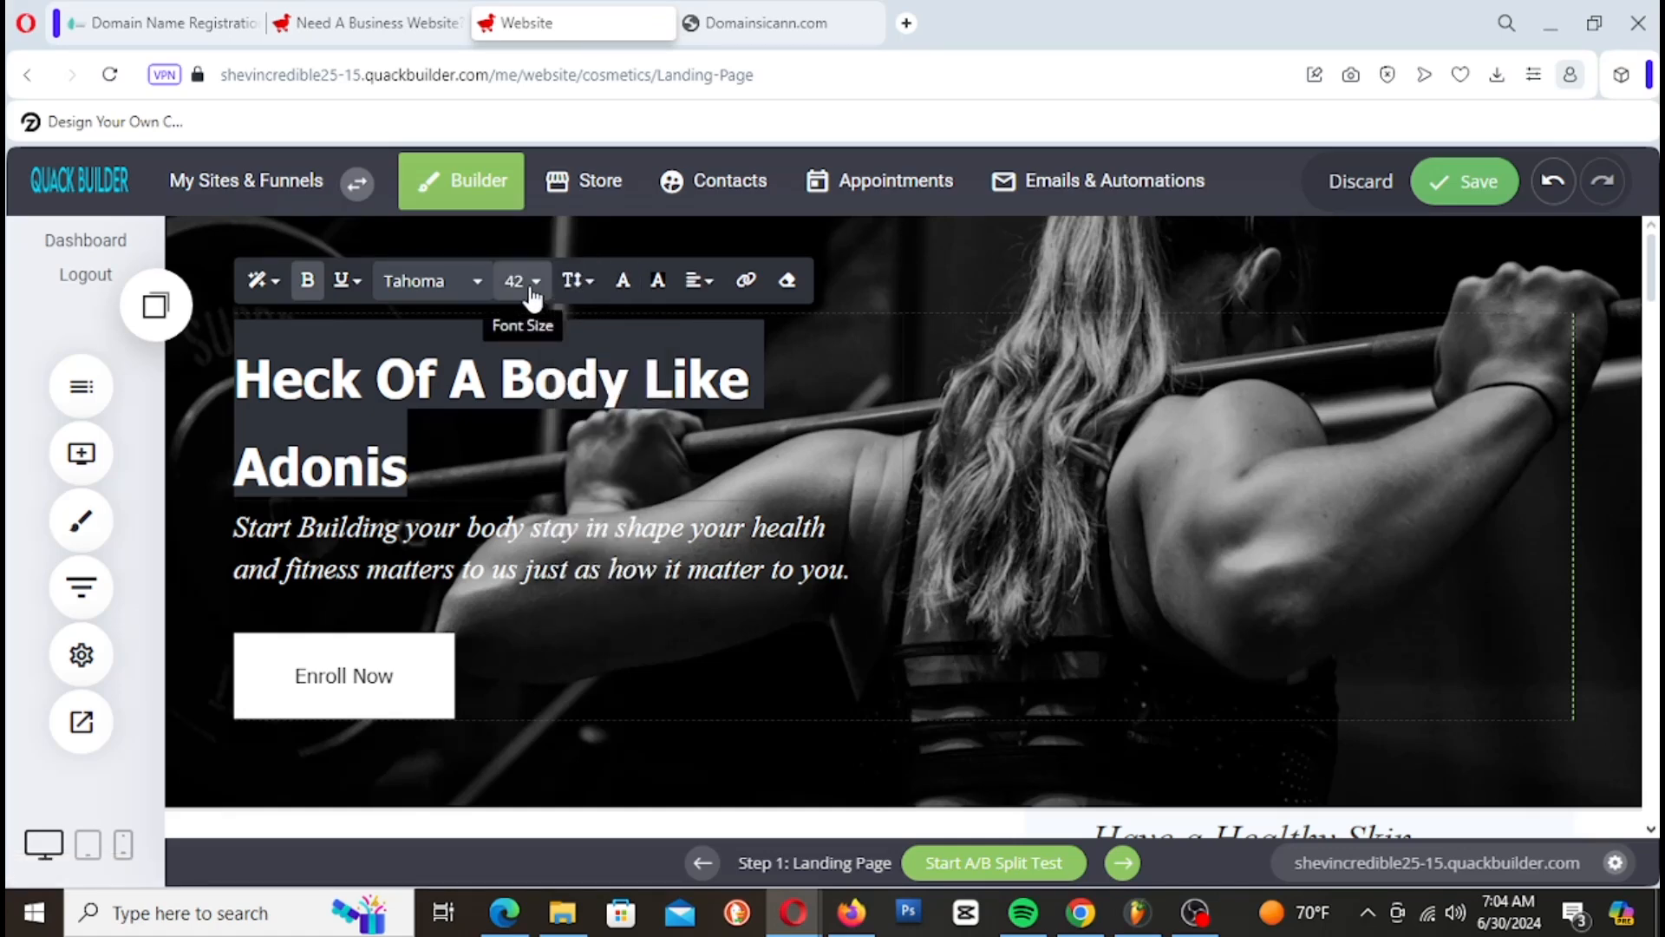
Step: Set the heading size back to 54 and save the landing page
left_click(533, 295)
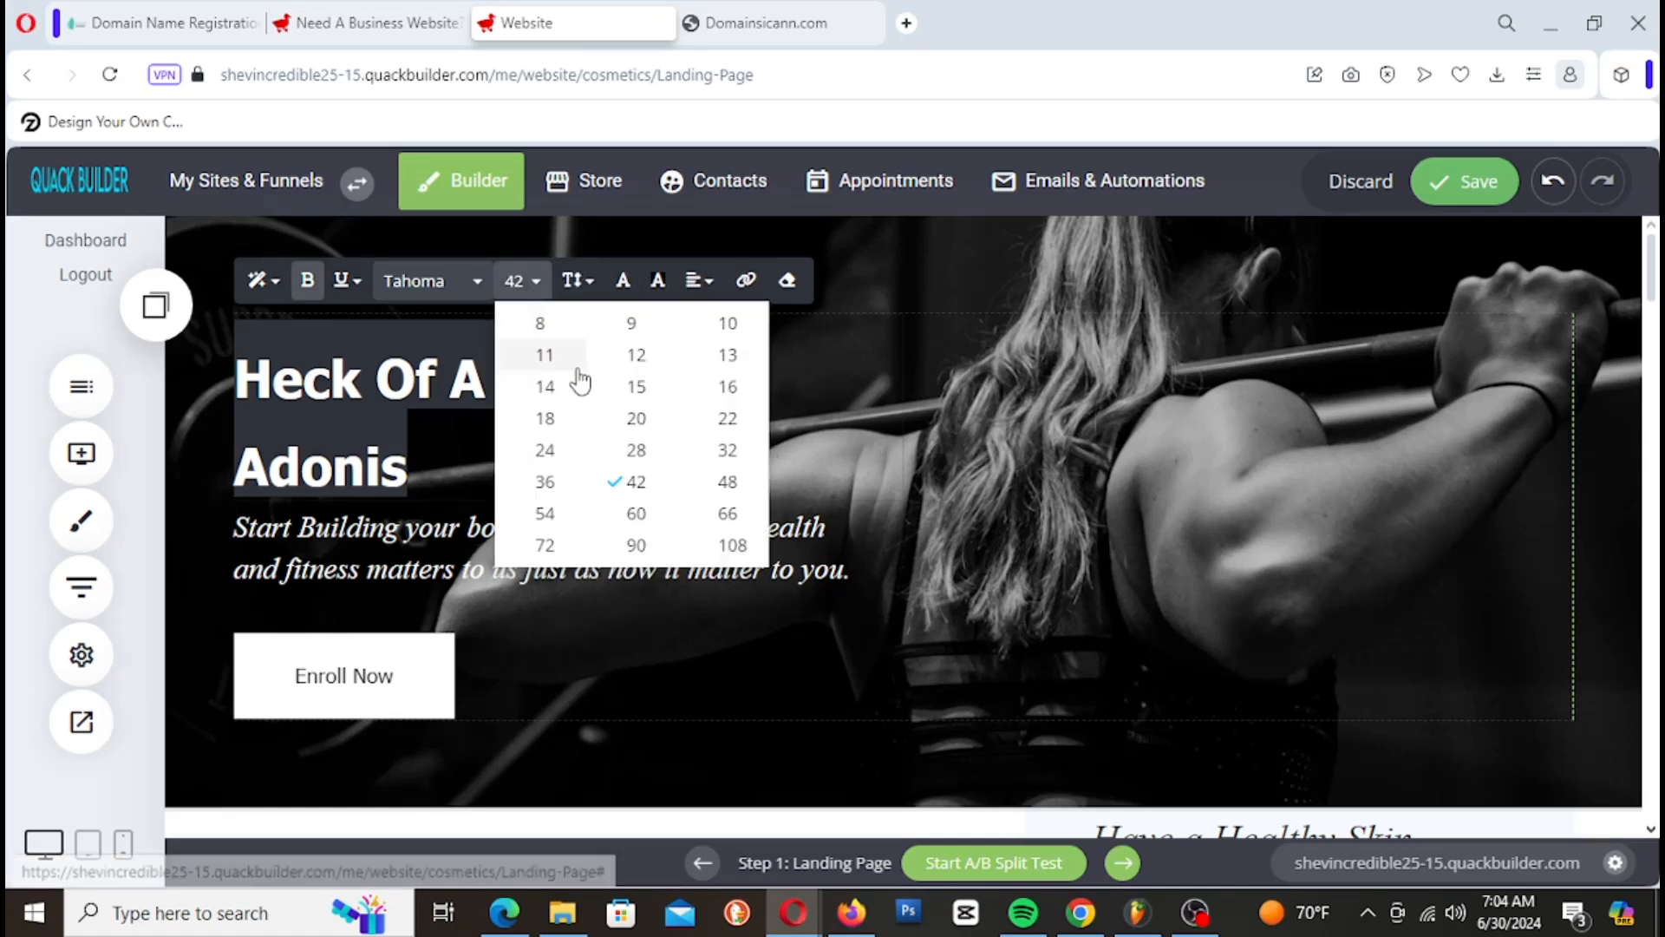
left_click(728, 482)
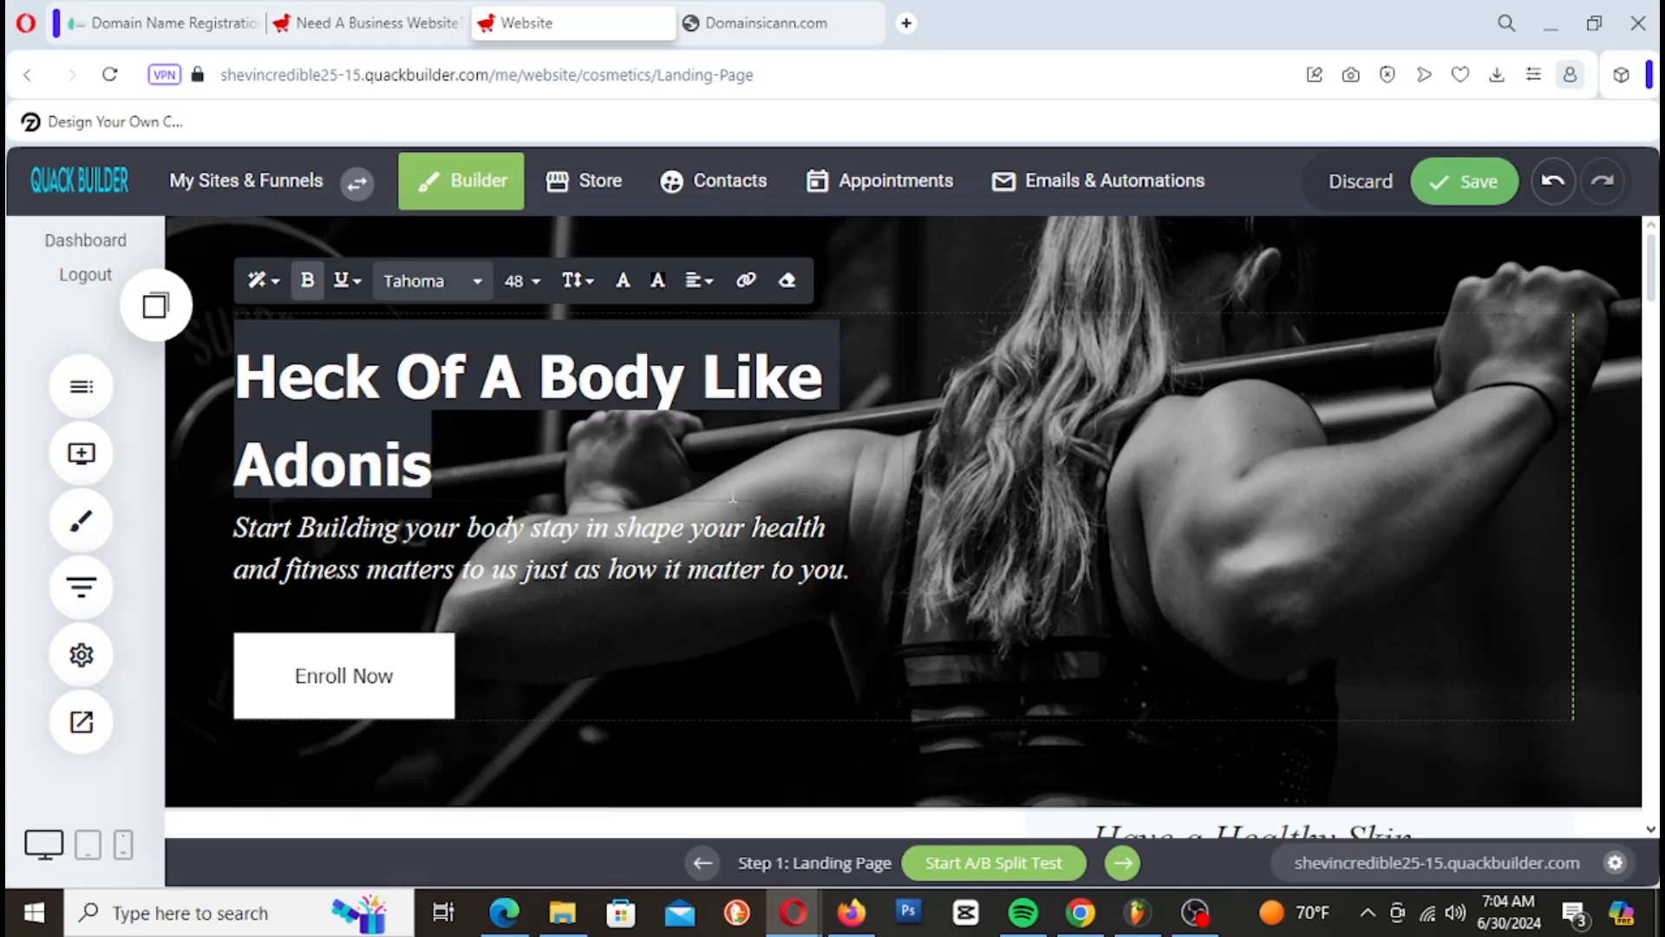
left_click(732, 496)
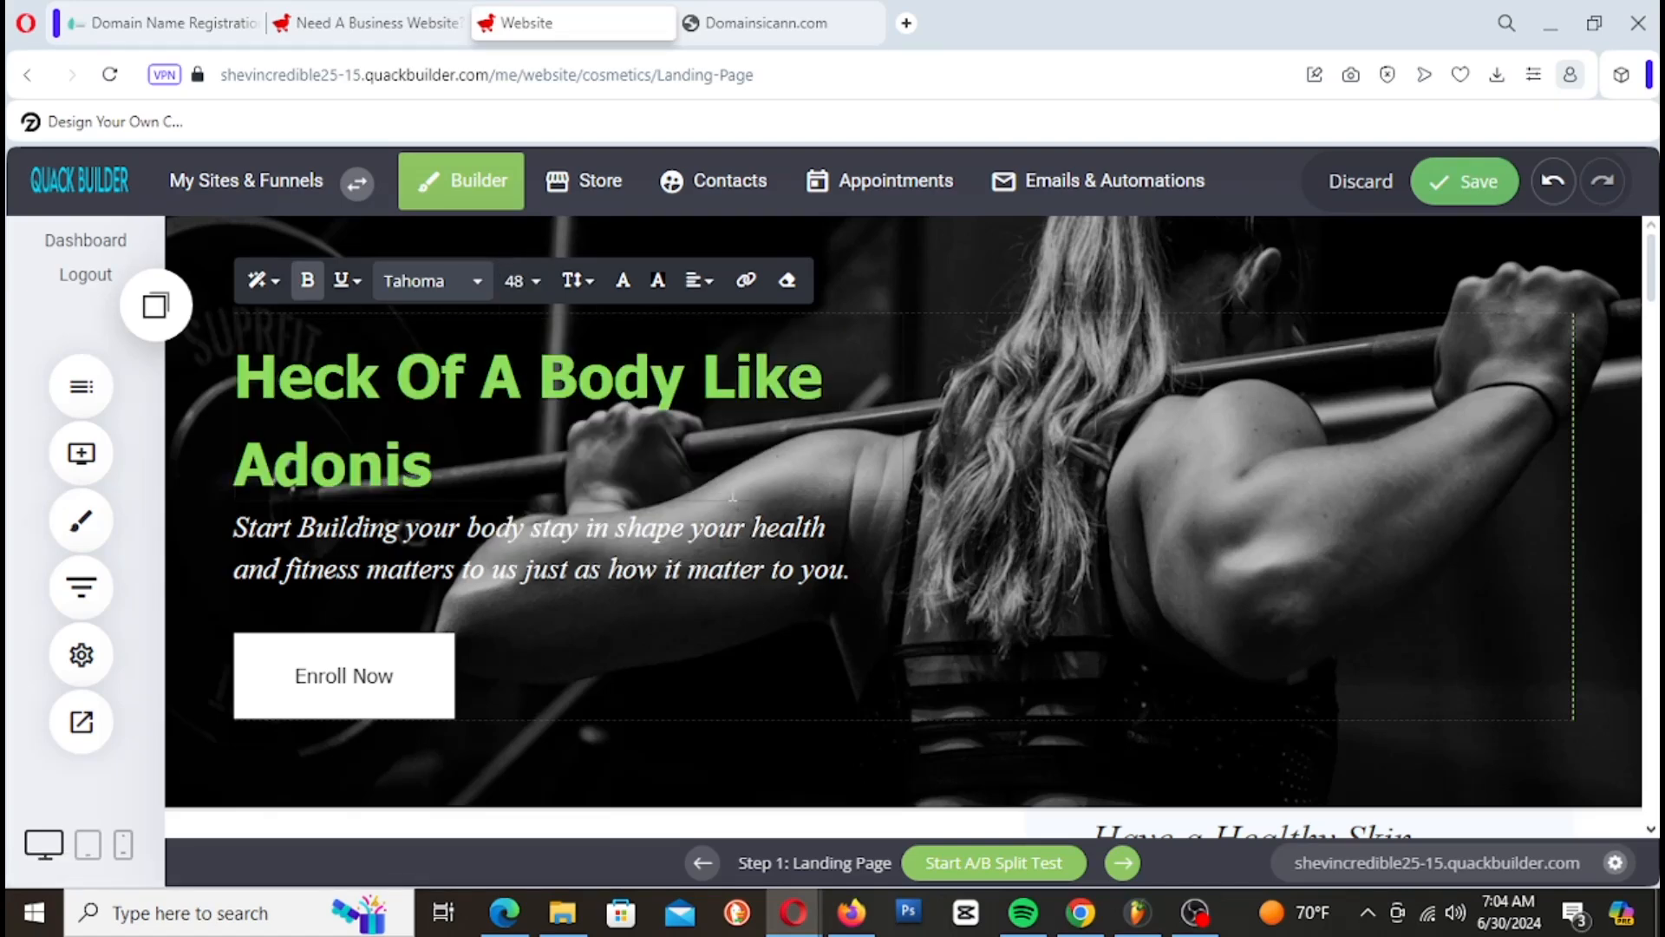
triple_click(536, 454)
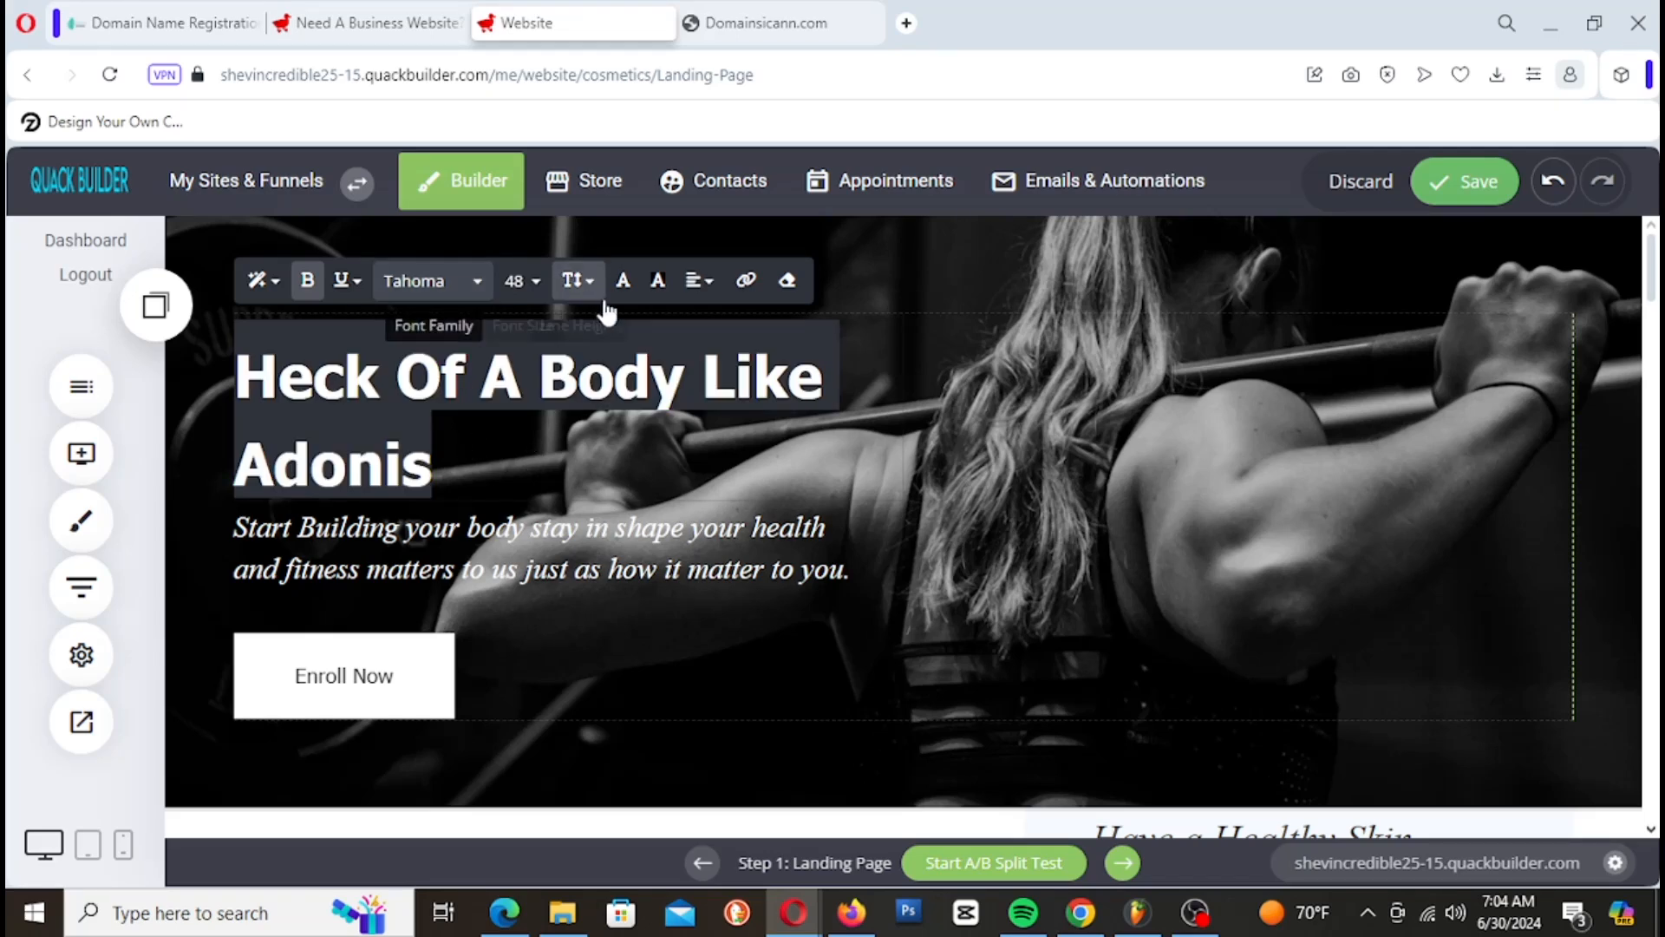
left_click(521, 280)
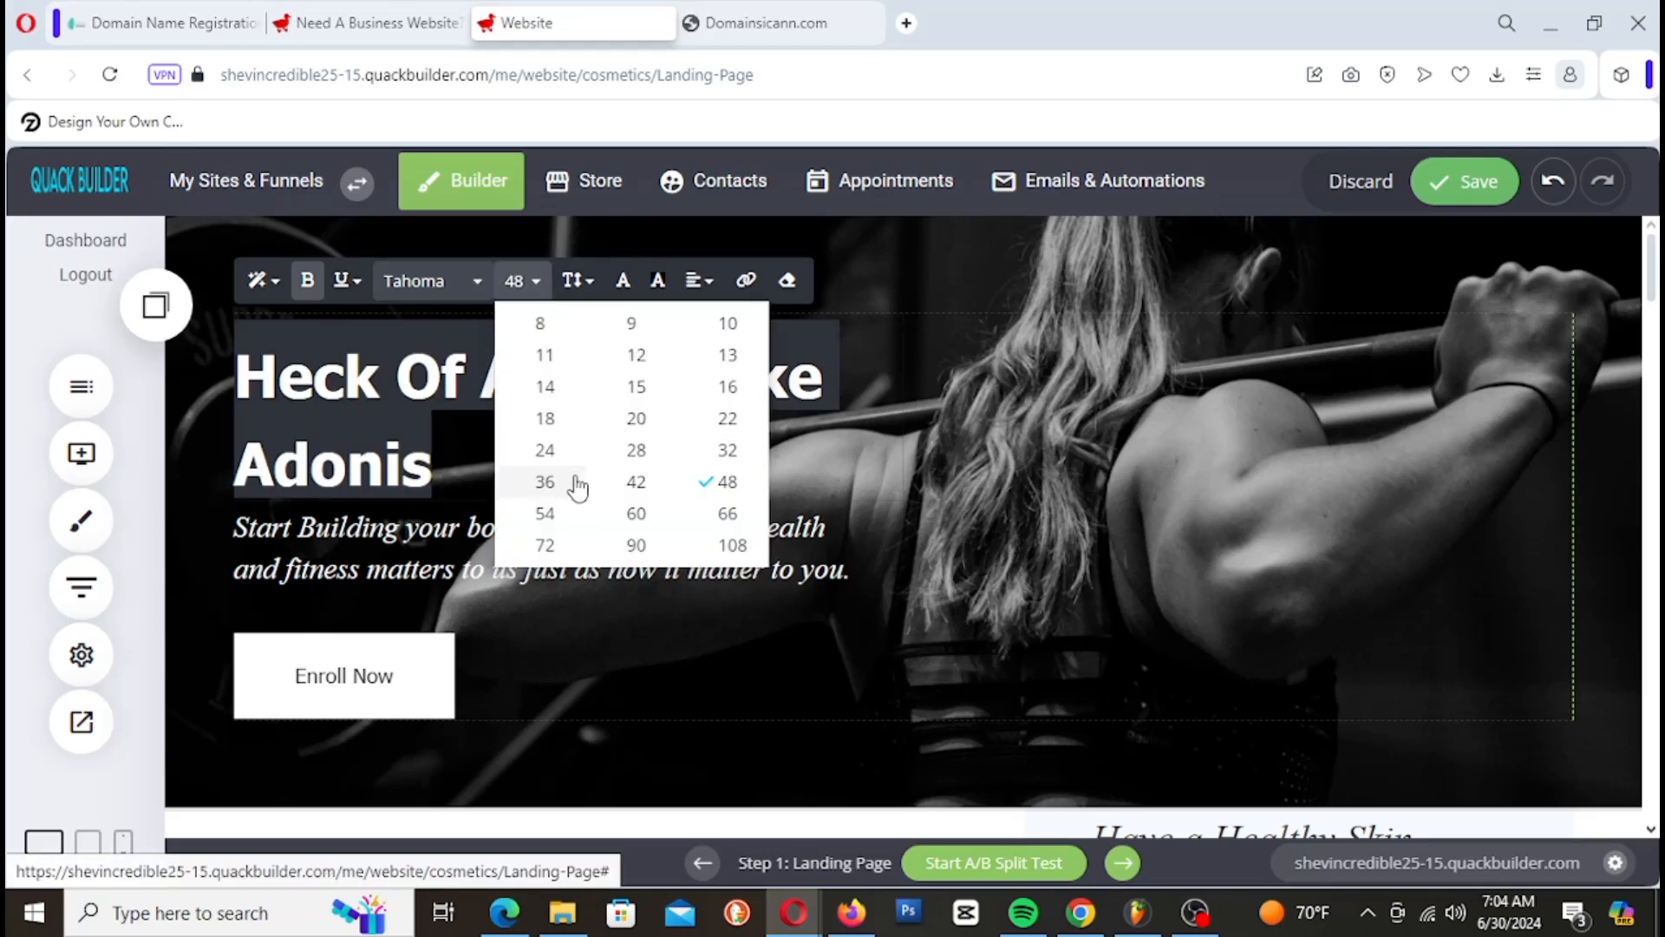
left_click(545, 515)
left_click(1063, 581)
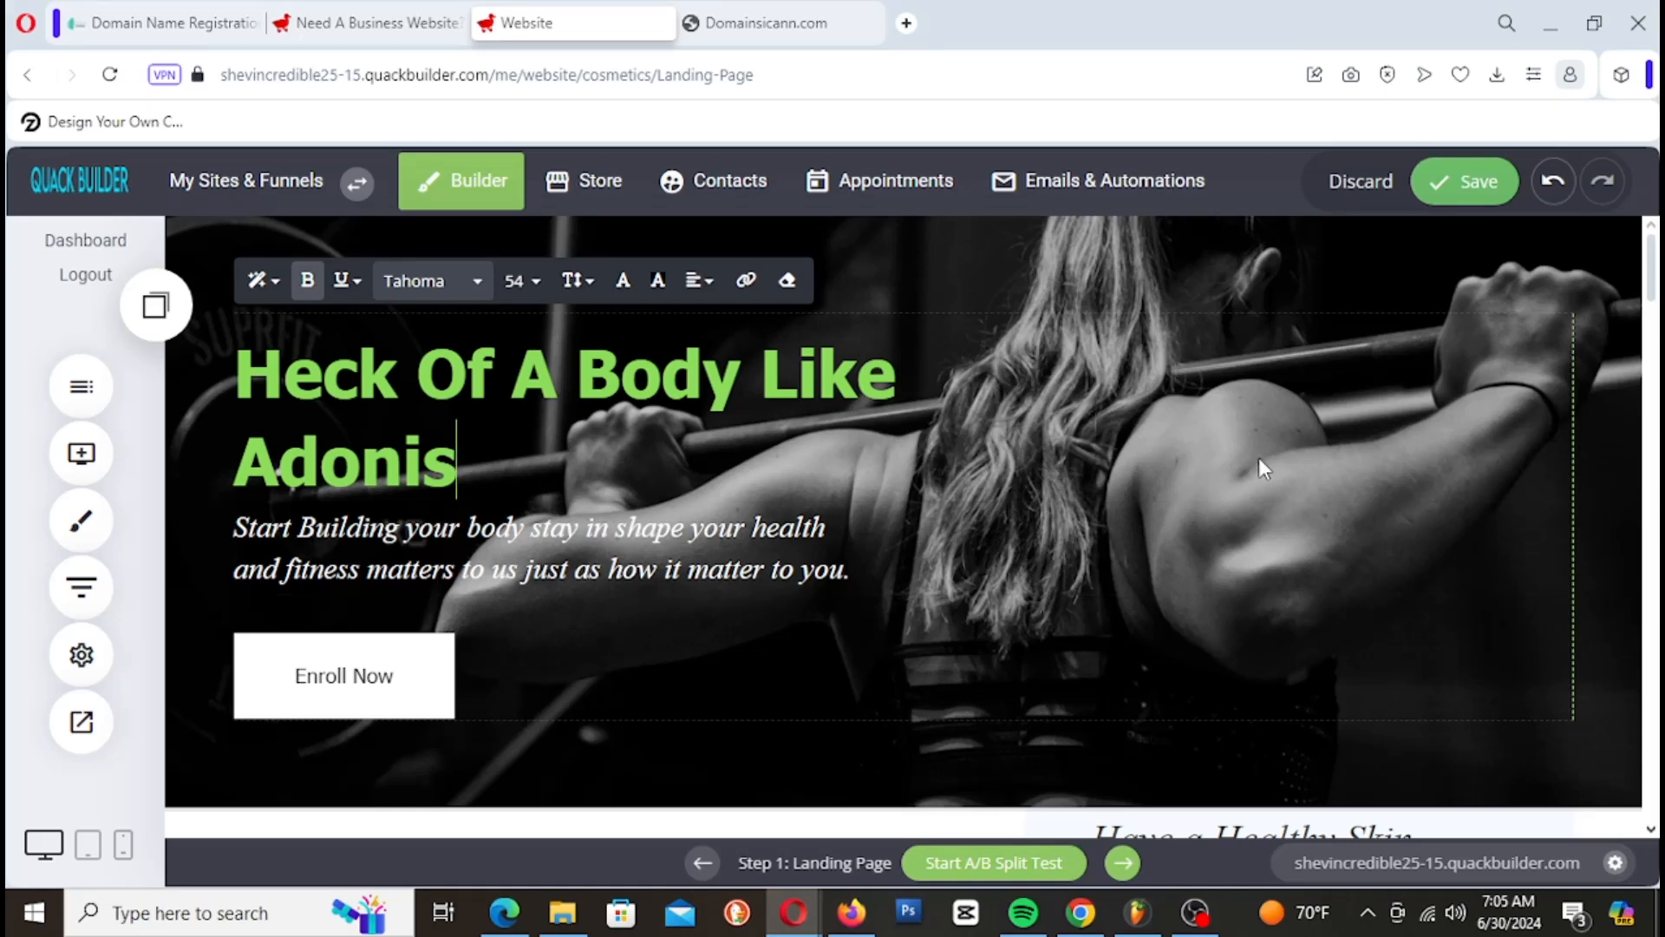
left_click(1465, 200)
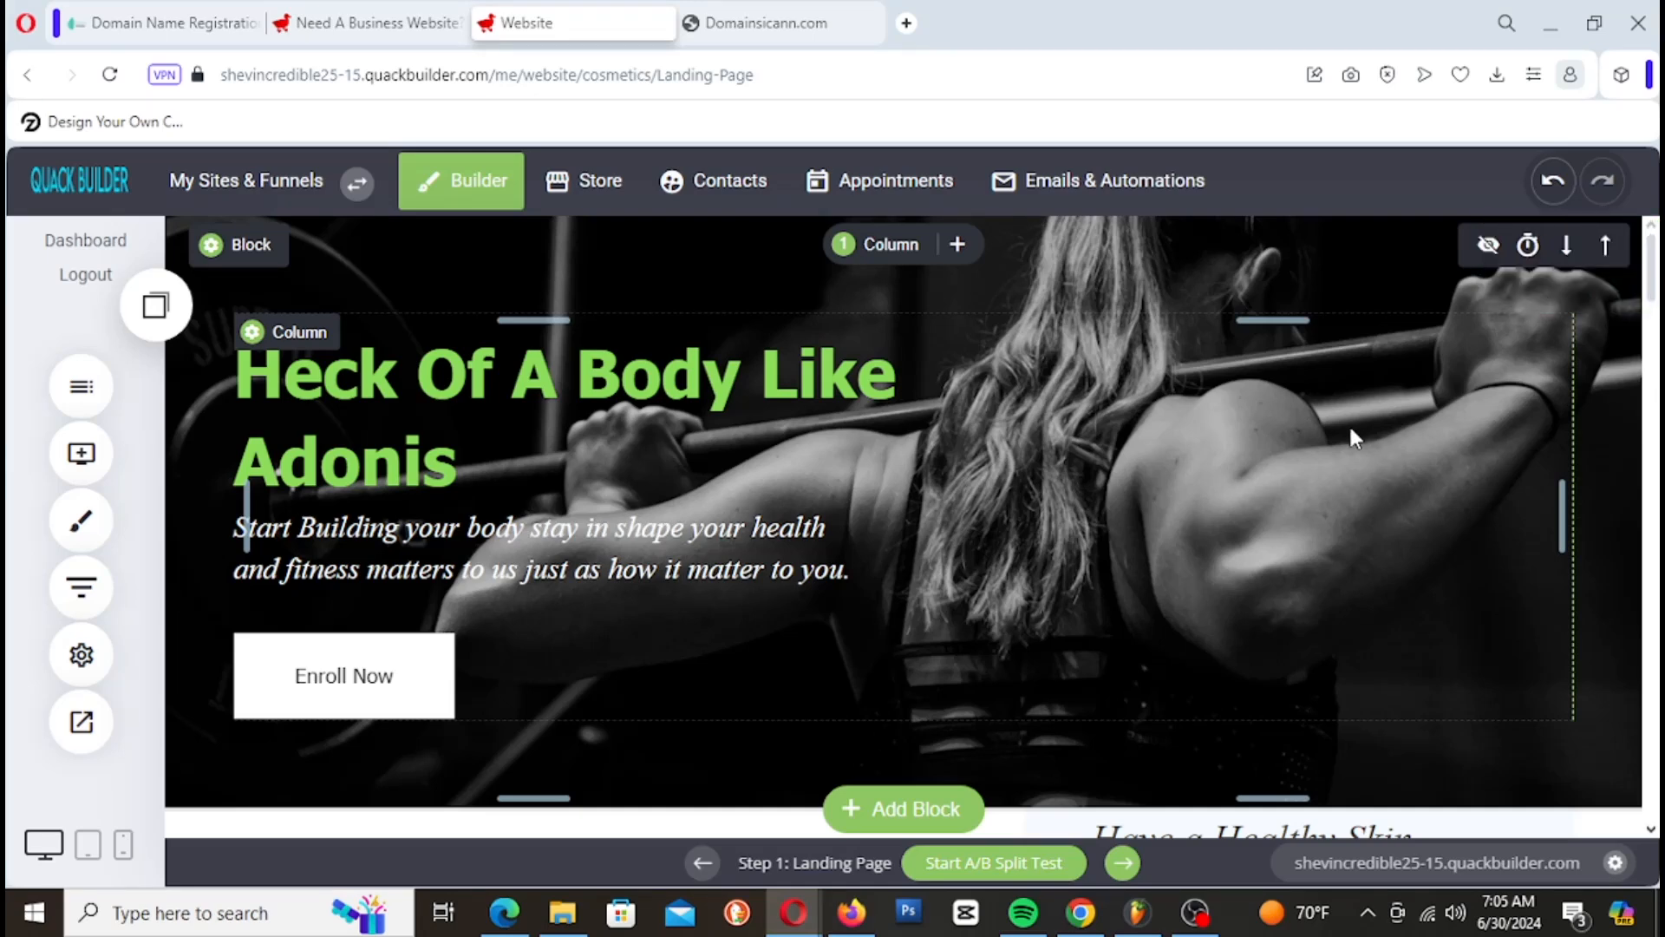
Step: Select the Enroll Now button and try green shades for its label text
left_click(559, 568)
triple_click(343, 544)
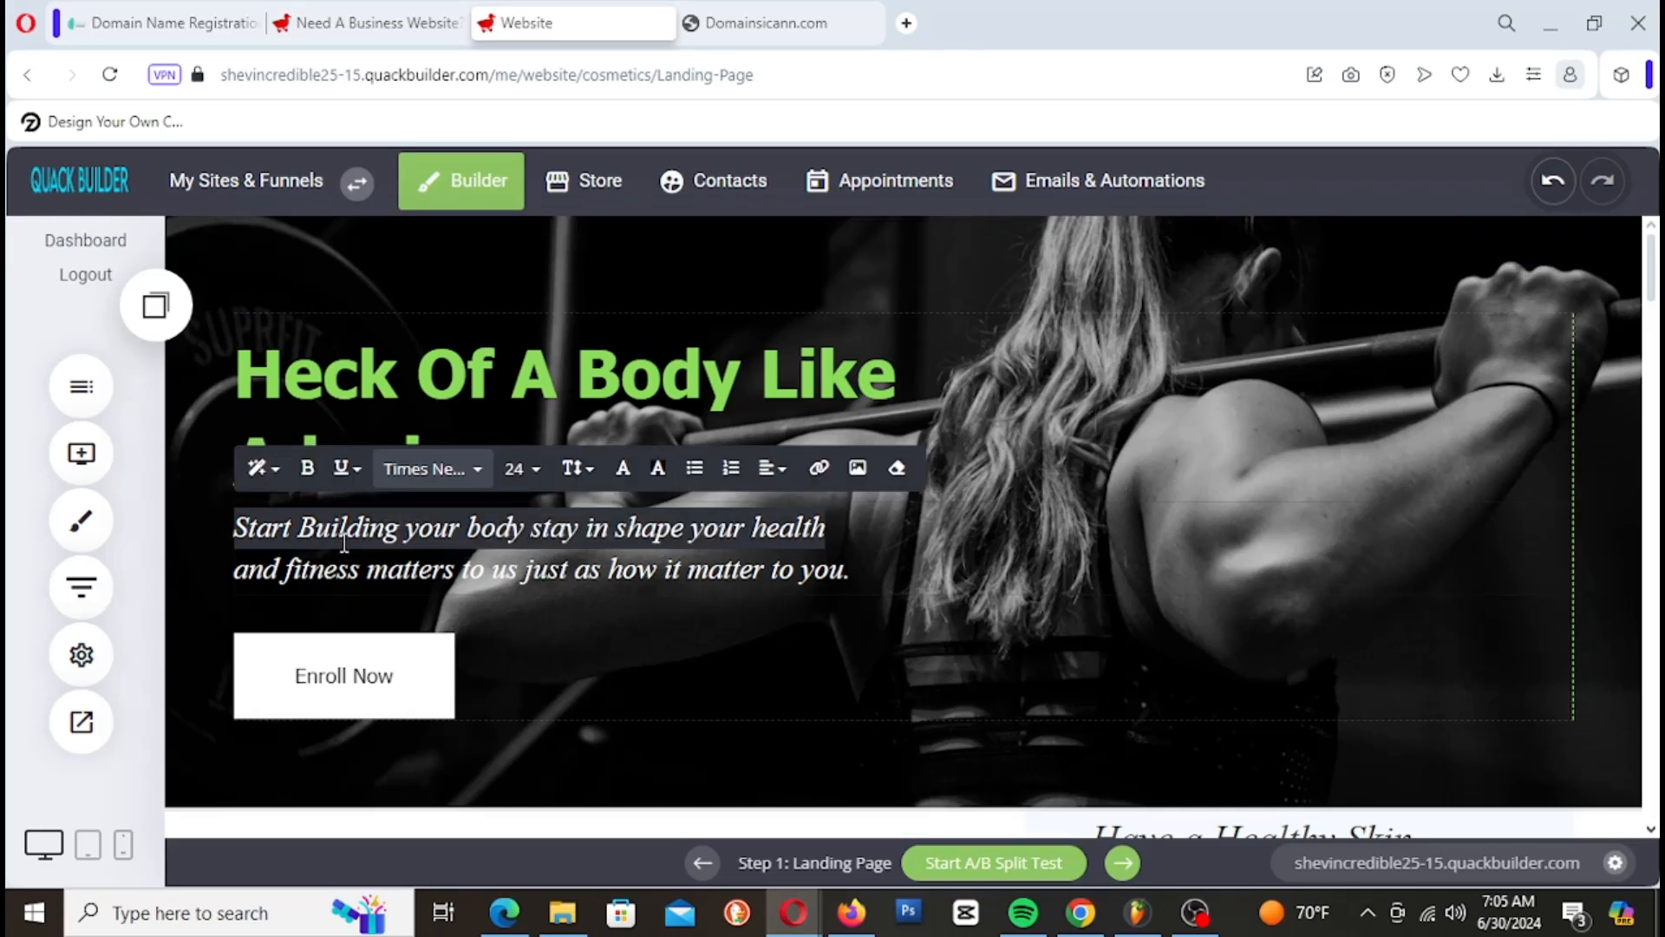
left_click(270, 523)
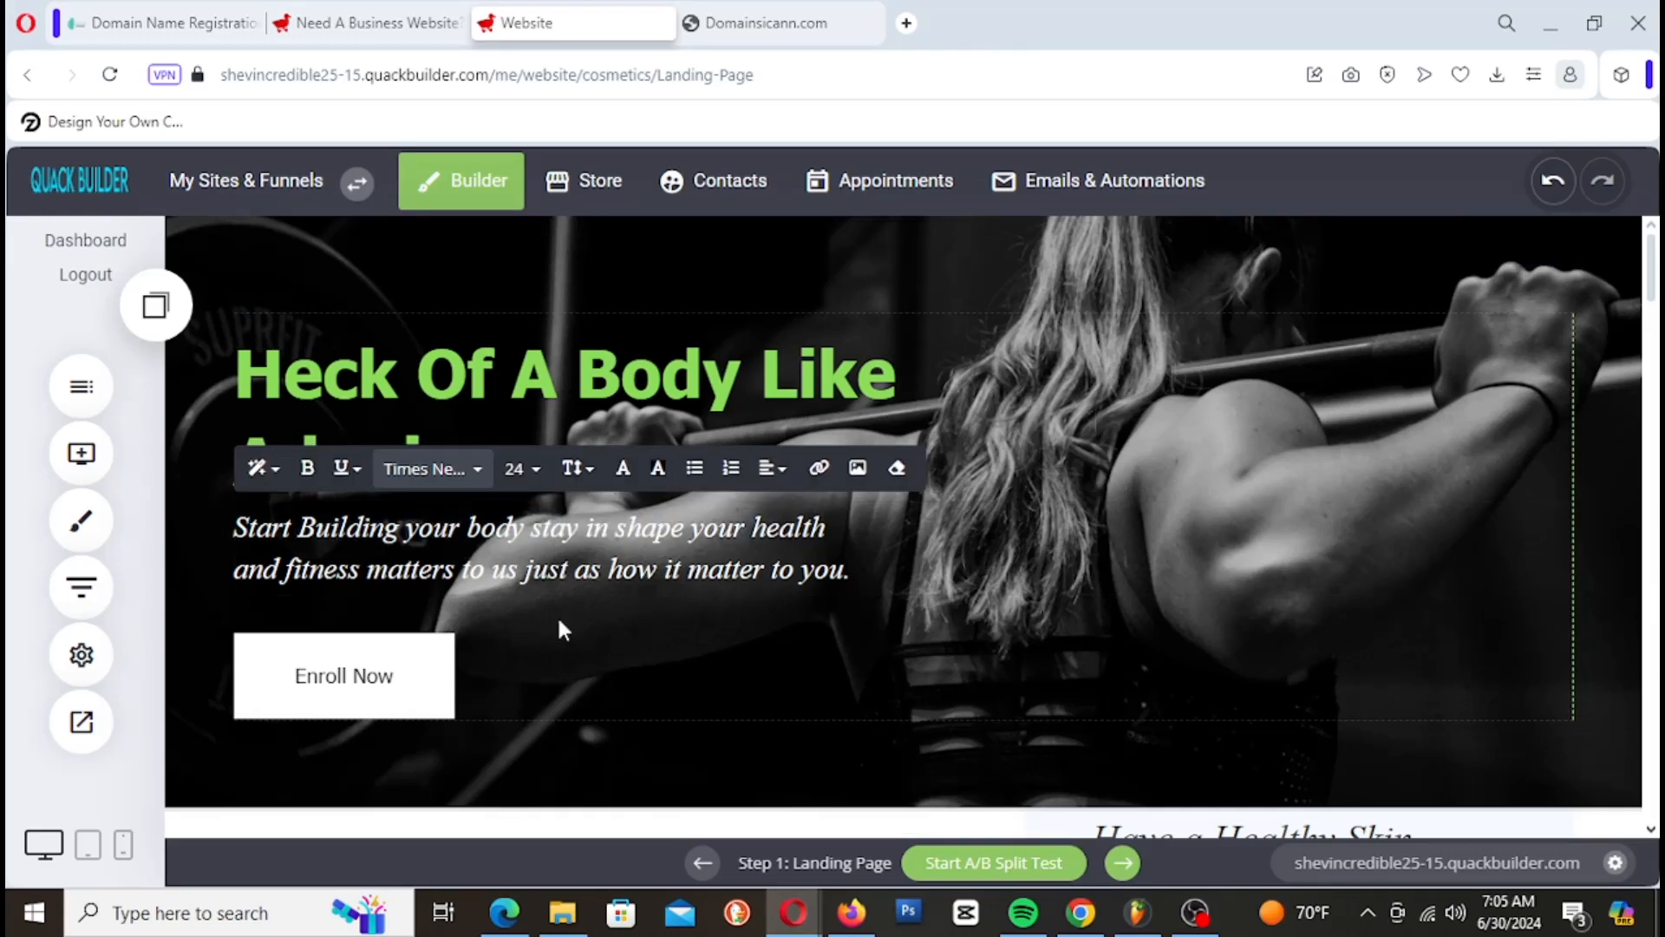
left_click(379, 677)
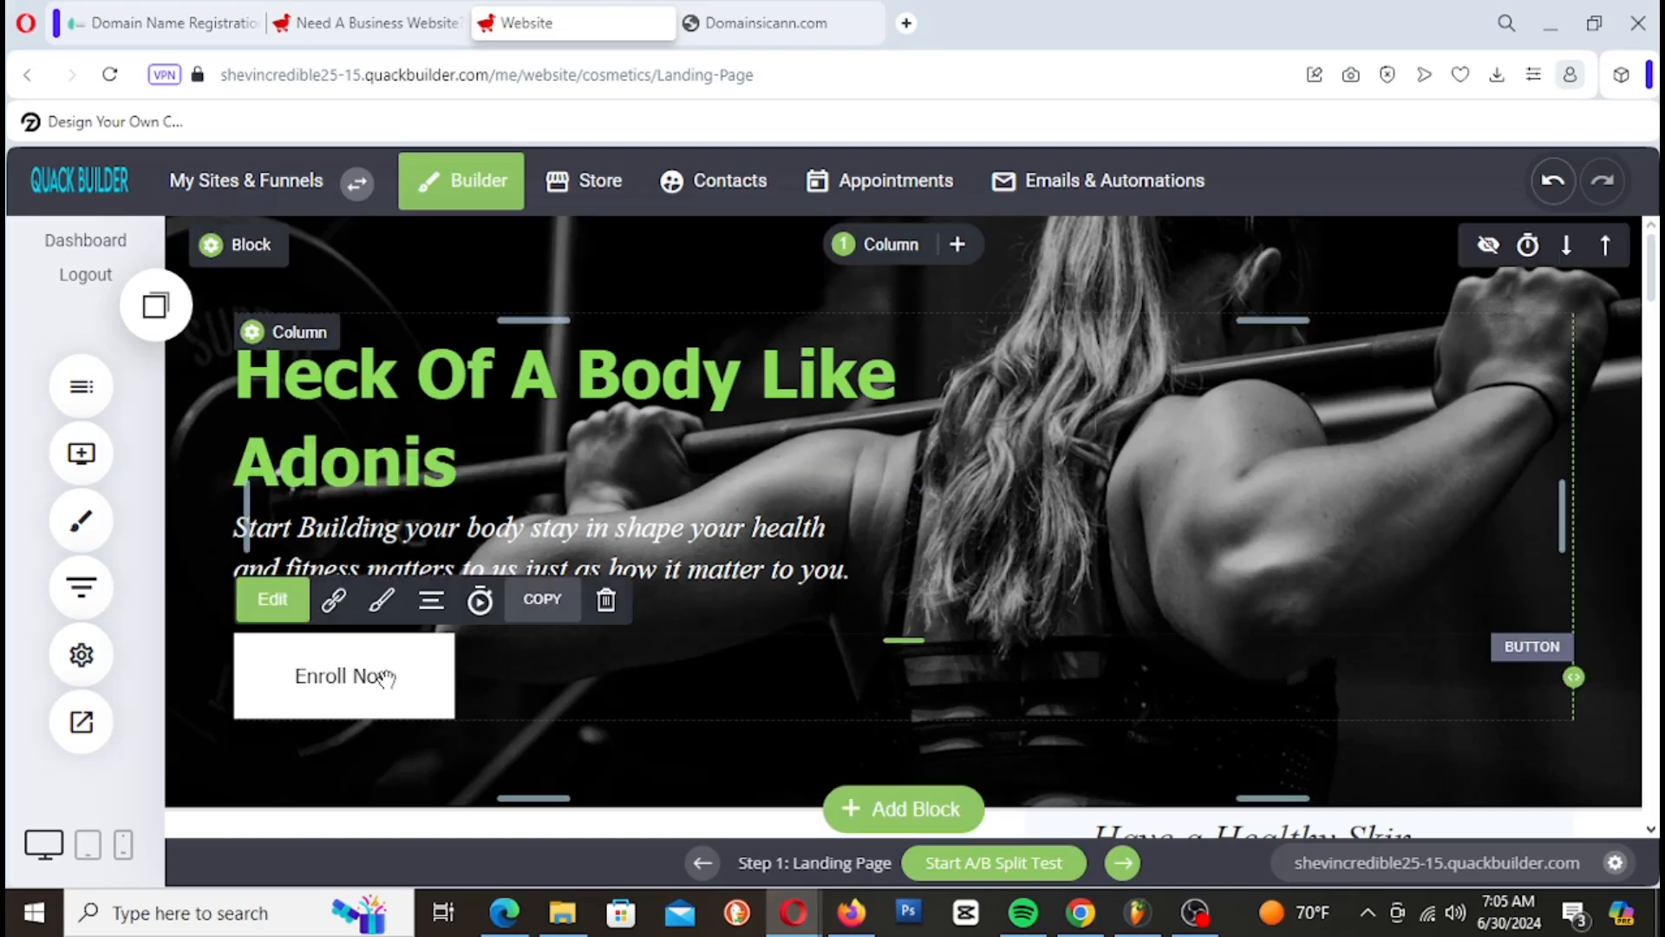
left_click(273, 599)
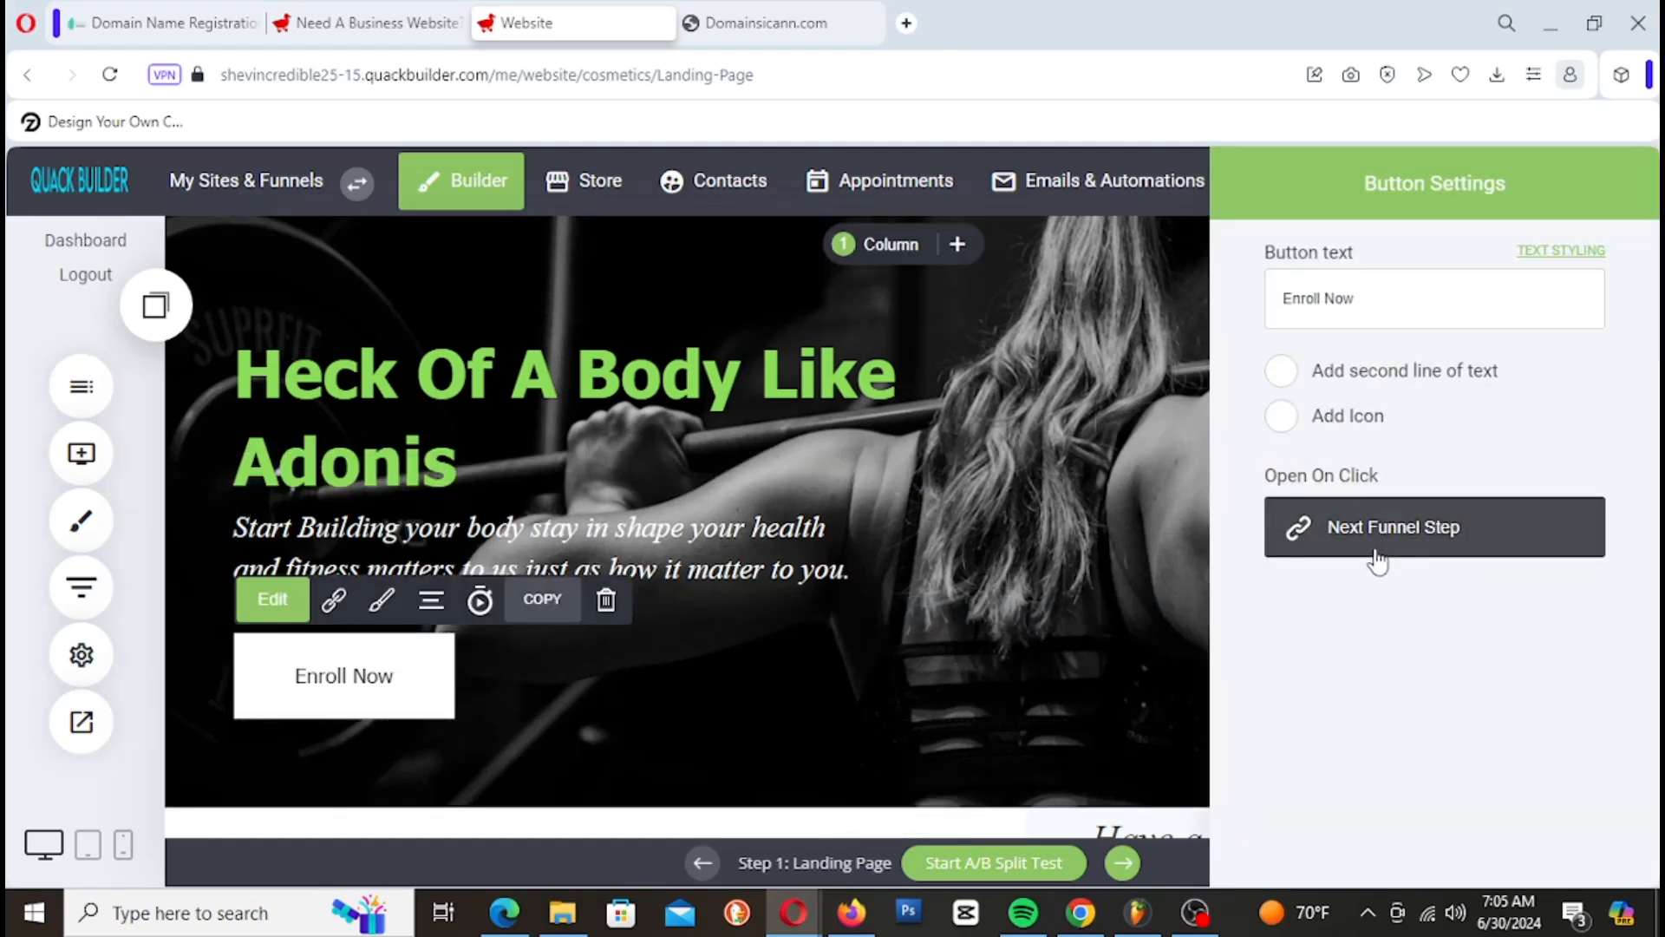
left_click(1574, 252)
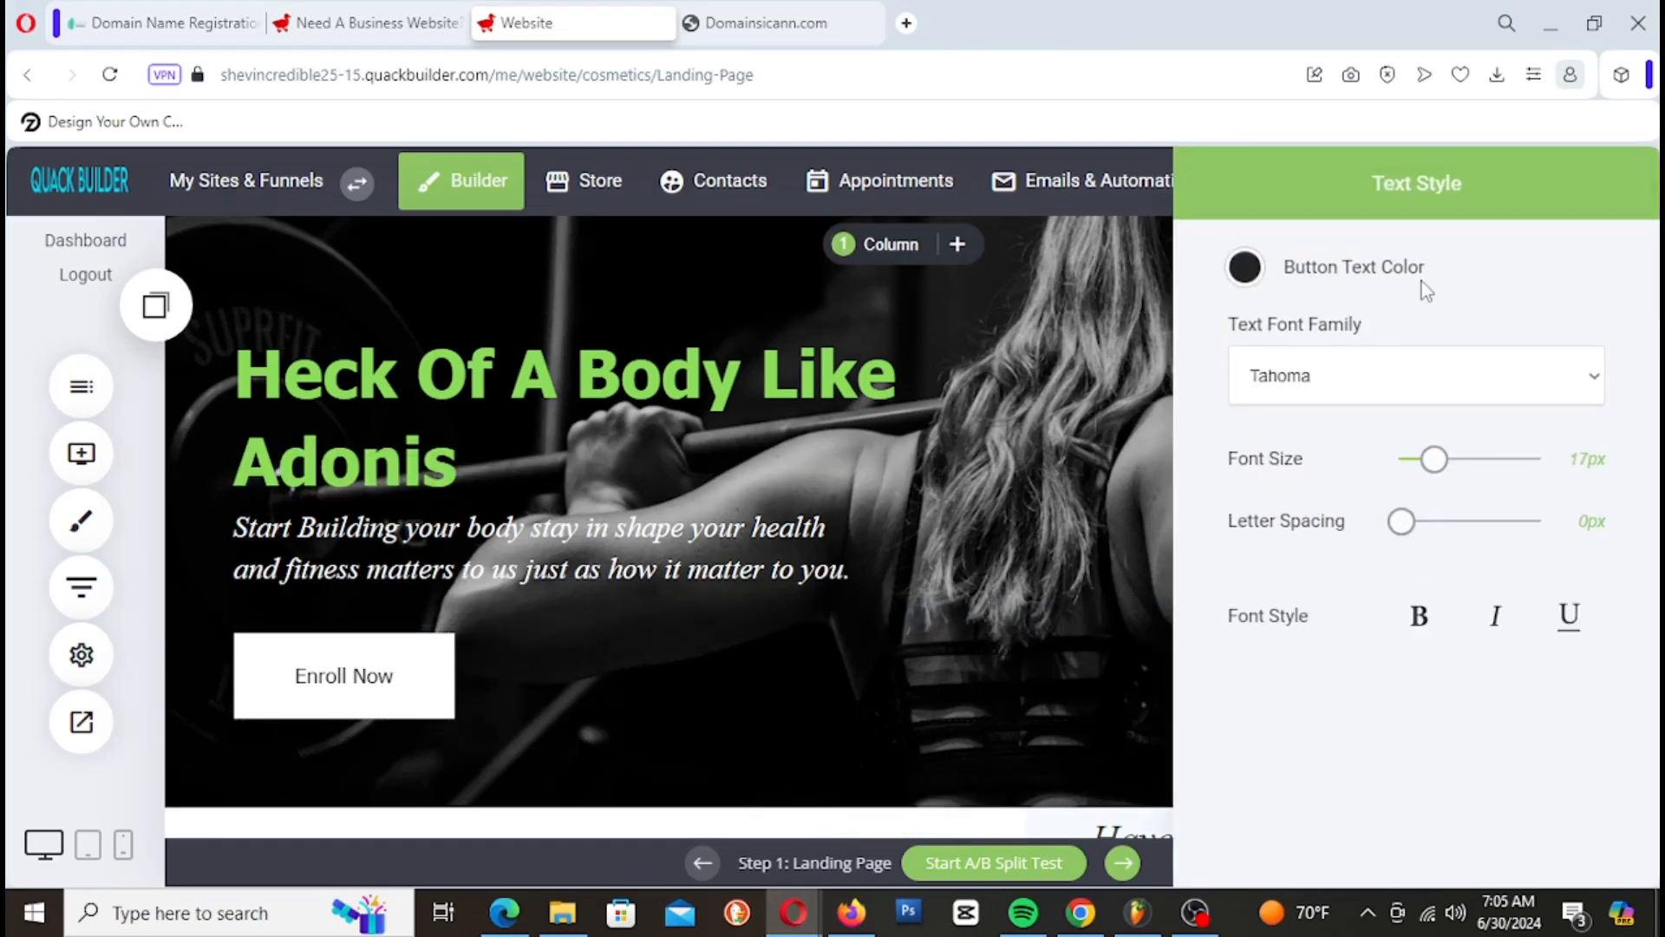
left_click(1244, 276)
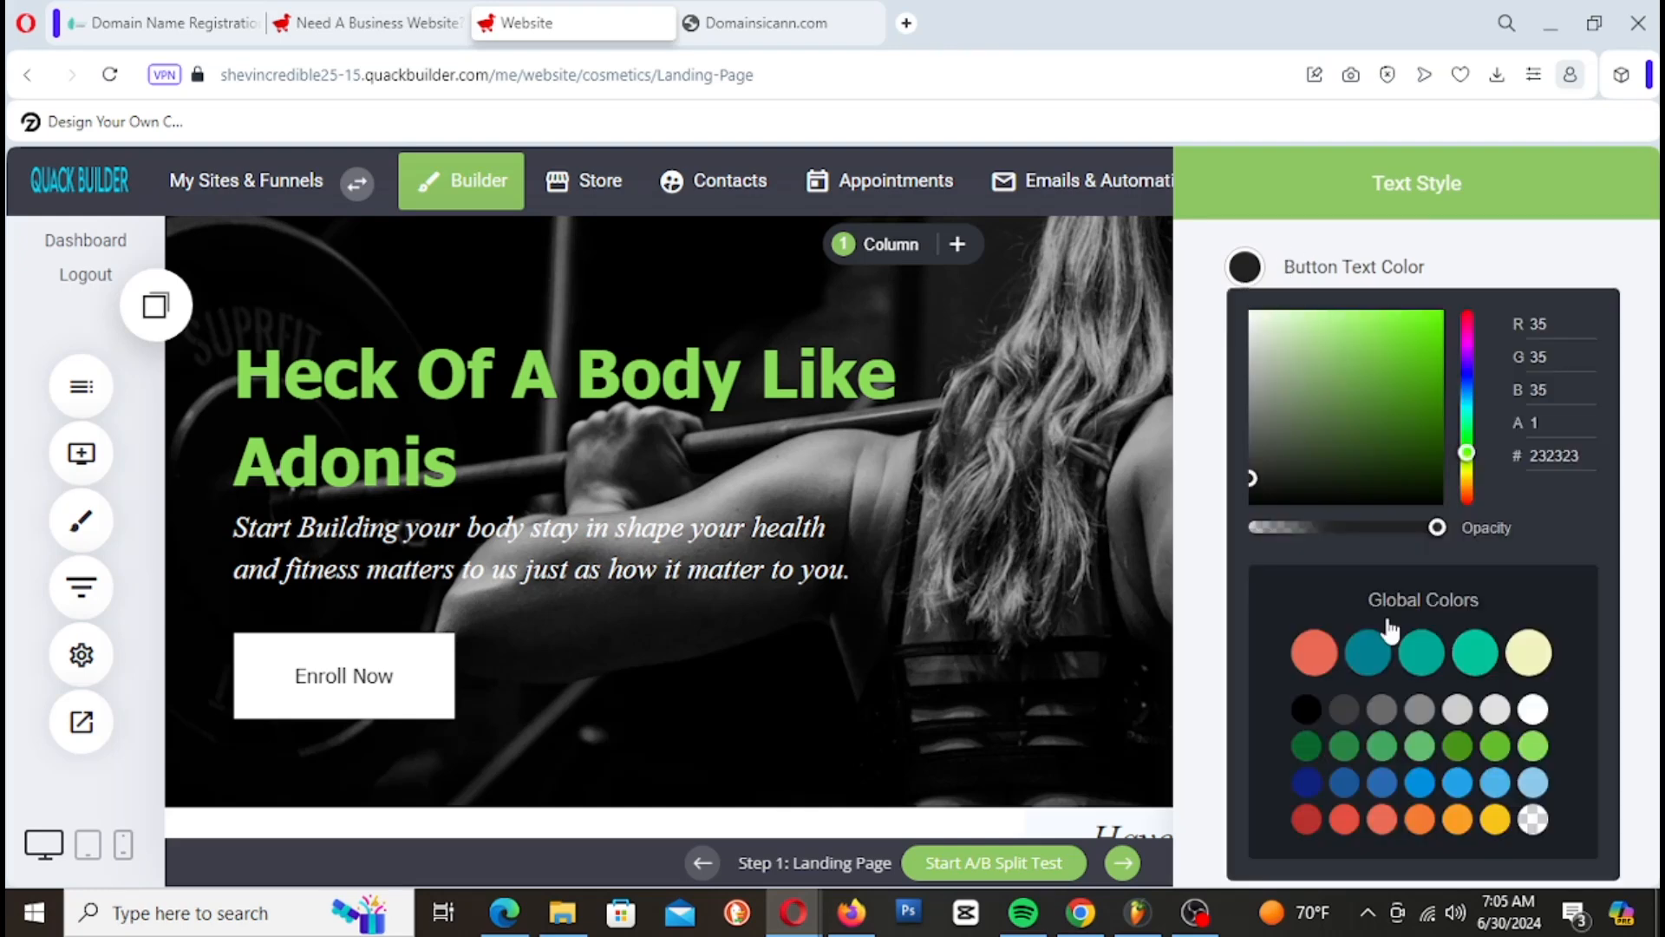
left_click(1531, 748)
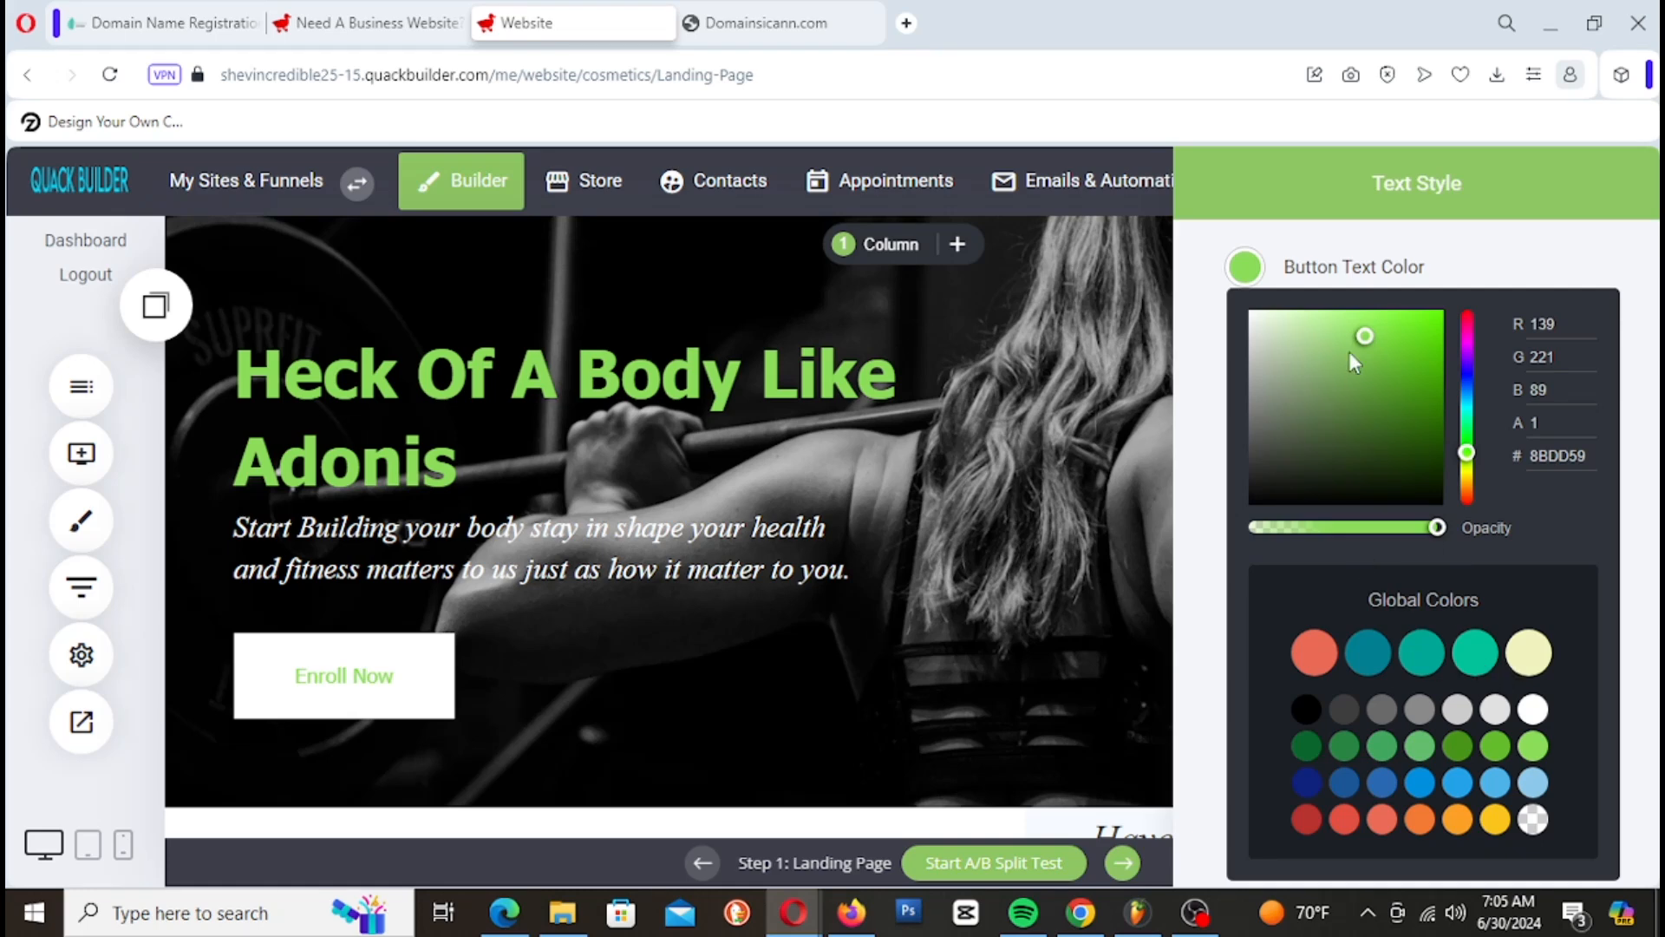
left_click_drag(1353, 347, 1325, 366)
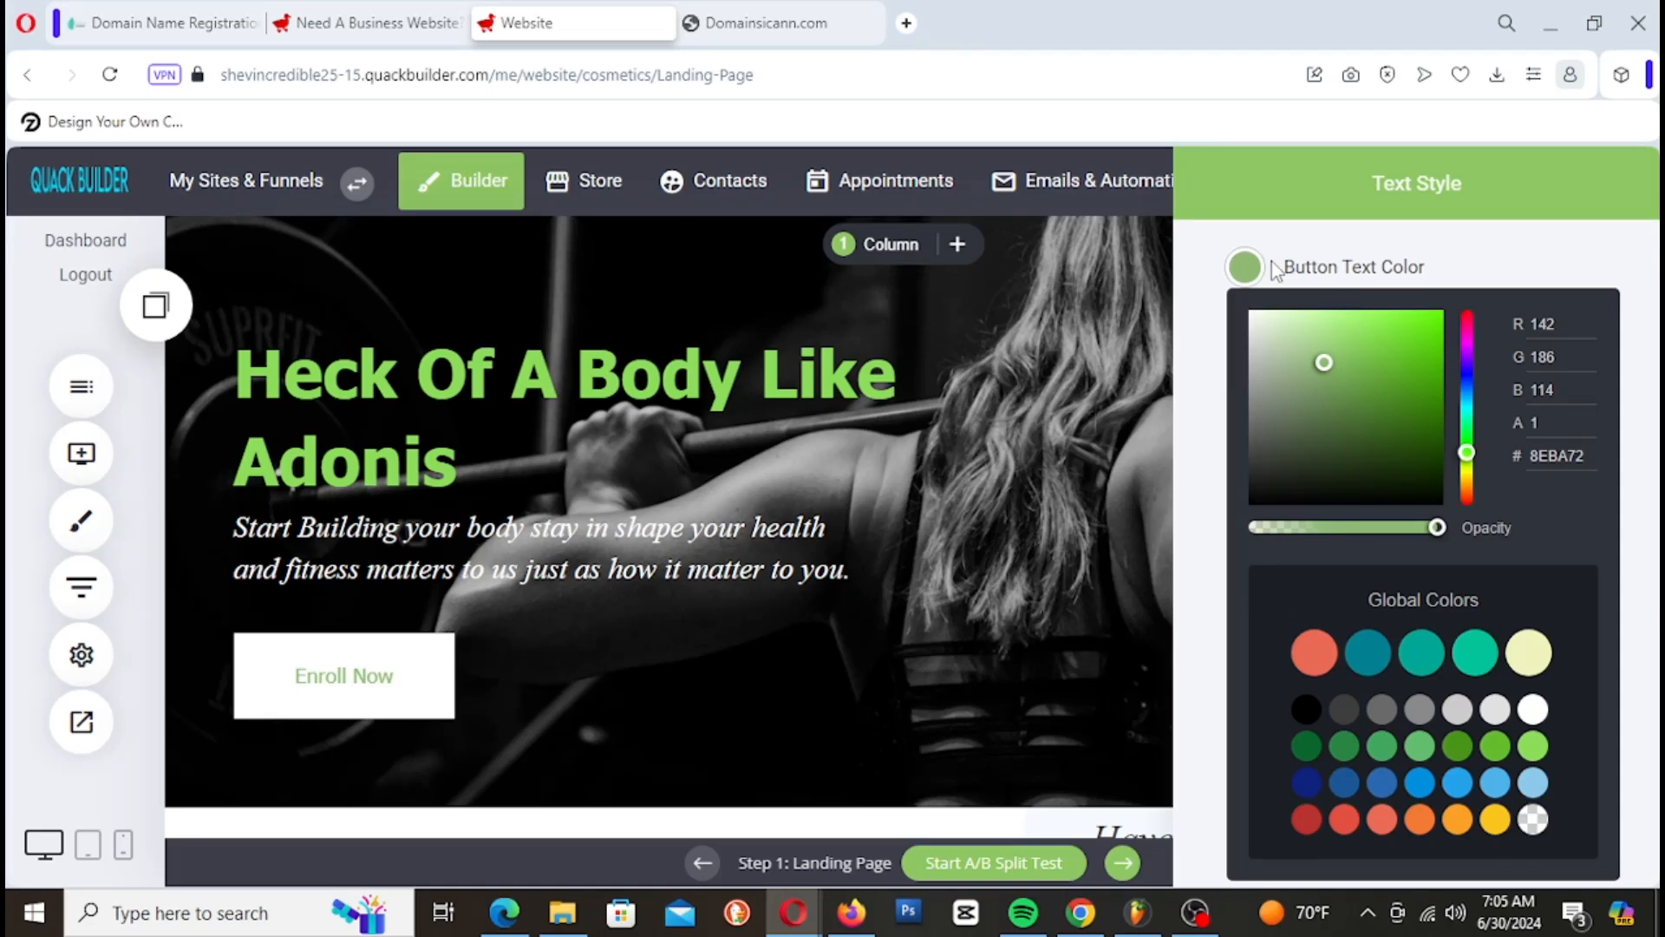
Step: Try white, fully transparent and light grey for the button label colour
left_click(1534, 712)
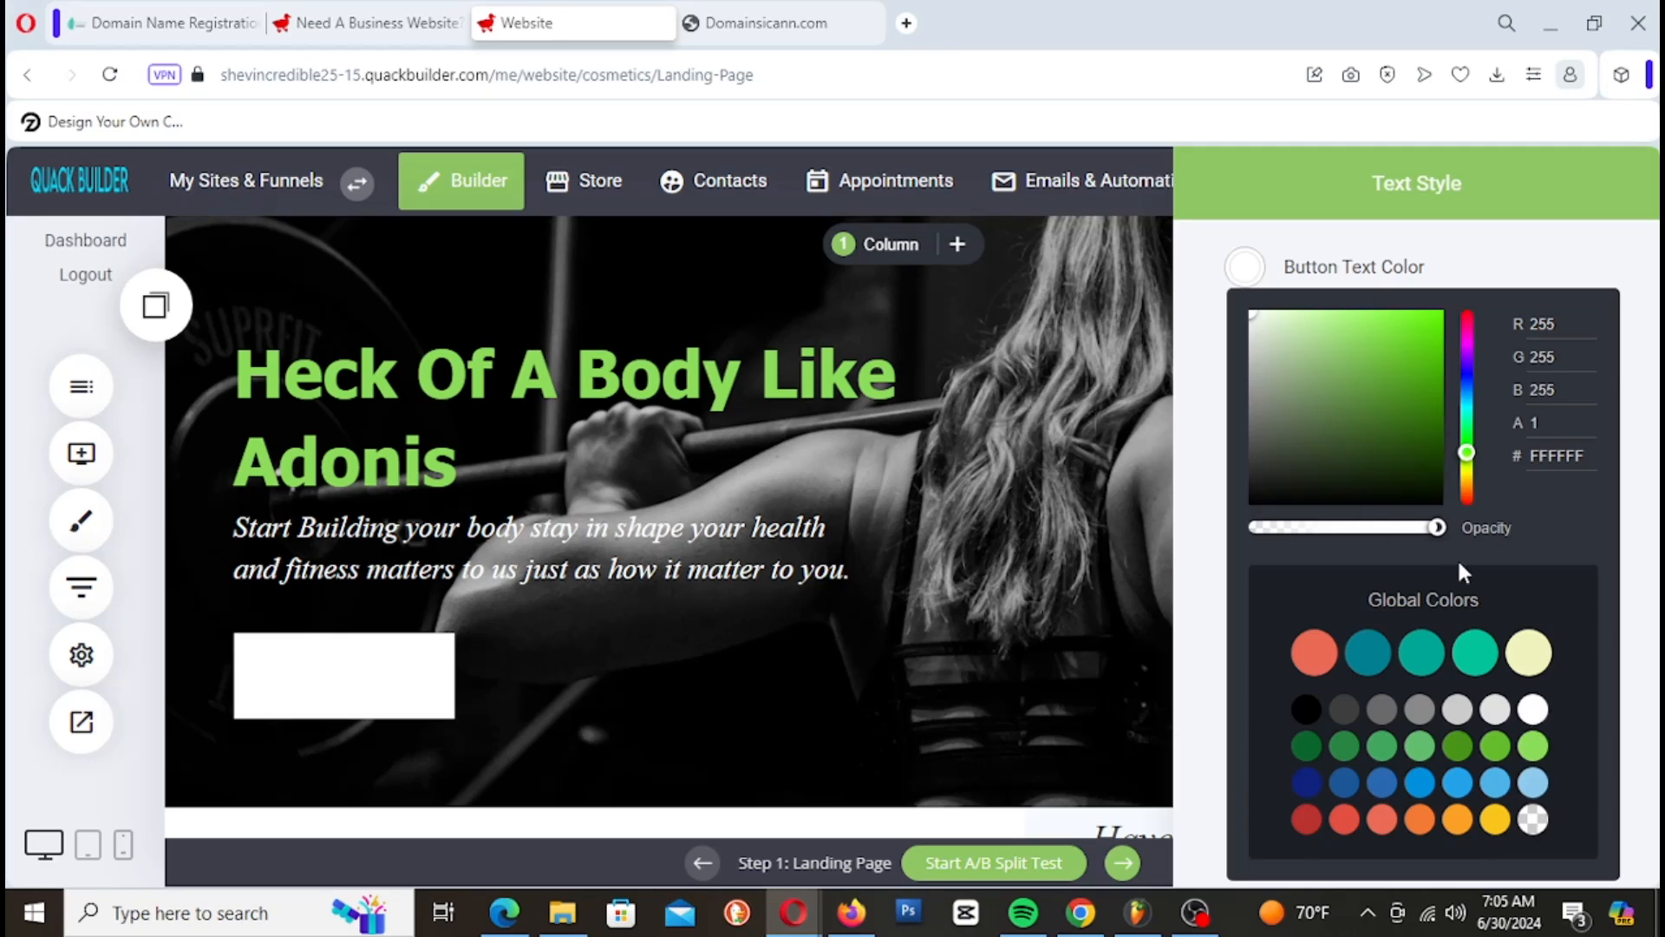
left_click_drag(1436, 527, 1177, 425)
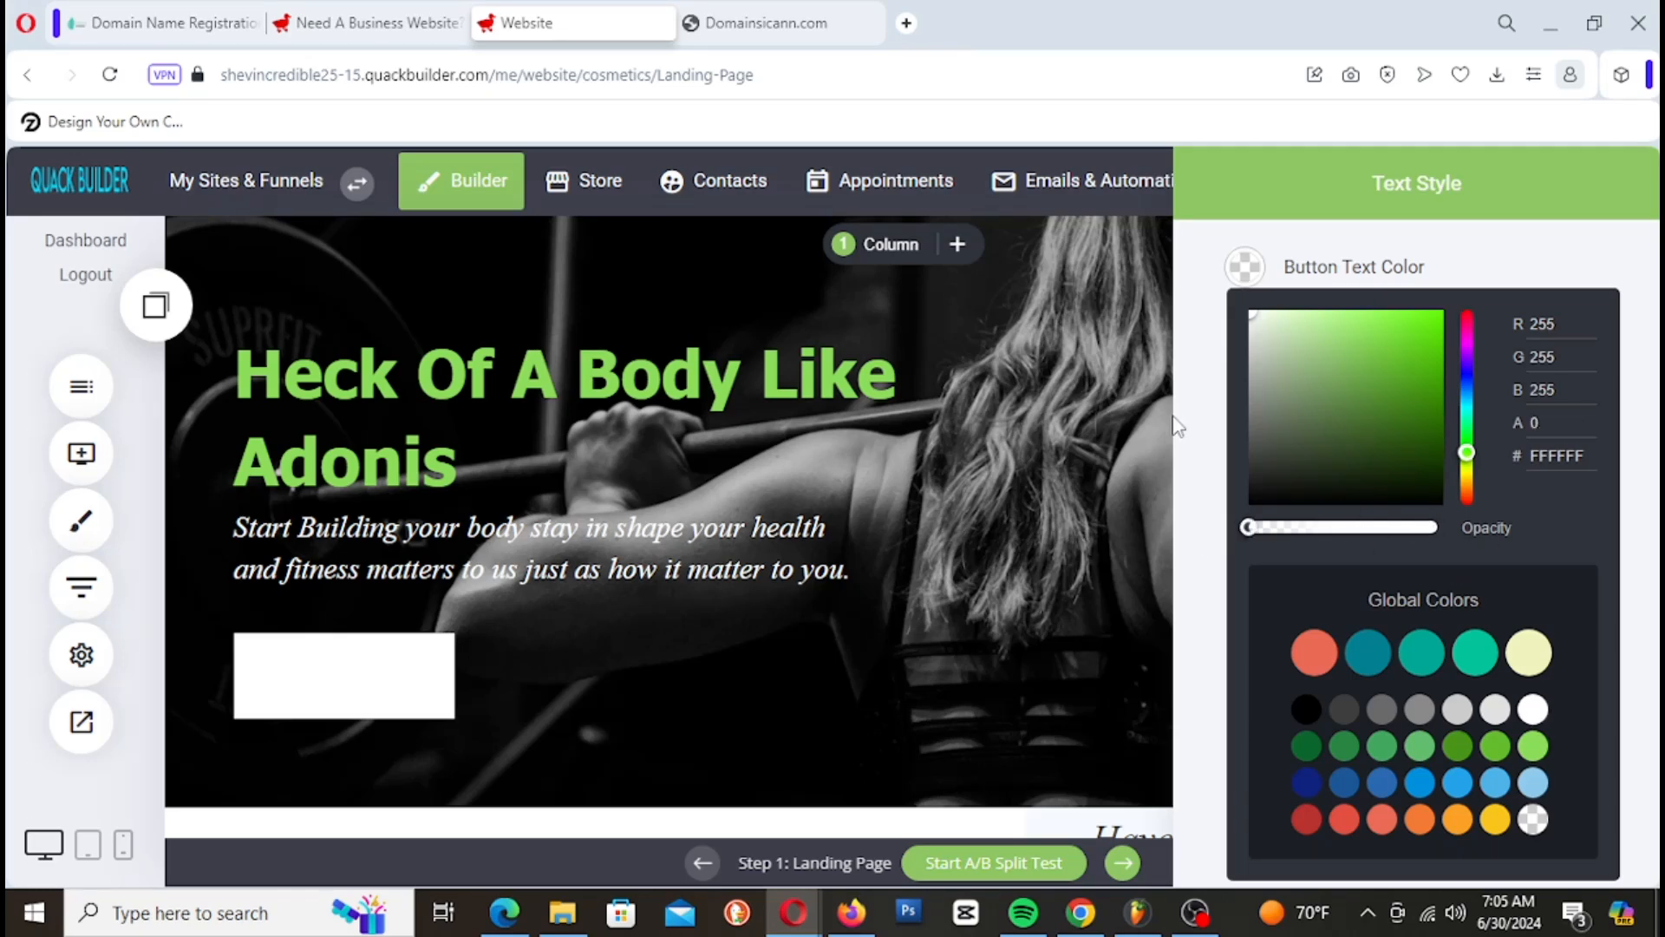
left_click(1192, 391)
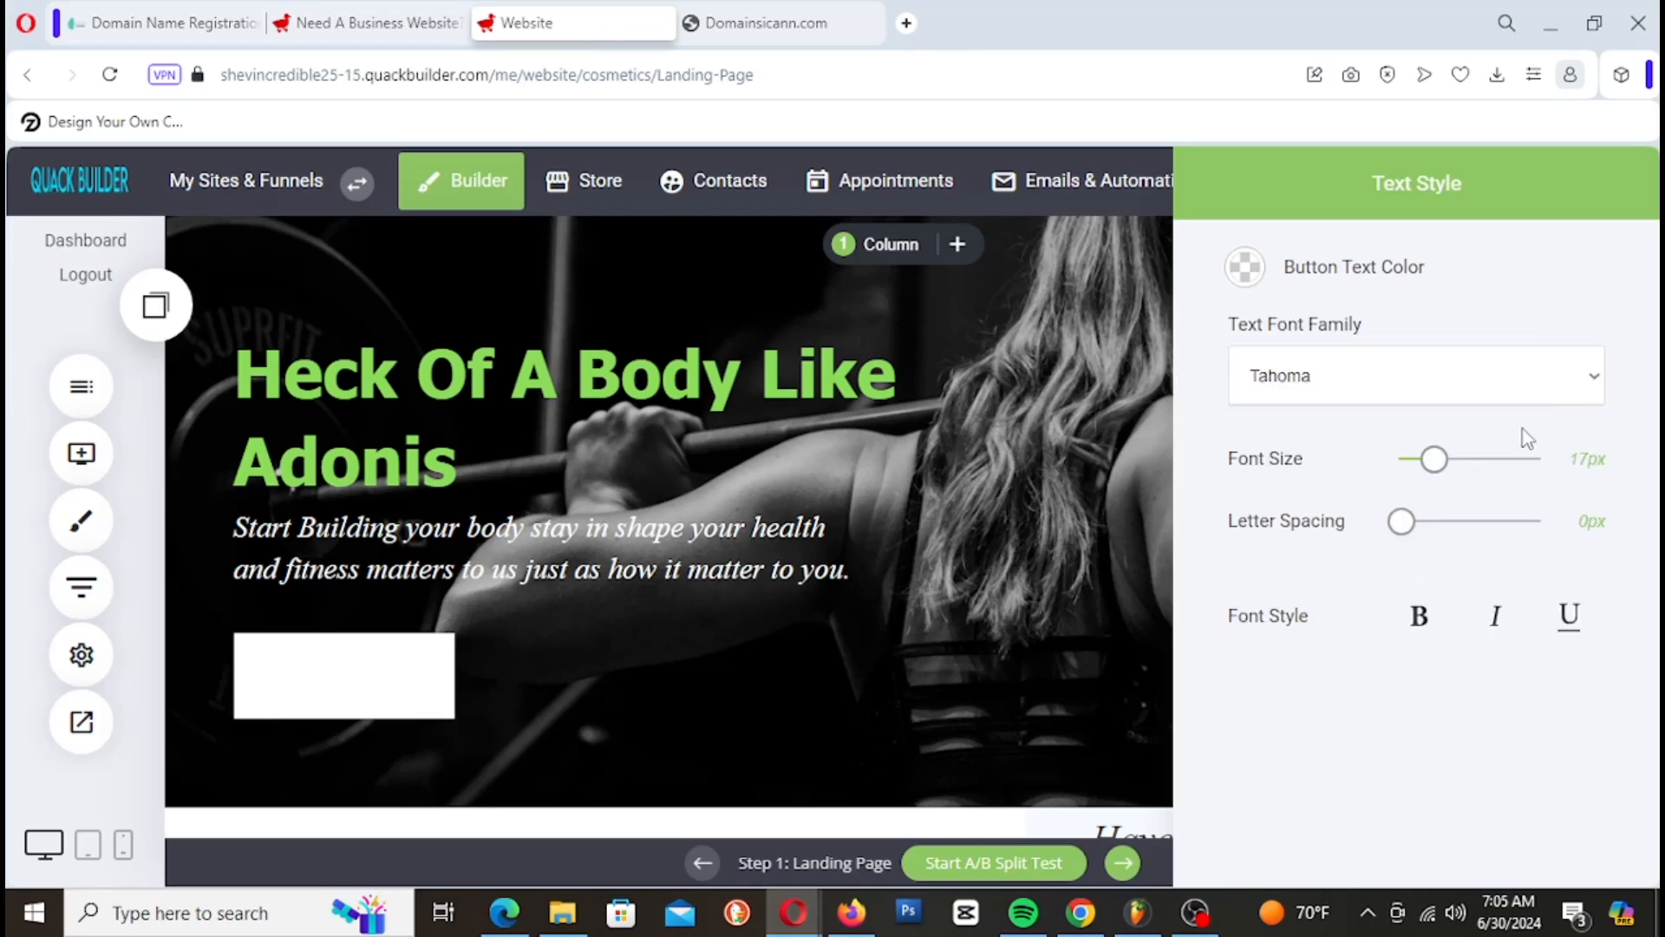
left_click(1245, 266)
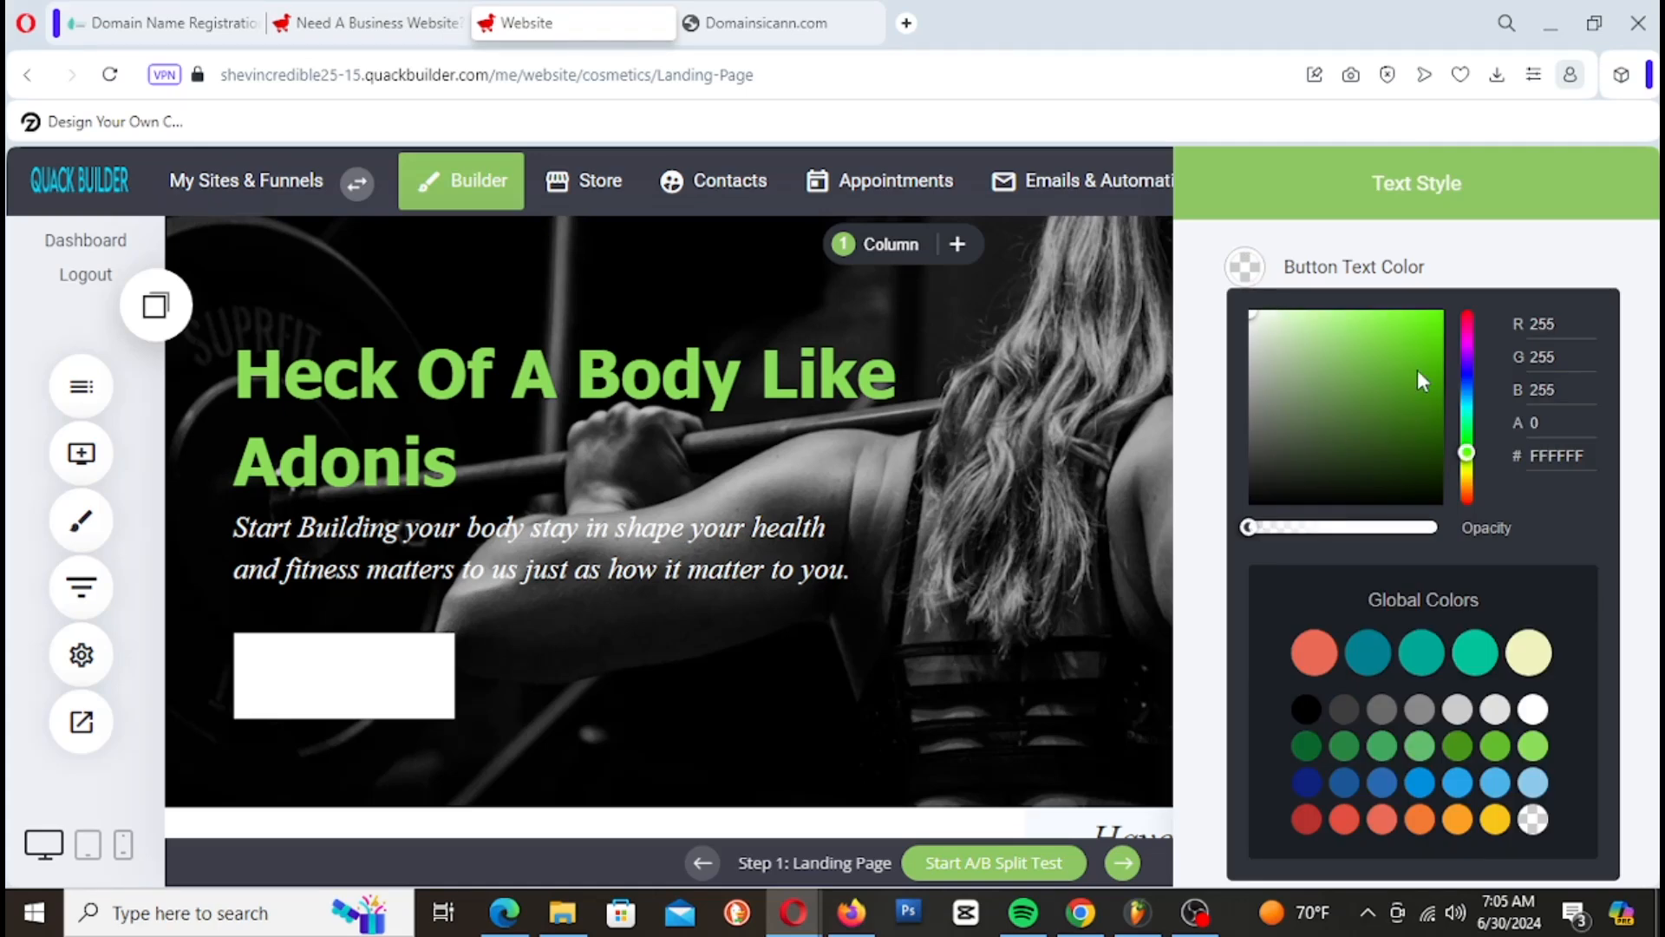
left_click(1469, 713)
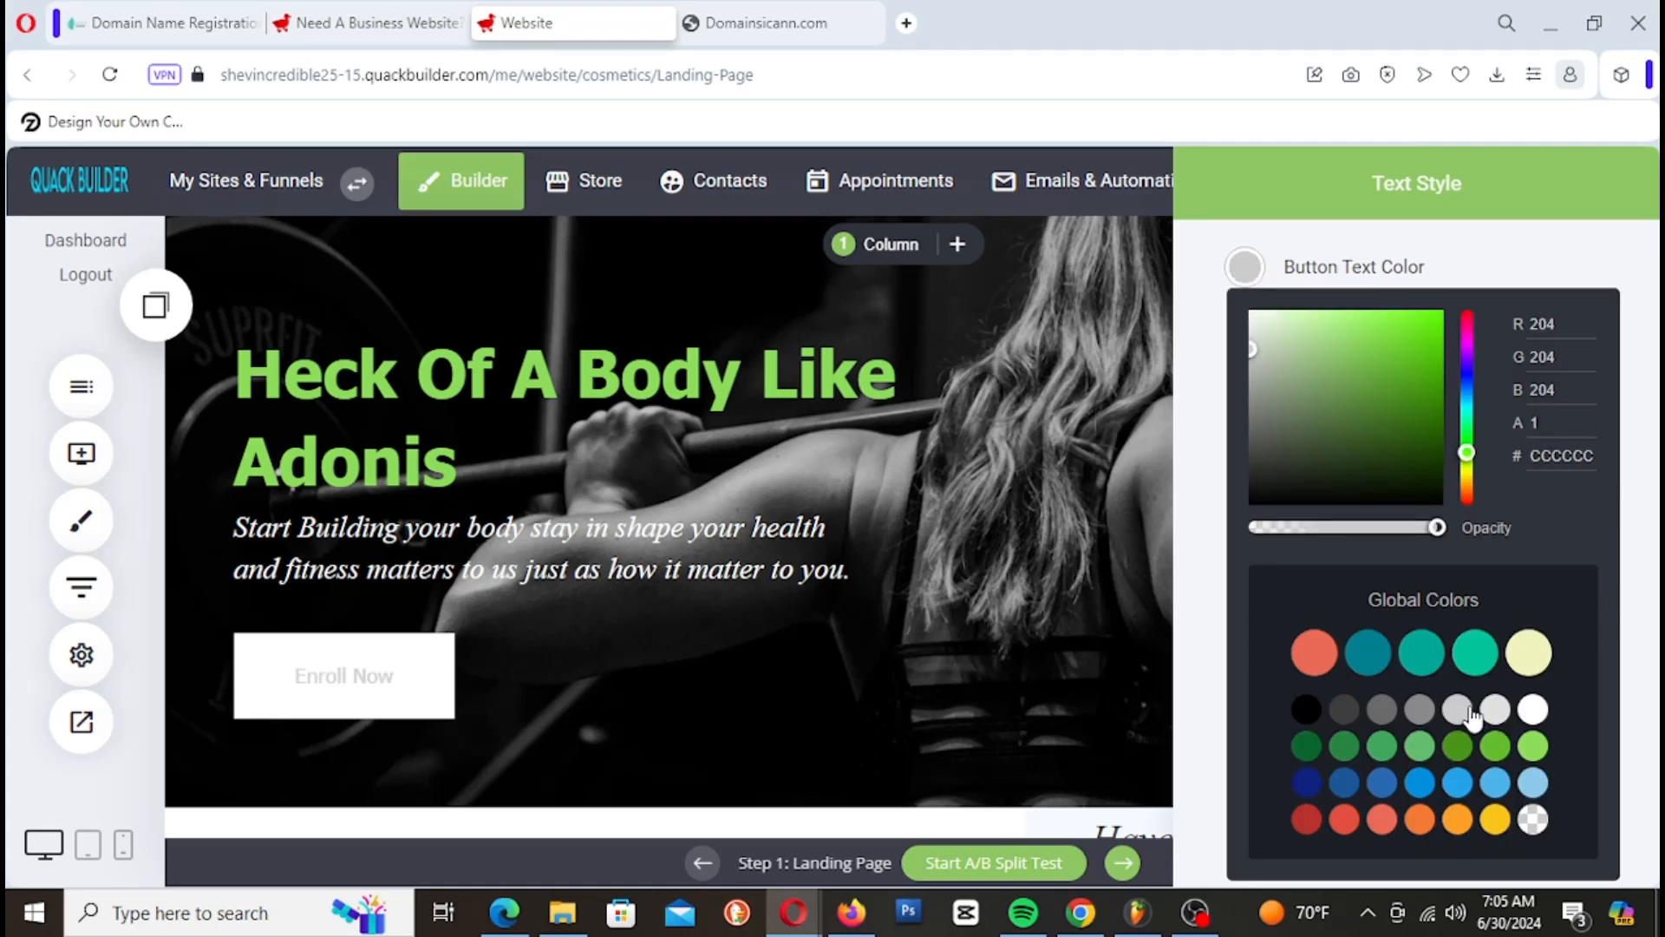
left_click(1497, 713)
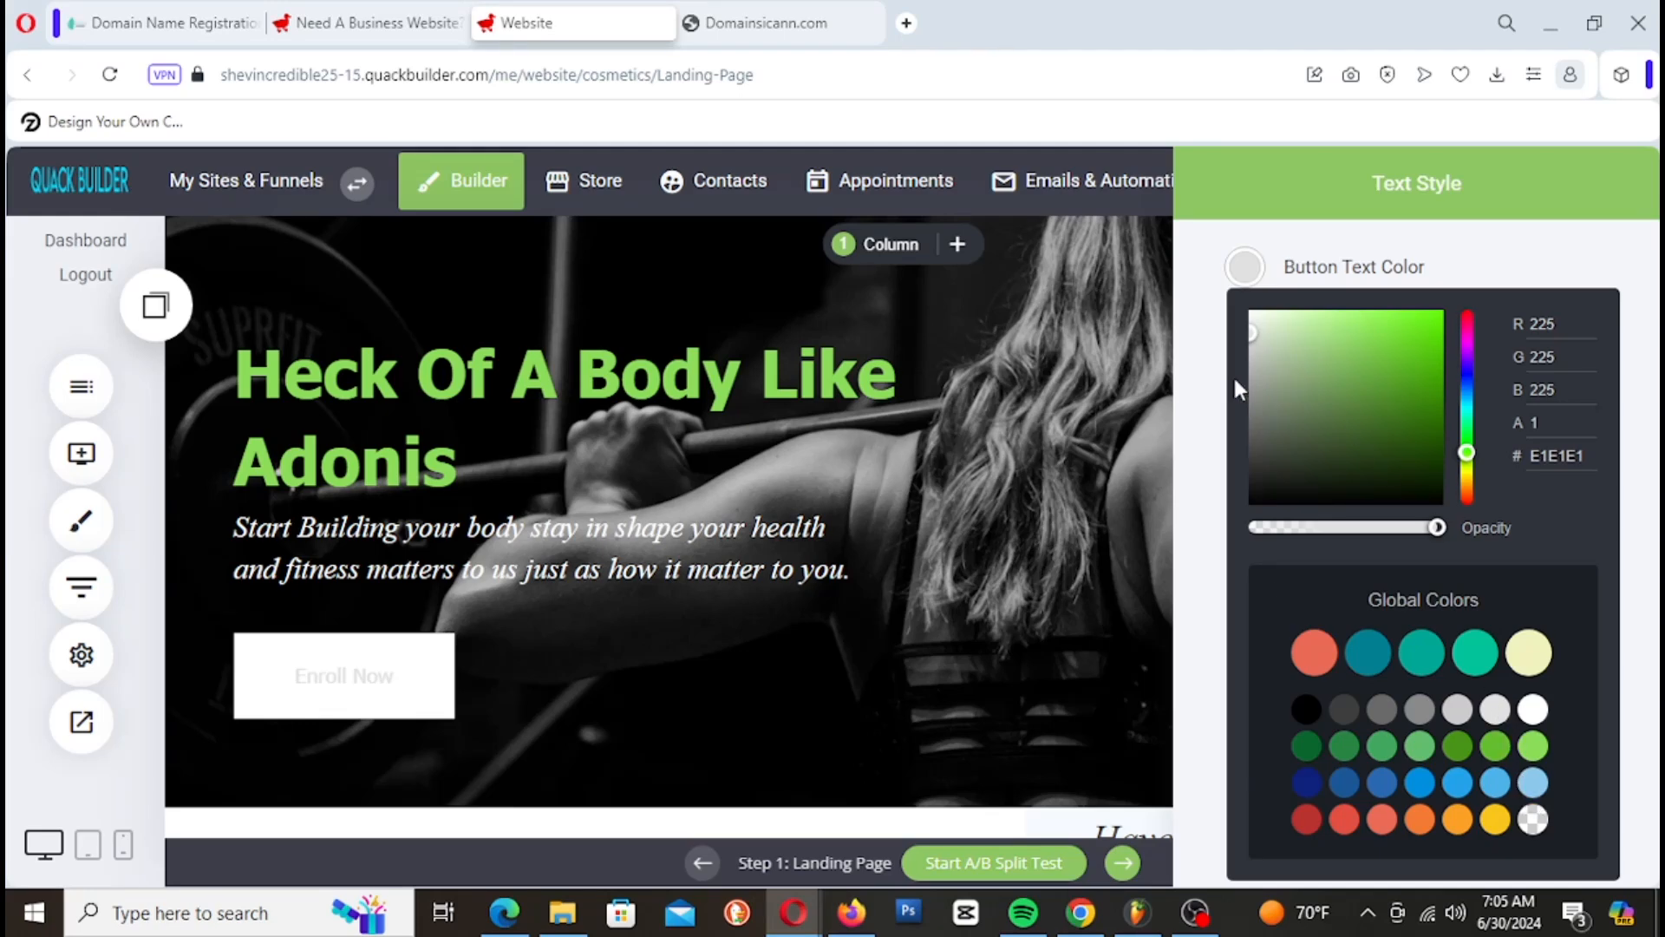
Step: Settle the Enroll Now label colour on black and return to Button Settings
left_click_drag(1253, 337, 1201, 579)
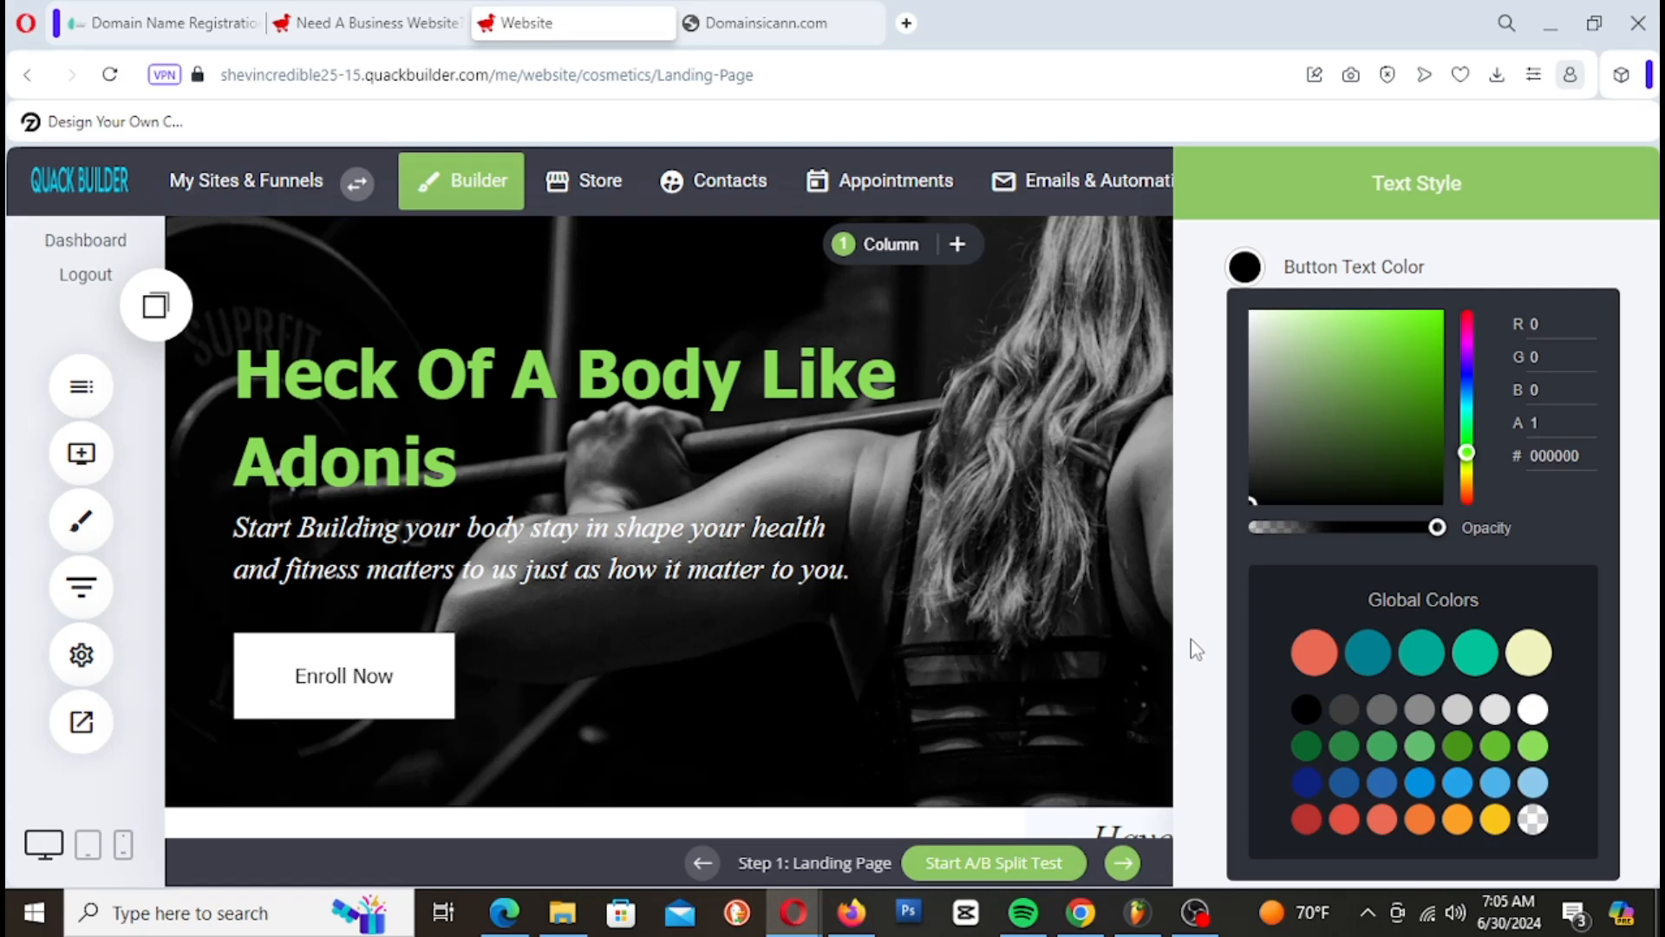
left_click_drag(1194, 640, 1057, 664)
left_click(1192, 455)
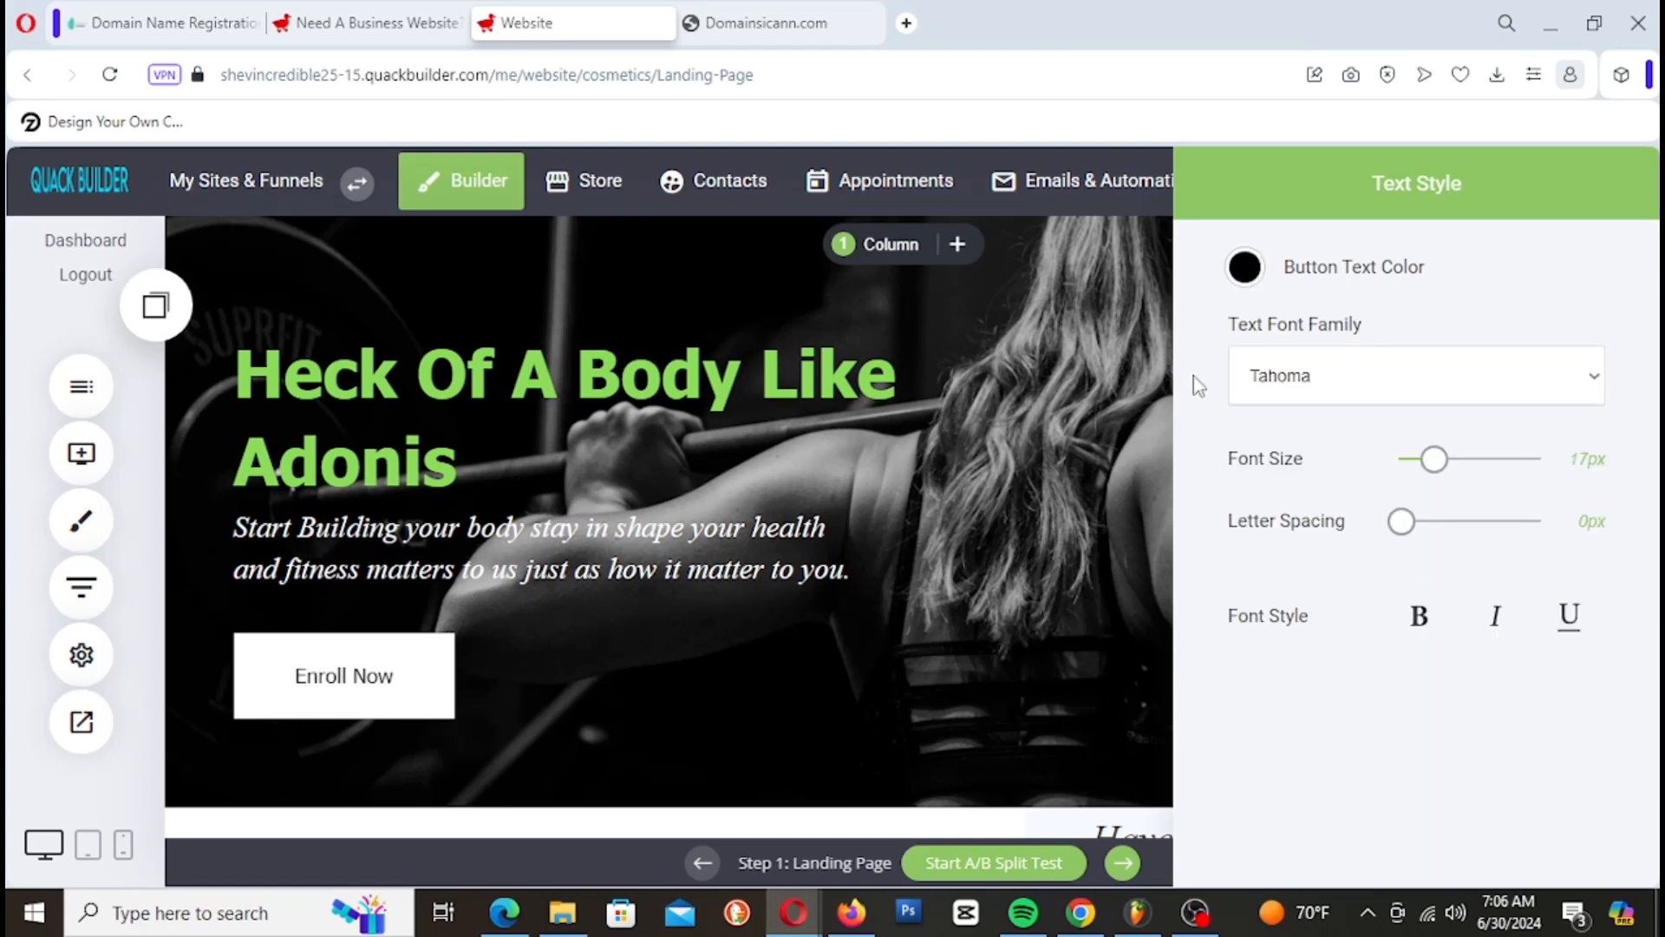
left_click(1087, 357)
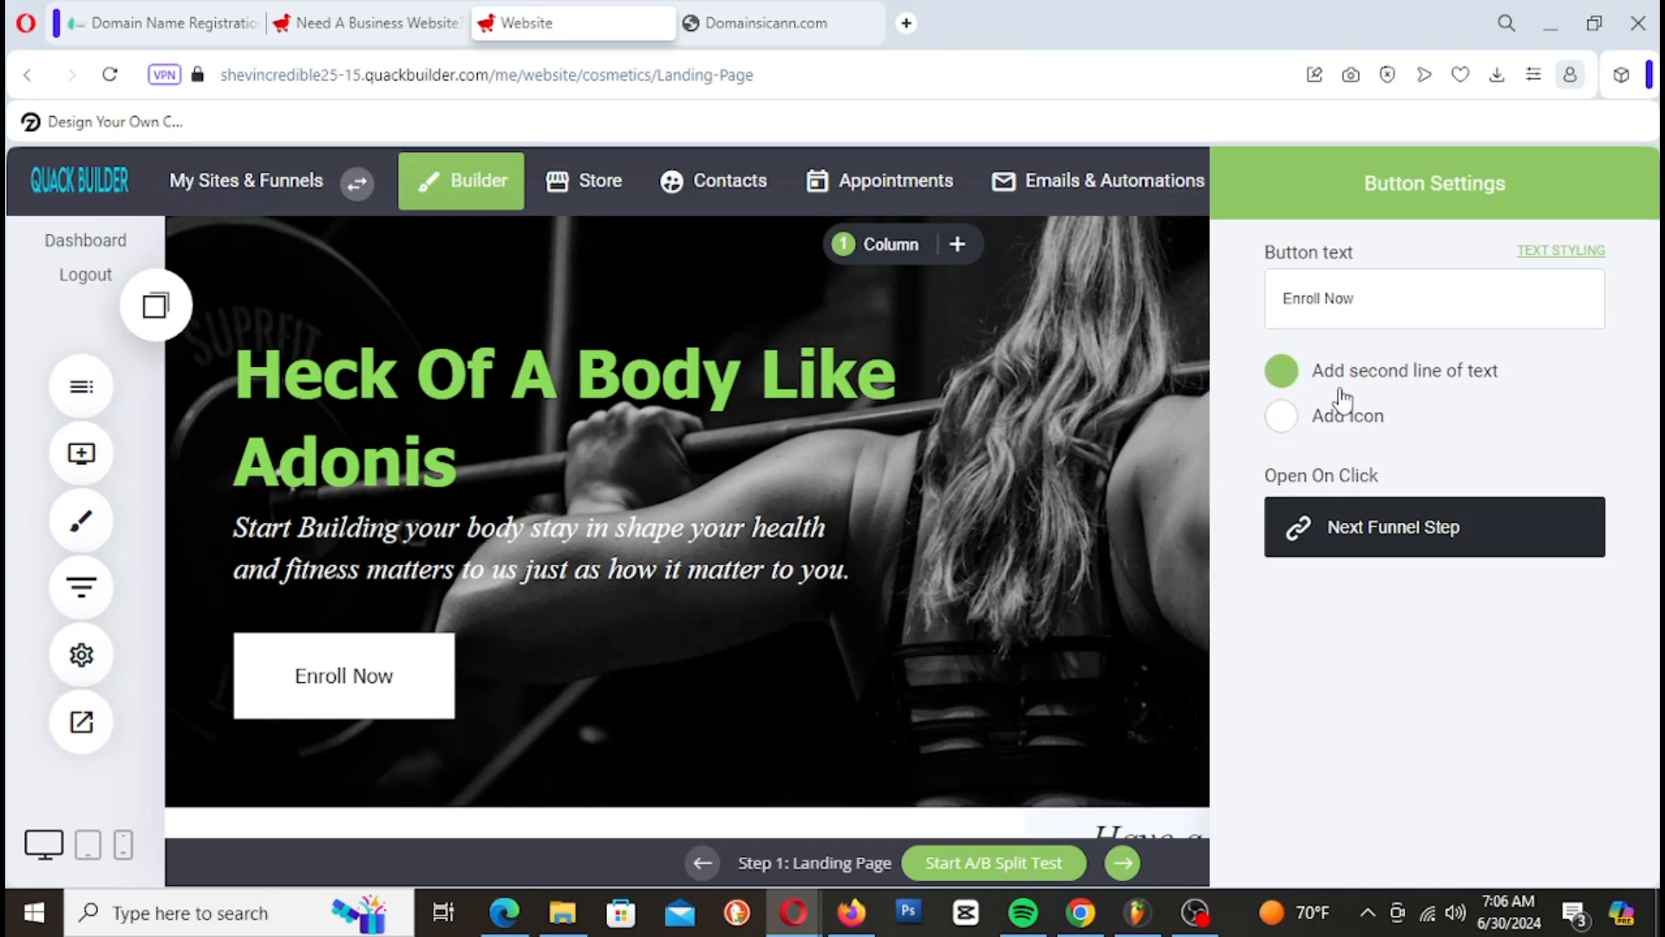
Step: Fill the Enroll Now button with the light-green global colour #8BDD59
left_click(1195, 441)
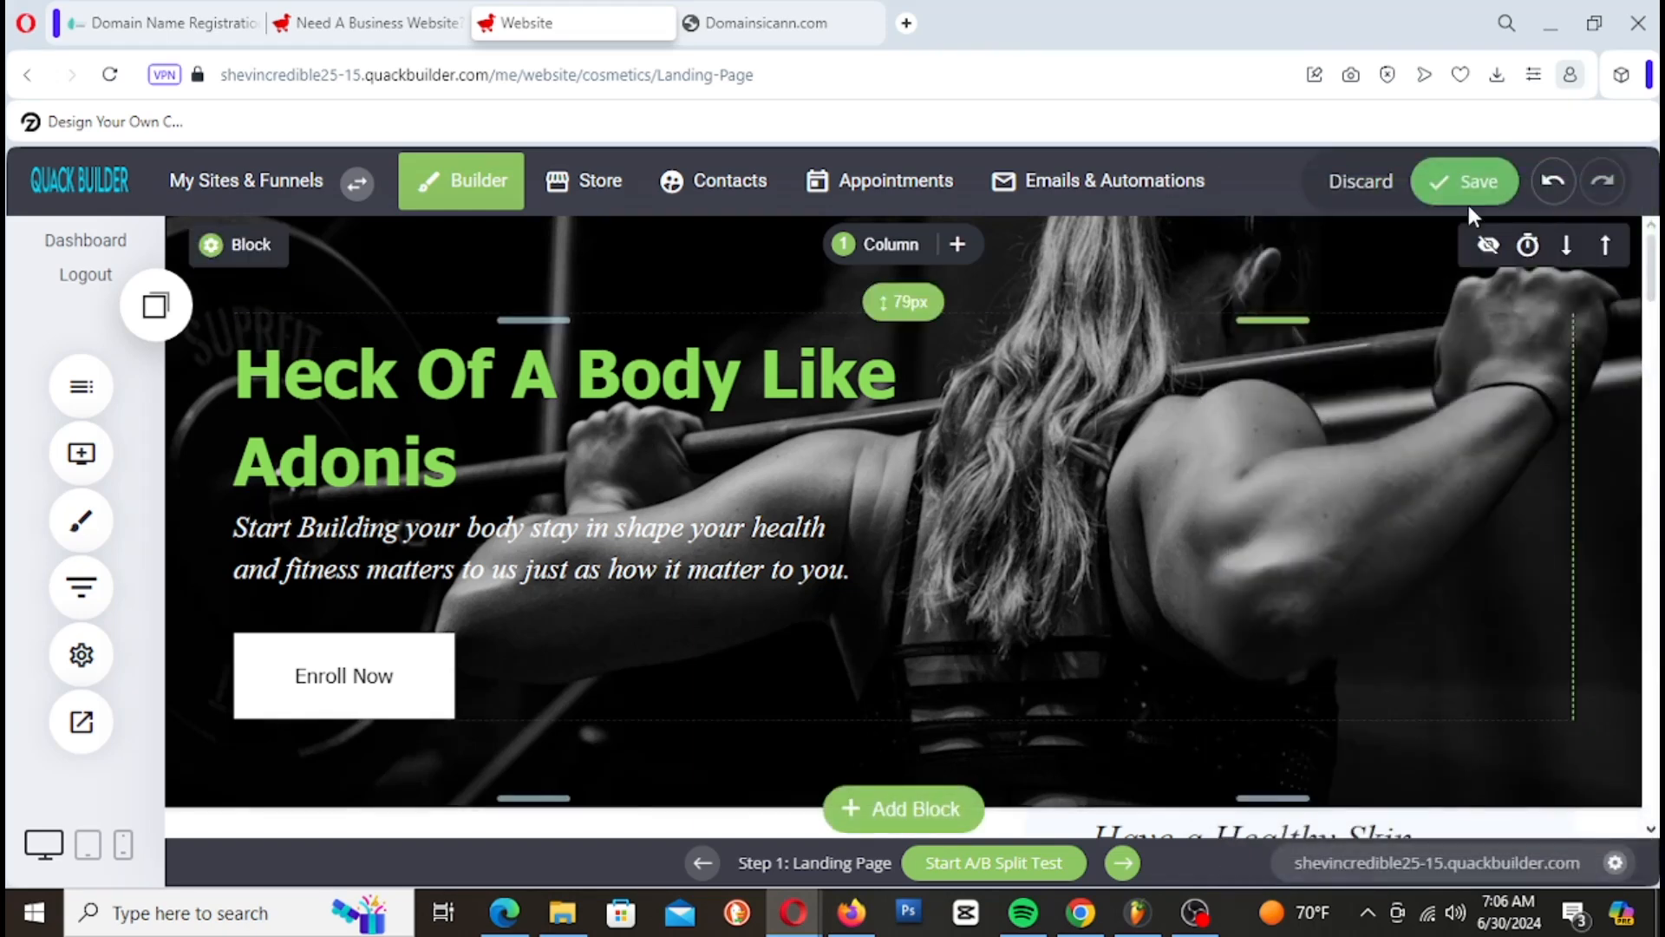
left_click(365, 681)
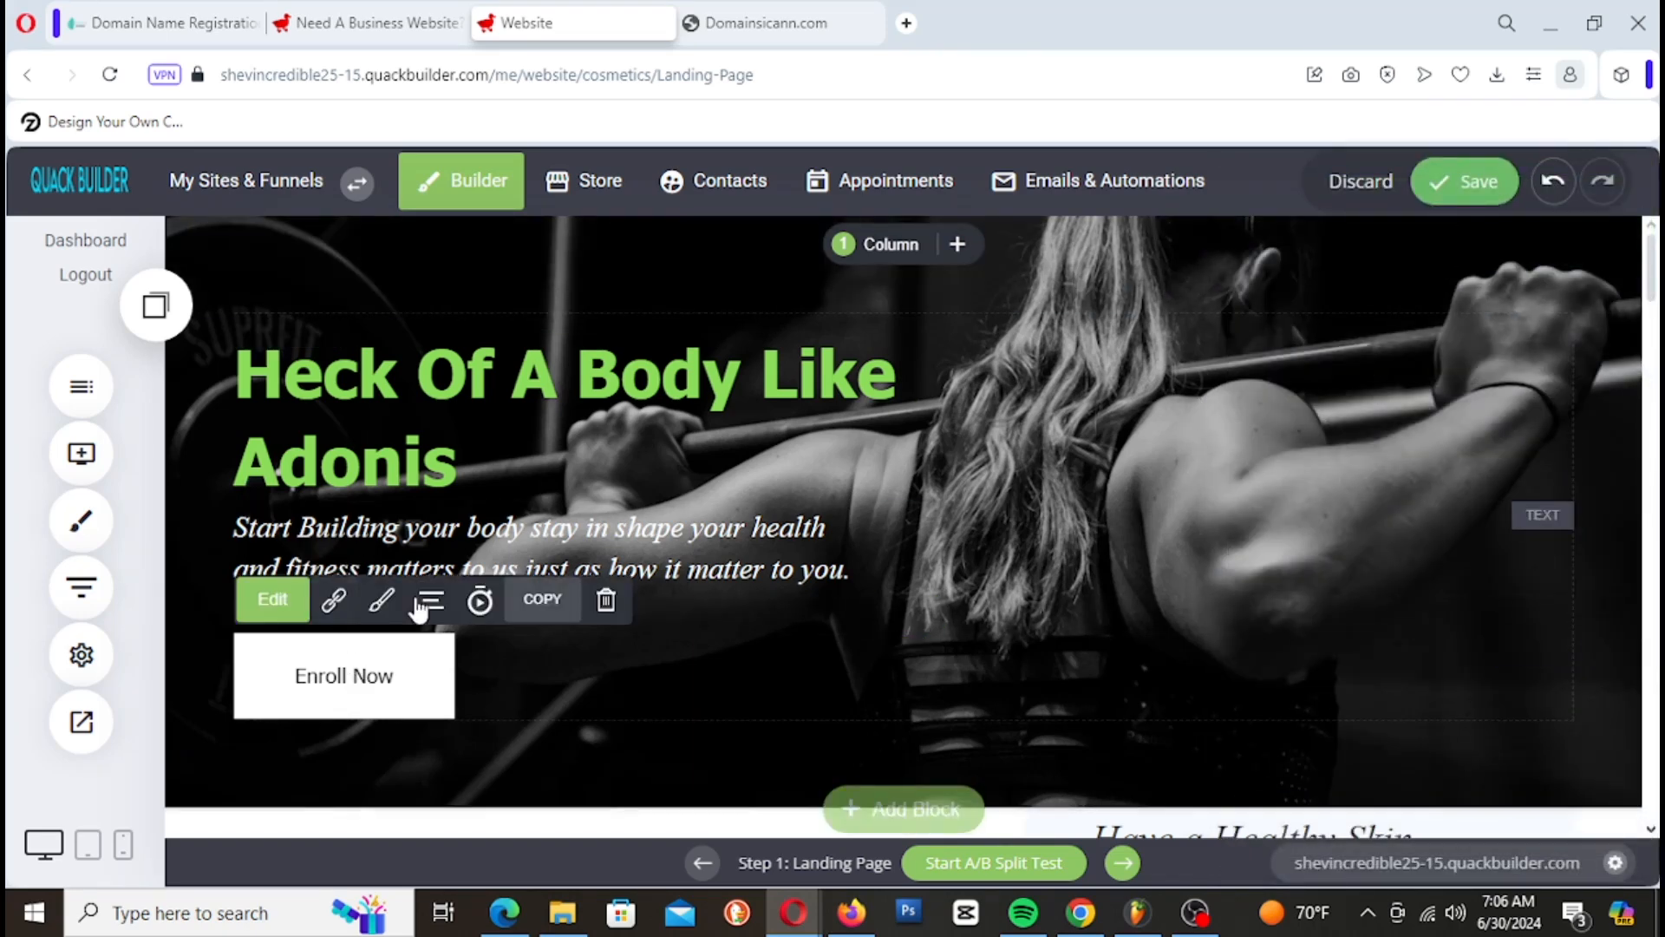
left_click(384, 601)
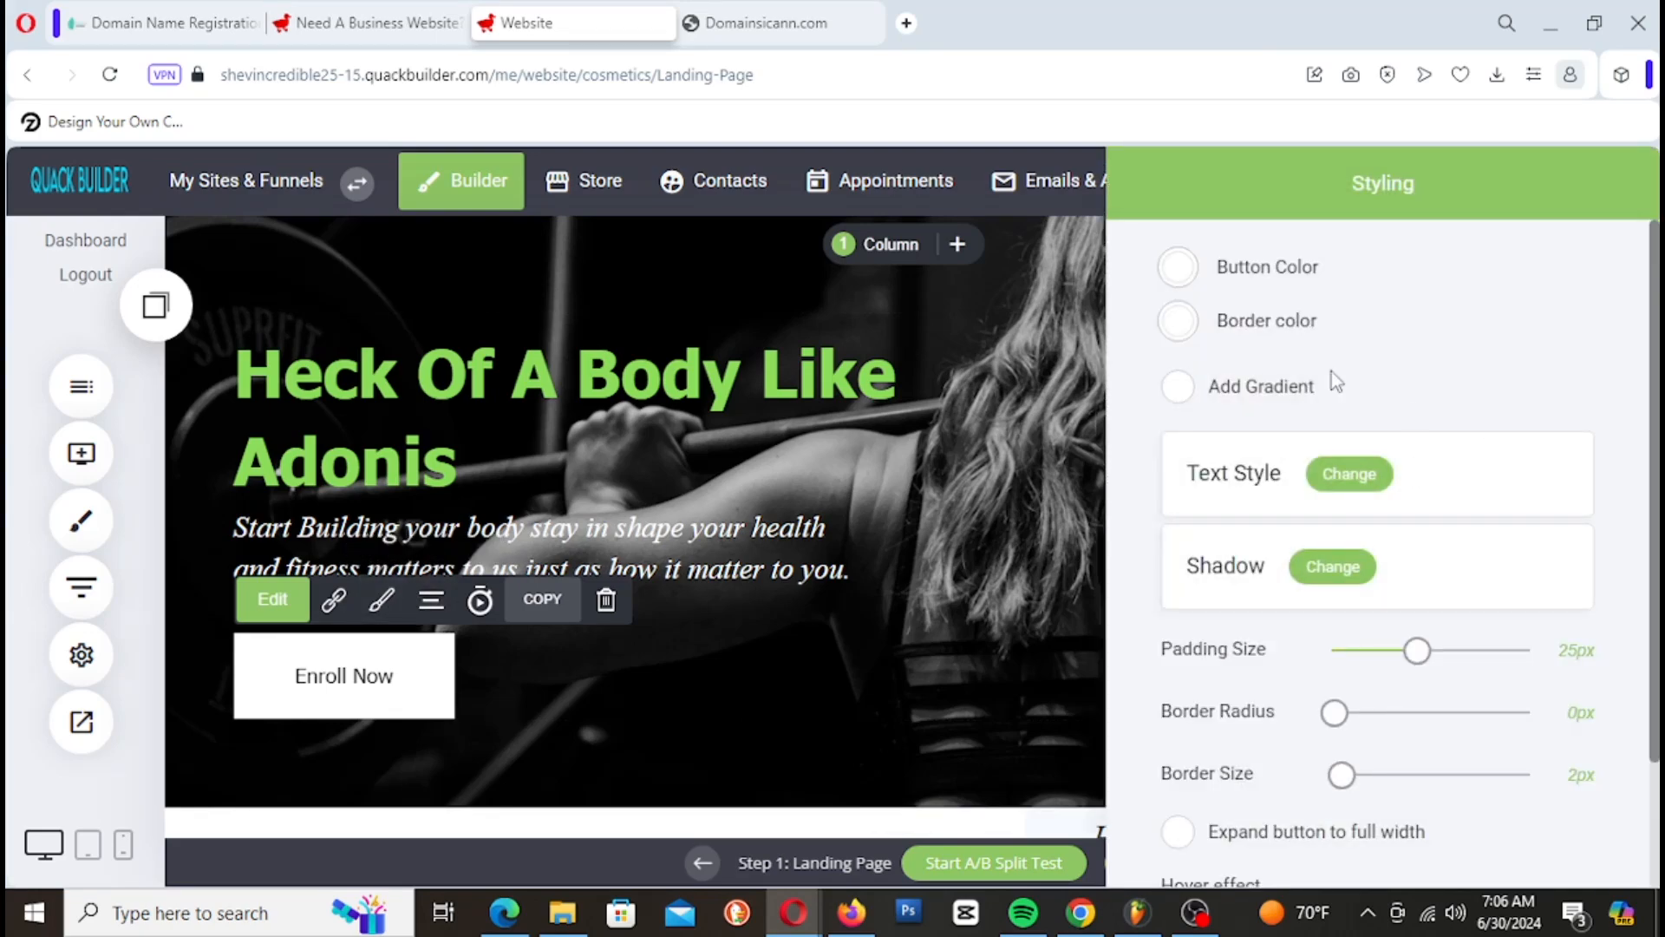
left_click(1166, 269)
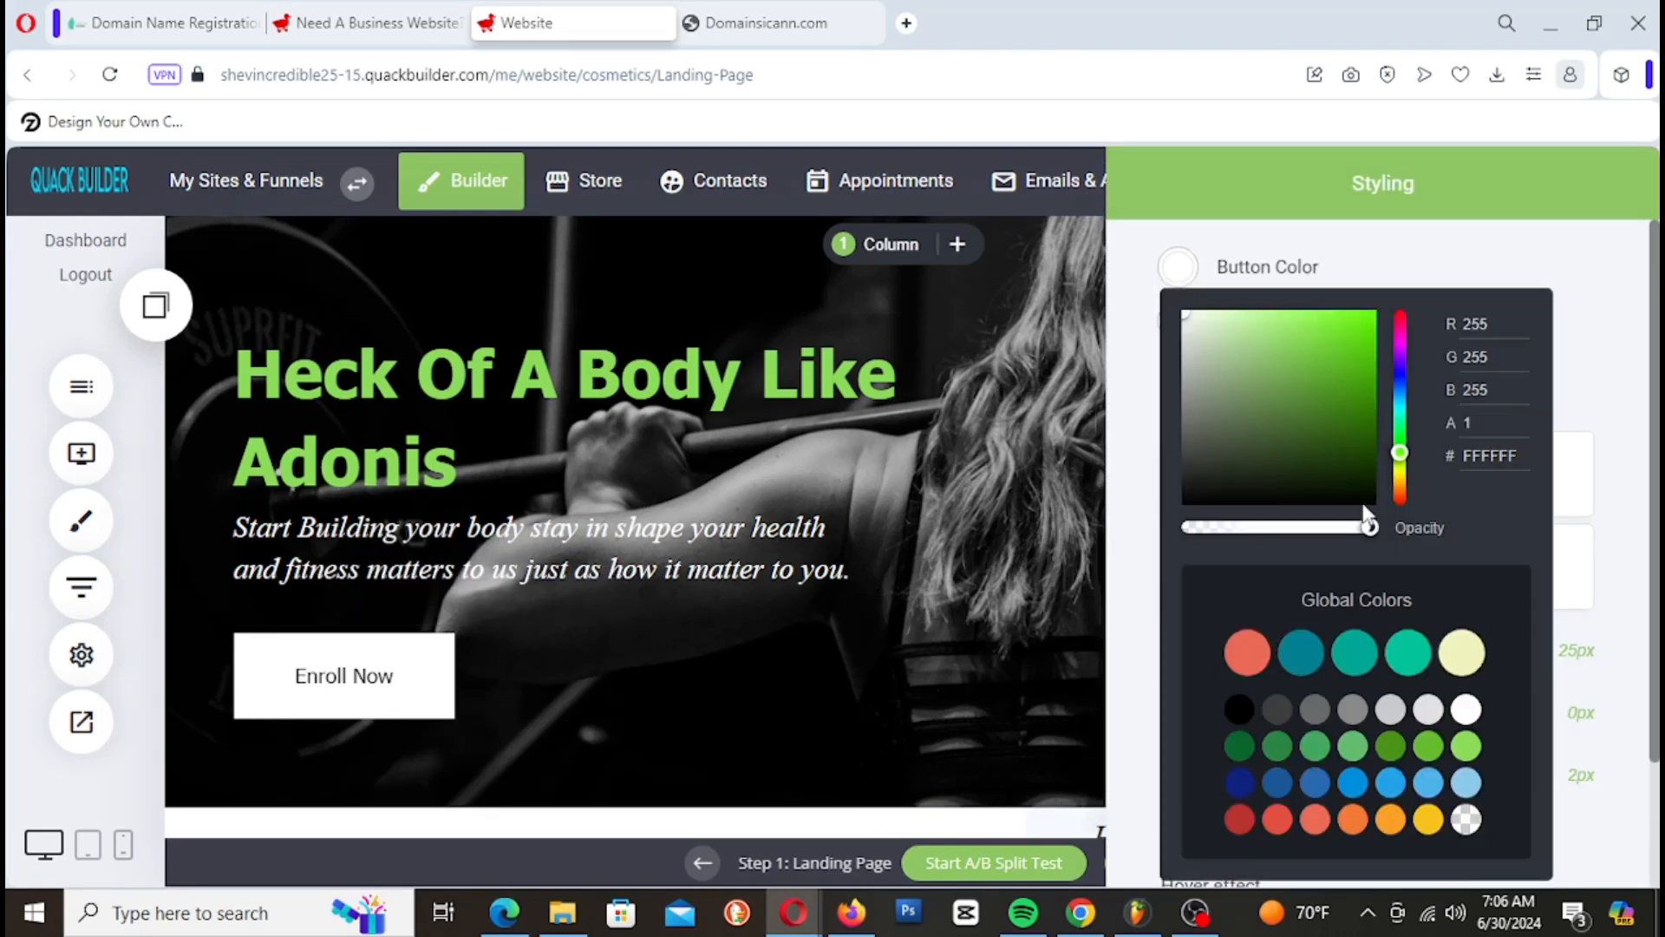
left_click_drag(1319, 338, 1391, 289)
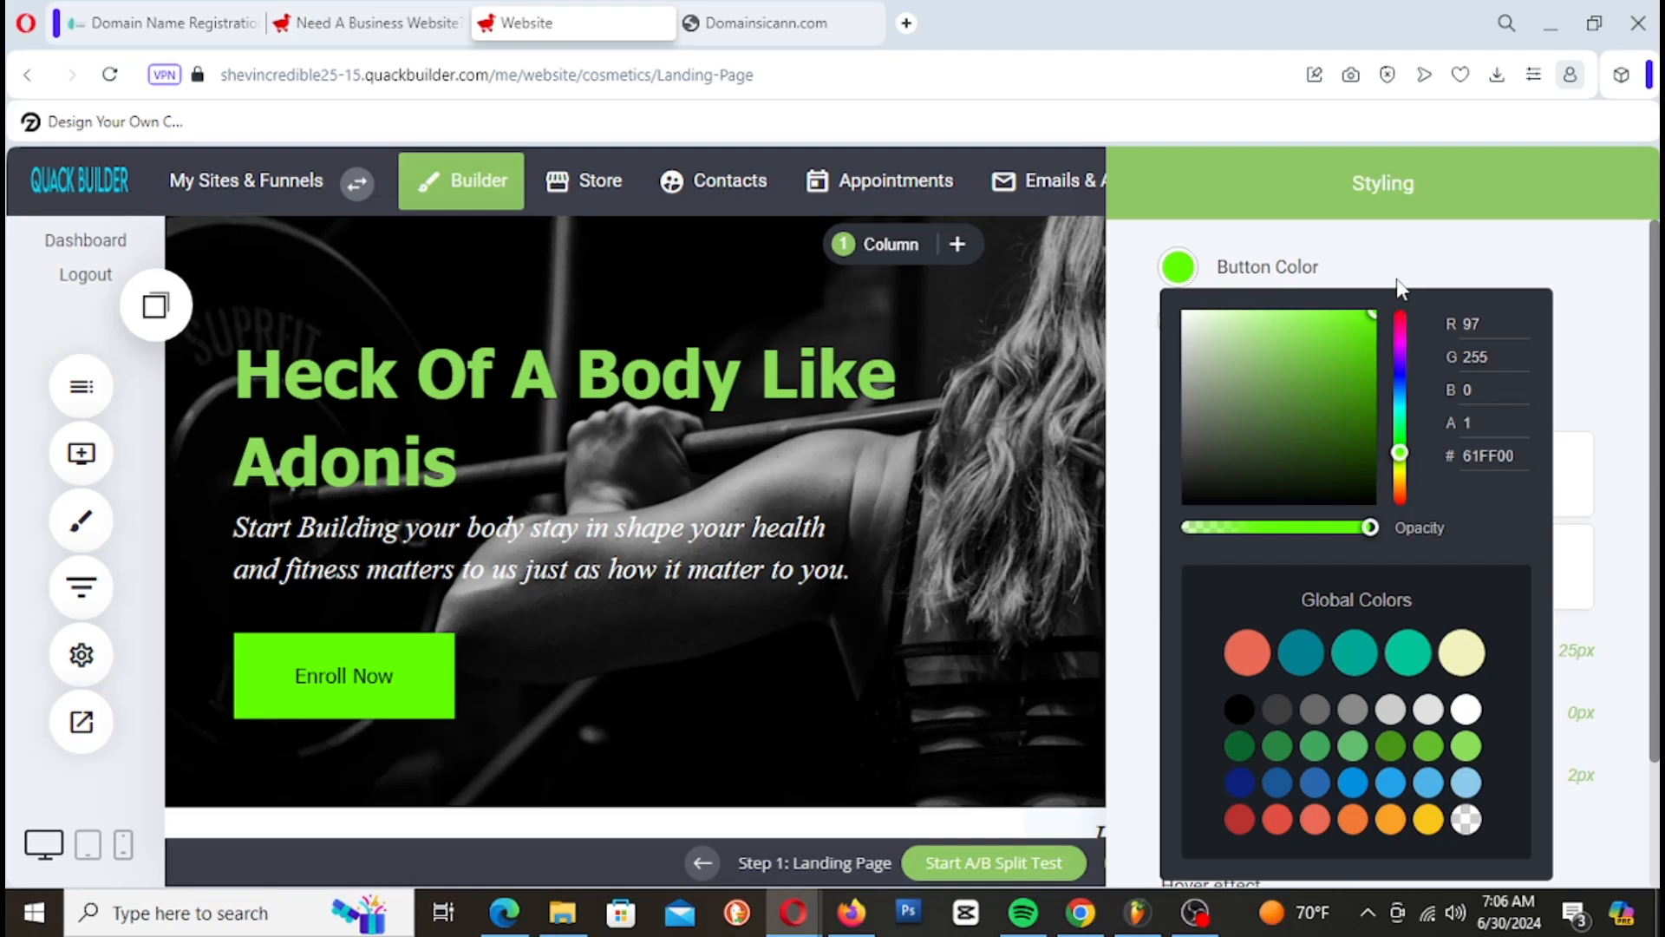
left_click(1469, 752)
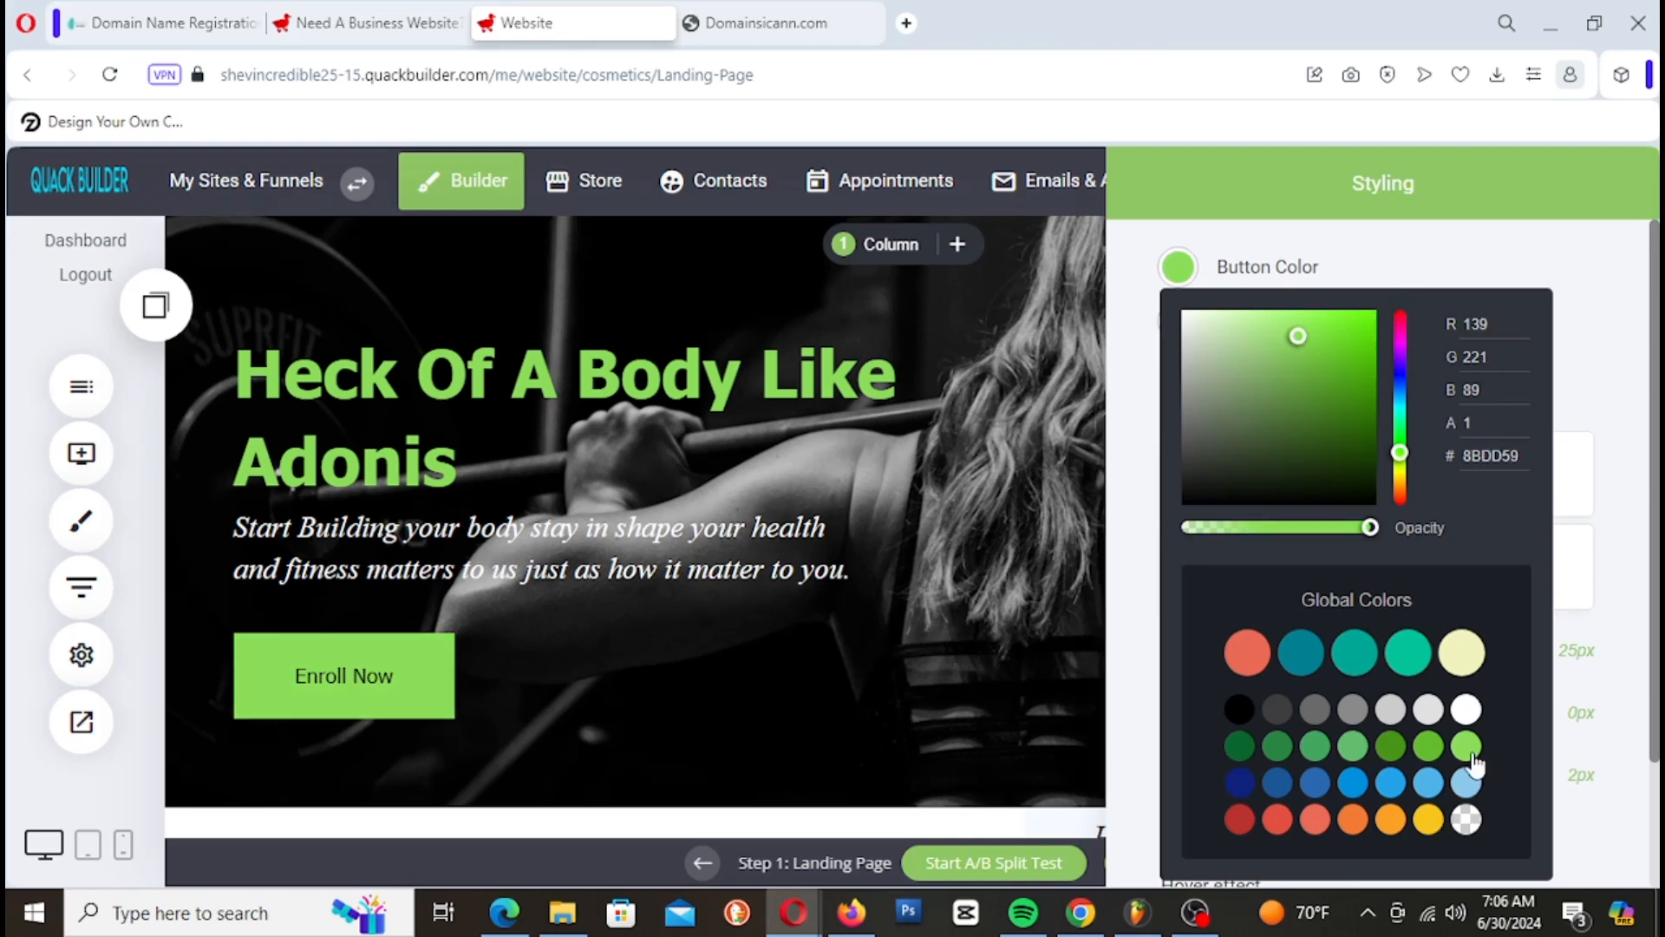
left_click(1141, 498)
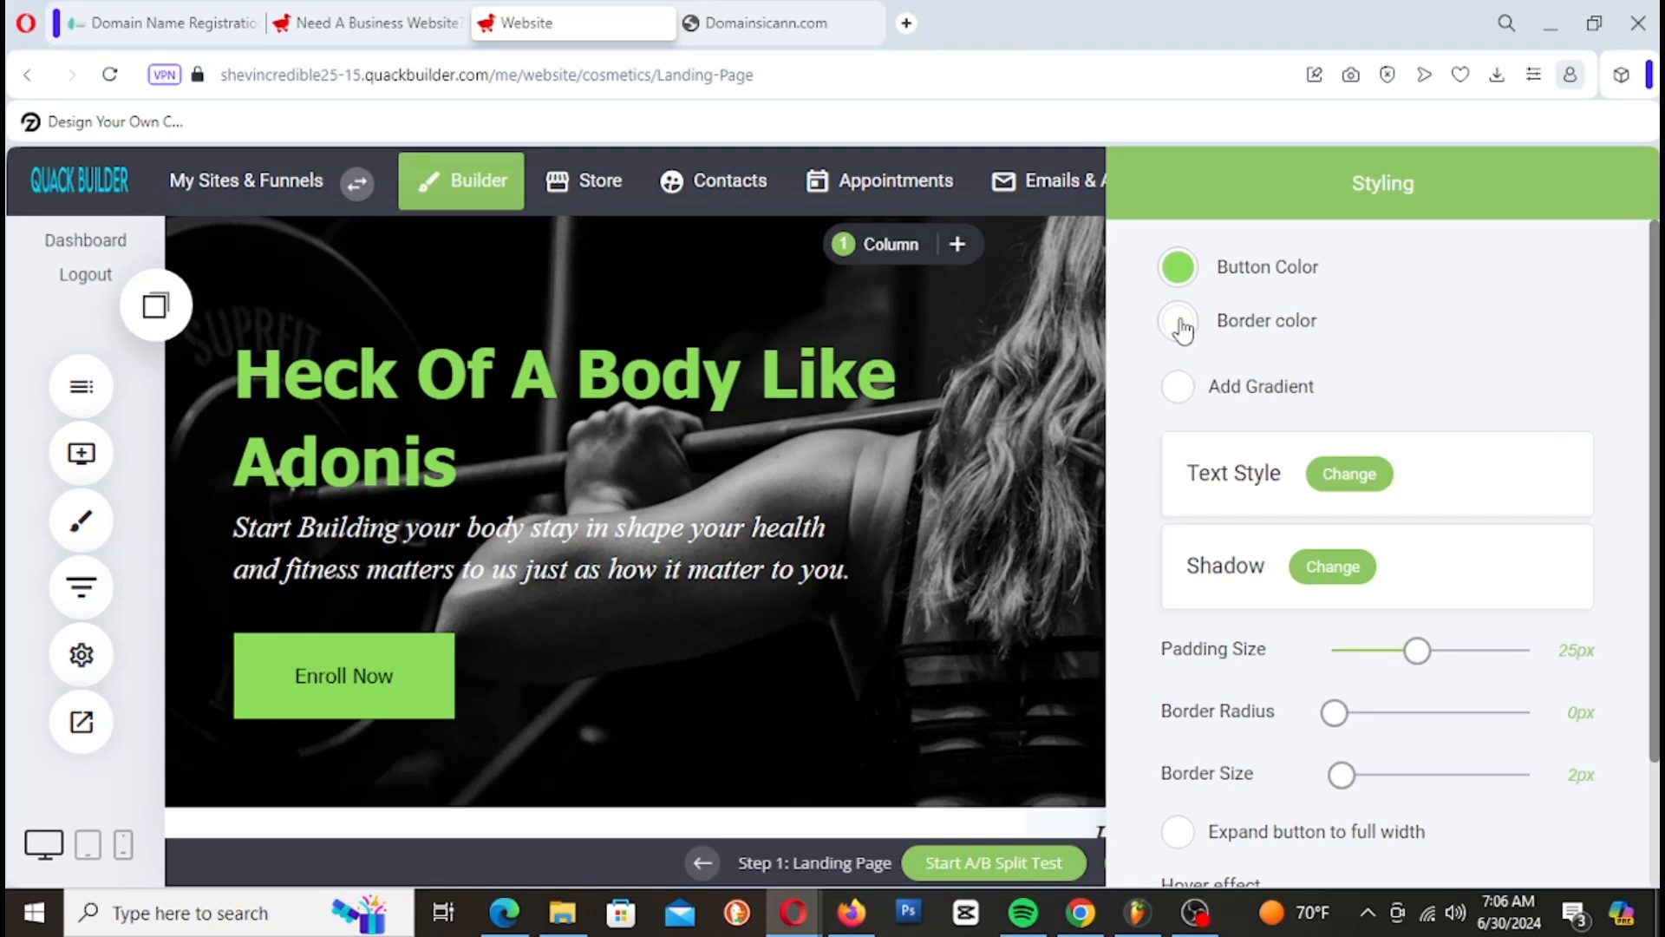
left_click(1018, 361)
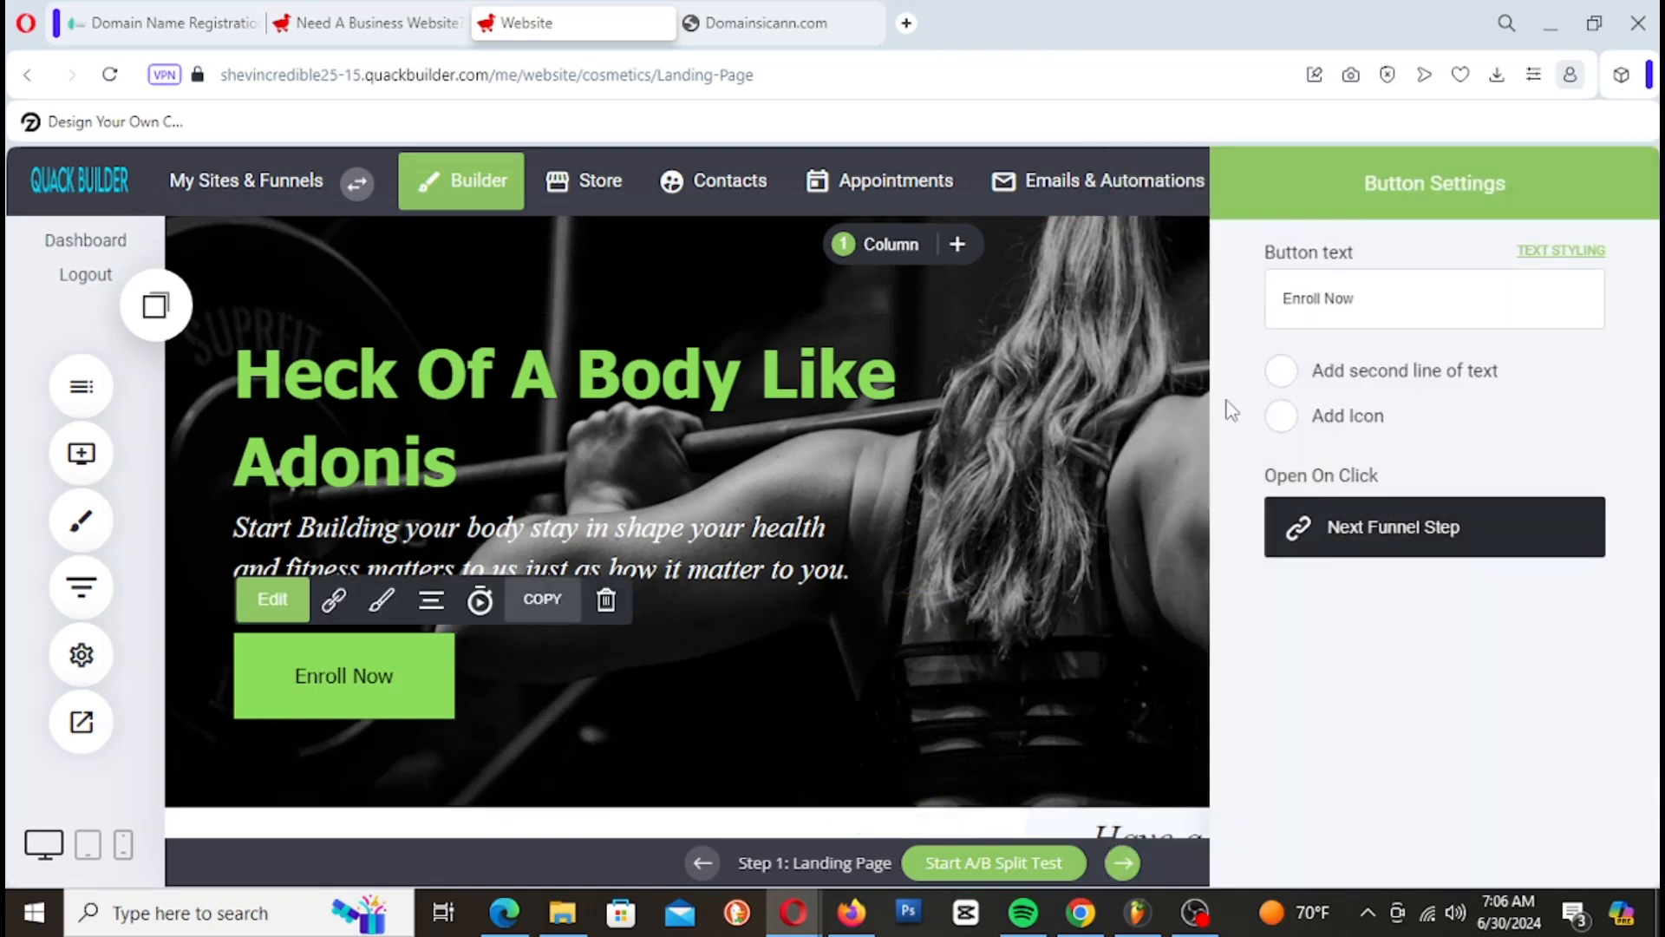
Step: Make the Enroll Now button's label text white
left_click(1562, 252)
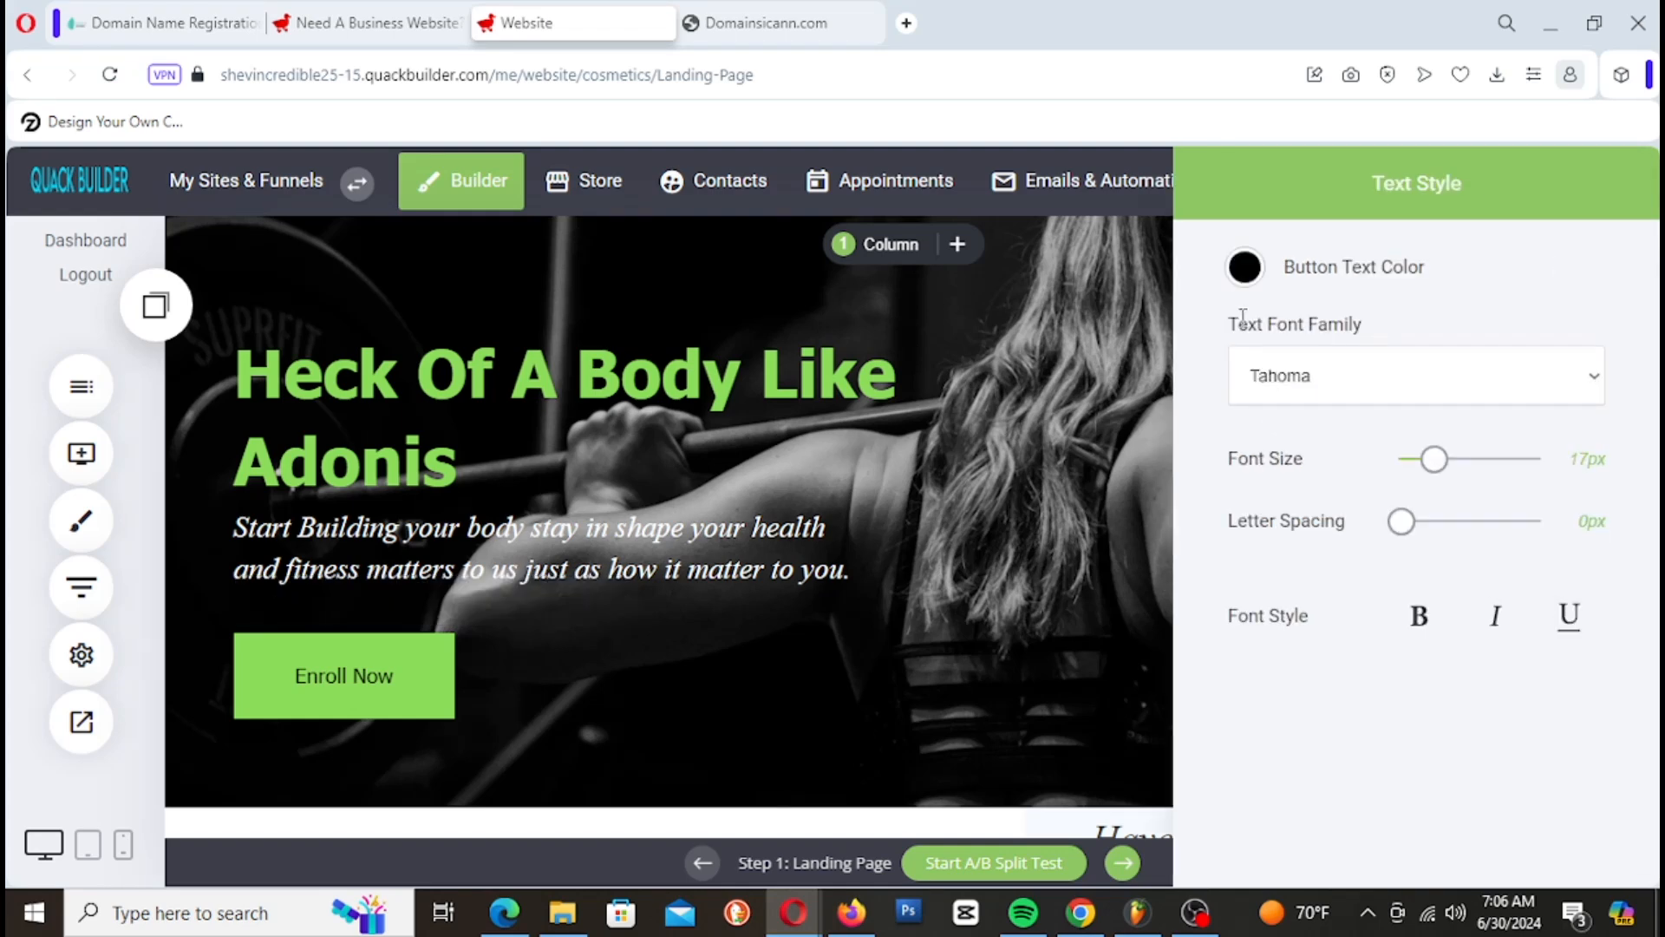
left_click(1244, 267)
left_click_drag(1261, 321, 1227, 312)
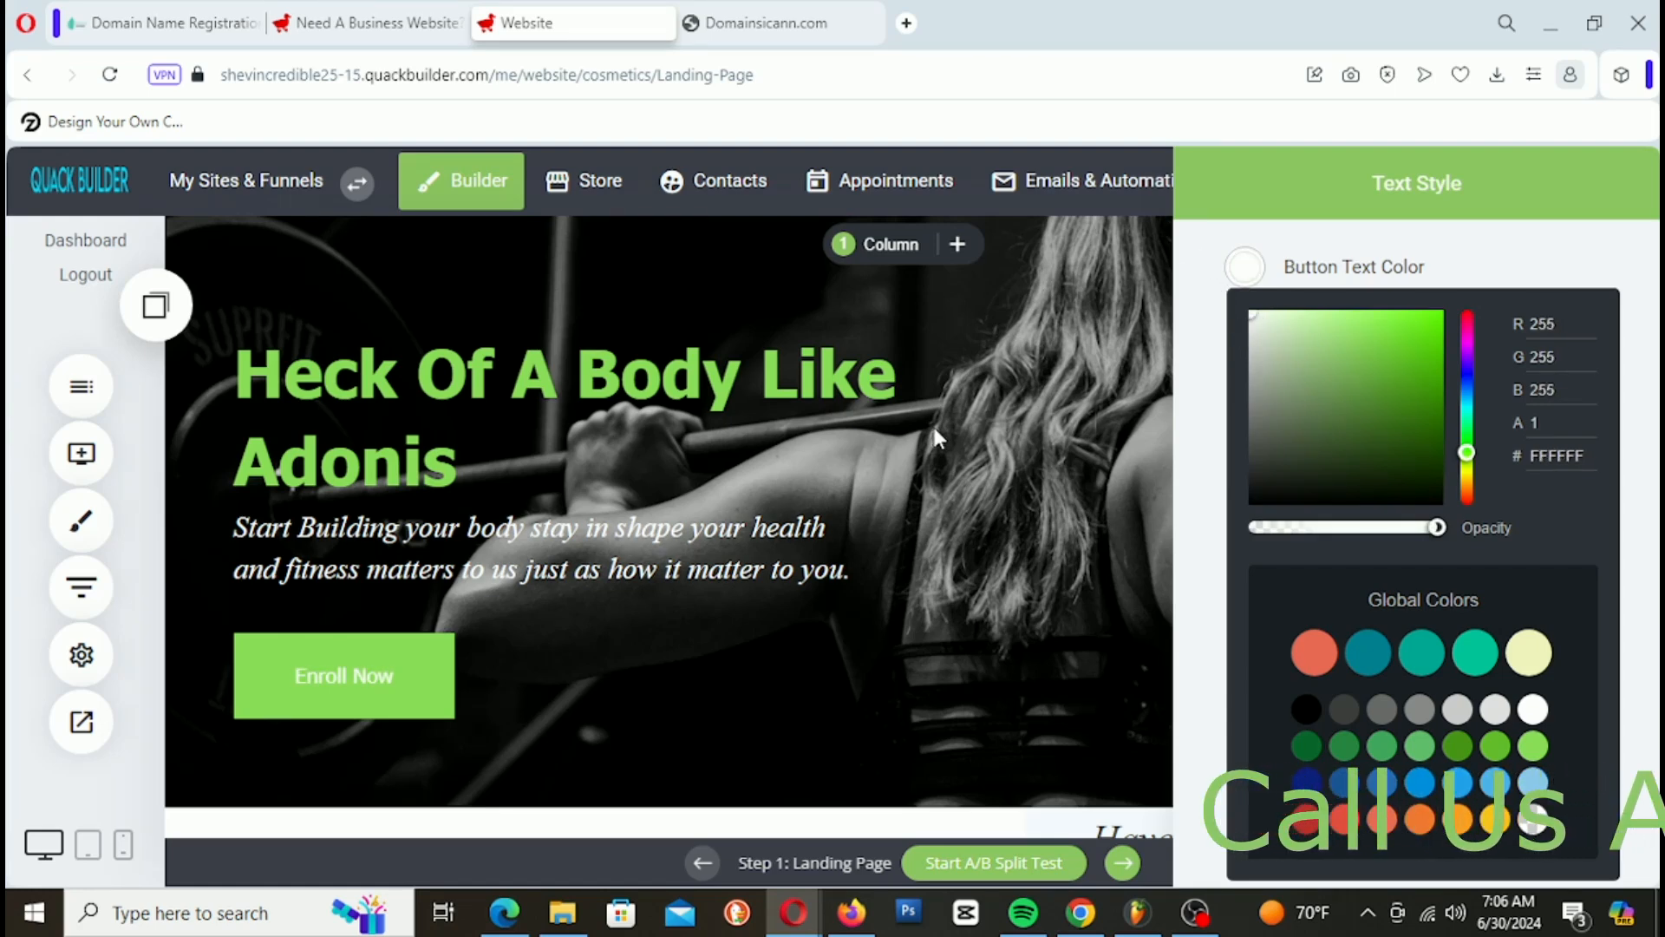
left_click(1023, 479)
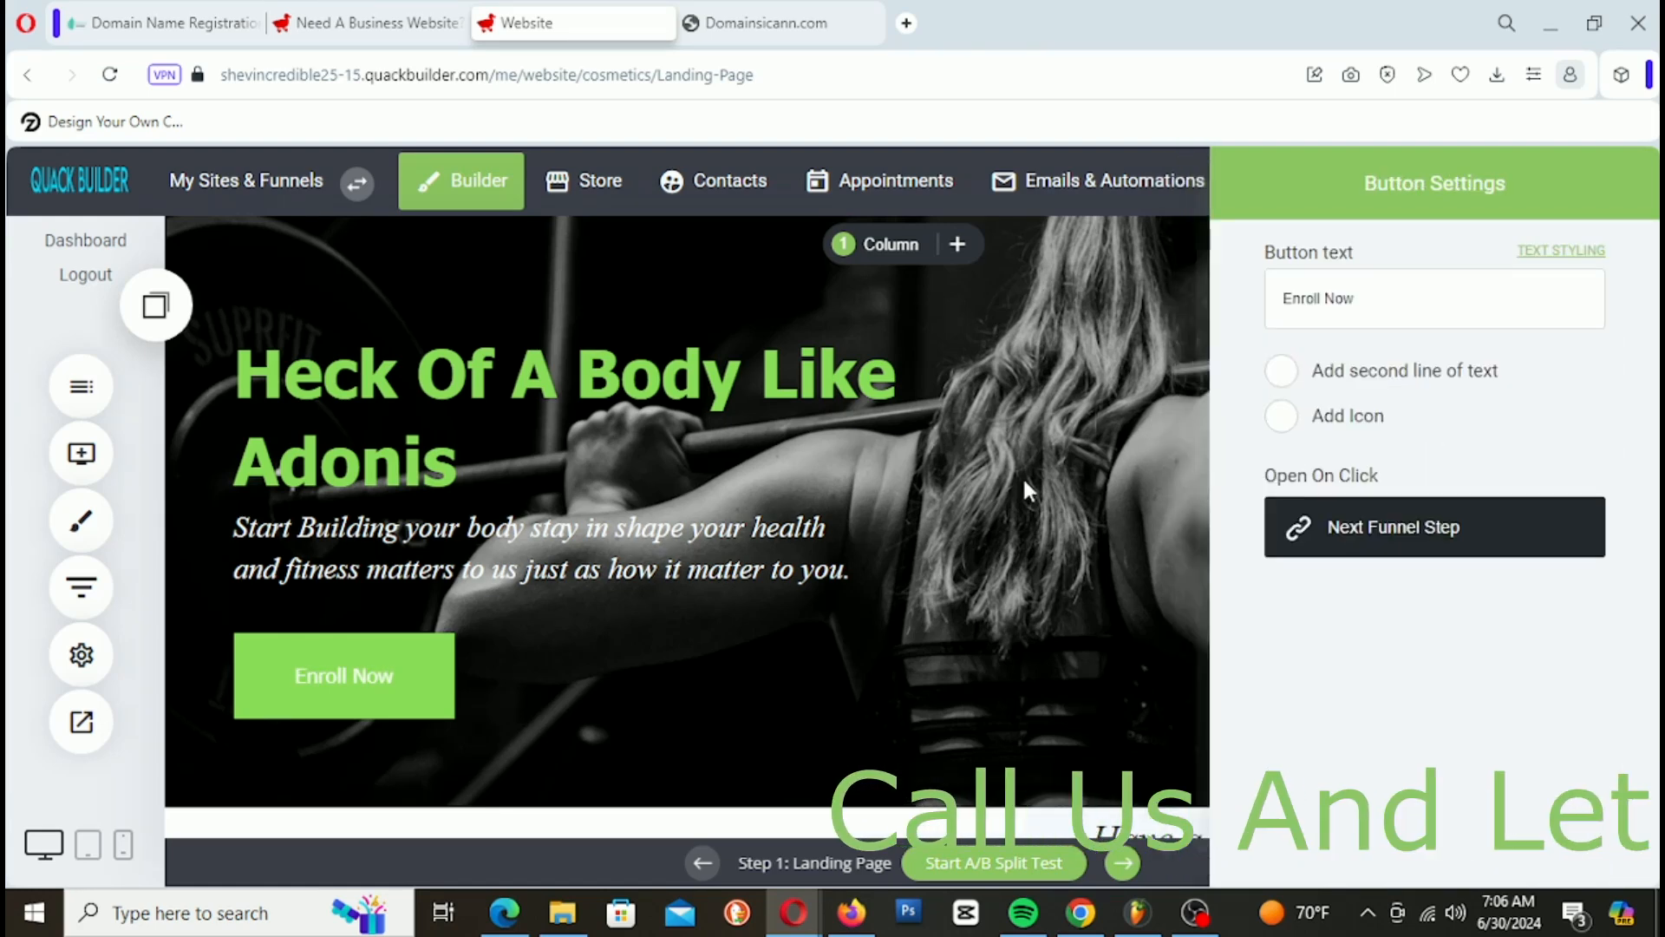
left_click(260, 692)
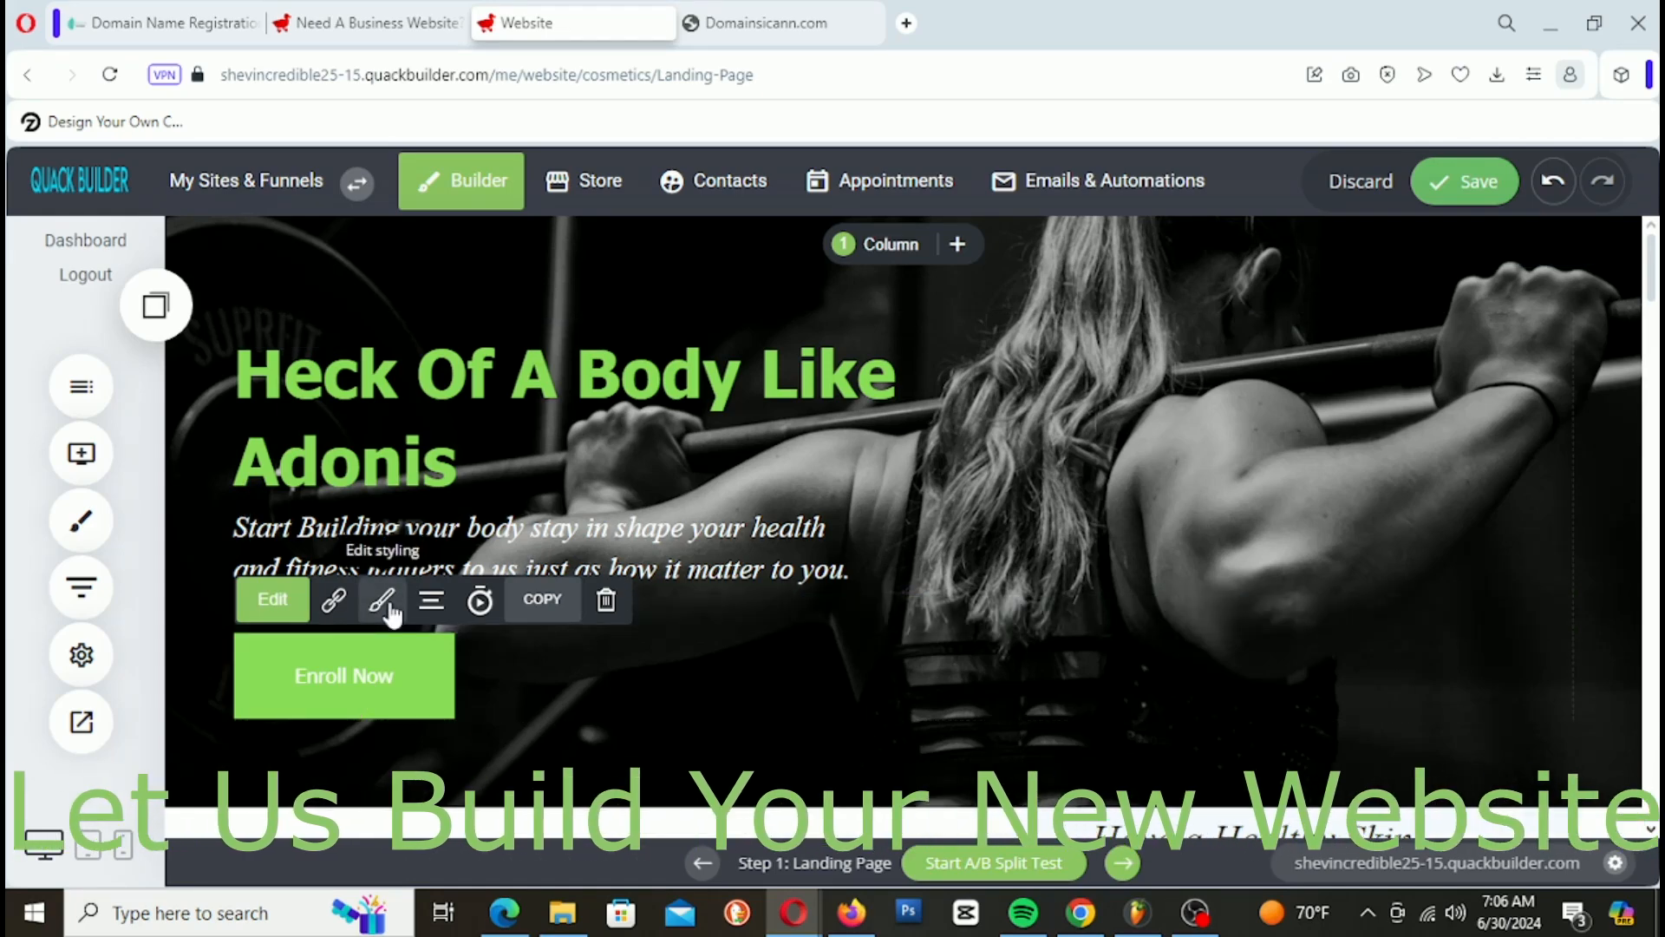
Step: Shrink the button padding to 14px and darken its green fill
left_click(390, 609)
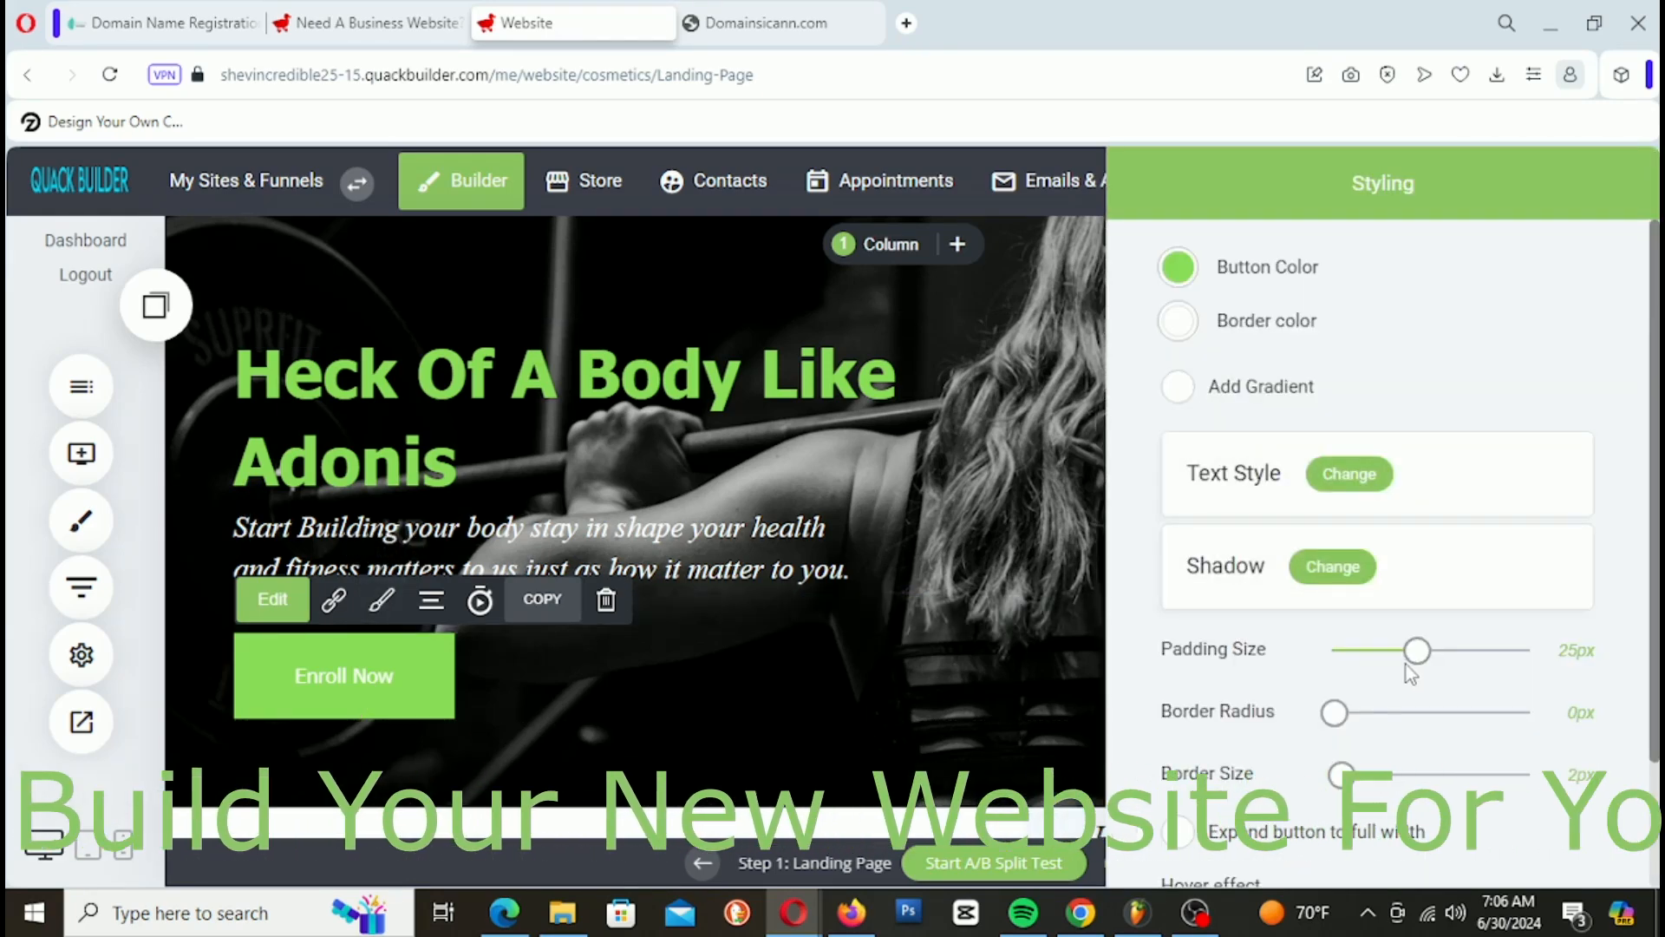
left_click_drag(1416, 652, 1396, 674)
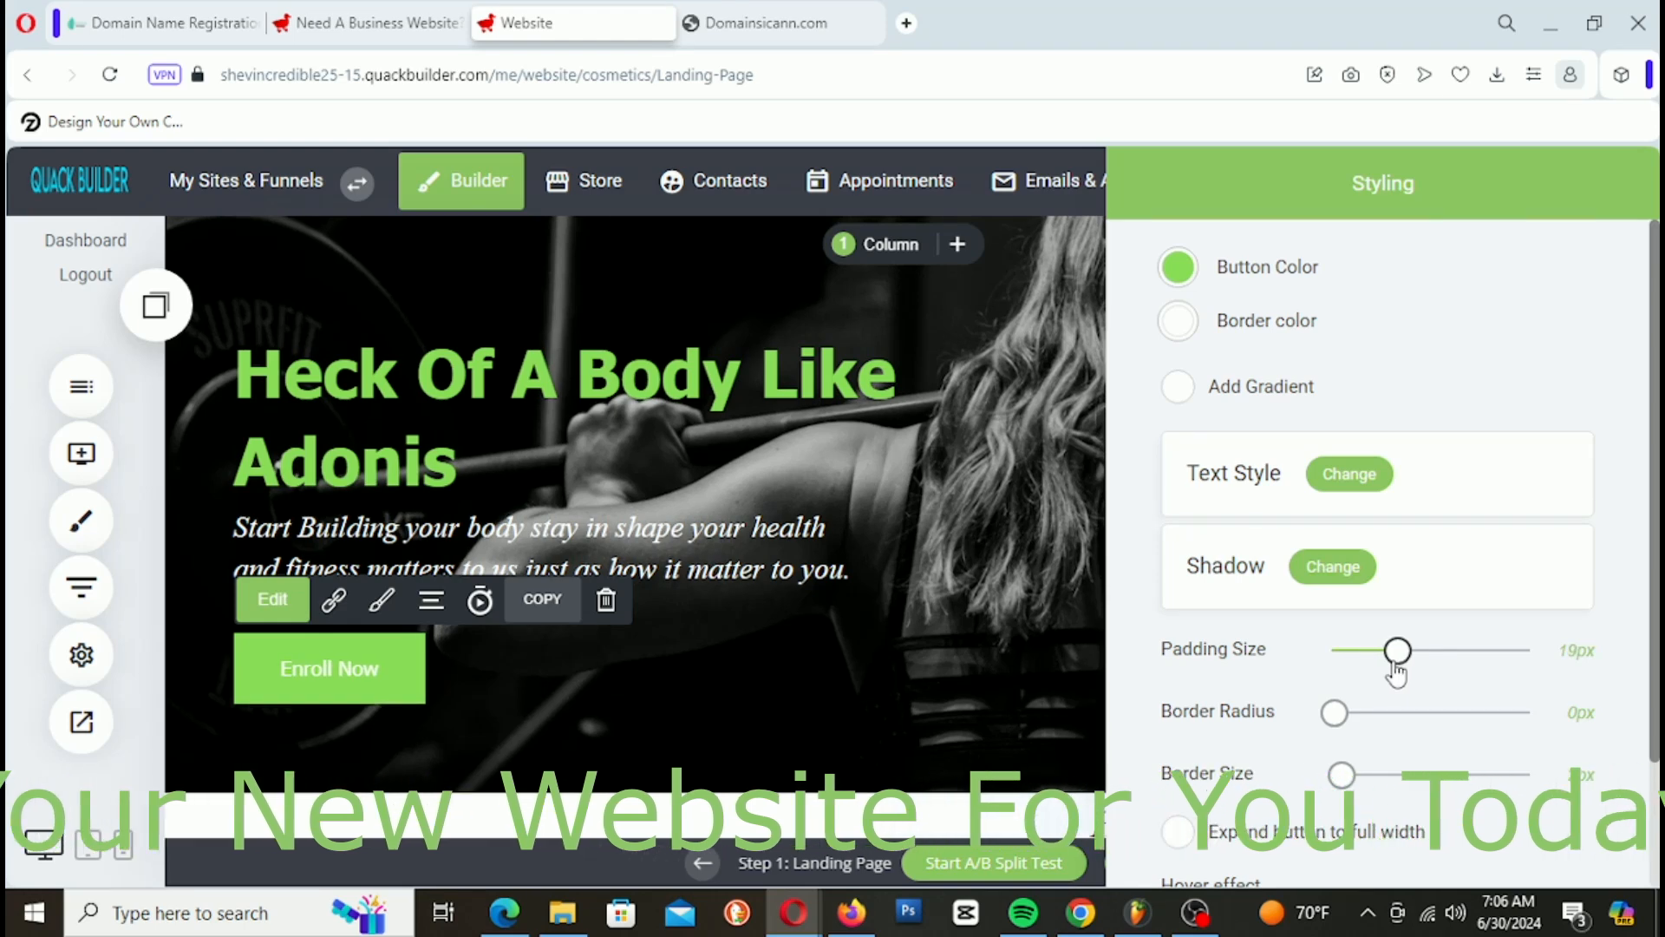
left_click_drag(1396, 674, 1379, 677)
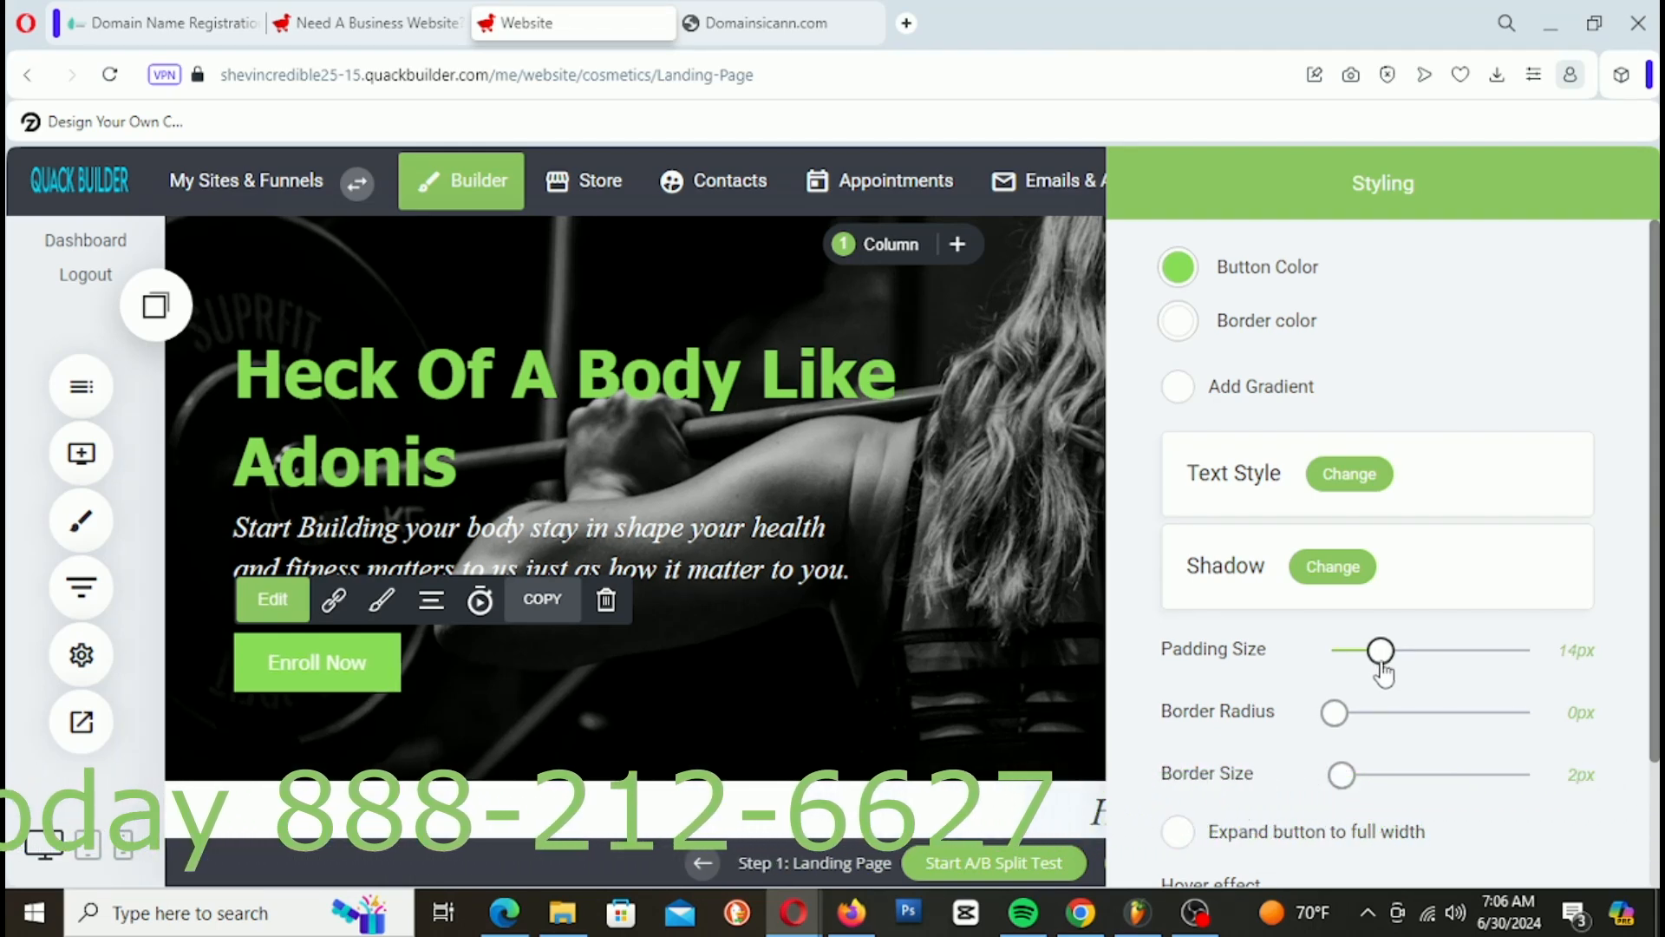
left_click(1177, 268)
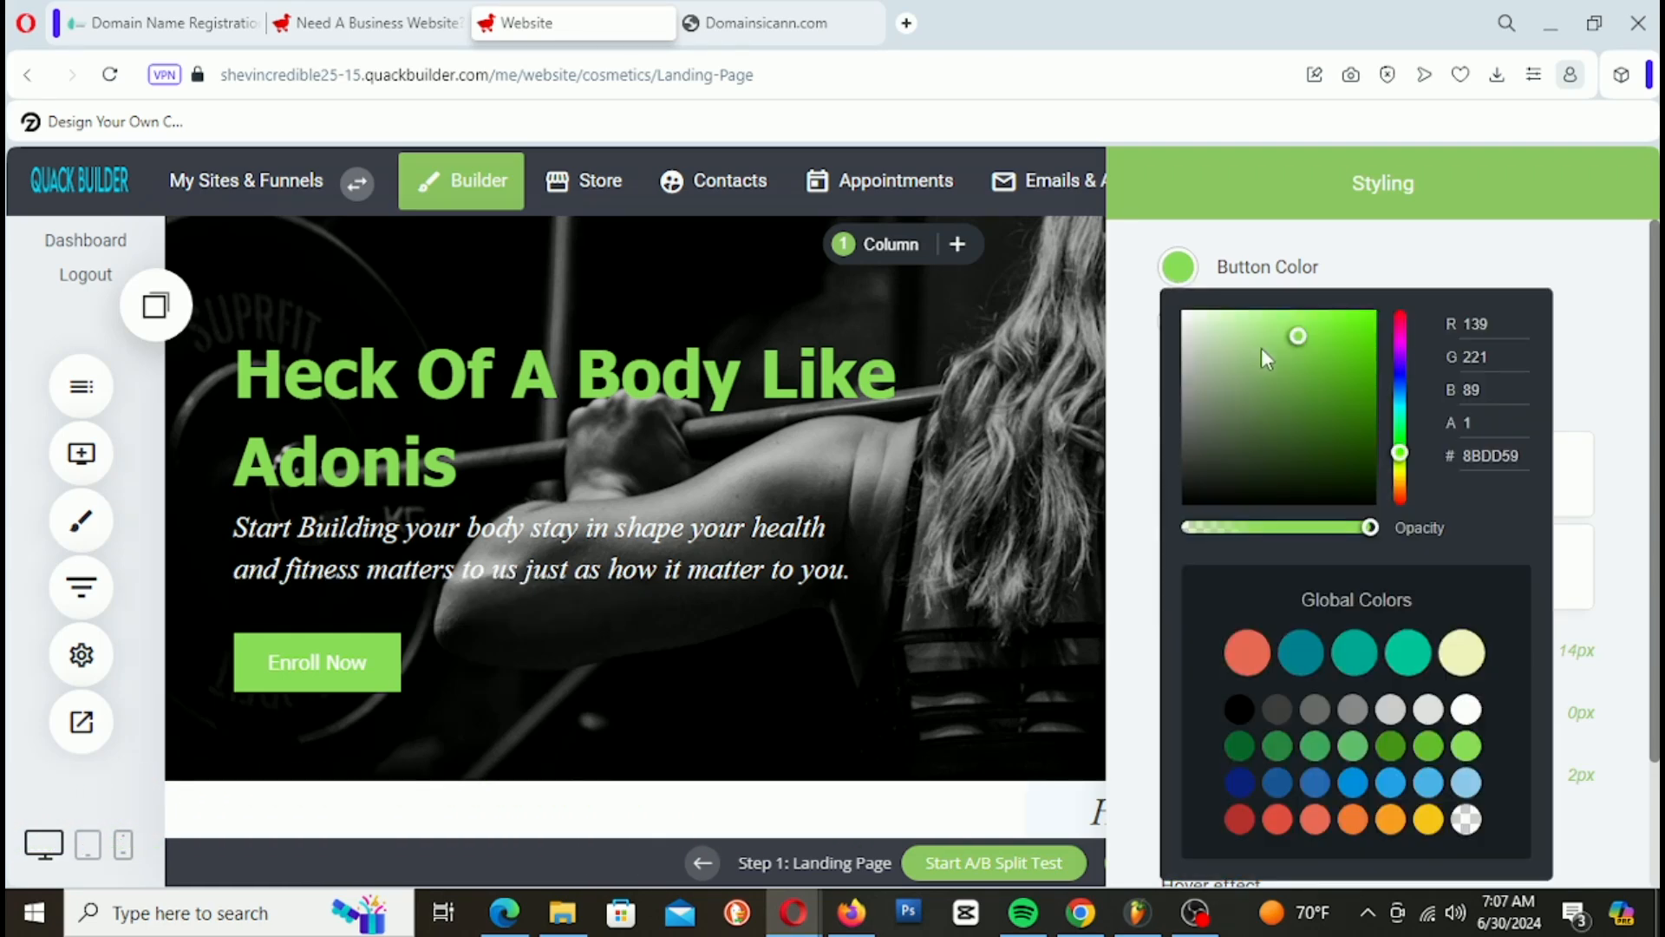
left_click_drag(1301, 345, 1312, 374)
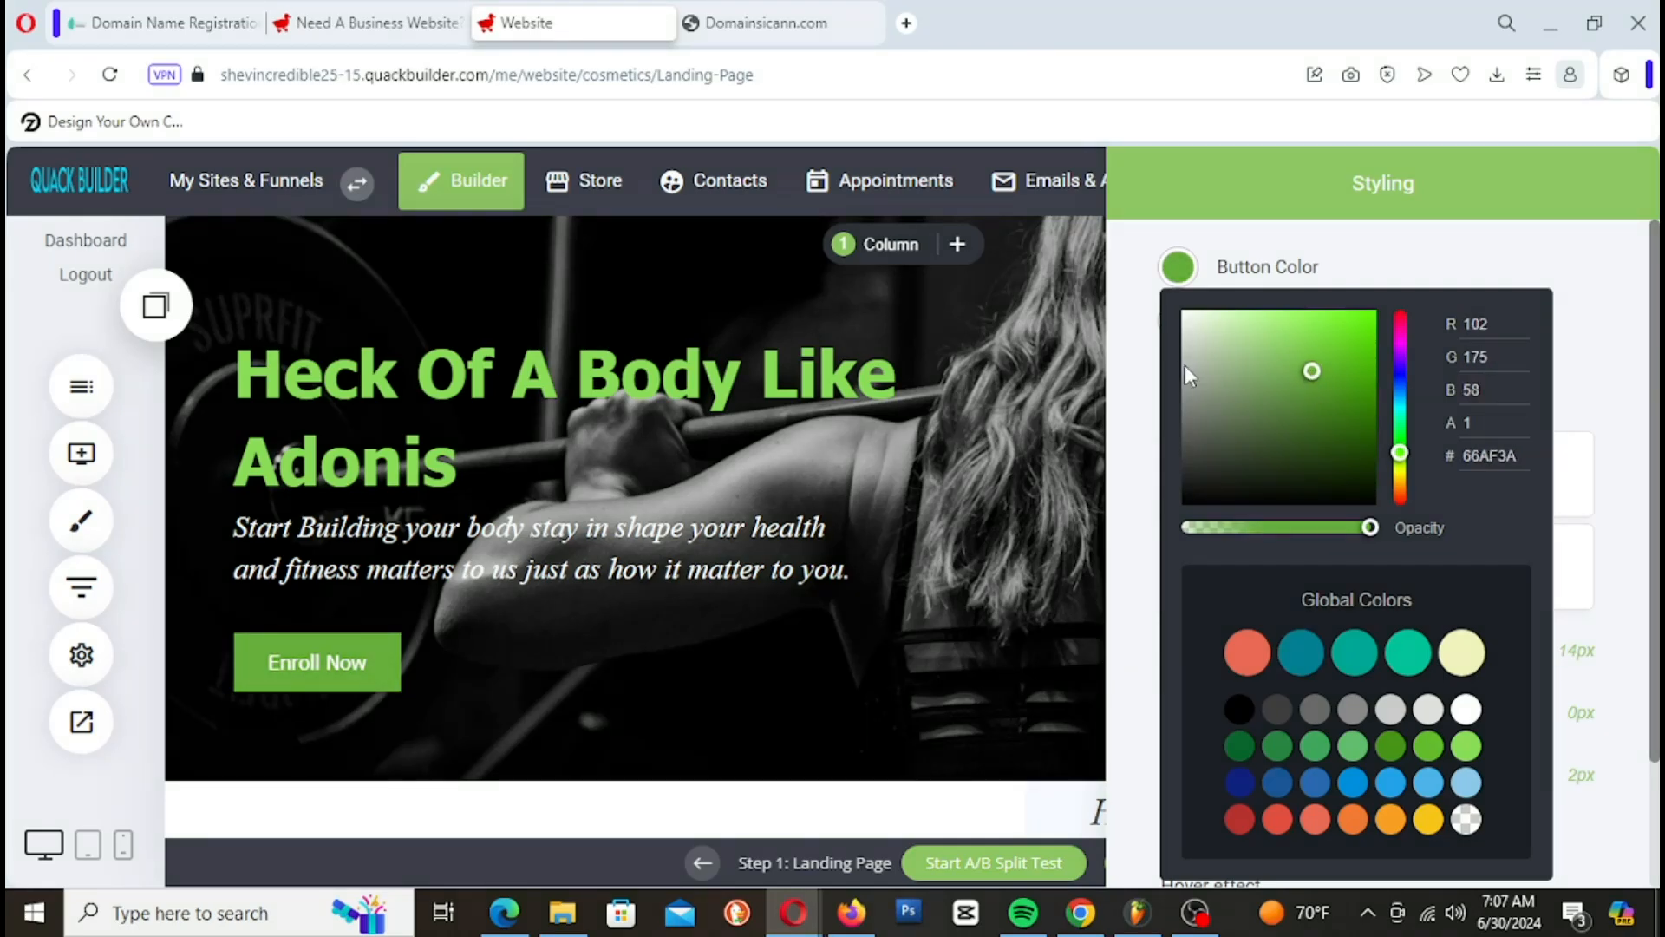
left_click(1138, 351)
left_click(1028, 397)
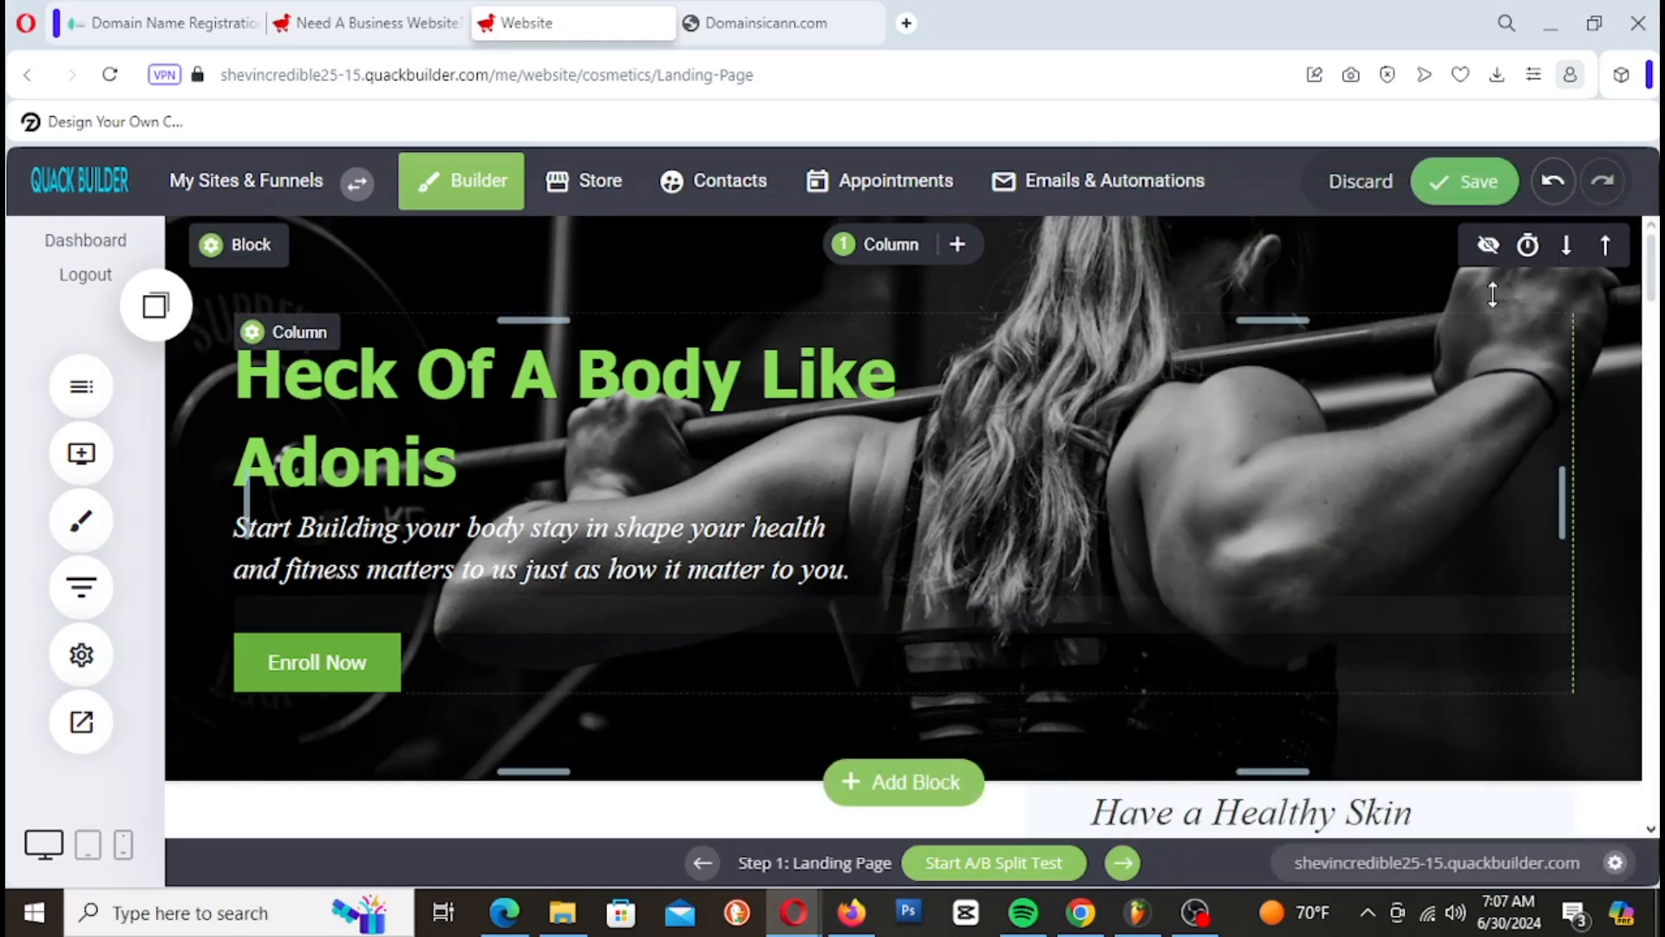
Step: Save the page and check the finished hero section
left_click(1480, 192)
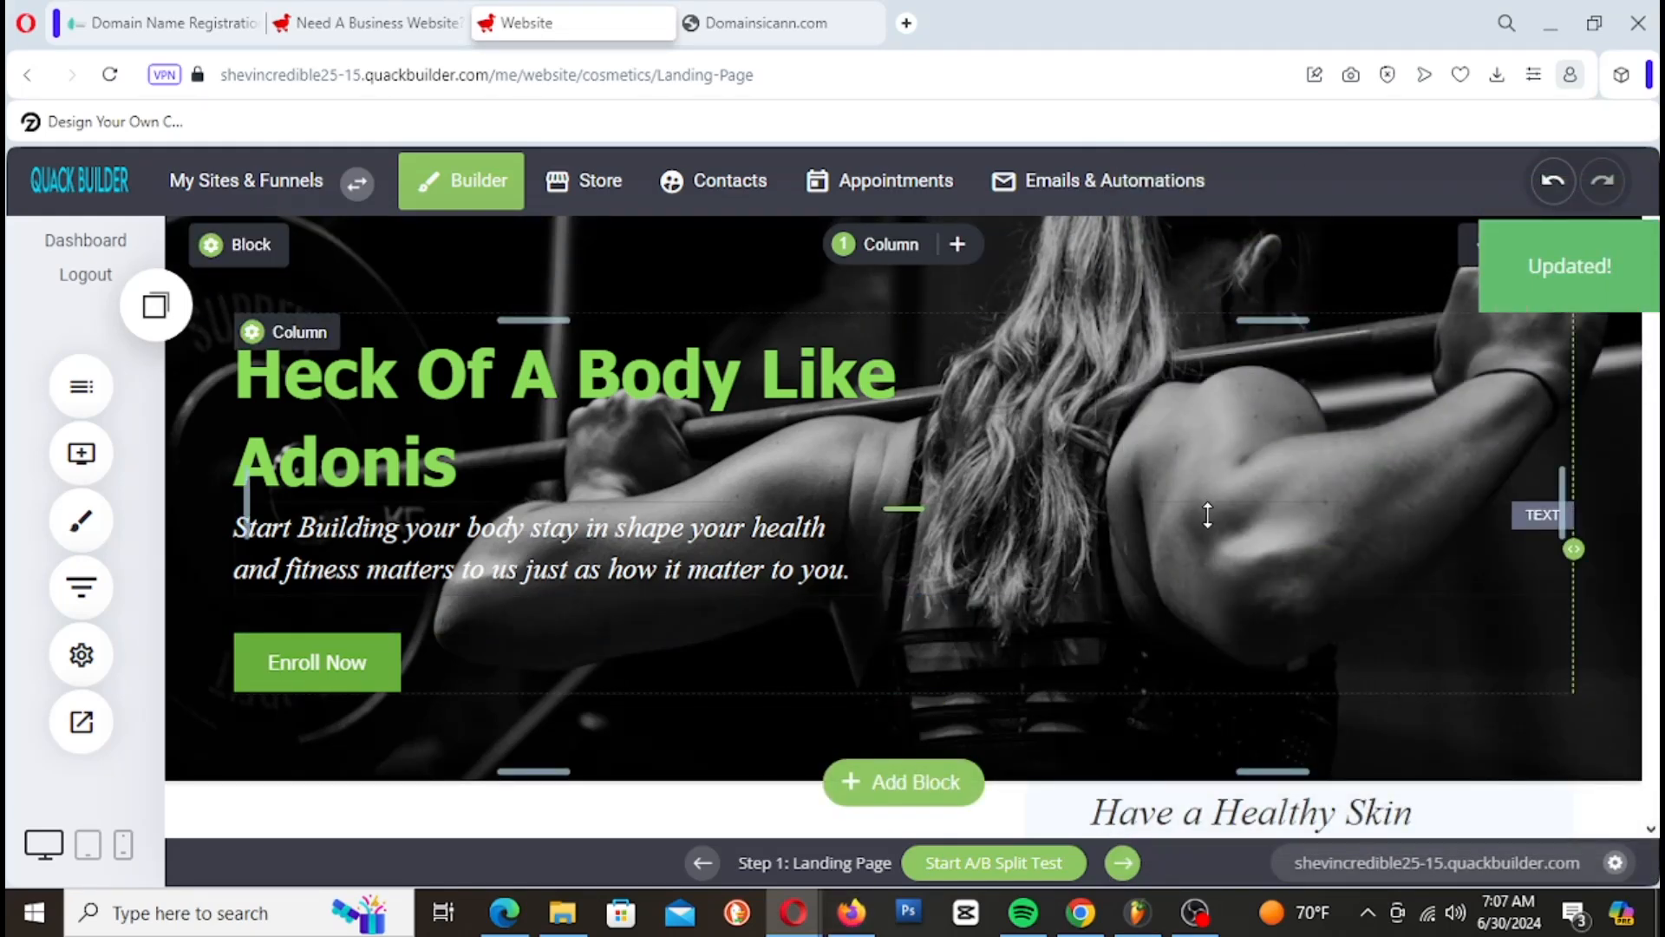
scroll(1206, 516, "down", 4)
scroll(1206, 516, "up", 4)
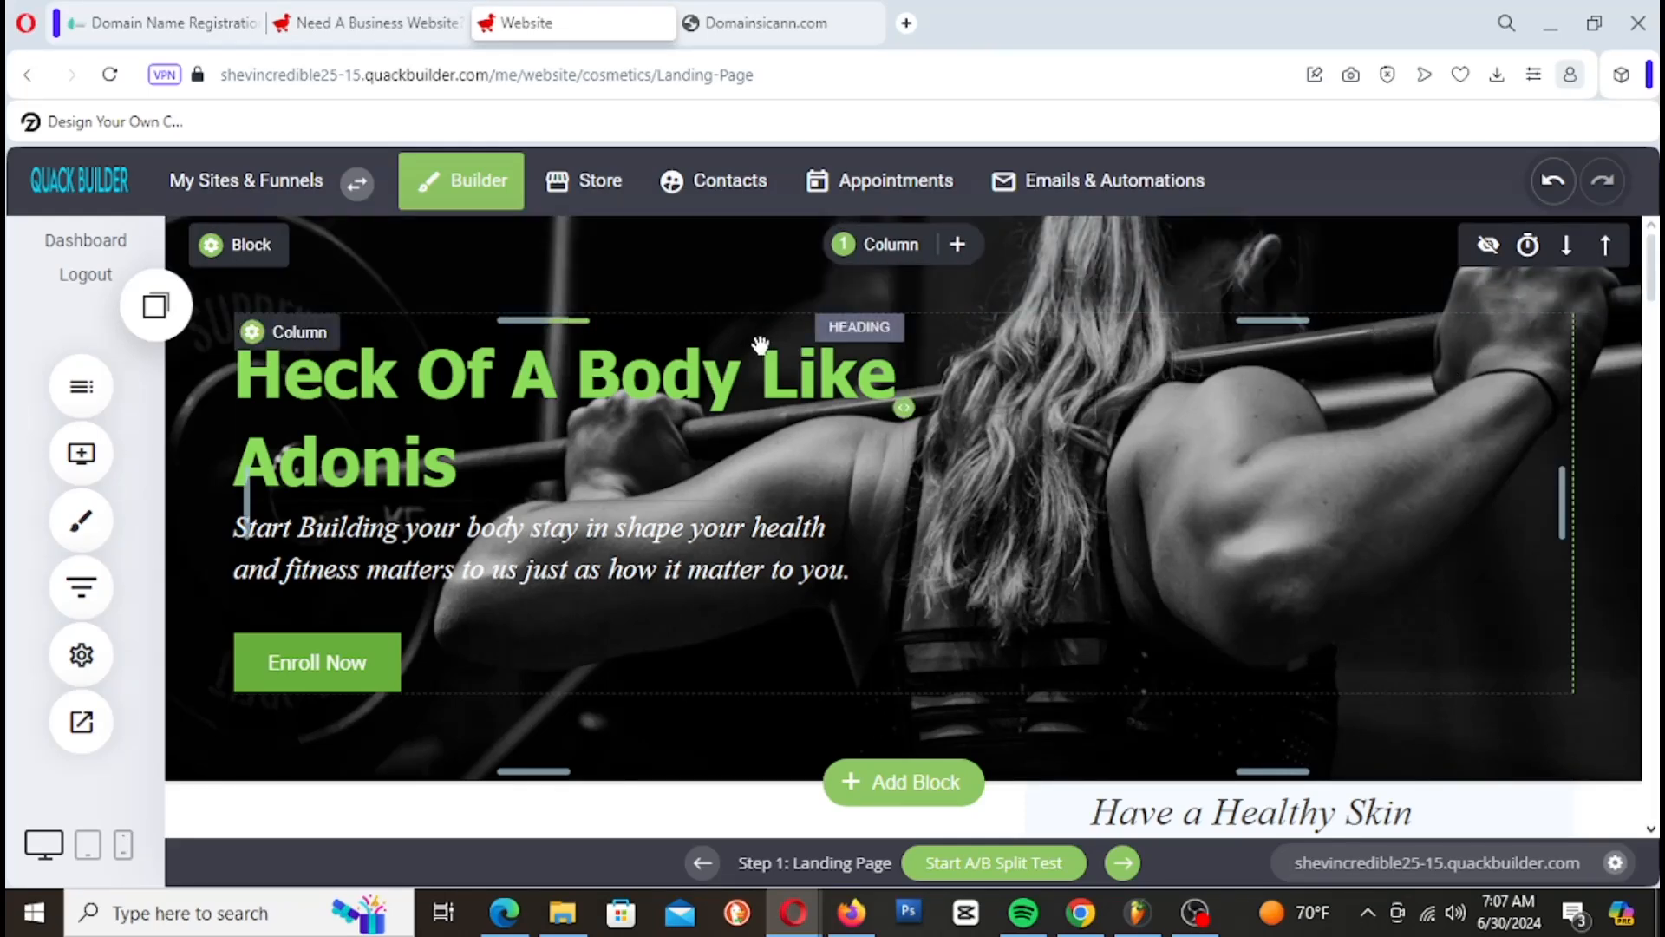
Step: Add an empty container section above the hero and browse the widget list
left_click(82, 453)
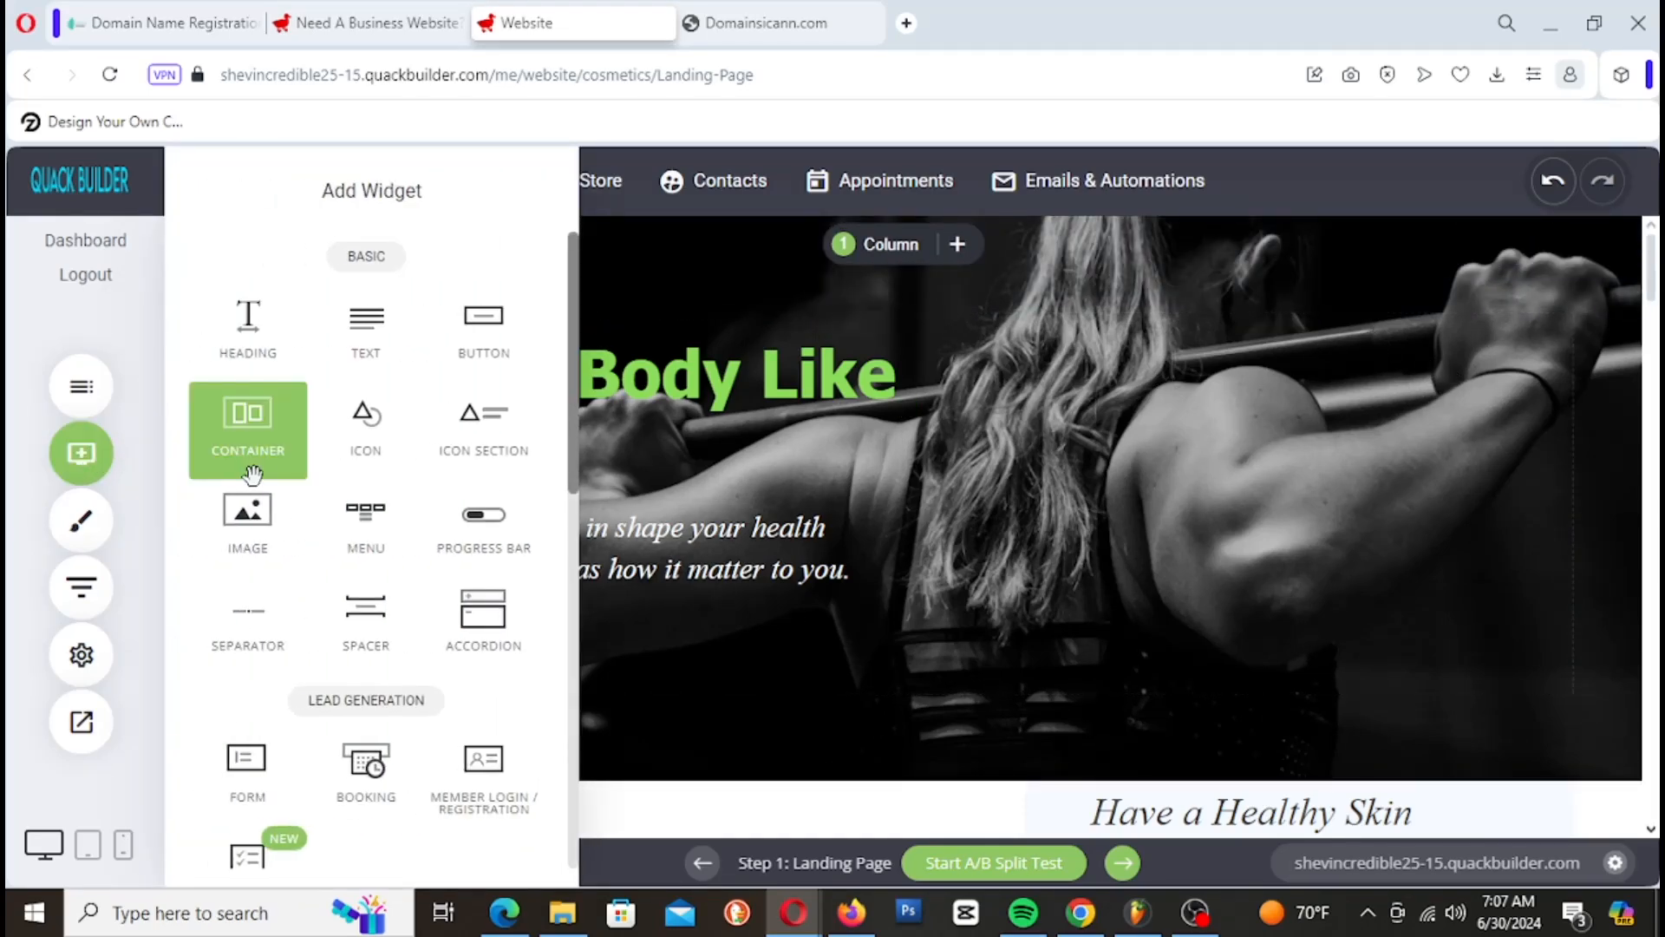
left_click_drag(269, 455, 845, 291)
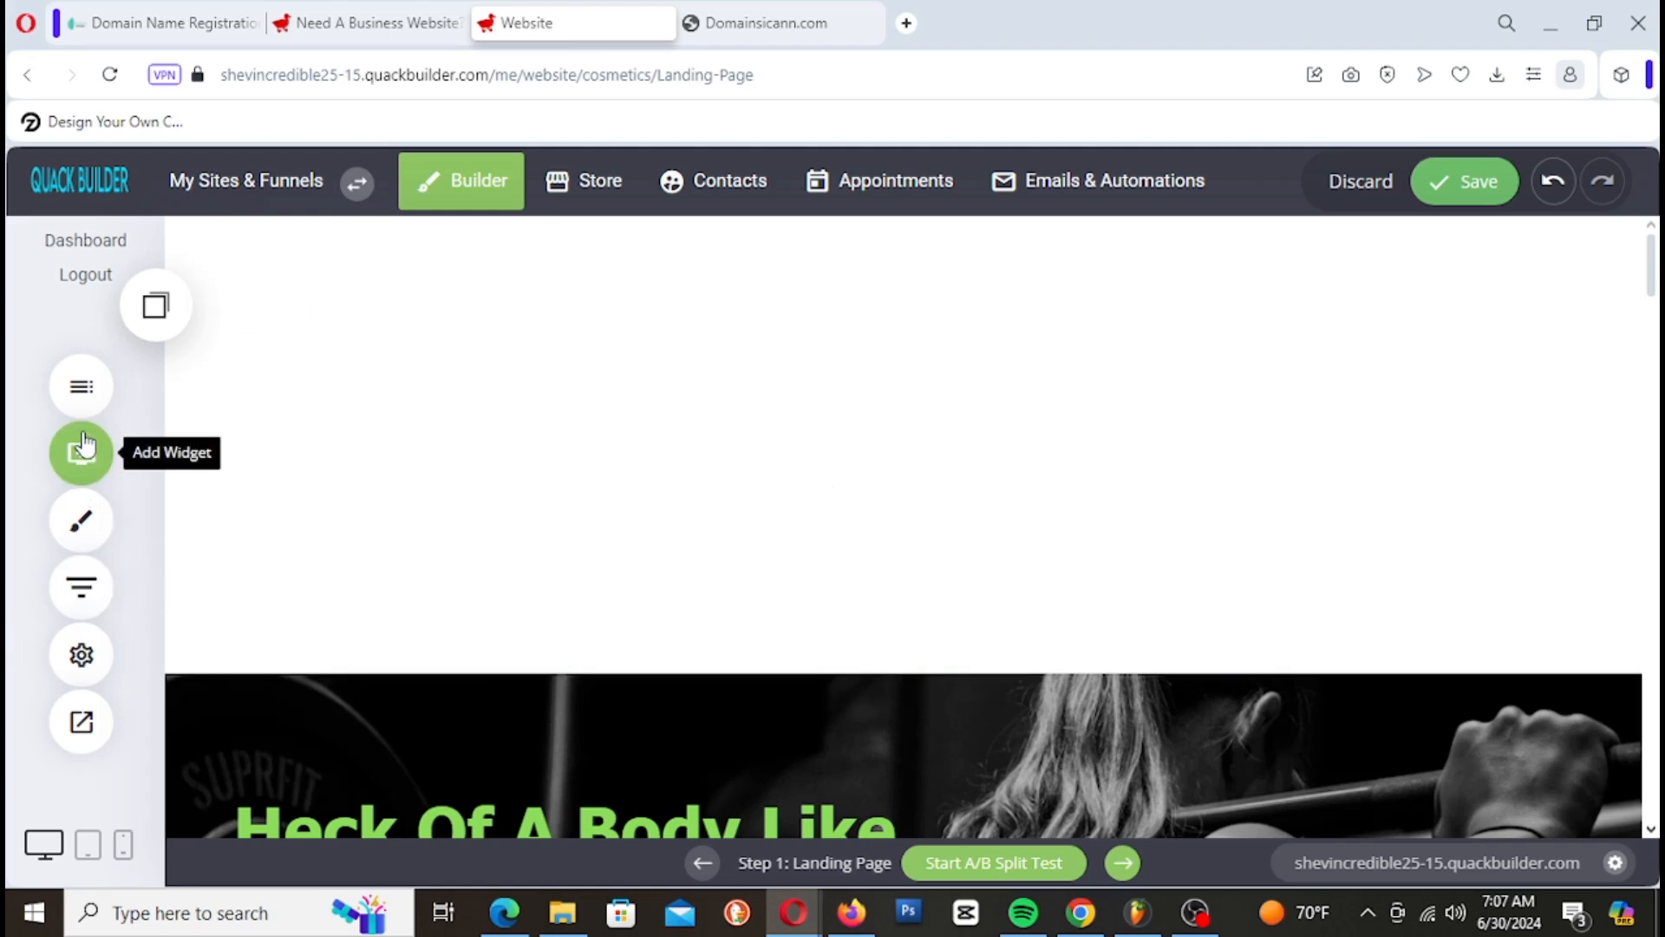
left_click(82, 442)
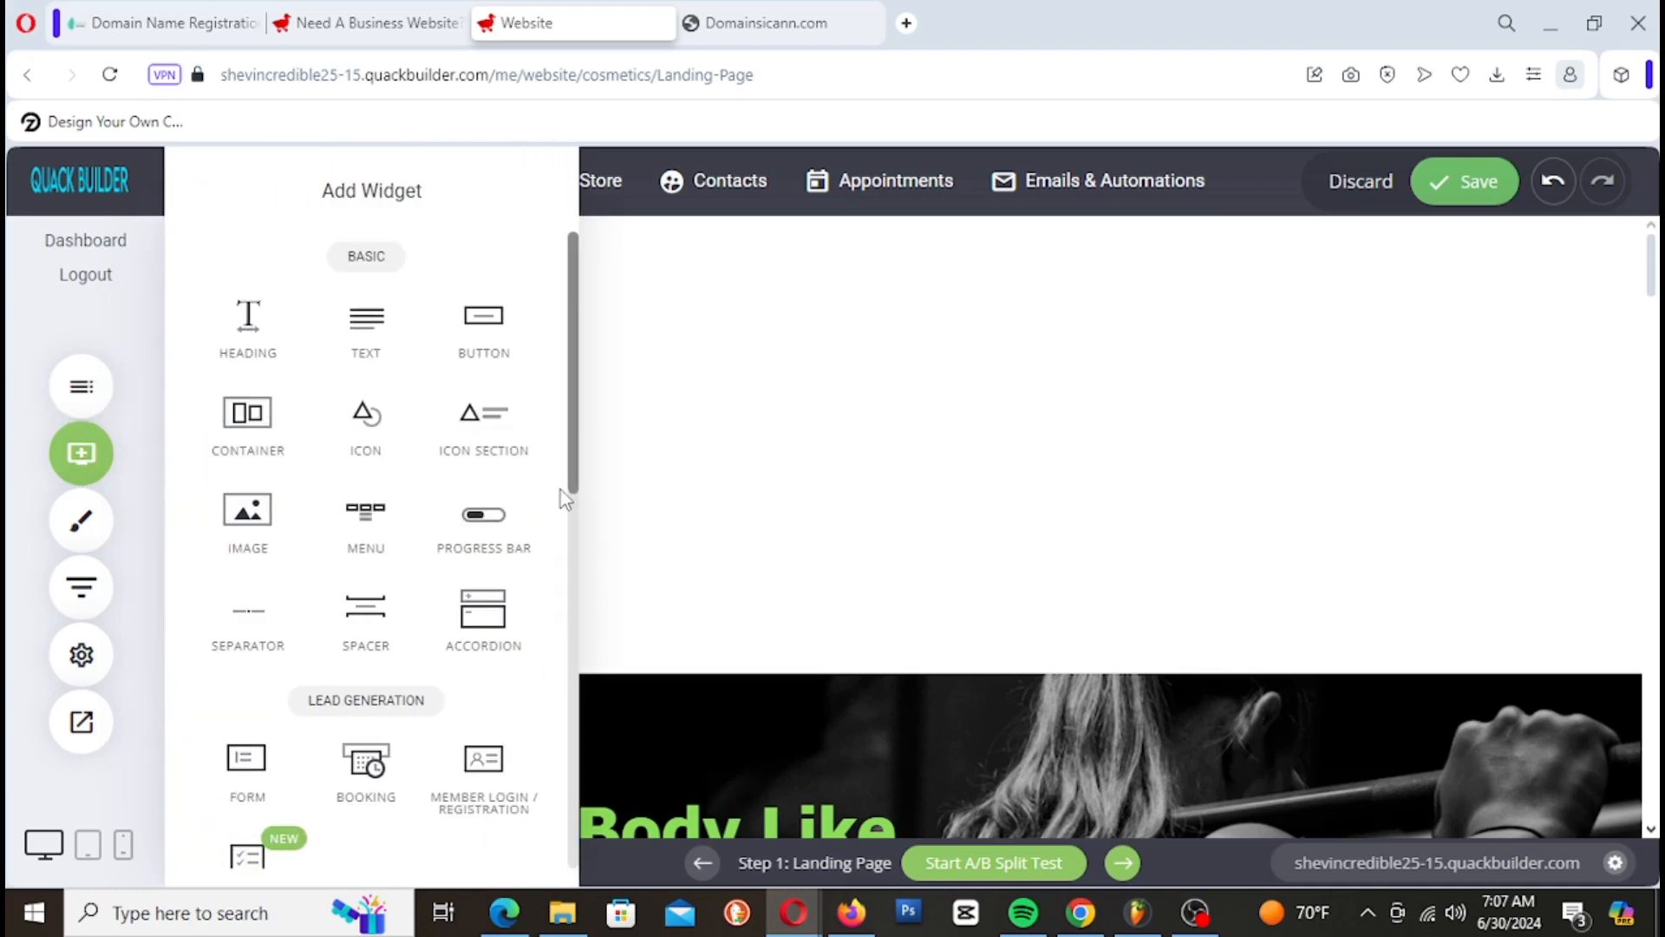
scroll(469, 533, "down", 5)
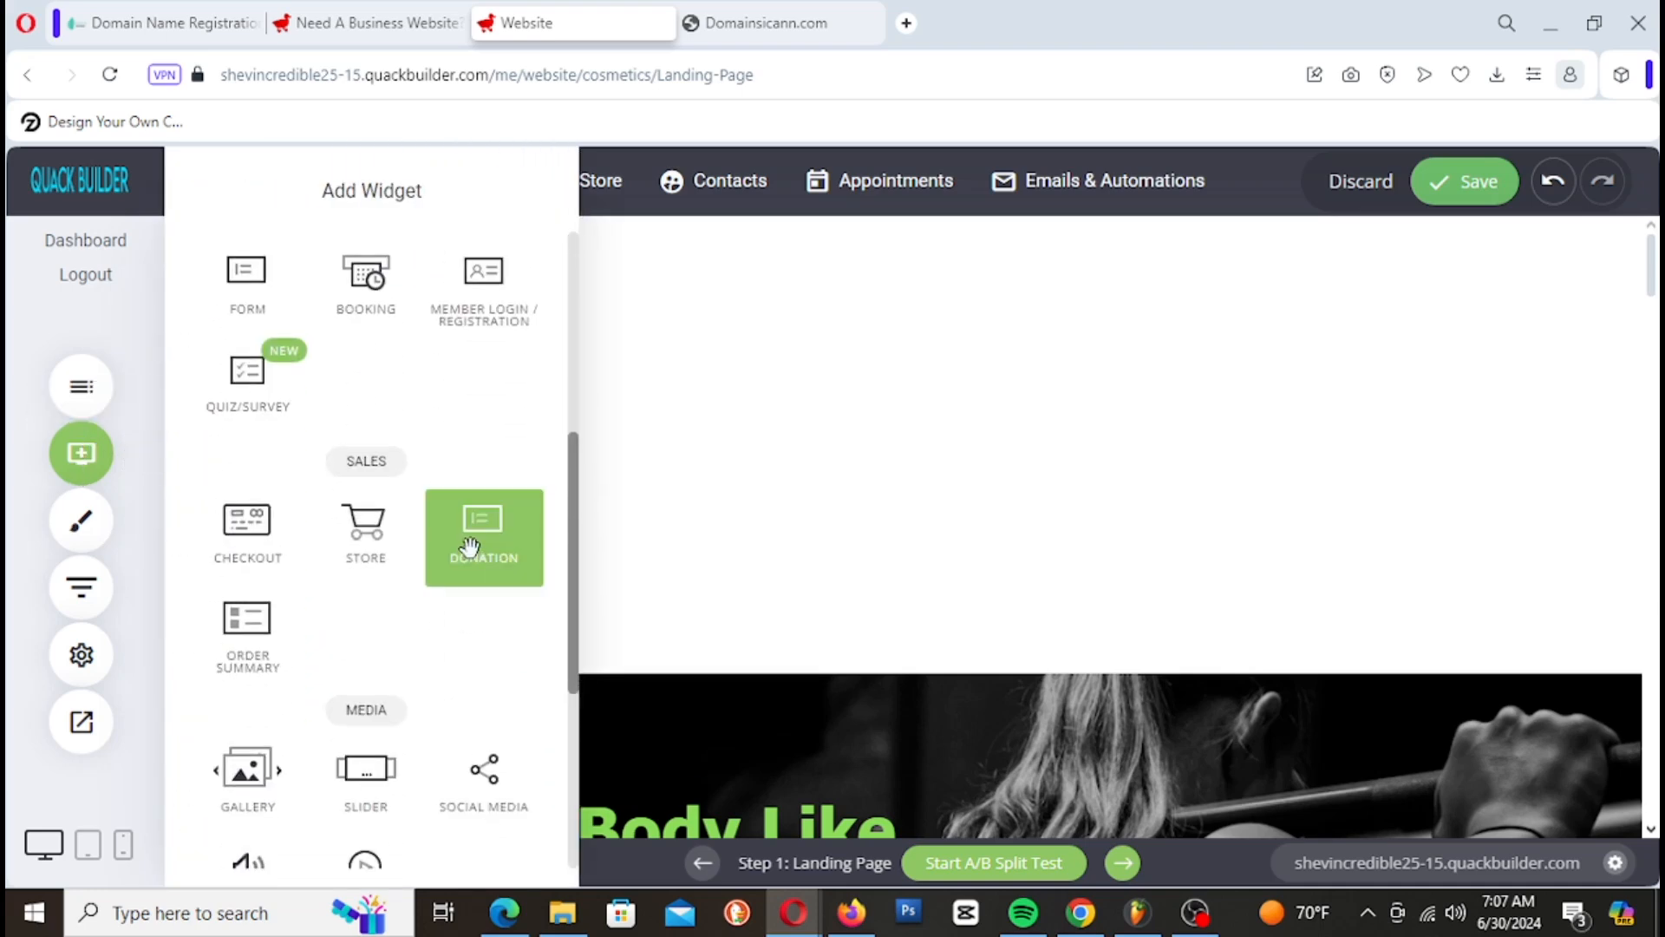
scroll(469, 547, "down", 5)
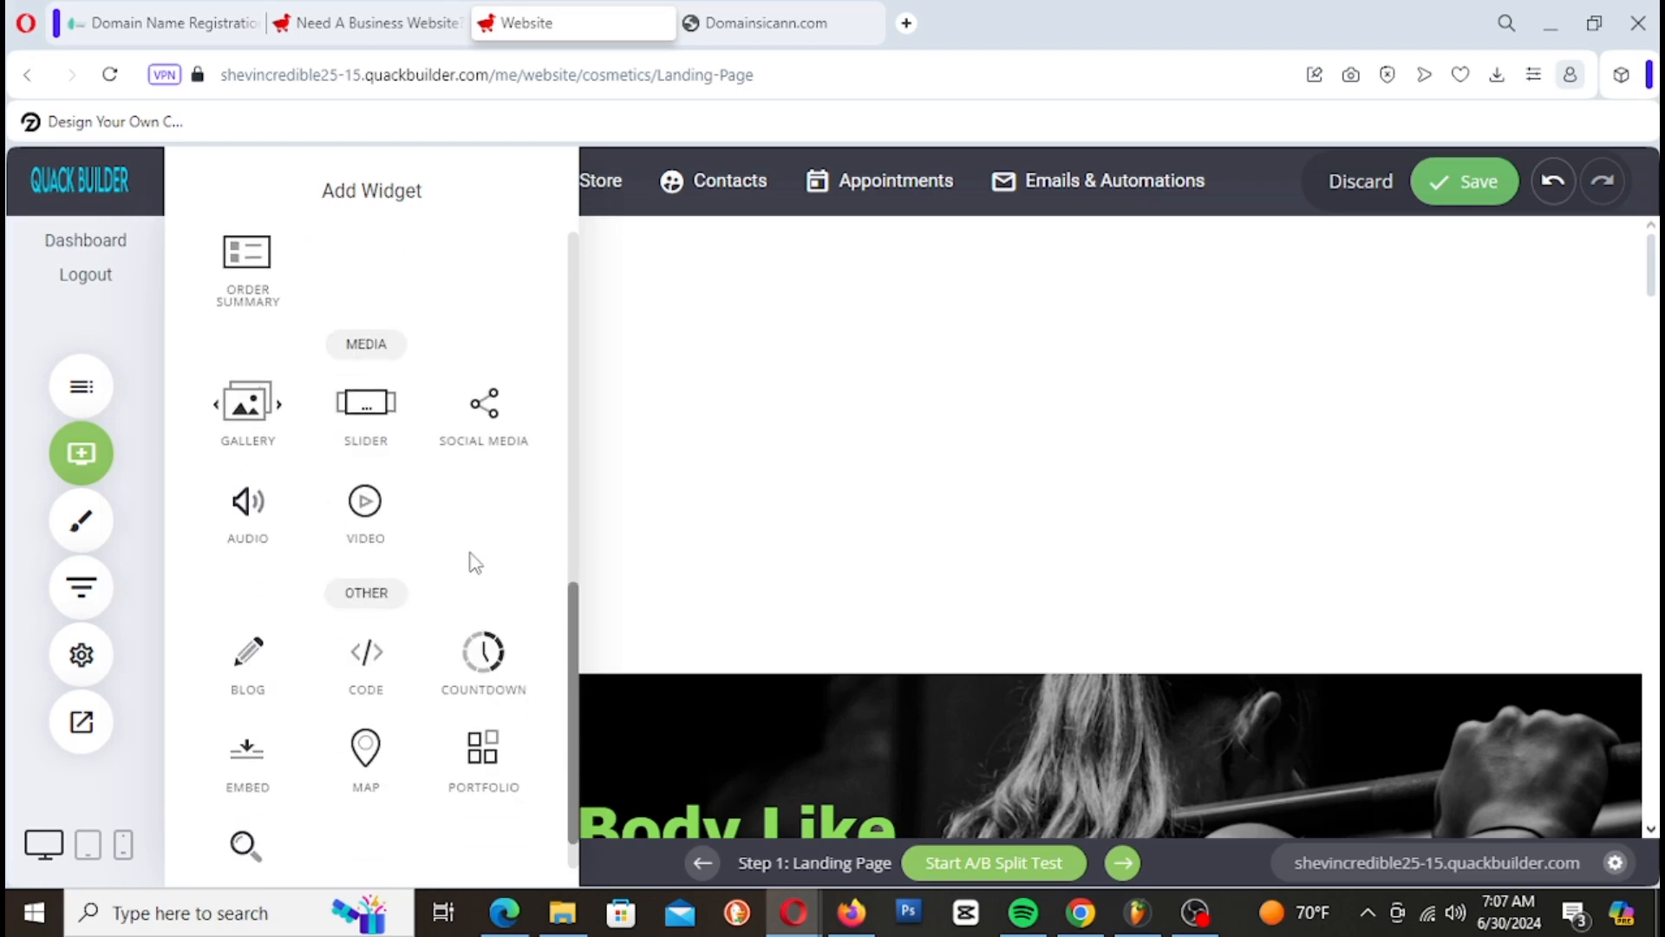
scroll(468, 568, "down", 1)
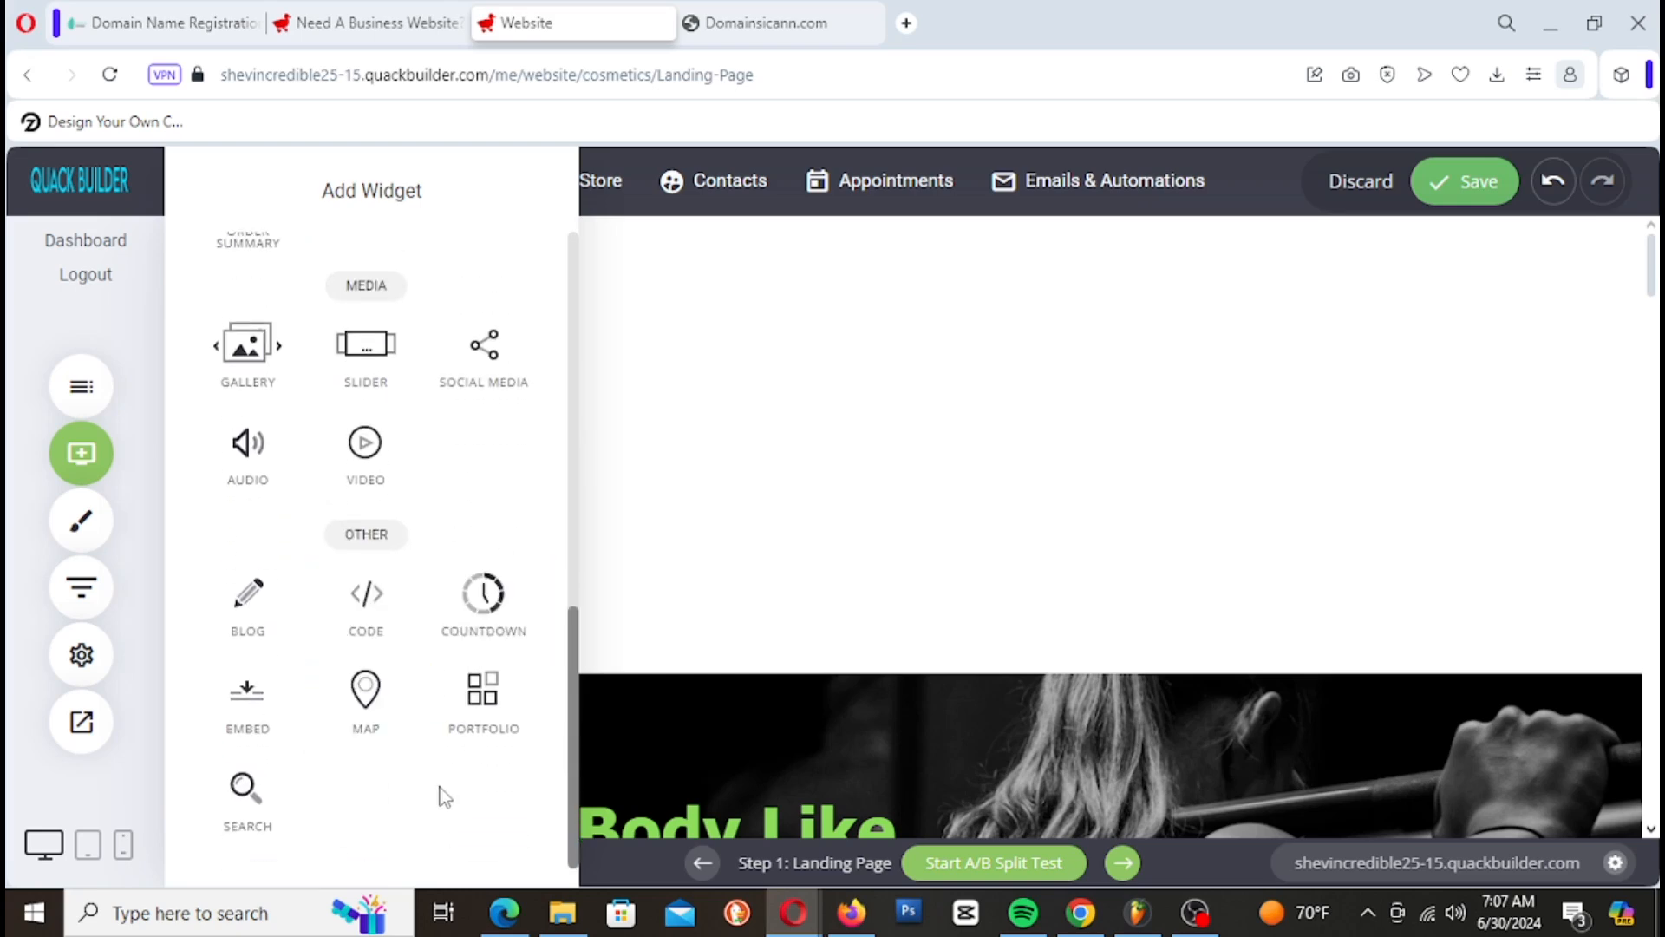
scroll(442, 794, "up", 7)
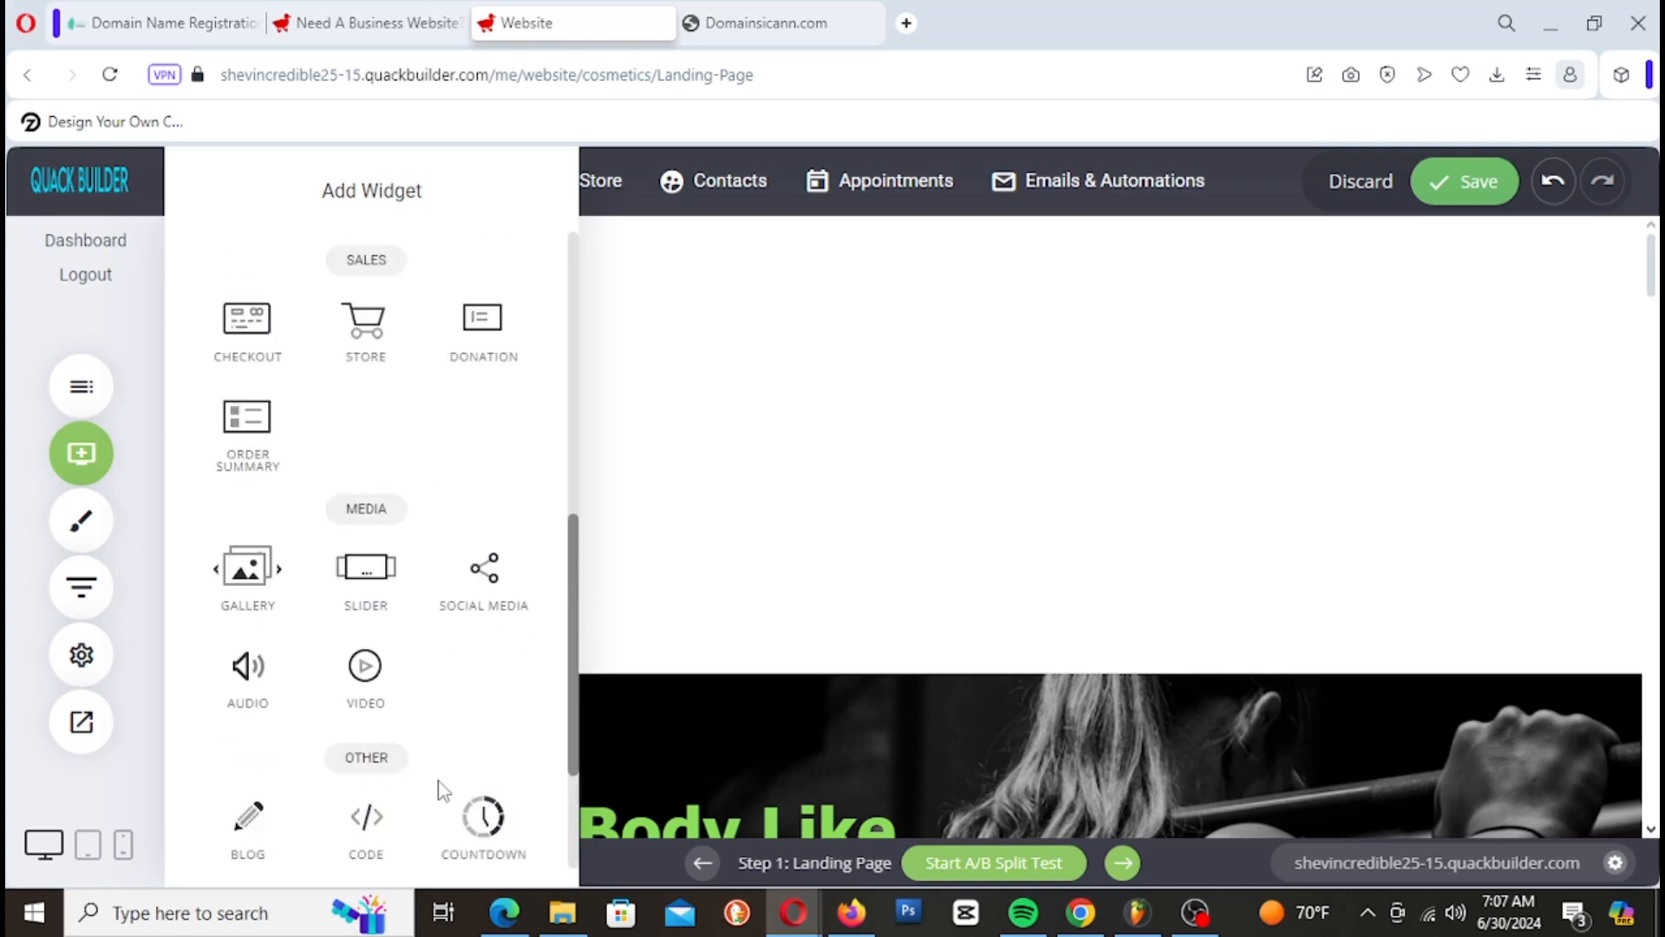
scroll(442, 785, "up", 5)
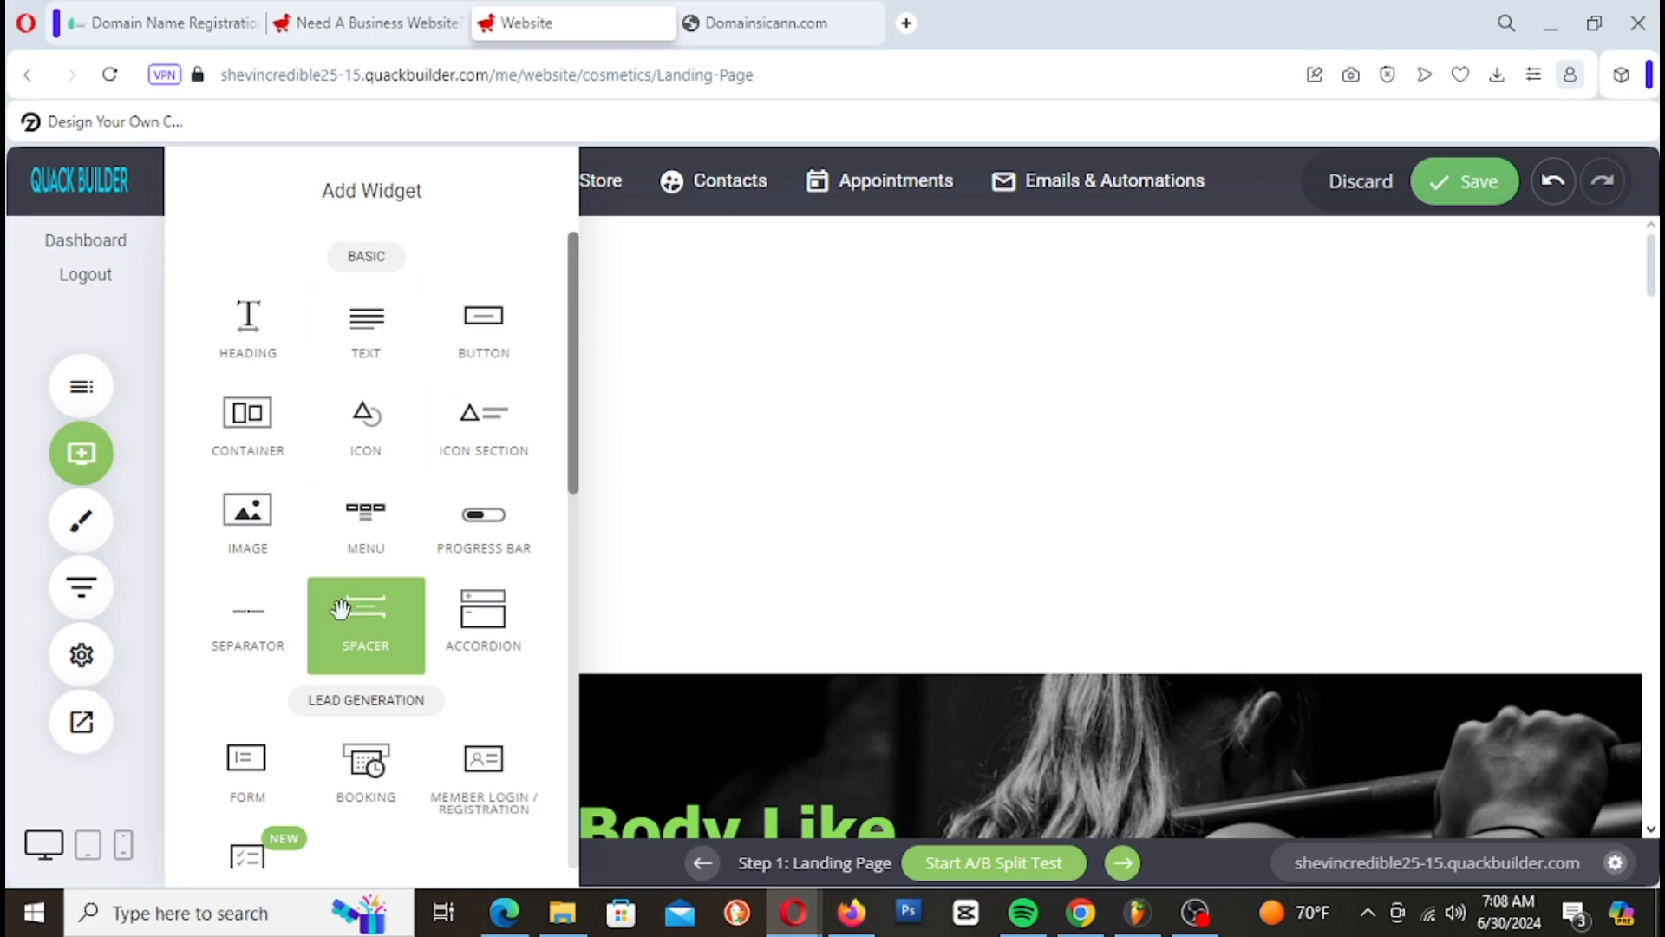
Step: Place a Menu widget in the new section and start its first menu item
left_click_drag(366, 520, 952, 295)
left_click(966, 286)
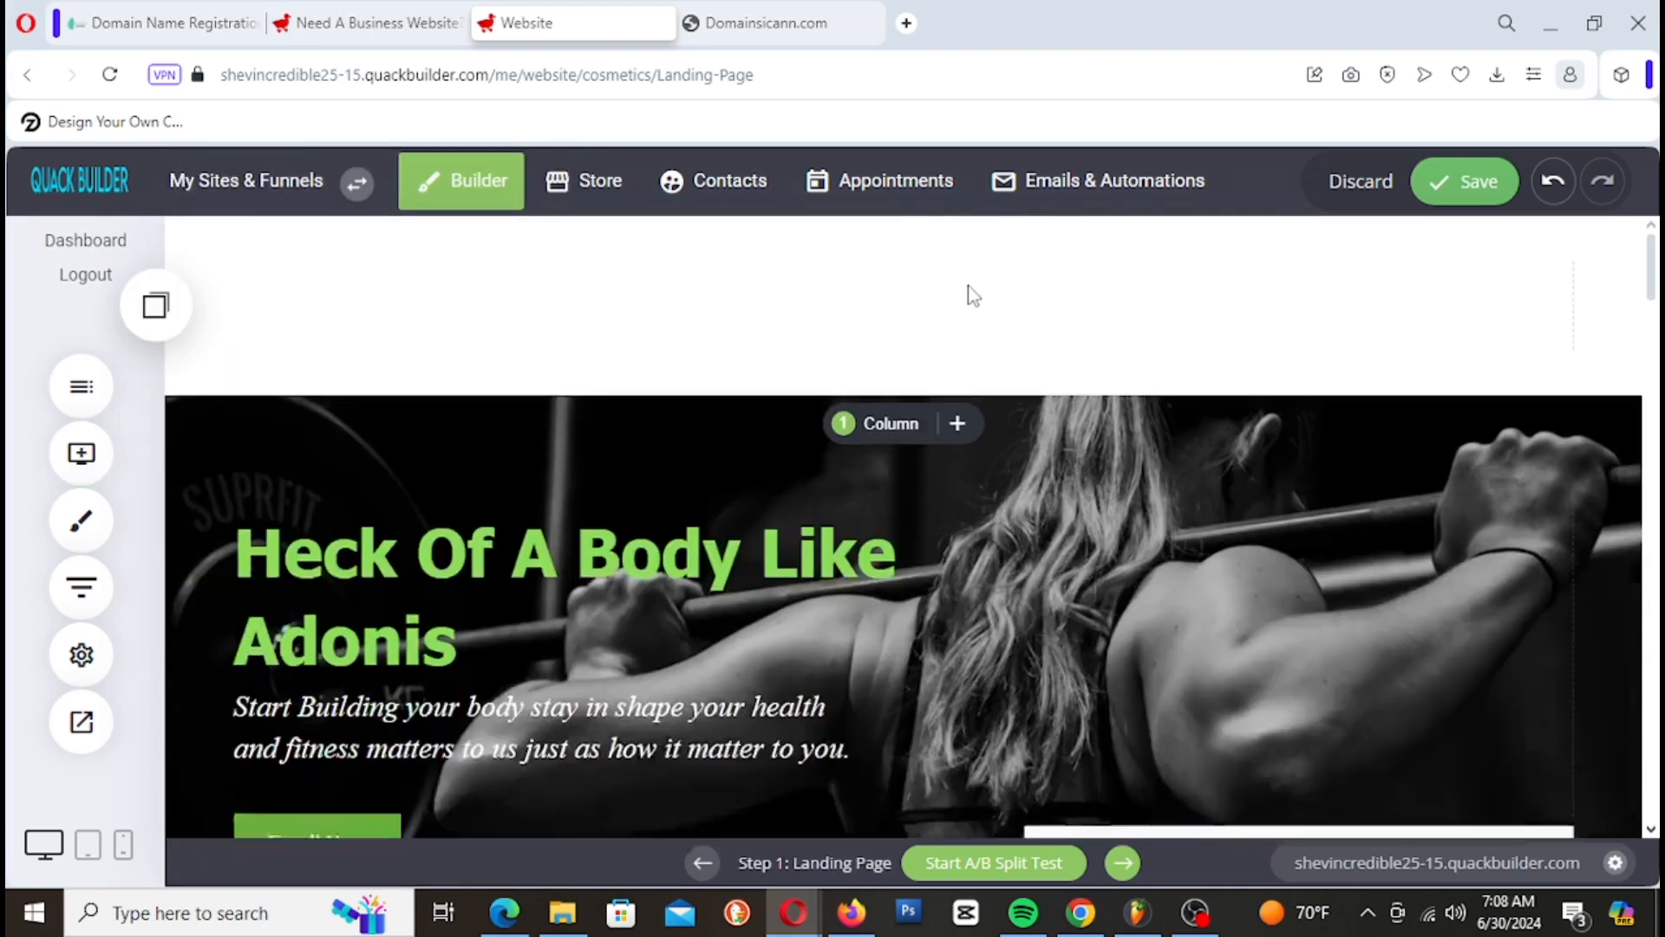
left_click(1403, 227)
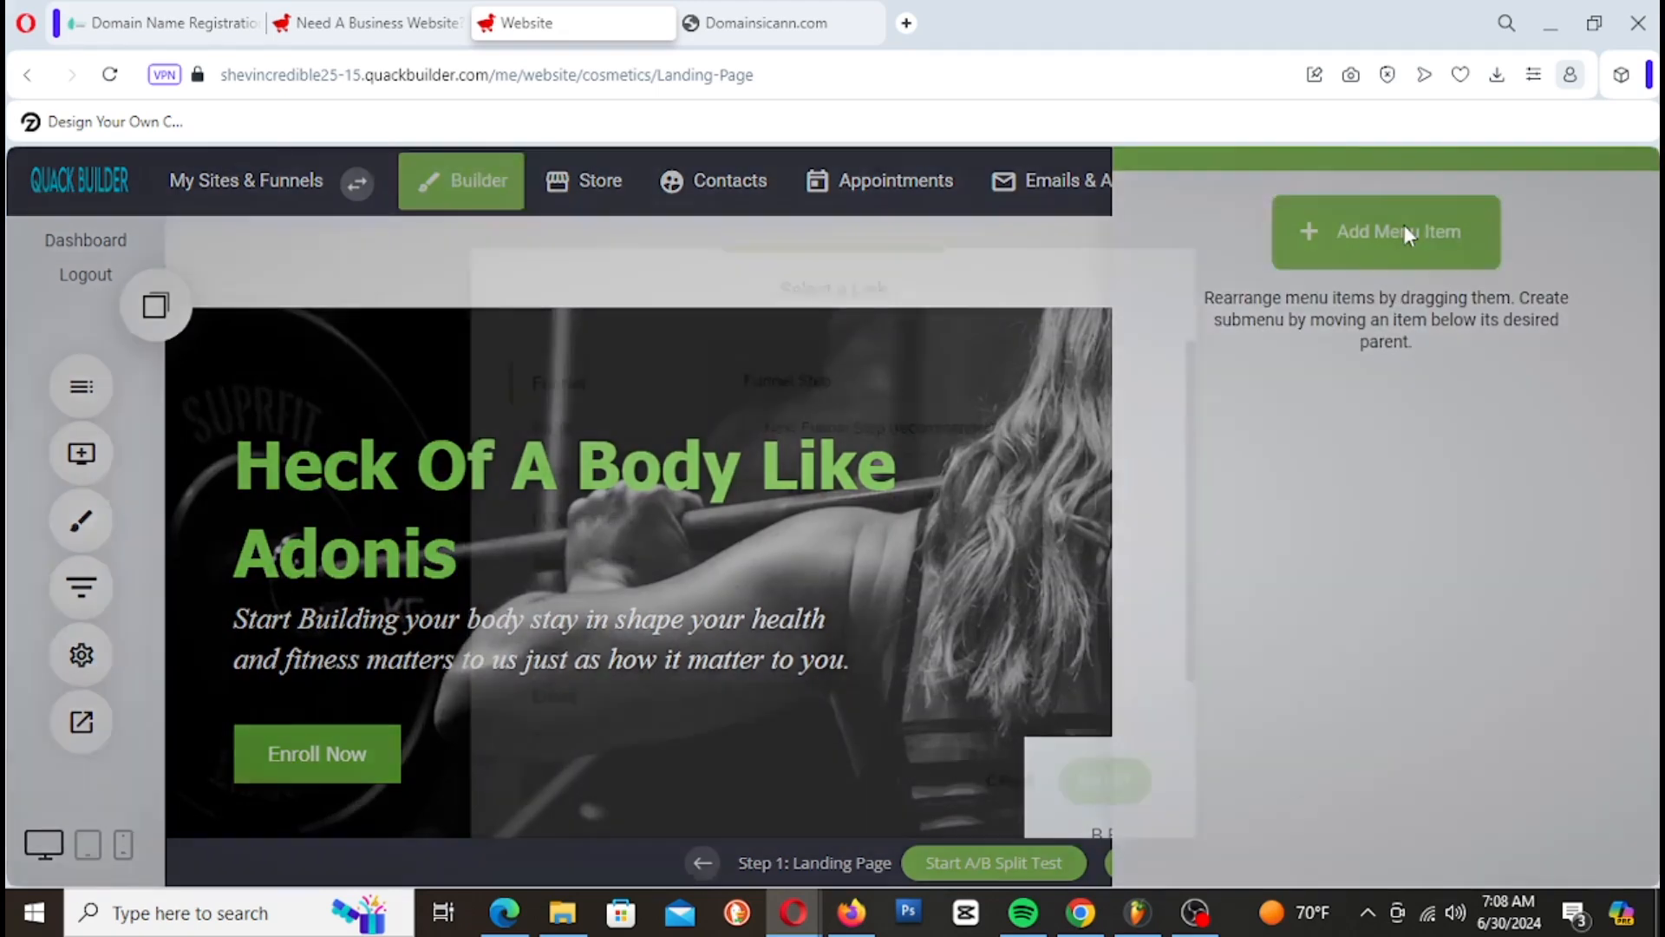
Step: Add three menu items linked to the Landing Page, Checkout and Thank You steps
left_click(955, 433)
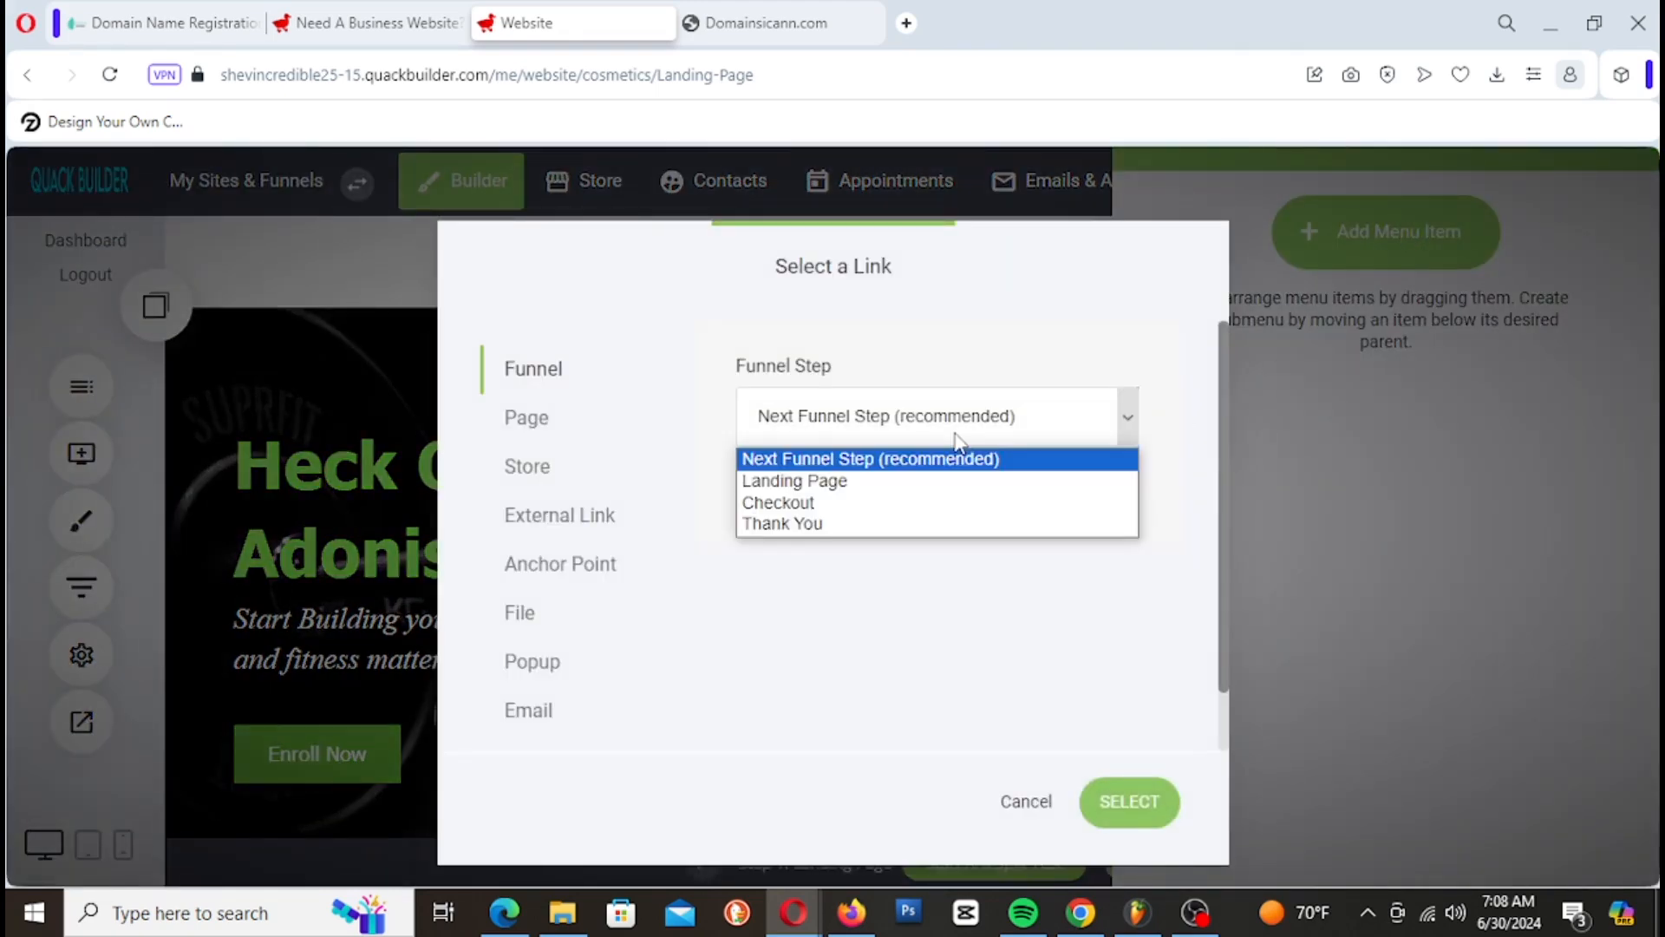
left_click(869, 484)
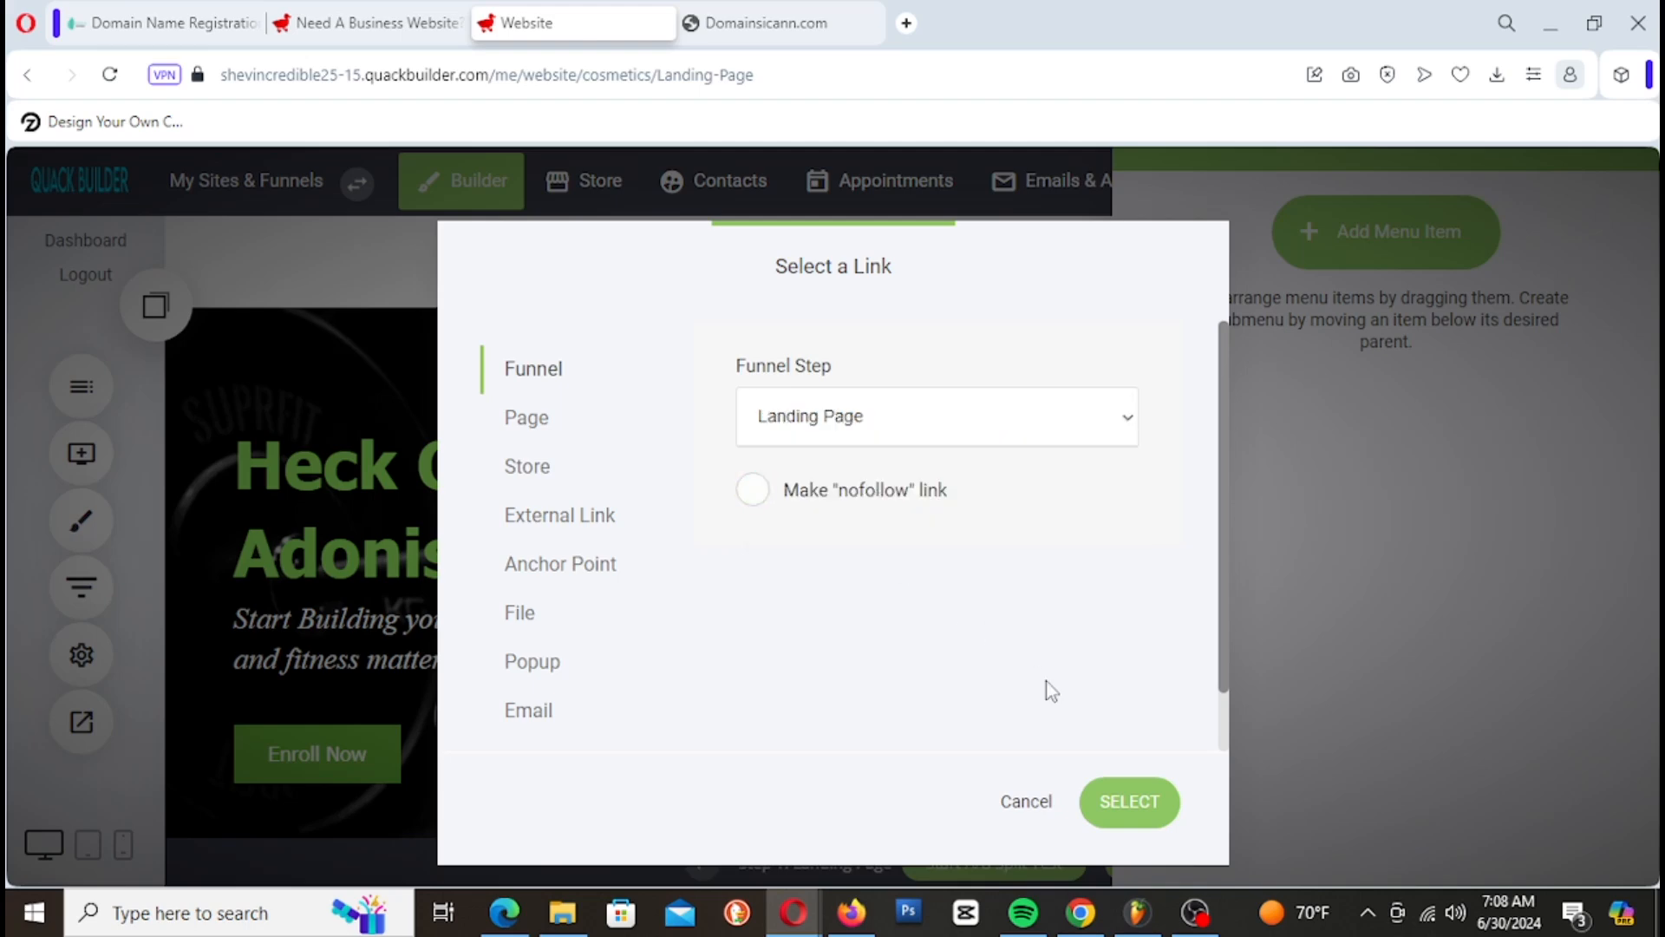
left_click(1117, 820)
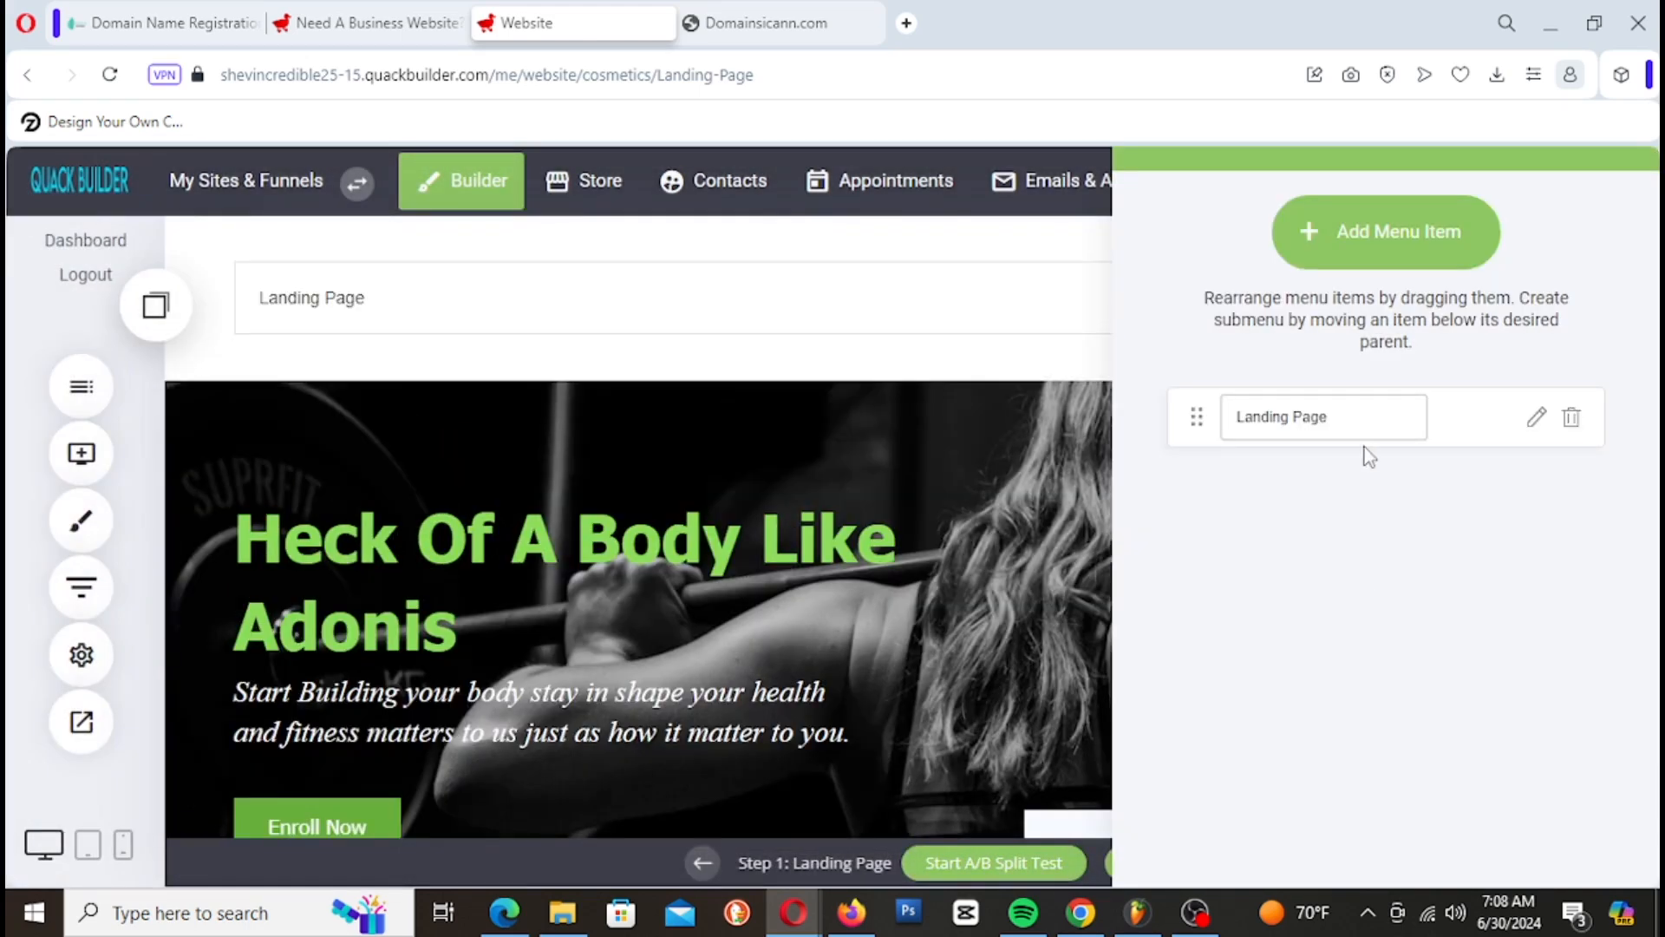
left_click(1390, 234)
left_click(1002, 419)
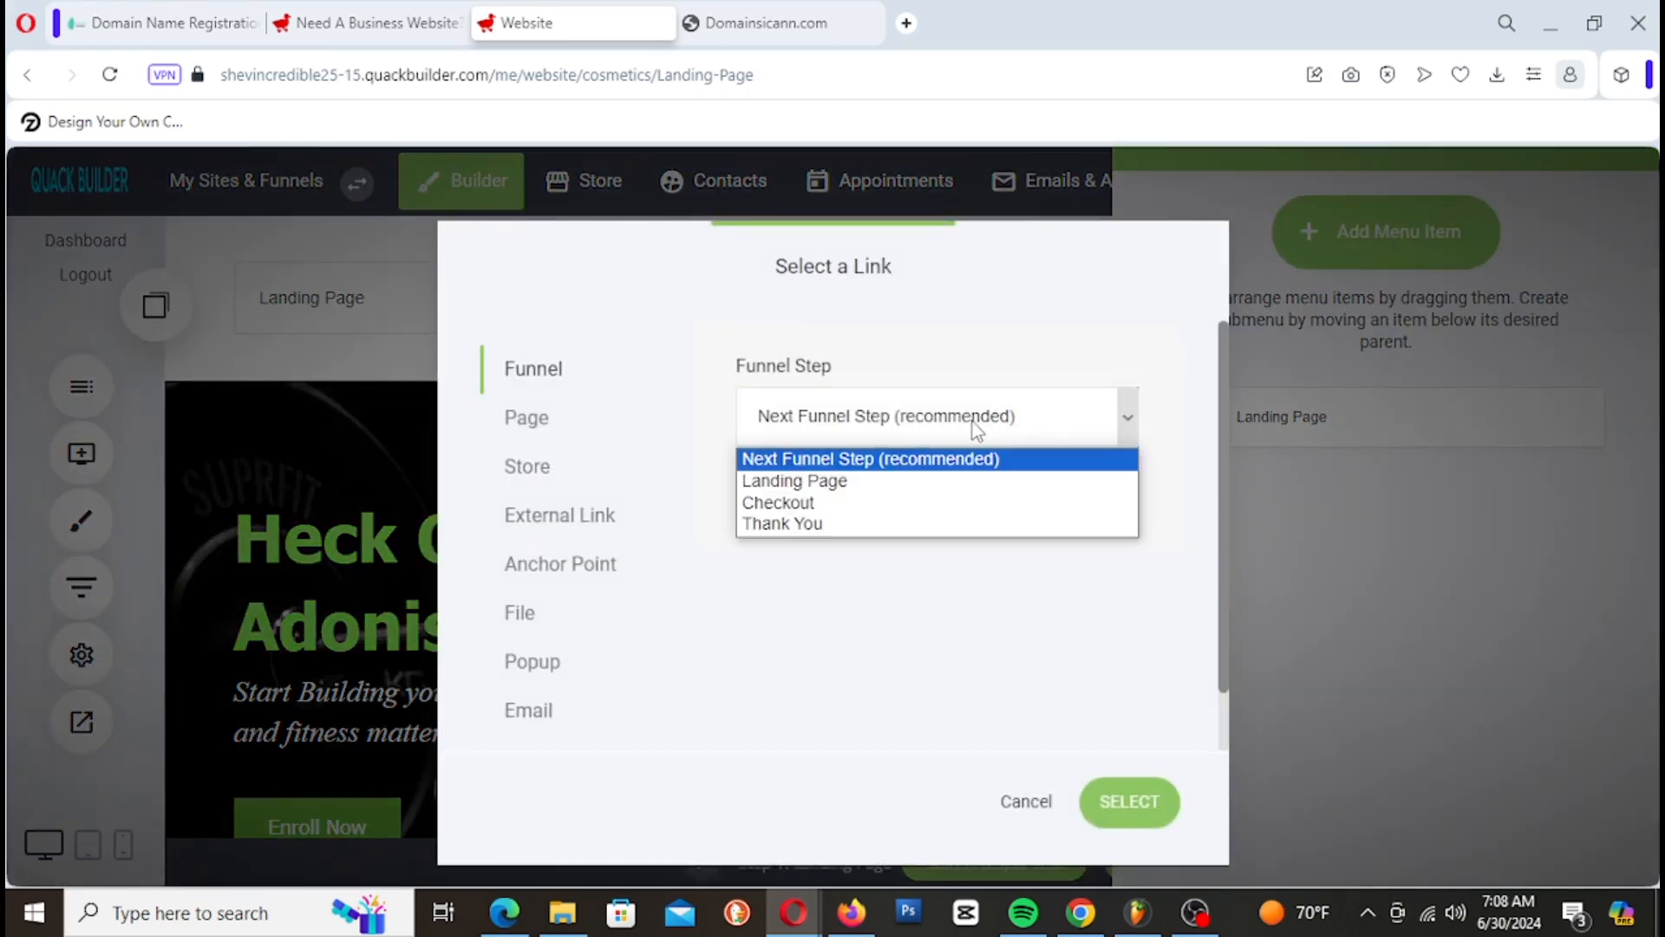
left_click(909, 505)
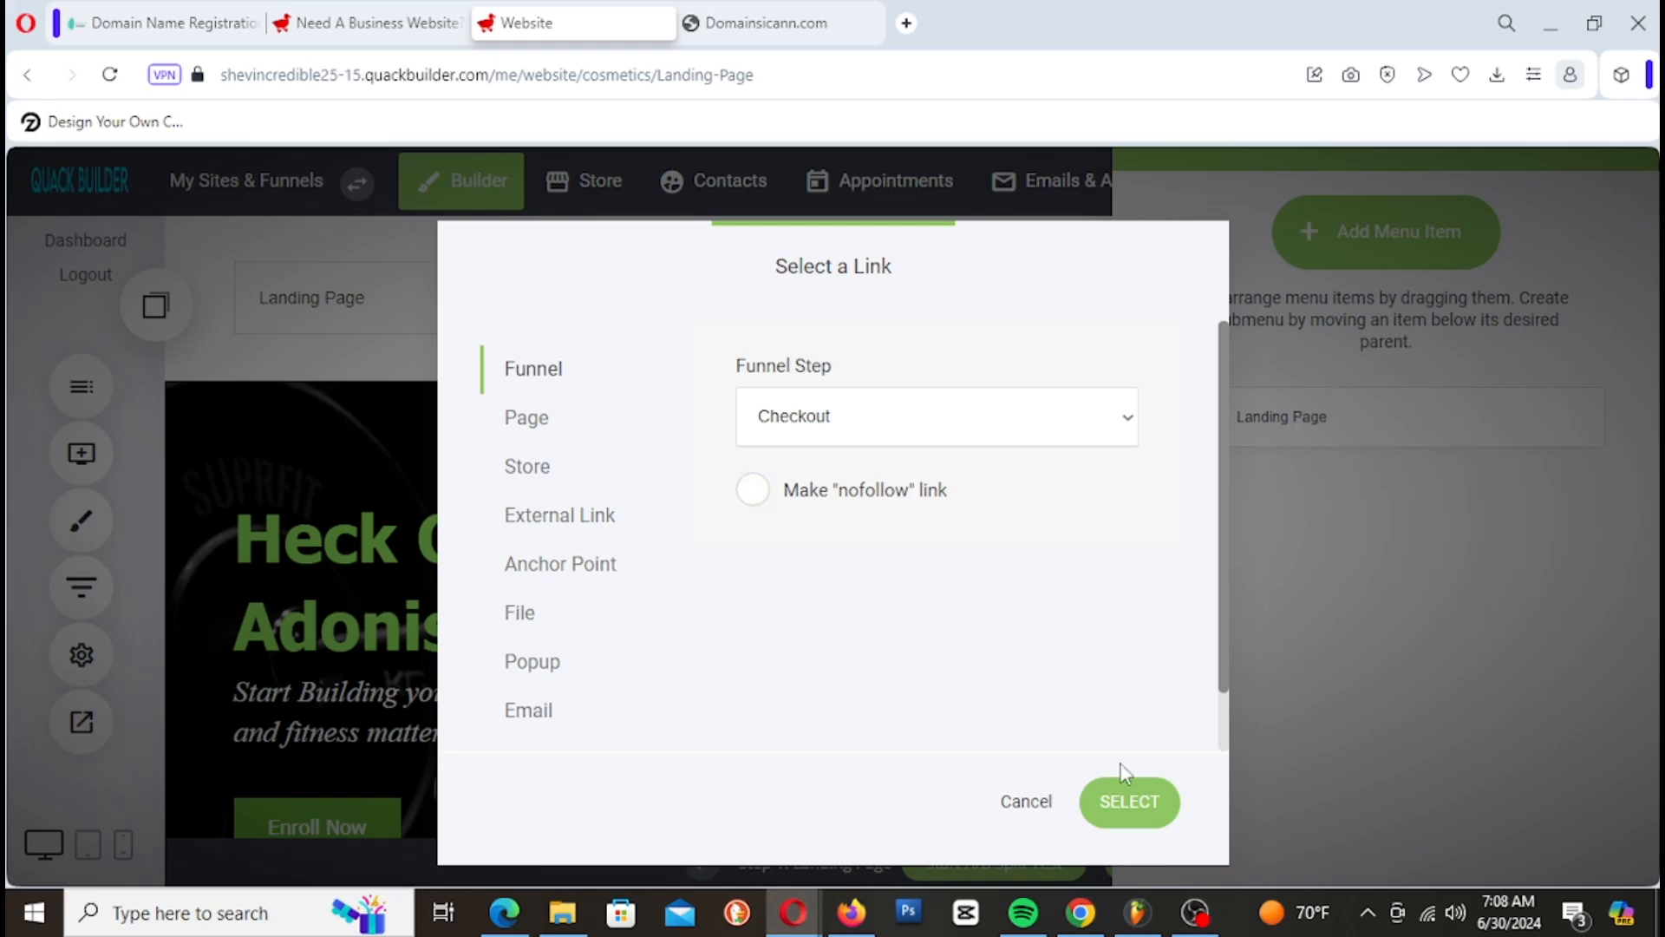
left_click(1138, 783)
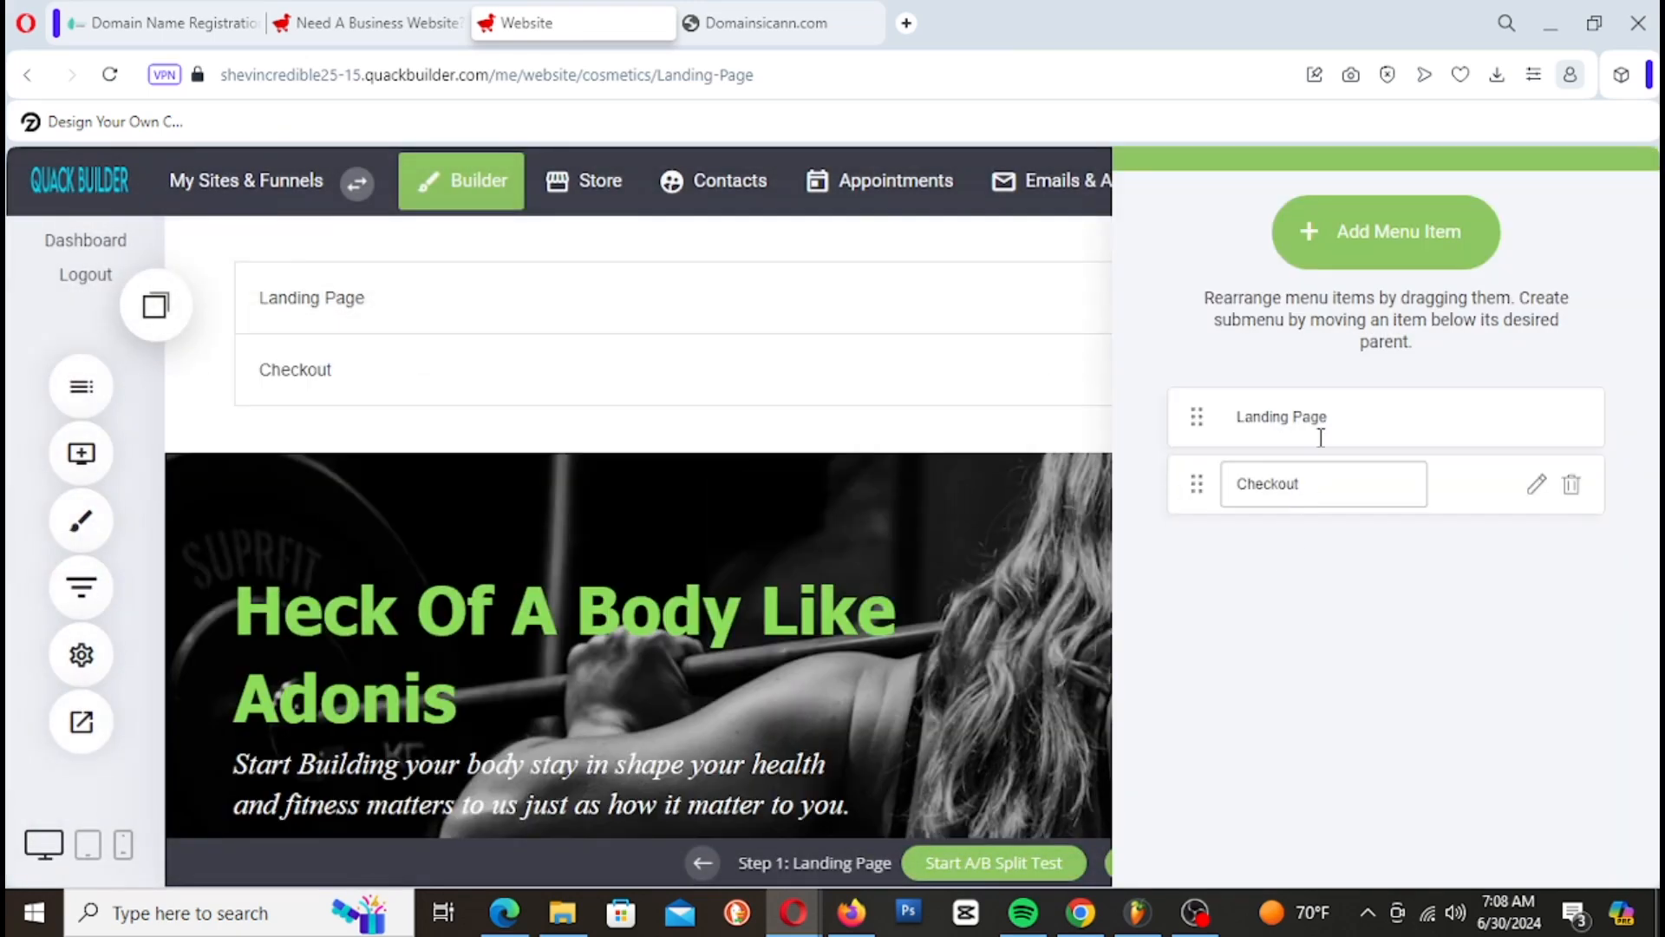
left_click(1382, 229)
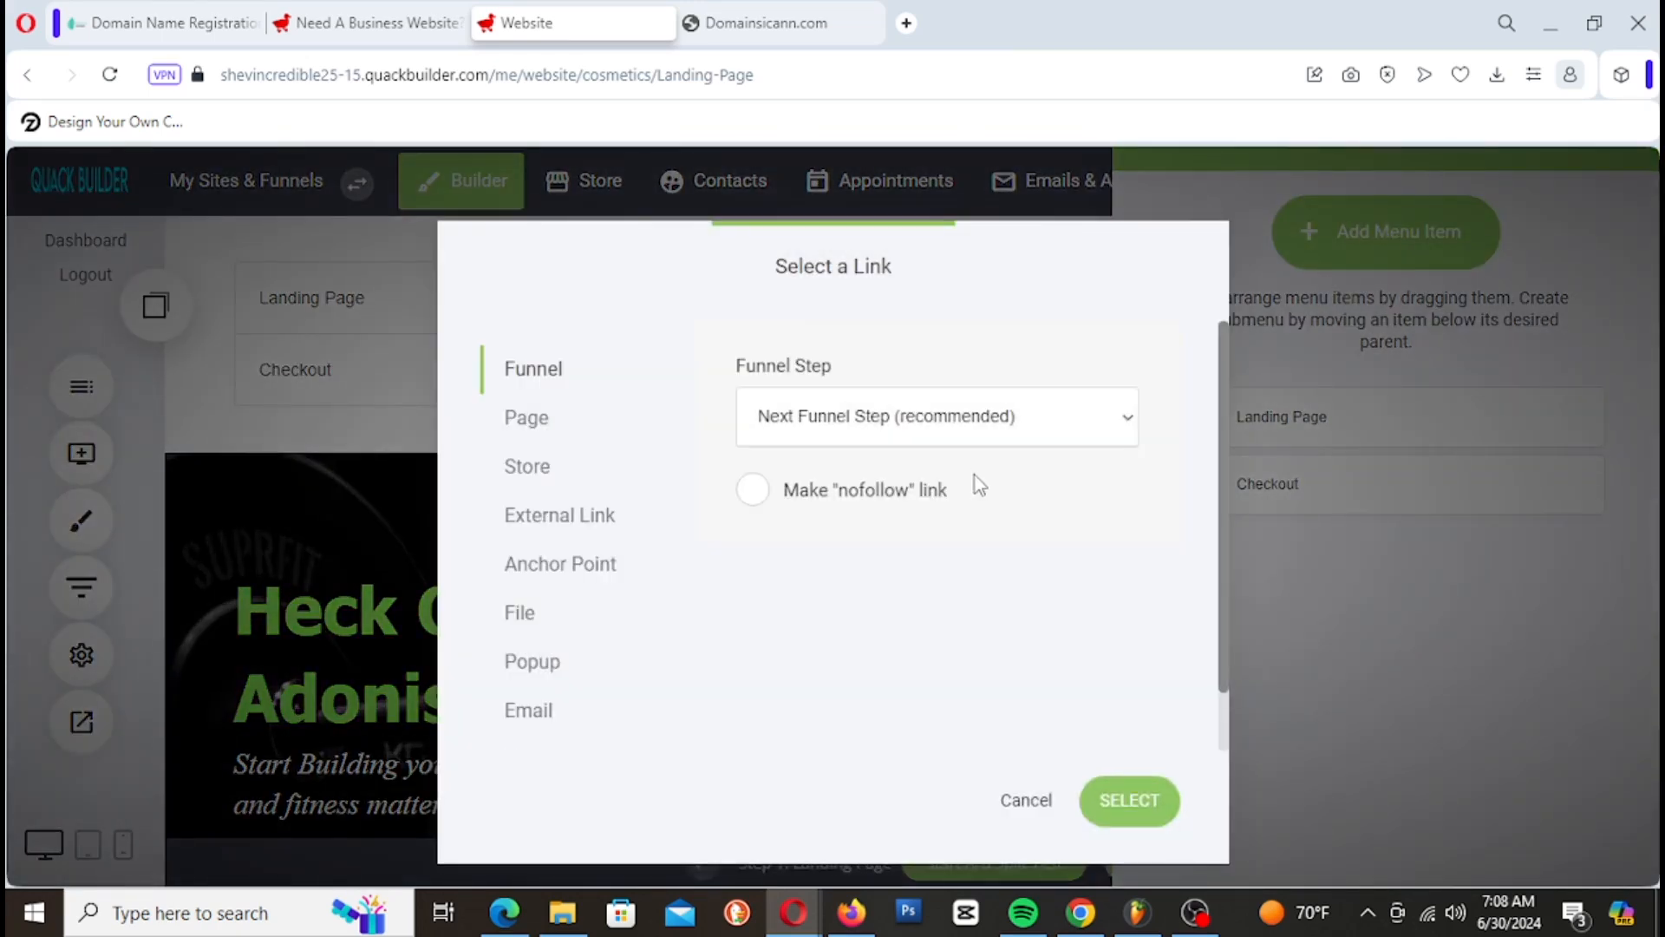
left_click(1124, 417)
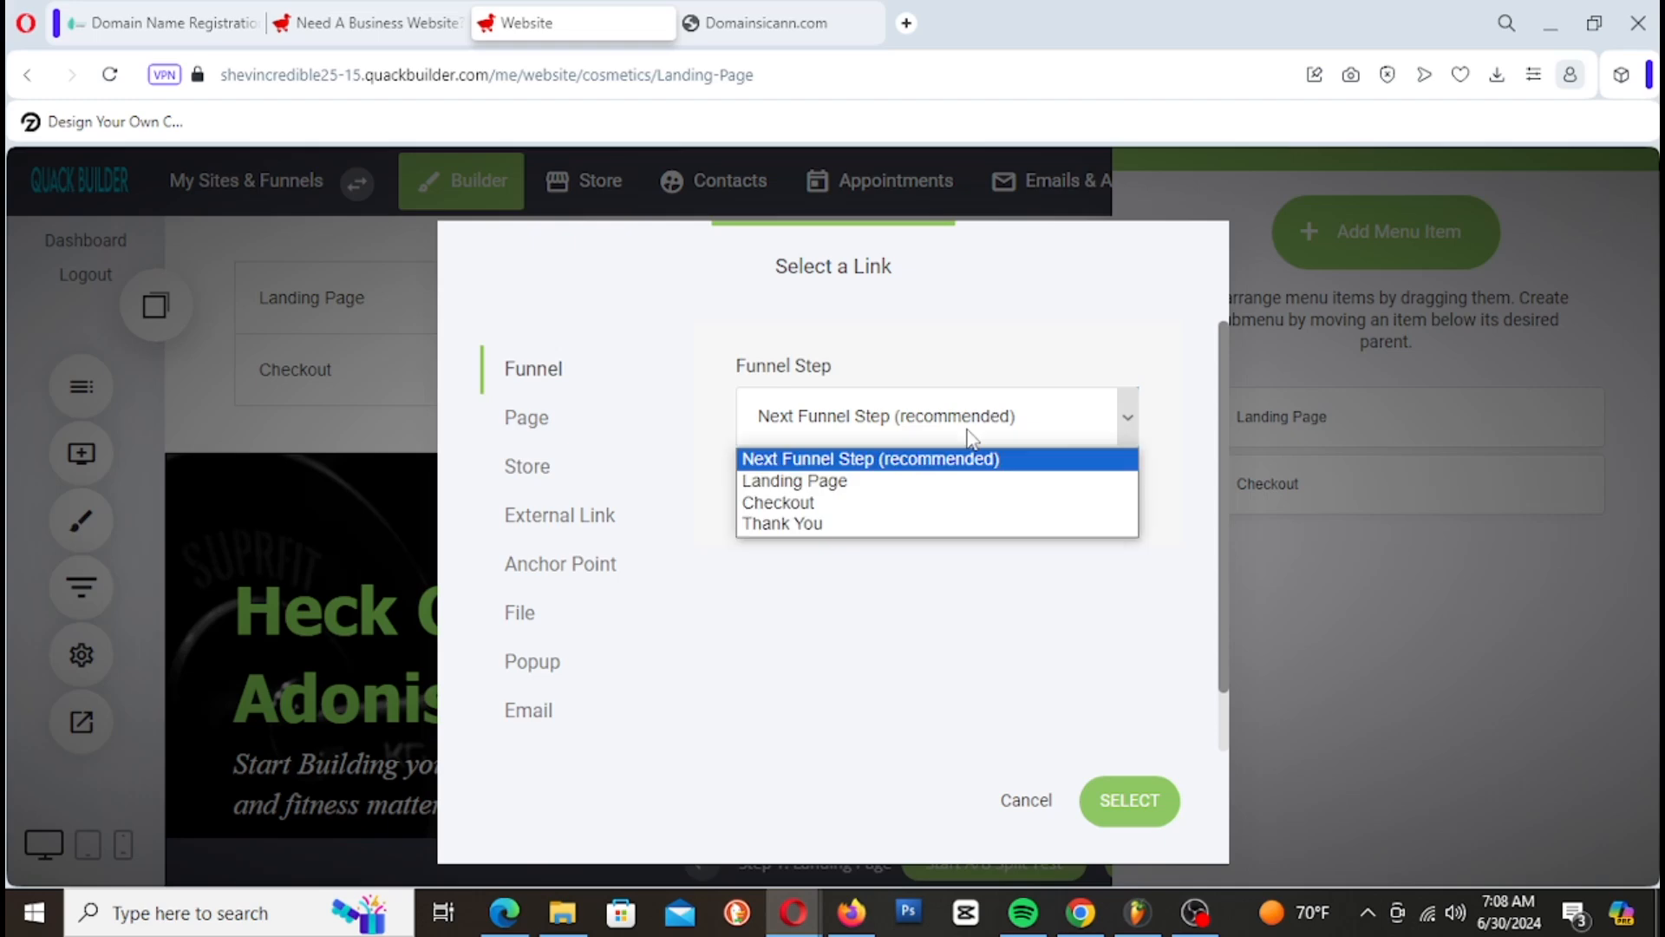
left_click(886, 526)
left_click(1126, 814)
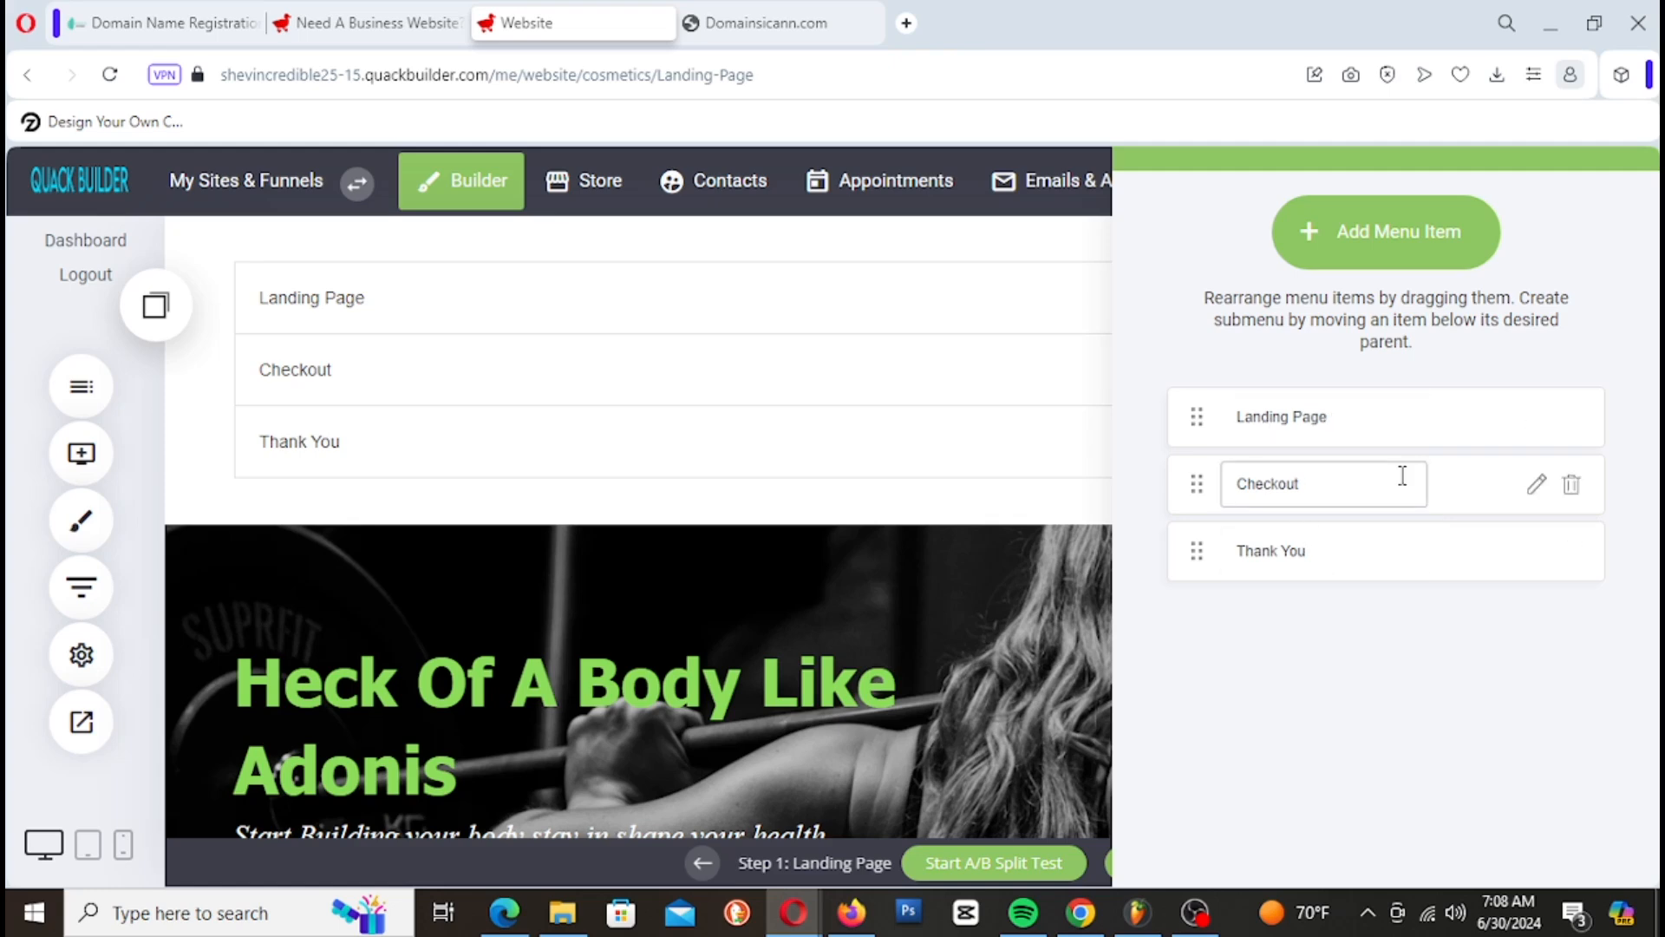
Step: Retype the three menu item names as Home, Our Package and About
left_click_drag(1328, 417, 1160, 442)
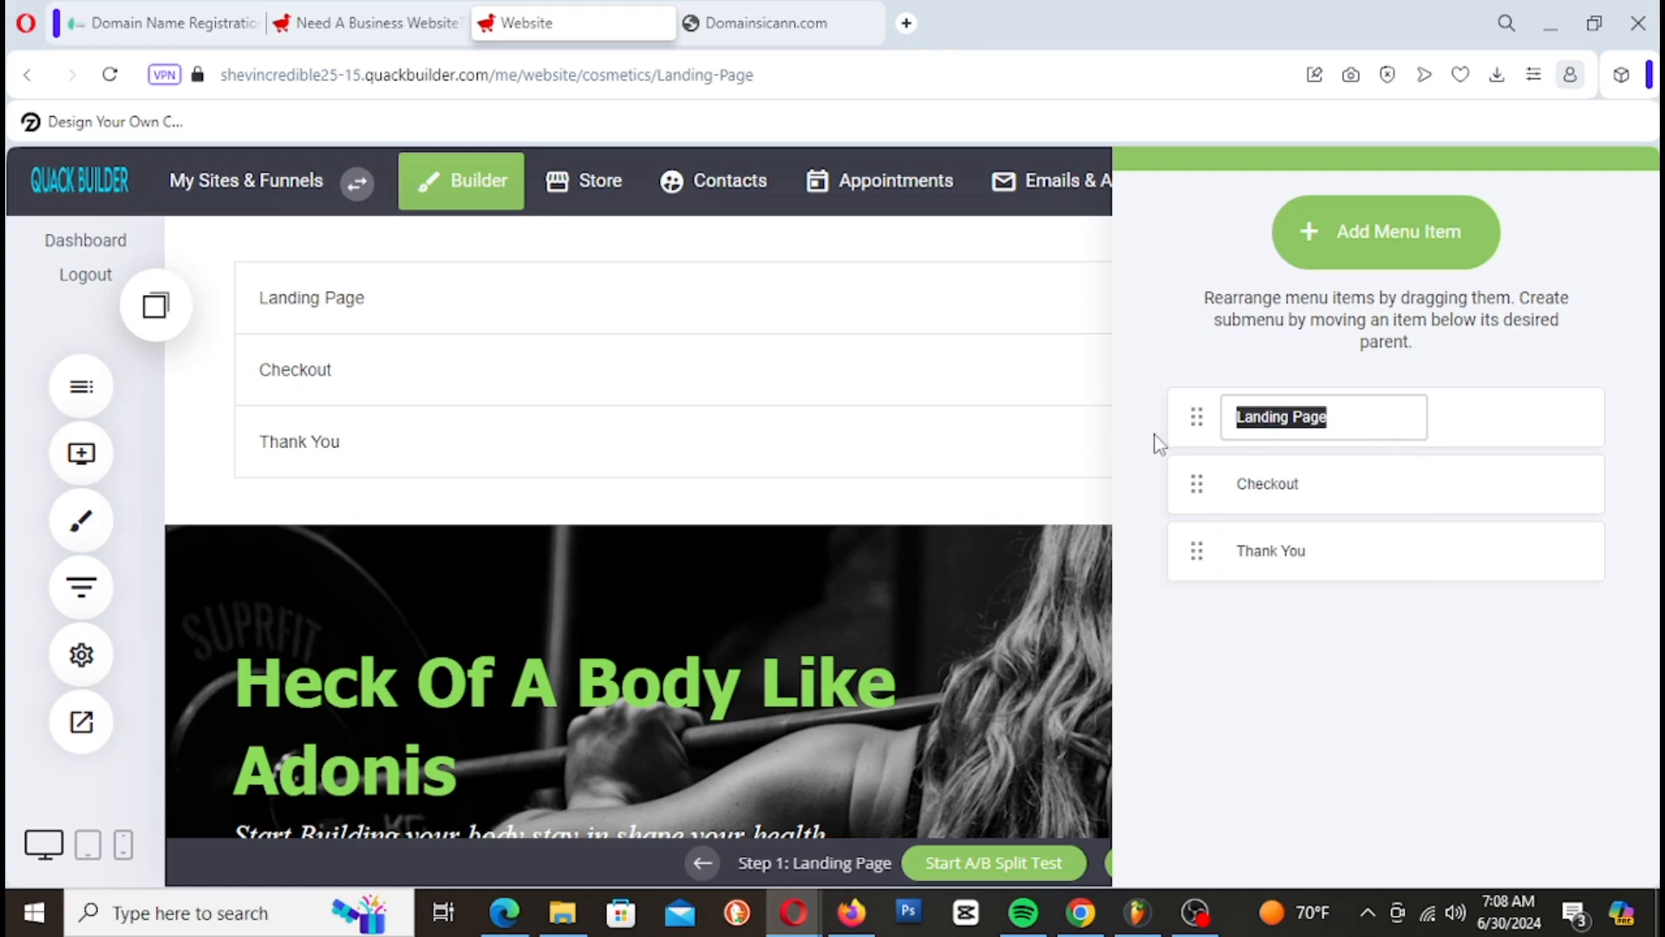
type("Home")
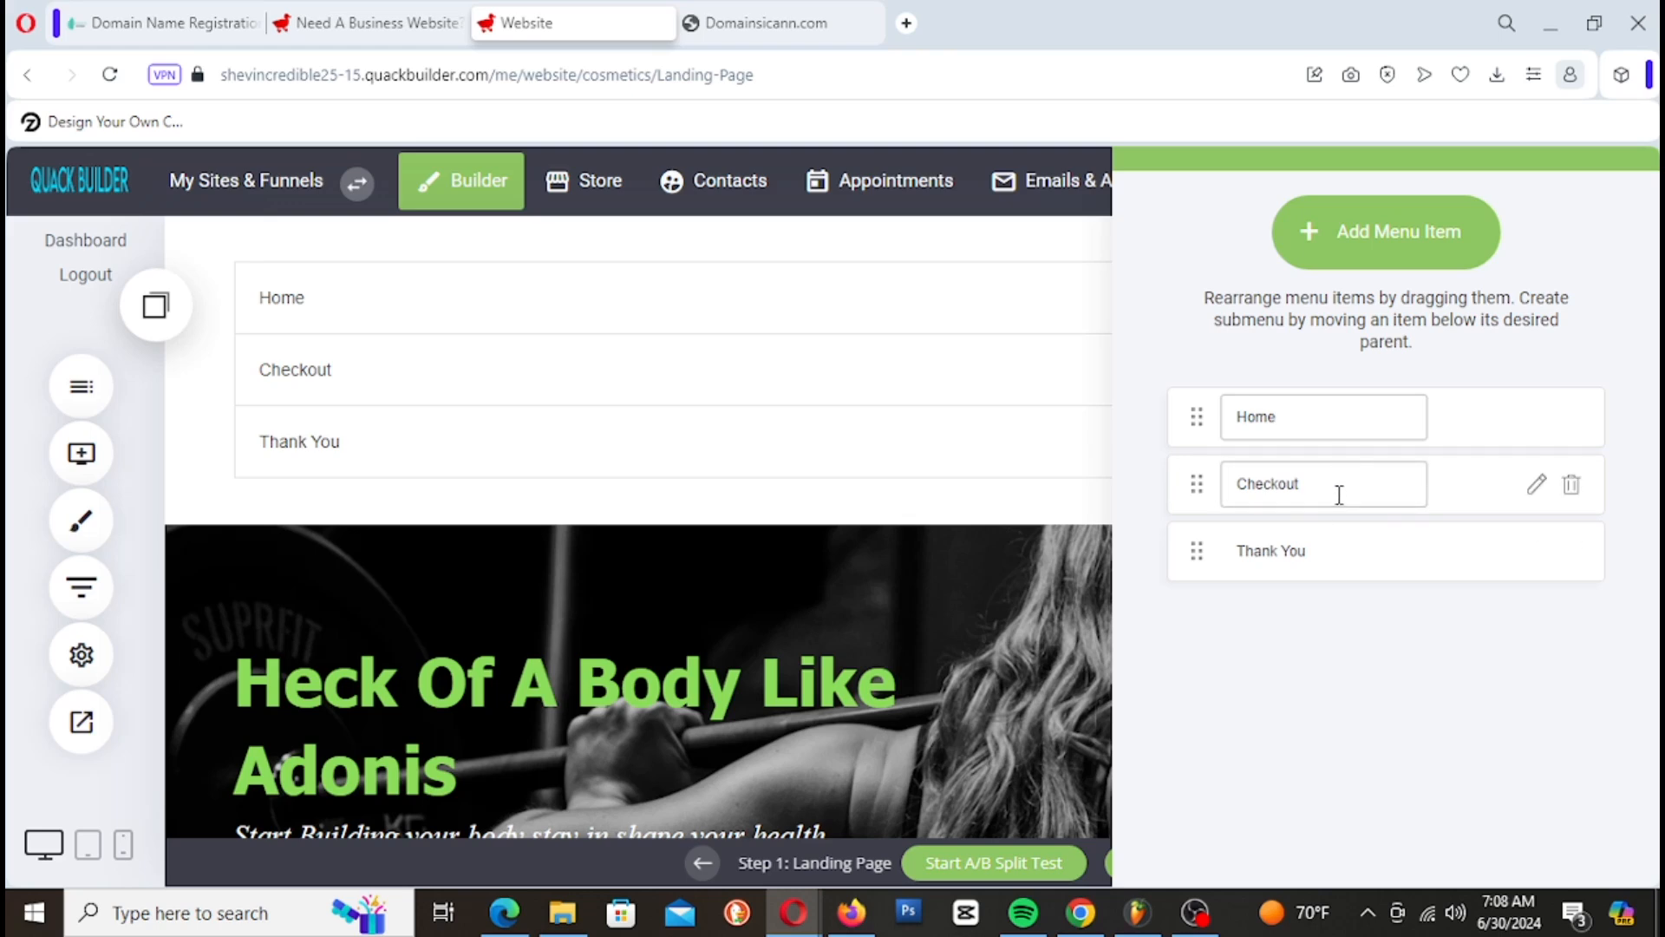
left_click_drag(1335, 492, 1228, 485)
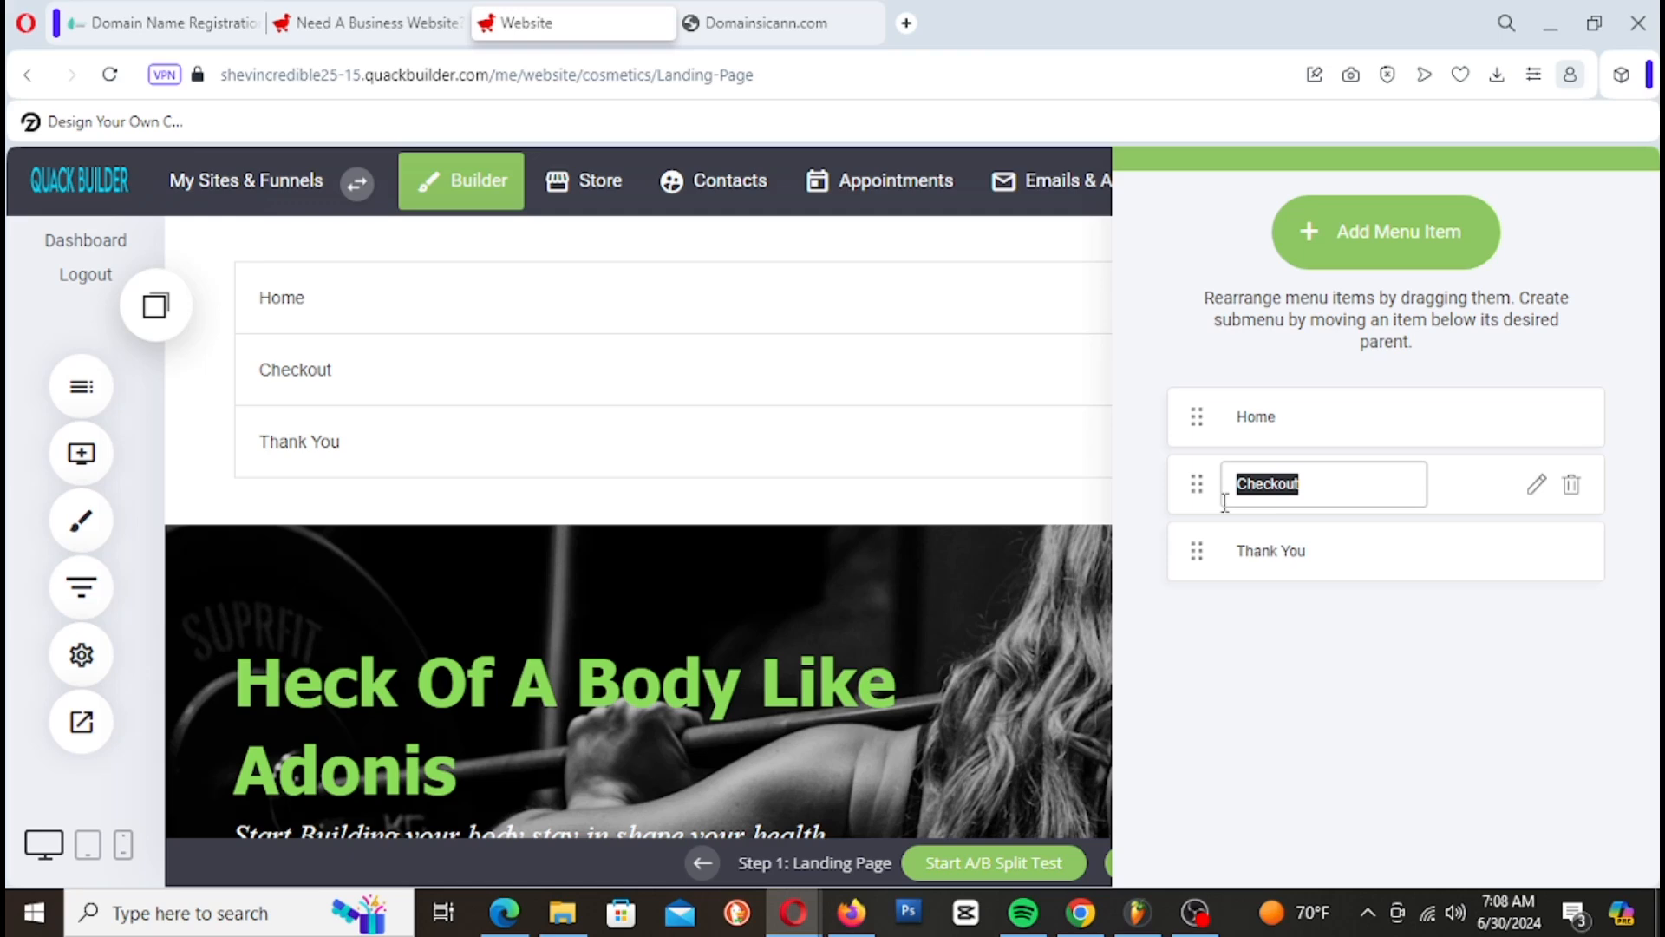
type("About")
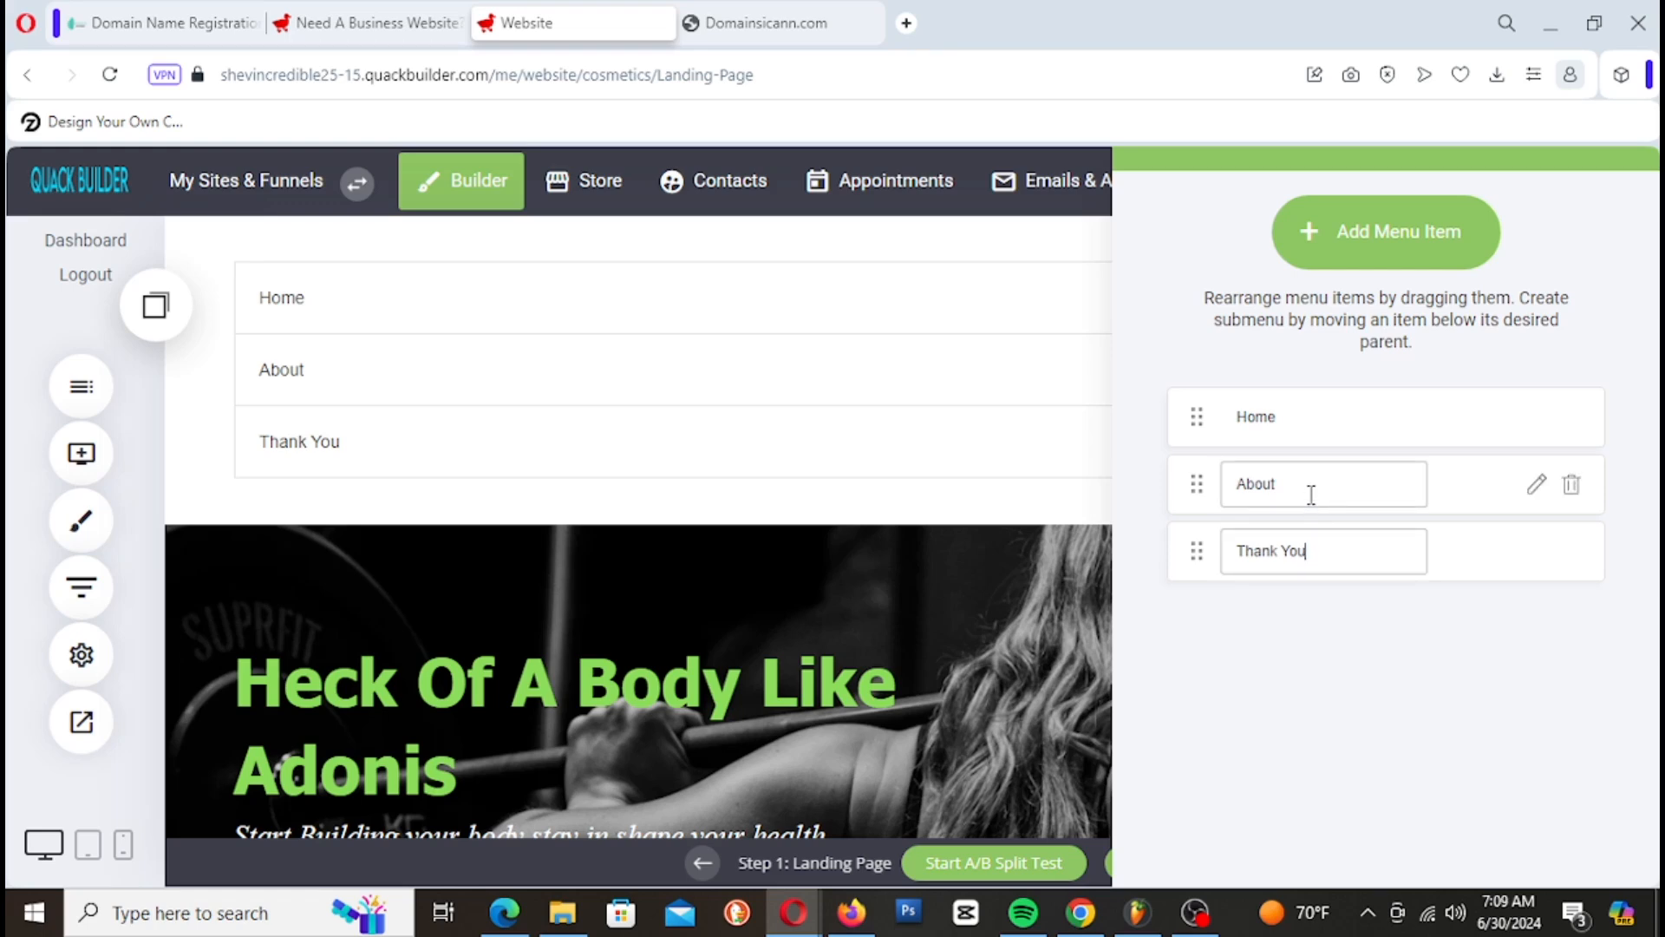
left_click_drag(1312, 477, 1210, 484)
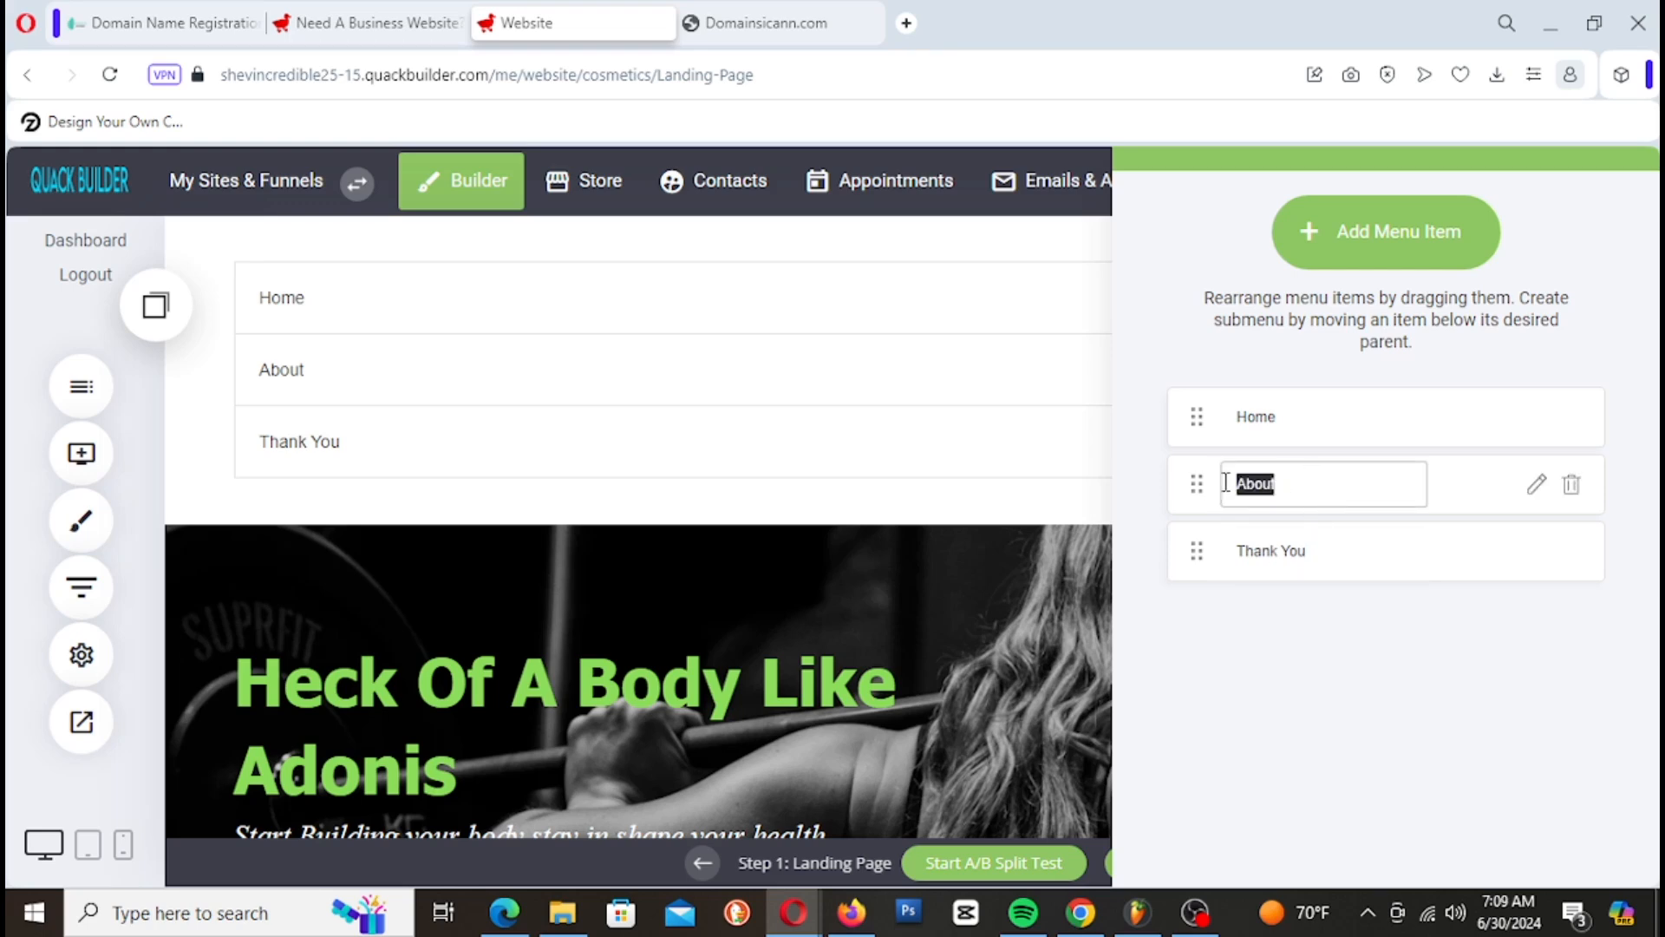
key("BackSpace")
triple_click(1352, 552)
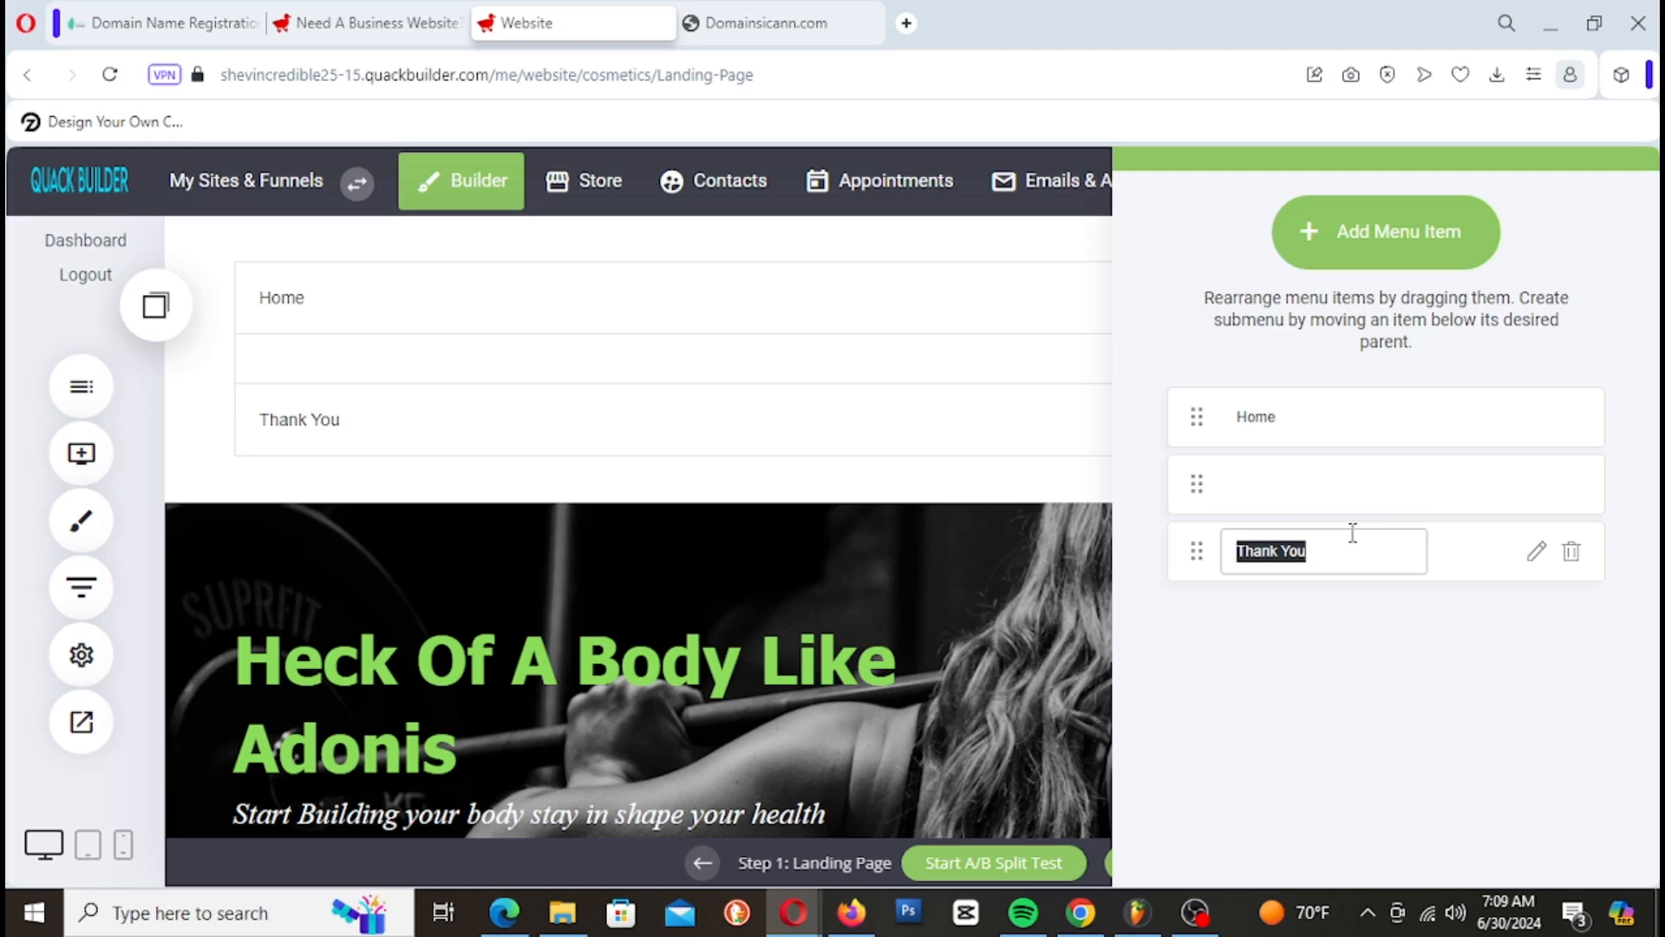
type("About")
left_click(1297, 484)
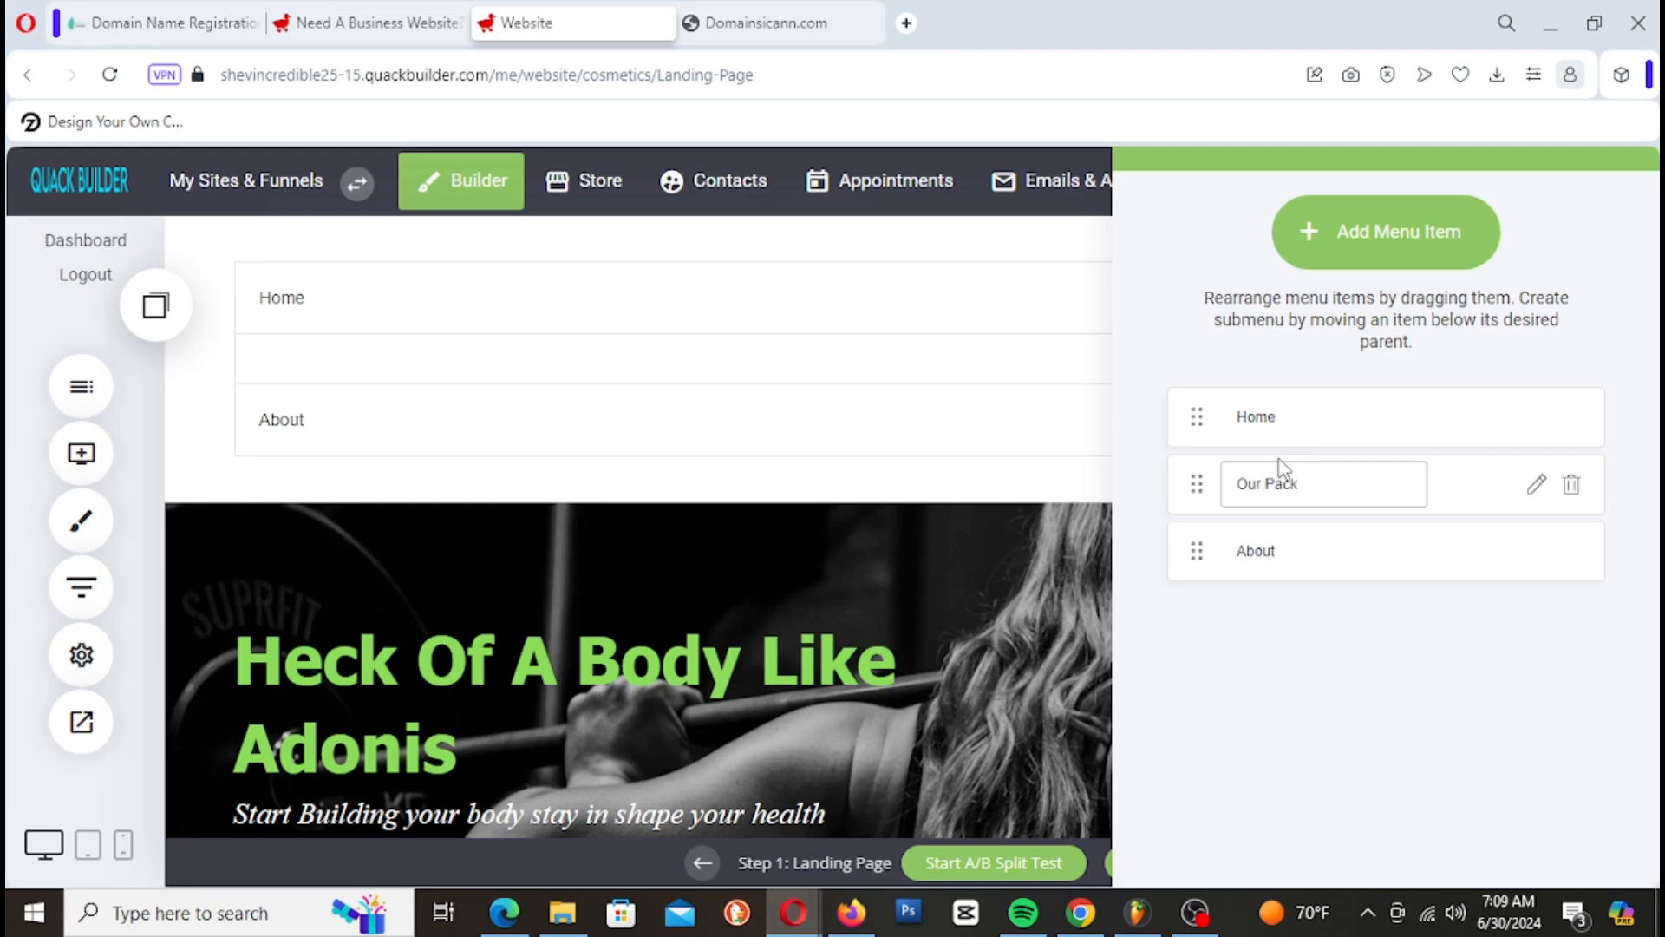
type("ge")
left_click(922, 491)
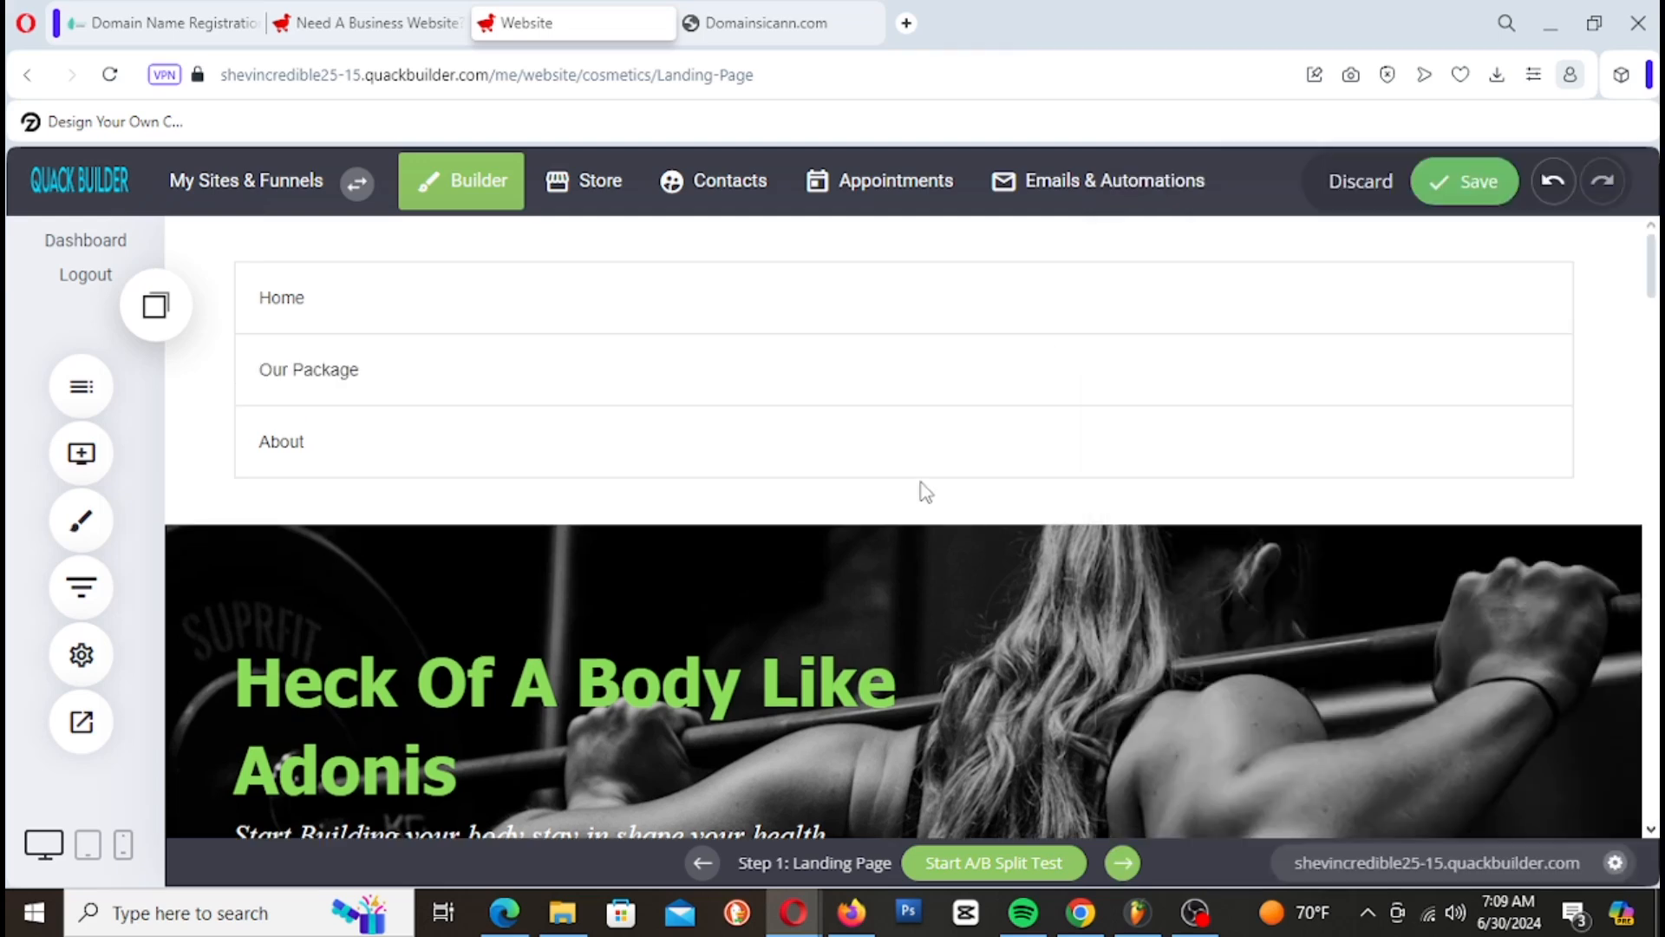
Step: Select the menu and look through its alignment options and item list
left_click(1005, 315)
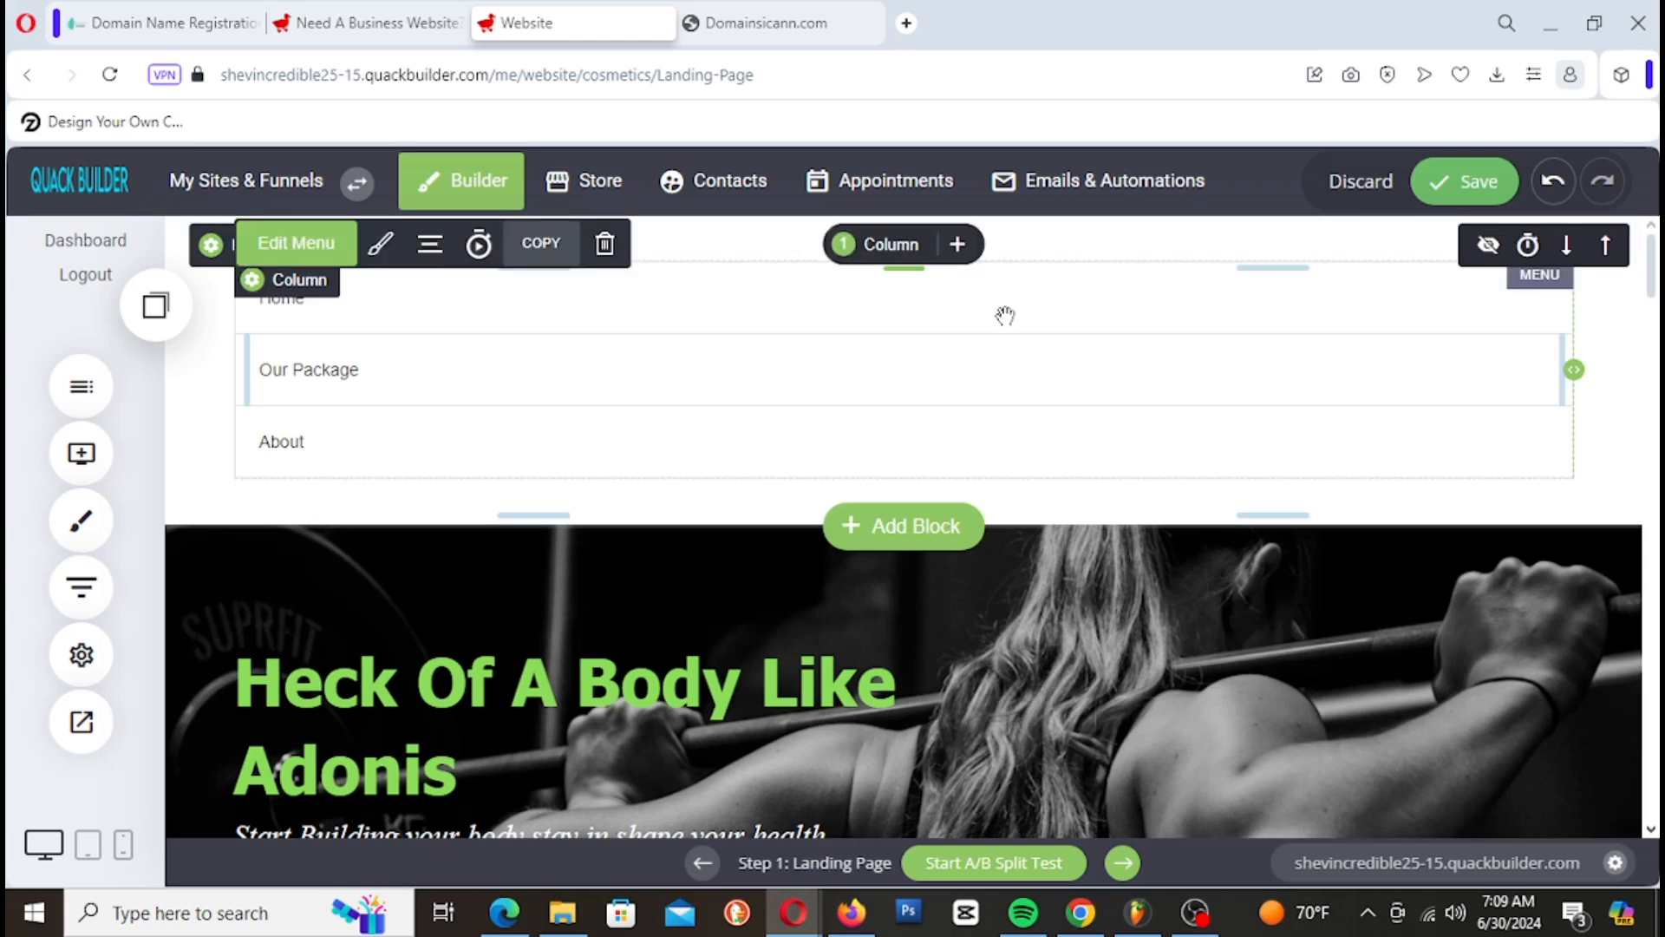
left_click(431, 244)
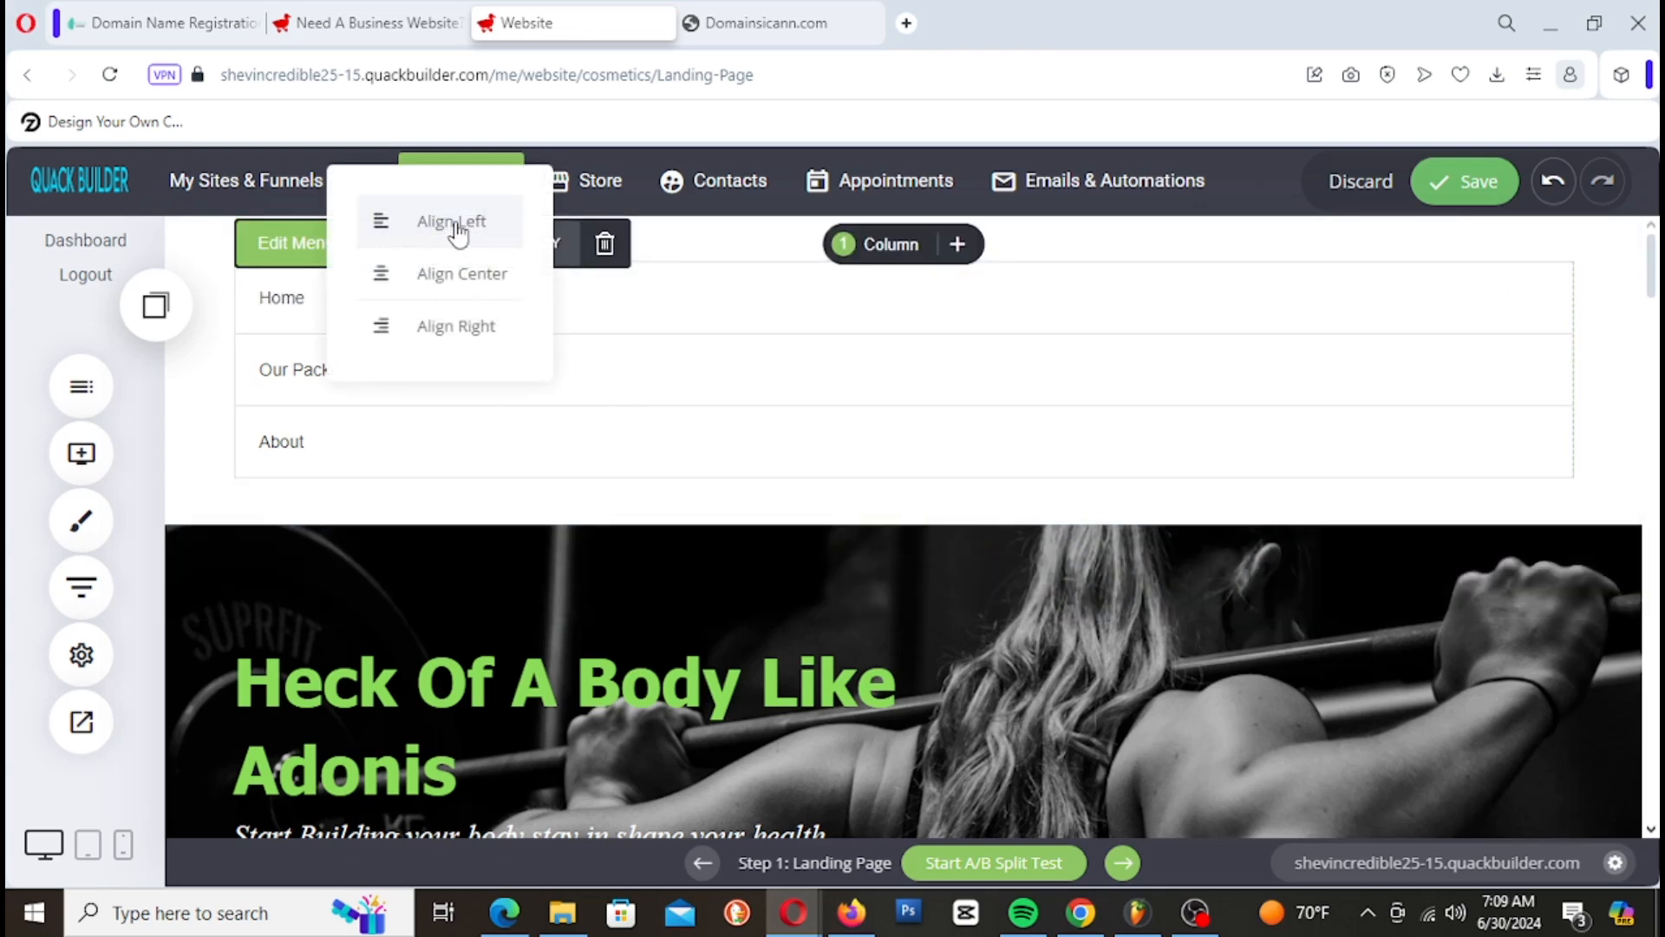
left_click(366, 410)
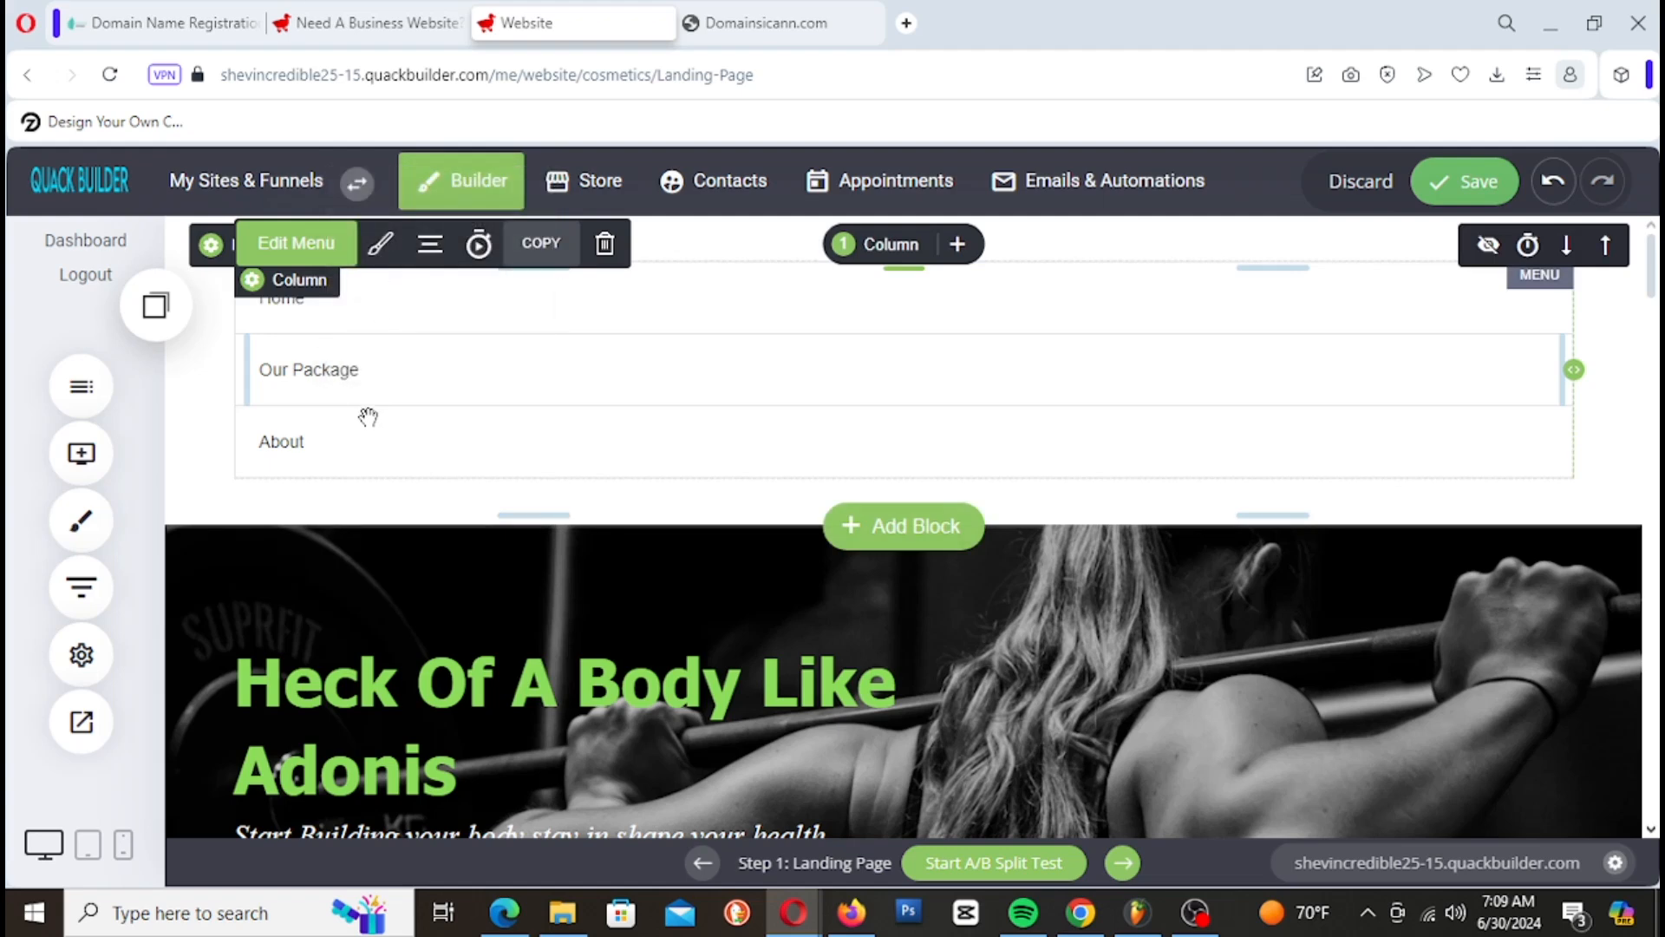
left_click(314, 251)
left_click(934, 356)
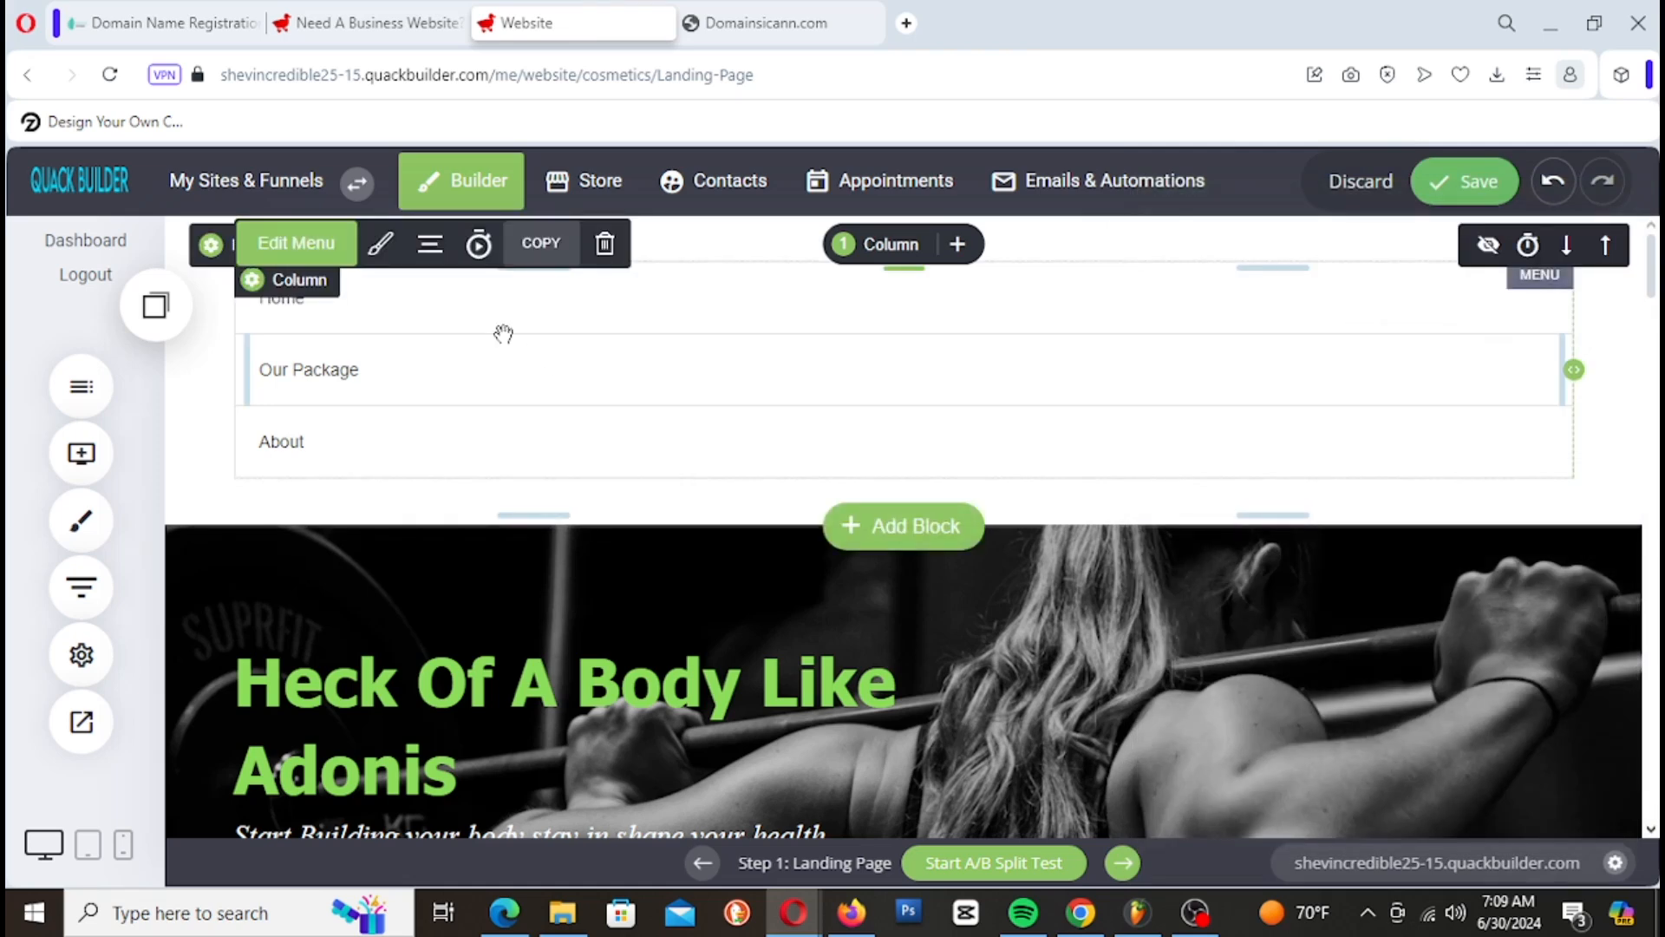
Step: Set the menu to a horizontal layout after briefly trying the burger layout
left_click(390, 256)
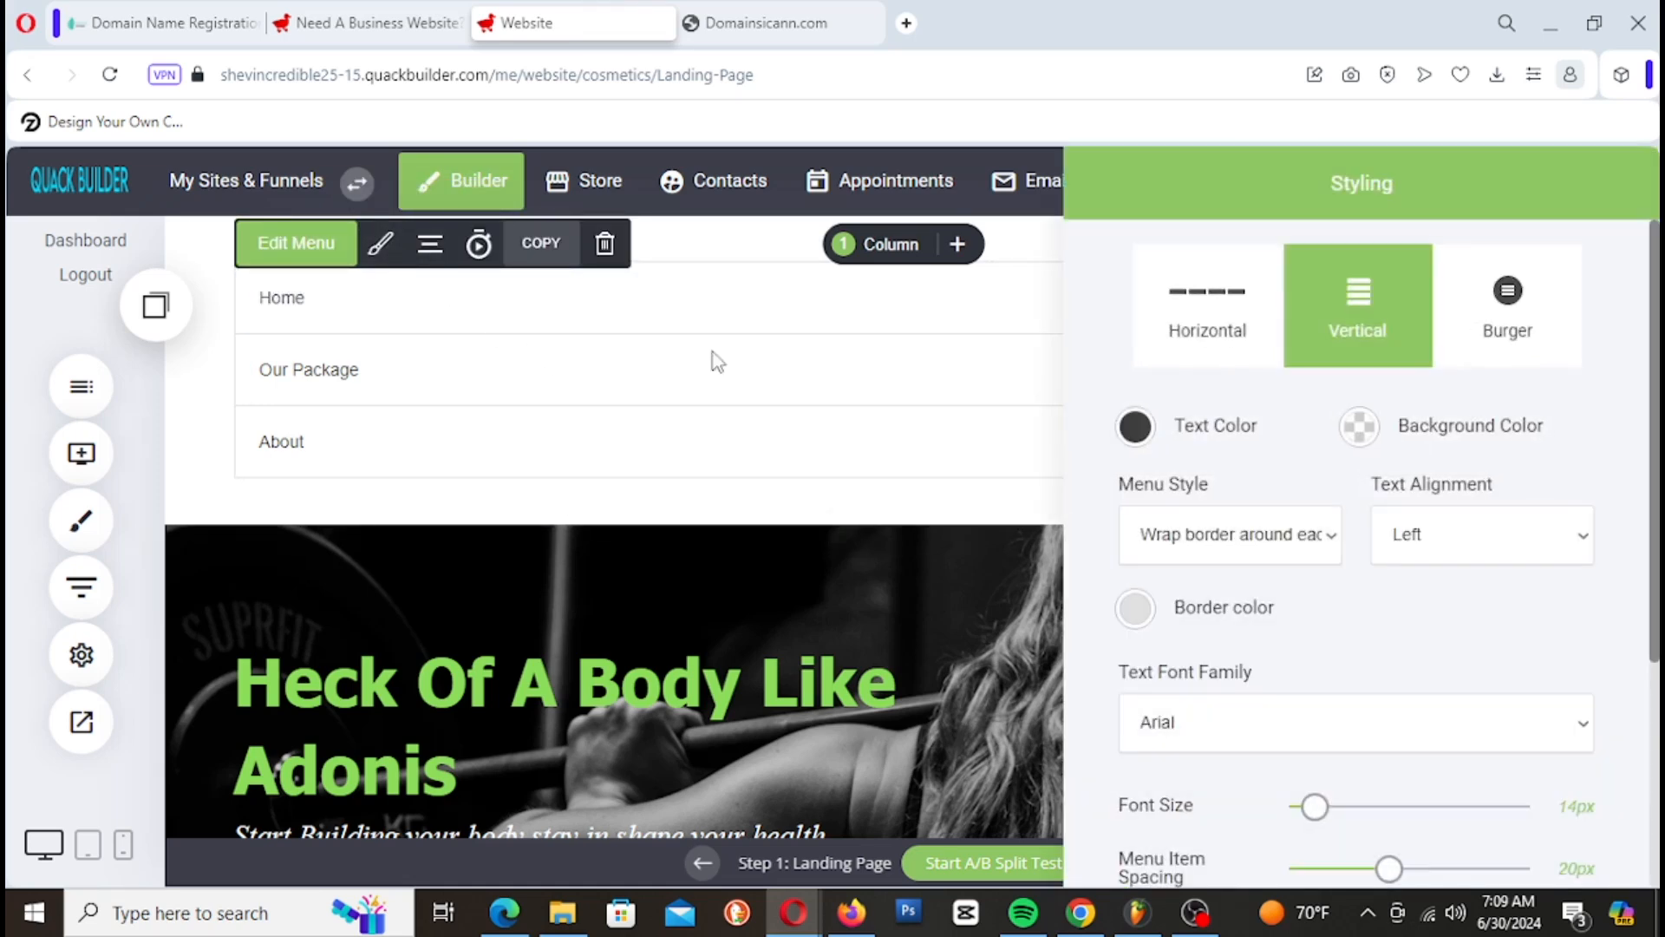
left_click(1249, 310)
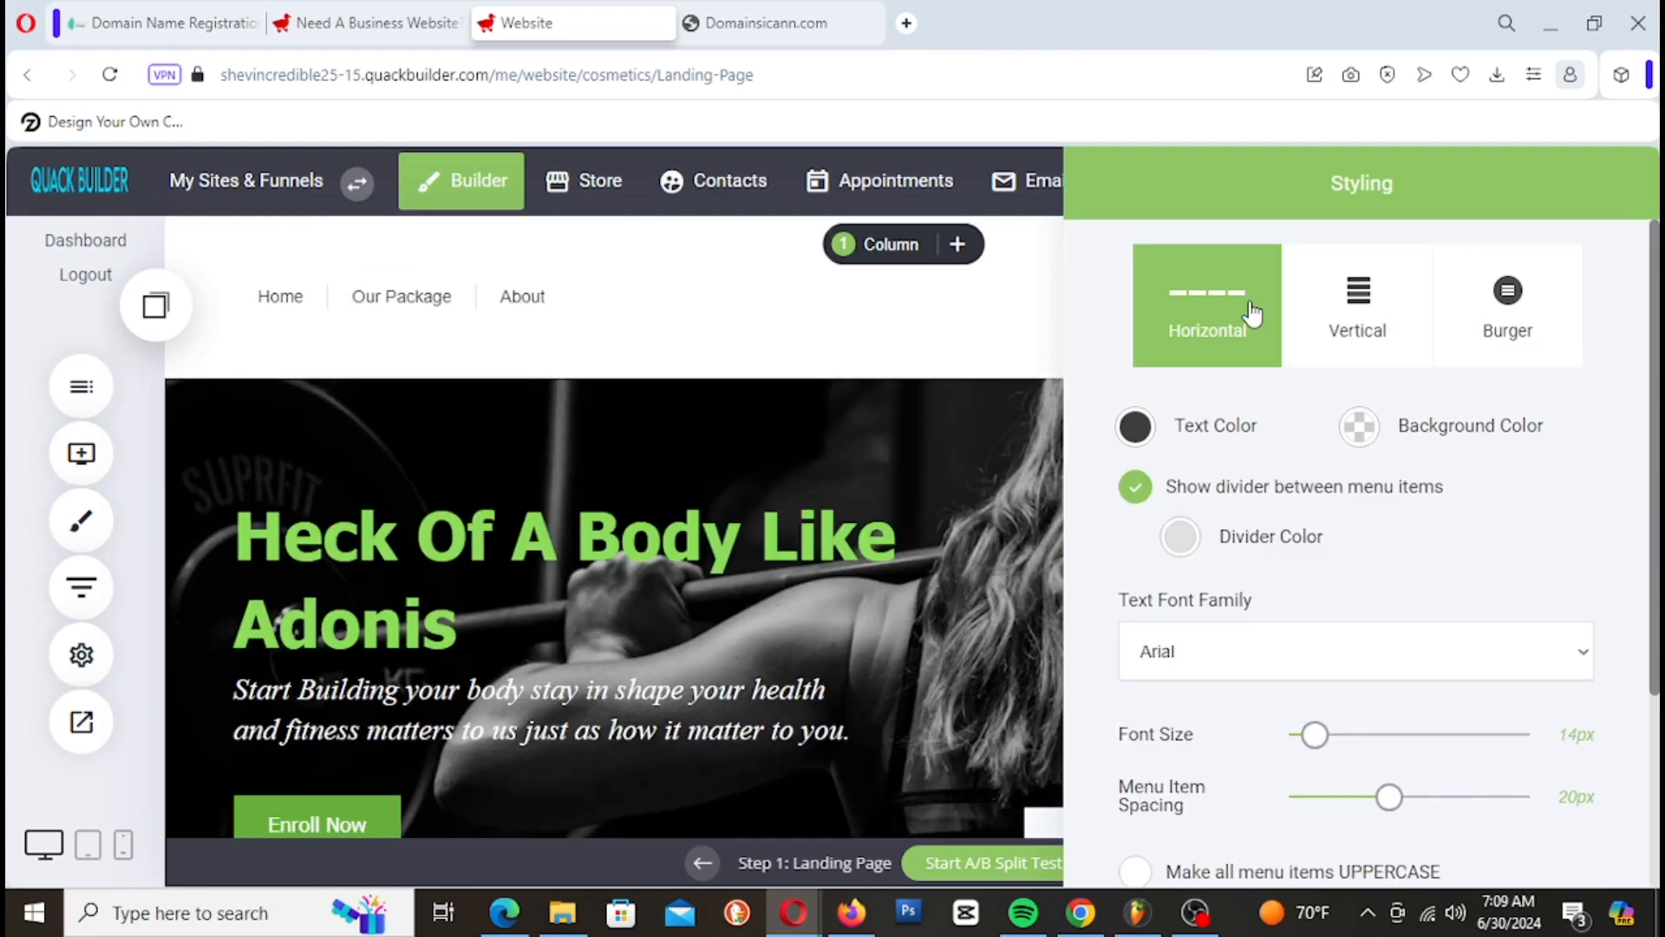
left_click(1516, 347)
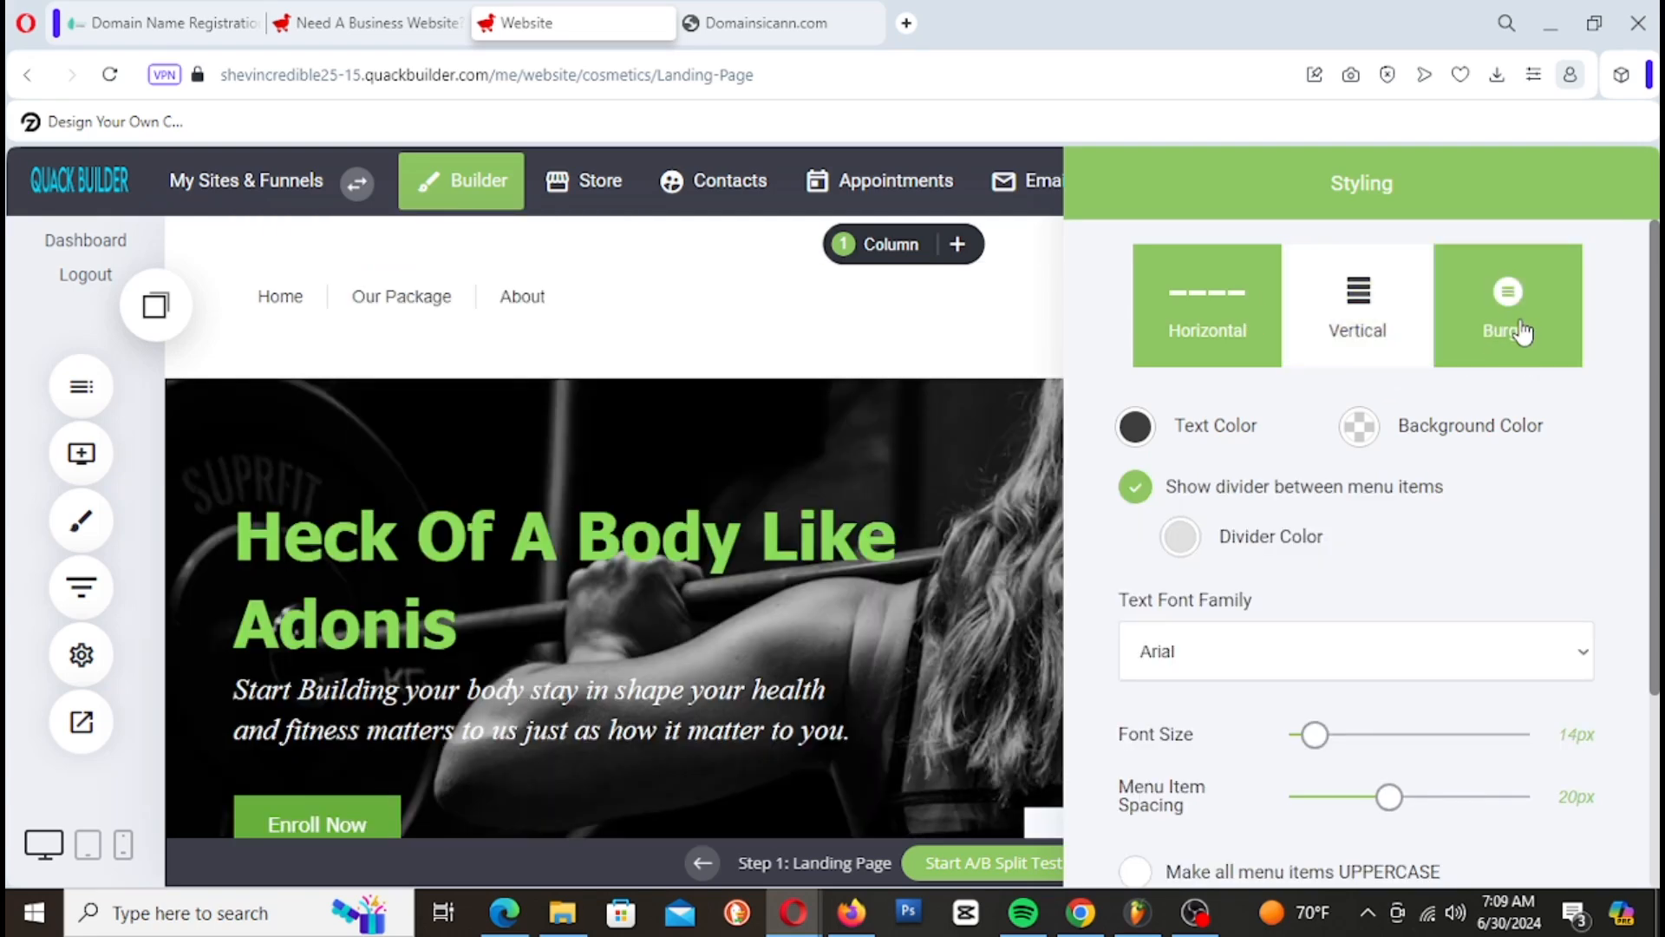
left_click(1259, 325)
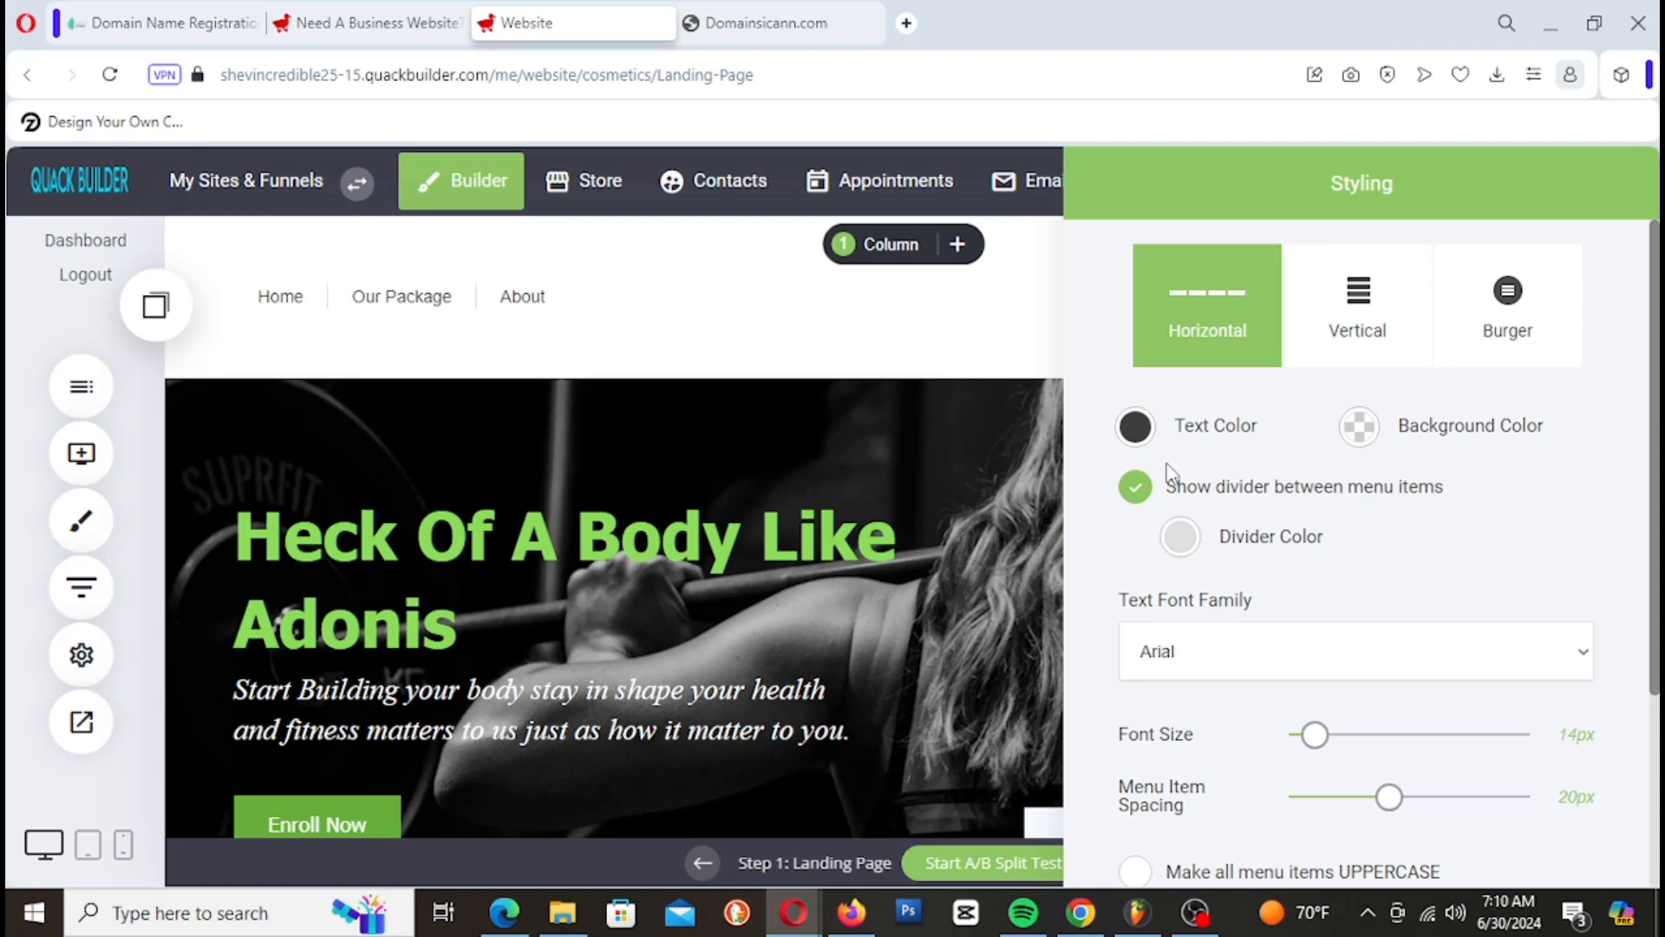
scroll(1315, 580, "down", 3)
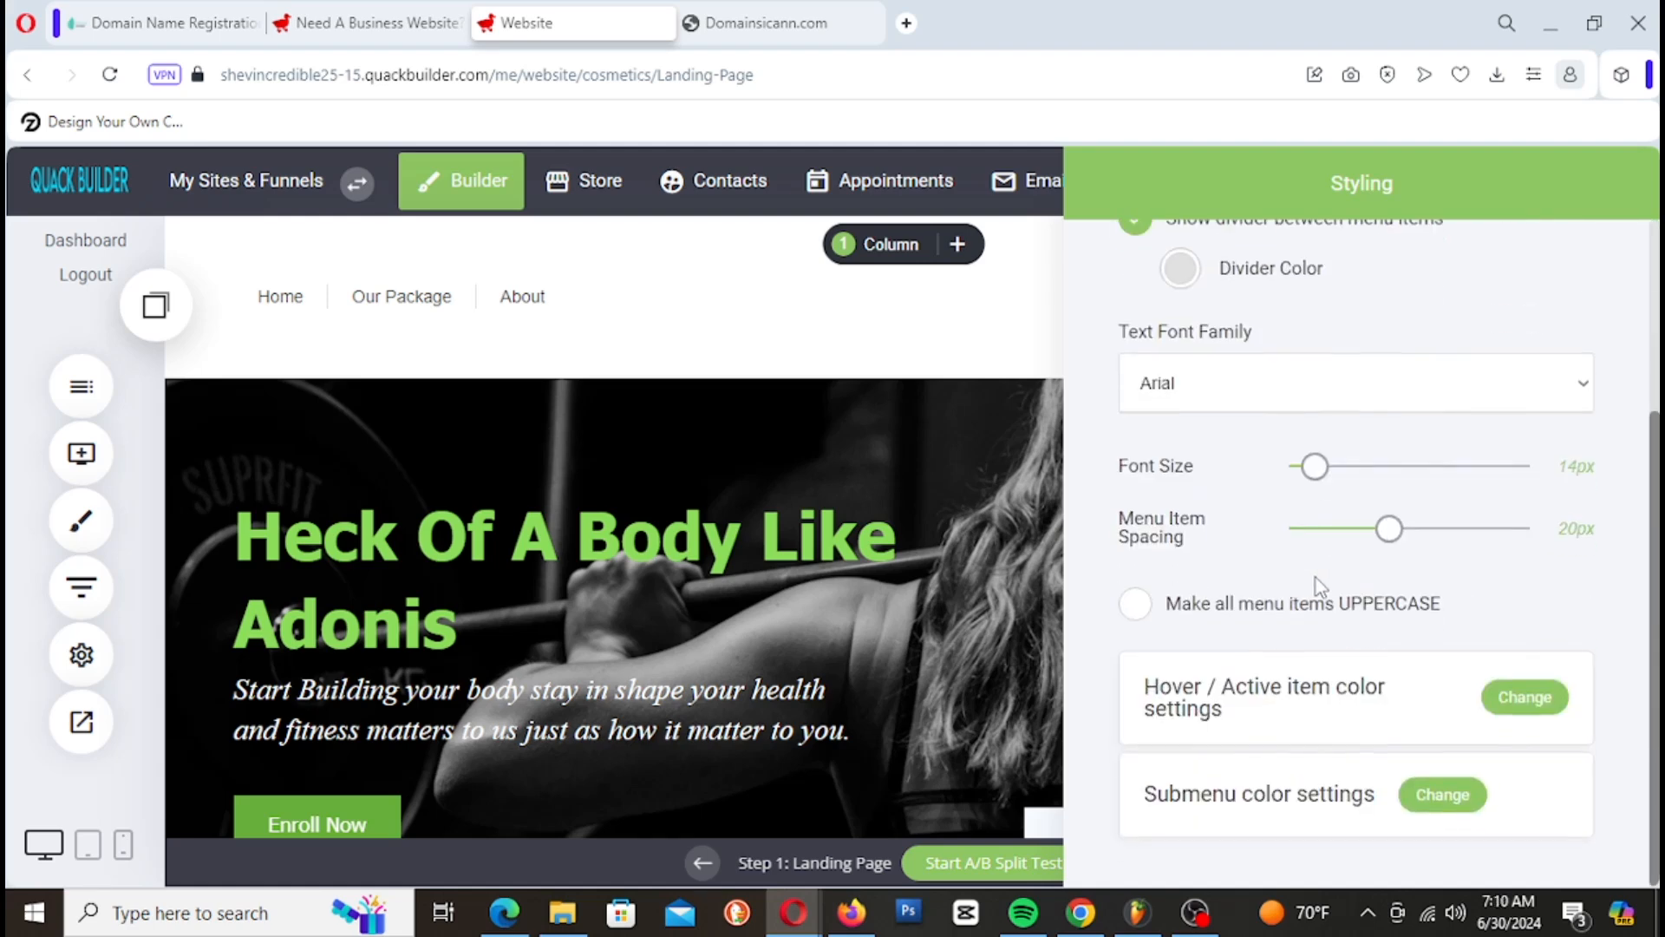
scroll(1315, 580, "up", 1)
scroll(1315, 590, "up", 2)
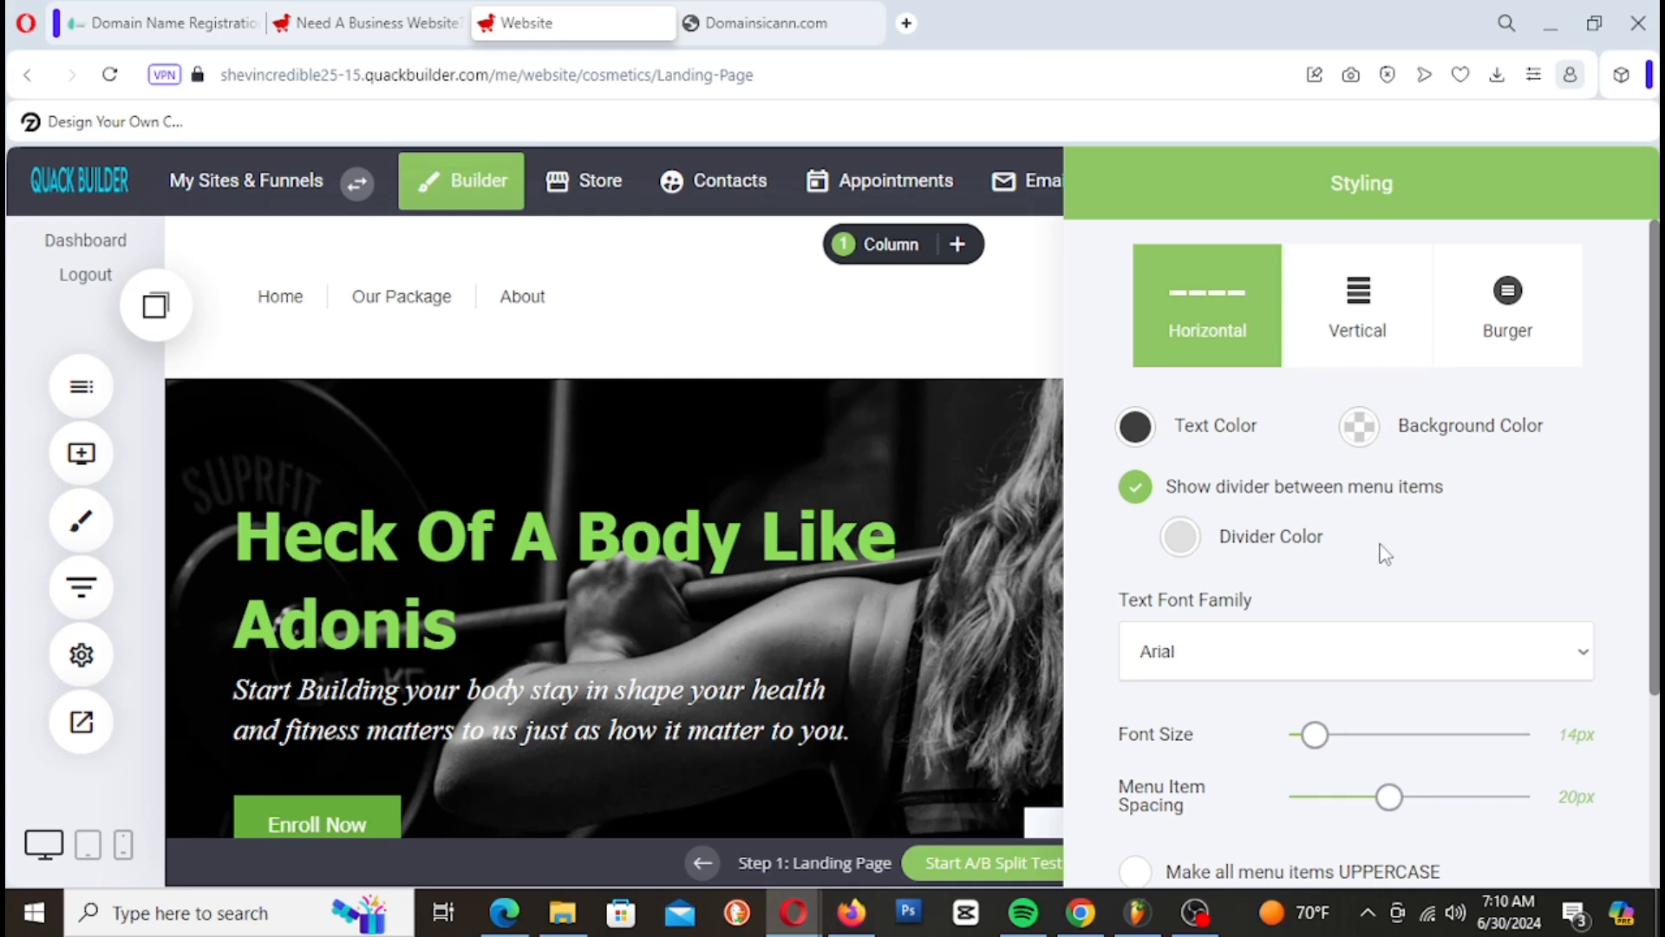
scroll(1382, 552, "down", 1)
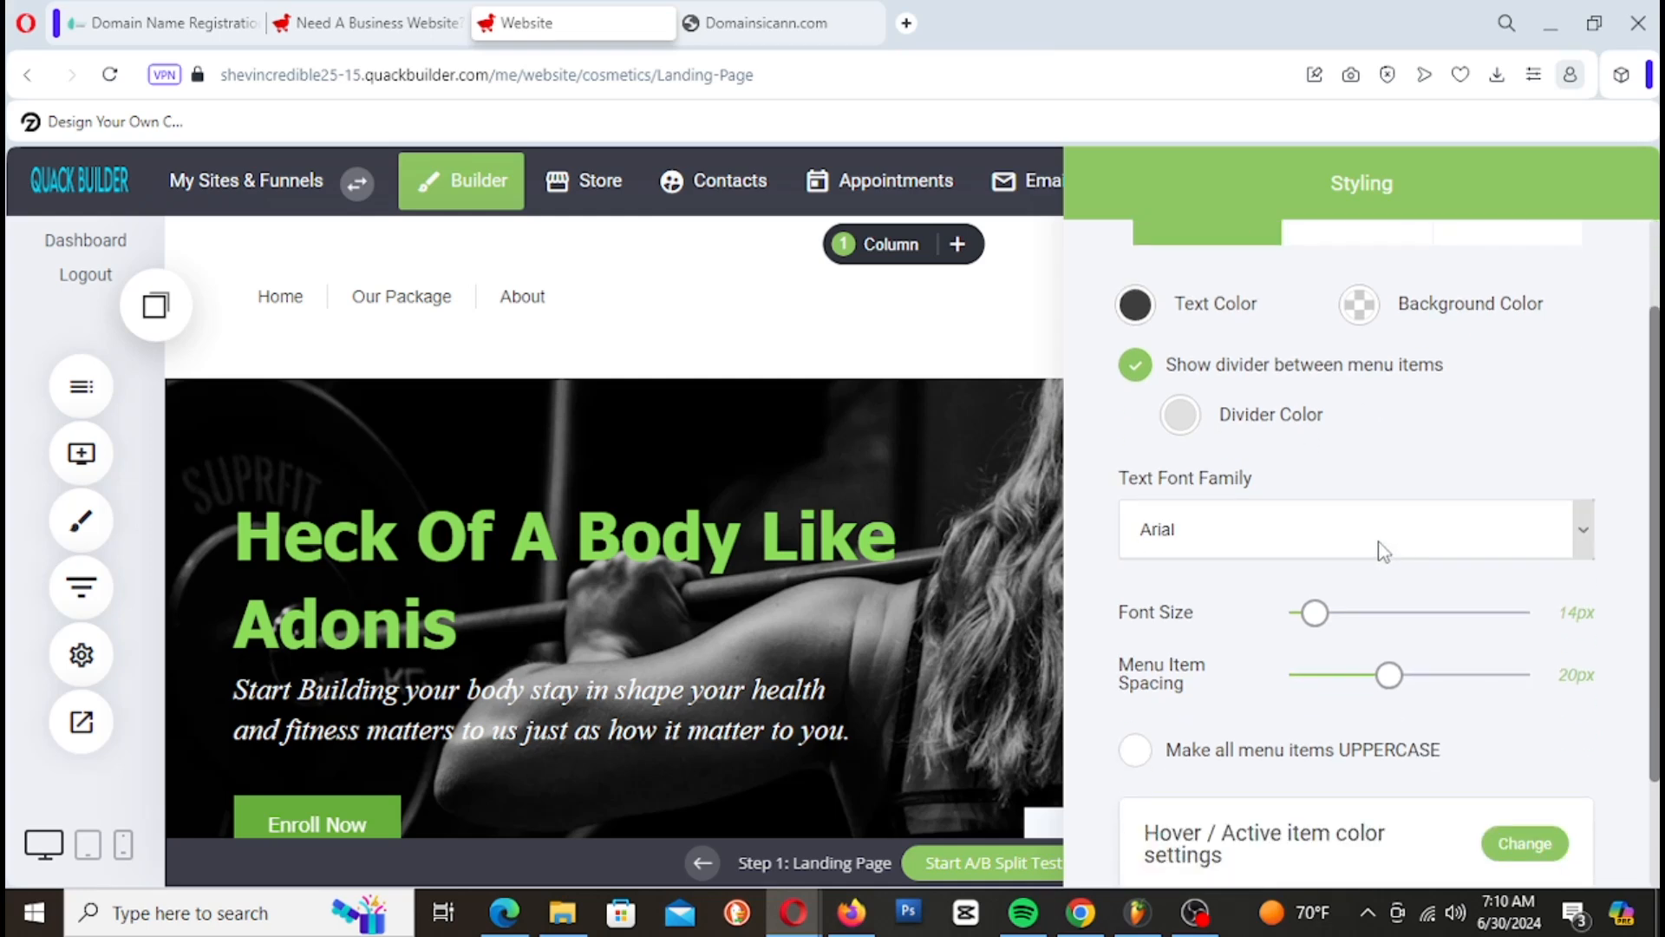
scroll(1351, 548, "down", 1)
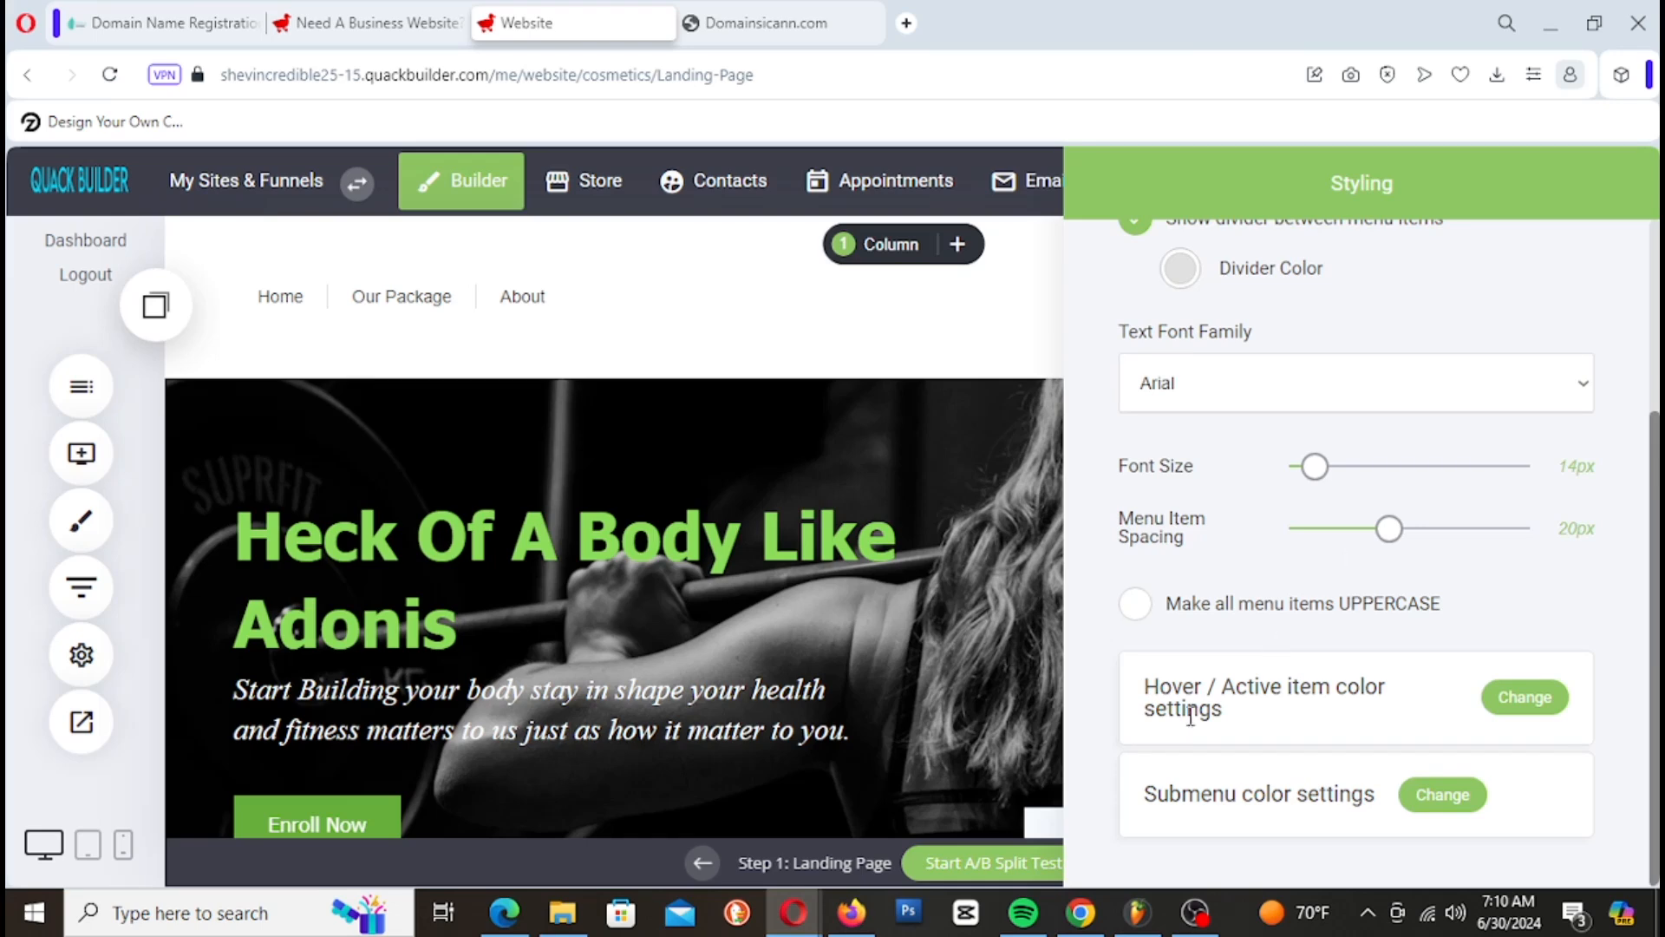
Step: Give hover and active menu items green #73CA3E text, then save the page
left_click(1528, 704)
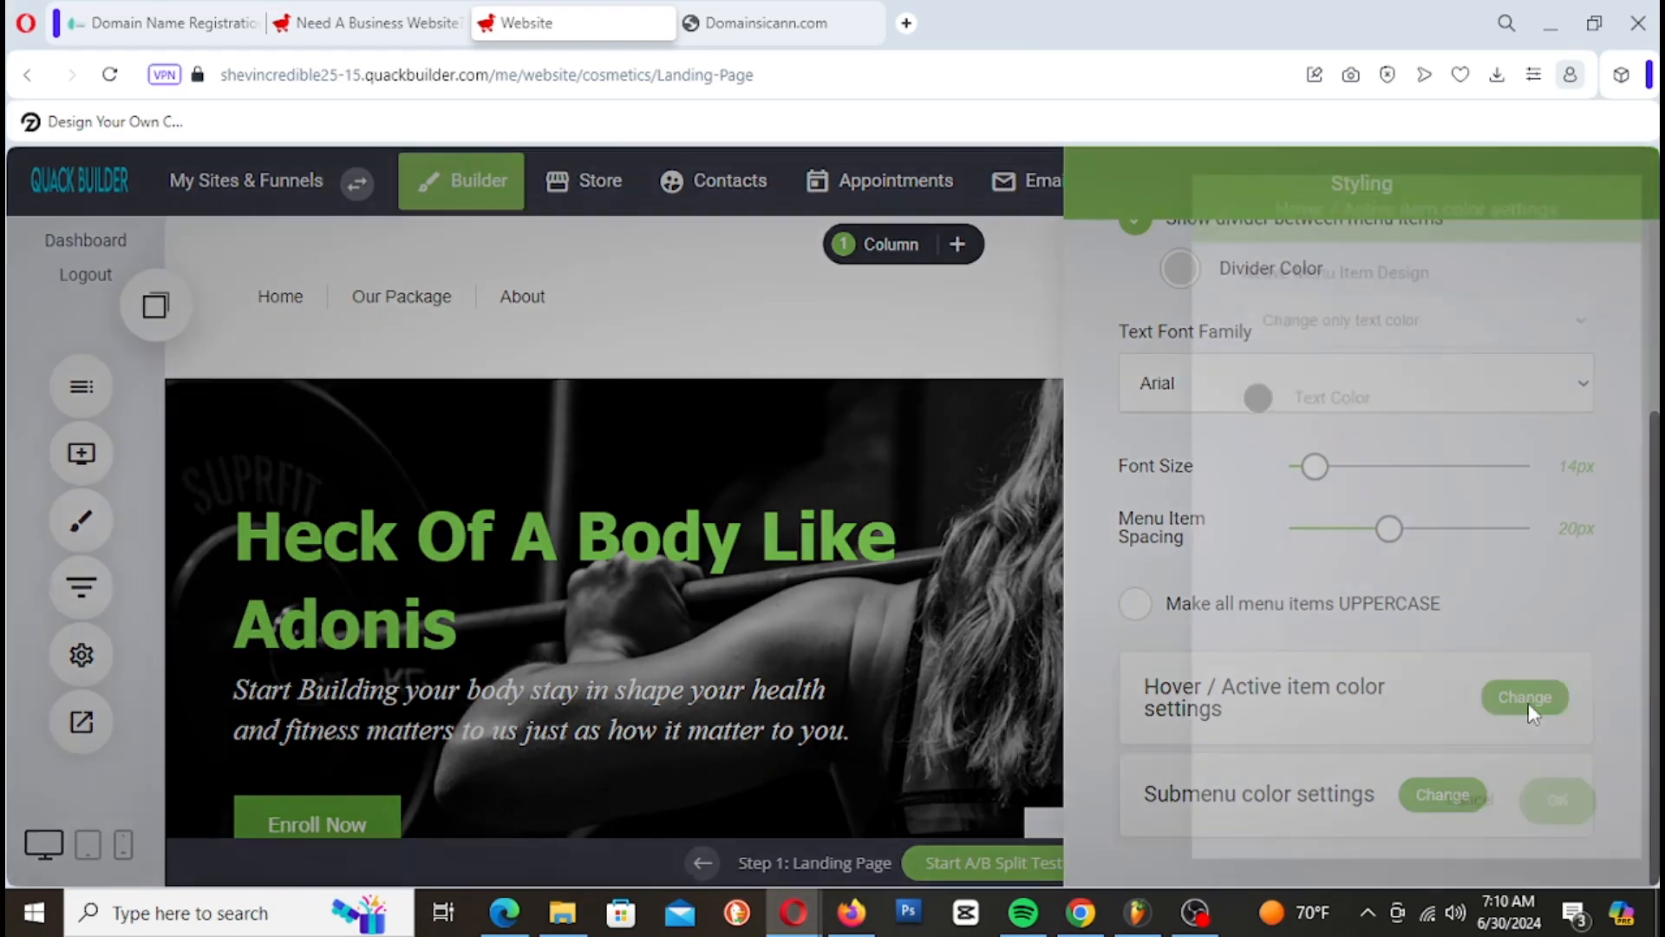
left_click(1245, 389)
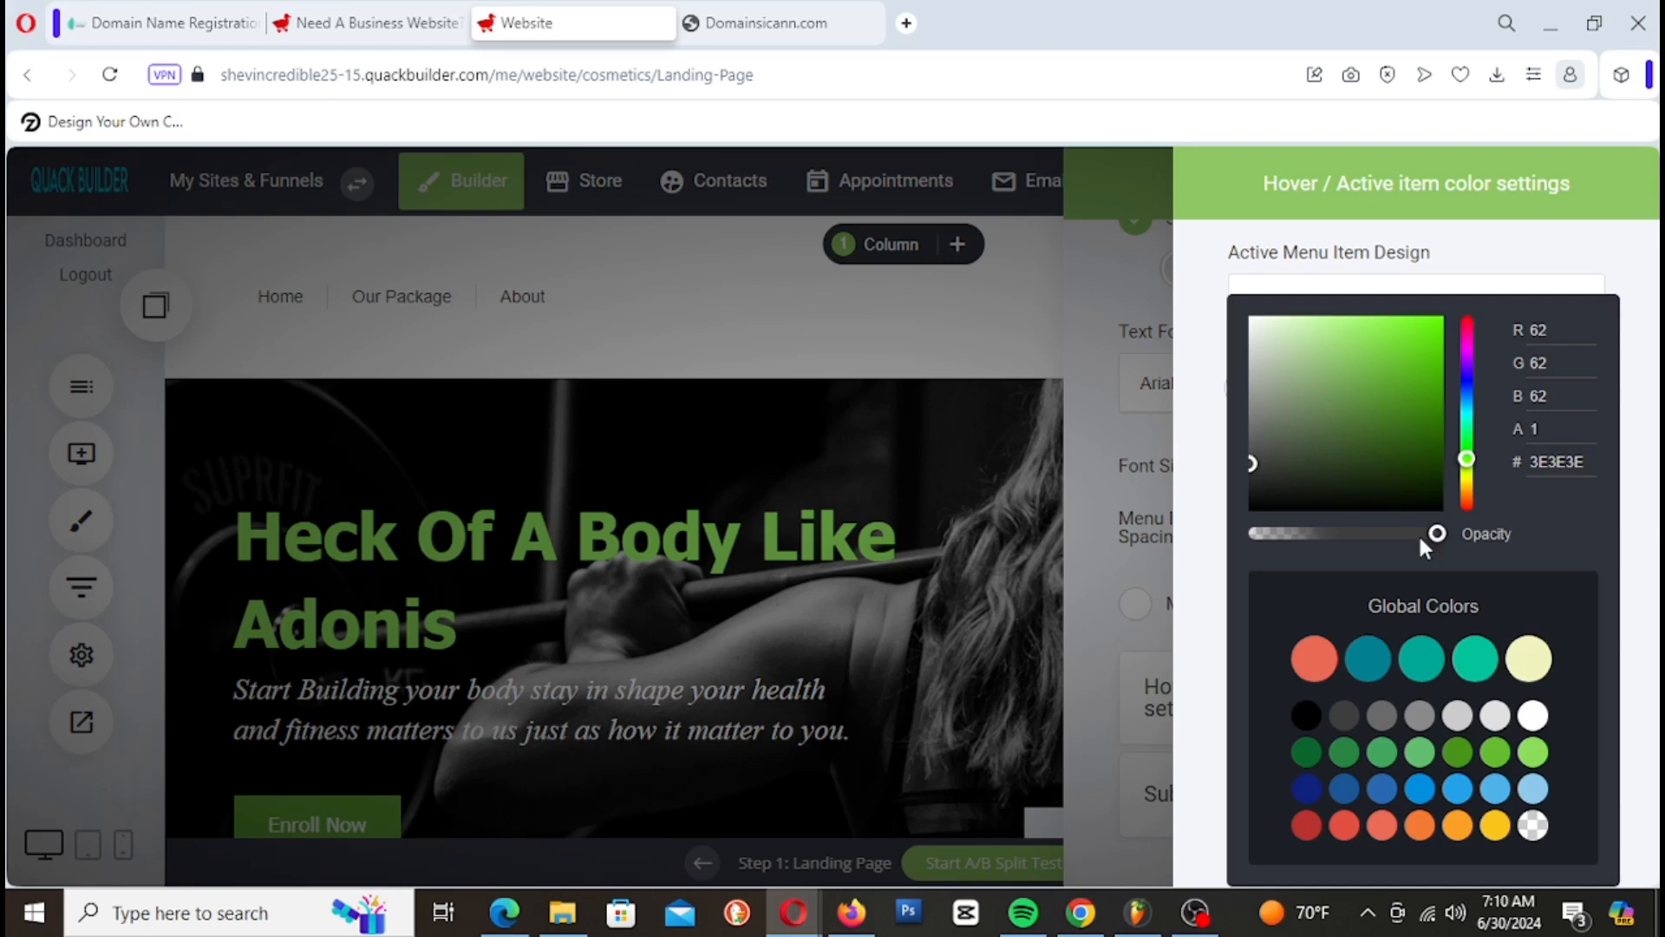
left_click(1532, 751)
left_click_drag(1373, 339, 1385, 360)
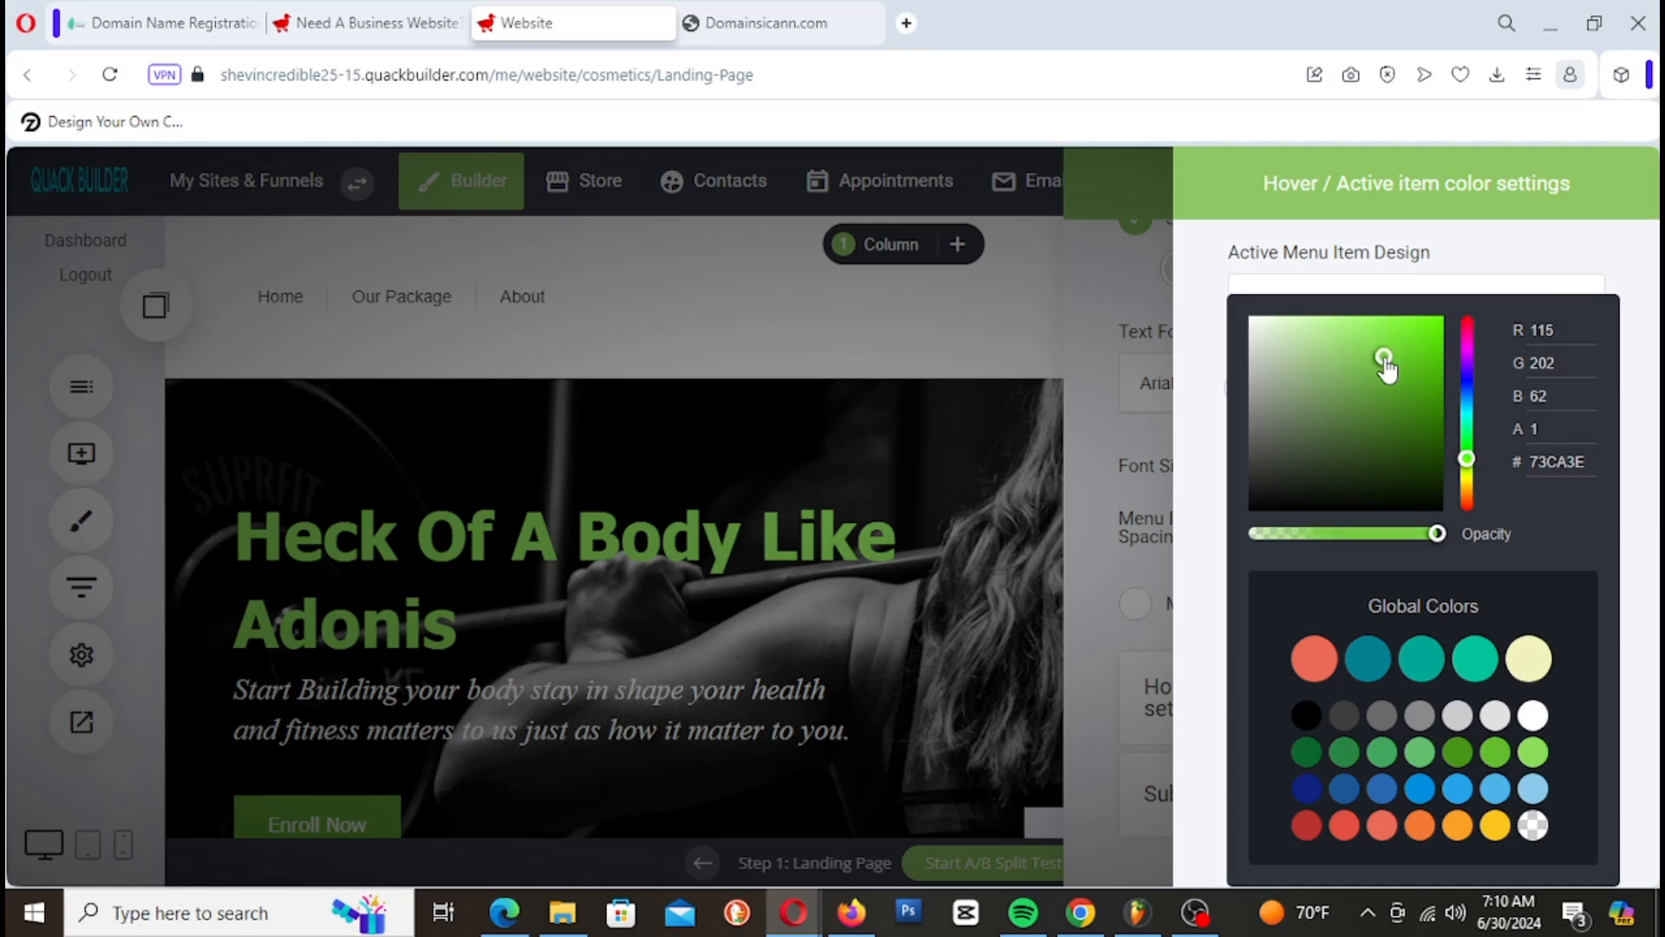
left_click(1191, 376)
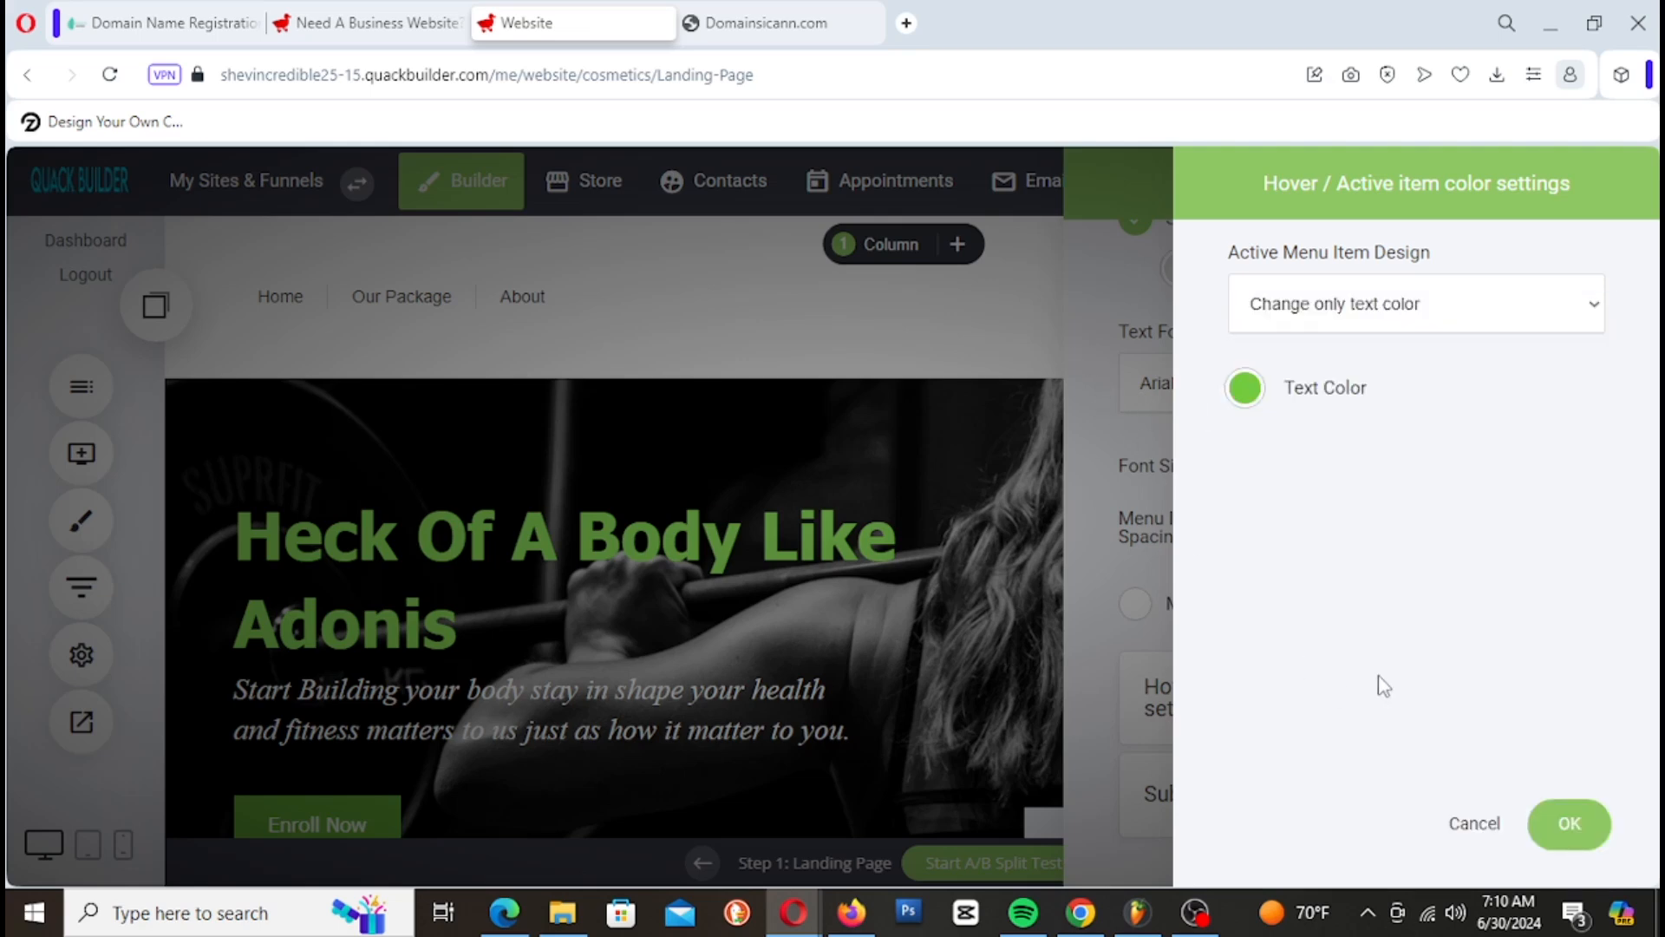
left_click(1570, 823)
left_click(937, 345)
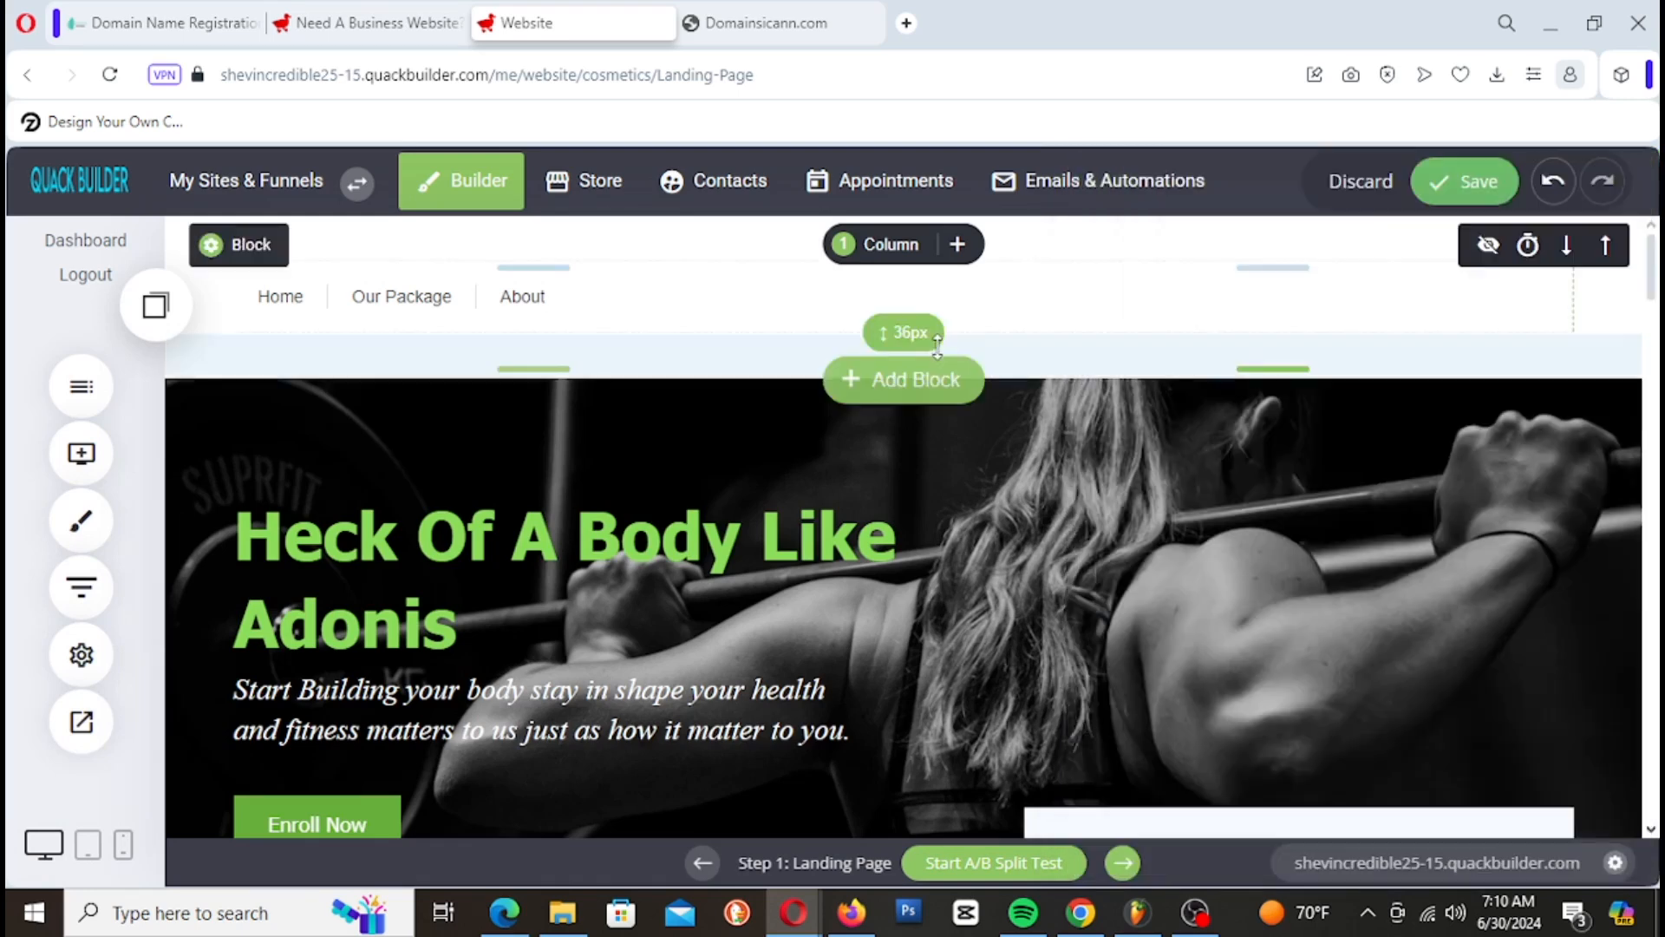
left_click(1475, 192)
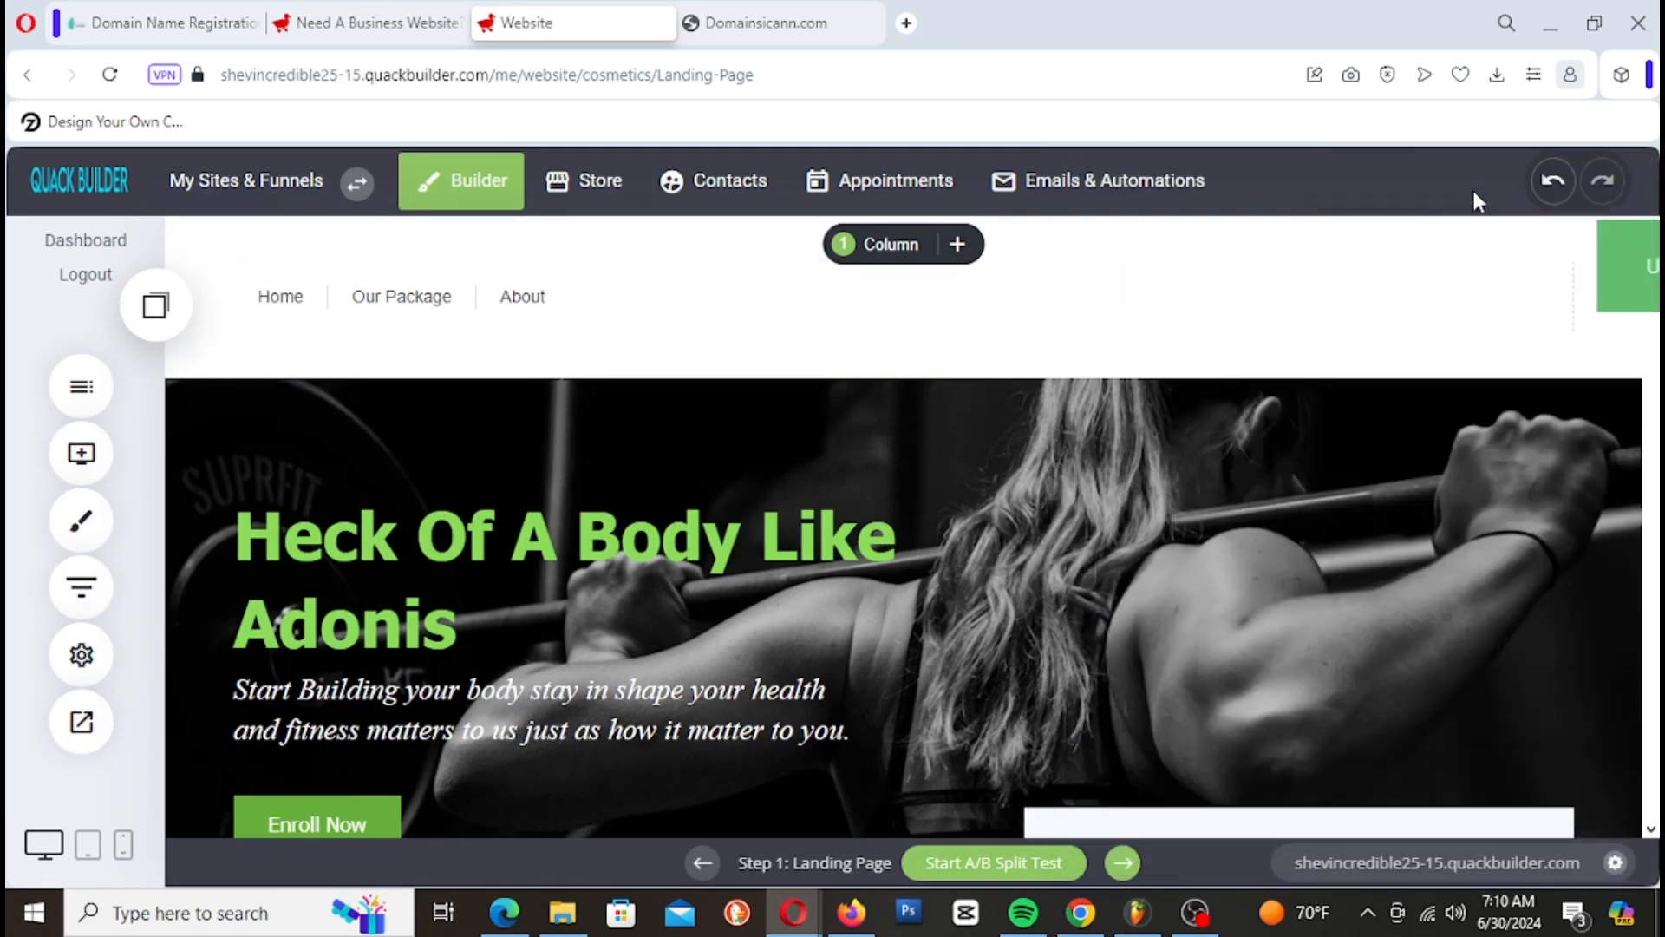
Step: Right-align the header menu and save the page
left_click(562, 293)
left_click(431, 247)
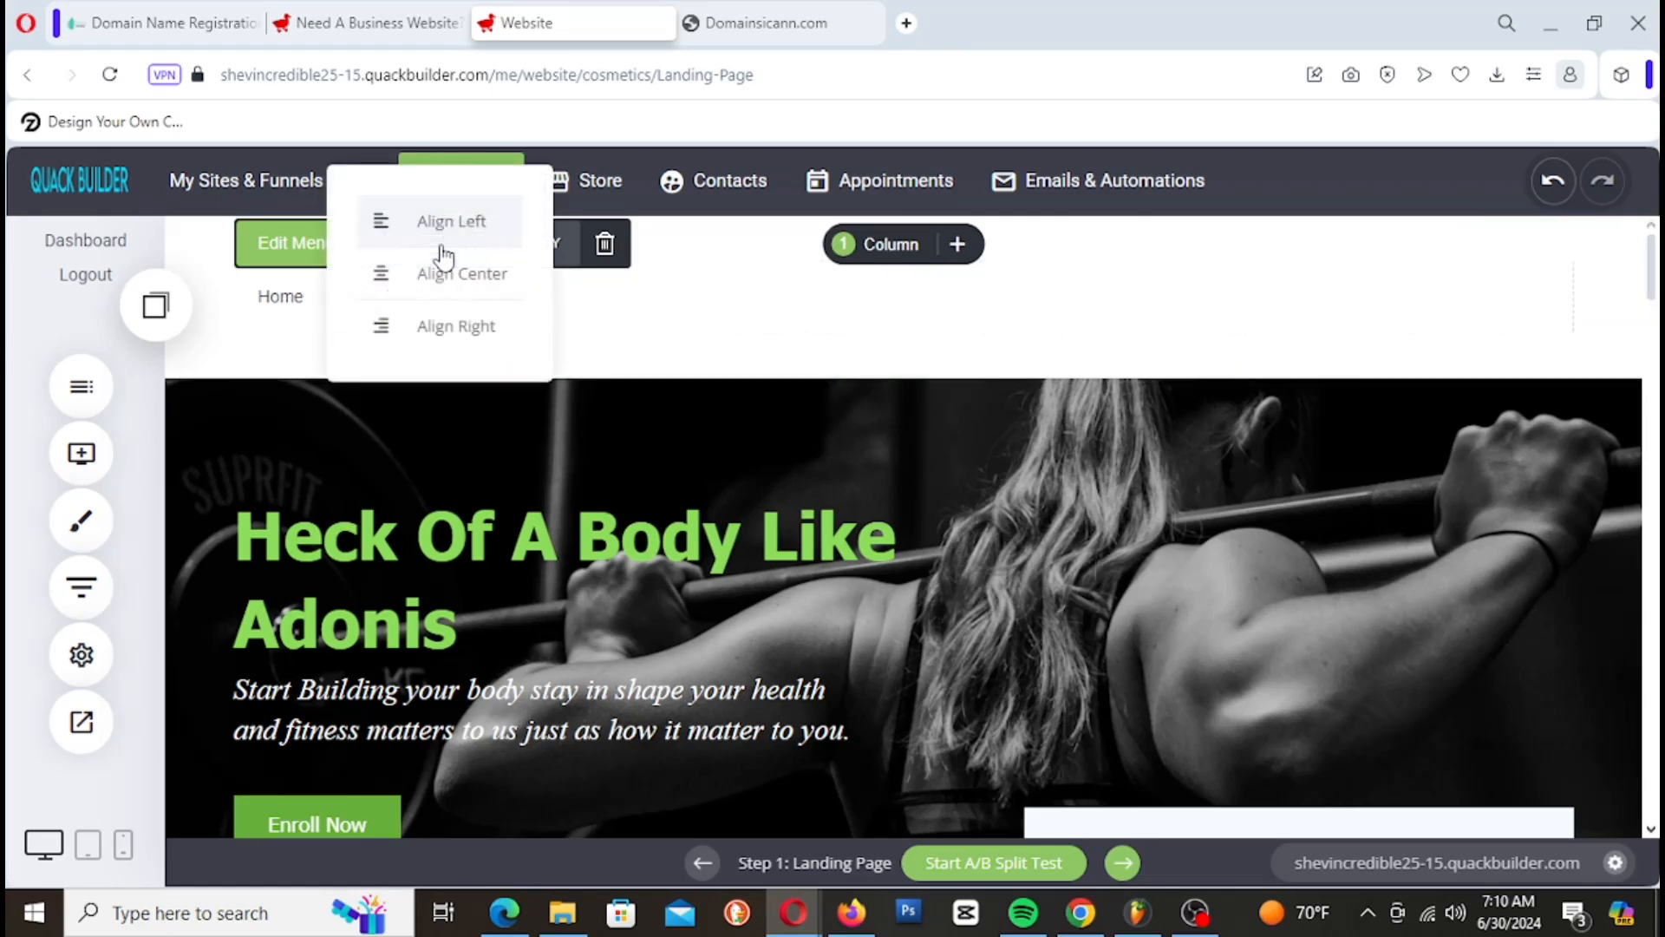
left_click(524, 329)
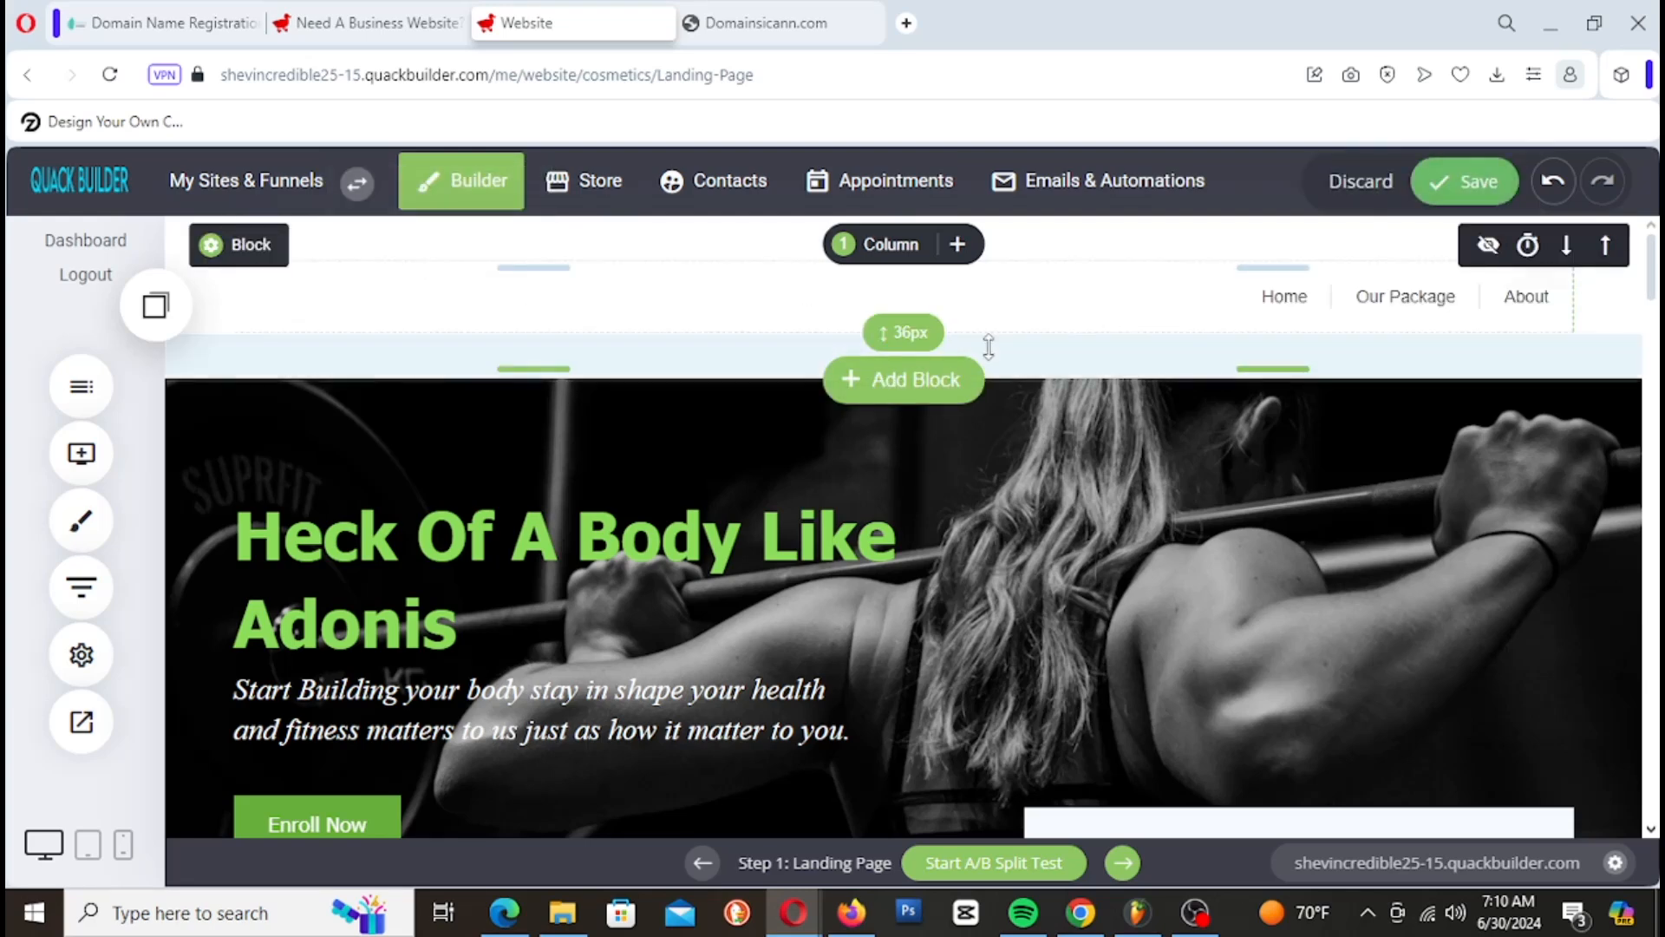
left_click(1509, 189)
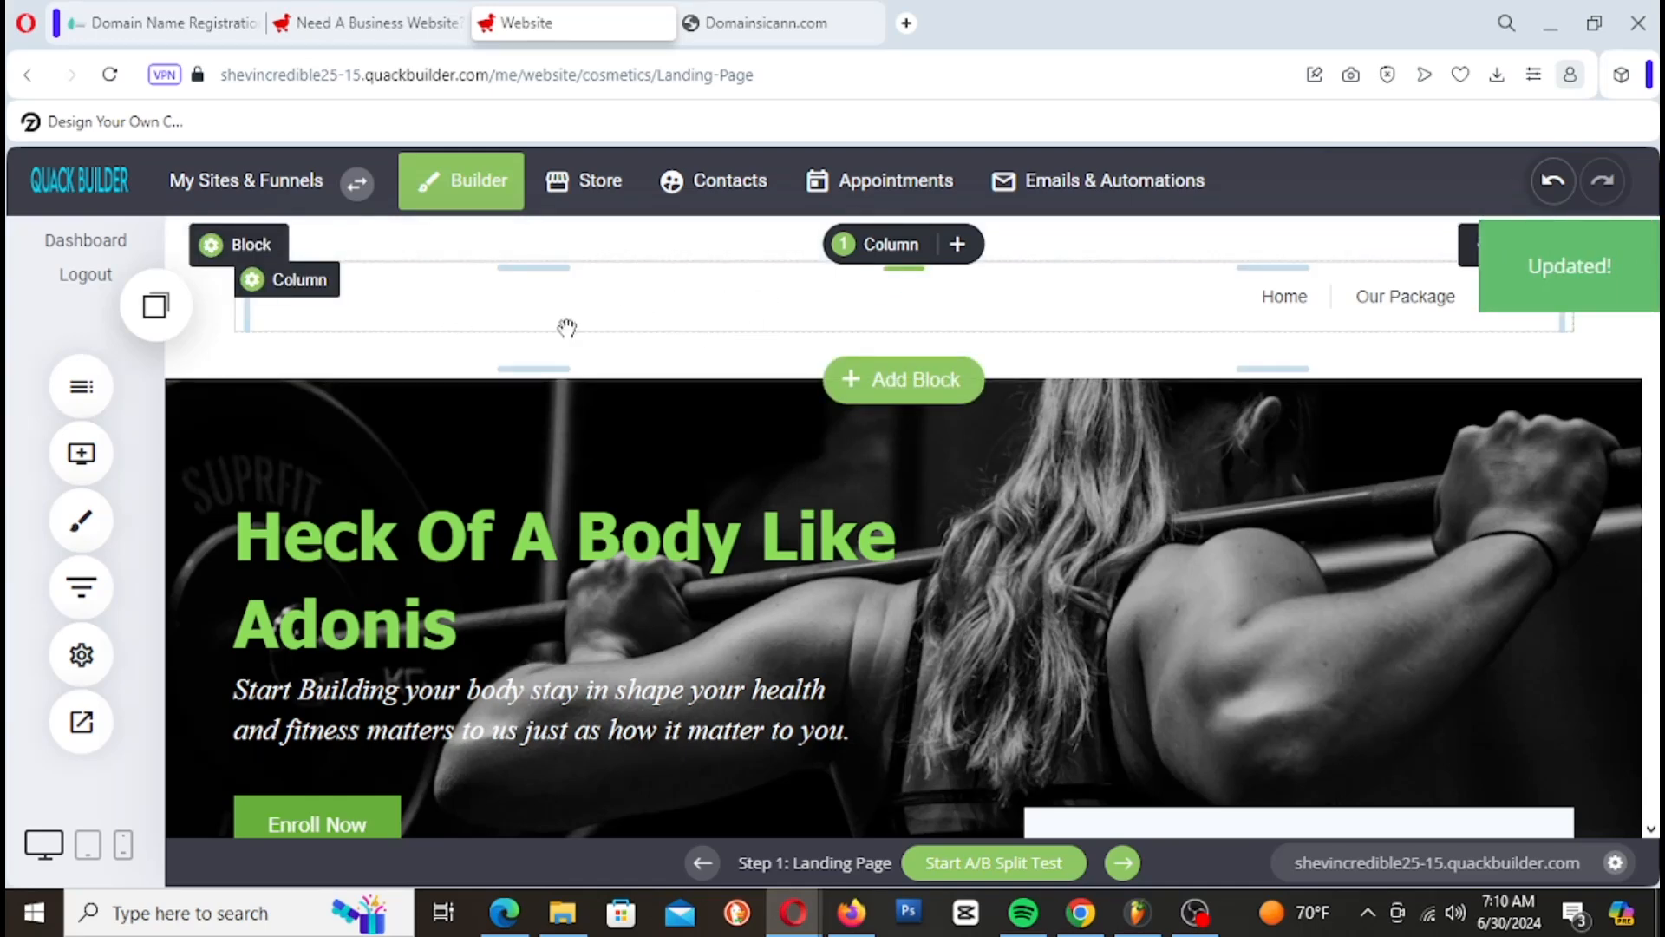
Step: Split the header into two 50% columns with the menu in the right one
left_click(891, 254)
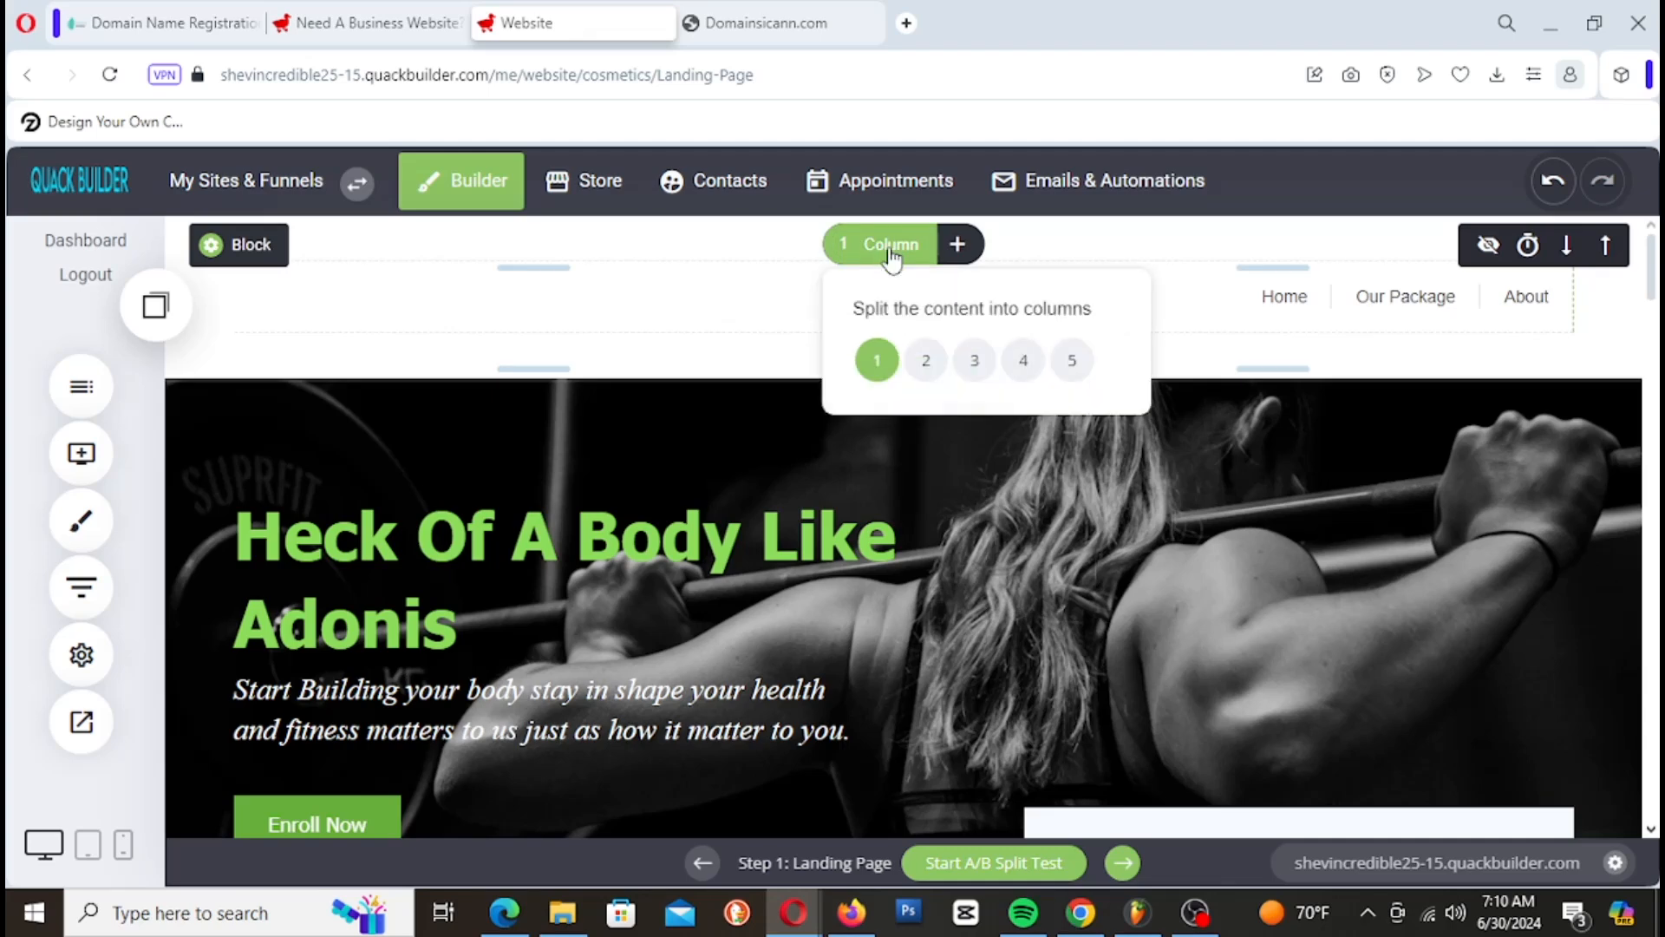
left_click(929, 364)
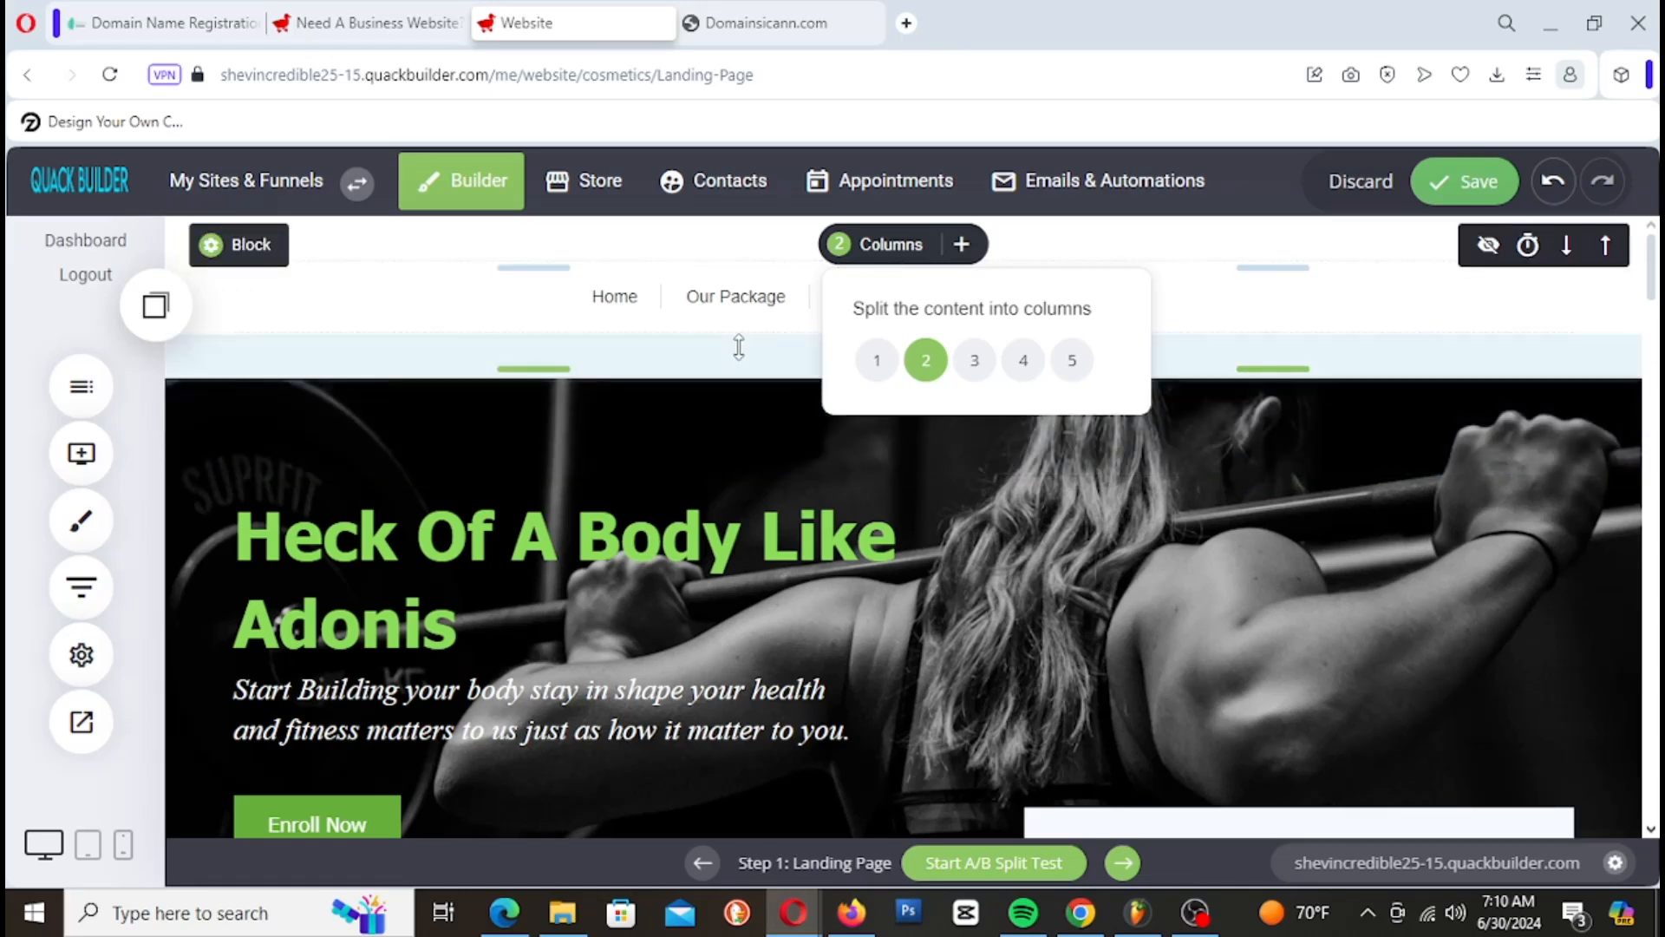
left_click(1330, 414)
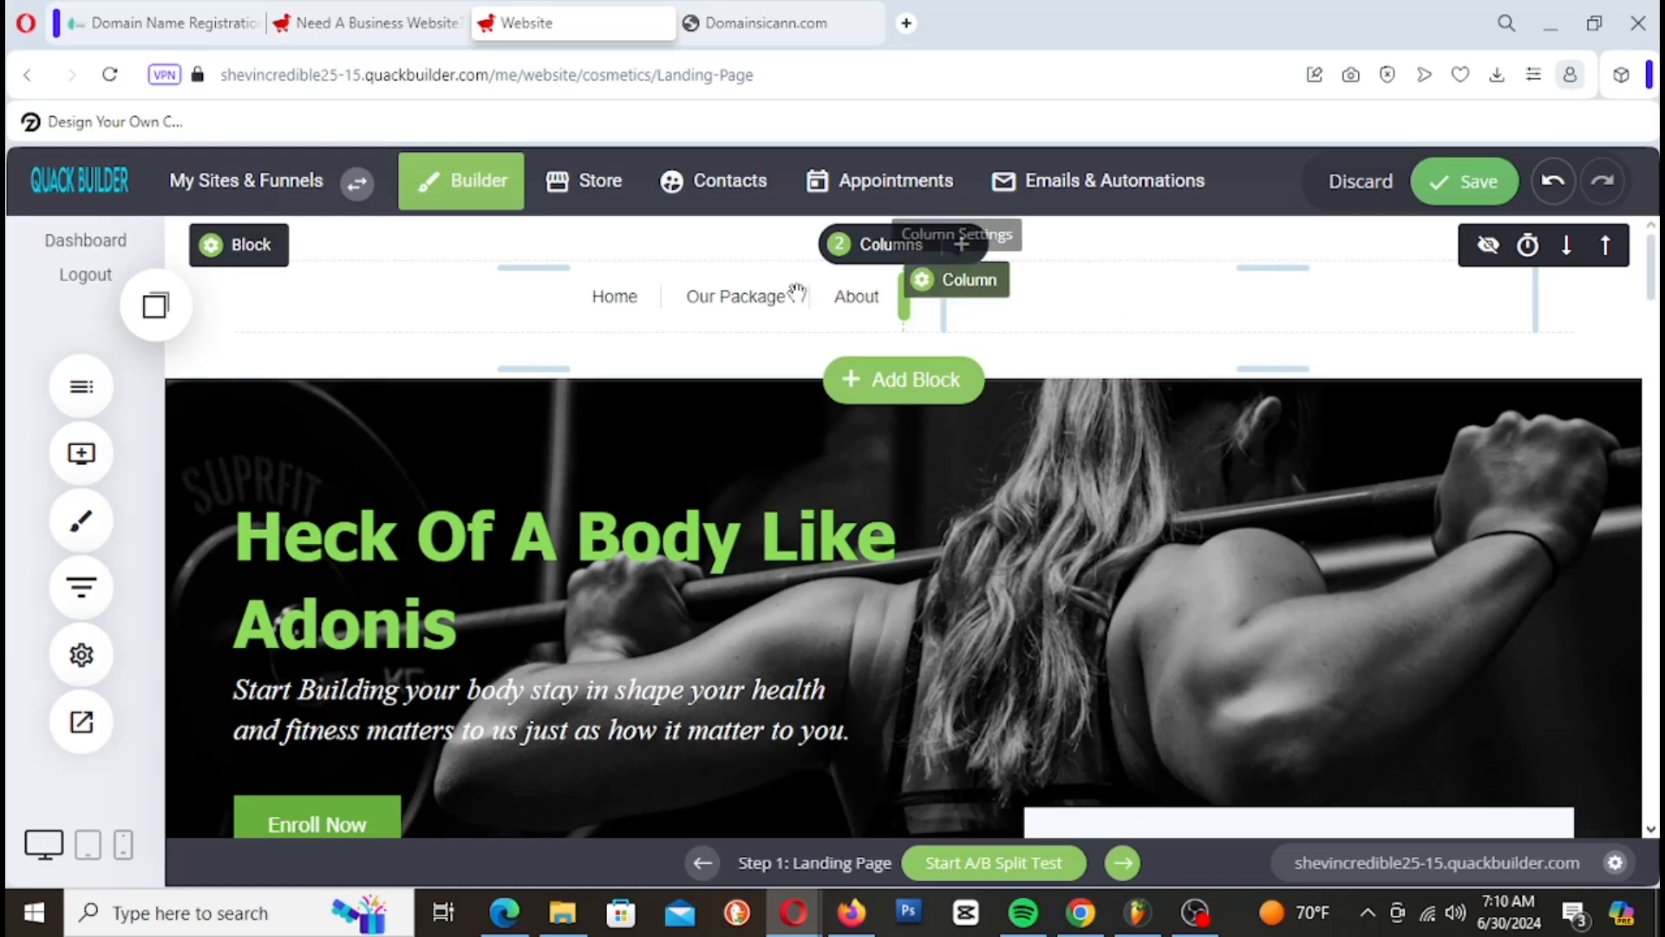
left_click_drag(700, 298, 1297, 301)
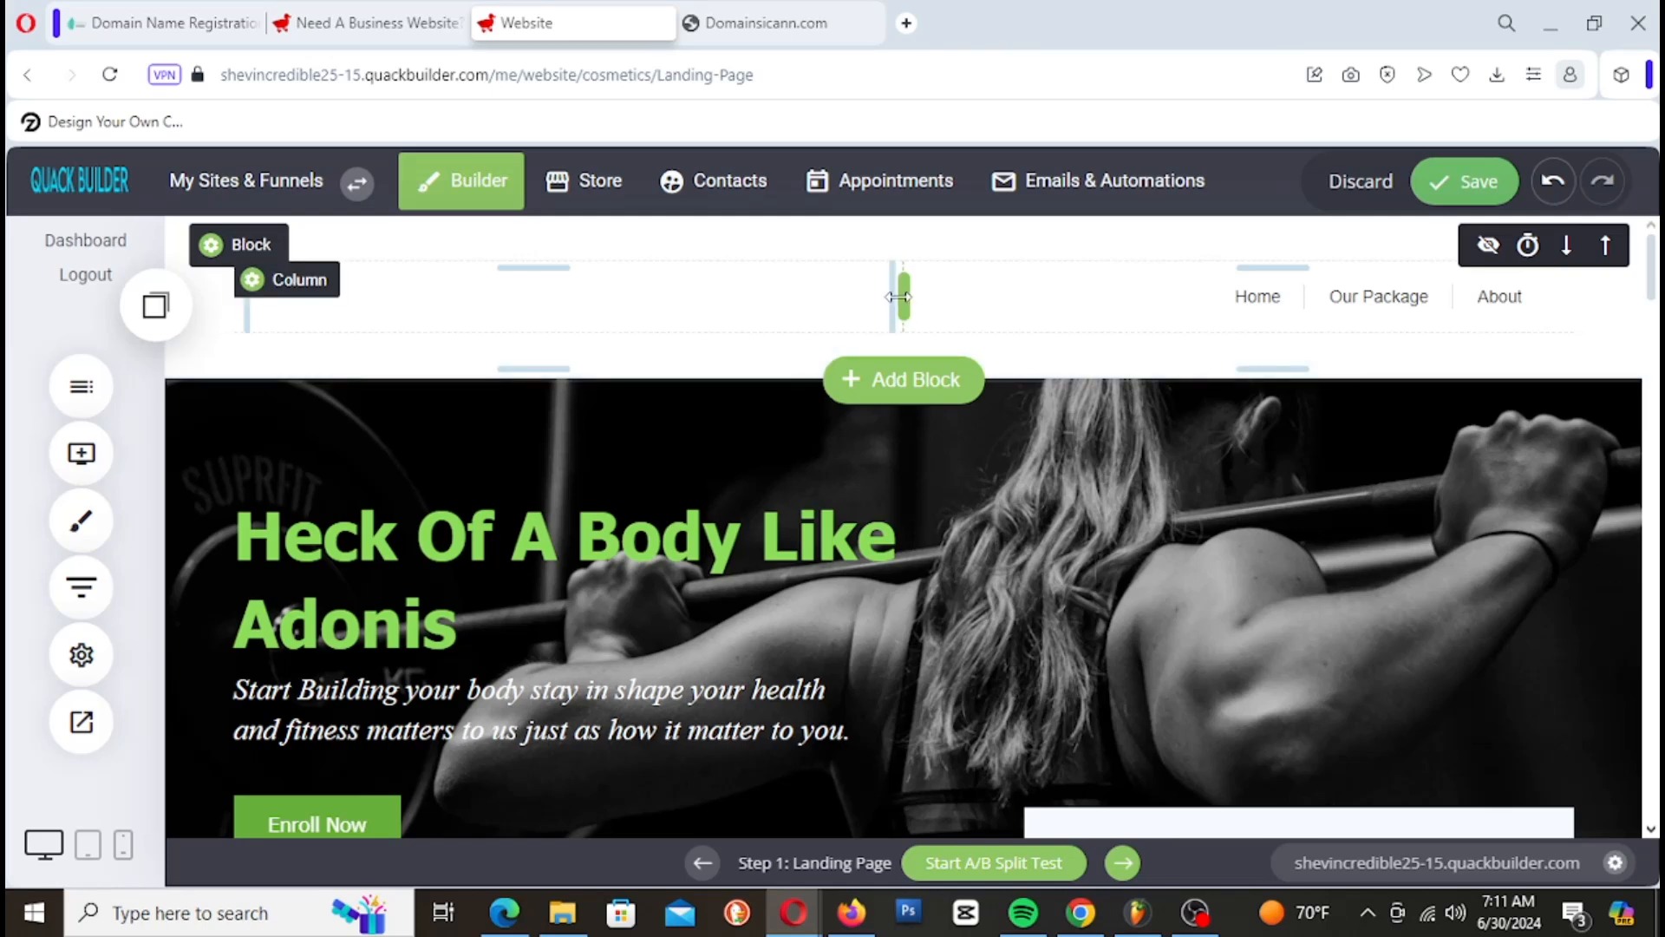
mouse_move(898, 296)
left_mouse_down()
mouse_move(848, 294)
mouse_move(903, 295)
left_mouse_up()
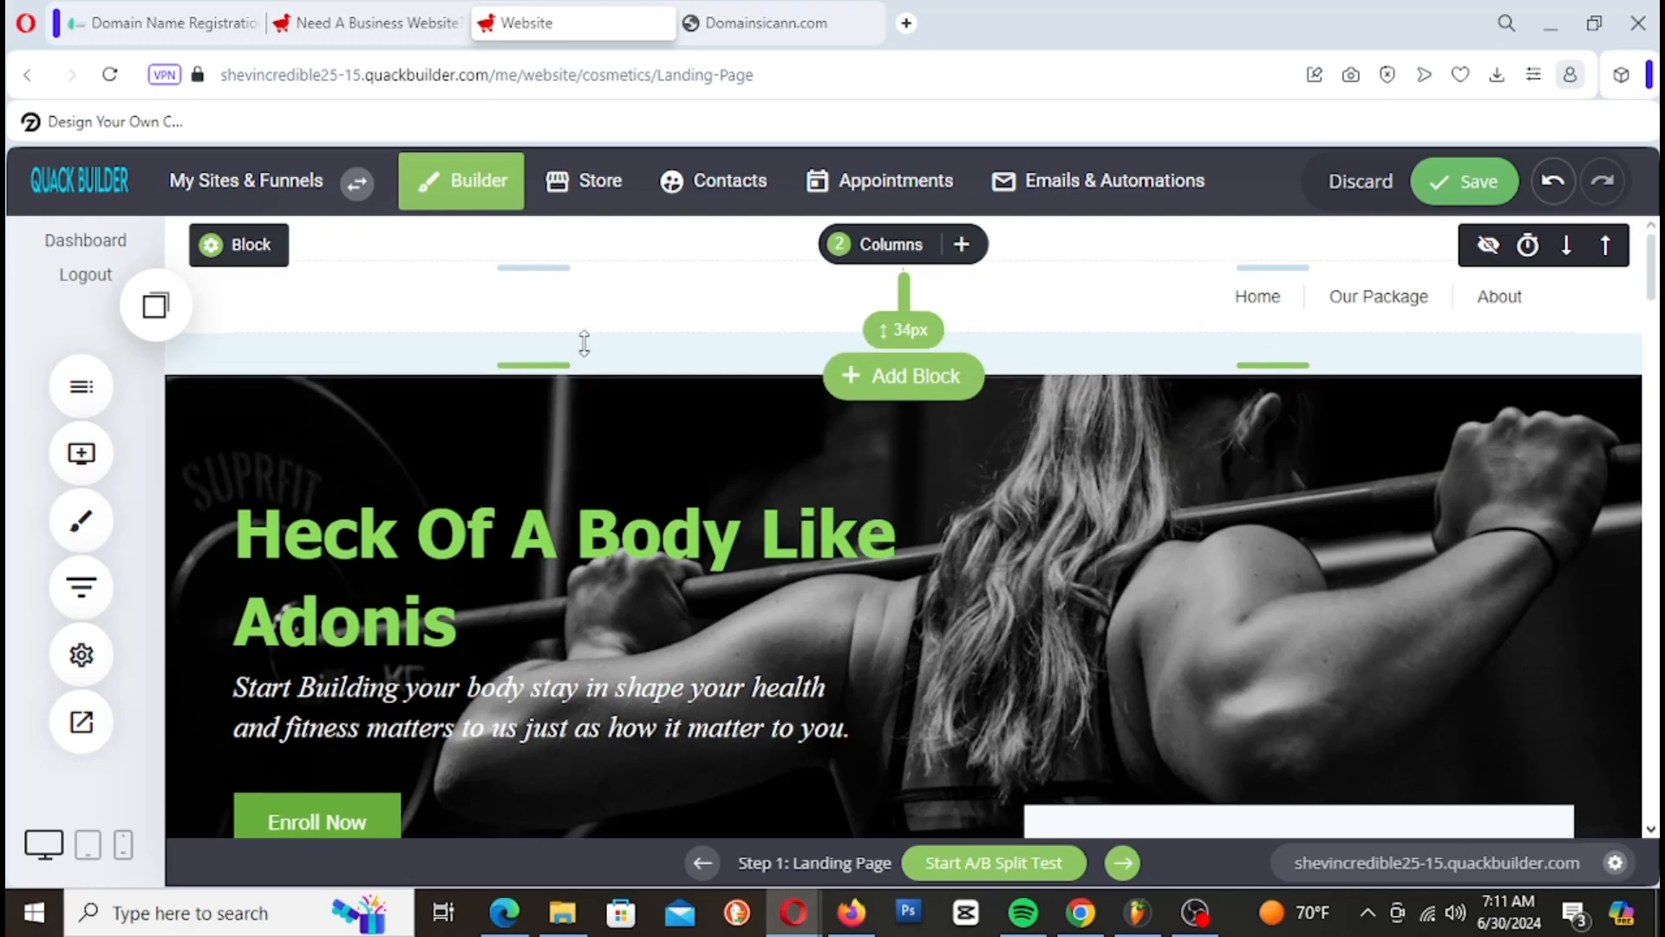
Step: Reduce the header's top and bottom padding and save the page
left_click_drag(576, 346, 601, 325)
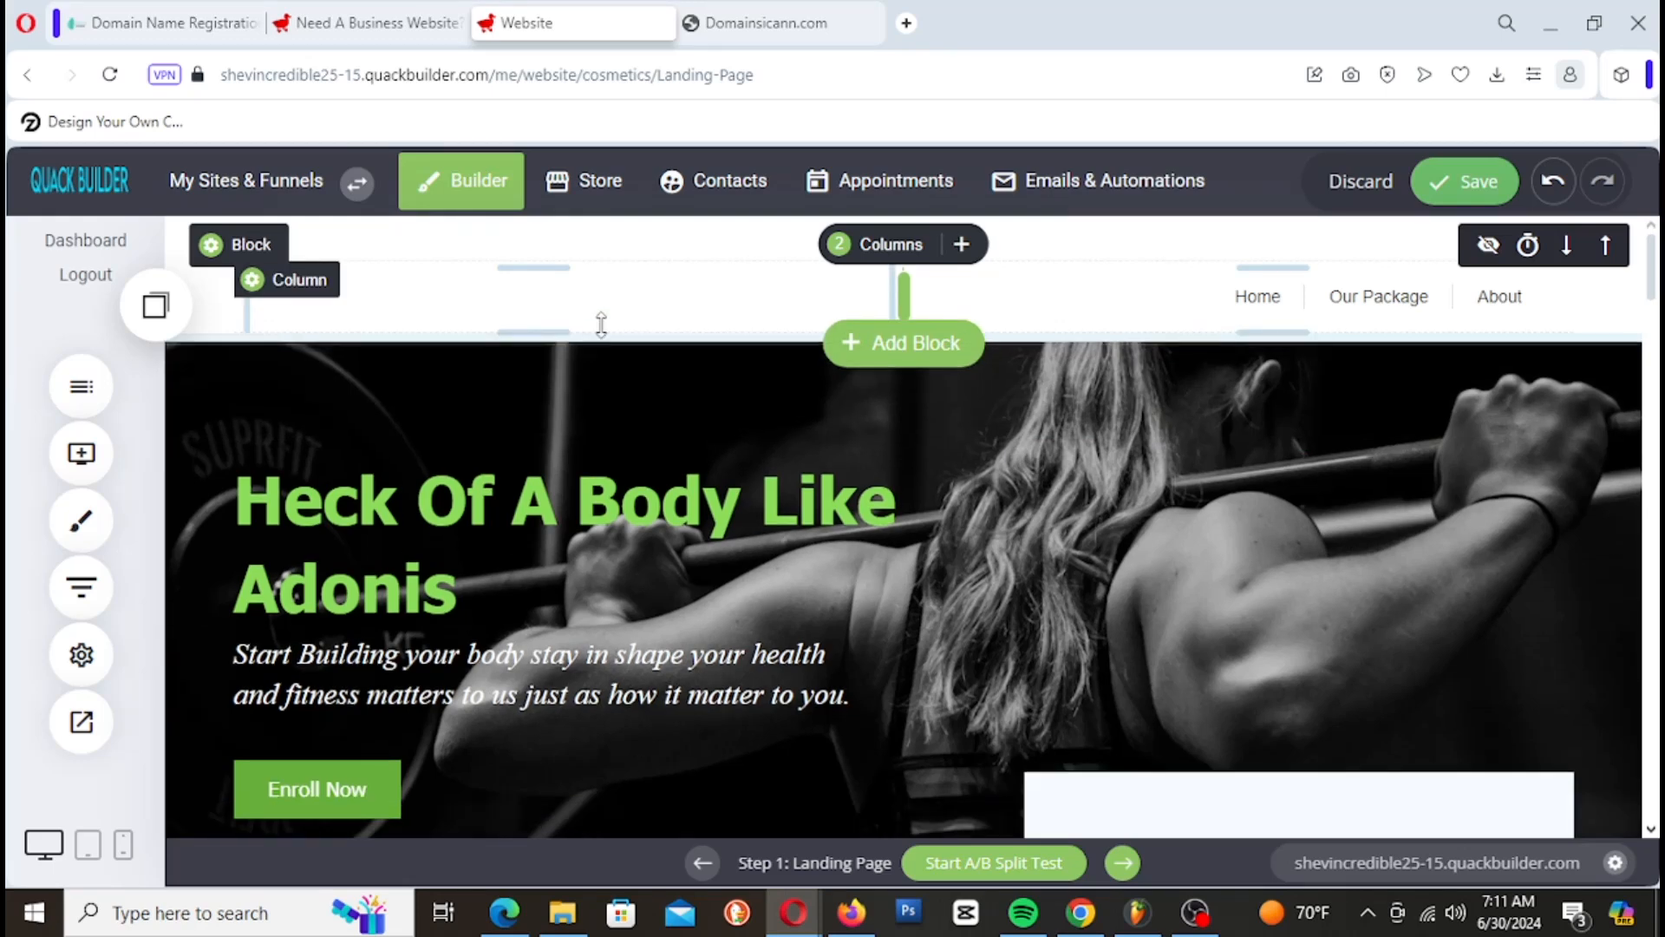
left_click_drag(601, 325, 612, 291)
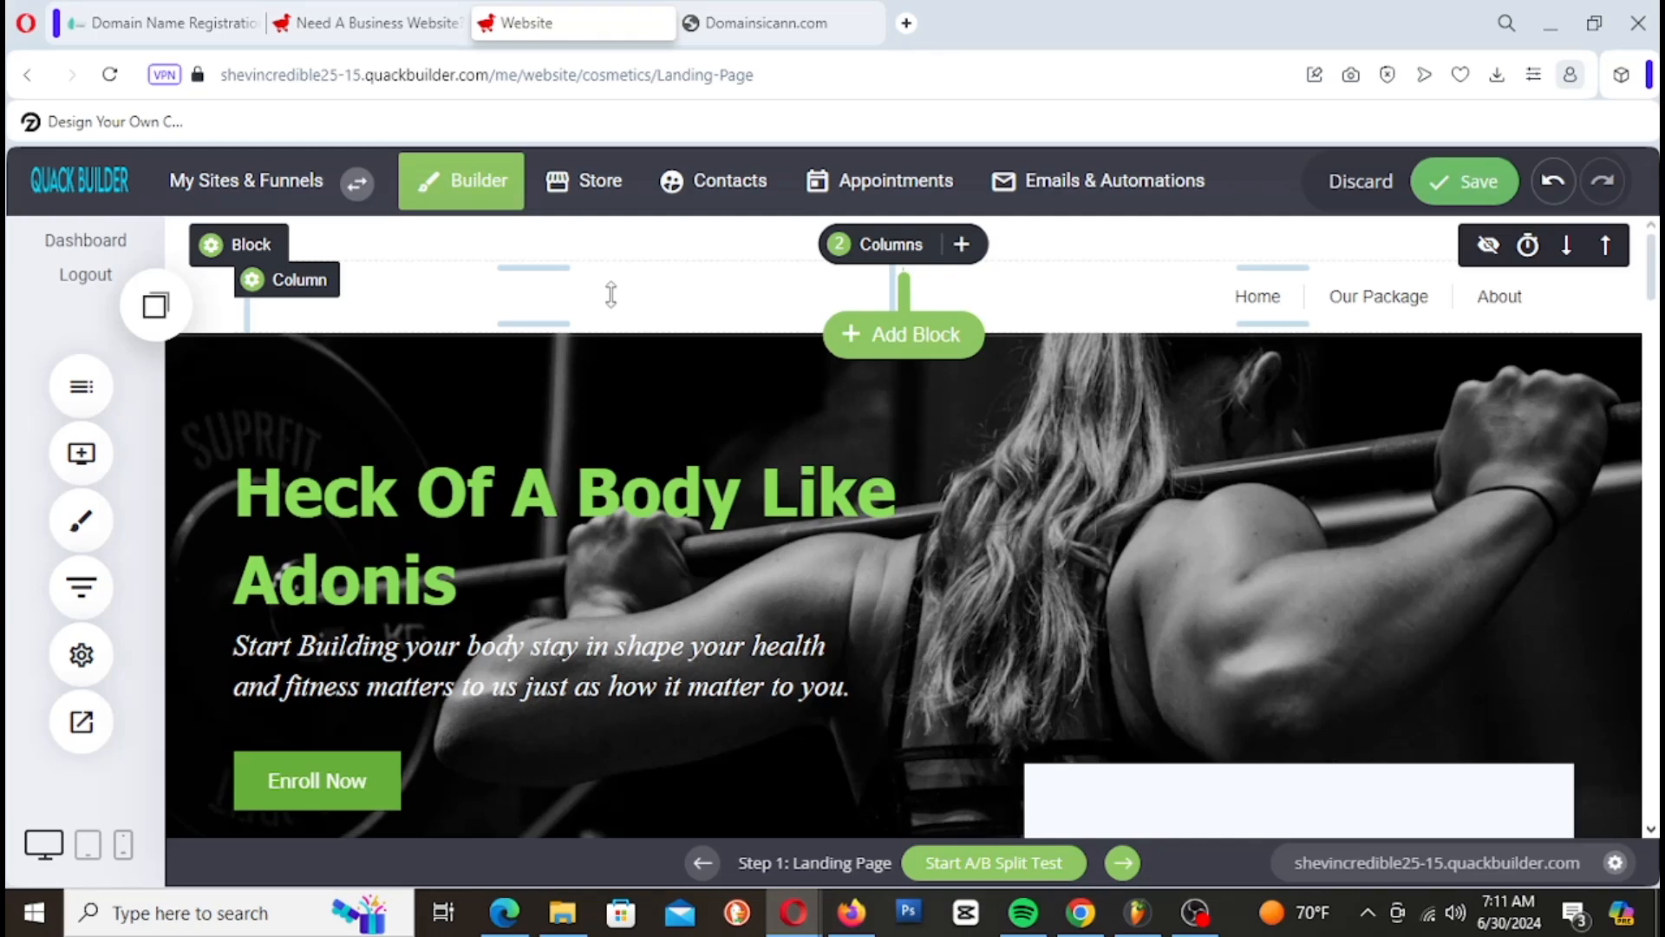
left_click_drag(668, 252, 680, 222)
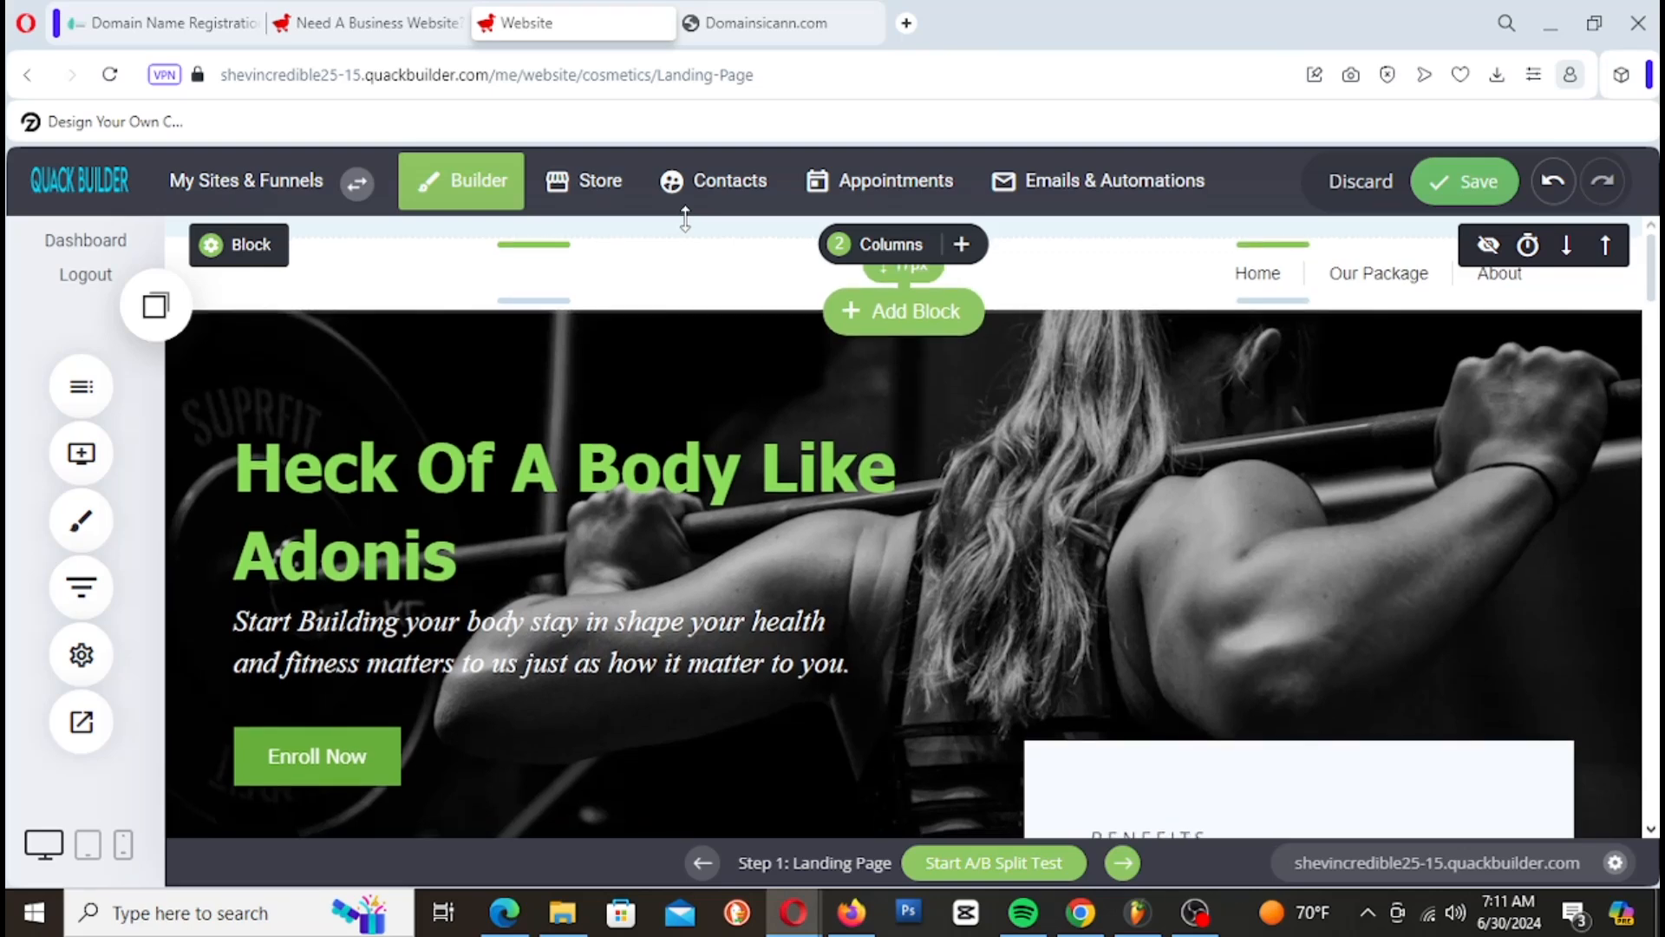
left_click(1466, 189)
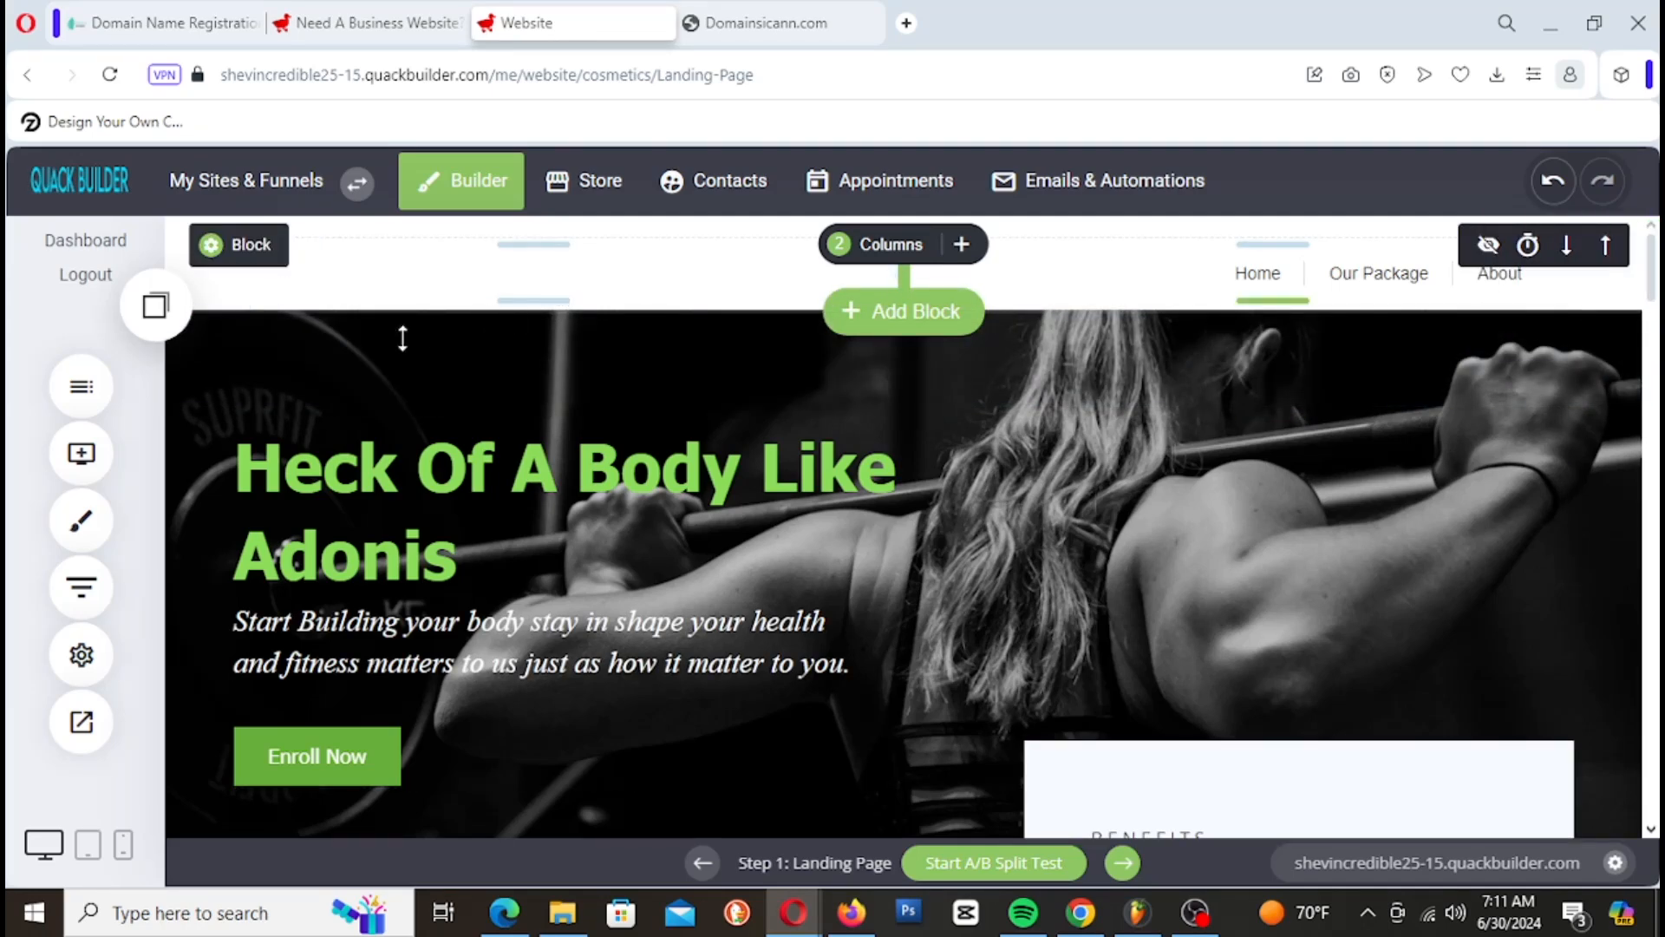
left_click(83, 455)
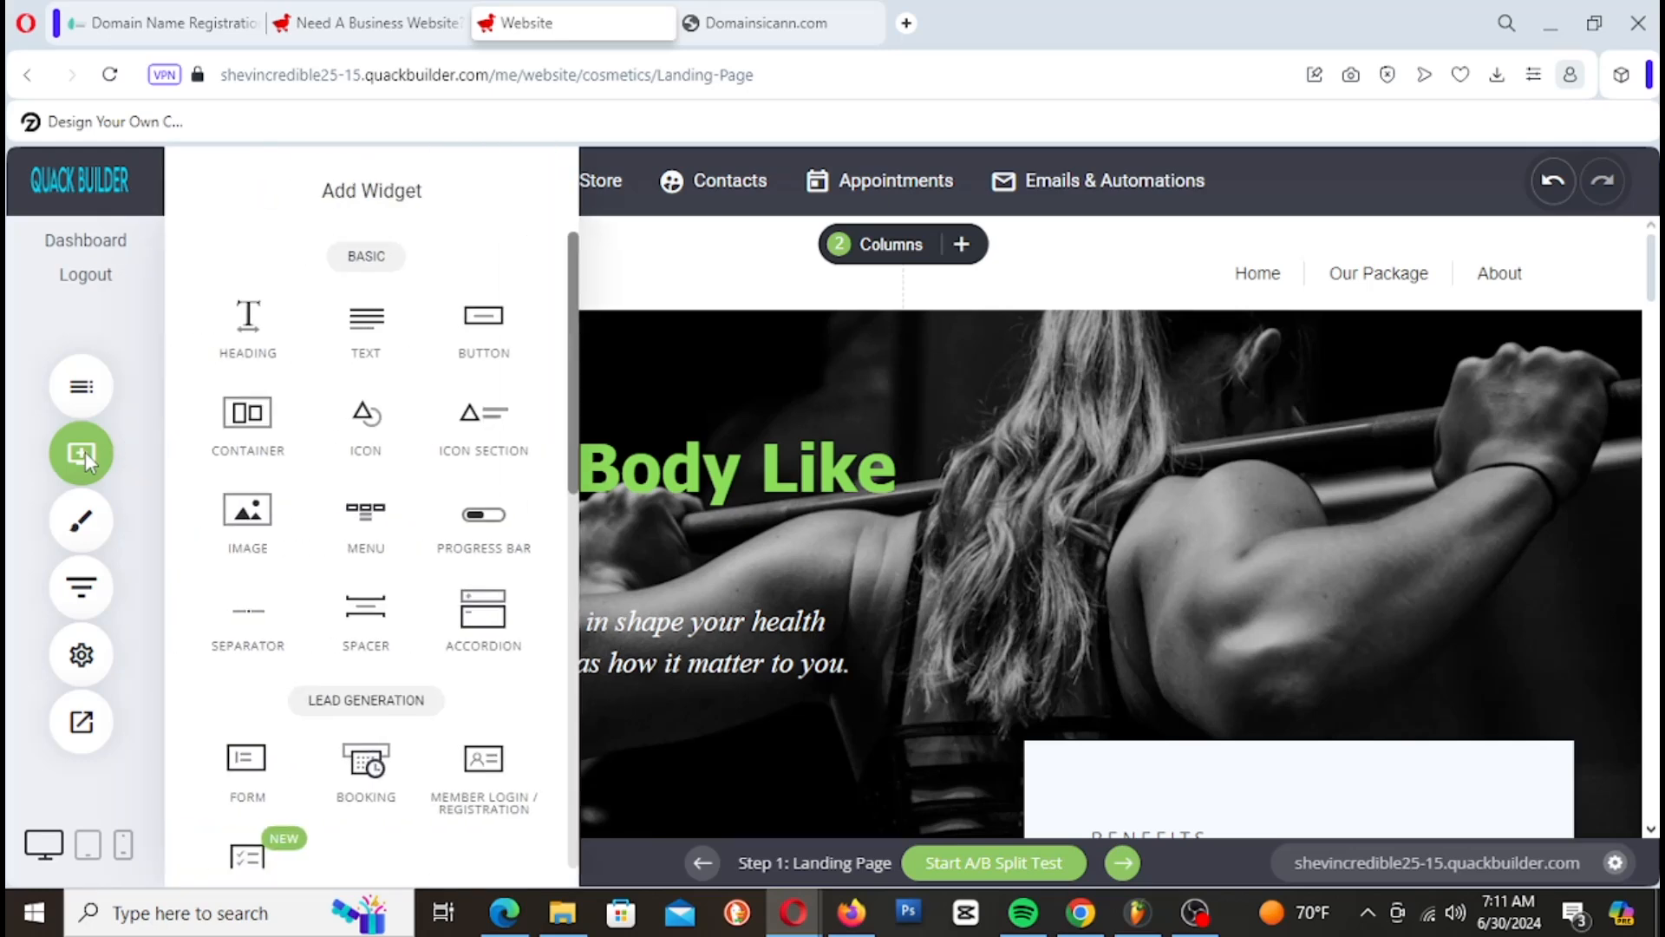
Step: Place a heading in the header's left column and replace its placeholder with 'Amazing Fitness'
left_click_drag(239, 327, 636, 266)
left_click_drag(437, 266, 108, 230)
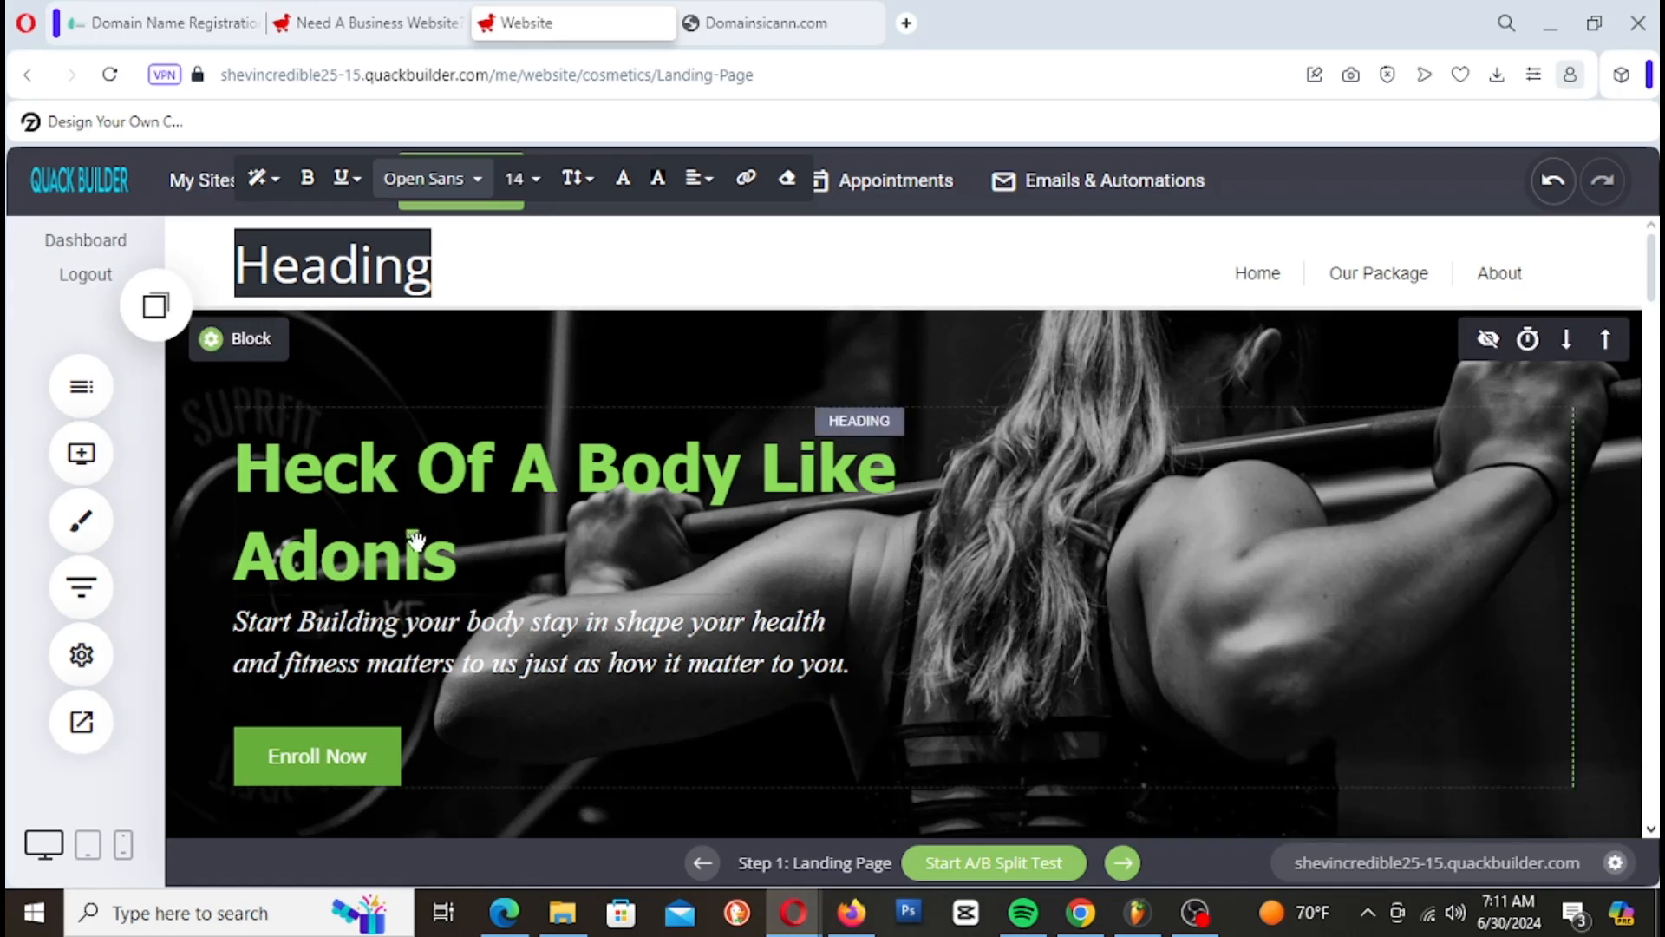
type("Ama")
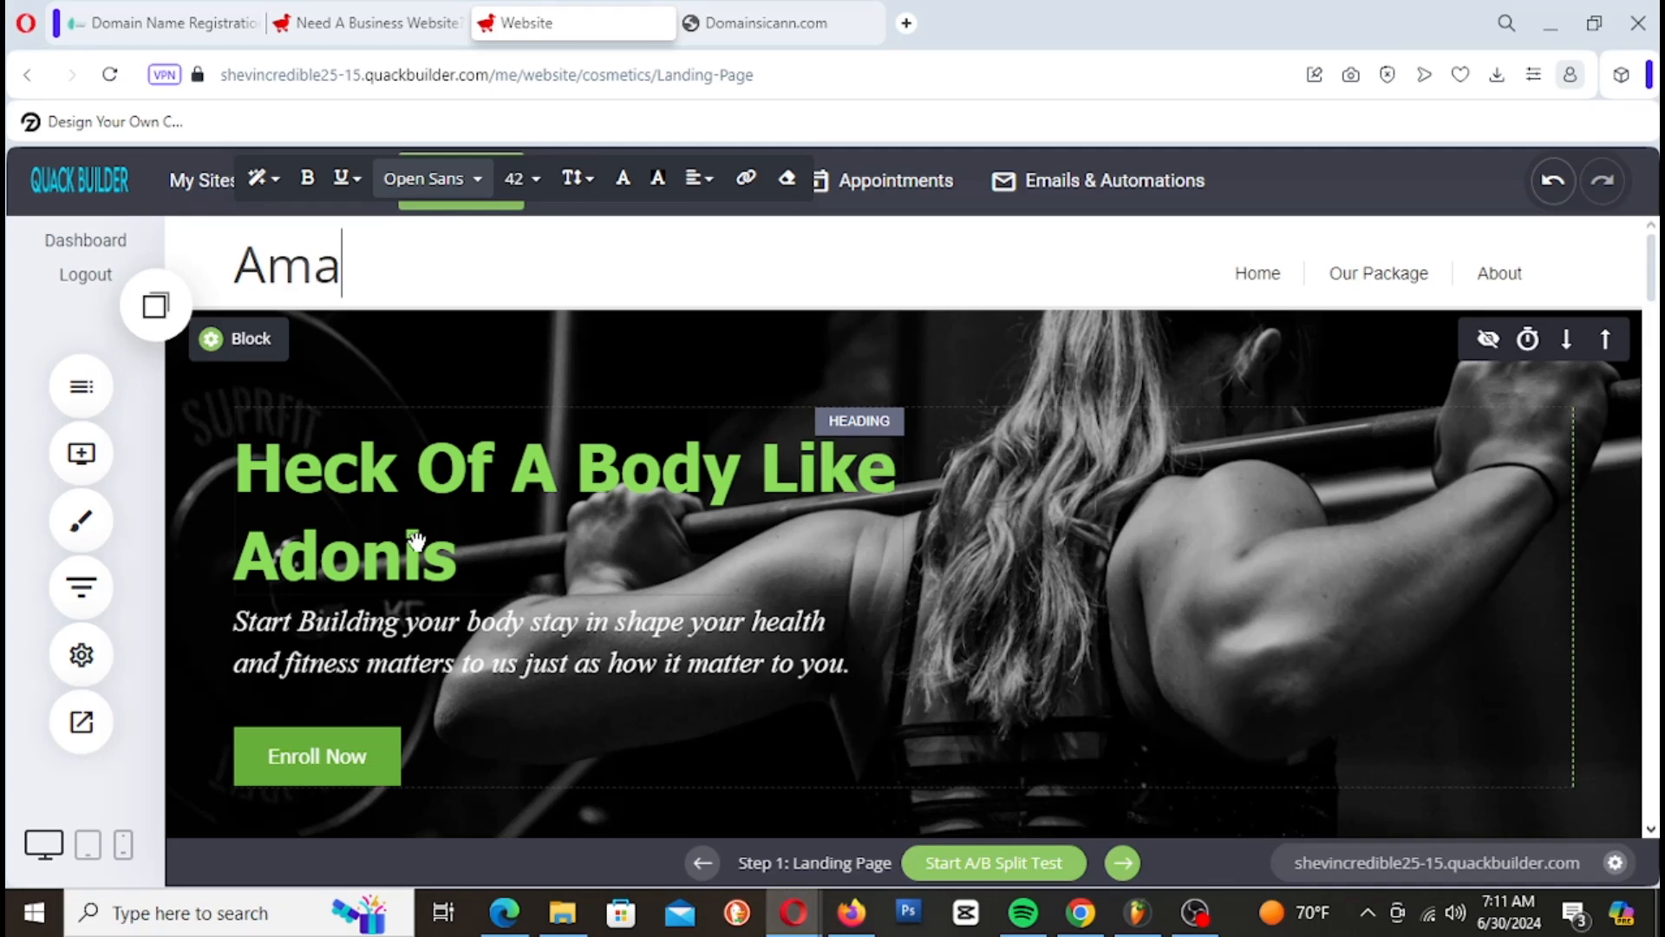
type("zing")
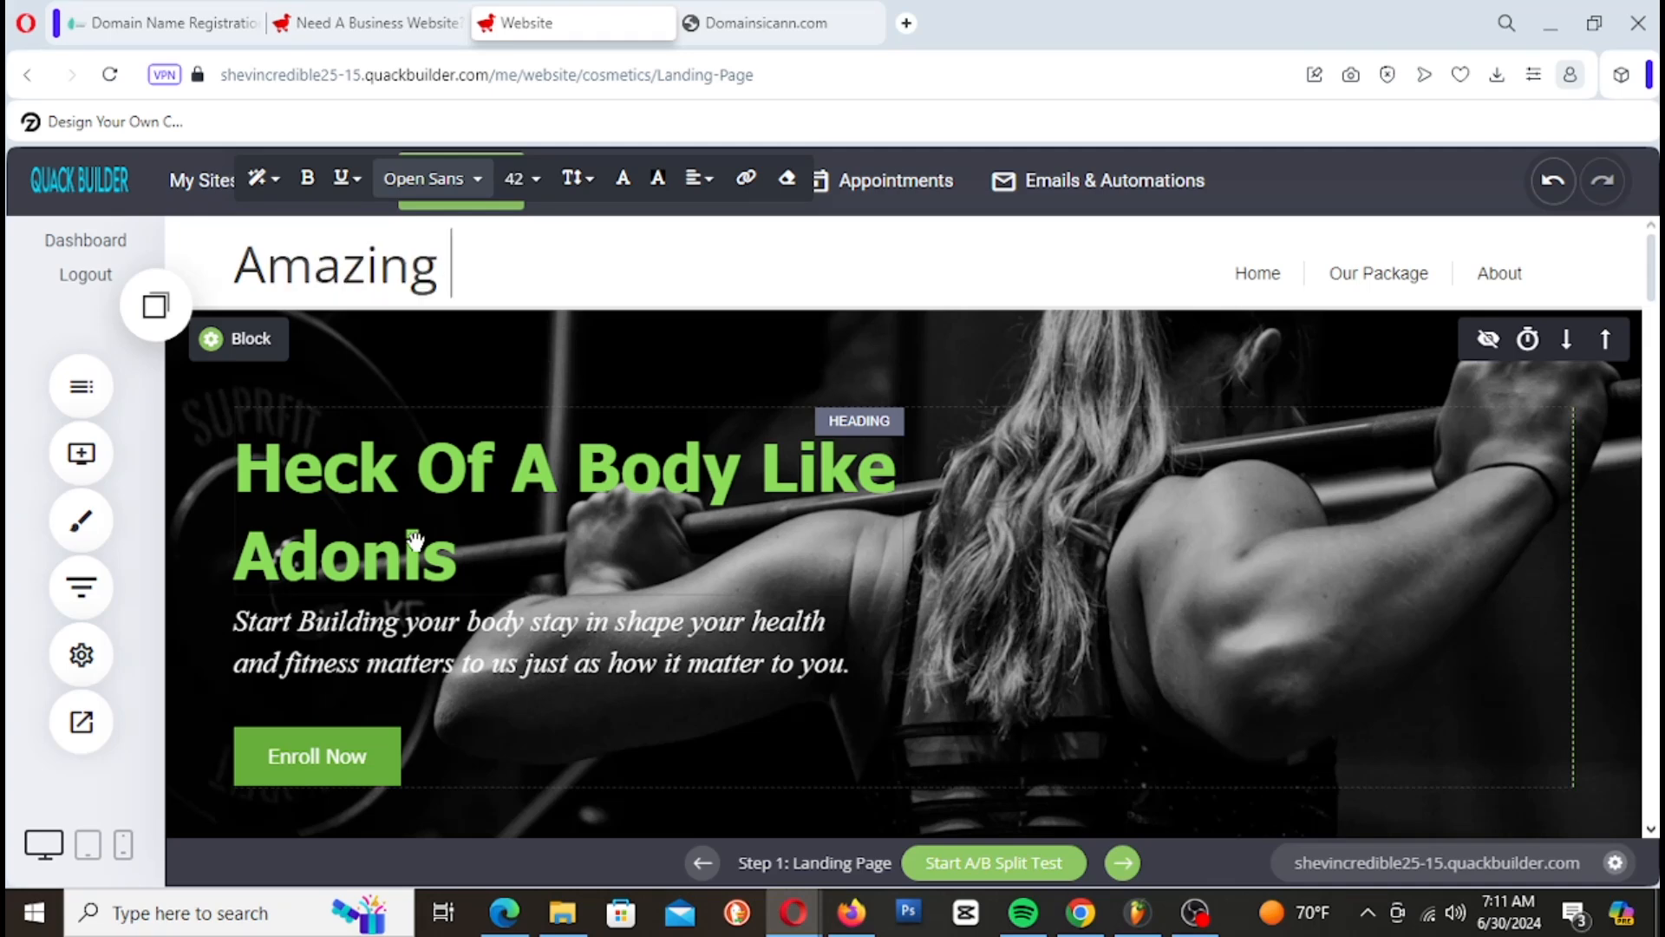
type(" Fitness")
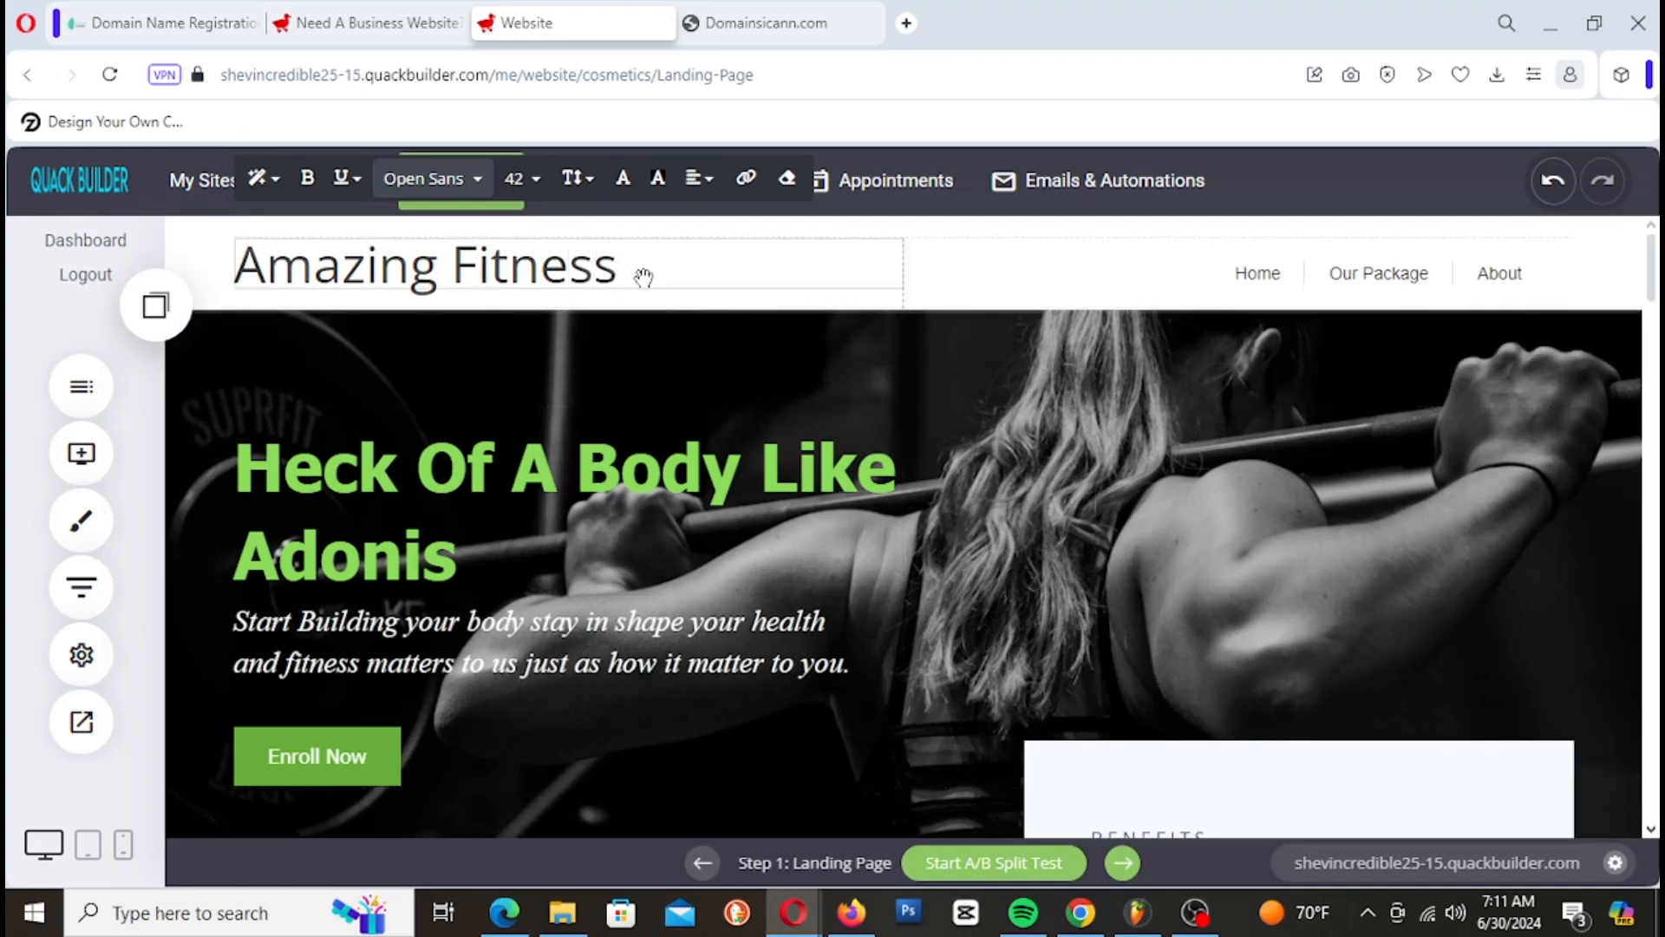
Step: Set the Amazing Fitness heading's font size to 32
triple_click(619, 263)
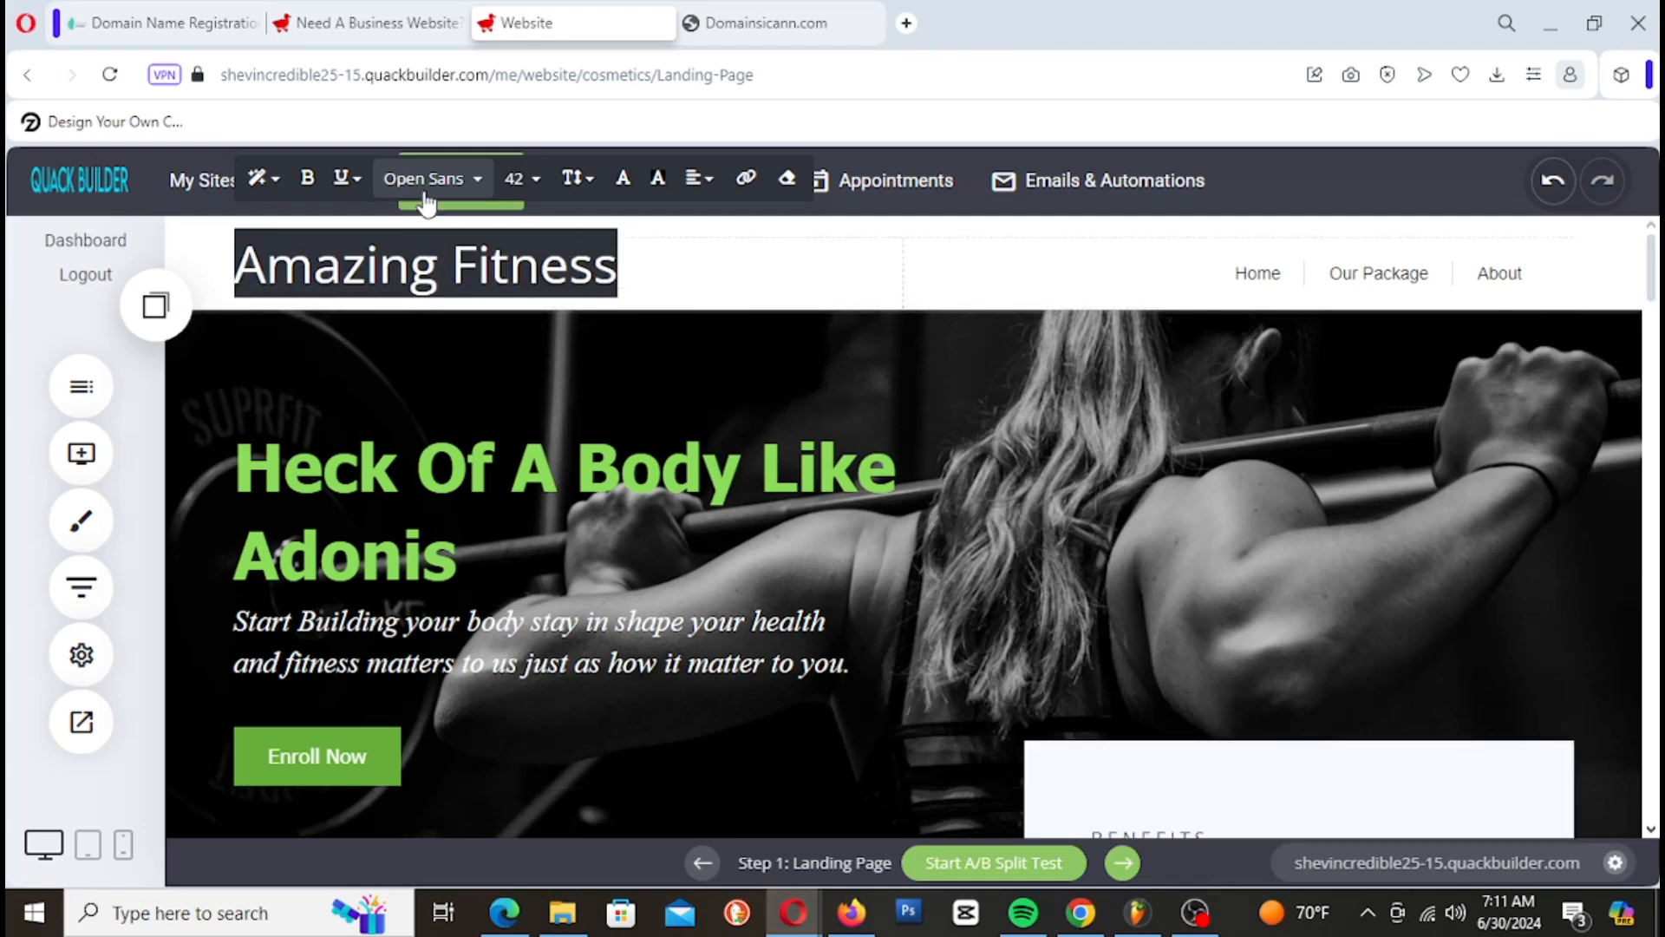
left_click(458, 180)
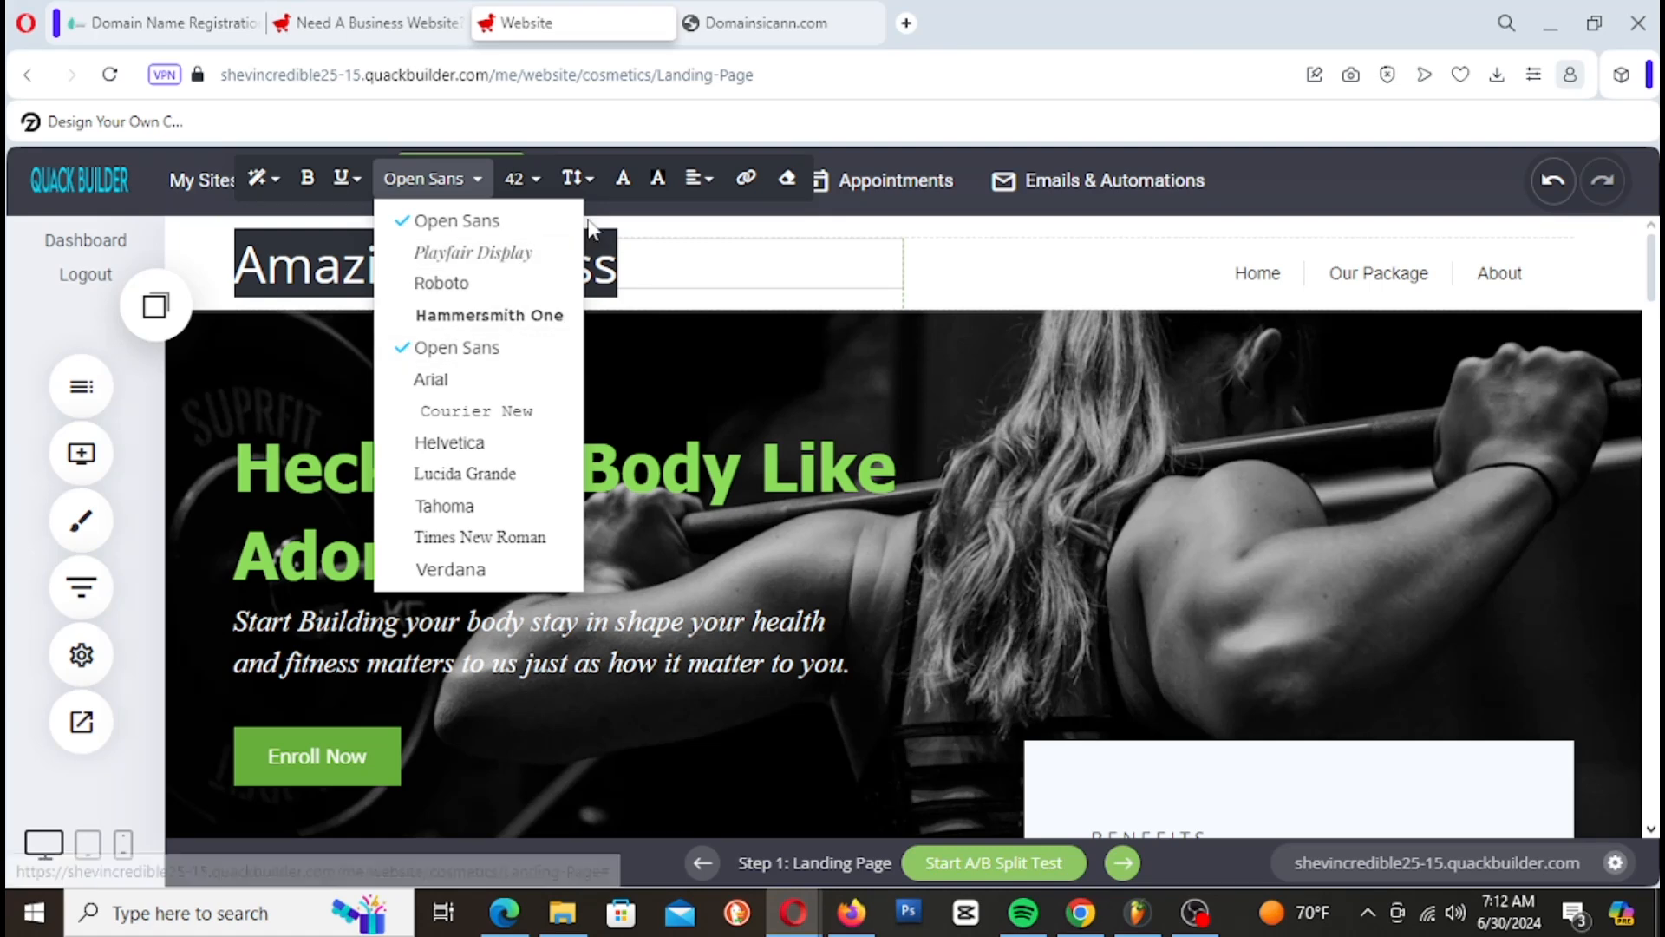
left_click(524, 180)
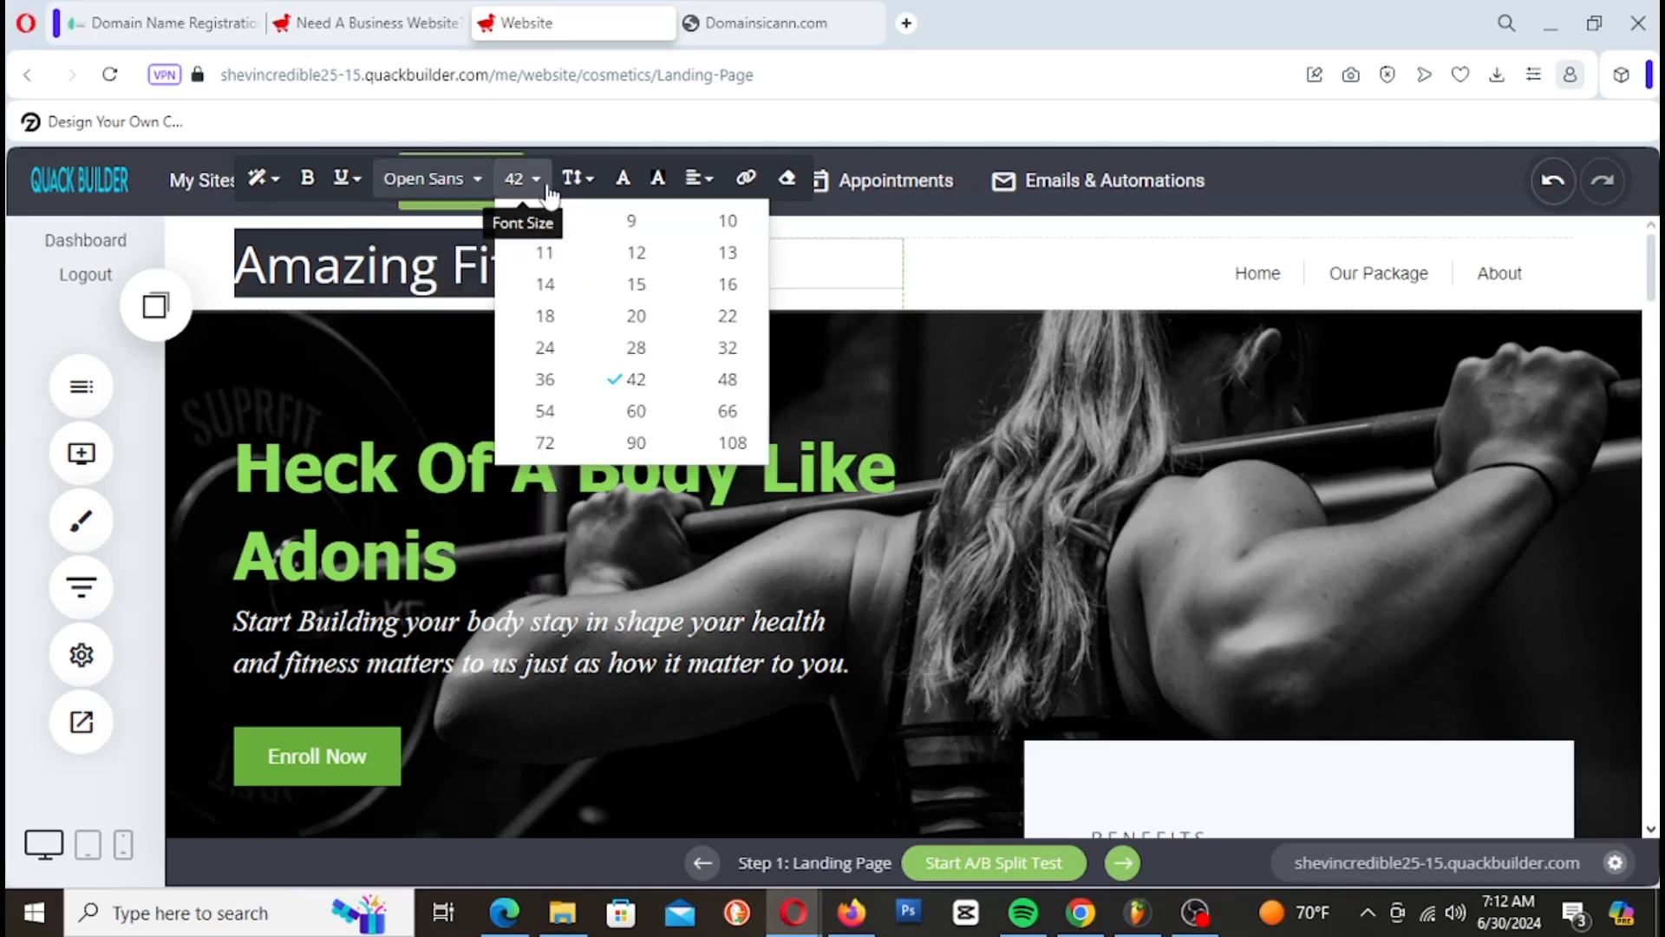
left_click(545, 379)
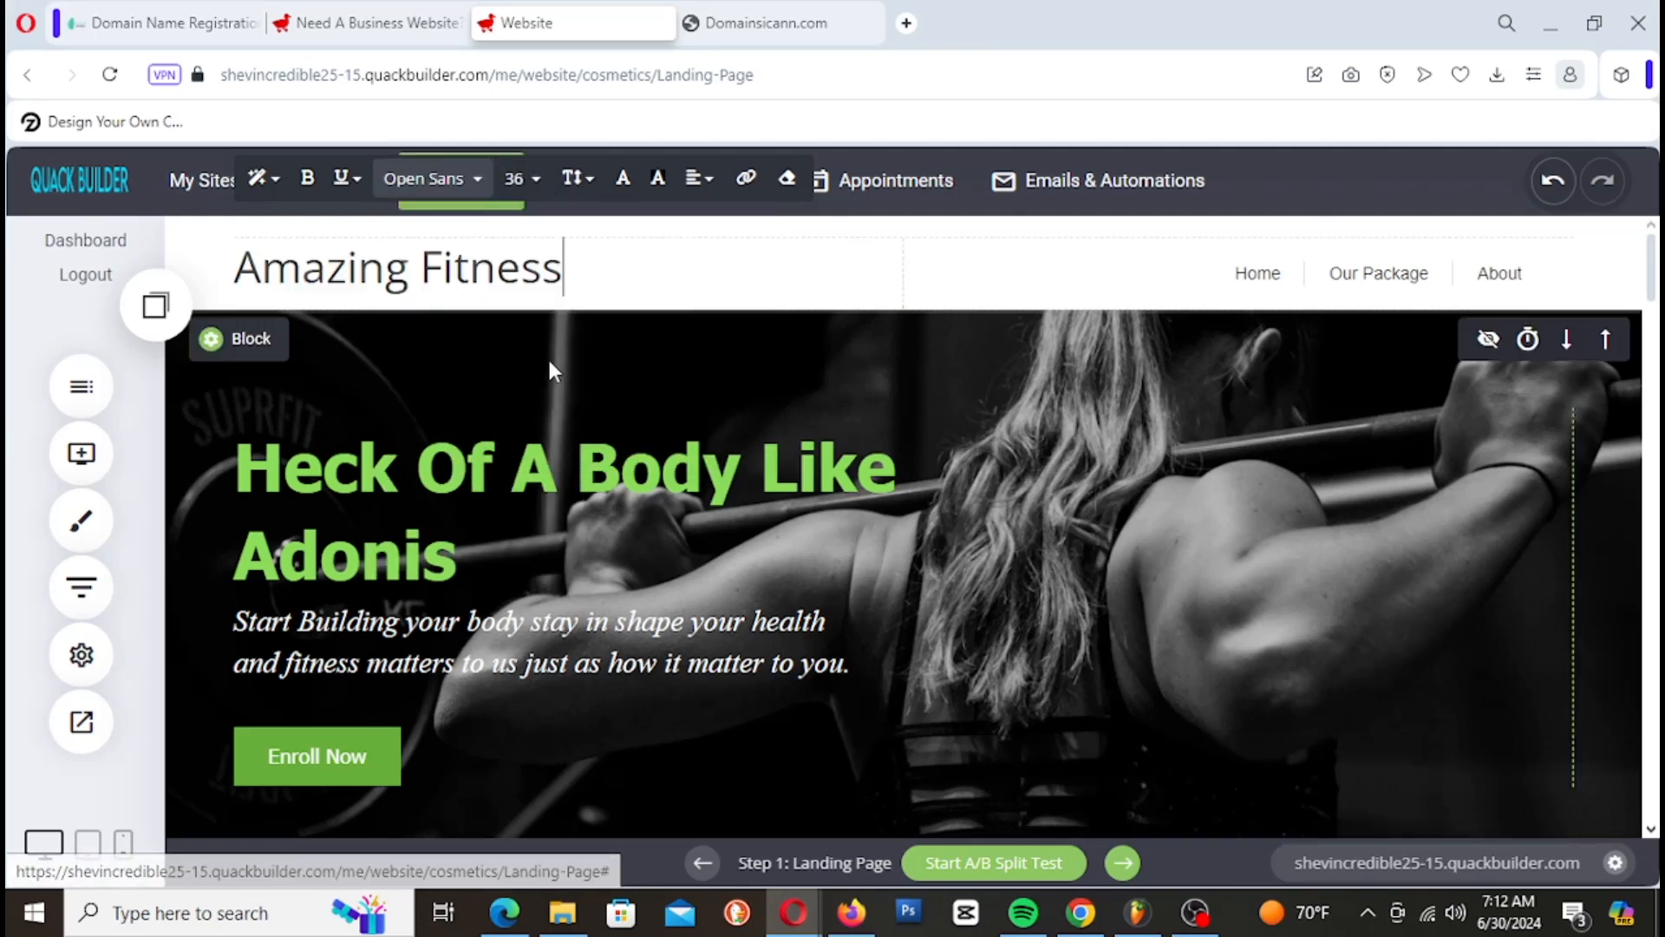
left_click(531, 180)
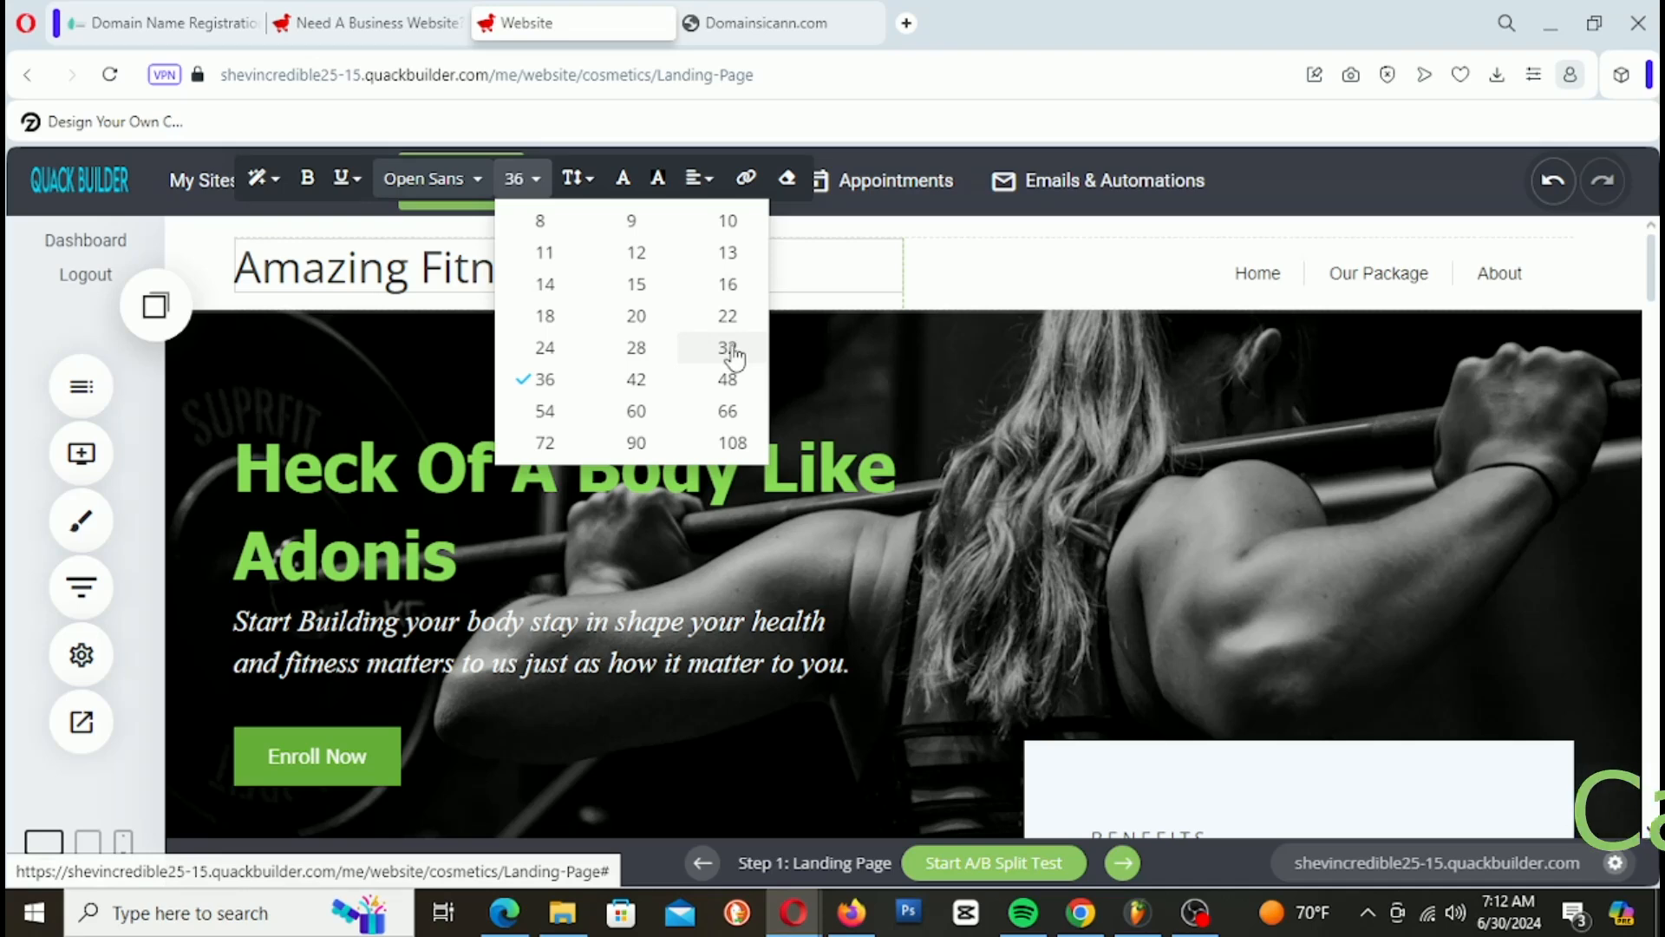
left_click(727, 347)
left_click_drag(564, 269, 232, 269)
left_click(525, 180)
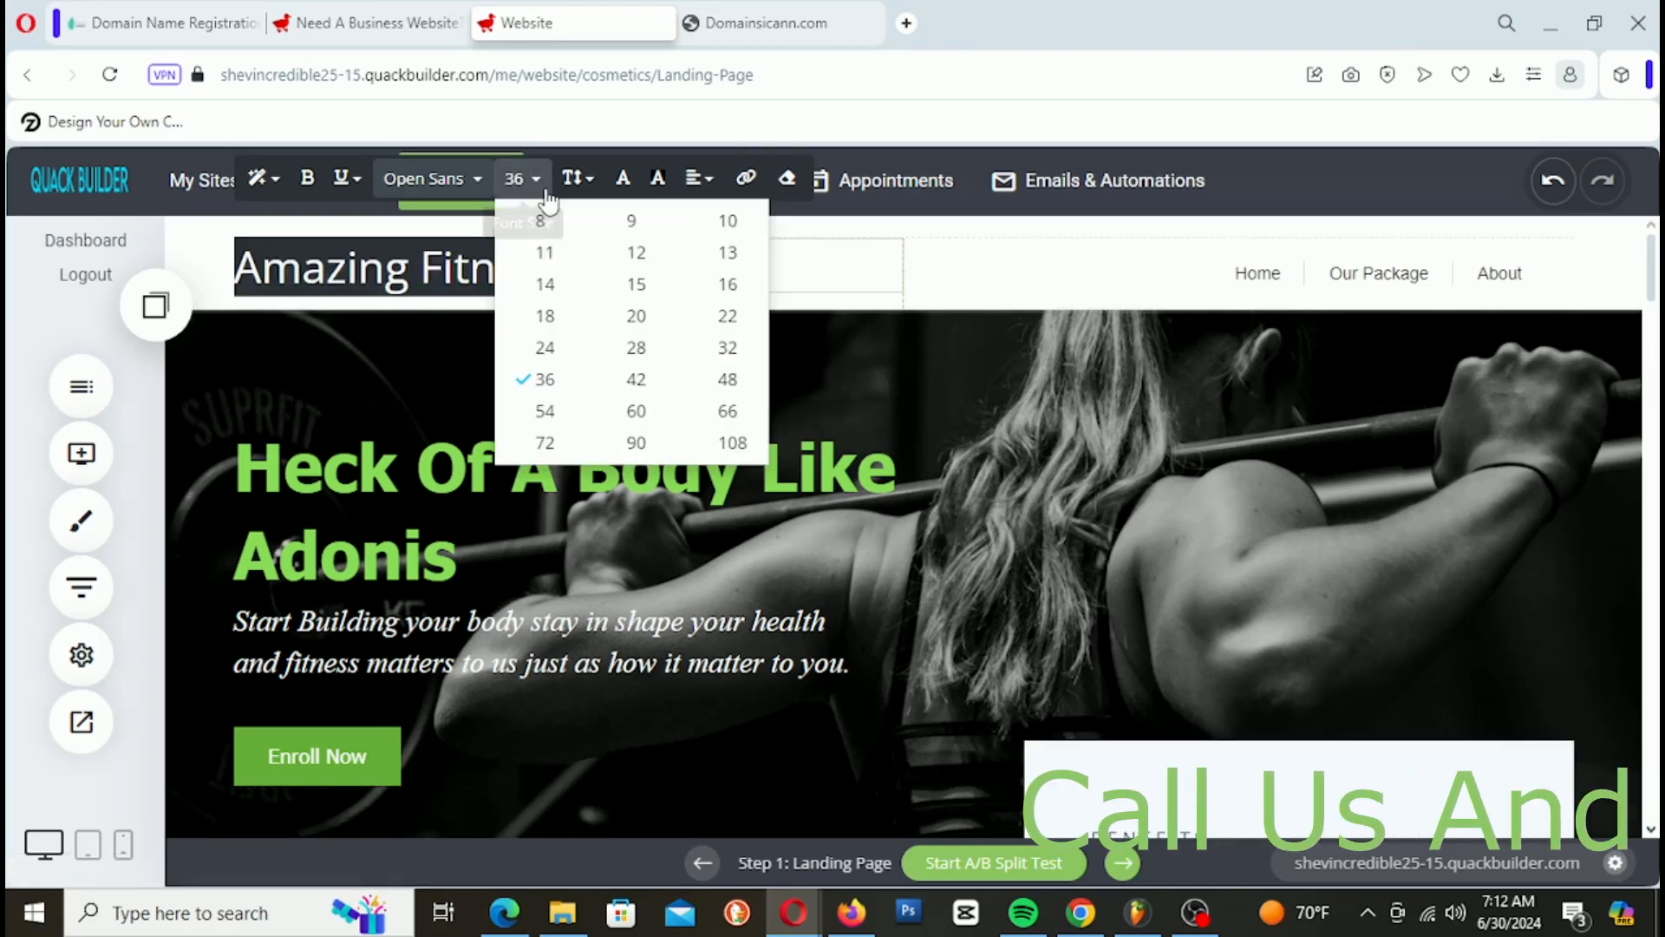
left_click(728, 347)
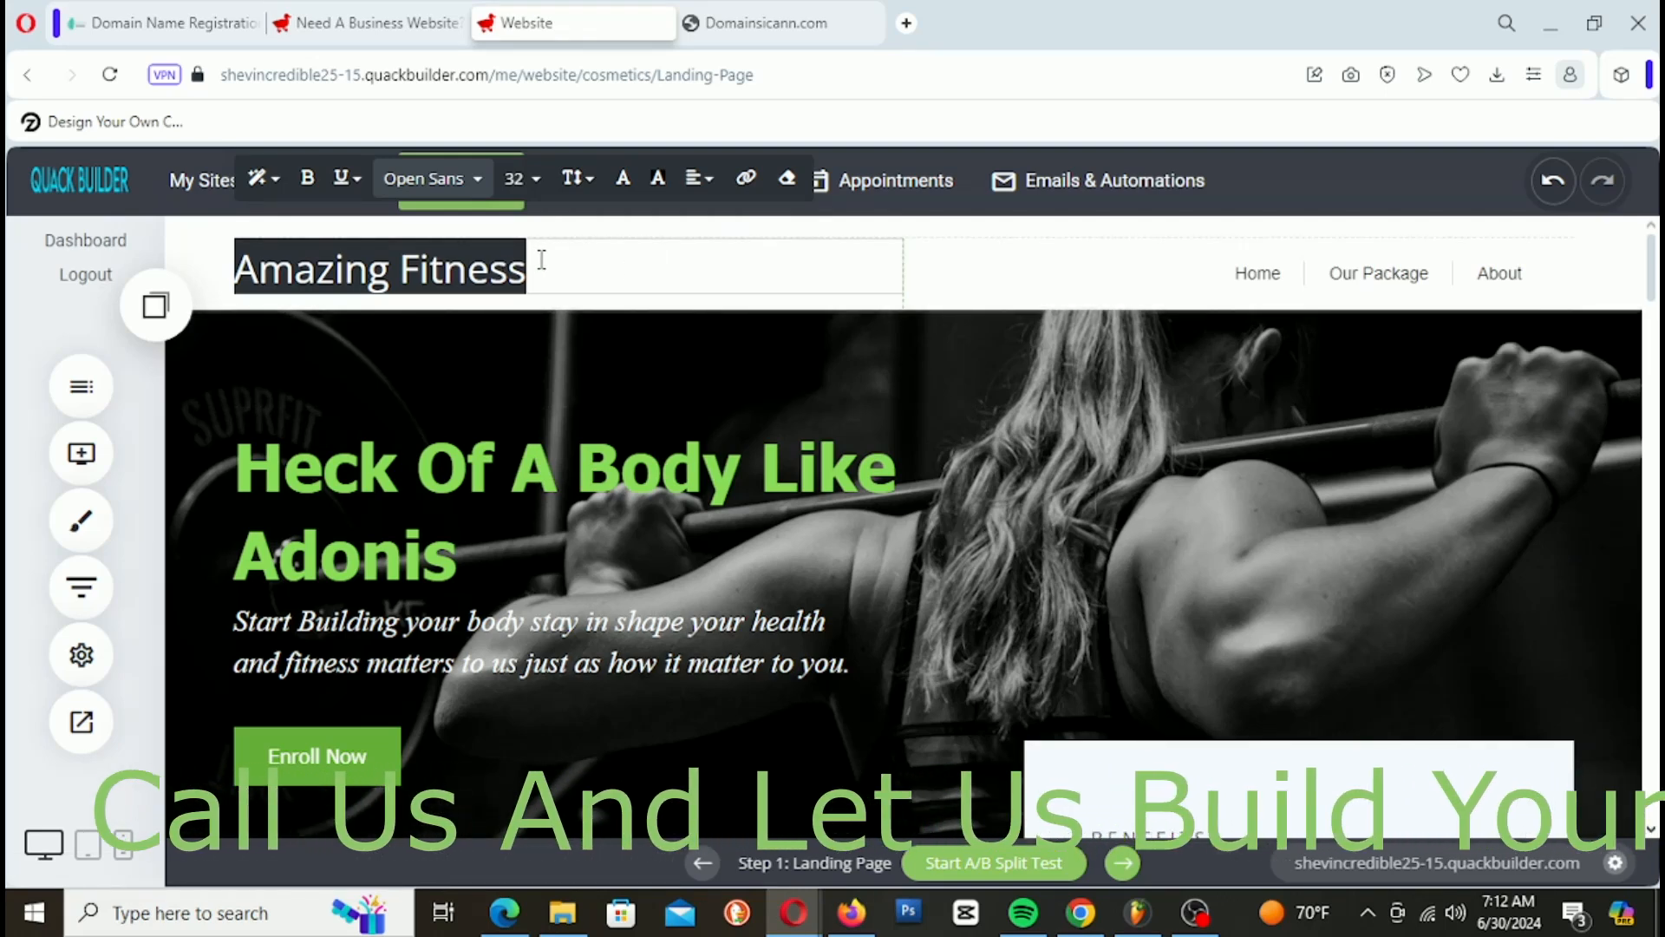
left_click(532, 260)
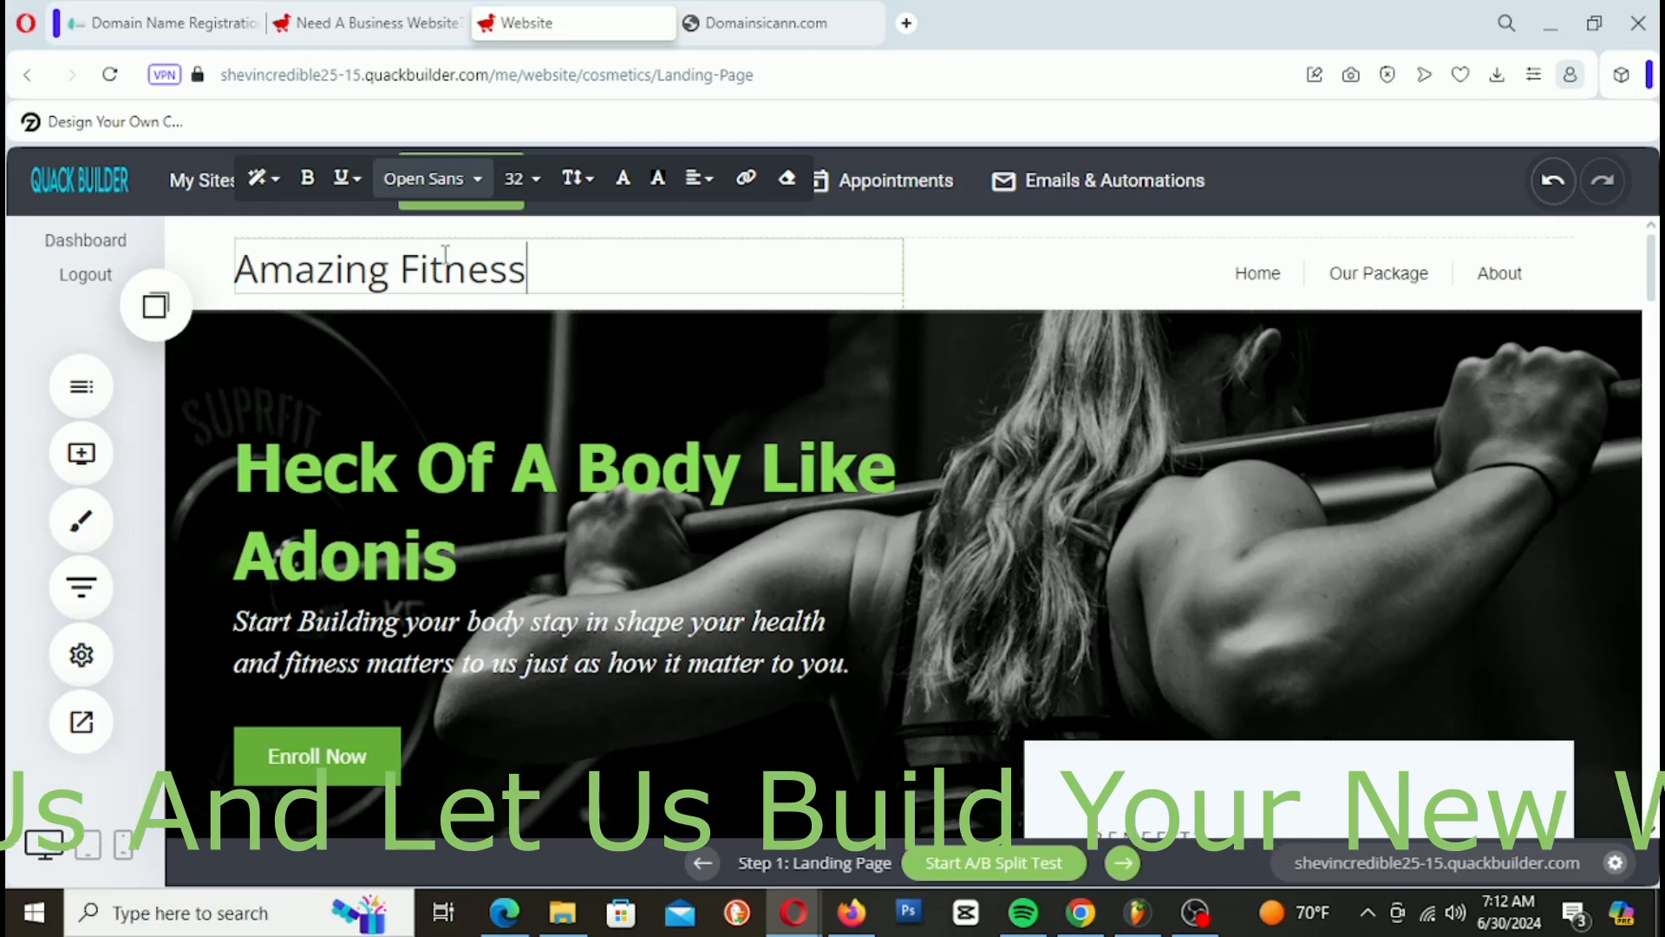
Step: Colour the word 'Fitness' green
left_click_drag(403, 268, 589, 276)
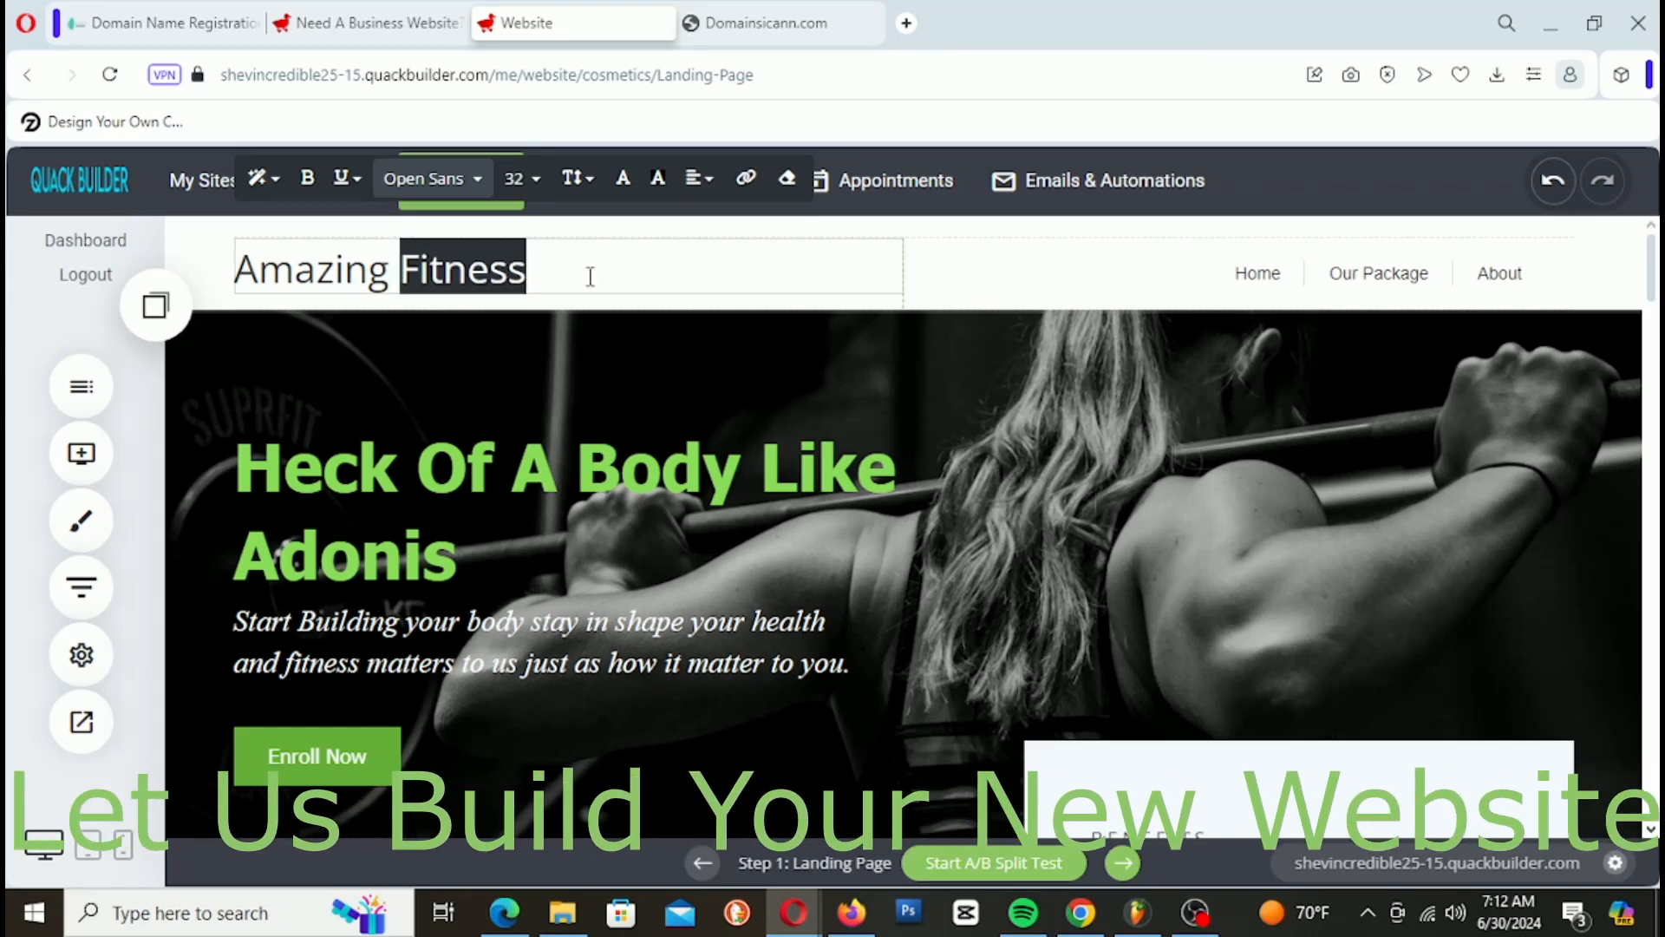
left_click(622, 177)
left_click_drag(835, 229, 873, 248)
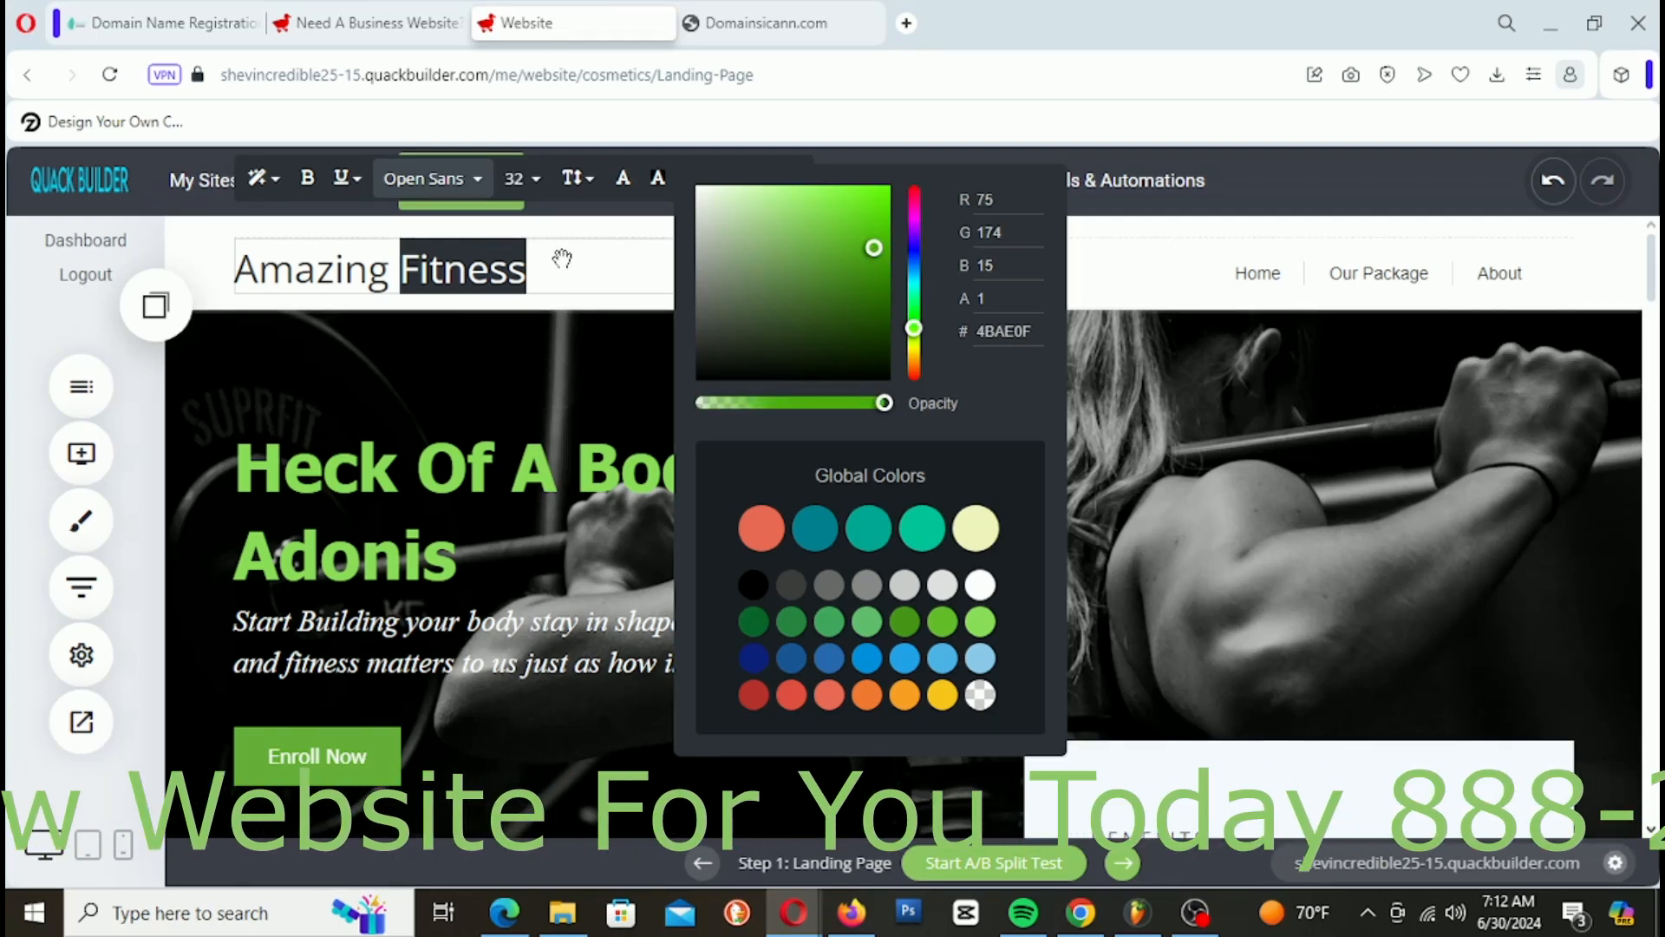
left_click(562, 258)
left_click(547, 266)
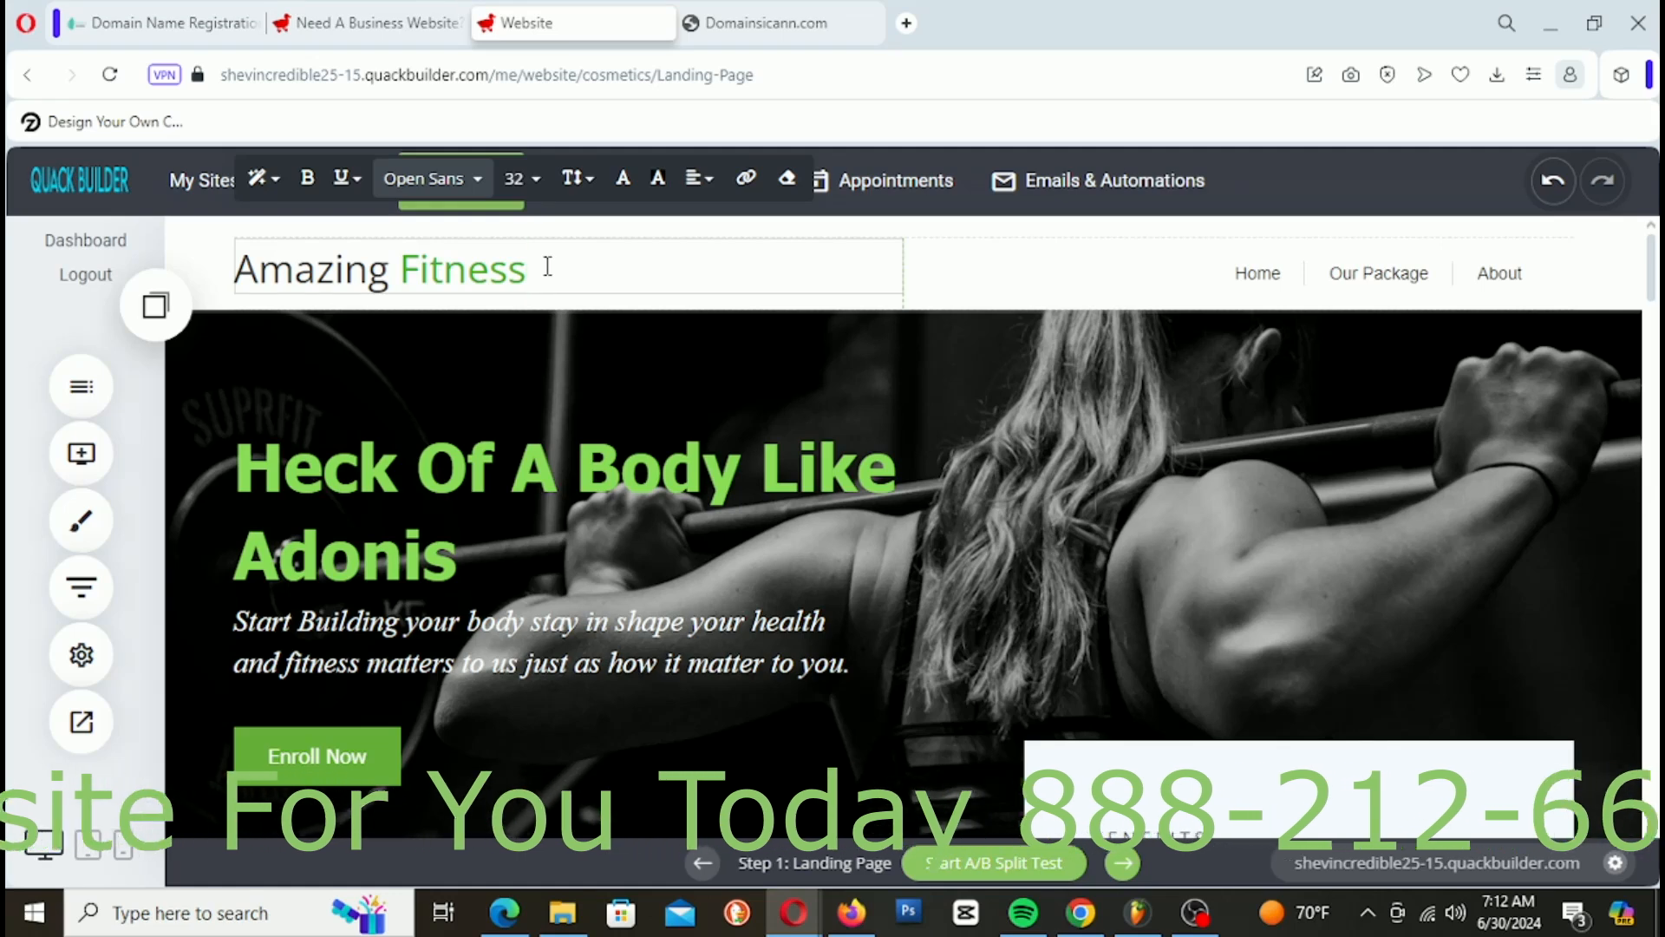
Step: Make the whole Amazing Fitness heading bold and finish editing it
left_click_drag(547, 267, 232, 269)
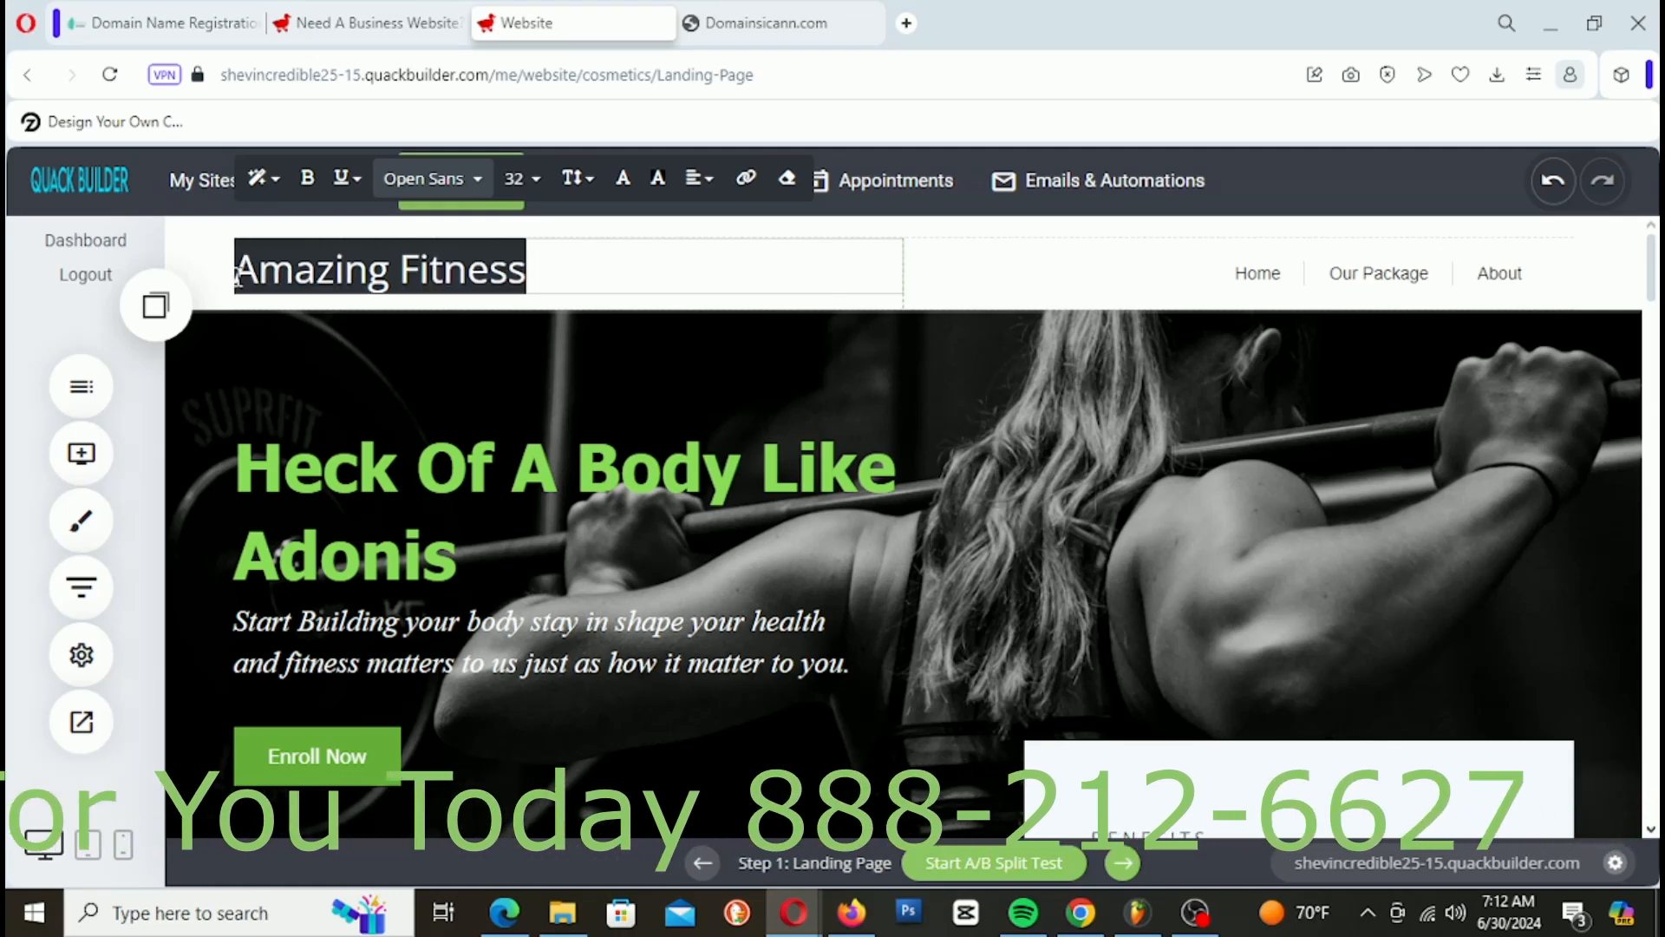
left_click(308, 178)
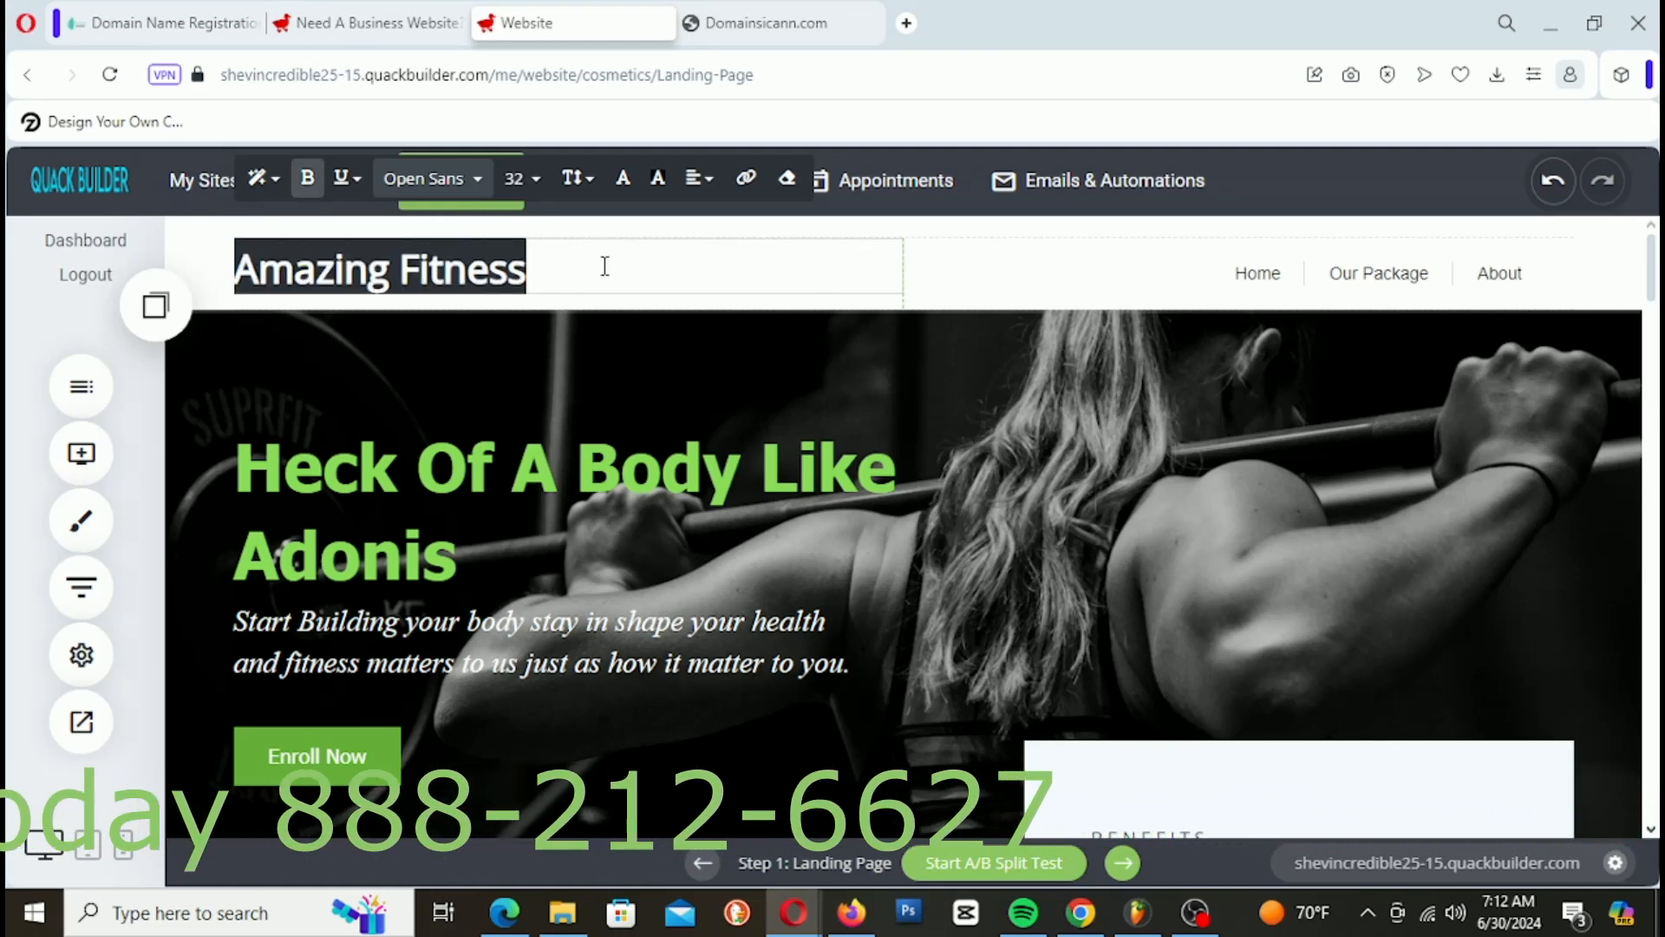
left_click(562, 278)
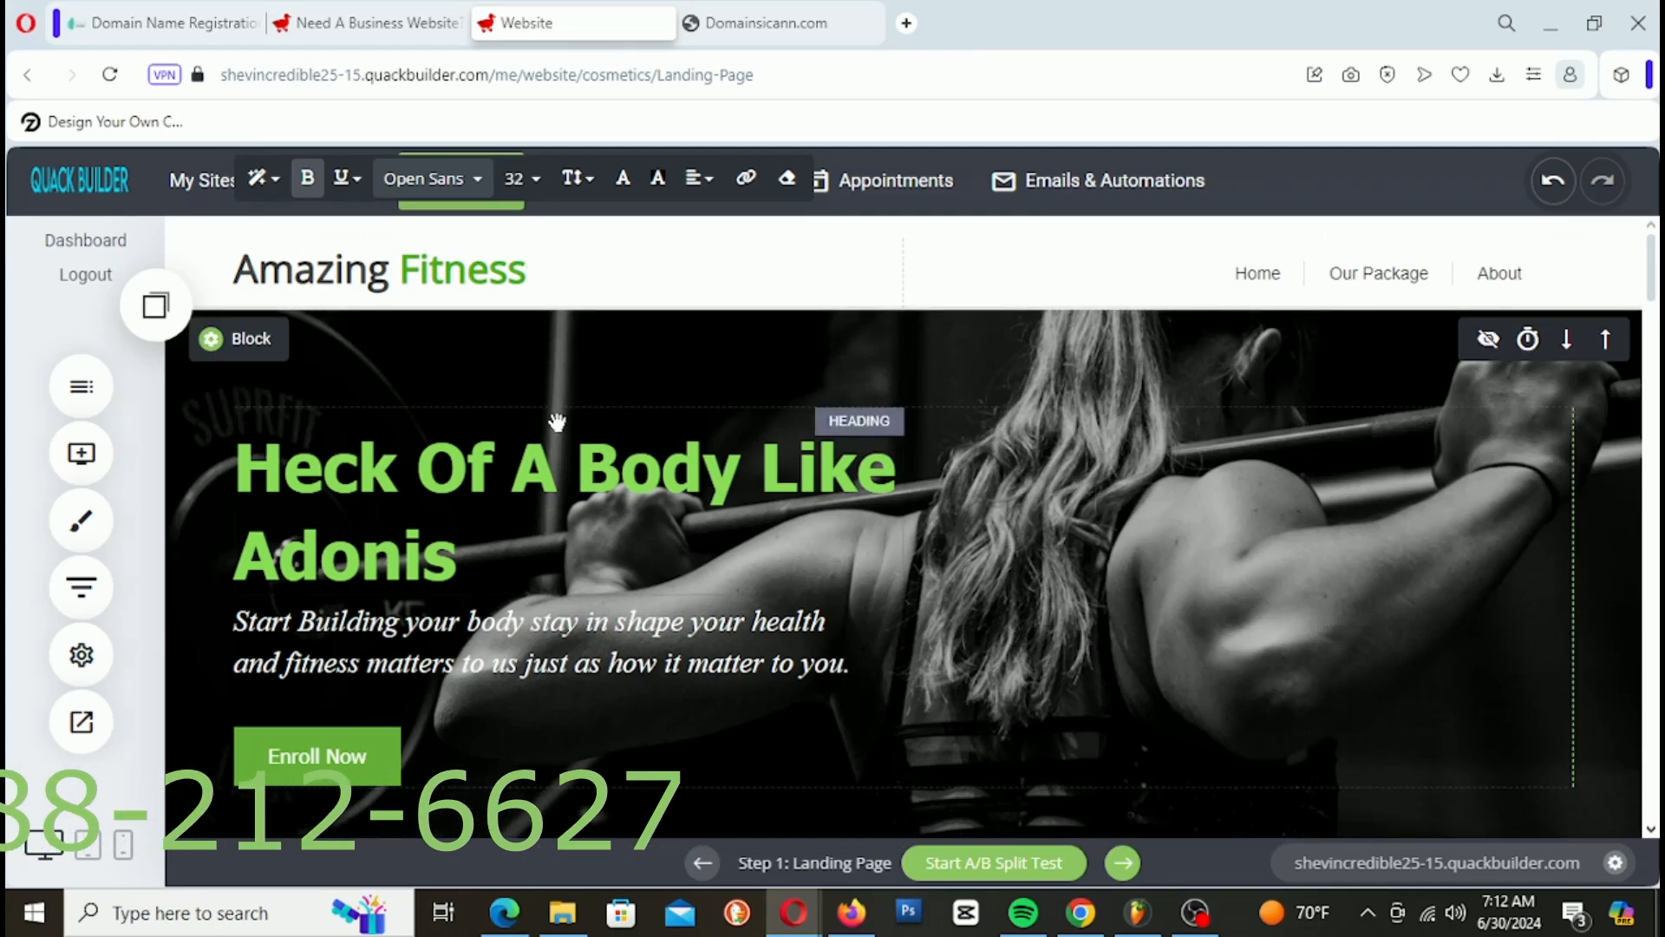
left_click(558, 281)
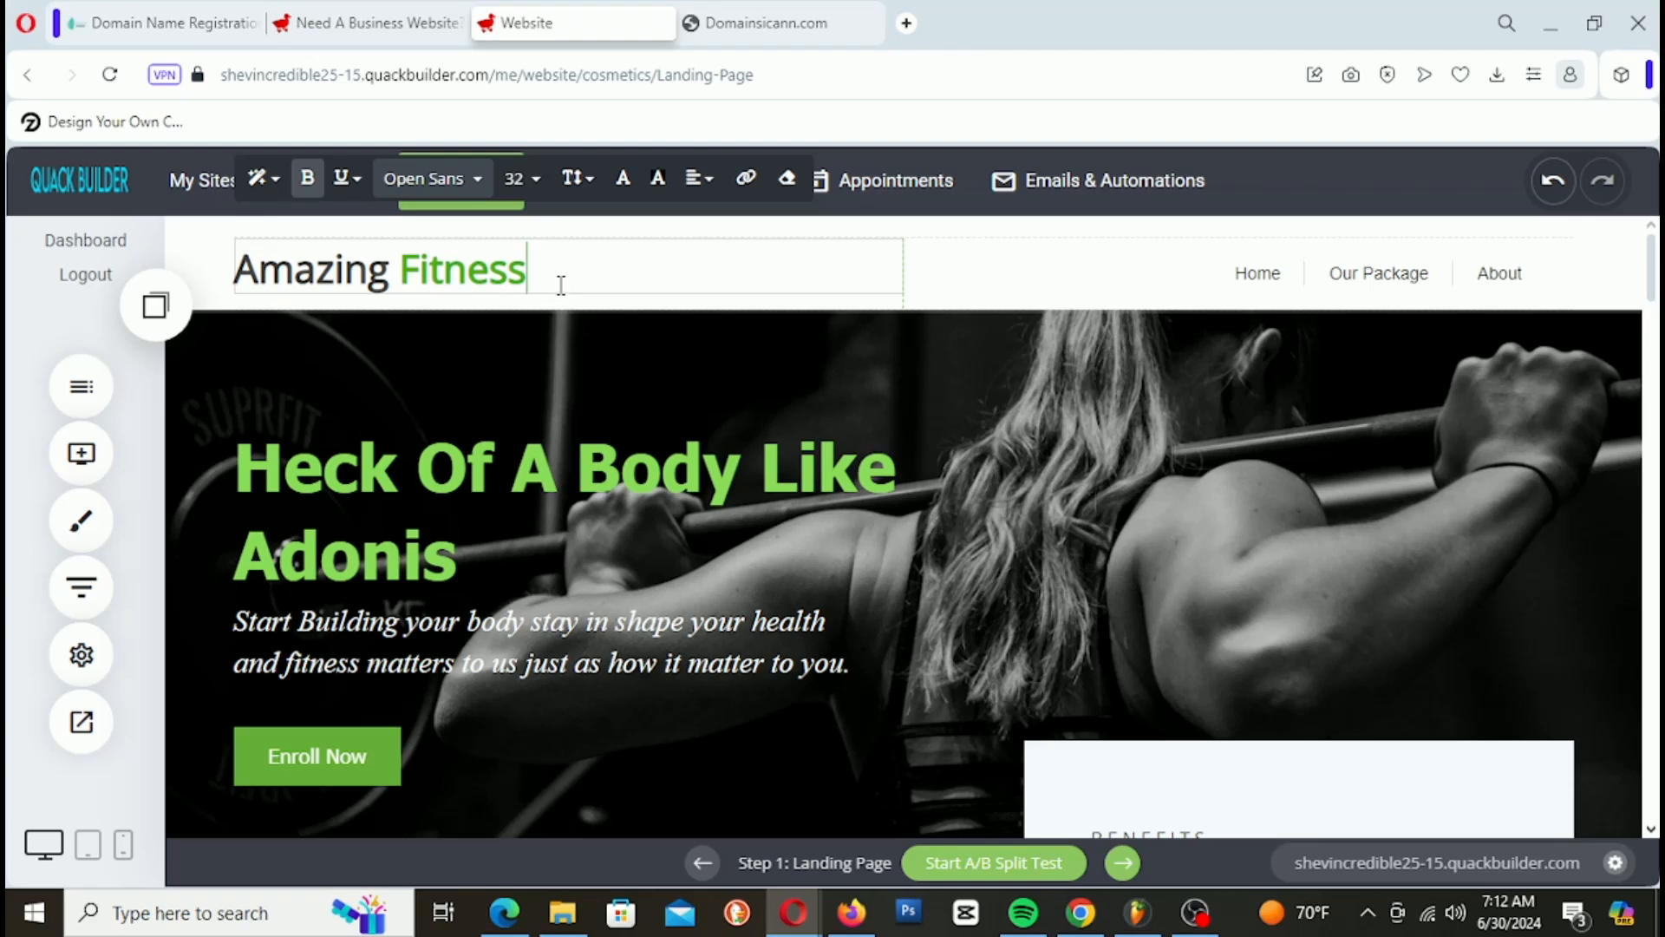
key("Return")
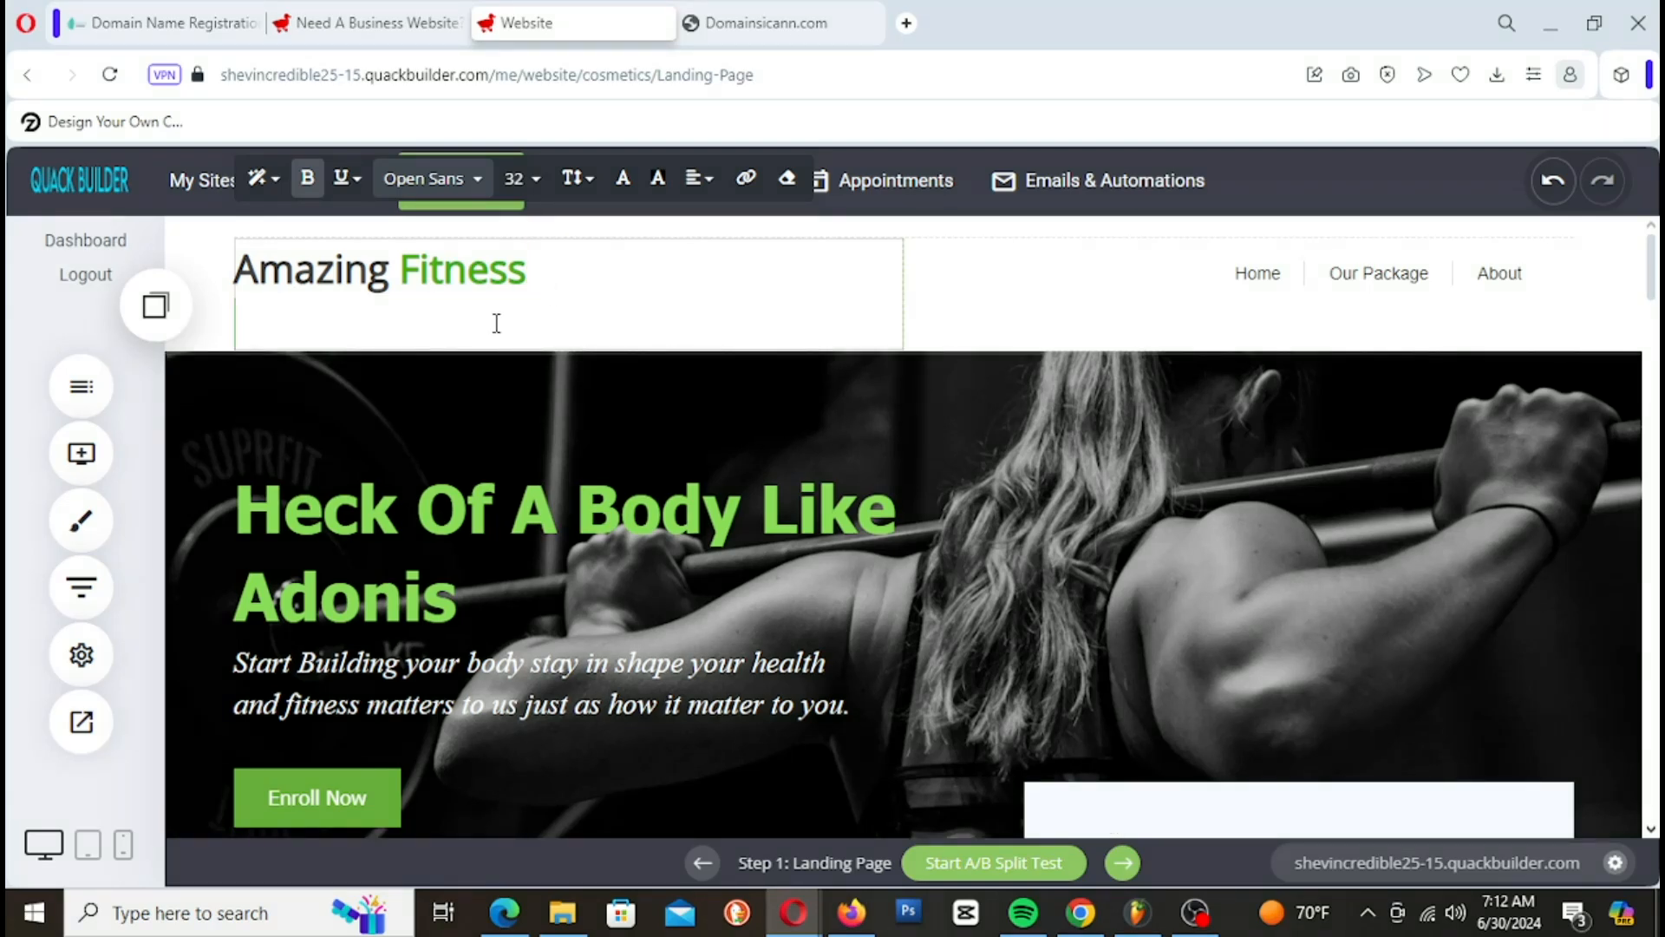
key("BackSpace")
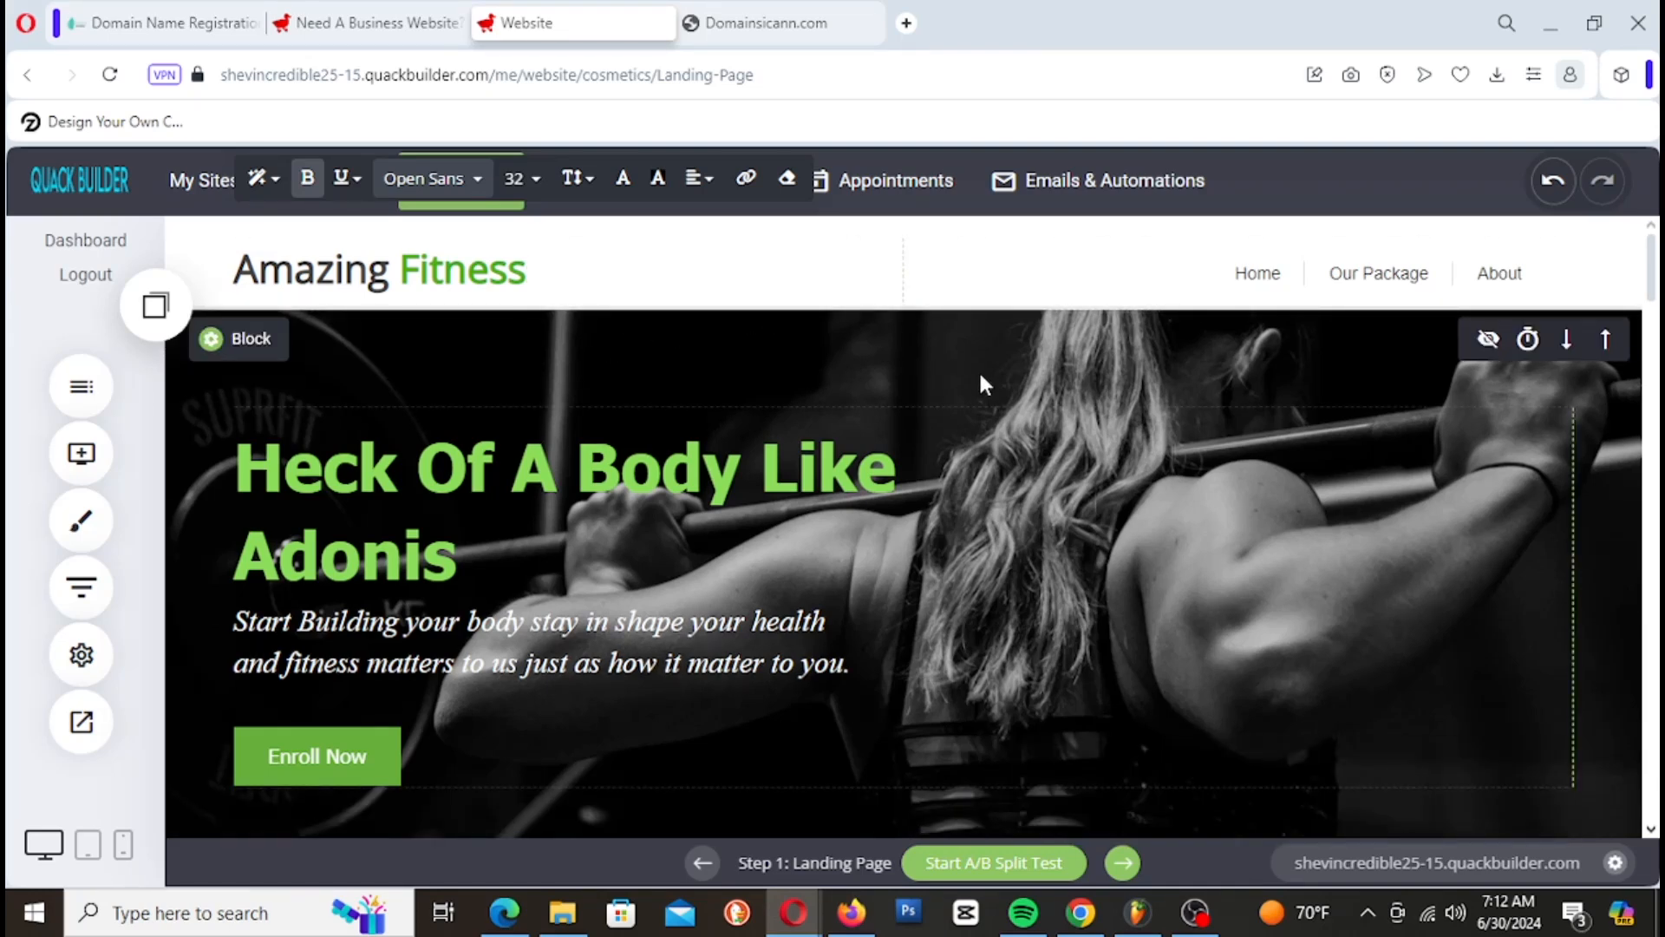
left_click(1126, 368)
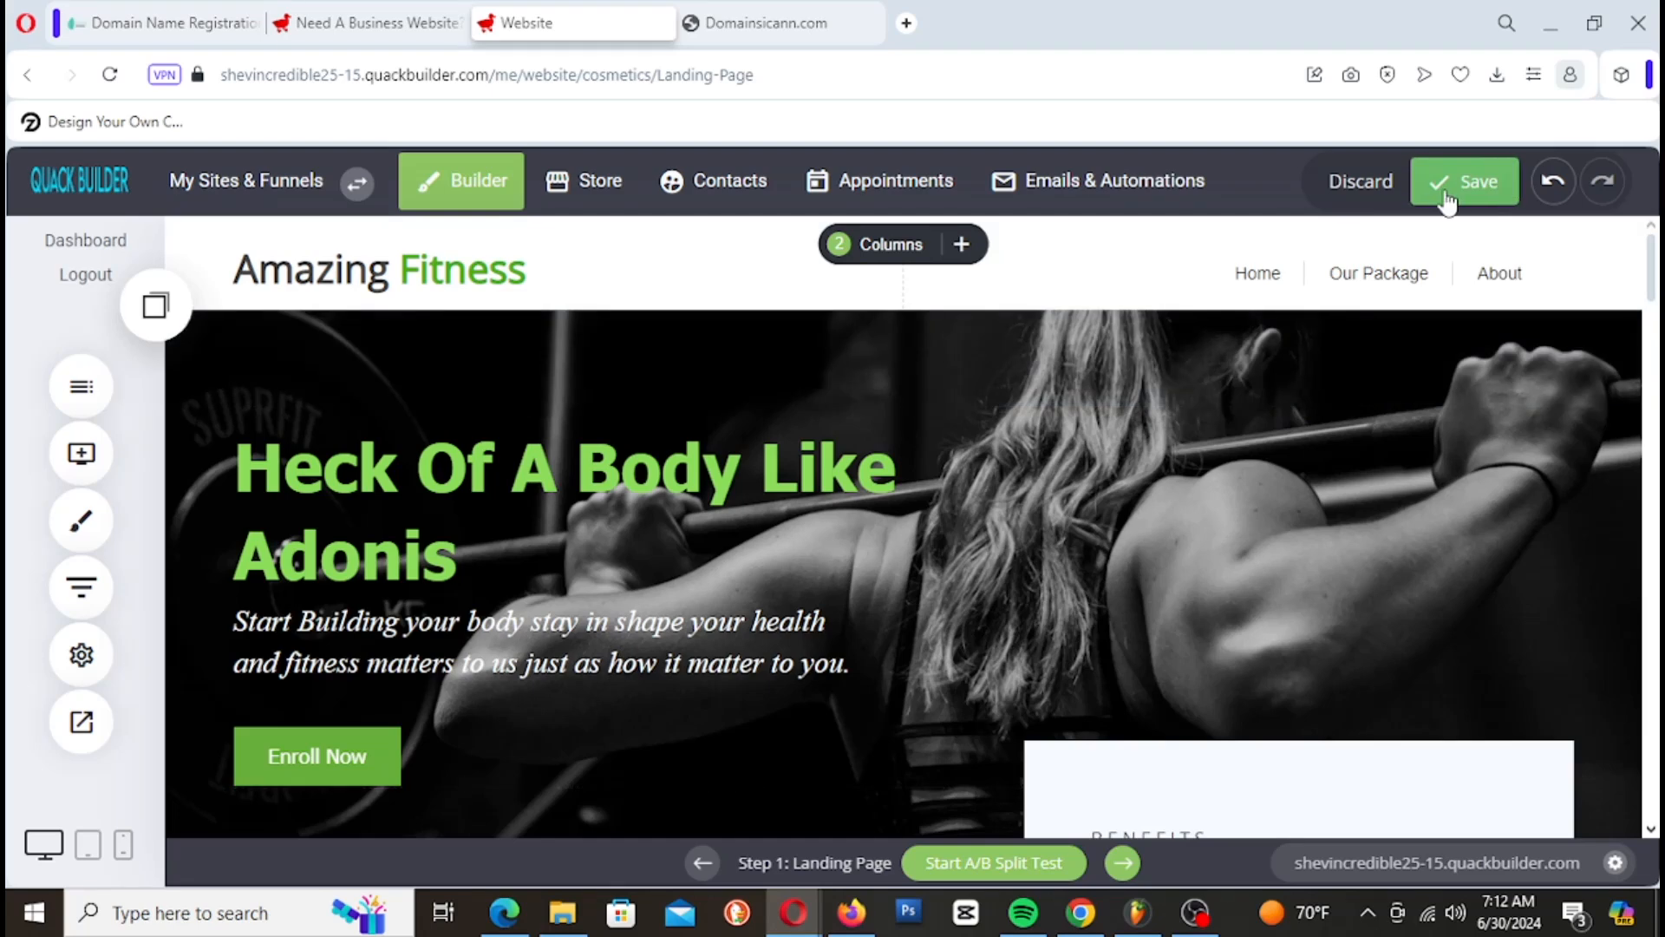
Step: Save the page and narrow the header's left column to about 40%
left_click(1446, 200)
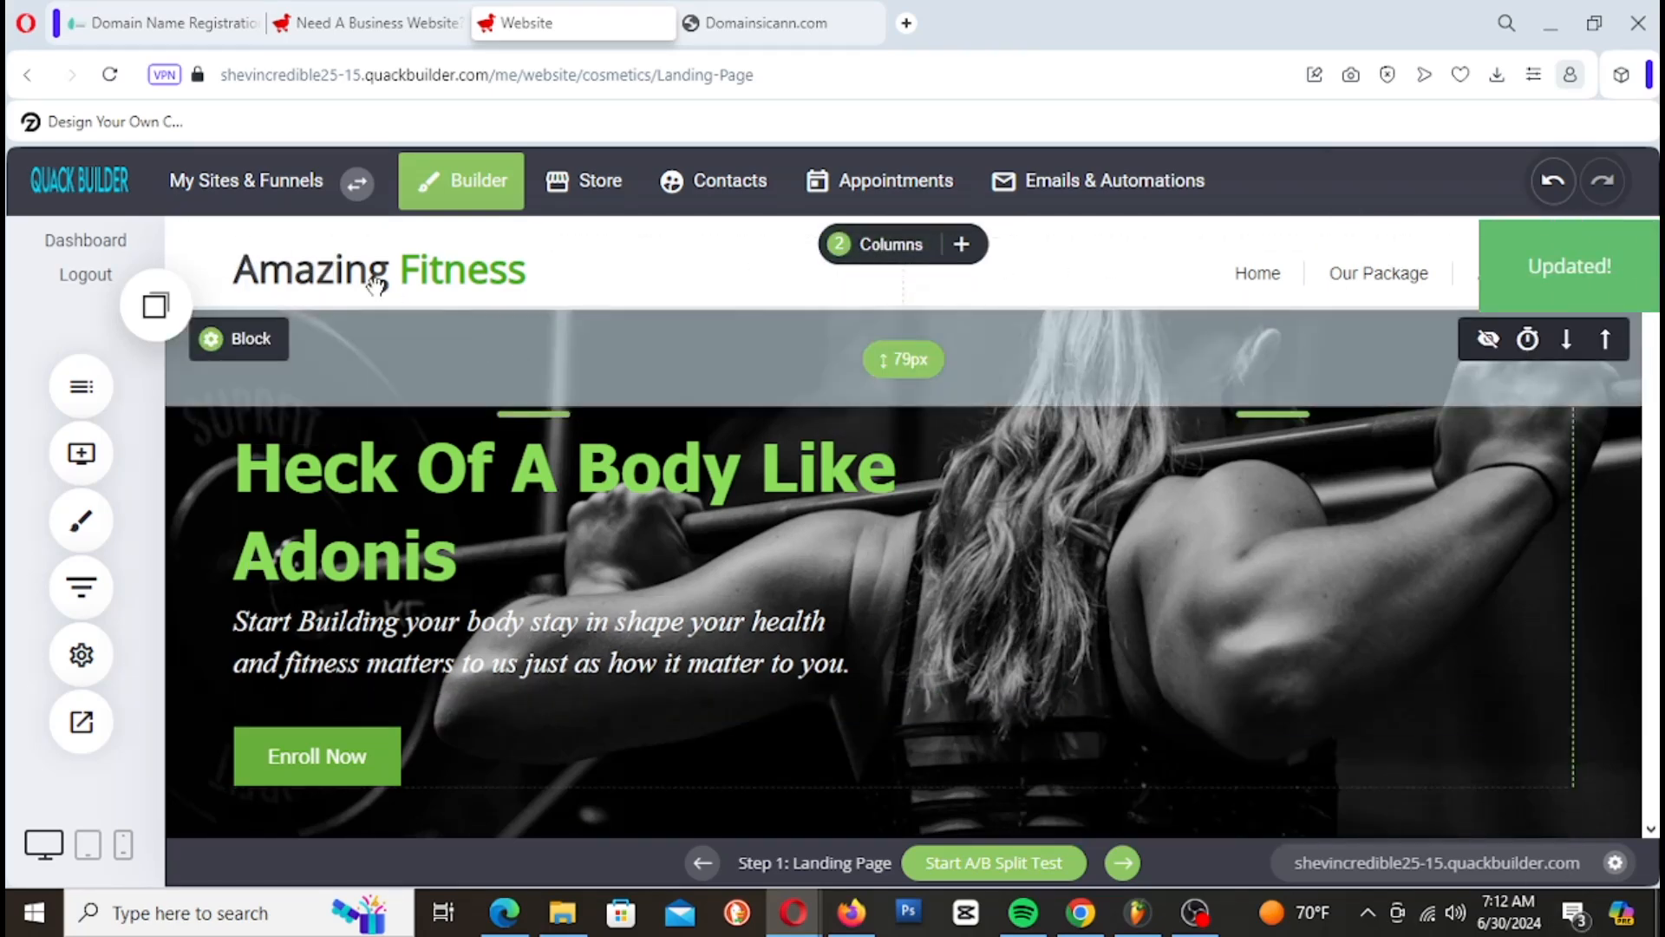
left_click(893, 277)
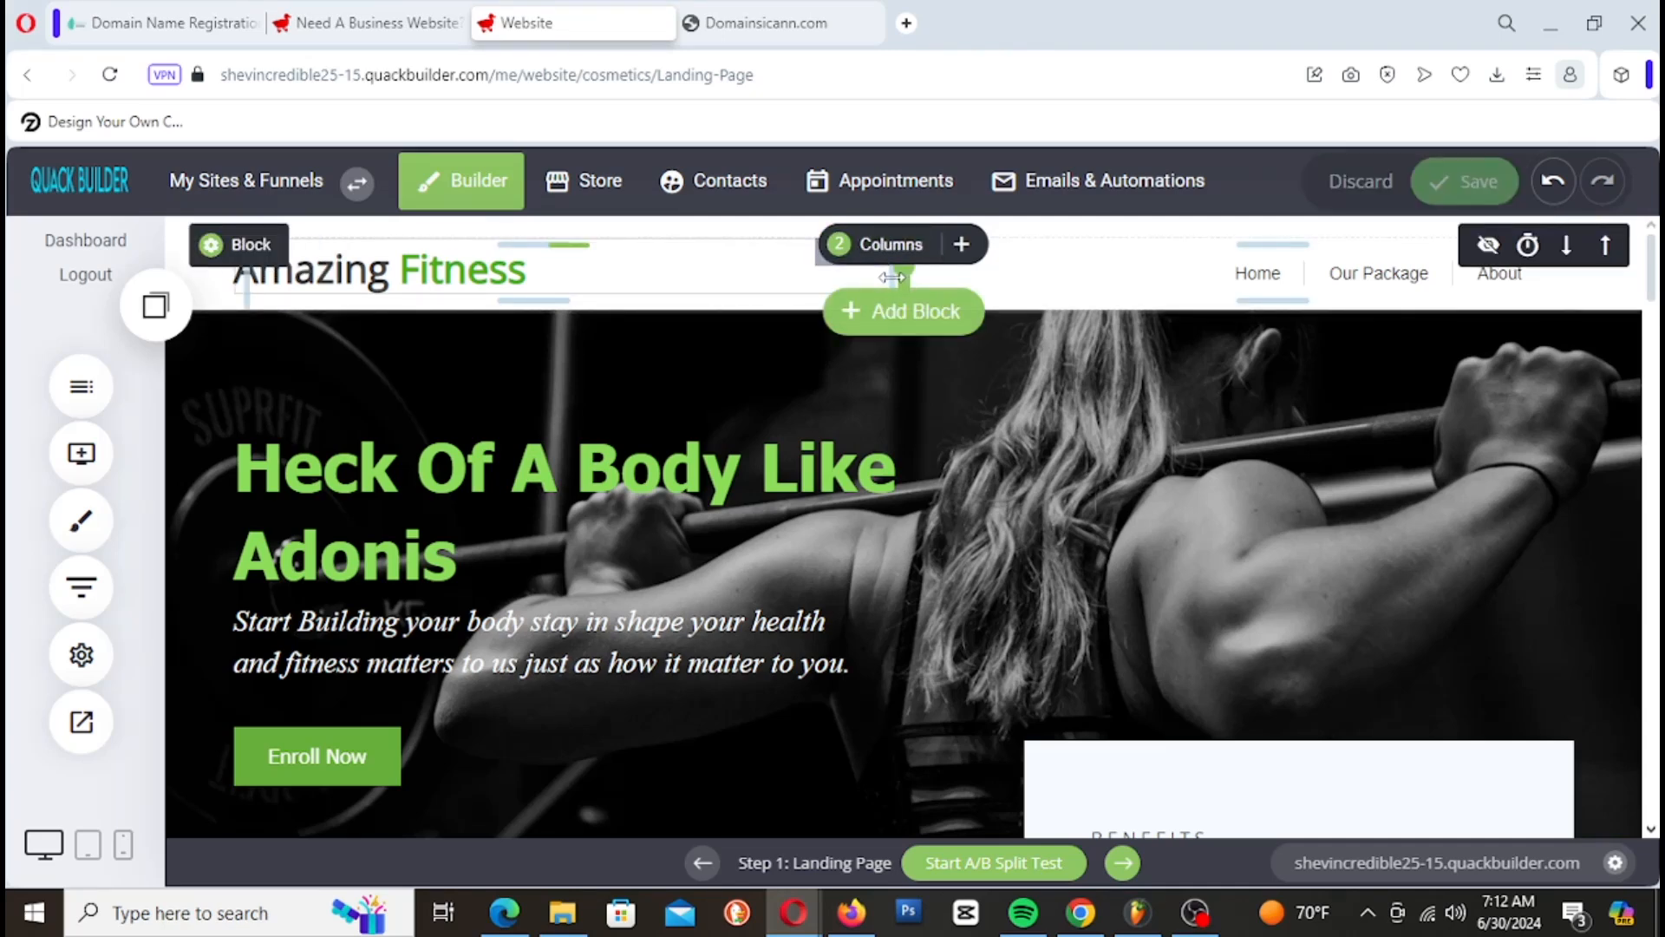
left_click_drag(908, 273, 884, 274)
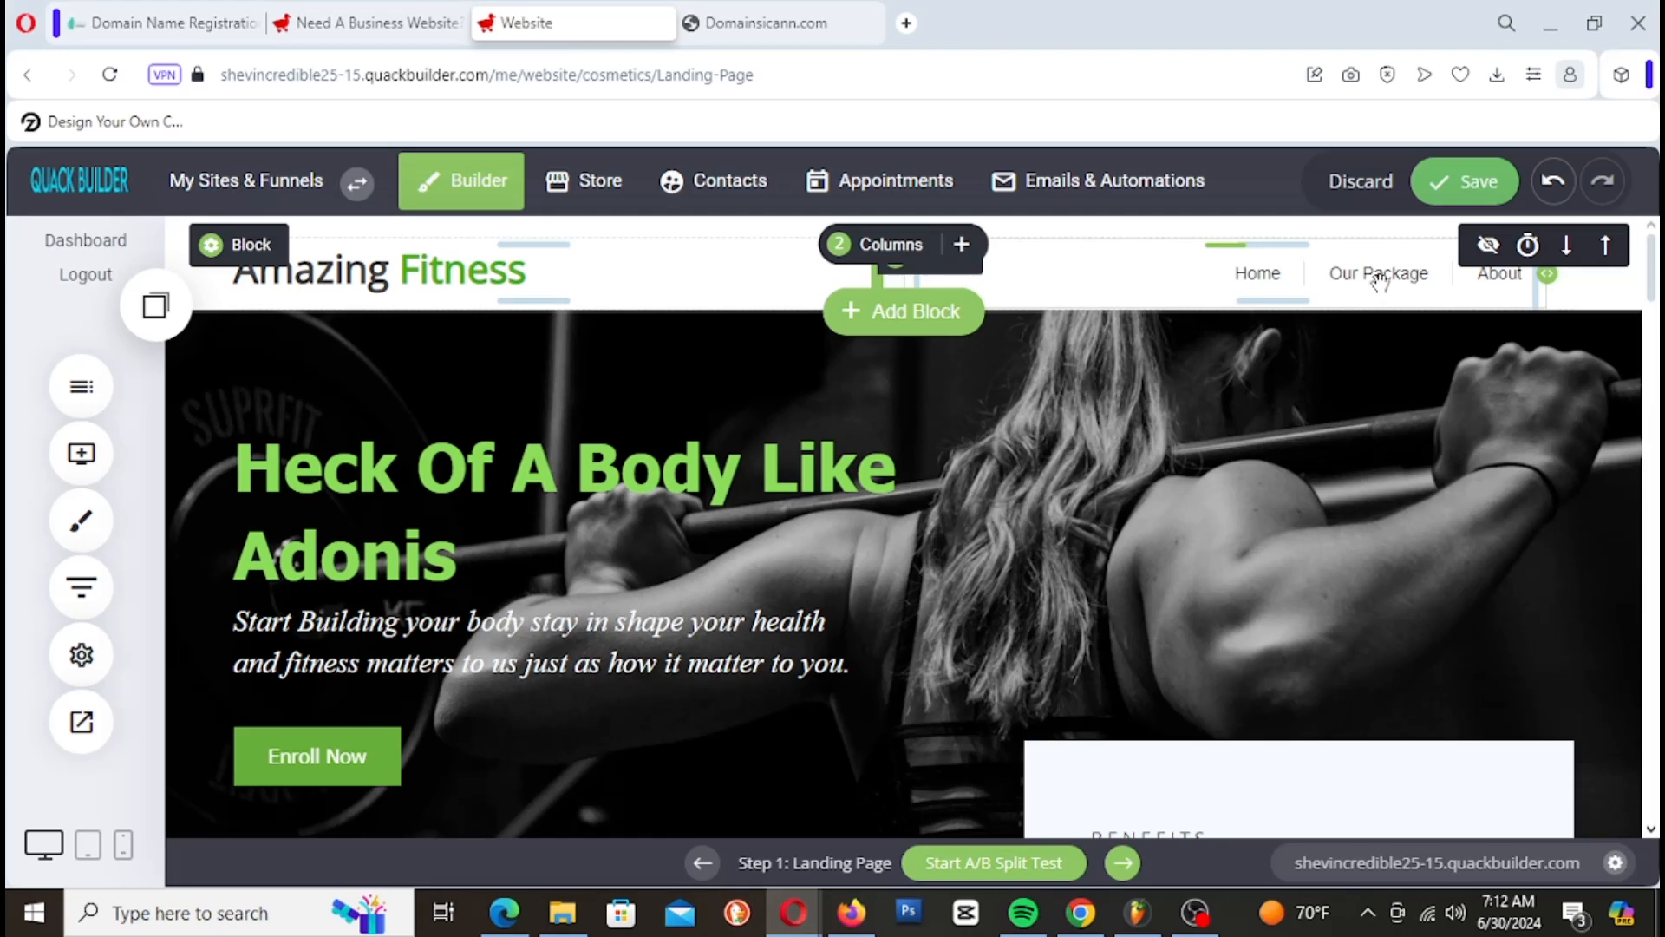
Step: Save, trim the header's top padding so it sits higher, and save again
left_click(1485, 164)
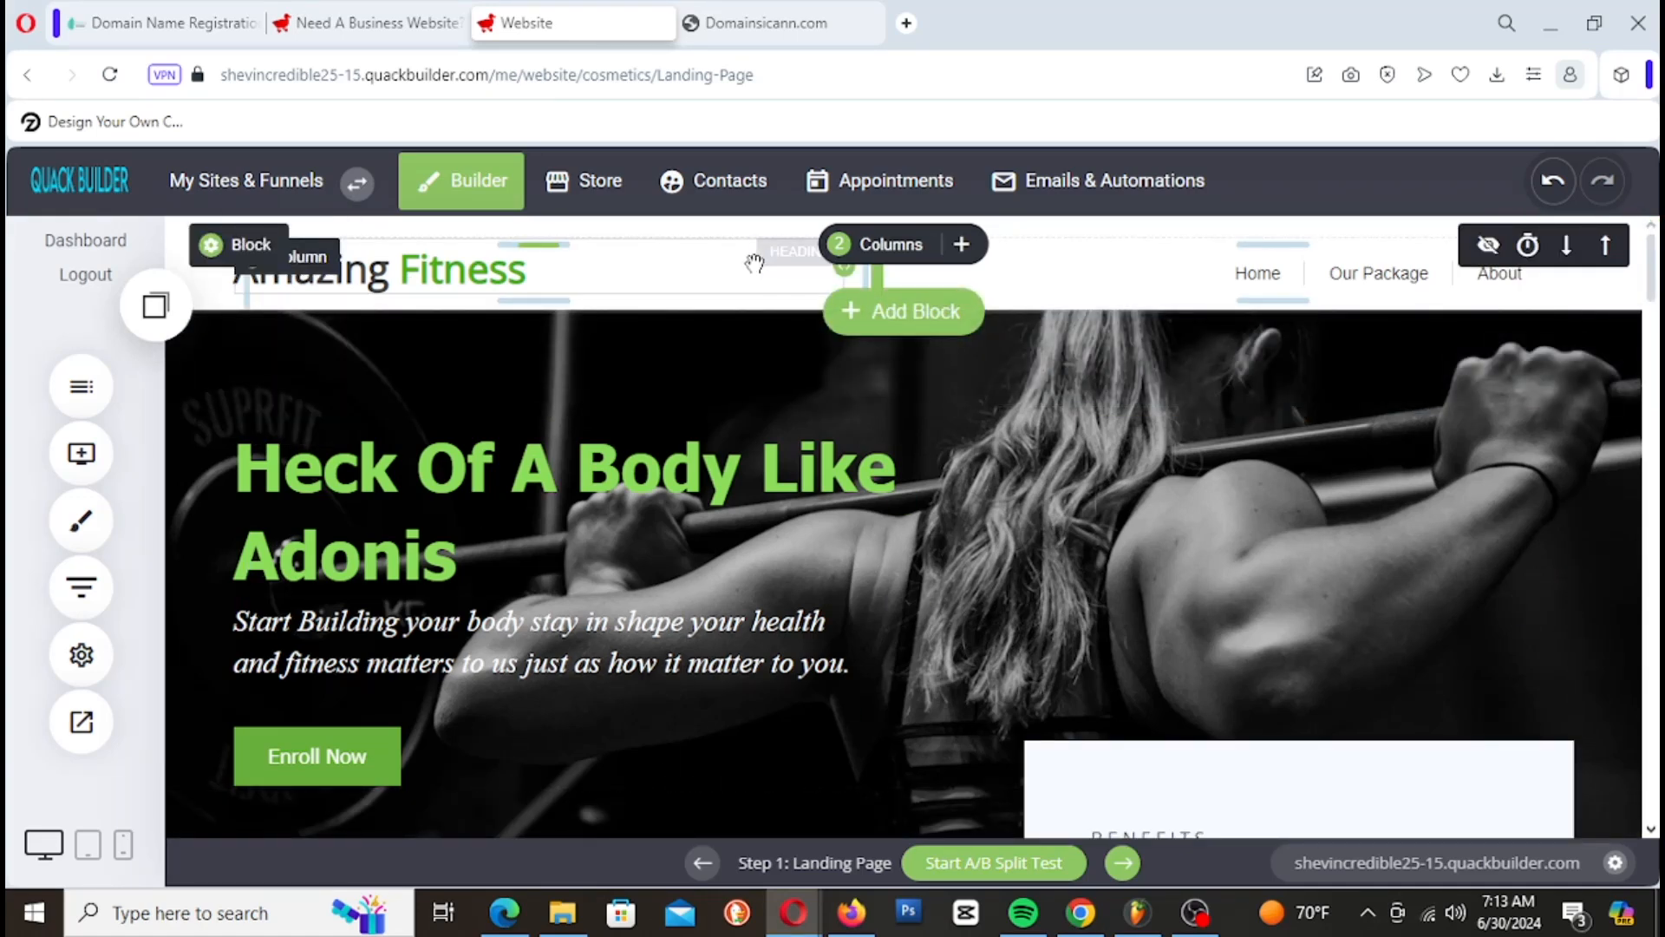
left_click_drag(754, 266, 752, 213)
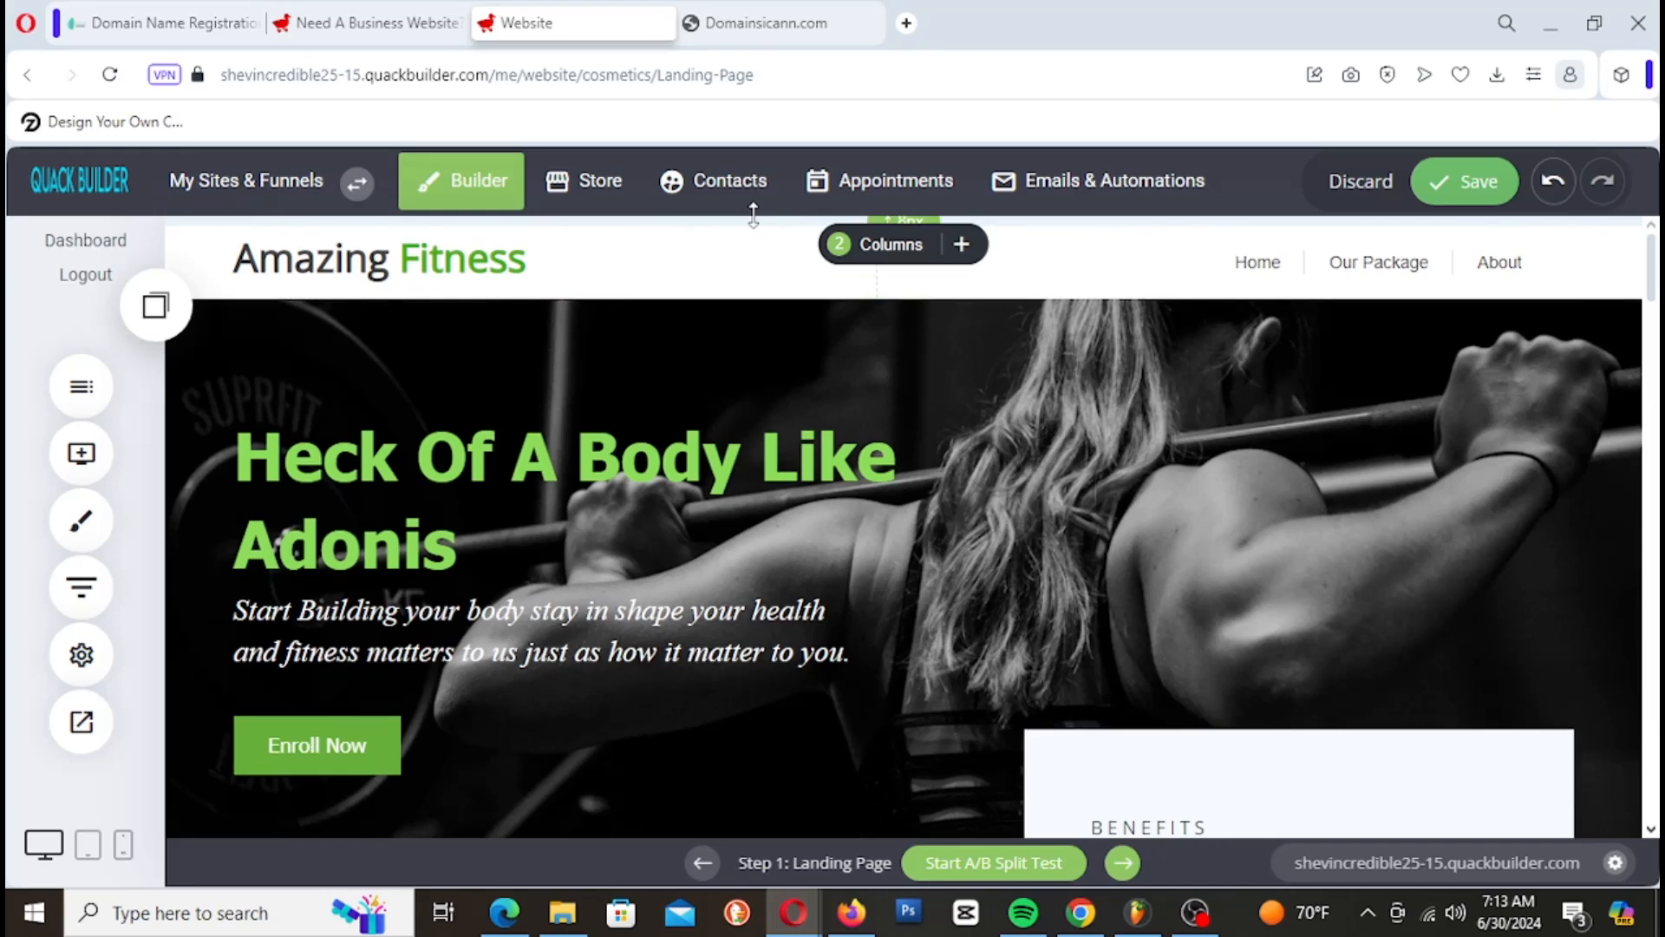
left_click(1483, 203)
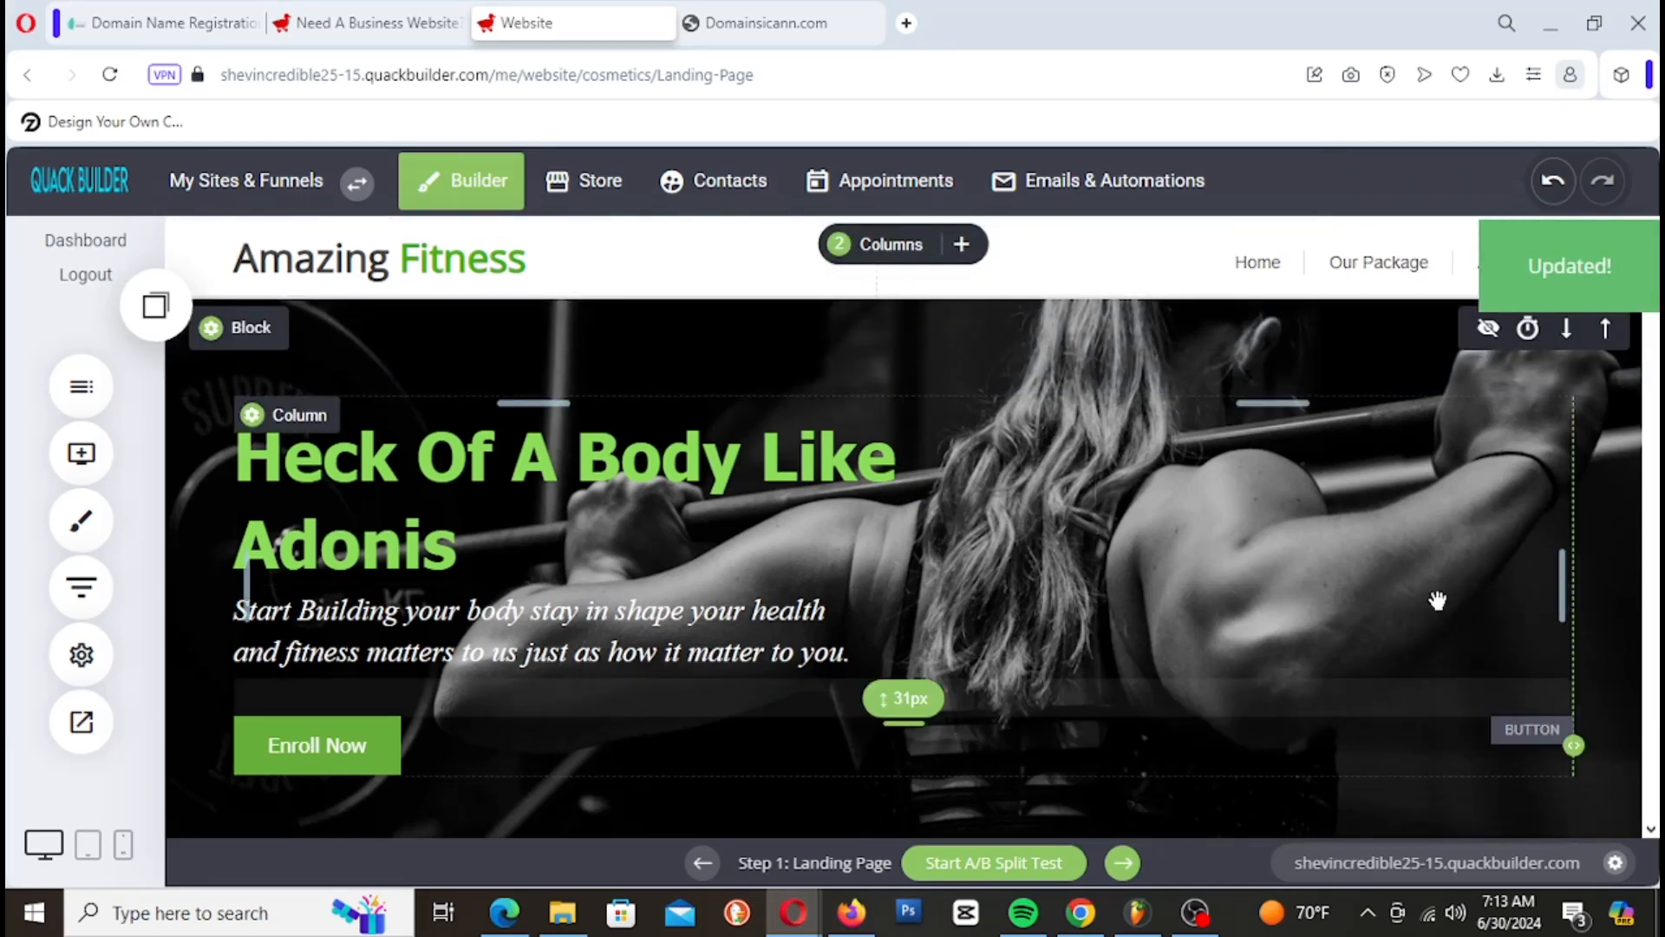
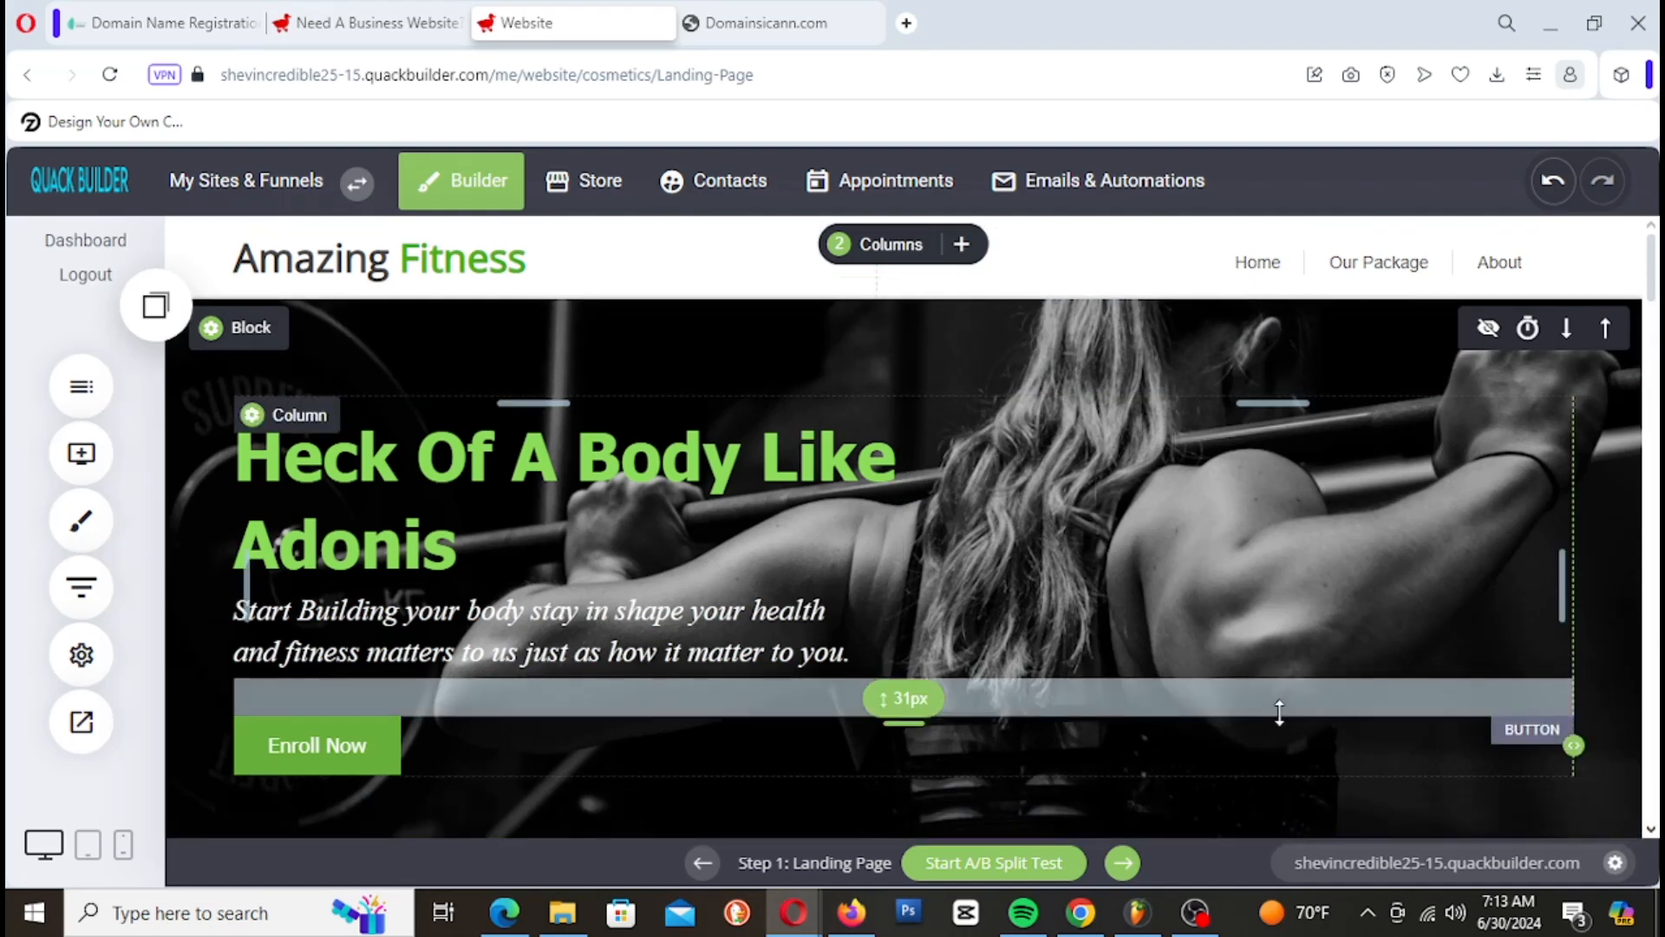
Step: Scroll down past the Amazing Fitness hero to the Benefits section and its spacer
scroll(1295, 642, "down", 2)
scroll(1295, 643, "up", 1)
scroll(1295, 643, "up", 1)
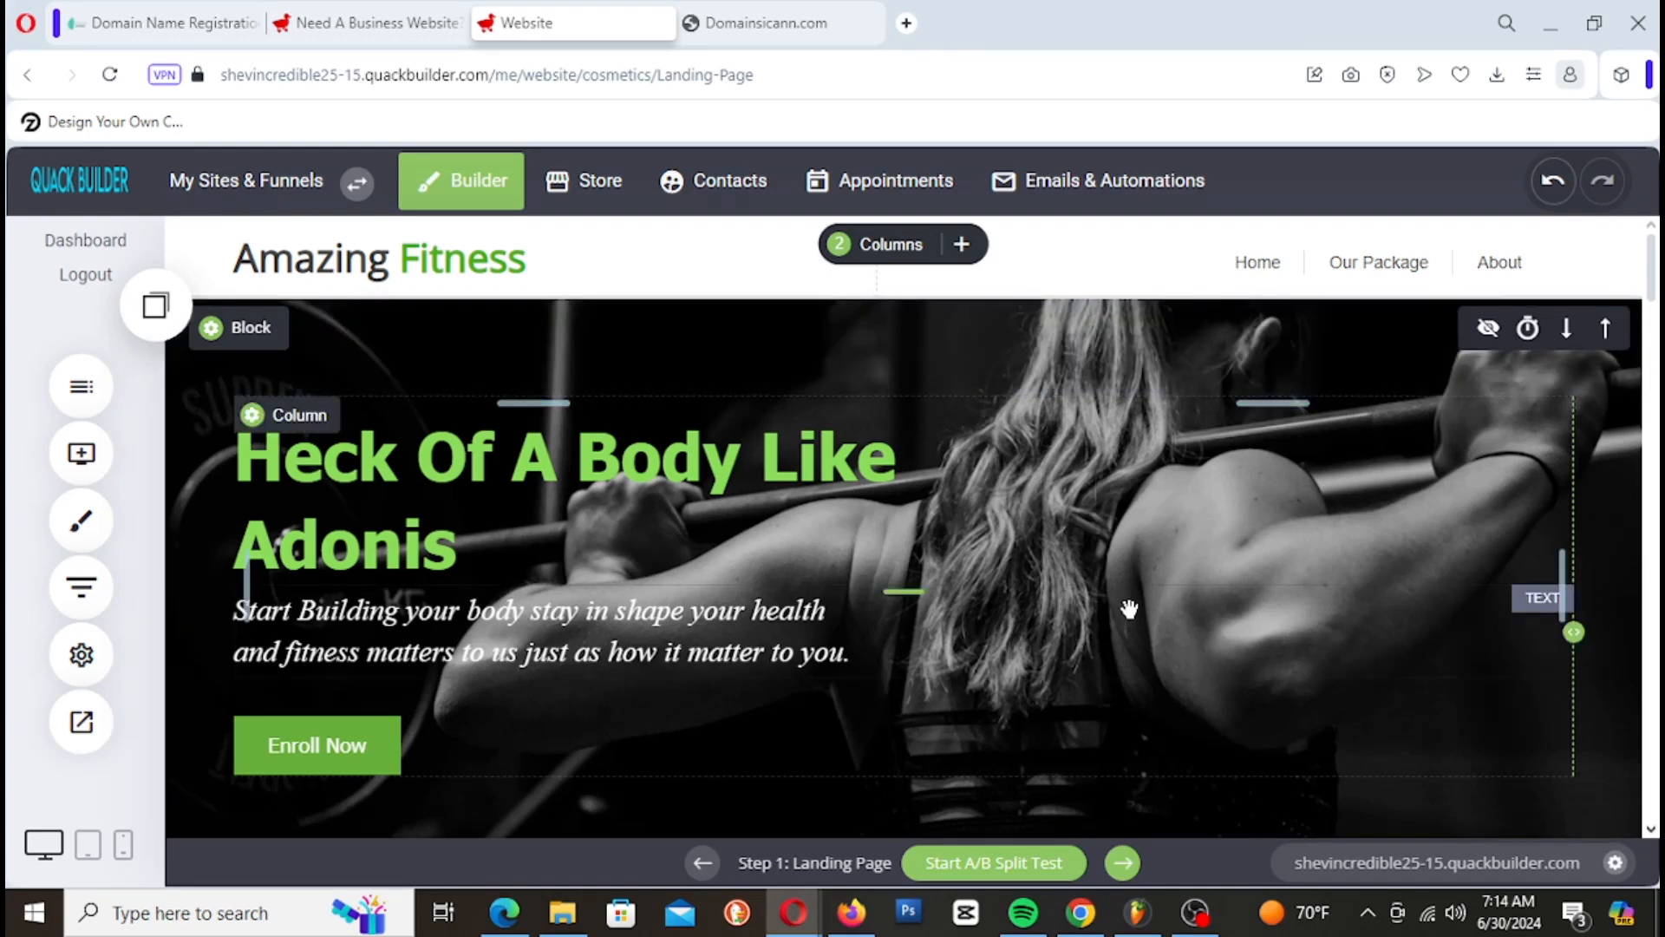
scroll(1167, 579, "down", 3)
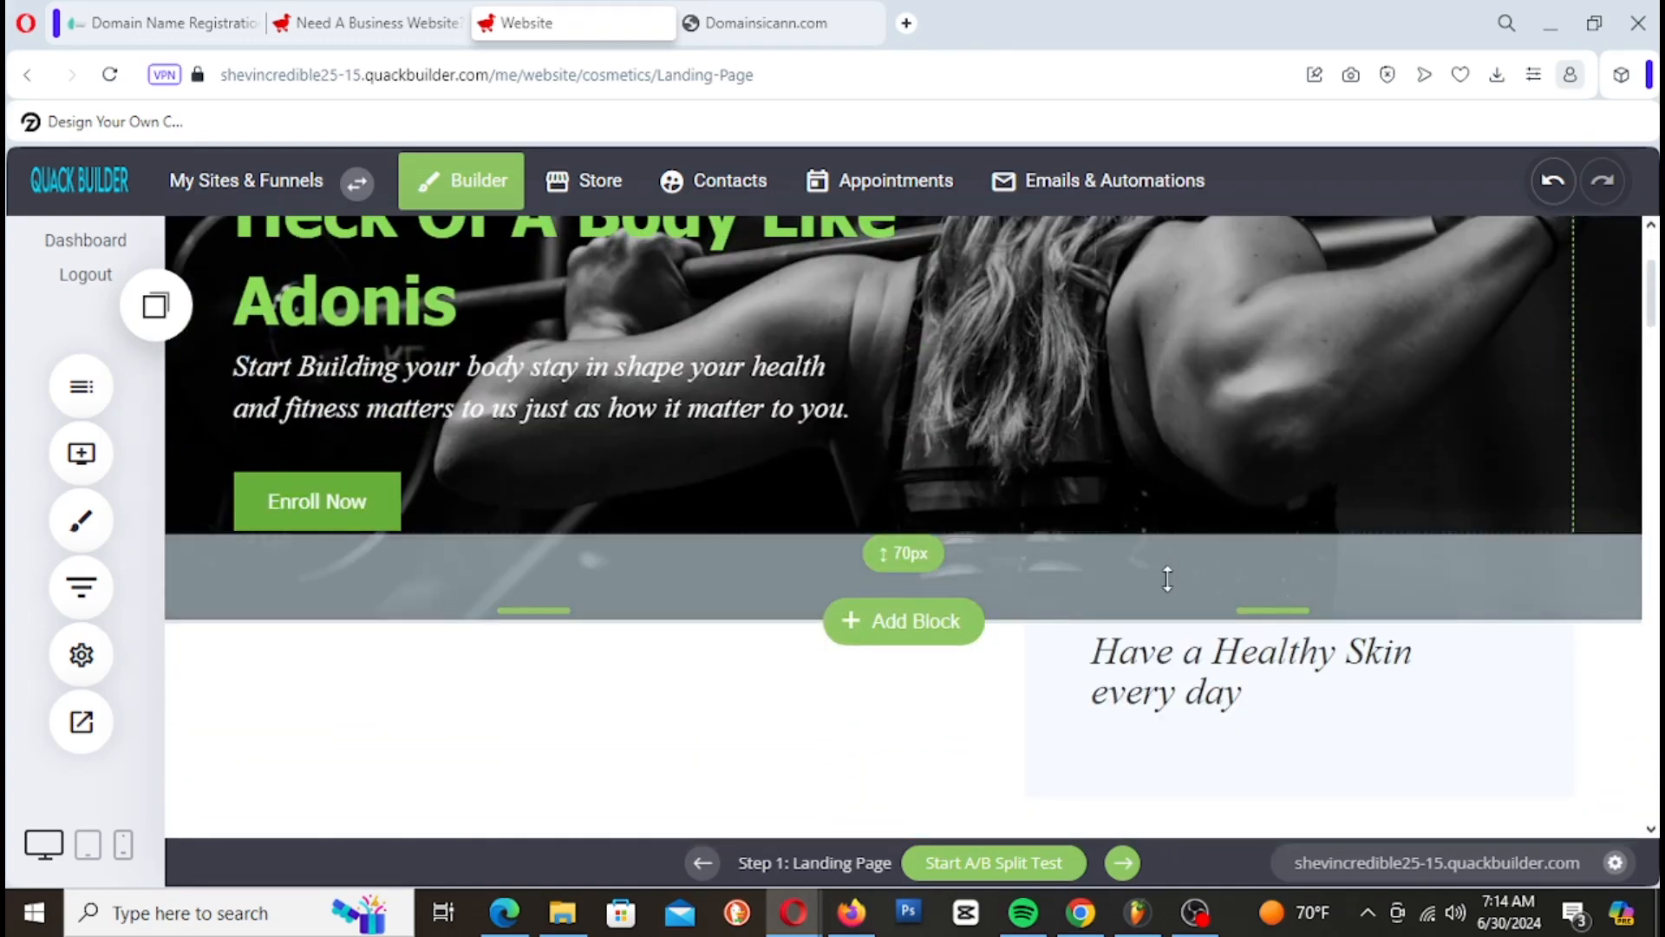
scroll(1168, 580, "down", 3)
scroll(1167, 576, "up", 5)
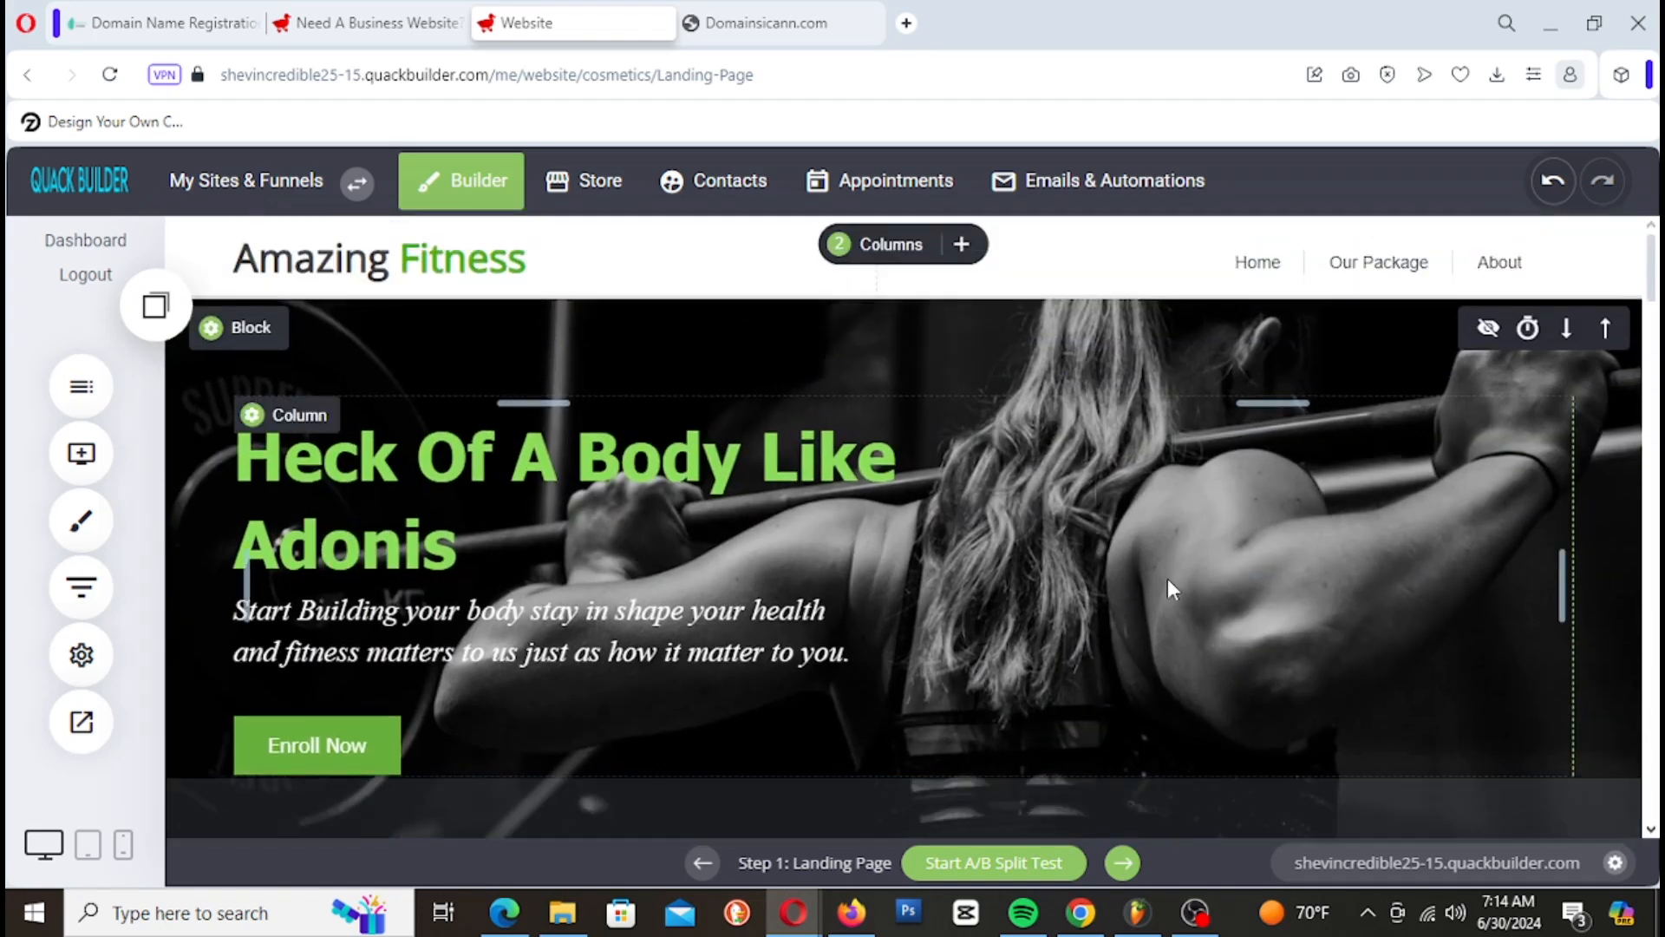
scroll(1167, 579, "down", 4)
scroll(1167, 583, "down", 2)
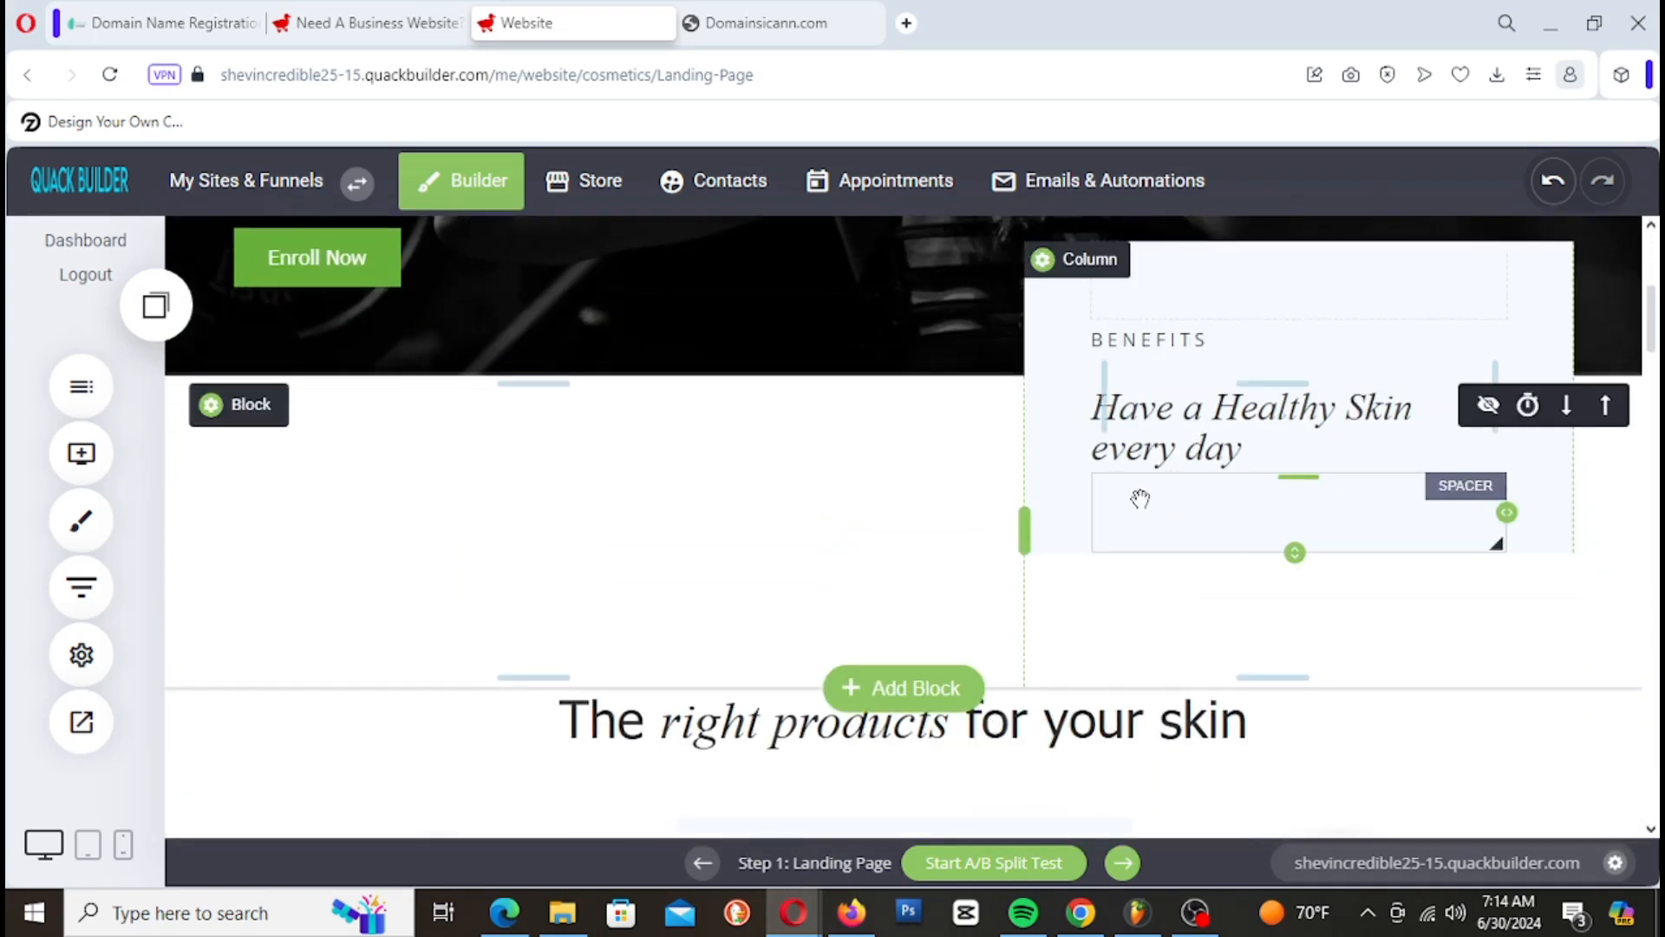
Step: Move the spacer above the BENEFITS label and set the column's top margin to -15px
left_click_drag(1156, 524, 1281, 310)
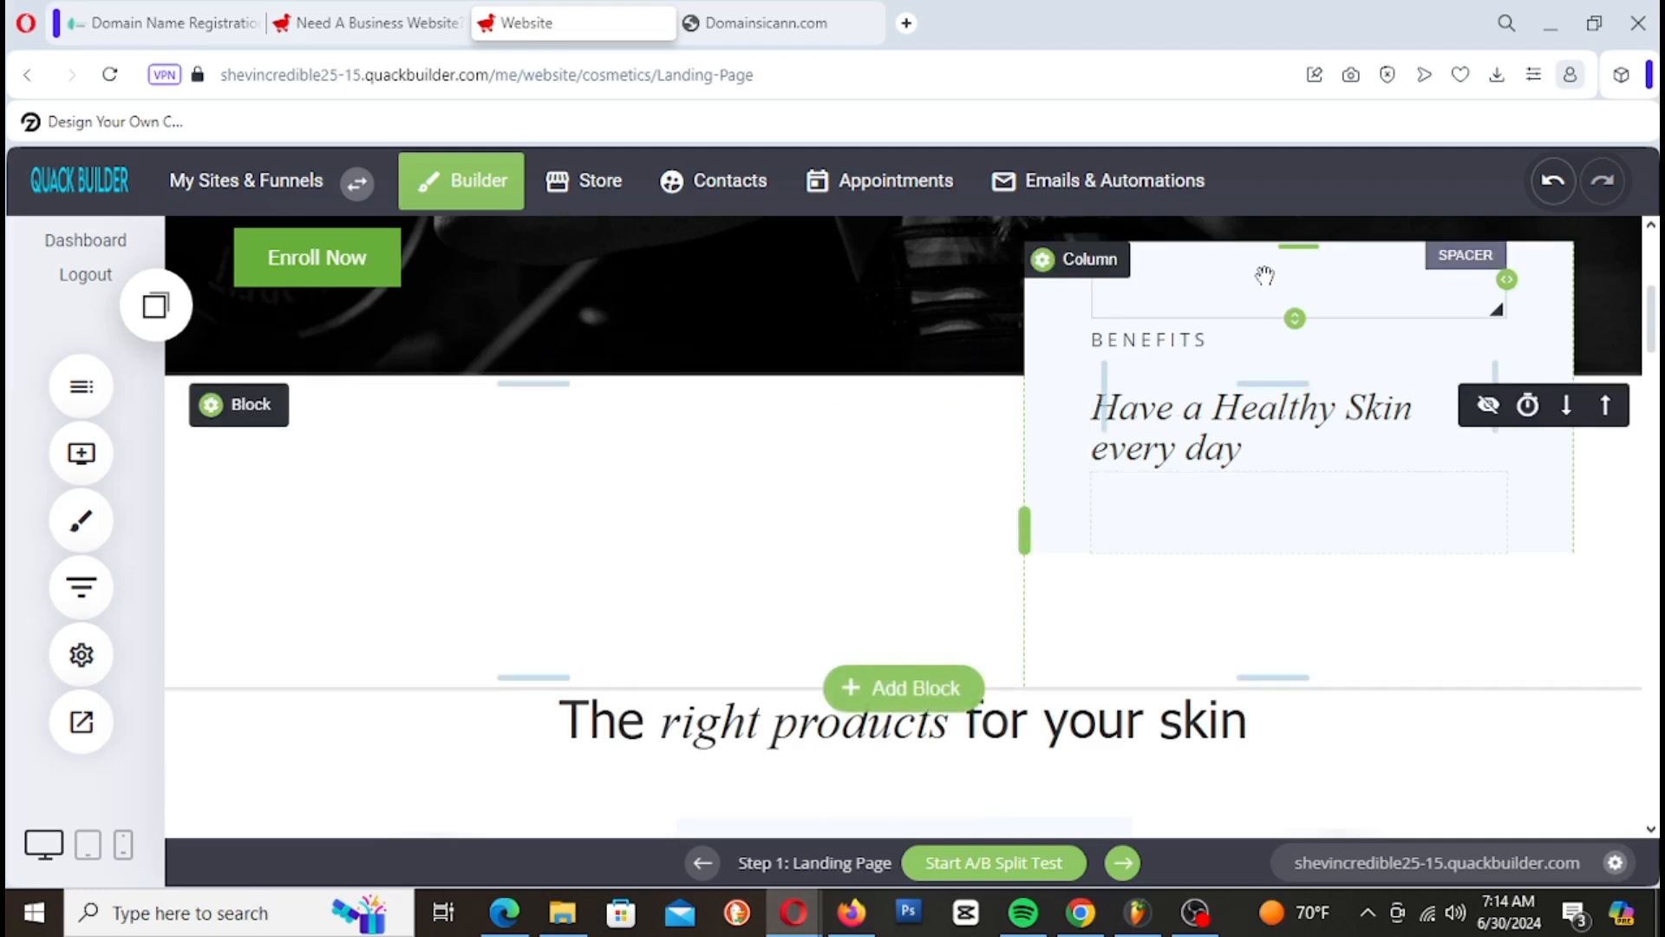
mouse_move(282, 404)
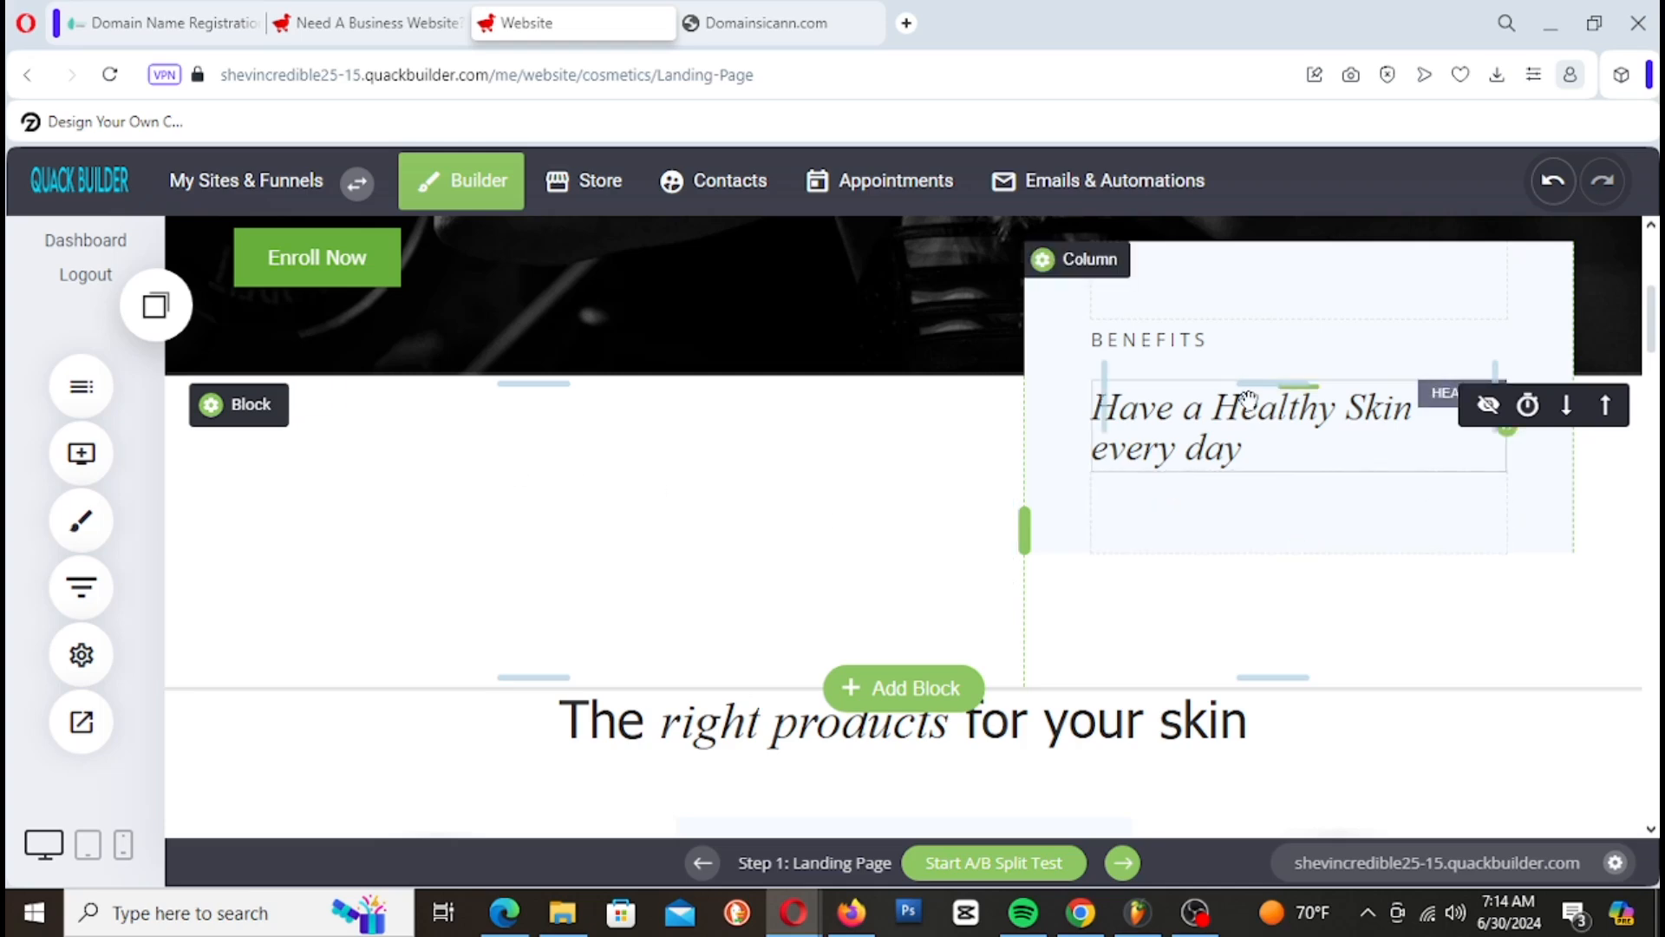
scroll(978, 478, "up", 1)
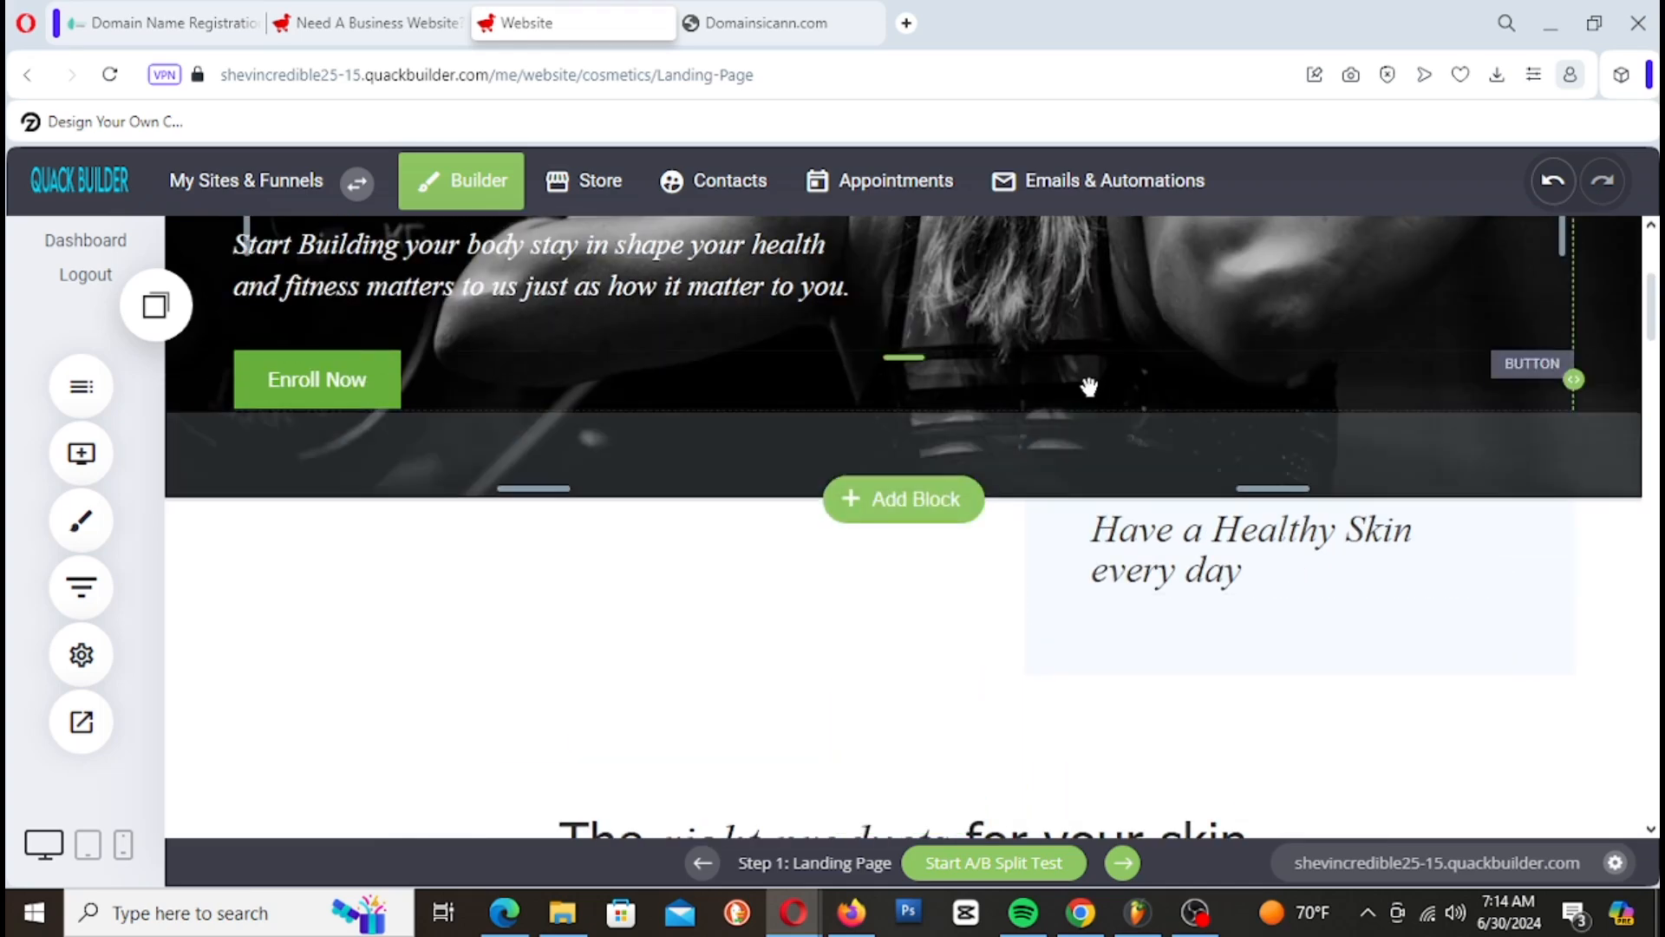
left_click(1085, 388)
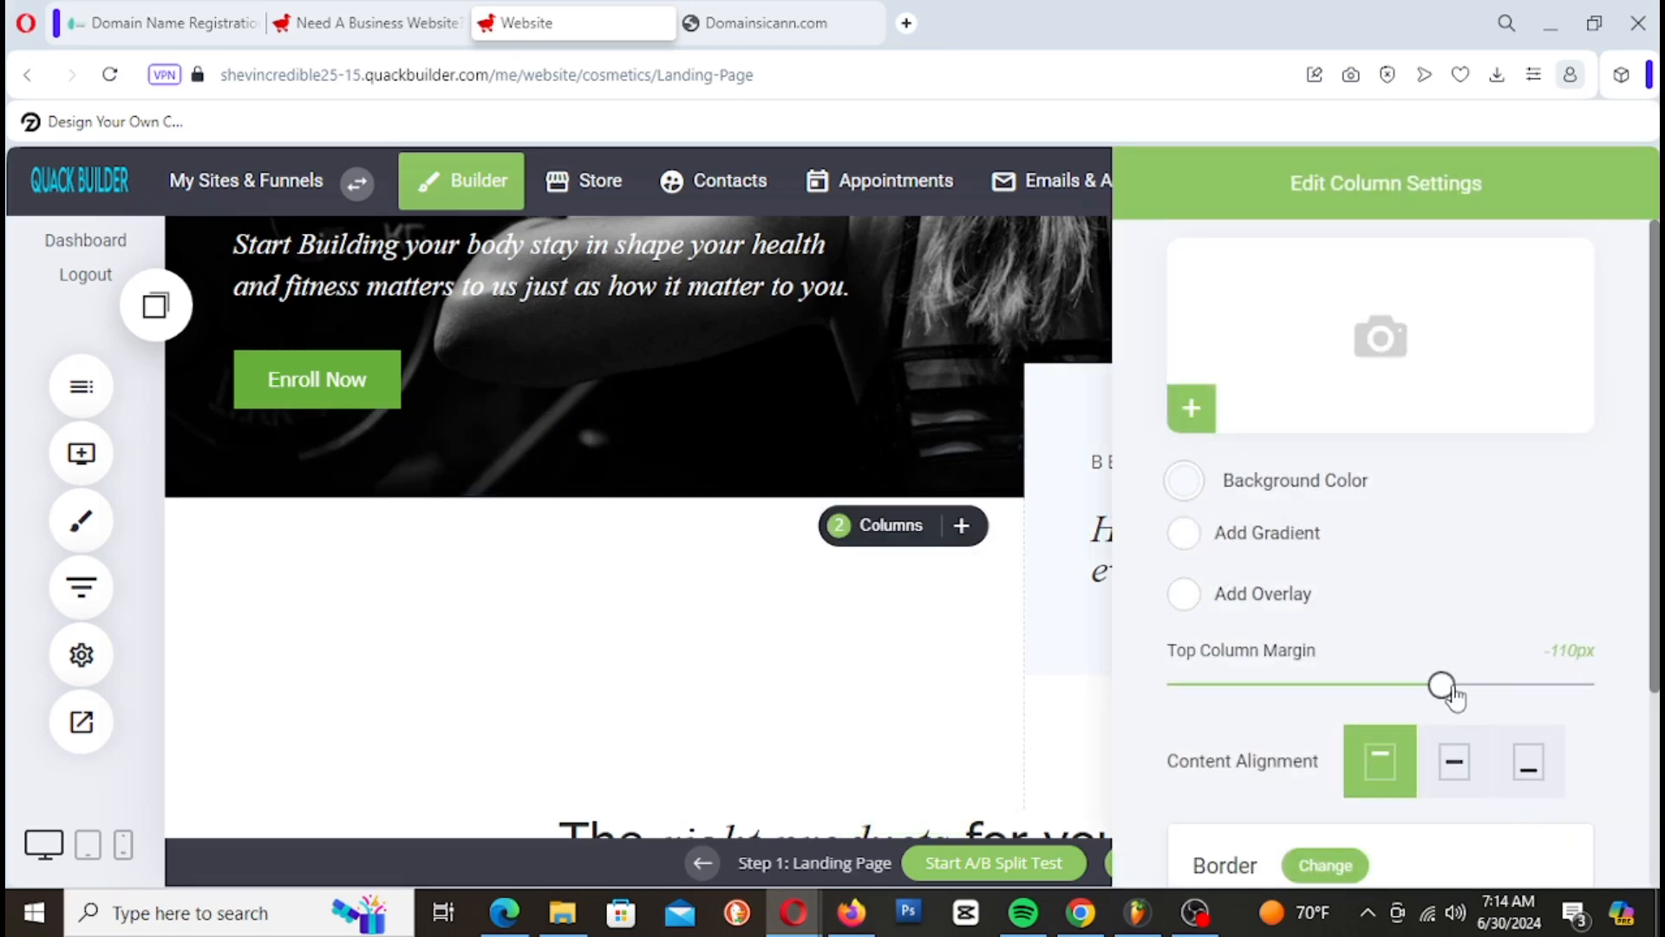
left_click_drag(1444, 690, 1658, 695)
left_click(897, 639)
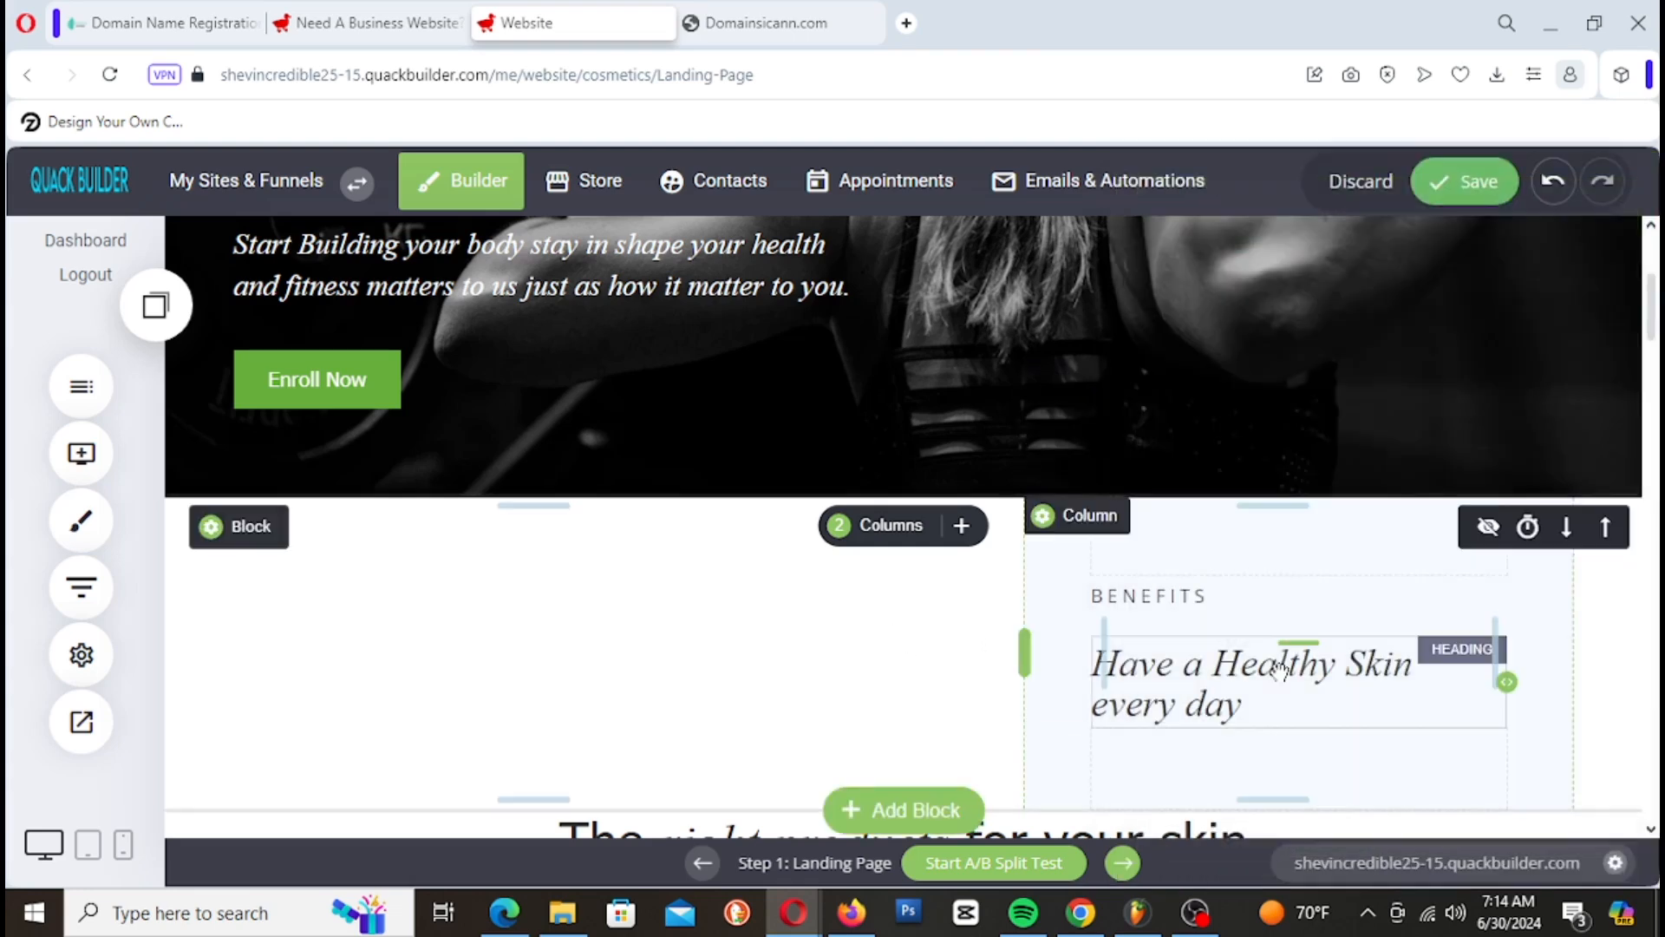
Step: Make the Benefits column's background about 63% opaque
scroll(279, 610, "down", 2)
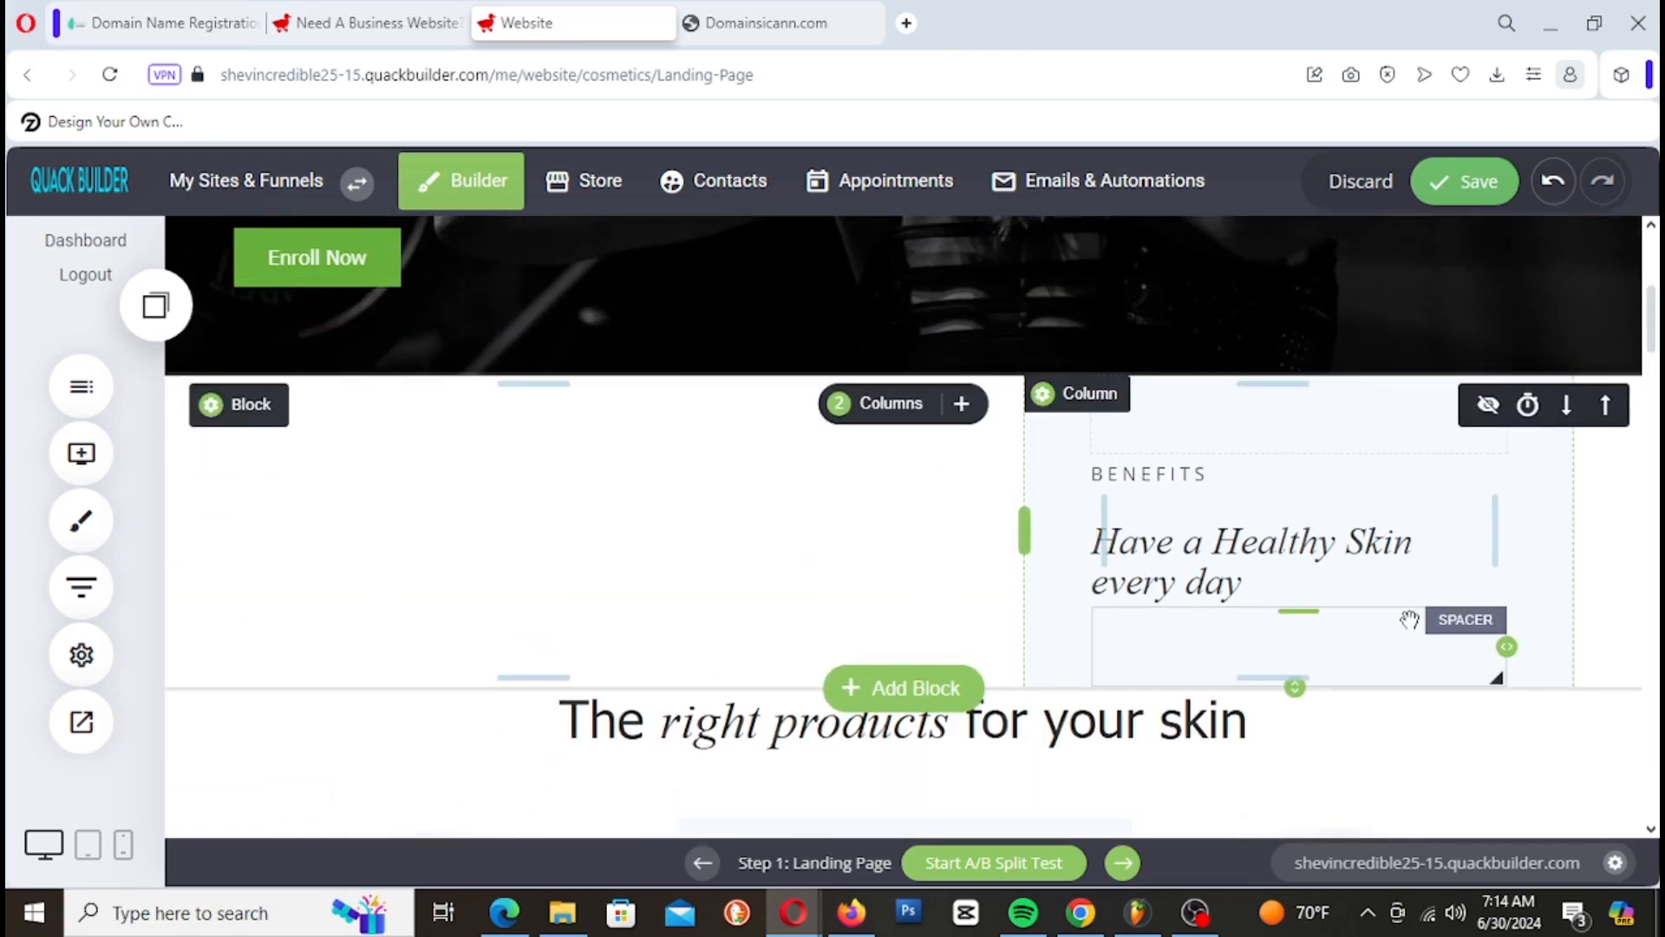
left_click(1086, 396)
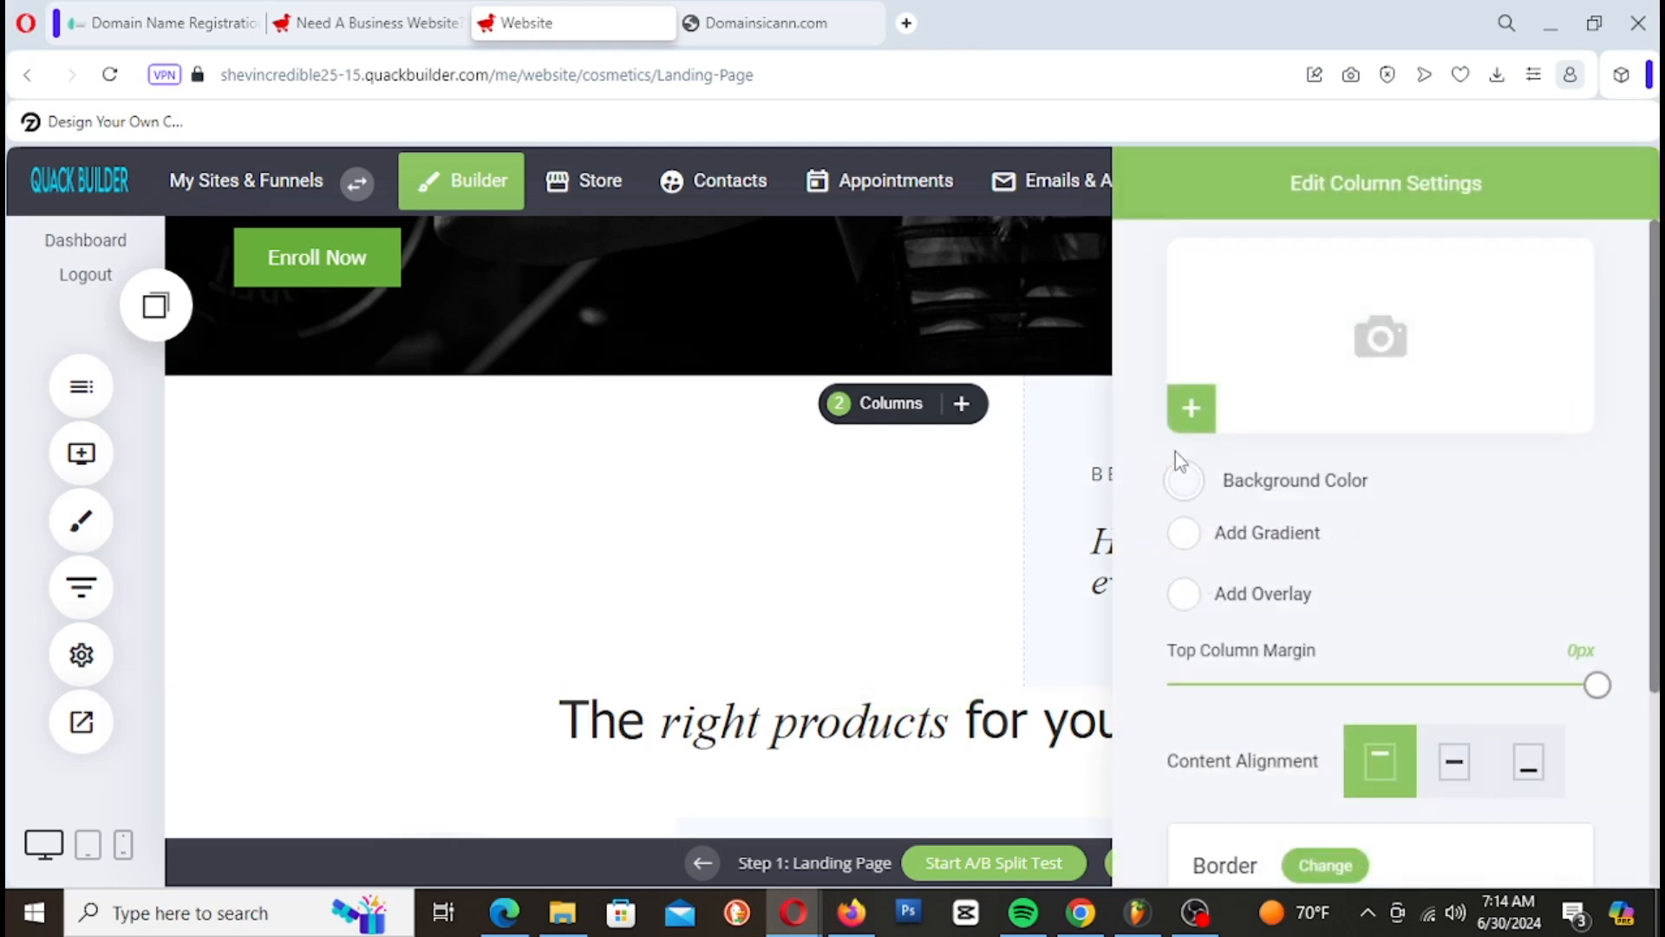
left_click(1184, 482)
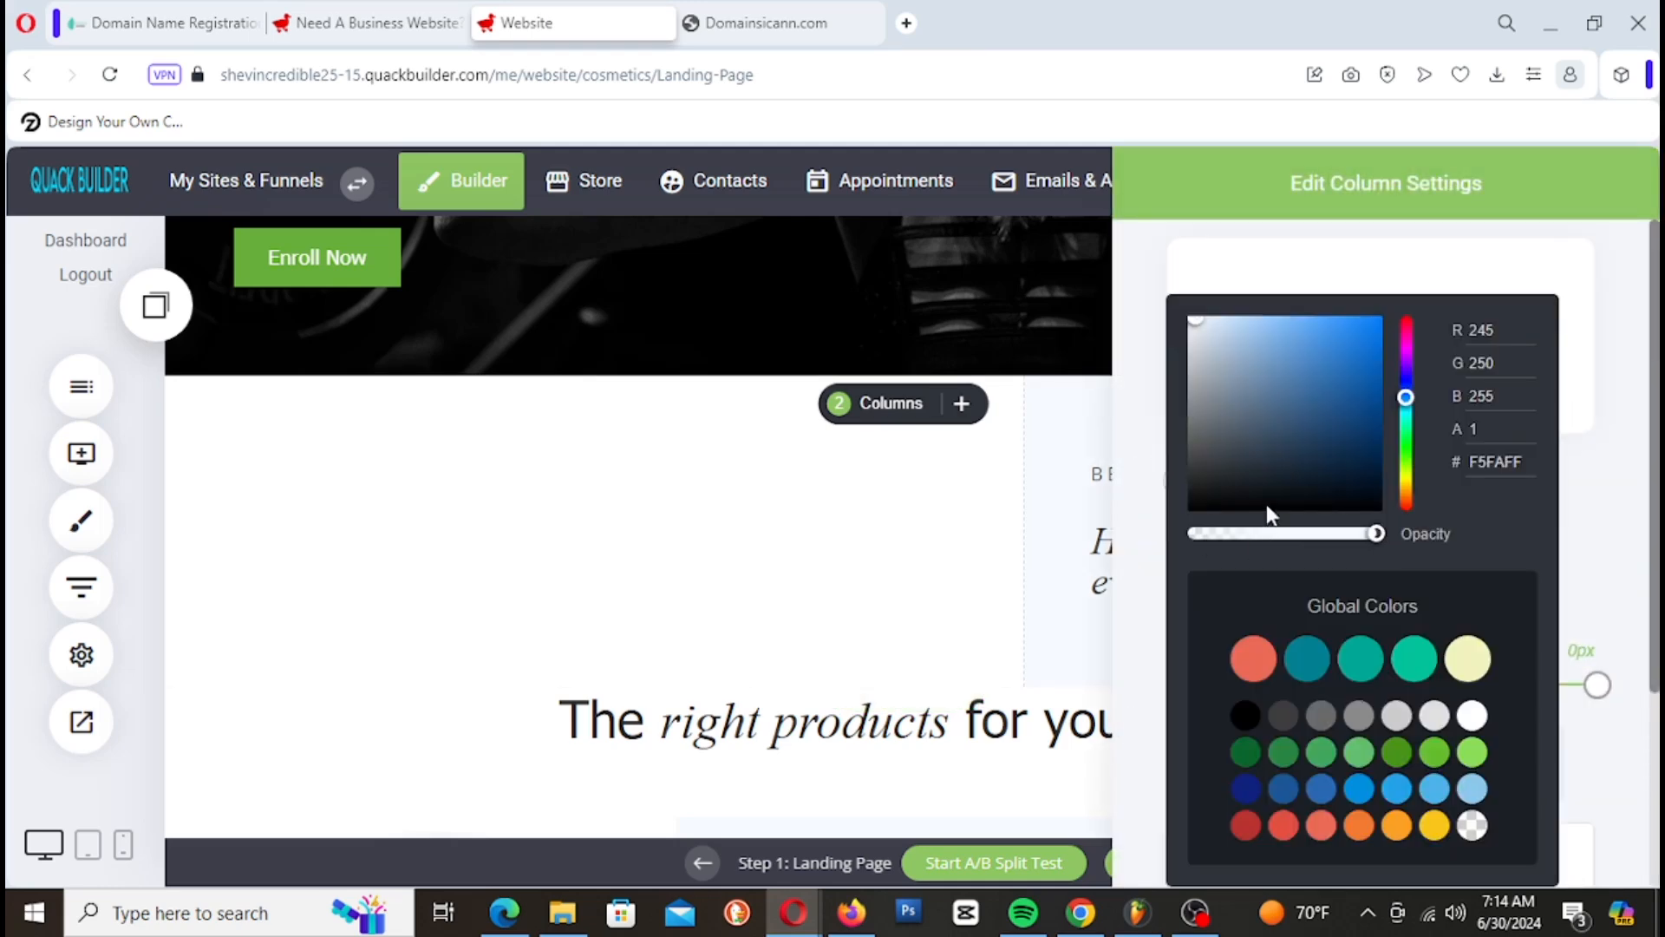
left_click_drag(1376, 533, 1186, 548)
left_click(1059, 532)
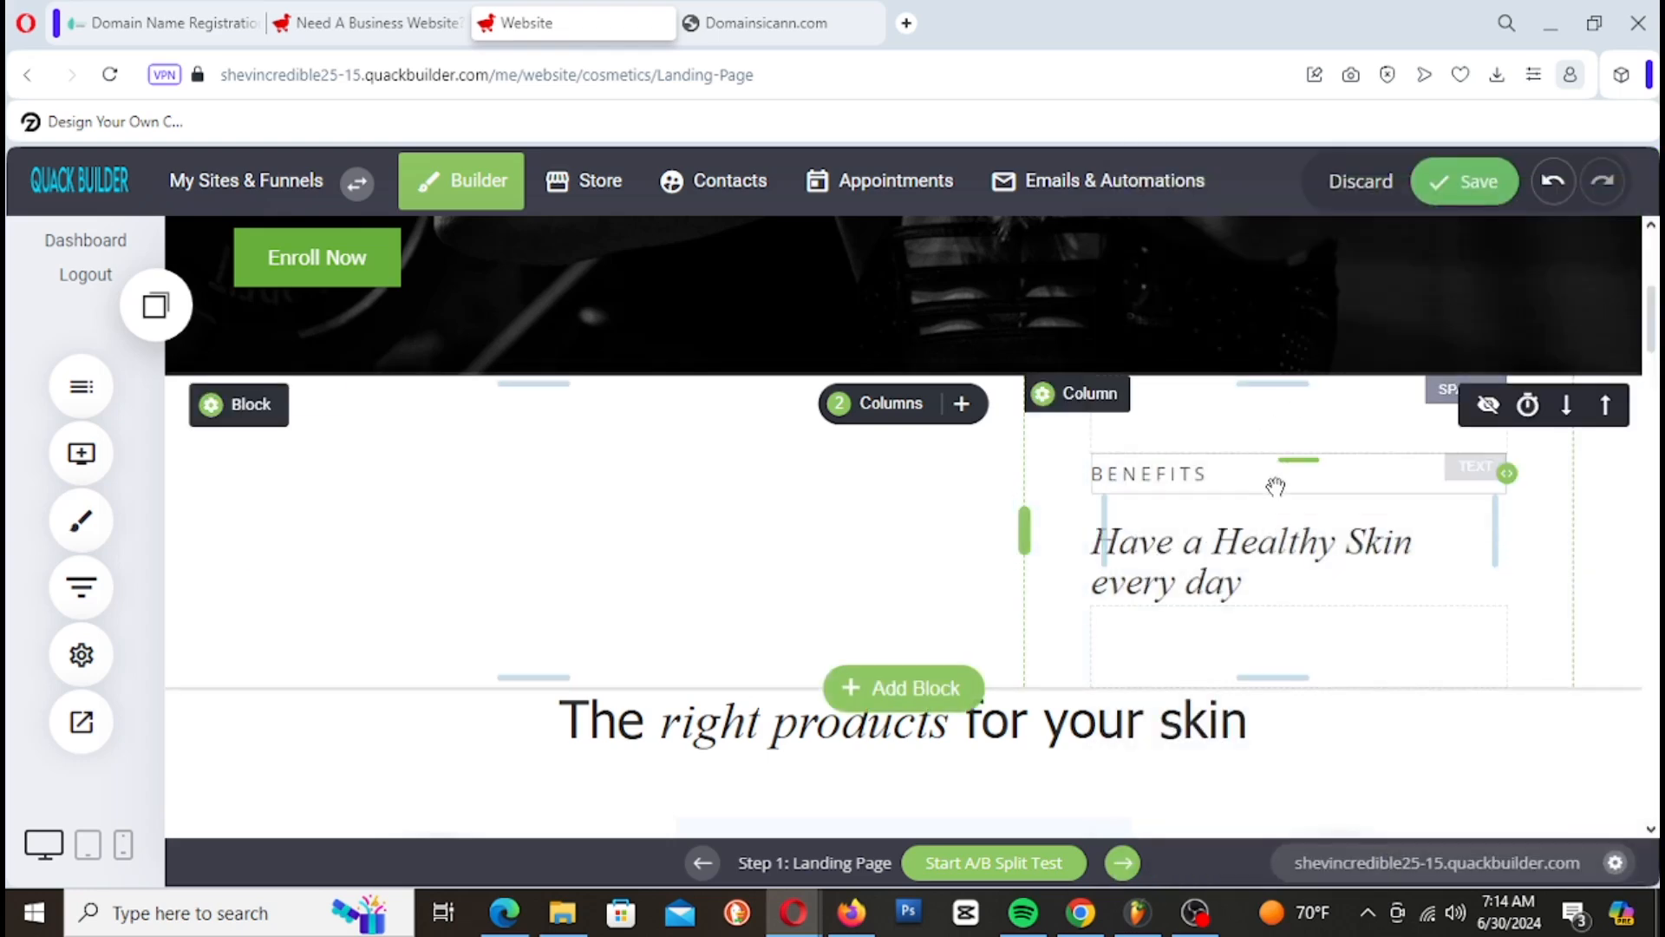
Step: Delete the spacer under the Benefits heading and begin removing the top spacer
scroll(1320, 583, "up", 3)
scroll(1320, 583, "down", 3)
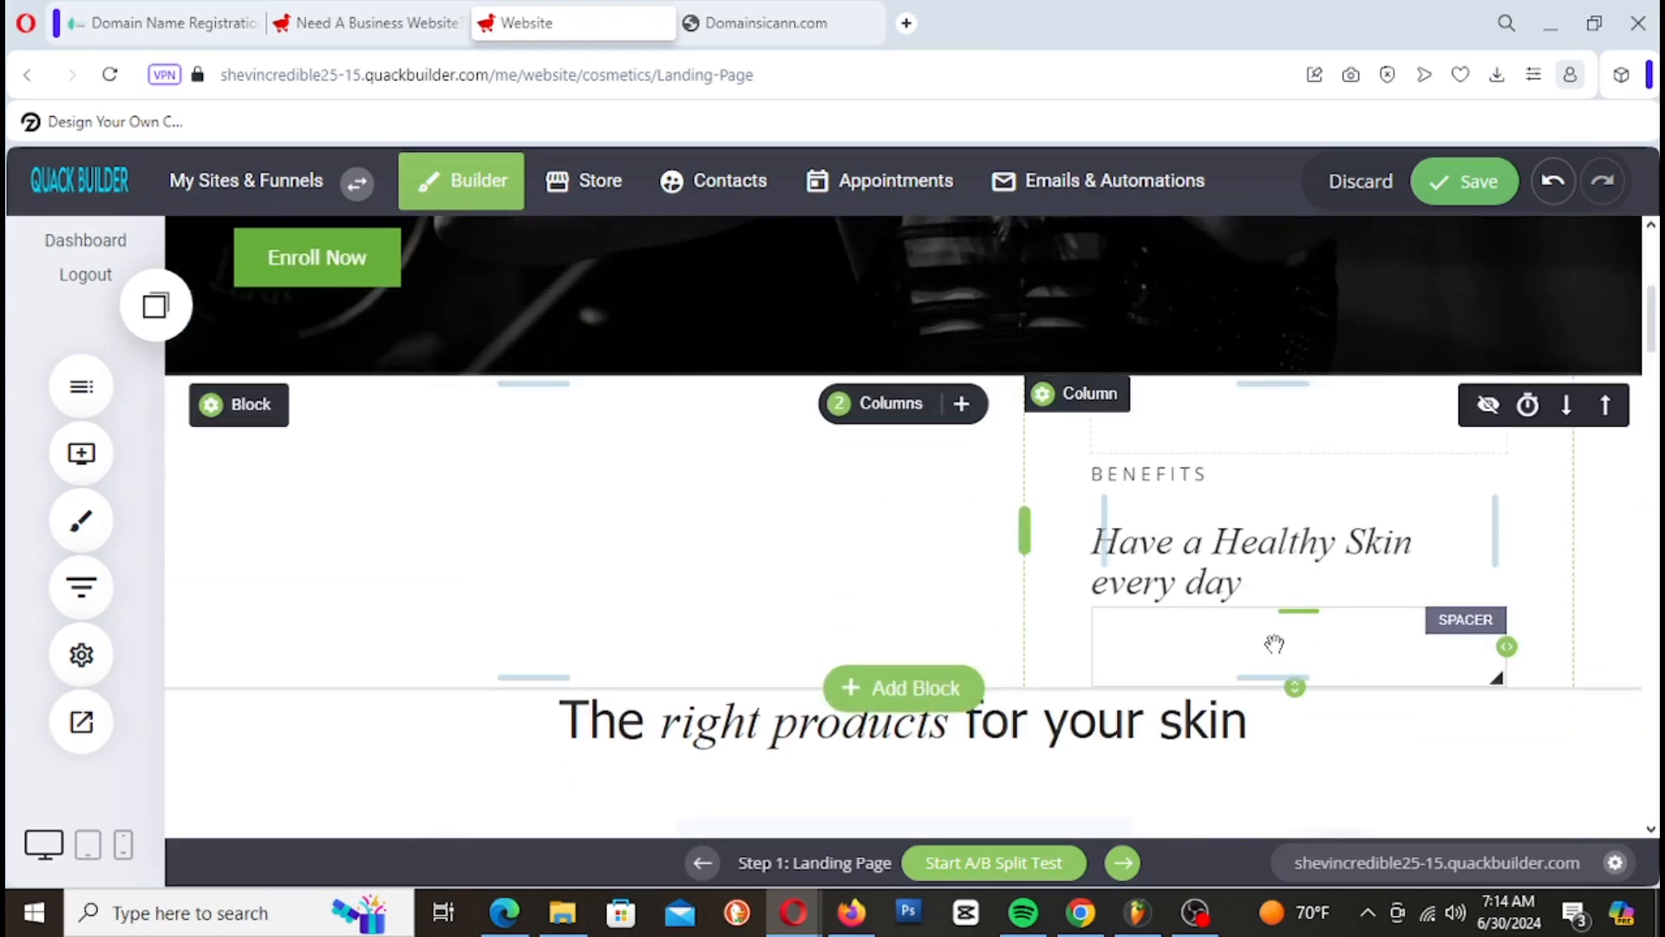
left_click(1266, 646)
left_click(1195, 573)
left_click(980, 581)
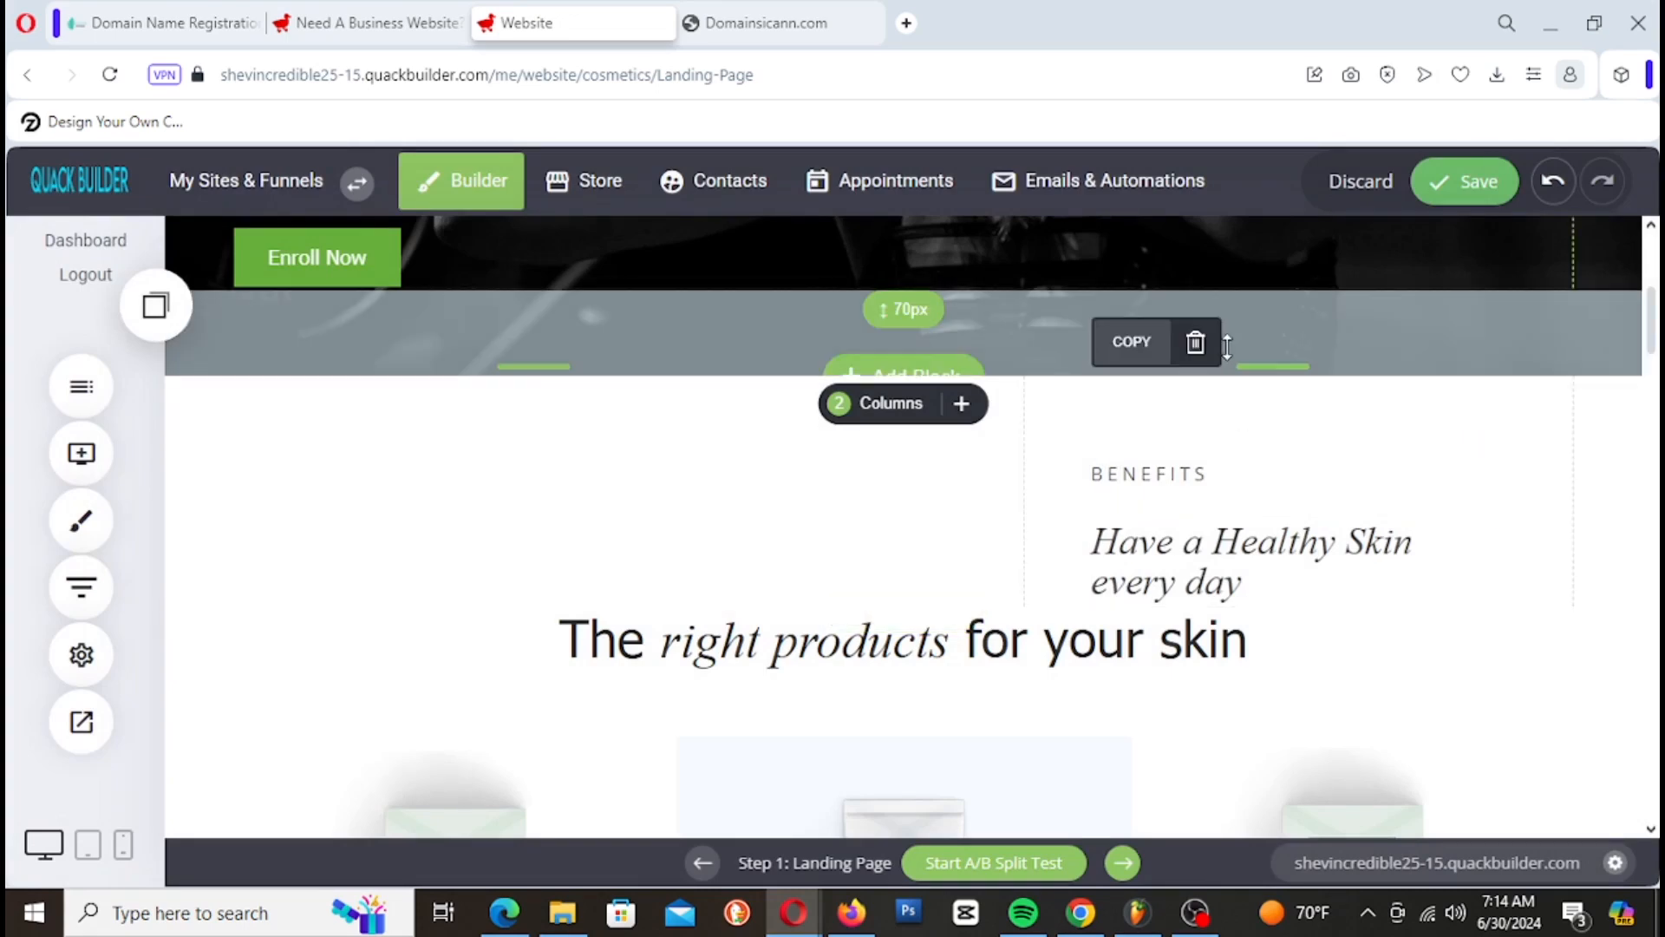
left_click(1197, 343)
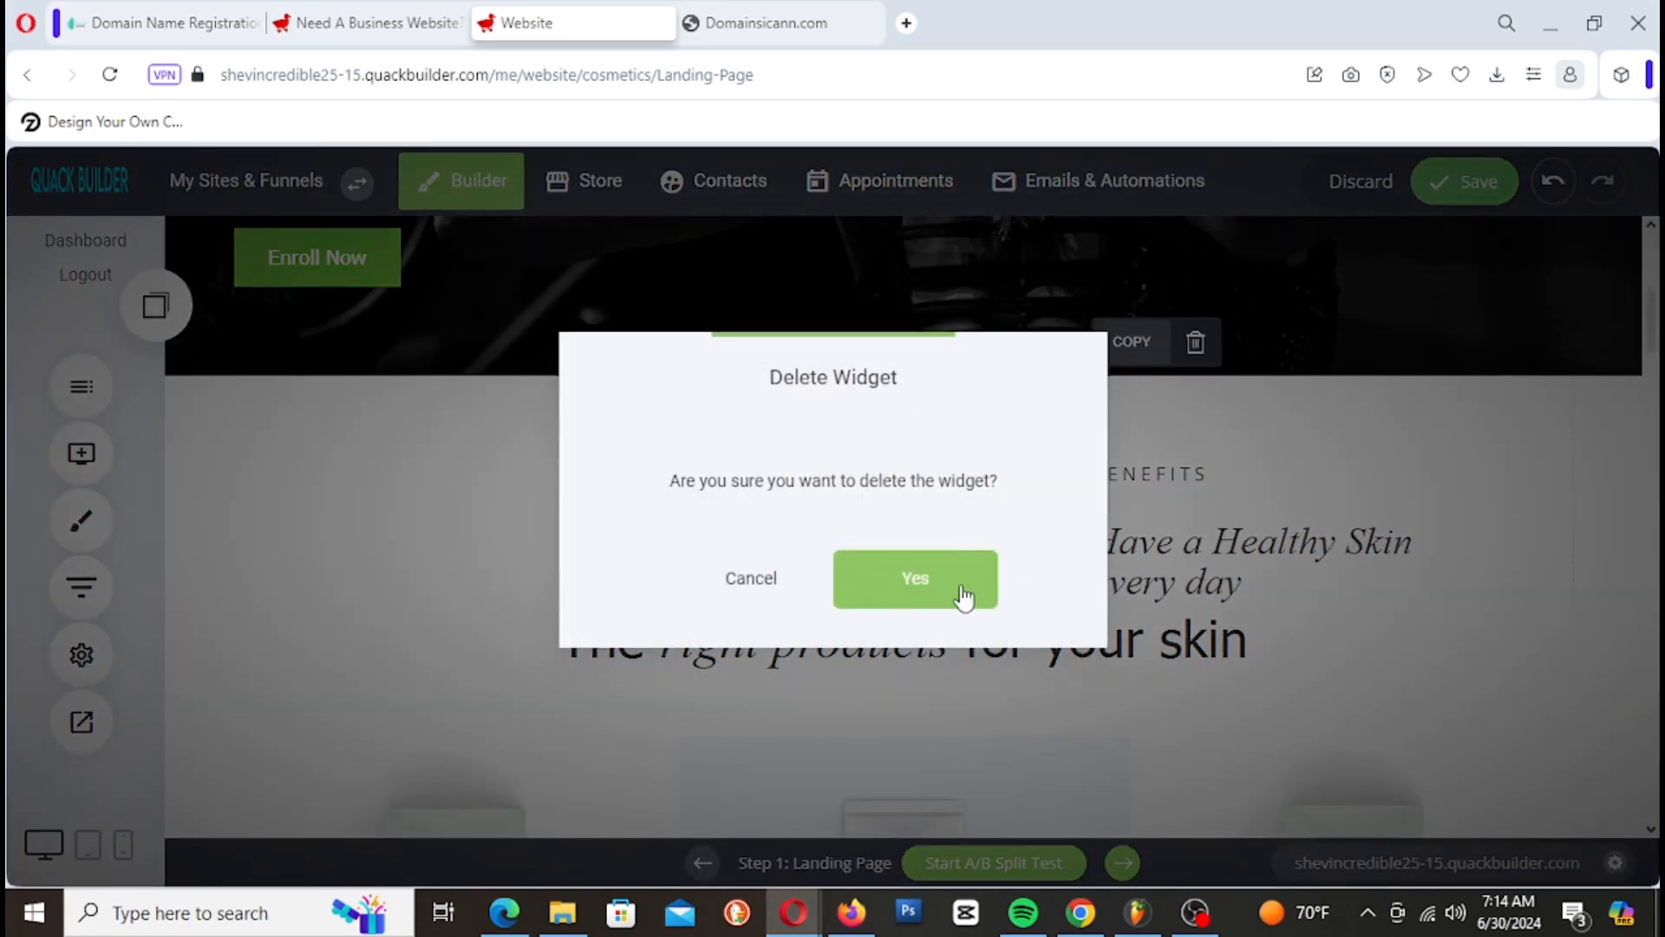
Step: Confirm removing the top spacer, push the products heading lower, and delete the BENEFITS label
left_click(966, 594)
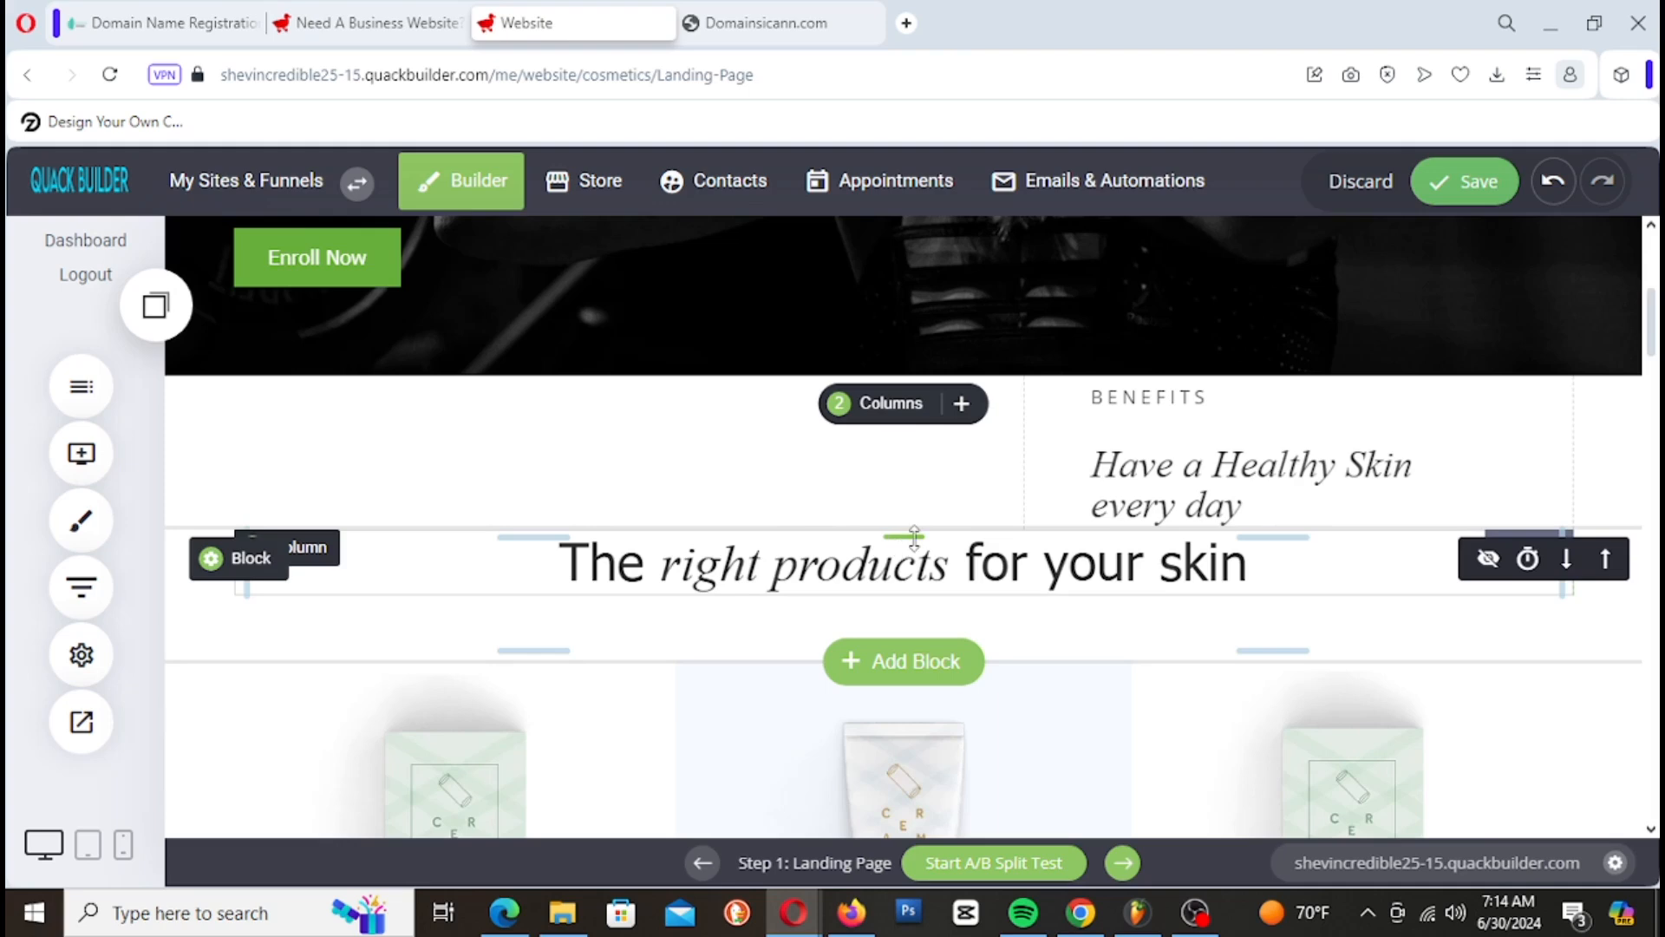
left_click_drag(914, 536, 918, 643)
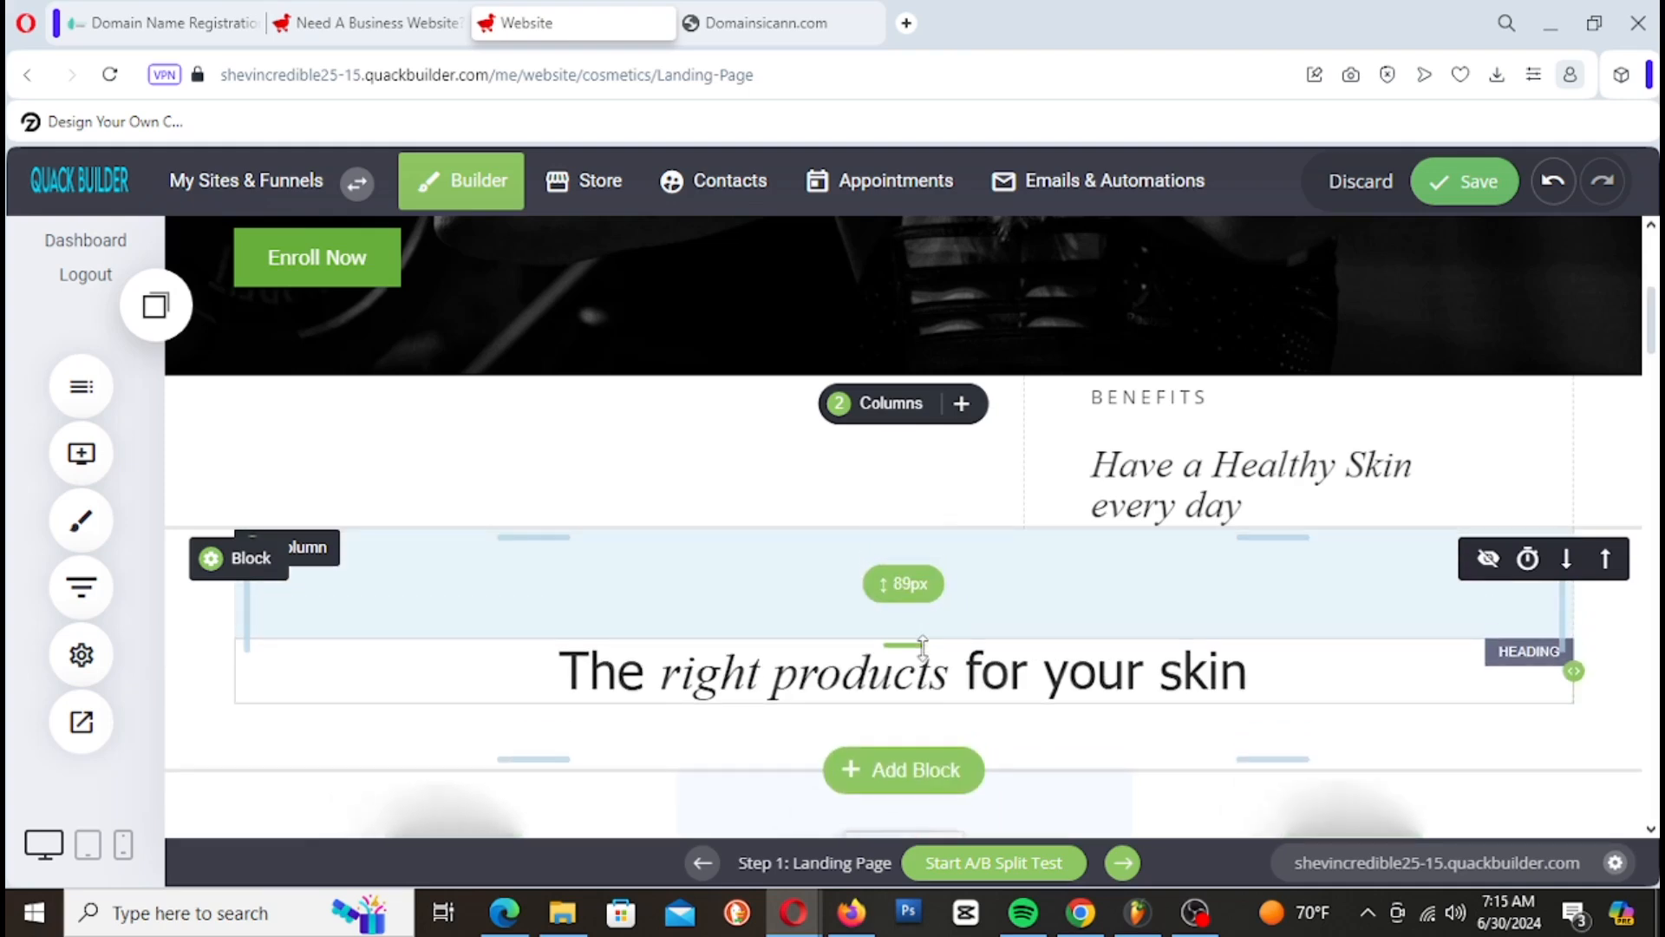
left_click(1186, 396)
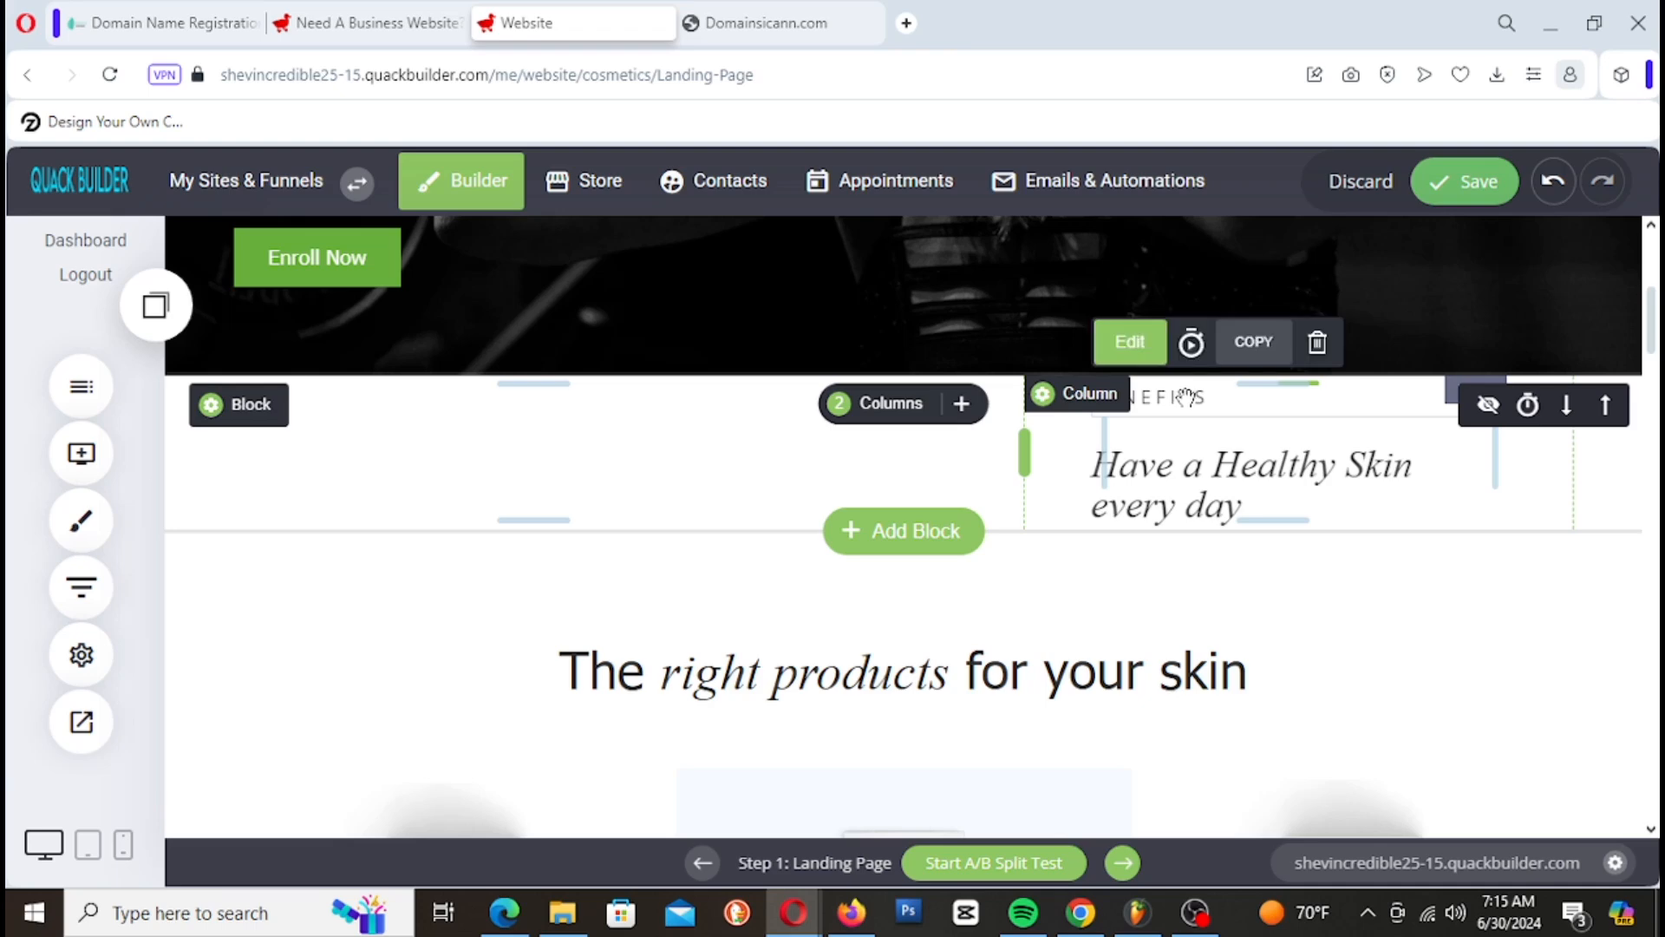
left_click(1330, 357)
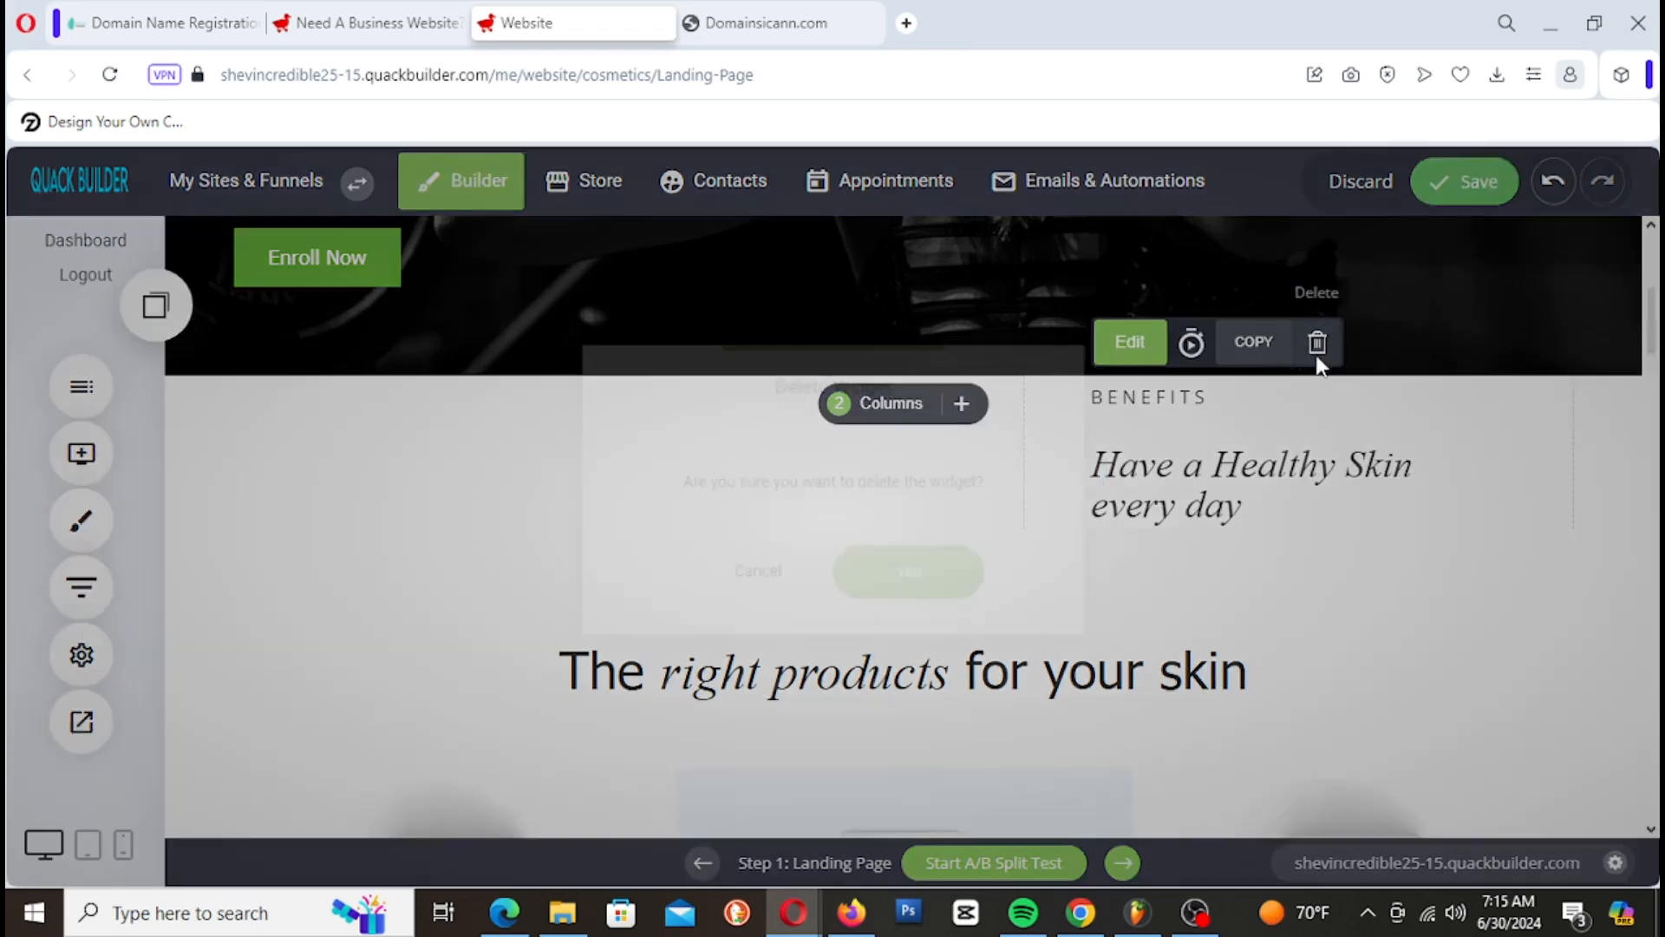
left_click(968, 579)
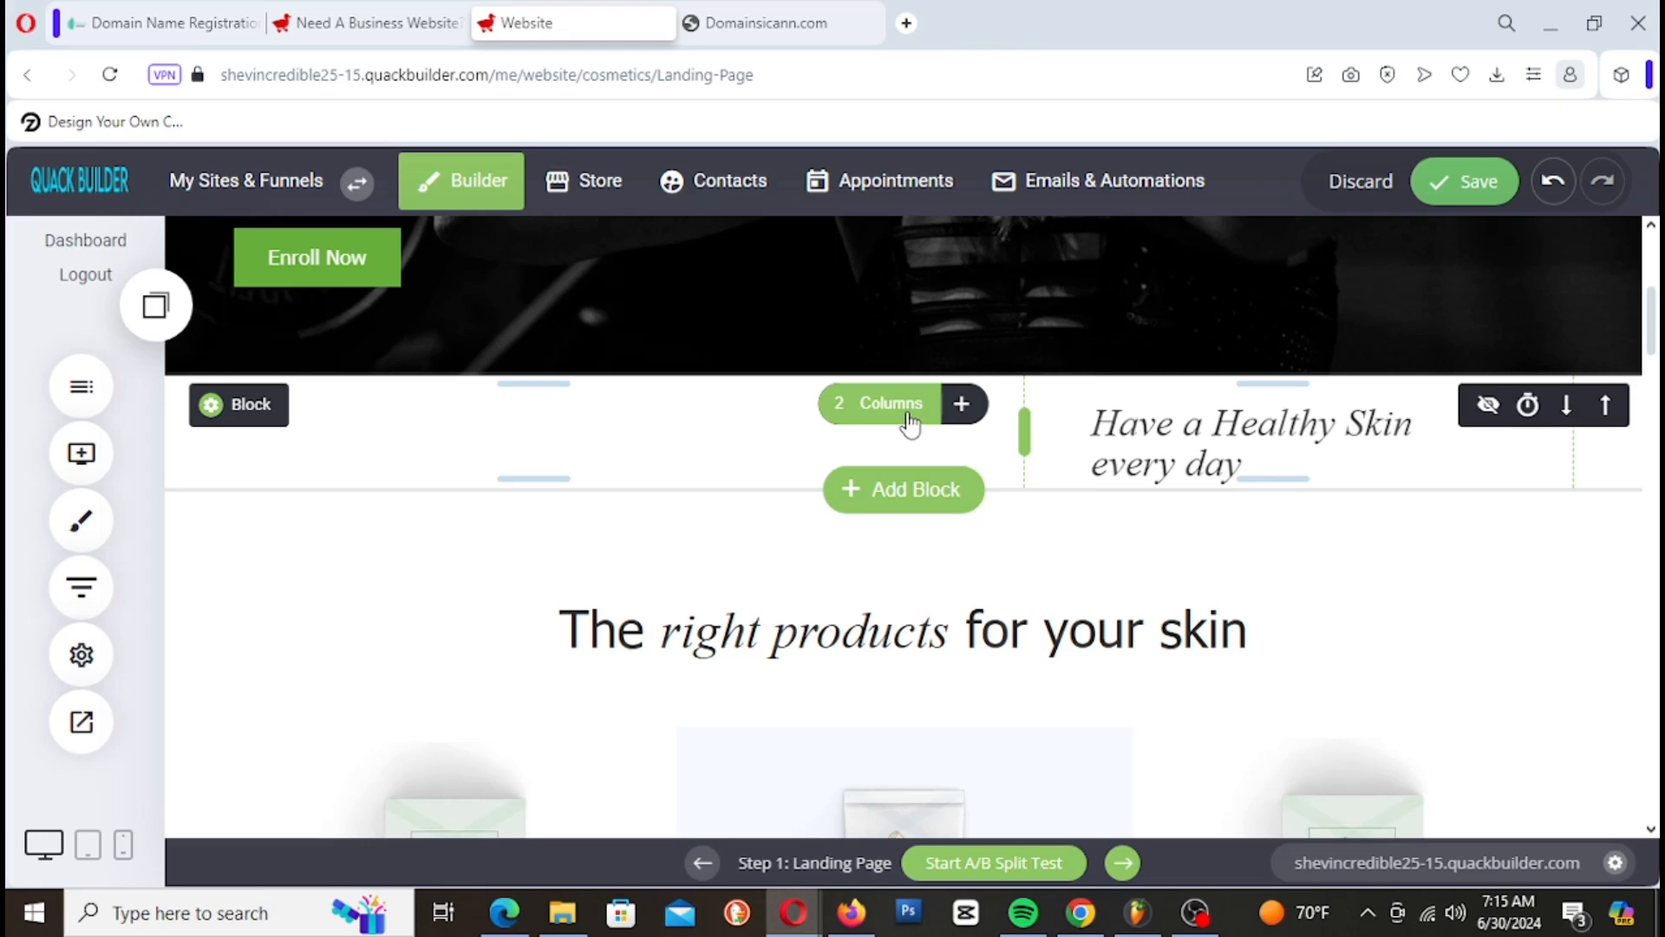
Step: Delete the Healthy Skin heading so the section is empty
left_click(1214, 447)
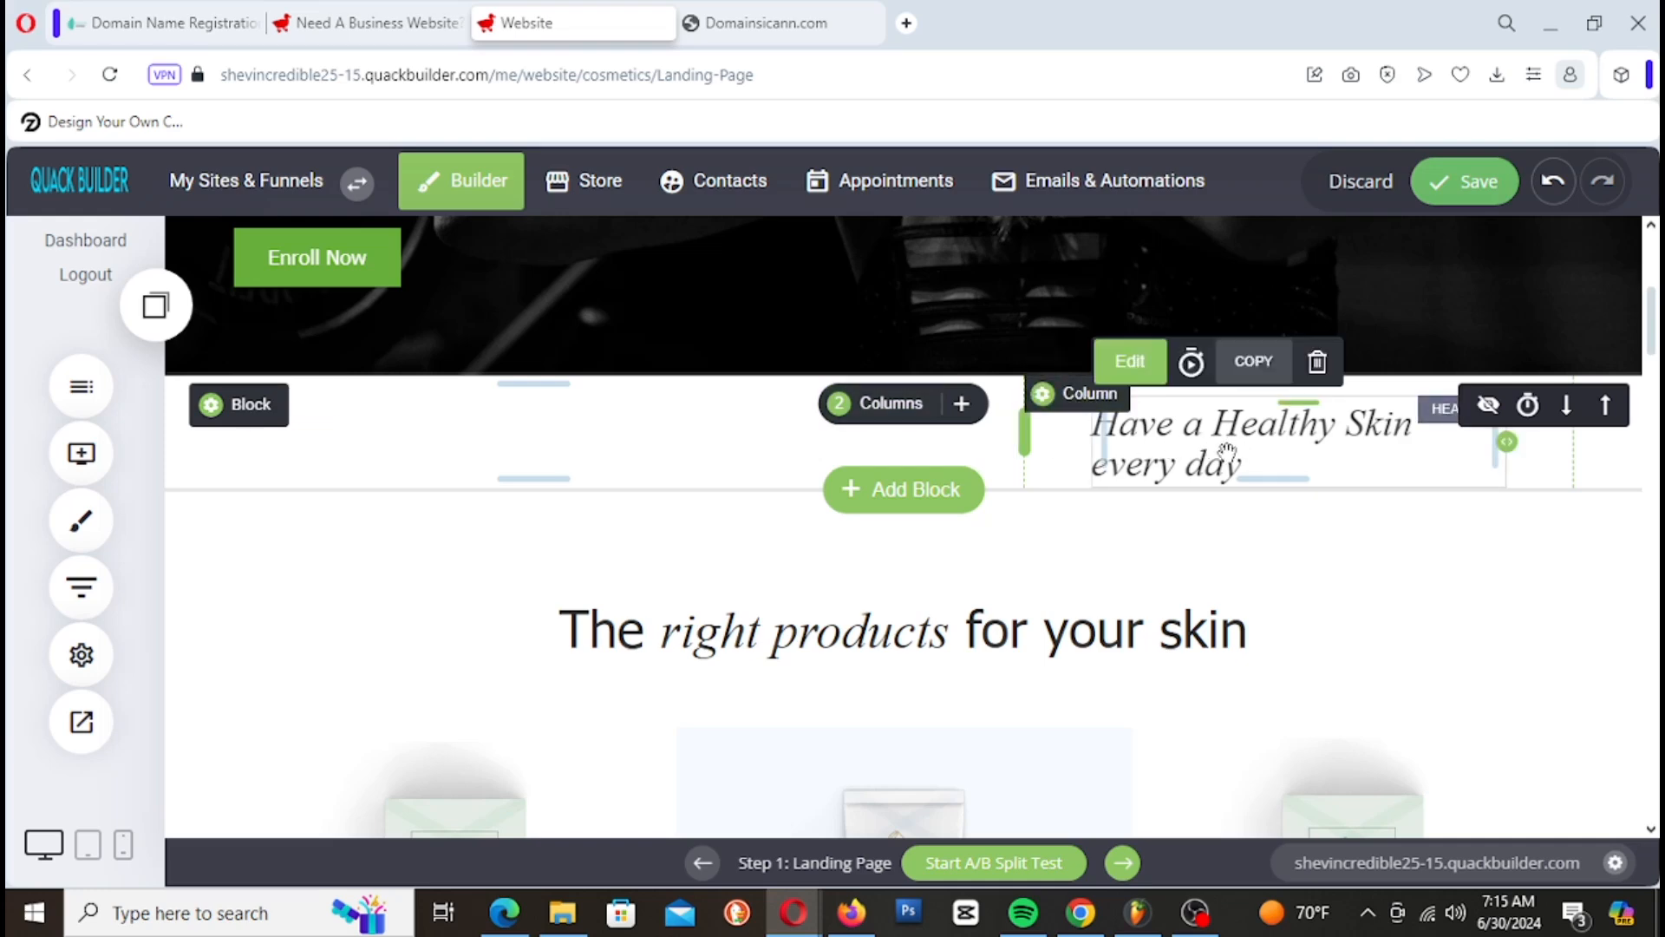
left_click(1318, 365)
left_click(874, 596)
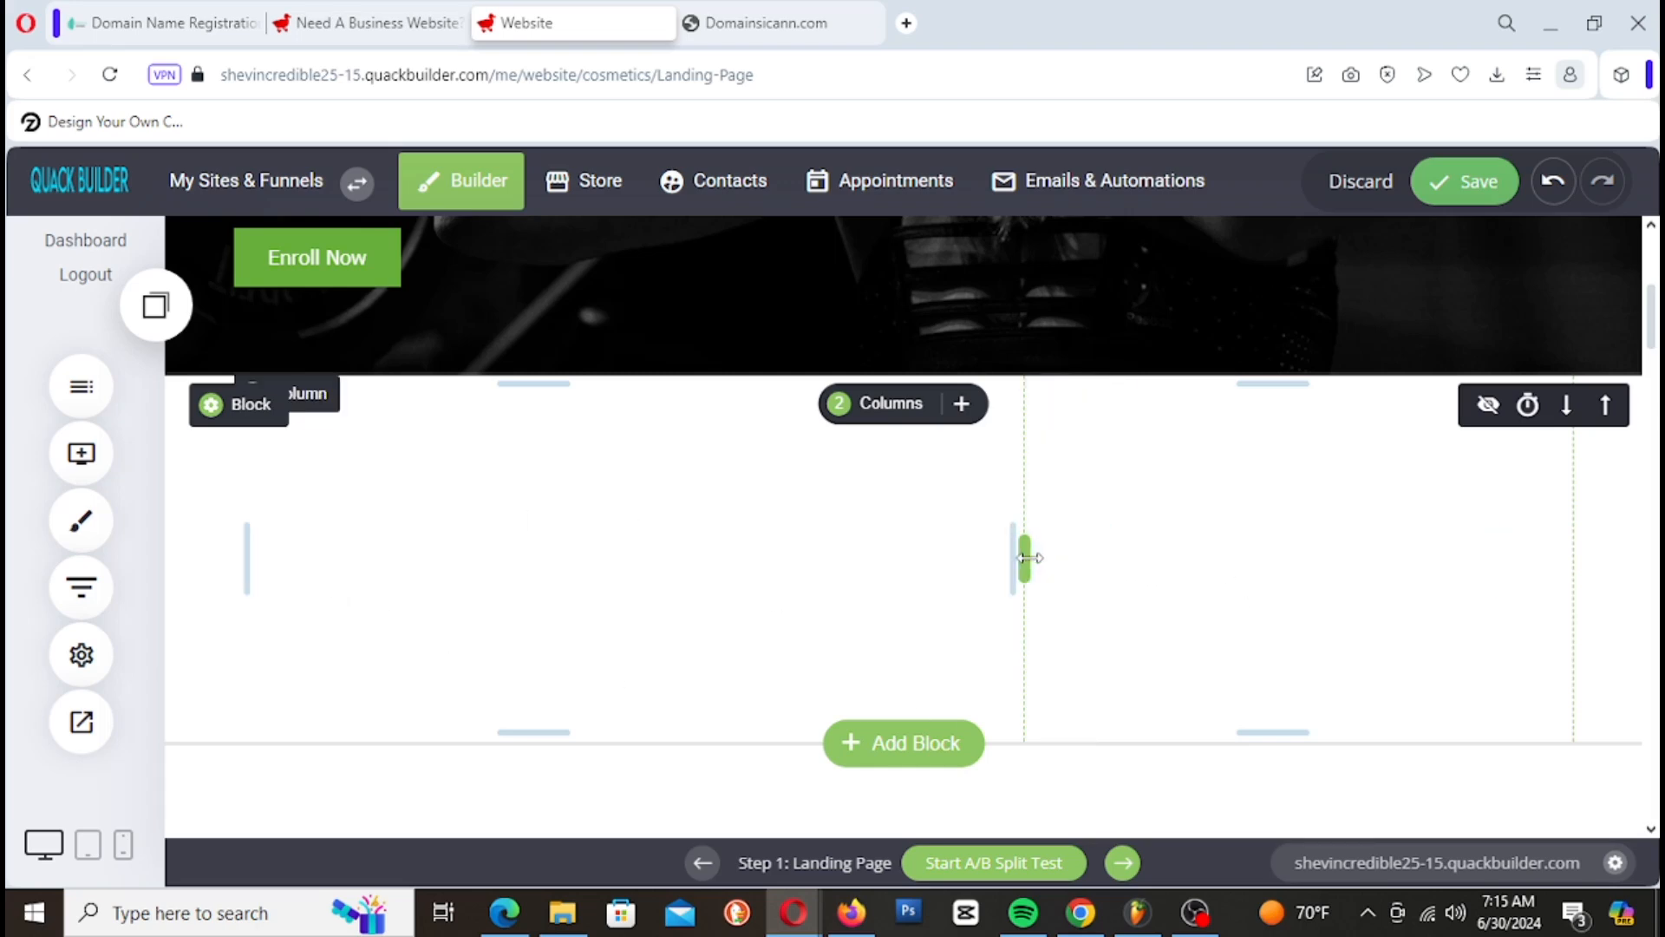
left_click_drag(1027, 558, 1008, 562)
Step: Change the empty block under the hero to a 3-column layout
left_click(883, 404)
left_click(958, 519)
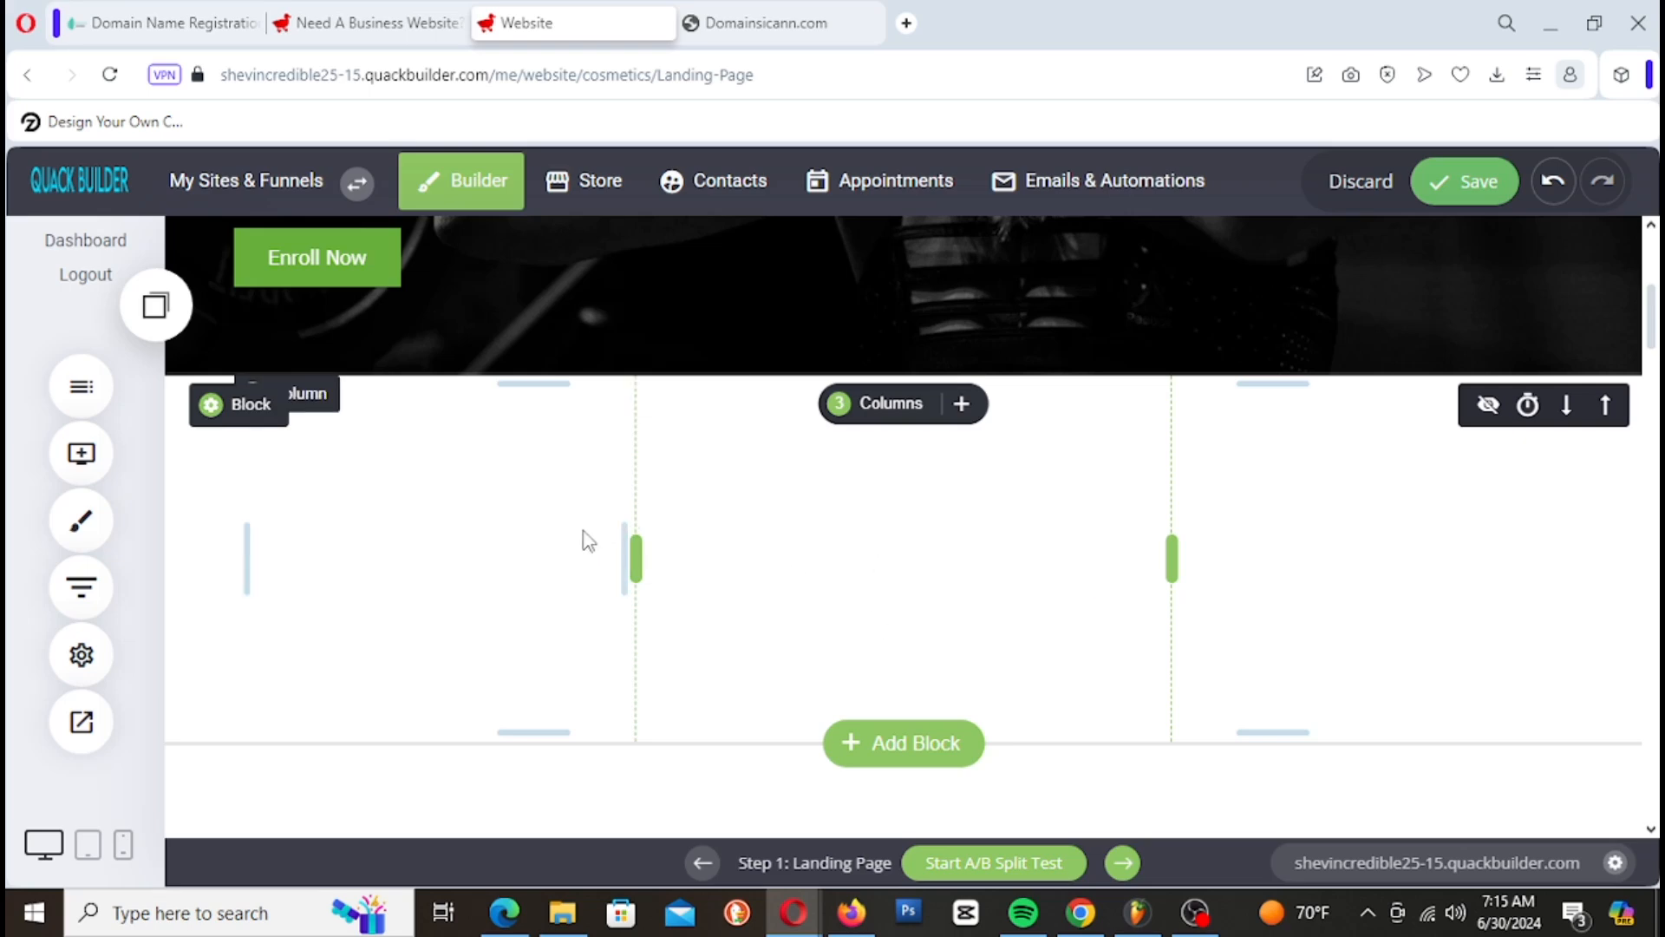
scroll(1256, 659, "down", 5)
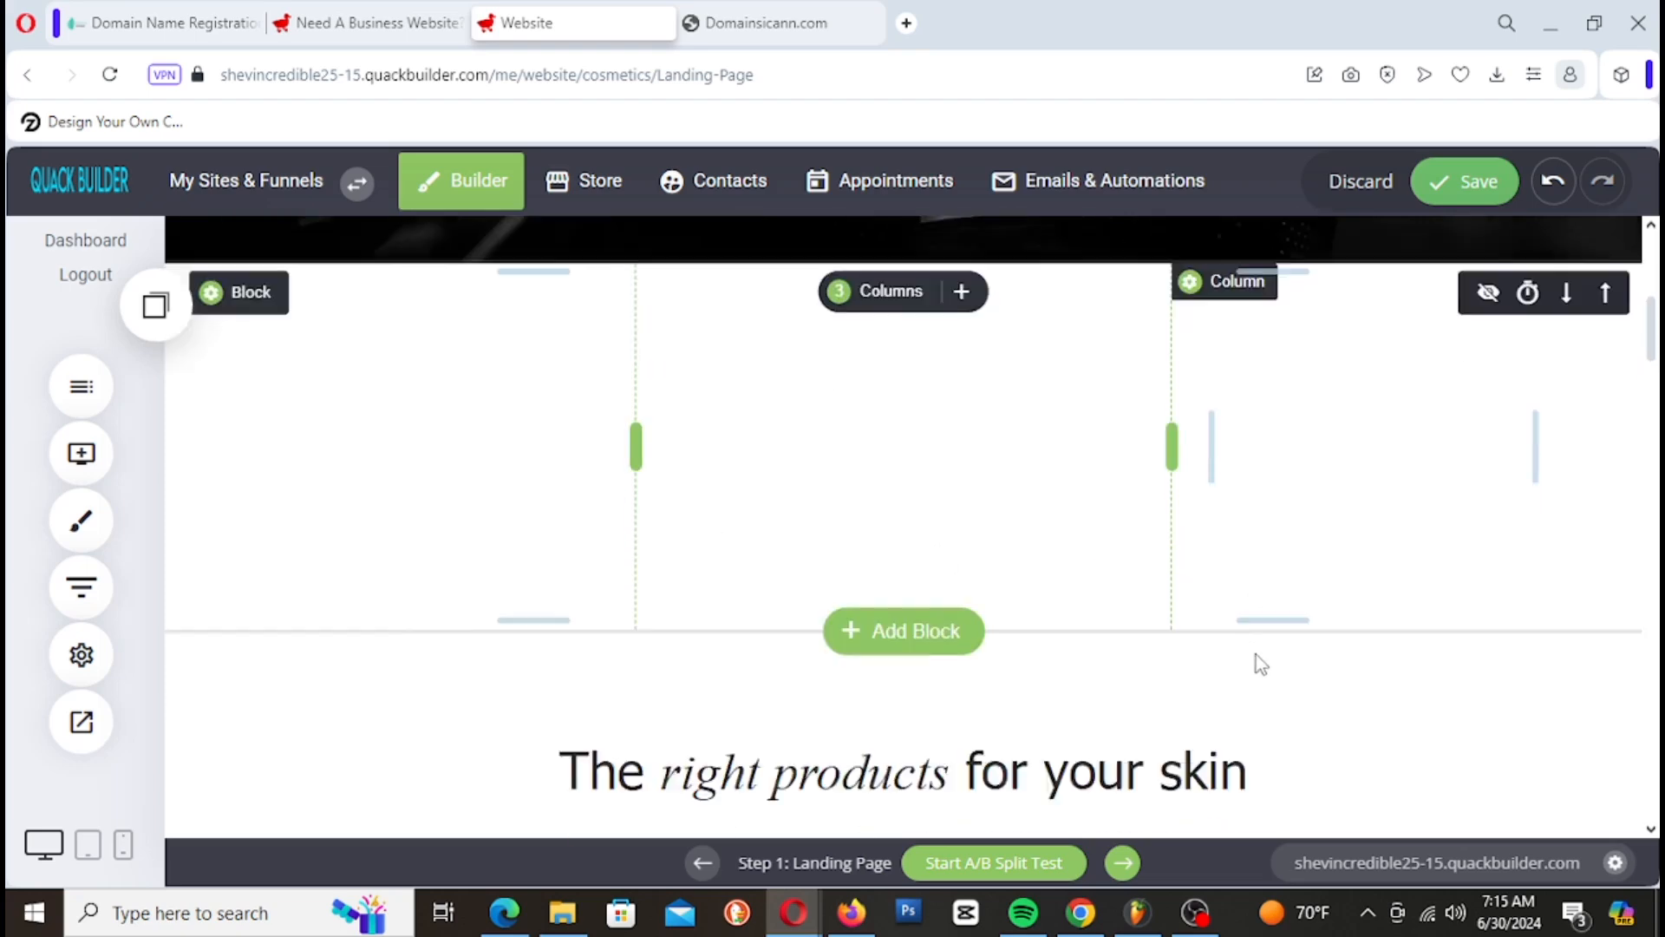
scroll(1256, 654, "up", 7)
scroll(1256, 654, "down", 4)
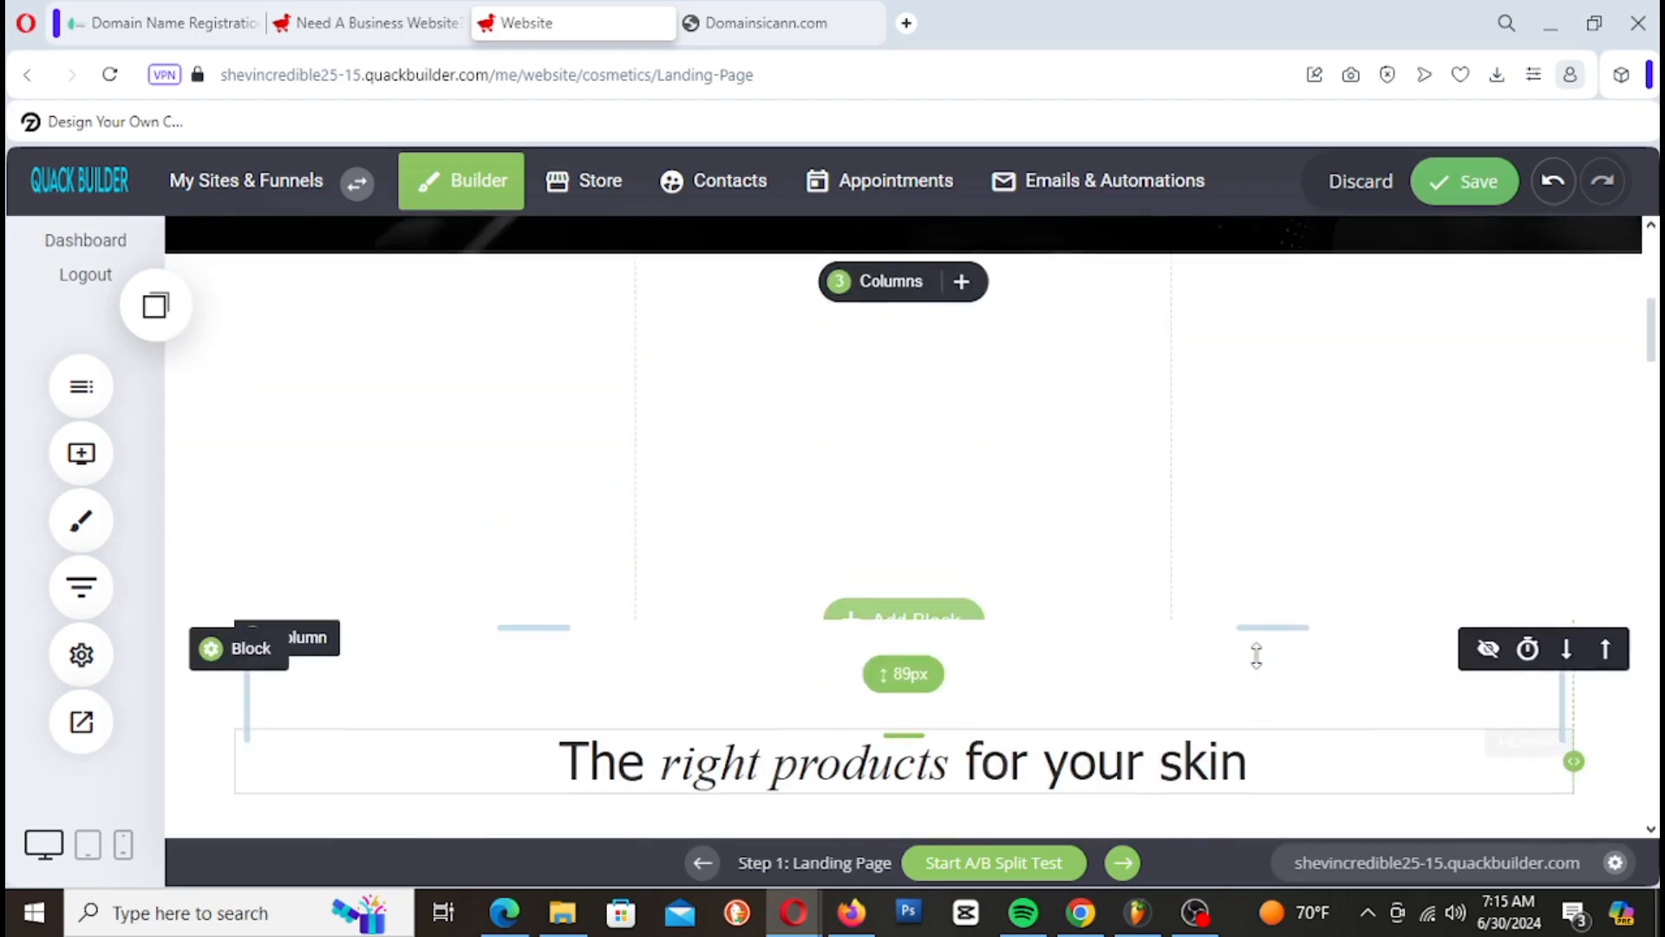
scroll(1273, 642, "up", 2)
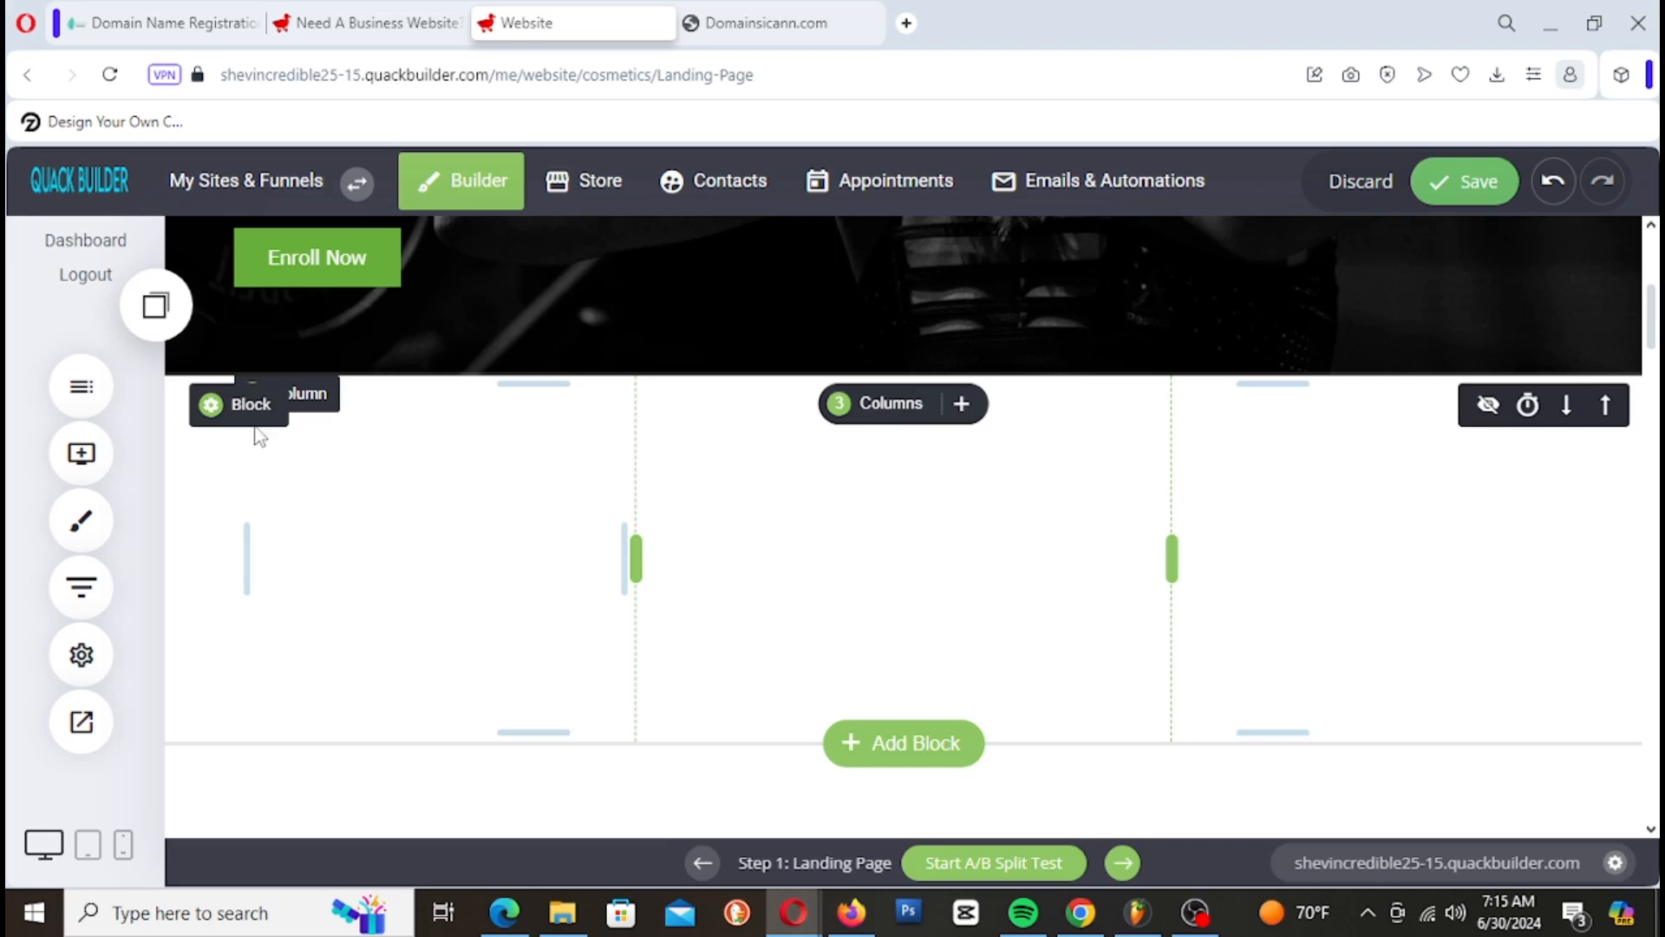
left_click(83, 473)
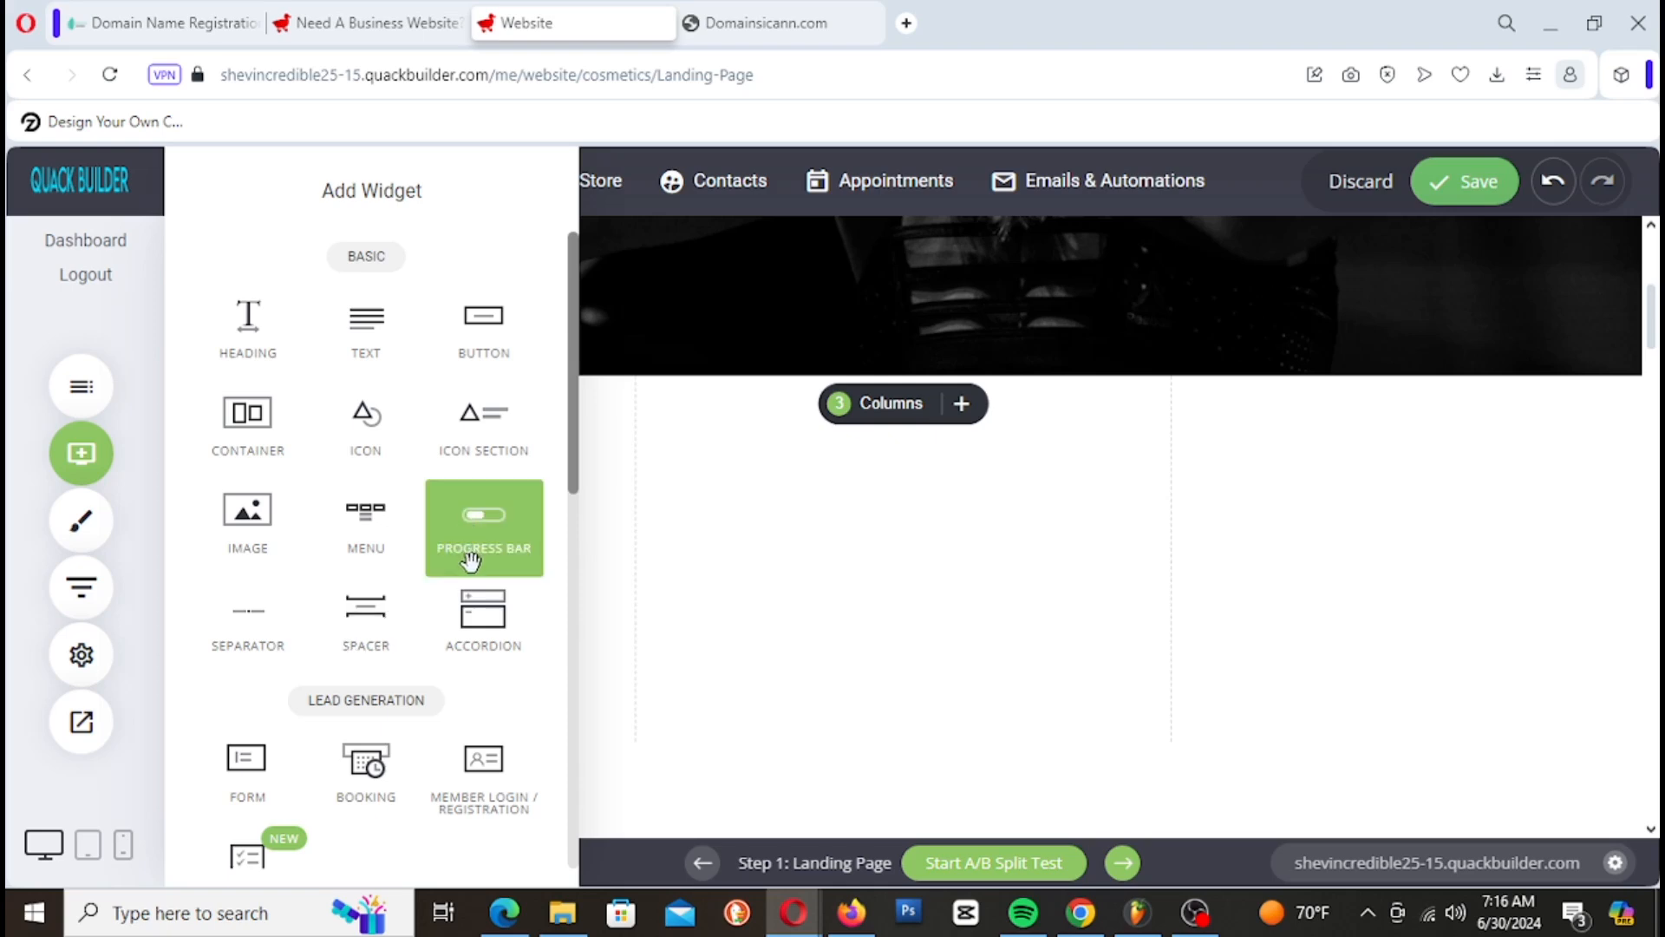
Step: Drag a Heading widget from the Basic group into the left of the three columns
scroll(469, 559, "down", 3)
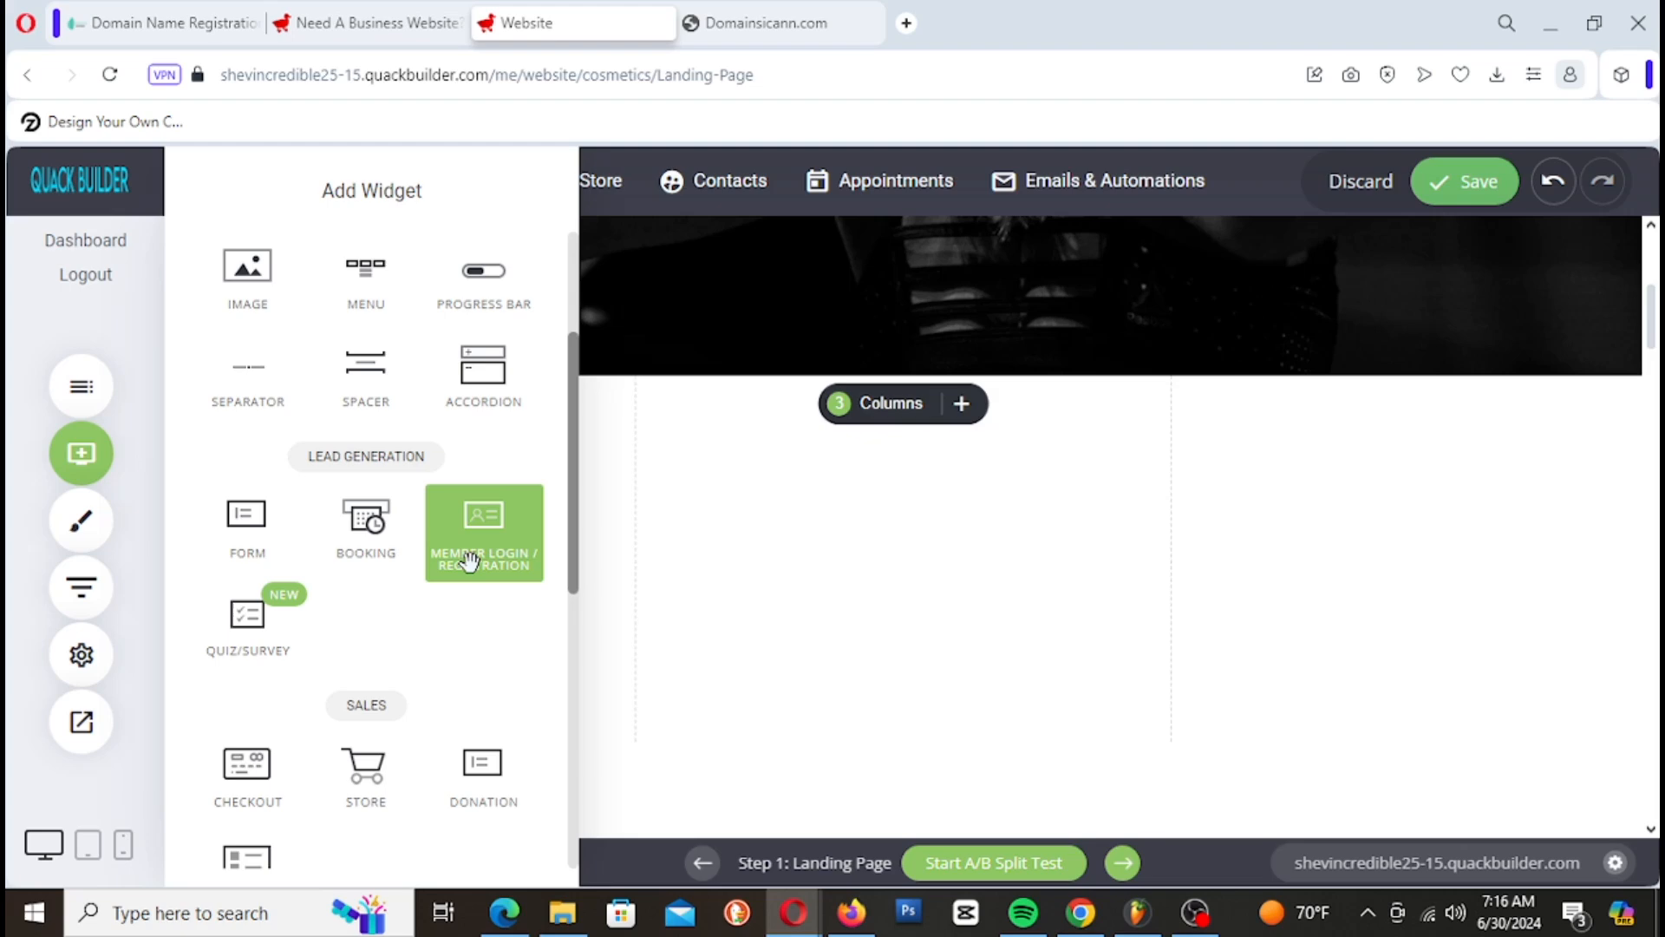
scroll(484, 689, "down", 6)
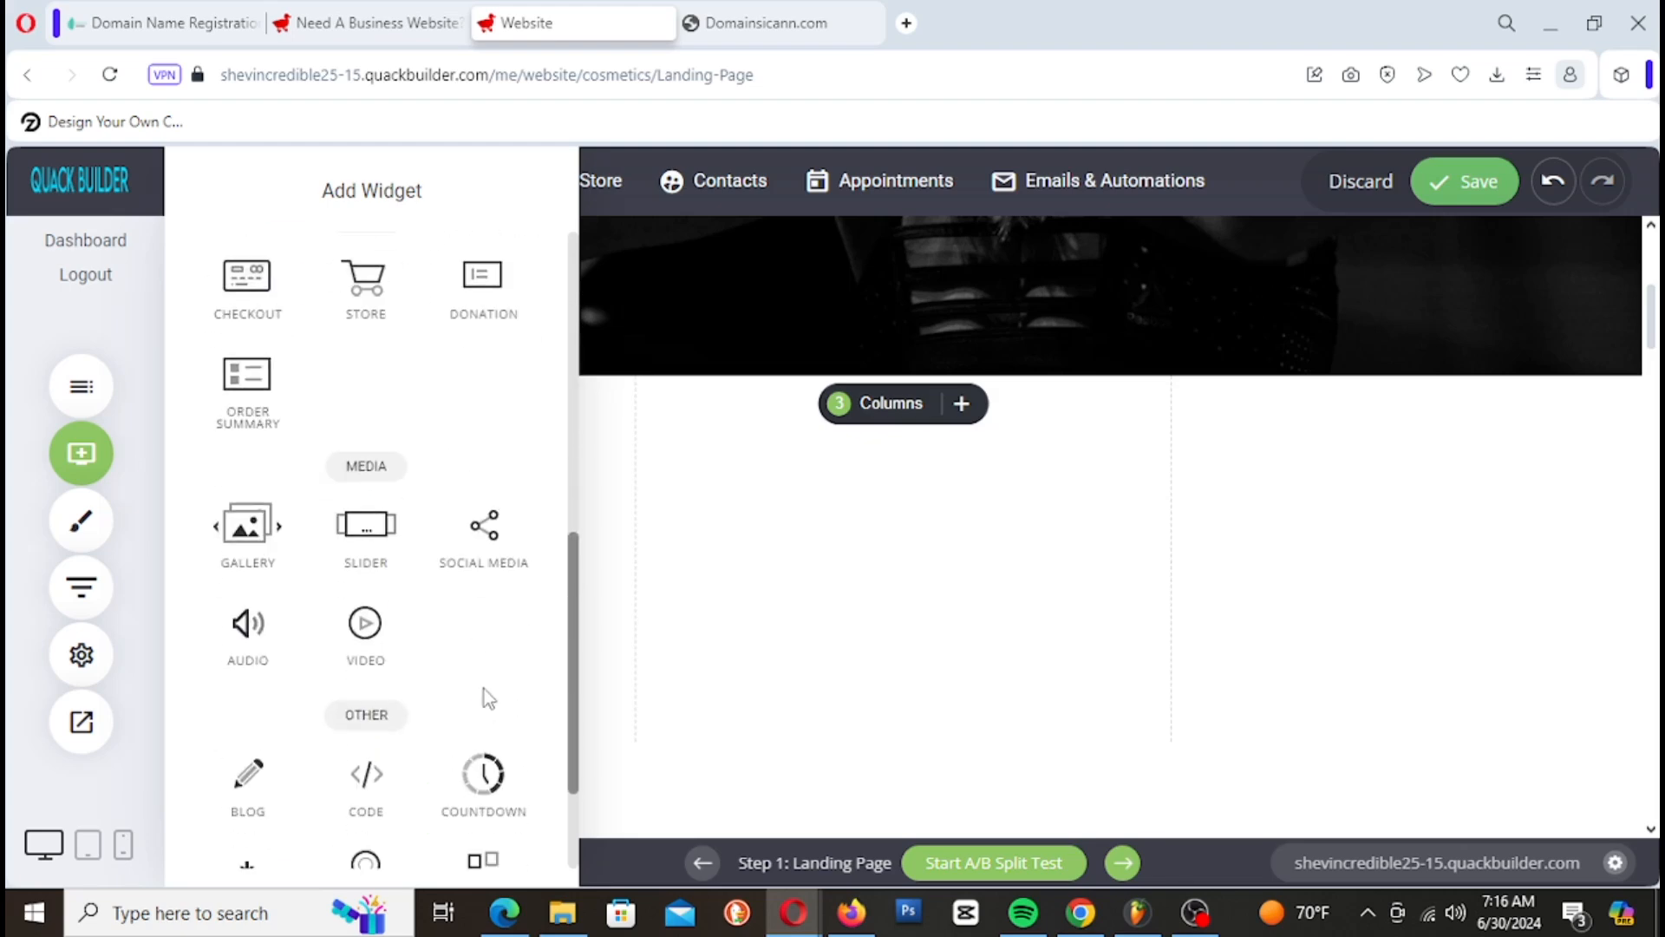
scroll(484, 689, "down", 2)
scroll(484, 689, "up", 3)
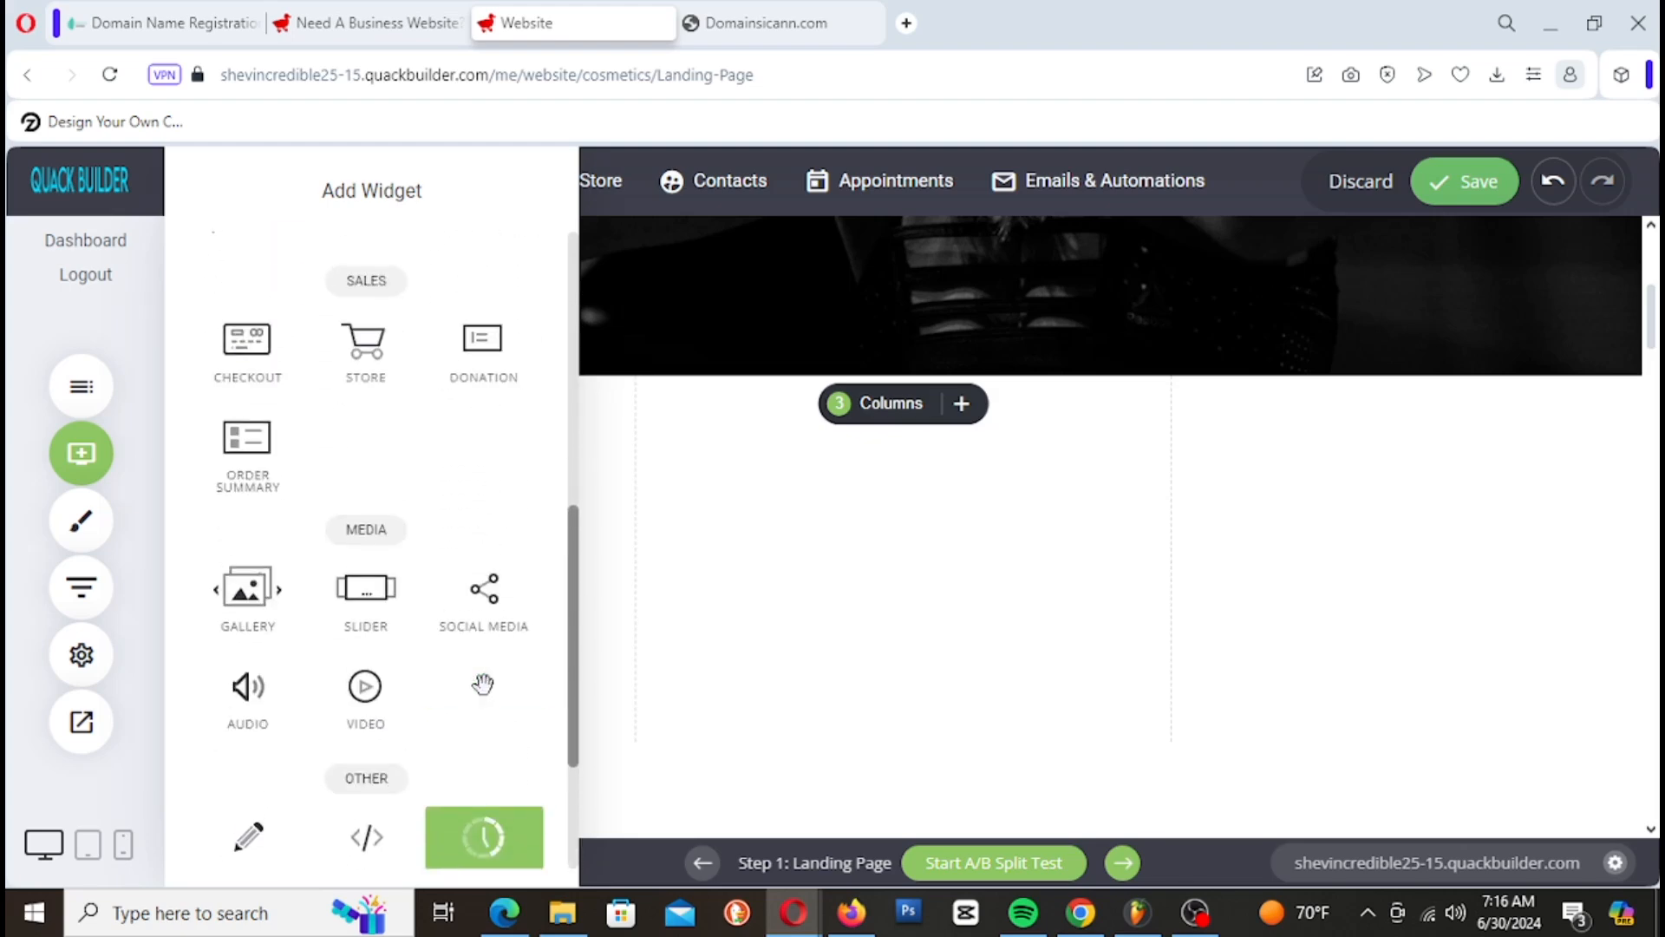
scroll(483, 685, "up", 8)
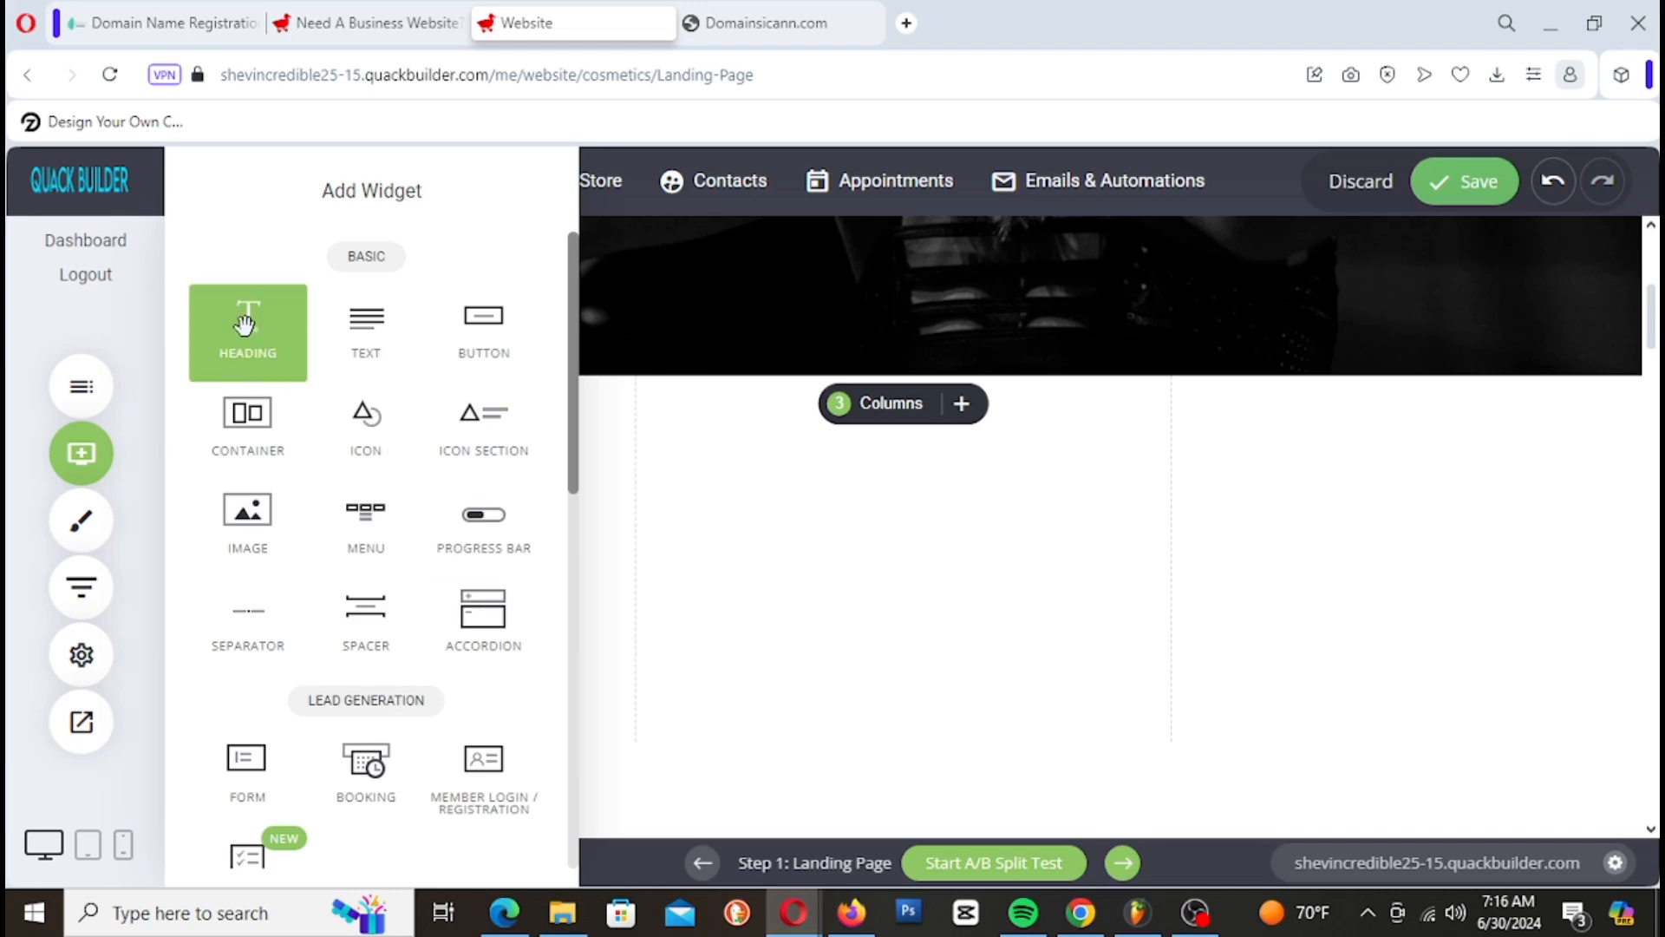
left_click_drag(245, 322, 512, 445)
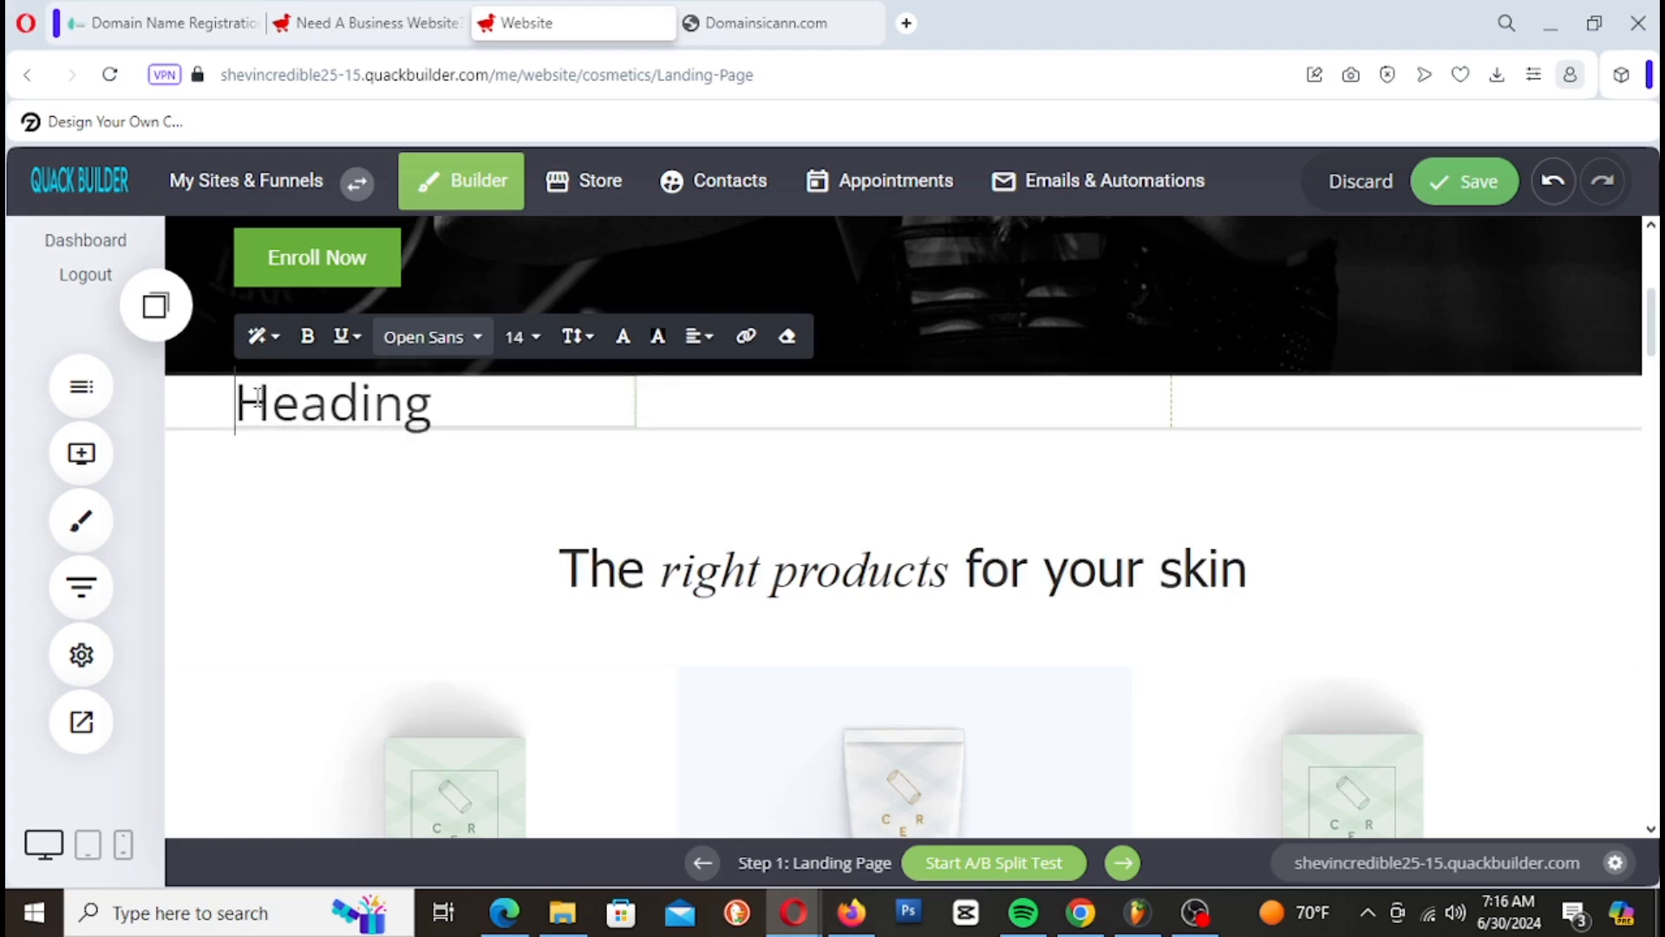
Step: Replace the placeholder heading text with 'Signup For 6 Months Get 30% Off'
left_click_drag(248, 398, 434, 401)
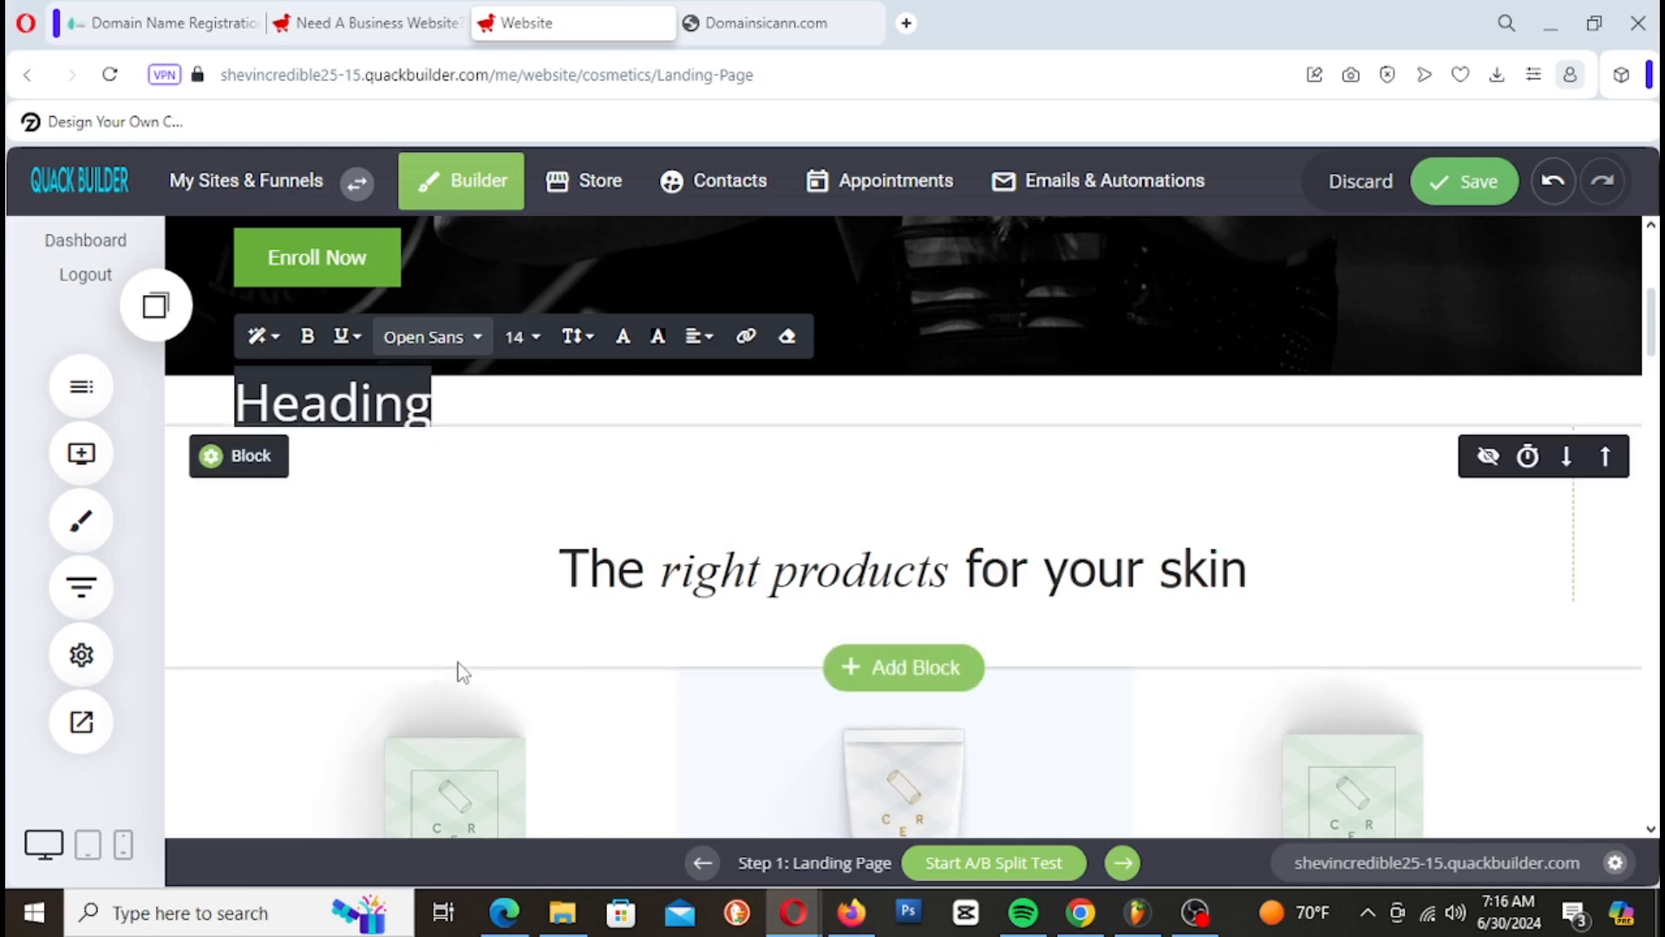
type("Sign")
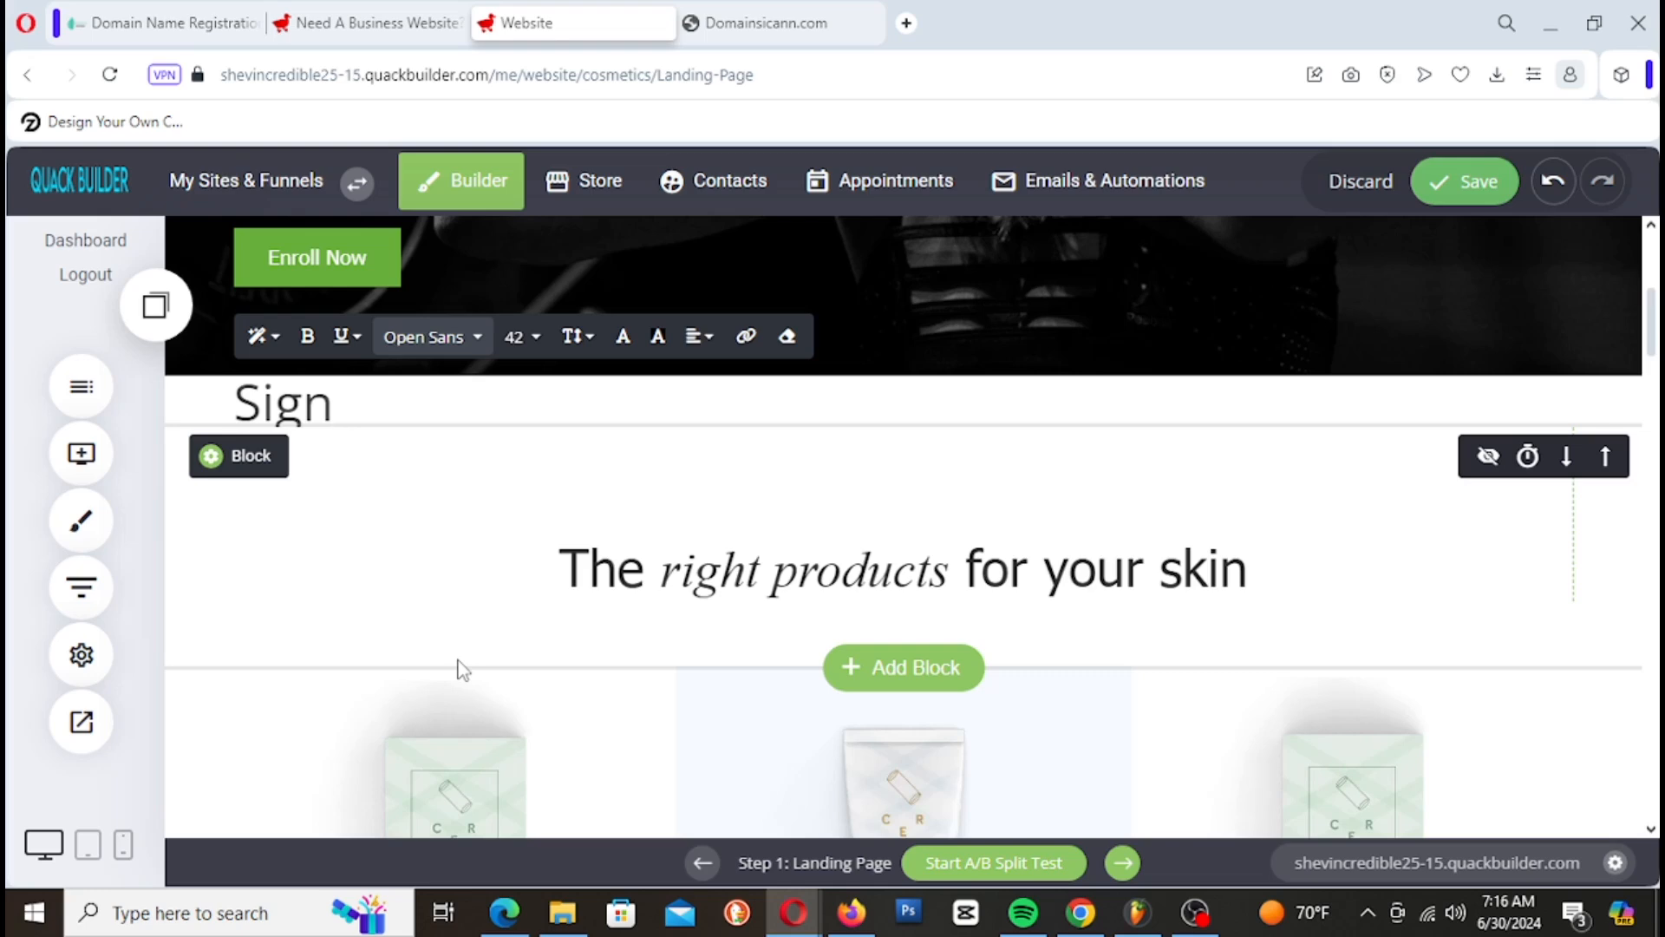
type("up For")
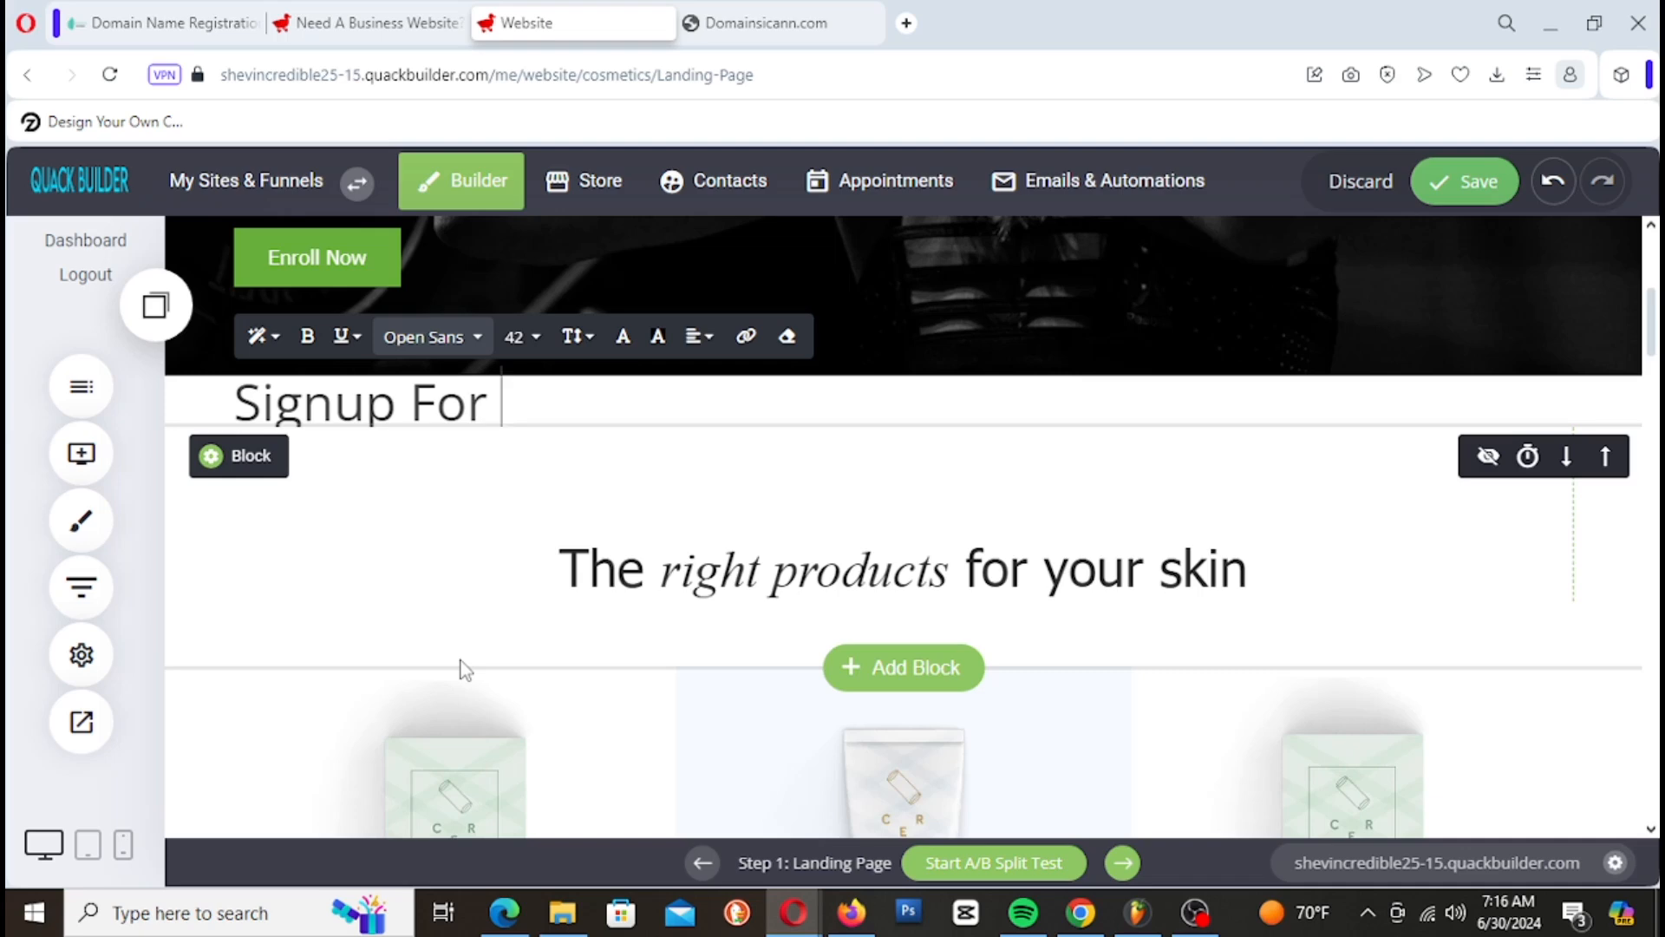
type(" 6 Mont")
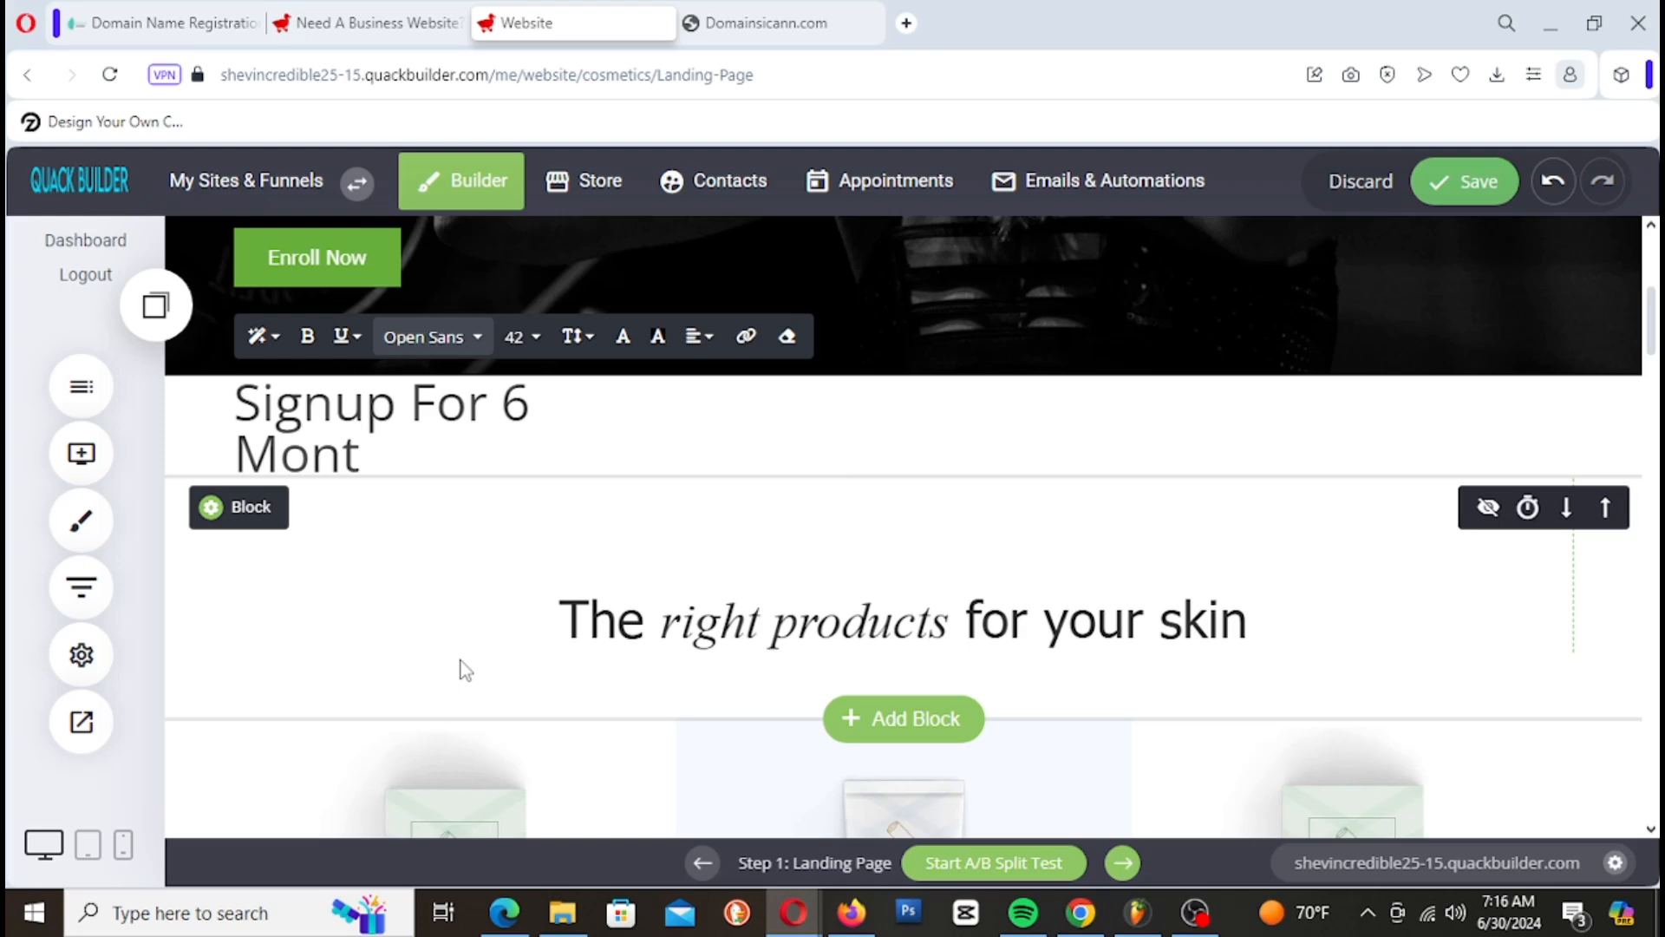
type("hs")
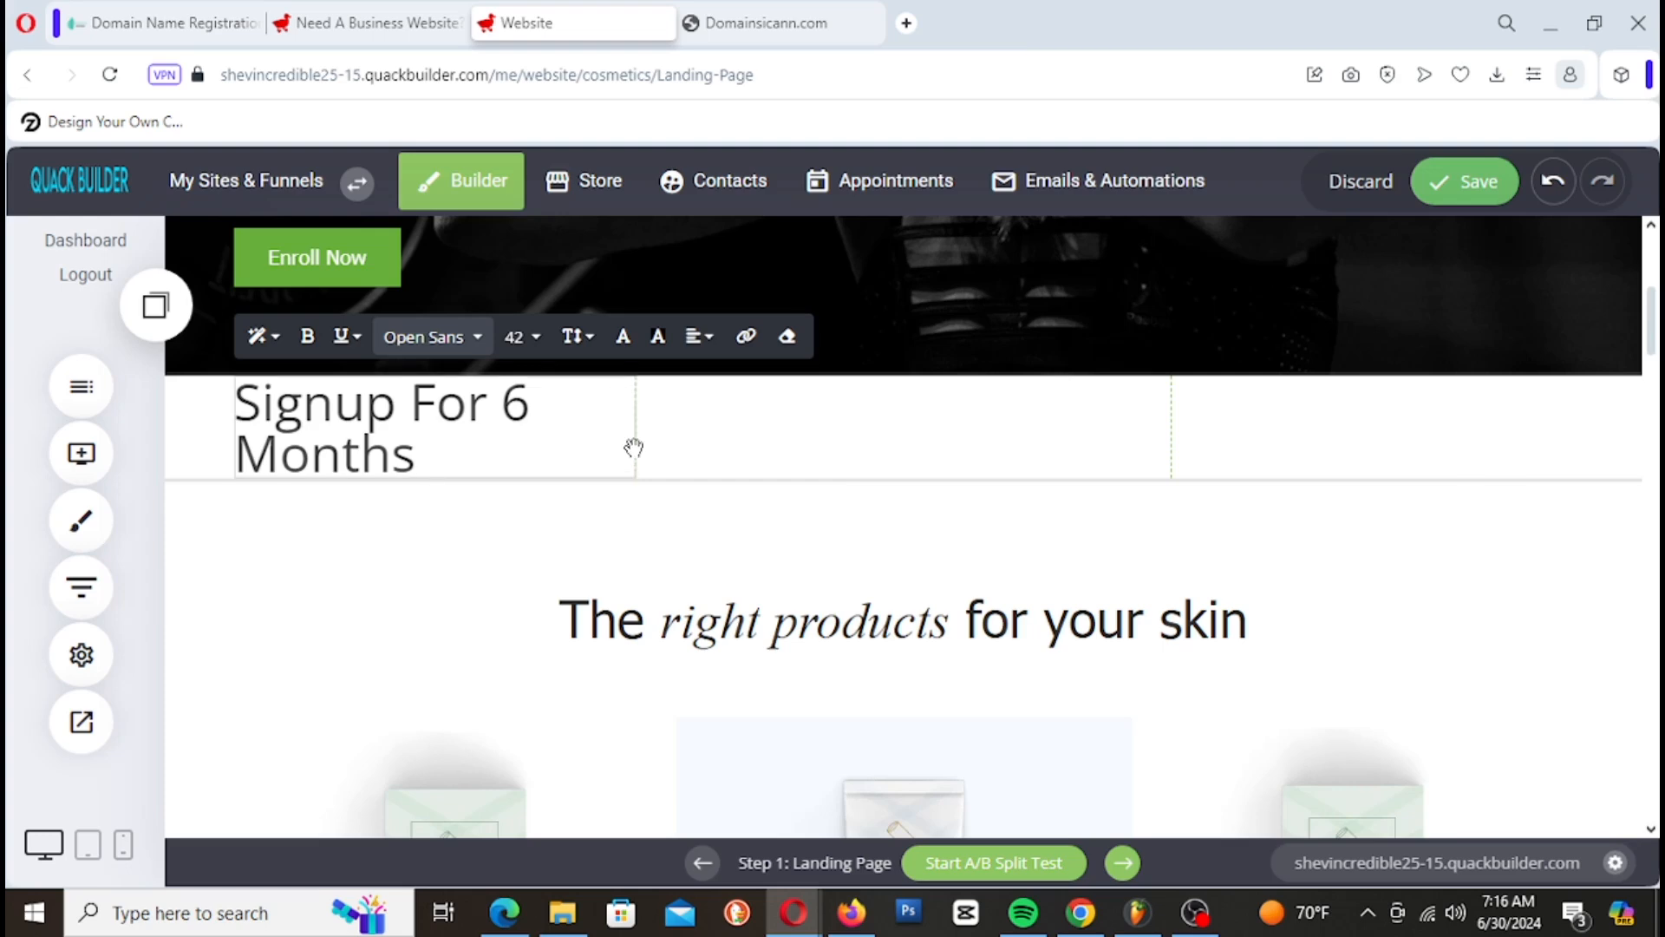
type("Get")
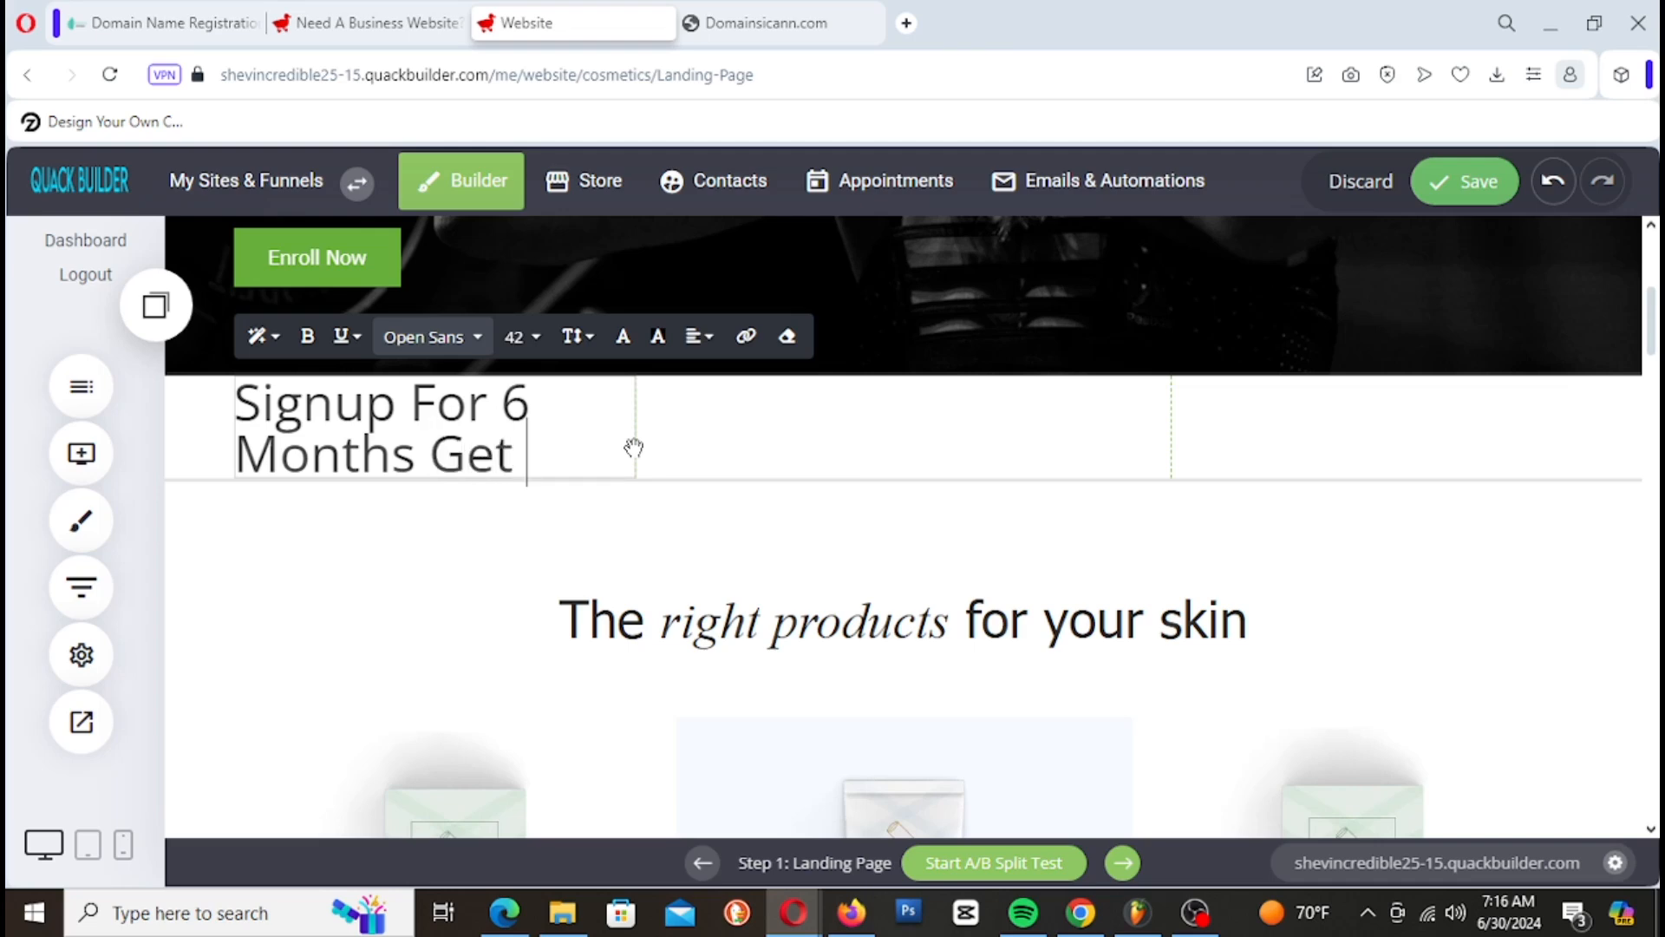
type(" 30")
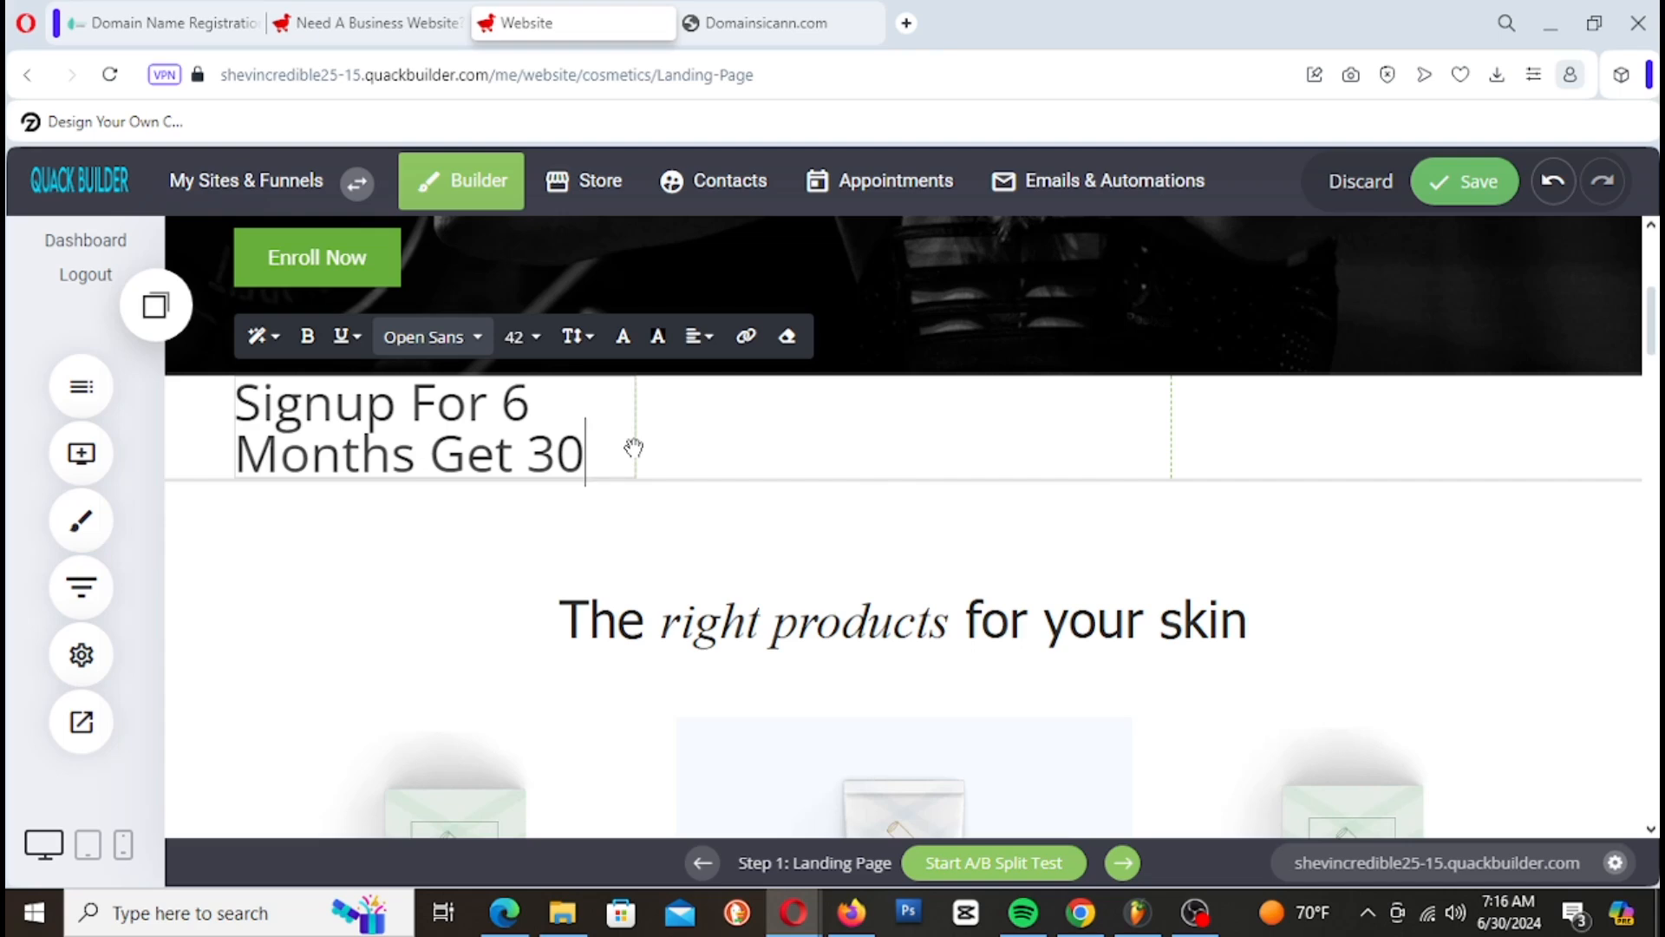
type("%")
type(" O")
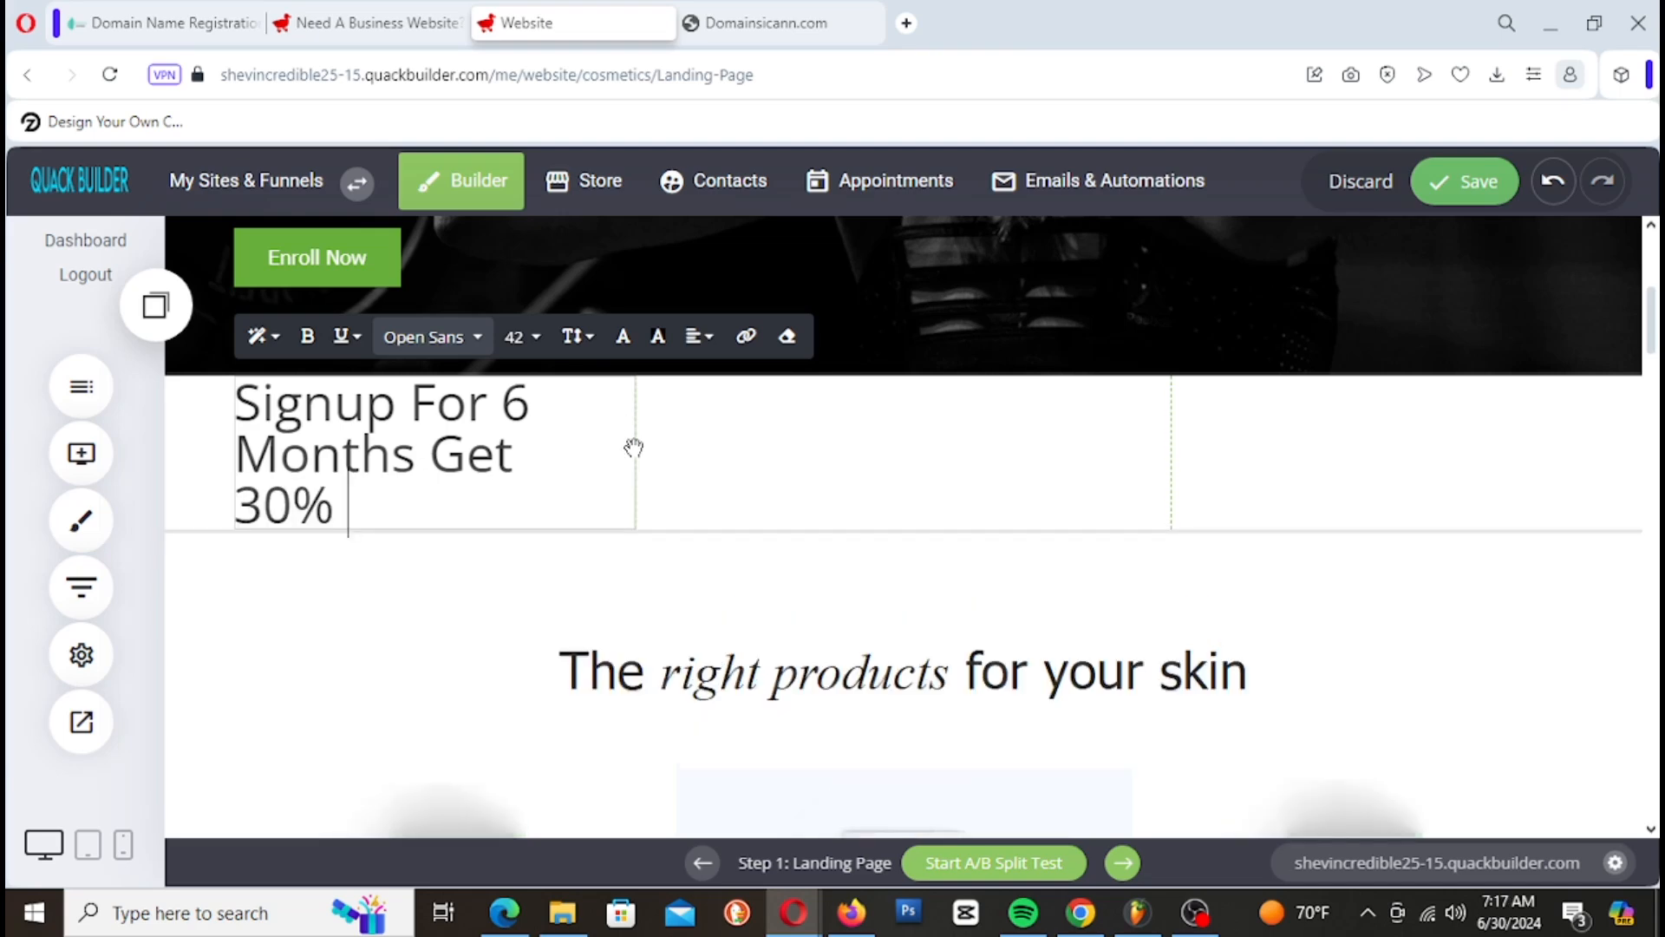
type("ff")
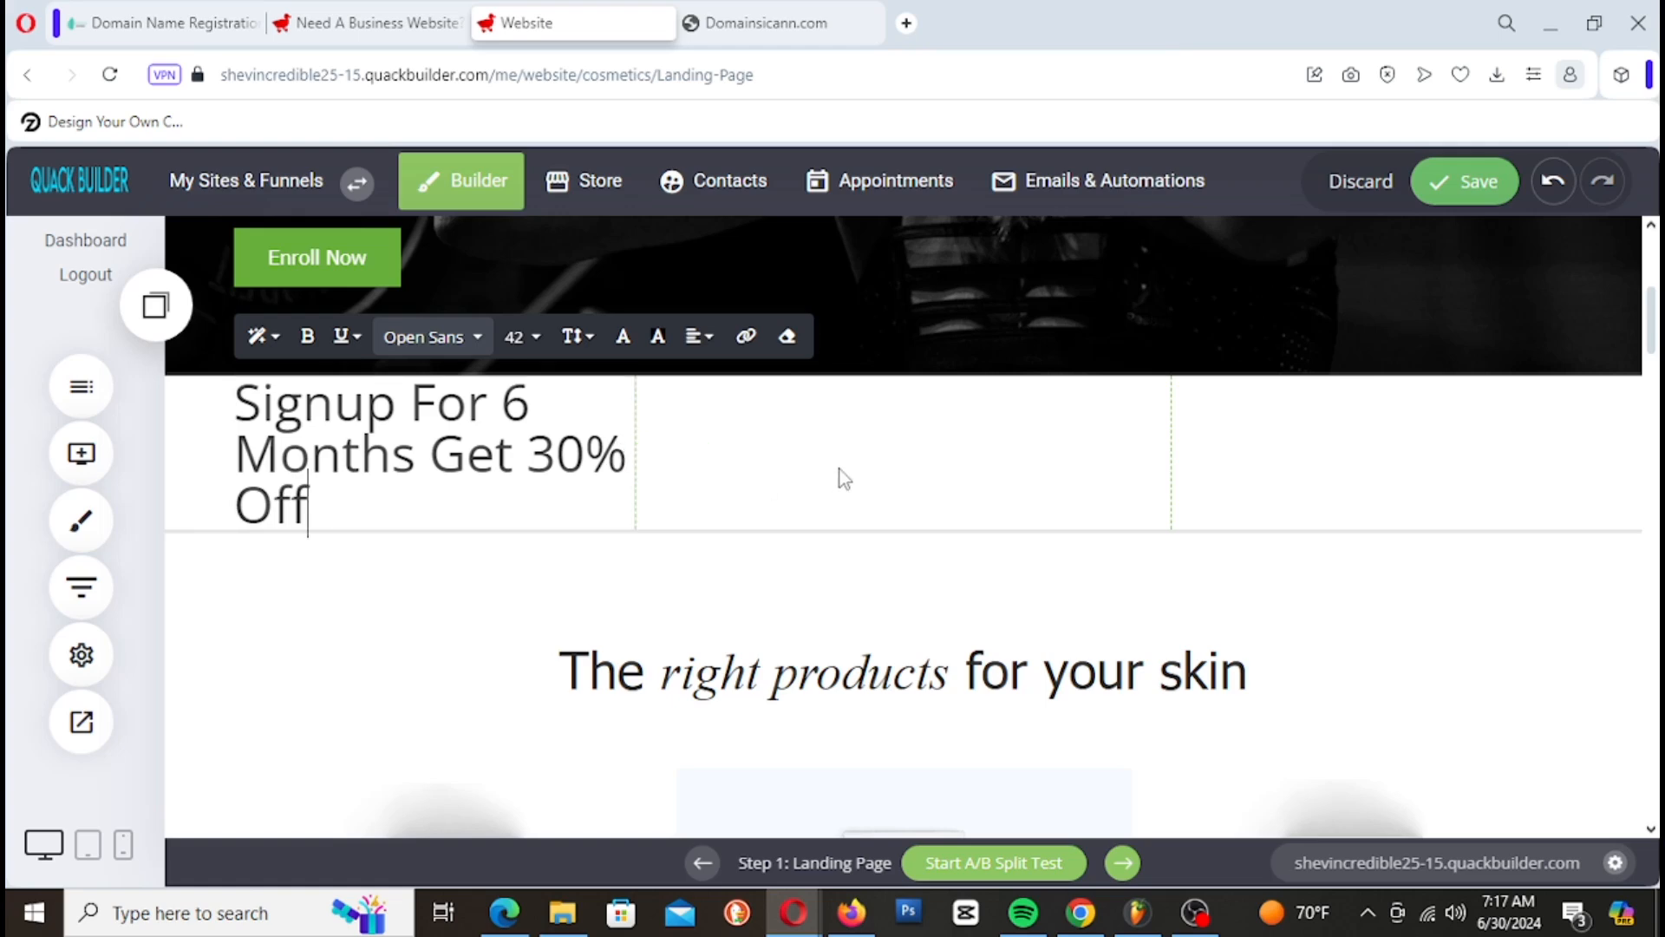
left_click(816, 486)
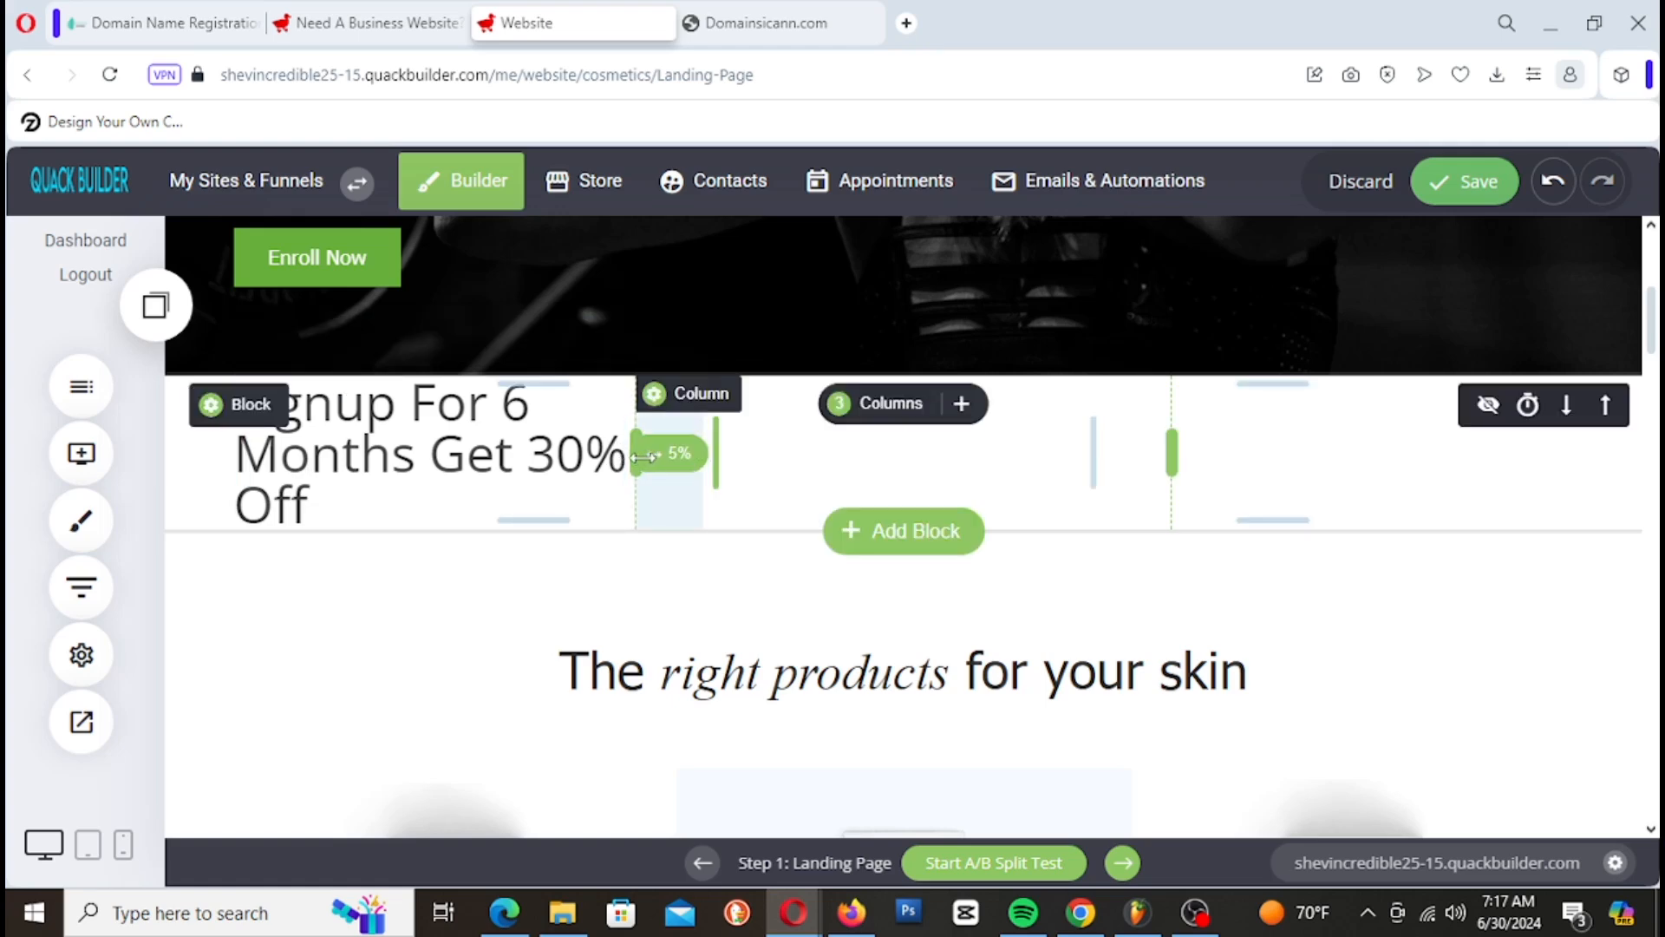
Step: Widen the first column, add padding below the block, and reselect the heading text
left_click_drag(644, 455, 731, 435)
left_click_drag(538, 469, 538, 529)
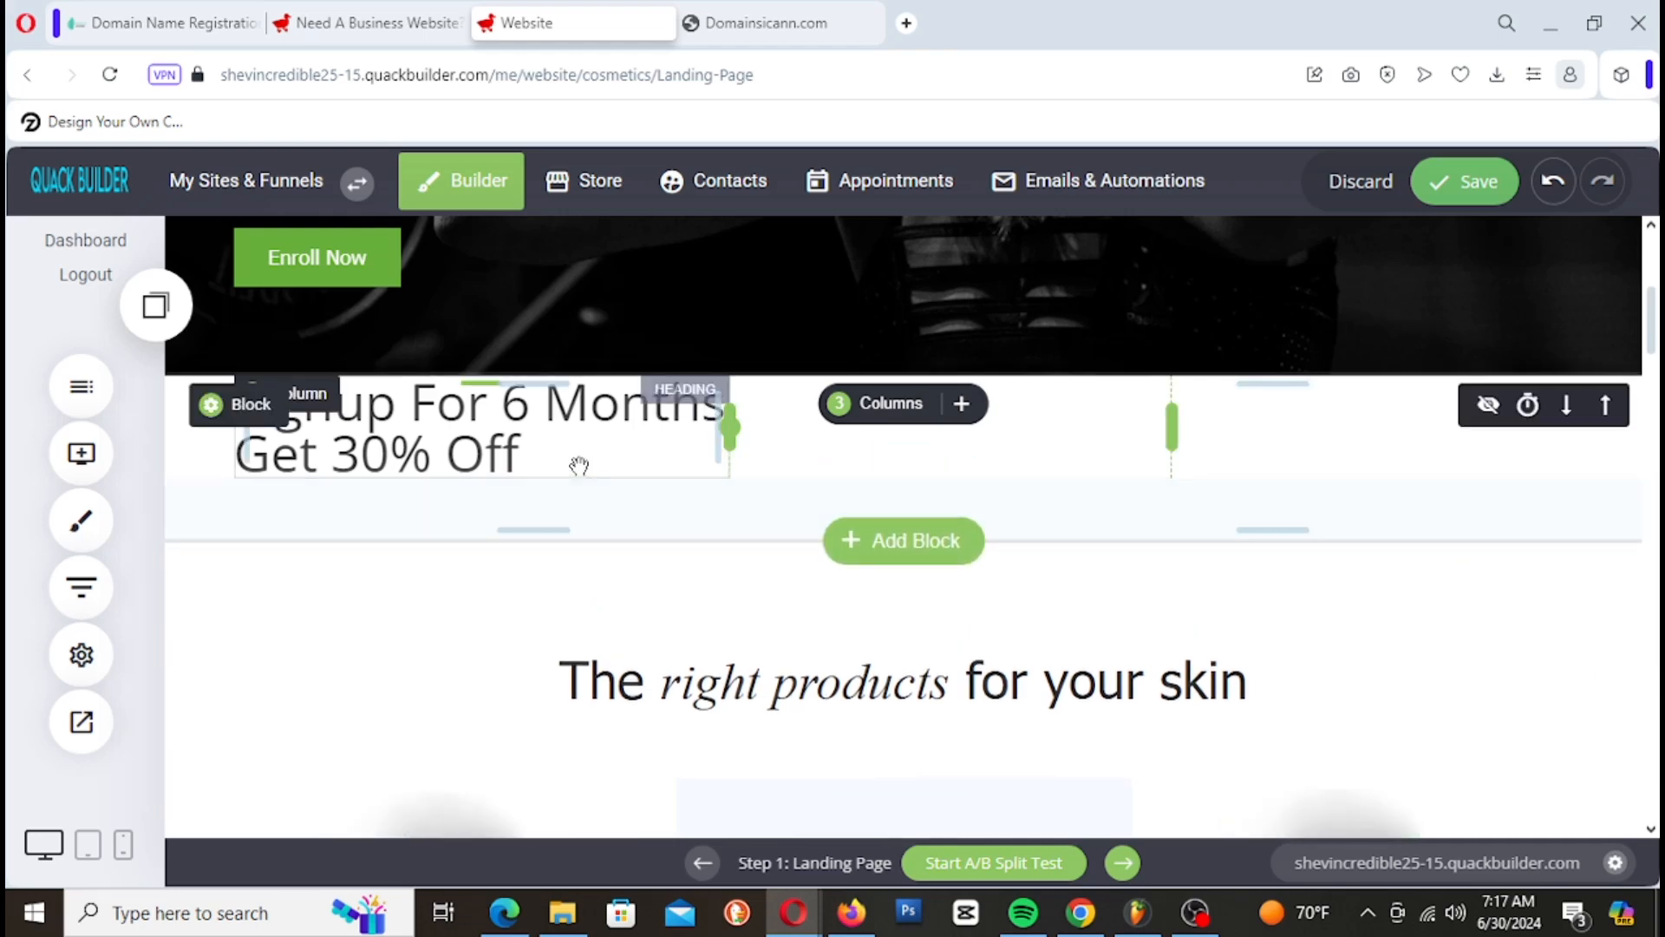
left_click(550, 460)
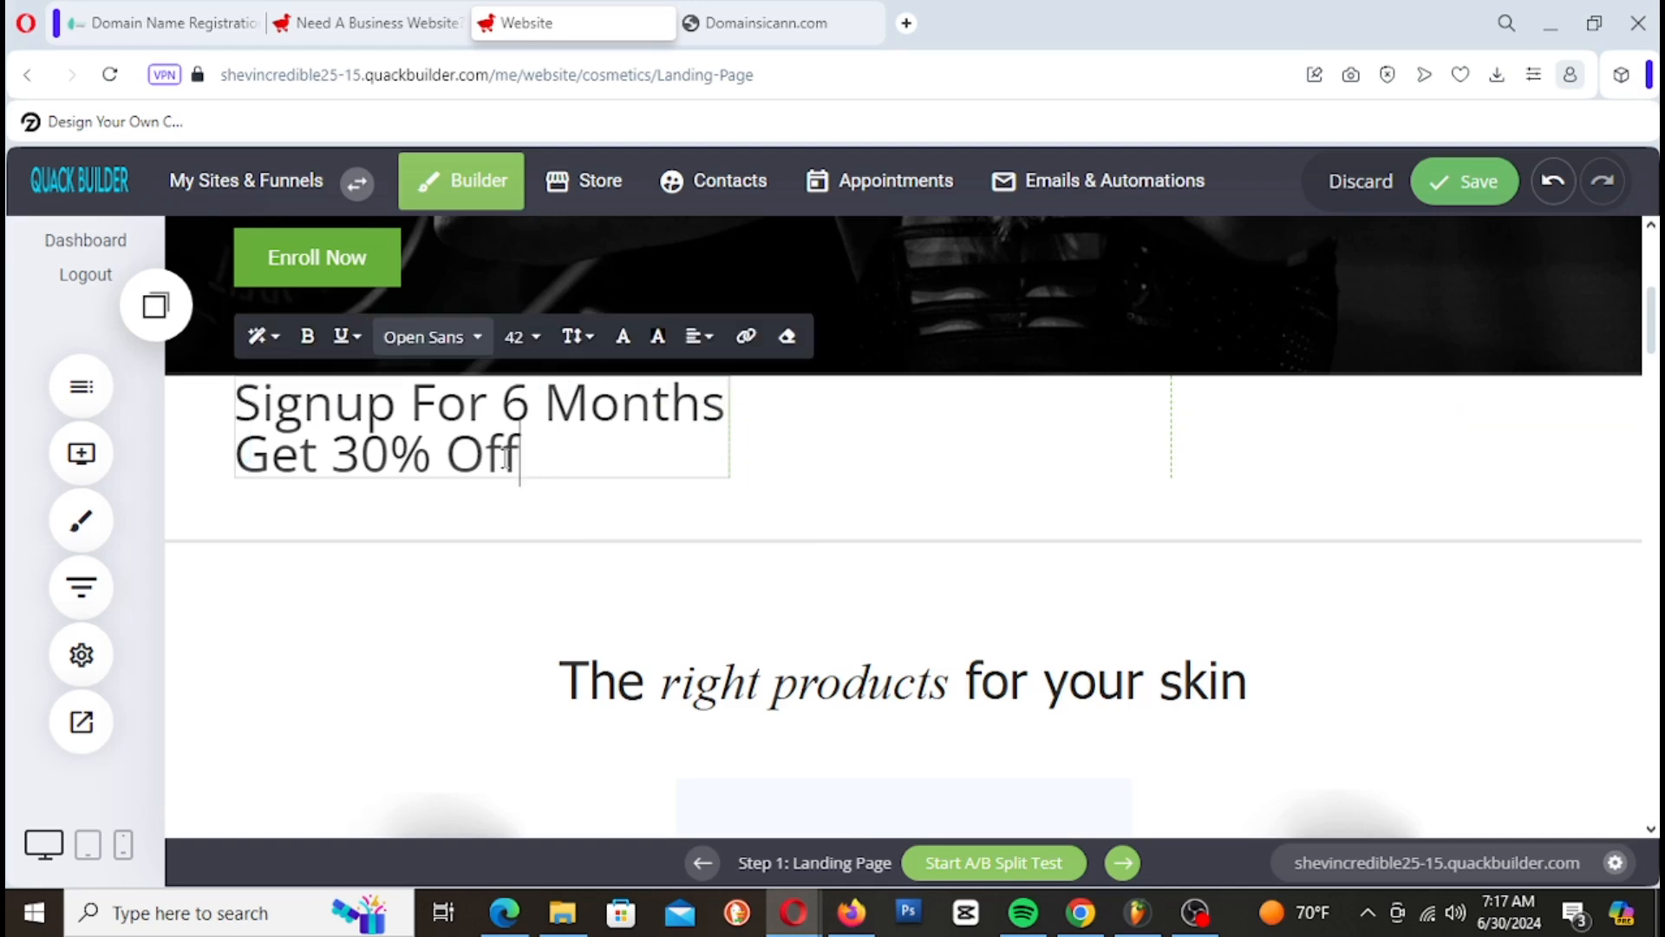
left_click_drag(508, 458, 112, 391)
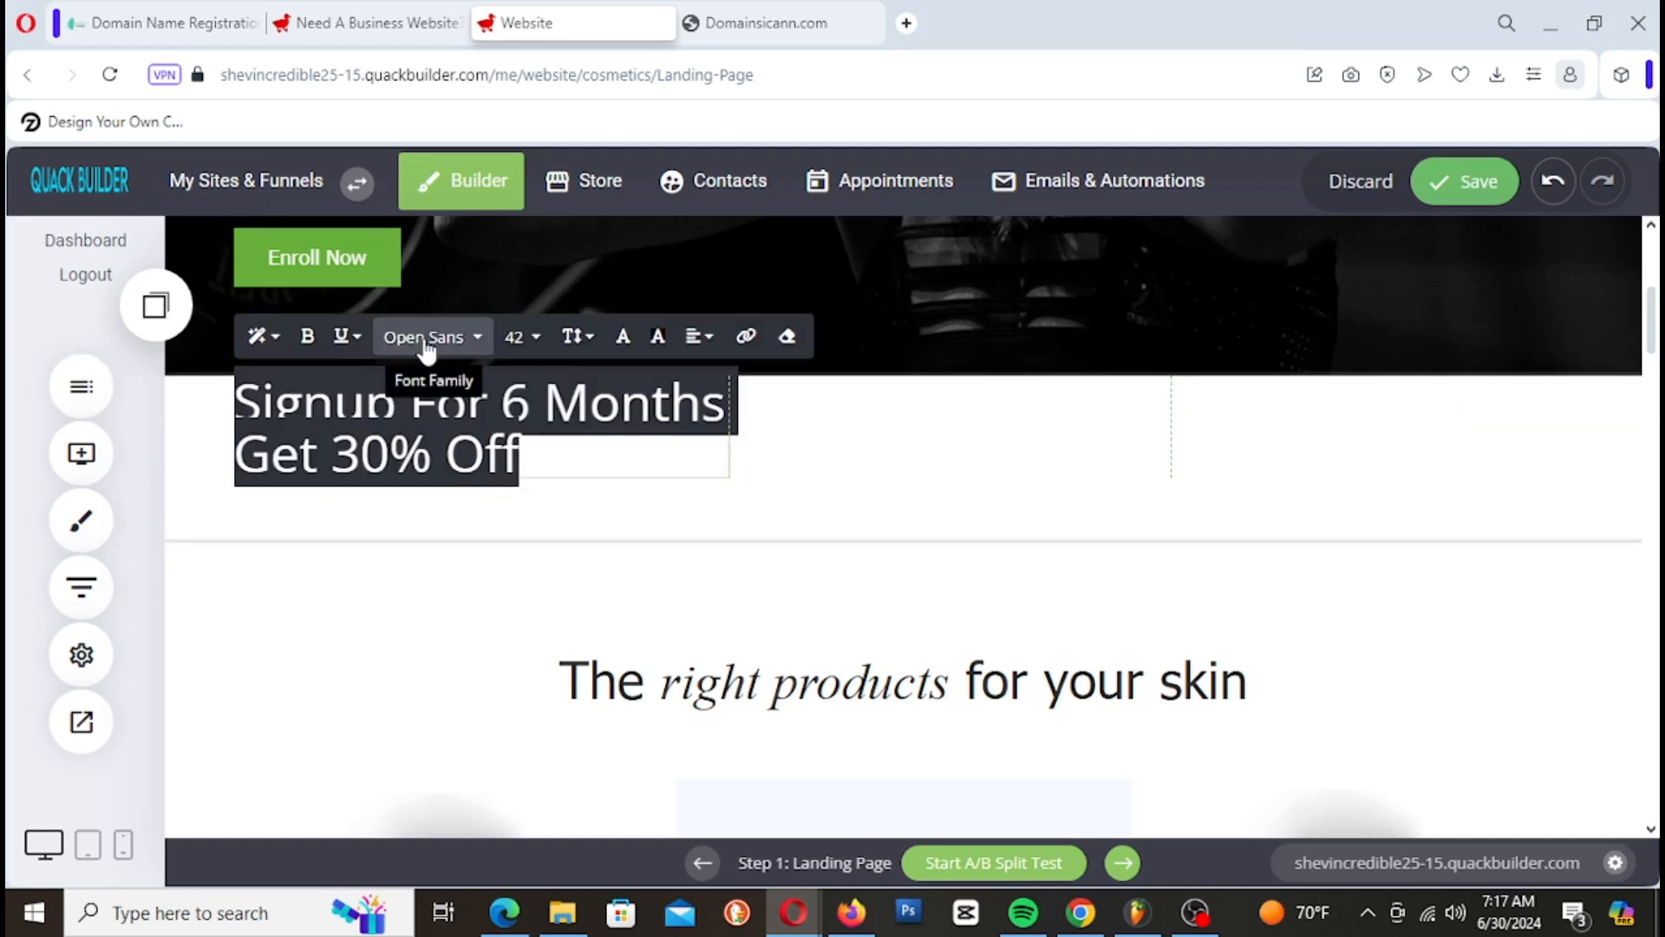
left_click(536, 340)
Step: Step the heading's font size from 36 through 32 down to 28
left_click(542, 543)
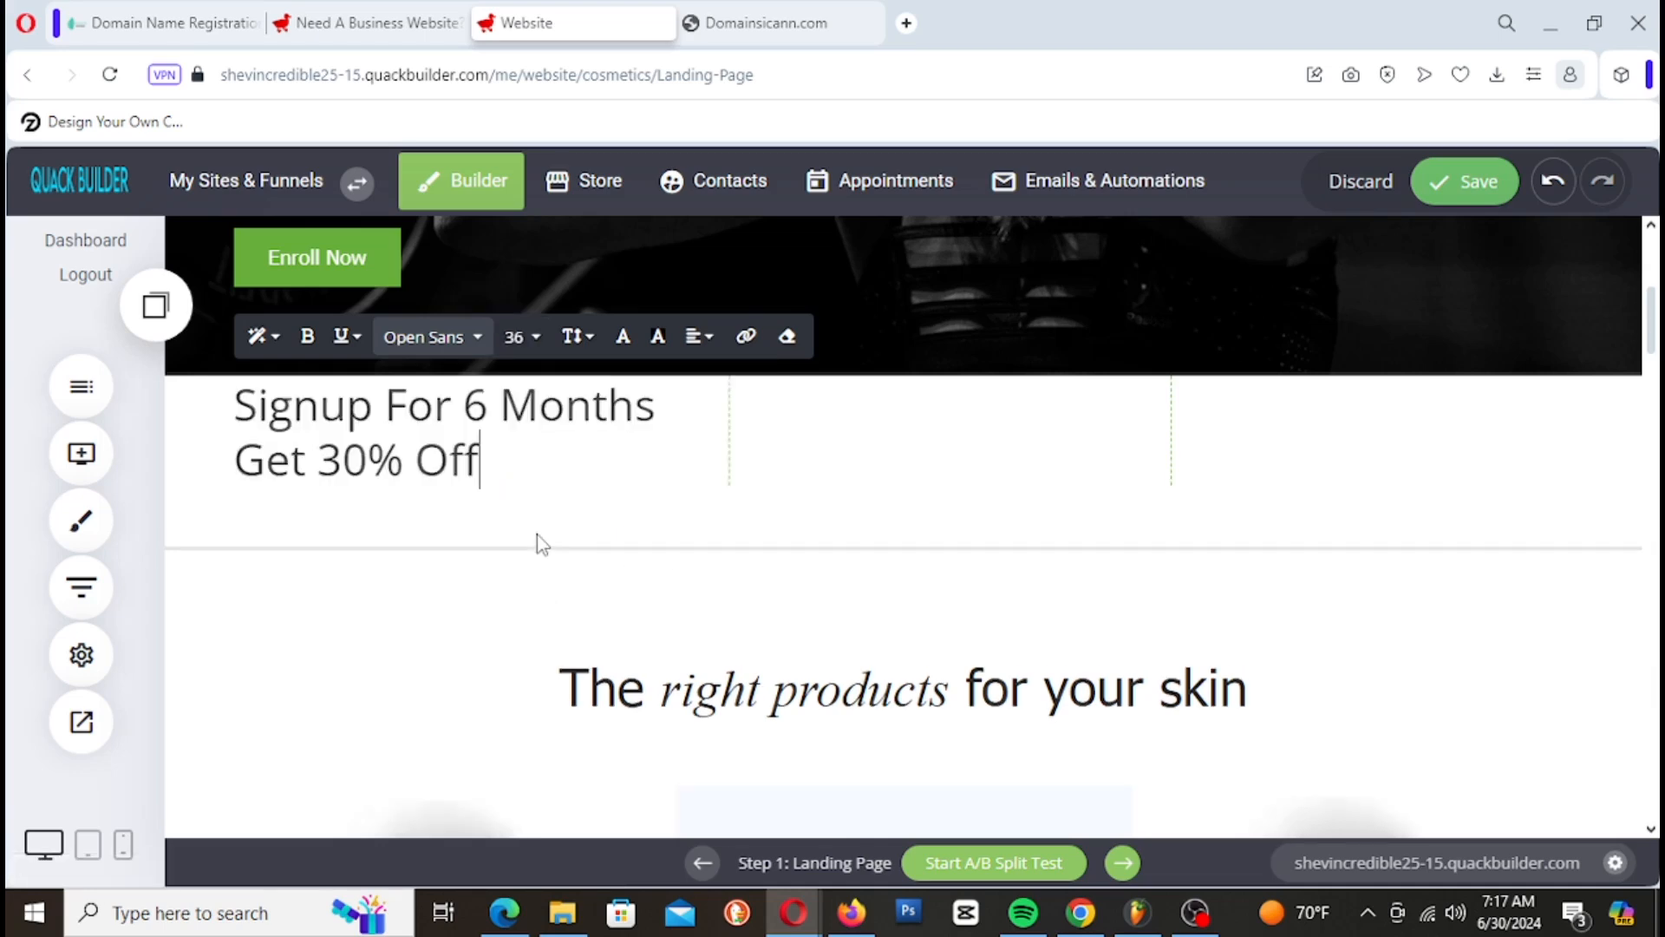
triple_click(499, 447)
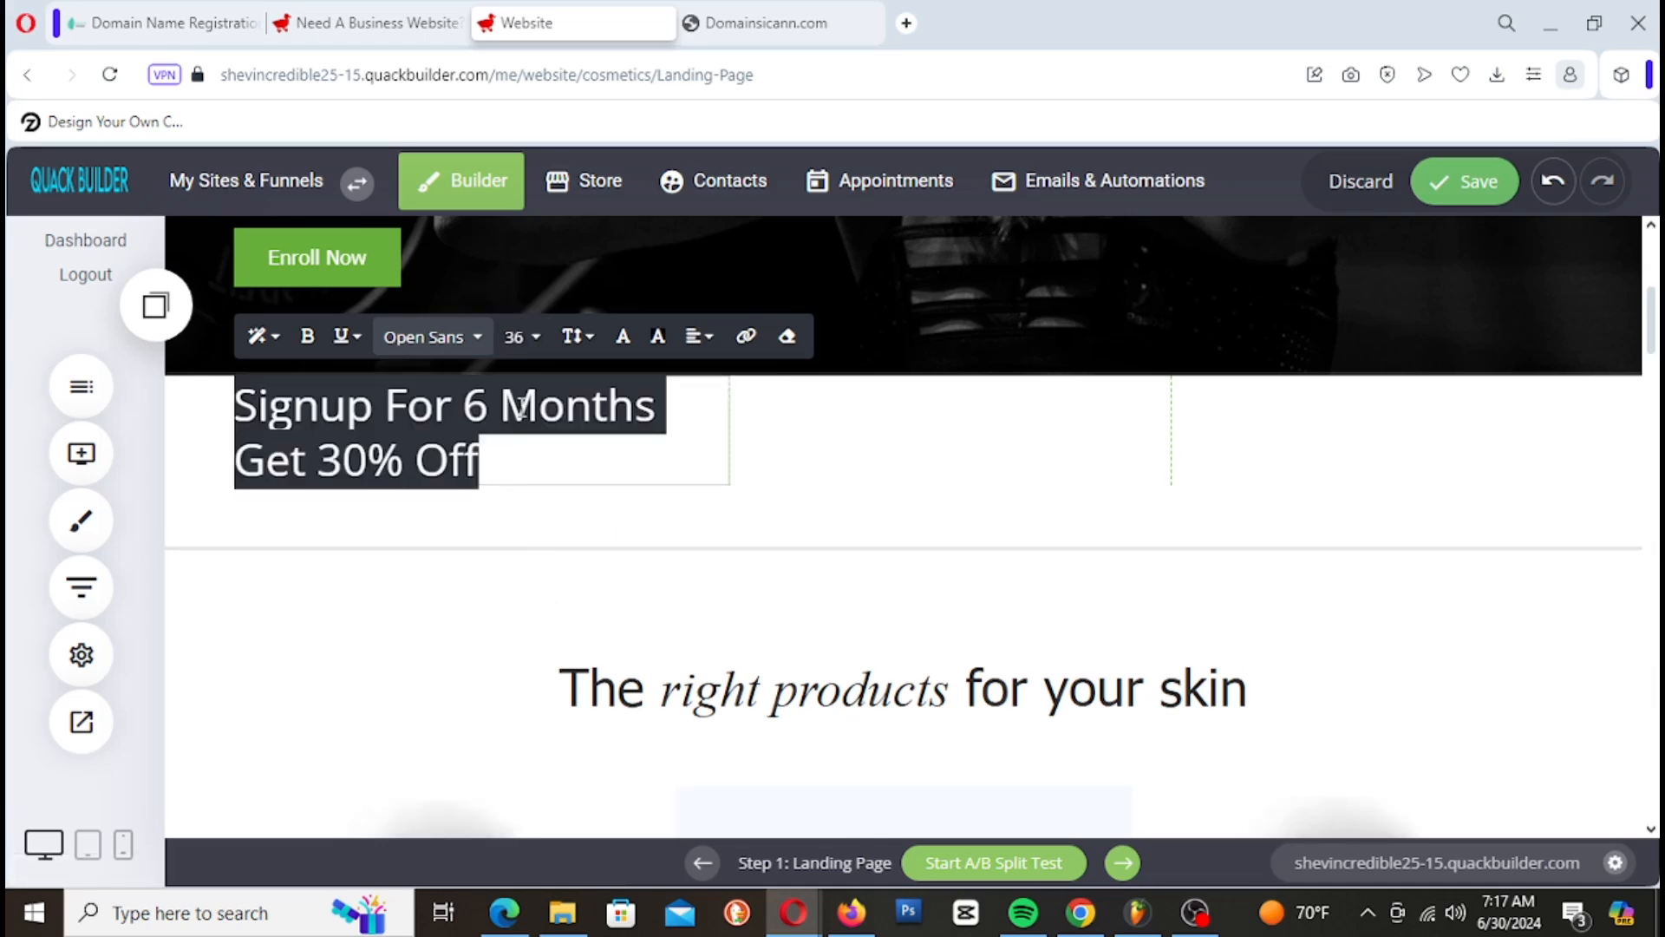
left_click(538, 338)
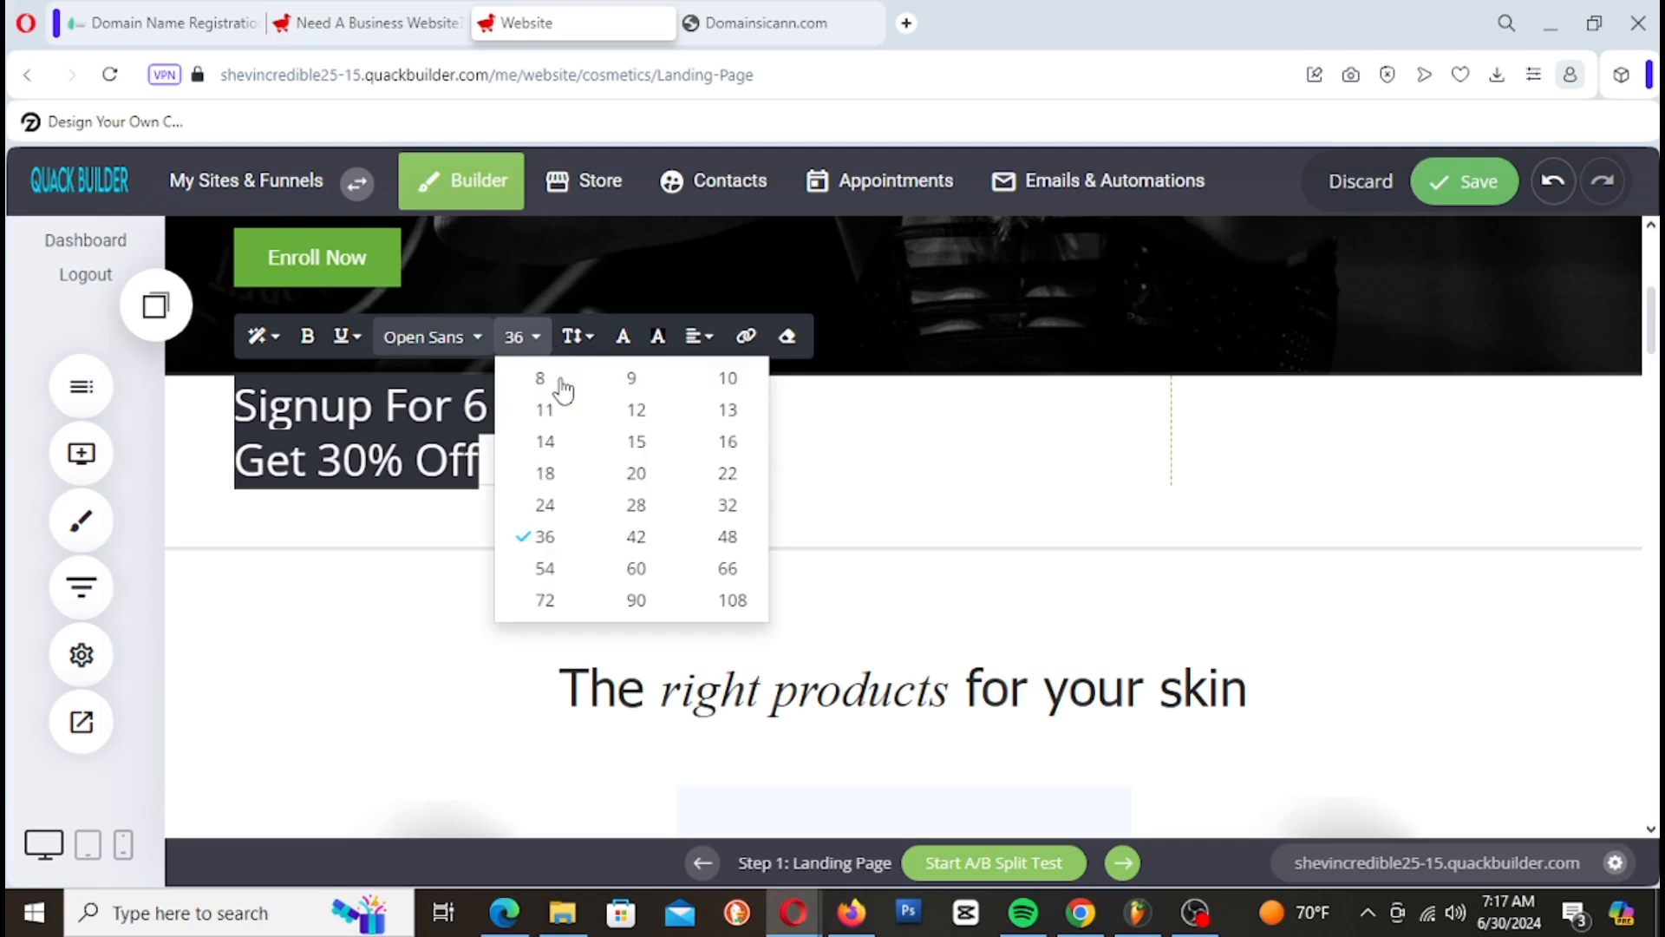
left_click(724, 509)
left_click(534, 342)
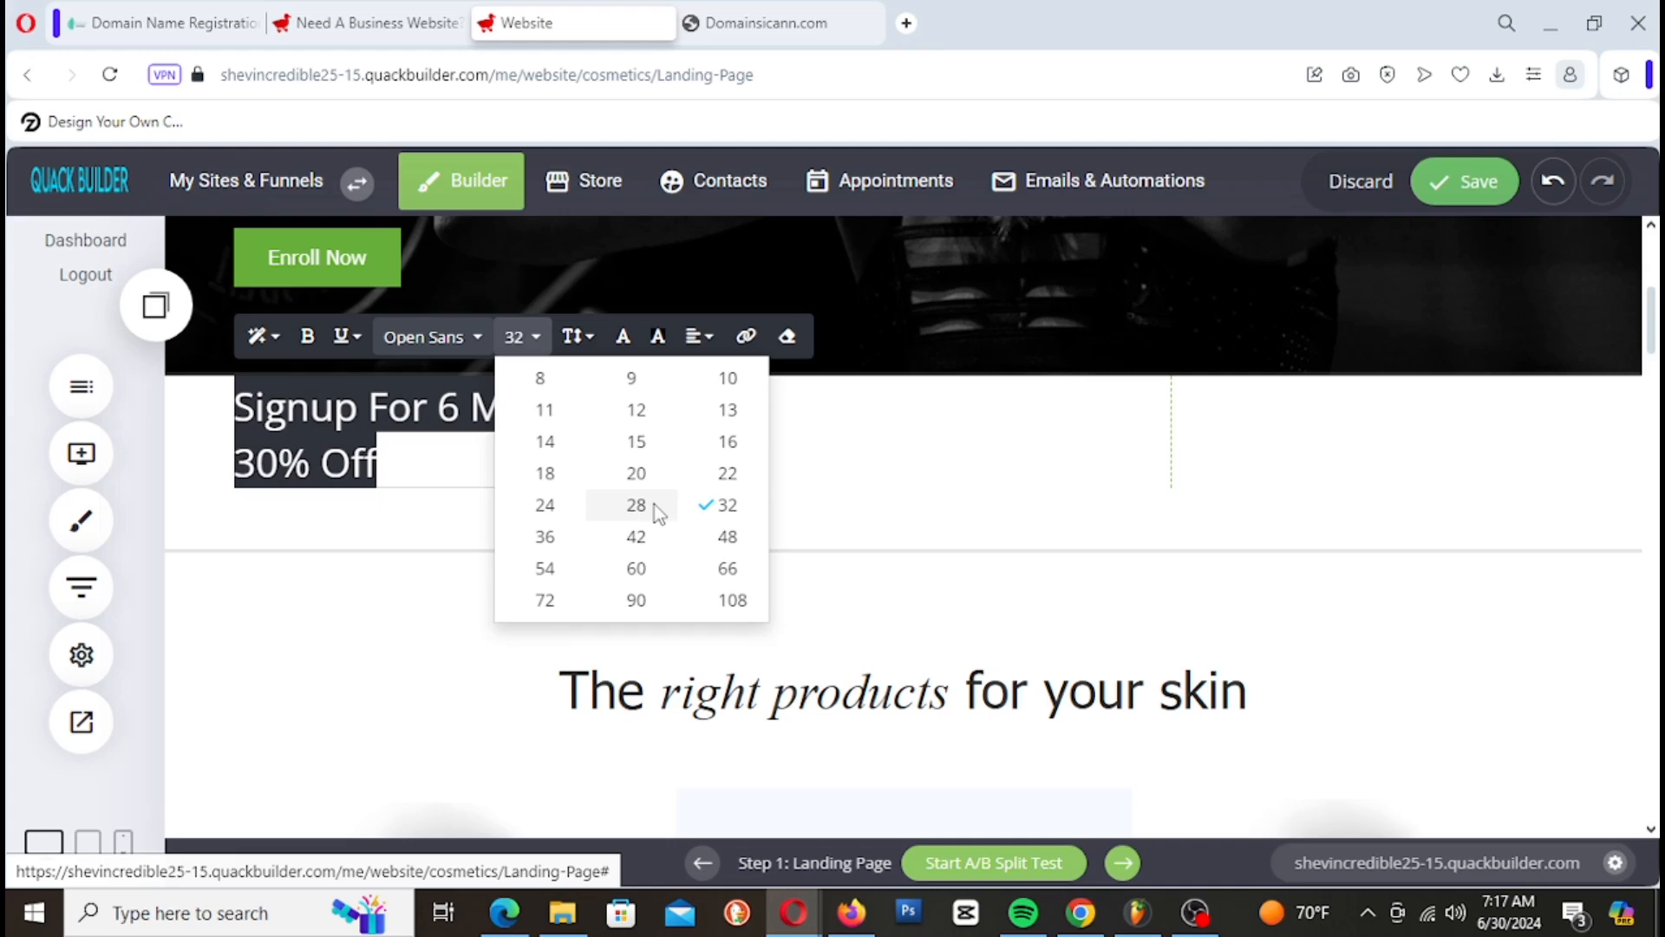
left_click(657, 508)
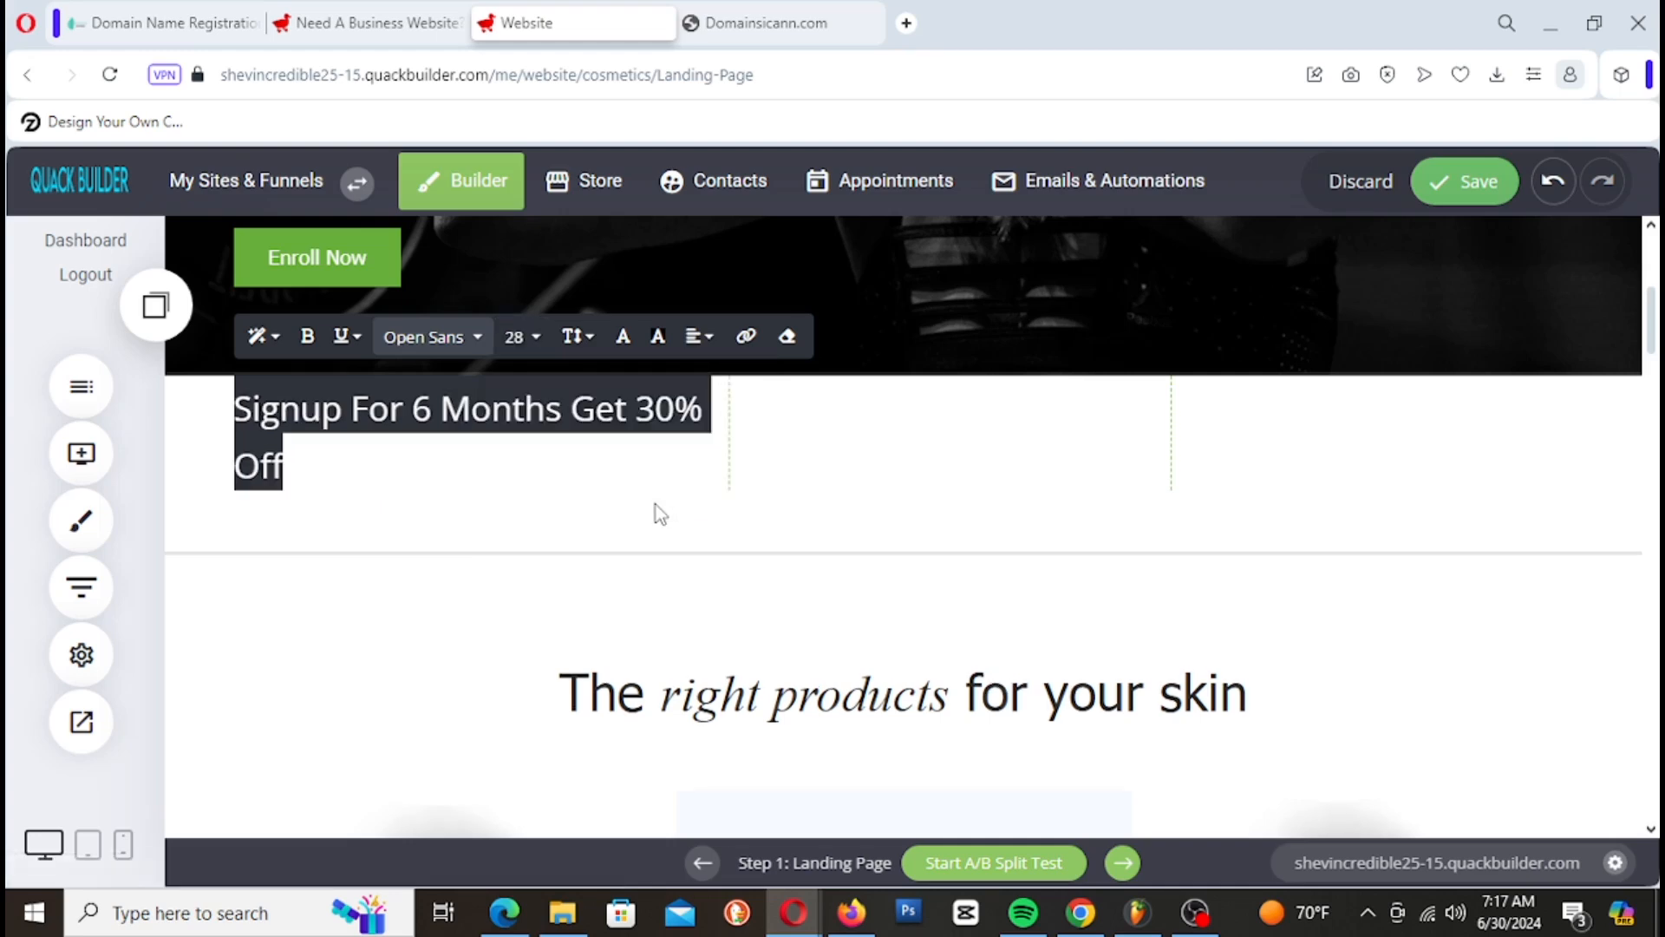
Step: Insert '&' before 'Get' so the heading reads 'Signup For 6 Months & Get 30% Off'
left_click(640, 408)
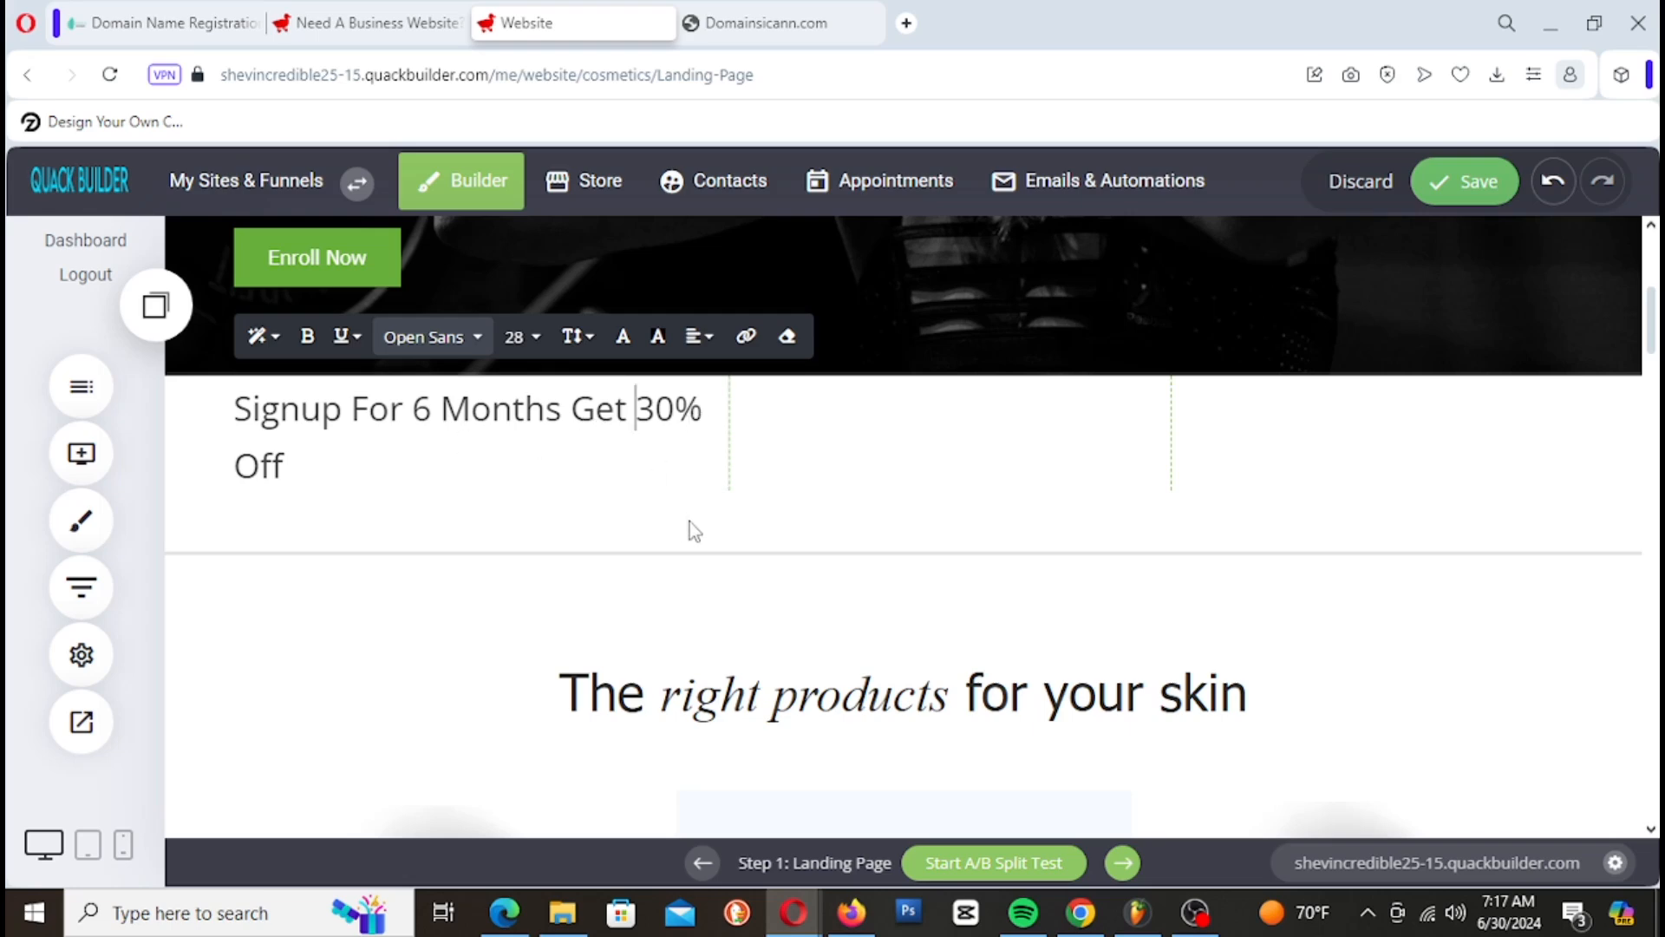
type("&")
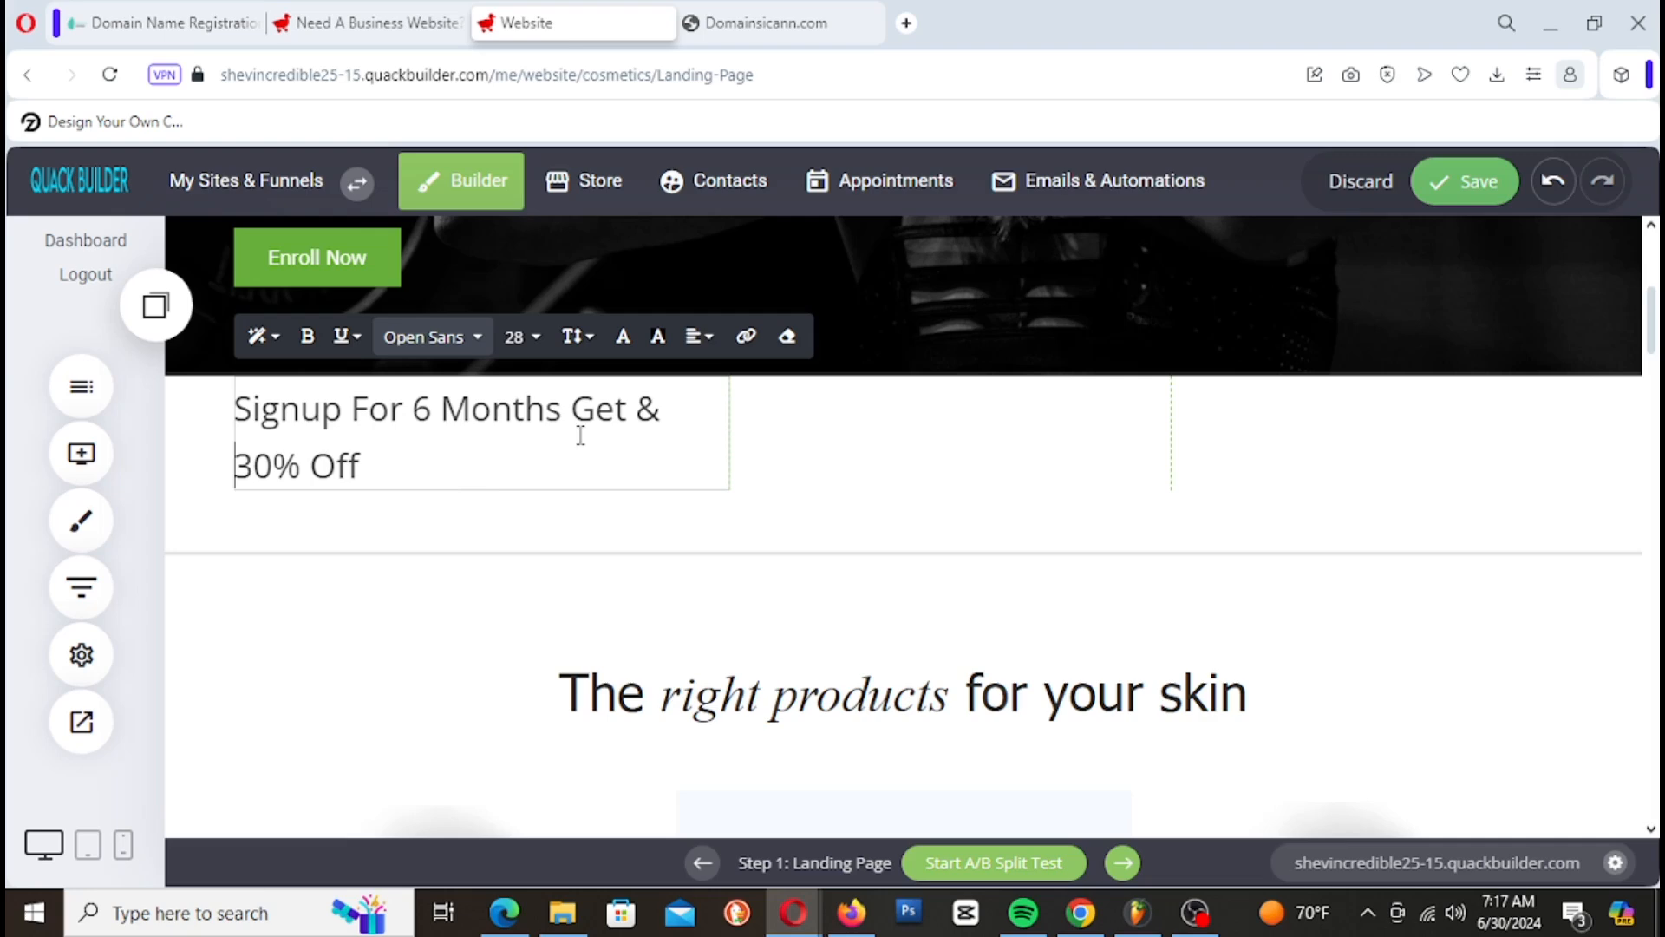
key("BackSpace")
key("BackSpace")
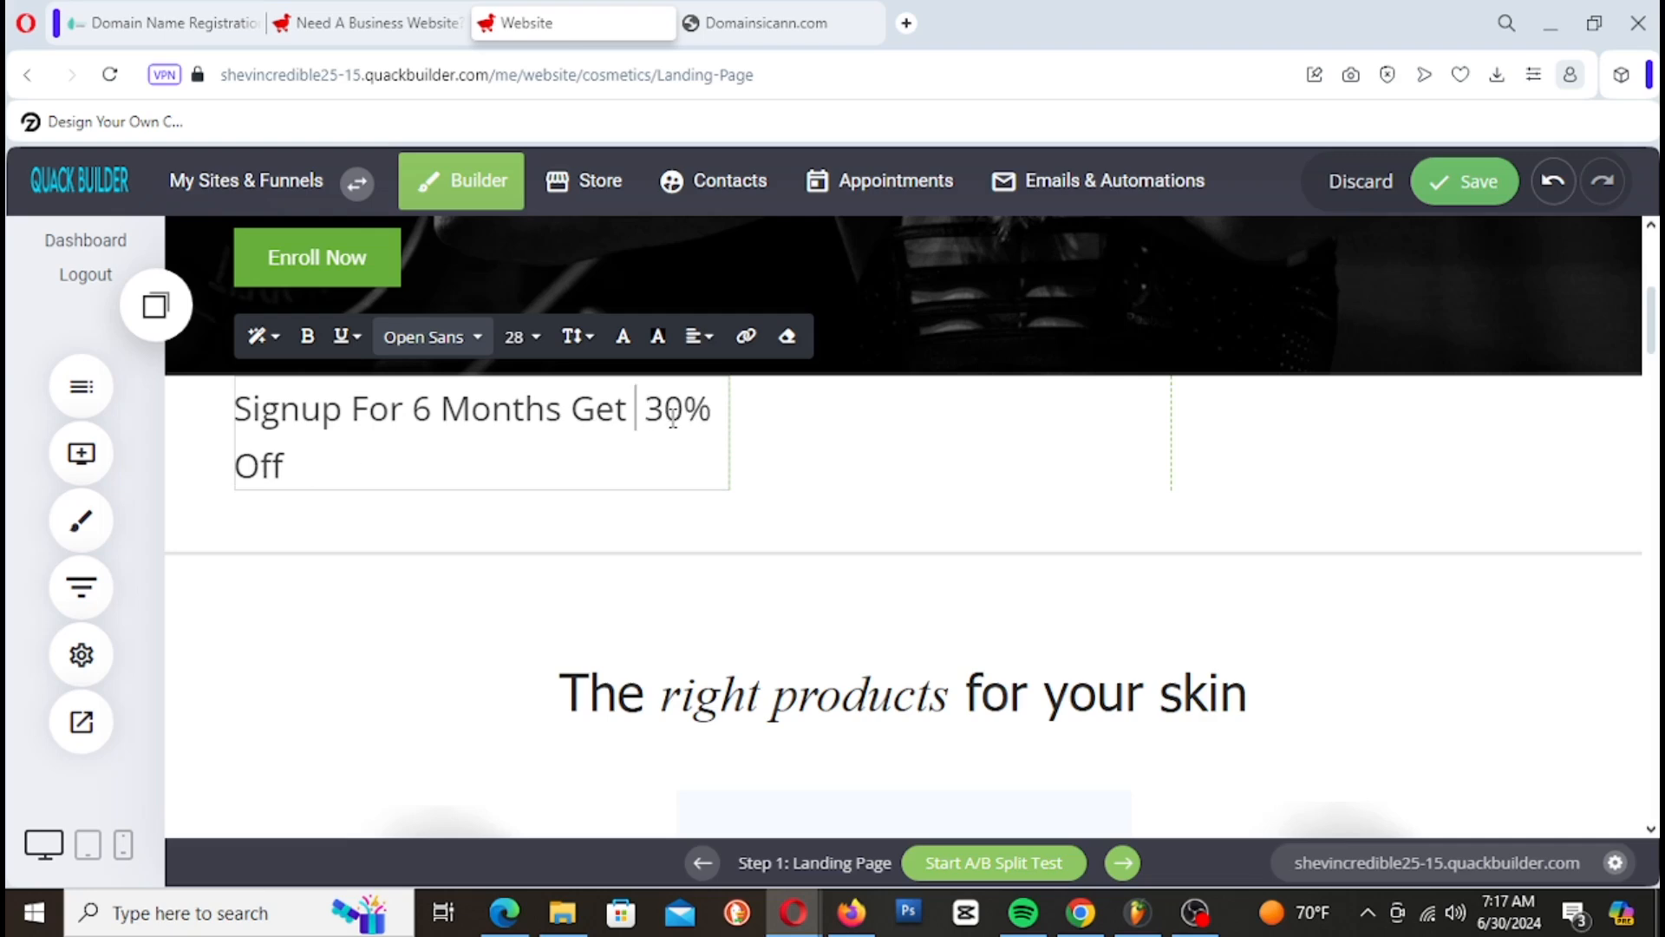
key("BackSpace")
left_click(570, 412)
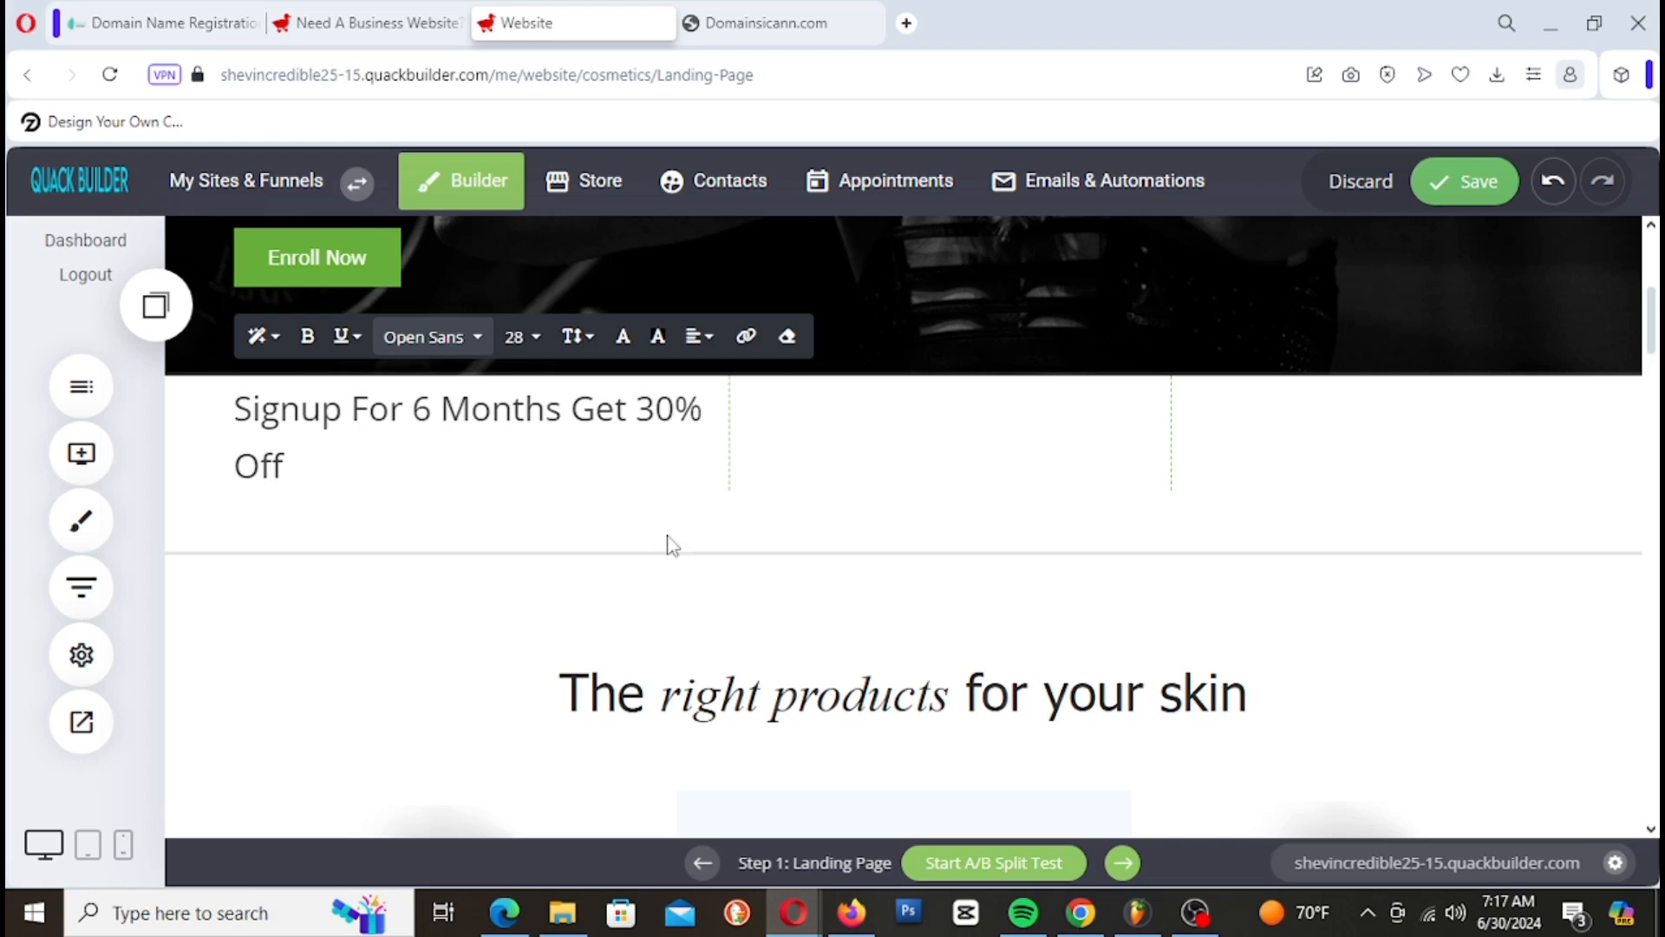
type("&")
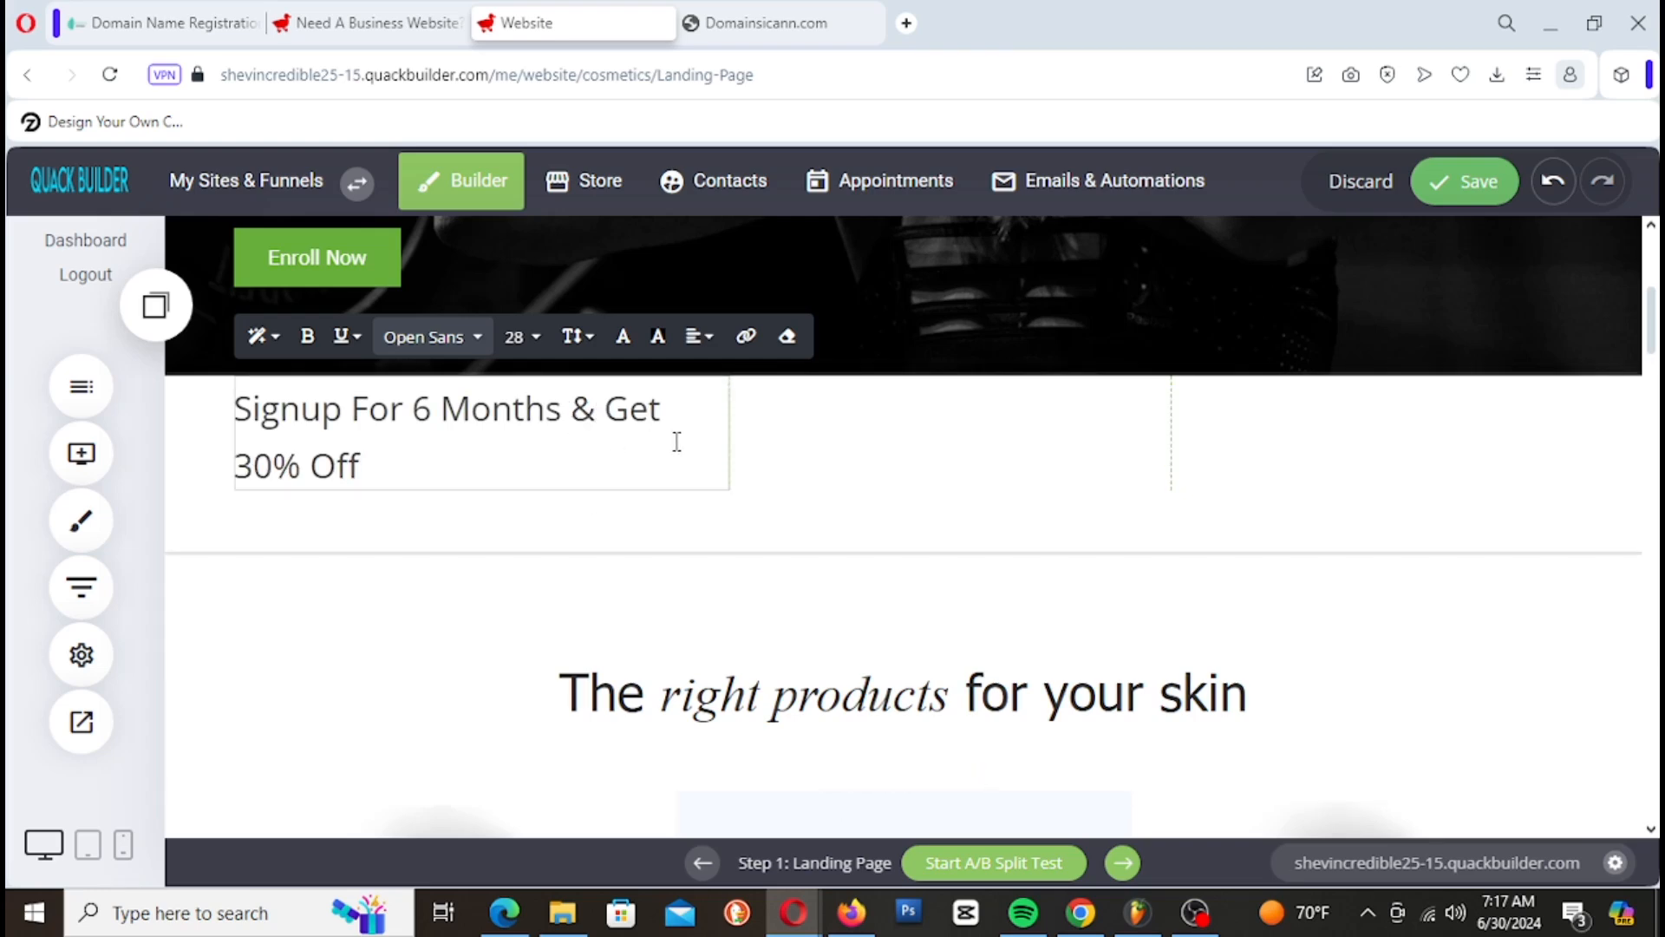
left_click(406, 477)
left_click_drag(387, 465, 194, 408)
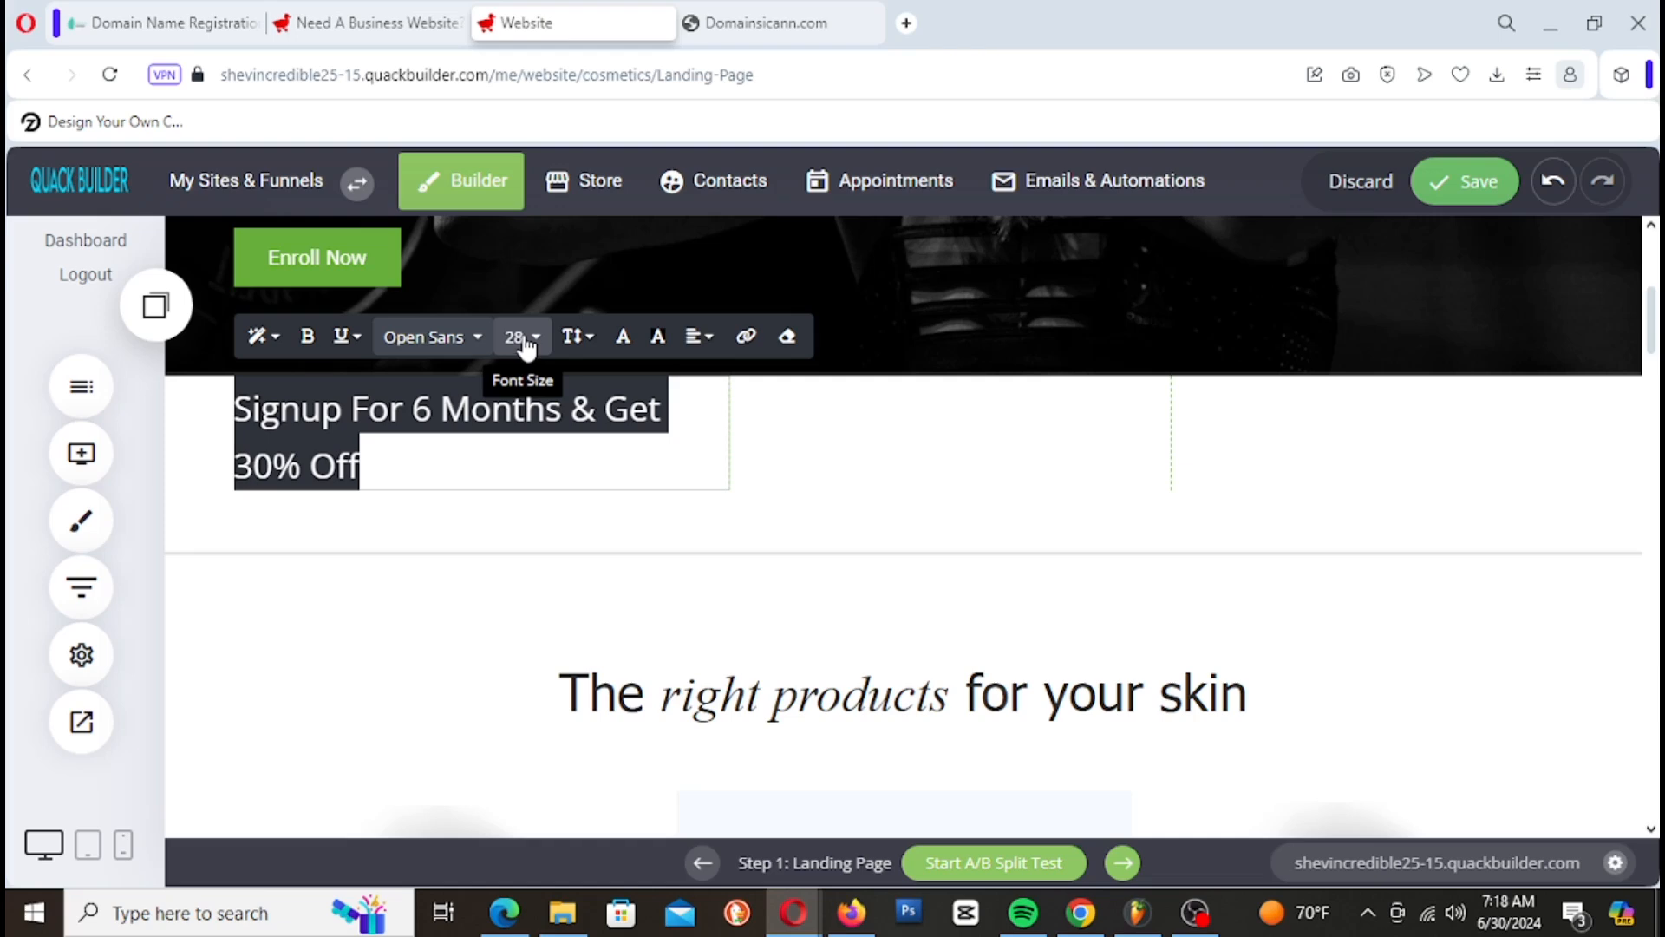
Step: Try Playfair Display and then Roboto as the heading font
left_click(466, 337)
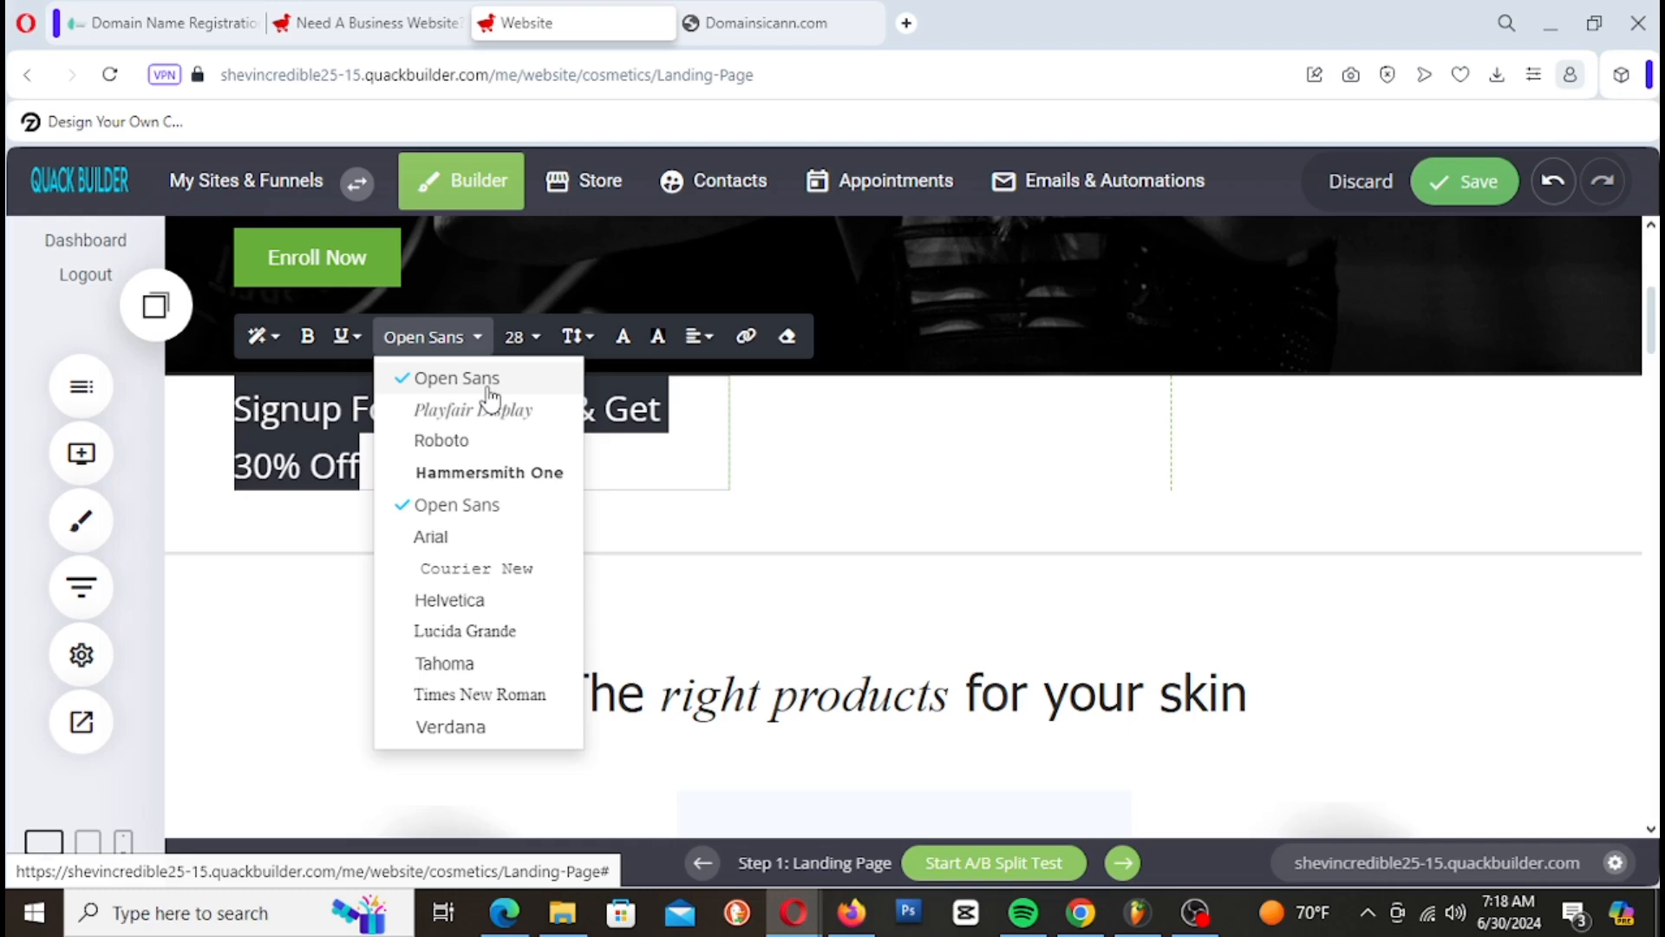
left_click(498, 416)
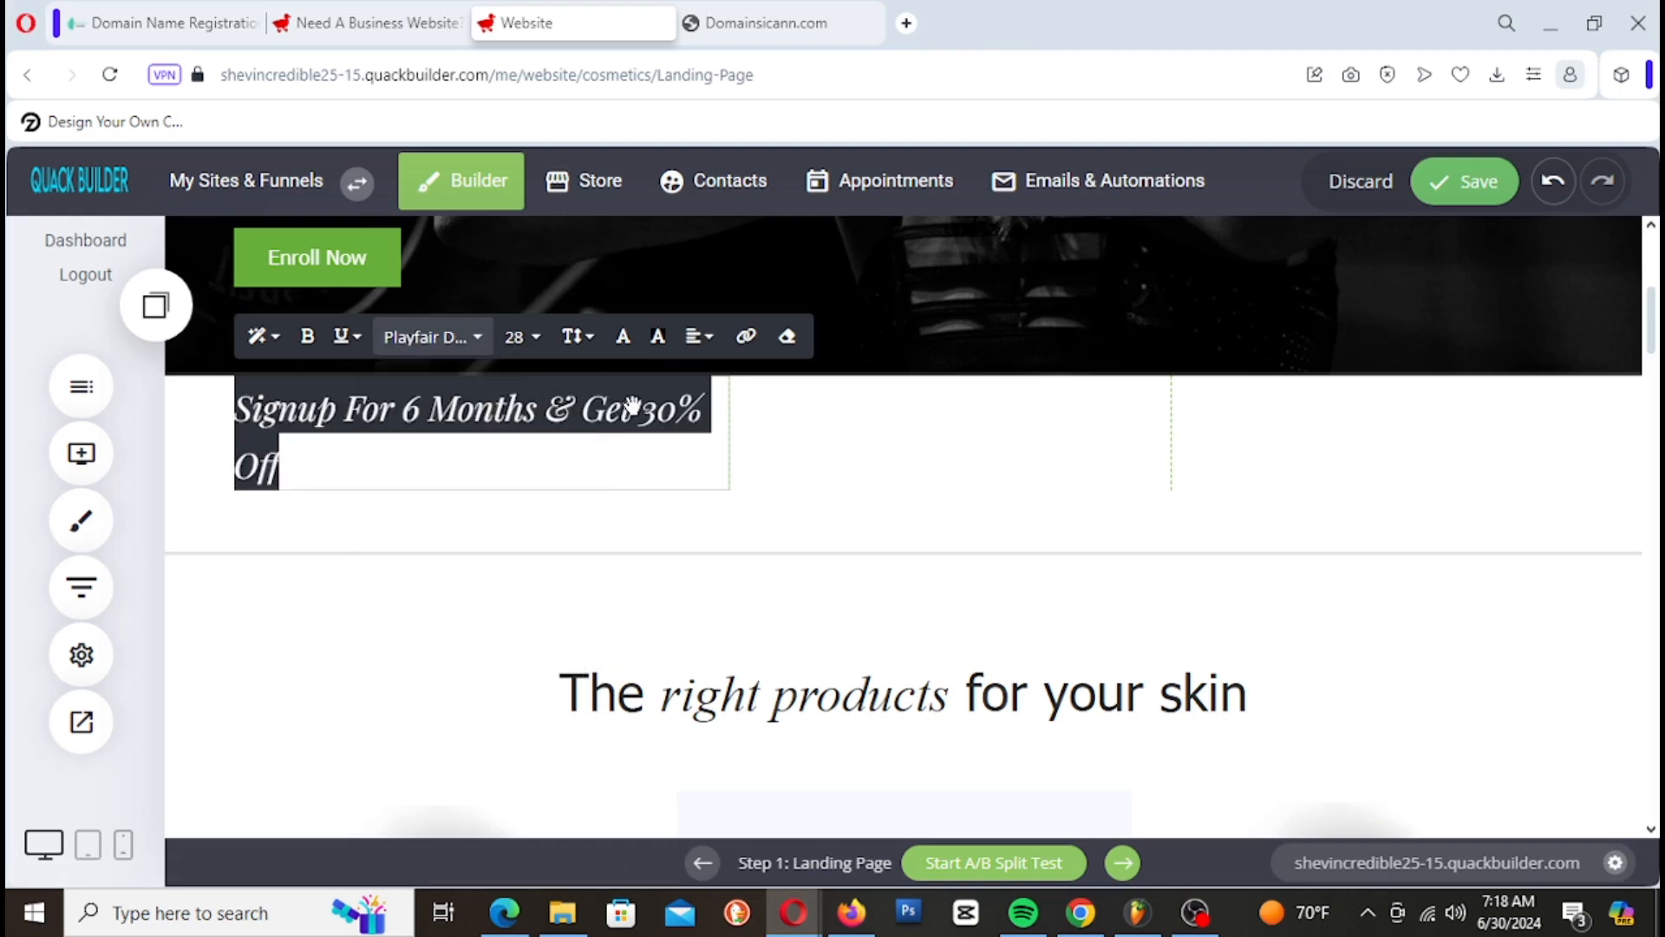
left_click(471, 340)
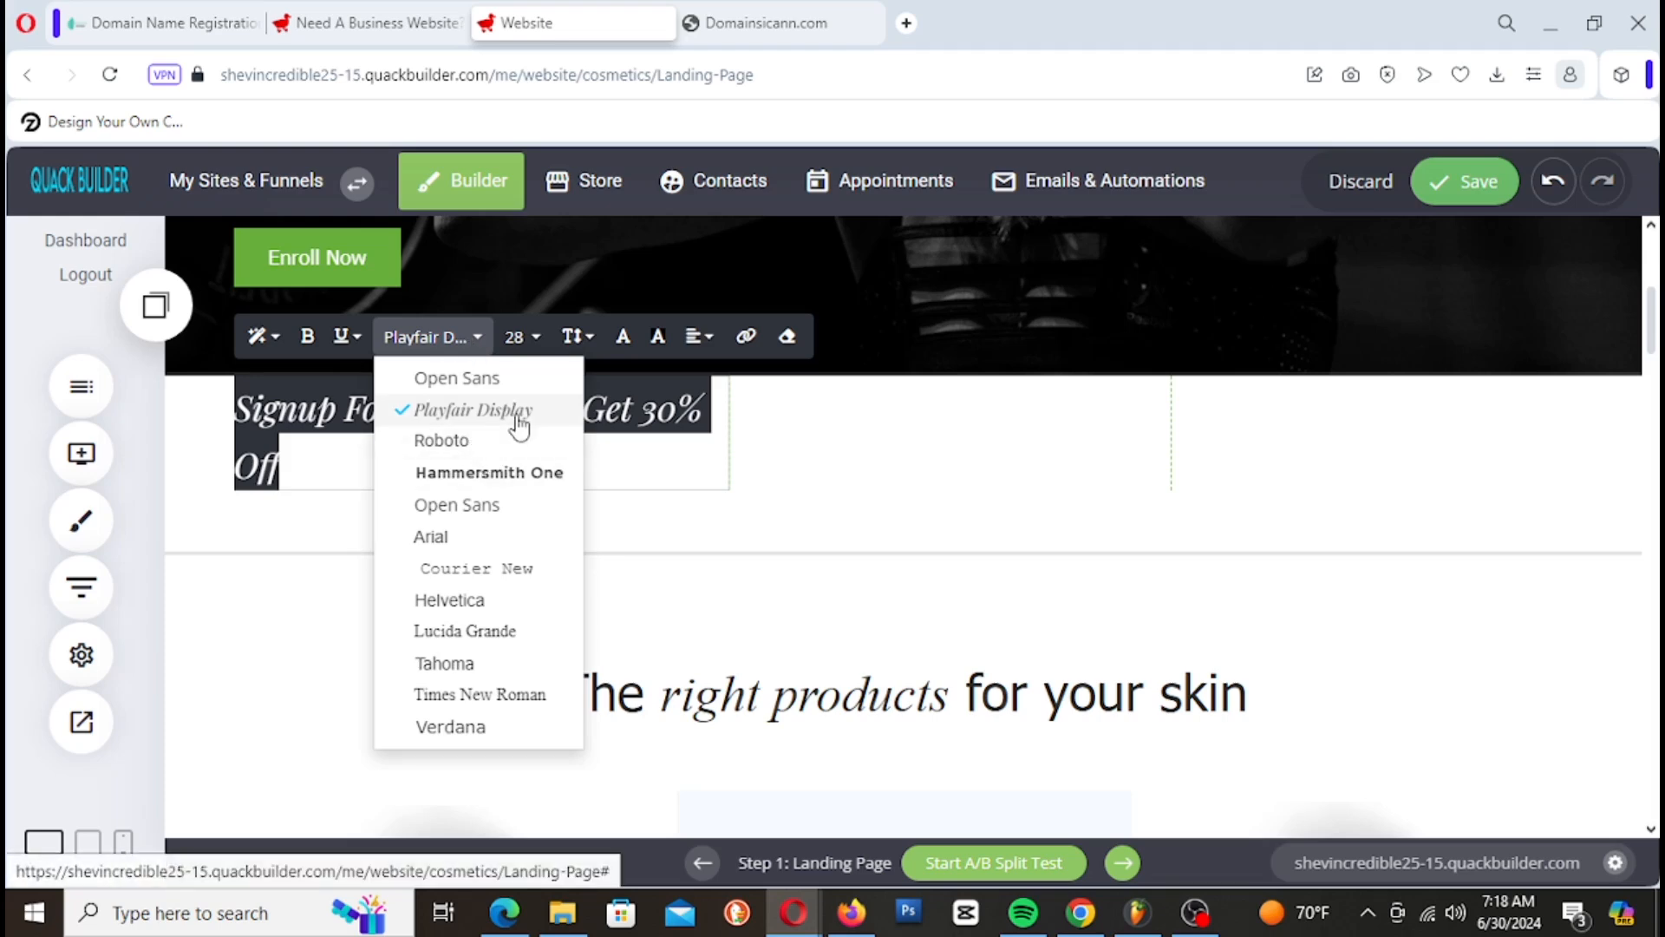
left_click(520, 442)
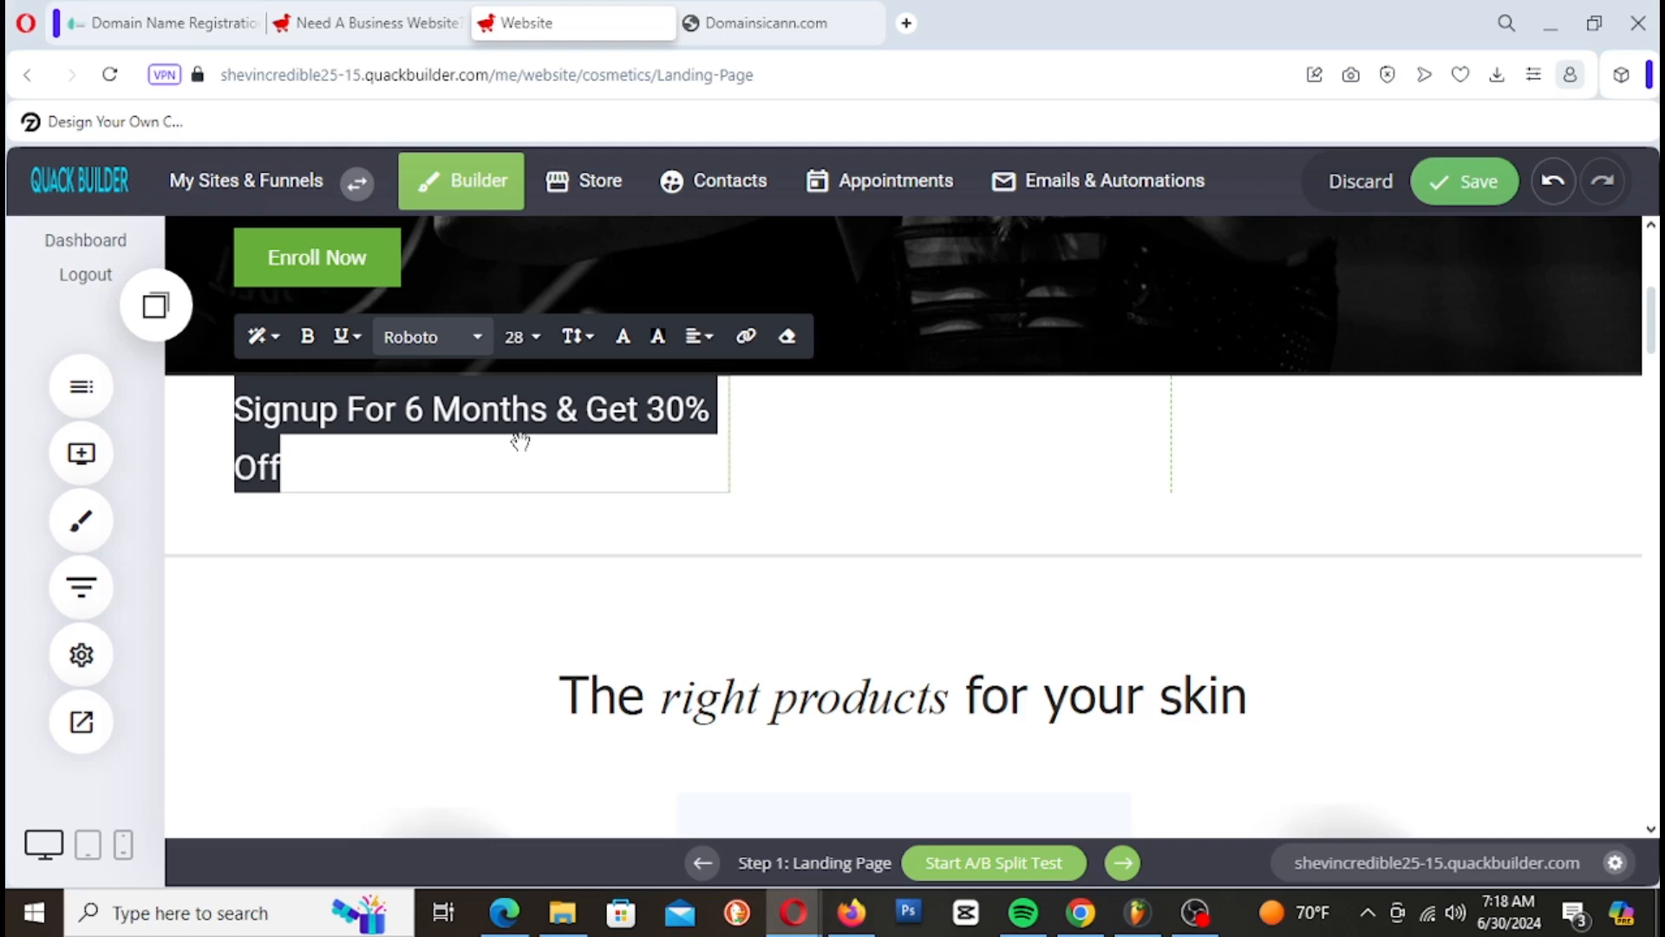
left_click(476, 337)
left_click(288, 442)
left_click(288, 443)
Step: Try Hammersmith One and Courier New, then settle on Helvetica for the heading
left_click(425, 337)
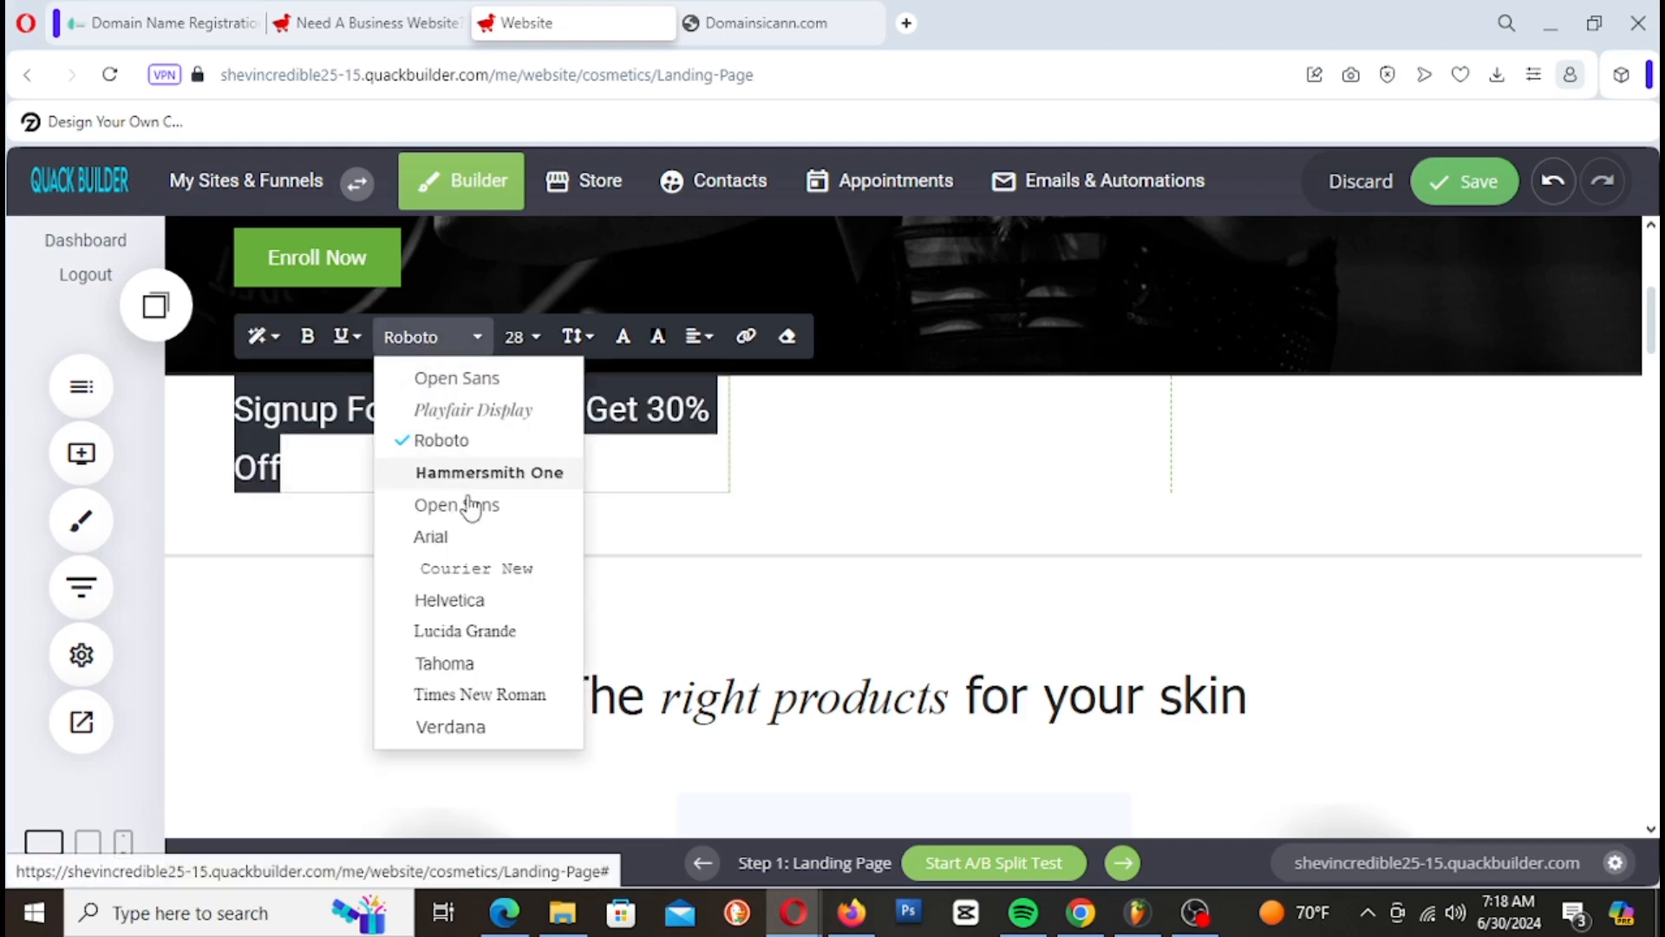
left_click(503, 475)
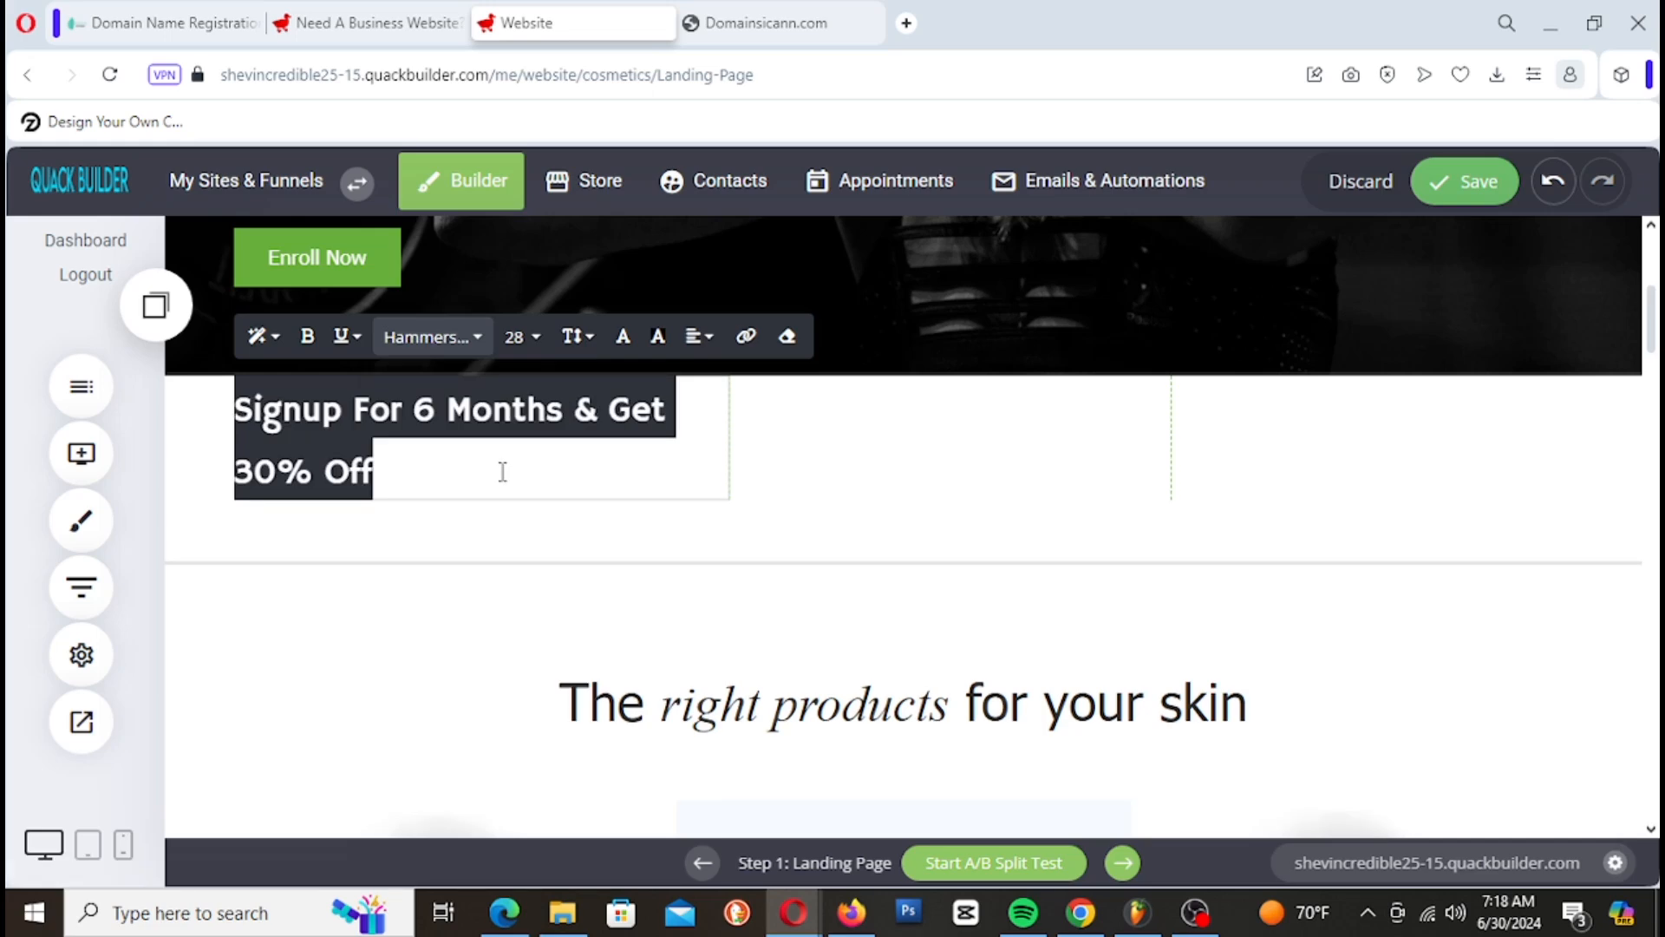
left_click(412, 338)
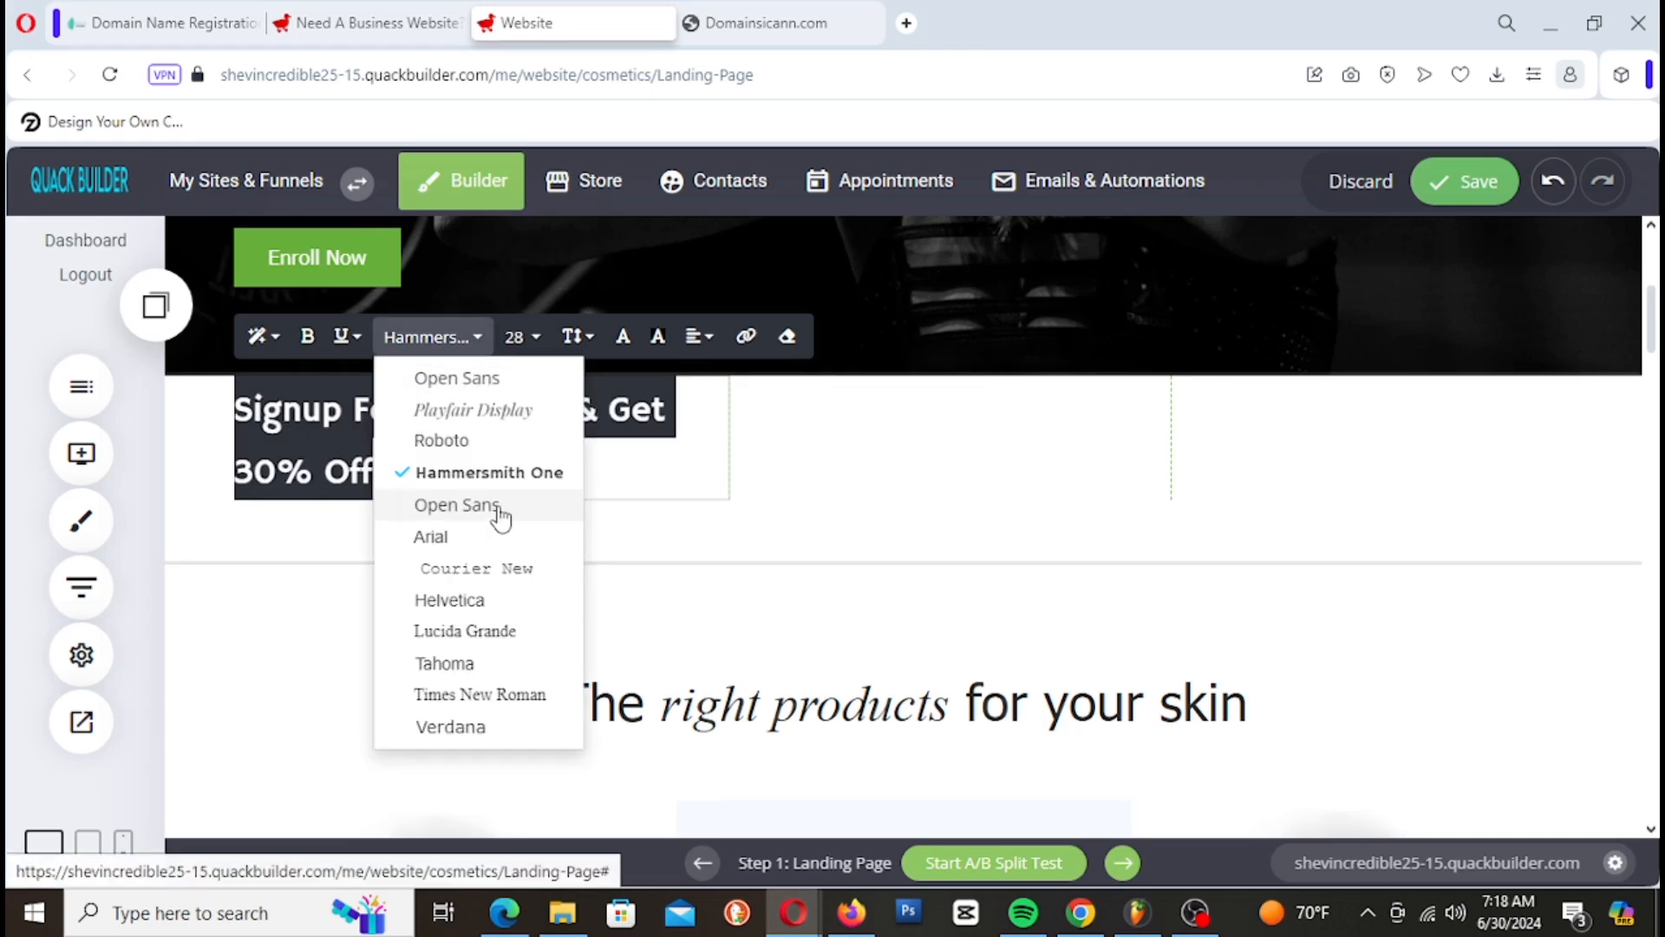
left_click(534, 569)
left_click(458, 337)
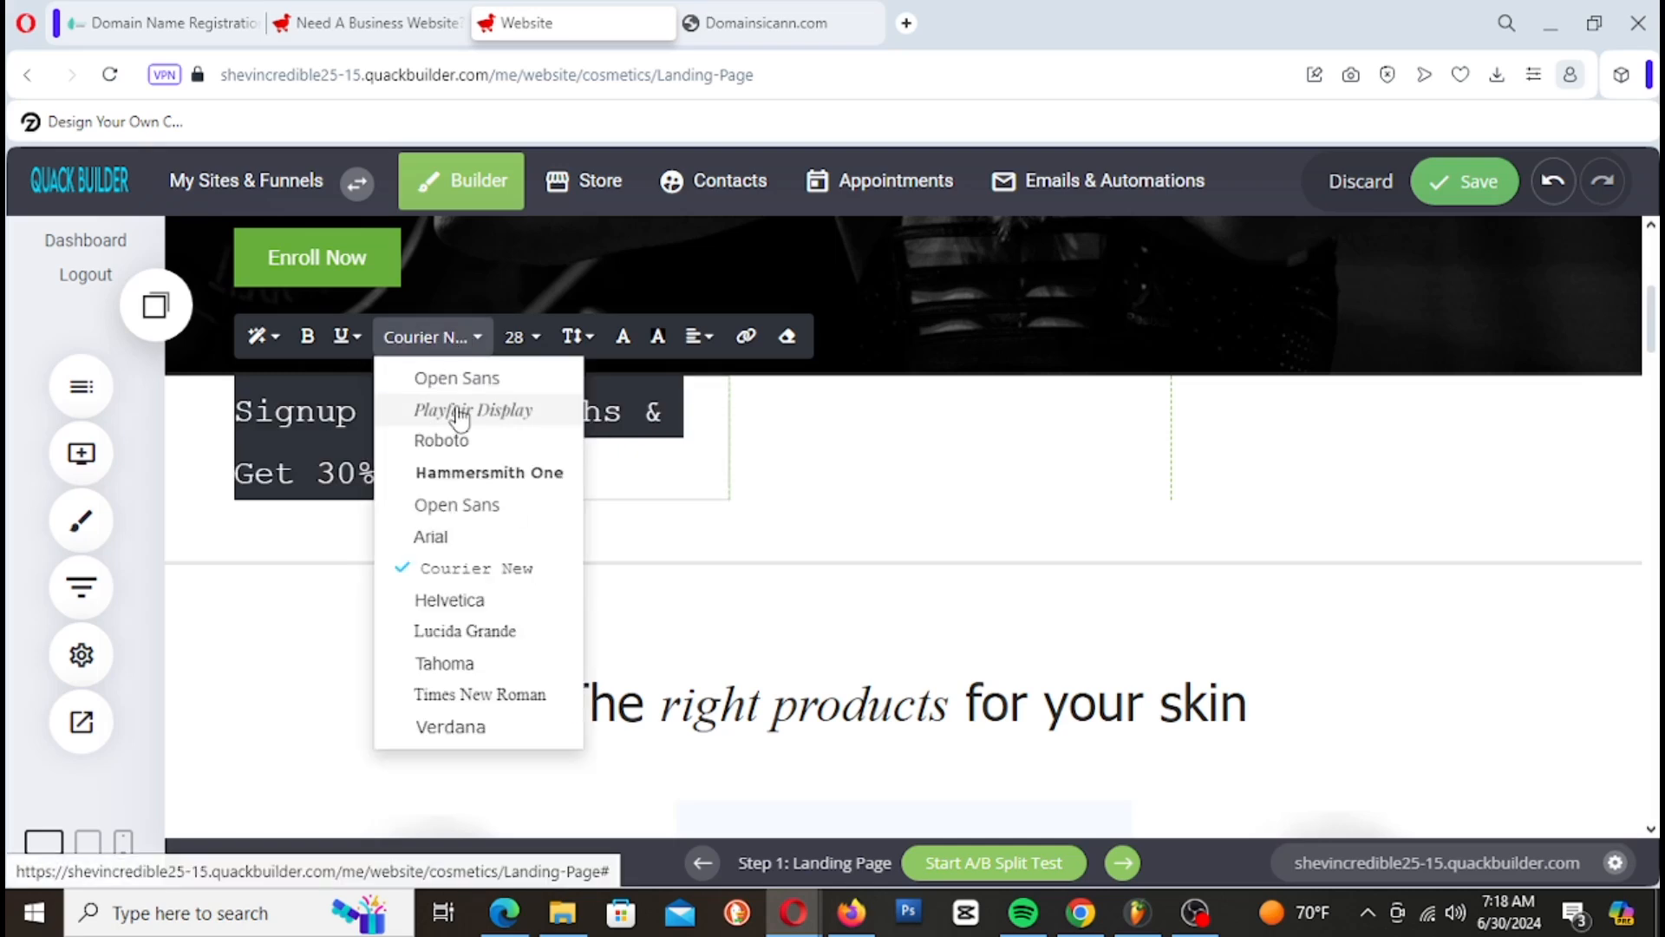
left_click(475, 600)
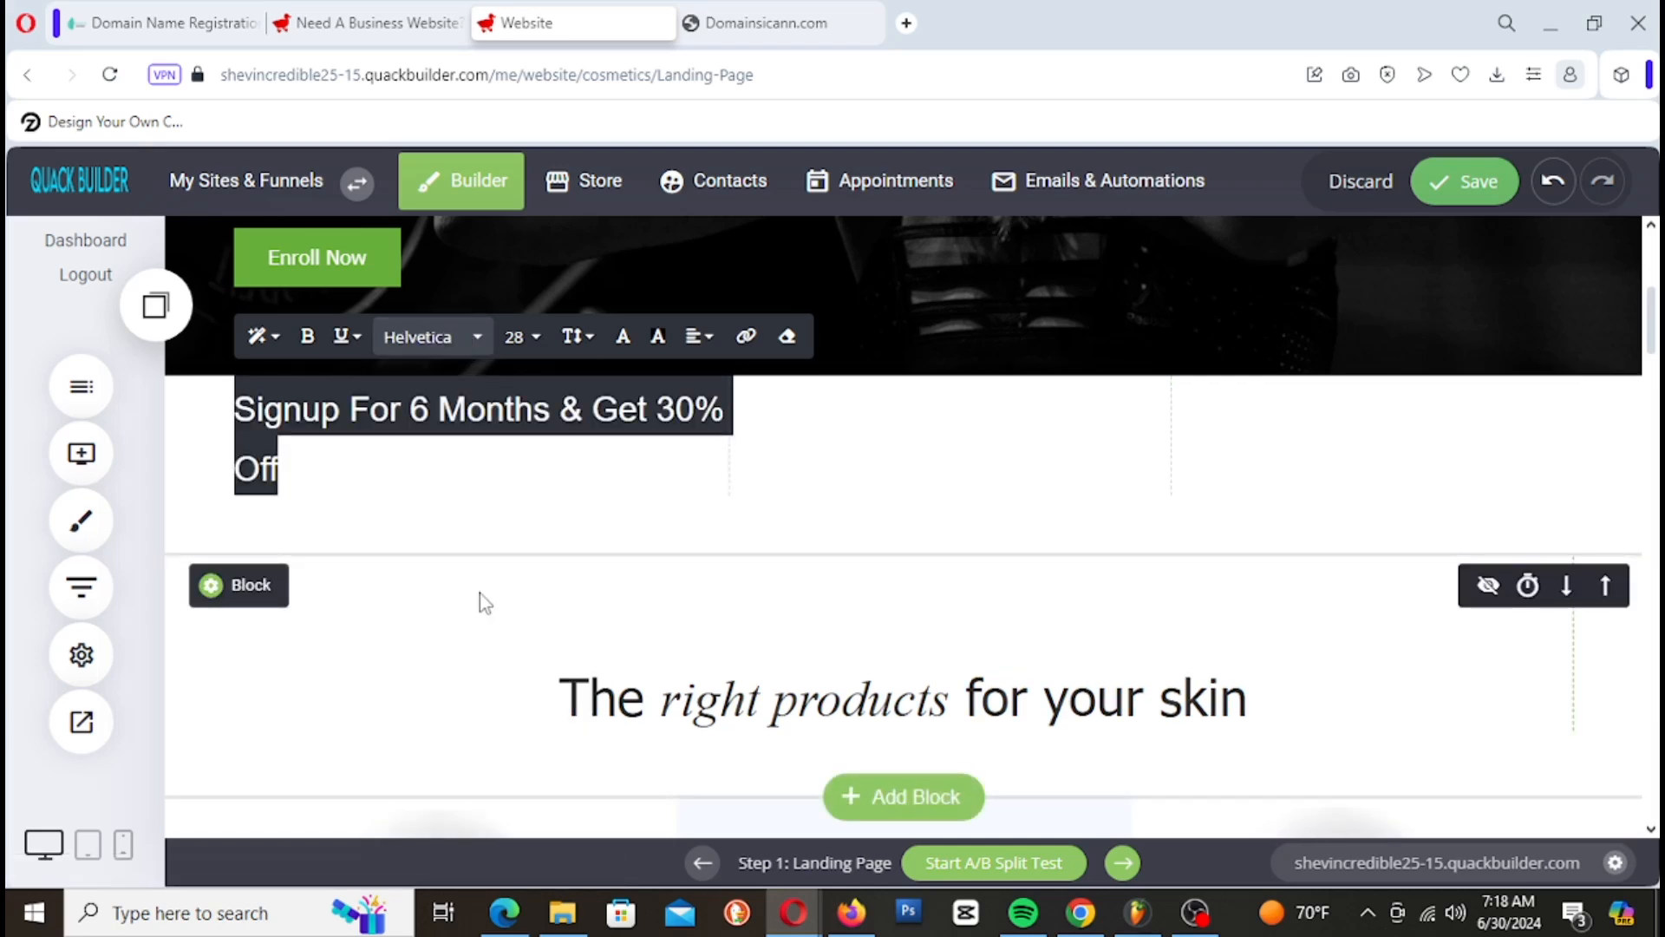
left_click(487, 472)
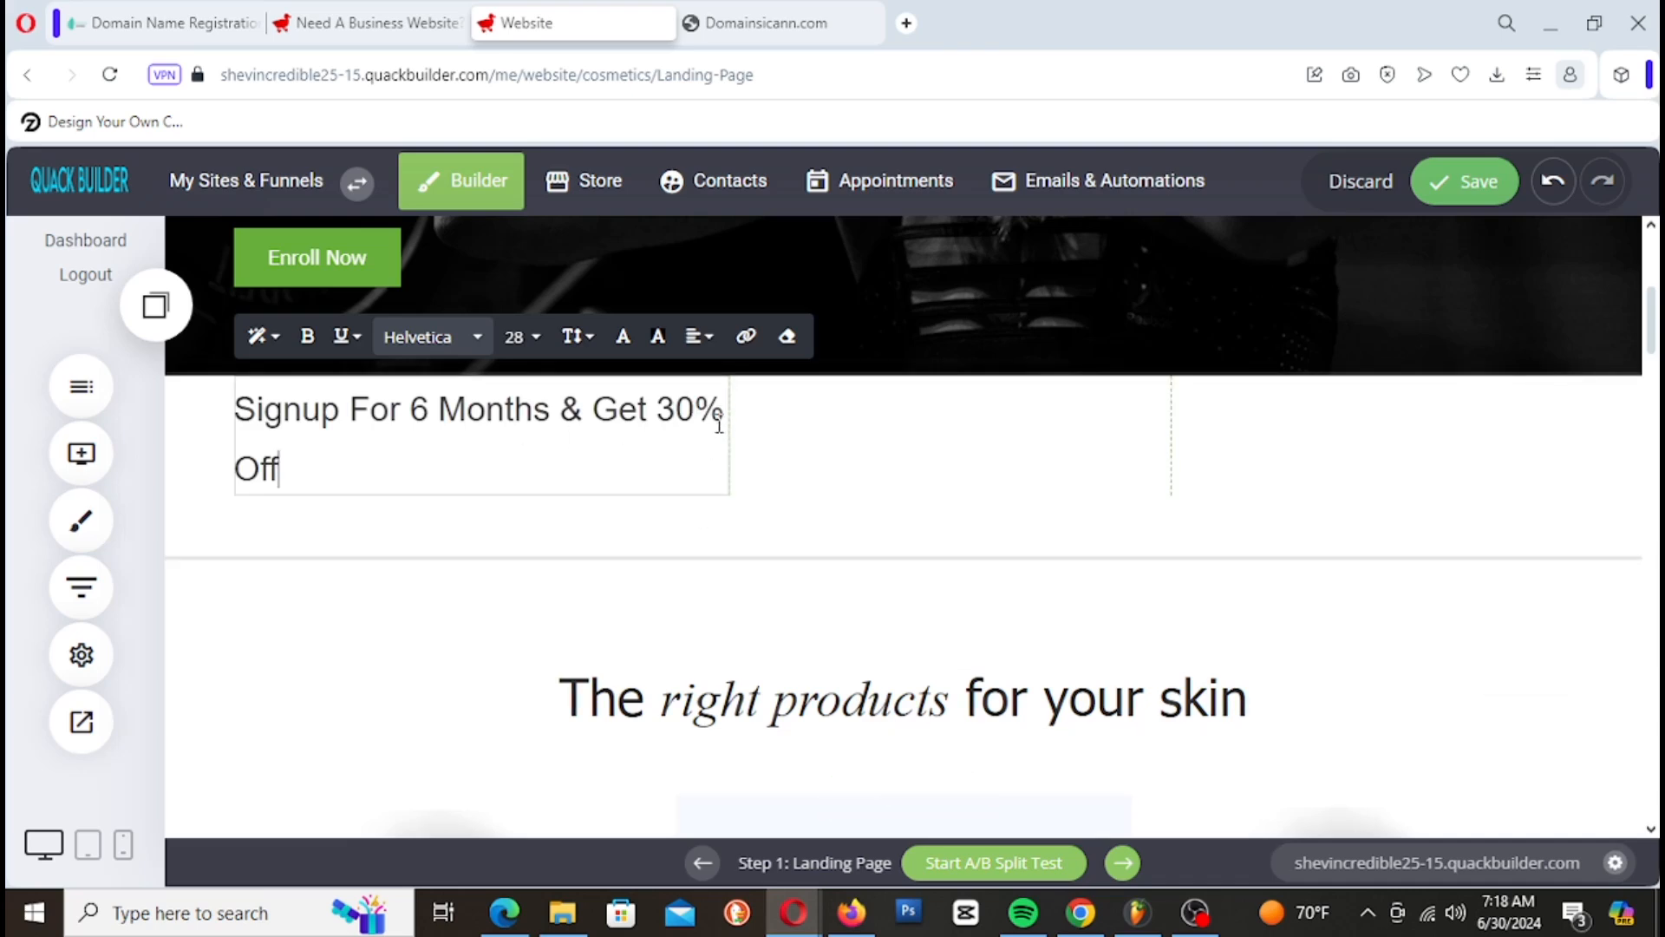
triple_click(488, 460)
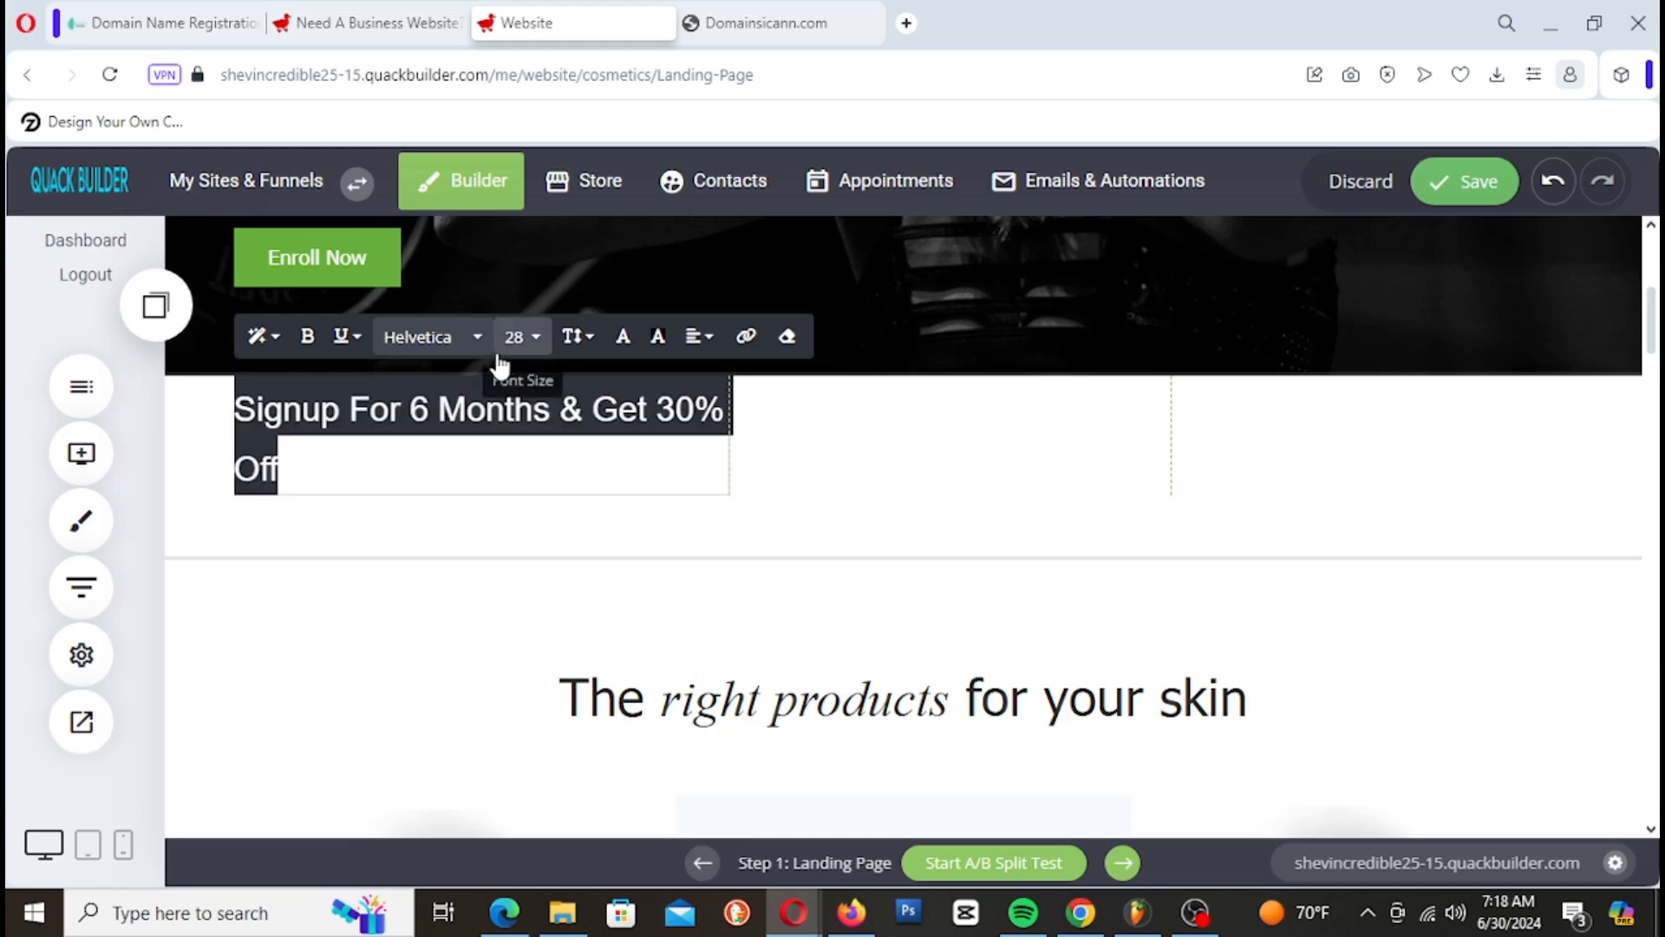
Step: Try heading line spacings 1.4 and 1.0 before settling on 1.2
left_click(596, 354)
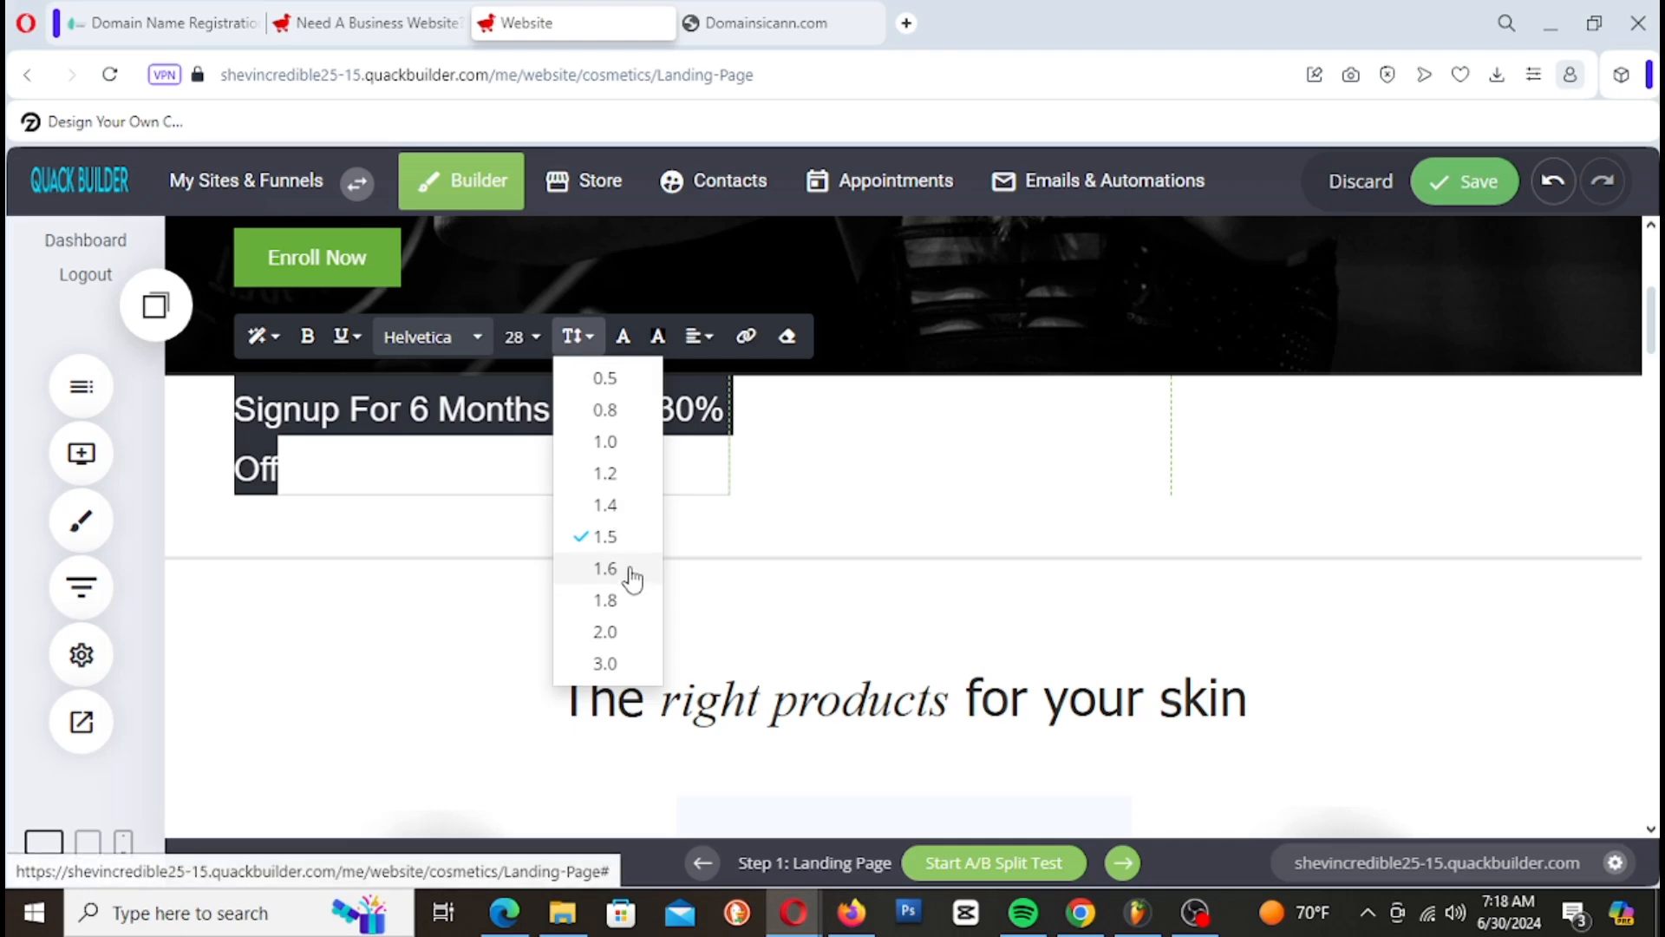
left_click(621, 510)
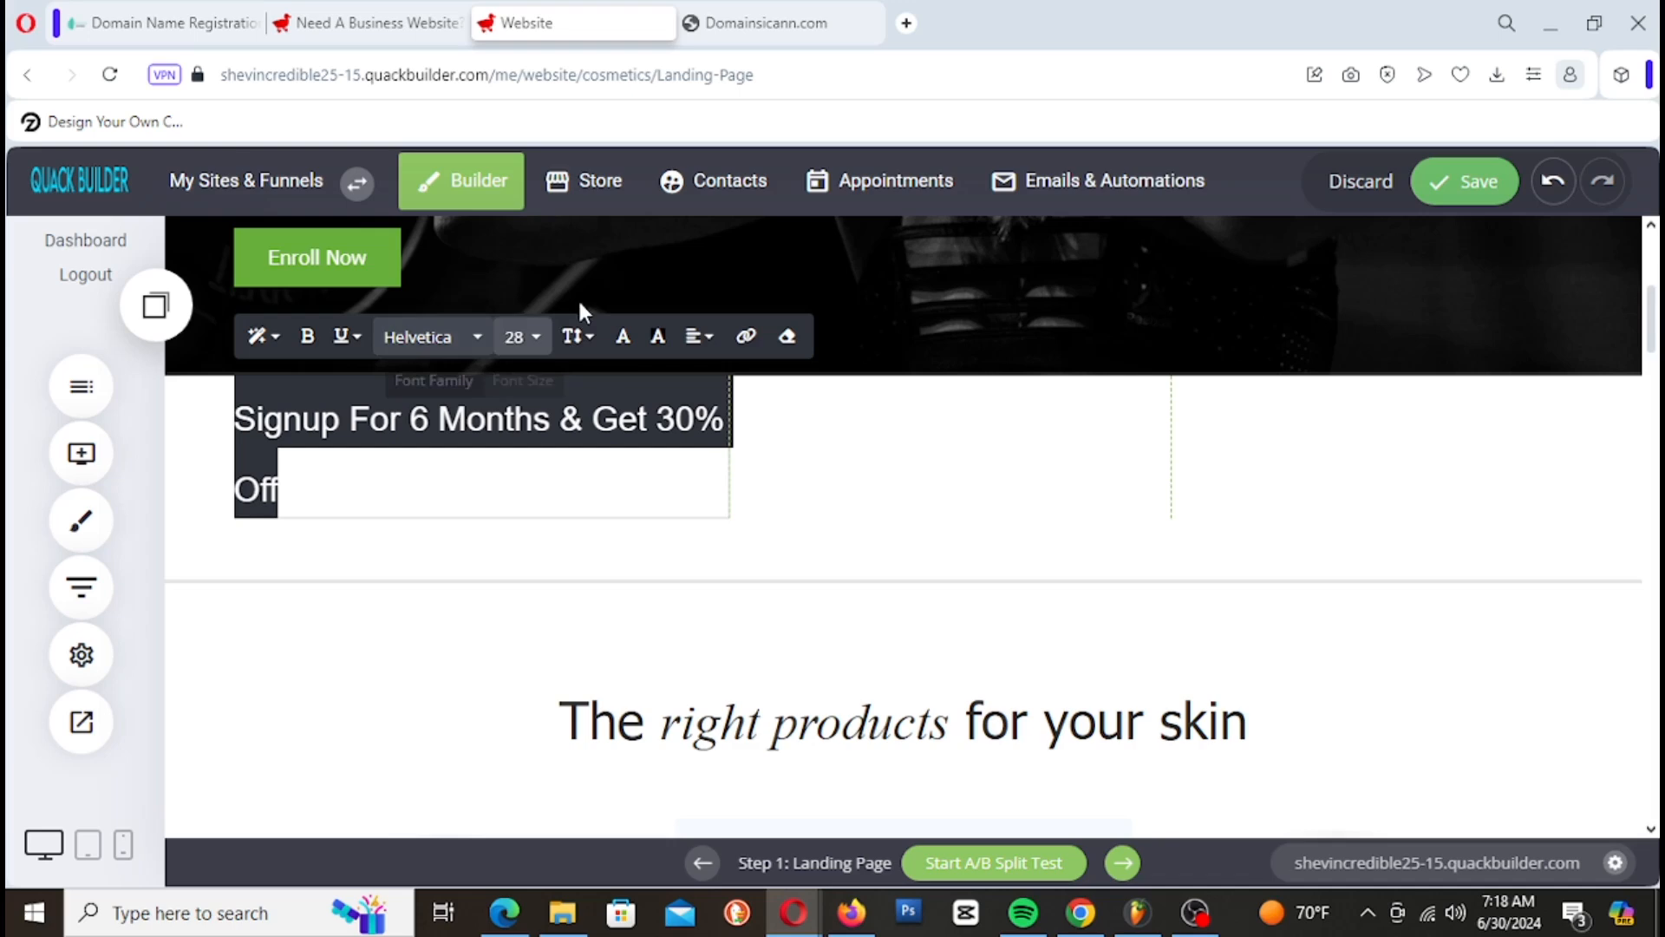
left_click(580, 356)
left_click(623, 479)
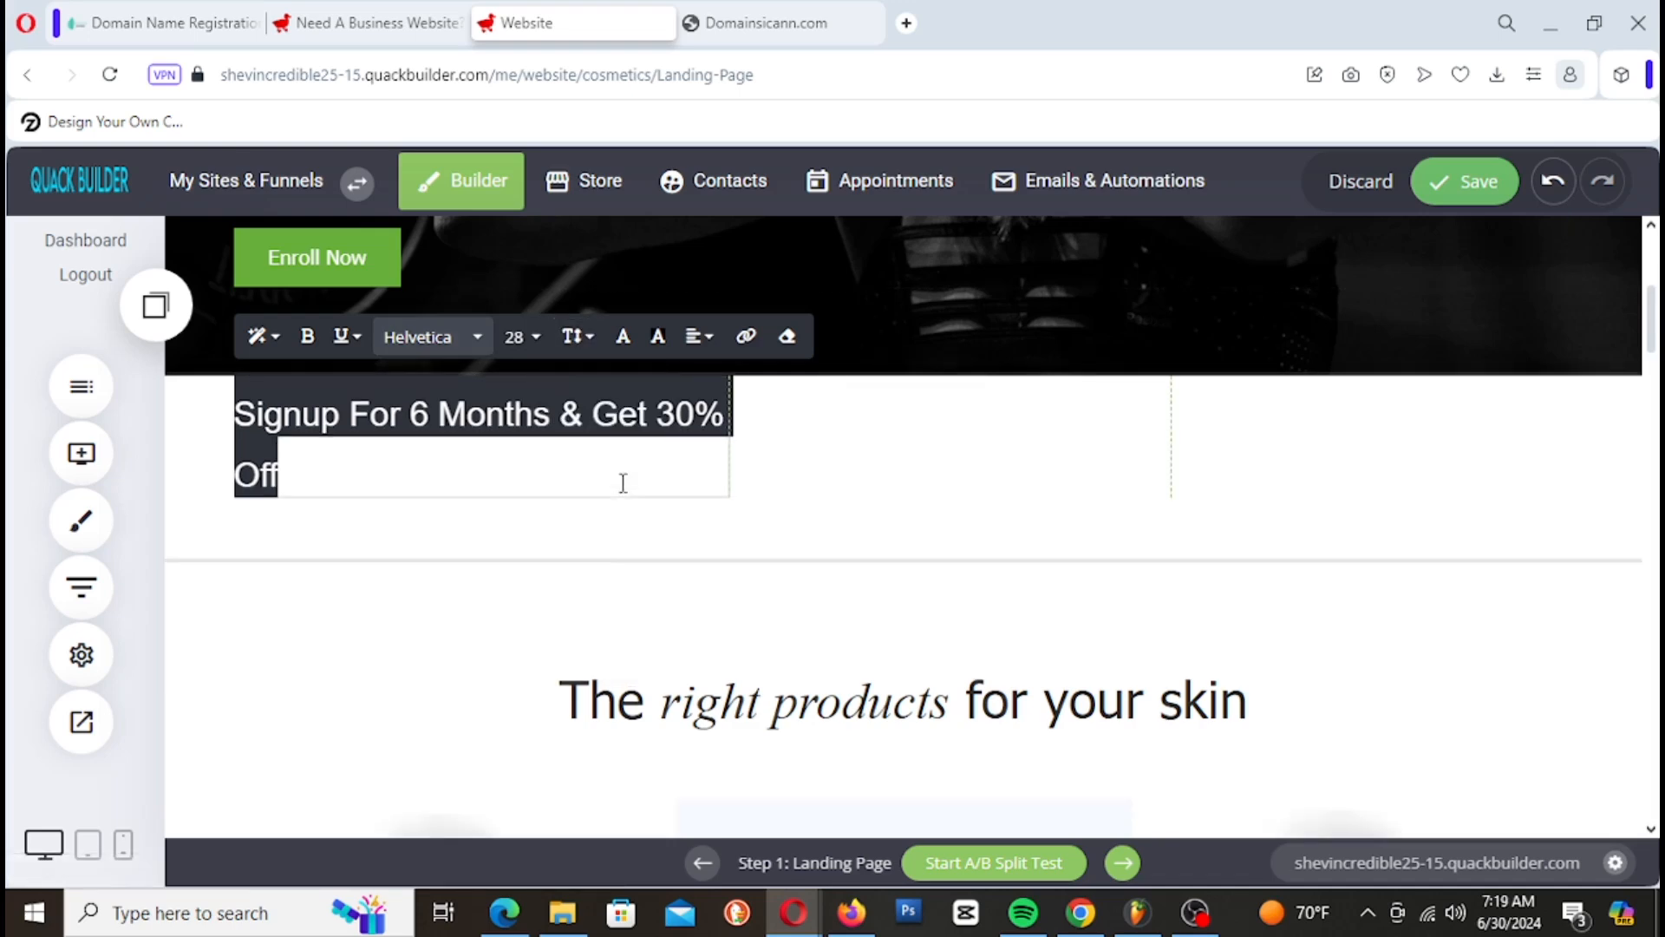
left_click(592, 350)
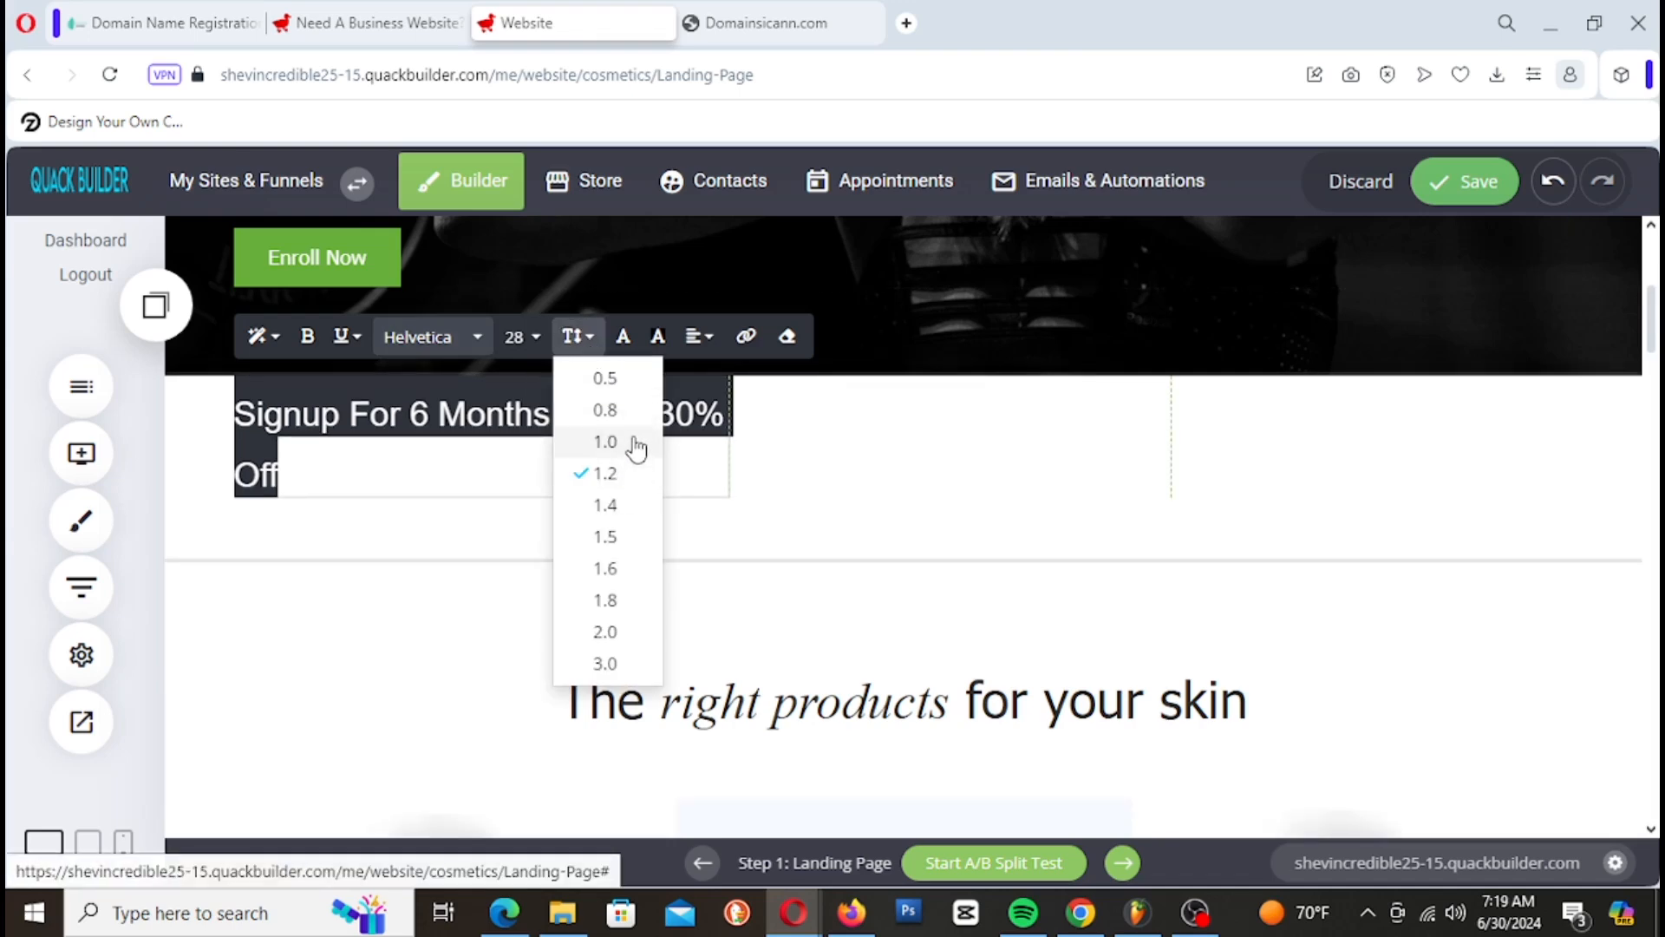
left_click(635, 438)
left_click(585, 340)
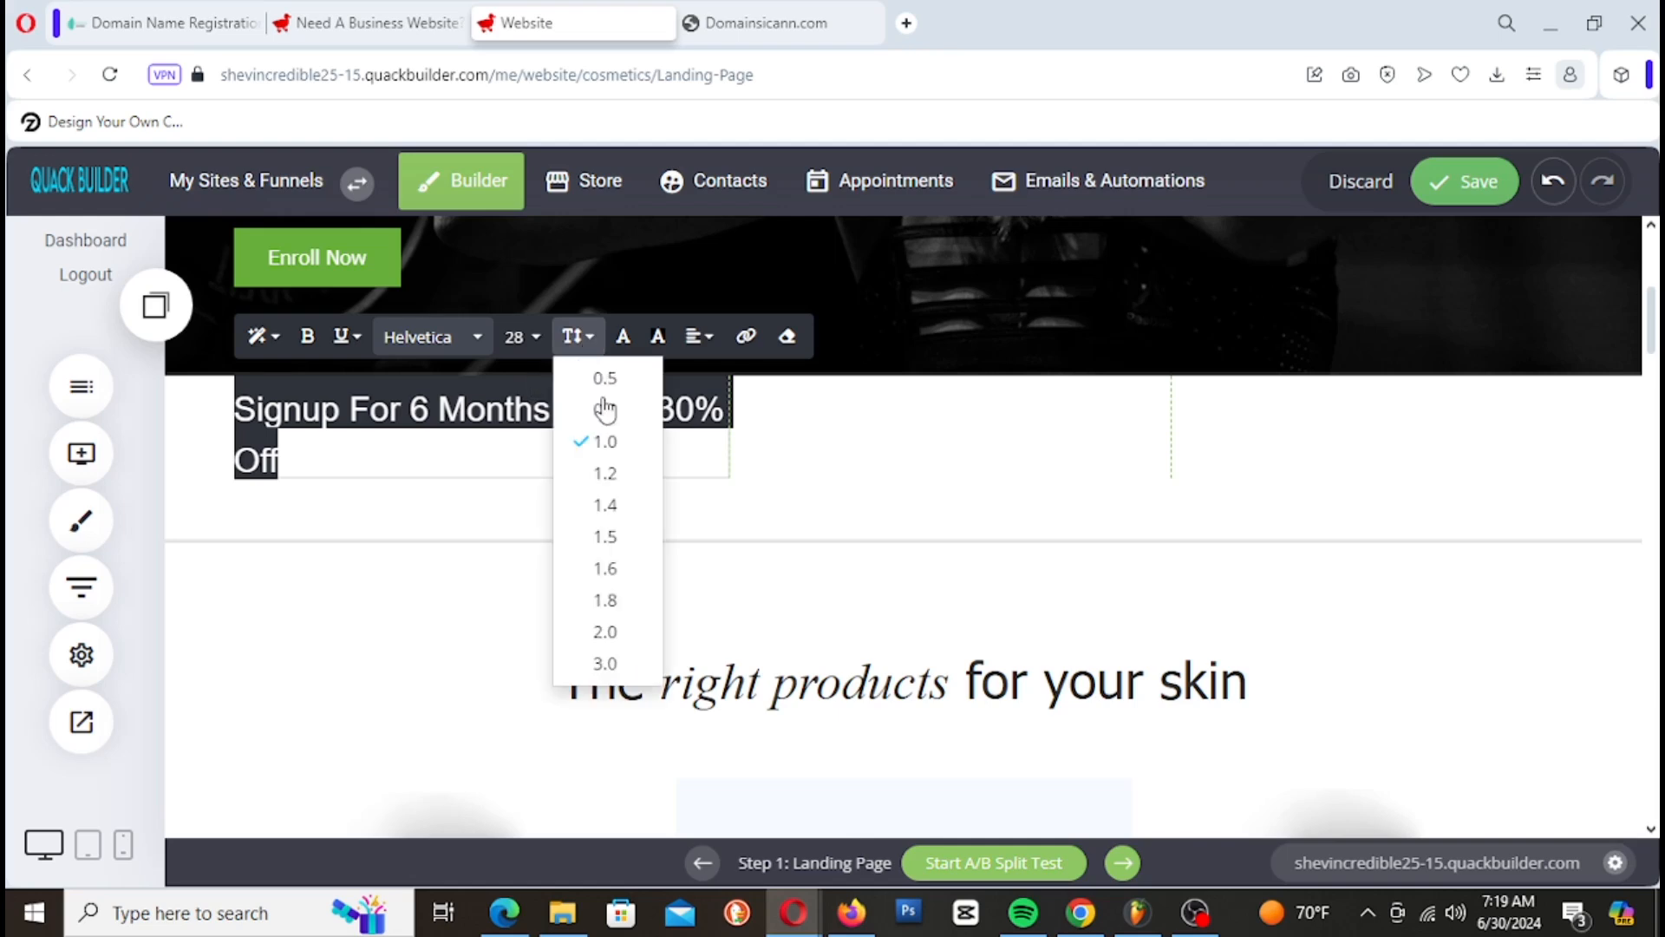
left_click(637, 471)
left_click(679, 471)
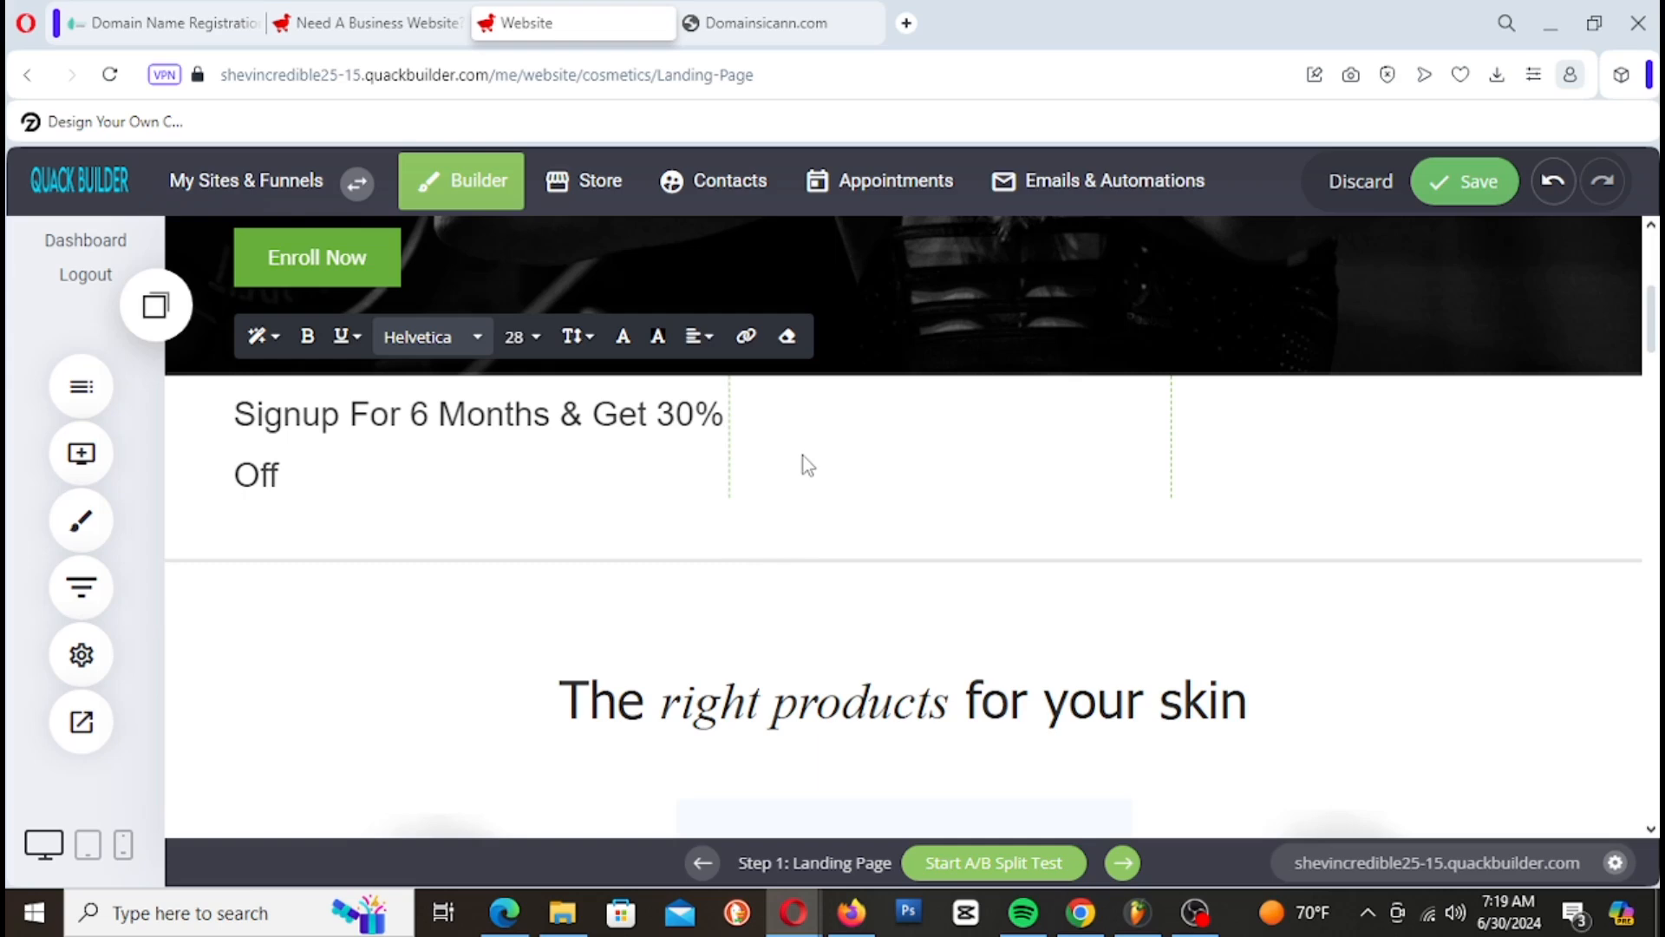
Step: Enlarge the Signup heading's font size to 32, then 36
triple_click(289, 462)
left_click(524, 347)
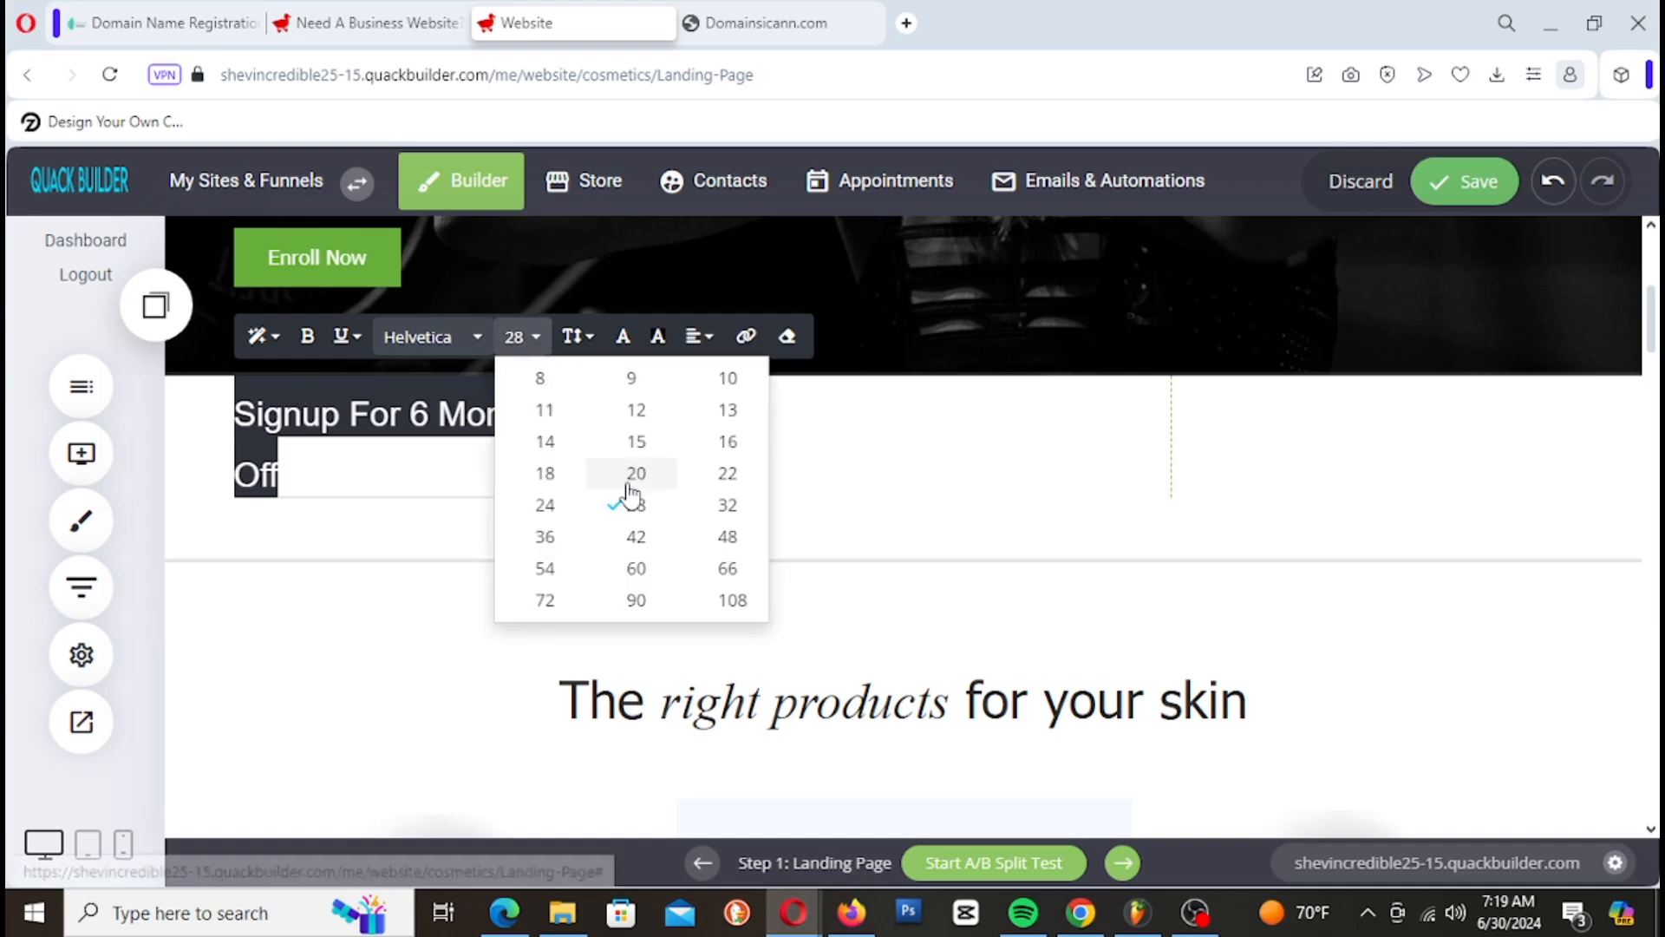
left_click(721, 510)
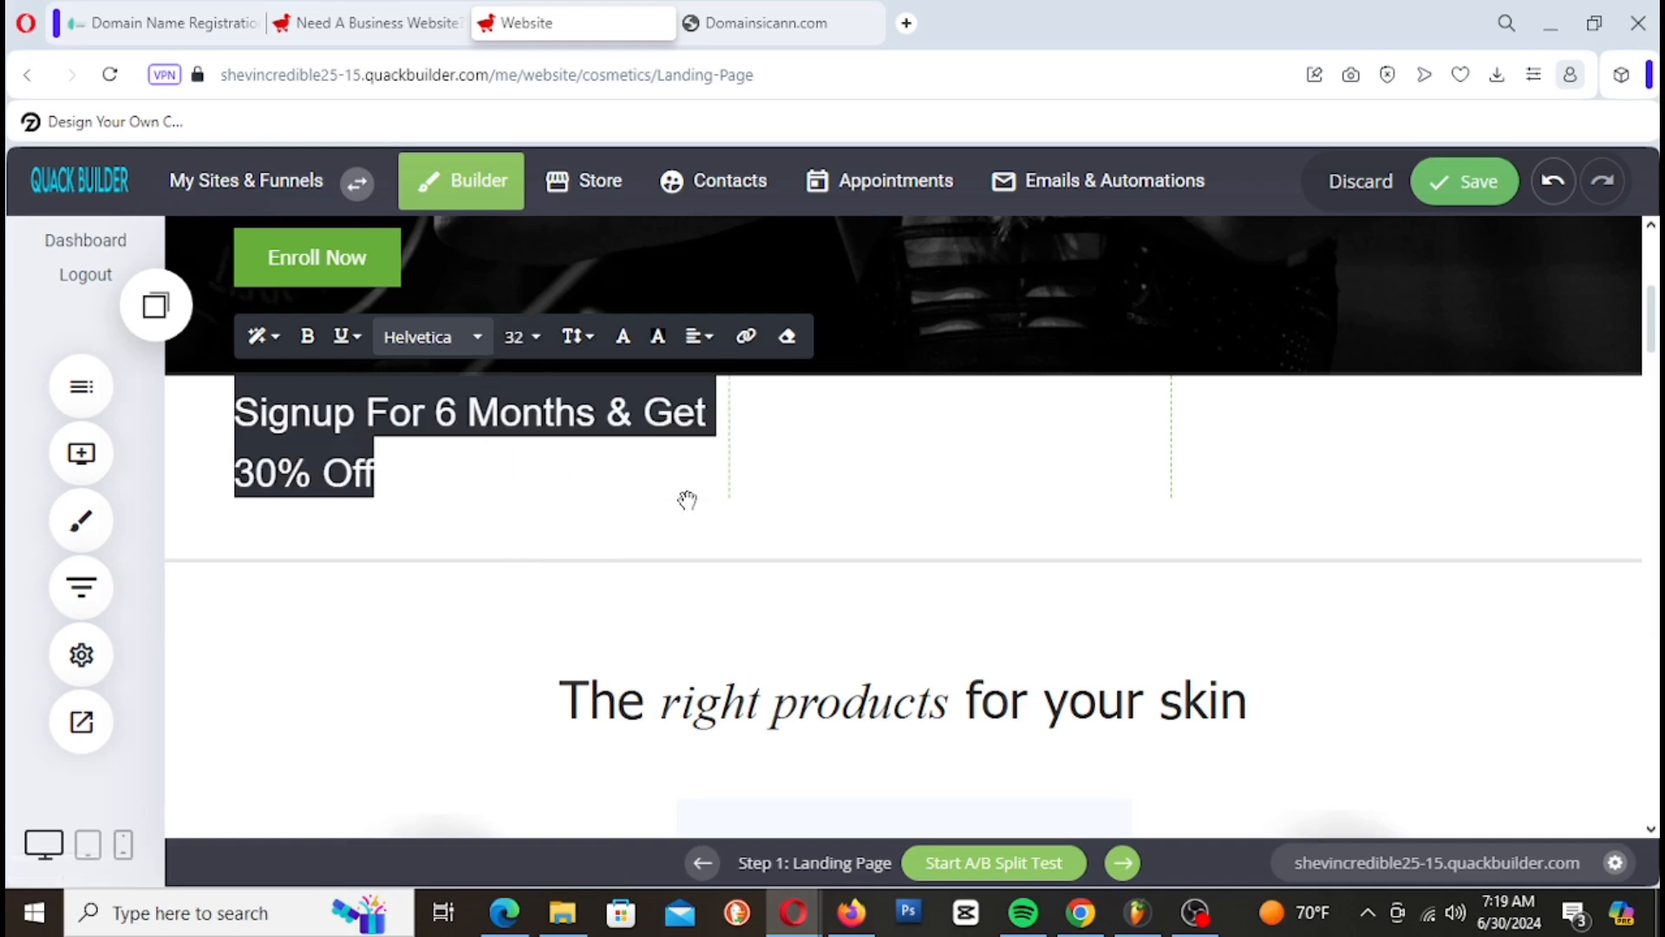
left_click(531, 337)
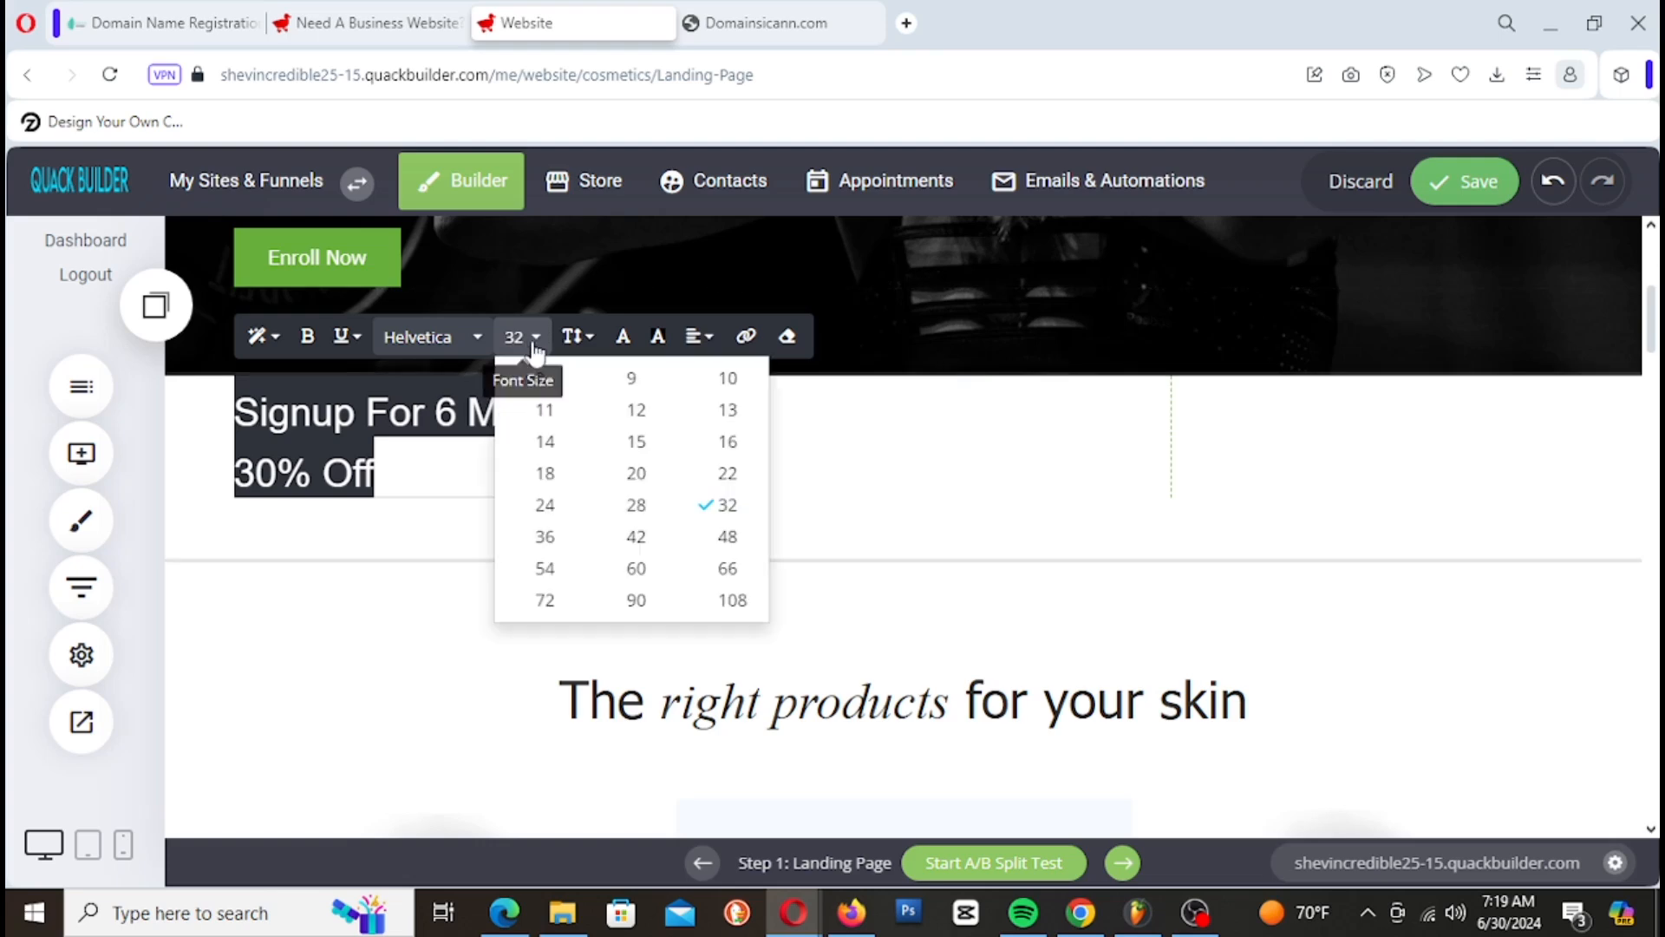
left_click(549, 535)
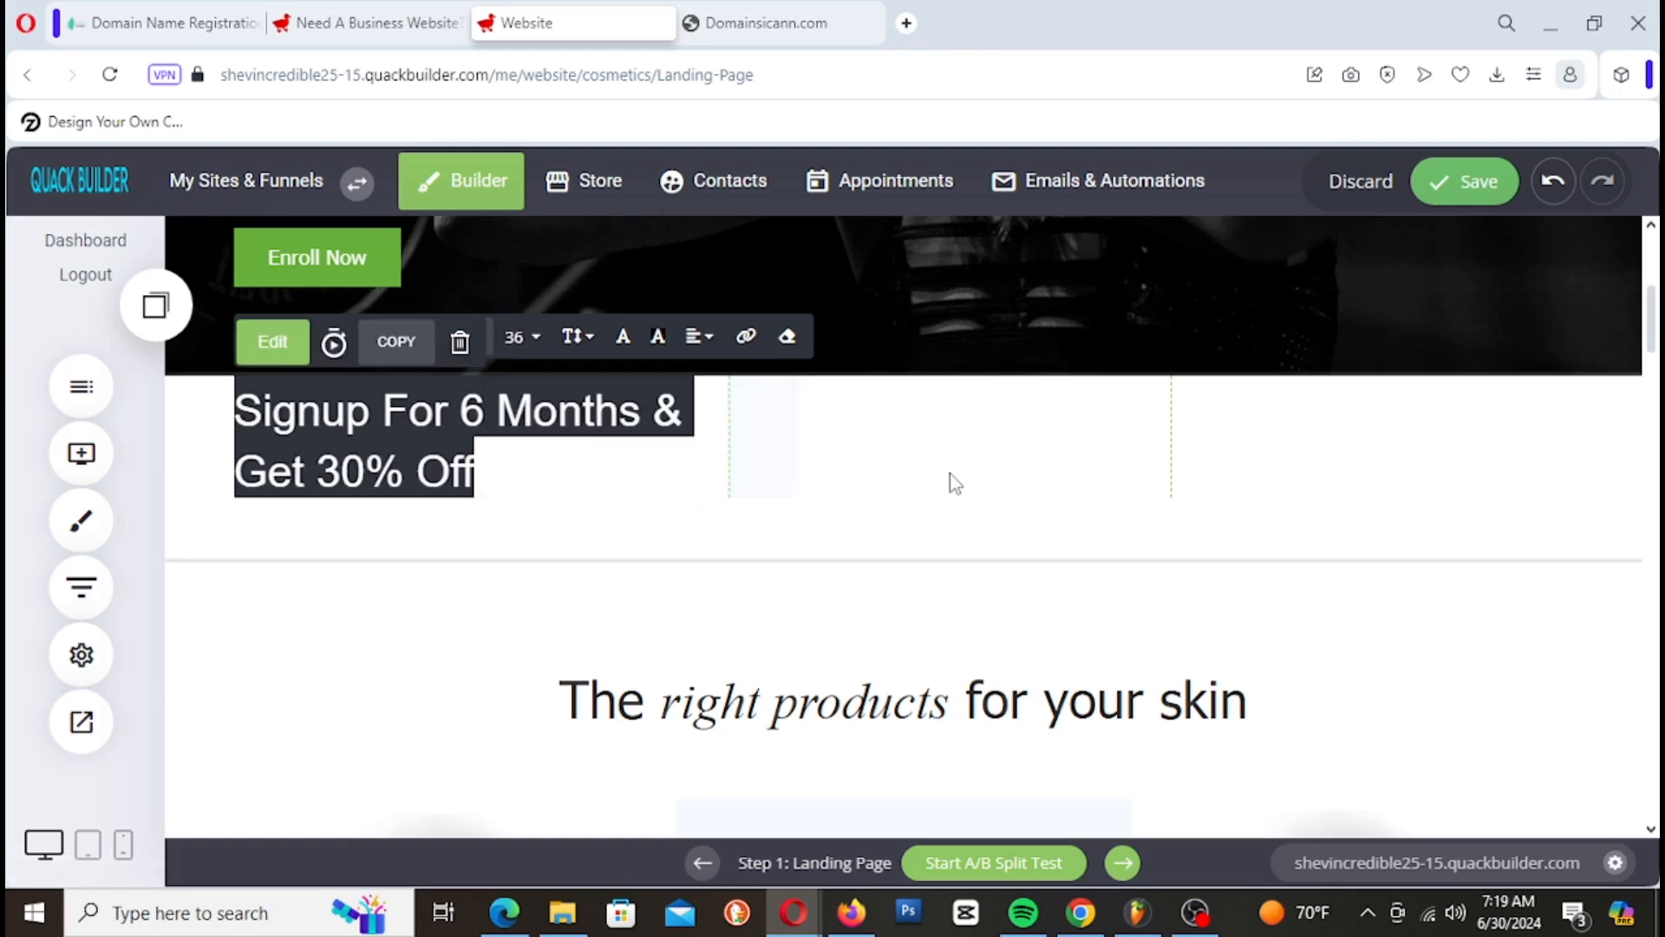
left_click(919, 480)
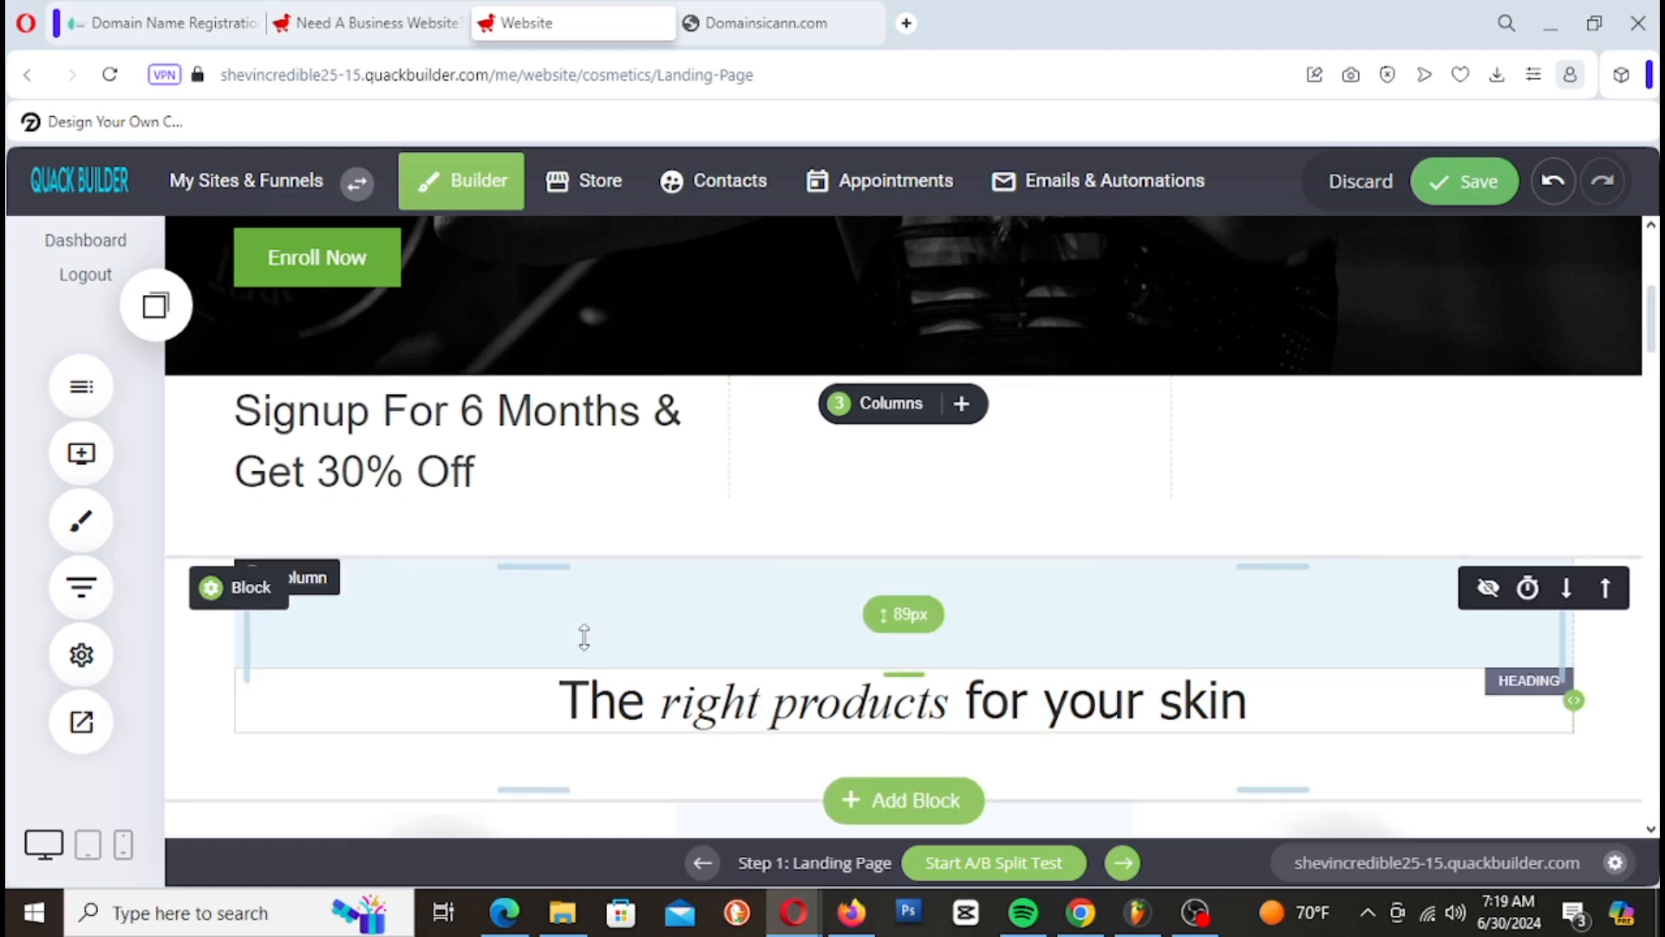
Step: Set the Signup heading column's background to a lightened bright green, around #4BC700
scroll(629, 539, "up", 5)
scroll(634, 539, "down", 3)
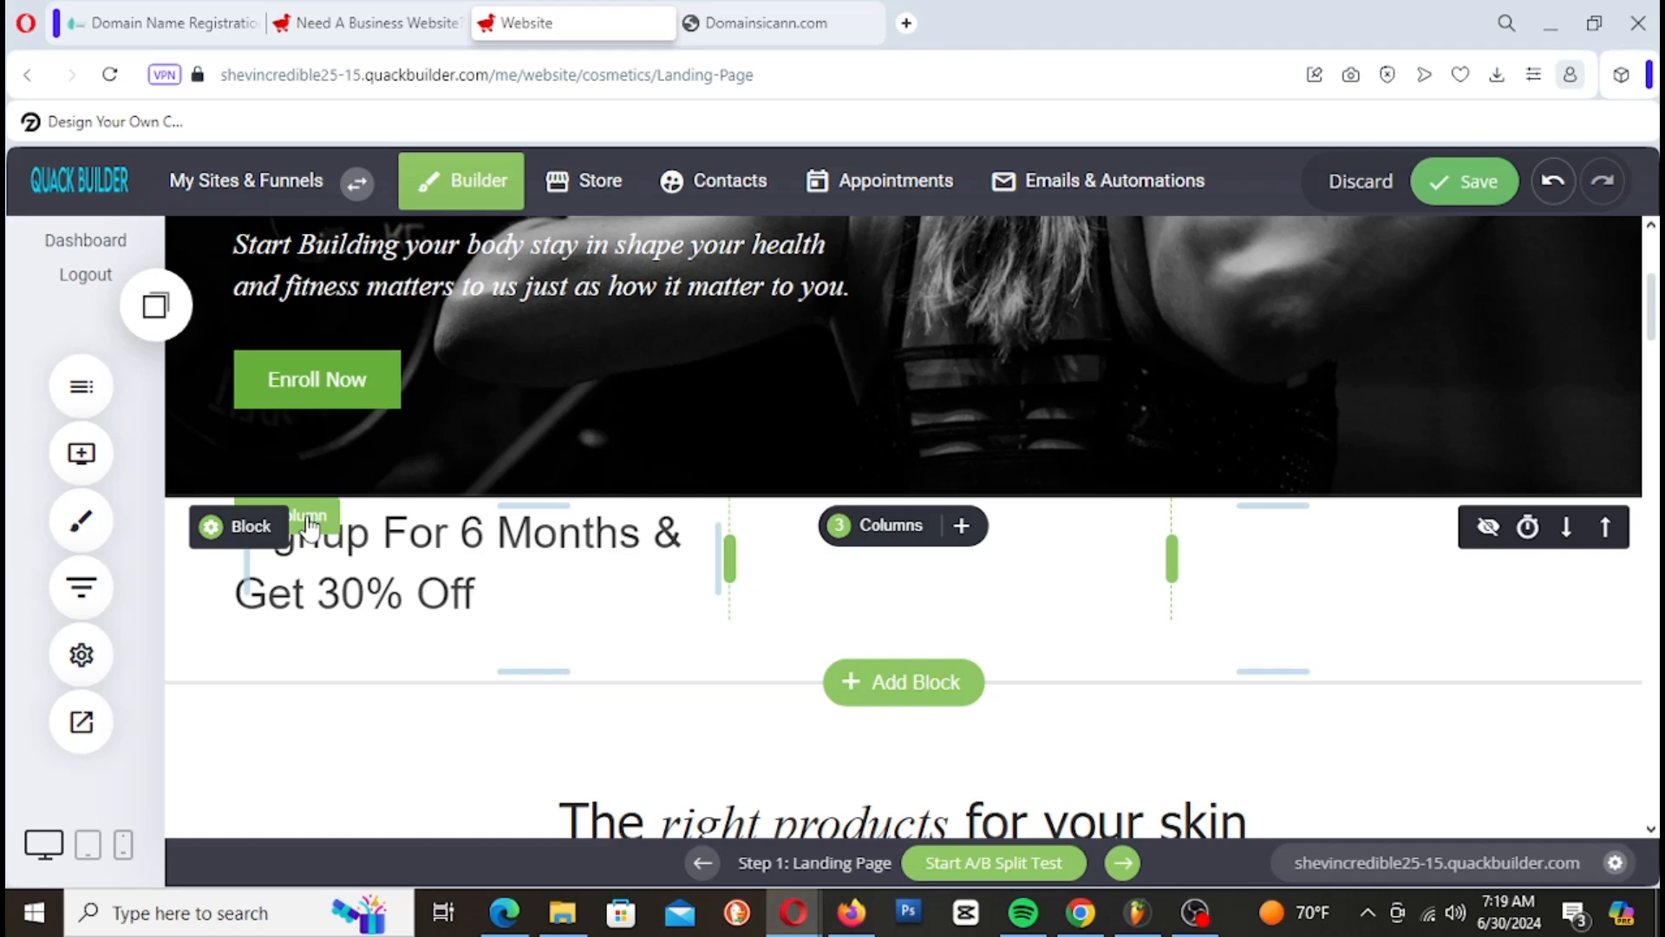
left_click(311, 521)
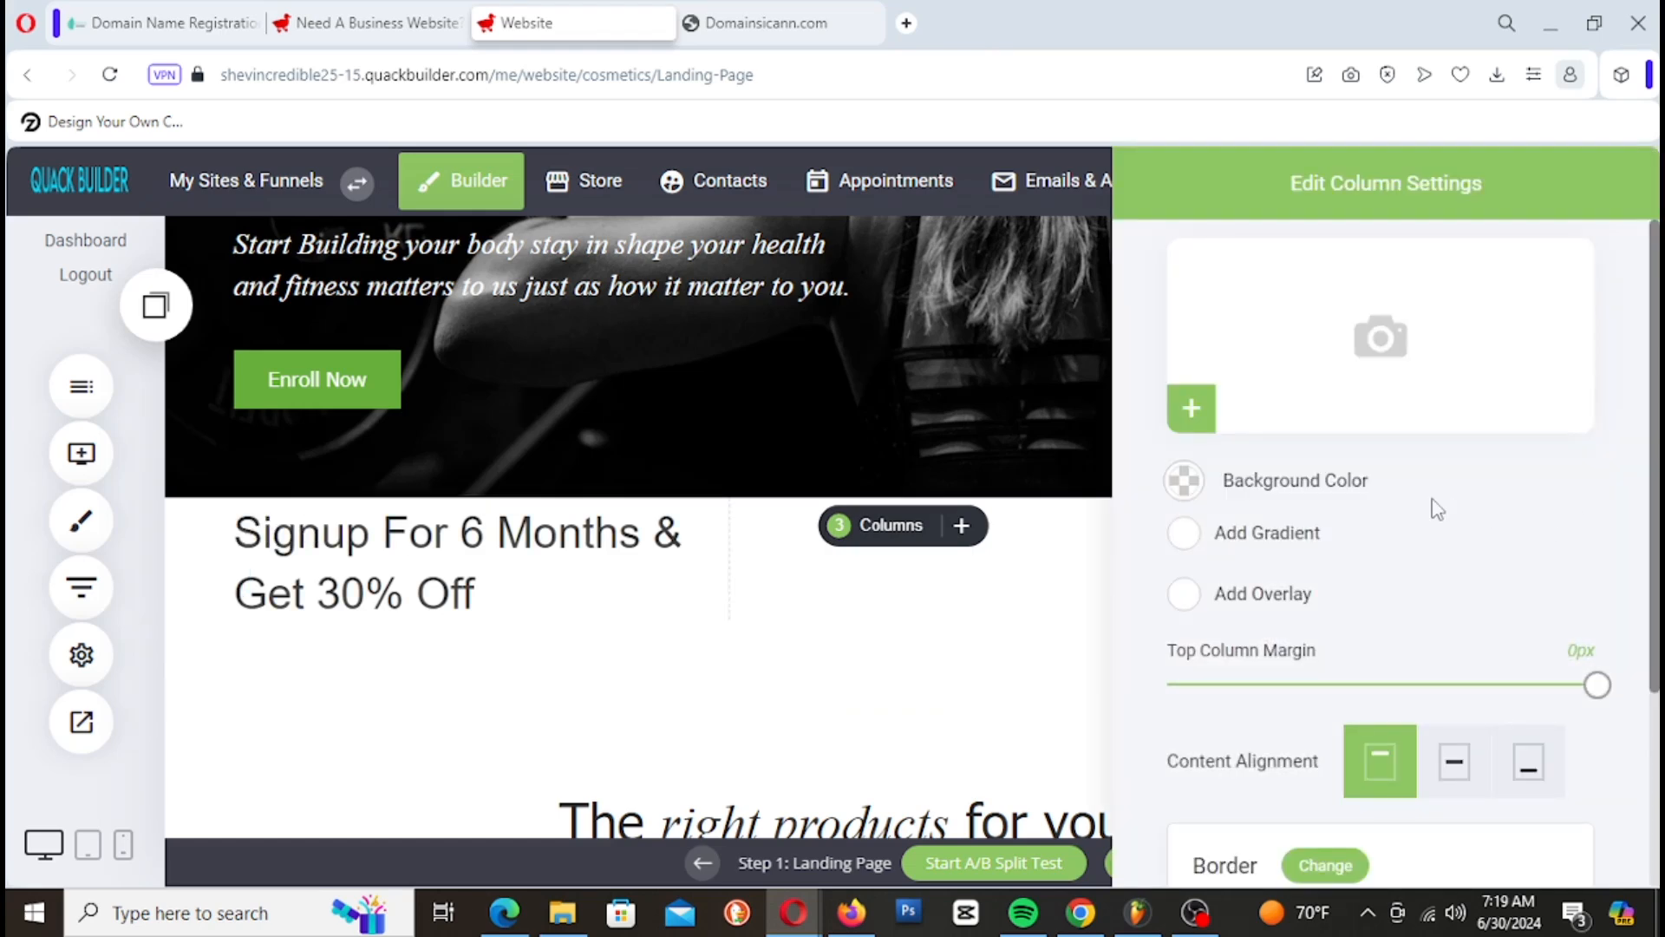
left_click(1184, 479)
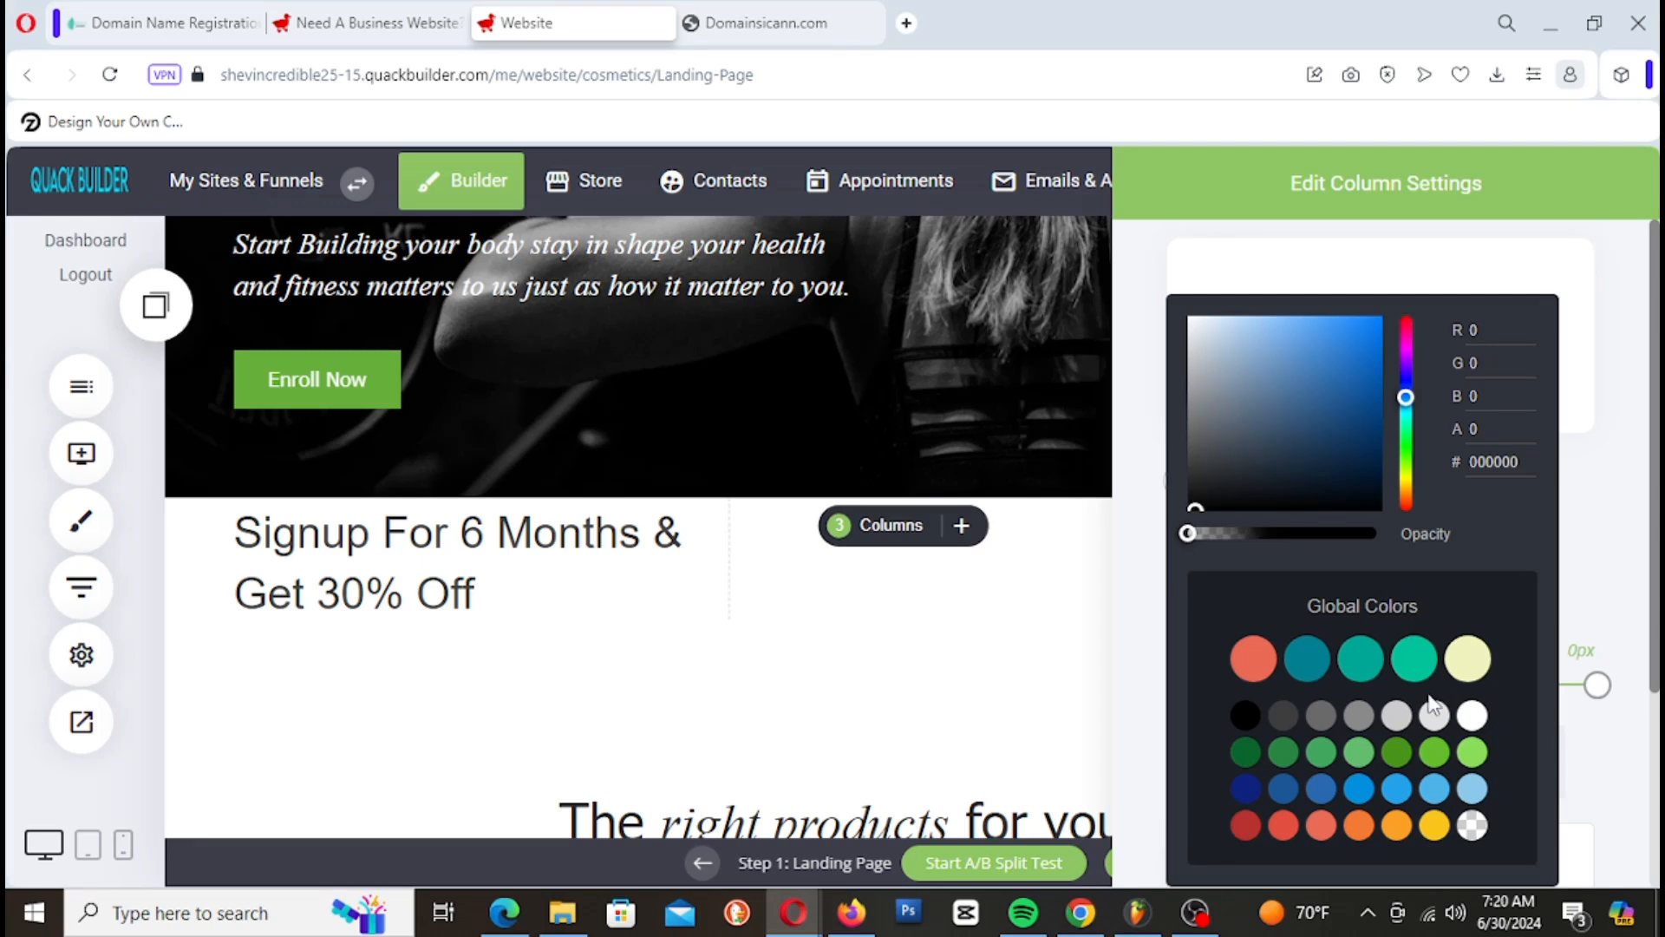
left_click(1434, 753)
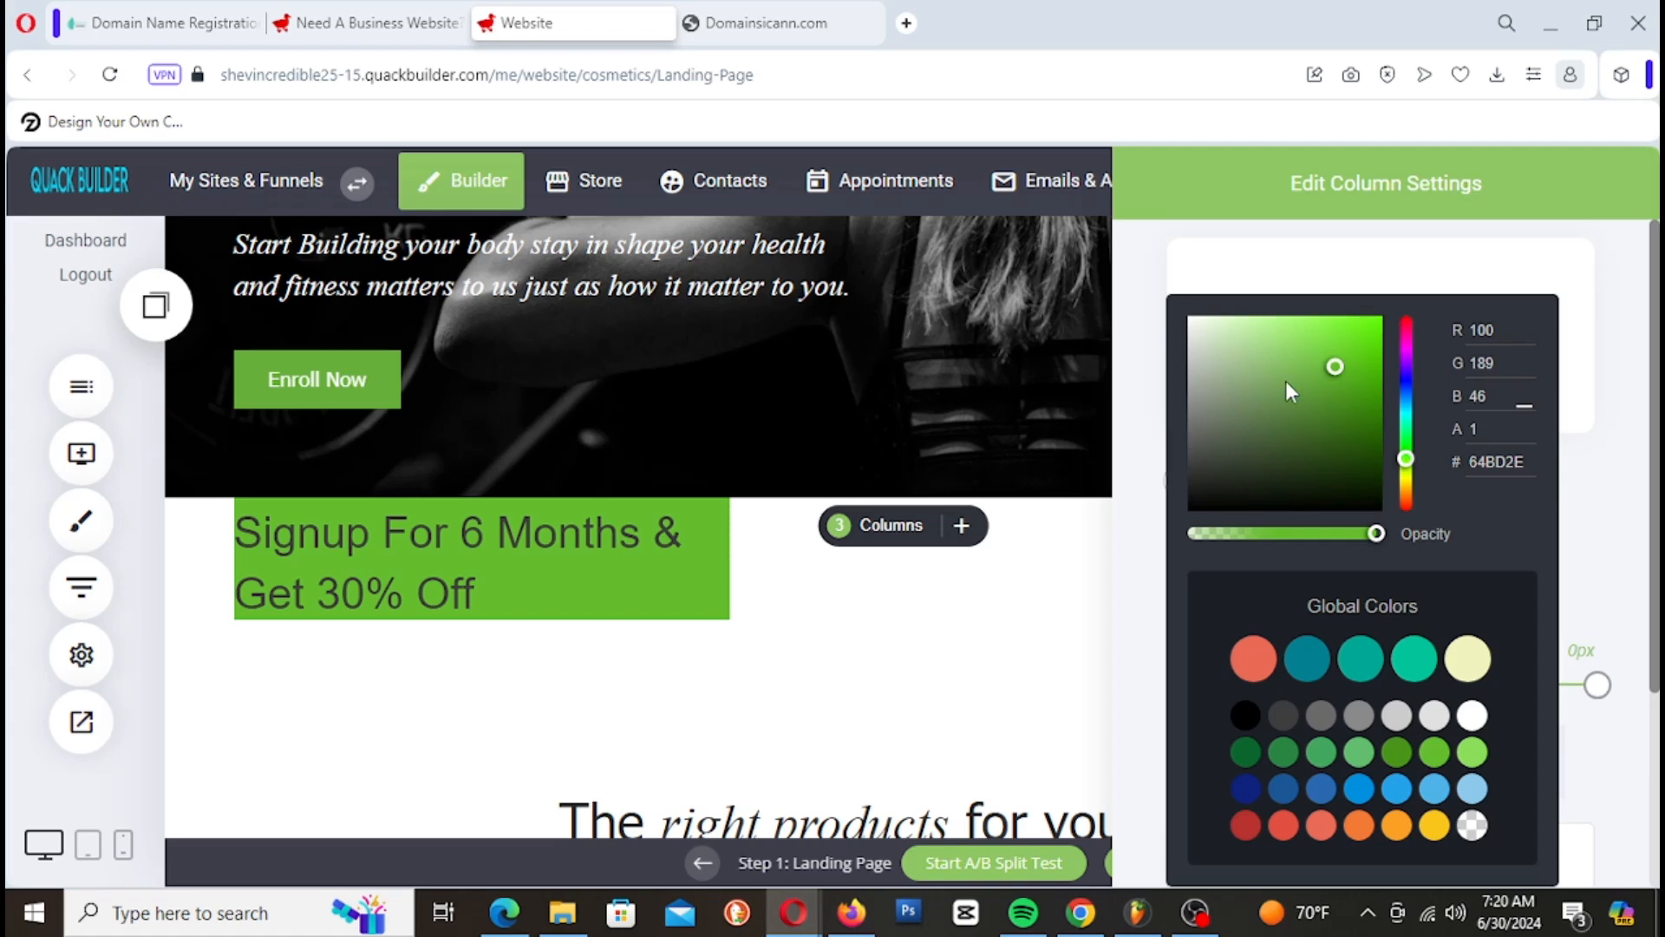
mouse_move(1336, 368)
left_mouse_down()
mouse_move(1315, 328)
mouse_move(1371, 338)
mouse_move(1337, 331)
mouse_move(1372, 401)
mouse_move(1350, 371)
mouse_move(1381, 359)
left_mouse_up()
left_click(1153, 434)
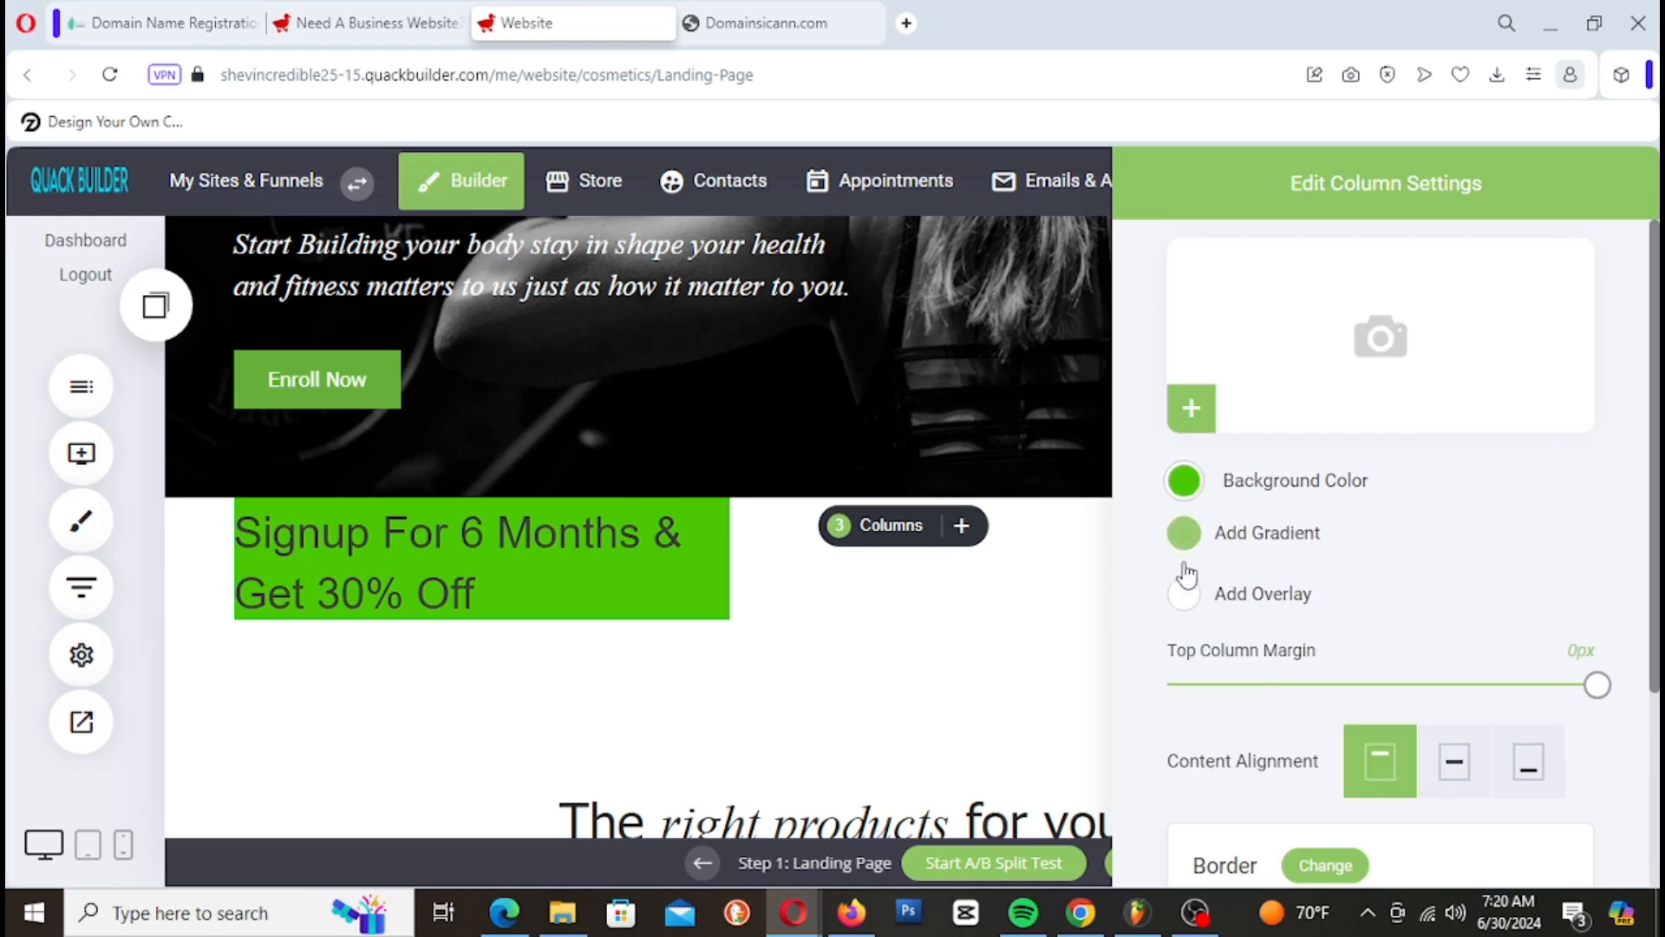
left_click(1030, 632)
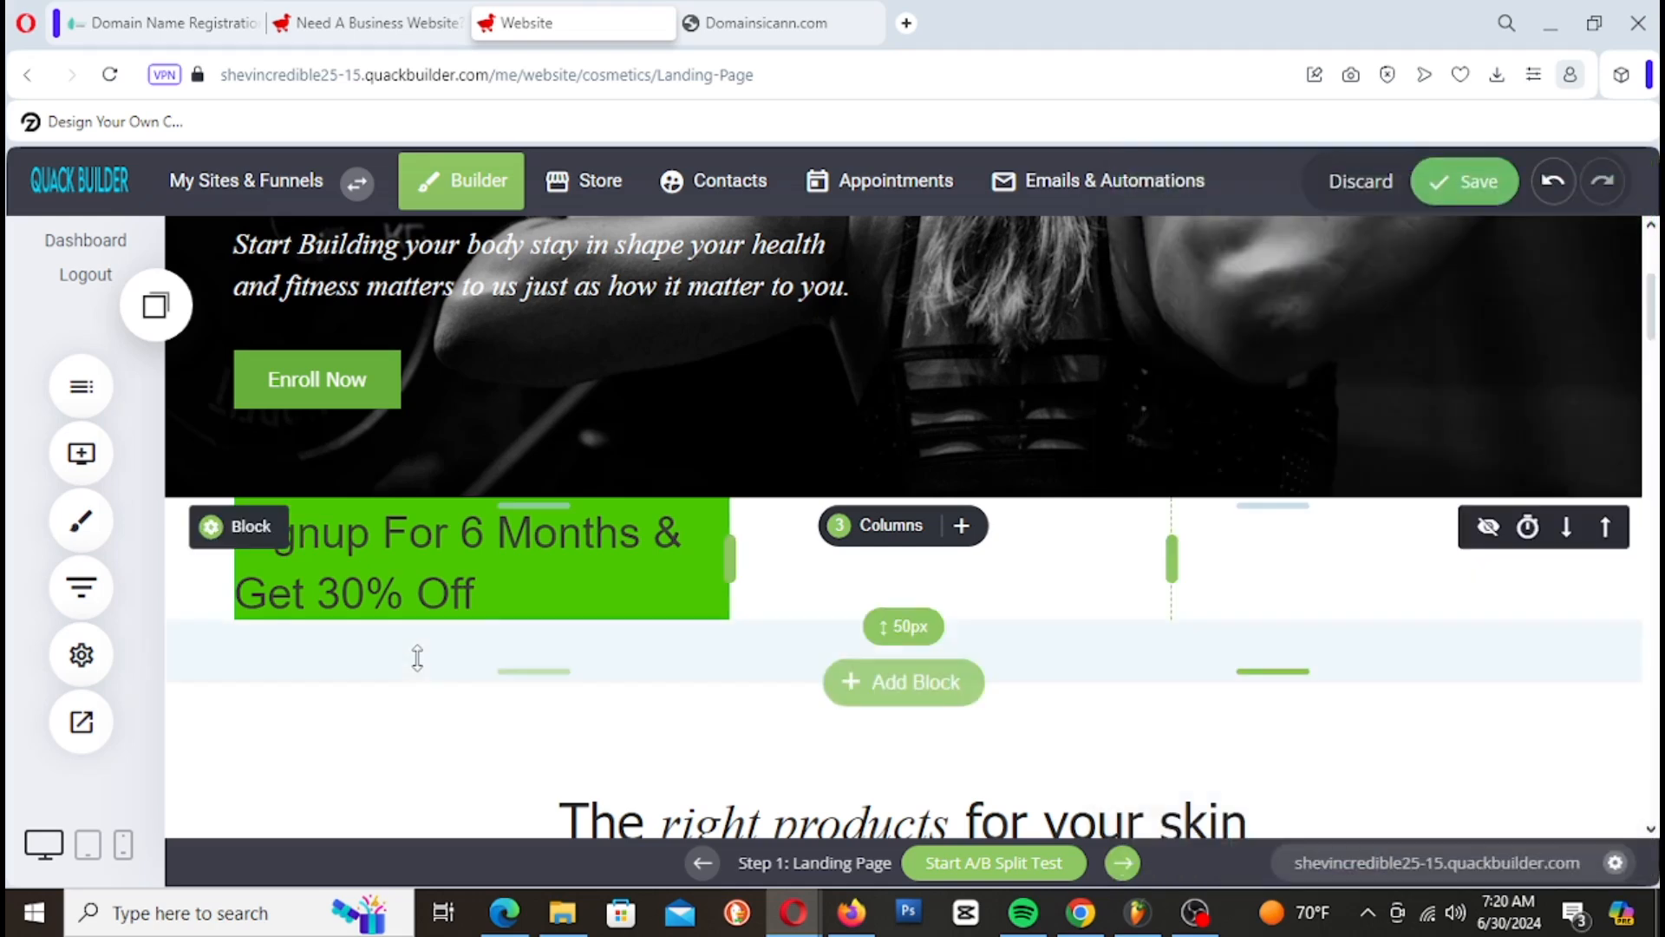
left_click(392, 551)
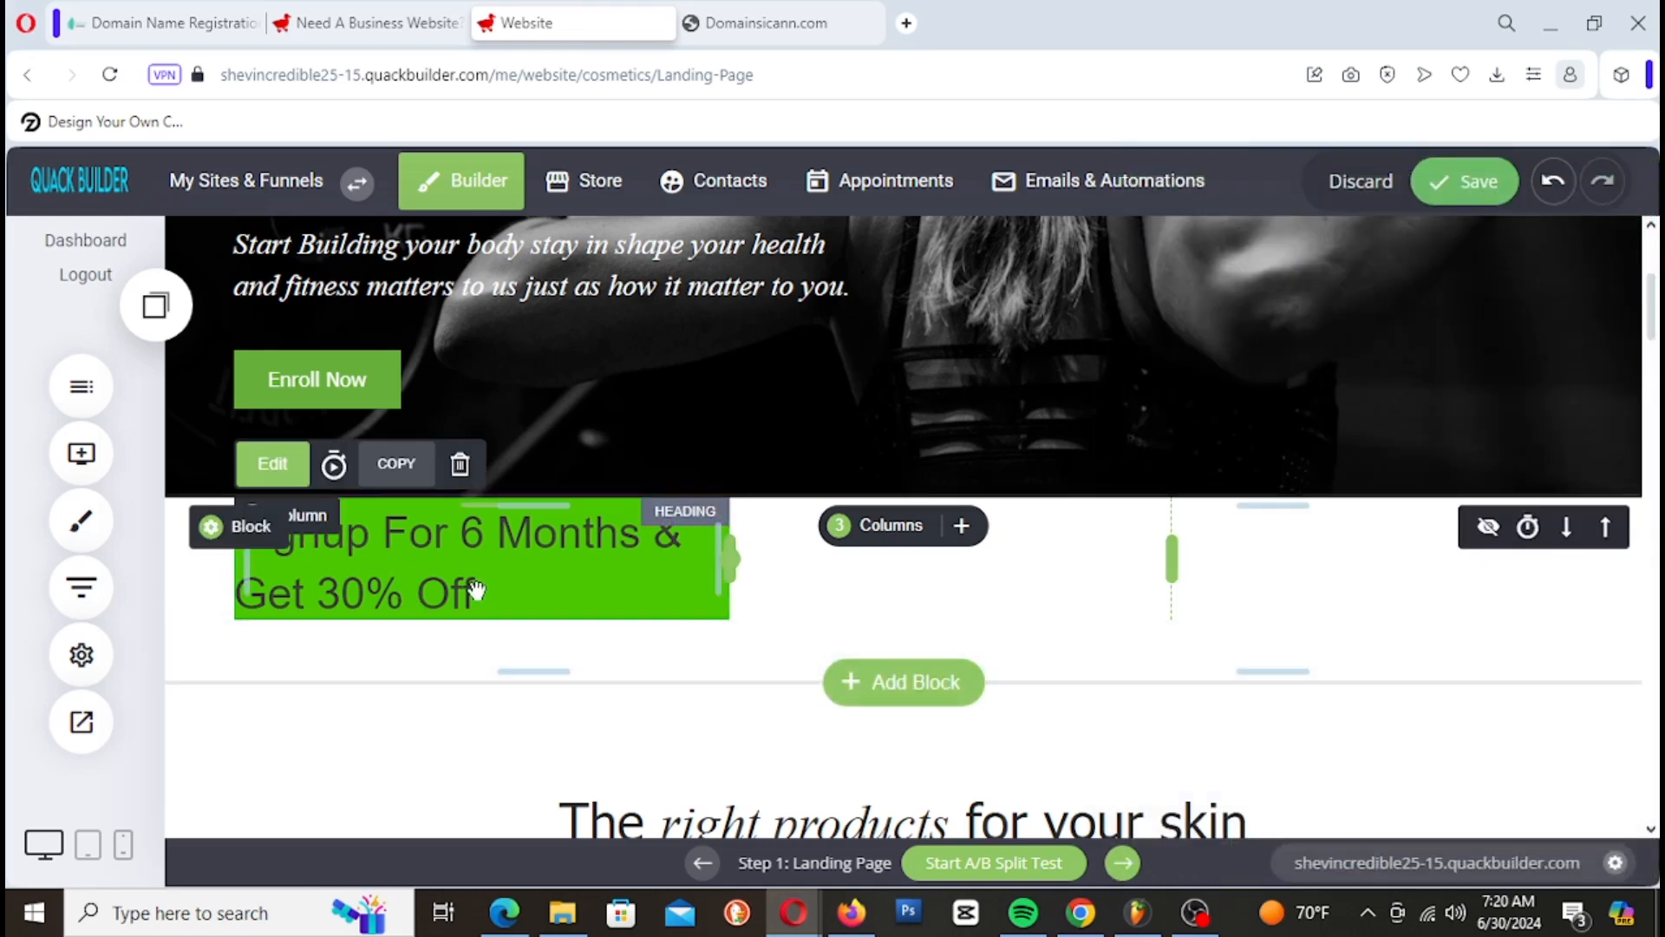
Step: Select all of the Signup heading text and colour it white (FFFFFF)
left_click(432, 570)
key("ctrl+a")
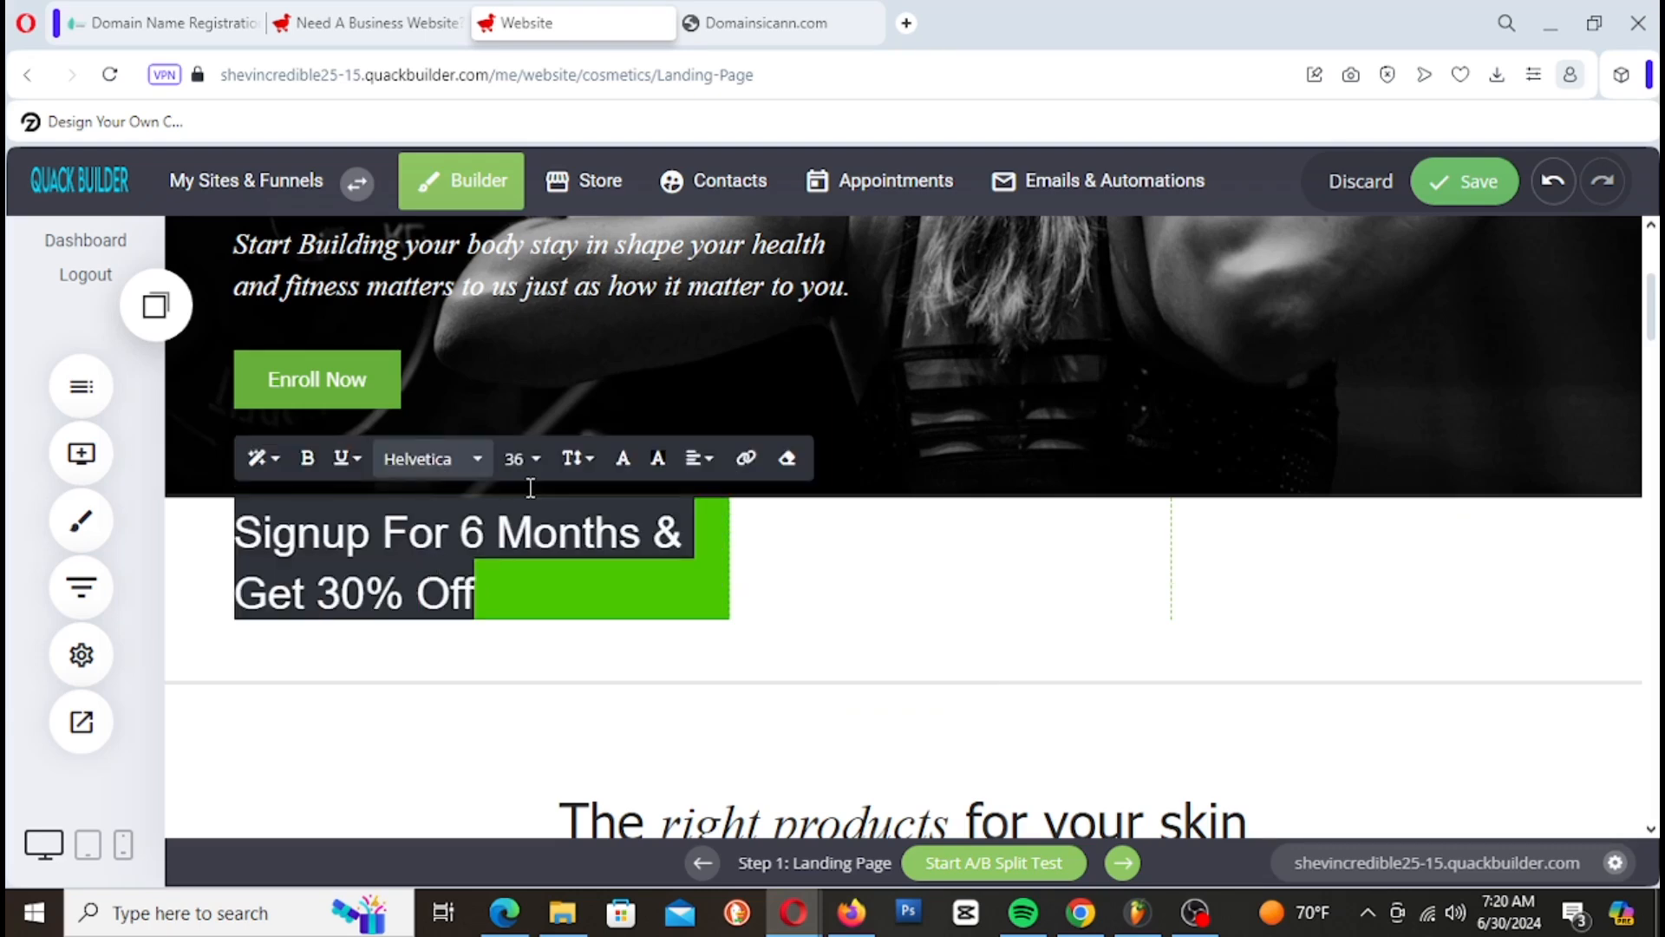
left_click(622, 458)
left_click(706, 393)
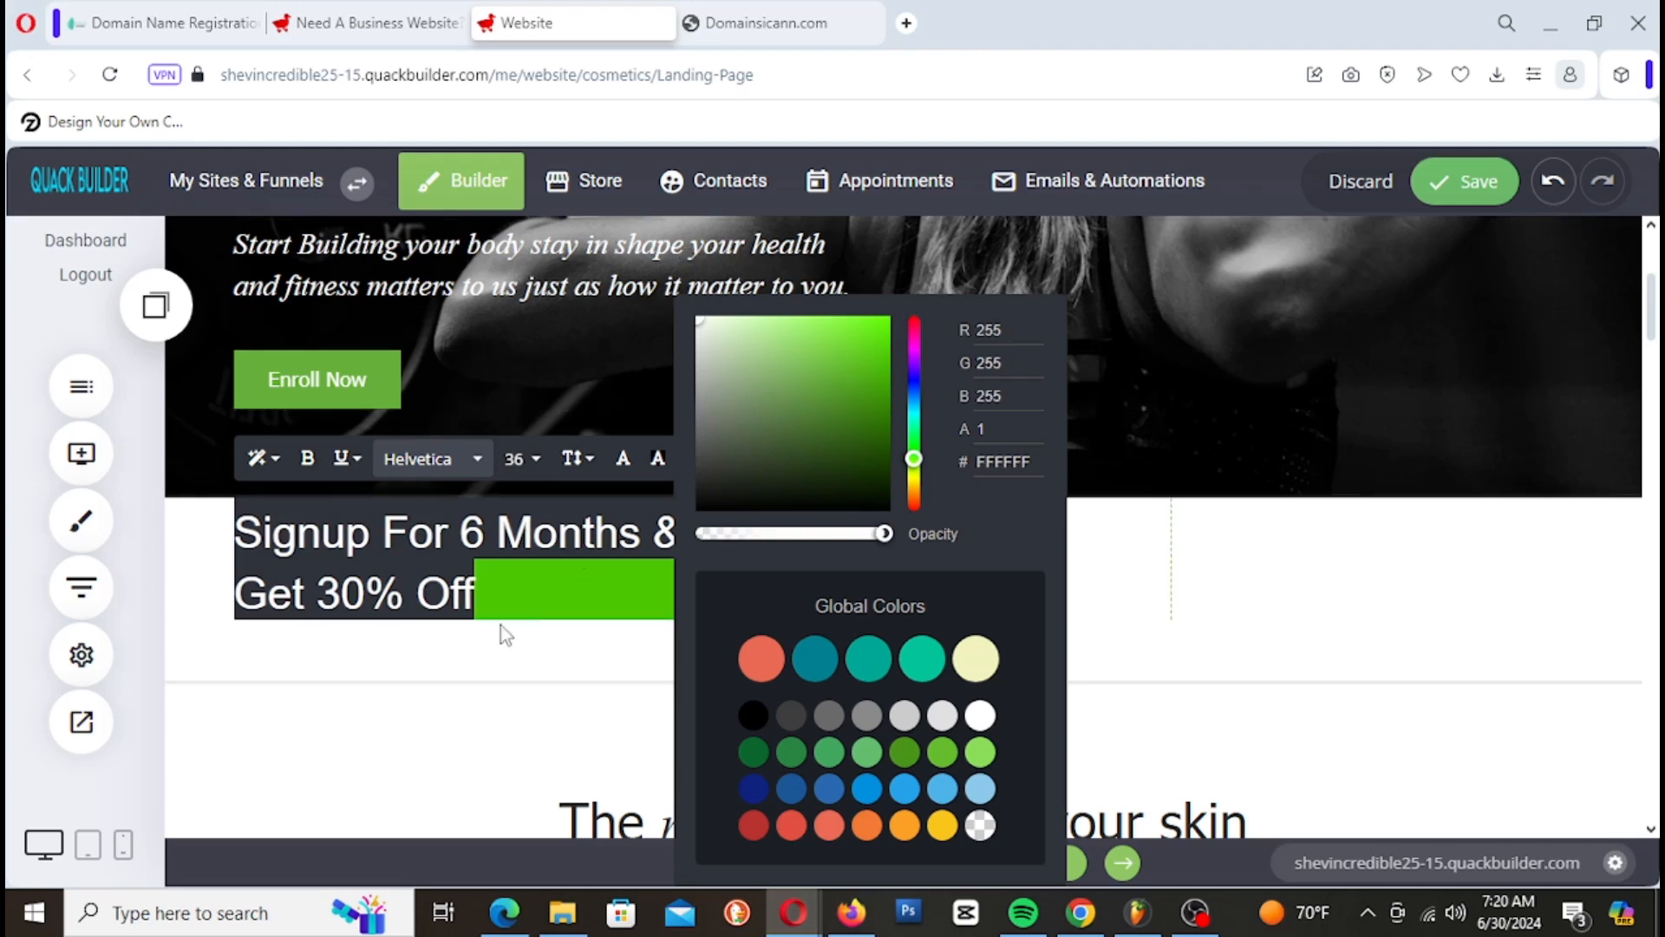
left_click(483, 662)
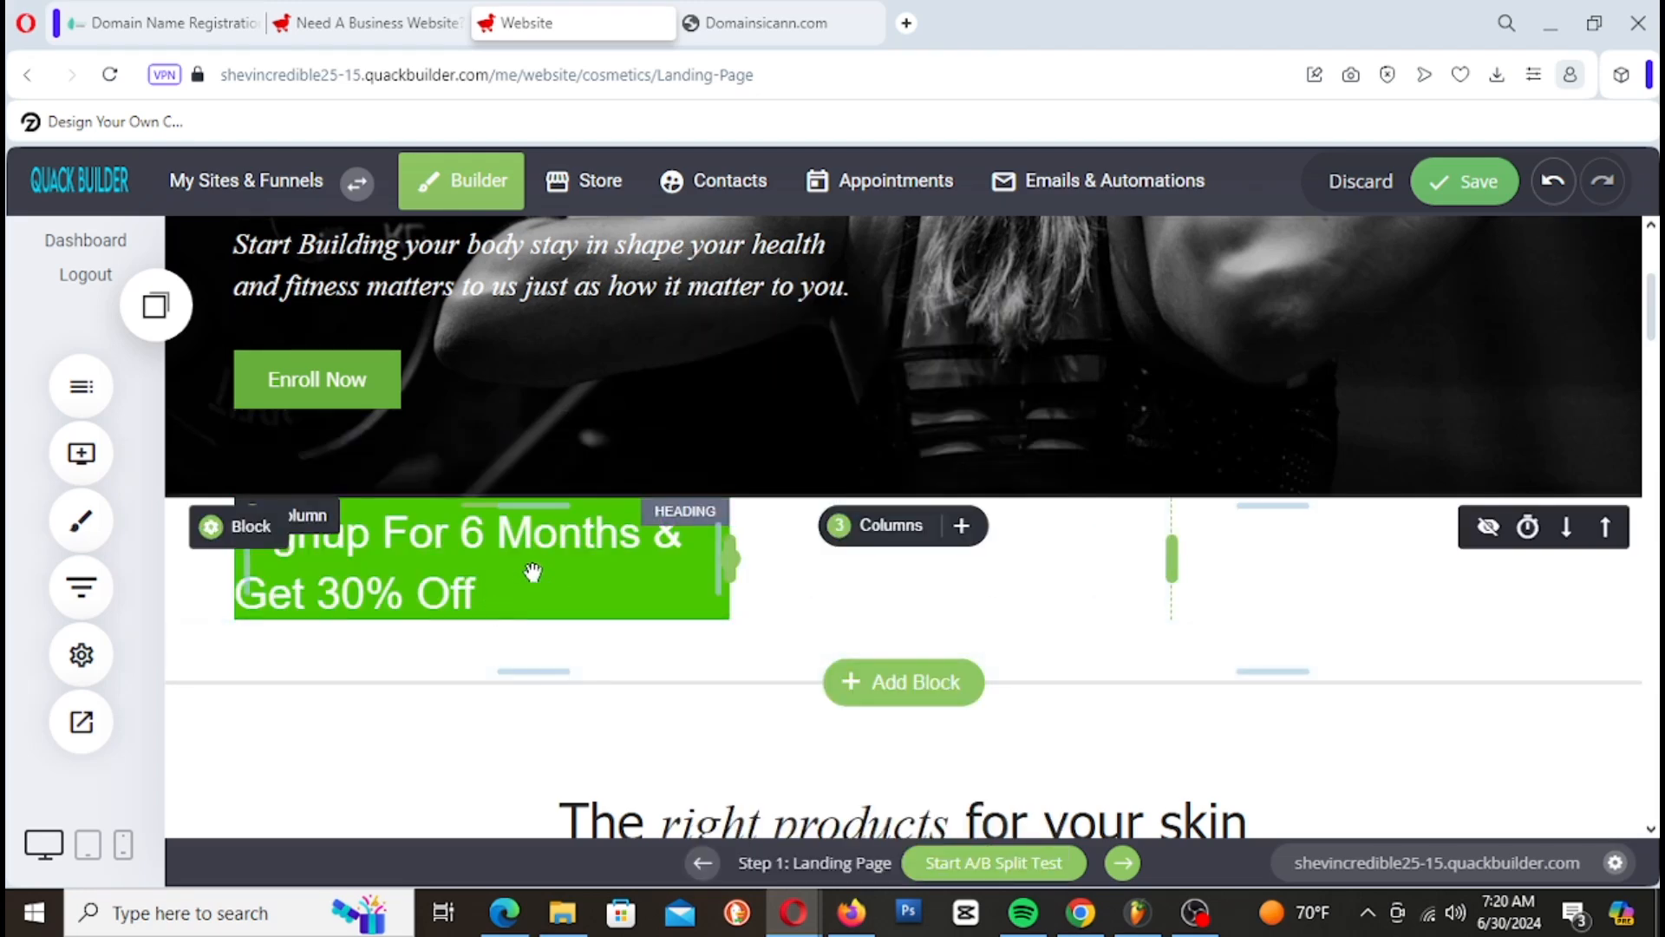
Step: In the green column's settings, try Add Gradient, then switch it back off for solid green
left_click(317, 519)
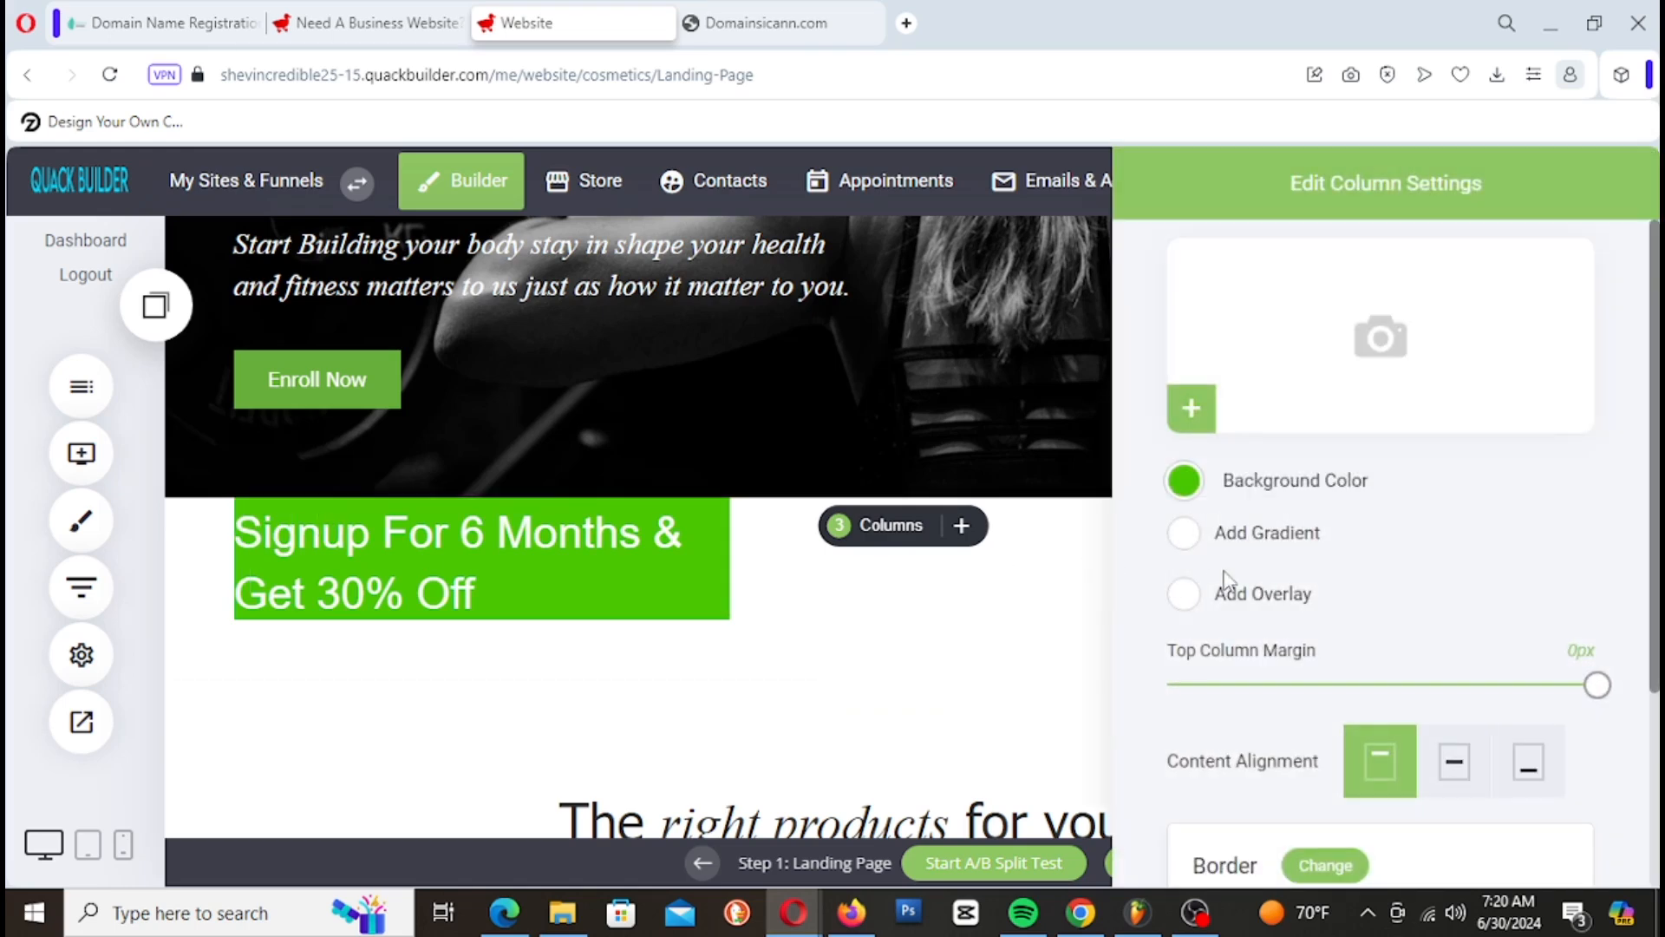
scroll(1477, 518, "down", 3)
scroll(1388, 537, "up", 2)
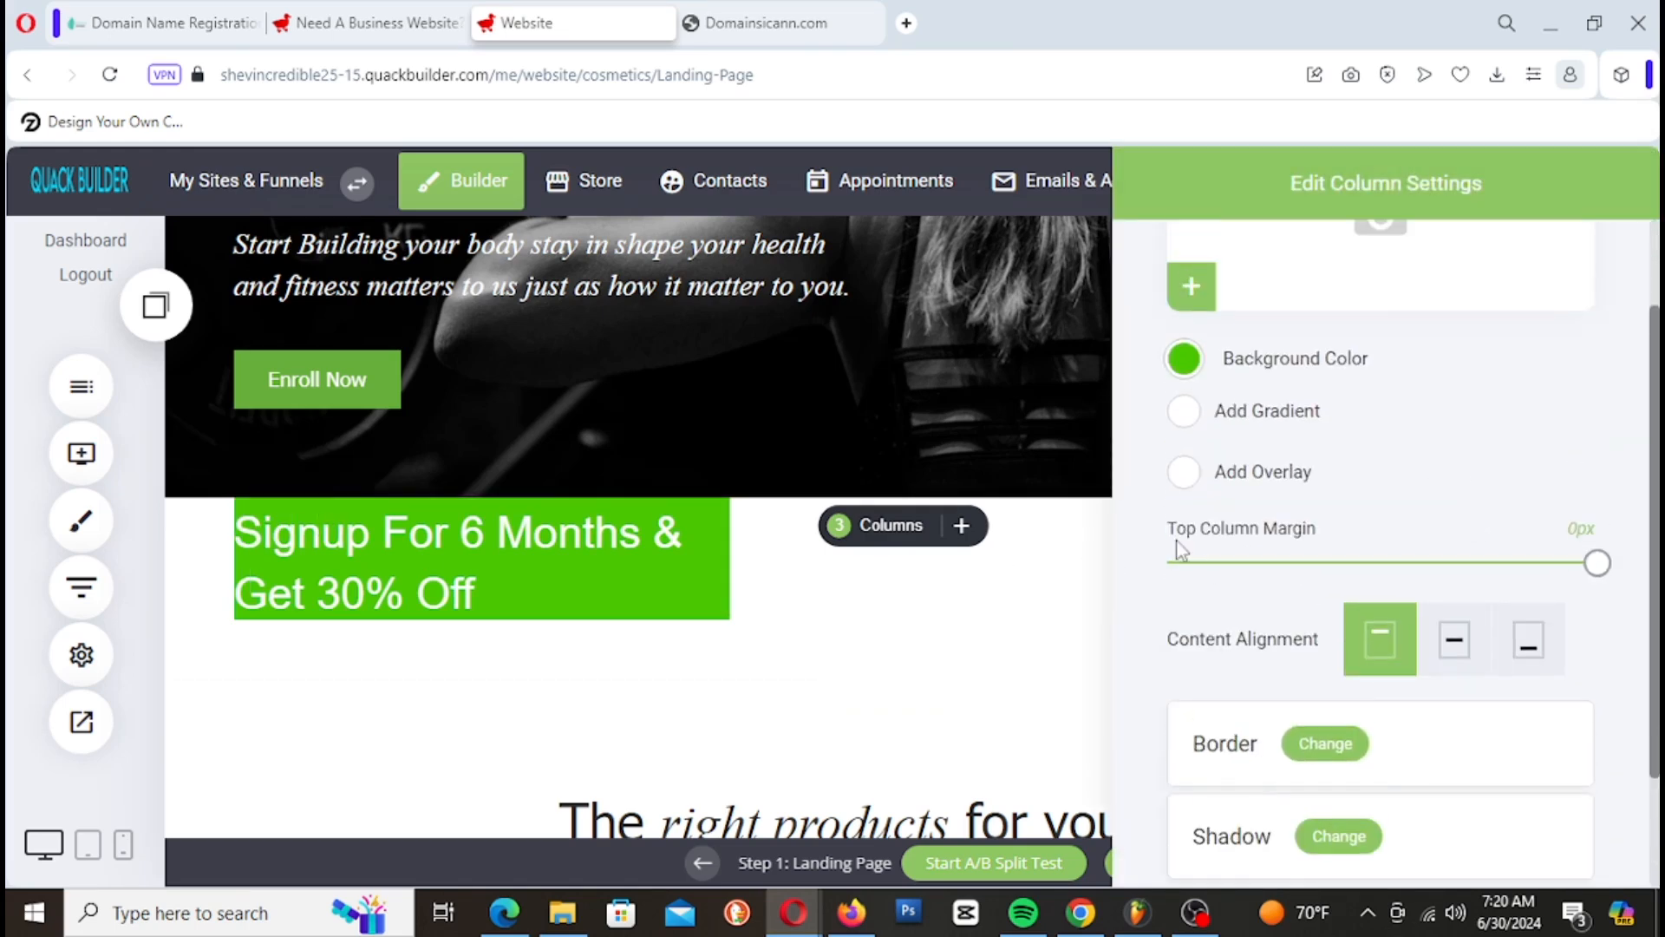
left_click(1214, 437)
left_click(1214, 436)
scroll(1368, 484, "down", 2)
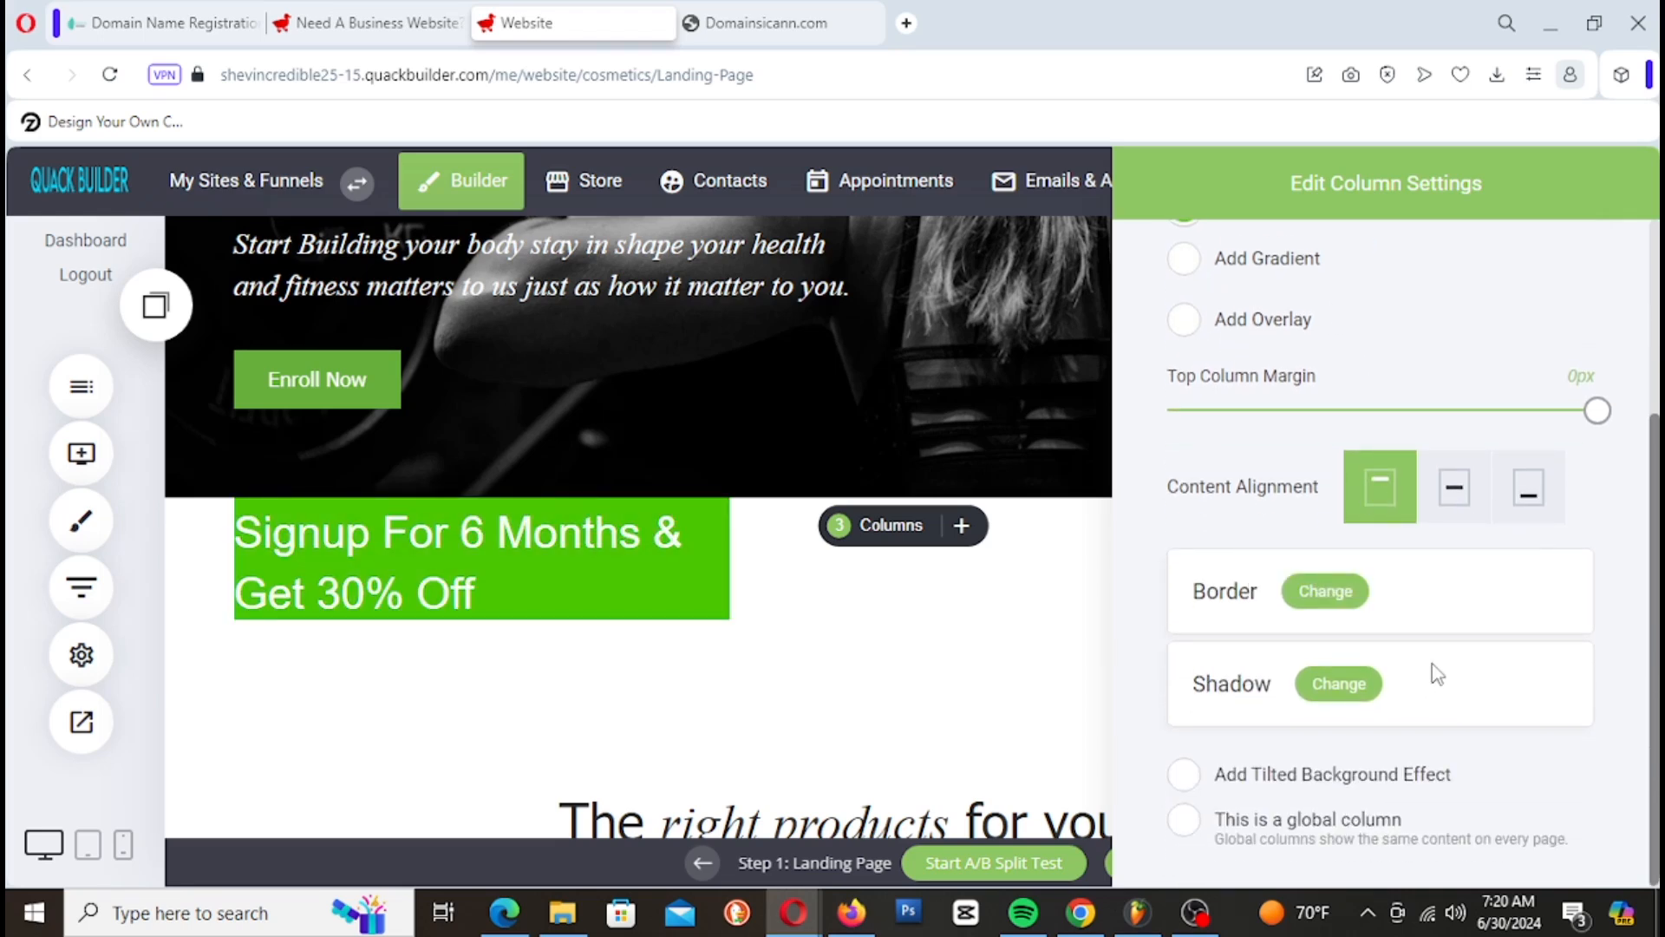
Step: Turn on the green column's border and set its size to 2px
left_click(1353, 593)
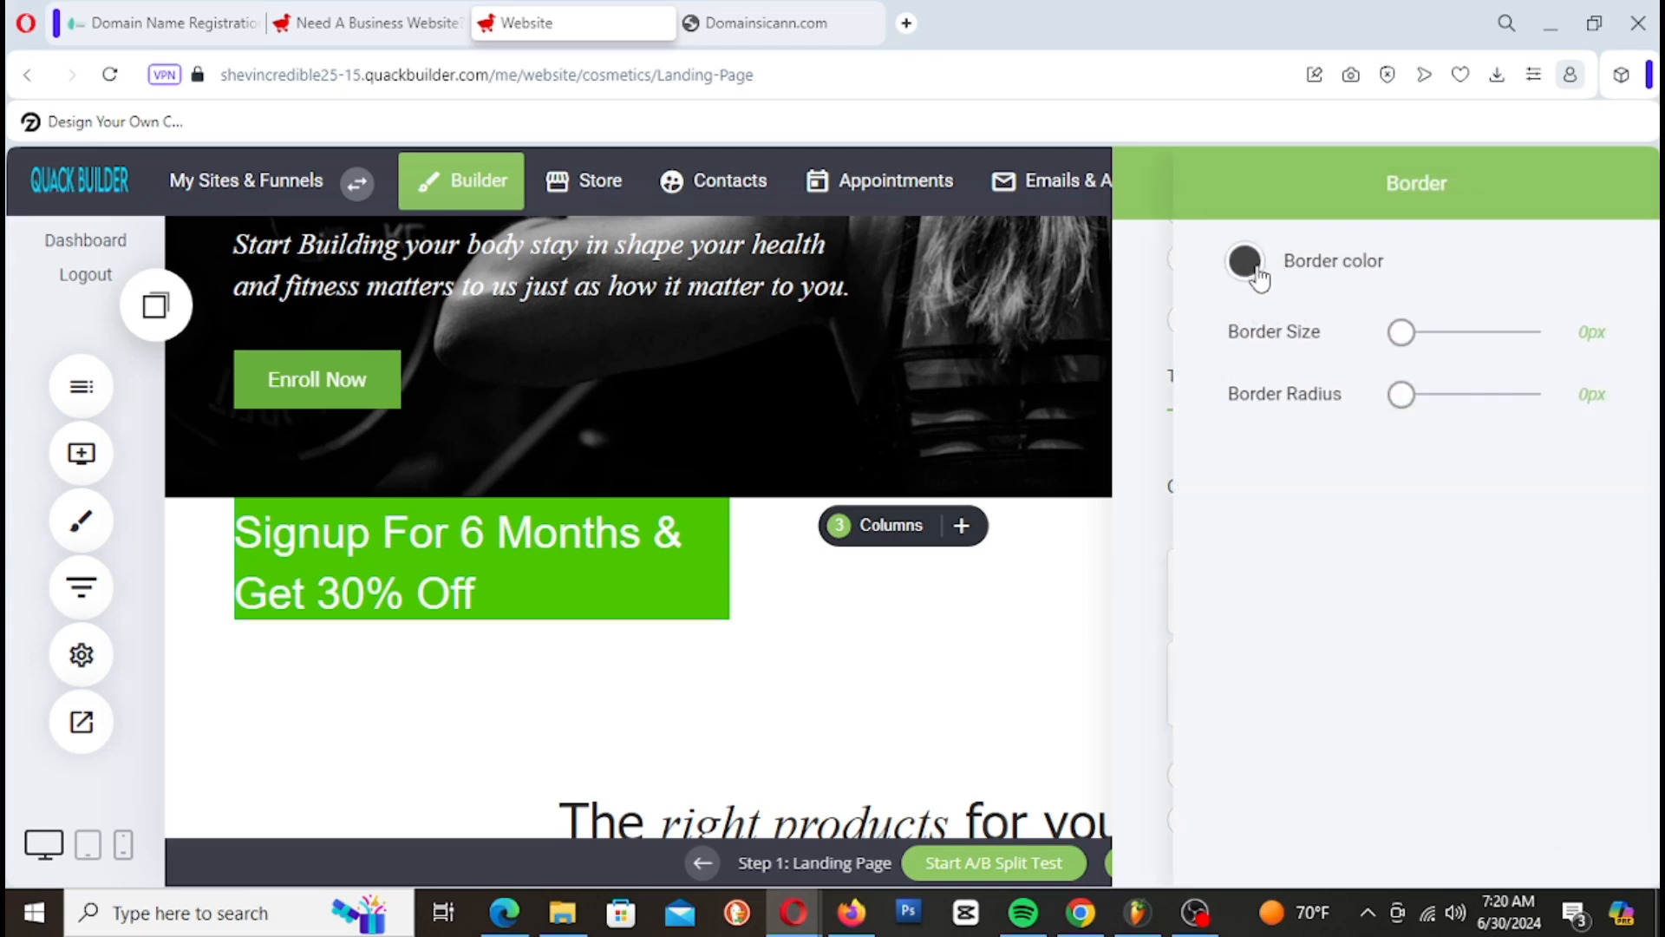
left_click_drag(1402, 334, 1406, 344)
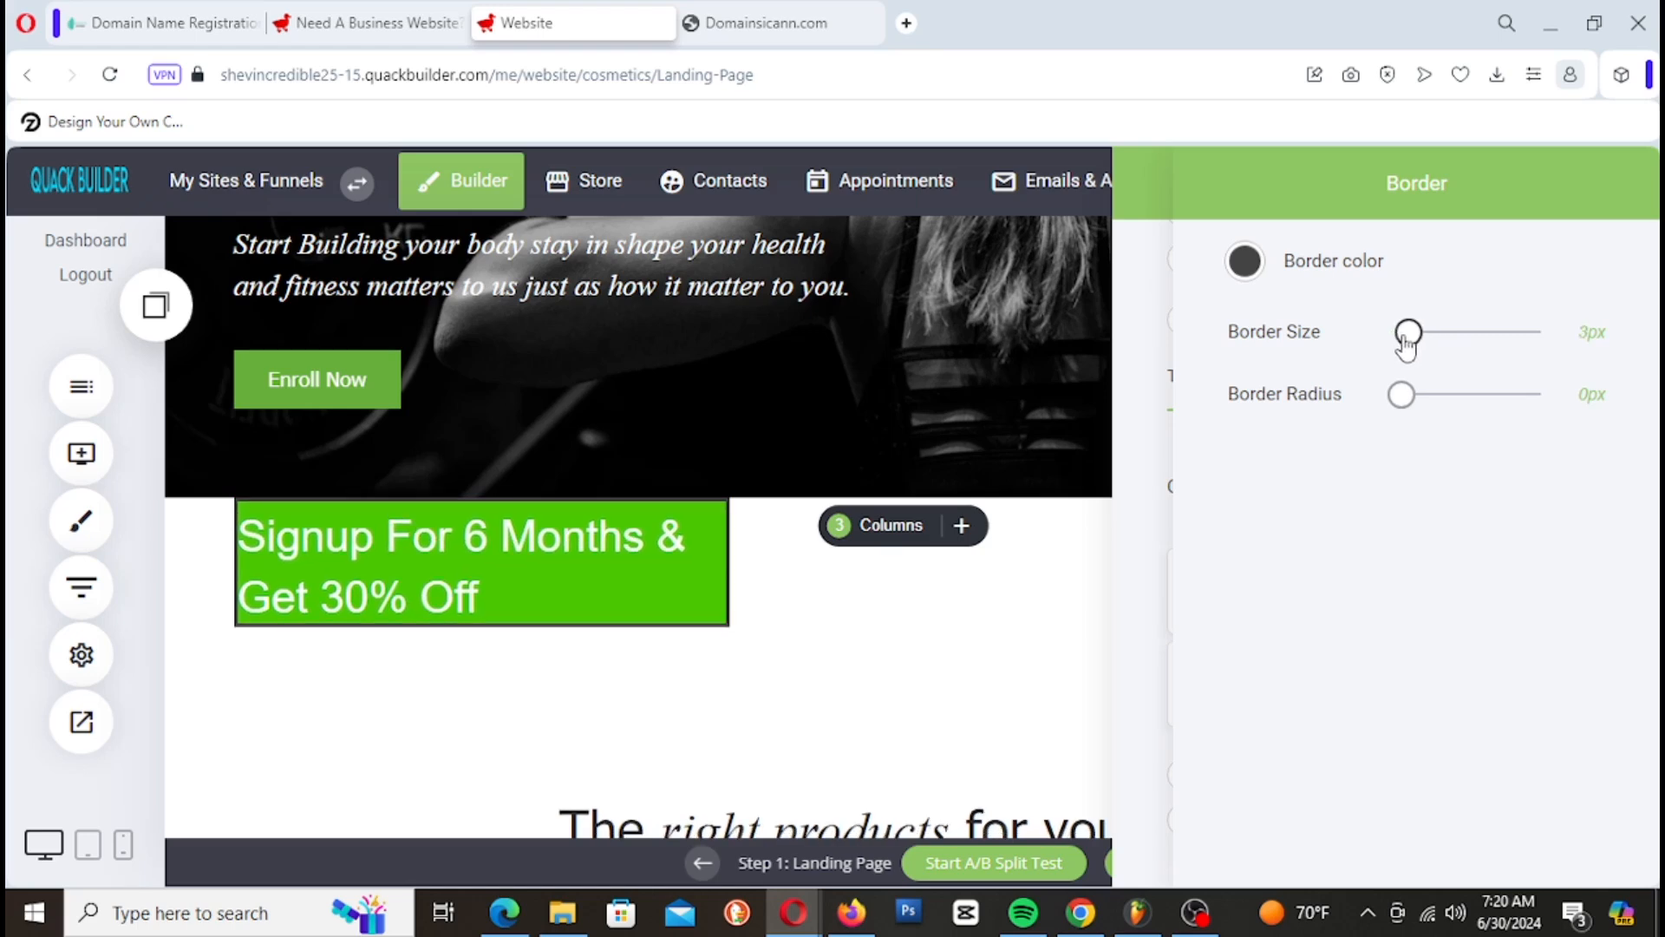
left_click_drag(1406, 345, 1404, 346)
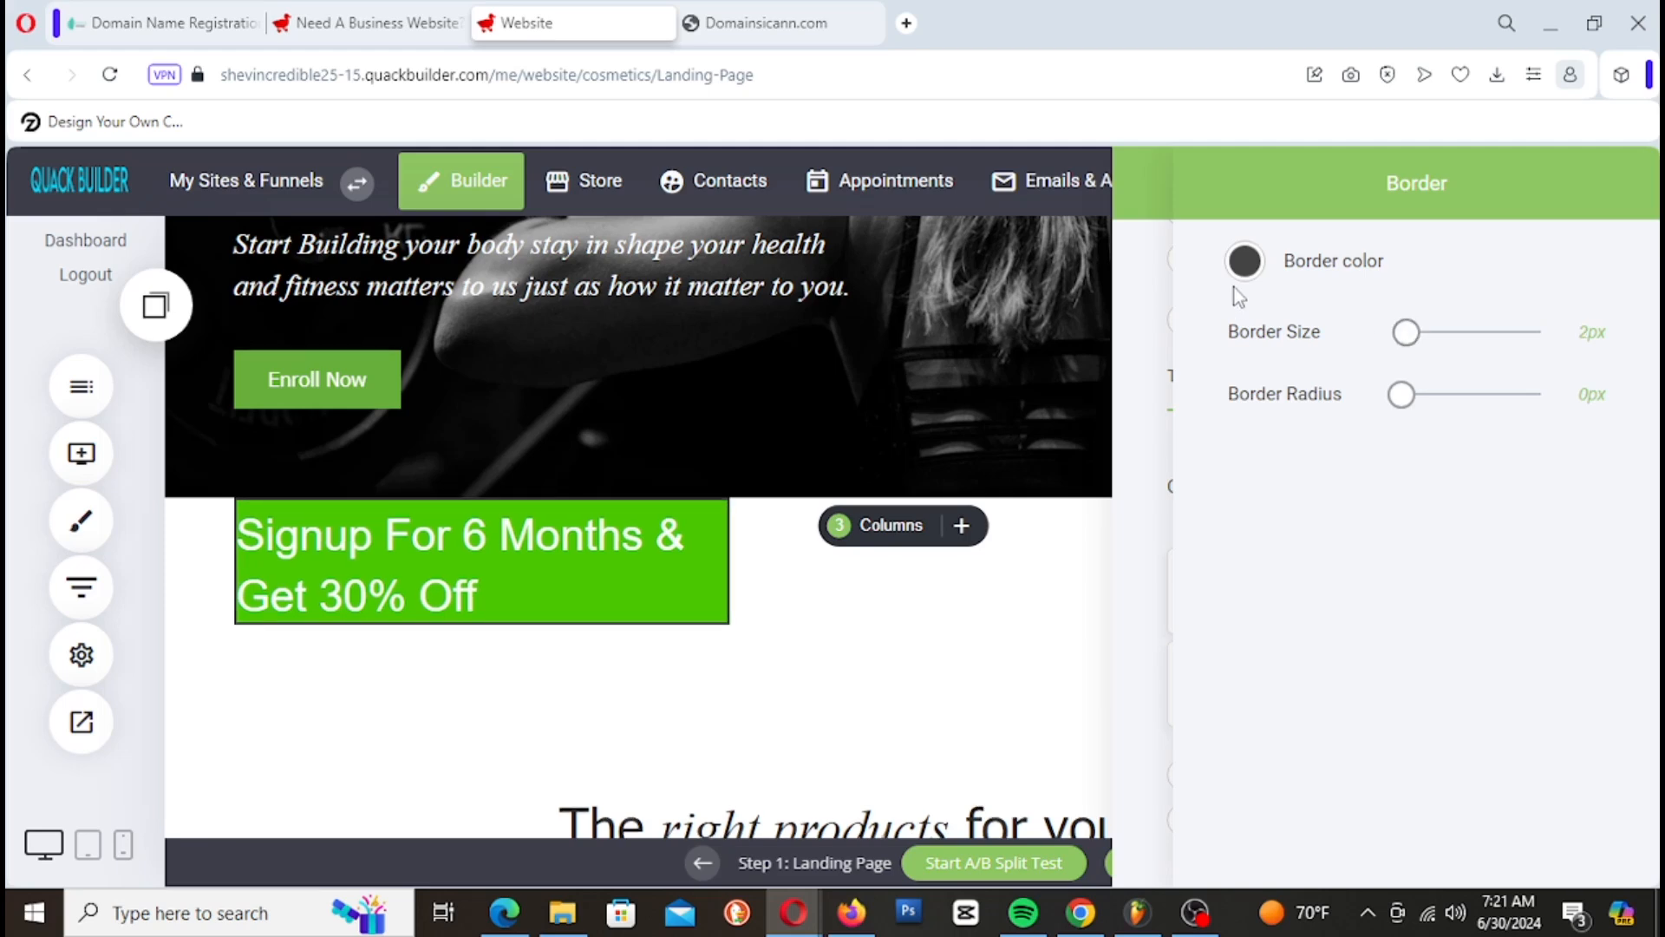
Step: Make the 2px border a light greyish-green and close the column settings
left_click(1244, 261)
left_click(1293, 350)
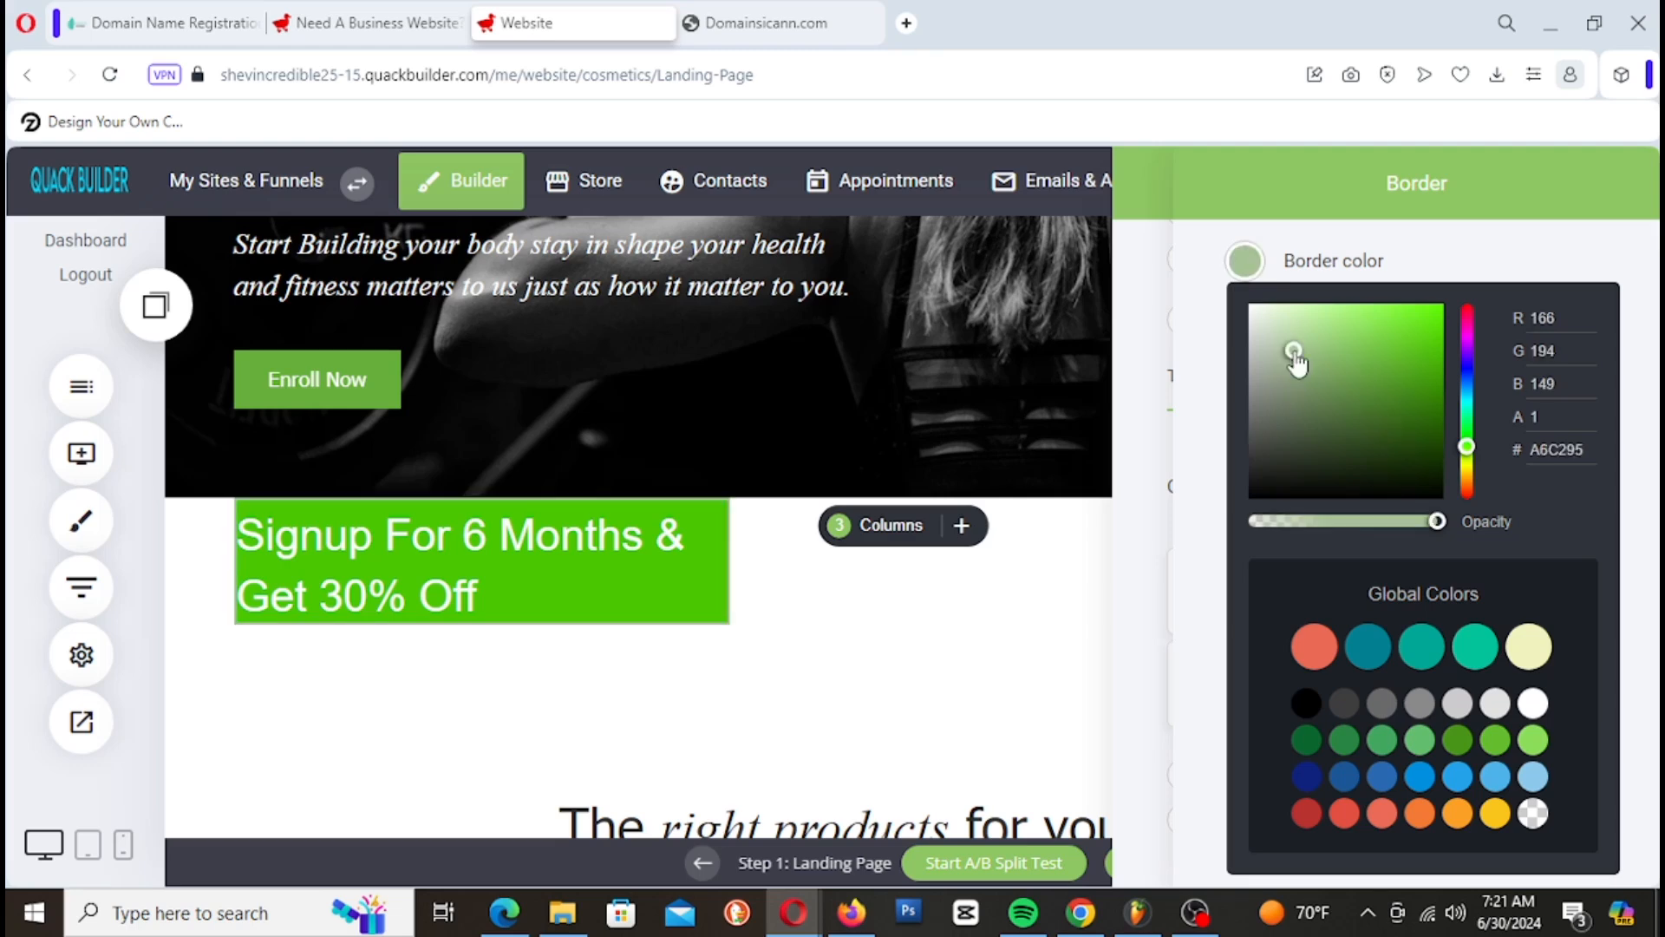
mouse_move(1294, 354)
left_mouse_down()
mouse_move(1274, 354)
mouse_move(1276, 383)
left_mouse_up()
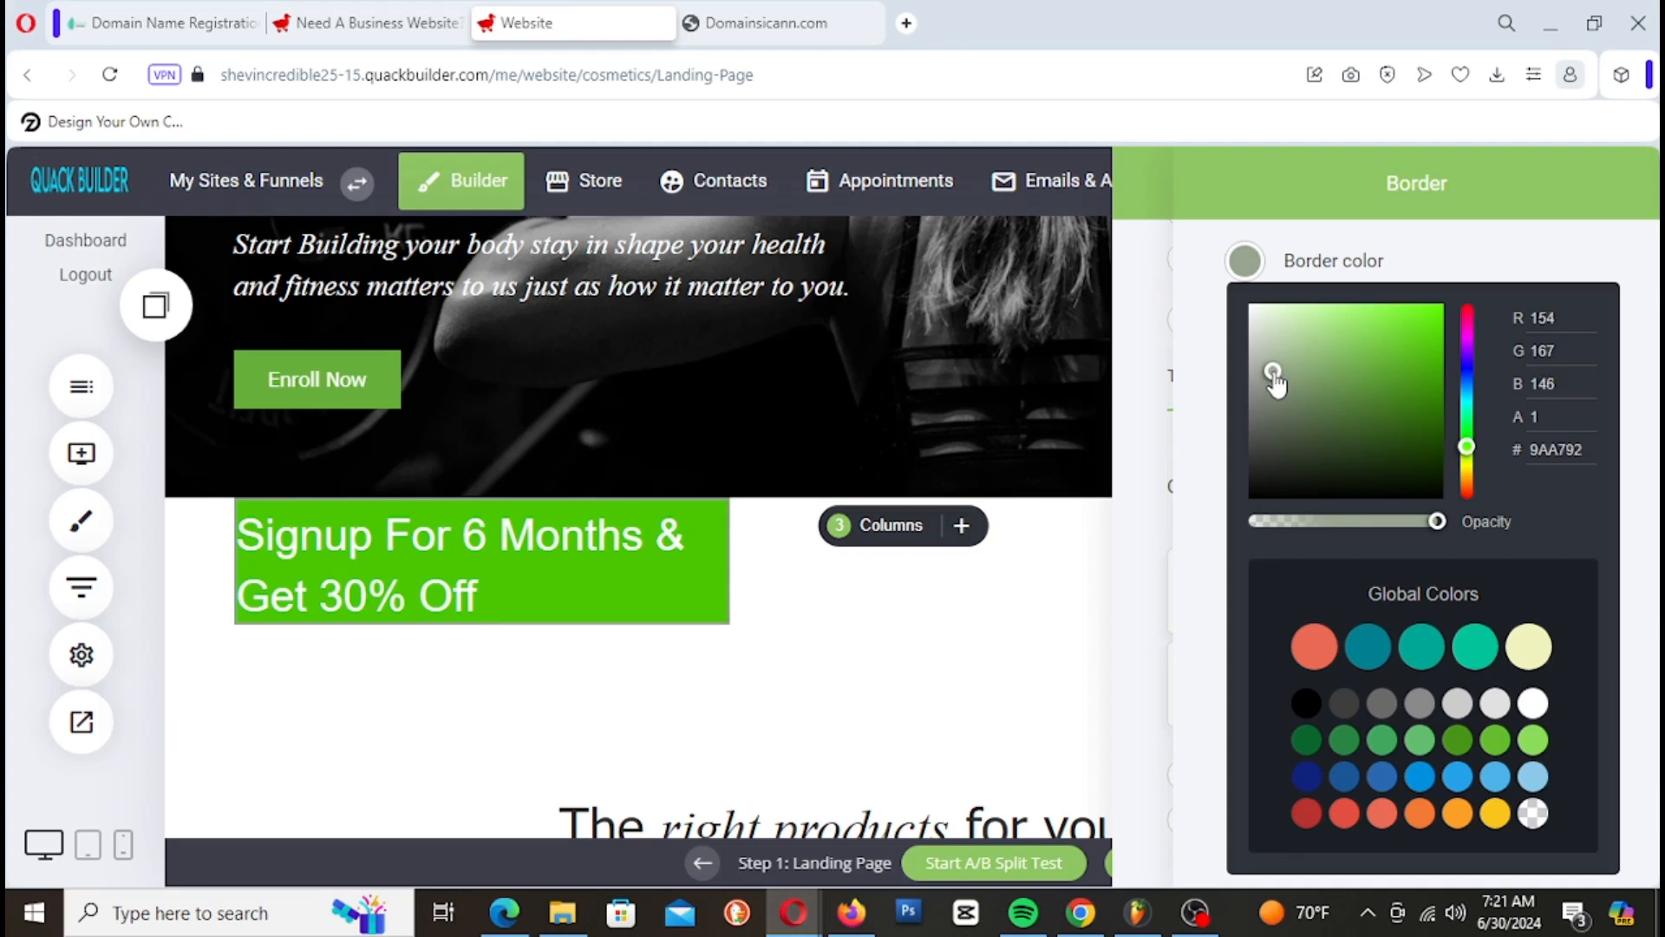
left_click_drag(1276, 384, 1272, 365)
left_click(1195, 238)
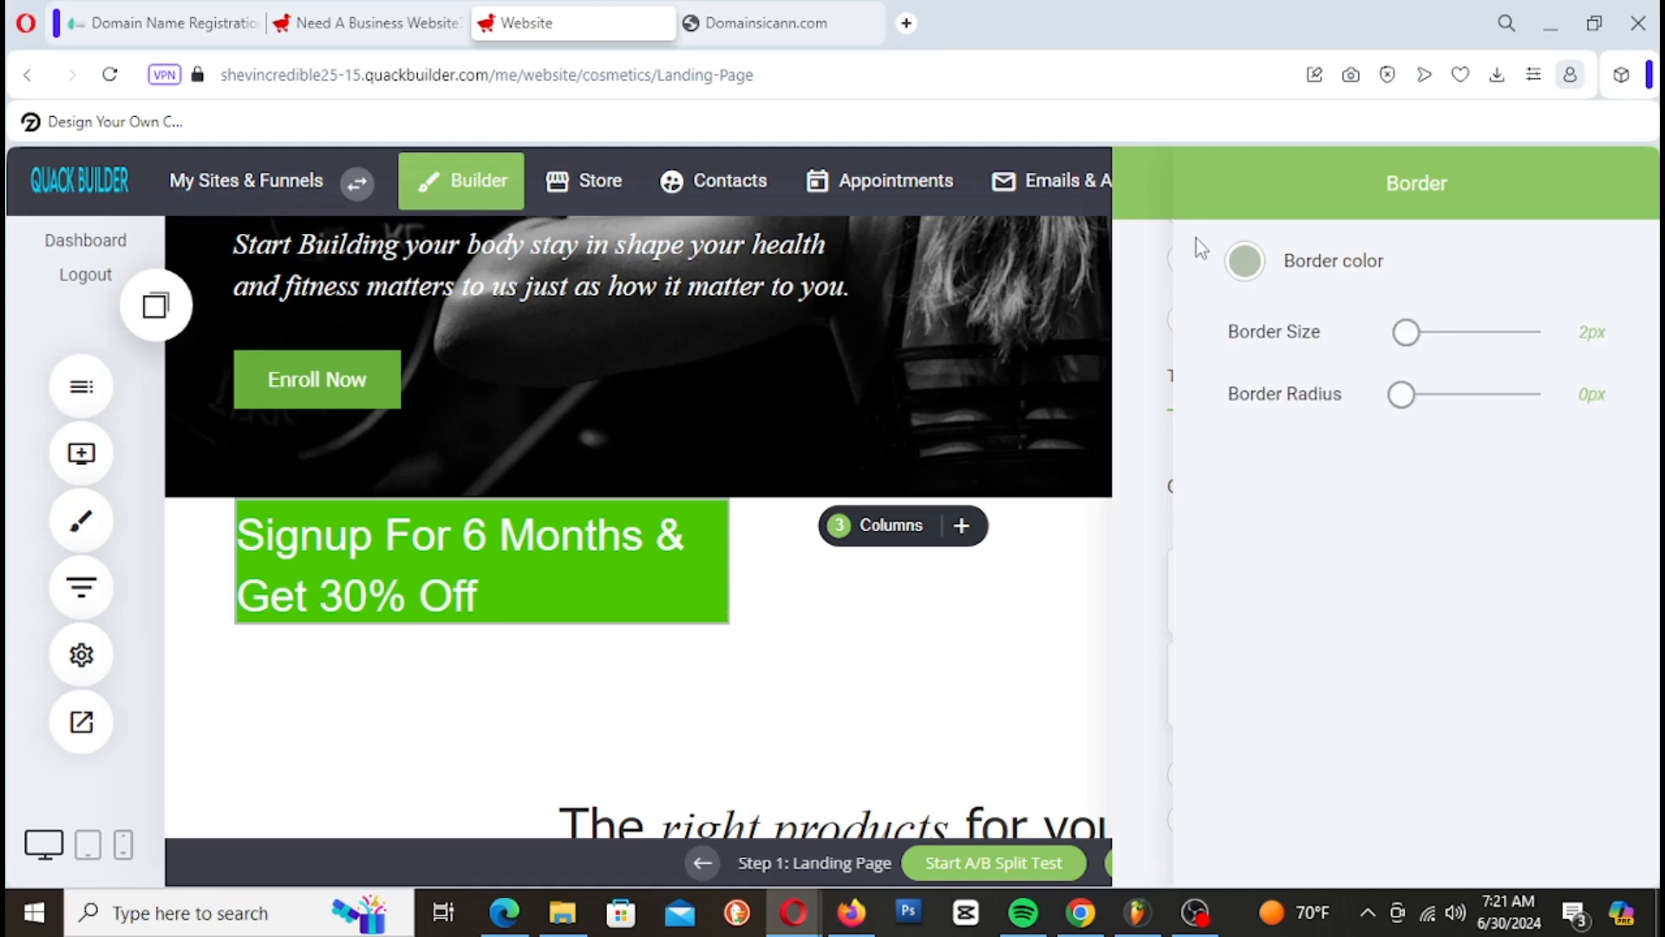
left_click_drag(1403, 347, 1404, 347)
left_click(1155, 312)
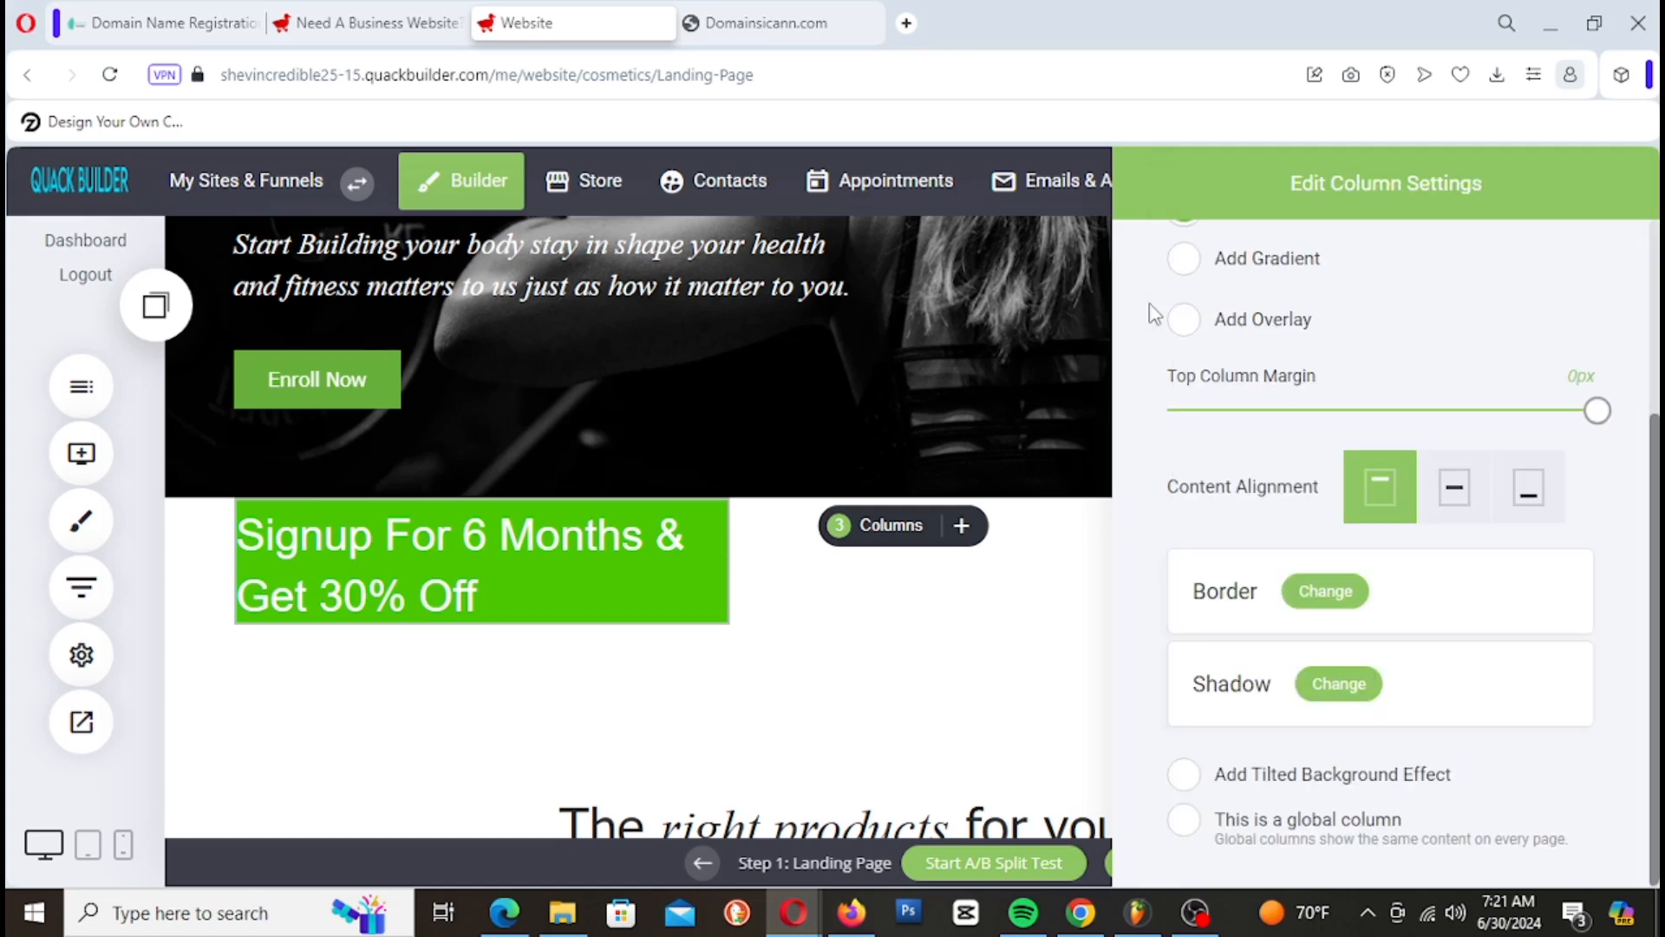
left_click(1006, 667)
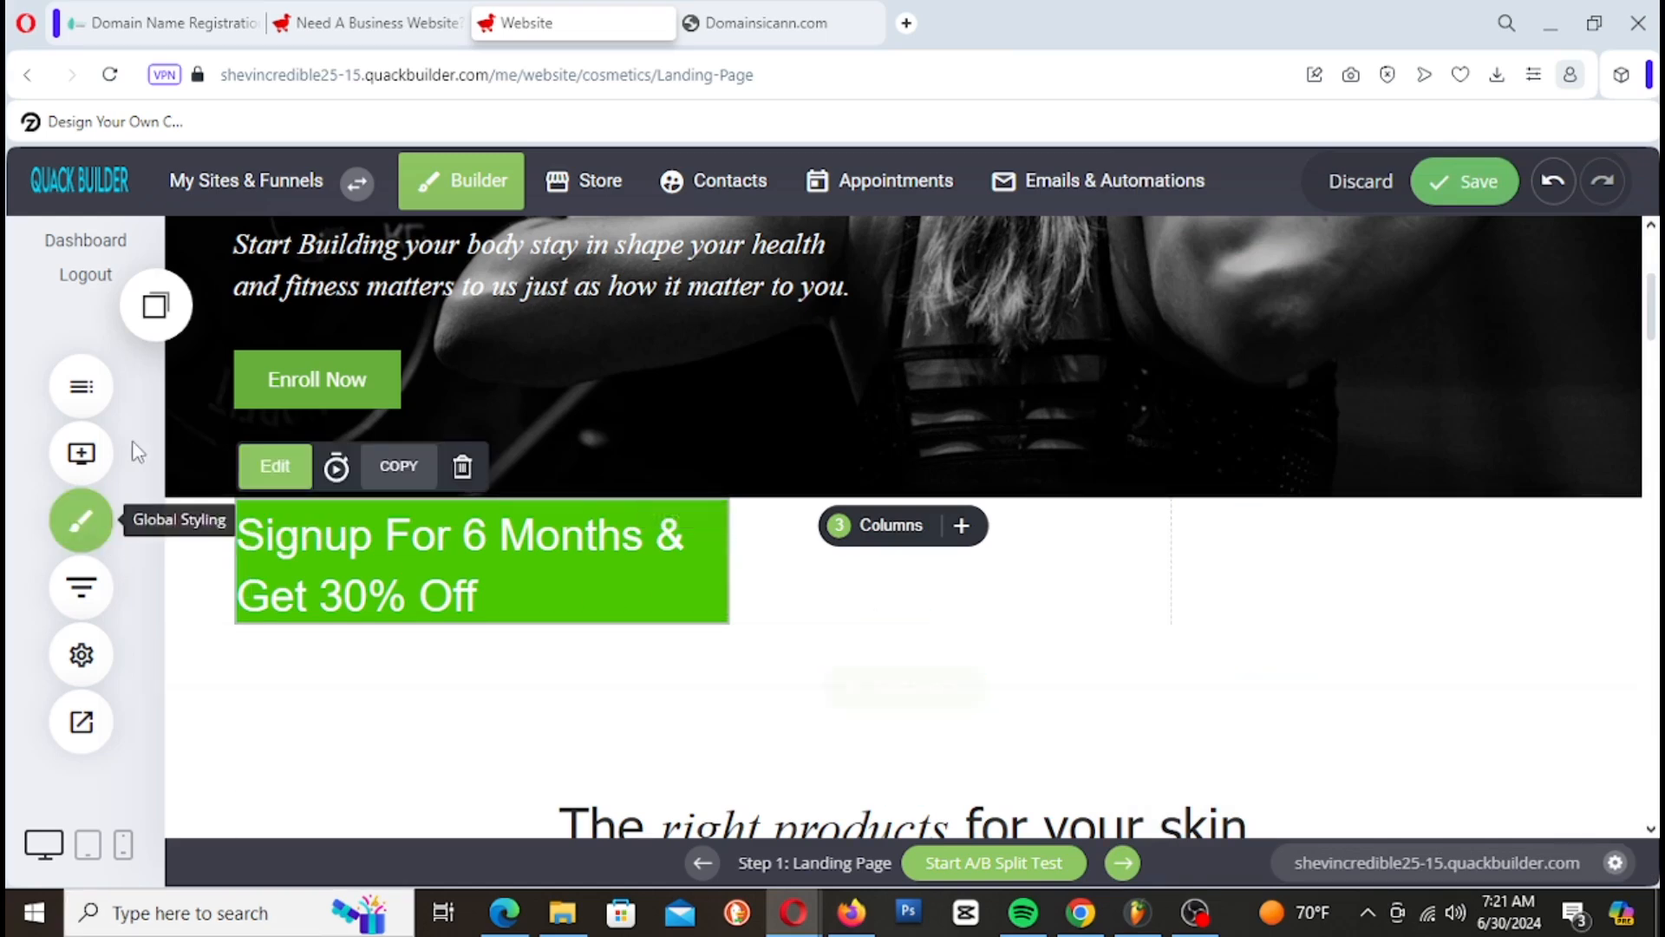
Step: Drop a Separator into the green column and set it to Full Width with a white colour
left_click(82, 457)
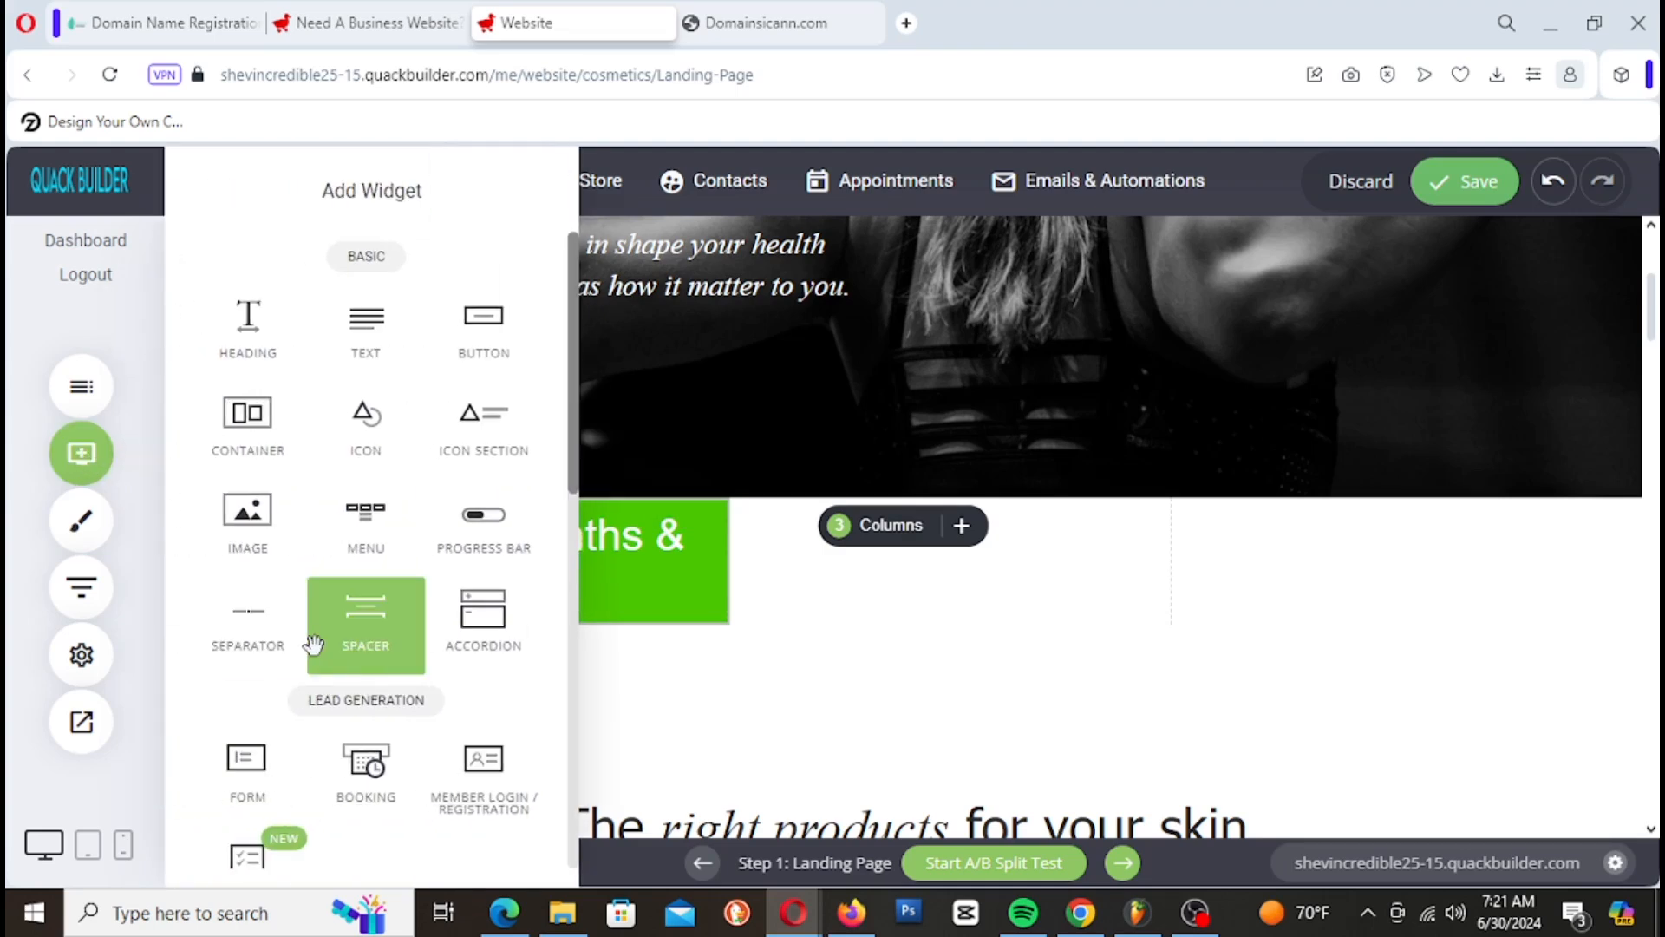
left_click_drag(260, 639, 598, 617)
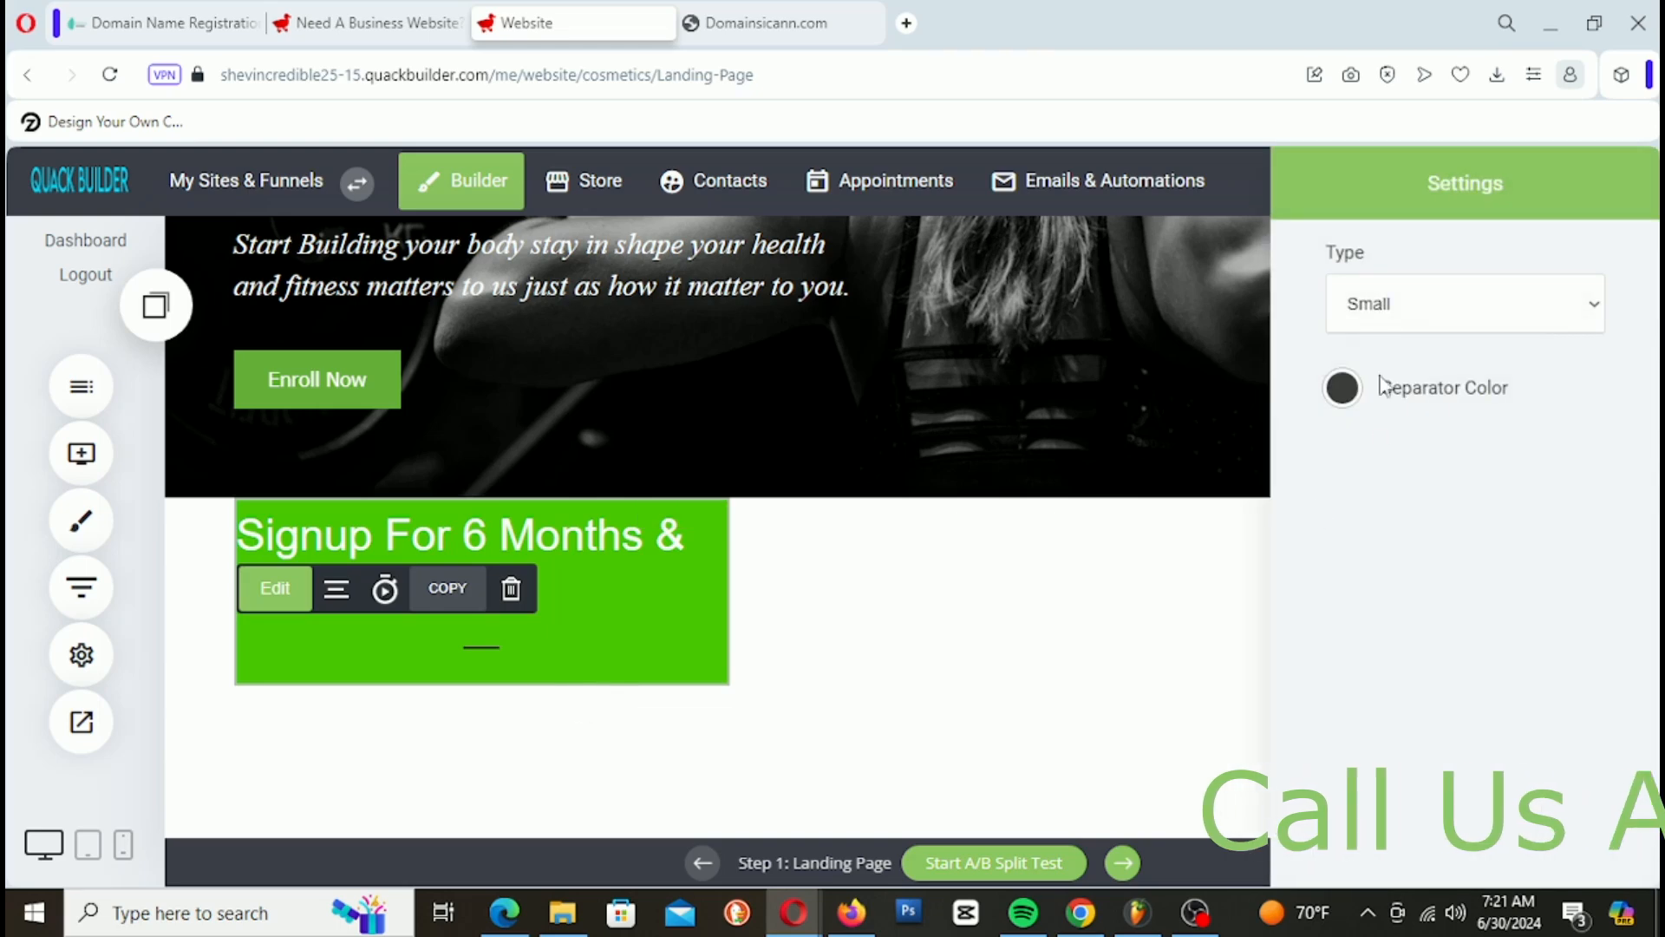
left_click(1417, 312)
left_click(1379, 365)
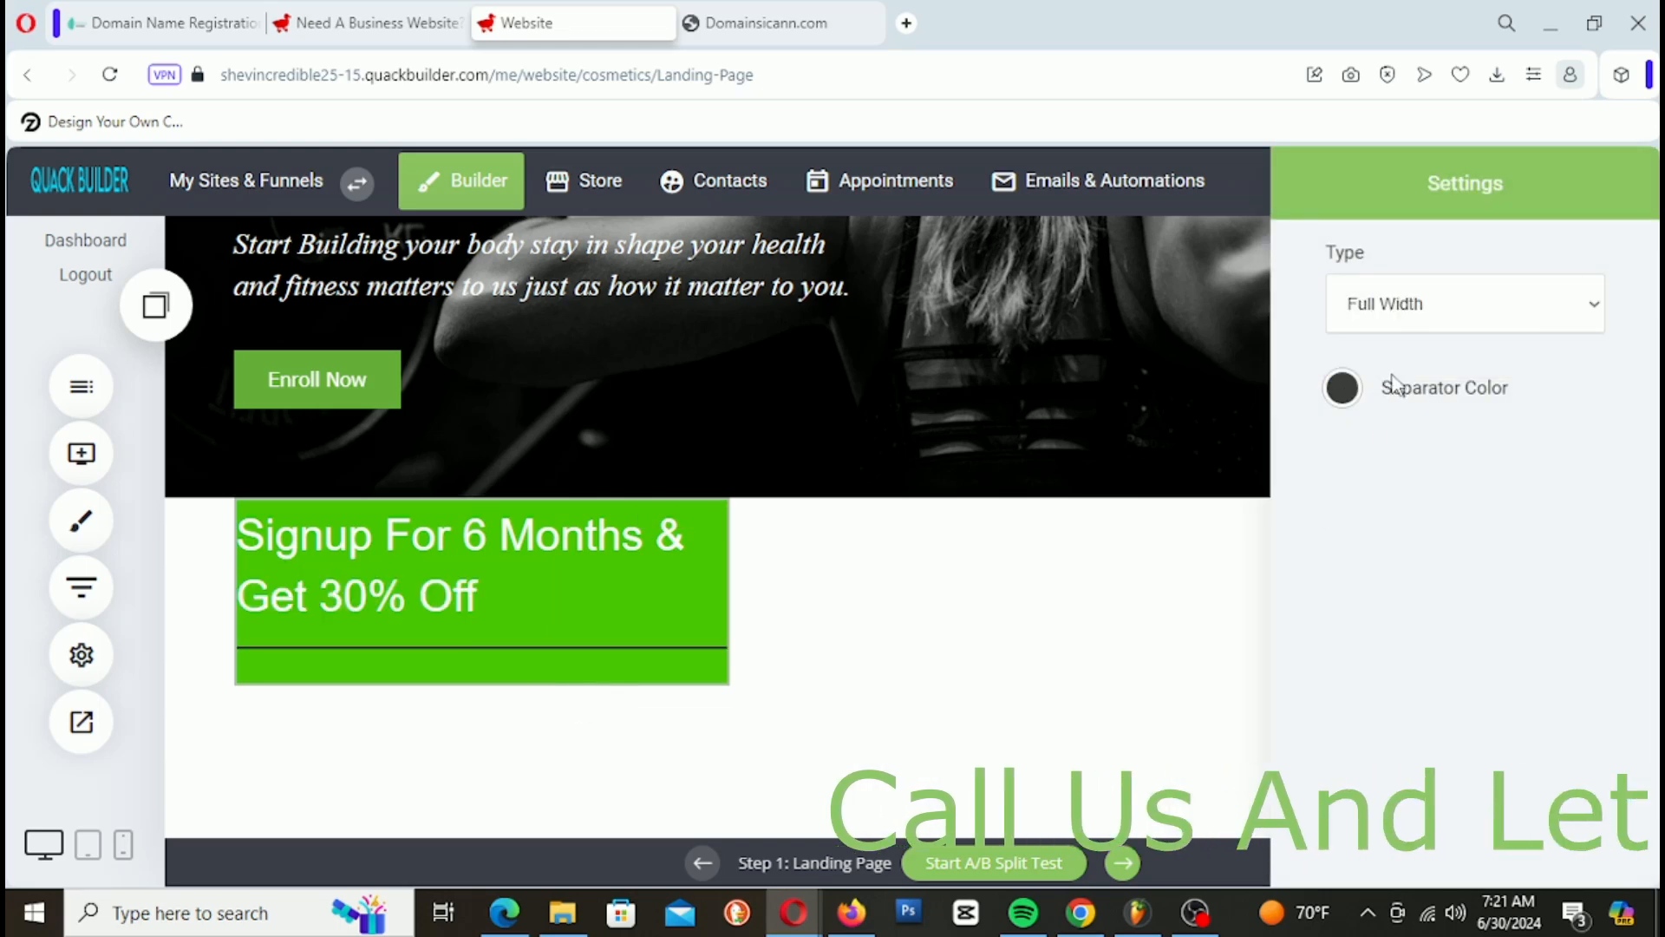
left_click(1347, 392)
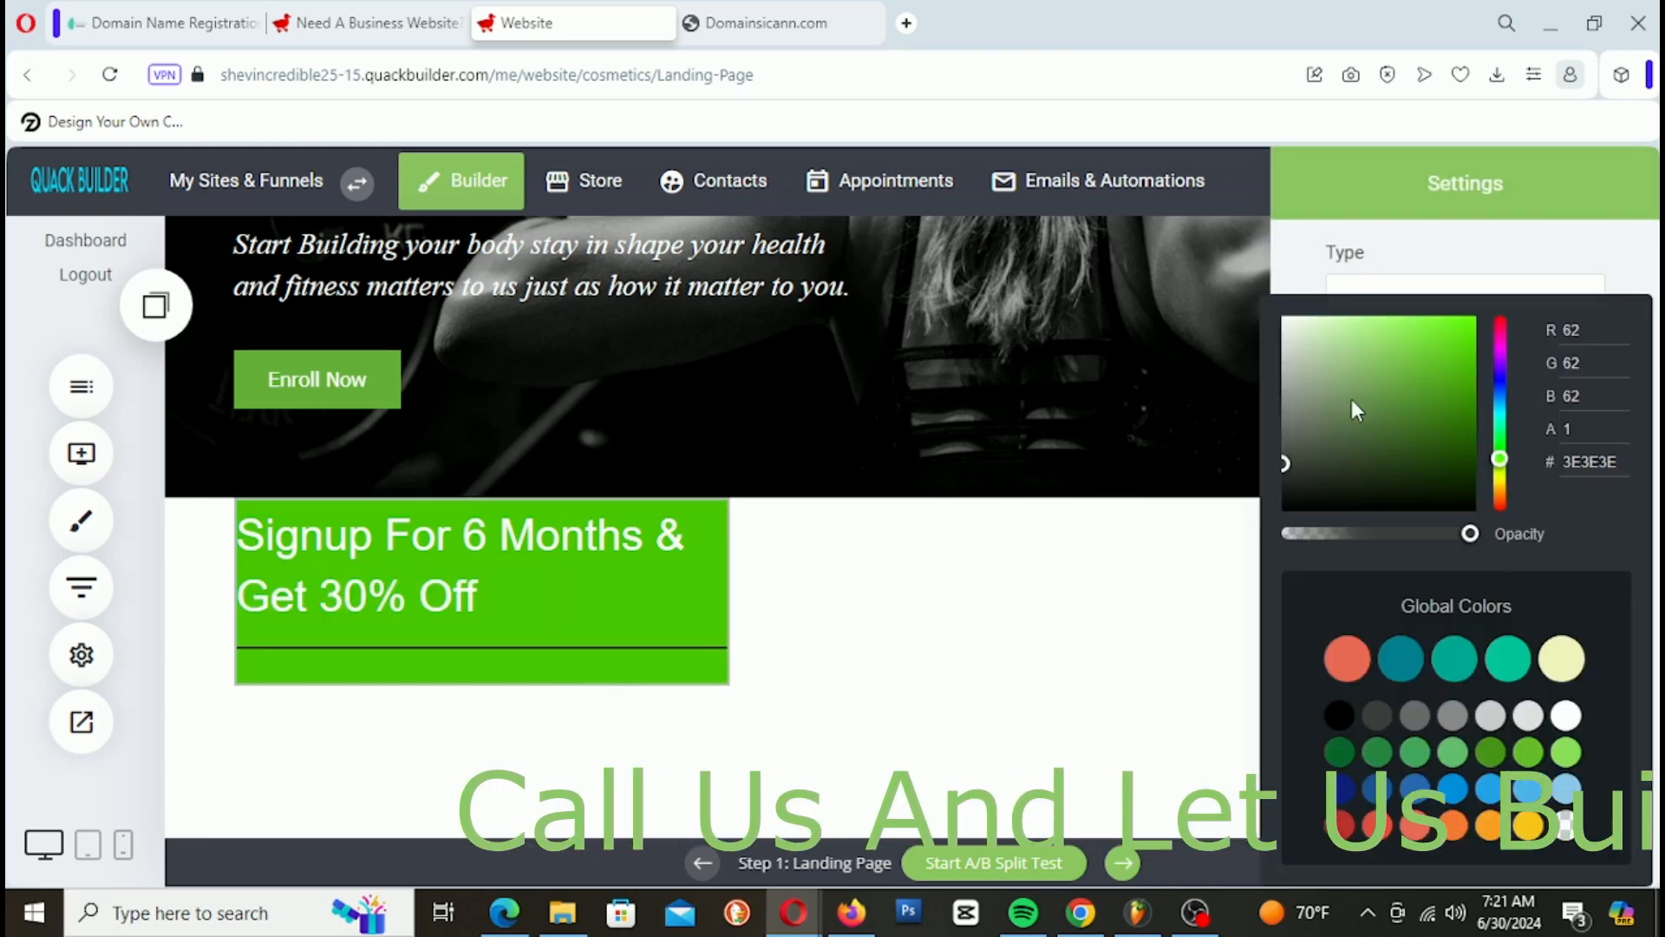
left_click_drag(1281, 370, 1284, 320)
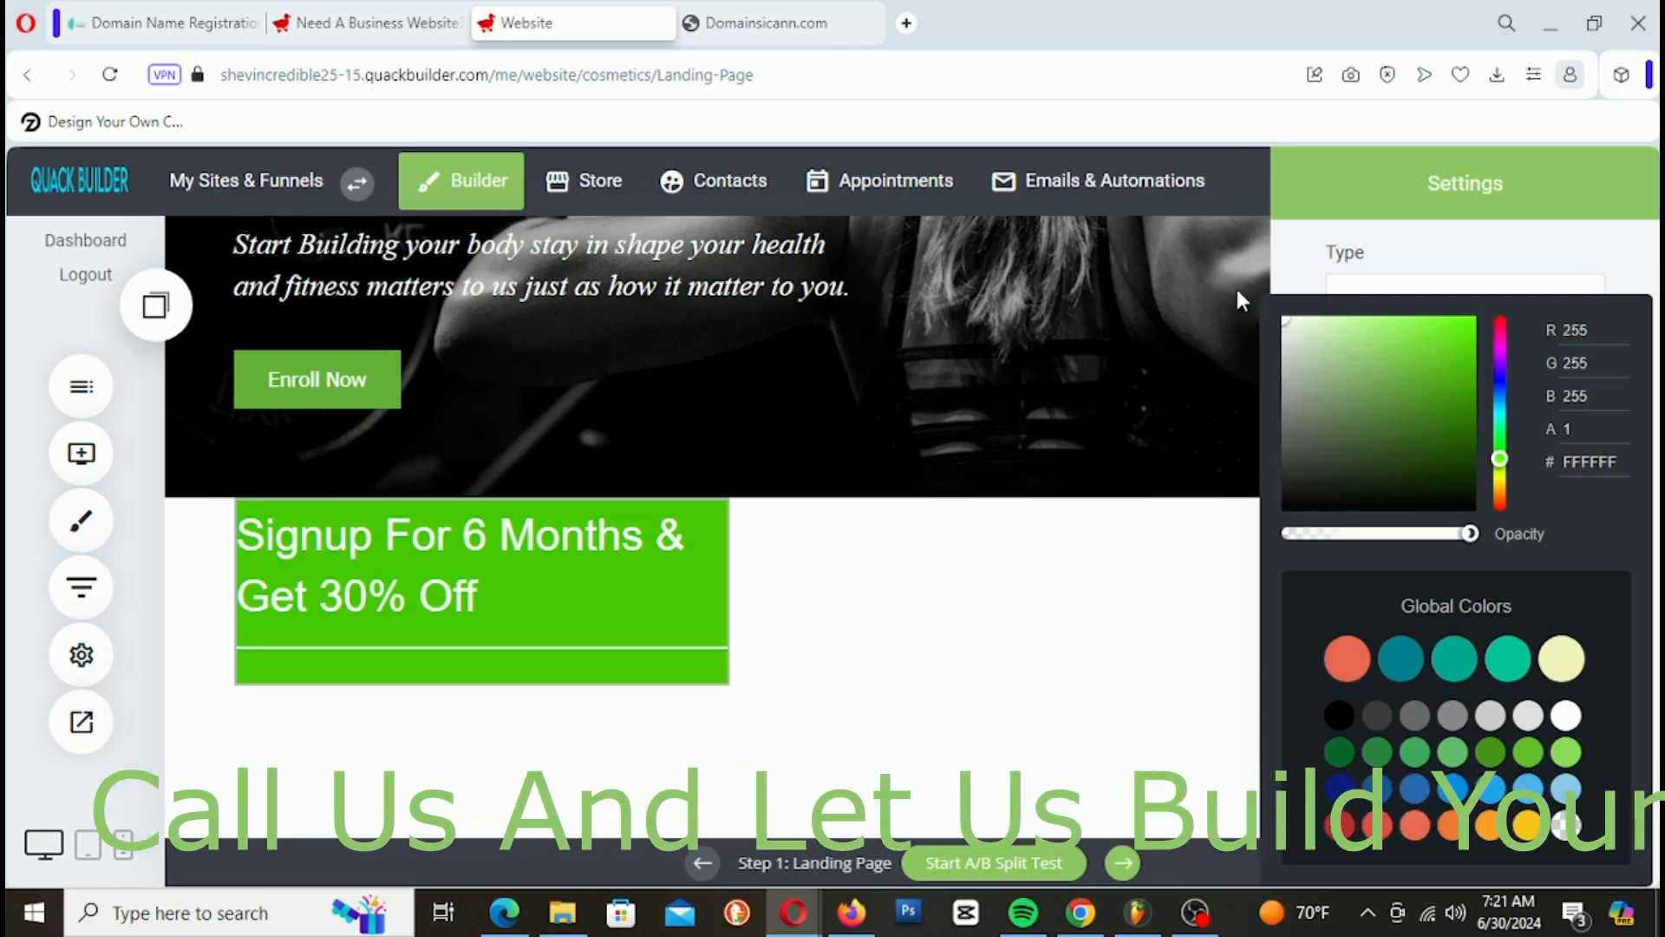
left_click(1084, 596)
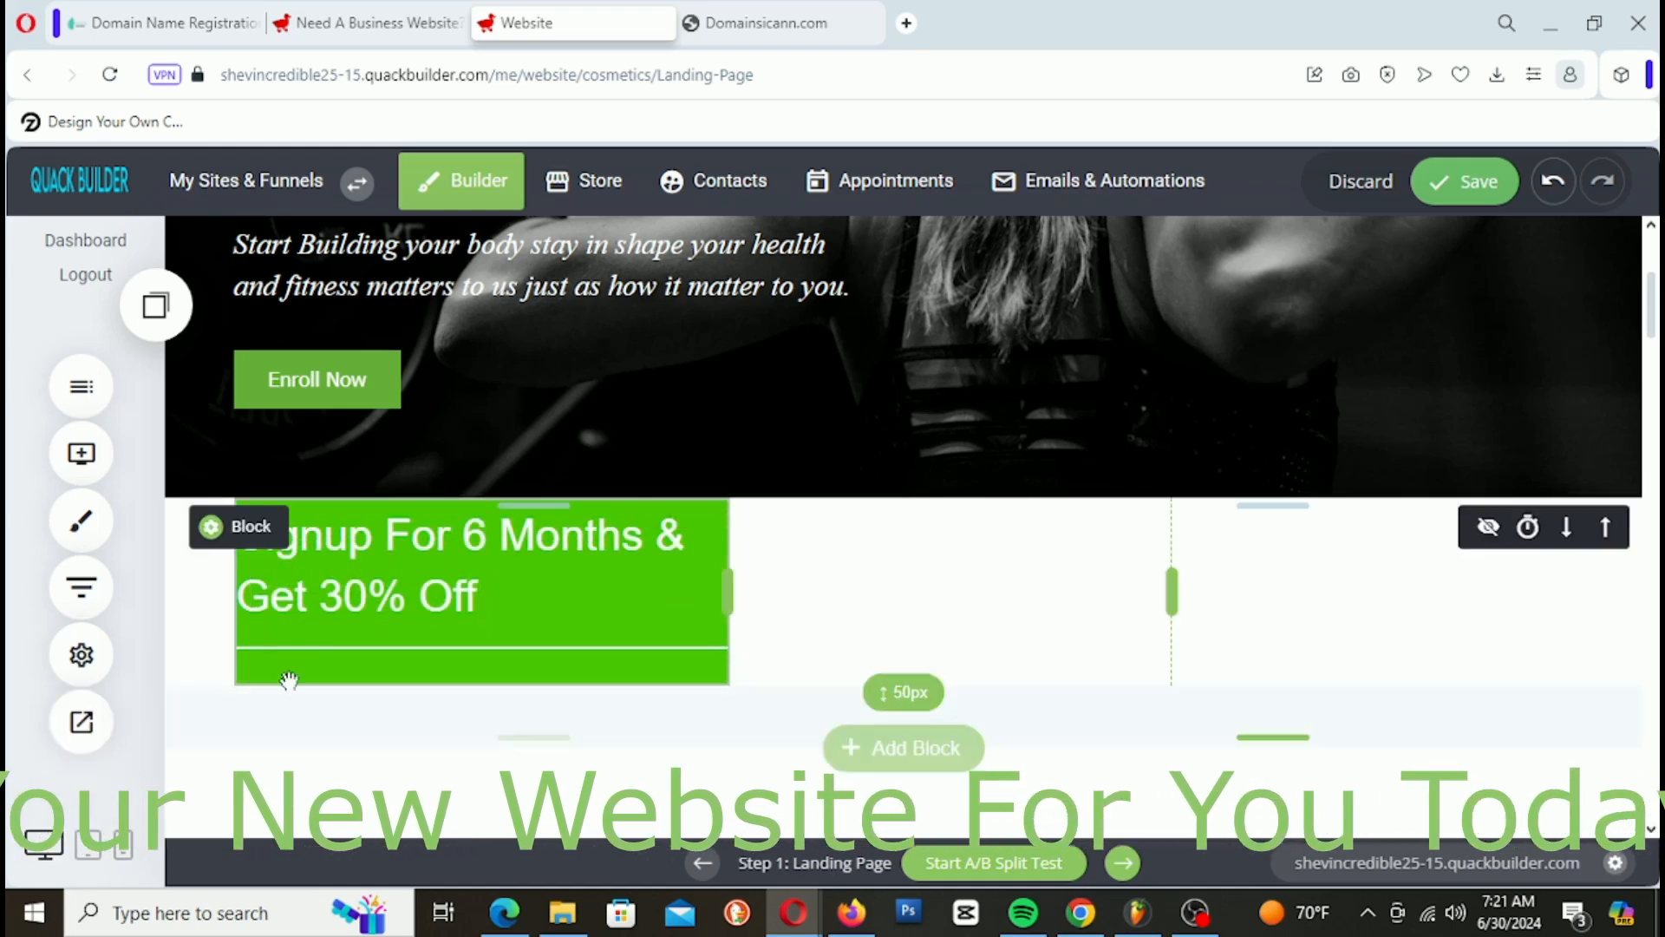
Step: Drag a Text widget below the white divider and select its Lorem ipsum paragraph
left_click(80, 452)
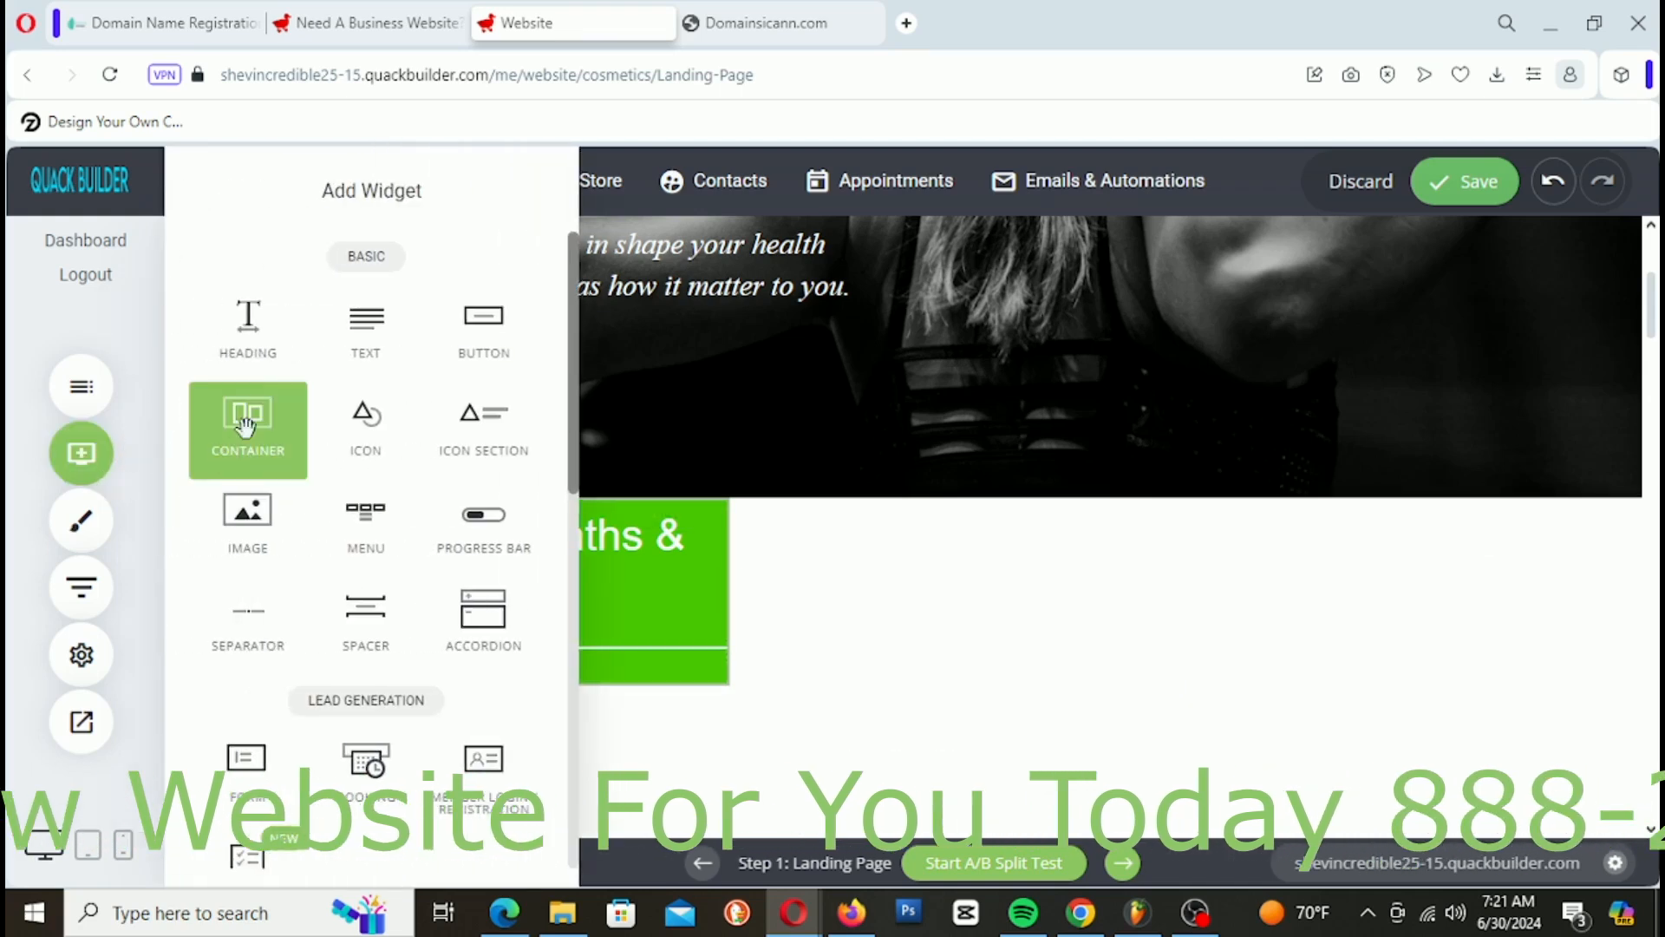
left_click_drag(327, 351, 482, 673)
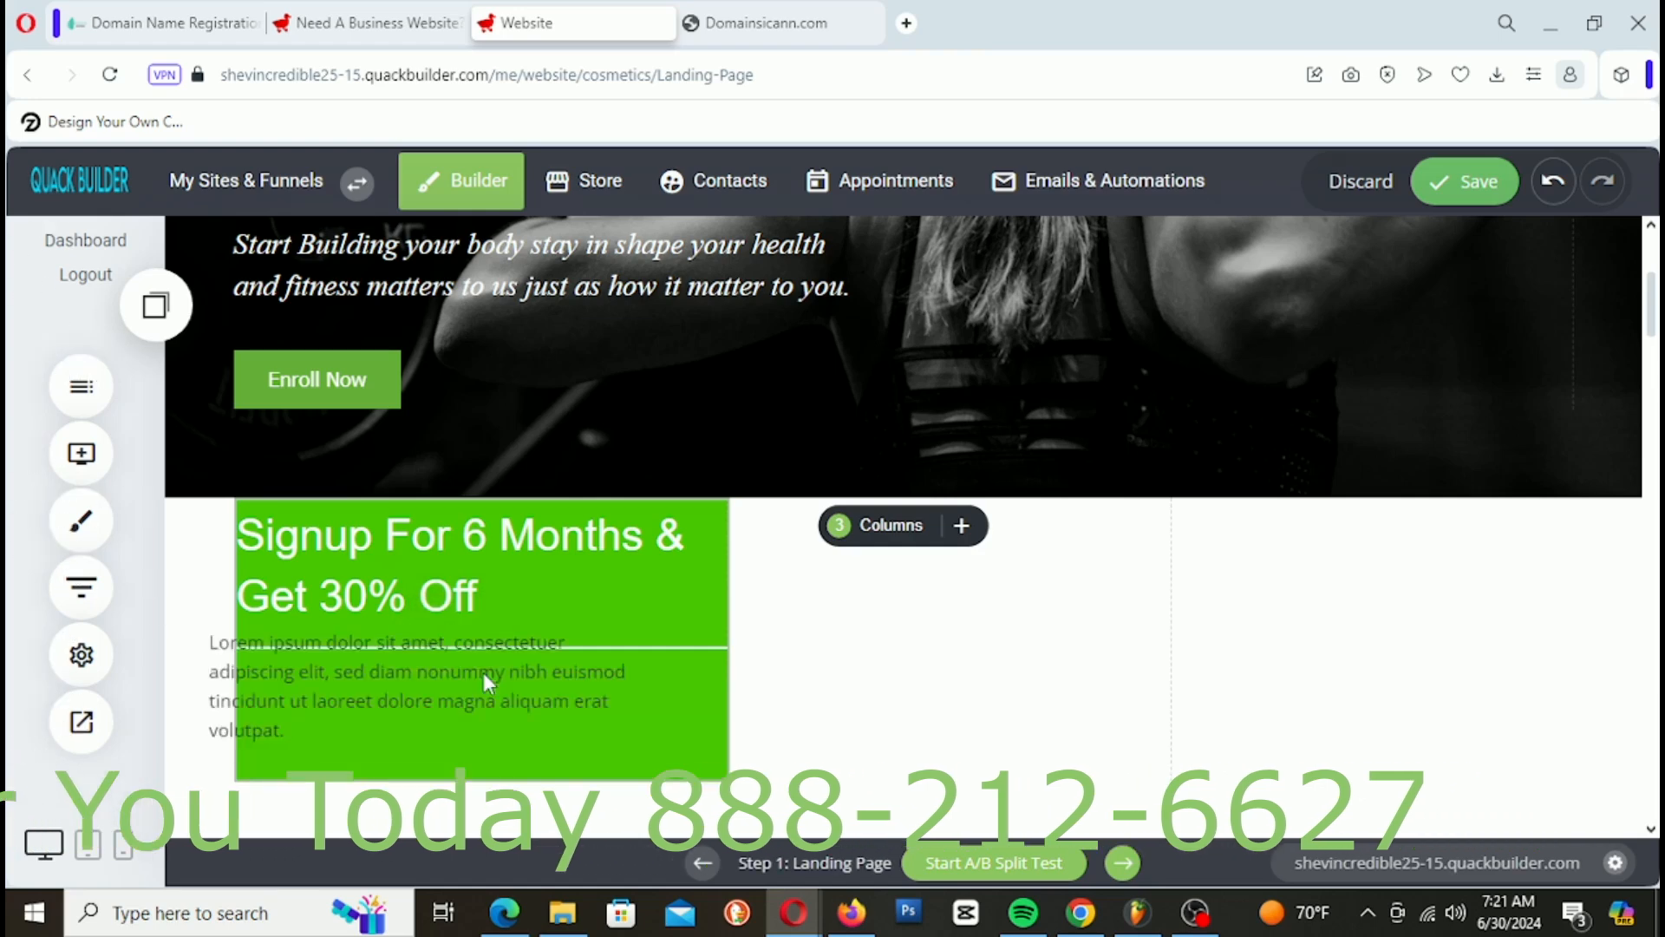
triple_click(241, 707)
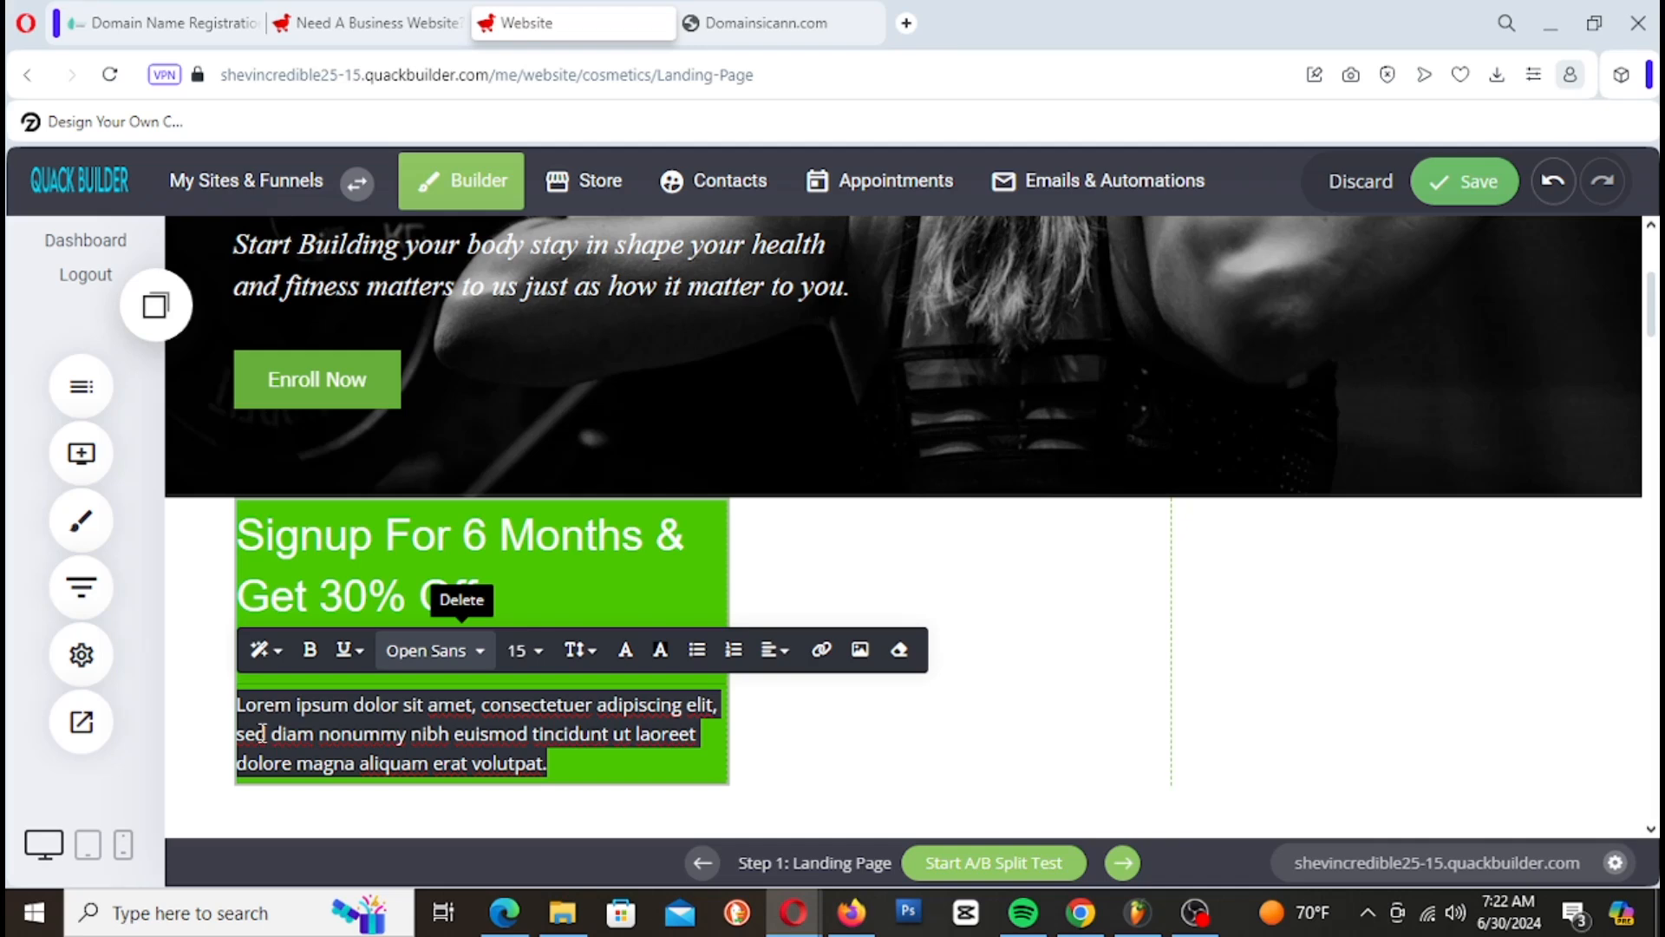
Step: Replace the placeholder with 'Let Get Started on your fitness gurney save 30% or more when you sign up today'
key("BackSpace")
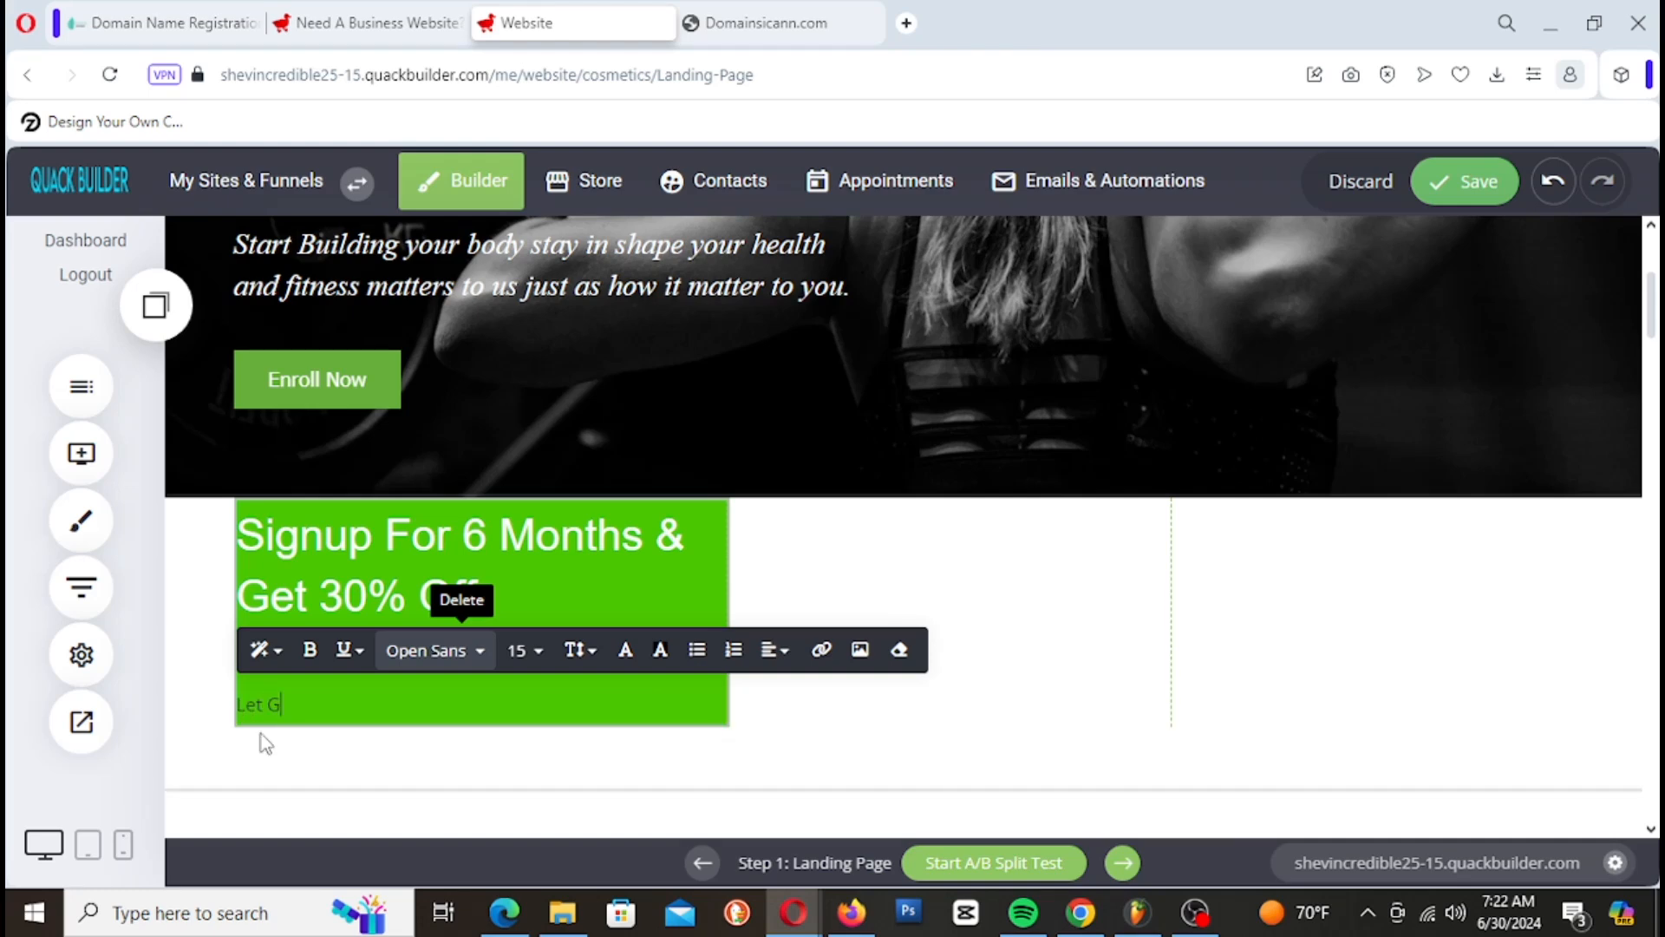
type("Let Get Started on your ")
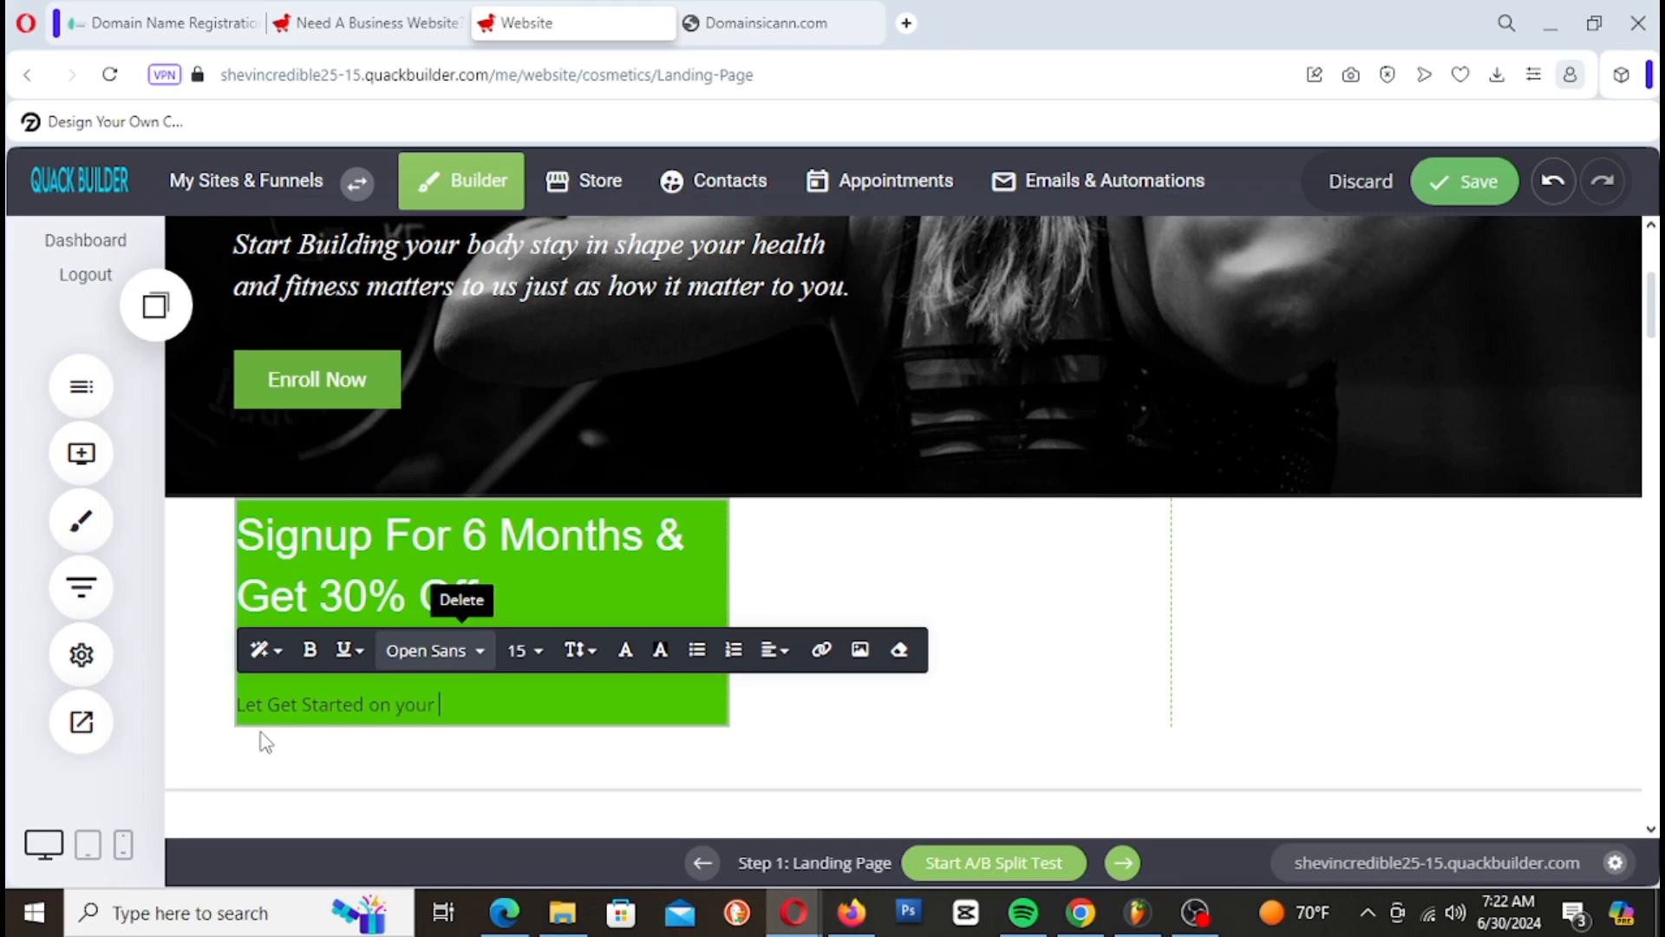
type("fitness")
type("gerney")
right_click(546, 707)
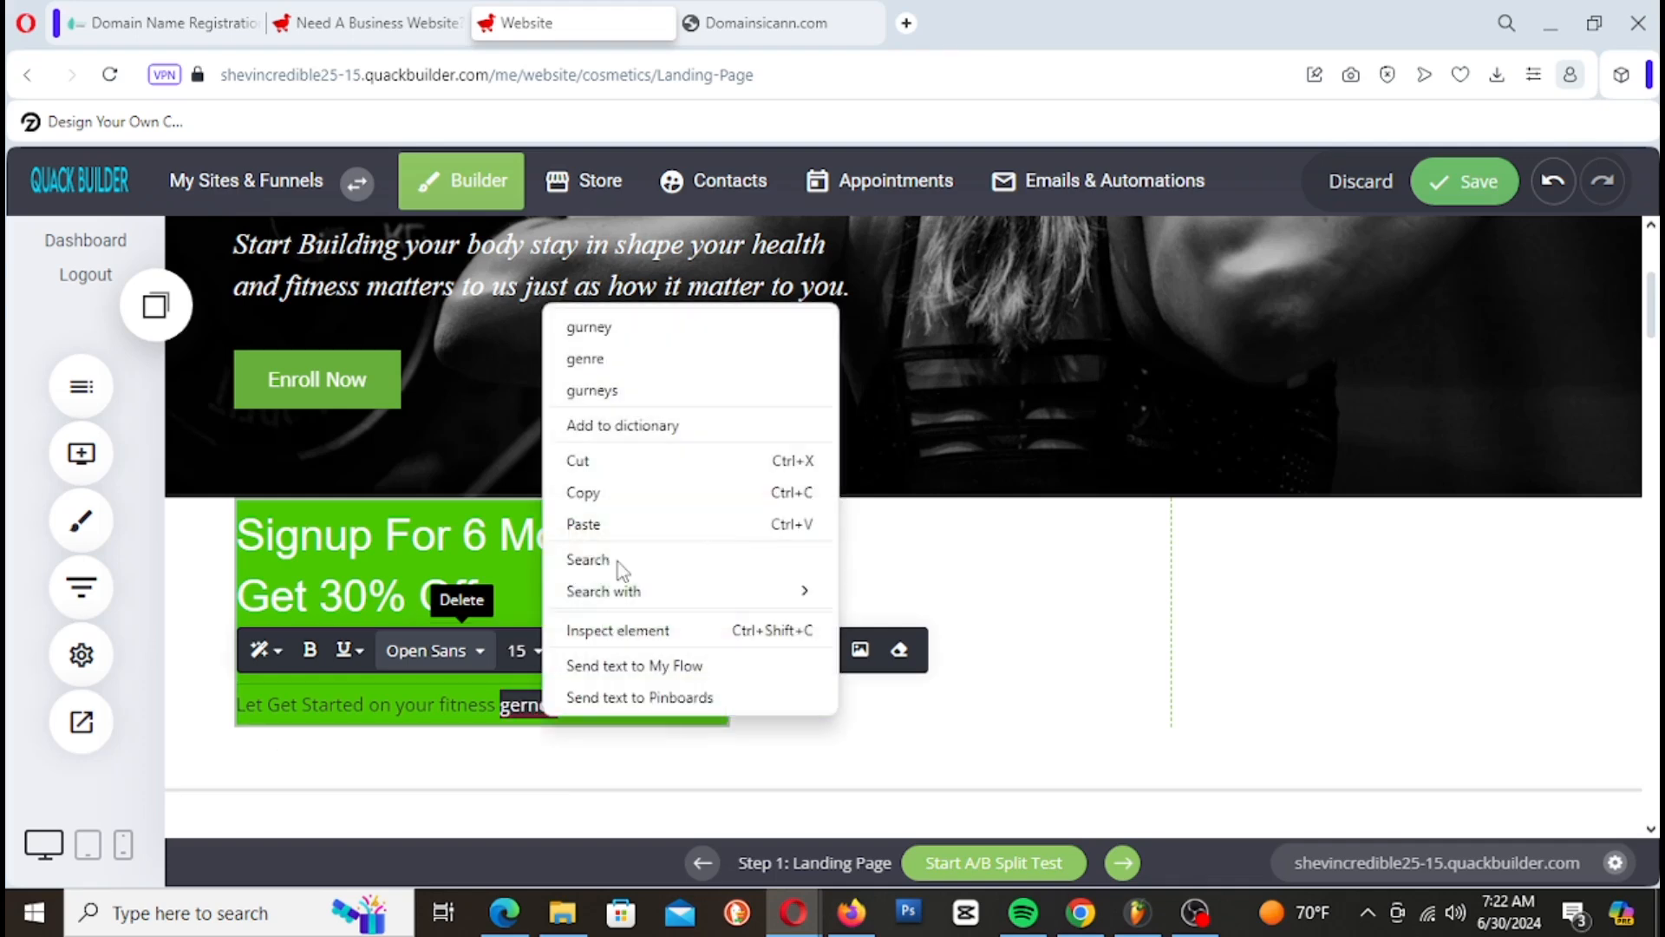
left_click(707, 335)
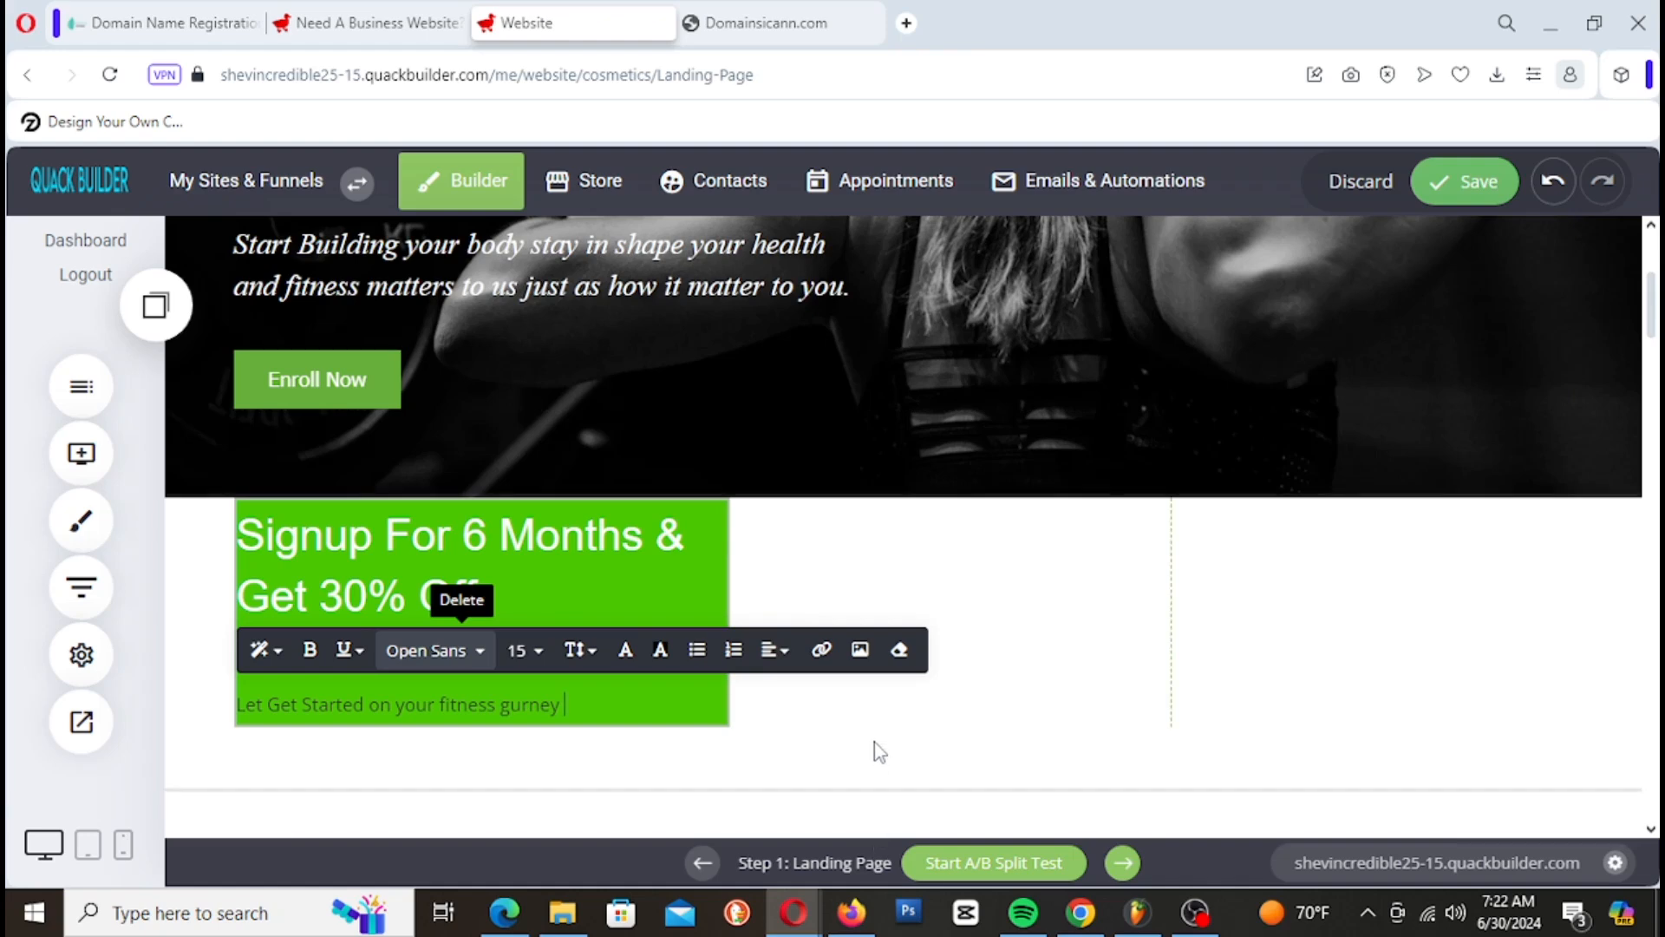
type("save 30% or more when you sign up ")
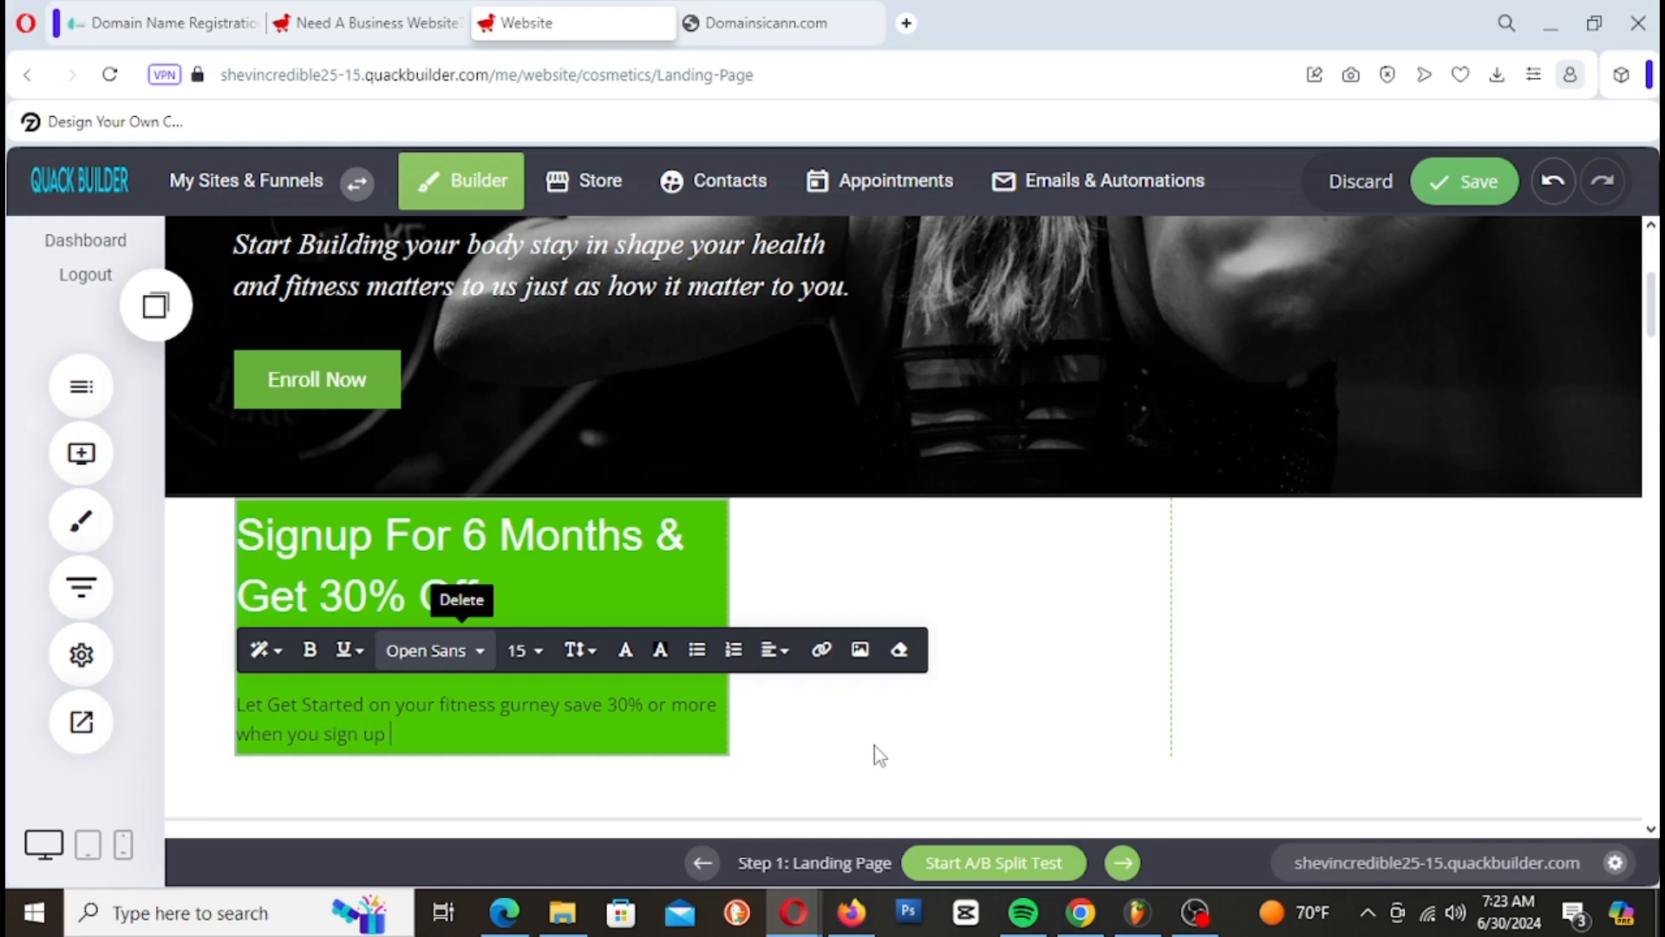
type("today.")
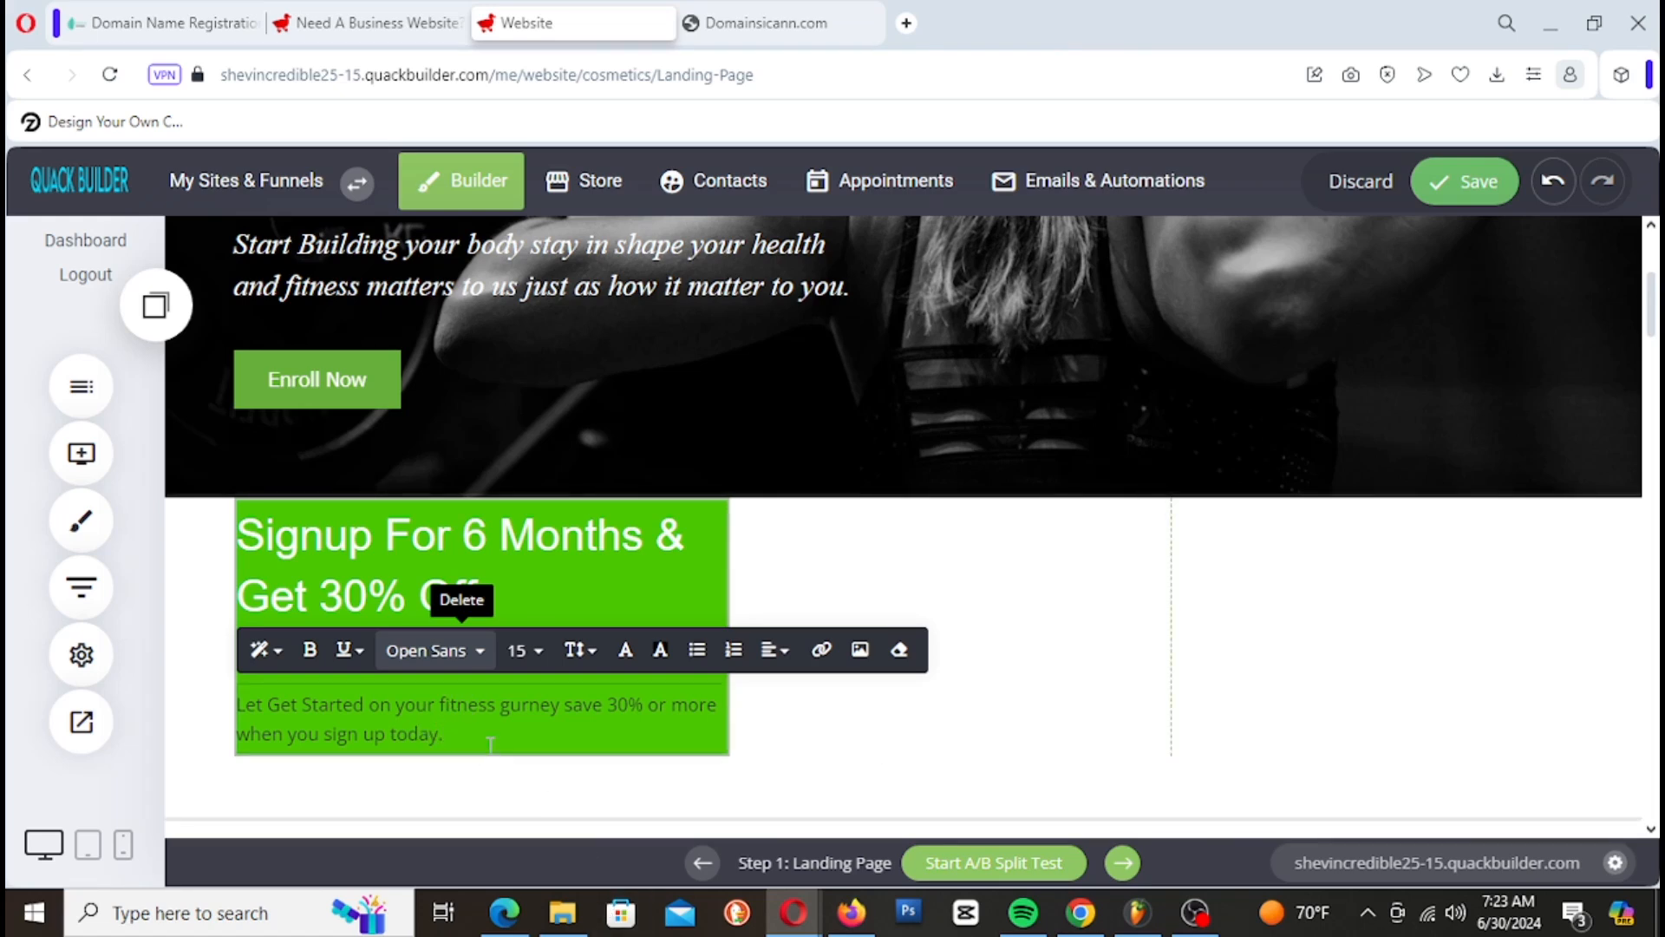
left_click_drag(488, 737, 238, 699)
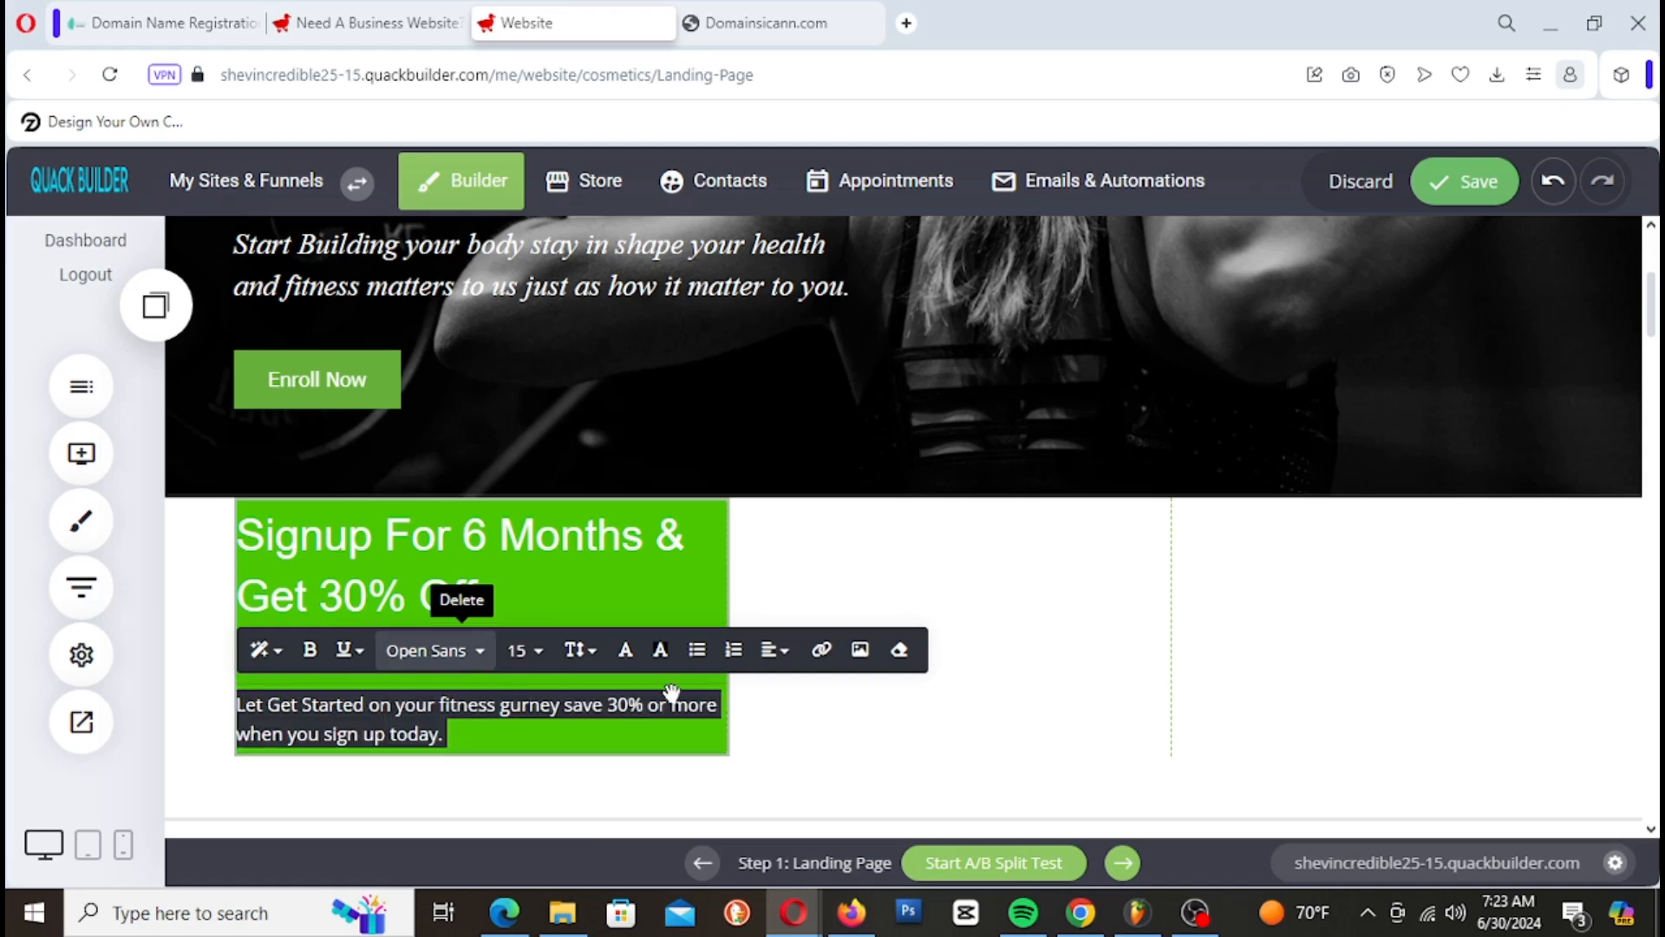
Step: Try white and then dark green 394D2D as the paragraph's text colour
left_click(626, 652)
left_click_drag(724, 354, 700, 318)
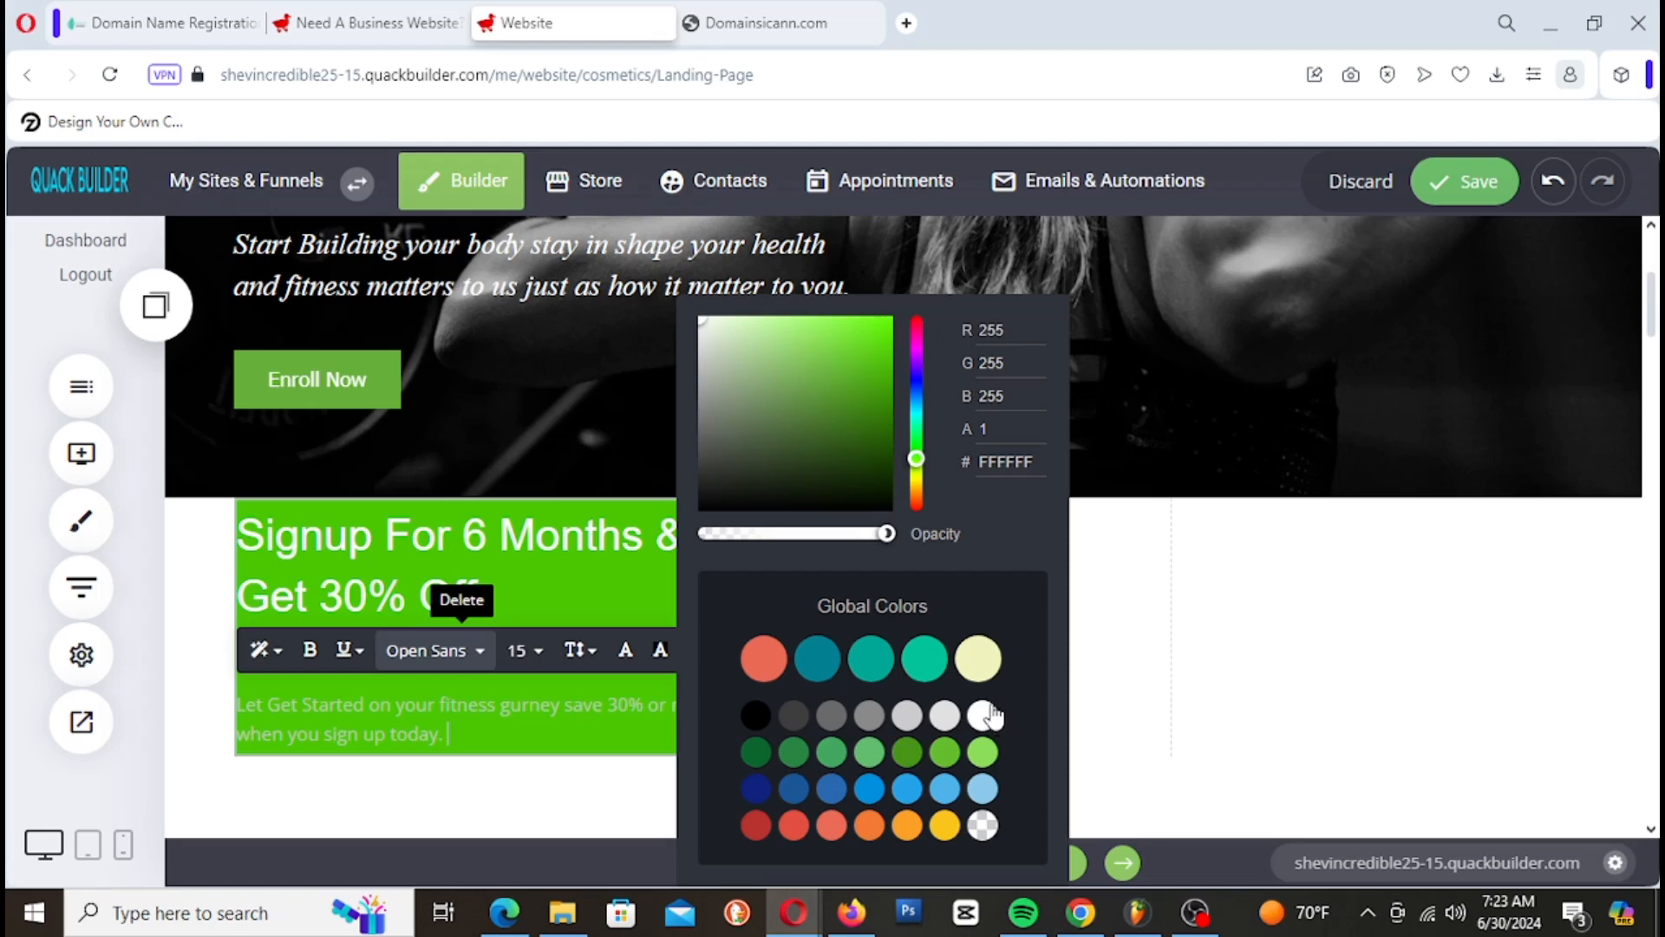
mouse_move(703, 338)
left_mouse_down()
mouse_move(779, 457)
mouse_move(700, 319)
left_mouse_up()
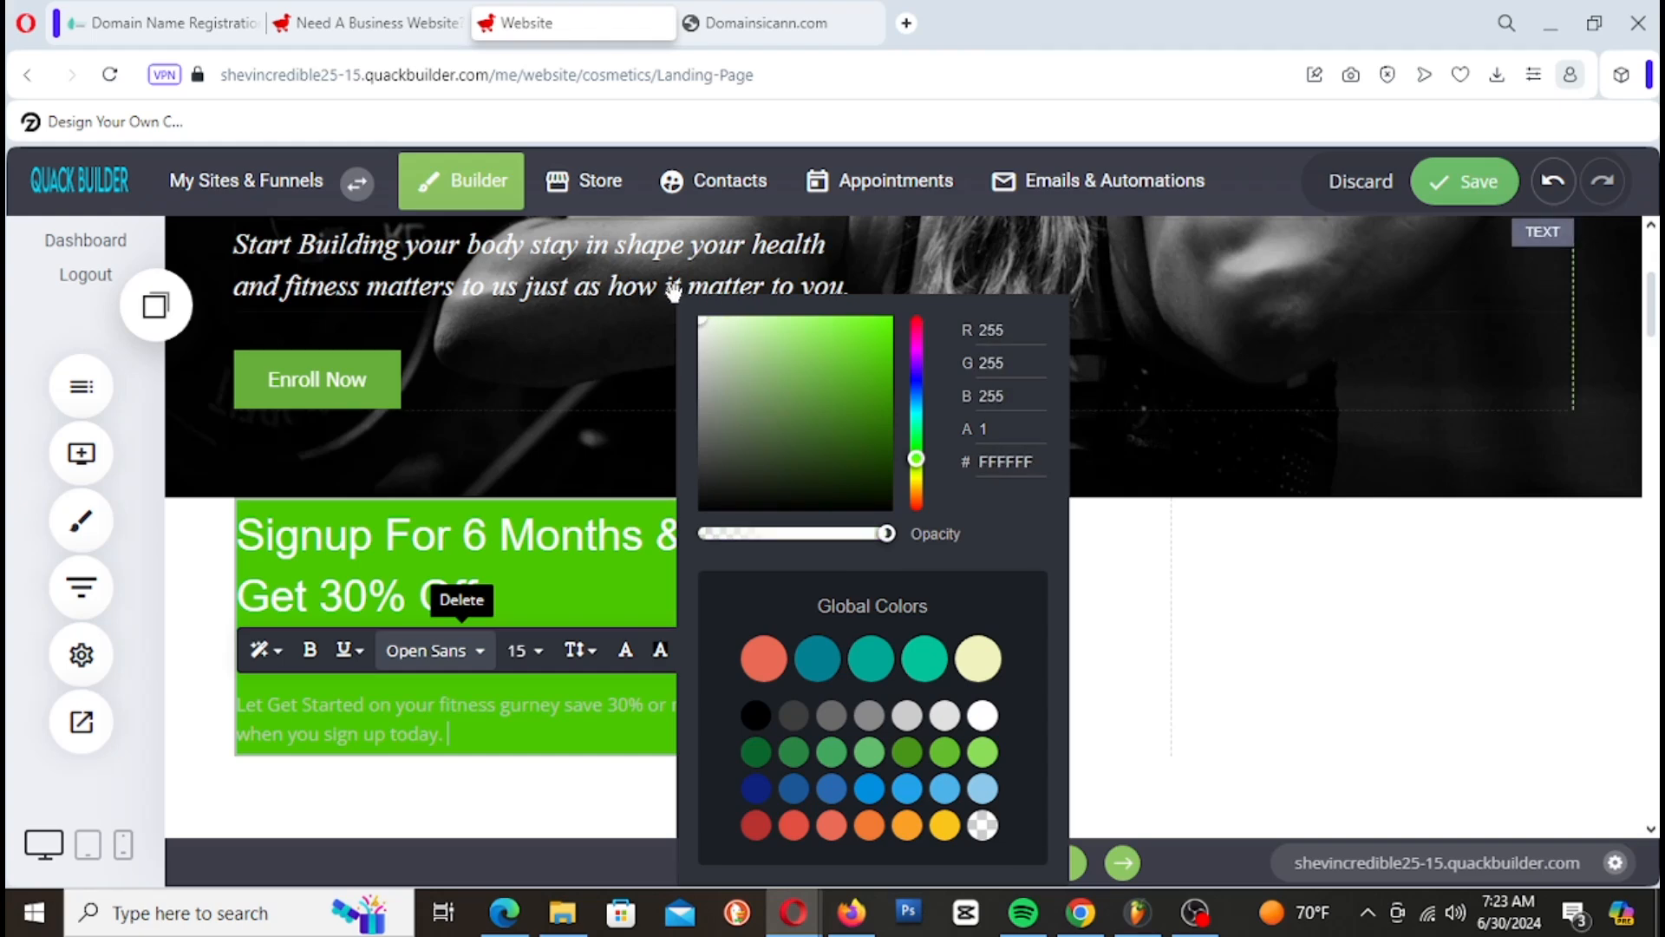
left_click(510, 714)
double_click(511, 711)
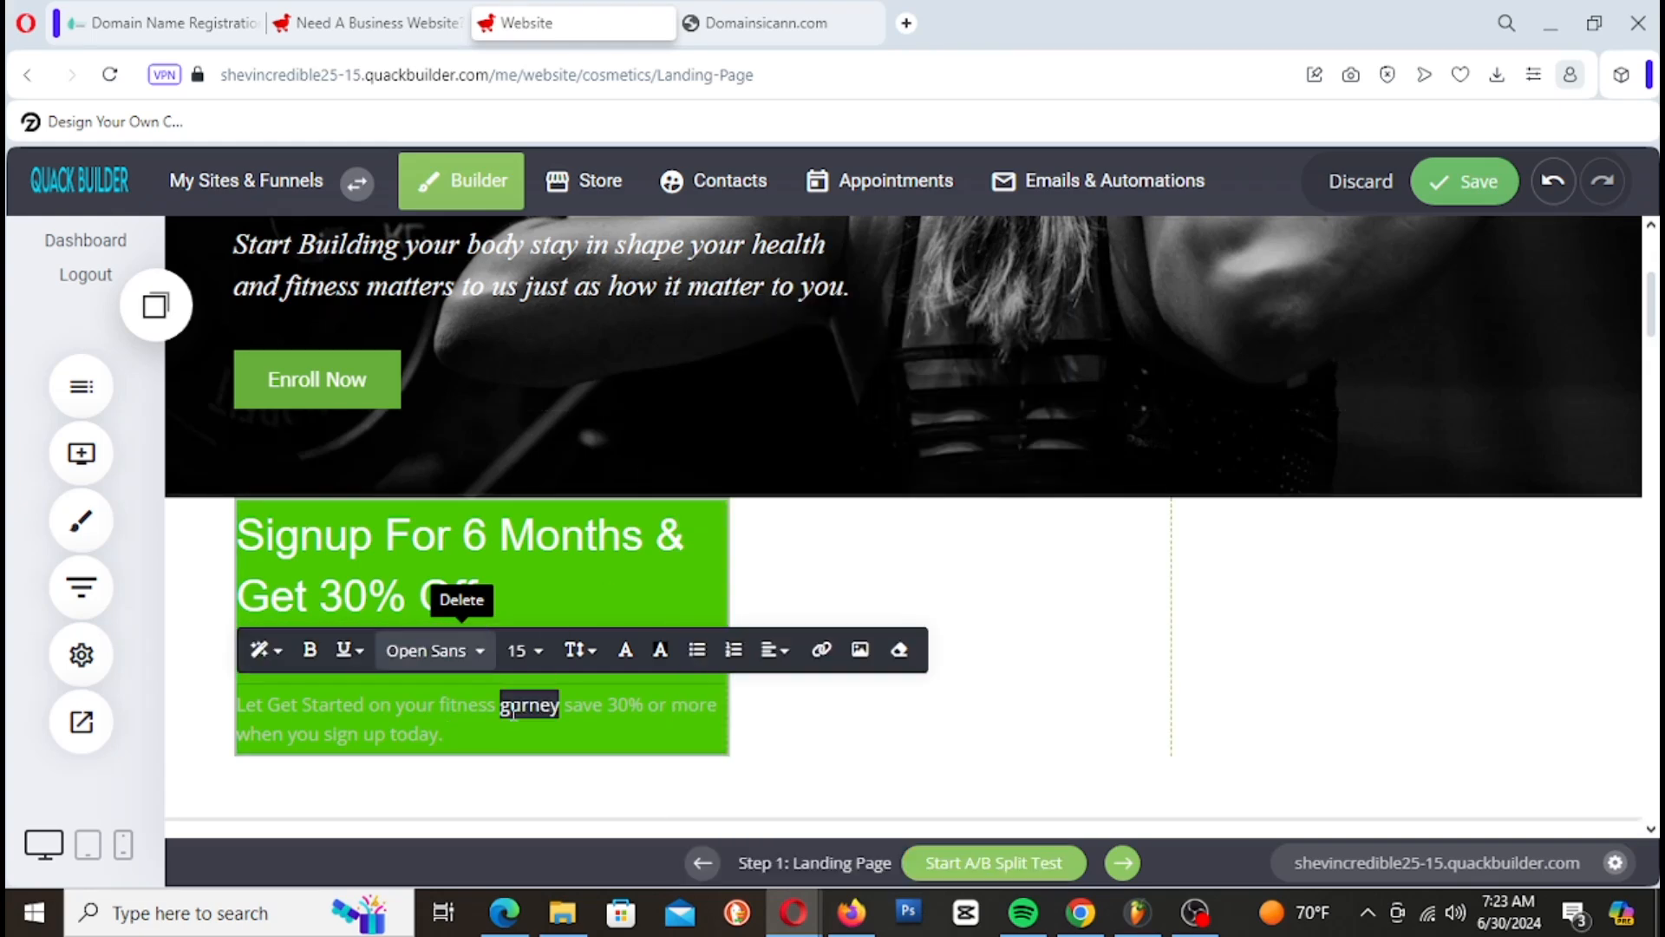
left_click(462, 733)
Step: Set the whole paragraph's text to white (FFFFFF) and save the landing page
key("ctrl+a")
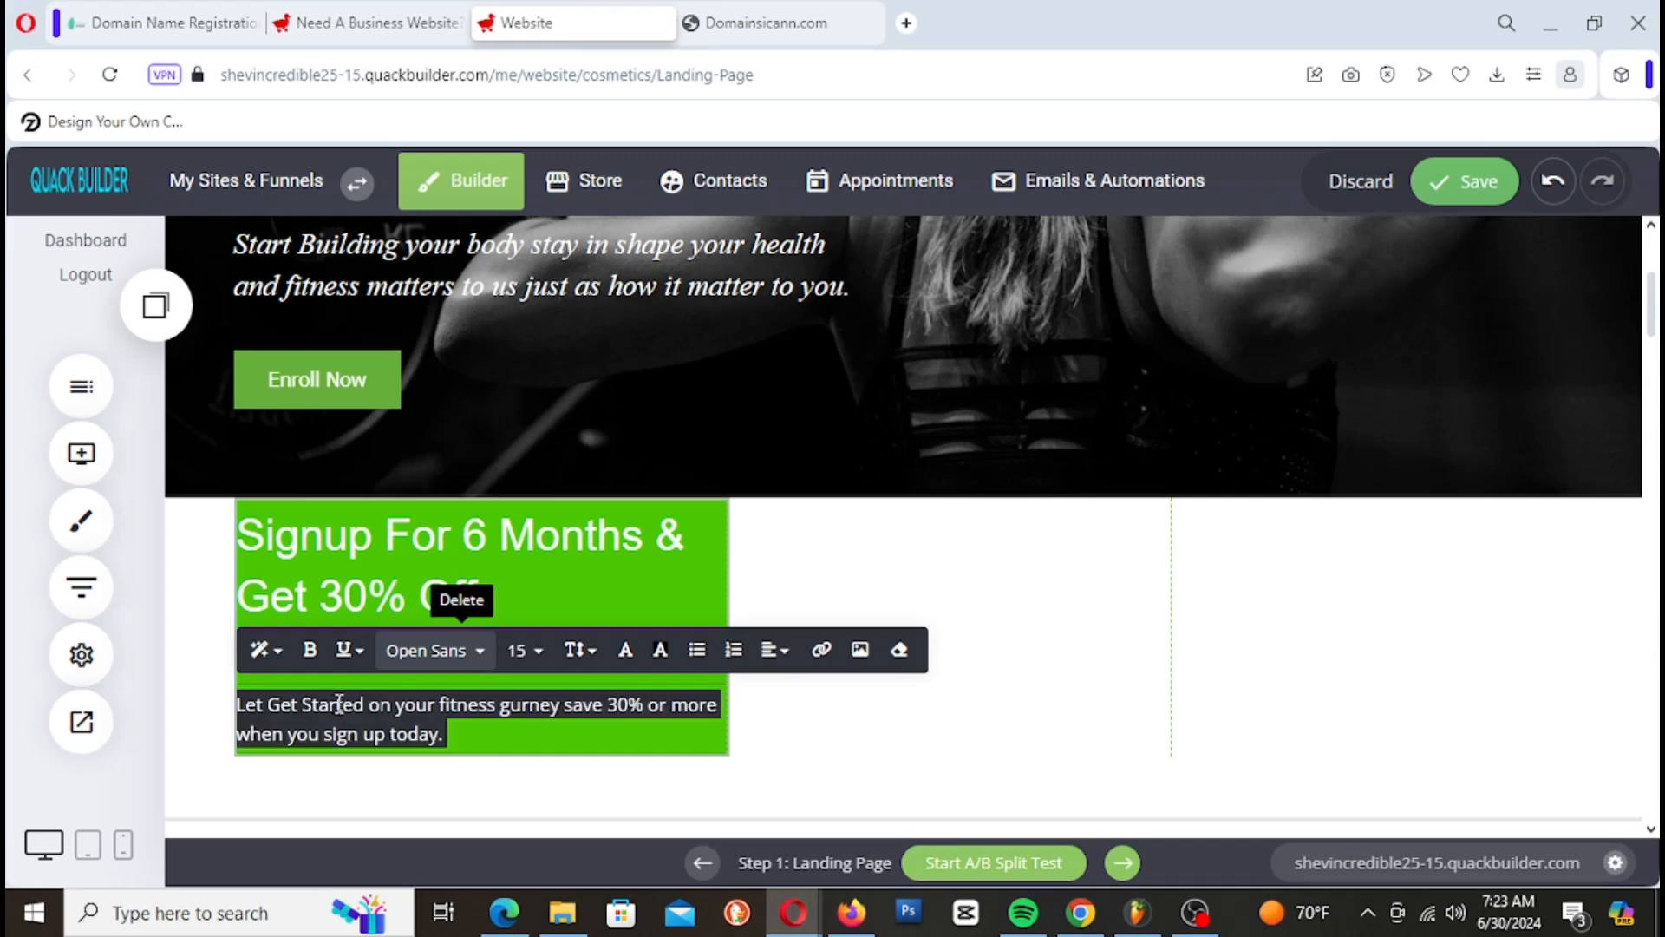
left_click(631, 659)
left_click_drag(719, 346, 659, 262)
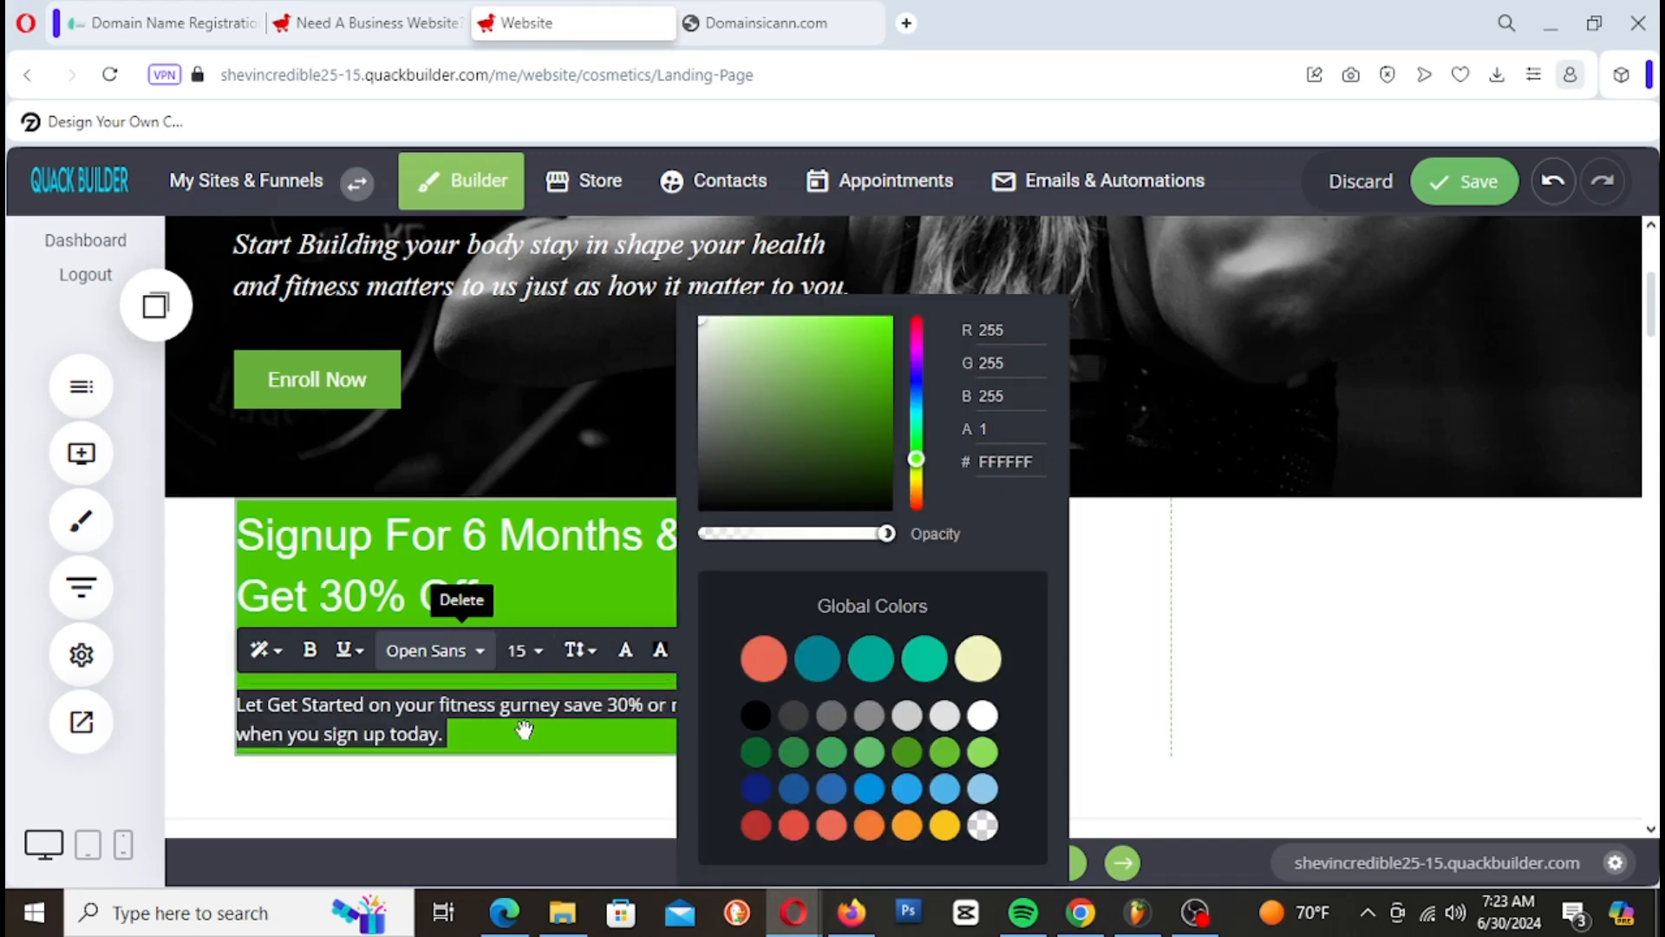
left_click(217, 714)
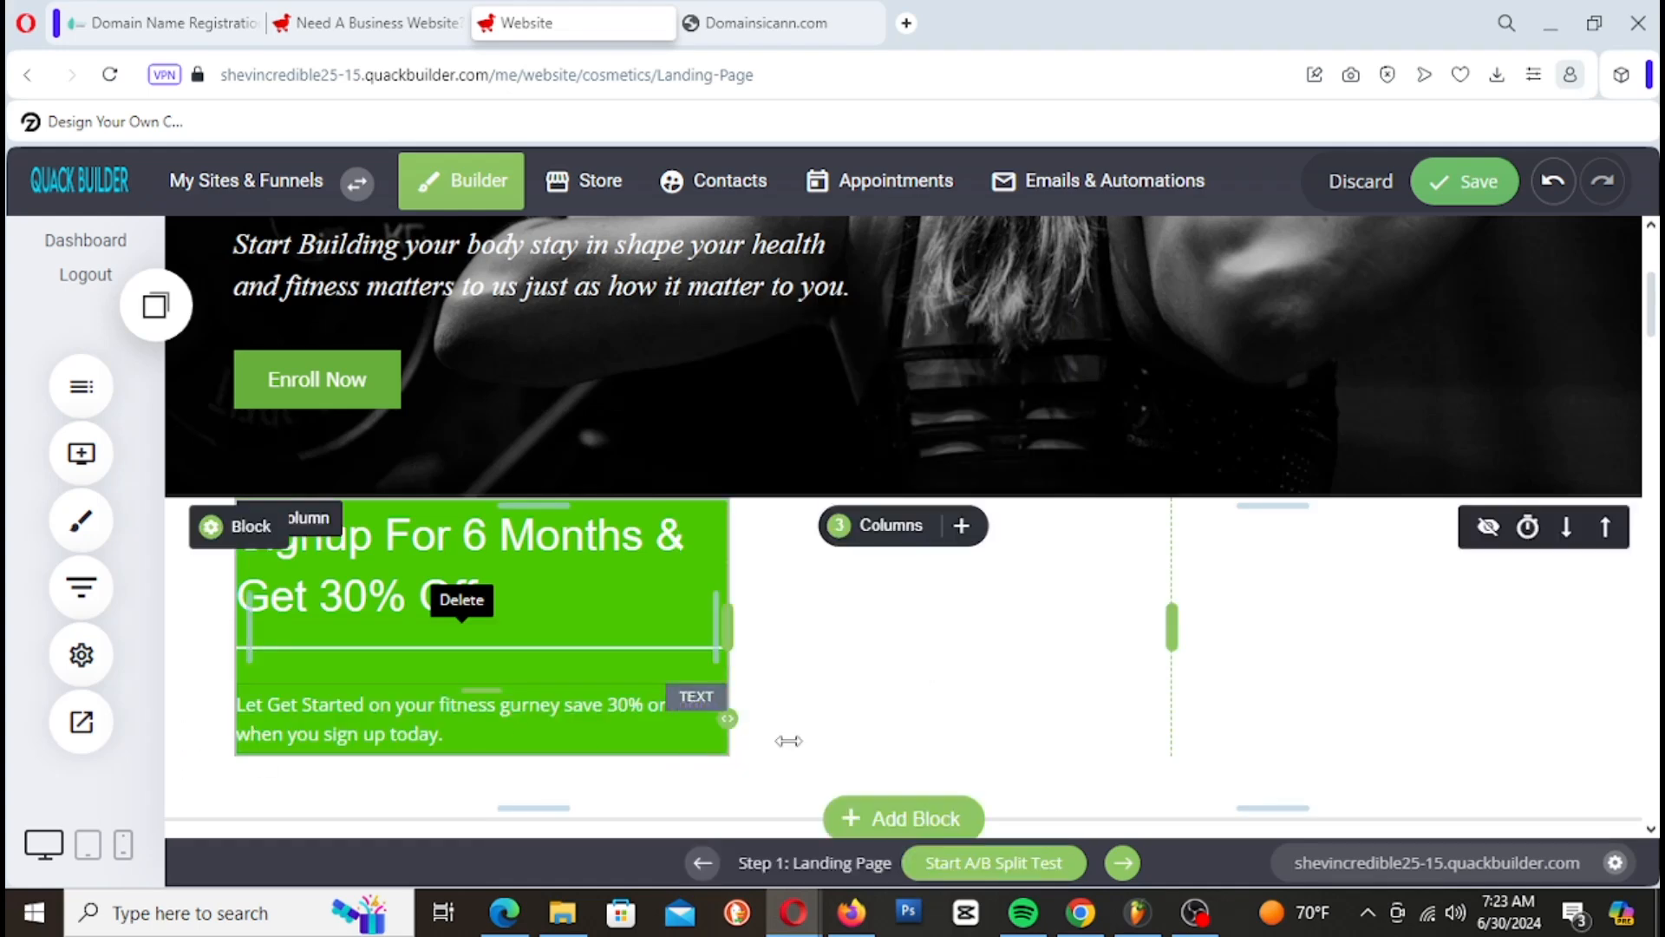
left_click(1466, 181)
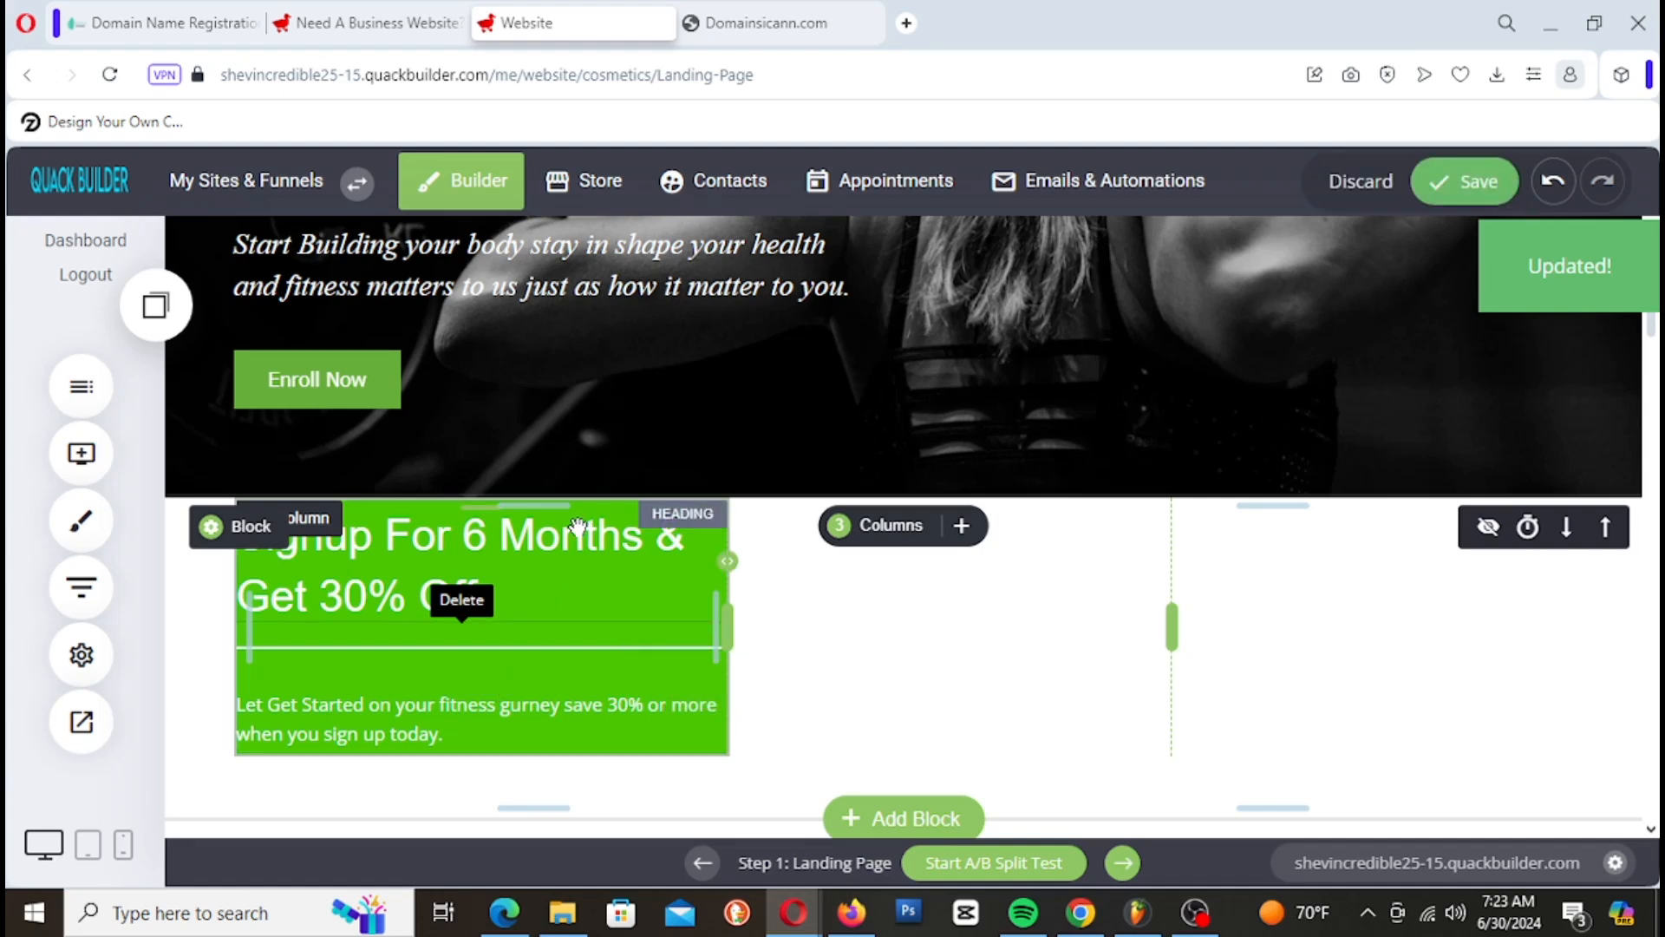
scroll(1080, 761, "up", 2)
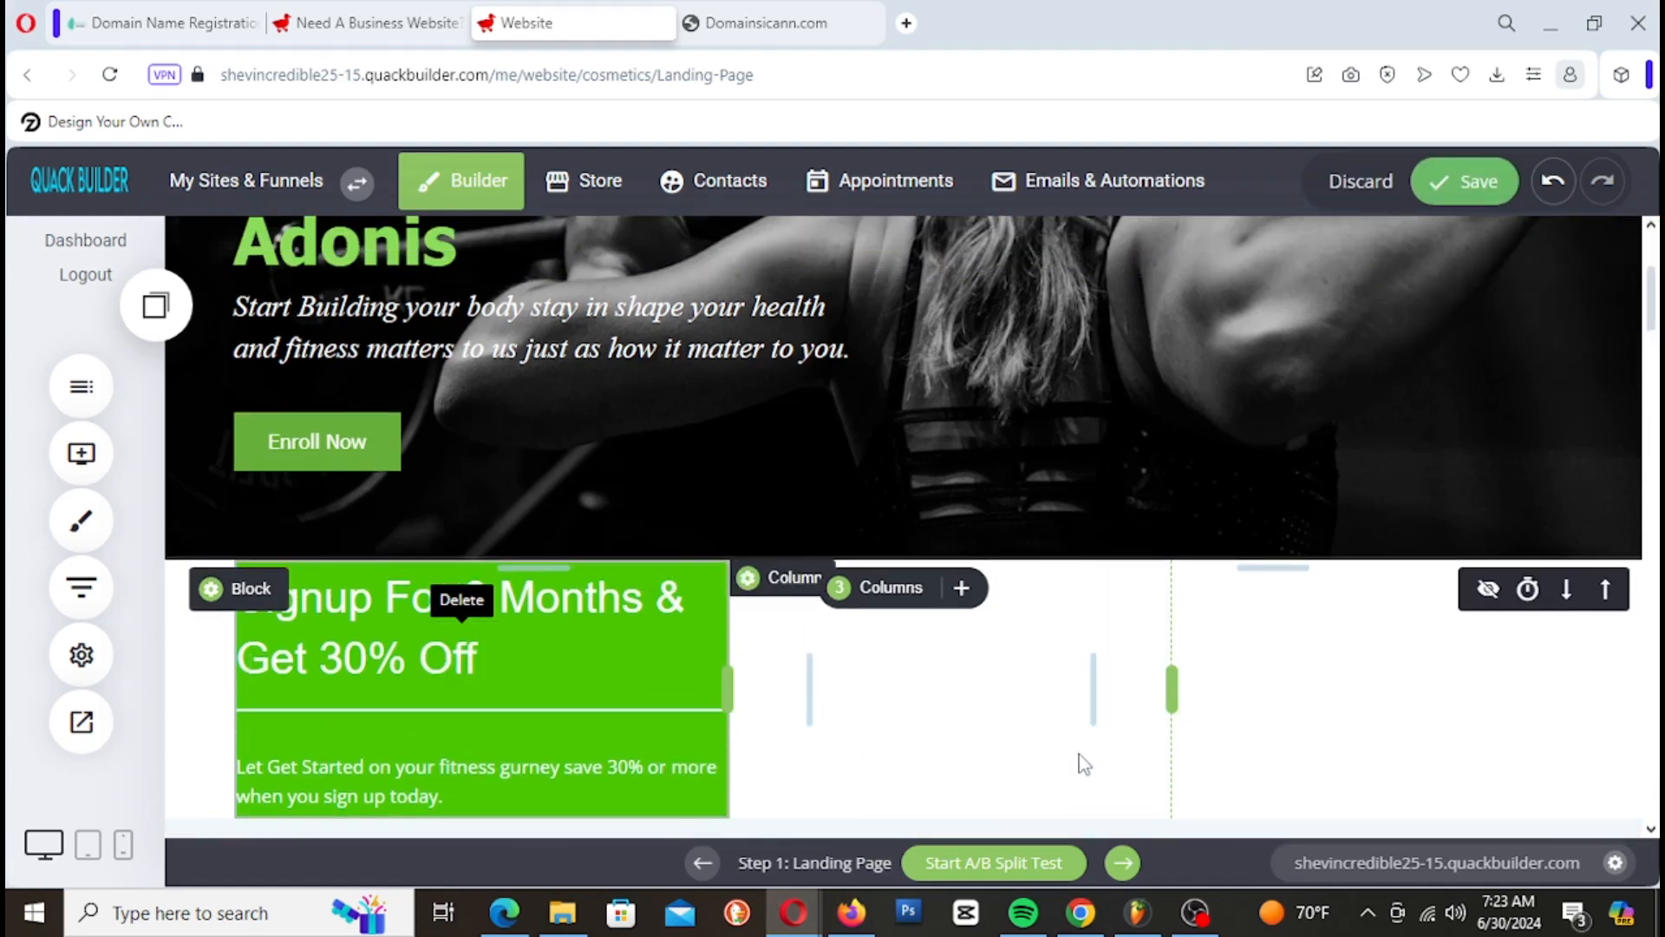
Step: Drag the third column's left padding to 2% and bring up the empty middle column's settings
scroll(1080, 762, "down", 3)
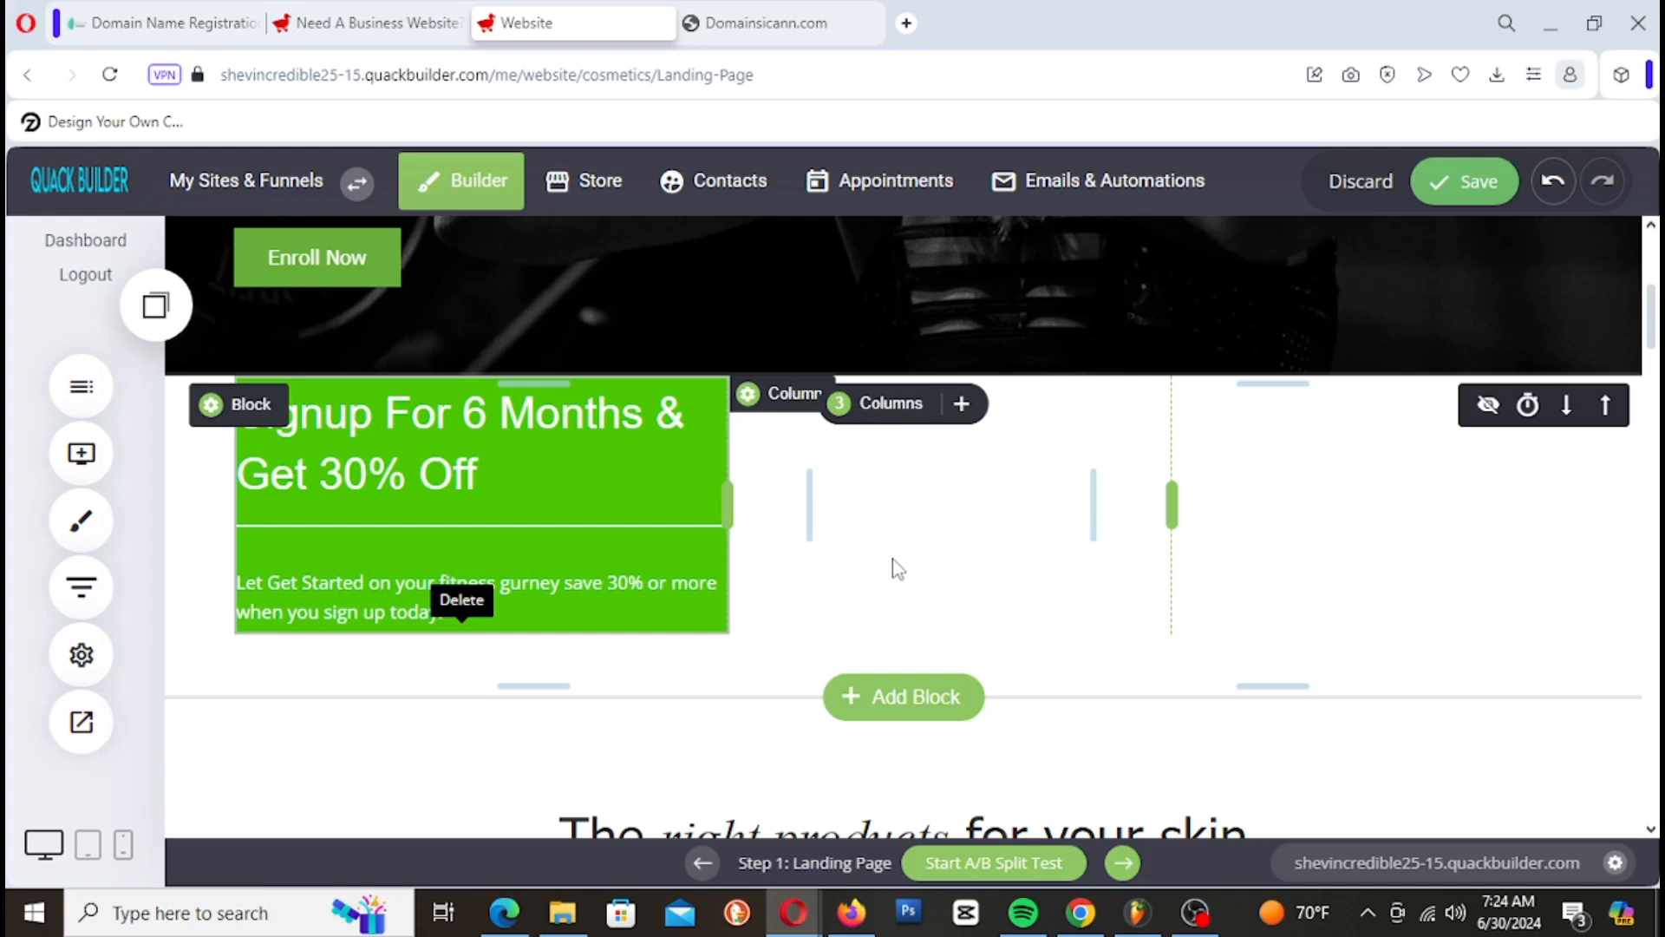
left_click_drag(1172, 506, 1210, 540)
left_click(782, 403)
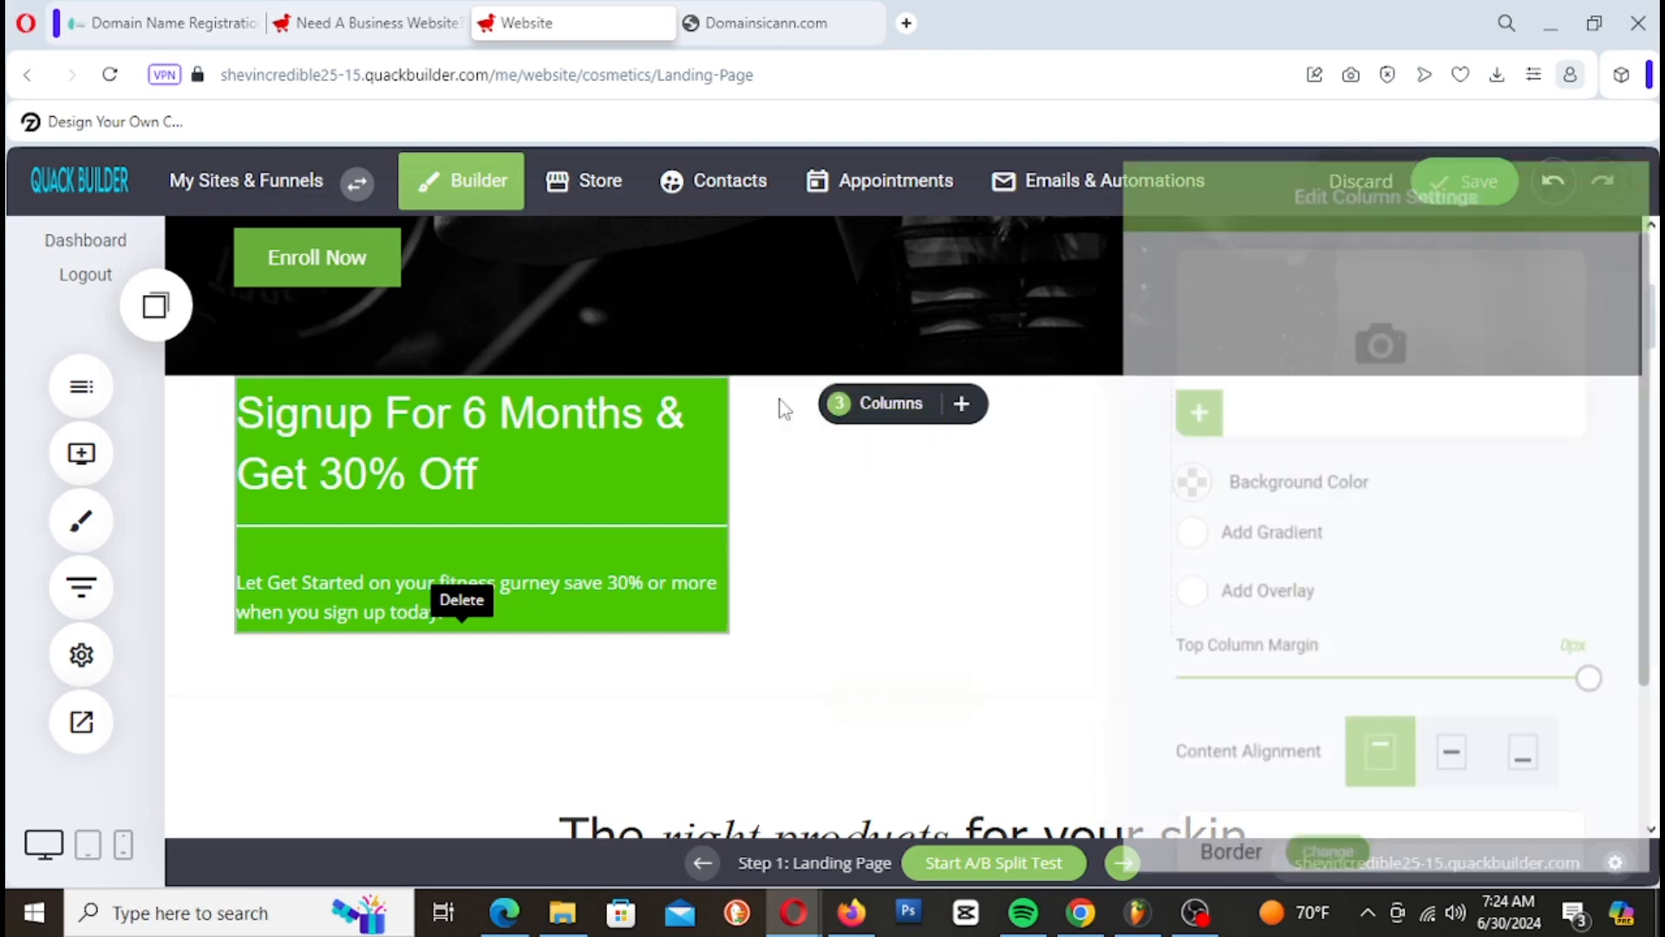
Step: For the column background image, search the Unsplash image directory for 'fitness'
left_click(1351, 408)
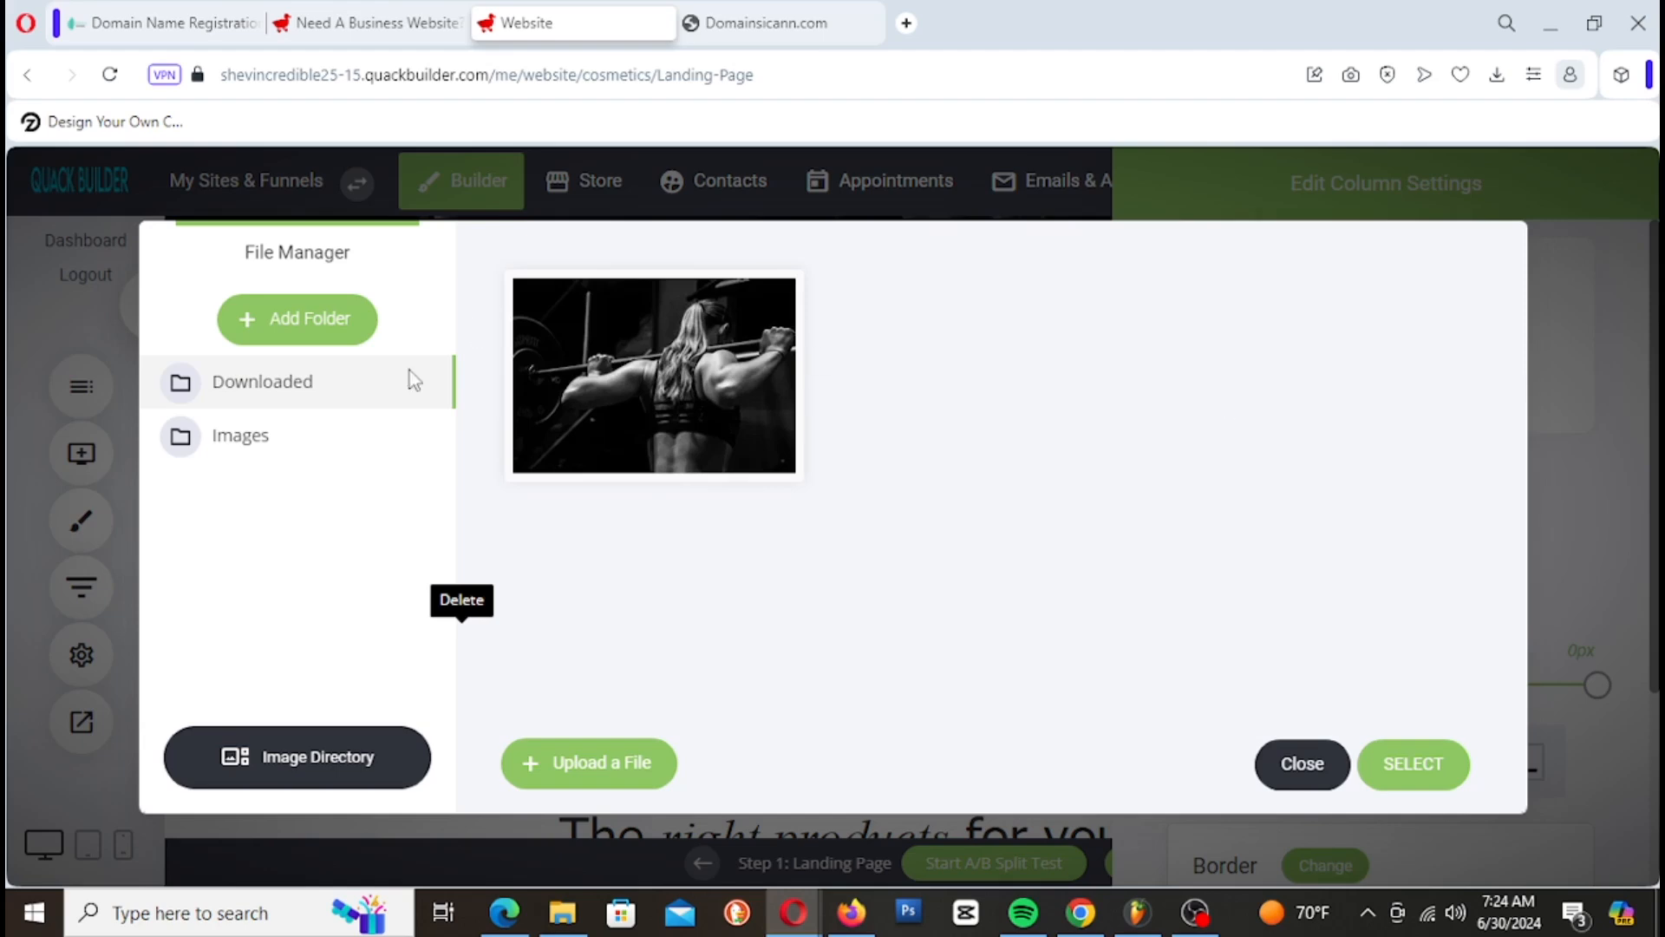
left_click(319, 770)
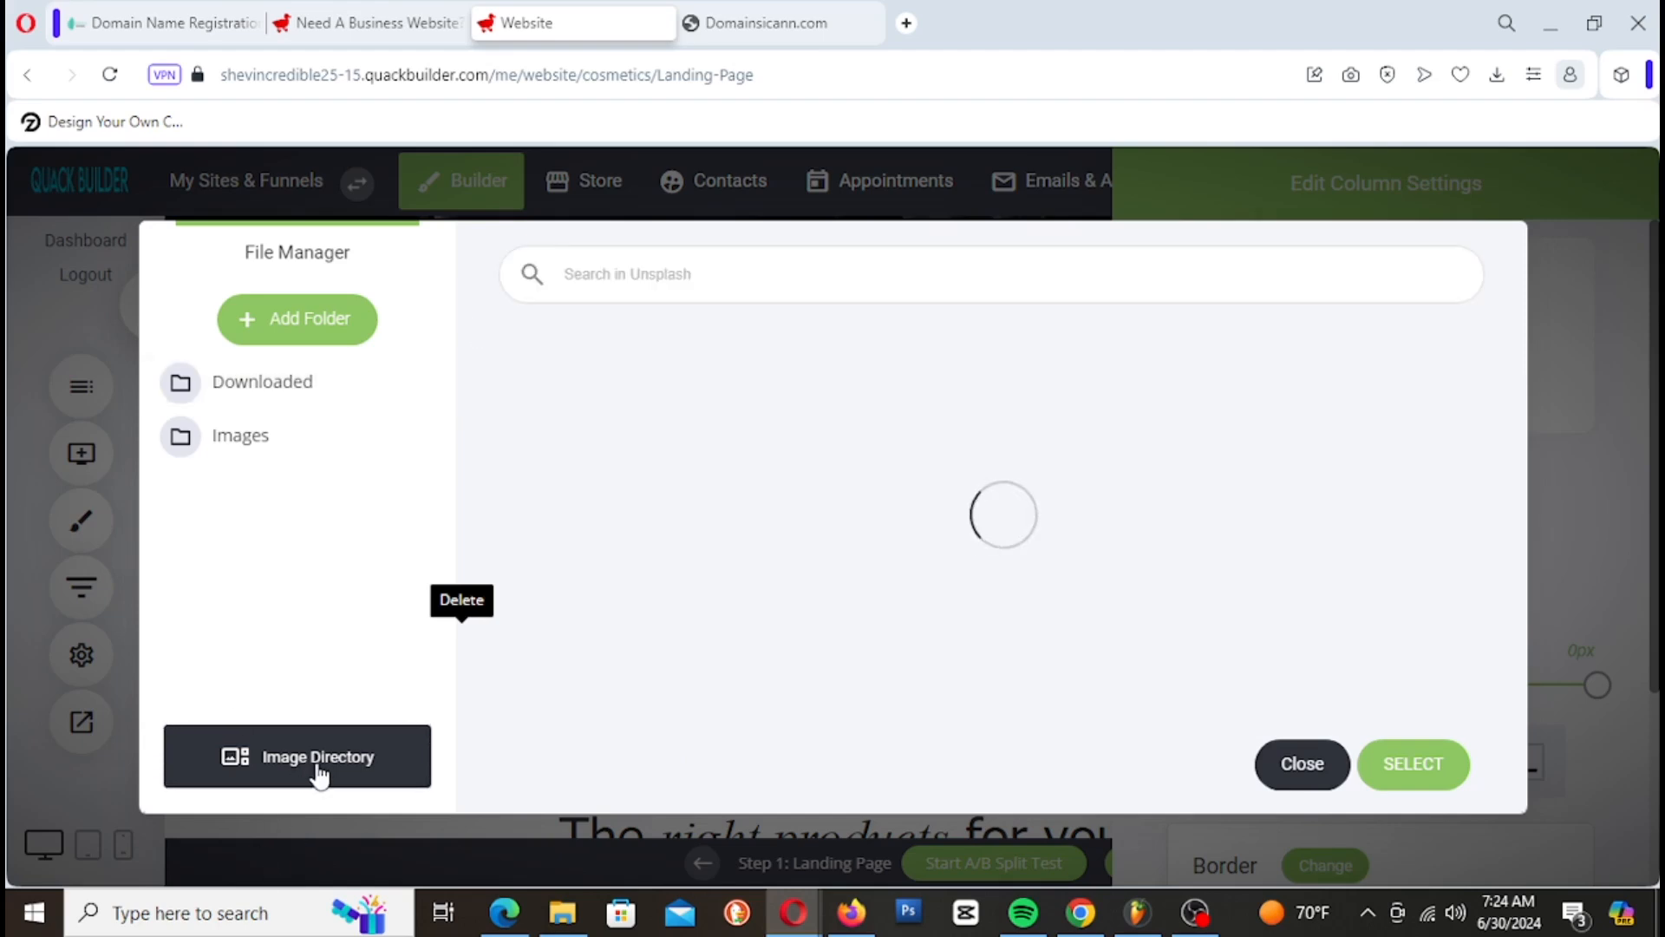
left_click(779, 264)
type("fiut")
key("BackSpace")
key("BackSpace")
key("BackSpace")
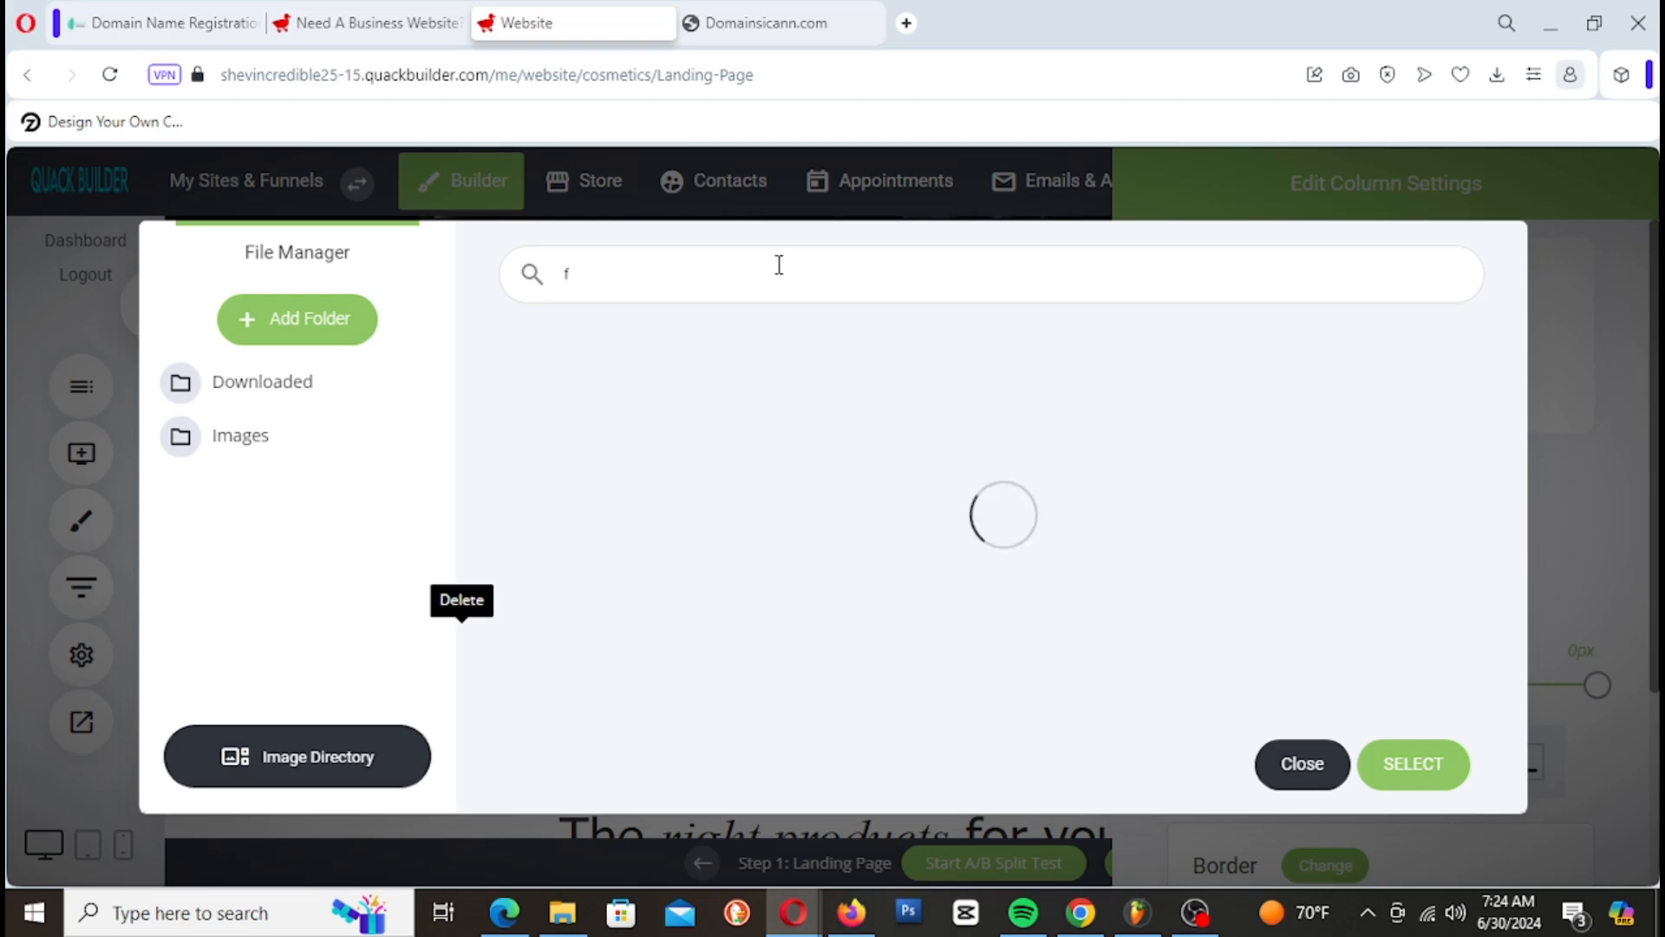
type("it")
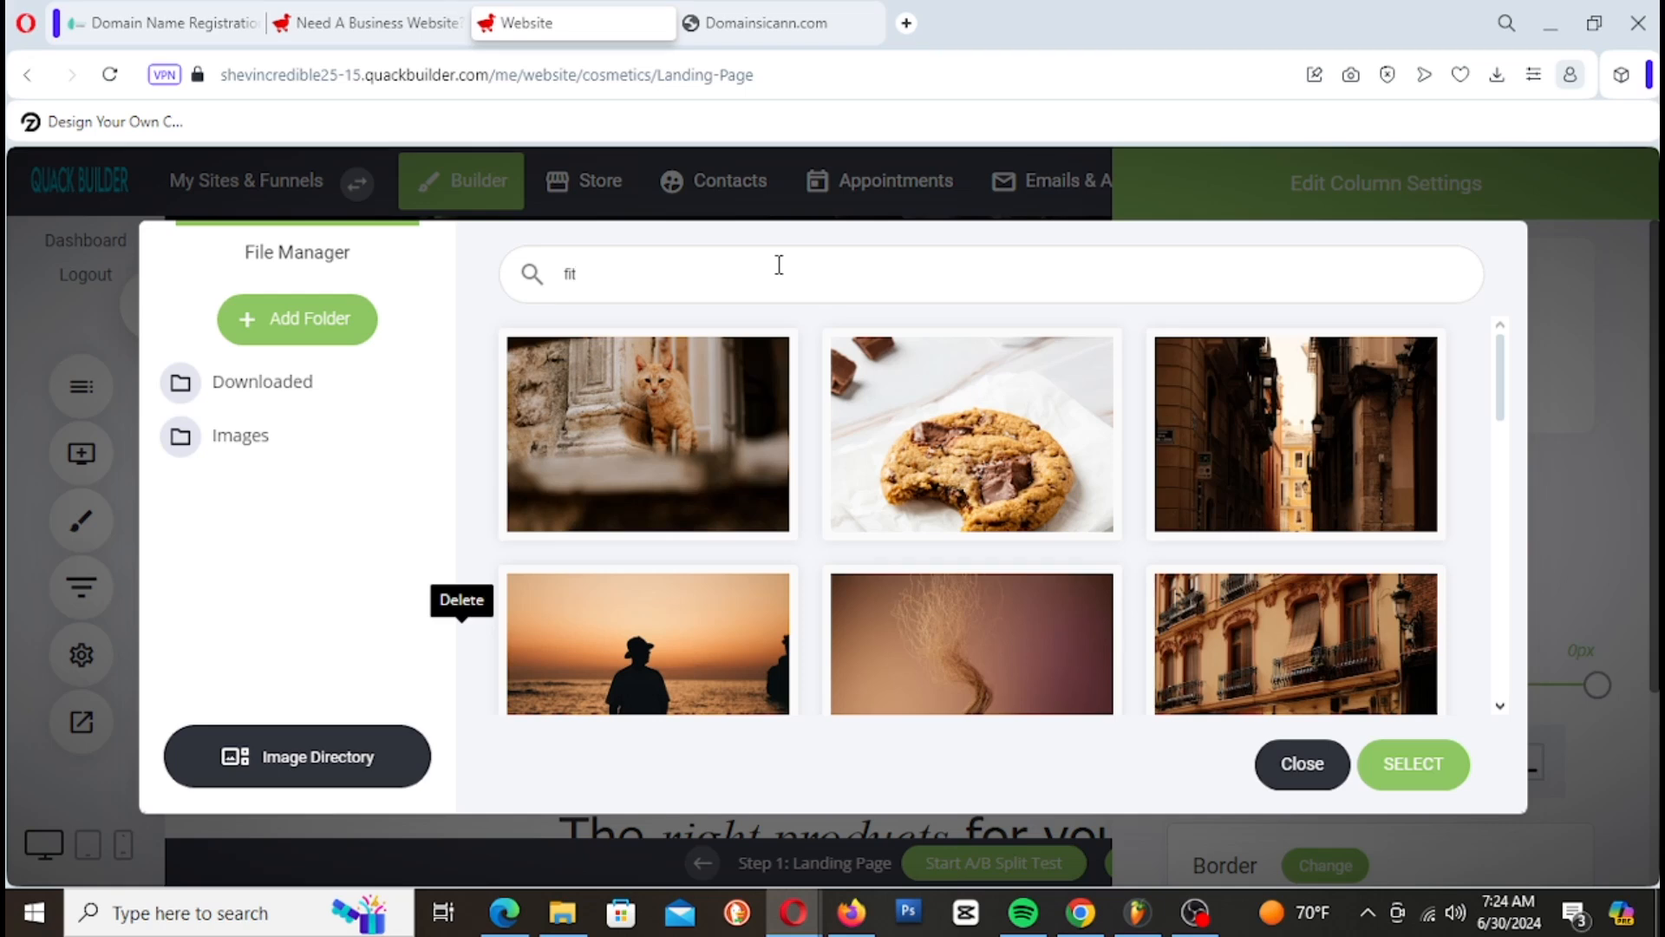
type("ness")
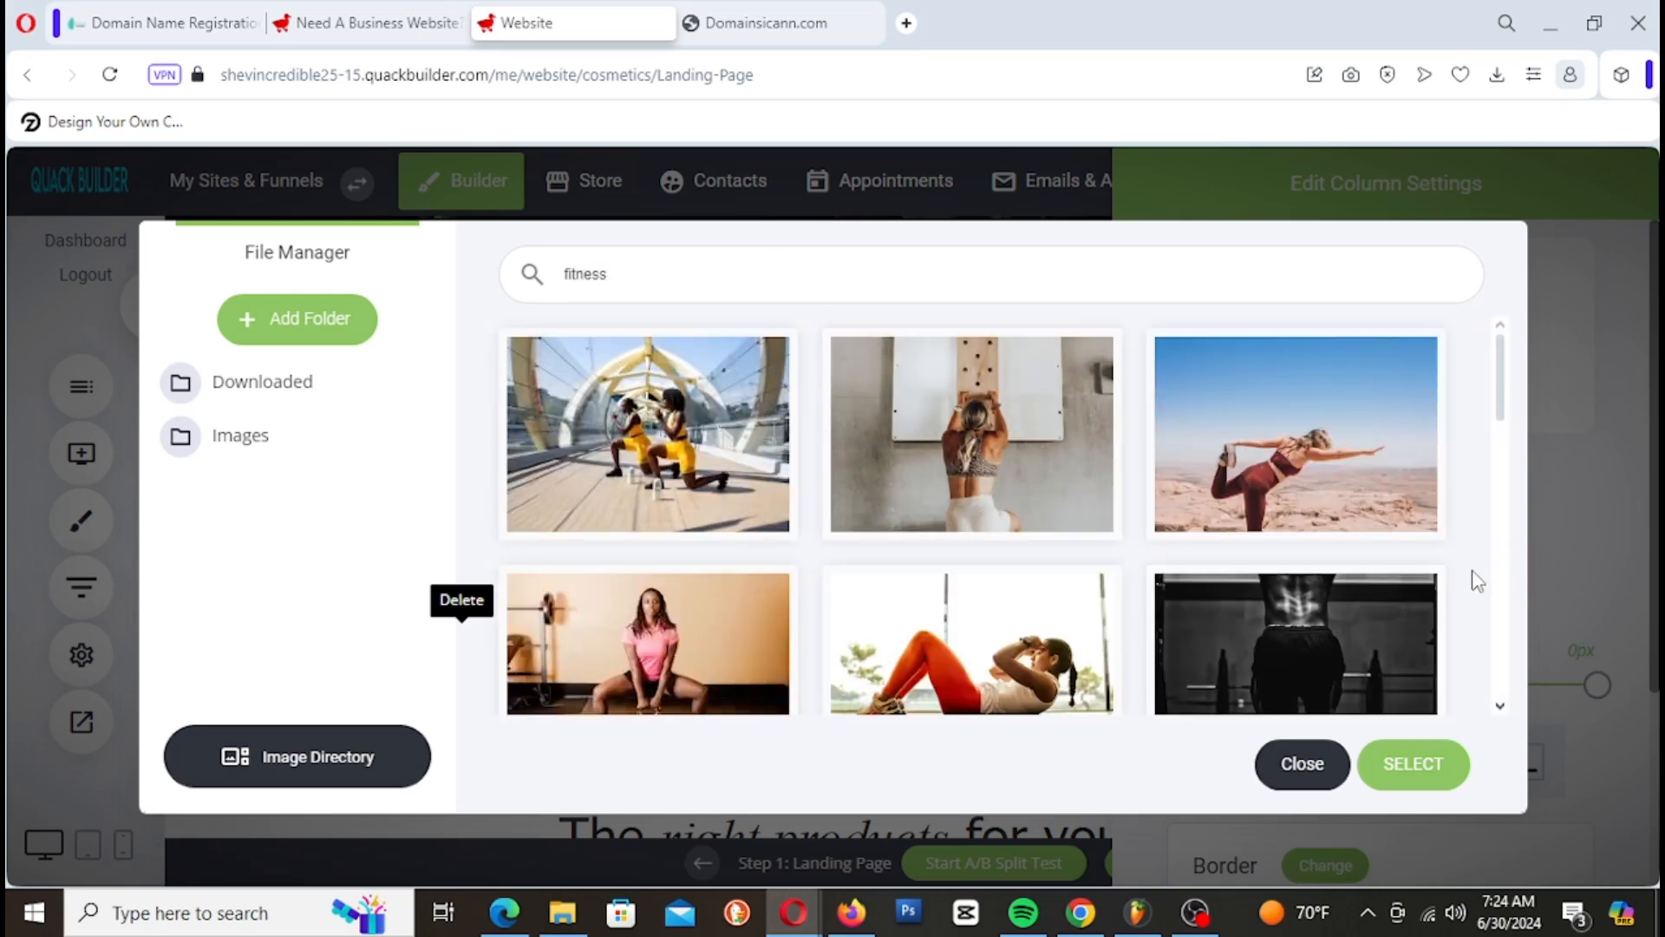
Step: Browse the fitness photo results, trying the photo of a man seated in a gym
scroll(997, 624, "down", 10)
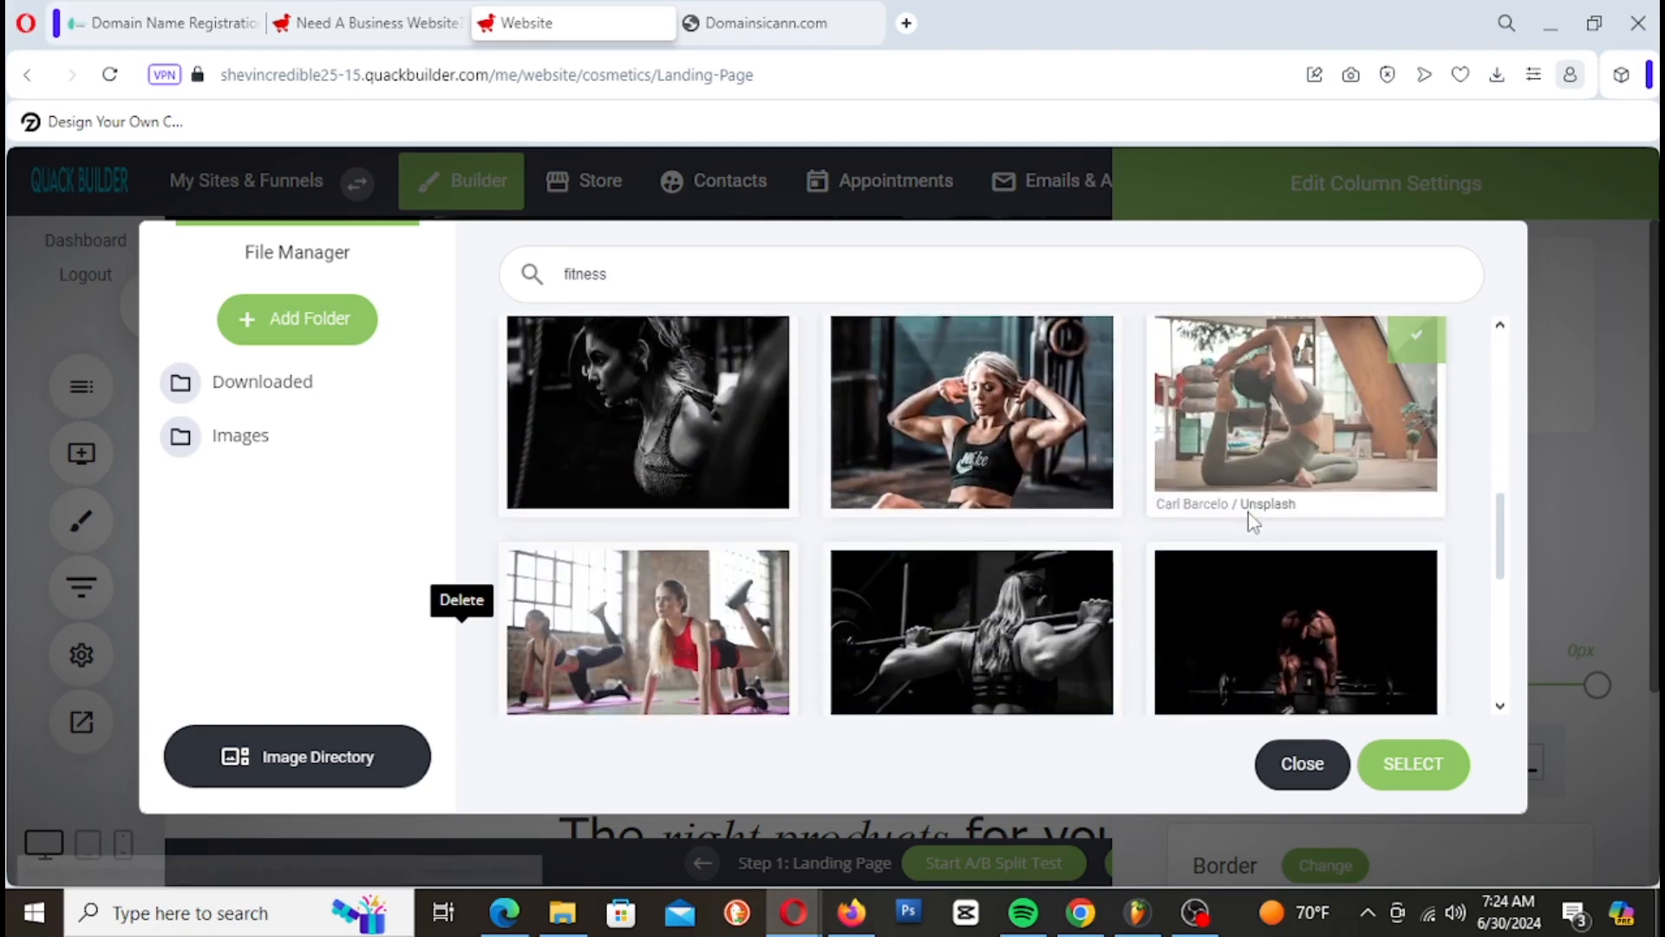
scroll(1208, 548, "down", 8)
scroll(1249, 525, "down", 2)
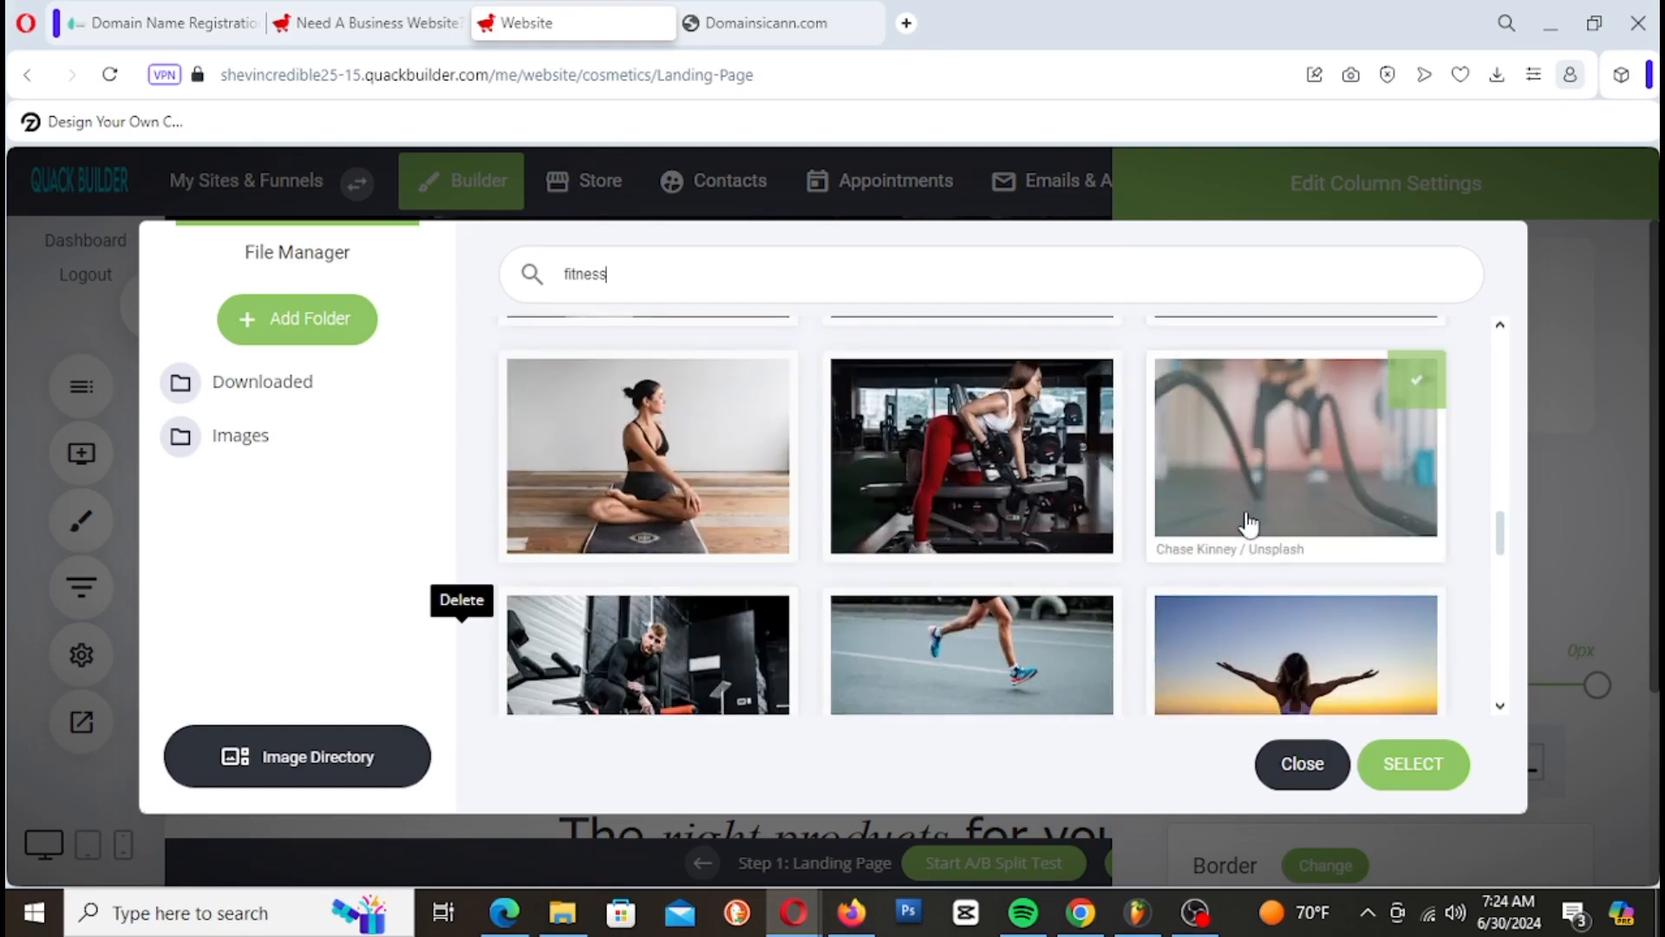
scroll(893, 611, "down", 3)
scroll(893, 616, "up", 3)
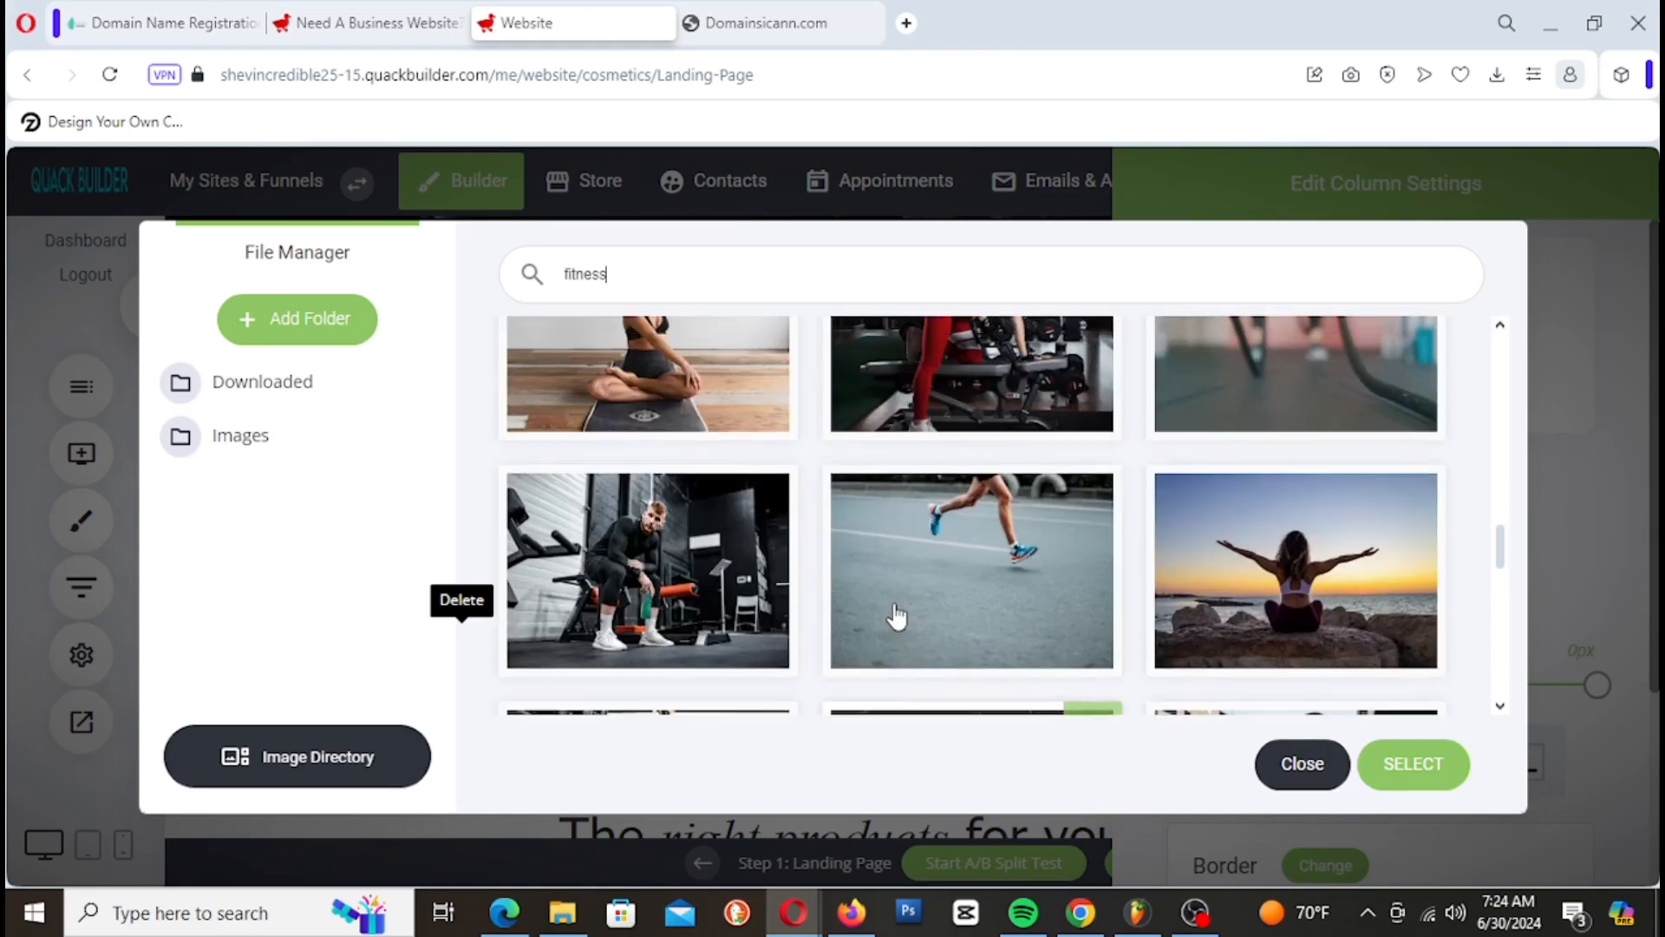
left_click(725, 577)
scroll(939, 559, "down", 1)
scroll(938, 560, "down", 1)
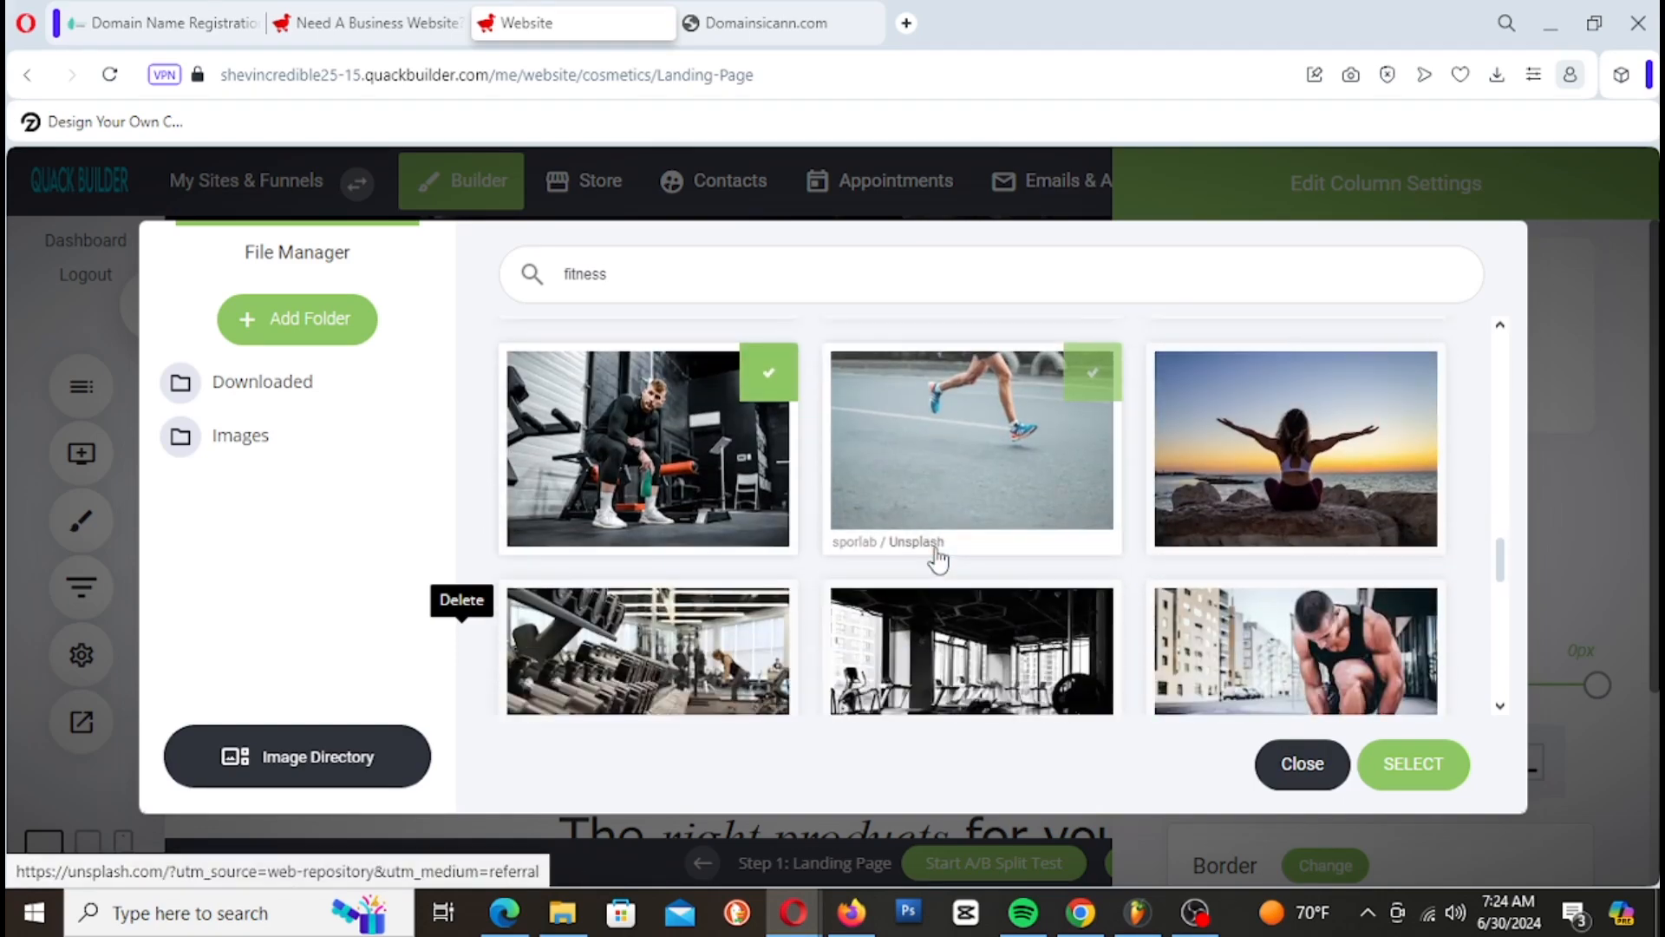
scroll(997, 569, "down", 2)
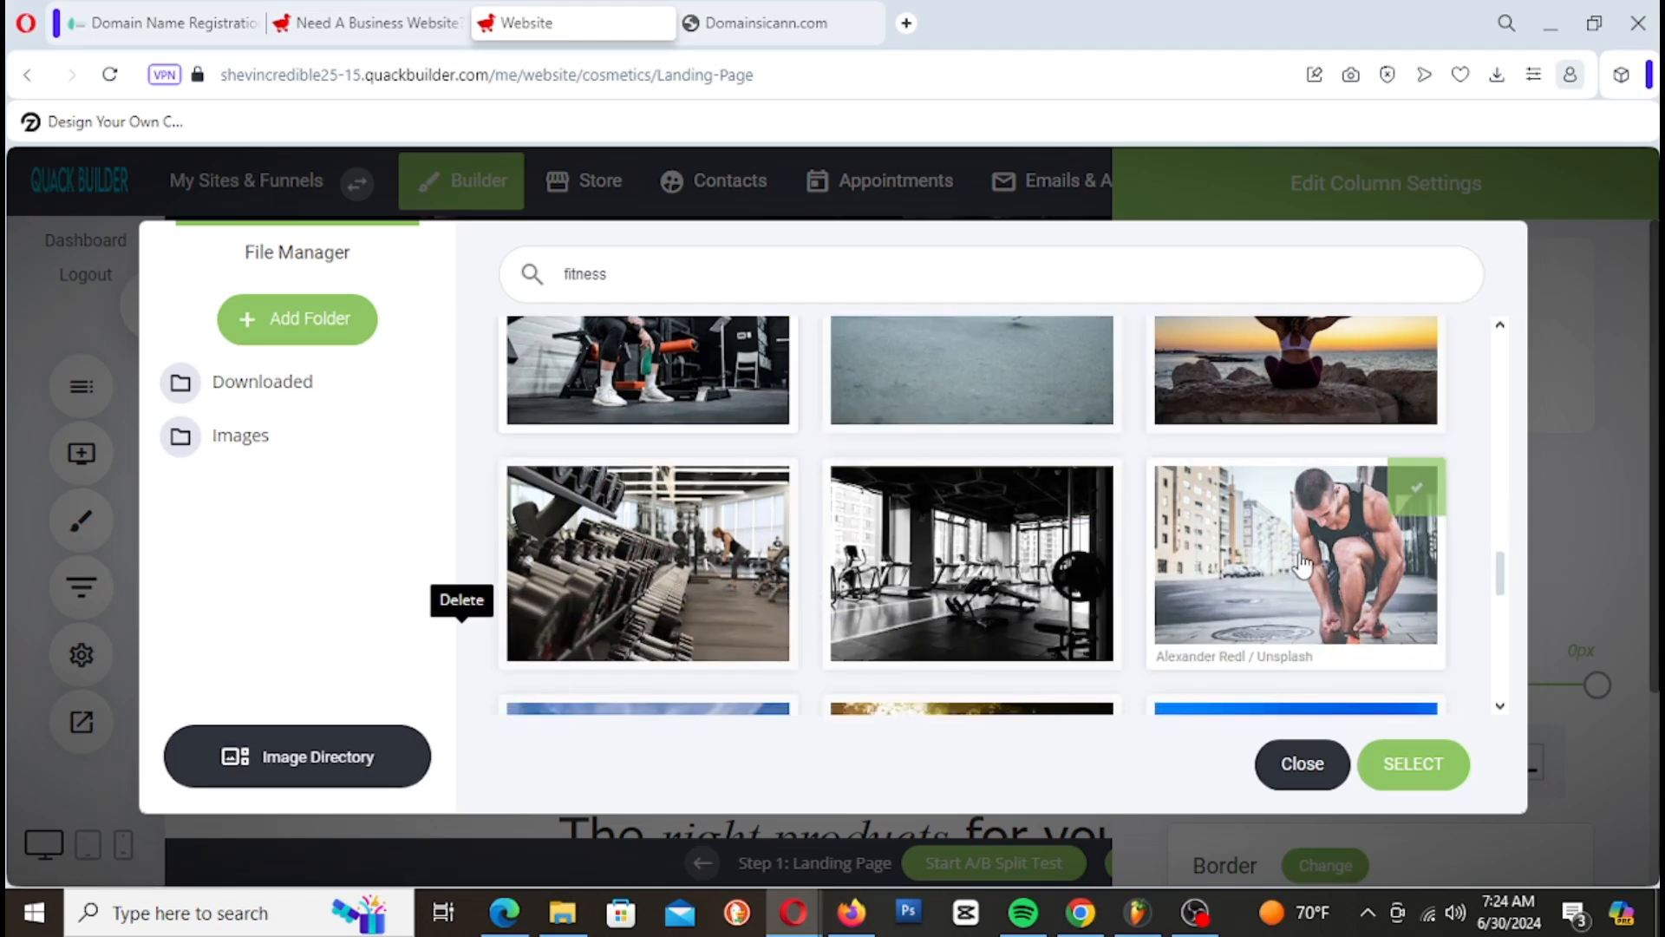
scroll(1301, 560, "up", 2)
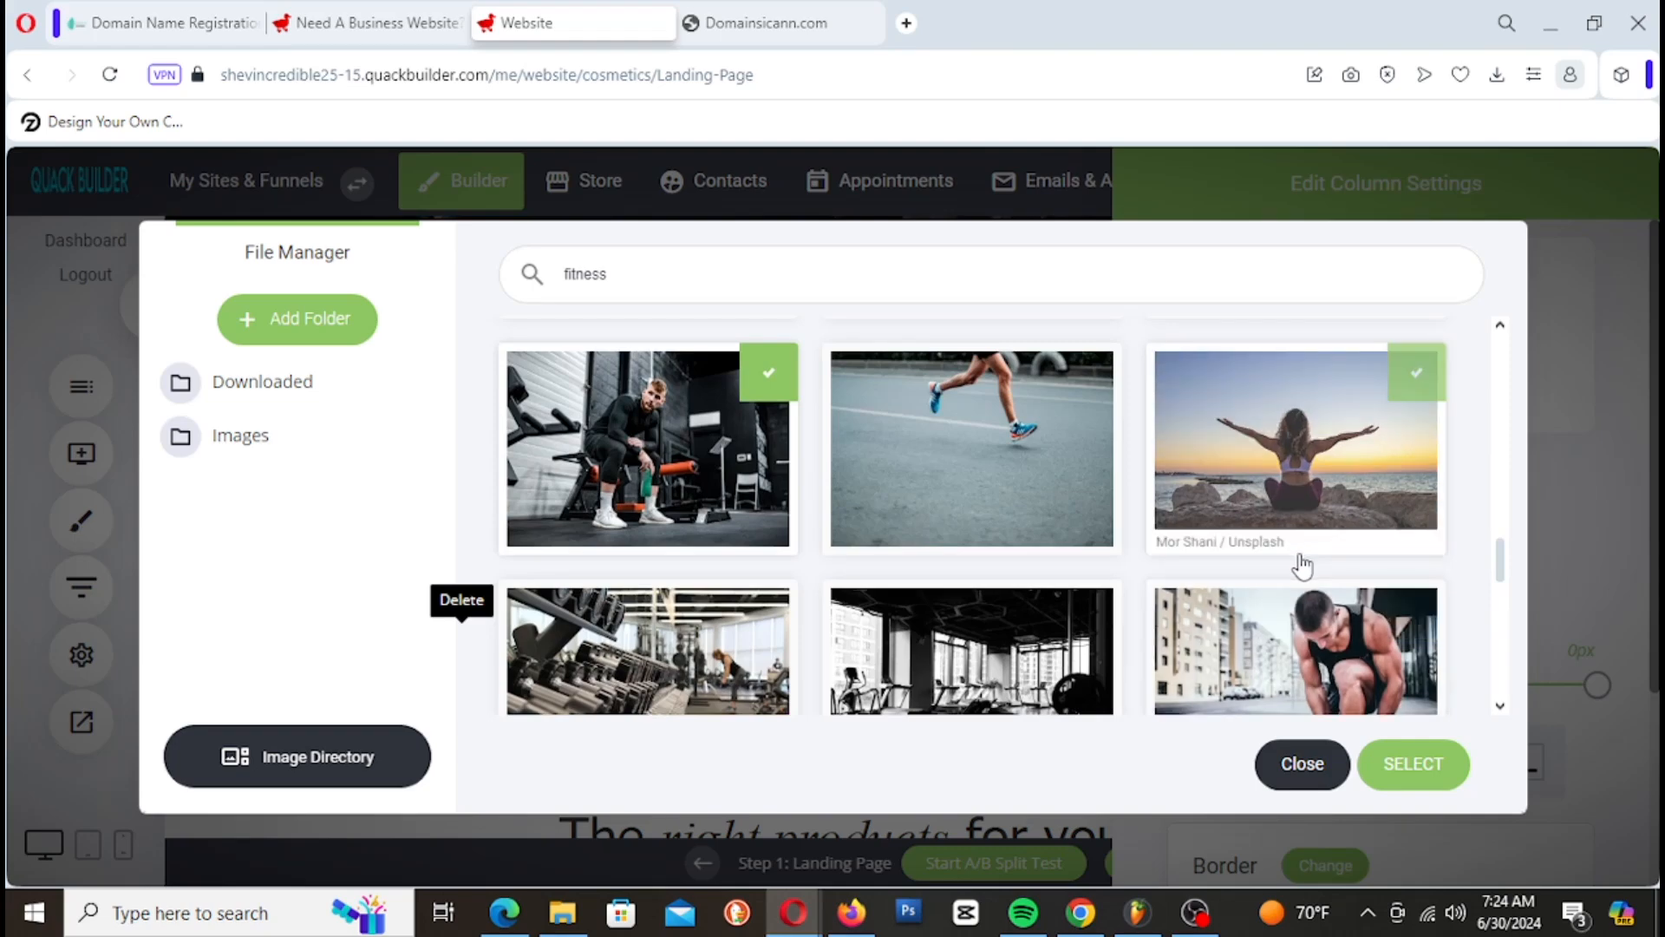
scroll(1301, 560, "down", 5)
scroll(1301, 565, "down", 7)
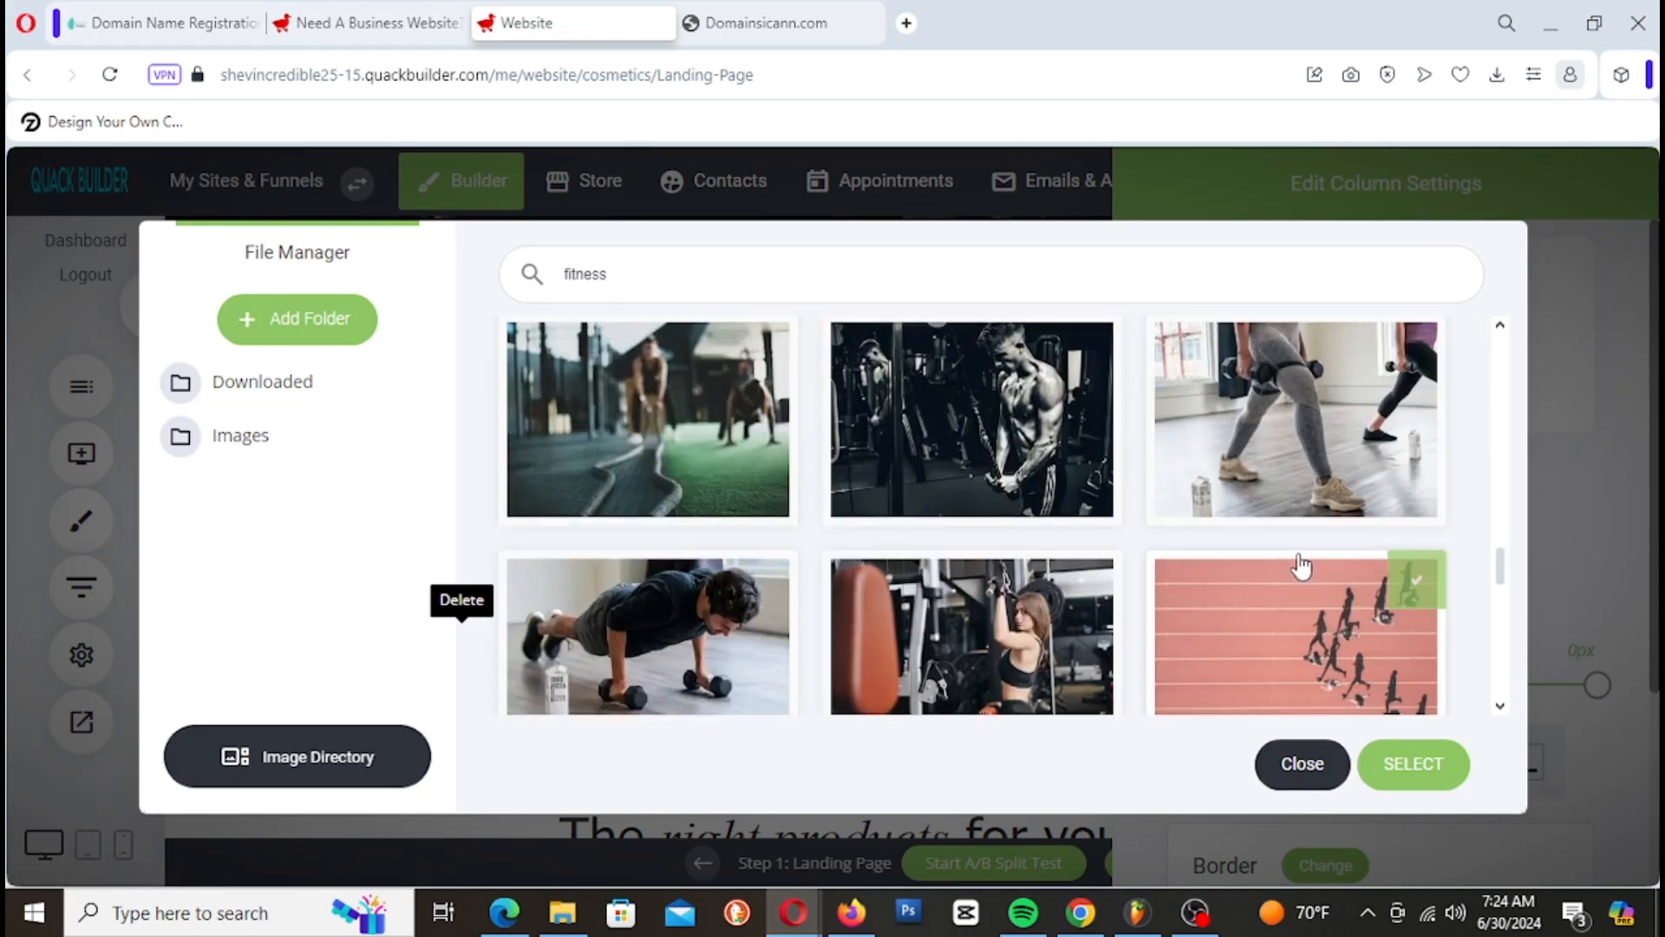
scroll(1301, 566, "up", 2)
scroll(1301, 565, "down", 6)
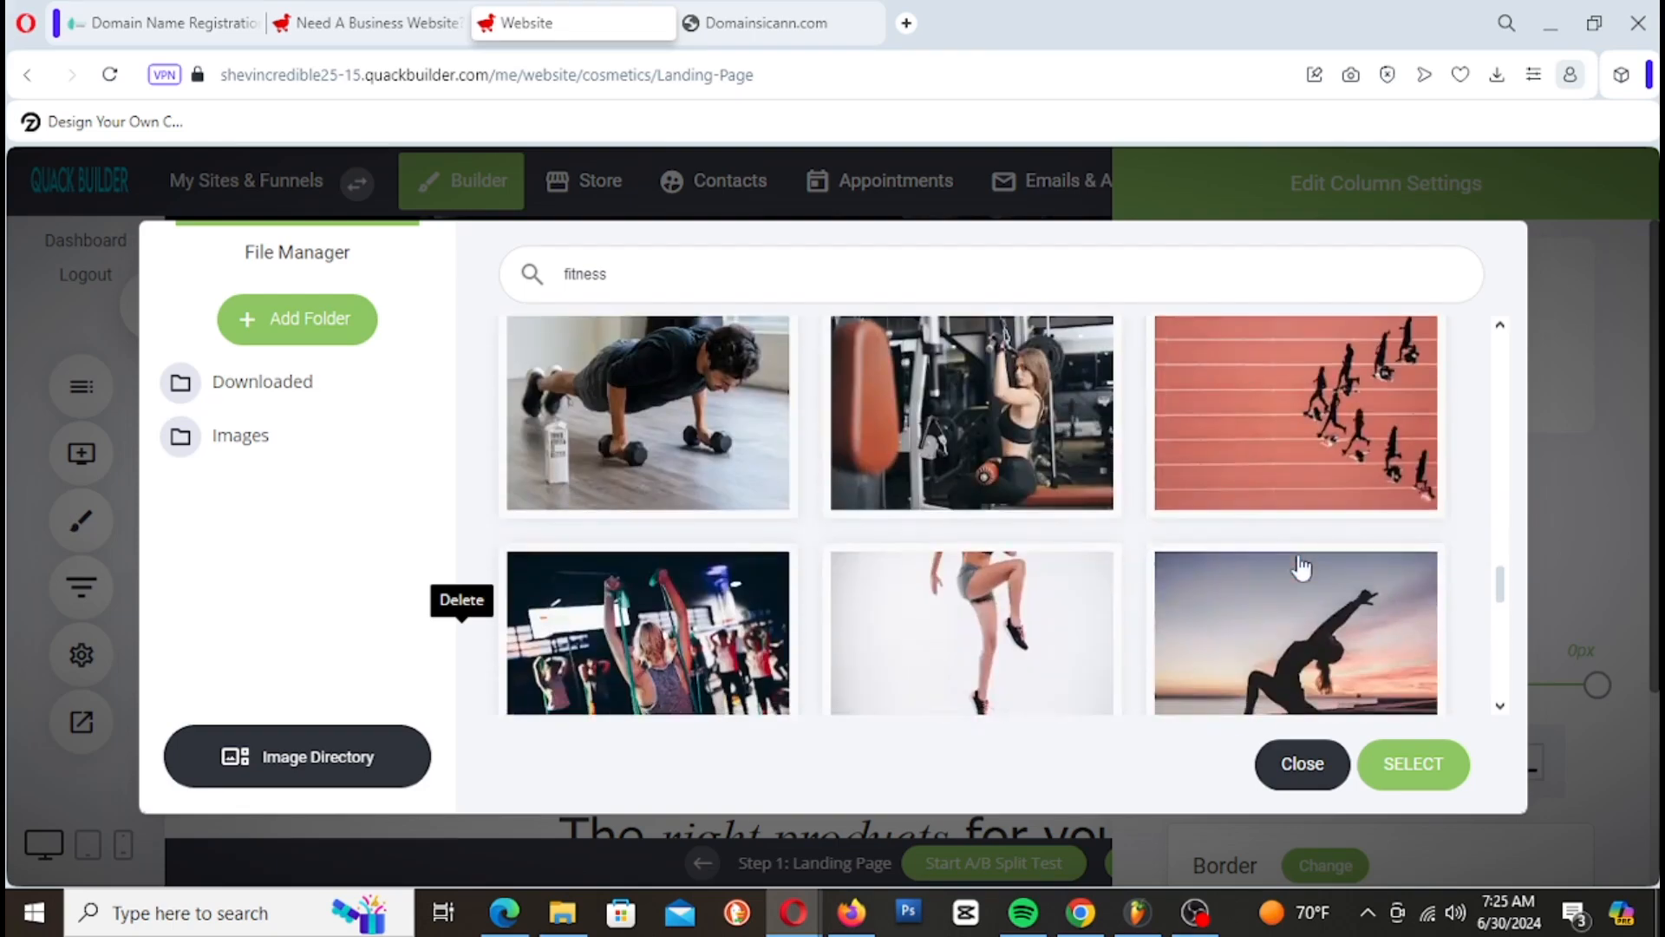
scroll(1301, 566, "down", 6)
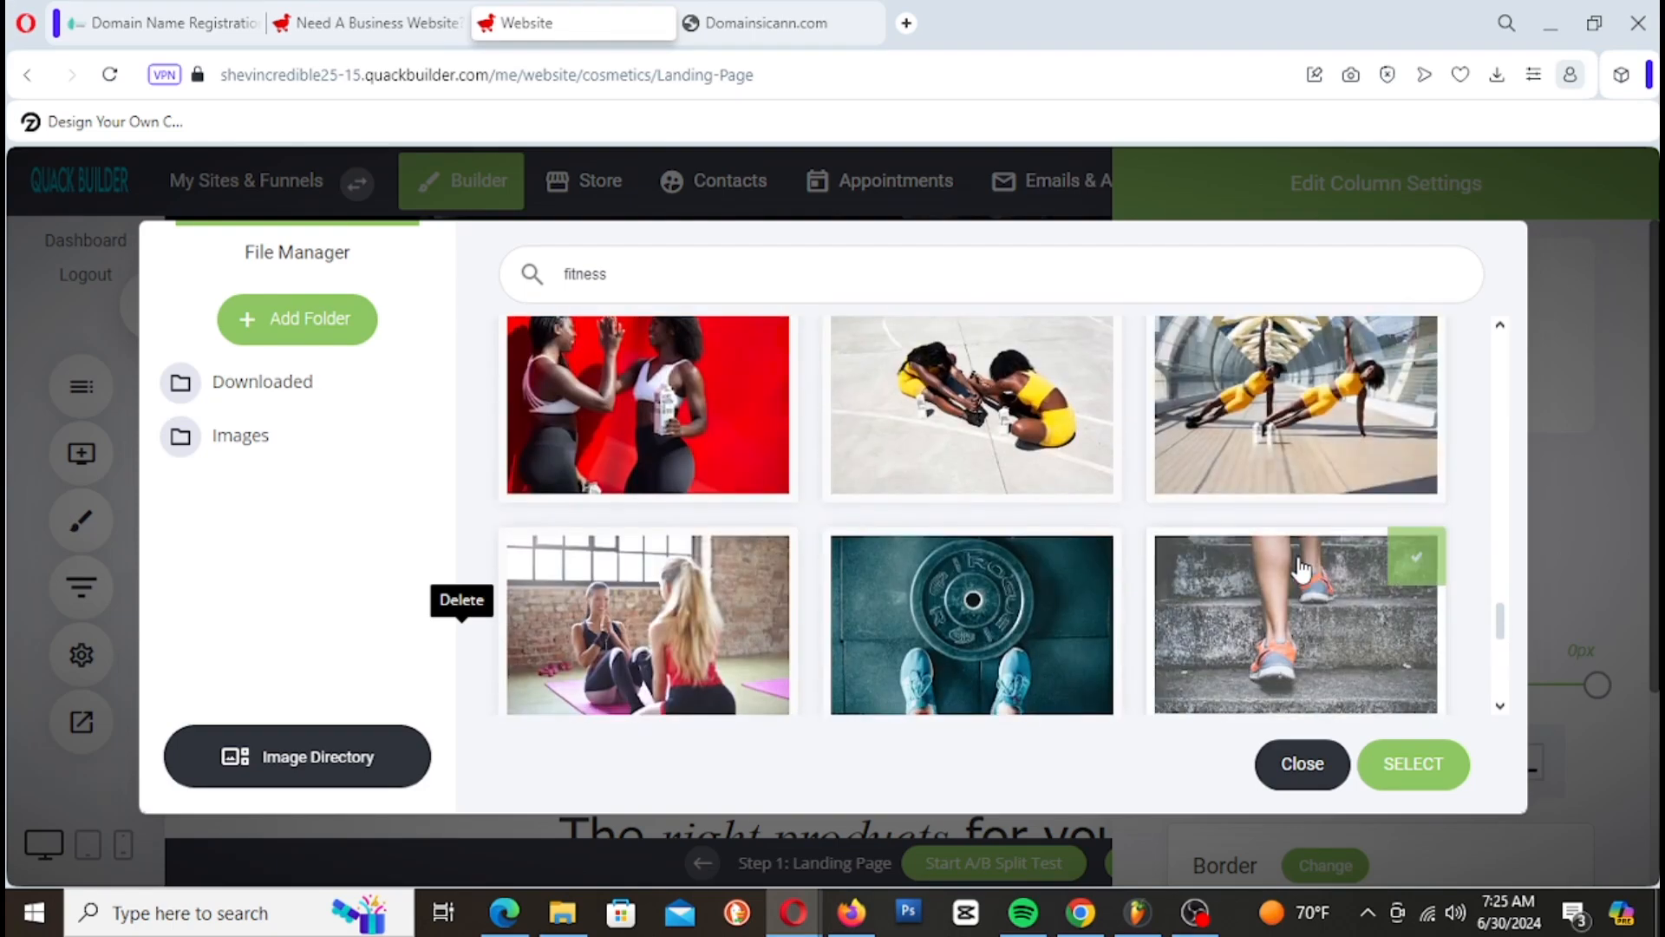
scroll(1301, 568, "down", 1)
scroll(1301, 568, "up", 1)
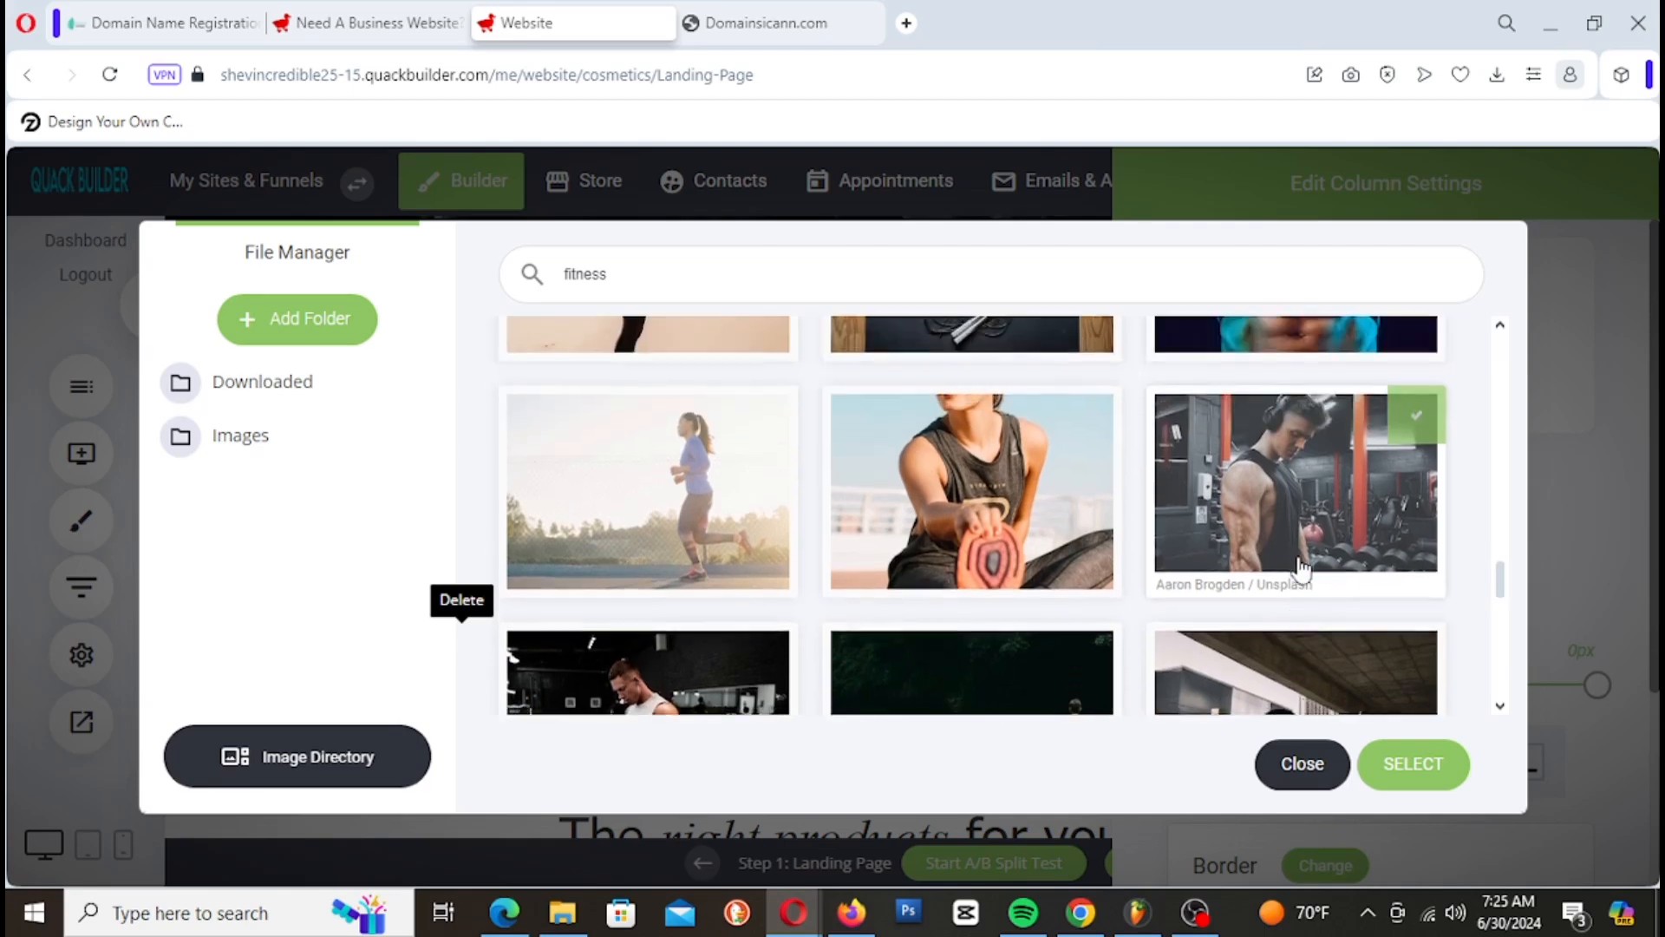
Step: Apply the gym photo of a man holding a dumbbell as the middle column background and close settings
left_click(1297, 490)
left_click(1426, 780)
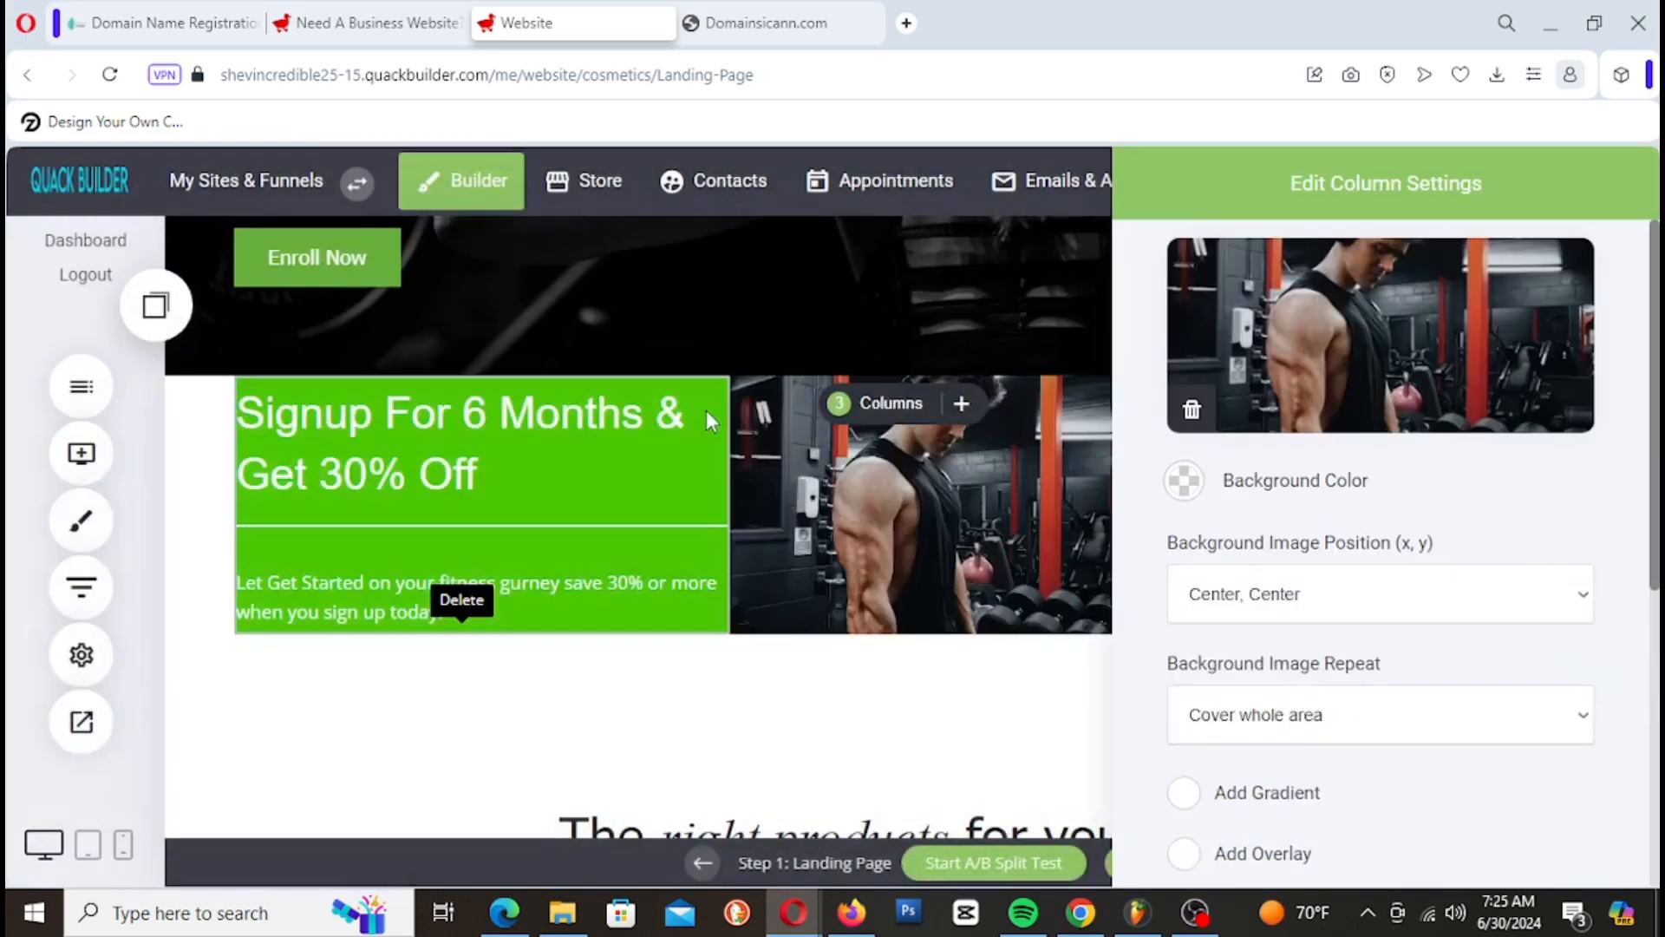
left_click(961, 566)
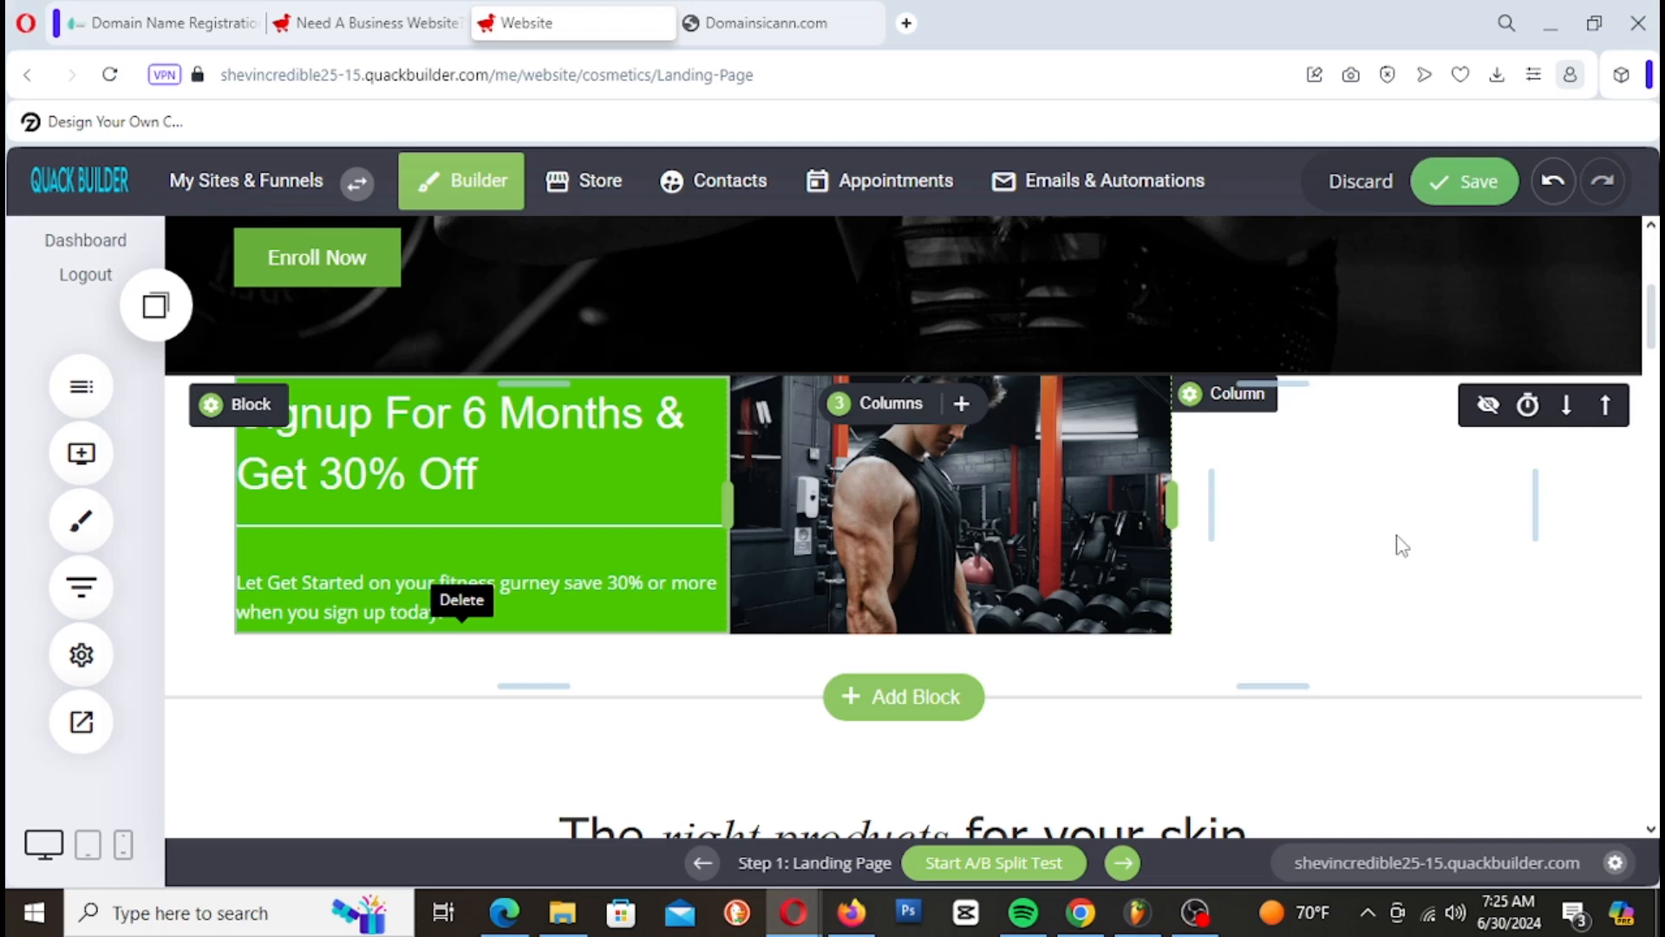
mouse_move(985, 519)
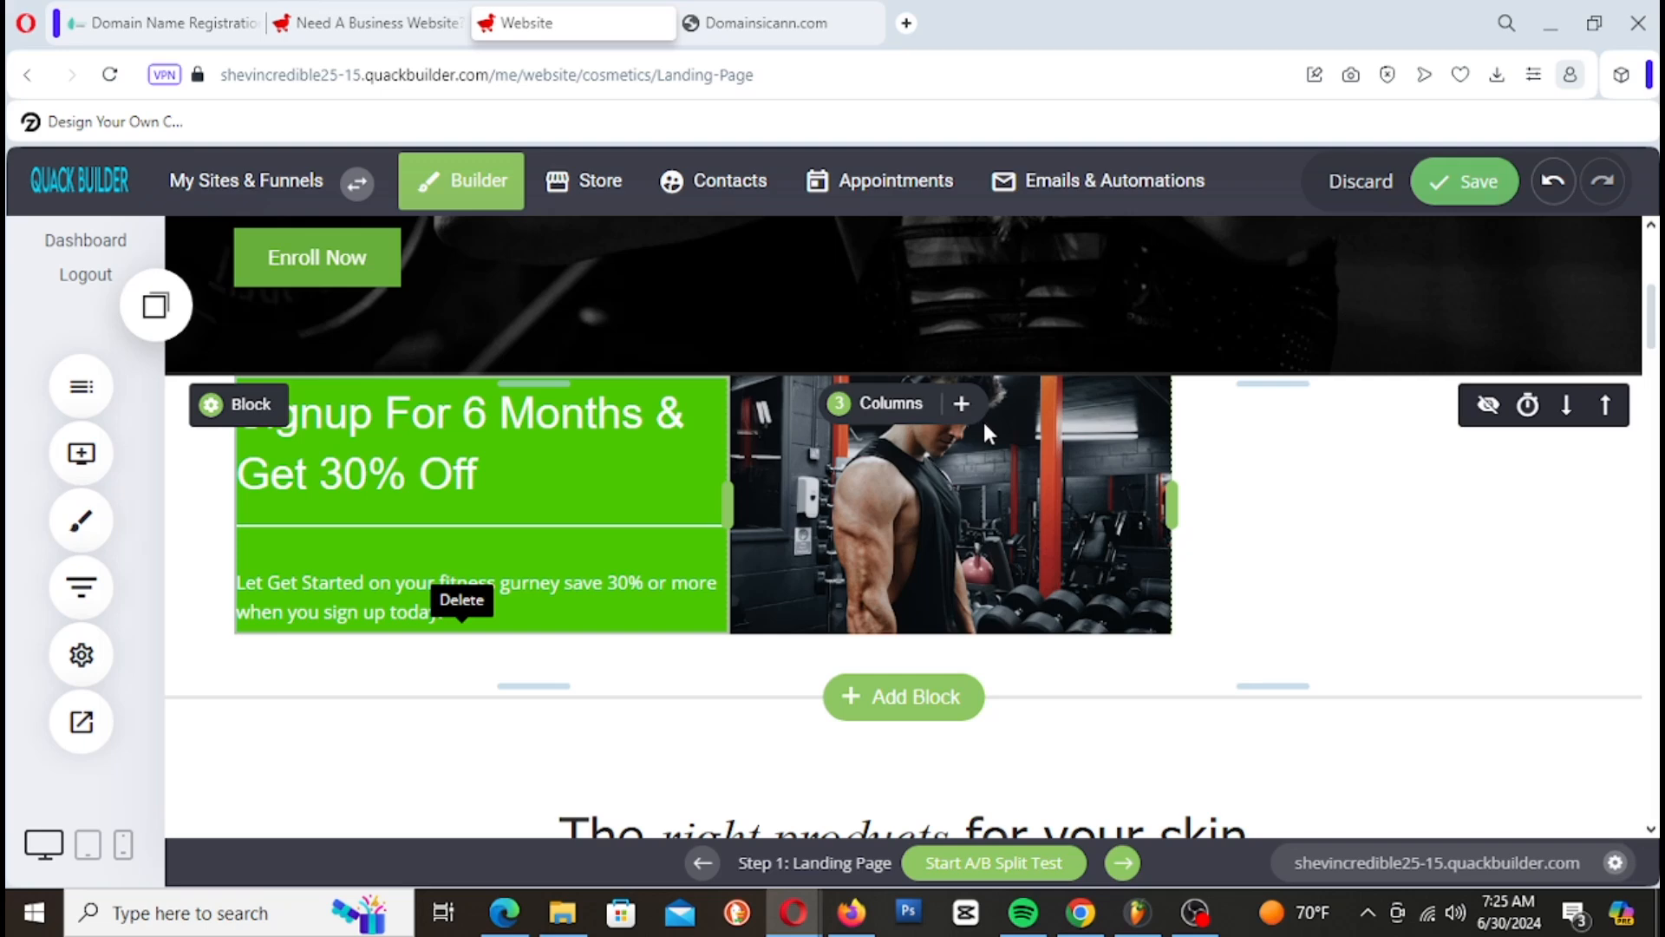
mouse_move(902, 538)
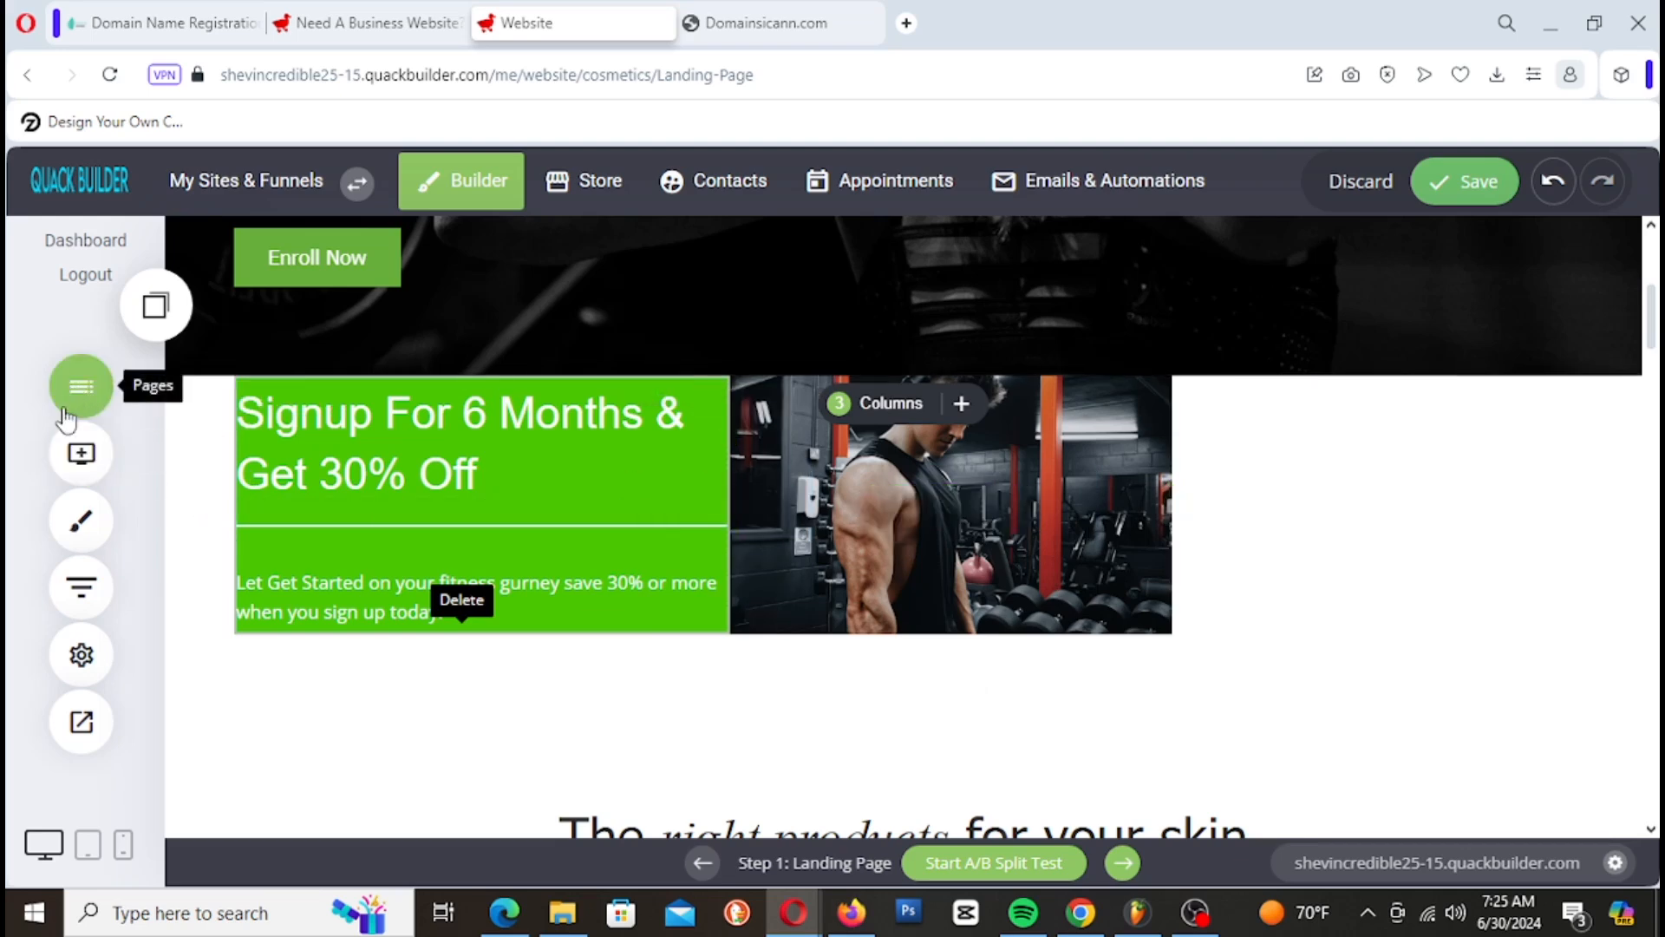
Step: Drop a Heading onto the gym photo column reading 'Get Access' / 'To All Classis' on two lines
left_click(83, 466)
left_click_drag(249, 372, 998, 506)
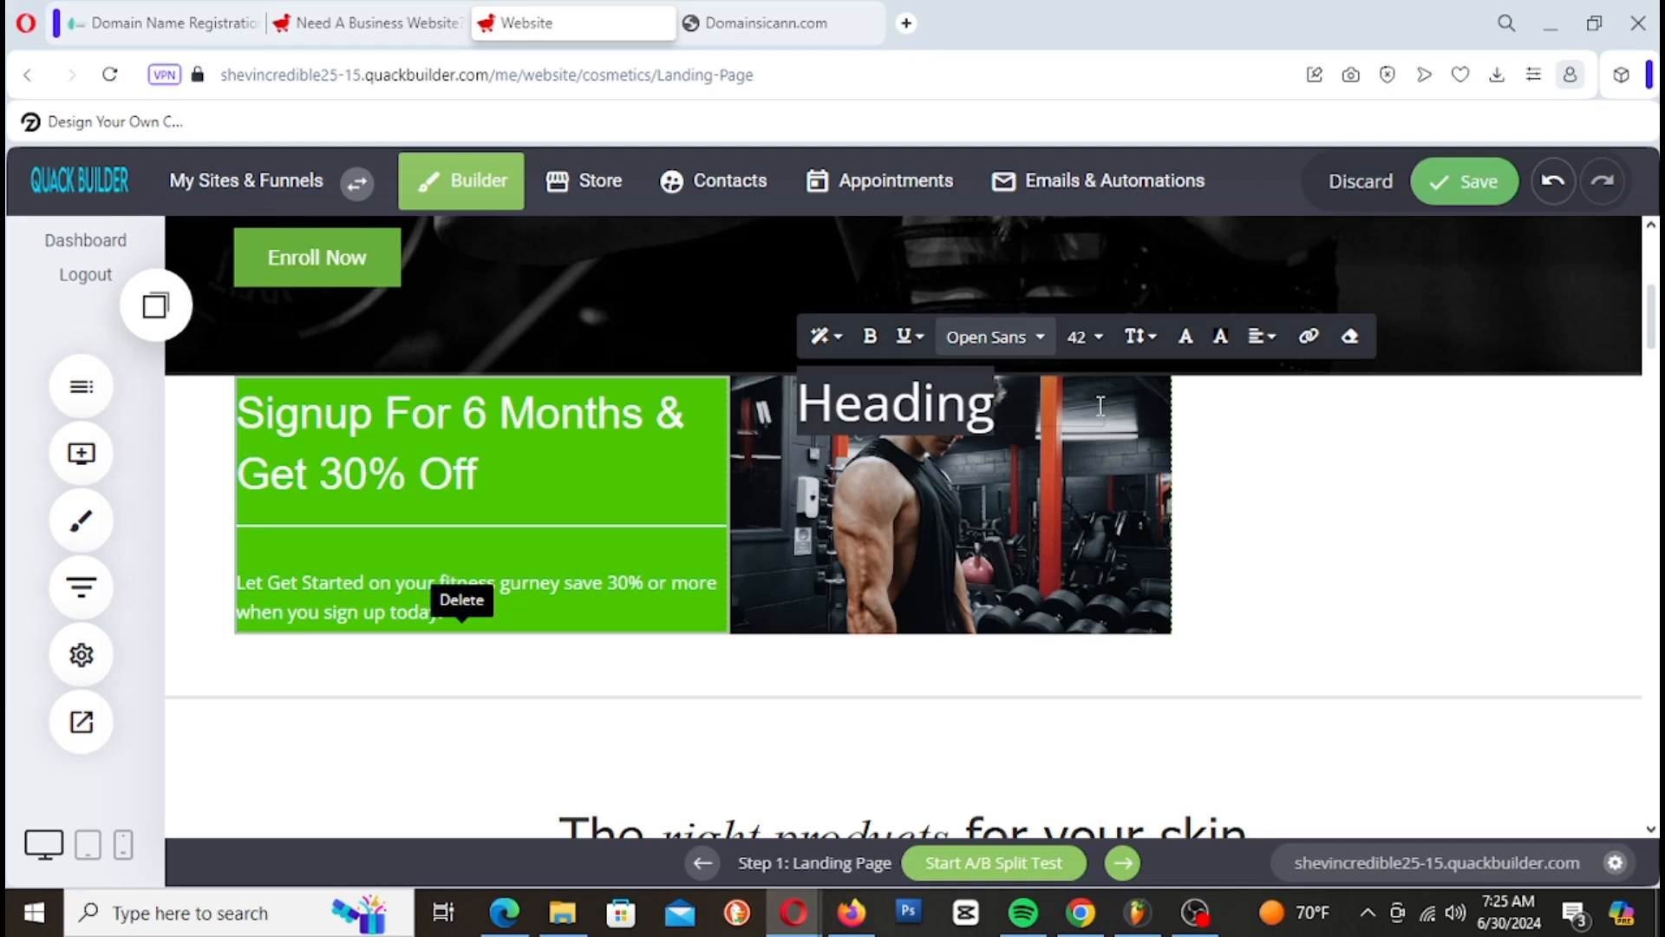
type("Get Access")
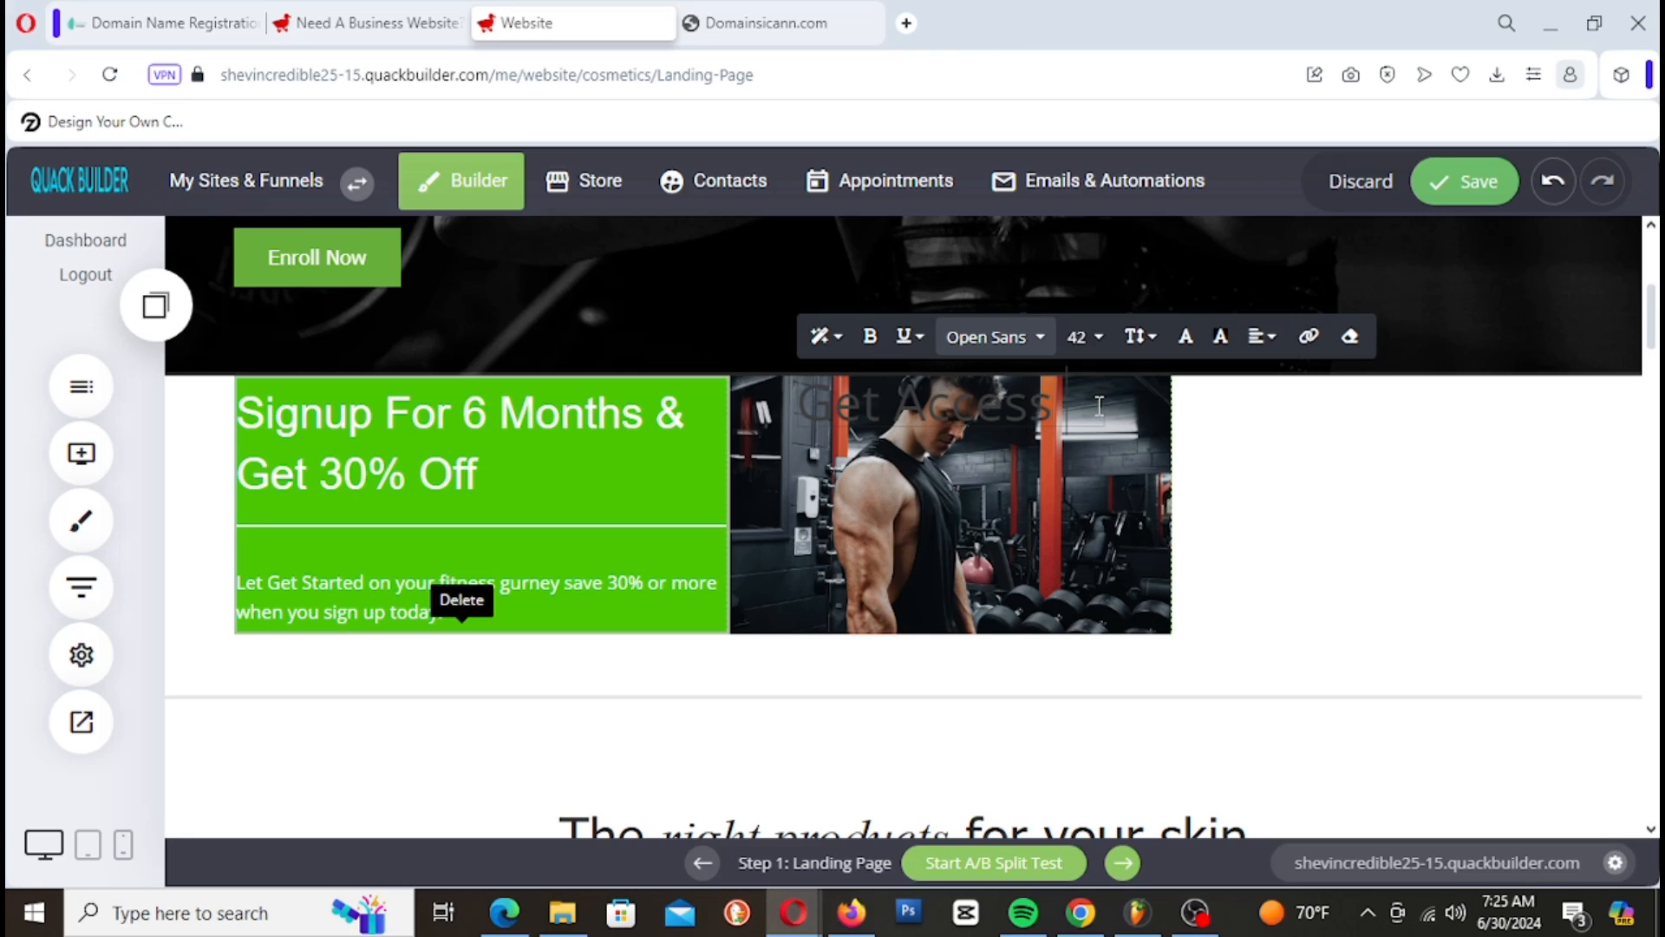
key("Return")
type("P")
type("o All")
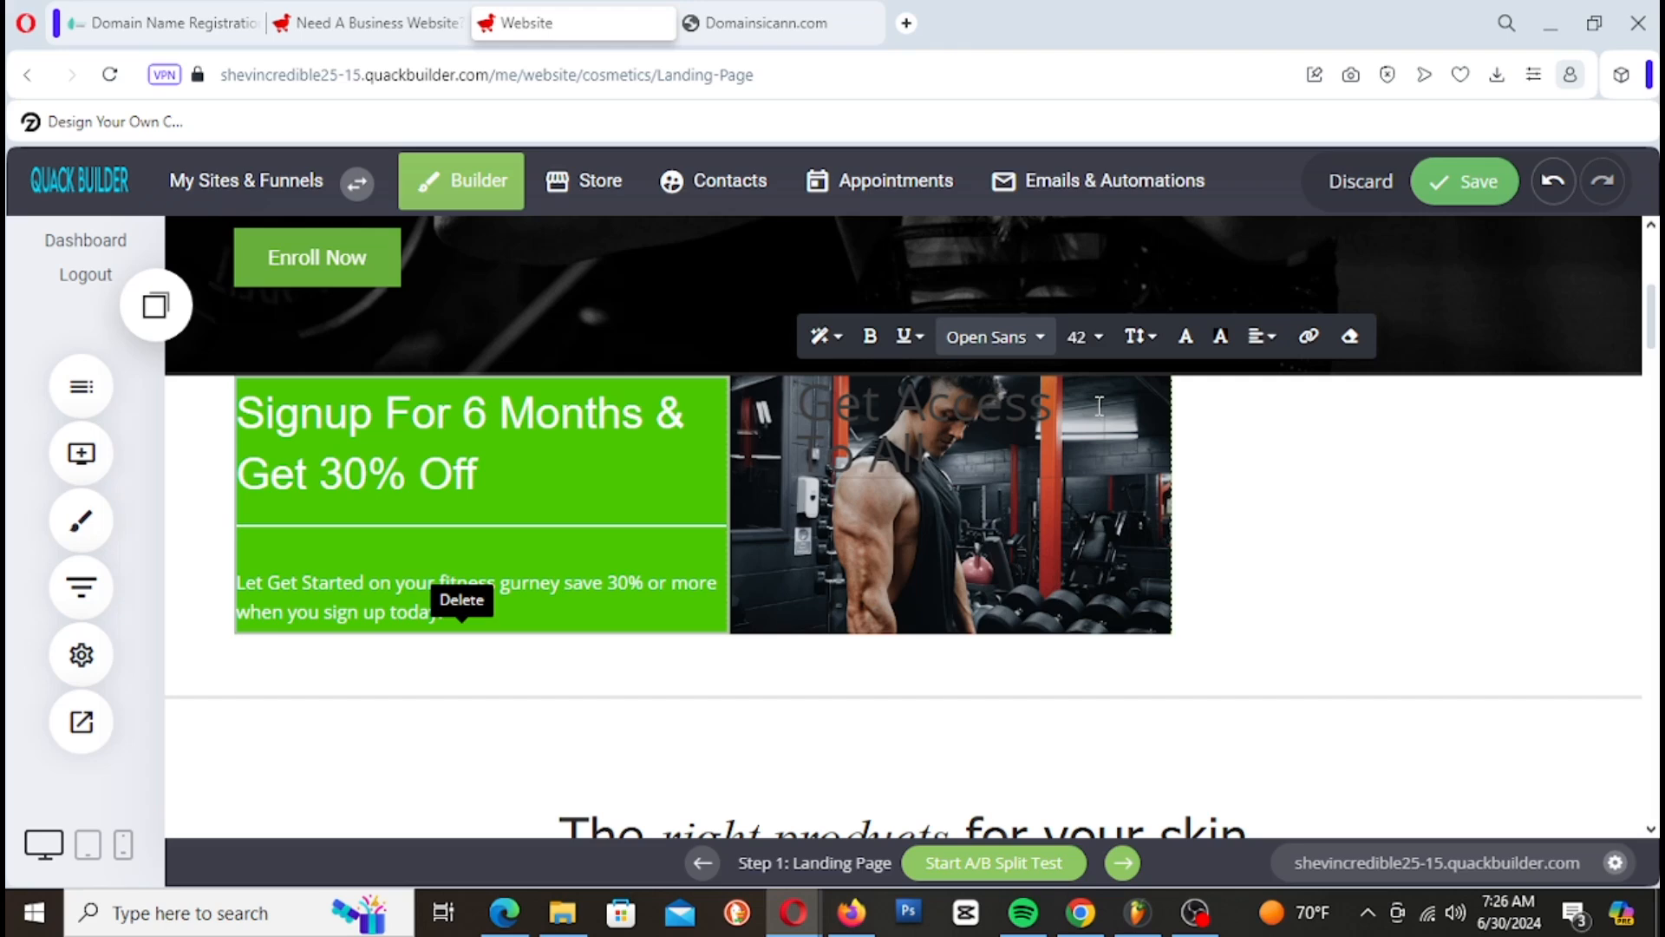
type("classis")
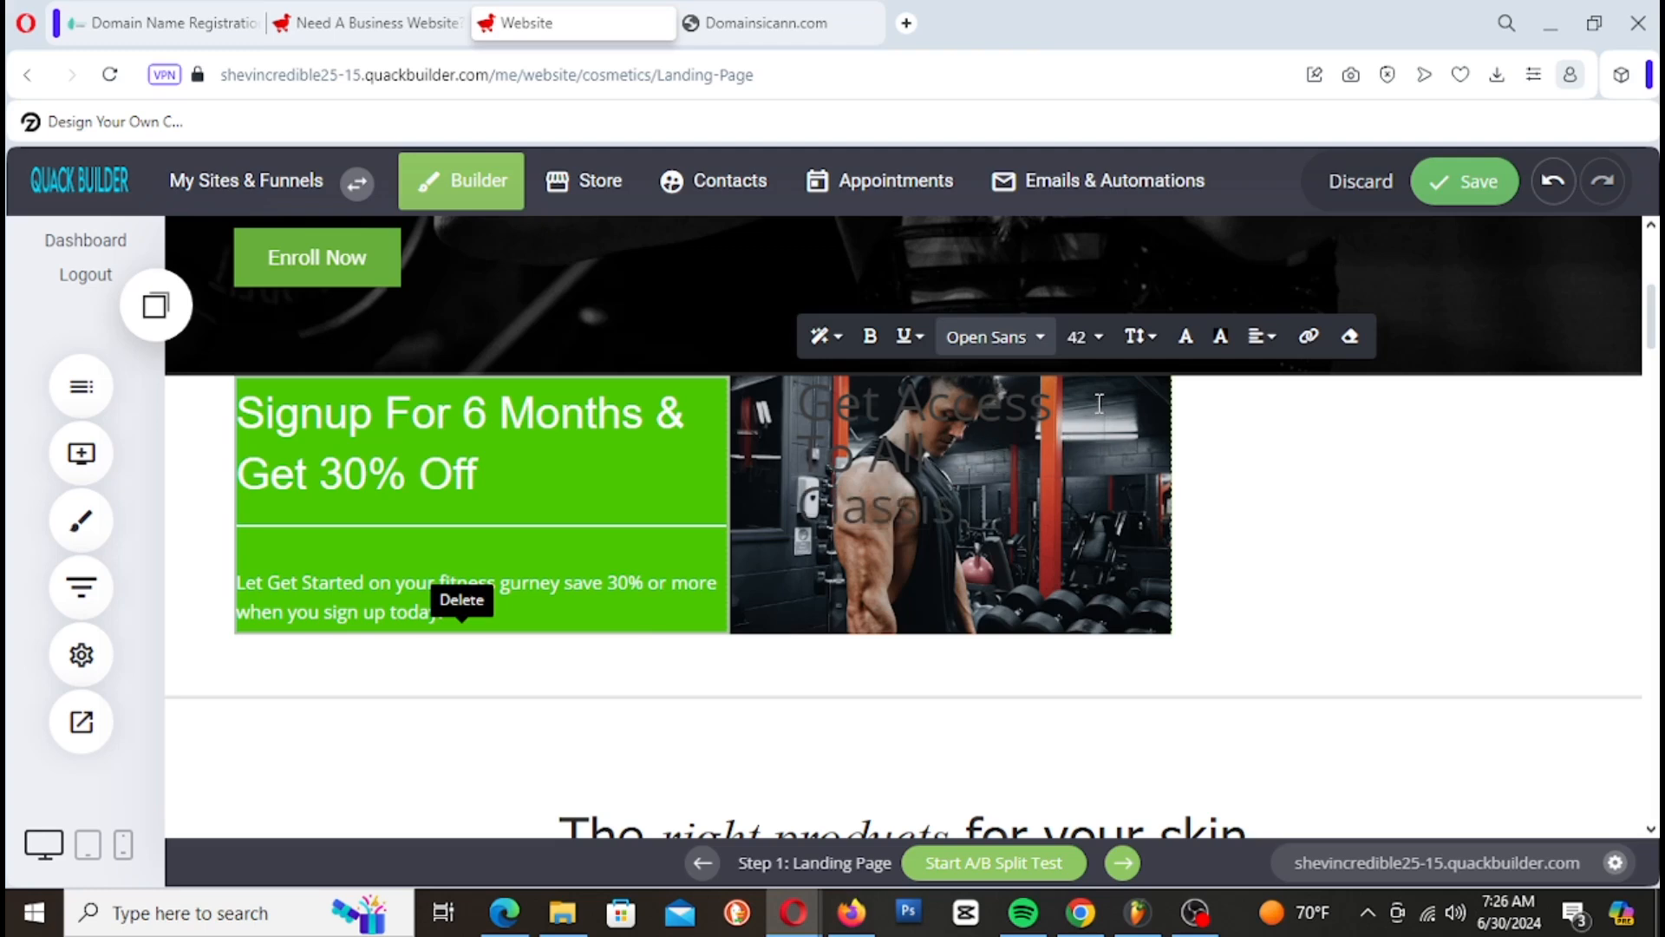
left_click(973, 583)
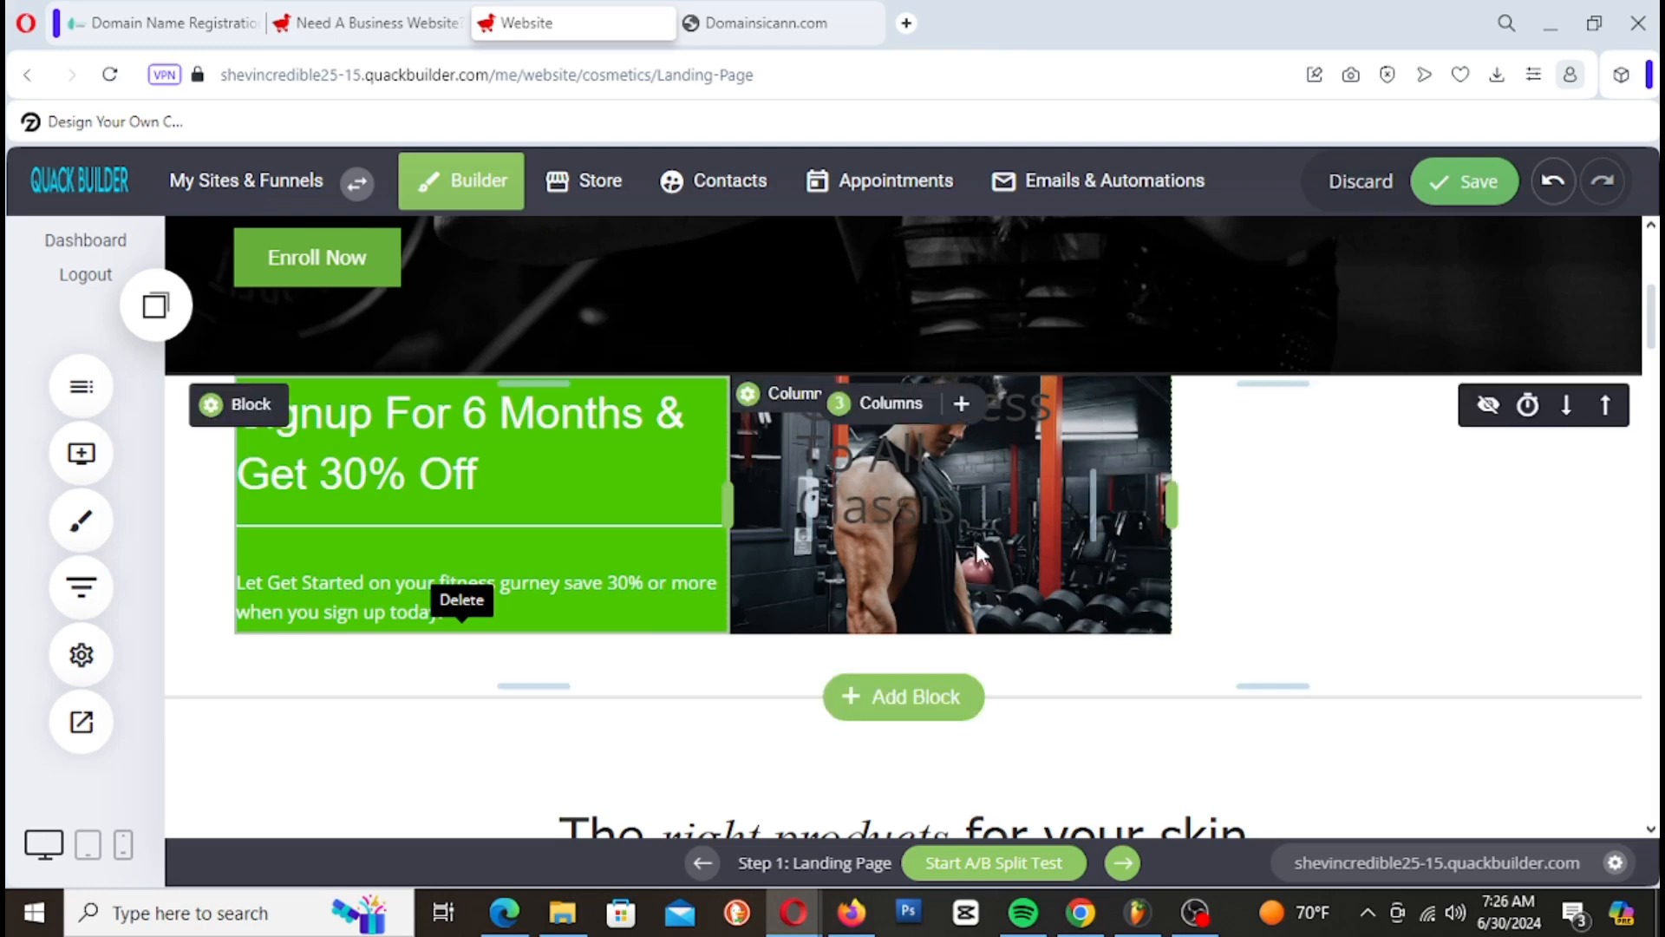
Step: Set the heading's background and text colour both to white FFFFFF
triple_click(959, 503)
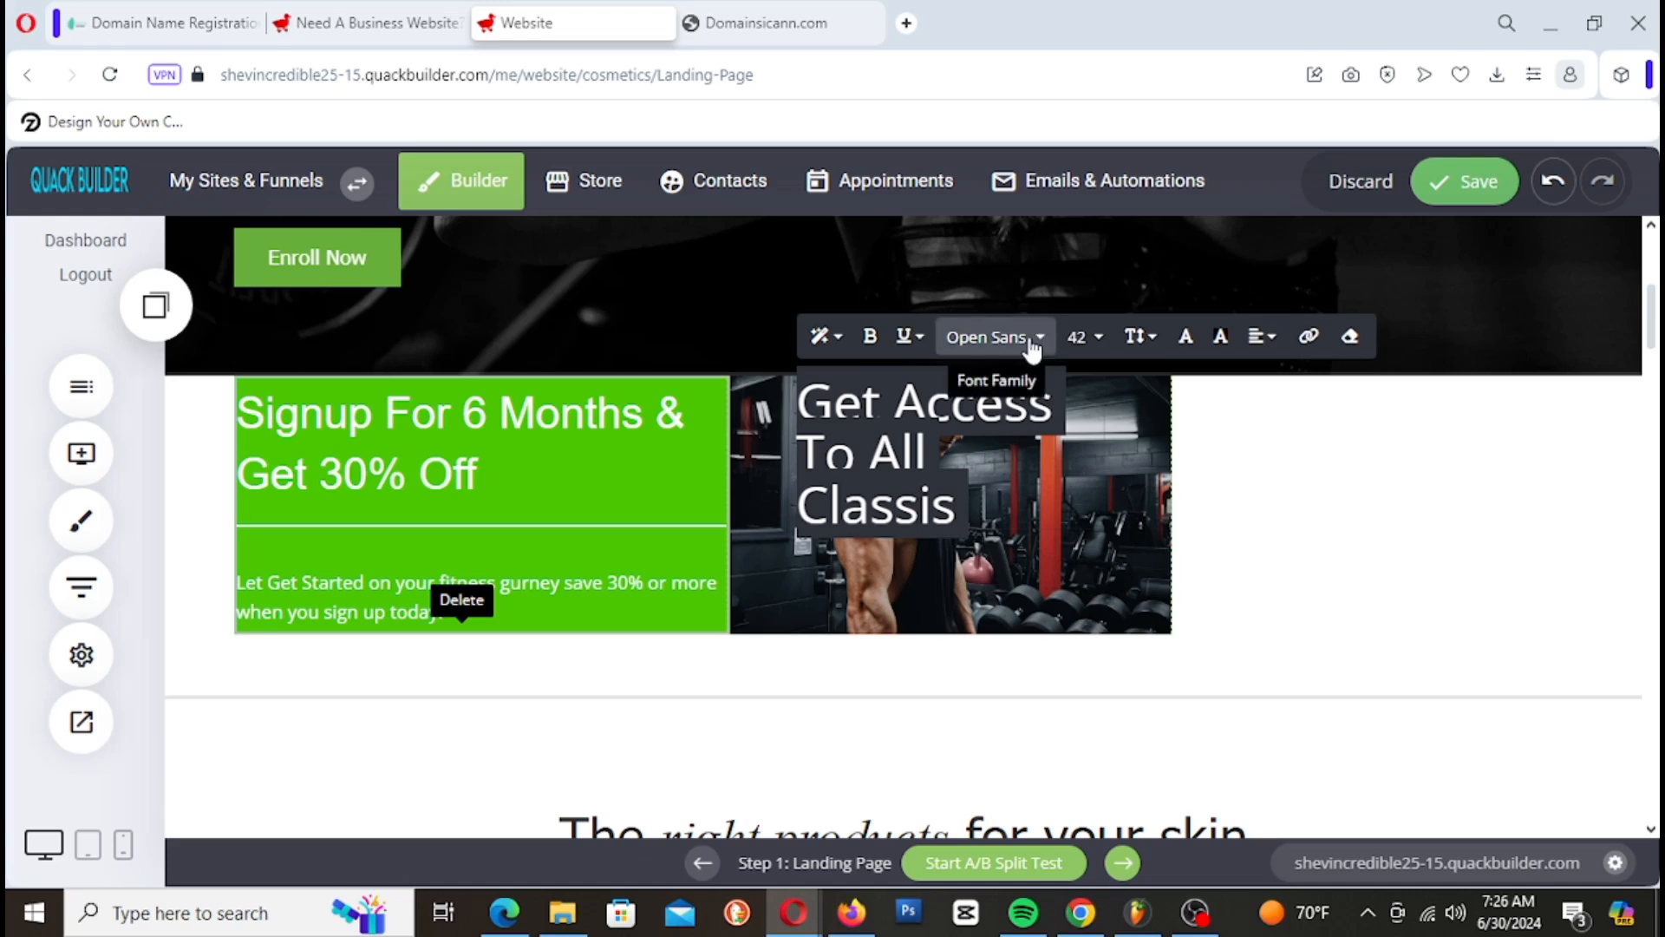
left_click(1220, 336)
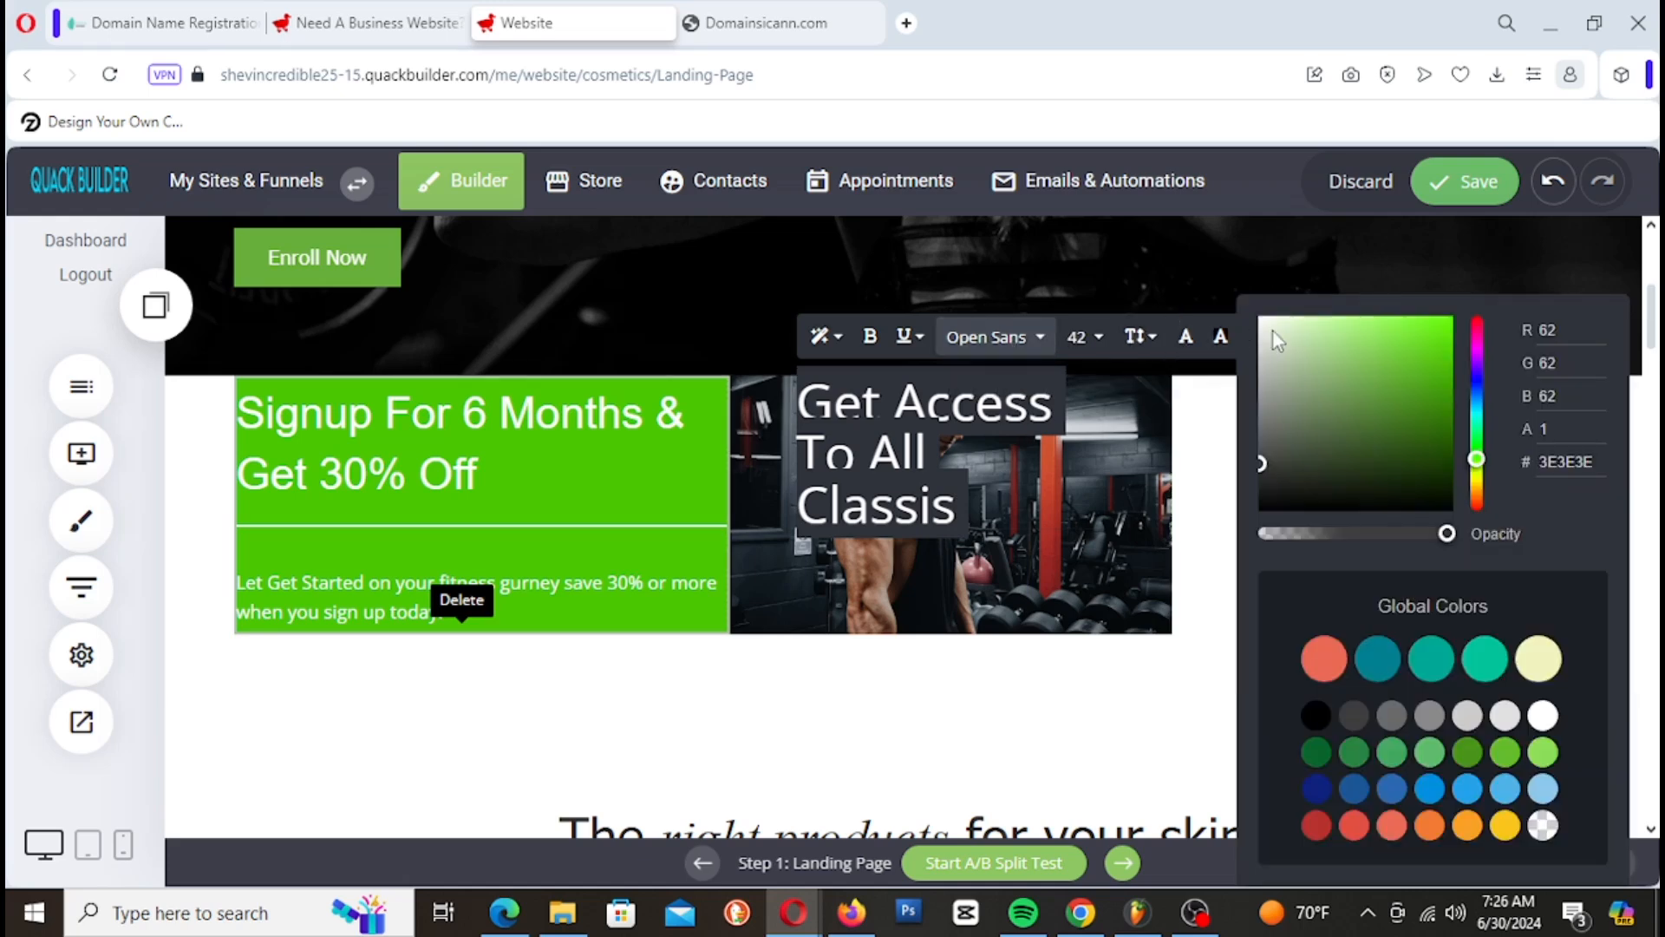
left_click(1271, 329)
left_click_drag(1269, 330, 1260, 319)
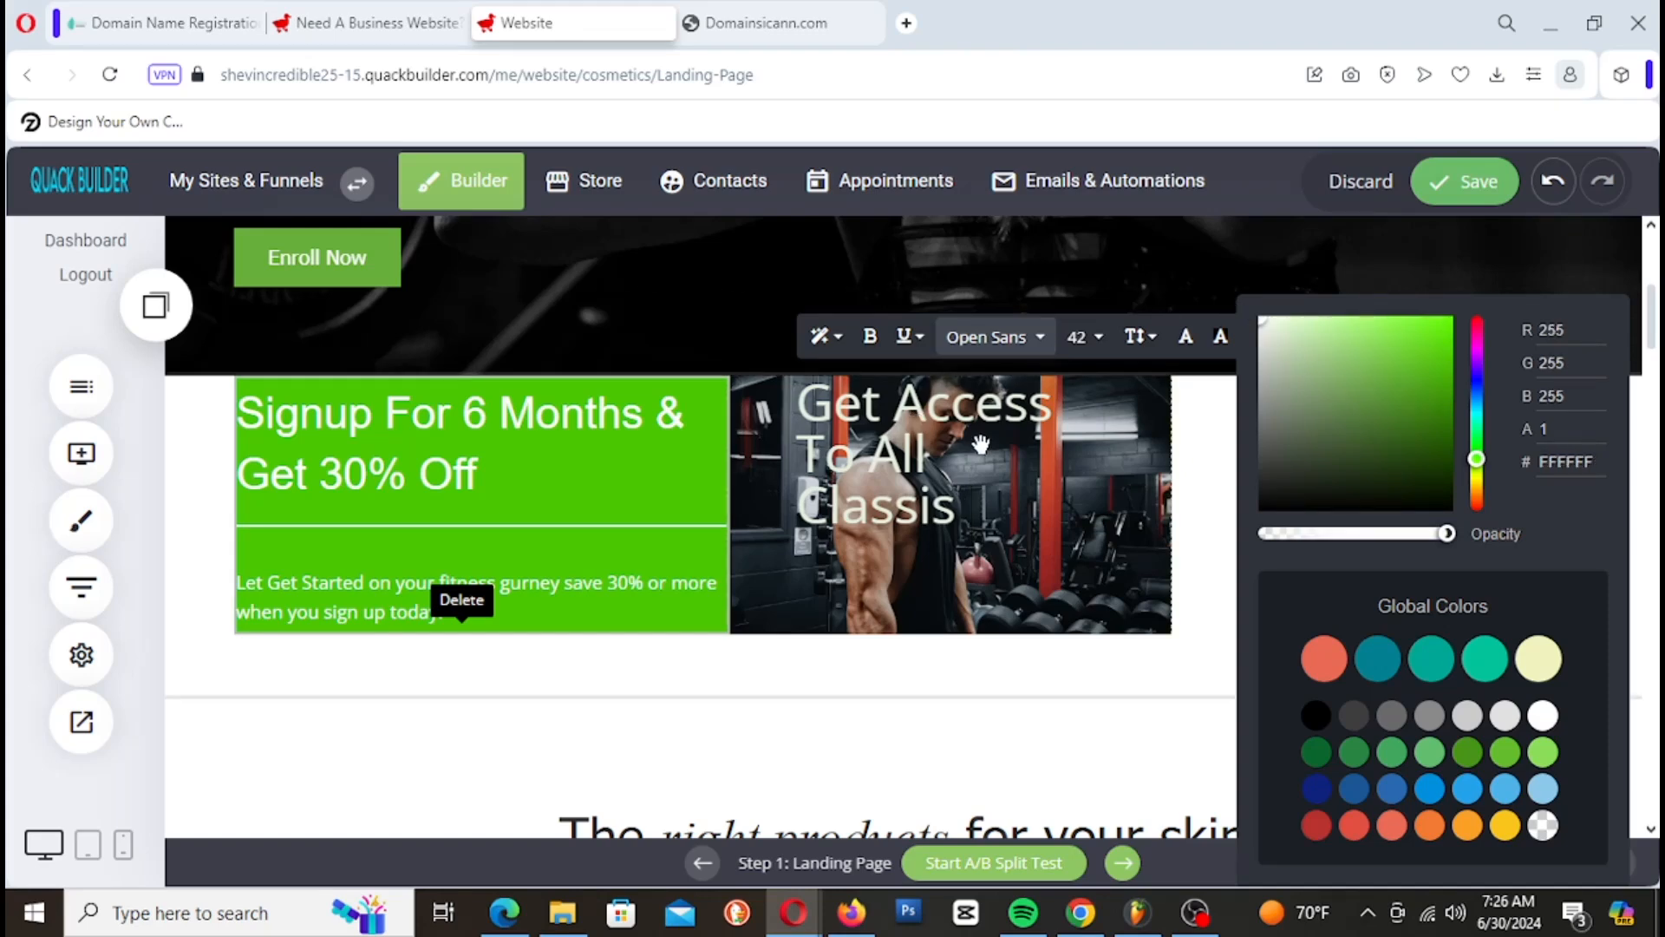
left_click(981, 444)
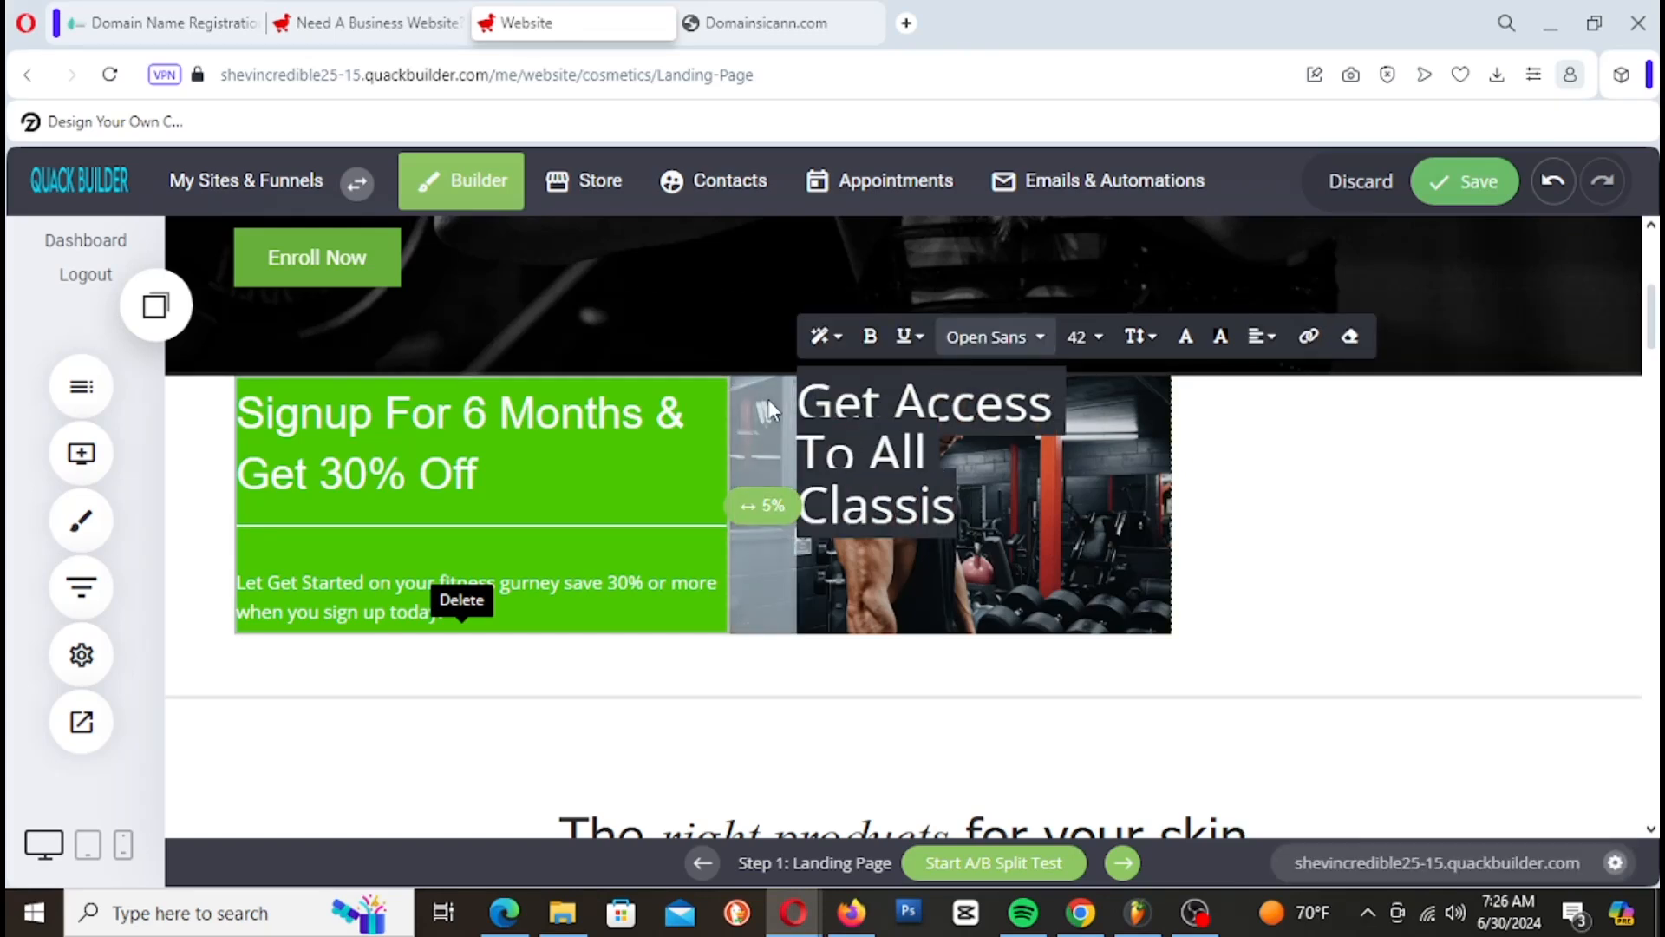
left_click(1184, 342)
left_click_drag(1282, 340, 1232, 295)
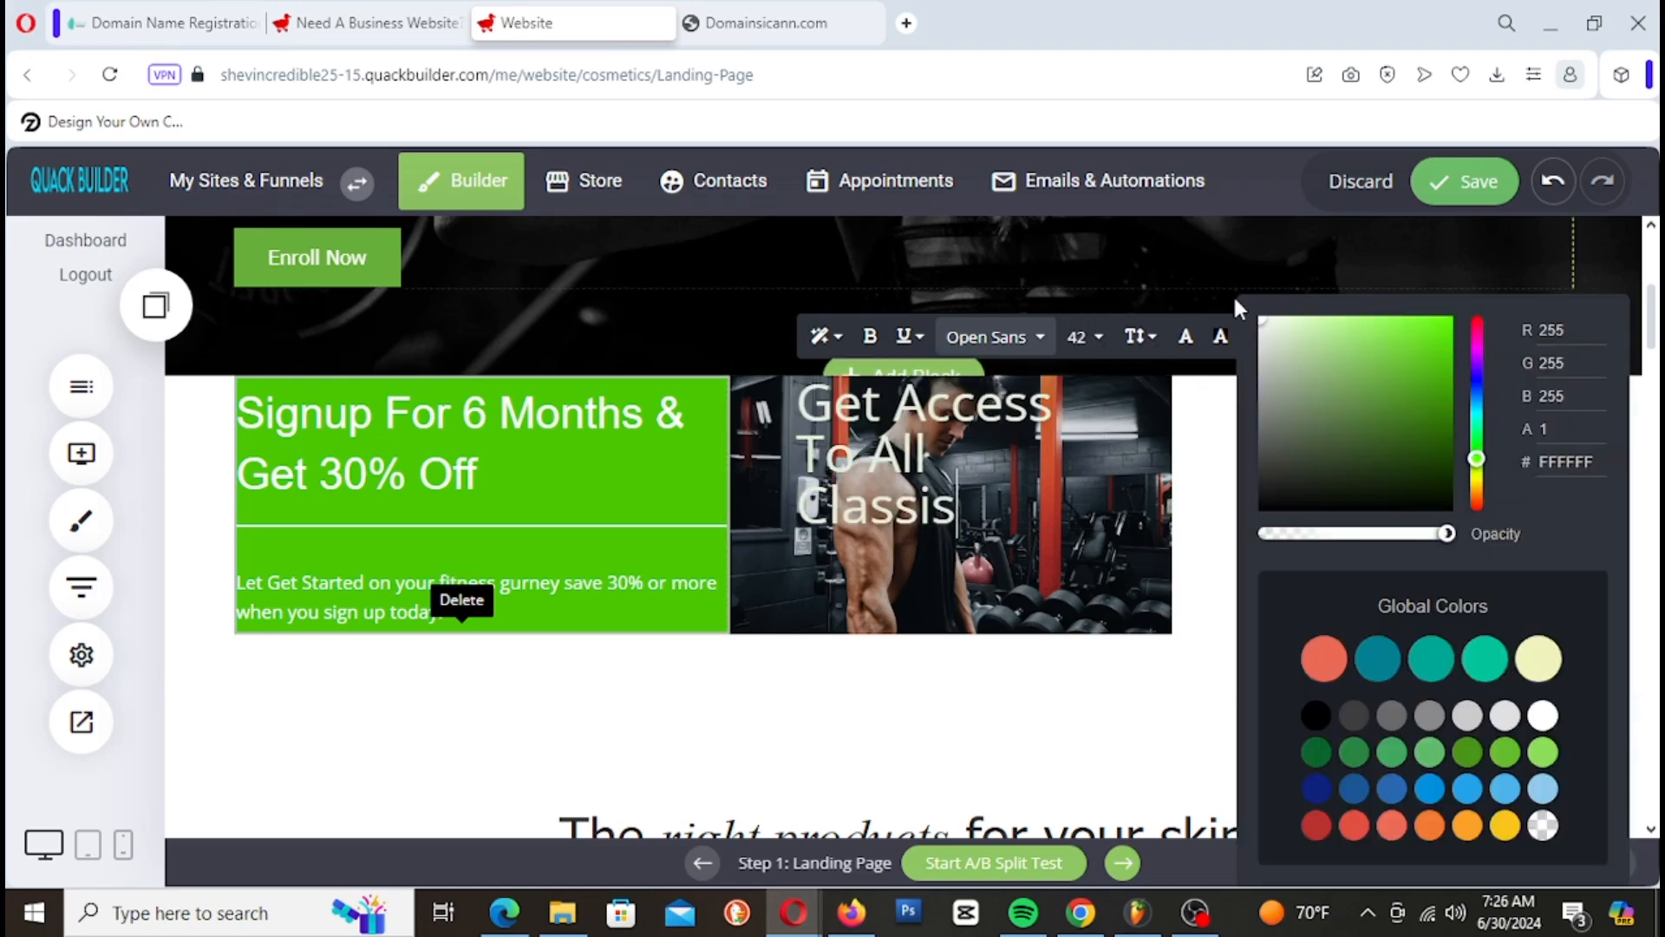
left_click(1089, 354)
Step: Shrink the heading font size step by step down to 22
left_click(1091, 355)
left_click(1091, 351)
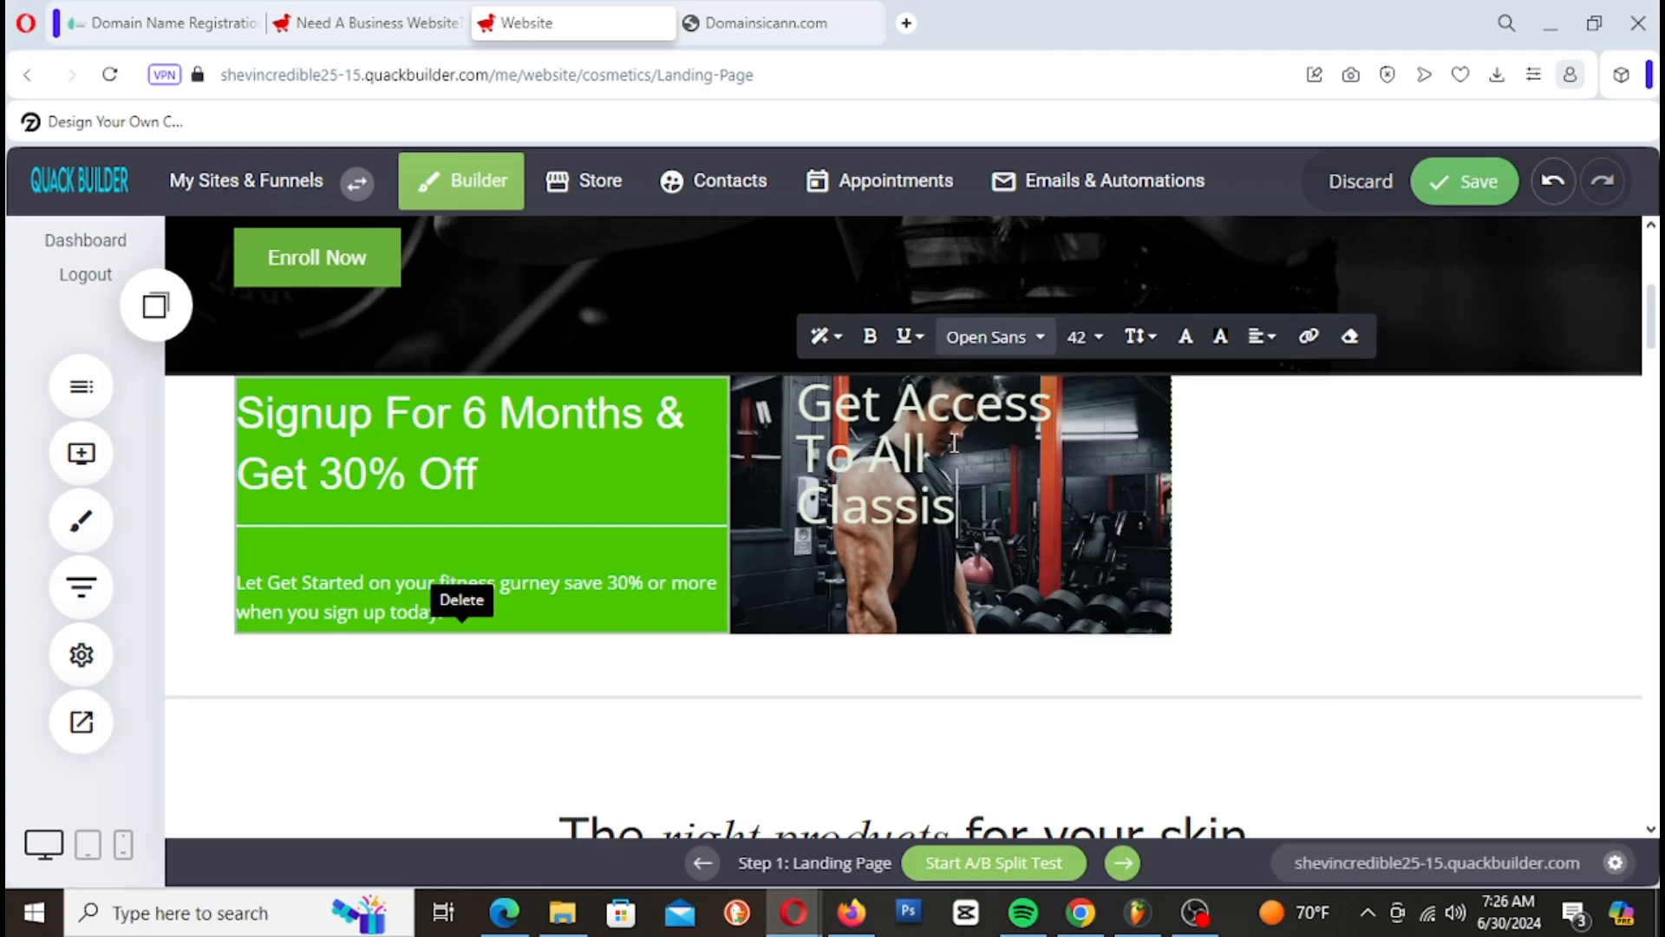
left_click(1091, 347)
left_click(1119, 539)
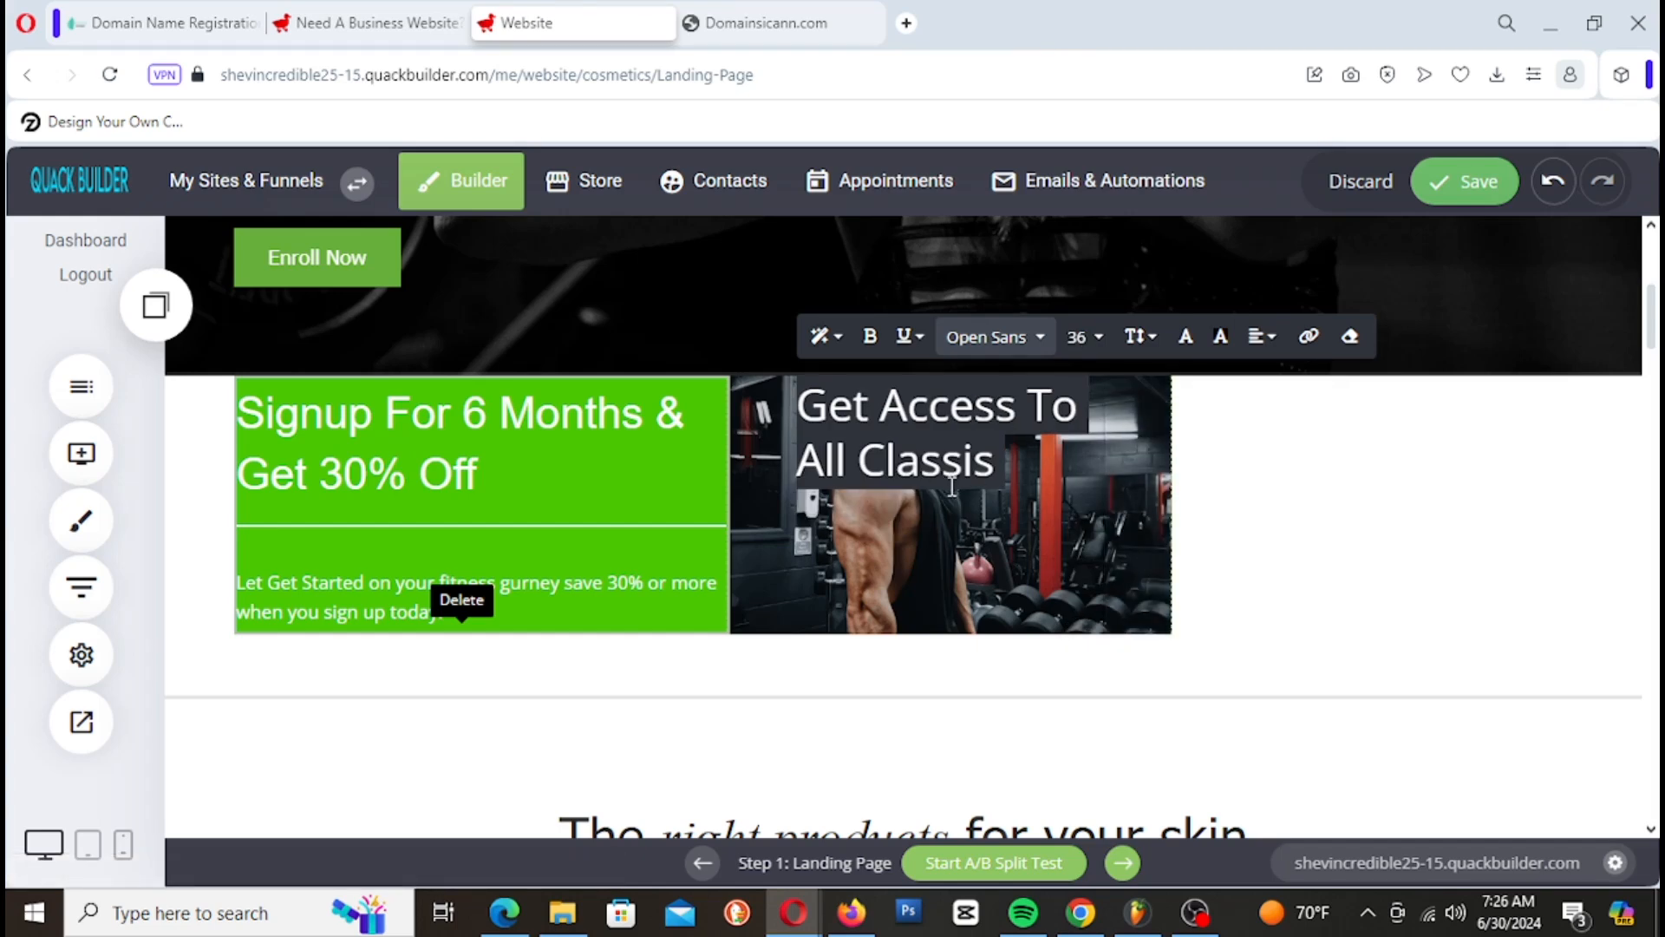
left_click(1102, 357)
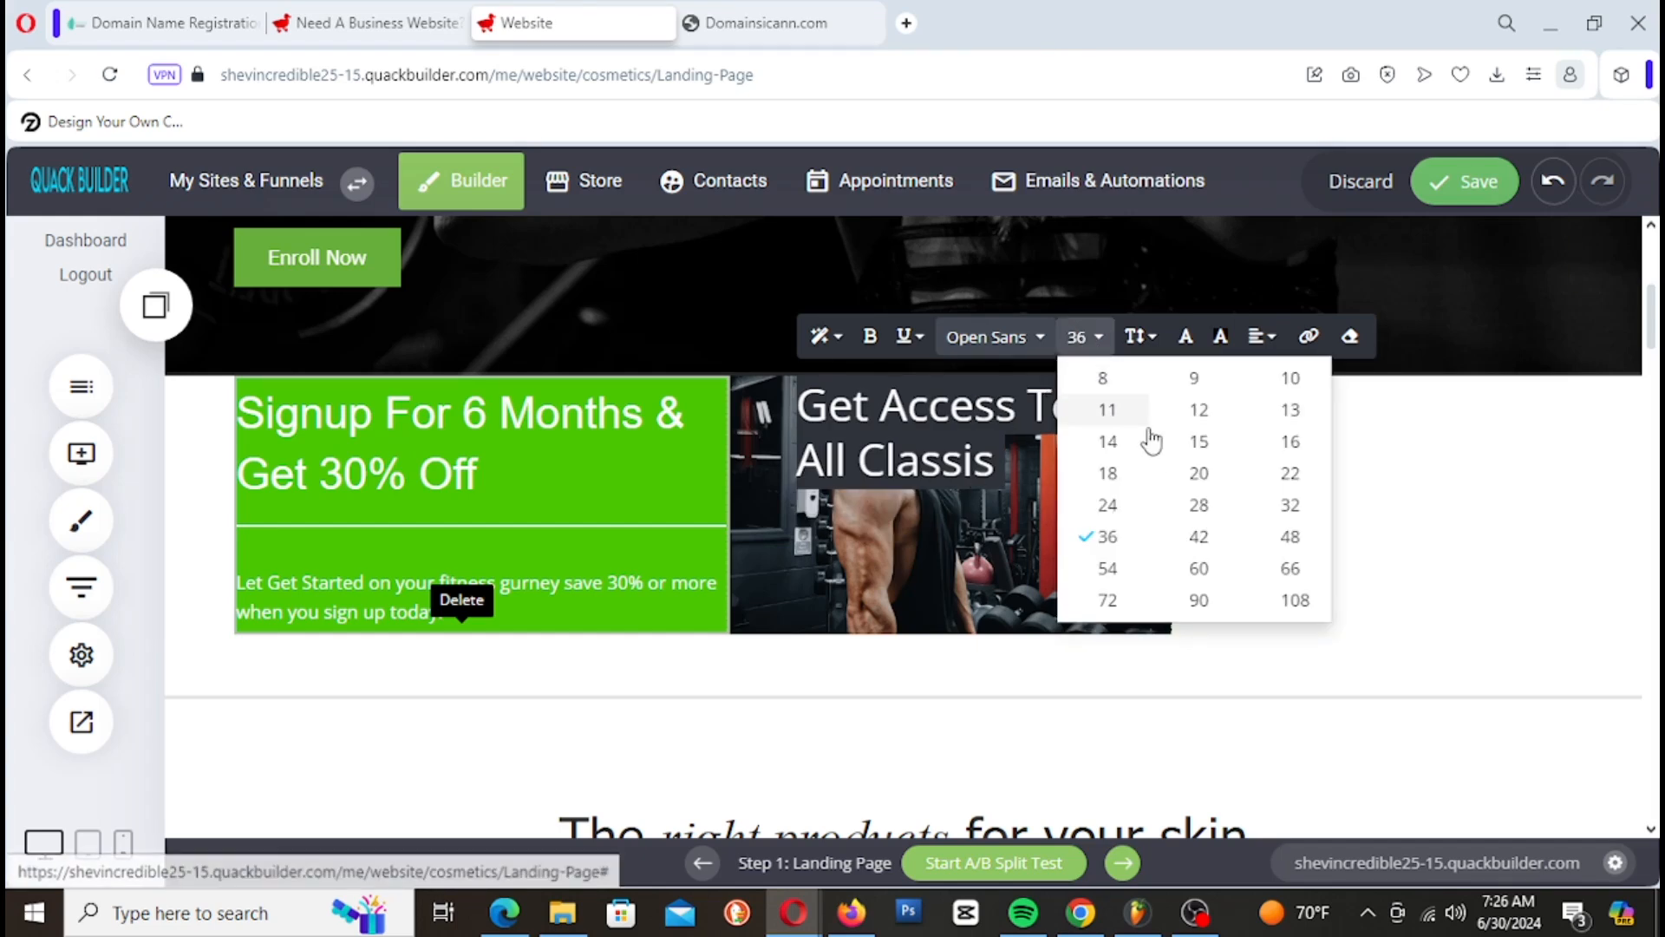
left_click(1291, 510)
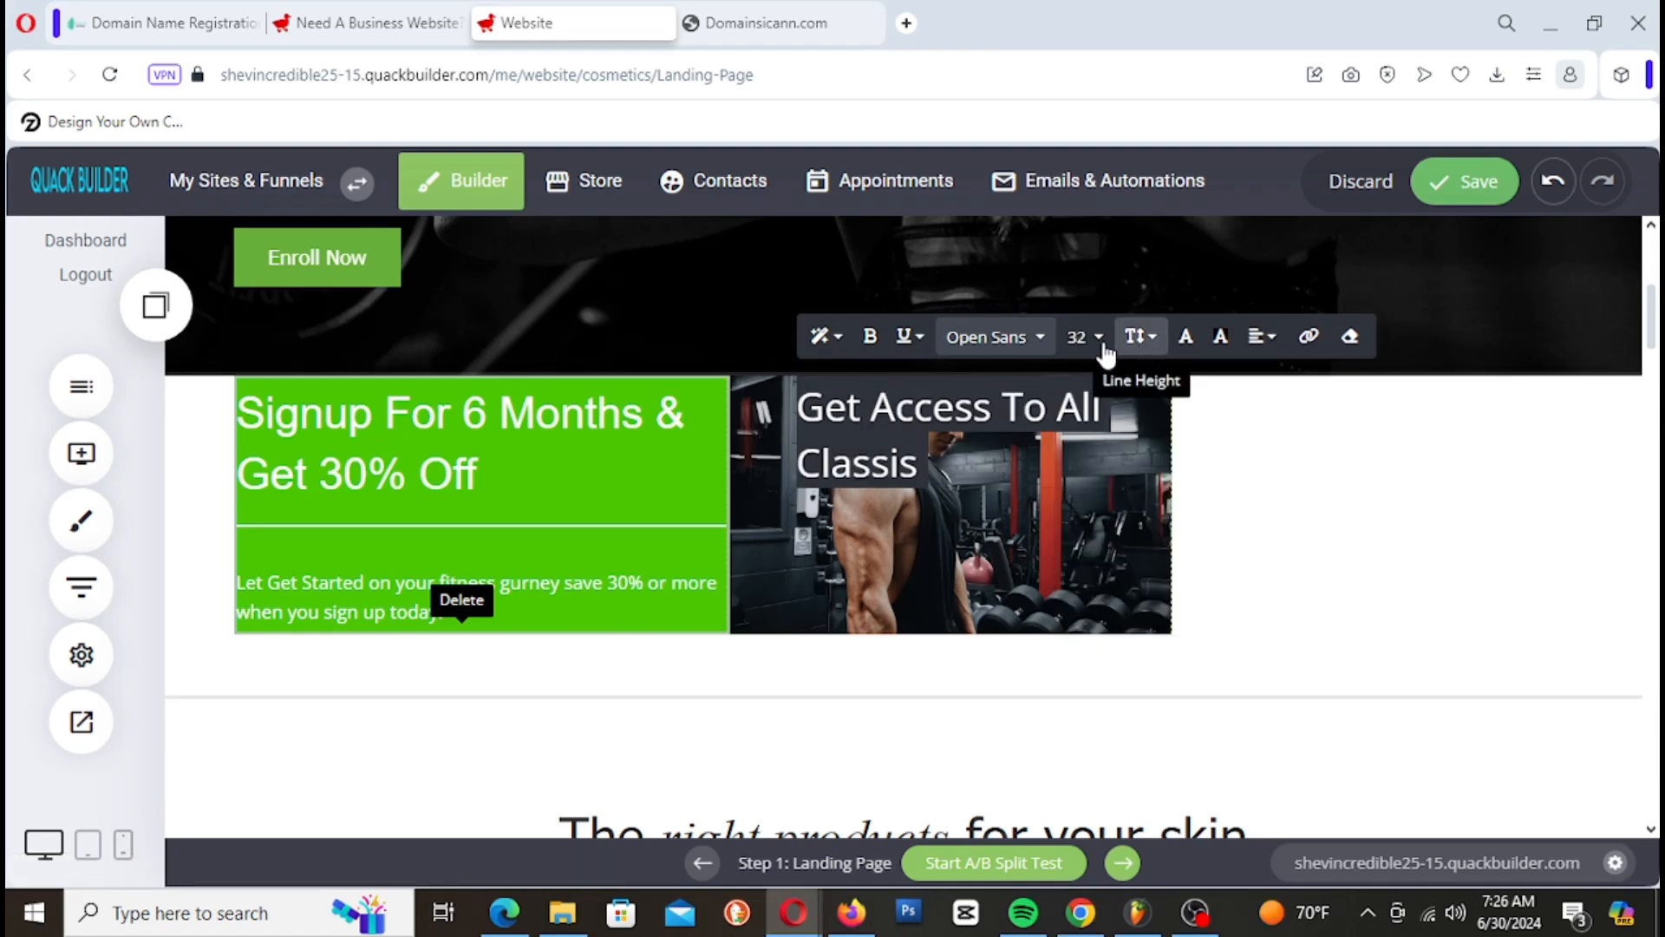
left_click(1086, 338)
left_click(1284, 475)
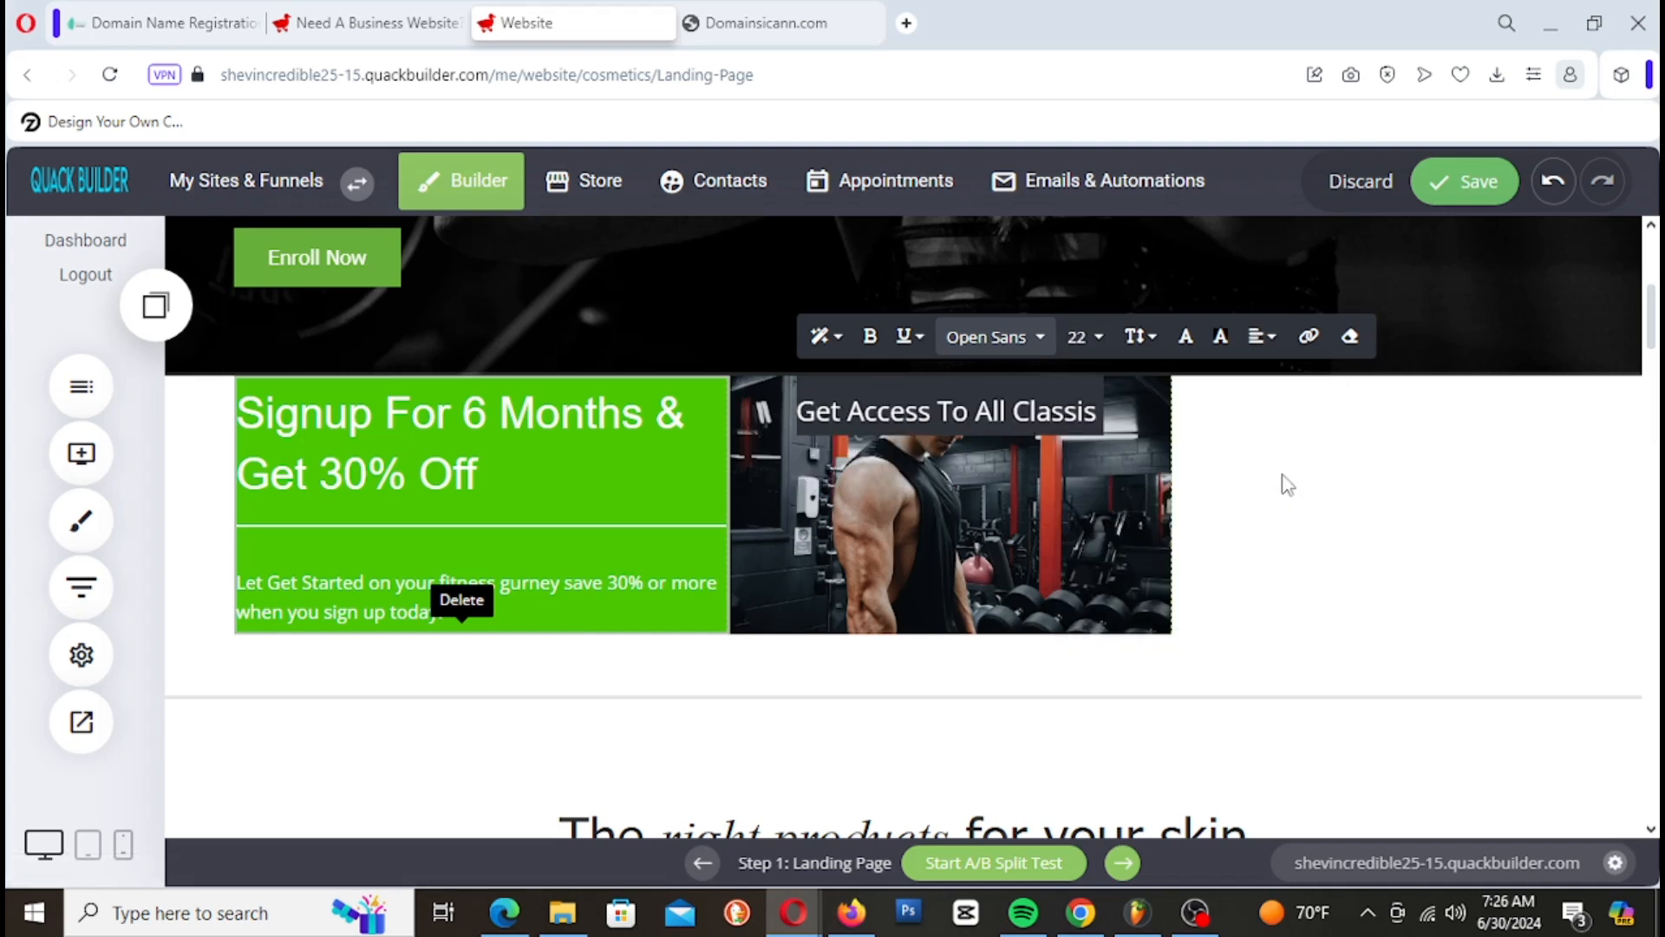
left_click(1001, 424)
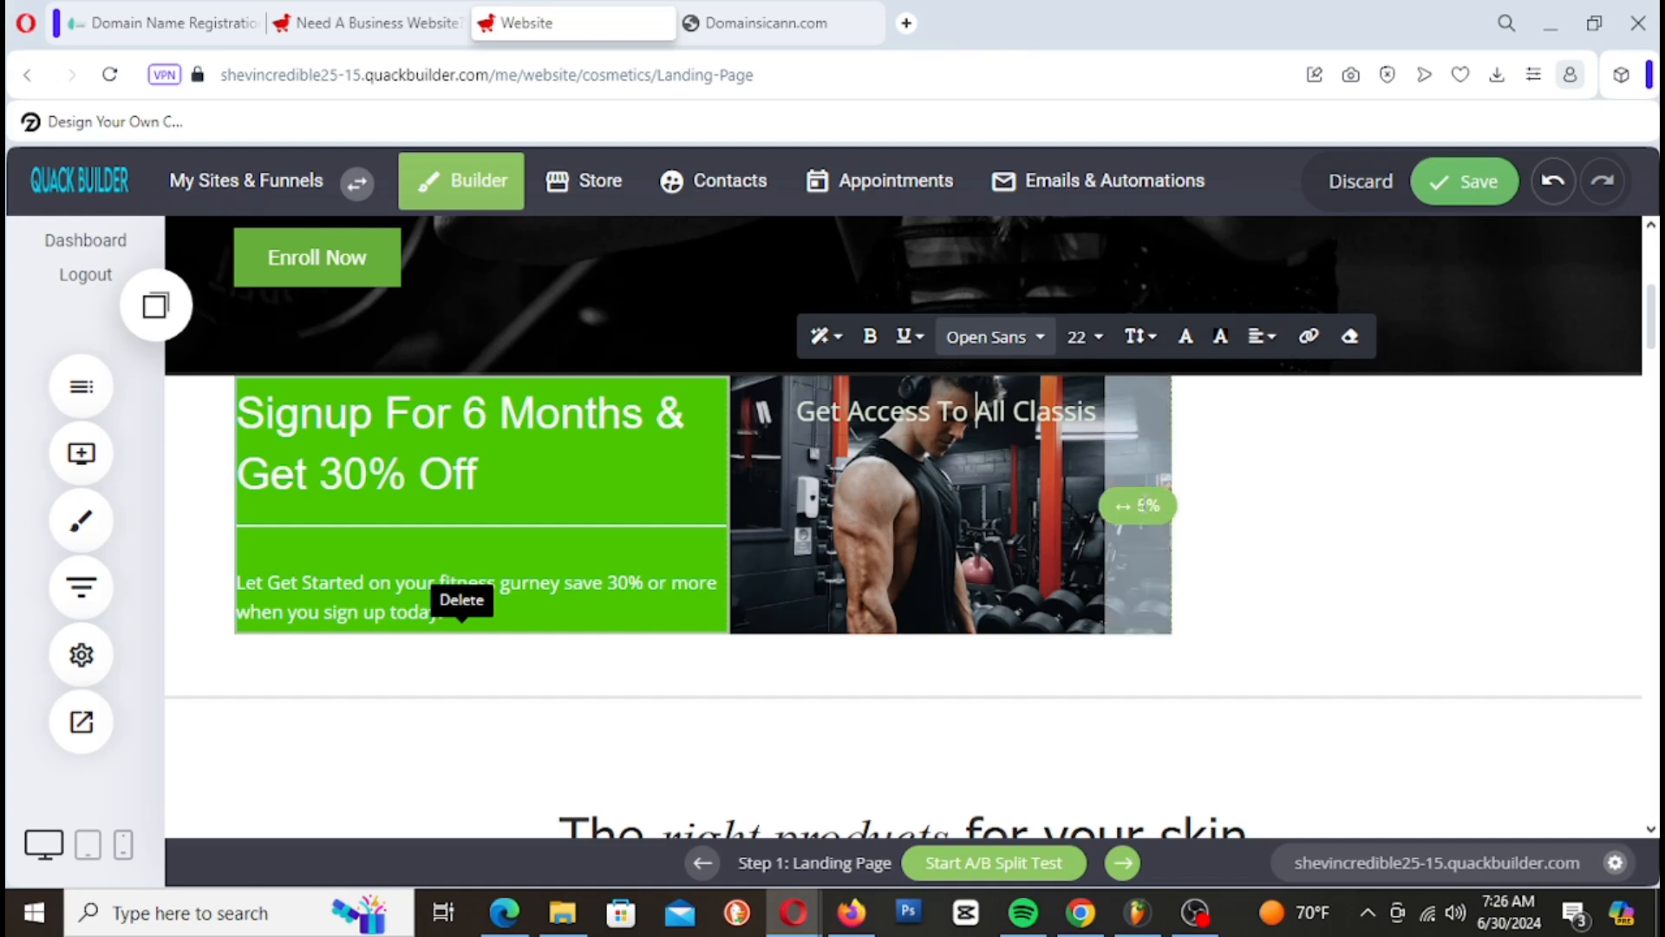
Step: Break the heading after 'Get Access To' and set both lines to size 24
key("Return")
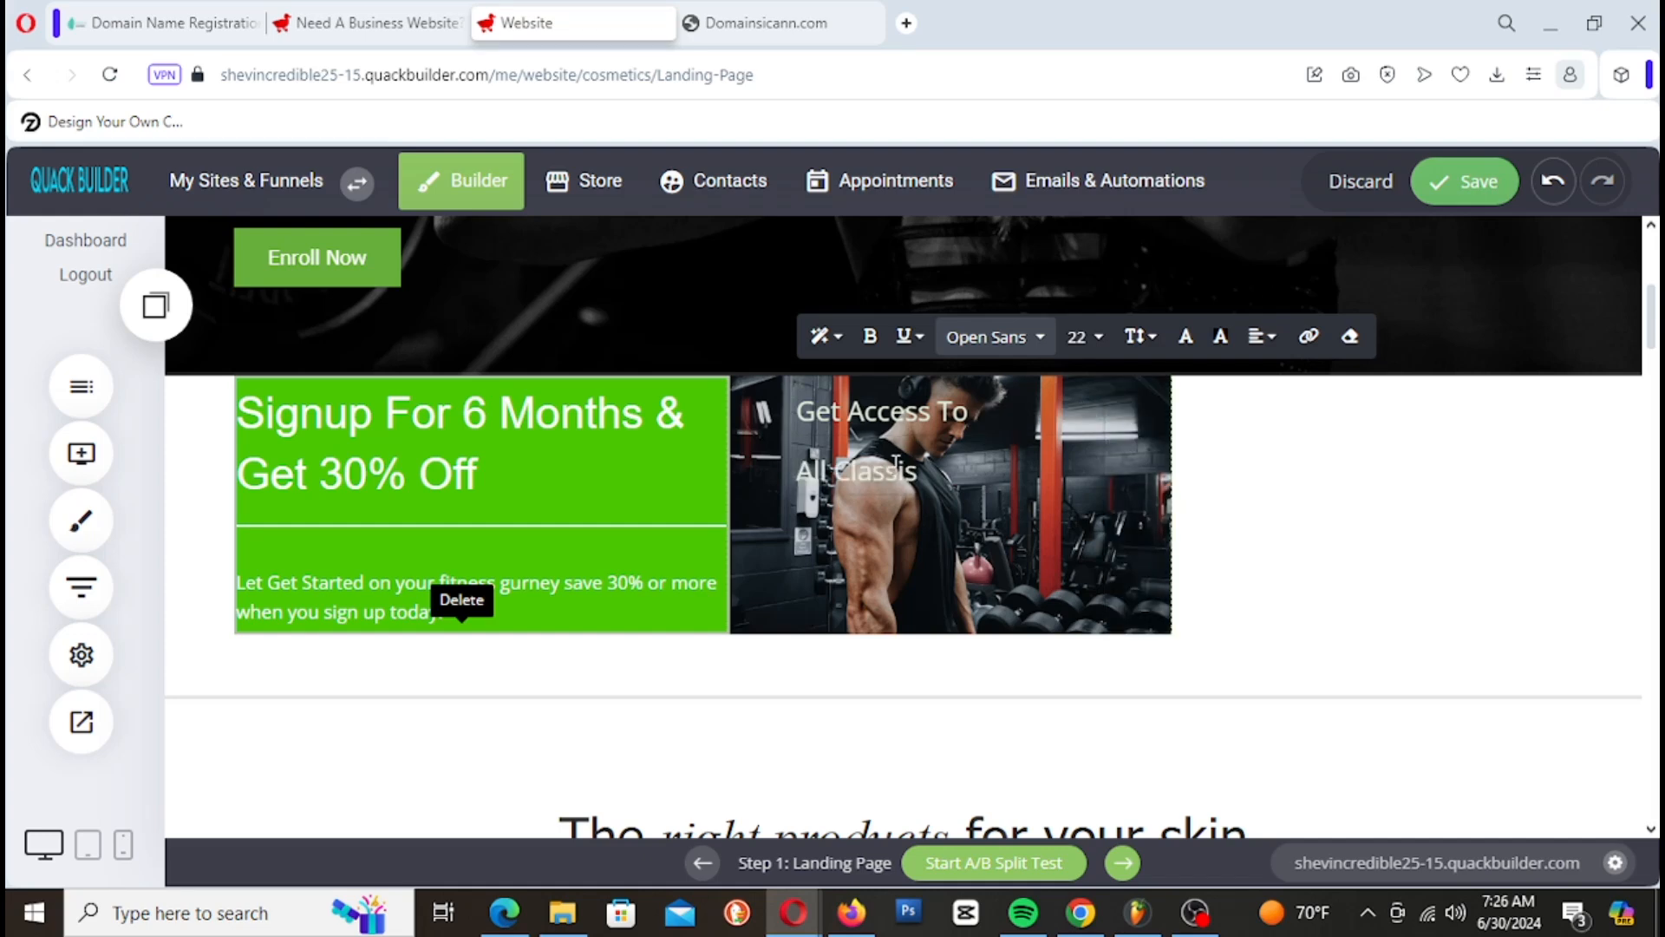
left_click_drag(924, 470, 779, 403)
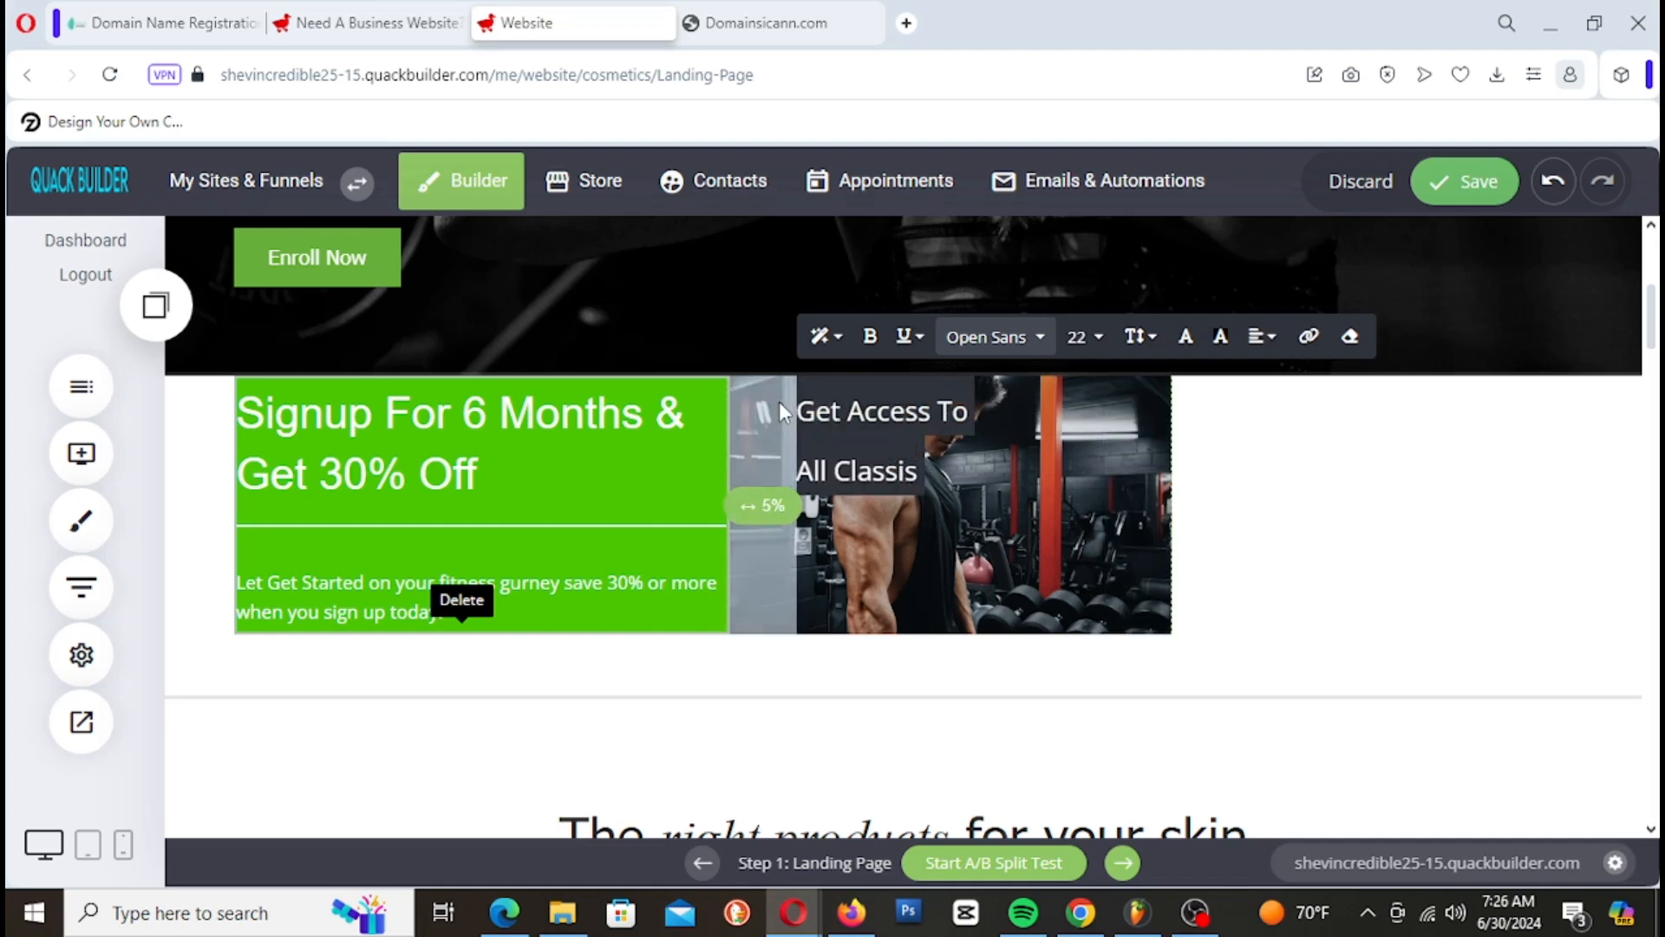
left_click(1091, 347)
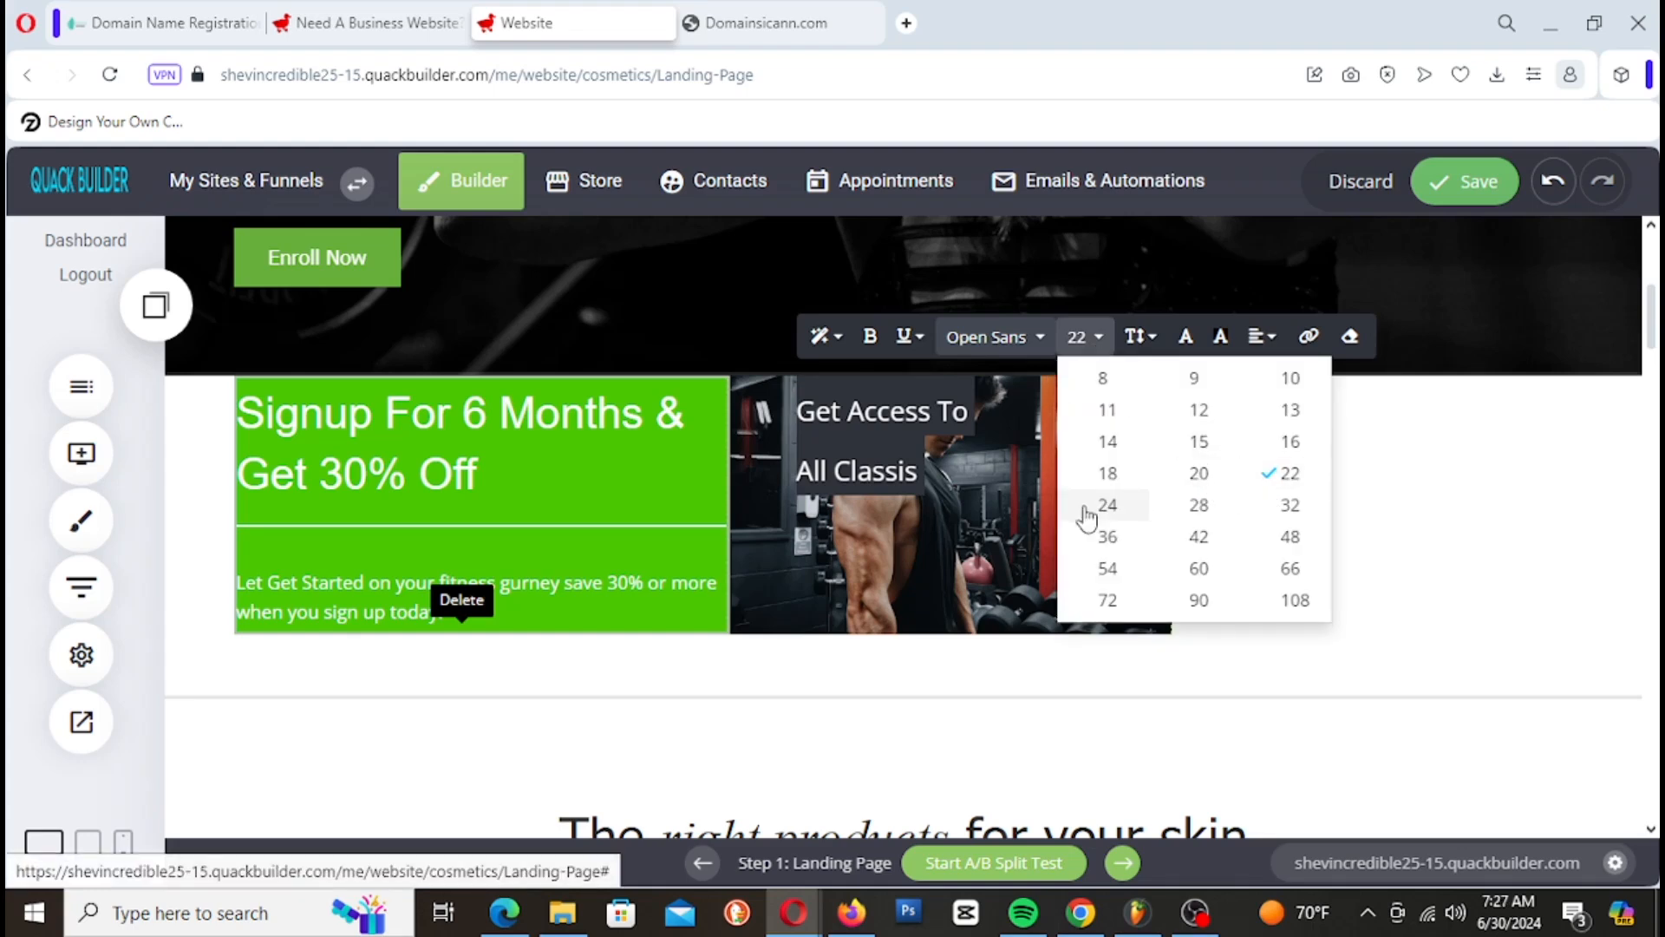
left_click(1112, 505)
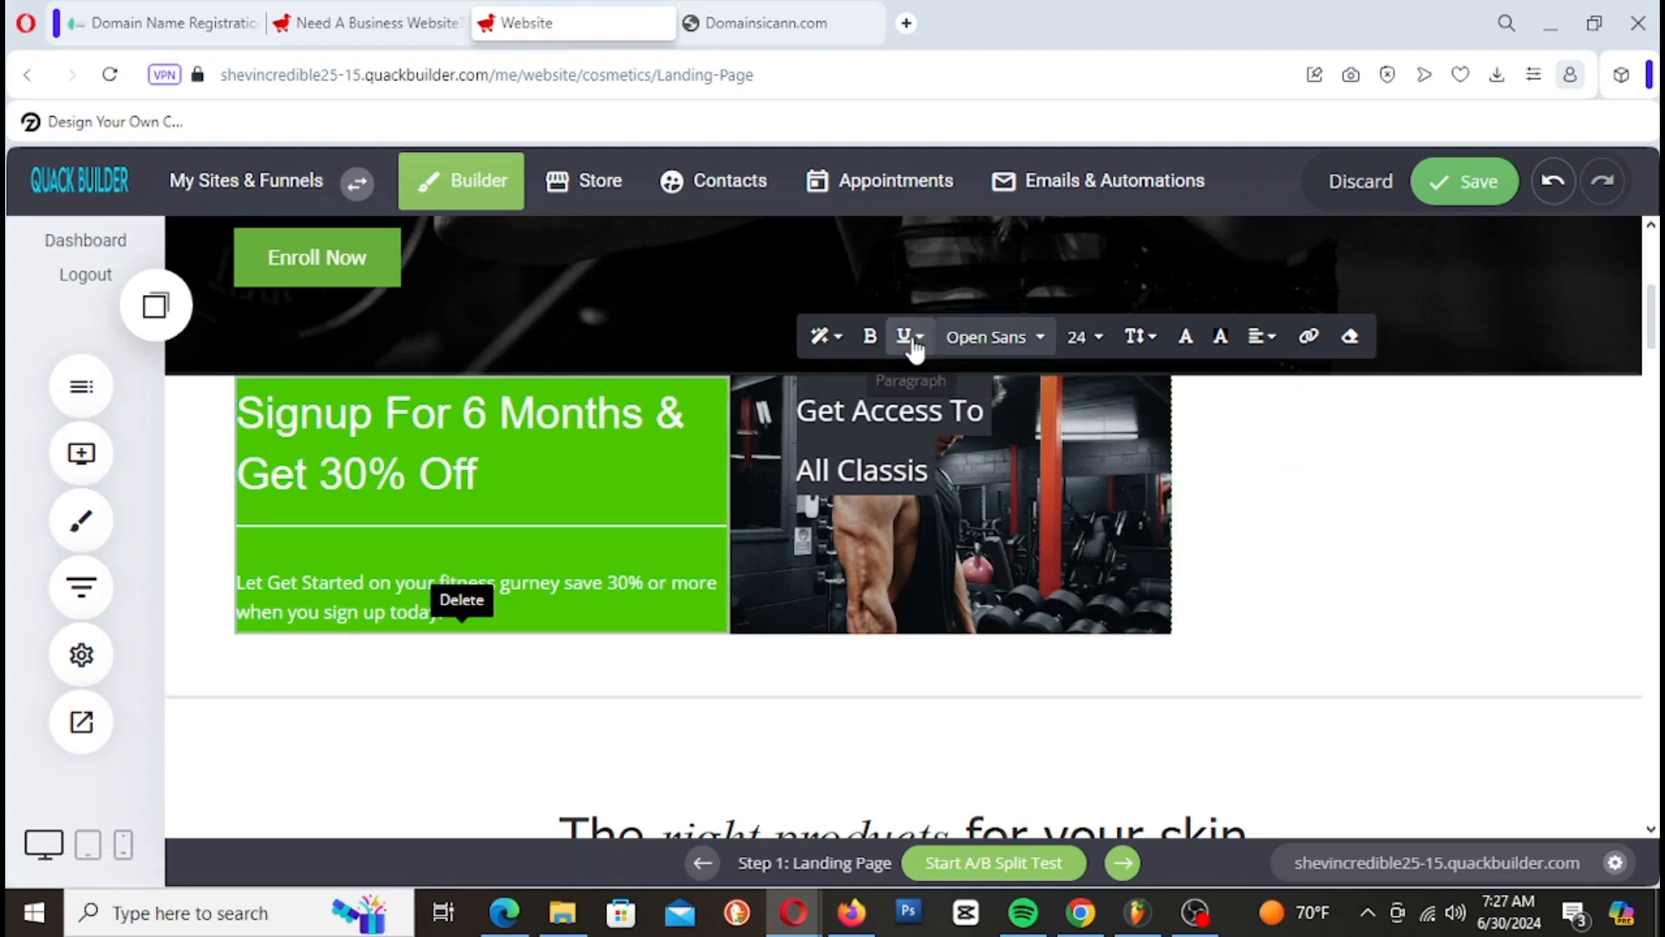
left_click(1112, 355)
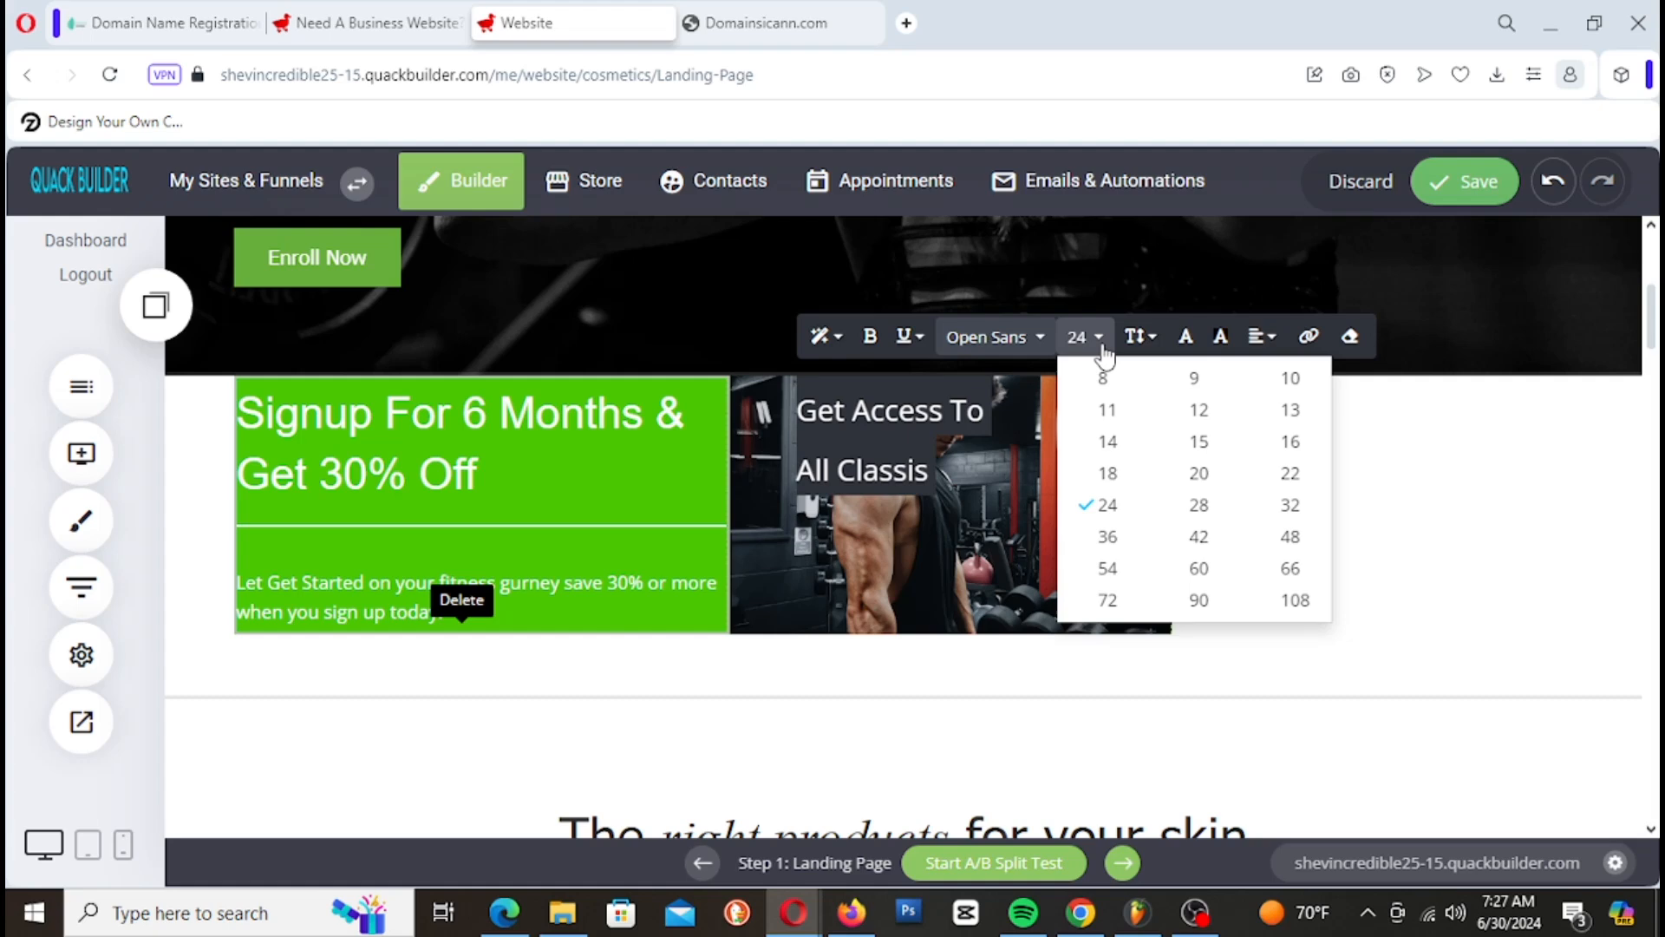
left_click(1140, 336)
Step: Tighten the heading's line spacing to 0.8 and finish editing the text
left_click(1185, 548)
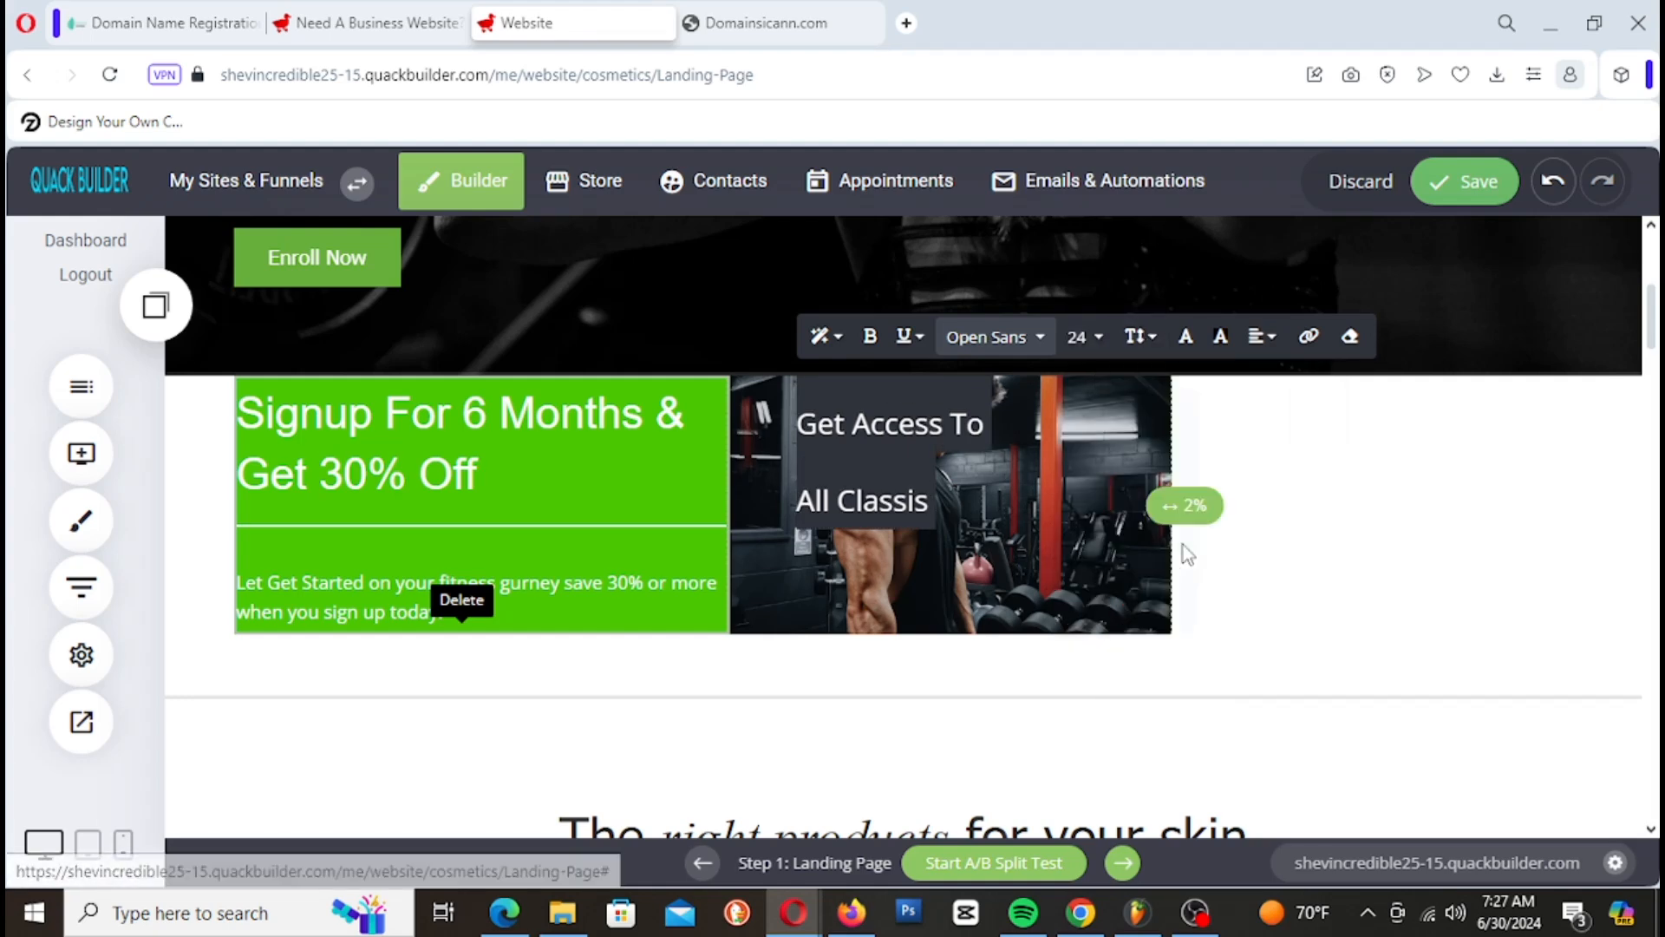
left_click(1142, 338)
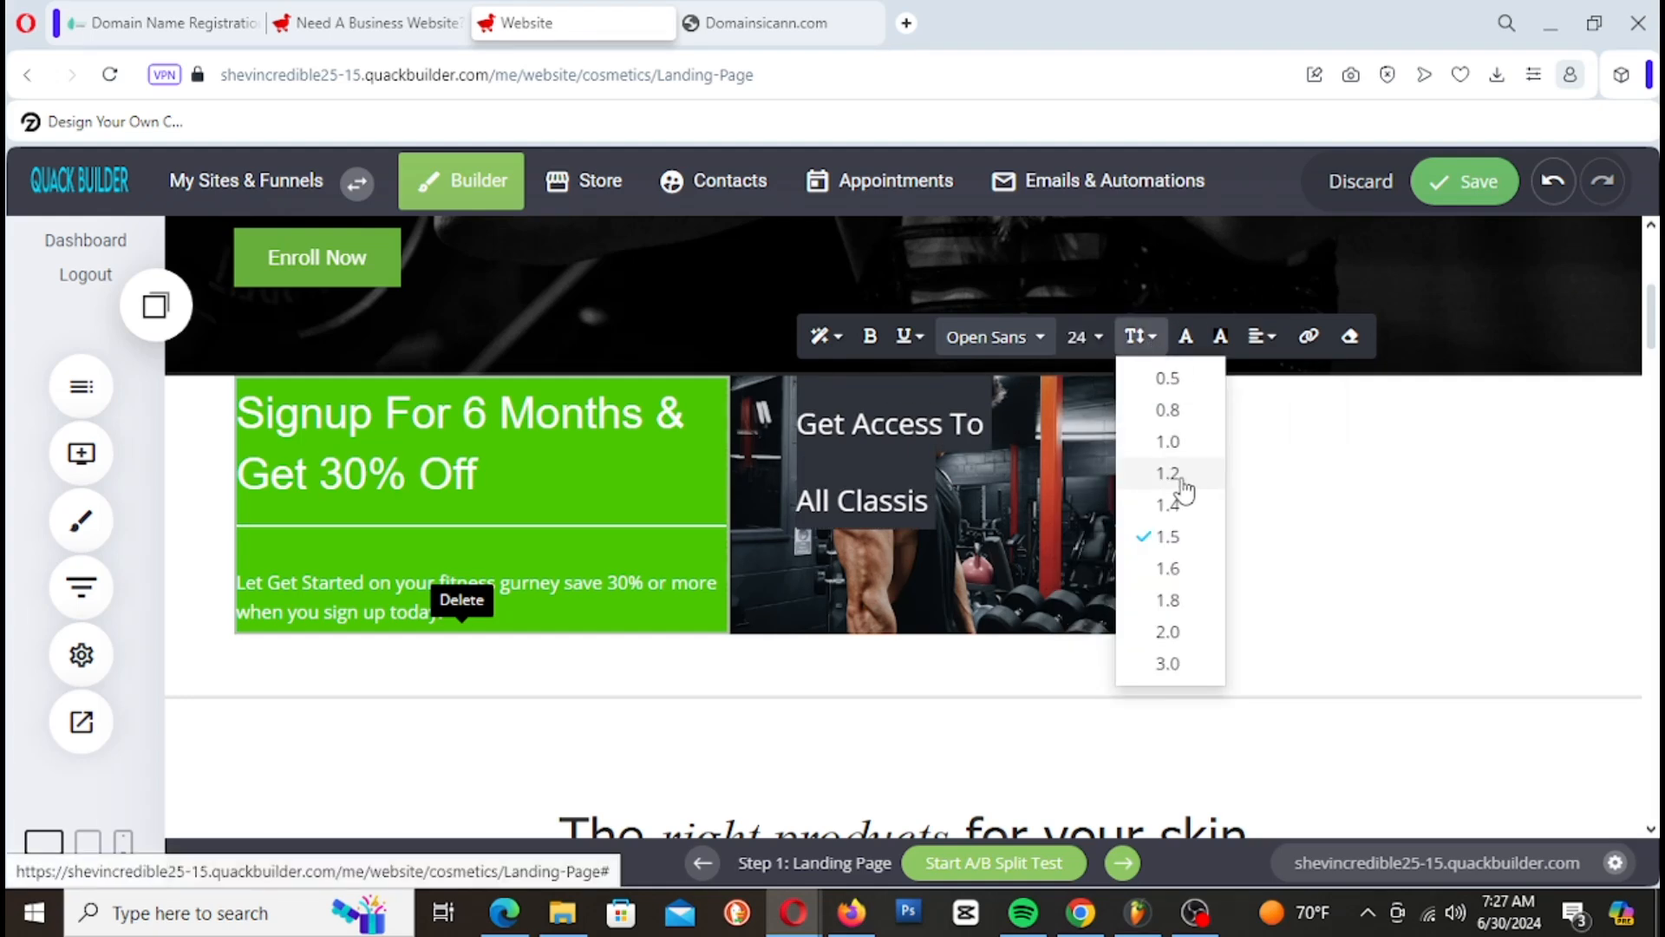
left_click(1183, 477)
left_click(1141, 337)
left_click(1193, 442)
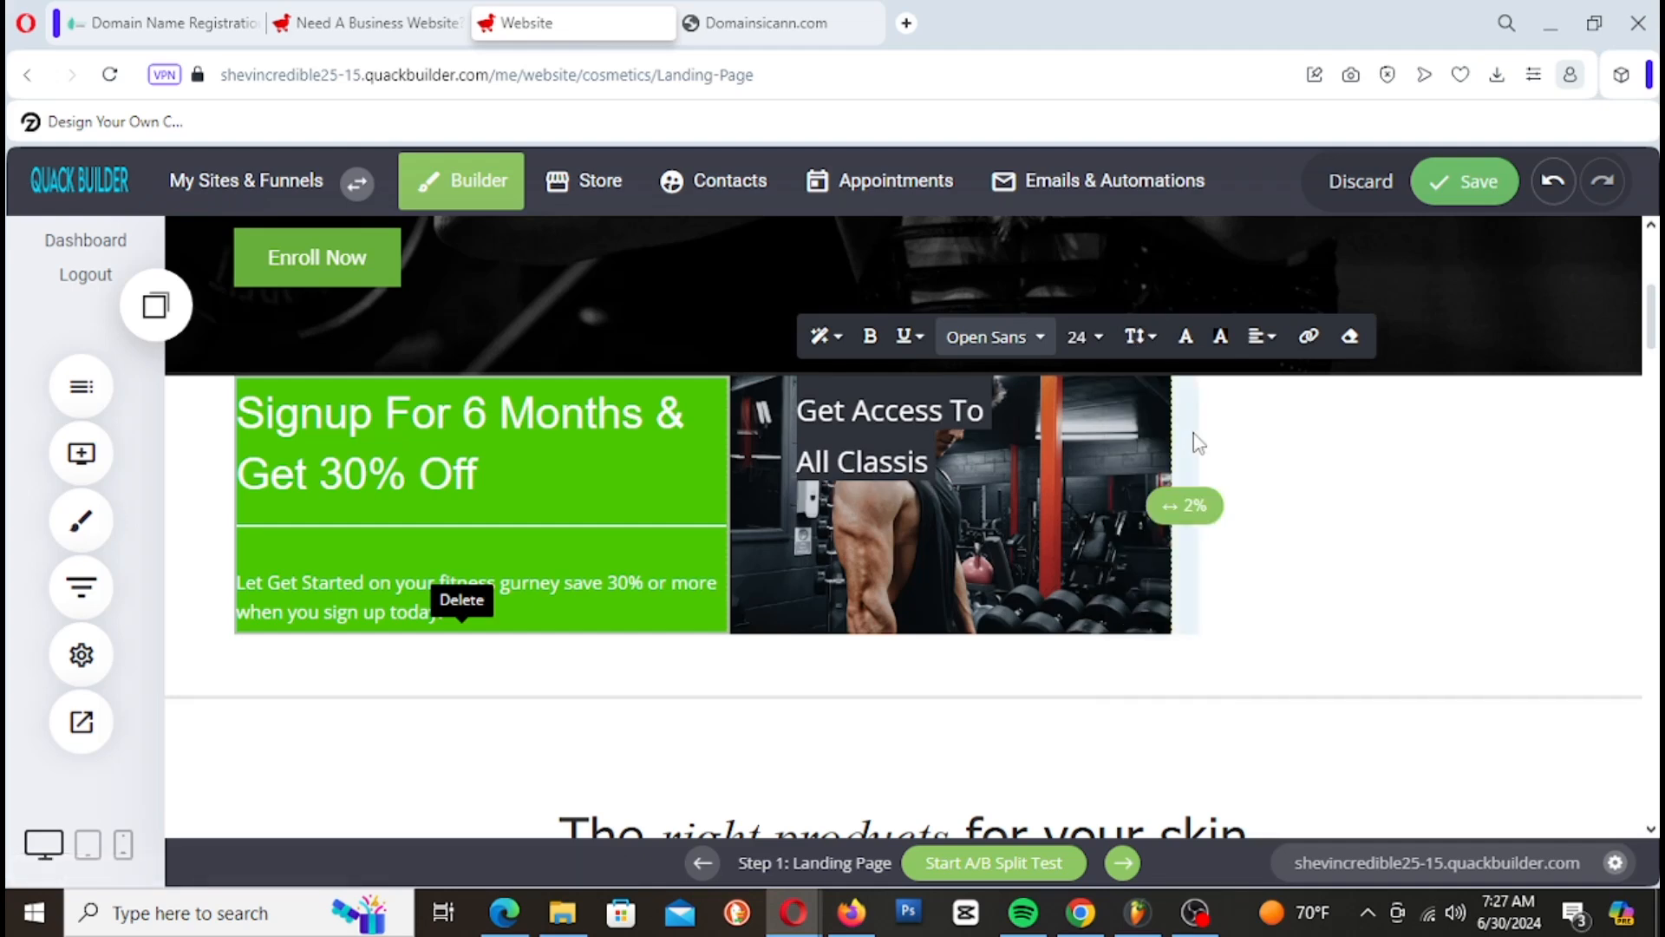
left_click(1143, 342)
left_click(1182, 410)
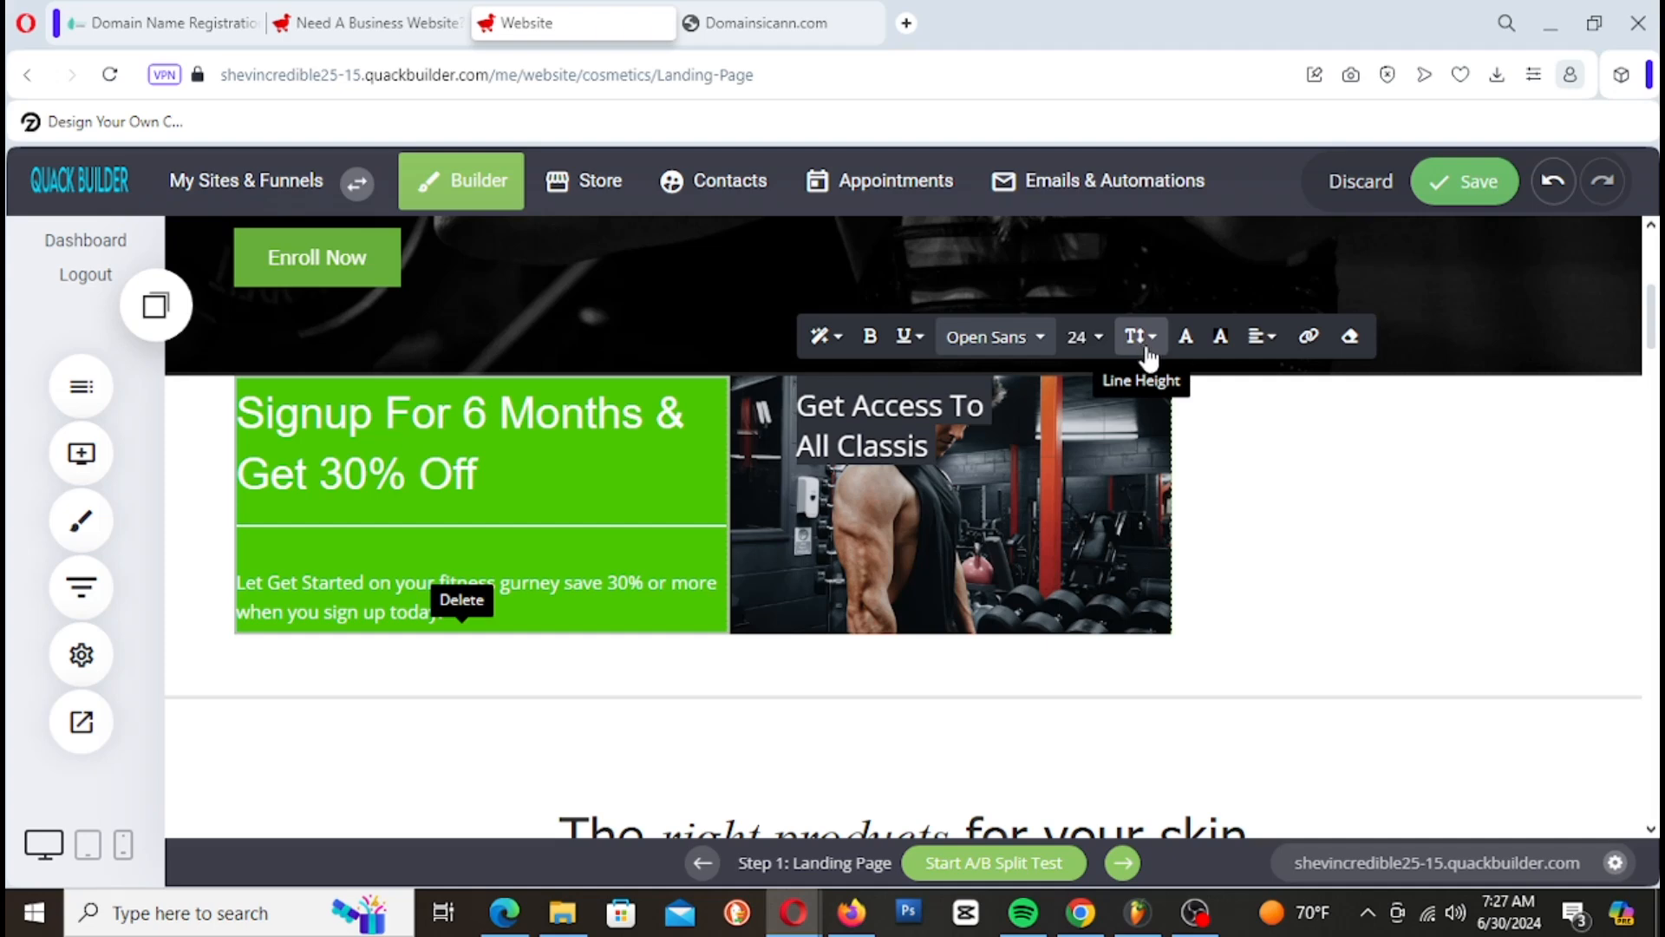
left_click(989, 461)
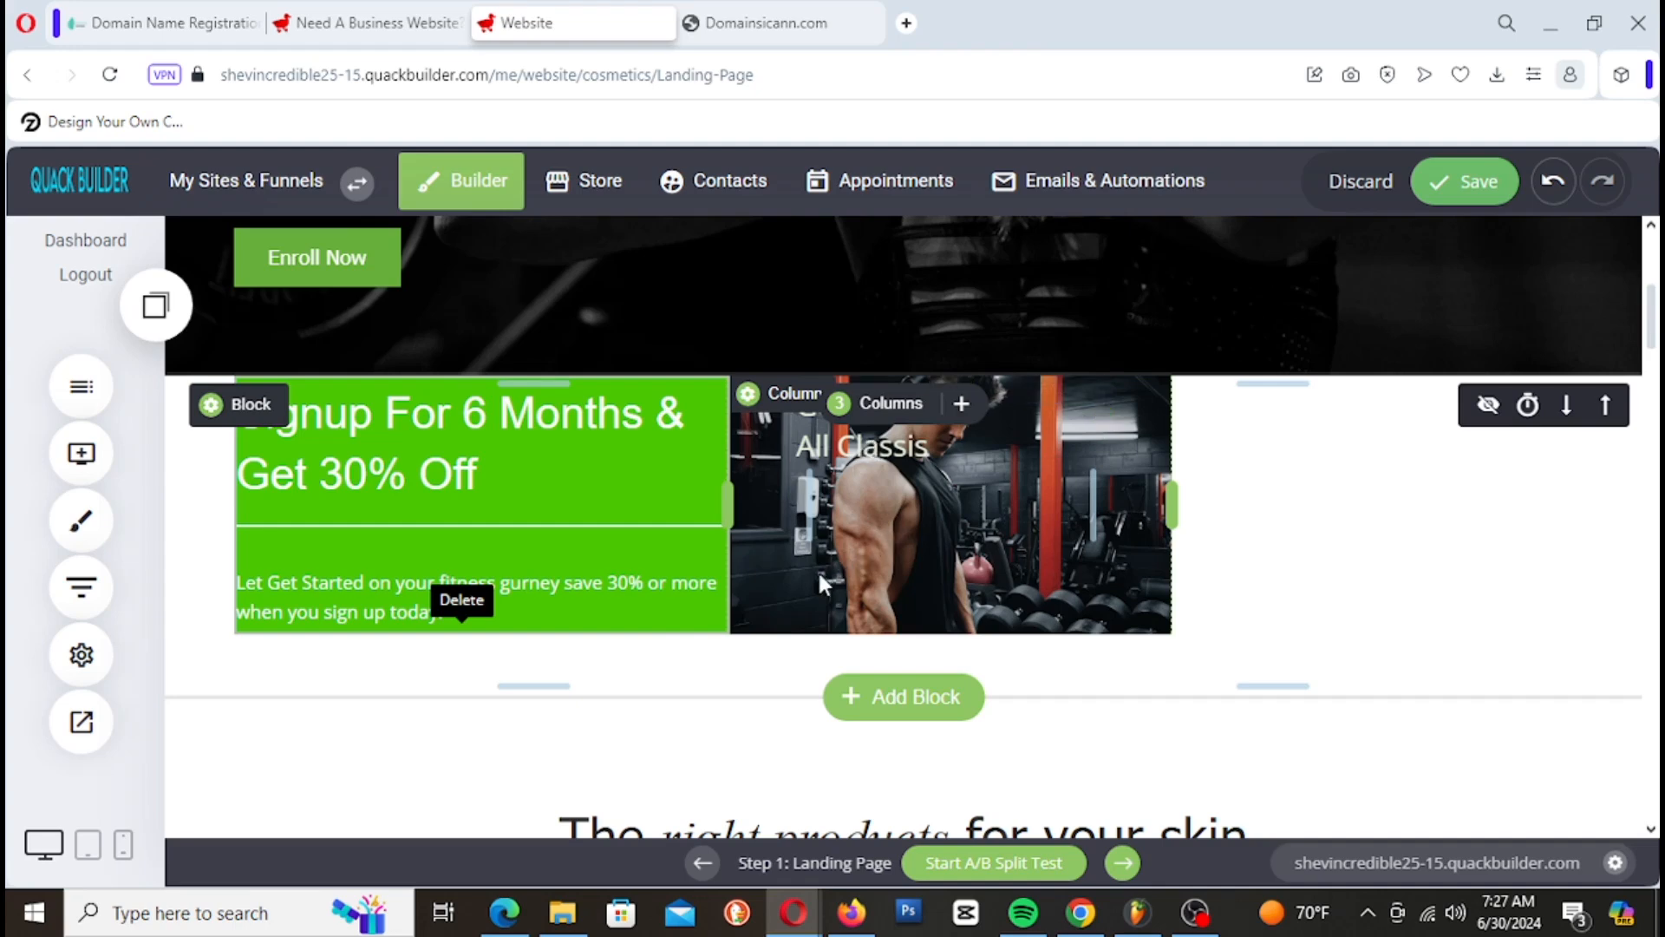
Step: Push the heading lower on the gym photo and right-align its text
left_click(895, 453)
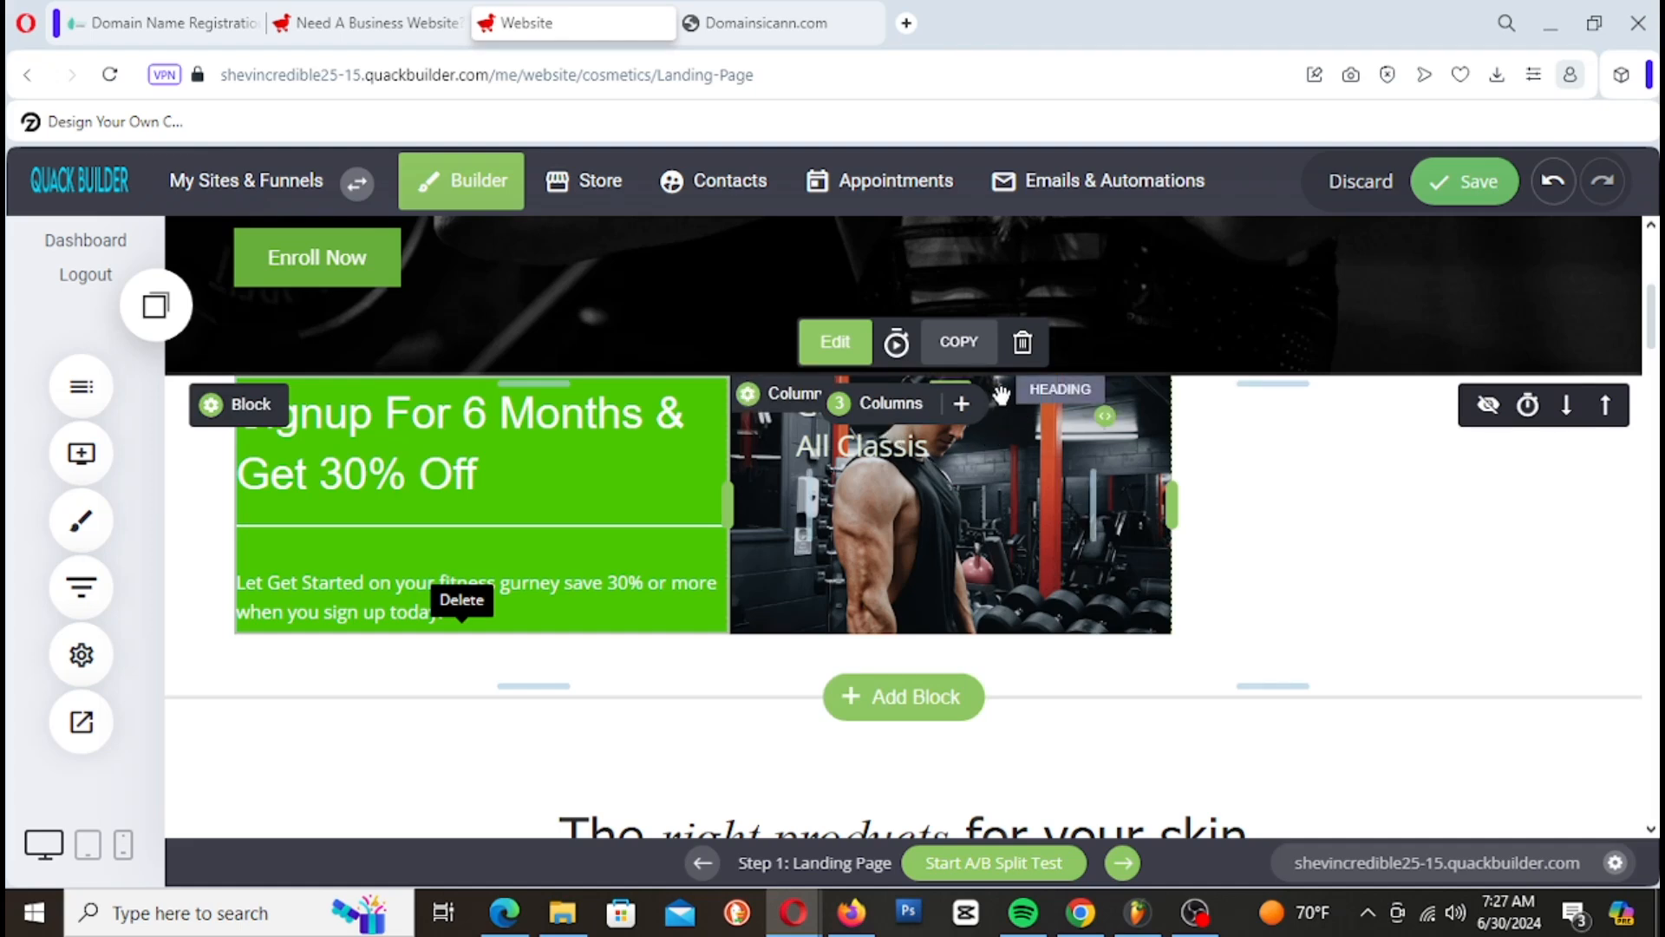
left_click_drag(1003, 388, 1021, 439)
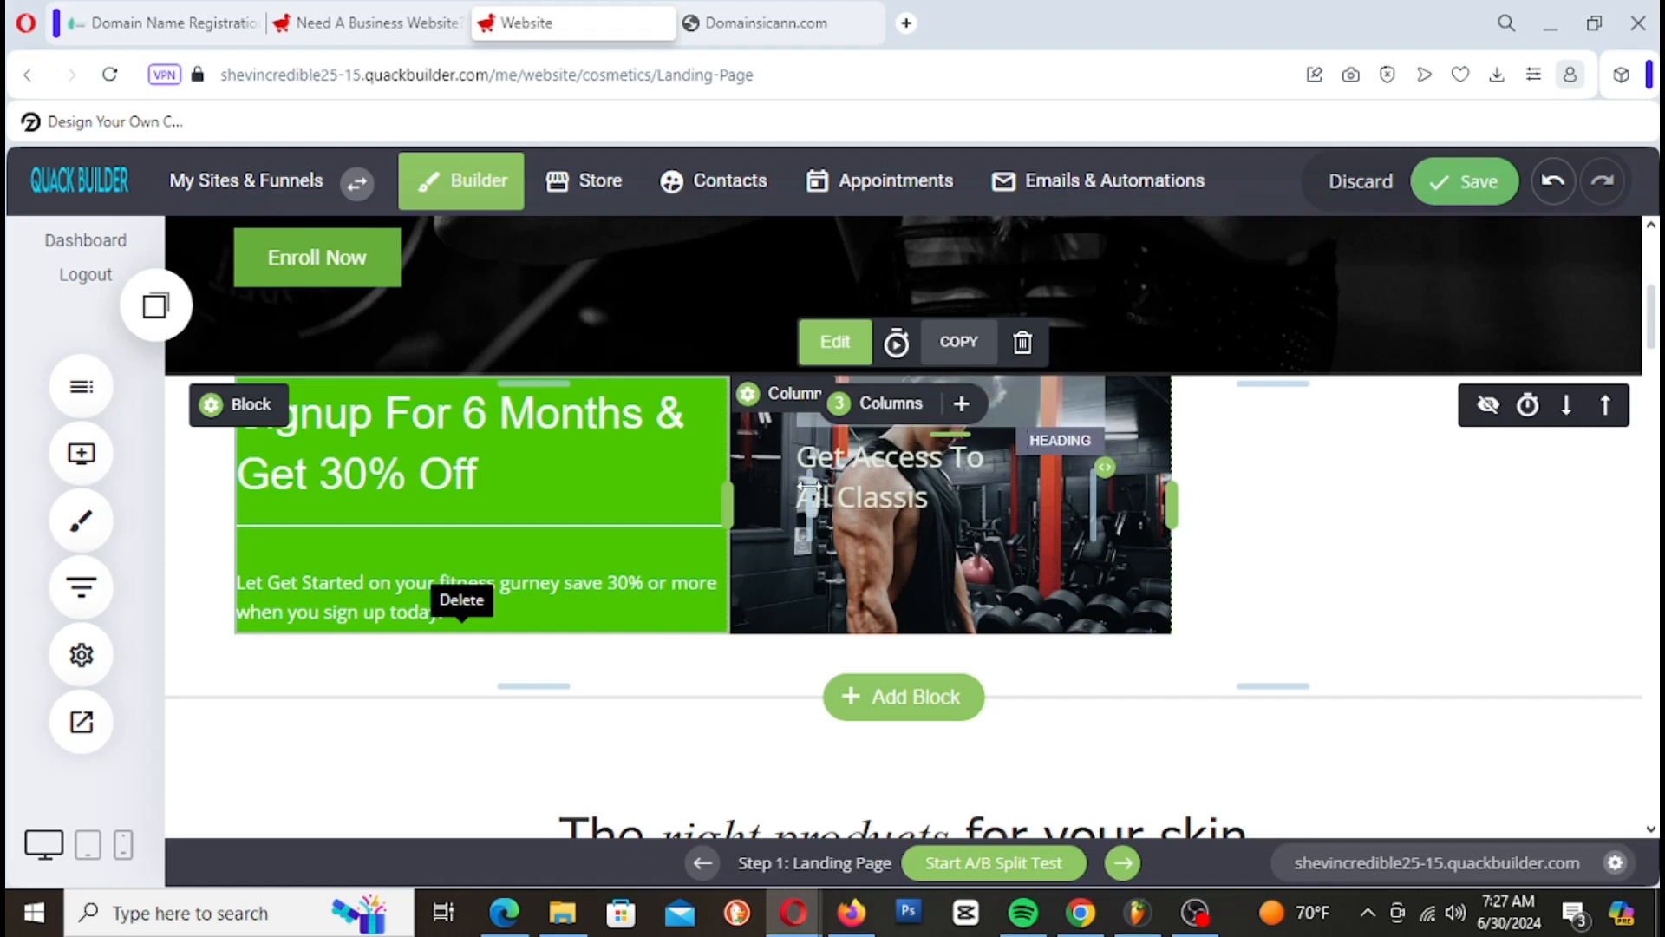
left_click(834, 466)
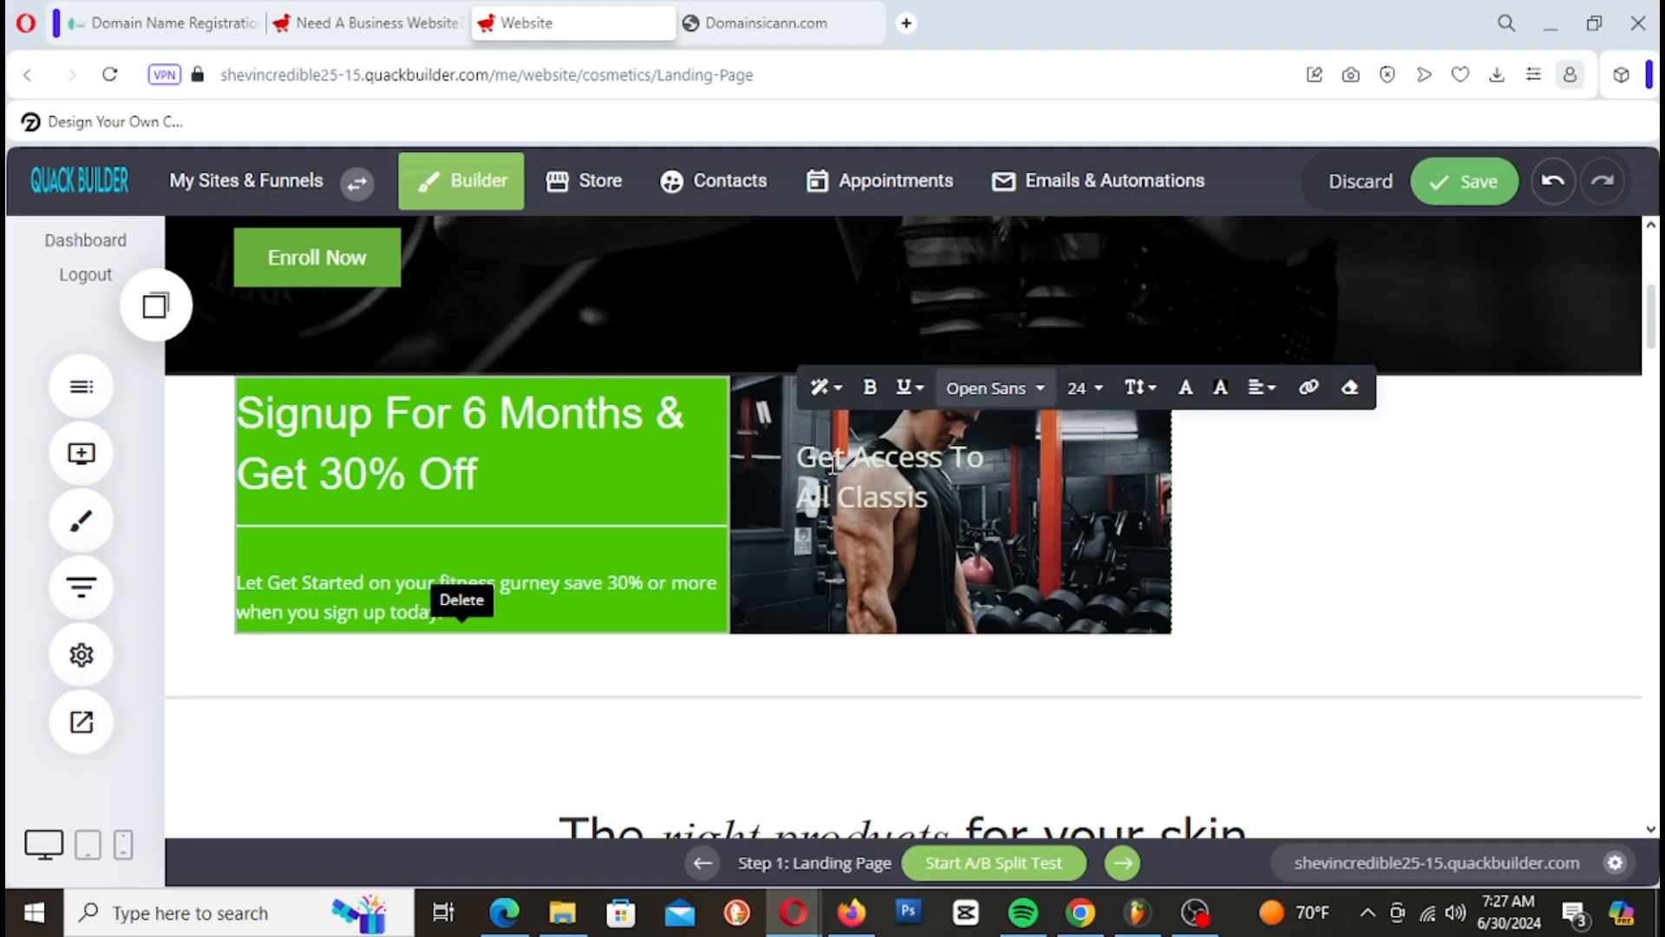
left_click_drag(816, 447, 961, 517)
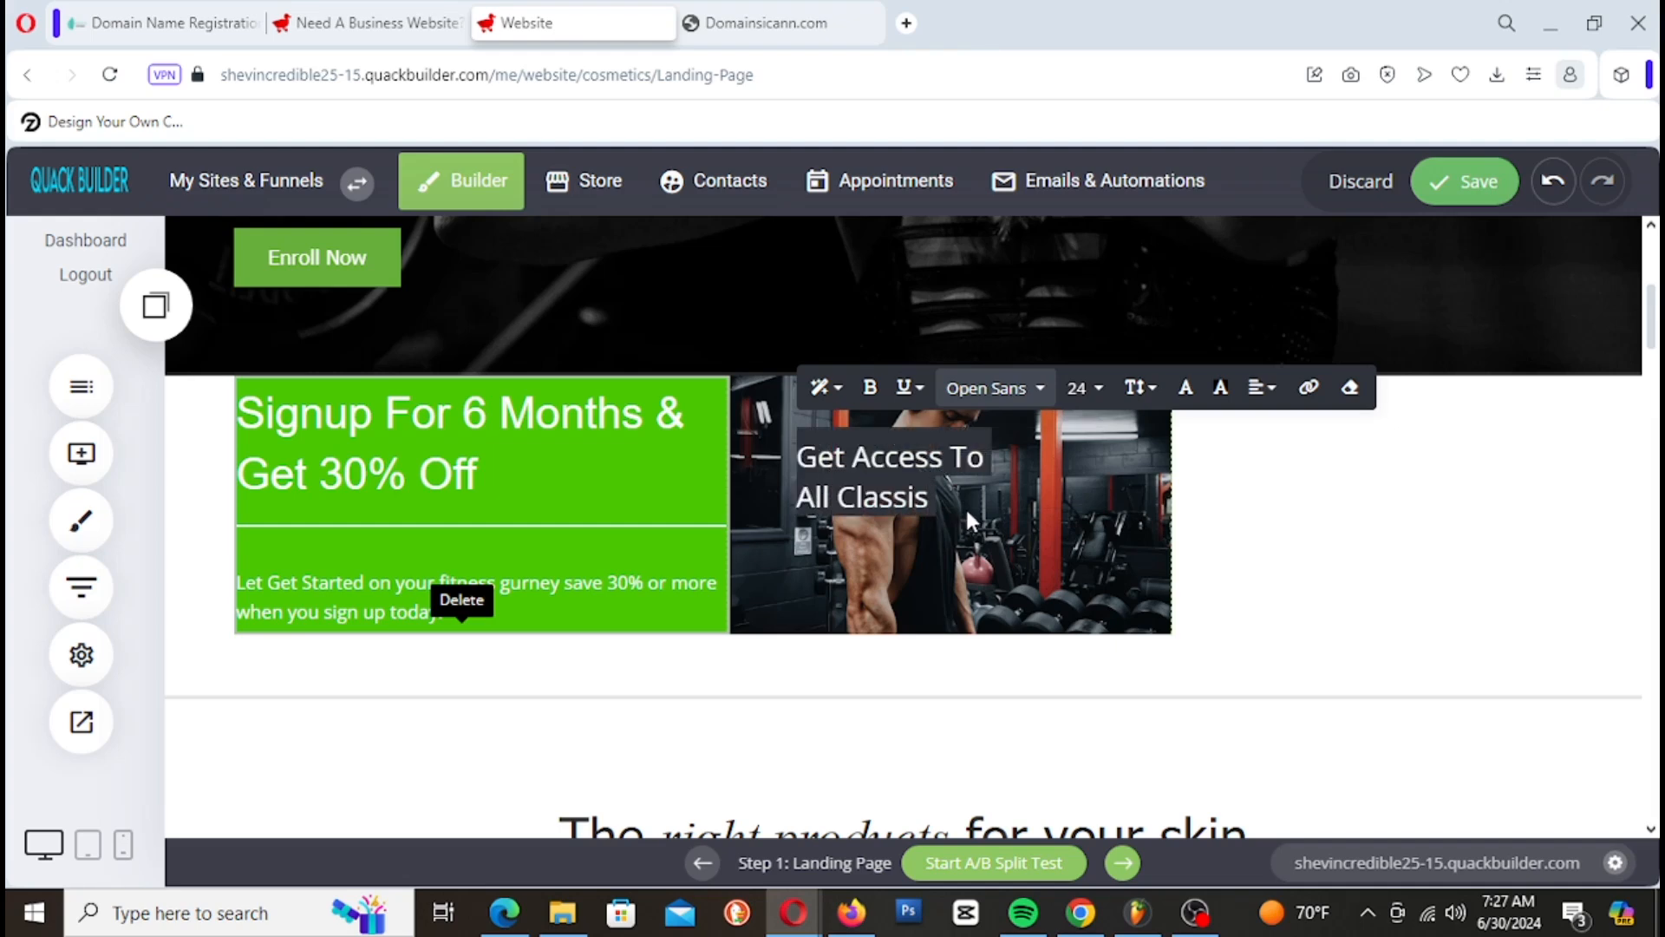
left_click(1262, 388)
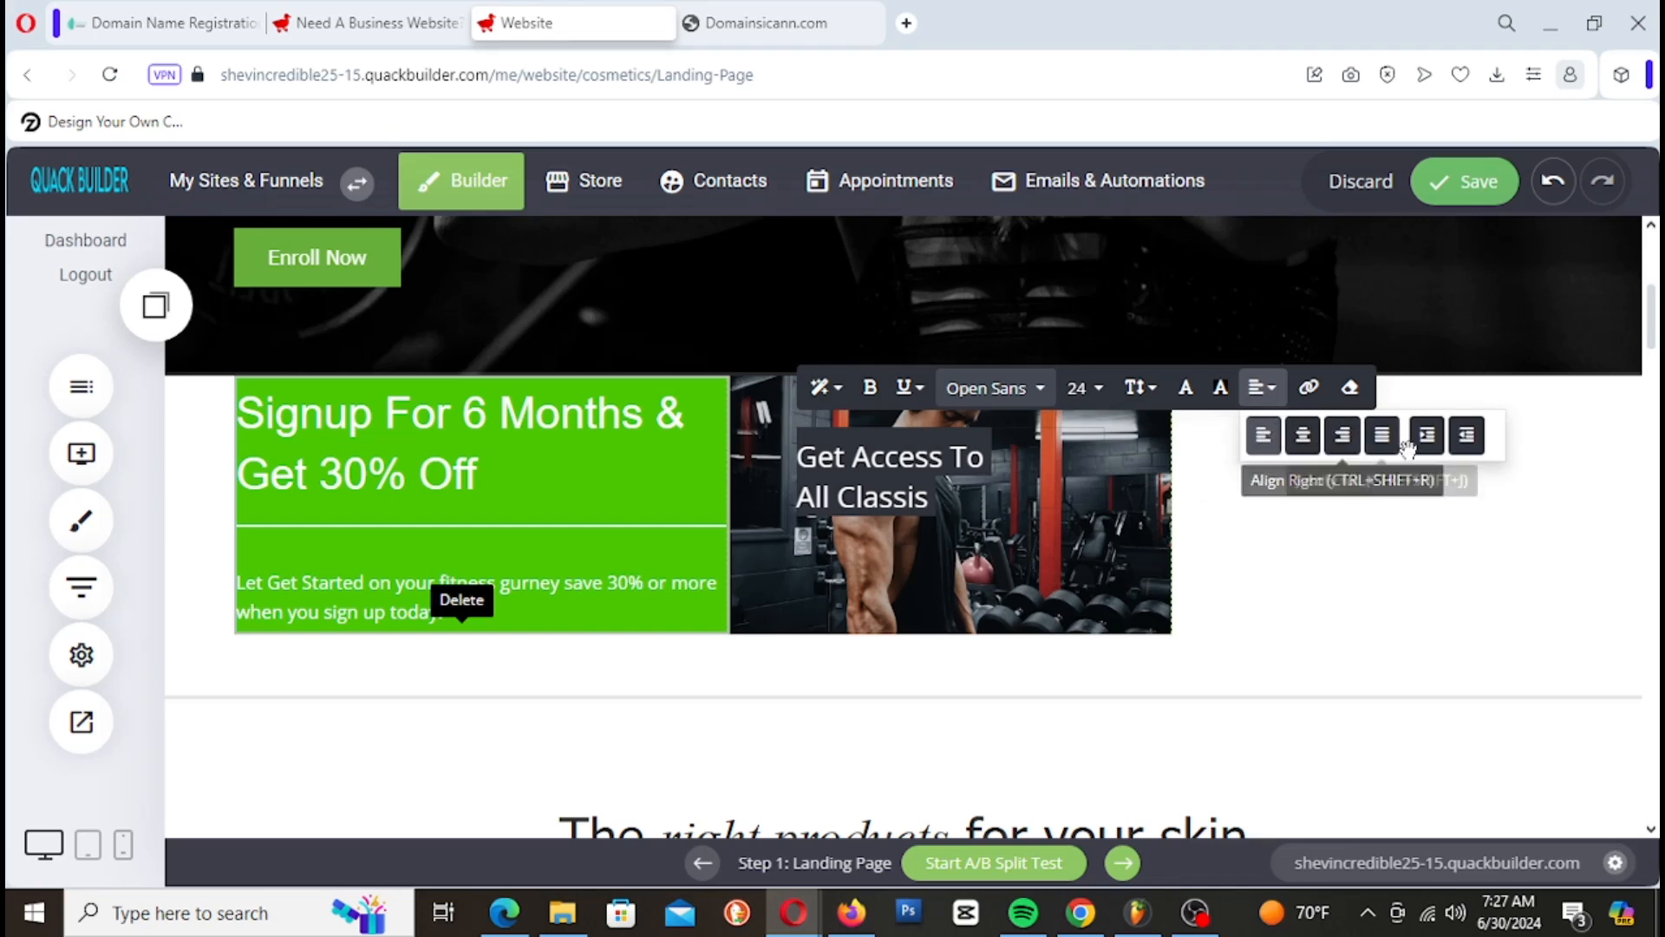
left_click(1340, 451)
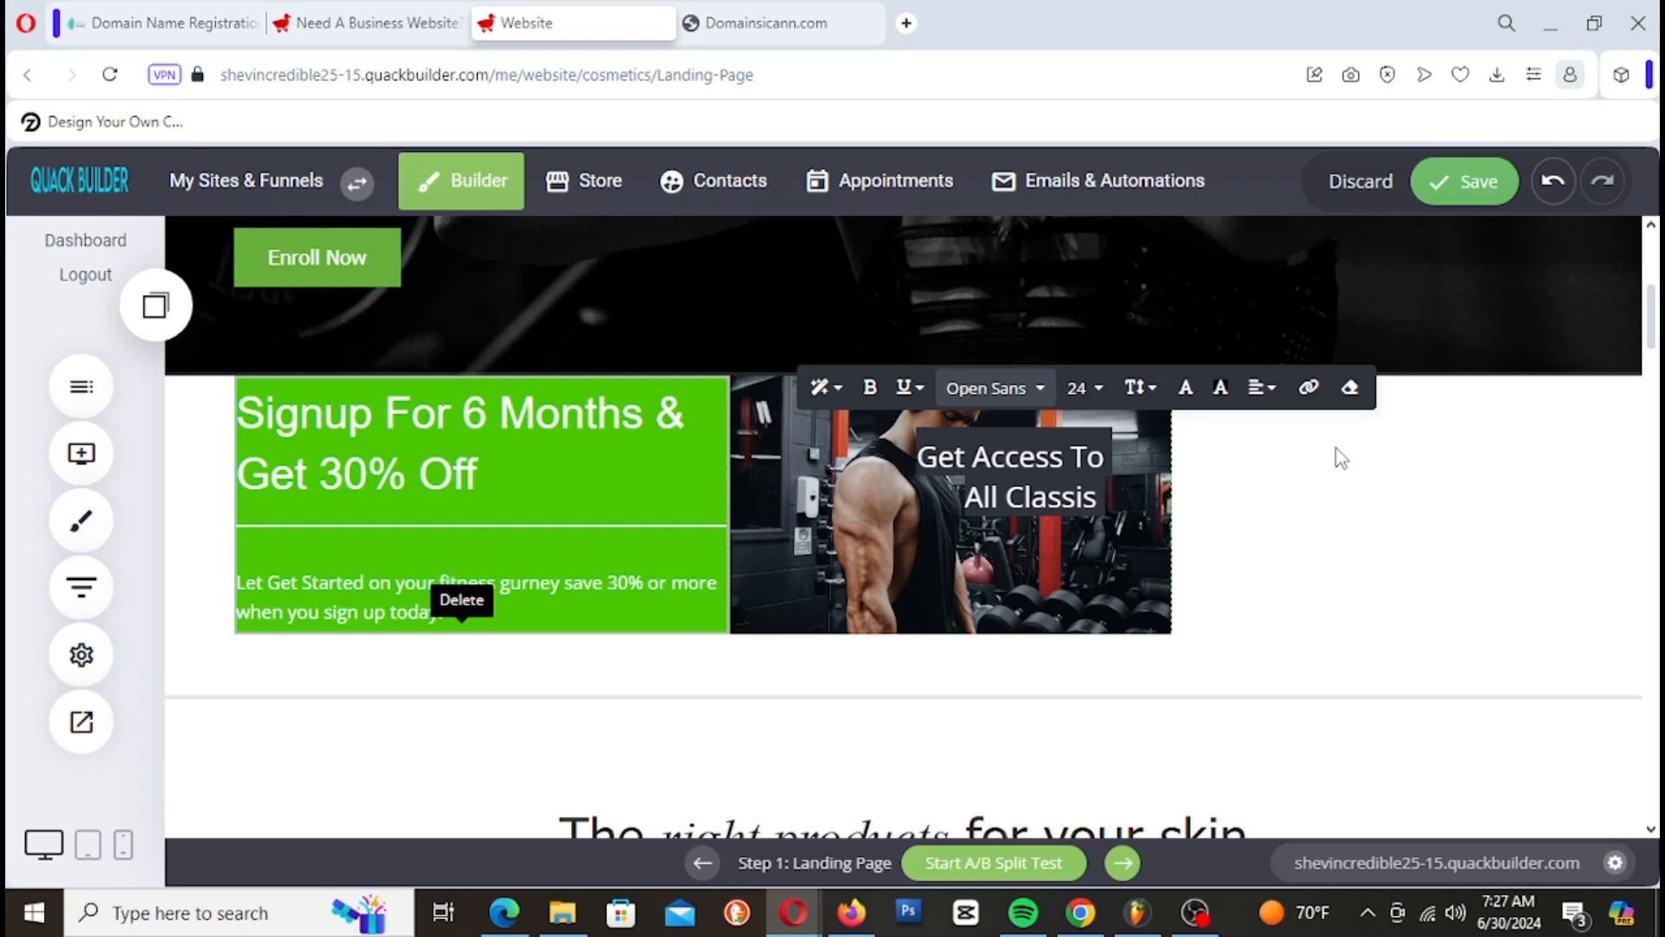
Step: Give the heading a dark background colour
left_click(1218, 390)
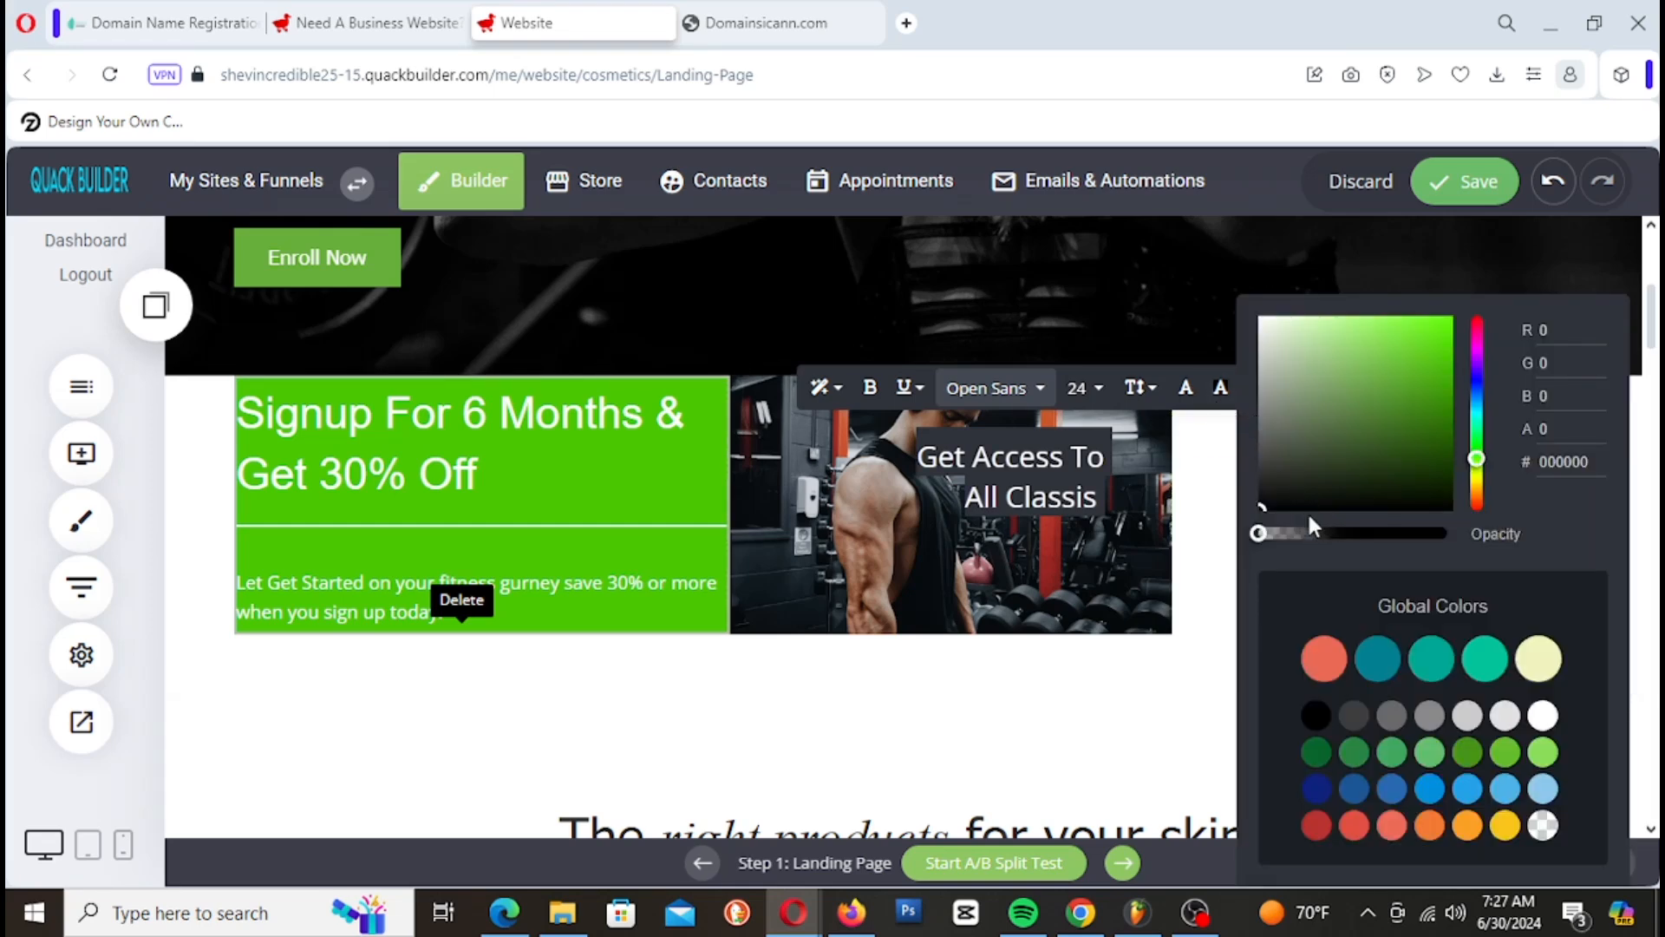
left_click(1271, 483)
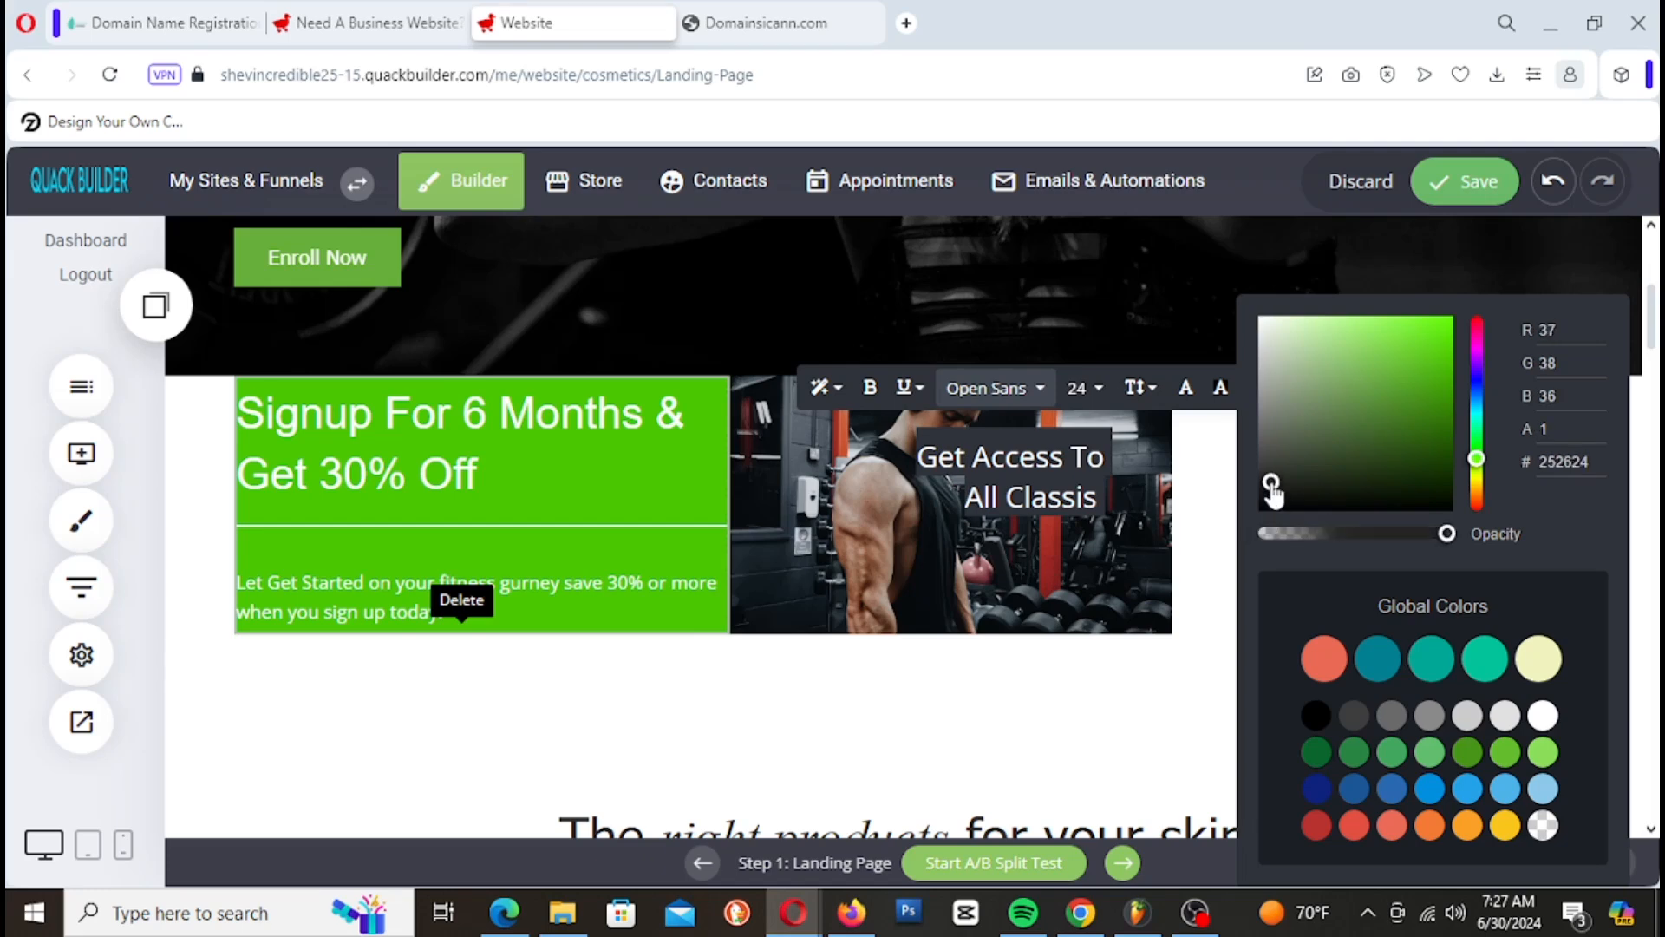
left_click_drag(1271, 483, 1273, 487)
left_click(1019, 465)
left_click(998, 481)
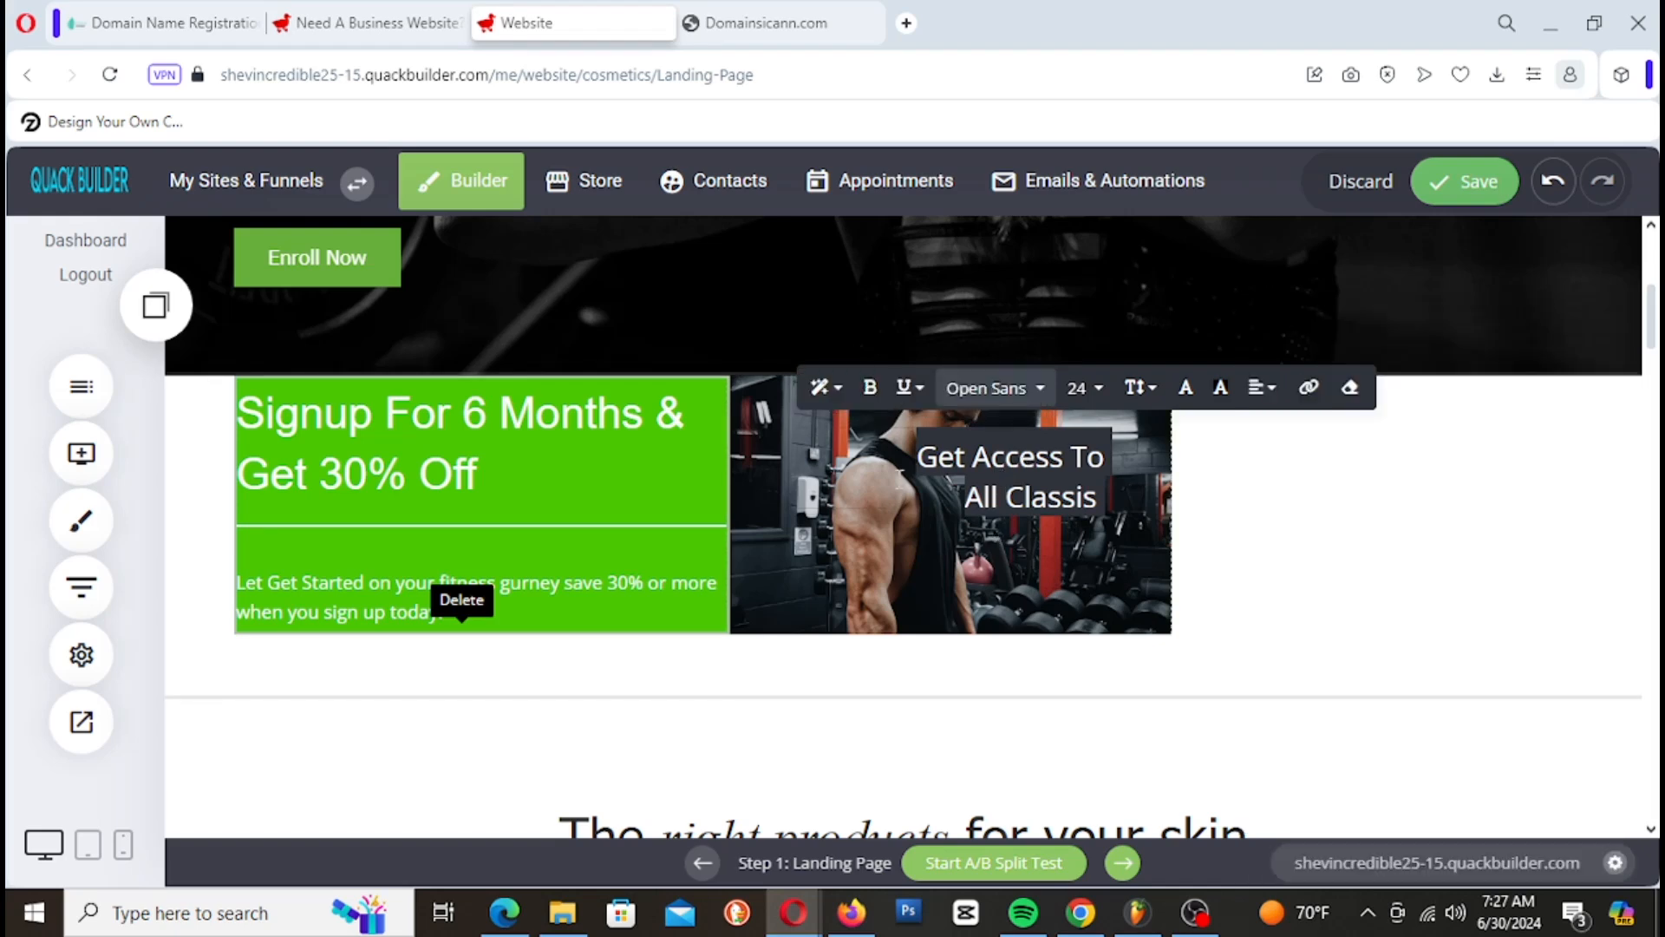
left_click(899, 479)
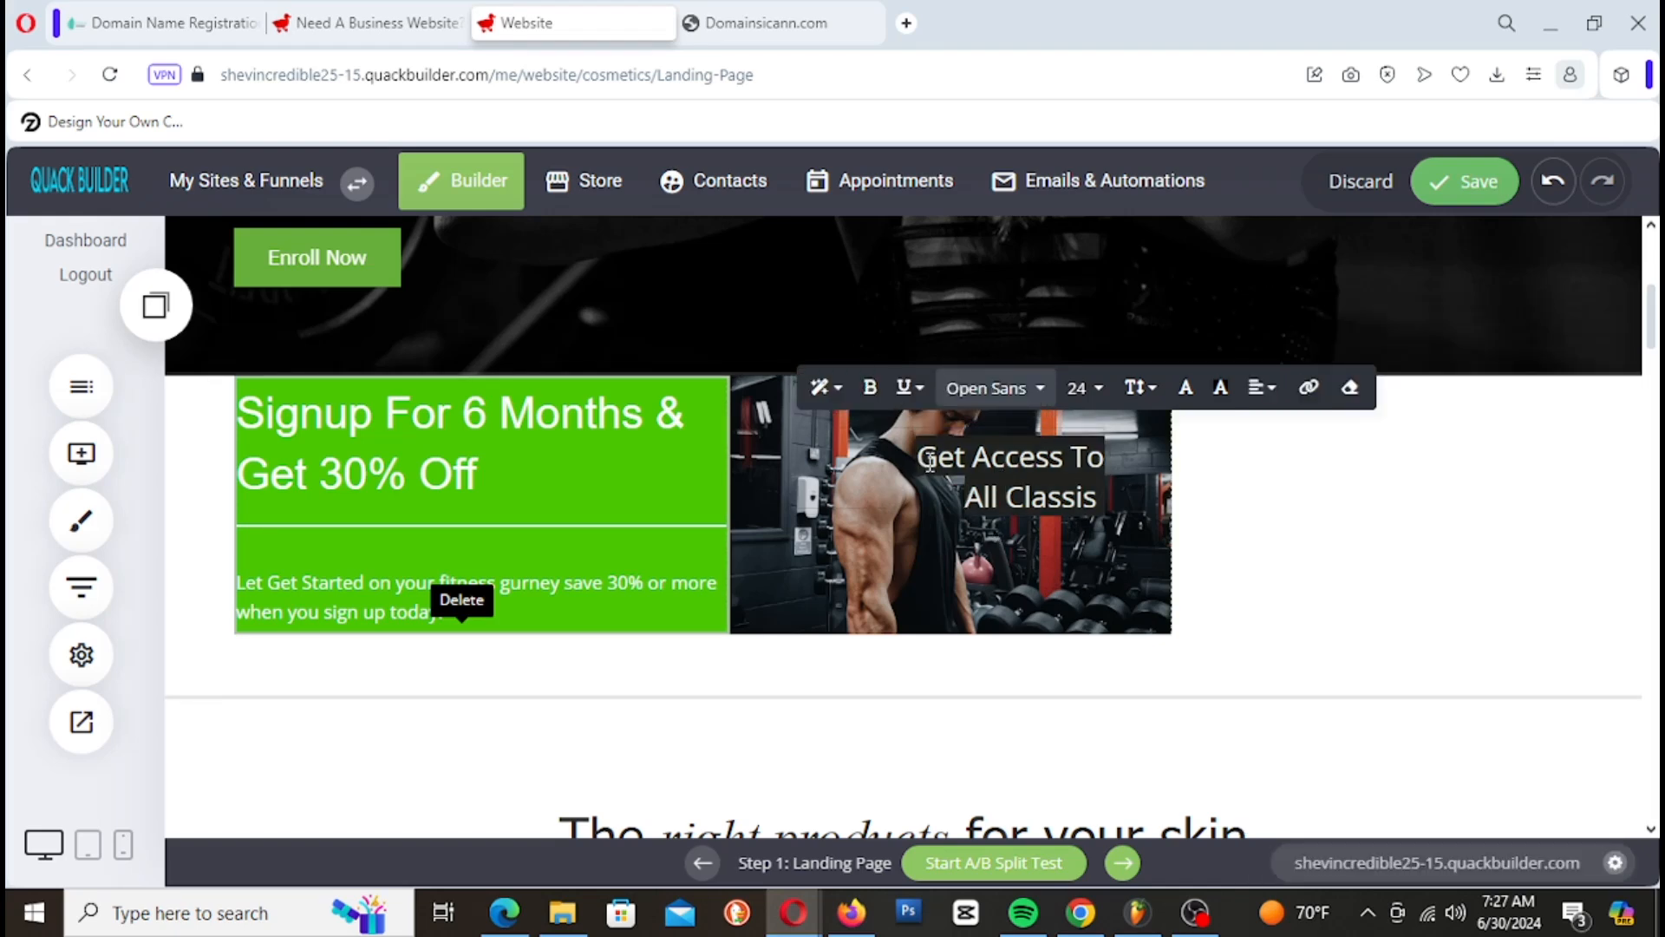
Step: Make the heading text white and add top padding to move it lower
left_click_drag(920, 461, 1090, 521)
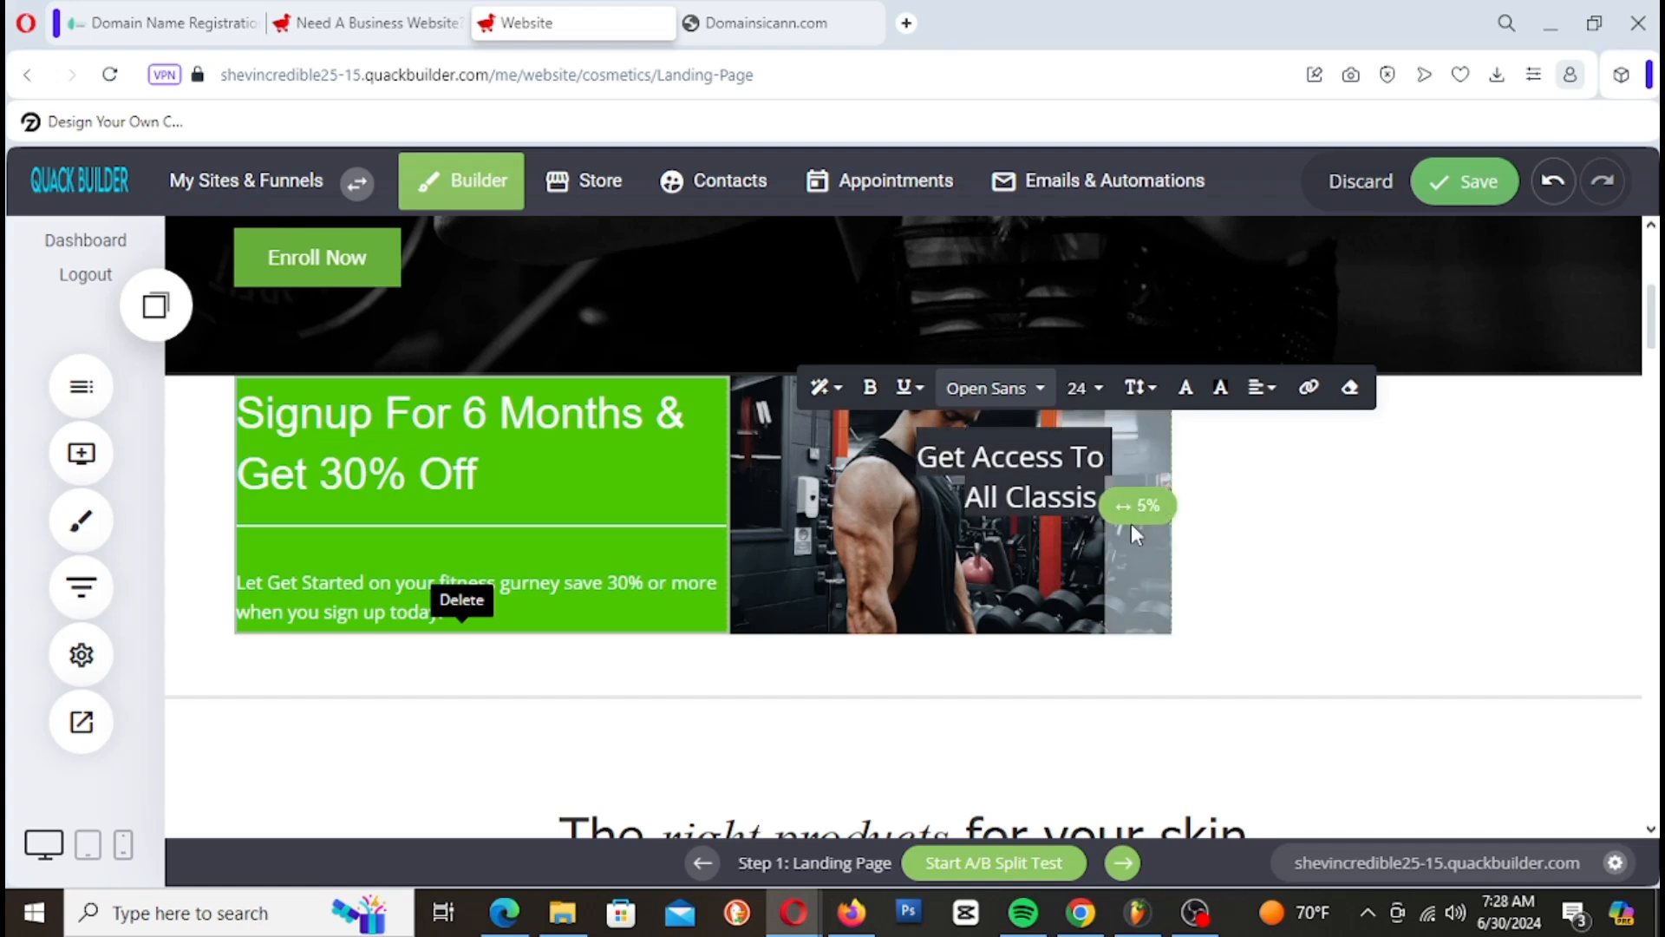
left_click(1186, 388)
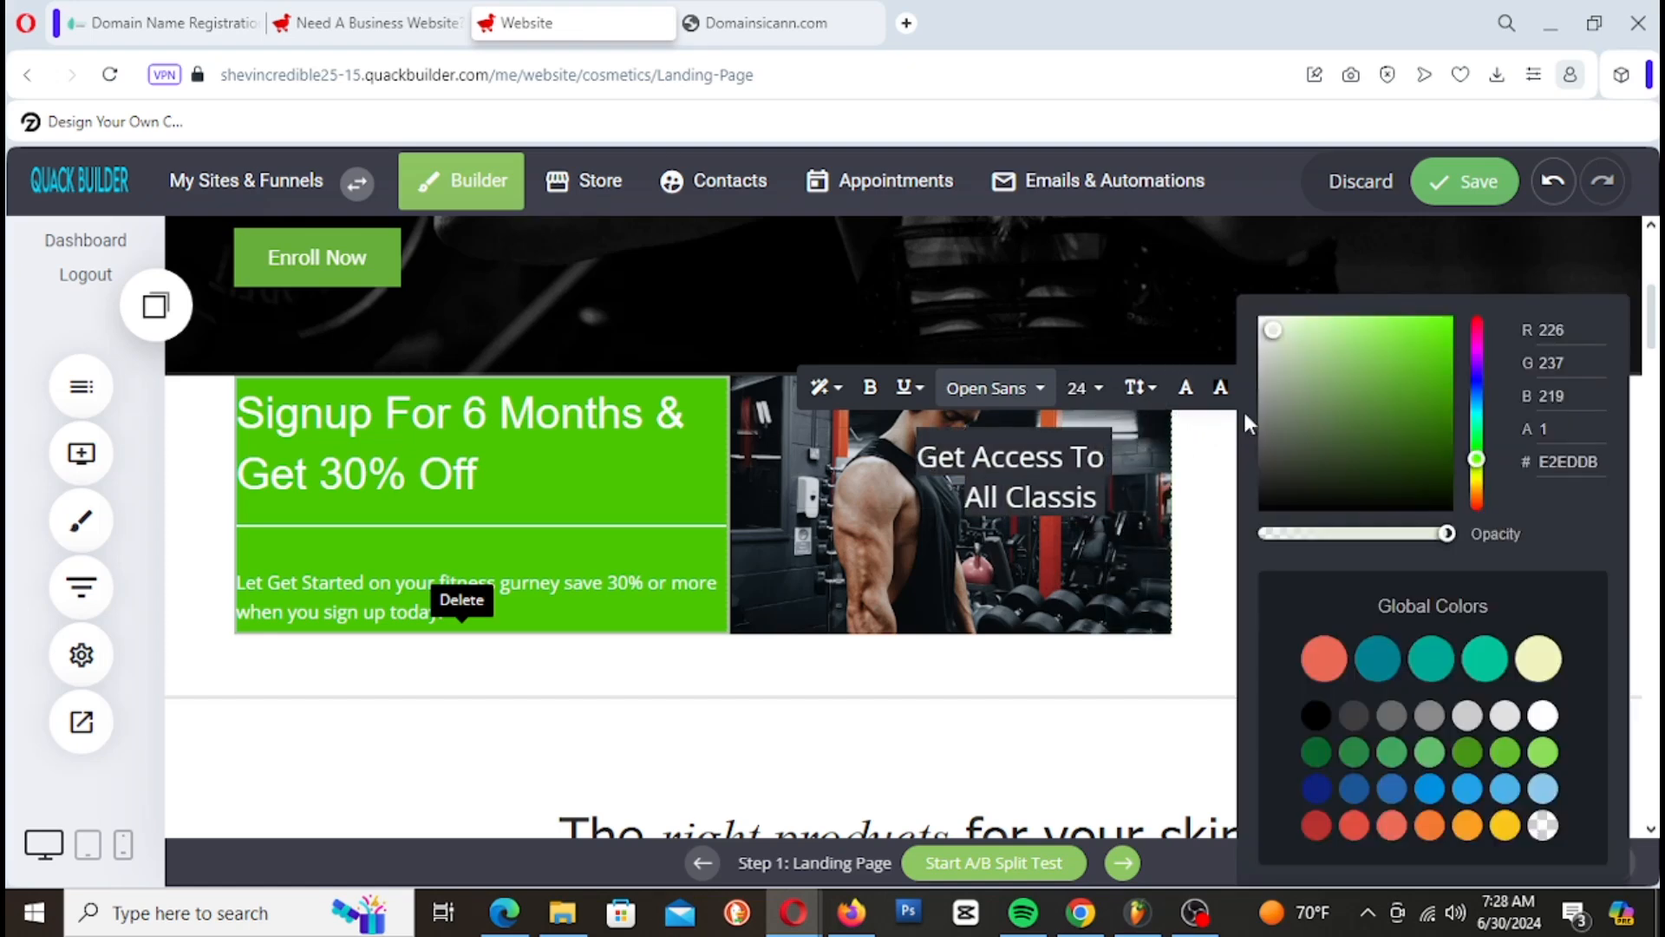
left_click_drag(1267, 342, 1262, 326)
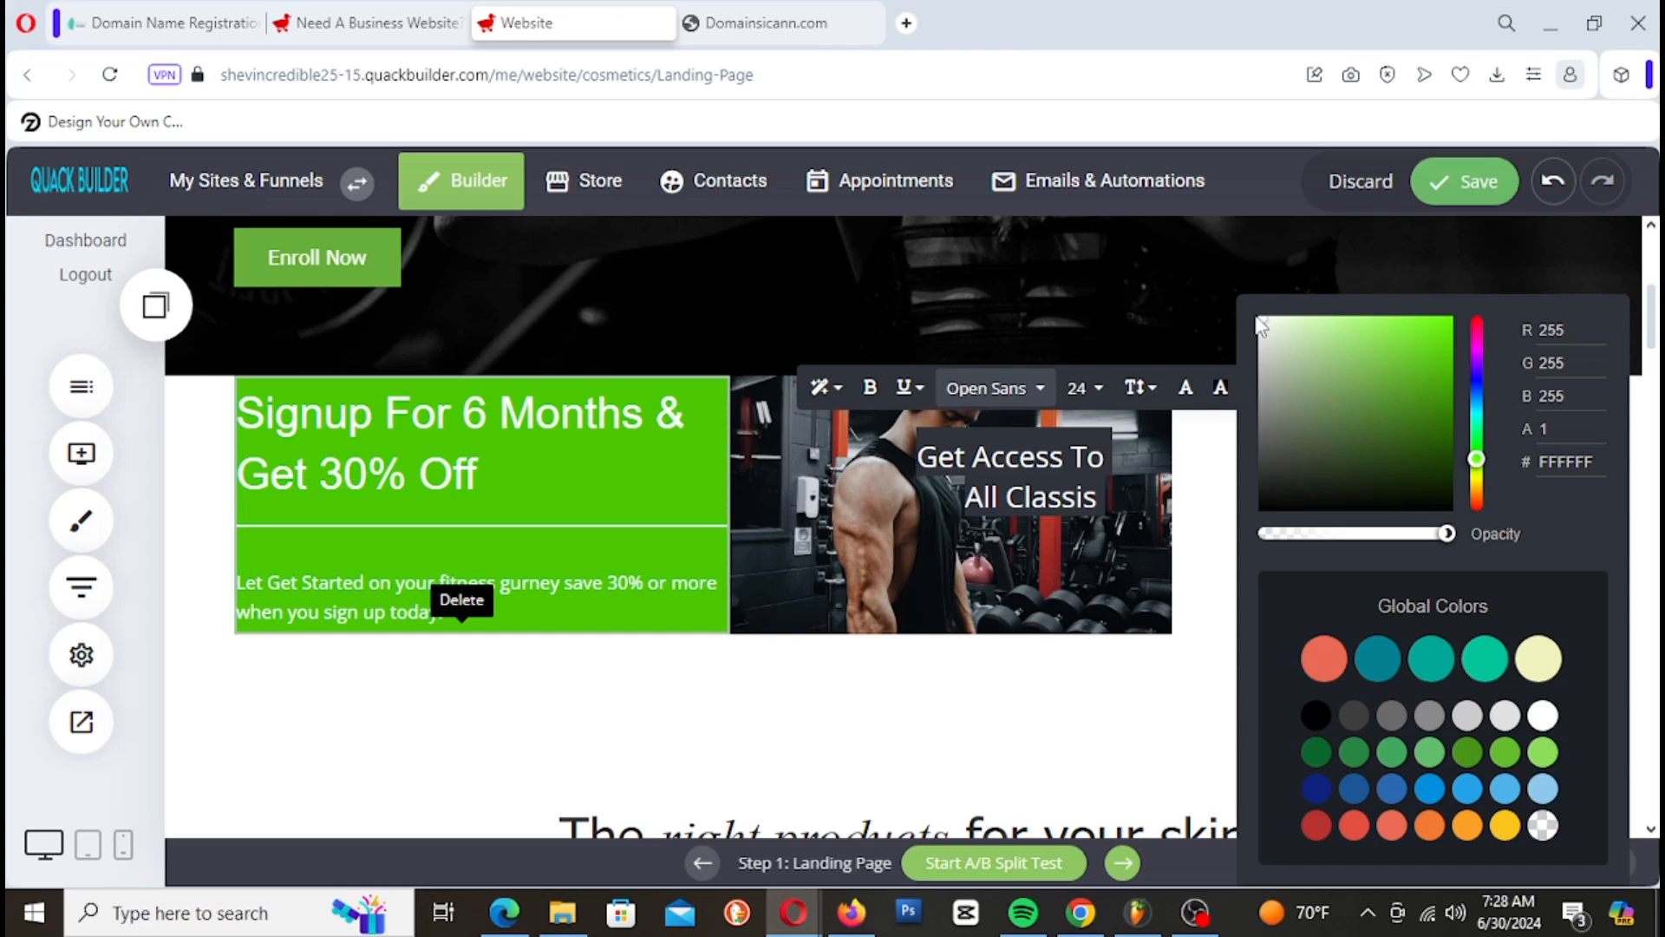
left_click(874, 496)
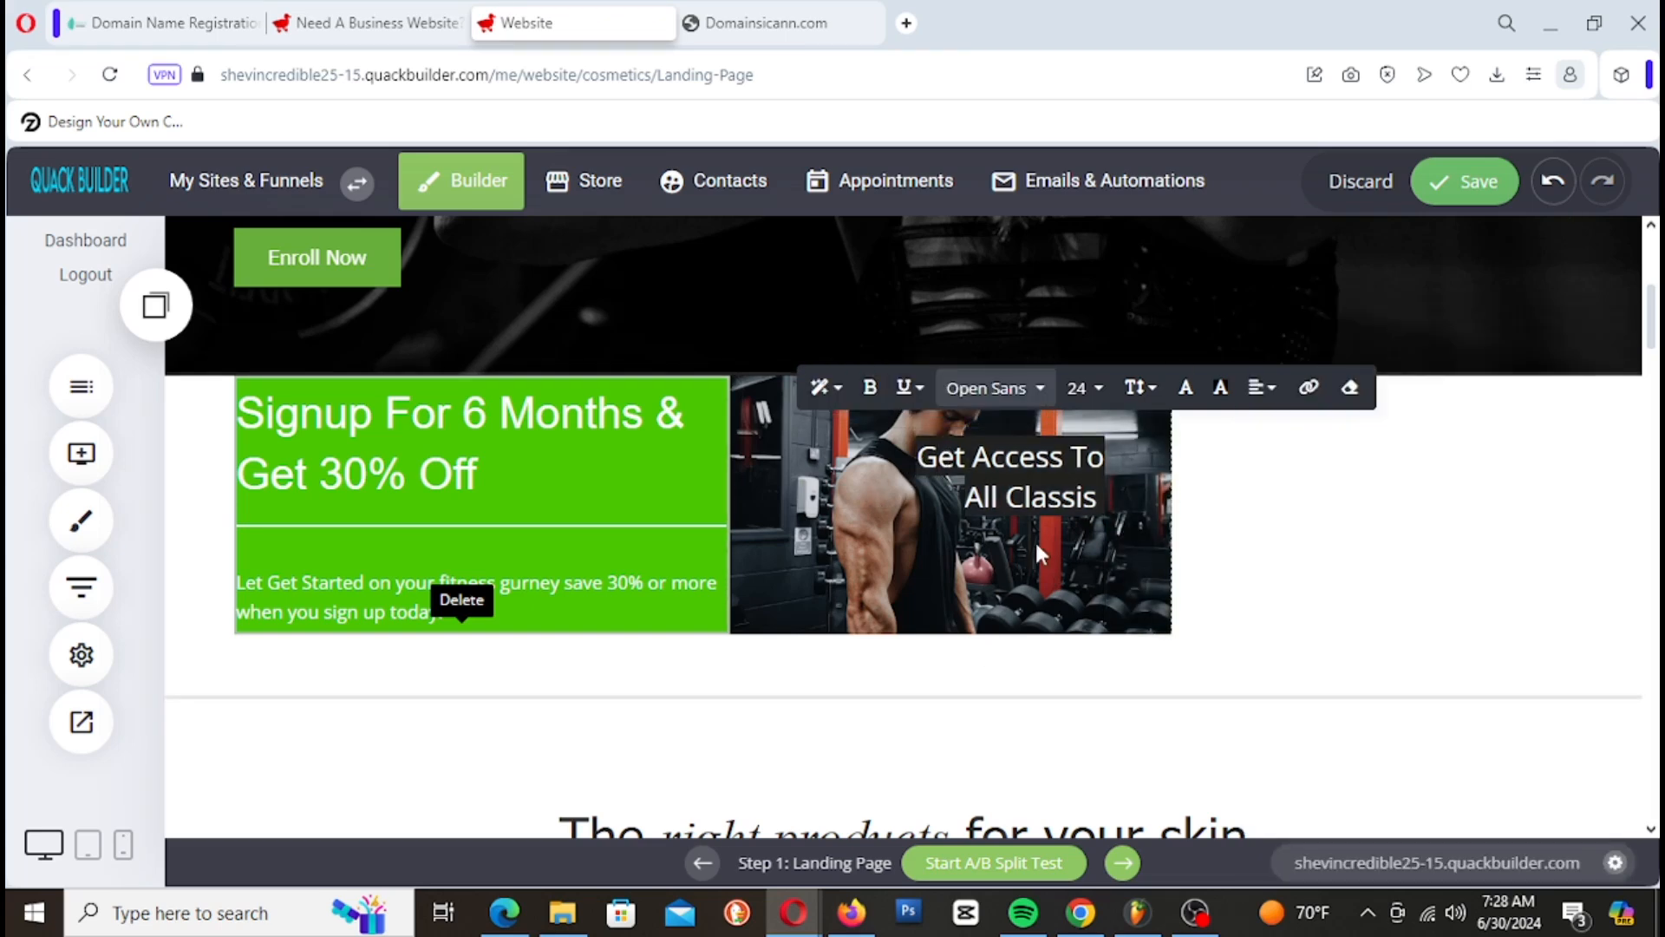
left_click(829, 576)
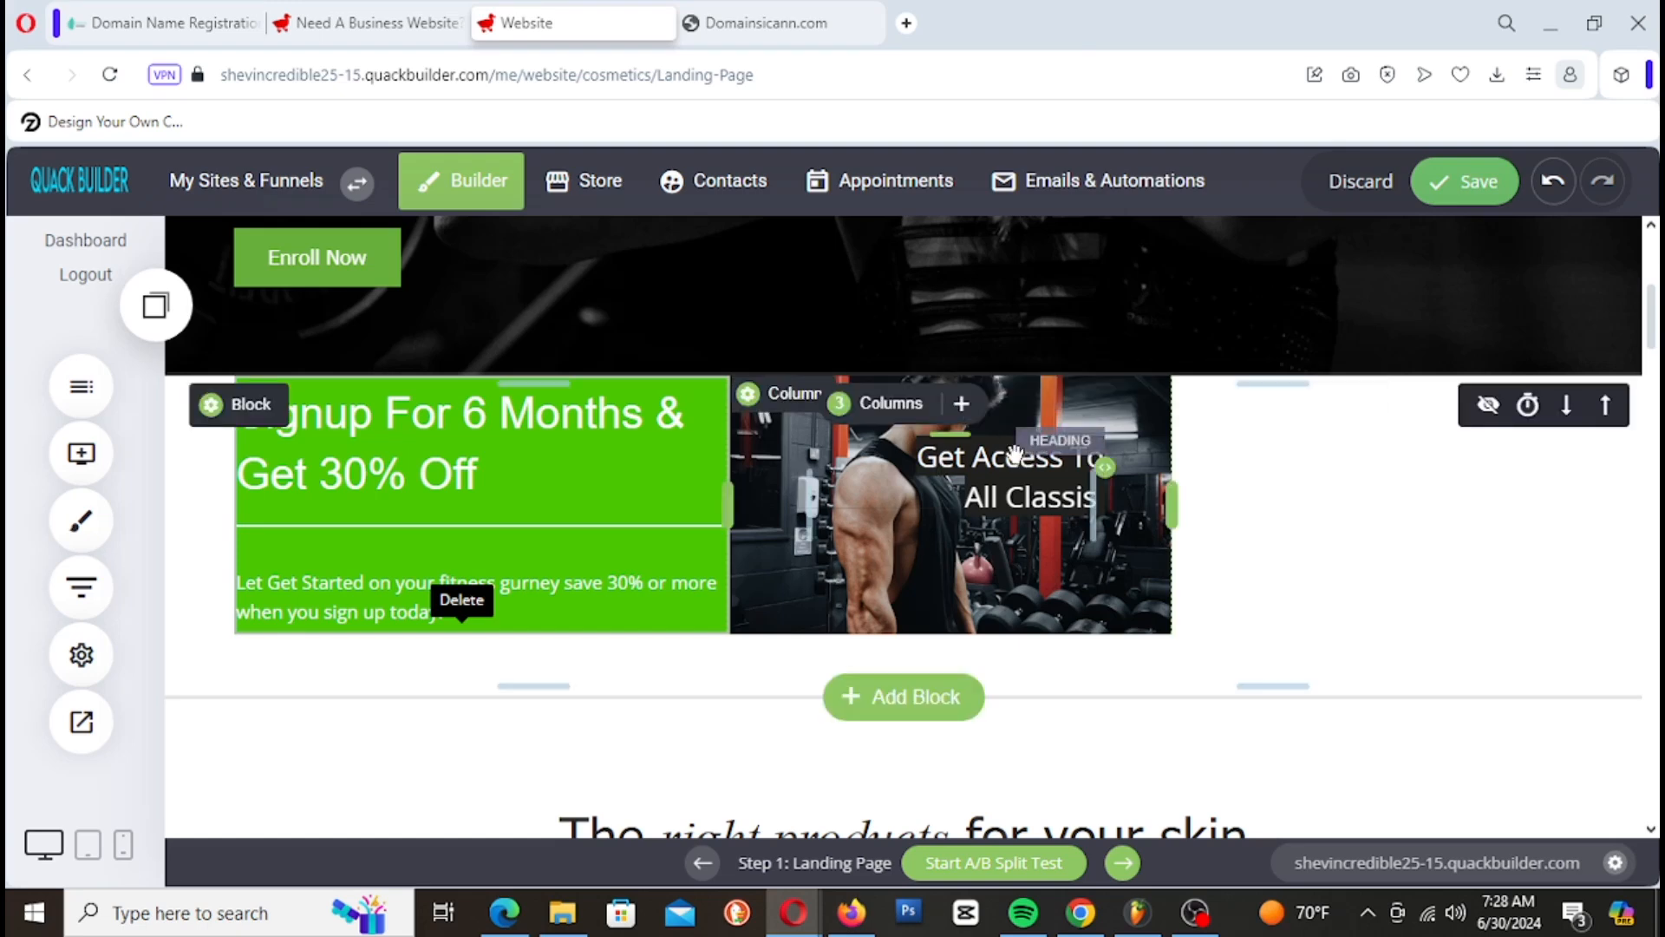
left_click_drag(1011, 431, 1022, 456)
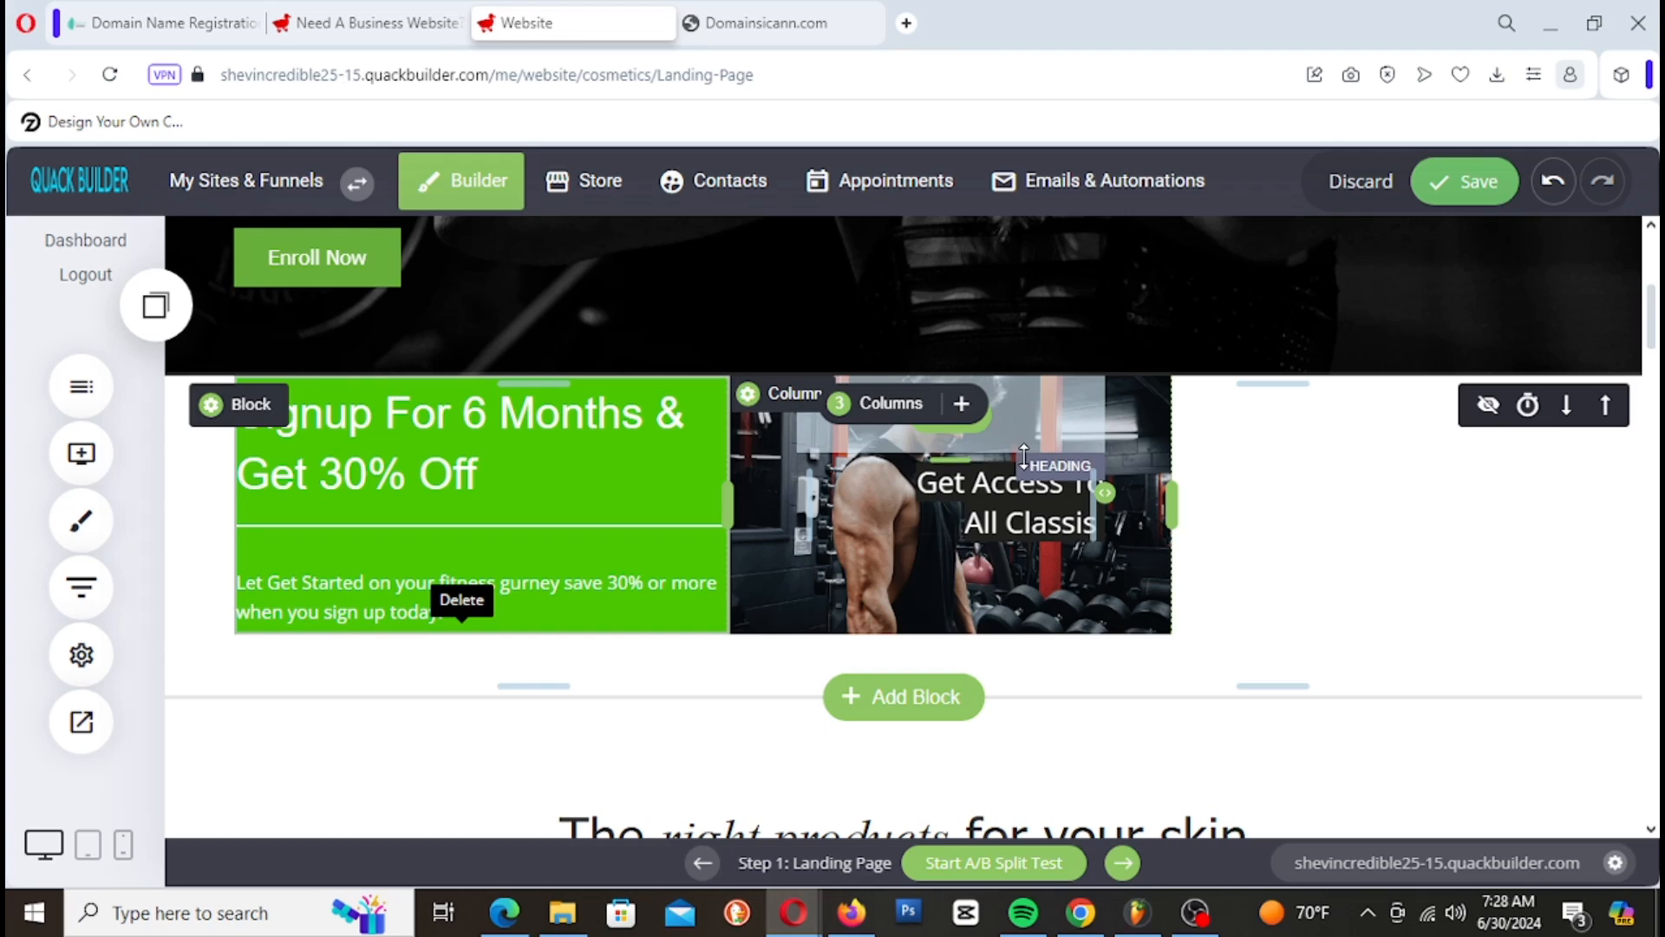
key("F5")
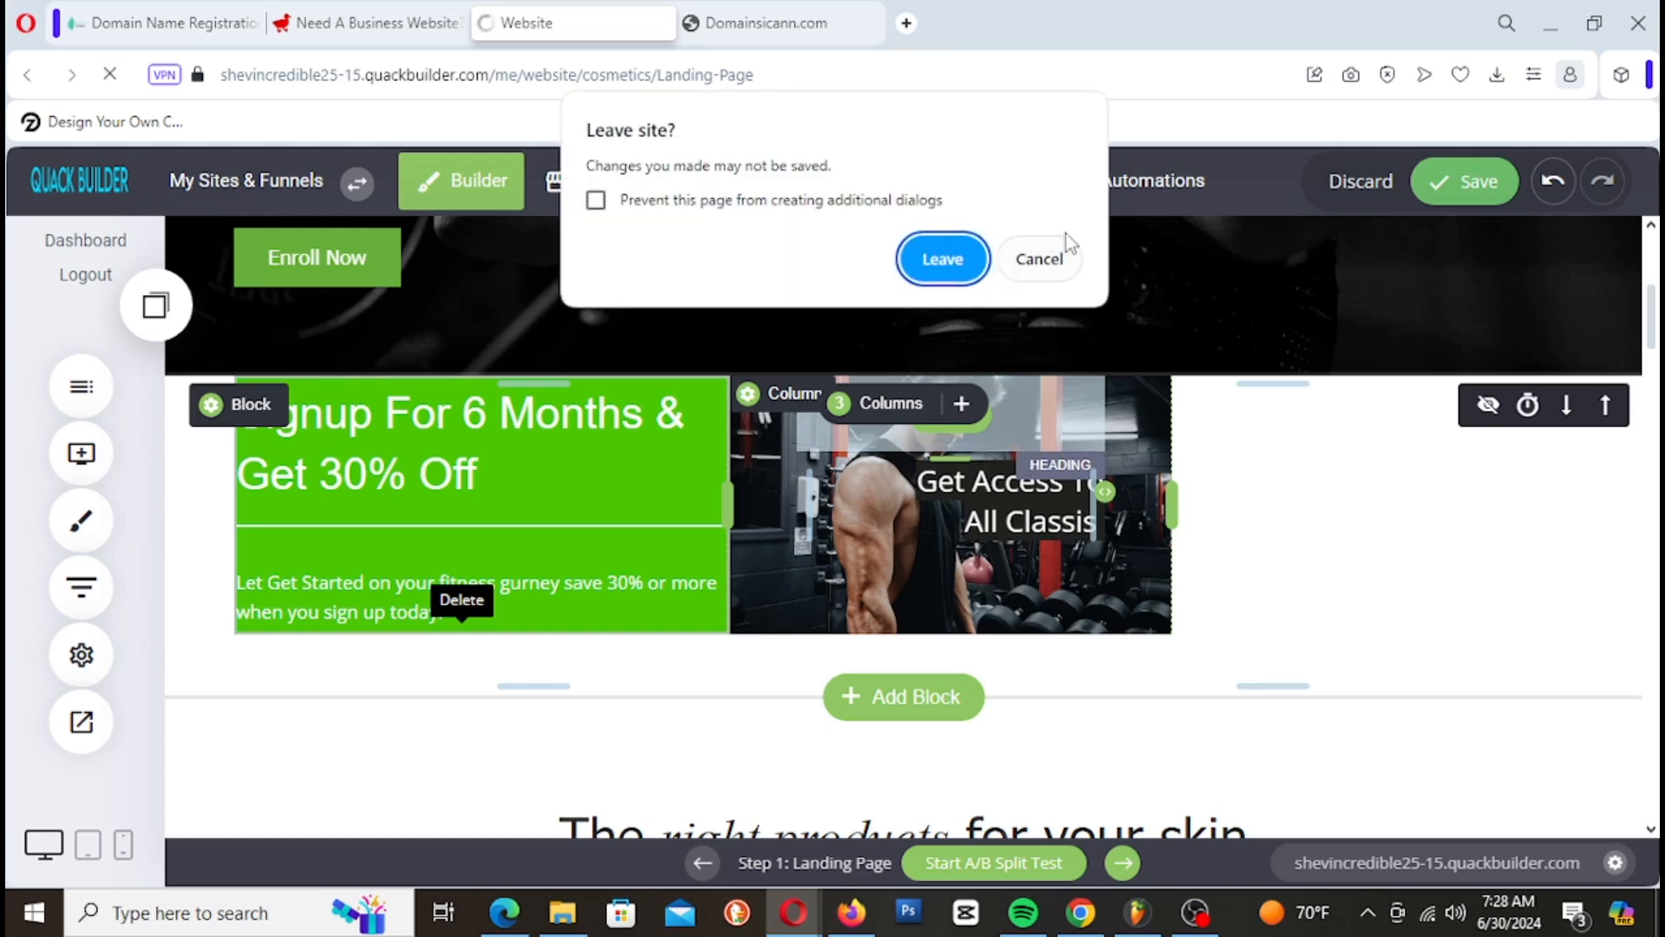
Step: Cancel the Leave site prompt, save the landing page, and open the widget list
left_click(1054, 251)
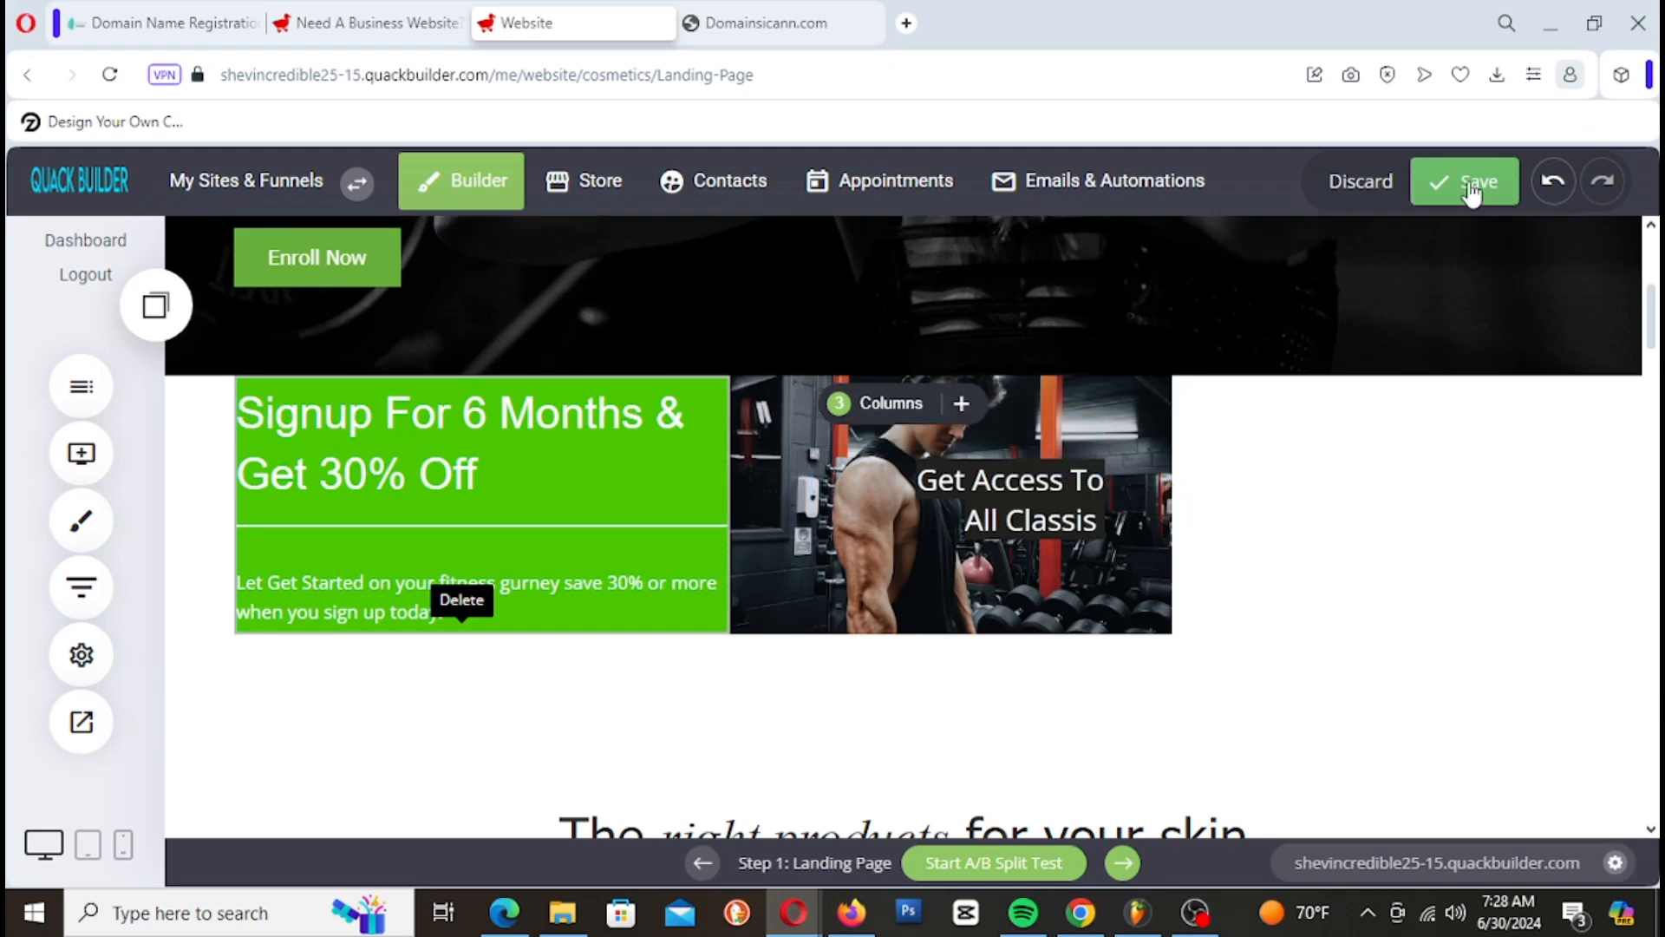
left_click(1472, 184)
scroll(904, 592, "up", 3)
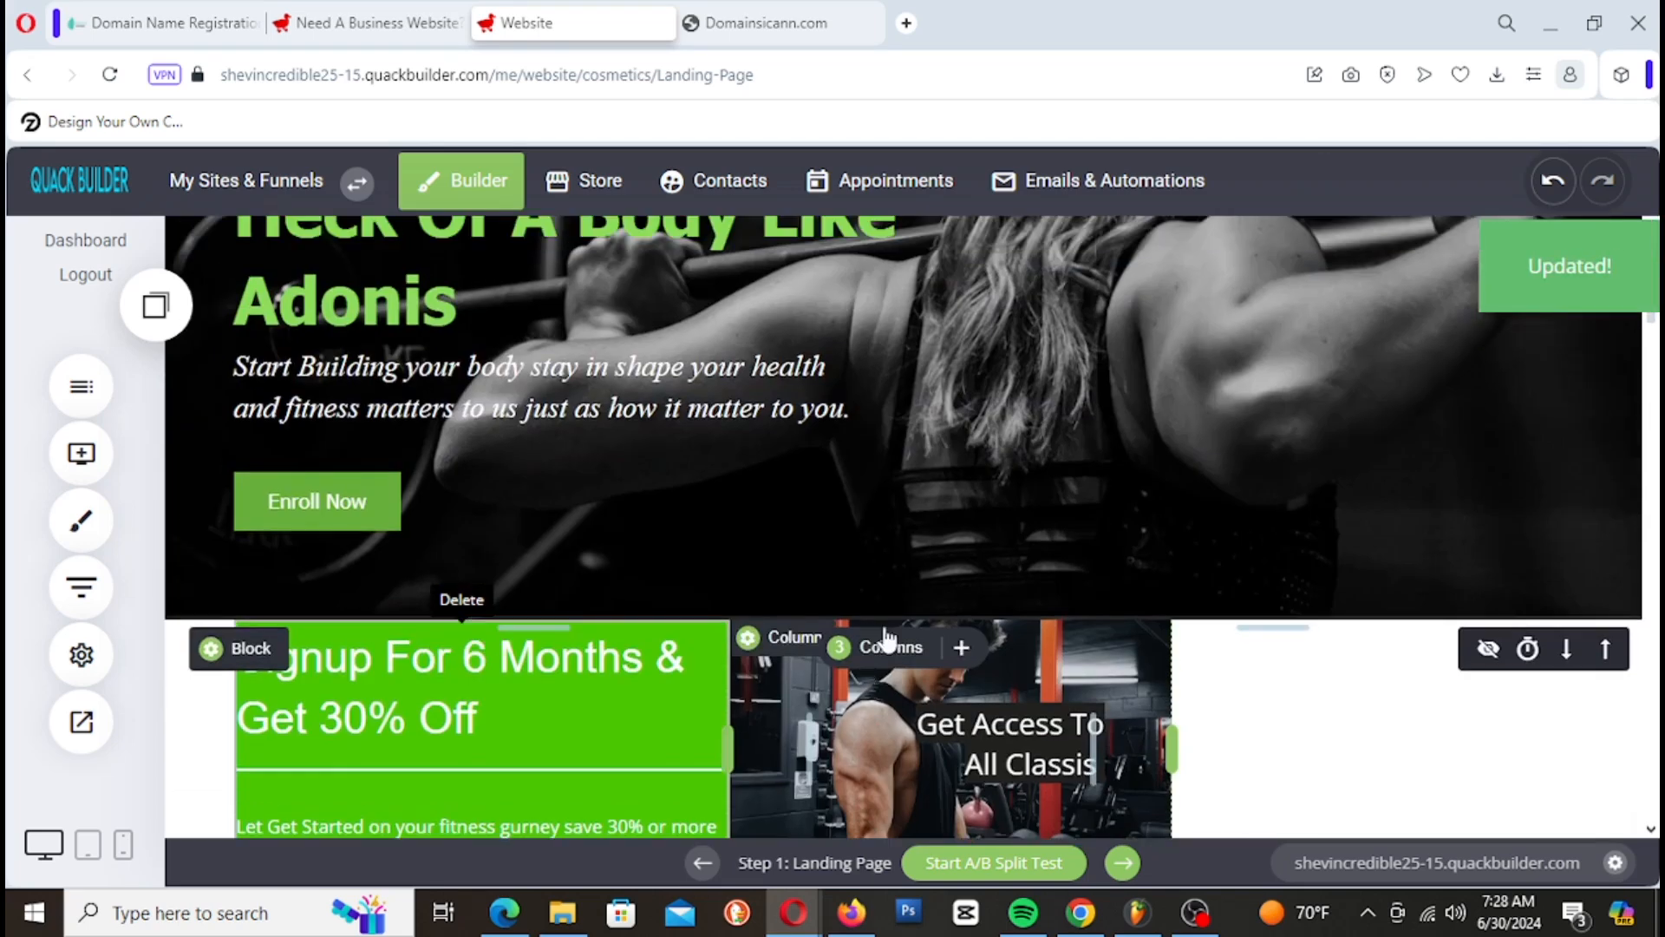
scroll(1241, 290, "down", 3)
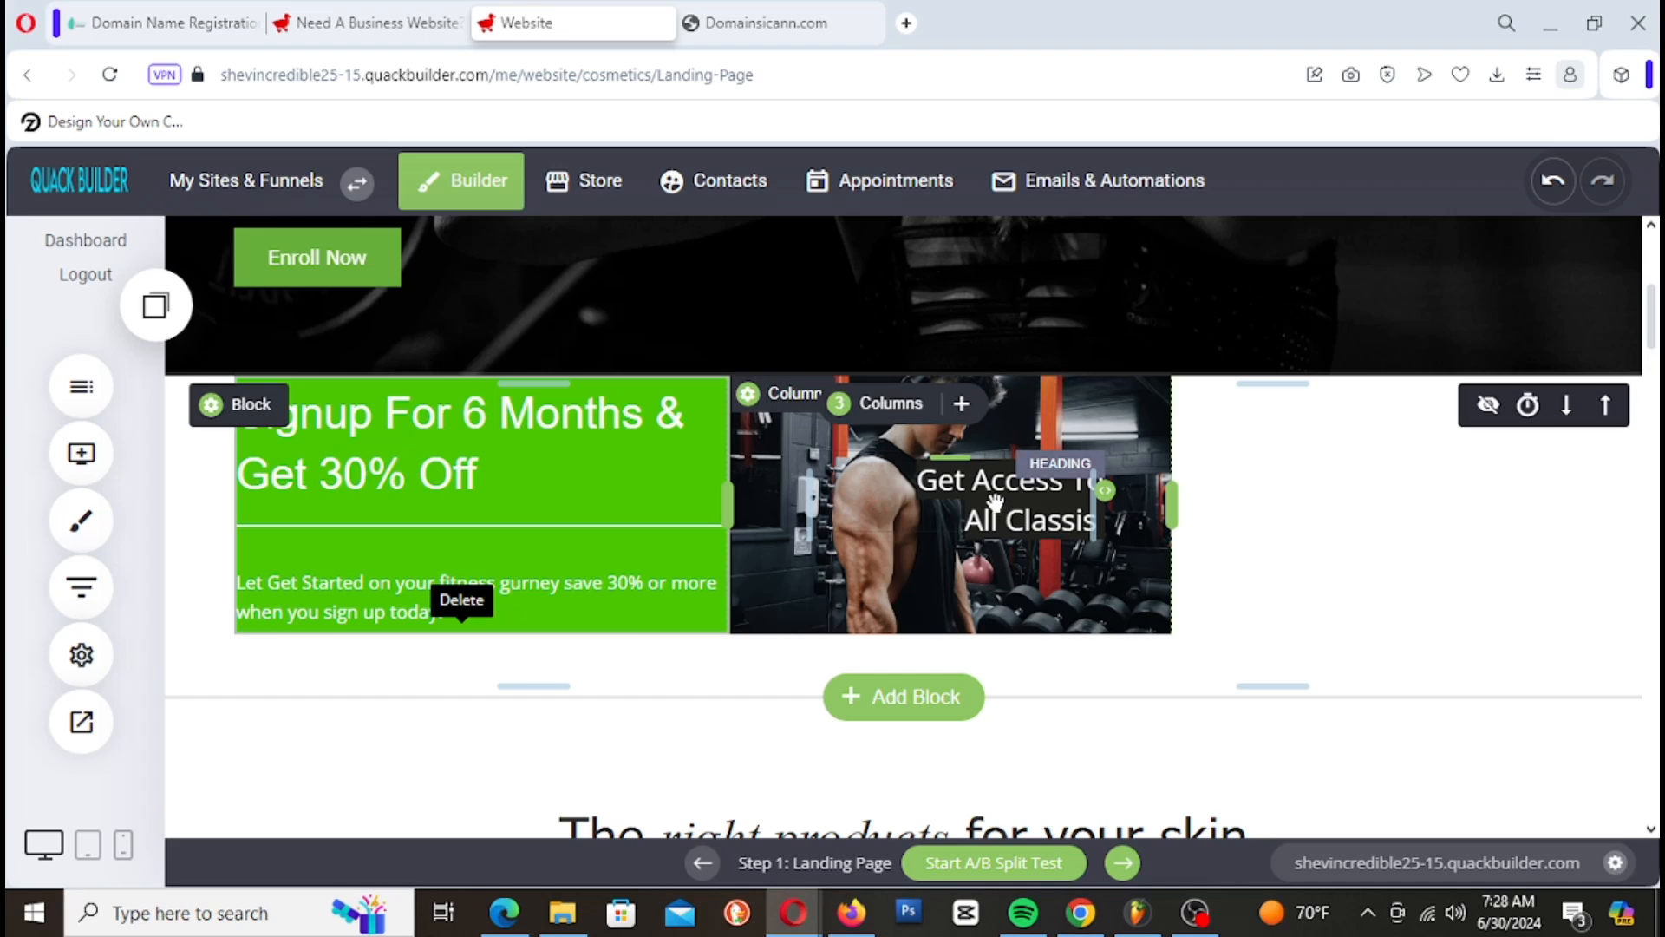
left_click(82, 453)
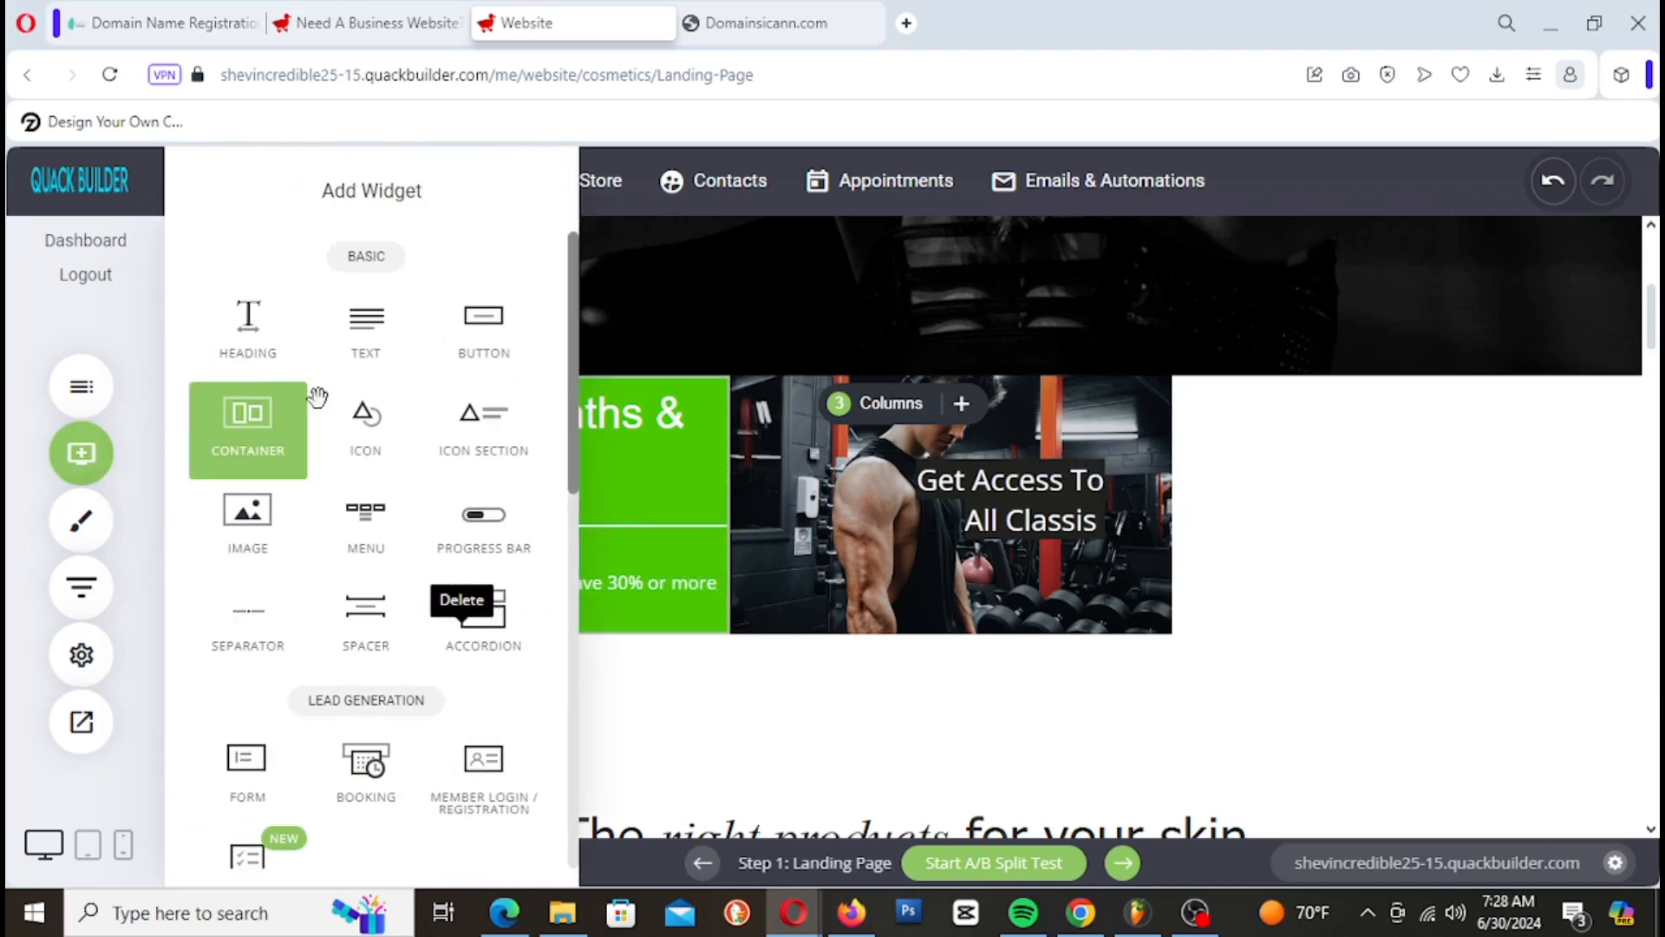
Step: Drop a text element into the gym-photo column, replacing the placeholder with 'Subscribe'
left_click_drag(361, 339, 1080, 589)
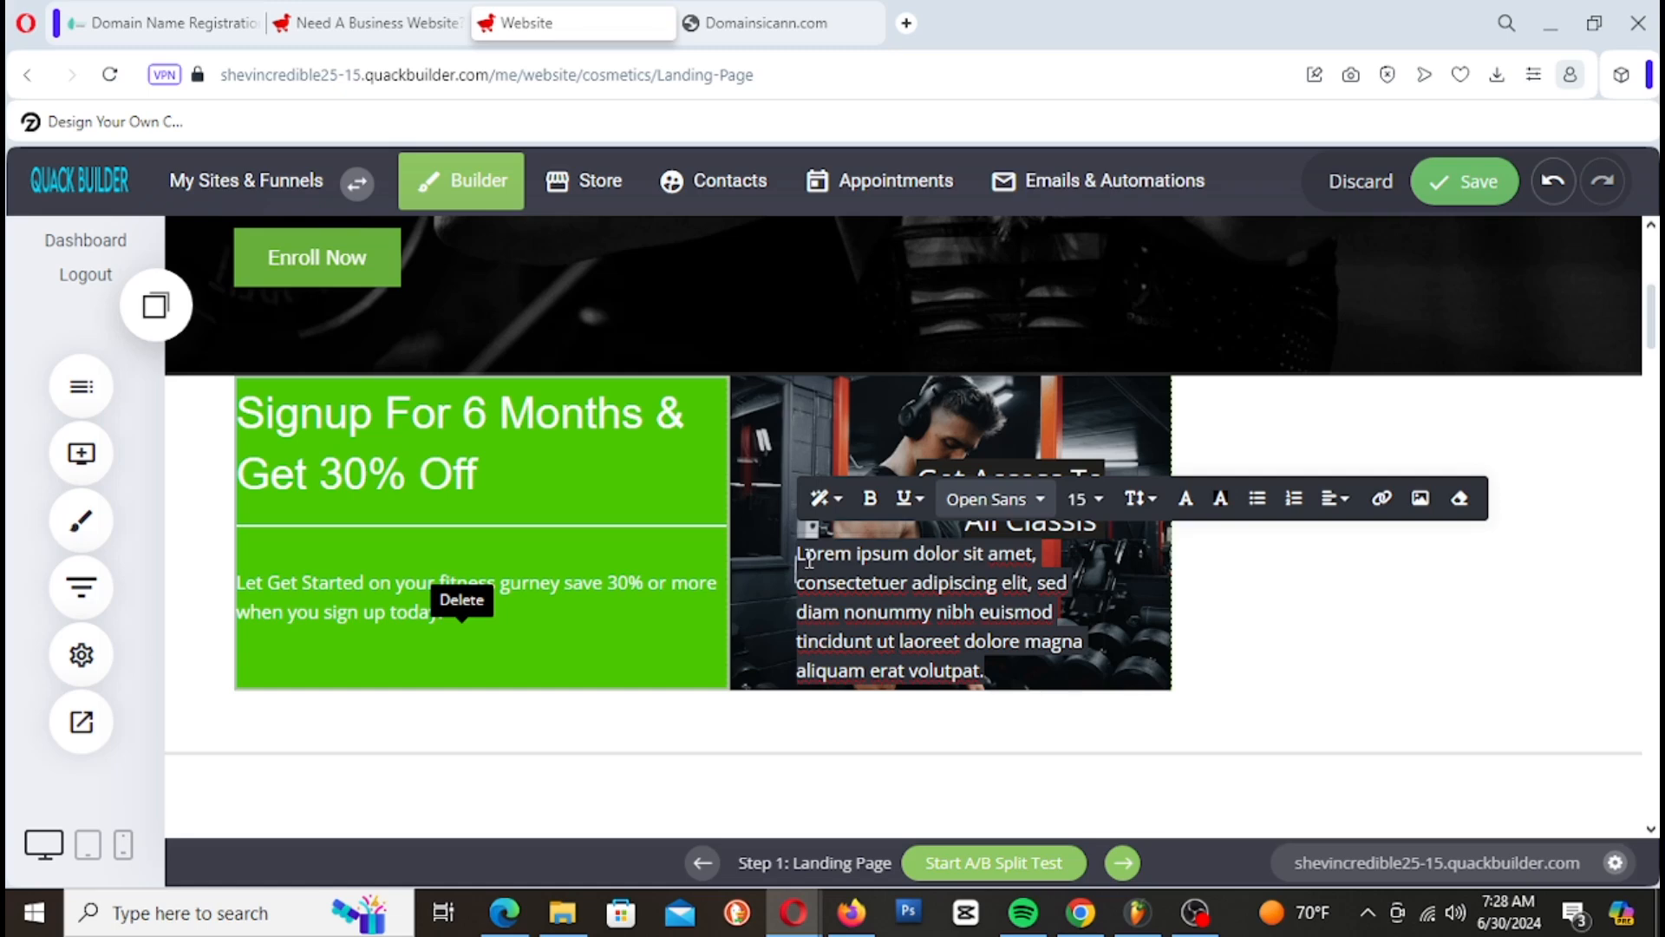
key("BackSpace")
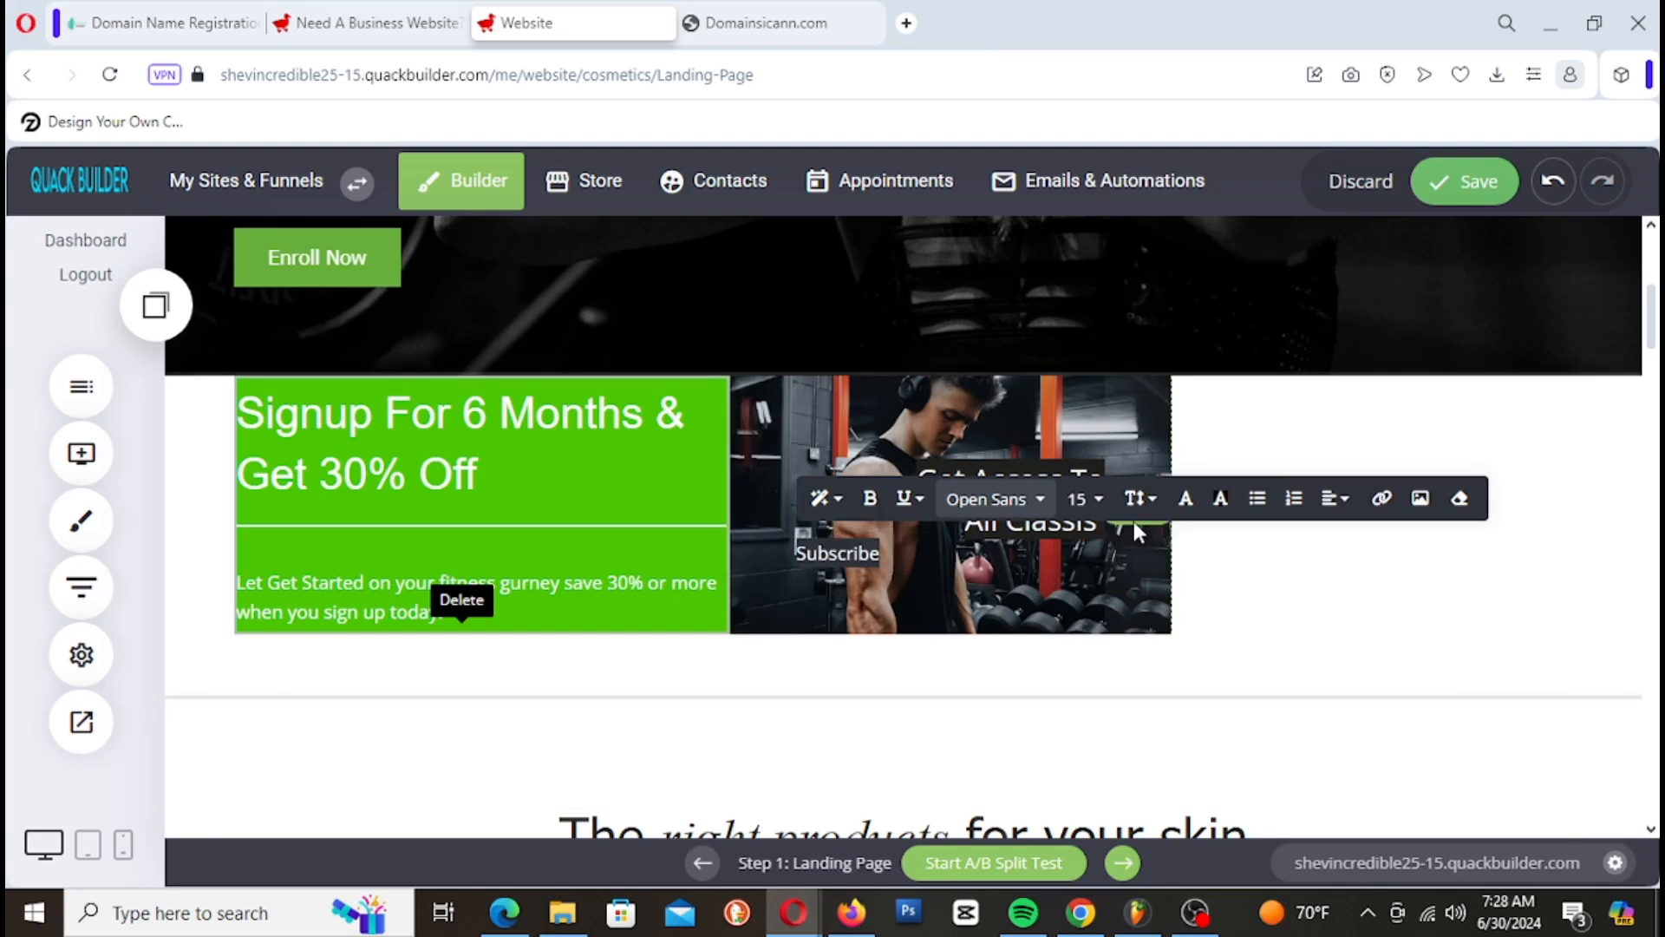
left_click(1186, 498)
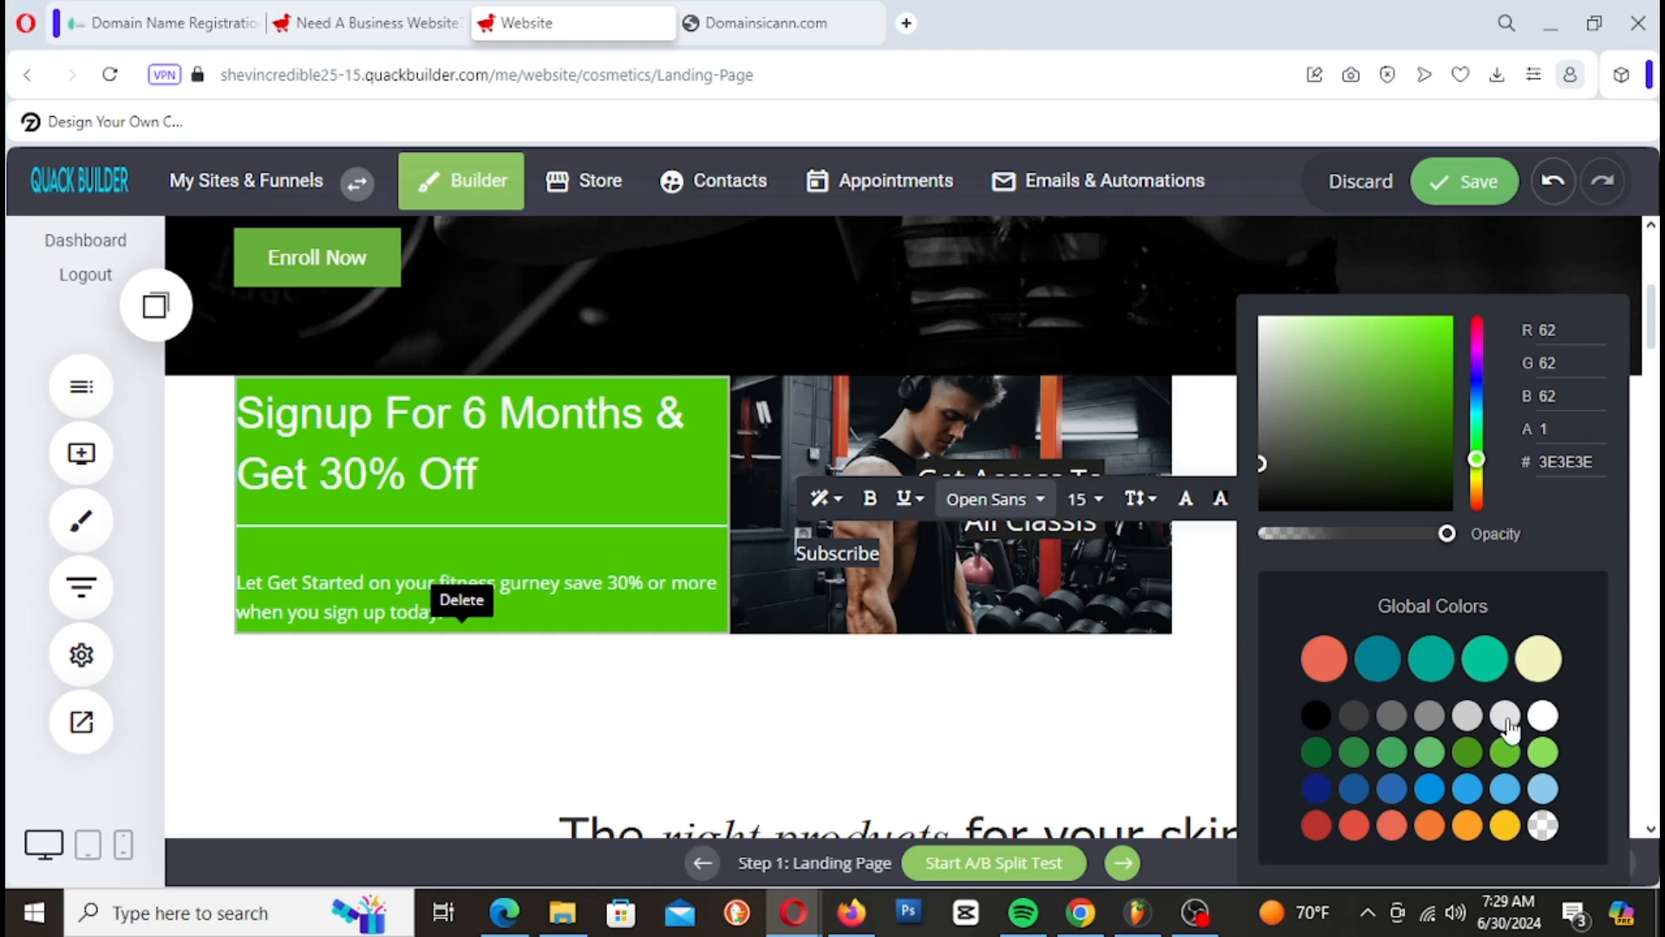
Step: Make 'Subscribe' dark green, right-aligned, at font size 22
left_click(1543, 754)
left_click_drag(1415, 399, 1433, 405)
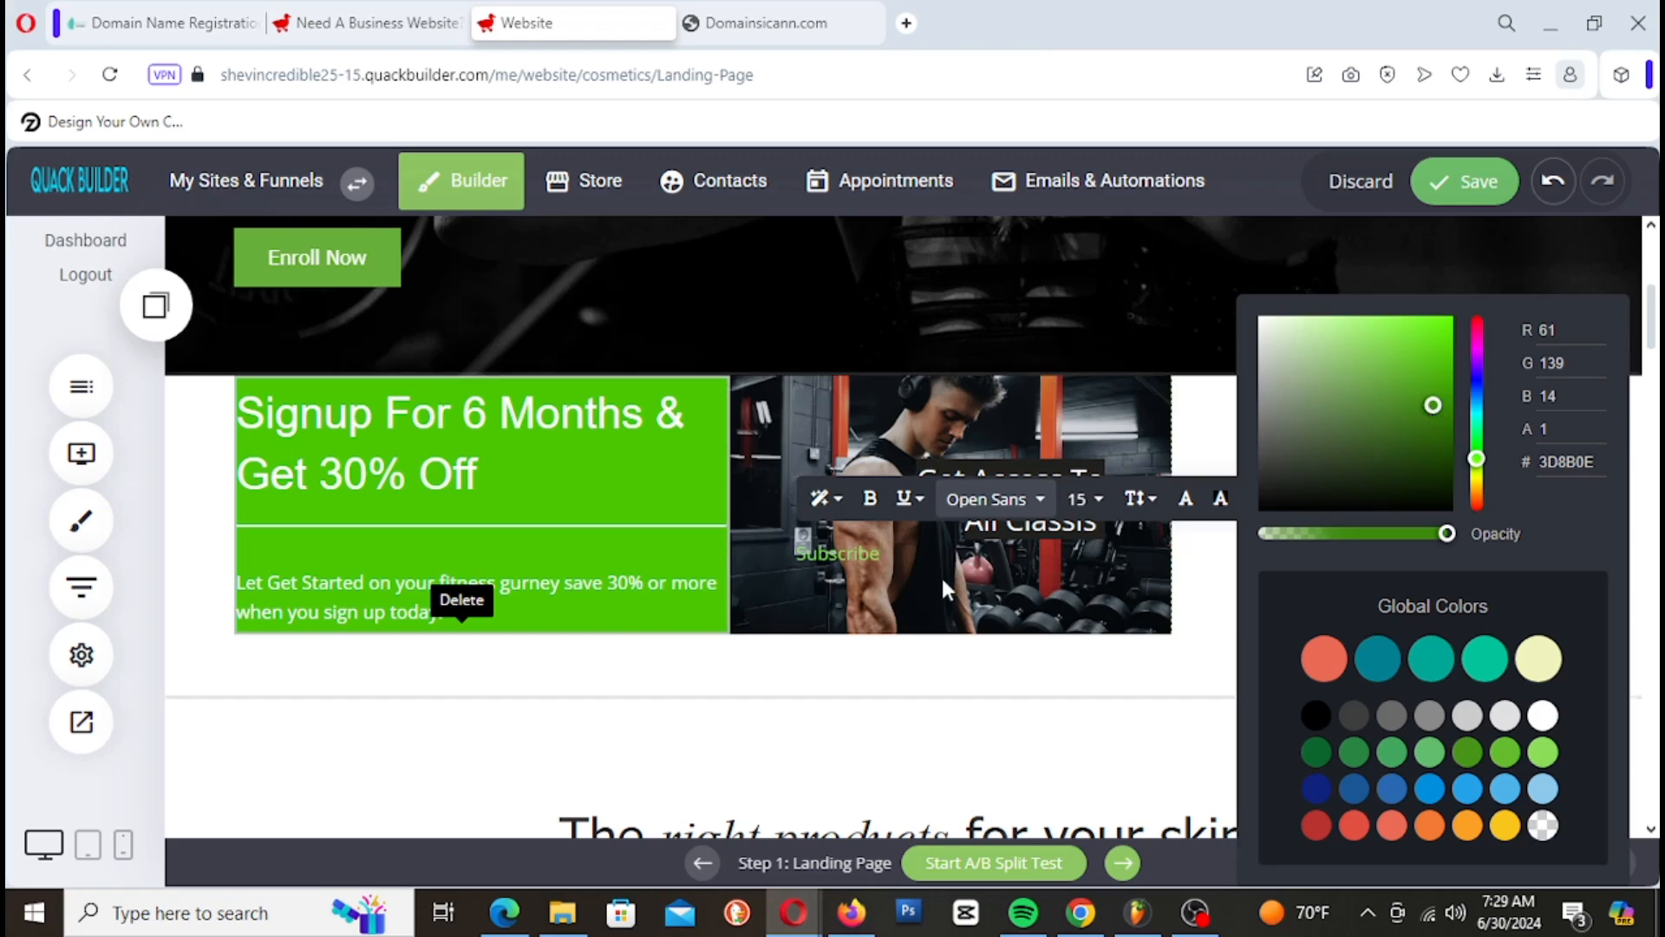
left_click(891, 564)
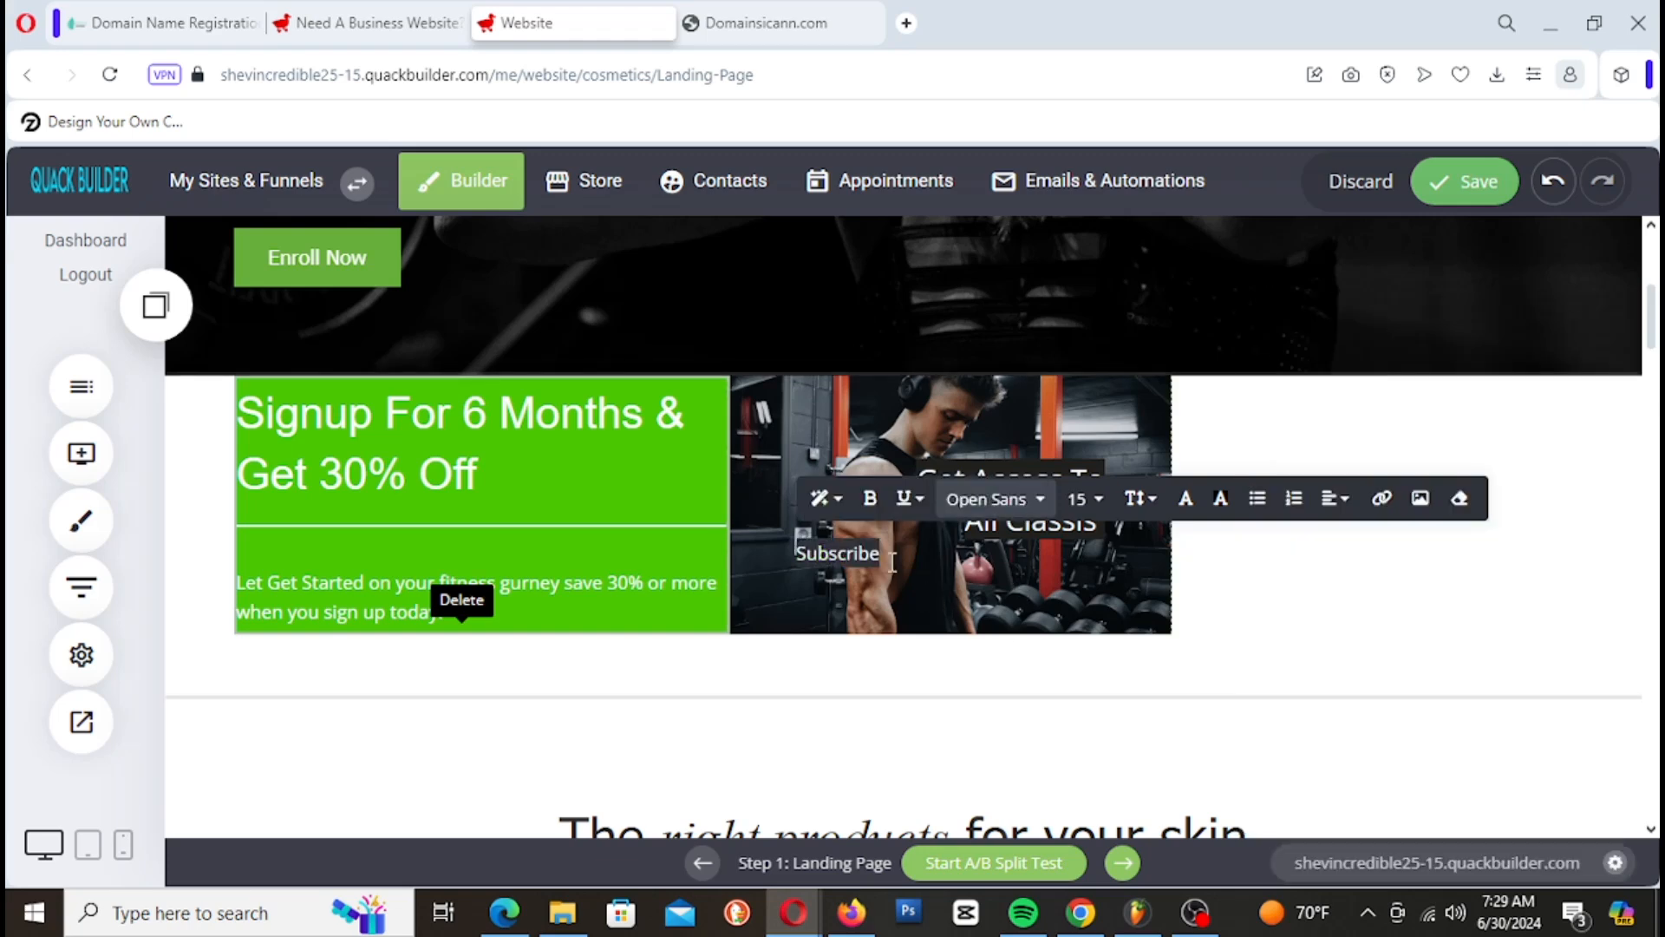
left_click(1330, 498)
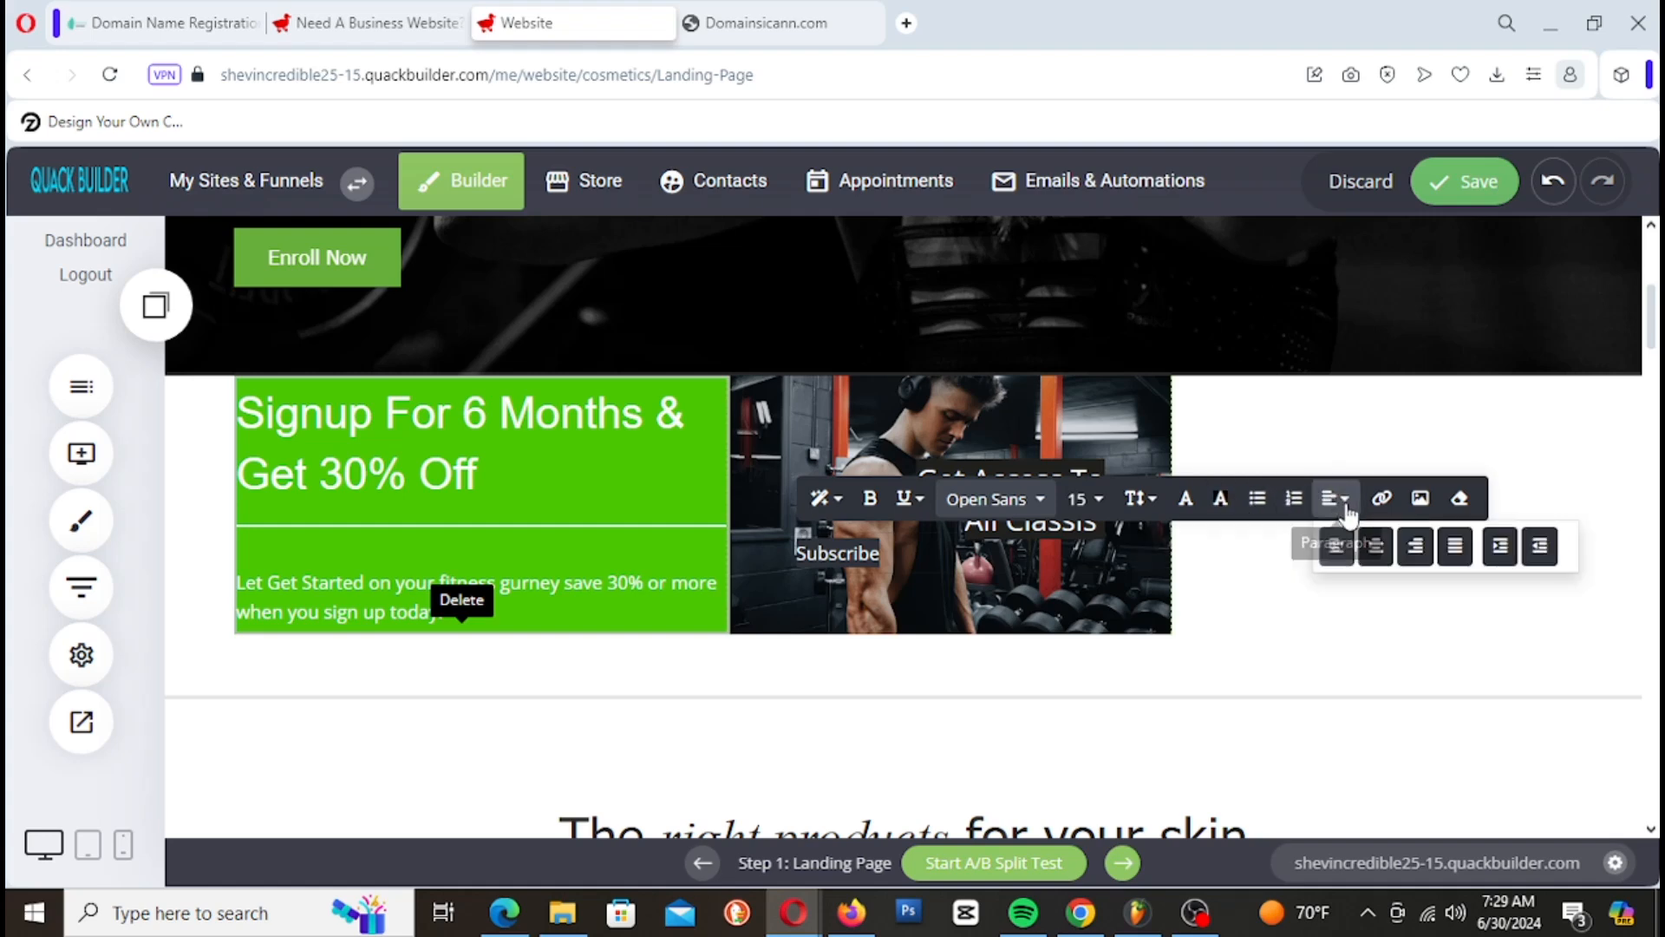
left_click(1418, 554)
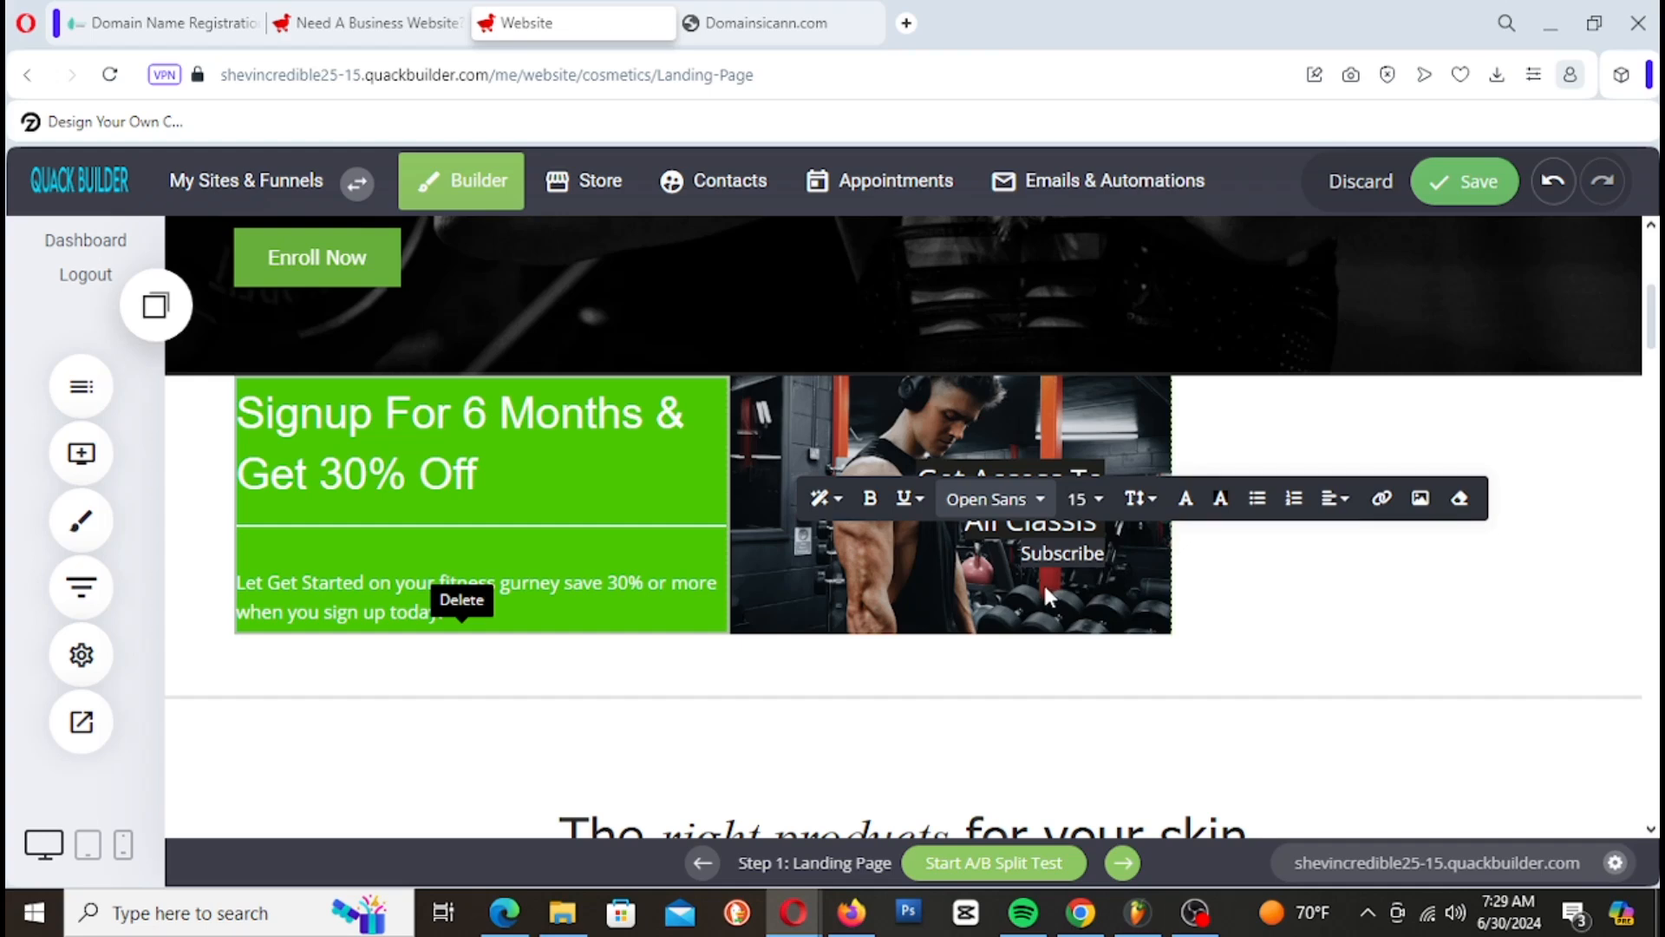
left_click(1095, 500)
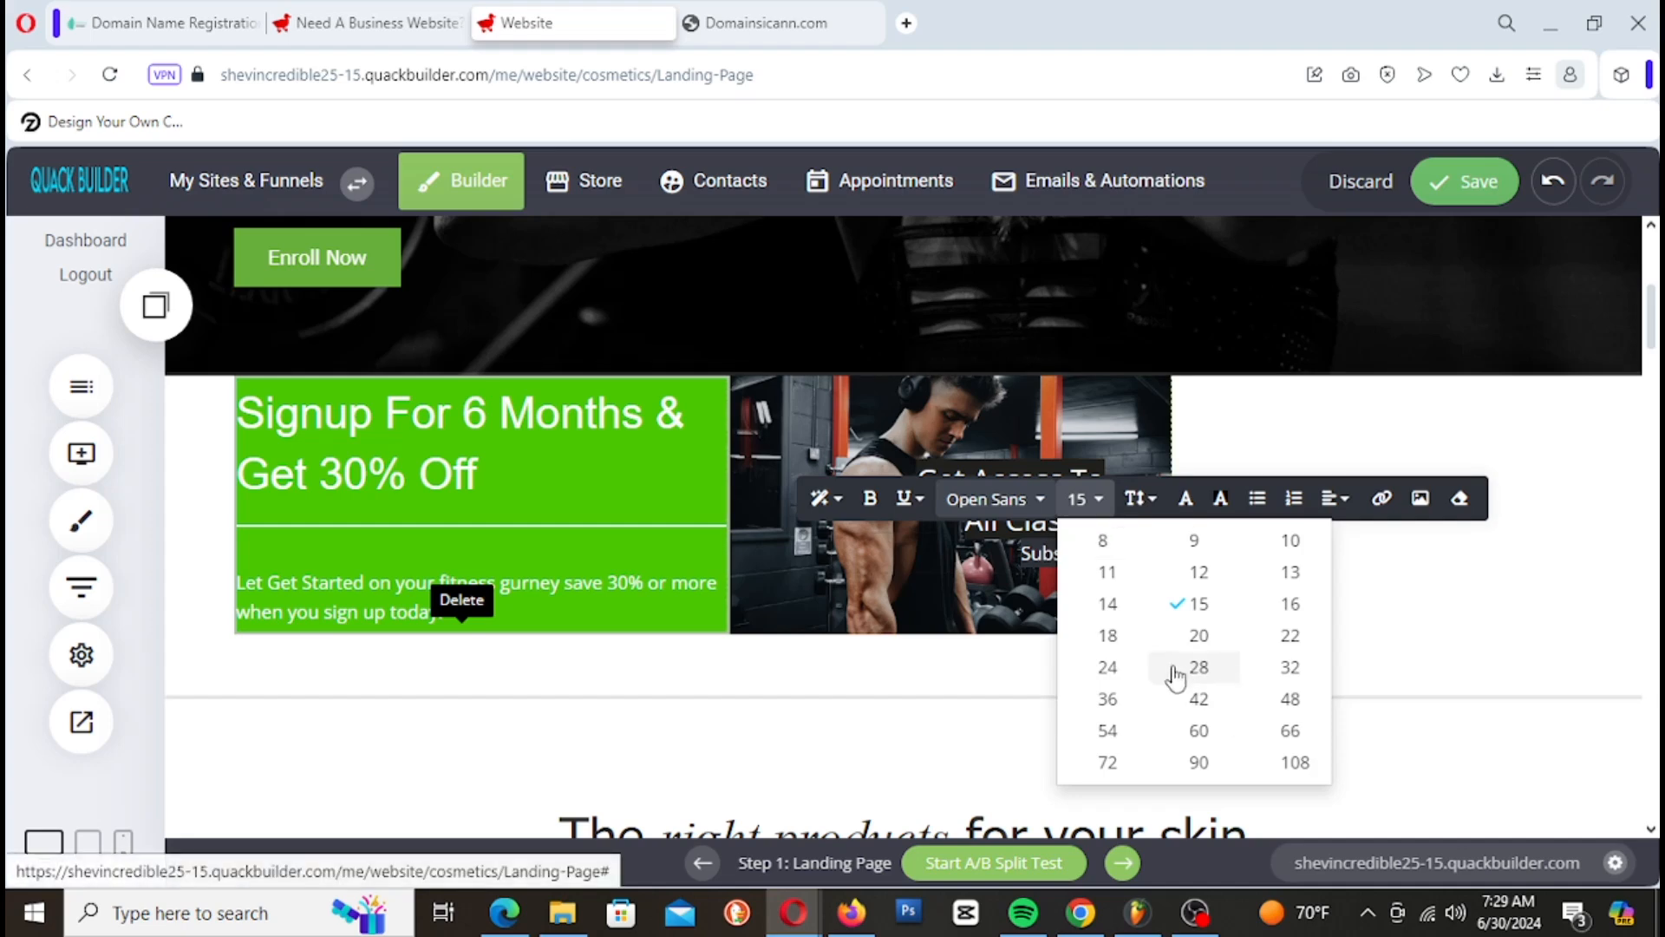
left_click(1114, 670)
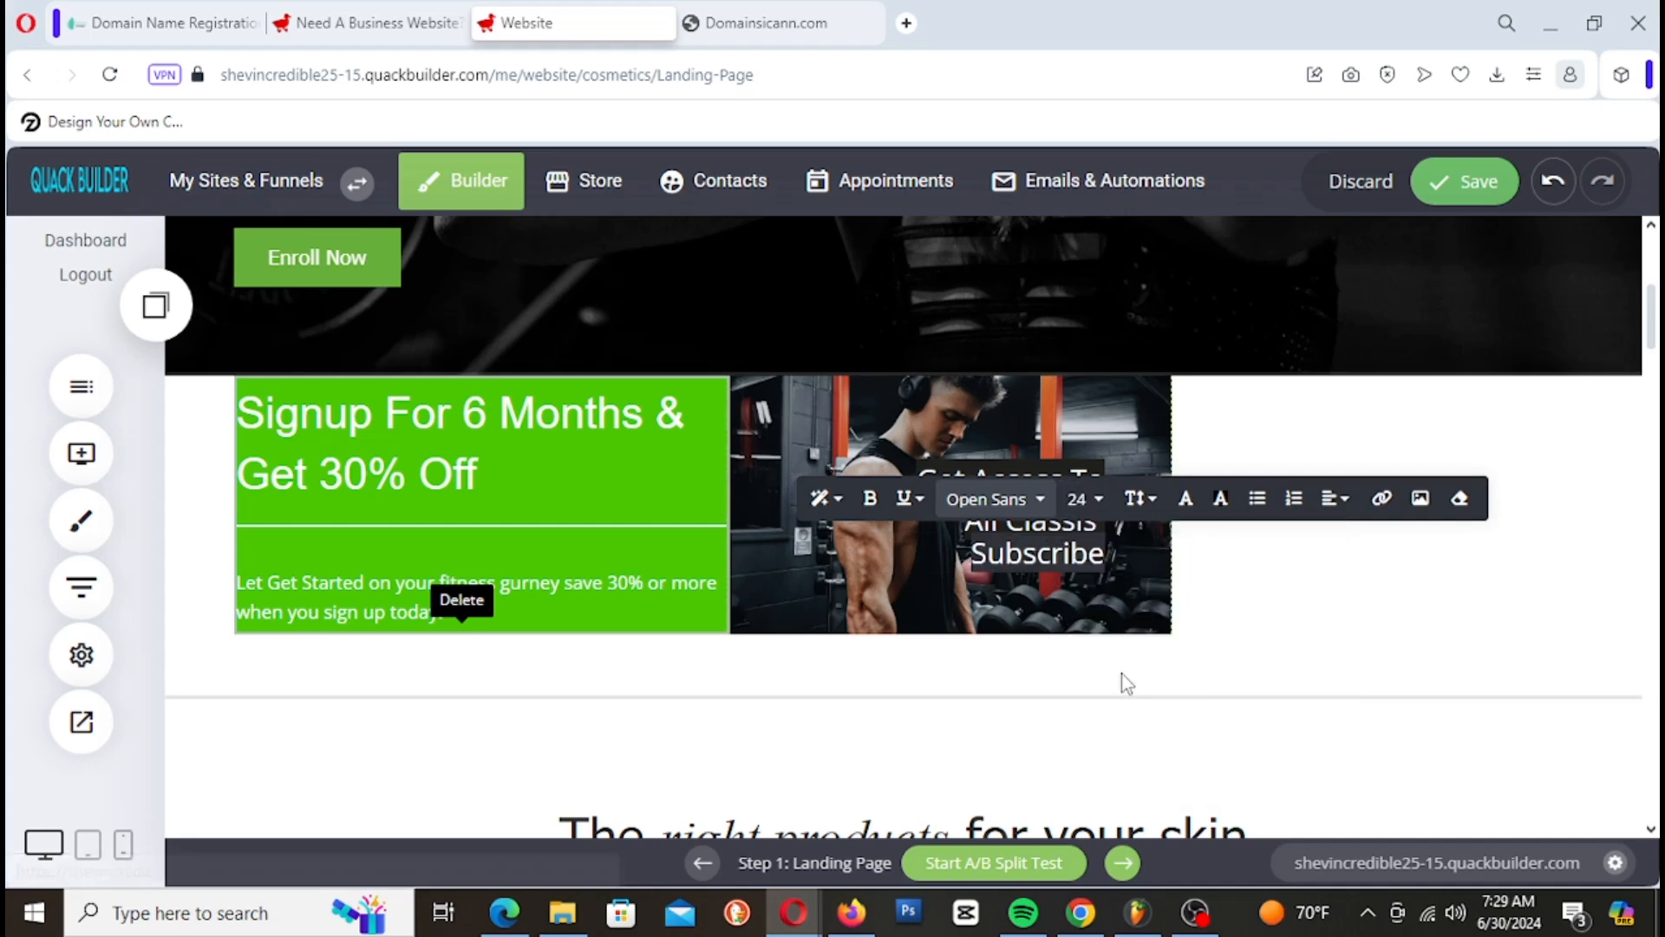
left_click(1084, 499)
left_click(1288, 642)
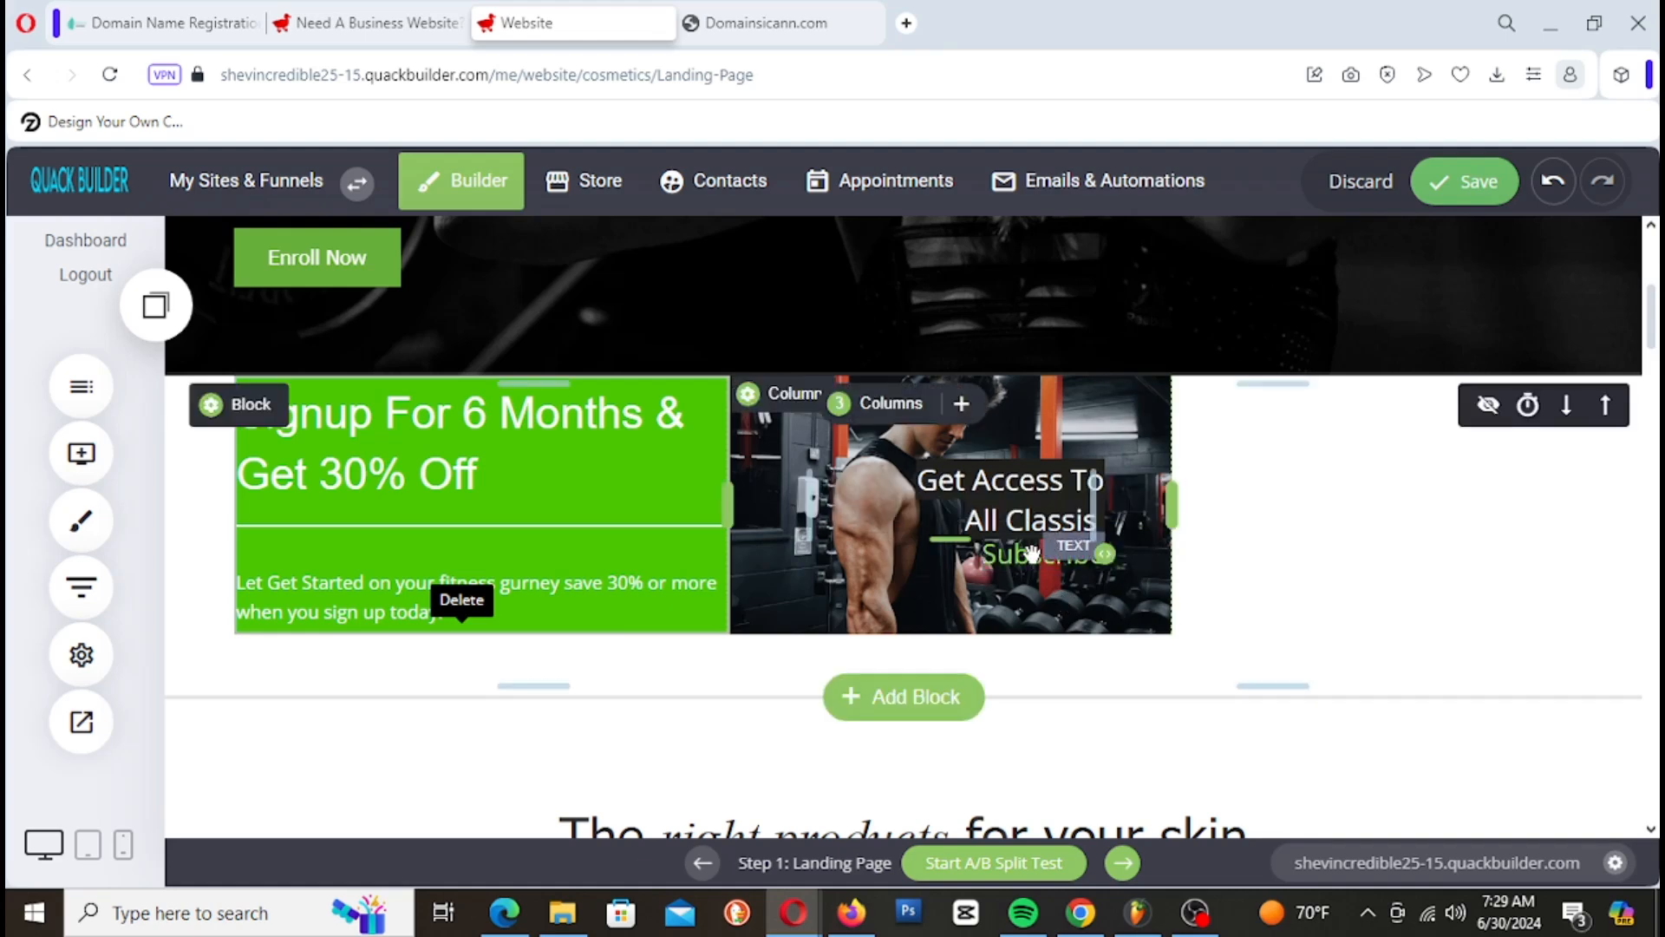
Step: Add top spacing above Subscribe, review the gym-photo column settings, and save the page
left_click_drag(1037, 539, 1038, 568)
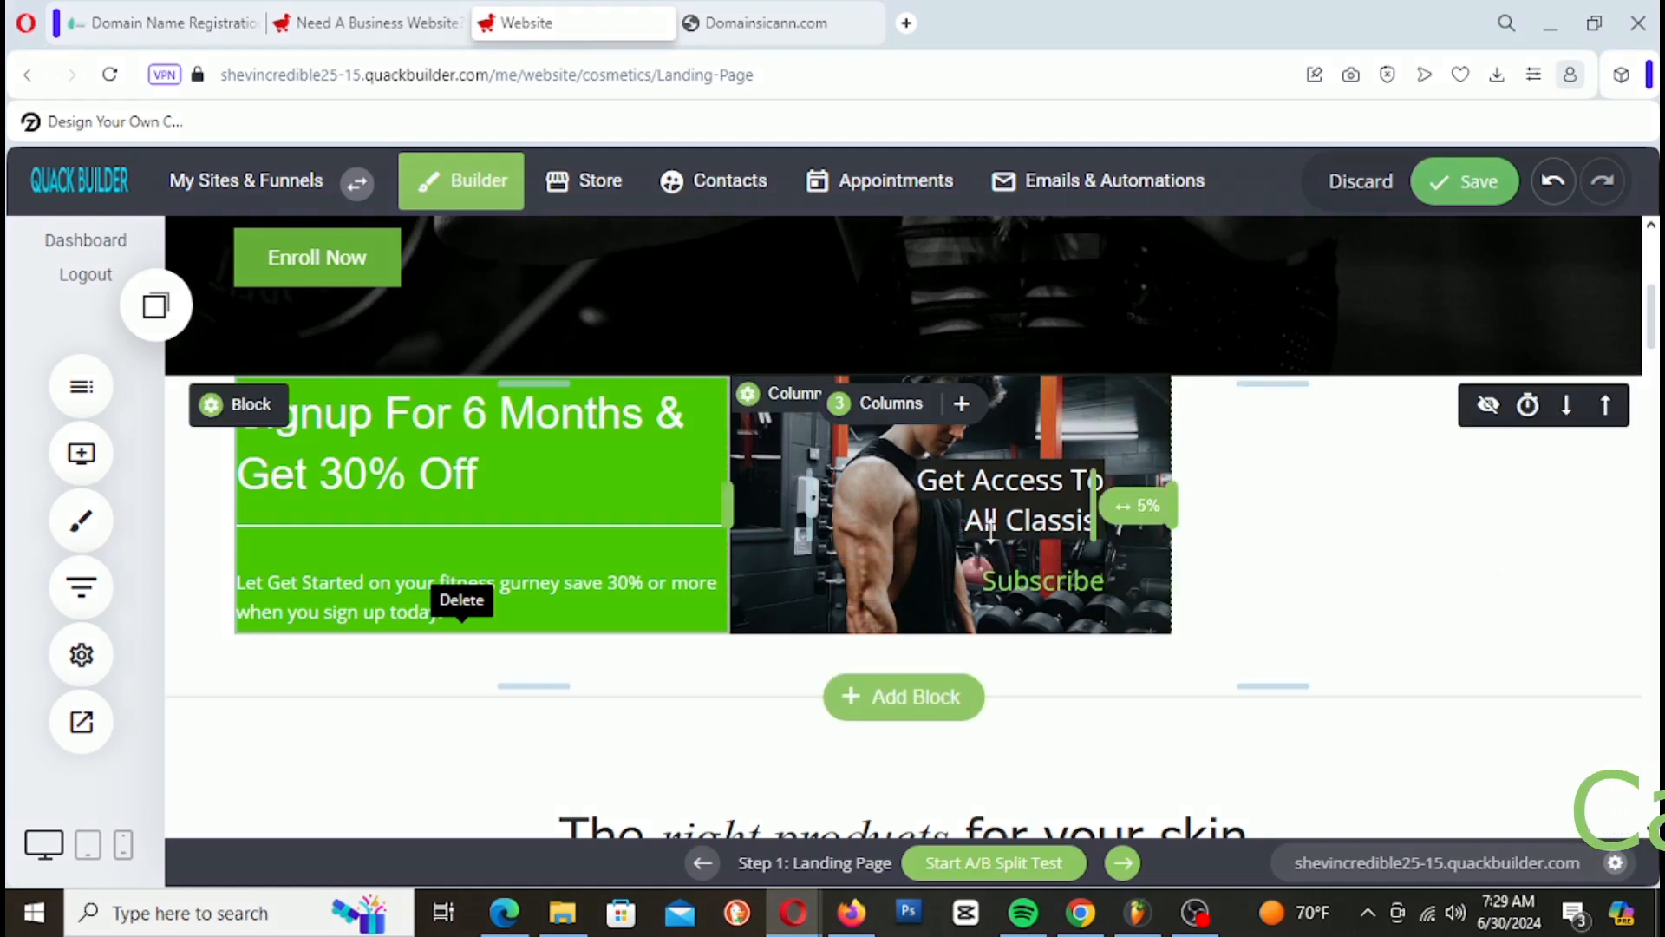
left_click(788, 404)
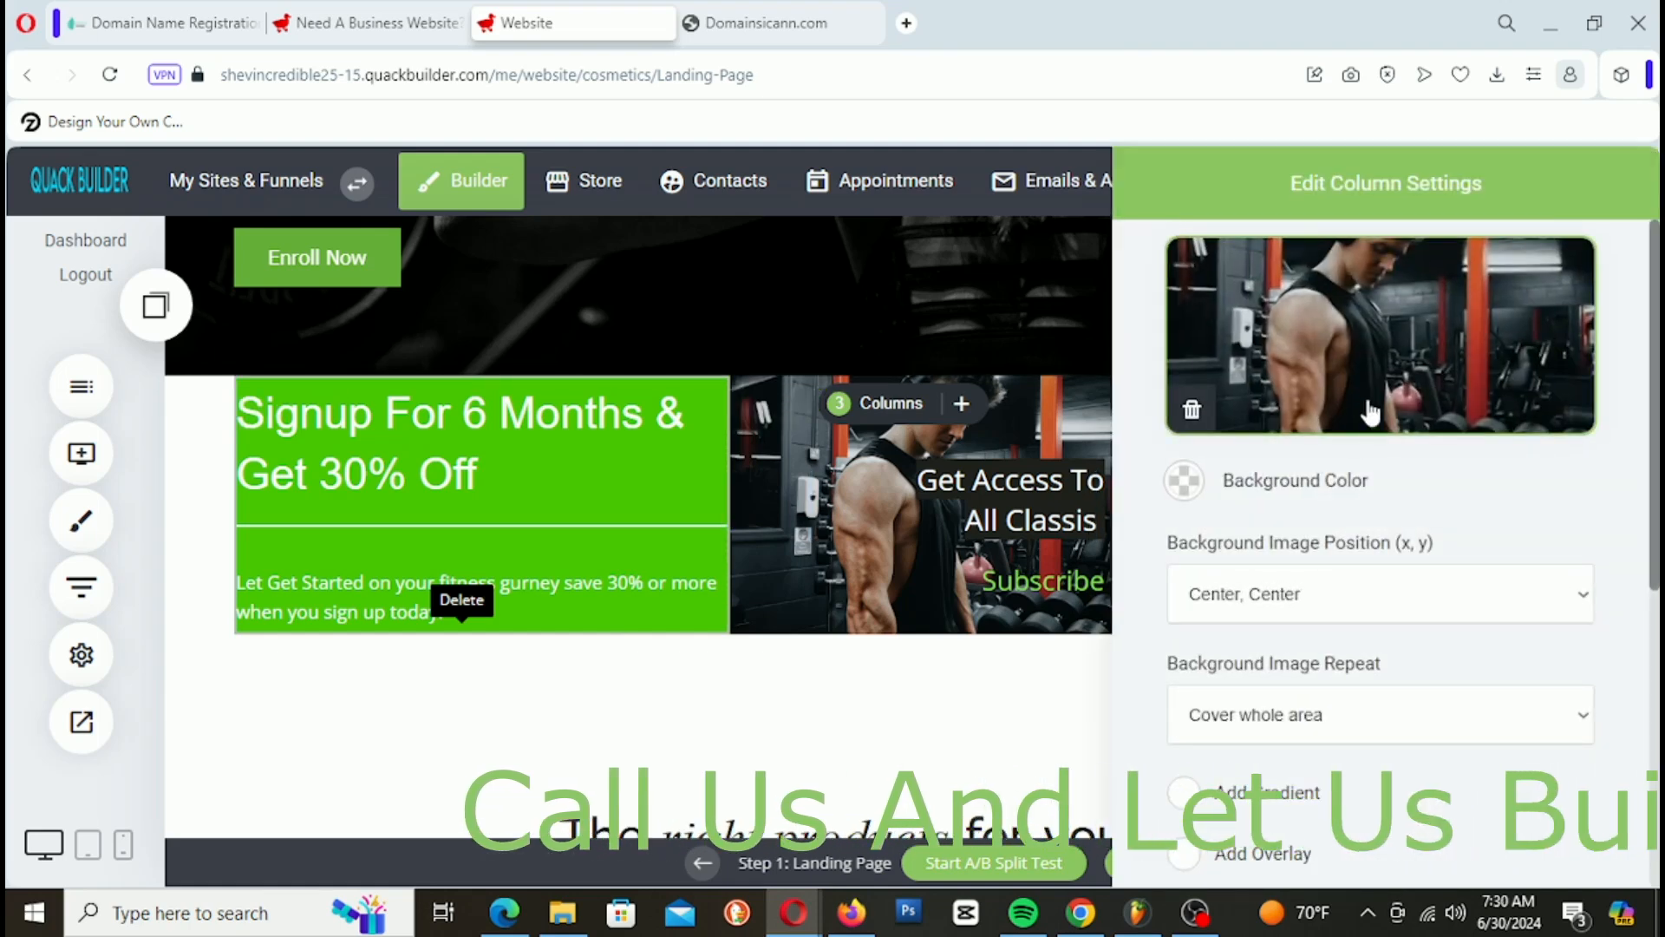
scroll(1360, 612, "down", 4)
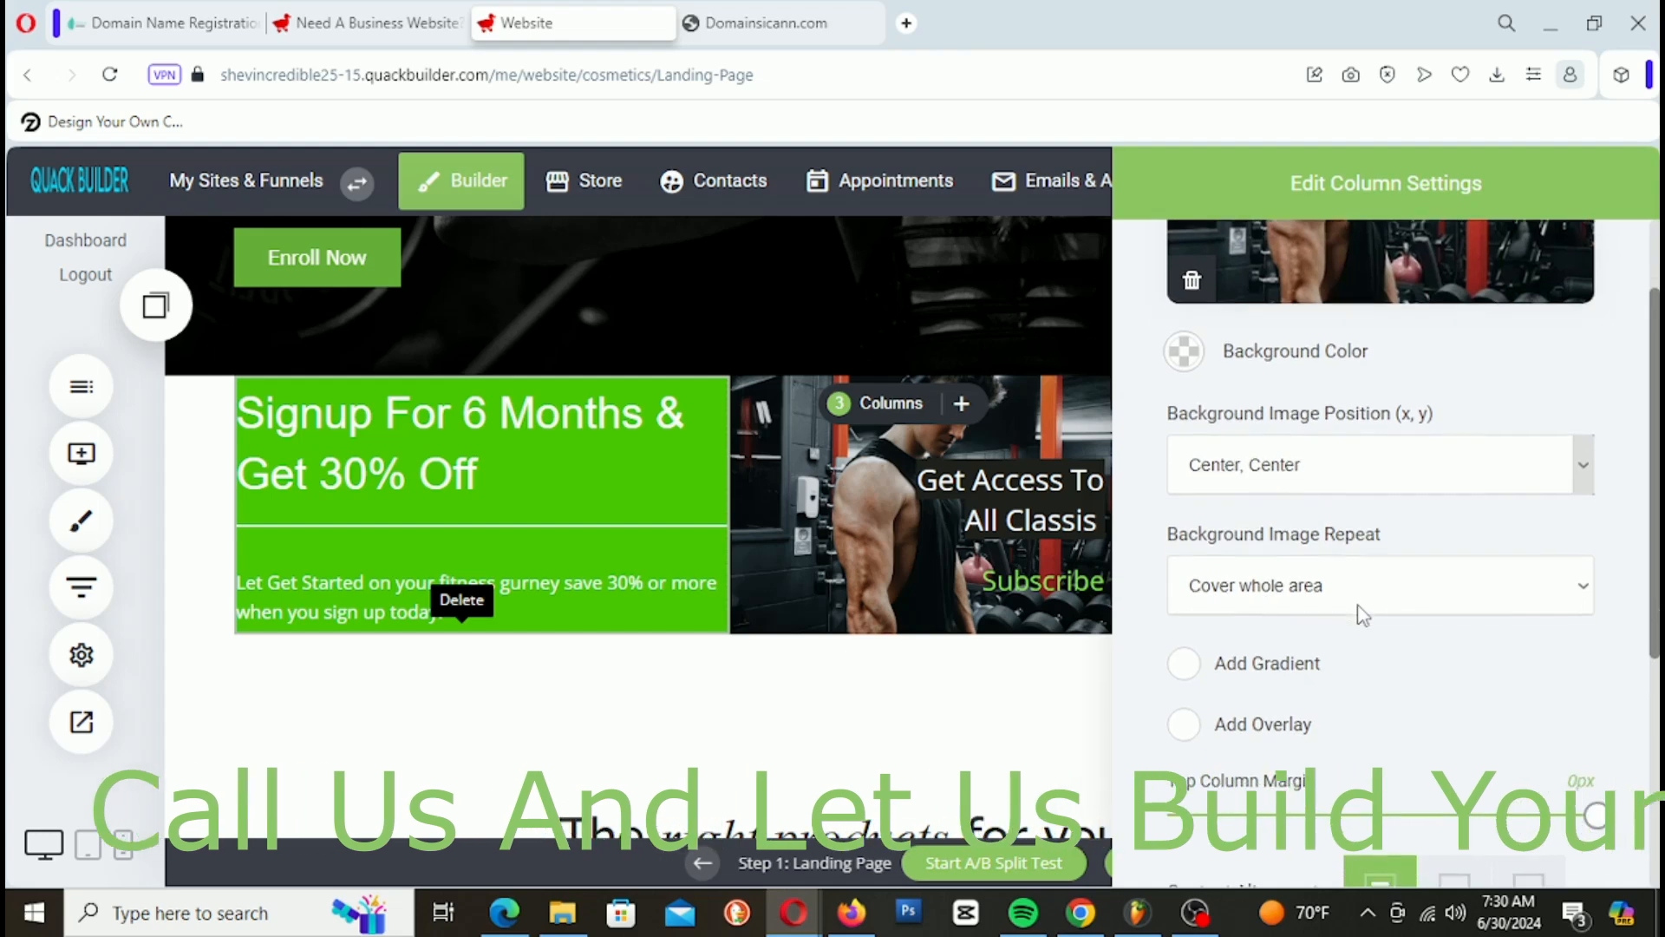
scroll(1360, 611, "up", 1)
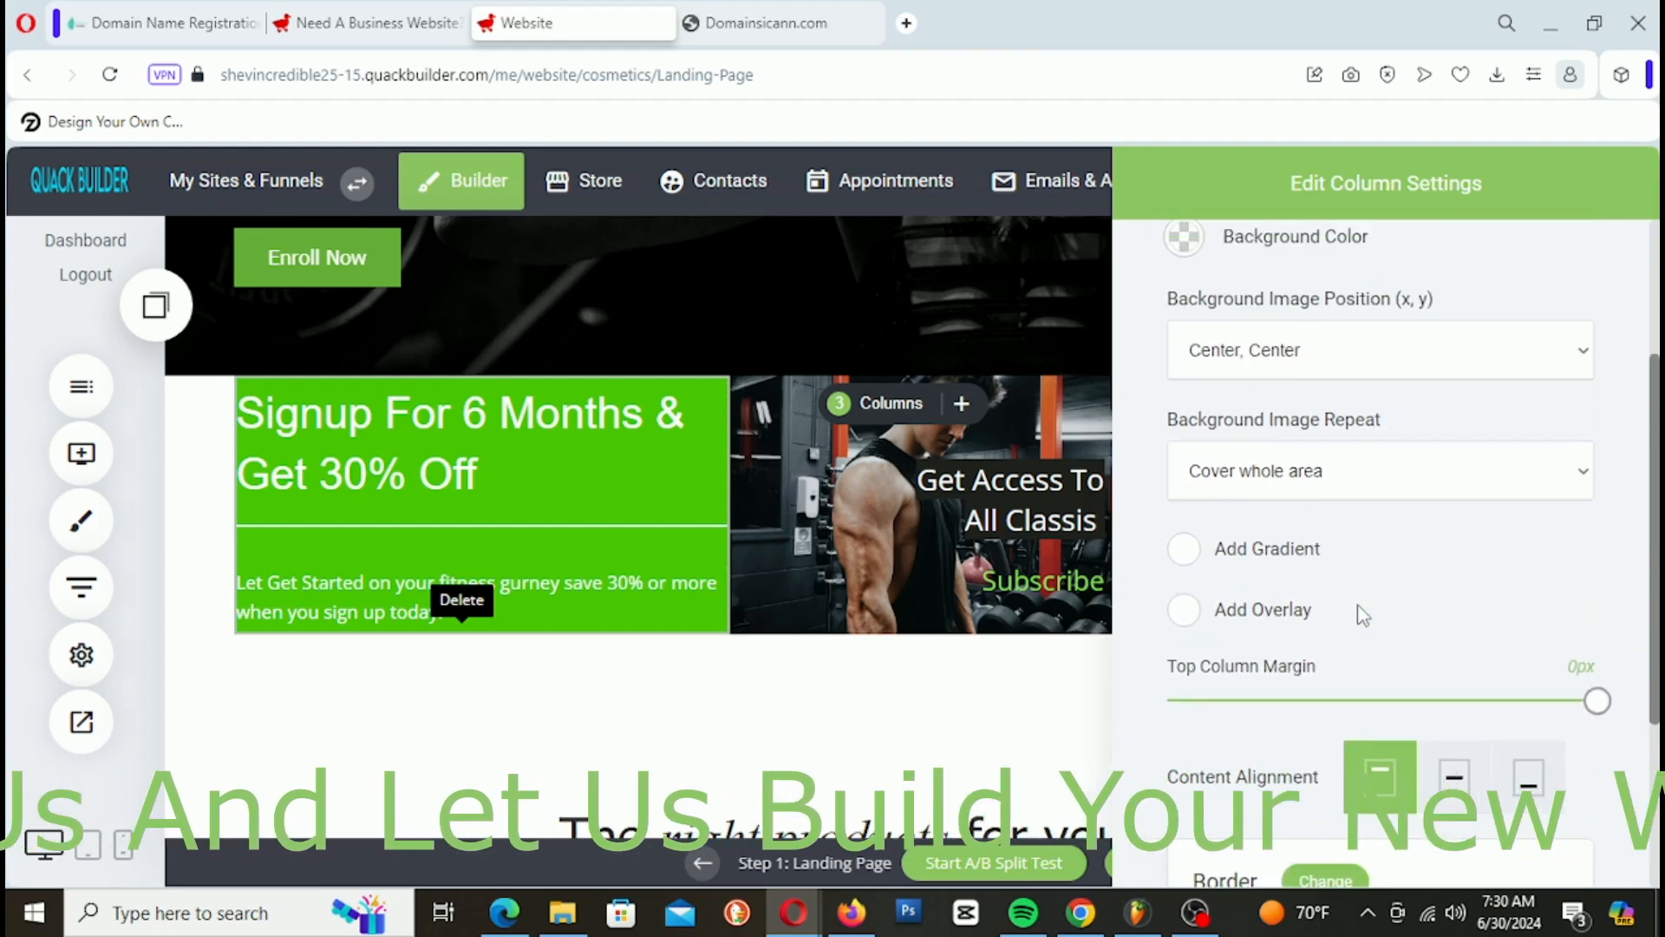
scroll(1364, 614, "down", 3)
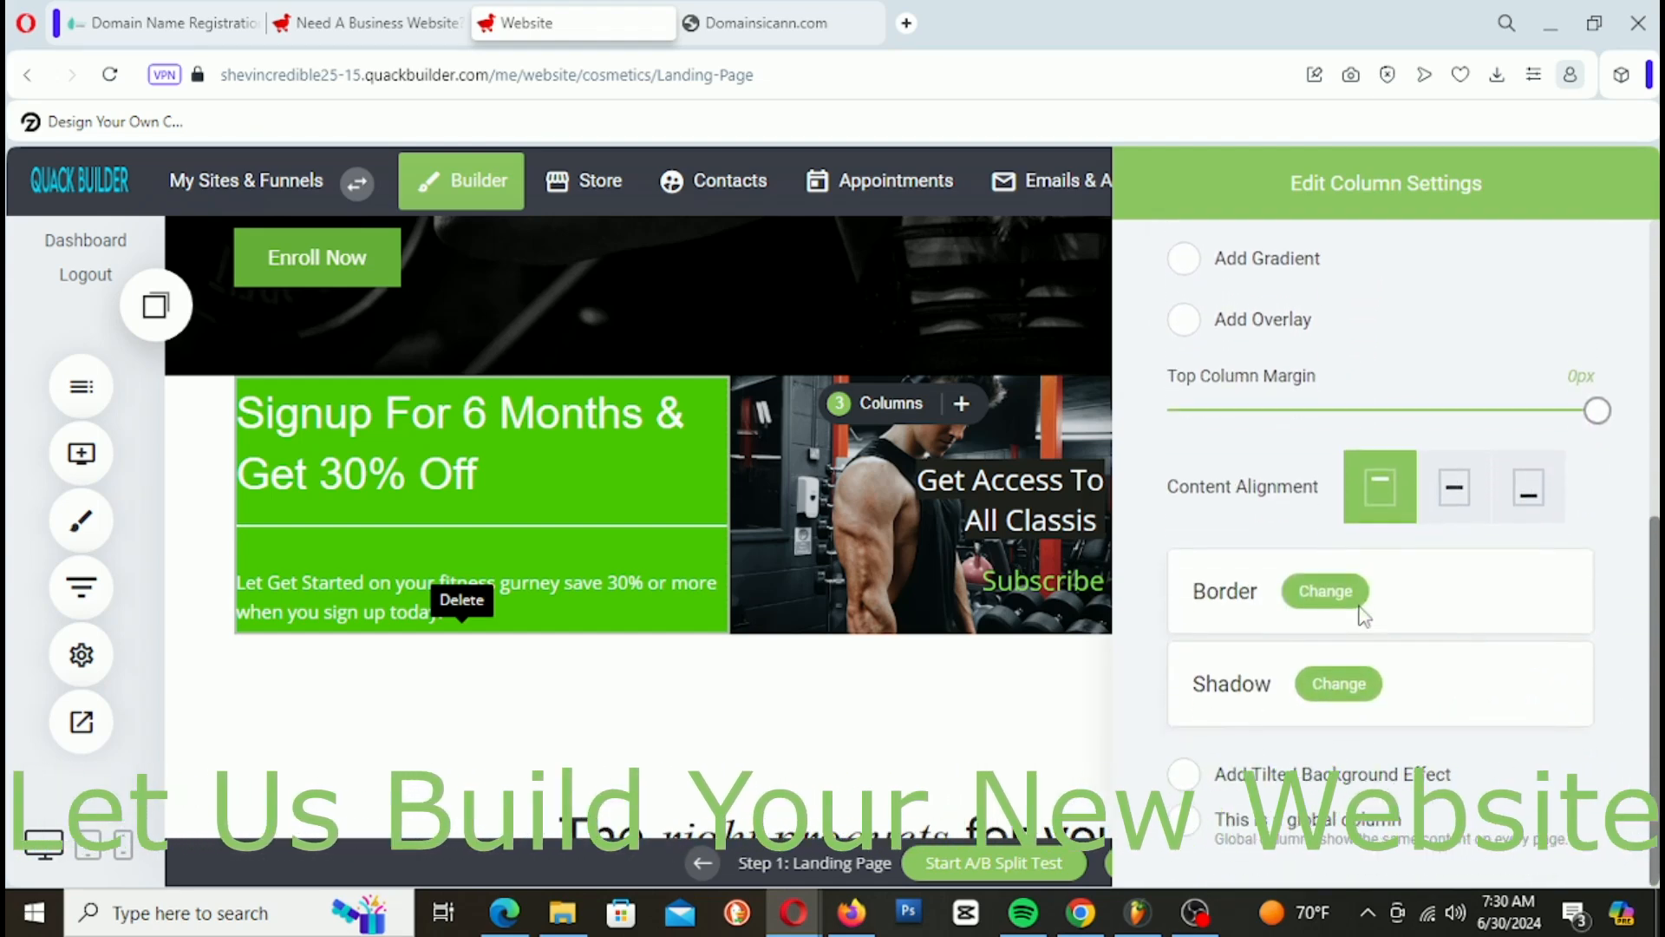
scroll(1362, 617, "up", 3)
scroll(1364, 617, "up", 1)
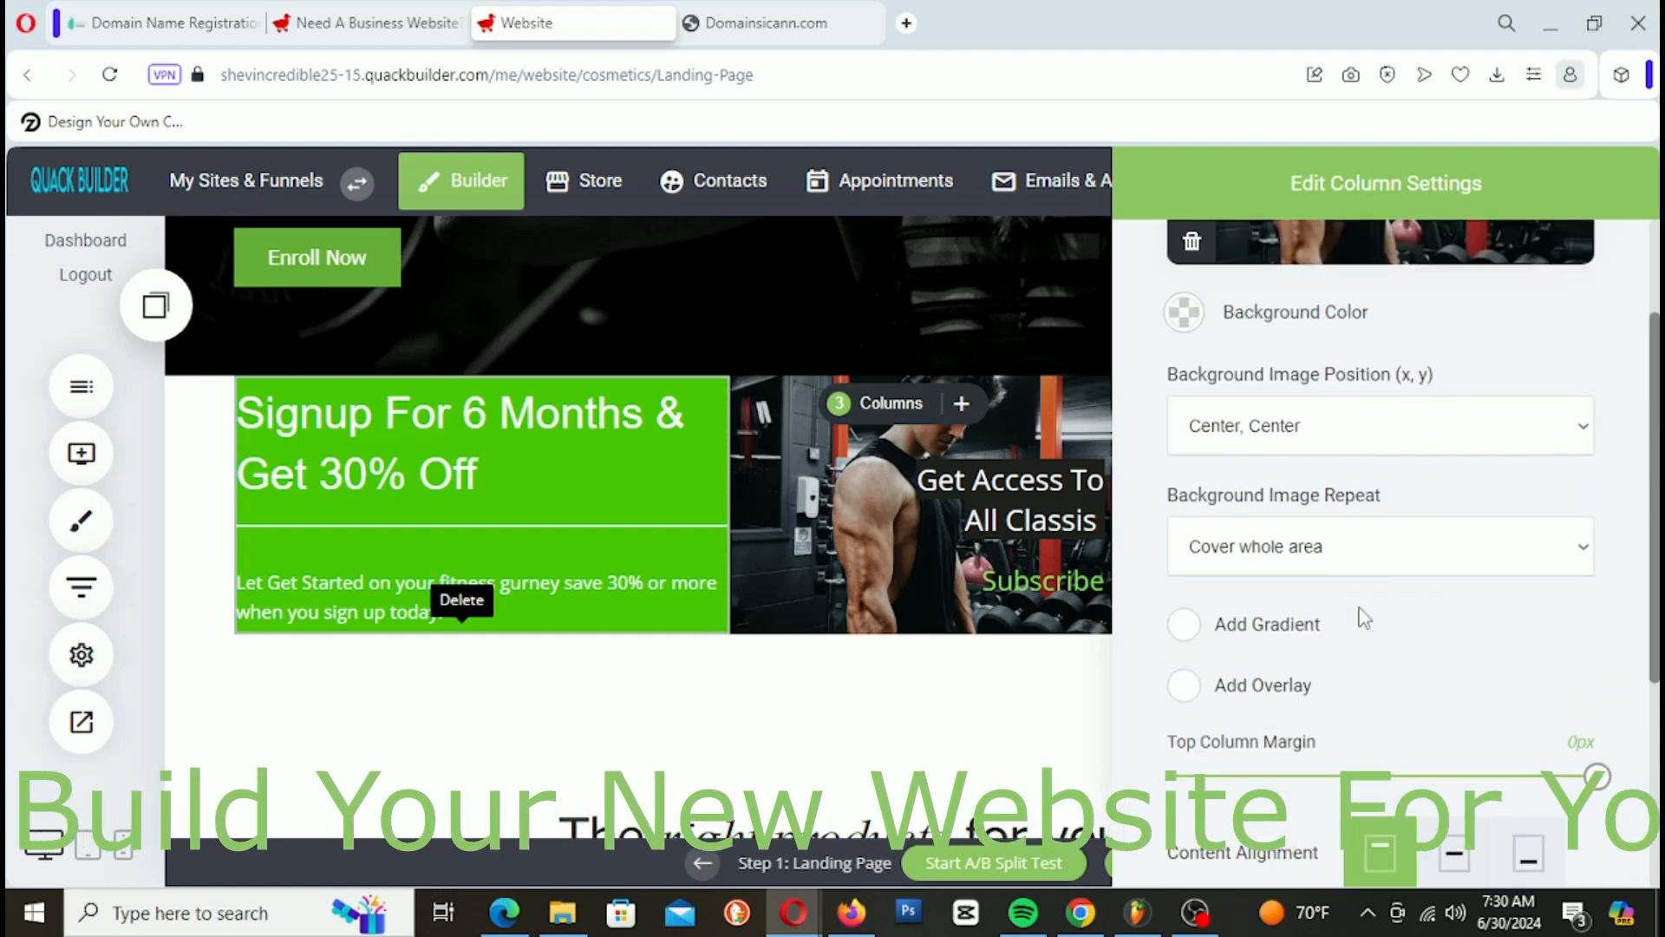
scroll(1365, 618, "up", 2)
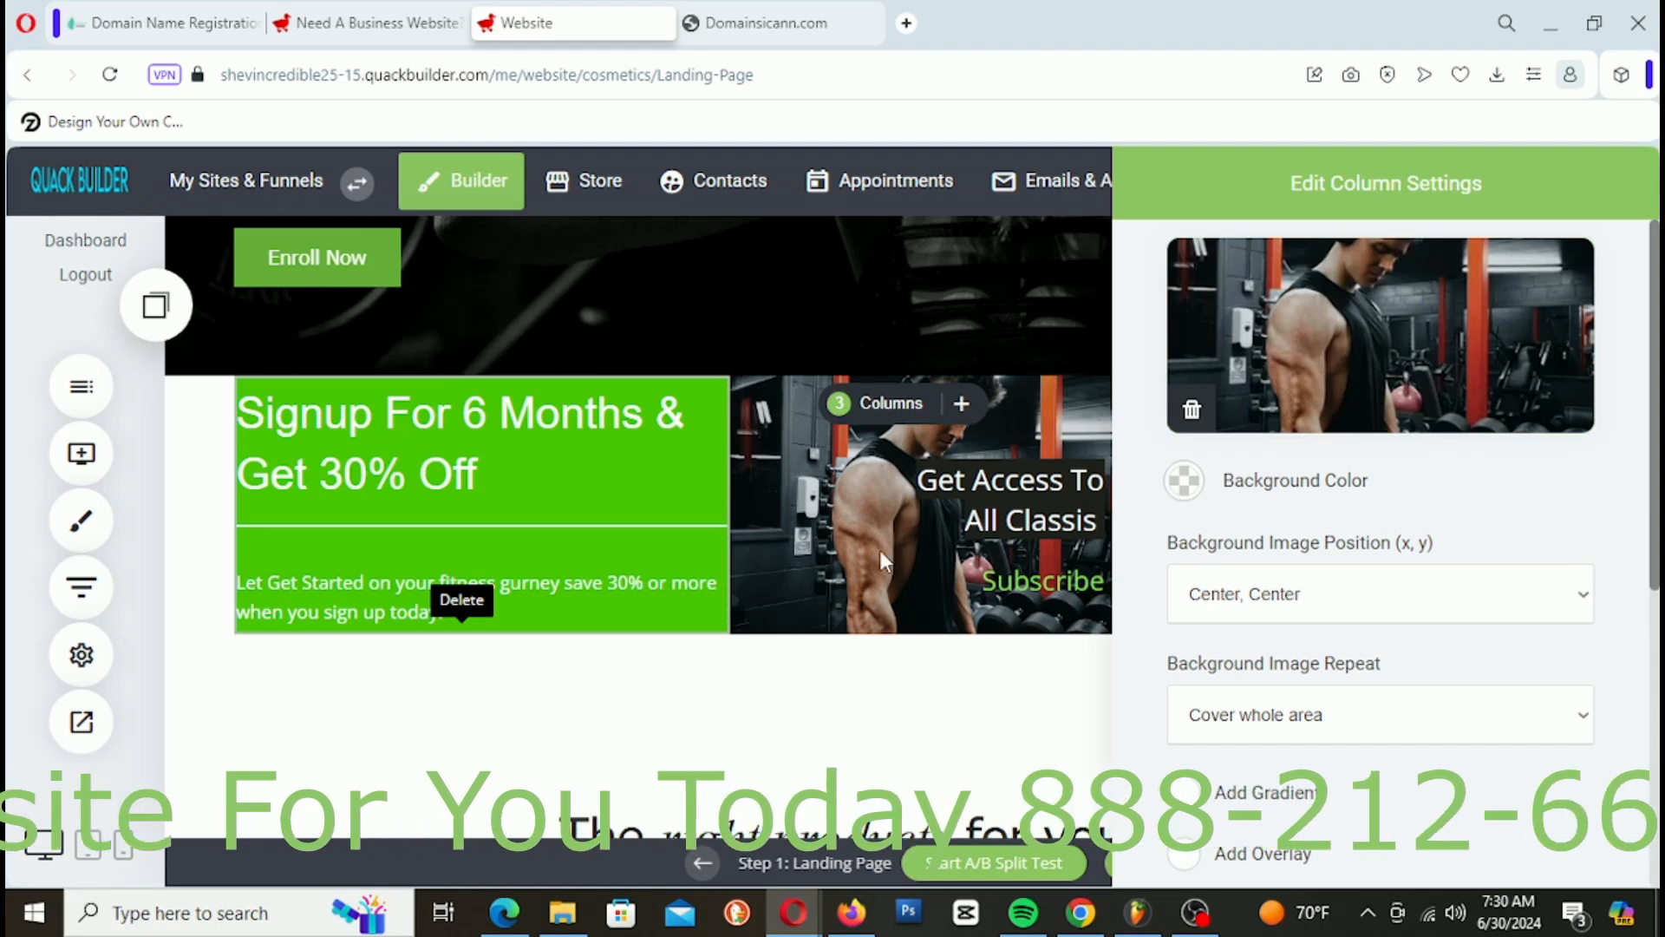
left_click(797, 546)
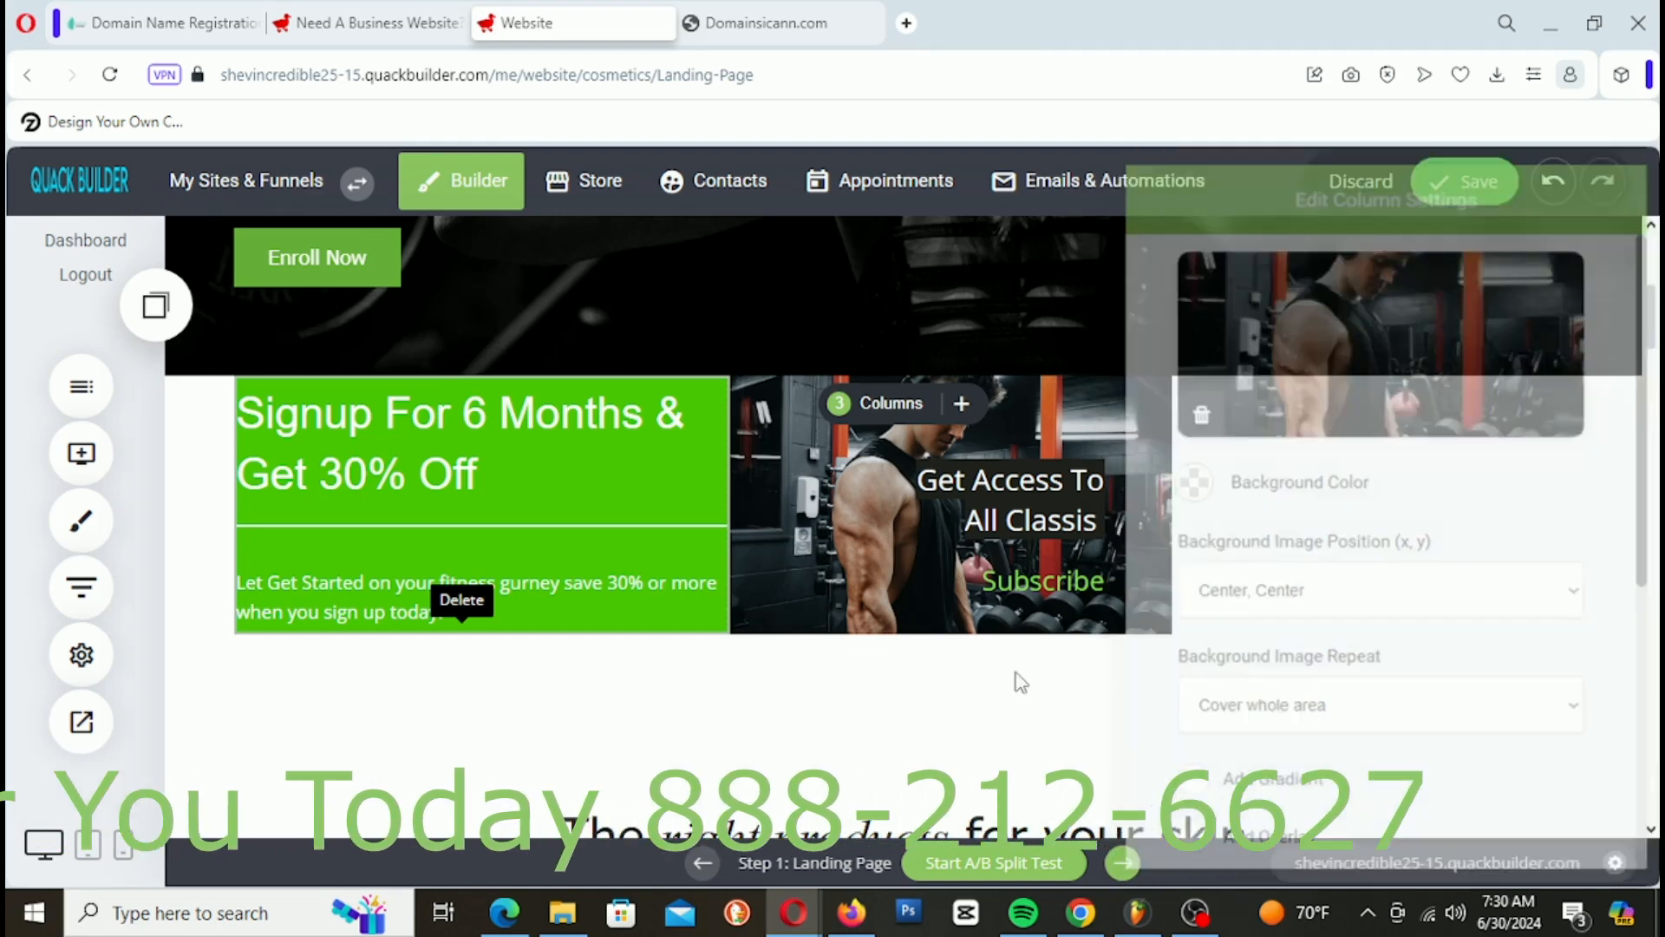
left_click(1475, 177)
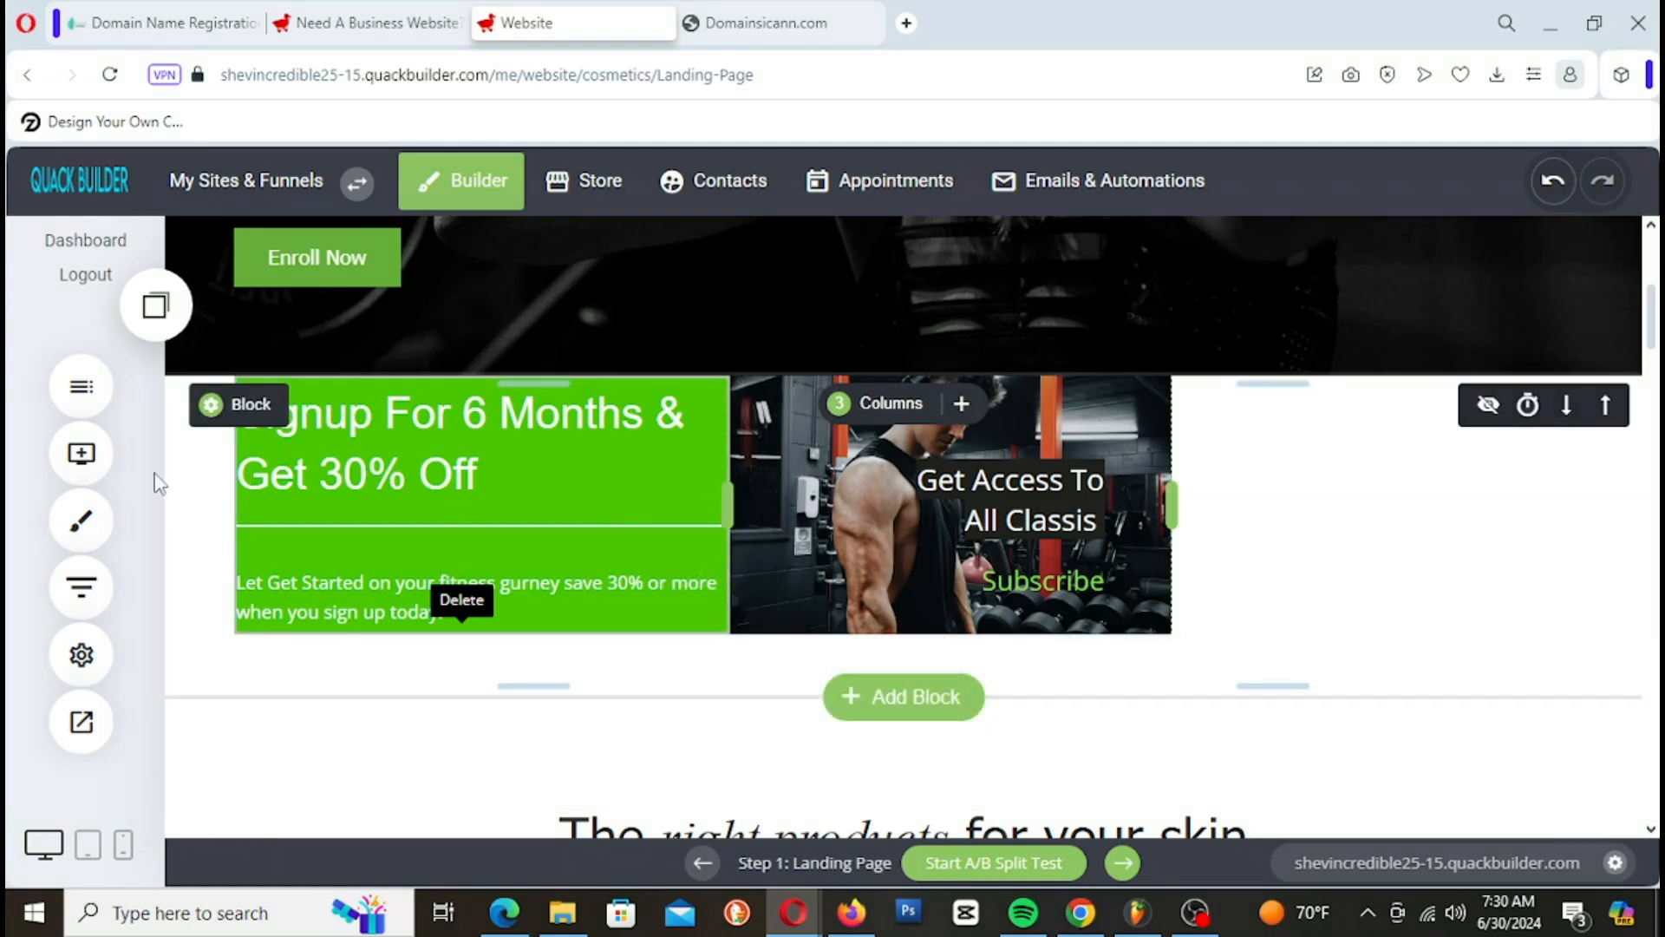
left_click(81, 452)
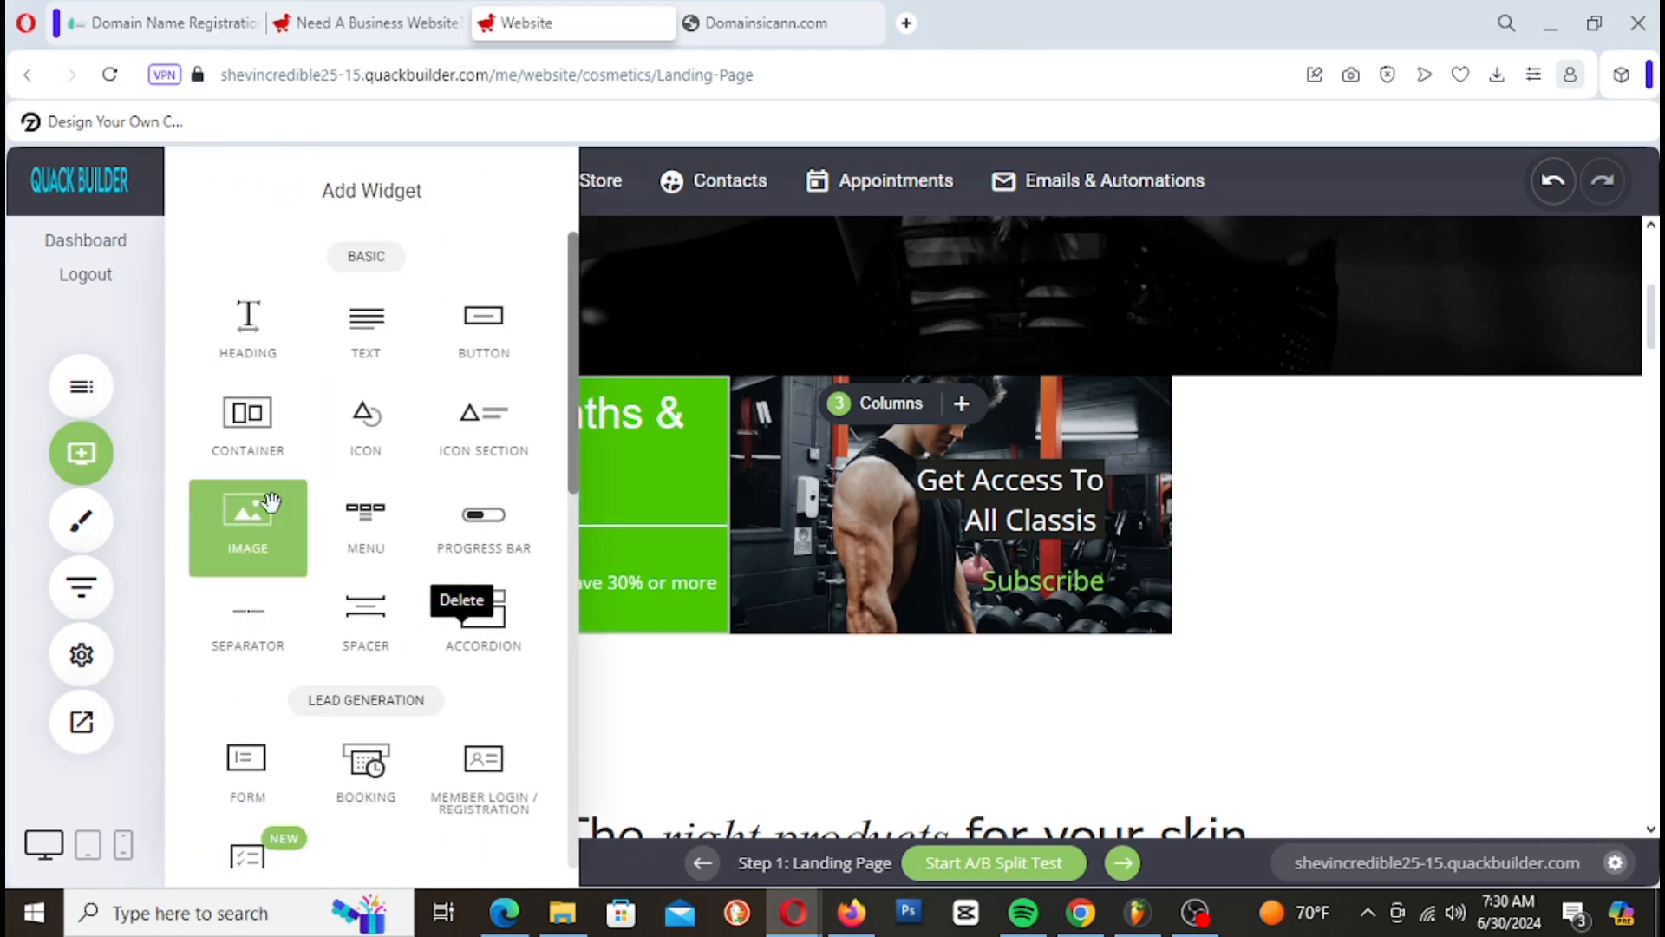
Step: Add an image element to the empty third column and open the stock photo library
left_click_drag(269, 512, 1511, 503)
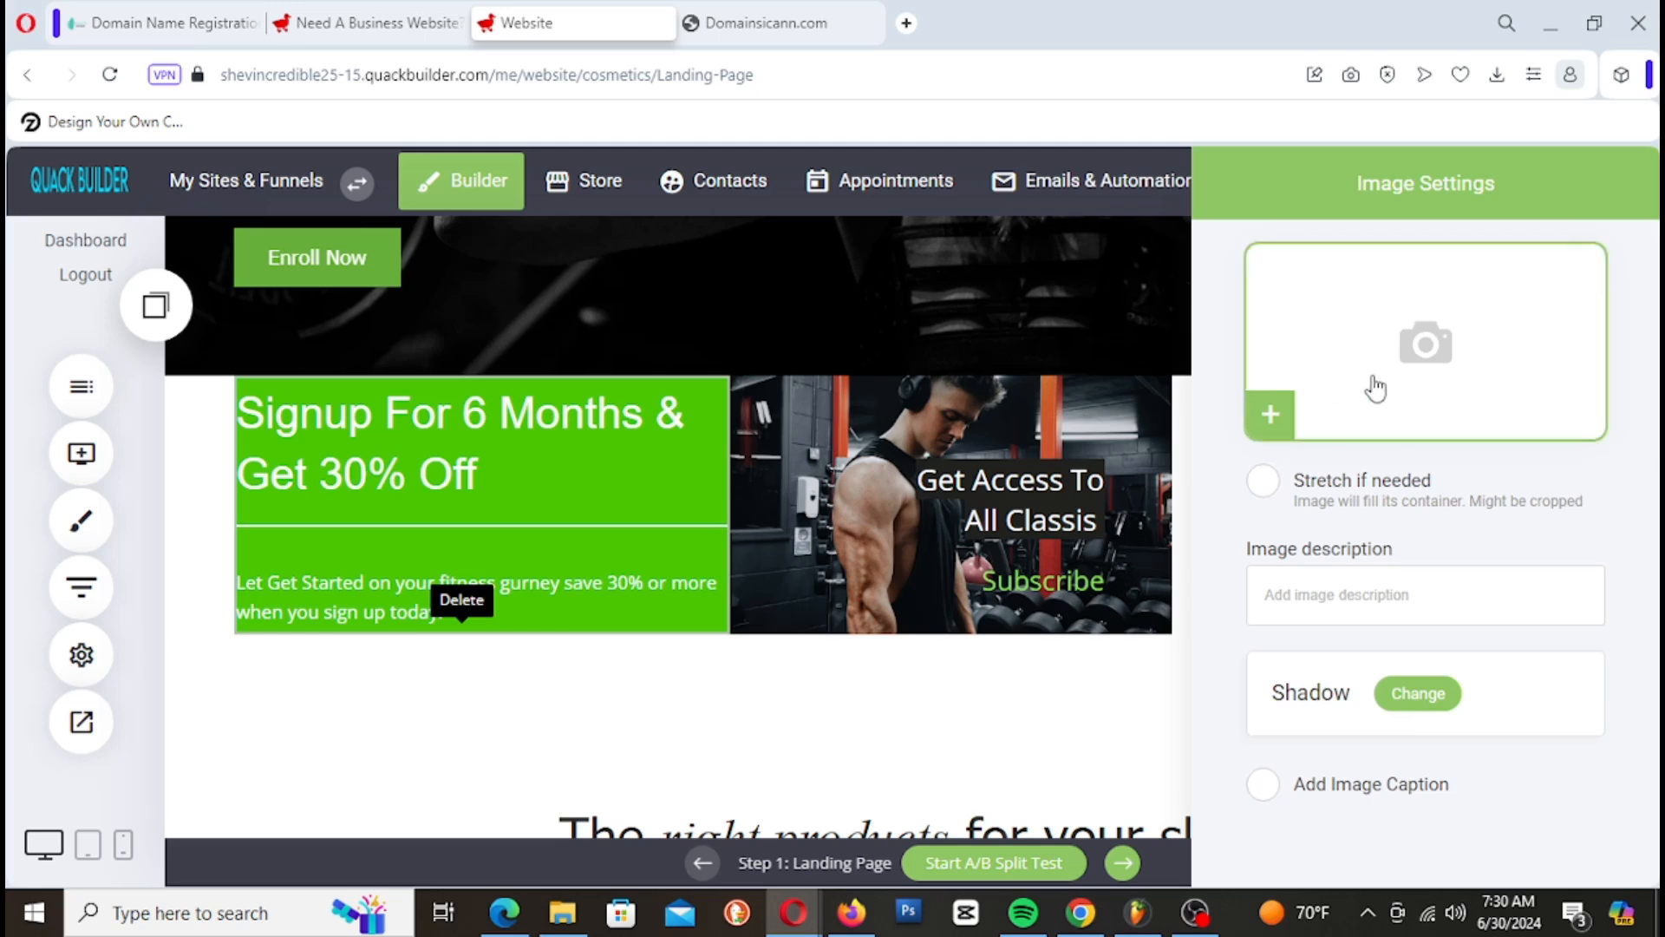
left_click(1436, 360)
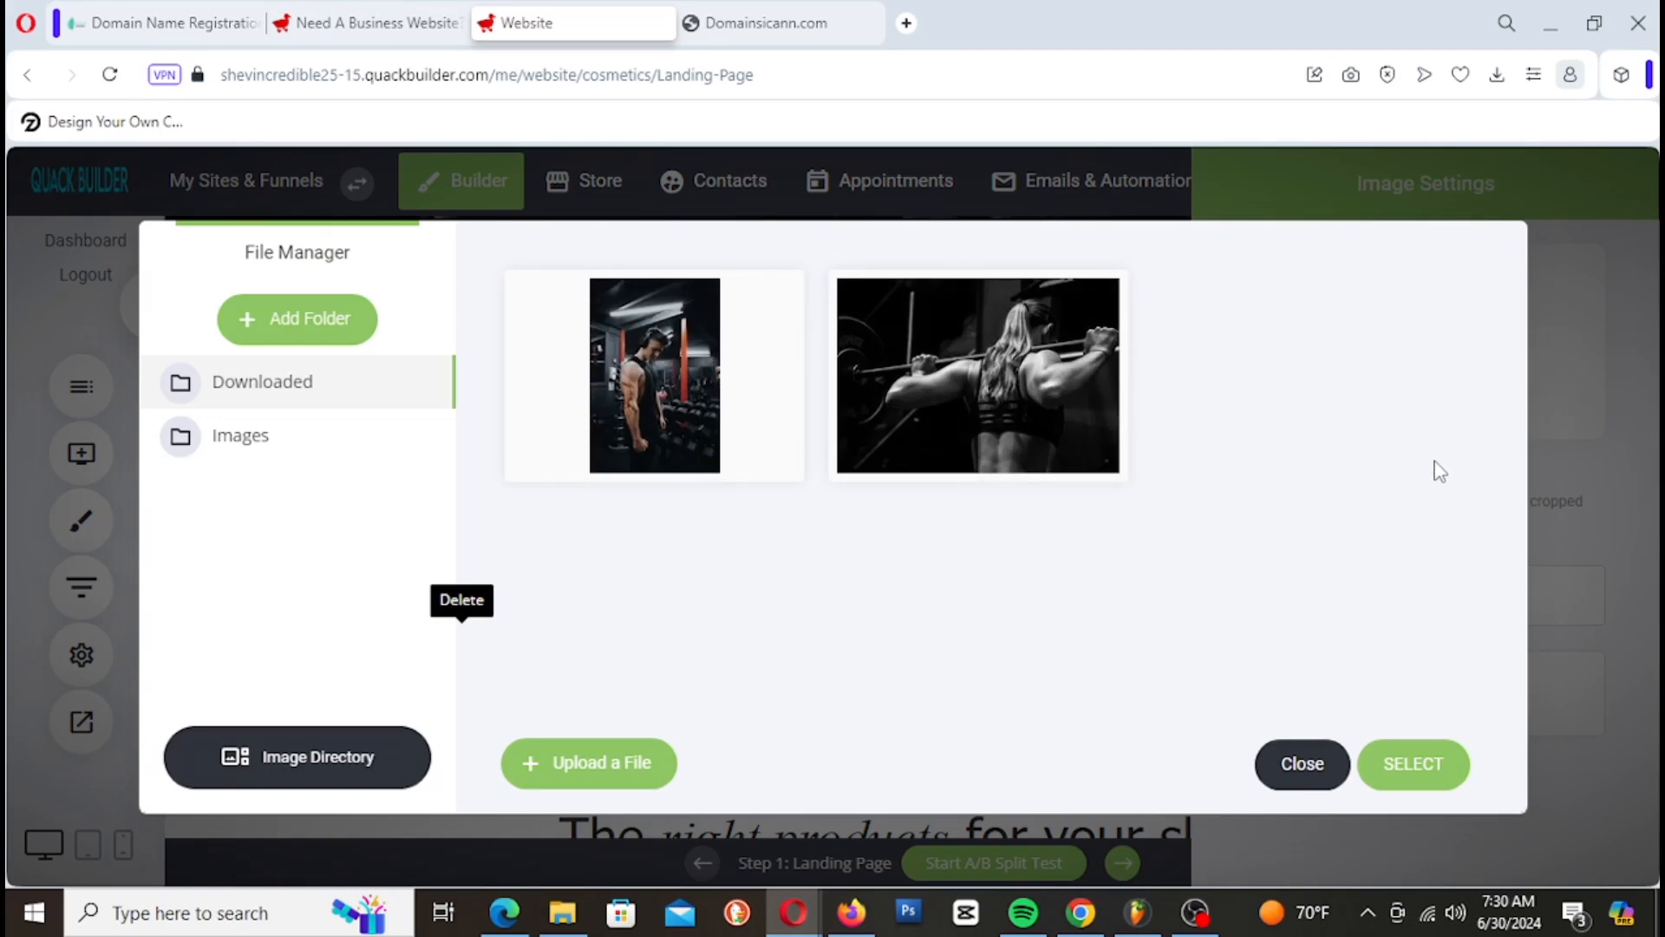
left_click(346, 758)
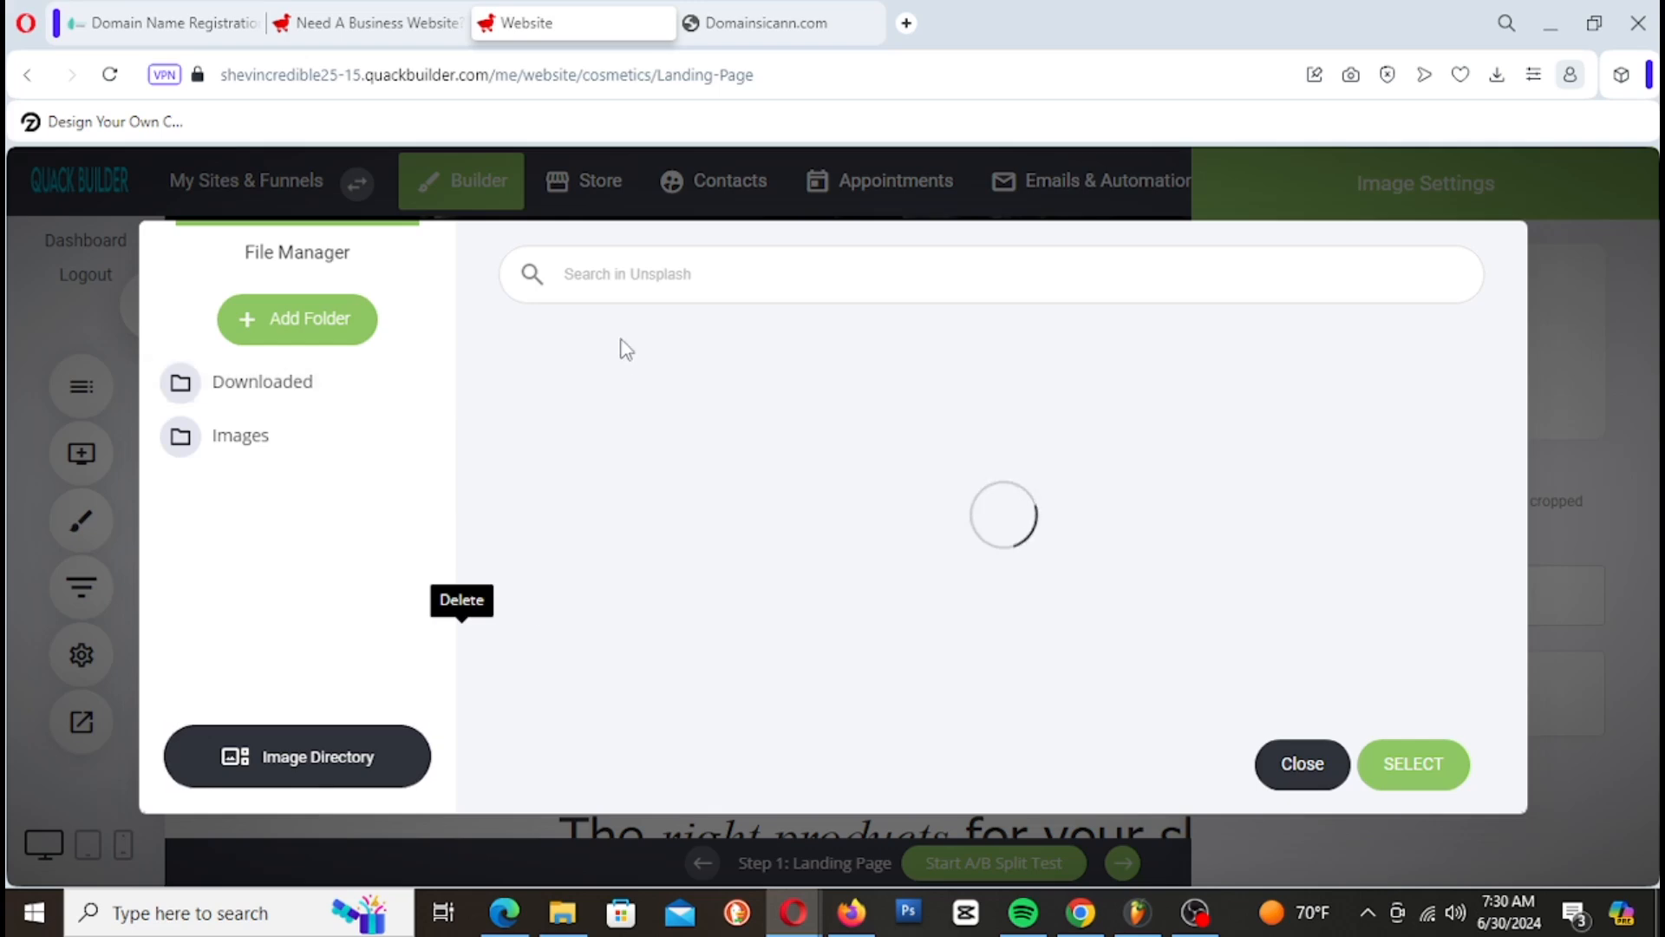
Step: Search the stock library for 'fitness' photos and scroll through the results
type("t")
type("itness")
left_click(985, 657)
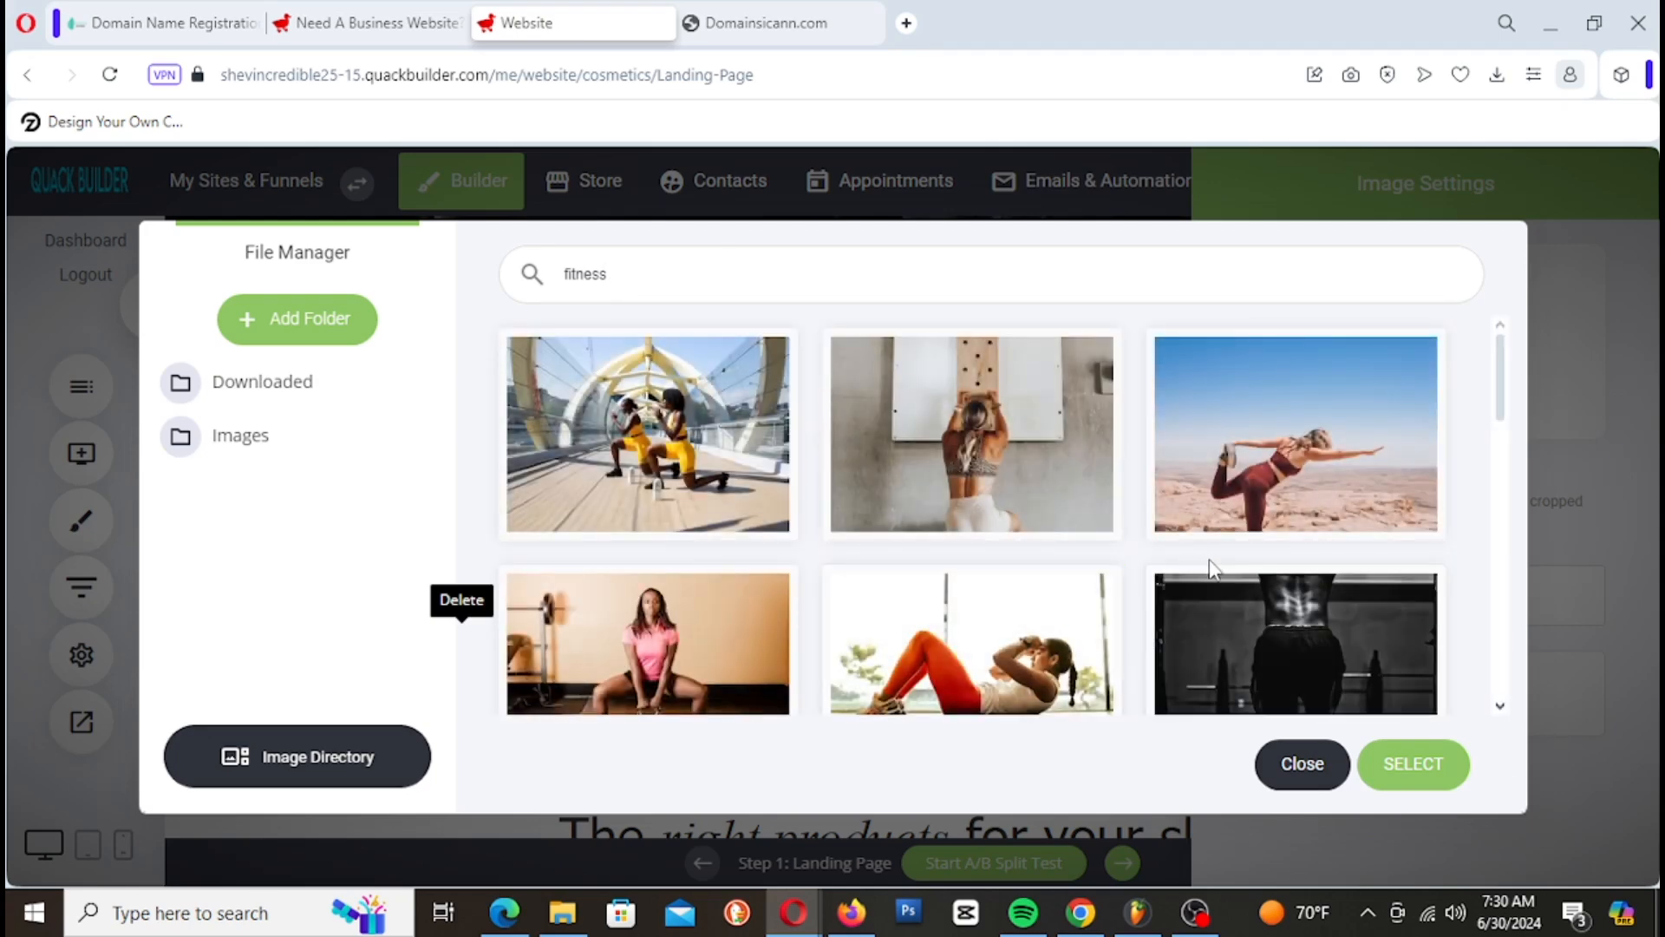
scroll(1220, 568, "down", 1)
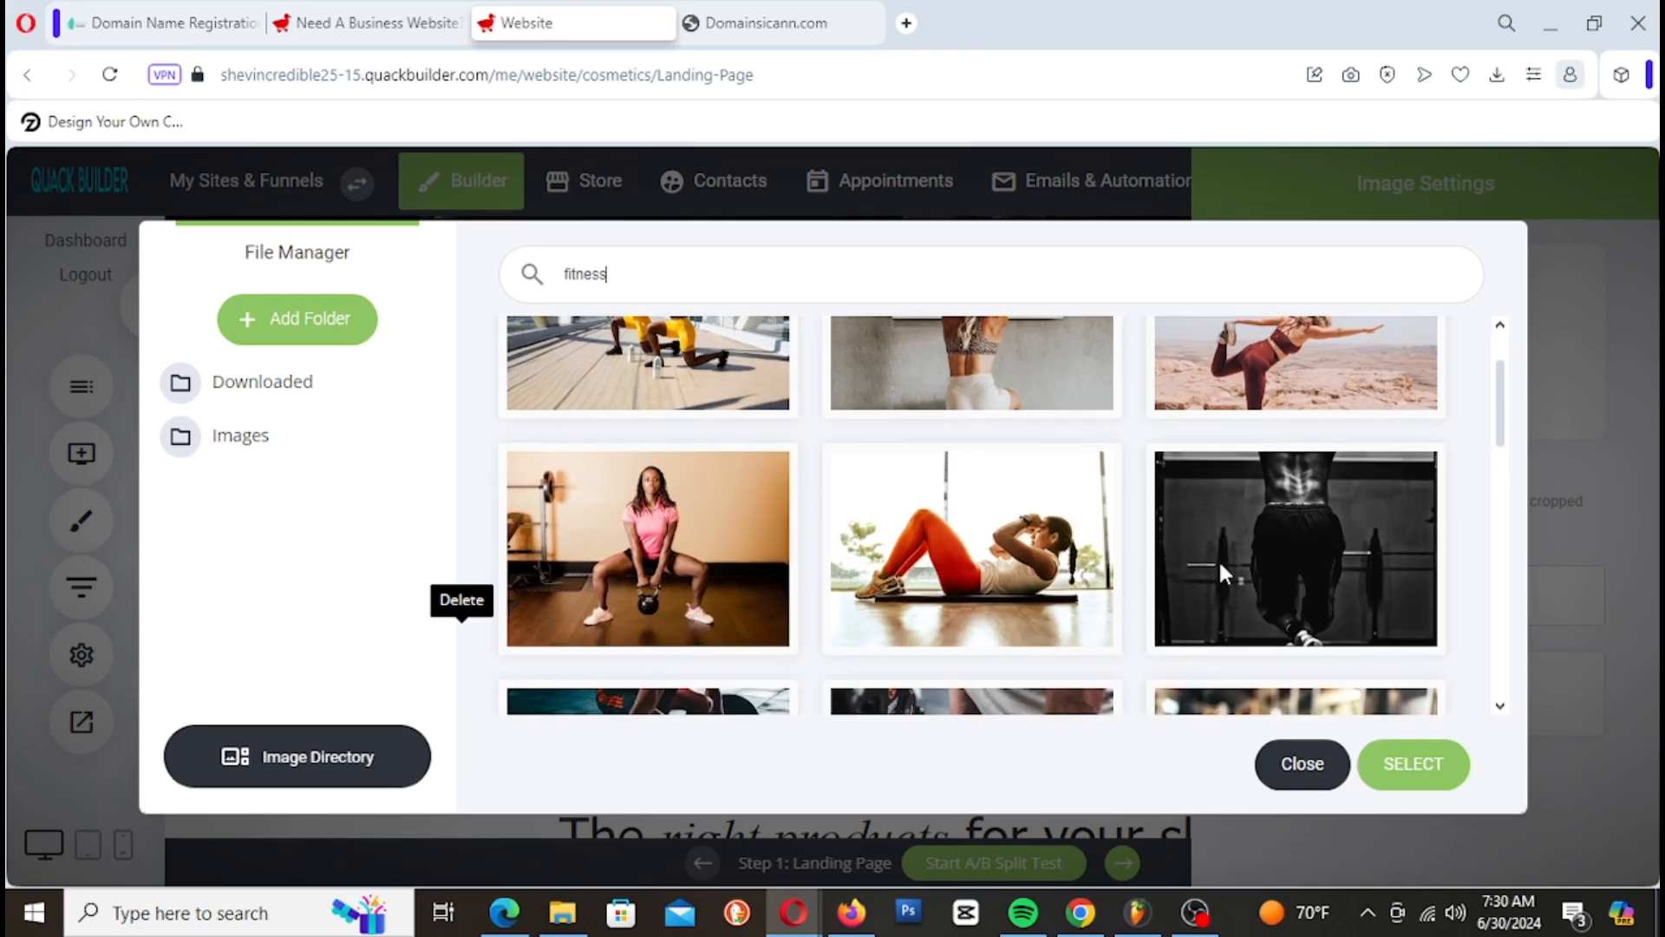
scroll(1220, 574, "down", 1)
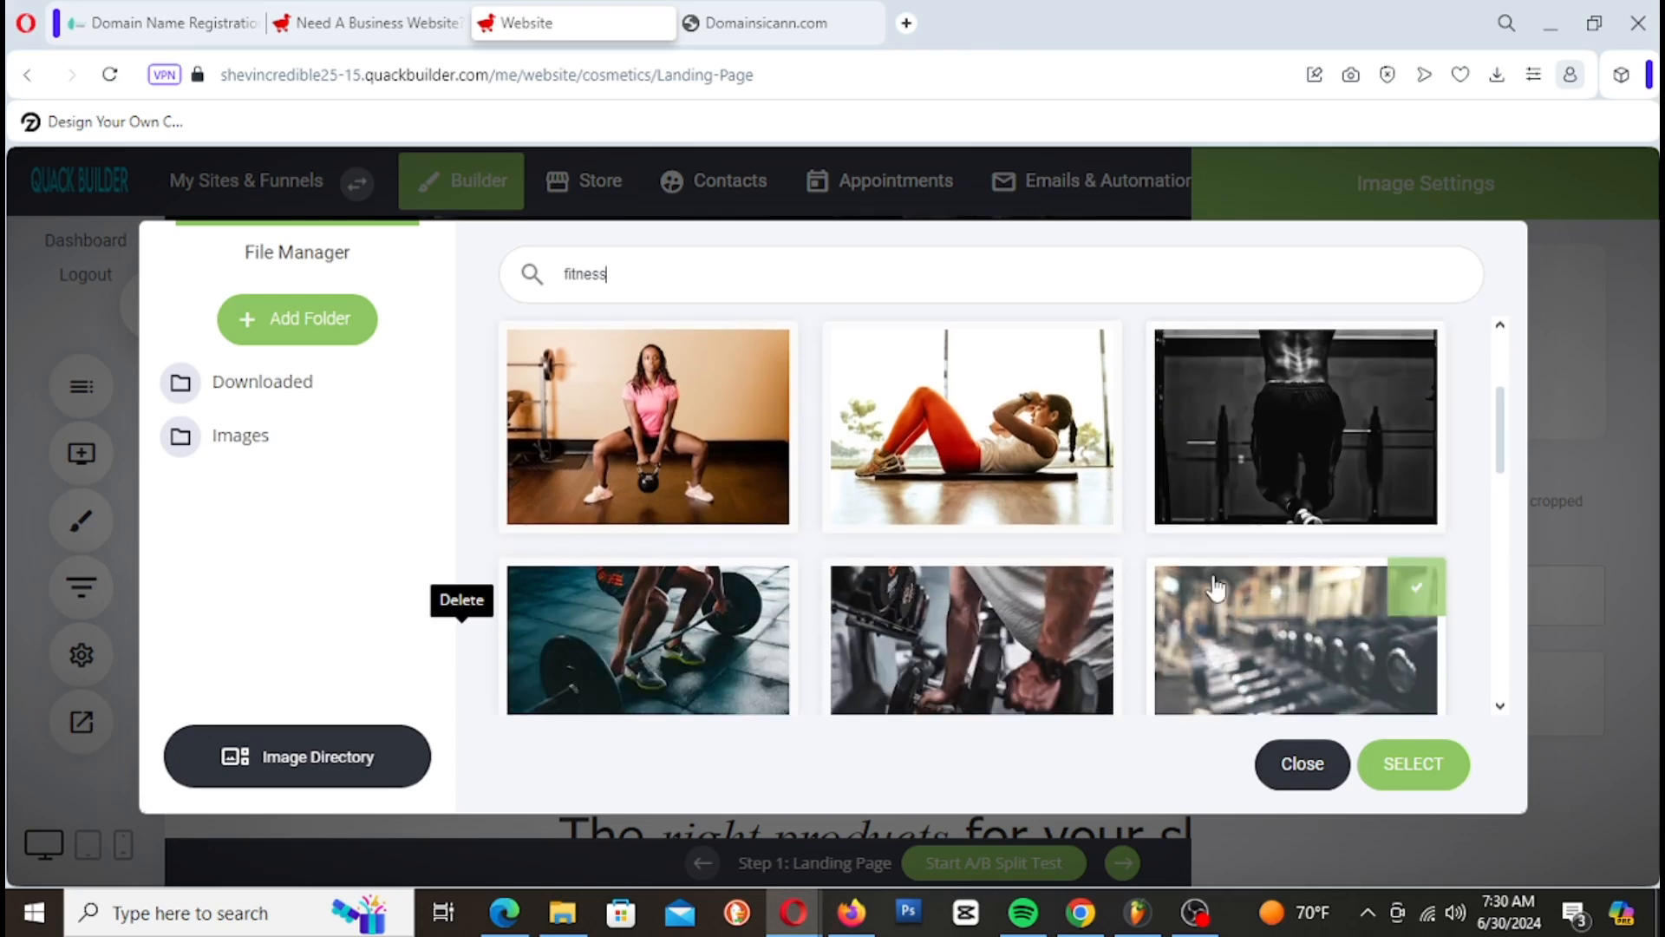
scroll(1217, 587, "down", 1)
scroll(1215, 585, "down", 2)
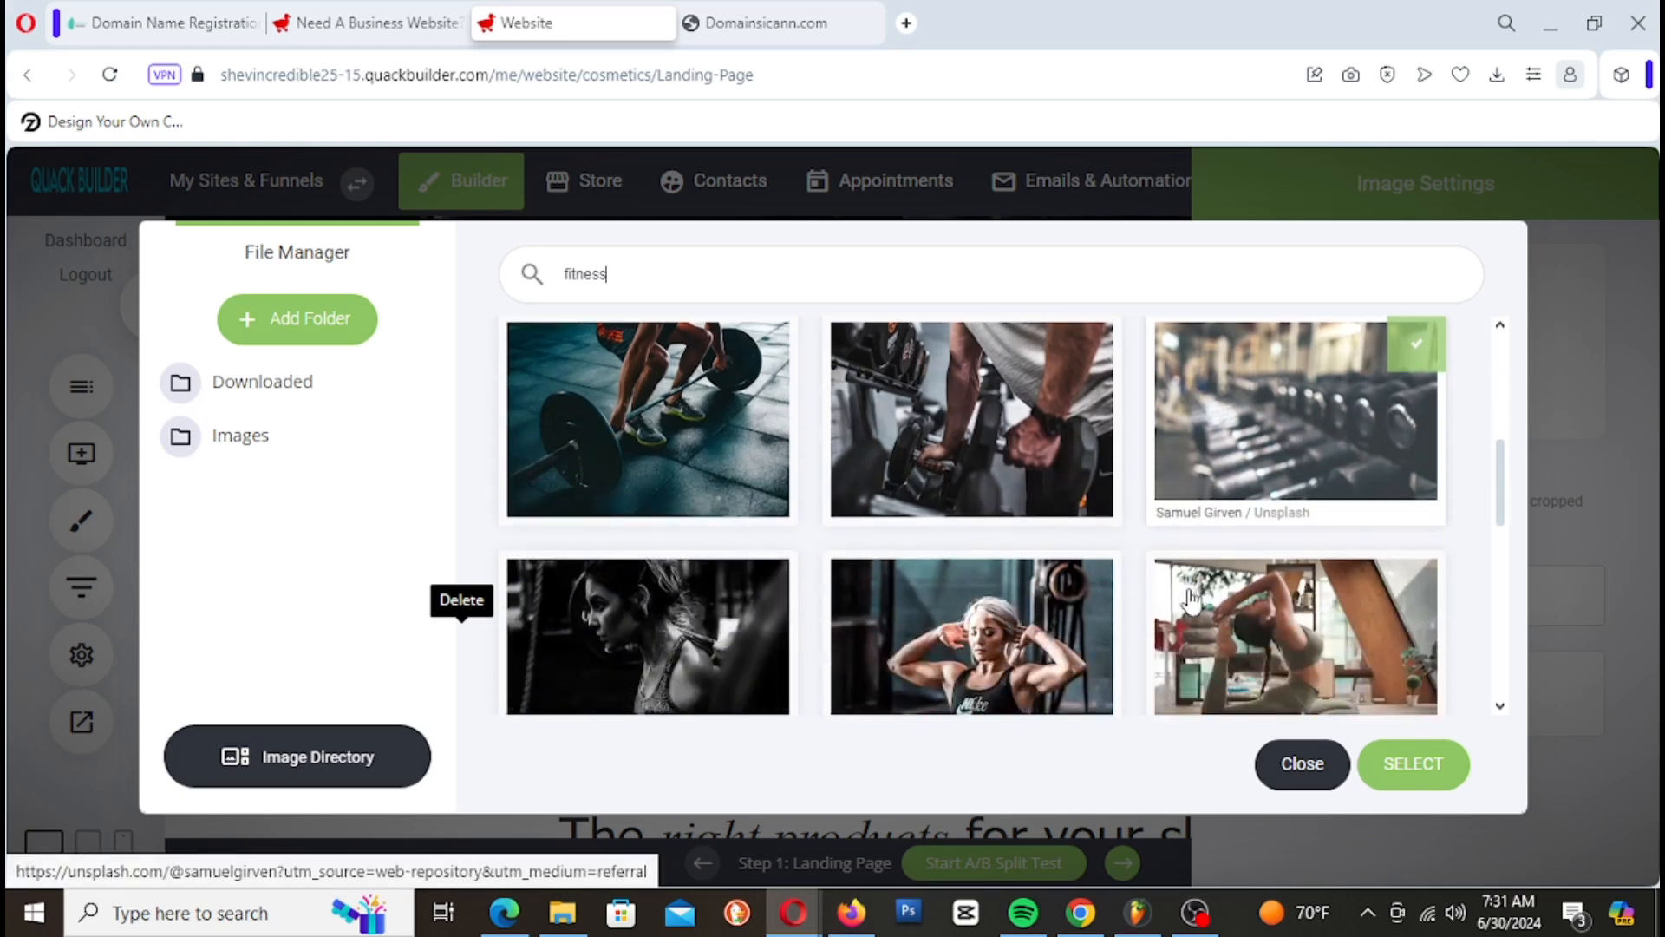
scroll(1188, 581, "down", 2)
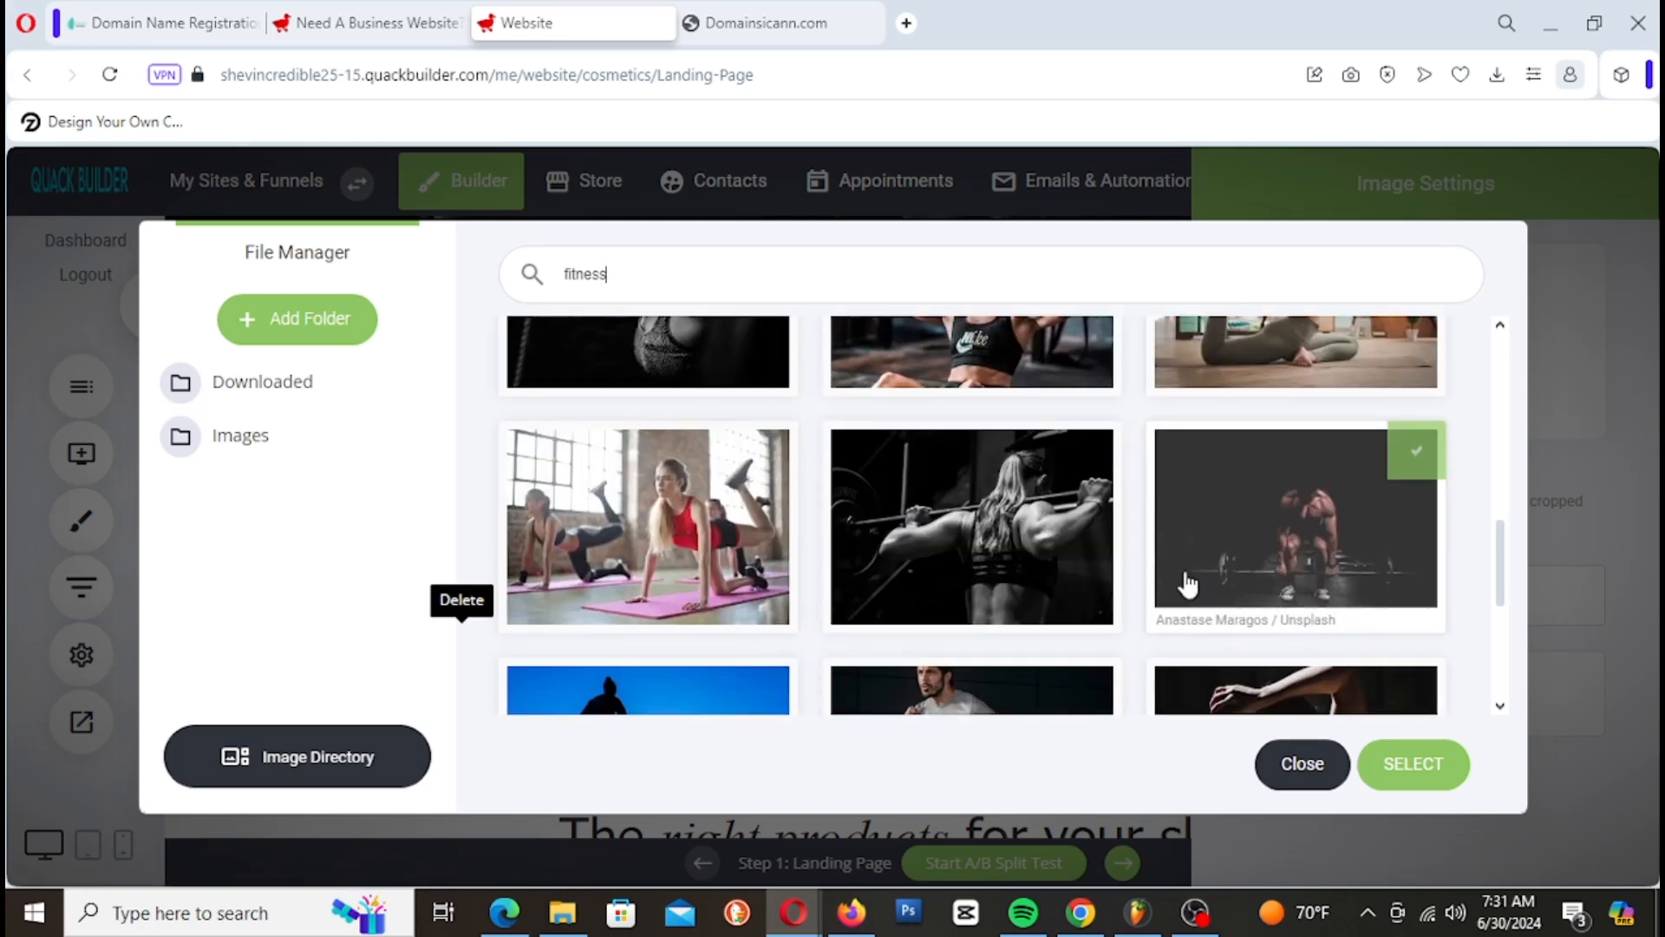
scroll(1189, 583, "down", 6)
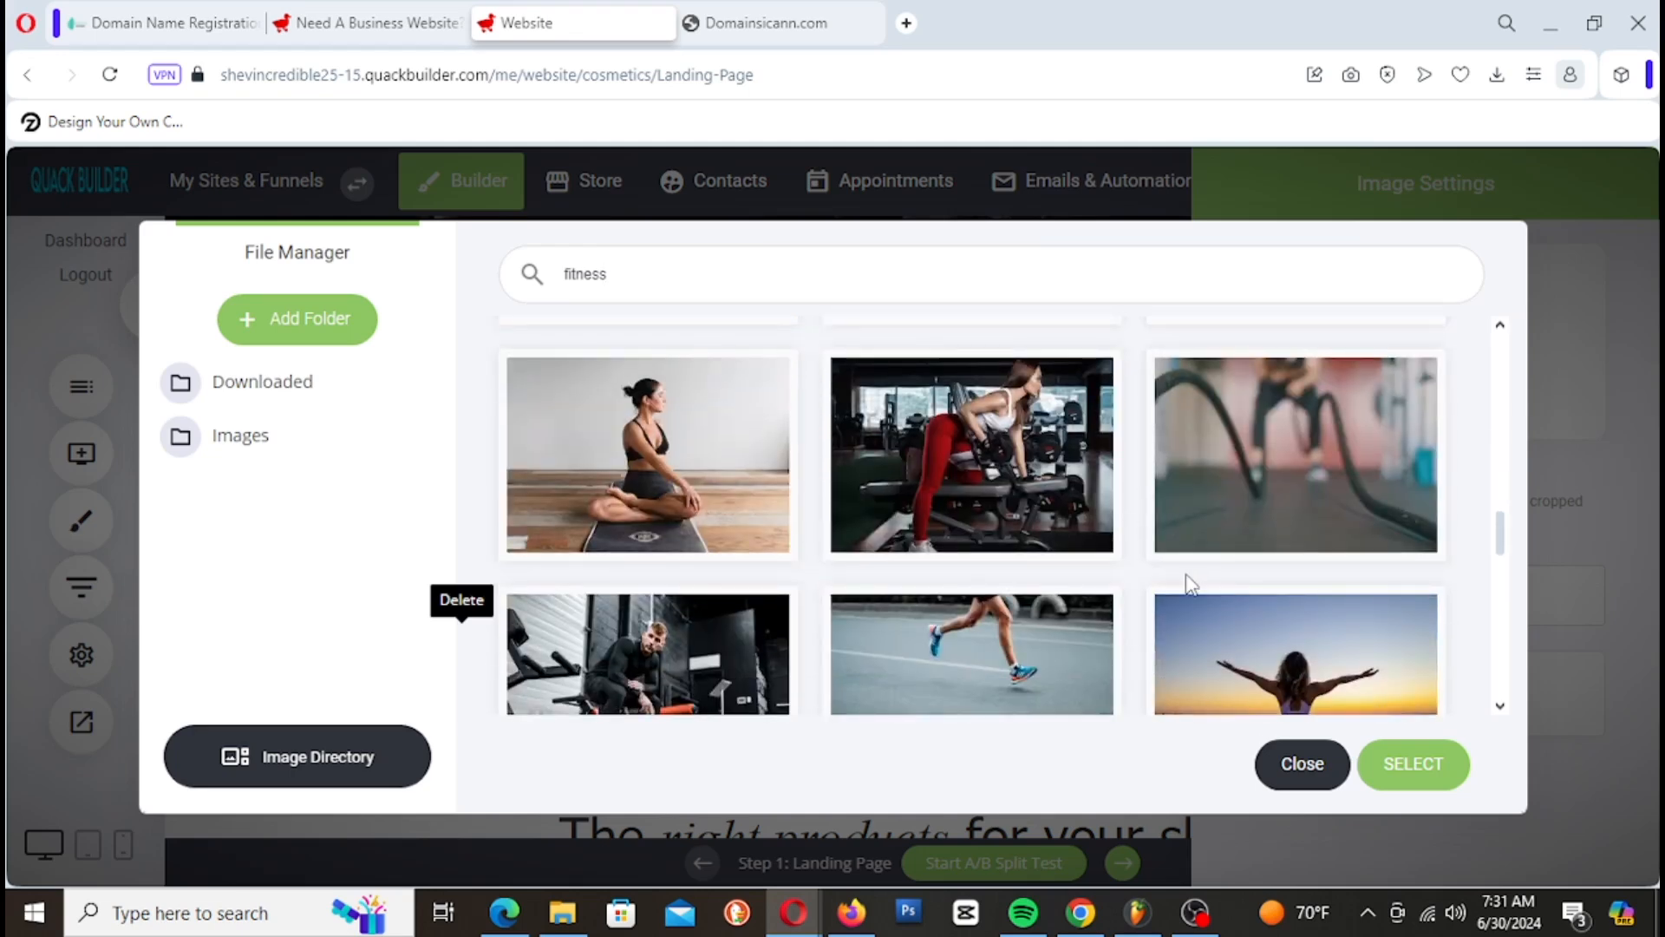
scroll(1190, 582, "down", 1)
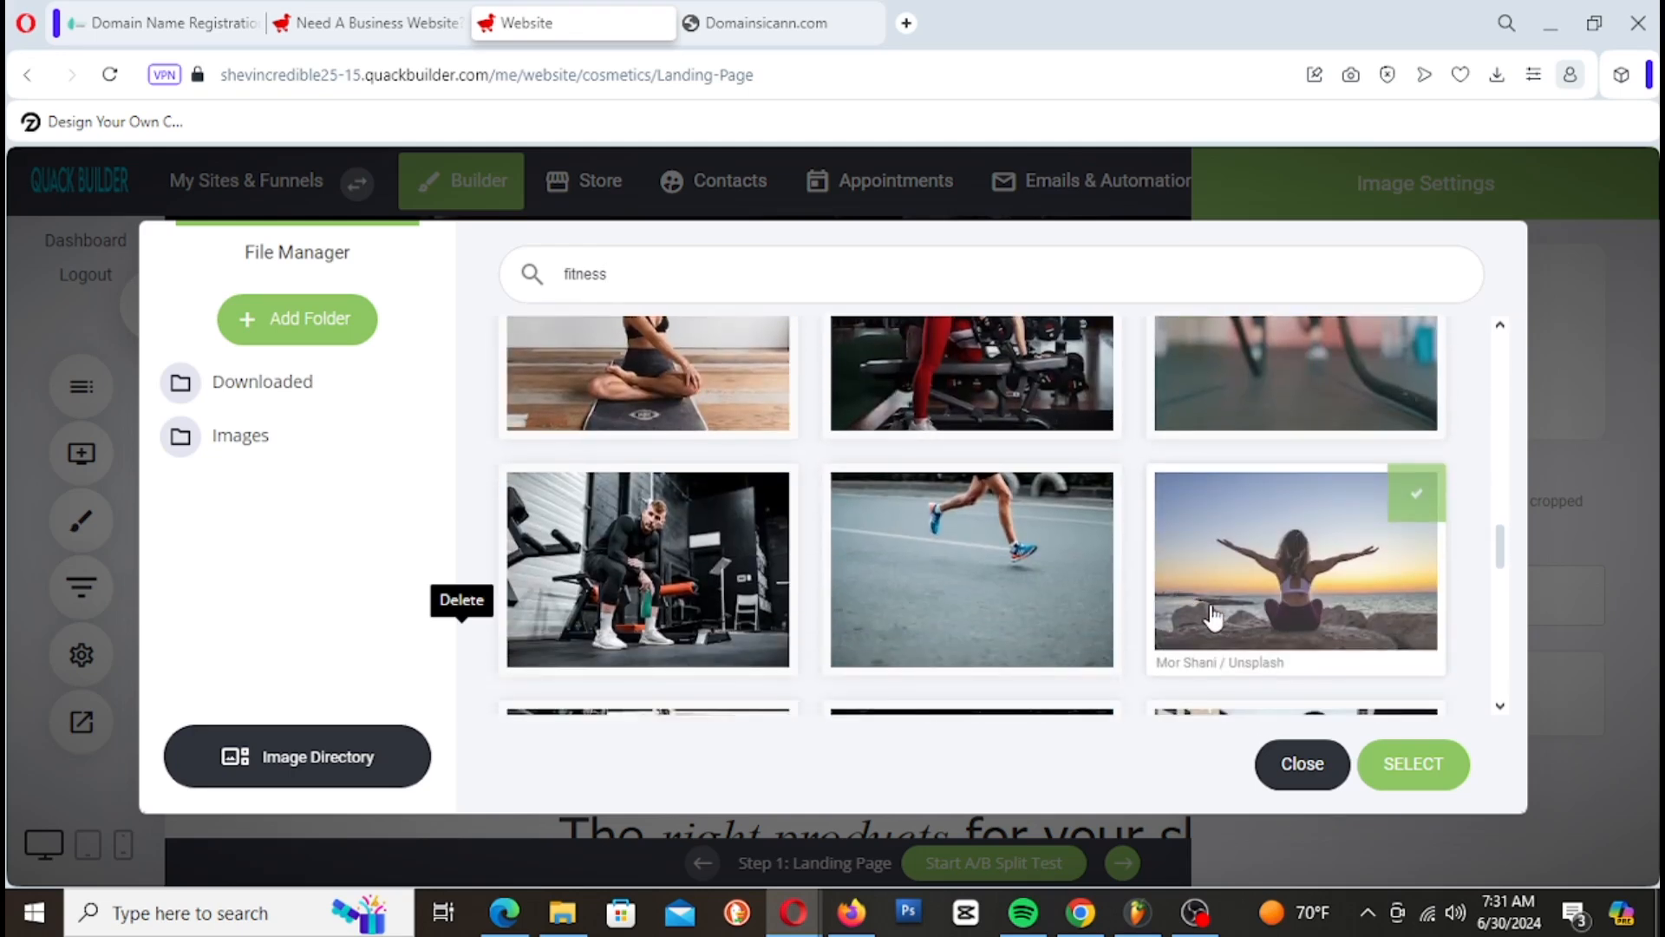
scroll(1215, 612, "down", 5)
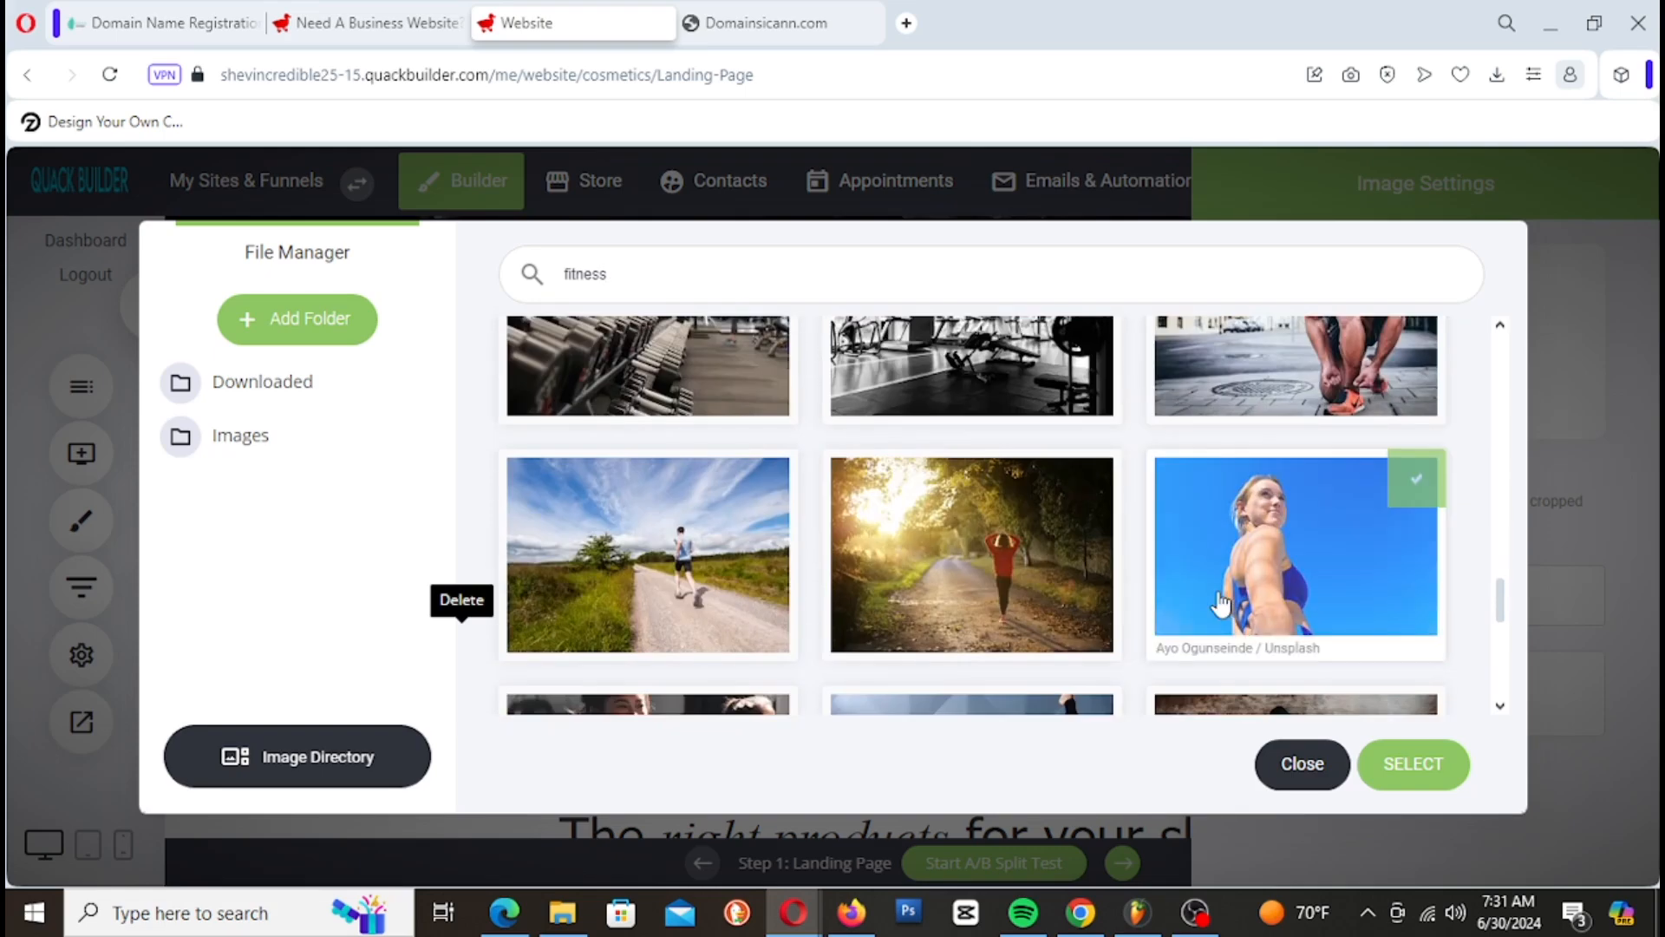
scroll(1220, 601, "down", 3)
scroll(1220, 601, "down", 2)
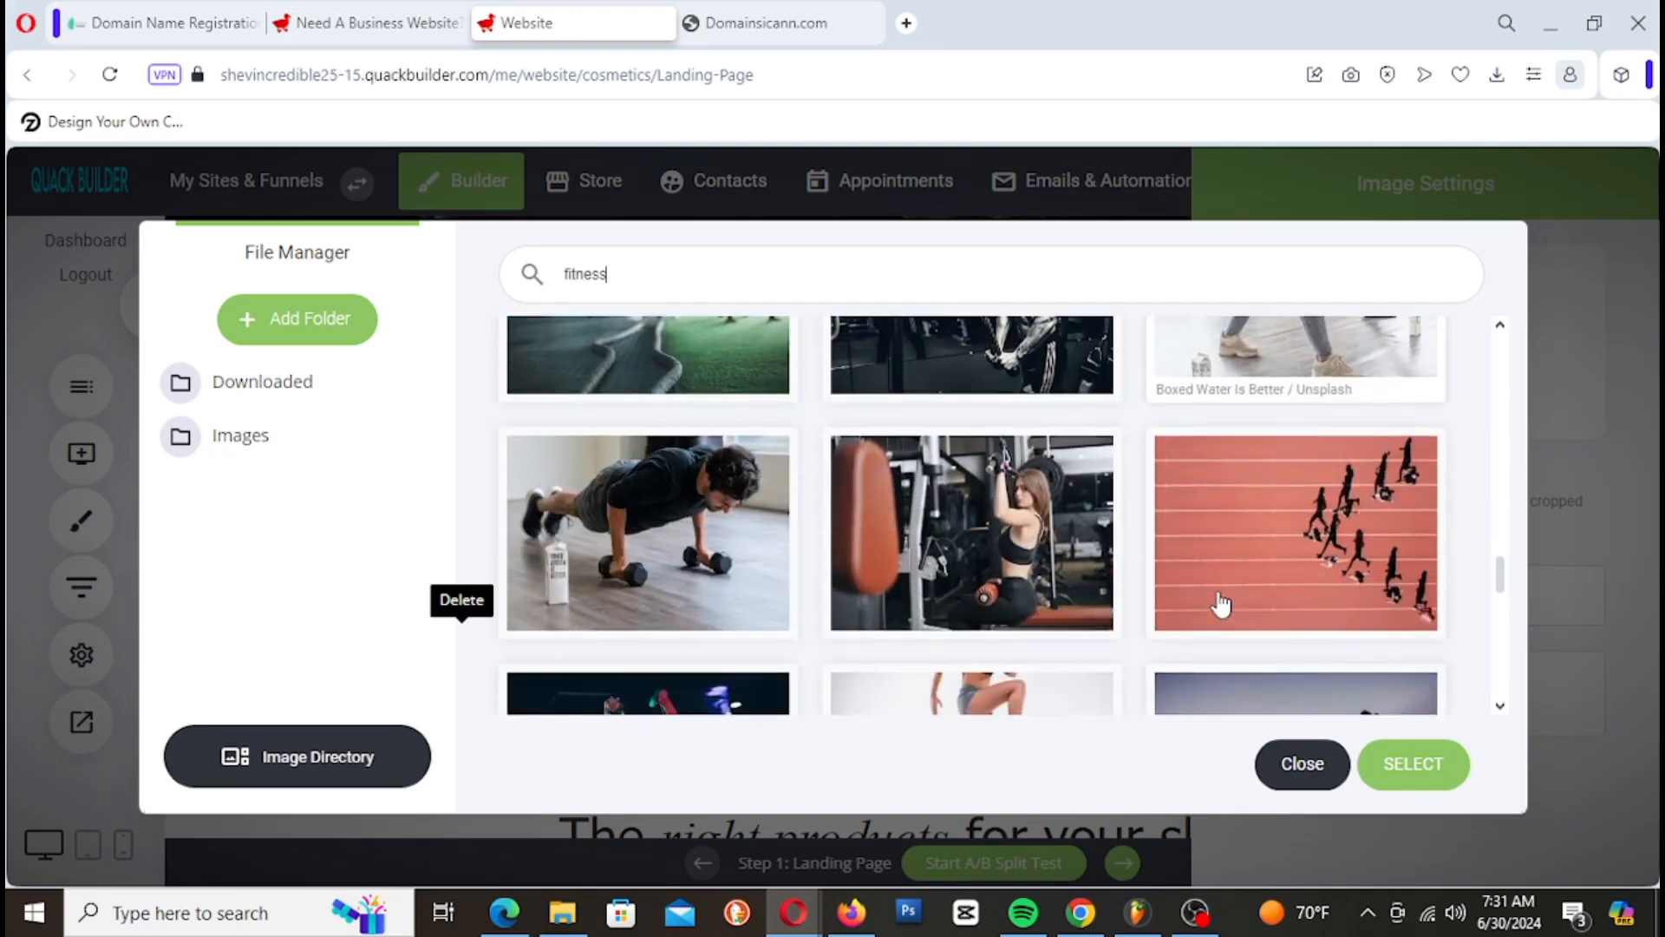
scroll(1220, 601, "down", 1)
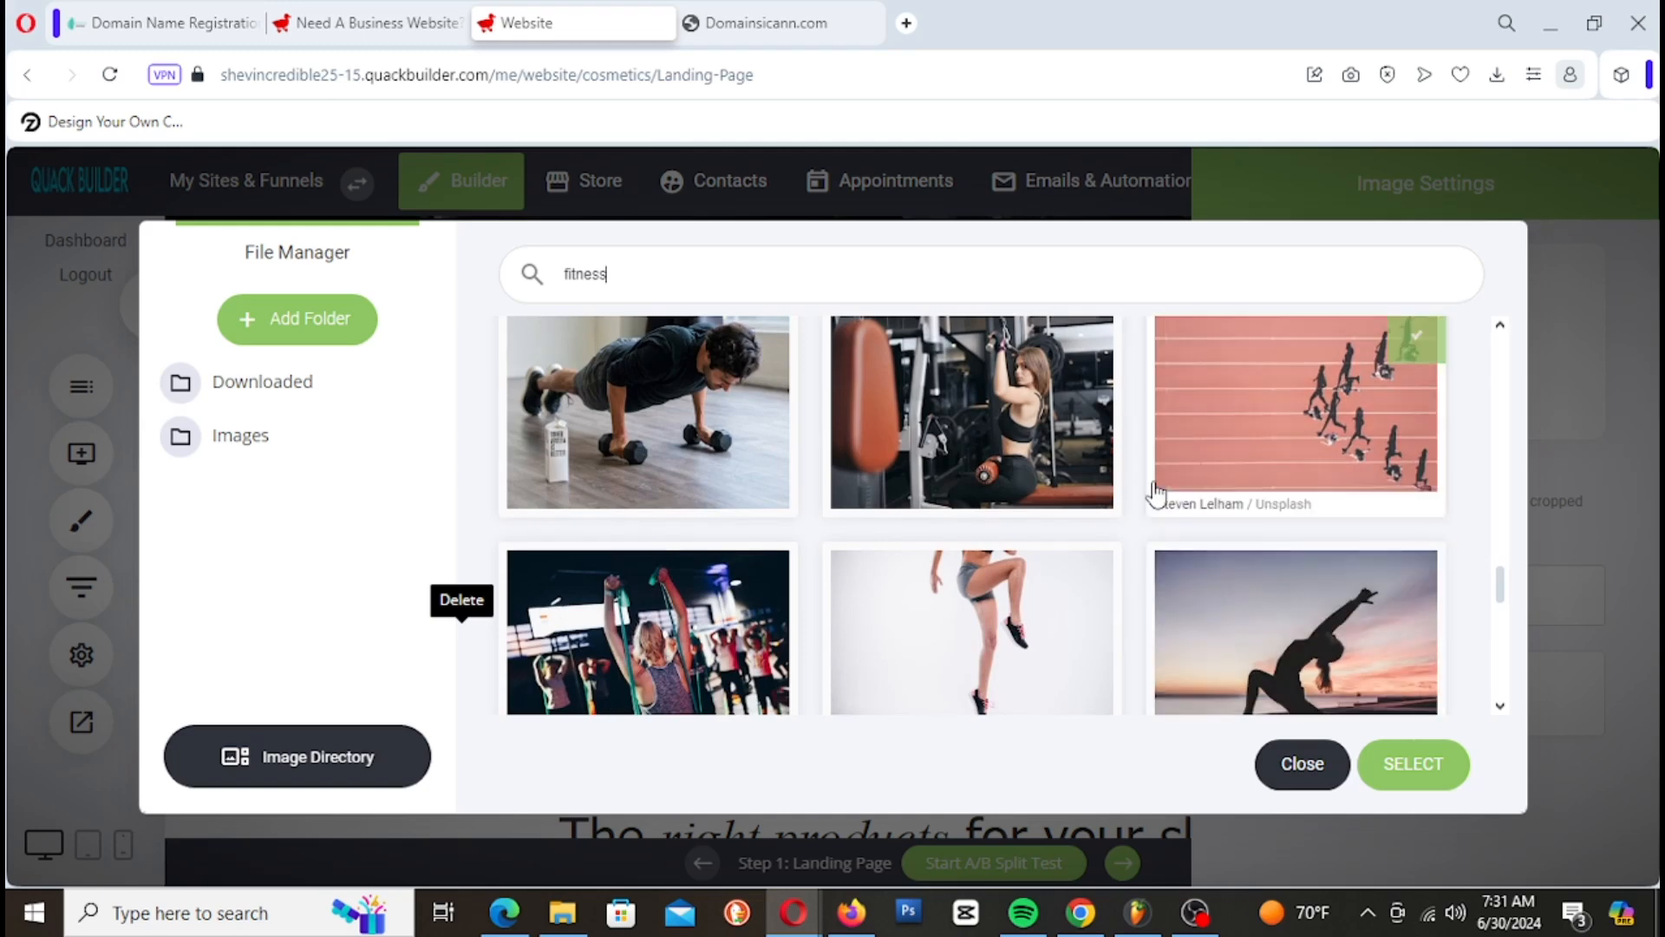
Step: Insert the woman-on-gym-machine photo with 'Stretch if needed', matching the neighbouring columns' height
left_click(1405, 765)
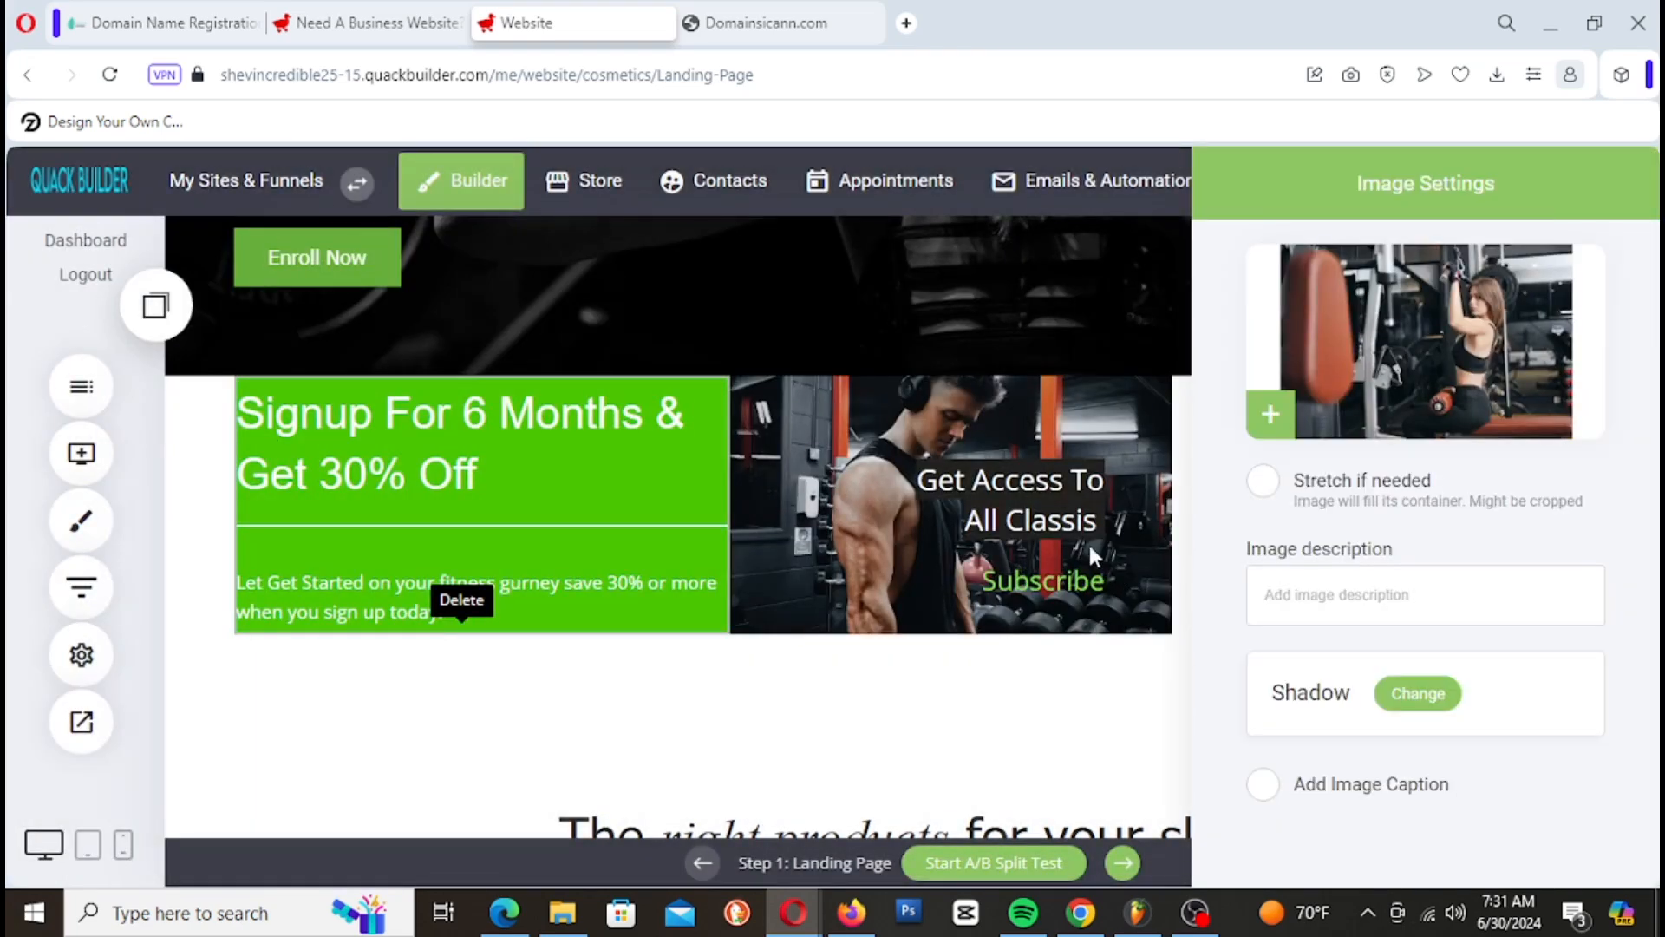
left_click(1118, 533)
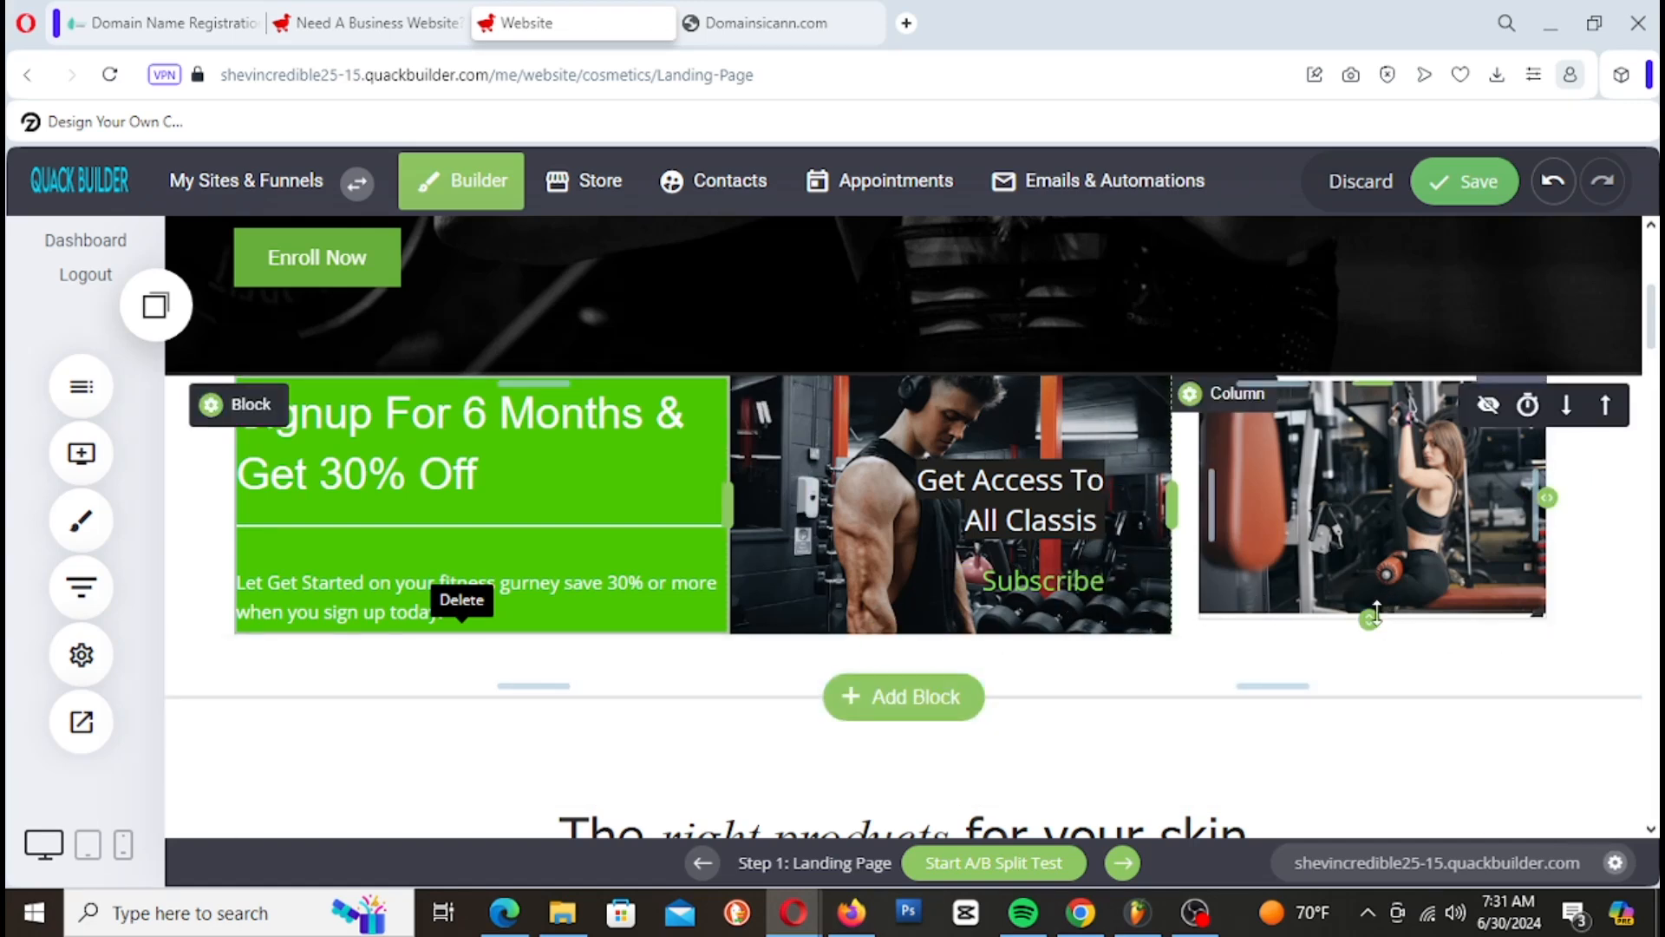
left_click(1260, 342)
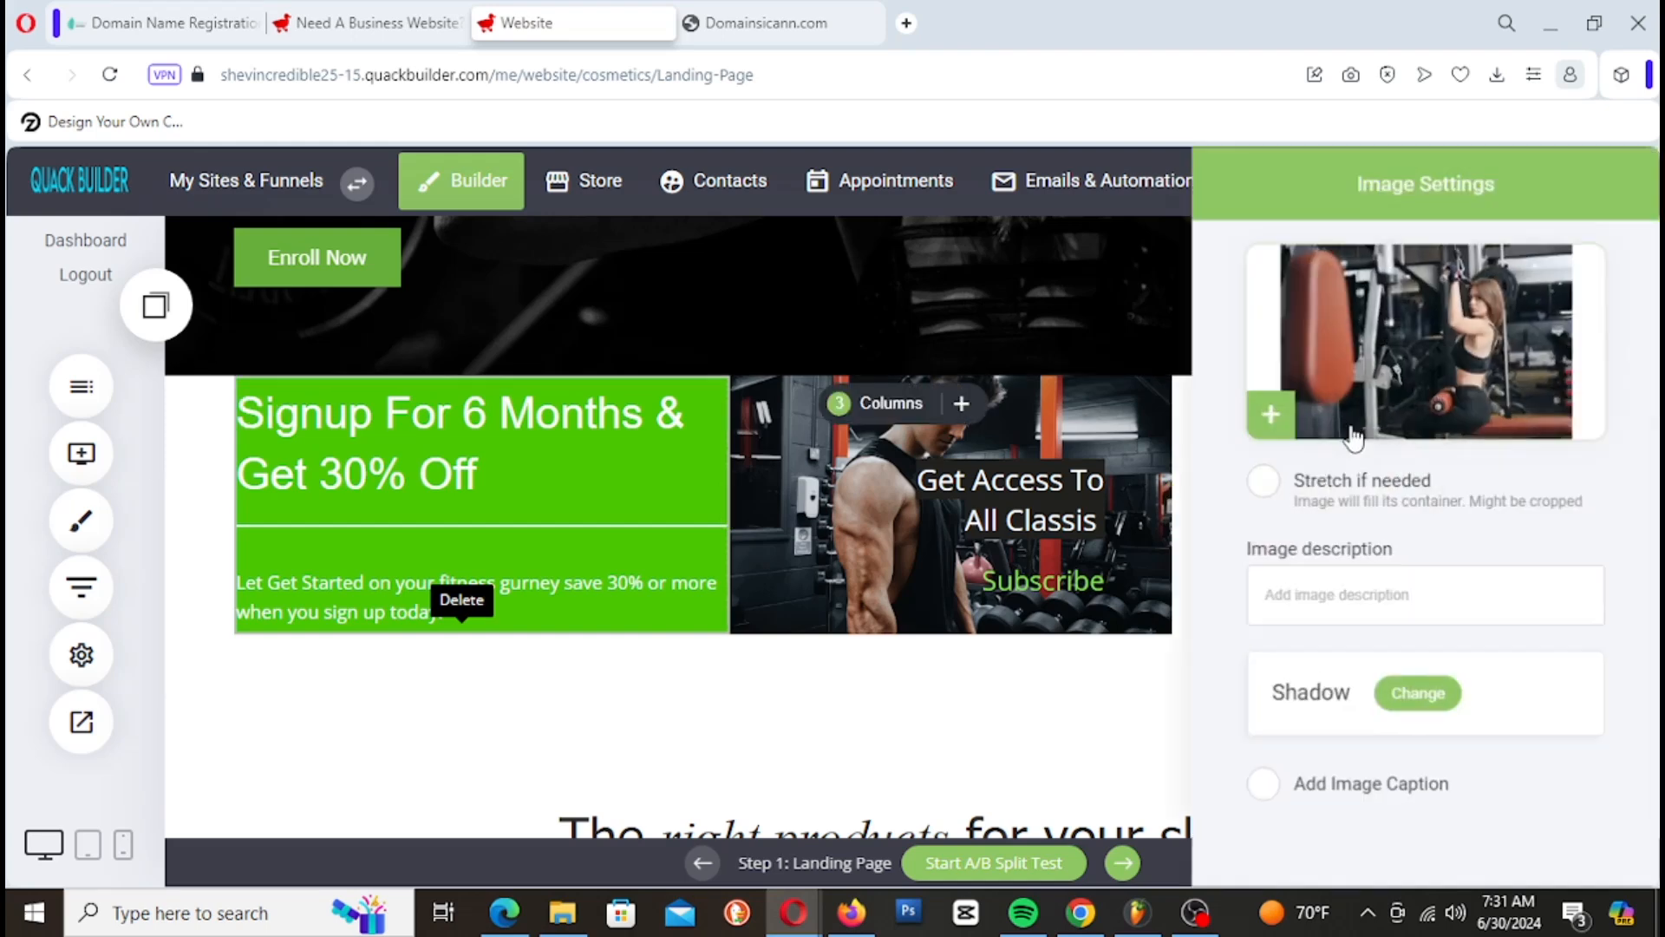
left_click(1260, 483)
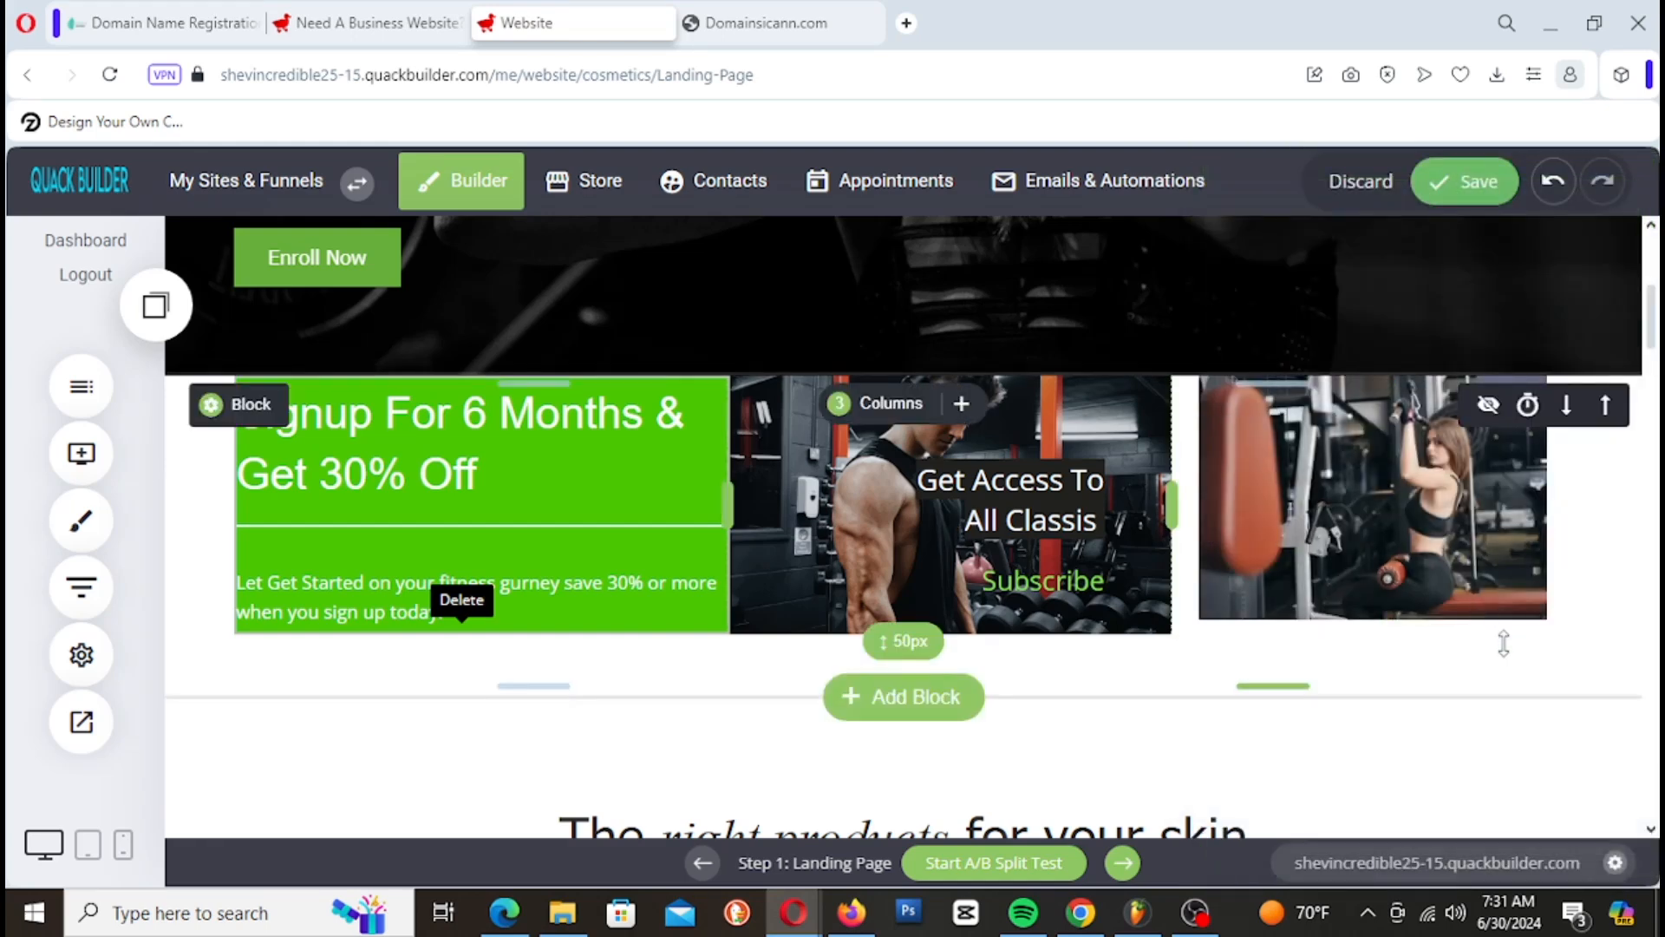
left_click_drag(1377, 624, 1402, 630)
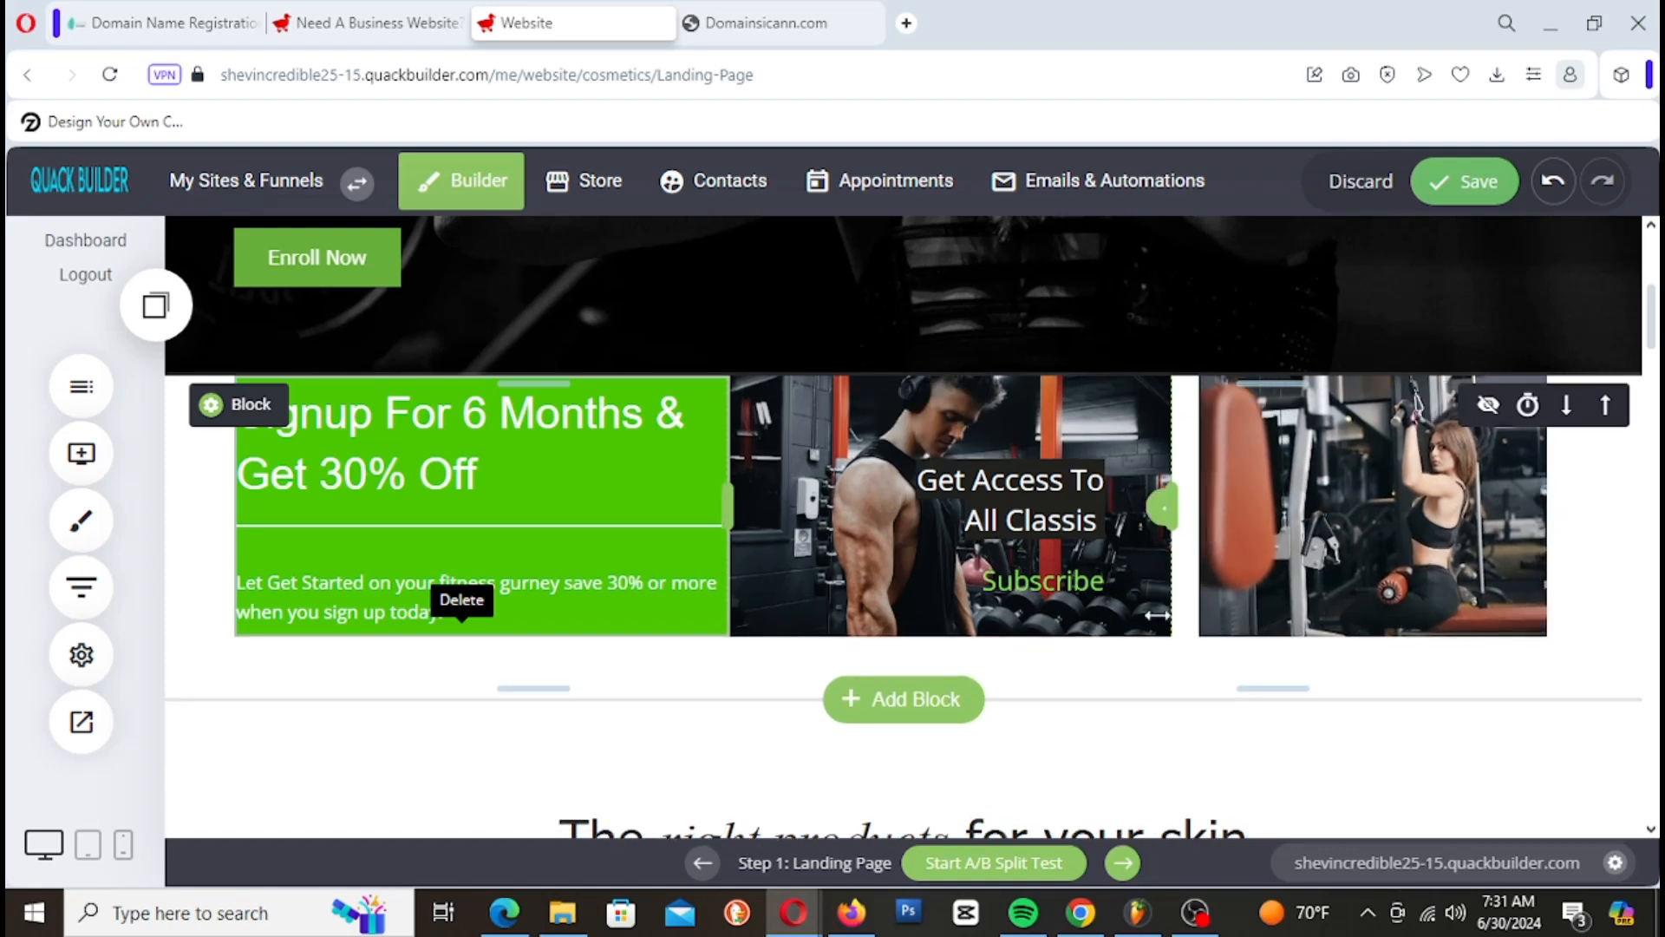
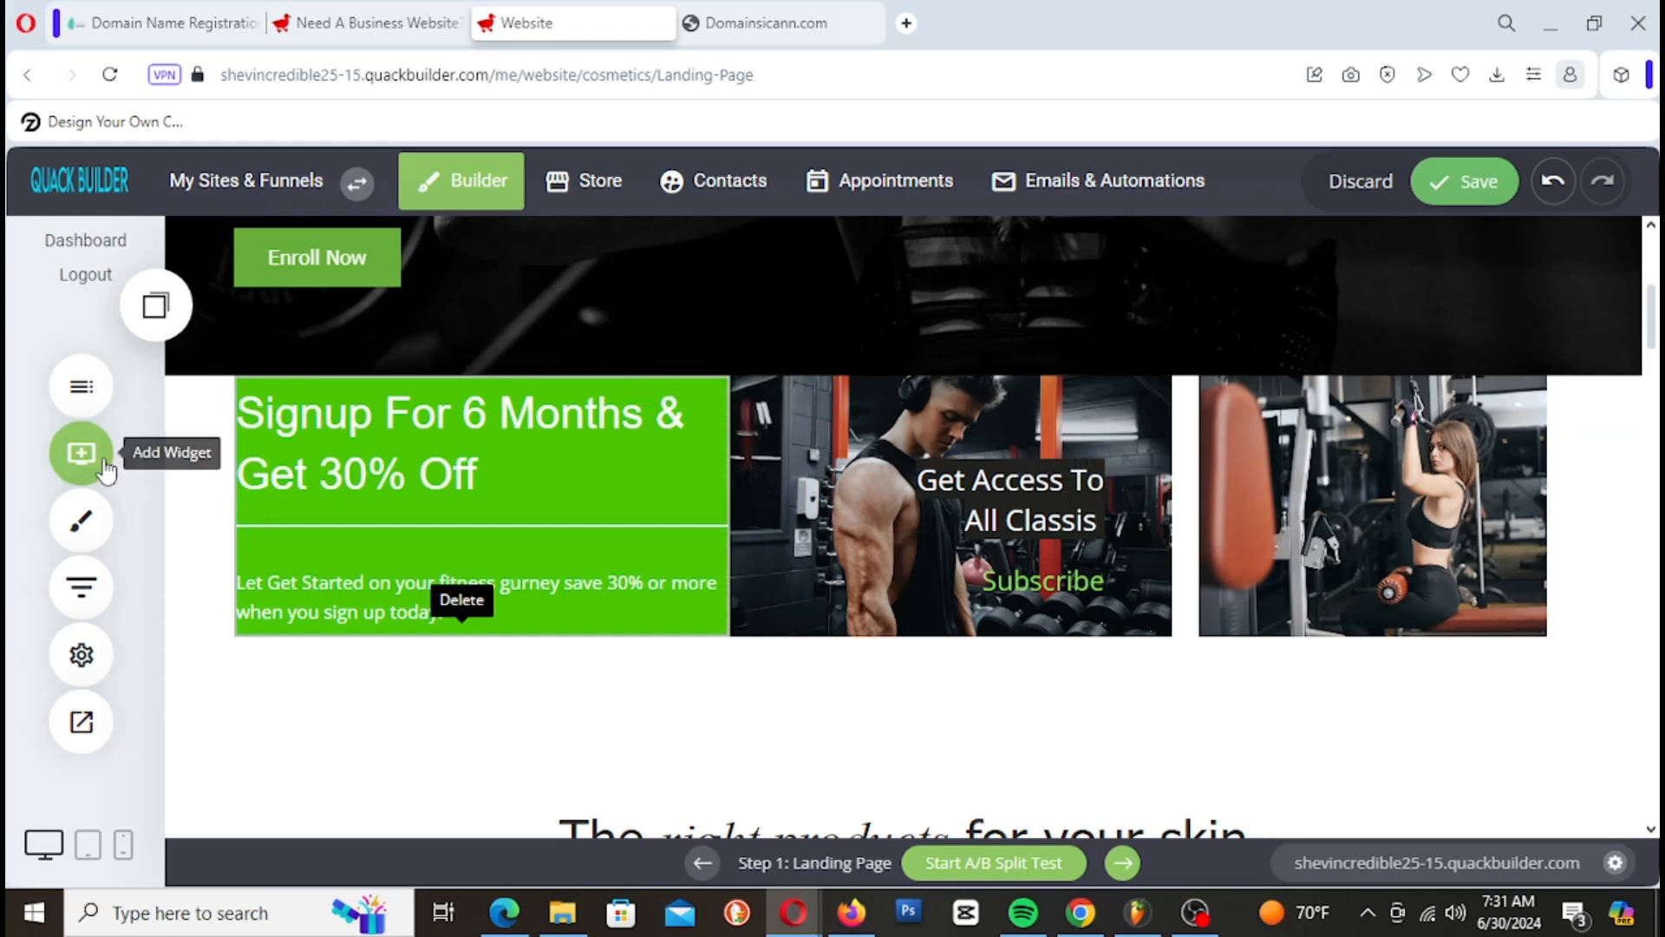
Step: Copy the 'Get Access To All Classis' heading into the third column with 0 top padding
left_click(81, 452)
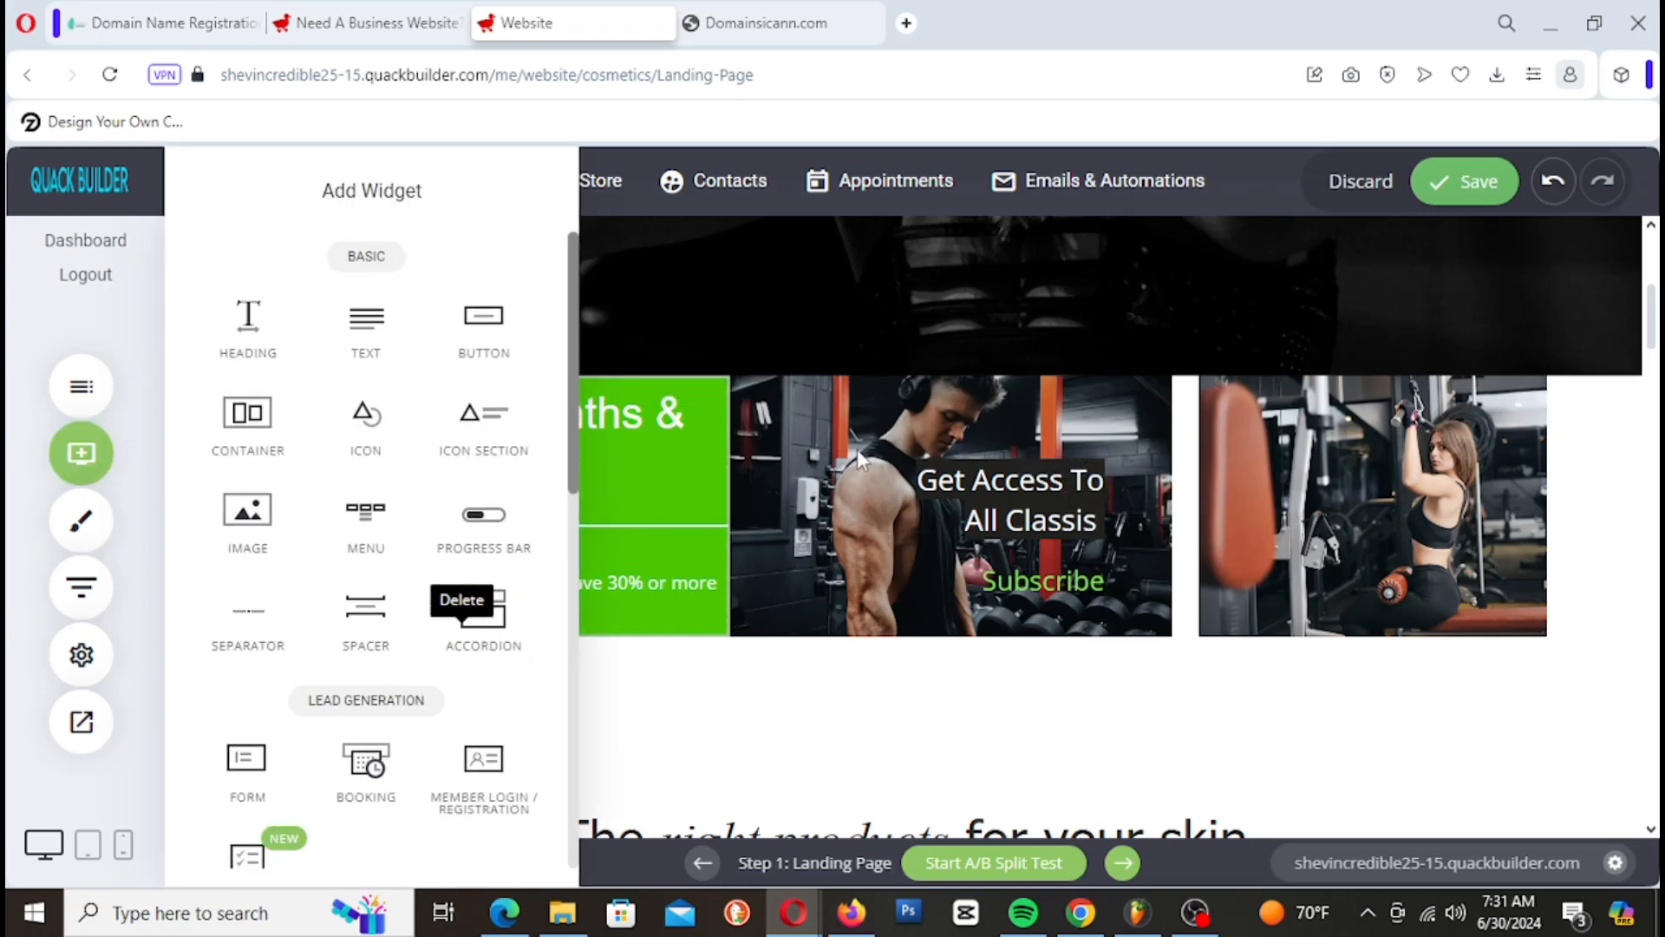
left_click(1041, 482)
left_click(1039, 482)
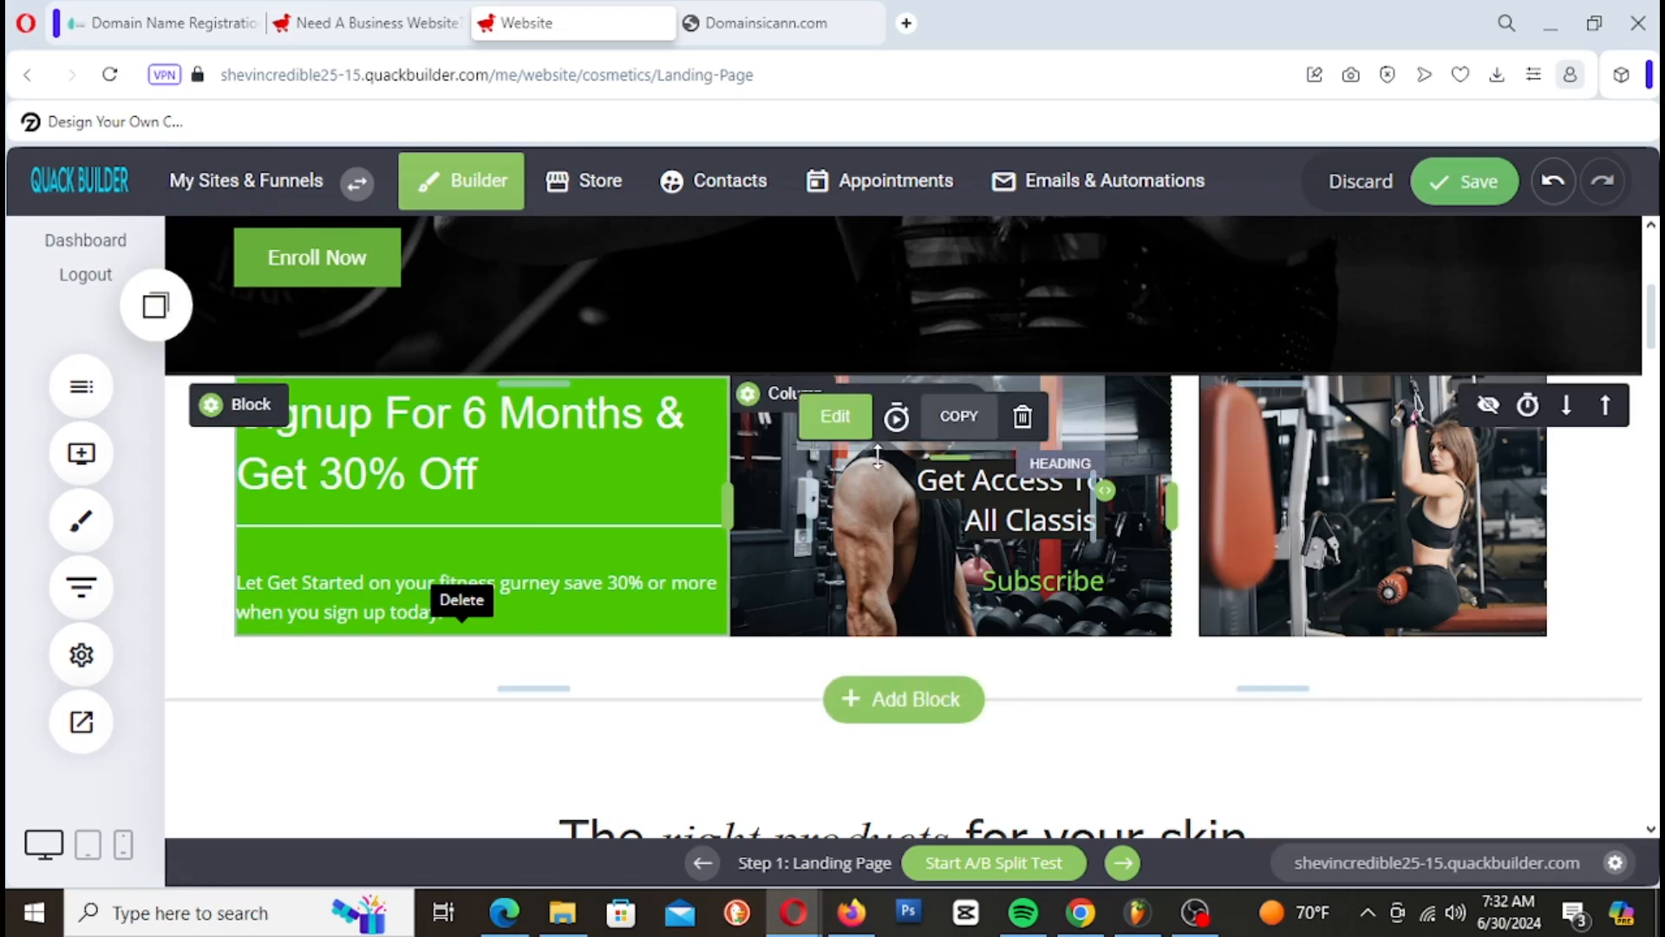
left_click(951, 443)
left_click(156, 306)
left_click_drag(353, 546, 1440, 475)
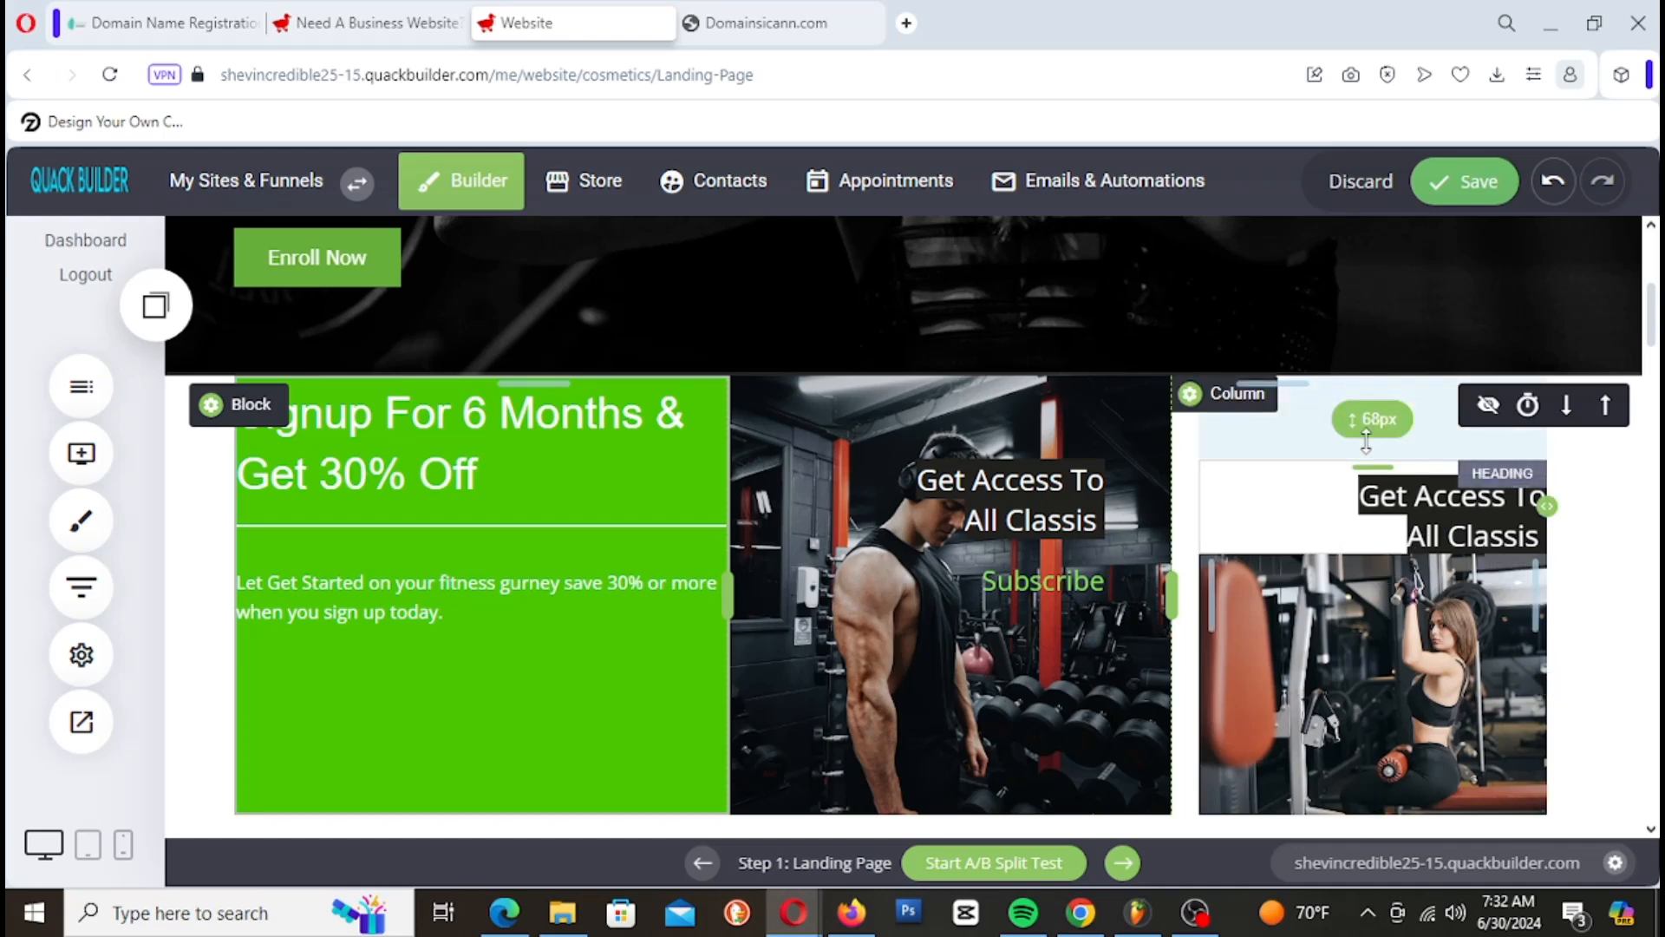
left_click_drag(1366, 440, 1369, 346)
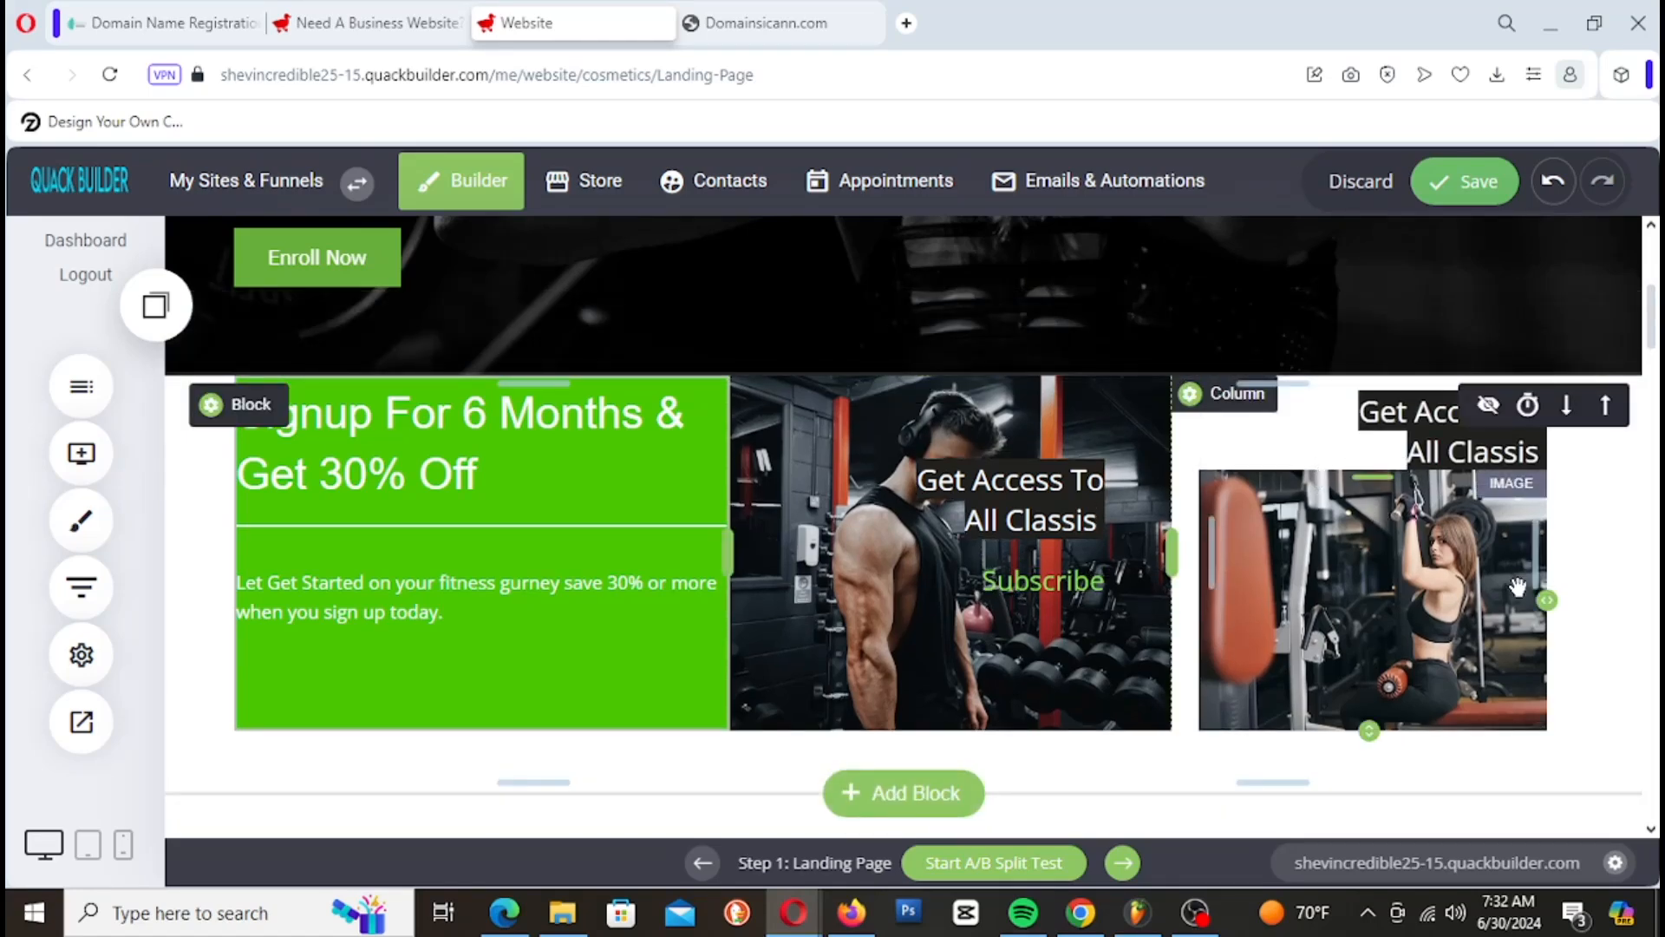
Step: Delete the gym photo widget from the third column
left_click(1404, 562)
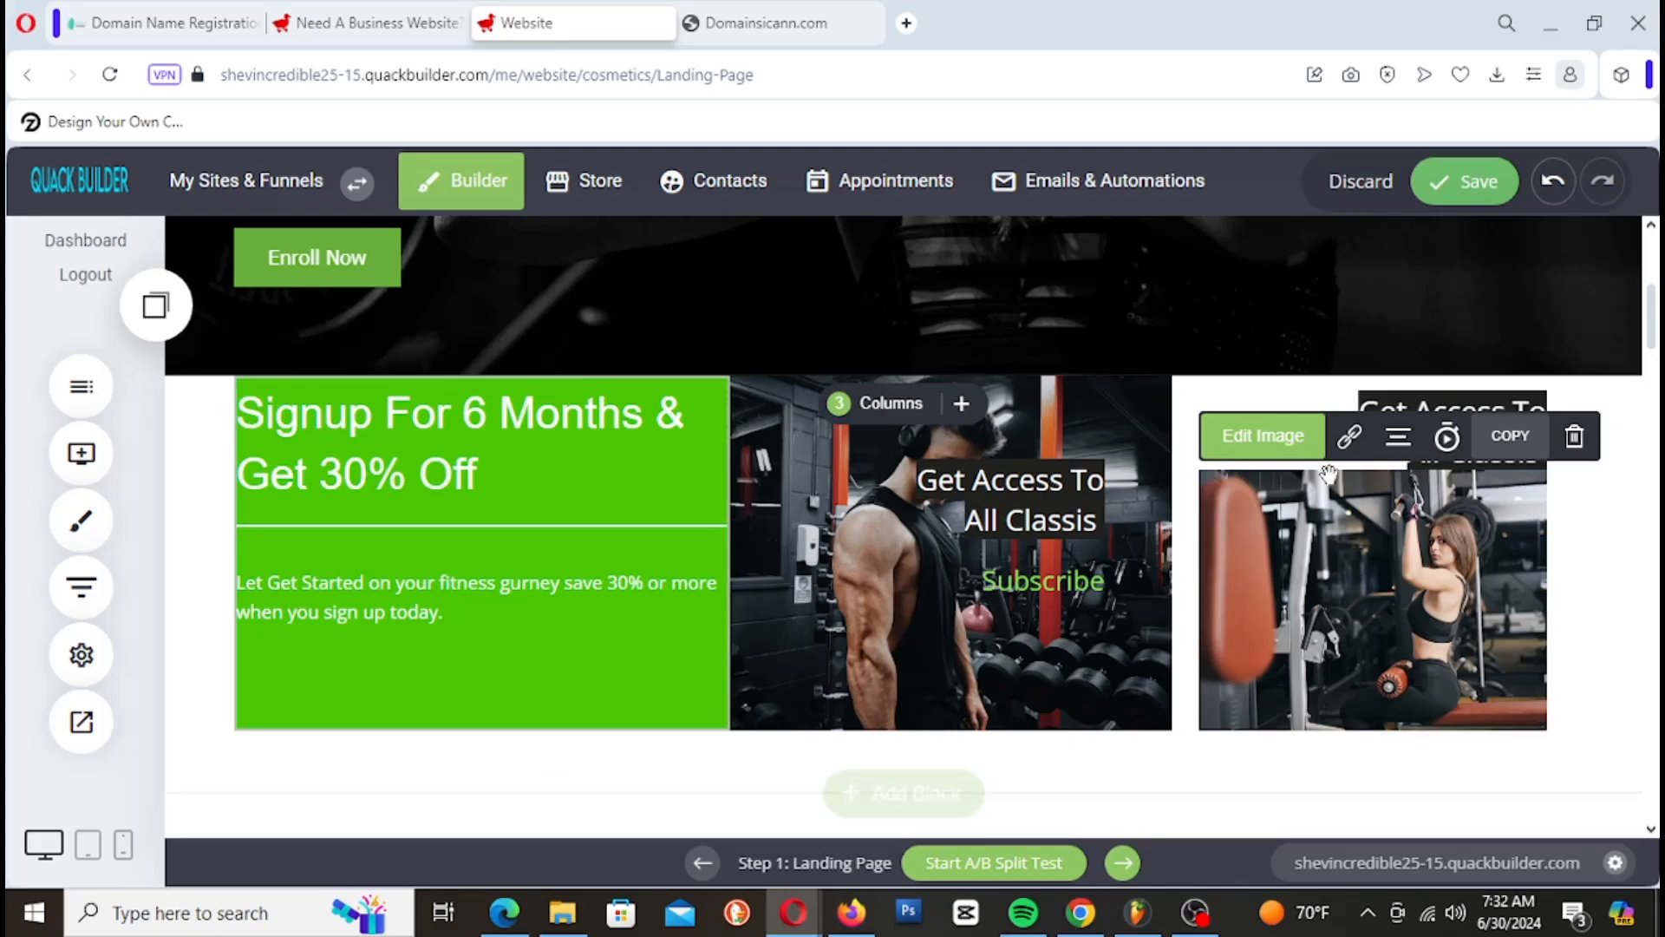
left_click(1573, 437)
left_click(902, 582)
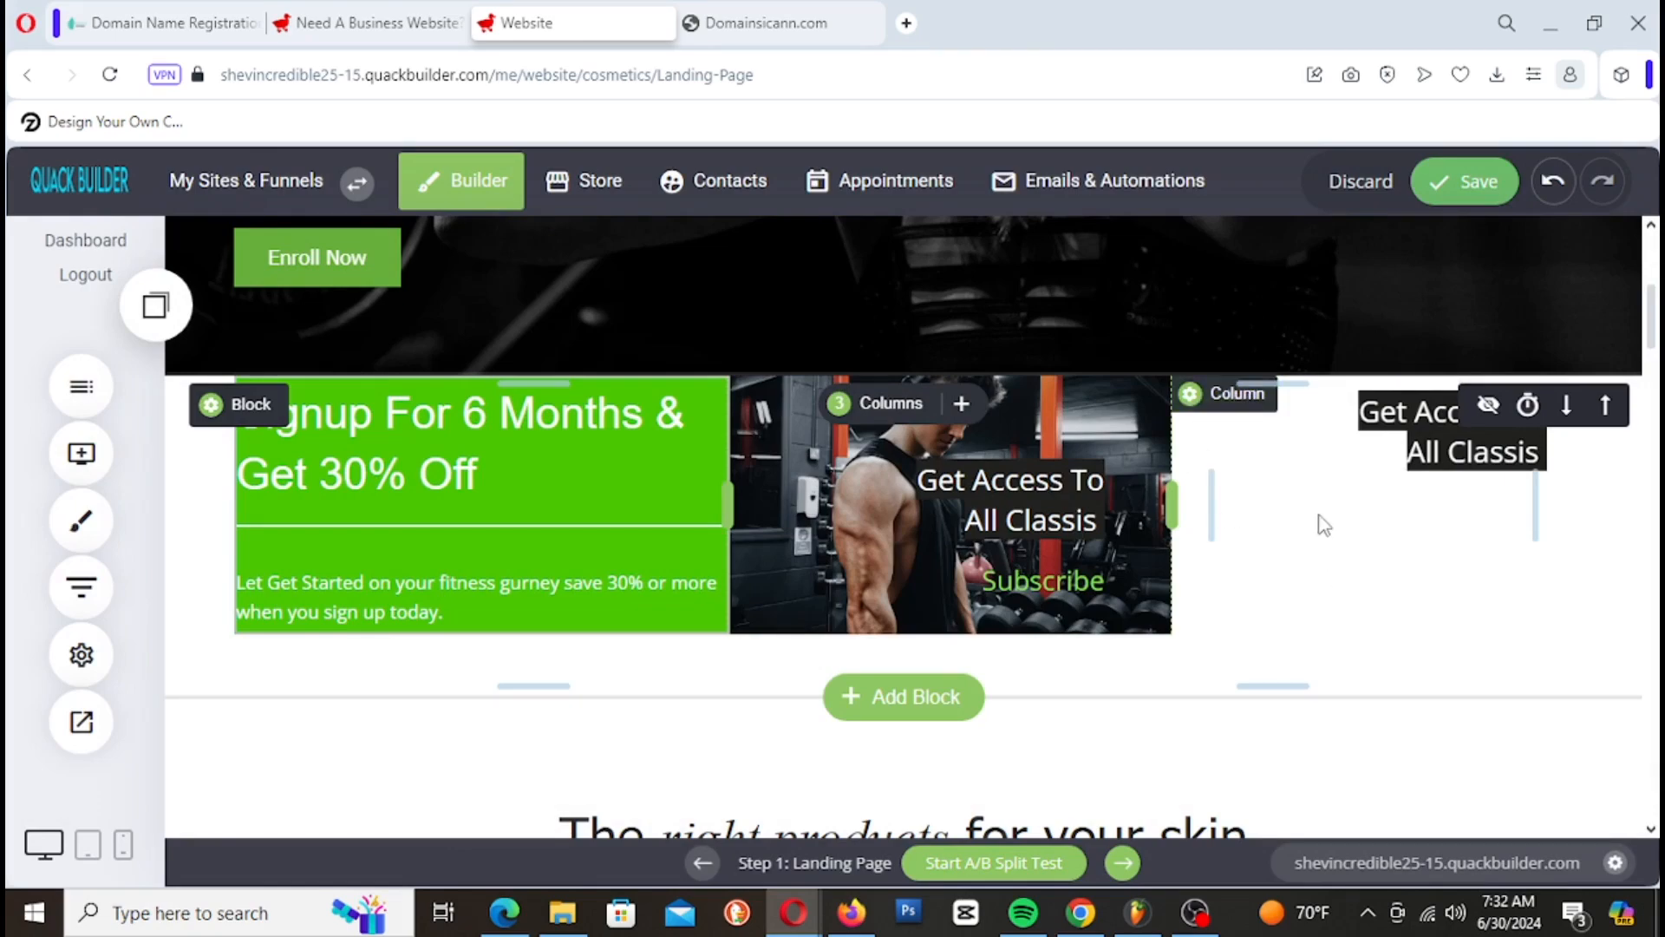
Step: Set the woman-on-gym-machine photo as the third column's background image behind its heading
left_click(1230, 397)
left_click(1292, 400)
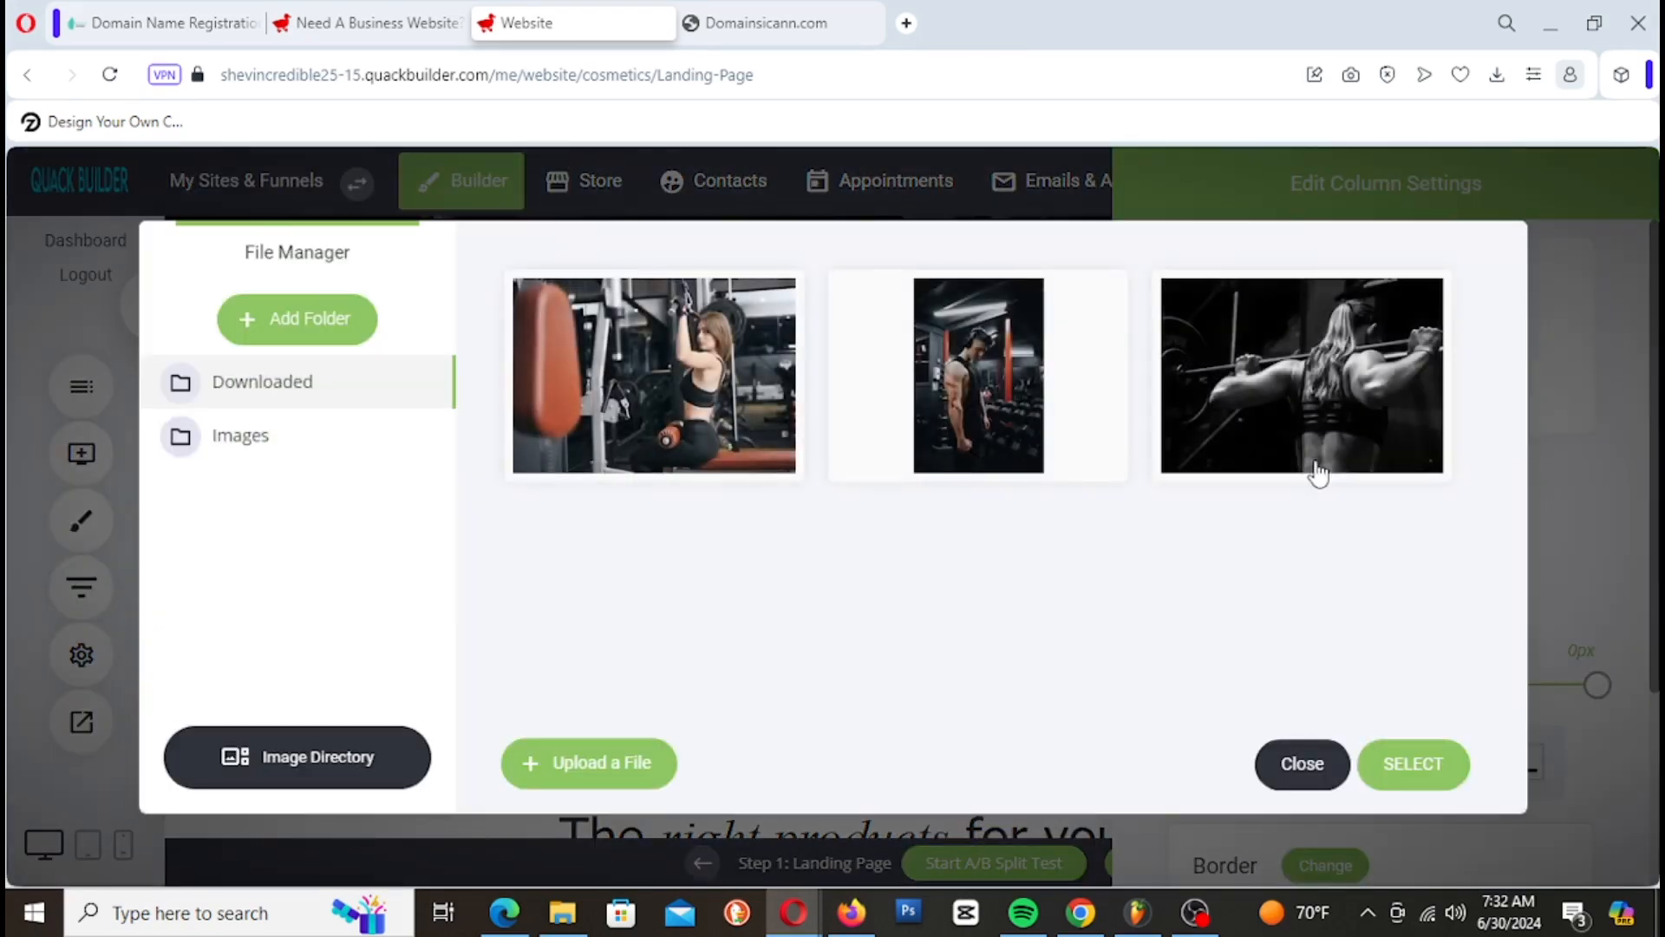
left_click(1439, 768)
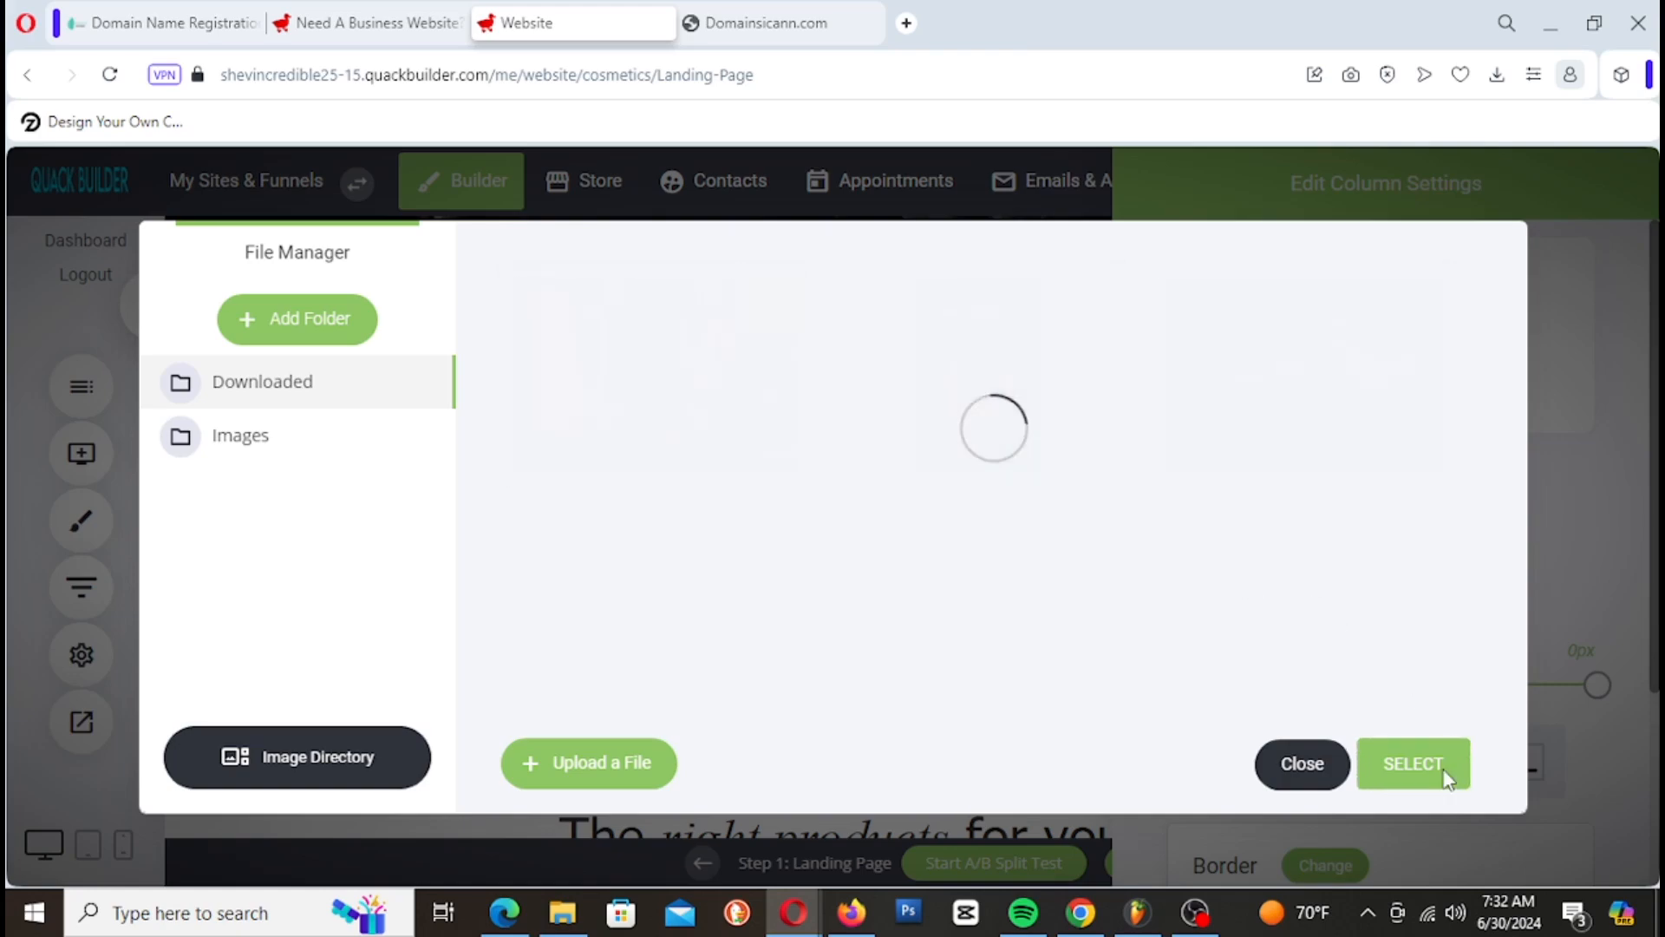
left_click(935, 548)
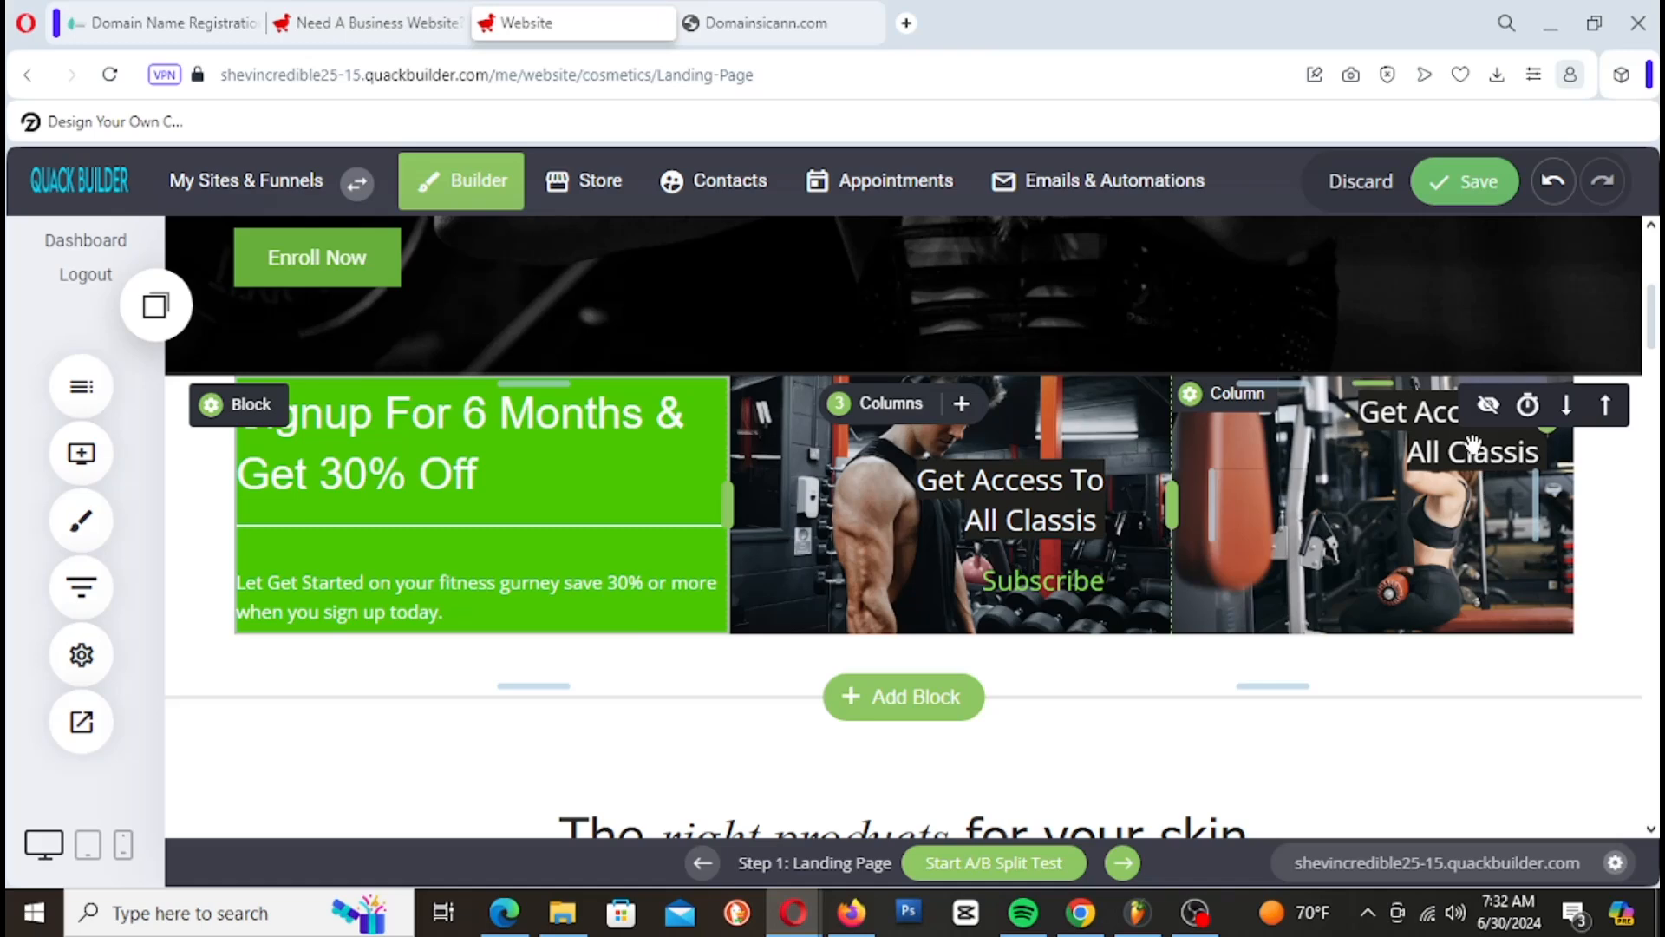
left_click(1423, 457)
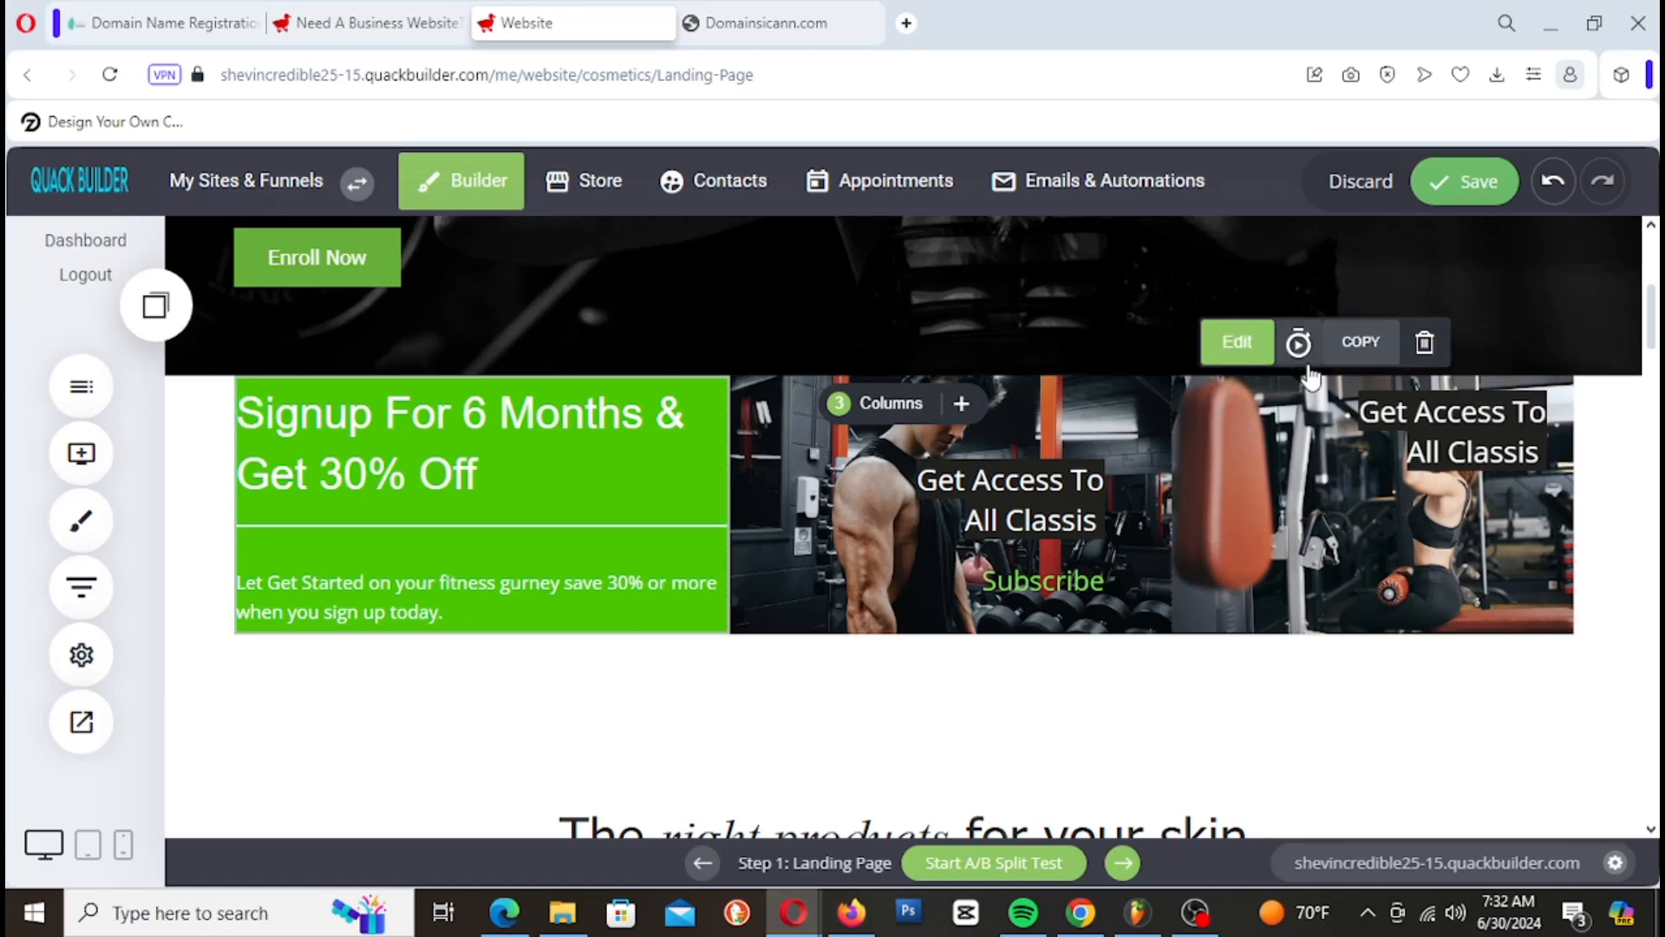
left_click(1458, 452)
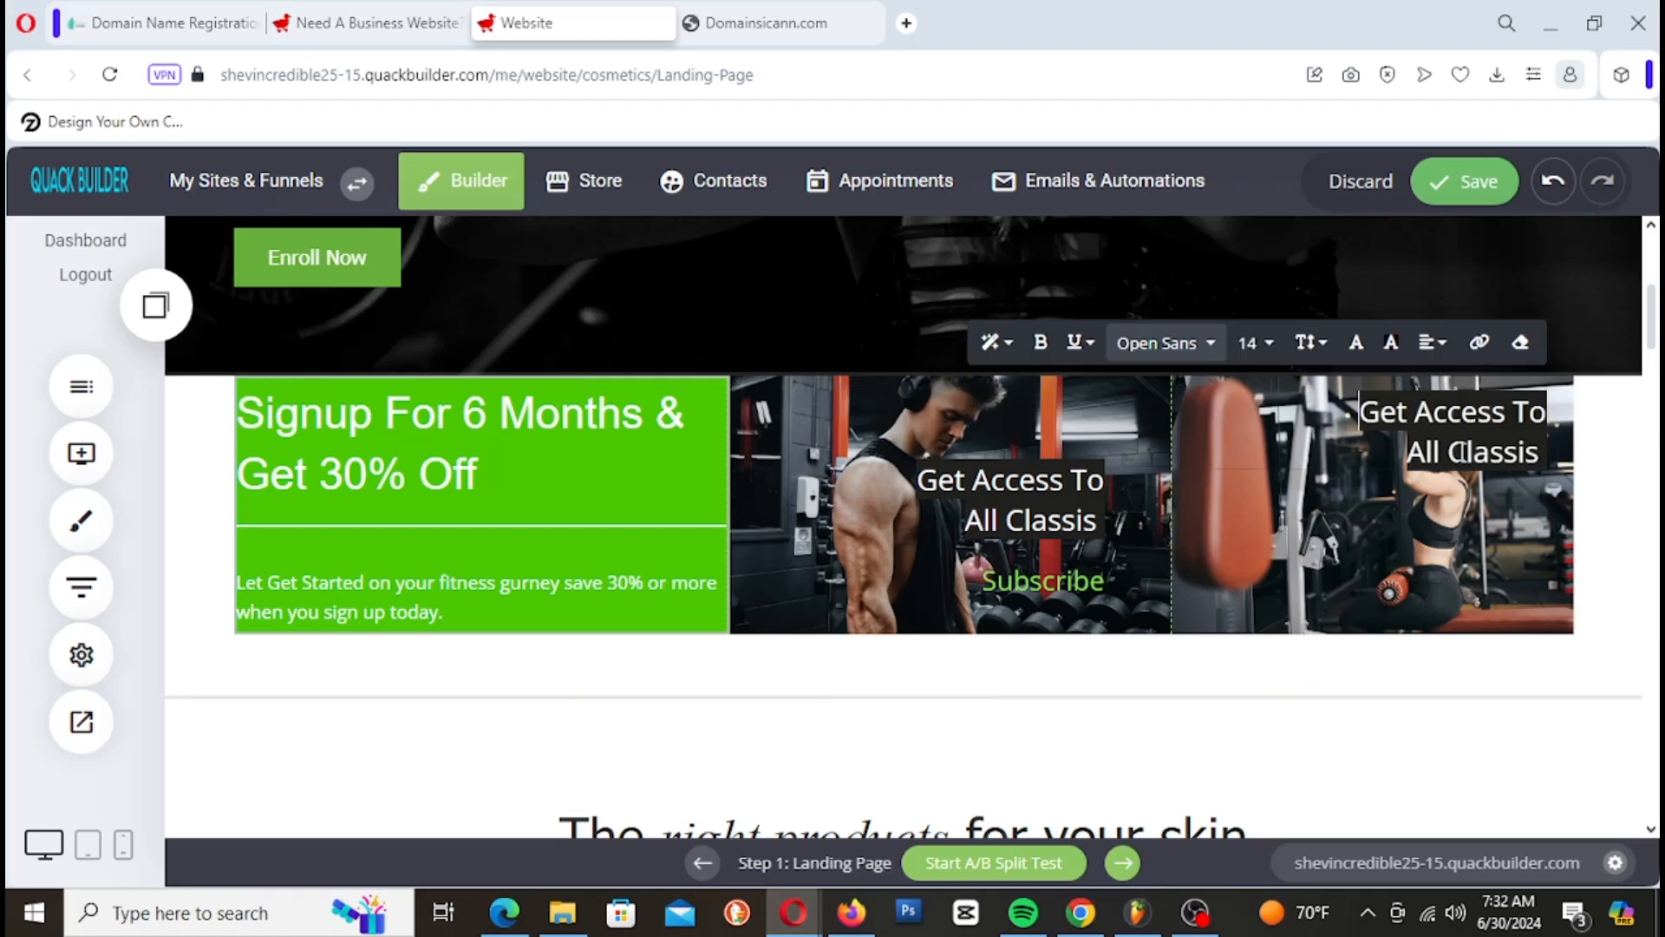
Step: Left-align the third column's heading text
left_click(1353, 541)
left_click(1499, 446)
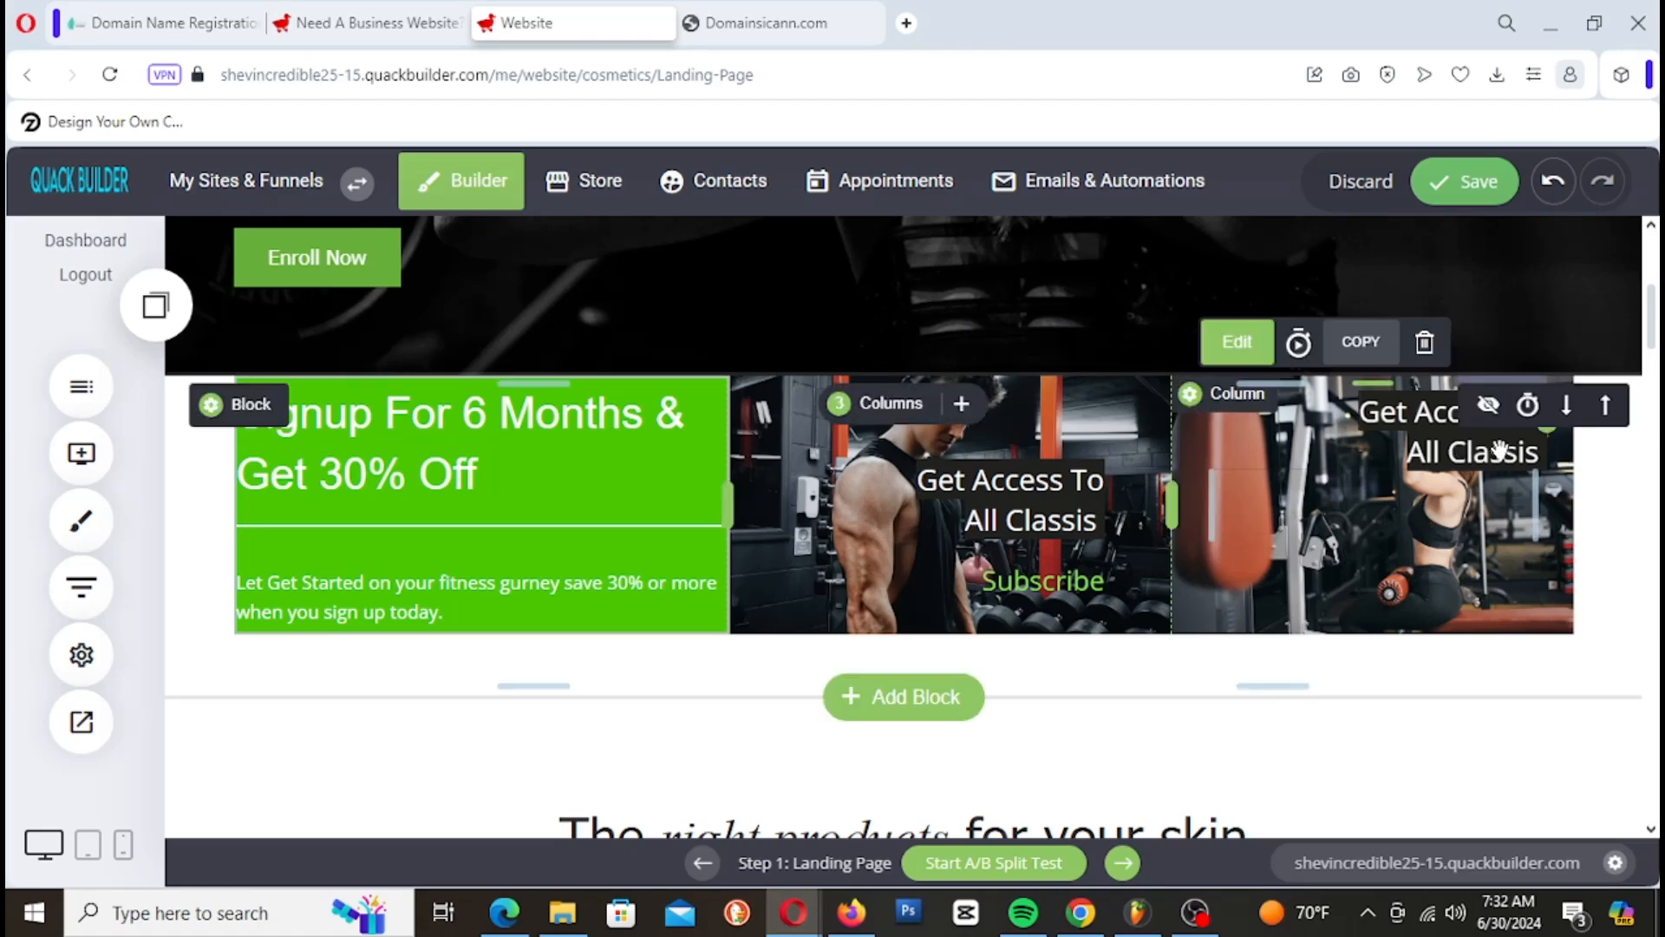
left_click(1405, 421)
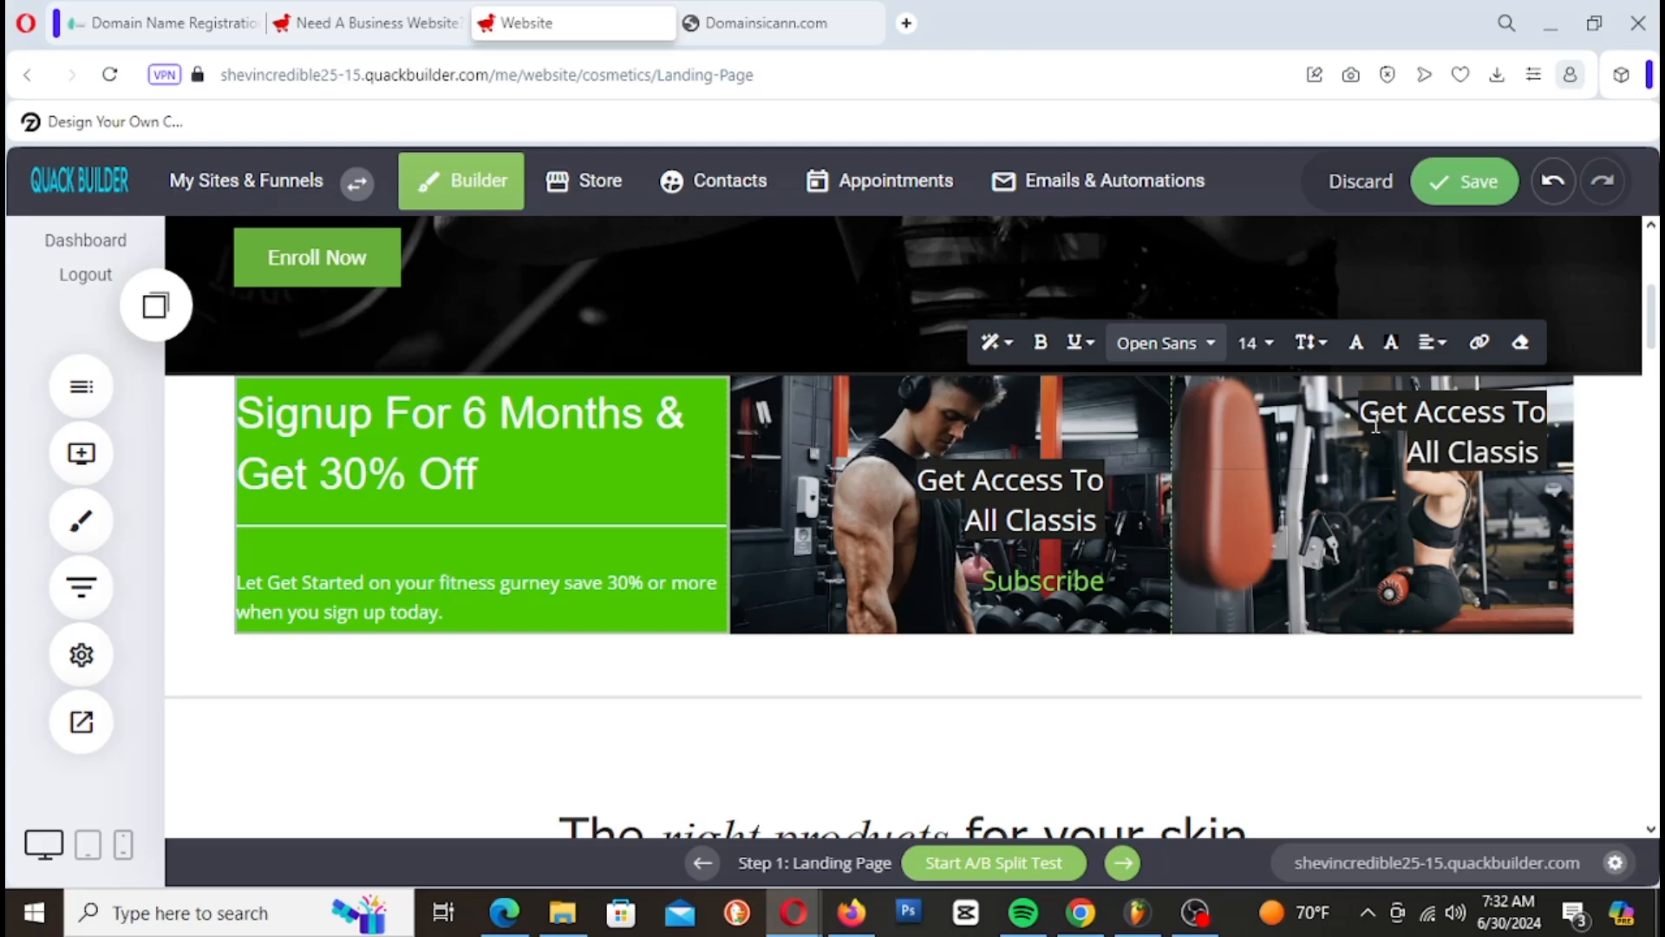
left_click(1433, 343)
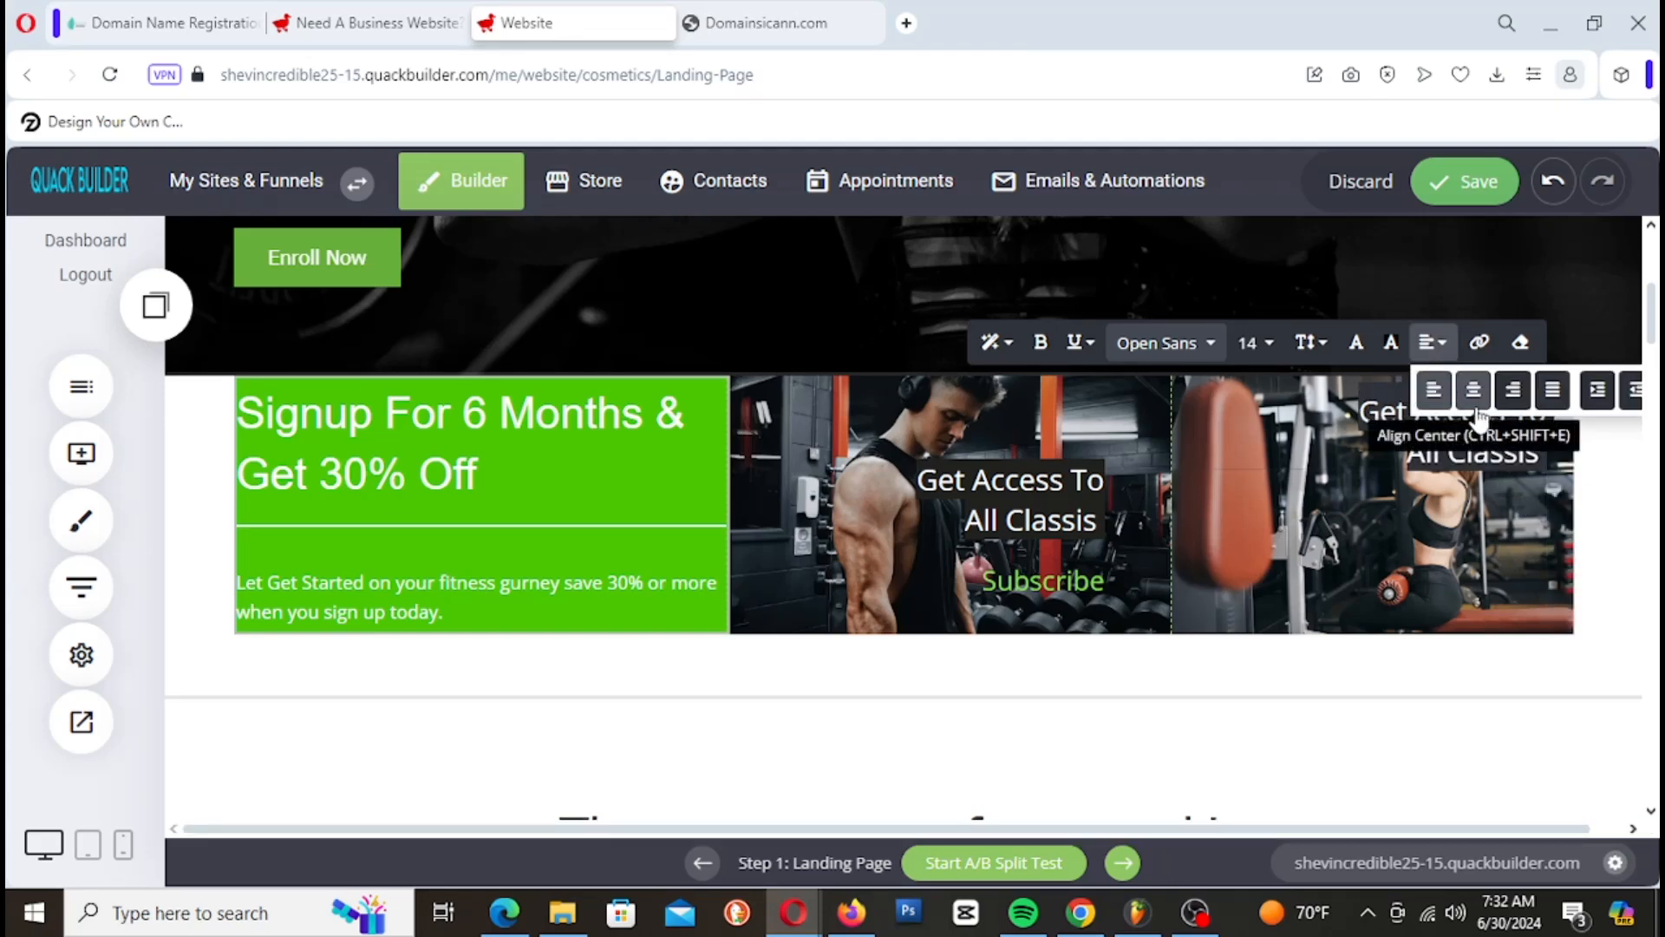
left_click(1435, 390)
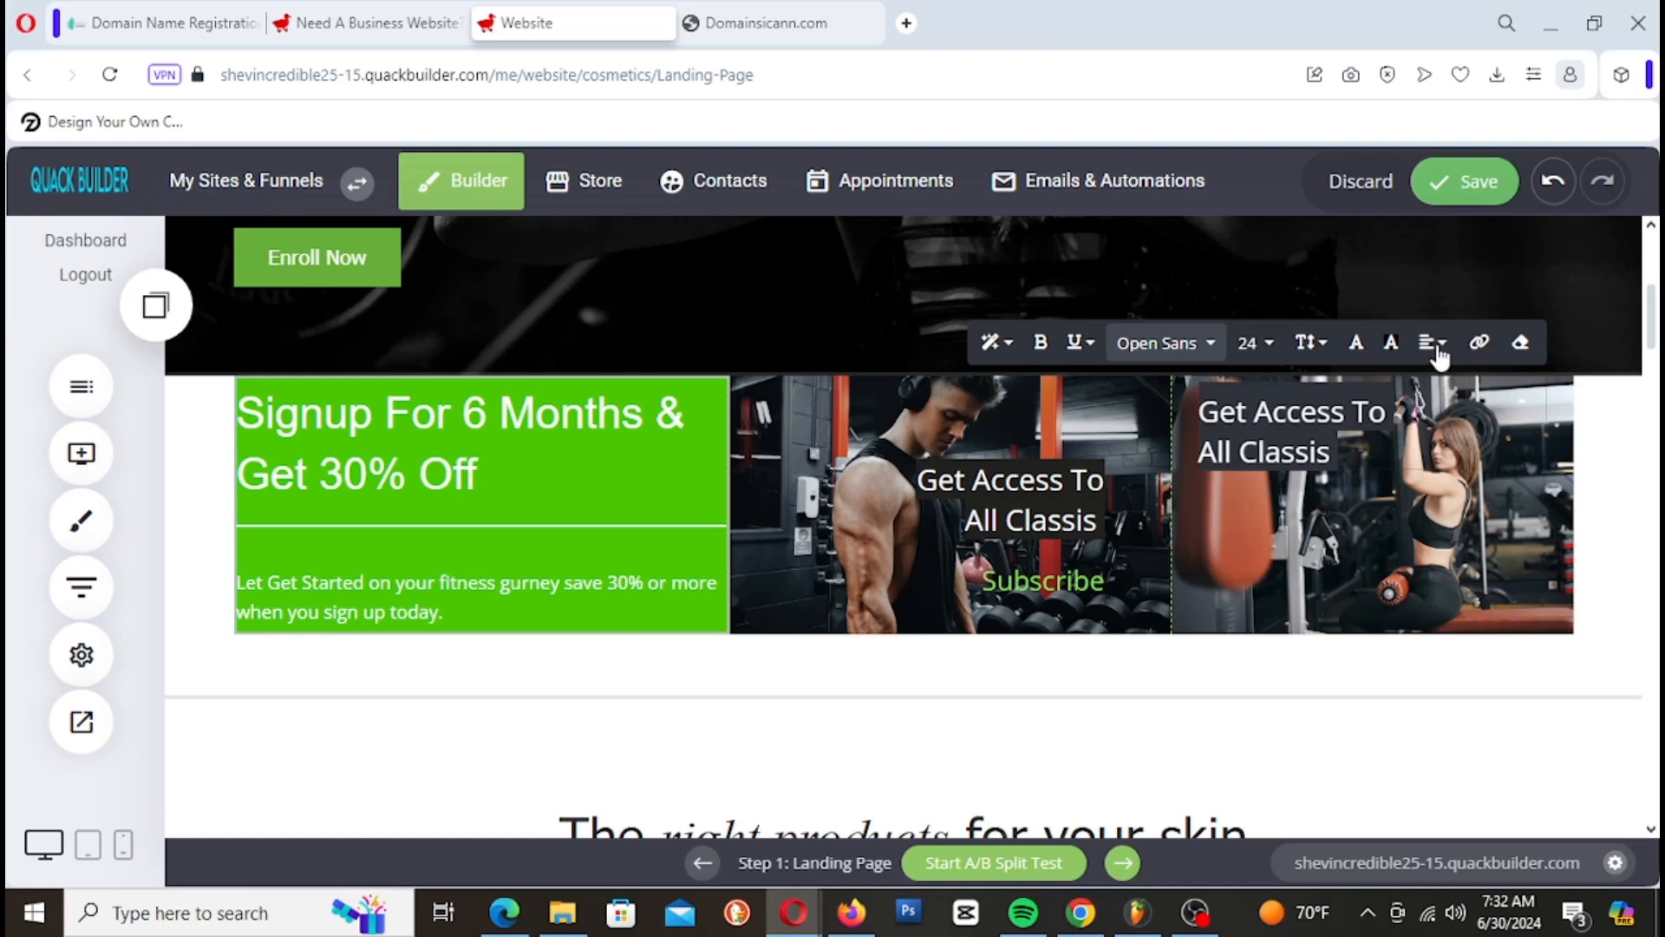
Step: Give the third column's heading a white text background
left_click(1227, 398)
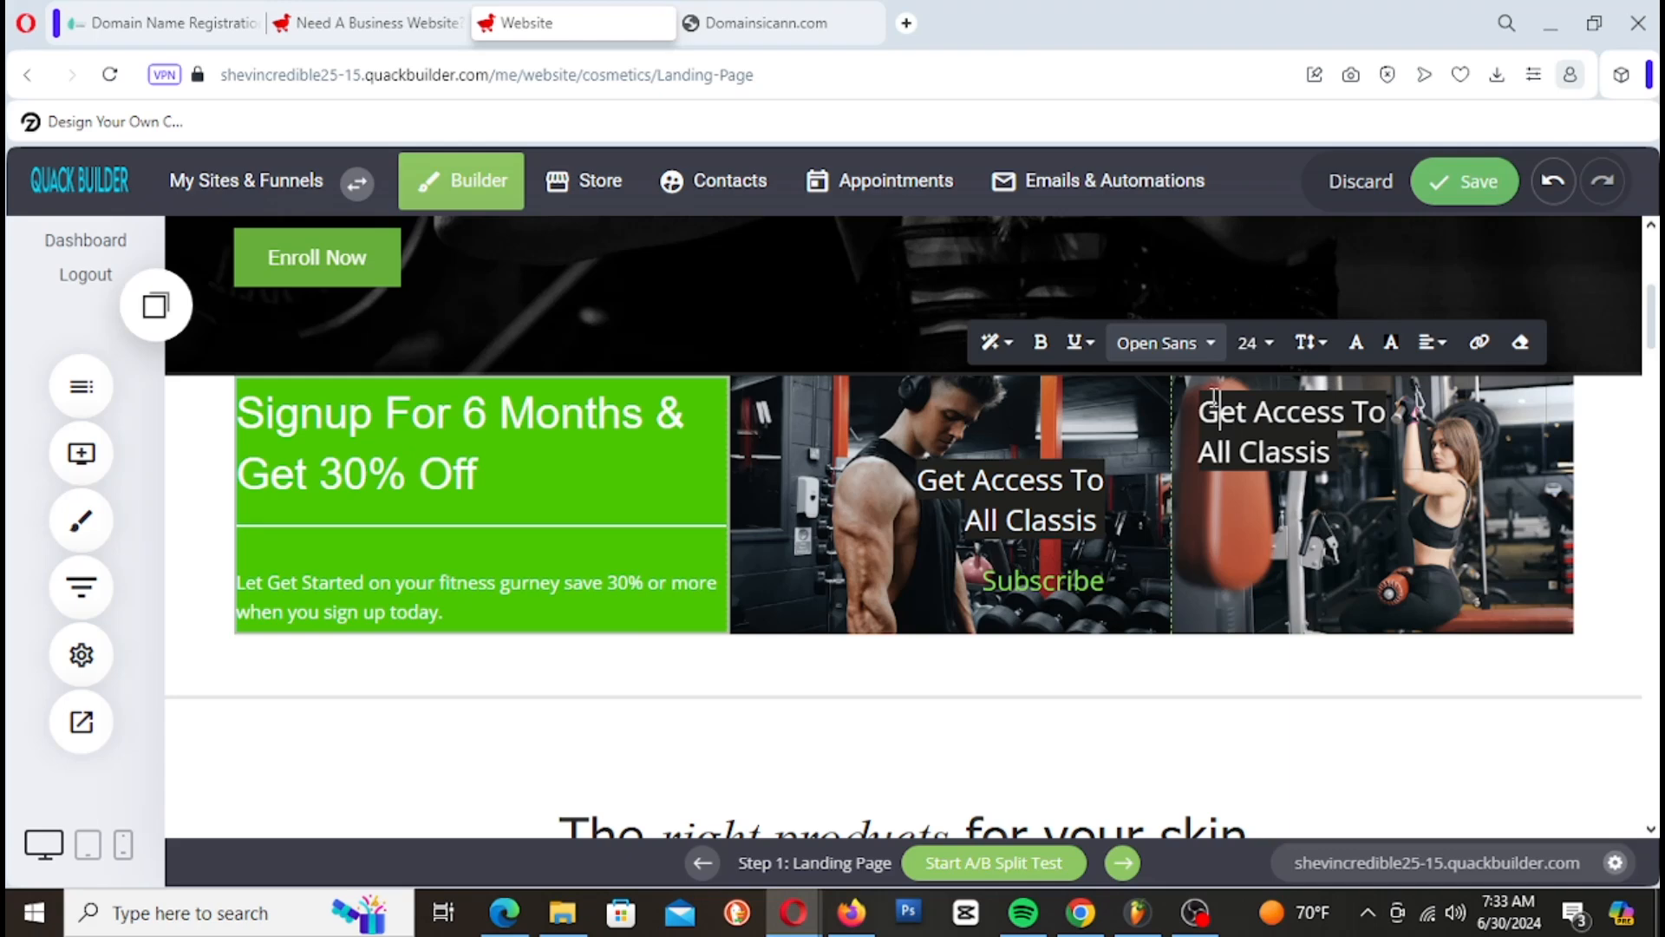
left_click(1391, 343)
left_click_drag(1293, 487, 1283, 320)
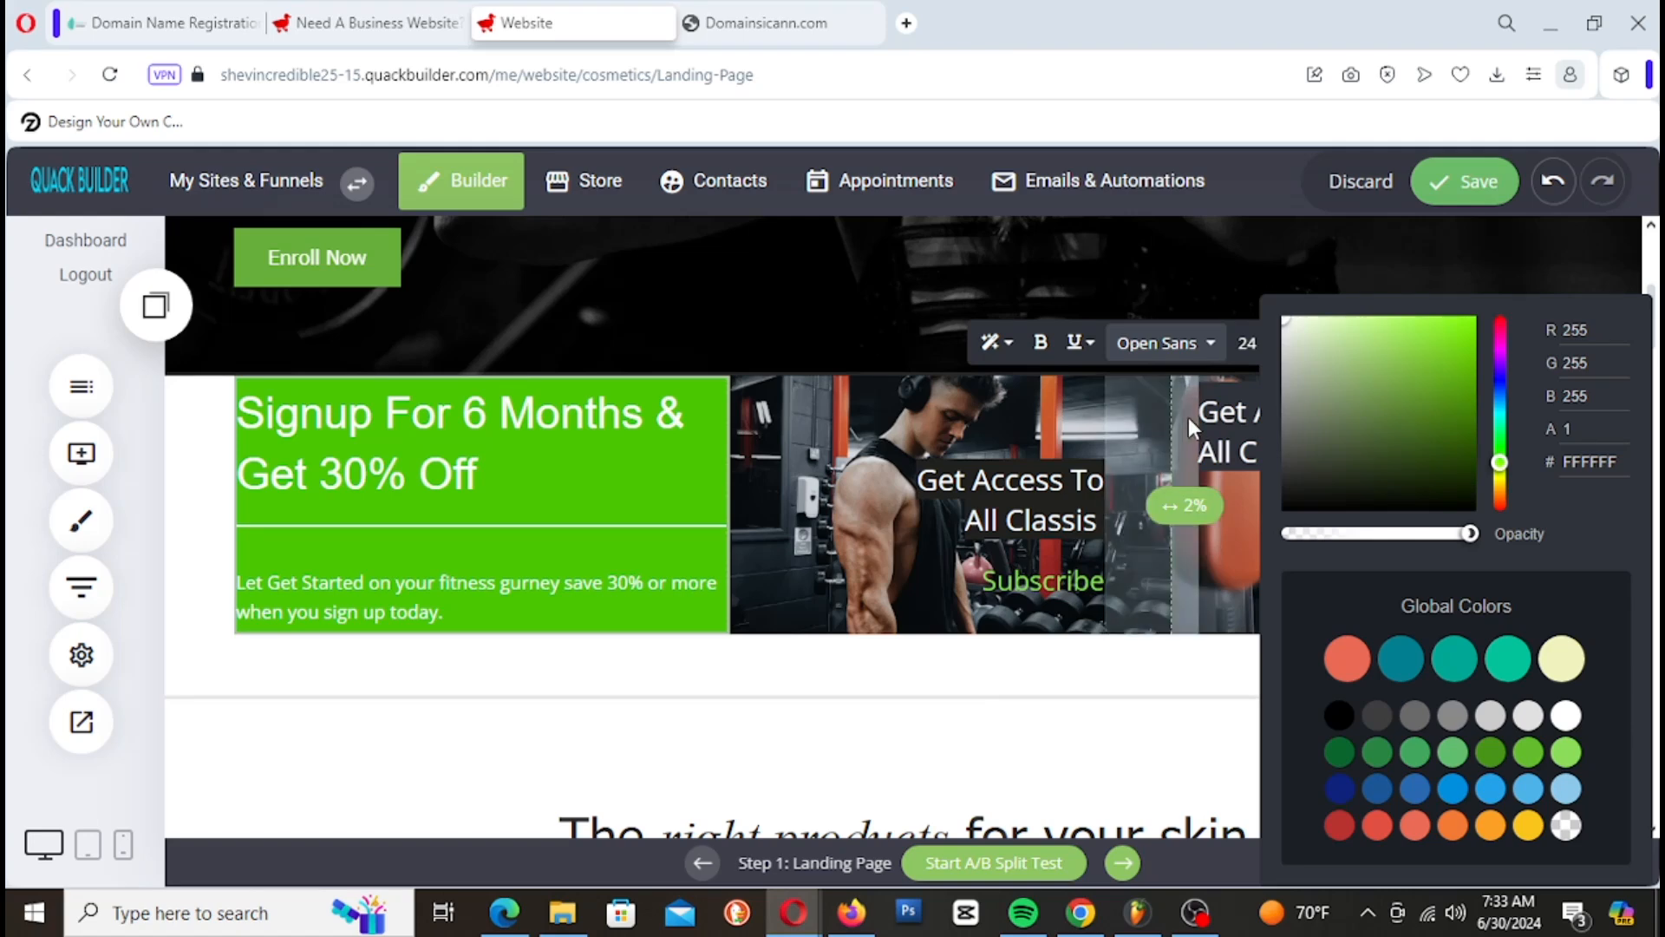
left_click(1188, 418)
Step: Recolour the third column's heading text black
left_click(1308, 422)
left_click(1308, 423)
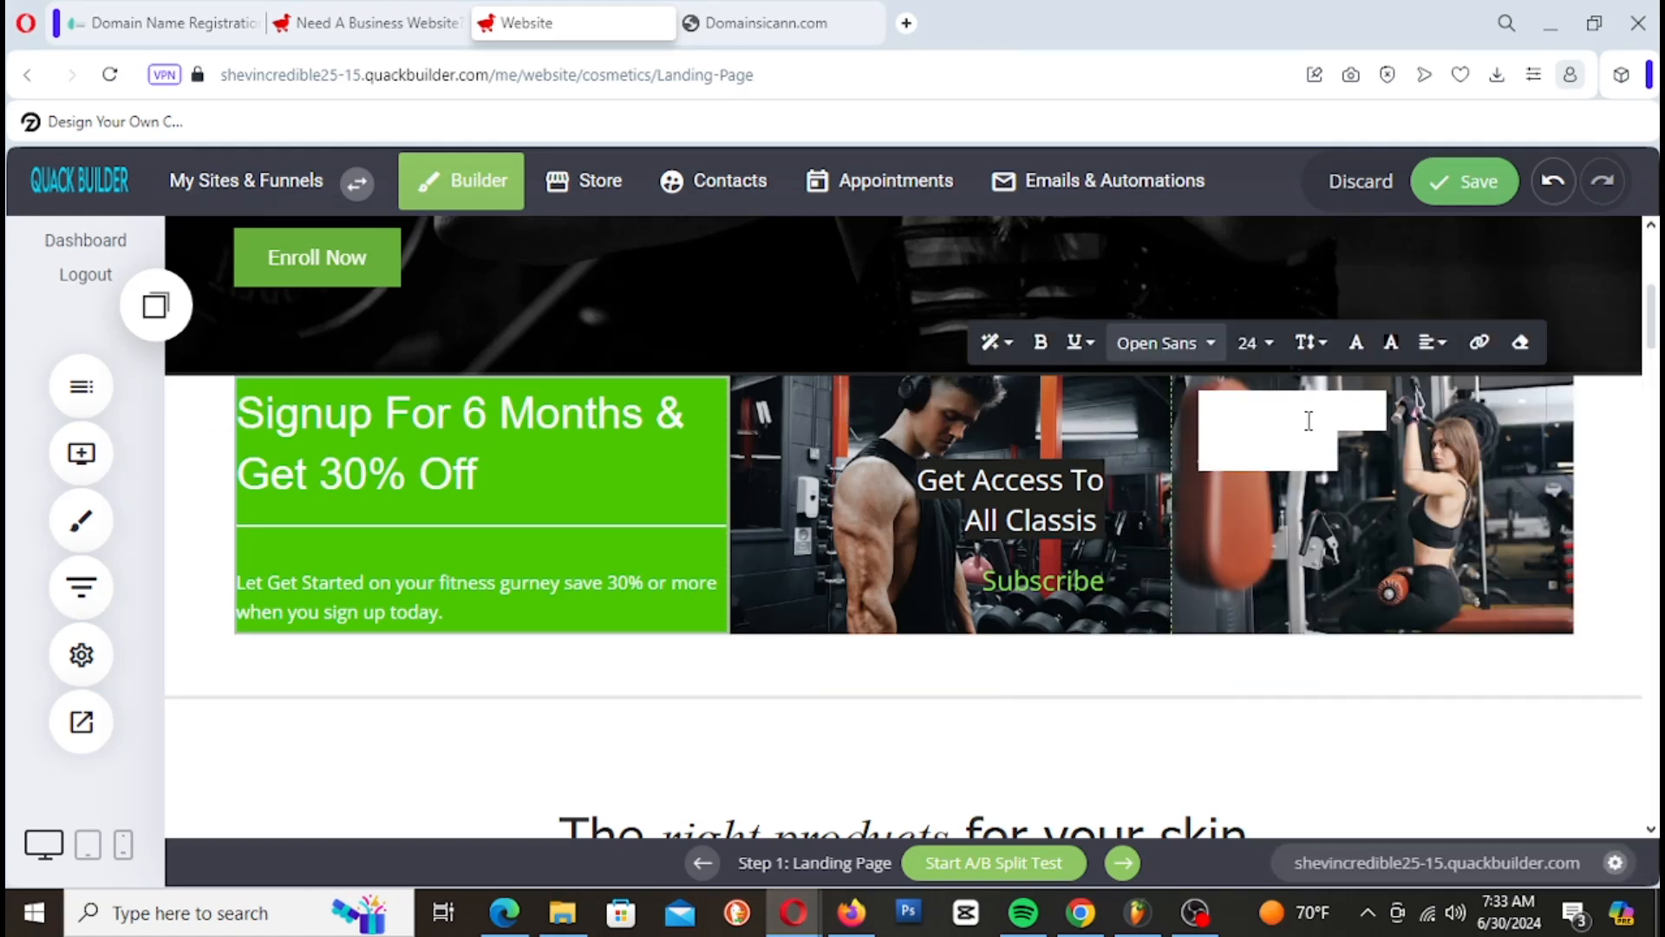
triple_click(1216, 408)
key("BackSpace")
left_click(1368, 491)
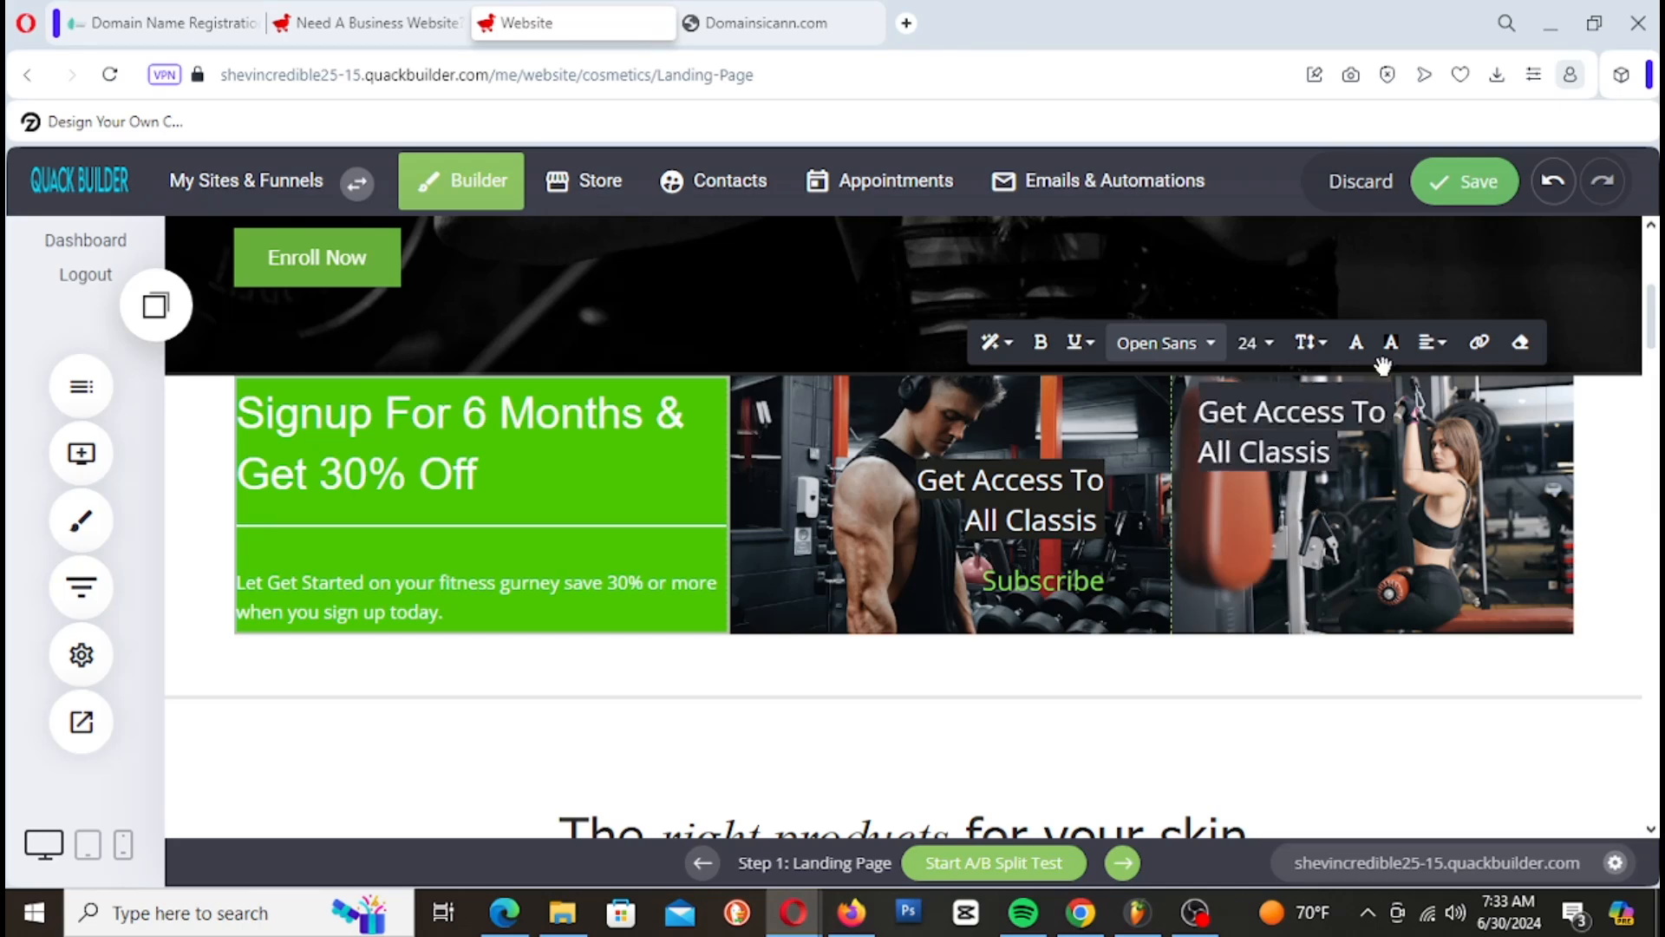
left_click(1356, 344)
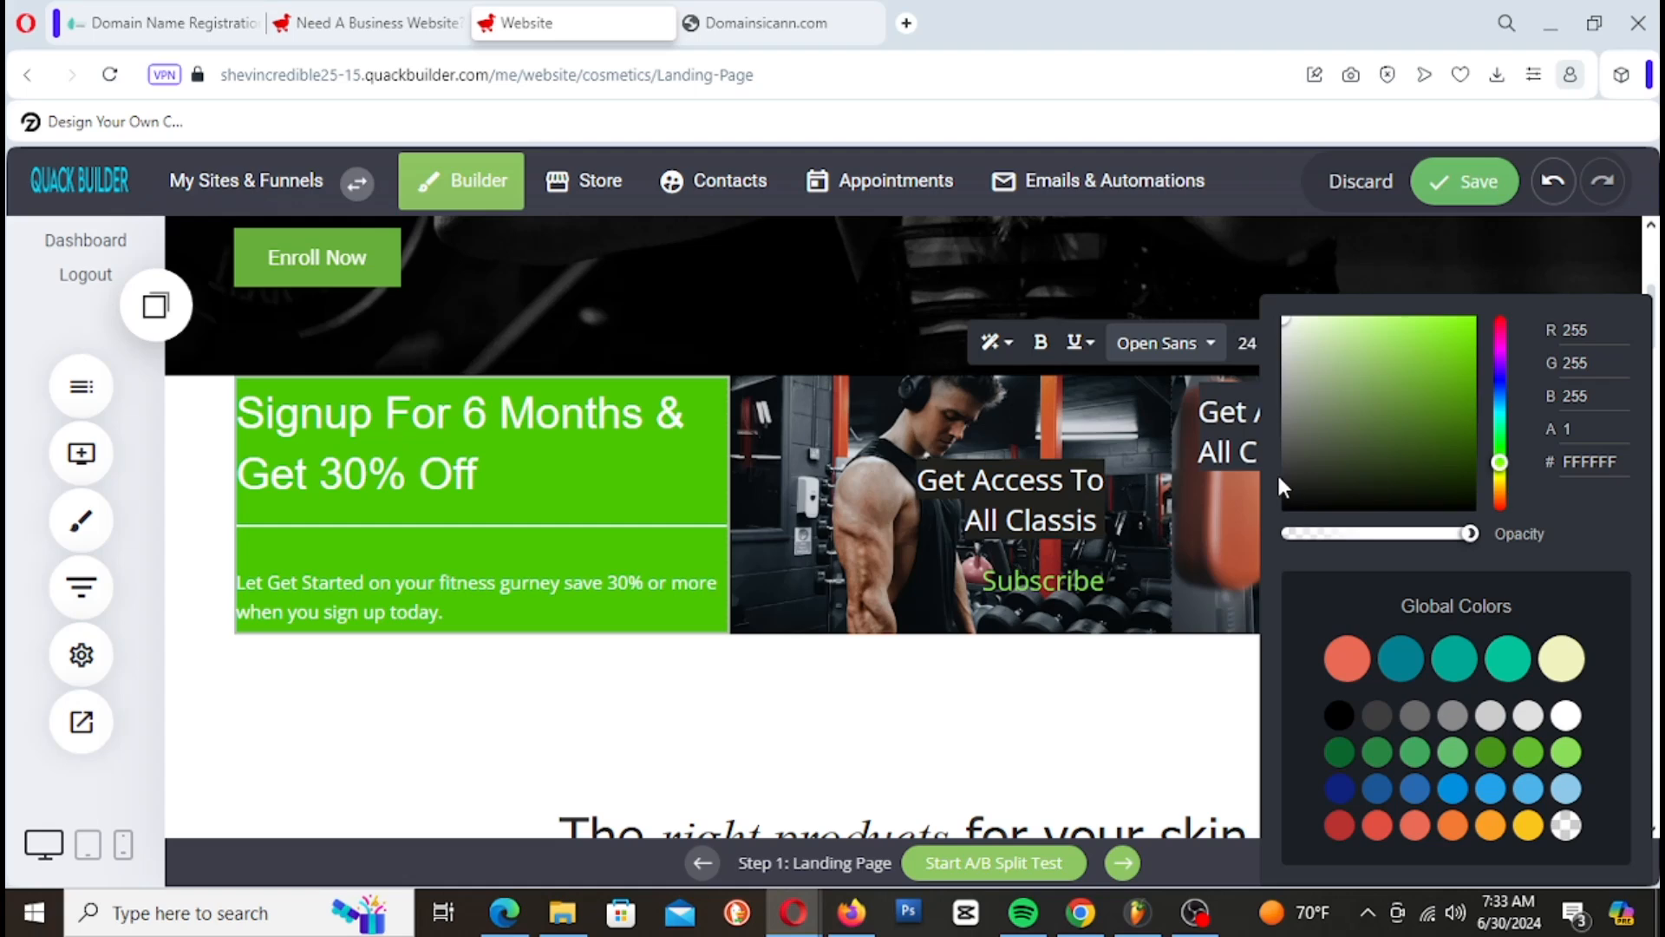
left_click_drag(1307, 476, 1275, 519)
left_click(1207, 519)
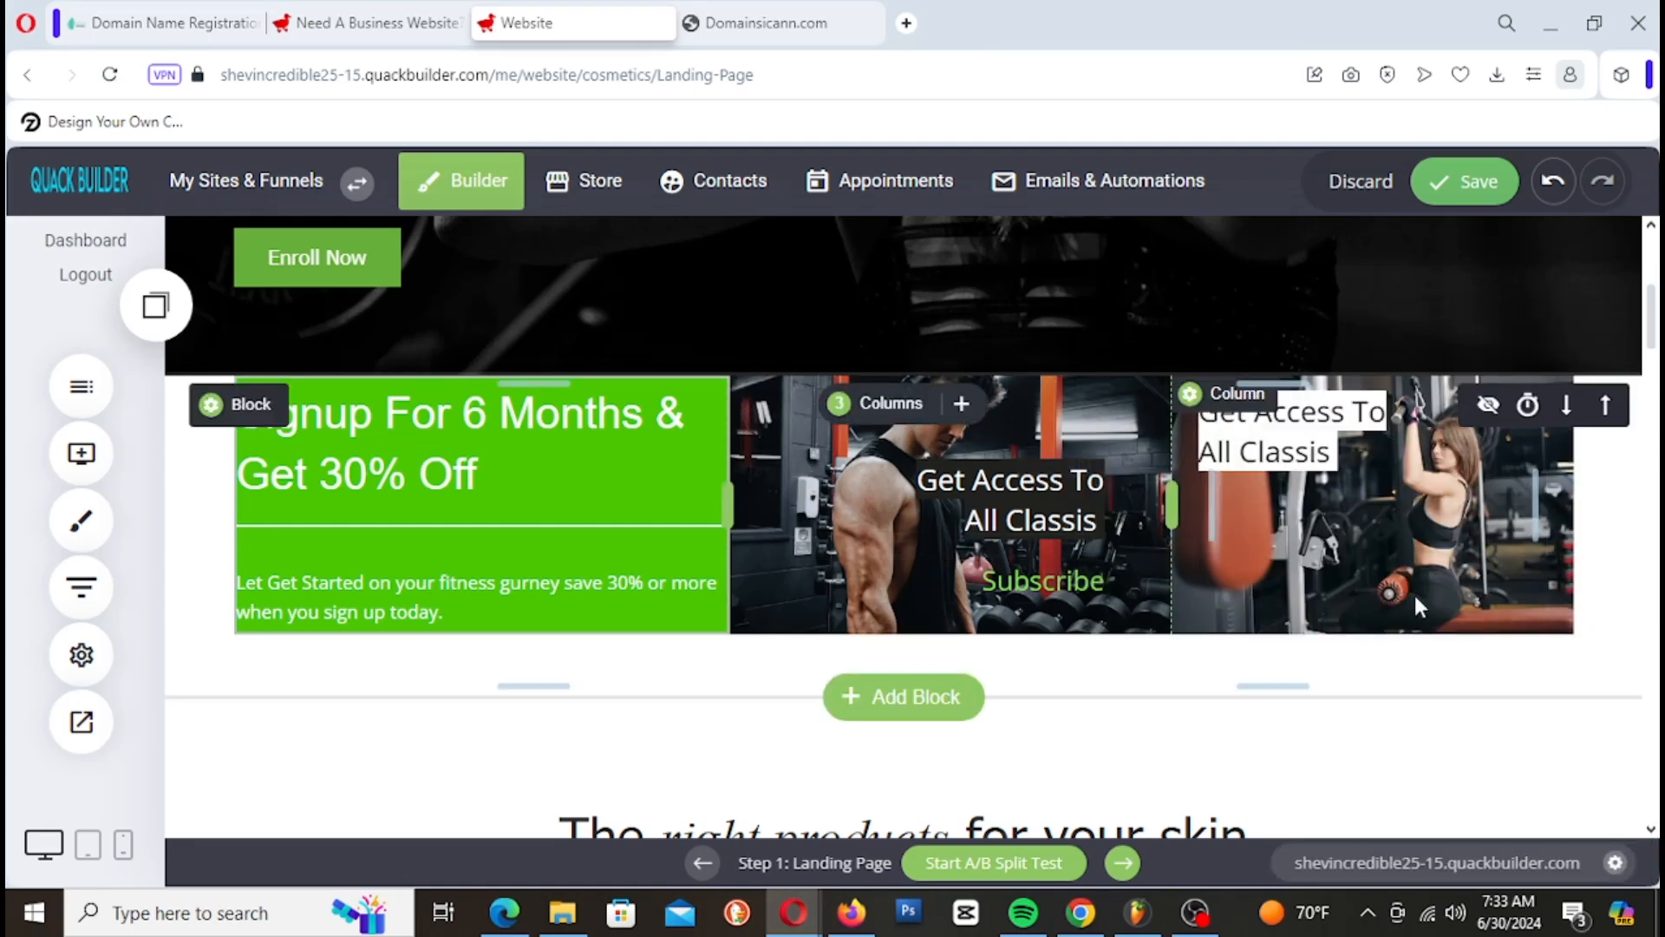
Step: Lower the third heading with more top padding and raise the middle heading slightly
left_click(1344, 451)
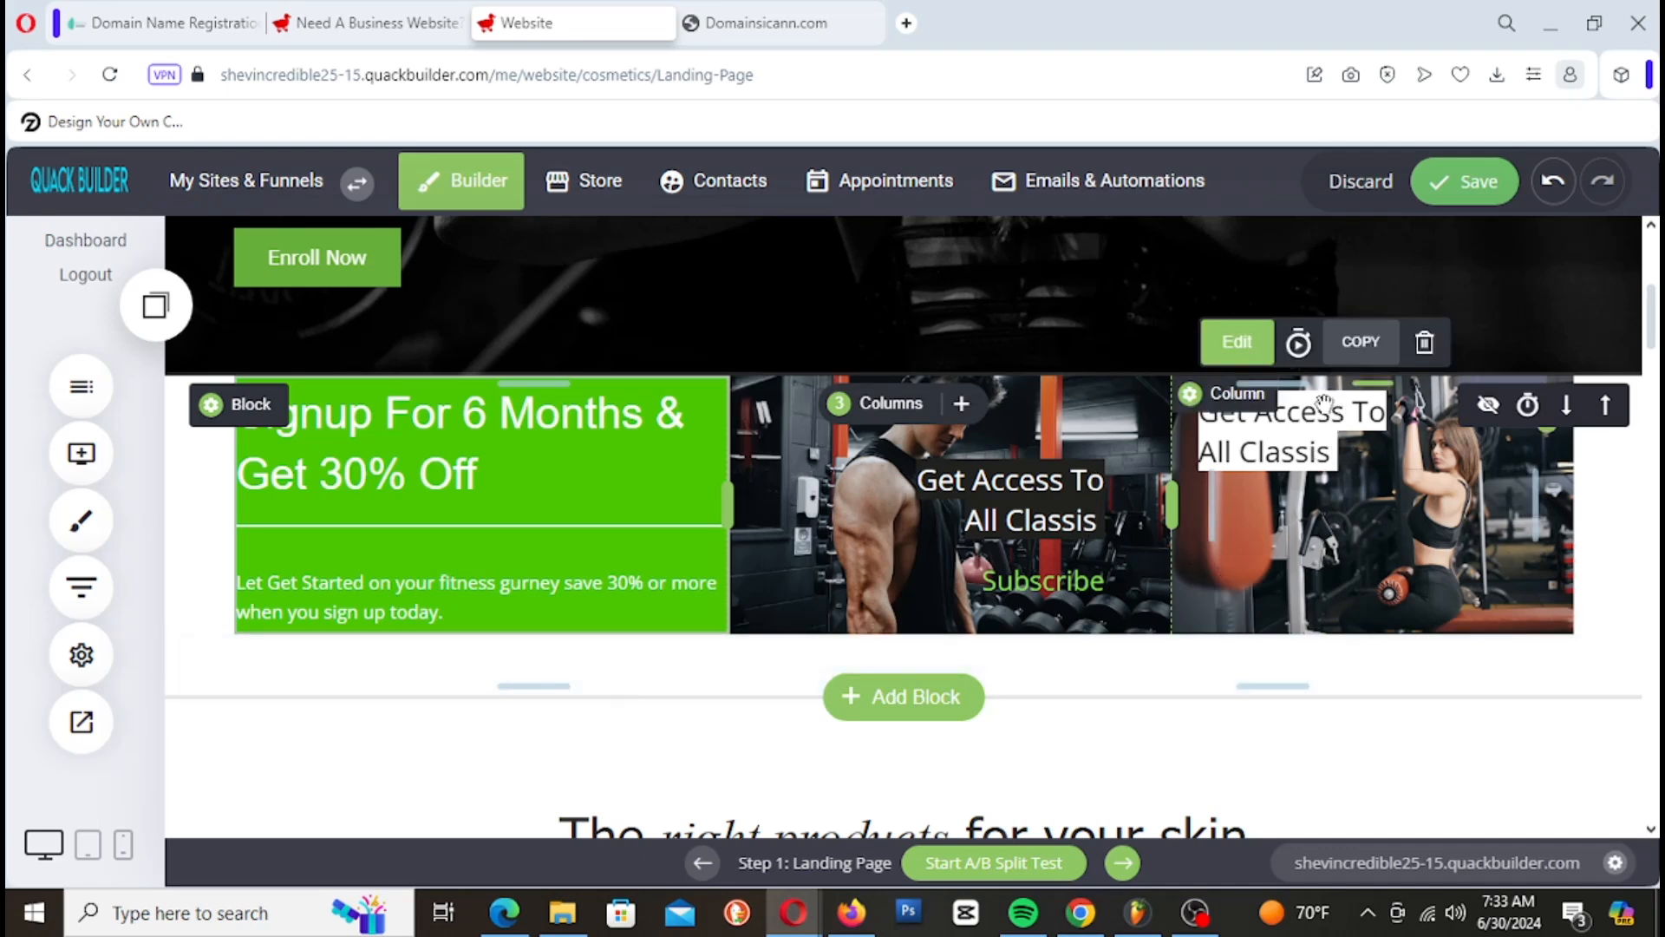
left_click_drag(1357, 382, 1339, 438)
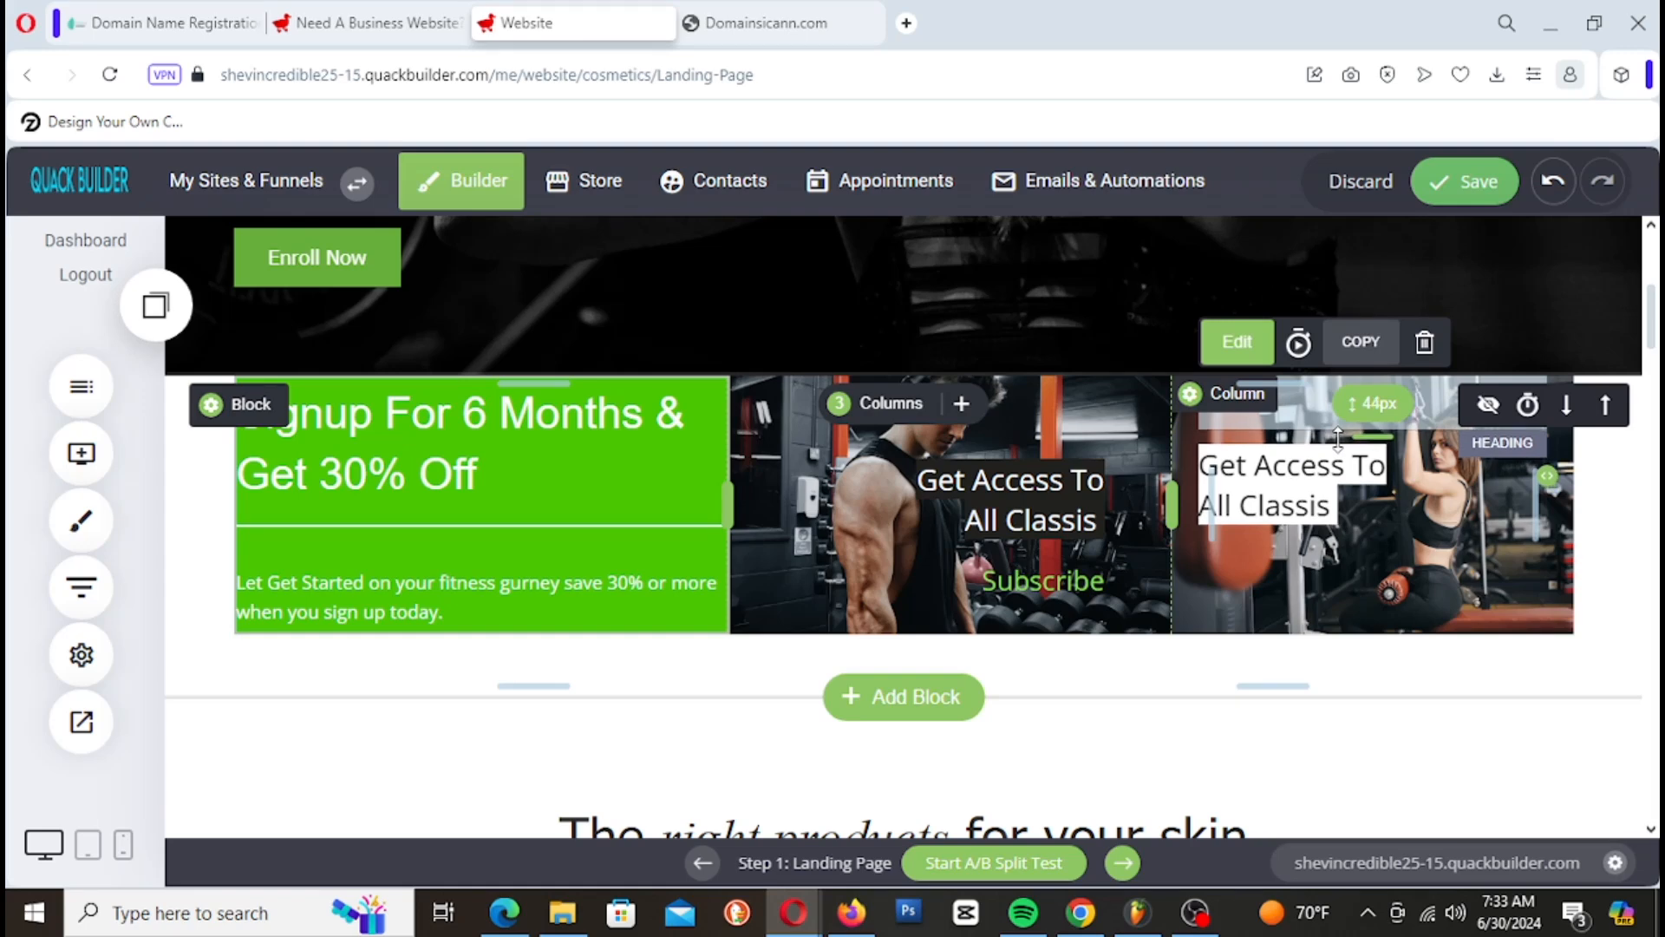
left_click_drag(1338, 440, 1338, 443)
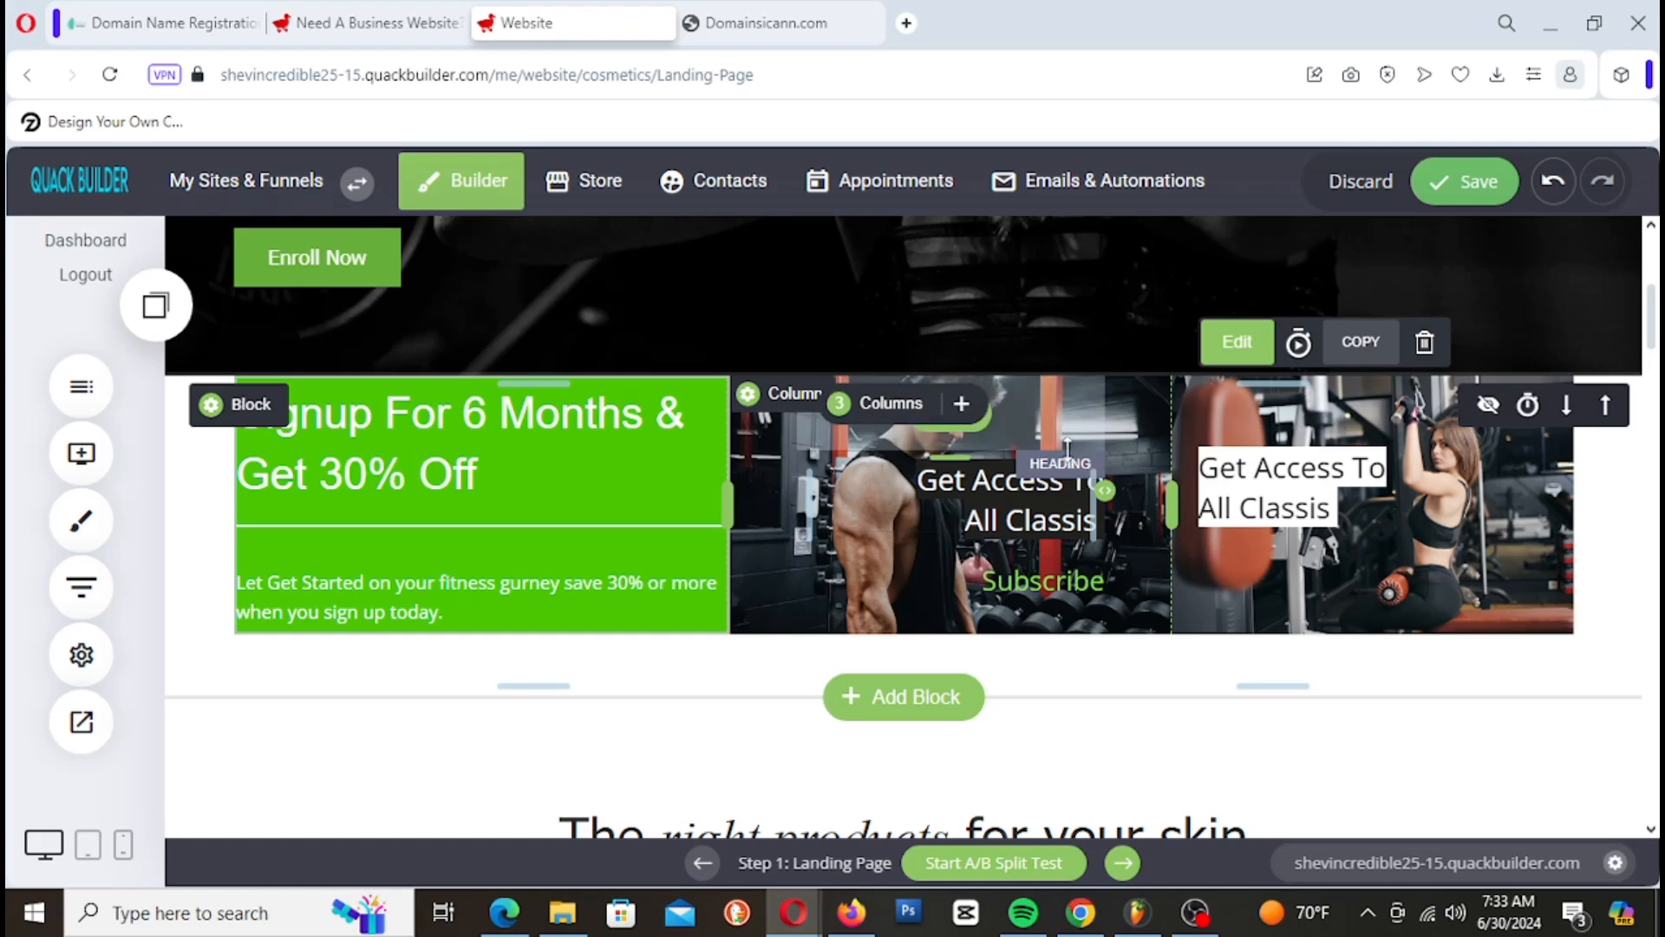
left_click_drag(1064, 440, 1073, 429)
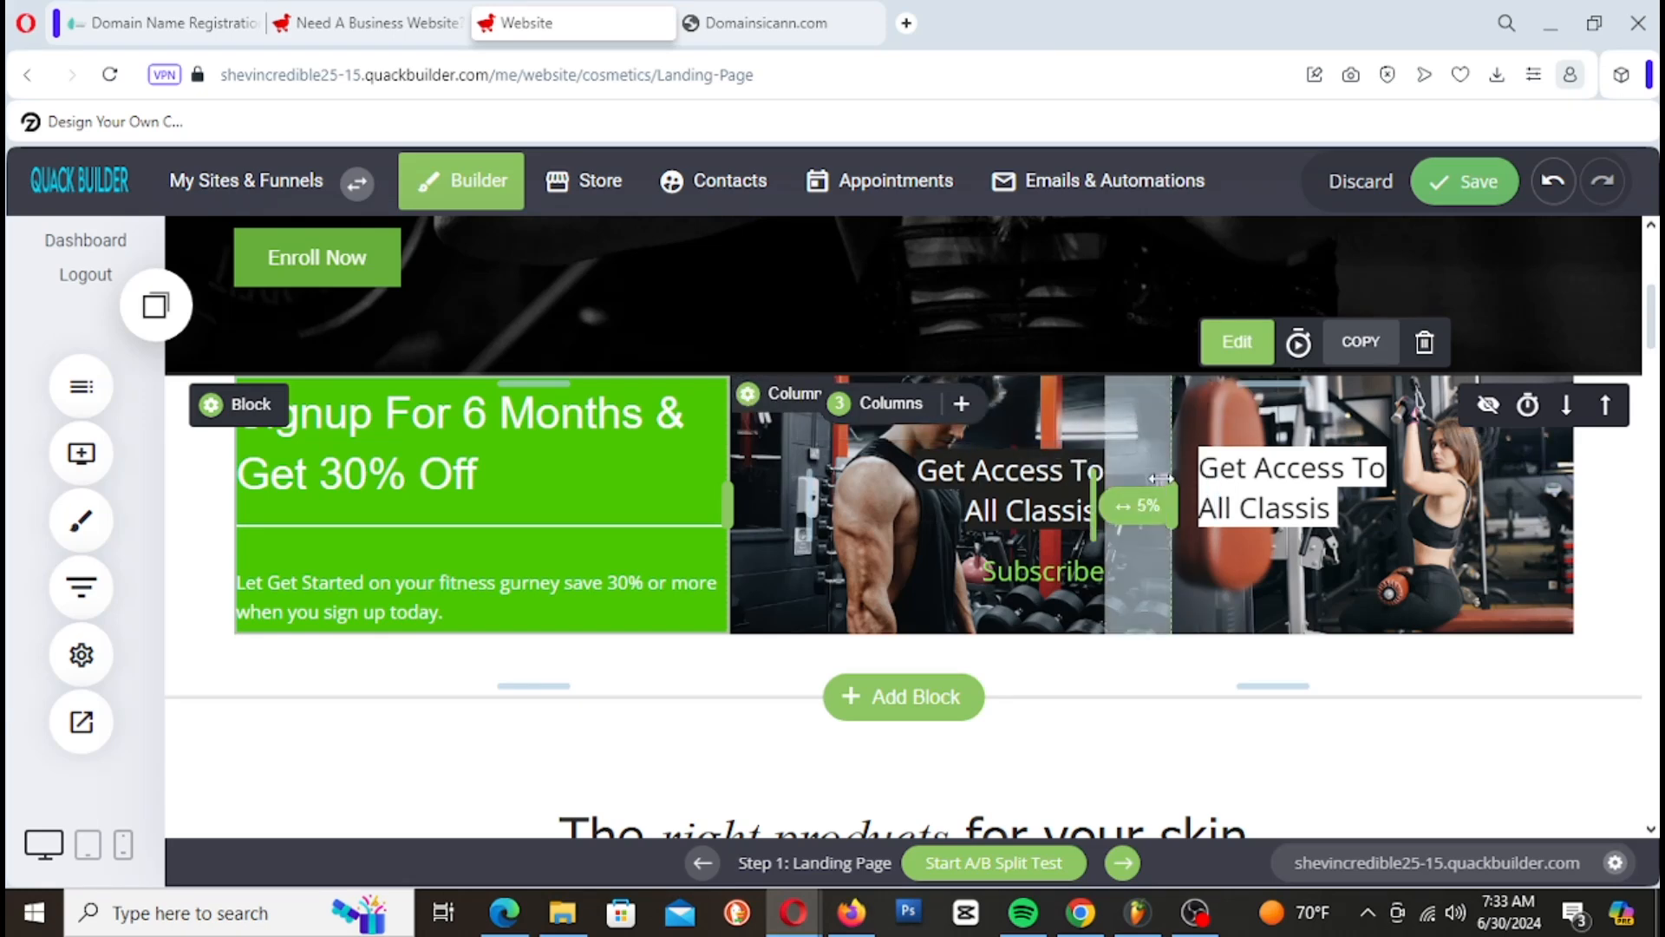
left_click_drag(1085, 428, 1085, 422)
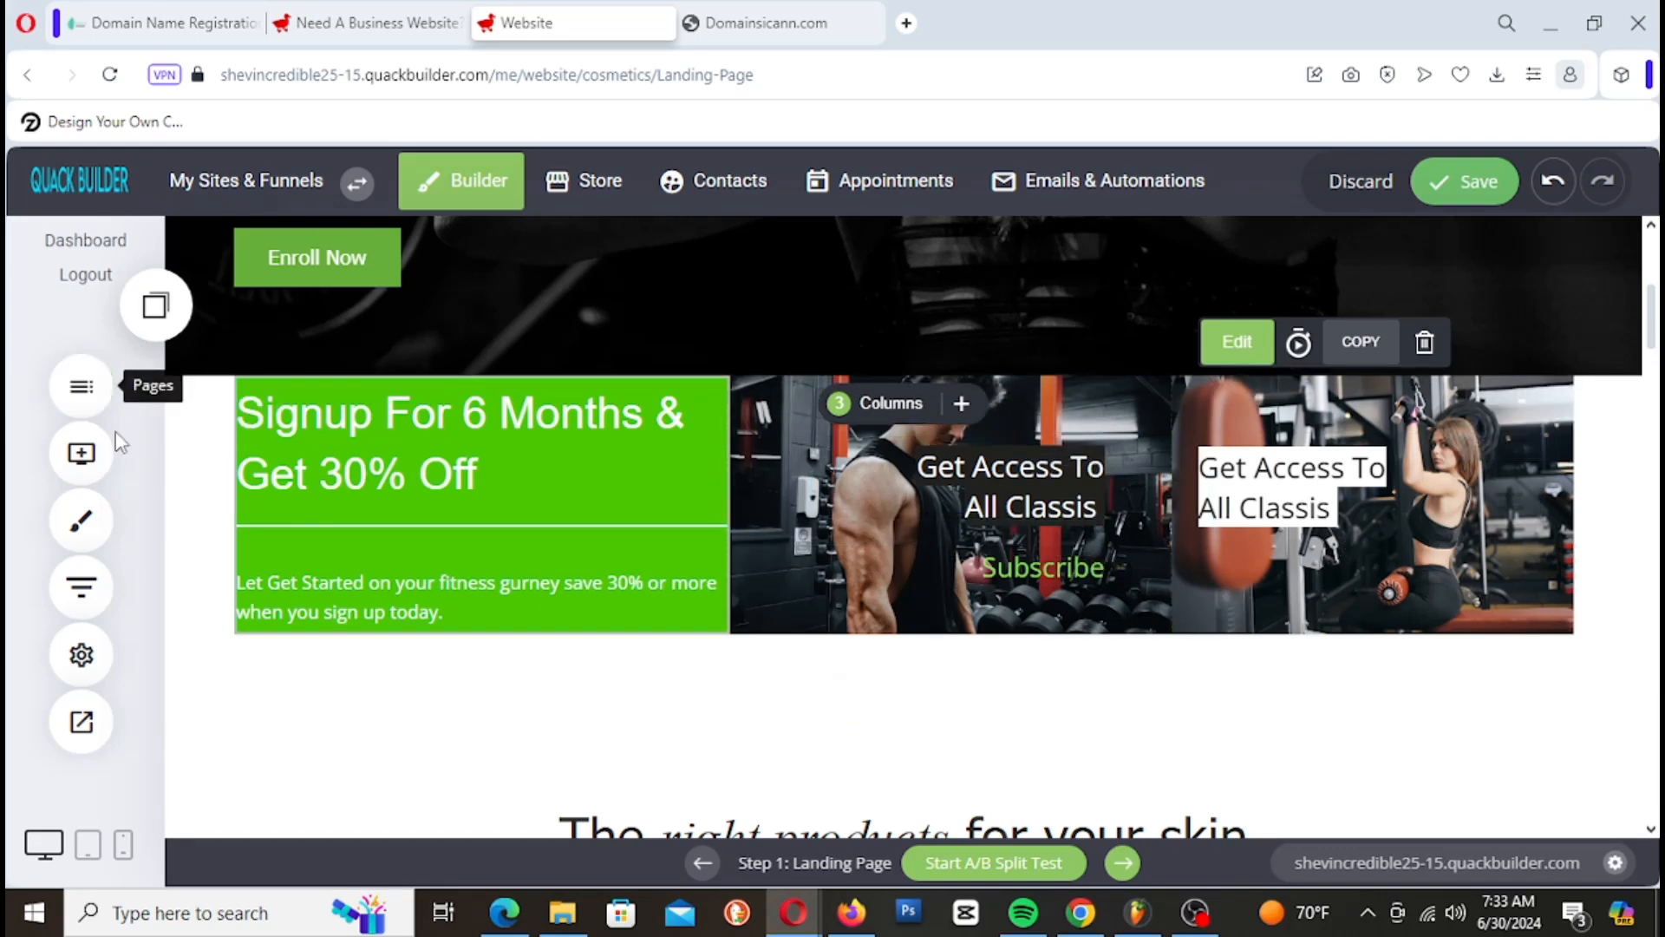
left_click(80, 452)
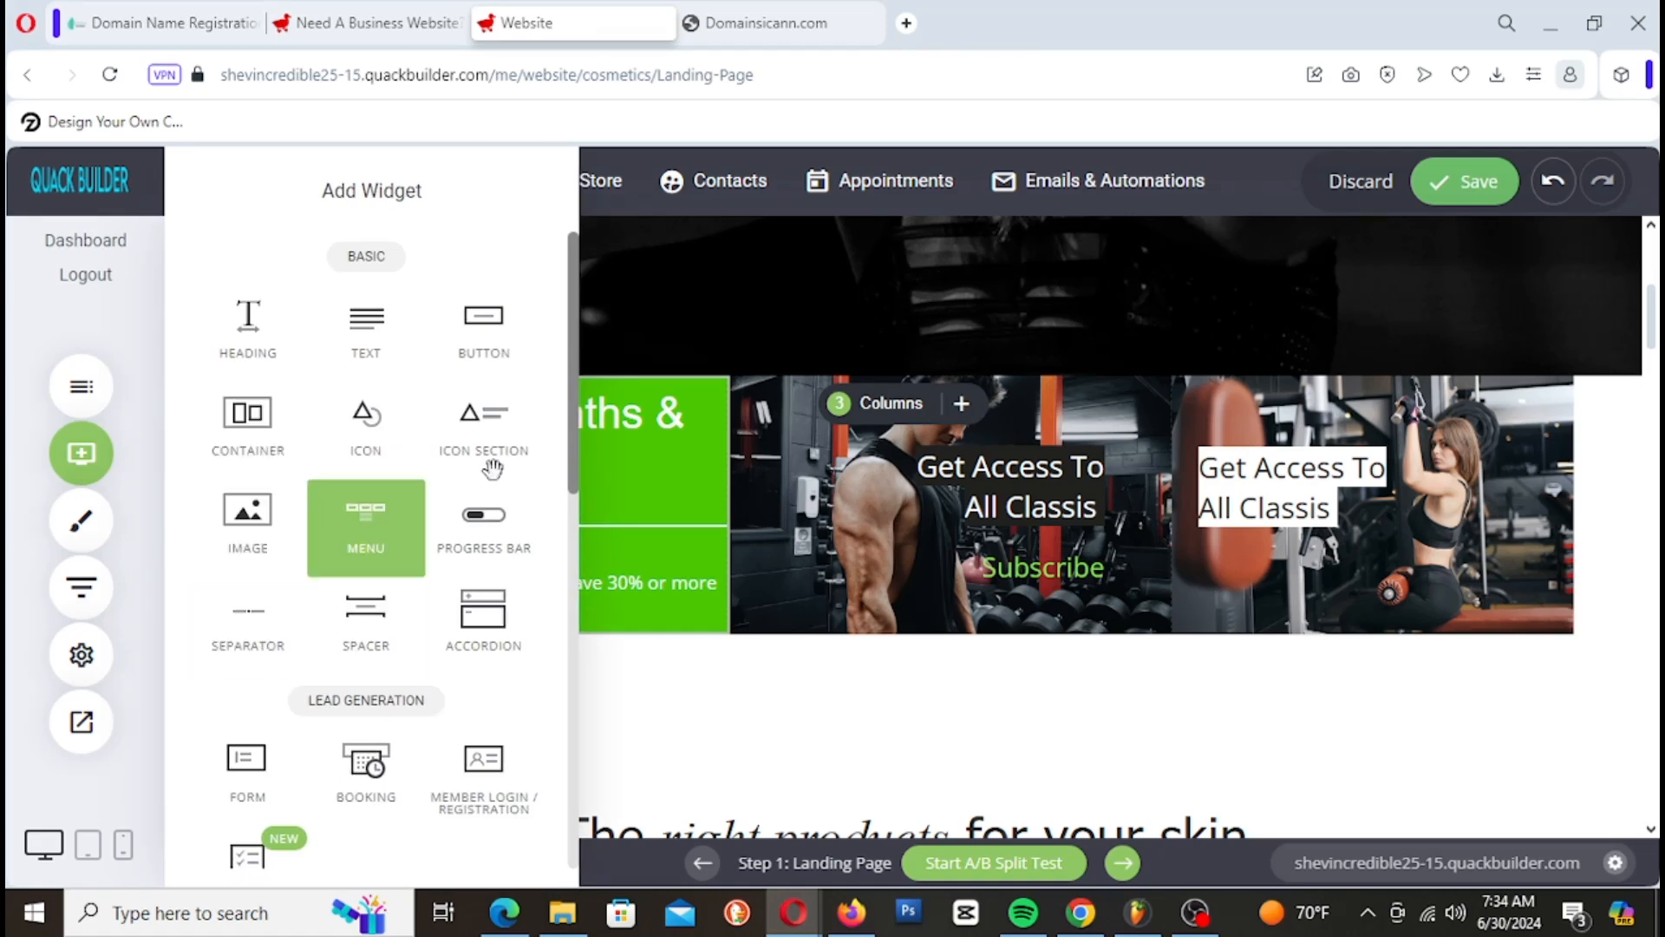
Step: Add a button to the third column and relabel it 'Get Consultation'
left_click_drag(466, 340, 1339, 571)
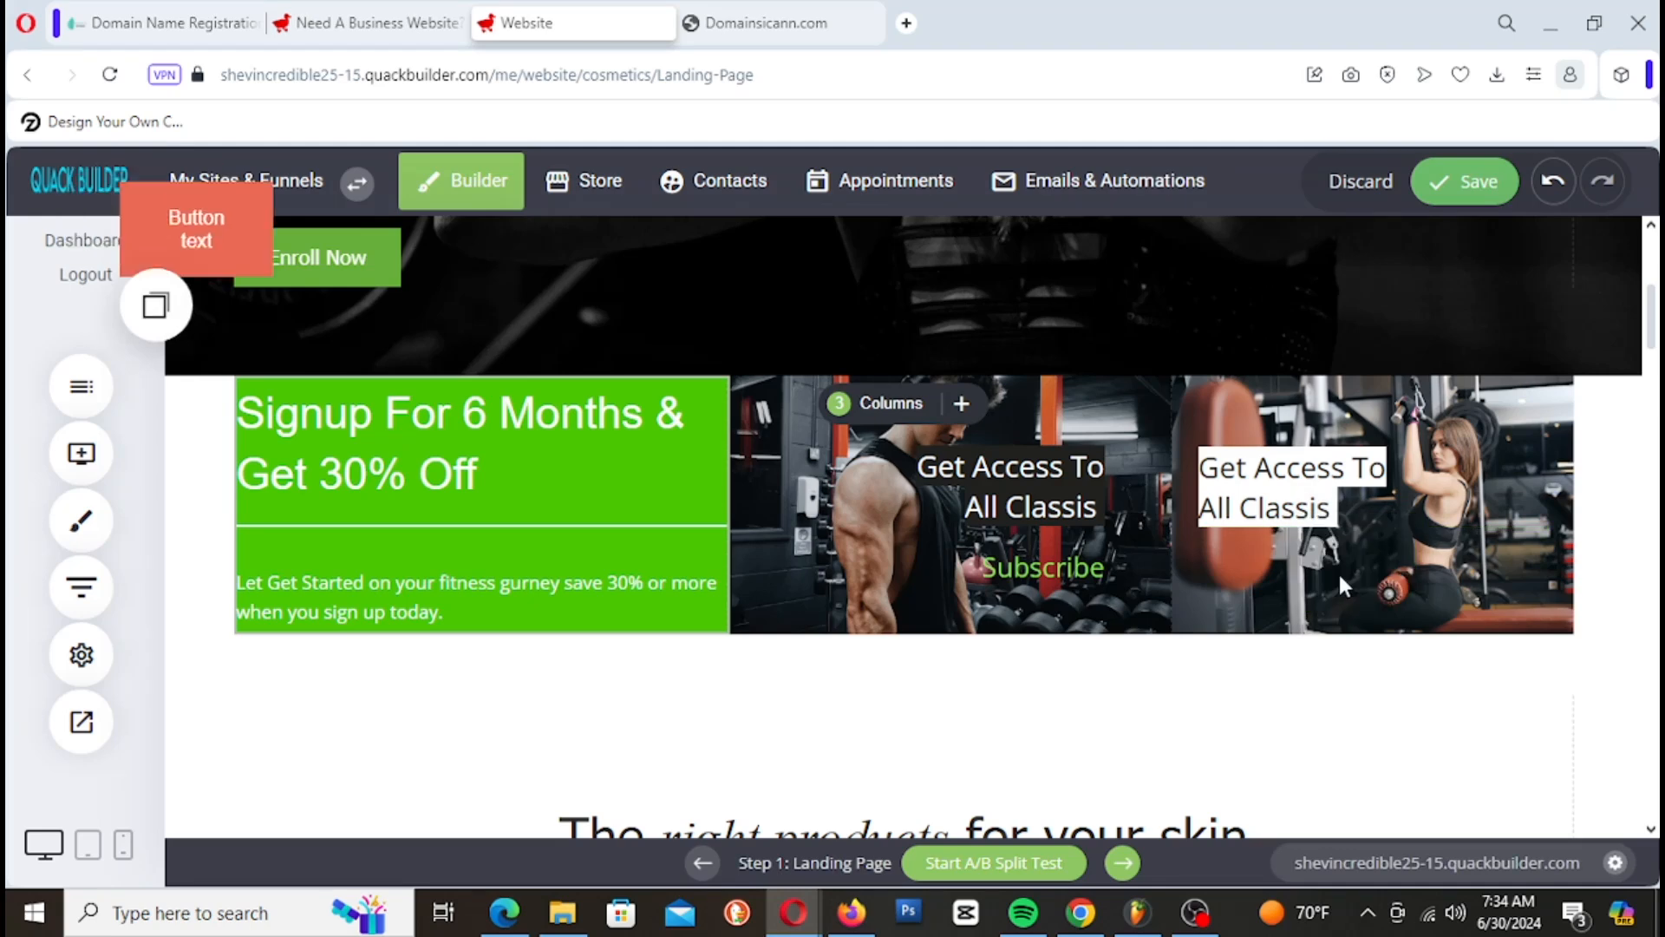
left_click(1339, 576)
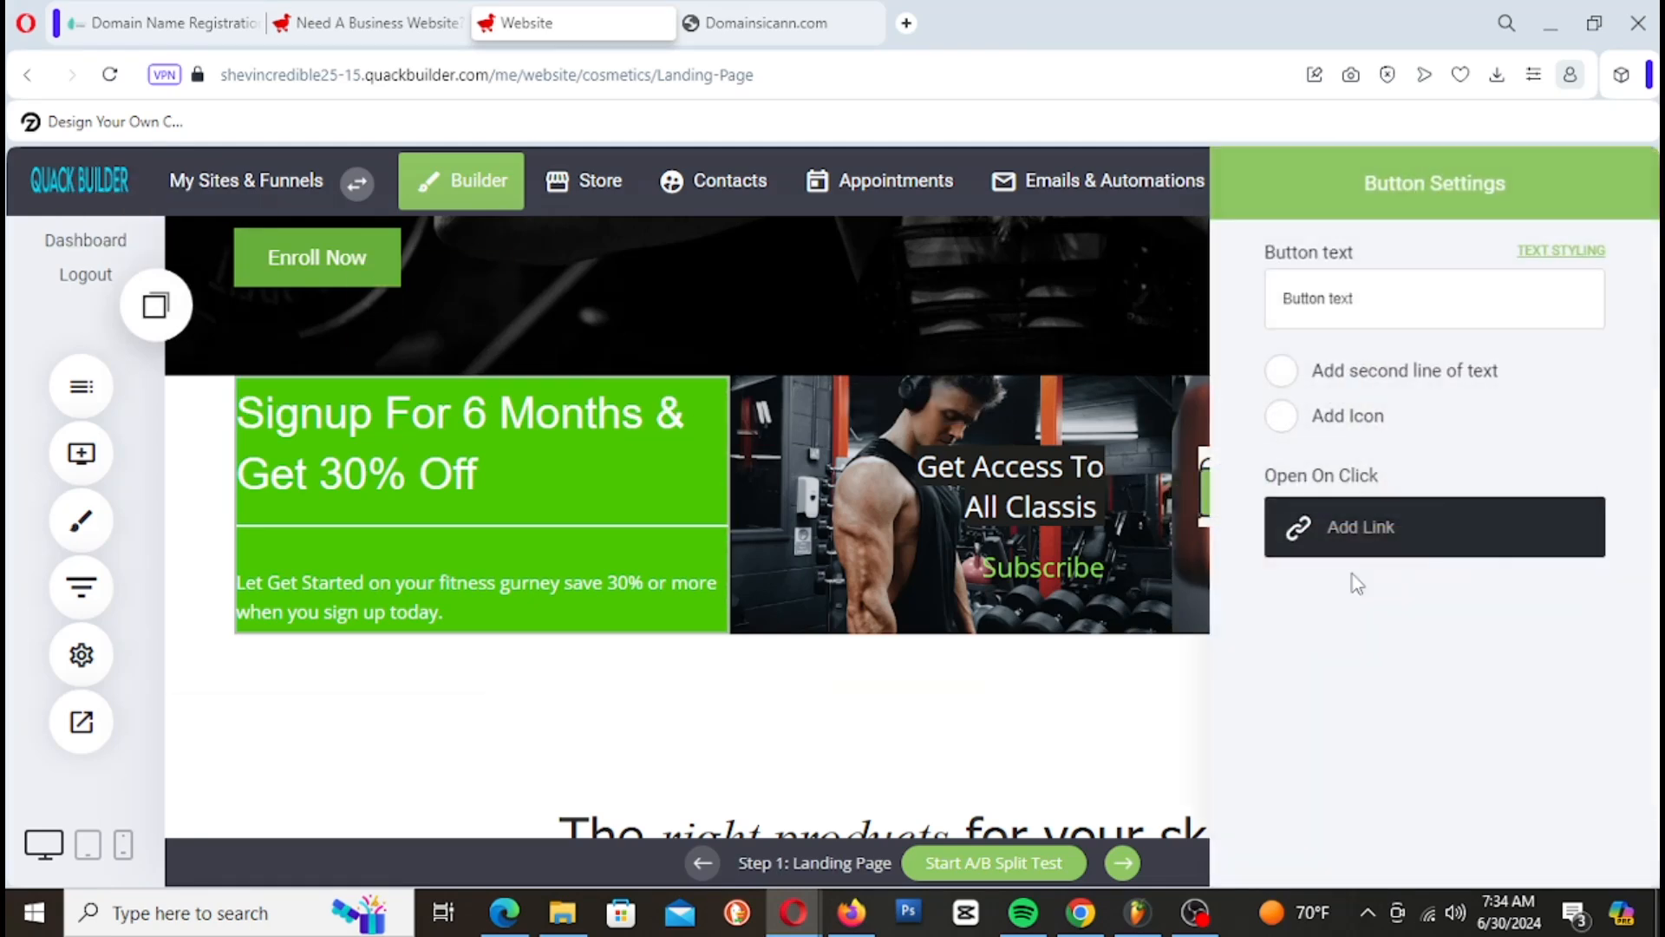
triple_click(1329, 308)
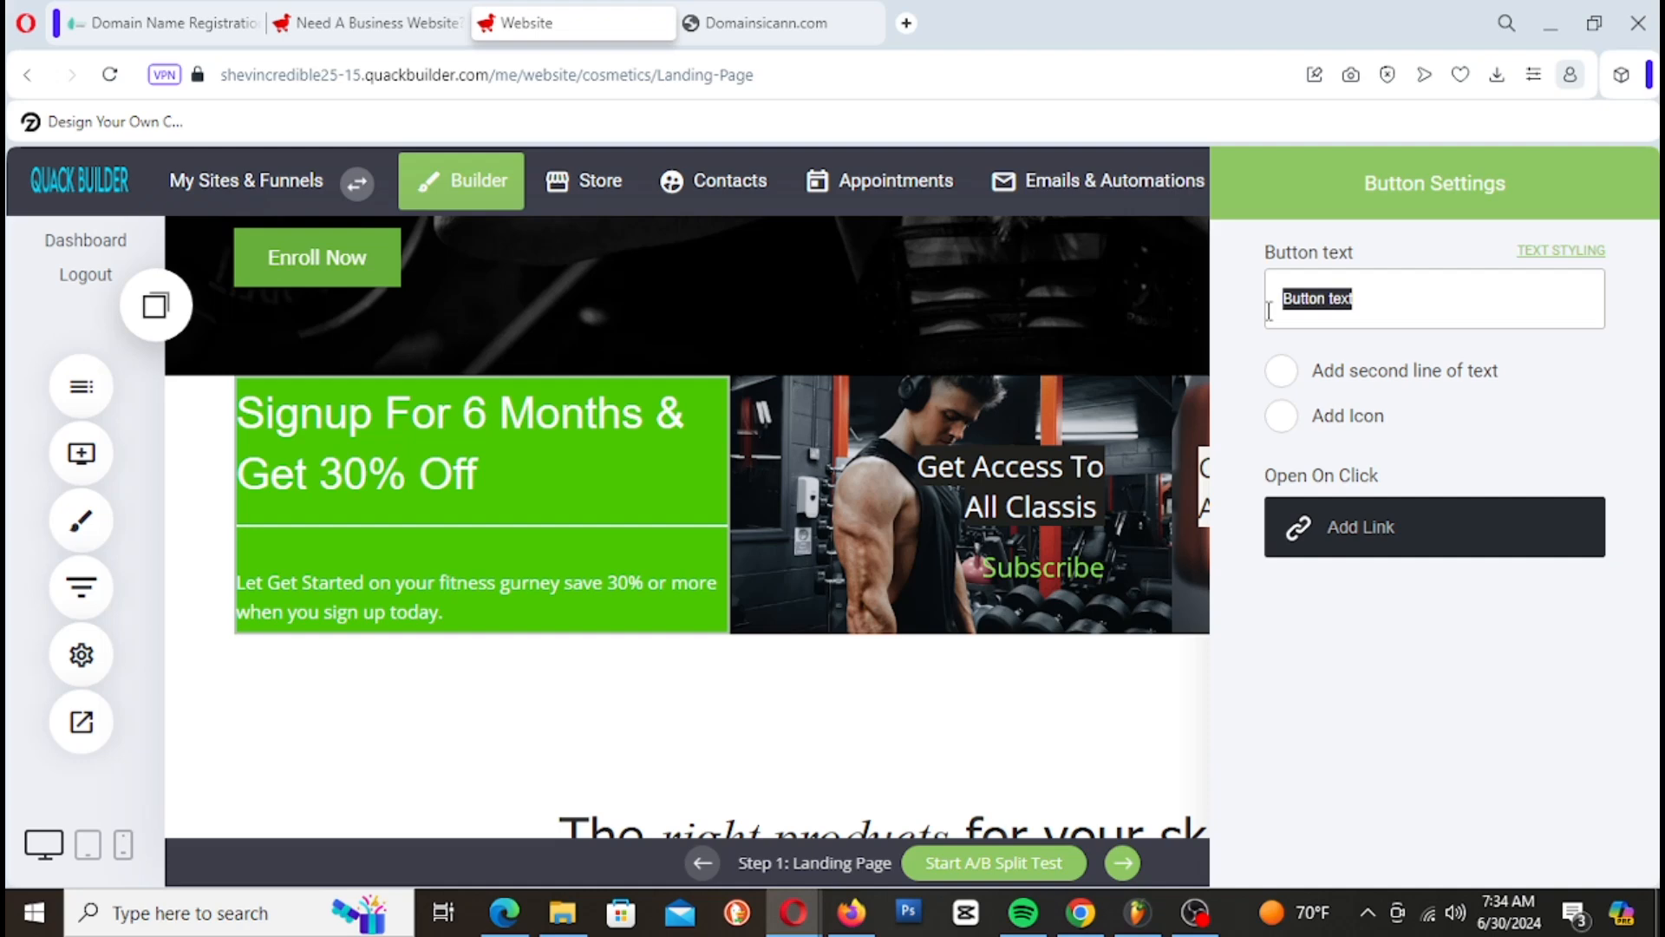
type("G")
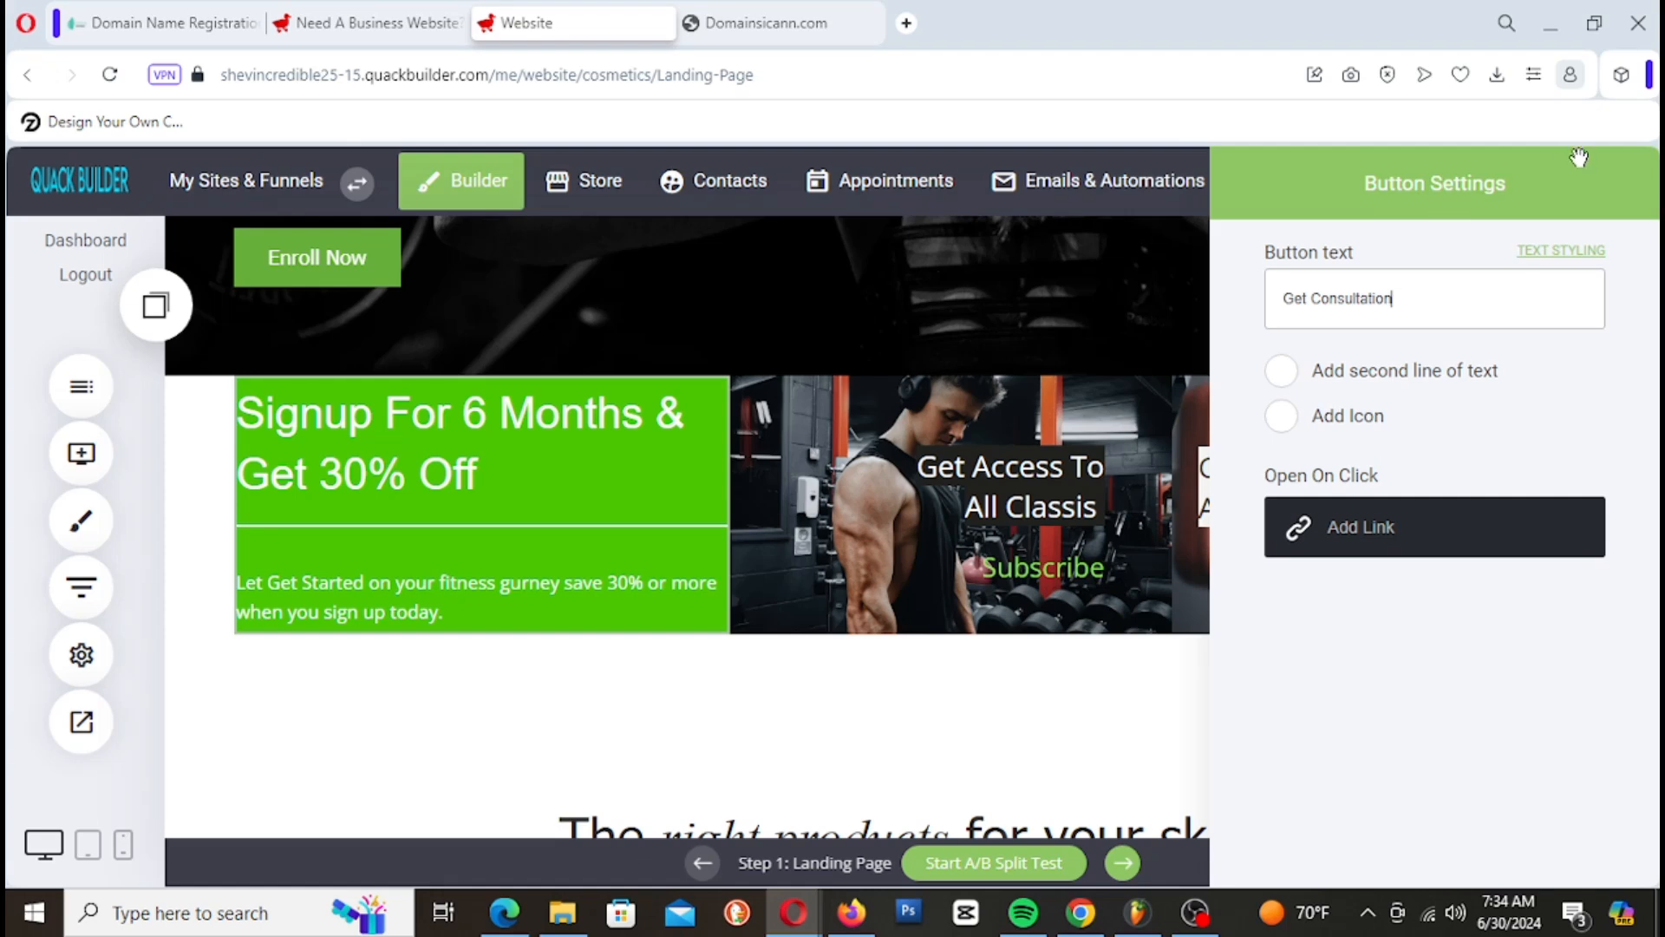
left_click_drag(1560, 211, 788, 277)
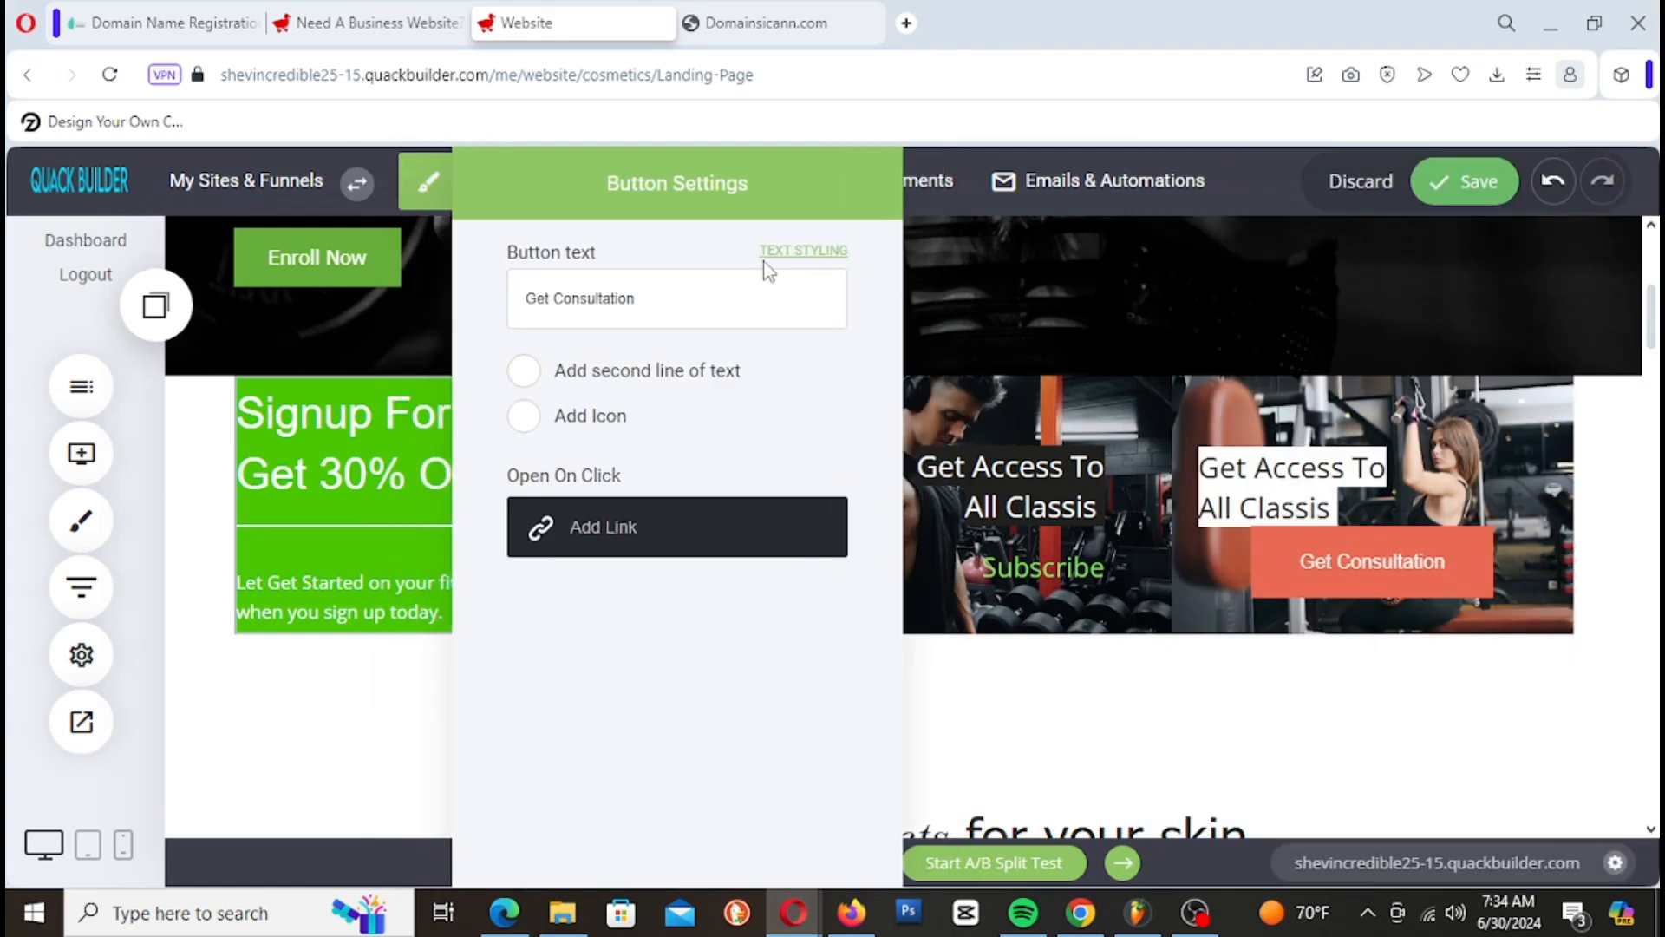
Step: Style the Get Consultation button text at 12px size, 1px letter spacing, white colour
left_click(805, 254)
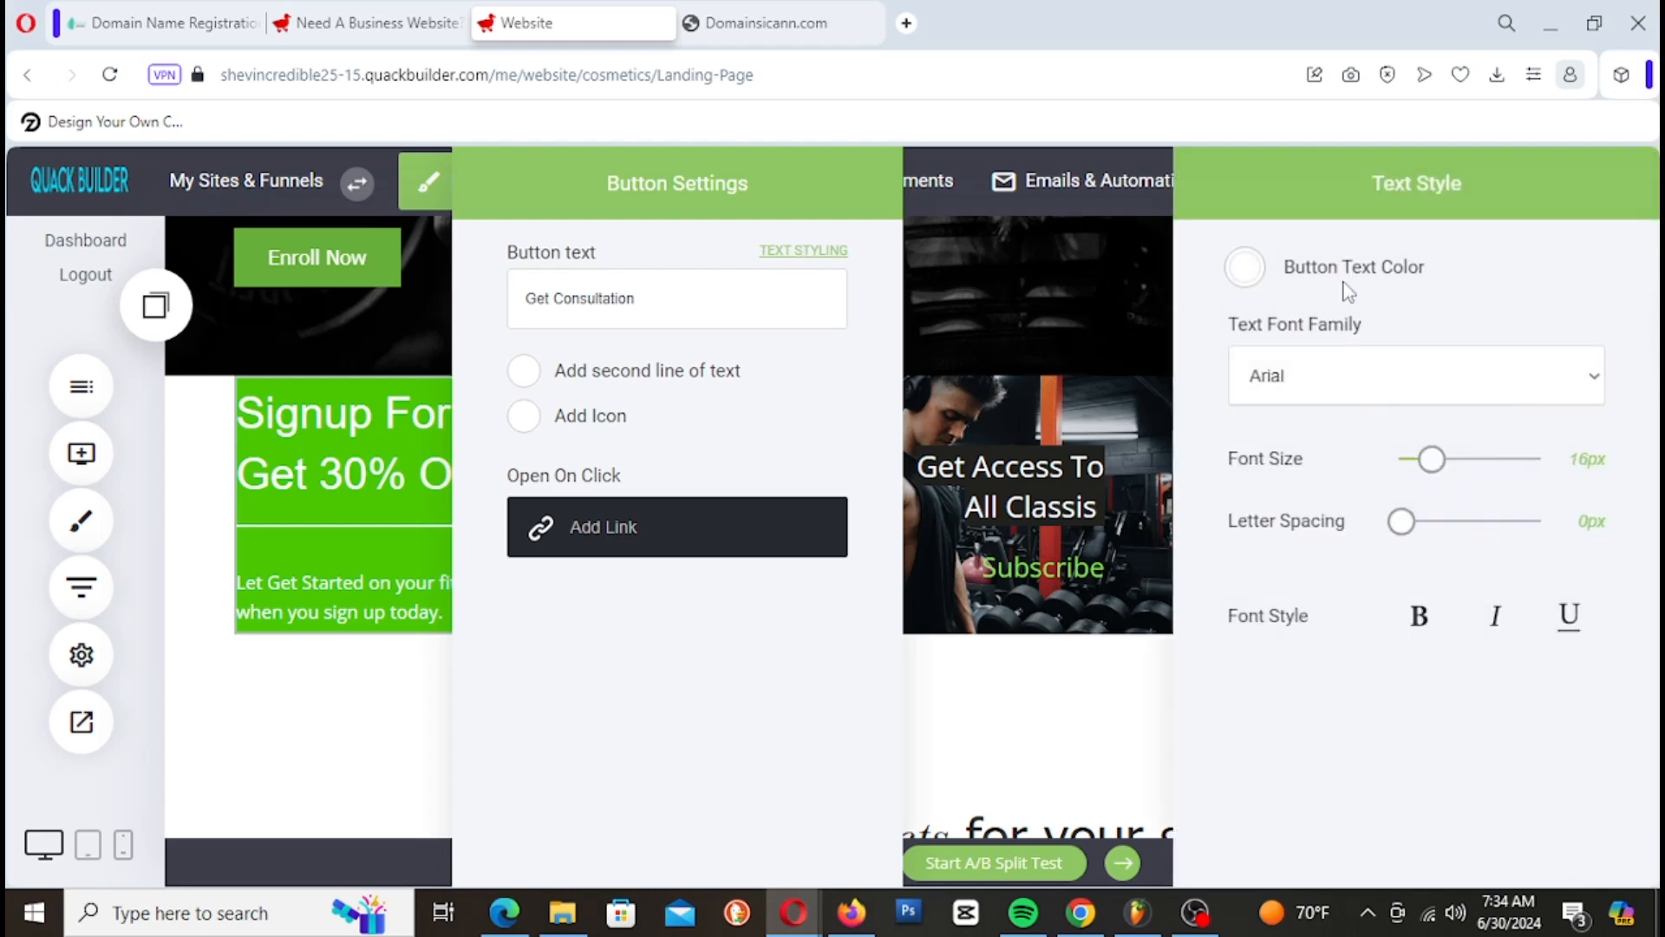
left_click_drag(1442, 208, 621, 212)
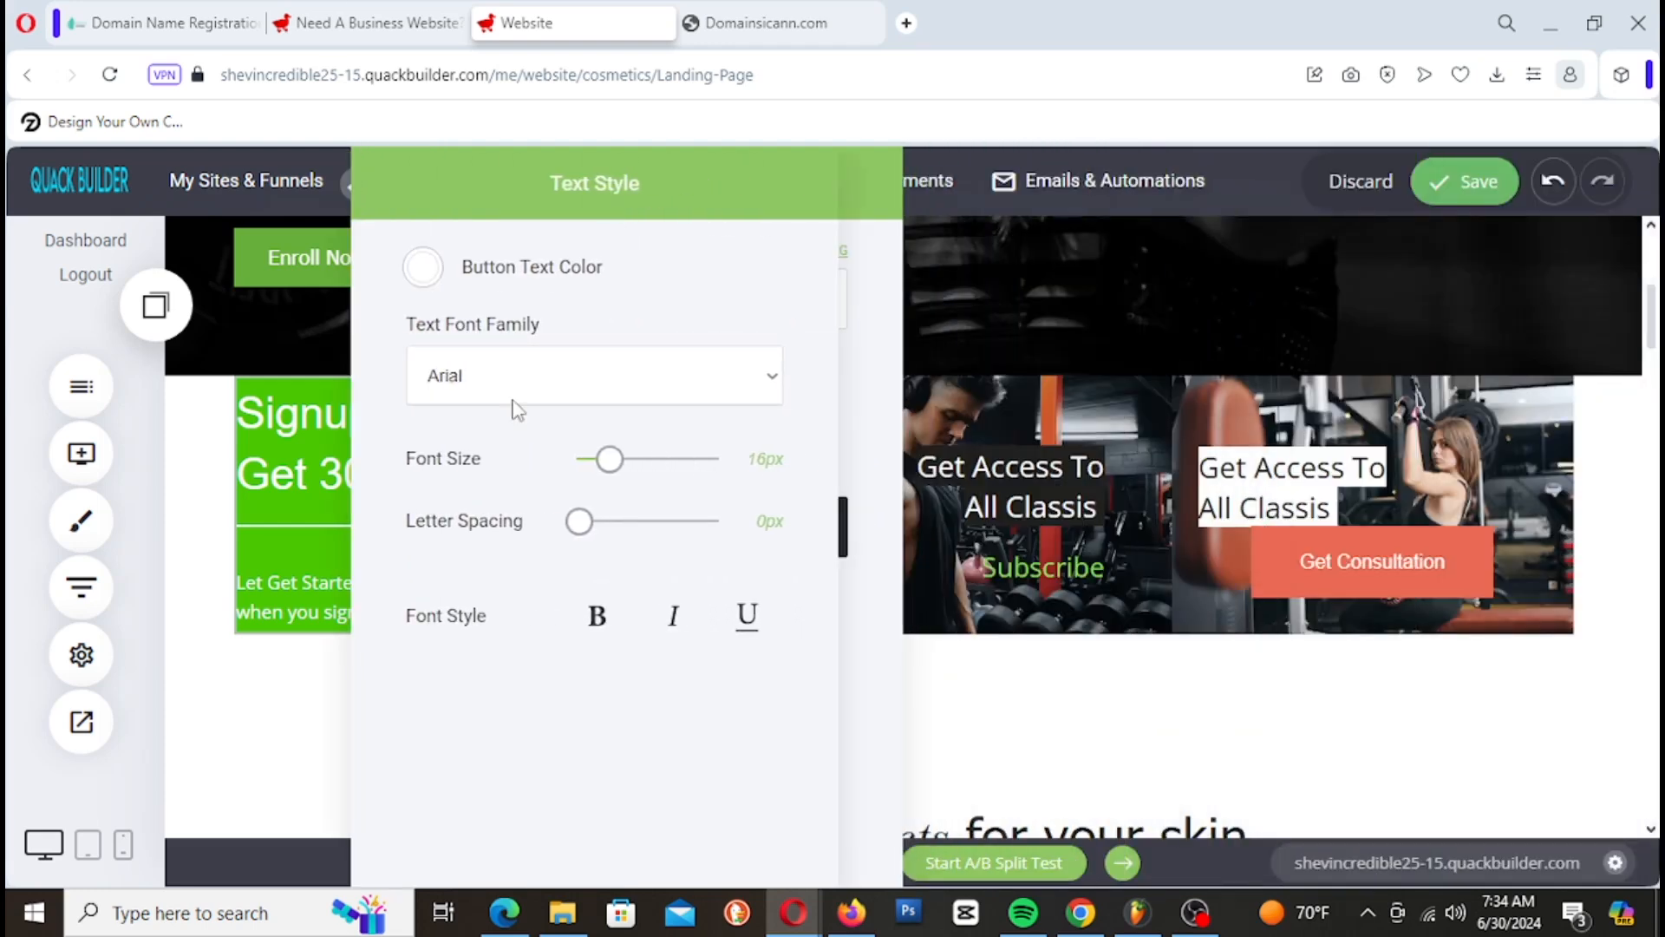
mouse_move(610, 466)
left_mouse_down()
mouse_move(591, 465)
mouse_move(605, 471)
left_mouse_up()
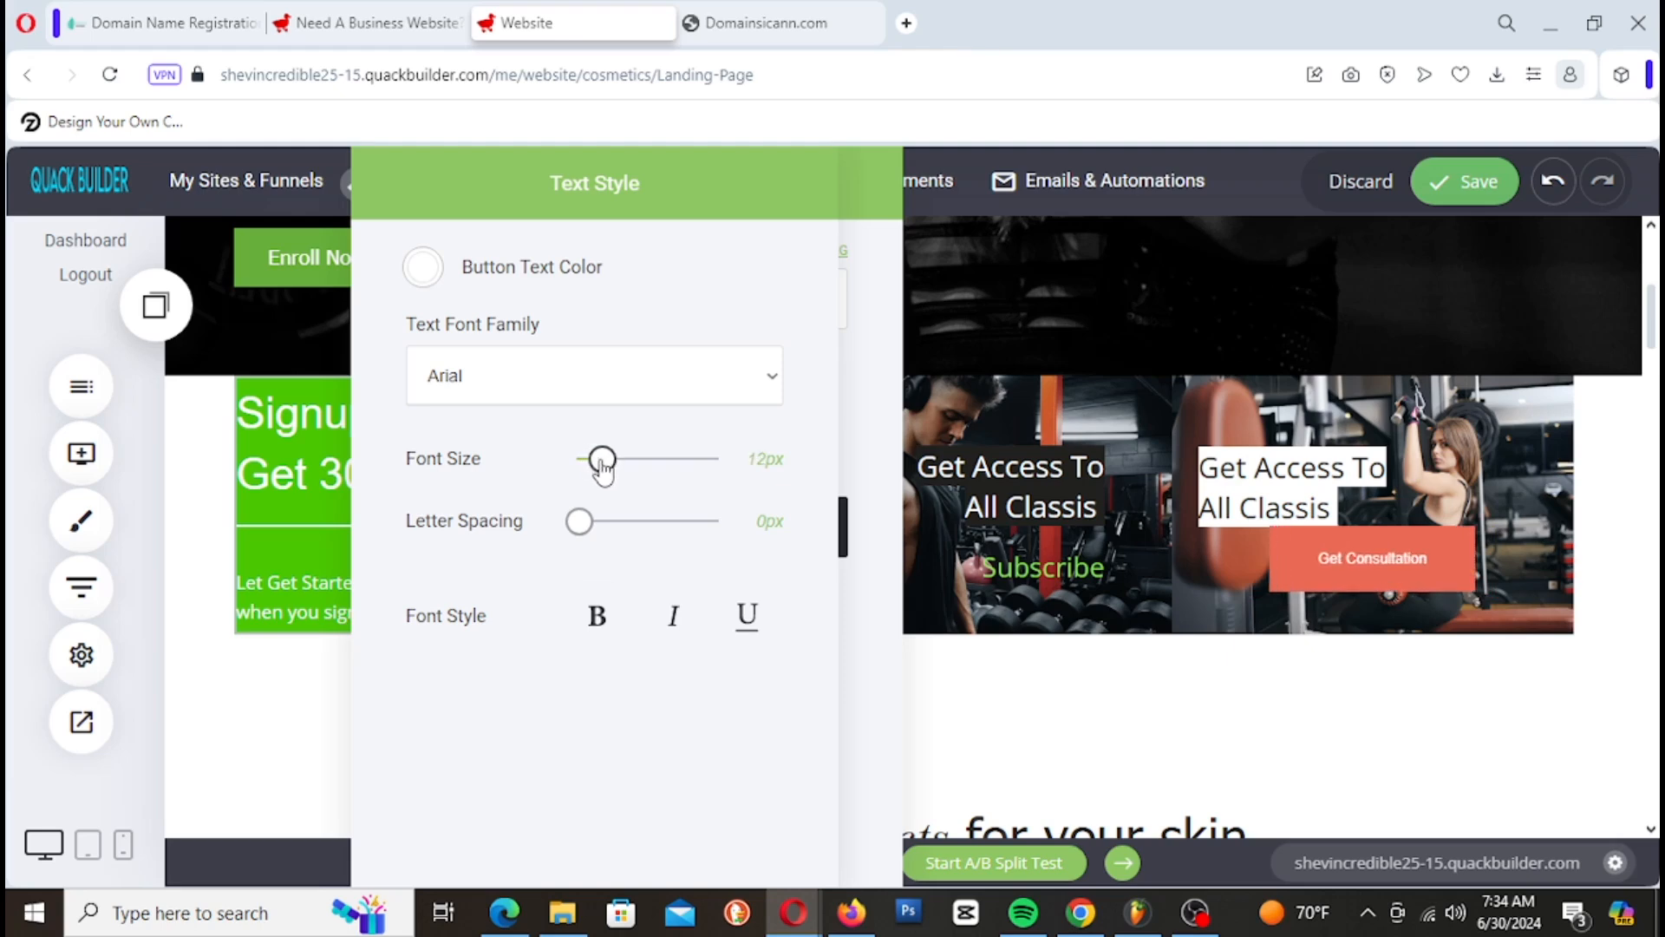
left_click_drag(580, 529, 583, 530)
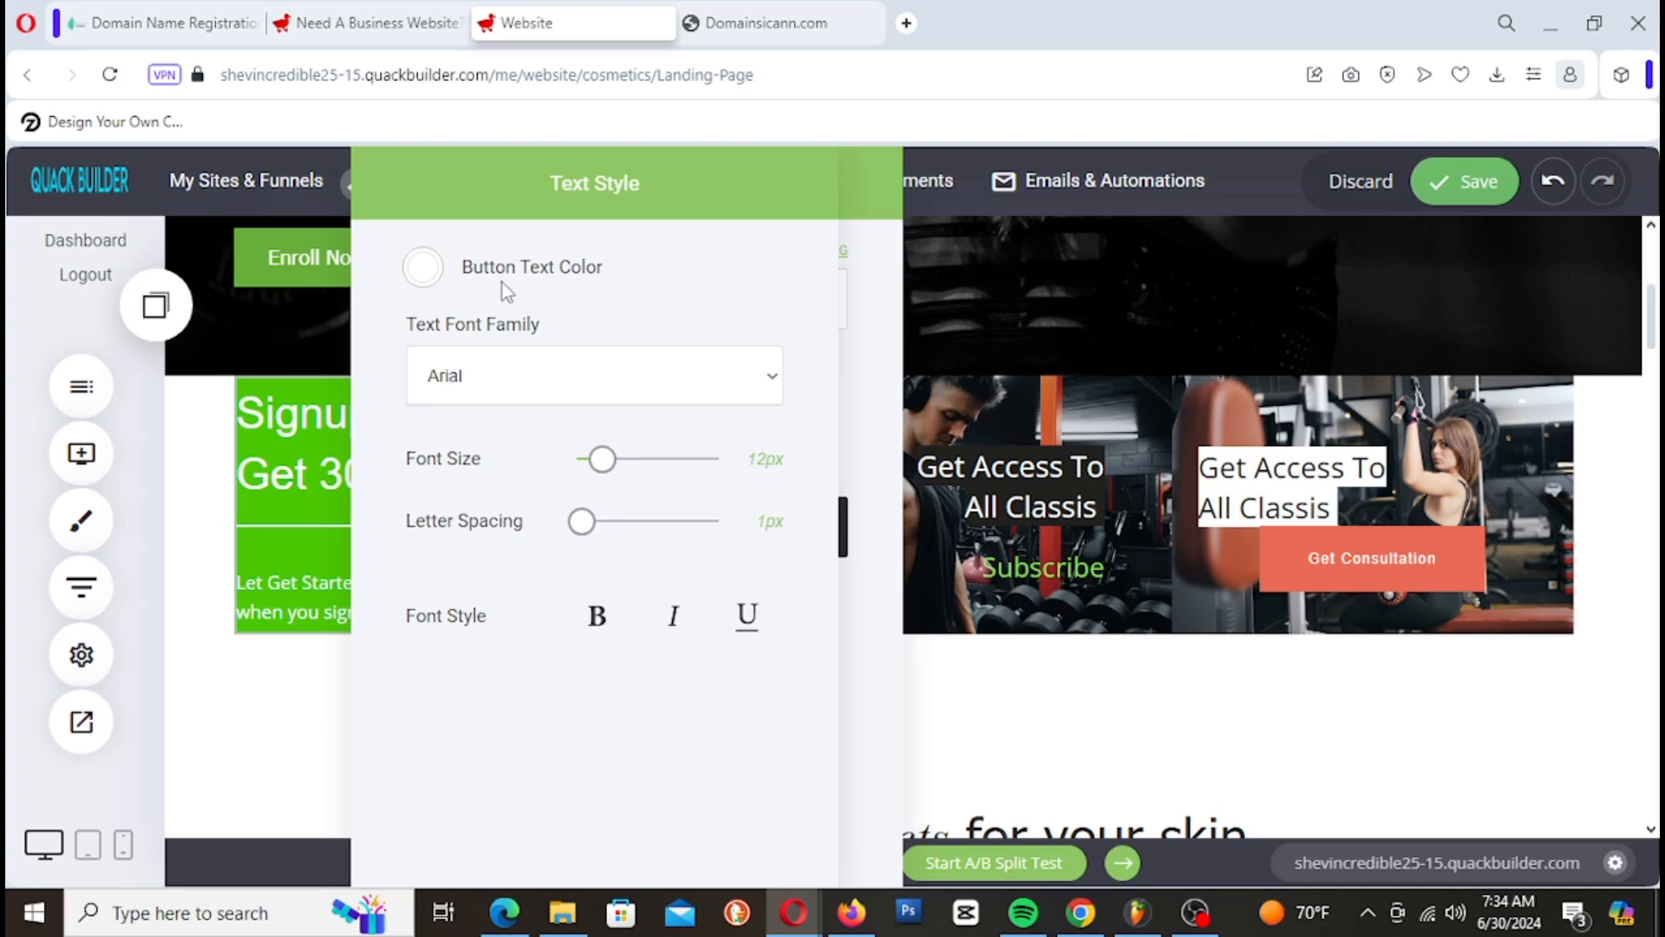
left_click(423, 267)
left_click_drag(462, 318, 419, 301)
left_click(382, 208)
left_click(898, 224)
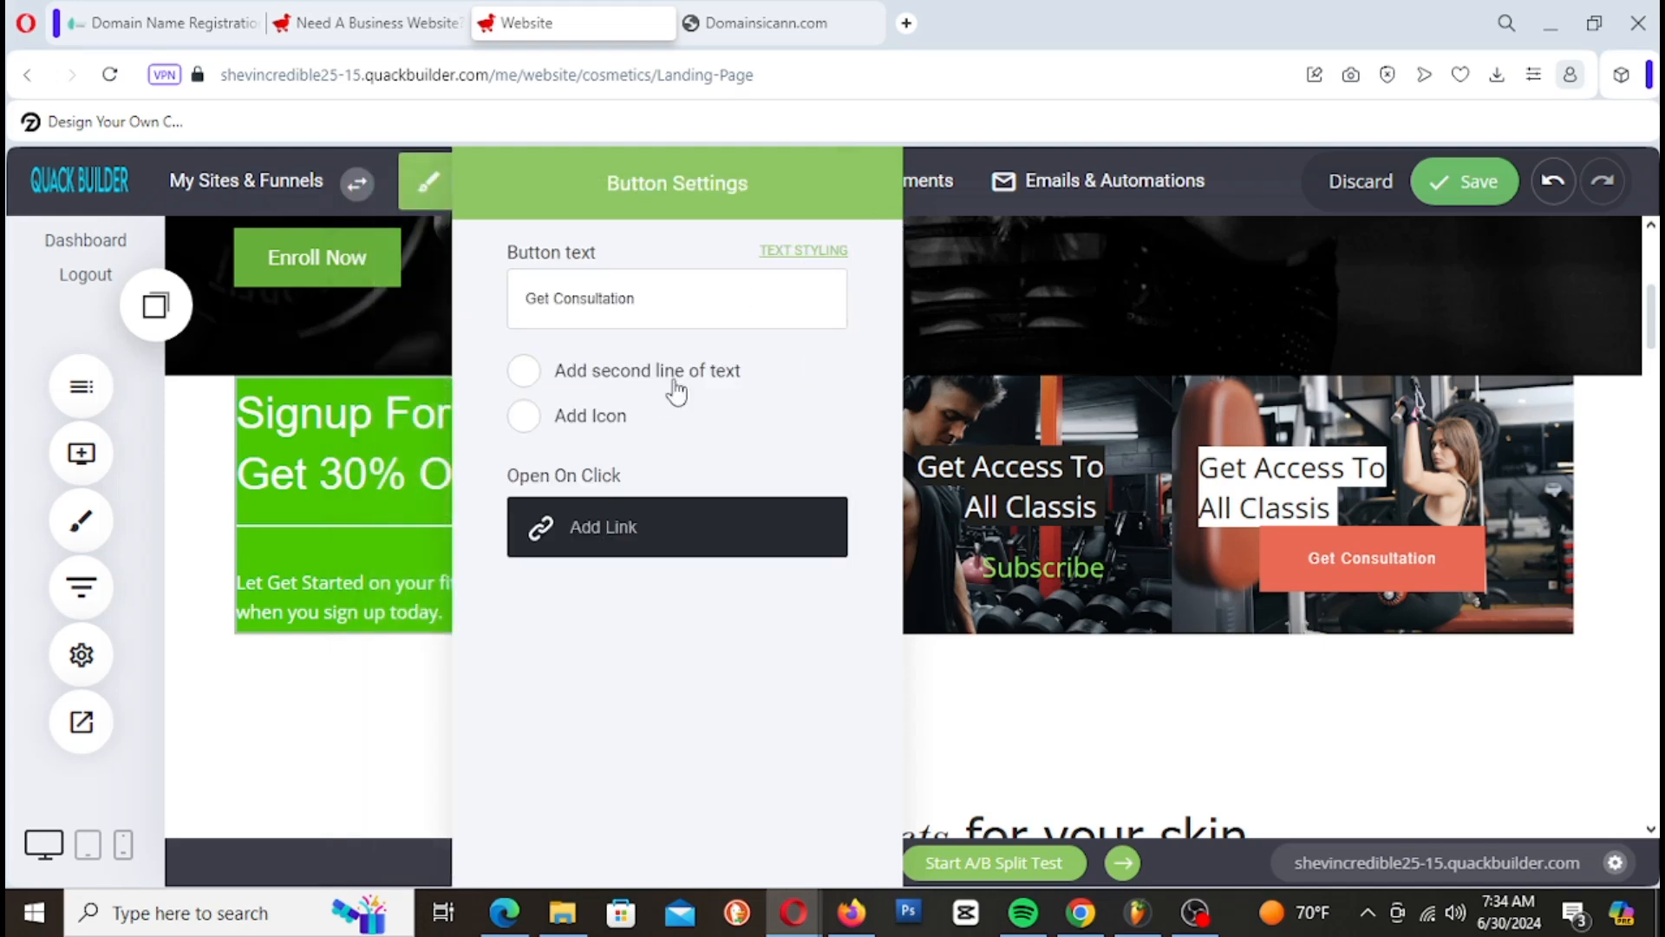
left_click(1381, 560)
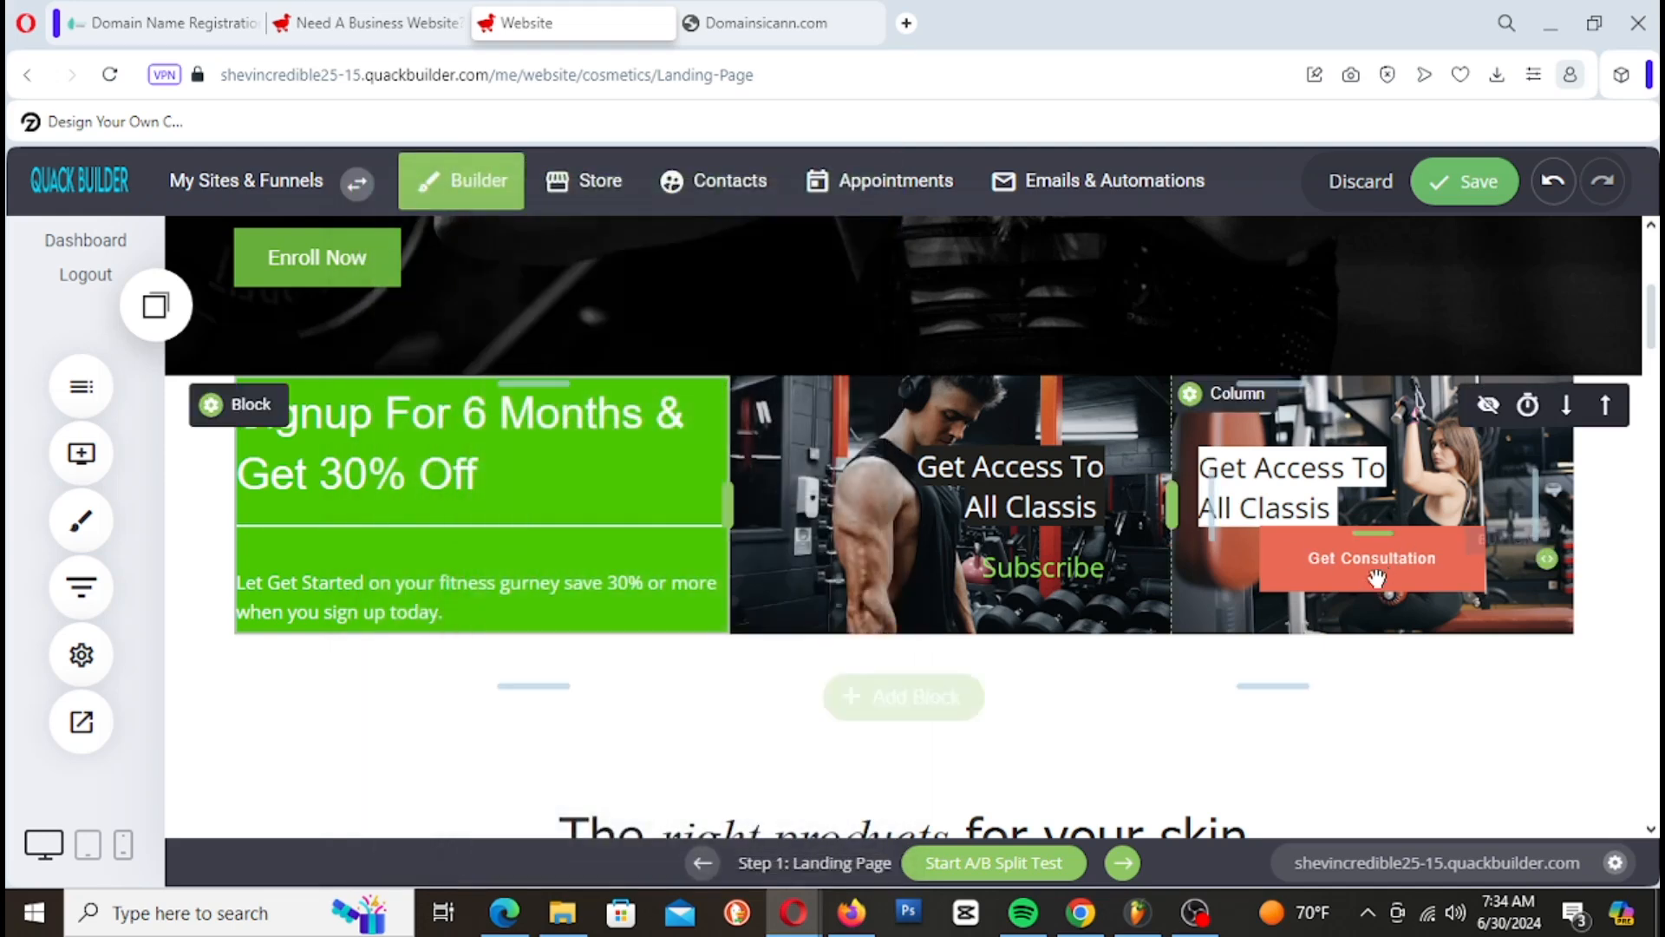
Step: Left-align the Get Consultation button and move it slightly lower in the column
left_click(1392, 502)
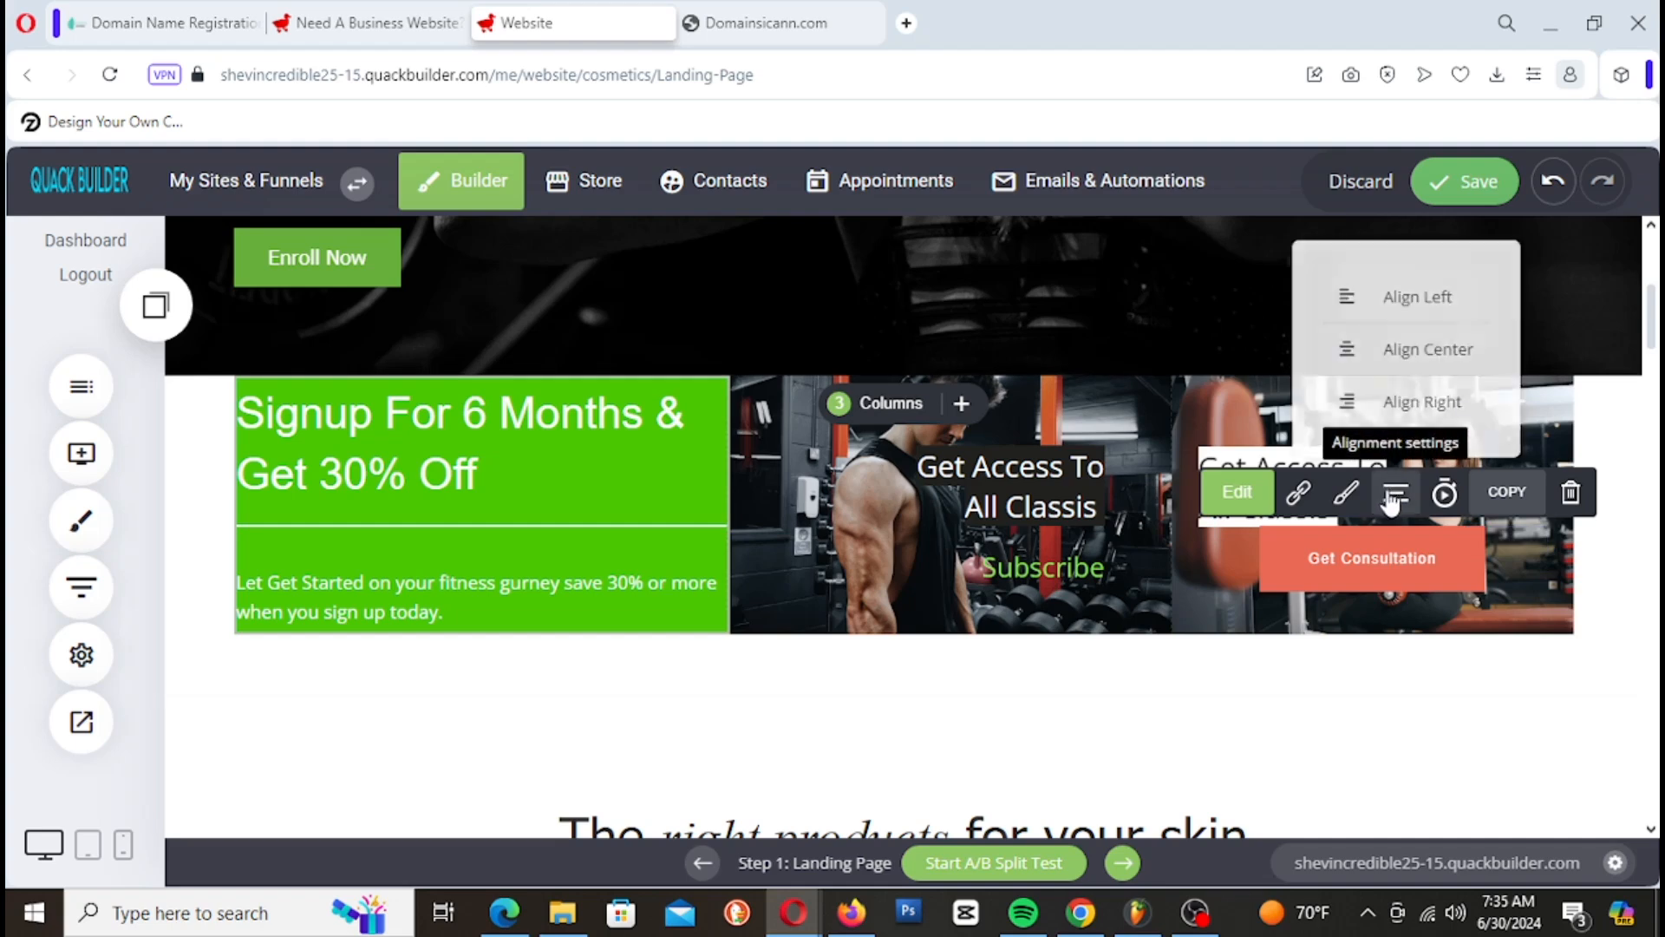
left_click(1387, 299)
left_click_drag(1385, 532, 1353, 555)
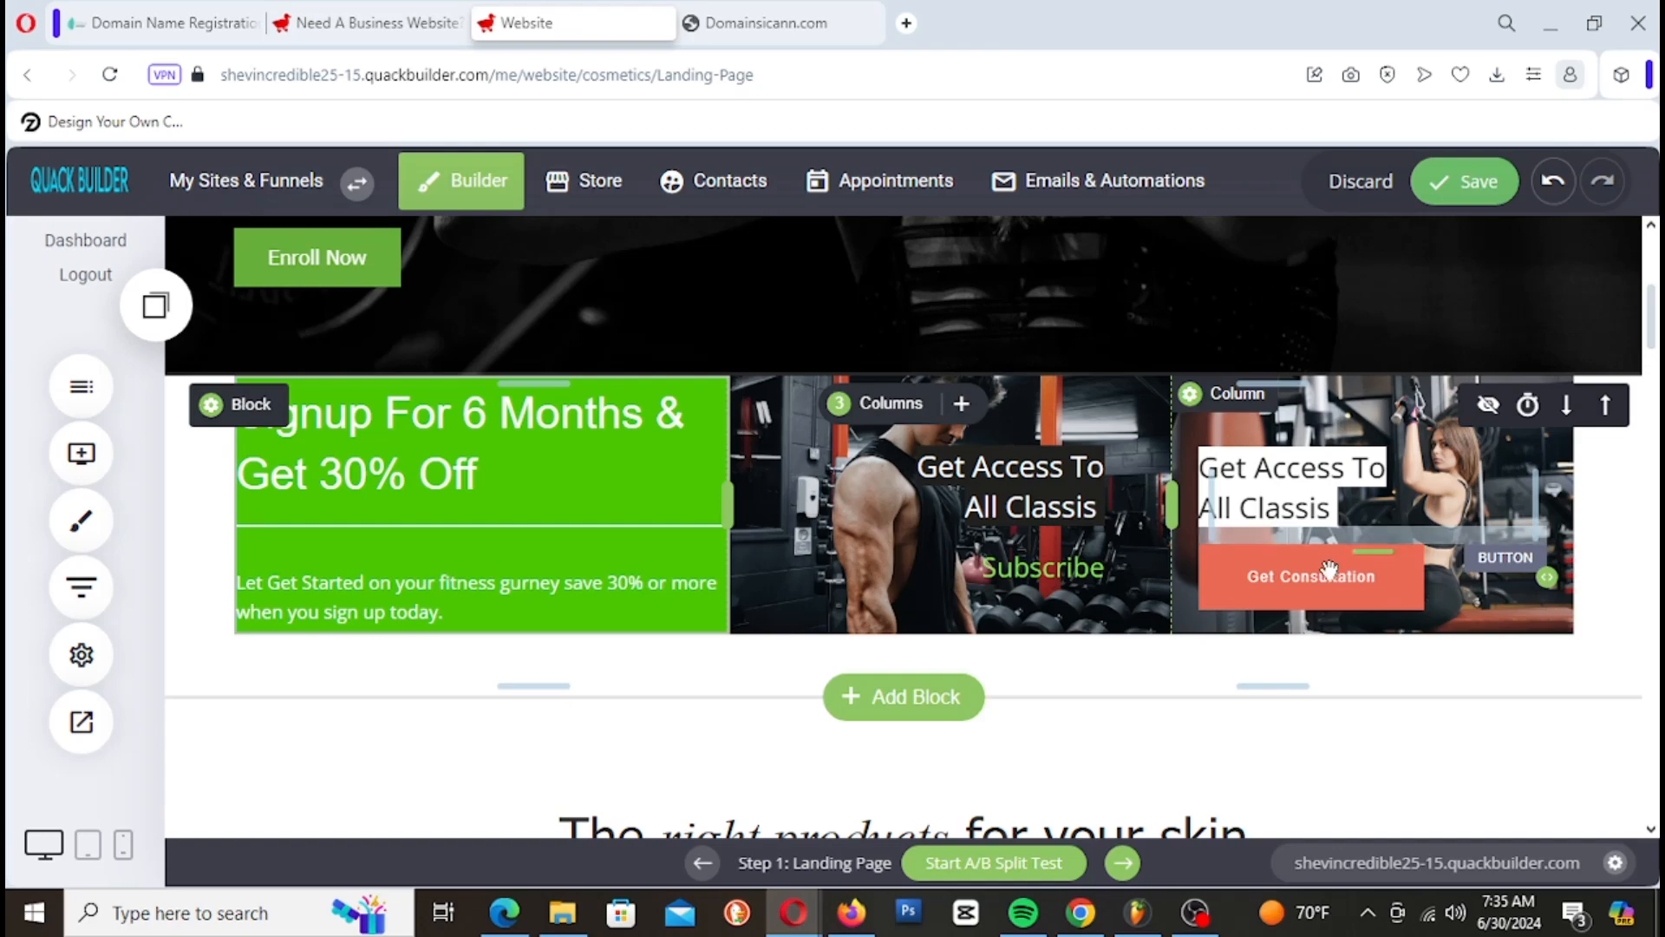
left_click(1330, 570)
Step: Make the button green with reduced padding and save the page
left_click(1330, 513)
left_click_drag(1482, 190, 862, 187)
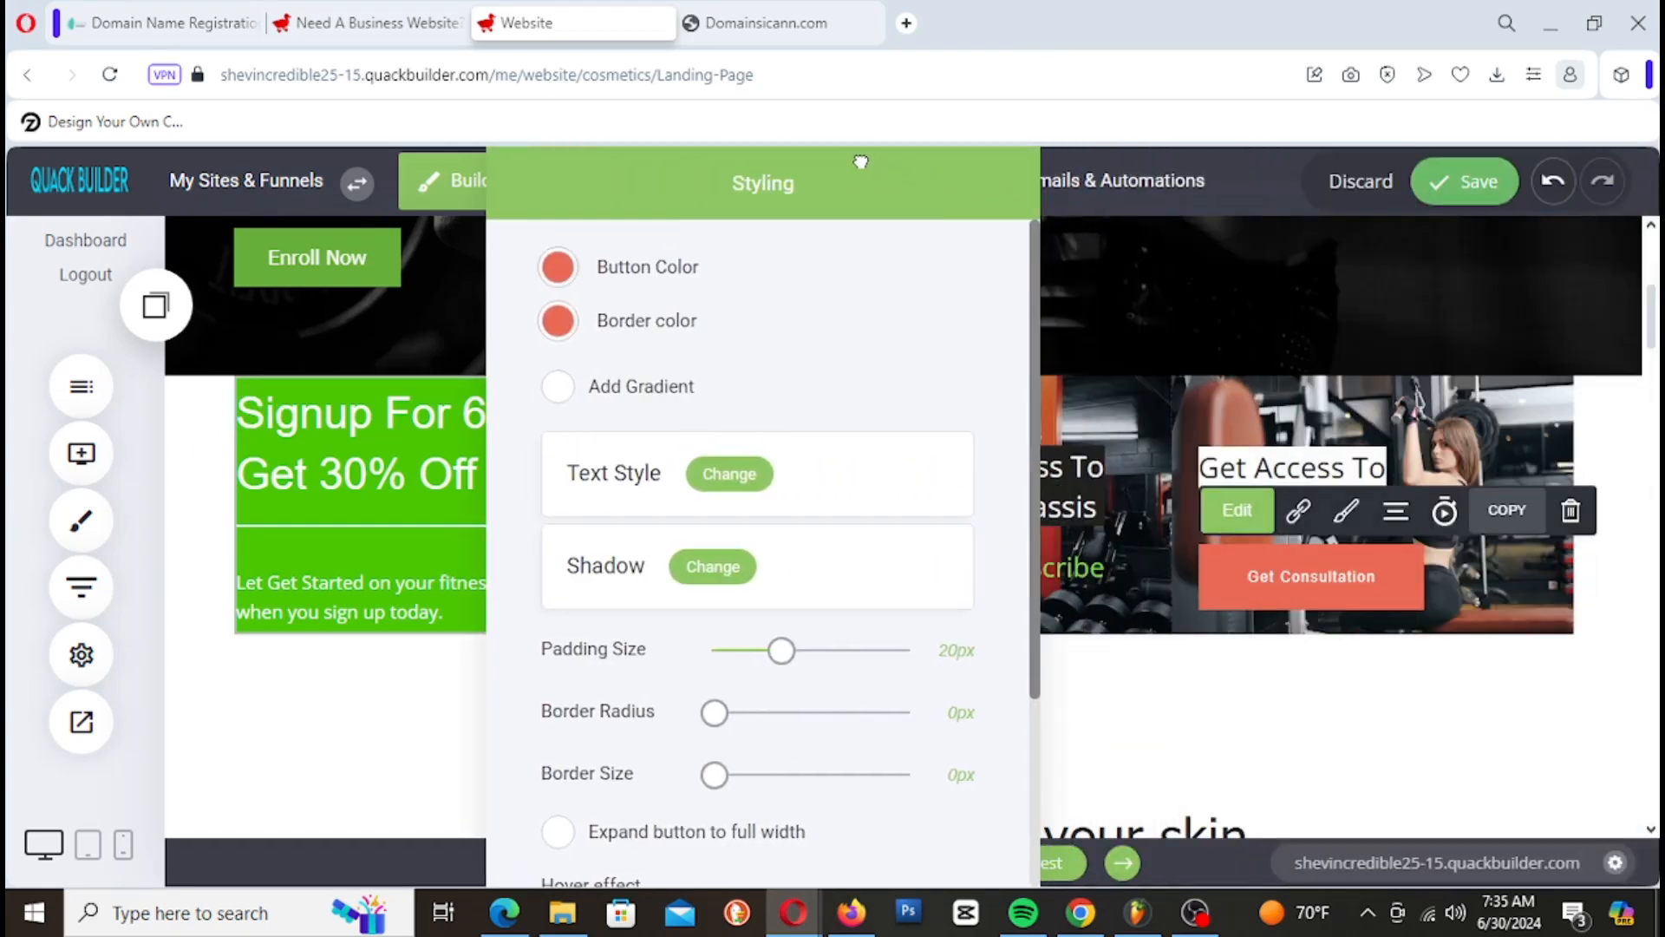
left_click(555, 268)
left_click(808, 744)
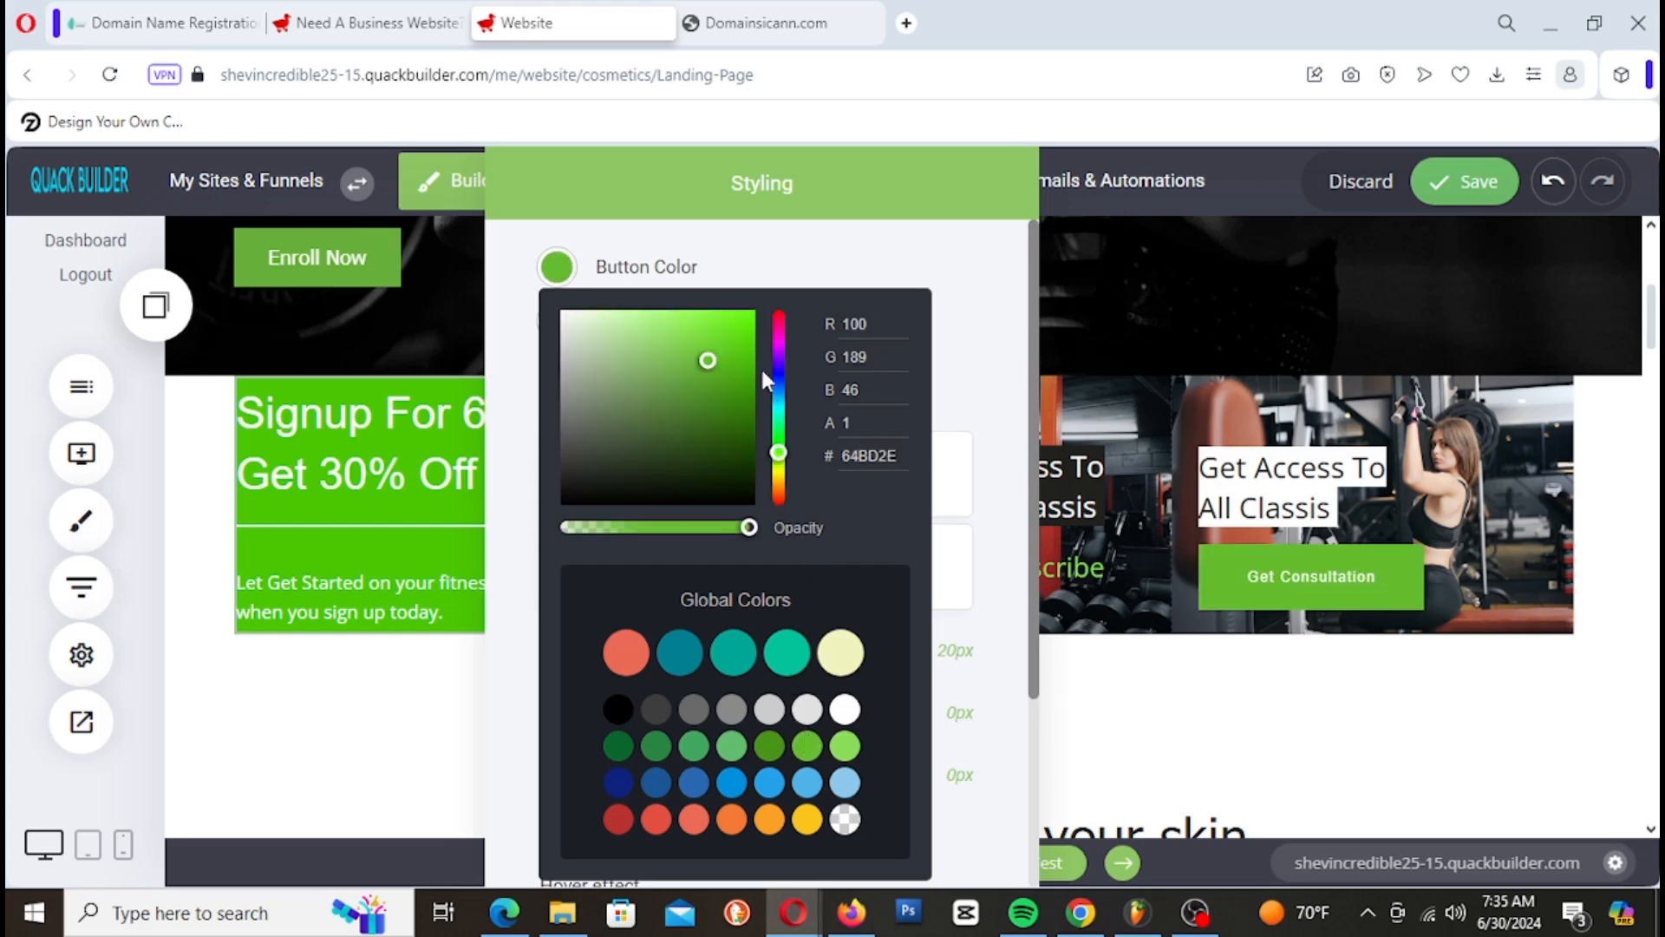
left_click_drag(711, 368, 706, 362)
left_click(910, 212)
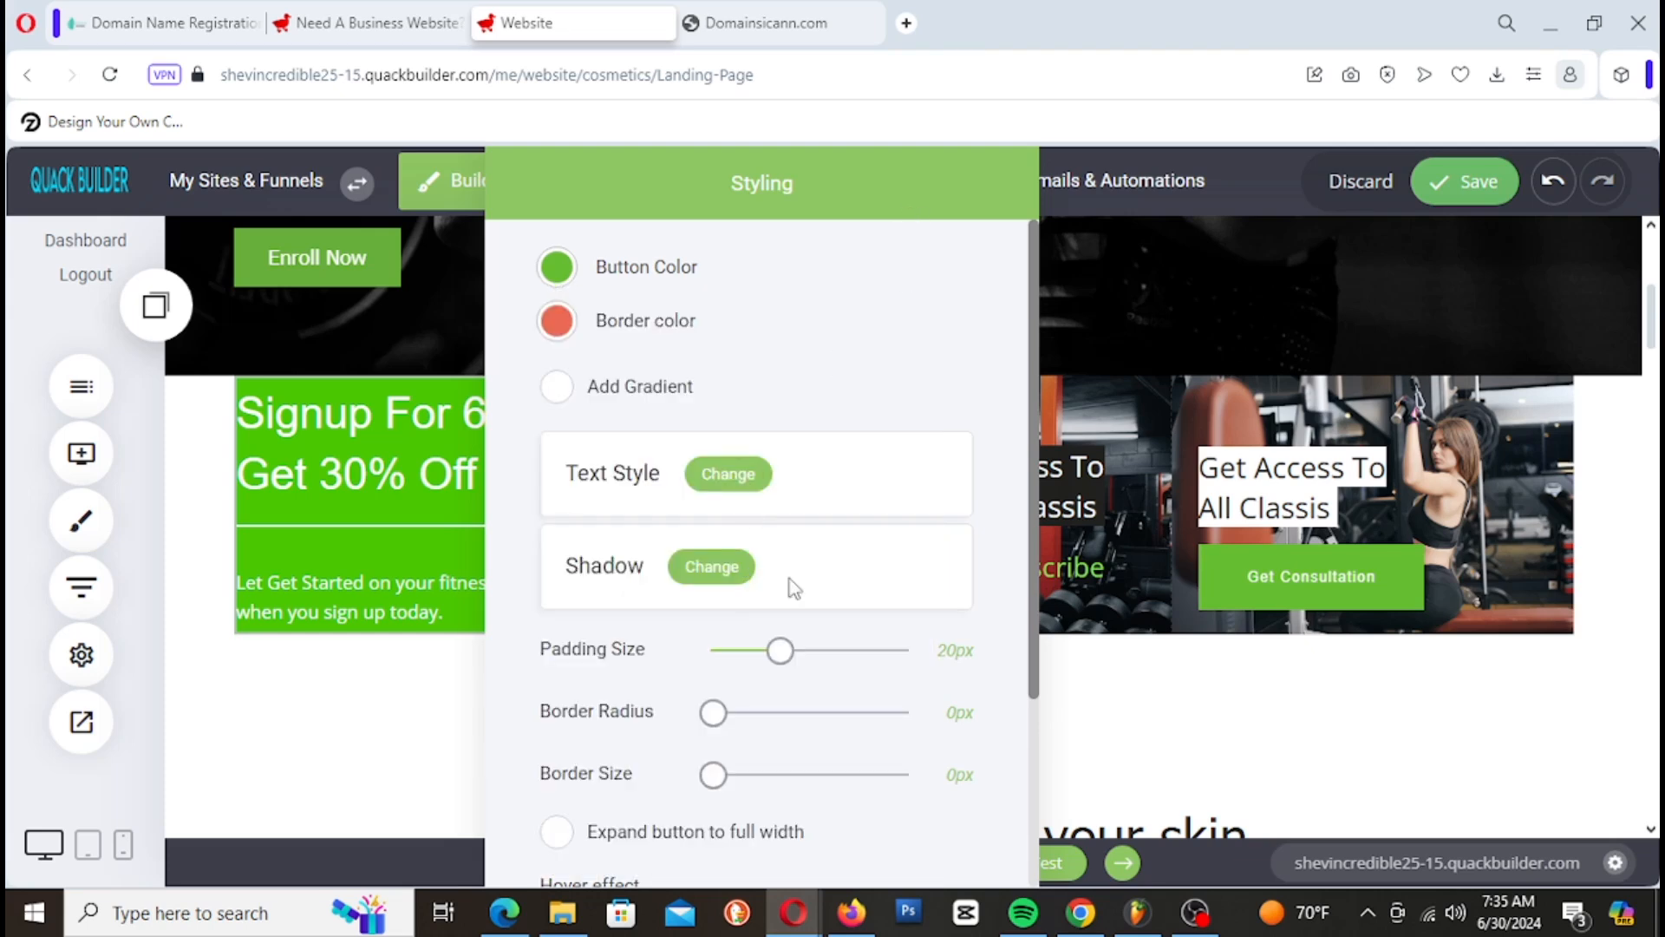
left_click_drag(783, 653, 747, 671)
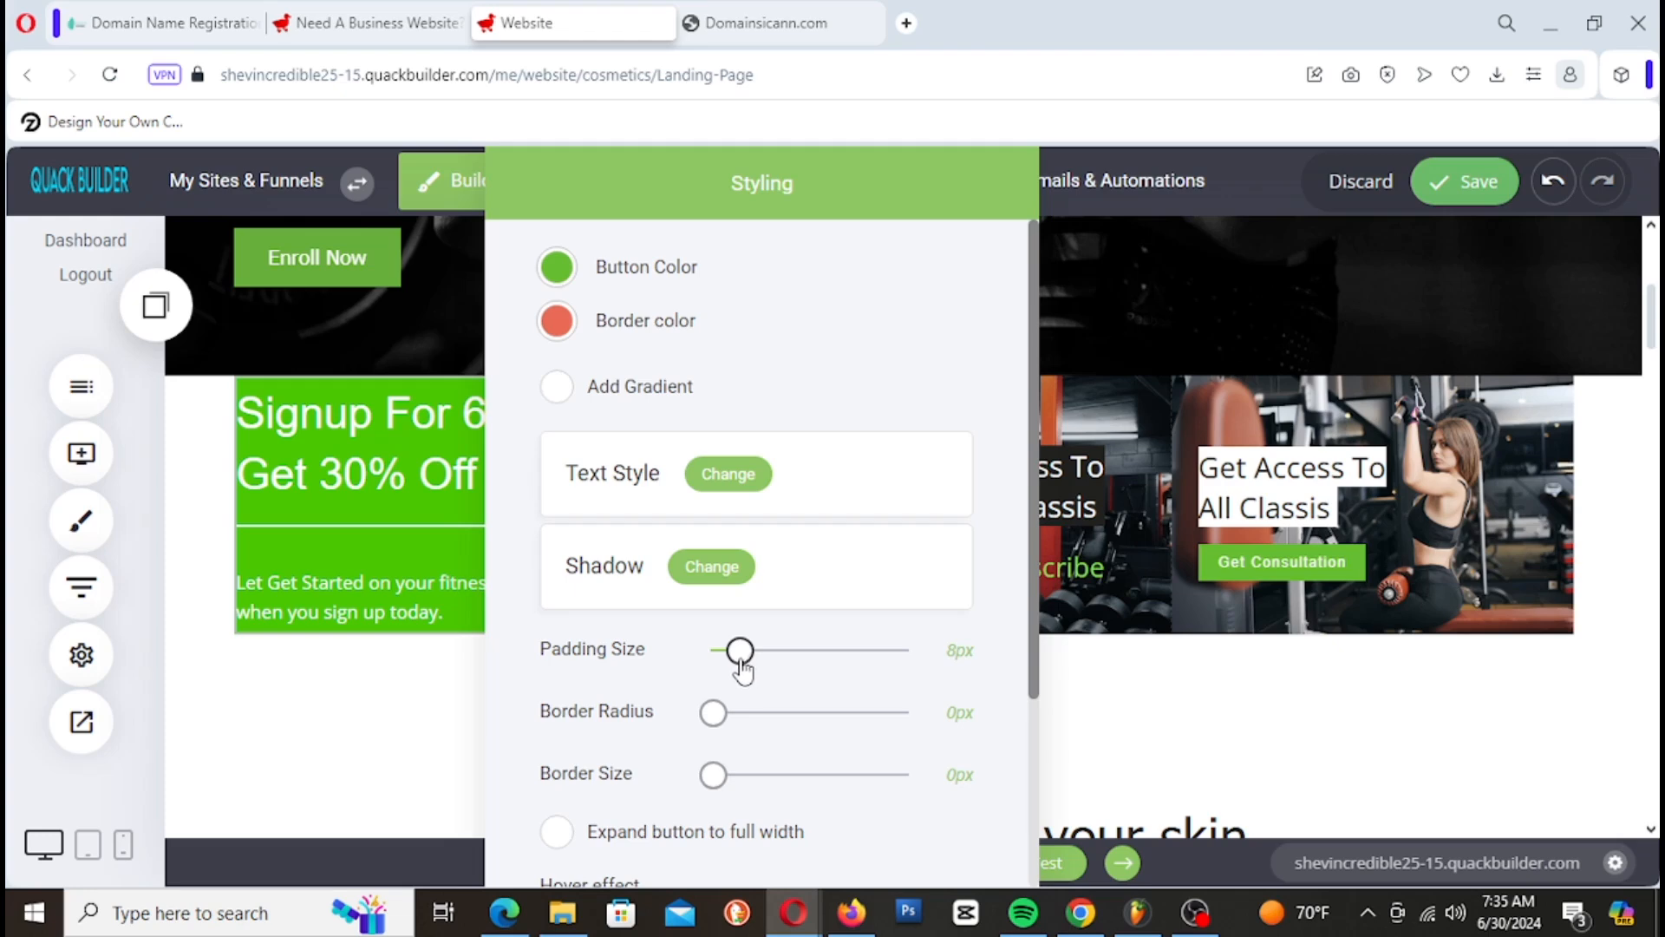
left_click(1147, 368)
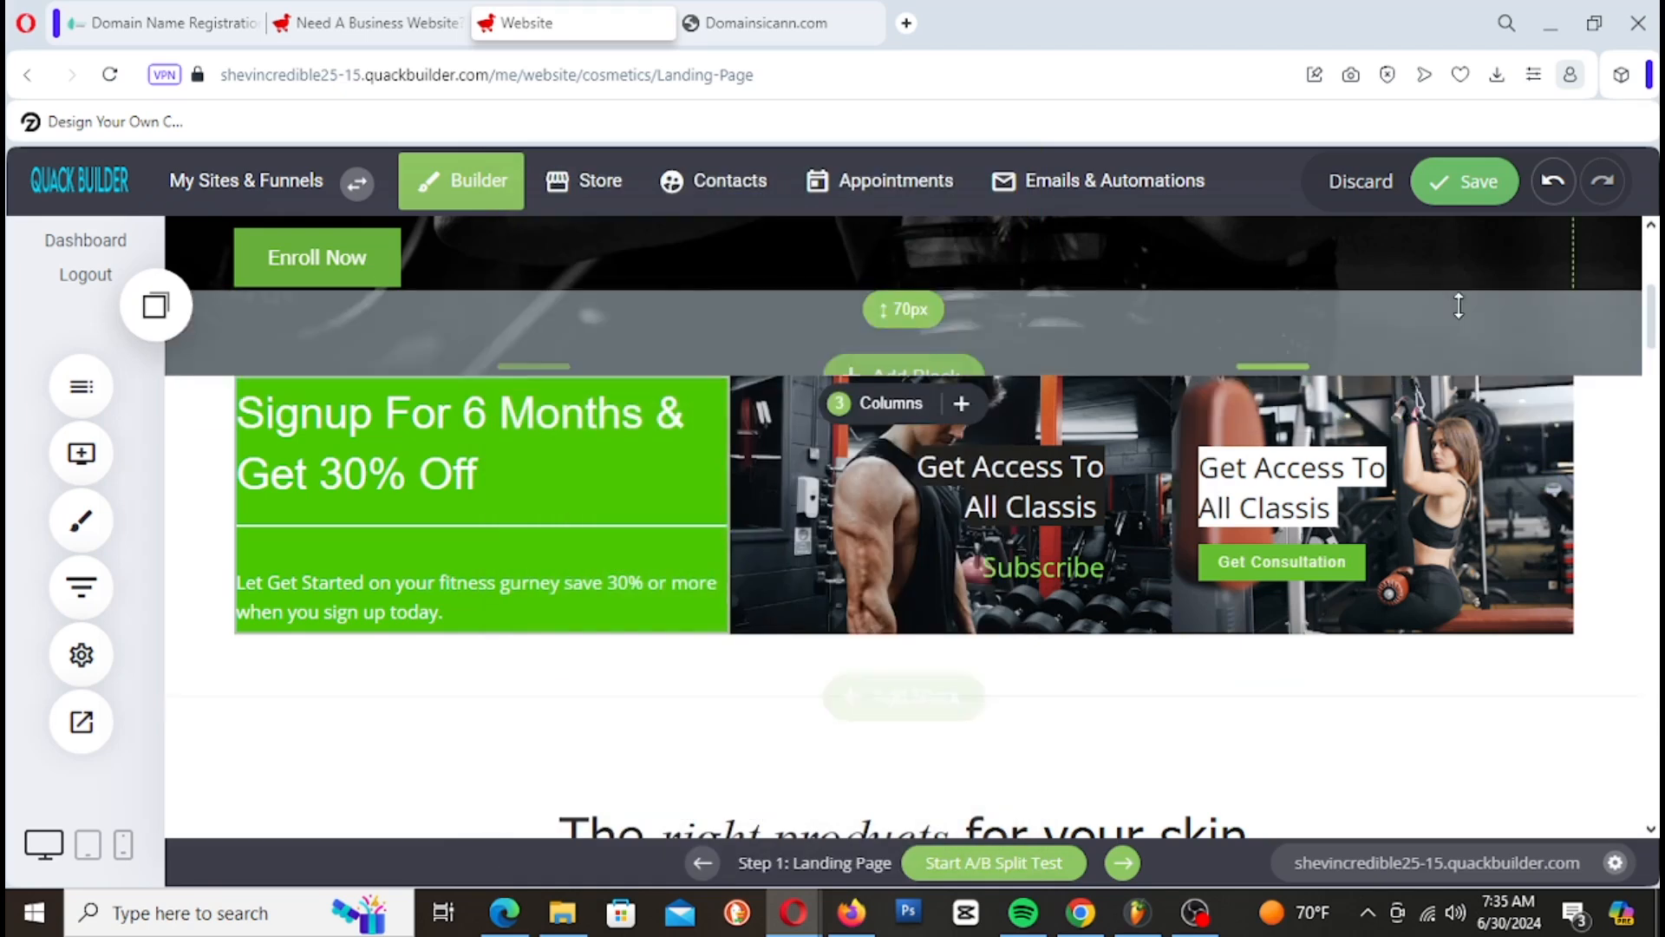
left_click(1464, 193)
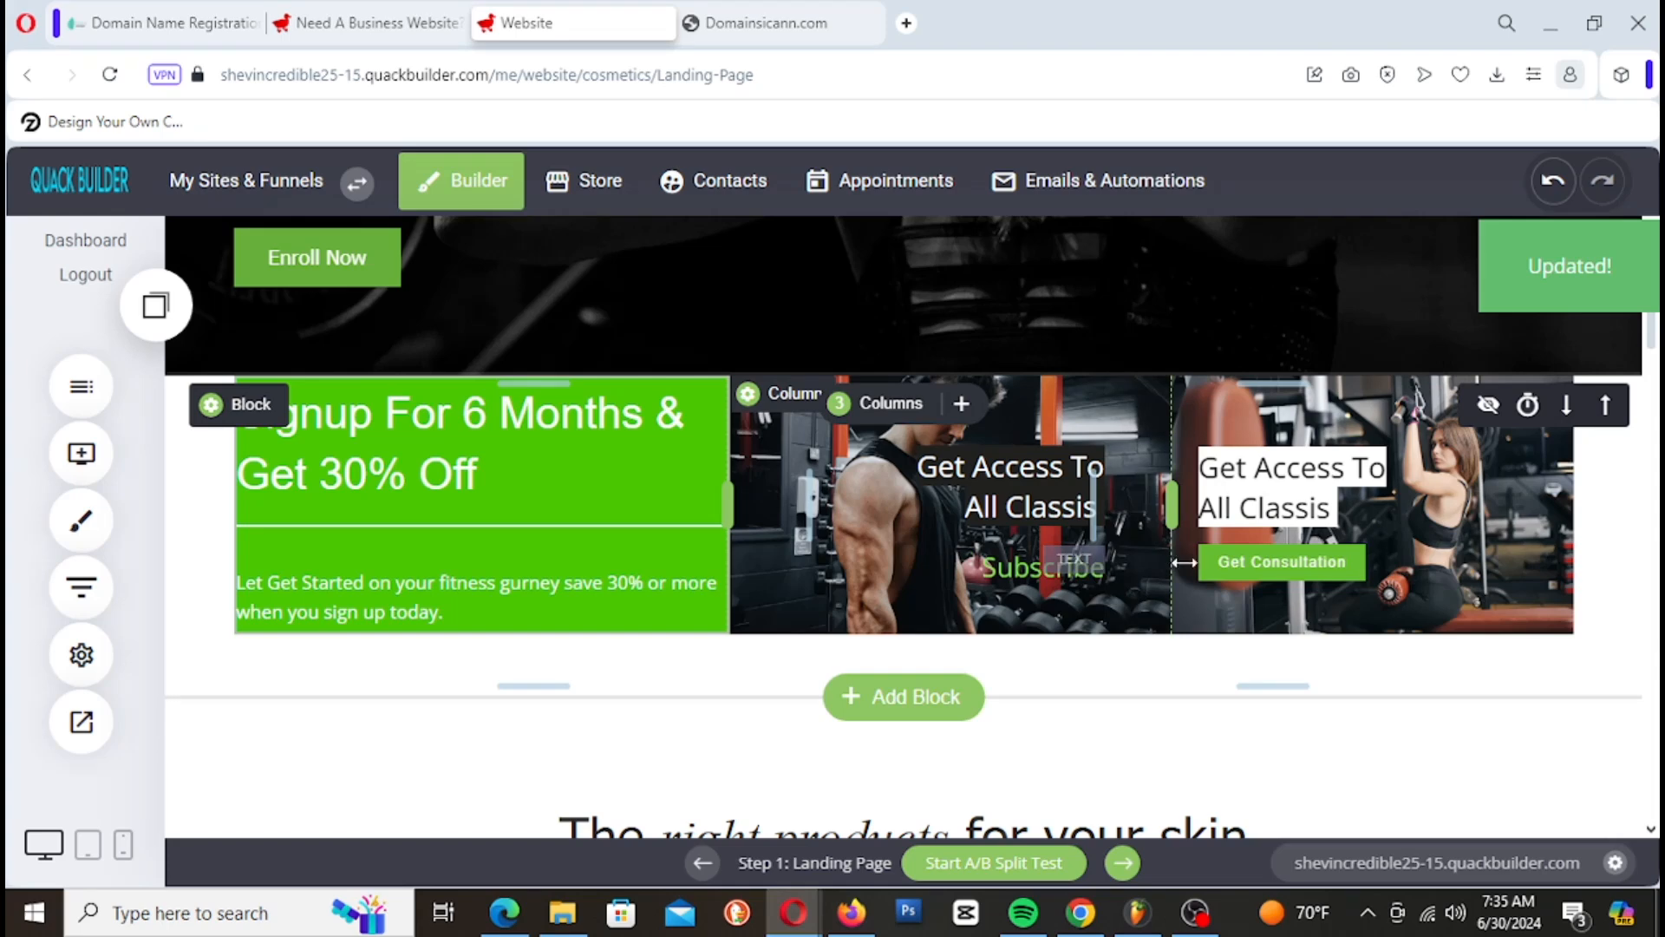
Step: Fine-tune the space above the Get Consultation button and save again
left_click_drag(1256, 545, 1256, 555)
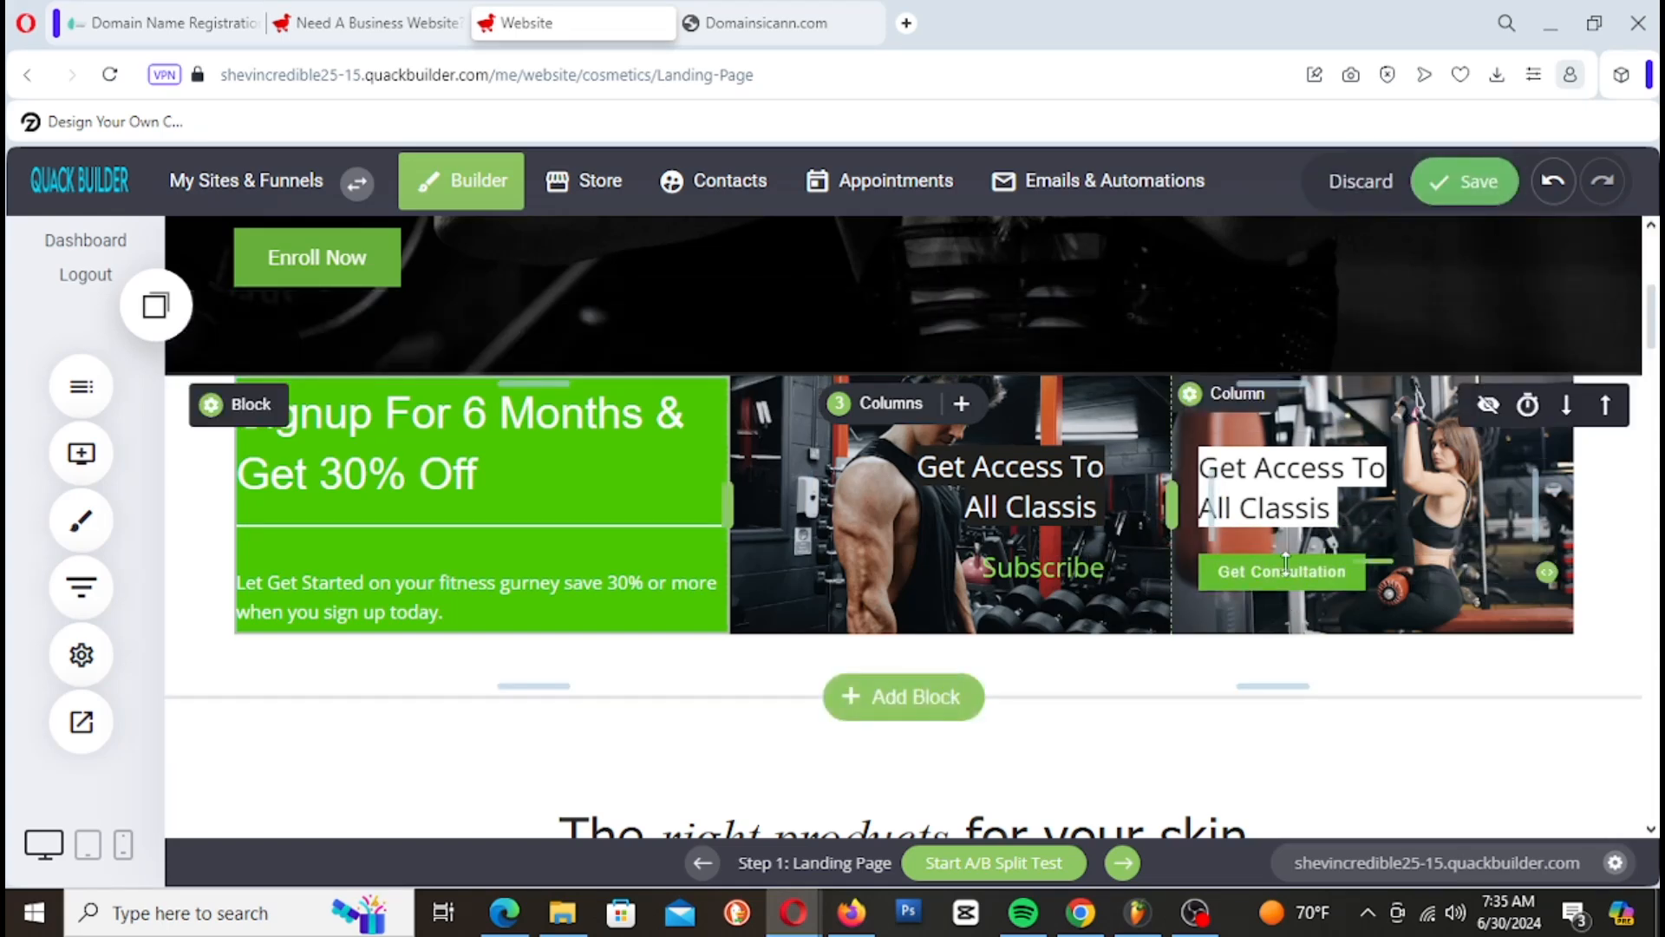
left_click_drag(1262, 549, 1262, 546)
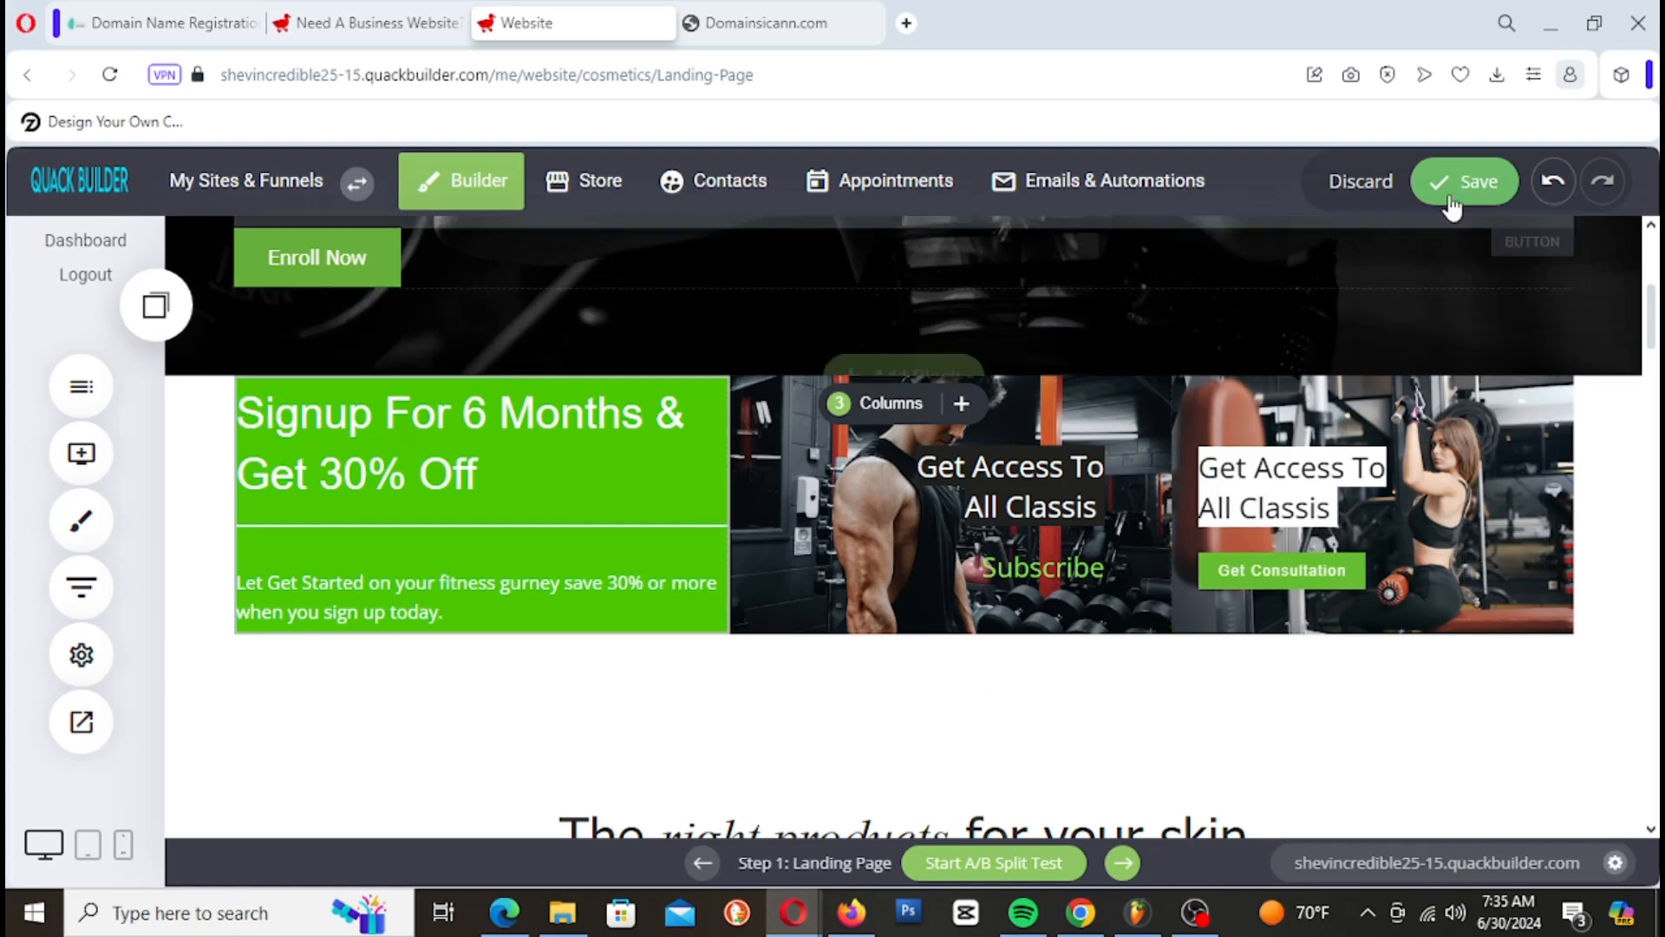
left_click(1466, 179)
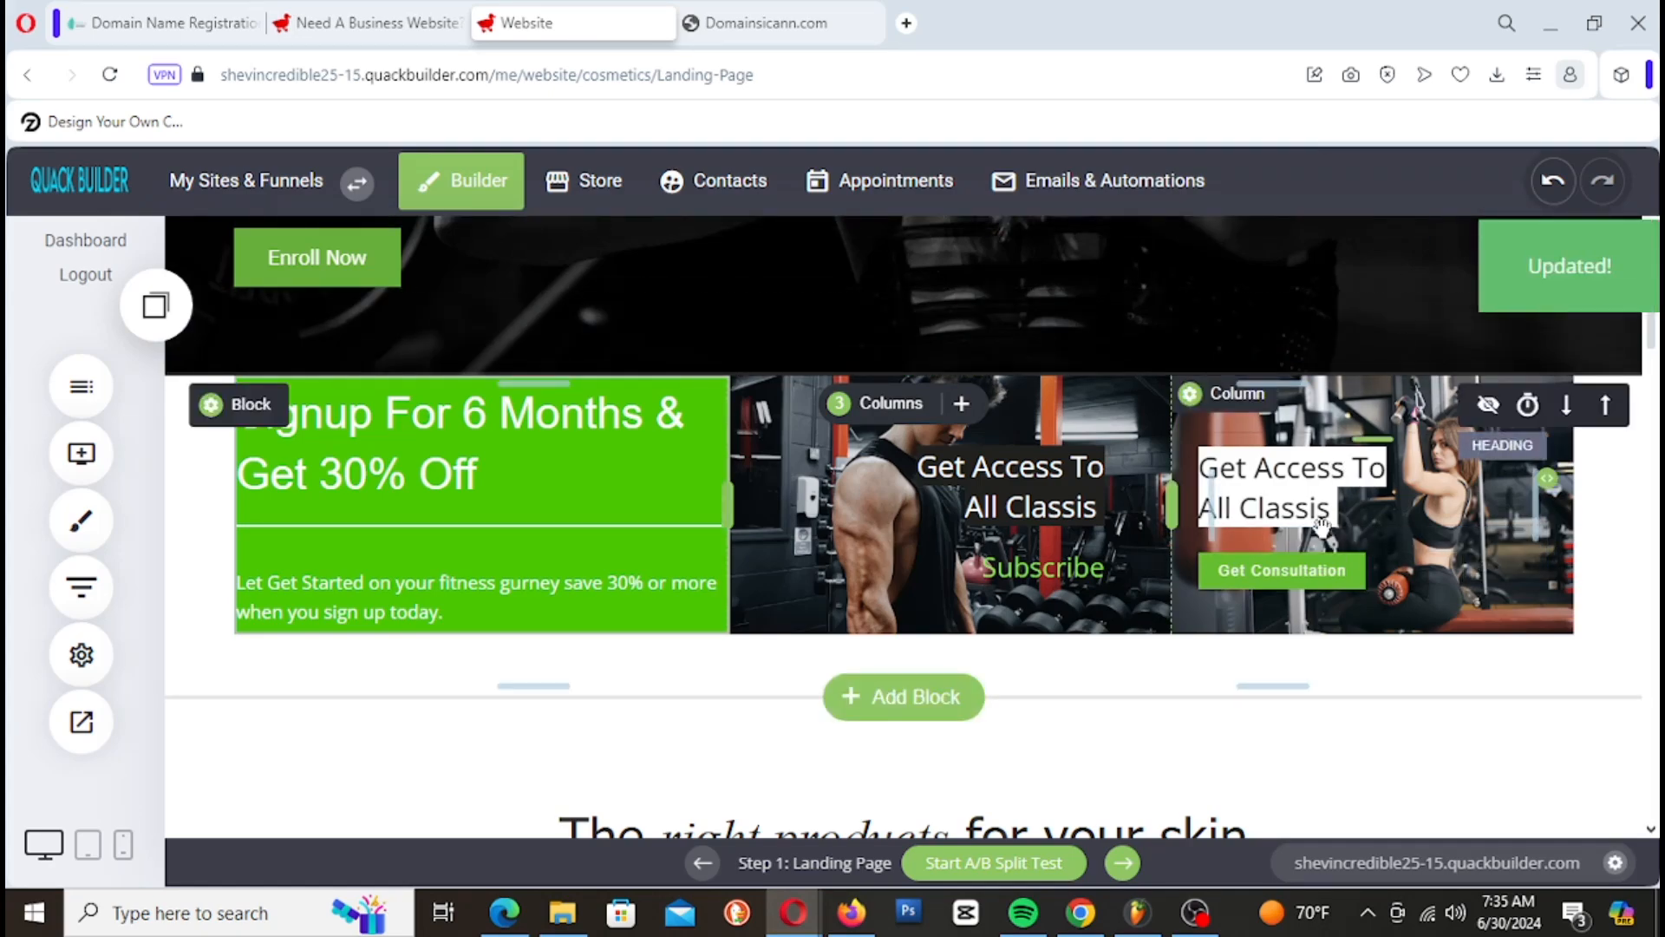
scroll(1006, 599, "up", 5)
scroll(1301, 409, "down", 4)
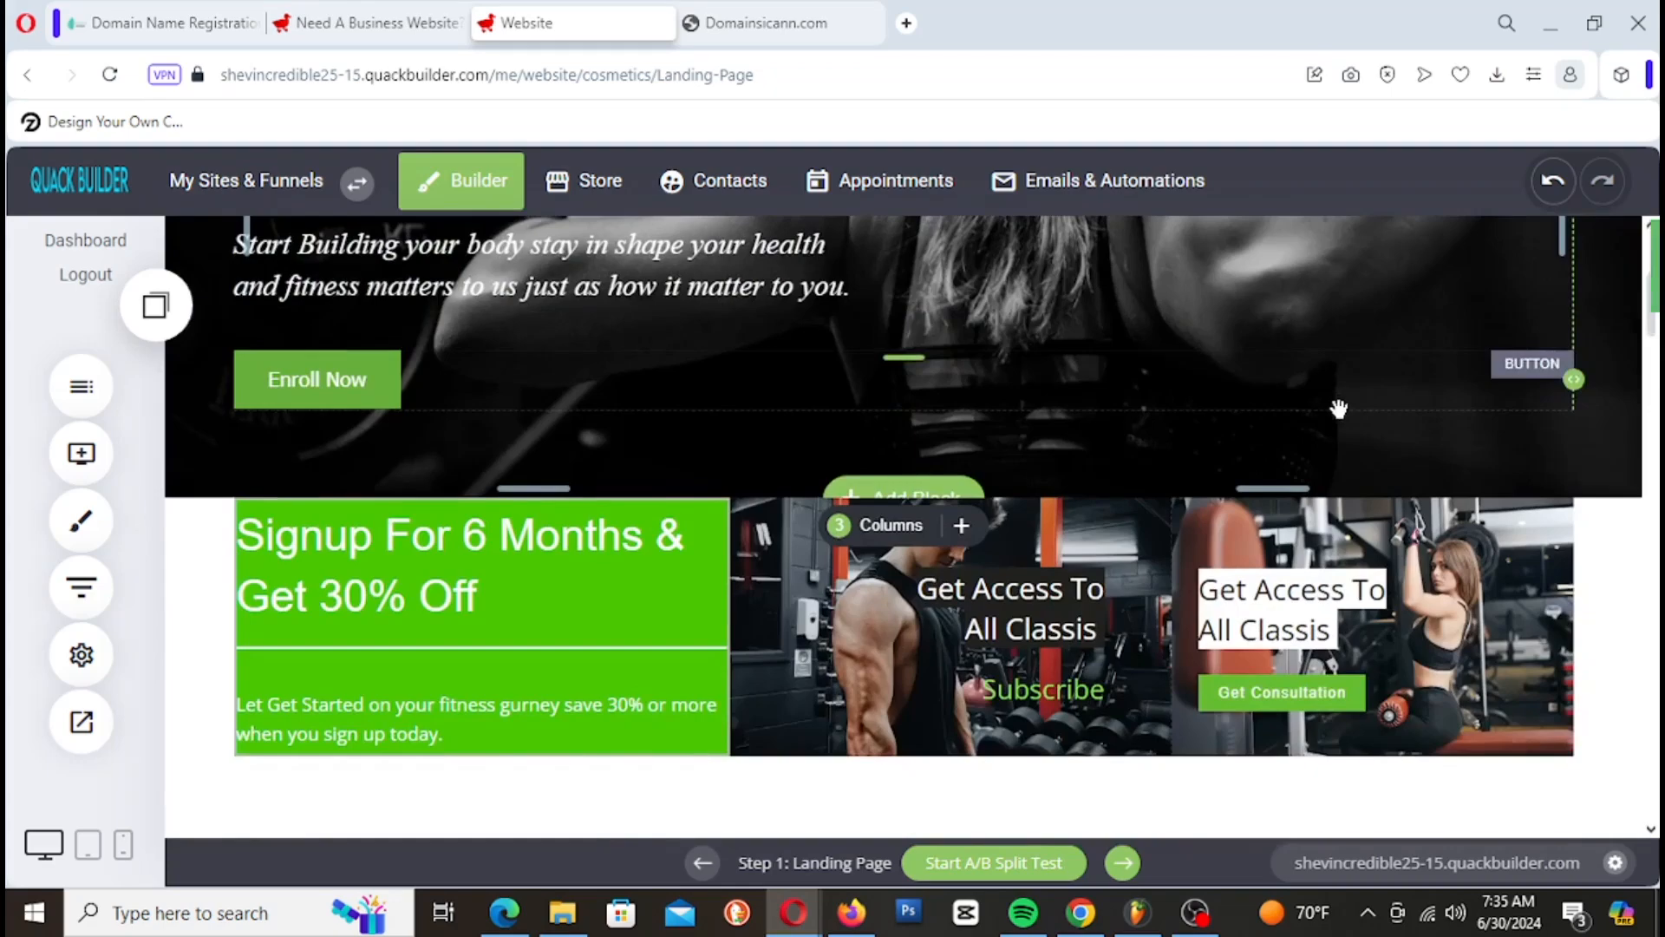
scroll(1339, 409, "down", 3)
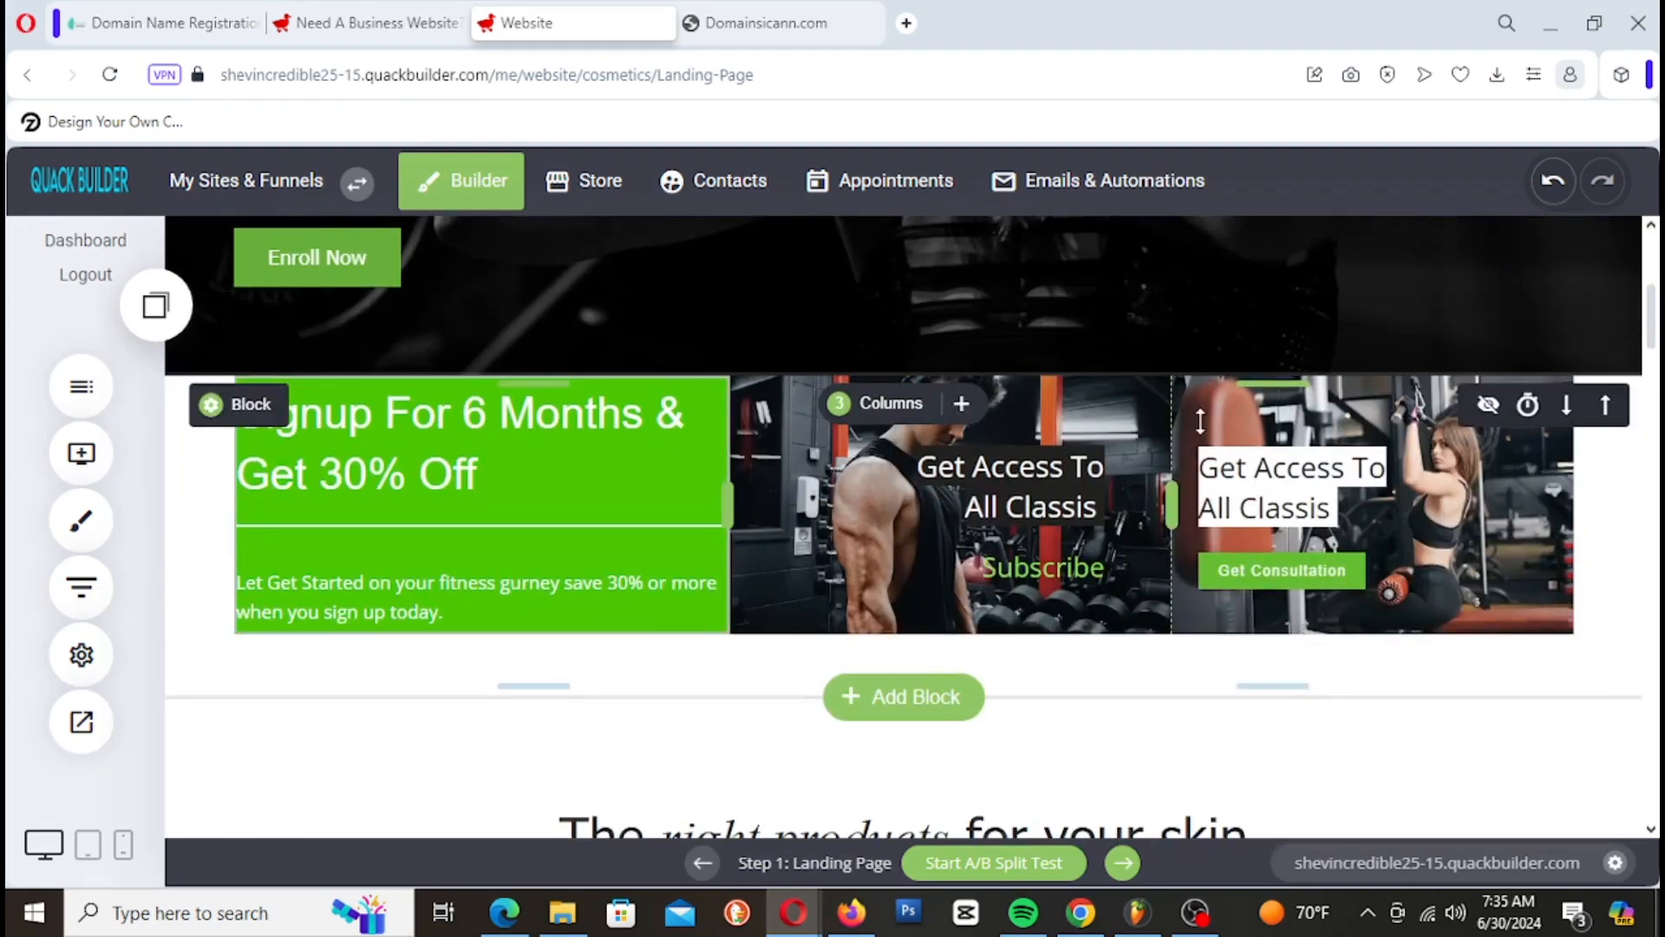
Step: Adjust the third column's Top Column Margin slider in its column settings
left_click(248, 429)
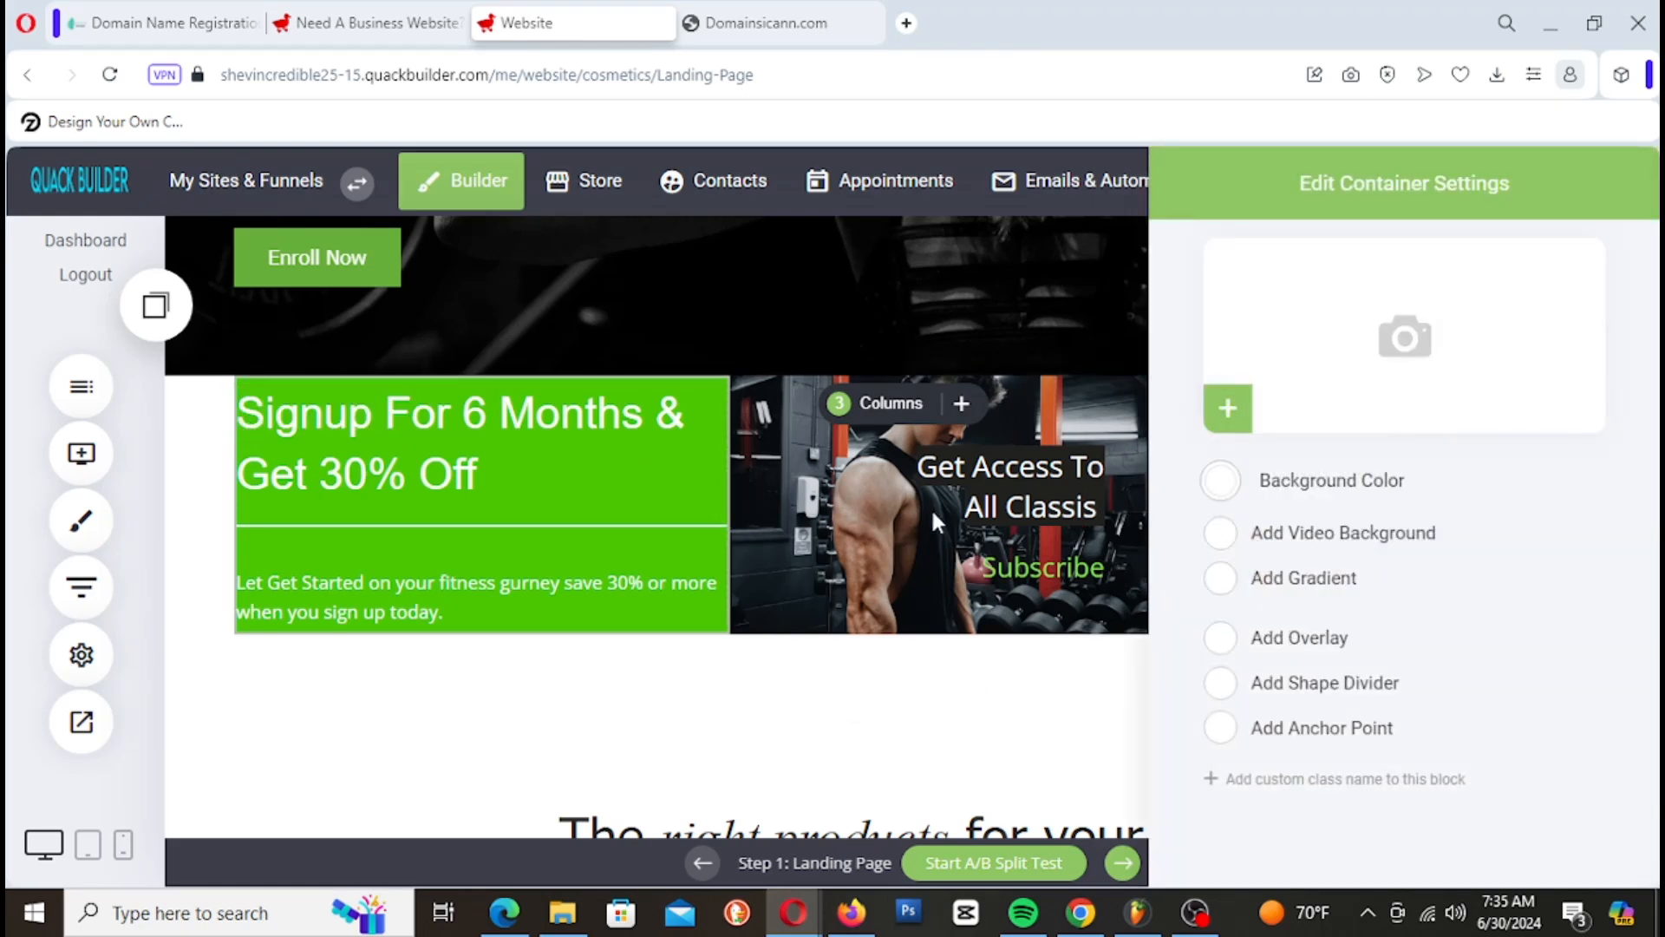
left_click(954, 718)
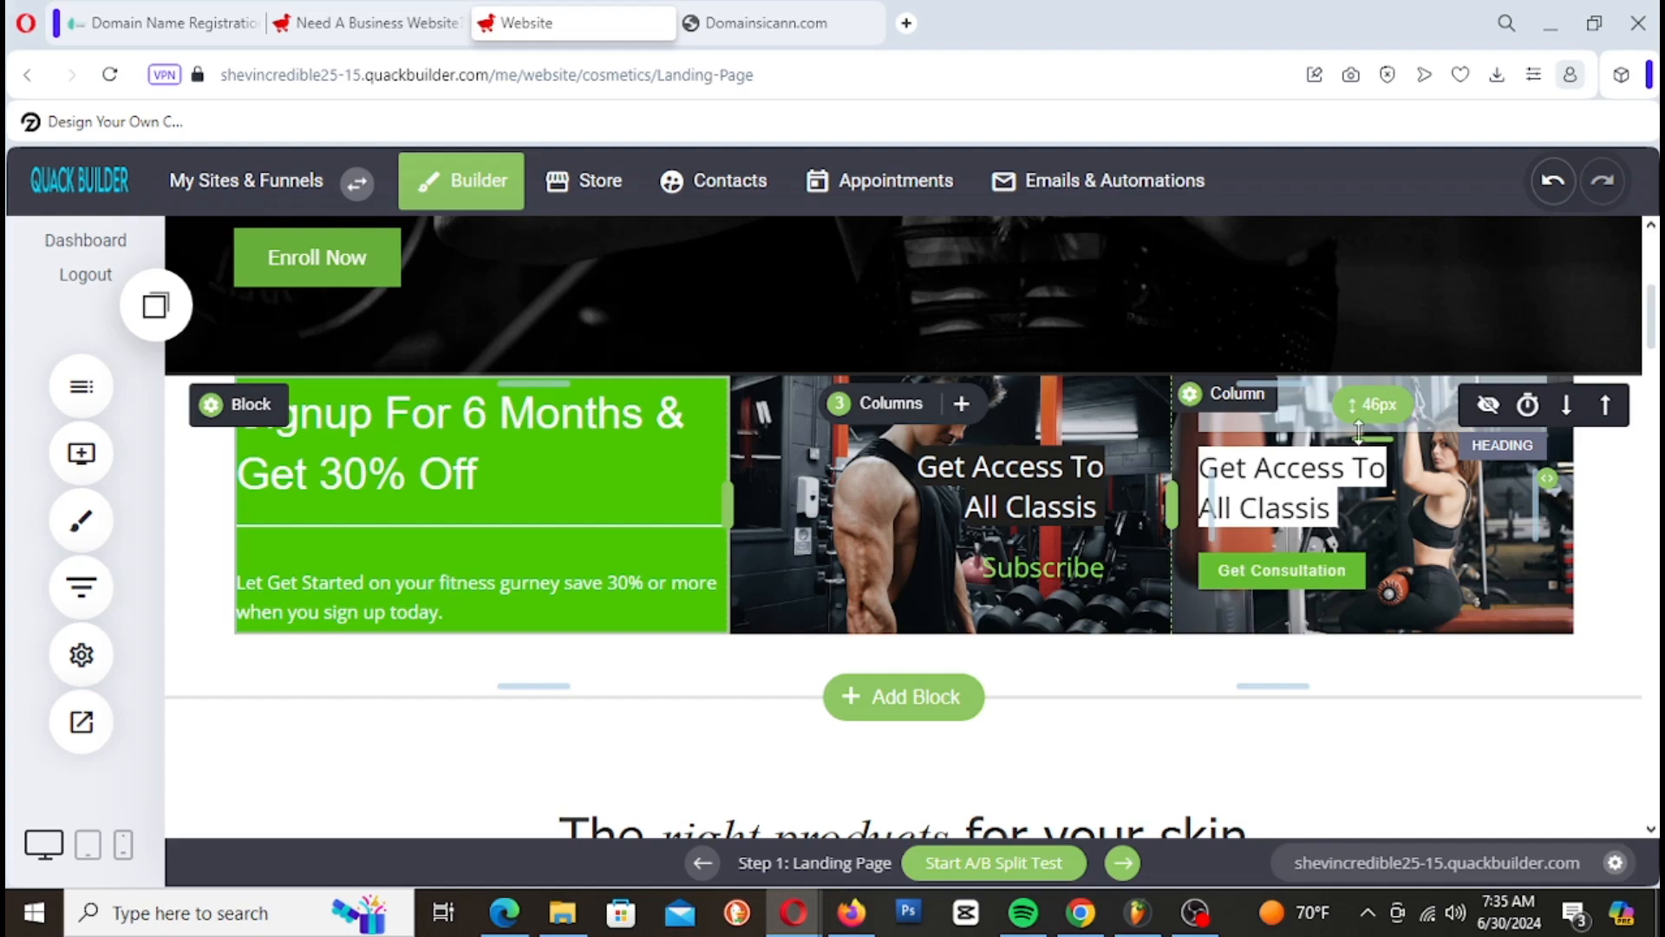
left_click(1232, 394)
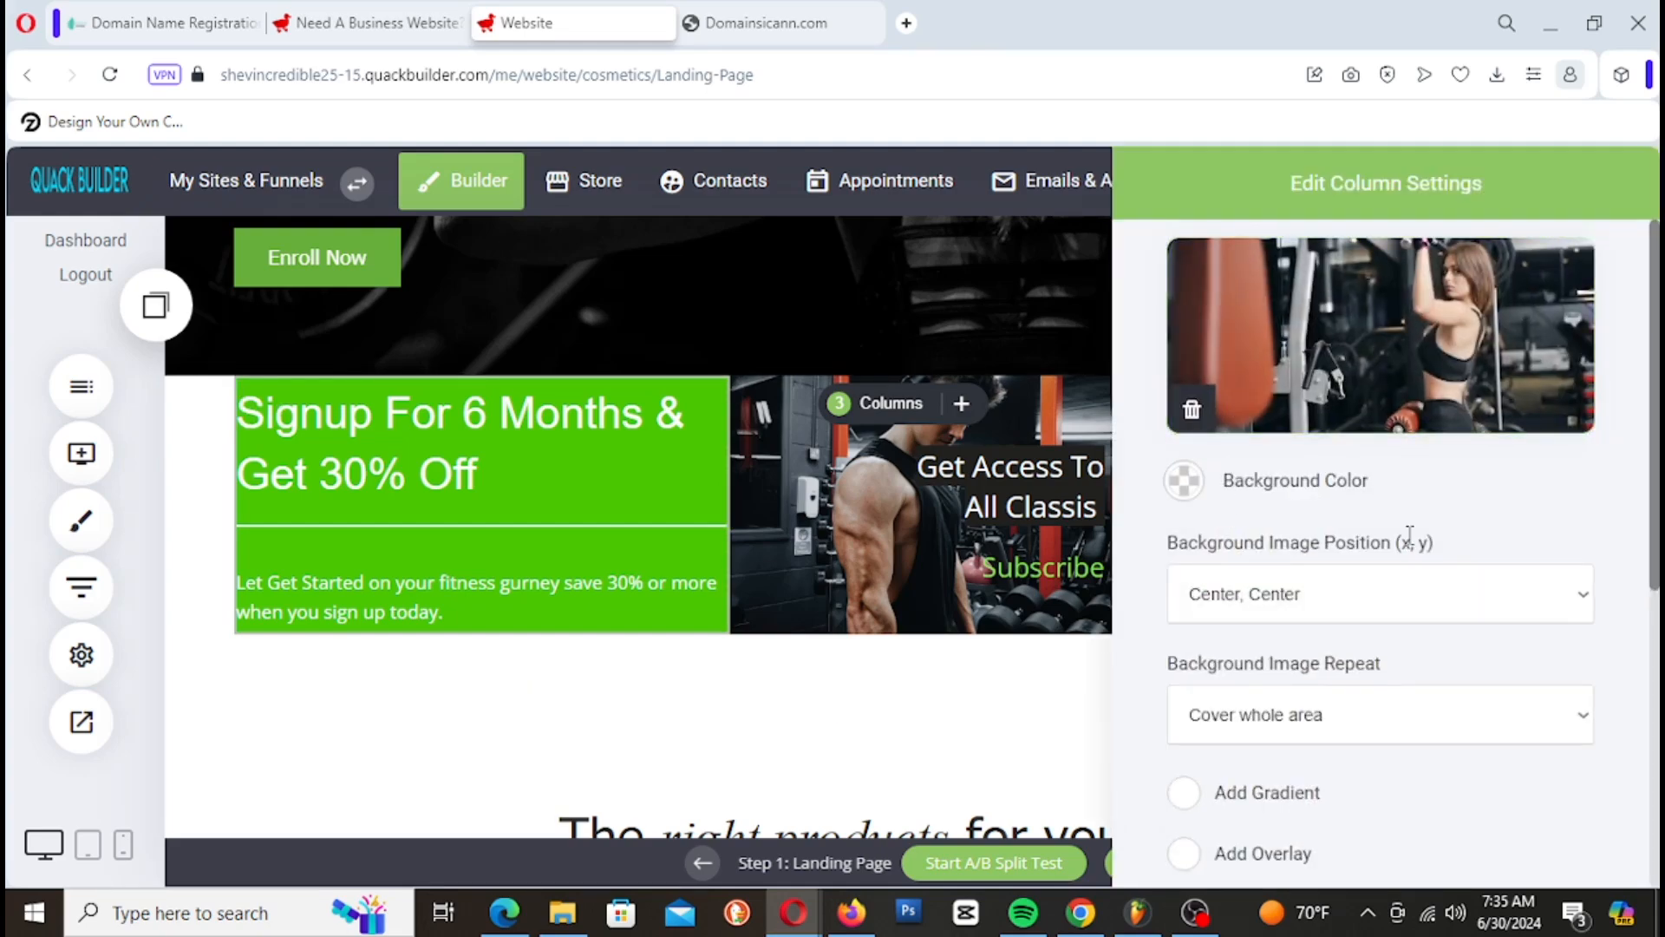
left_click_drag(1472, 178, 770, 211)
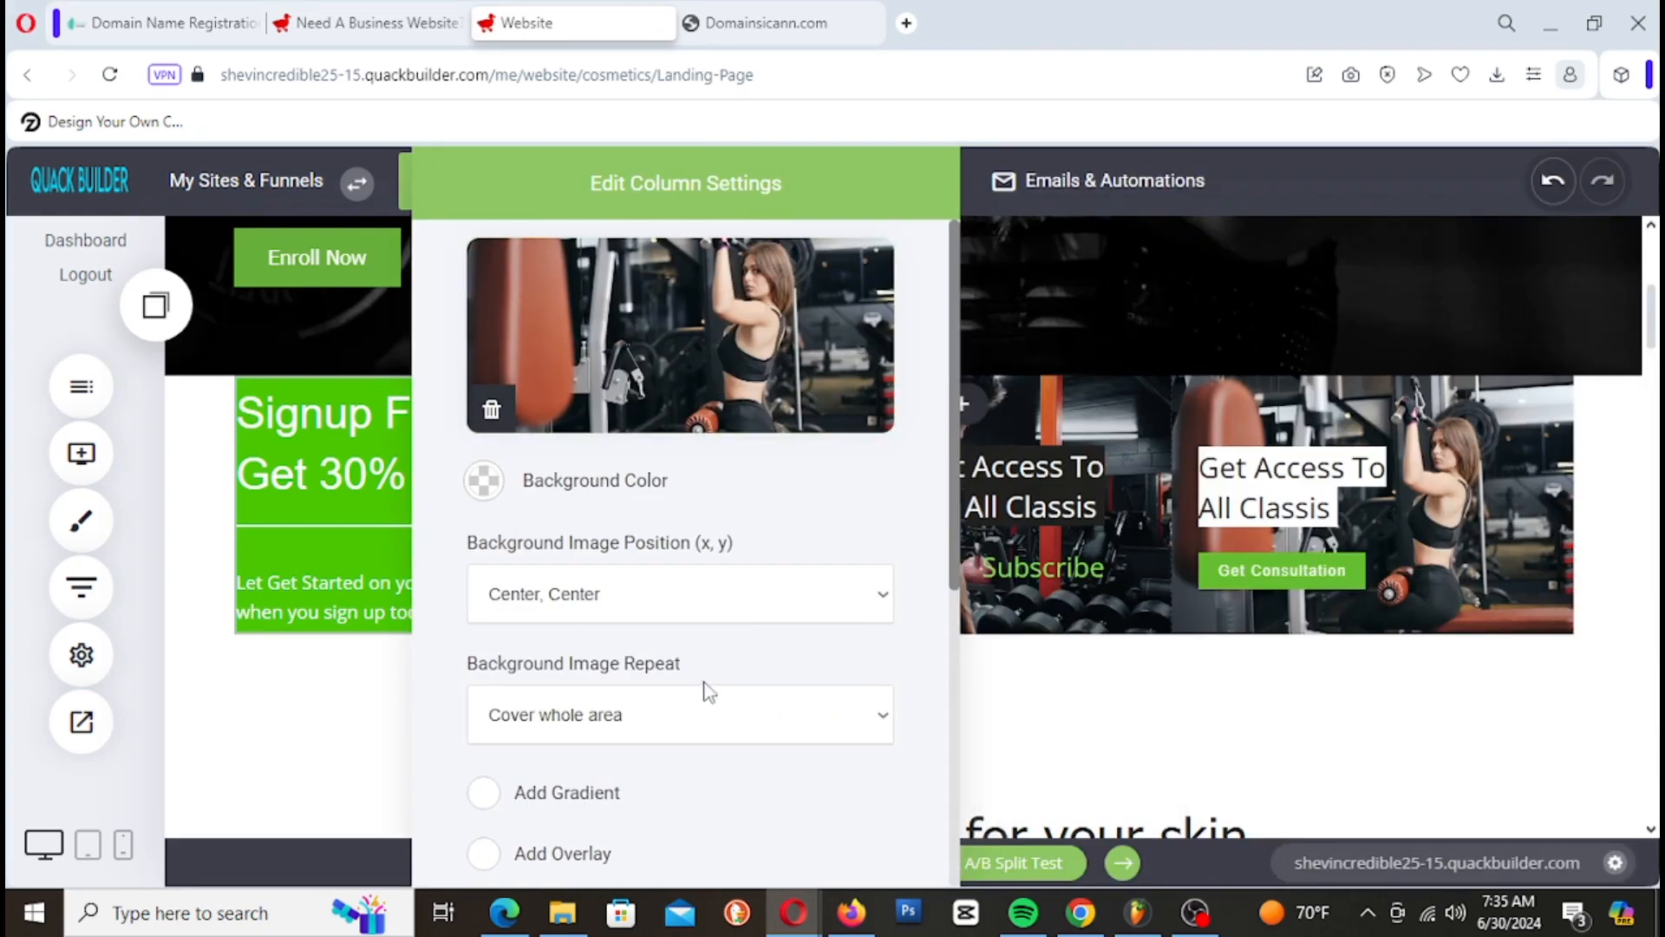
scroll(709, 692, "down", 4)
left_click_drag(899, 581, 835, 586)
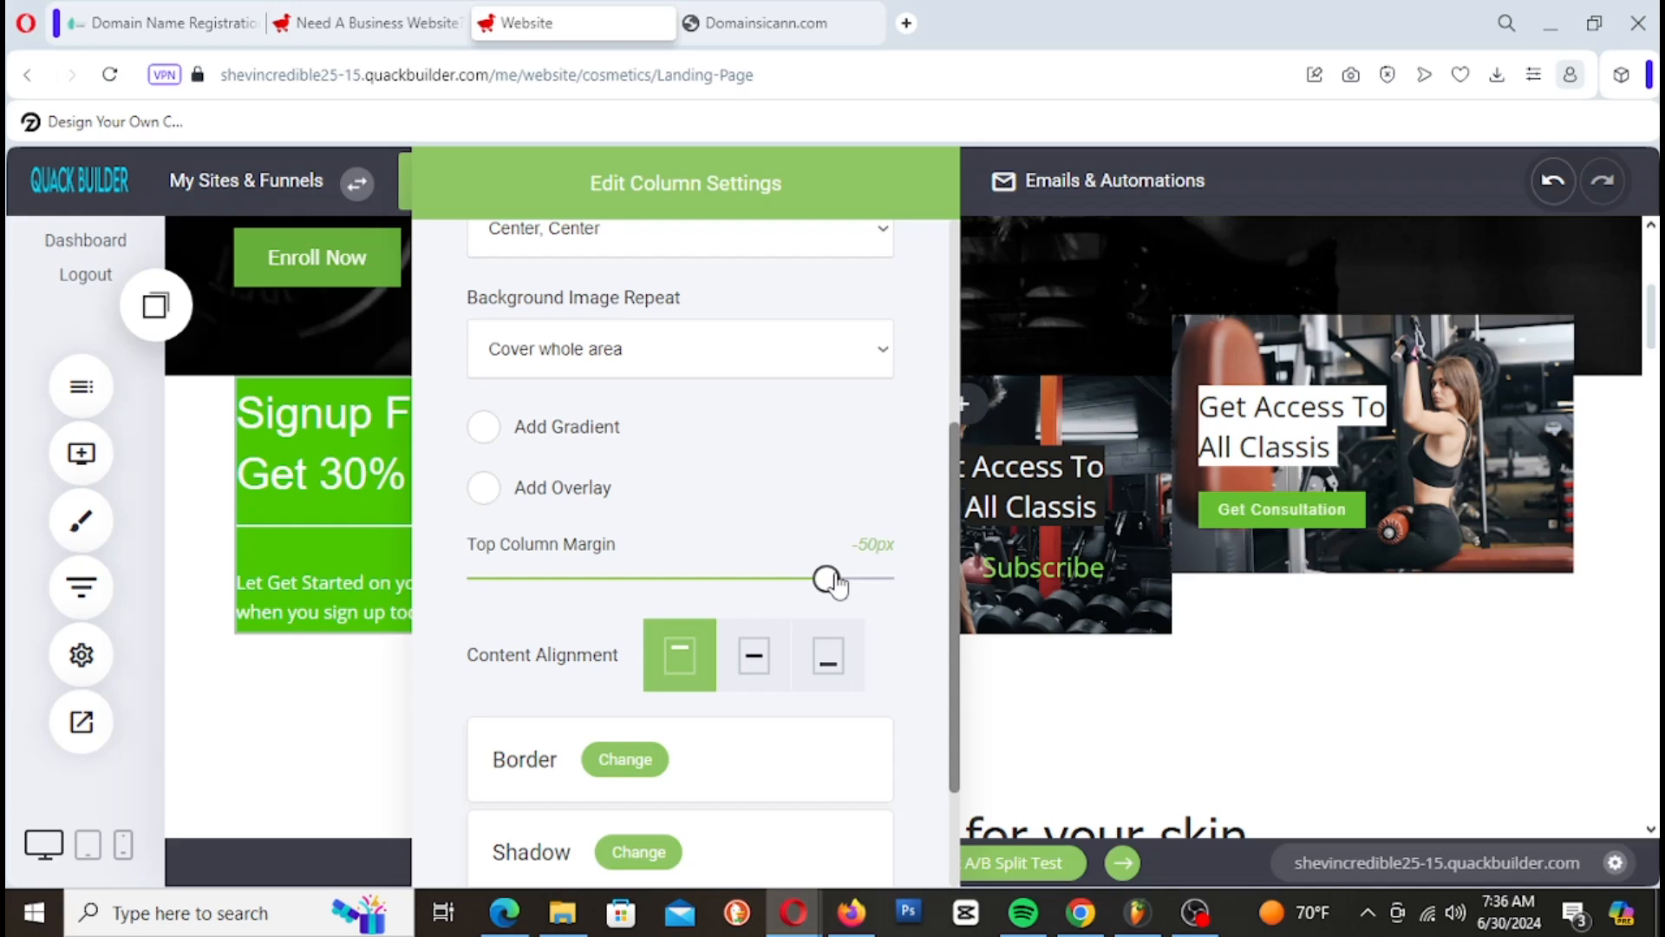
left_click(1362, 661)
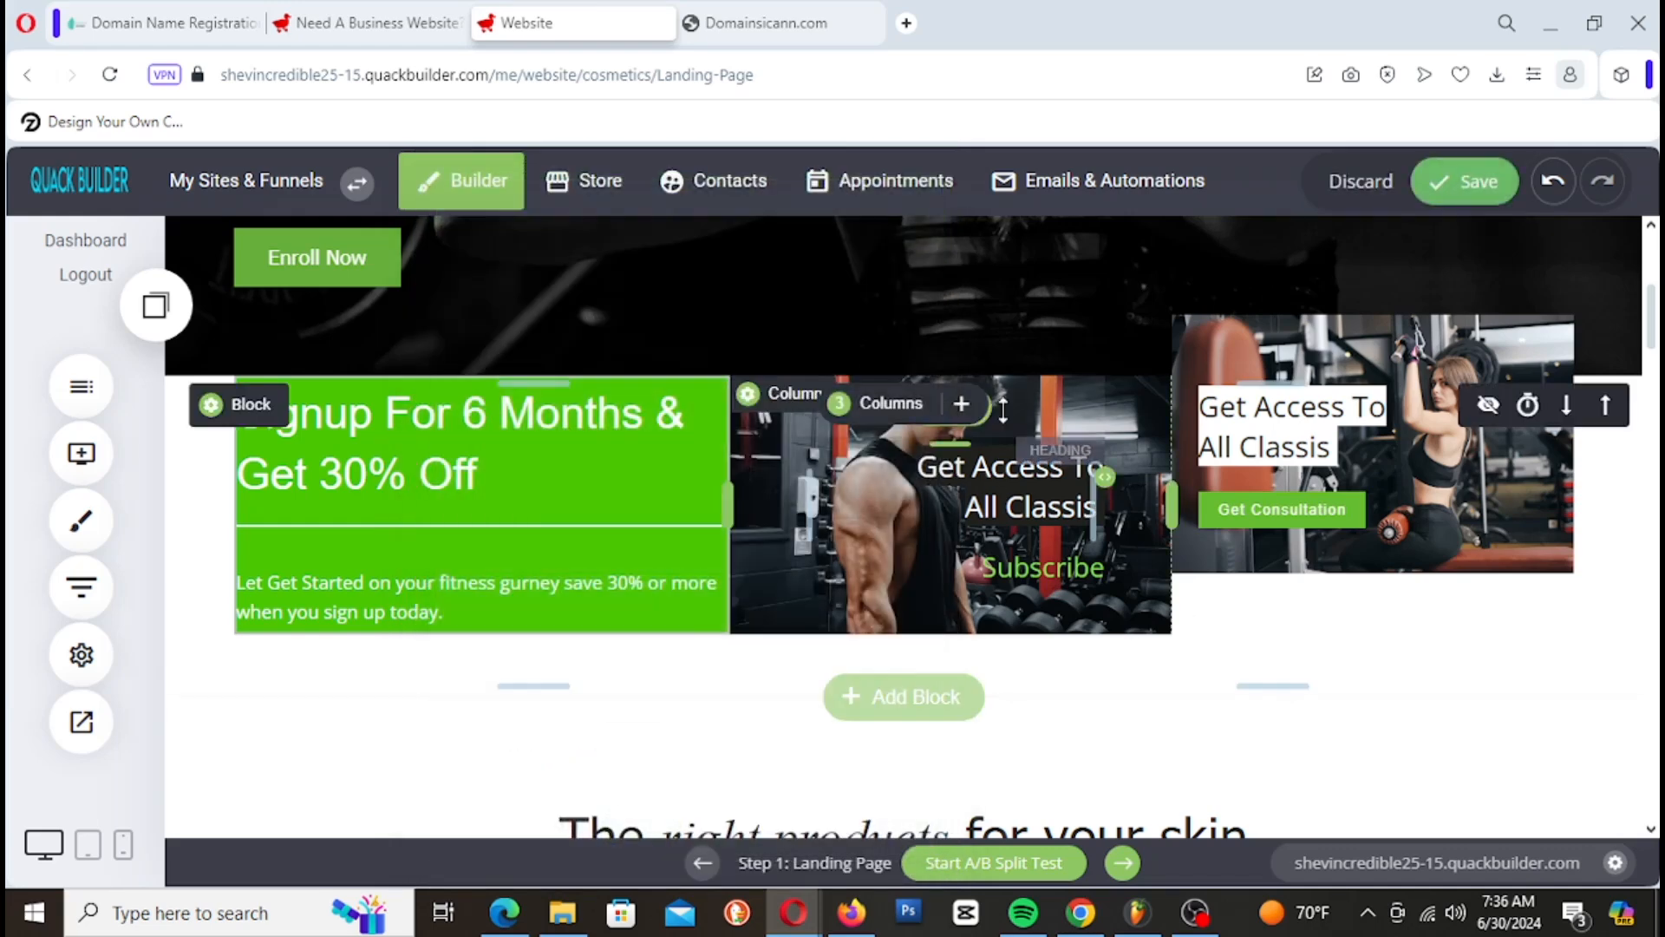
Step: Pull the photo column up with a -50px top column margin
left_click(783, 399)
left_click(914, 429)
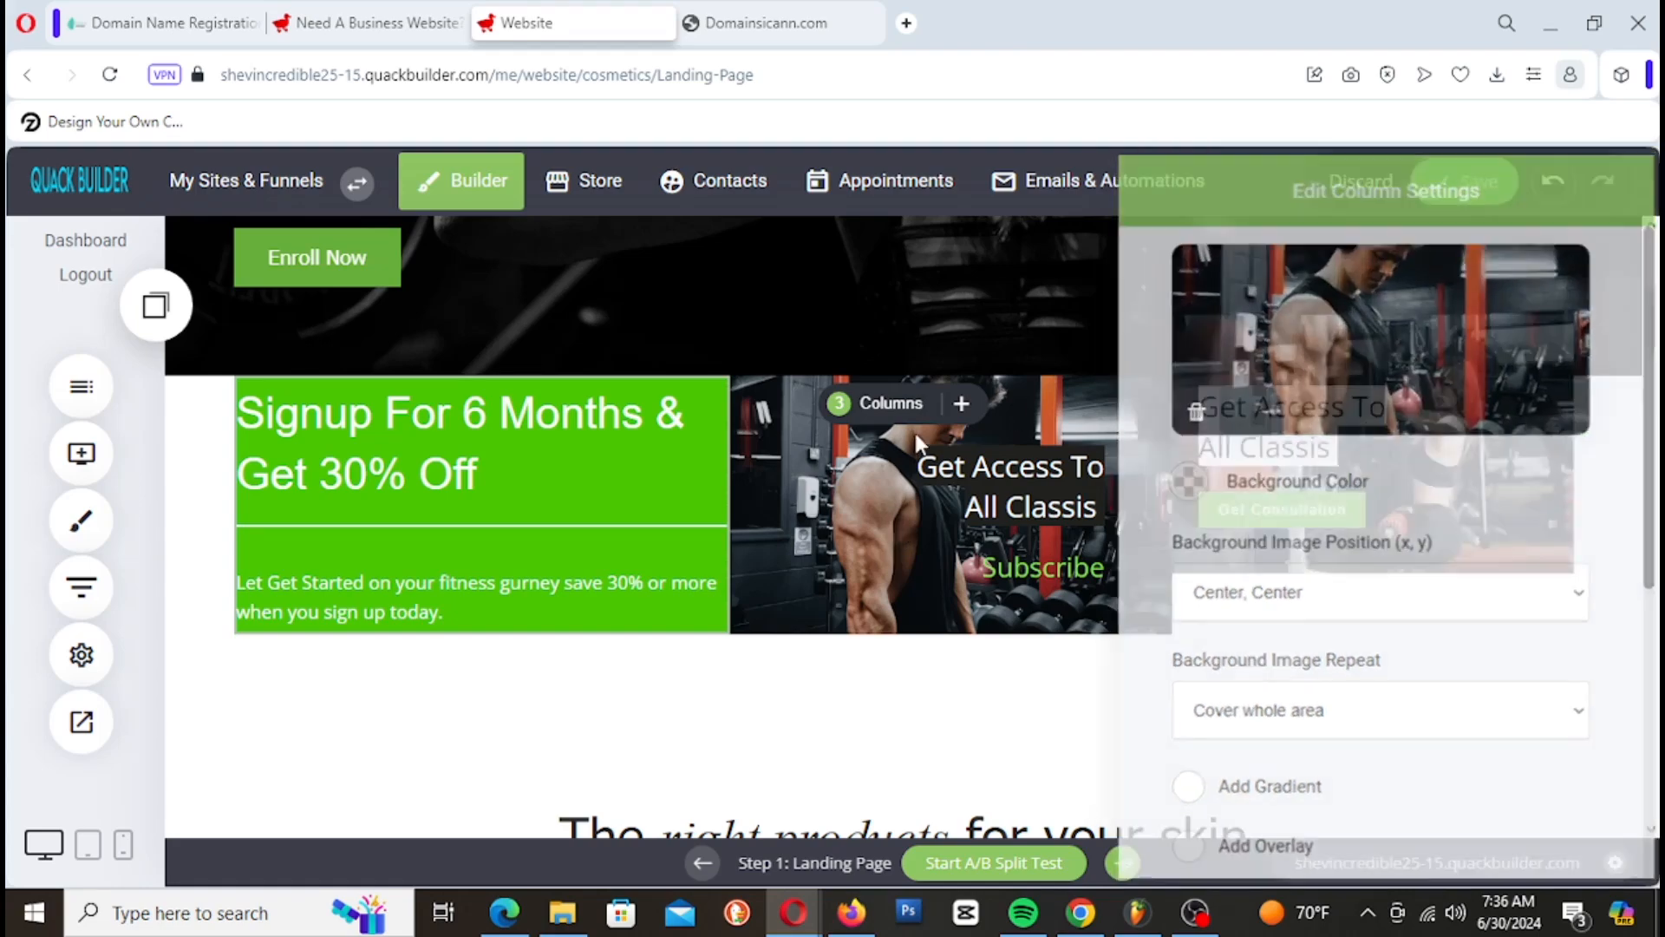
left_click(893, 403)
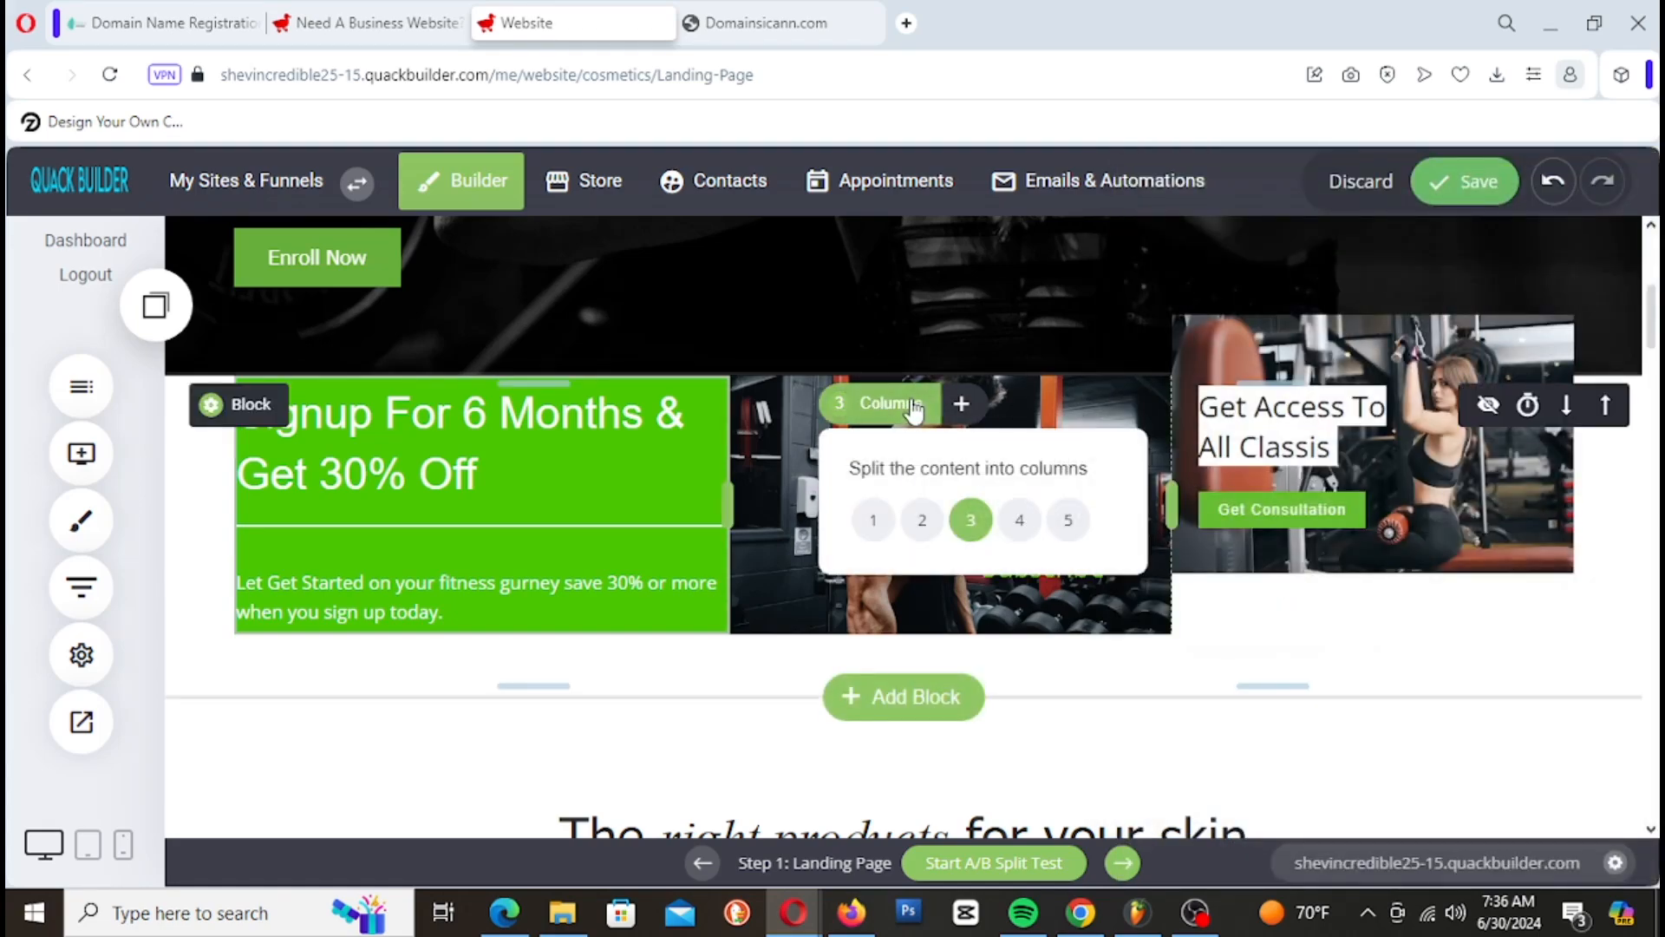
left_click(792, 401)
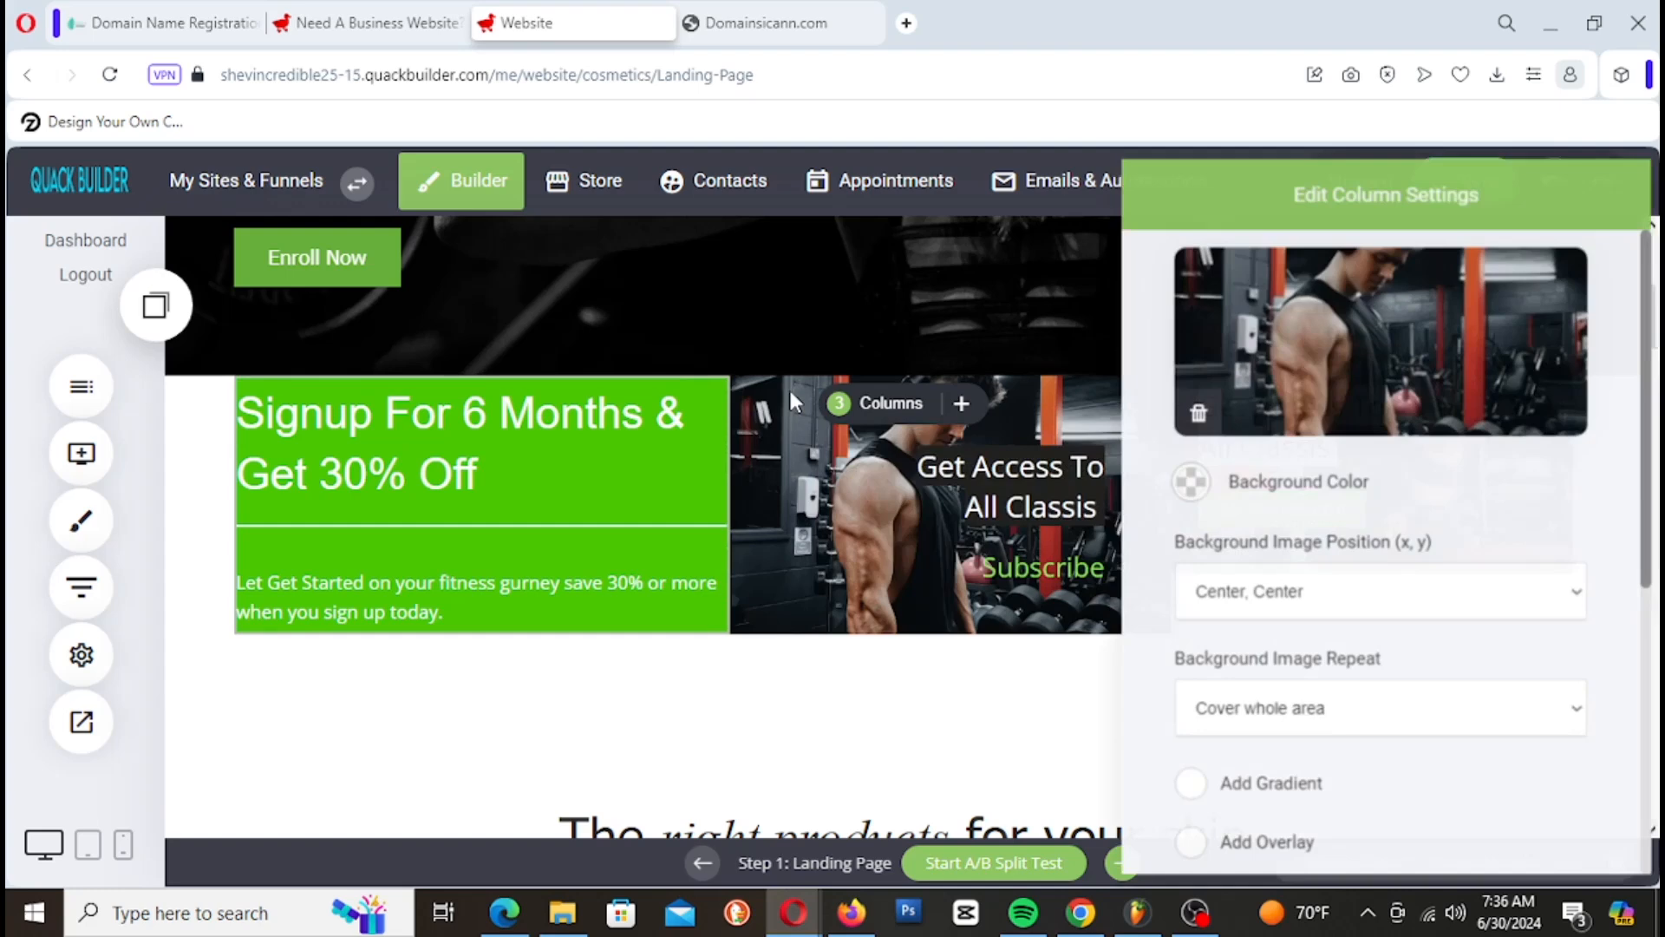
left_click_drag(1464, 195, 670, 143)
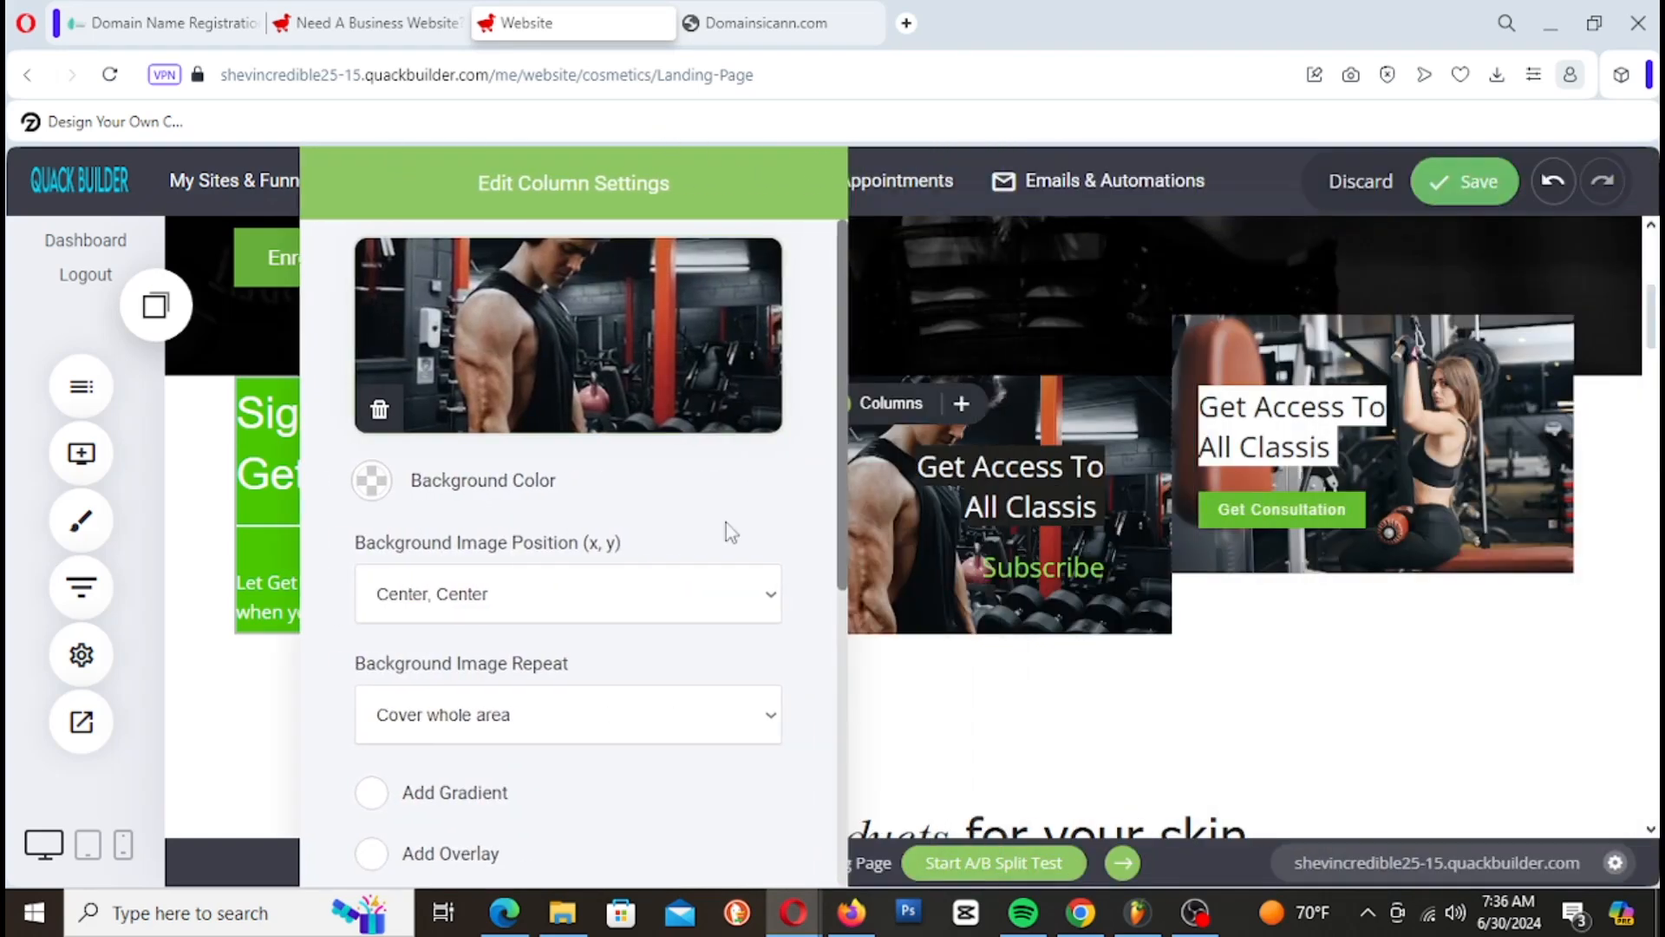
scroll(625, 694, "down", 5)
left_click_drag(794, 423, 720, 420)
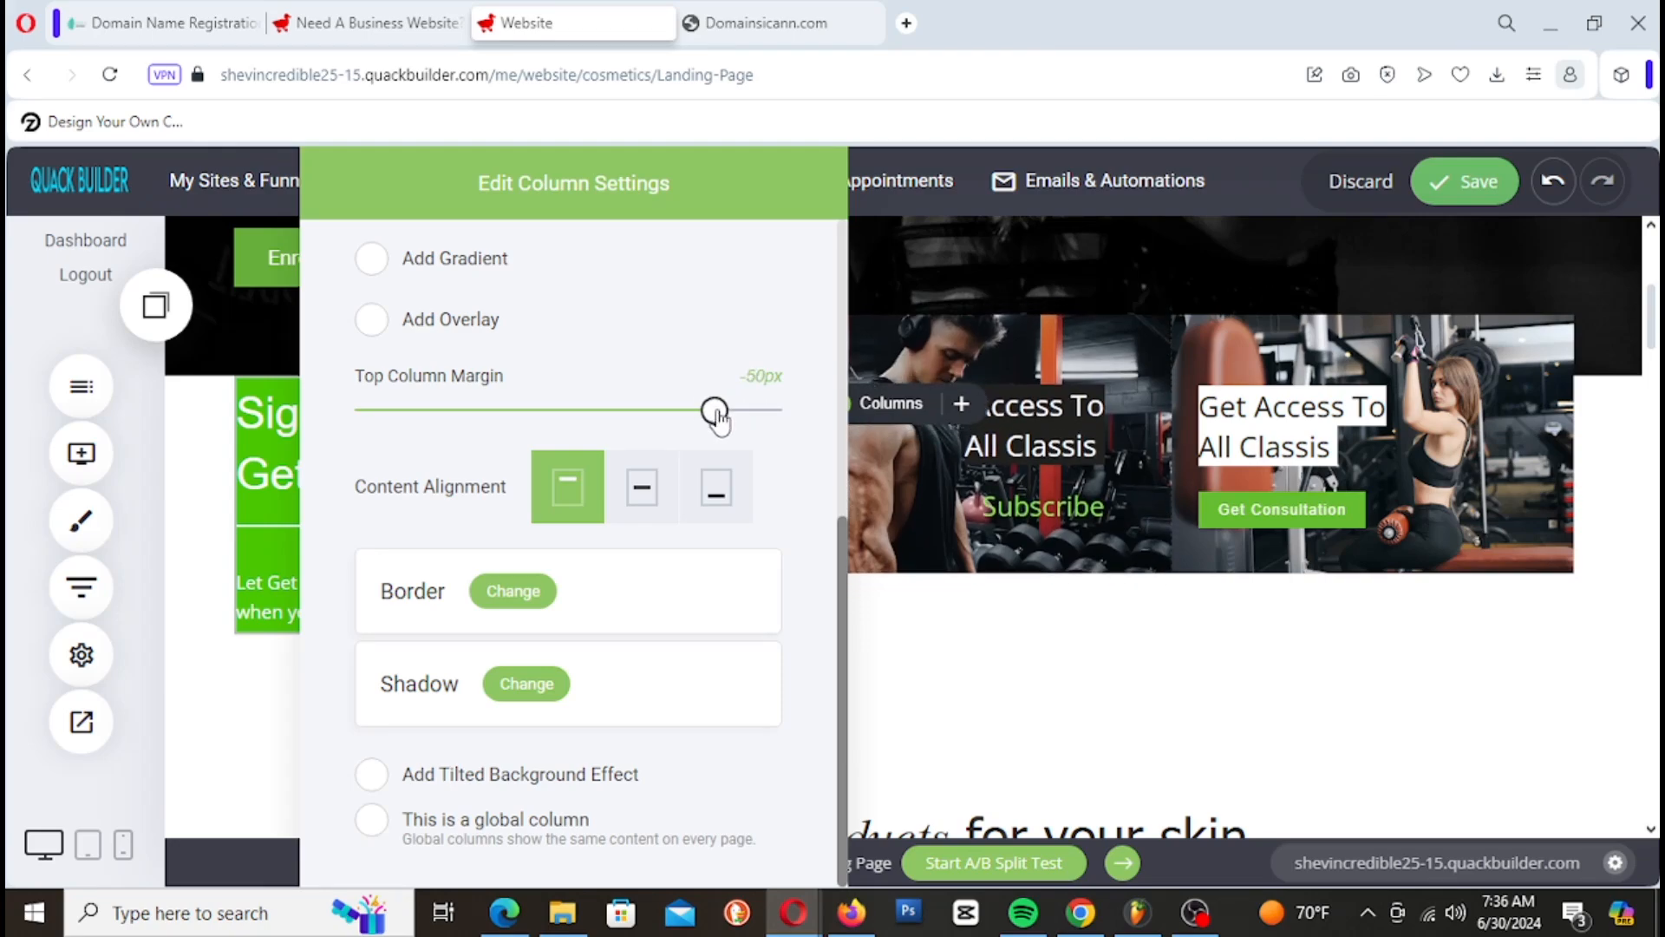
left_click(1017, 647)
scroll(963, 469, "up", 4)
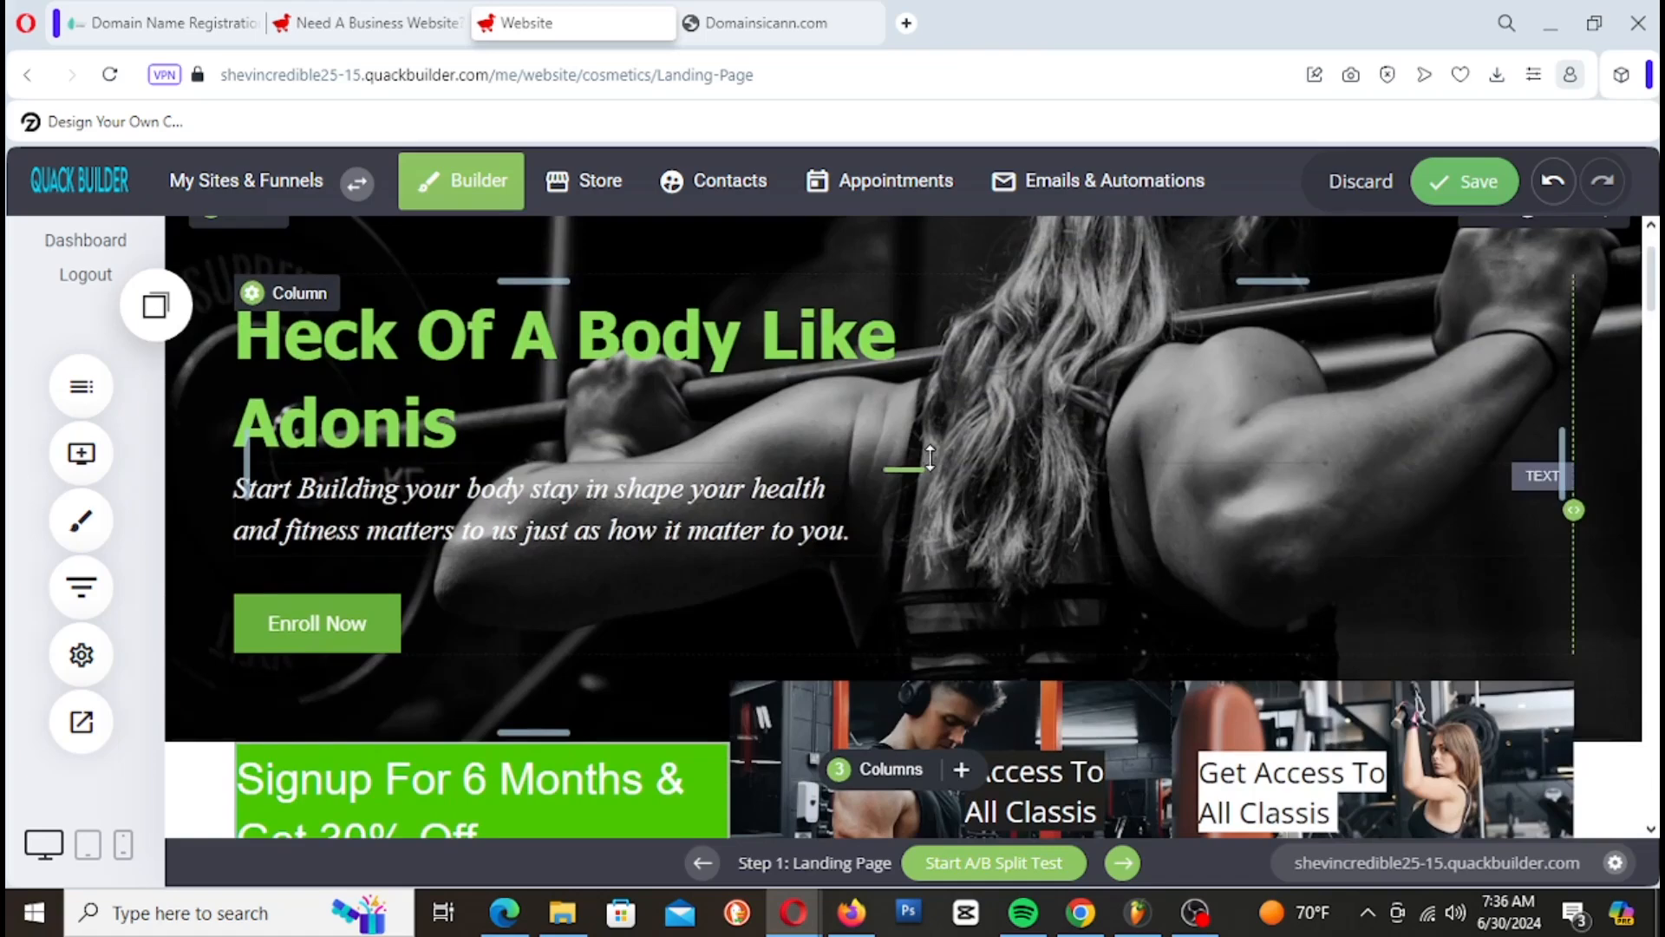
scroll(962, 469, "down", 3)
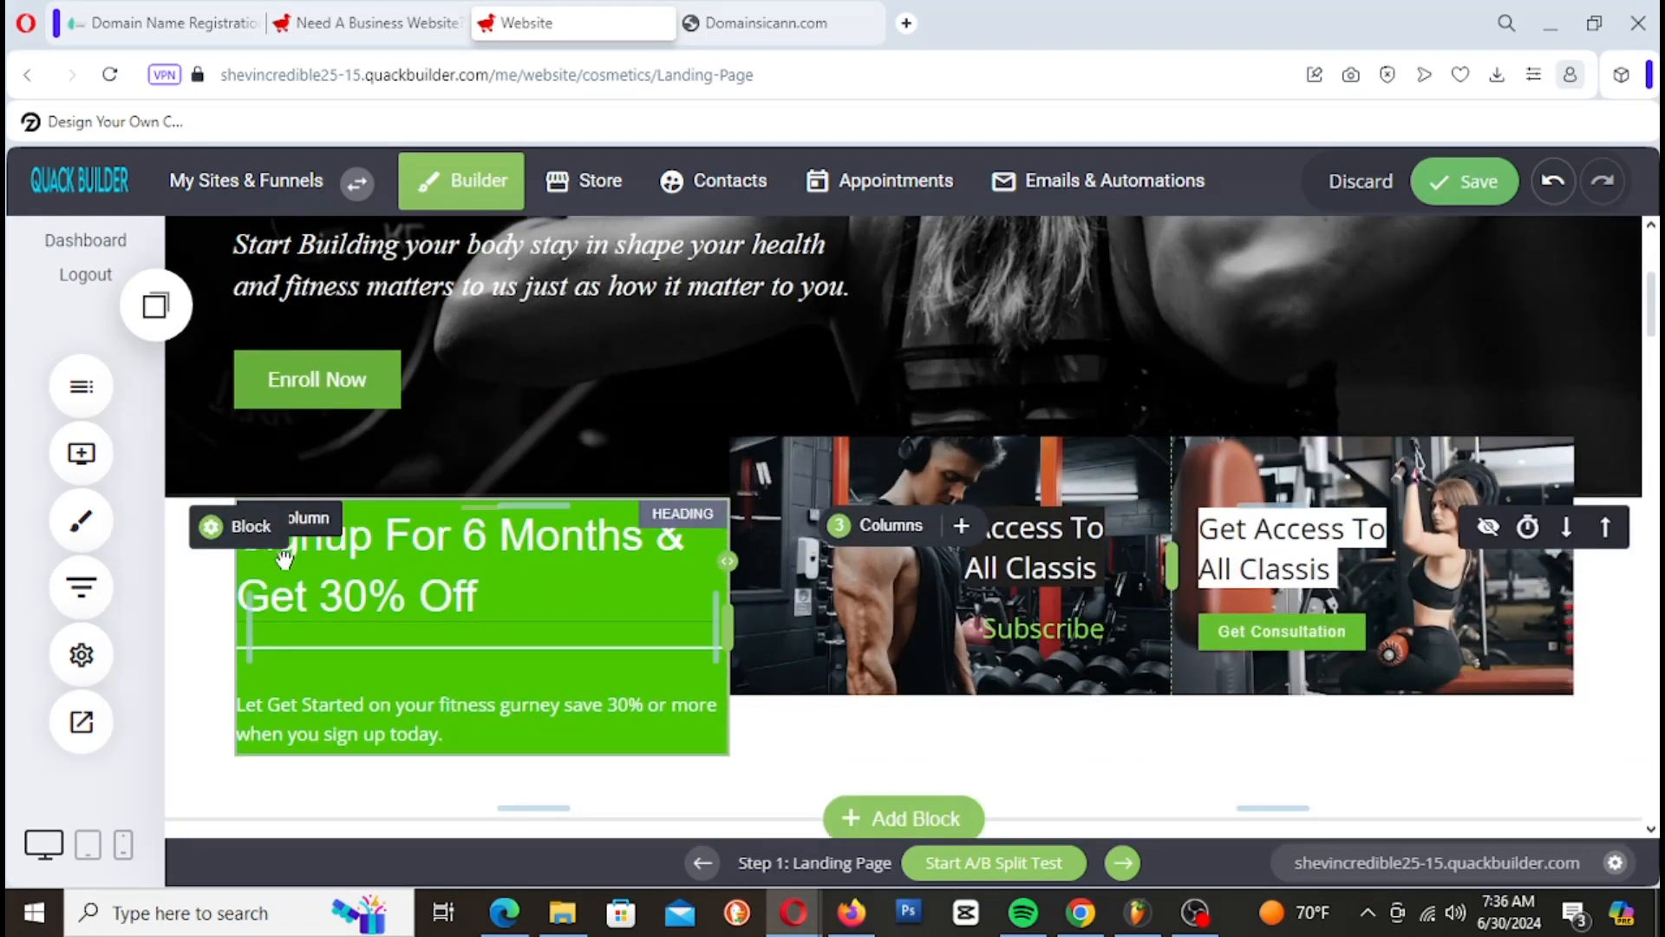
Step: Raise the green signup column with a -50px top margin and save the page
left_click(318, 540)
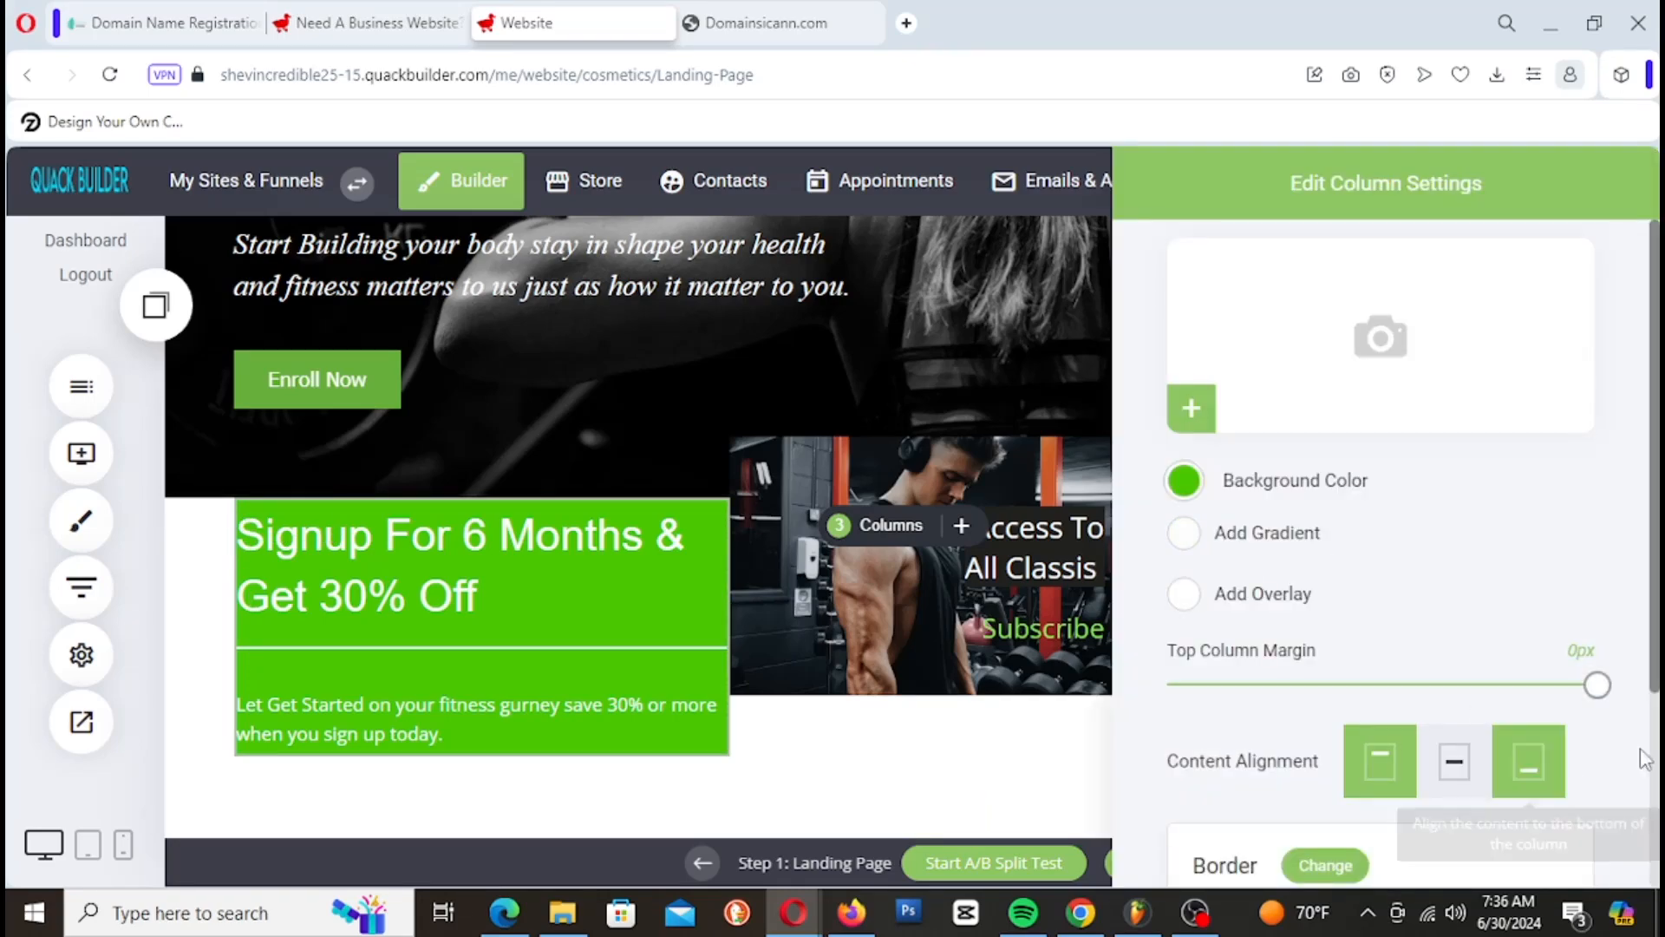
left_click_drag(1598, 689, 1528, 691)
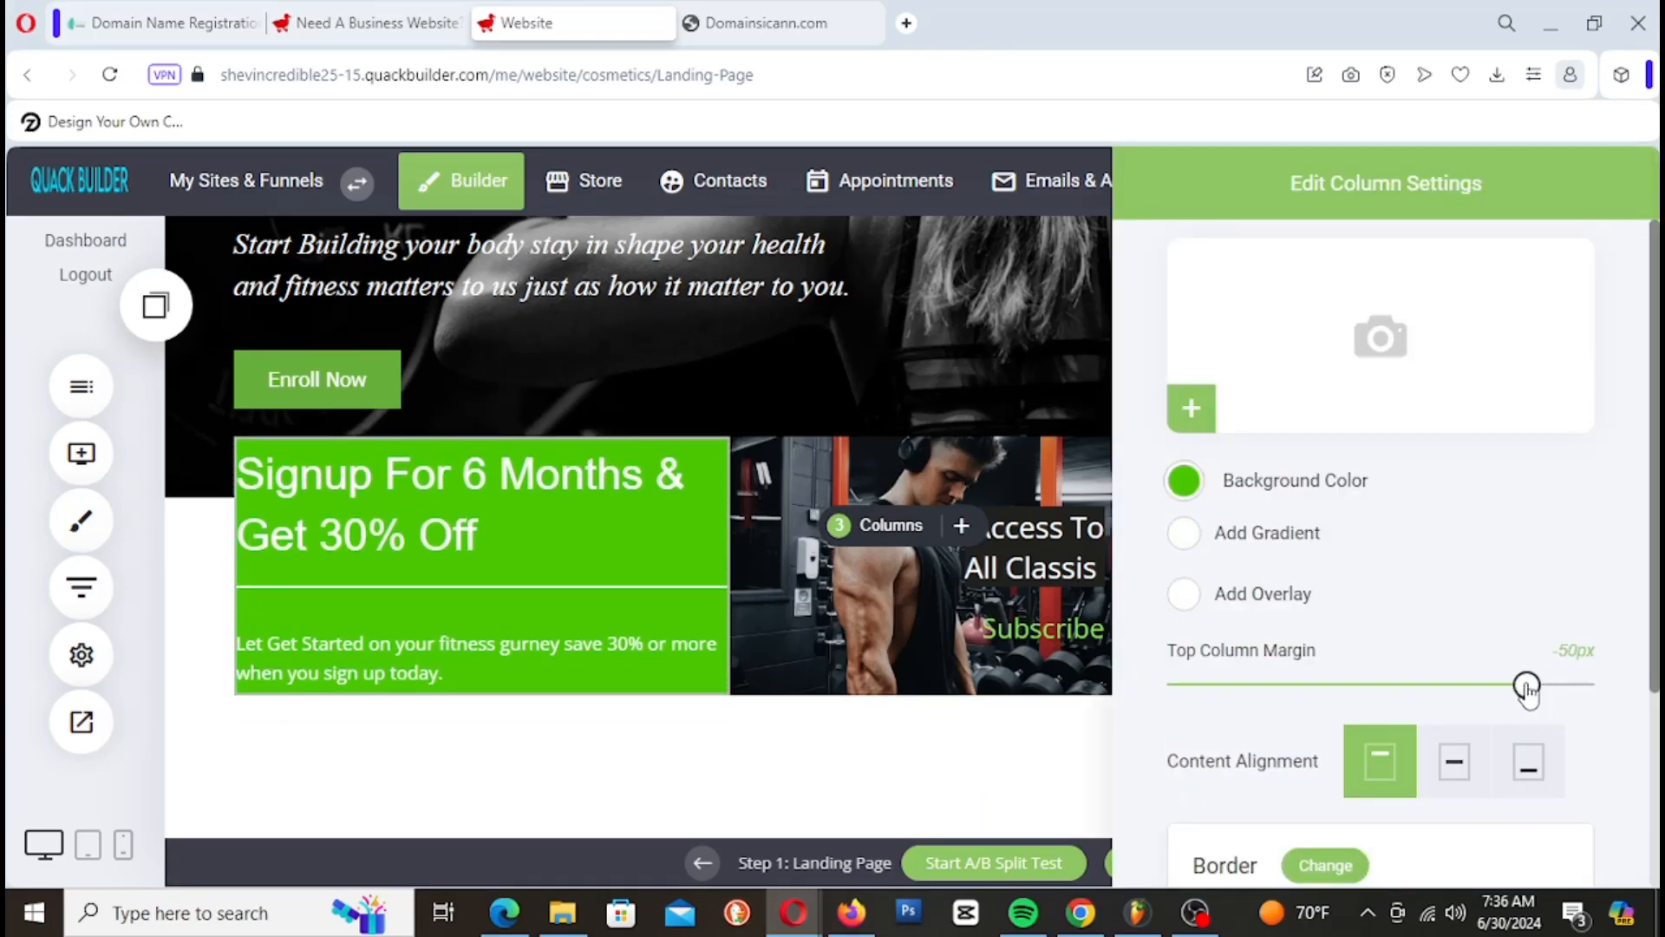
left_click(1039, 668)
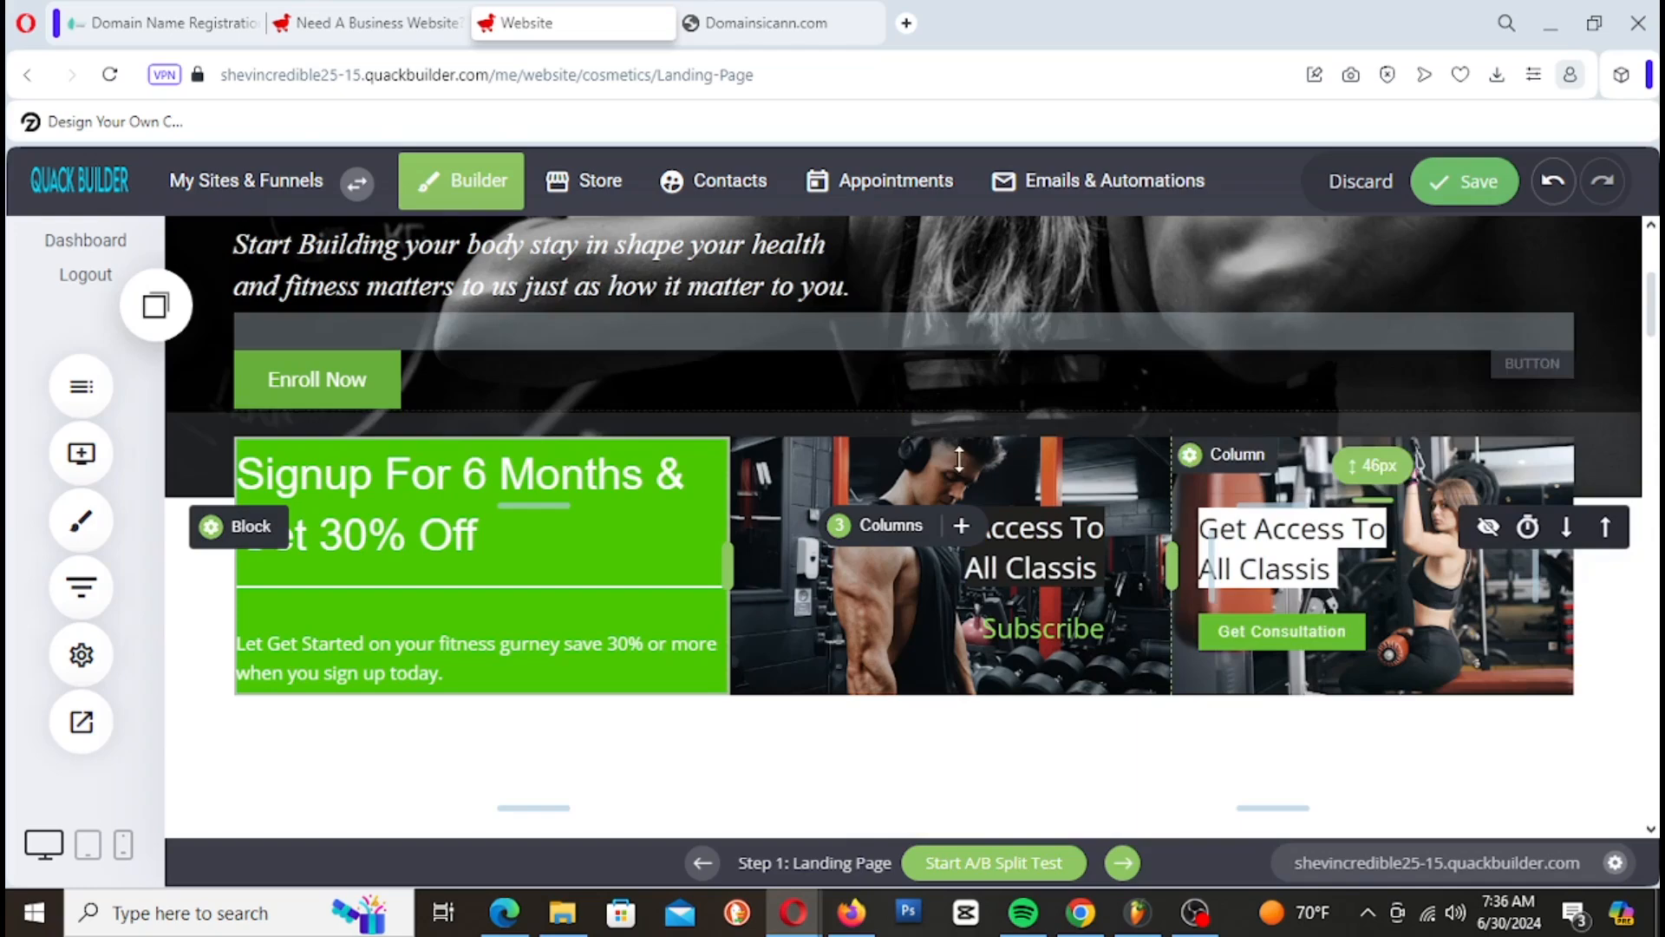
left_click(1466, 180)
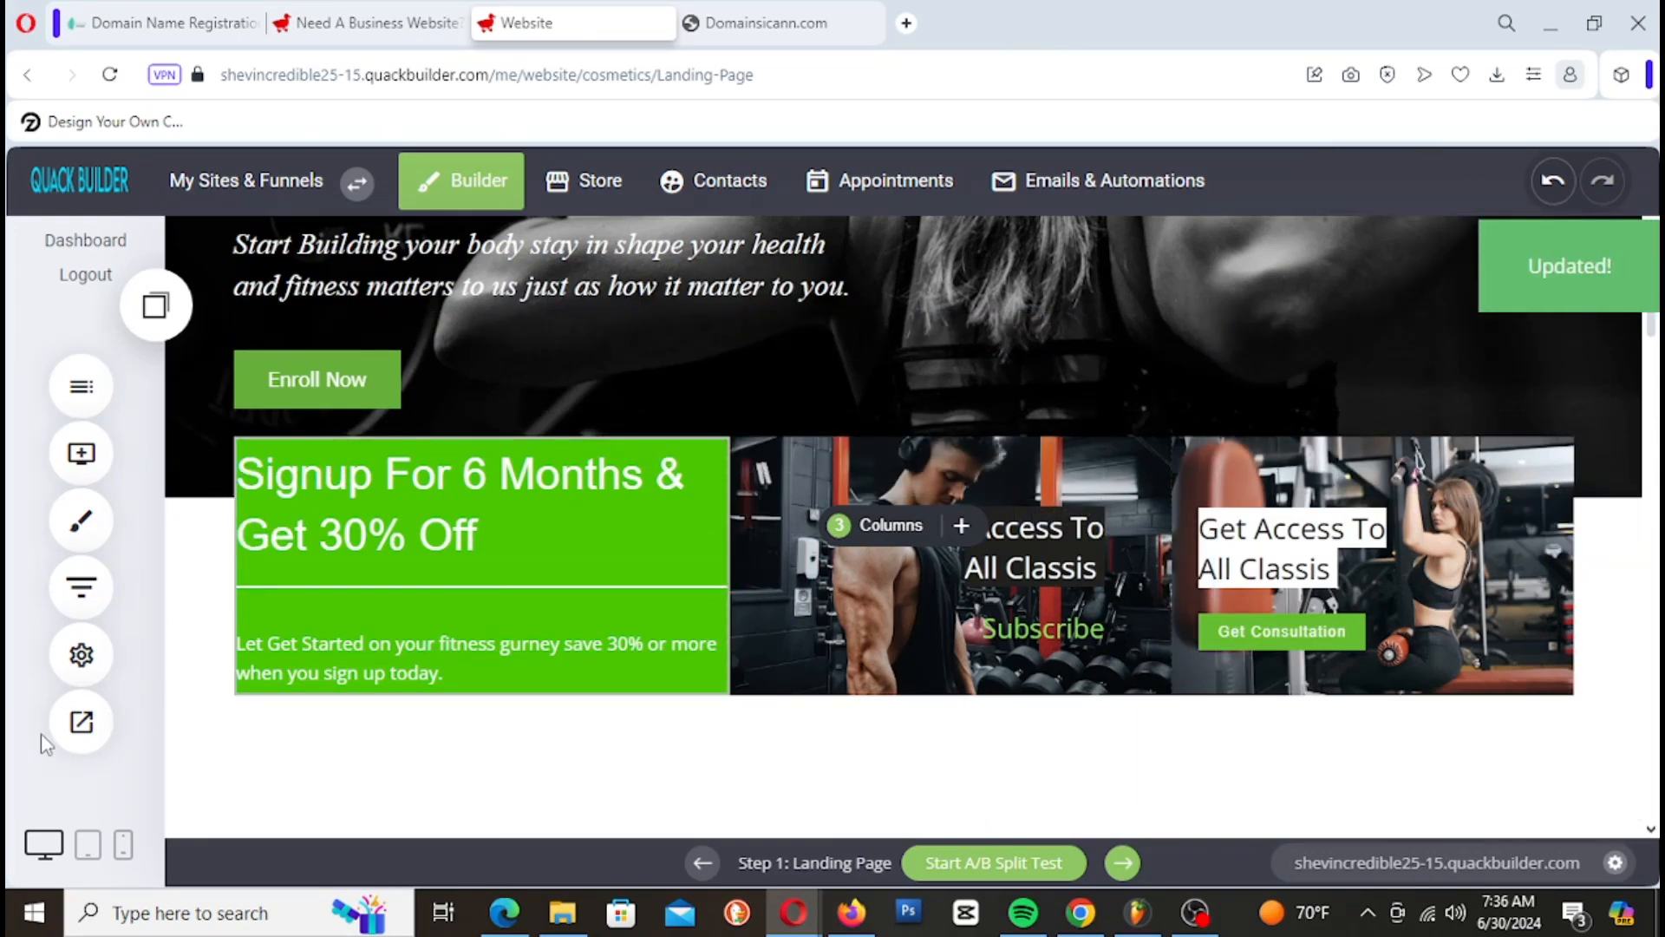
left_click(71, 737)
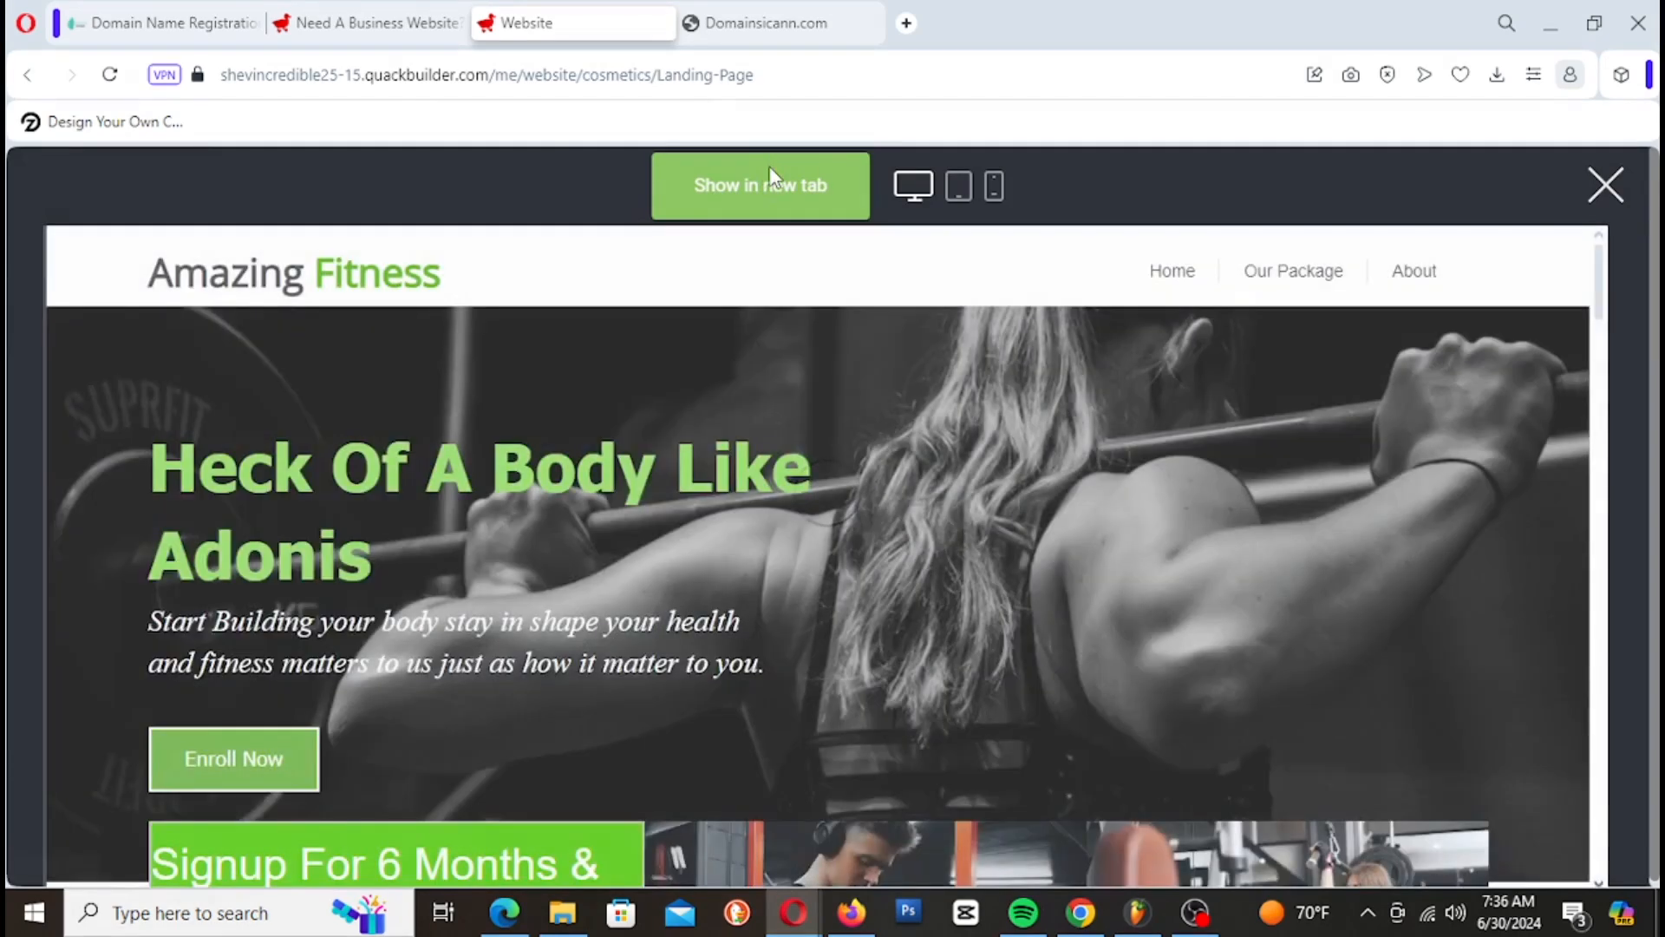
Step: Preview the landing page in a new tab, scroll through it, then return to the editor
left_click(773, 179)
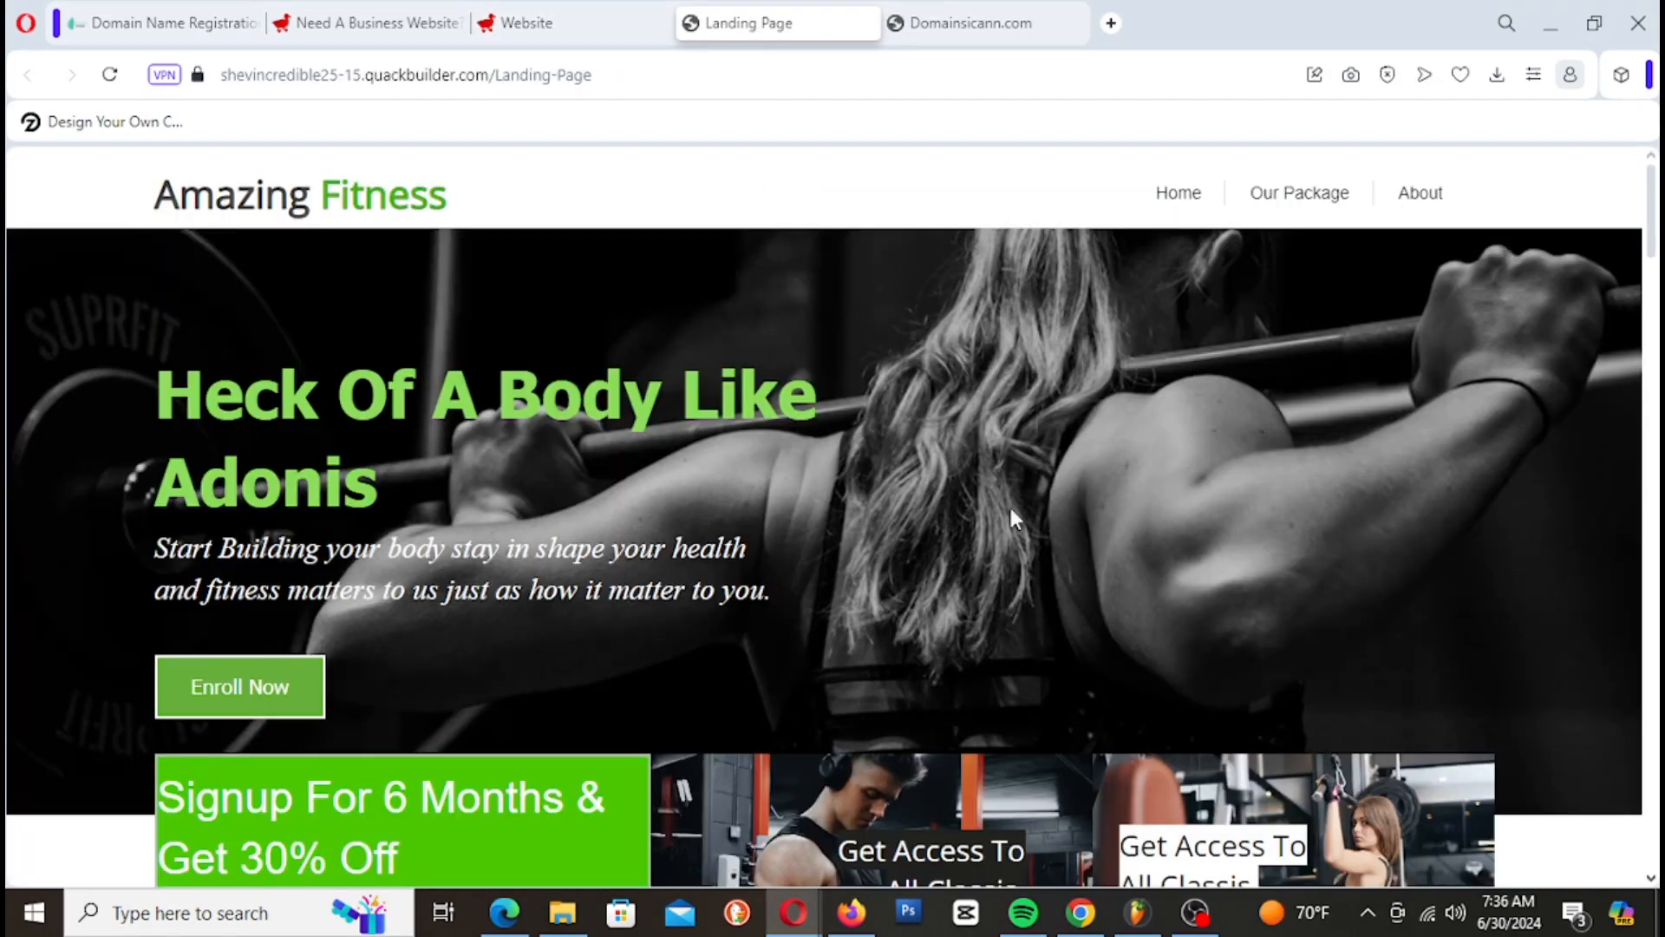
scroll(1358, 333, "down", 3)
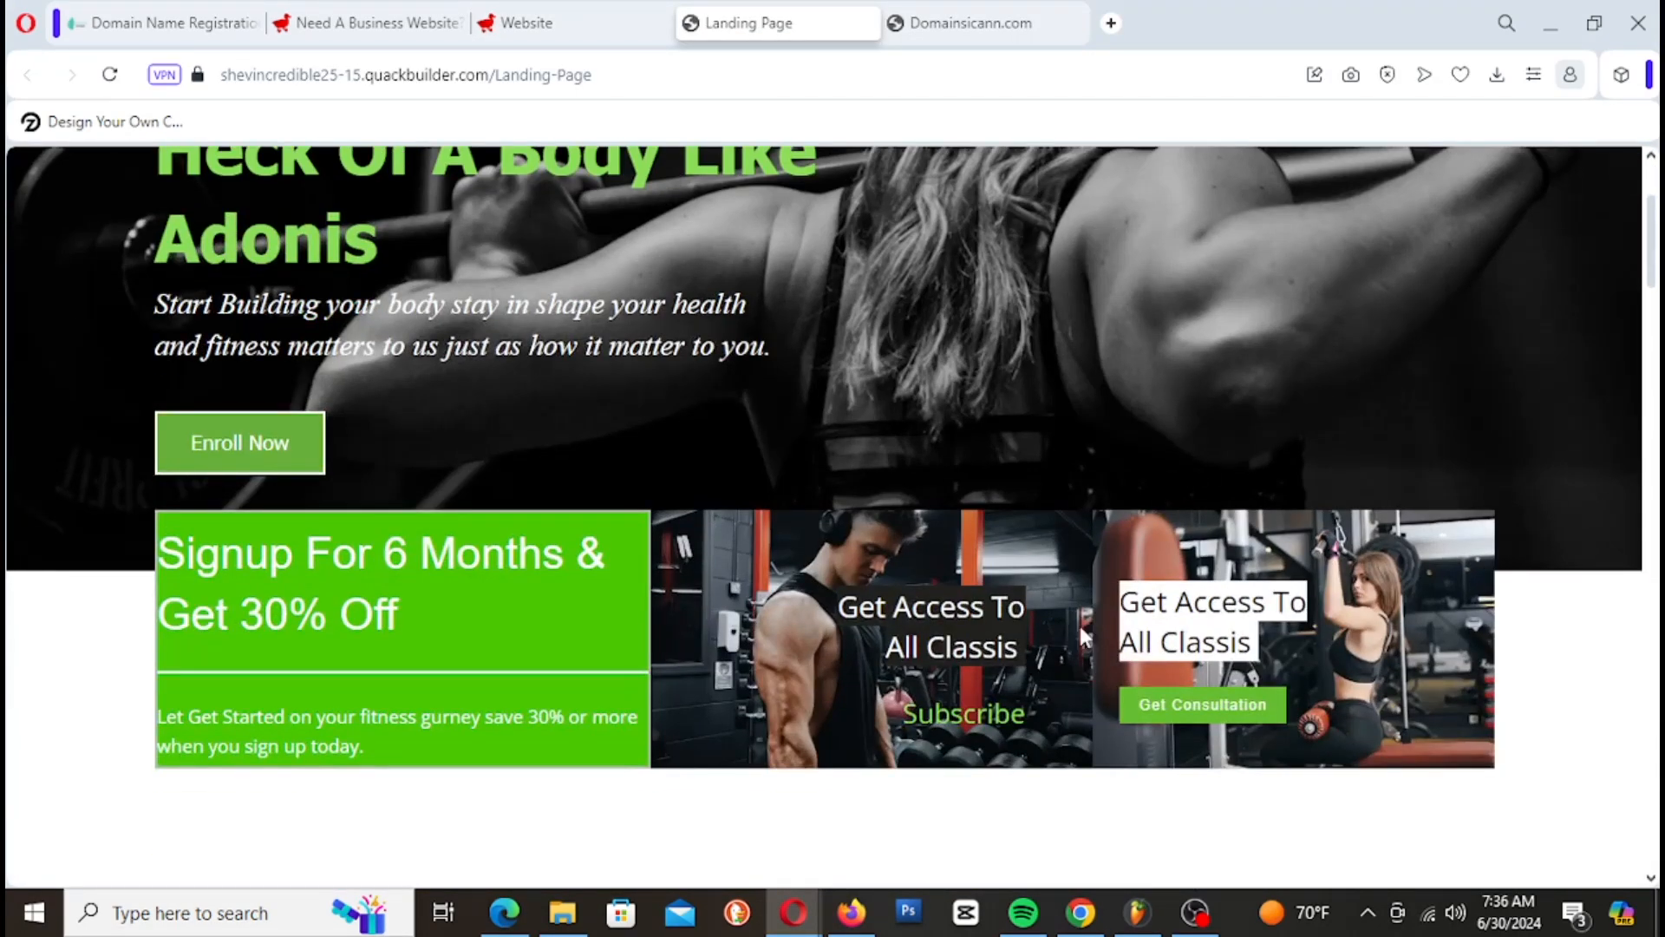
scroll(1226, 640, "down", 2)
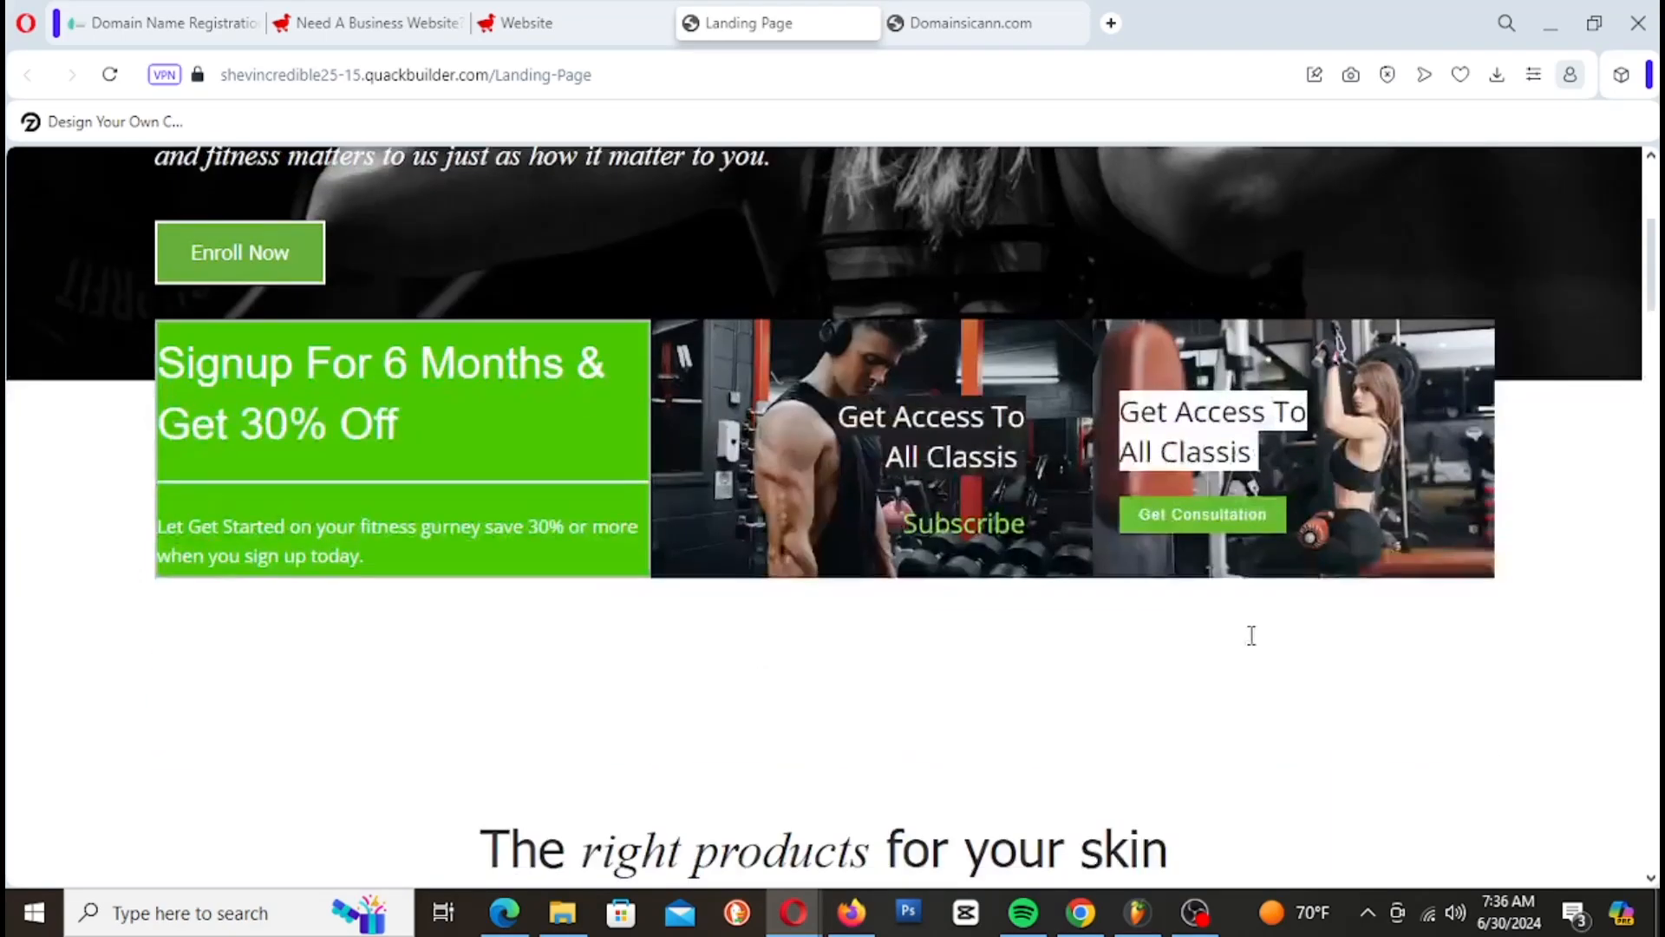
scroll(1249, 633, "up", 5)
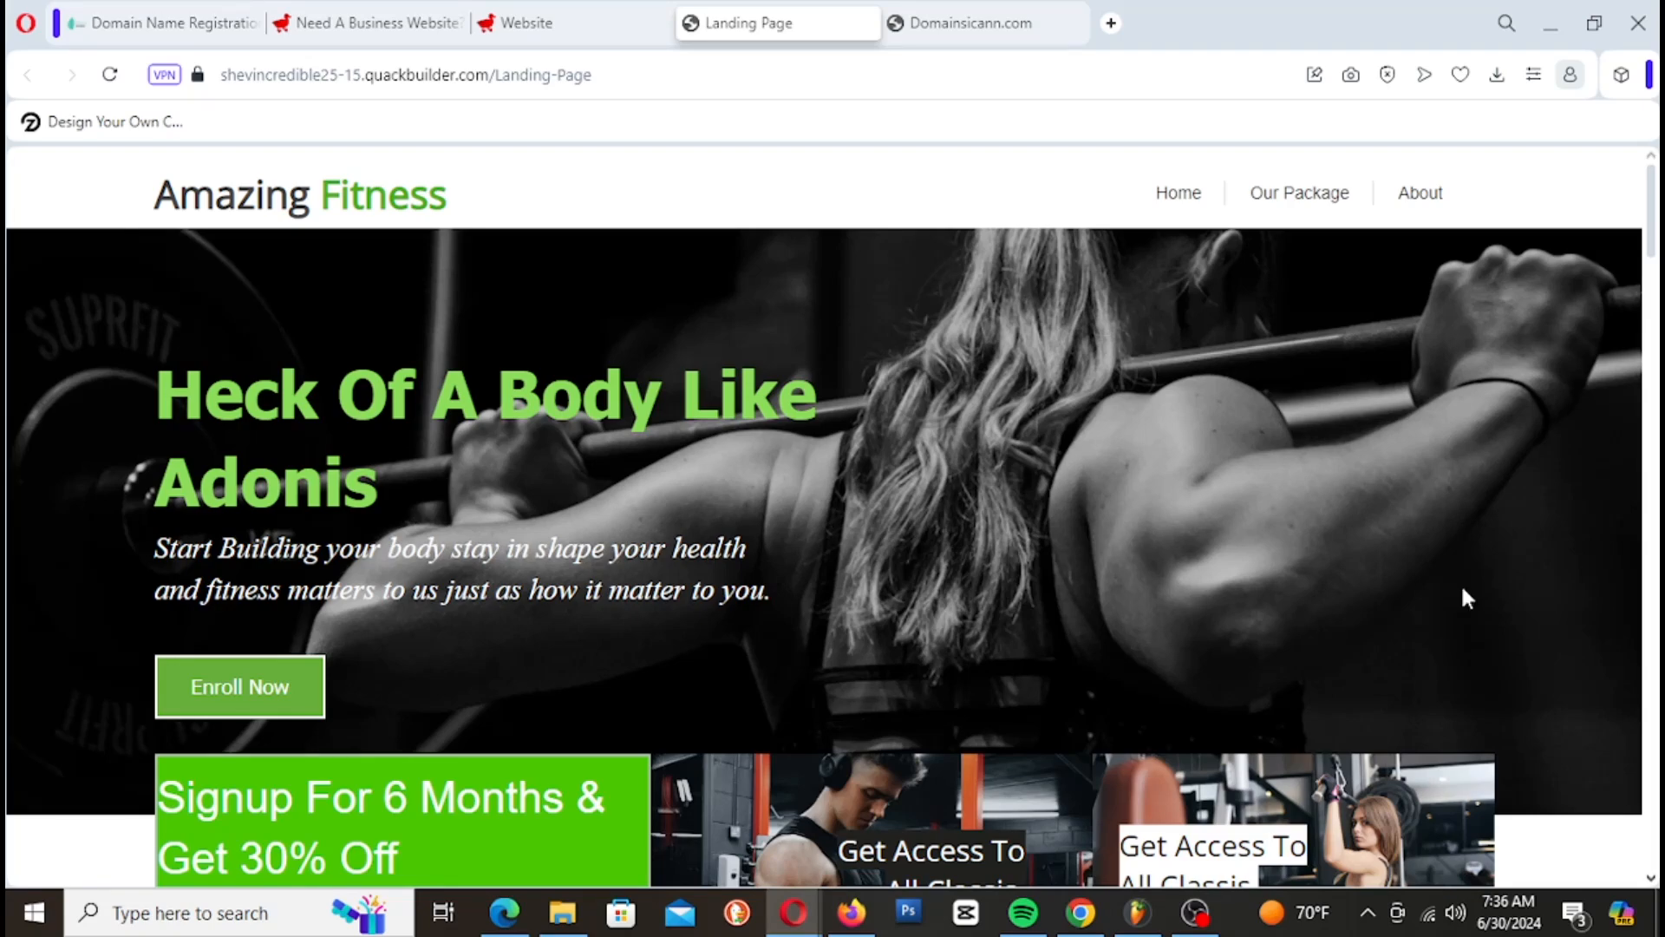
scroll(1192, 407, "down", 6)
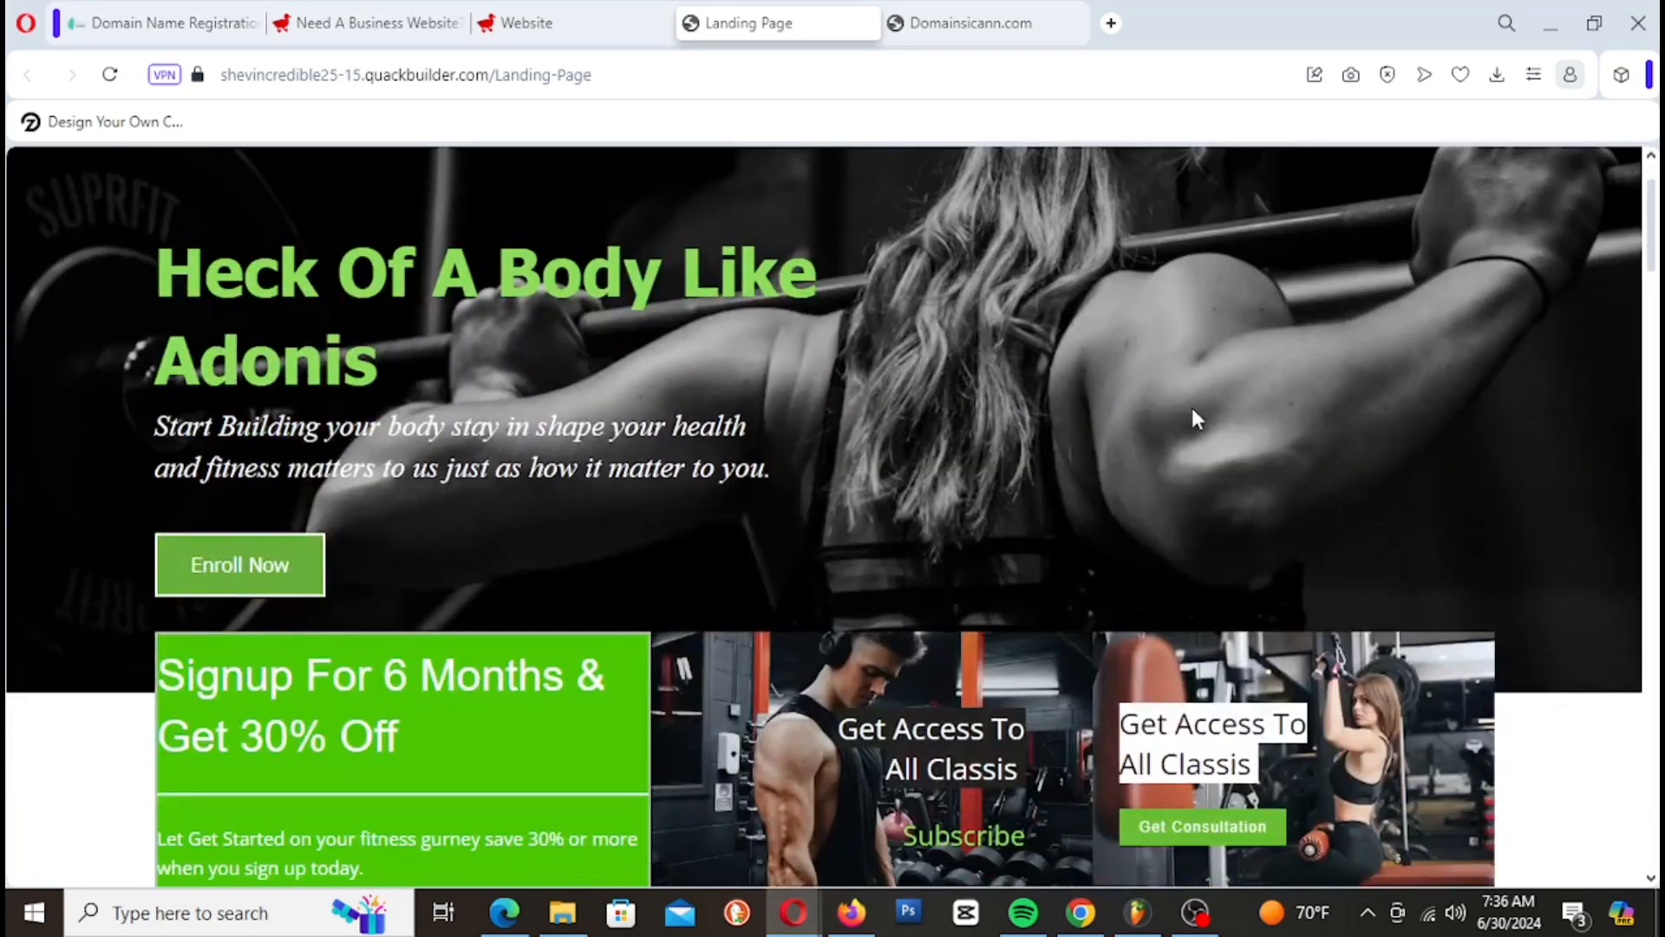
scroll(1192, 408, "up", 6)
scroll(1192, 408, "down", 4)
scroll(1195, 420, "down", 5)
scroll(1196, 420, "up", 7)
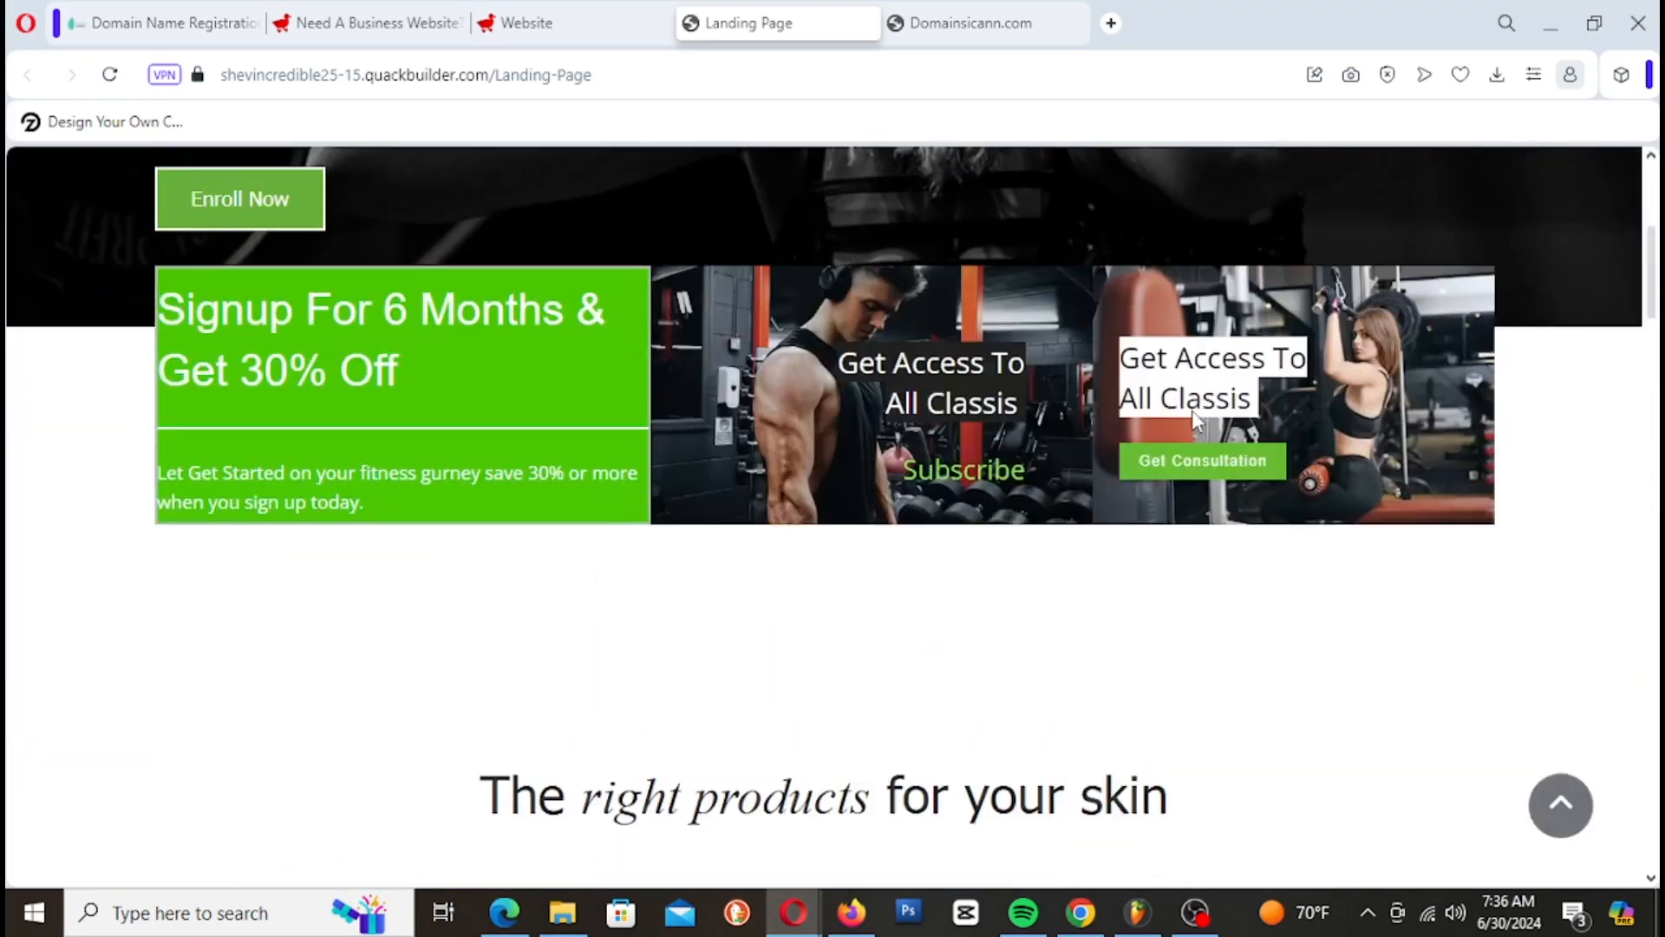
left_click(559, 24)
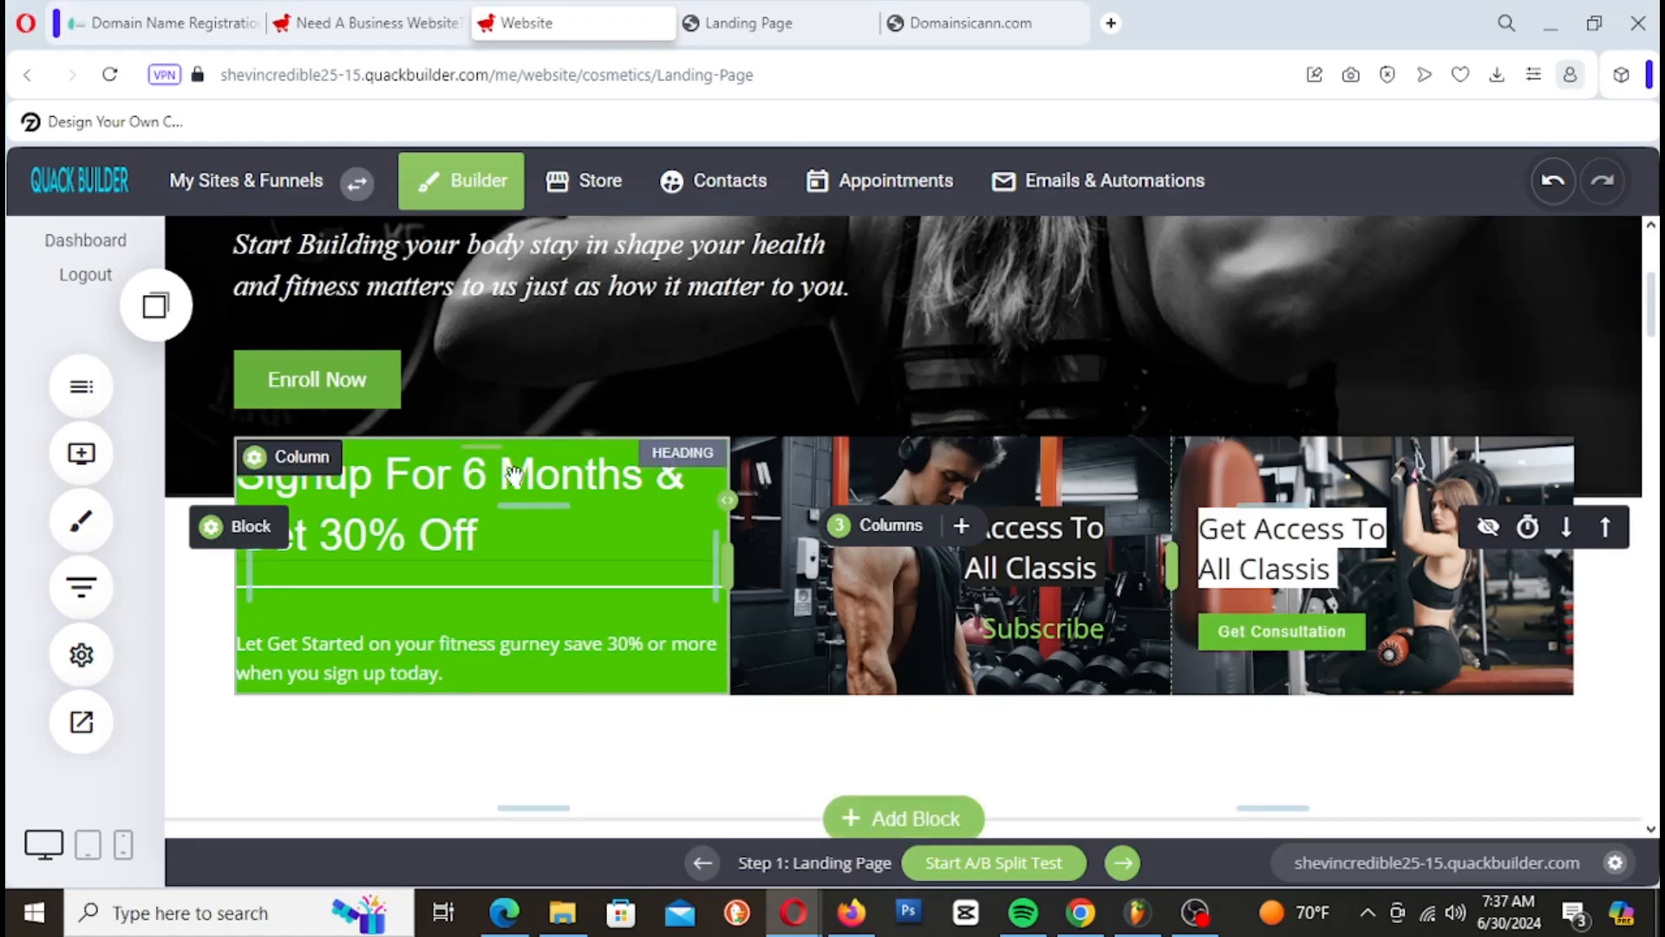
Step: Lower the green signup column and first photo column to a -25px top margin
left_click(295, 456)
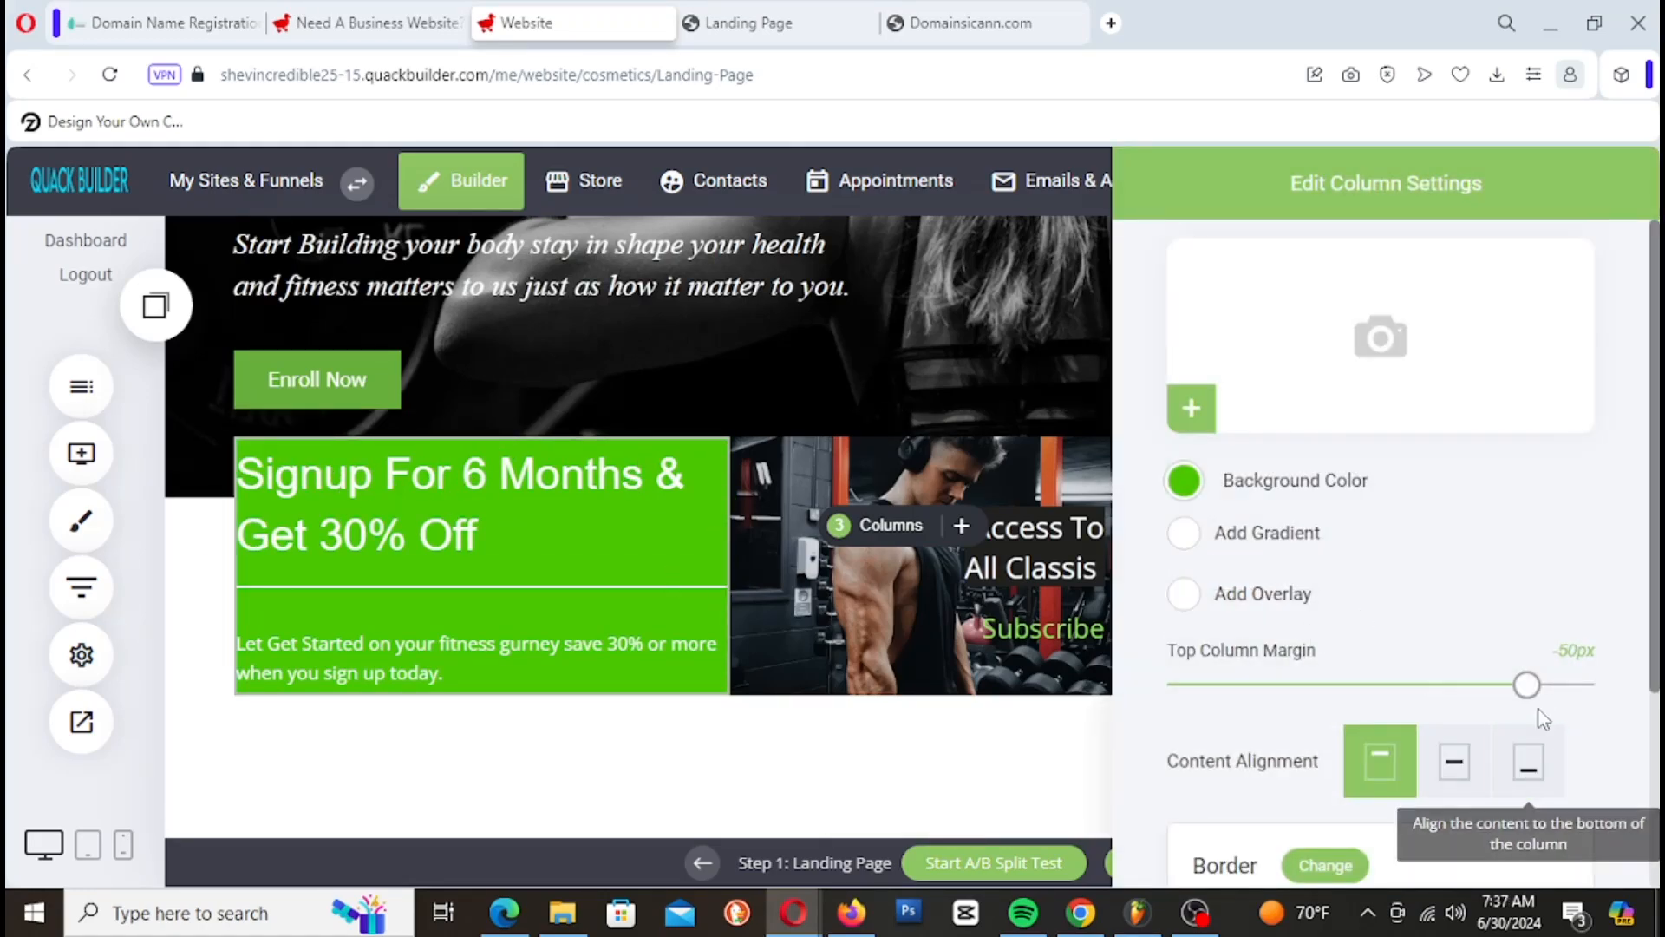
left_click_drag(1527, 684, 1567, 680)
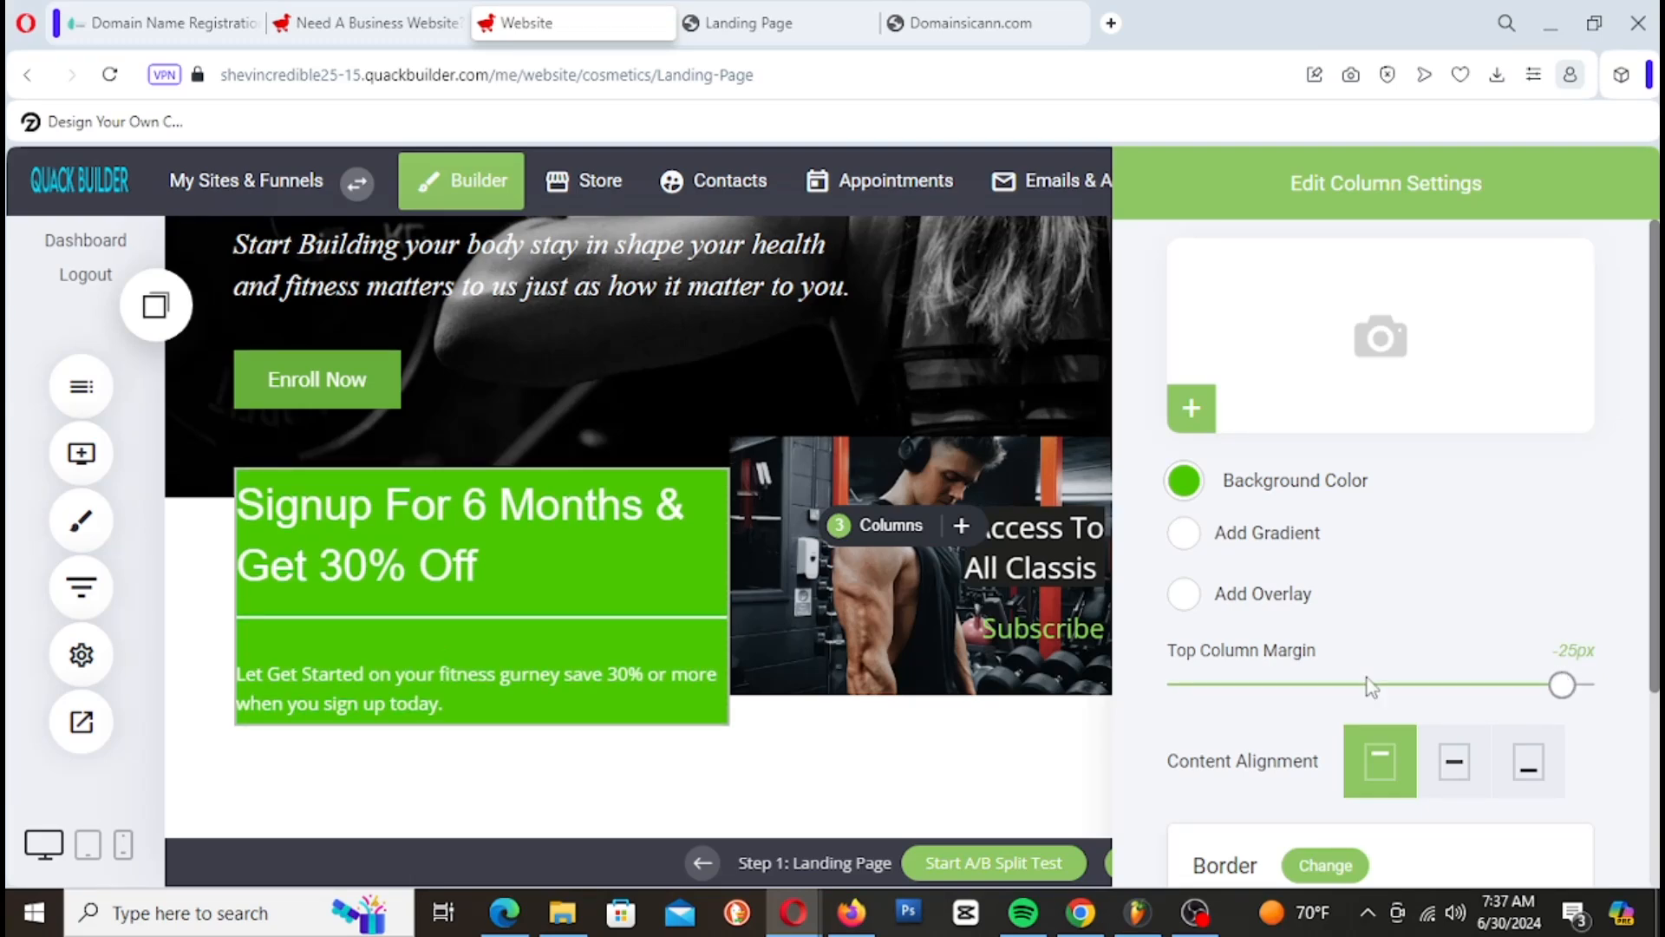
left_click(1058, 609)
left_click(799, 465)
scroll(1423, 639, "down", 4)
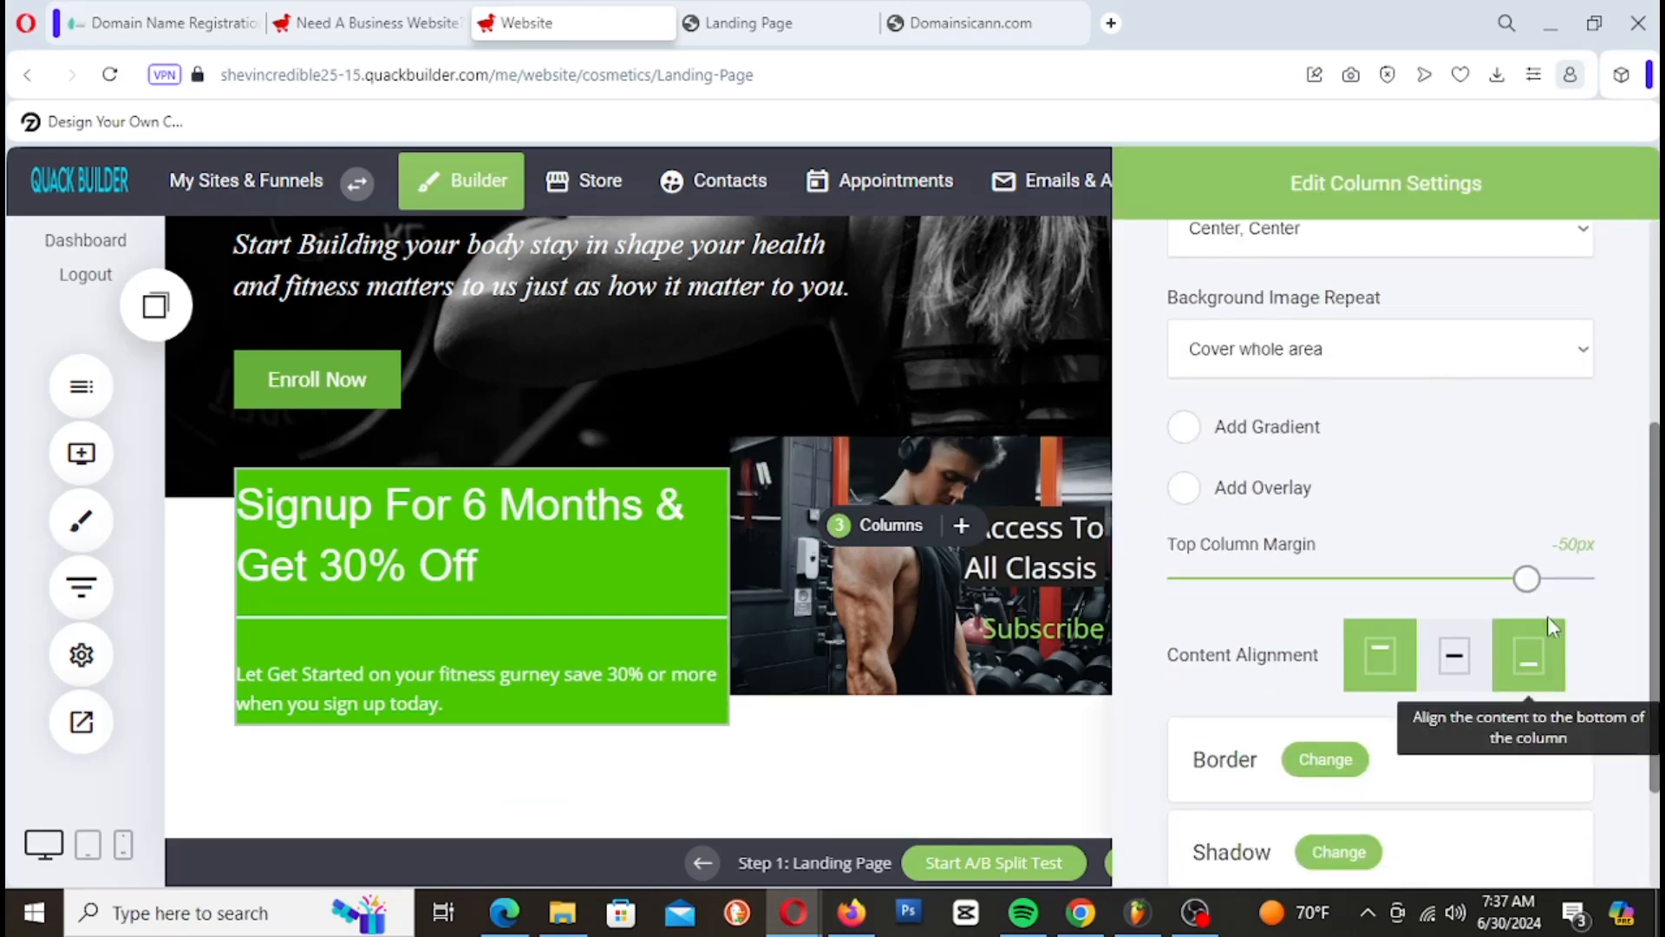
left_click_drag(1530, 593, 1563, 610)
left_click(1013, 427)
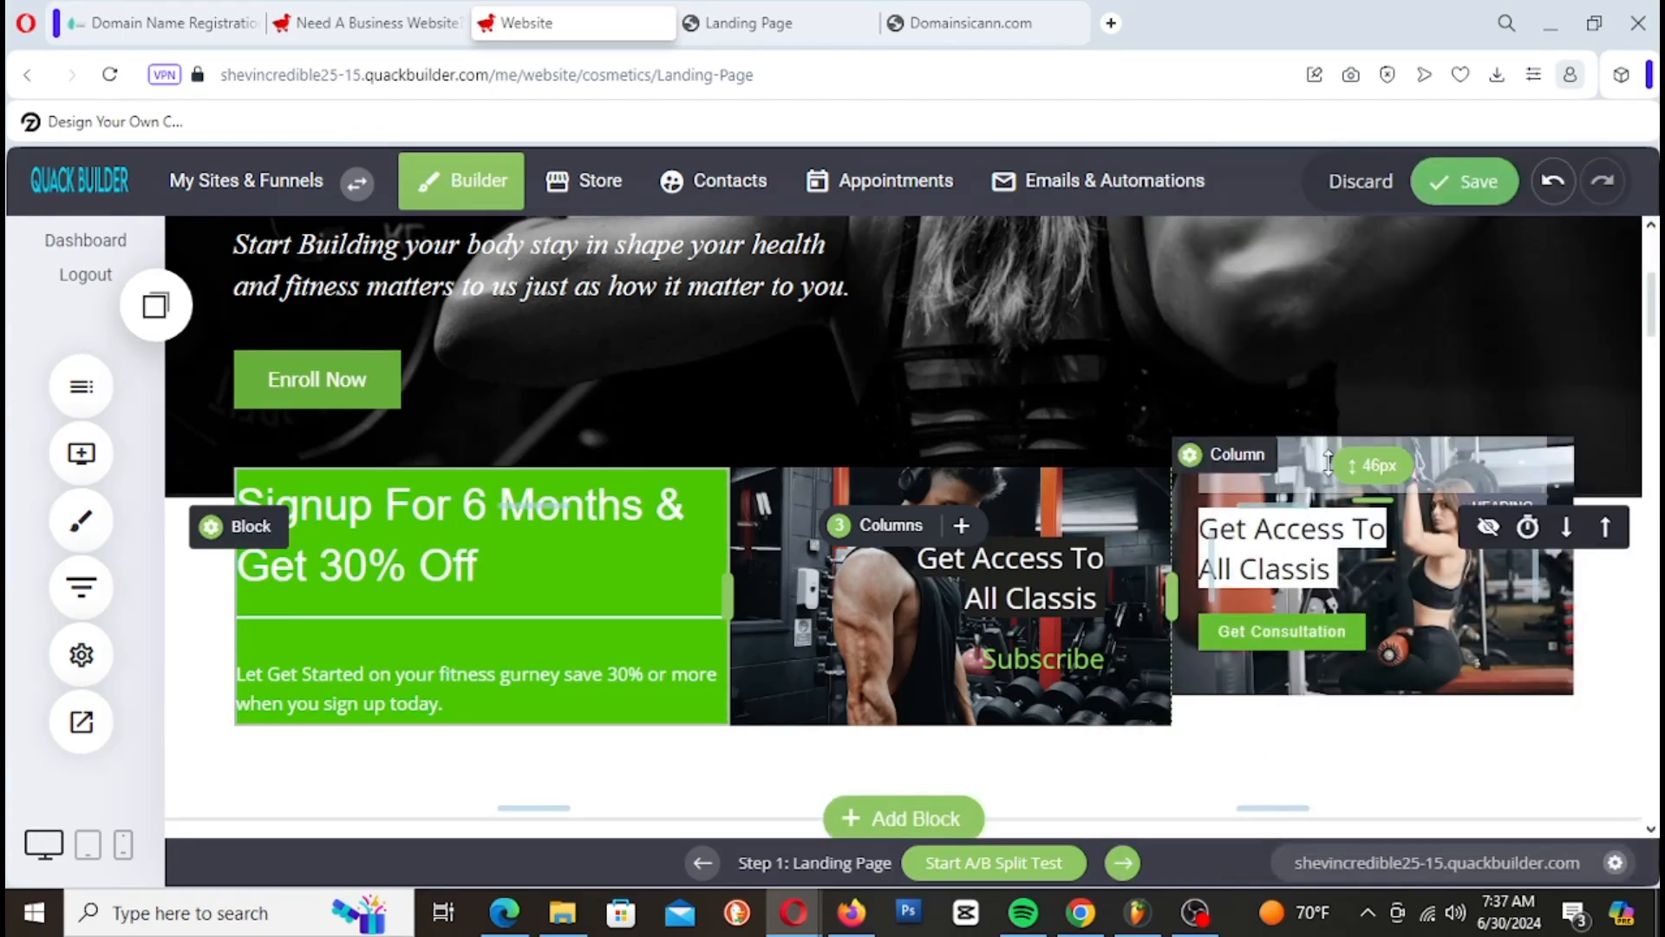
Step: Set the other photo column's top margin to -25px and save the page
left_click(1240, 464)
scroll(1388, 660, "down", 3)
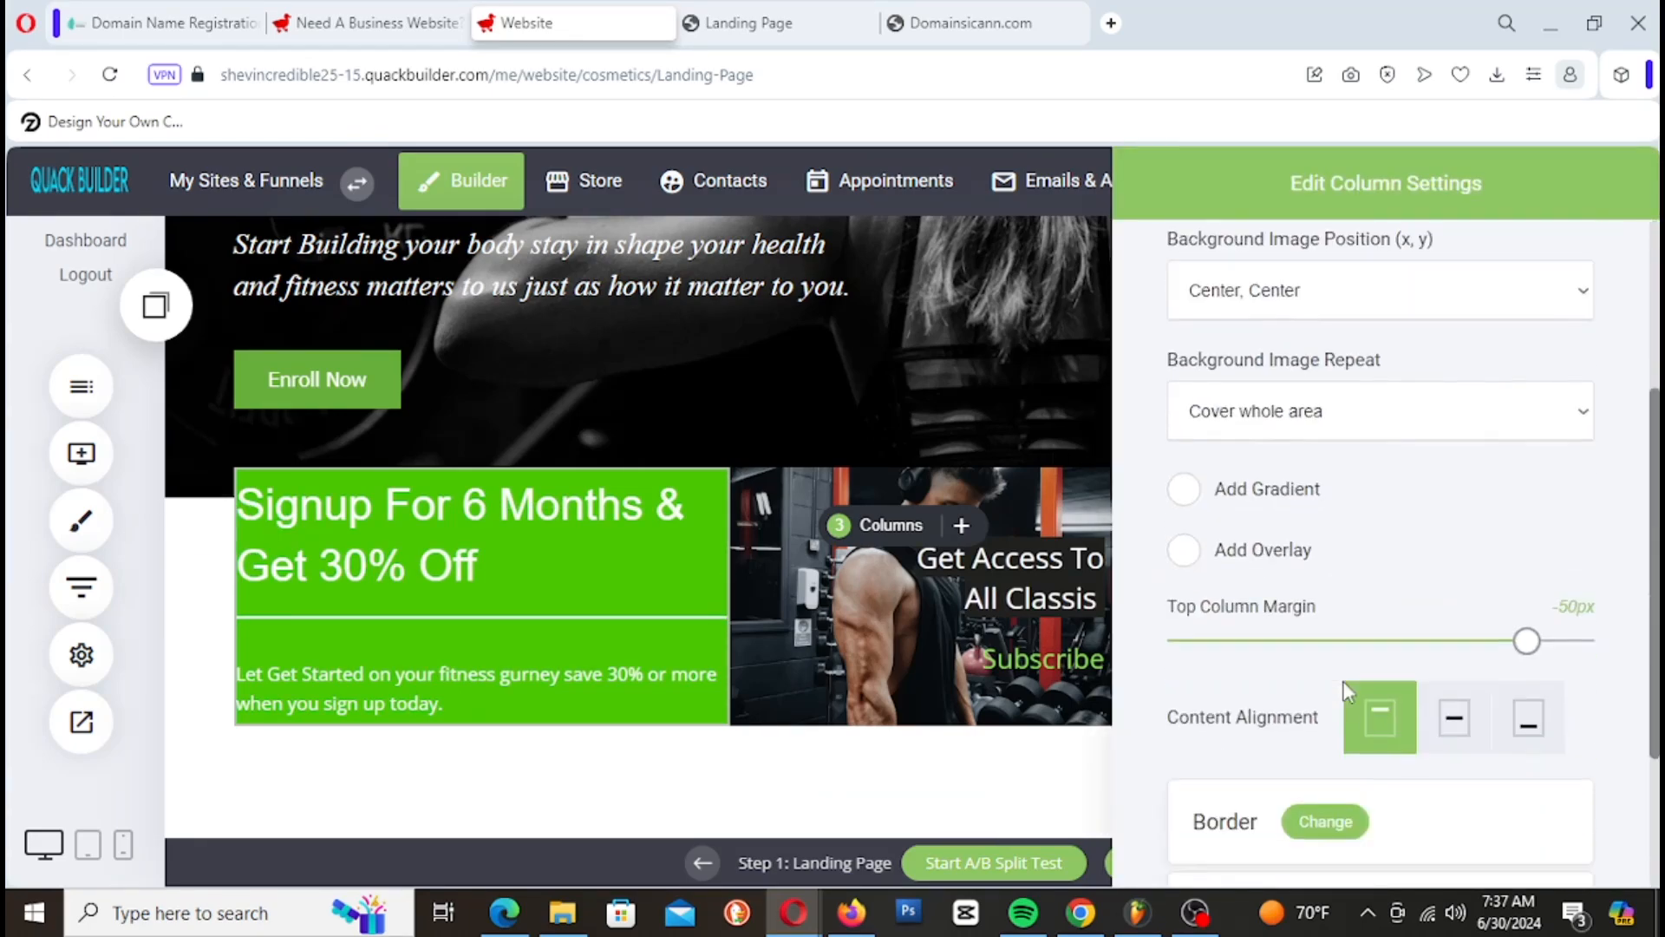
left_click_drag(1535, 594, 1569, 583)
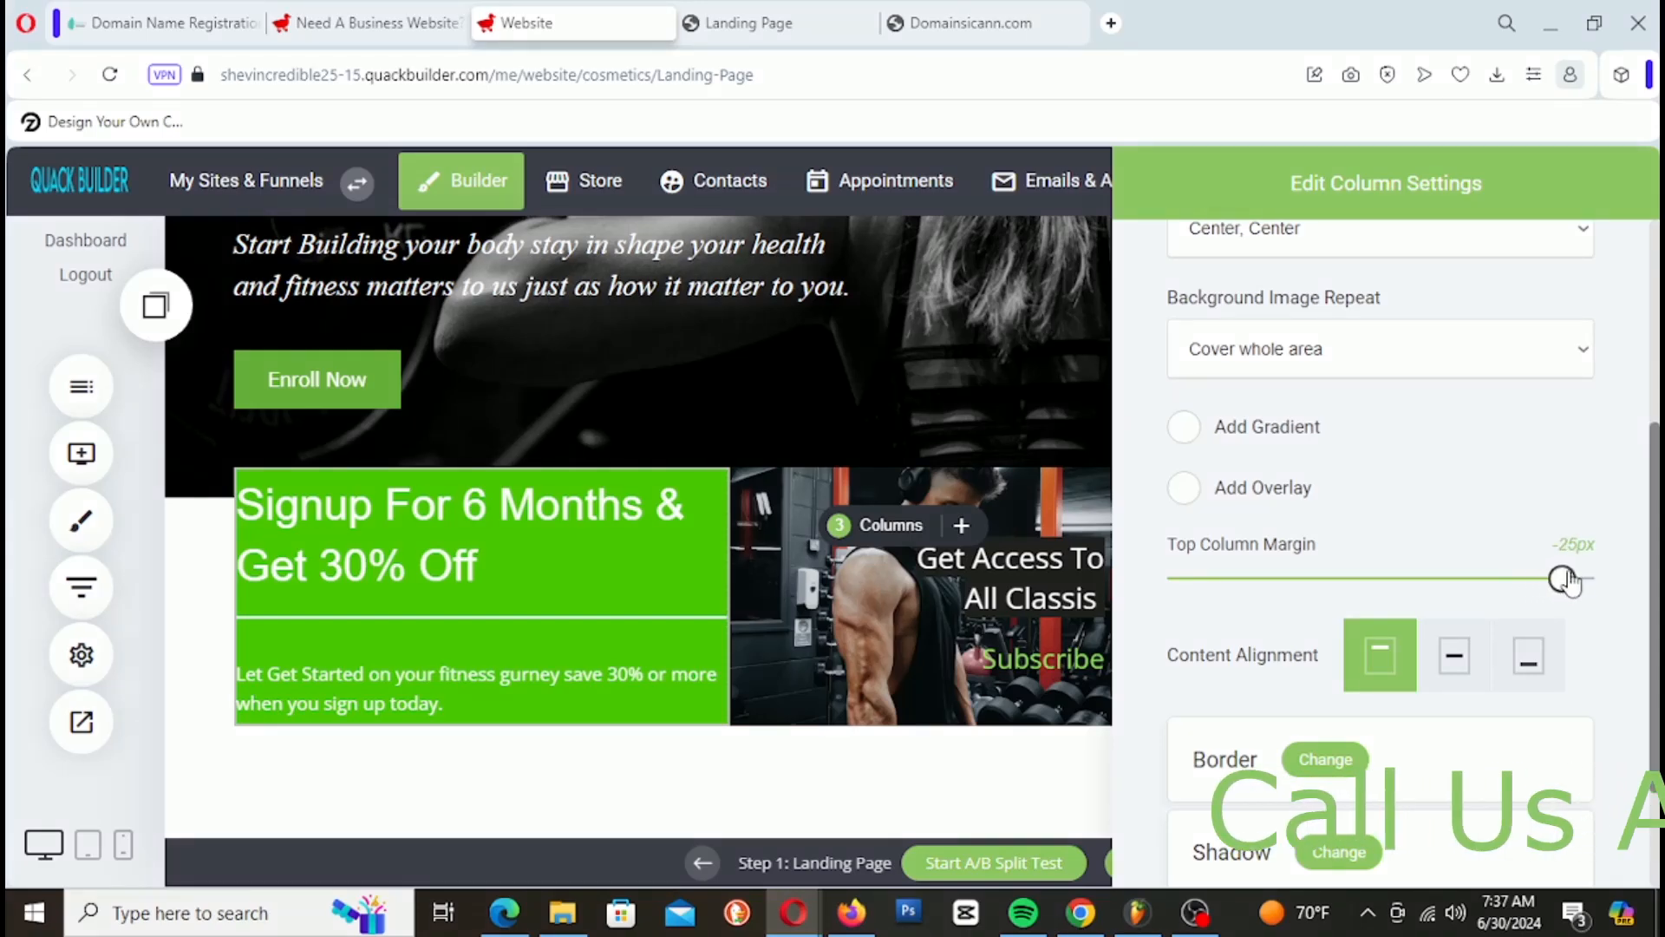
left_click(939, 410)
left_click(1461, 180)
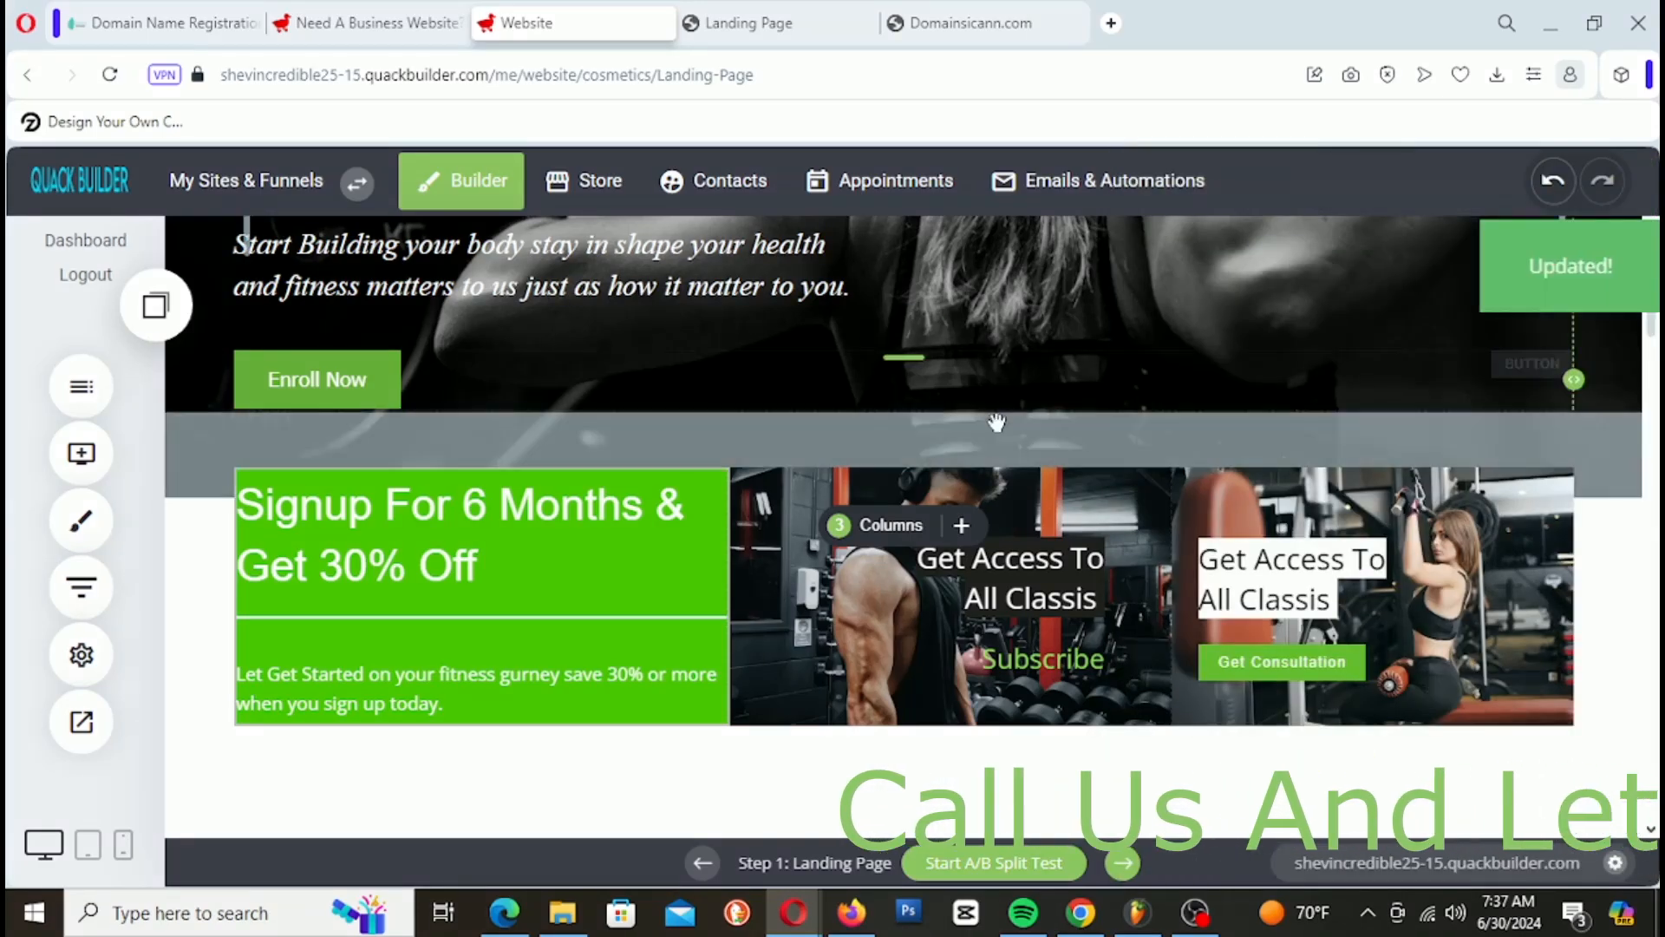
scroll(1030, 504, "up", 1)
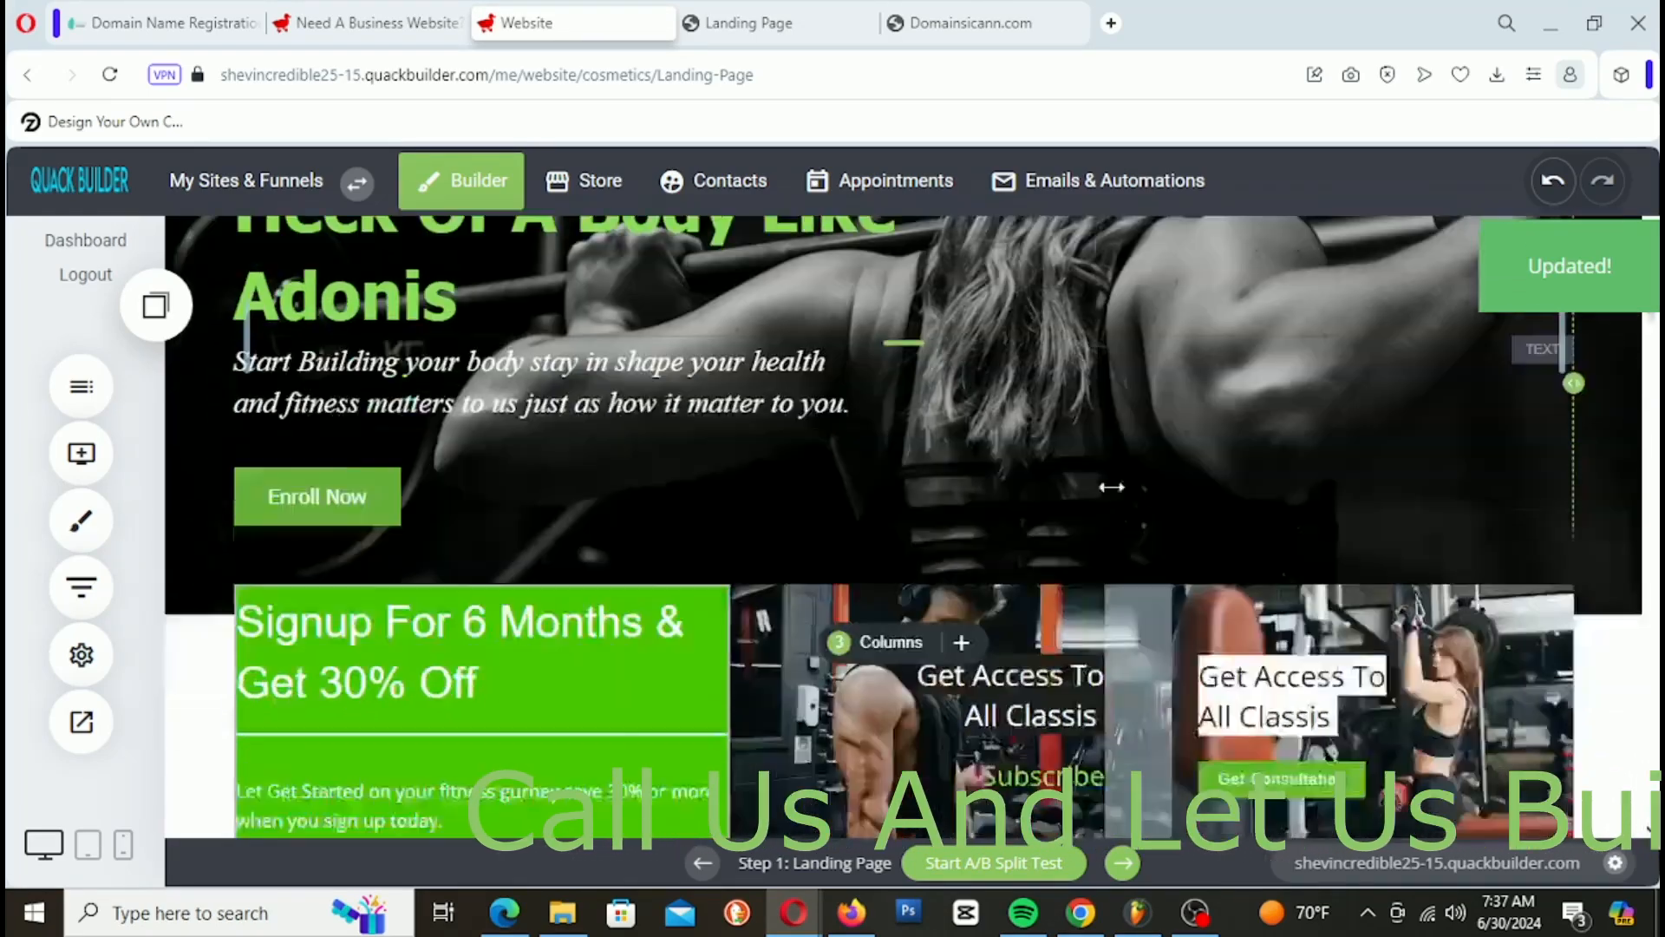
scroll(1111, 491, "down", 5)
scroll(1110, 491, "up", 2)
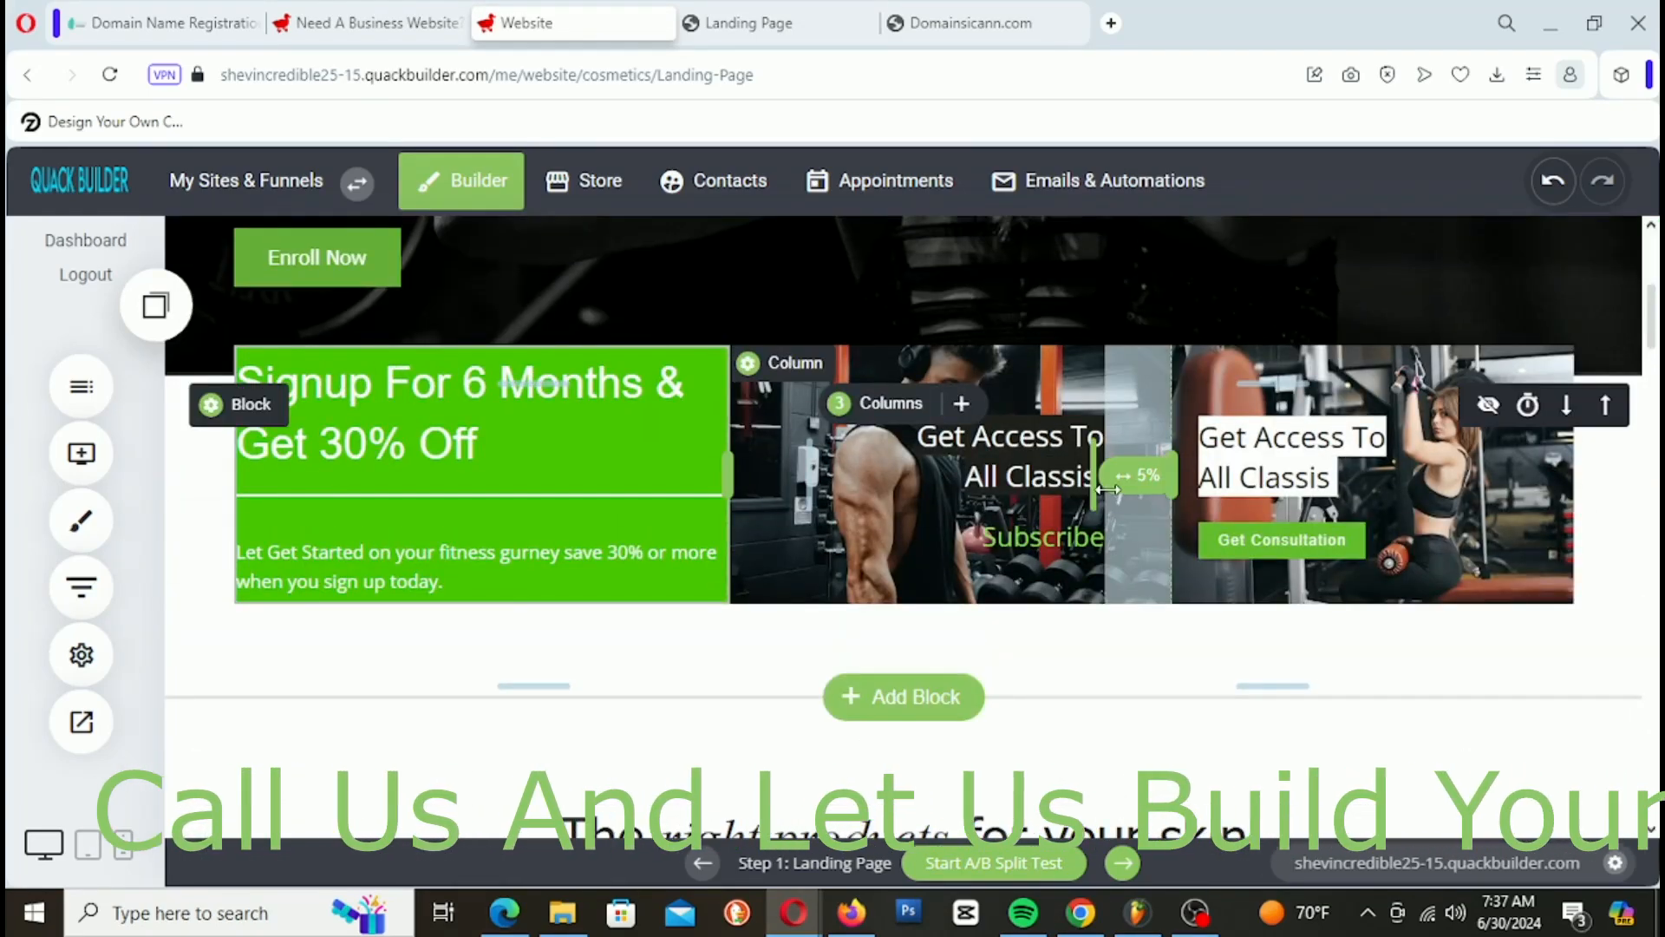
Step: Reduce the spacing above the product heading to 47px
scroll(1107, 491, "down", 2)
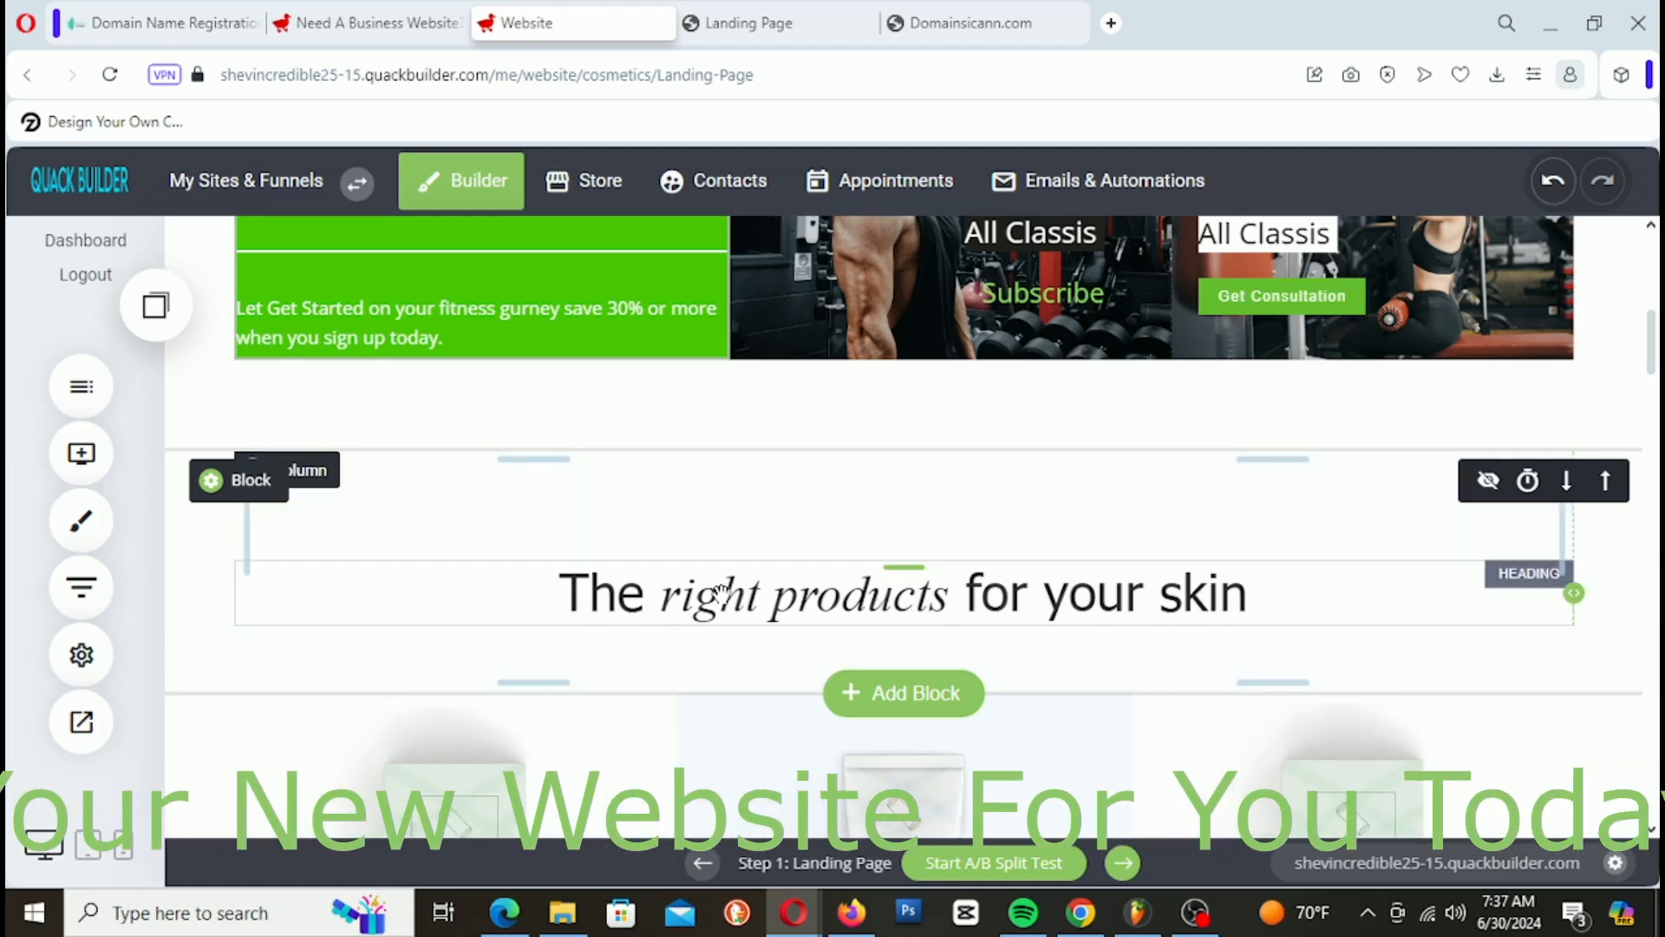
left_click_drag(825, 523, 826, 521)
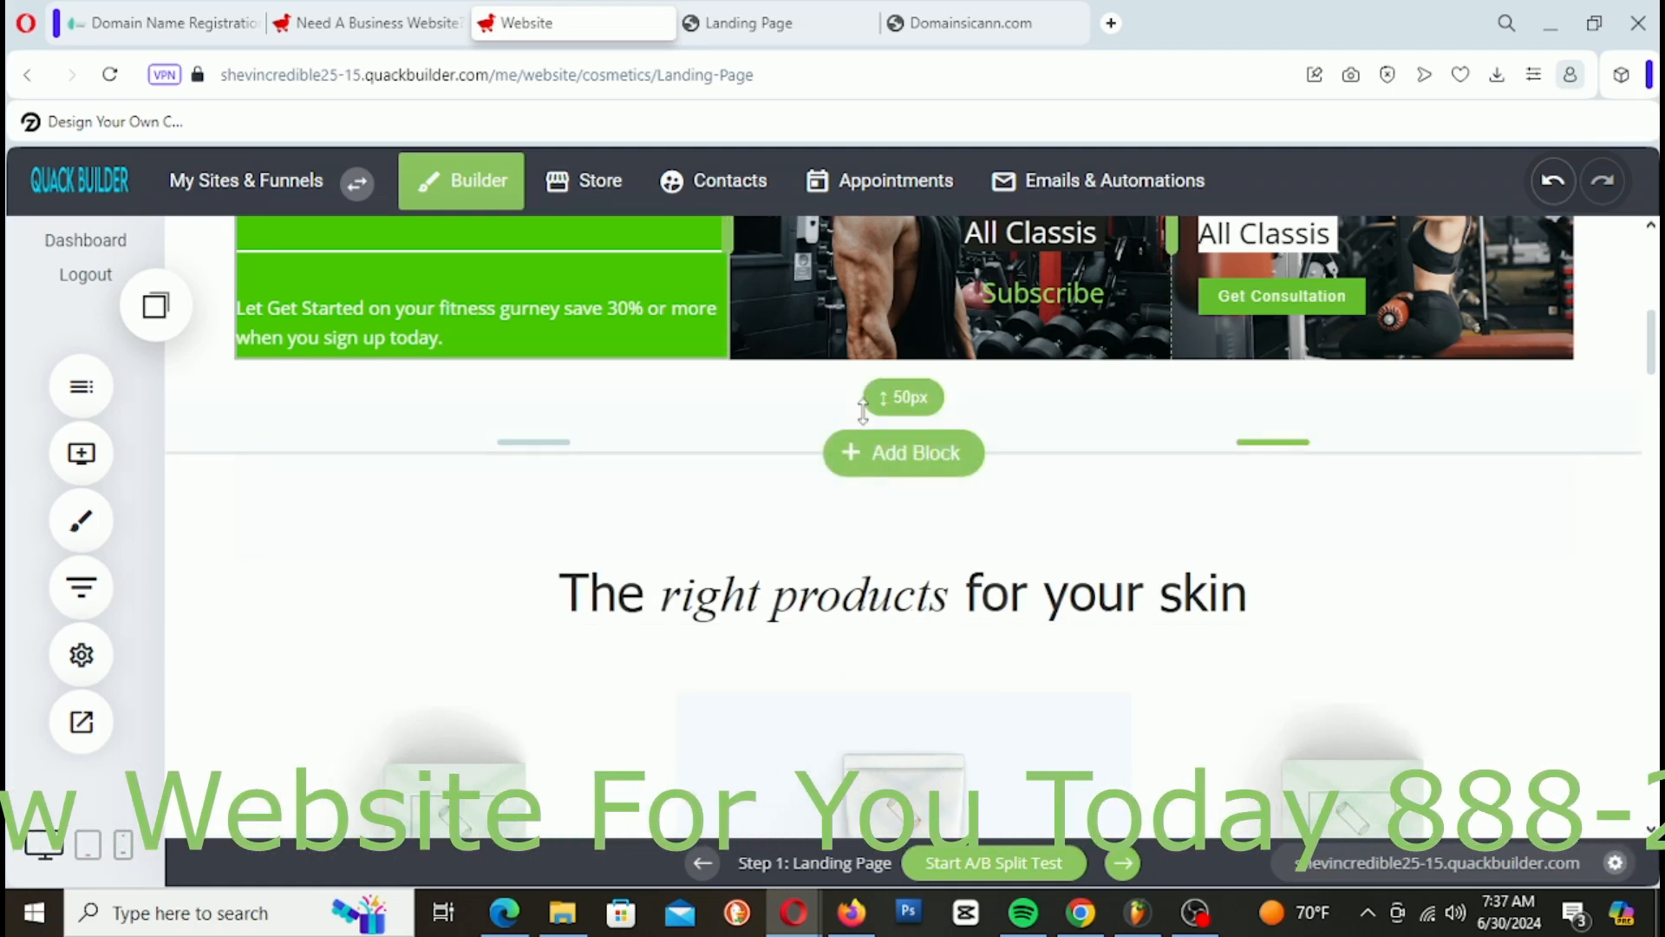
left_click_drag(823, 428, 824, 427)
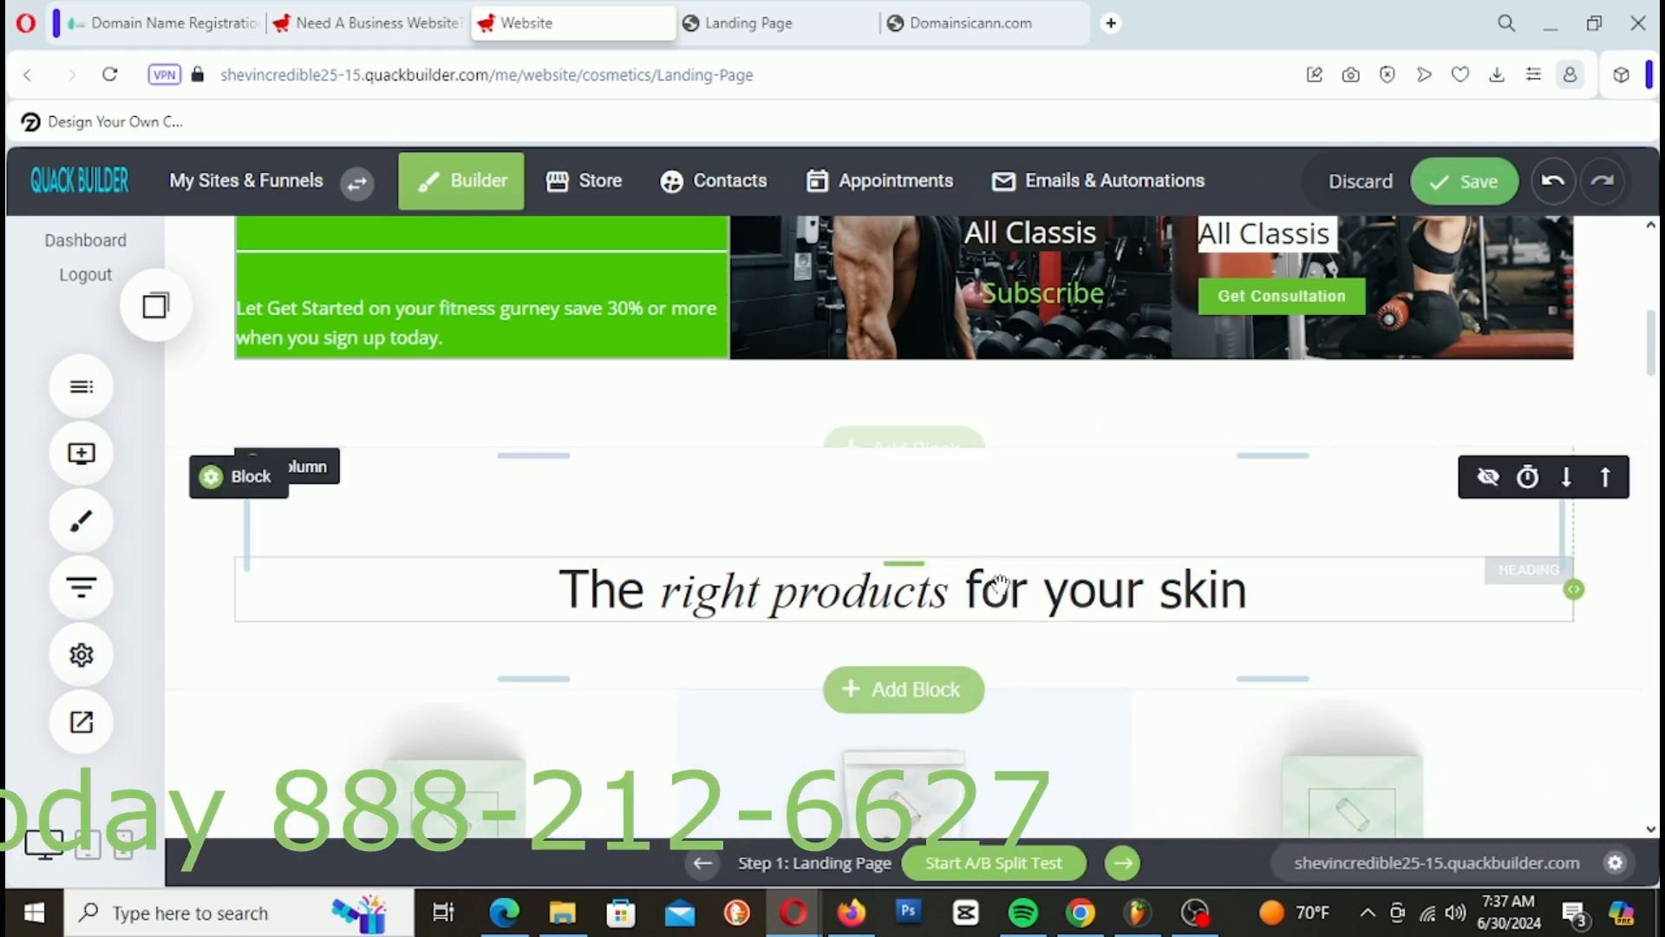
Step: Delete the product columns block and the photo-and-text block
scroll(971, 590, "down", 3)
scroll(954, 599, "down", 3)
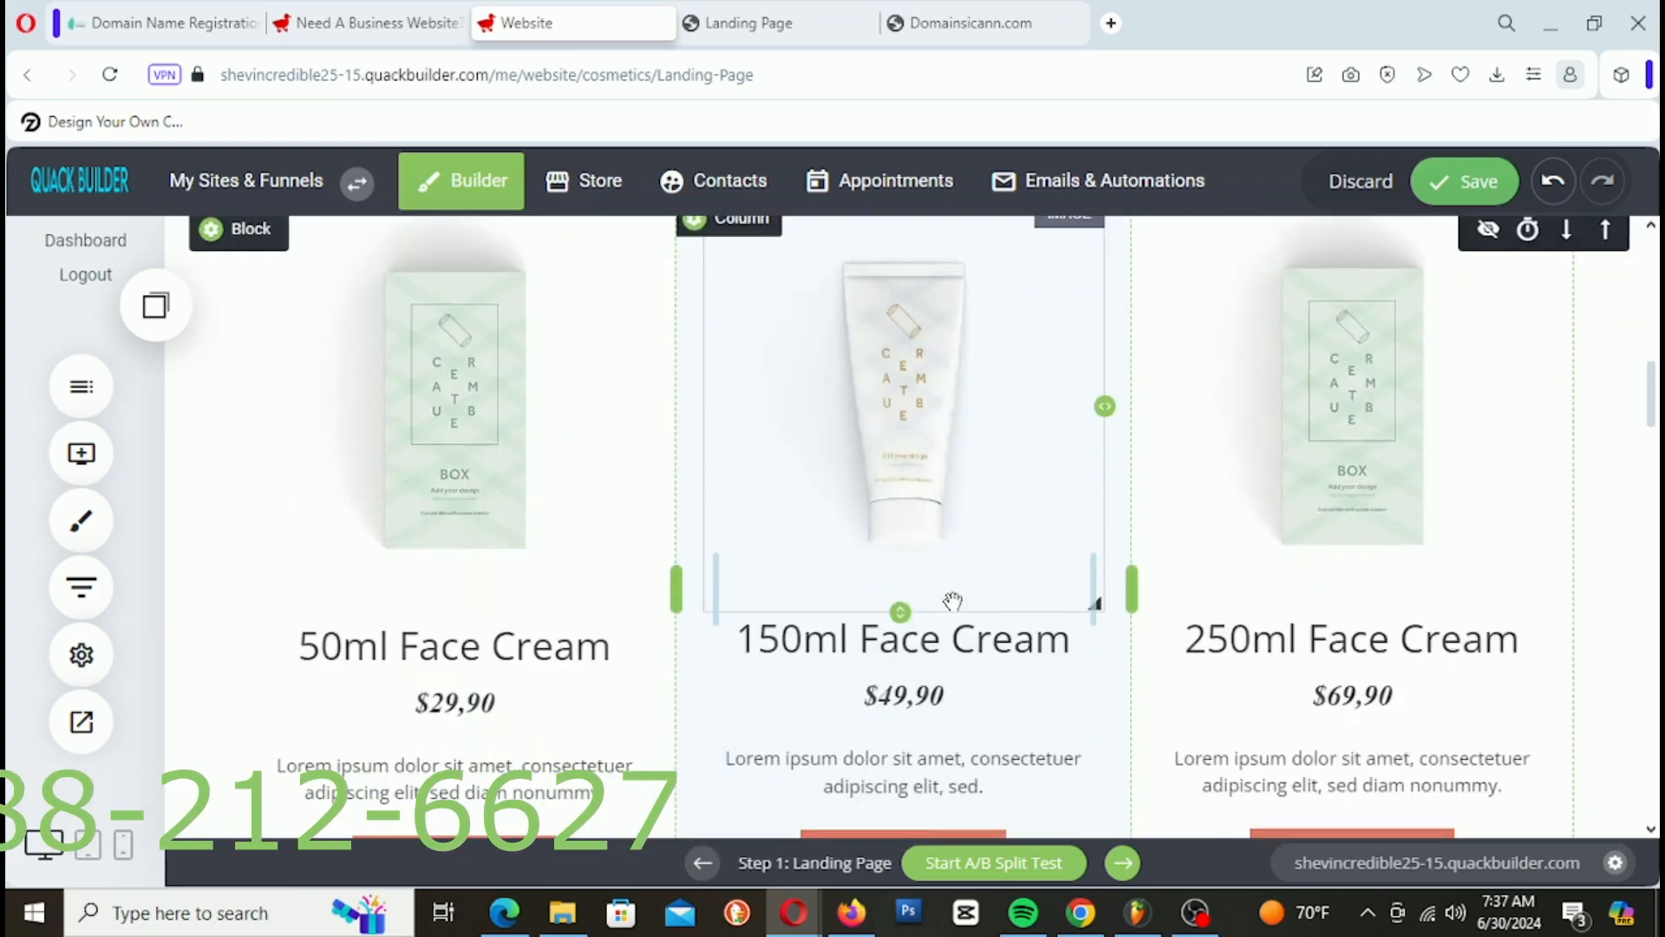
scroll(969, 602, "up", 2)
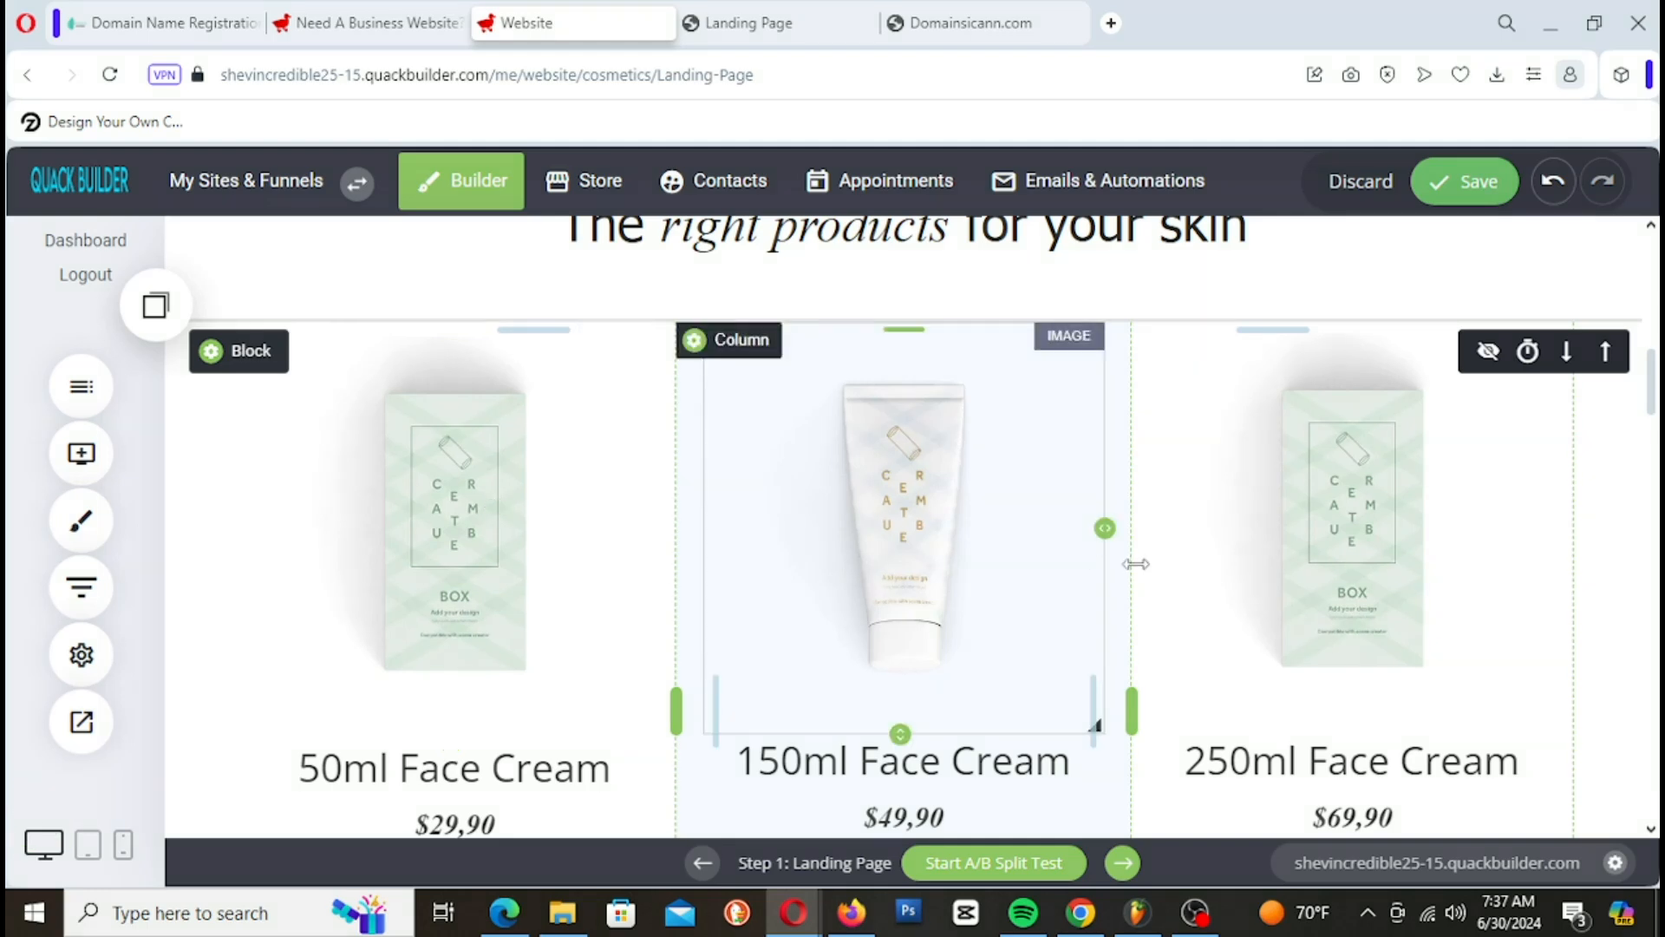
scroll(1353, 607, "up", 3)
scroll(1353, 614, "down", 1)
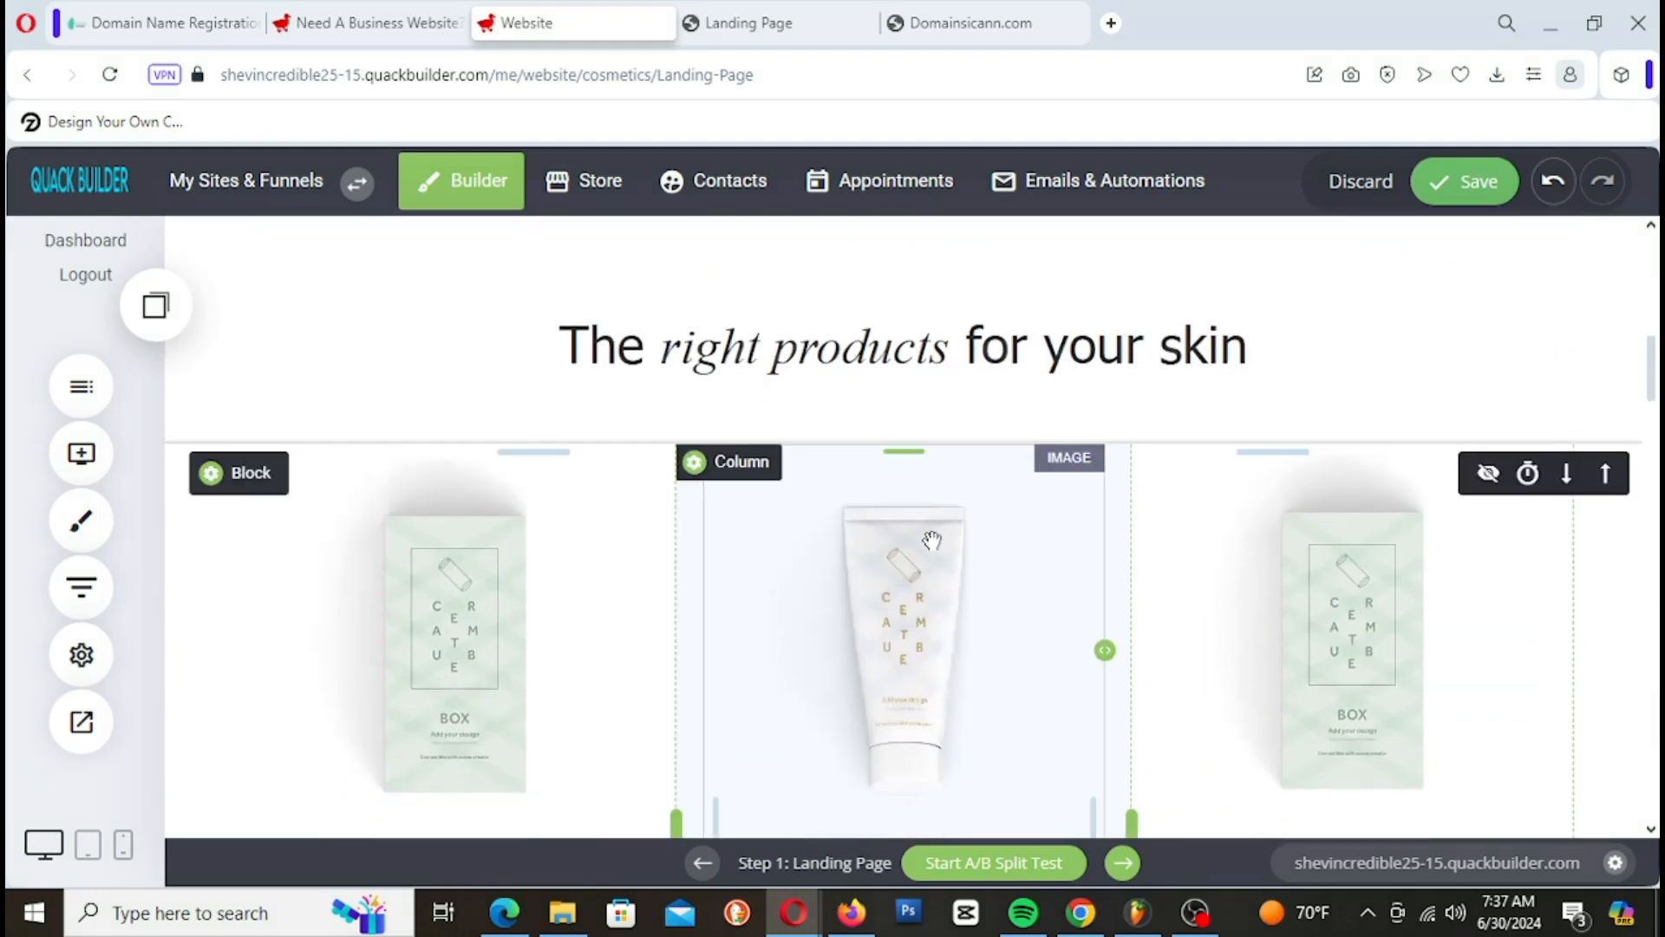
mouse_move(278, 491)
left_click(400, 474)
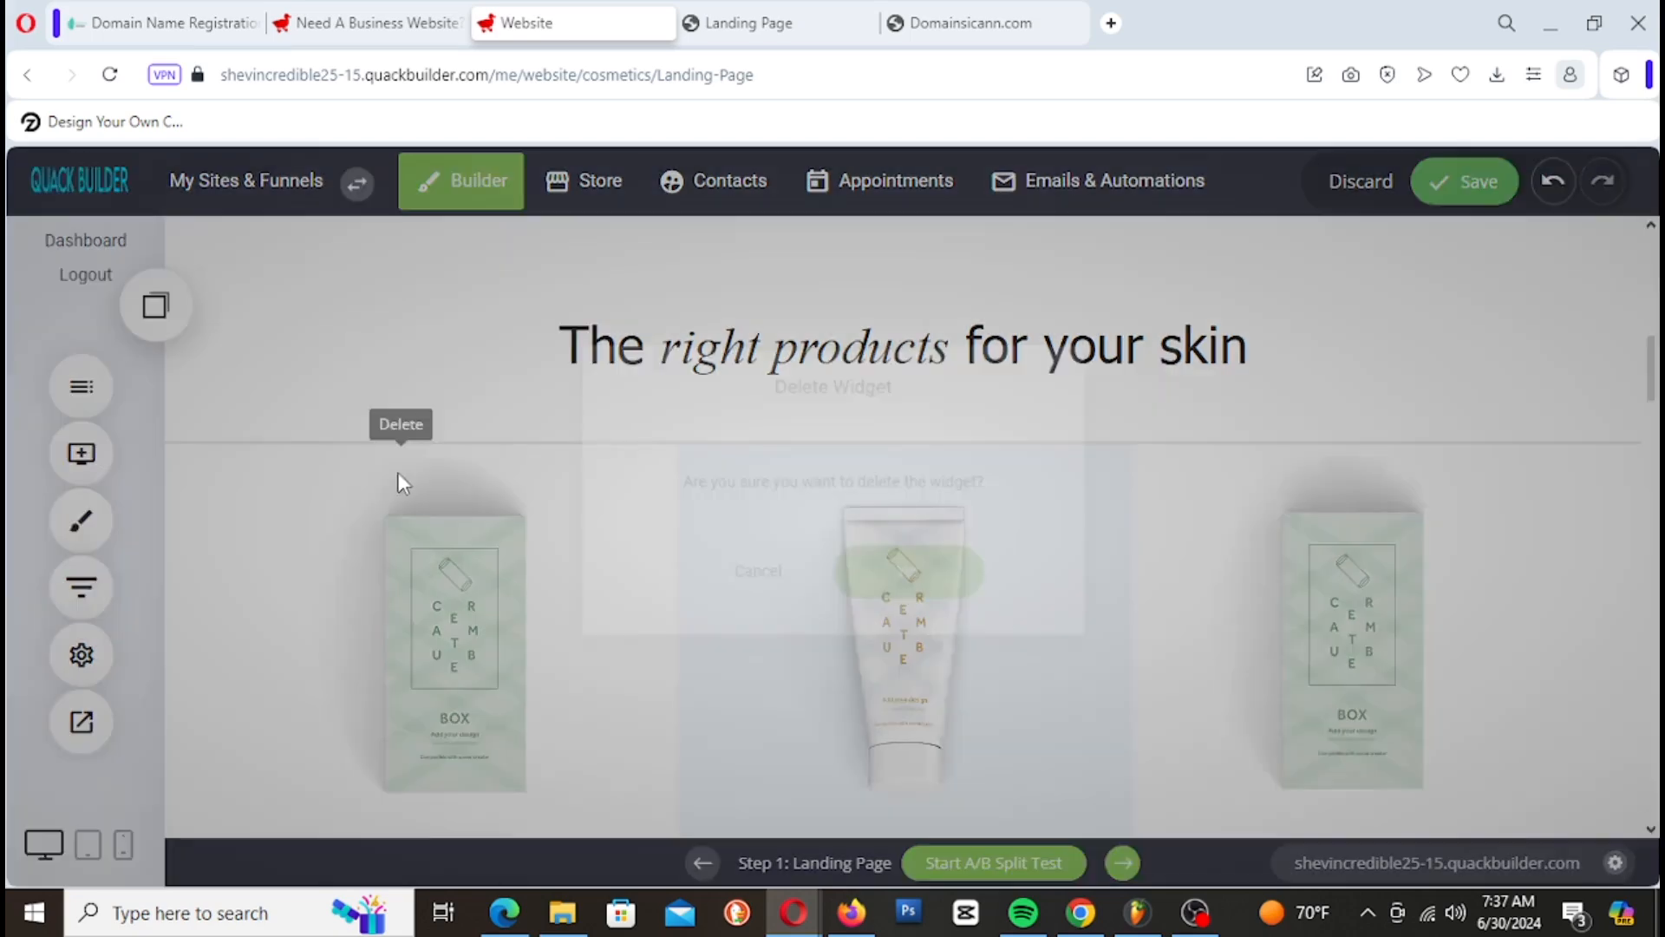
left_click(958, 570)
scroll(1028, 562, "down", 1)
mouse_move(214, 349)
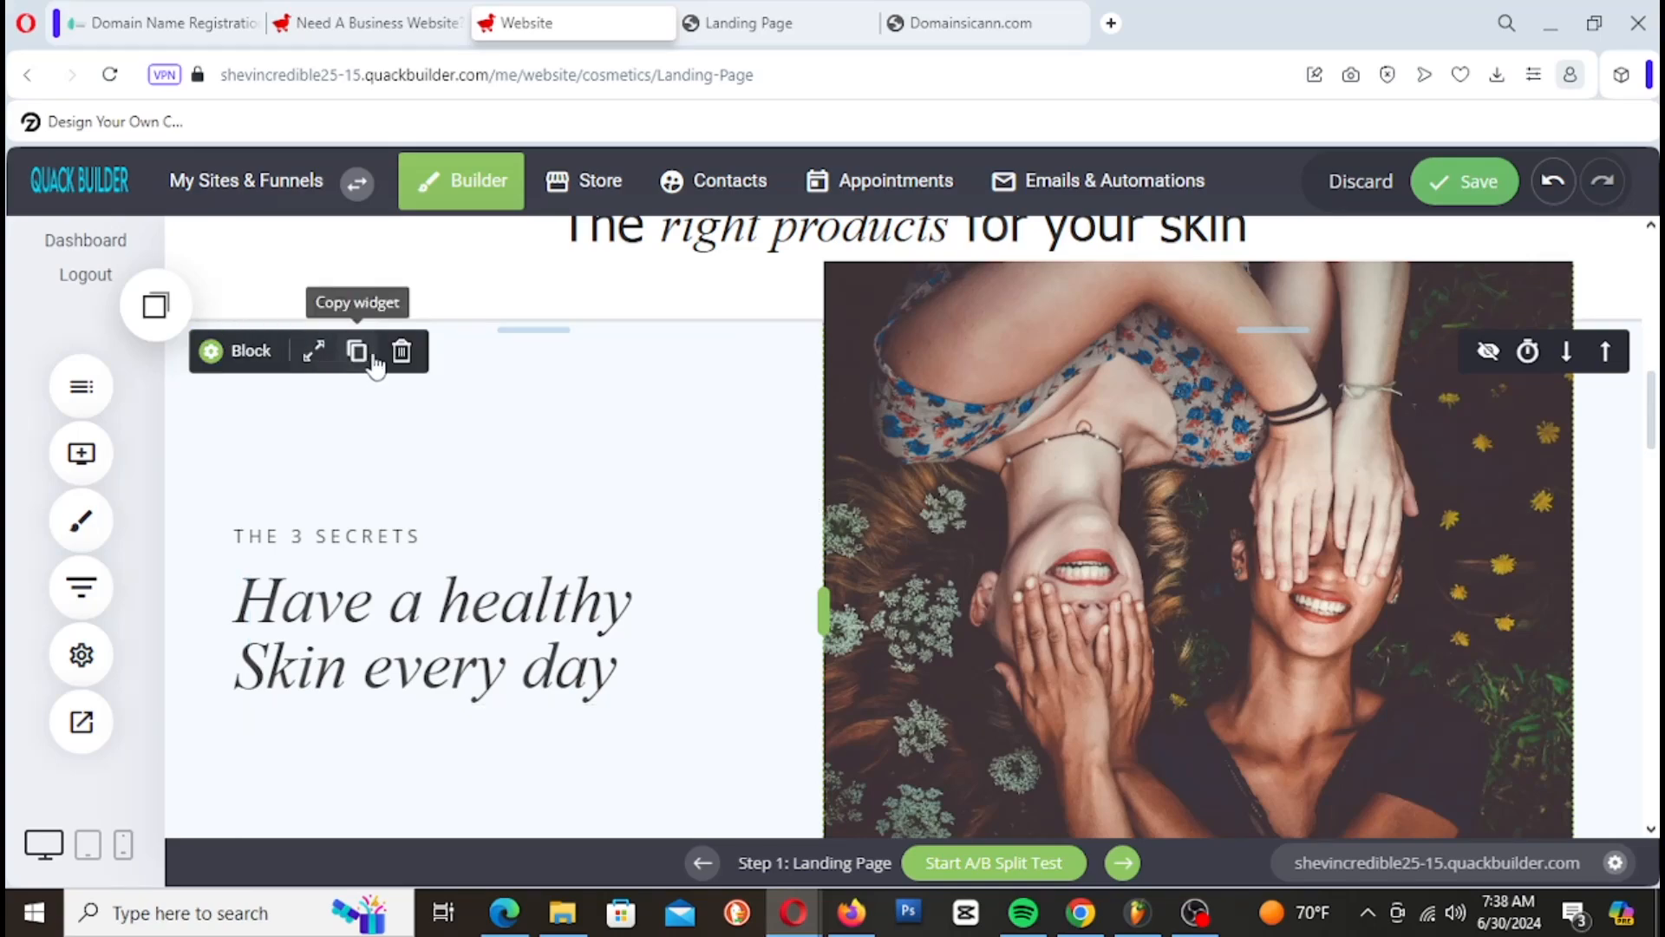
left_click(402, 351)
left_click(961, 588)
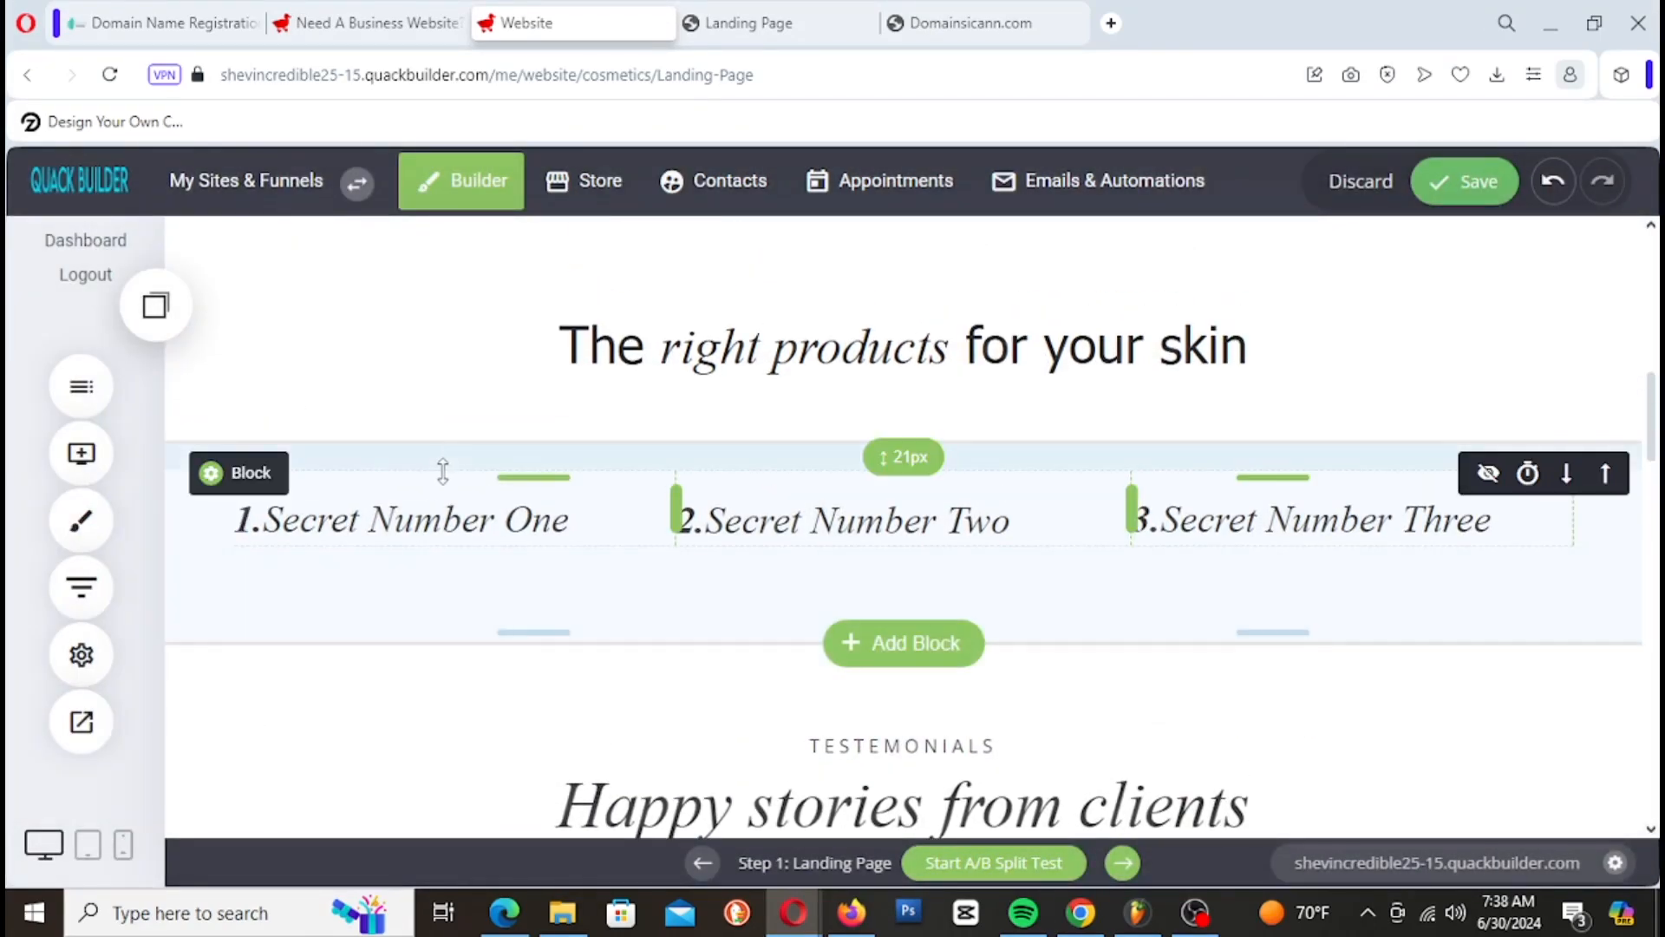
Step: Delete the three secrets row, testimonials, video and product image blocks
mouse_move(293, 468)
left_click(402, 473)
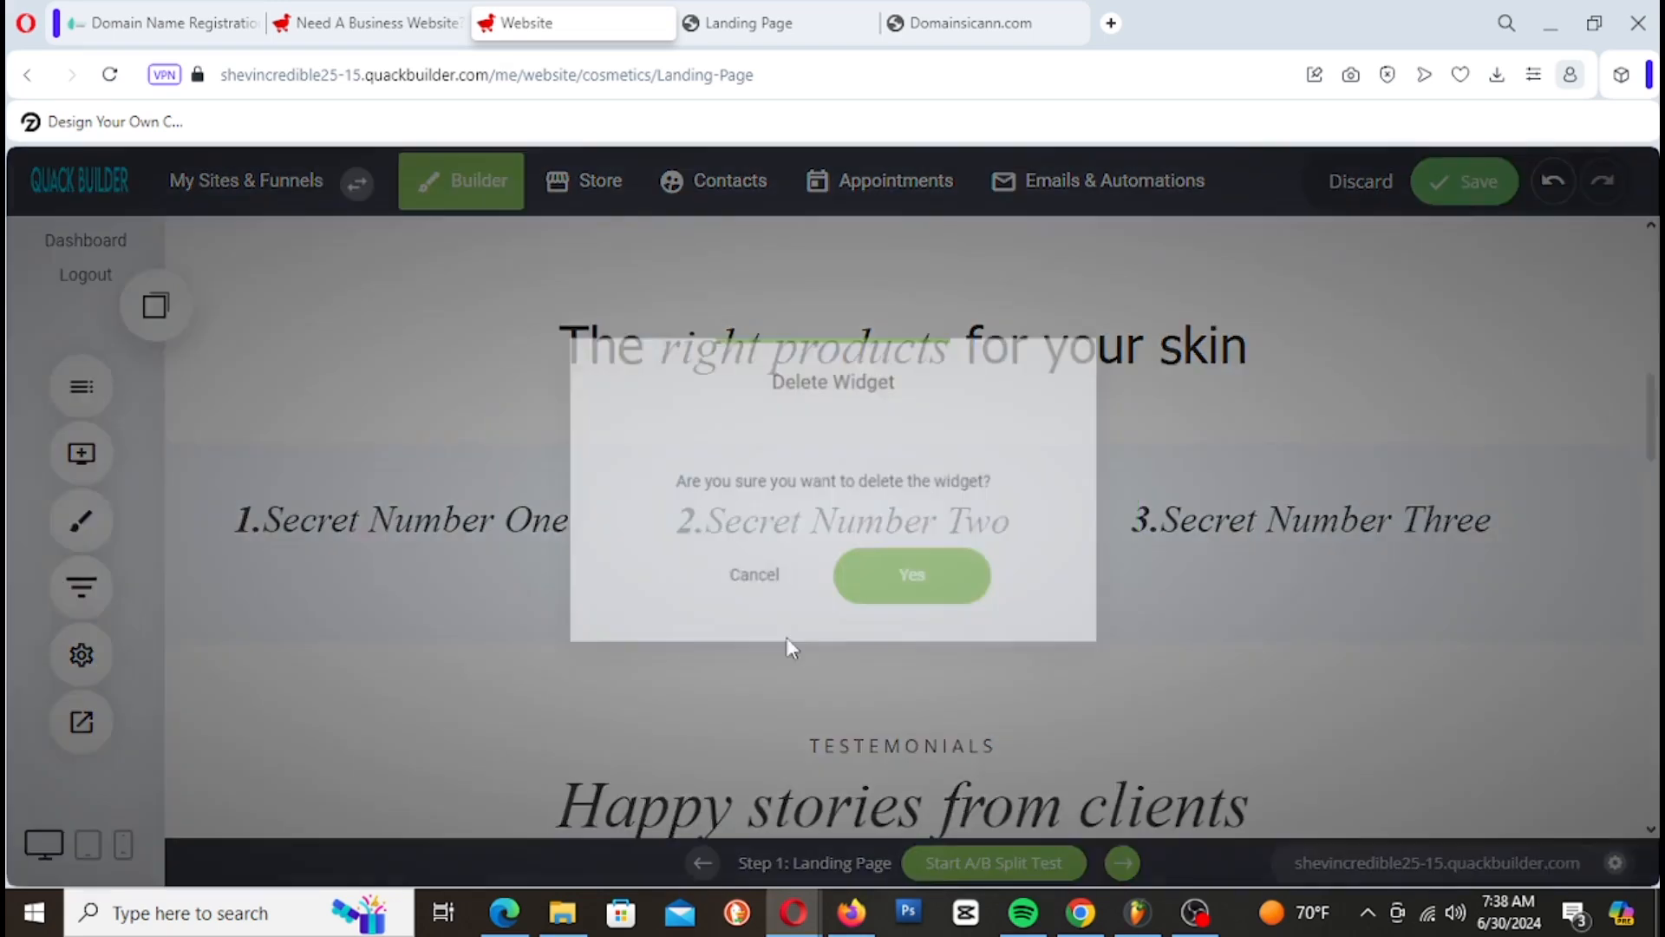
left_click(973, 595)
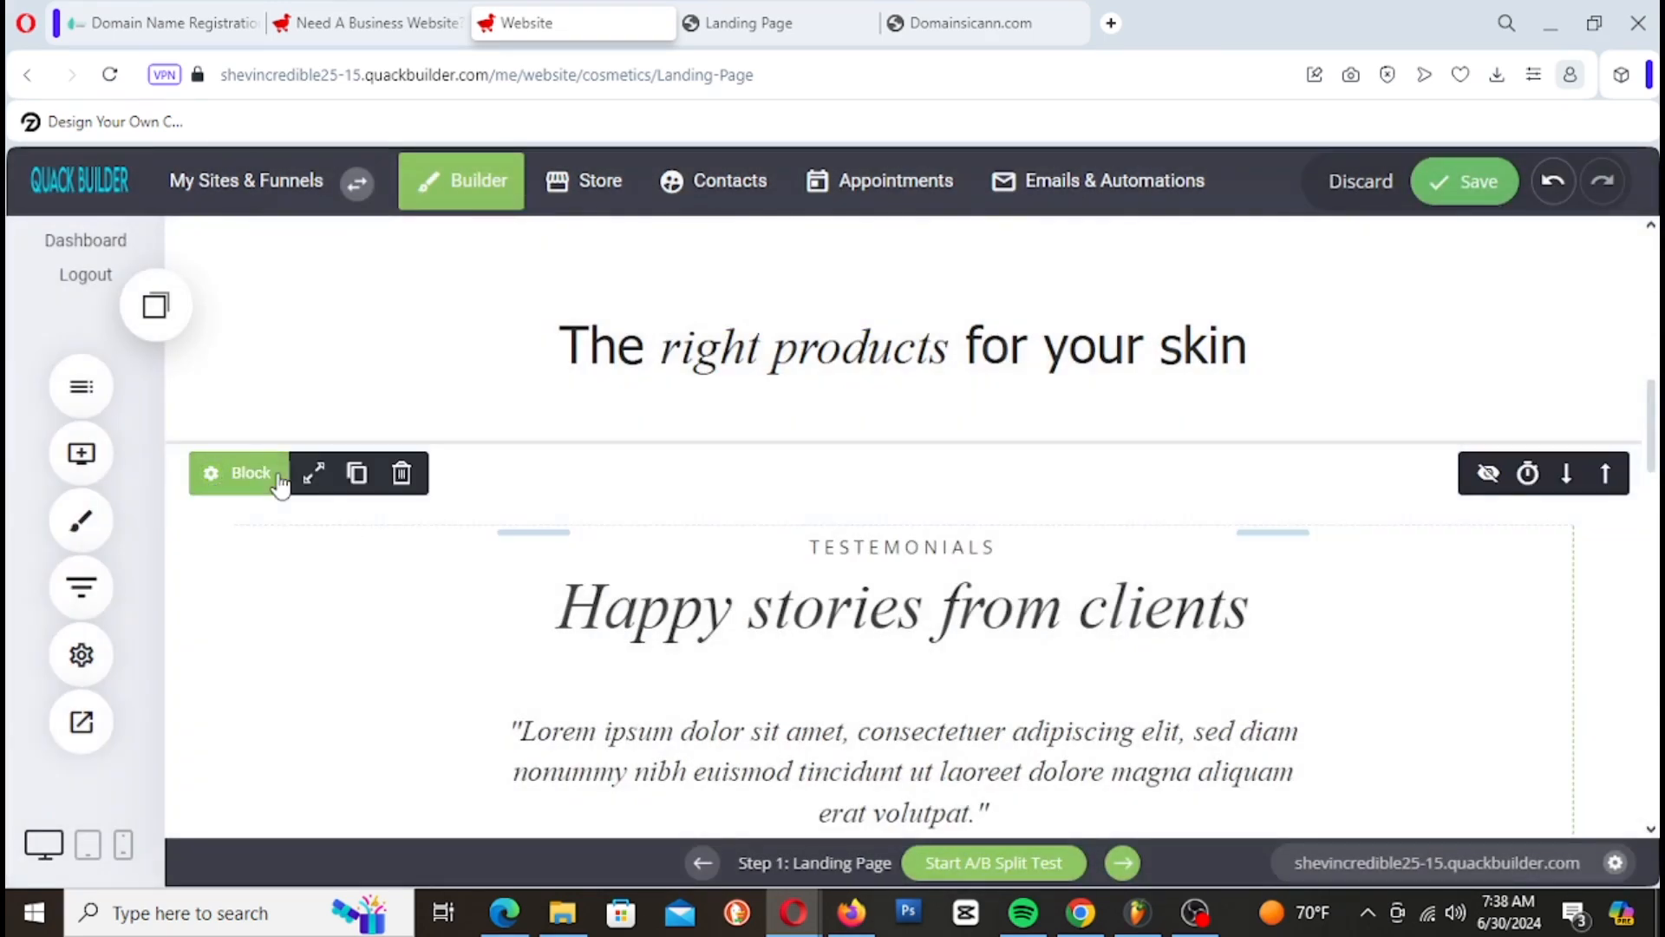
mouse_move(342, 474)
left_click(402, 473)
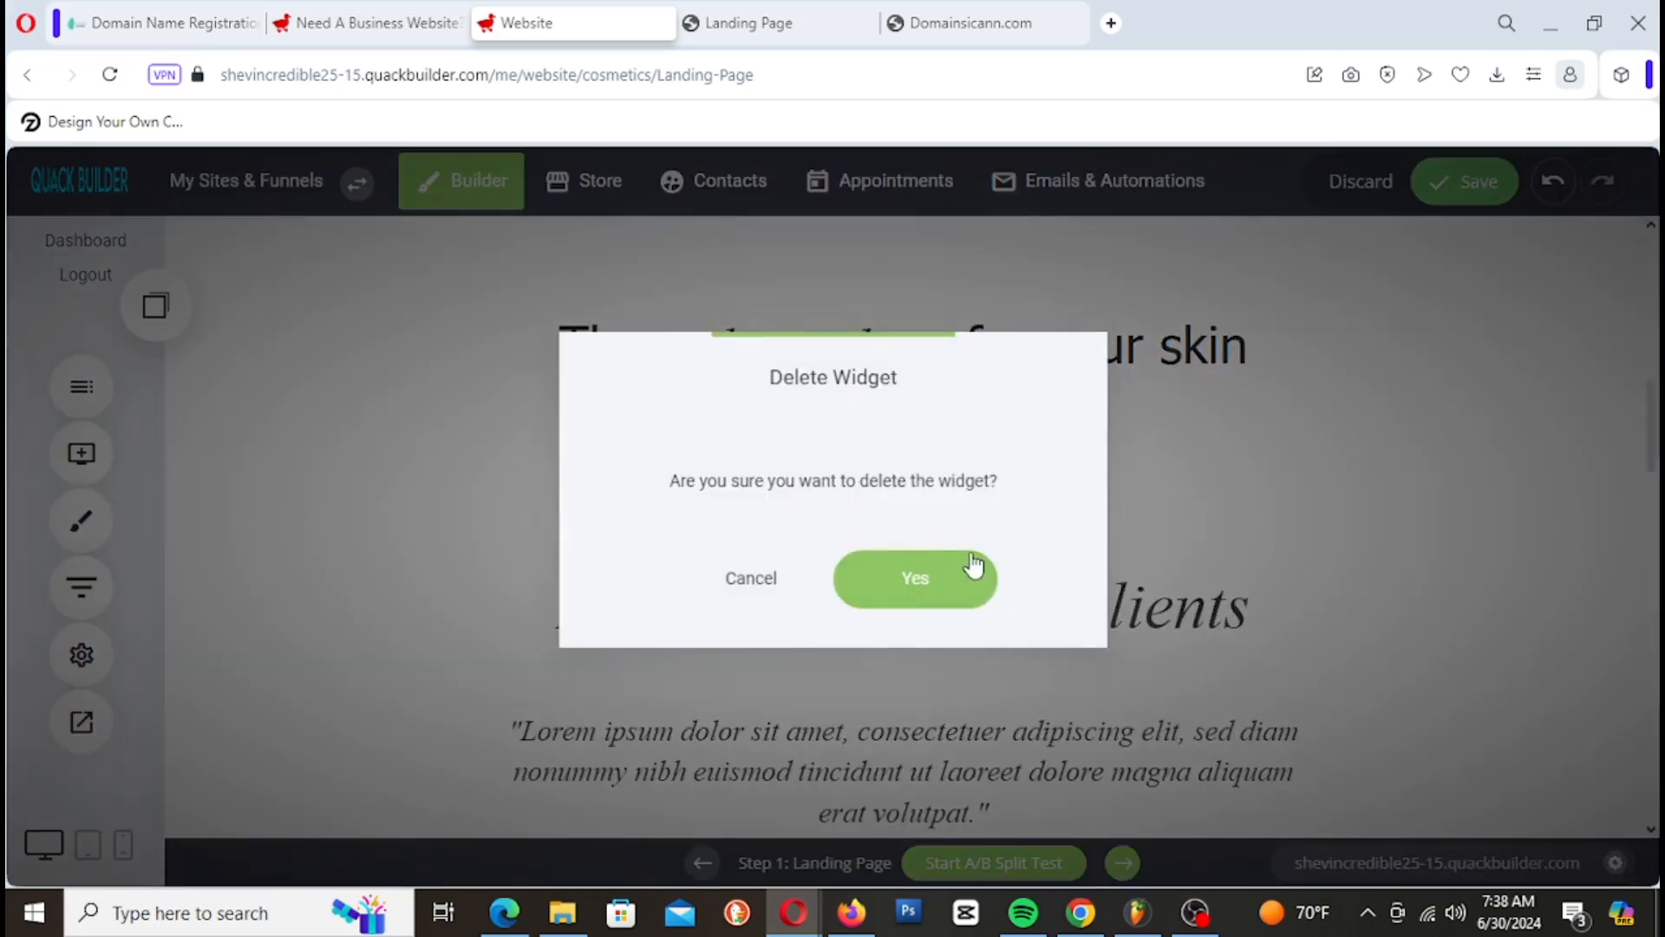
left_click(954, 560)
mouse_move(257, 483)
left_click(401, 472)
left_click(976, 595)
mouse_move(288, 486)
left_click(402, 473)
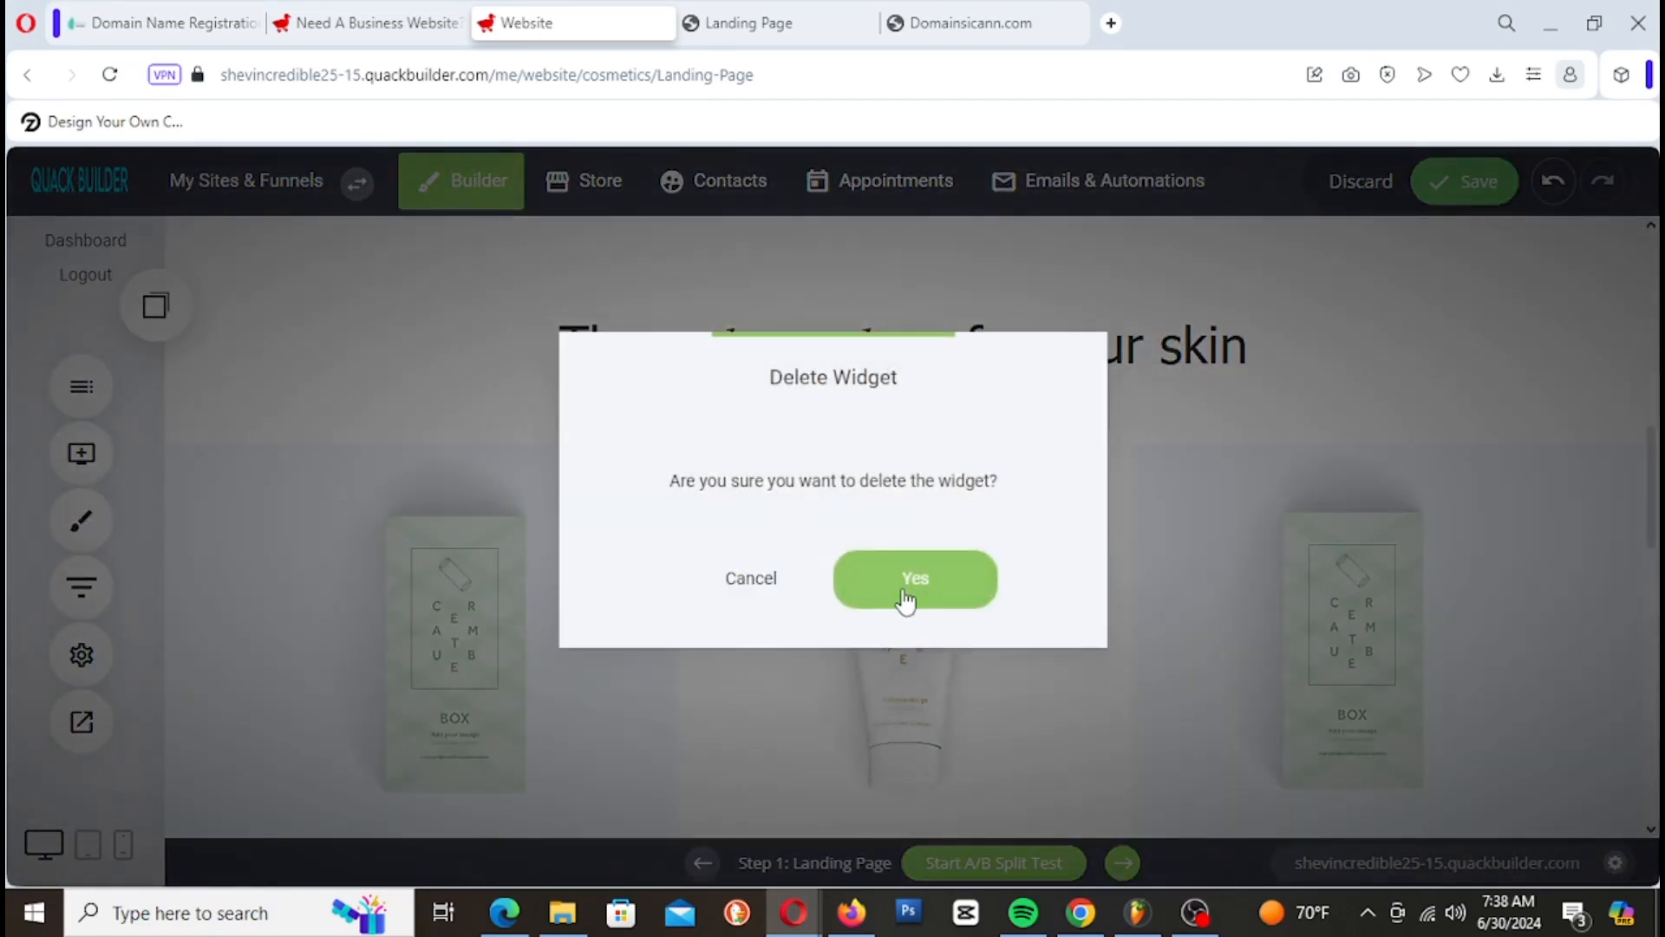
left_click(905, 597)
Step: Drag the heading block's top padding smaller to tighten the space above it
scroll(599, 539, "down", 4)
scroll(624, 543, "up", 4)
scroll(1274, 737, "up", 3)
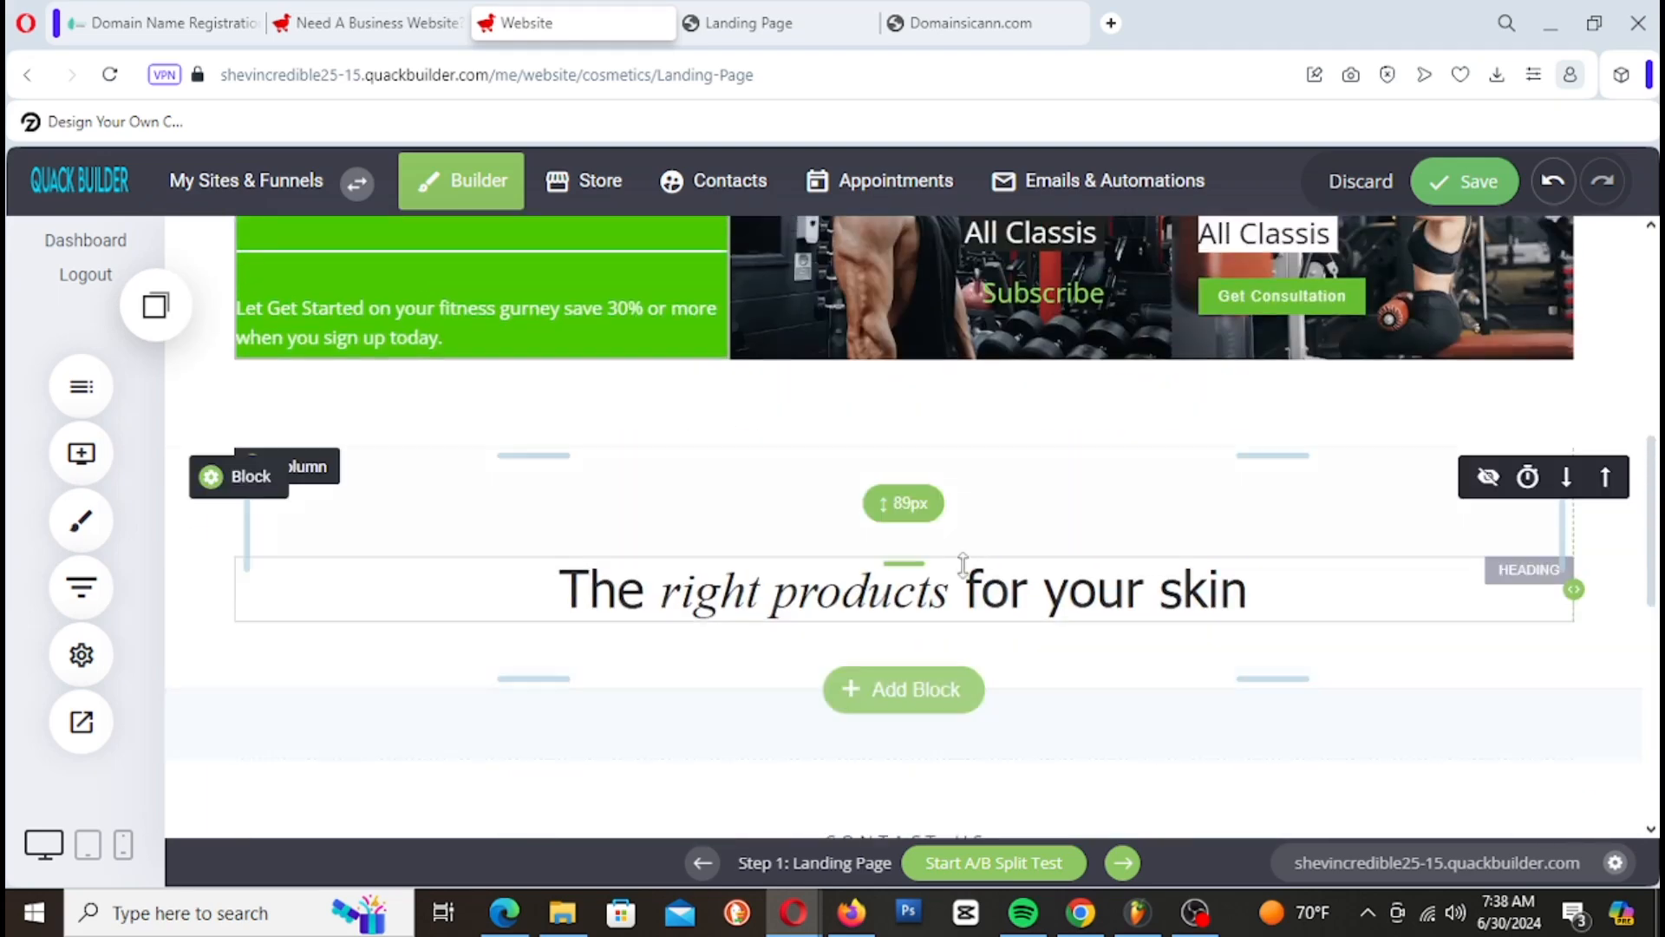
left_click_drag(840, 531, 852, 468)
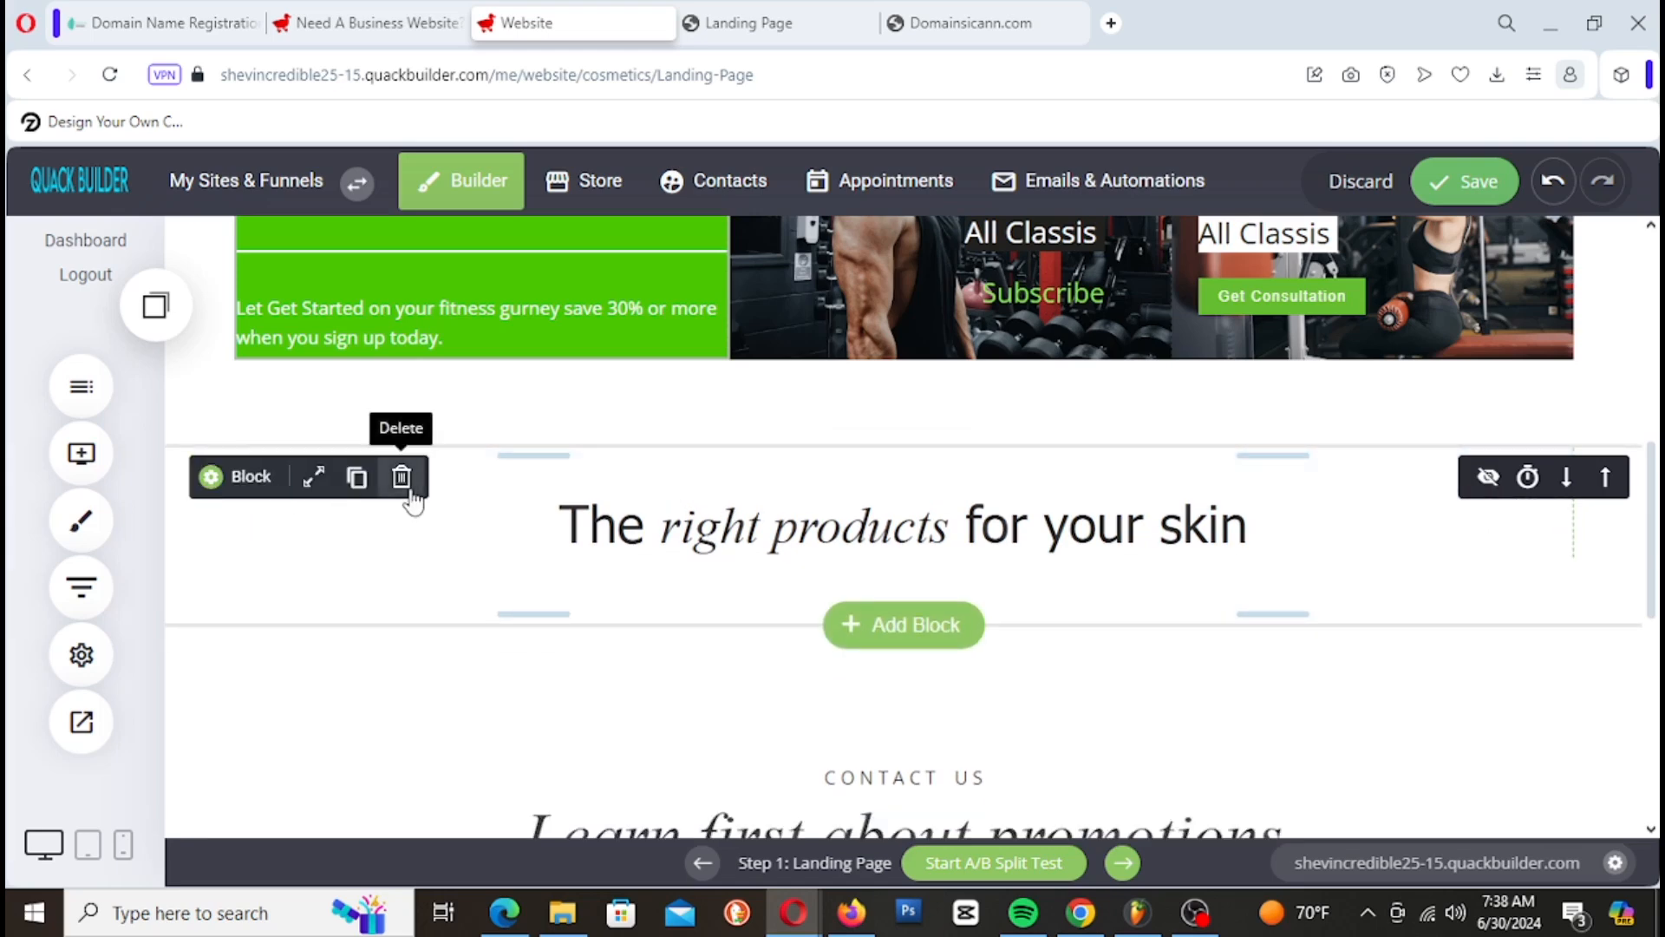
left_click(401, 477)
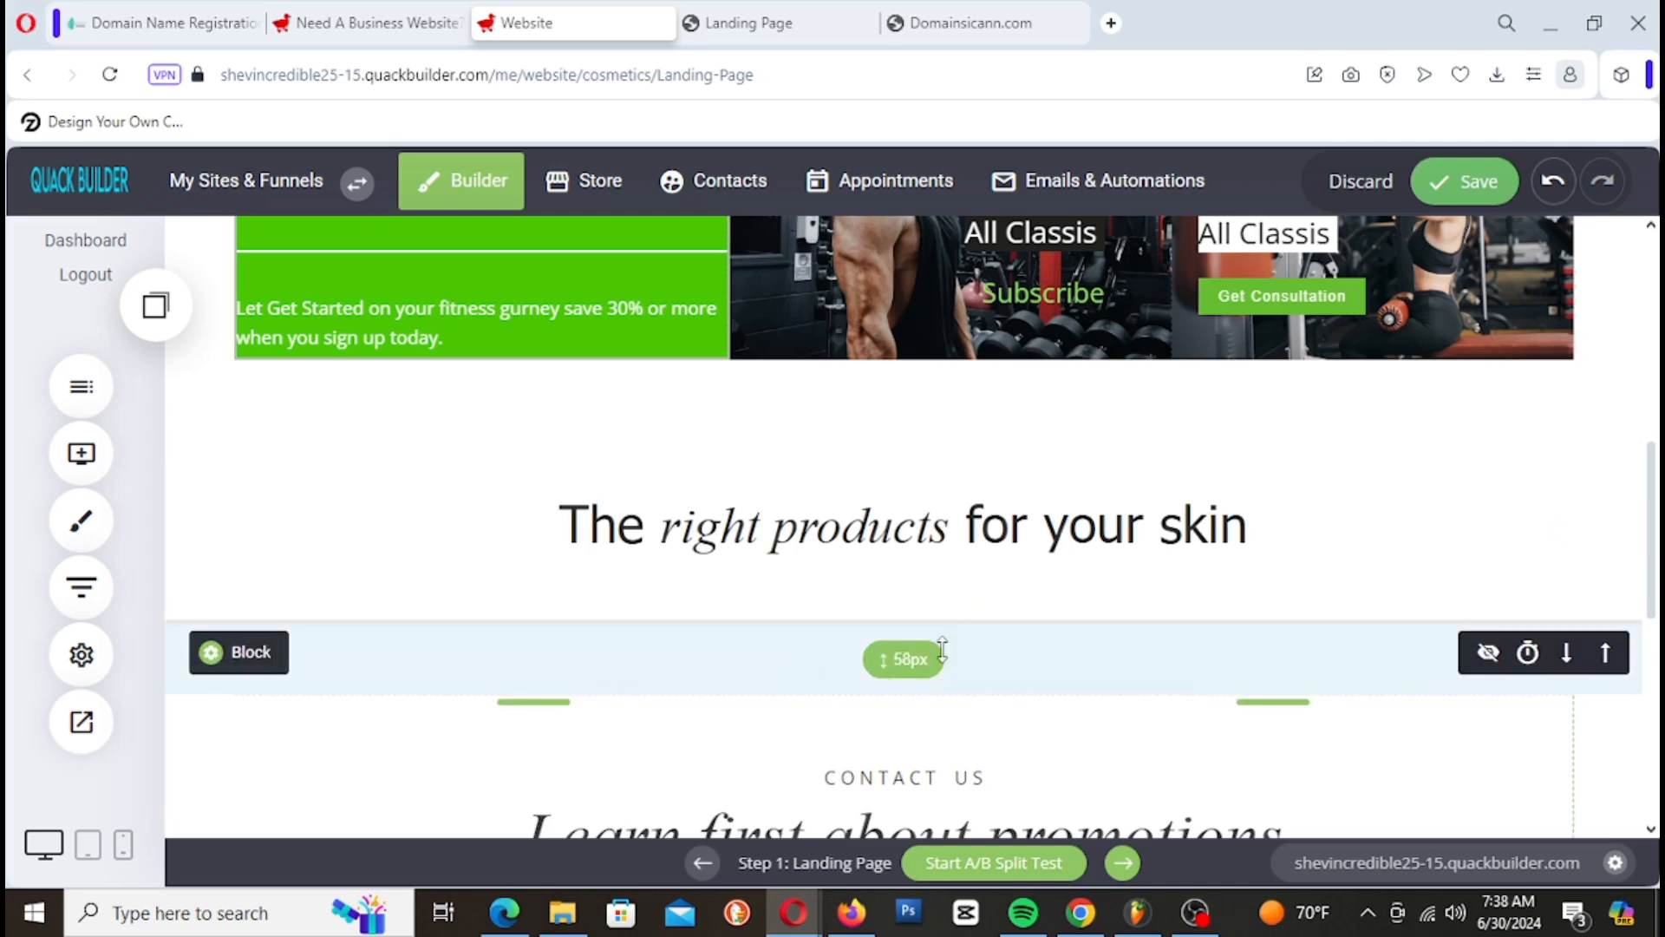
Step: Insert the four-feature icon template from the Services block category below the fitness banner
left_click(893, 452)
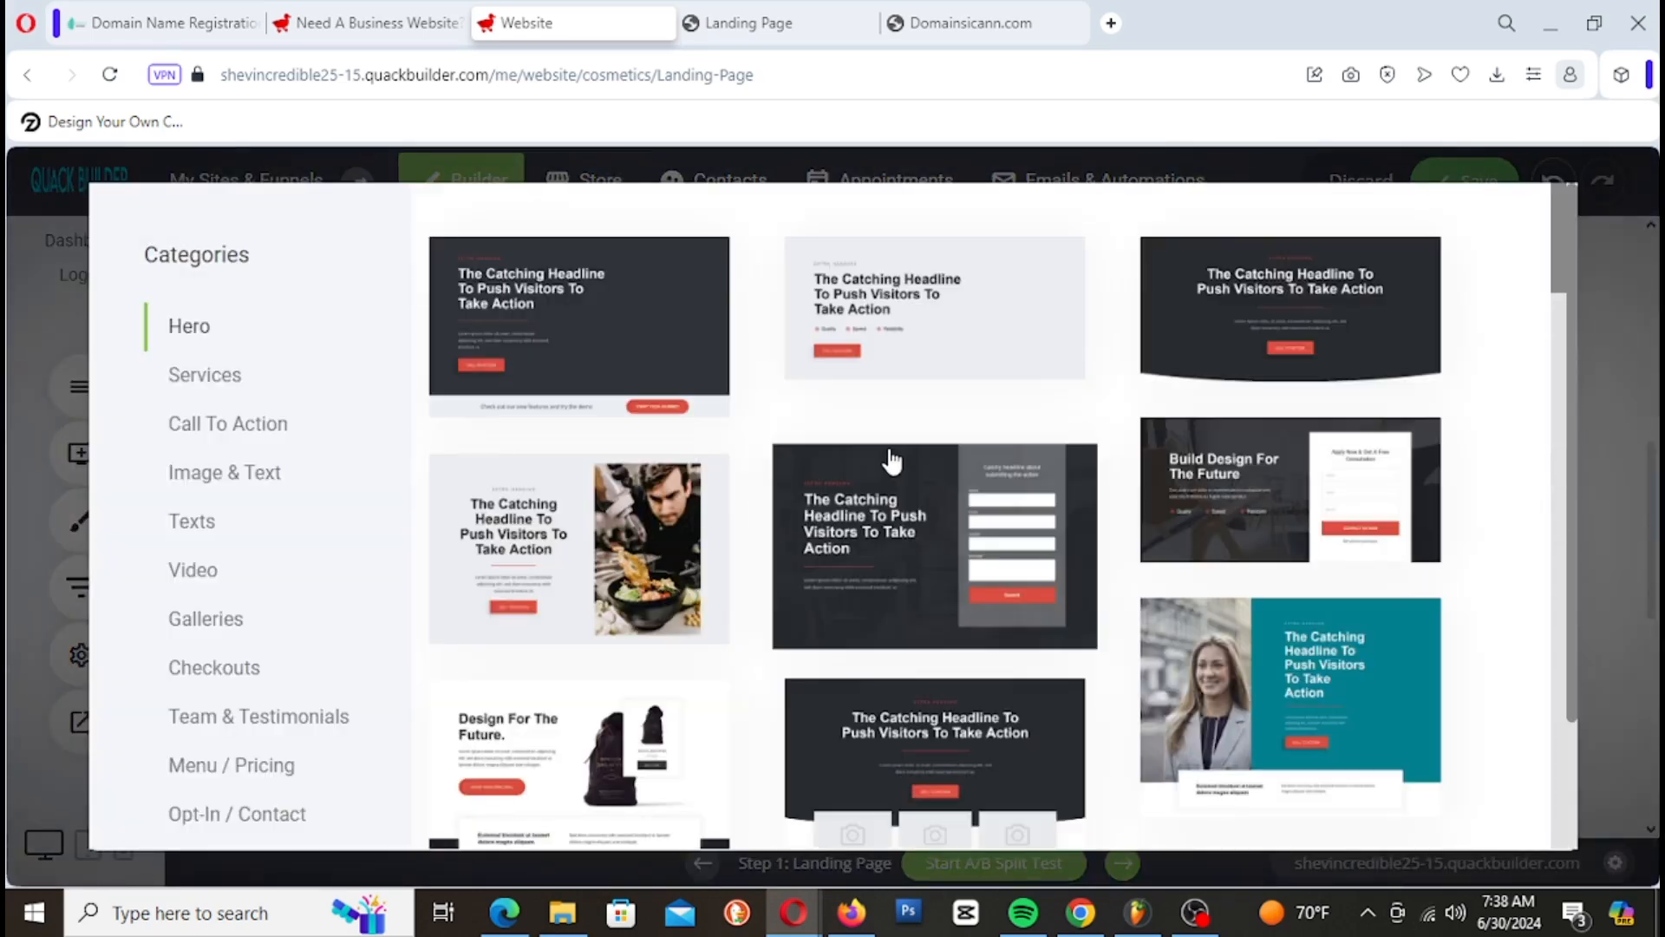
scroll(902, 453, "down", 7)
scroll(909, 452, "down", 20)
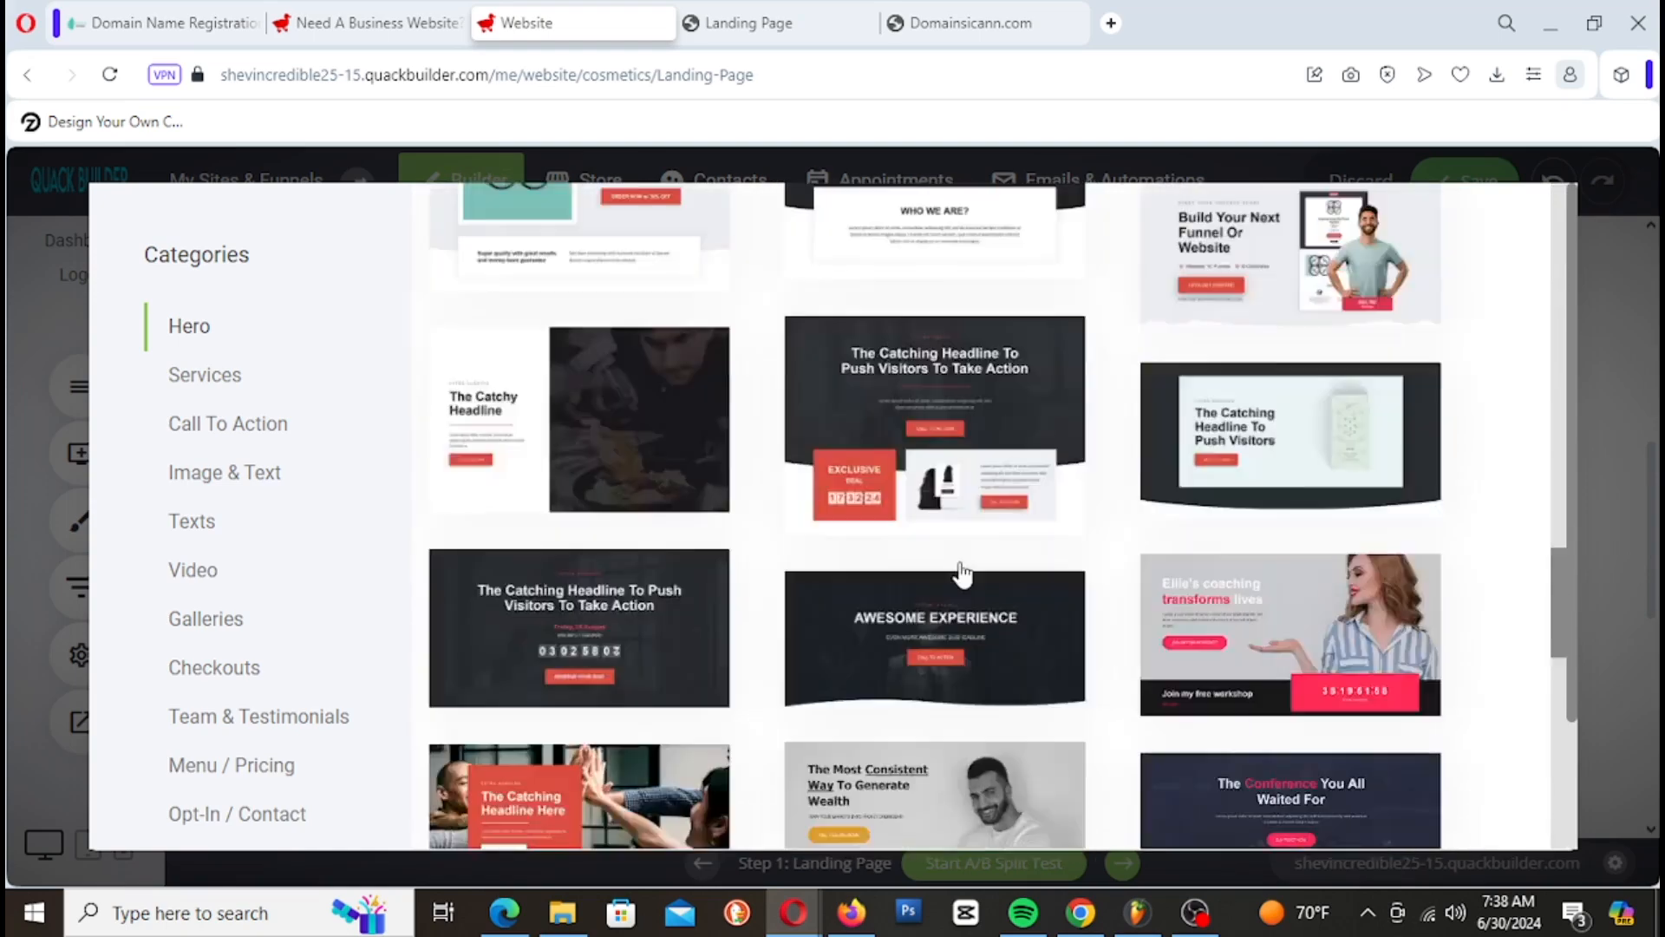
scroll(976, 564, "down", 2)
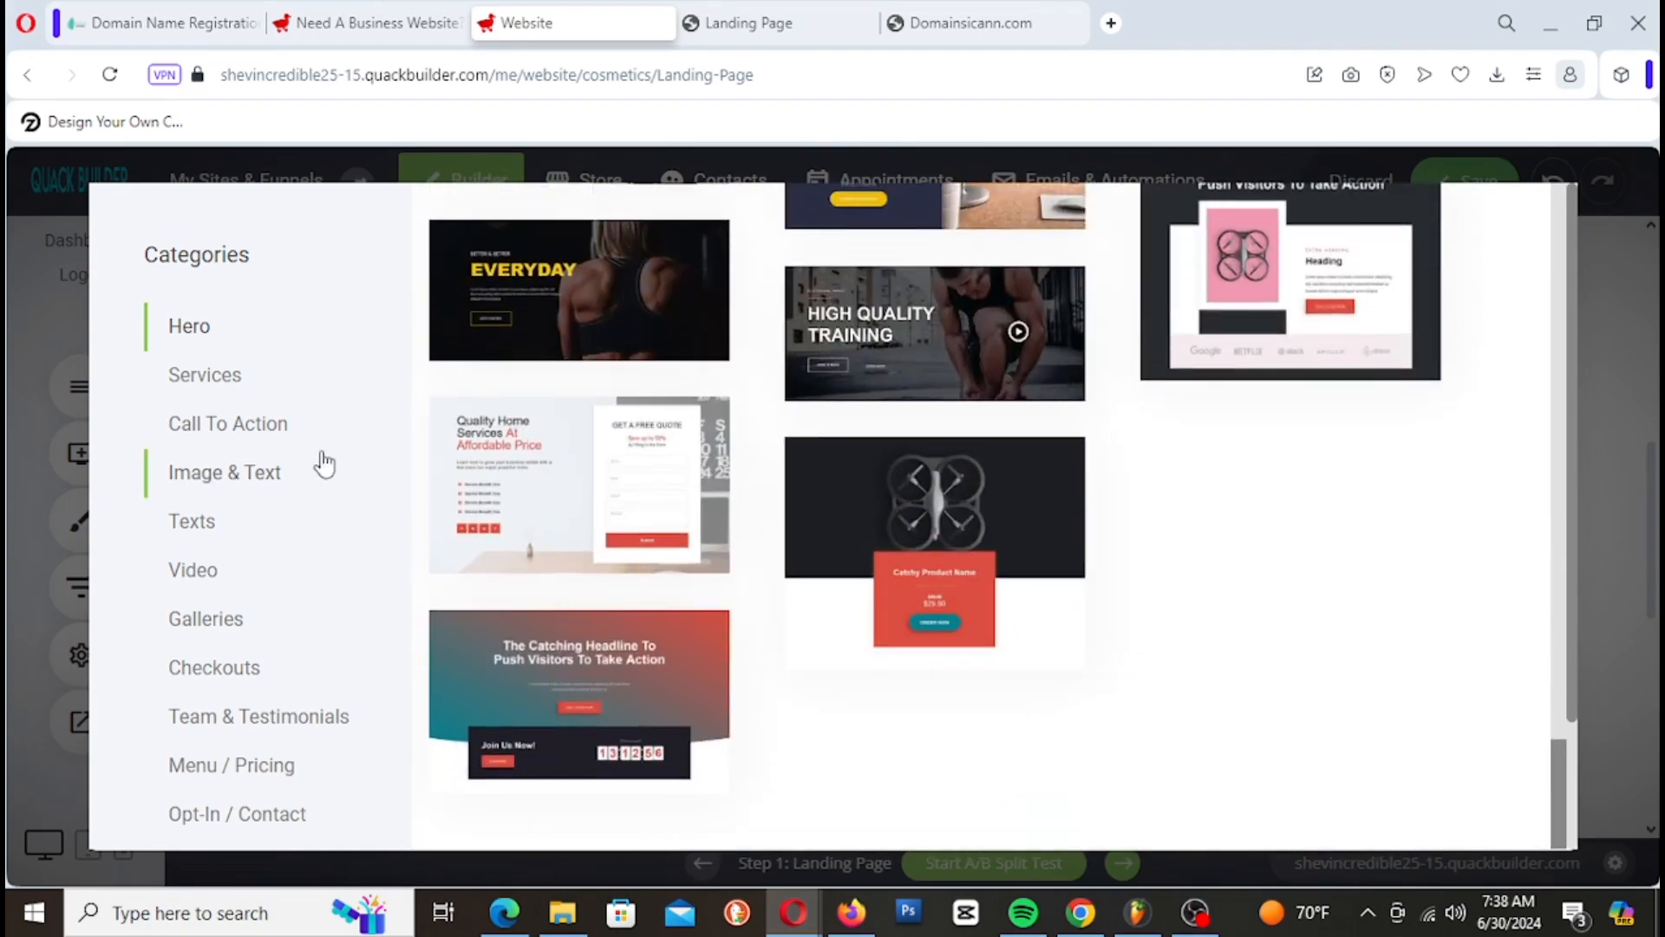
left_click(217, 375)
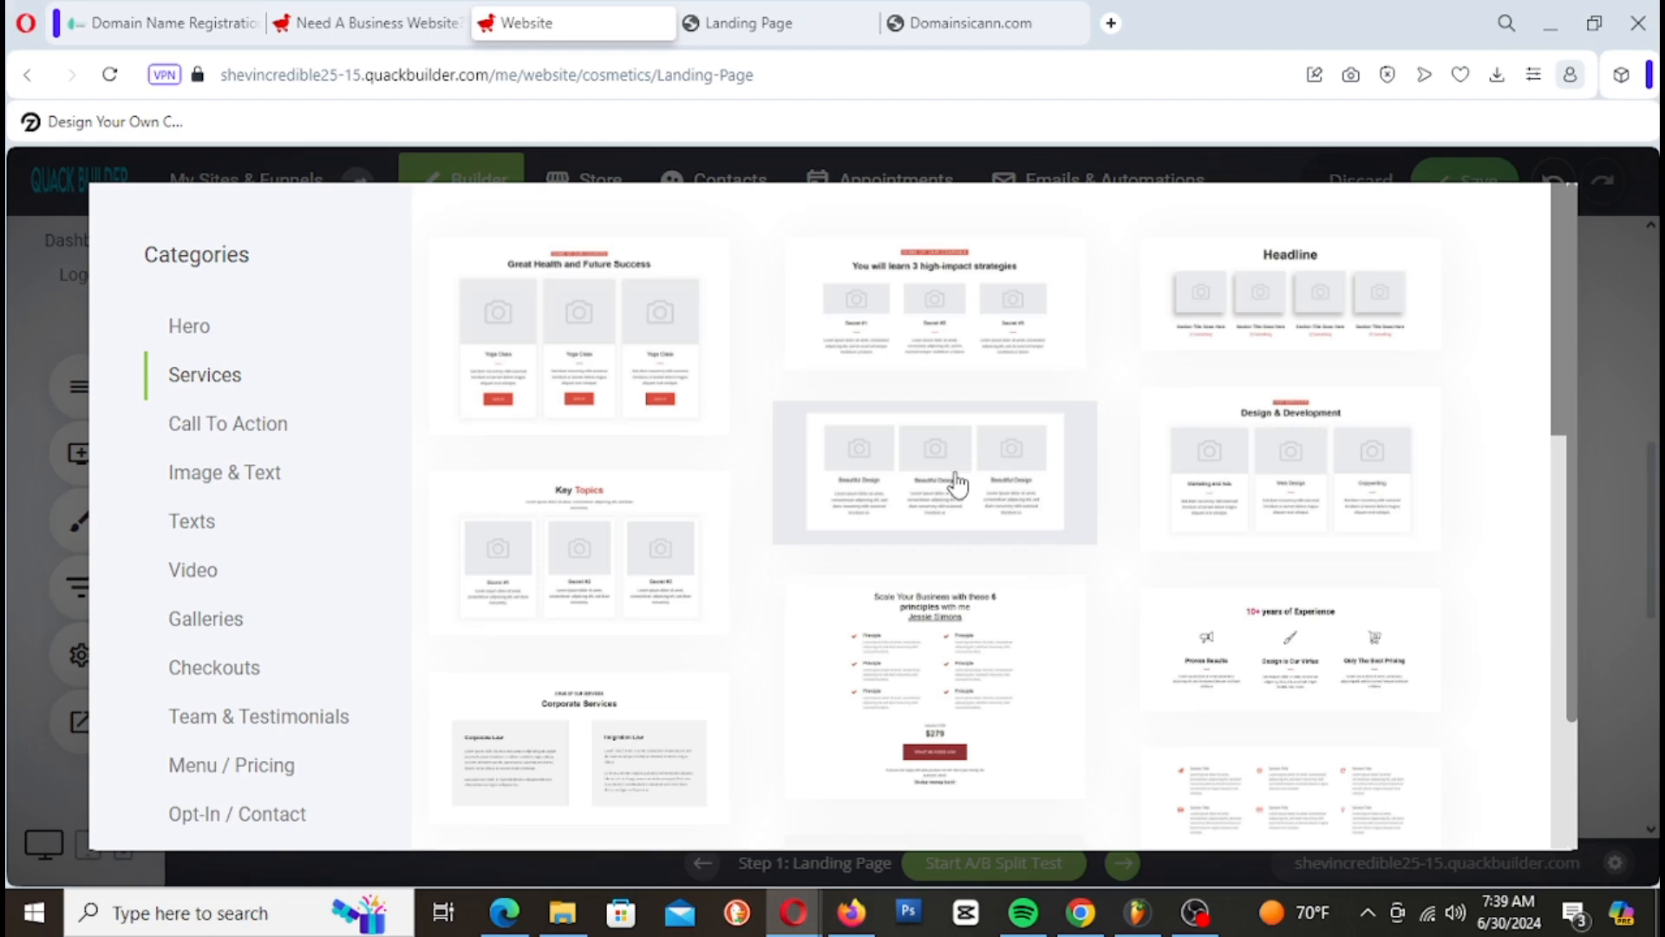
scroll(1293, 755, "down", 1)
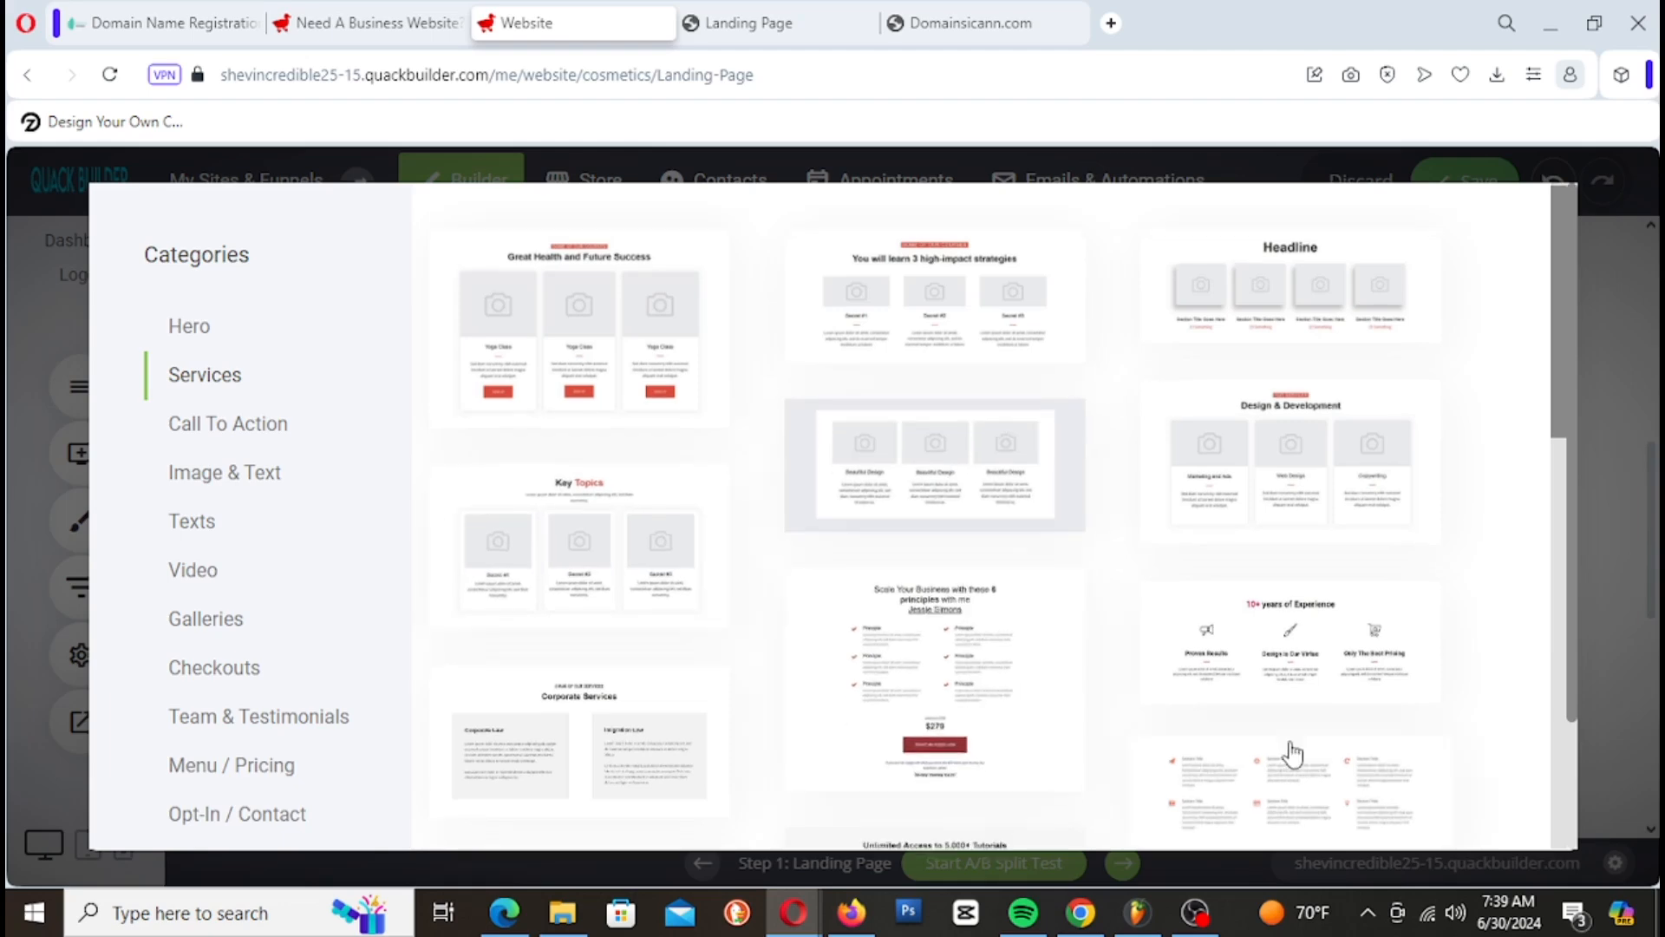
scroll(1293, 754, "down", 10)
scroll(1293, 753, "up", 5)
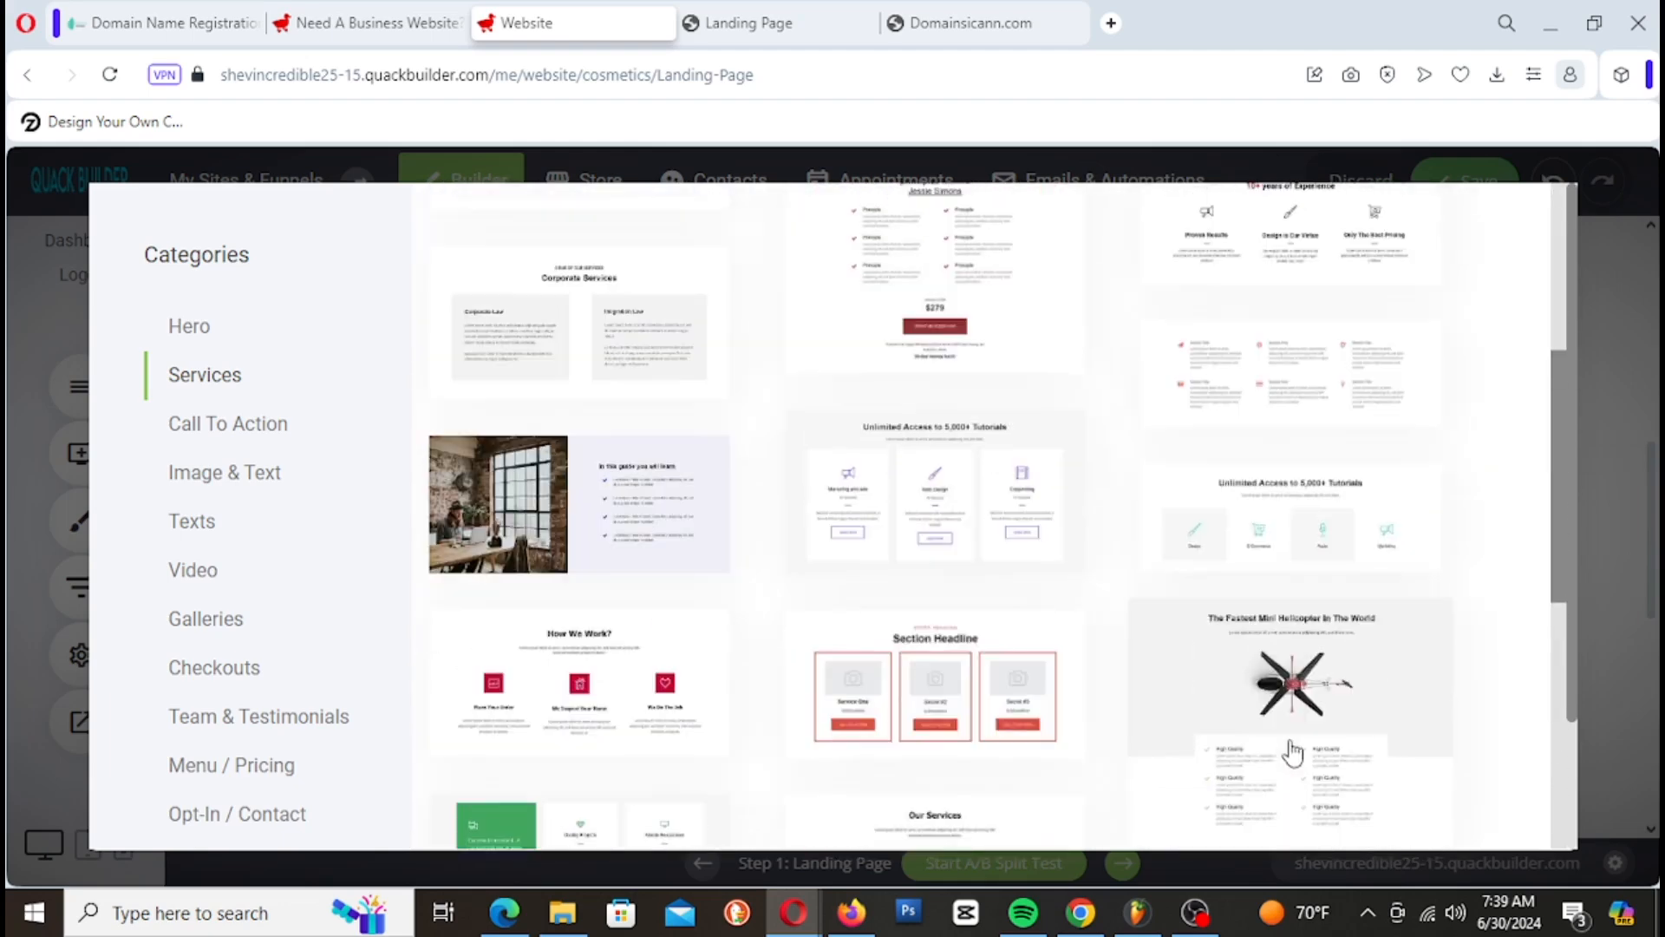
scroll(1292, 753, "down", 2)
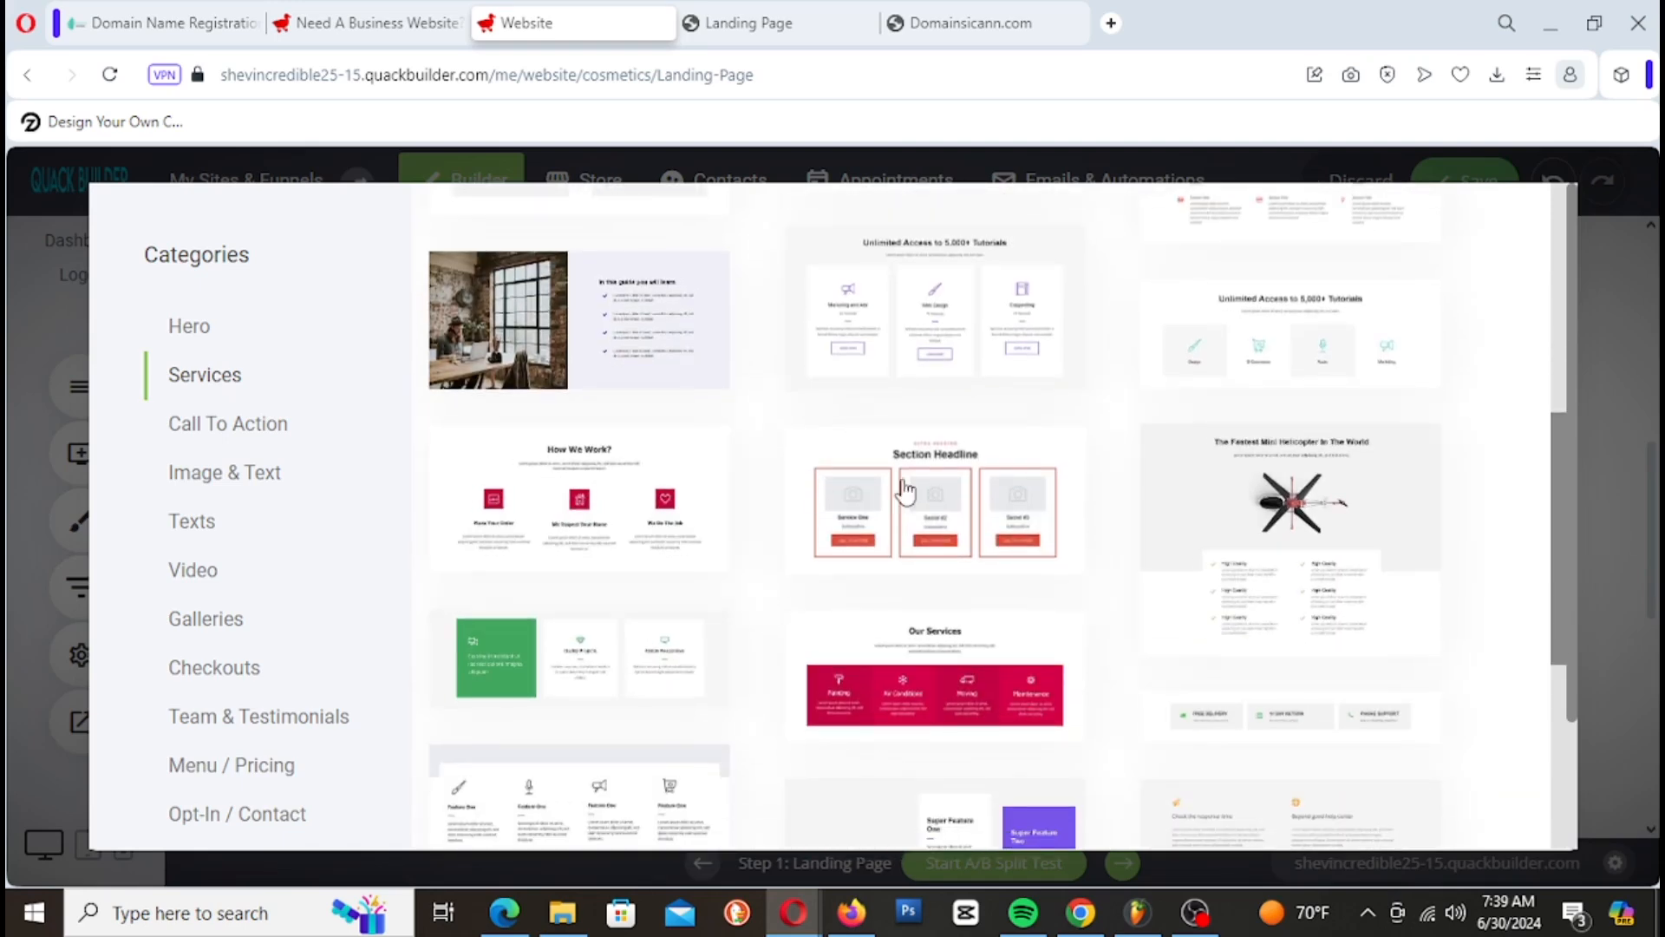
scroll(1368, 646, "down", 1)
scroll(1351, 647, "down", 1)
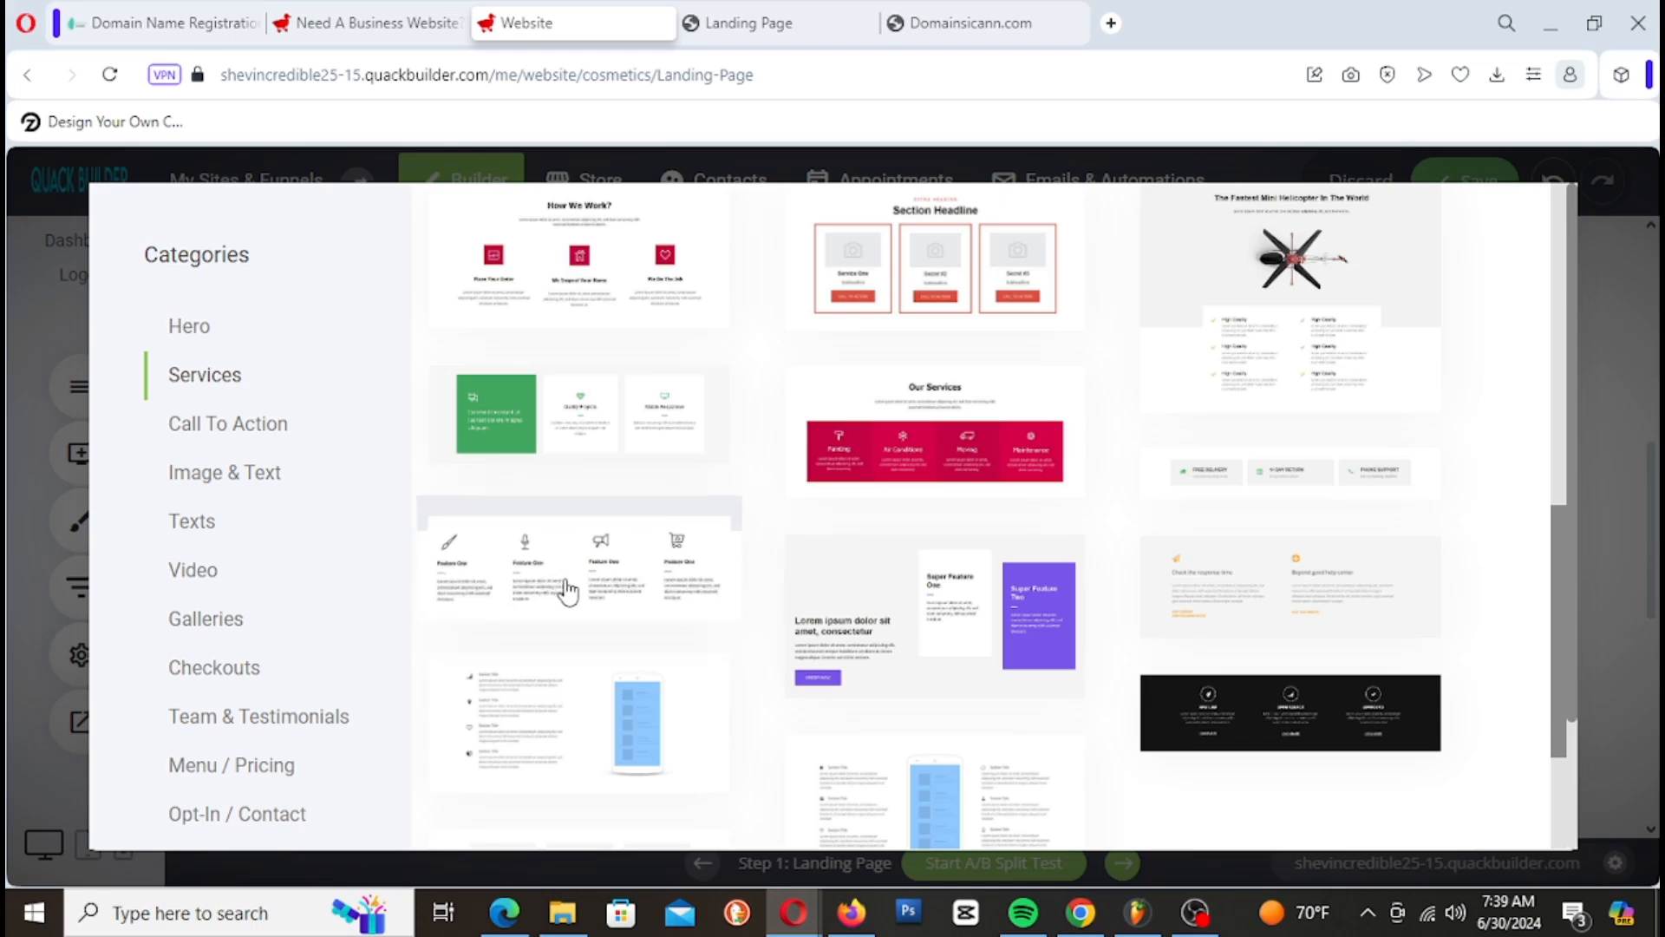
left_click(698, 590)
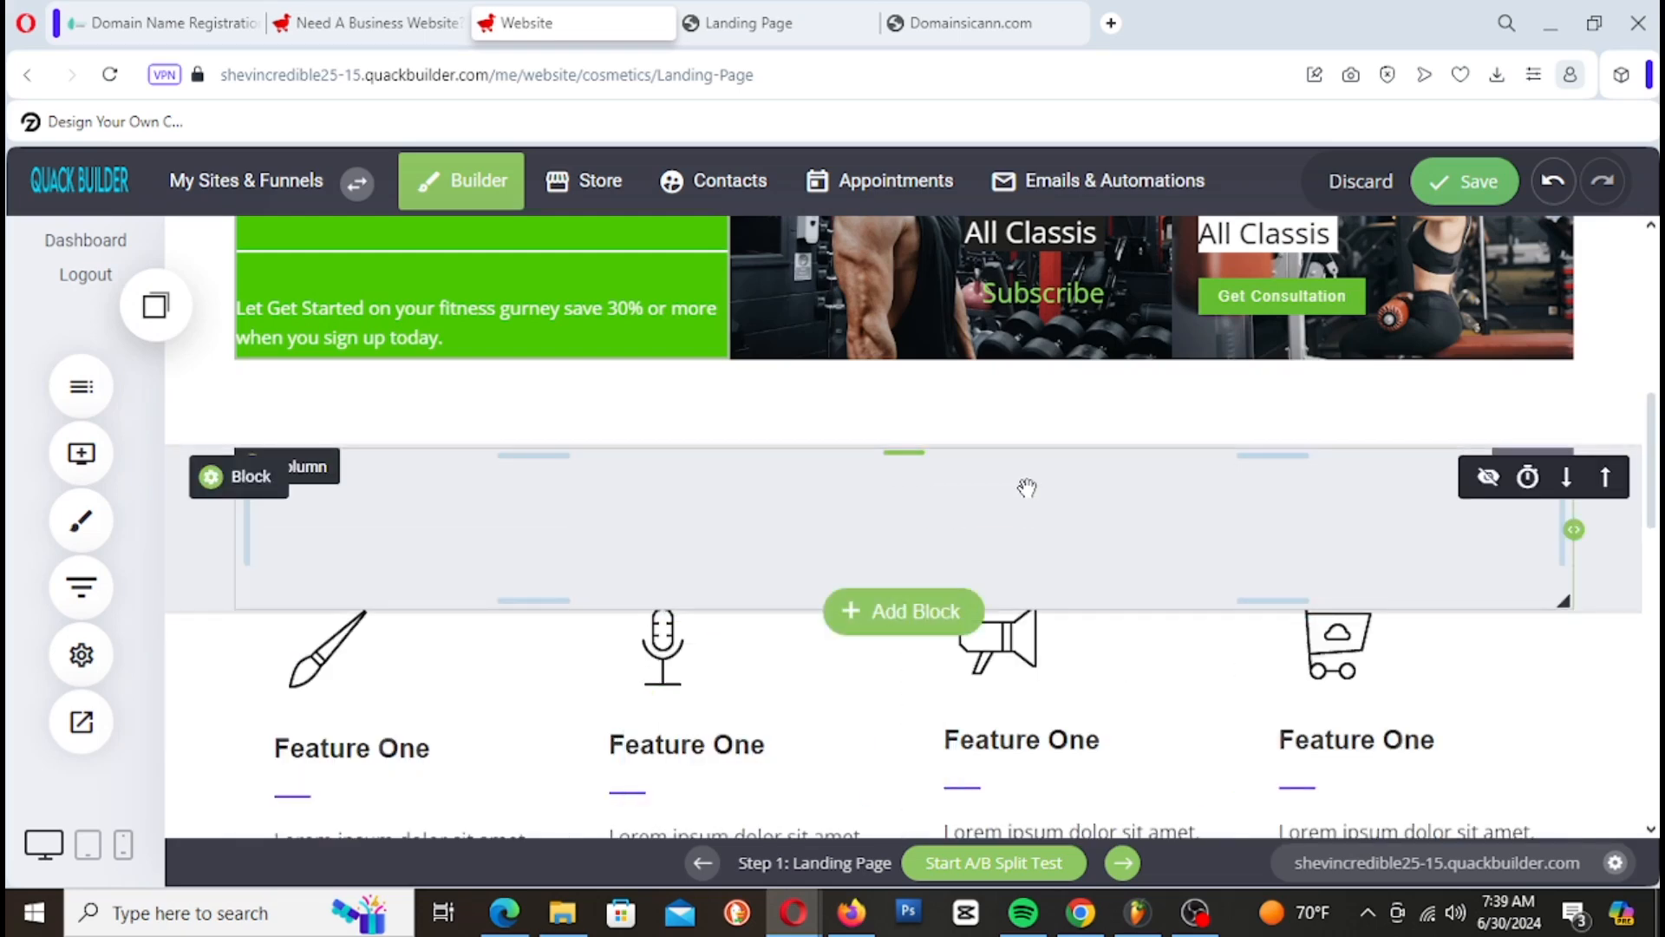
Step: Move the heading block above the feature columns and widen the third feature column
scroll(994, 511, "down", 7)
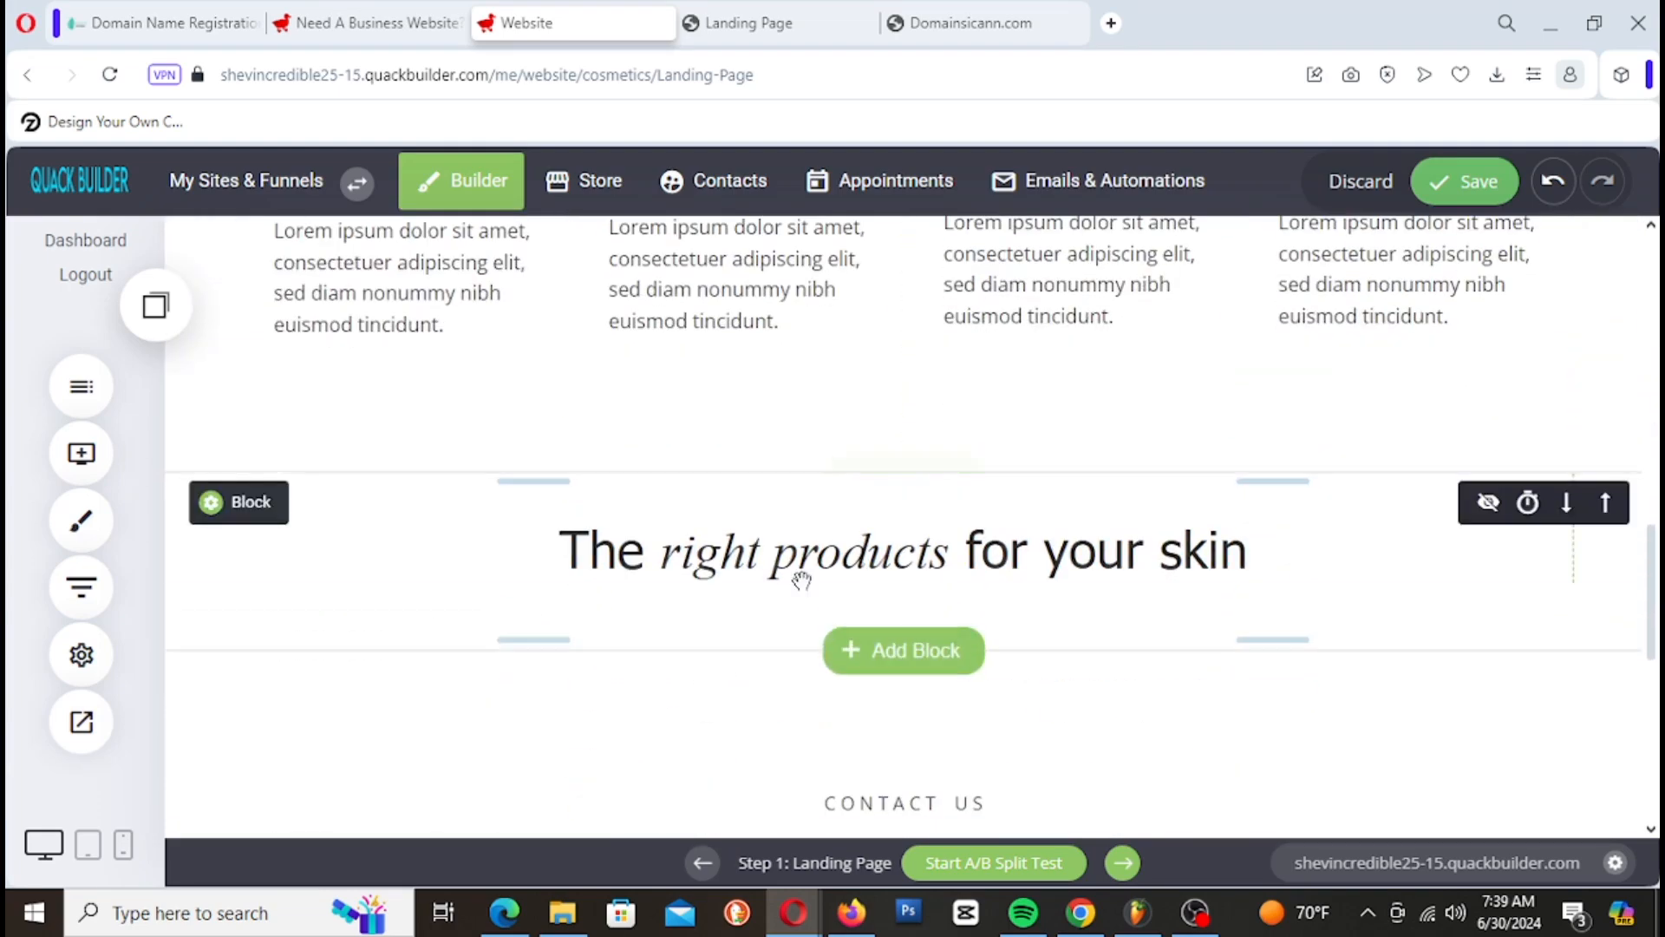
left_click(1612, 510)
scroll(1200, 669, "up", 5)
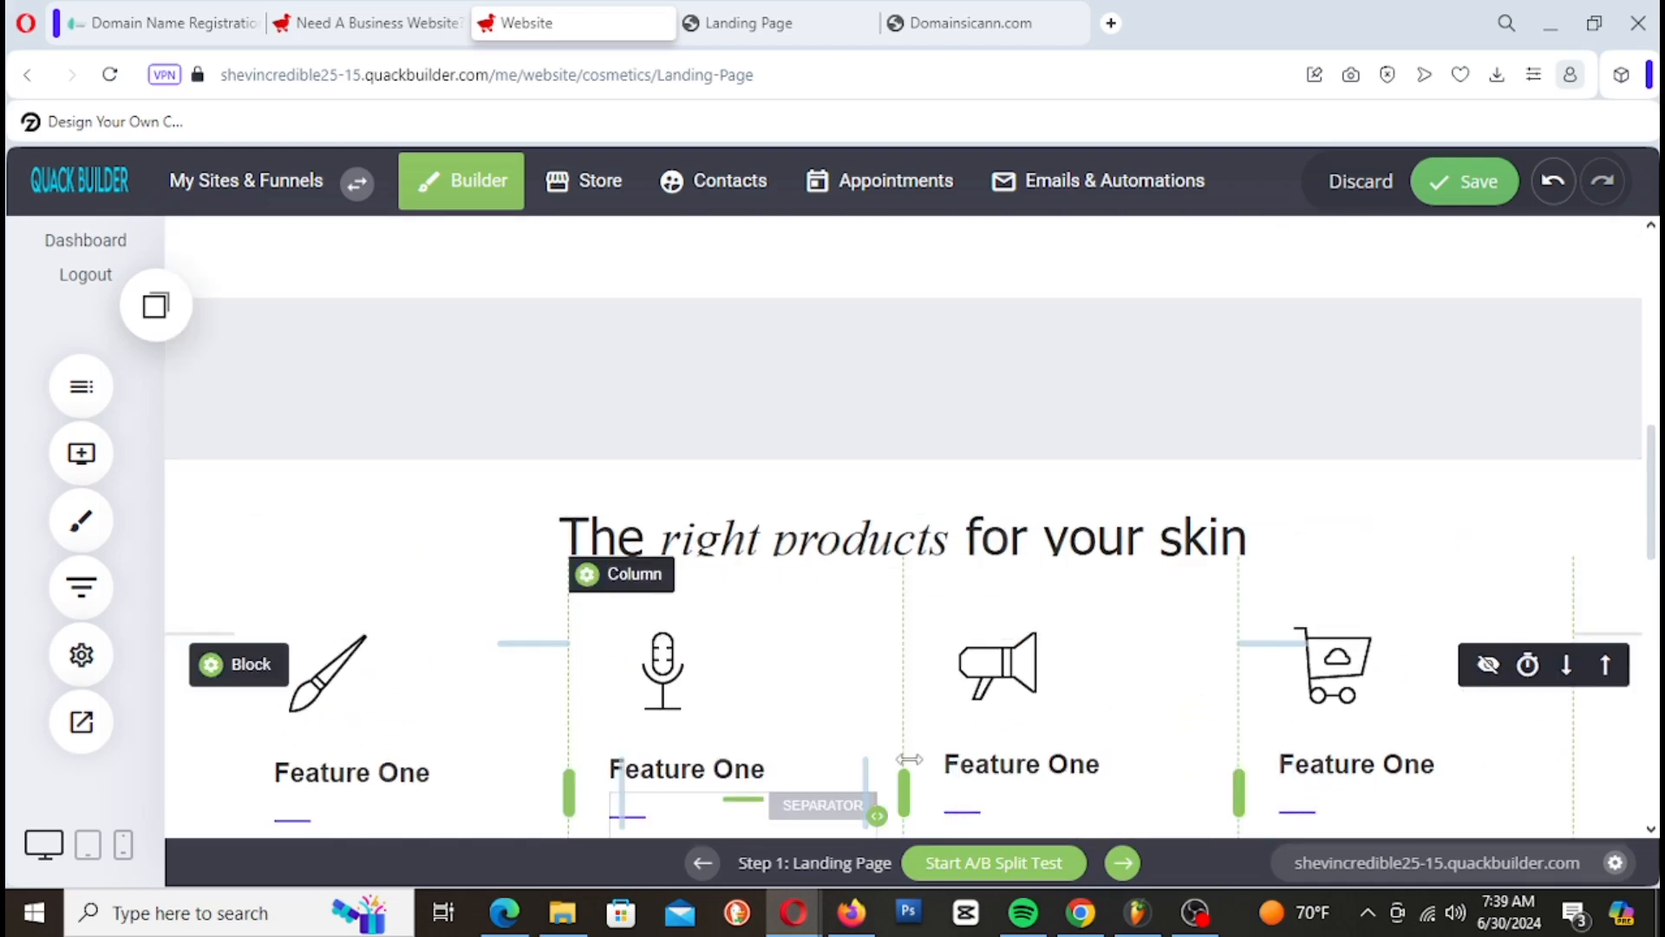
left_click_drag(905, 720, 943, 715)
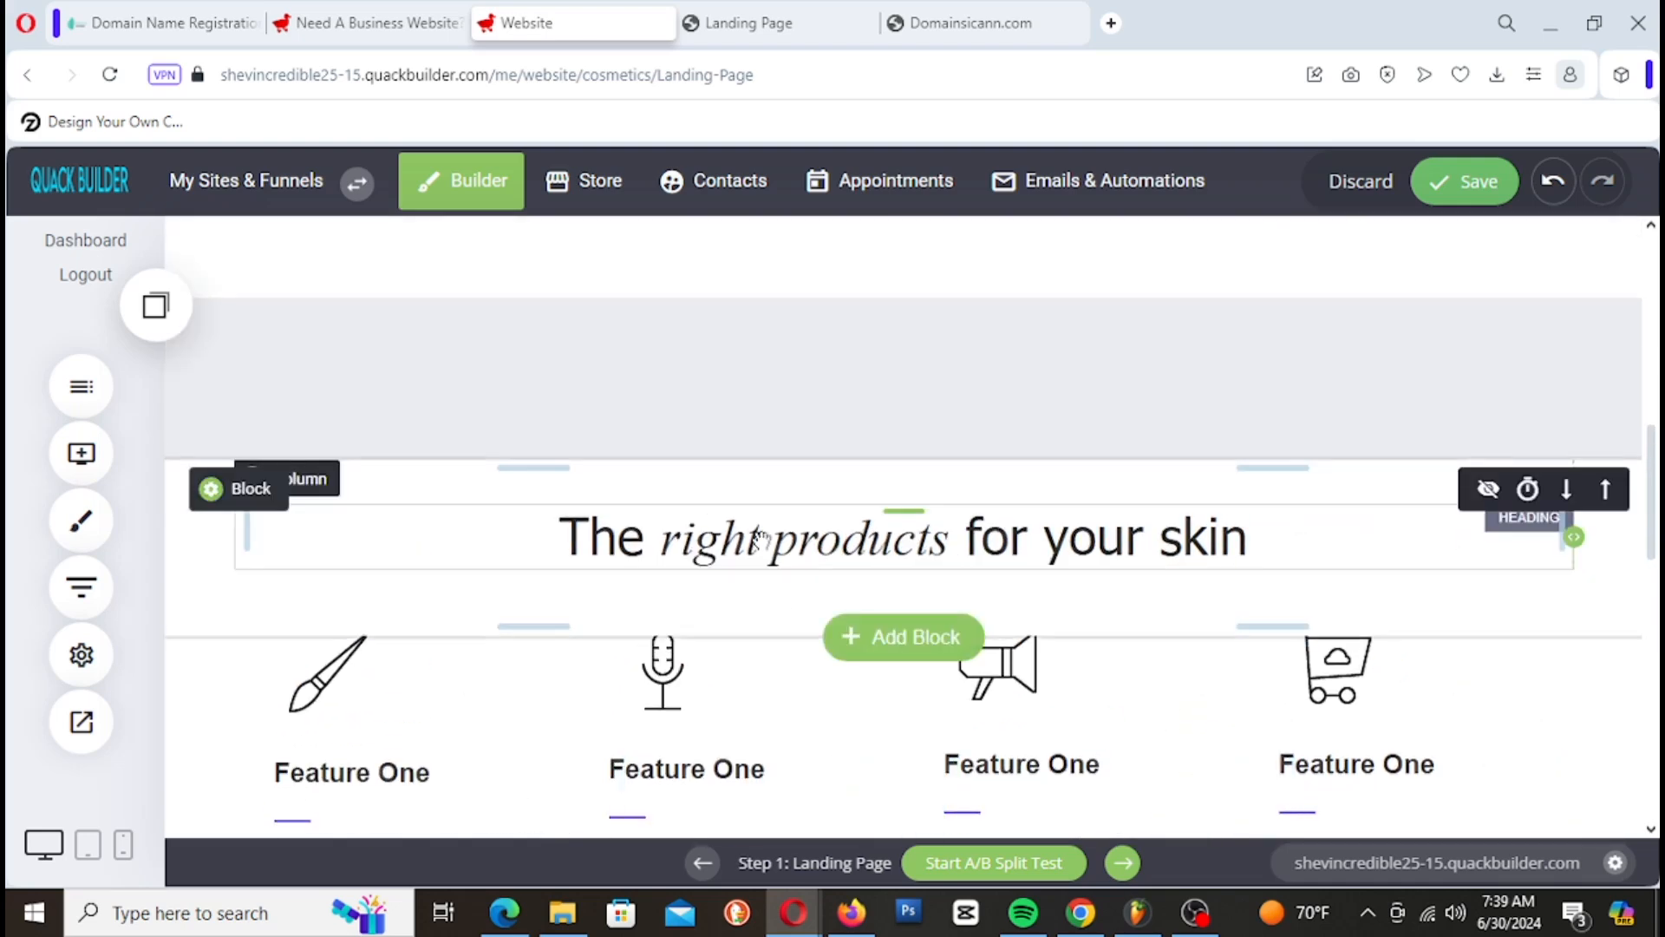
Step: Replace the heading text with 'Our Process'
left_click(577, 531)
left_click_drag(560, 527, 1337, 565)
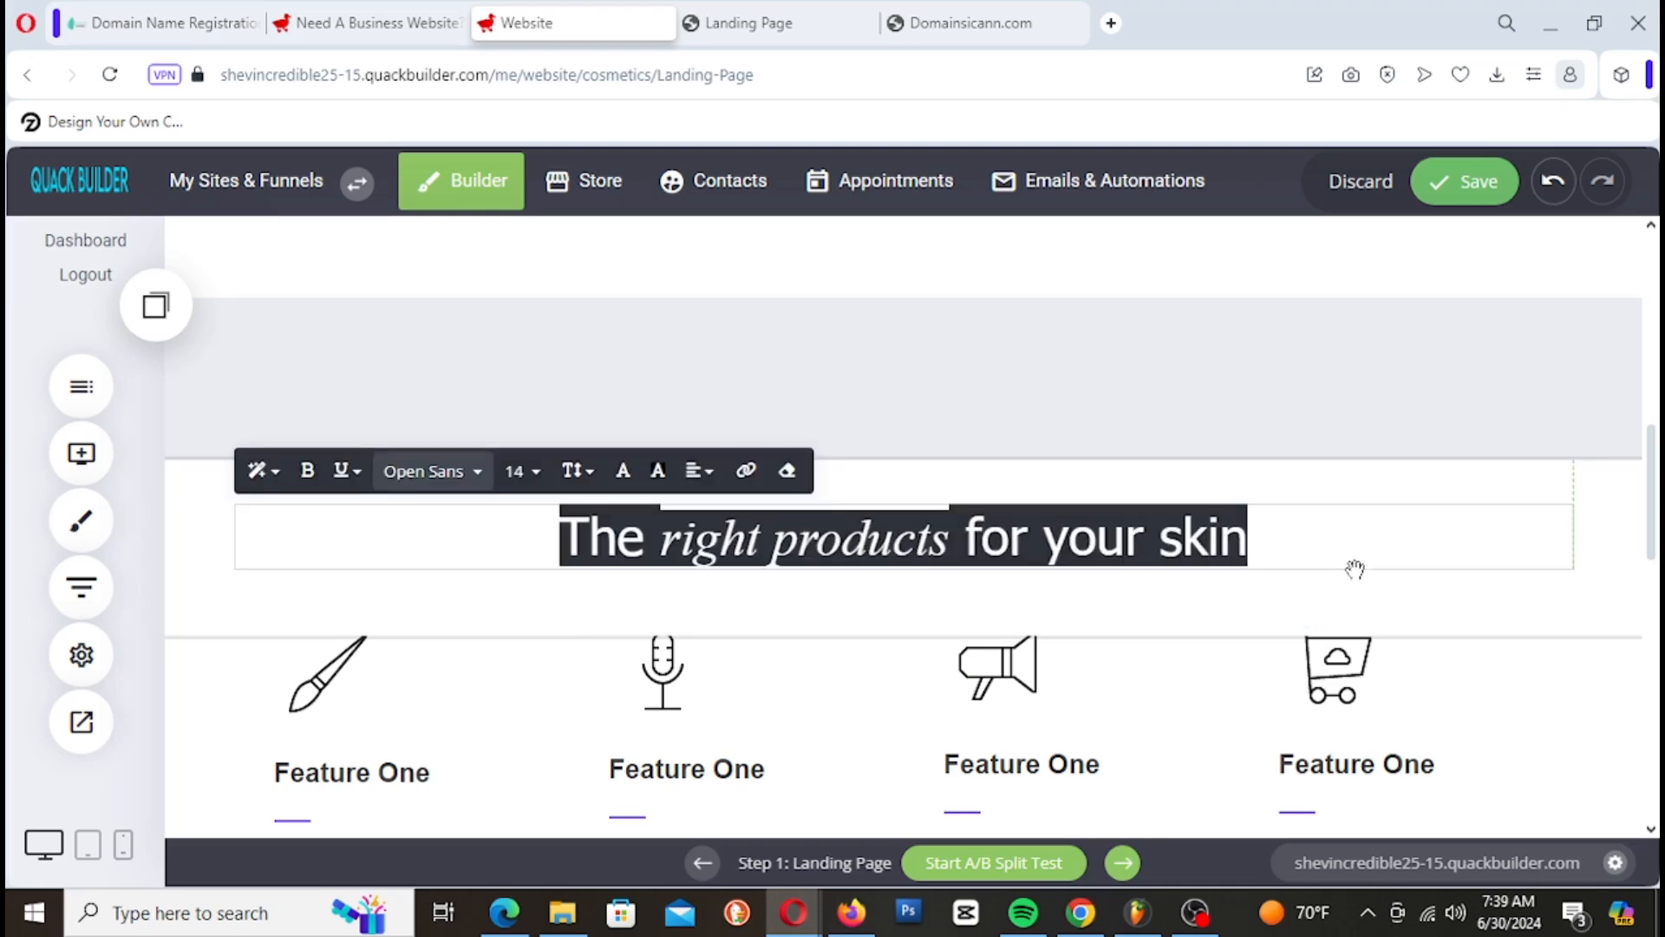
type("Our Process")
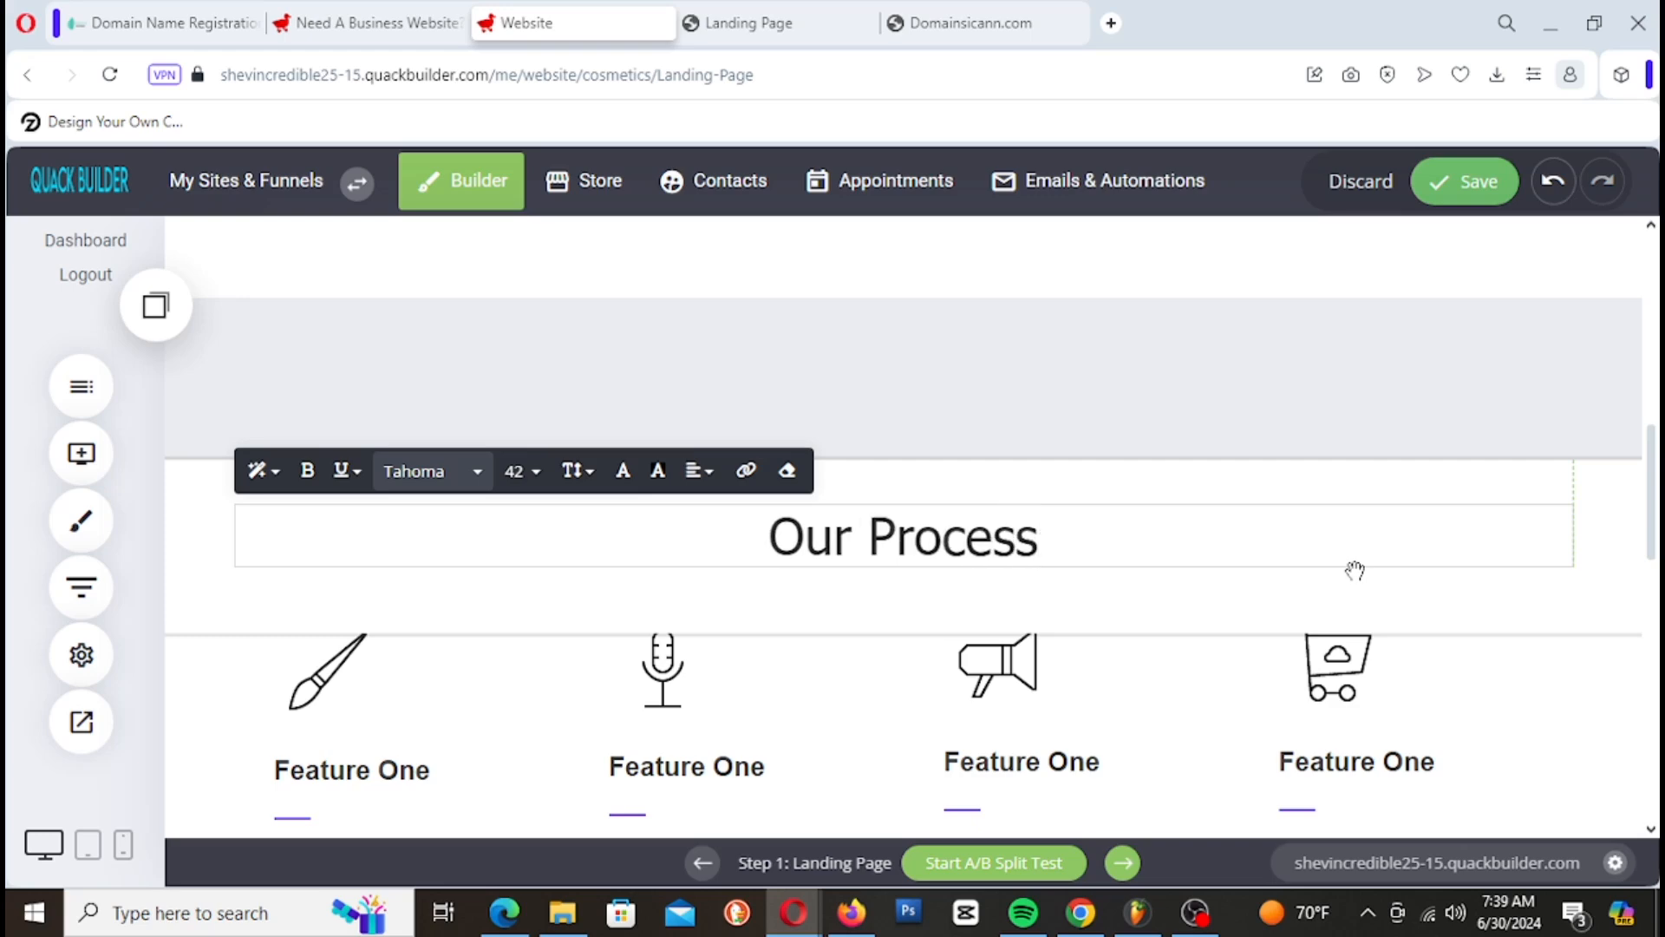
left_click(1605, 558)
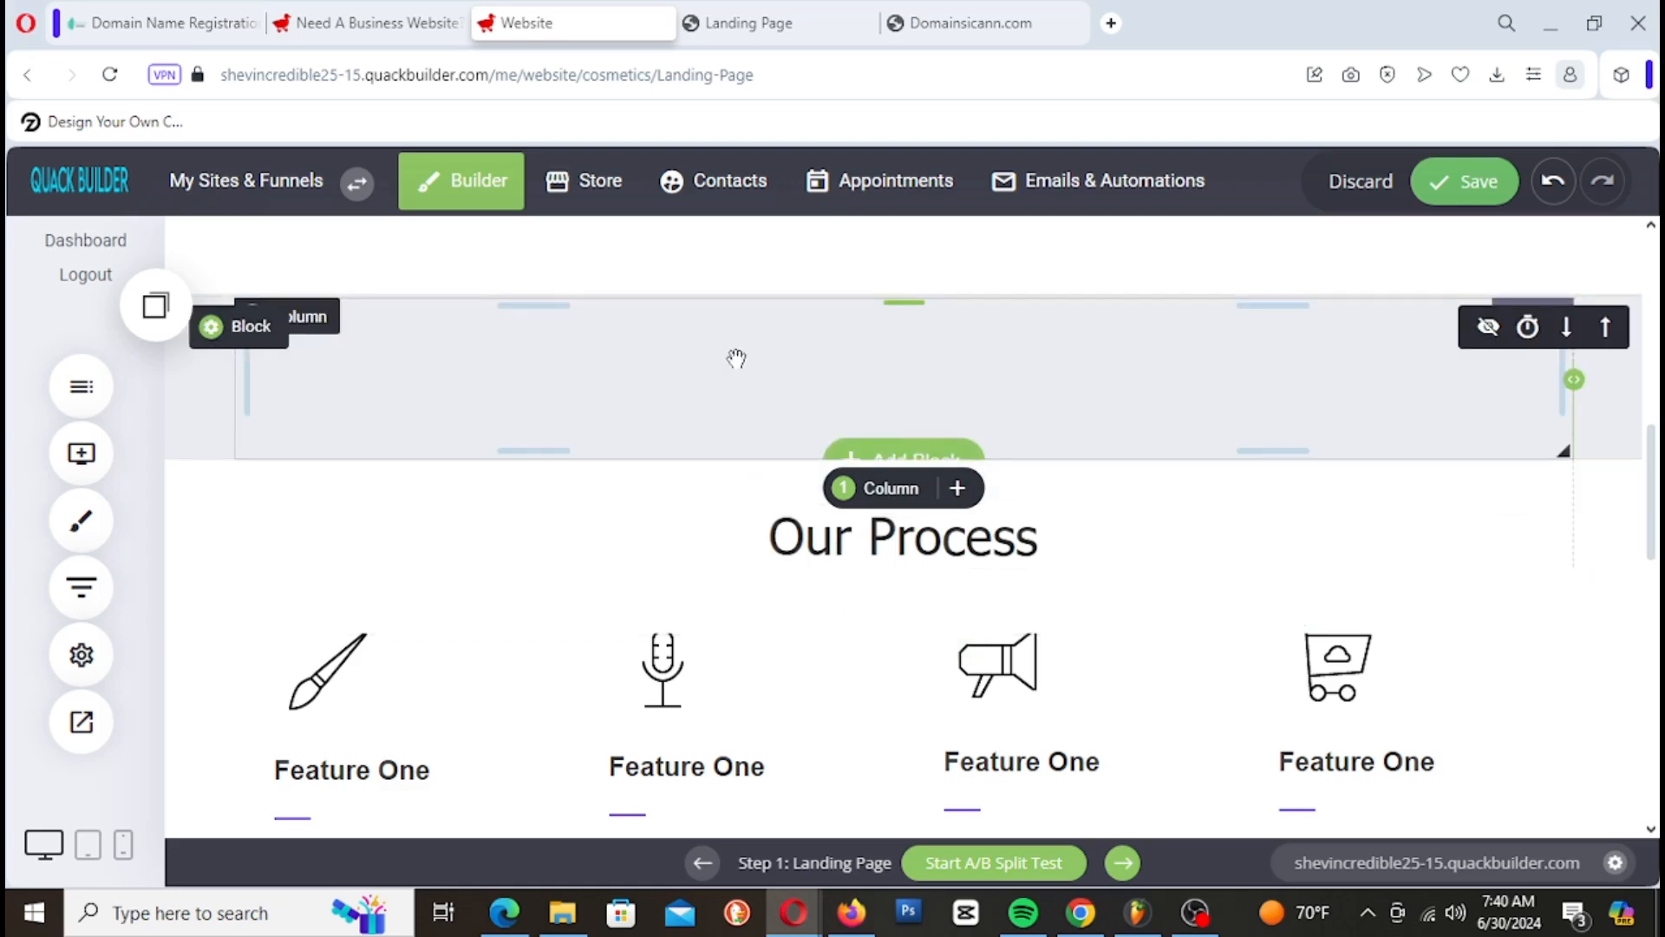
scroll(1114, 419, "up", 3)
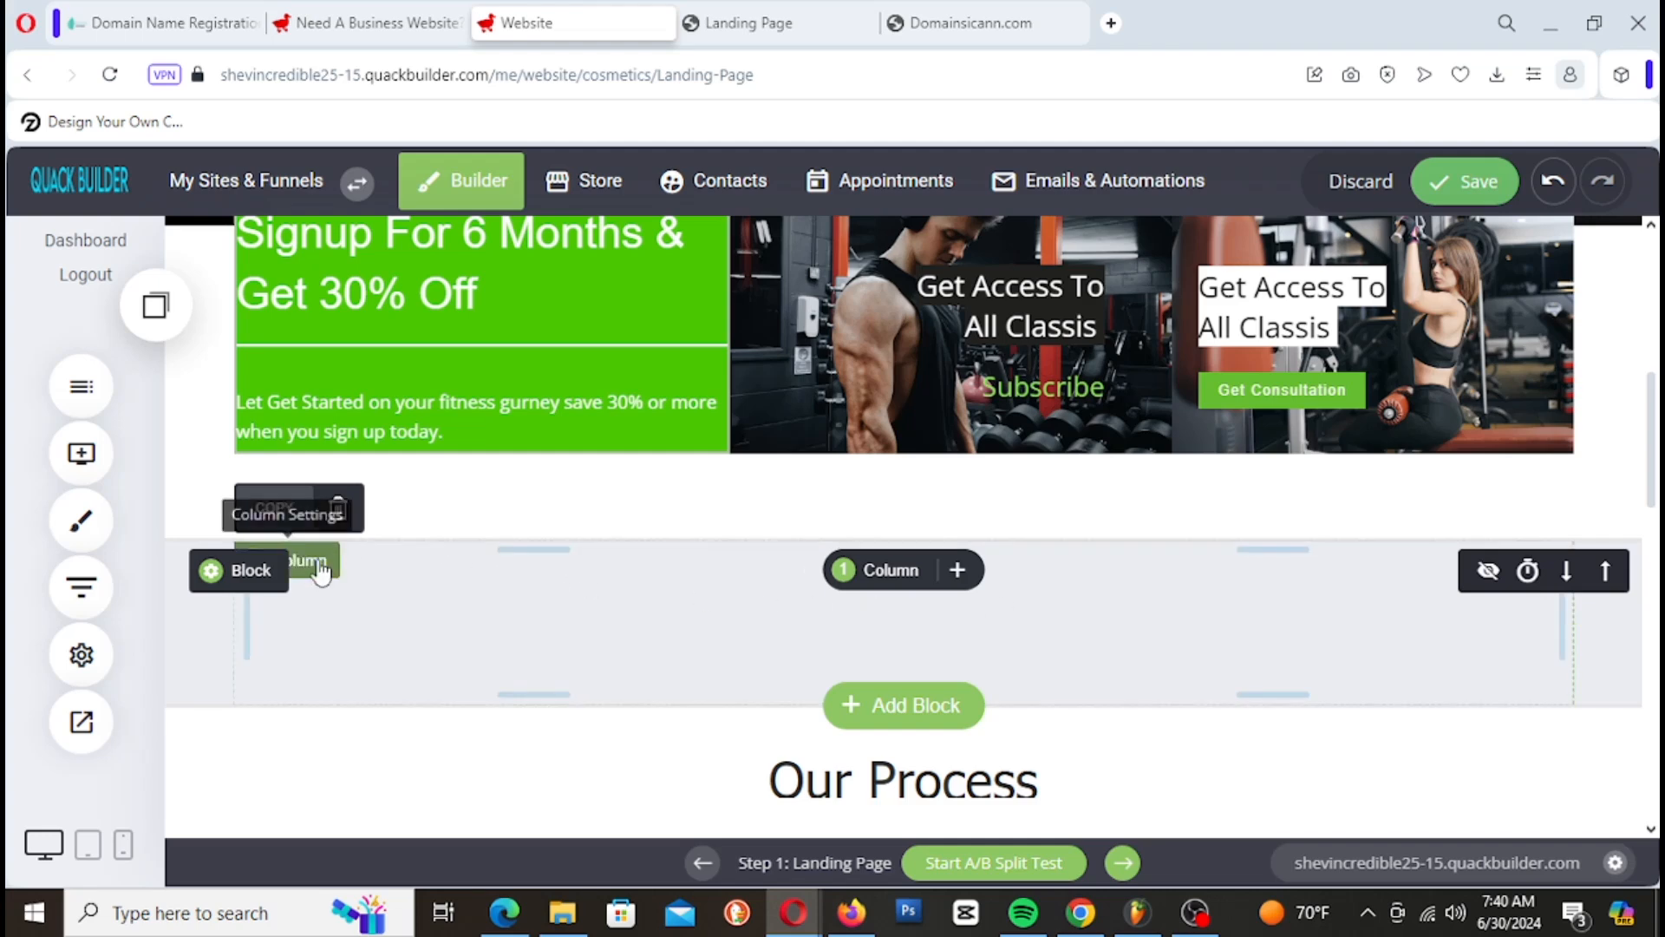
Step: Delete the empty block and shrink the space above the Our Process heading
mouse_move(256, 570)
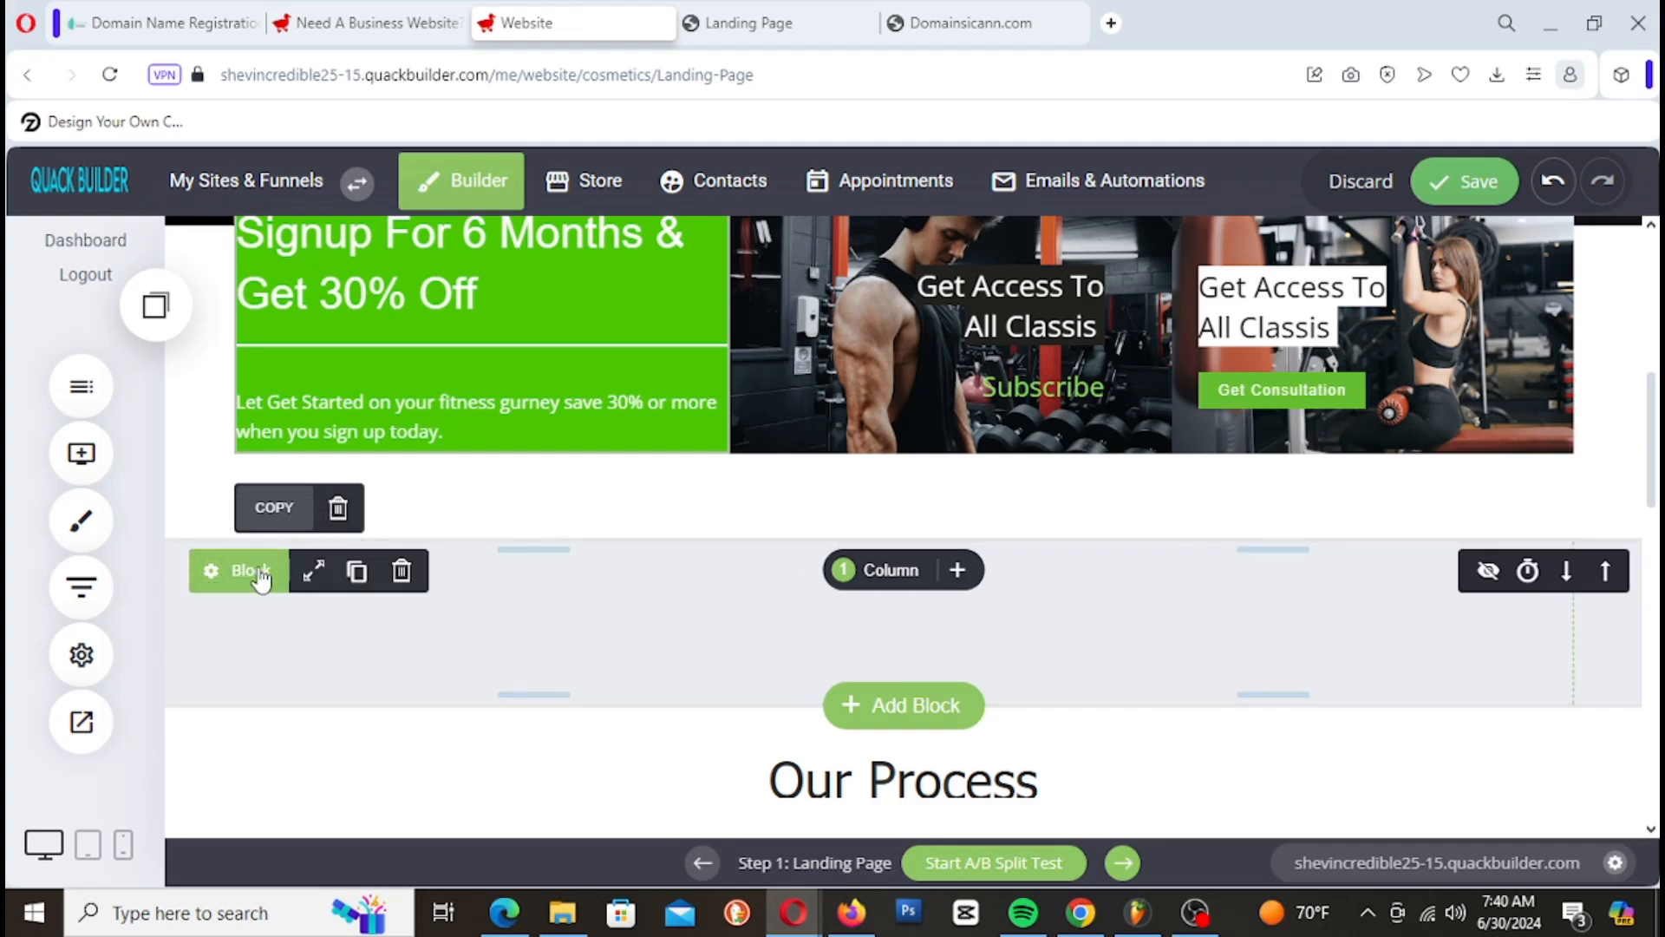
left_click(400, 573)
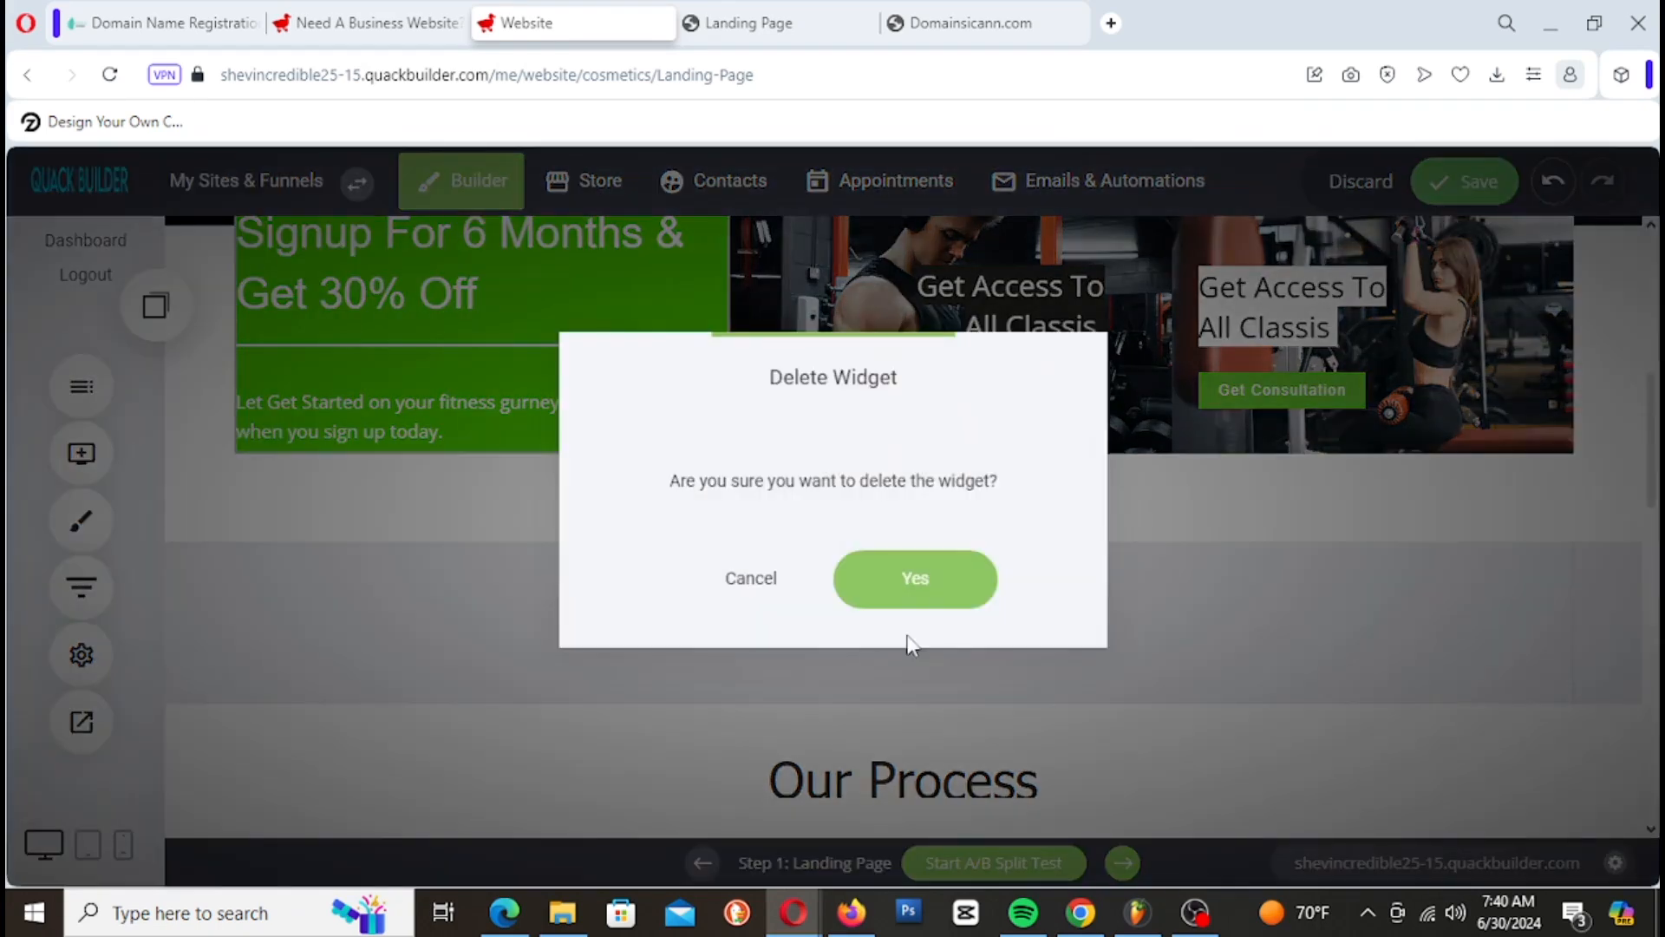
left_click(911, 610)
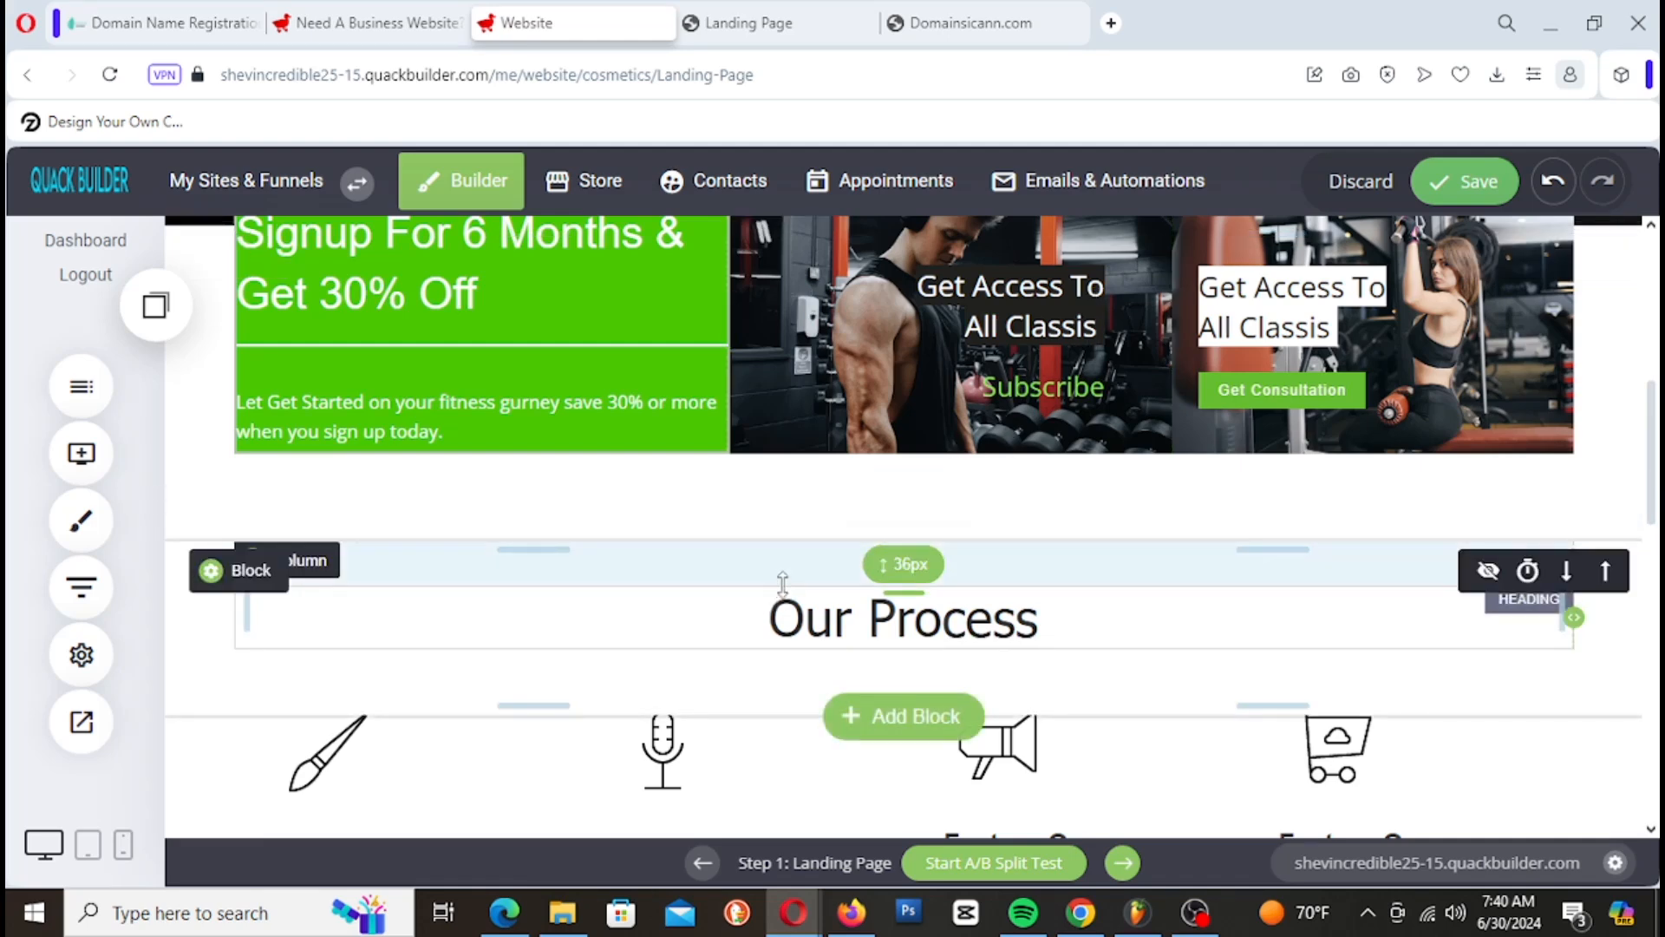
left_click_drag(782, 583, 782, 556)
Step: Save the page changes
left_click(1479, 201)
scroll(871, 604, "down", 2)
scroll(872, 605, "down", 3)
scroll(867, 604, "up", 2)
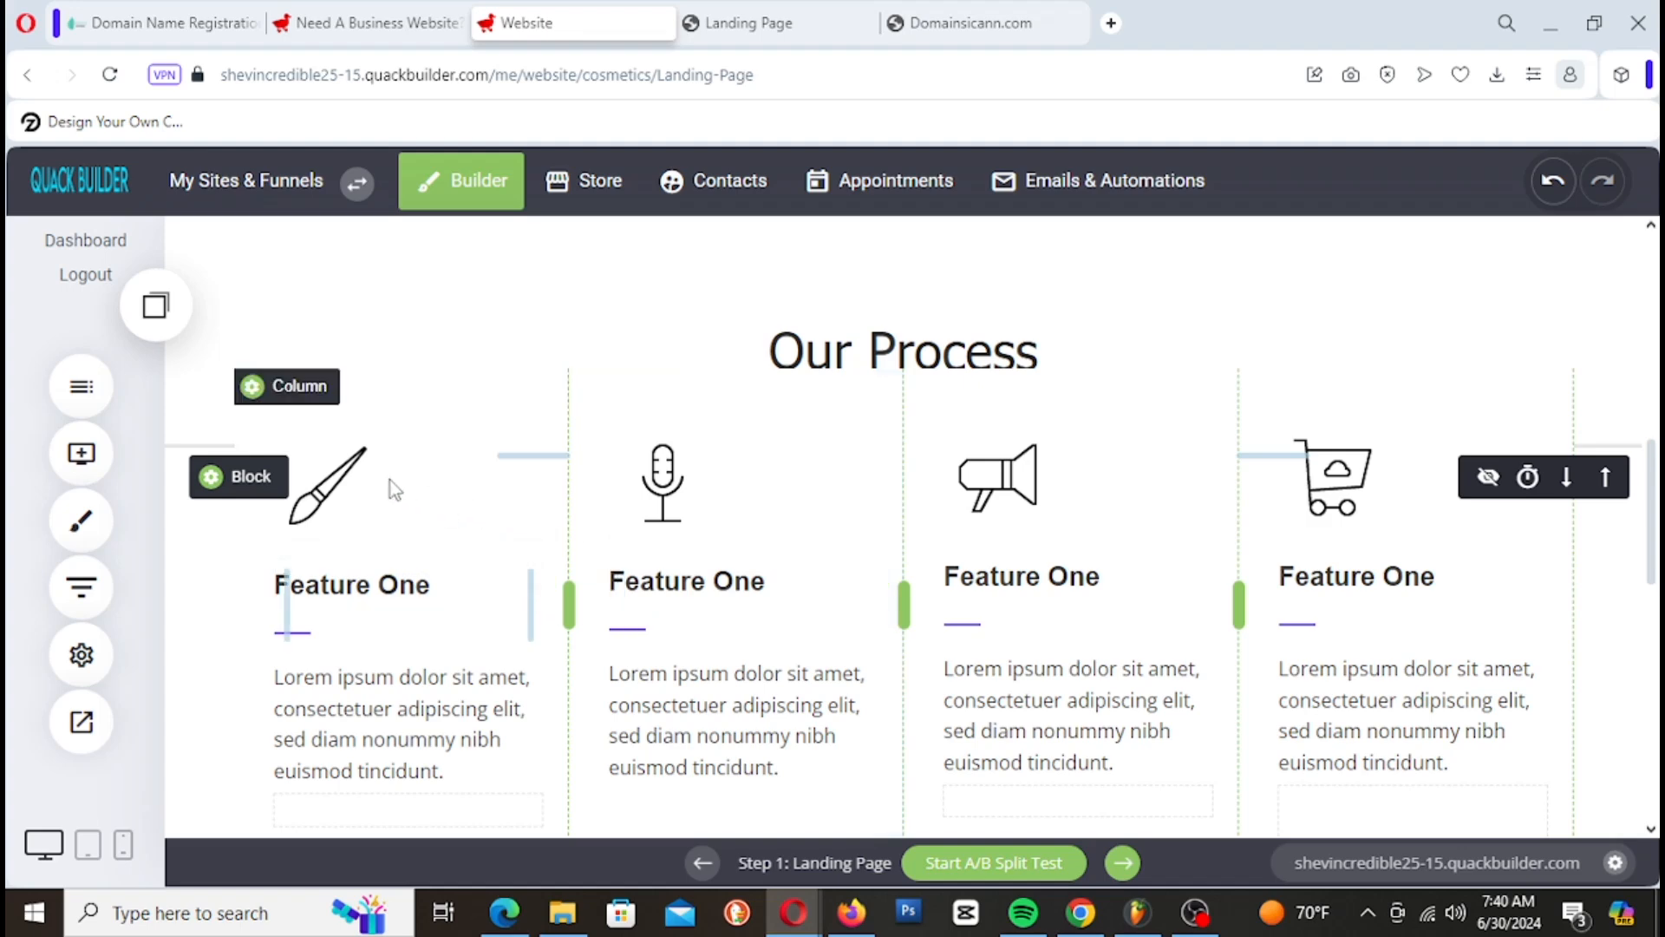
left_click(332, 490)
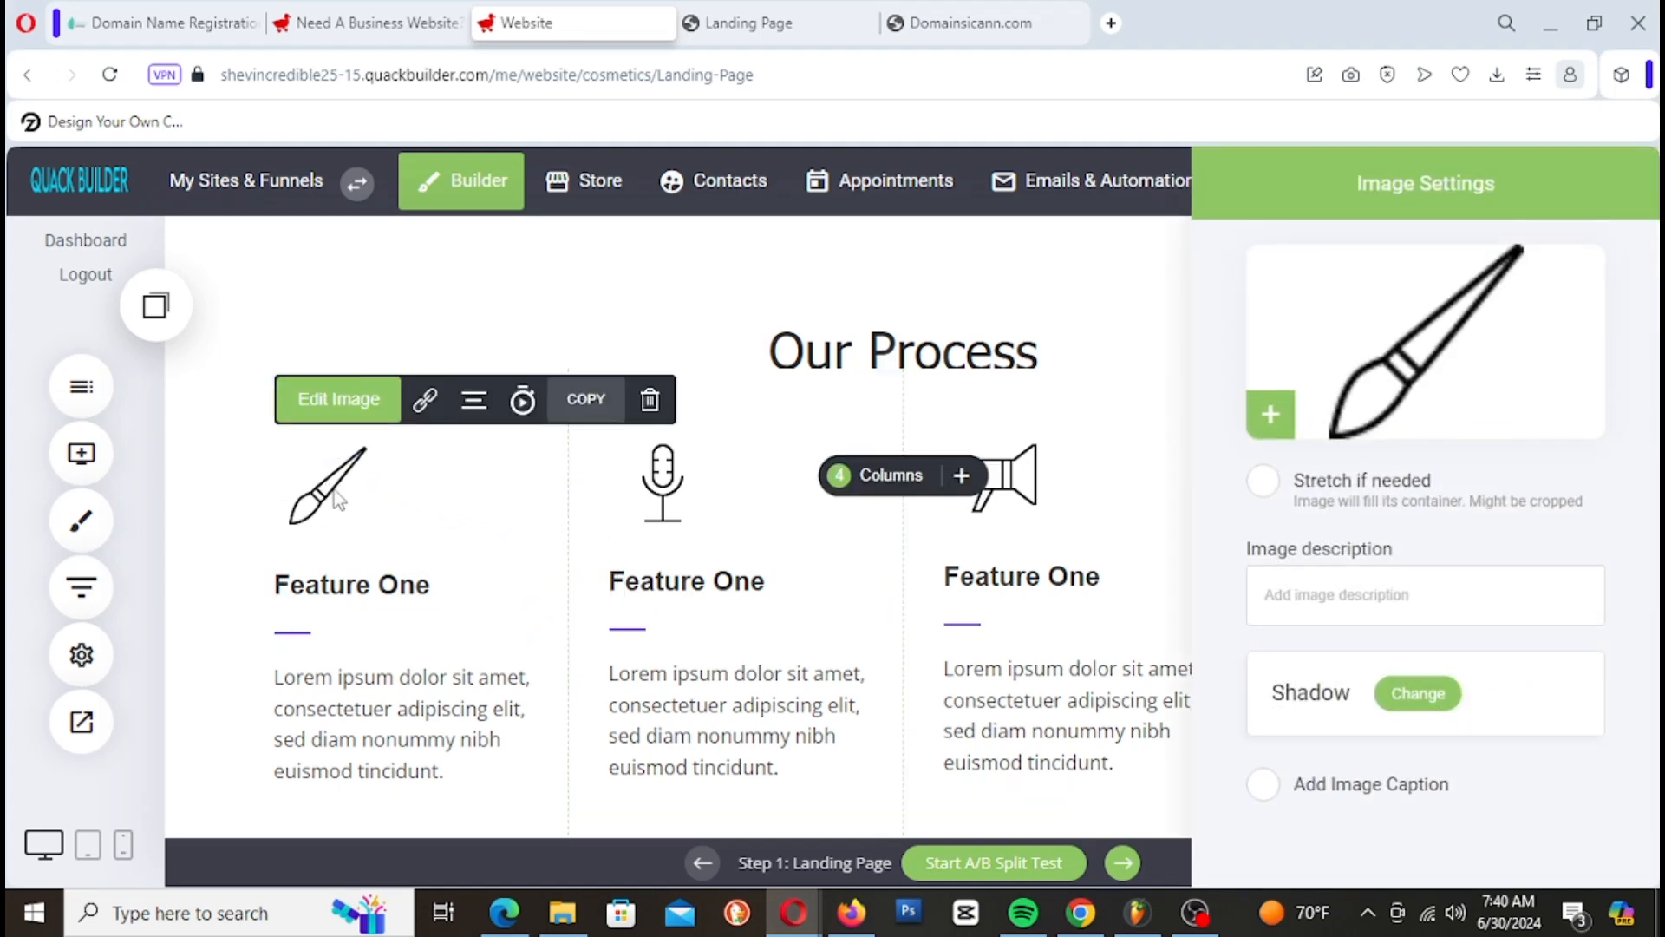
left_click(1413, 364)
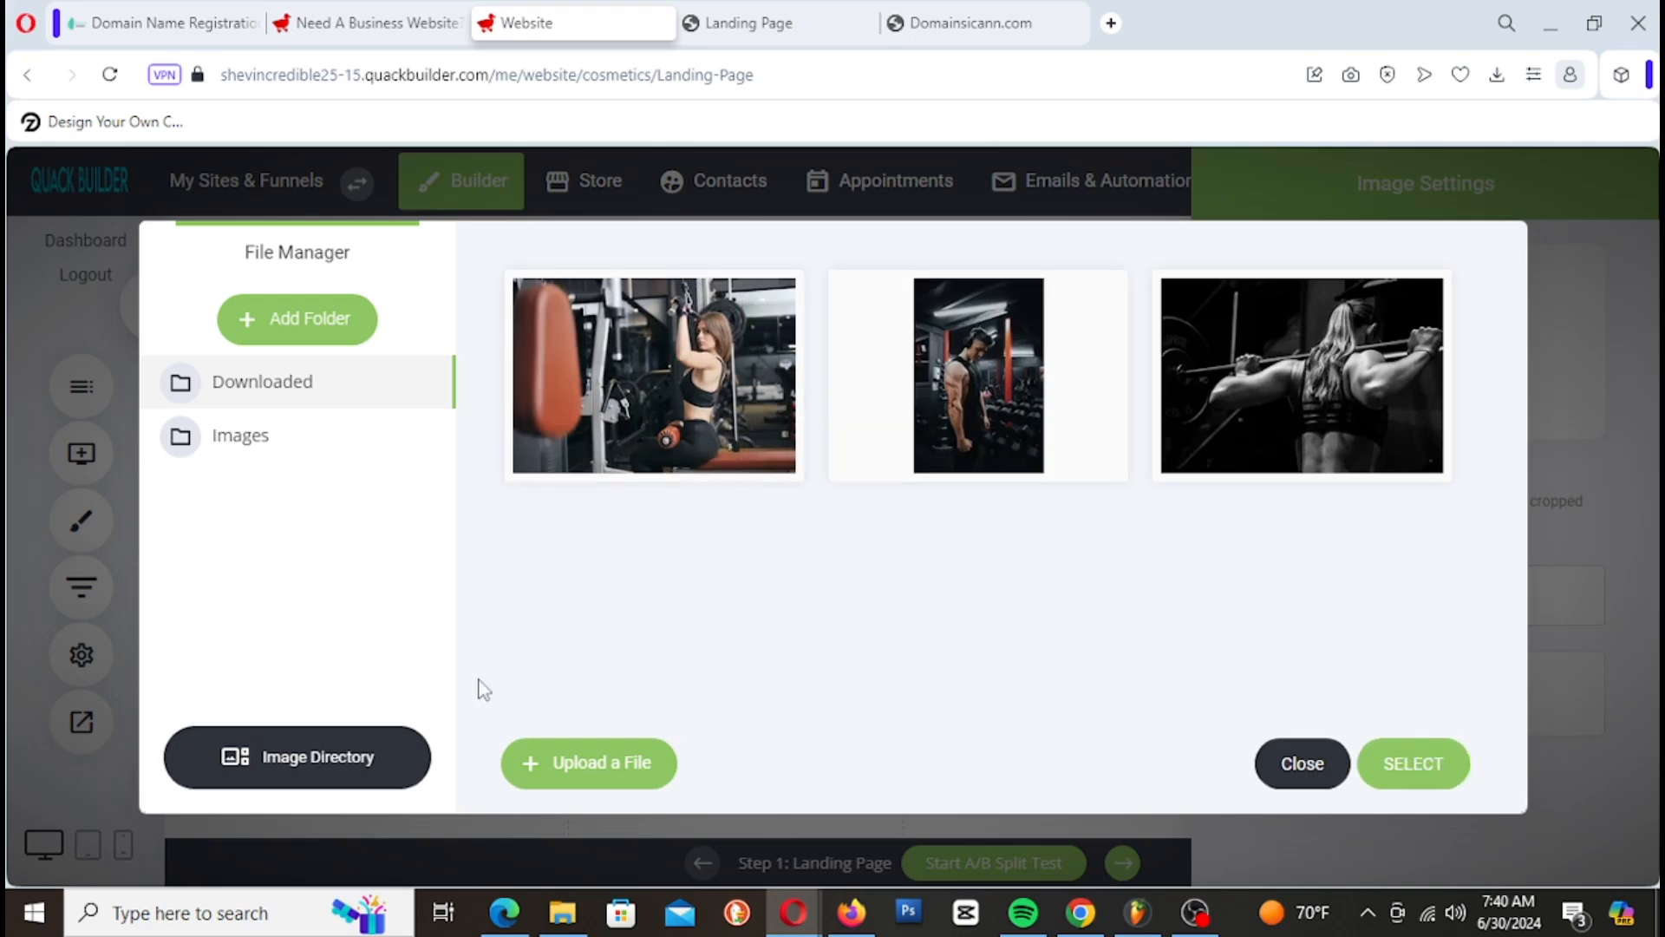
left_click(379, 776)
left_click(719, 280)
type("Analiser")
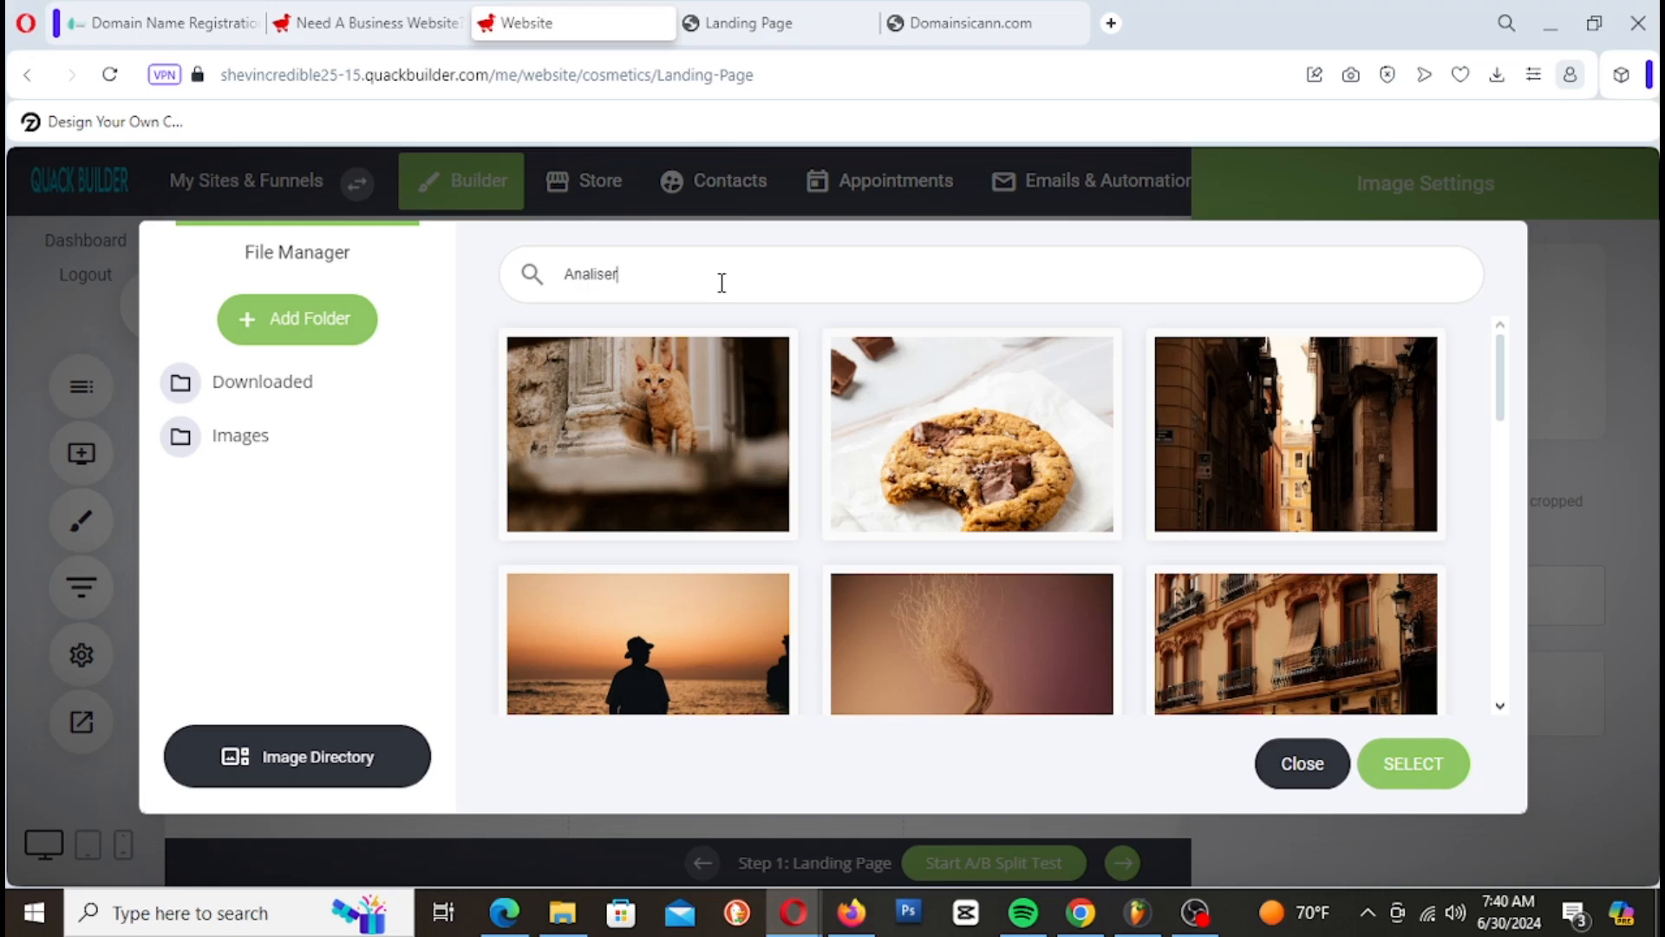
key("Return")
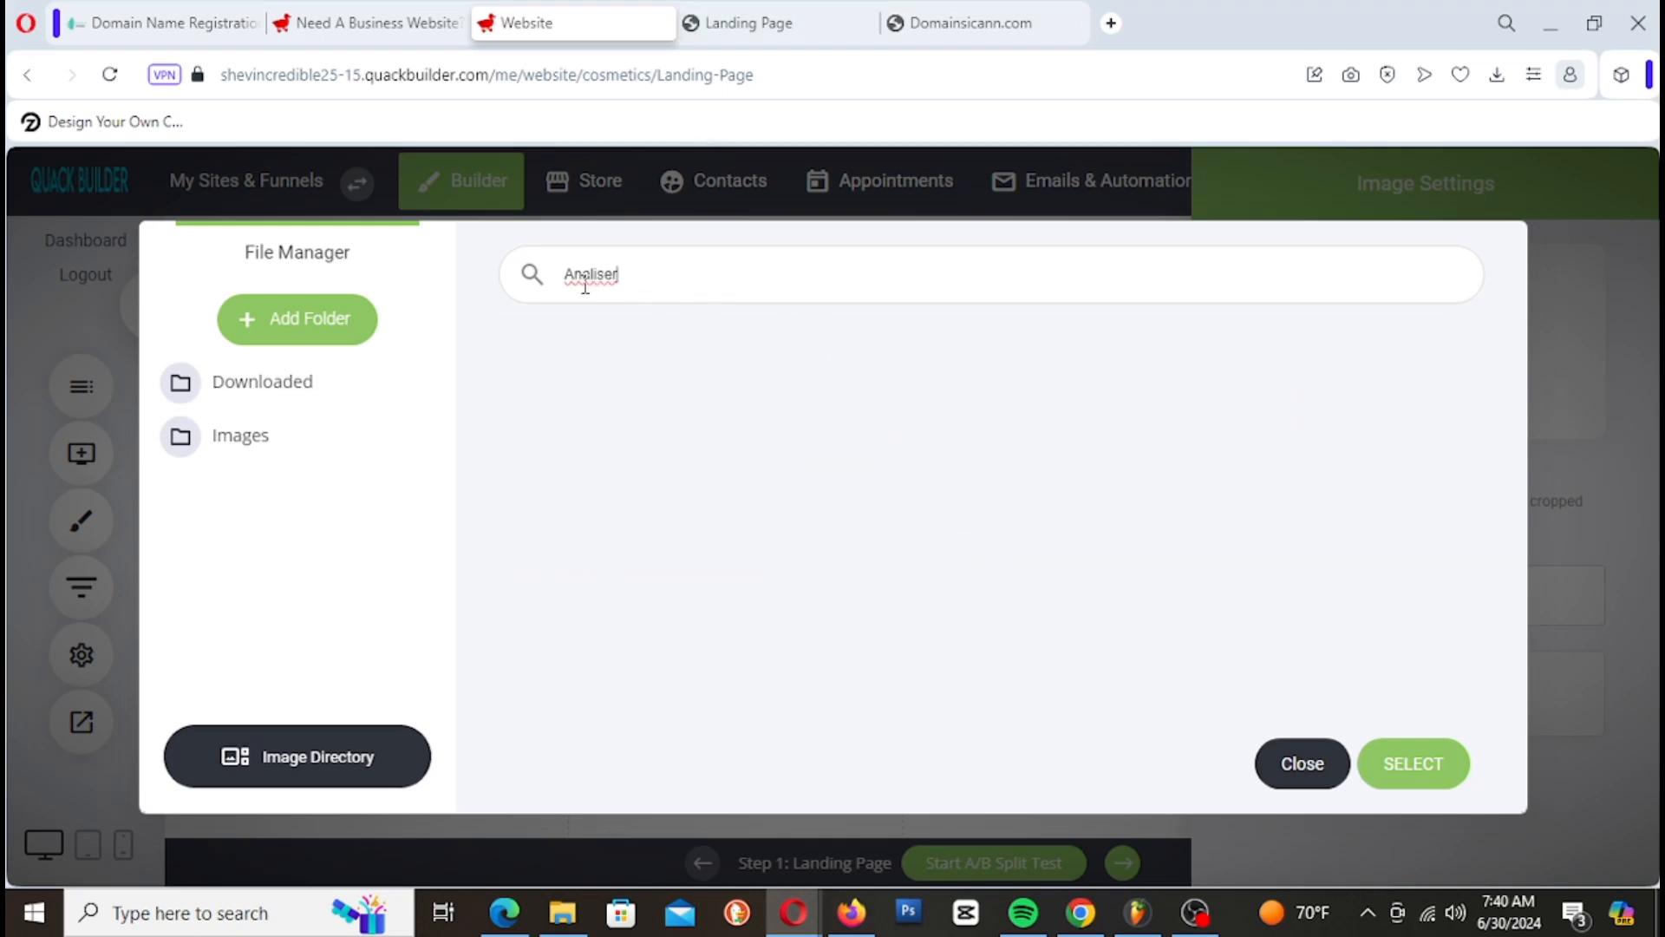
right_click(571, 273)
left_click(657, 299)
key("Return")
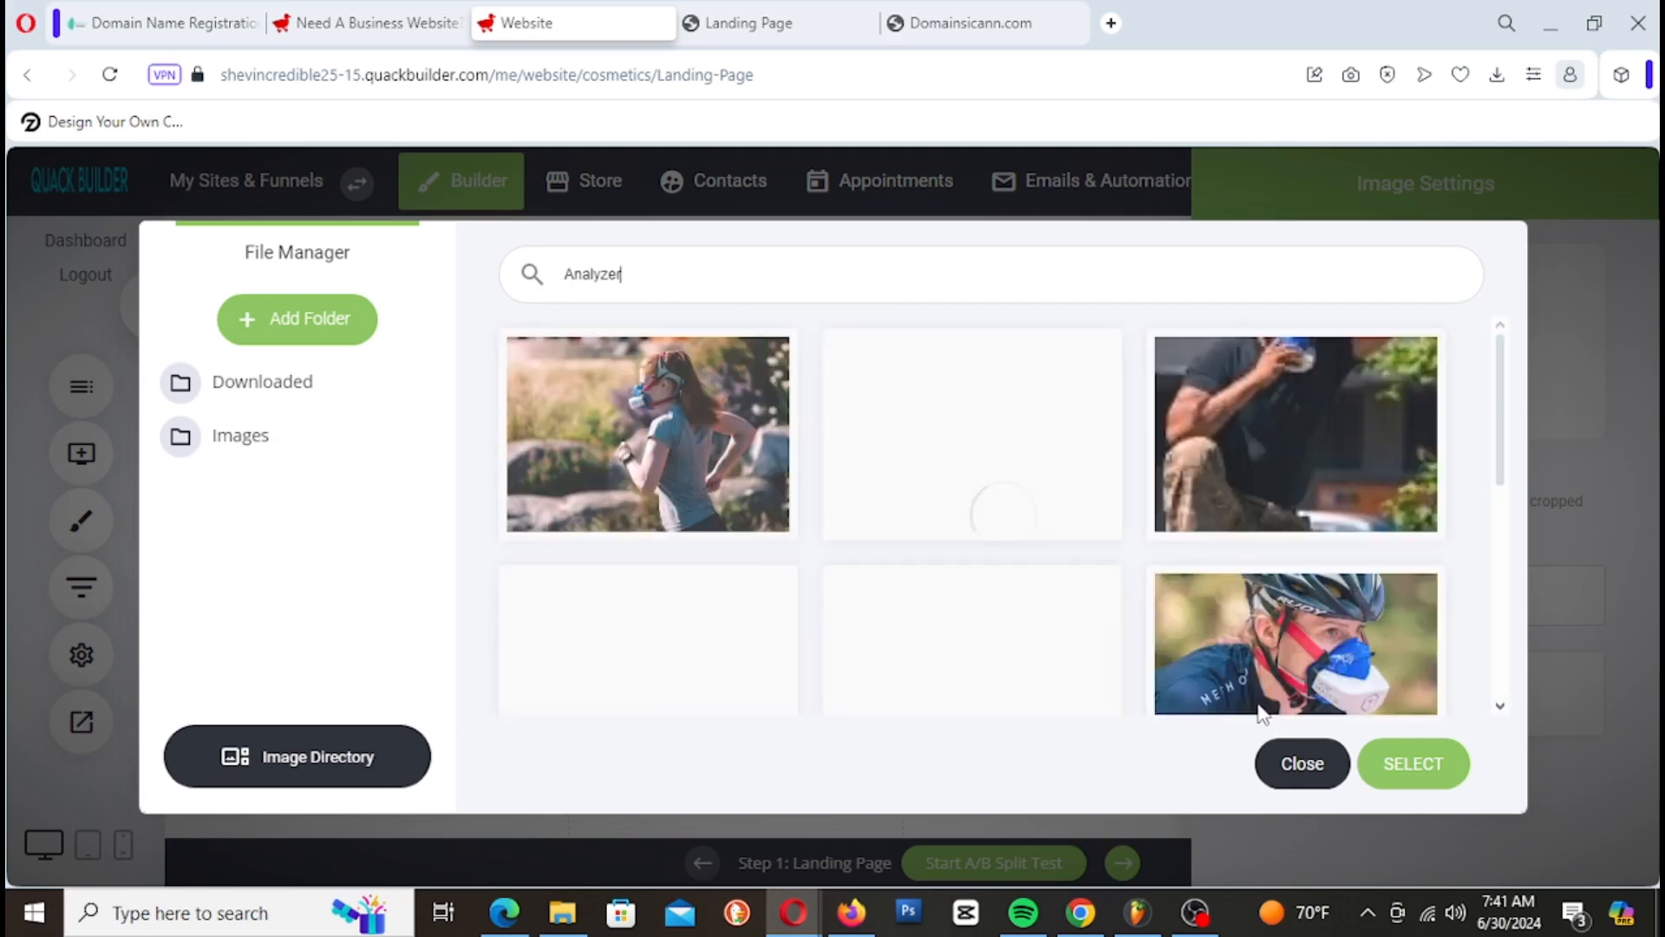
scroll(1097, 558, "down", 5)
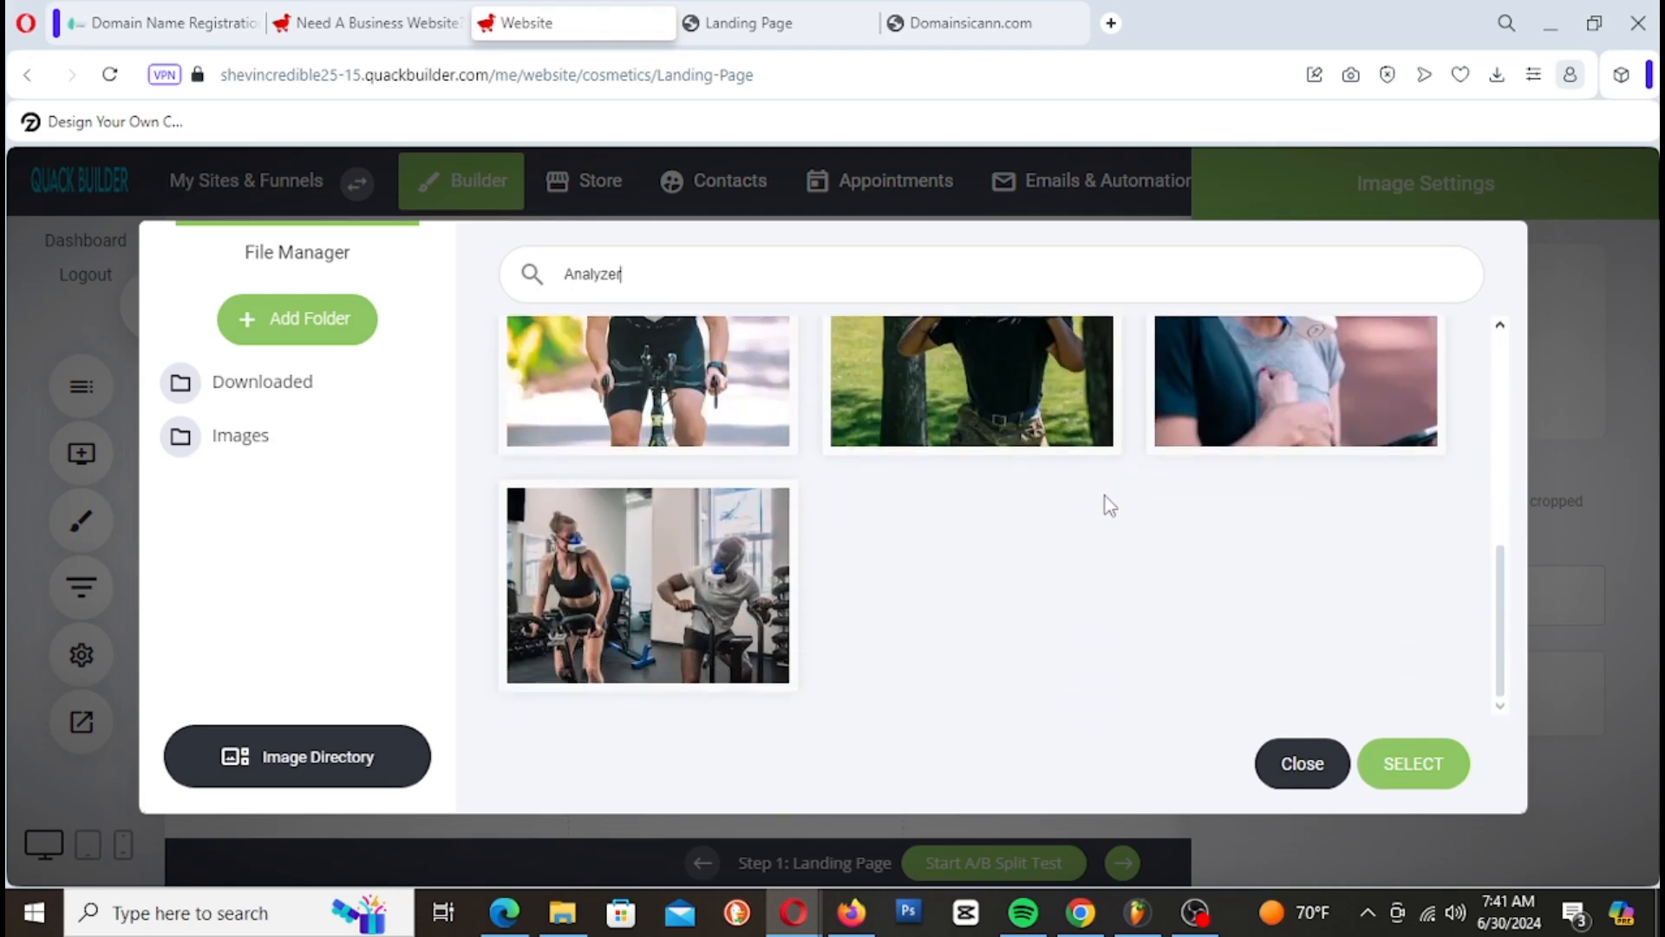
scroll(1111, 510, "up", 5)
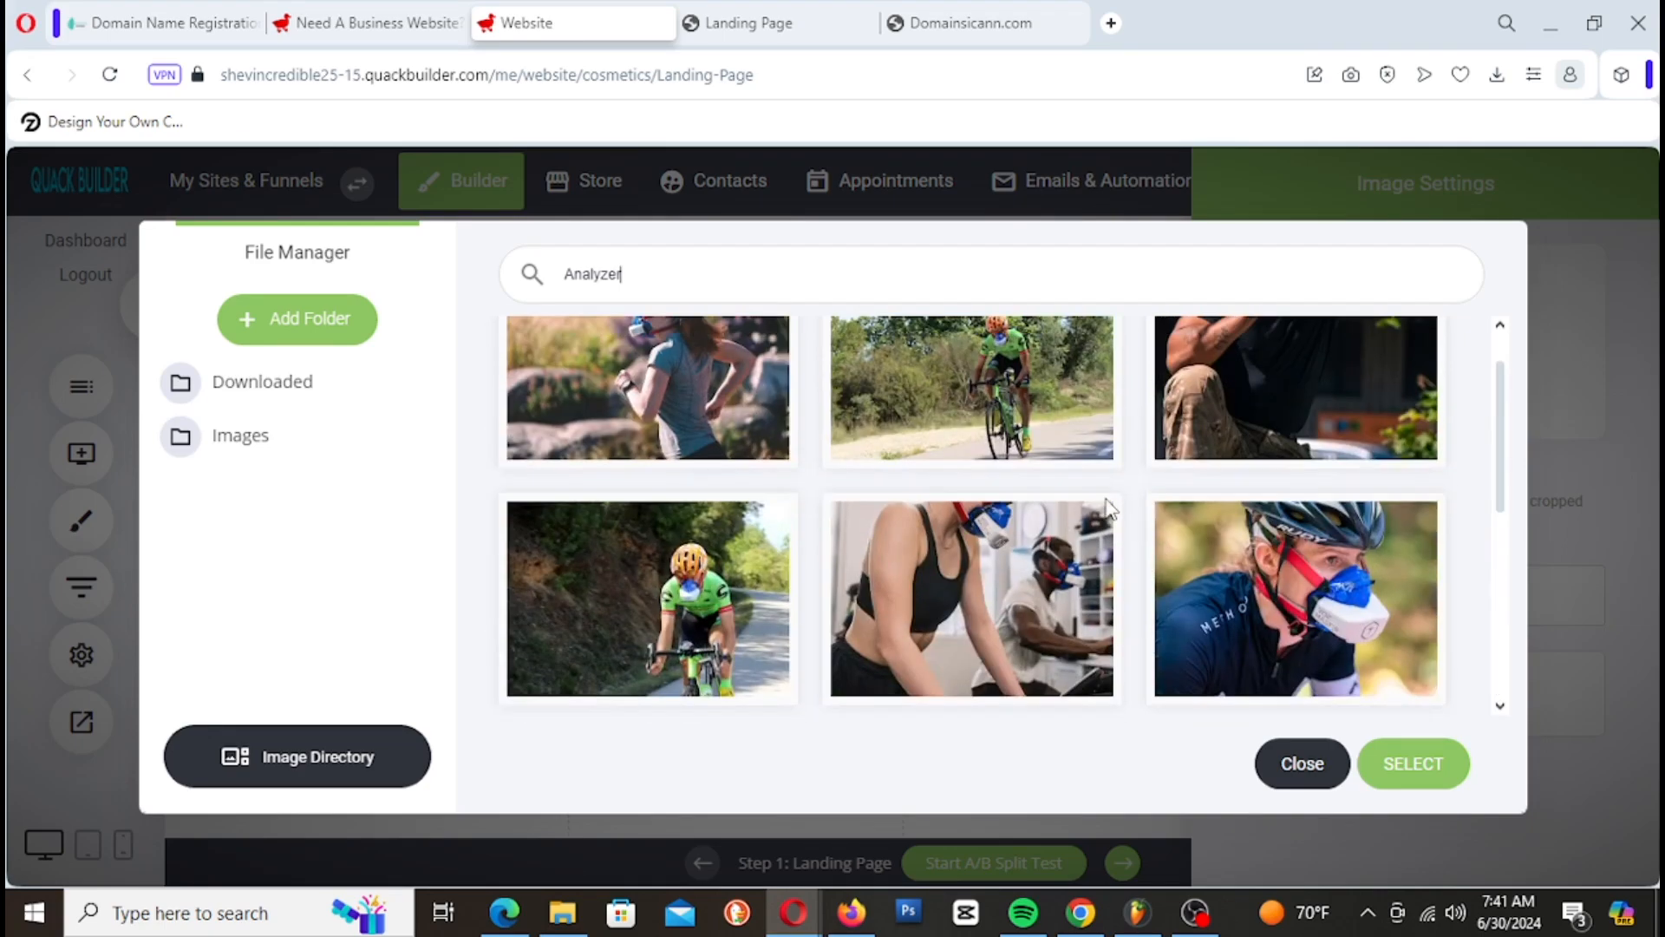
left_click(1302, 764)
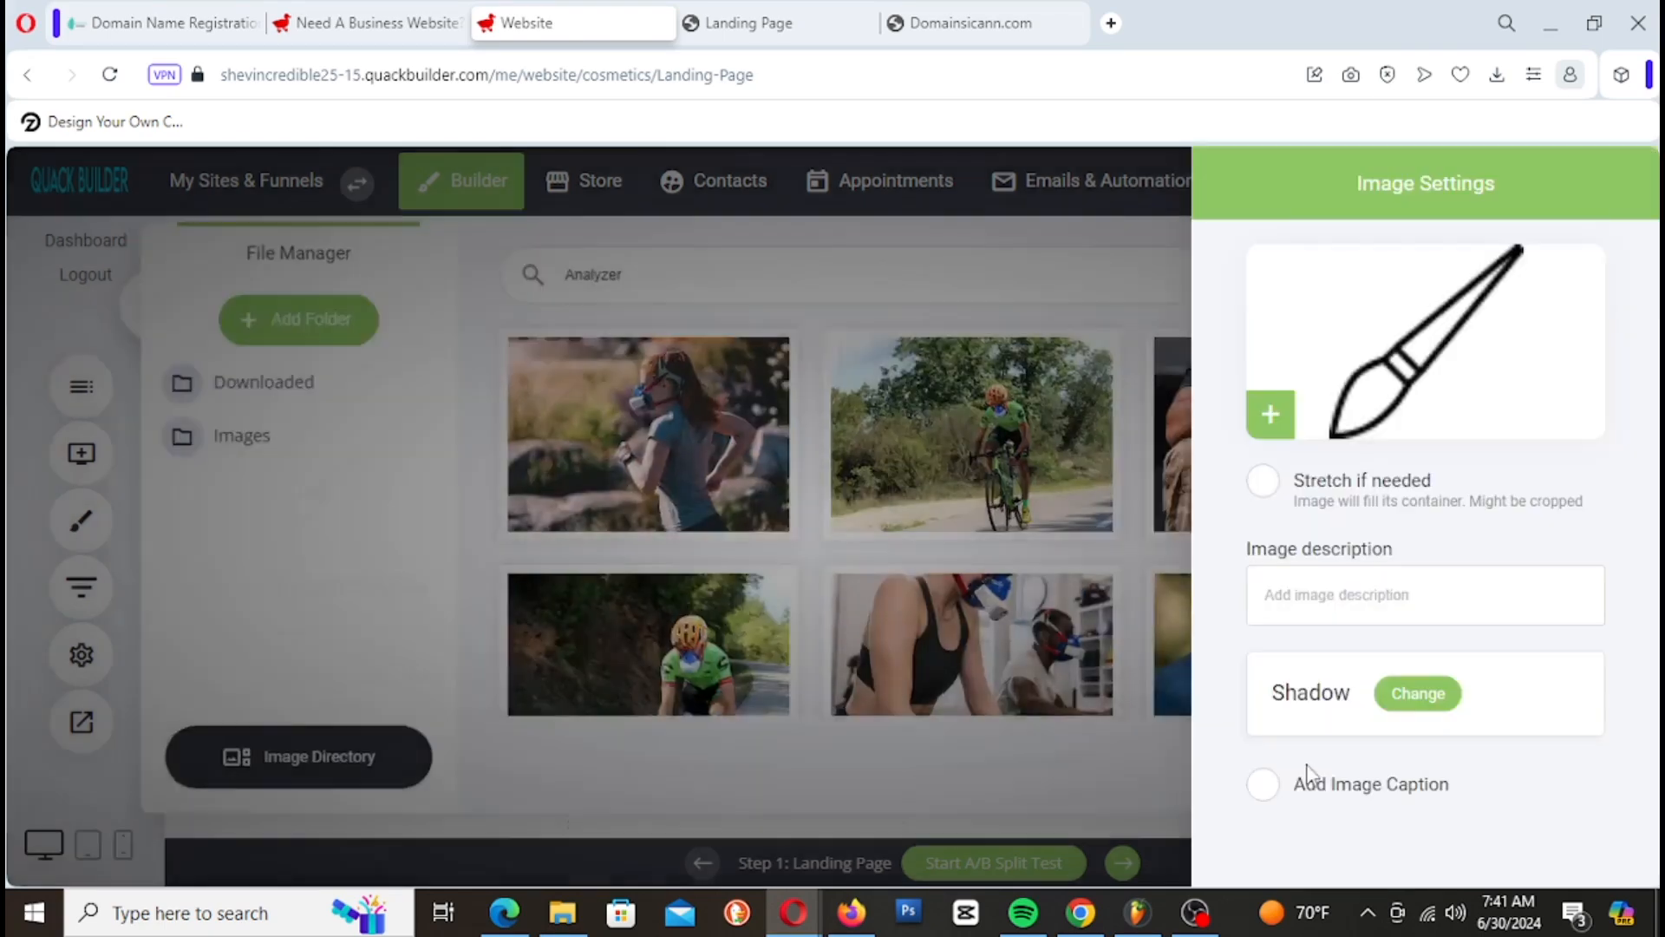
left_click(1102, 522)
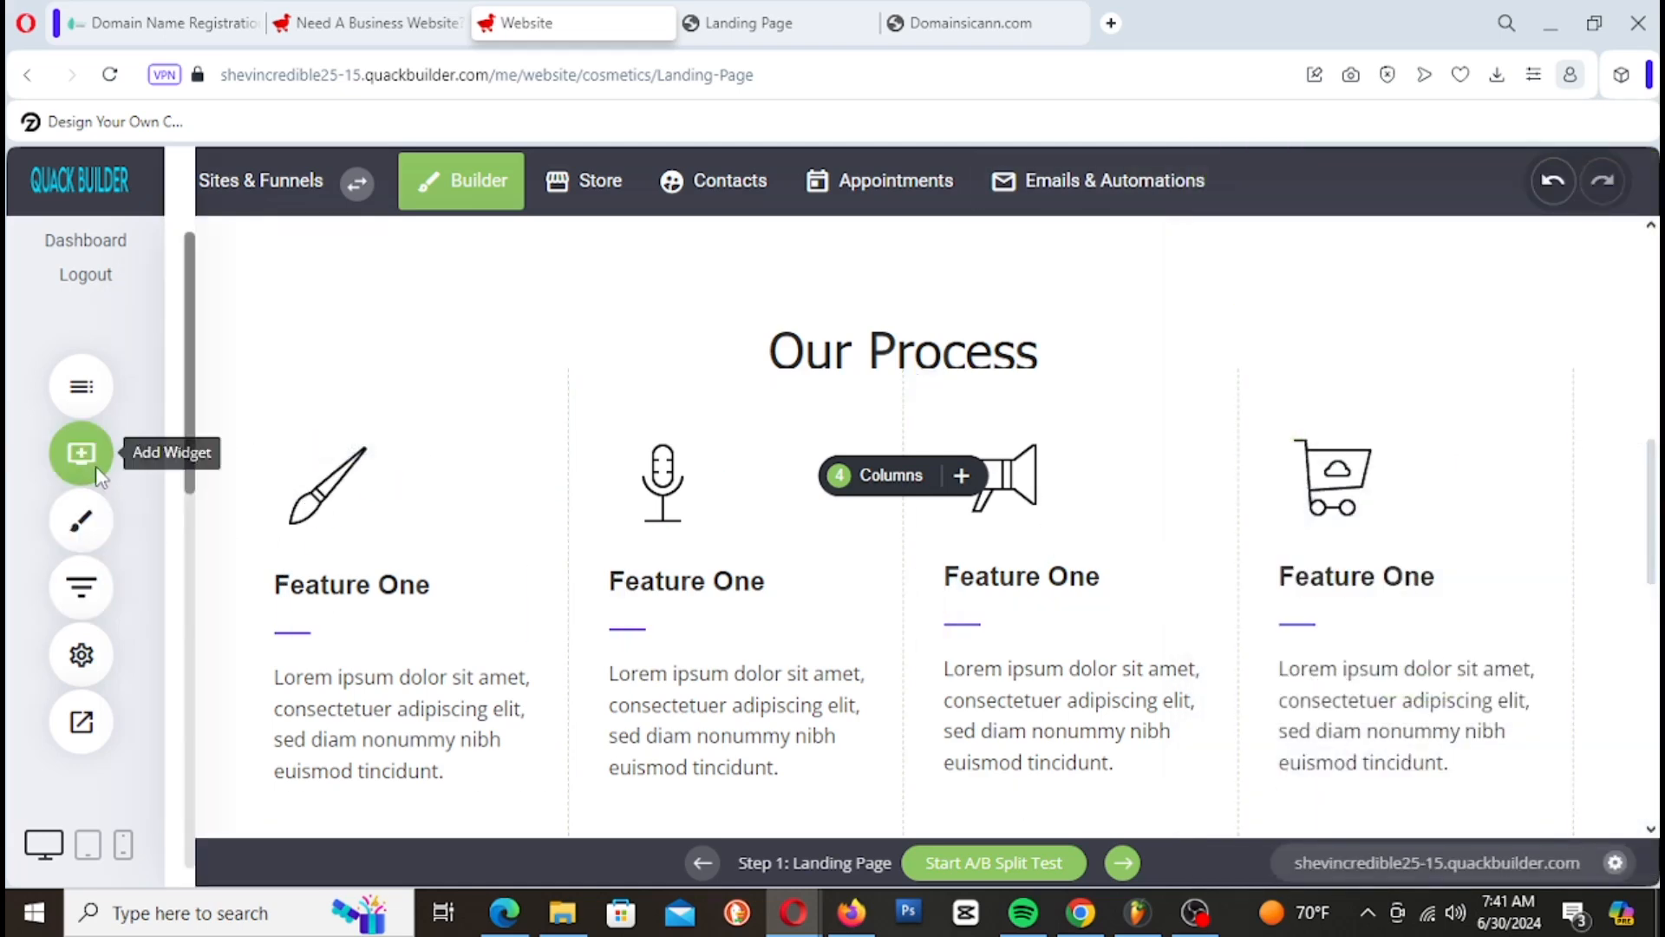
Step: Add a stairs icon to the first column and enlarge it to 72px
left_click(78, 451)
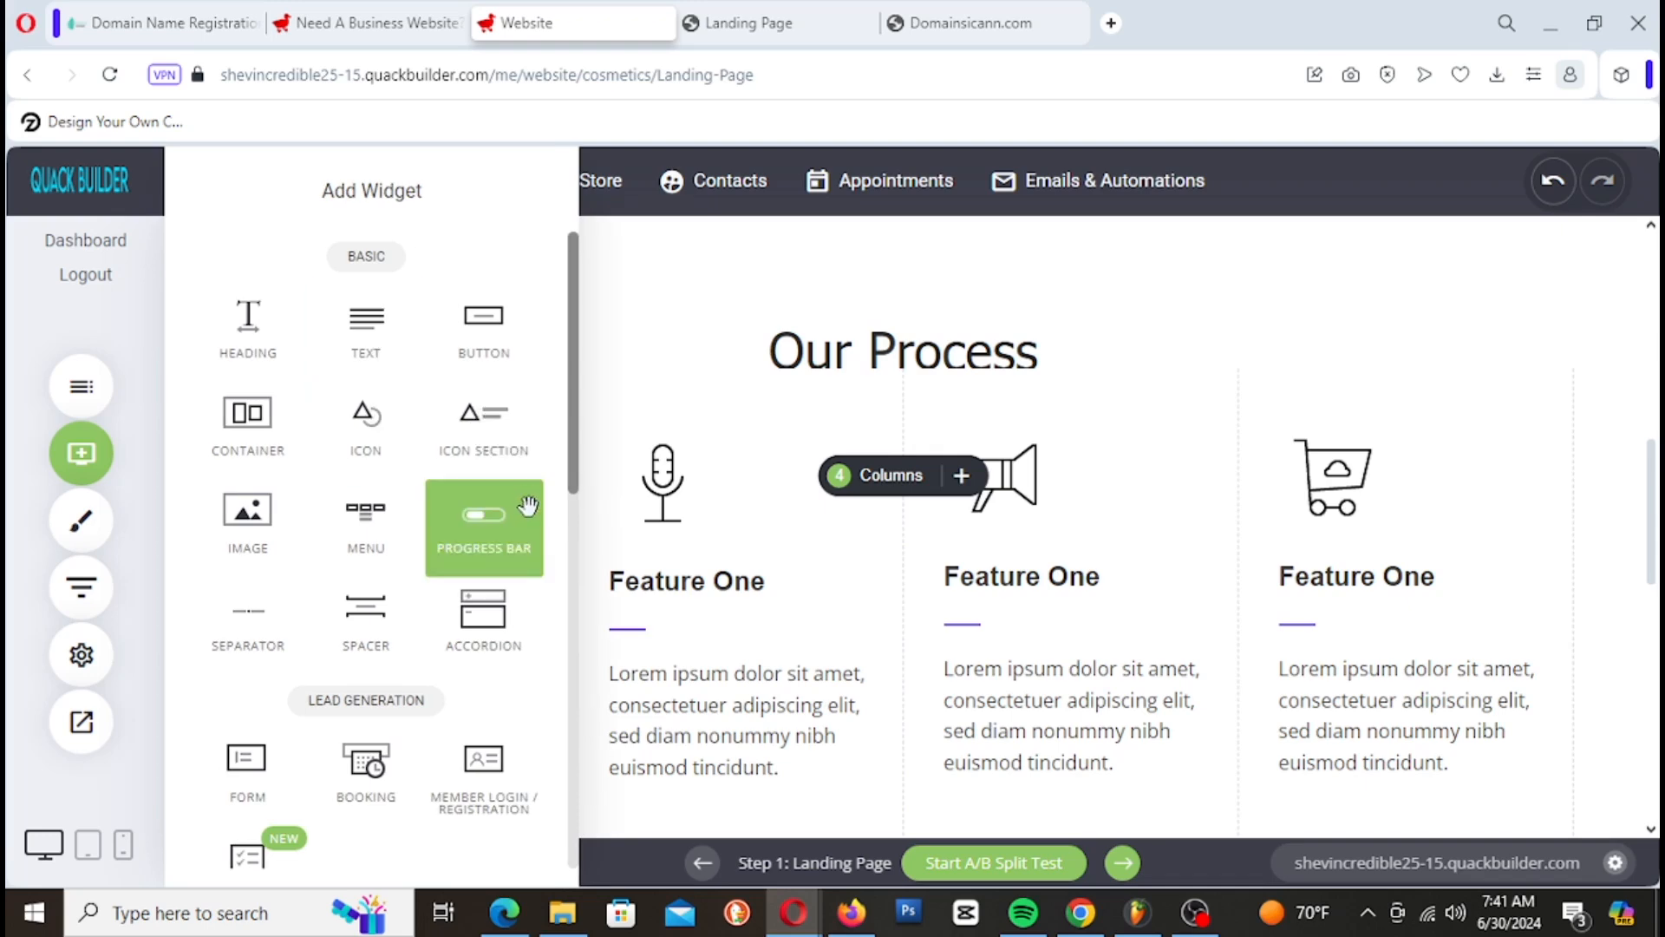
mouse_move(368, 416)
left_mouse_down()
mouse_move(520, 469)
mouse_move(343, 531)
left_mouse_up()
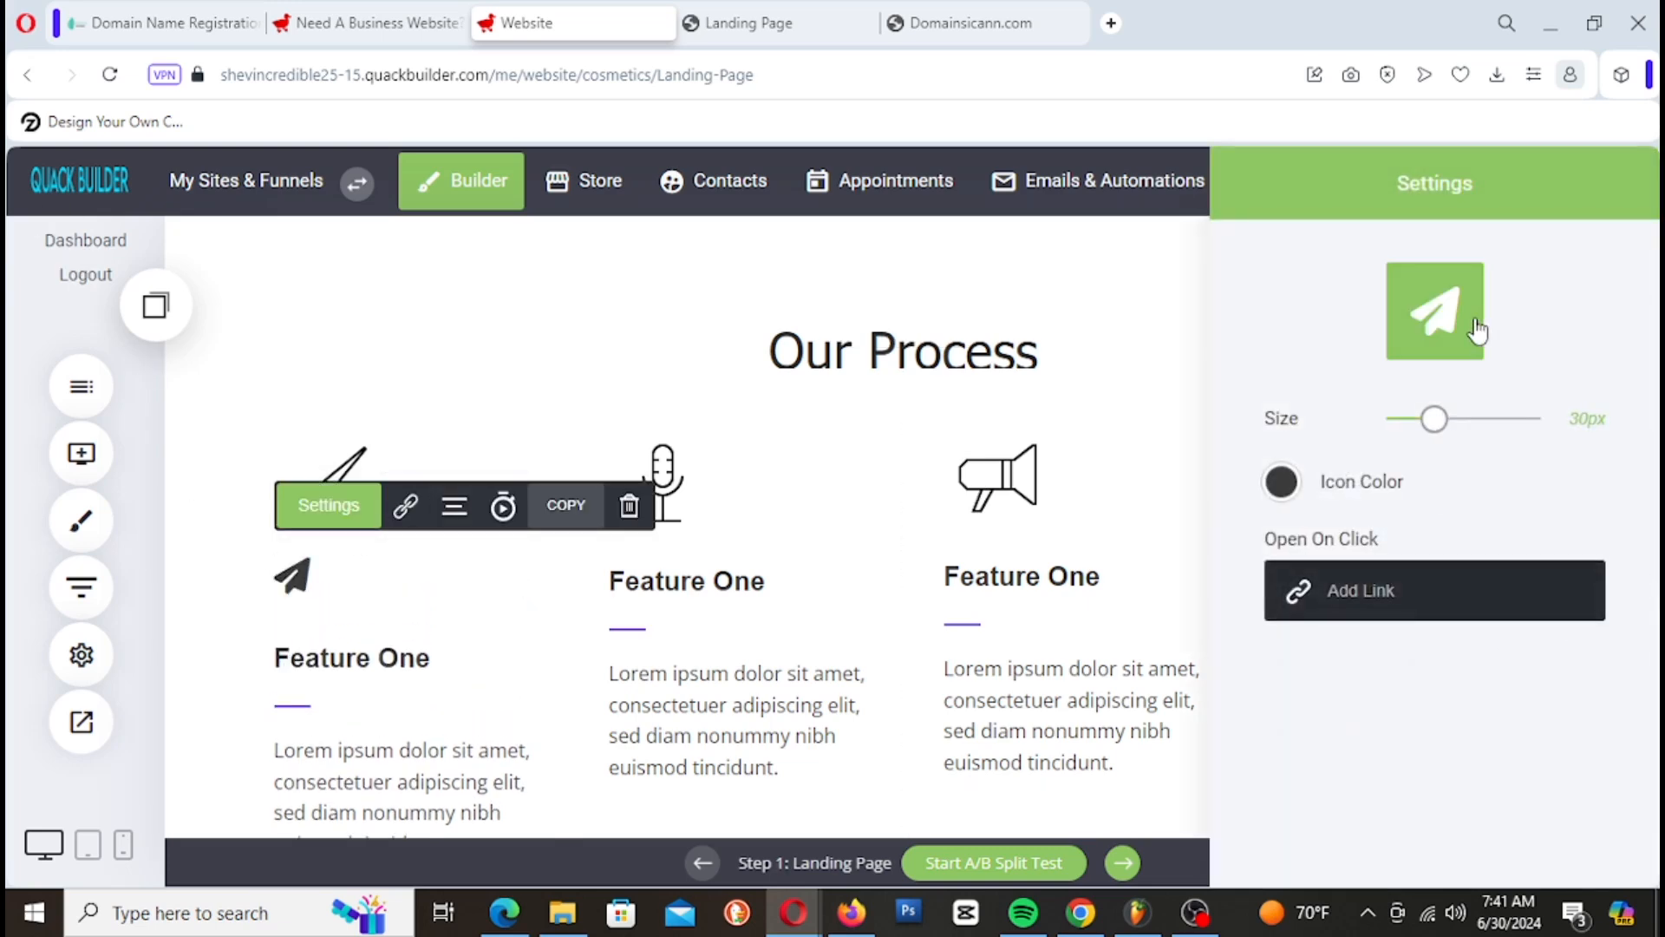
left_click(1477, 330)
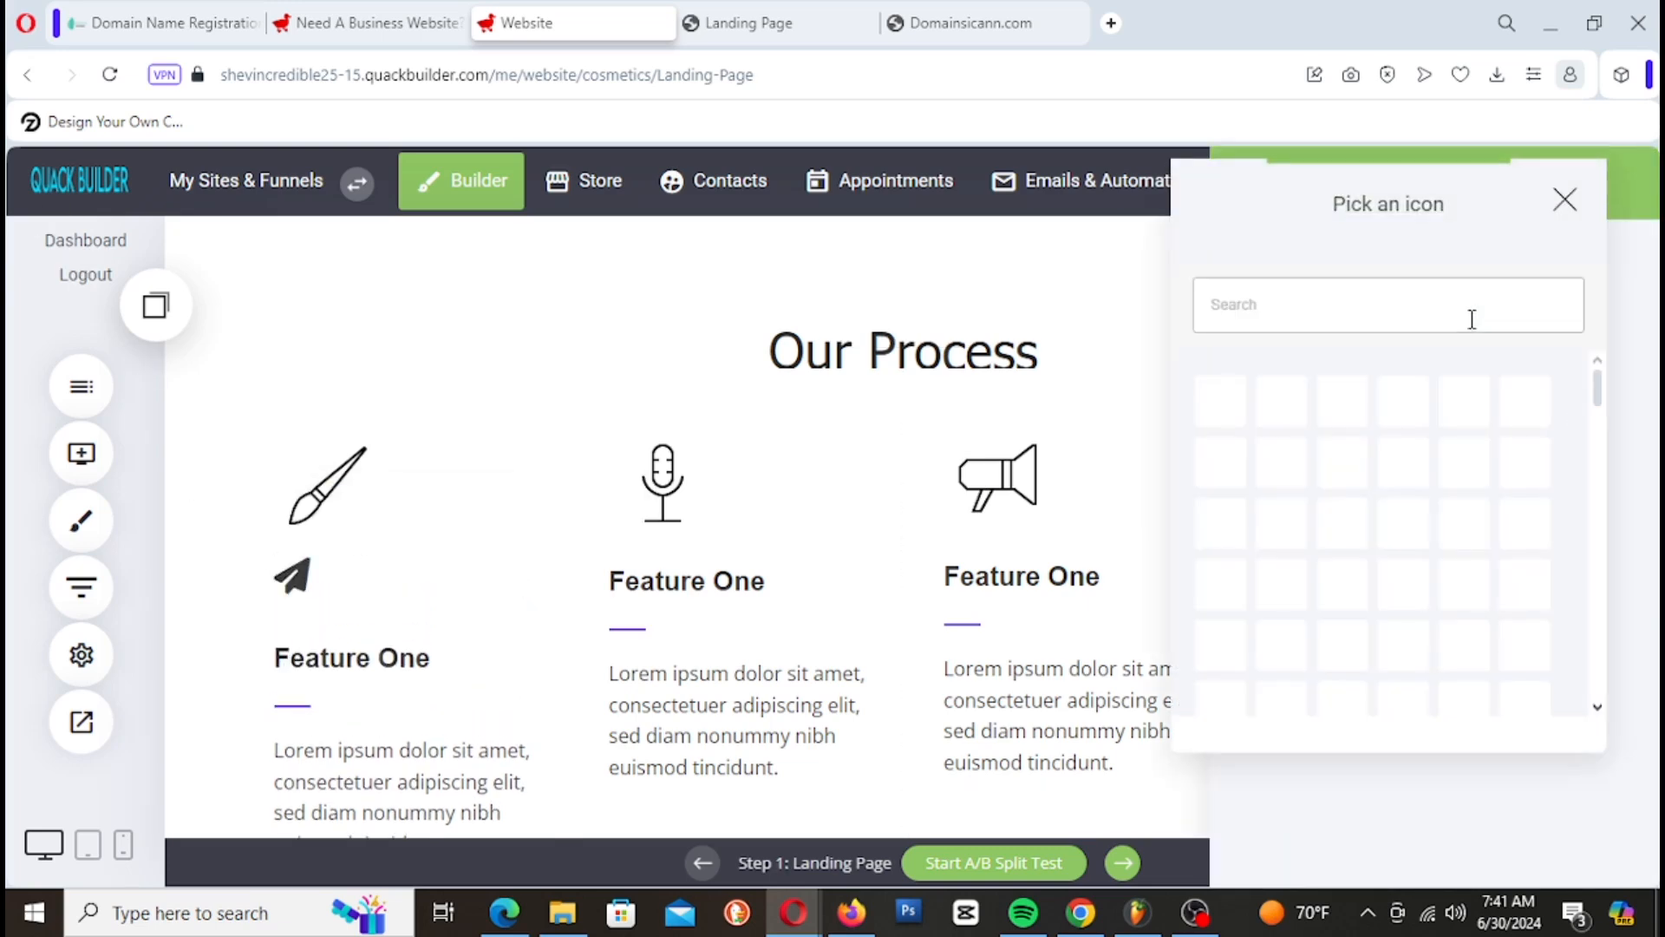
scroll(1333, 604, "down", 10)
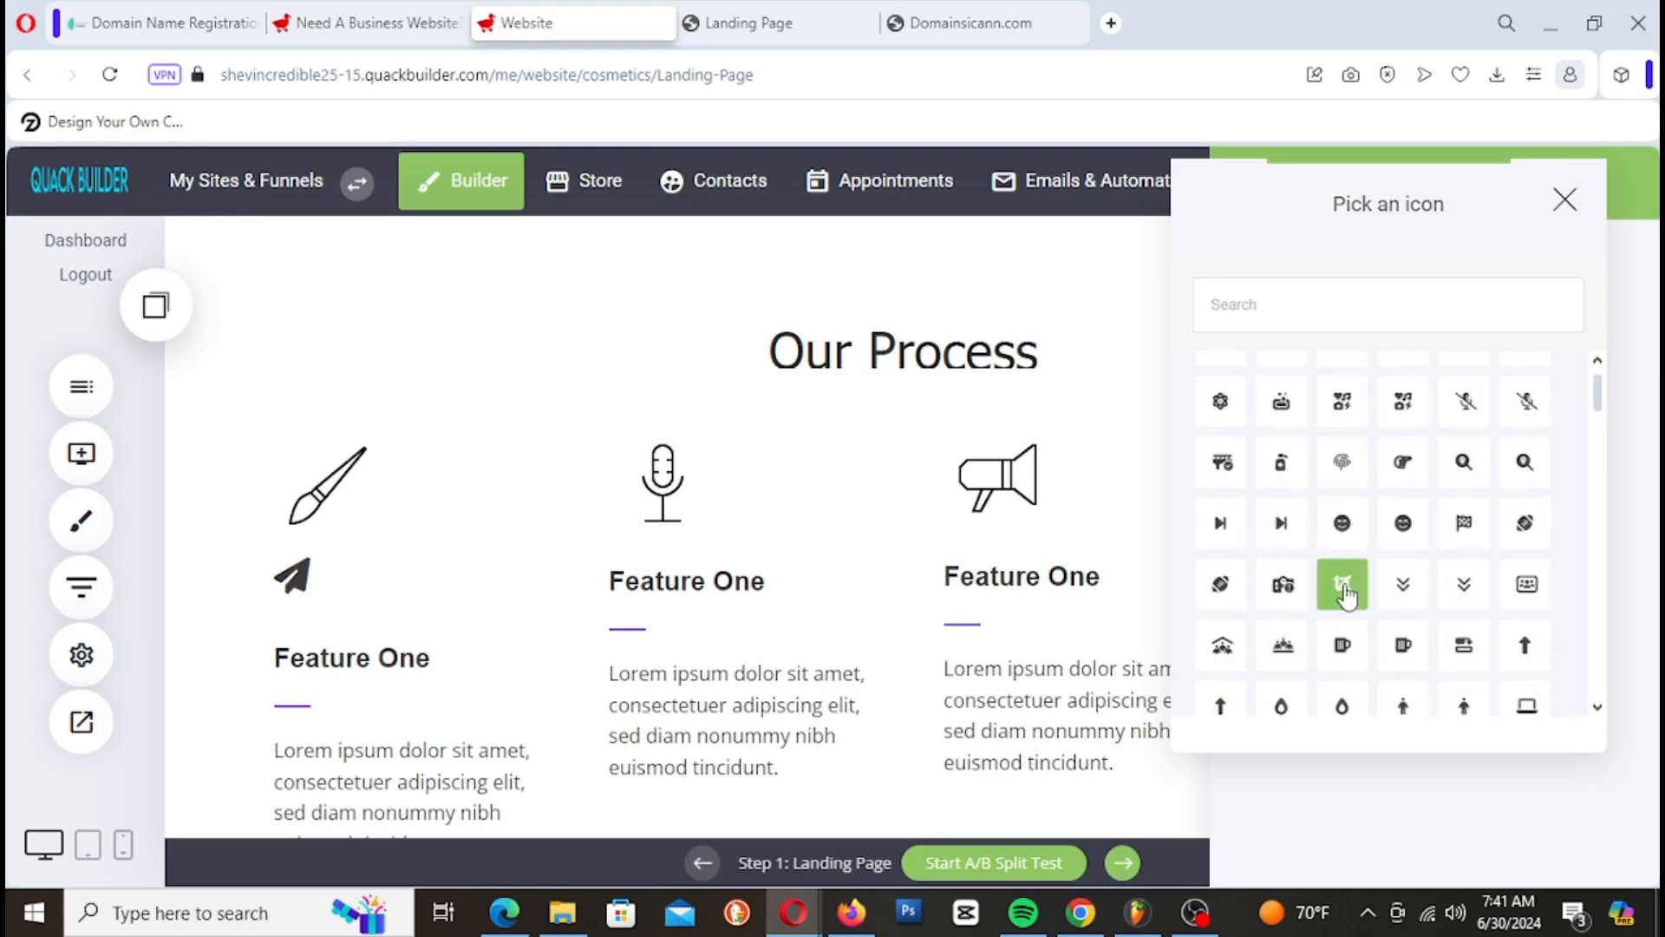
scroll(1345, 596, "down", 5)
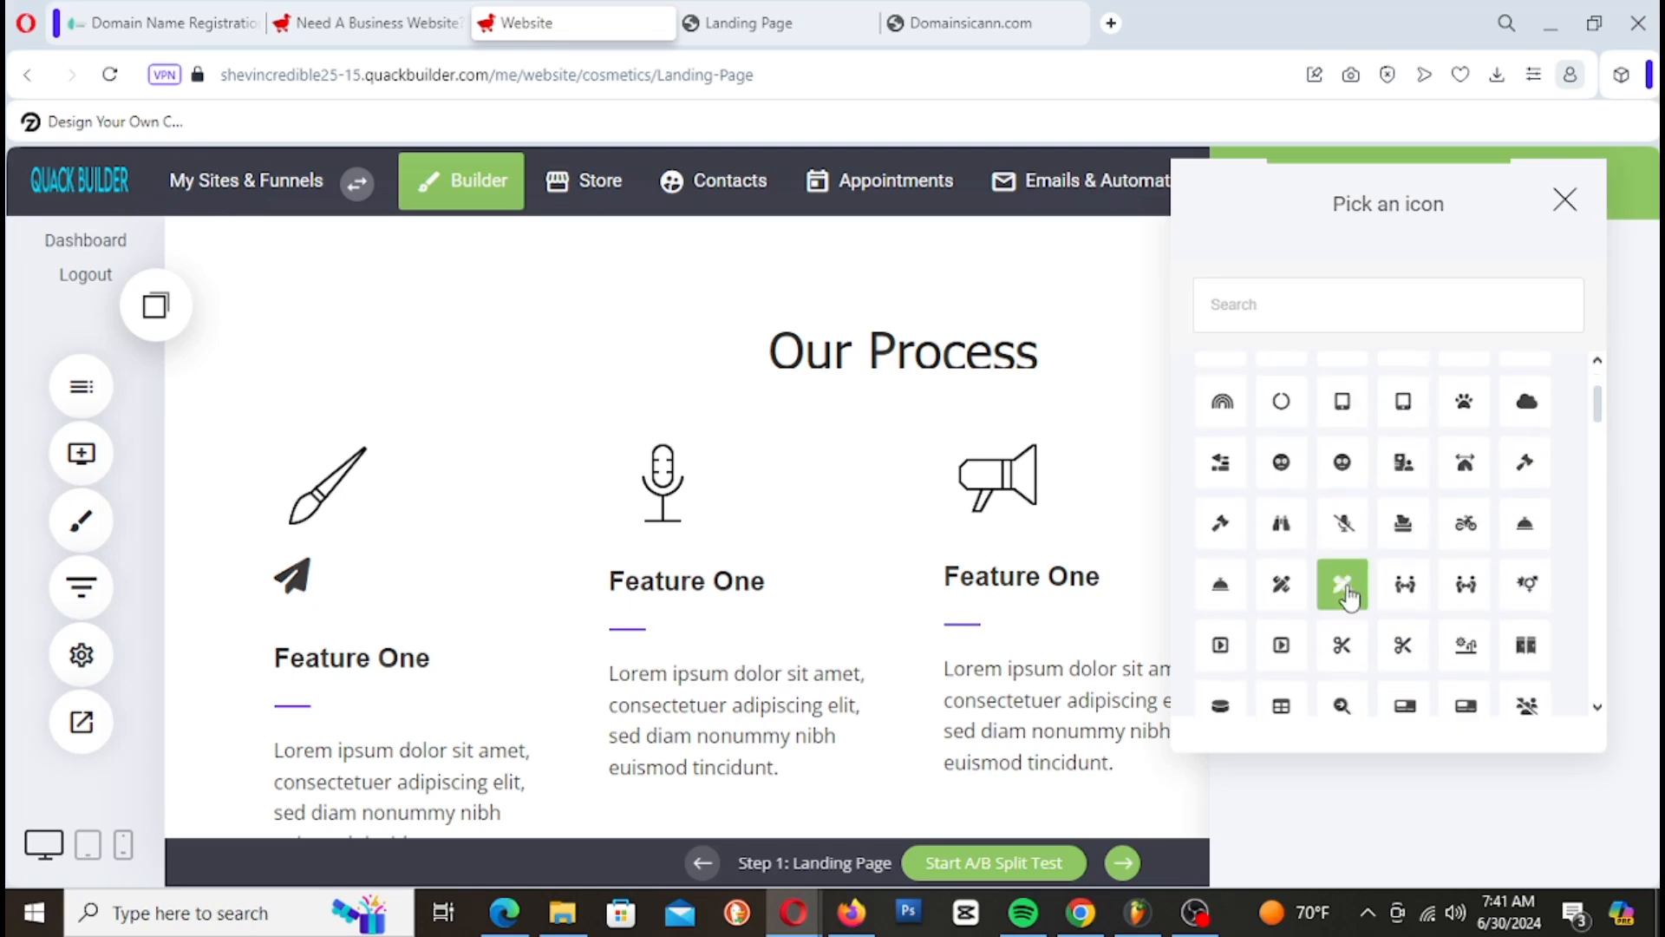
scroll(1347, 597, "down", 5)
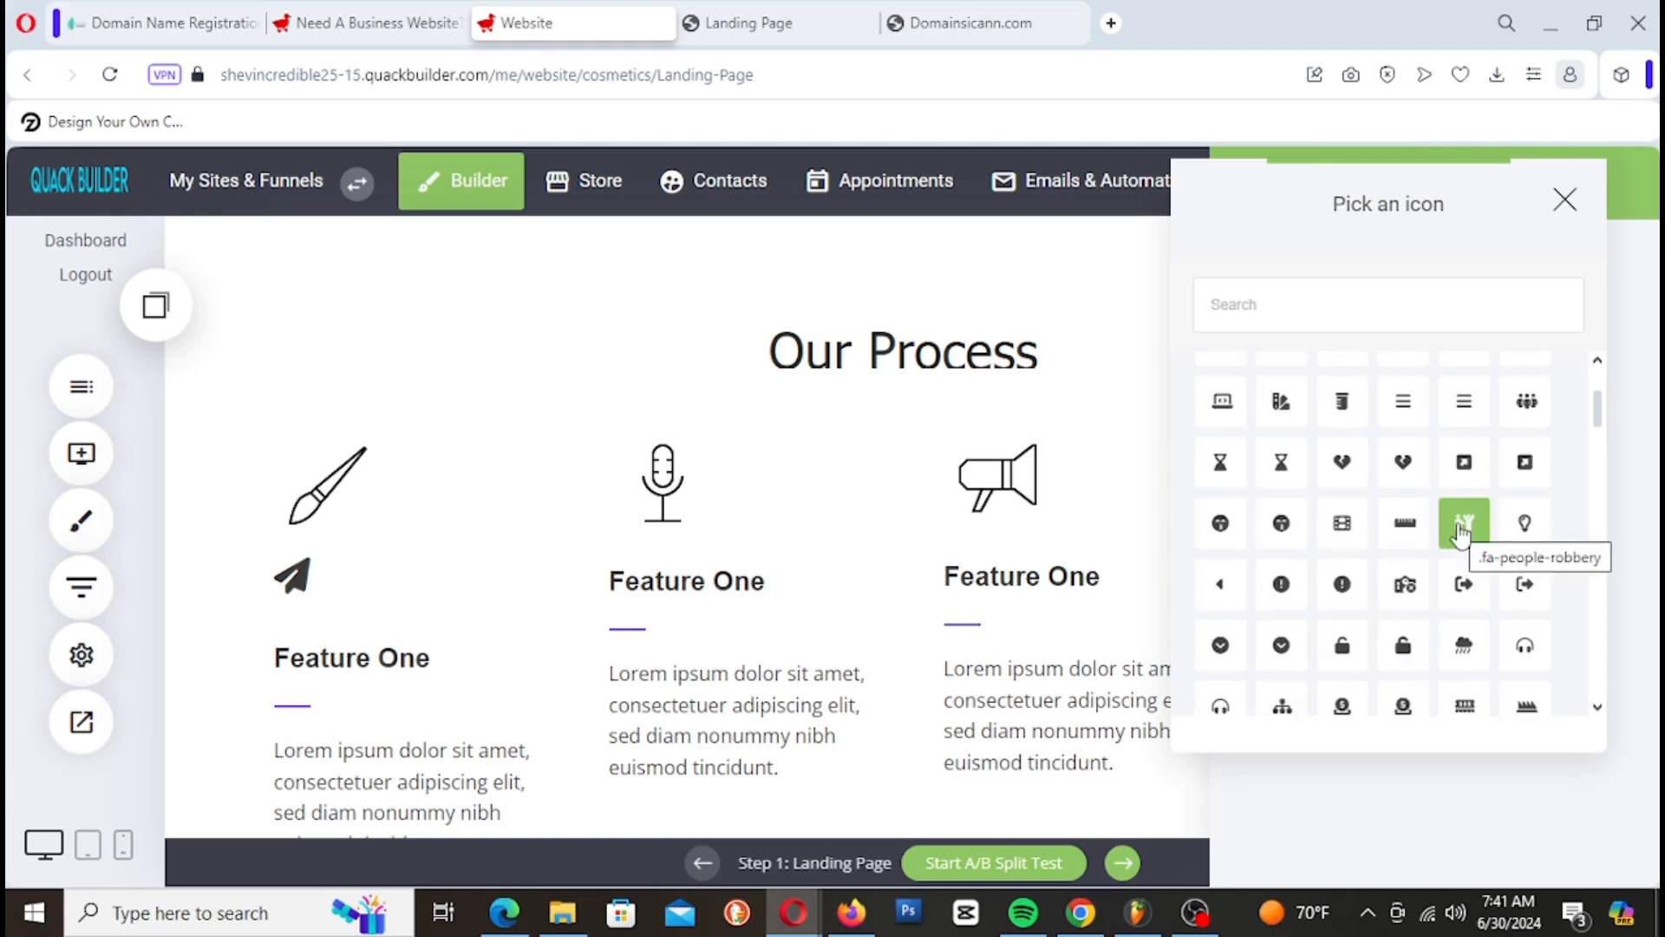
scroll(1531, 607, "down", 5)
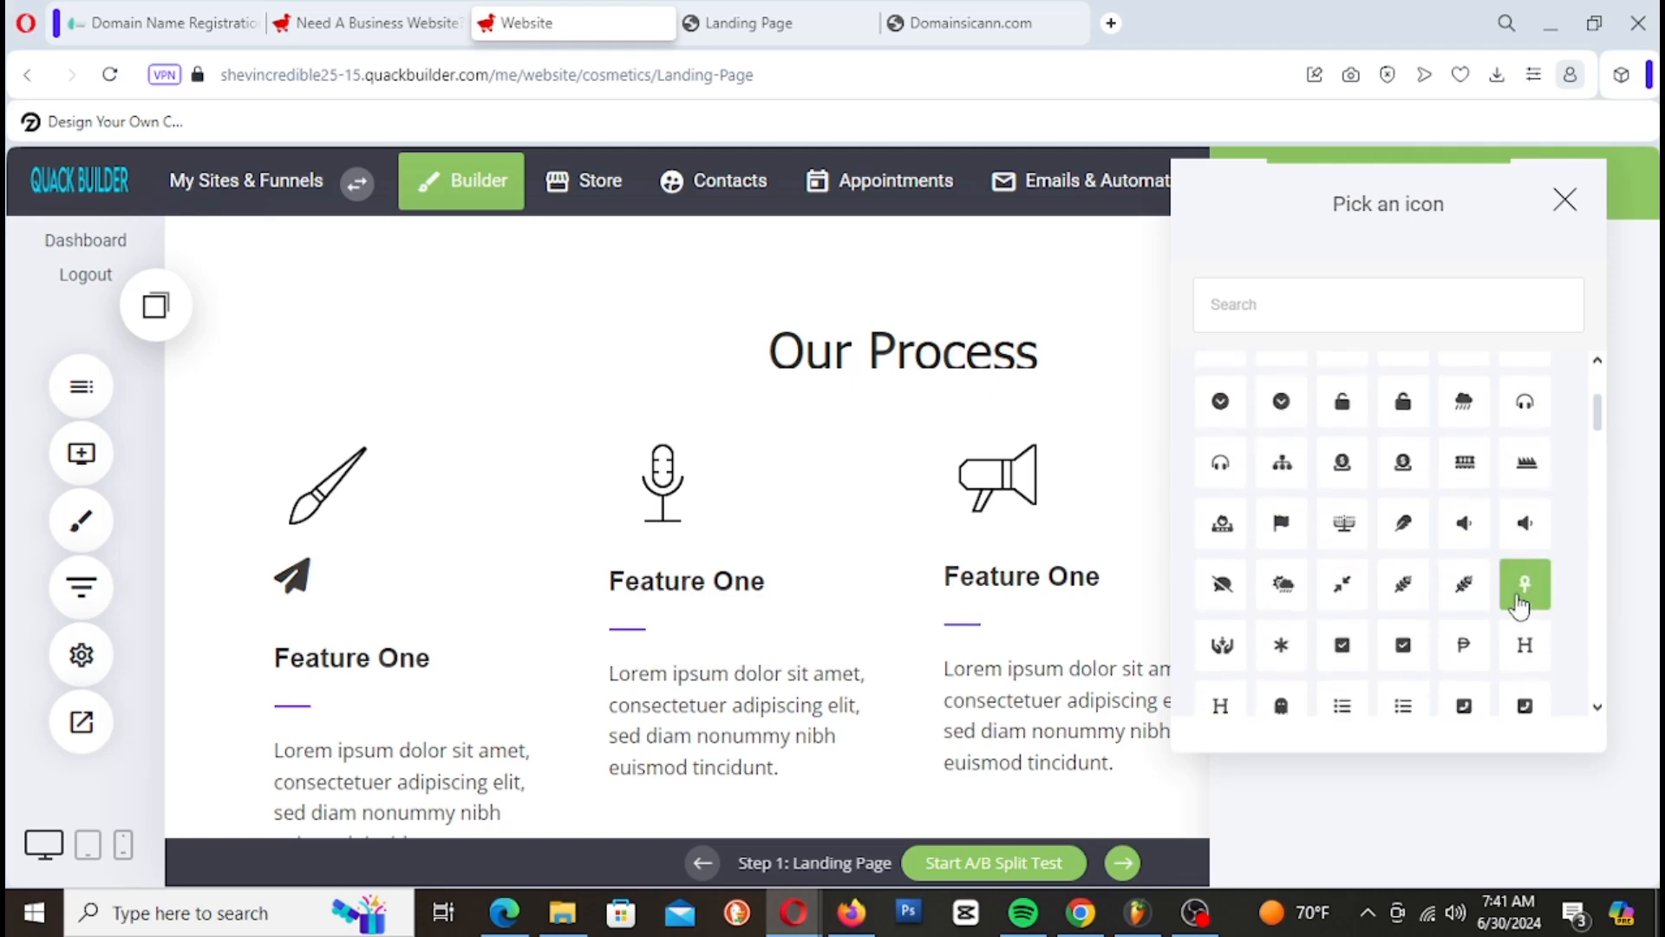
scroll(1340, 520, "up", 2)
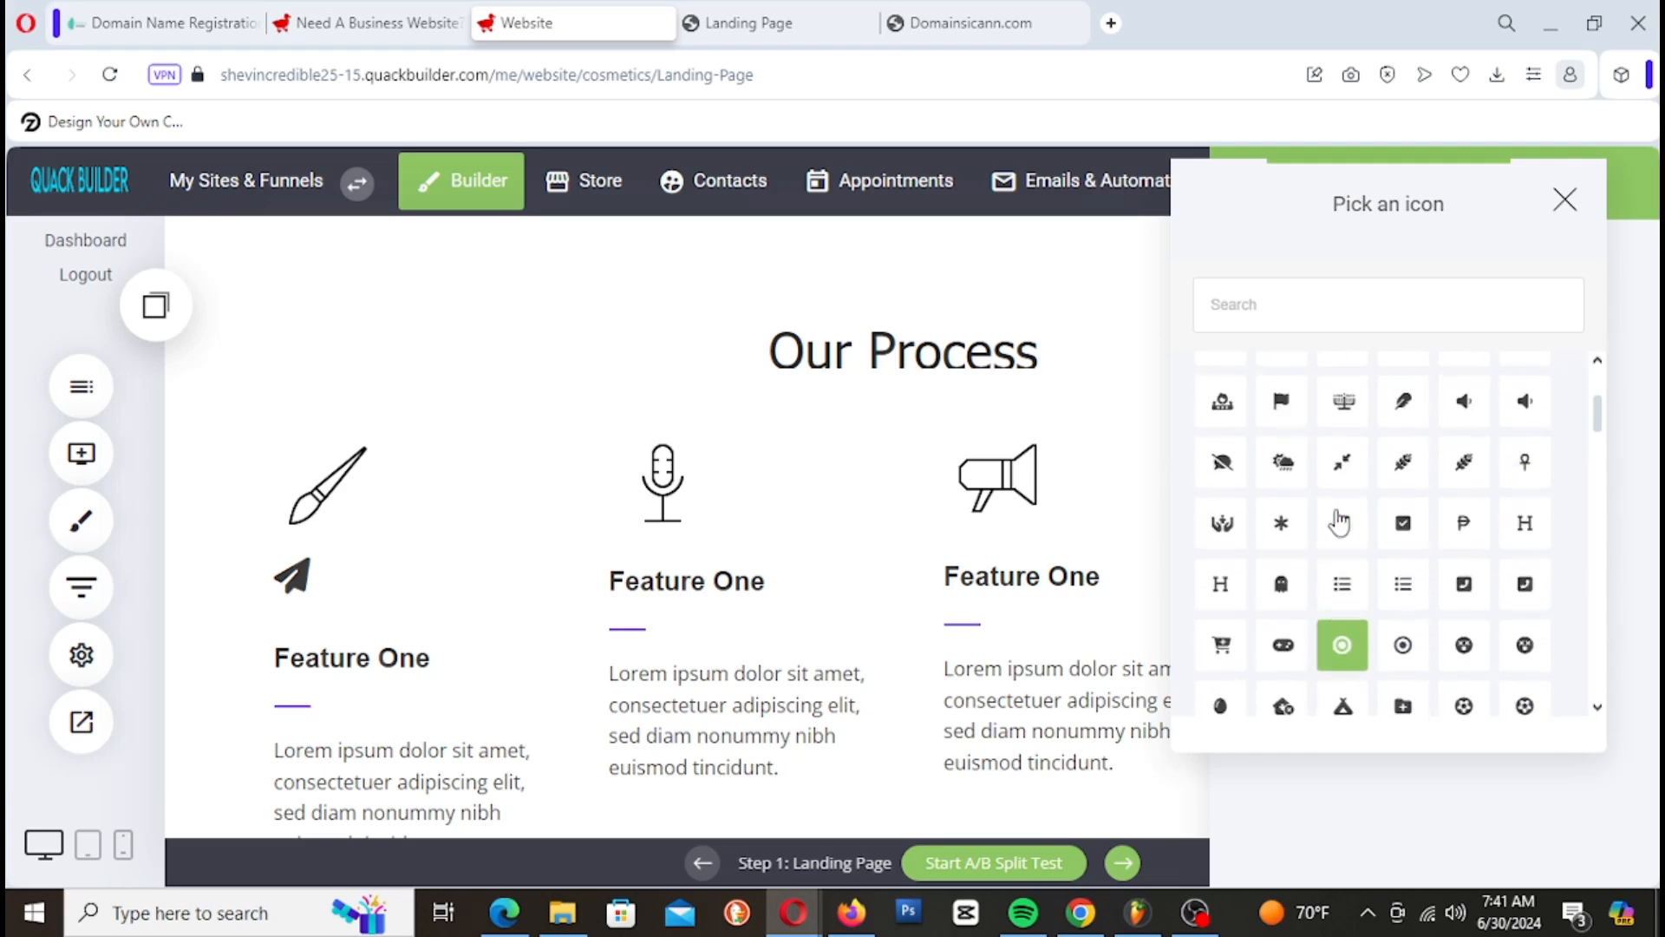
scroll(1277, 522, "down", 5)
scroll(1368, 598, "down", 4)
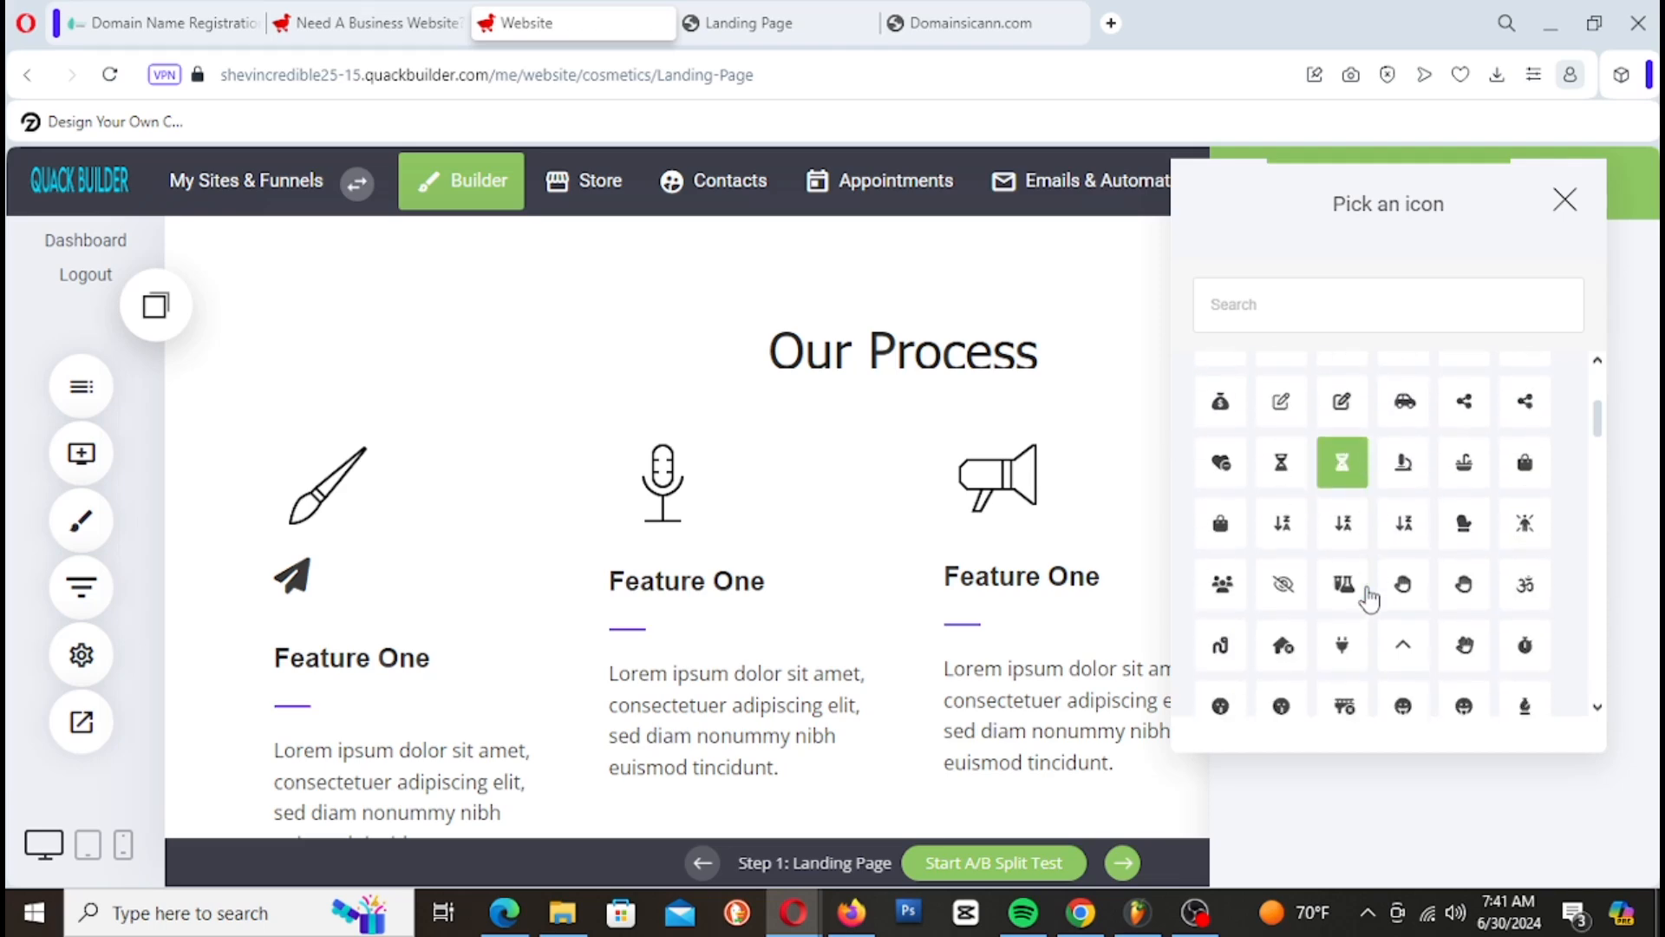
scroll(1368, 598, "down", 2)
scroll(1368, 599, "down", 1)
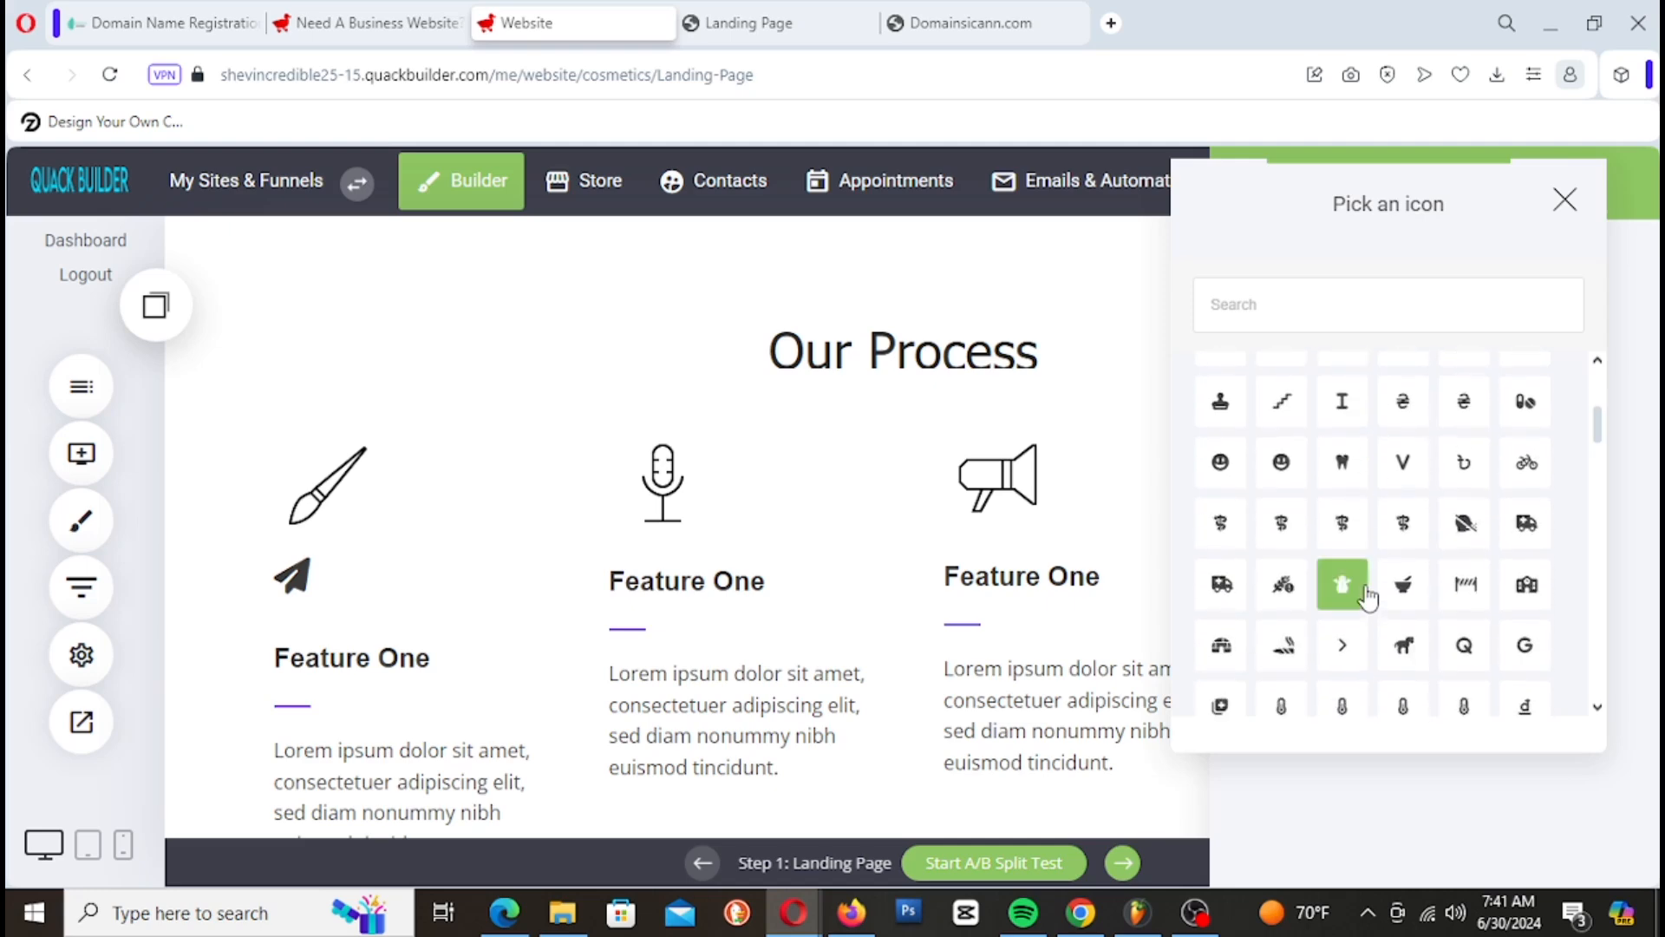
left_click(1282, 401)
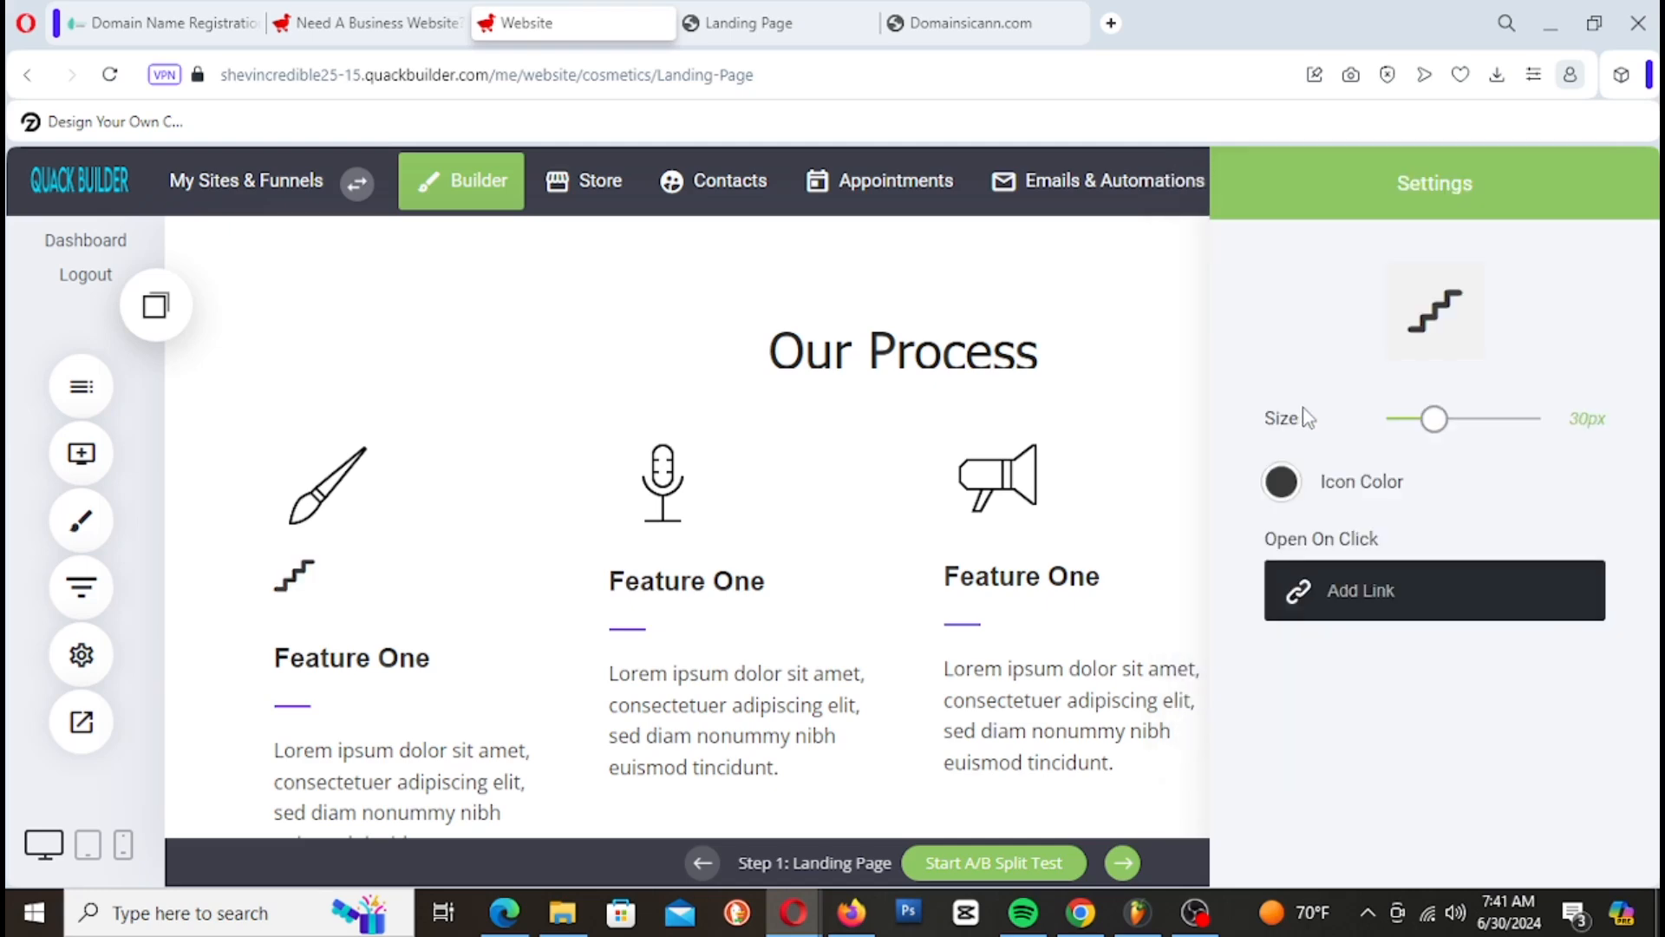
left_click_drag(1450, 420, 1515, 440)
left_click(621, 538)
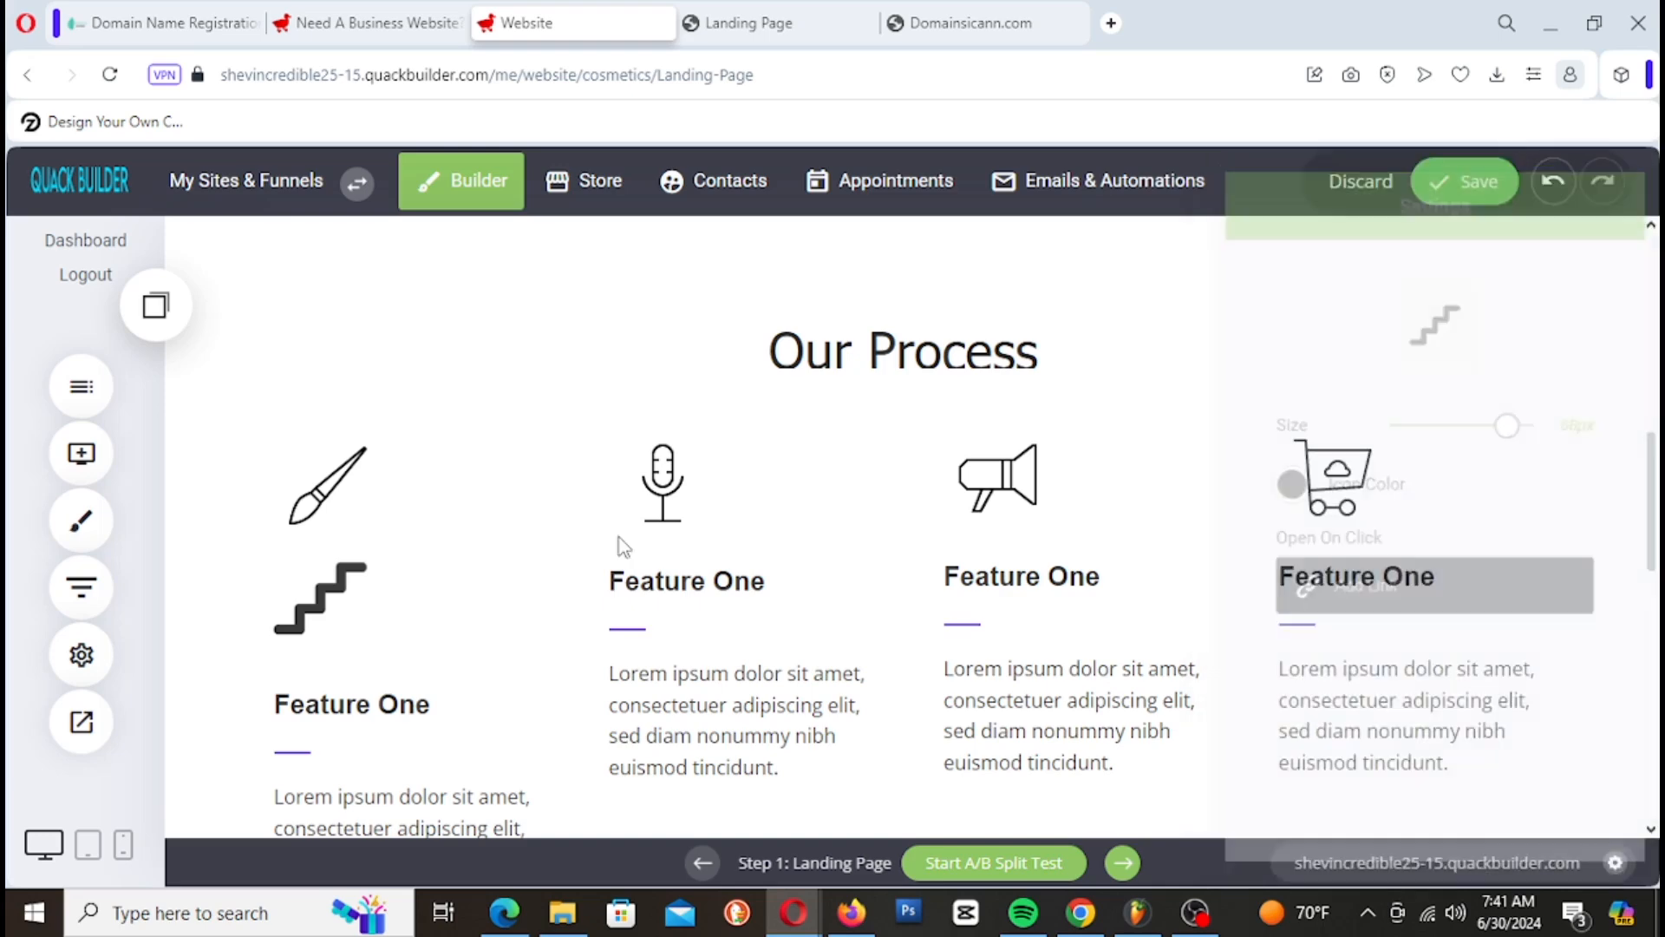
Step: Remove the first column's brush image and copy the stairs icon into the other columns
left_click(343, 460)
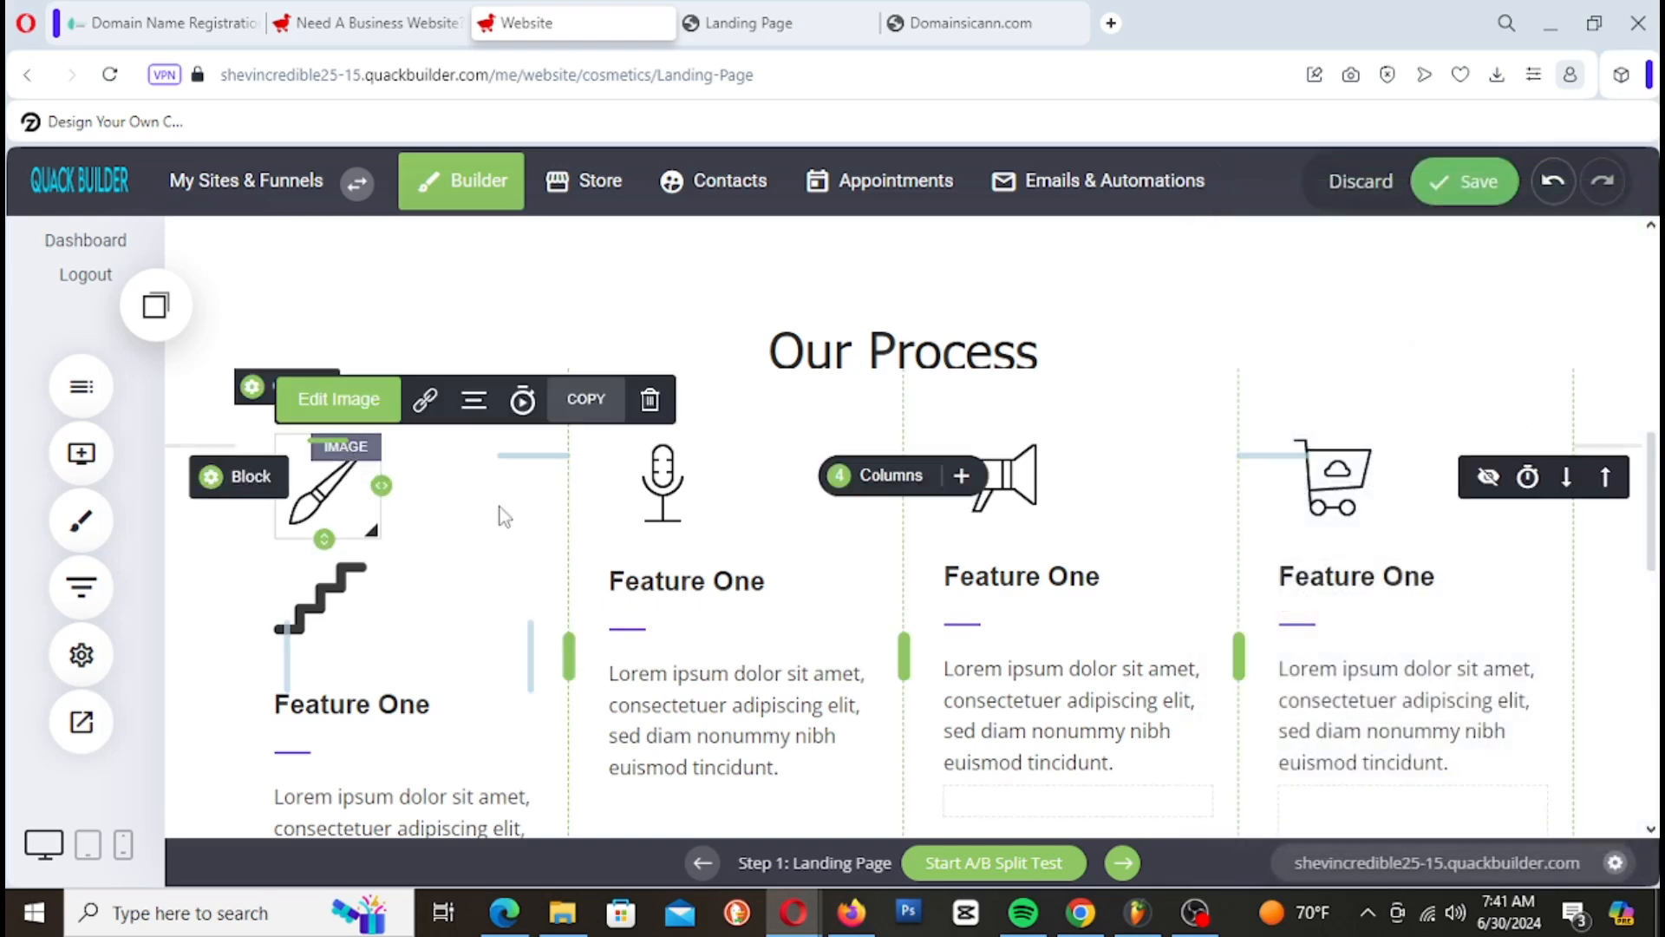
left_click(650, 399)
left_click(948, 599)
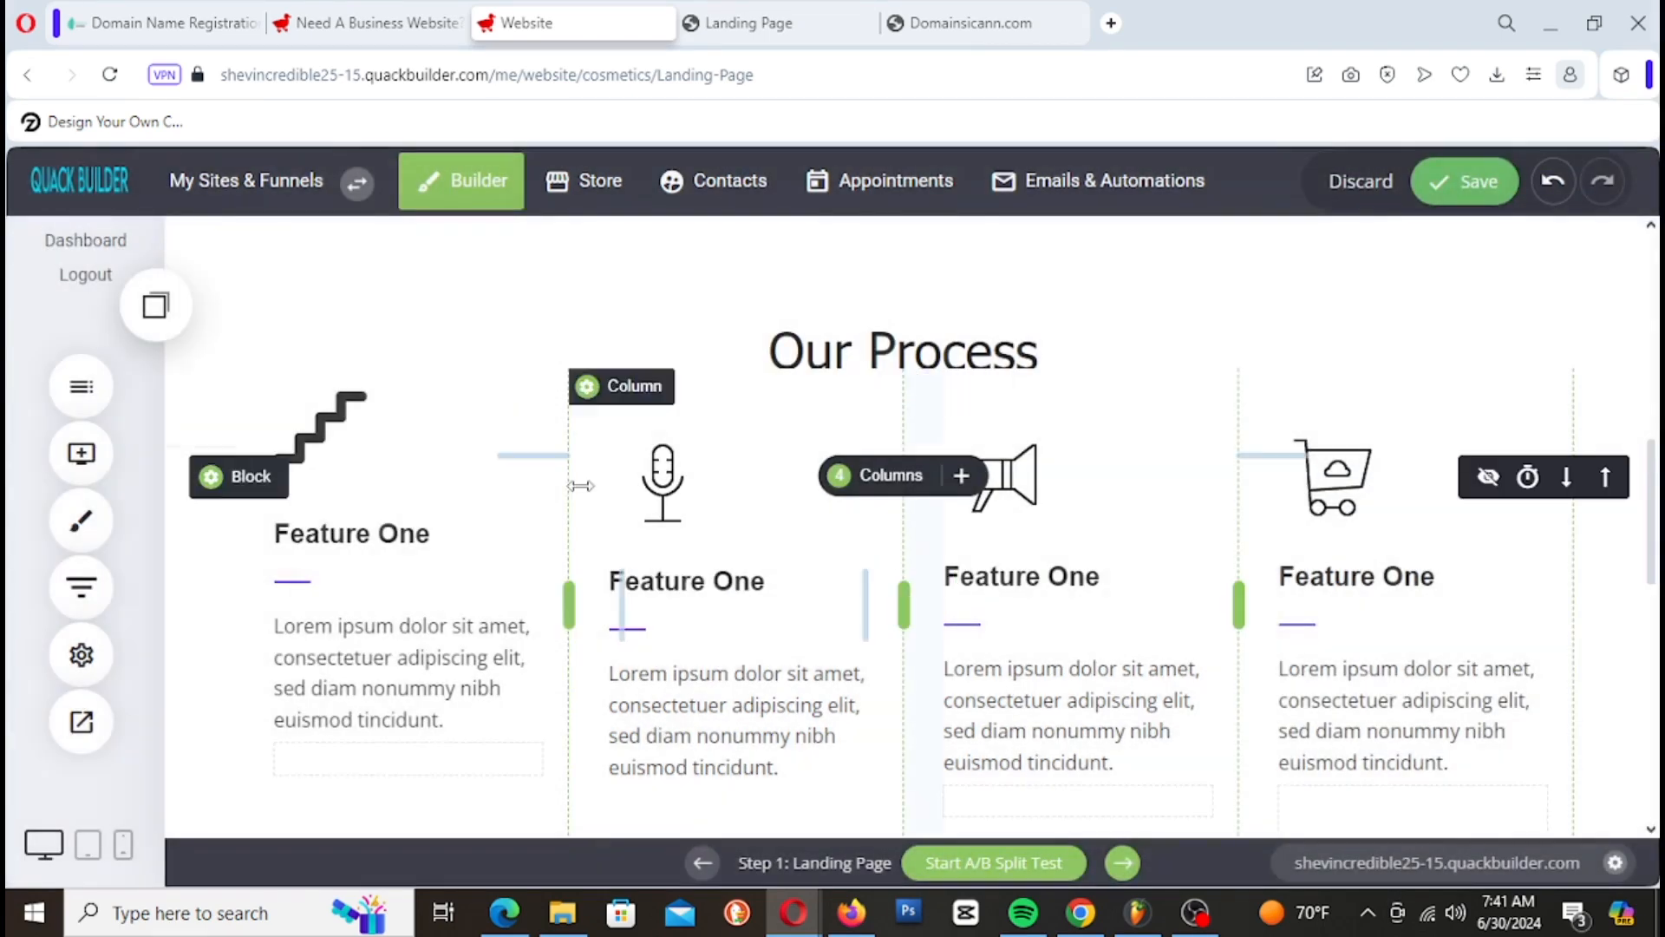
left_click(339, 431)
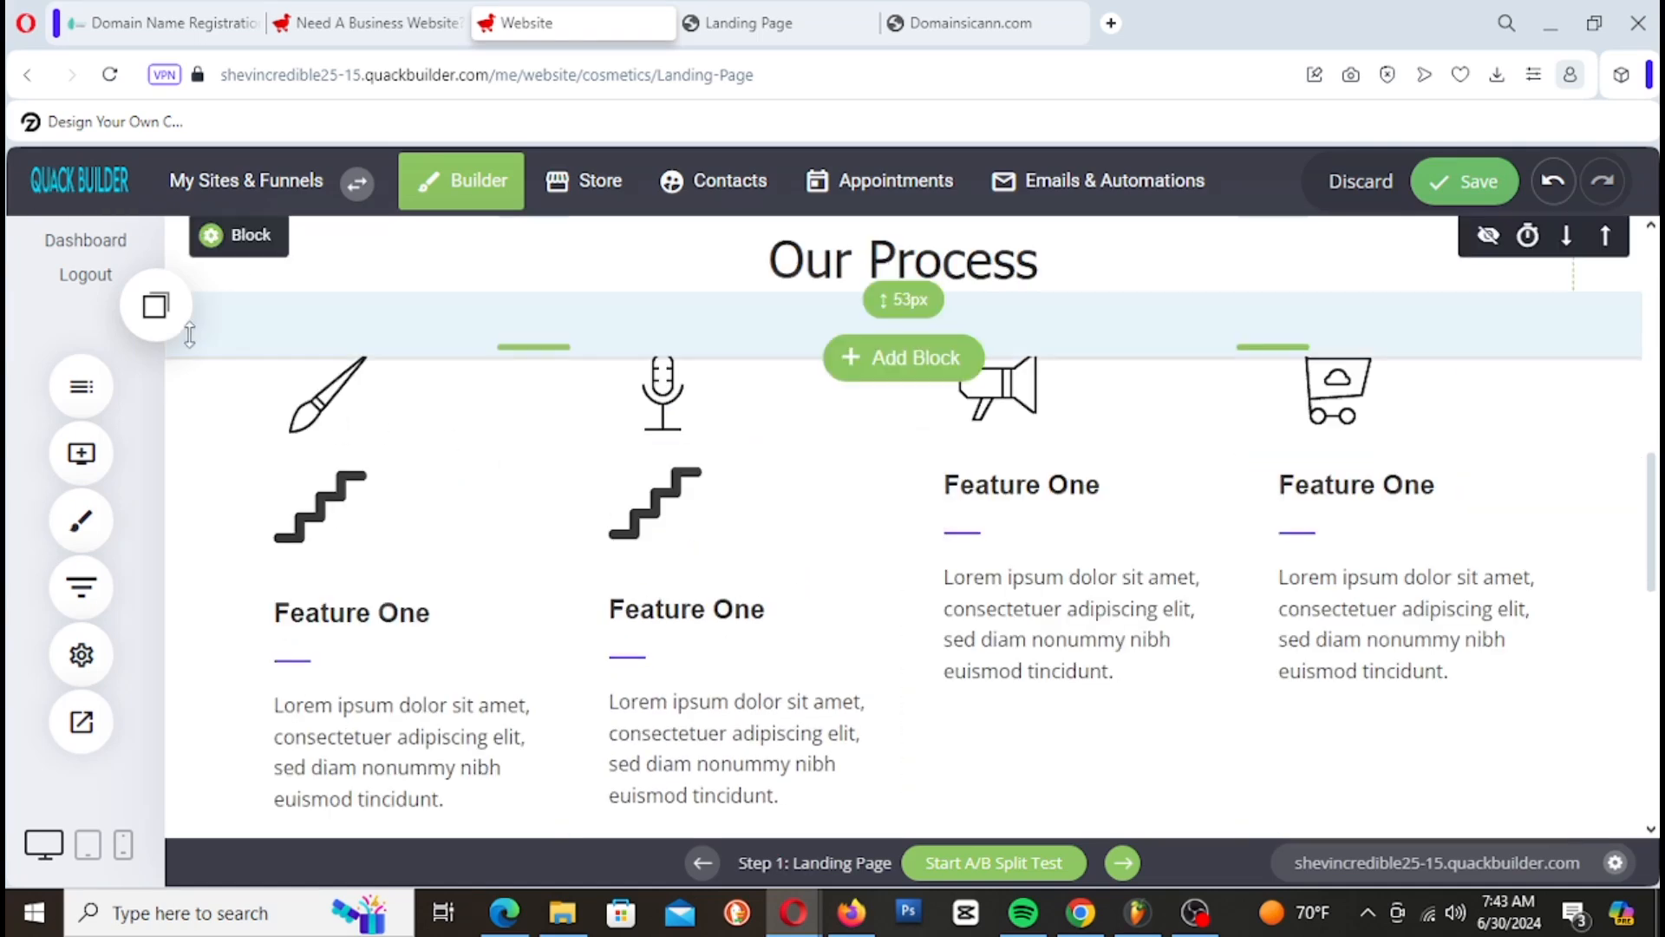
left_click(173, 319)
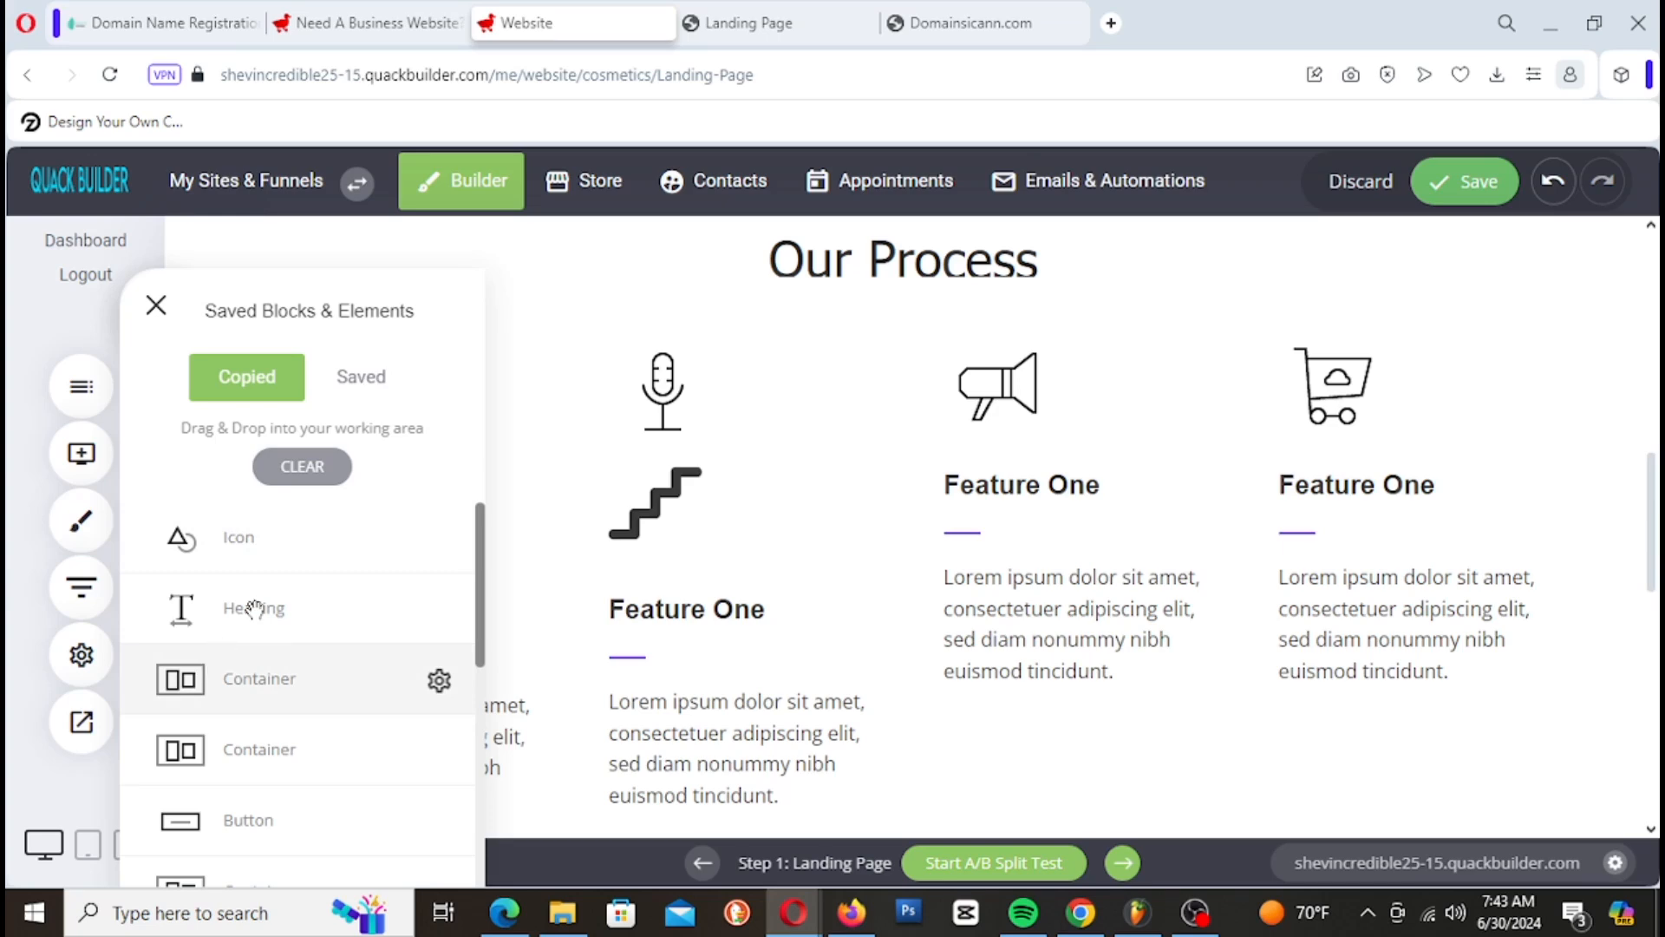
left_click_drag(301, 521, 1070, 448)
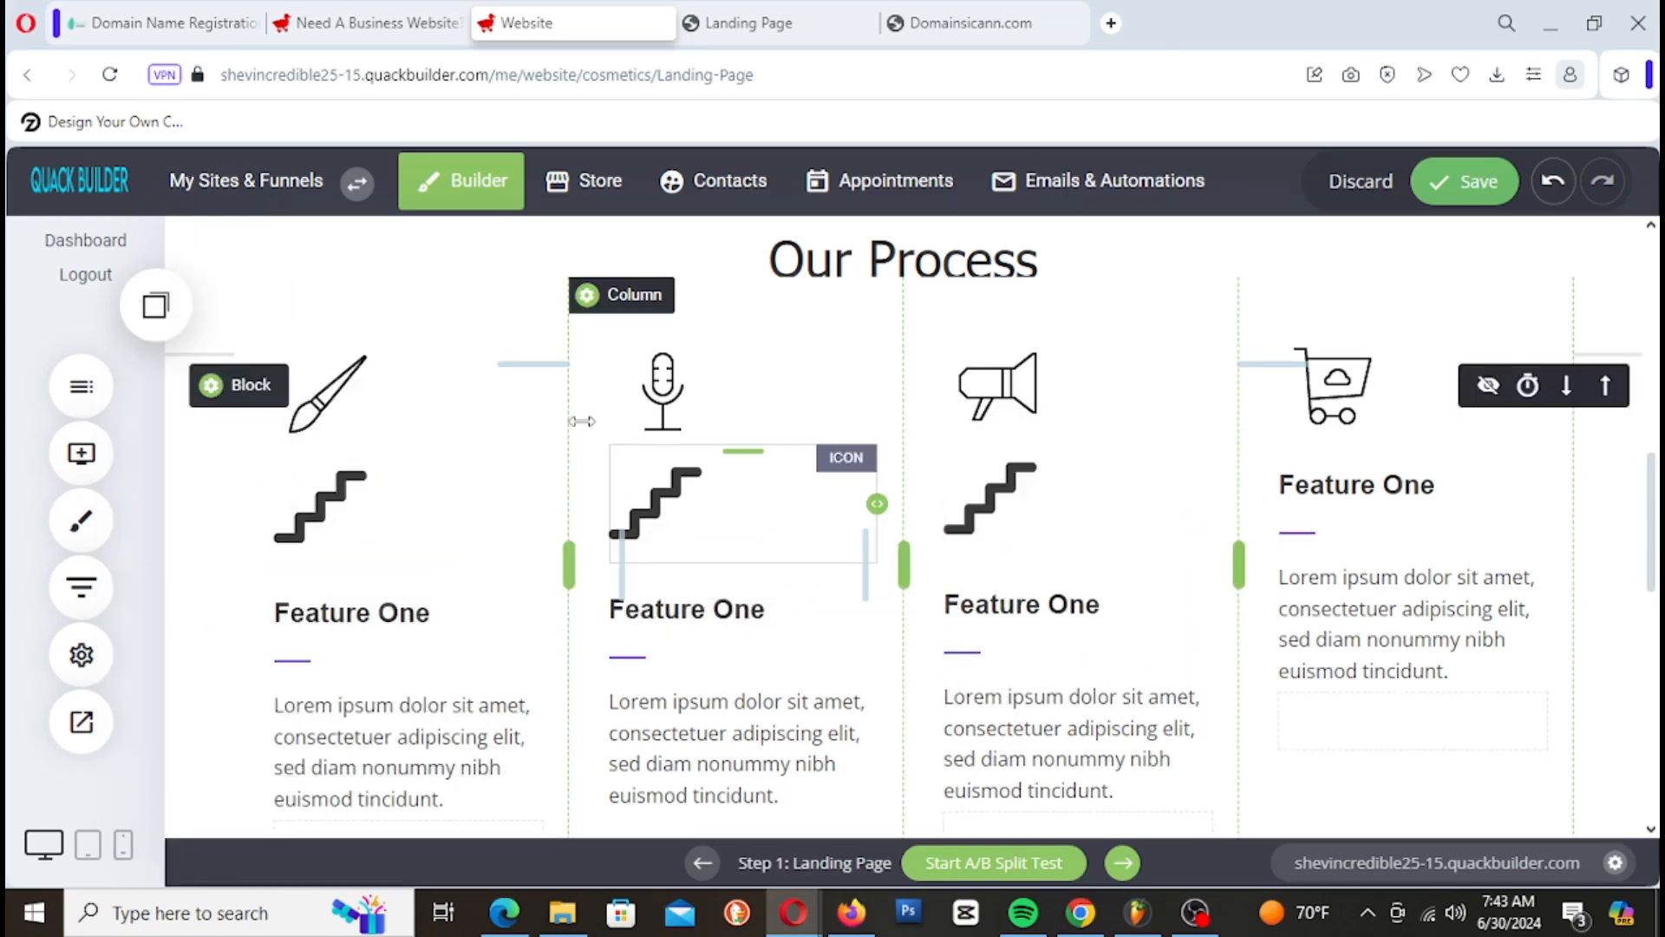
left_click(136, 325)
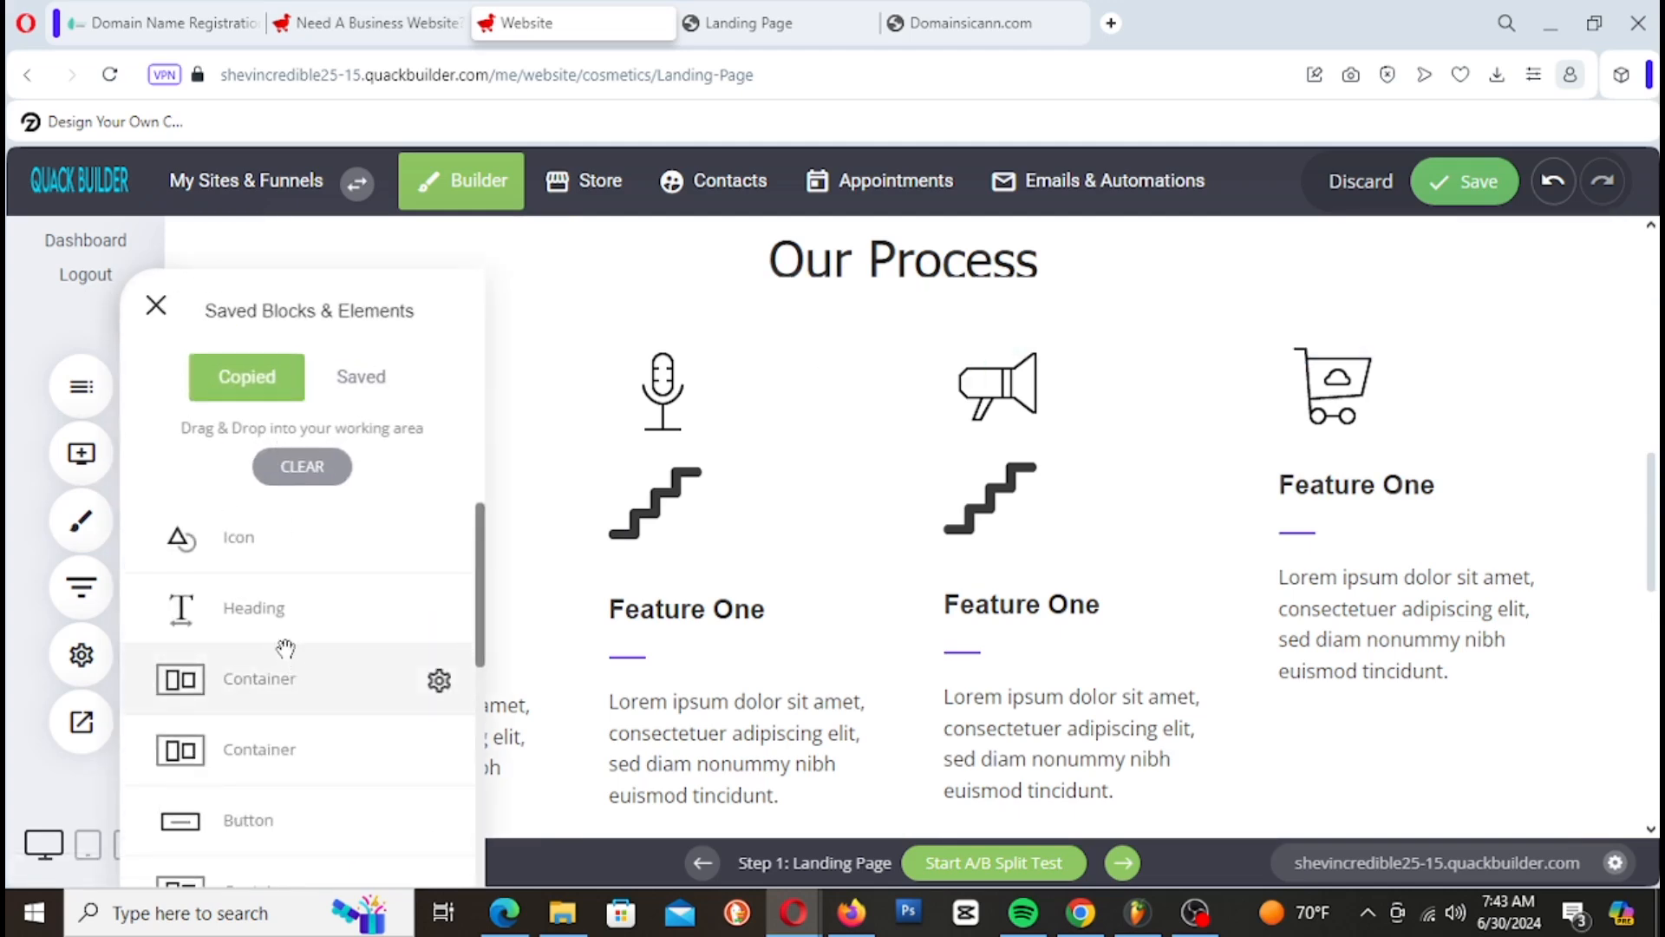
left_click_drag(286, 550, 1396, 459)
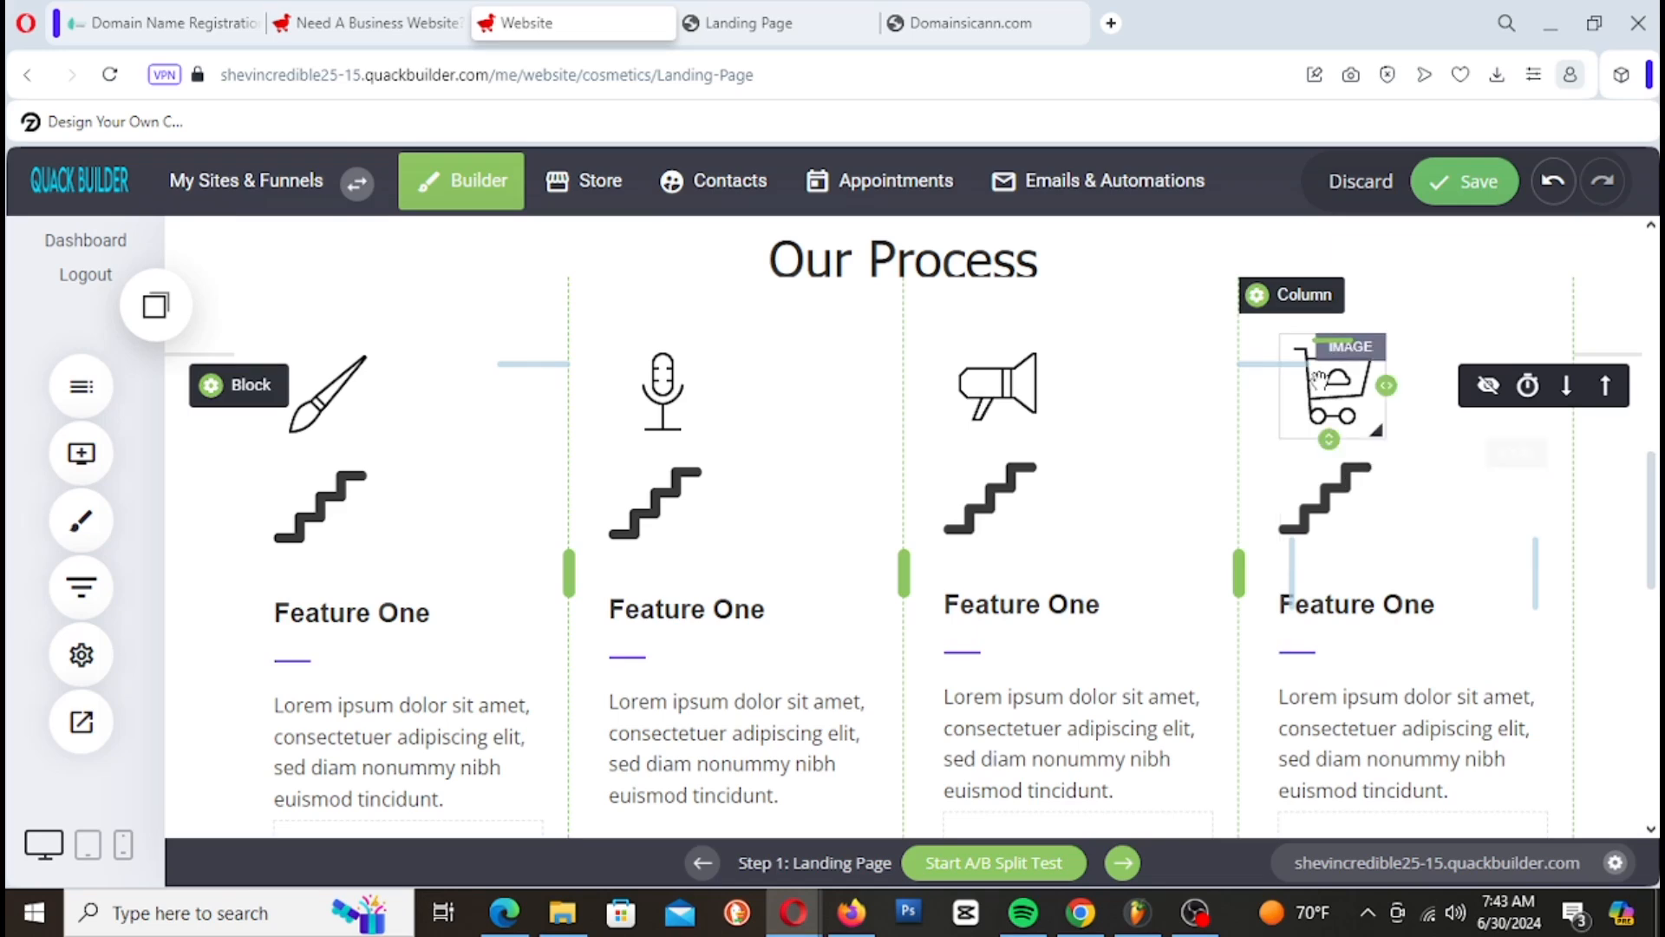
Step: Delete the cart, megaphone, microphone and paintbrush pictures from the four columns
left_click(1323, 382)
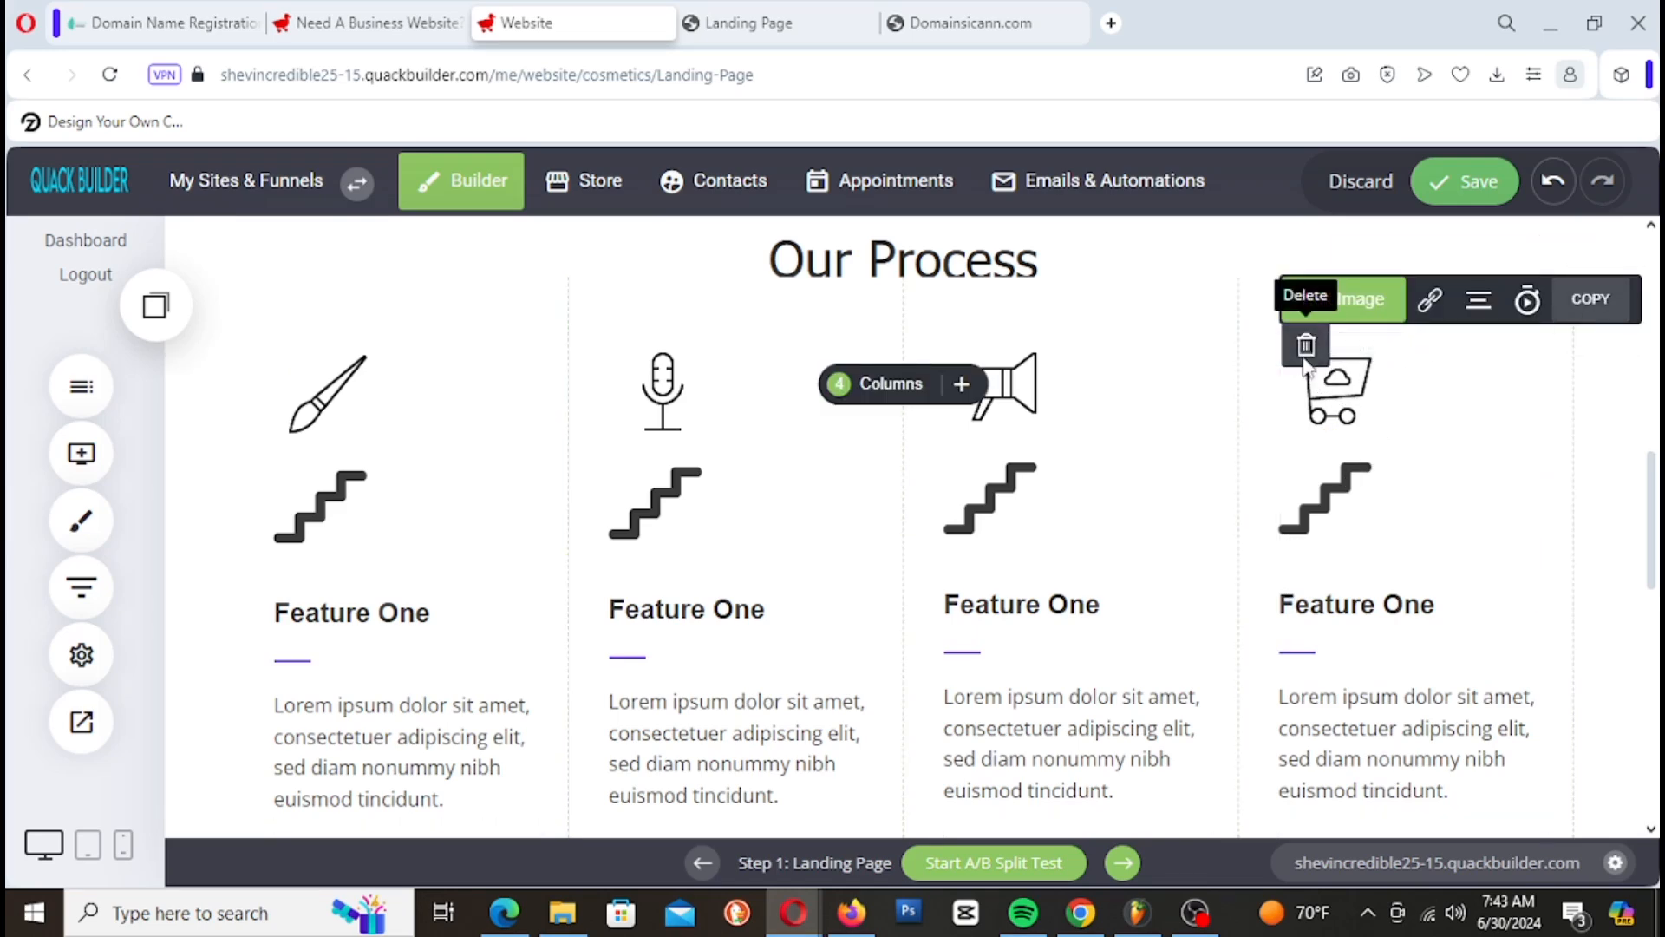
left_click(1307, 349)
left_click(958, 601)
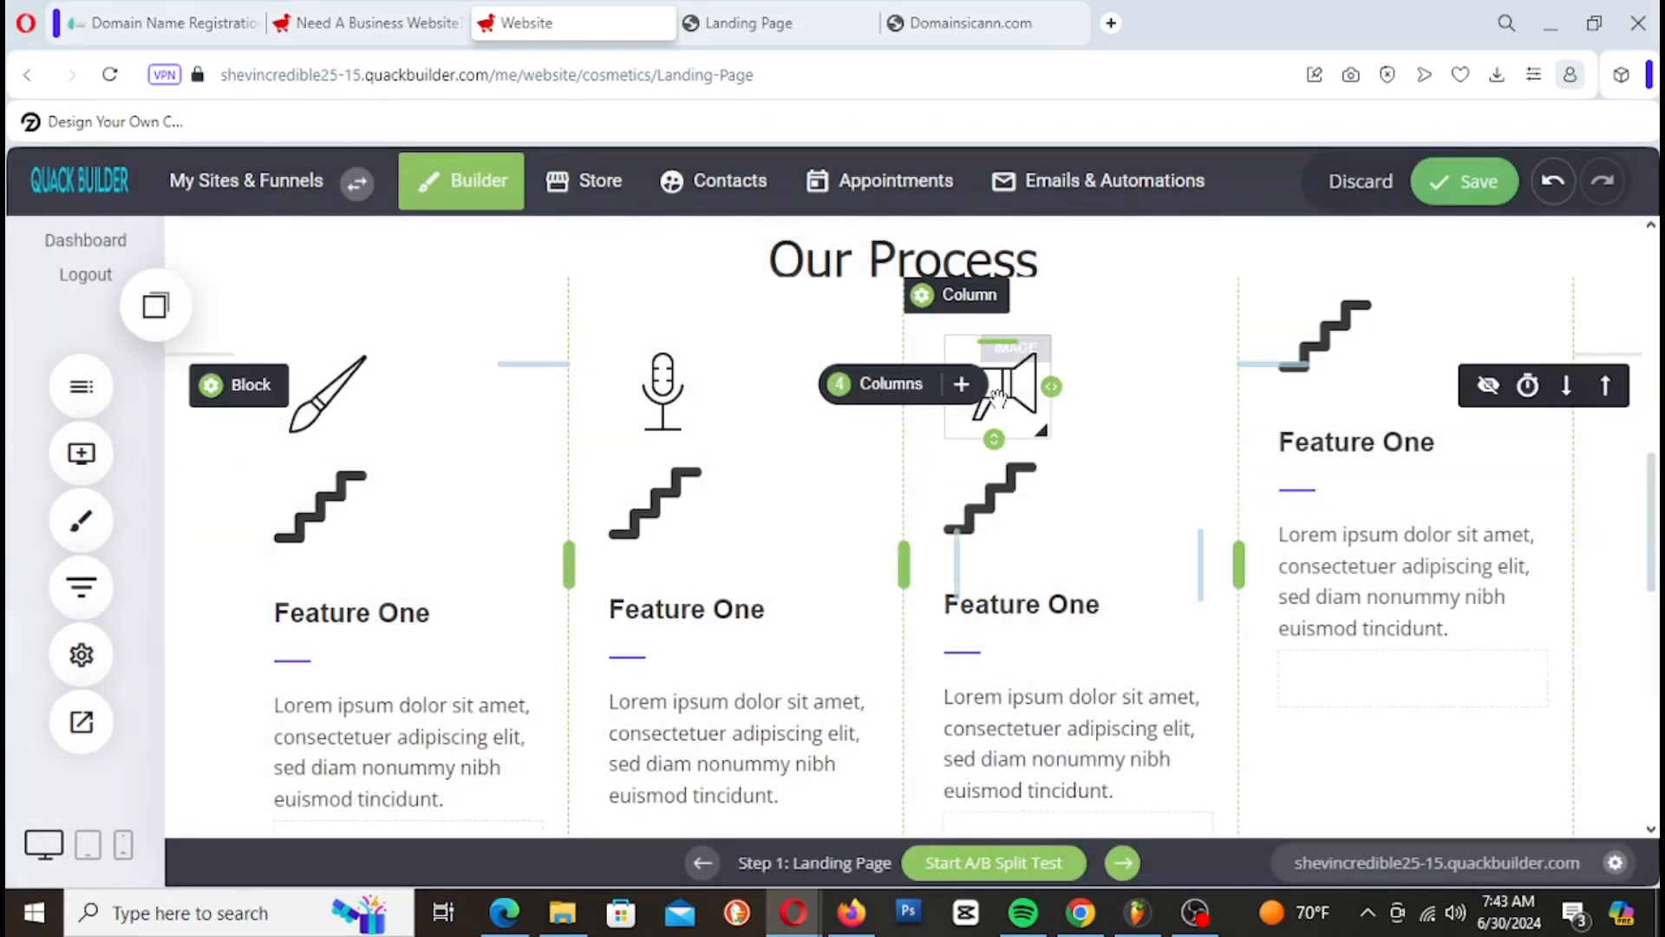
left_click(1319, 300)
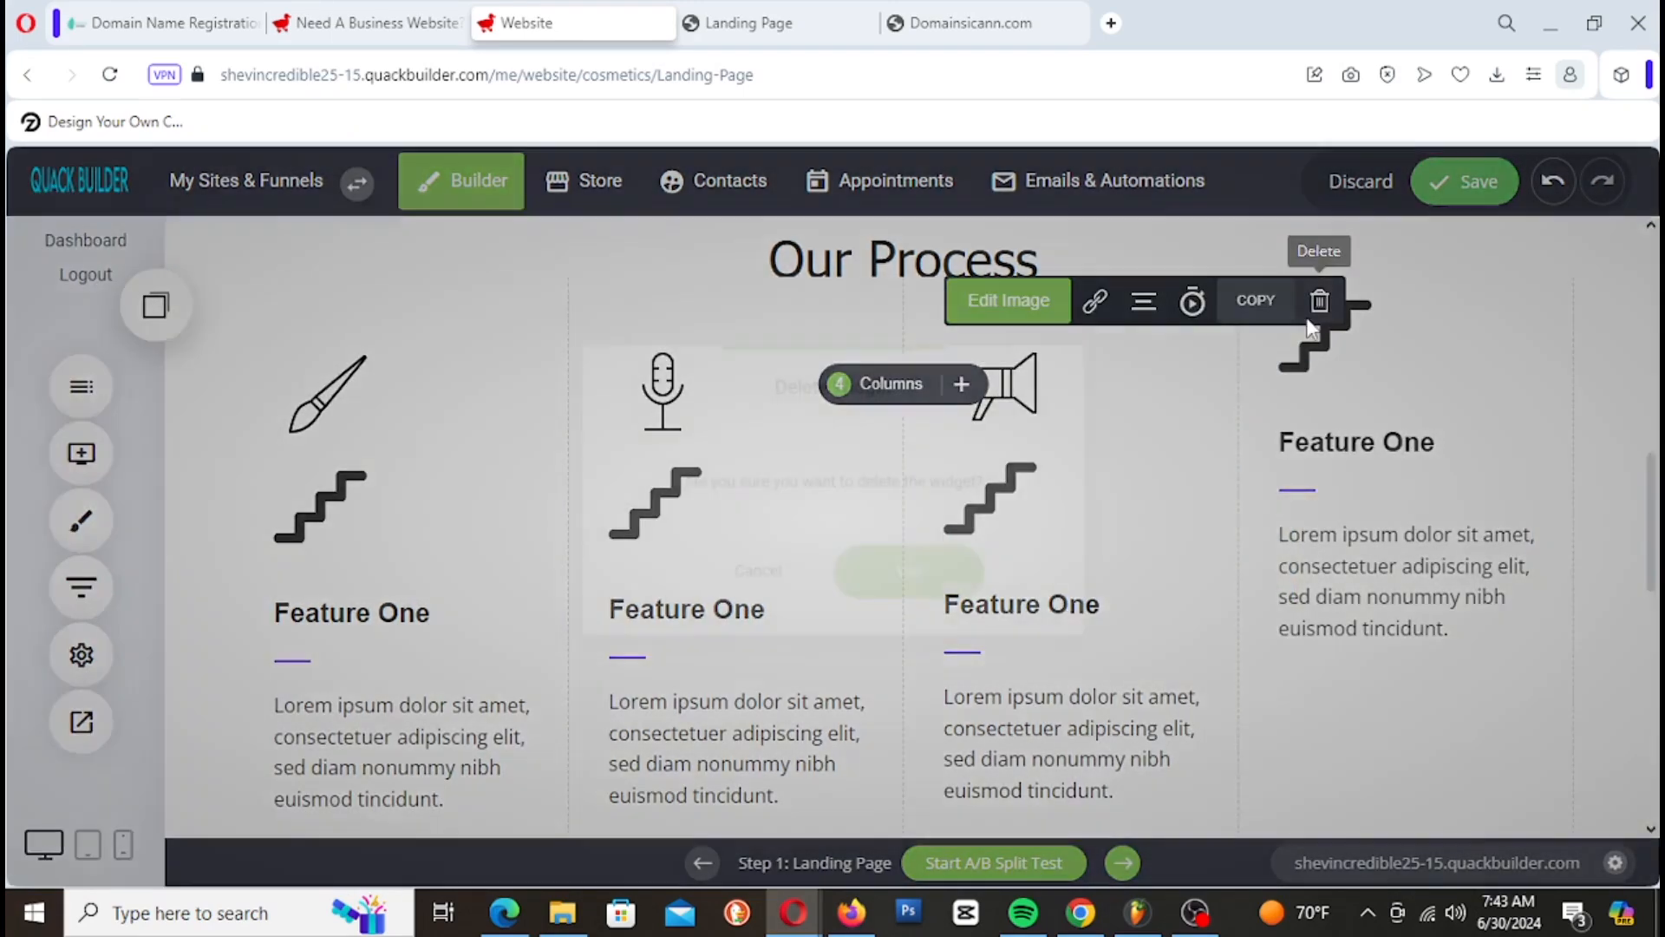
left_click(921, 577)
mouse_move(665, 395)
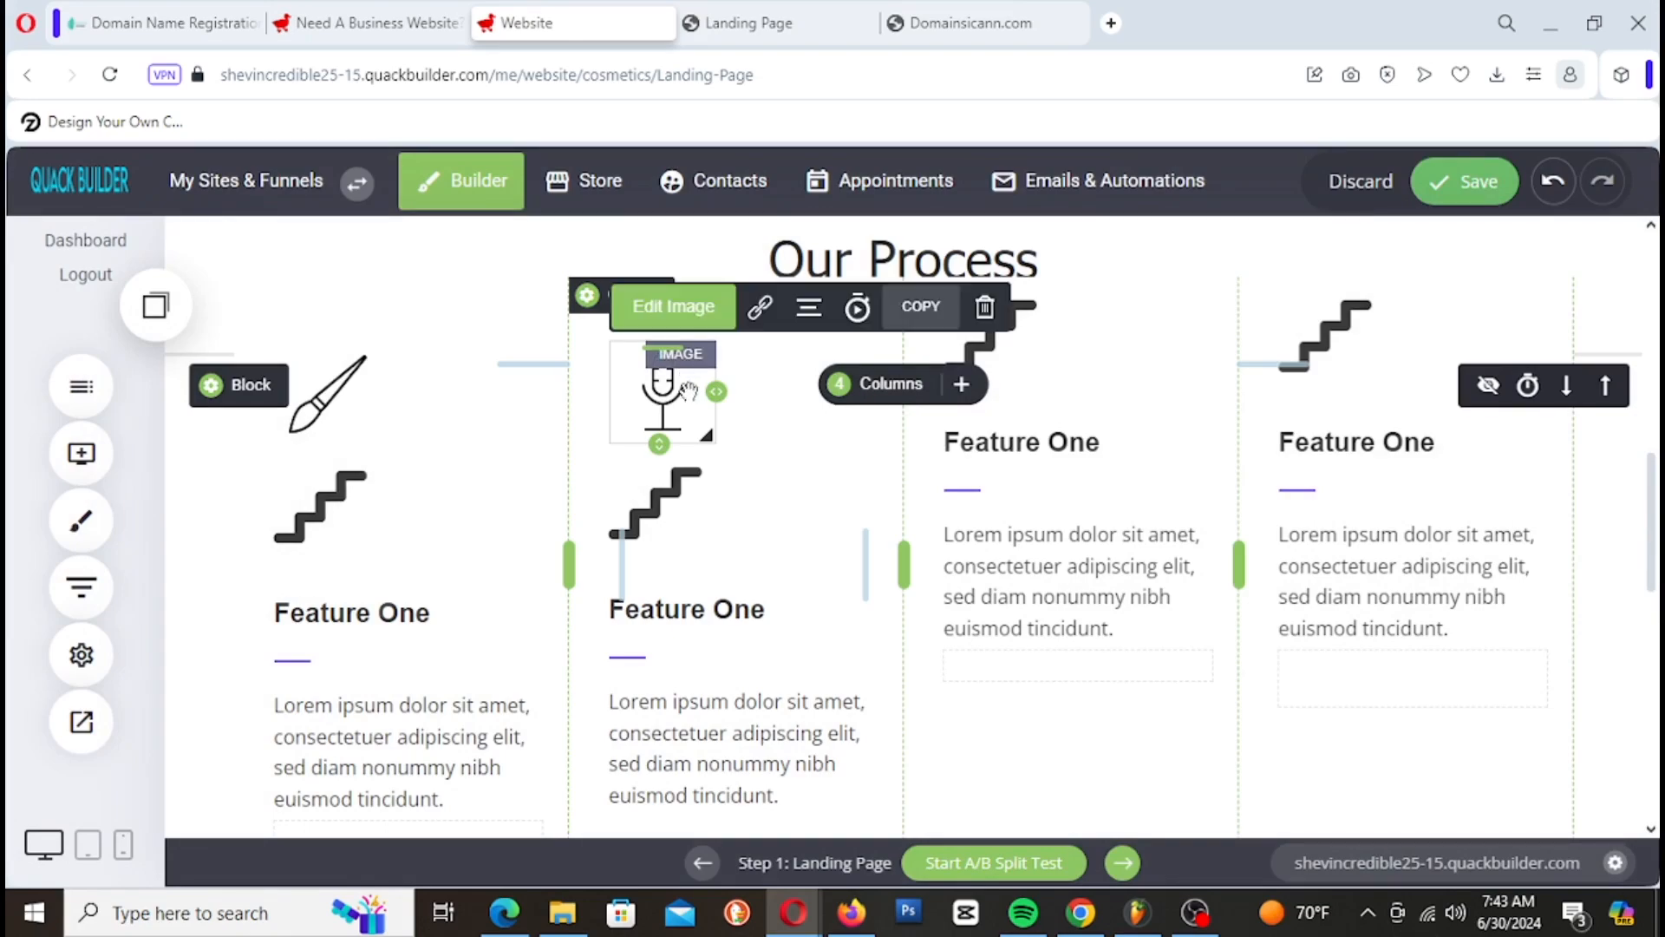
left_click(984, 308)
left_click(915, 576)
mouse_move(368, 379)
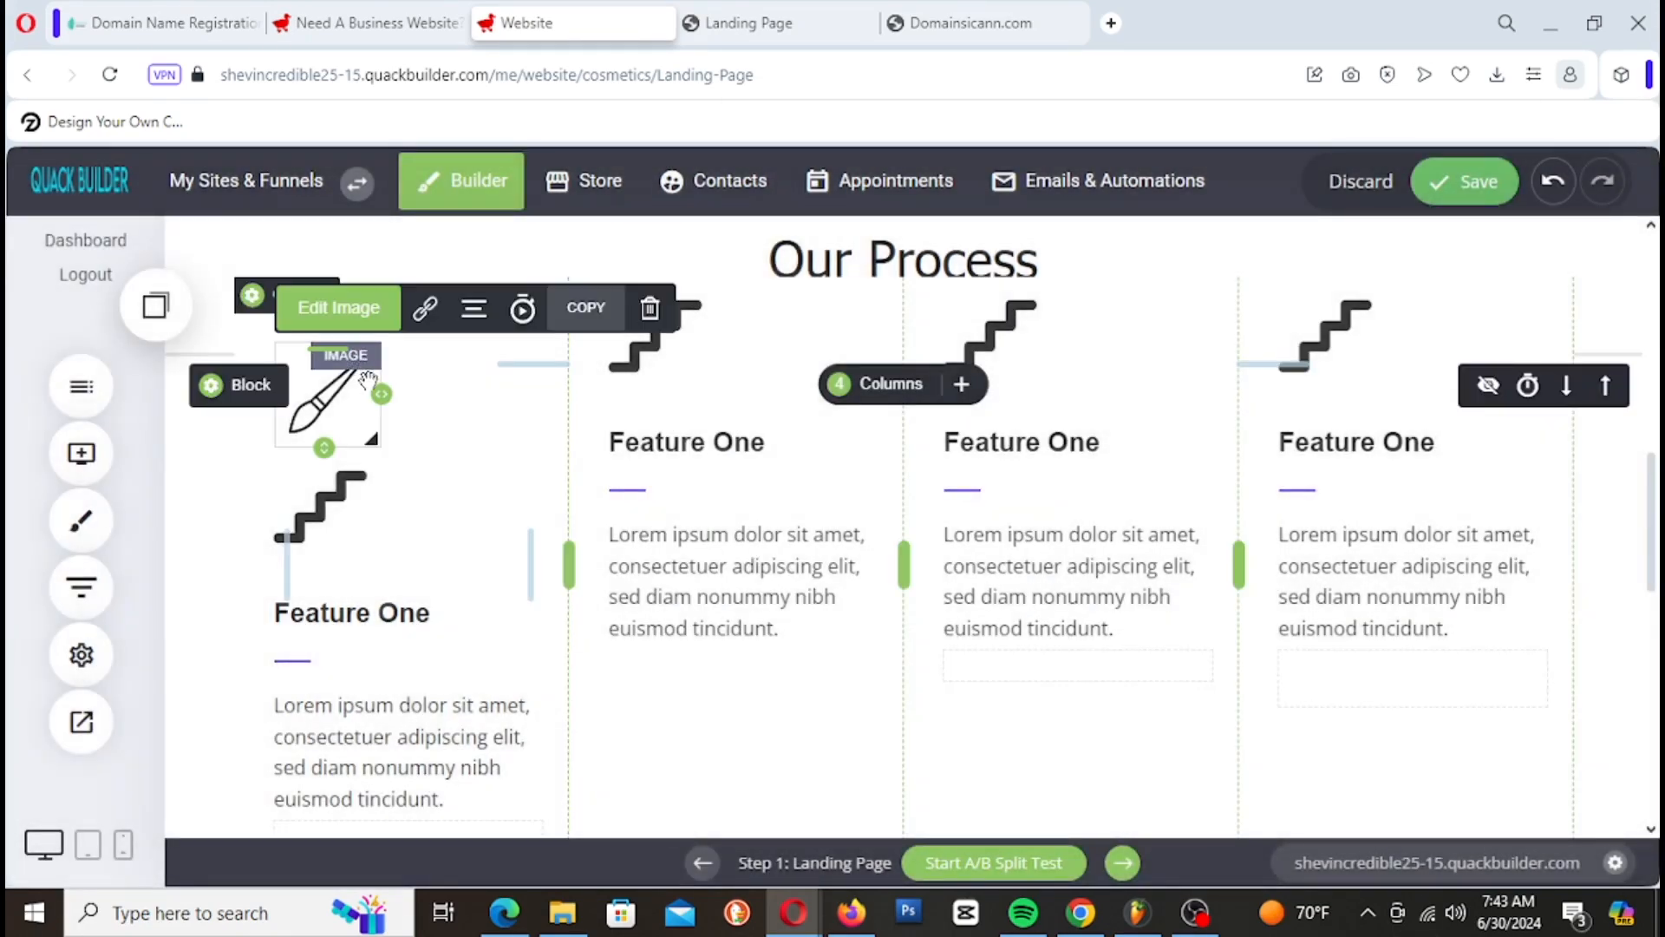
left_click(650, 309)
left_click(914, 593)
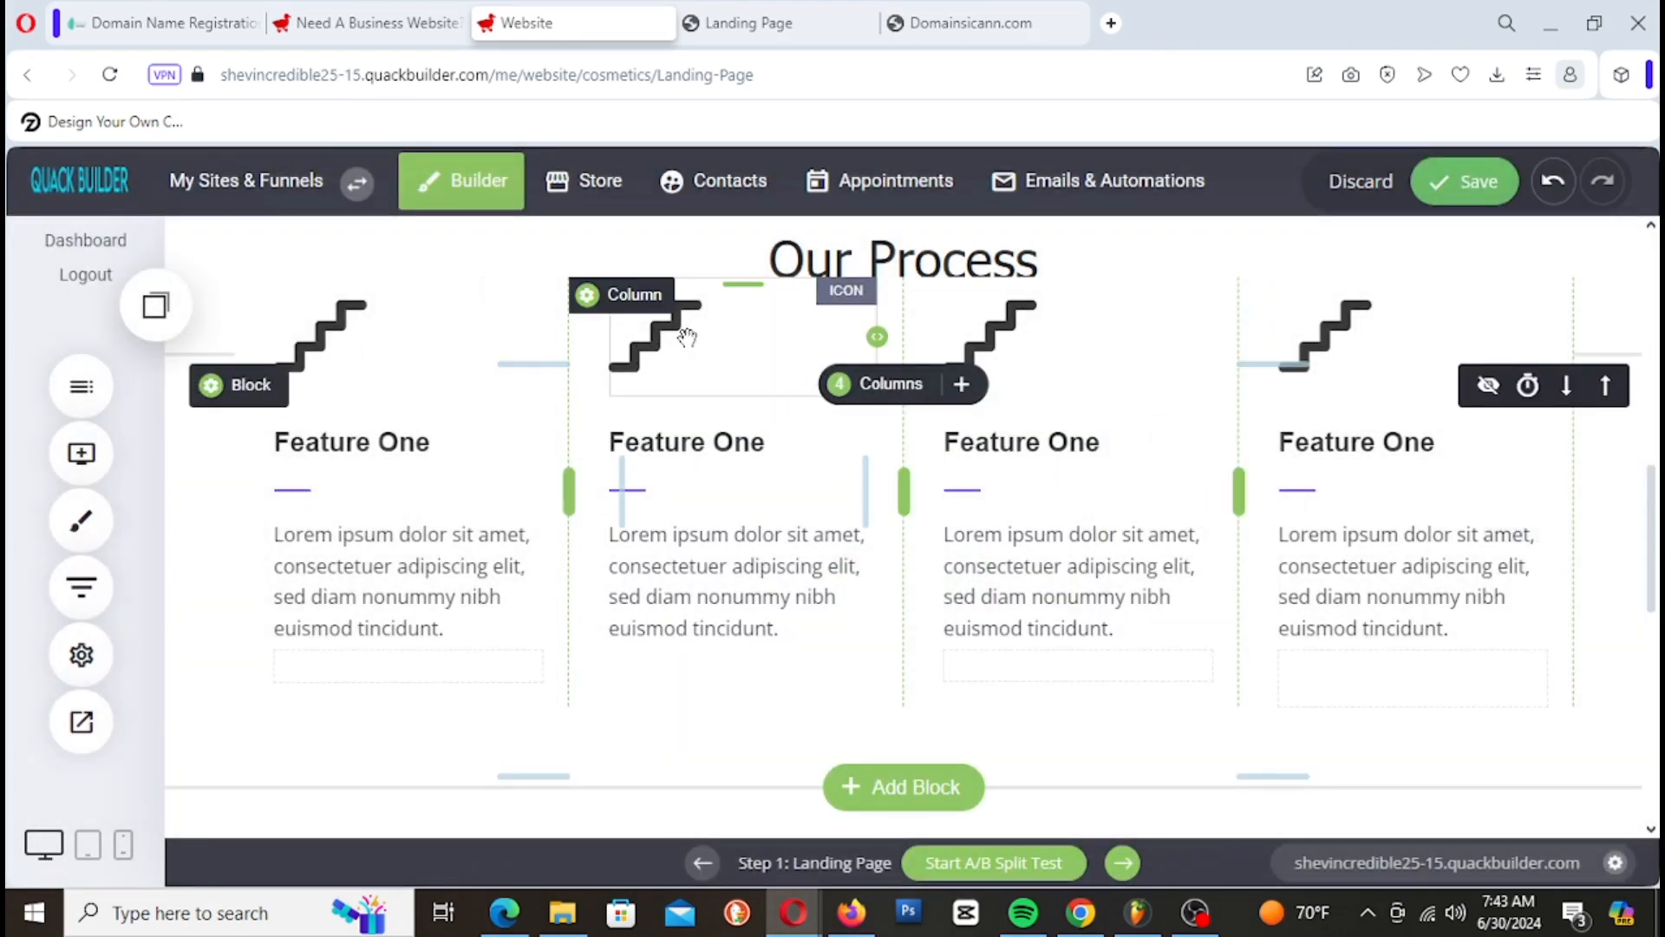
mouse_move(682, 334)
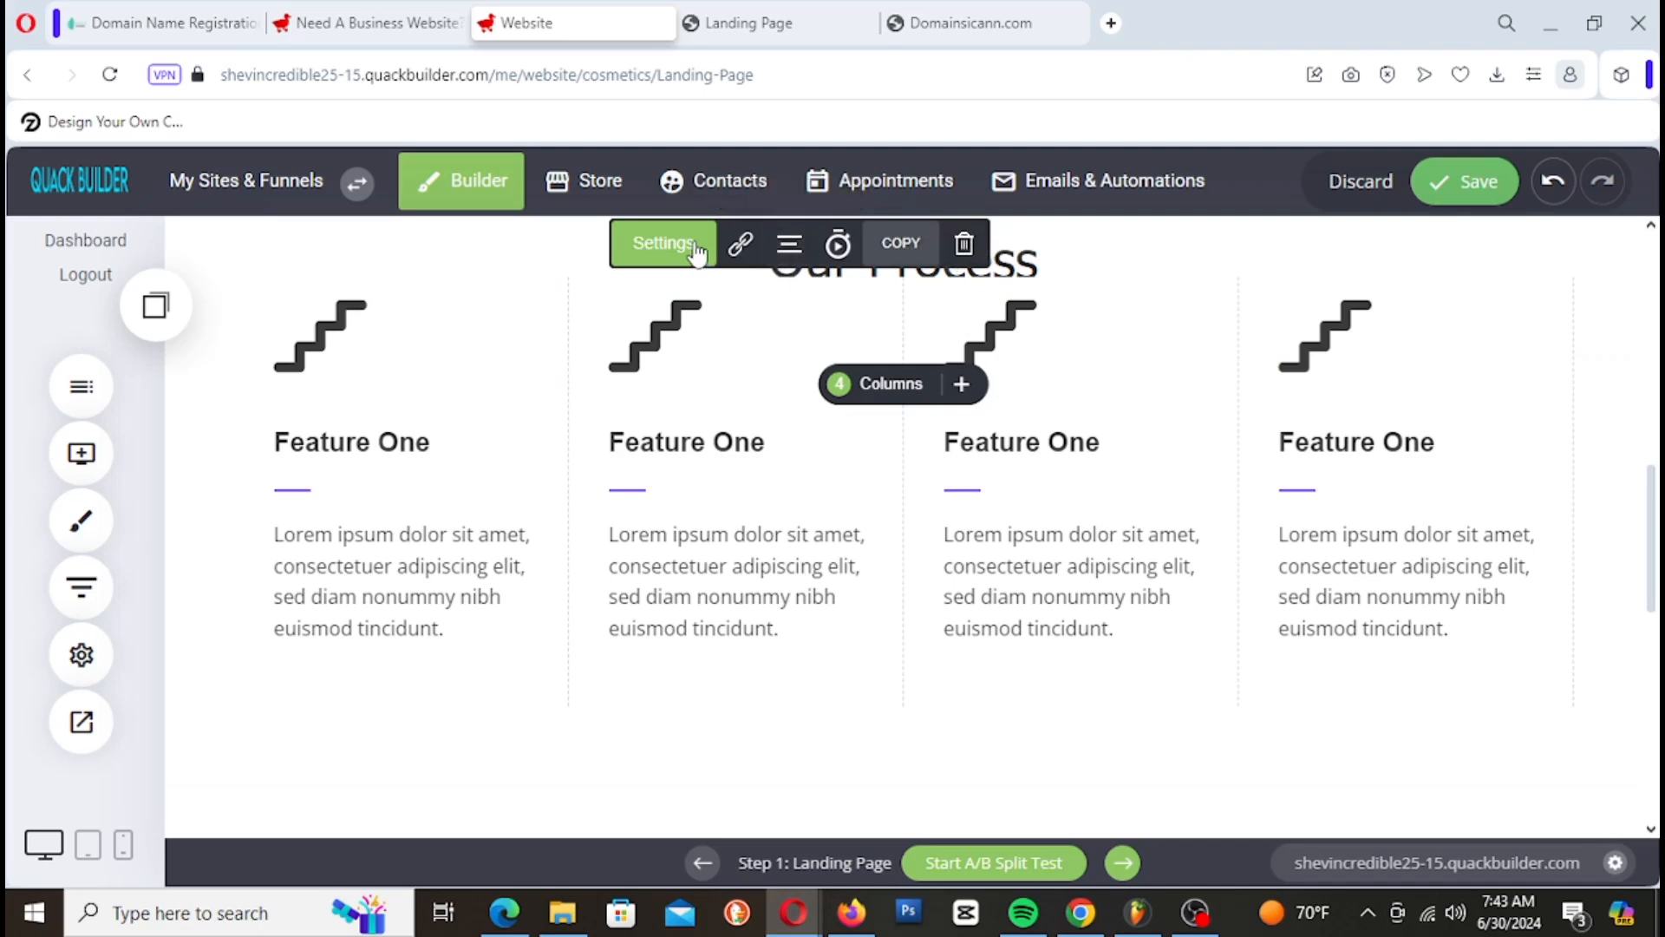
Step: Change the second column's icon to the network icon, searching 'Work'
left_click(656, 345)
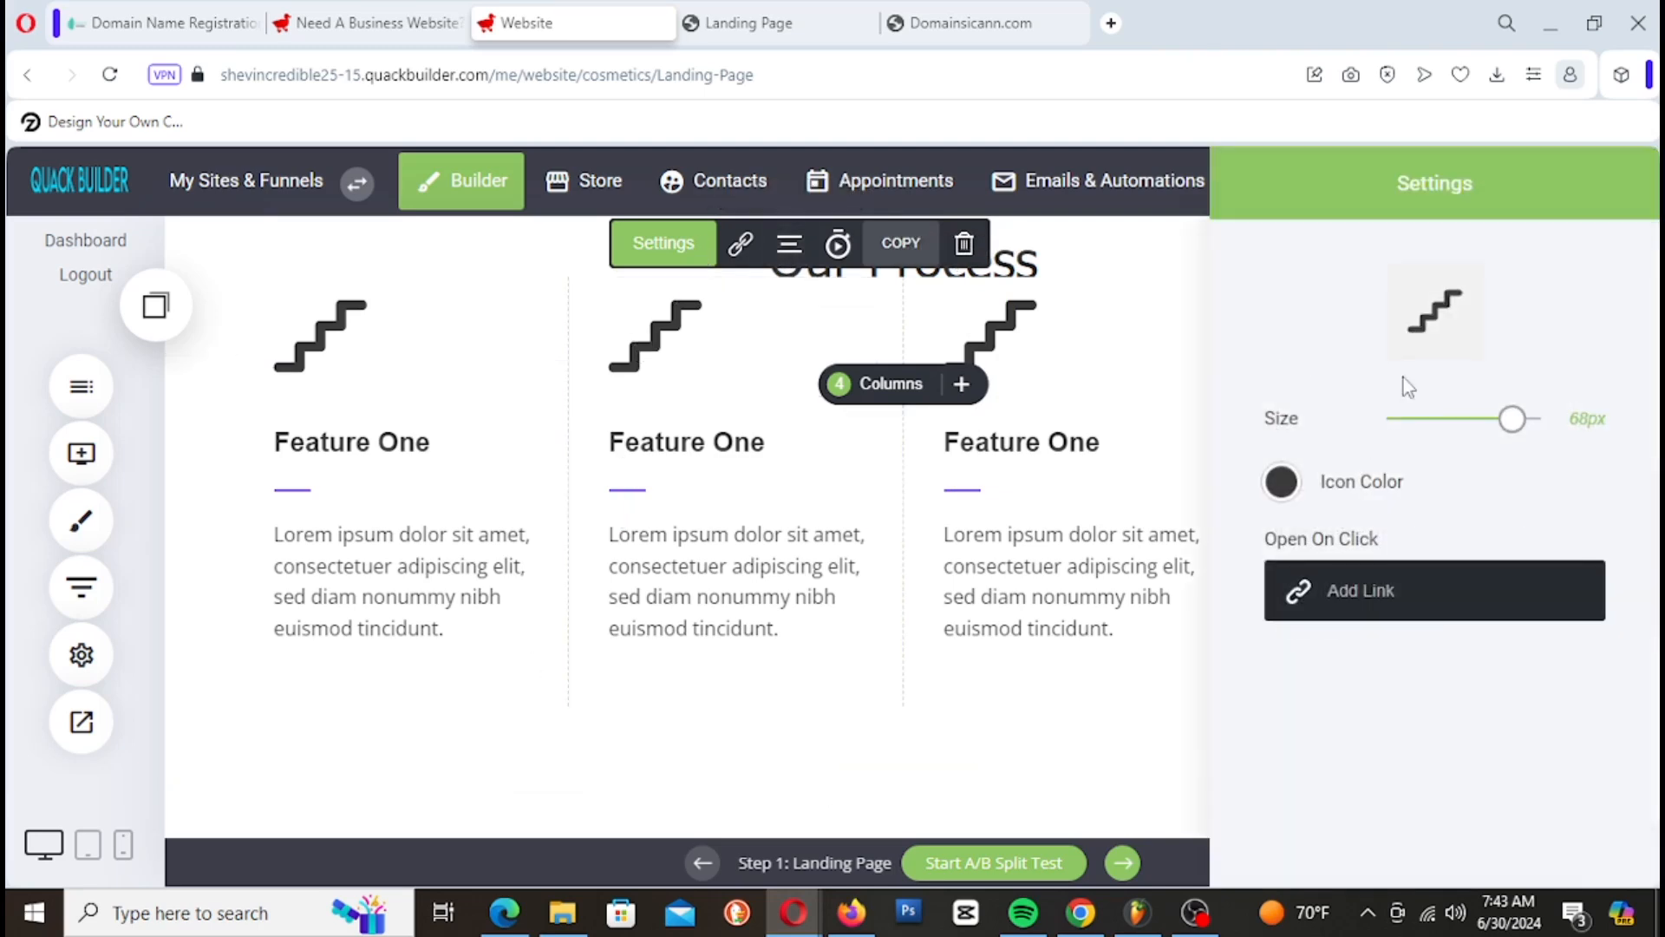
left_click(1435, 321)
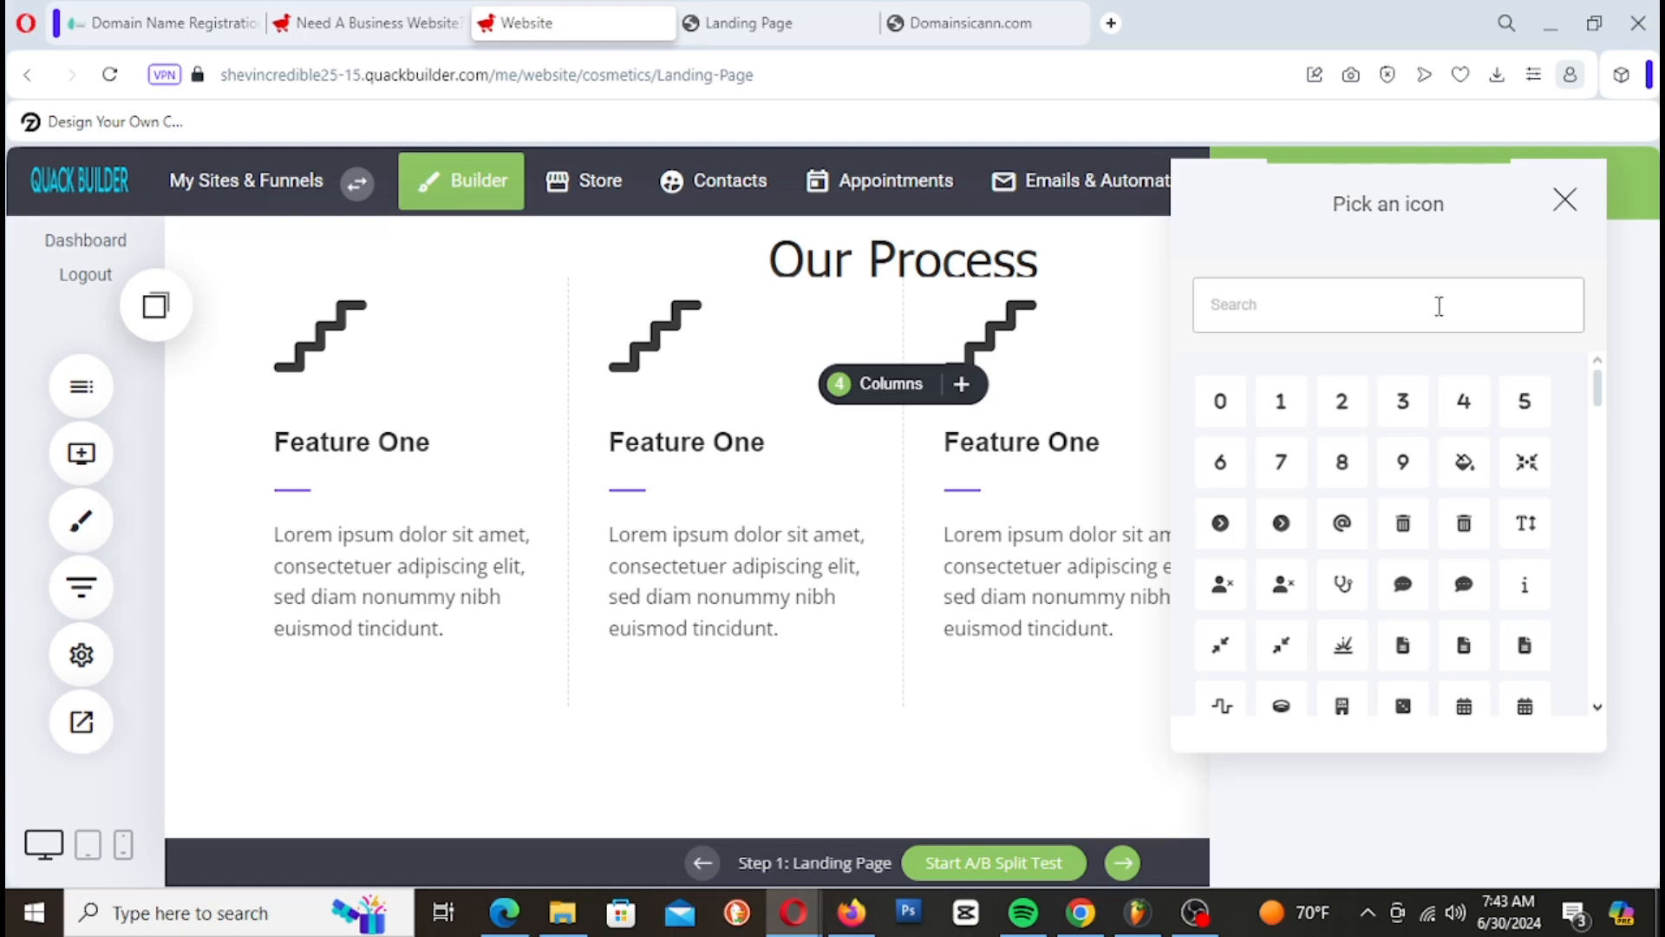
type("Work")
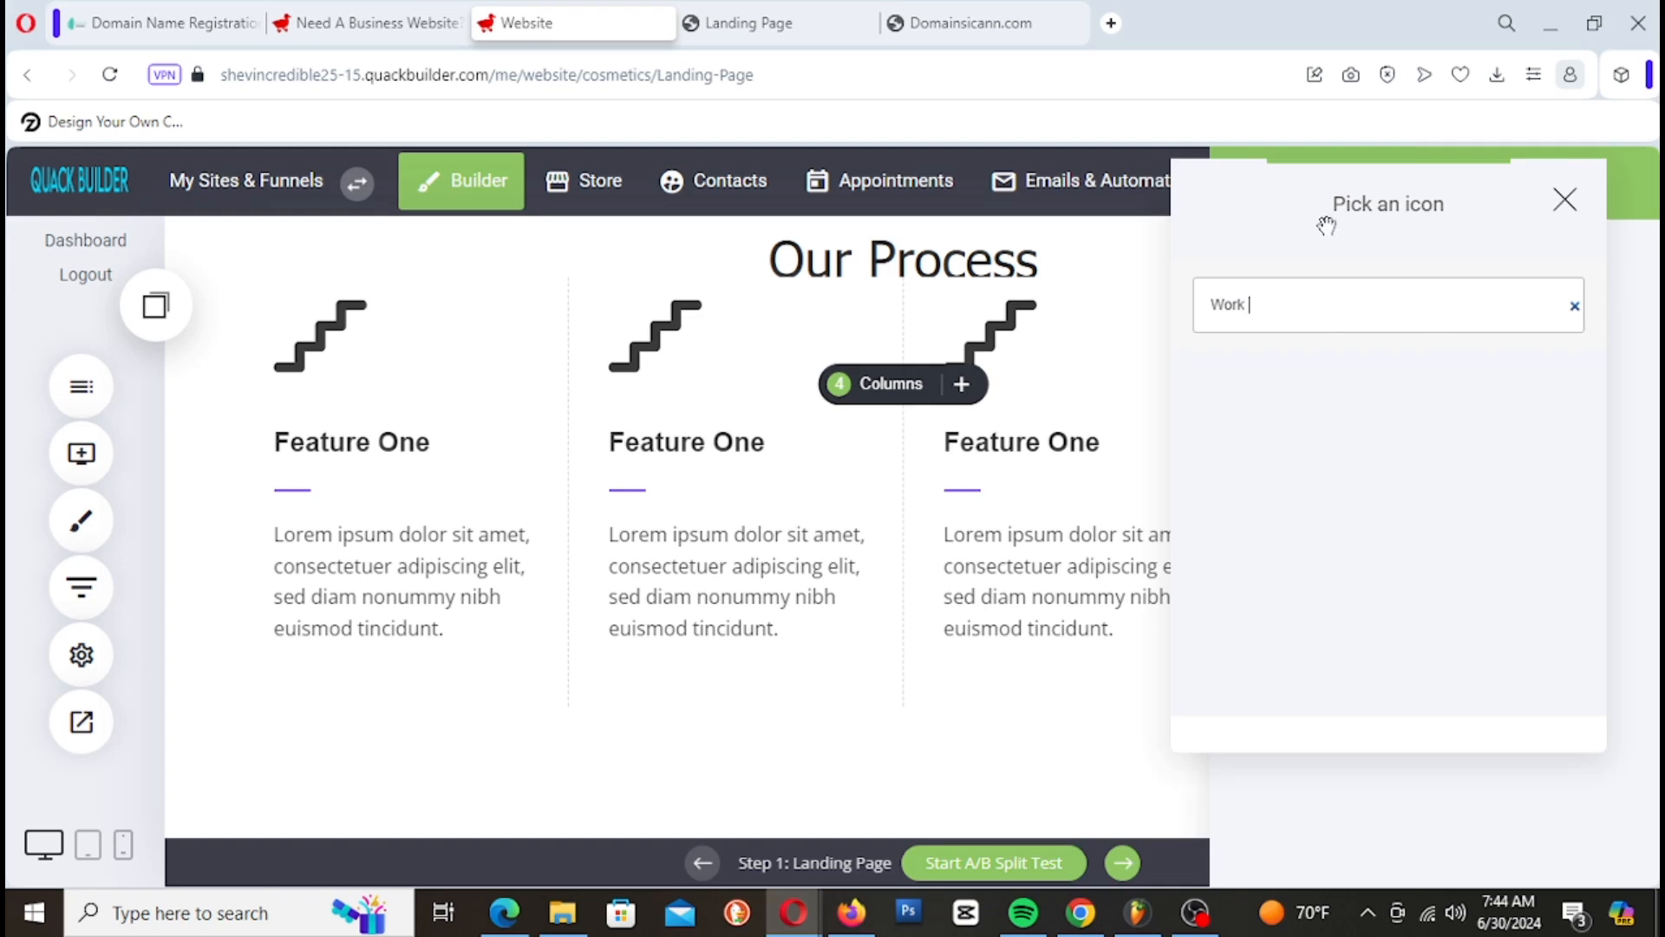
key("BackSpace")
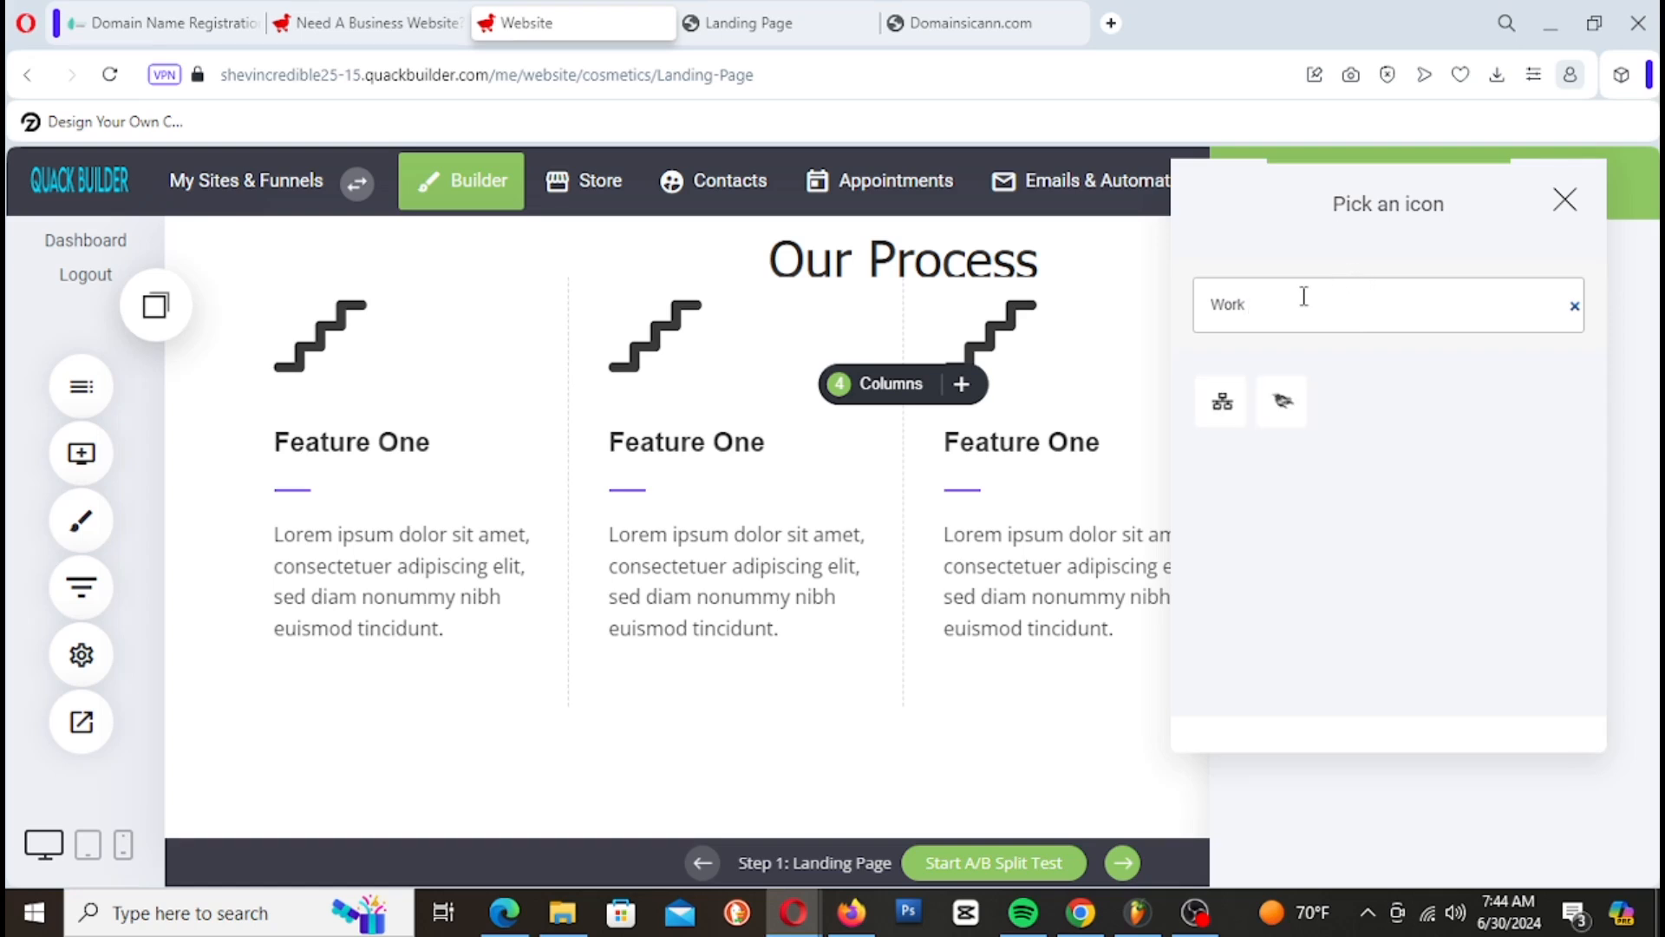
left_click(1222, 401)
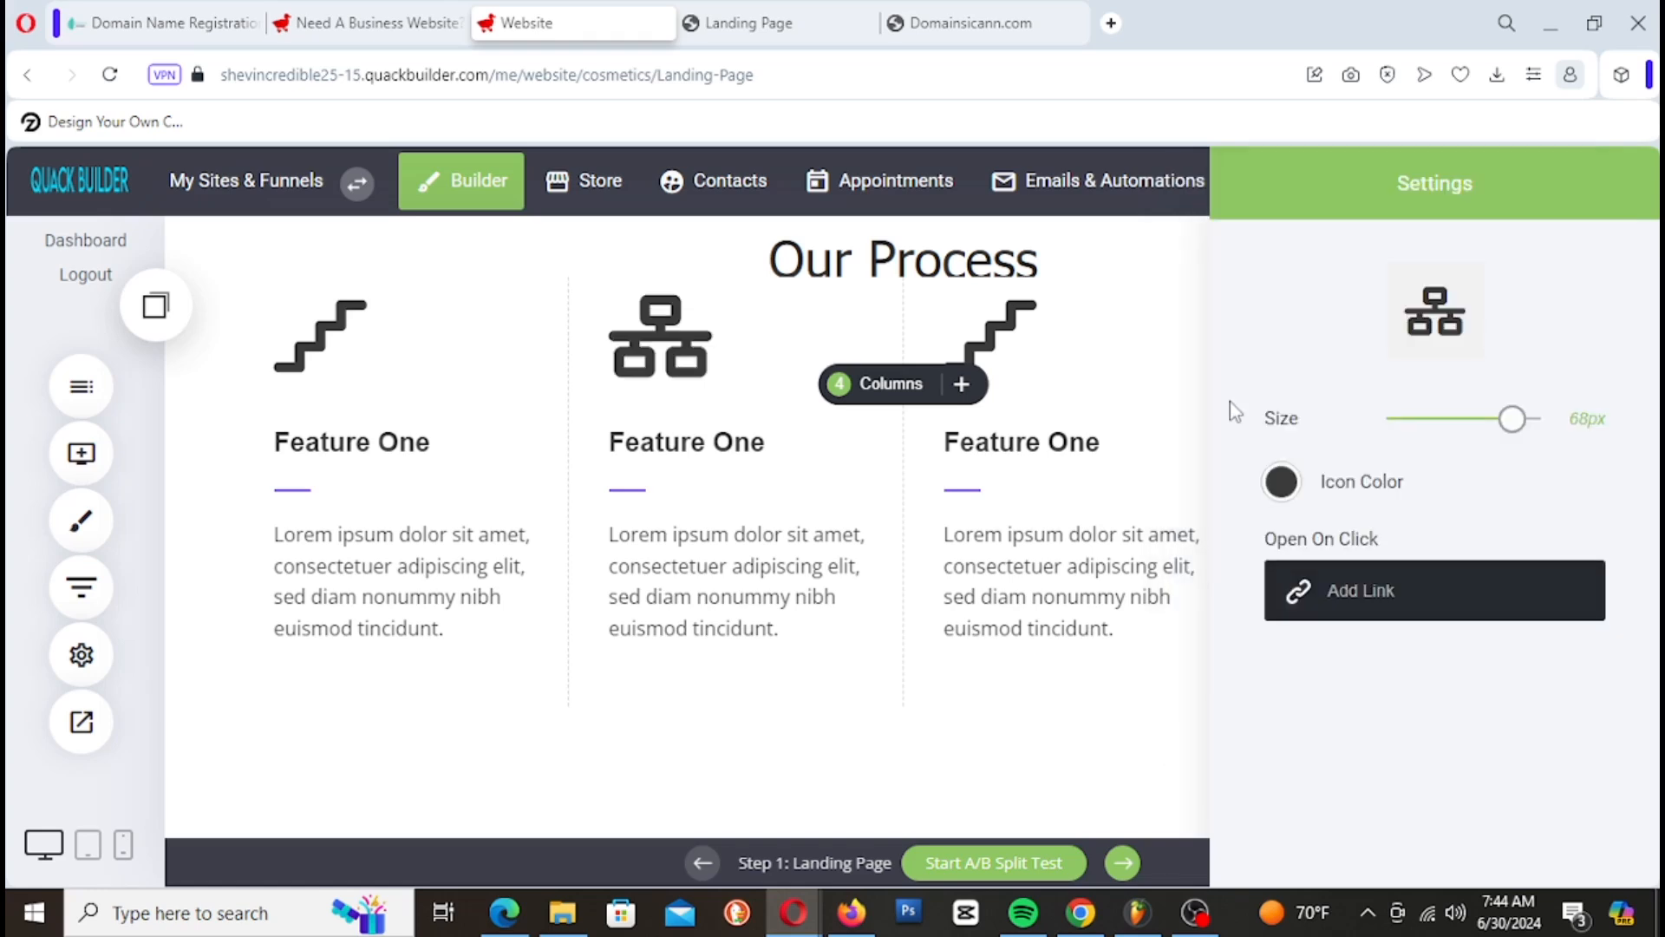
left_click(1043, 356)
Step: Change the third column's icon to the bar chart icon, searching 'Imp'
double_click(1036, 353)
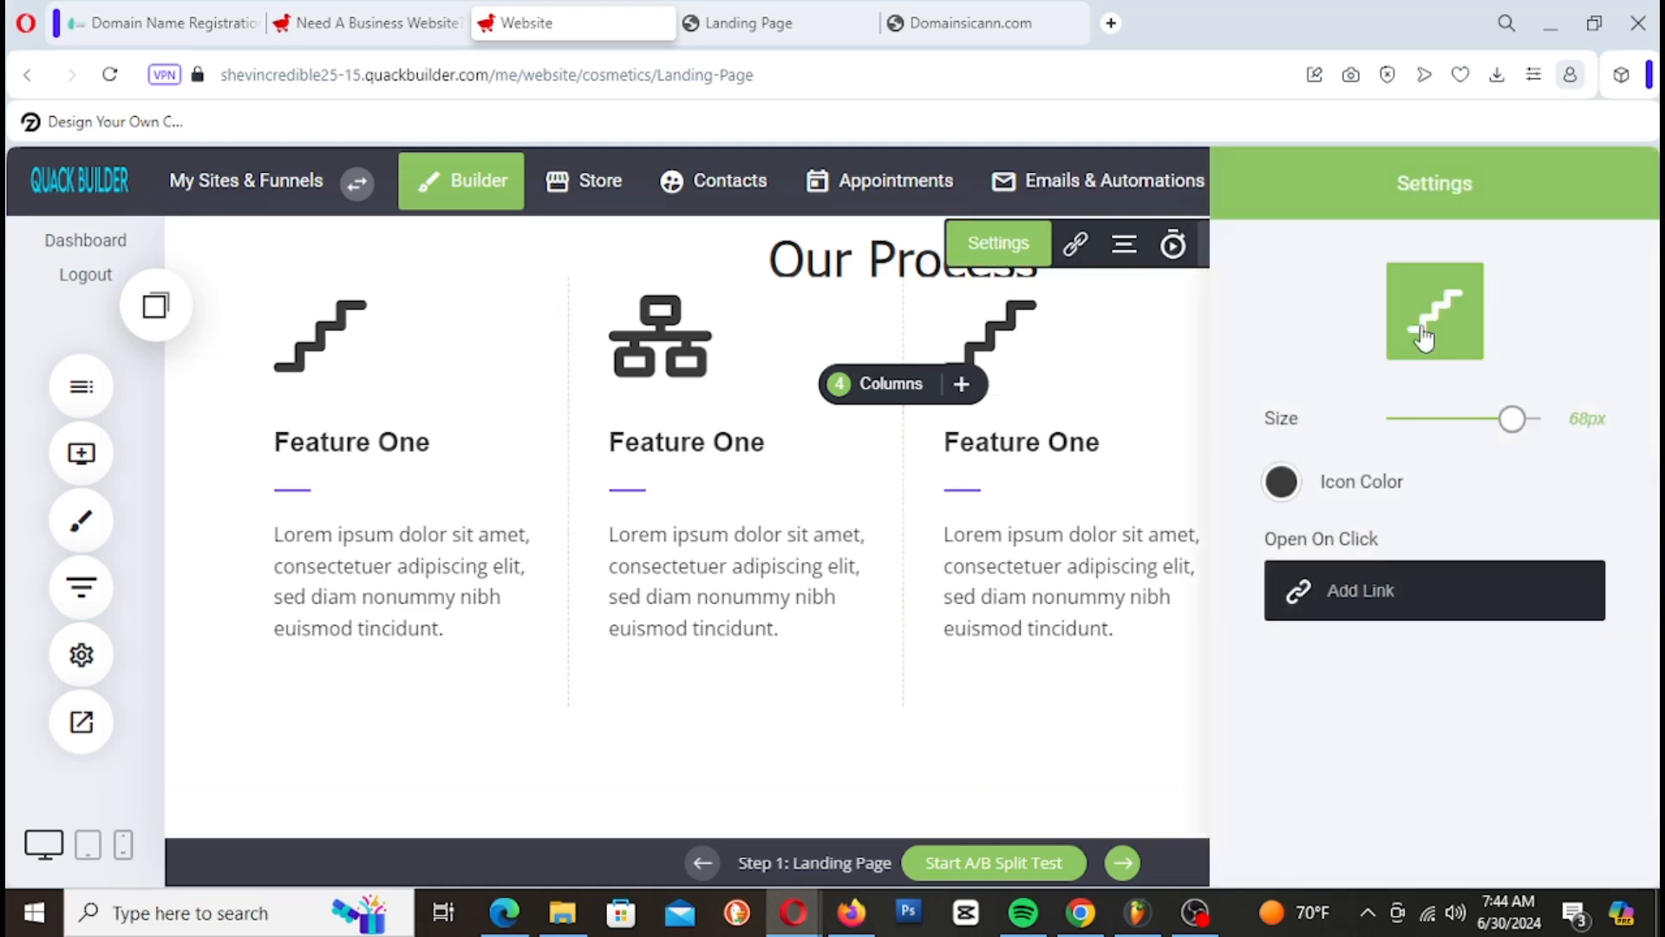
left_click(1425, 340)
left_click(1304, 318)
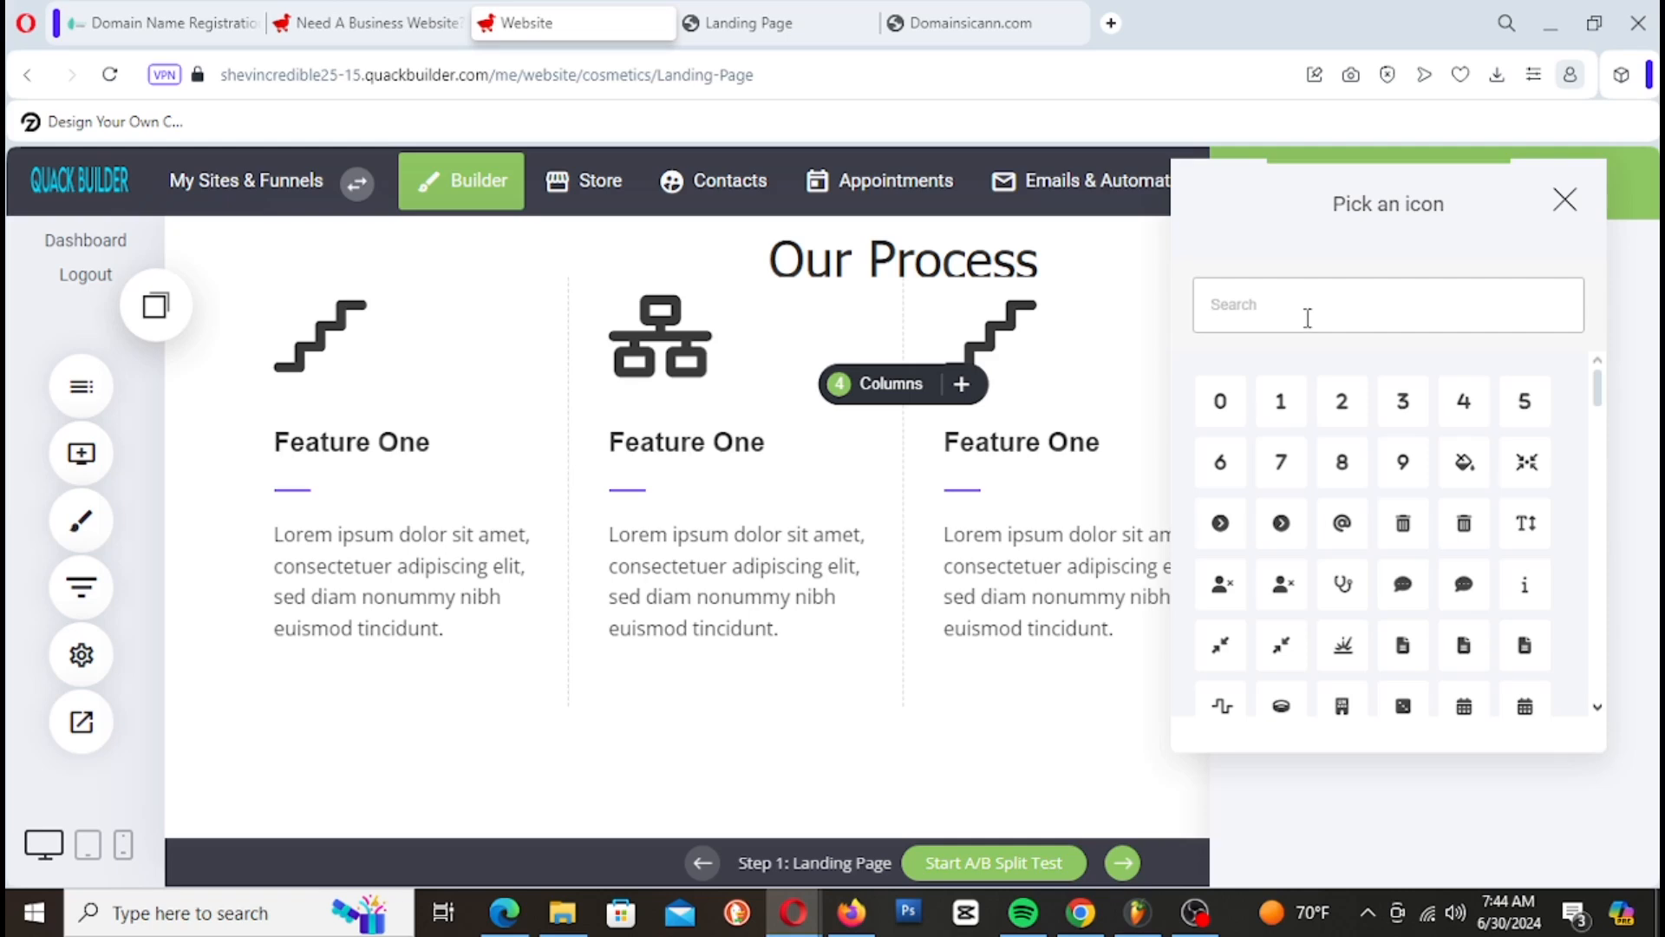
type("Improve")
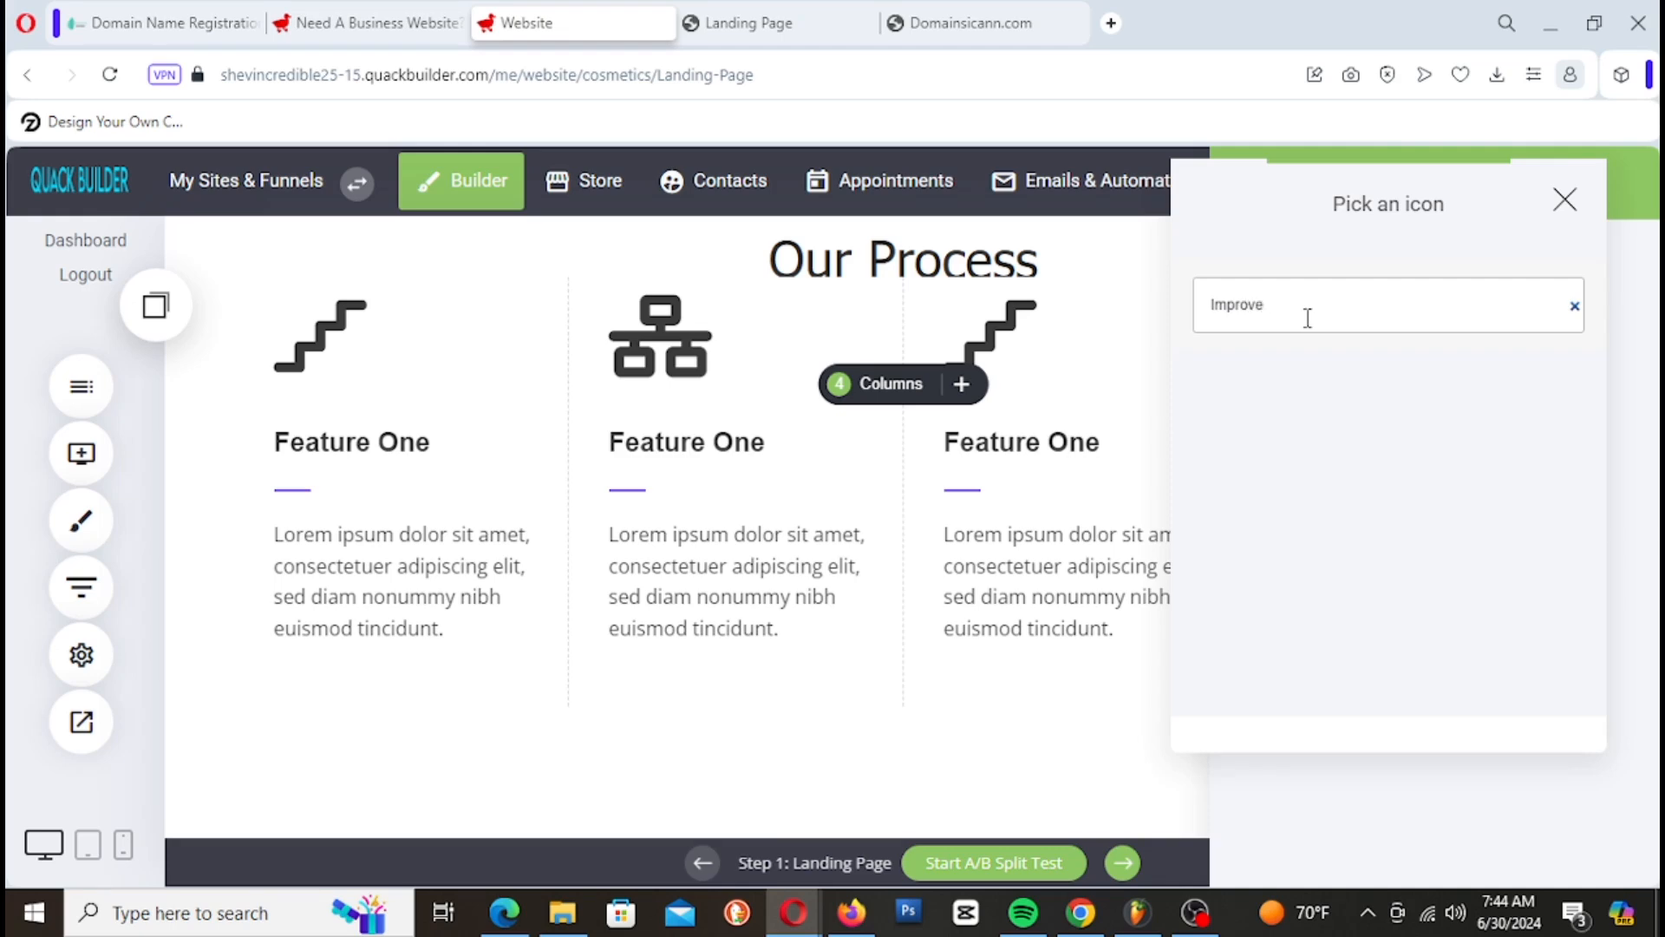
key("BackSpace")
key("BackSpace")
key("BackSpace")
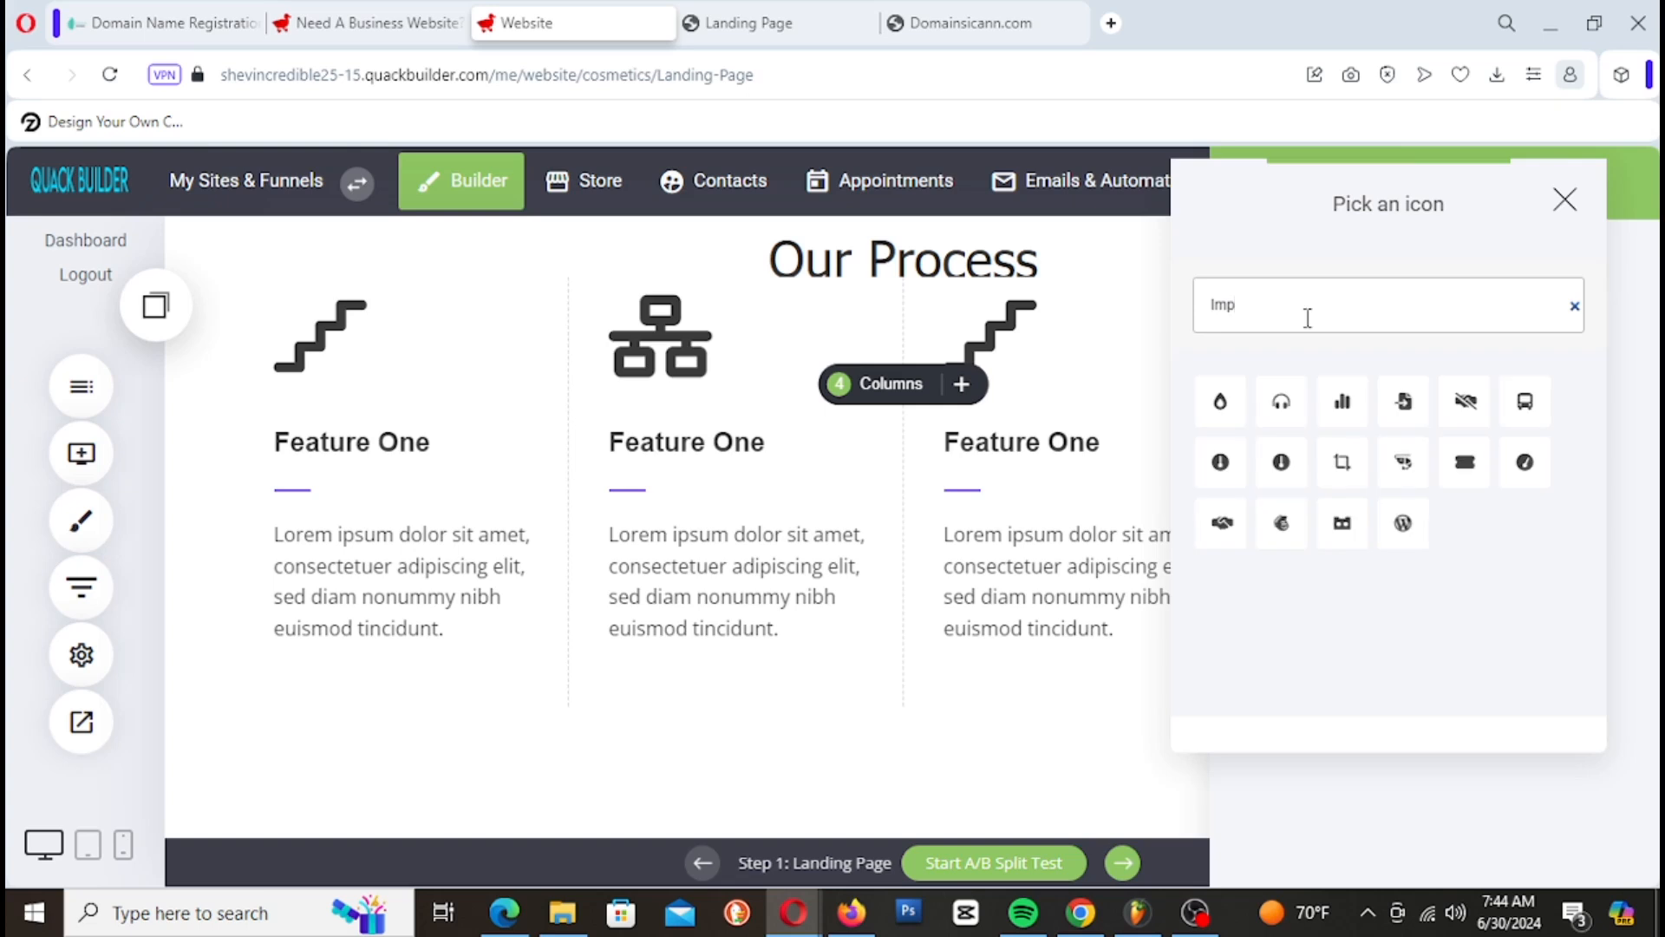
left_click(1346, 406)
left_click(1157, 402)
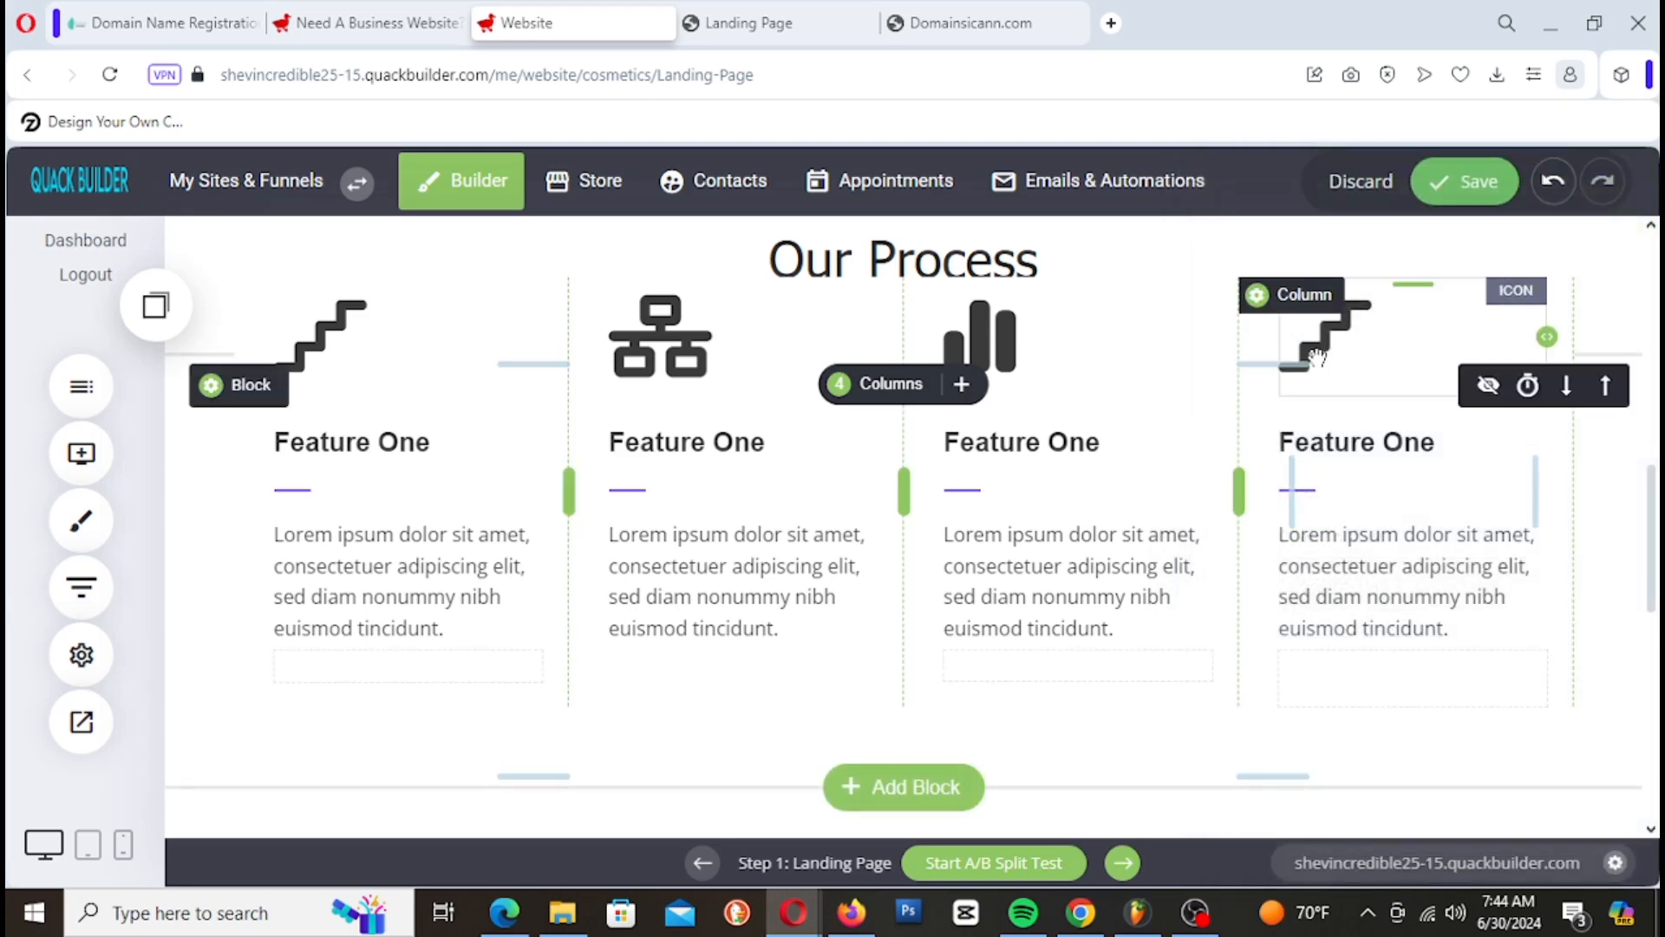
Step: Change the fourth column's icon to the achievement figure icon, searching 'Achi'
left_click(1380, 338)
left_click(1420, 331)
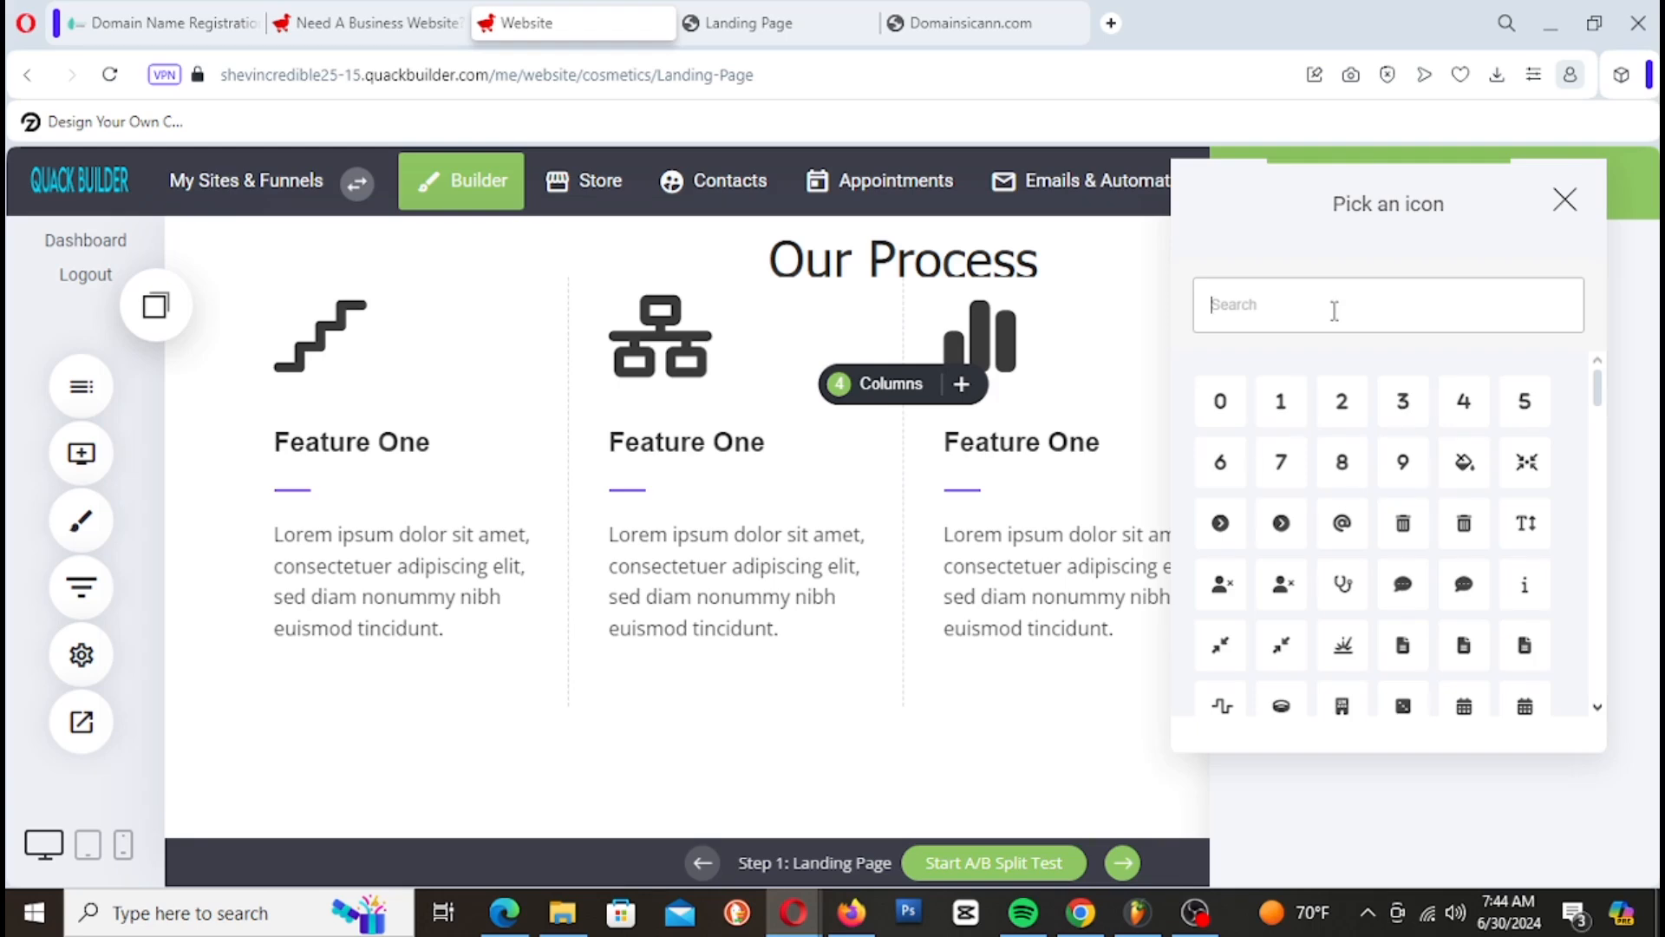
type("Achi")
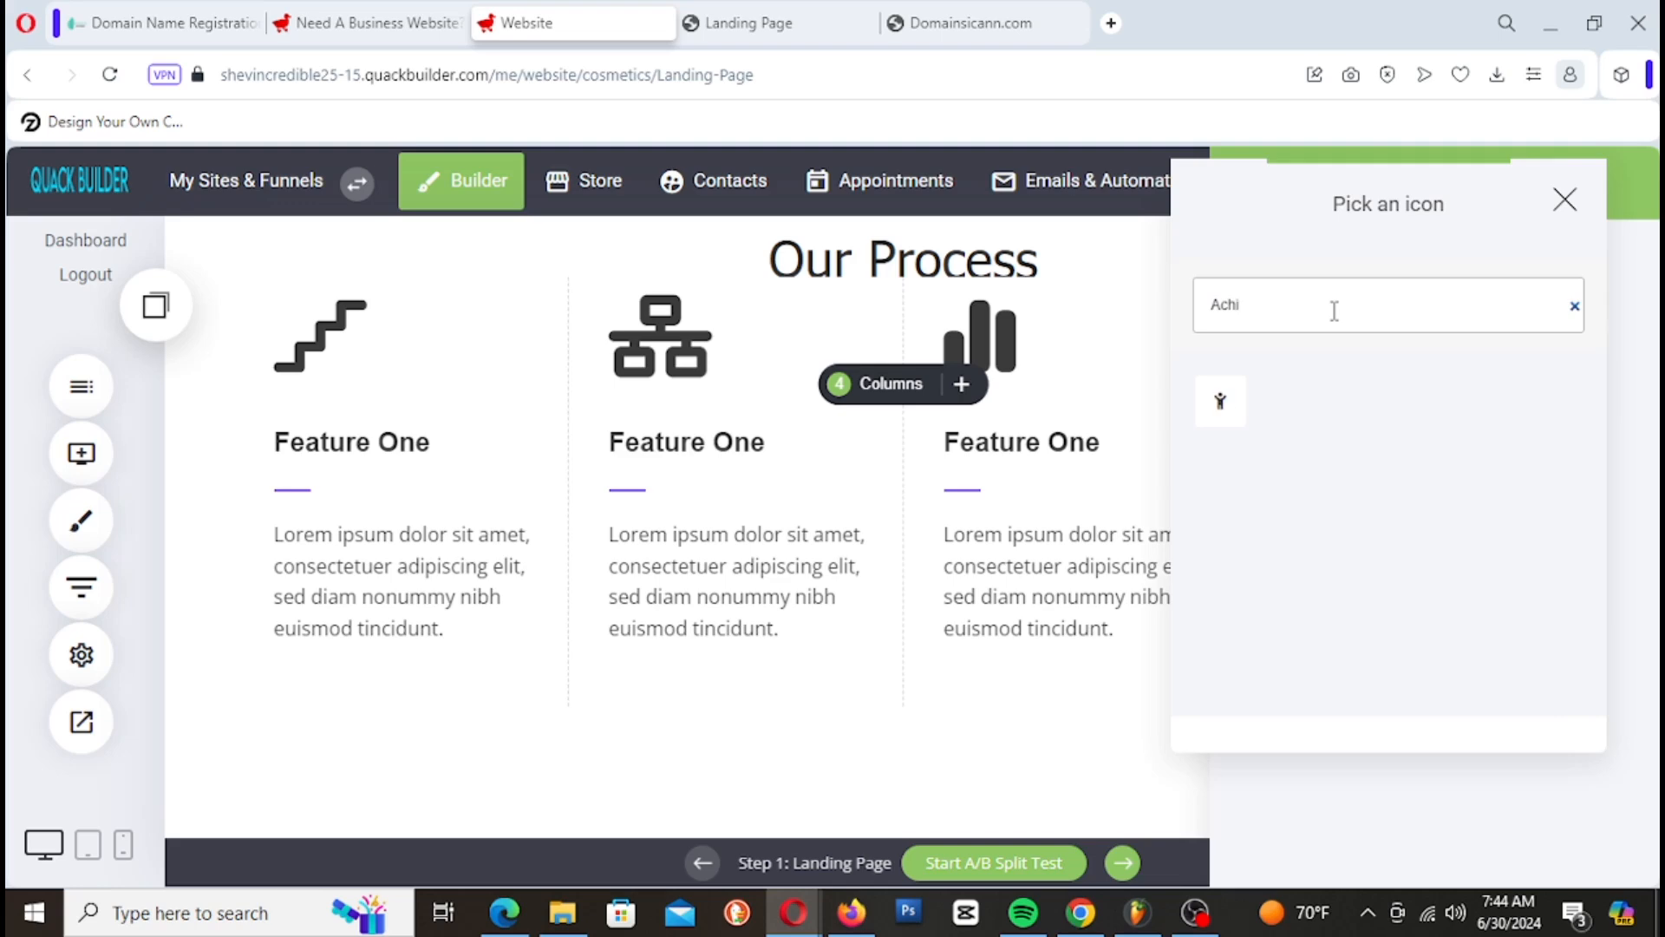
left_click(1218, 402)
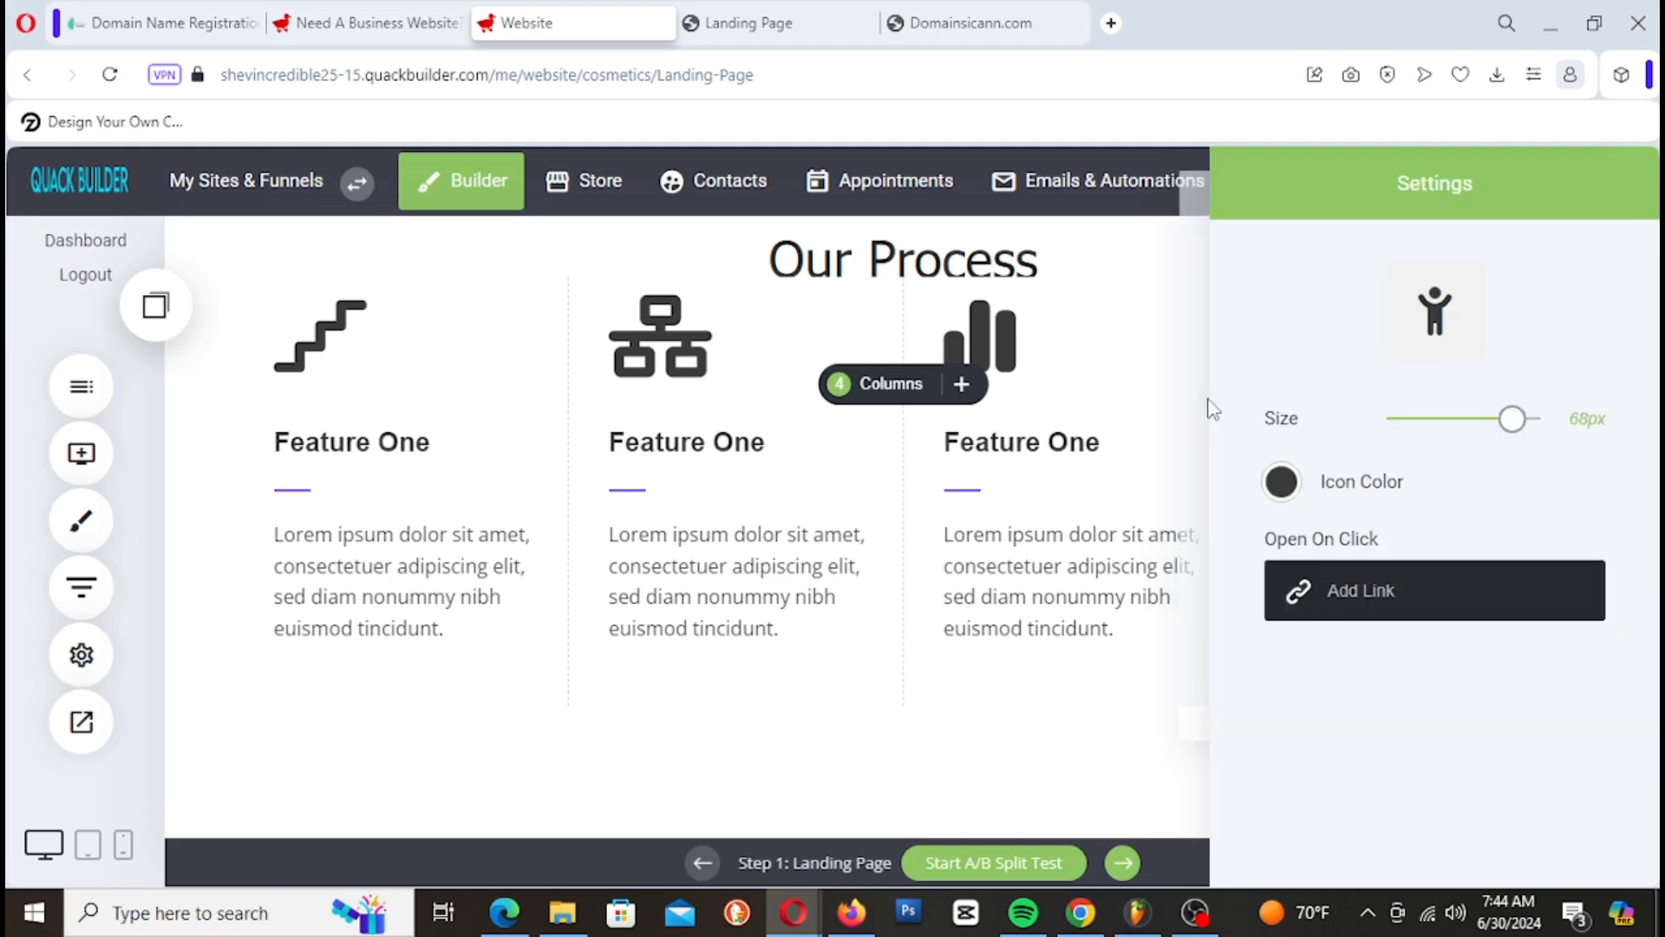
left_click(1124, 363)
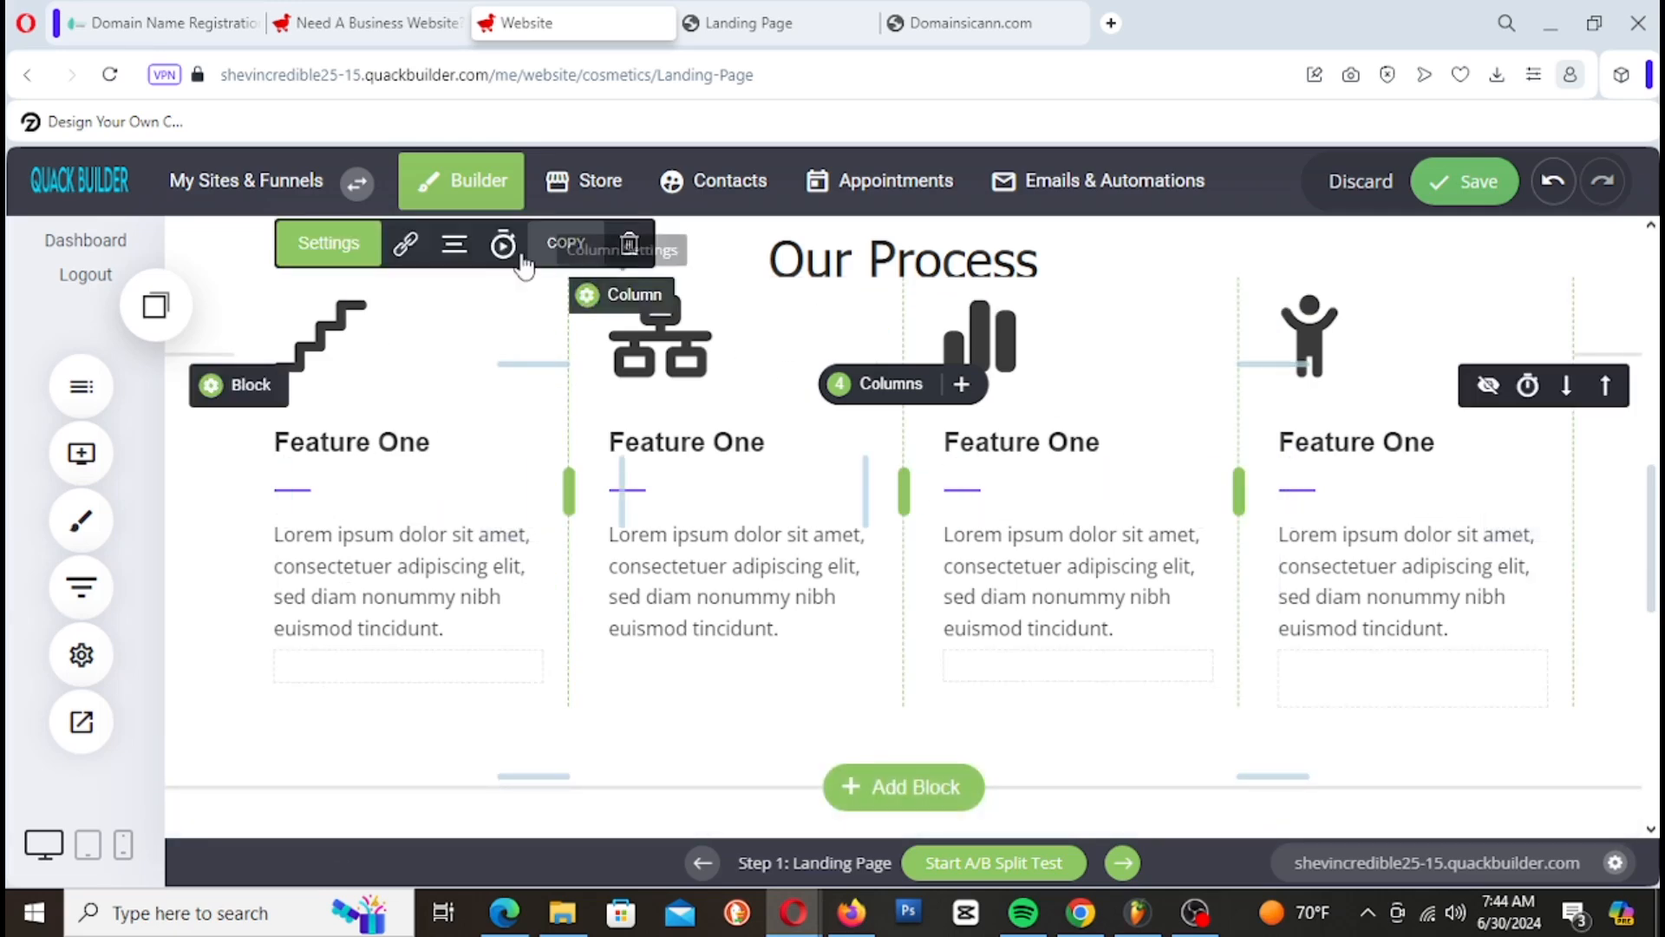
Step: Centre the icons in all four feature columns
left_click(454, 244)
left_click(490, 272)
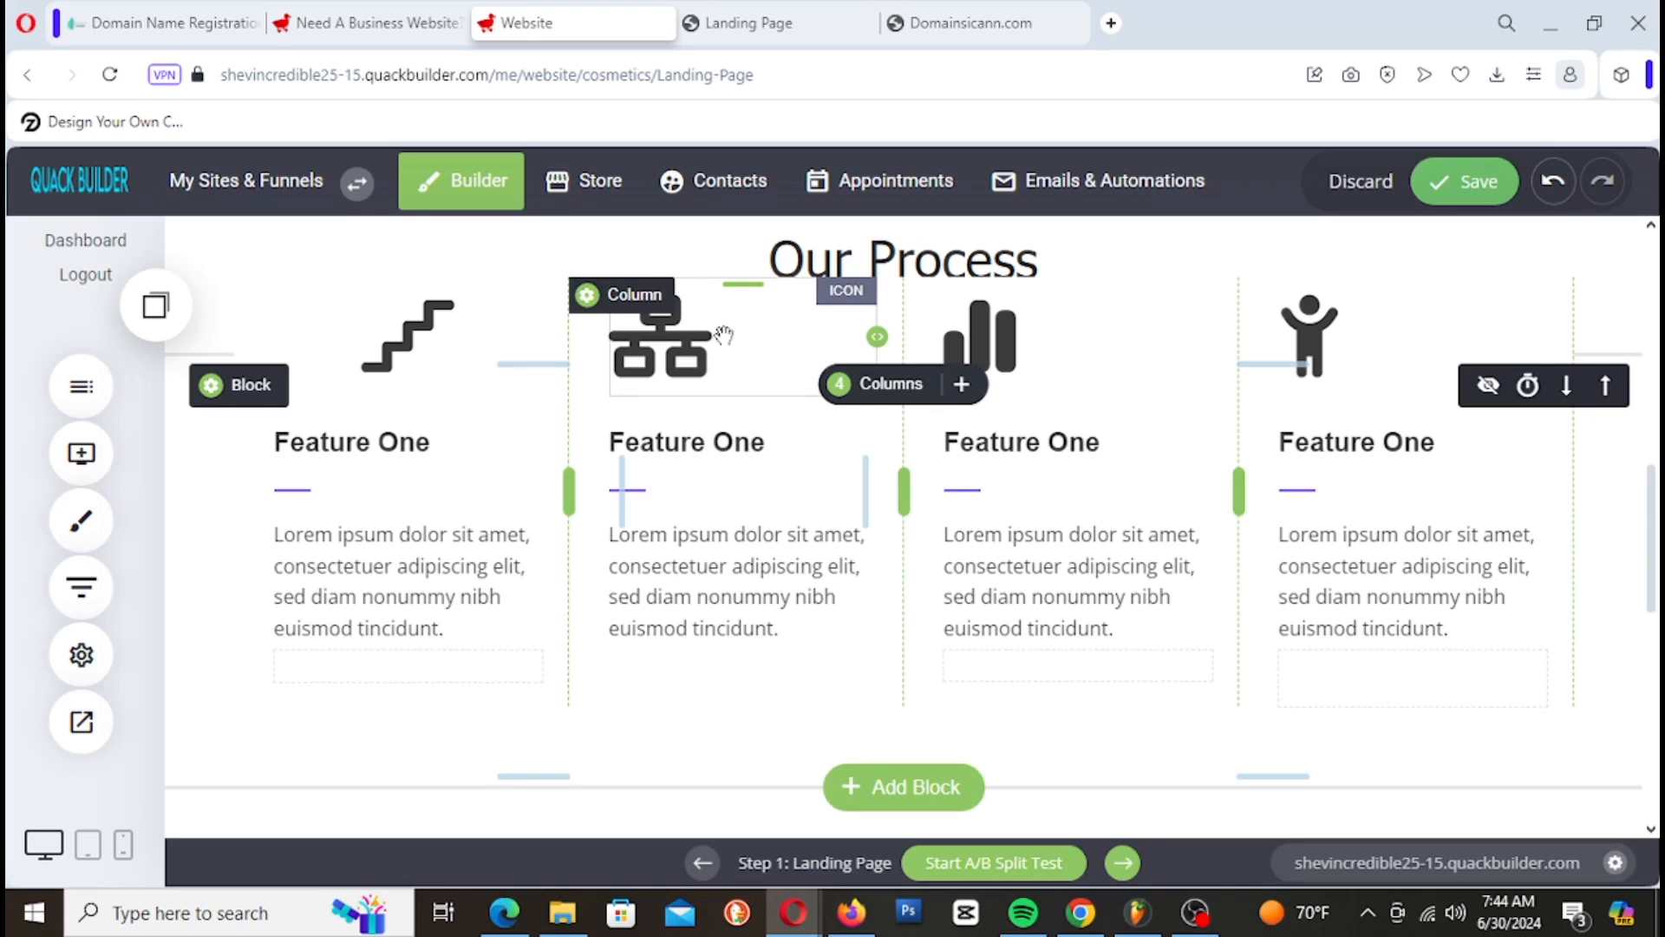
mouse_move(727, 336)
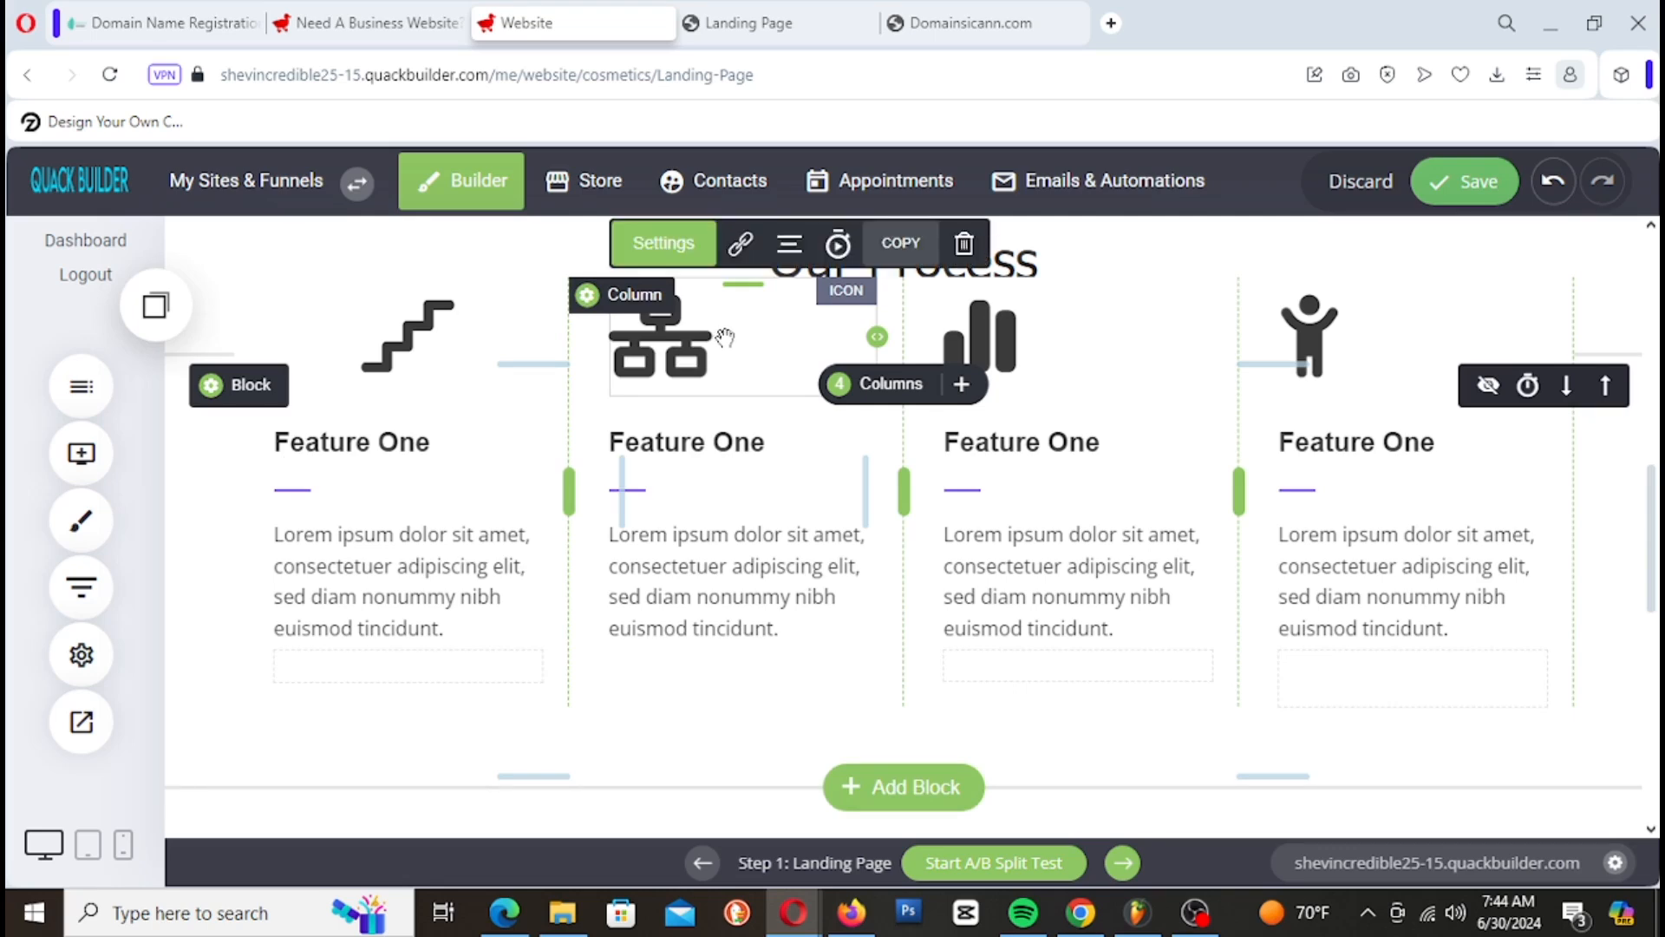
left_click(791, 249)
left_click(817, 276)
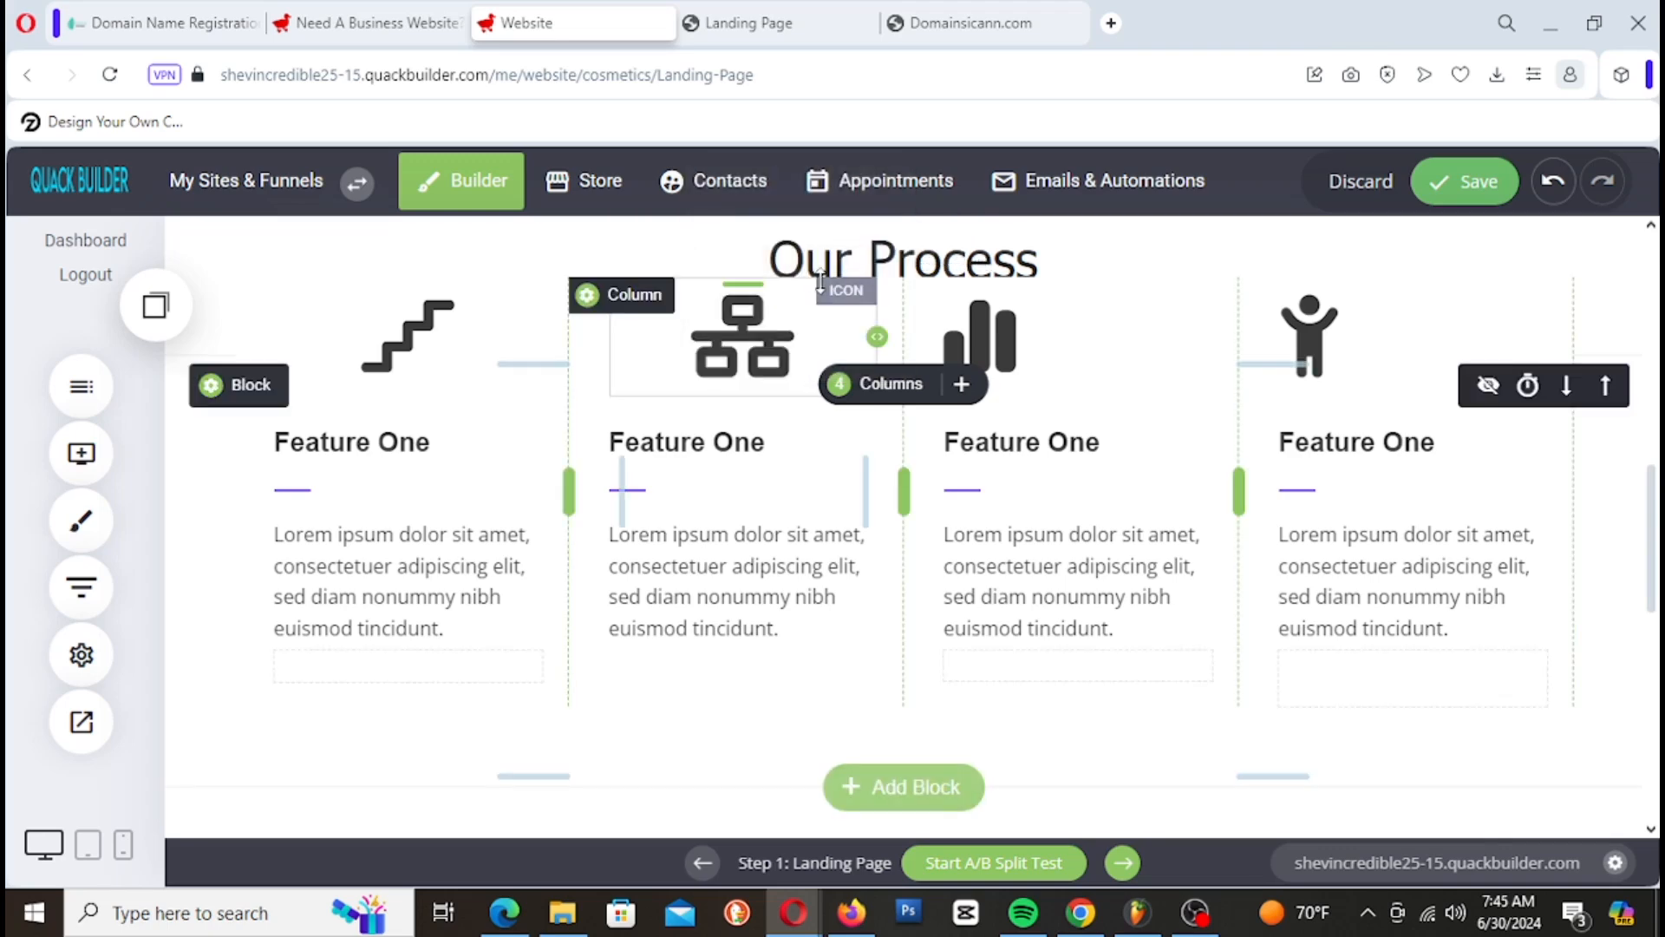
mouse_move(1085, 346)
left_click(1124, 243)
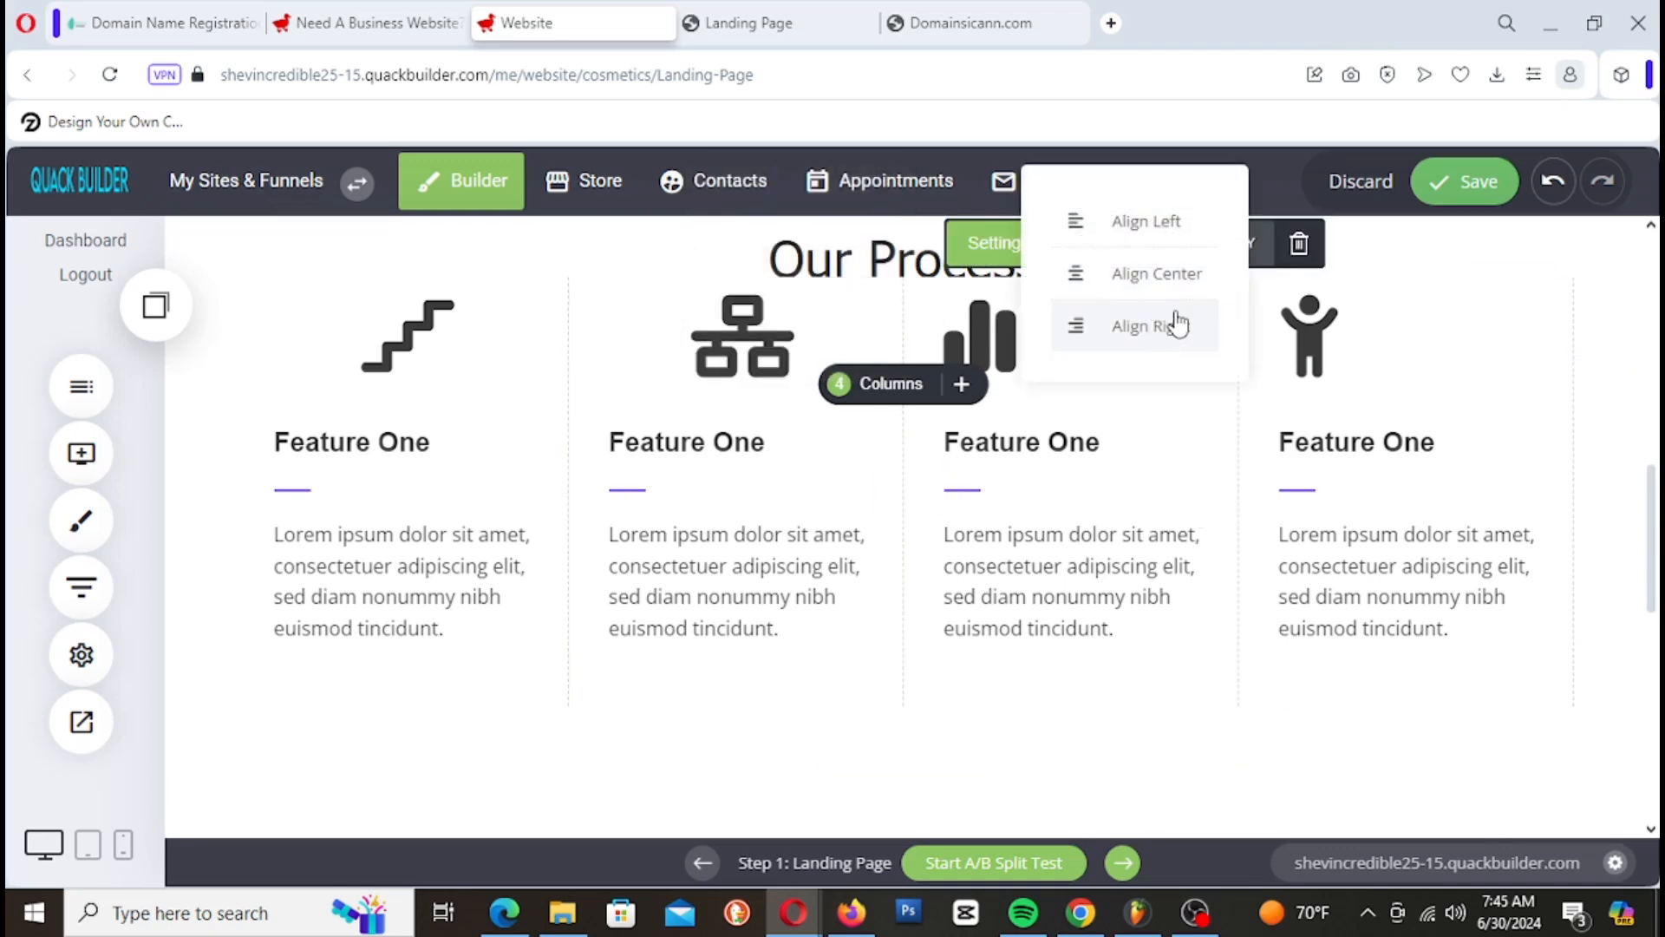
left_click(1176, 327)
mouse_move(1306, 343)
left_click(1466, 254)
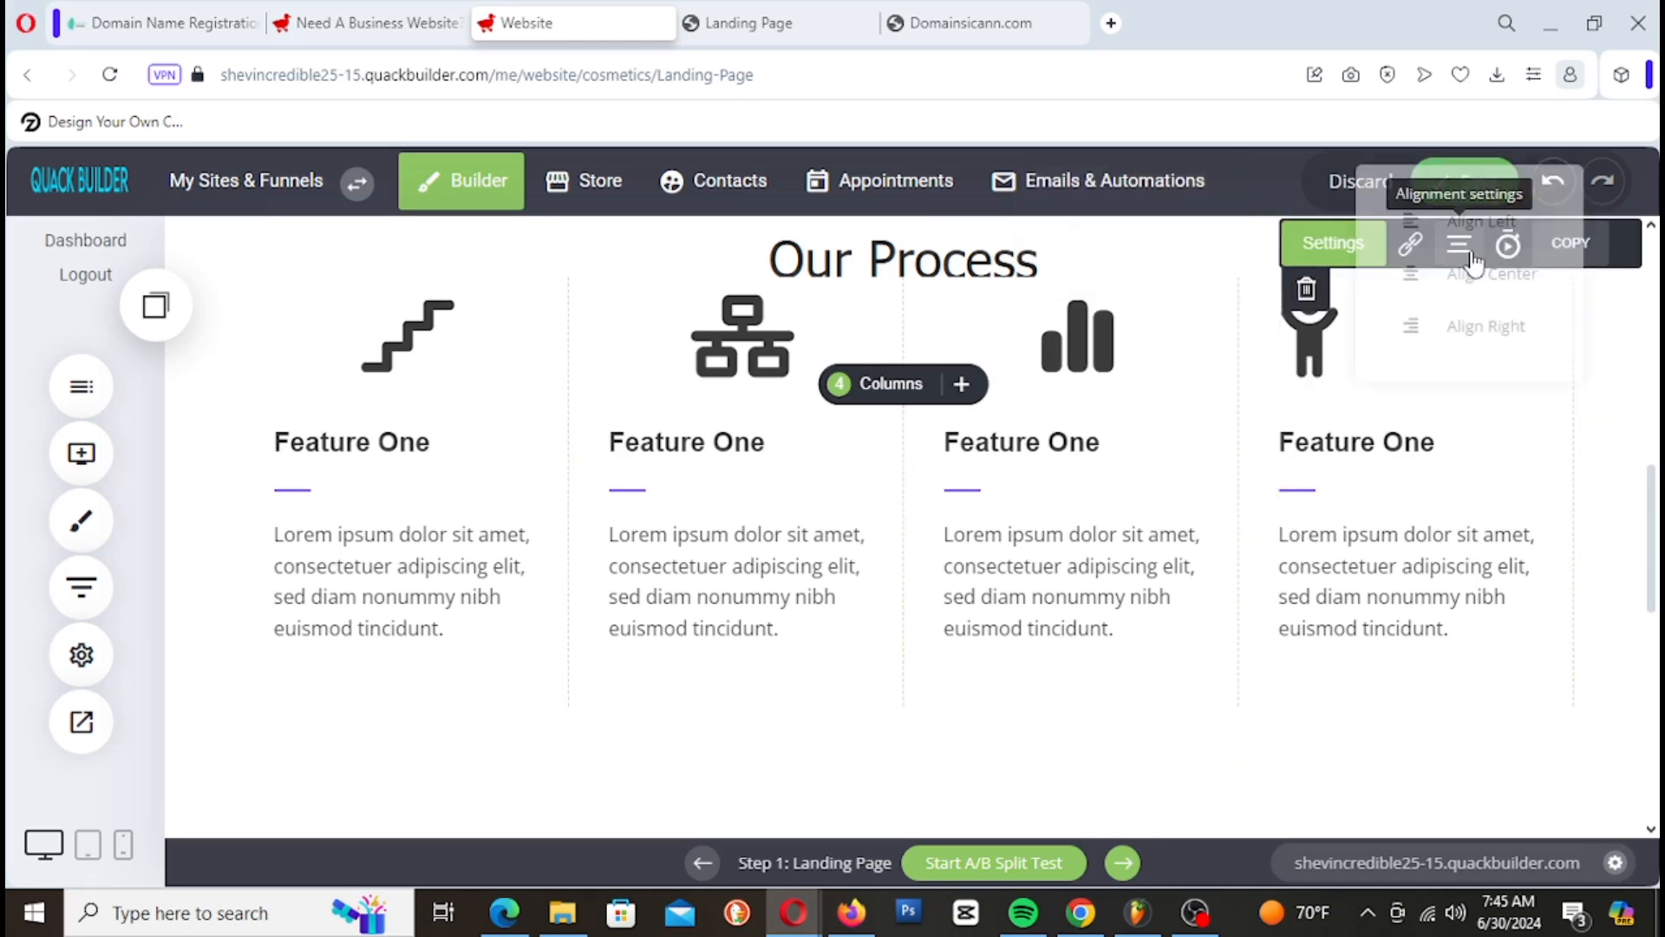
left_click(1475, 274)
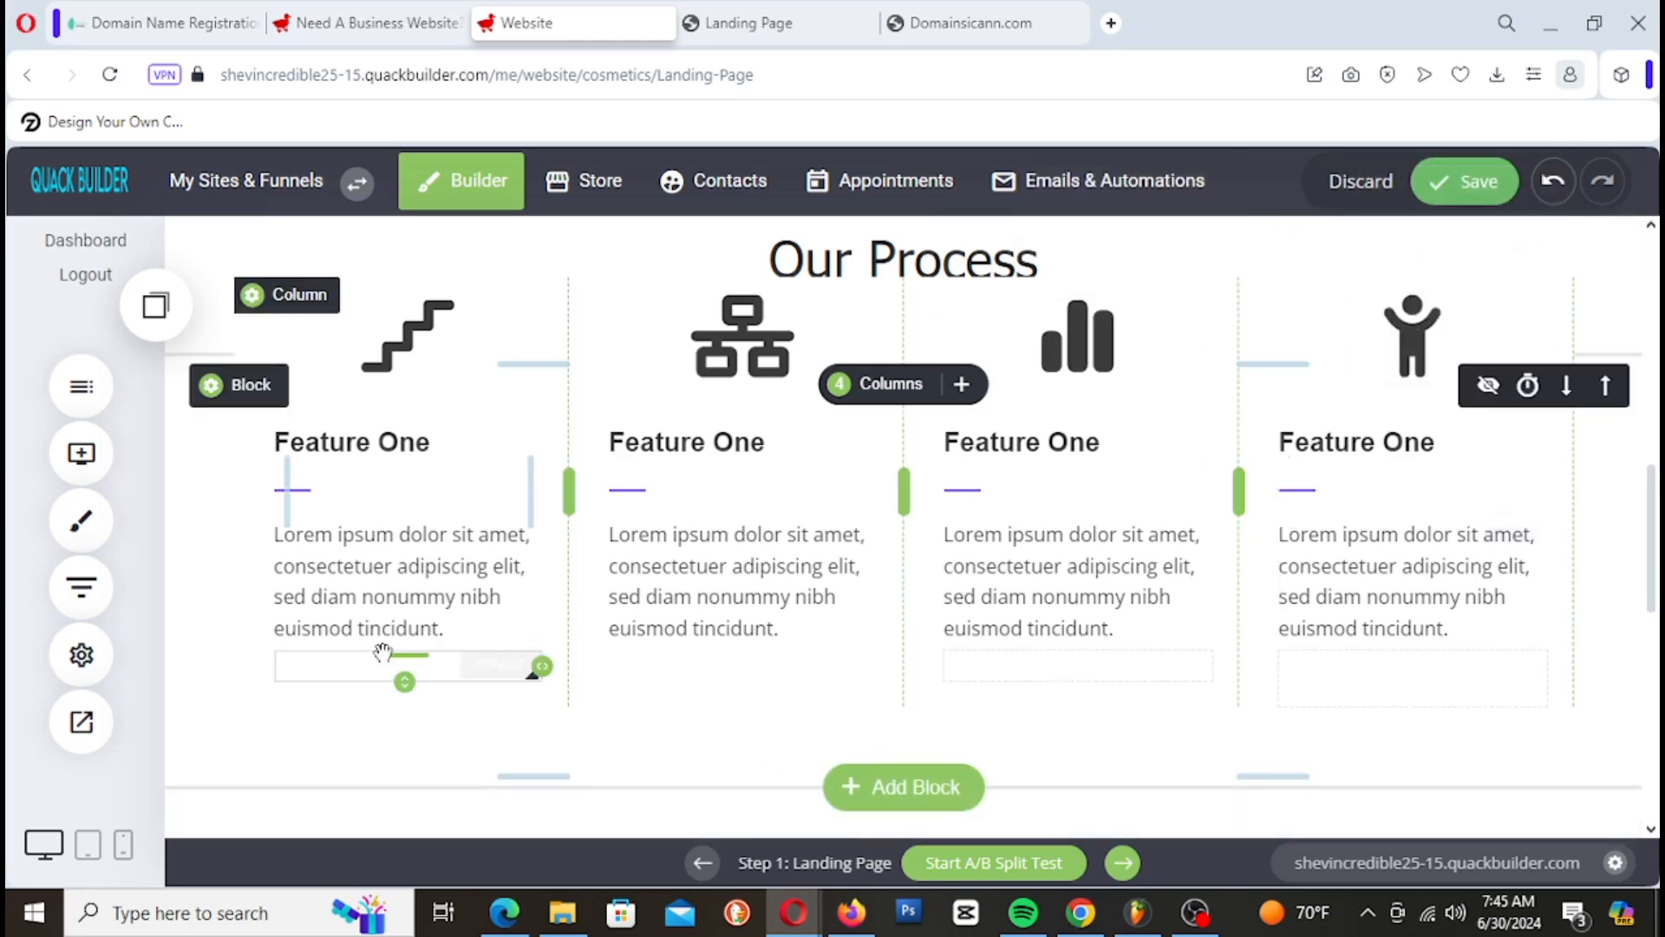
Step: Place a new container block above Our Process and move the heading into it
scroll(607, 624, "up", 3)
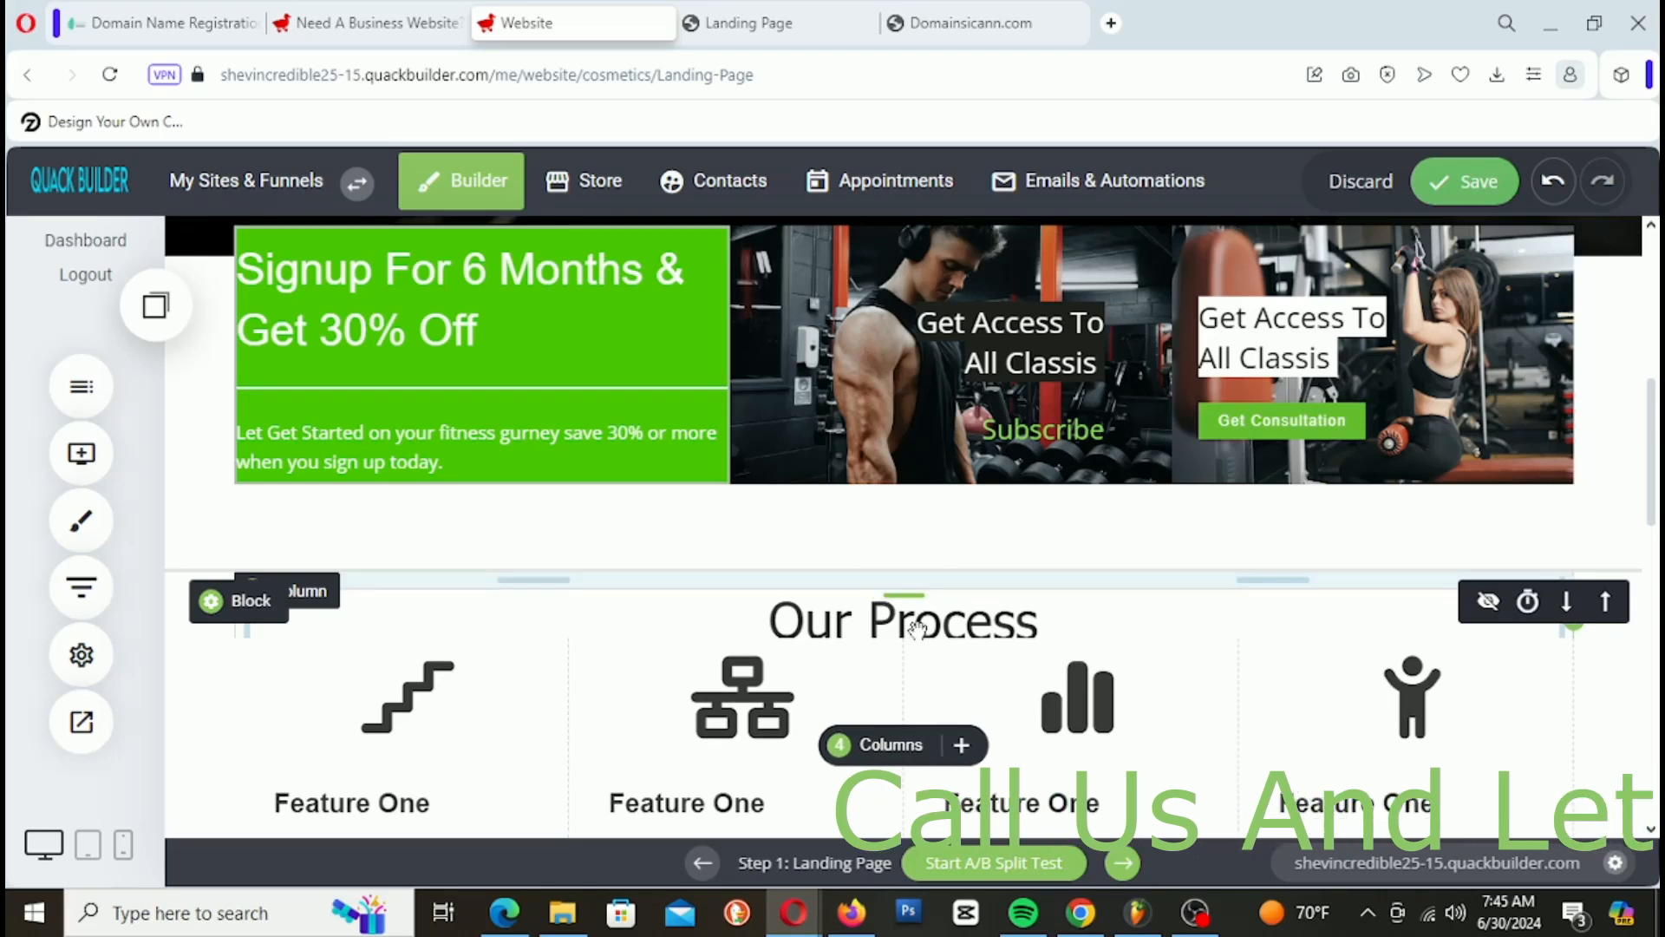
left_click(830, 619)
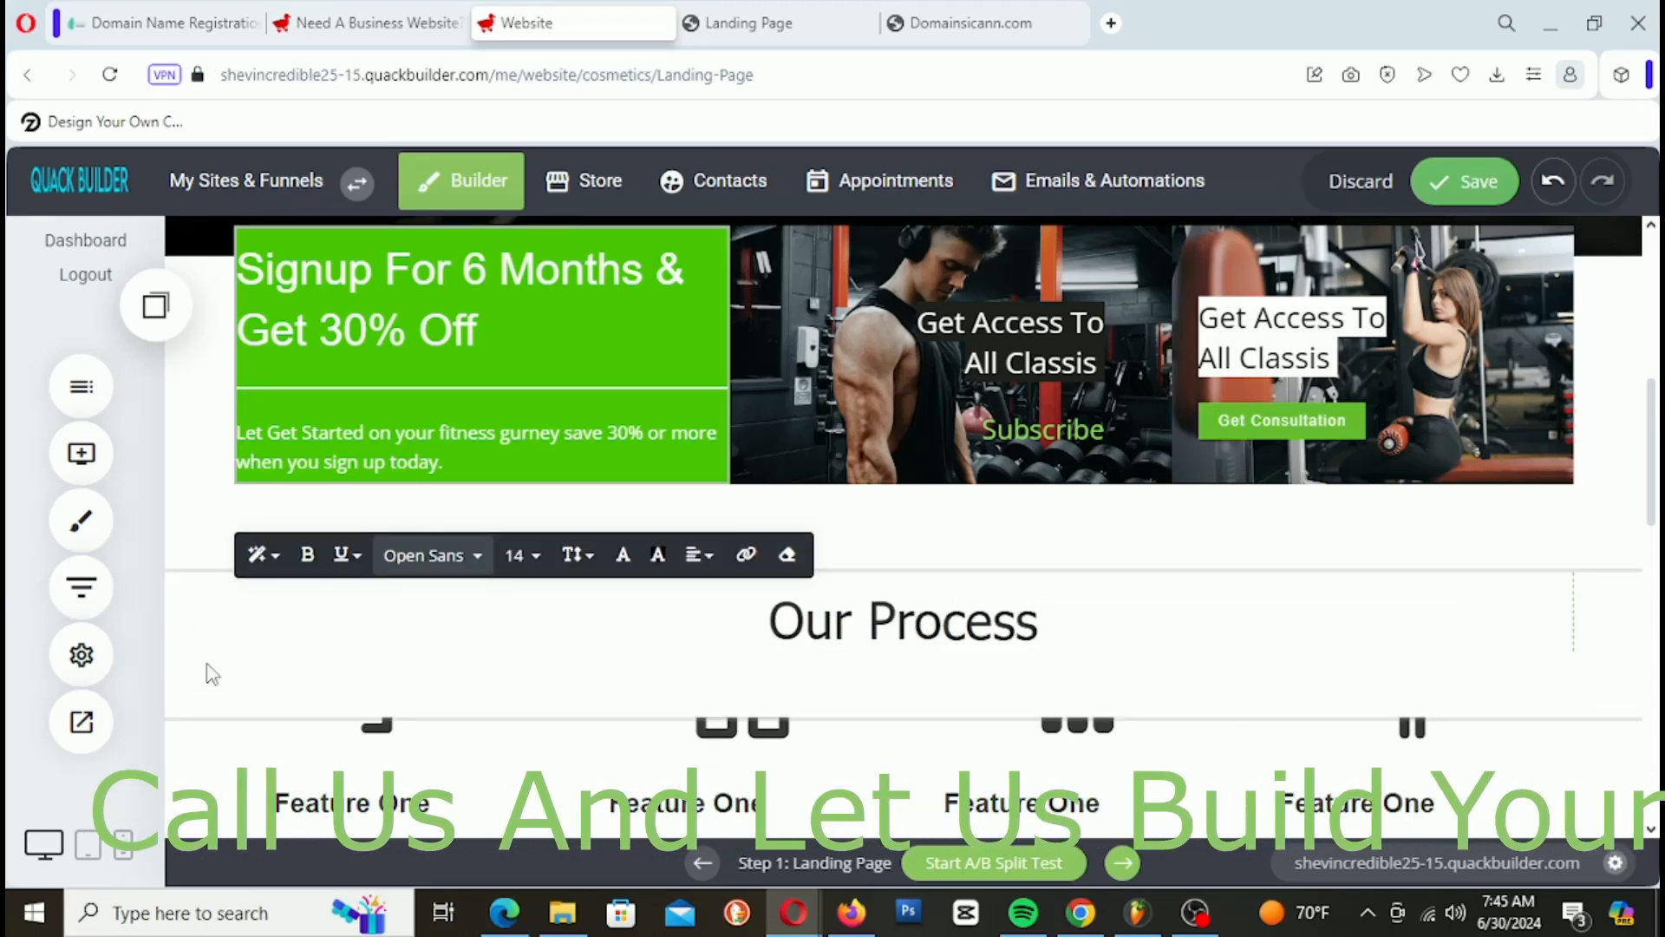
left_click(217, 699)
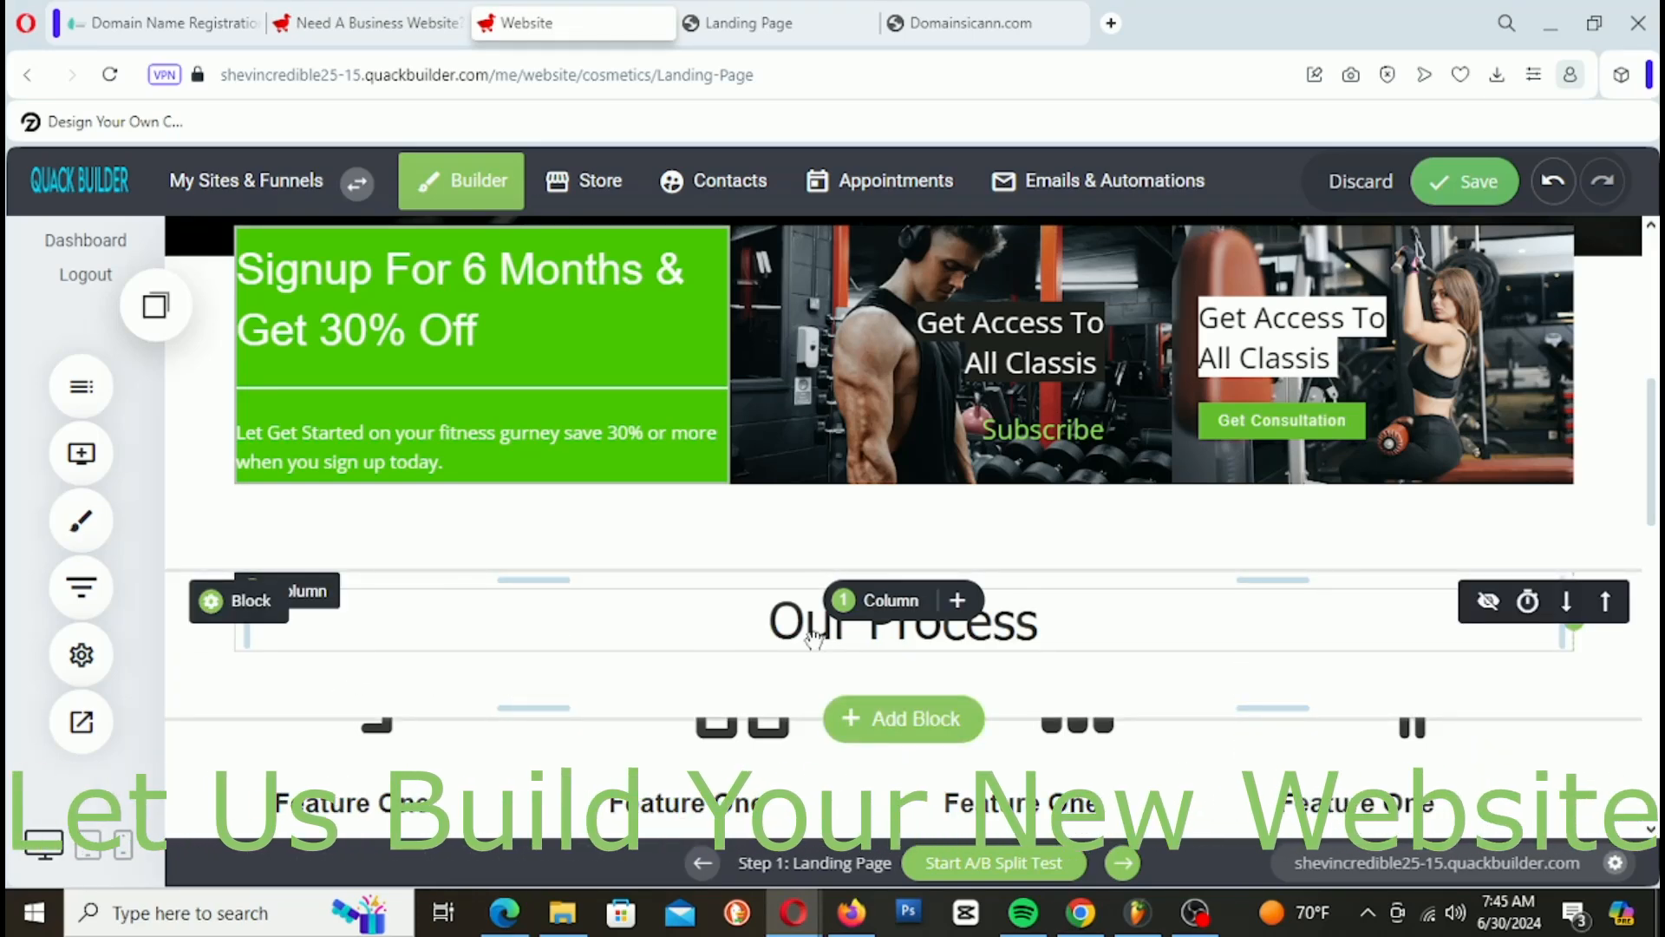
left_click(62, 475)
left_click_drag(246, 439, 989, 628)
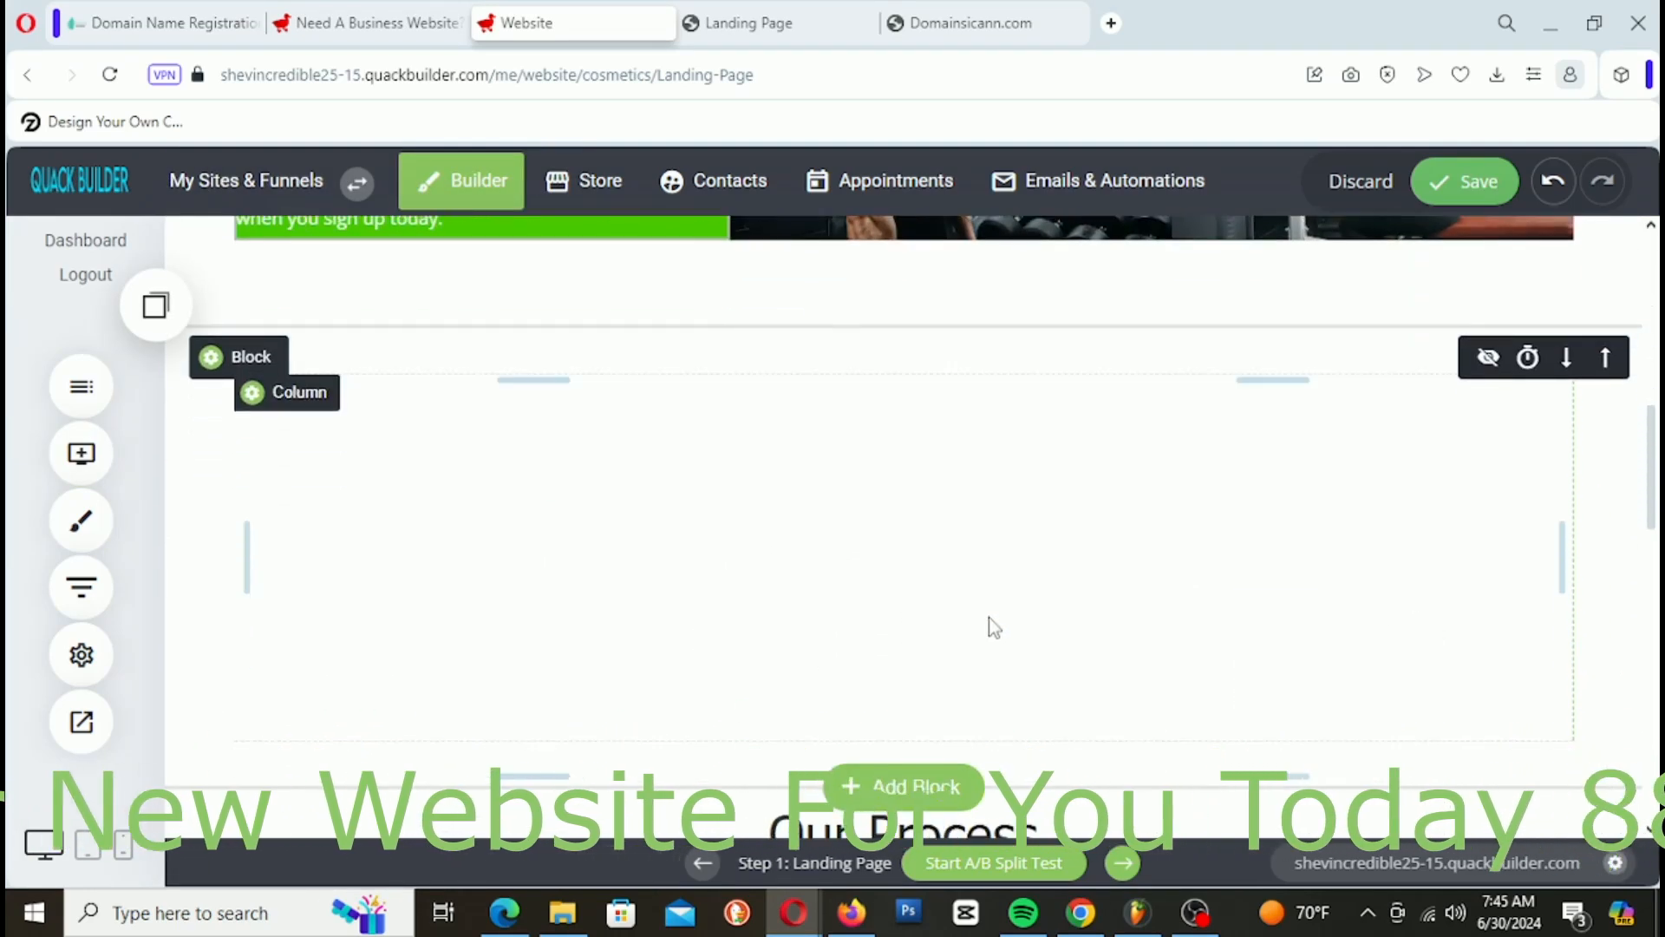
left_click_drag(838, 694, 1091, 289)
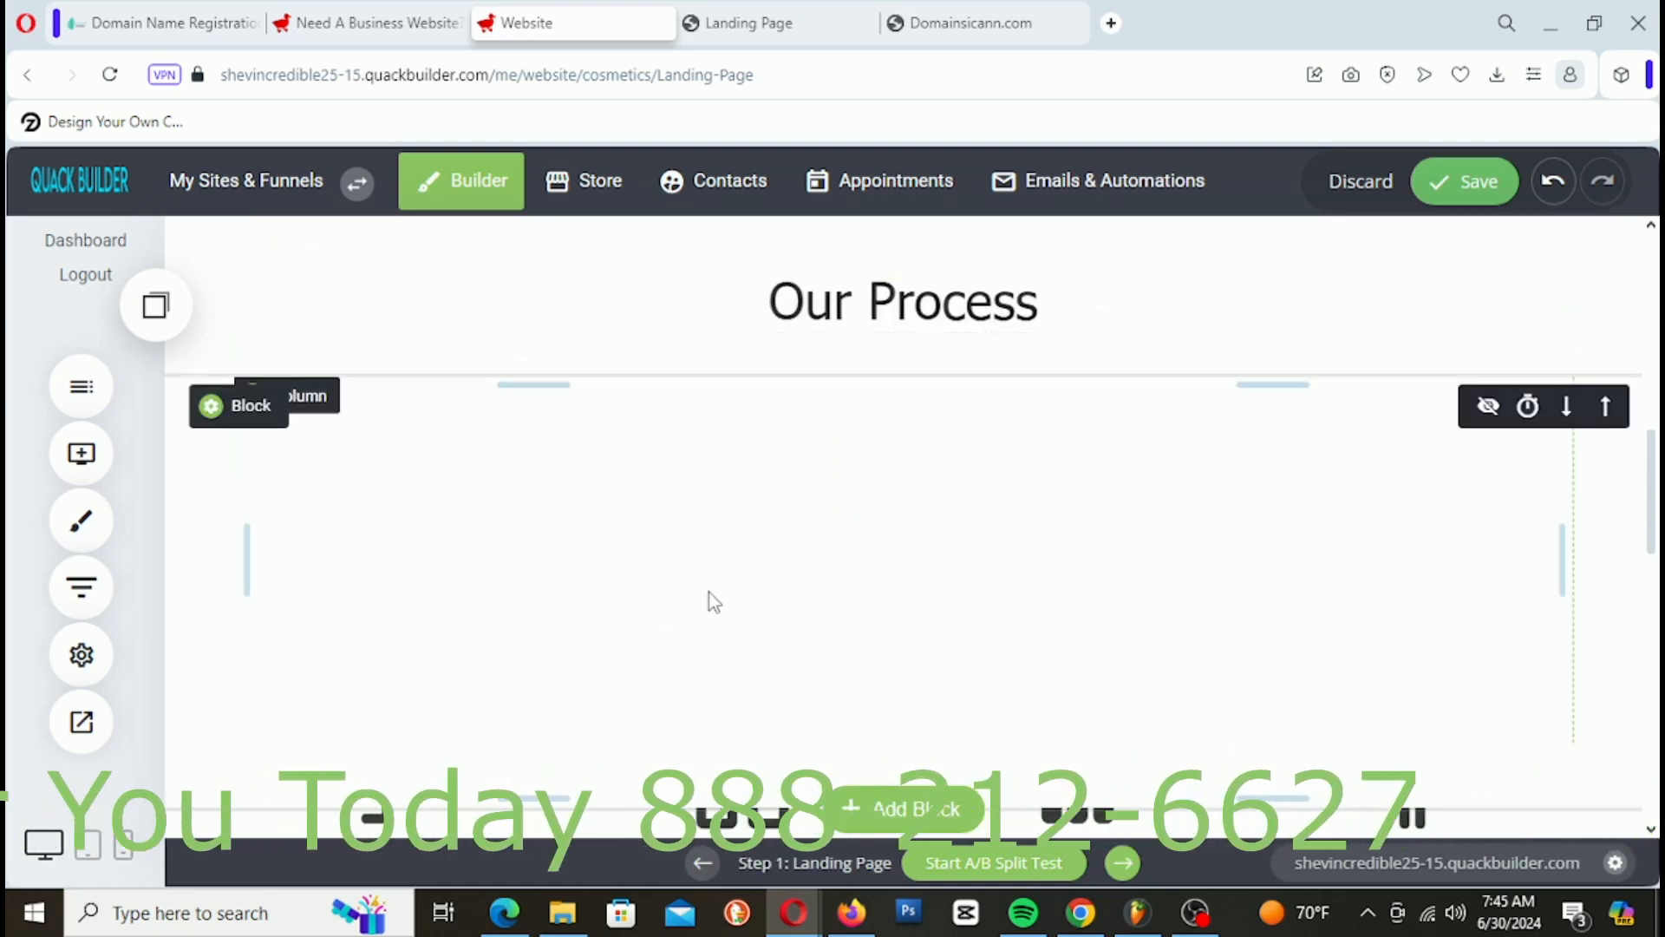
Step: Delete the leftover empty blocks and set the heading's spacing above the icons to 83px
mouse_move(278, 408)
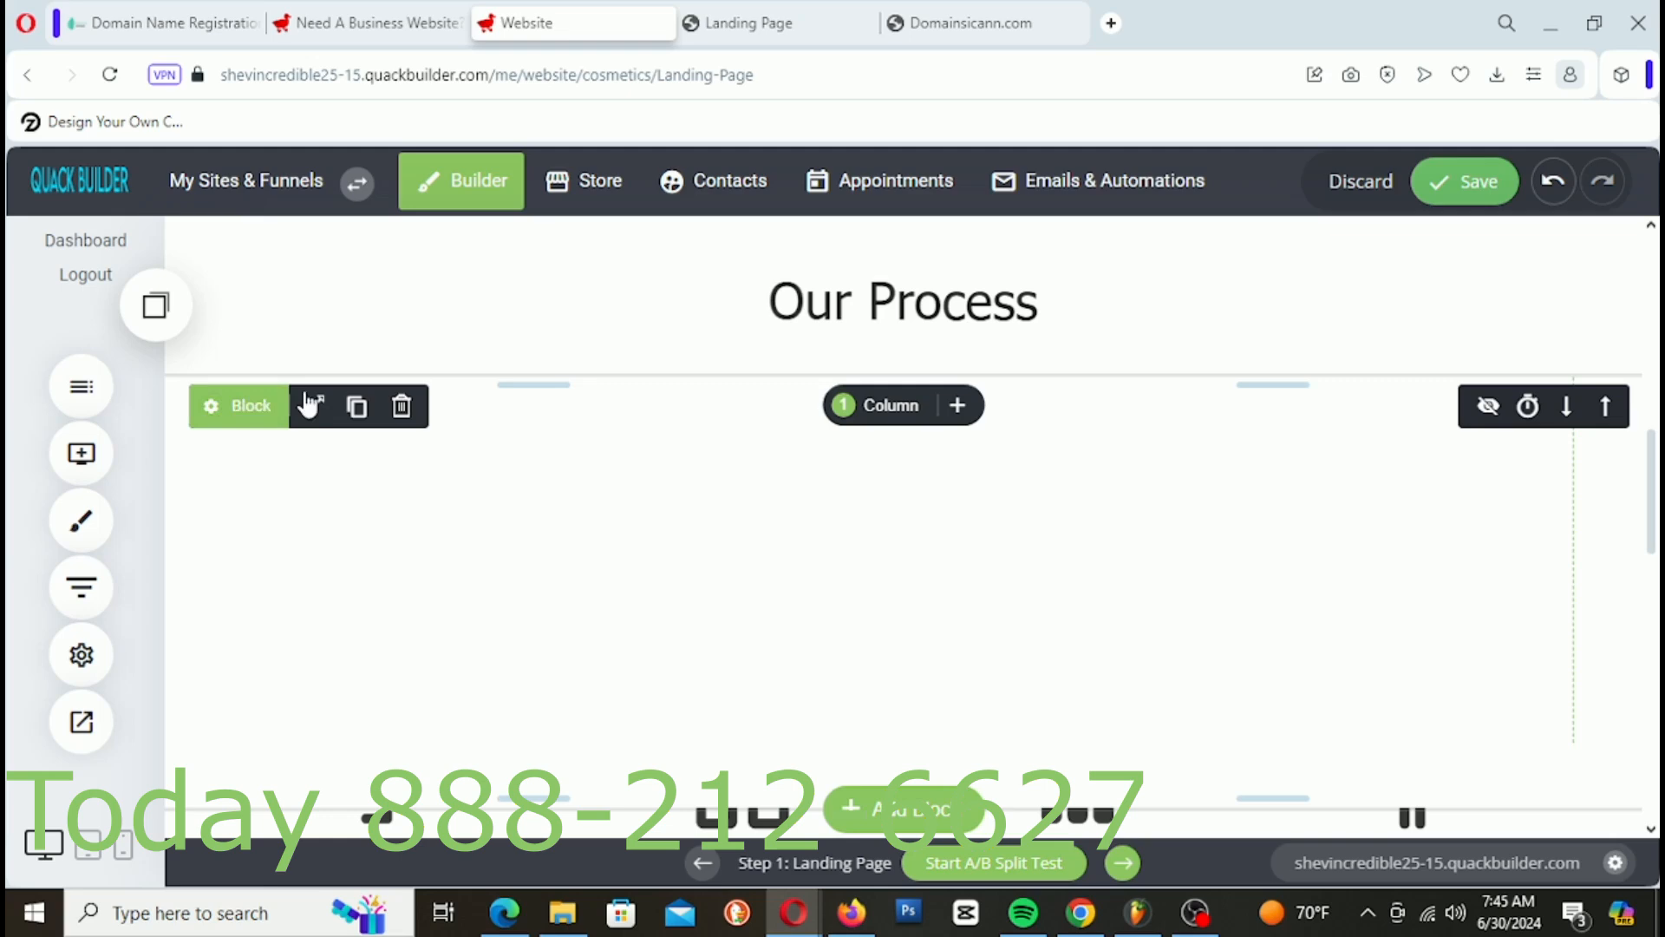
left_click(401, 407)
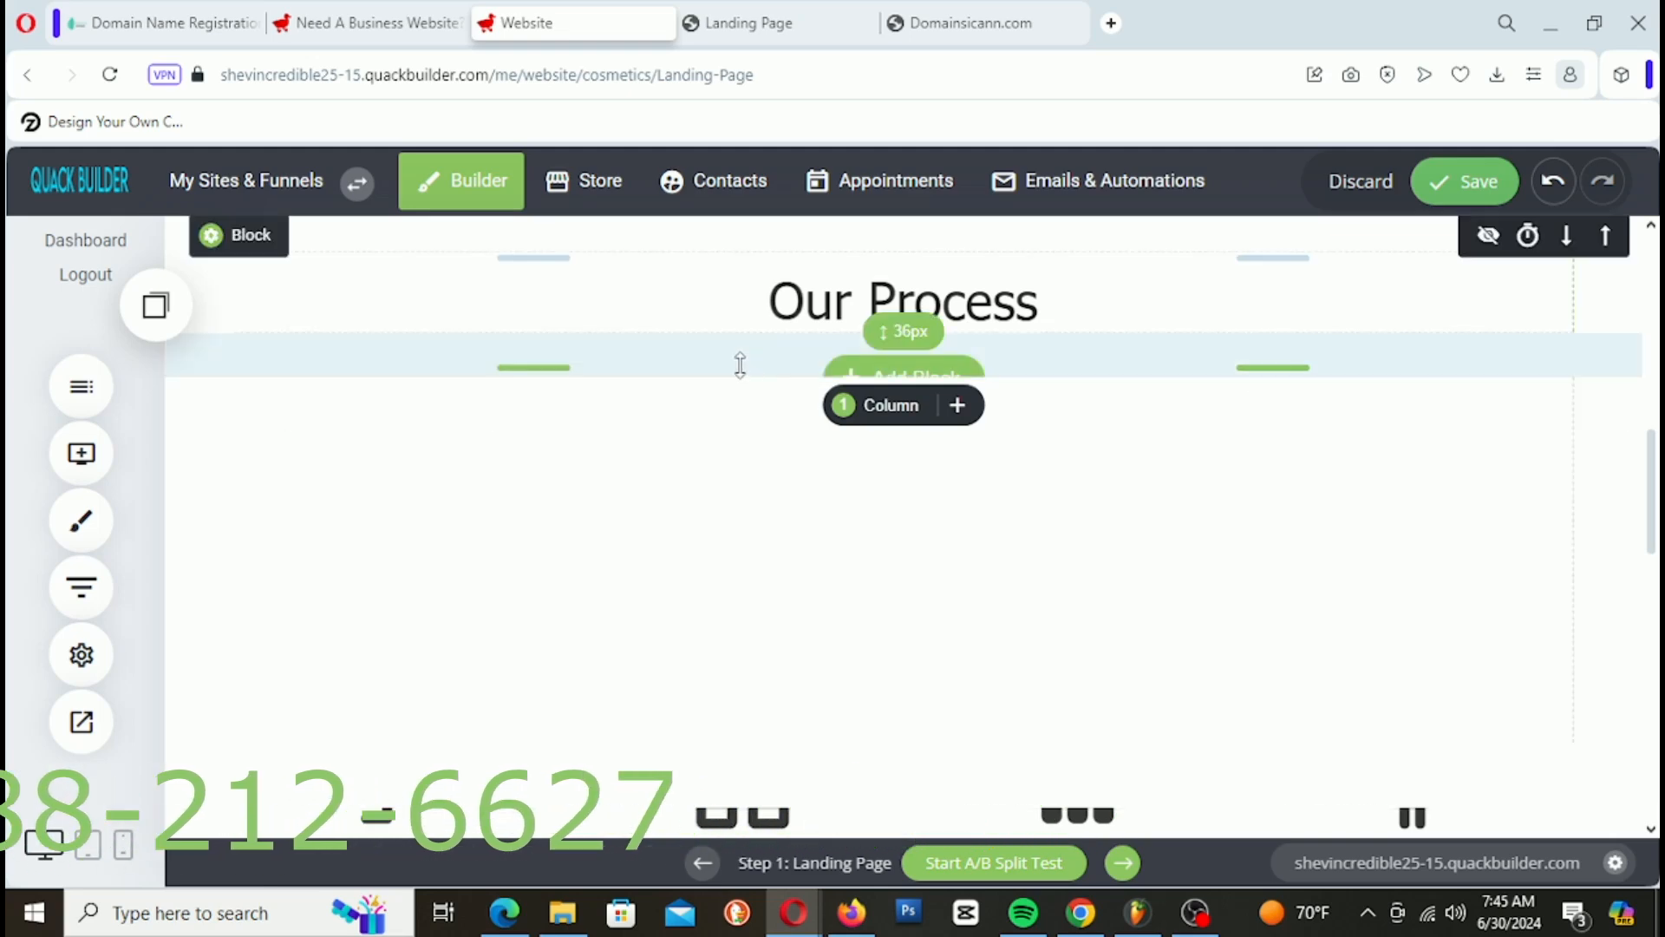
mouse_move(336, 418)
left_click(402, 406)
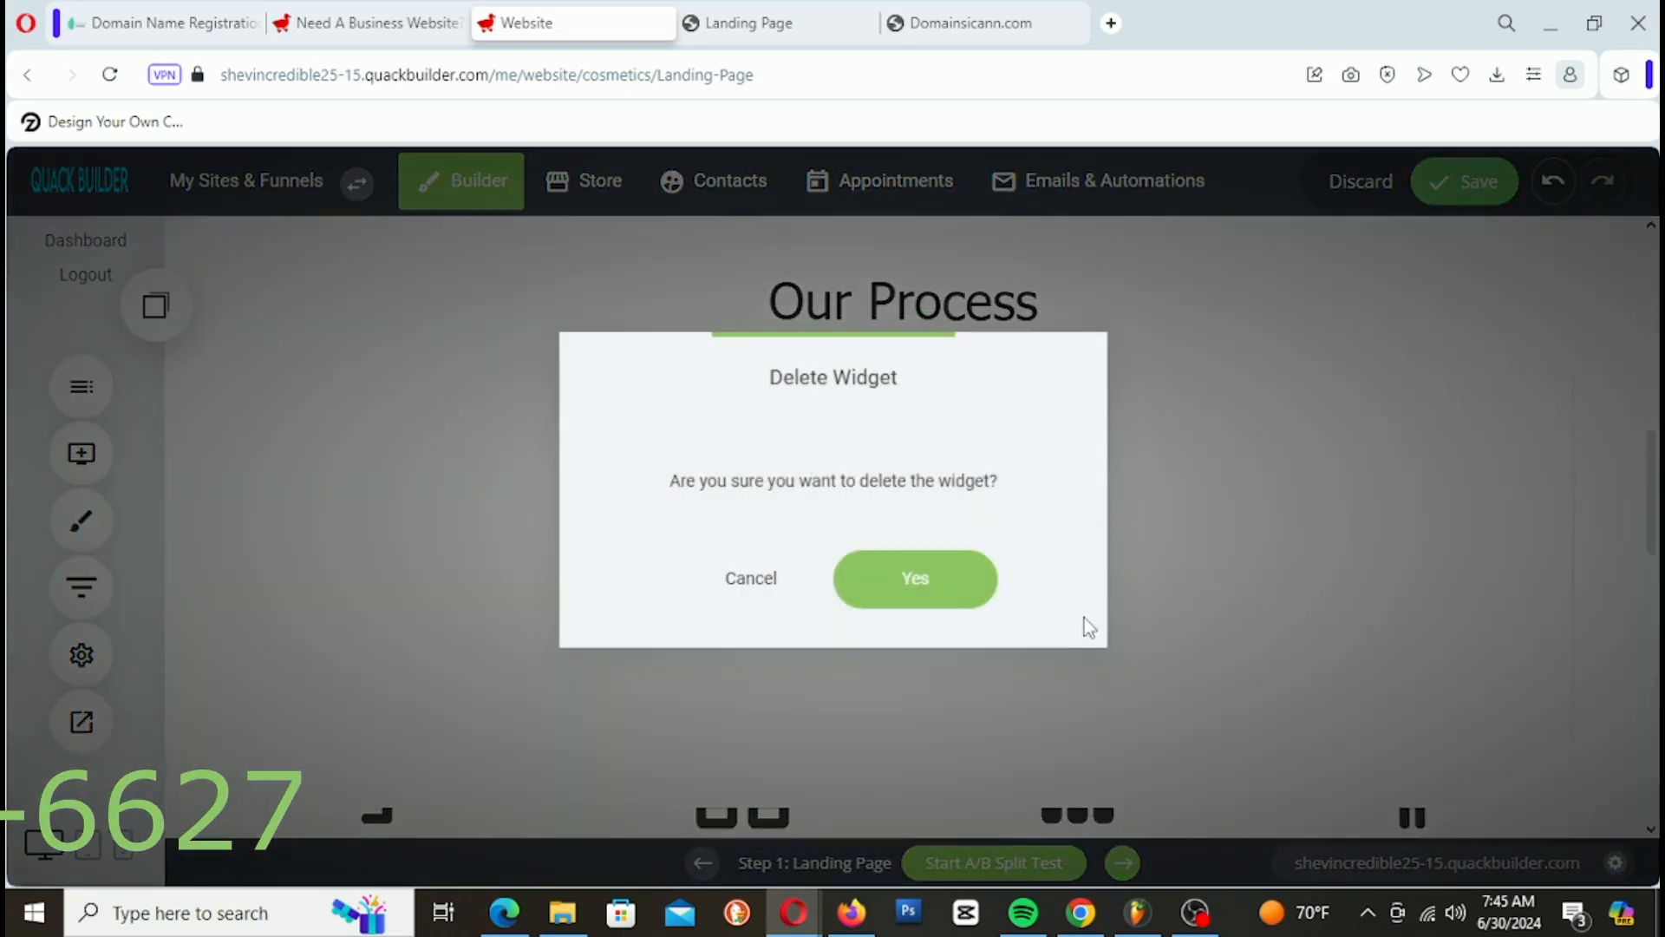
left_click(915, 580)
scroll(763, 373, "up", 2)
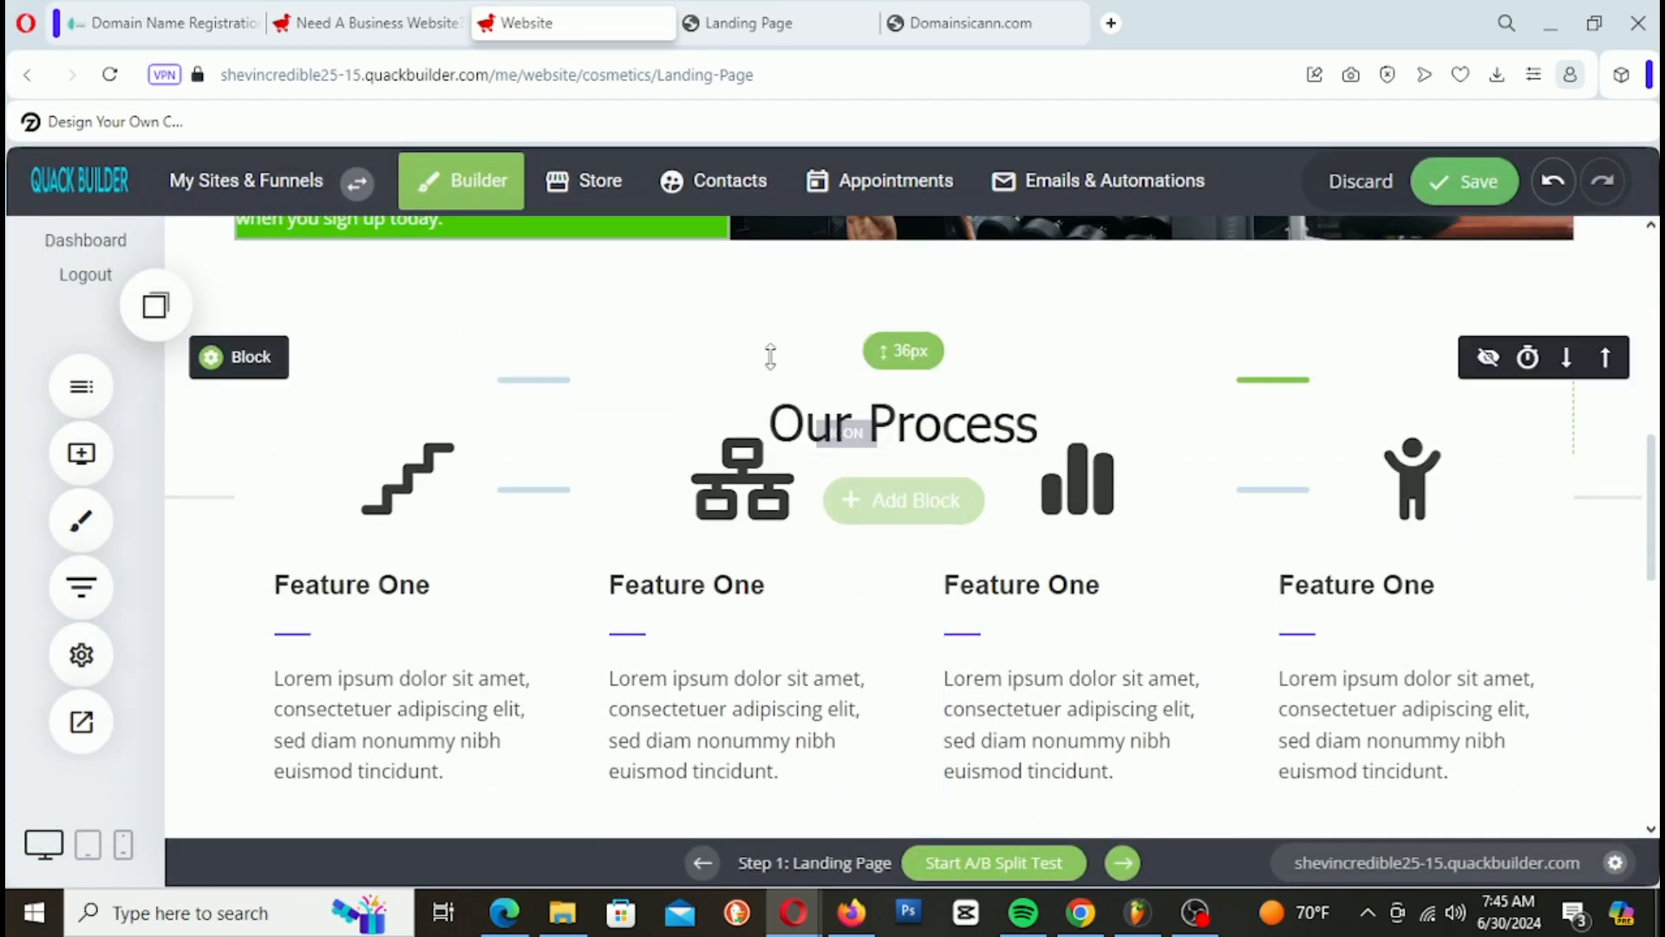
left_click_drag(822, 452, 821, 510)
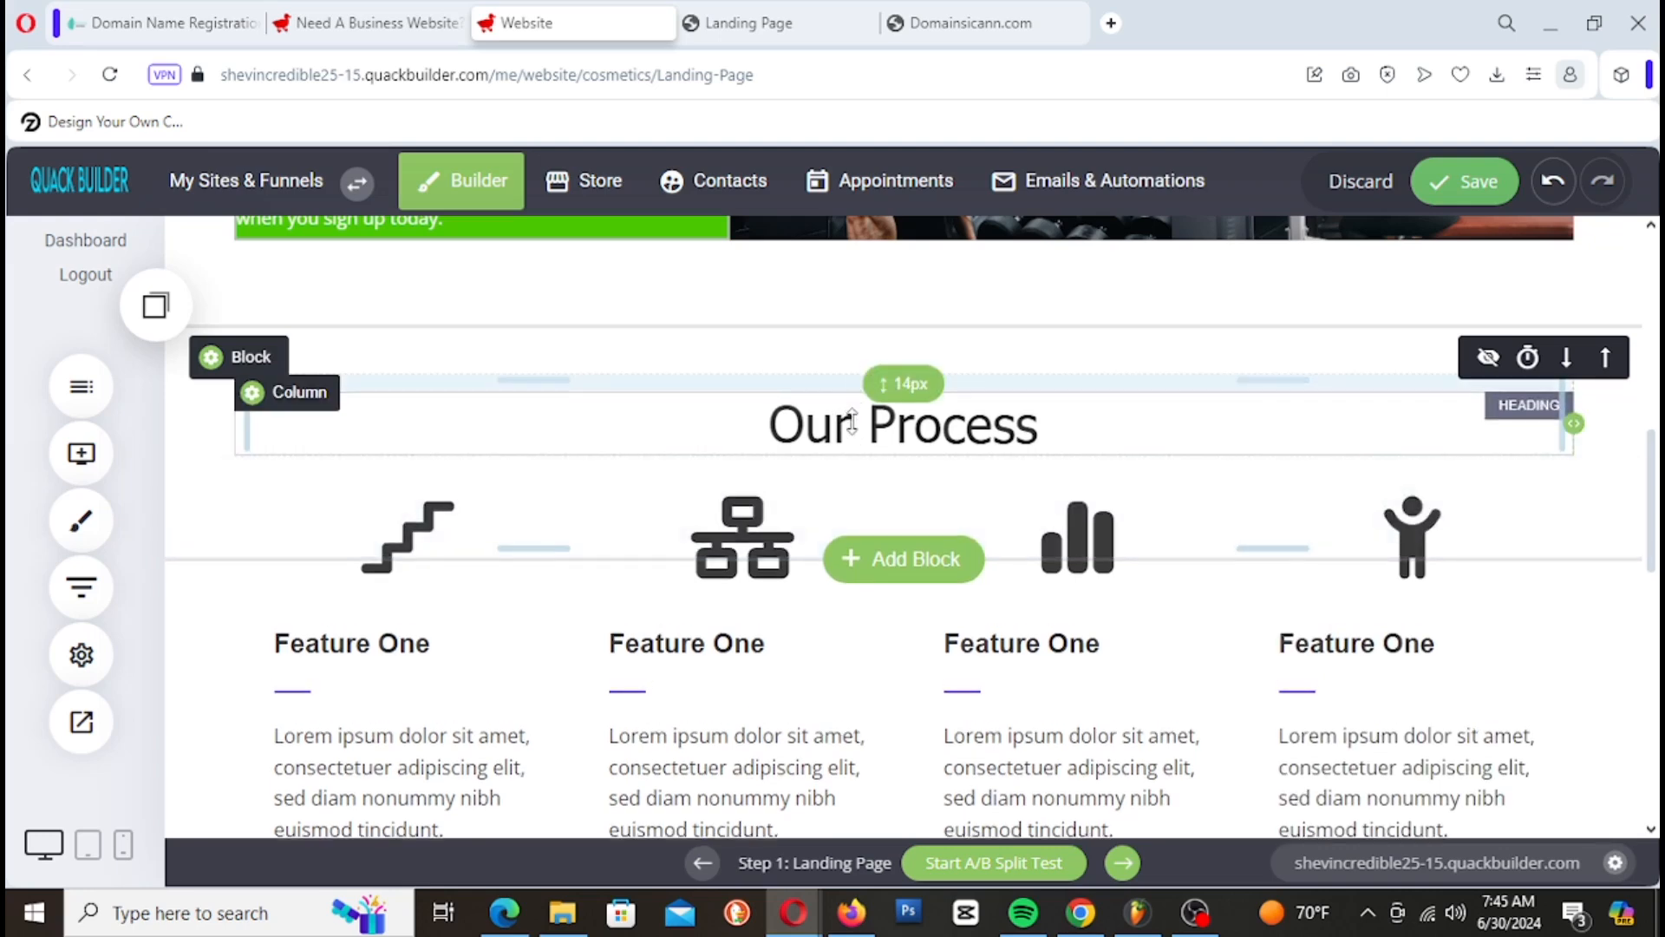
Step: Increase the padding above and below the Our Process heading to 91px and save
left_click_drag(855, 419, 859, 435)
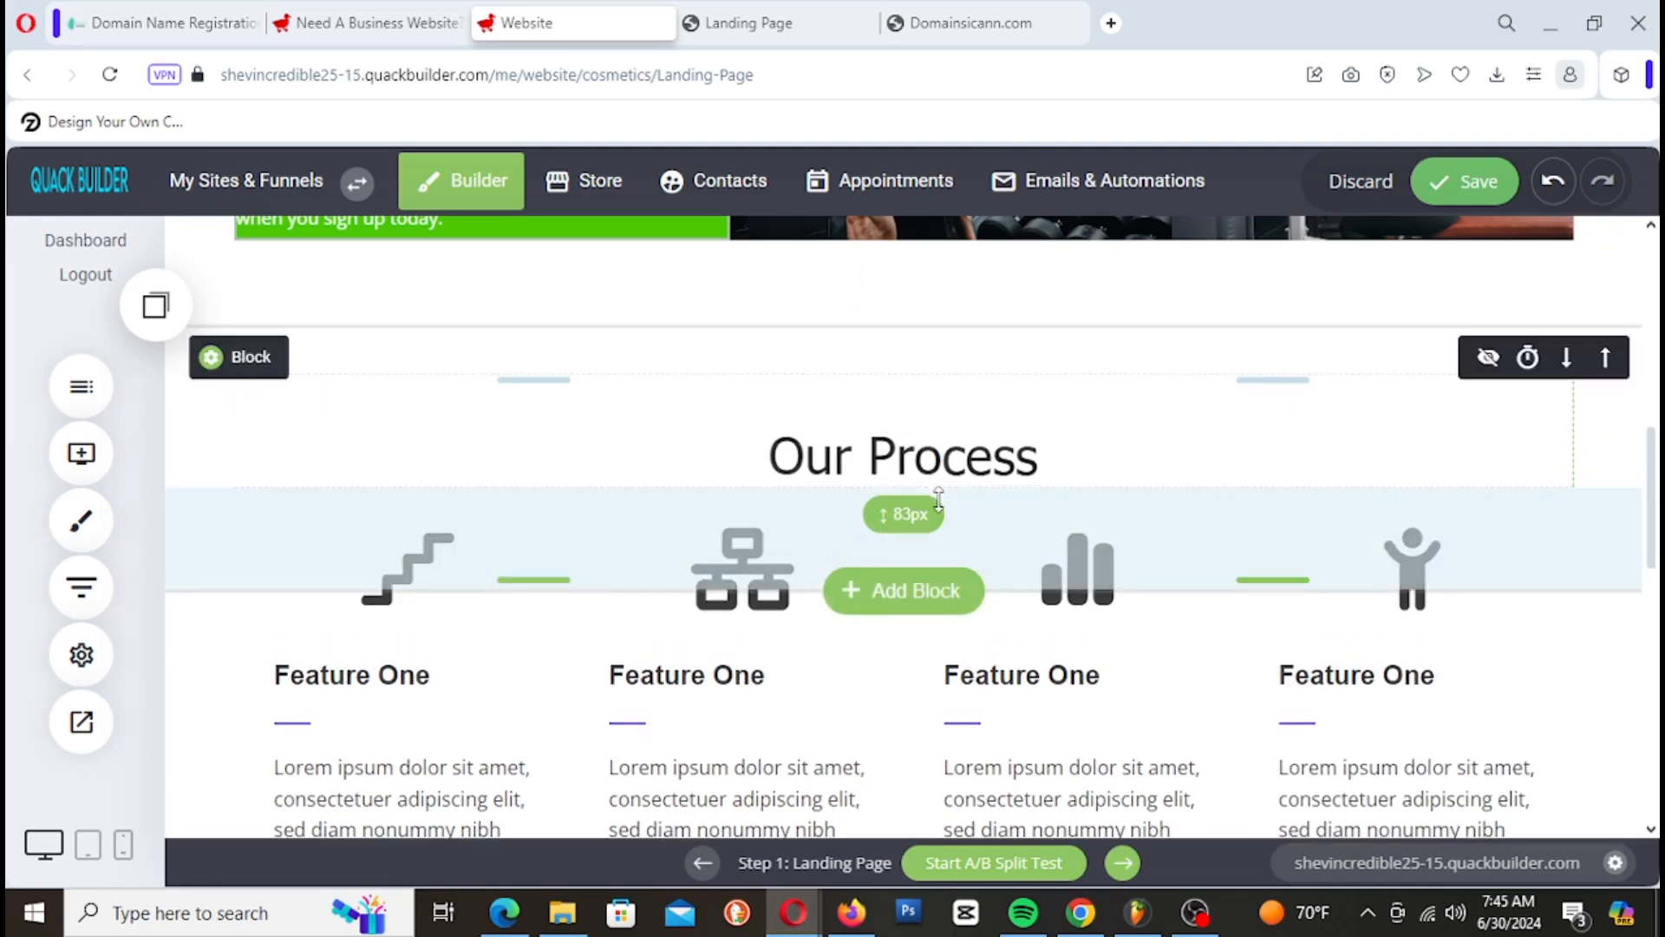
left_click_drag(929, 509, 929, 518)
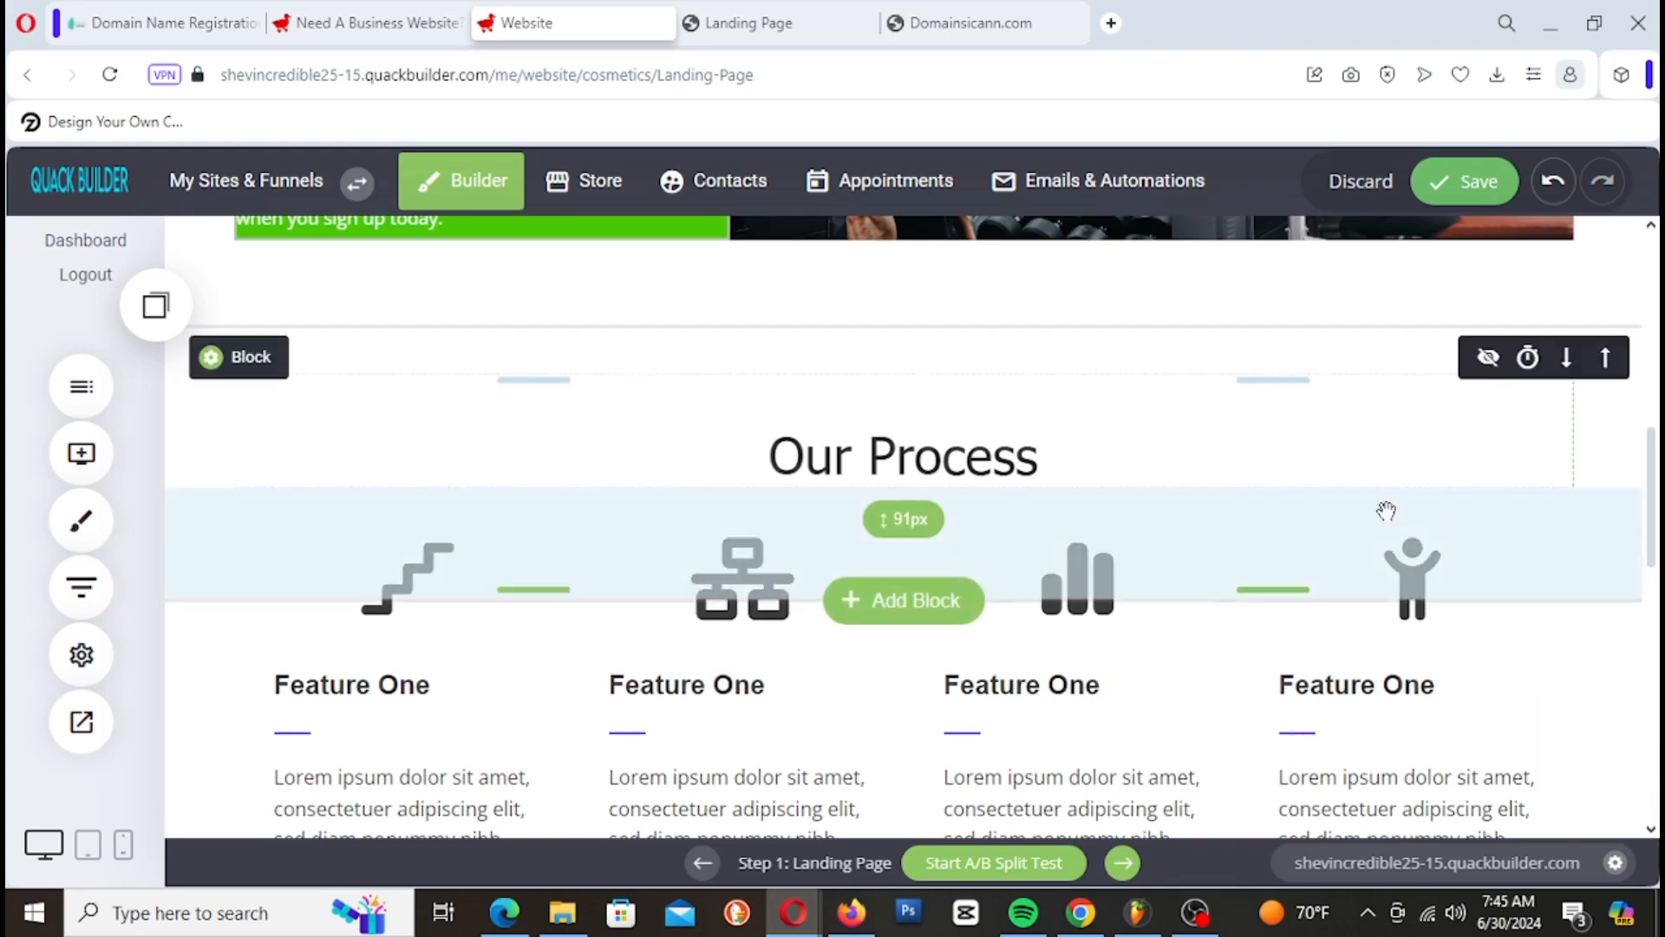
scroll(1383, 509, "up", 4)
scroll(1426, 226, "down", 3)
left_click(1466, 180)
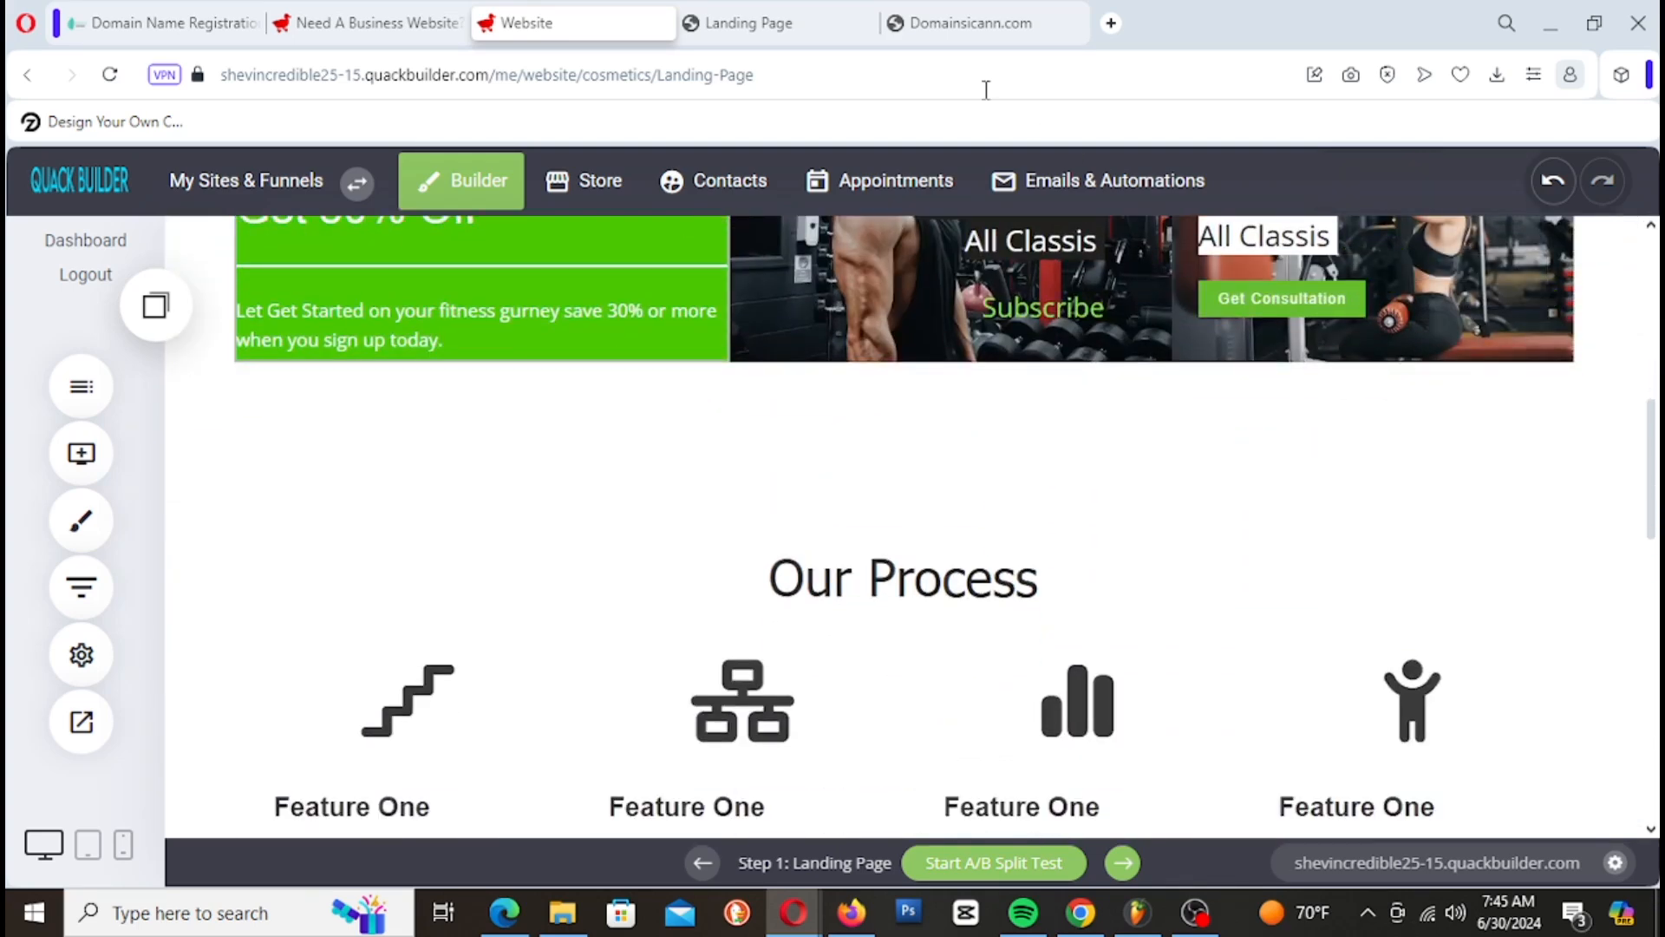
Step: Reload the live landing page to check the new heading spacing, then return to the editor
left_click(763, 23)
right_click(767, 29)
left_click(837, 105)
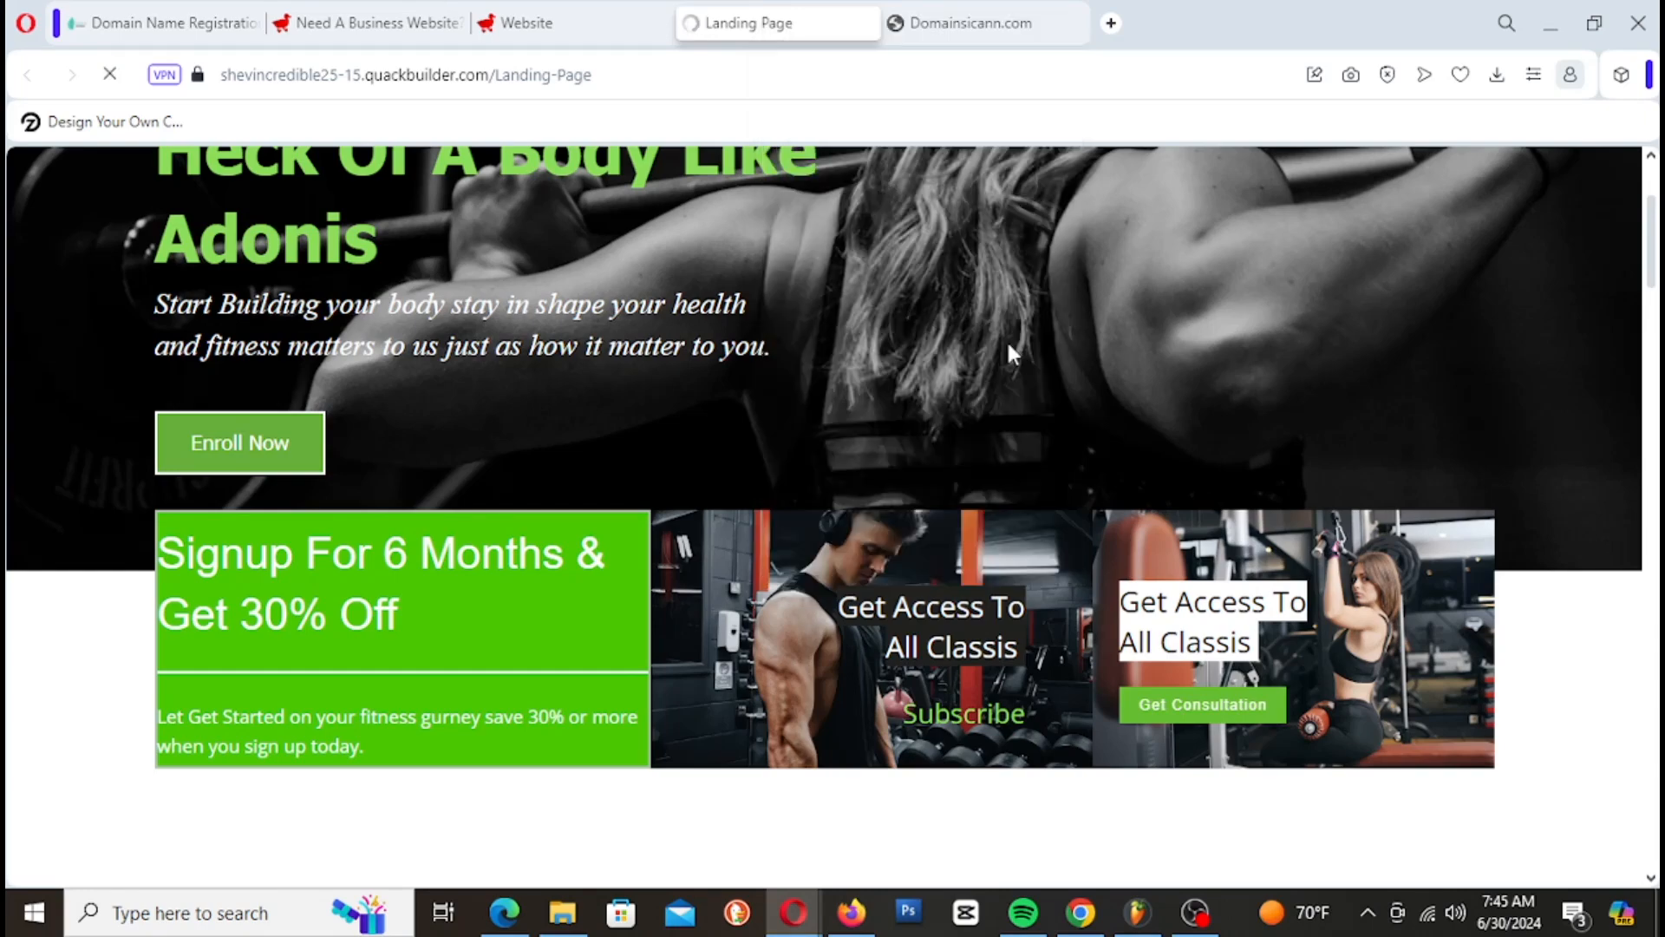
scroll(1149, 367, "down", 4)
scroll(1211, 417, "down", 4)
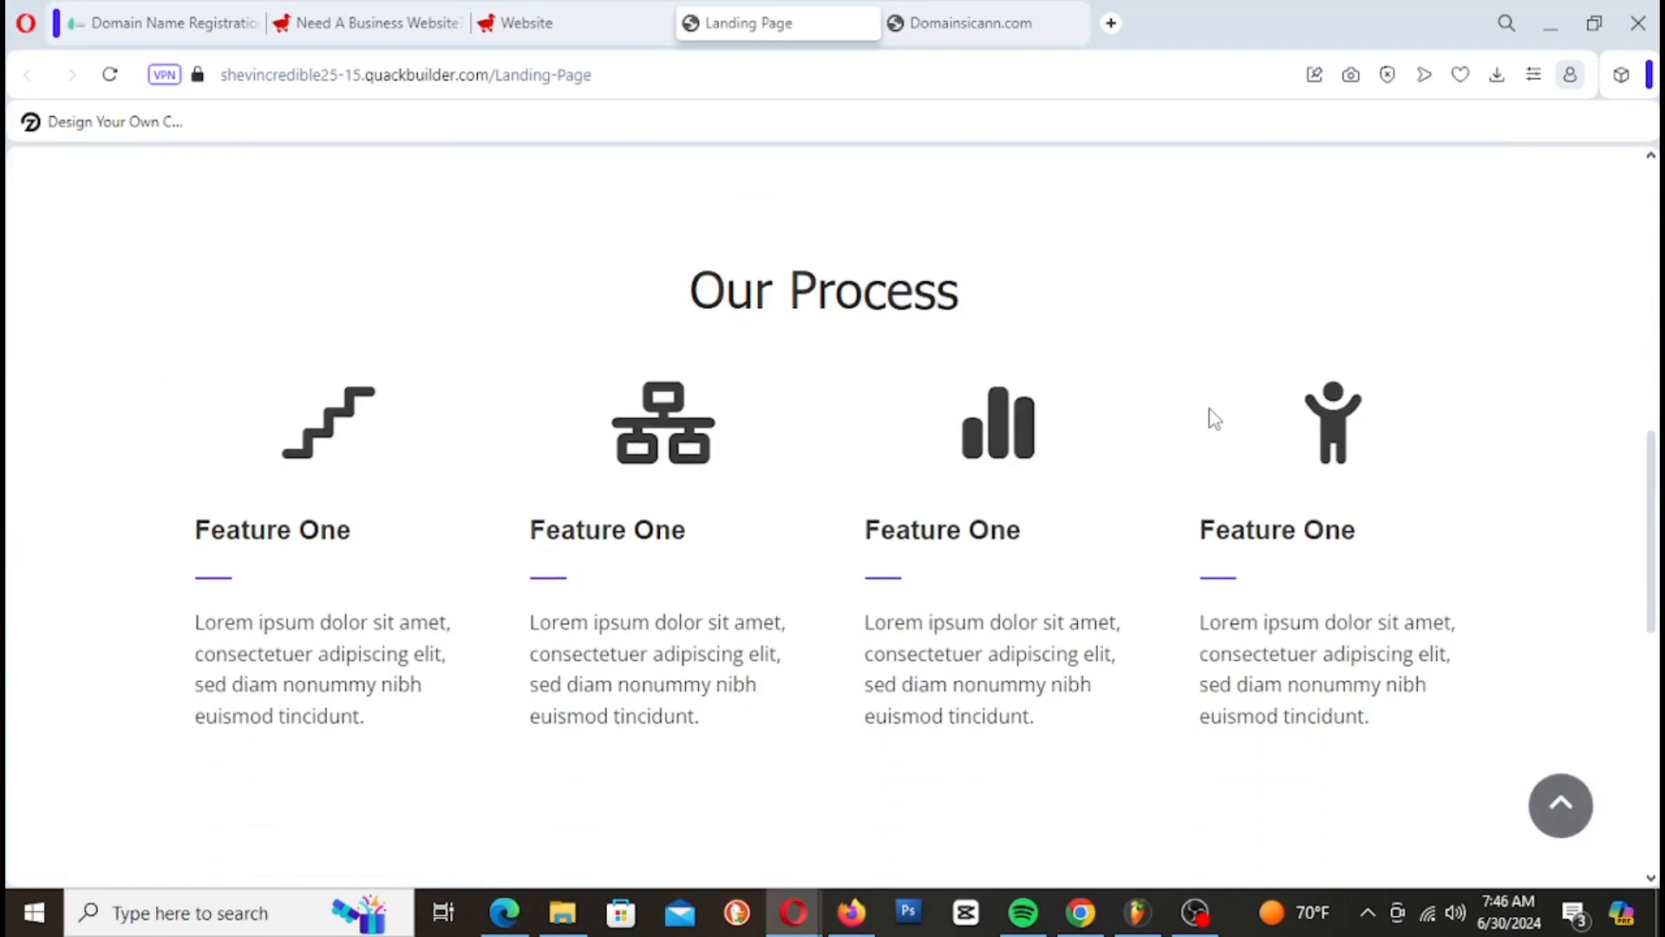
scroll(1214, 442, "up", 12)
scroll(1252, 482, "down", 8)
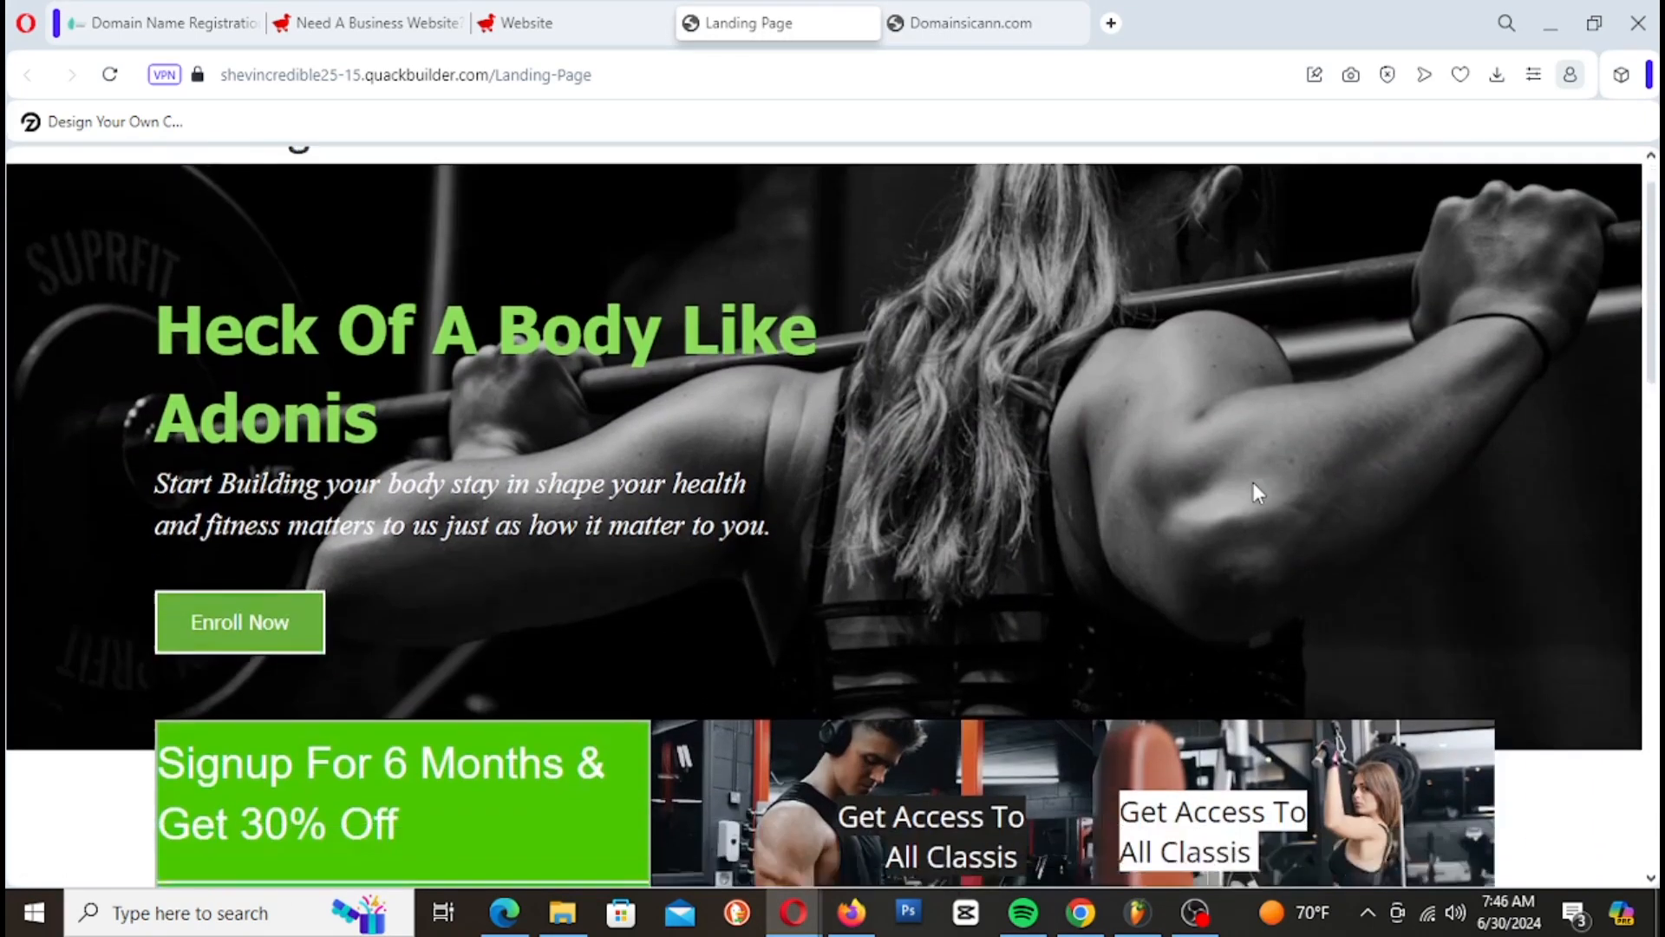
scroll(1253, 483, "down", 1)
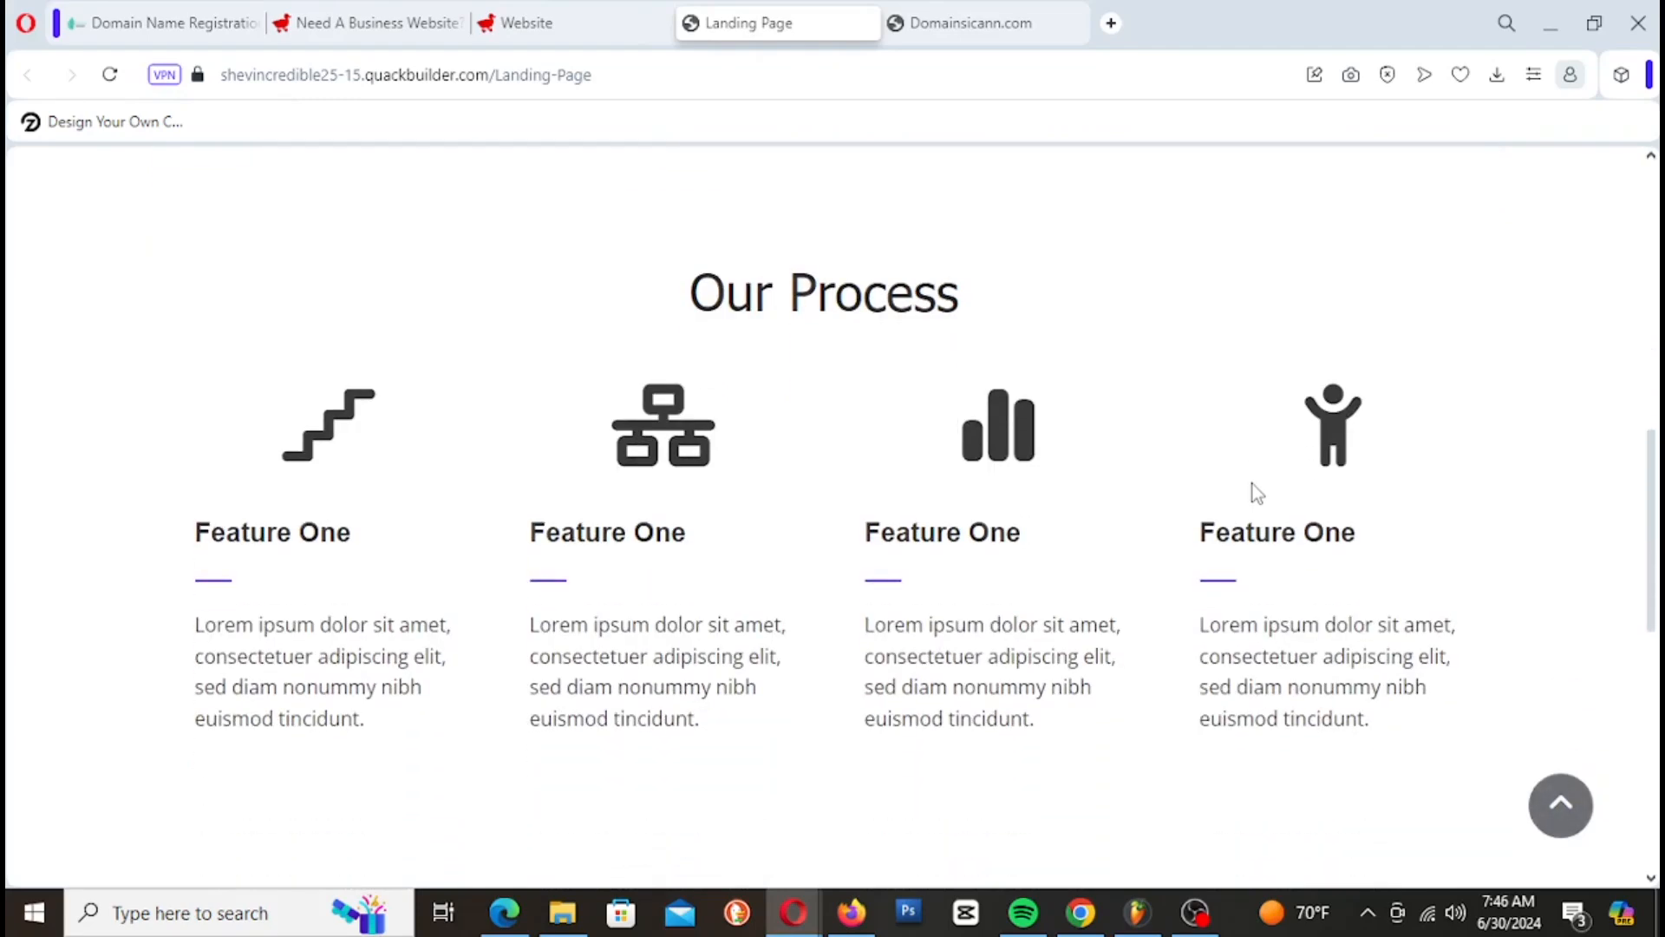
left_click(623, 31)
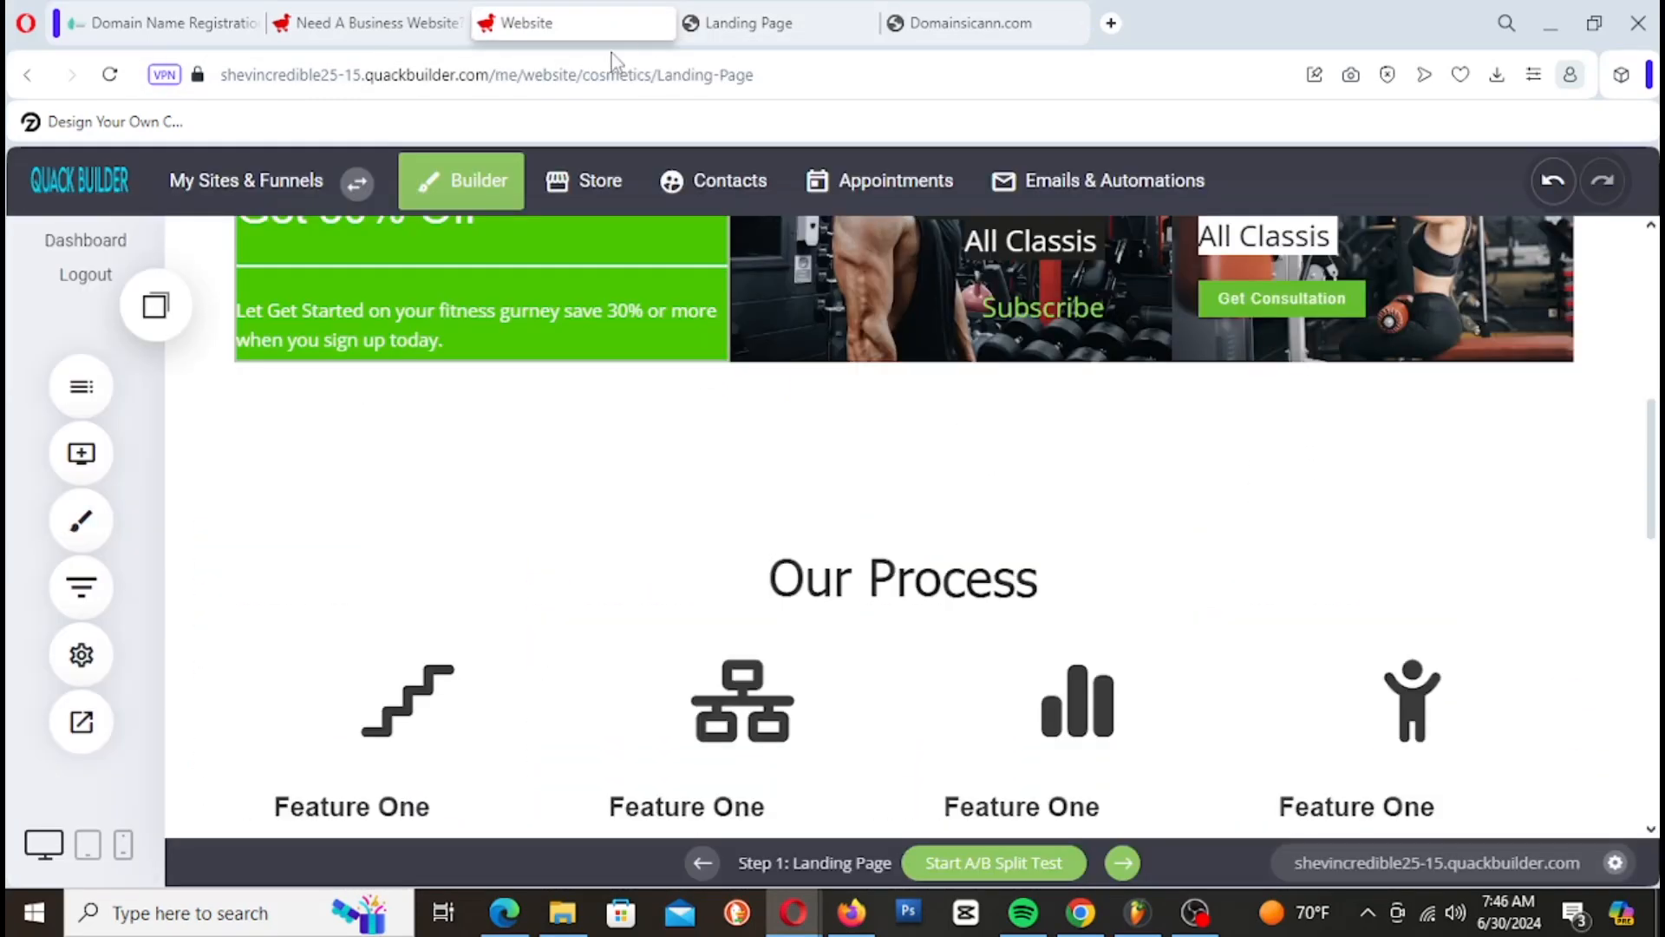
Step: Increase the Our Process section's top padding slightly and save it
scroll(858, 529, "down", 1)
left_click_drag(854, 508, 855, 523)
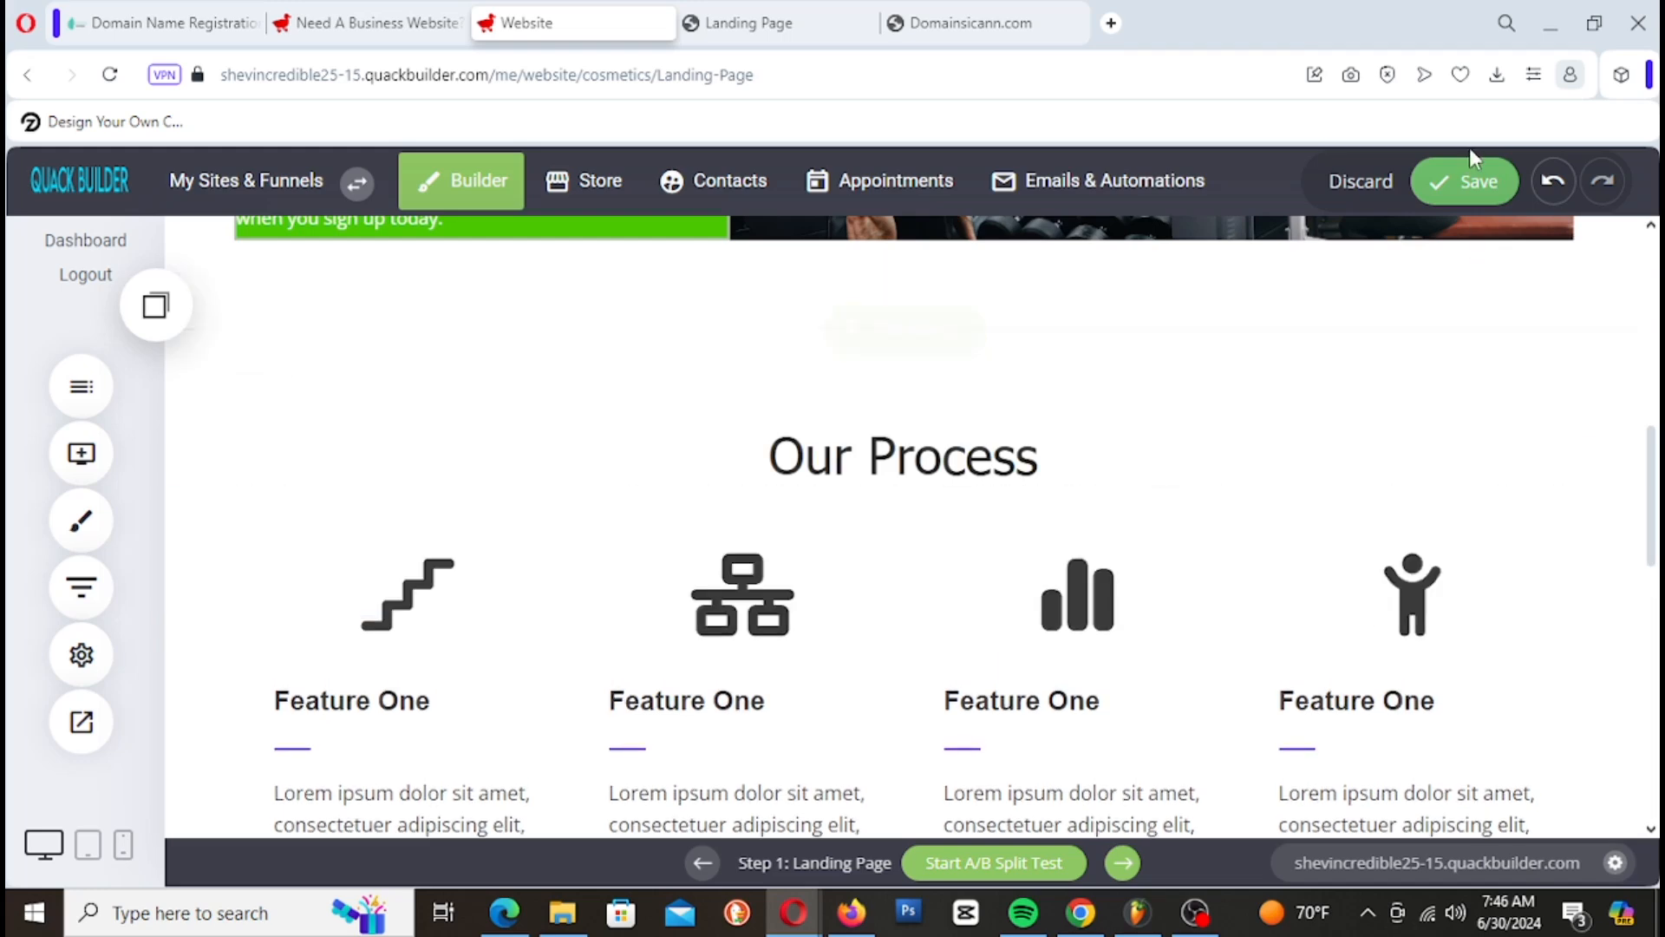
left_click(1465, 181)
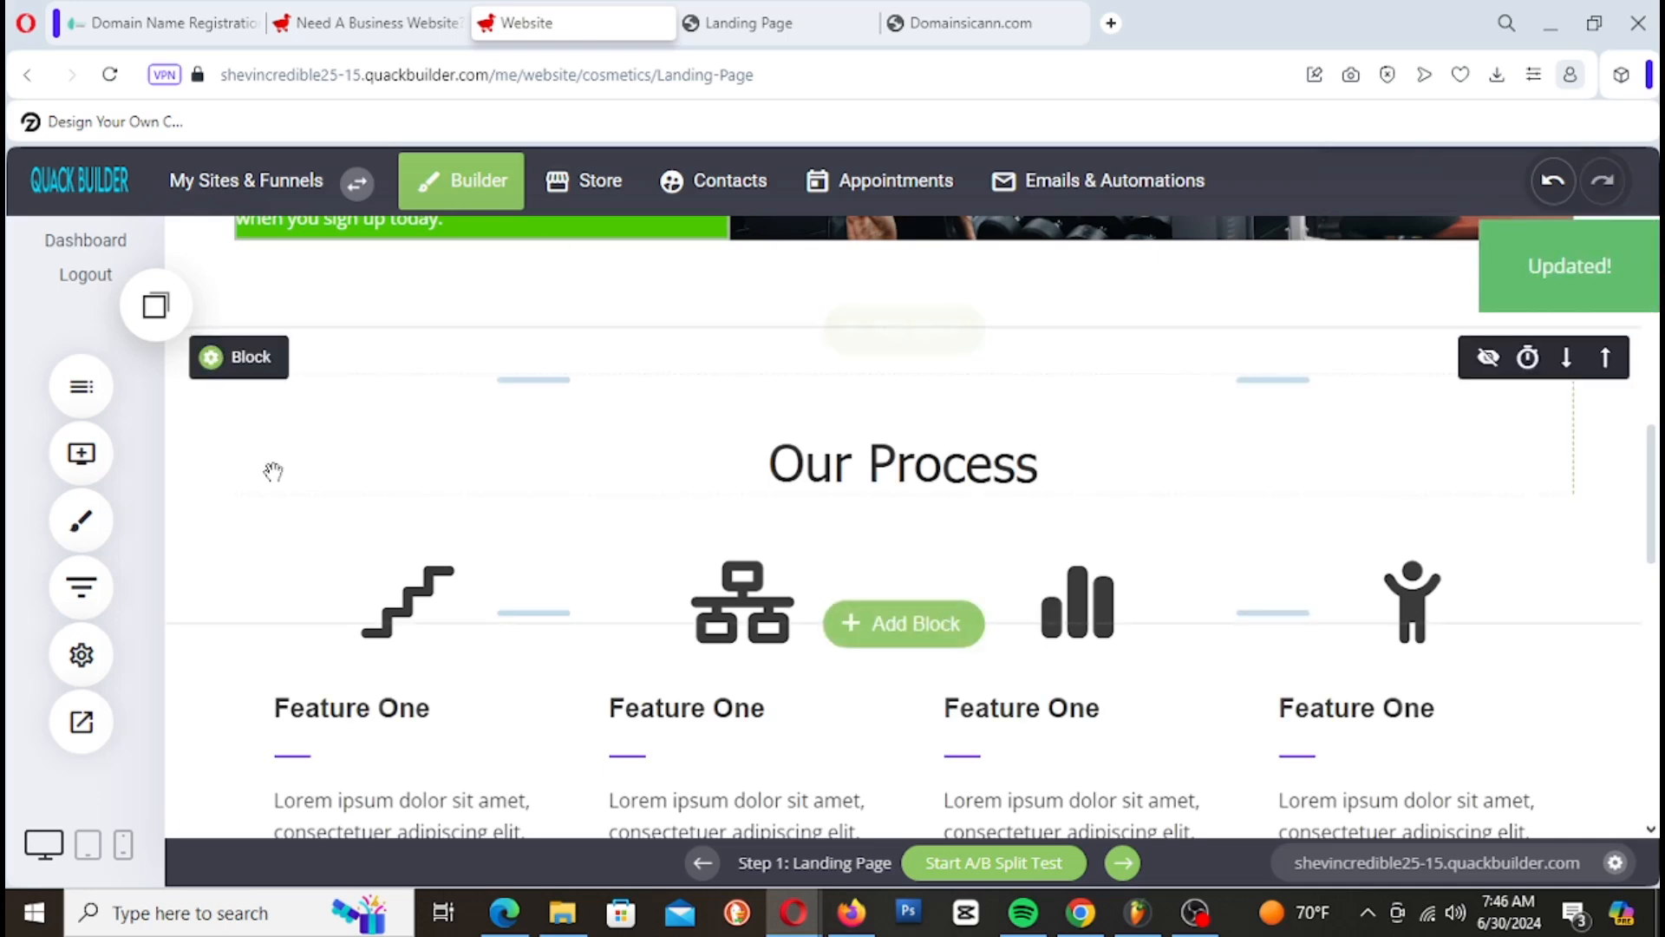
Step: Give the Our Process section a light grey F1F1F1 background and save
left_click(260, 373)
left_click(1228, 484)
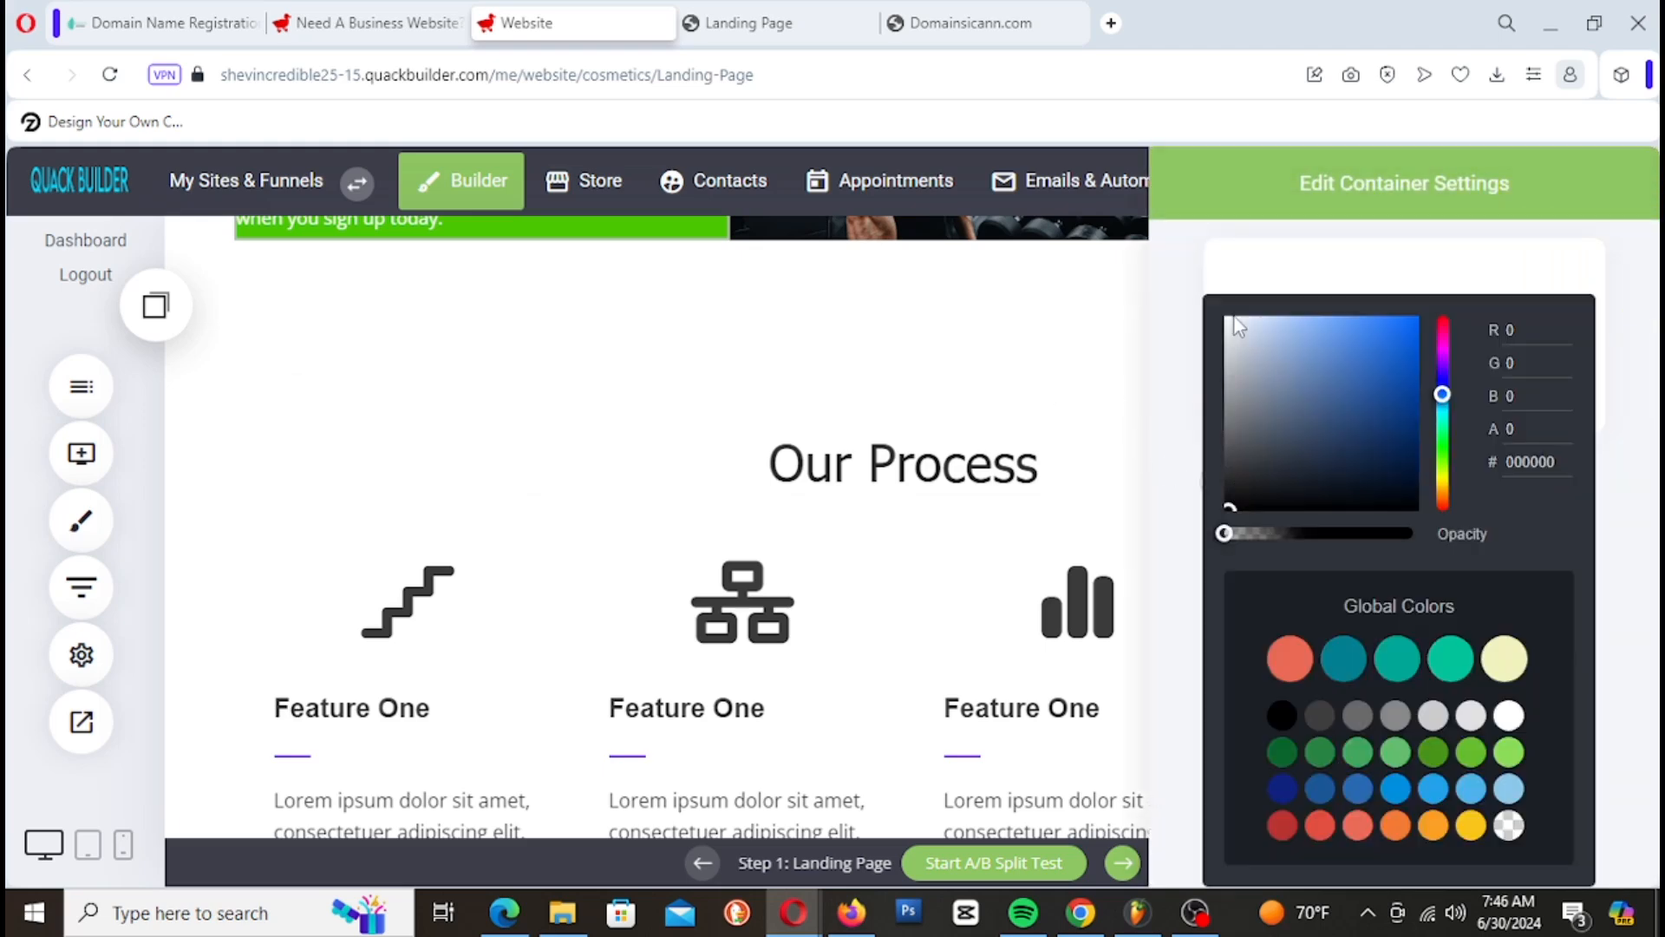
mouse_move(1226, 350)
left_mouse_down()
mouse_move(1229, 368)
mouse_move(1225, 333)
left_mouse_up()
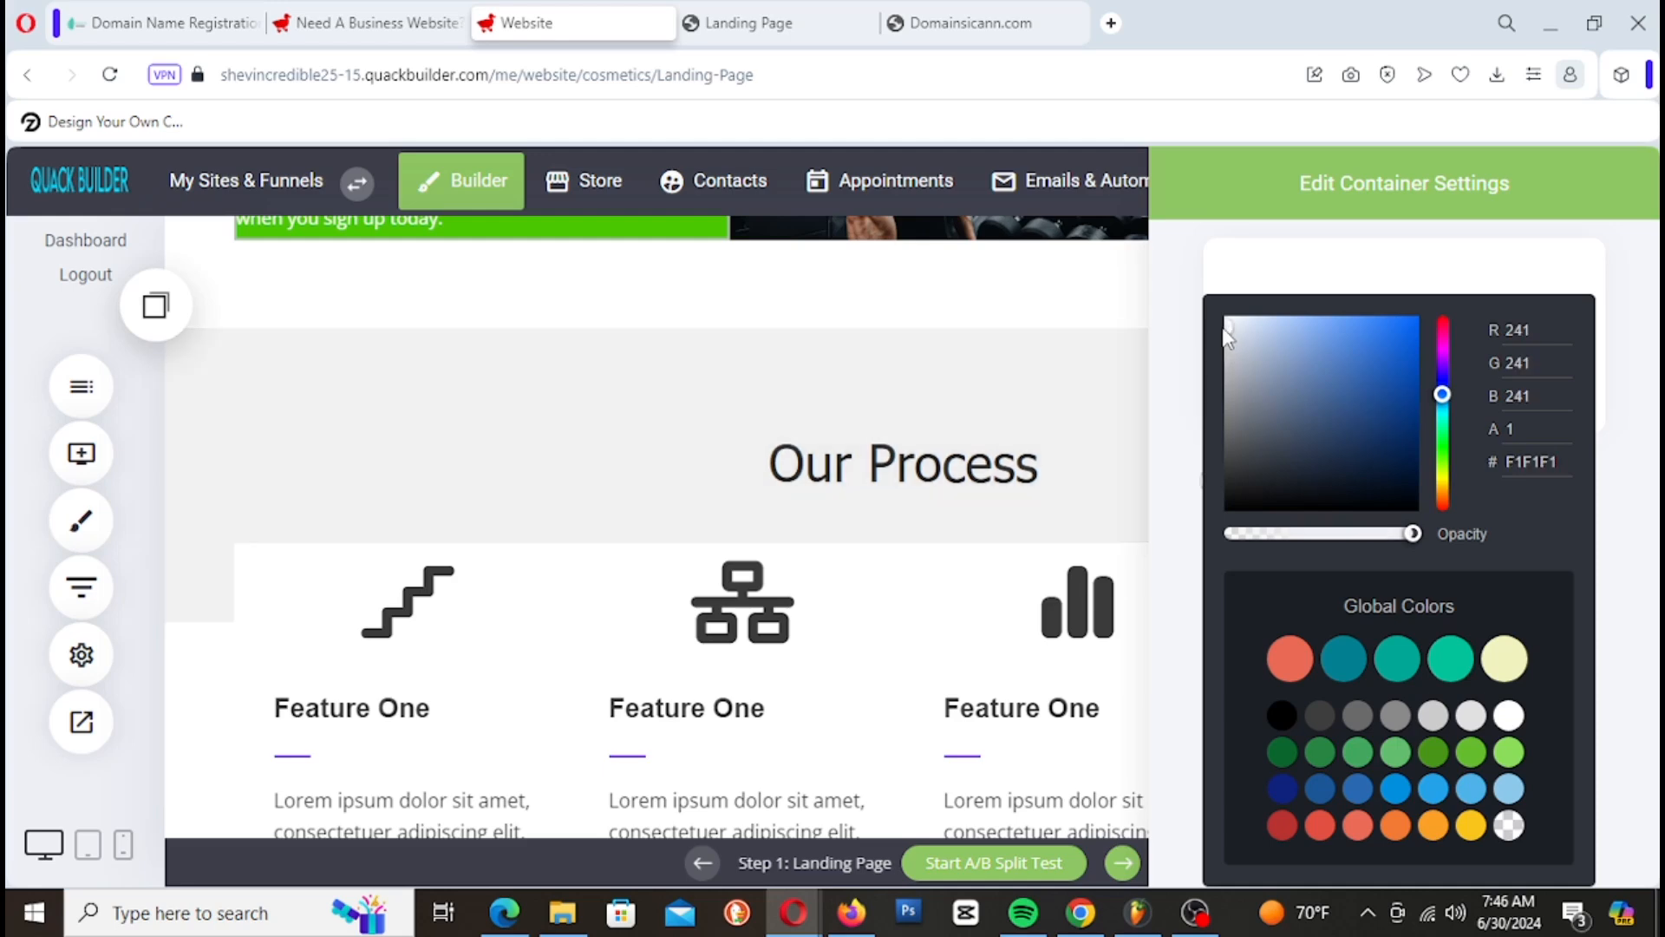
left_click(877, 409)
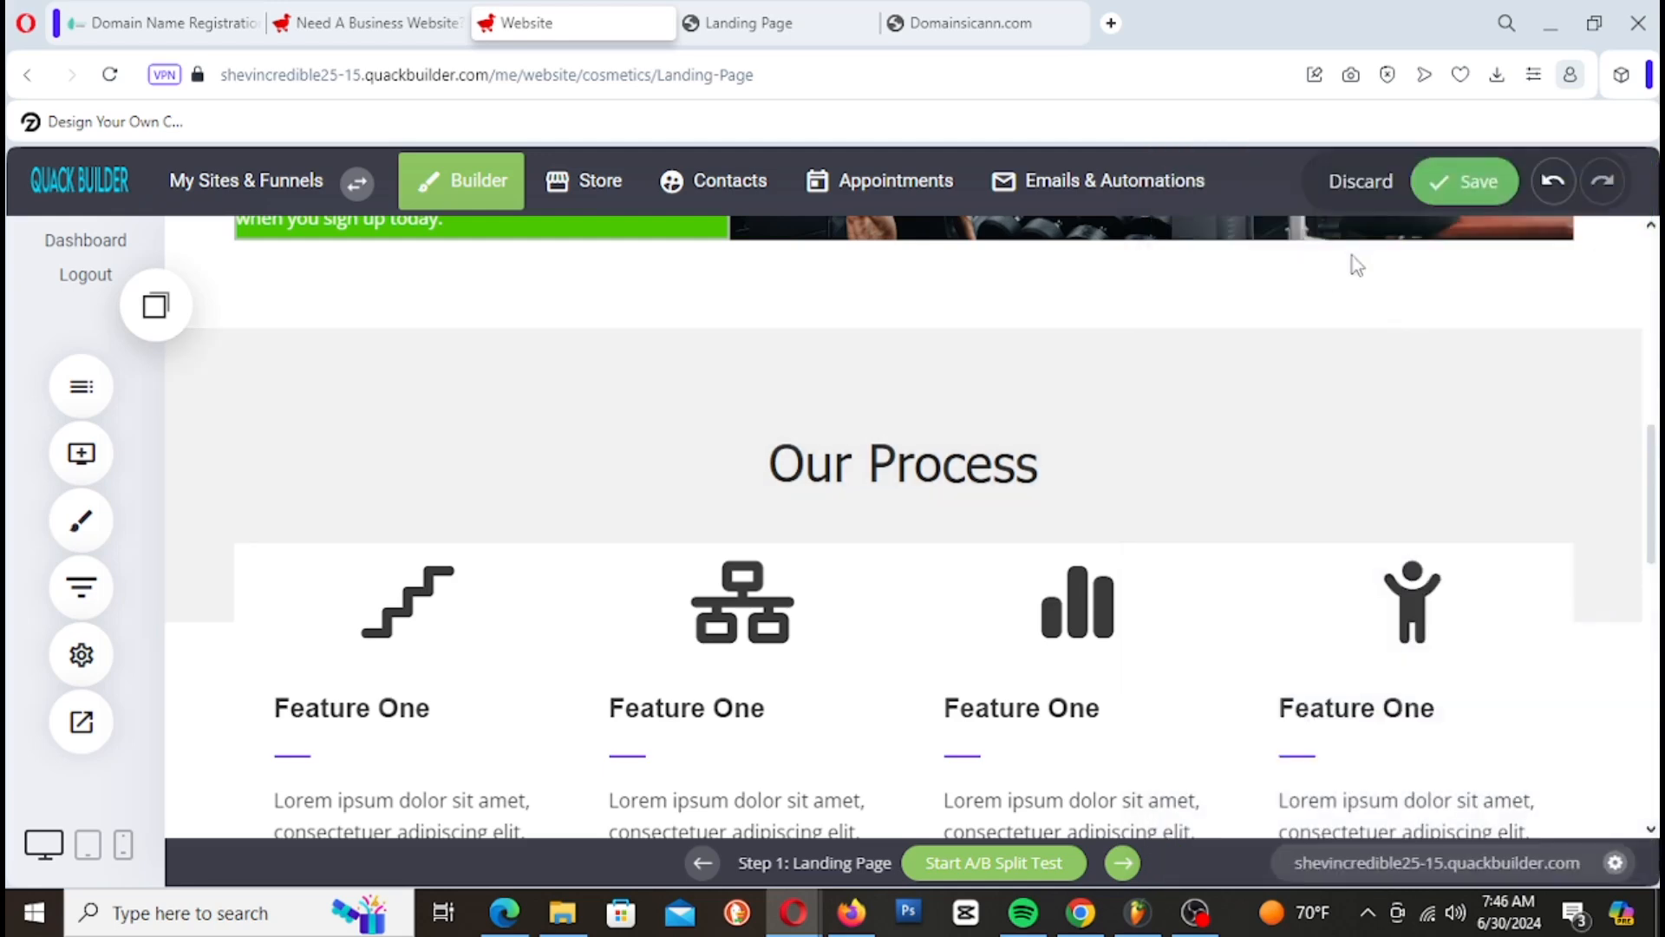
left_click(1476, 179)
Step: Reload the live landing page to check the grey band, then return to the editor
left_click(798, 13)
right_click(782, 21)
left_click(845, 100)
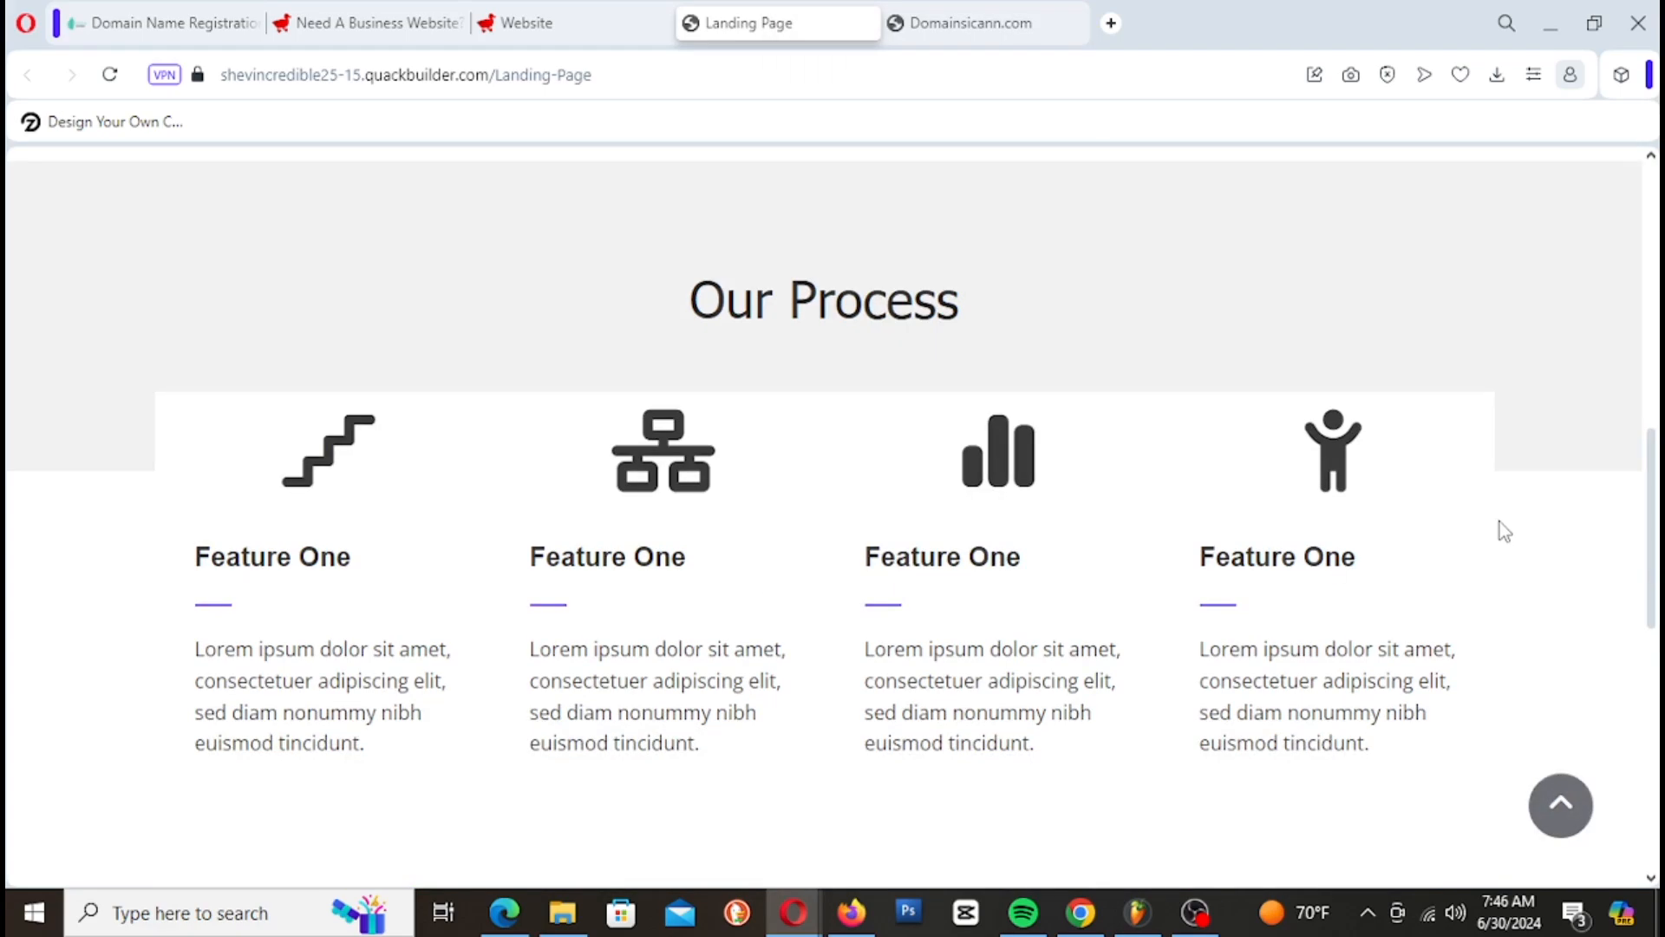
scroll(1503, 527, "up", 10)
scroll(1507, 521, "down", 10)
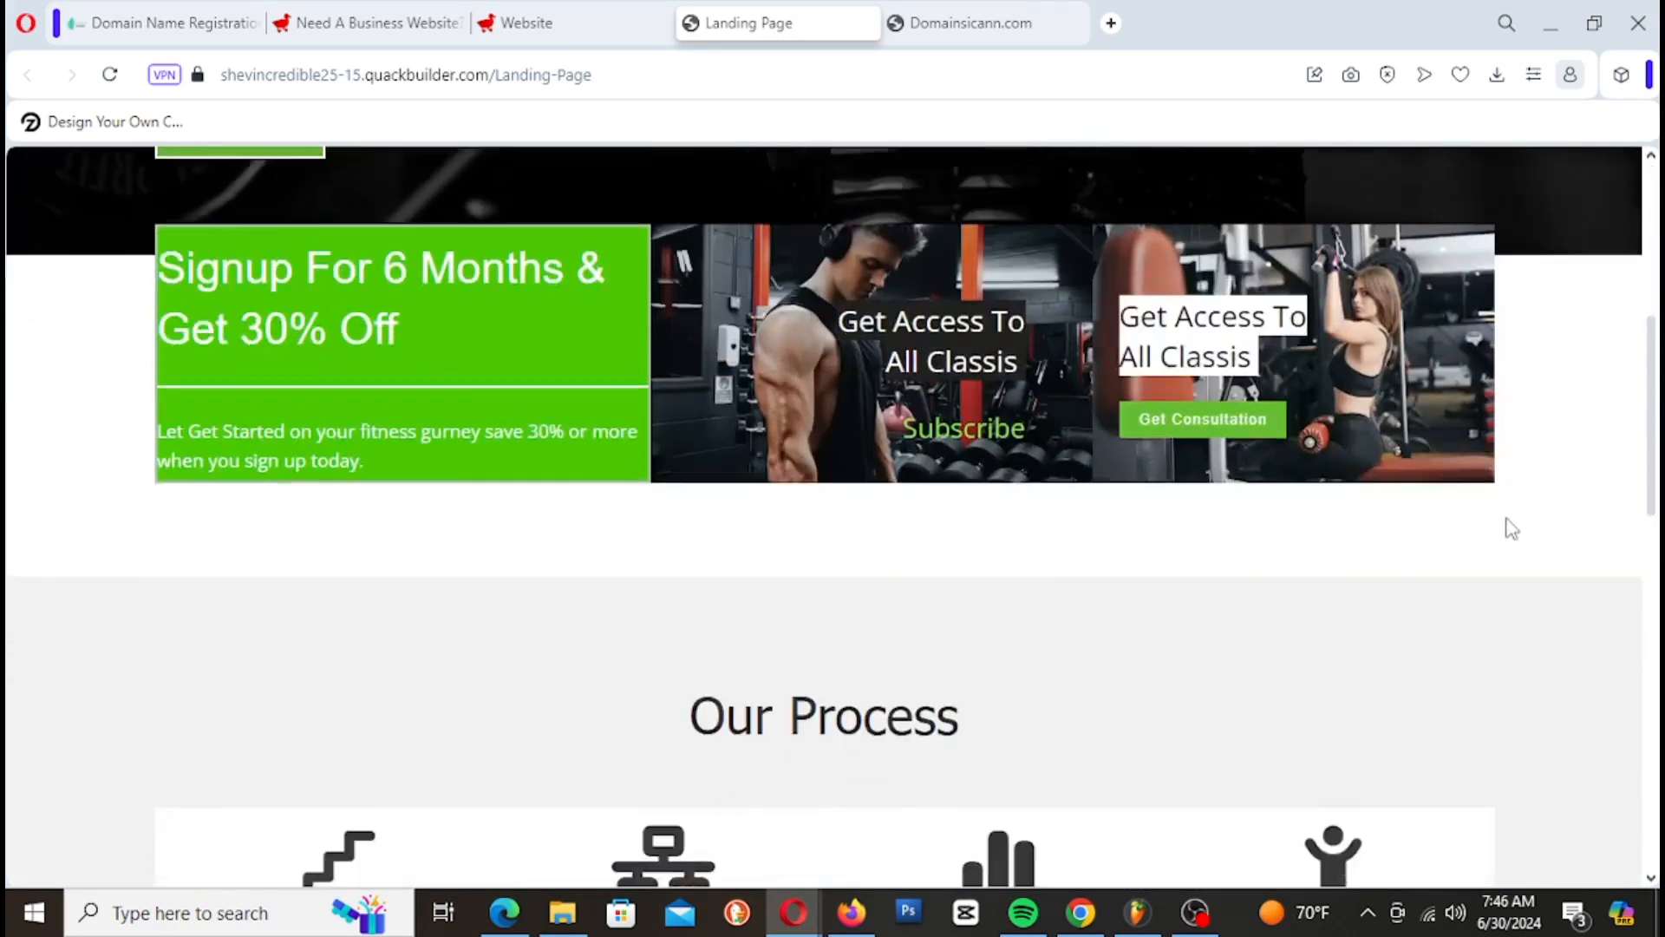
scroll(1510, 521, "down", 1)
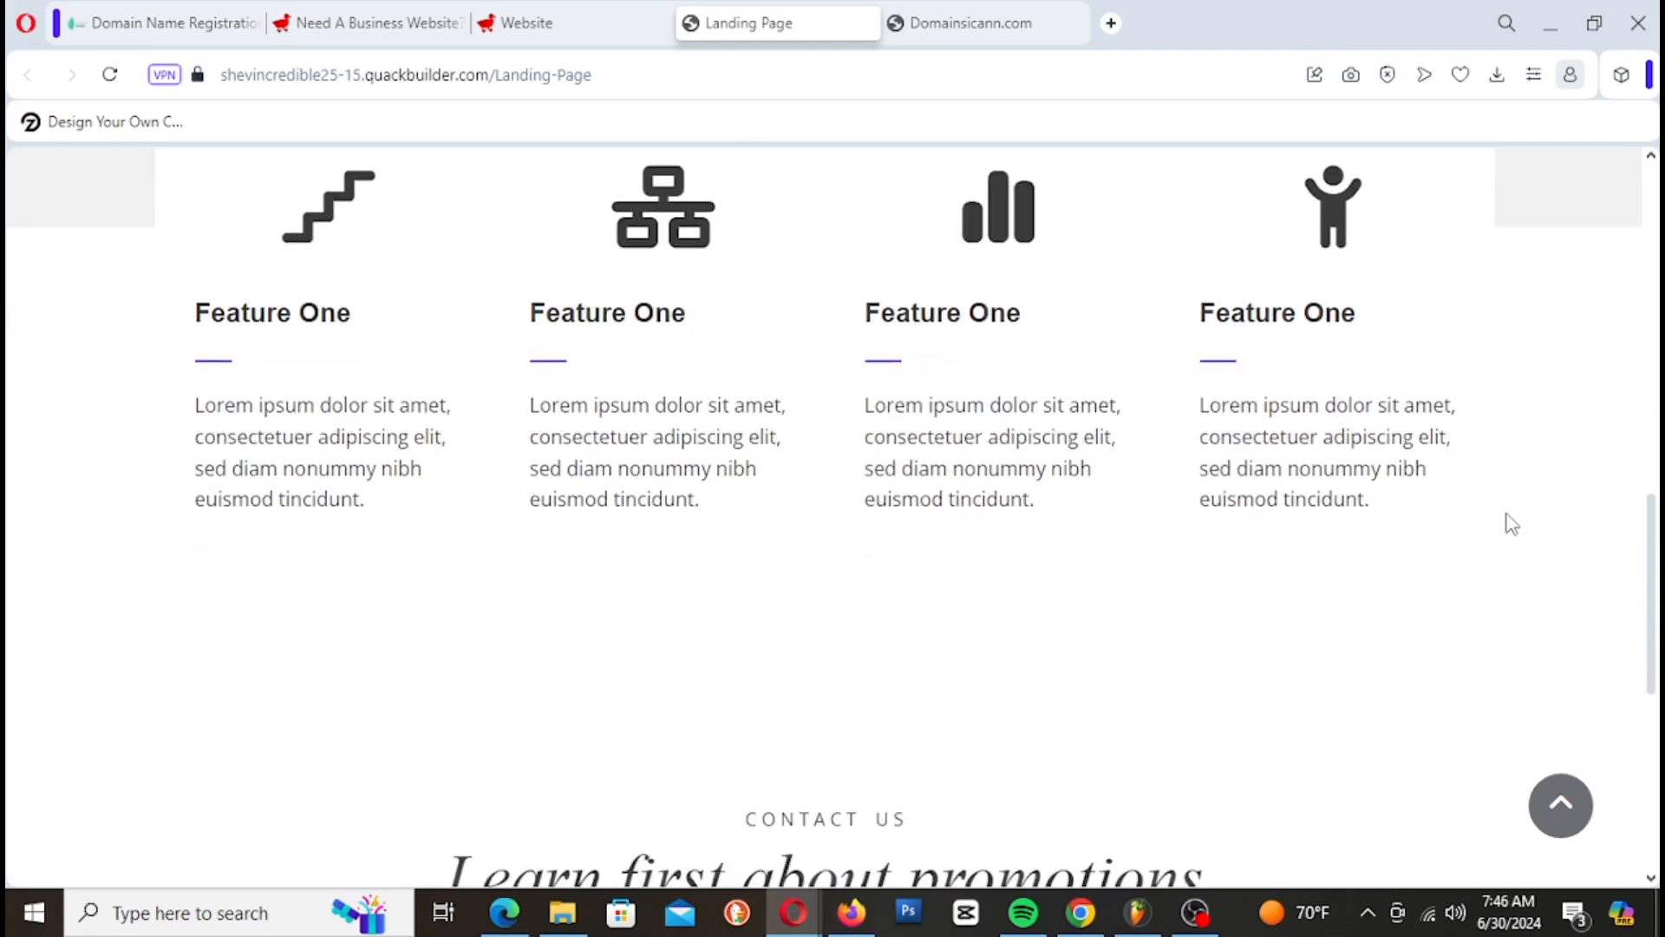
scroll(1511, 523, "up", 1)
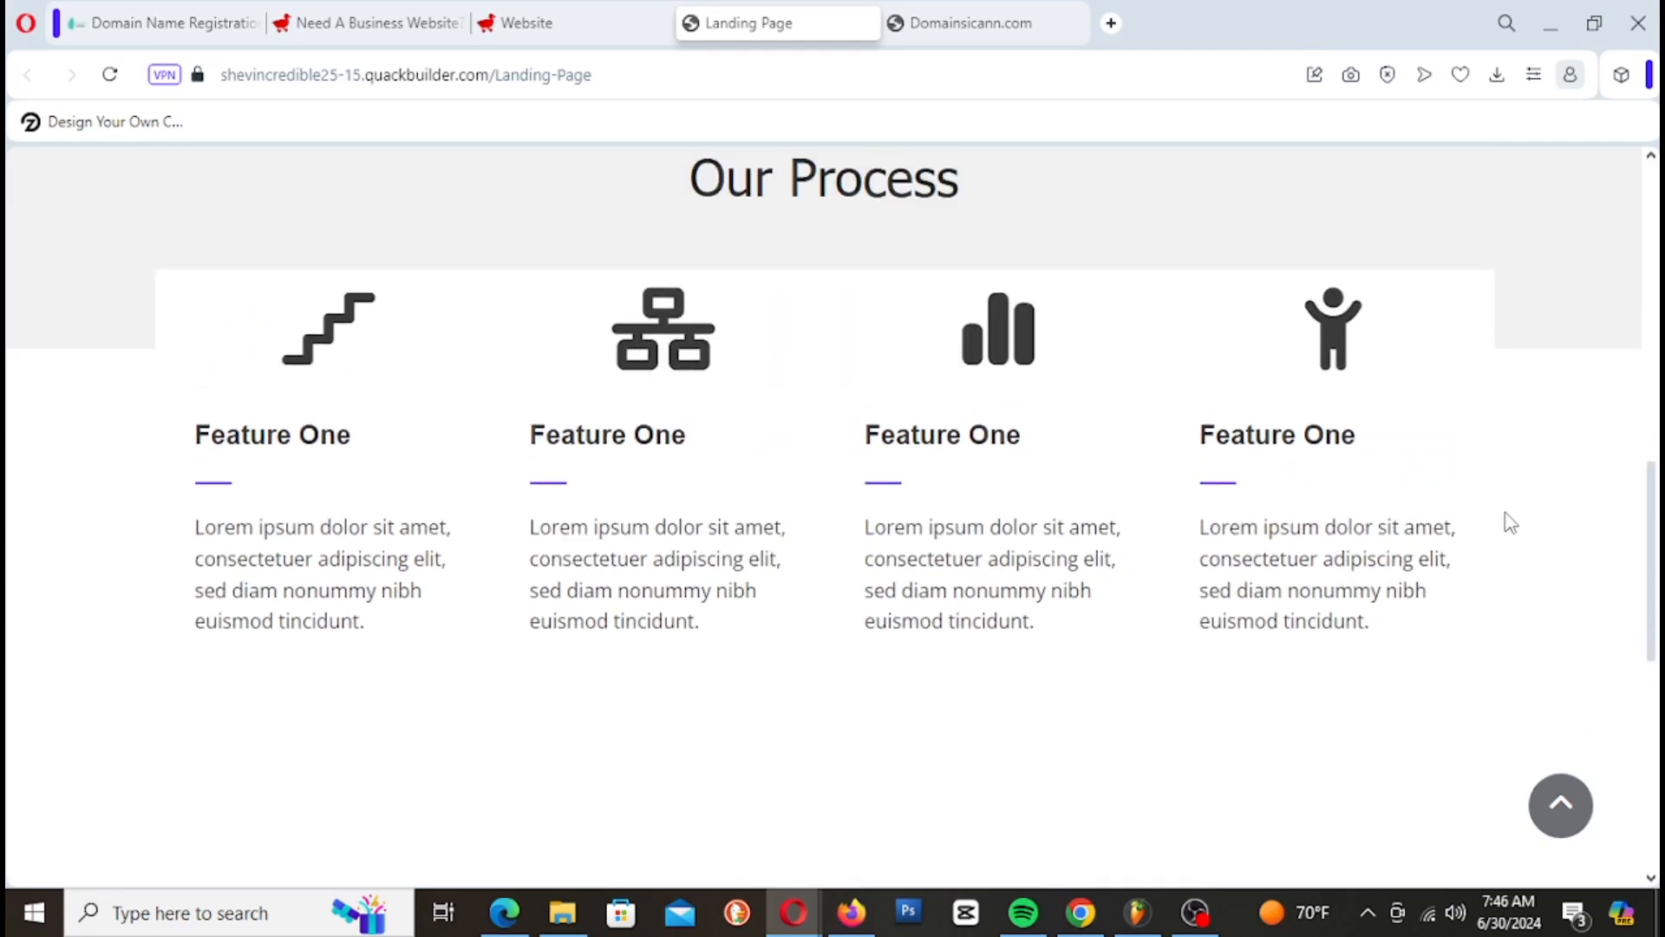
scroll(1535, 772, "up", 1)
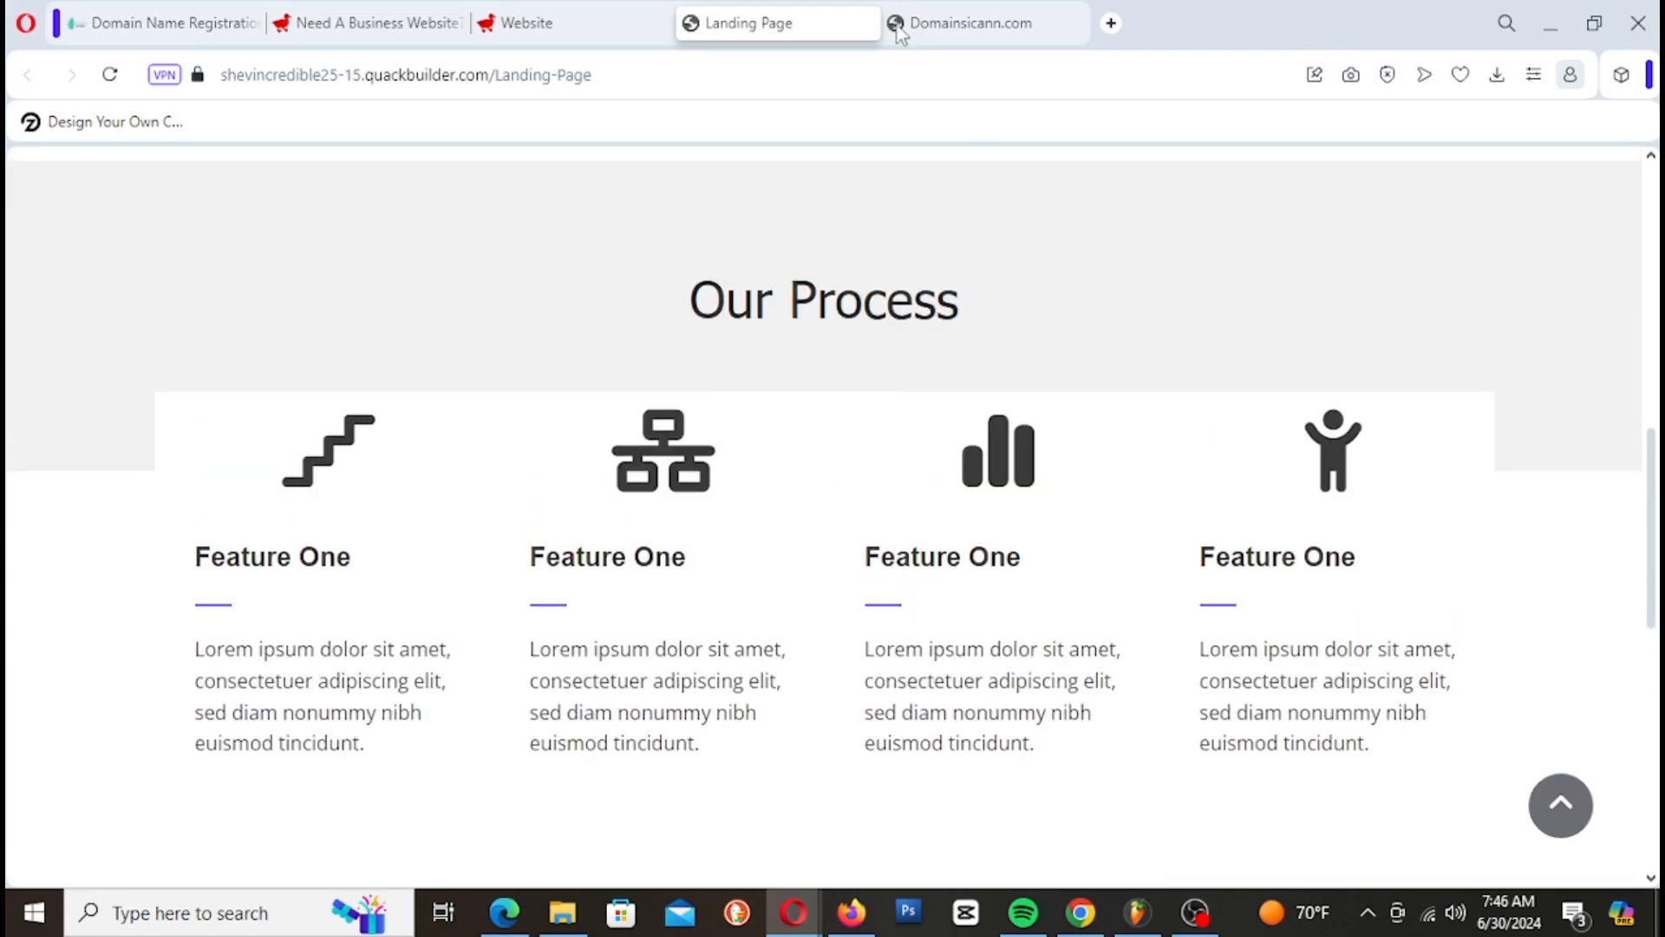
left_click(542, 13)
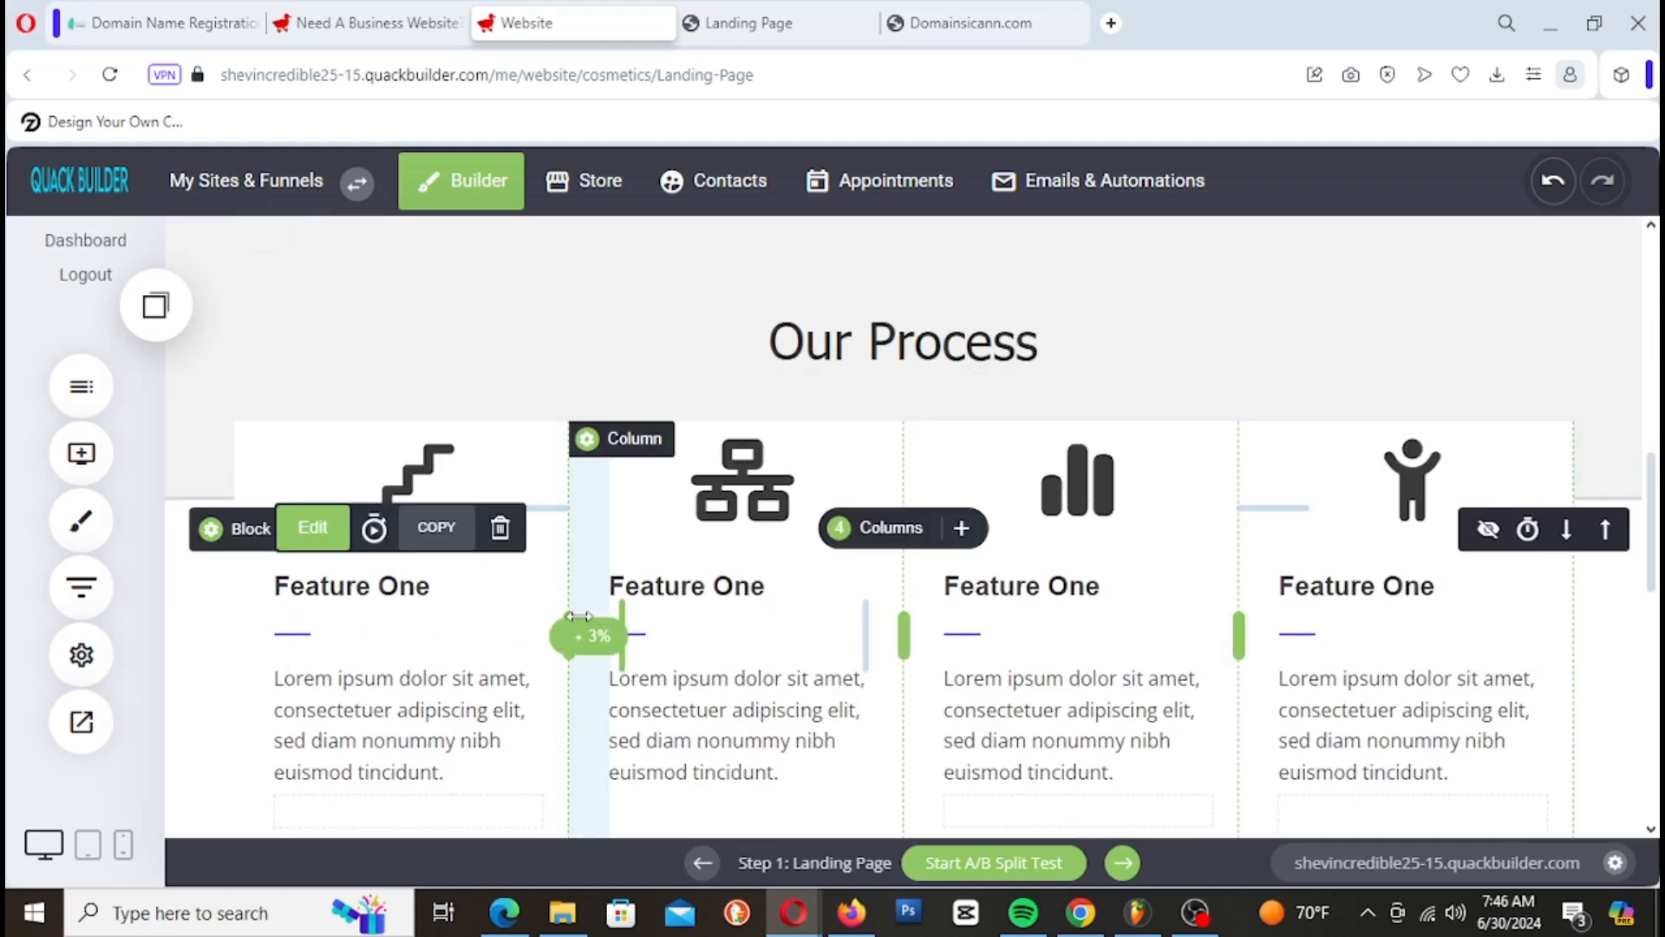
Step: Retitle the first two column headings 'Analyze' and 'Work Hard On It'
double_click(393, 588)
left_click_drag(451, 590, 257, 581)
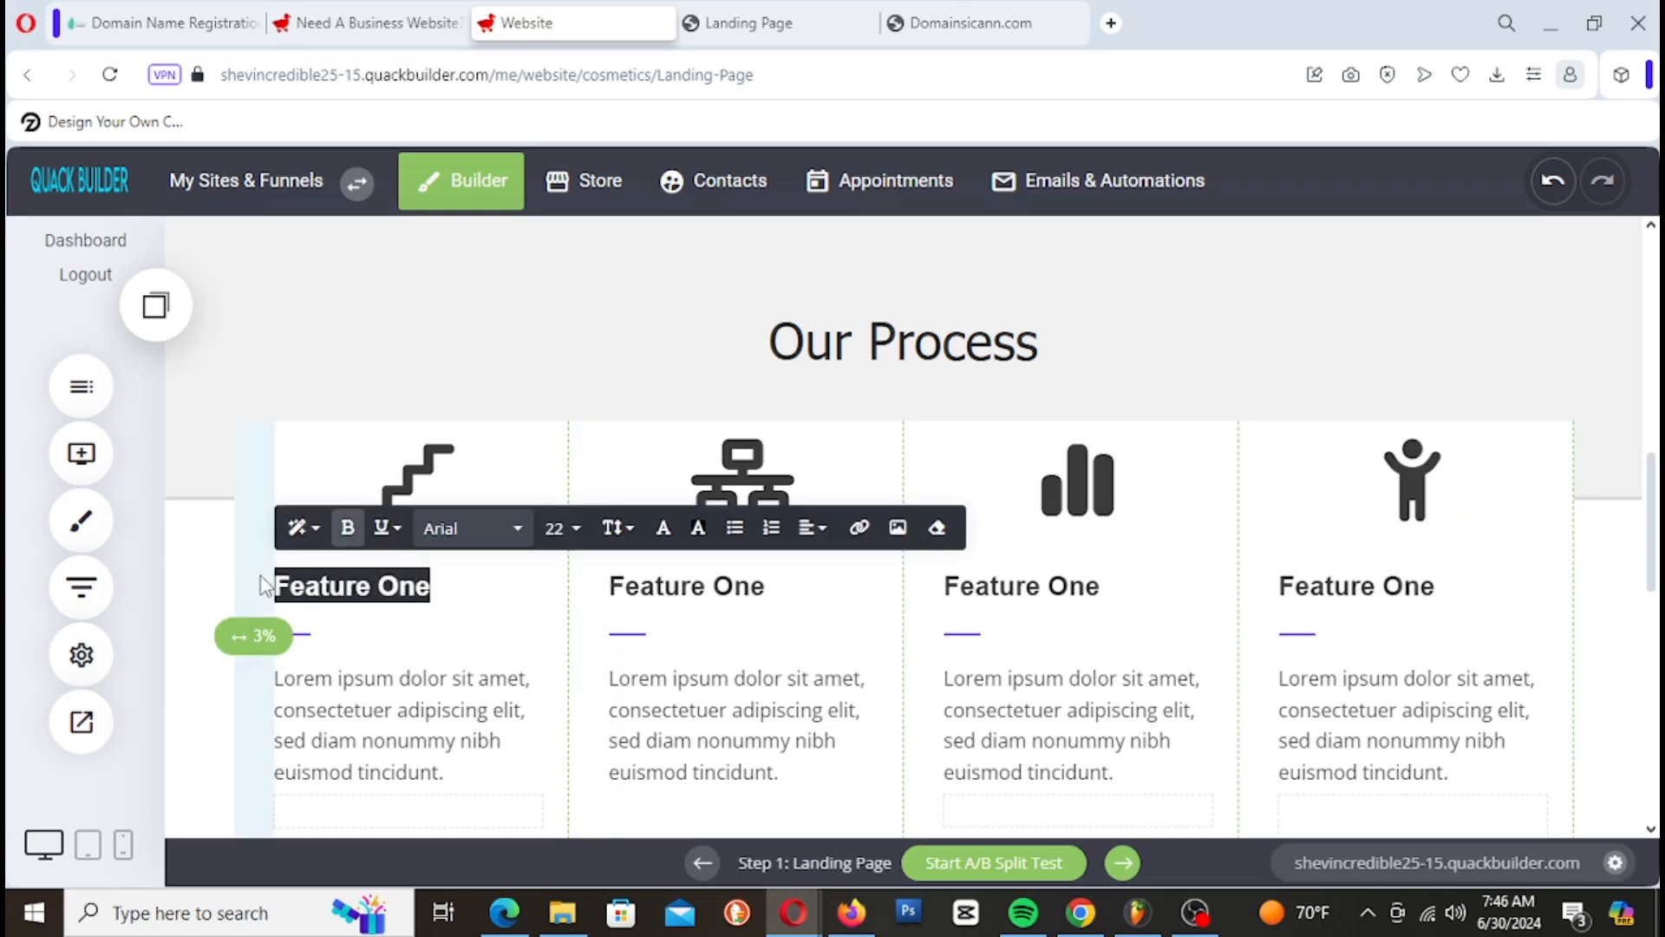
type("Anal")
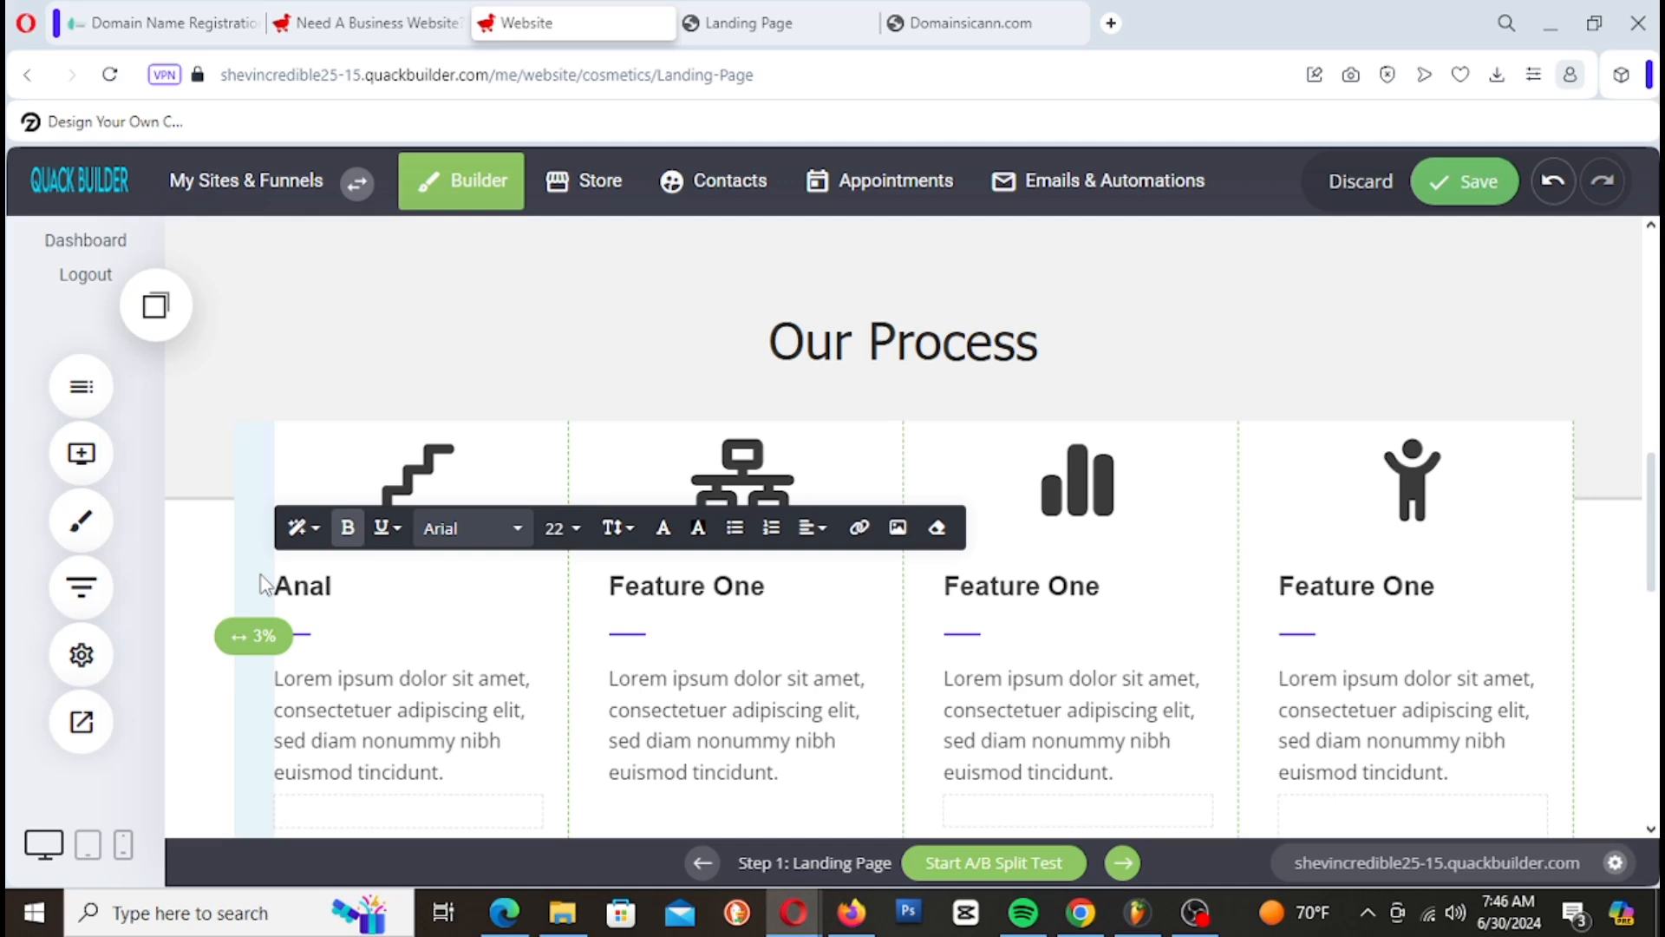
type("yze")
triple_click(713, 603)
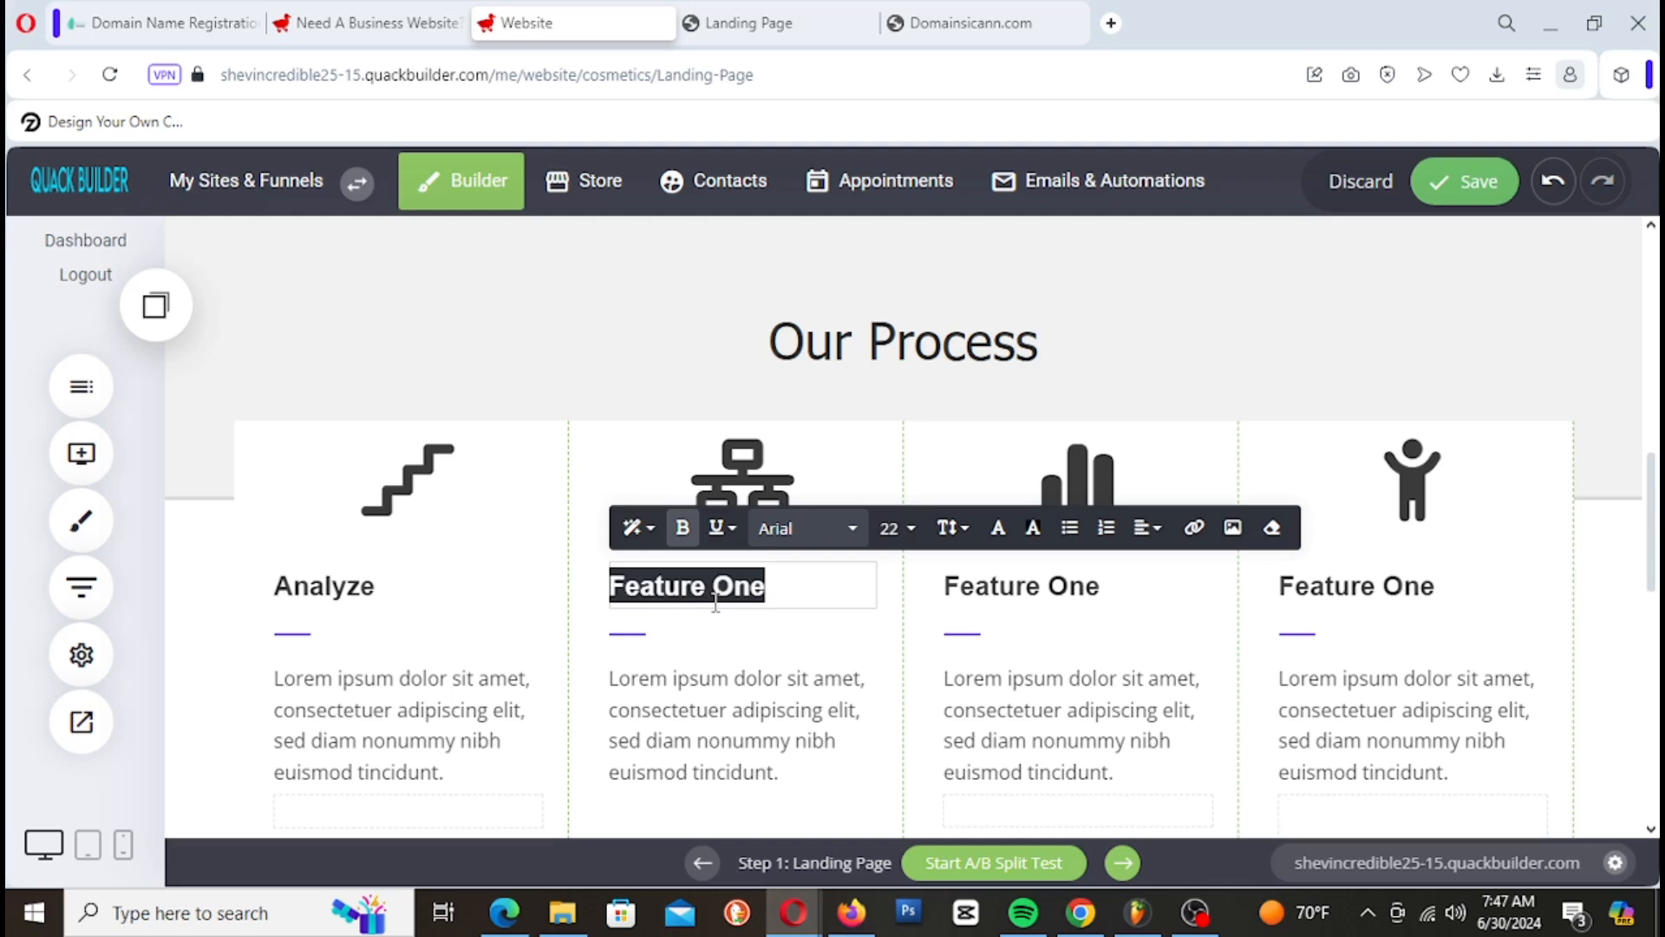
type("Work Har")
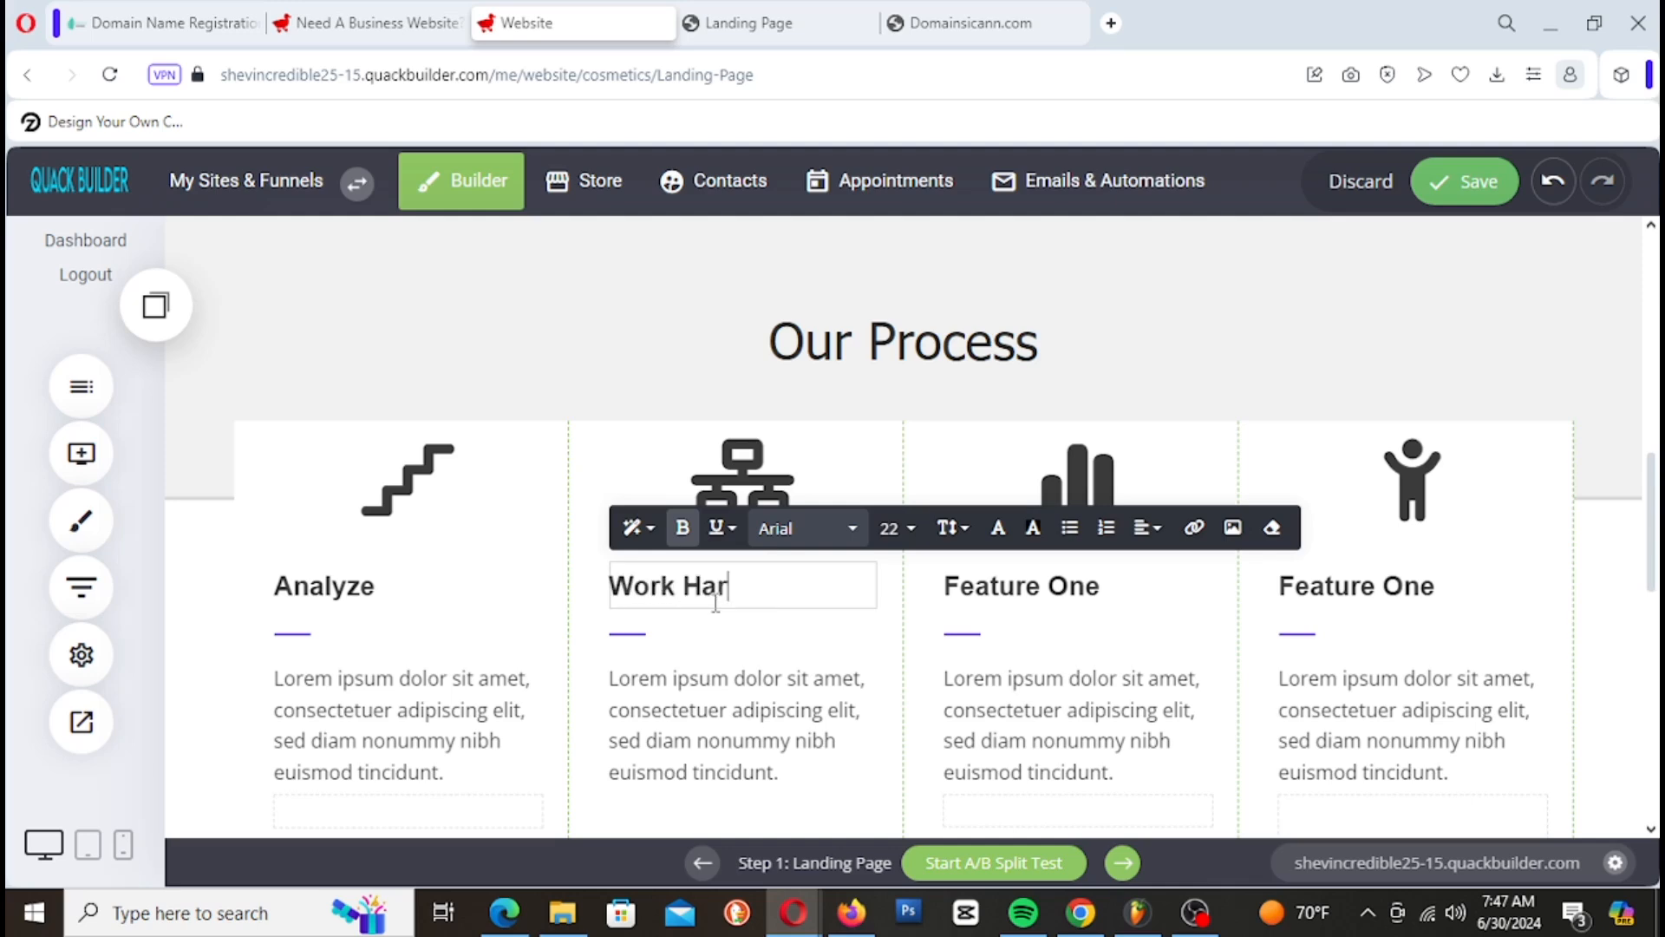
type("d On It")
Step: Retitle the third and fourth headings 'Improve Your Performance' and 'Achieve Your Destiny'
triple_click(1053, 585)
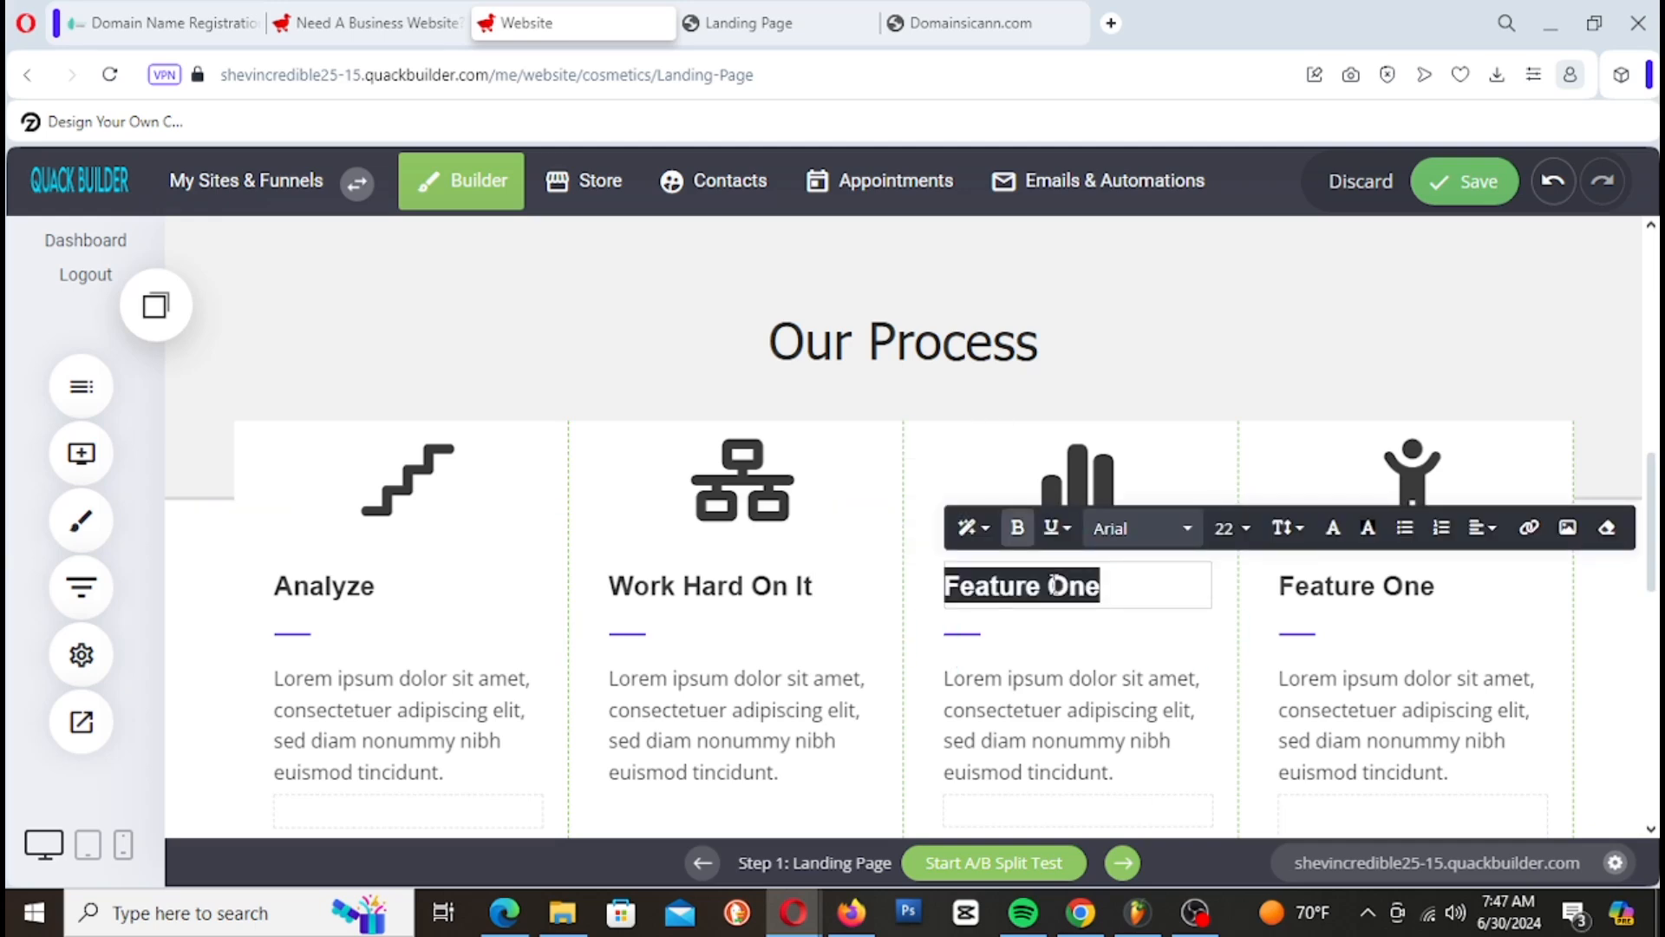
type("Imp")
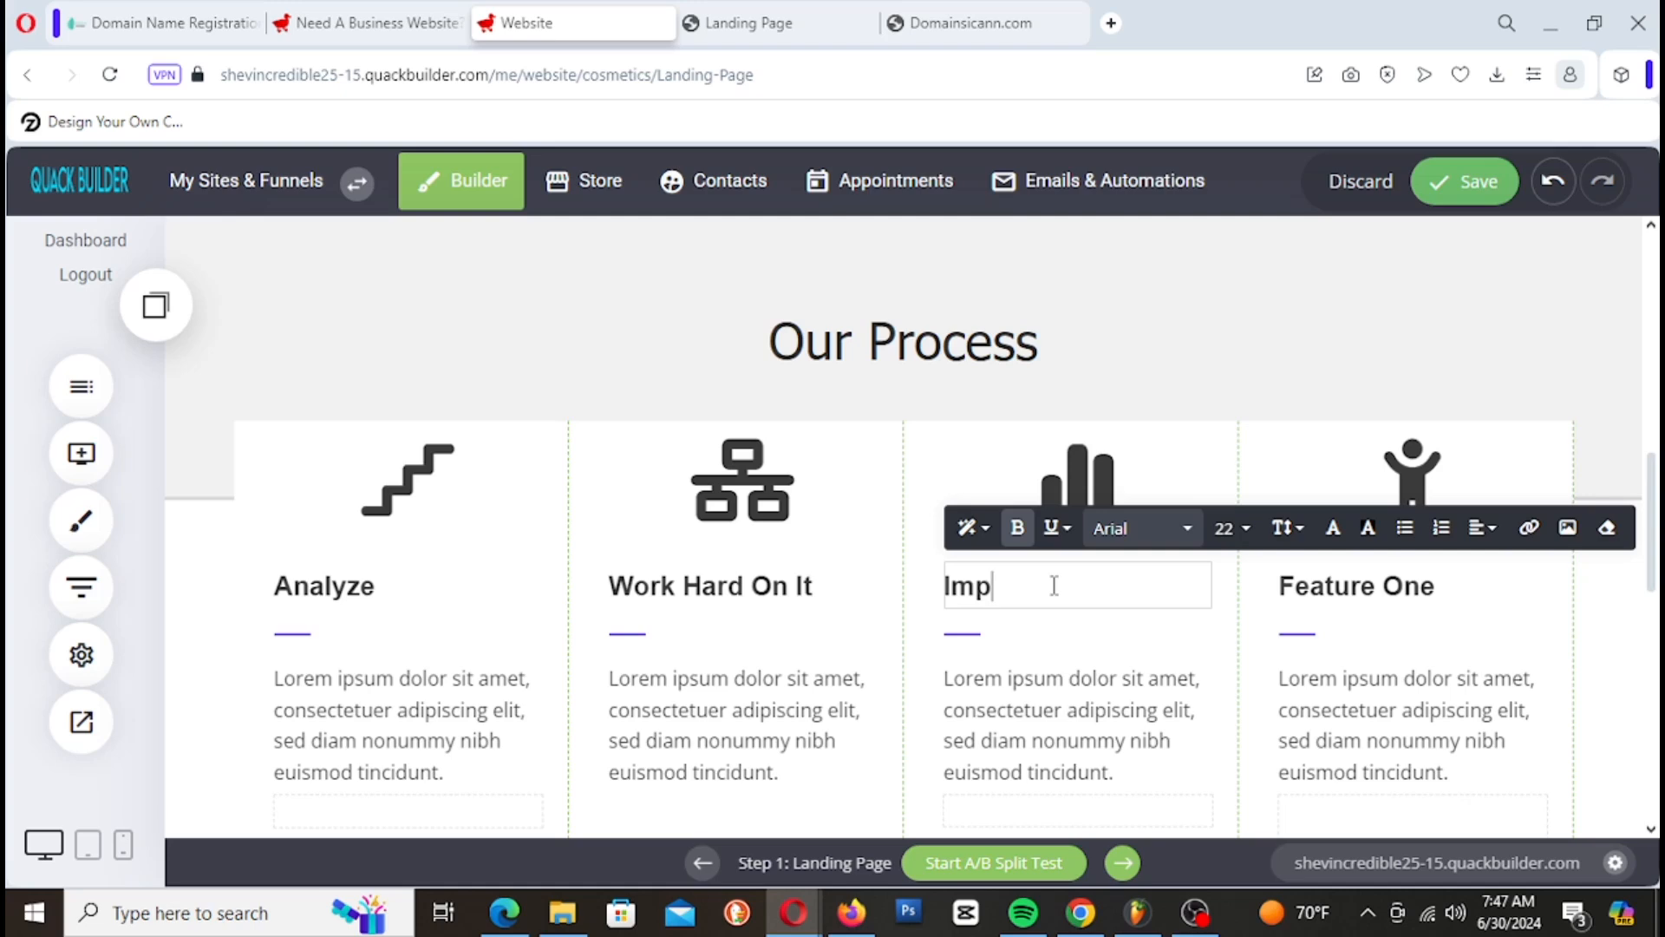
type("rove Your Perf")
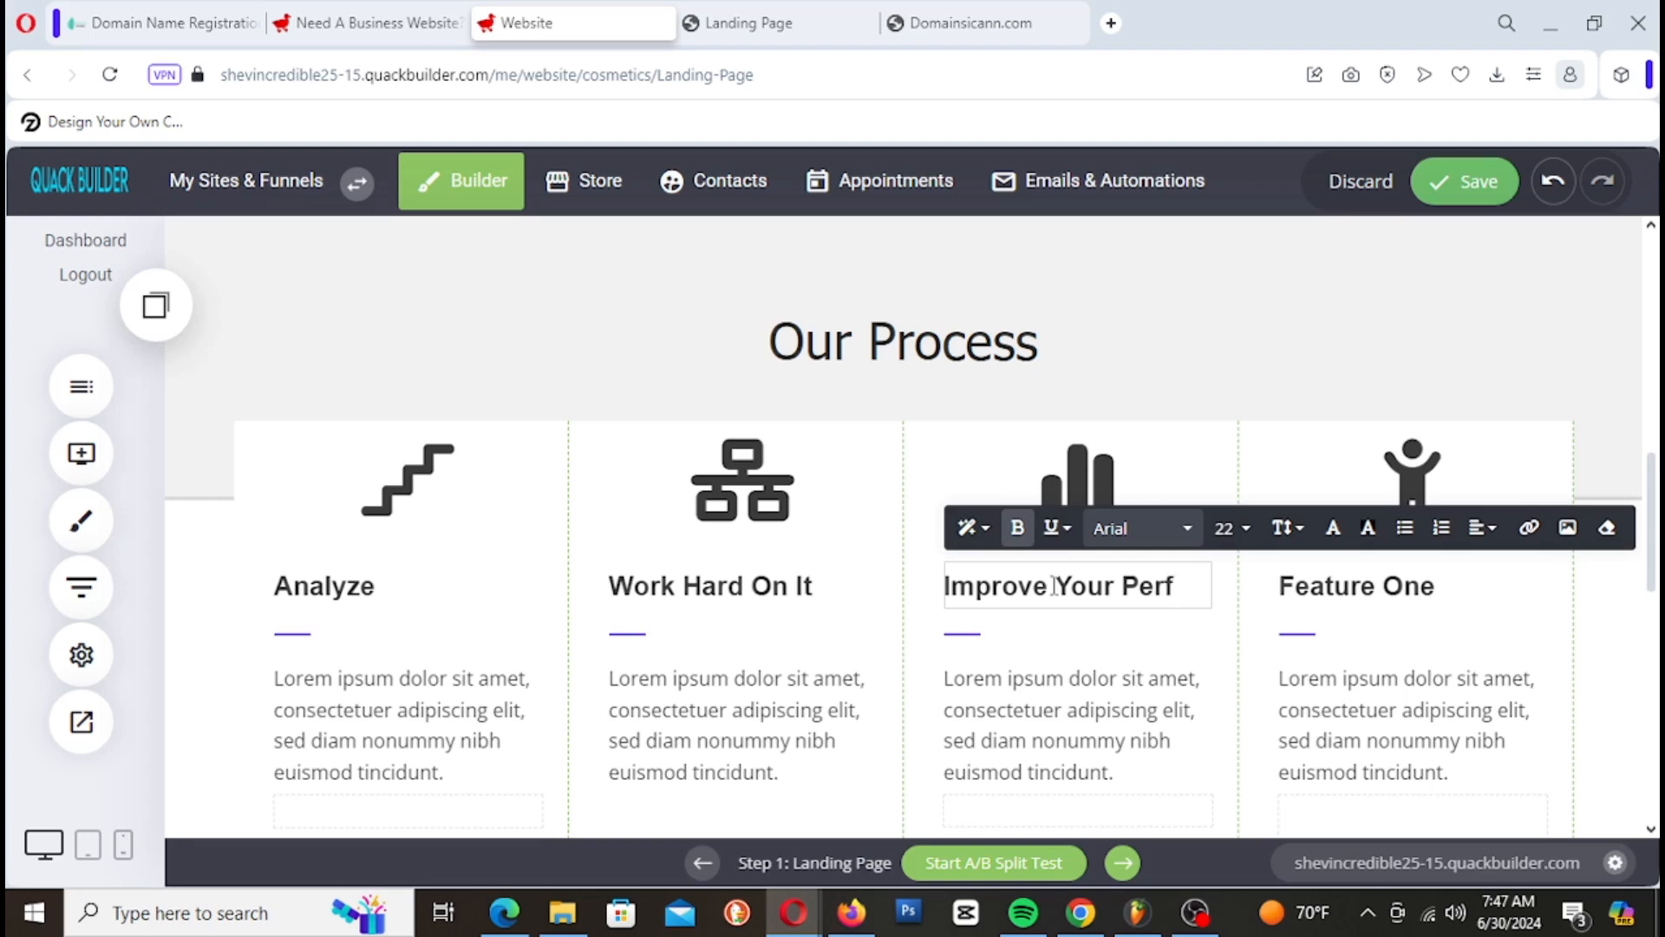
type("orma")
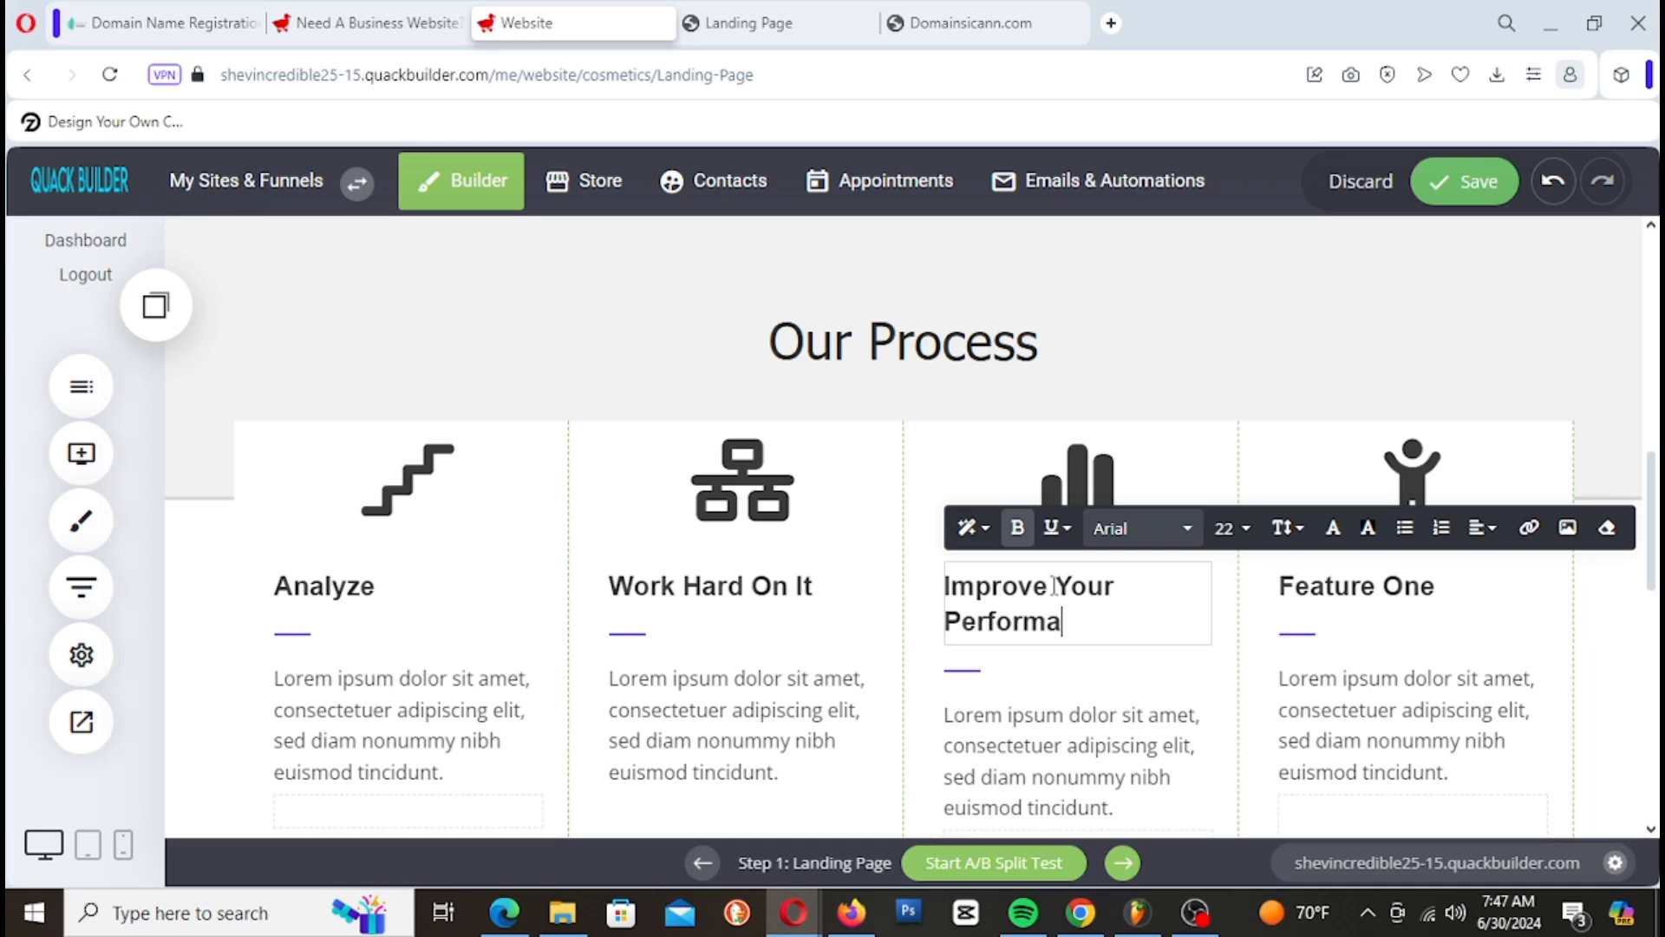
type("nce")
left_click(1391, 588)
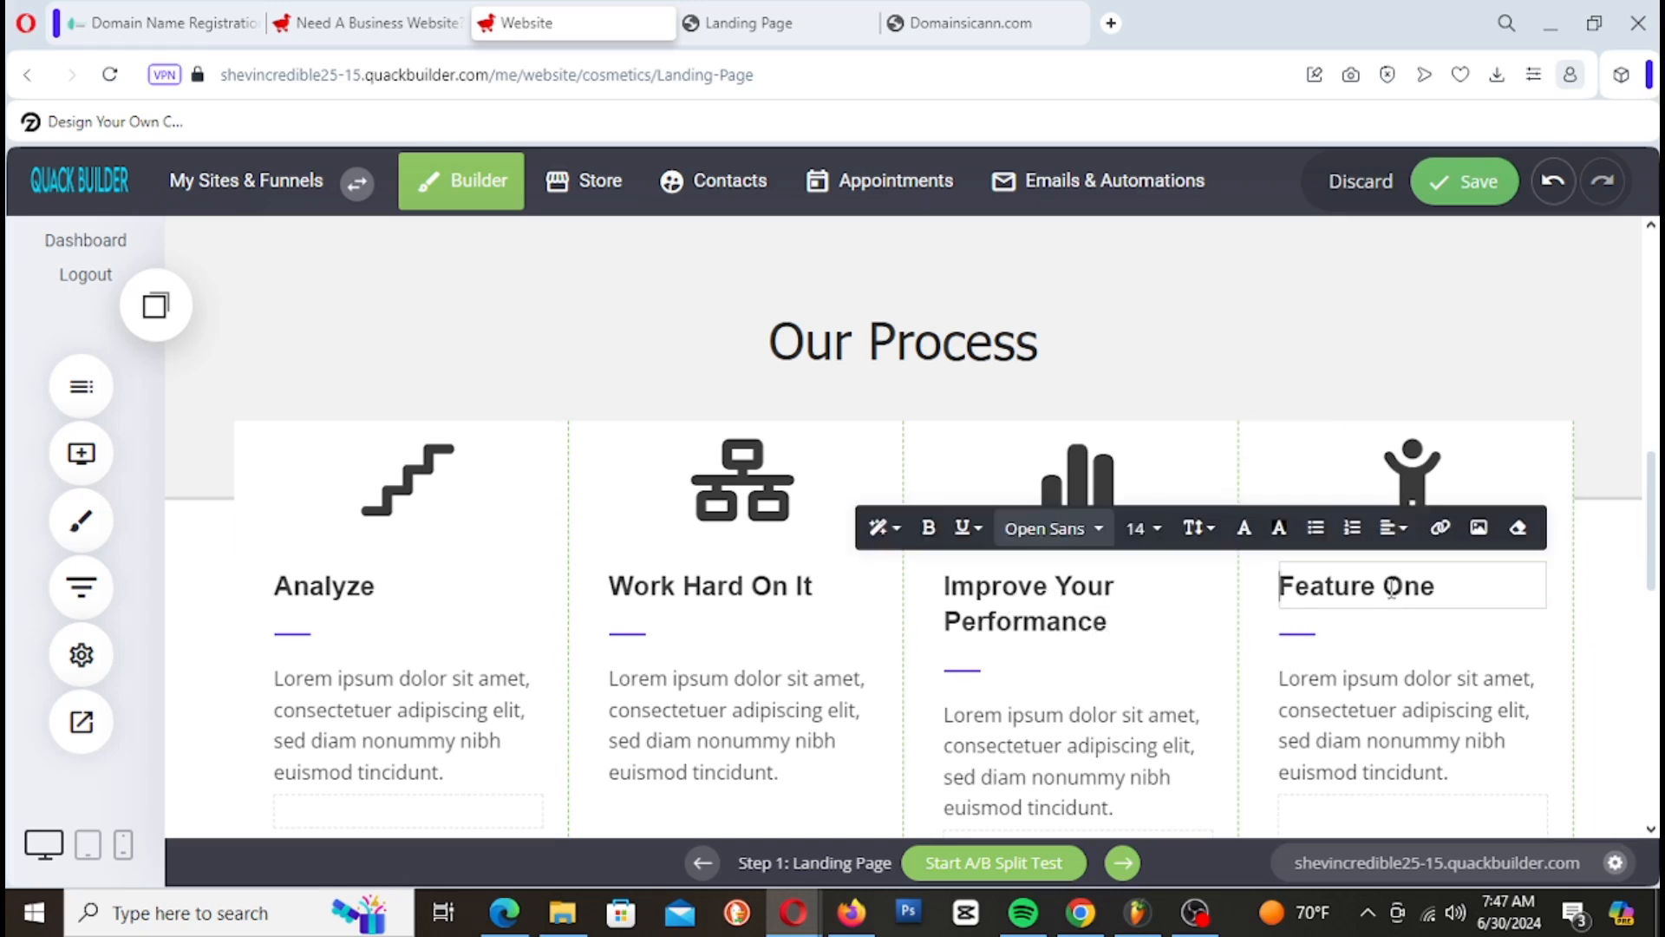
triple_click(1391, 588)
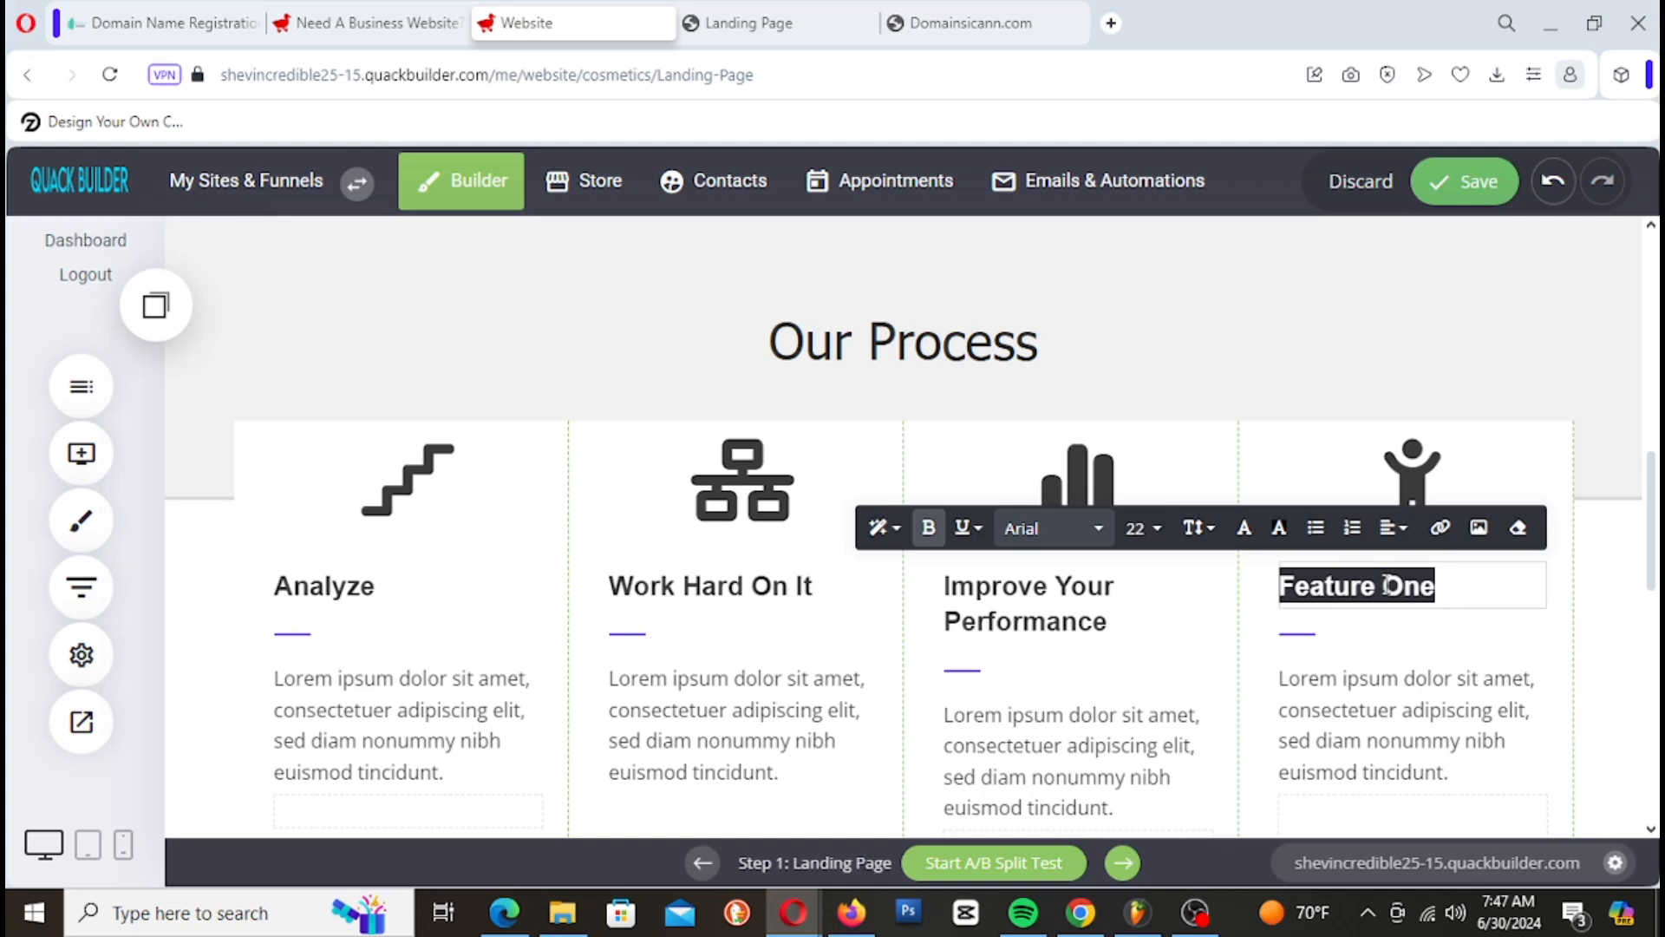
type("Ac")
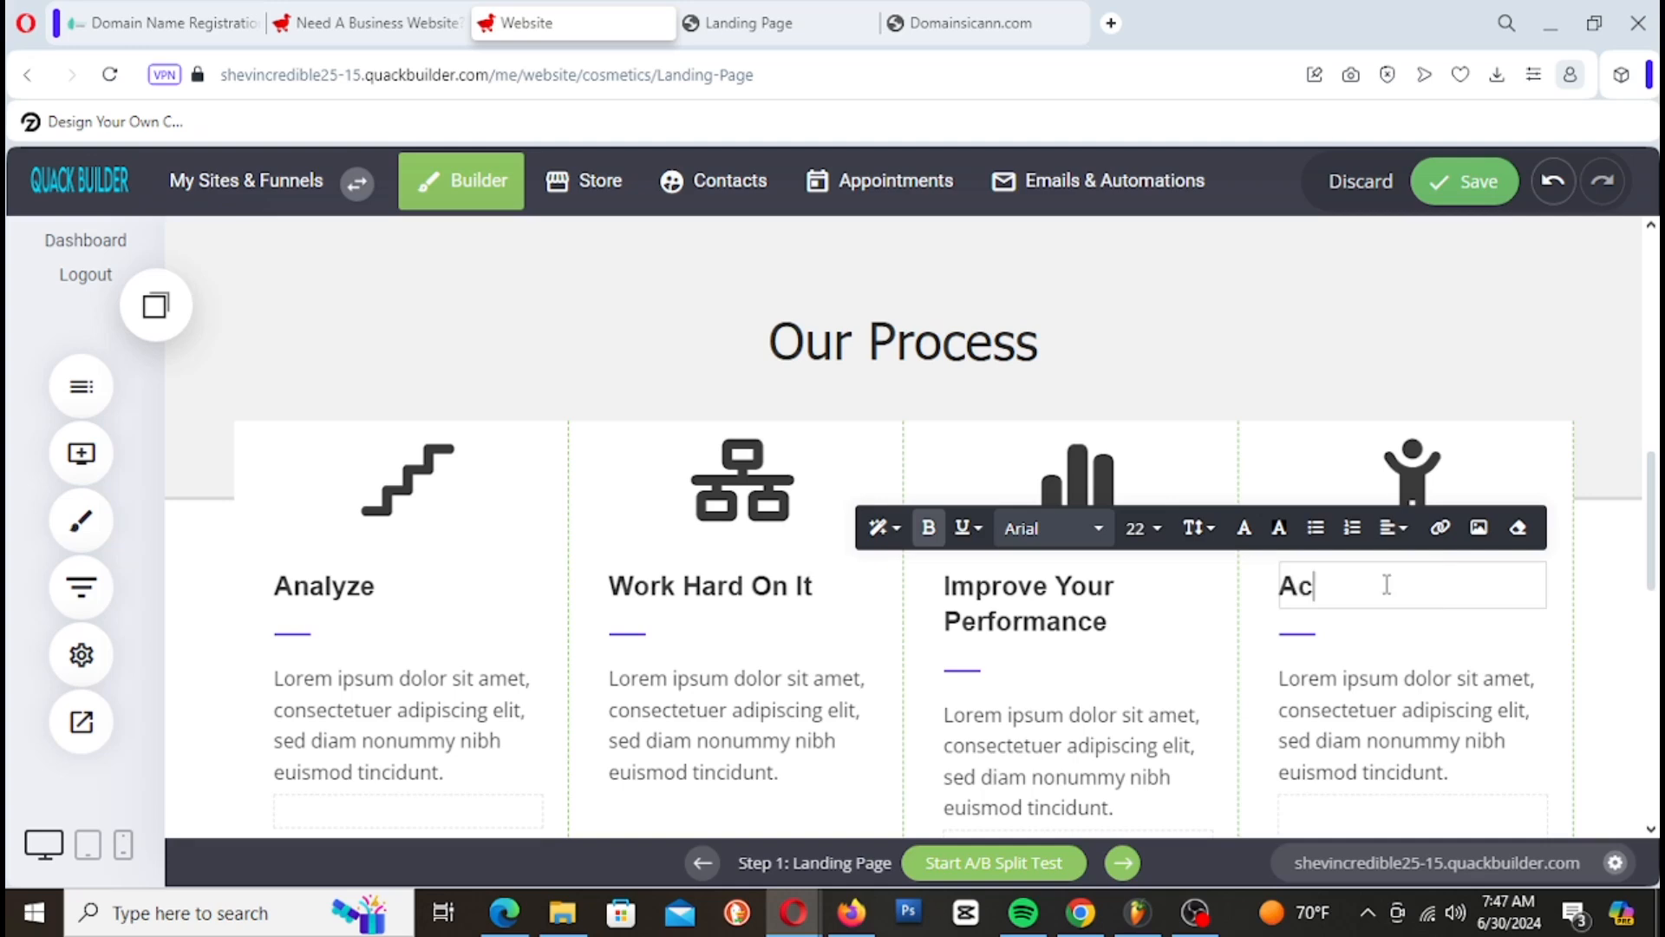
type("hieve Your")
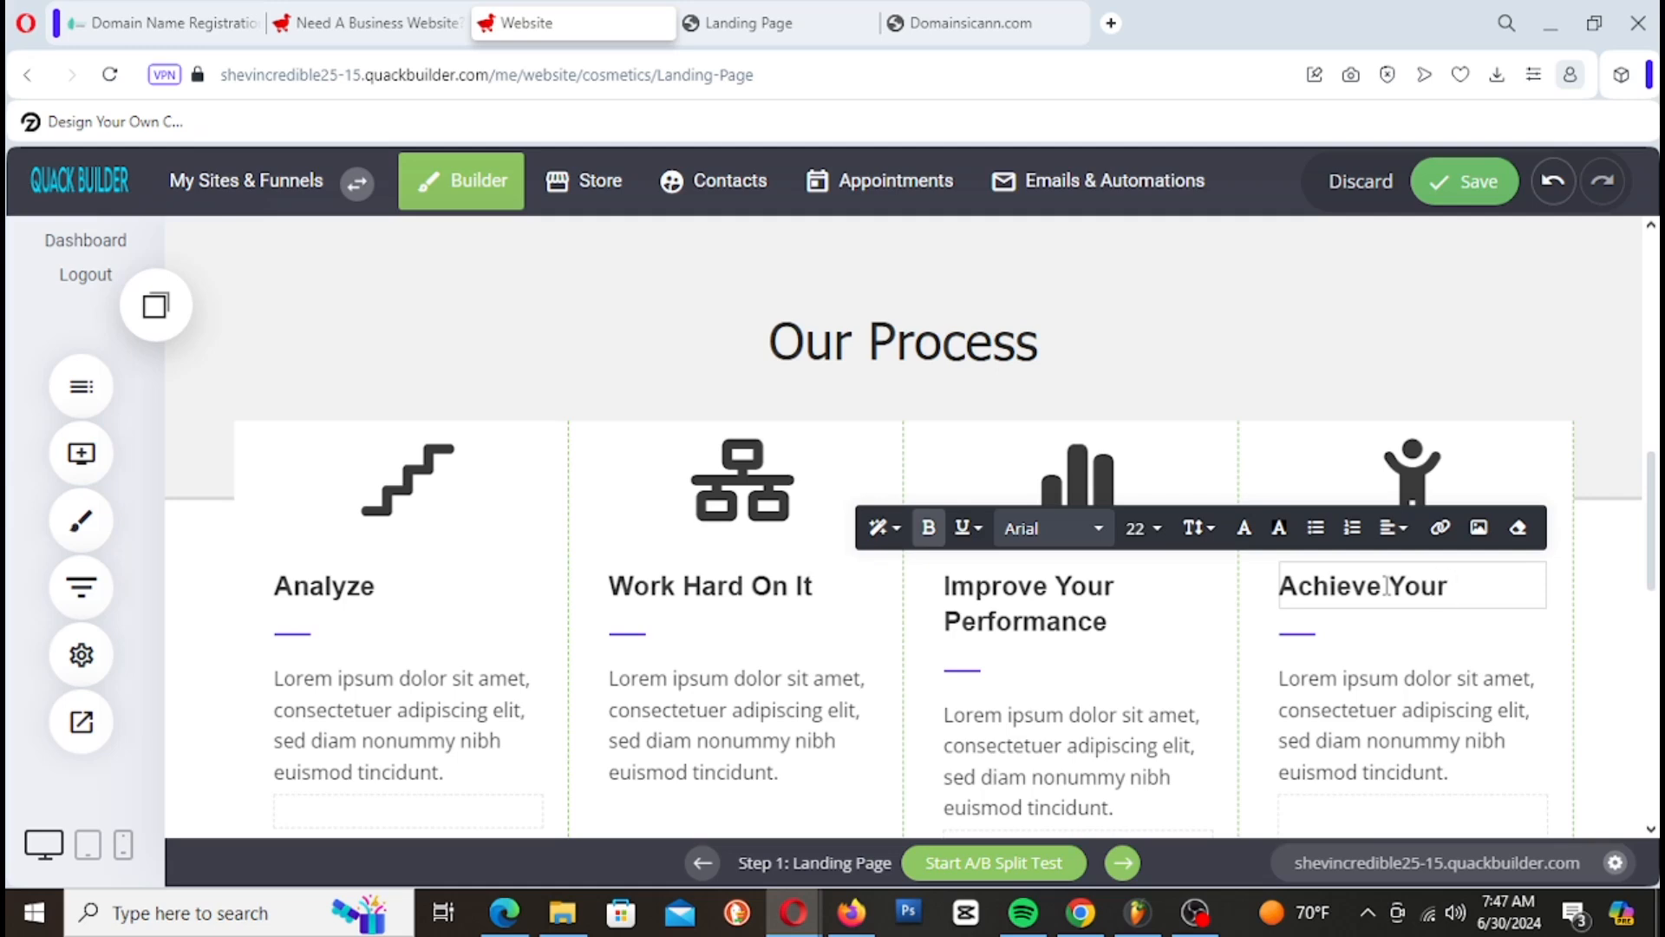
type(" Destiny")
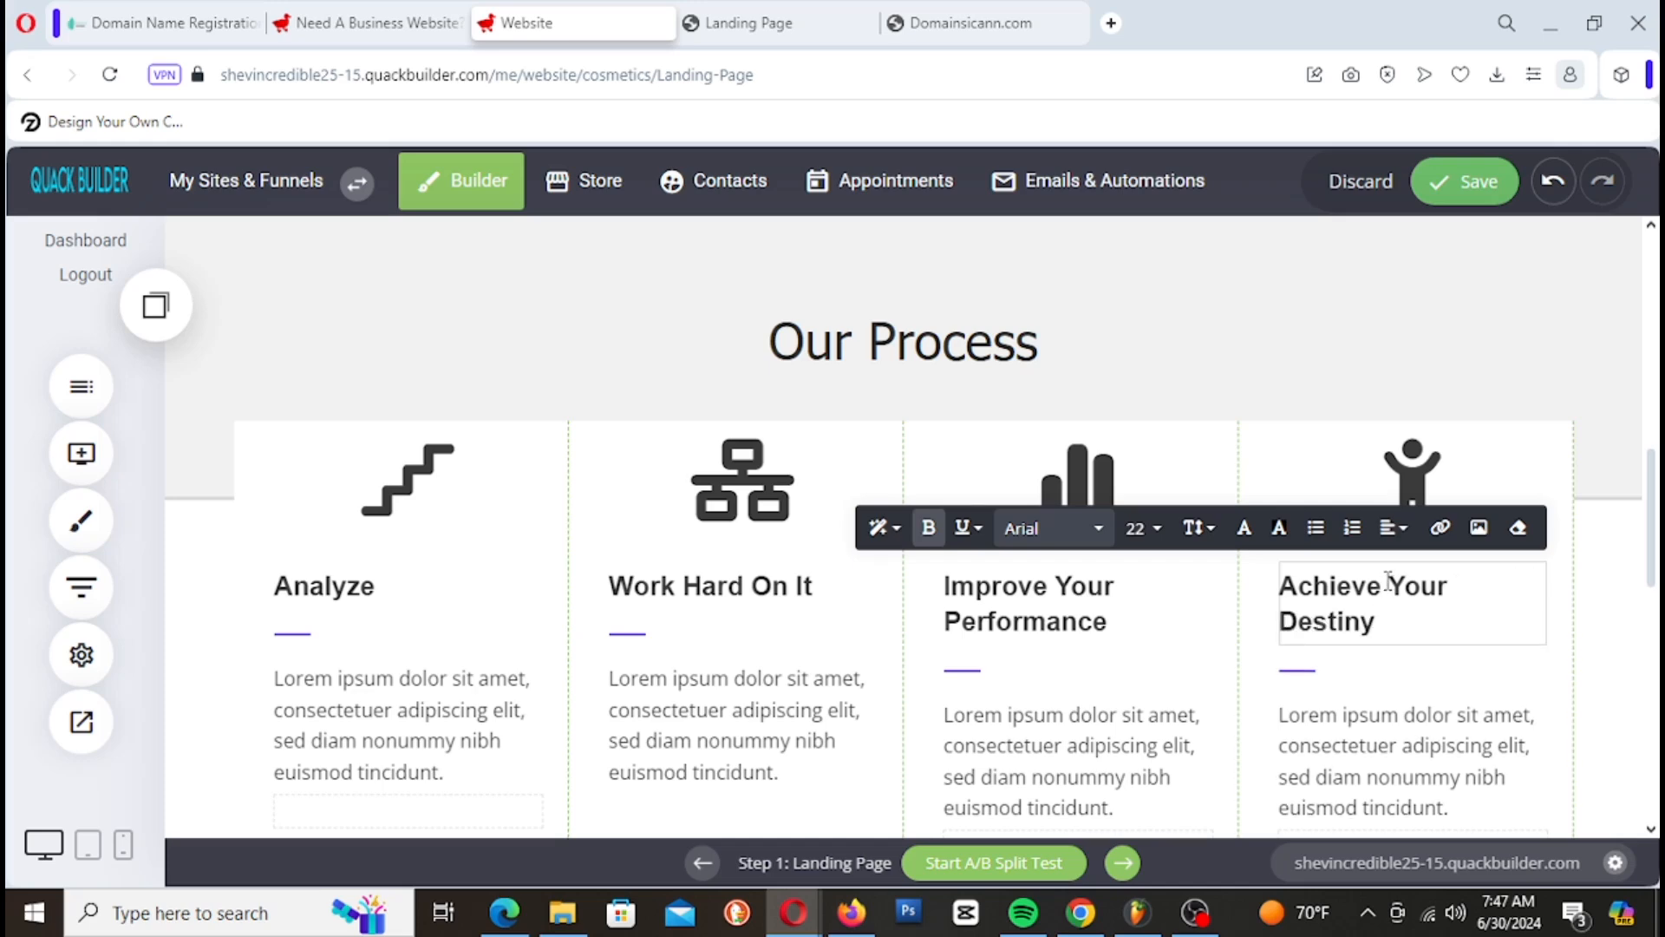
Step: Set the Achieve Your Destiny heading to font size 20
triple_click(1456, 625)
left_click(1143, 528)
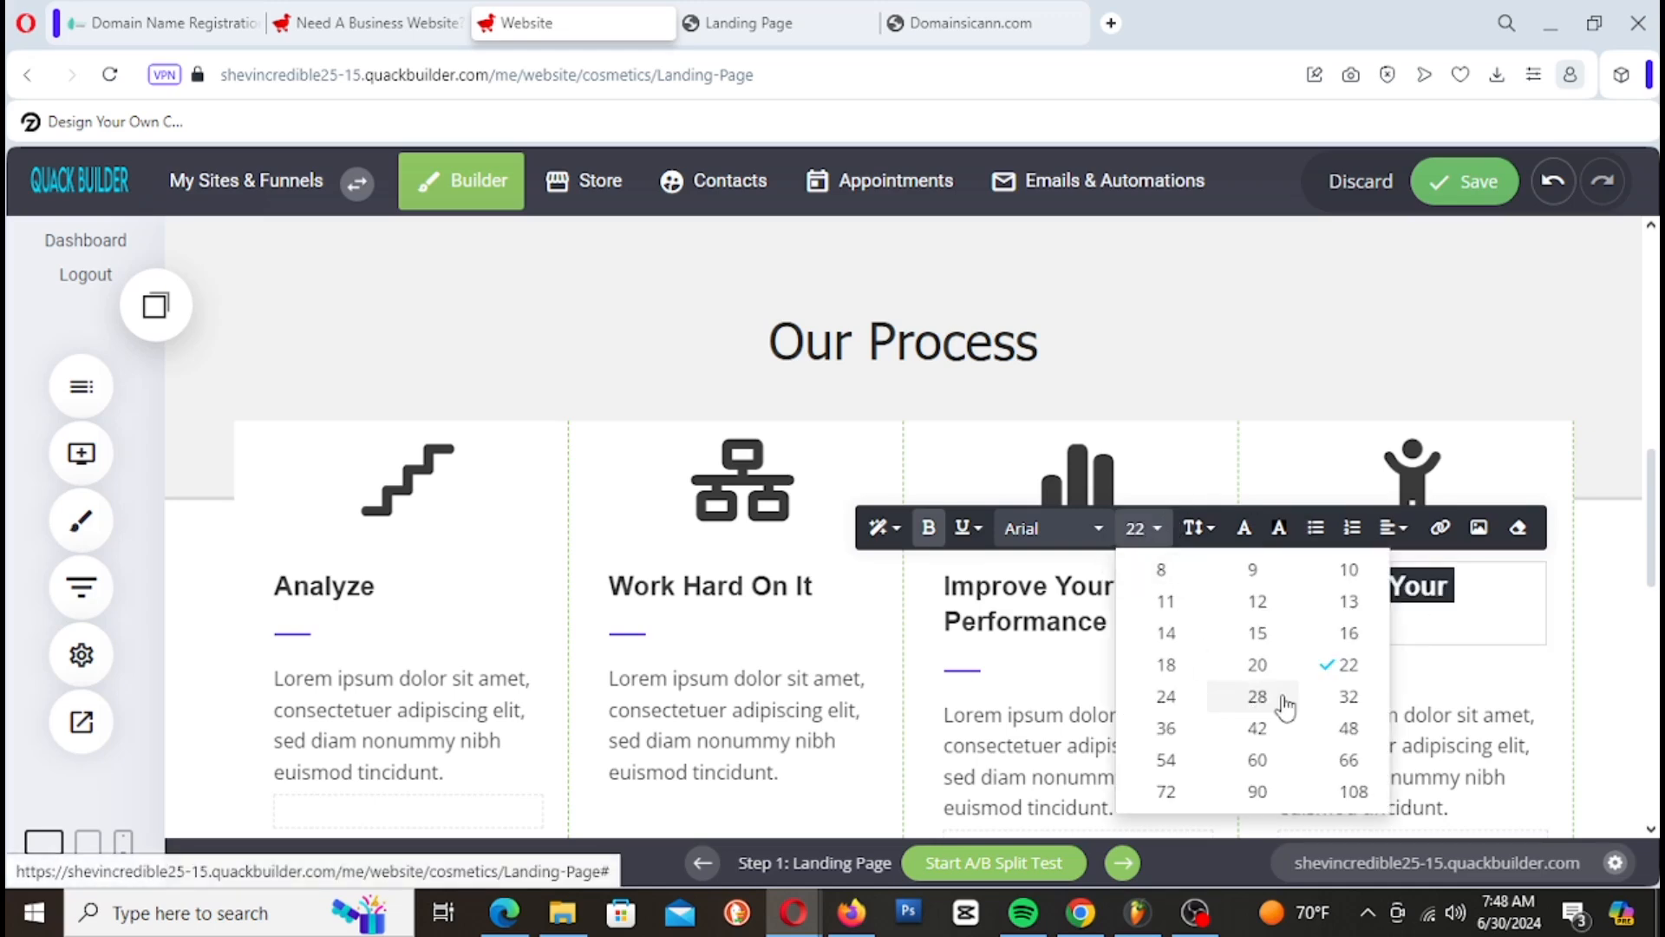
left_click(1267, 668)
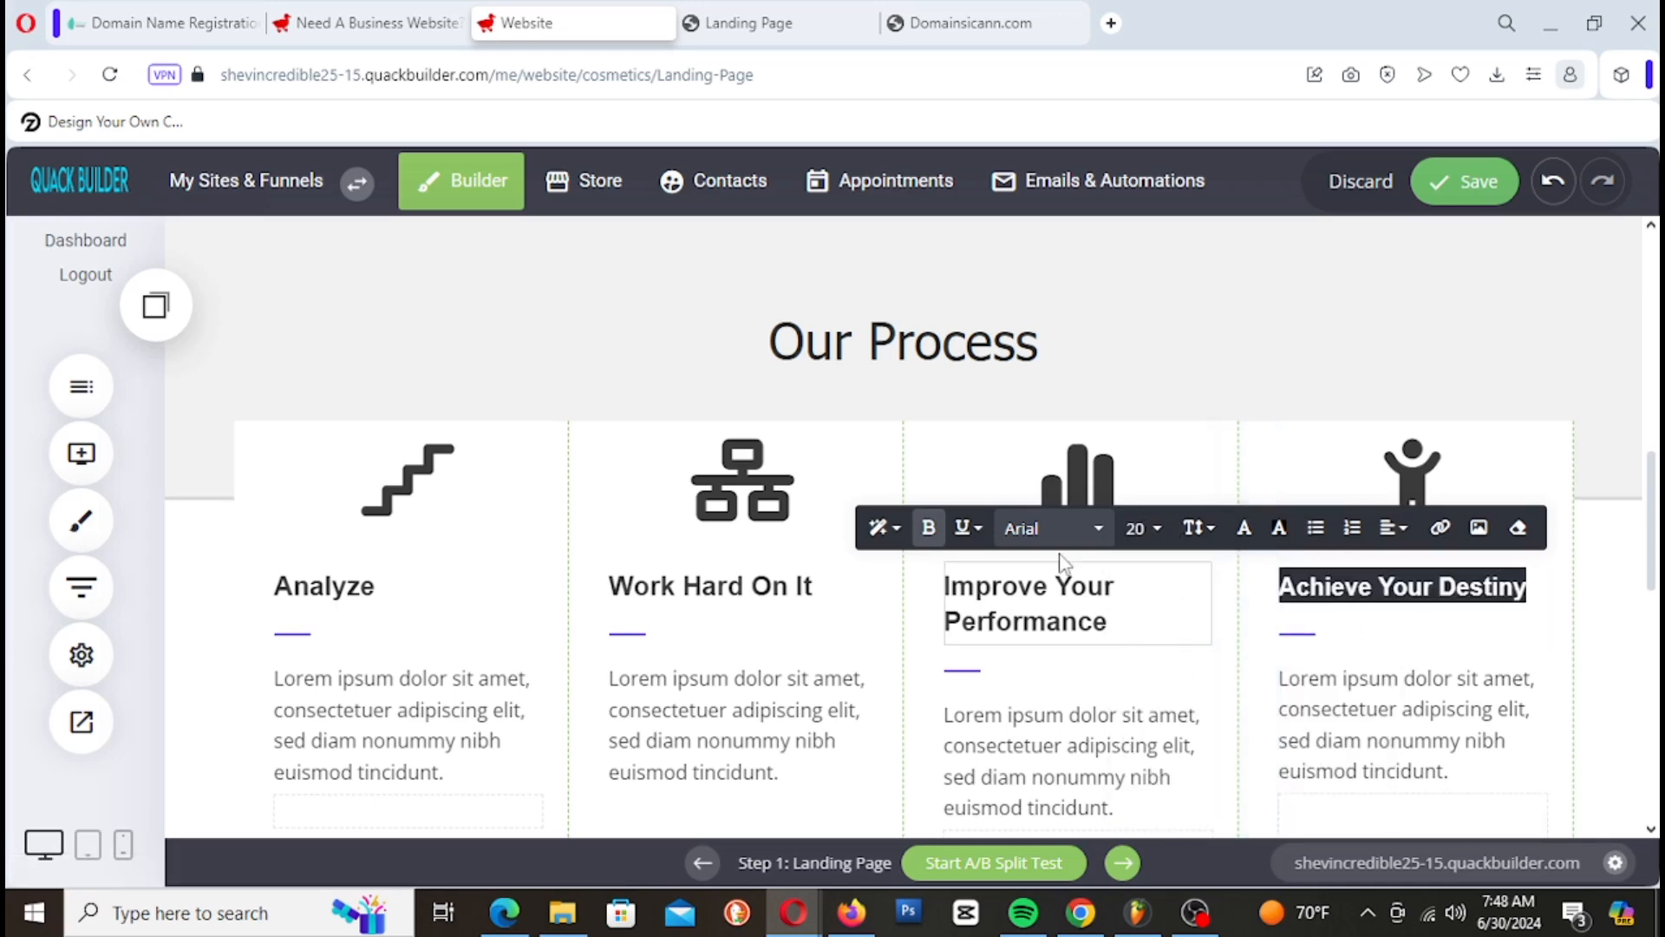
Step: Try sizes 20 and 18 on the Improve Your Performance heading, leaving it at 22
triple_click(1070, 583)
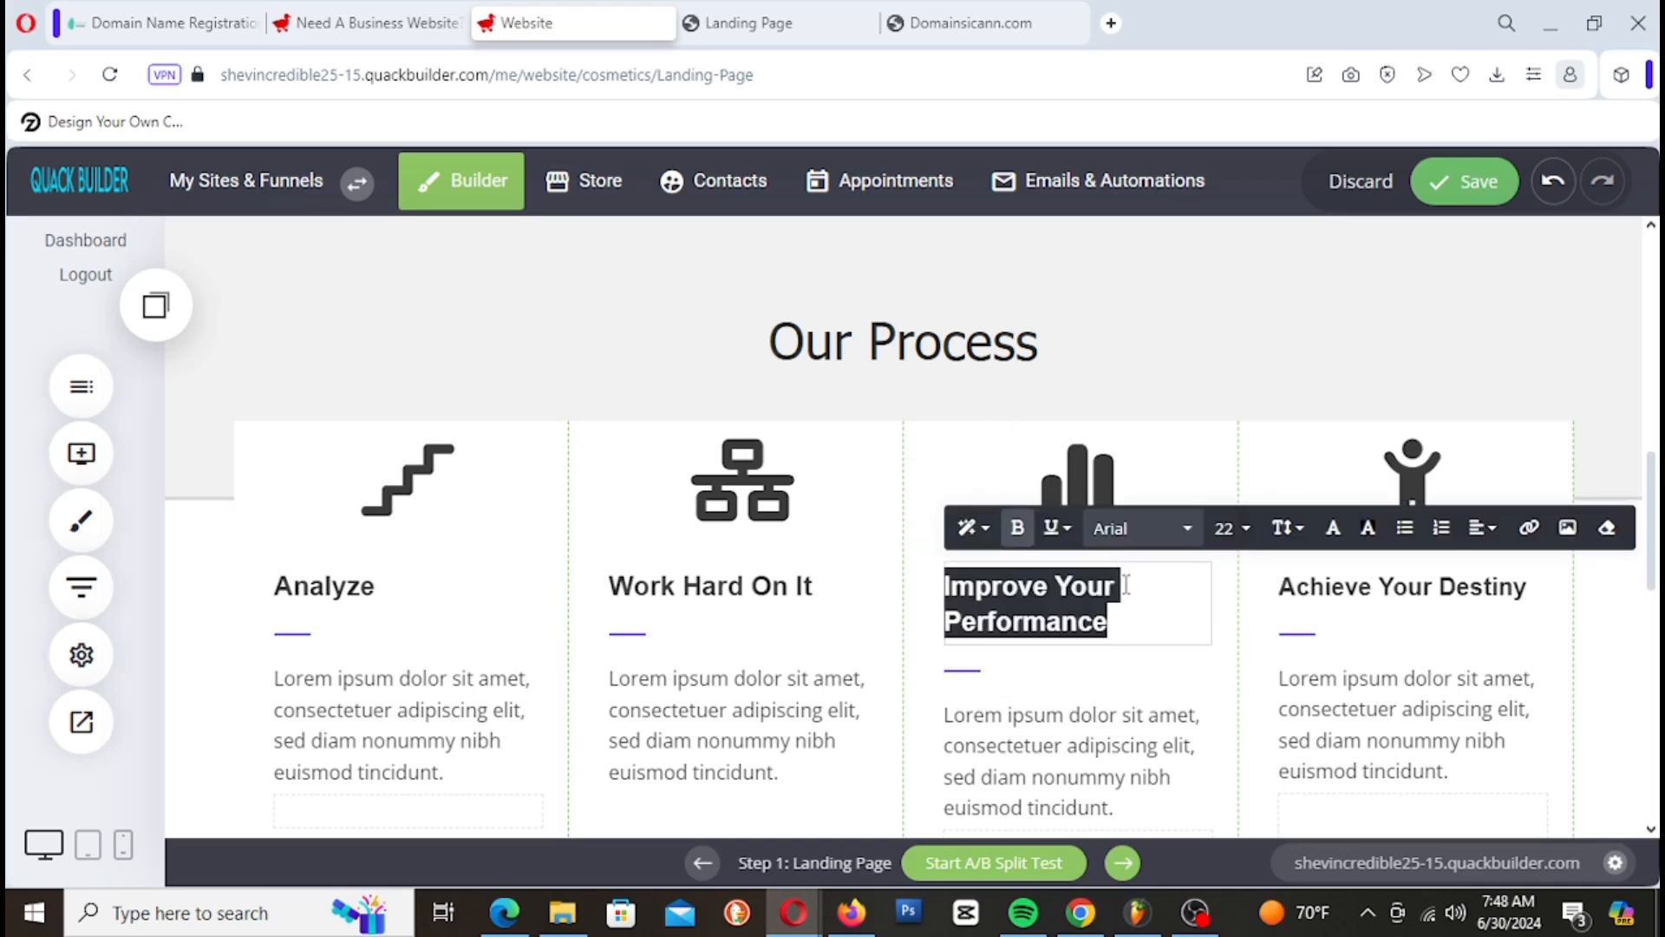
left_click(1240, 529)
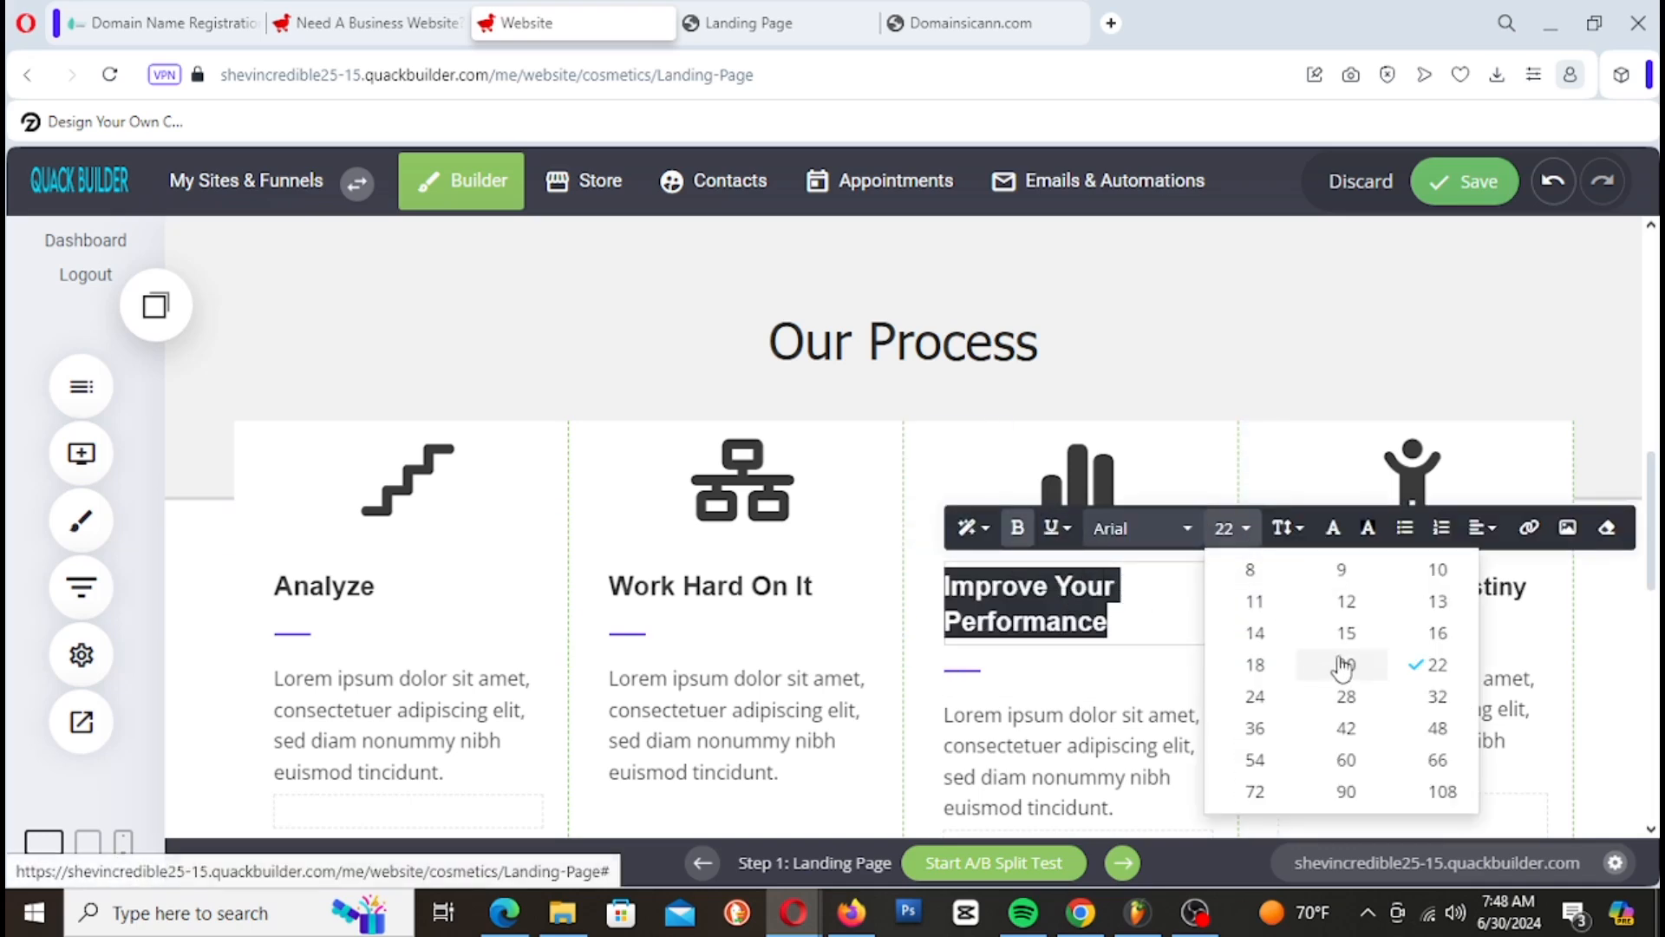
left_click(1343, 666)
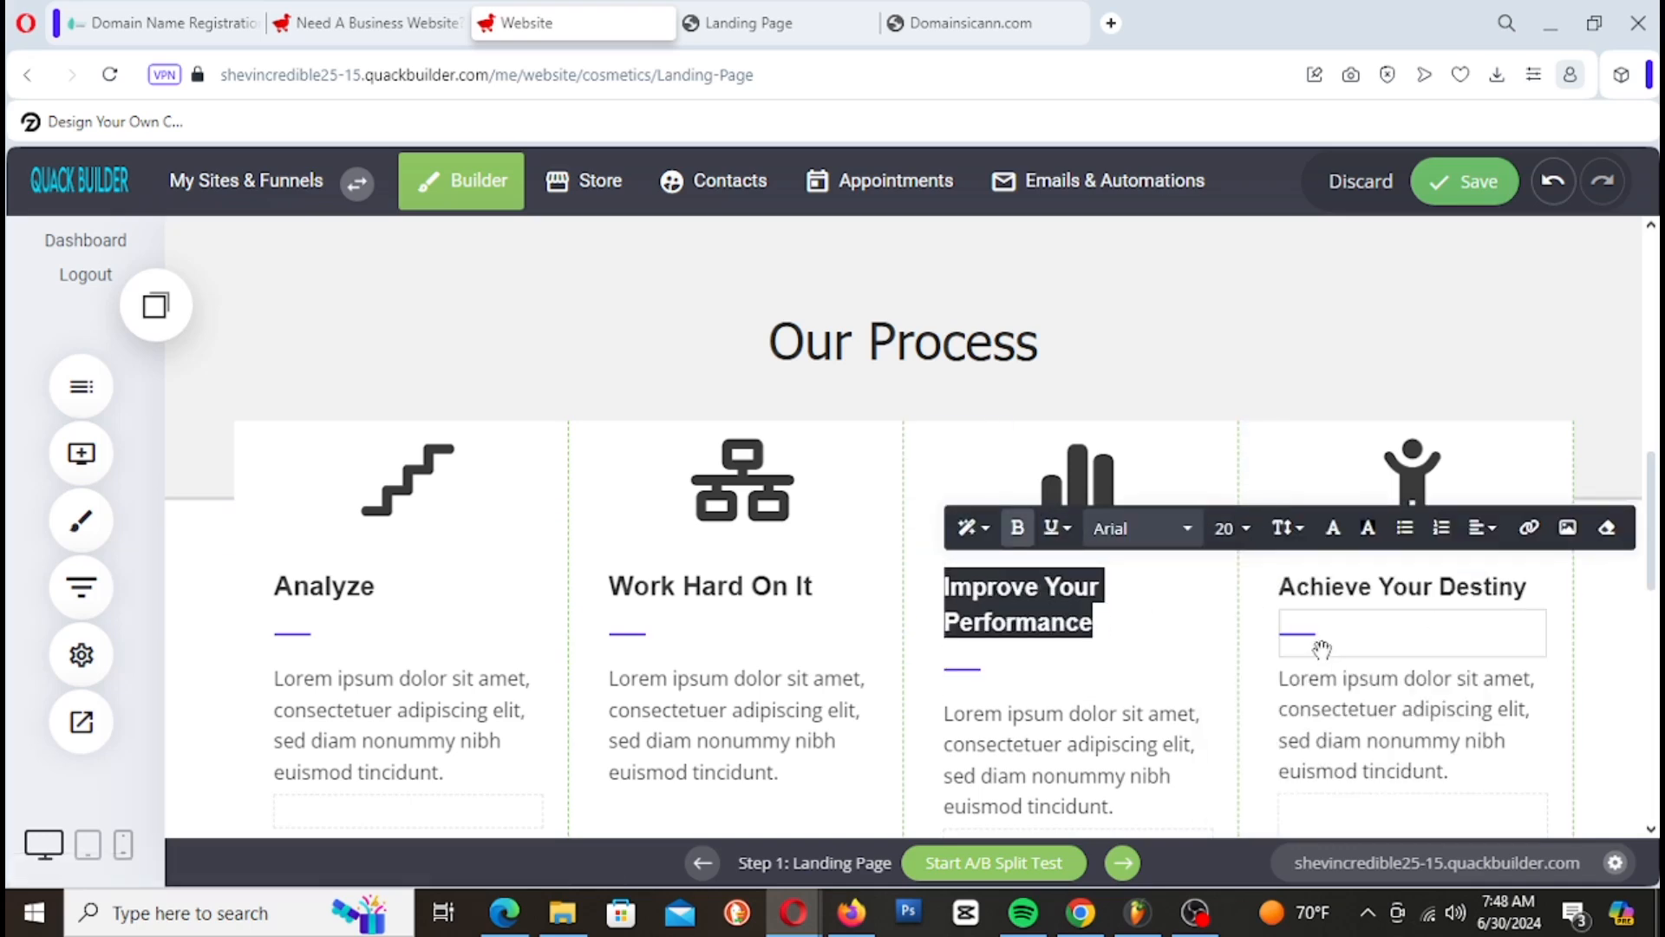
left_click(1246, 529)
left_click(1427, 665)
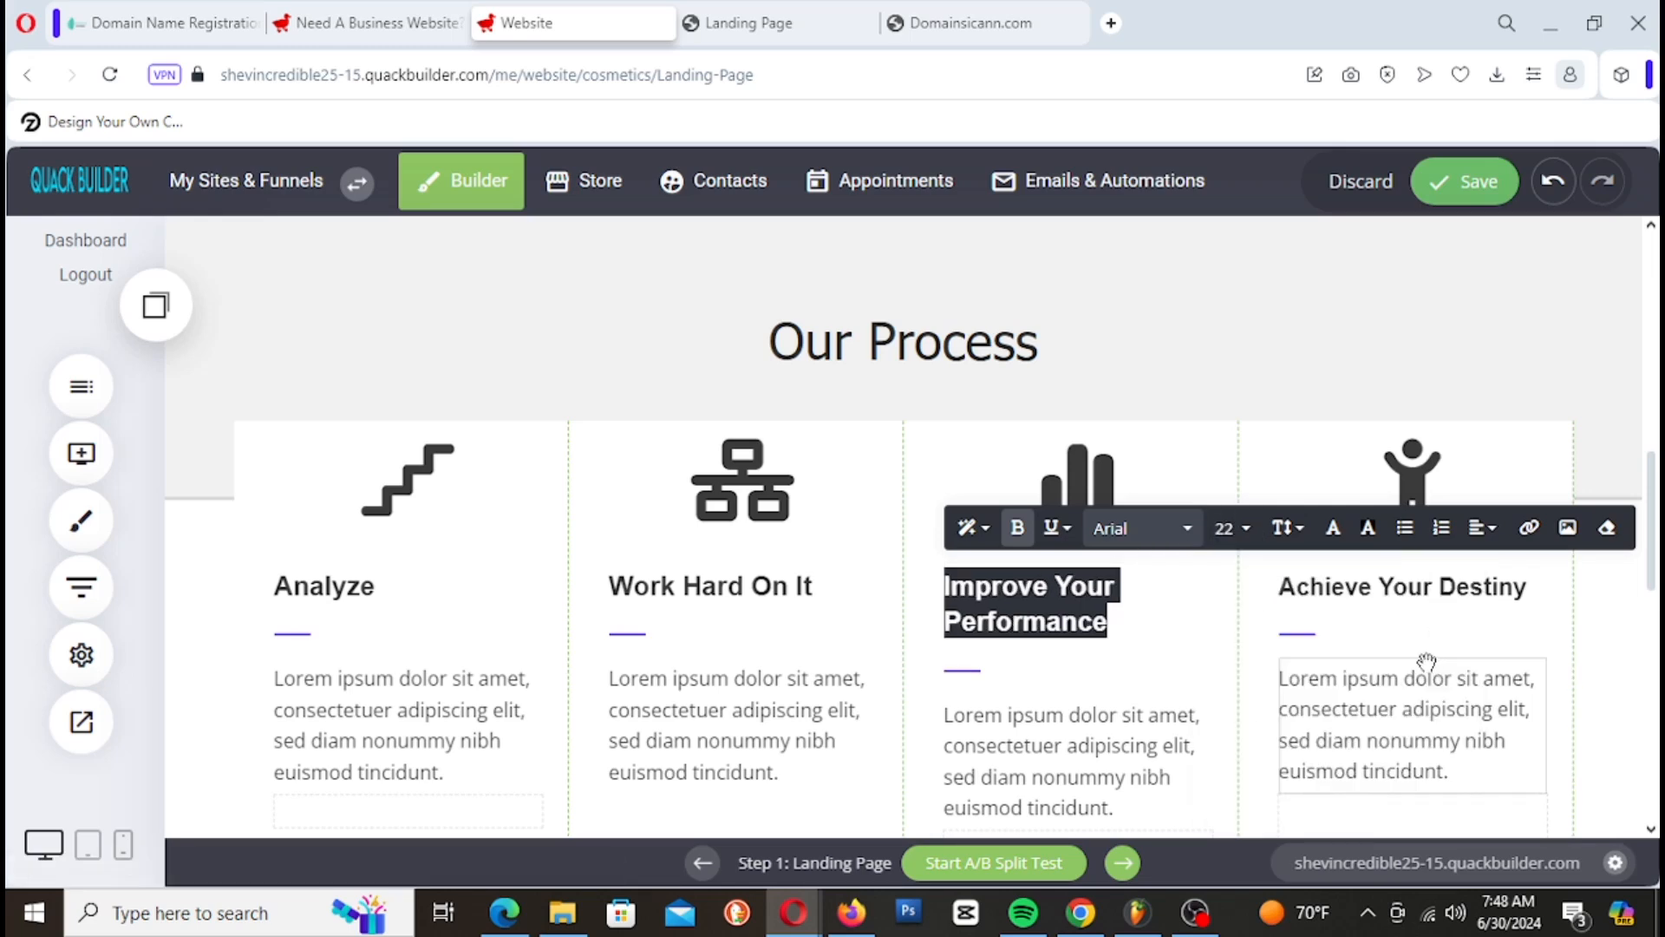
left_click(1242, 531)
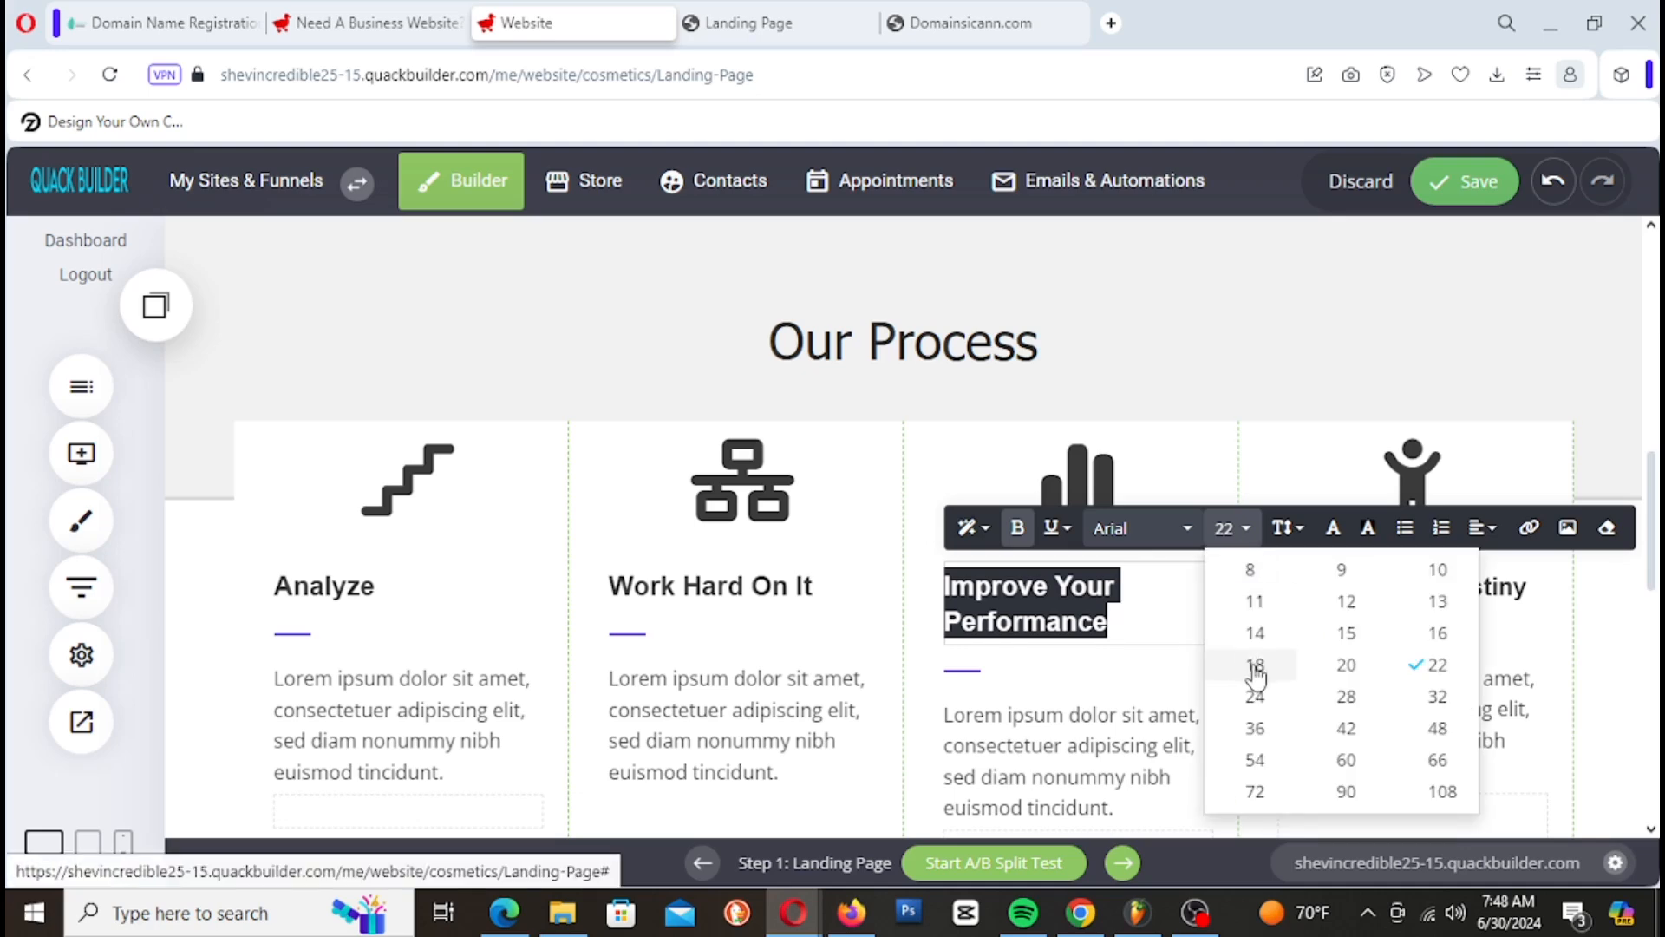
left_click(1255, 666)
left_click(1232, 529)
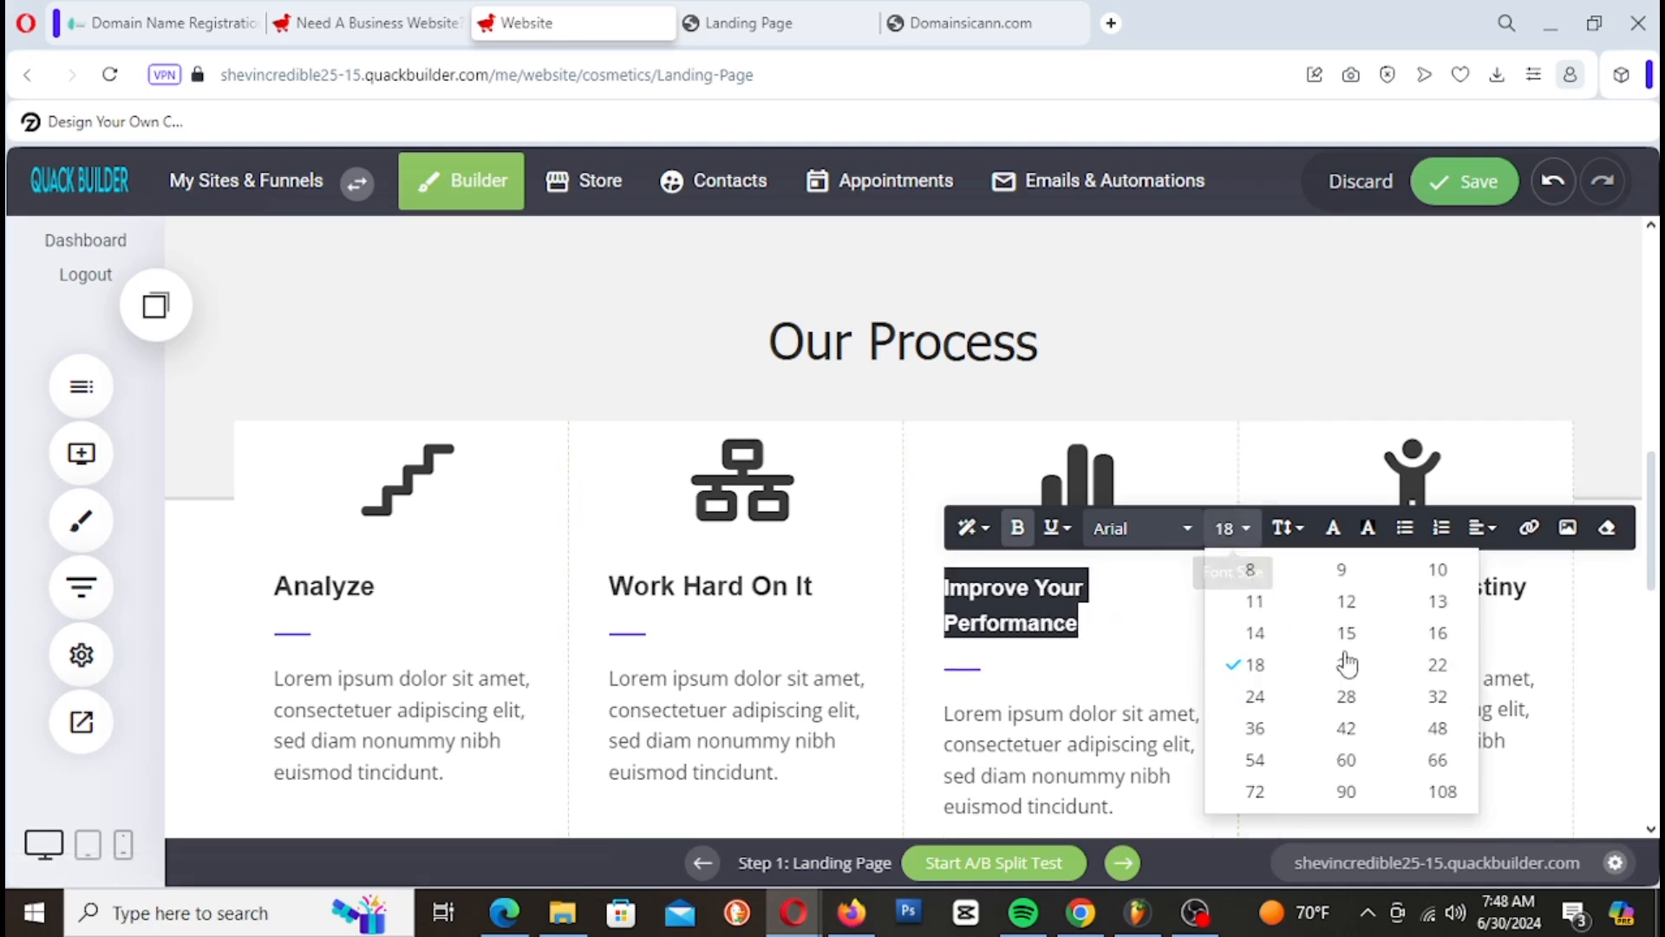
left_click(1421, 670)
Step: Stop editing, then reselect the Improve Your Performance heading text
left_click(1586, 436)
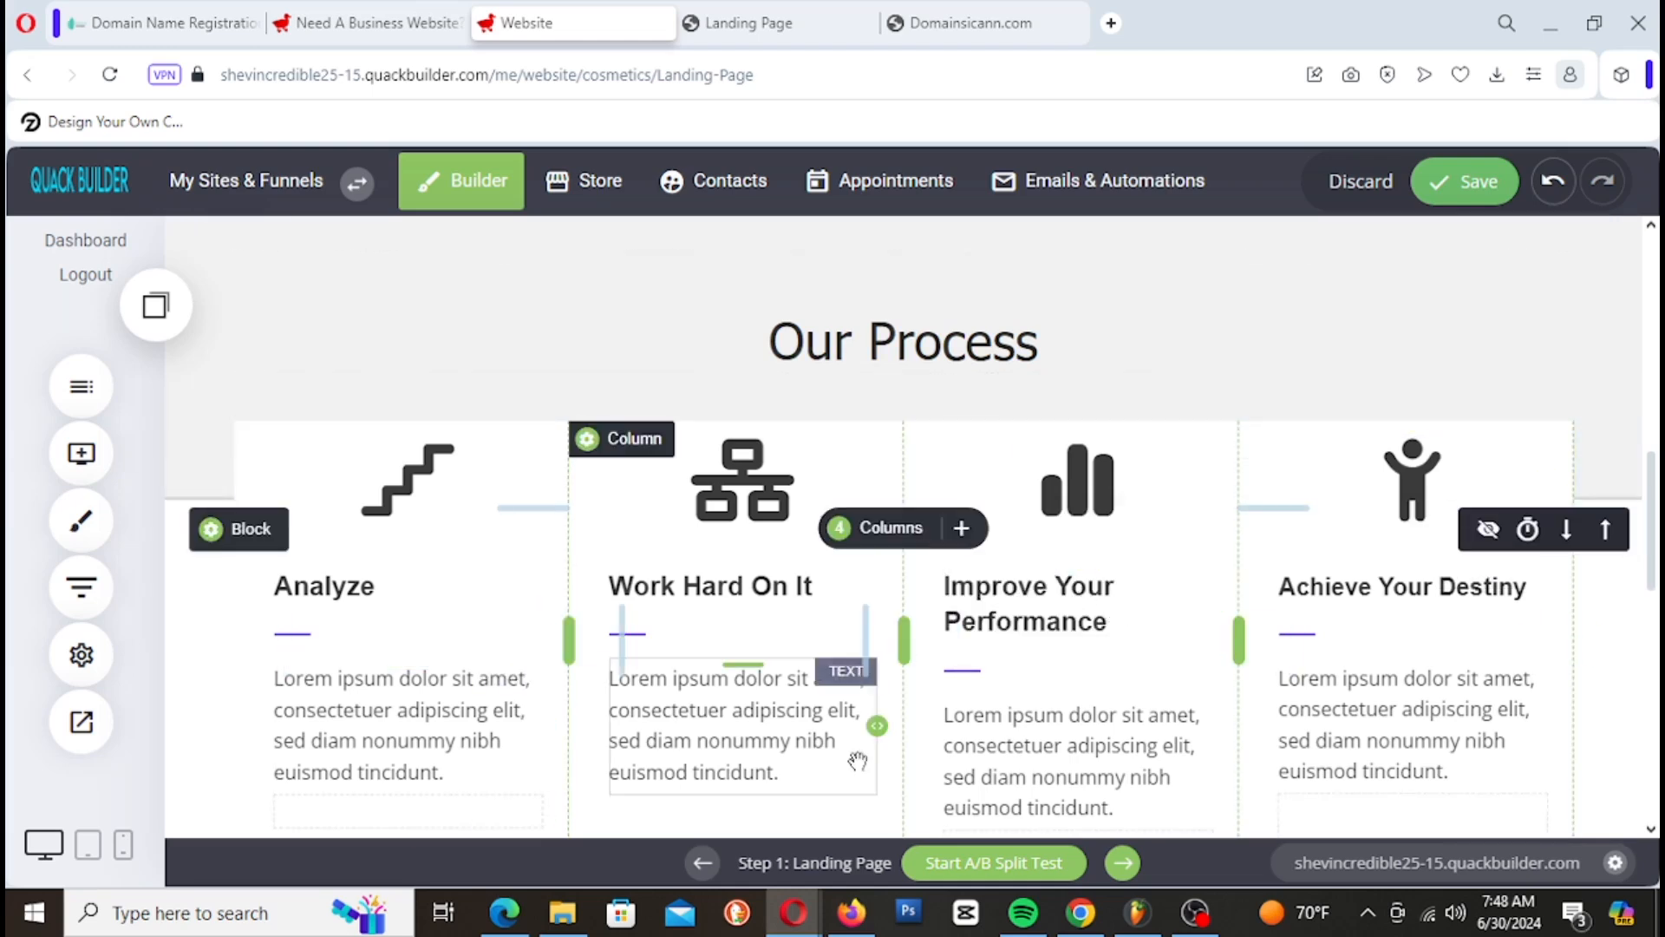
scroll(1164, 606, "down", 2)
scroll(1165, 606, "up", 2)
left_click(1120, 612)
double_click(1121, 612)
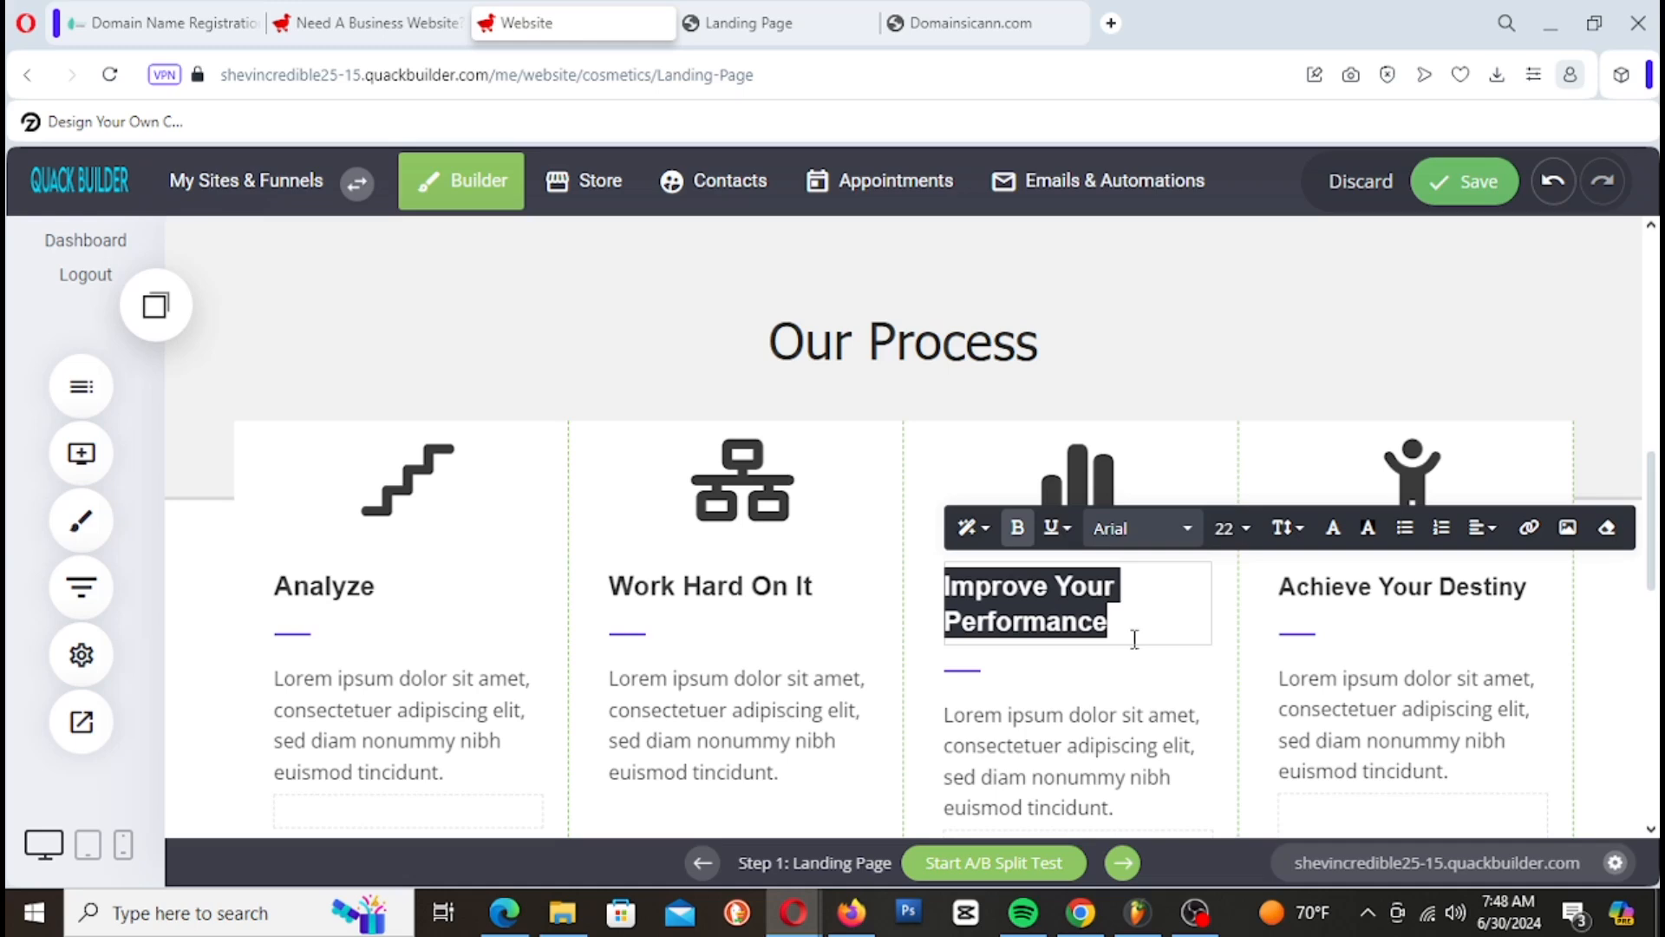
Step: Retype the word 'Your' in the Improve Your Performance heading to fix its spacing
left_click(1116, 591)
left_click_drag(1115, 591, 1064, 598)
key("BackSpace")
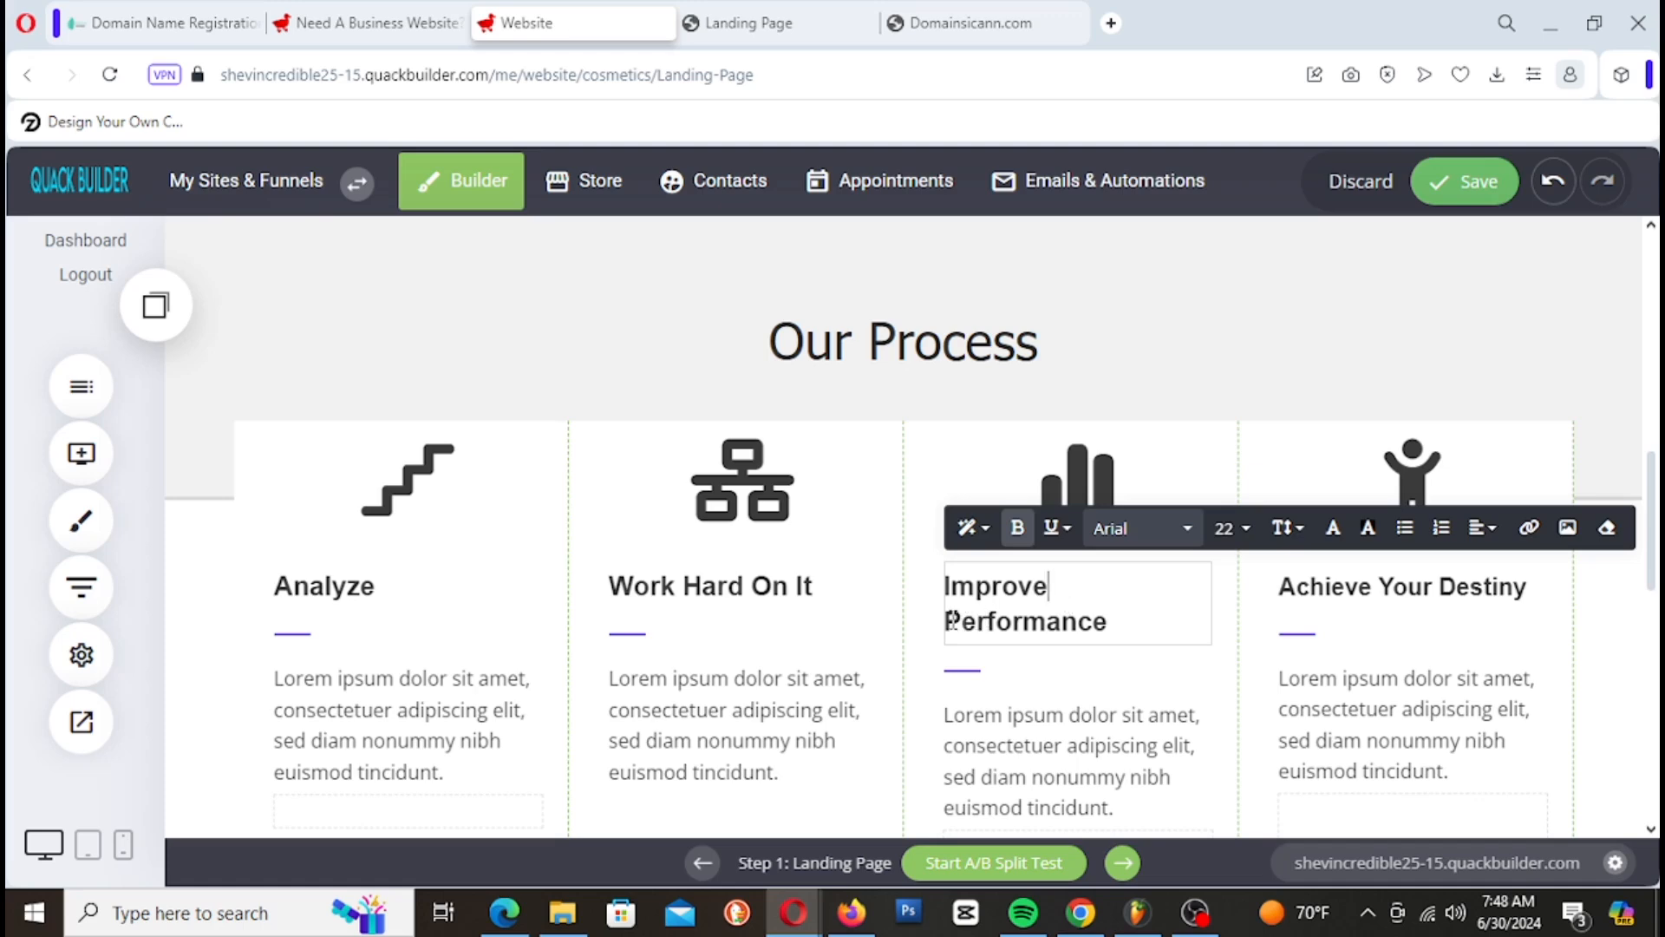
key("BackSpace")
type("Your")
left_click(1627, 451)
scroll(980, 685, "down", 3)
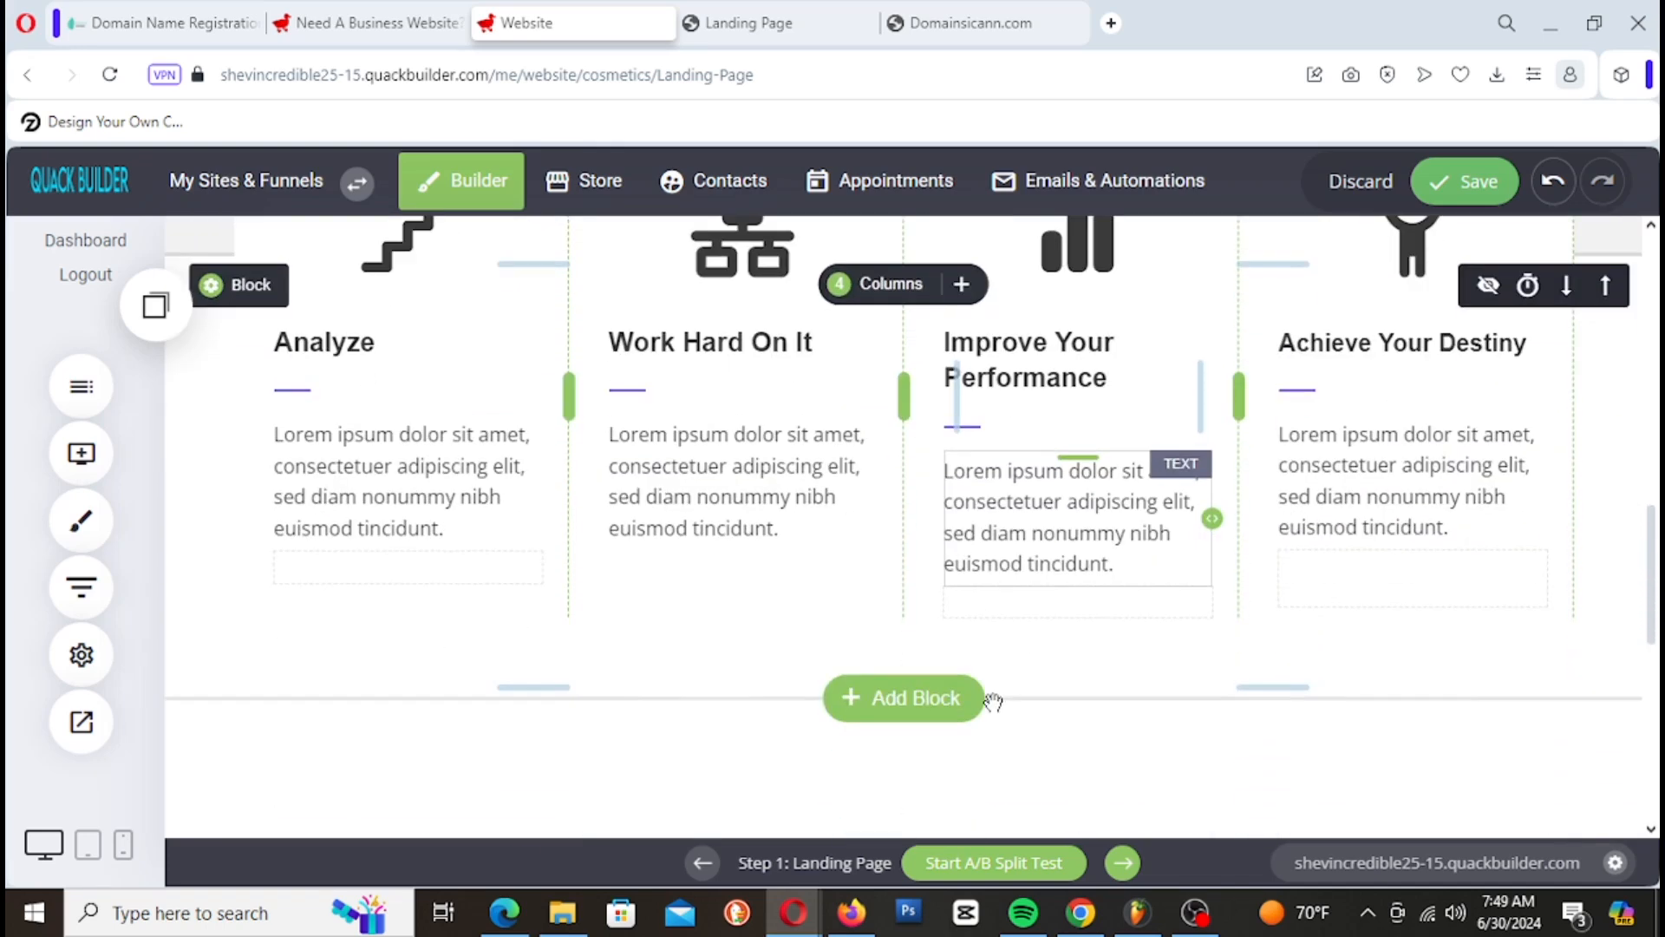
scroll(992, 699, "up", 2)
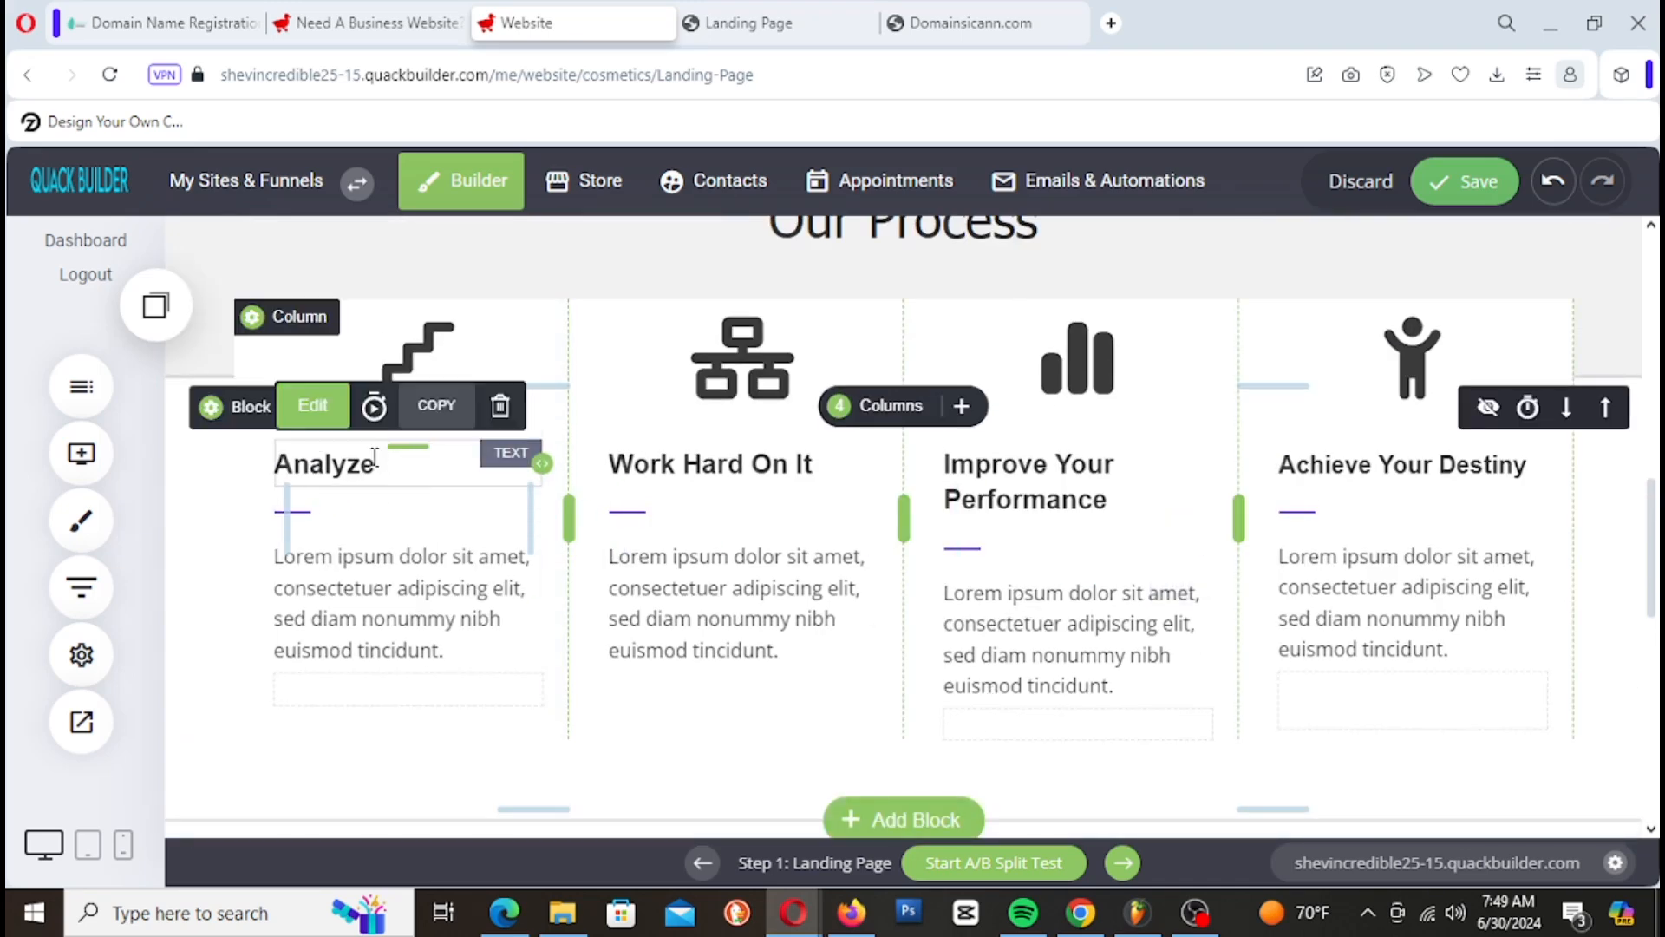
Step: Centre the Analyze and Work Hard On It column headings
left_click(550, 437)
left_click(811, 406)
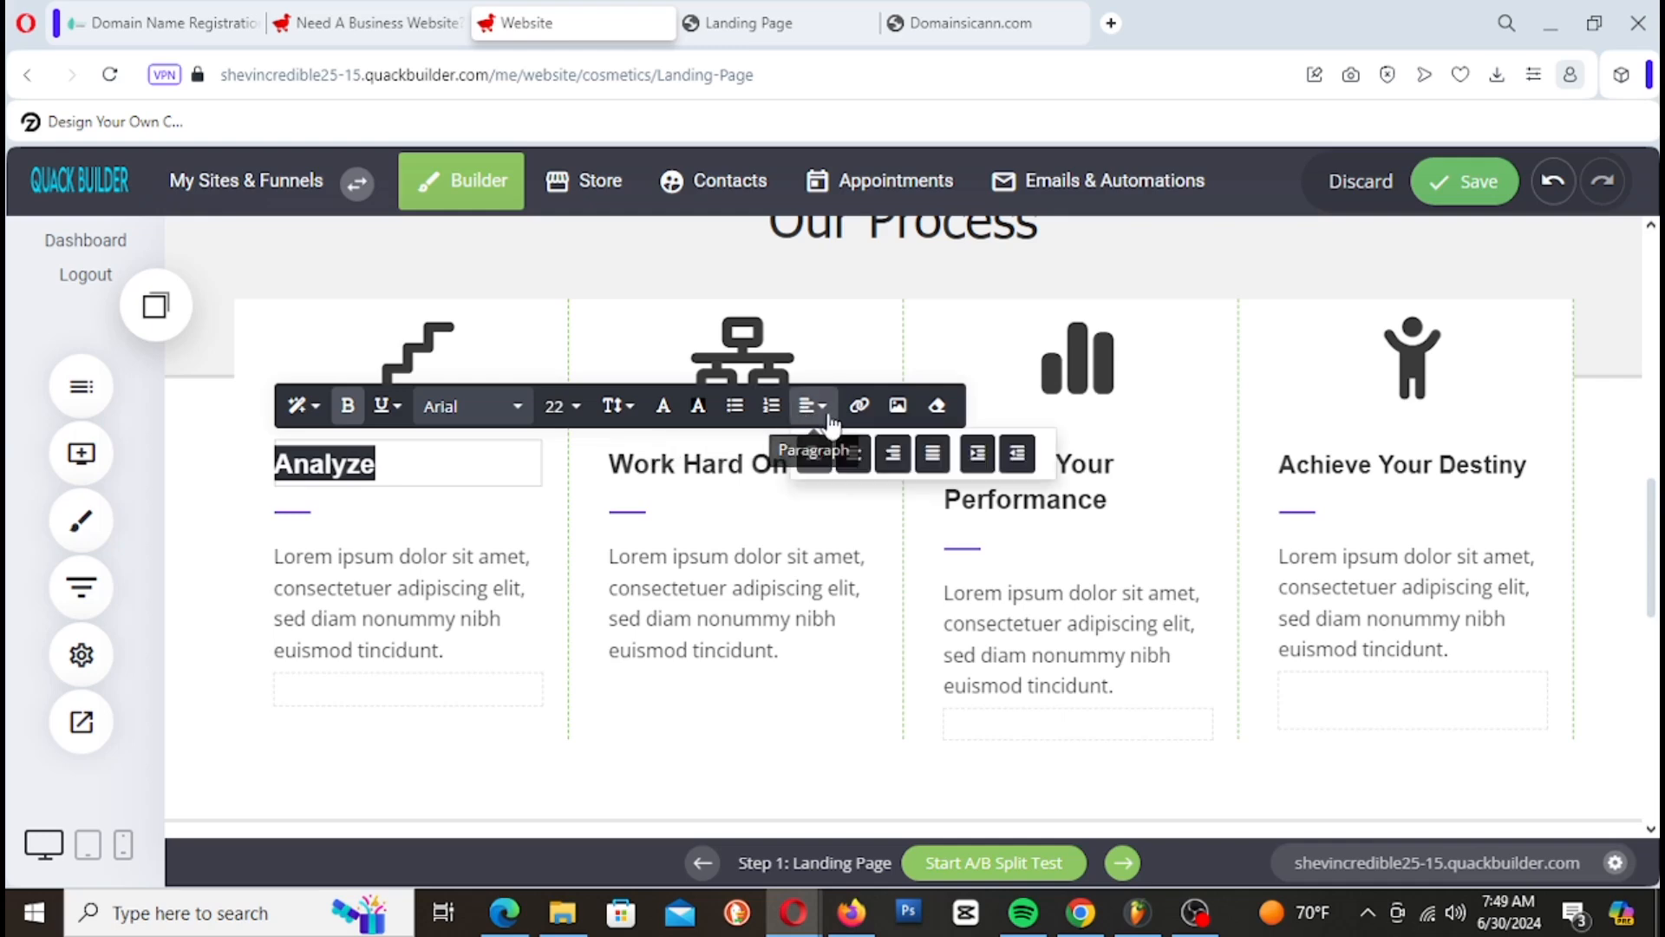
left_click(851, 454)
left_click(732, 472)
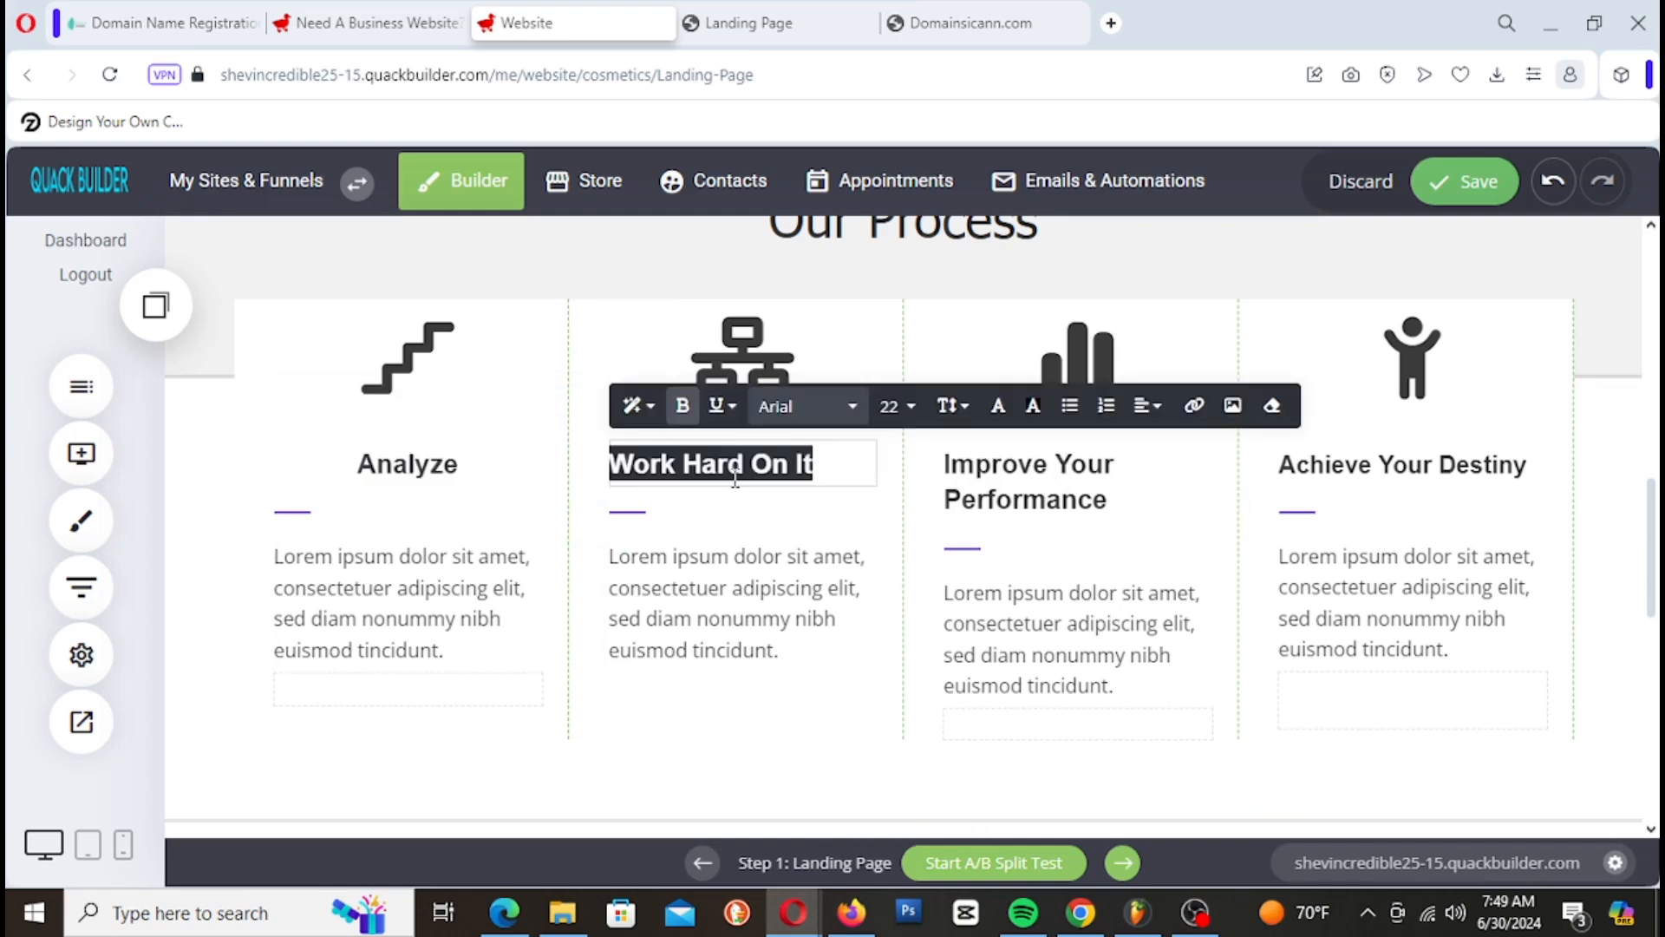
left_click(1147, 406)
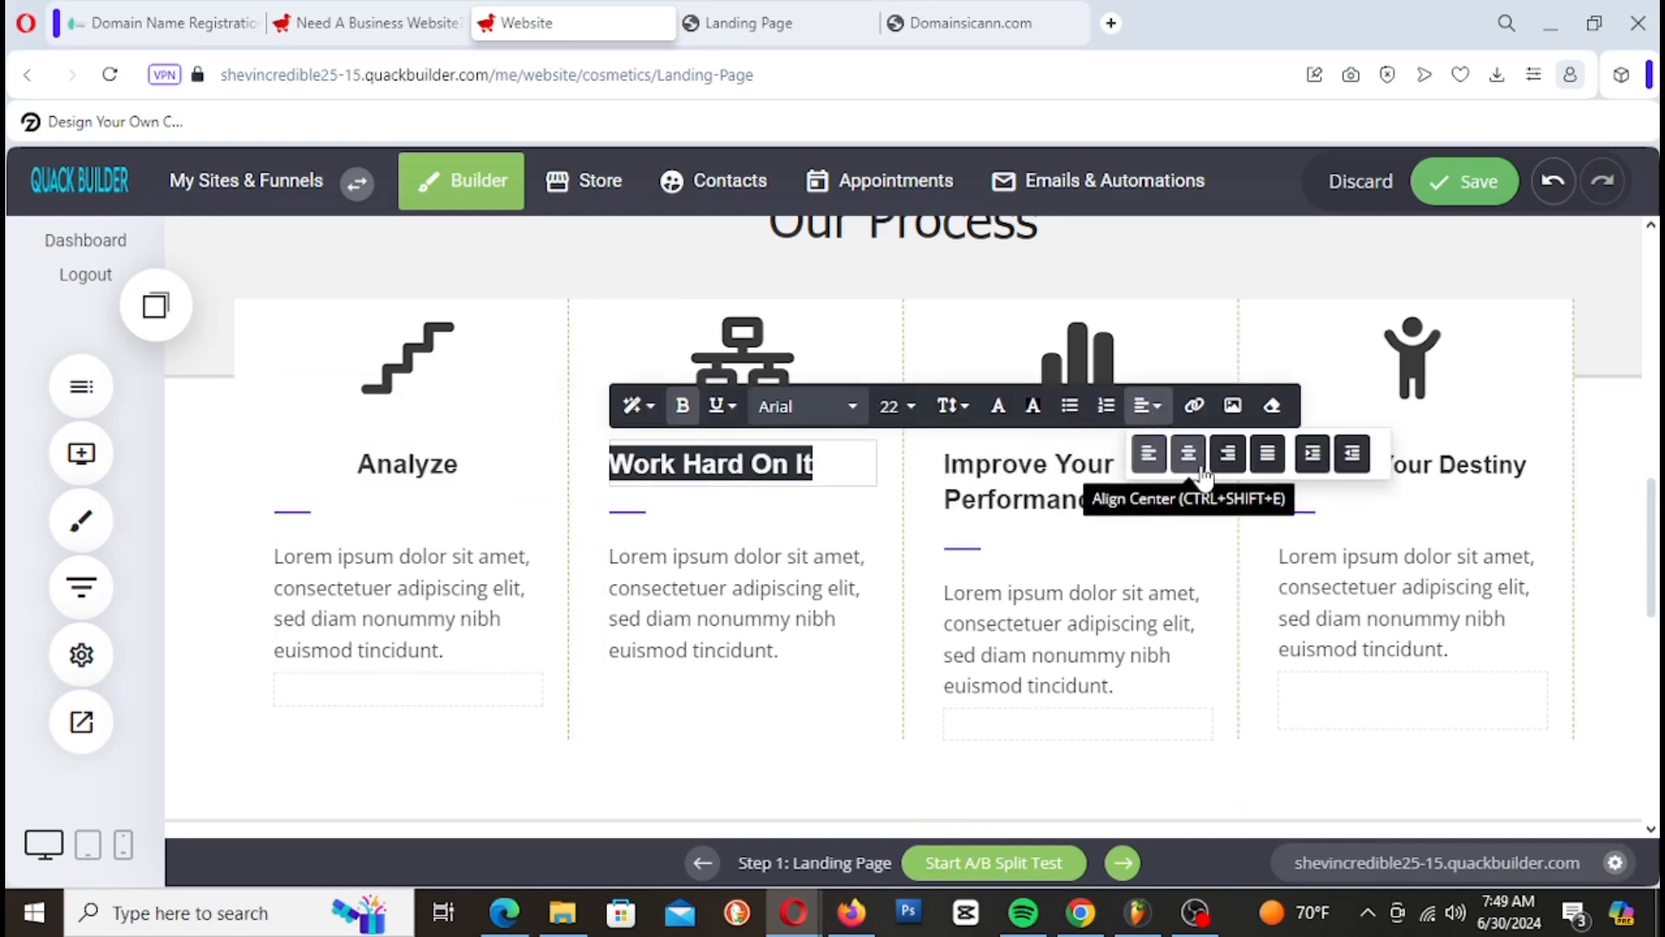
left_click(1193, 469)
Step: Centre the Improve Your Performance and Achieve Your Destiny headings, then save the page
left_click(1078, 487)
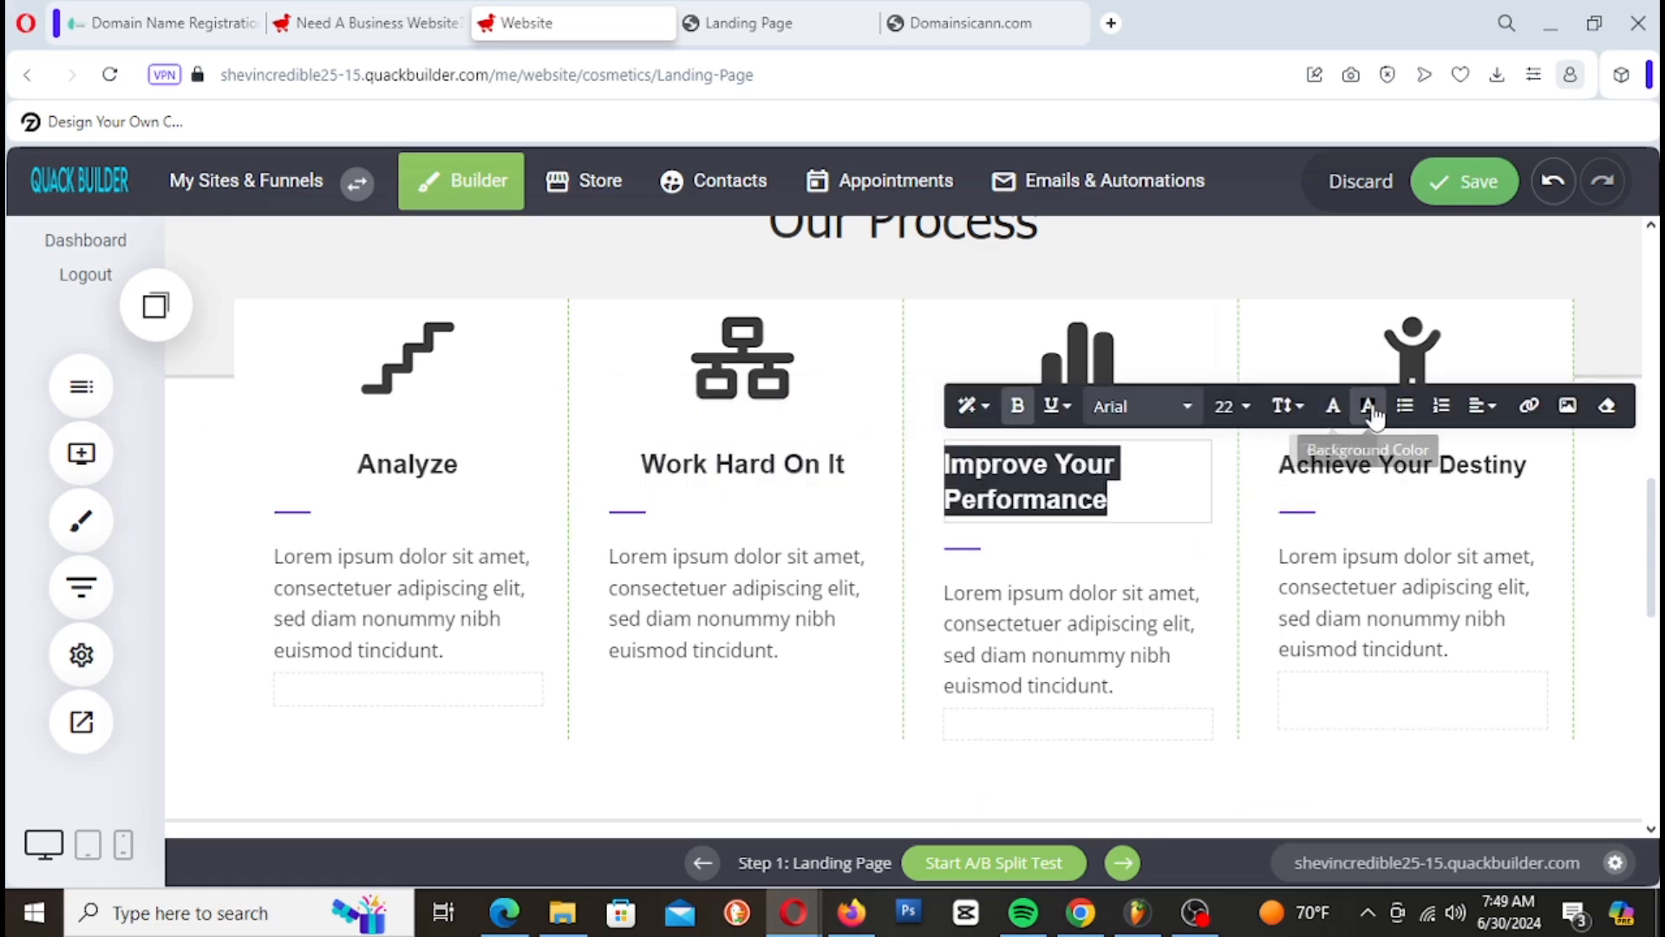
left_click(1482, 406)
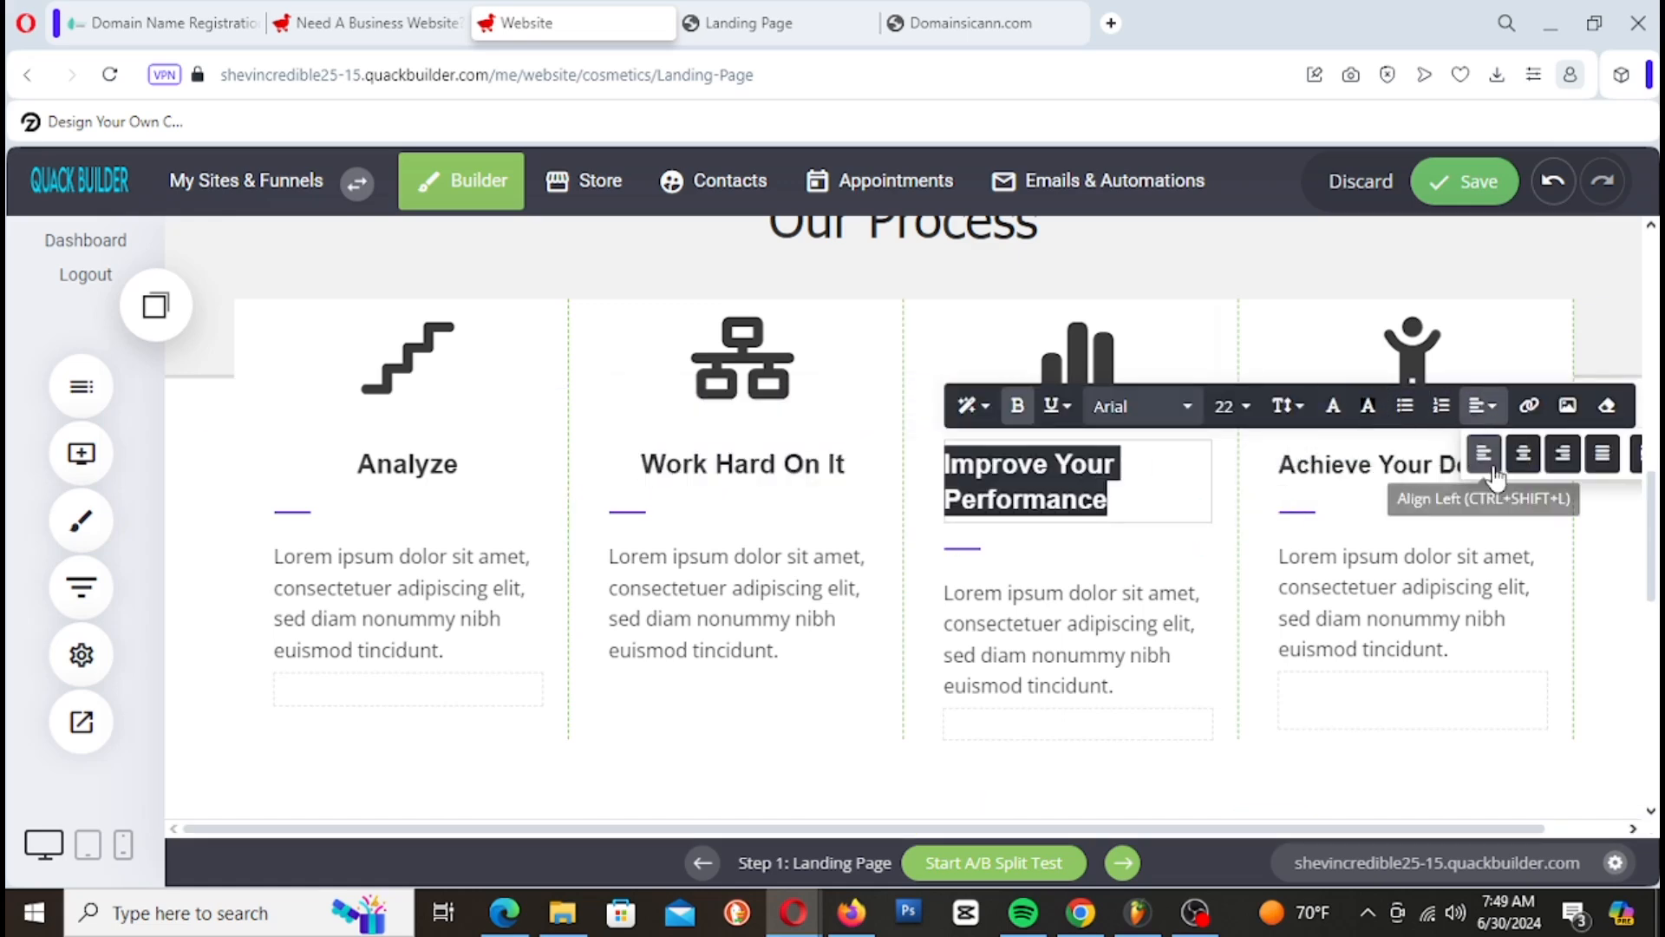
left_click(1522, 460)
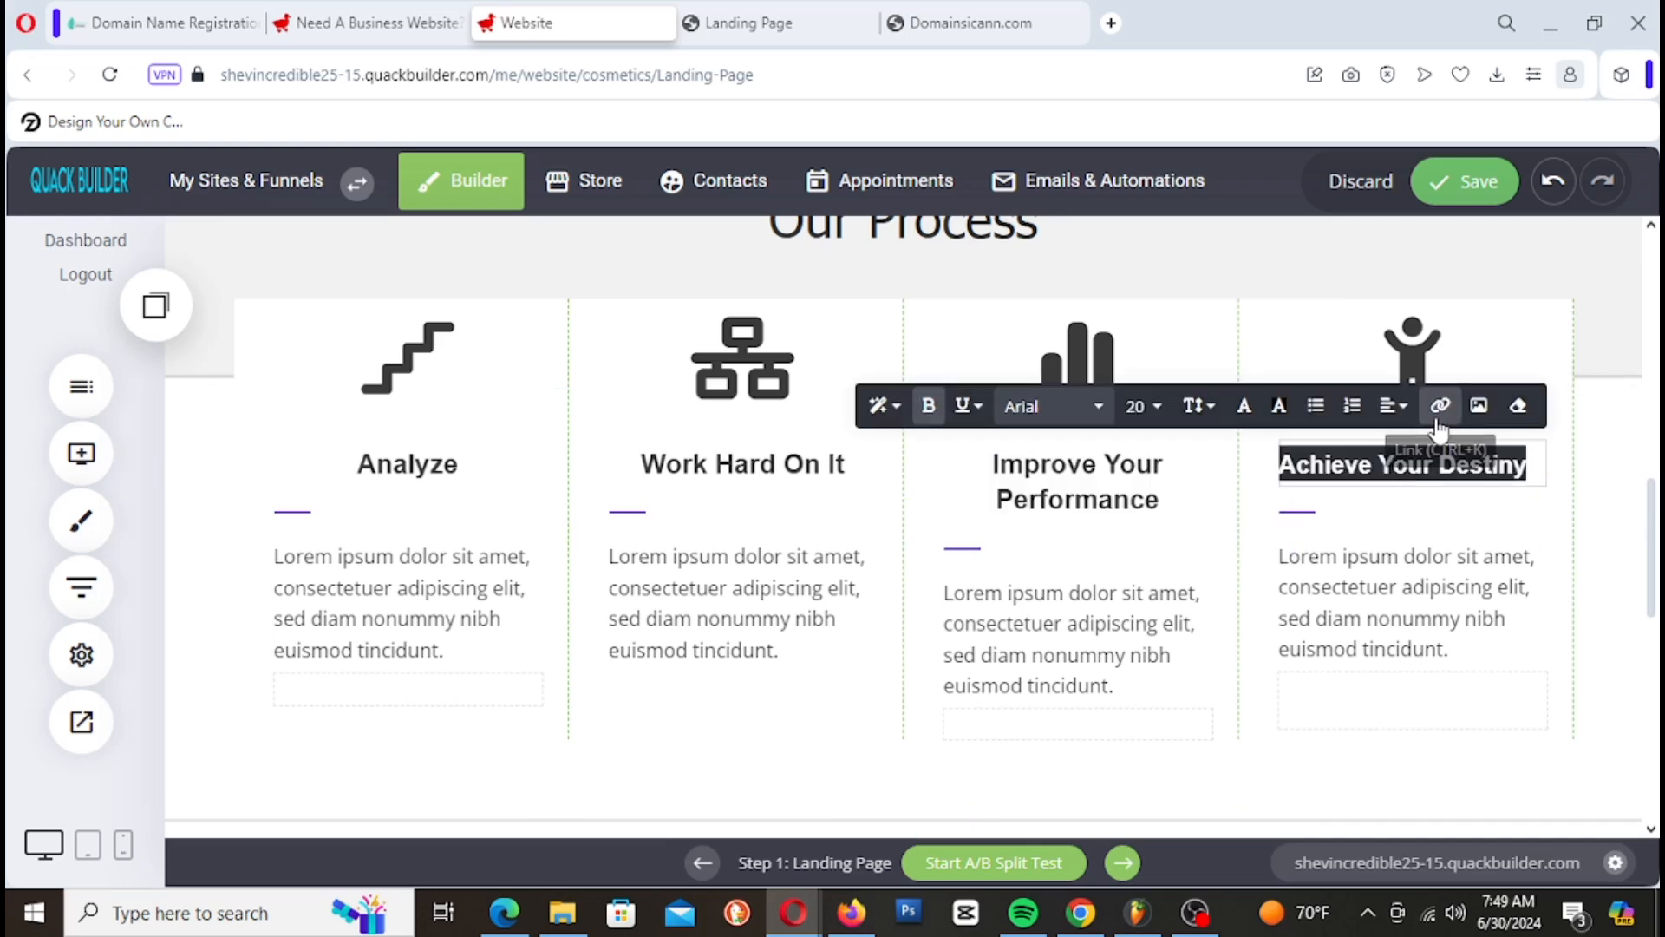
left_click(1394, 406)
left_click(1425, 451)
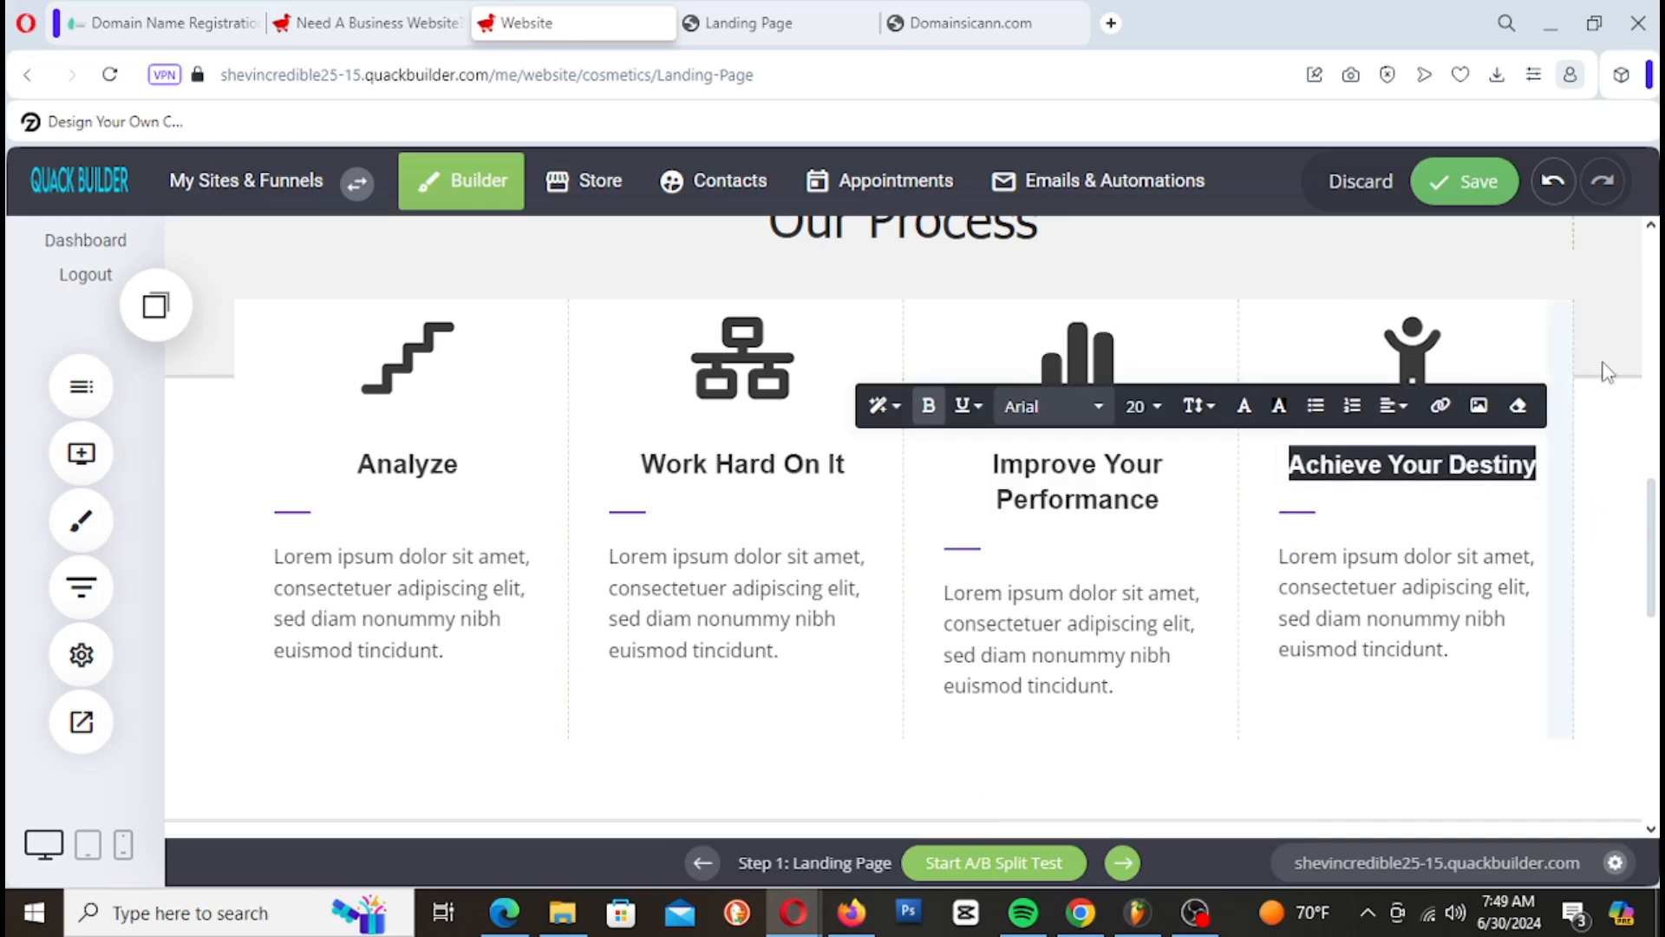
left_click(1623, 434)
left_click(1466, 181)
scroll(663, 720, "up", 2)
scroll(658, 707, "down", 2)
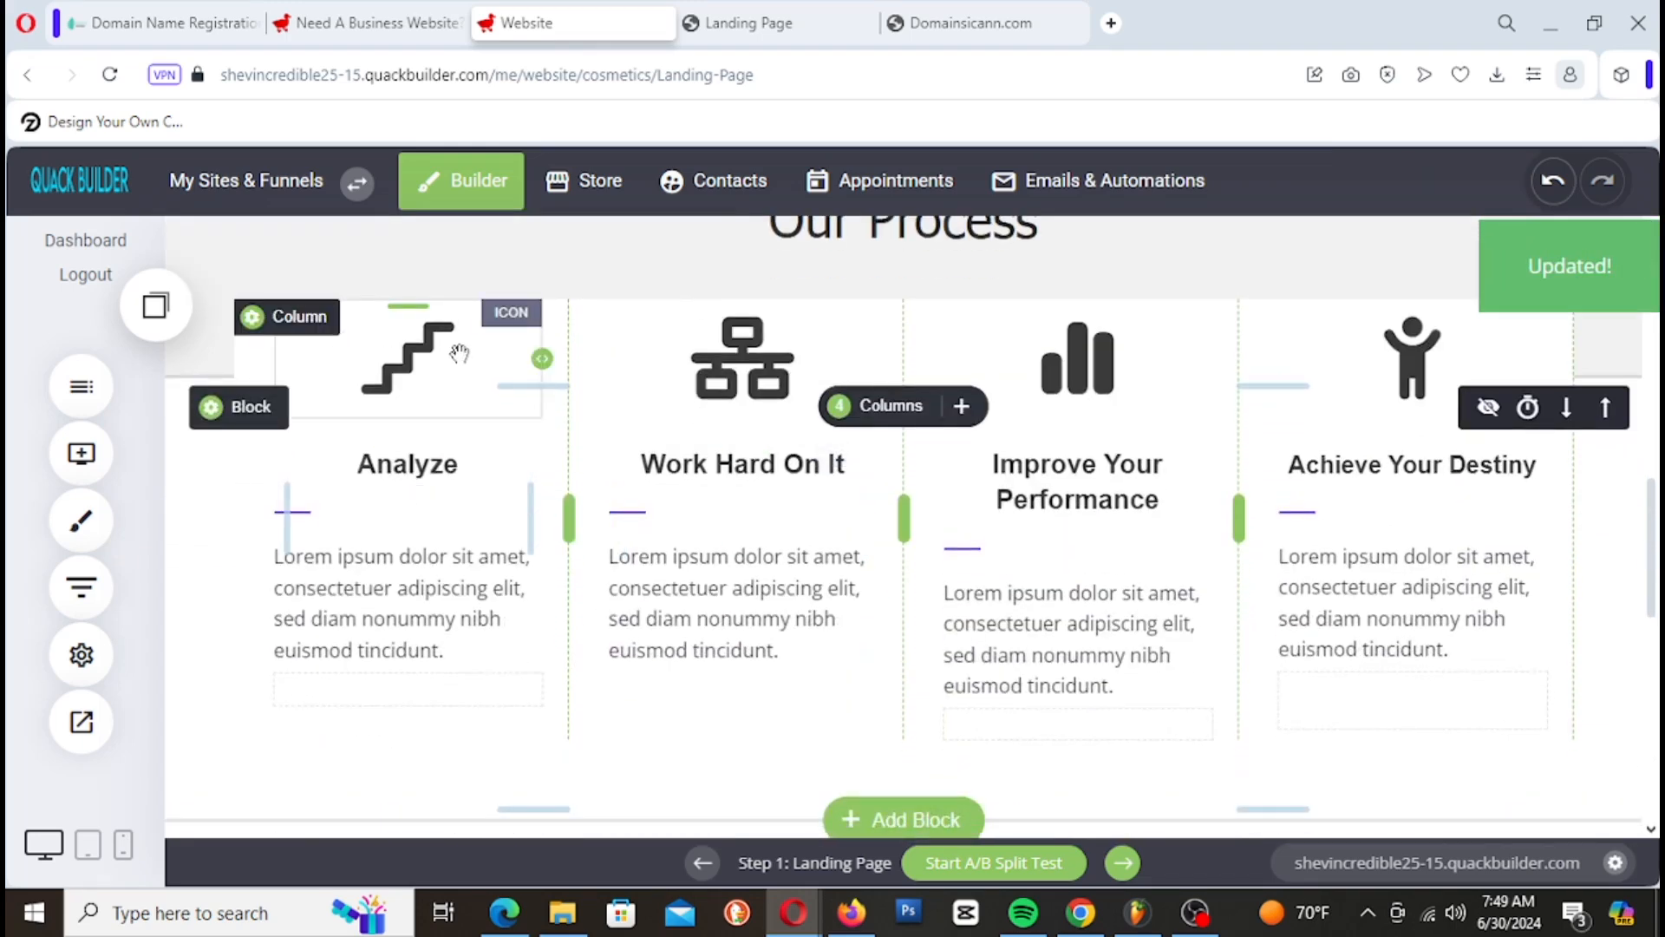
Step: Set the Analyze heading's font size to 24 and save the page
scroll(459, 353, "up", 2)
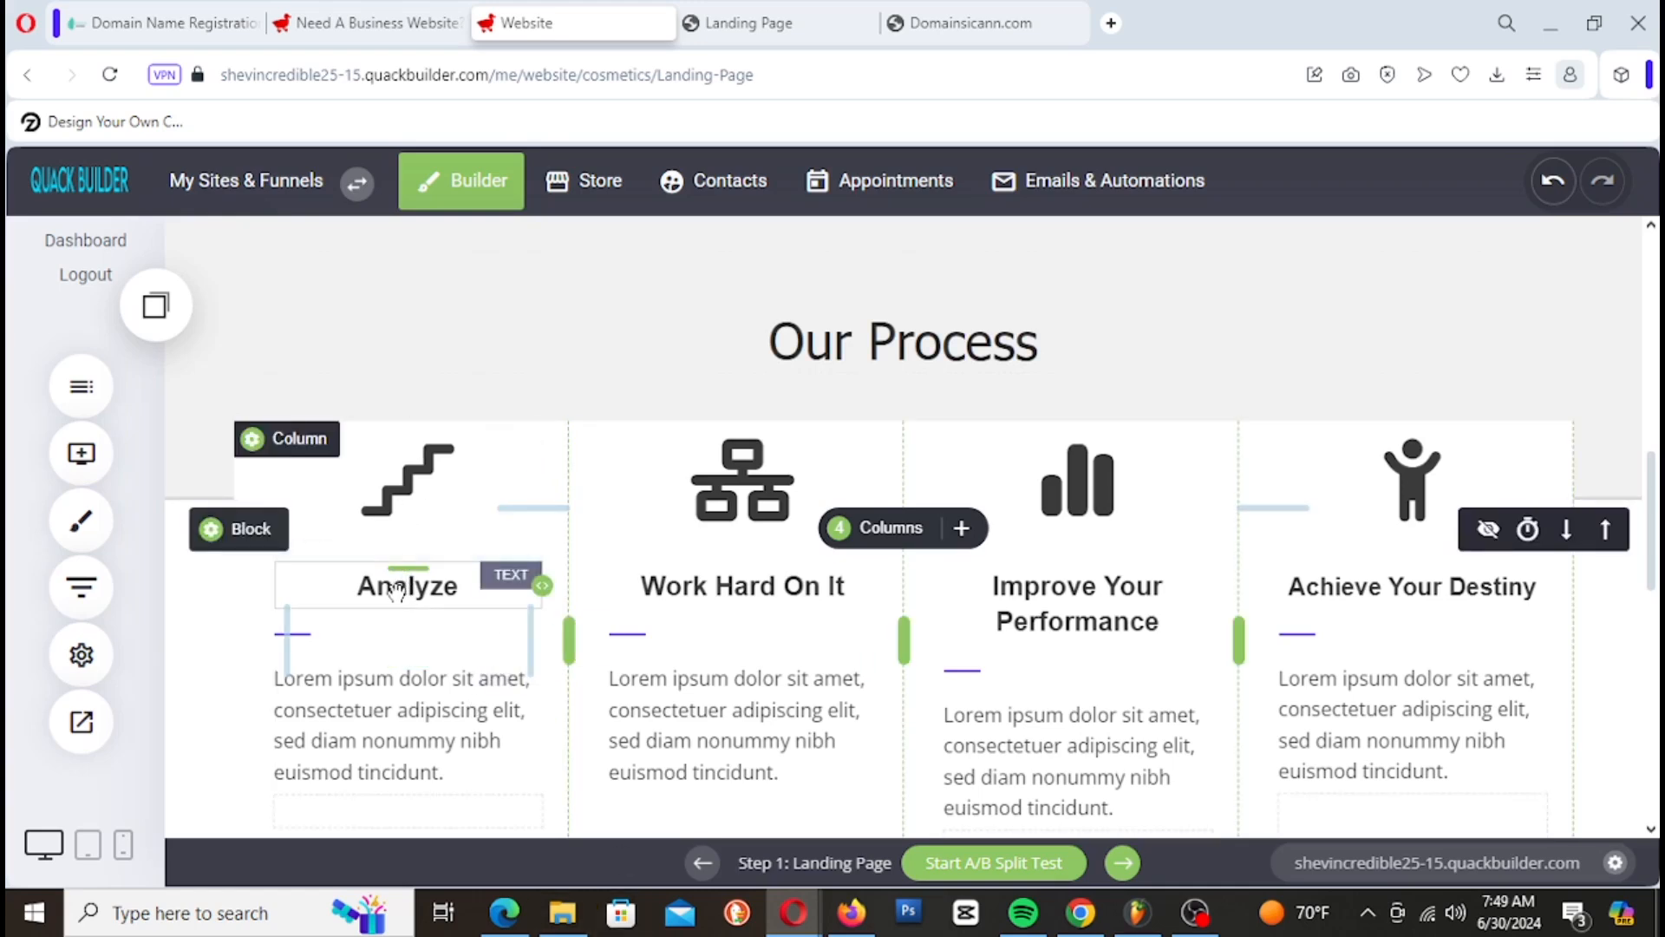
left_click(351, 589)
double_click(352, 590)
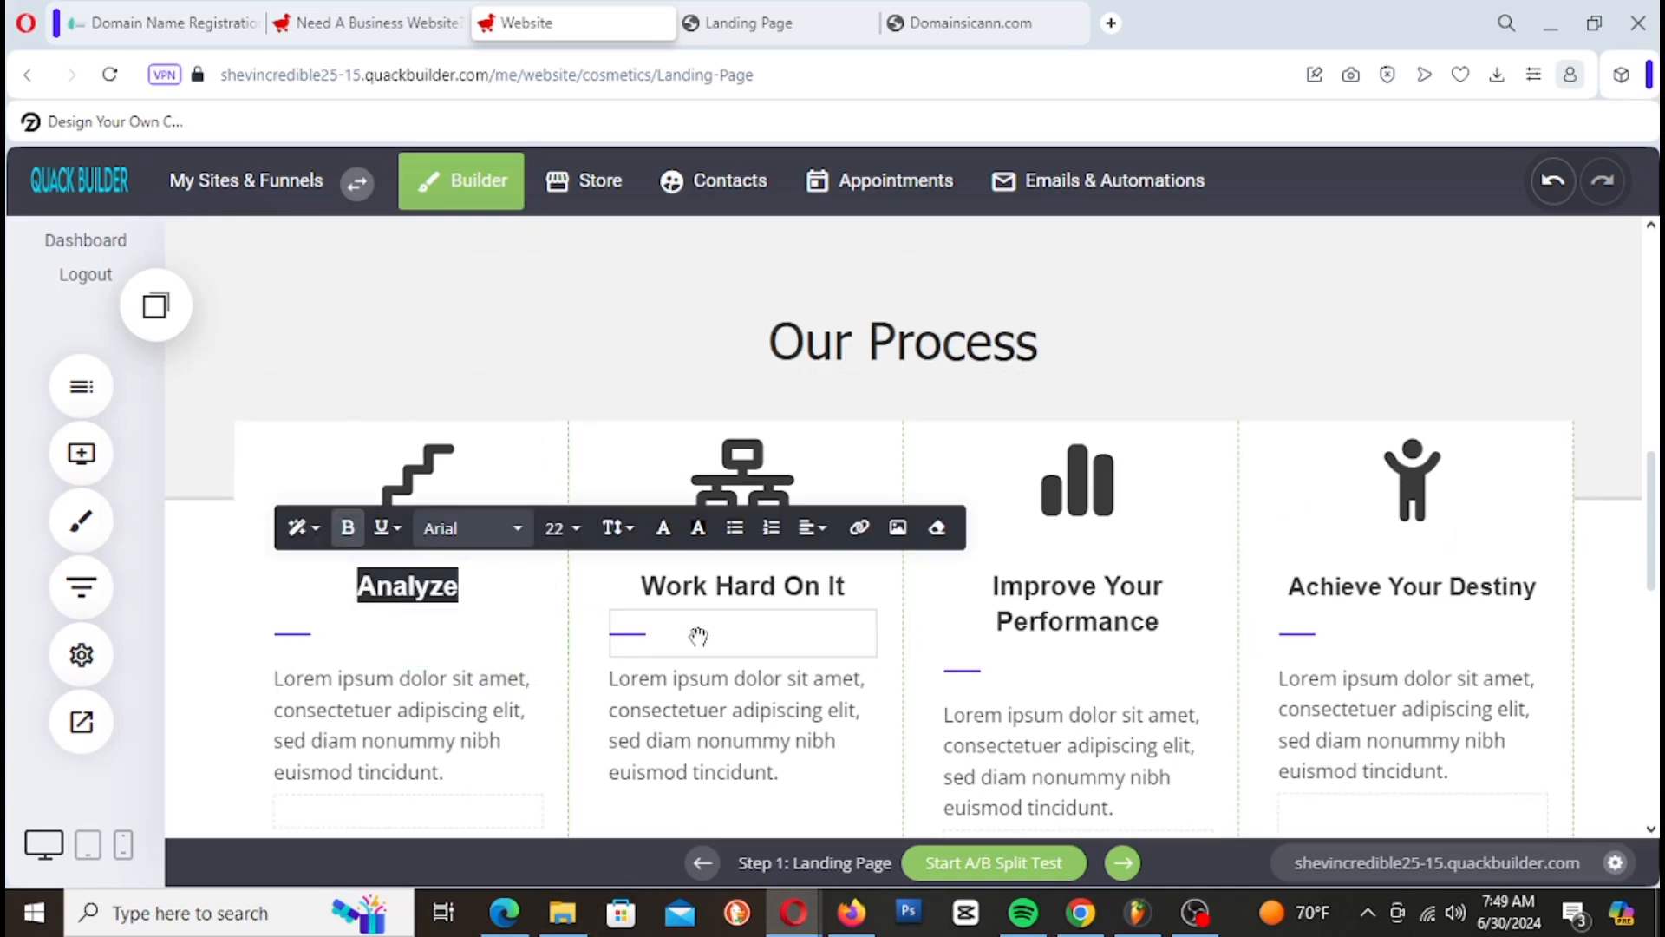
left_click(558, 529)
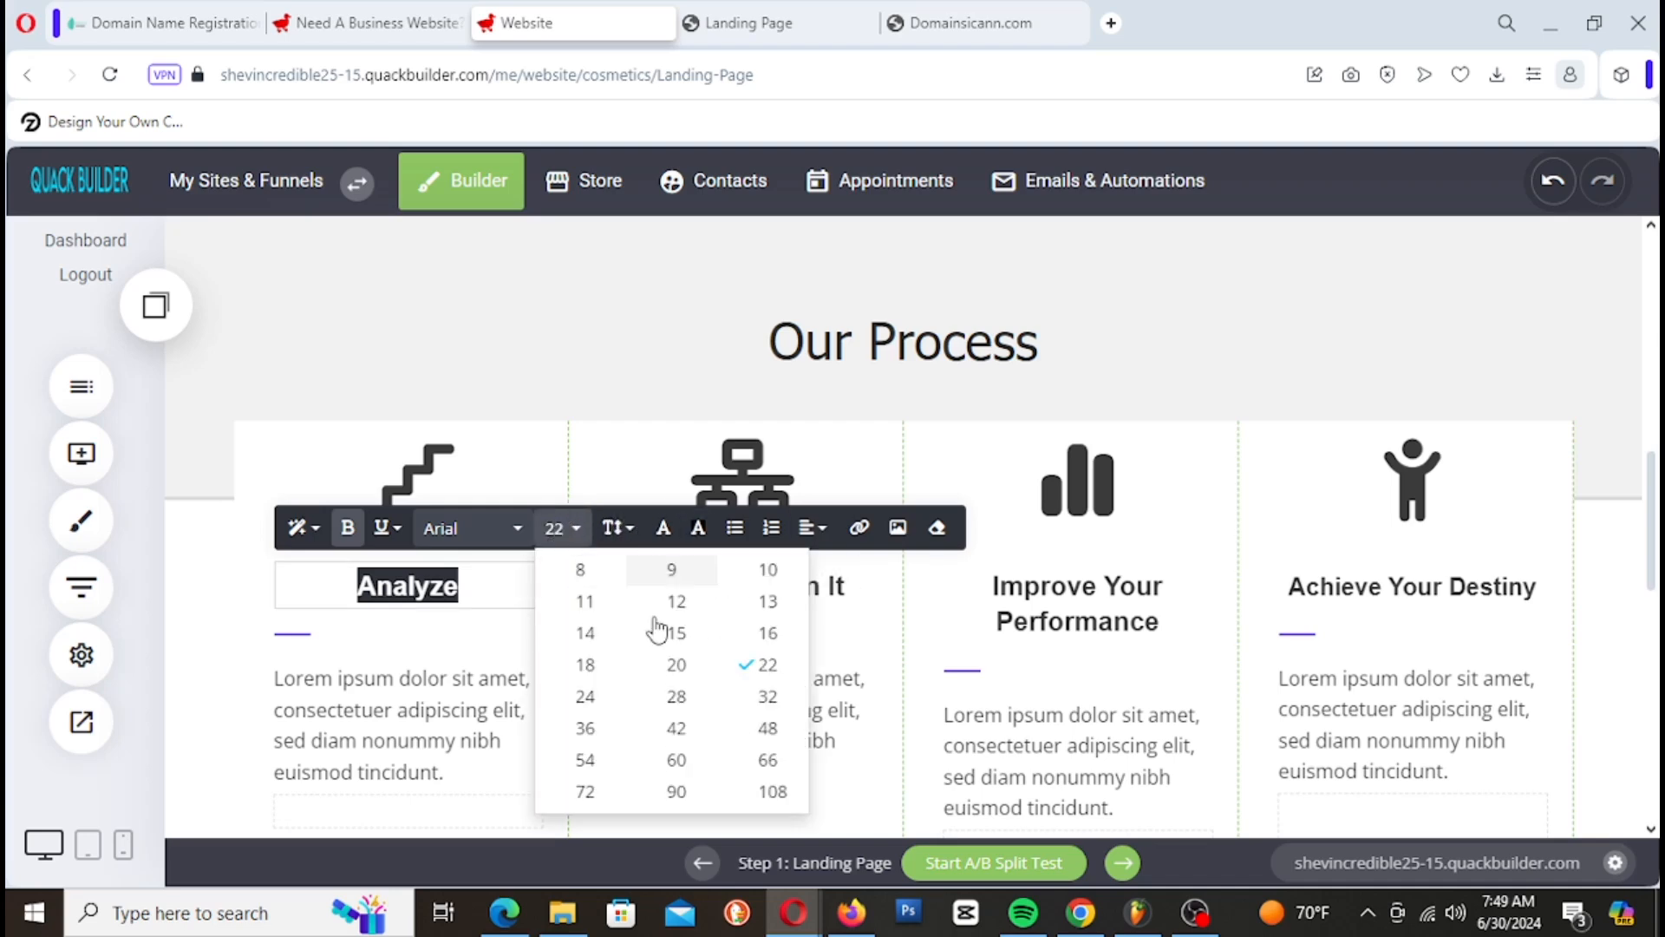
left_click(607, 699)
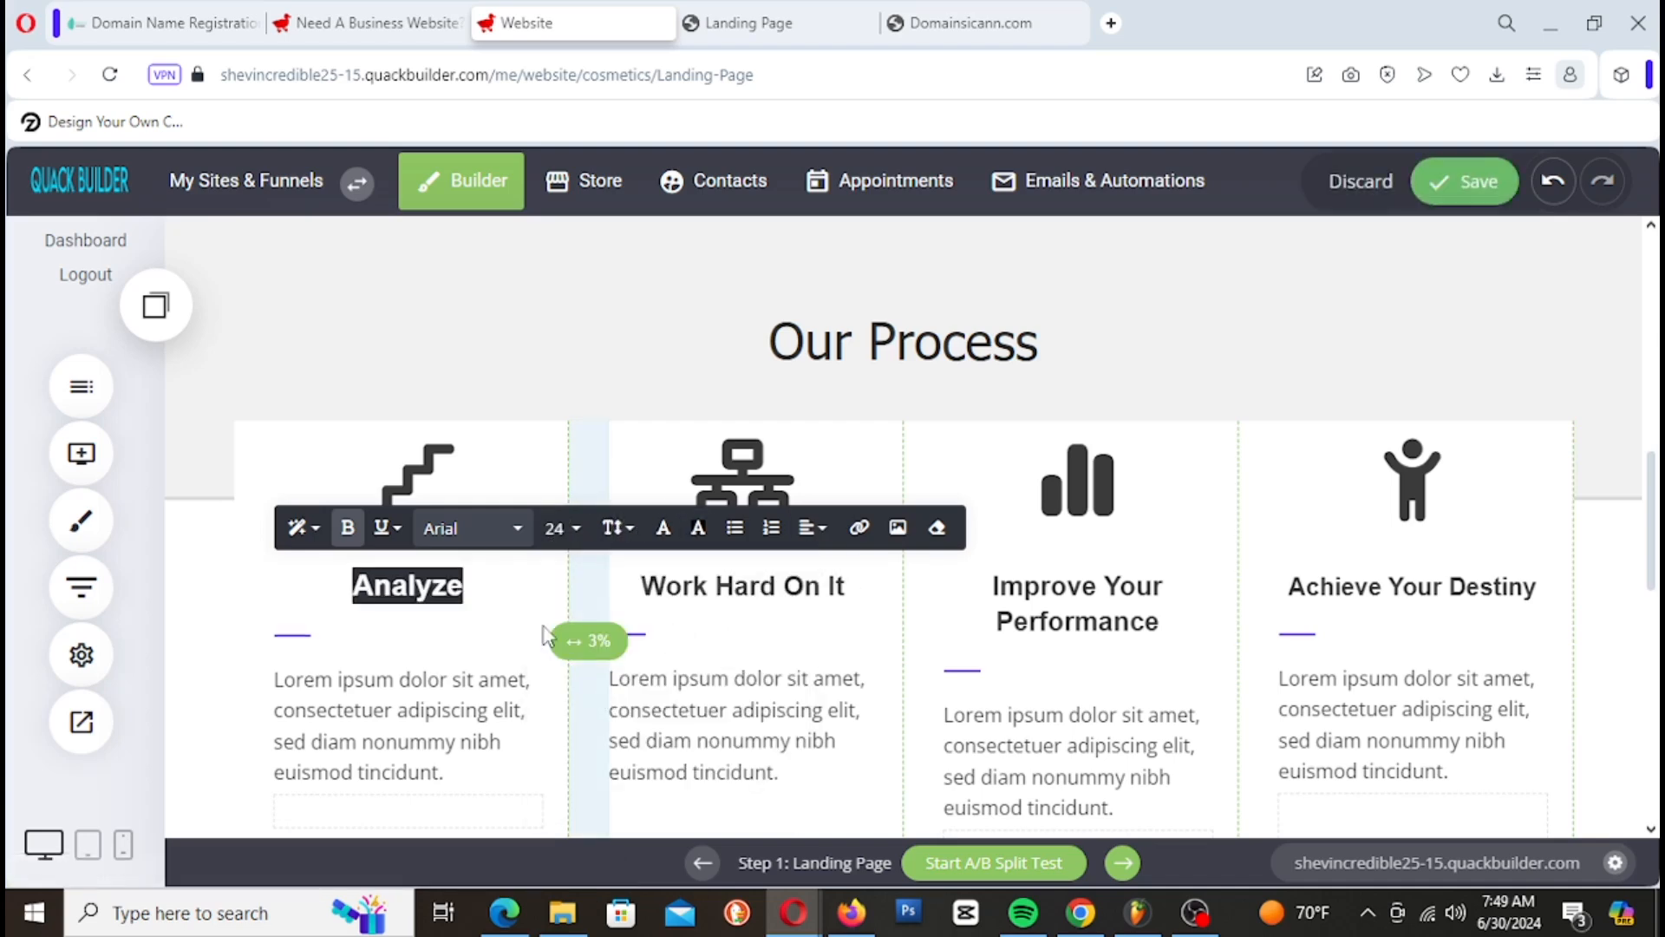
left_click(1511, 184)
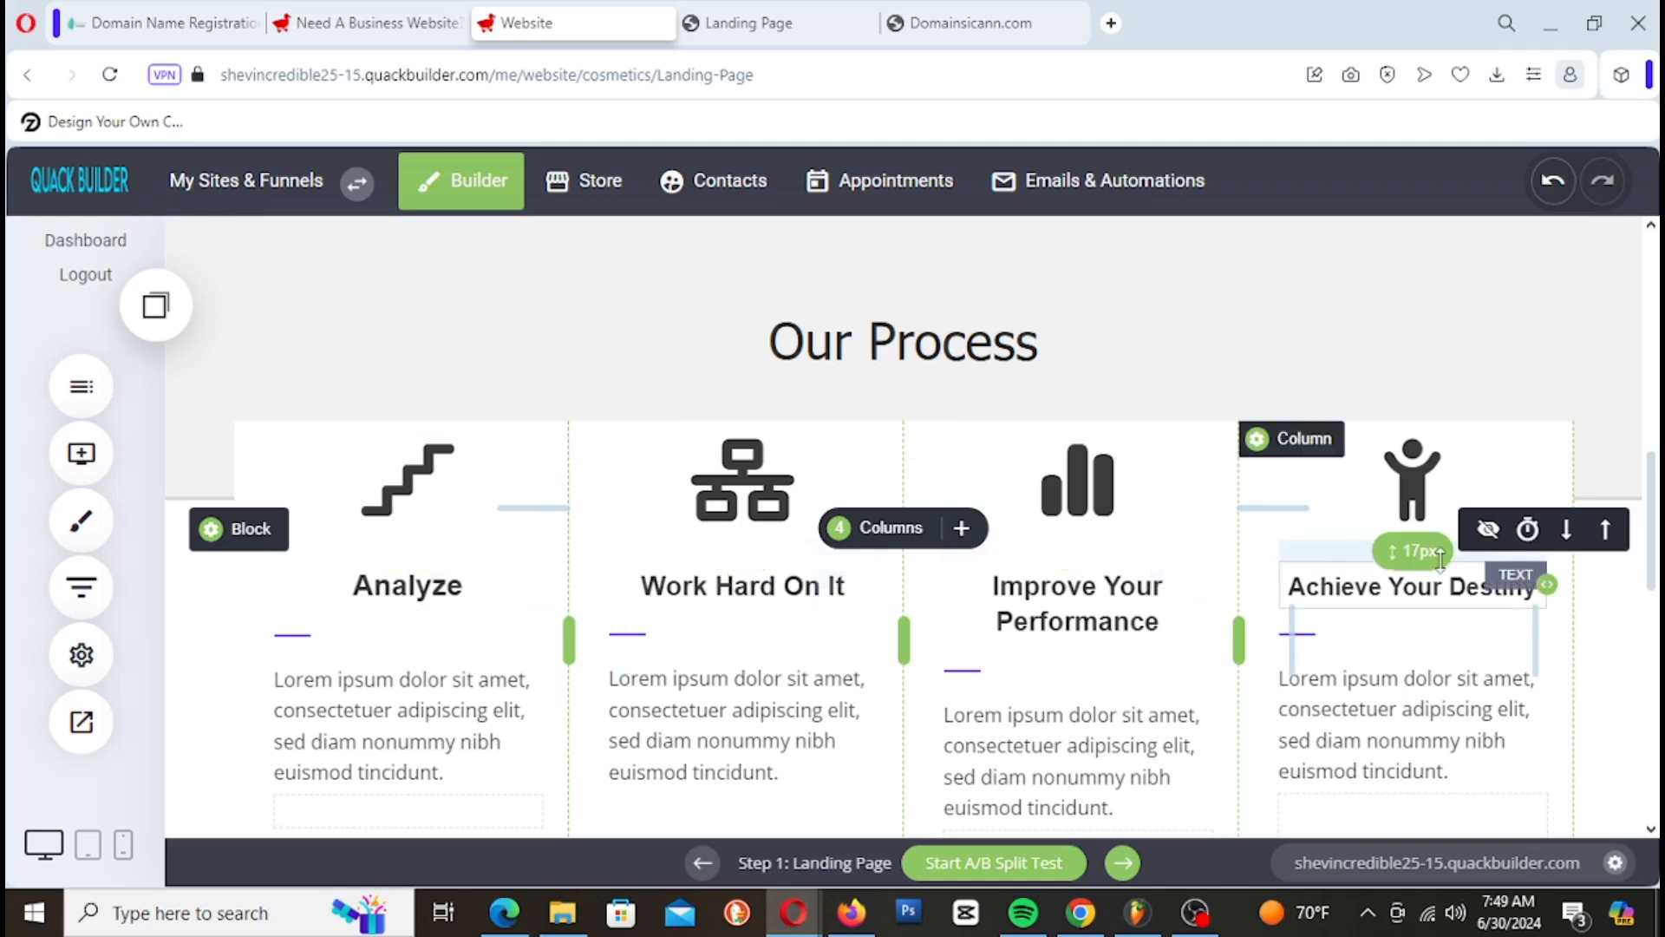
scroll(1308, 555, "down", 3)
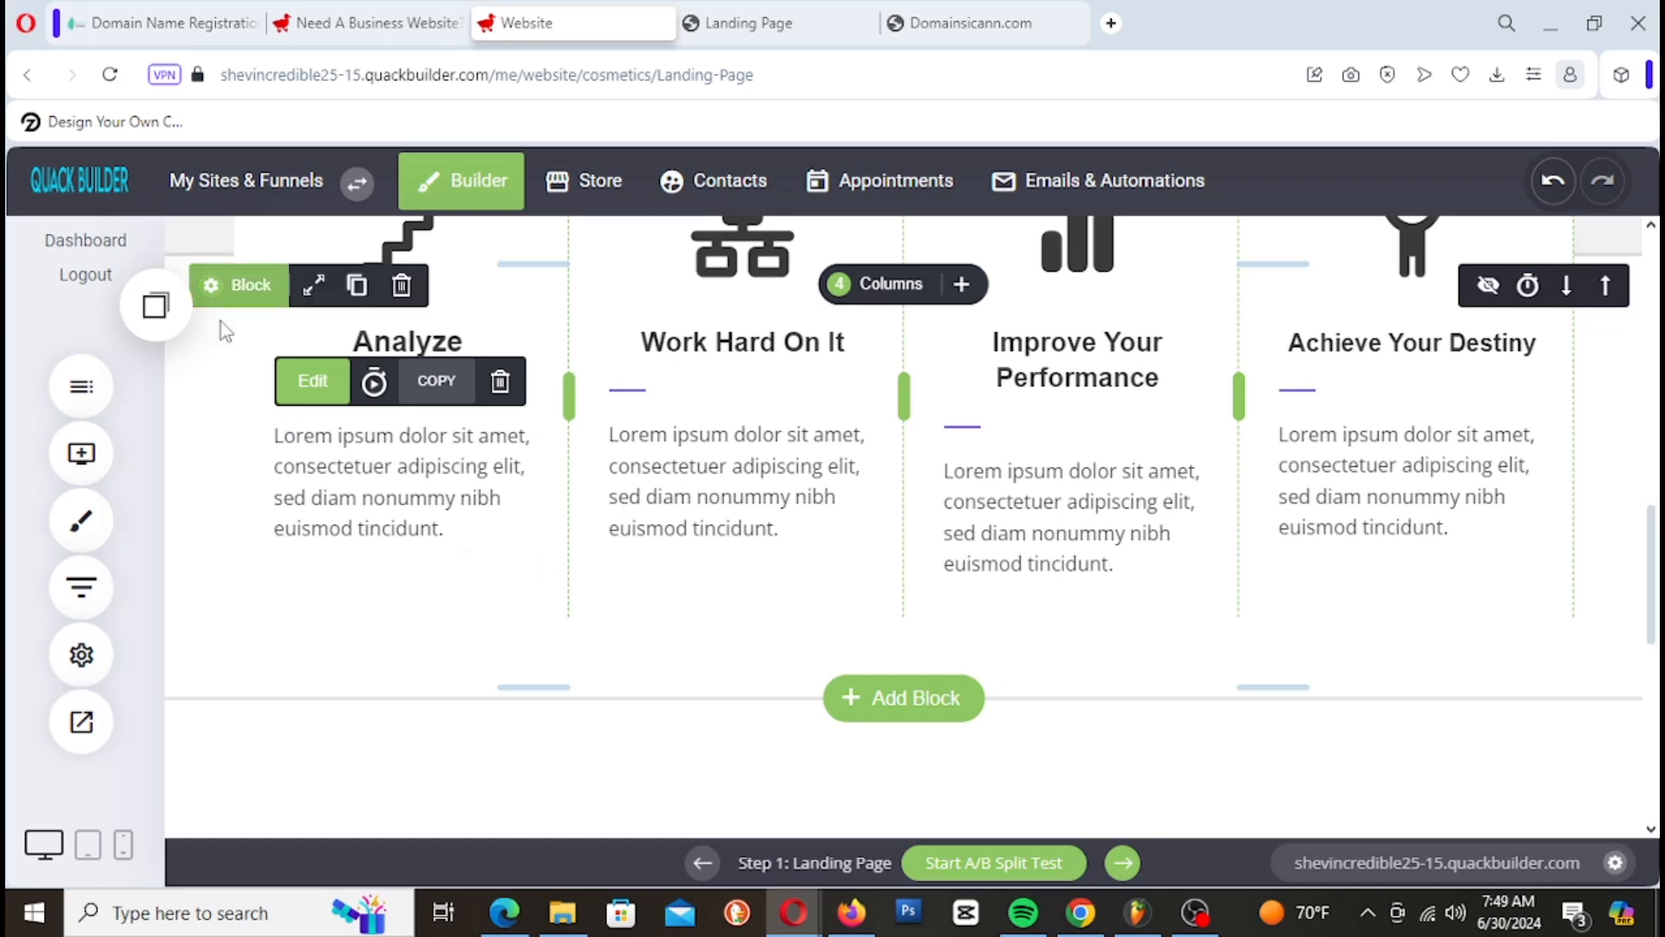
Step: Copy the word 'Analyze' from the column heading
double_click(482, 535)
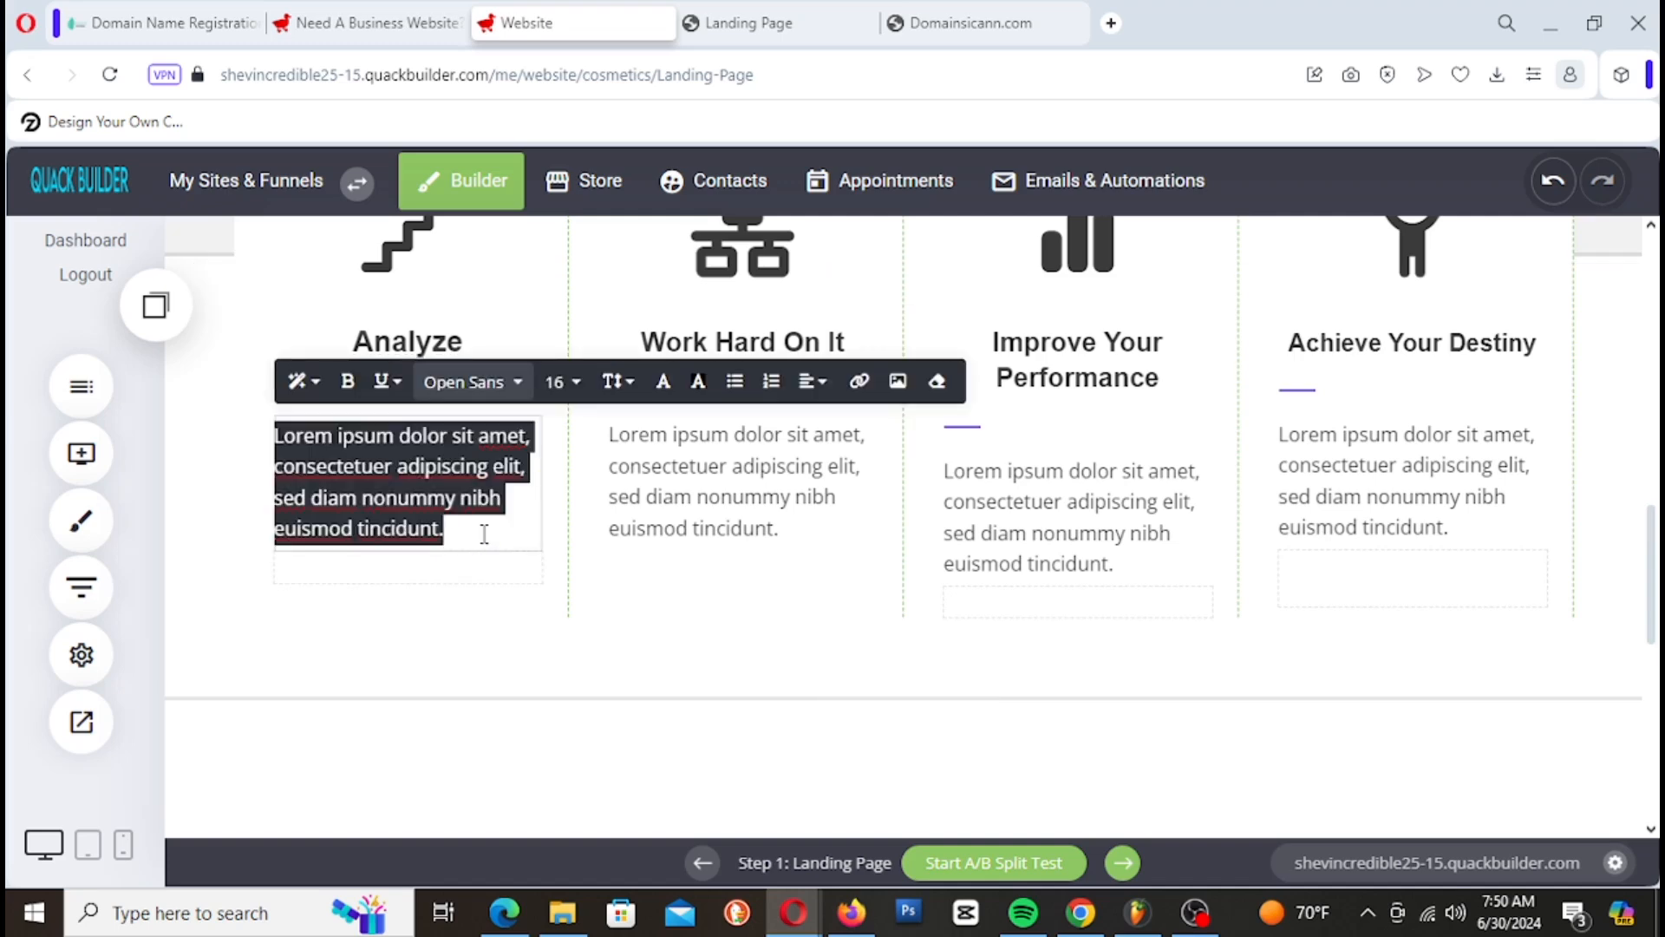
scroll(491, 687, "up", 2)
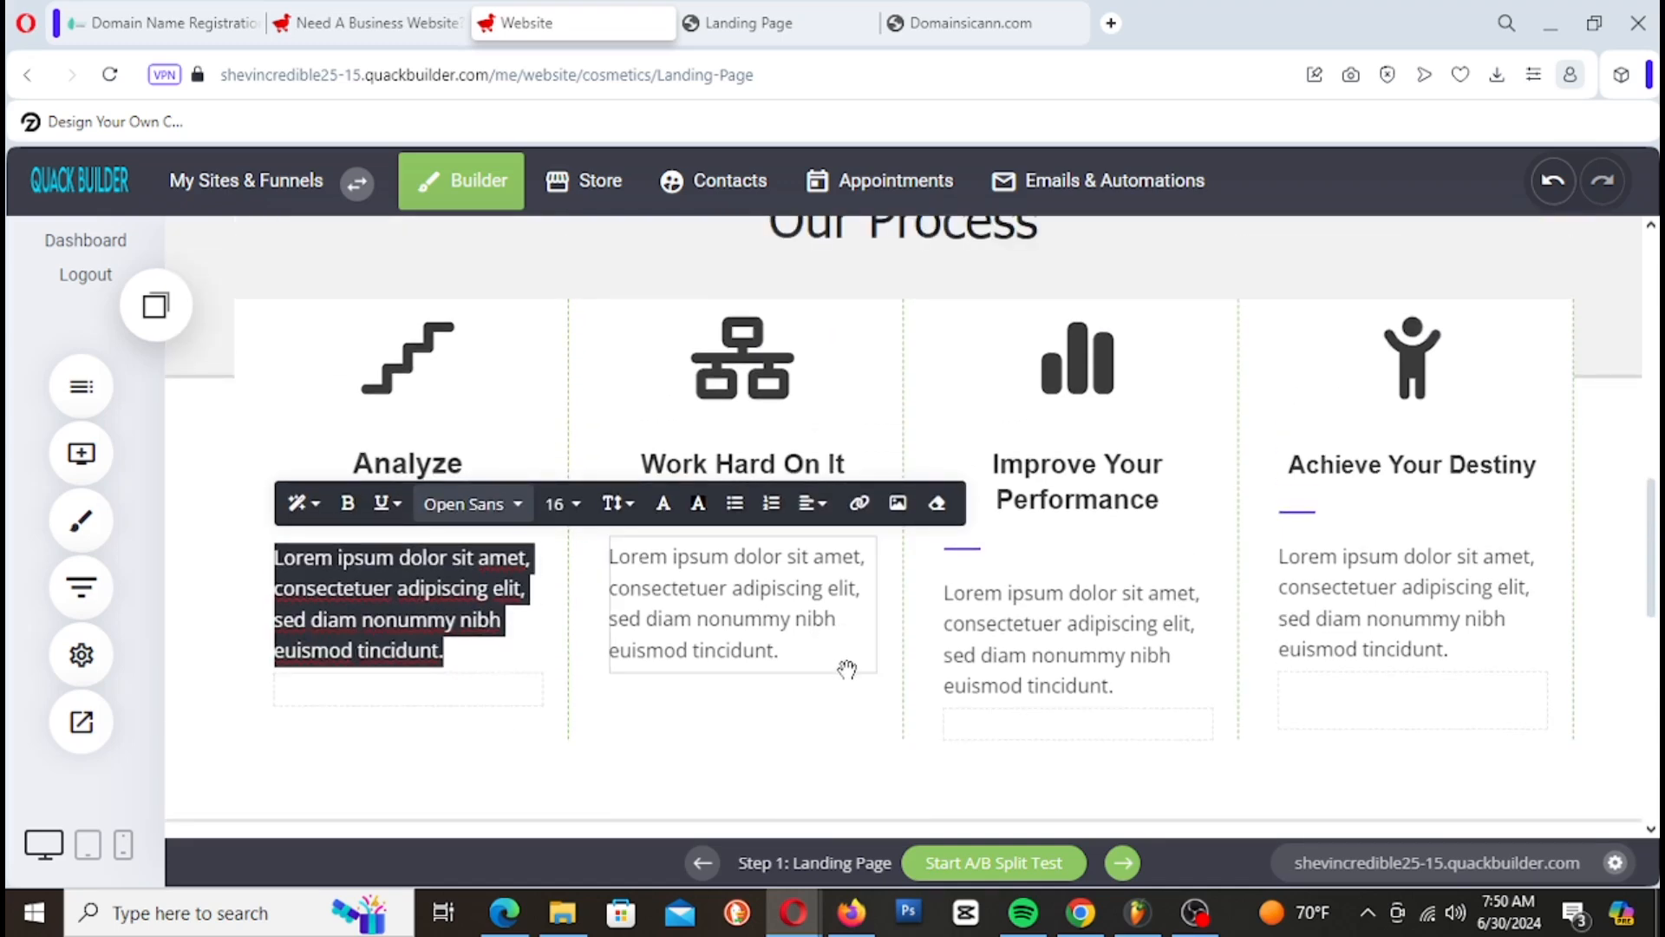
double_click(388, 459)
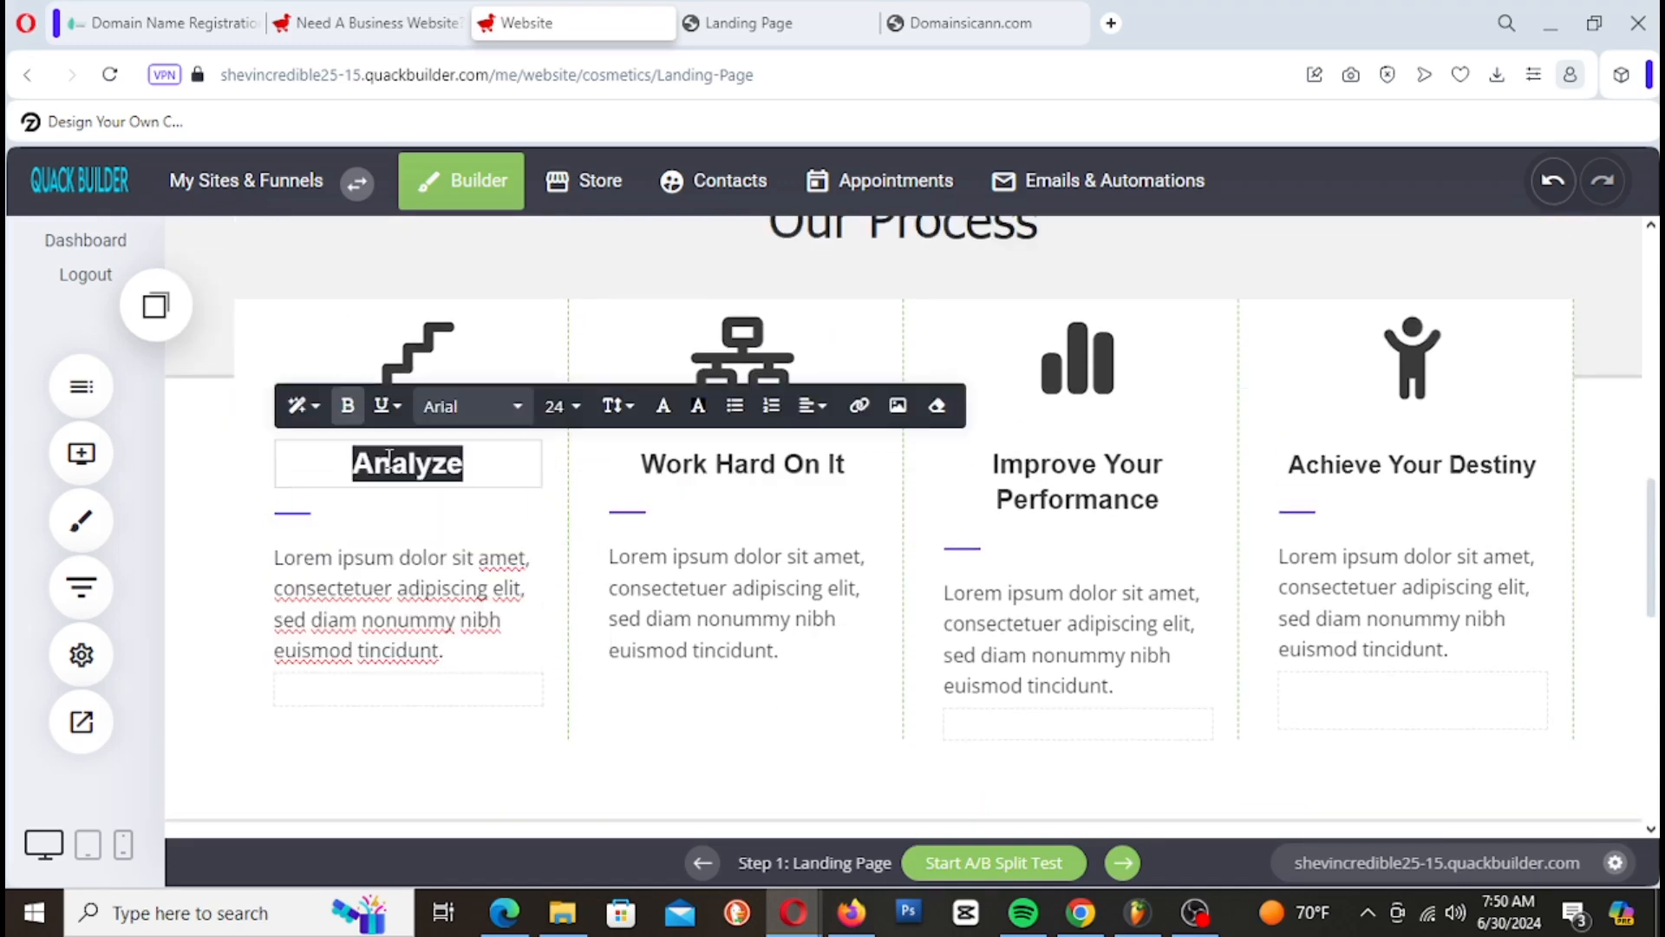
right_click(387, 459)
left_click(478, 148)
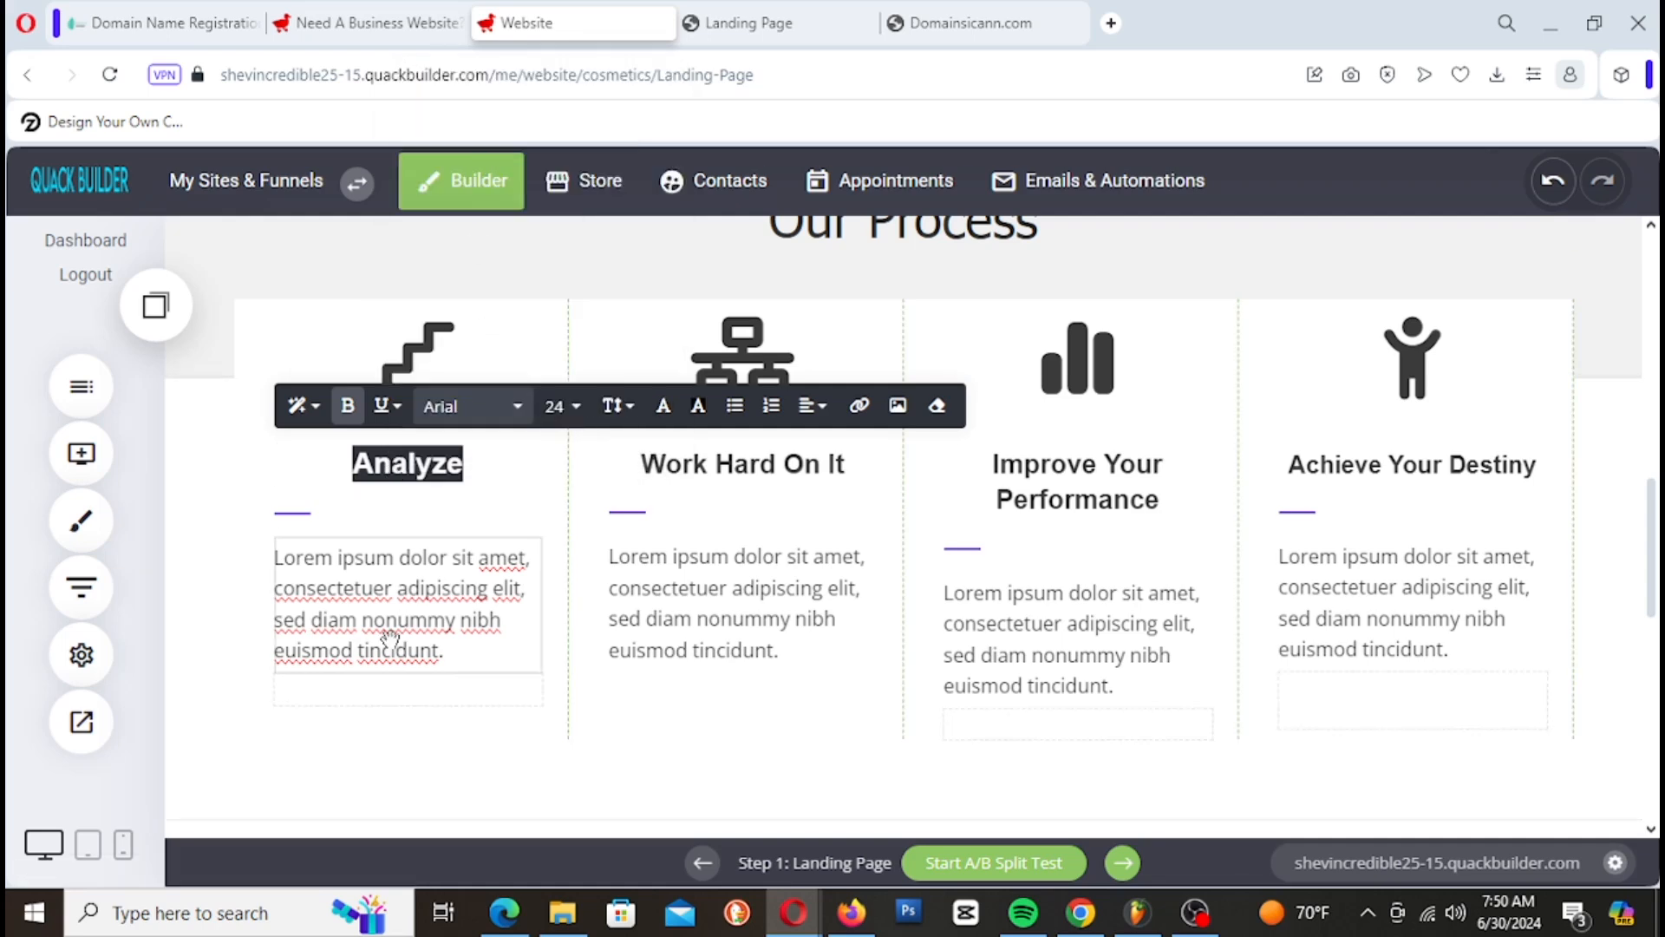
Step: Replace the placeholder paragraph with 'Analyze Your performance to see how you doing every week.'
left_click(277, 574)
left_click_drag(279, 564, 484, 688)
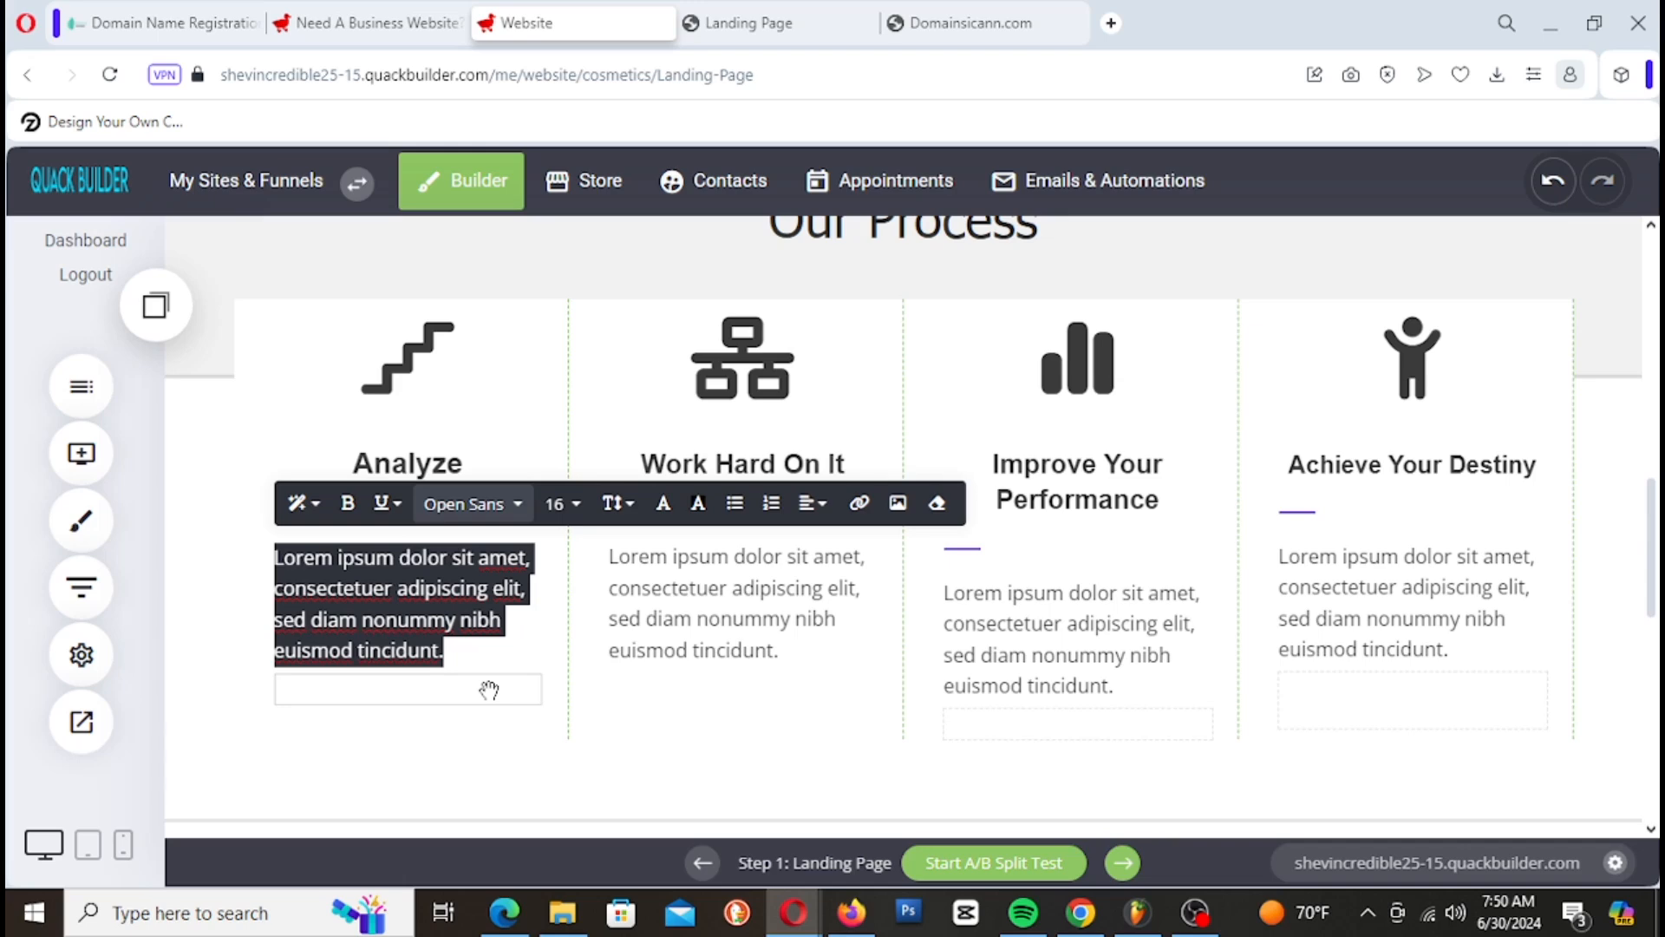
key("ctrl+v")
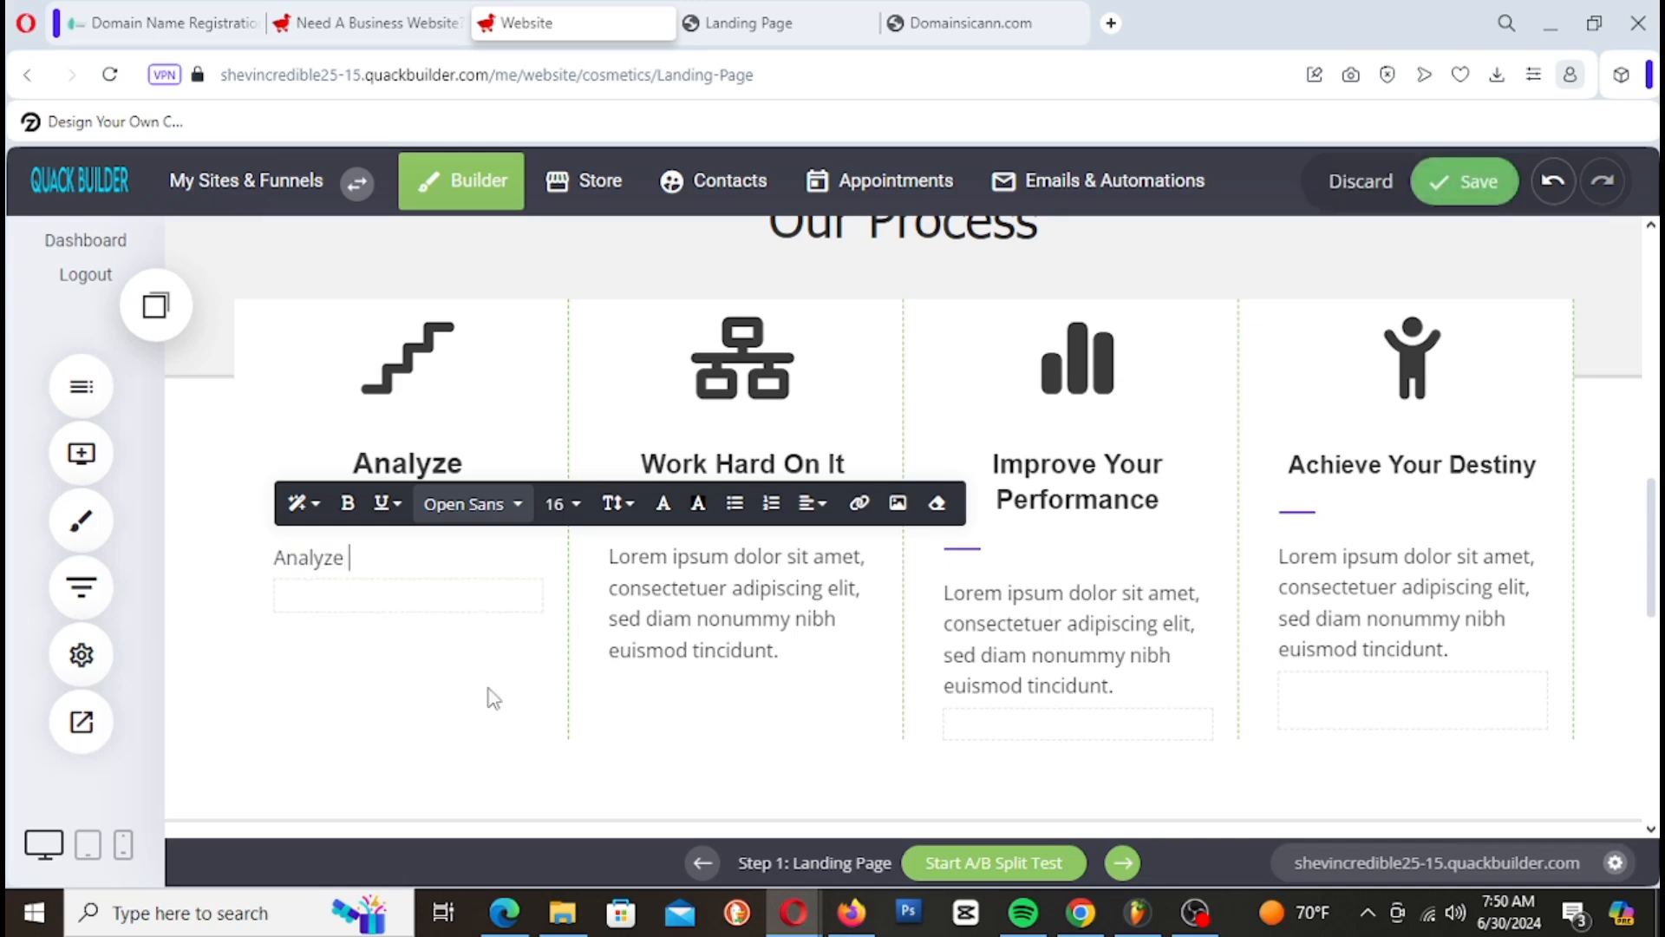
type("Your performan")
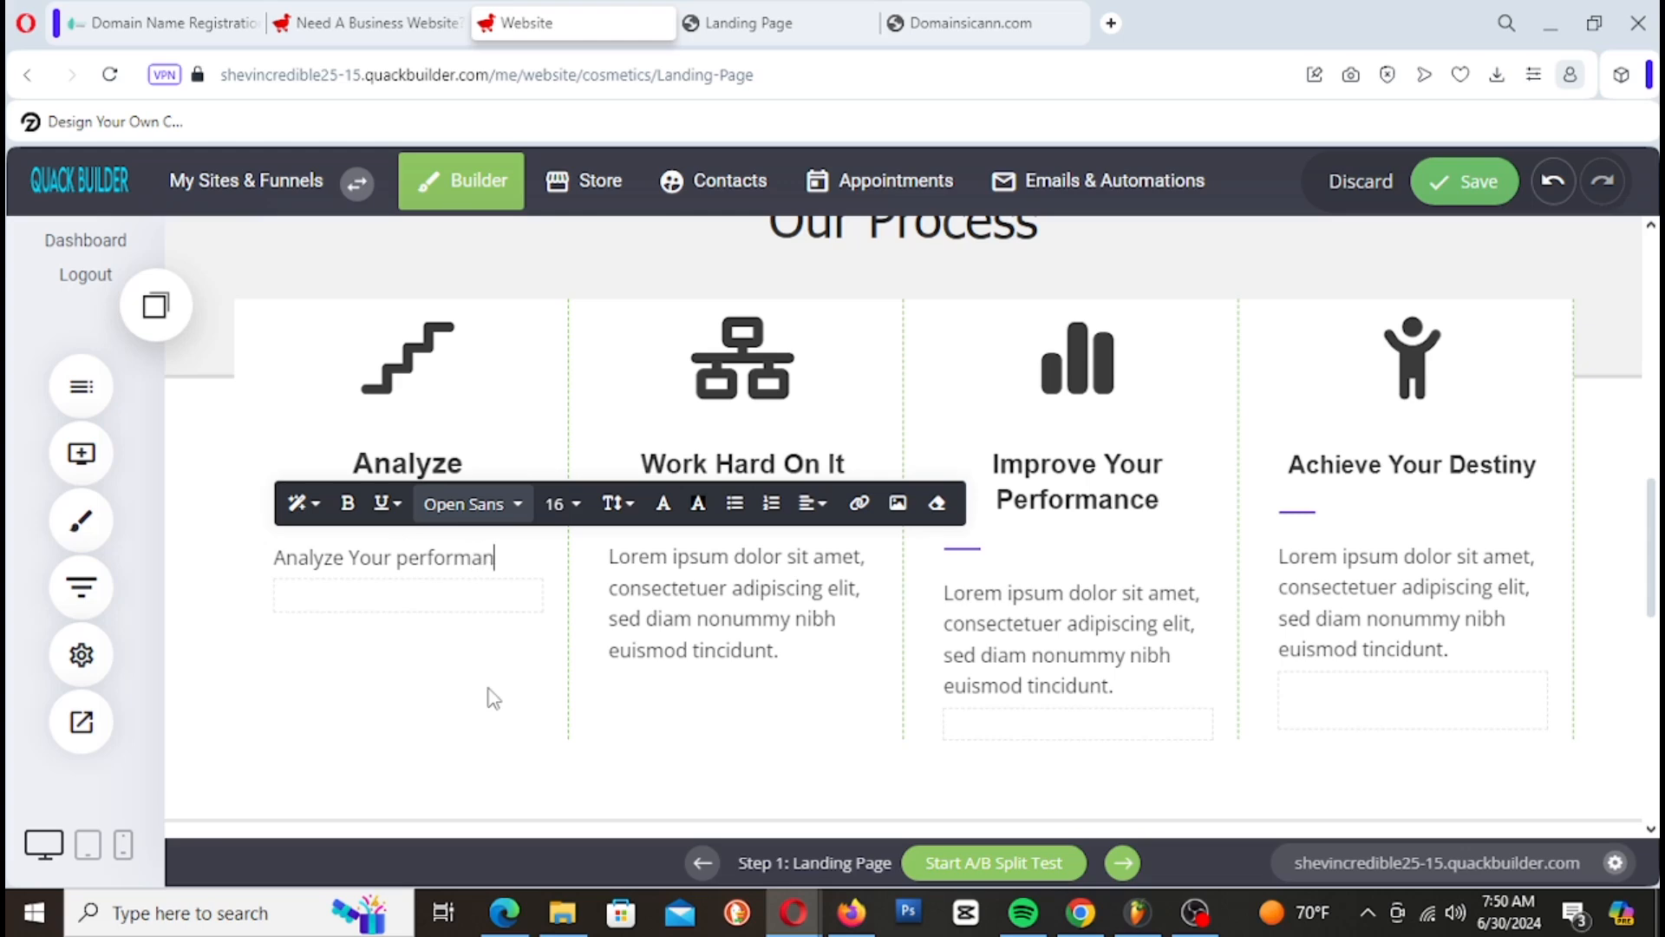
type("ce ")
type("to see h")
type("ow ")
type("yo")
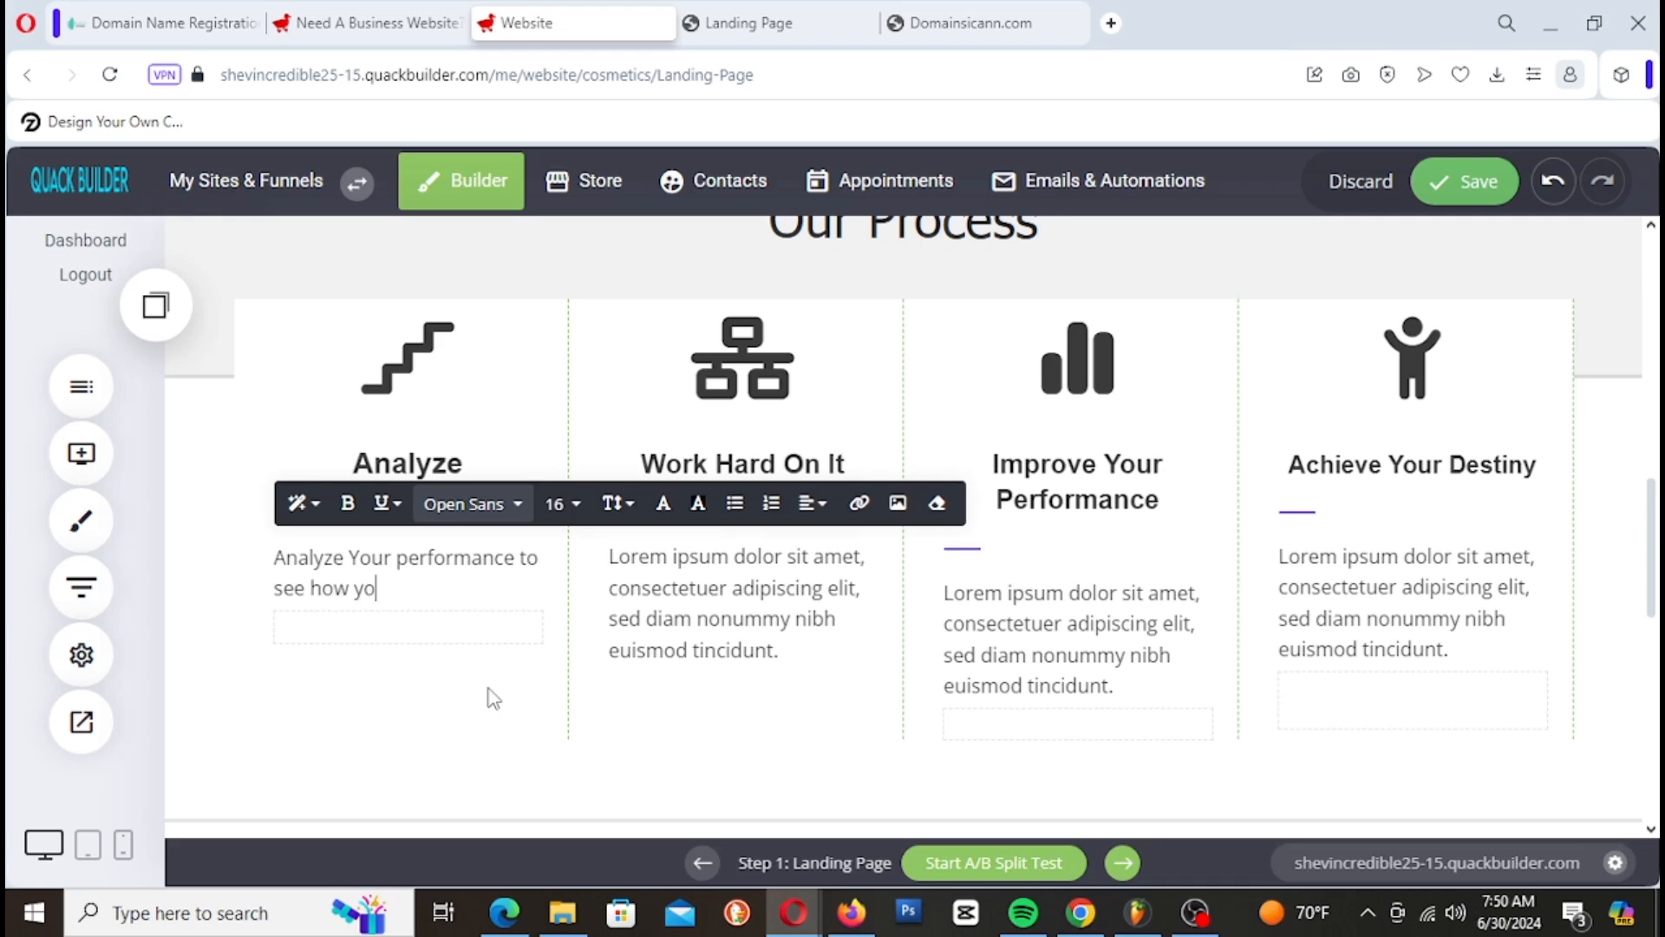
type("u doing every week")
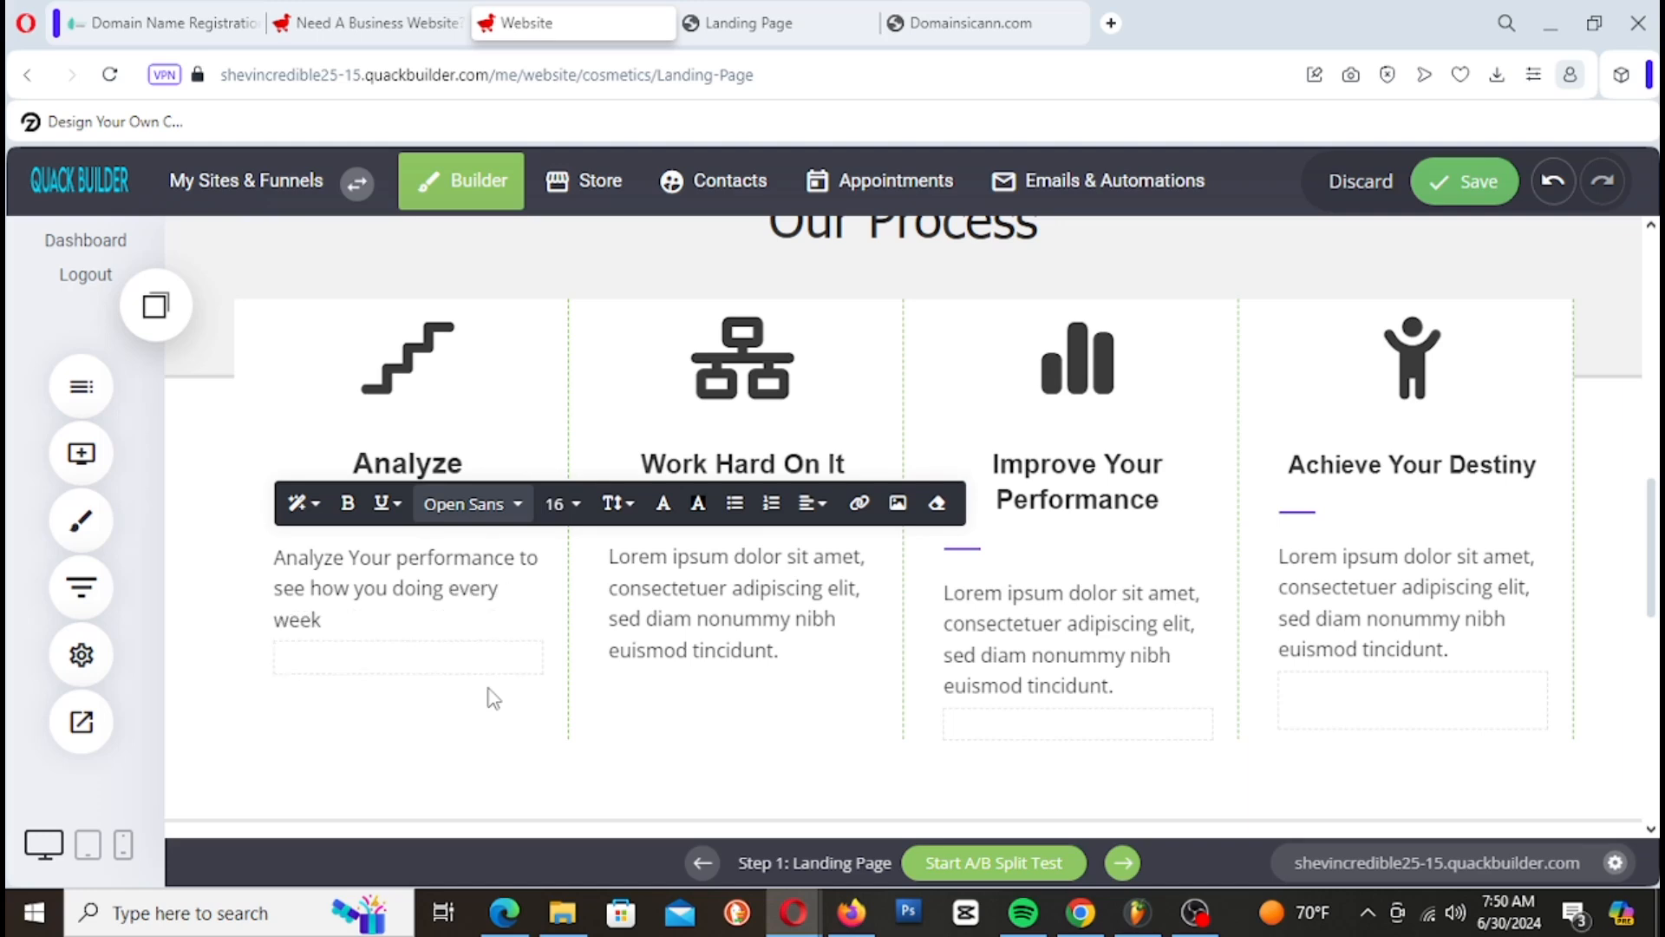
type(".")
left_click(680, 720)
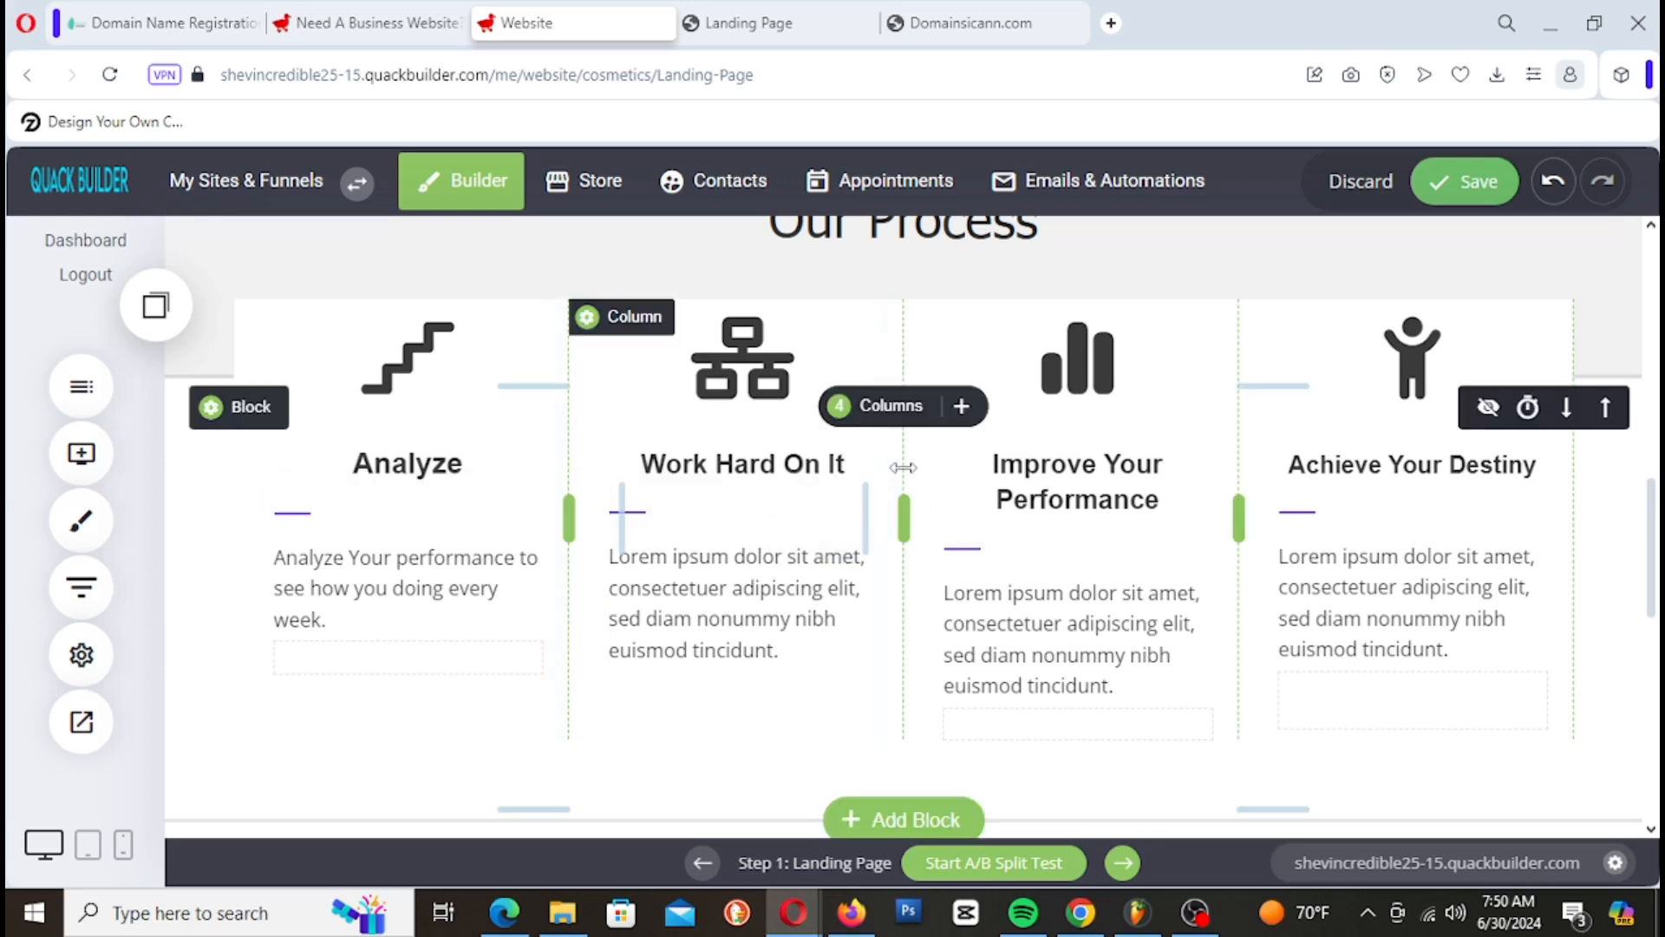
left_click(680, 584)
triple_click(682, 582)
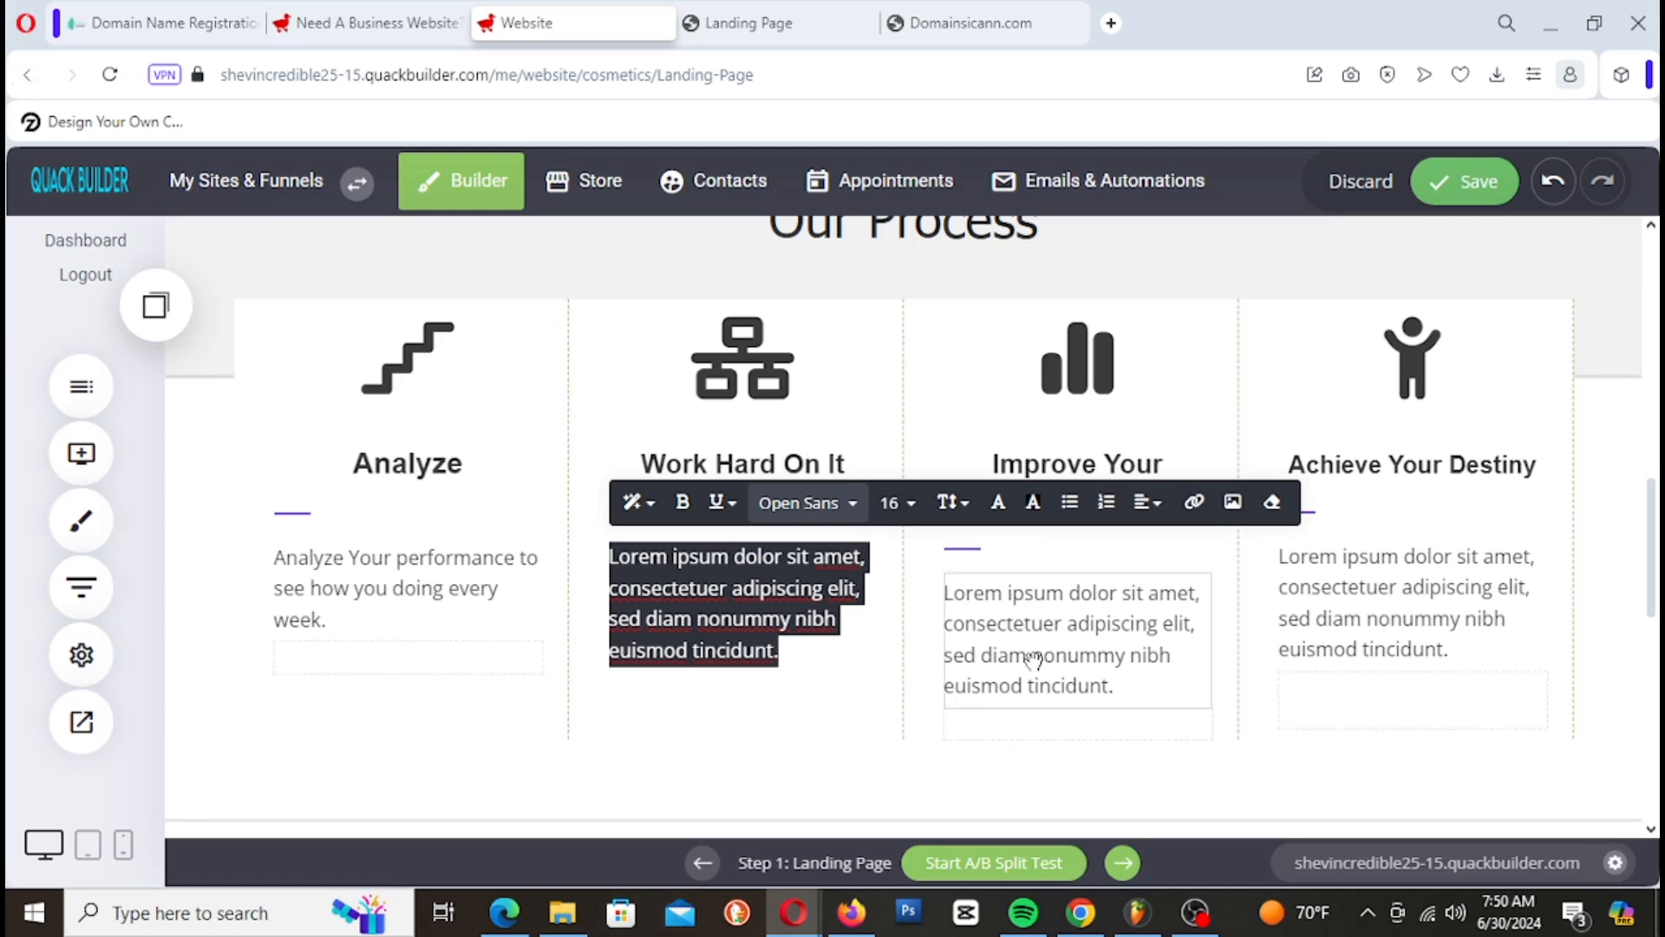
Step: Overwrite the Work Hard On It placeholder with 'Work hard so you can reach your goal faster.'
type("W")
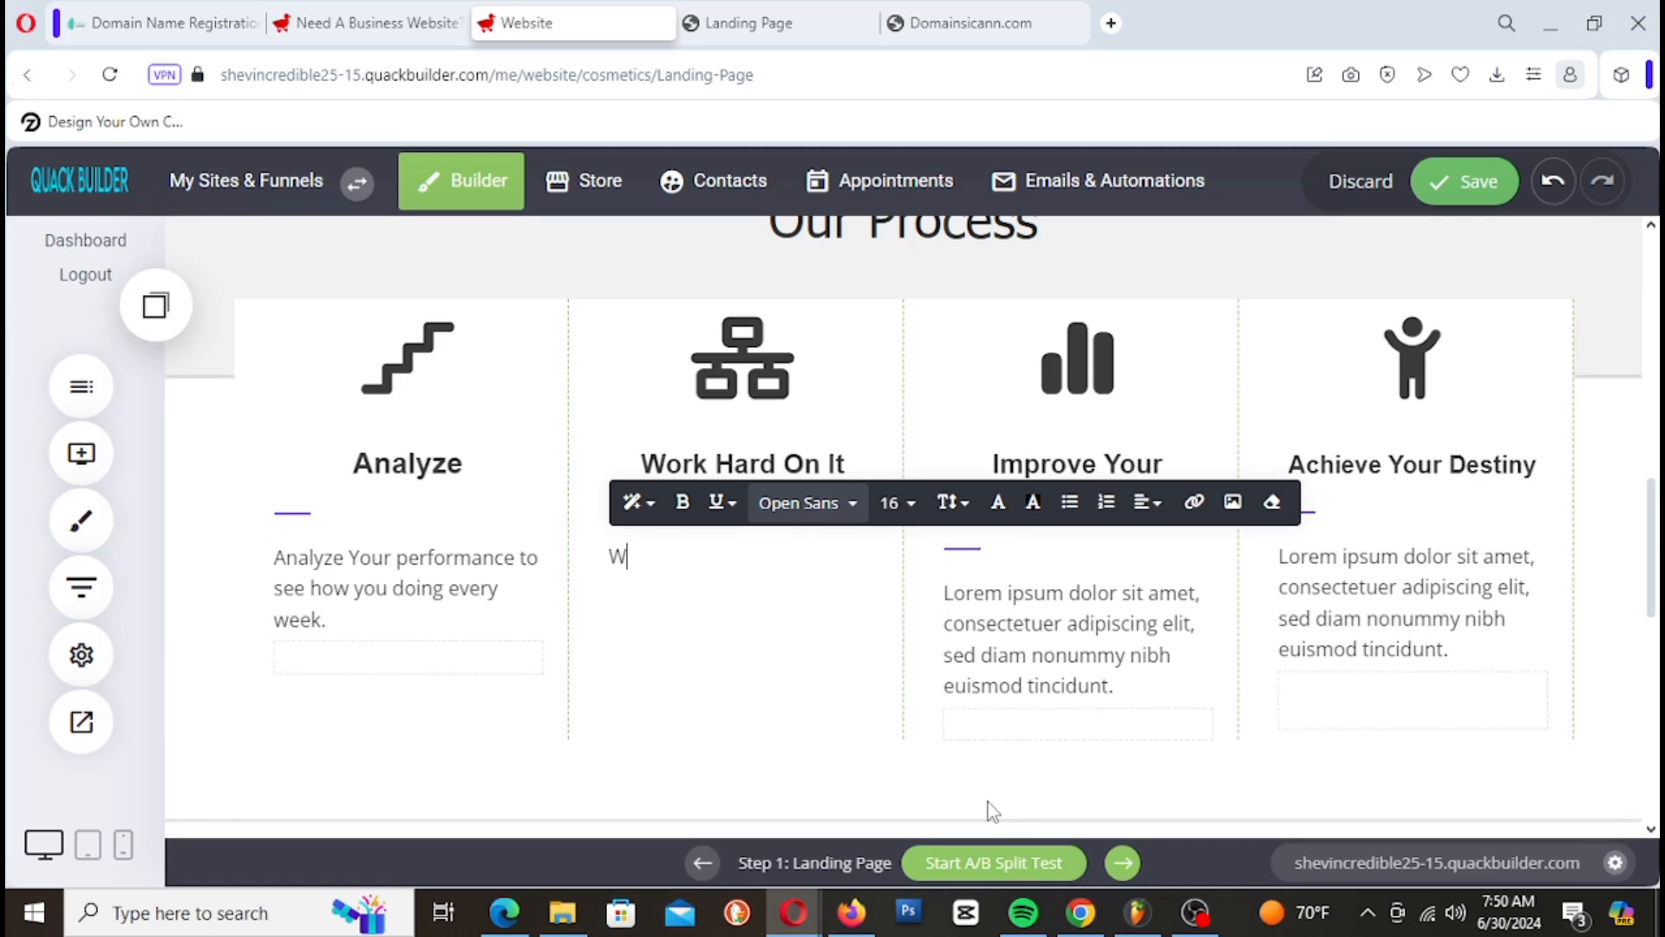
type("ork Hard")
key("BackSpace")
key("BackSpace")
key("BackSpace")
key("BackSpace")
key("BackSpace")
key("BackSpace")
key("BackSpace")
type("hard so you can re")
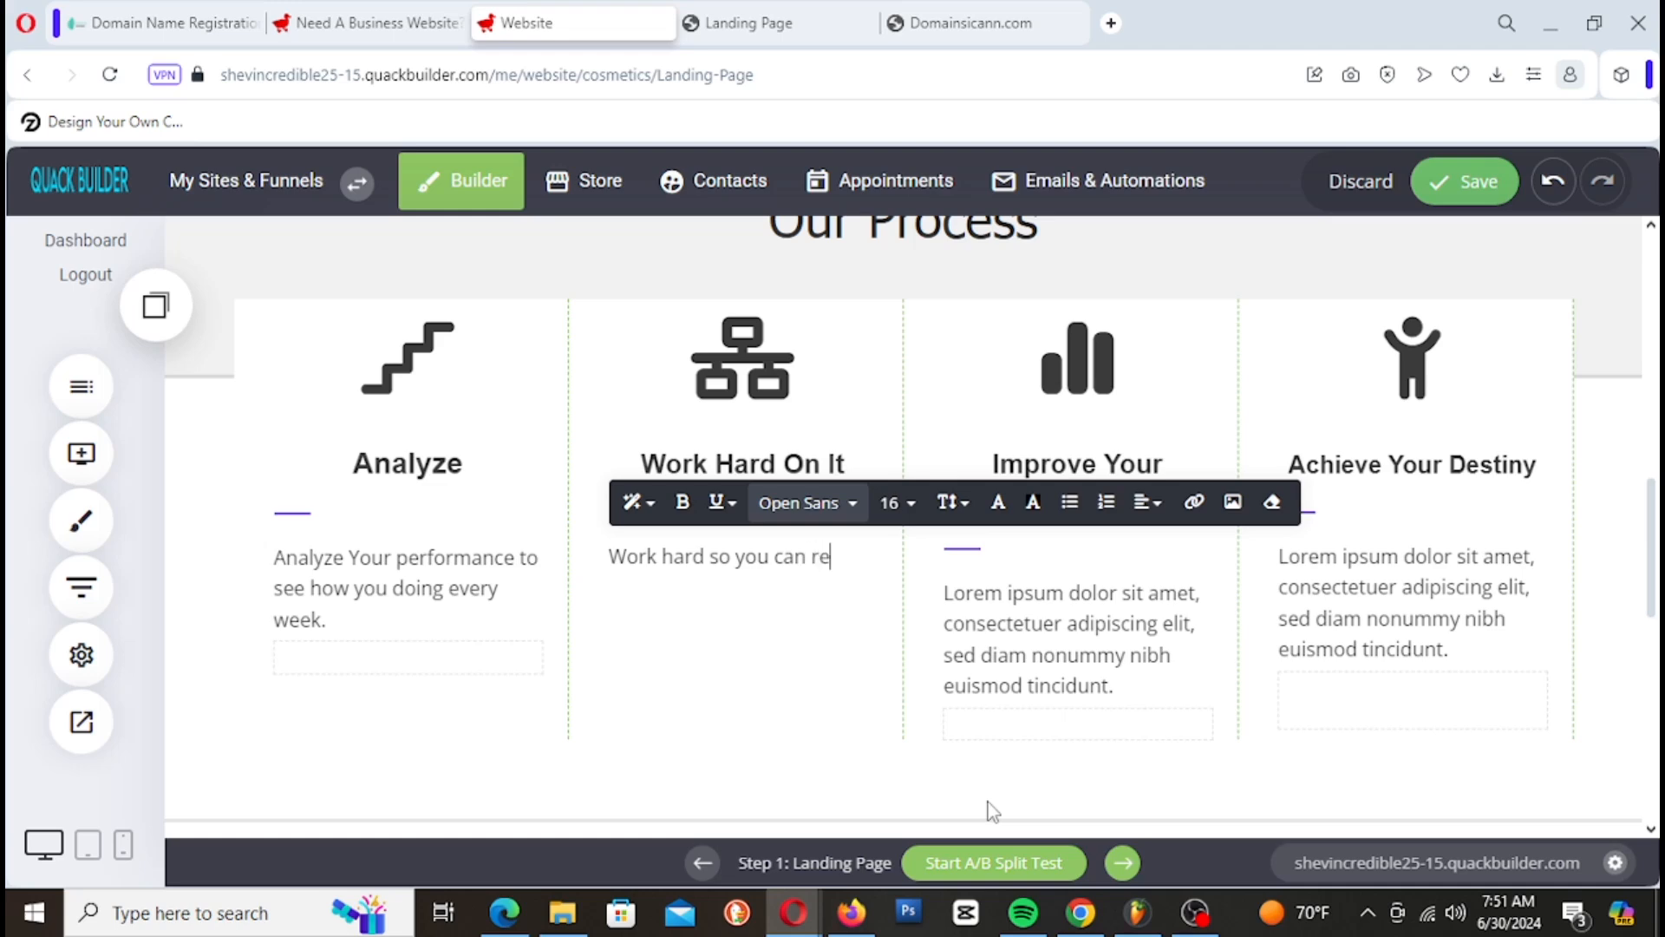
type("ach your goal faster.")
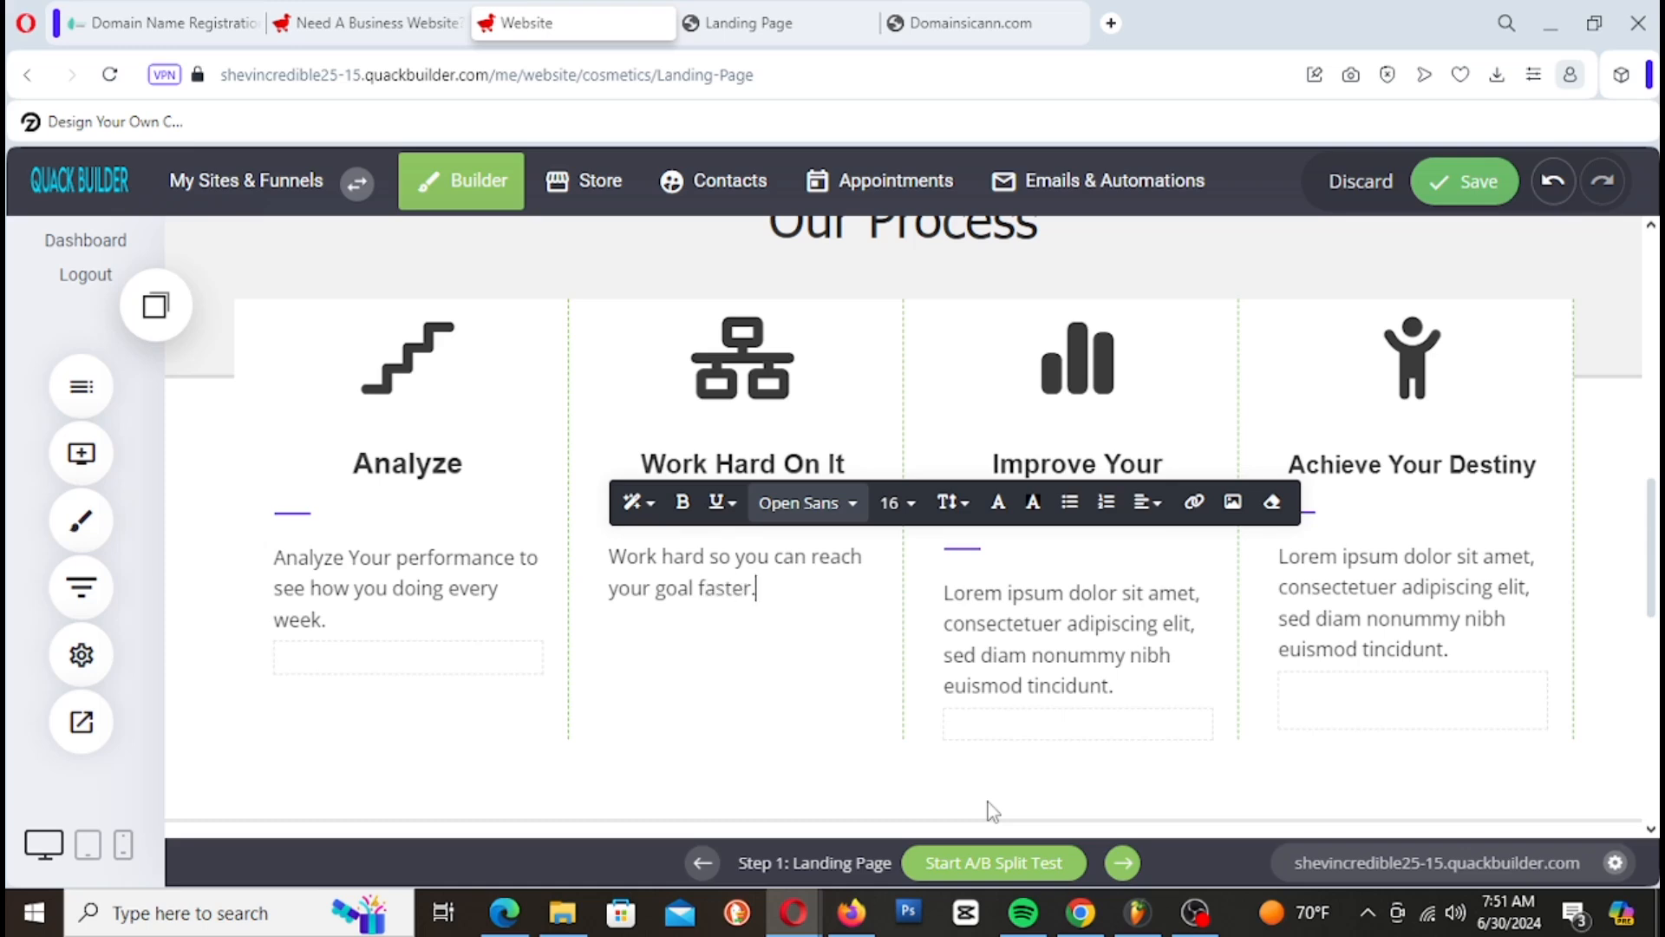
triple_click(1047, 660)
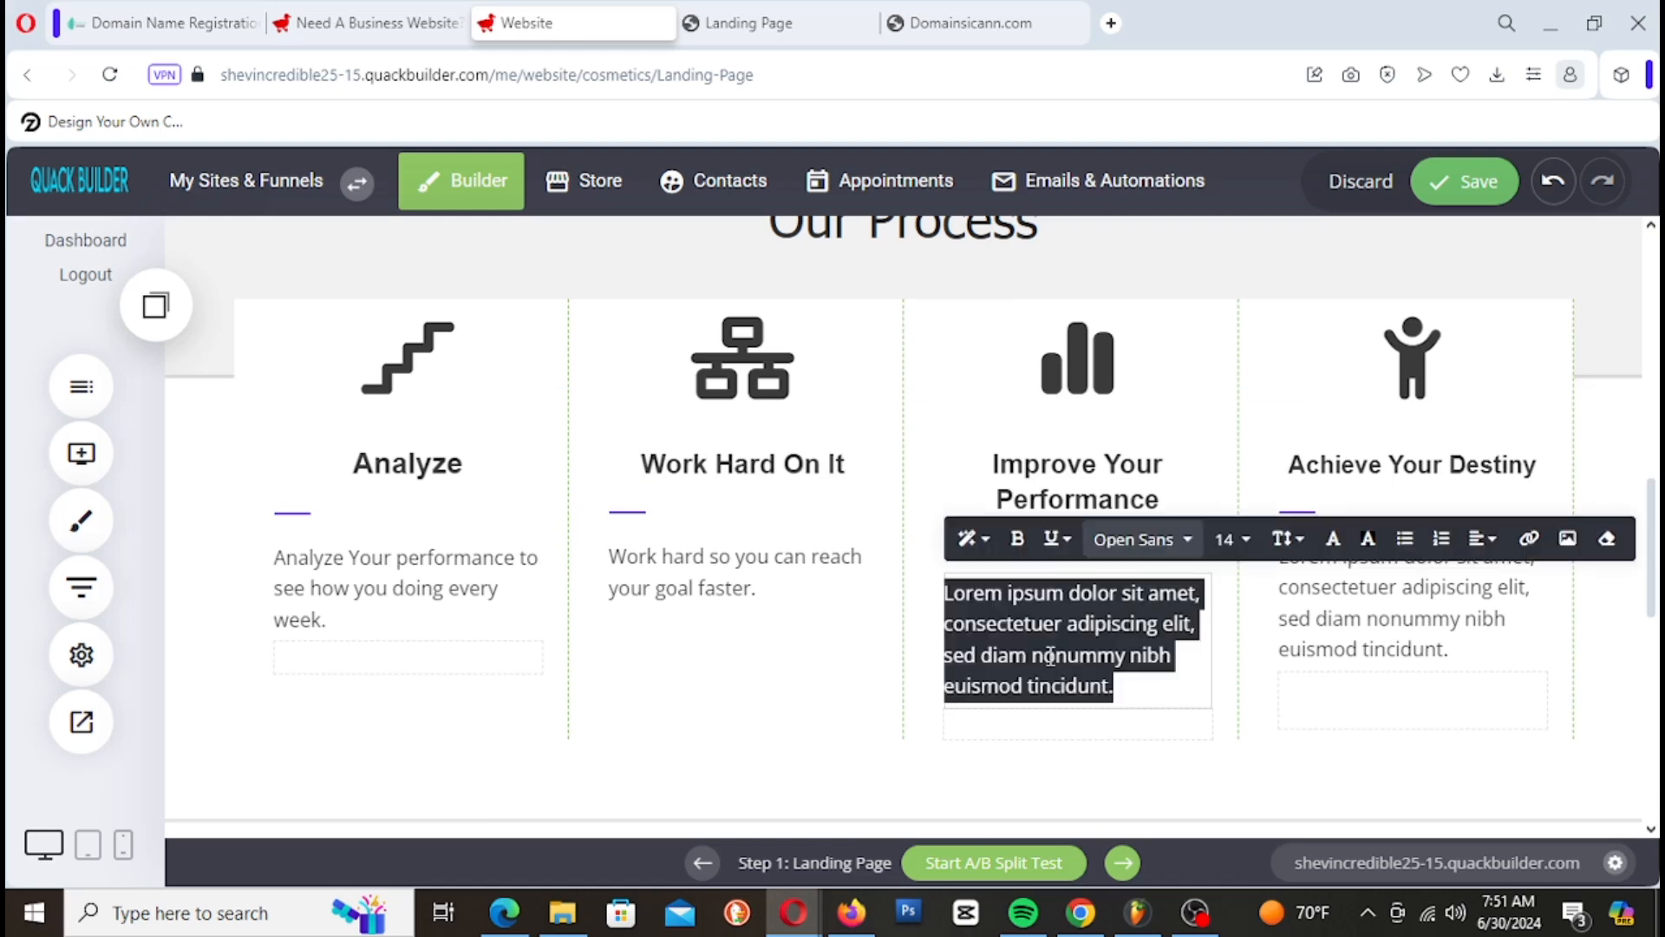
Step: Paste 'Improve Your Performance' over the third paragraph and add 'everyday is a must wit our fitness skill teachers'
triple_click(1076, 488)
right_click(1077, 491)
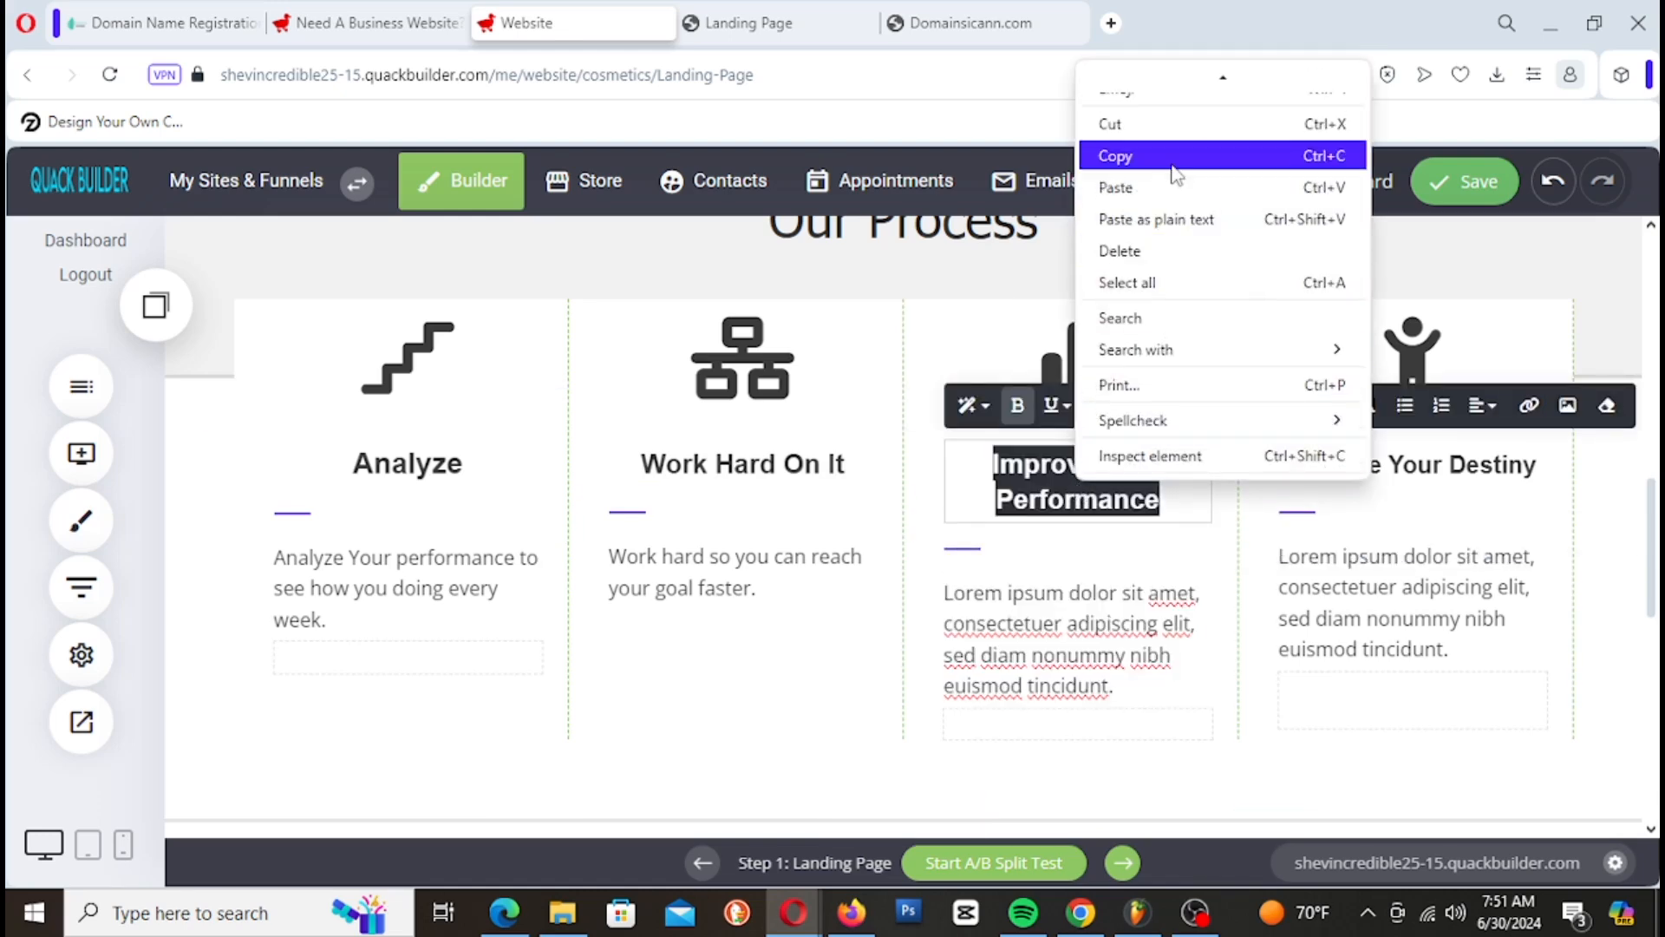
left_click(1154, 145)
left_click(957, 607)
triple_click(959, 611)
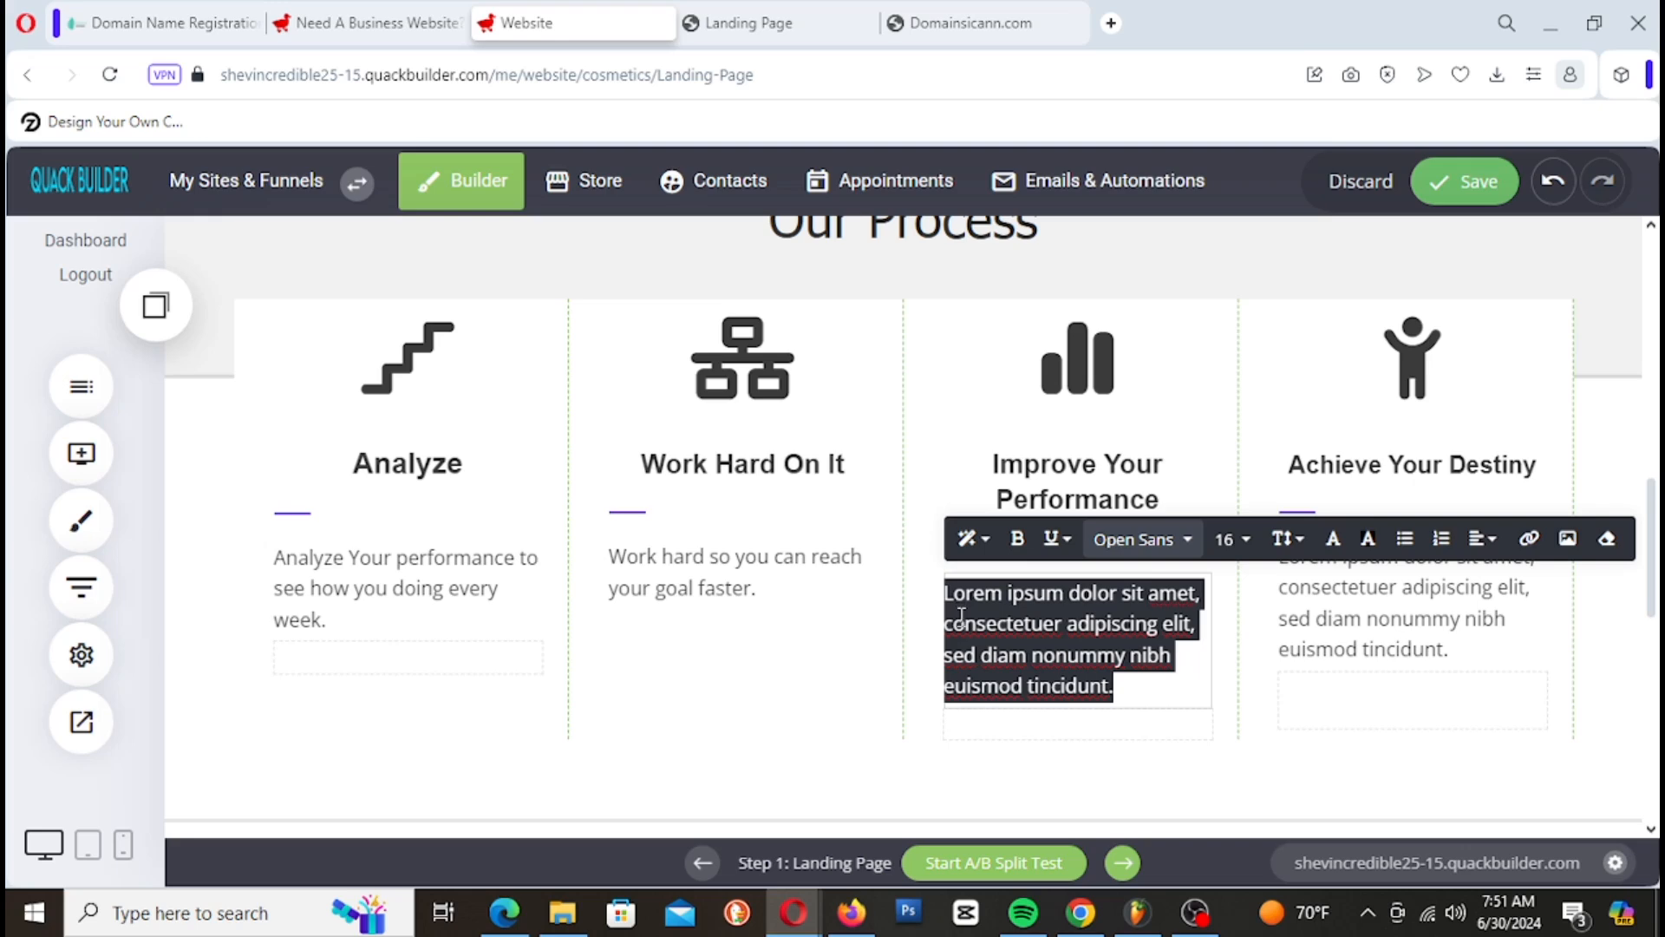
key("ctrl+v")
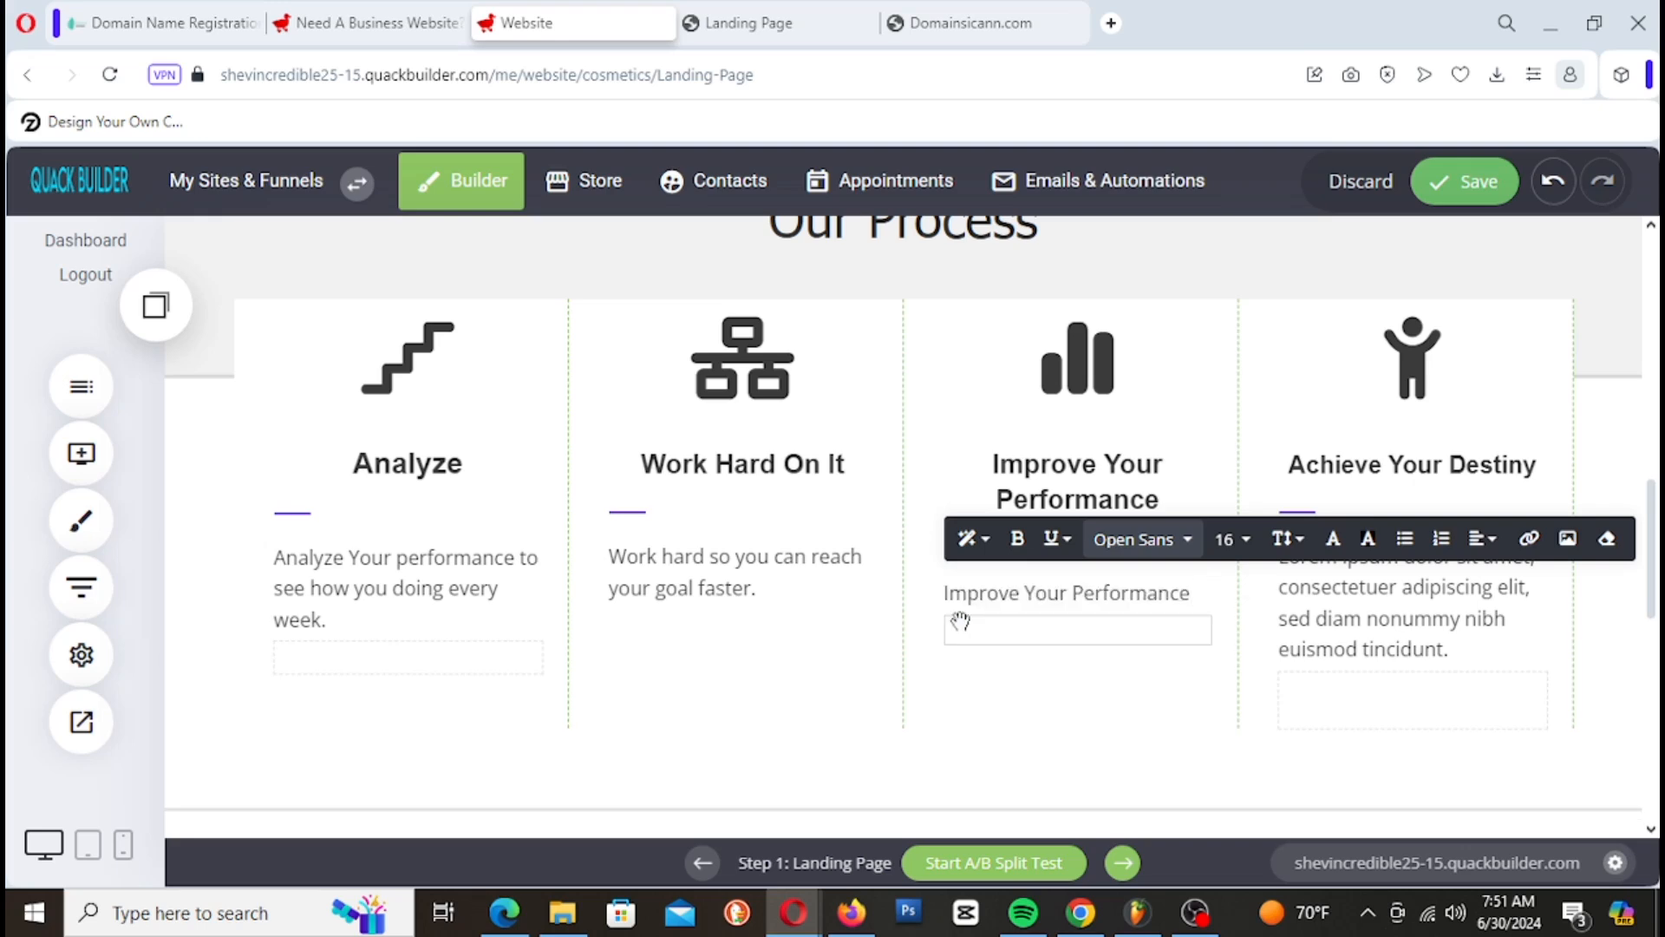
type("everyday")
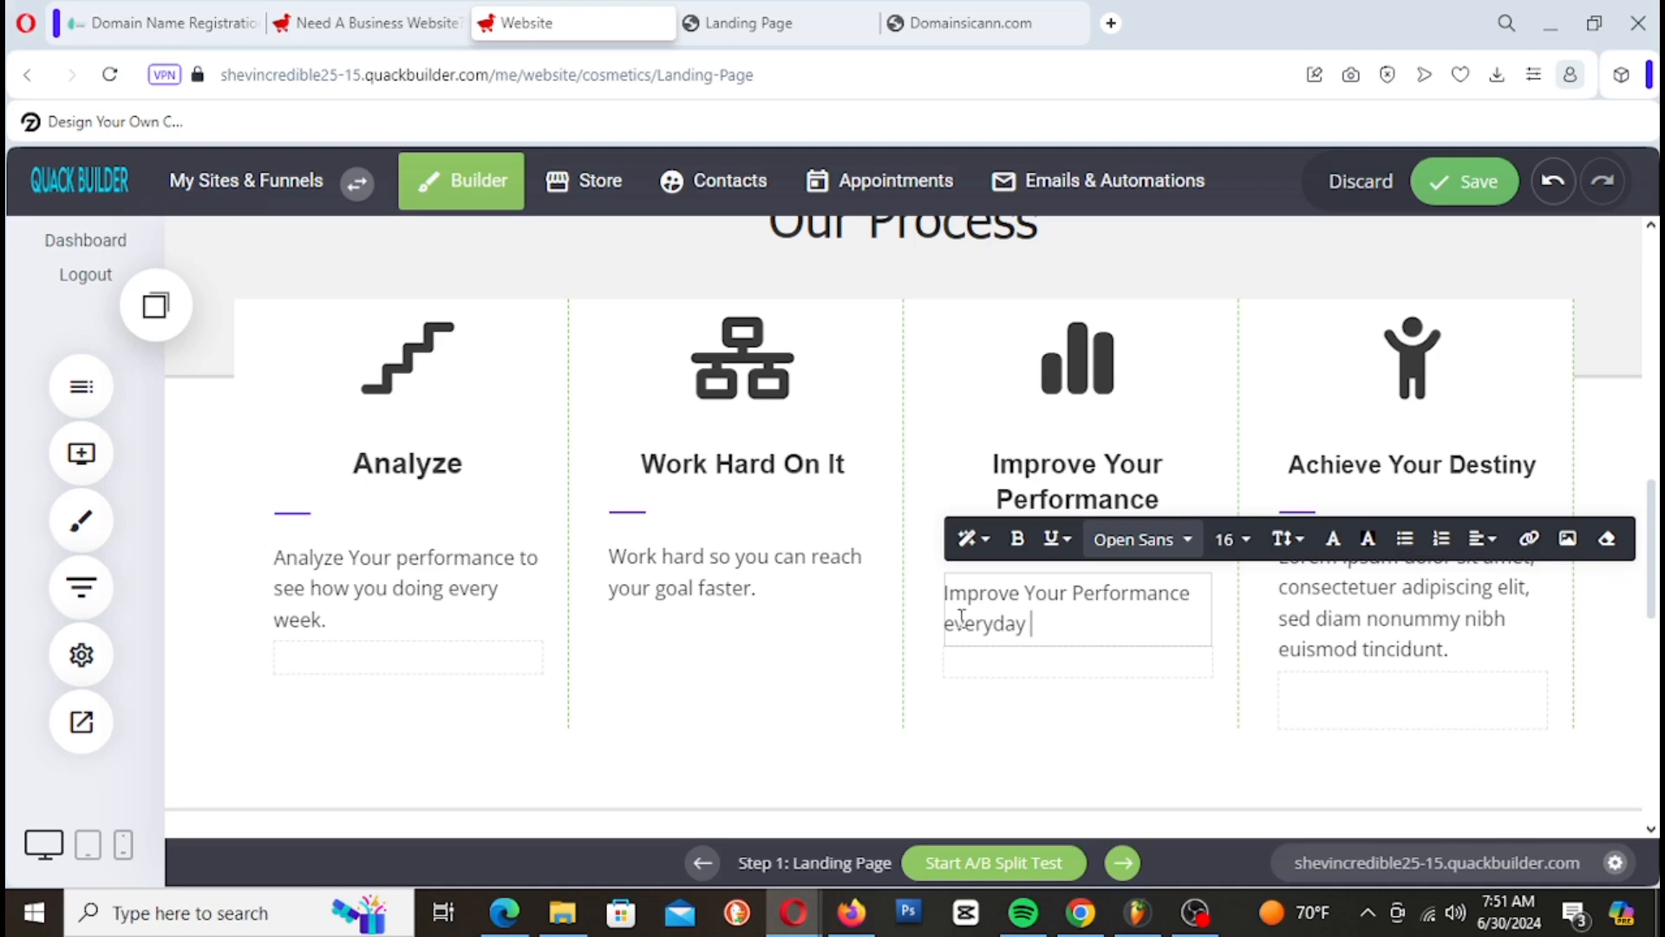
type("is a must wit our ")
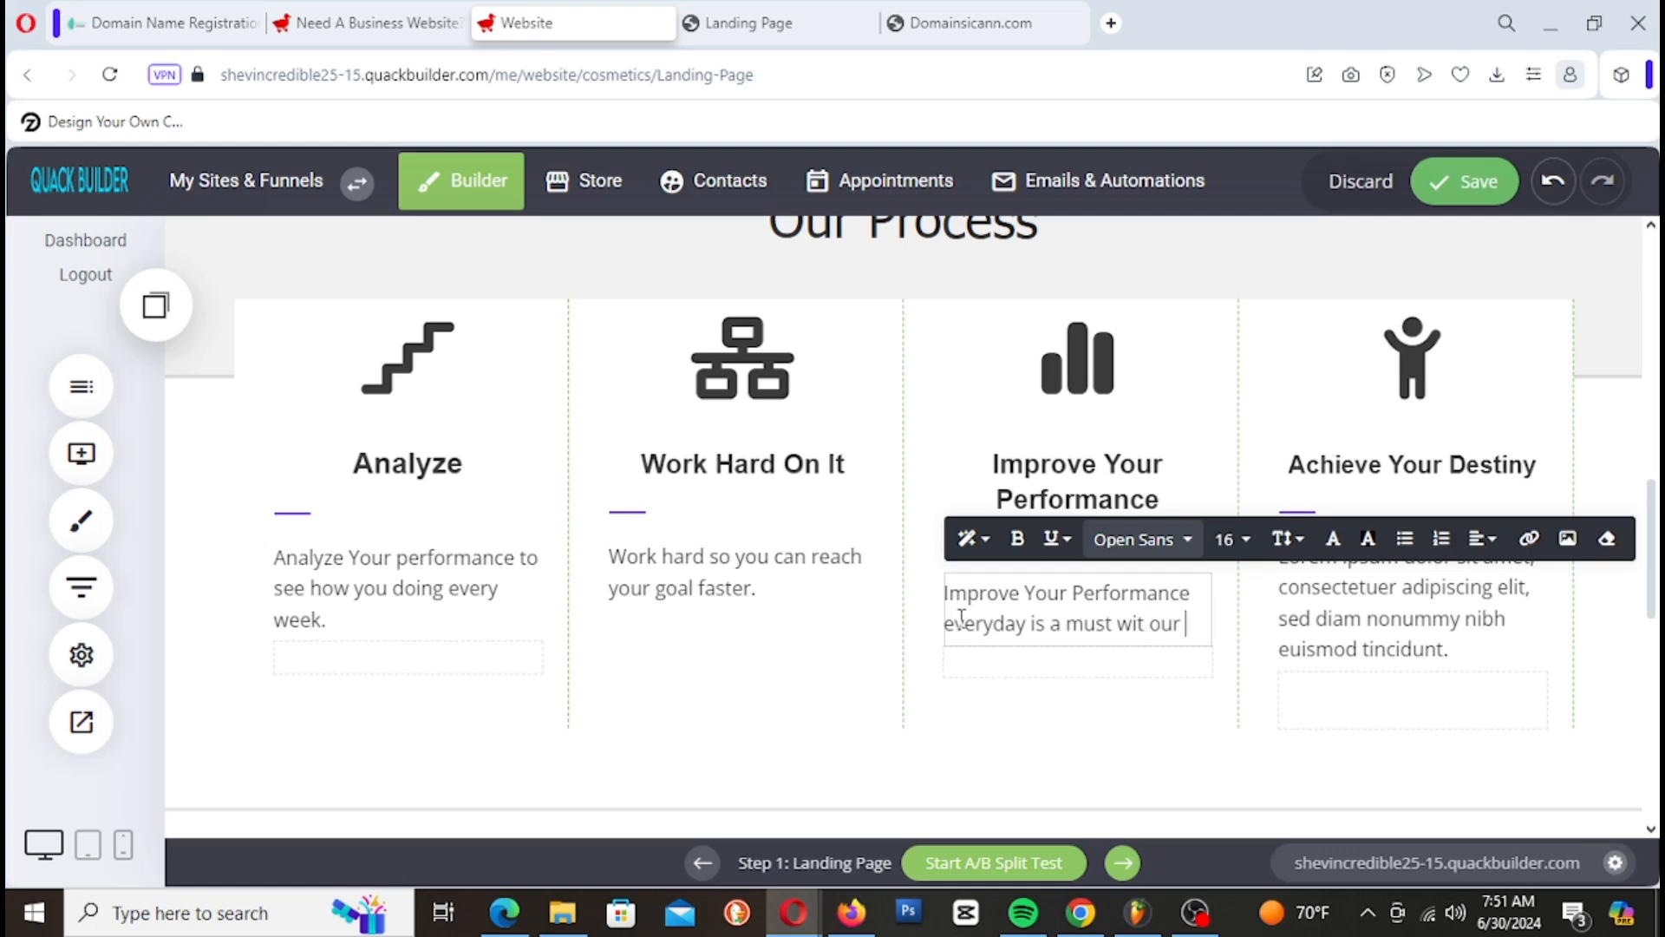
type("fitness ")
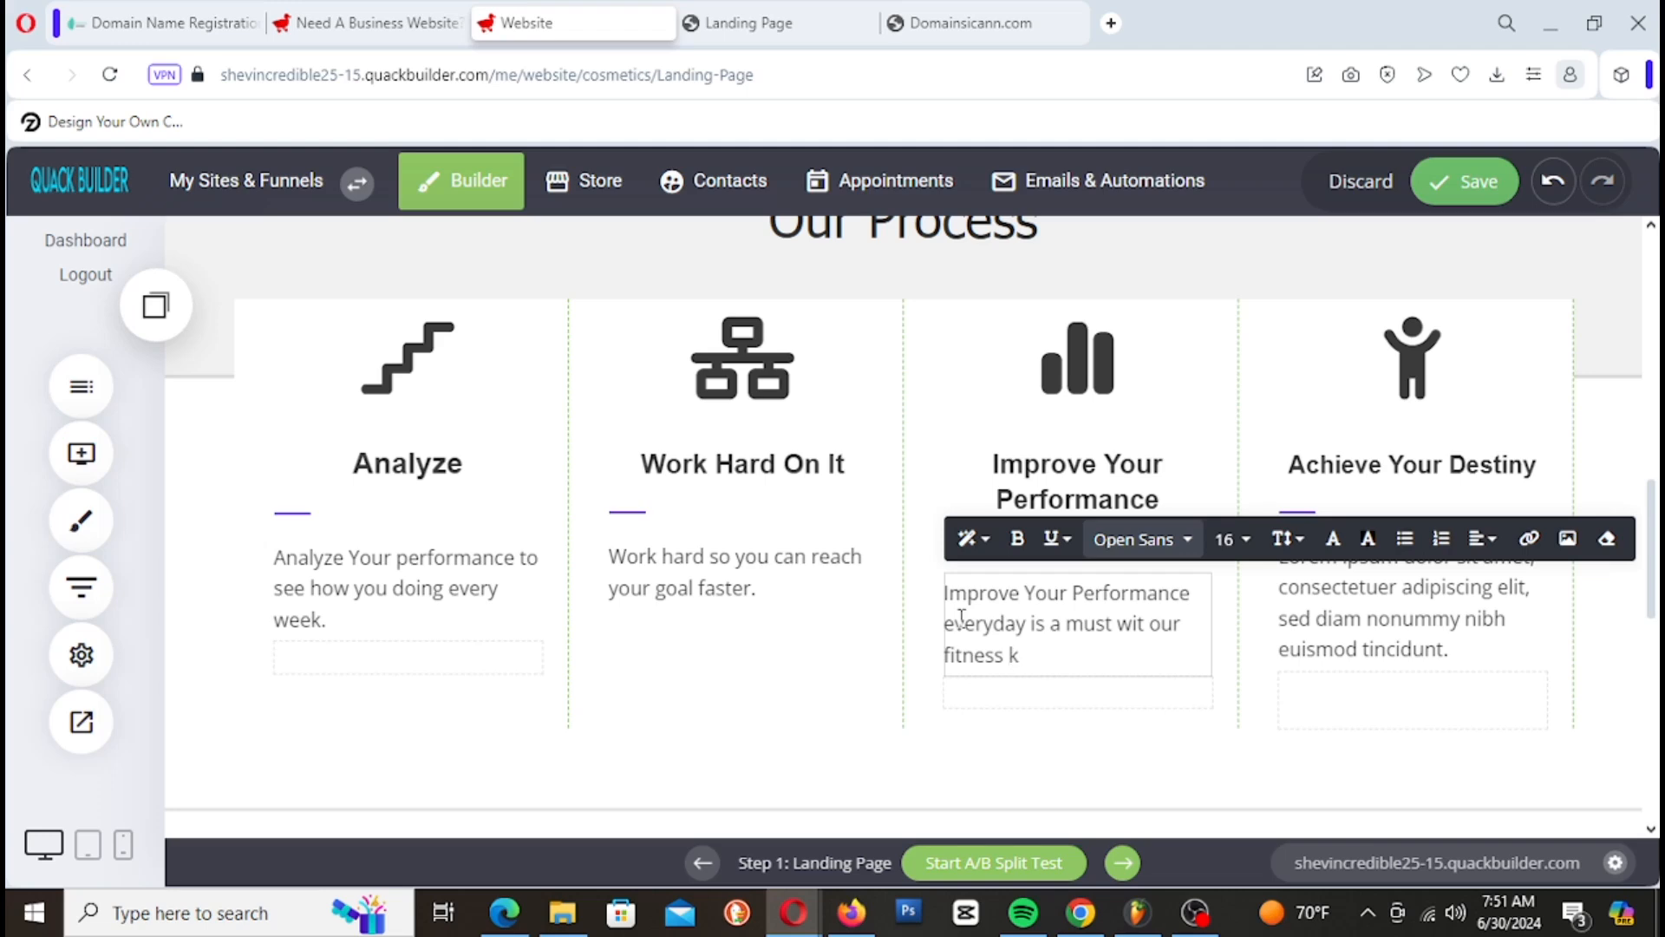
type("skill teachers")
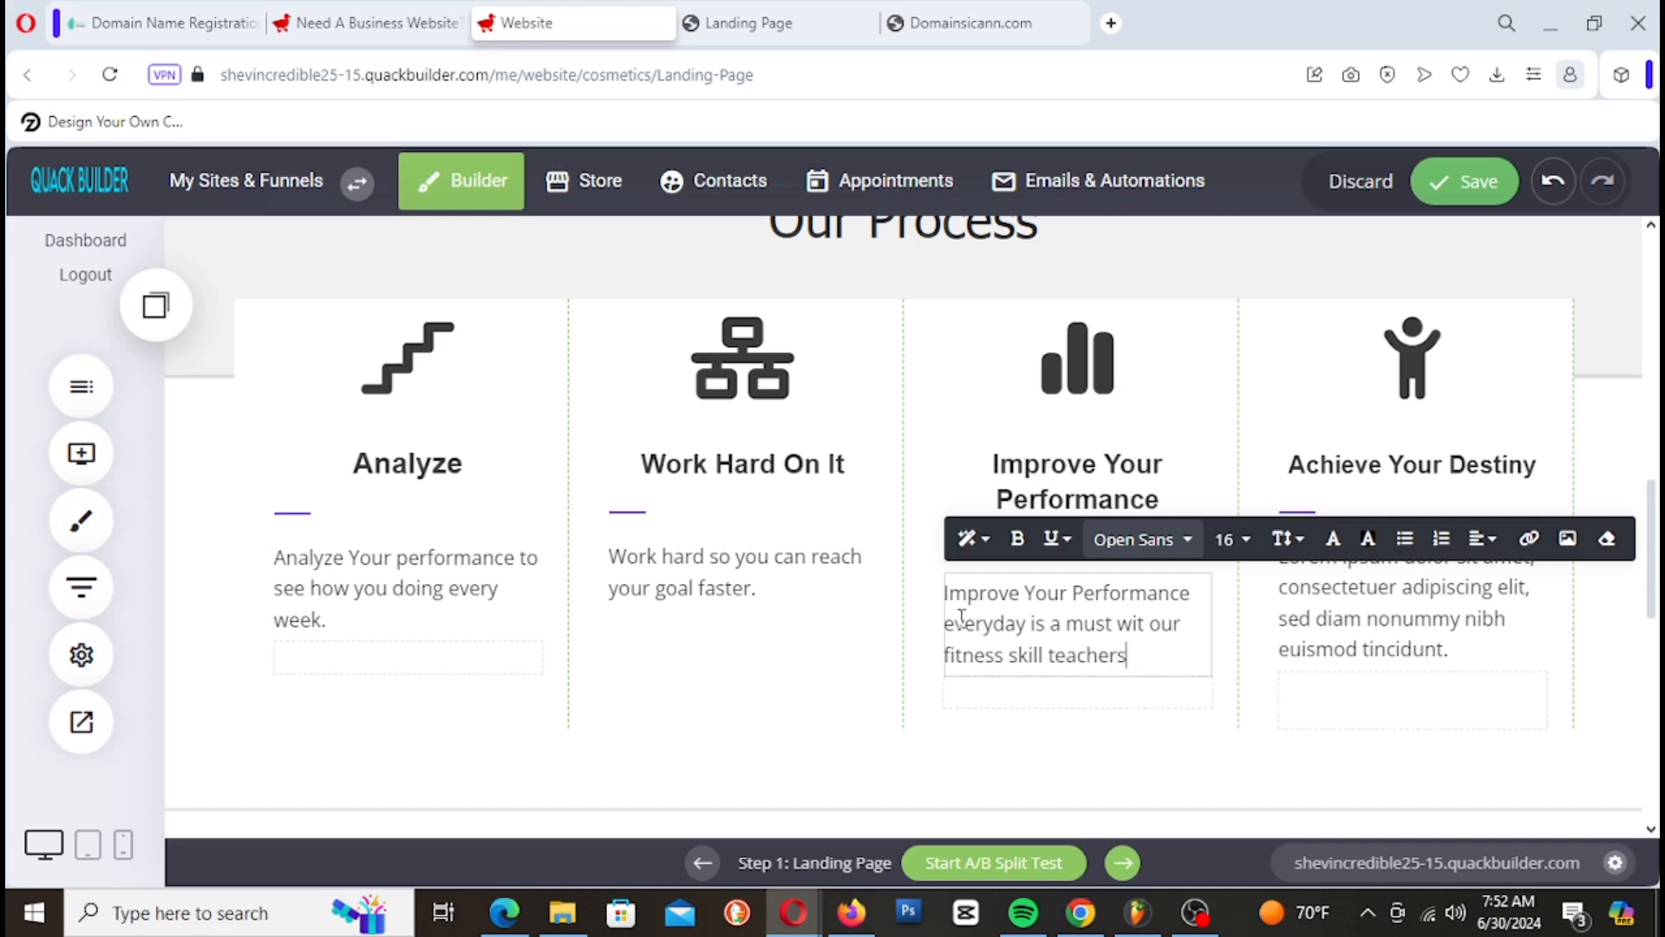
Step: Replace 'teachers' with 'trainer' in the third paragraph and save the page
left_click_drag(1044, 656, 1130, 661)
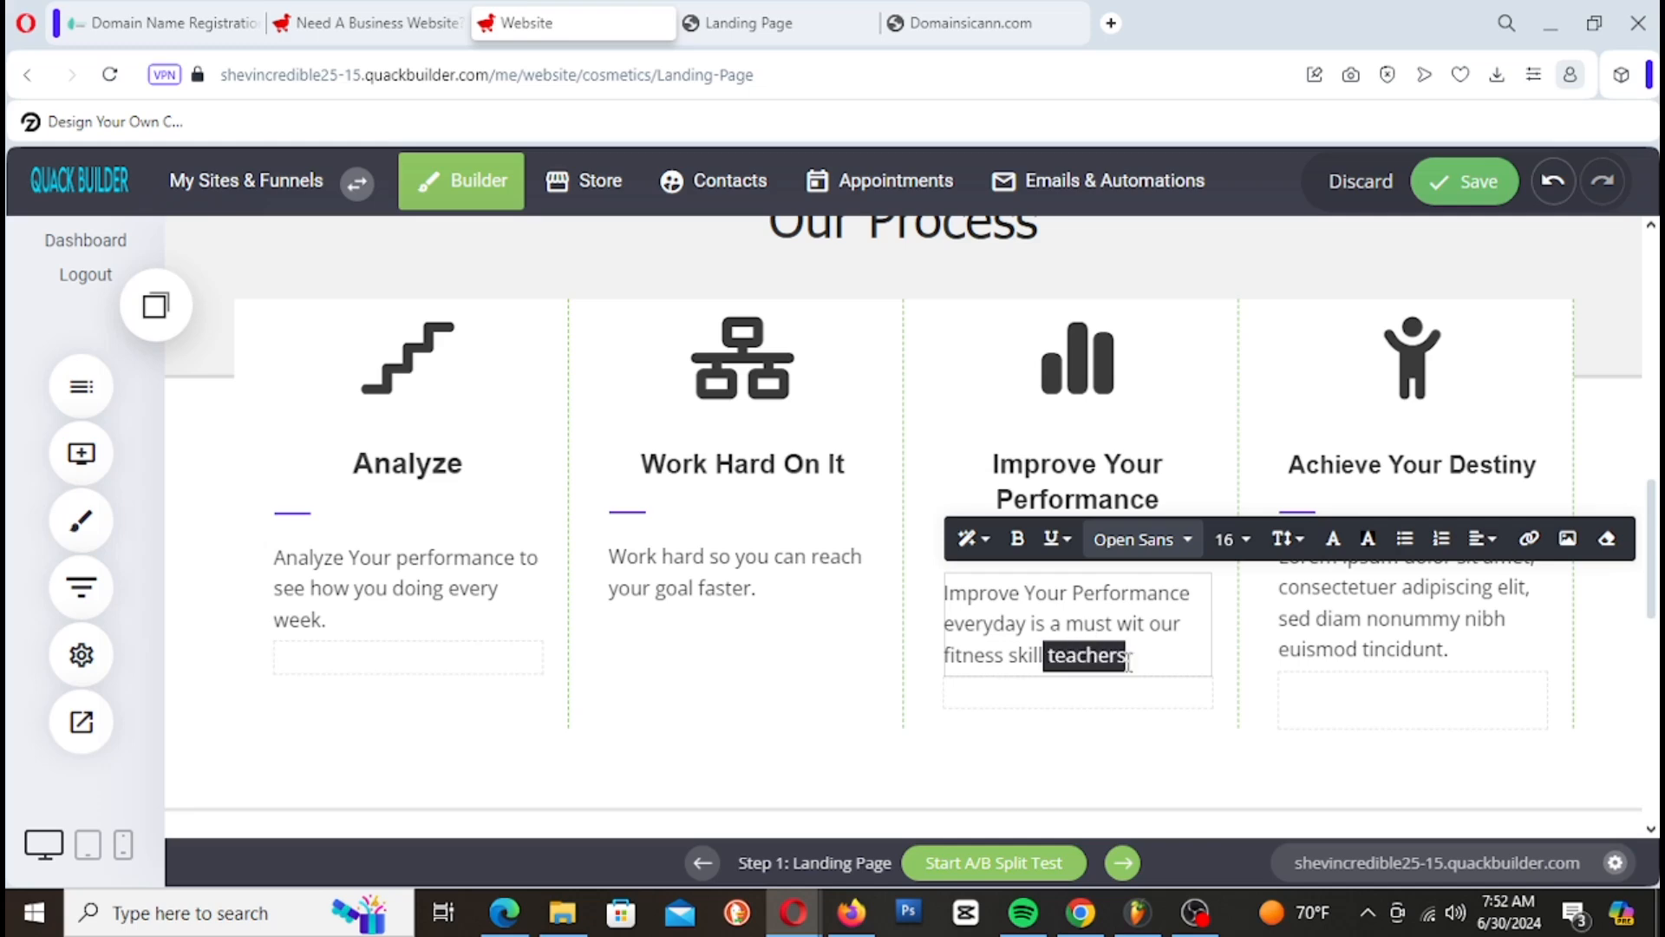
key("BackSpace")
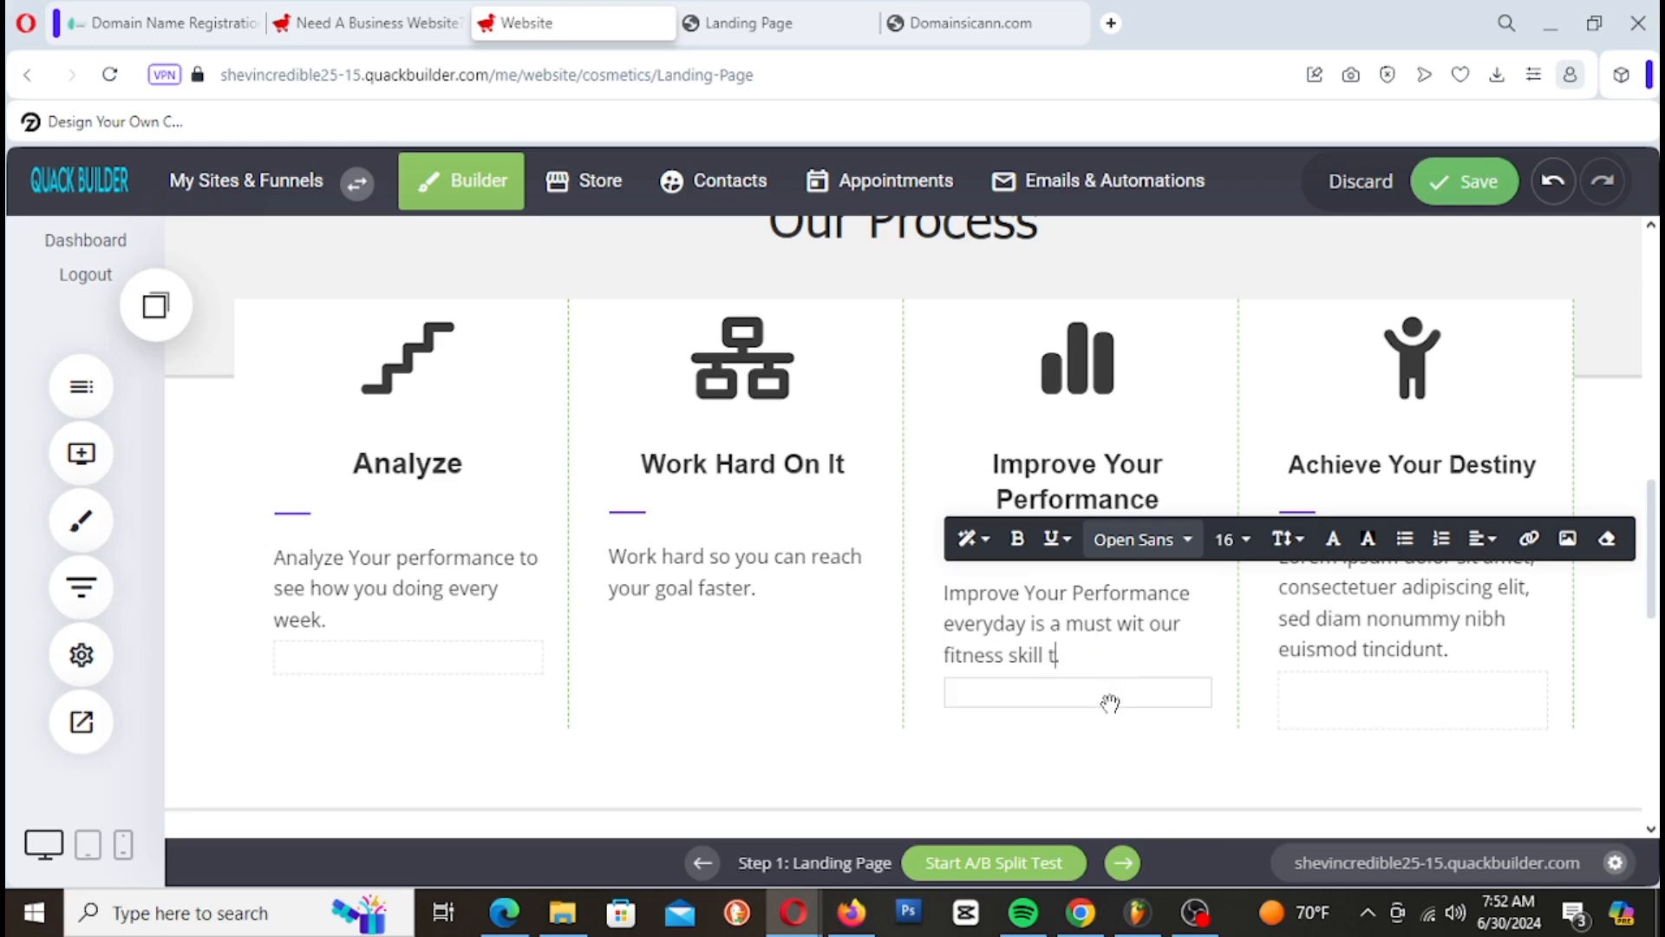
type("trainer")
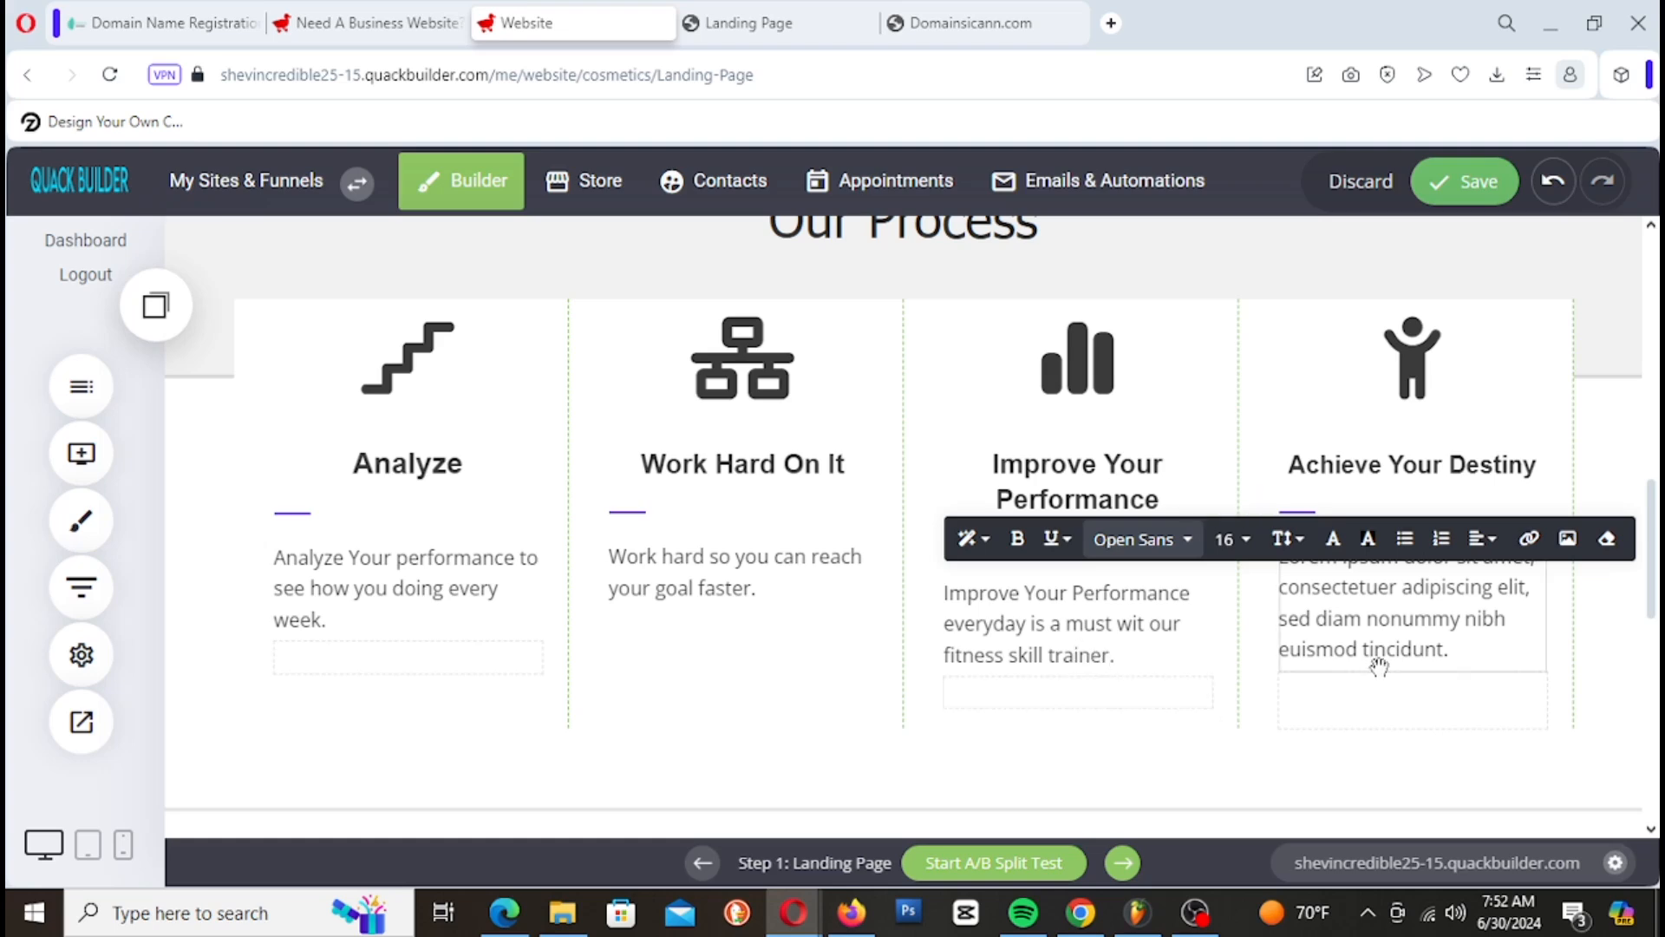
left_click(1498, 187)
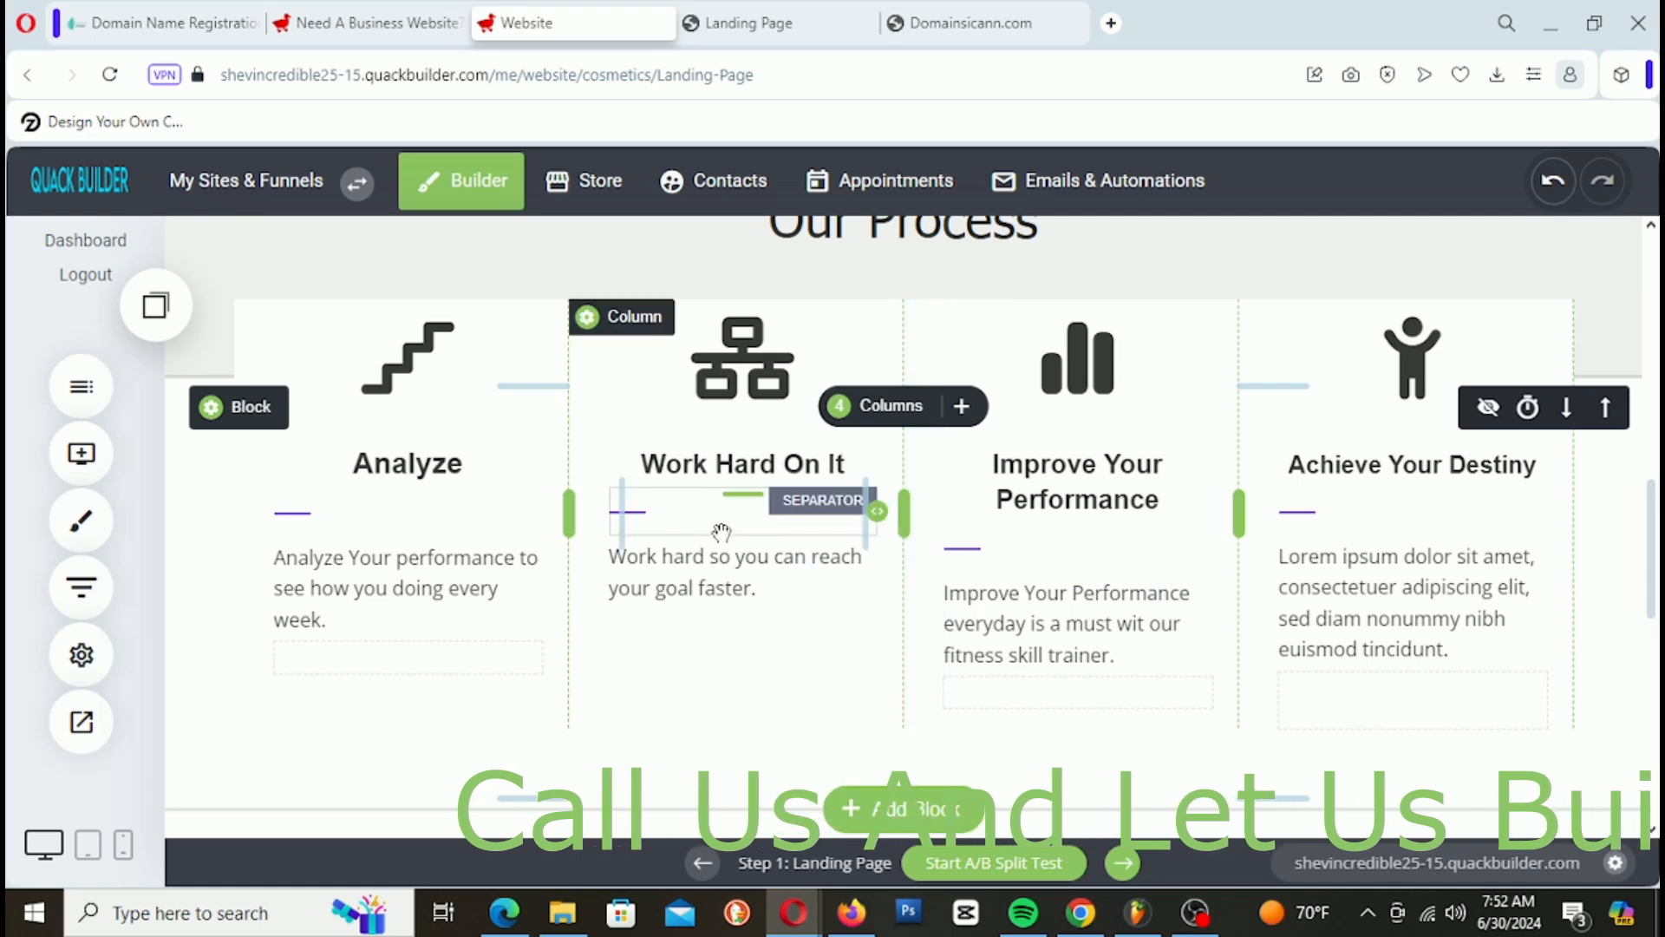
scroll(964, 533, "up", 2)
scroll(962, 531, "down", 1)
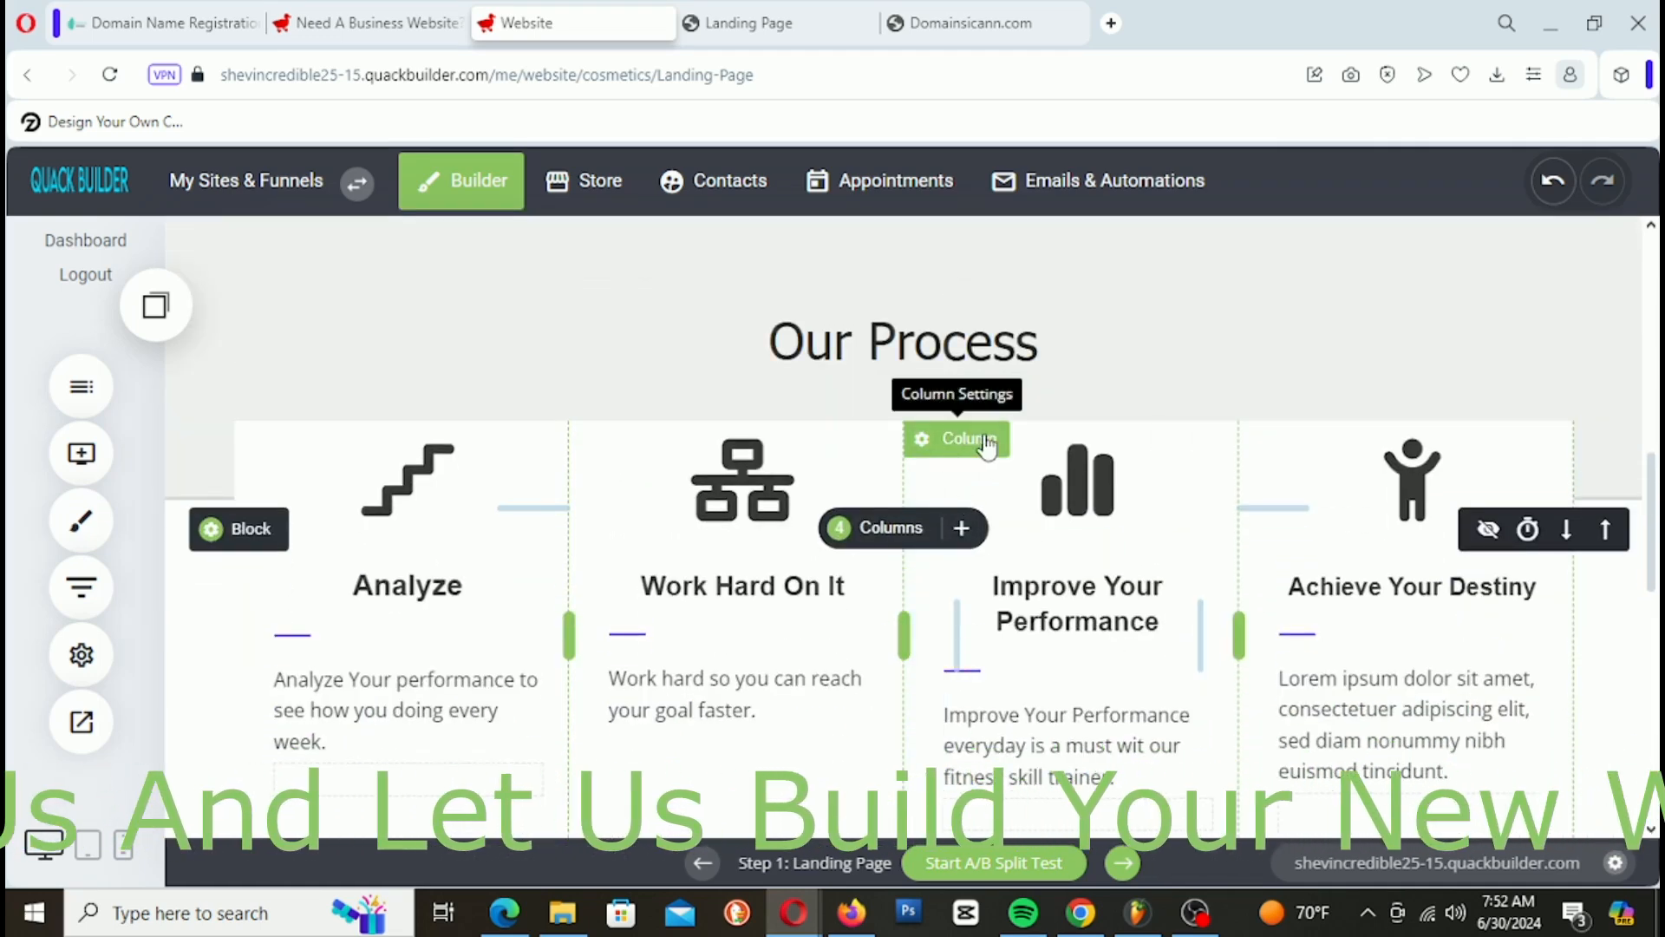
scroll(950, 464, "down", 1)
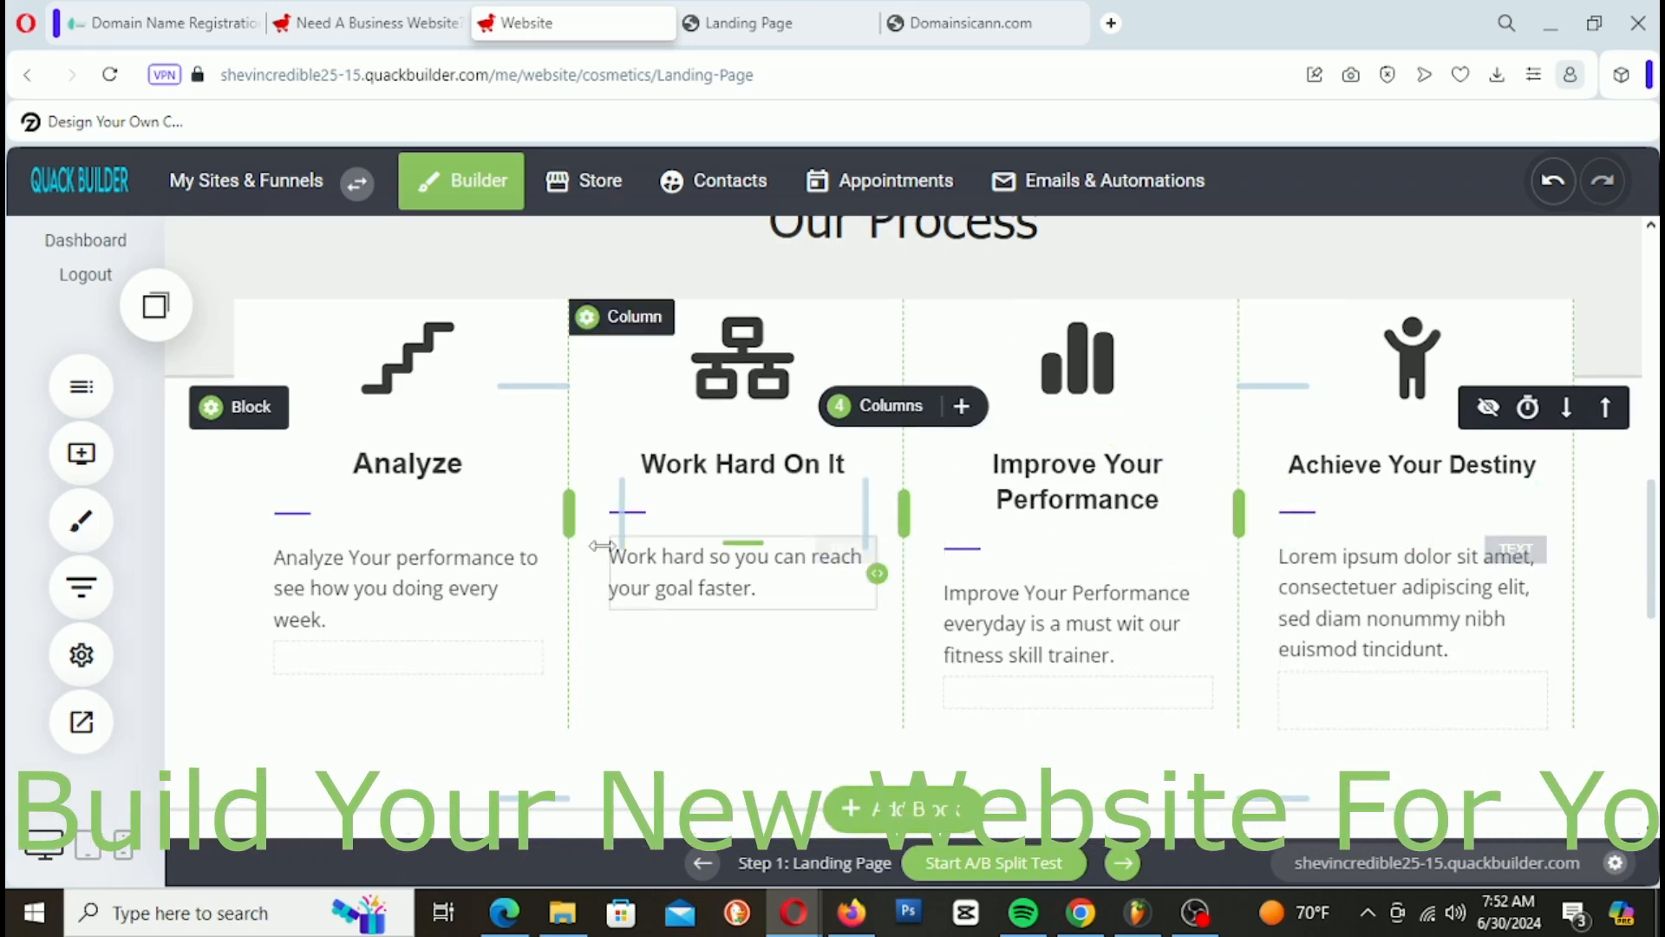
Step: Copy the word 'Achieve' from the Achieve Your Destiny heading
left_click(1416, 584)
left_click_drag(1487, 642, 1281, 552)
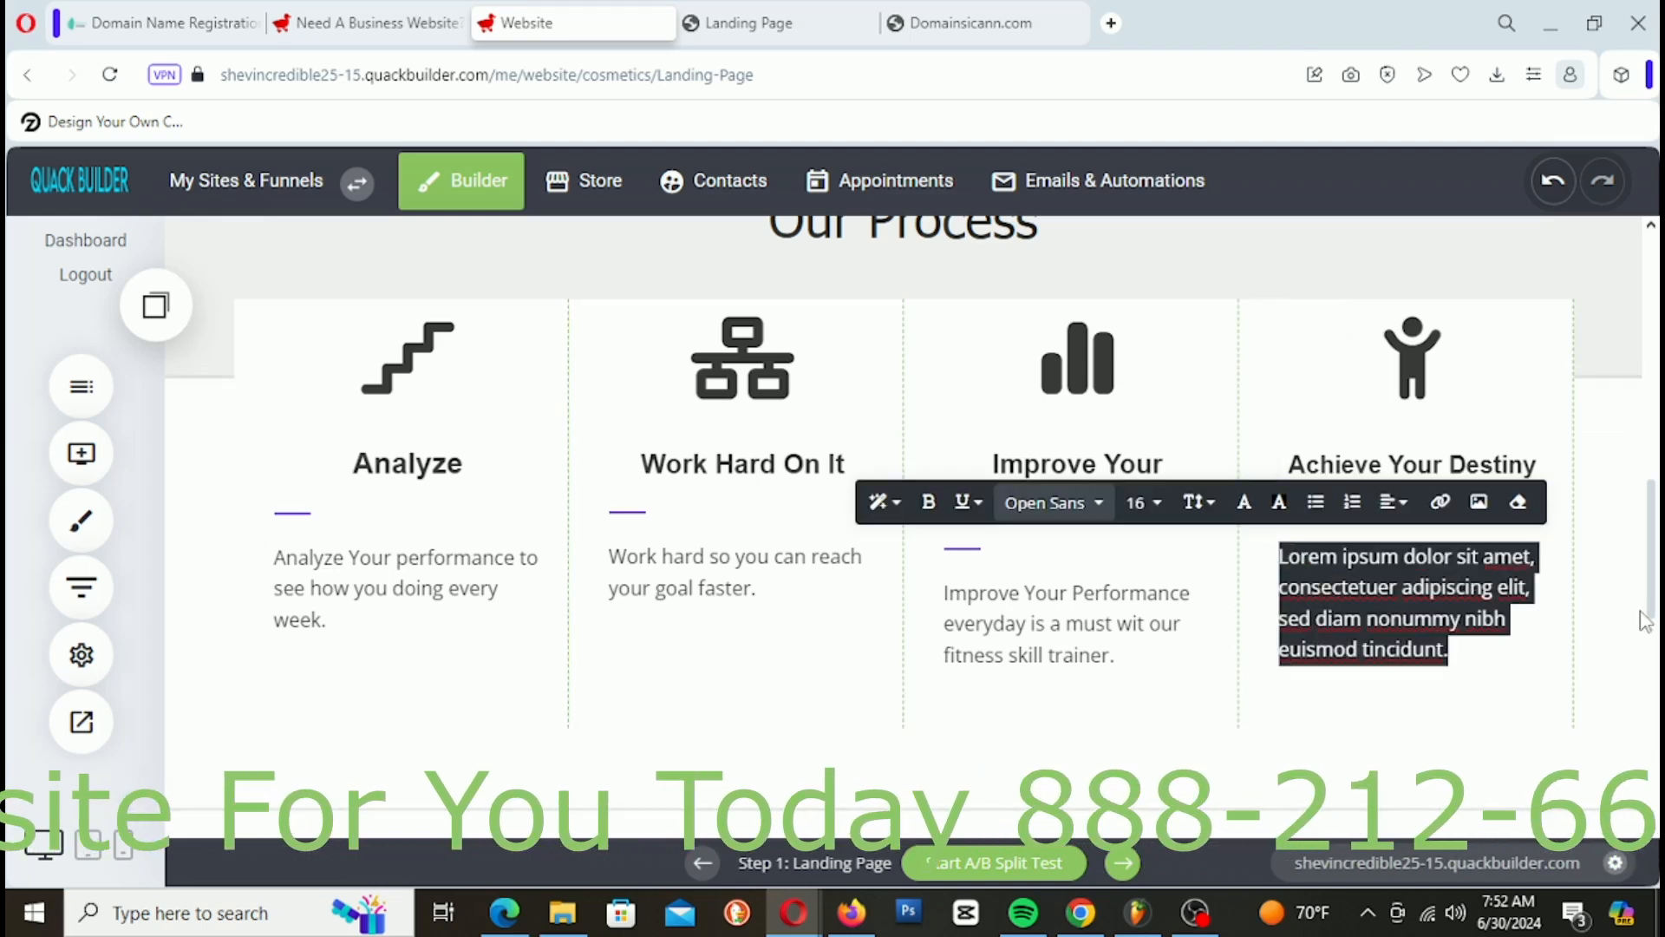
scroll(1625, 653, "up", 3)
scroll(1624, 652, "down", 3)
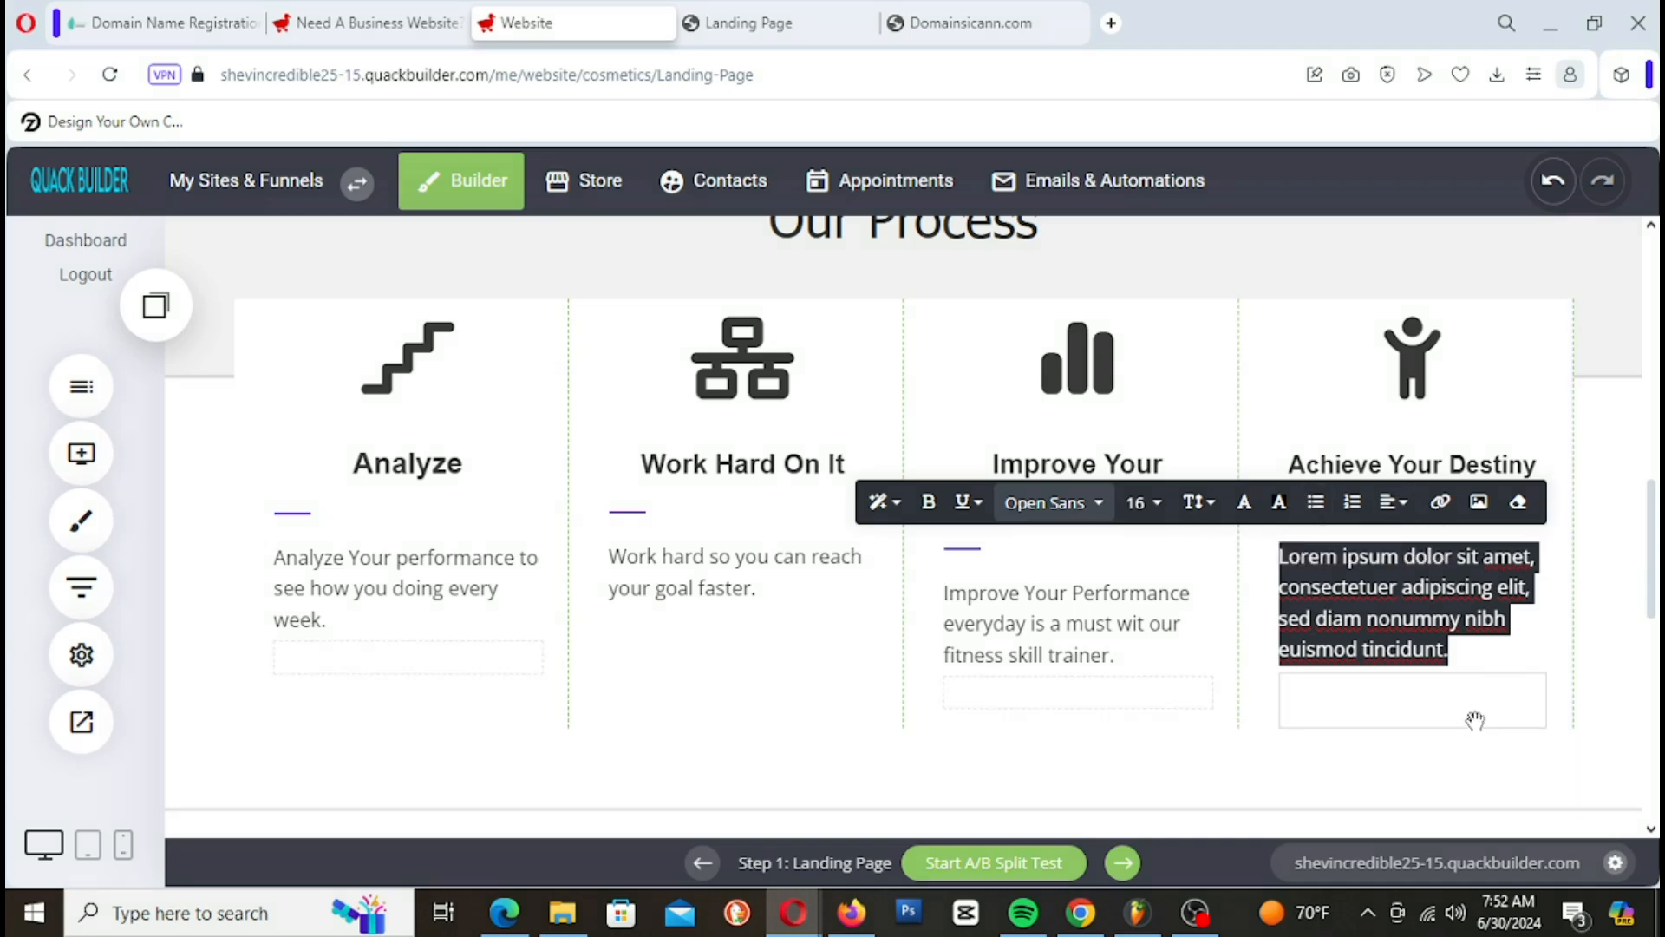
left_click(1328, 464)
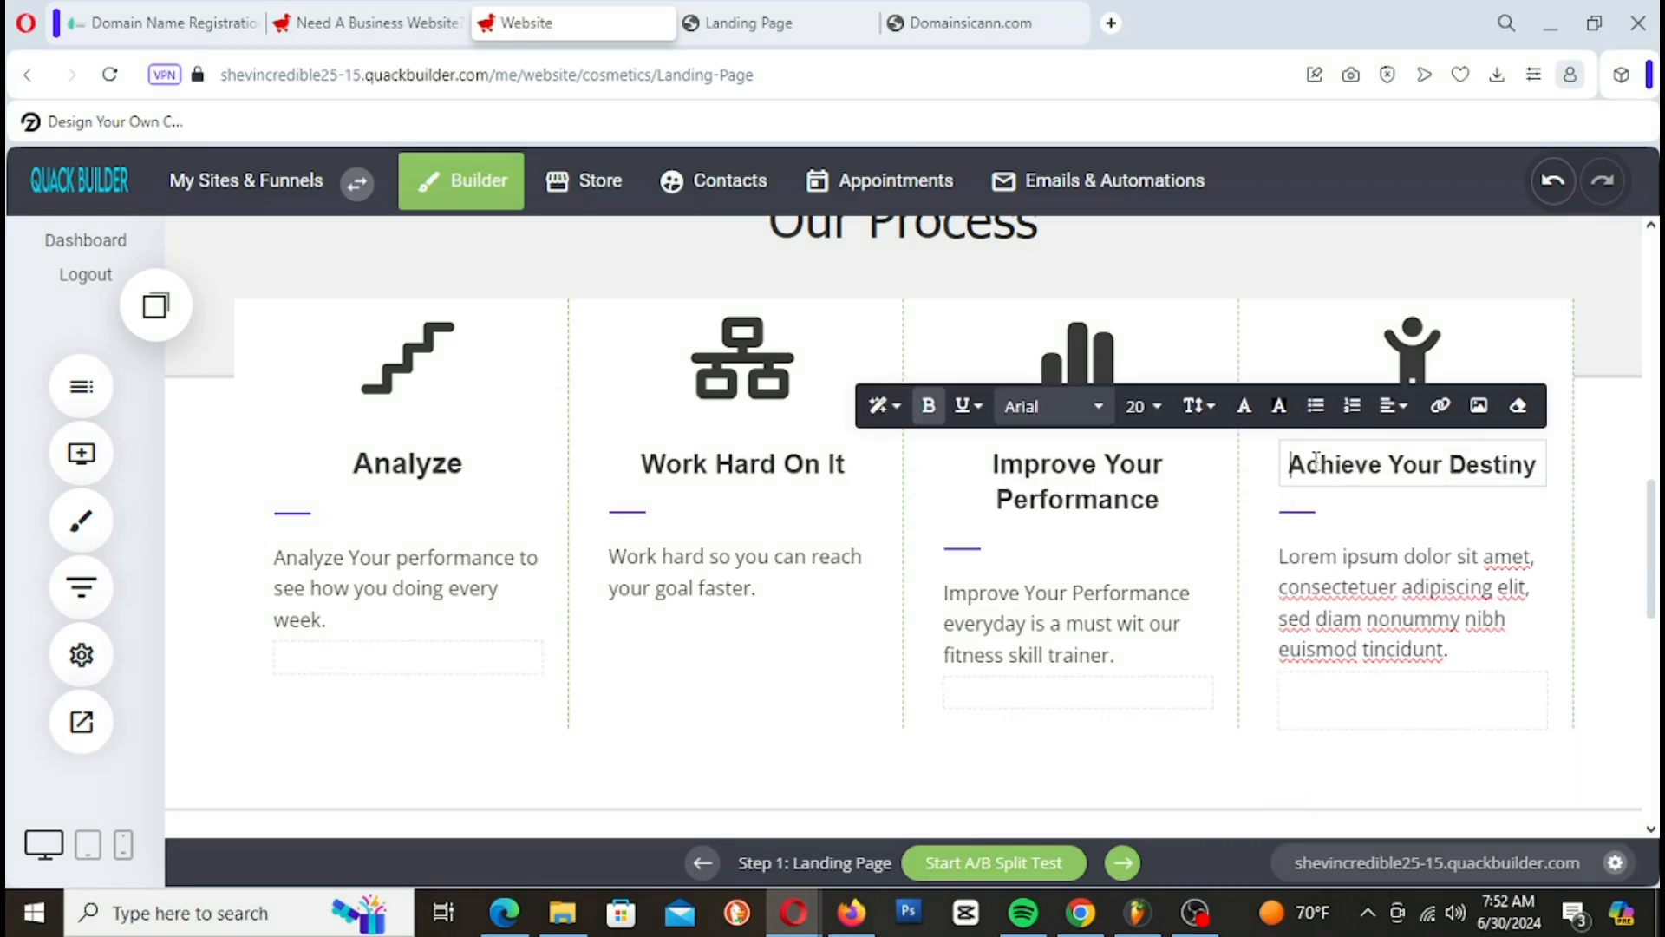
left_click_drag(1293, 464, 1380, 468)
right_click(1379, 466)
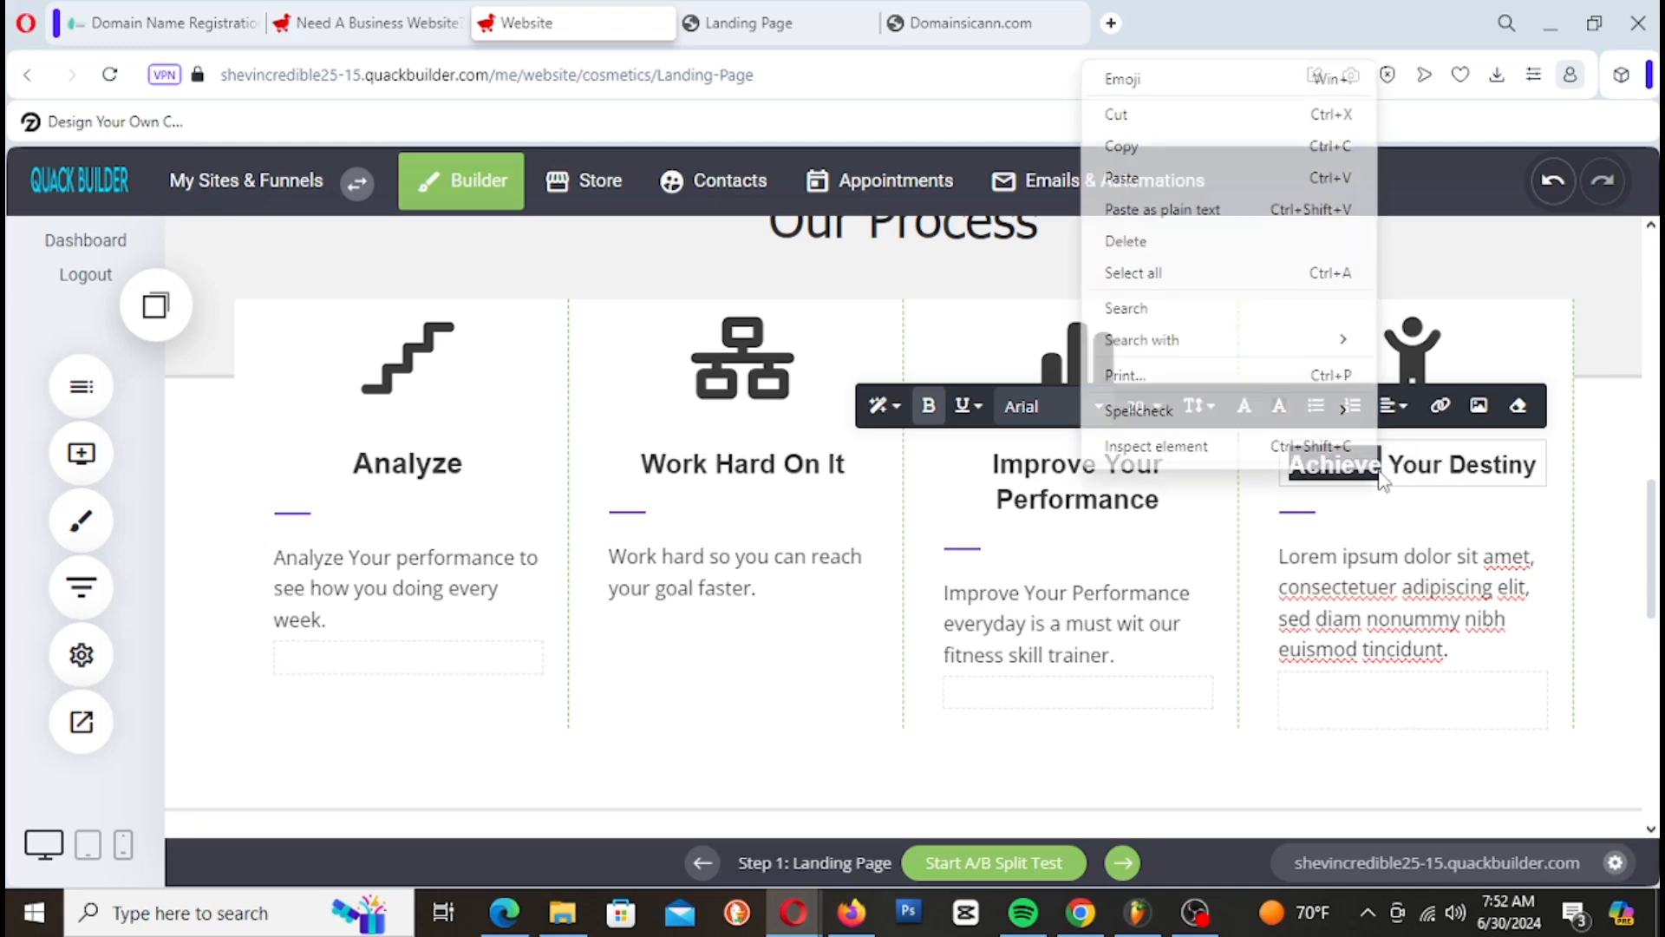
left_click(1171, 145)
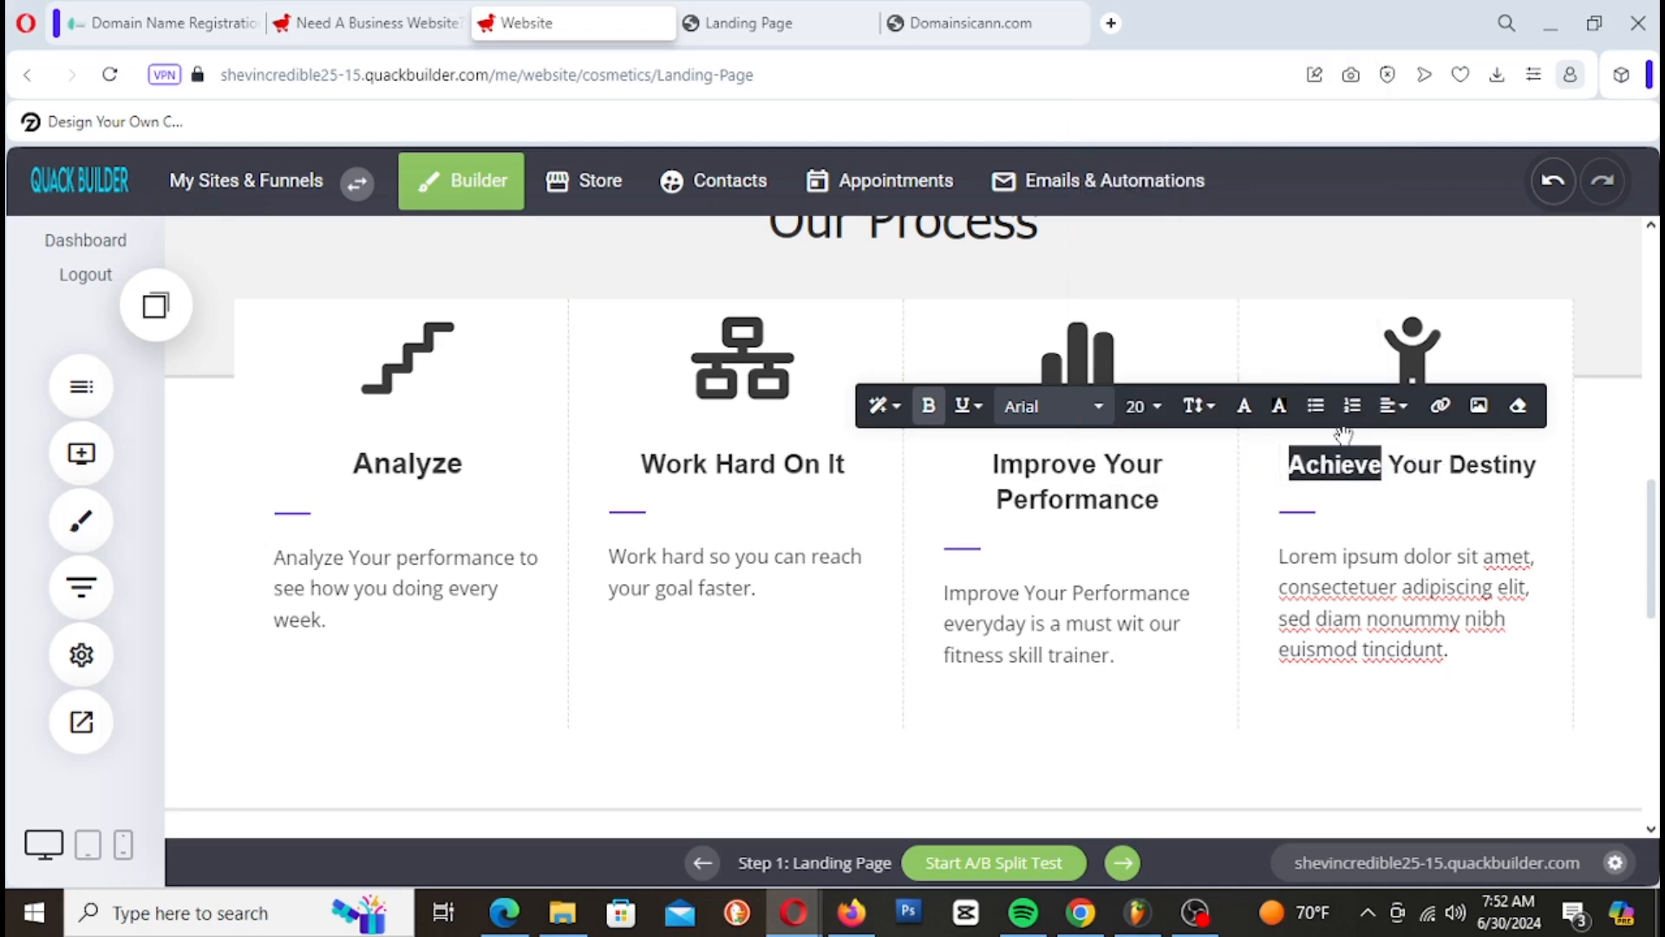
Step: Paste over the fourth paragraph to read 'Achieve your goals even faster with us is easy.' and save
triple_click(1399, 633)
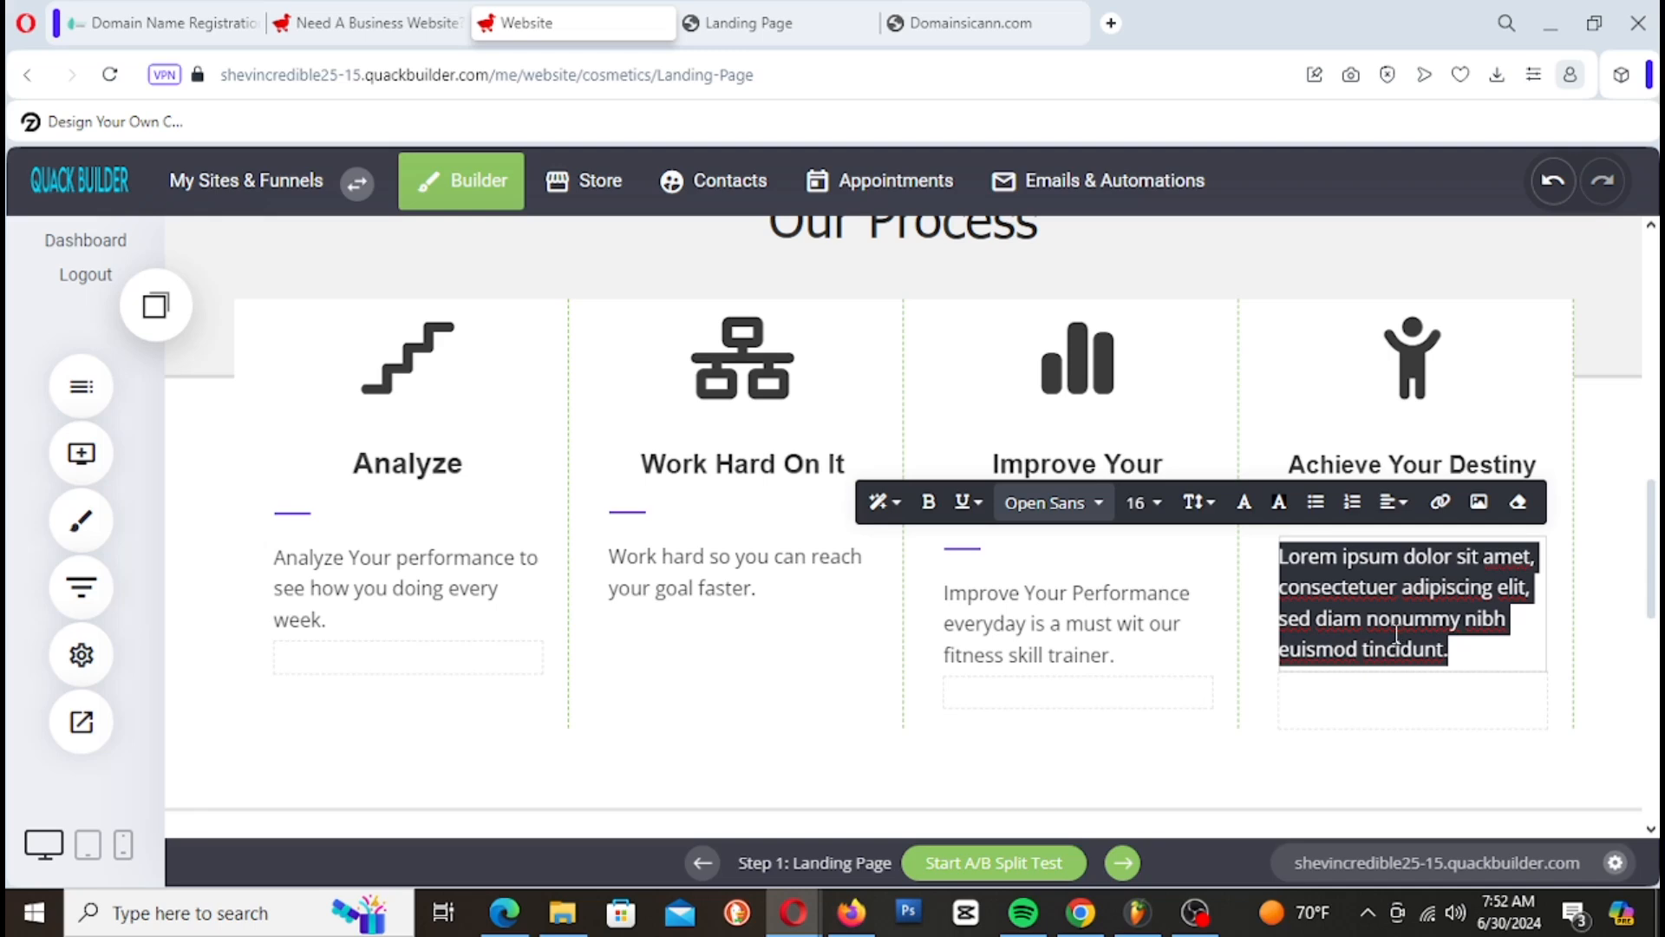
key("ctrl+v")
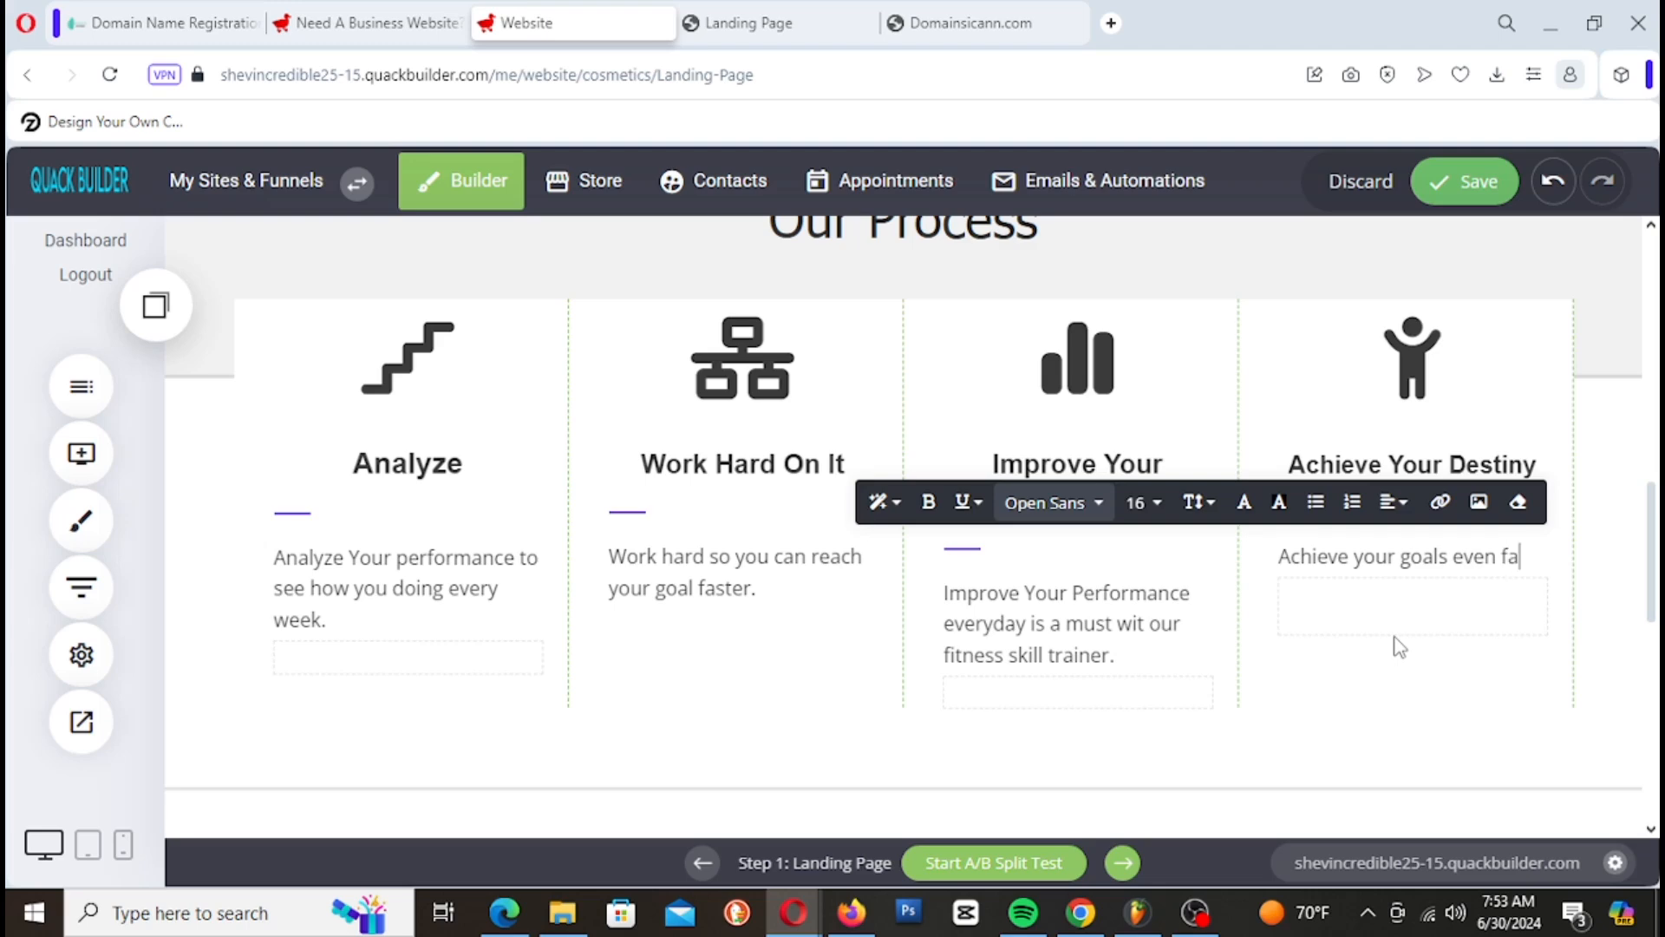
type("r with us is easy.")
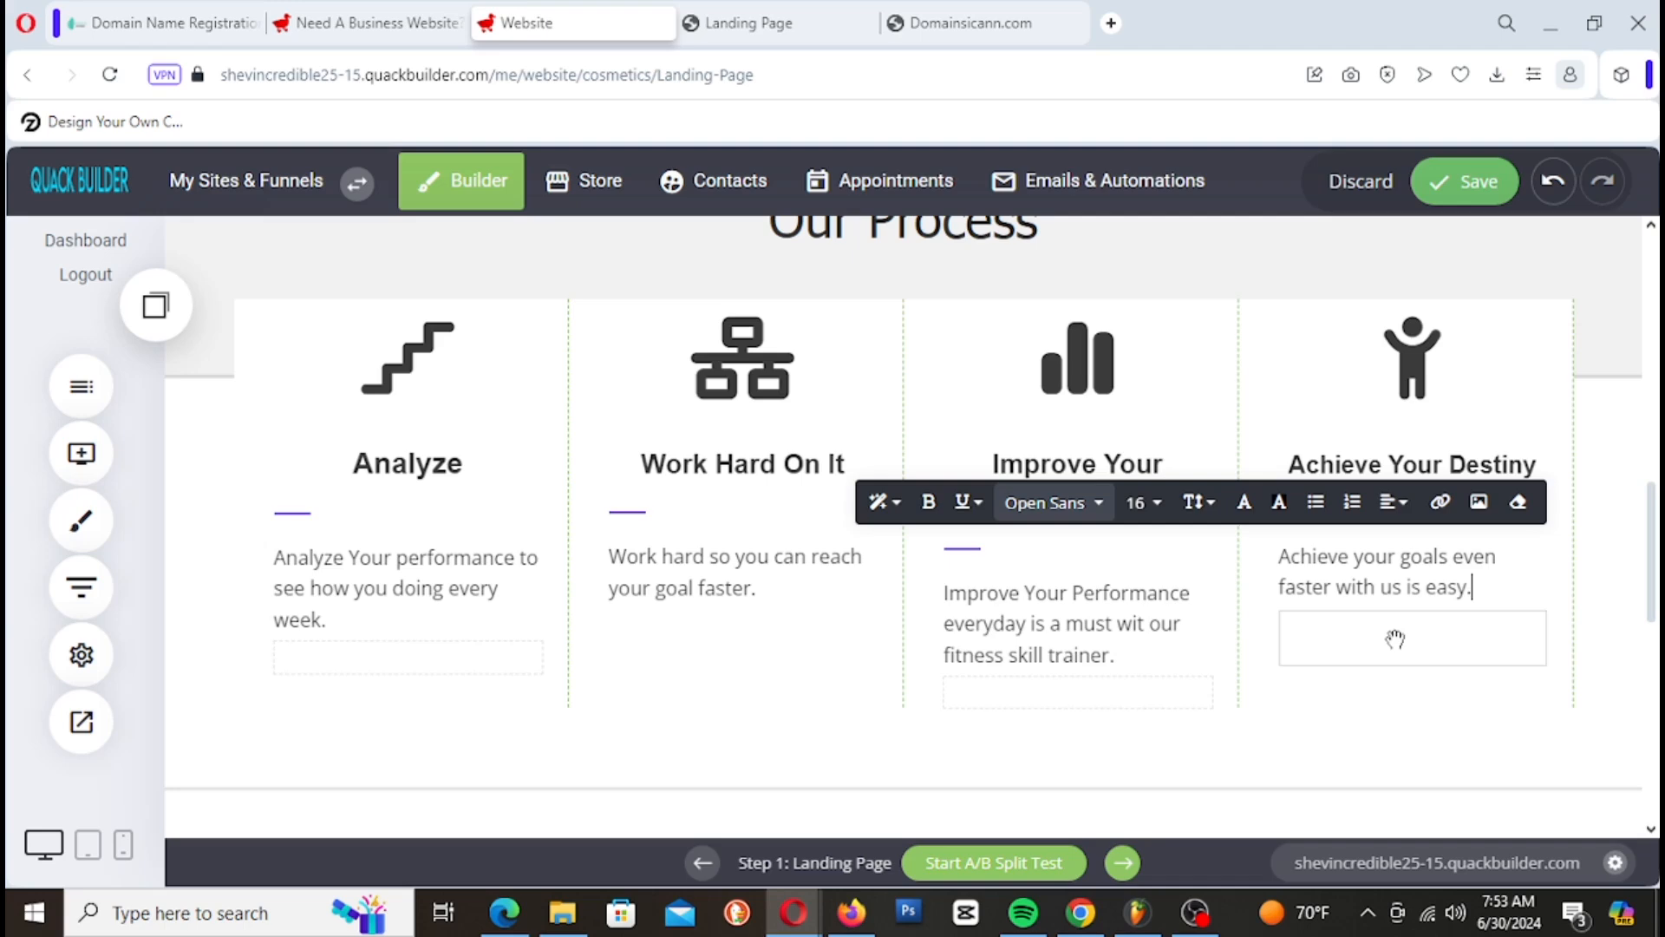
left_click(1494, 192)
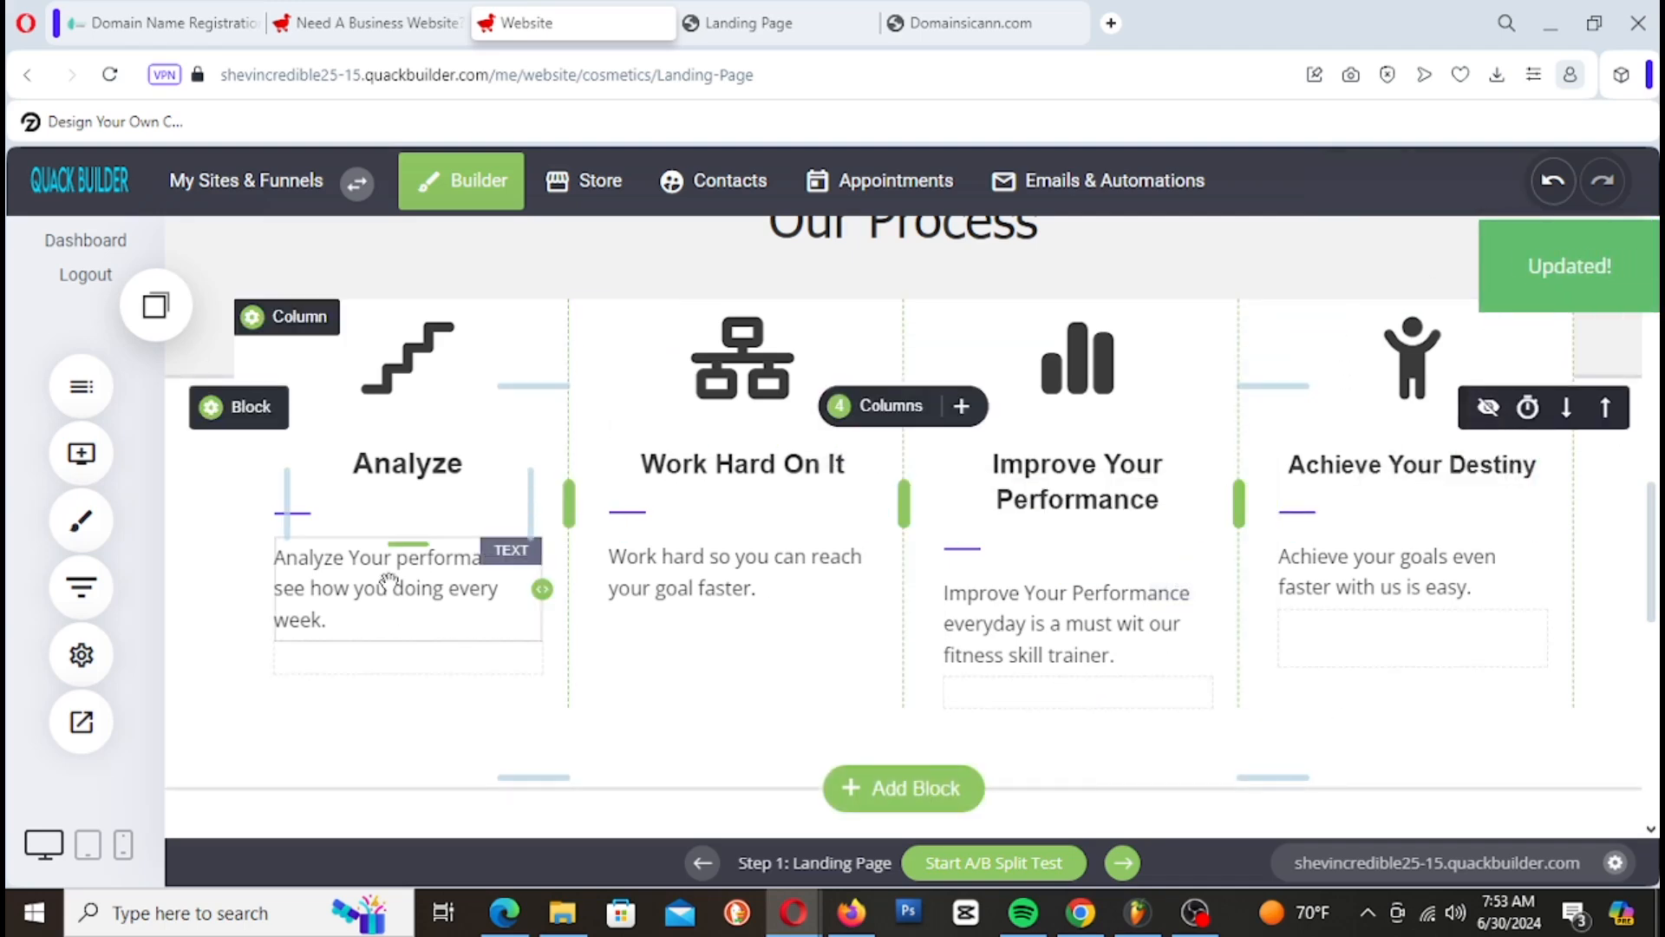
Step: Reload the live landing page preview so it shows the latest edits
scroll(818, 550, "up", 5)
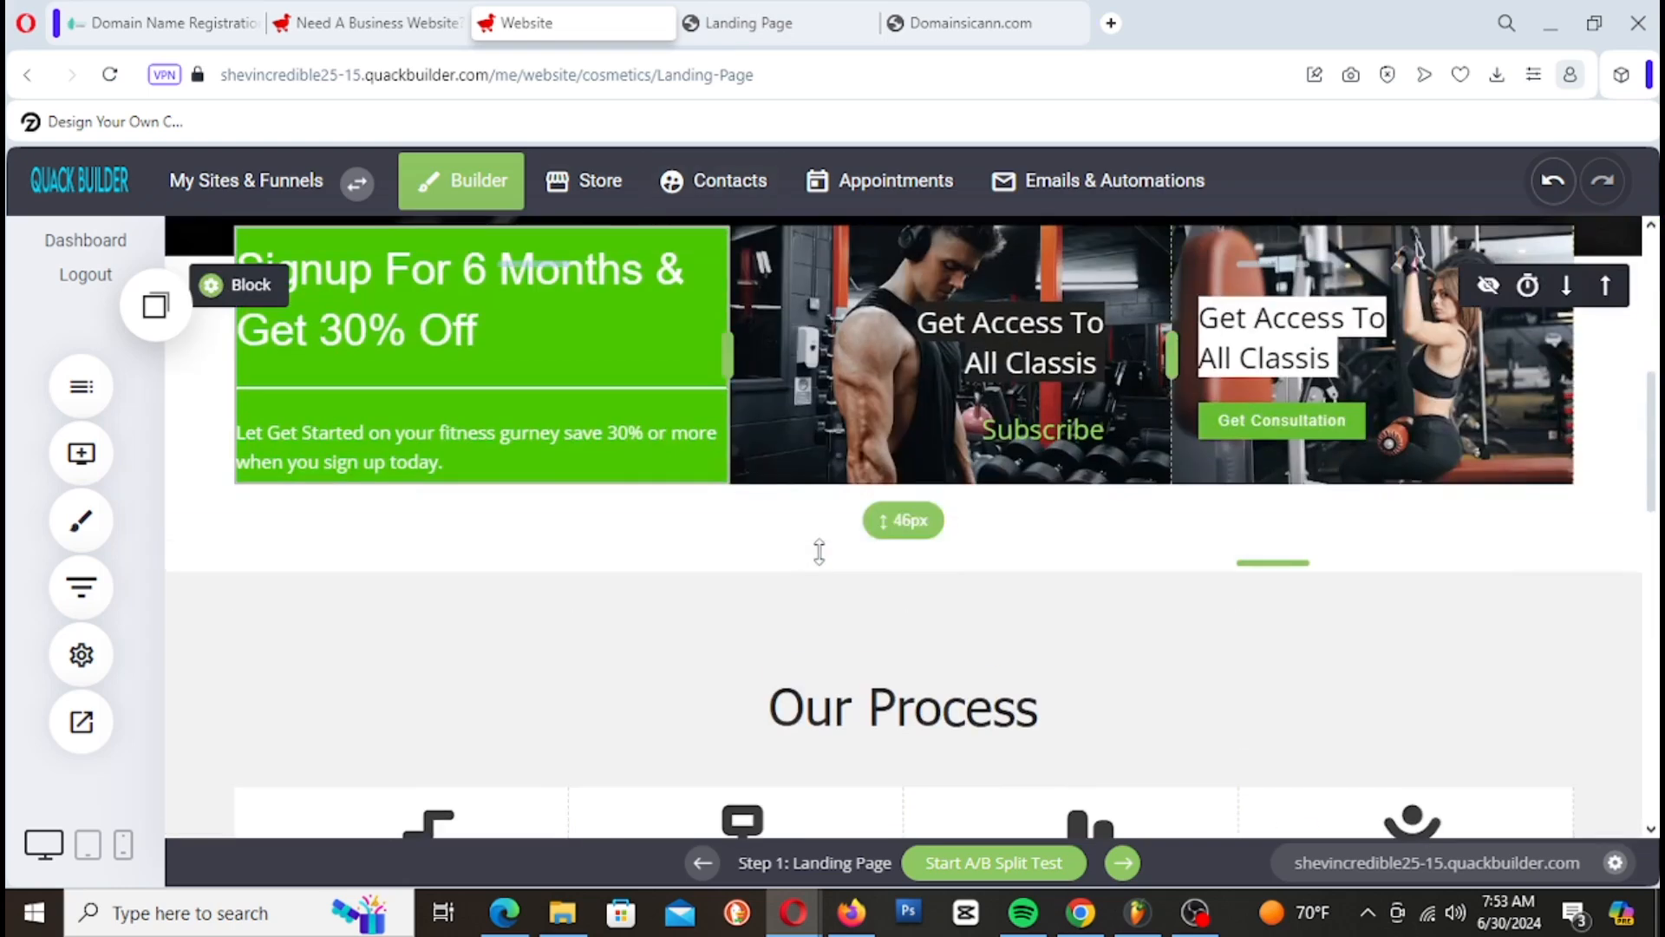
scroll(819, 550, "down", 4)
scroll(807, 520, "up", 3)
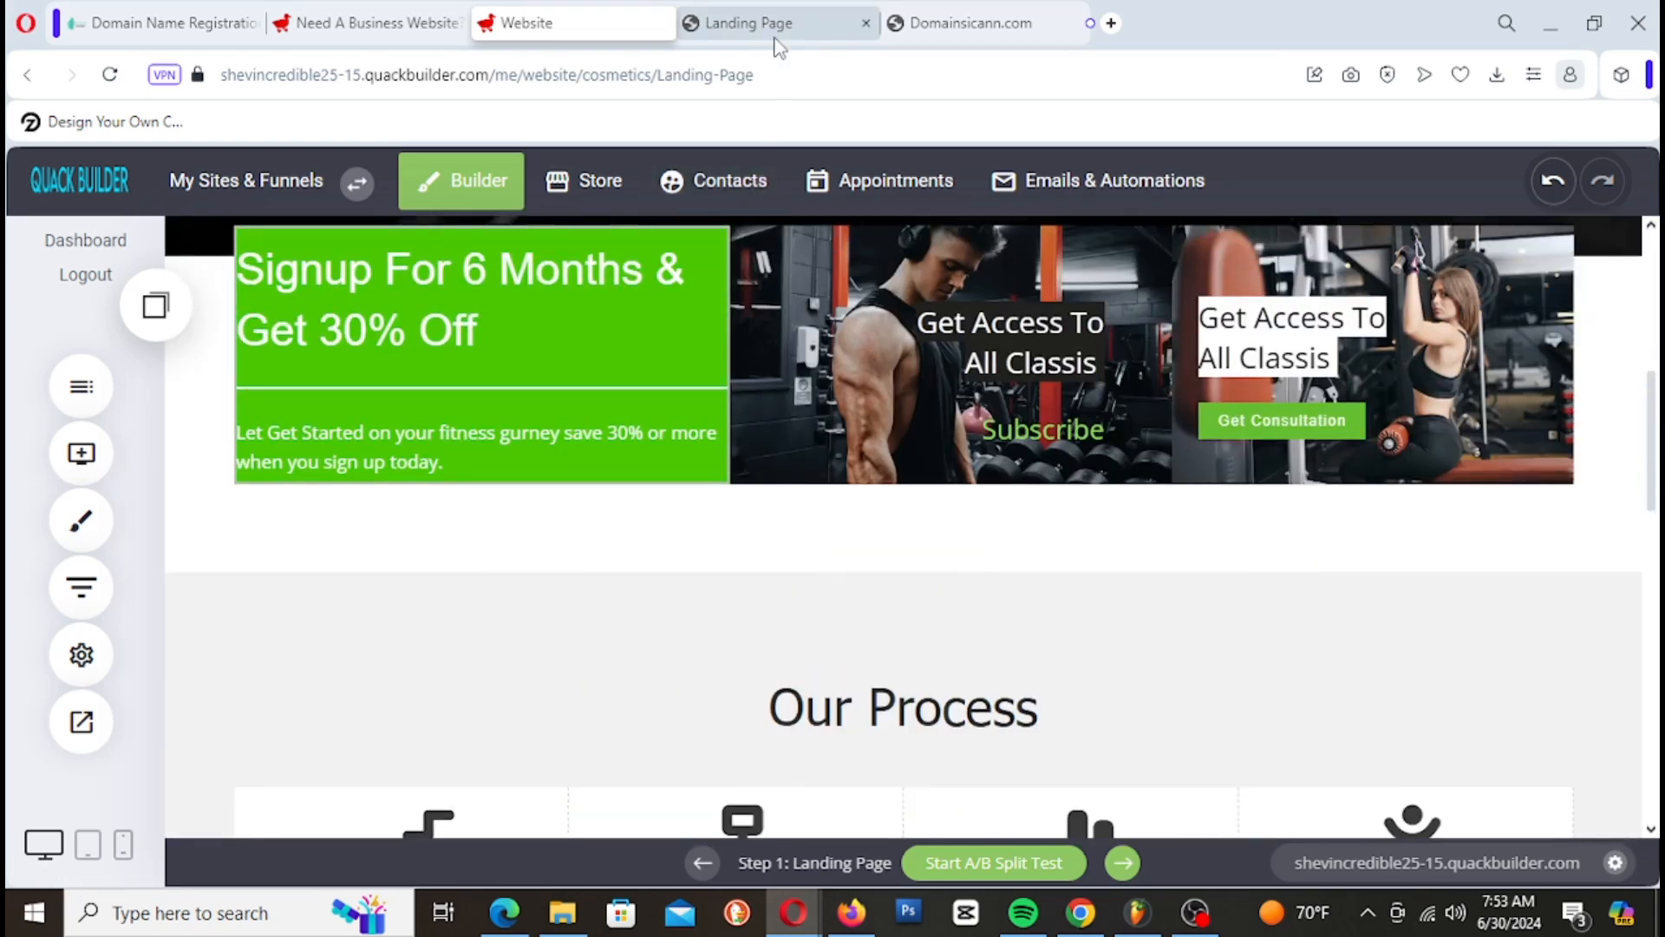
left_click(777, 35)
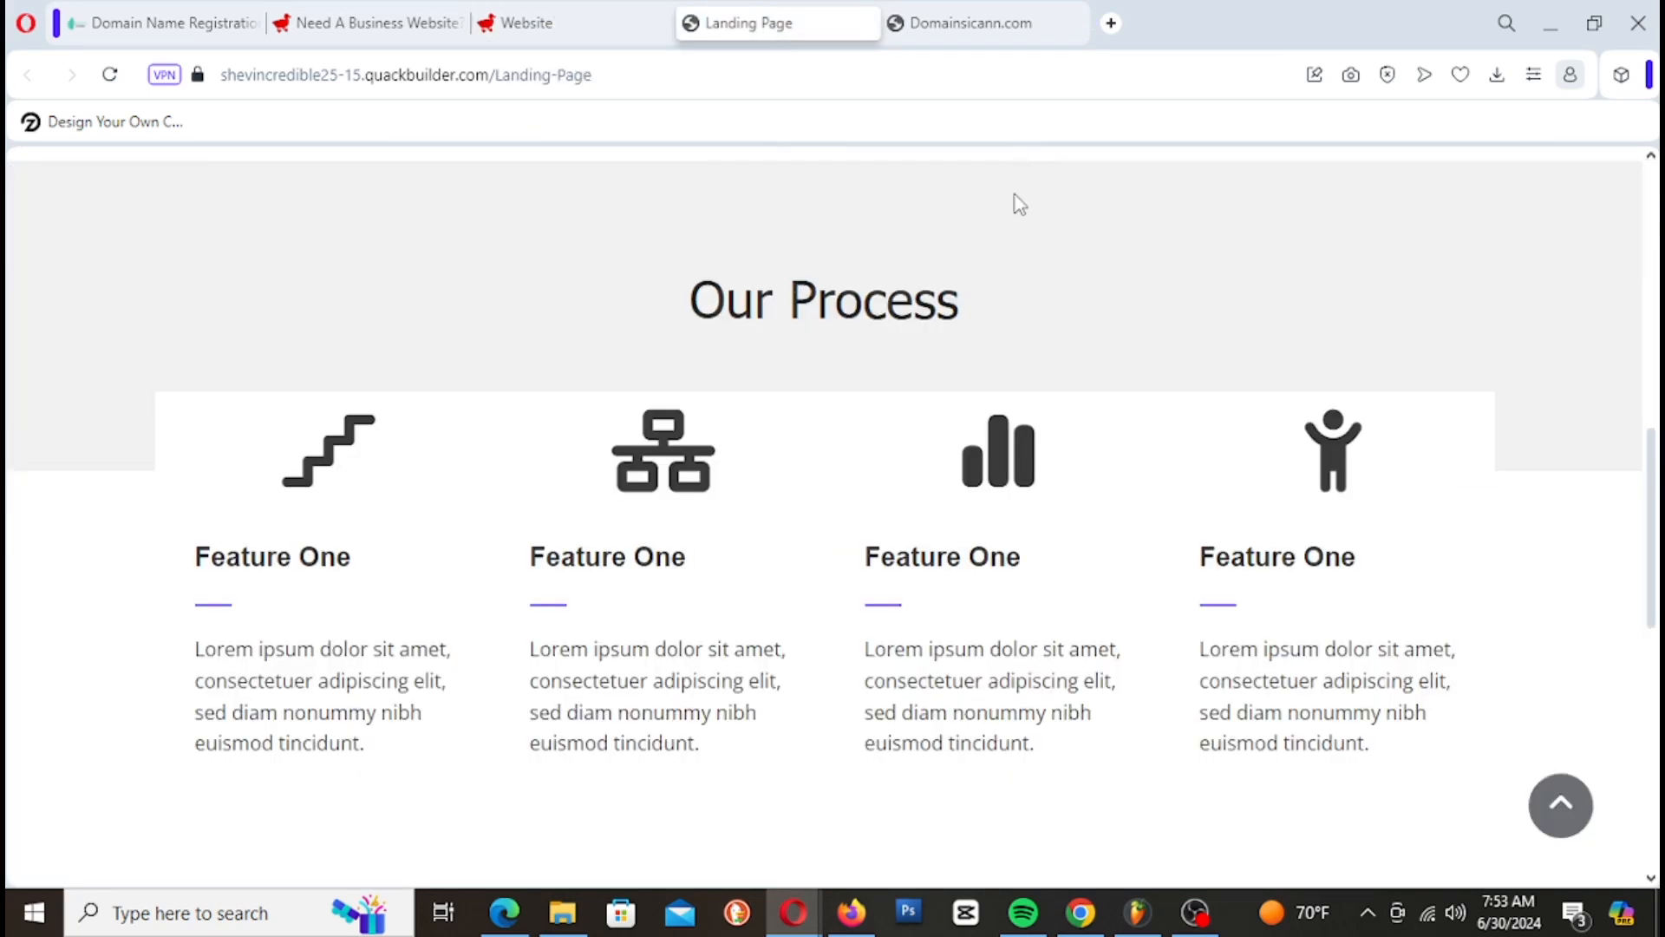
right_click(962, 252)
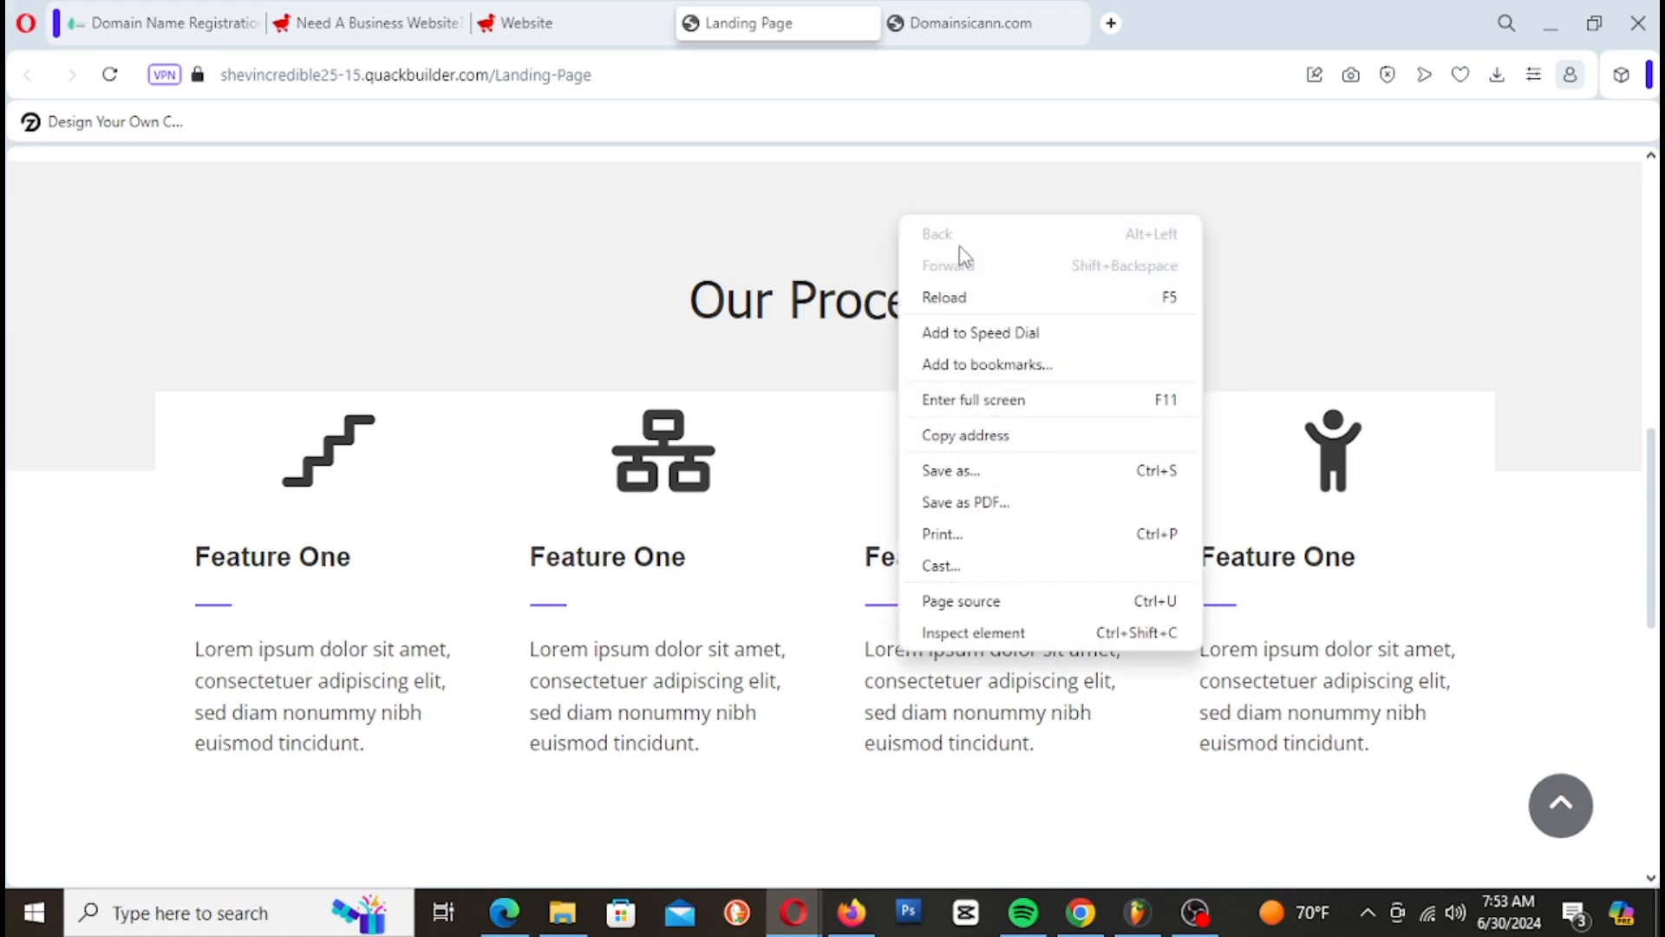
left_click(997, 295)
Step: Review the updated Our Process descriptions on the live page, then return to the builder
scroll(1277, 417, "up", 9)
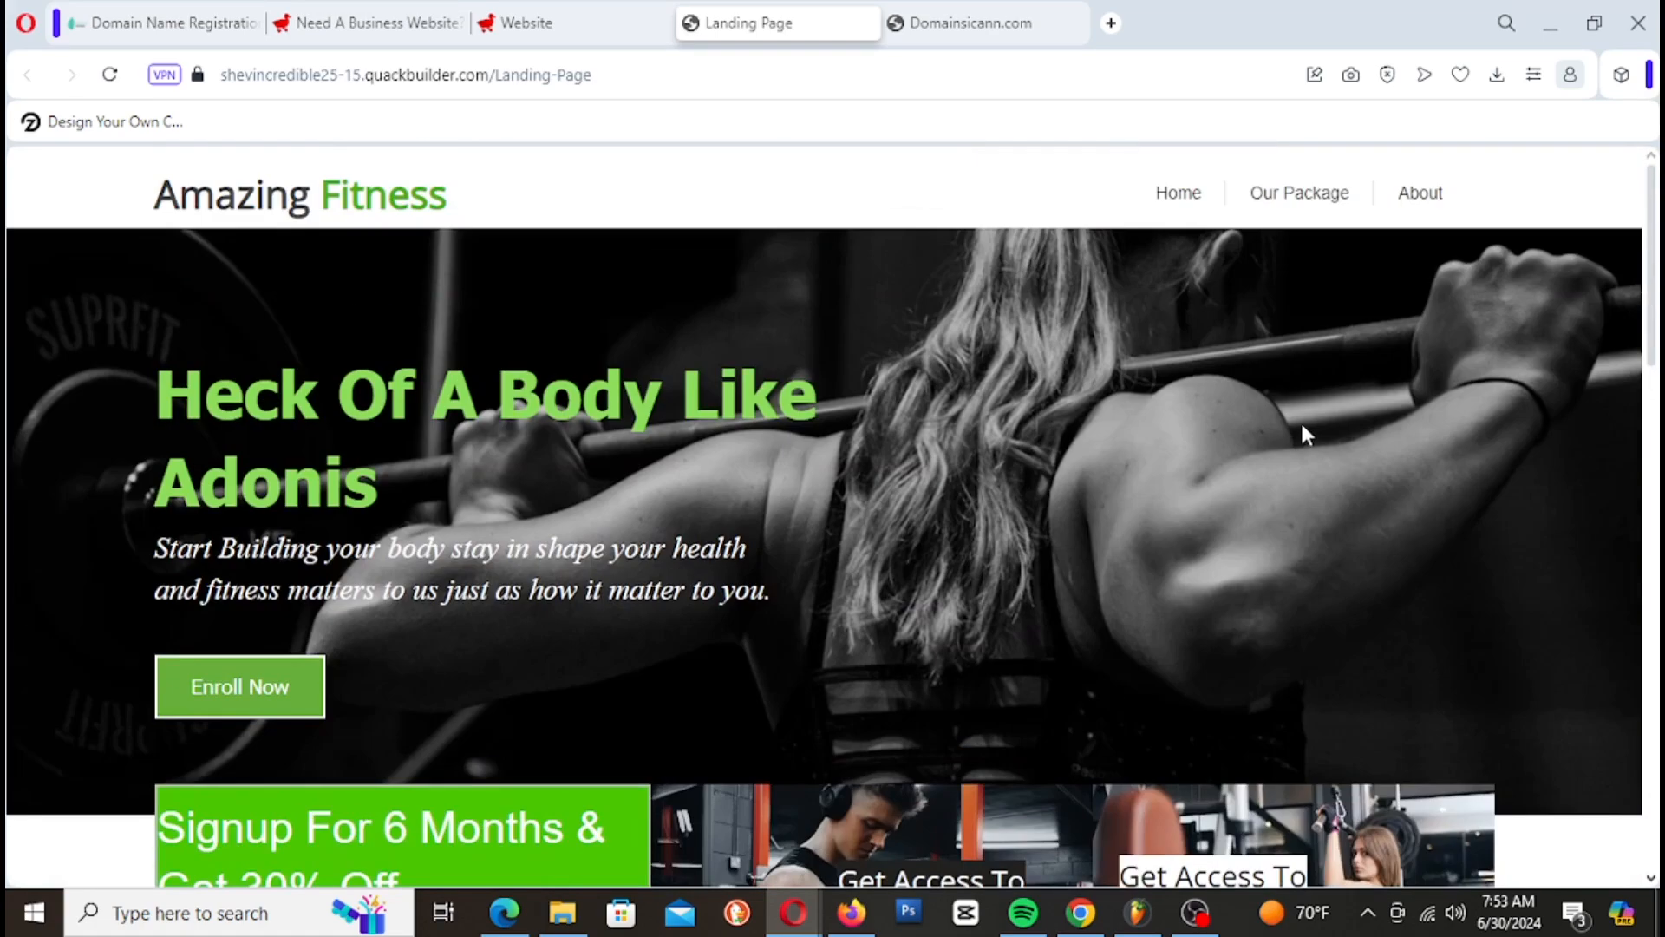
scroll(1310, 386, "down", 3)
scroll(1313, 399, "up", 3)
scroll(1336, 466, "down", 6)
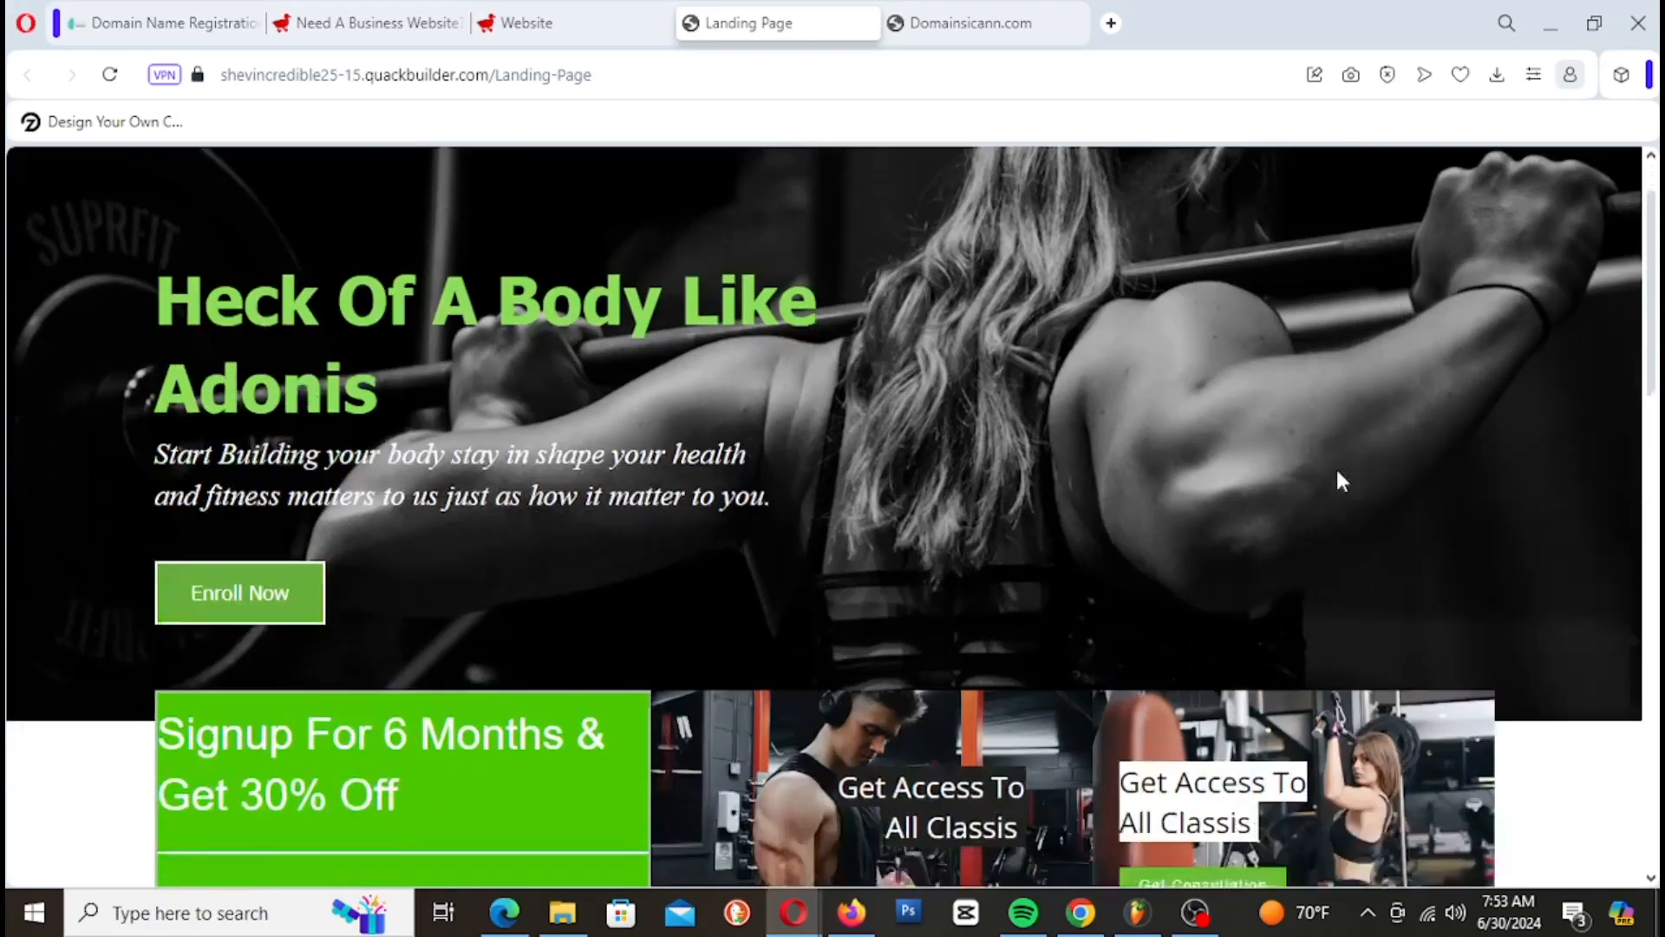
scroll(433, 446, "down", 4)
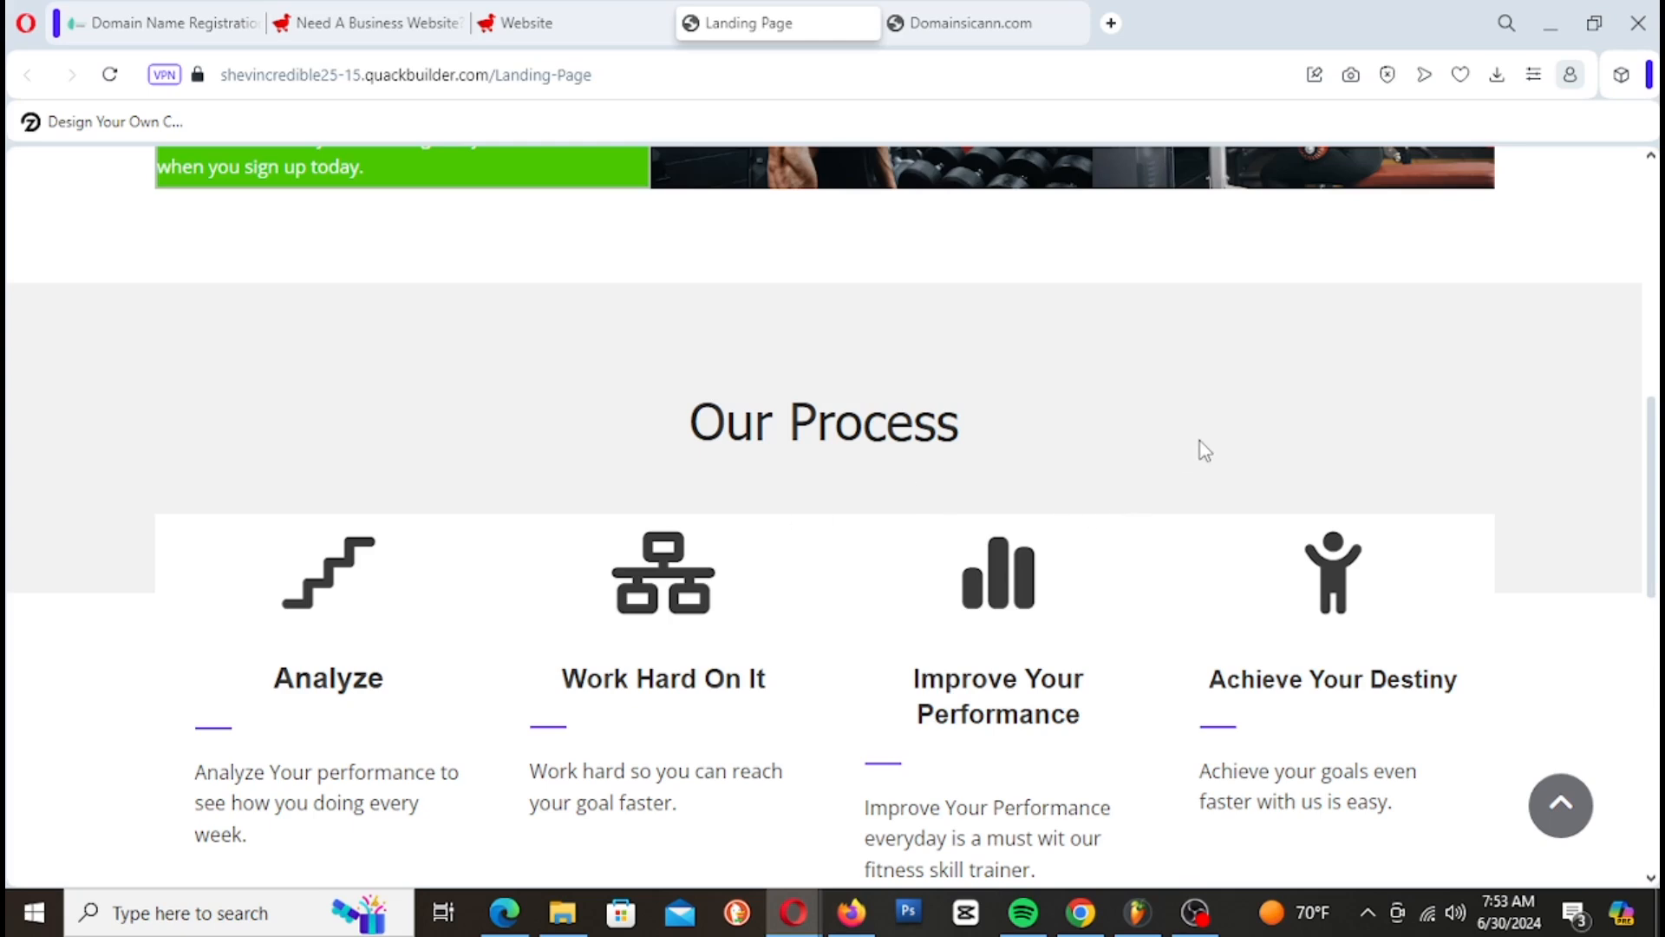
scroll(1195, 451, "down", 2)
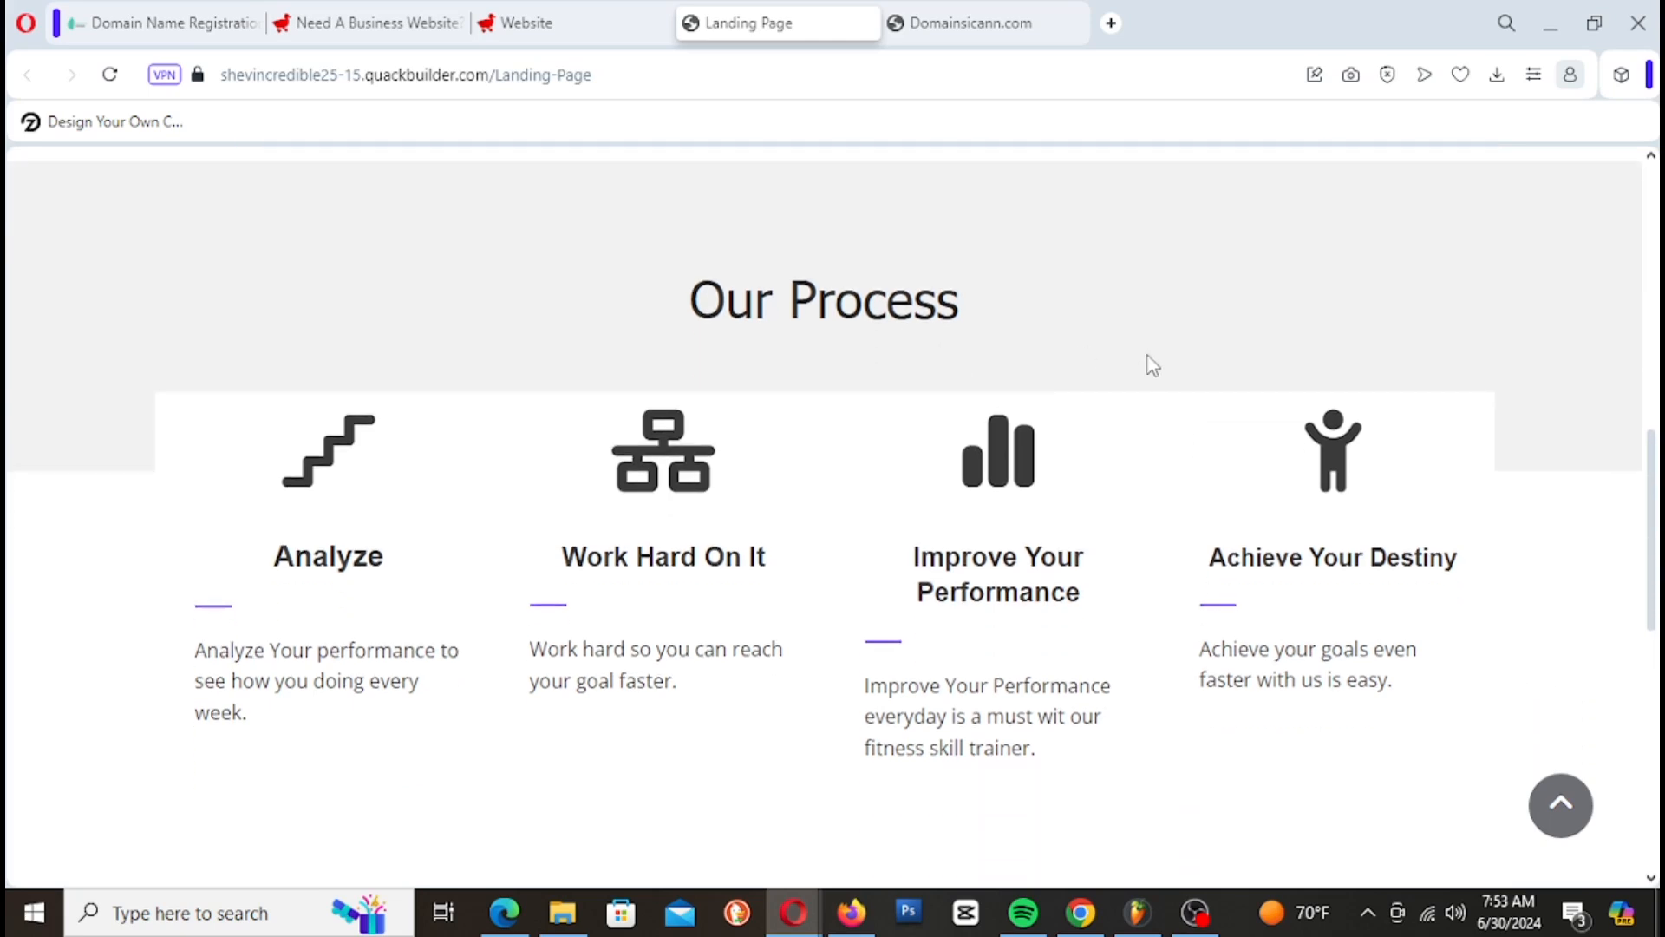
scroll(1067, 399, "down", 2)
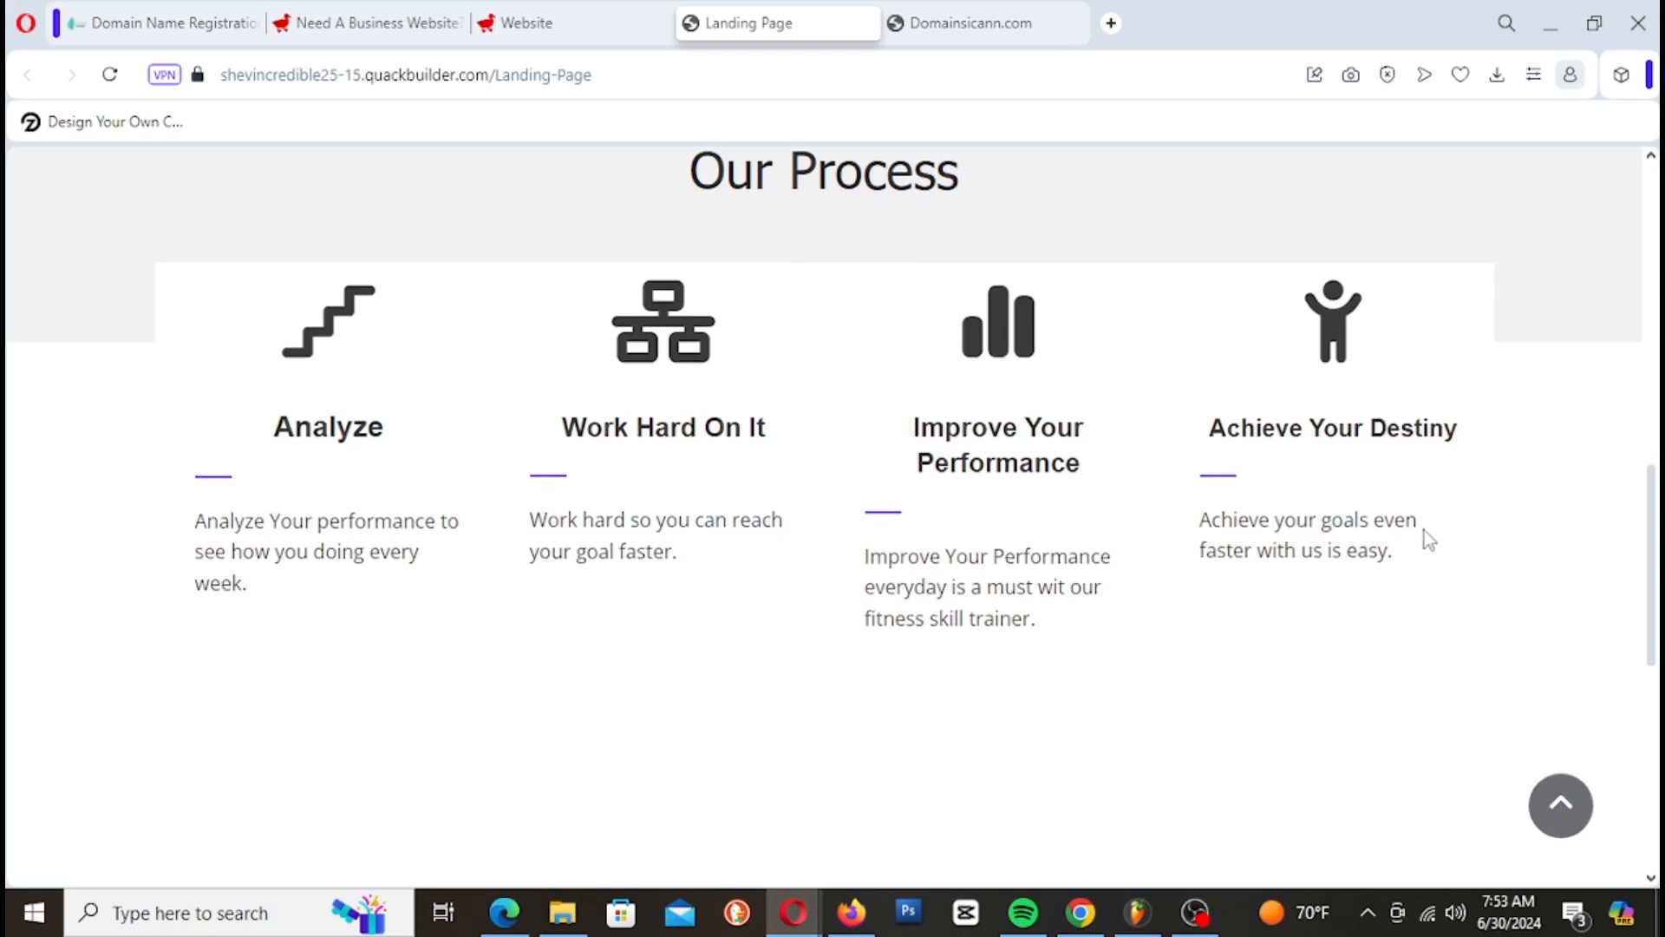
scroll(1430, 538, "down", 6)
scroll(1431, 540, "up", 6)
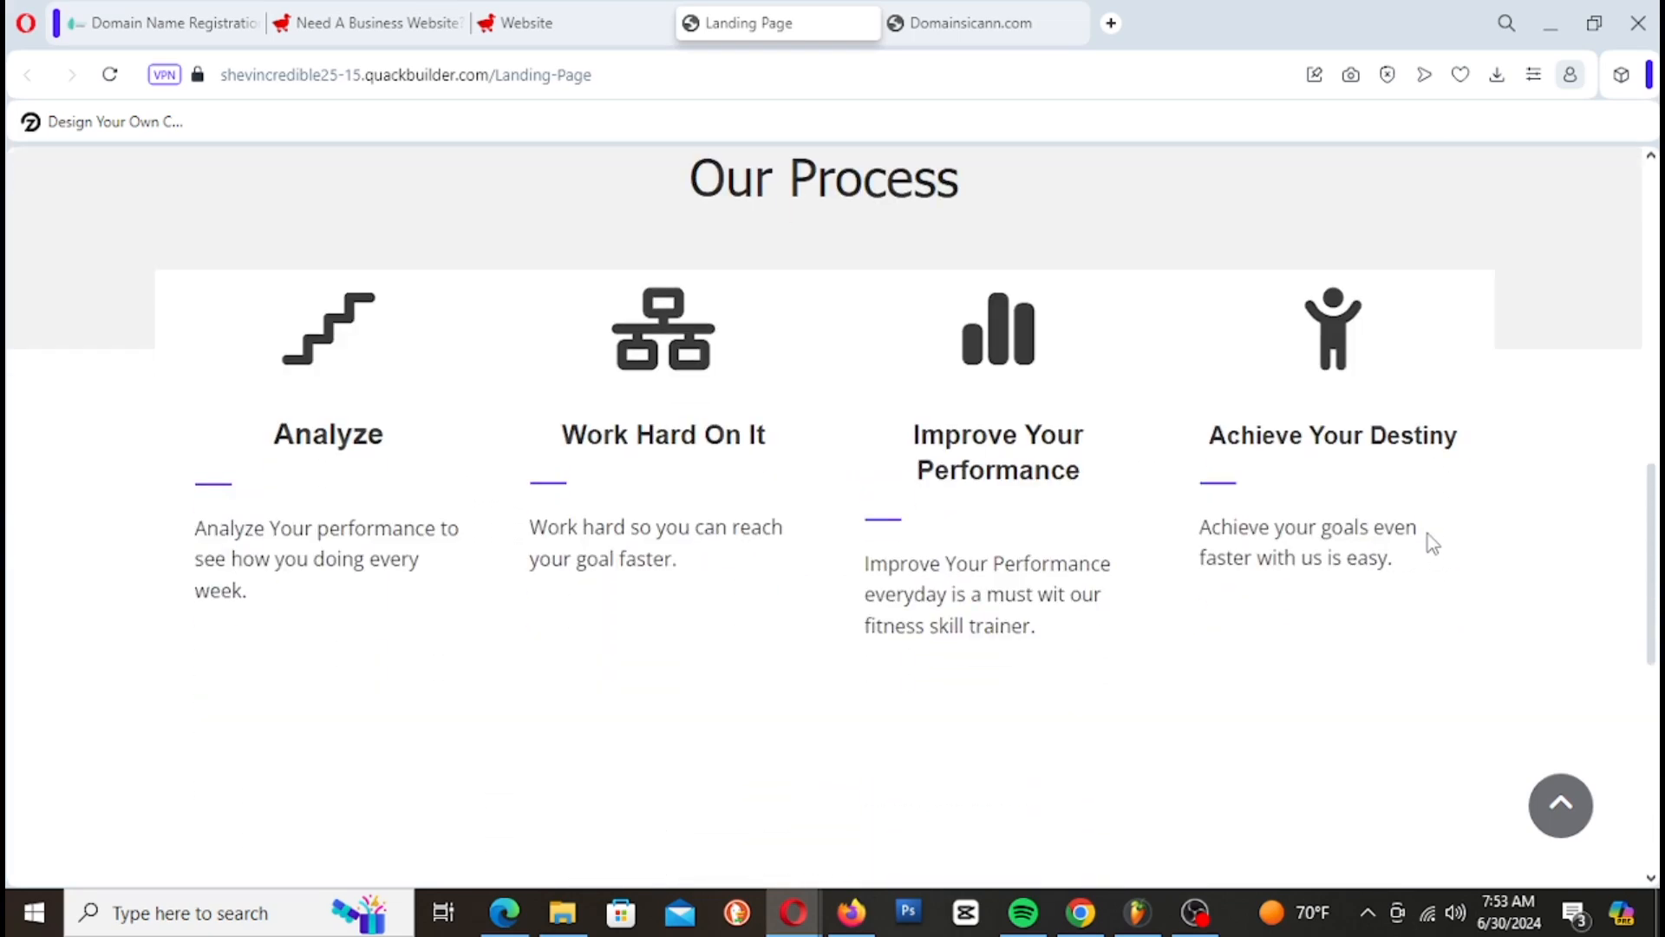
scroll(1427, 534, "up", 2)
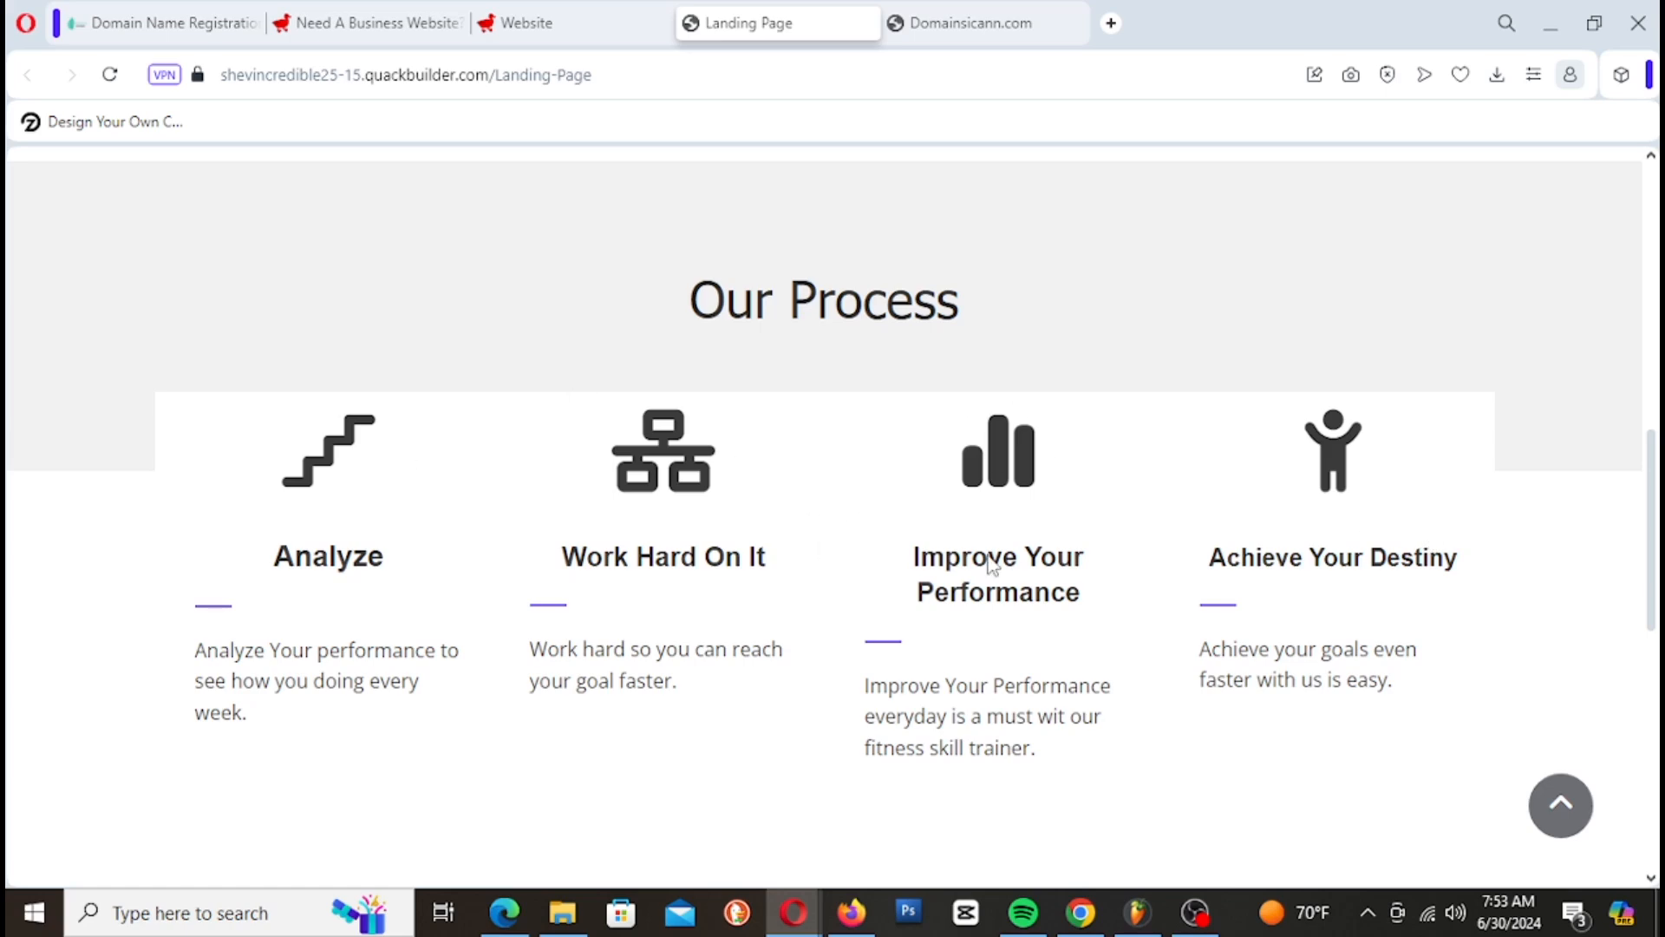
left_click(564, 23)
Step: Add a new empty section above Contact Us
scroll(763, 515, "down", 9)
scroll(764, 515, "down", 2)
scroll(763, 507, "up", 1)
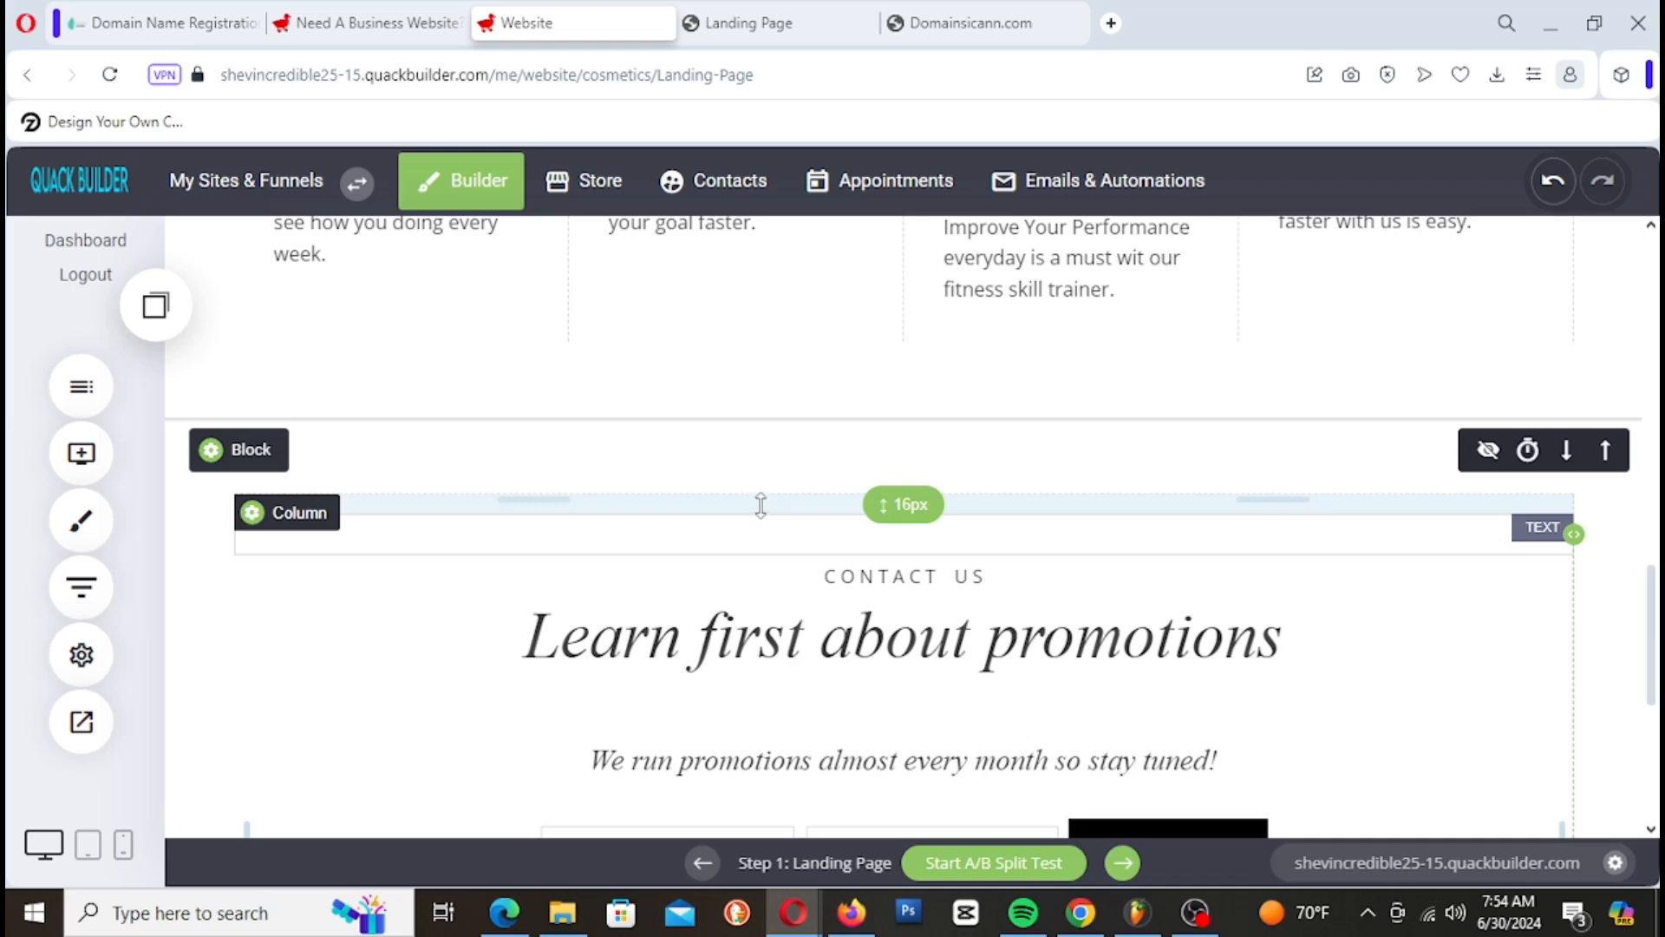
mouse_move(907, 445)
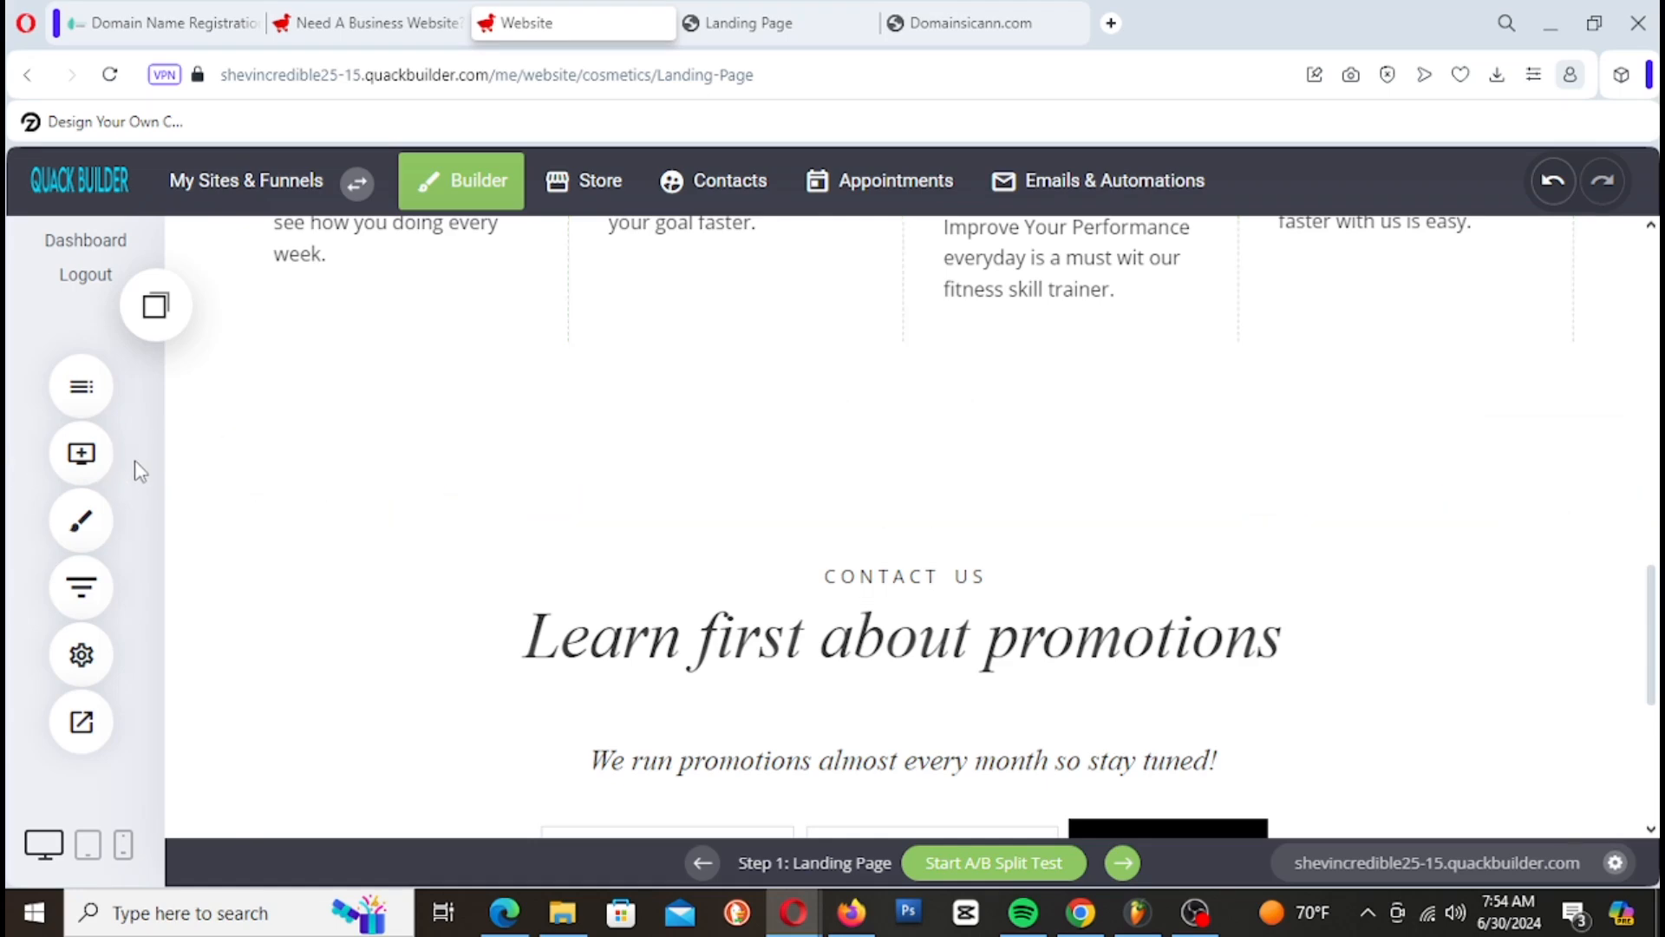
left_click(91, 469)
left_click_drag(246, 415, 988, 548)
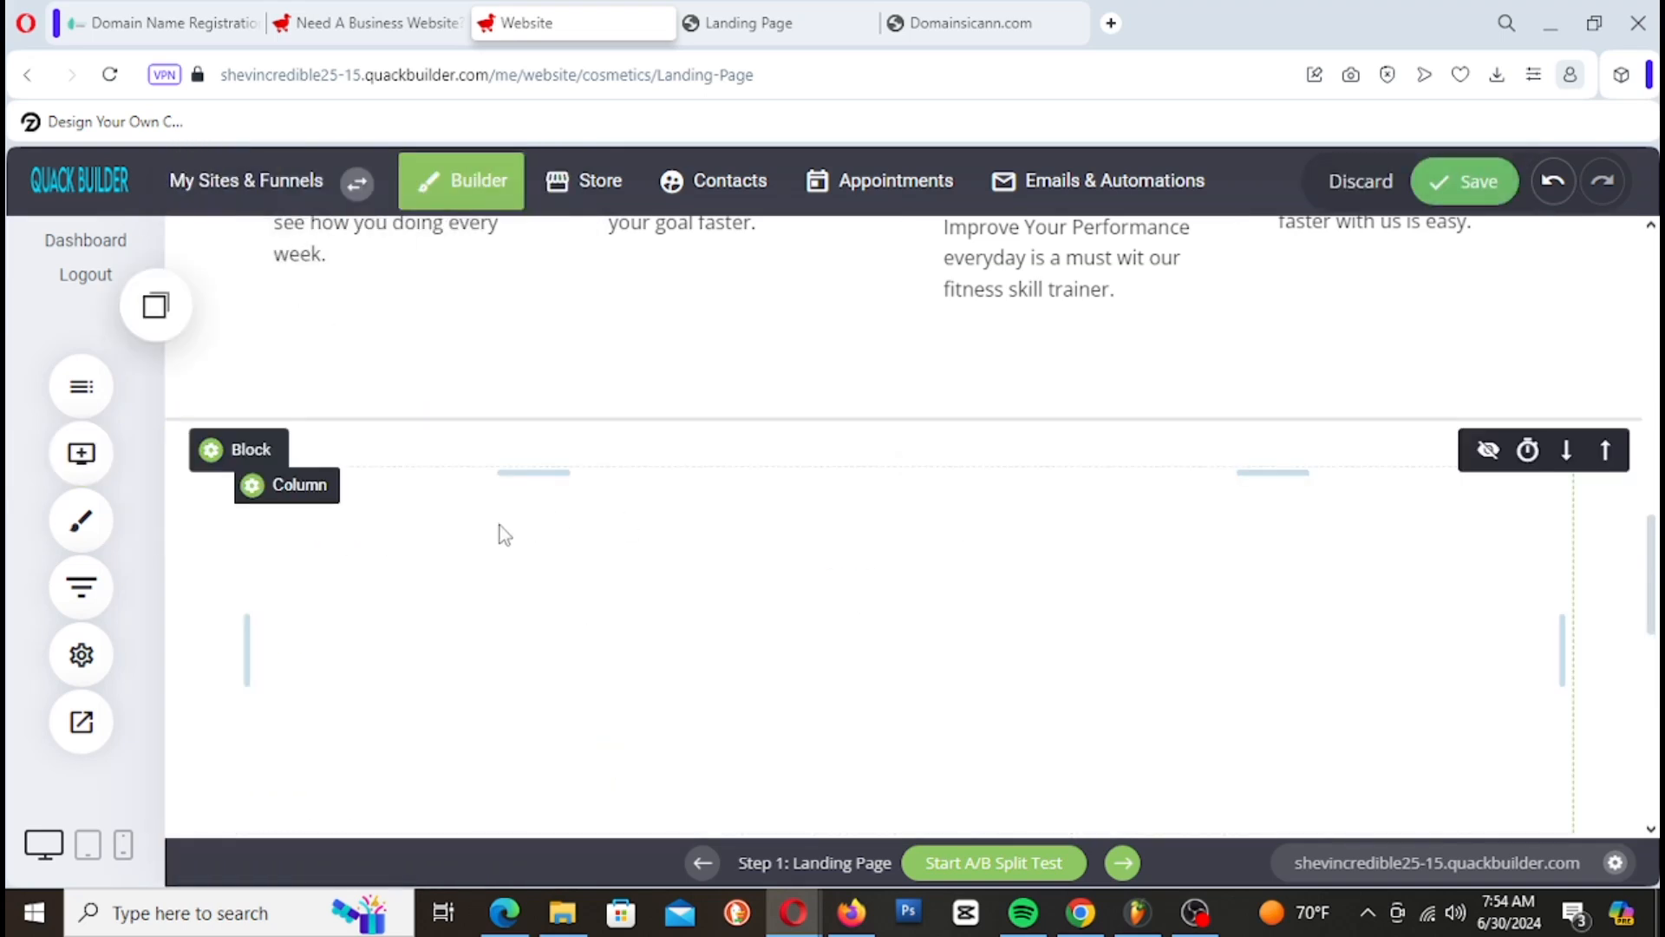
Step: Place a heading reading 'Our Work' in the new section, centre it, and save
left_click(80, 453)
left_click_drag(279, 347, 1032, 514)
left_click_drag(461, 509, 78, 519)
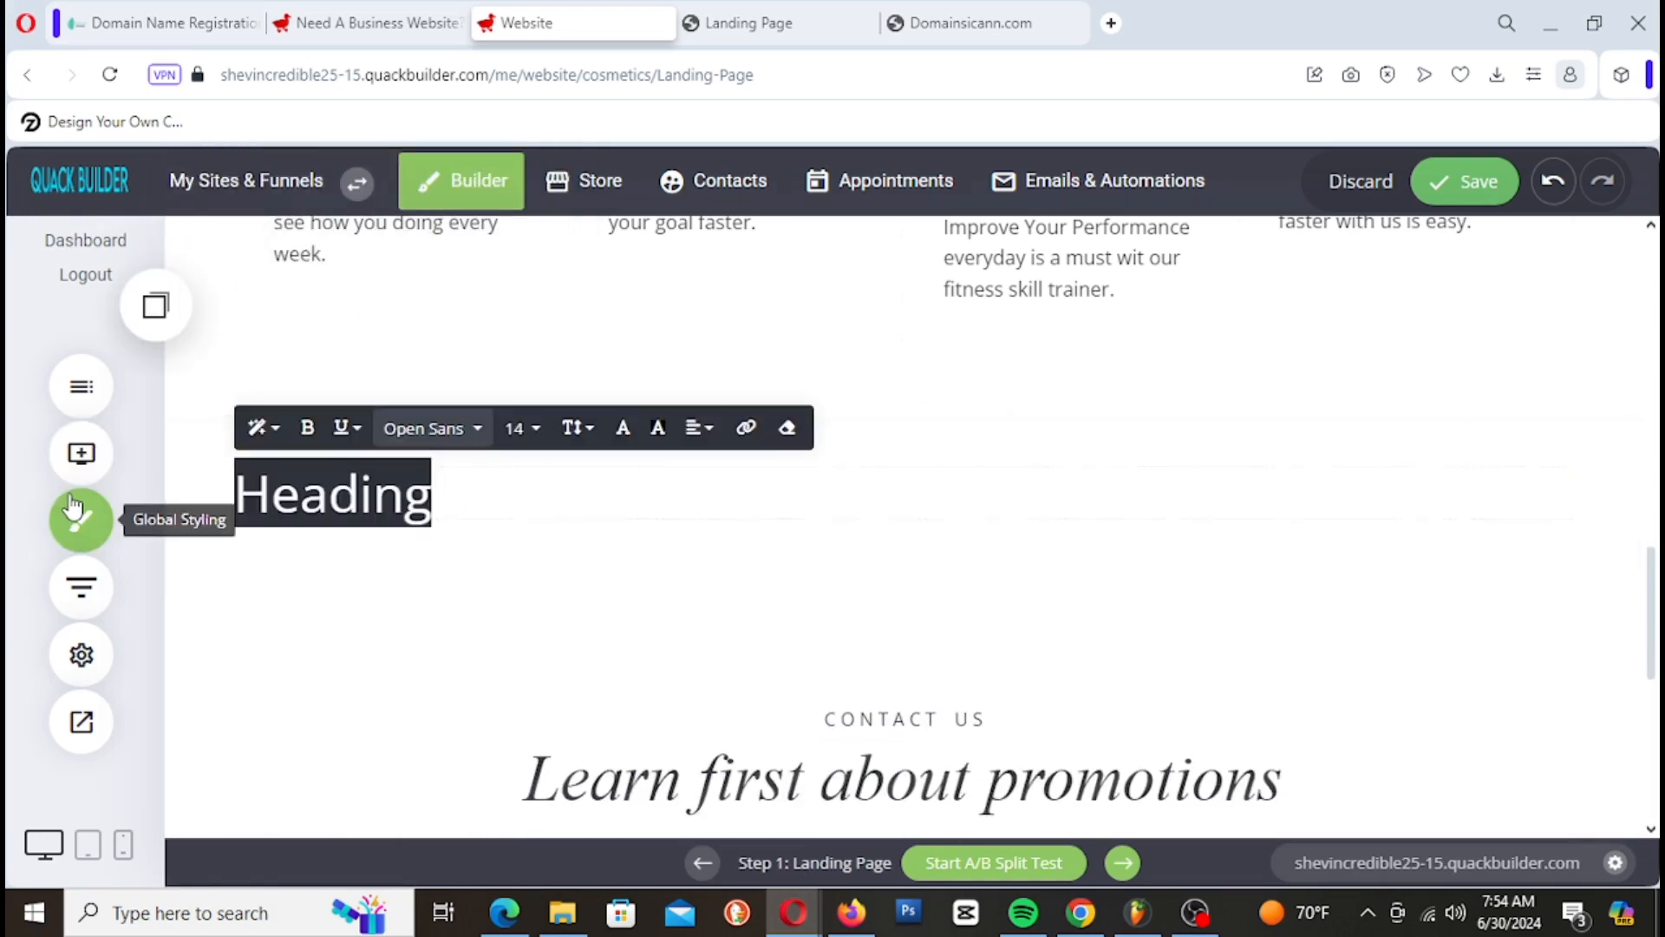
type("O")
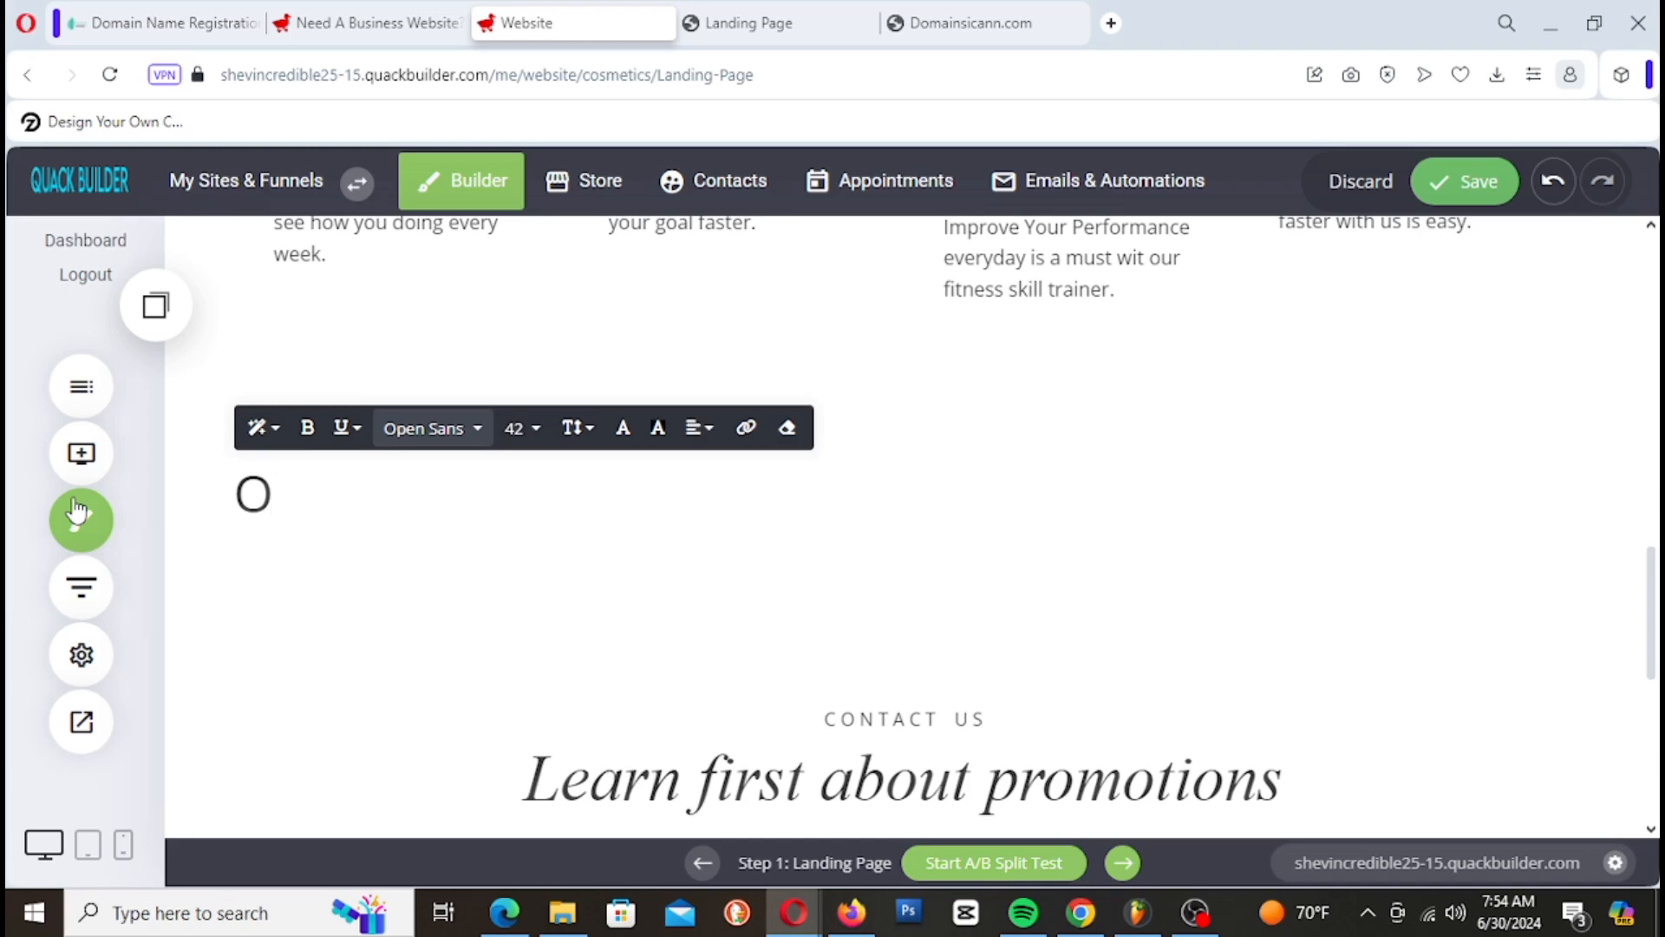
type("ur Work")
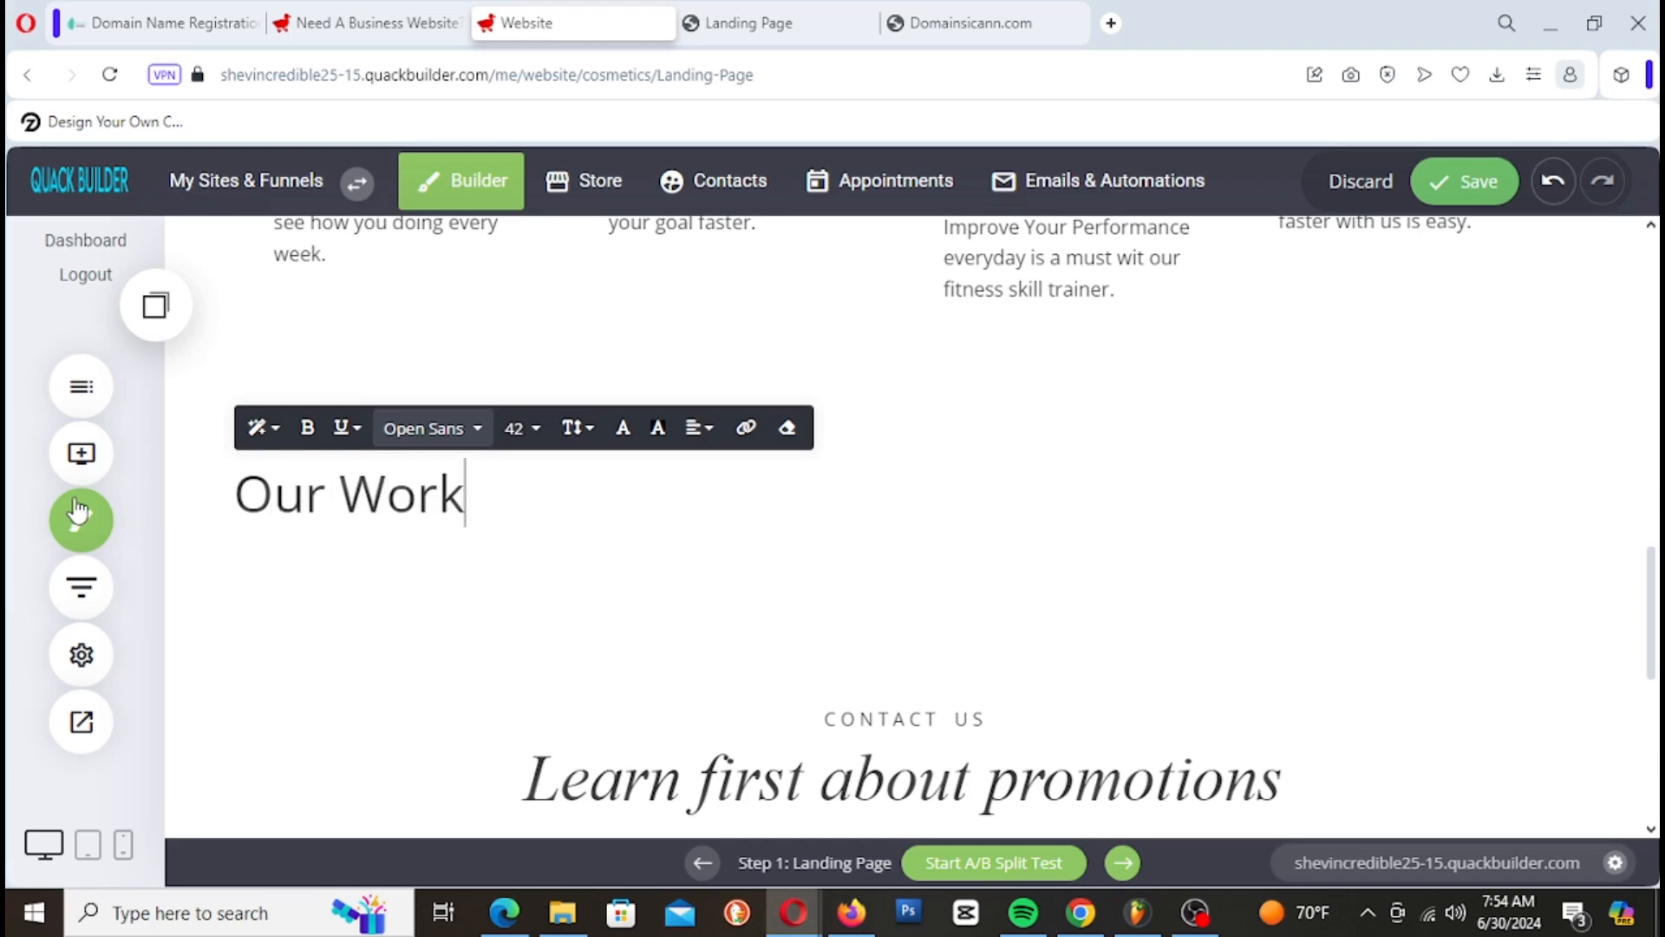
key("ctrl+a")
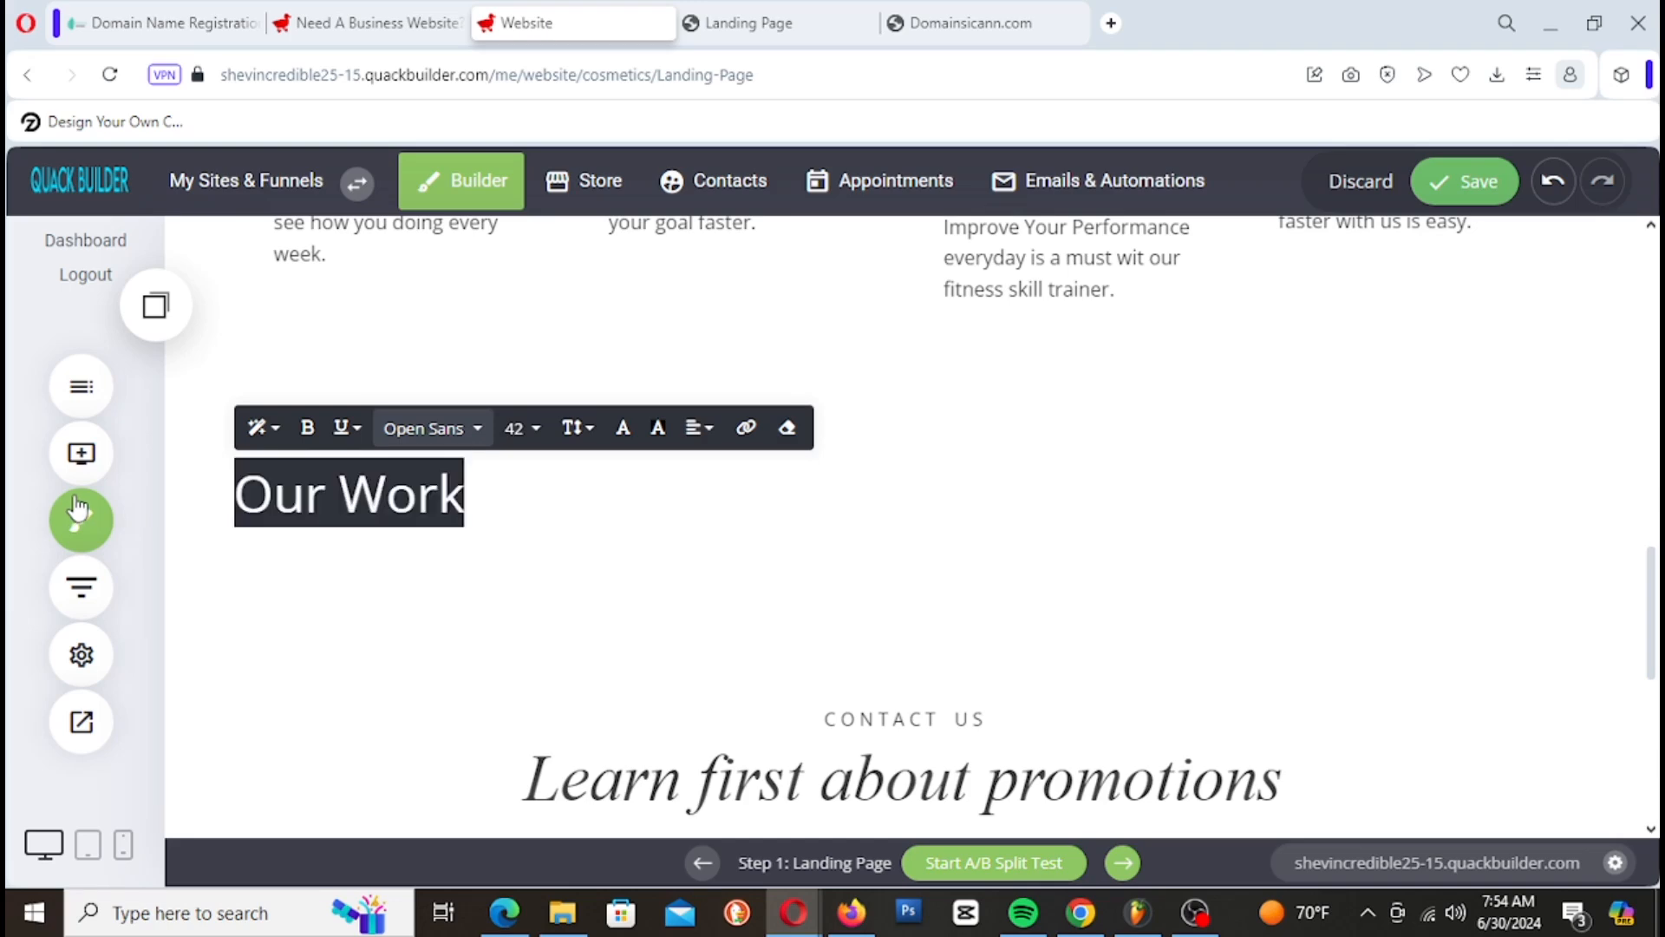
left_click(723, 433)
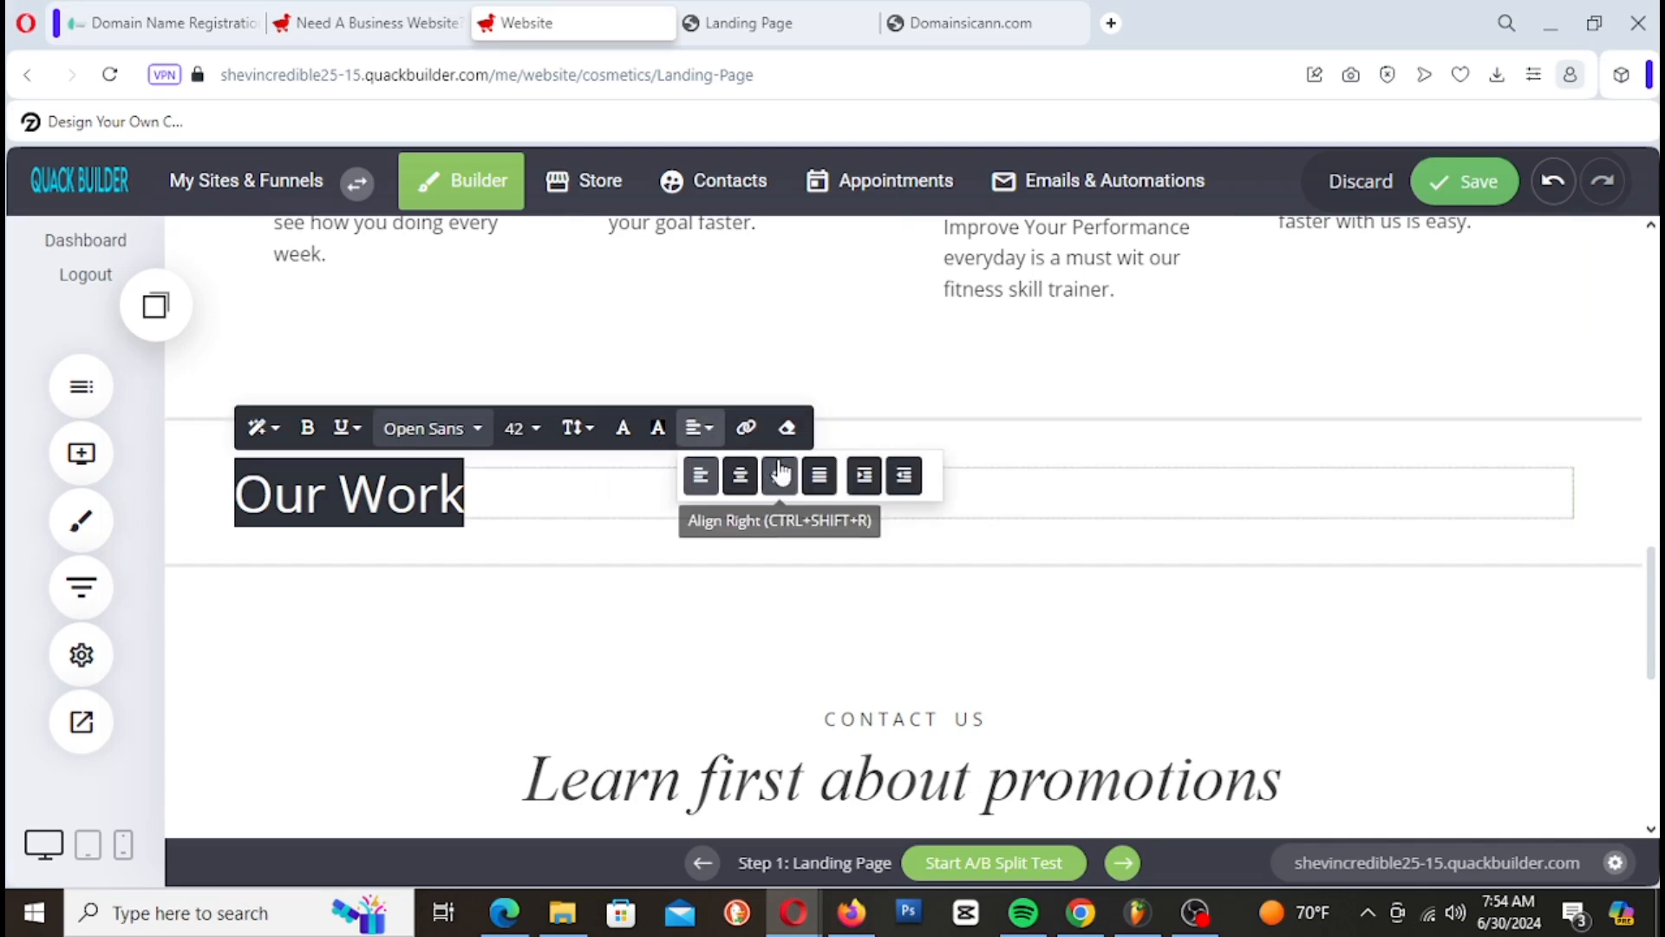
left_click(736, 473)
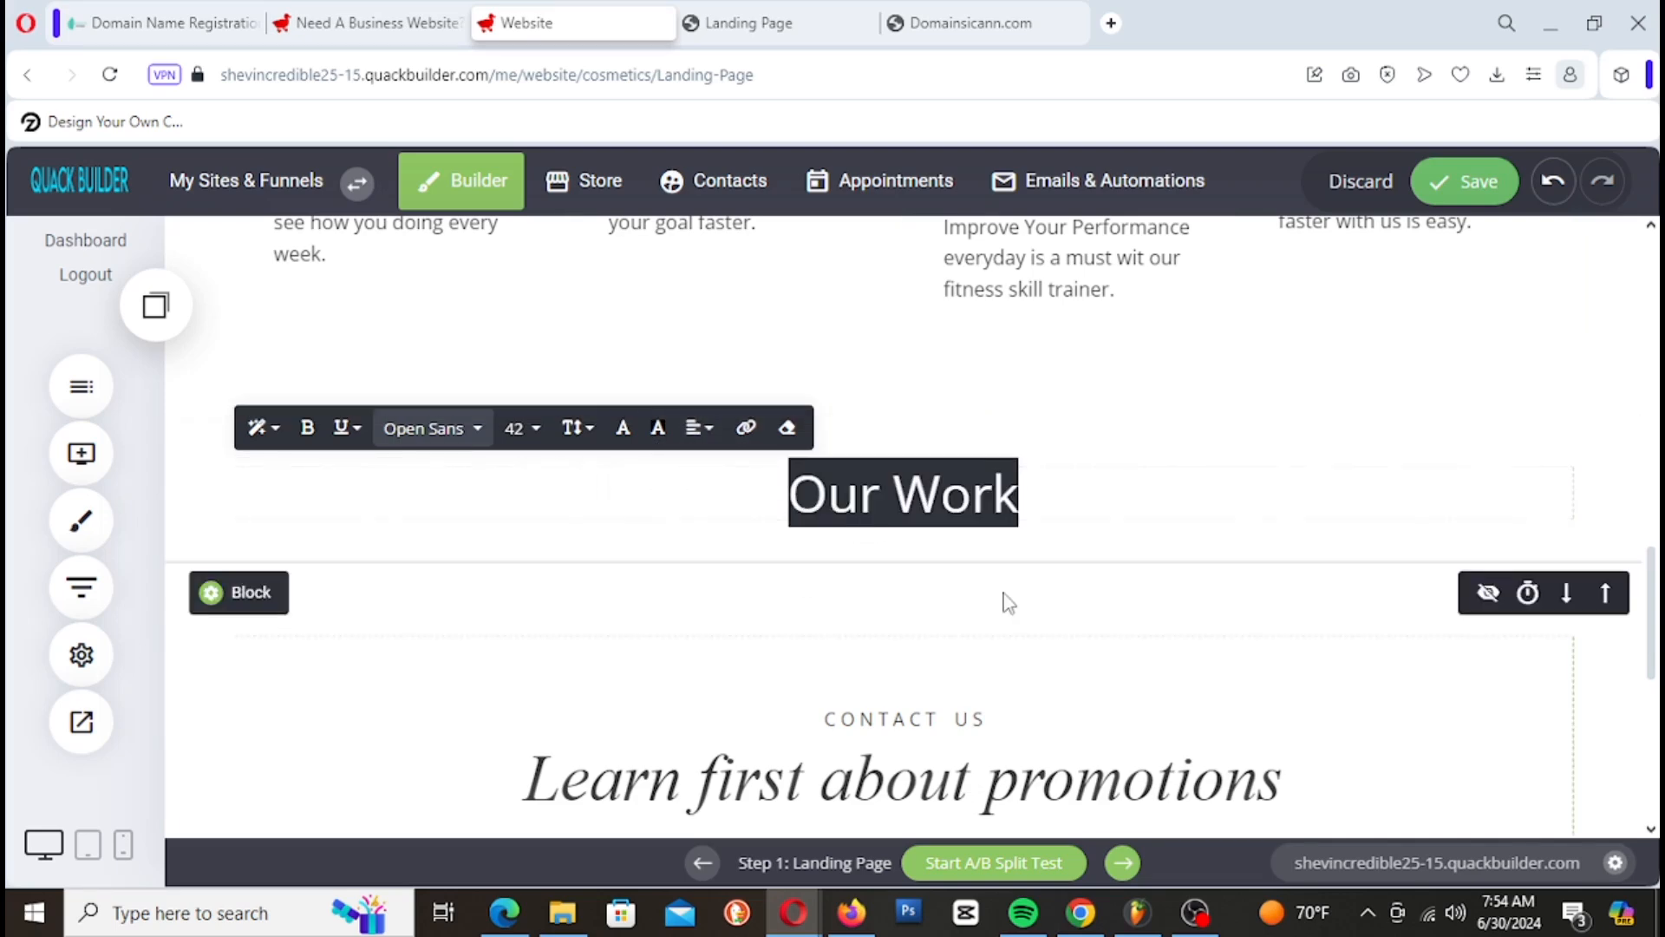
left_click(1464, 180)
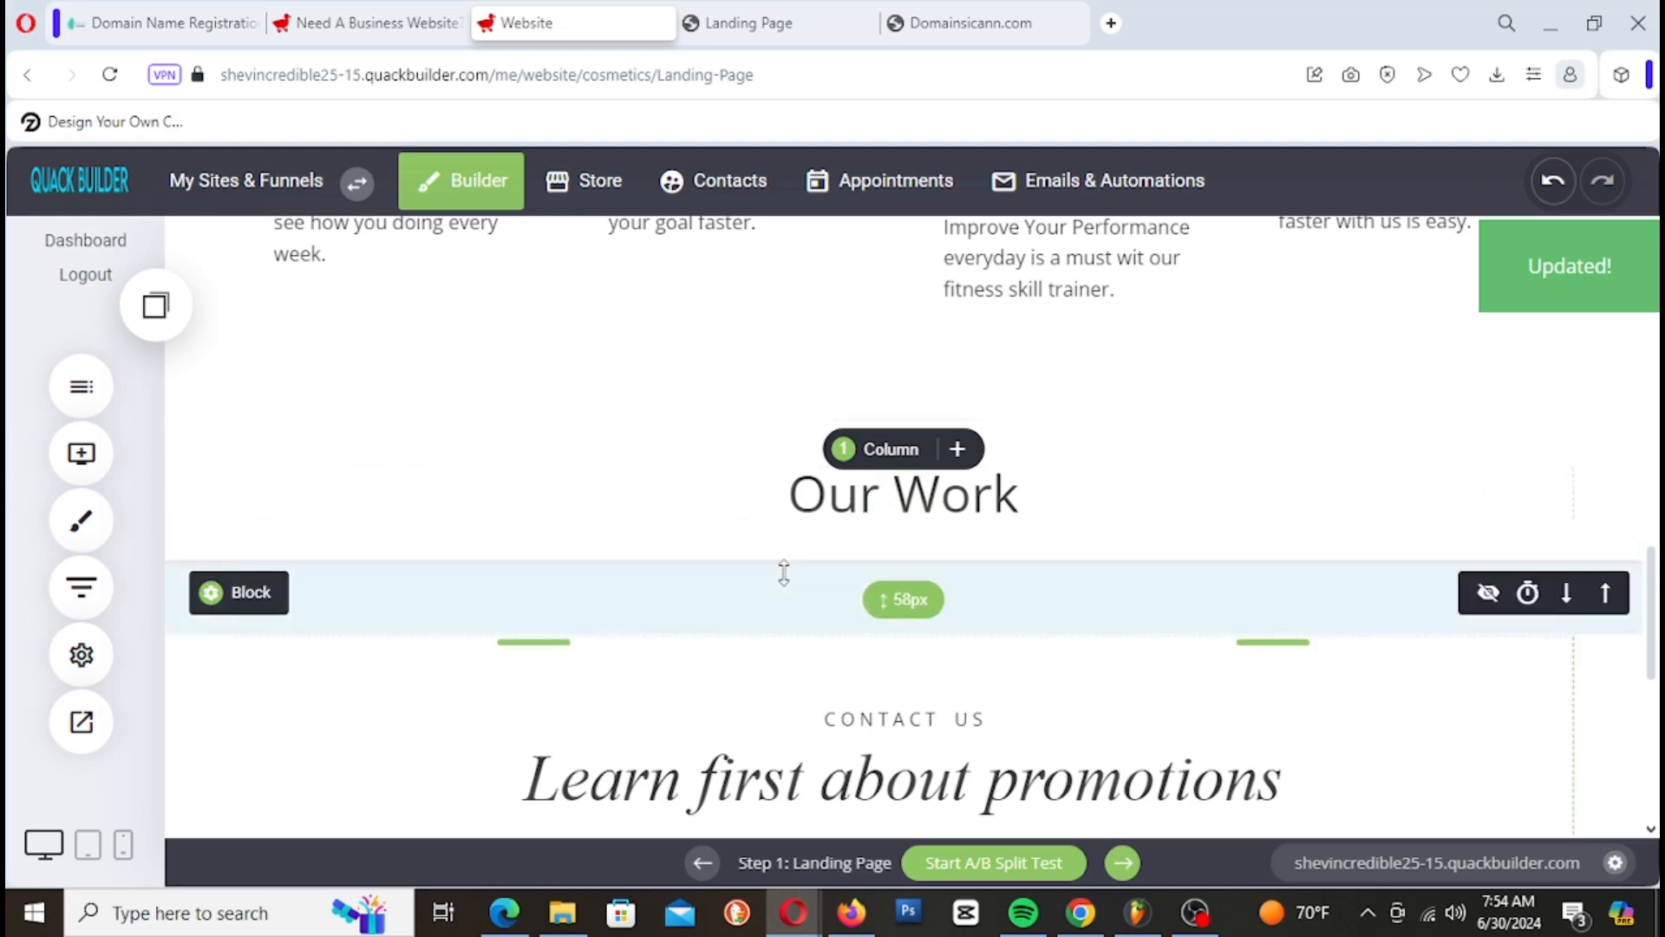
Step: Shrink the spacing above and below Our Work and add a new block beneath it
left_click_drag(814, 547, 815, 541)
left_click_drag(752, 432, 755, 424)
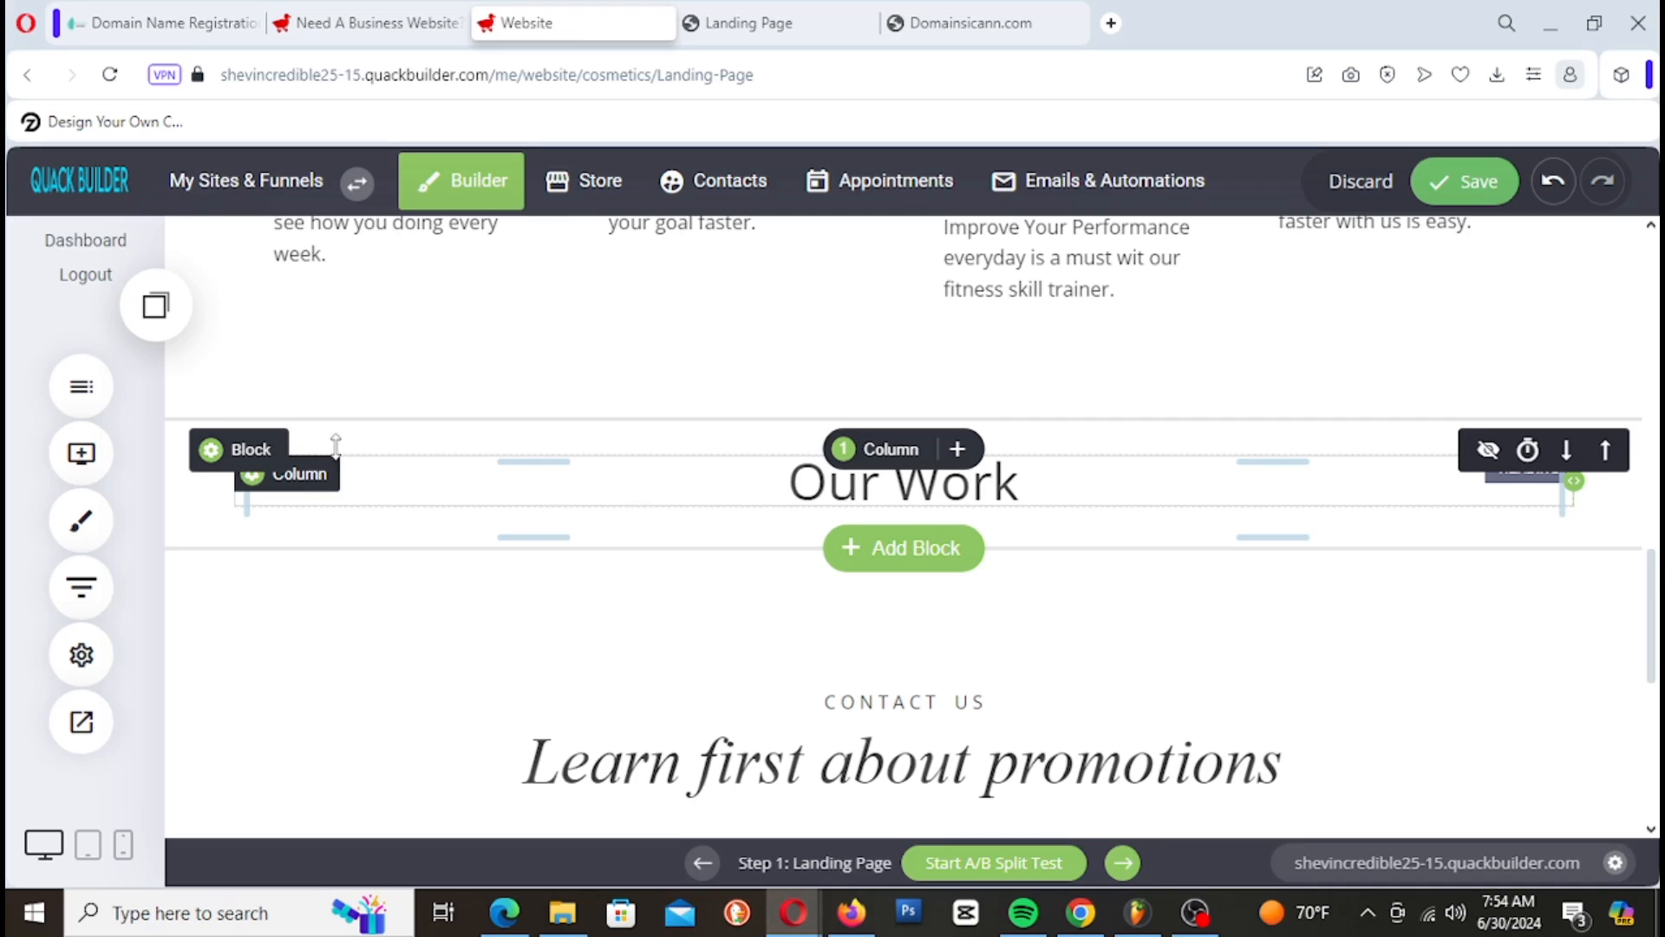
left_click(81, 453)
left_click_drag(267, 473, 910, 597)
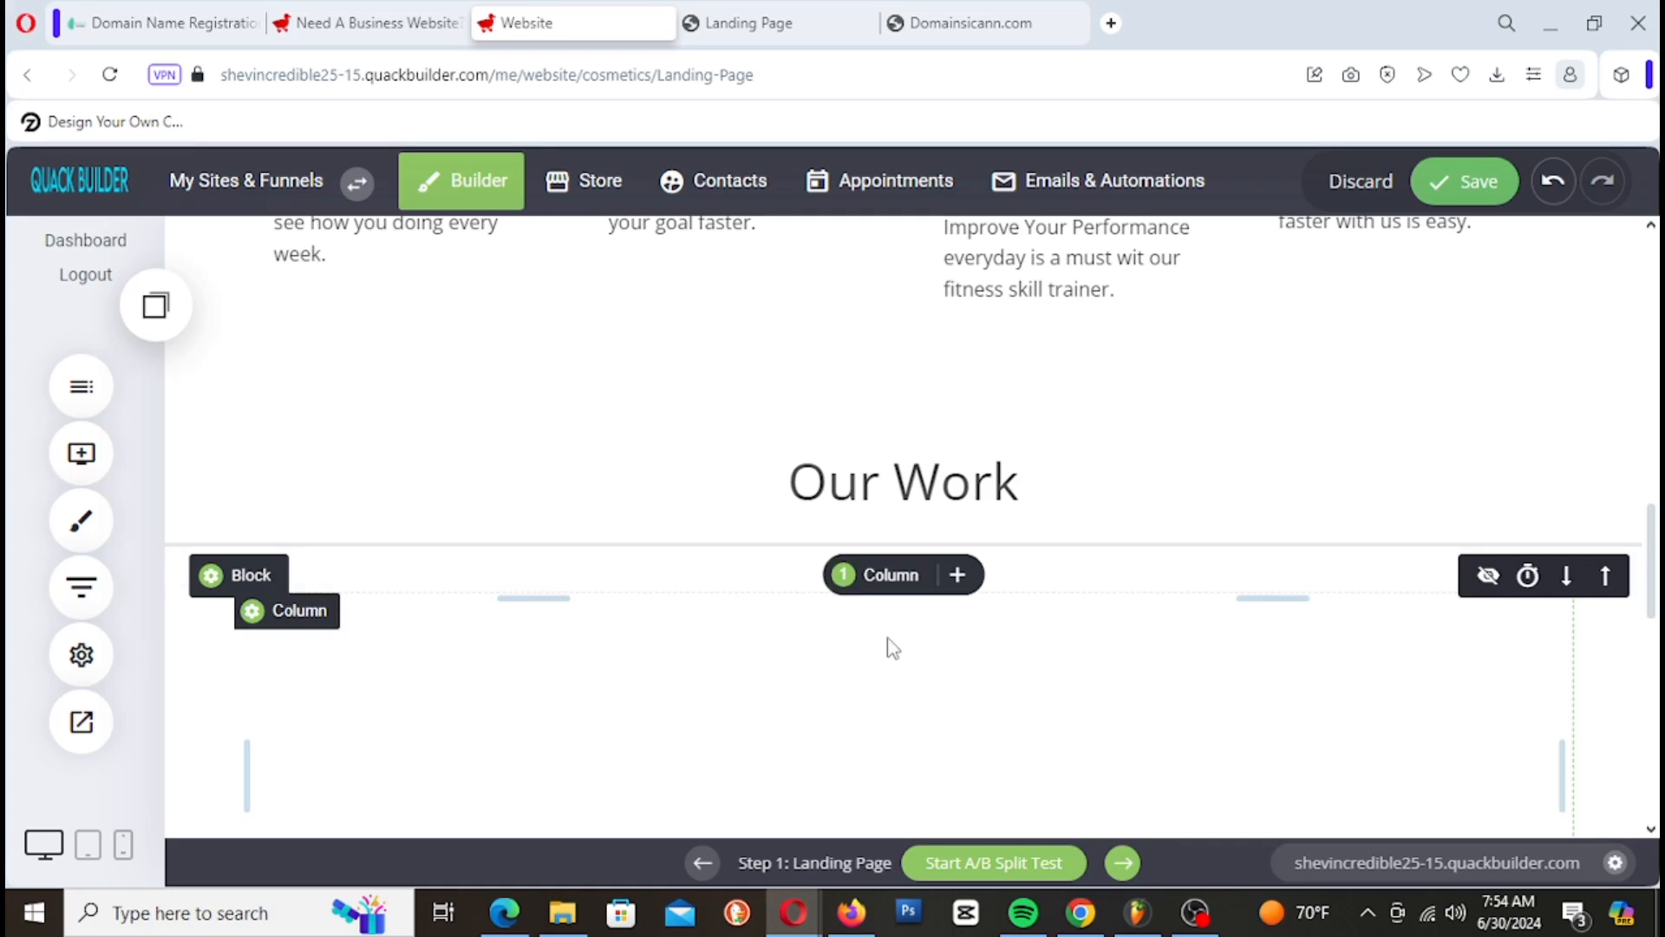
Step: Split the new block into three columns and reduce its top spacing
left_click(881, 581)
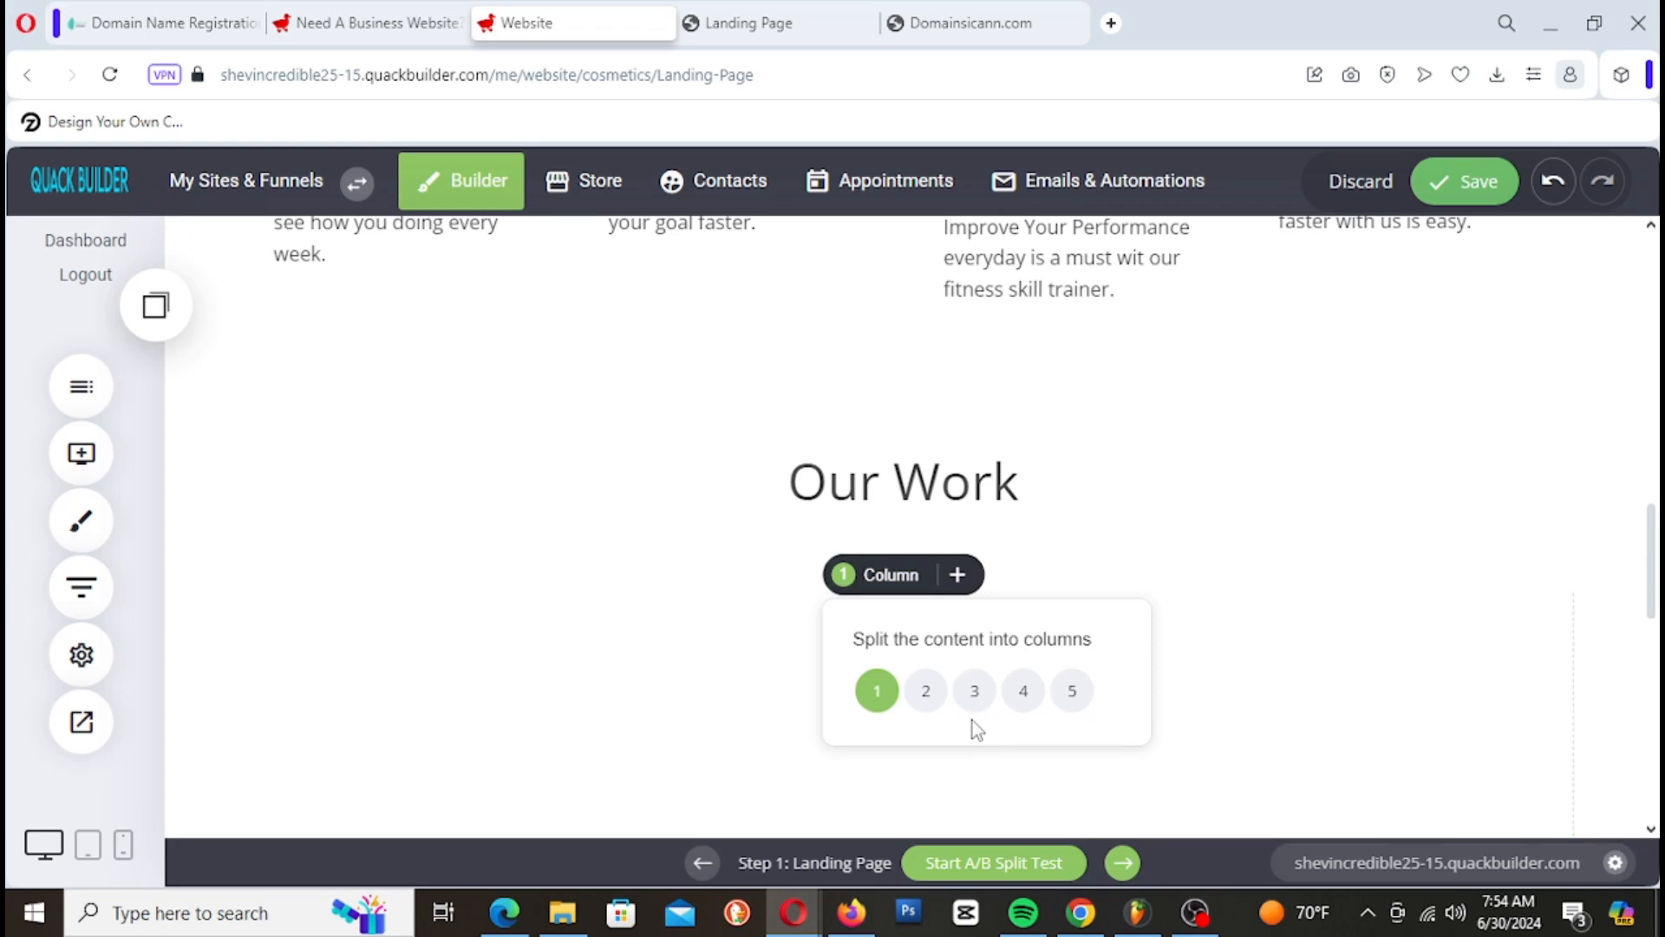
left_click(975, 694)
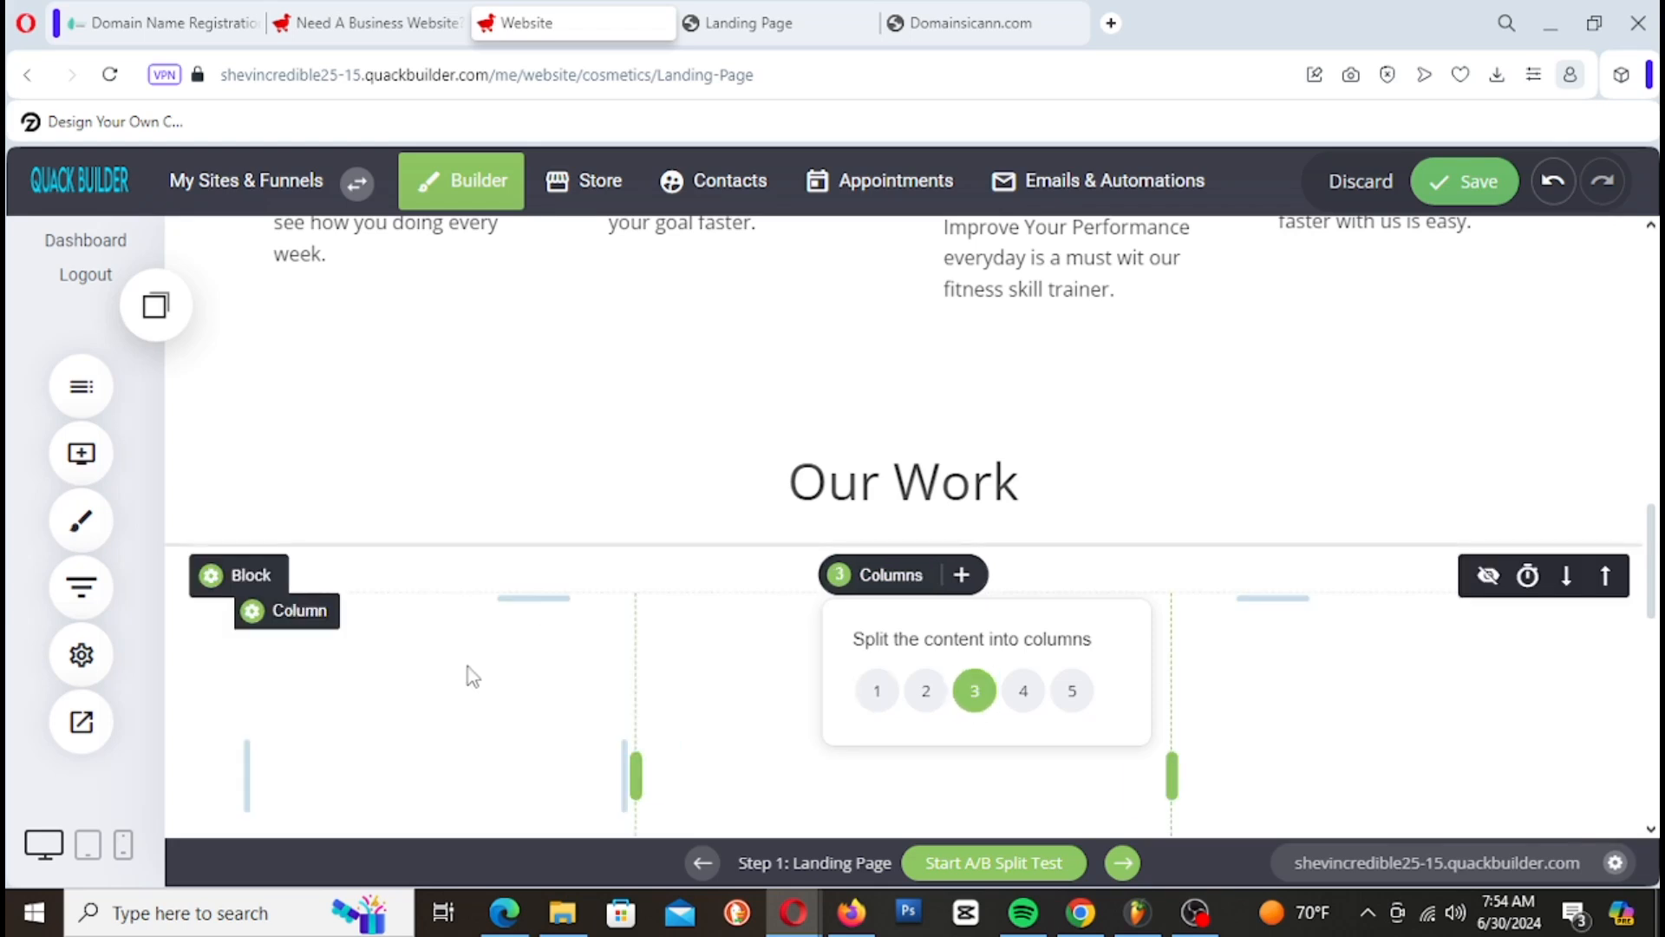
left_click_drag(748, 563, 748, 552)
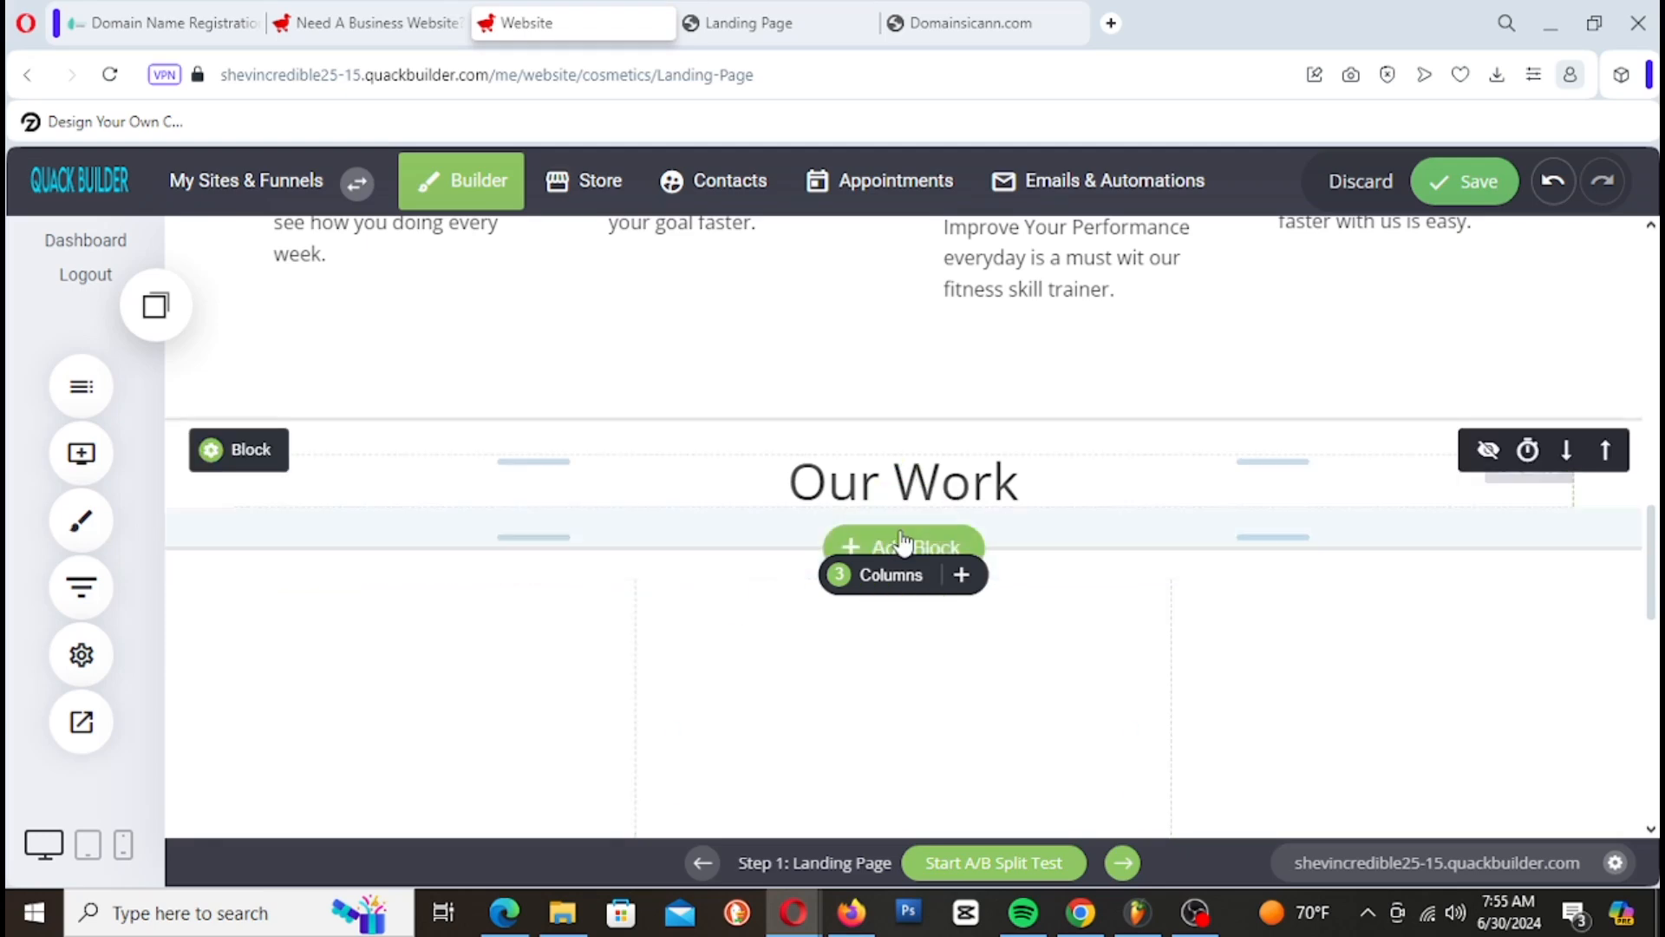
Step: Browse the widget library for content to put in the columns
scroll(829, 623, "down", 3)
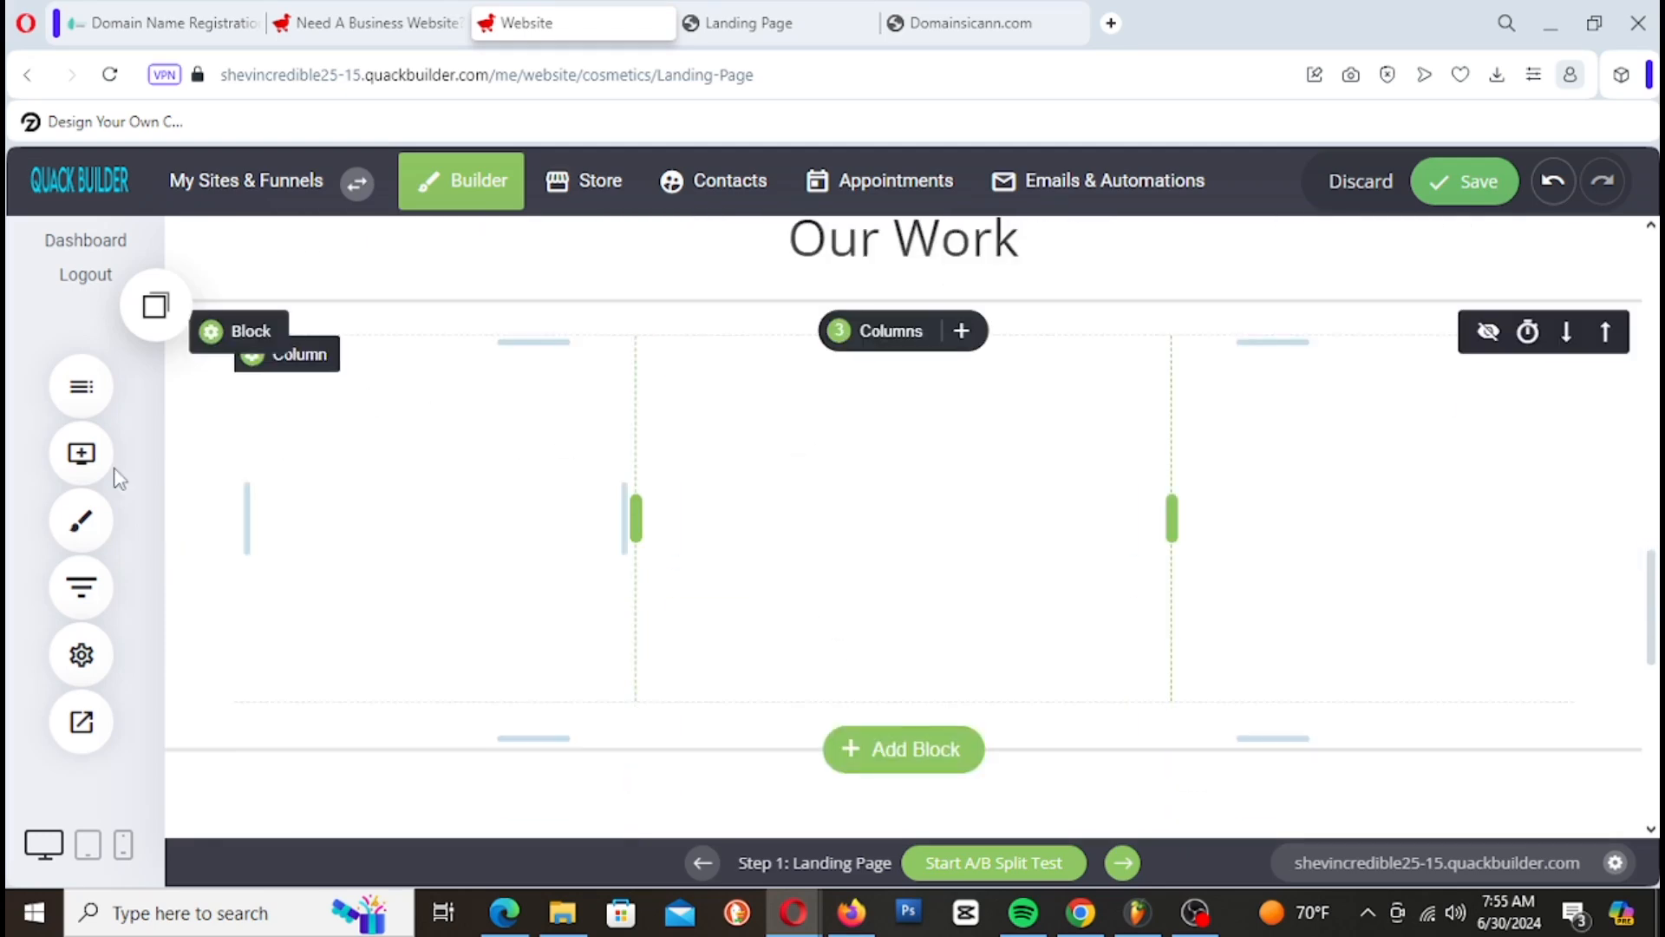
left_click(77, 459)
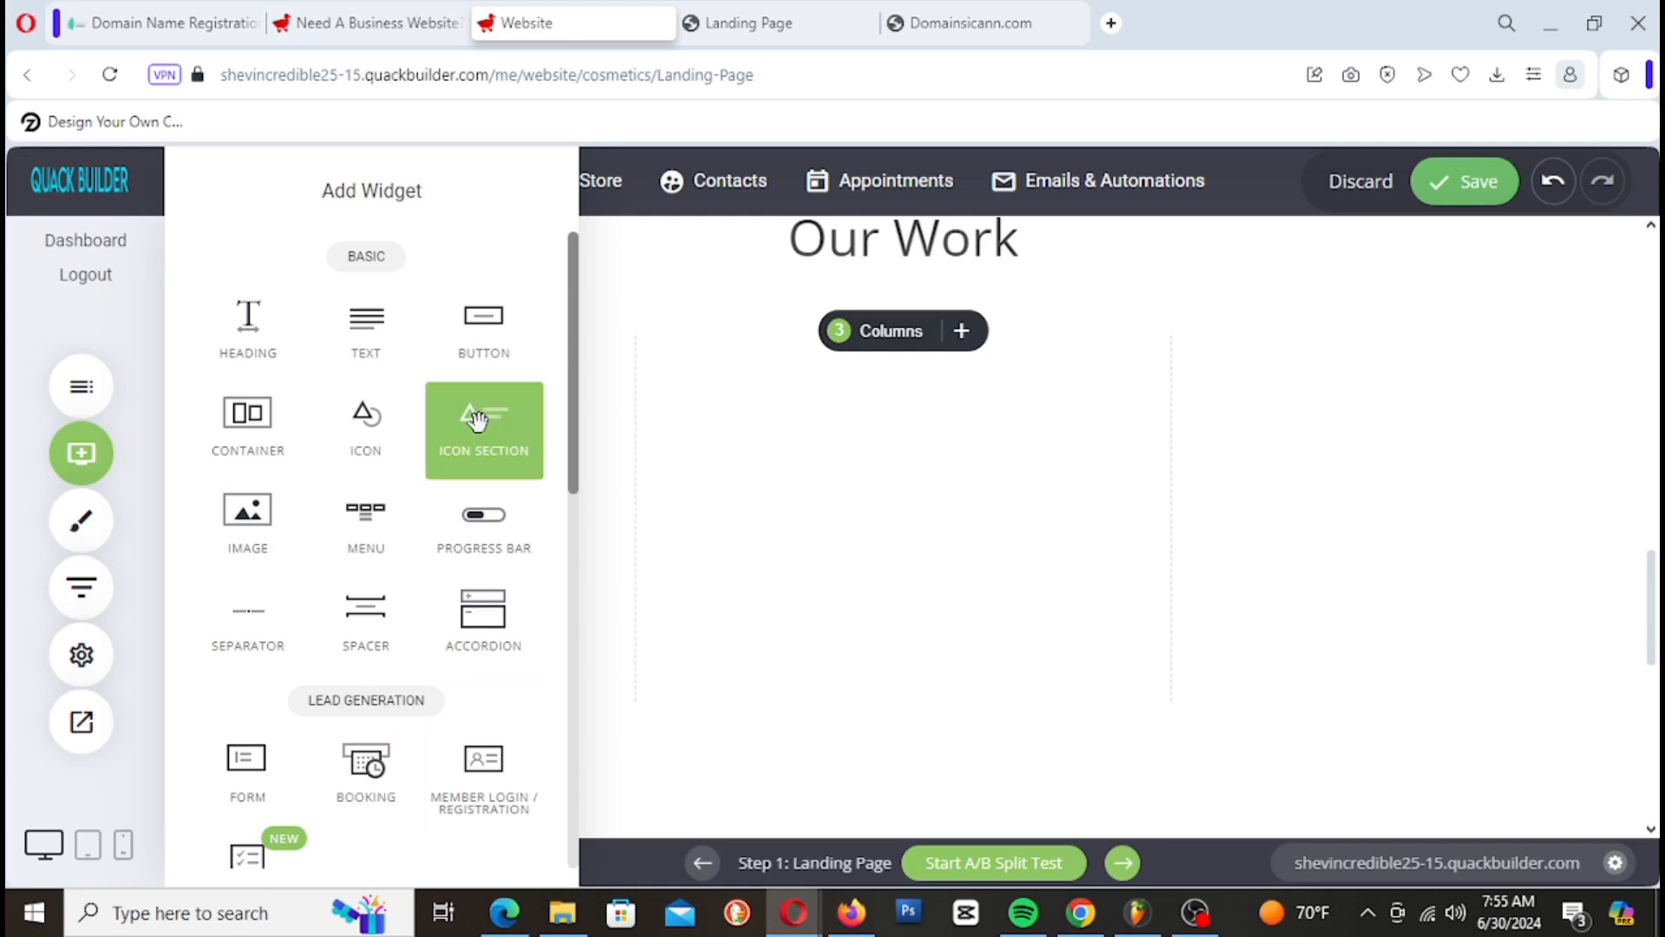
scroll(455, 529, "down", 2)
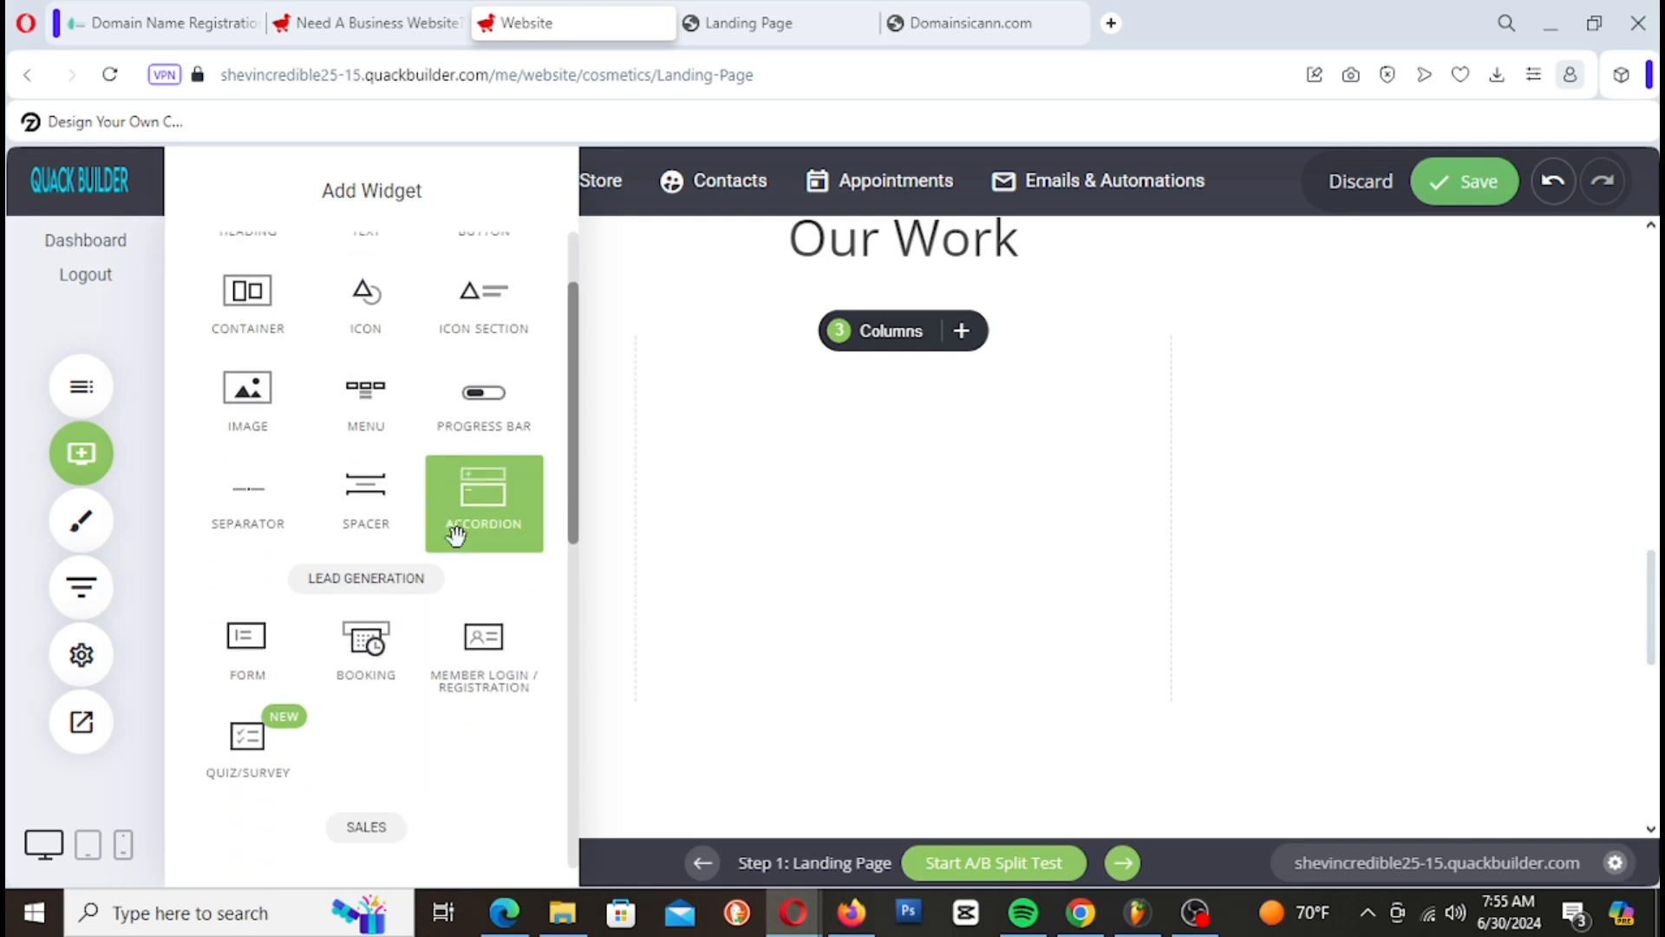
scroll(455, 535, "down", 2)
scroll(491, 703, "down", 4)
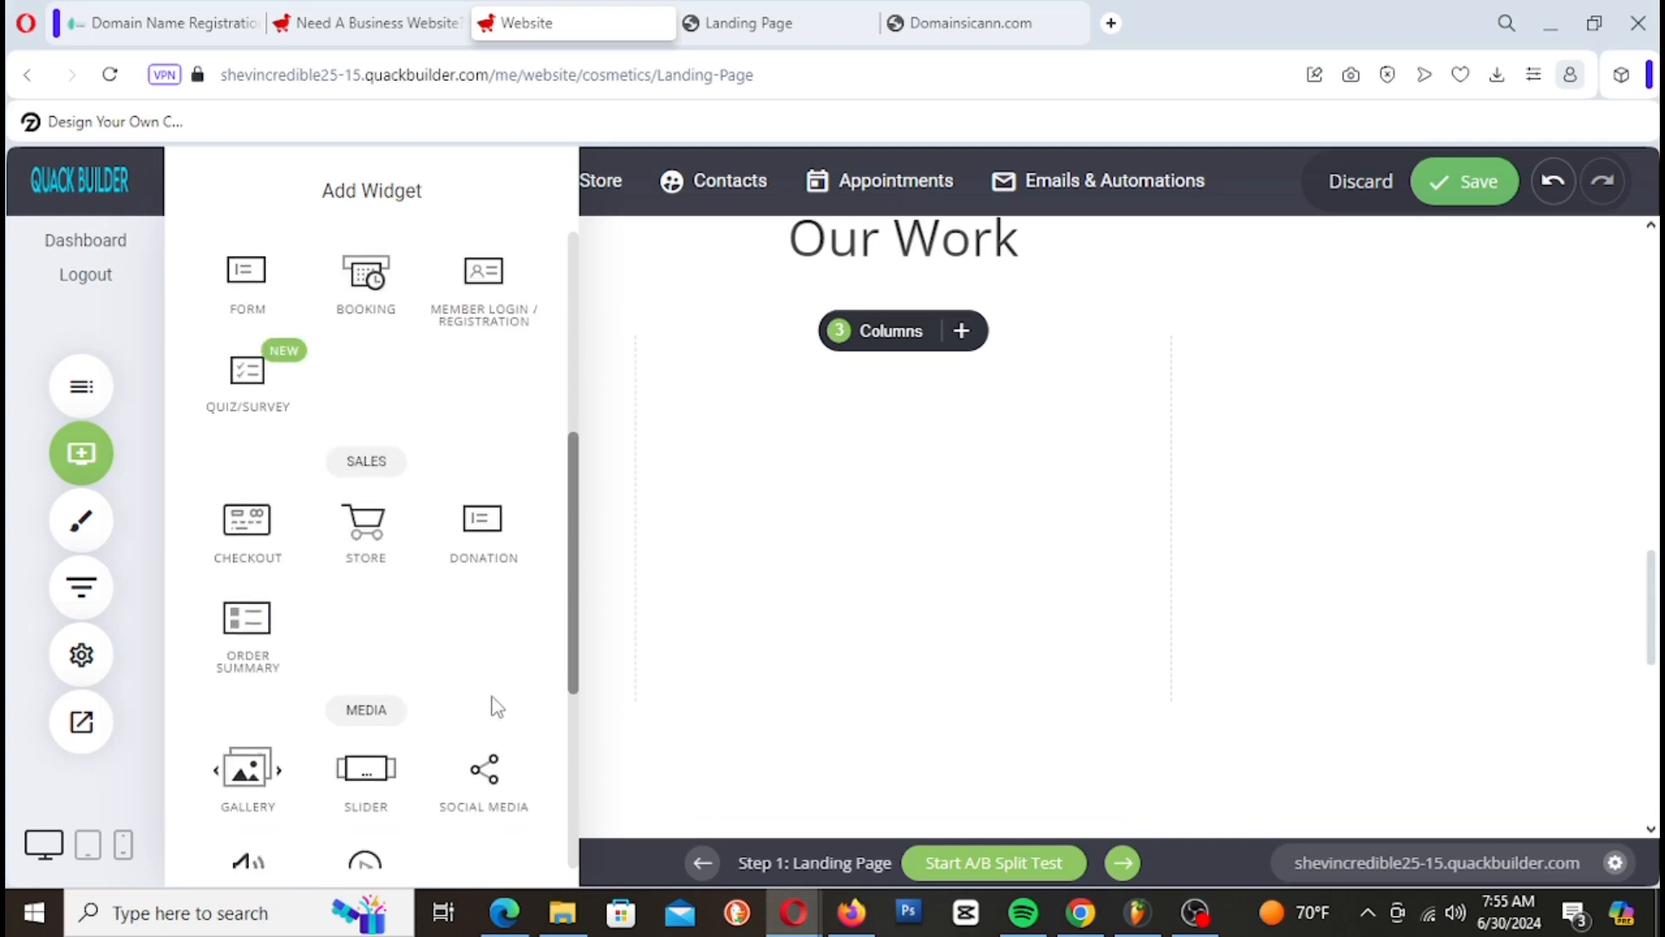
scroll(492, 697, "down", 1)
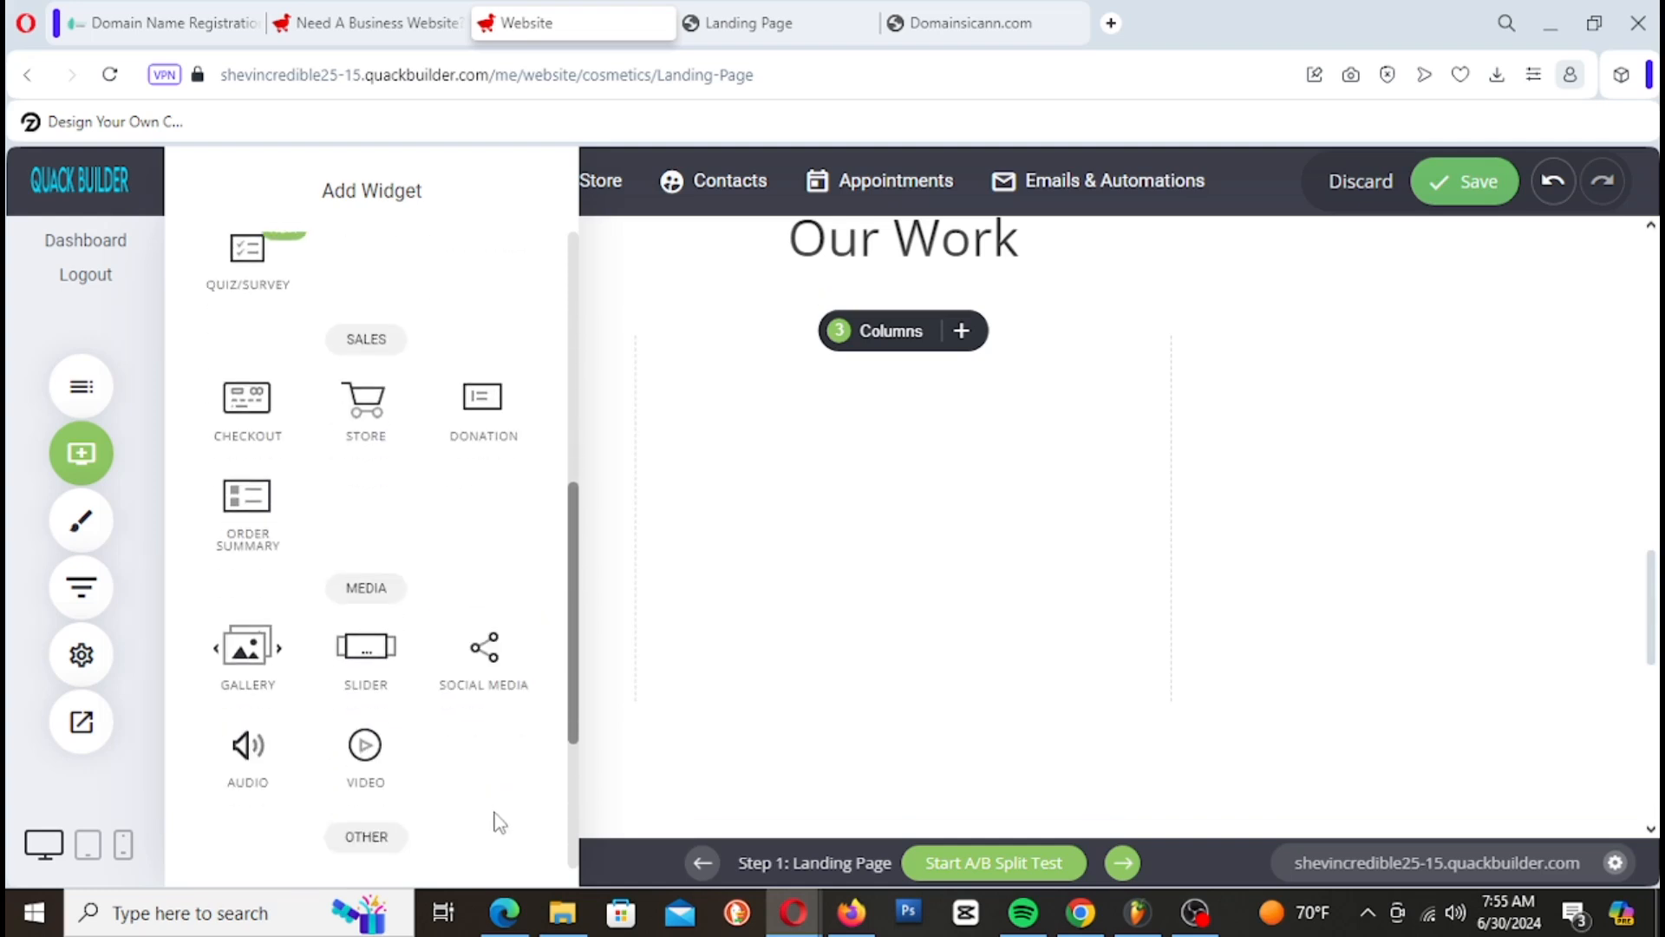
scroll(494, 811, "up", 1)
scroll(490, 810, "up", 4)
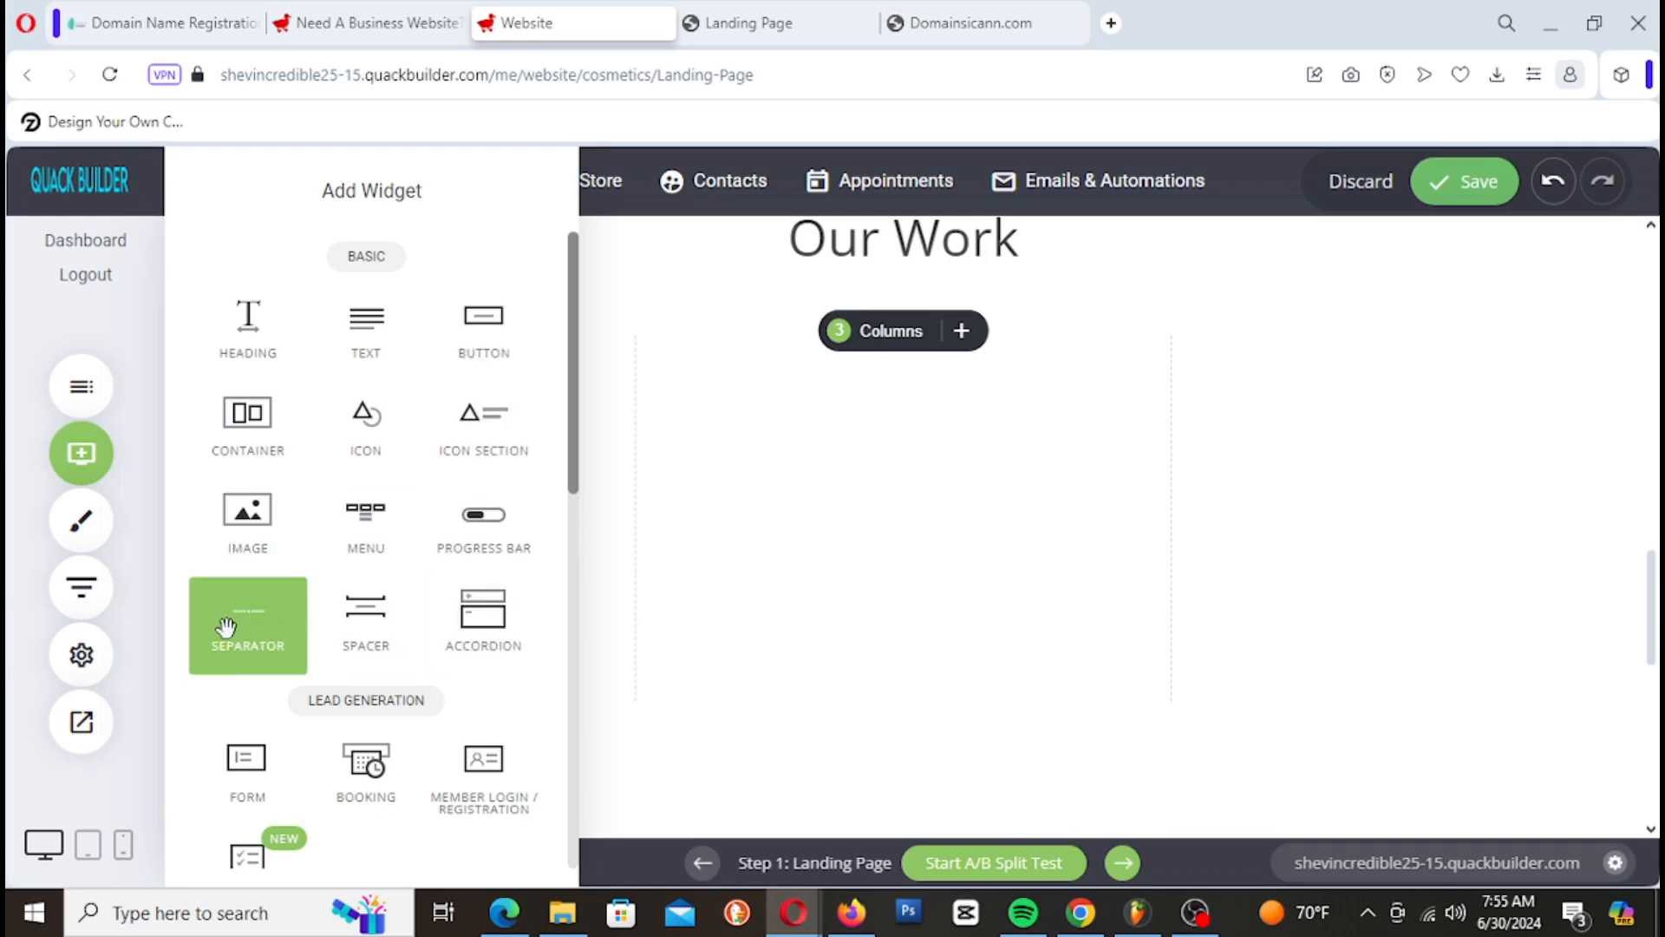
Step: Try an accordion widget in the left column, then delete it
left_click_drag(484, 620, 512, 429)
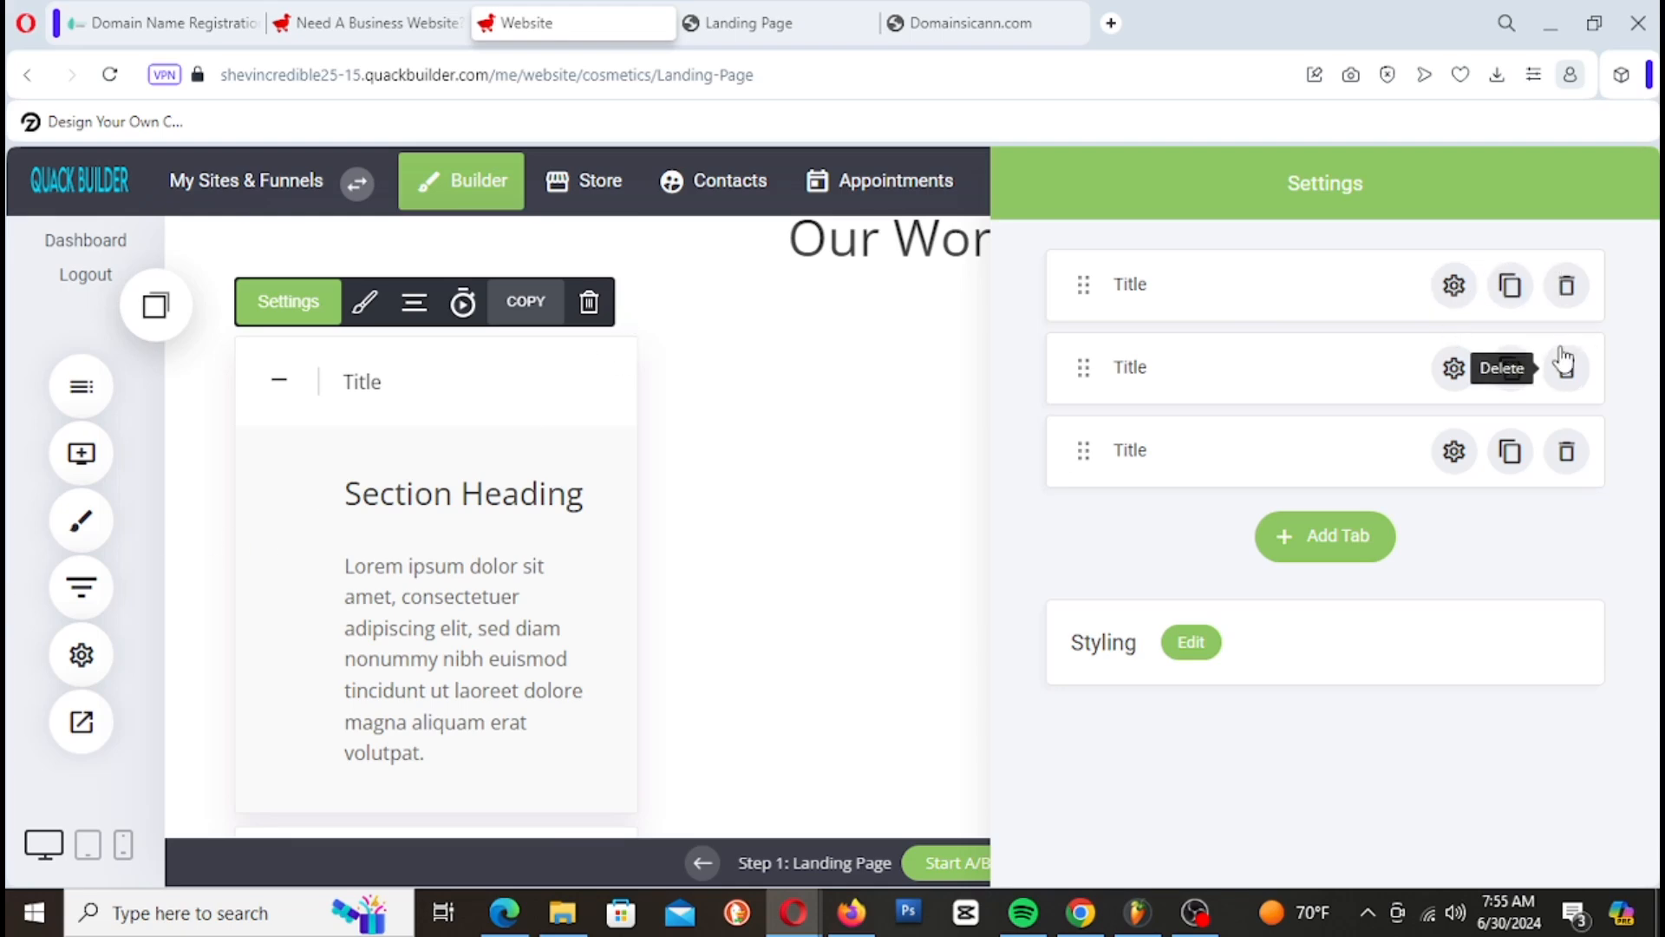
left_click(596, 315)
left_click(521, 453)
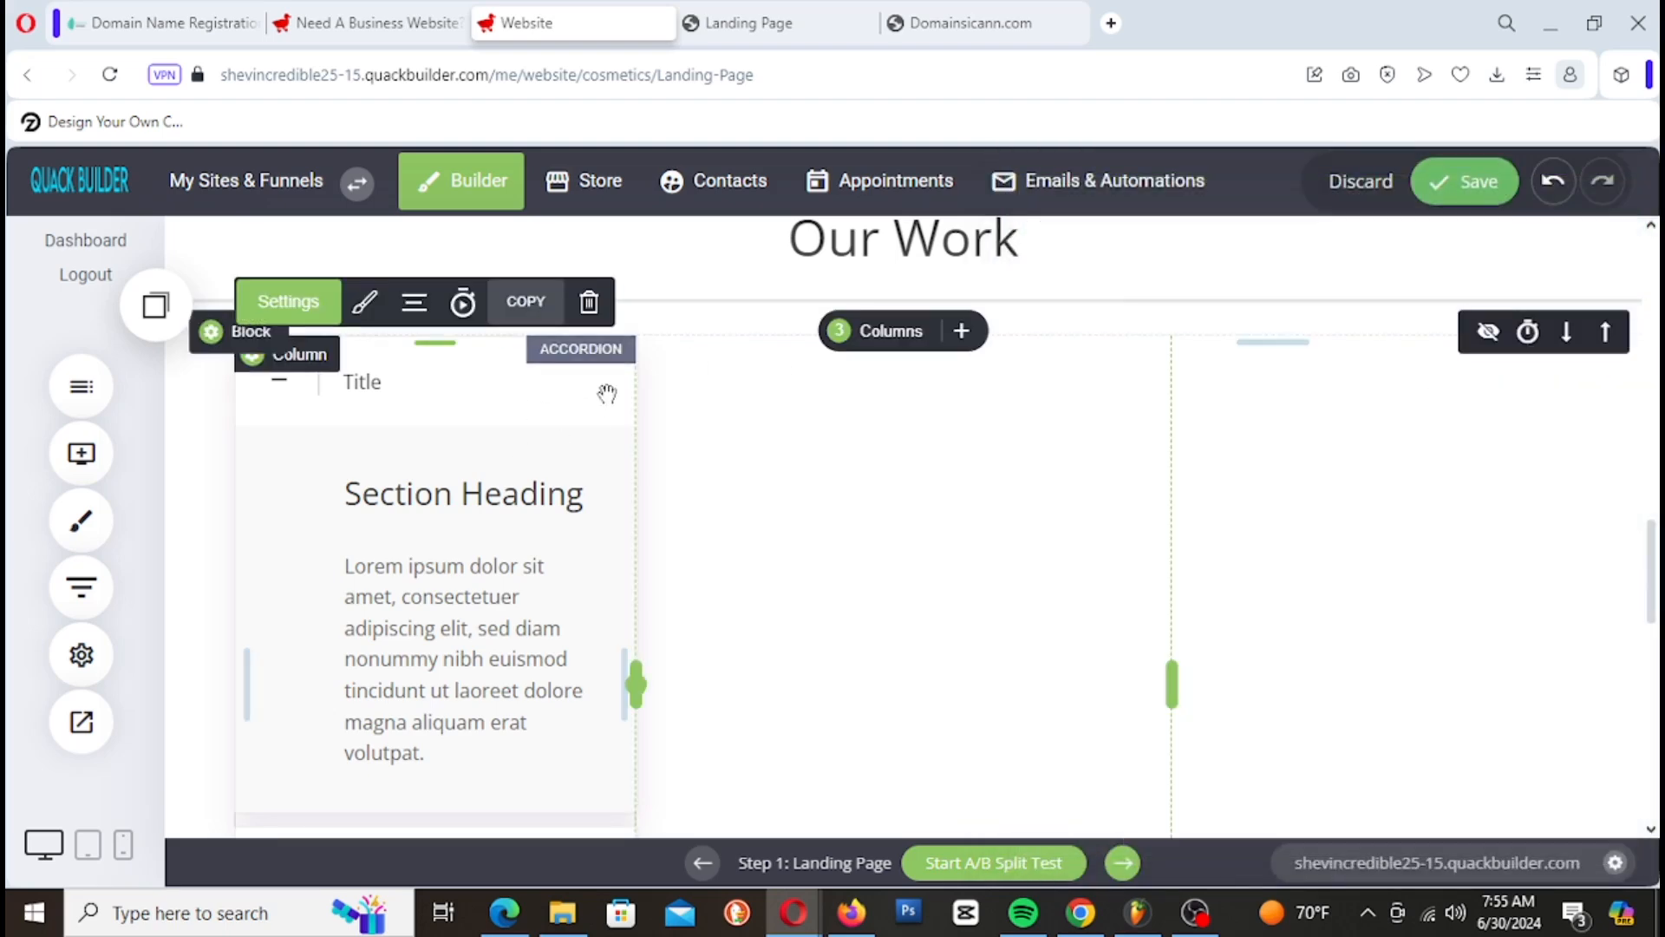
left_click(589, 304)
left_click(846, 591)
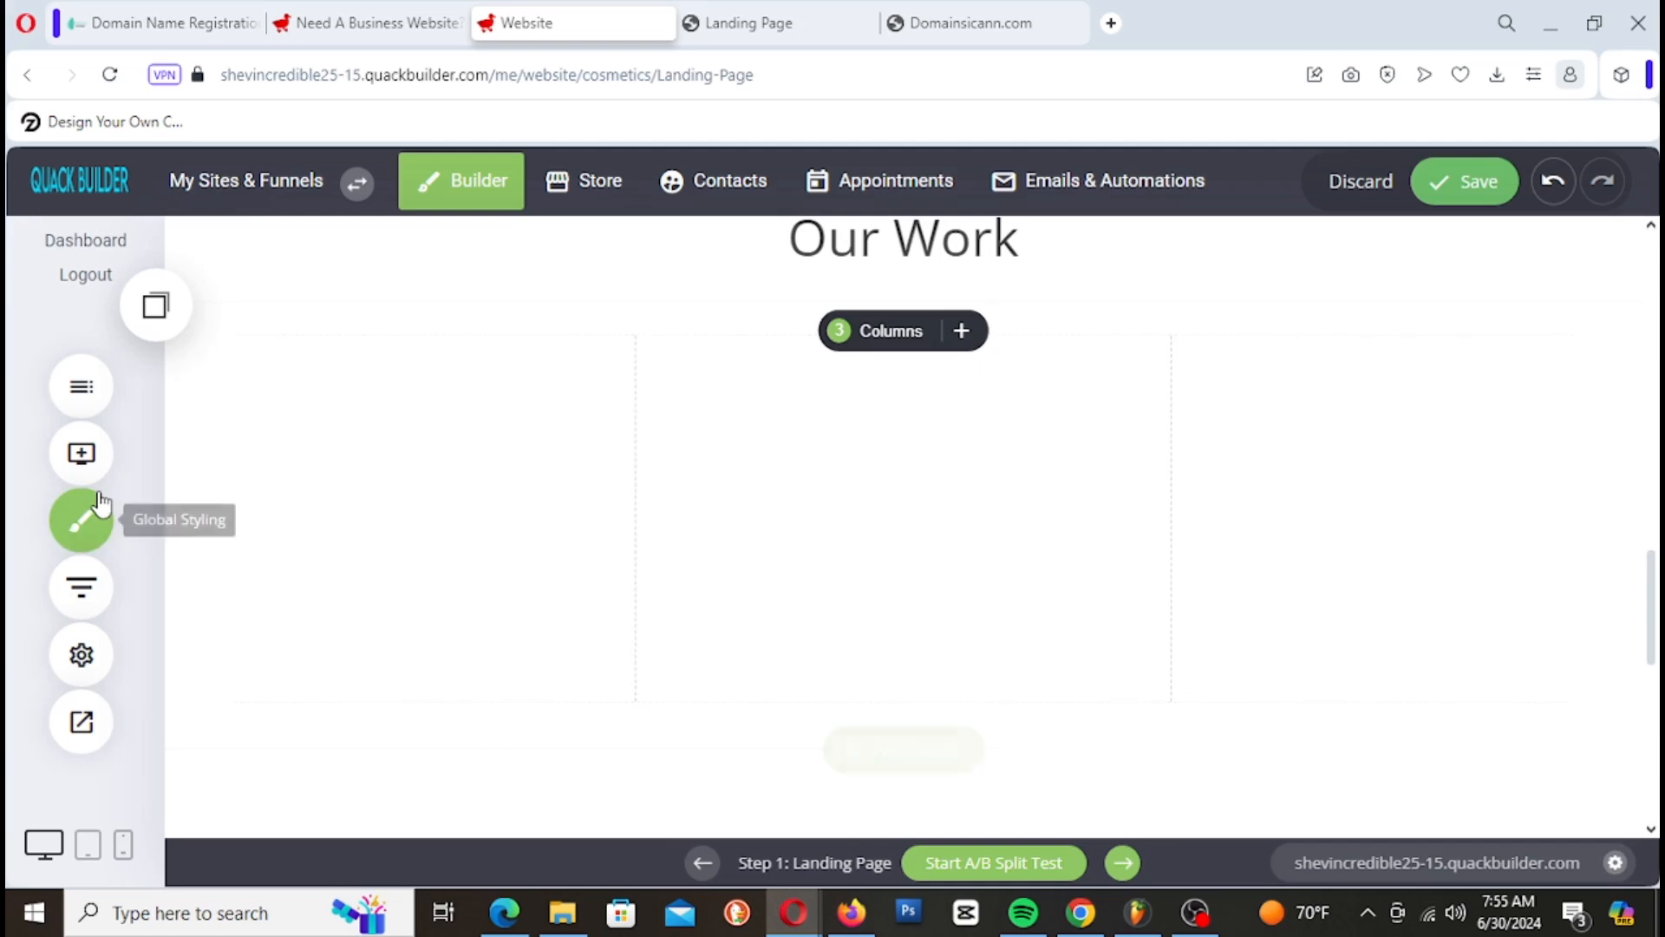
Step: Try an icon section in the left column, then delete its Section Title widget
left_click(87, 472)
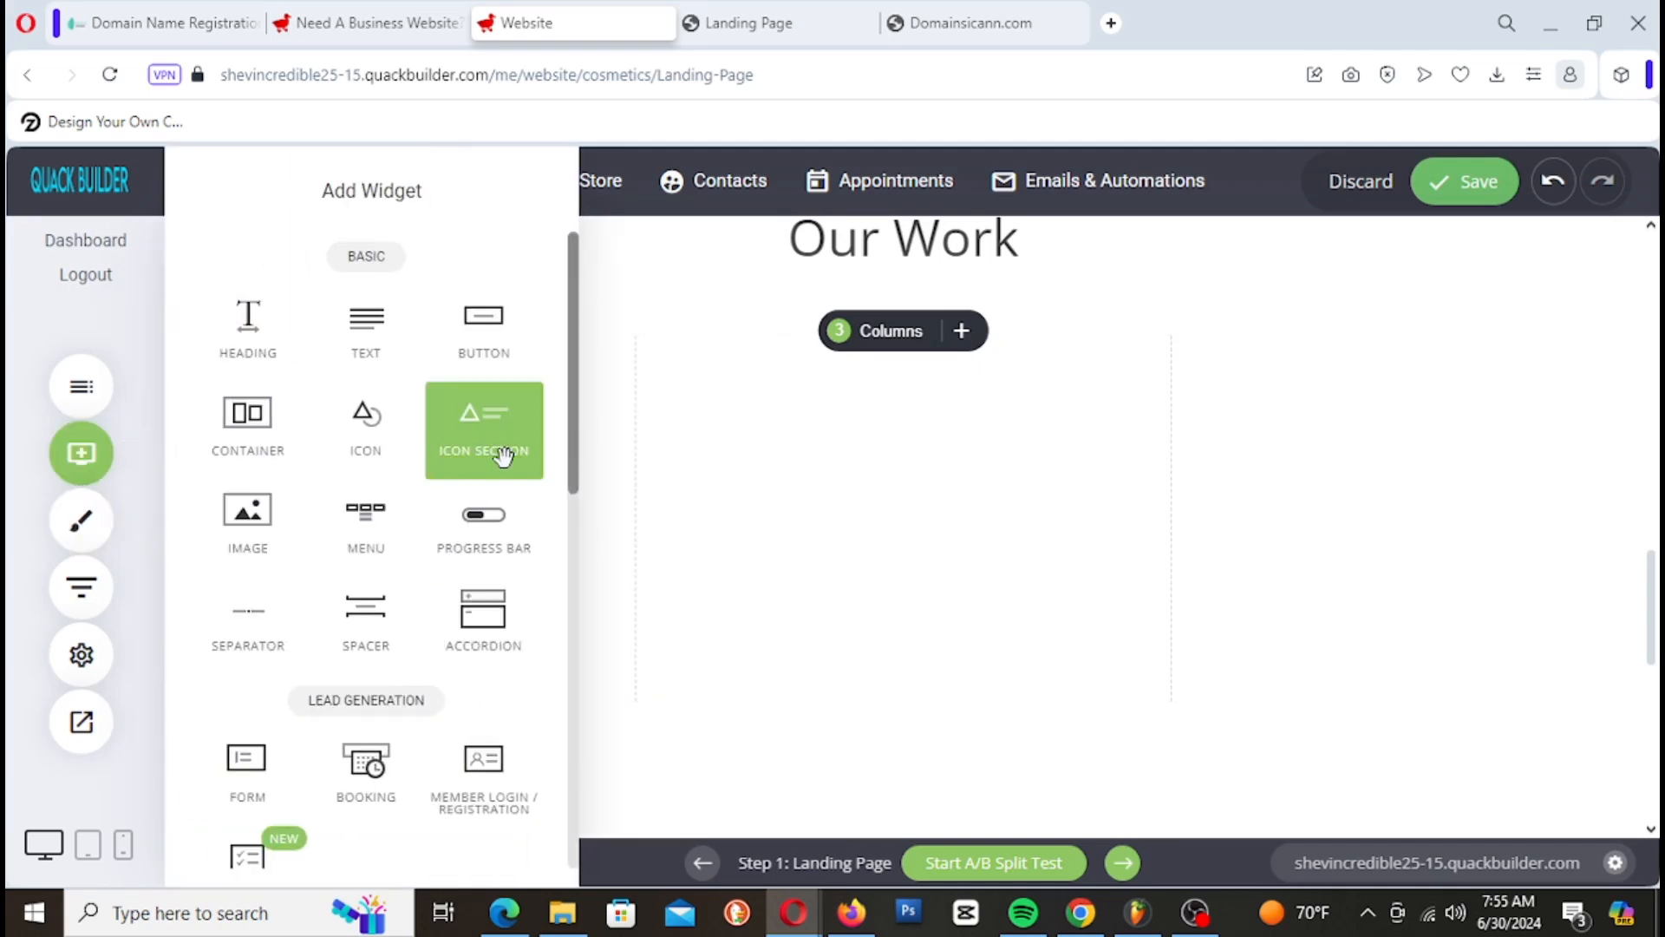
left_click_drag(520, 460, 589, 415)
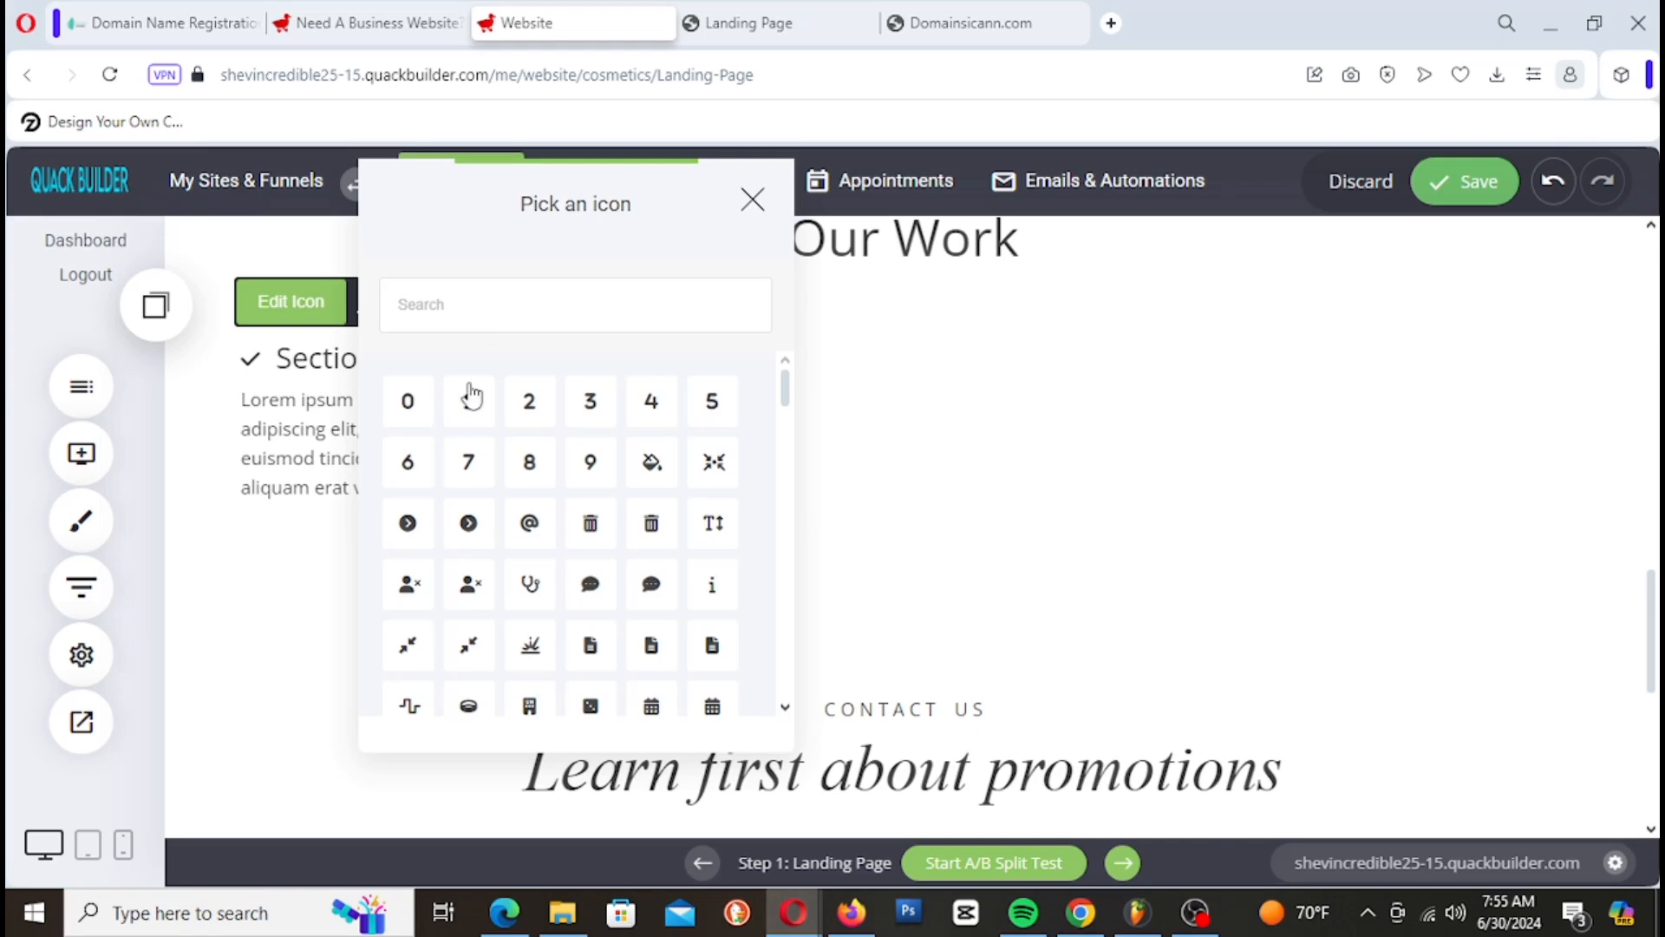
left_click(754, 204)
left_click(594, 302)
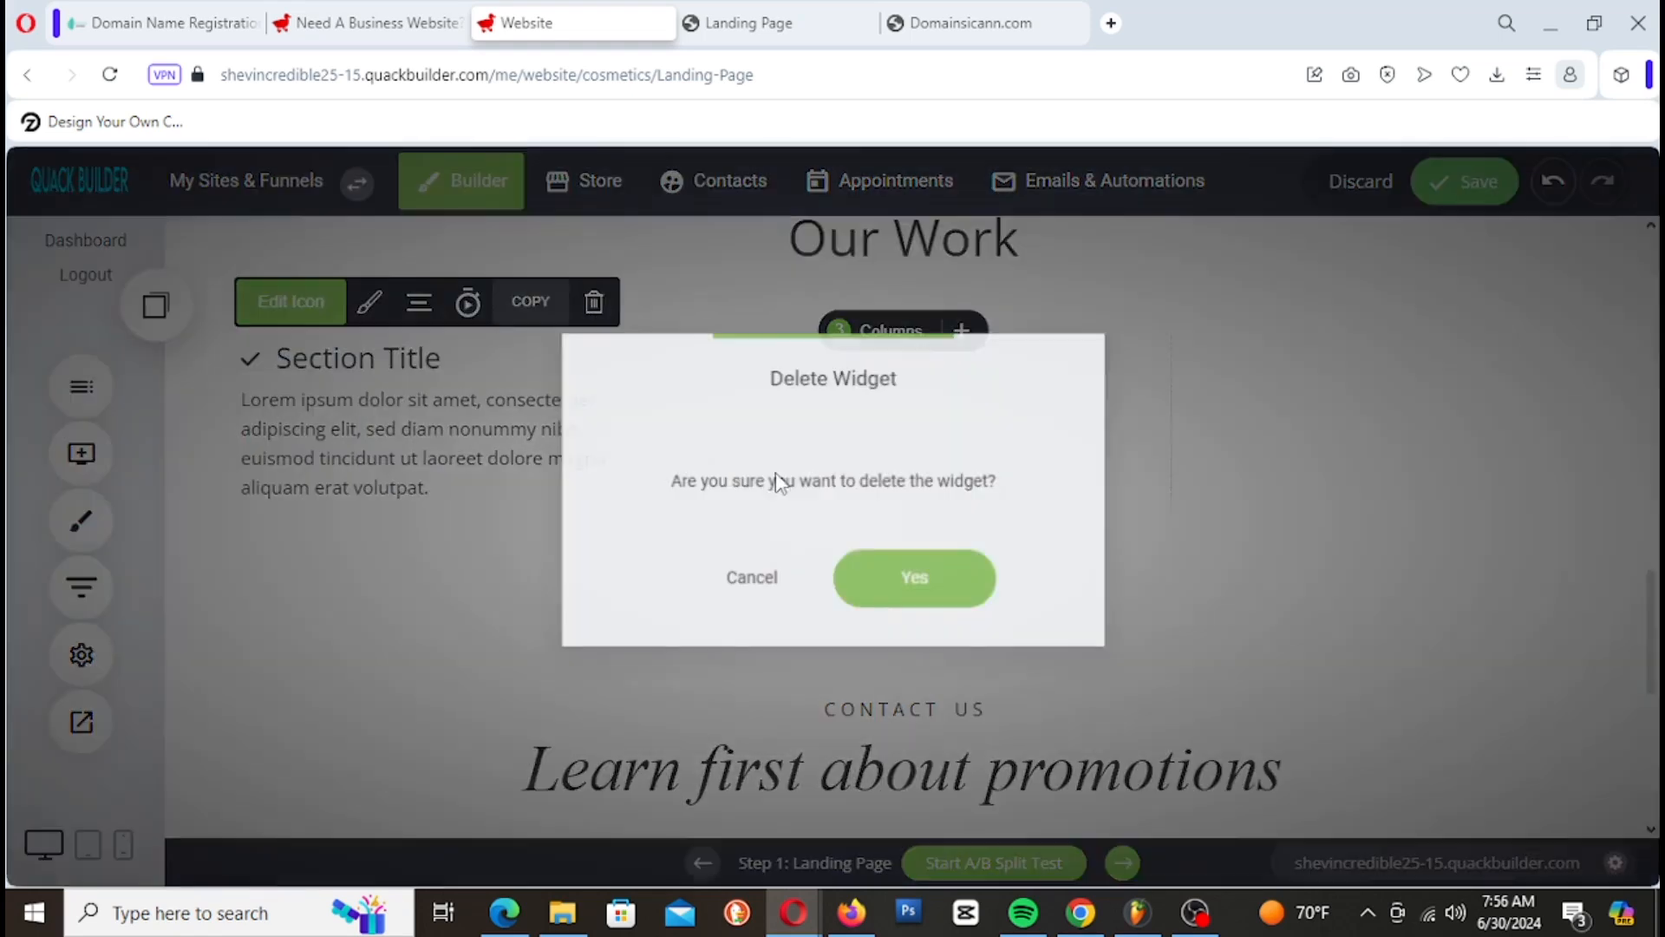
left_click(913, 594)
left_click(98, 472)
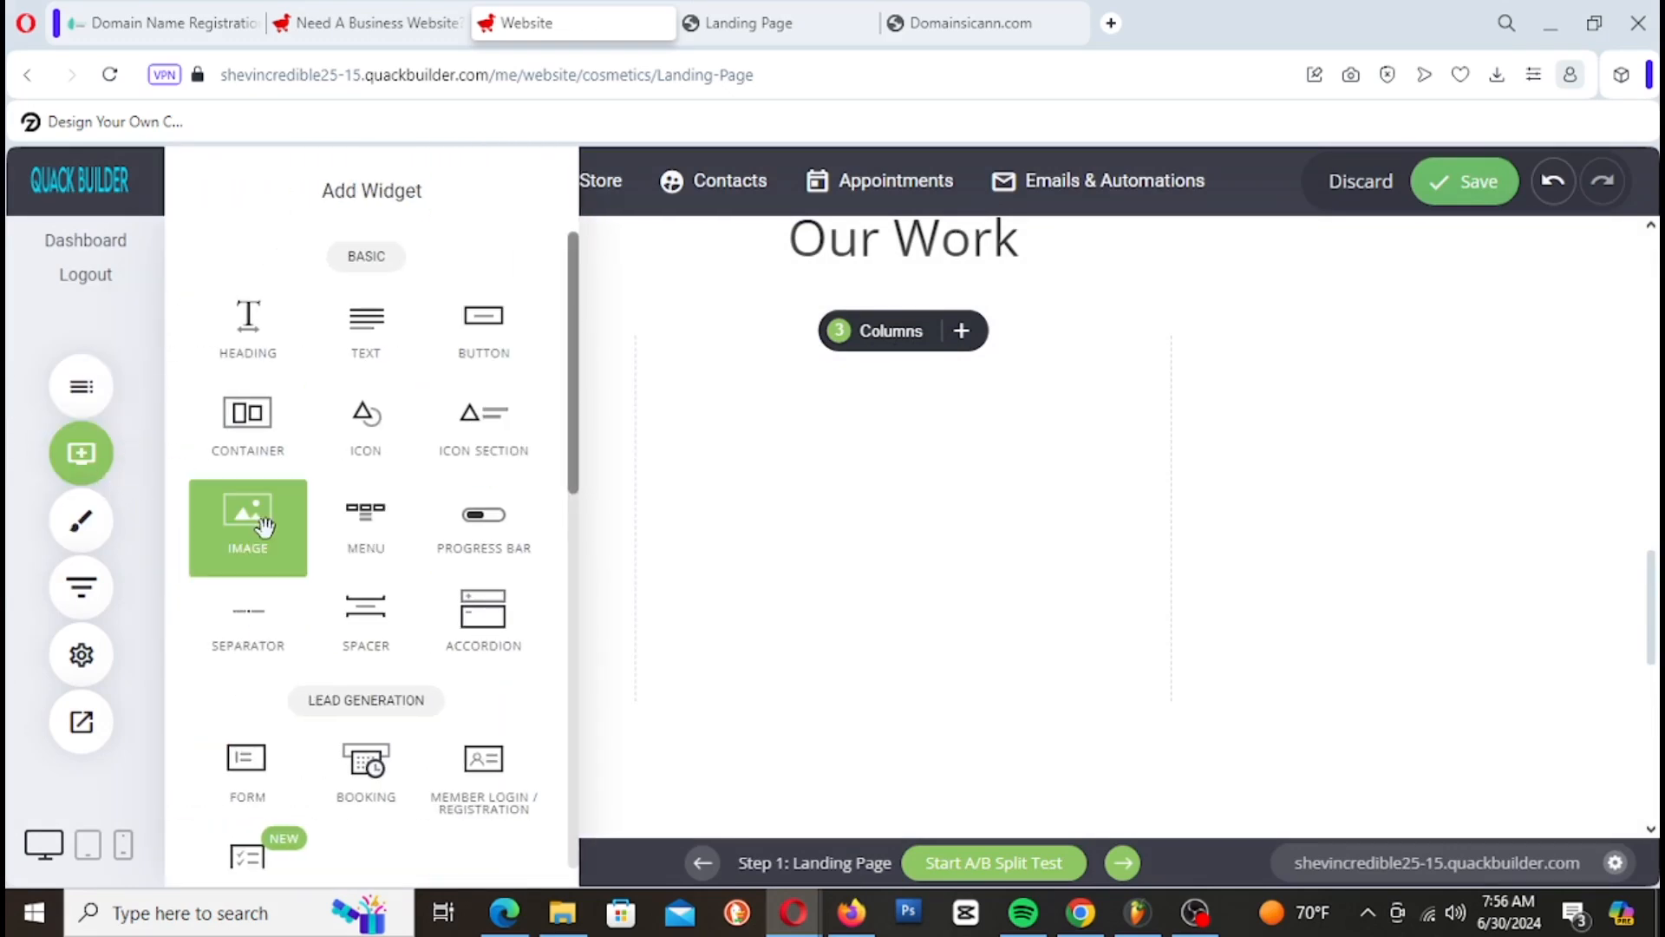
Step: Drop an Image widget into the first Our Work column and start a stock photo search from the Image Directory
scroll(265, 524, "down", 3)
scroll(263, 523, "up", 3)
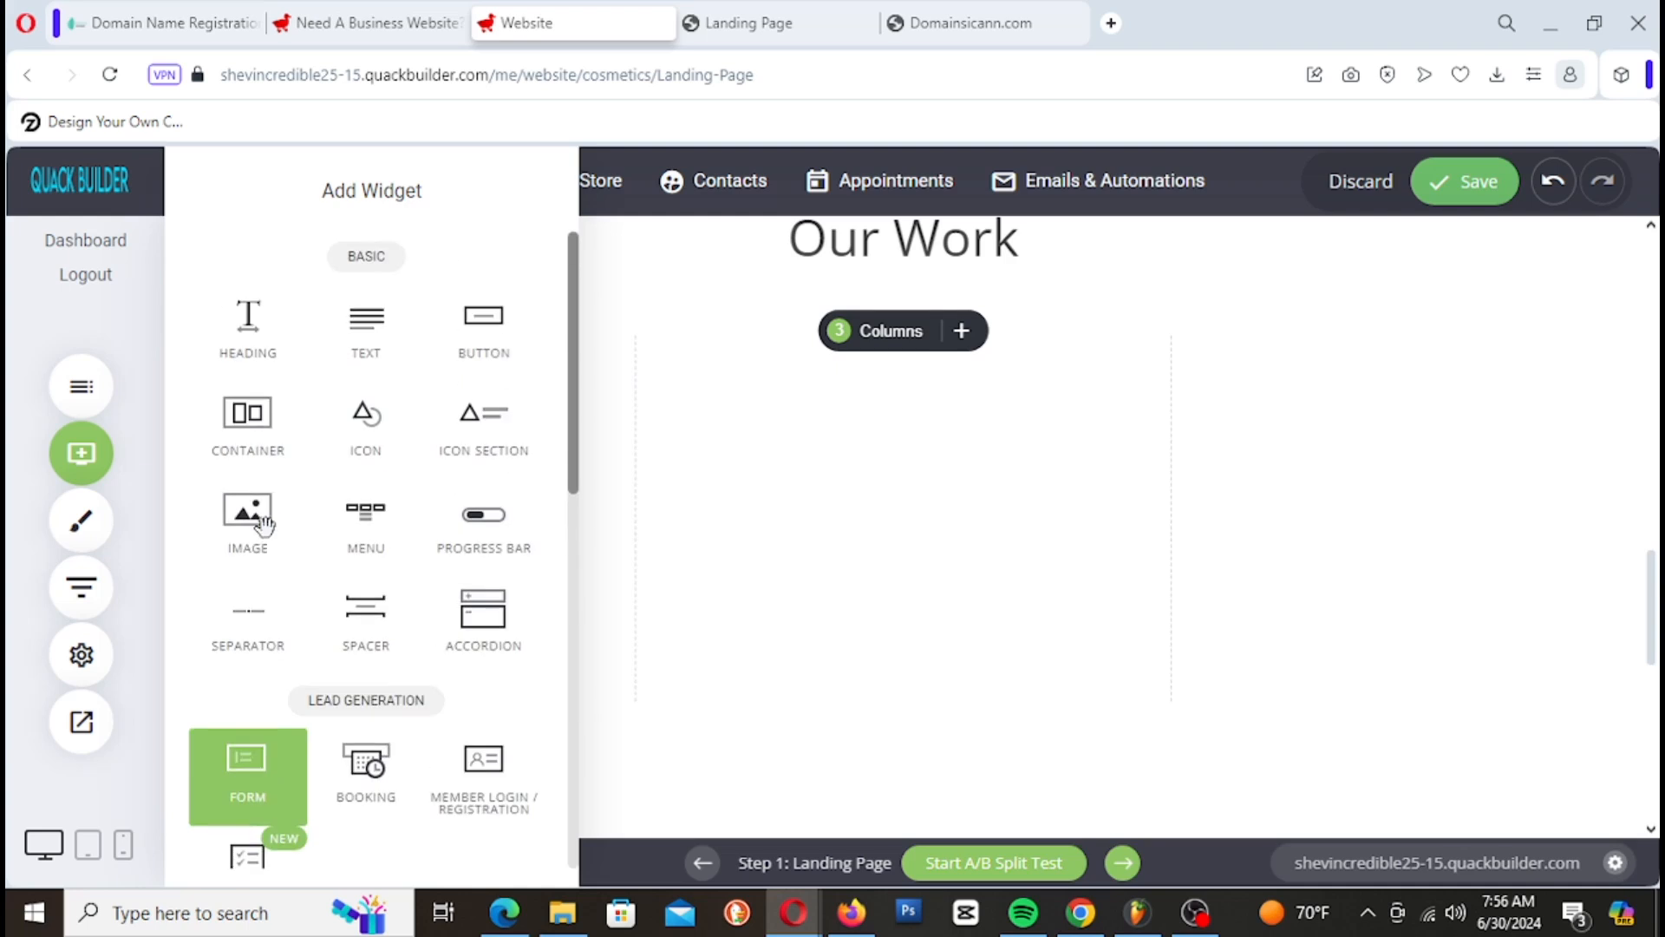
left_click_drag(263, 523, 517, 405)
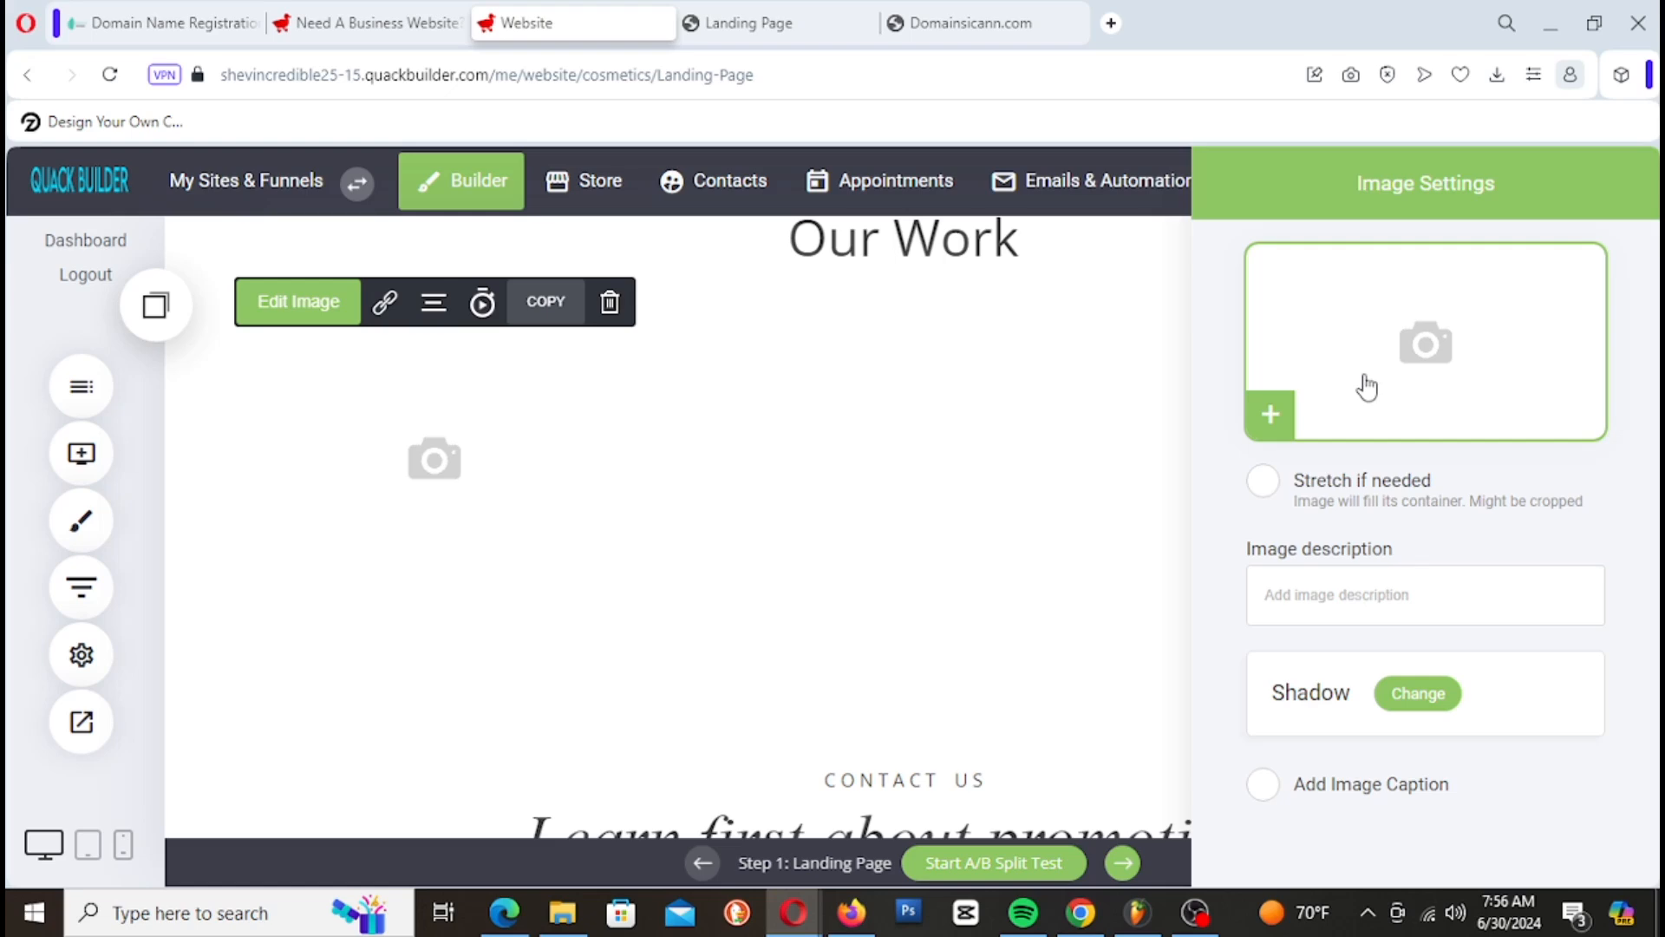
left_click(1367, 387)
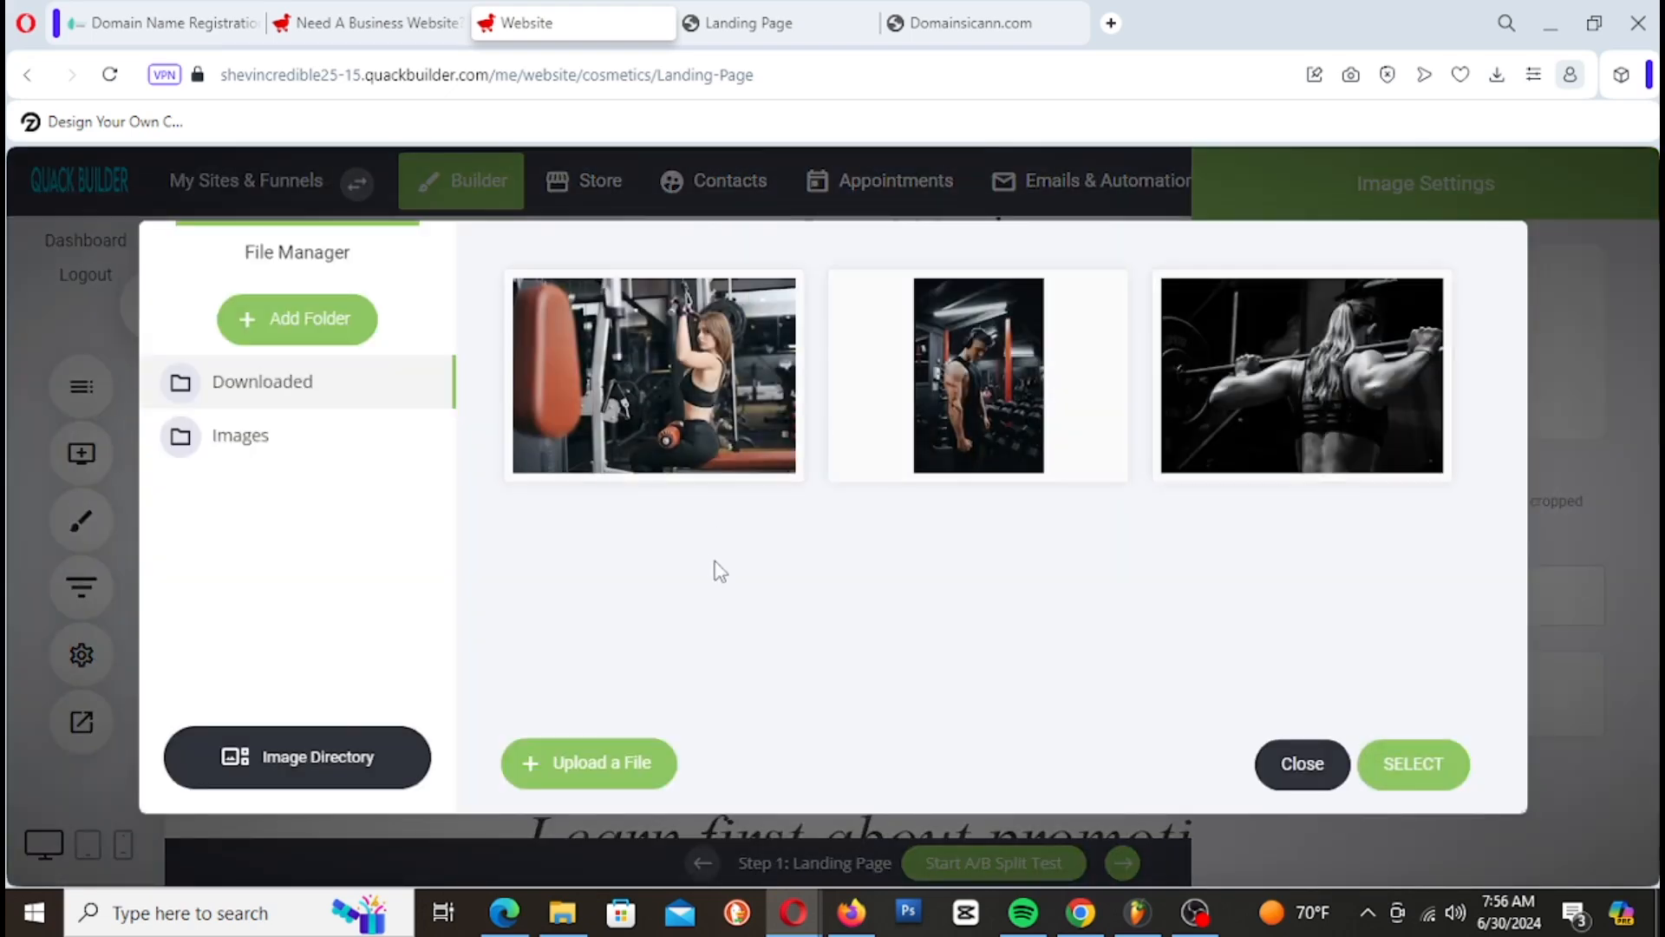
left_click(323, 772)
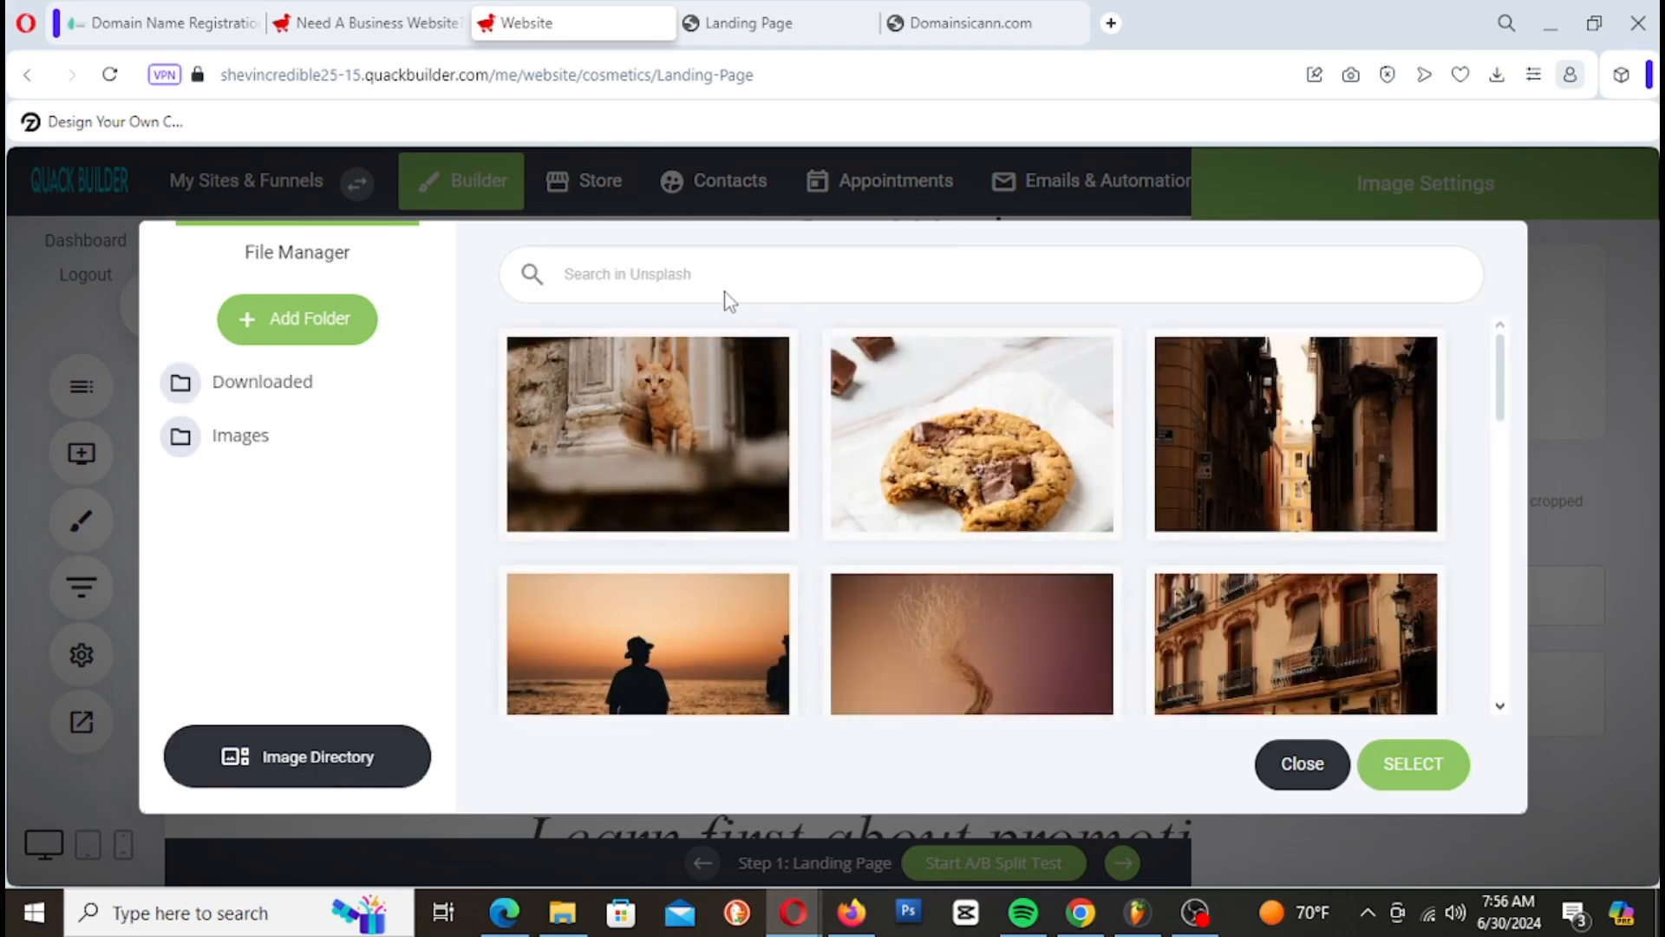
left_click(726, 288)
Step: Search stock photos for 'fitness' and use the woman-in-yoga-pose photo for the first column's image
type("fitness")
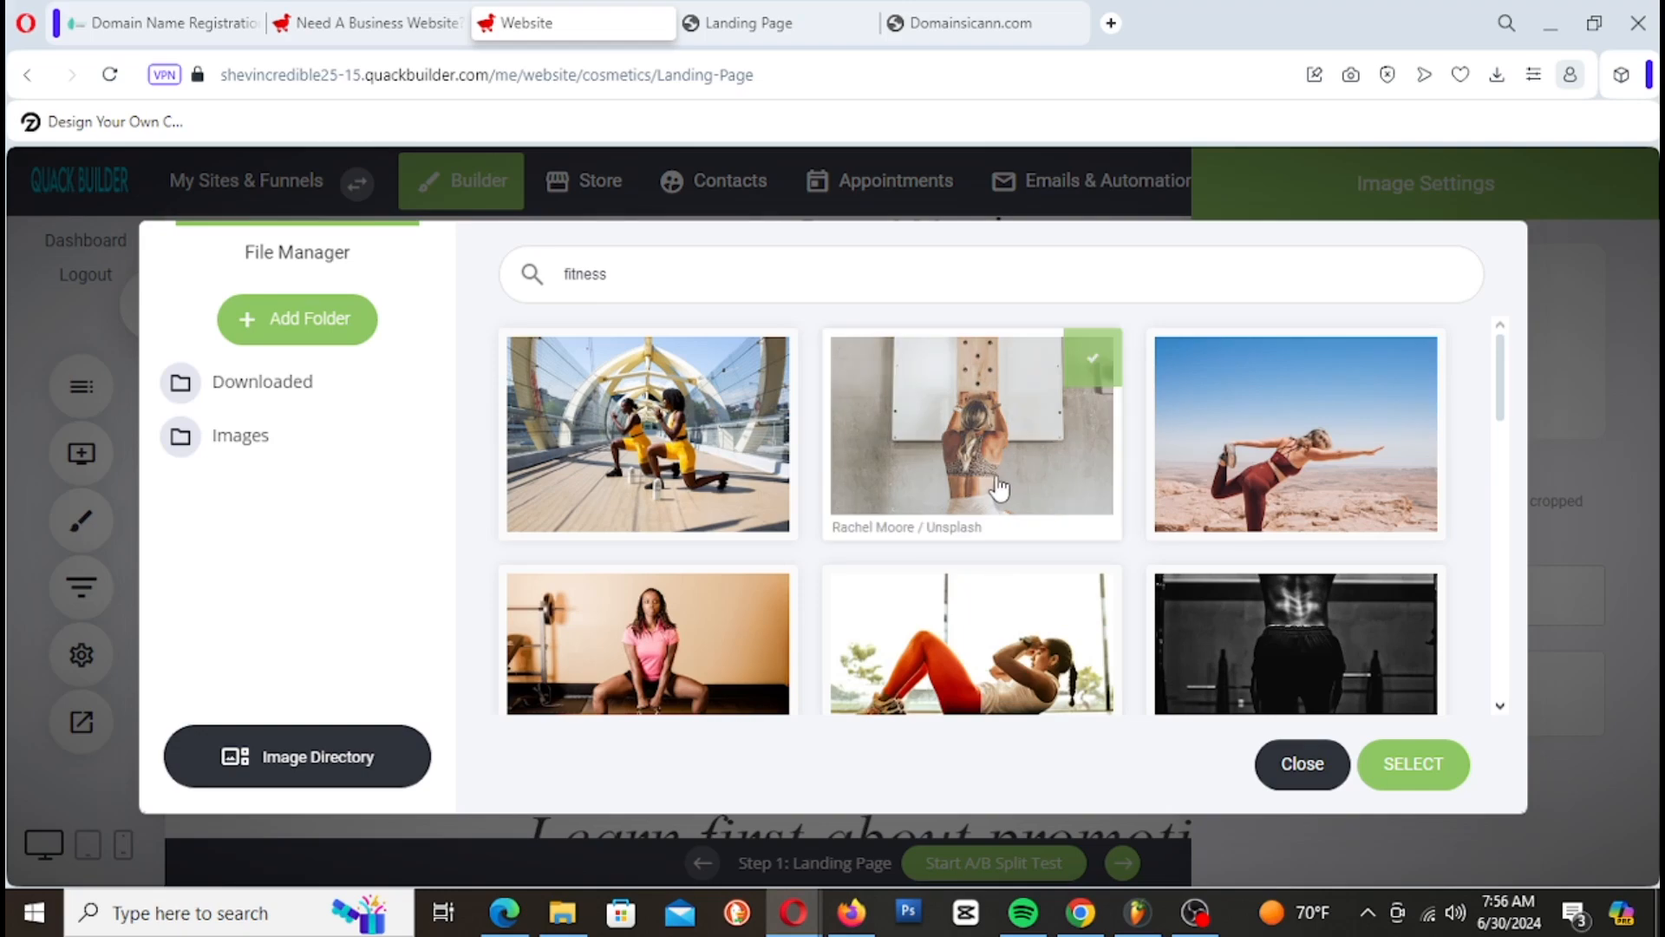
scroll(992, 534, "down", 5)
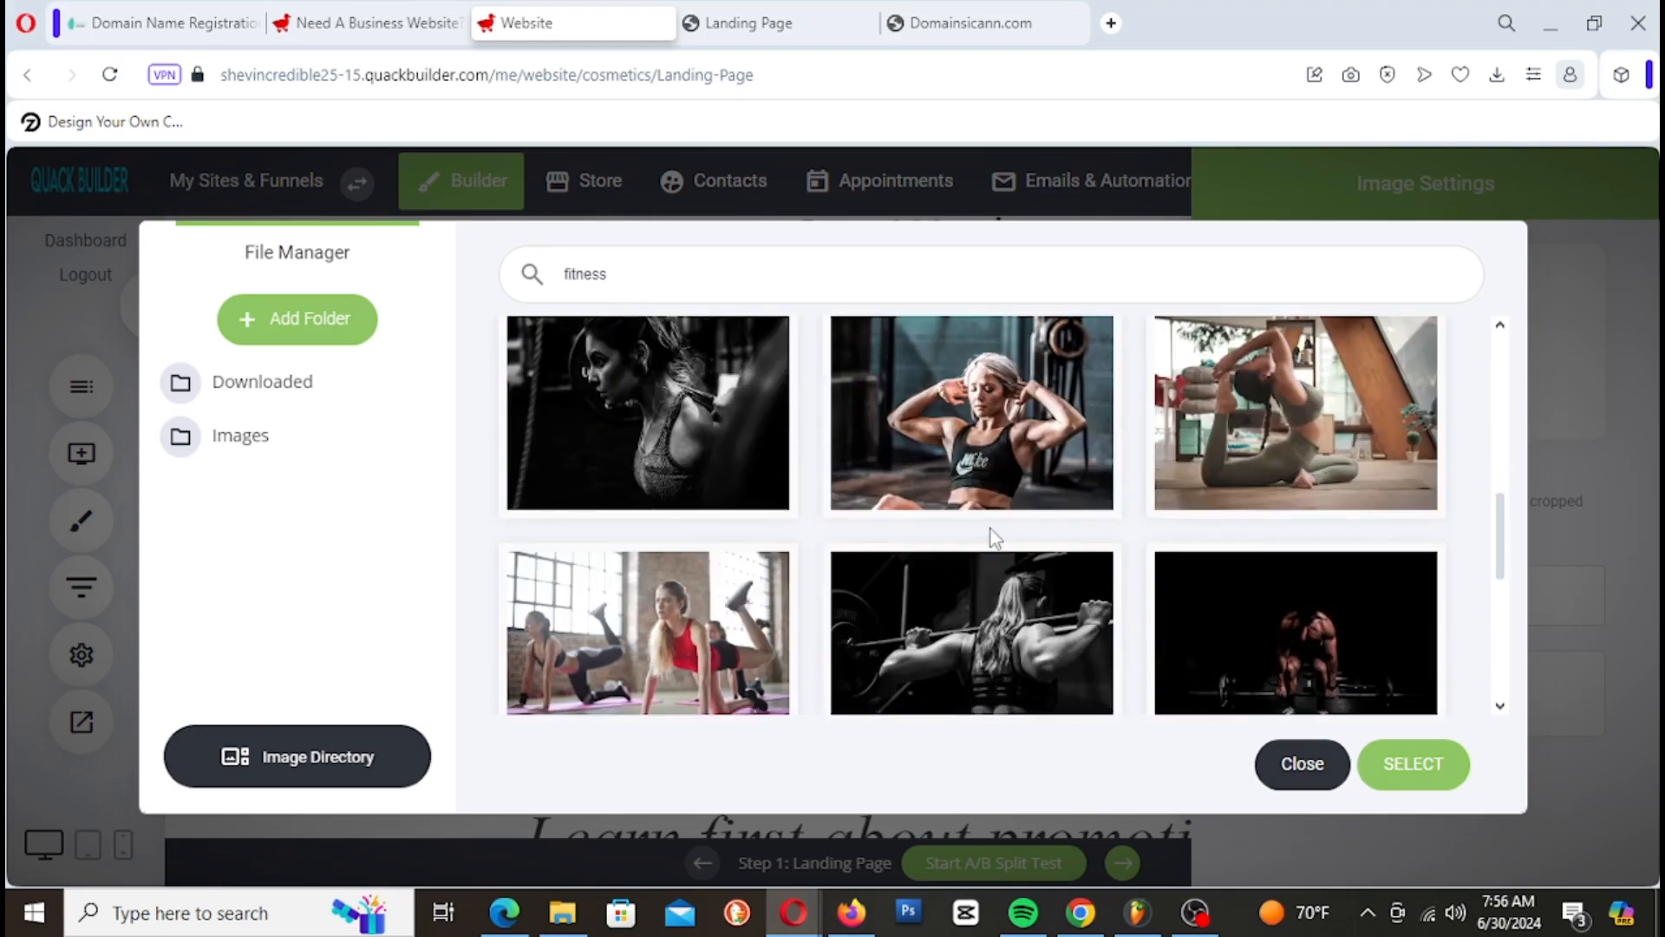
scroll(990, 529, "down", 5)
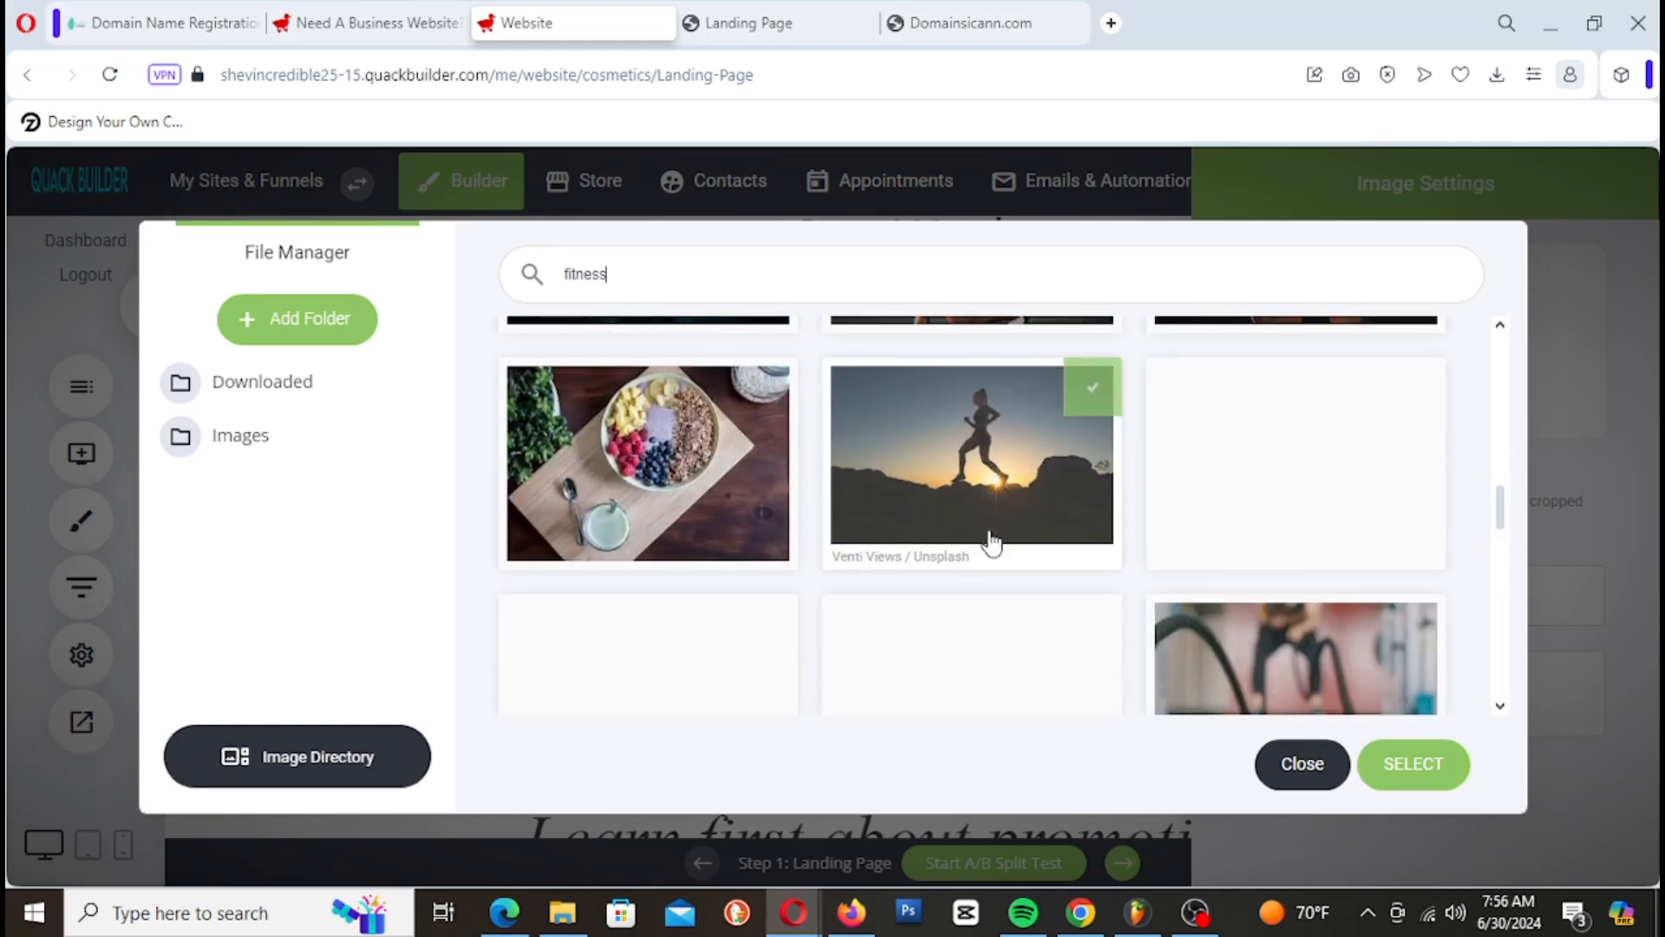
scroll(992, 542, "up", 3)
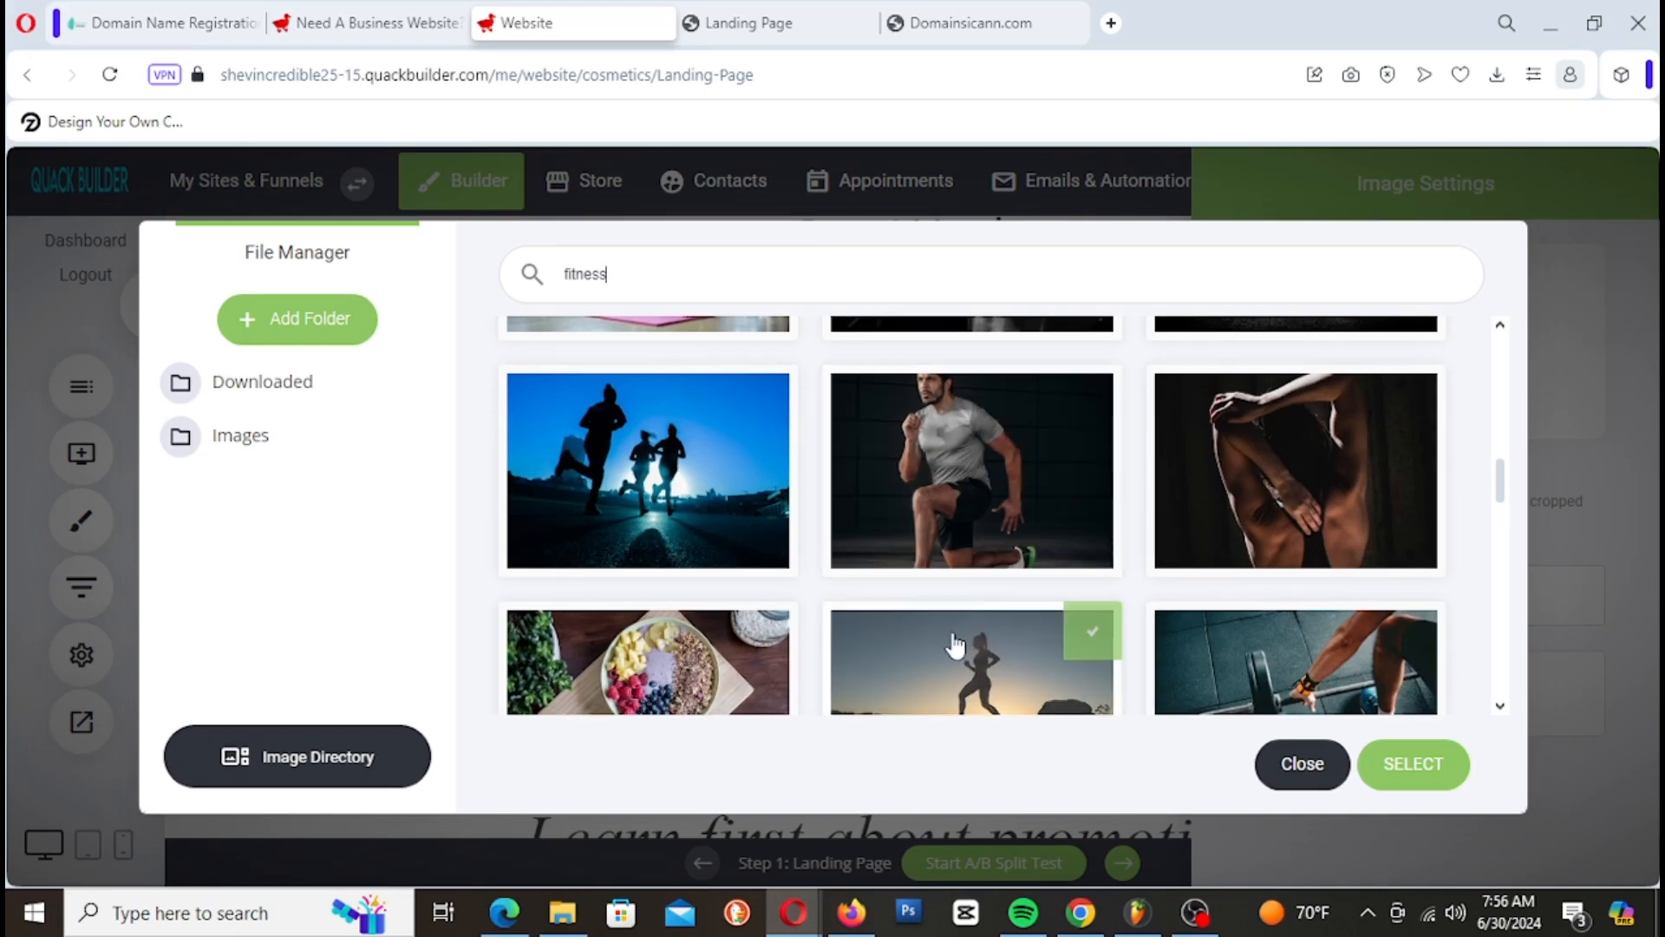
scroll(954, 646, "down", 8)
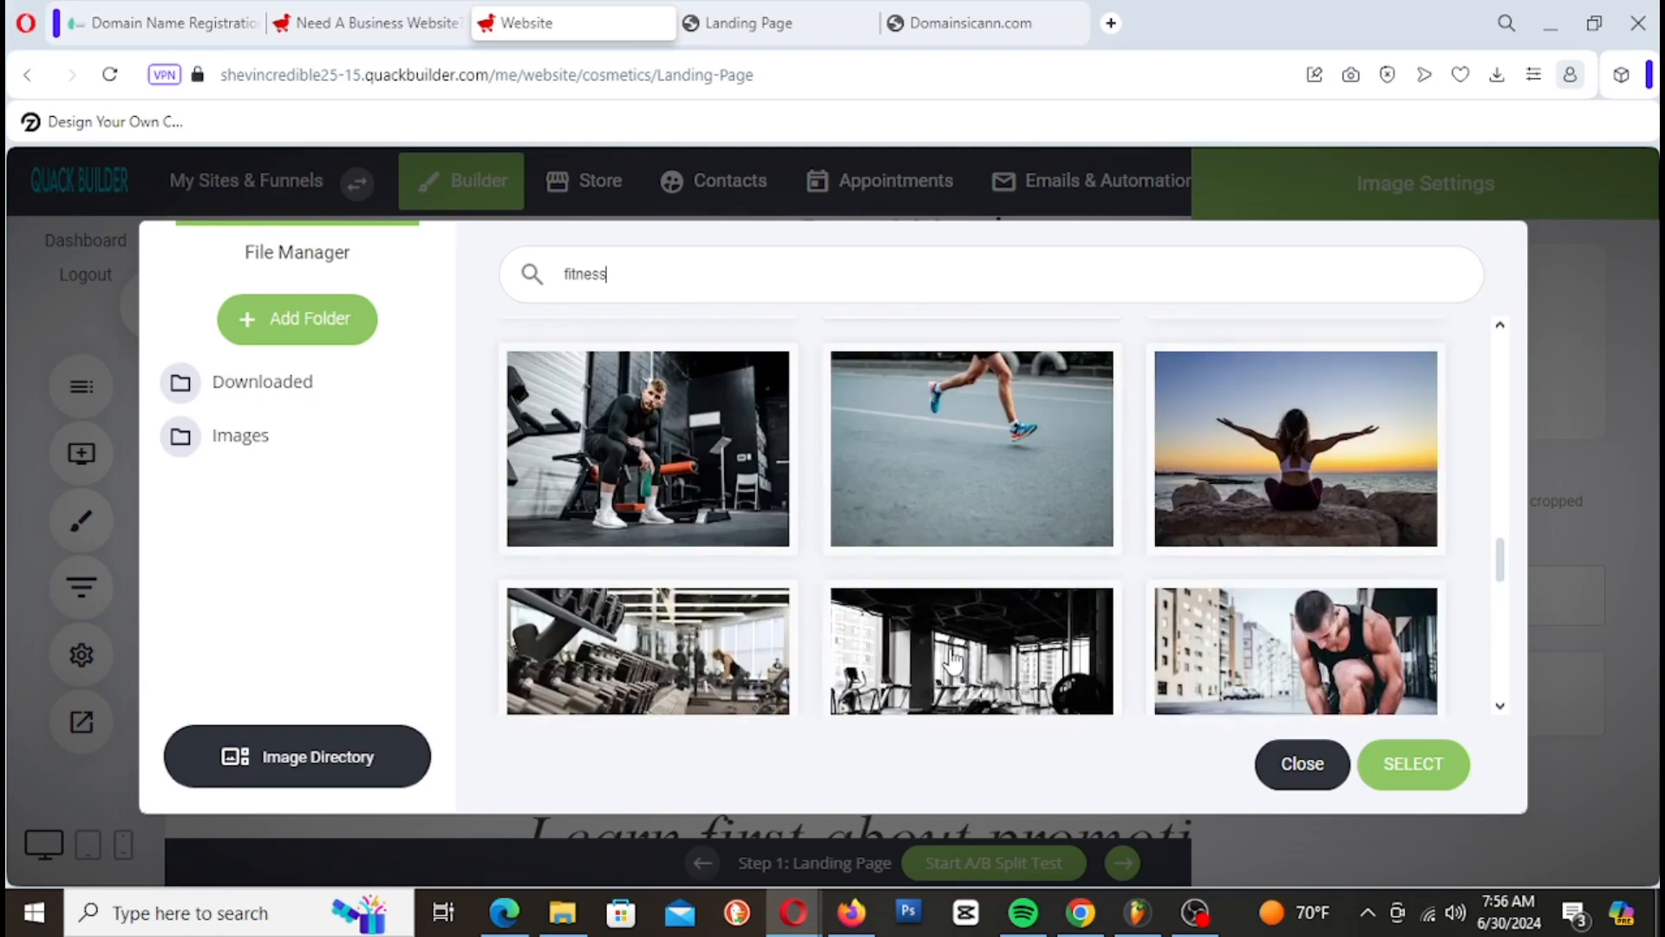
scroll(954, 664, "down", 10)
scroll(954, 663, "down", 6)
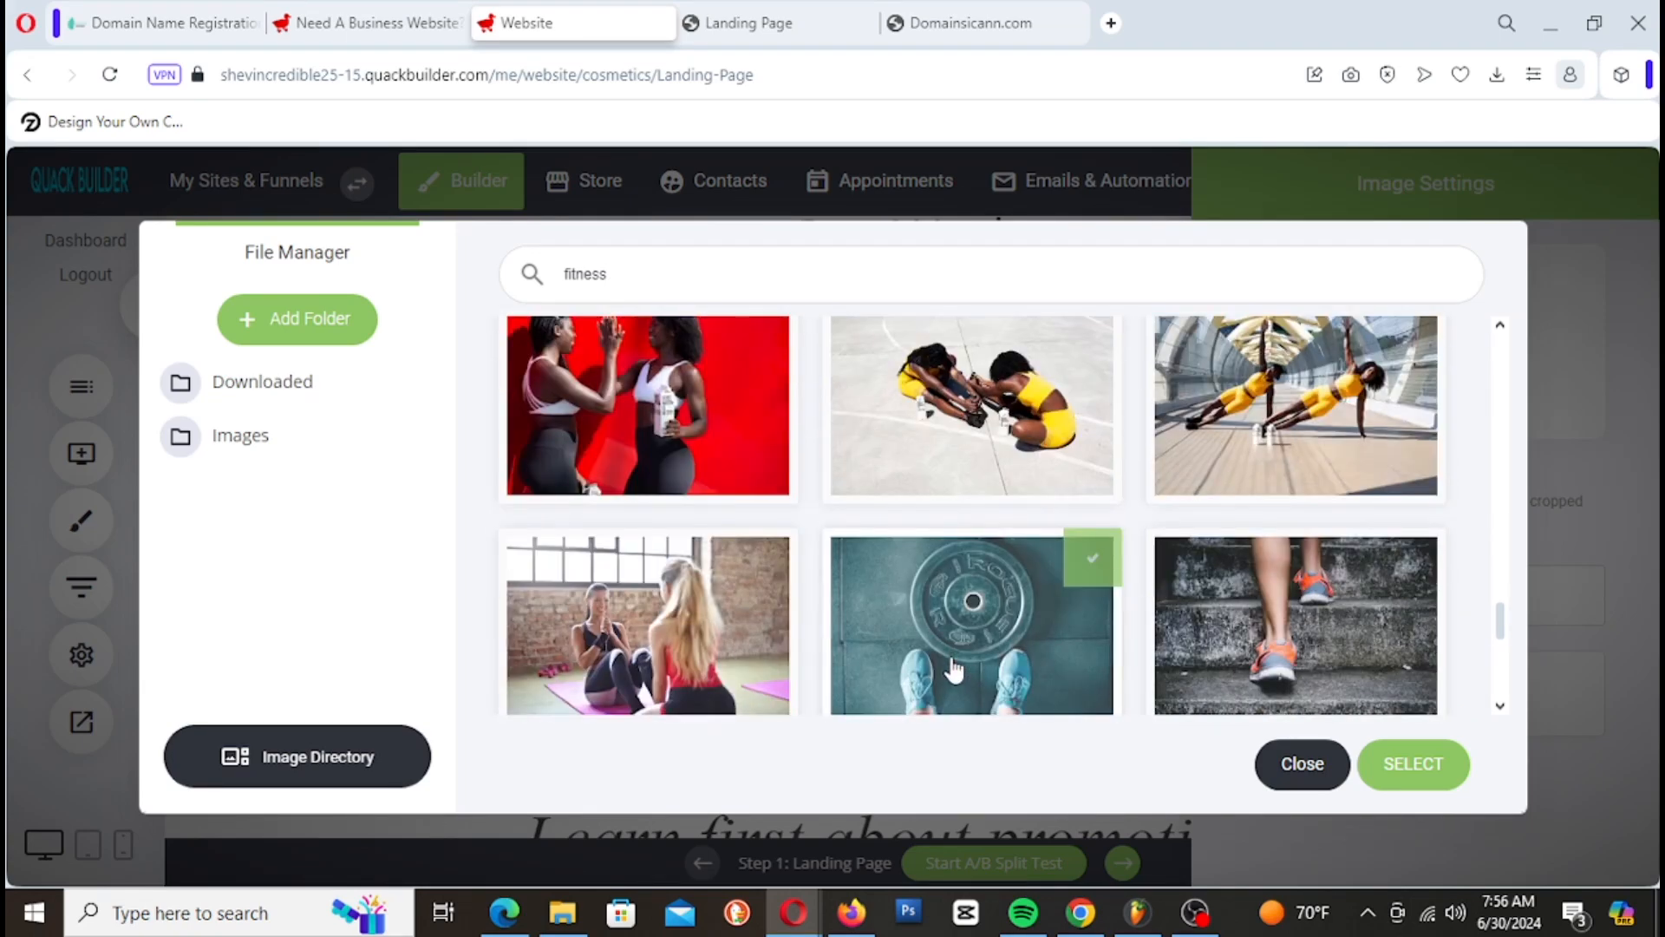
scroll(954, 663, "down", 6)
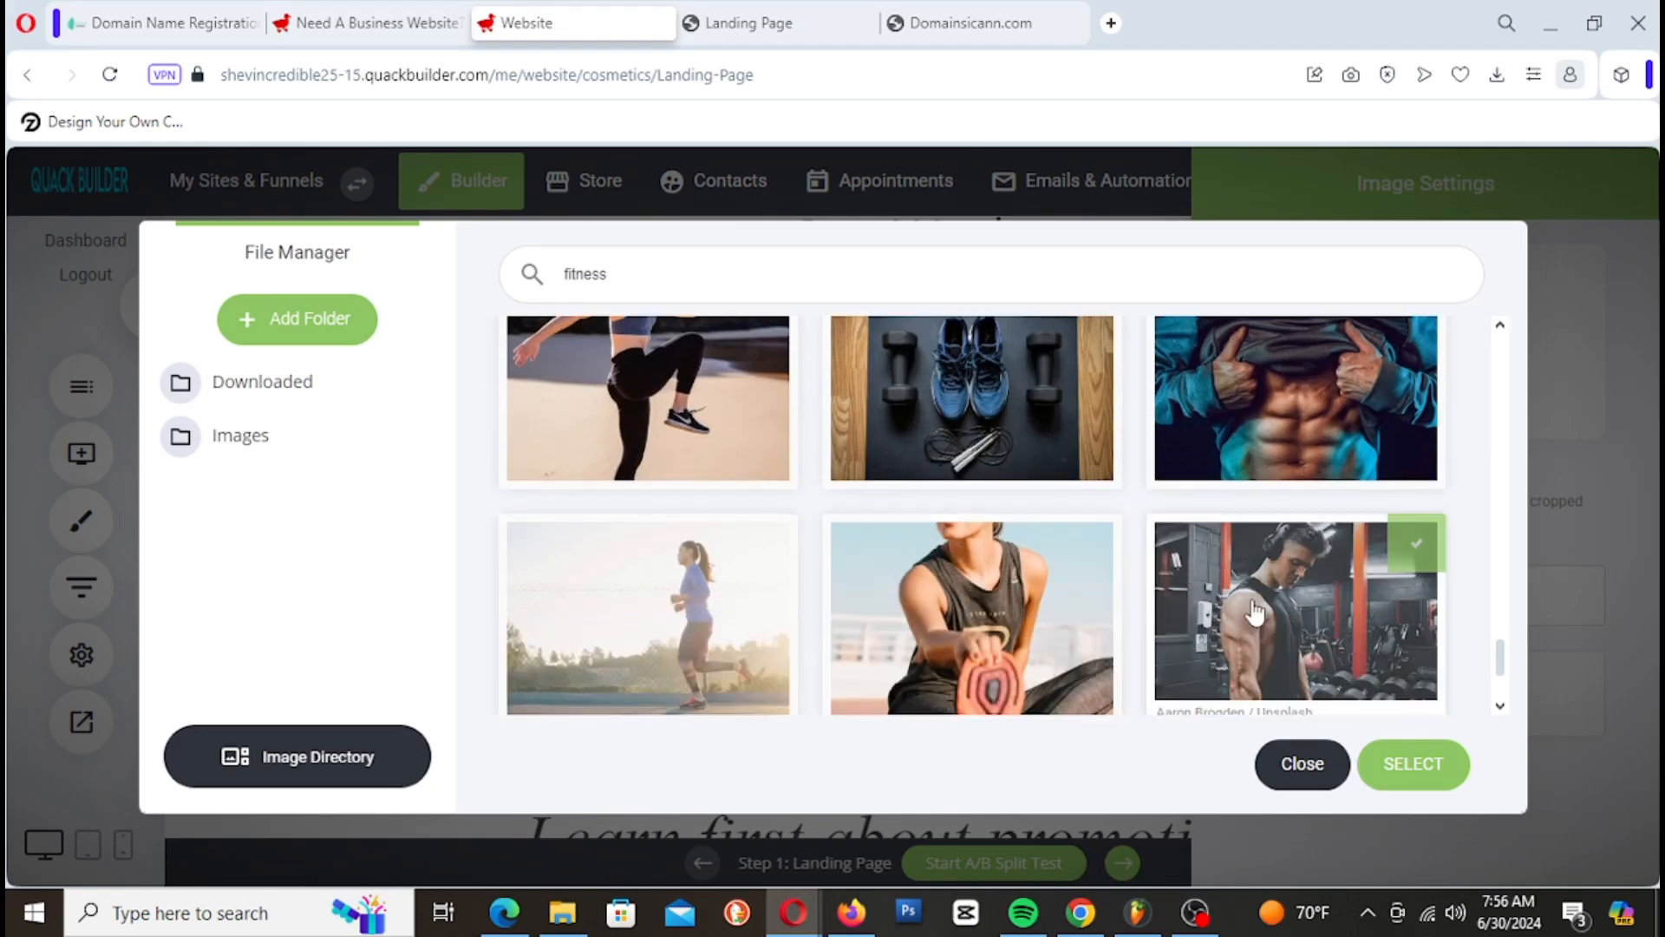
scroll(1232, 596, "down", 5)
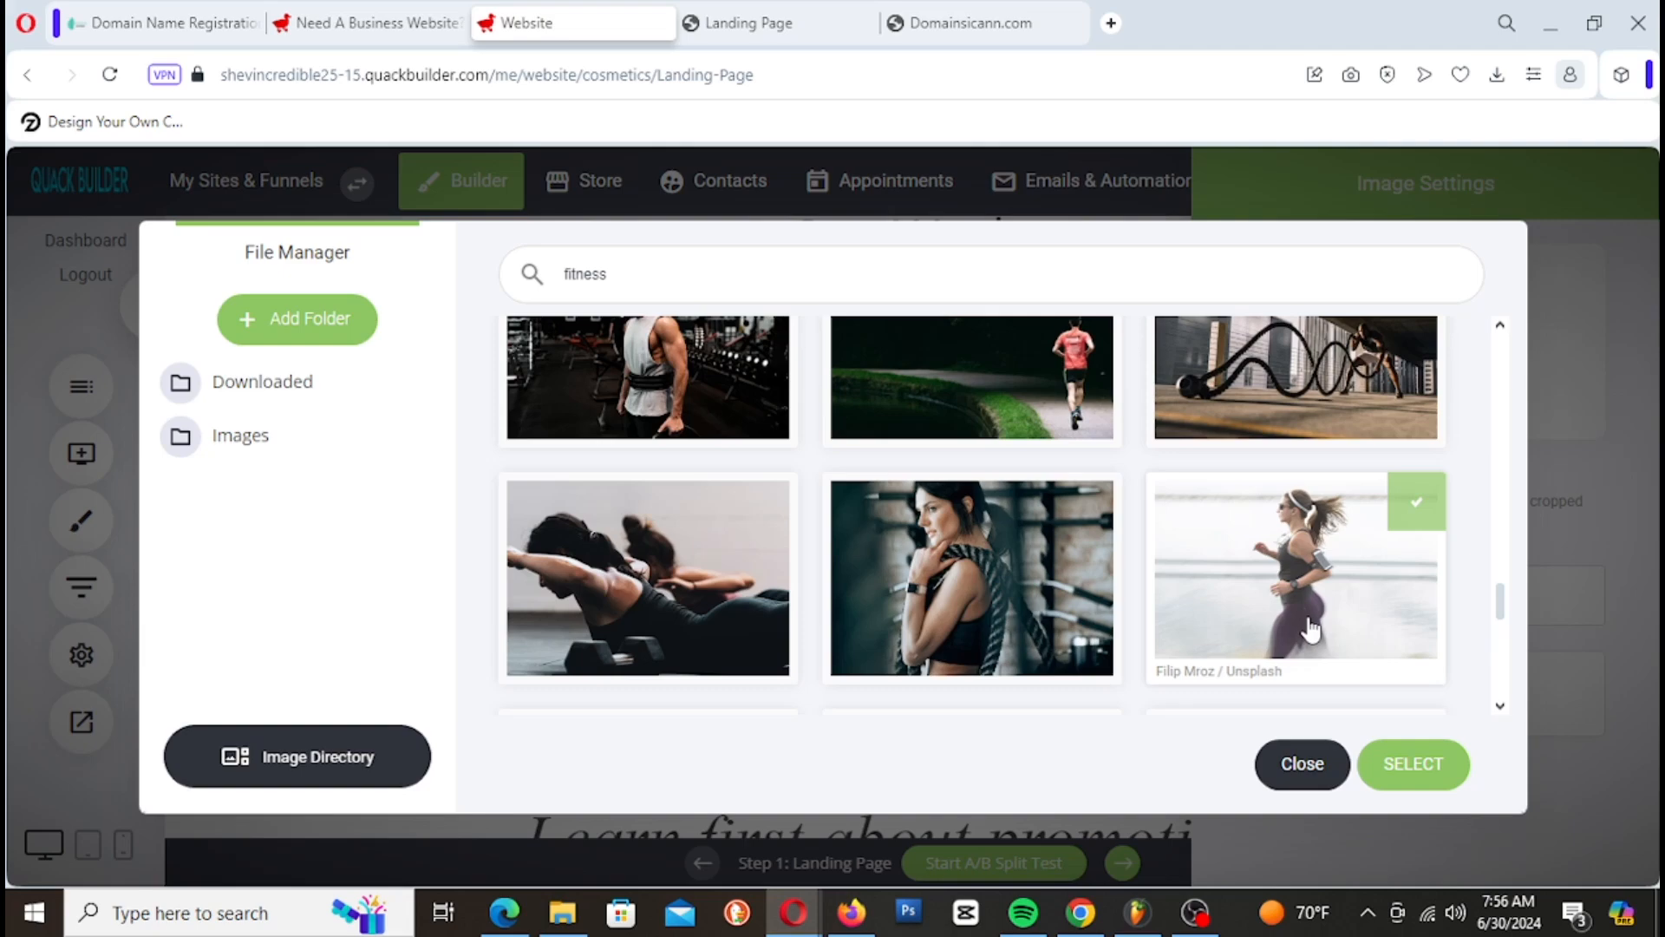
scroll(1309, 631, "down", 3)
scroll(1310, 630, "down", 3)
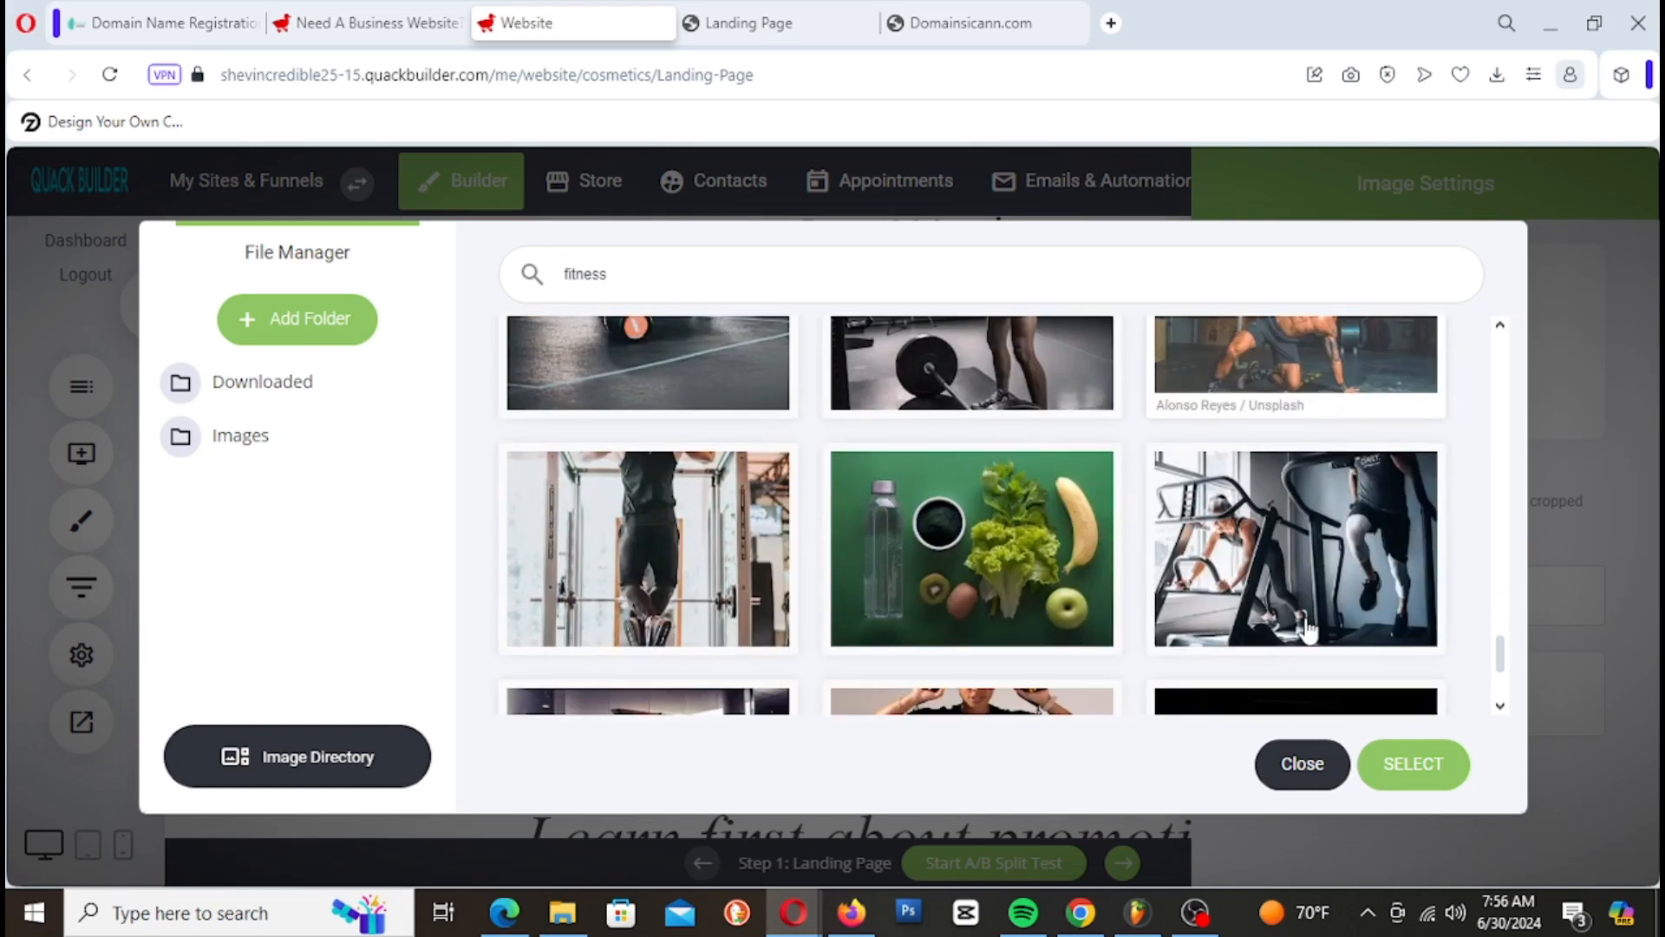
scroll(1307, 629, "down", 4)
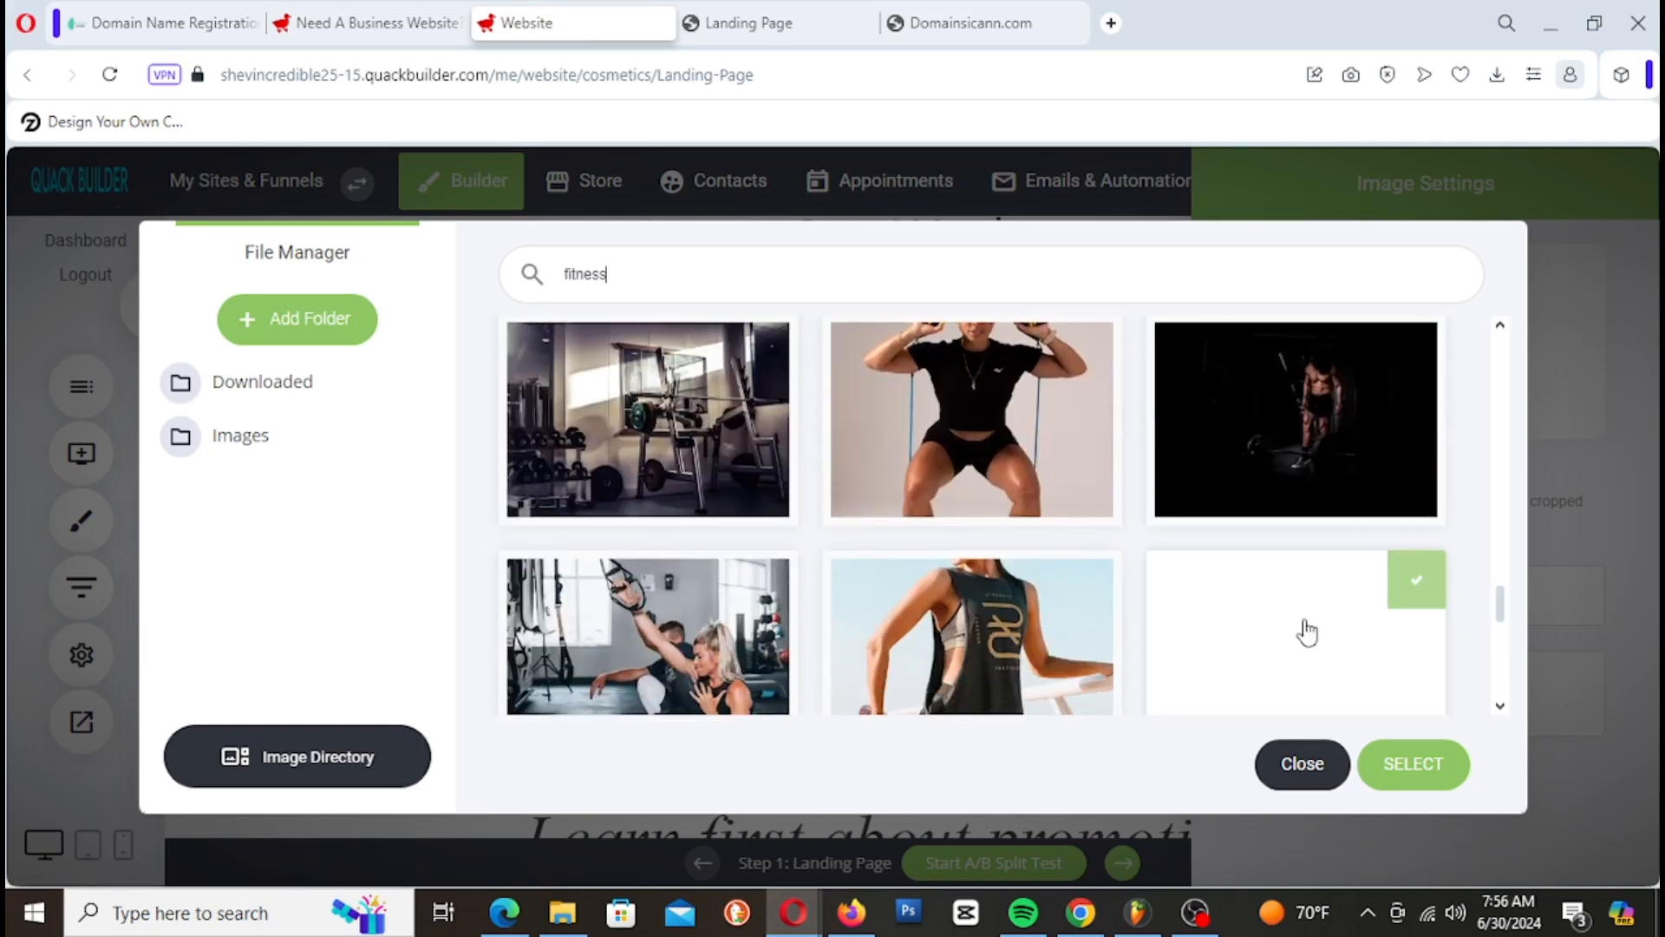
scroll(1307, 633, "down", 3)
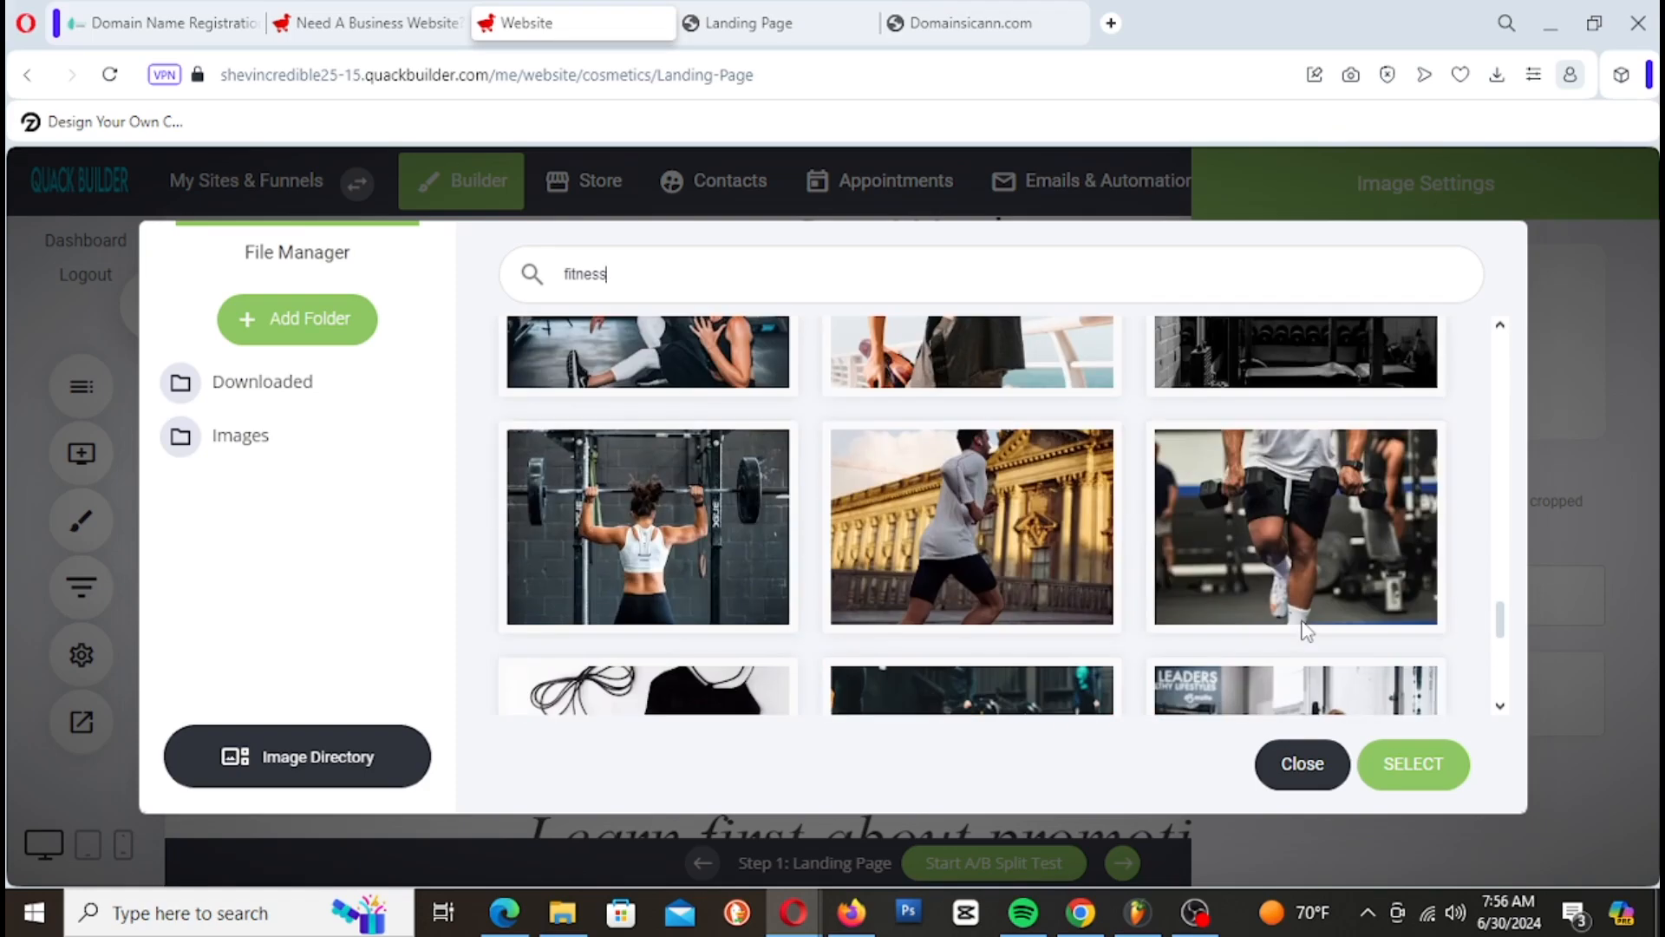
scroll(1306, 635, "down", 2)
scroll(1305, 635, "down", 3)
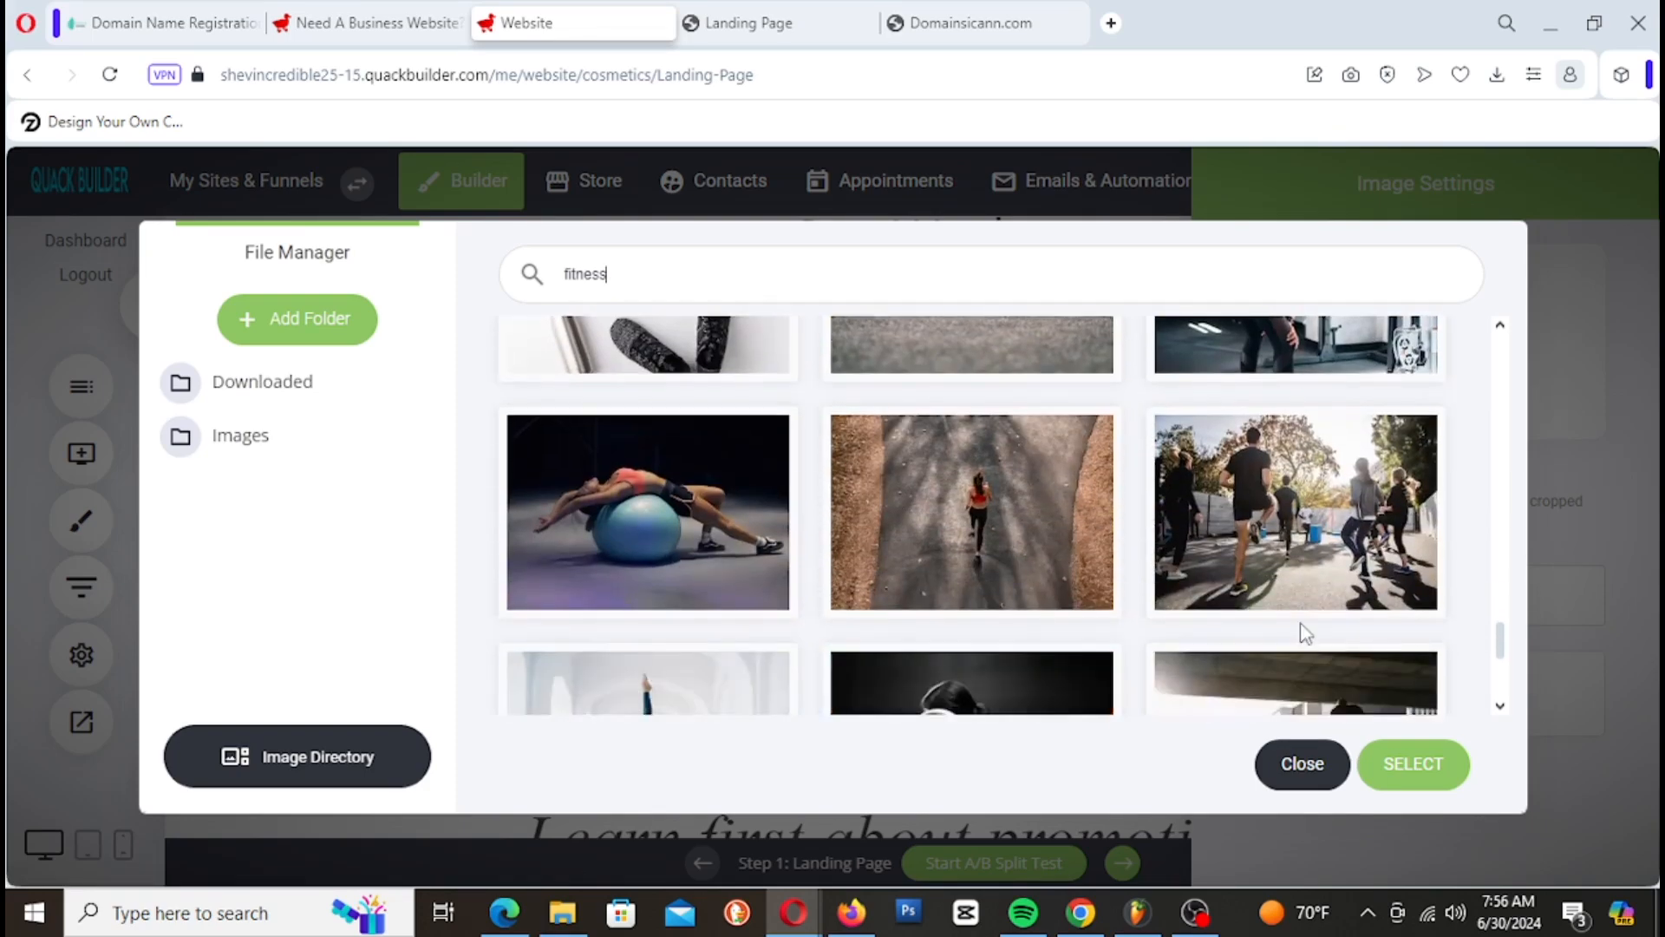
scroll(1305, 635, "down", 2)
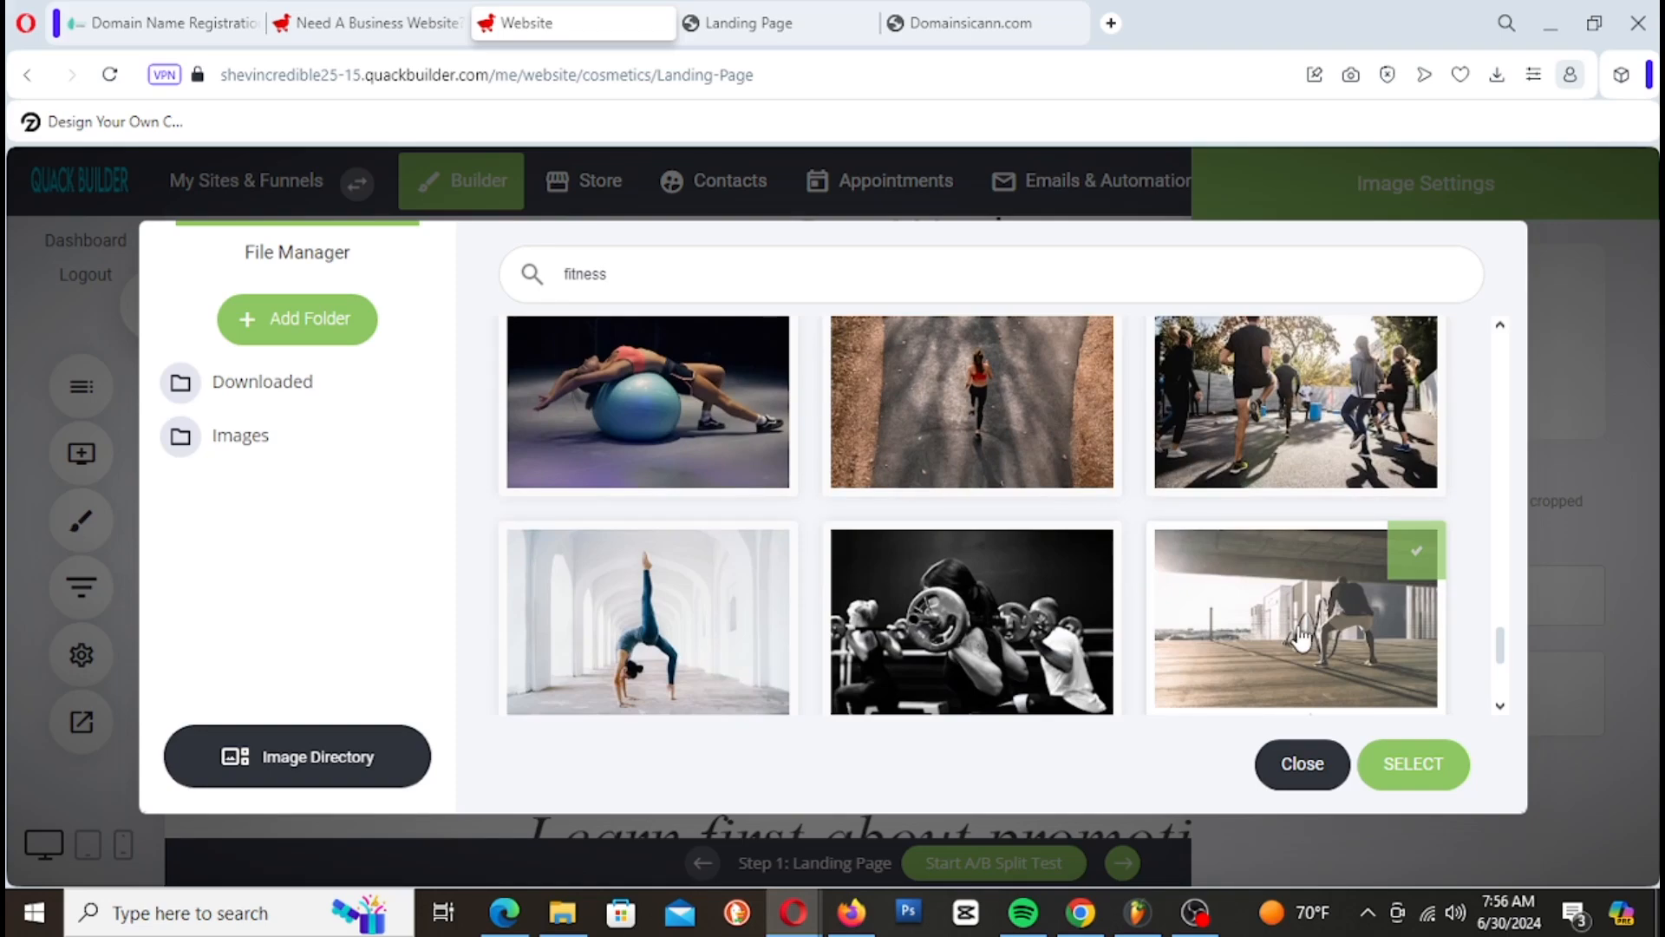
scroll(1304, 639, "down", 3)
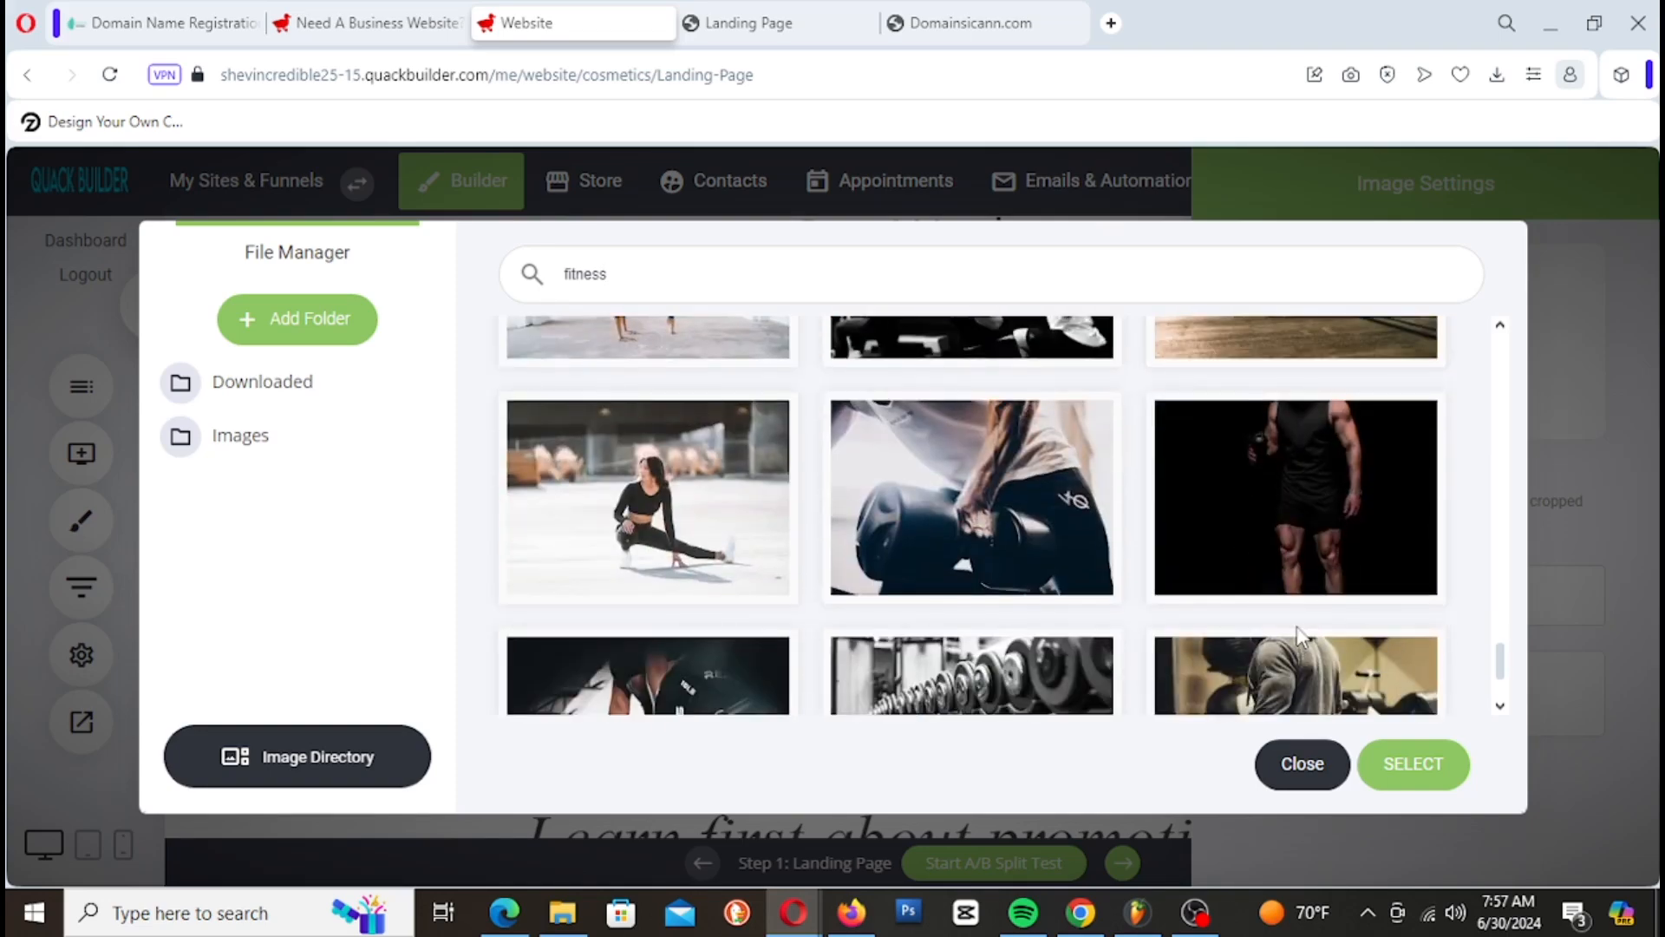
scroll(1304, 638, "down", 3)
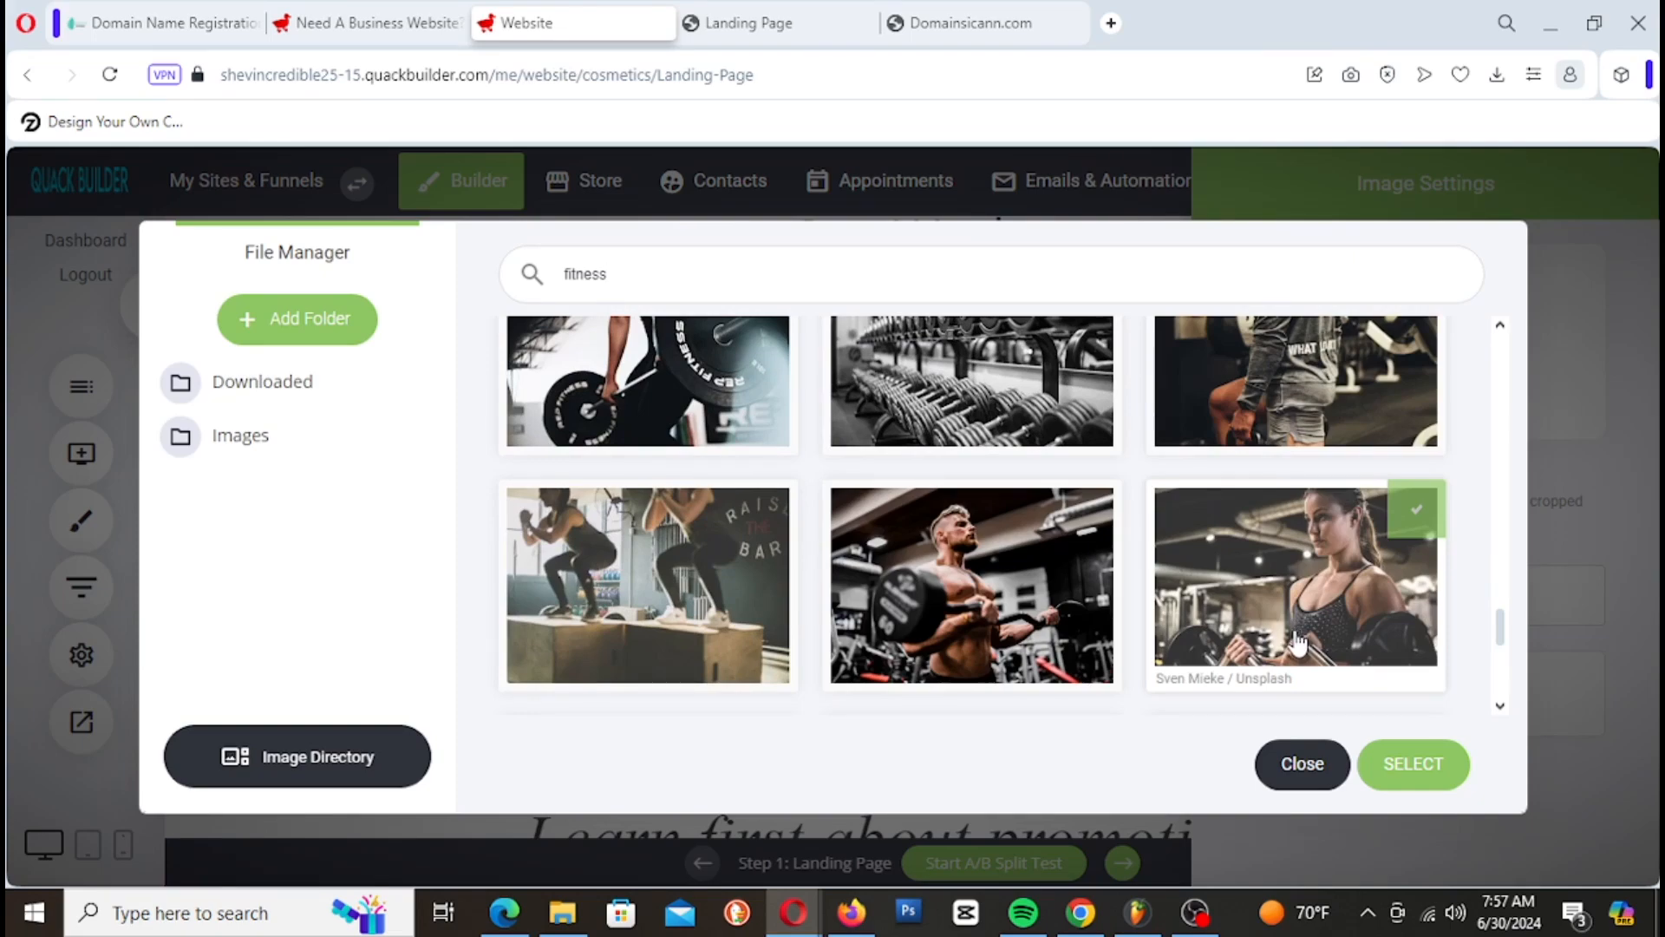
scroll(1299, 640, "up", 4)
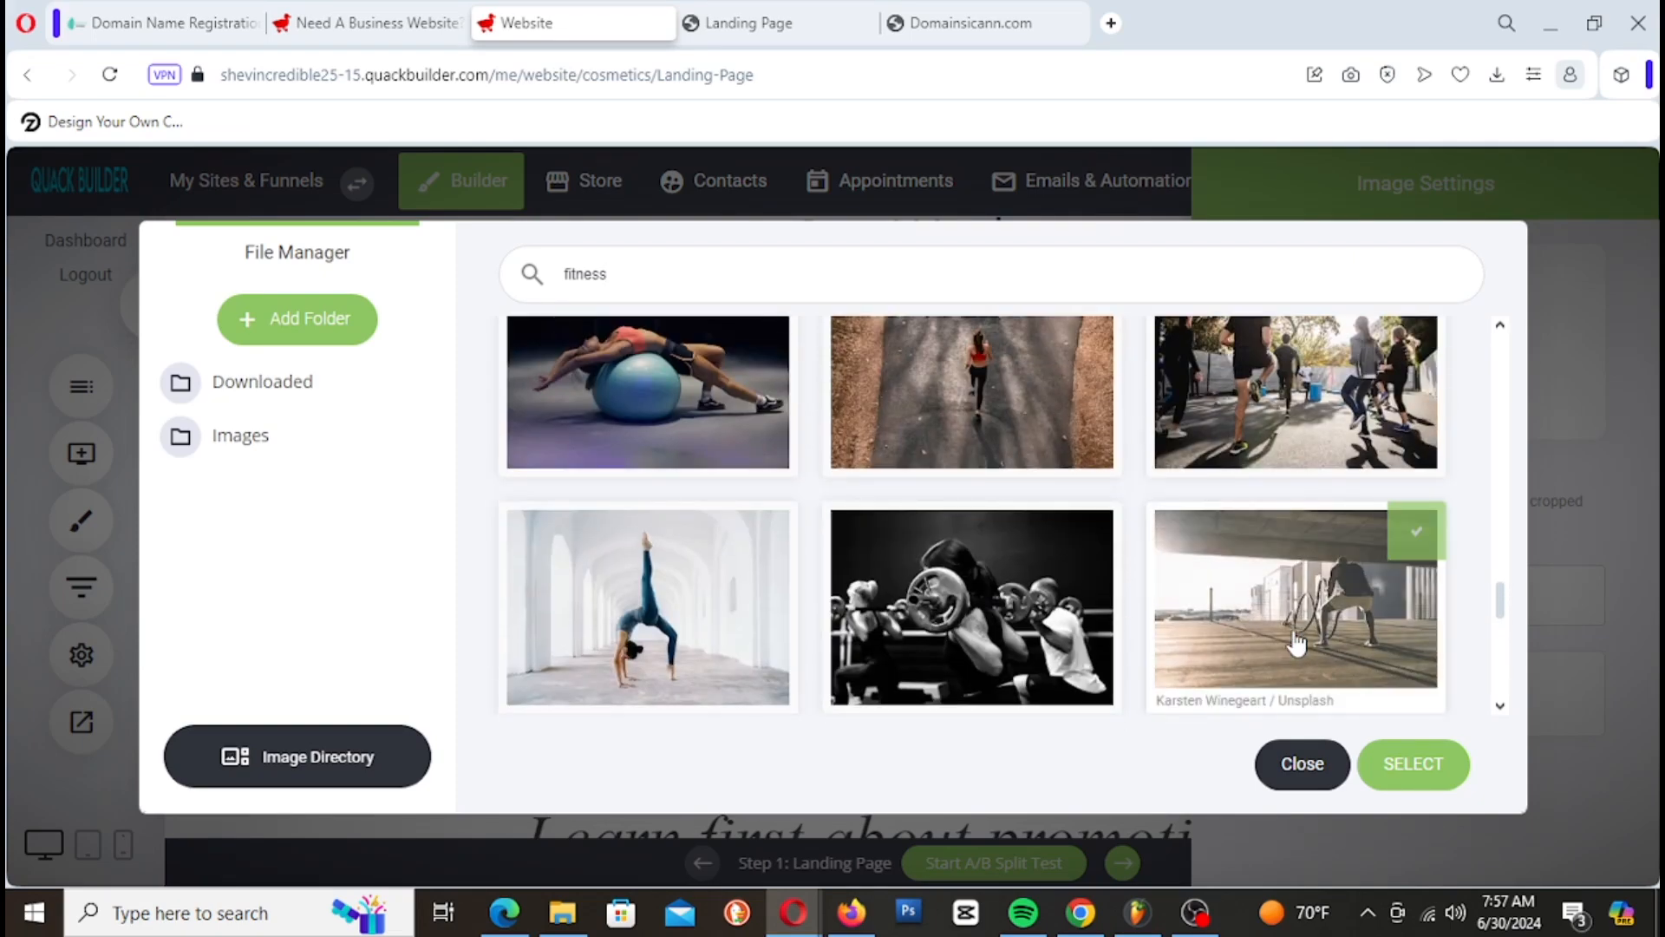
scroll(1165, 562, "down", 1)
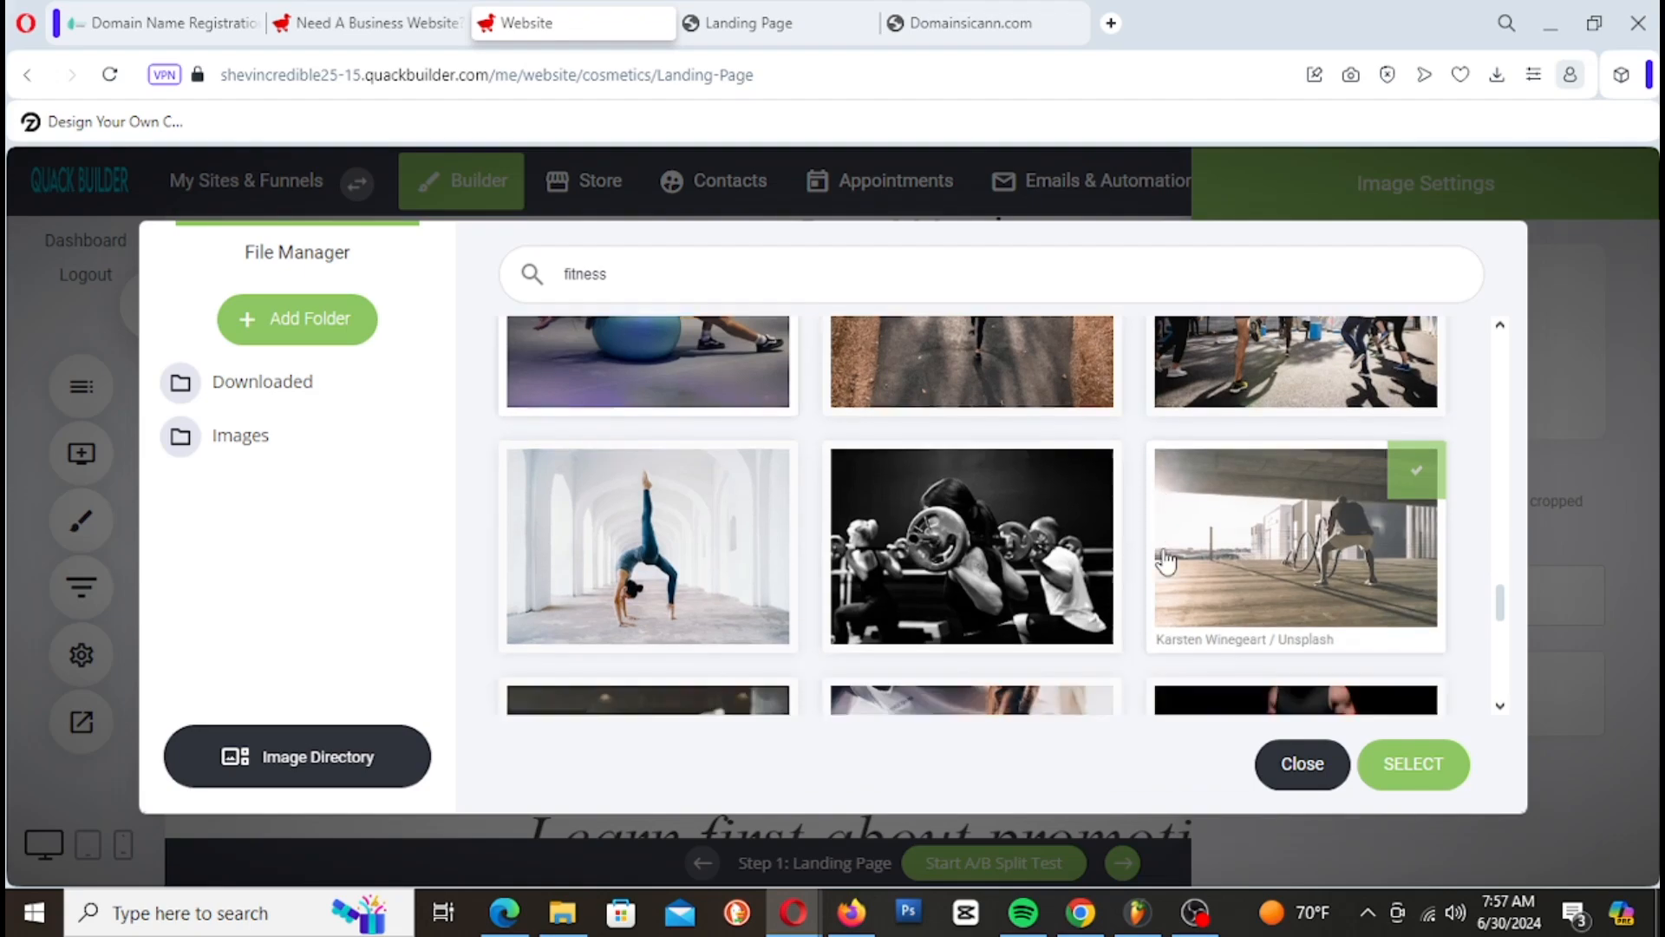
scroll(1165, 562, "down", 10)
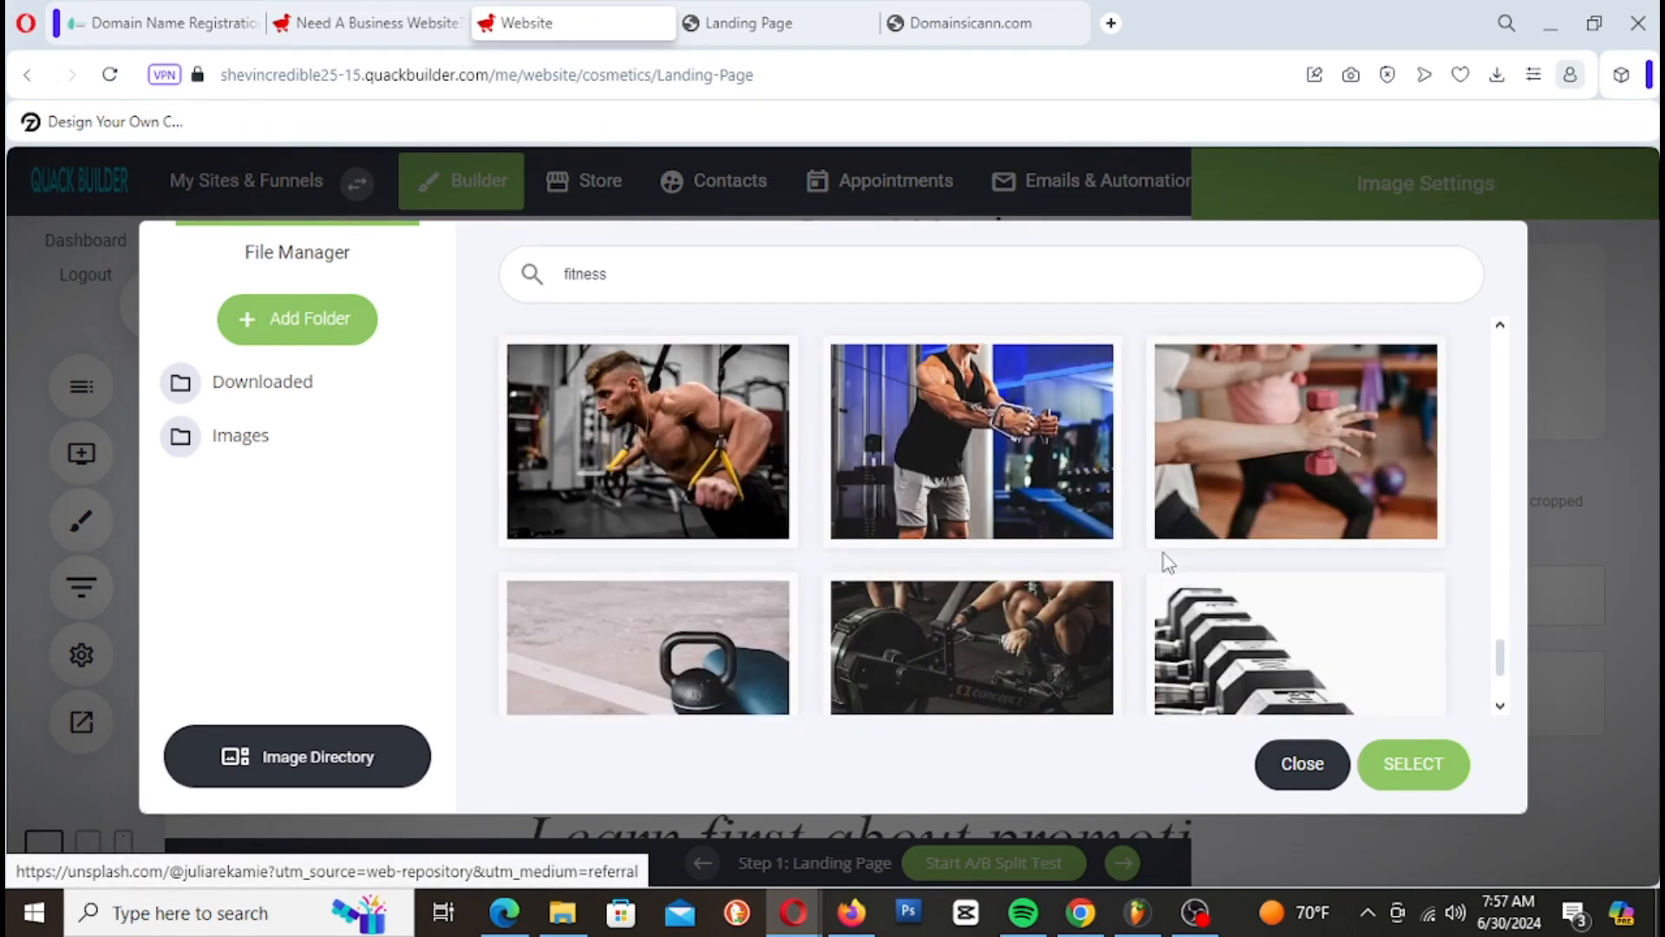
scroll(1169, 562, "up", 4)
scroll(1167, 563, "down", 3)
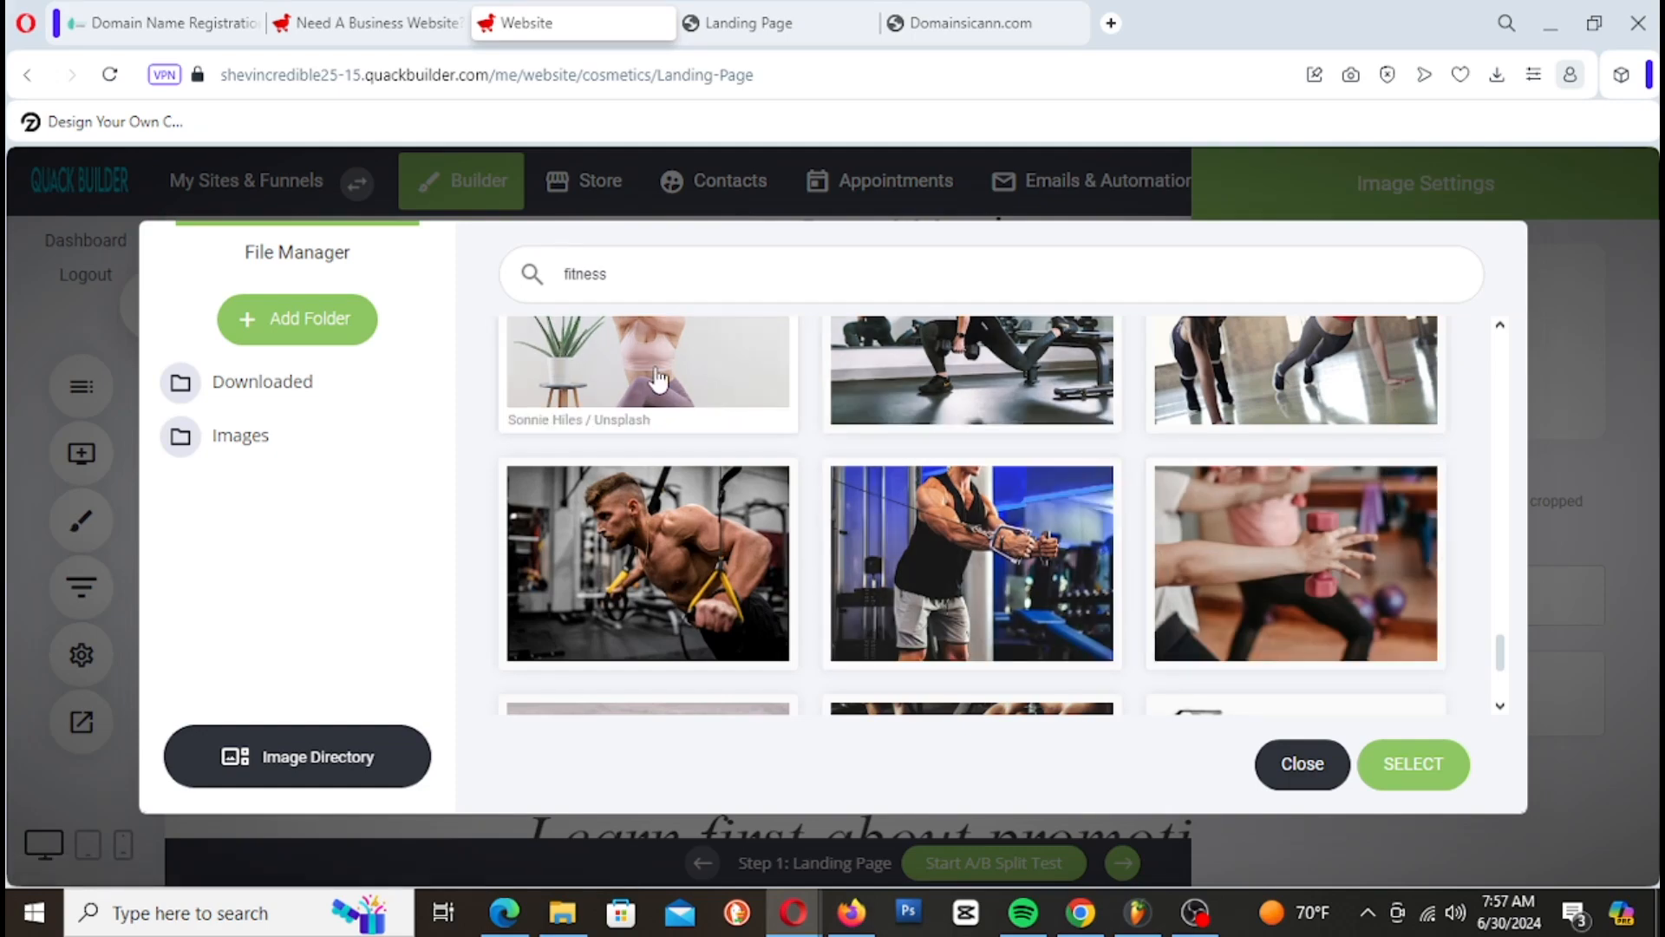
scroll(980, 451, "down", 8)
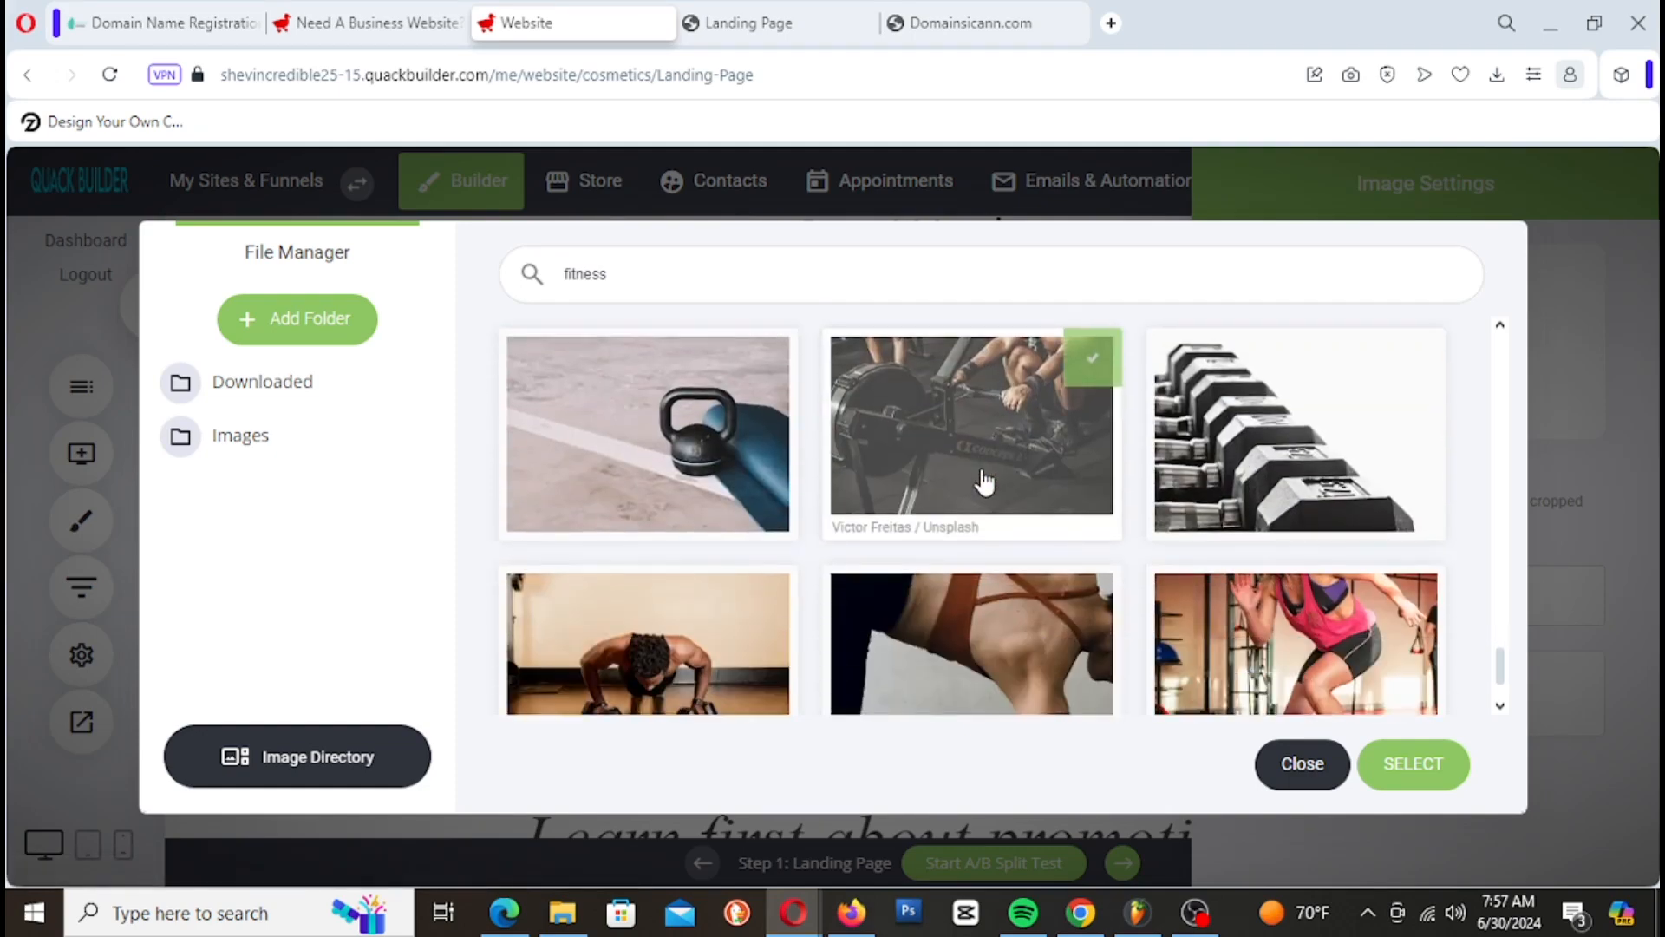
scroll(987, 512, "down", 10)
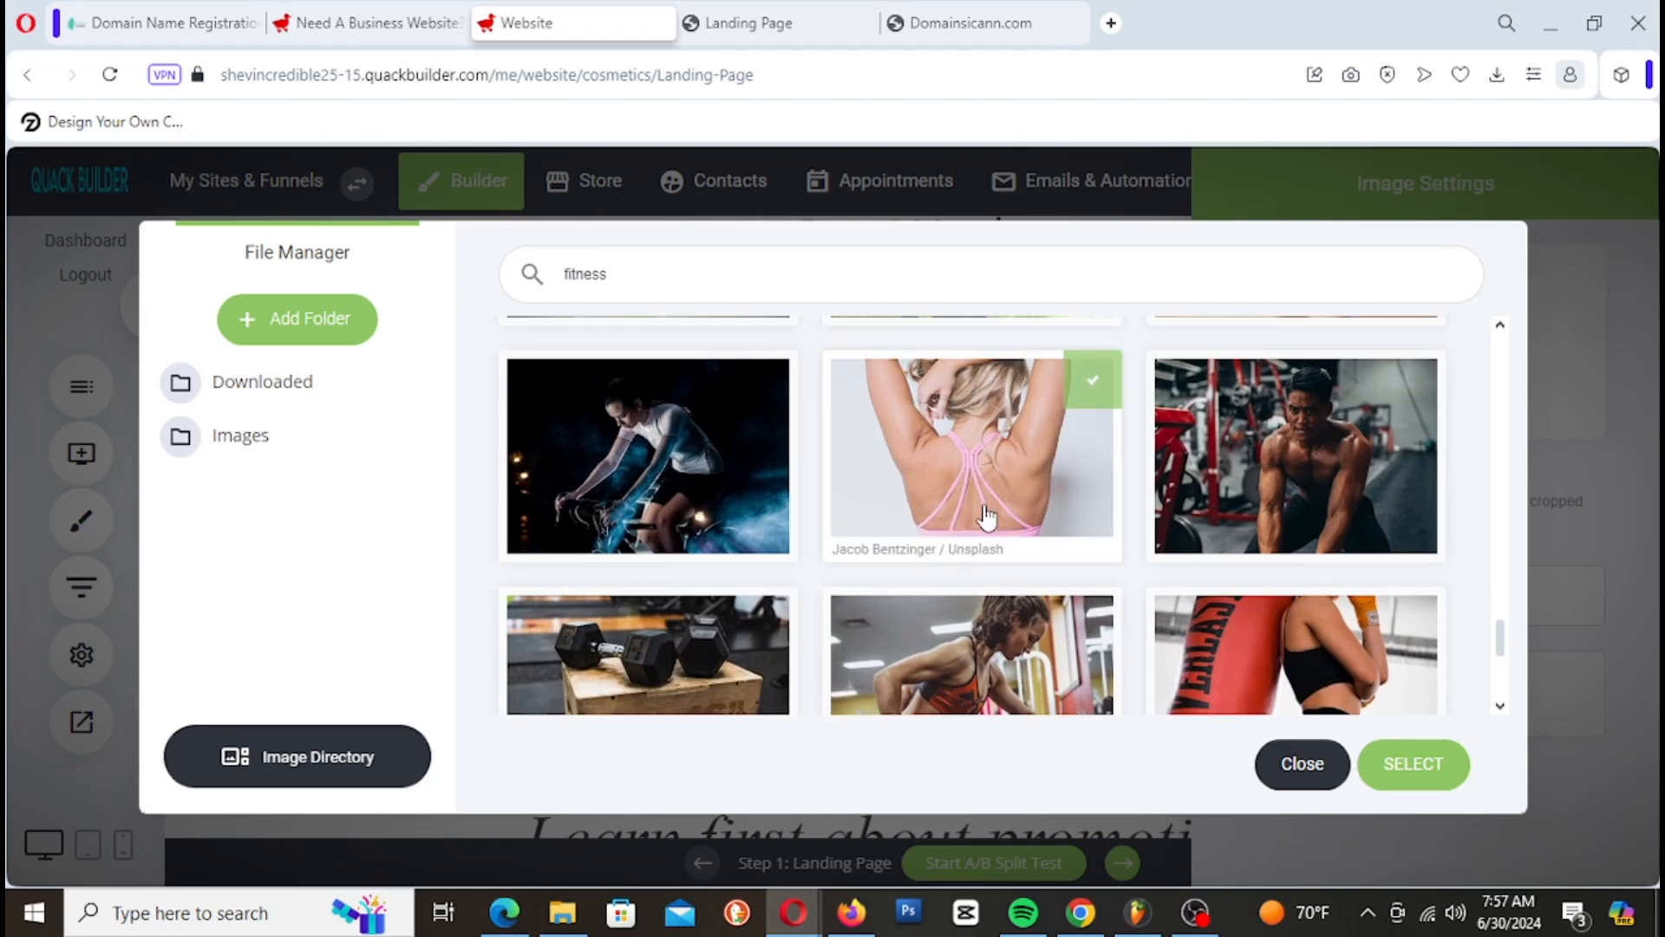
scroll(987, 515, "down", 1)
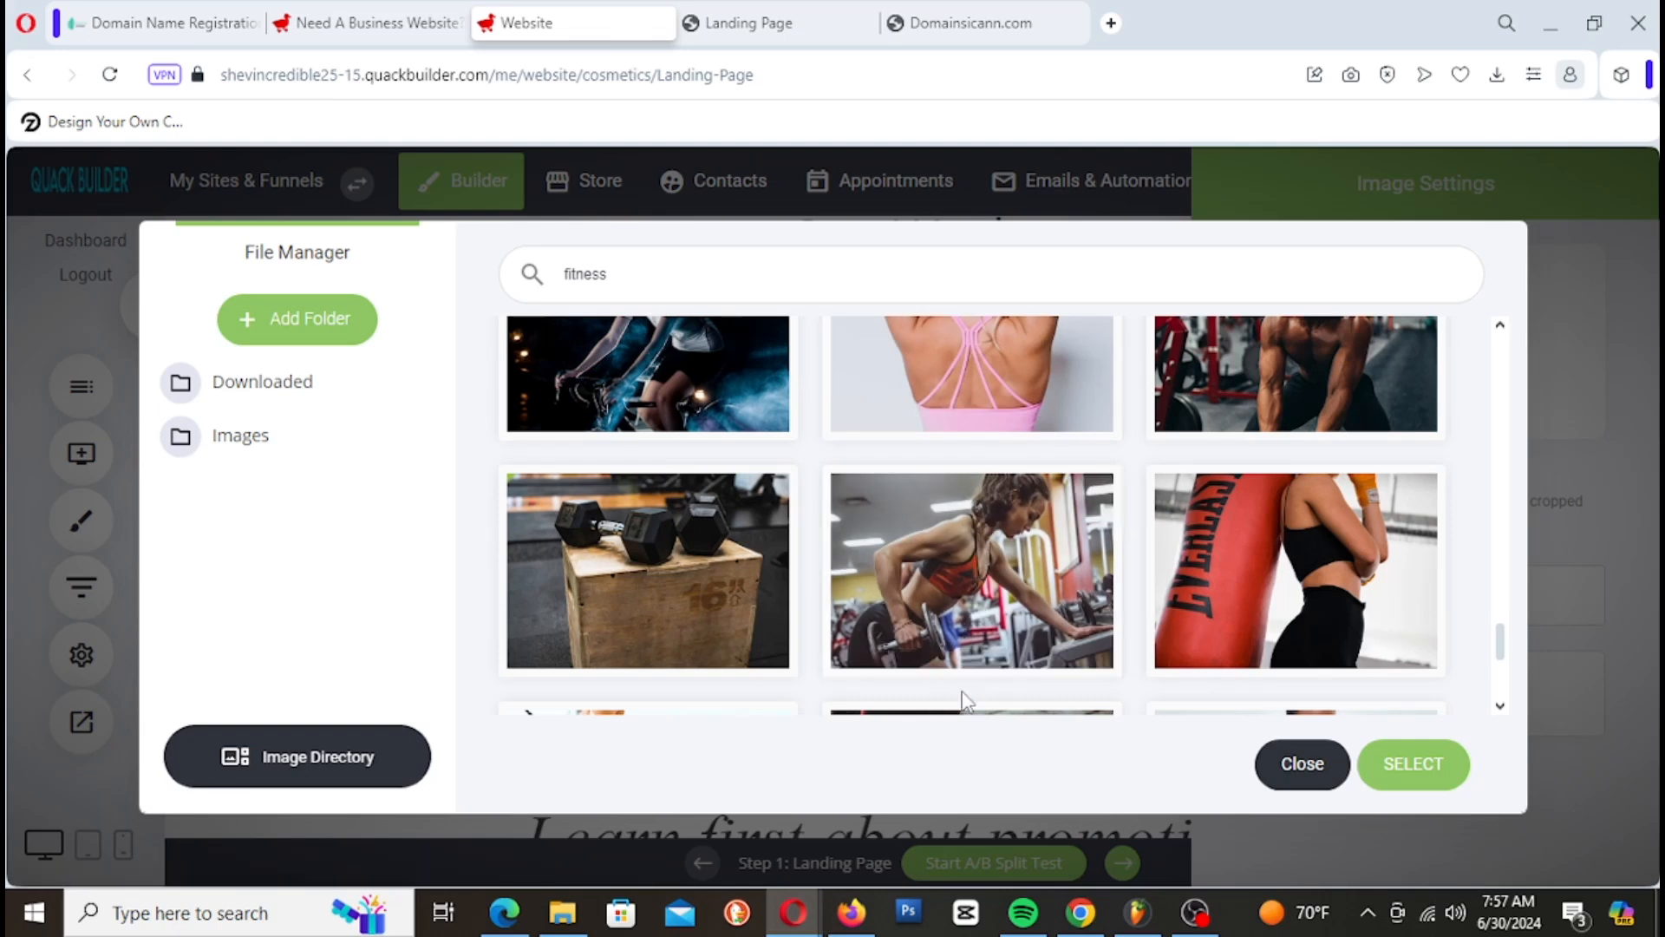
left_click(1416, 783)
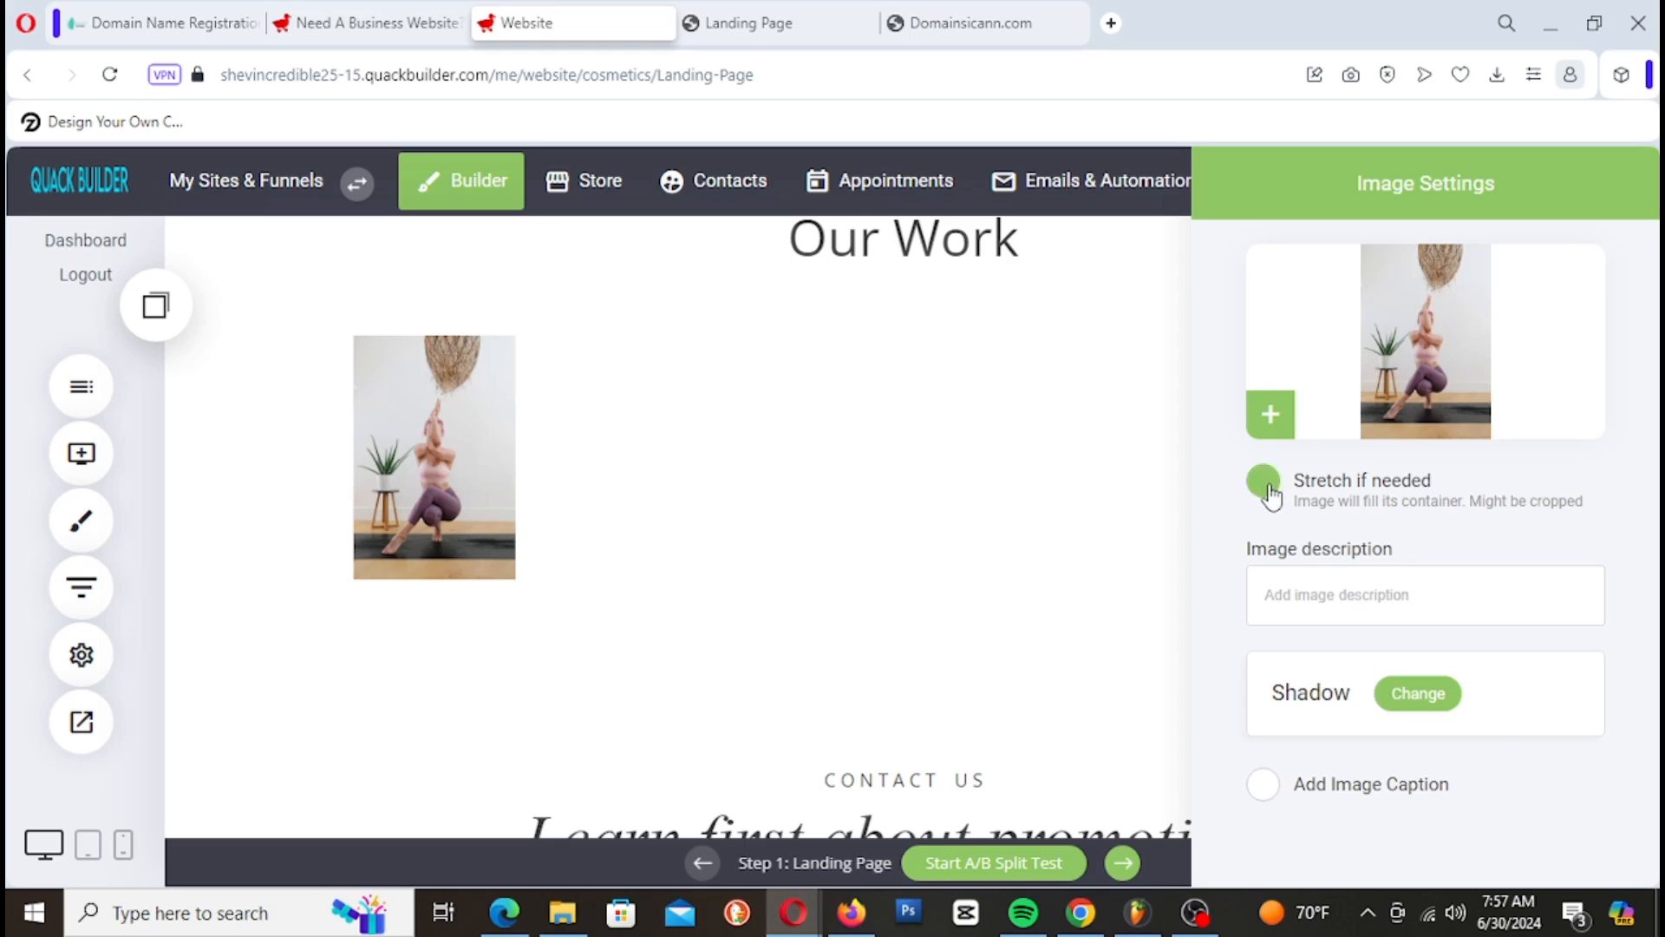
Step: Stretch the yoga photo to fill its column and add a Heading widget beneath it, selecting its placeholder text
left_click(1268, 492)
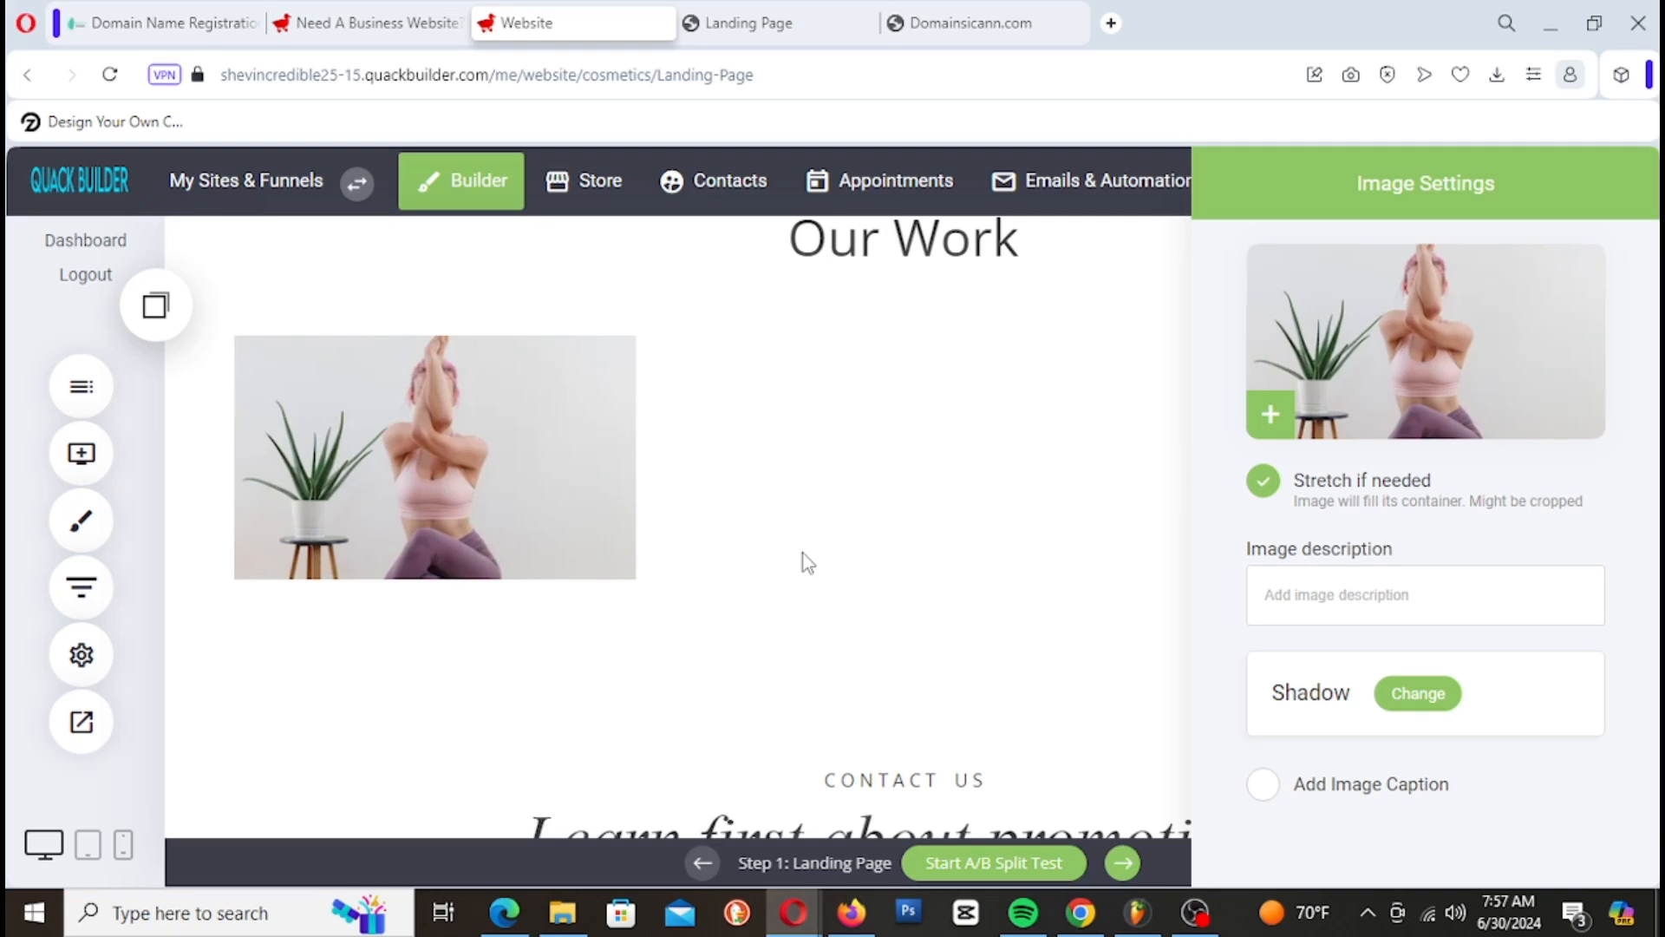
left_click(807, 562)
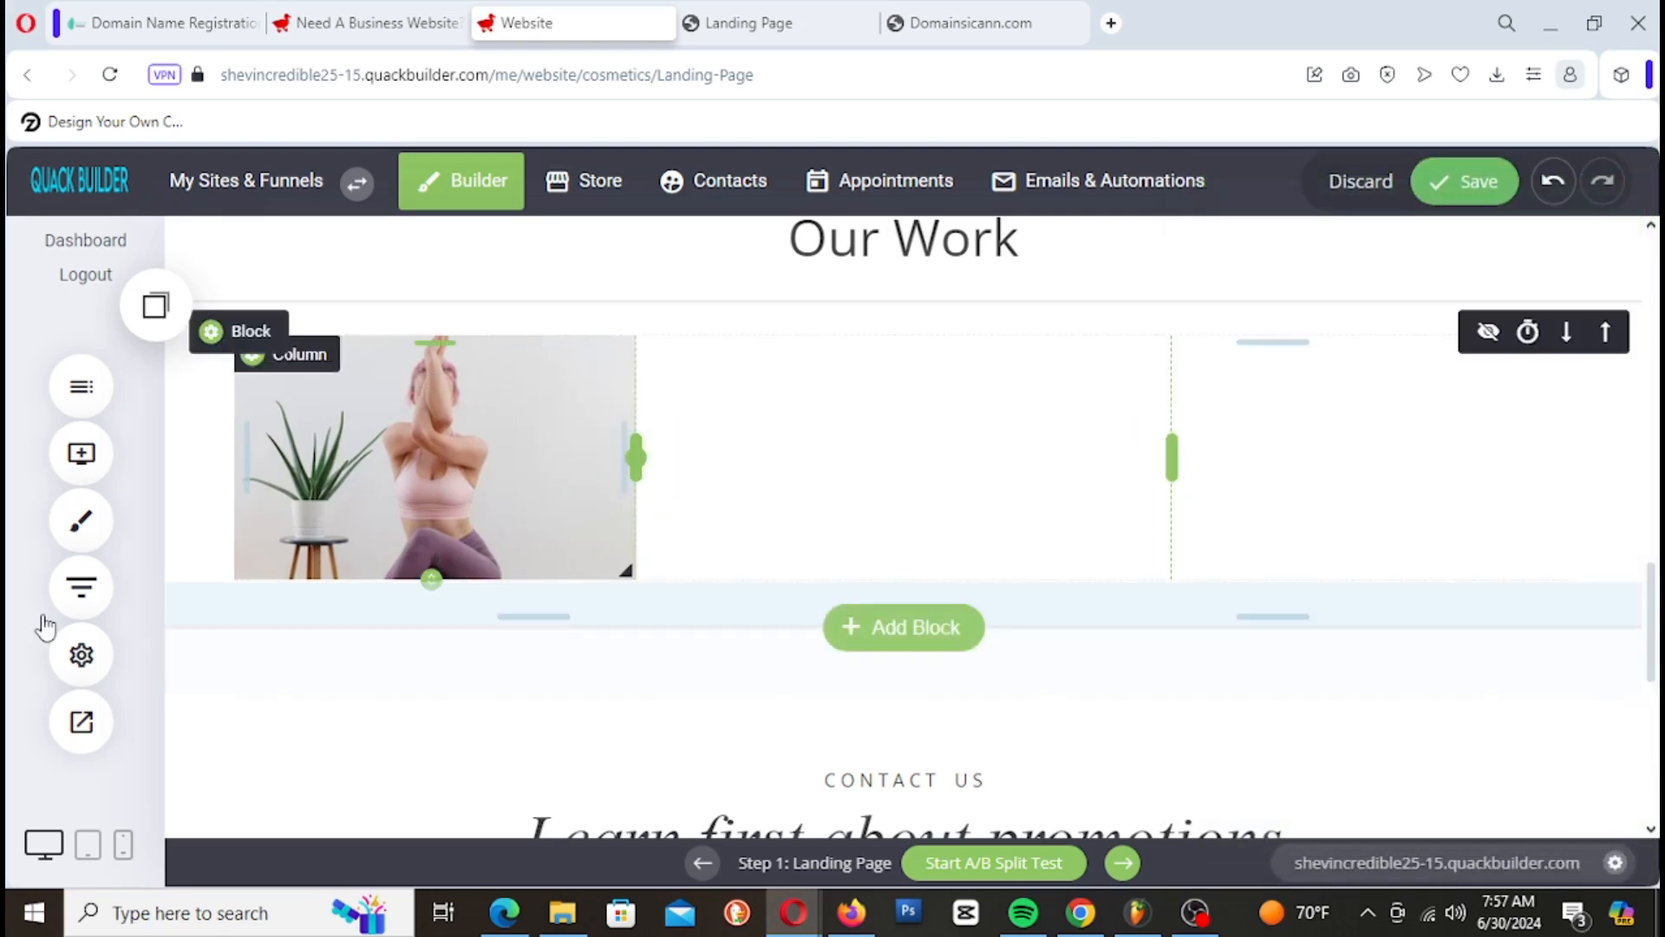
left_click(81, 453)
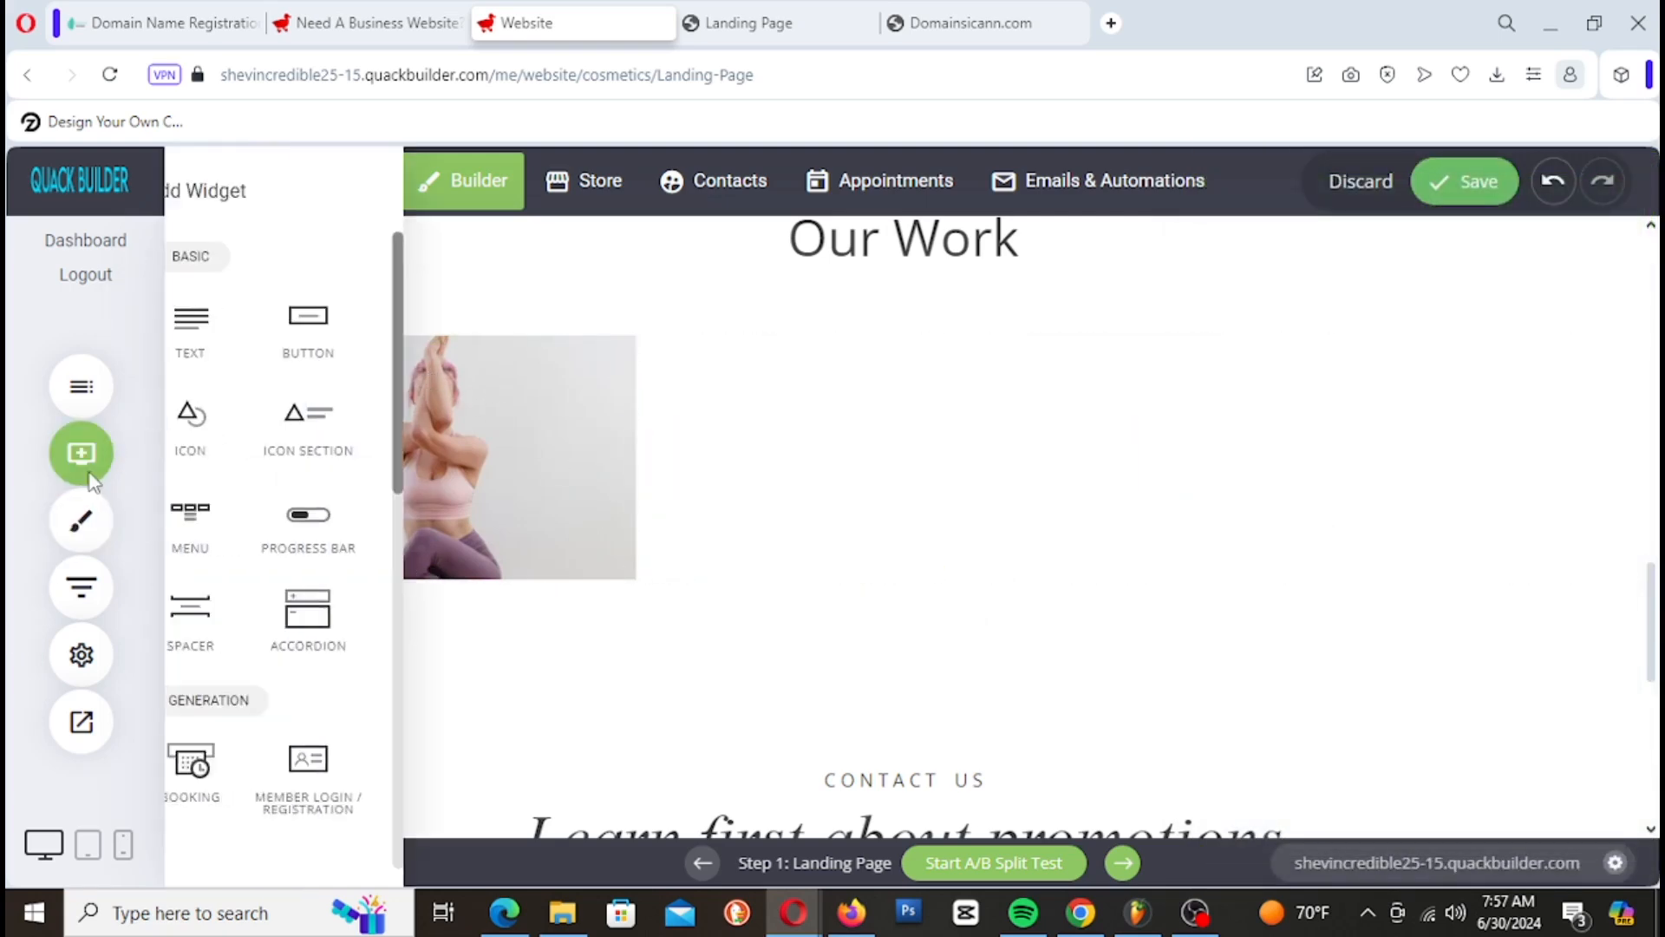
left_click_drag(242, 360, 444, 572)
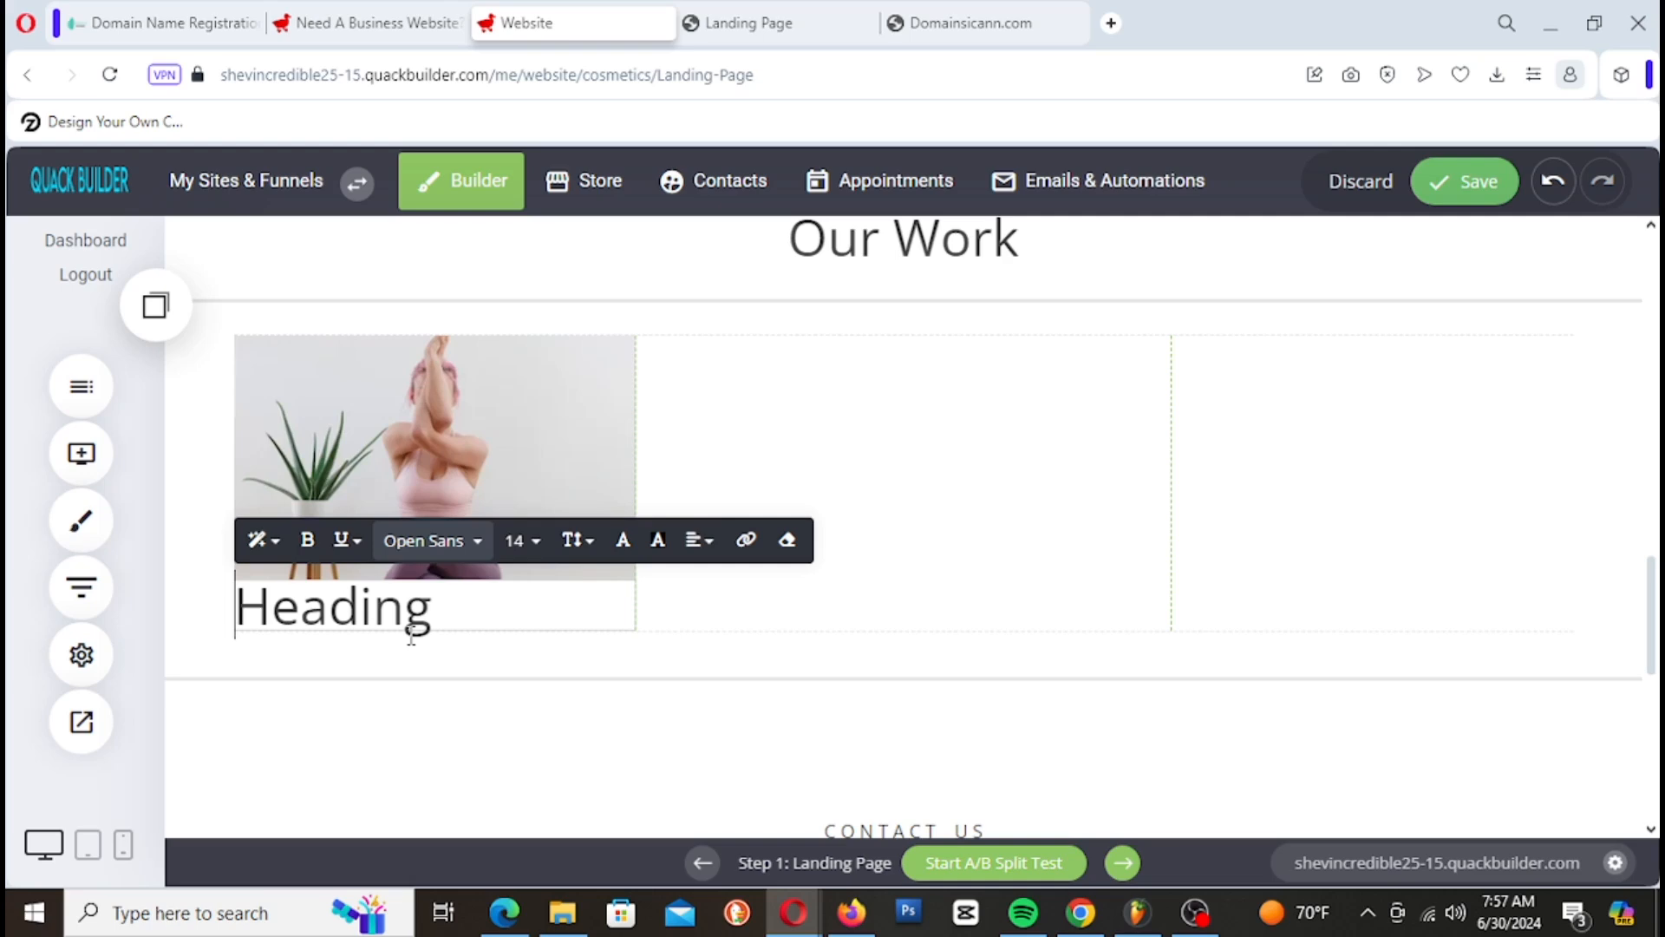
double_click(318, 609)
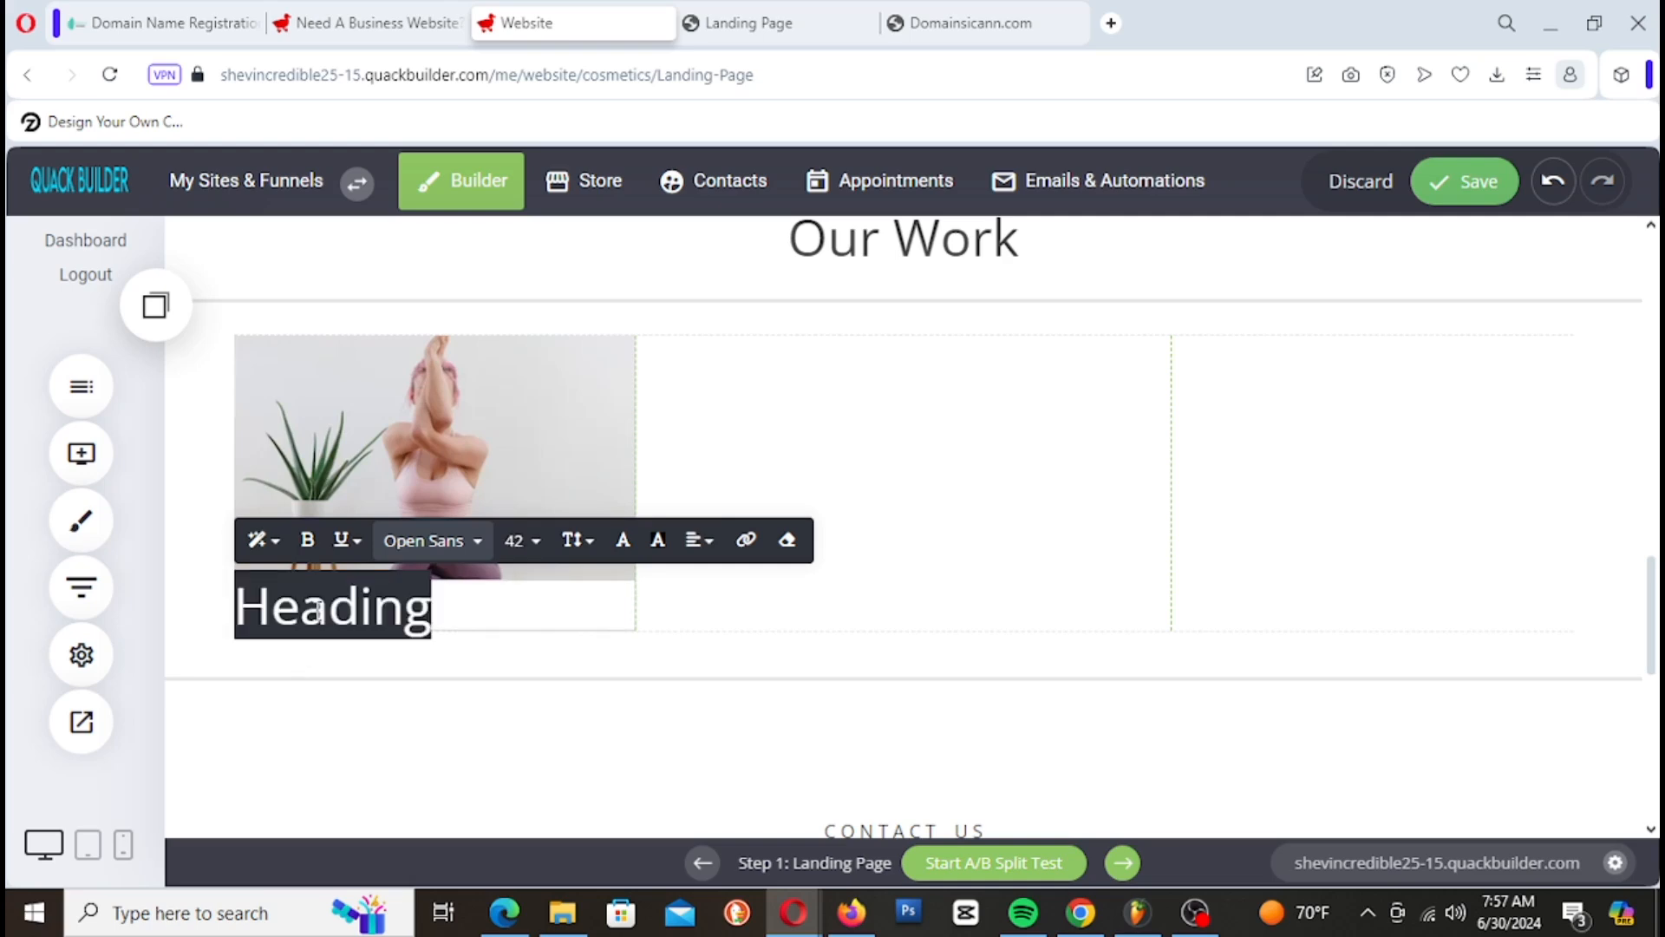
Step: Change the heading text to 'Muscle Building Pro' at font size 24
type("M")
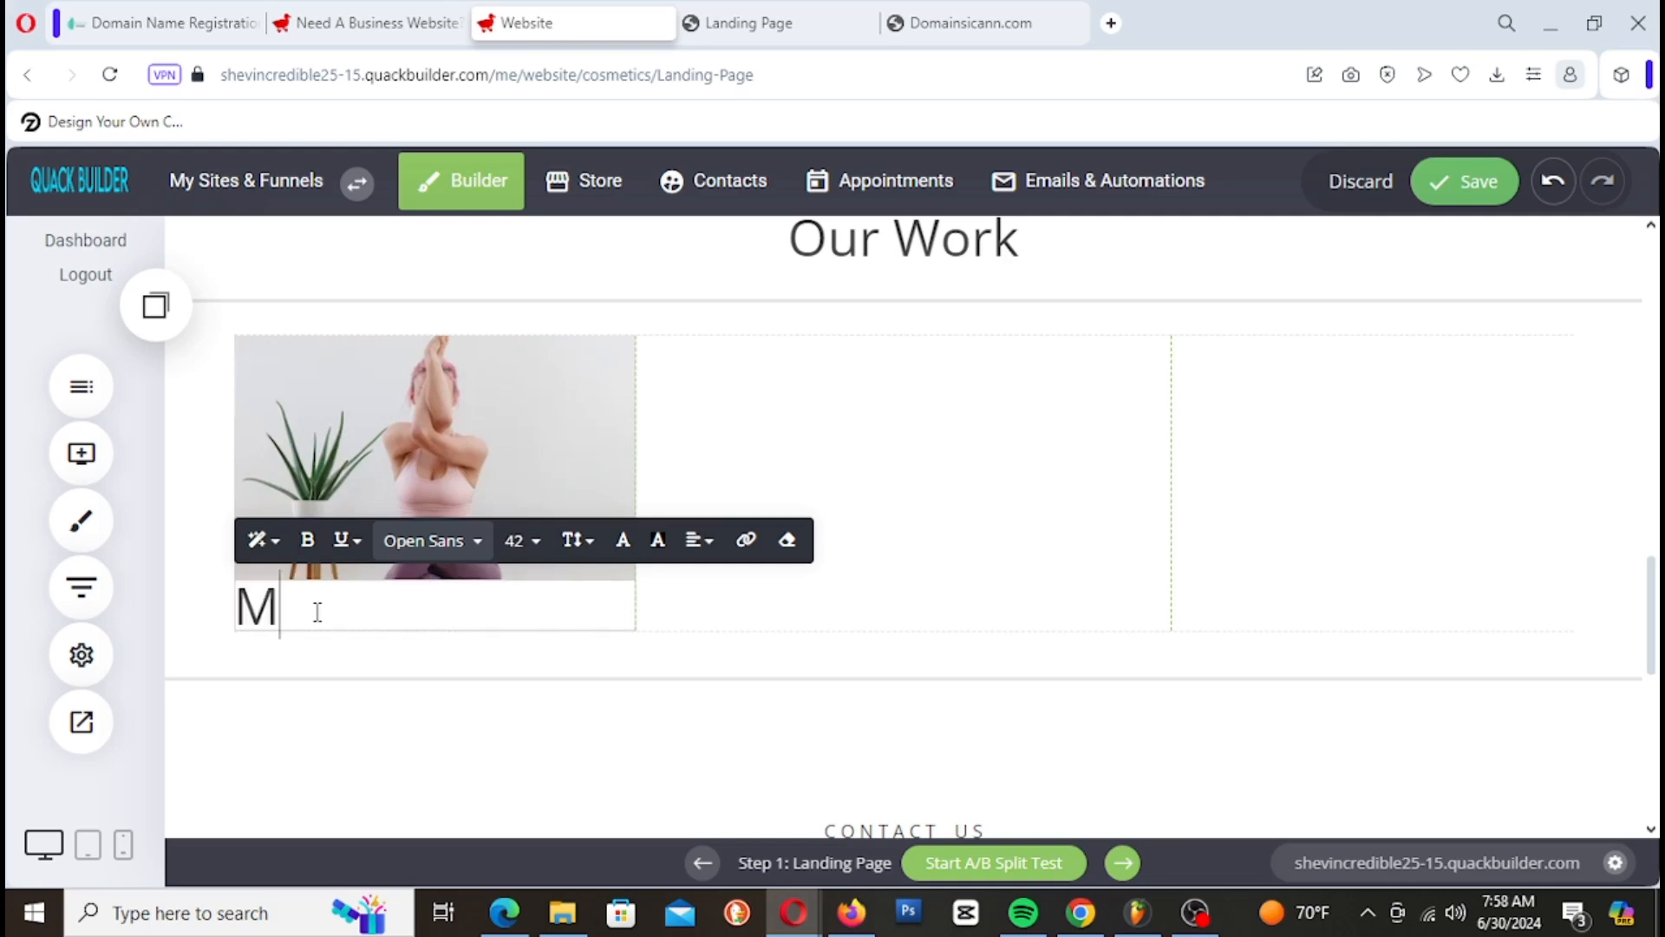
type("uscle ")
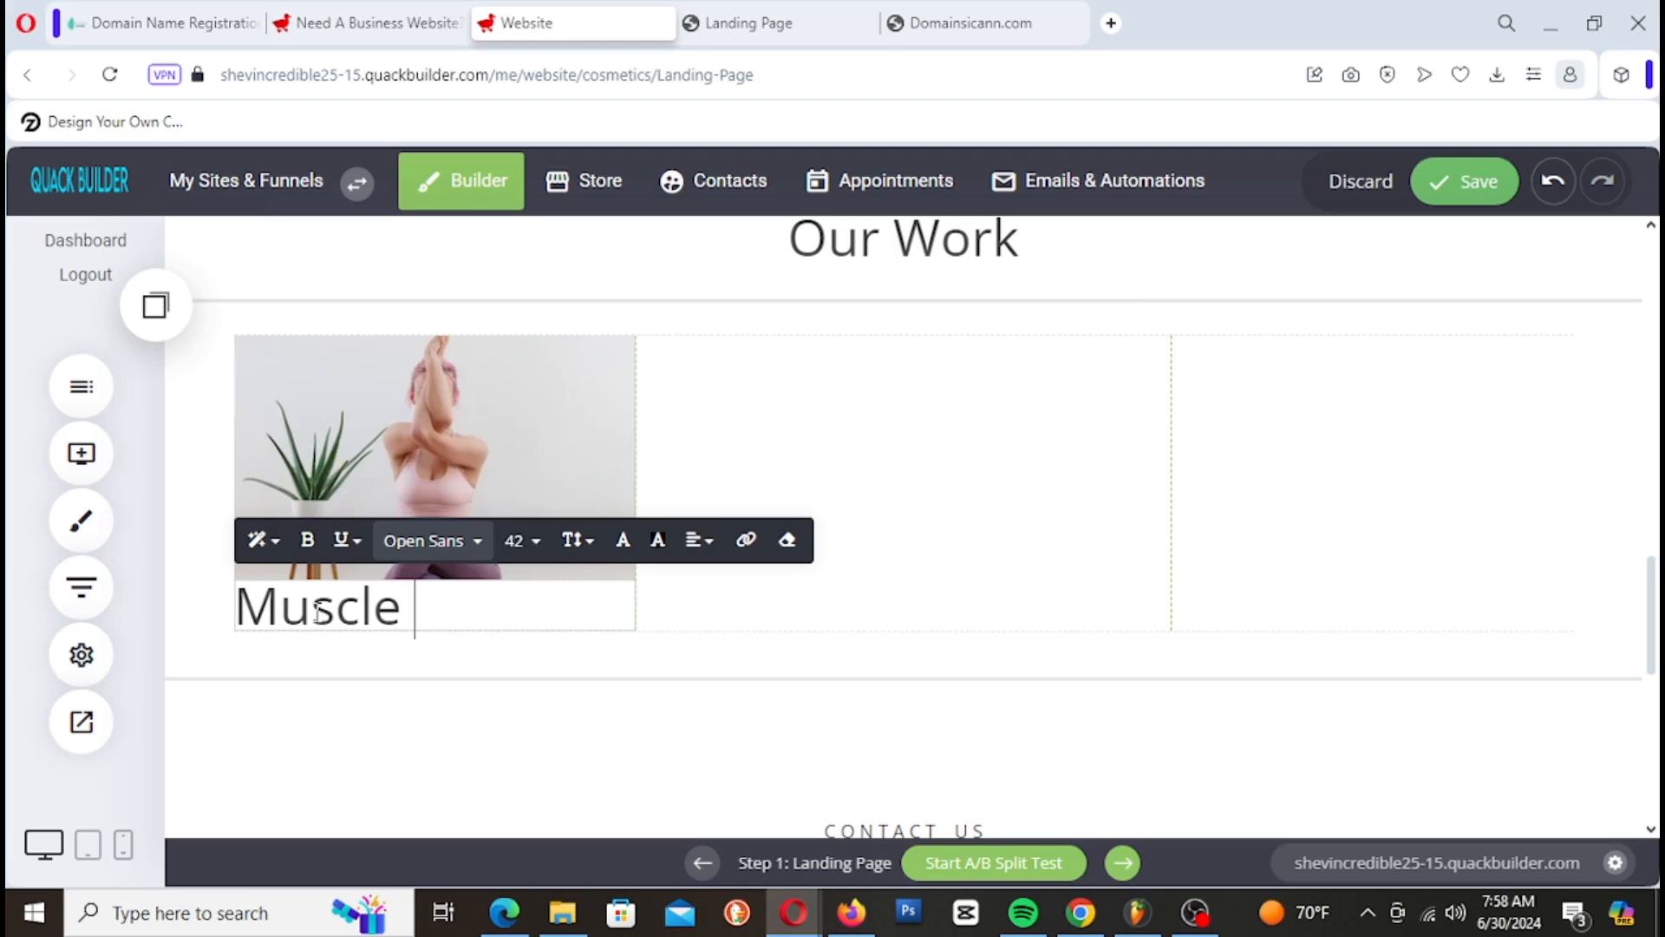
type("Build")
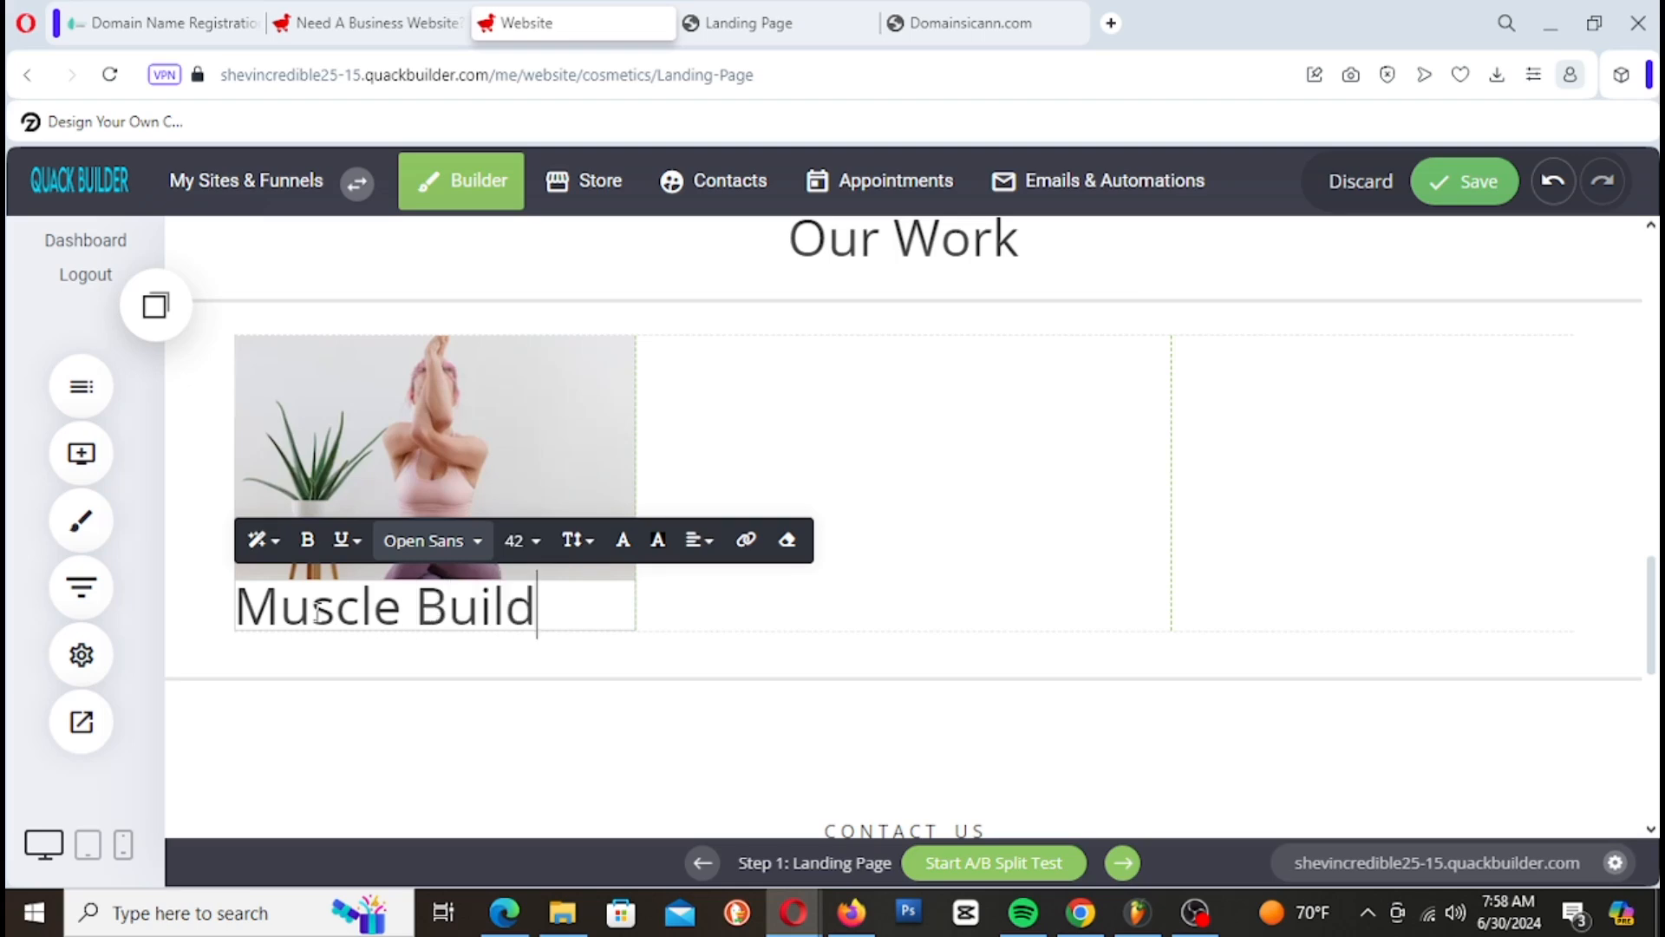
type("ing")
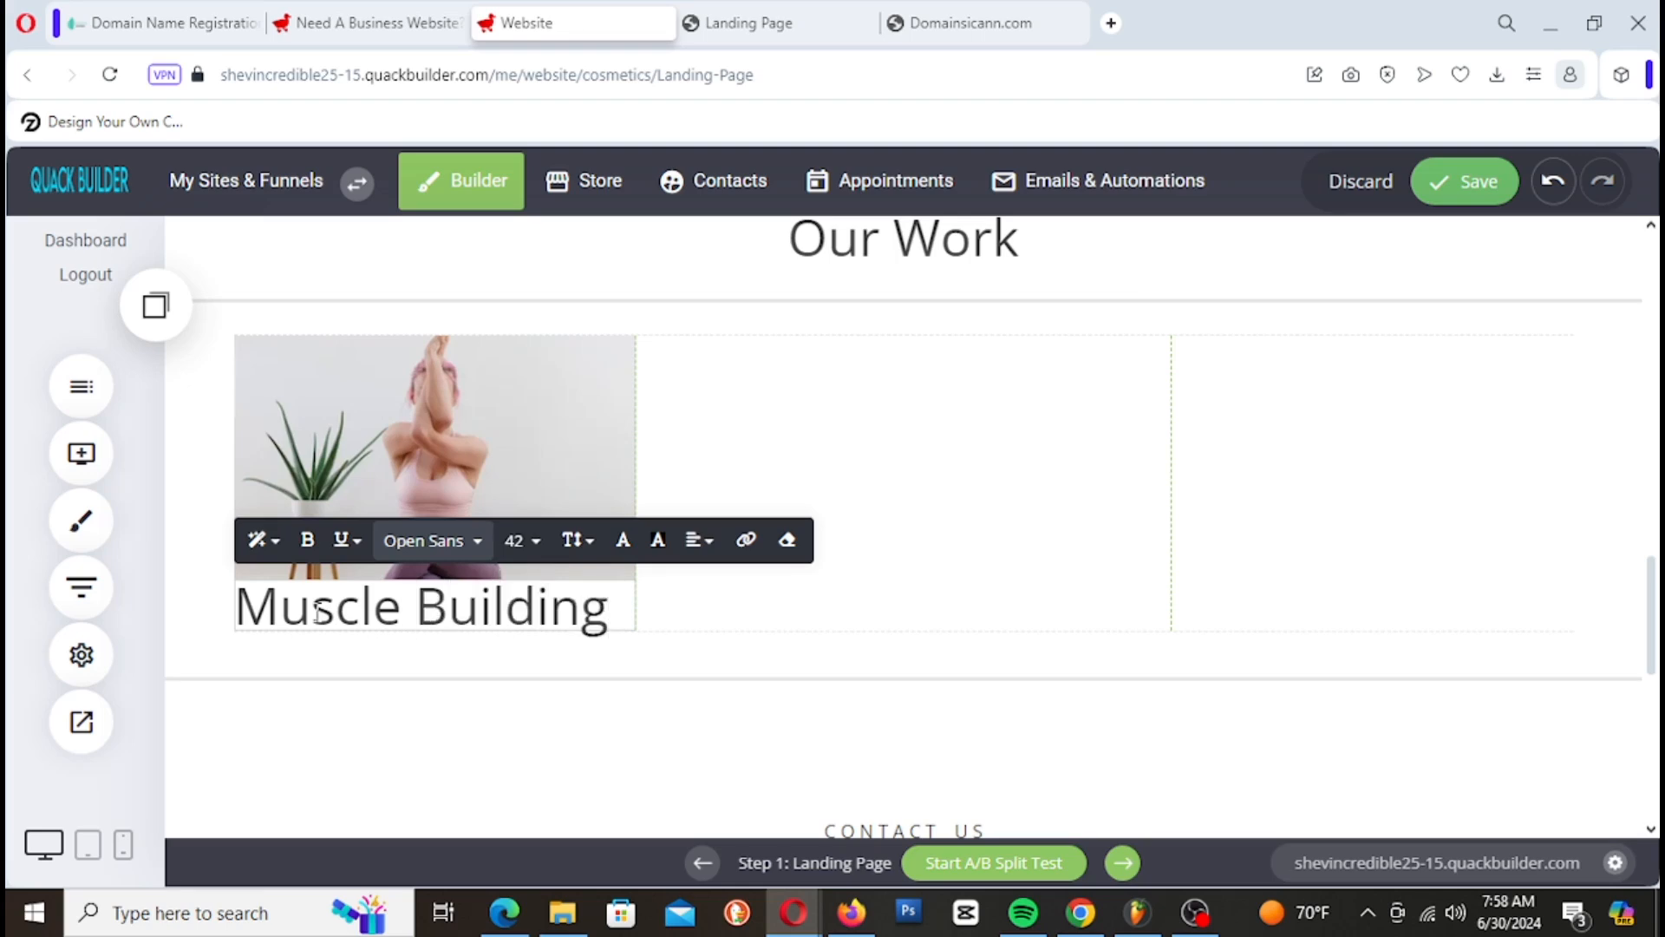
type(" Pro")
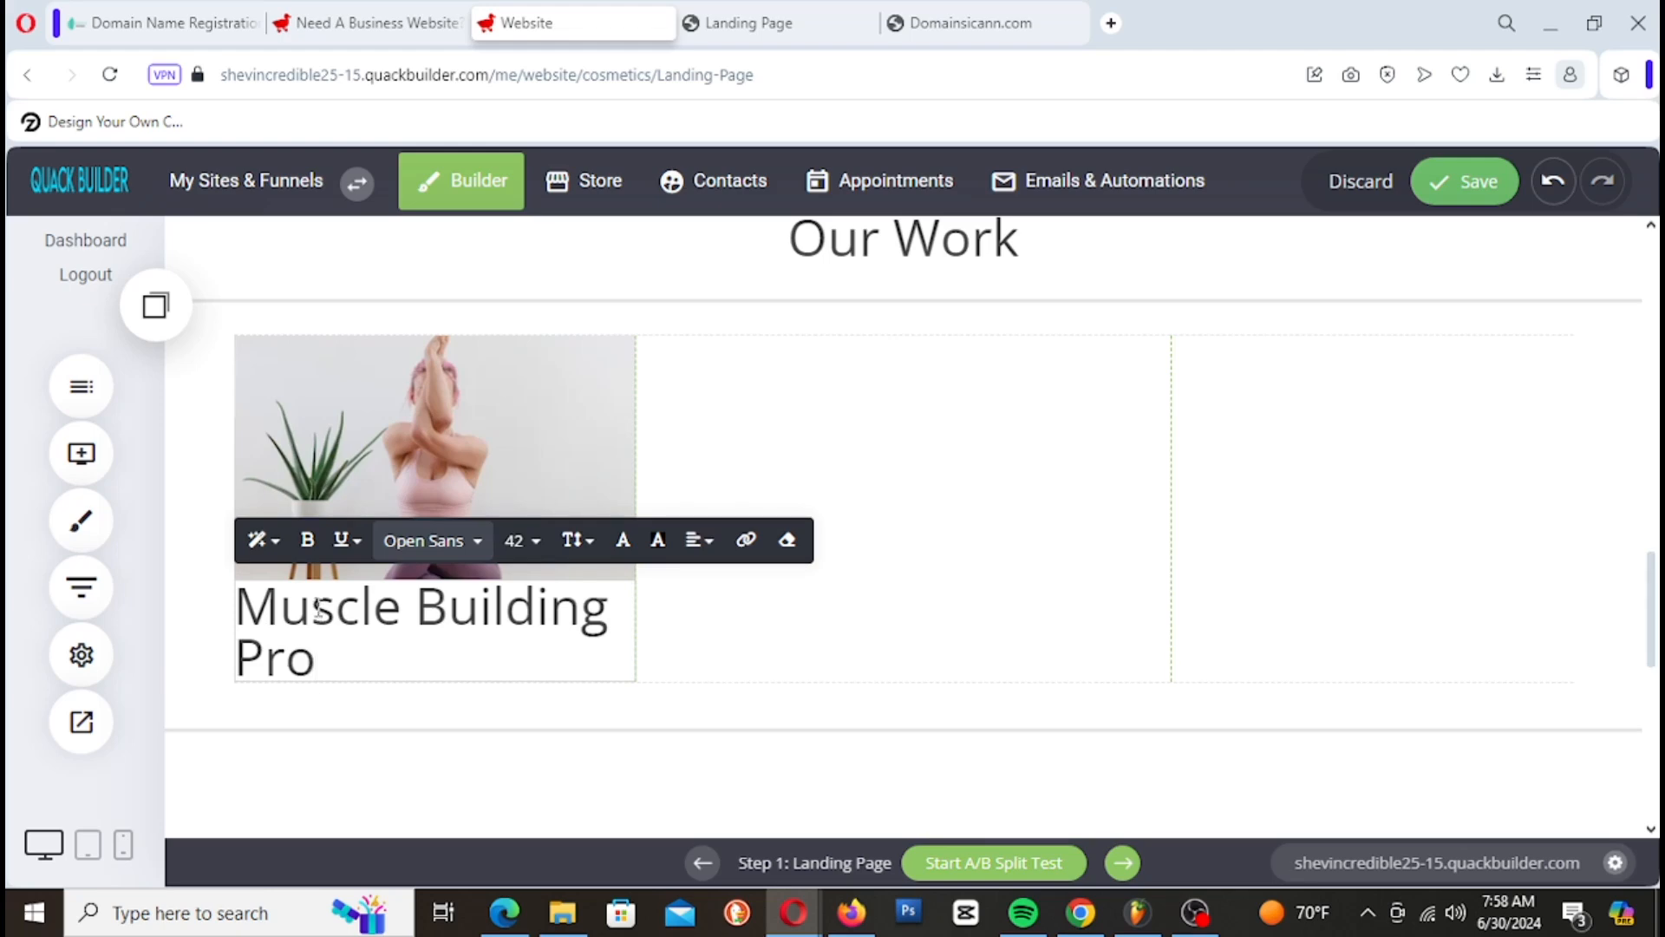
left_click_drag(331, 654, 222, 580)
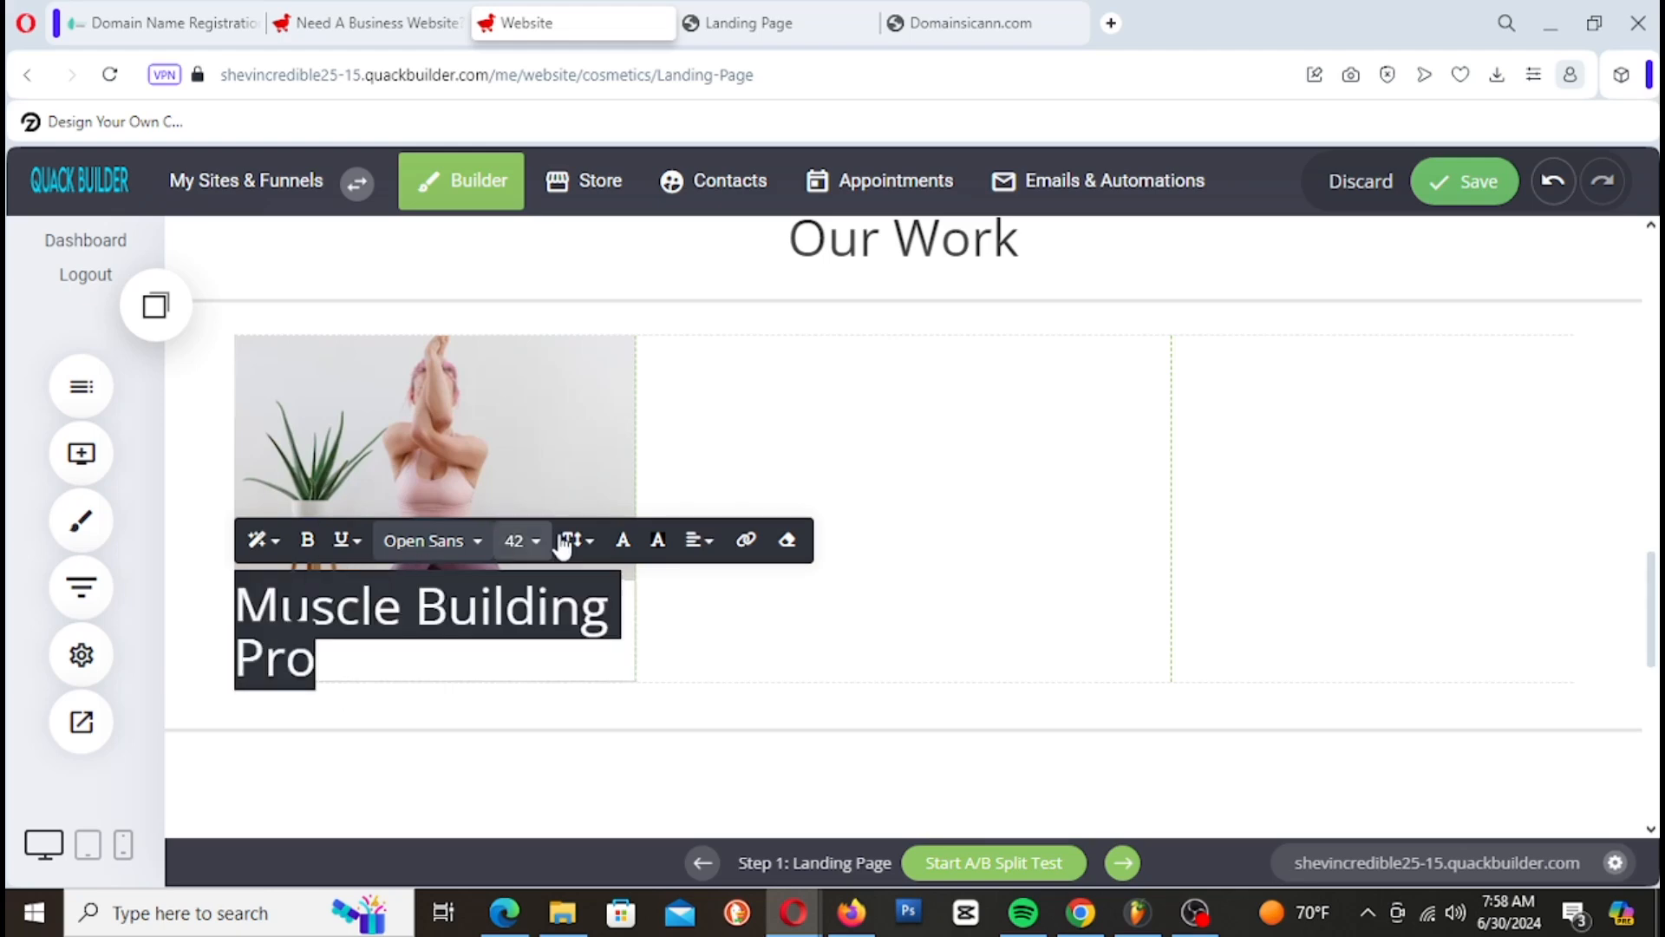
left_click(531, 542)
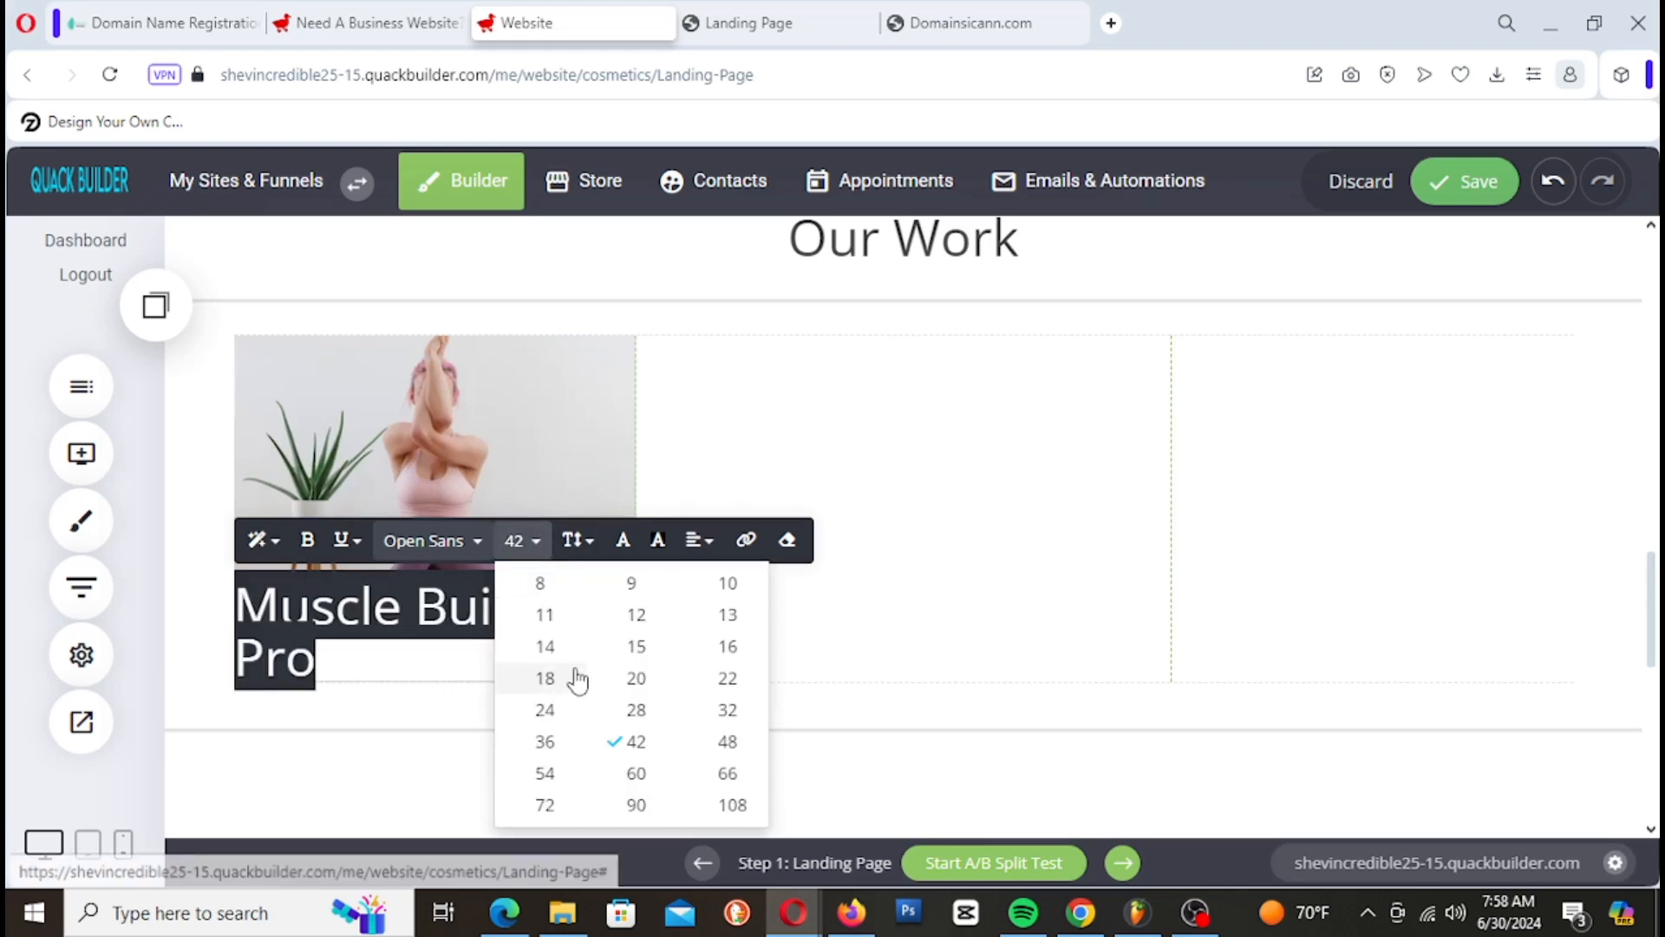
left_click(554, 715)
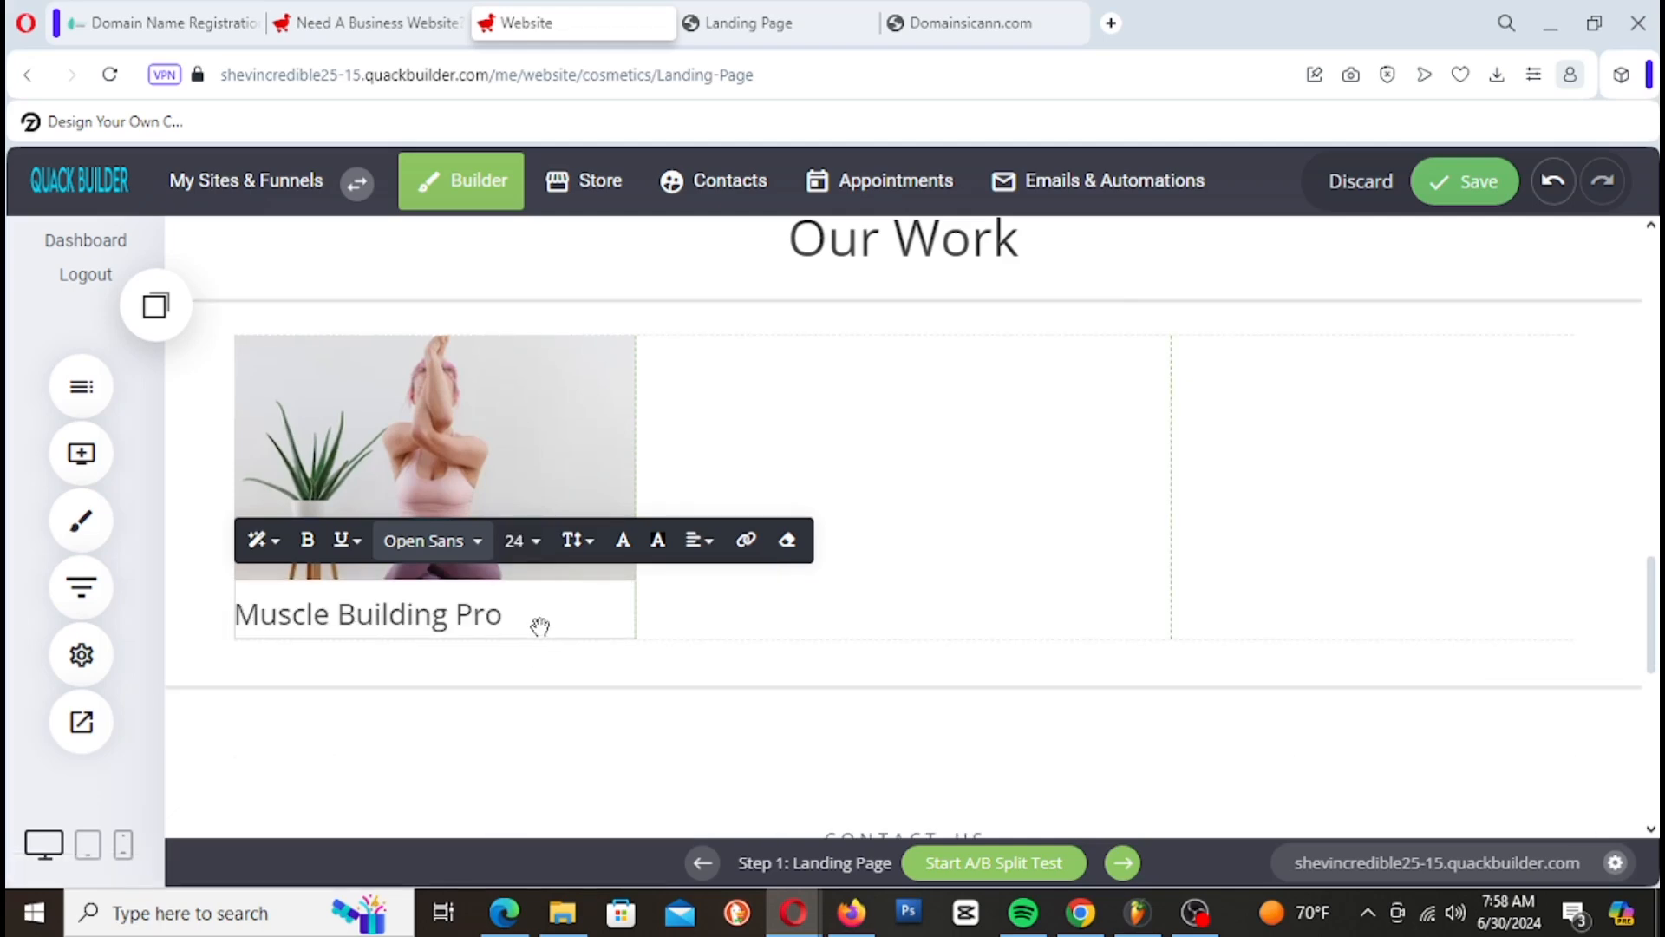
left_click(919, 605)
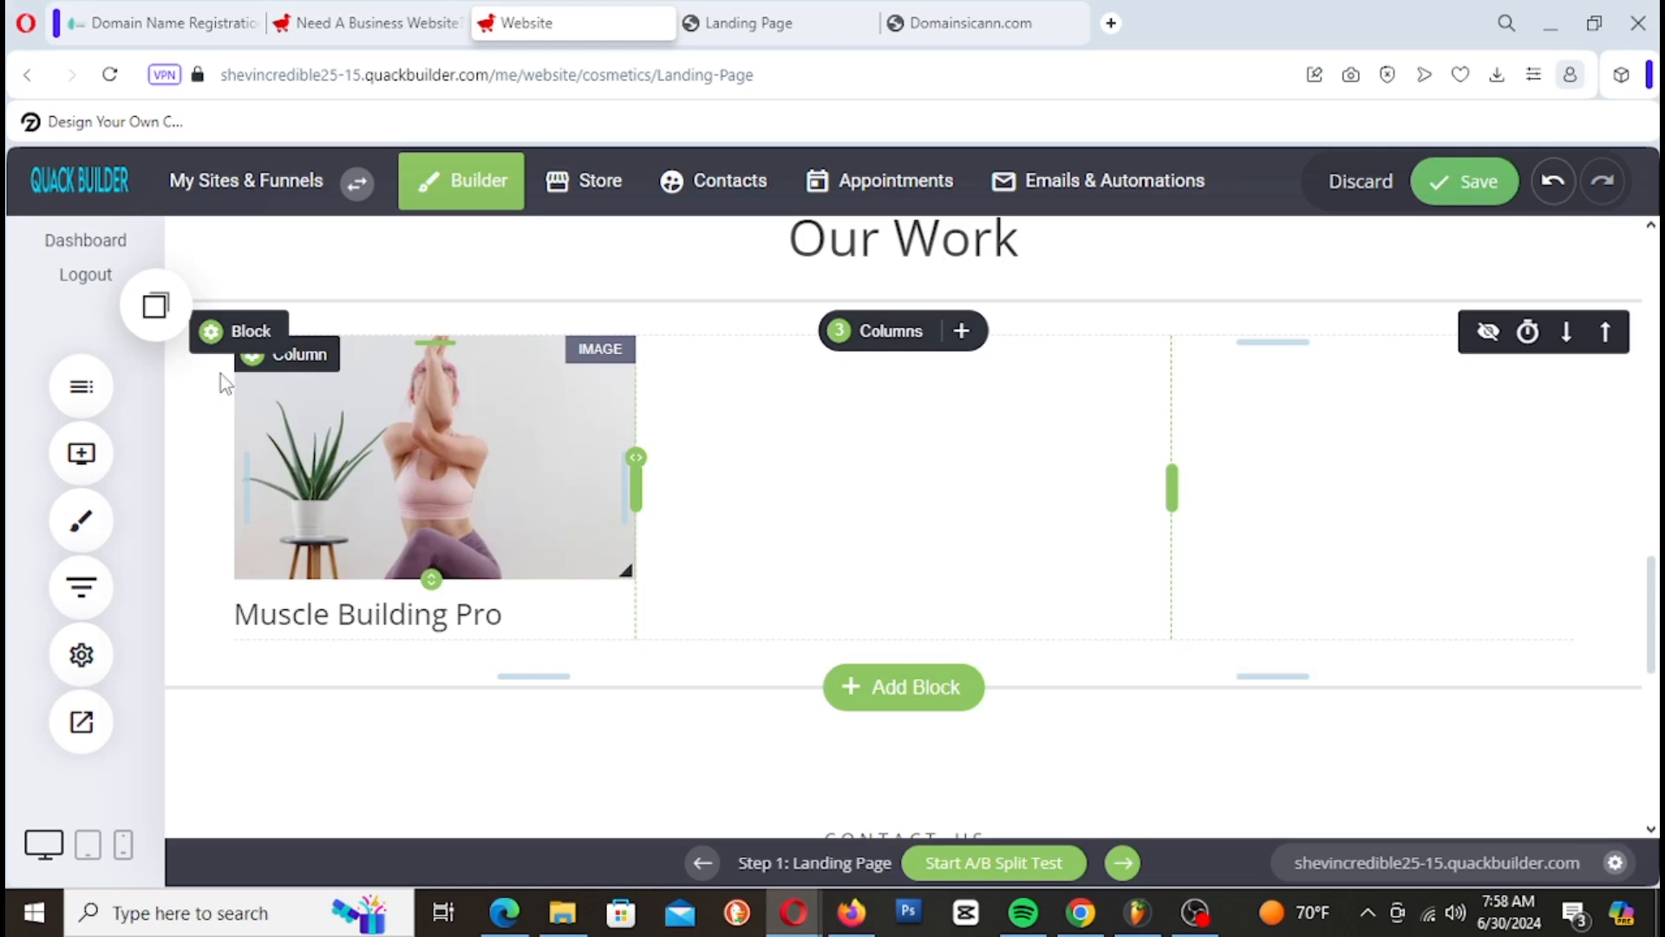
left_click(98, 438)
Step: Add a Text paragraph below the heading reading 'Starting building your abs, Core, Hip Flexors, Neck'
left_click_drag(347, 340, 509, 673)
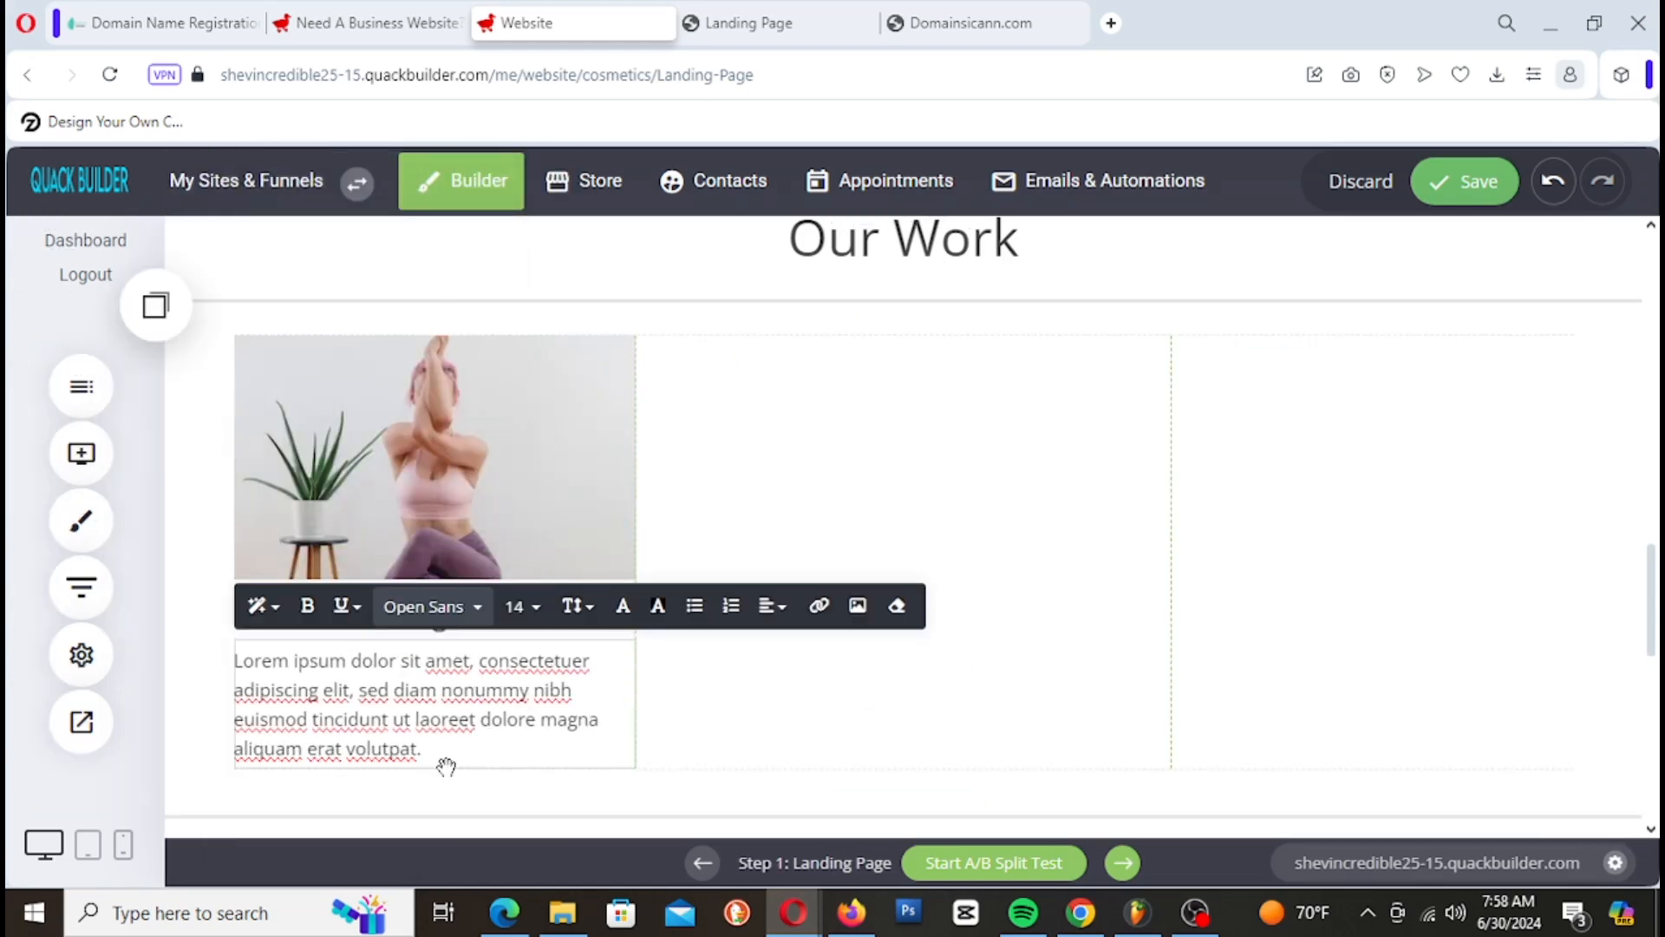
left_click_drag(436, 749, 224, 658)
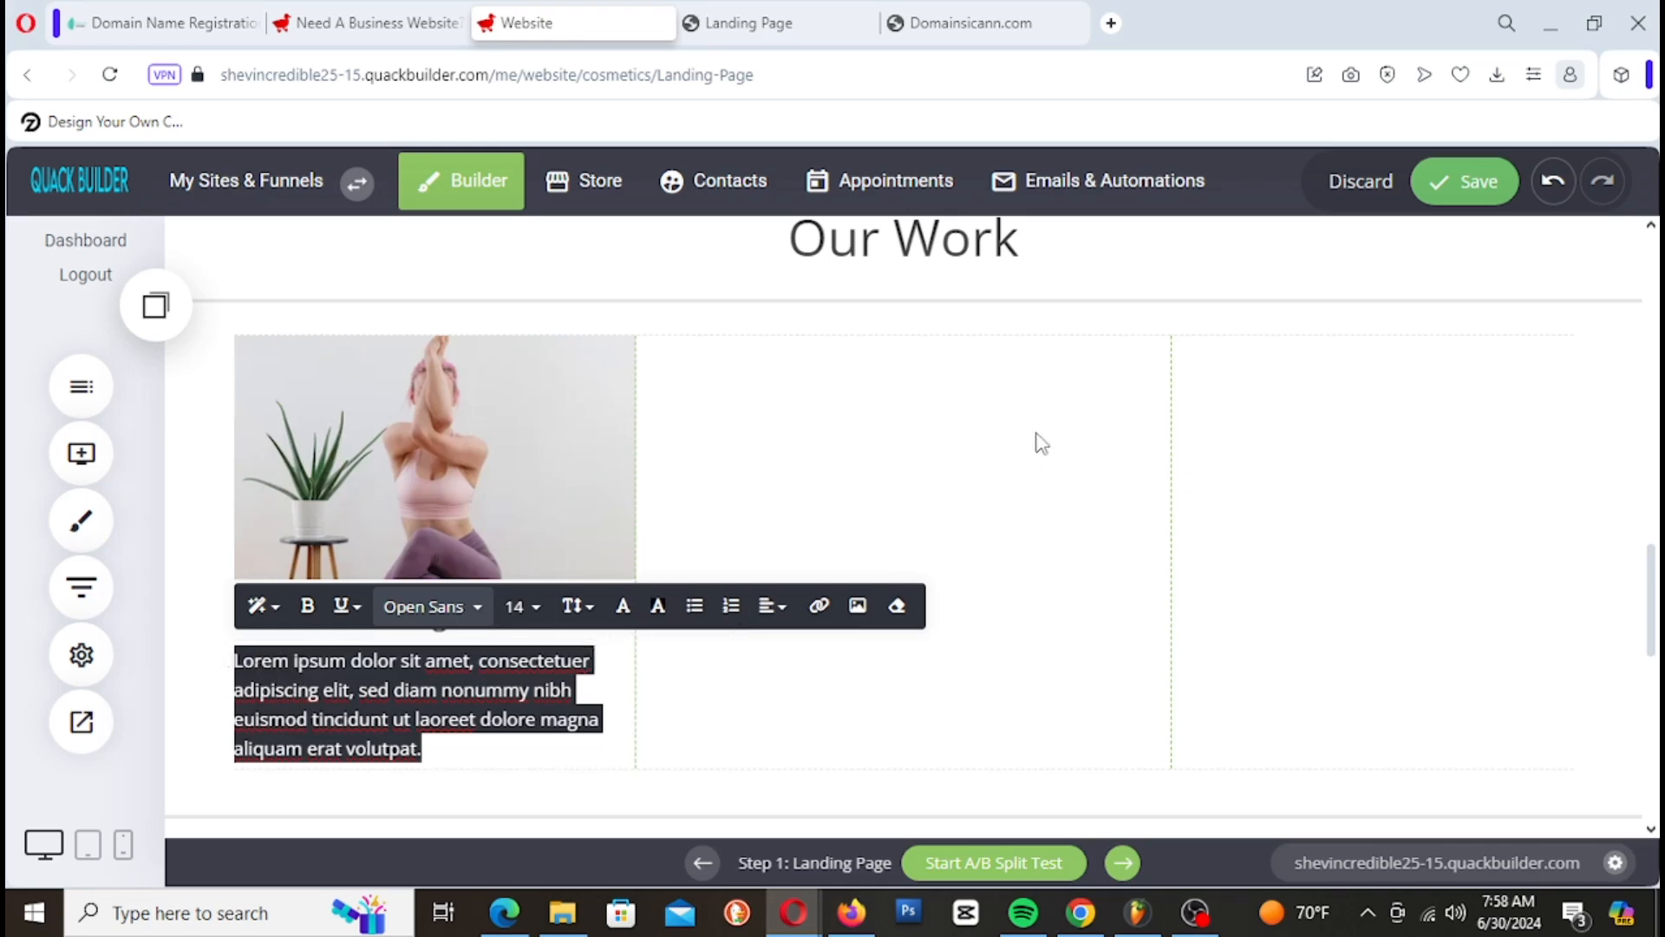
type("Starting b")
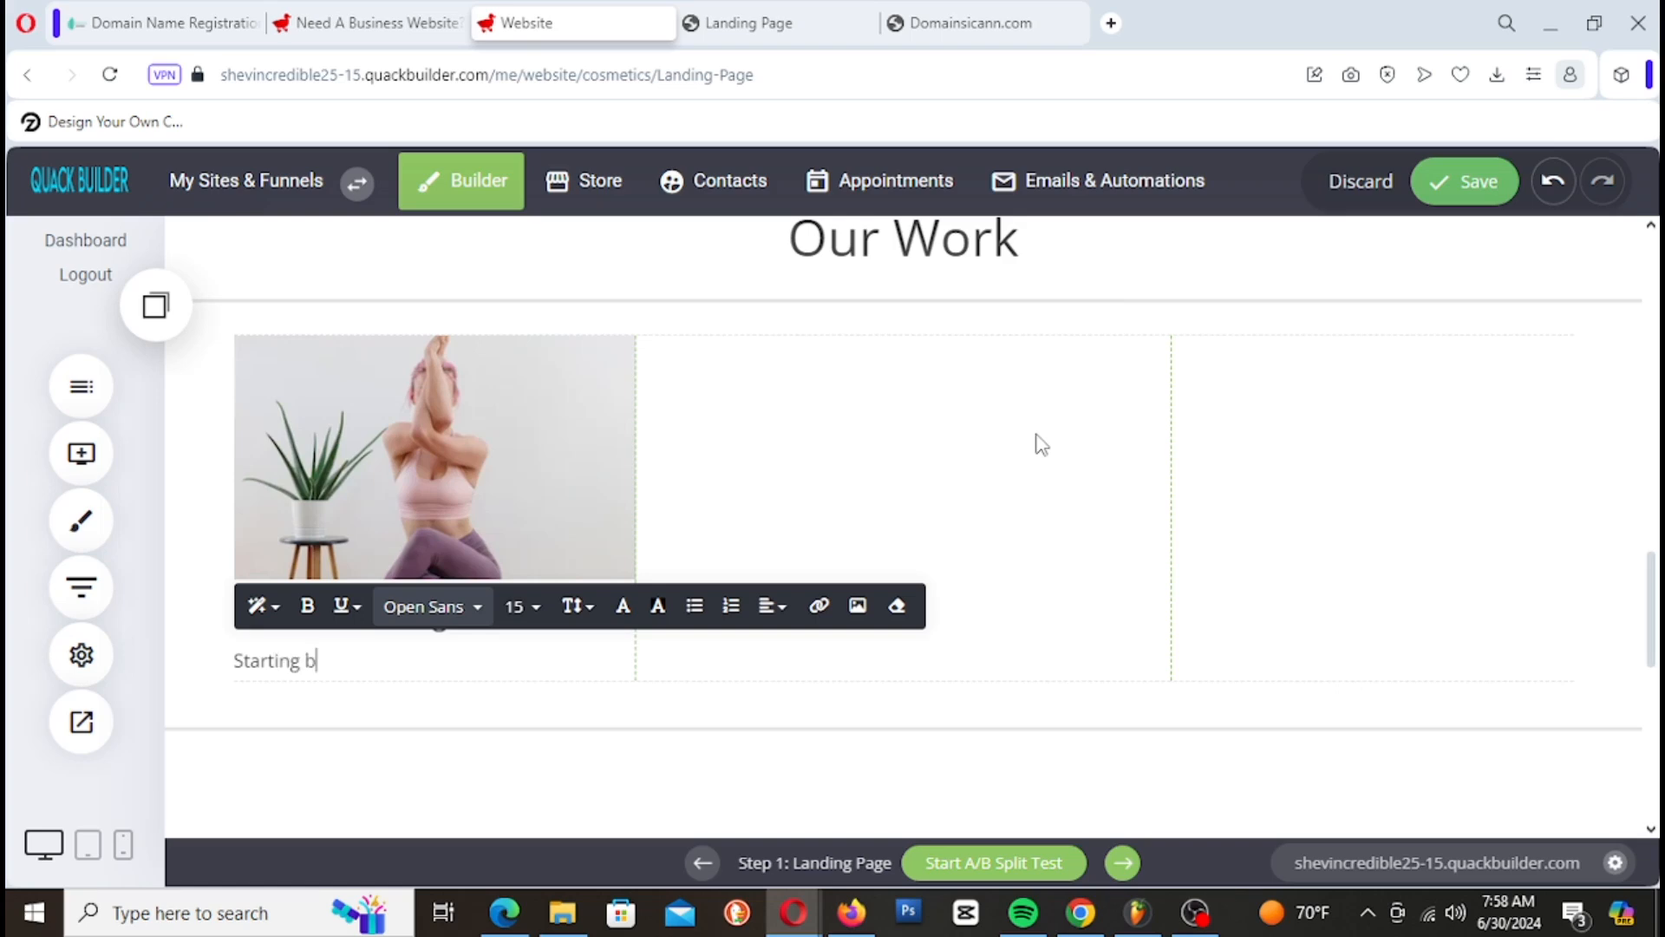
type("uilding y")
type("our")
type("abd")
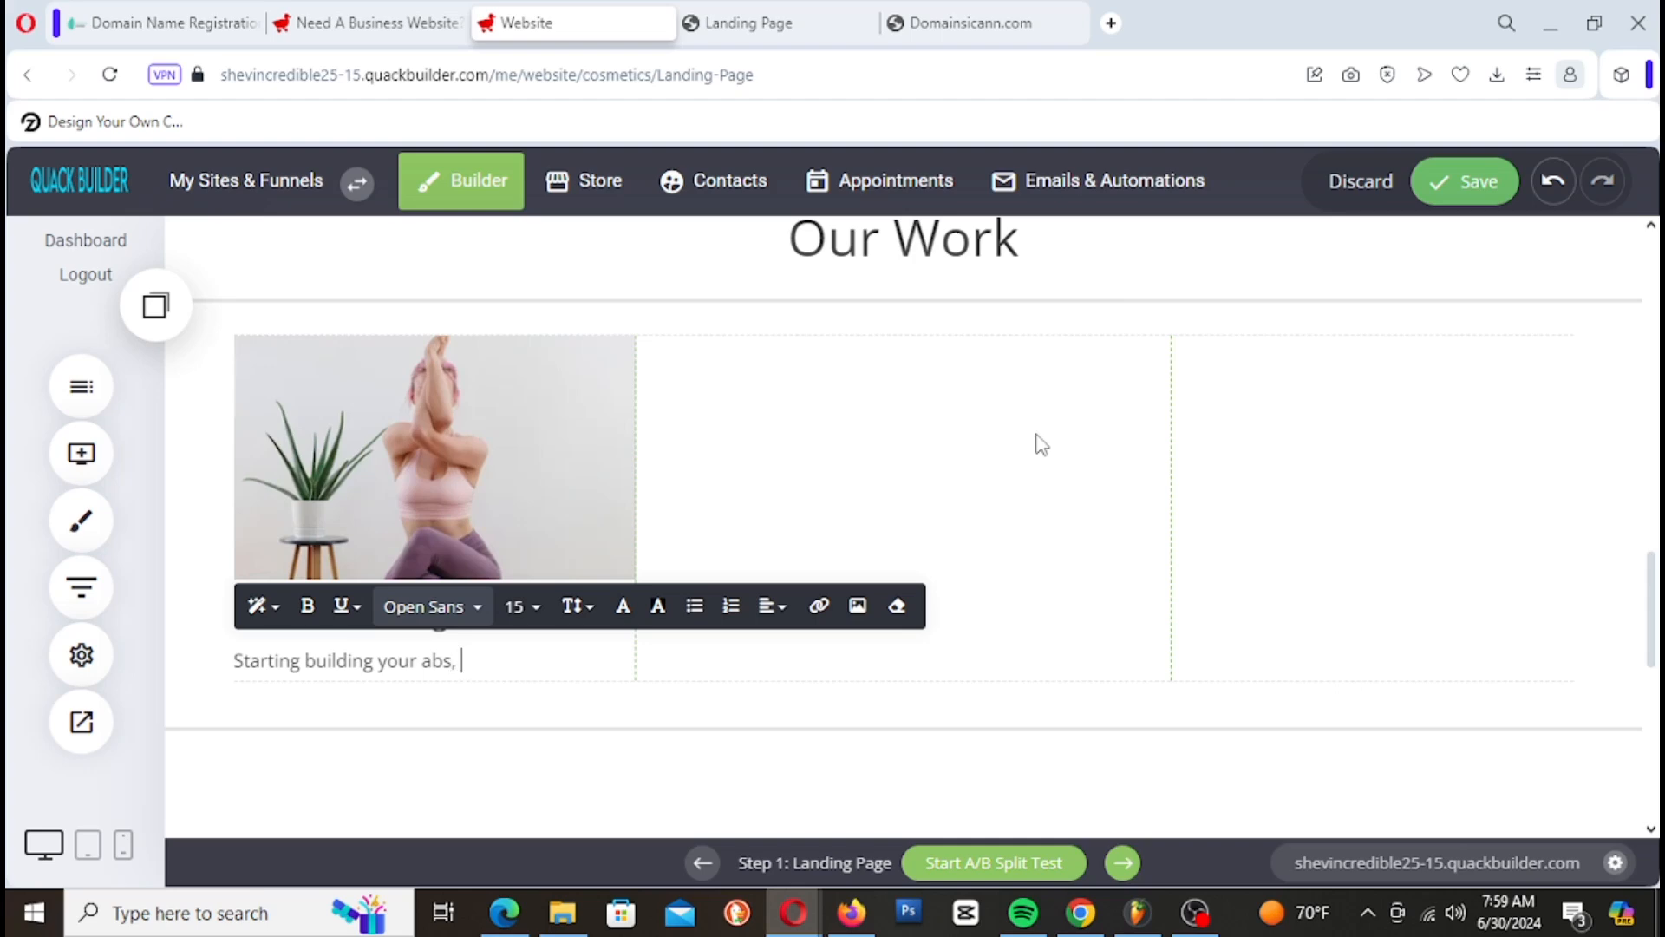
type(" Core, Hip Flexors,")
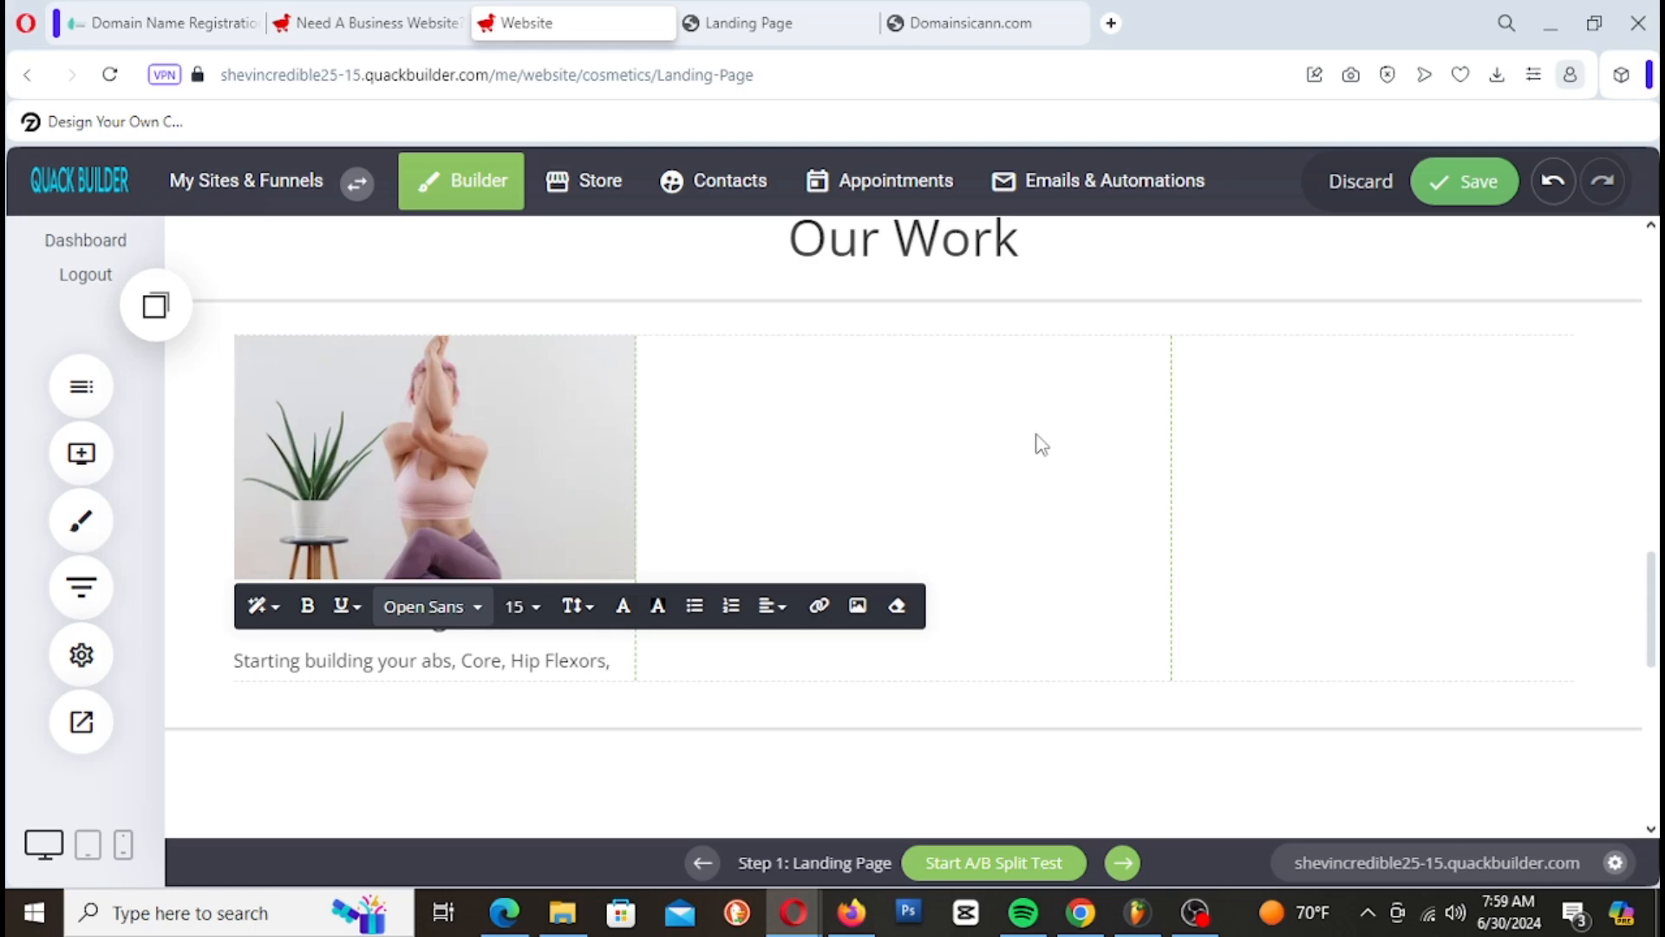
type("eck")
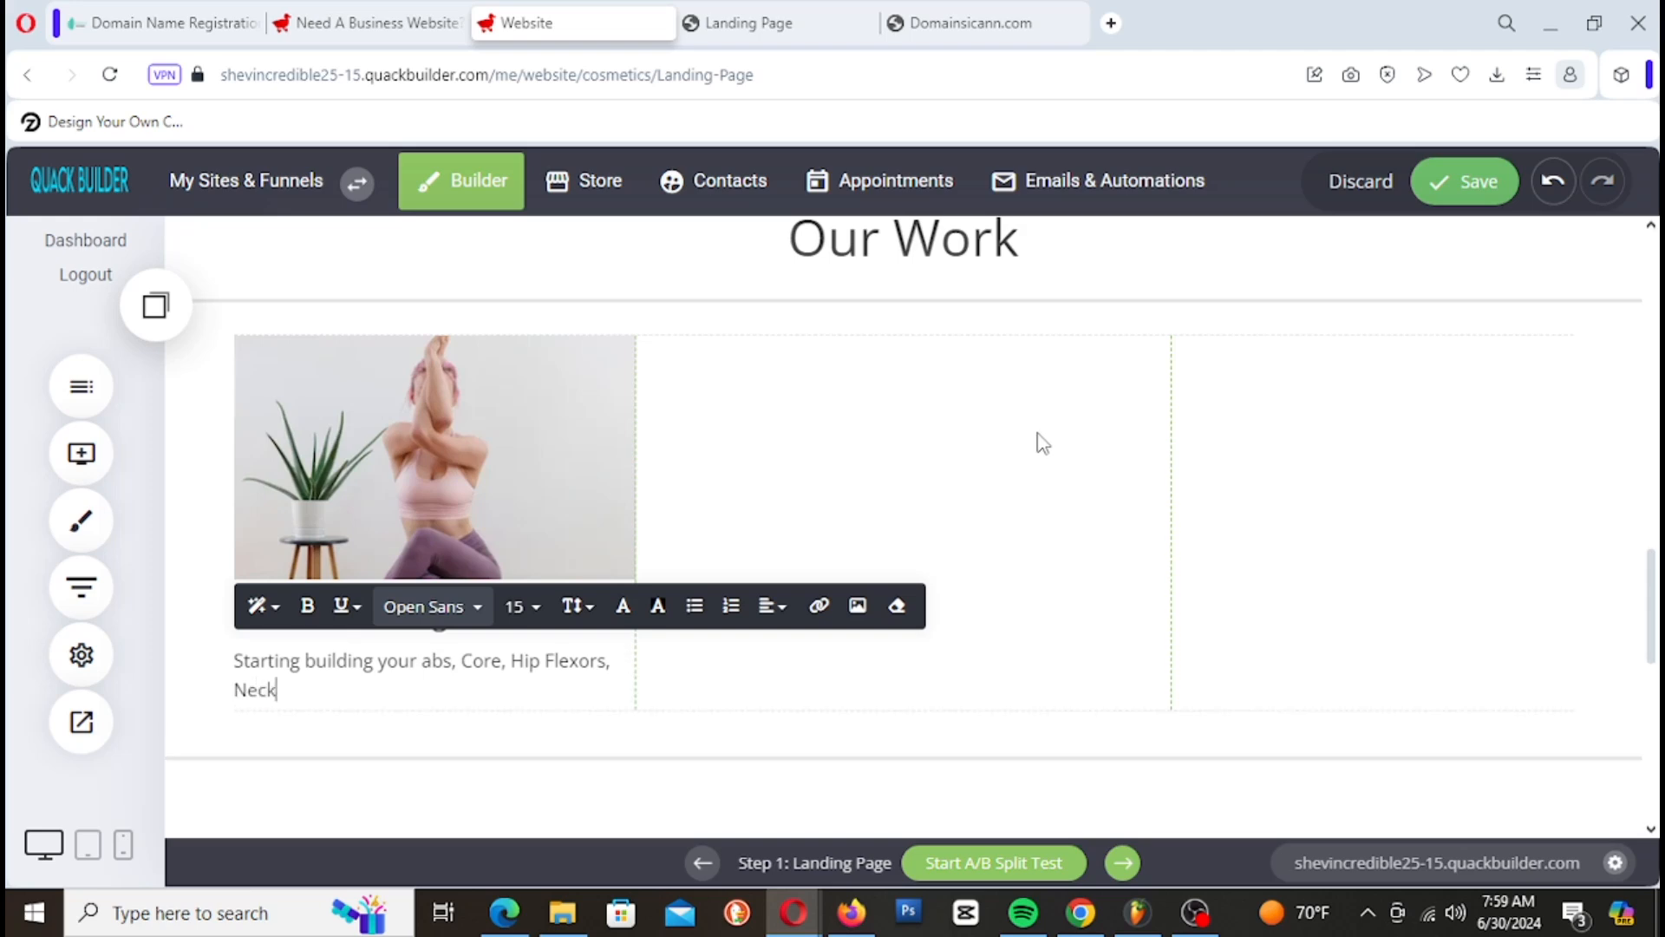
left_click(853, 509)
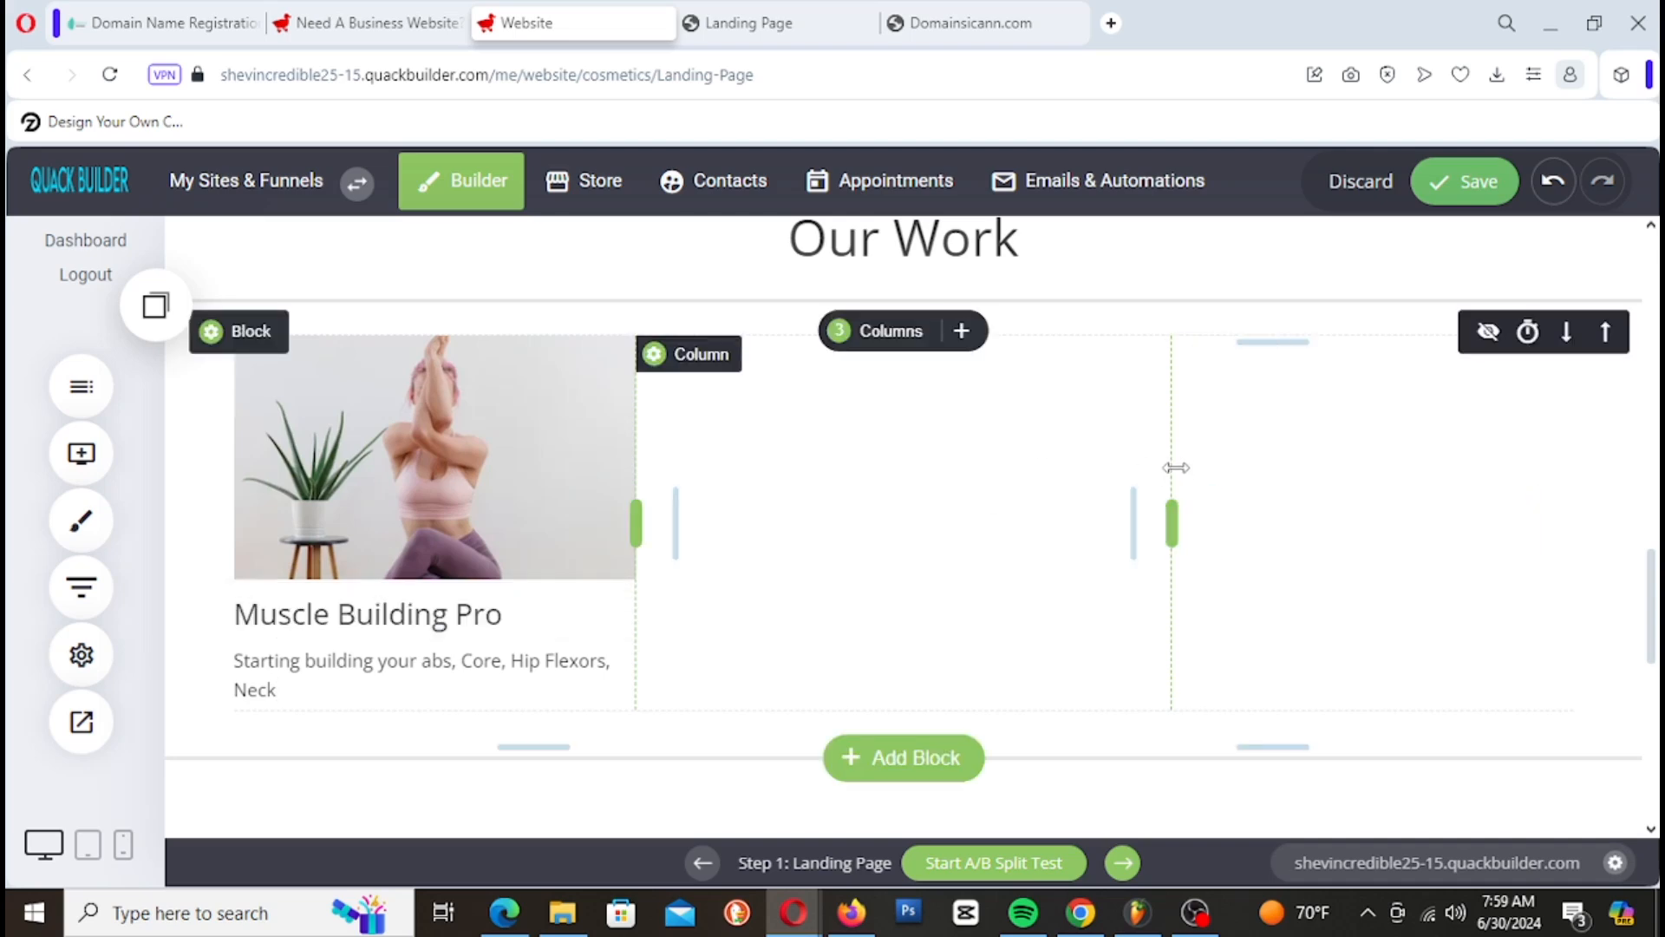
Step: Save the page
left_click(1466, 181)
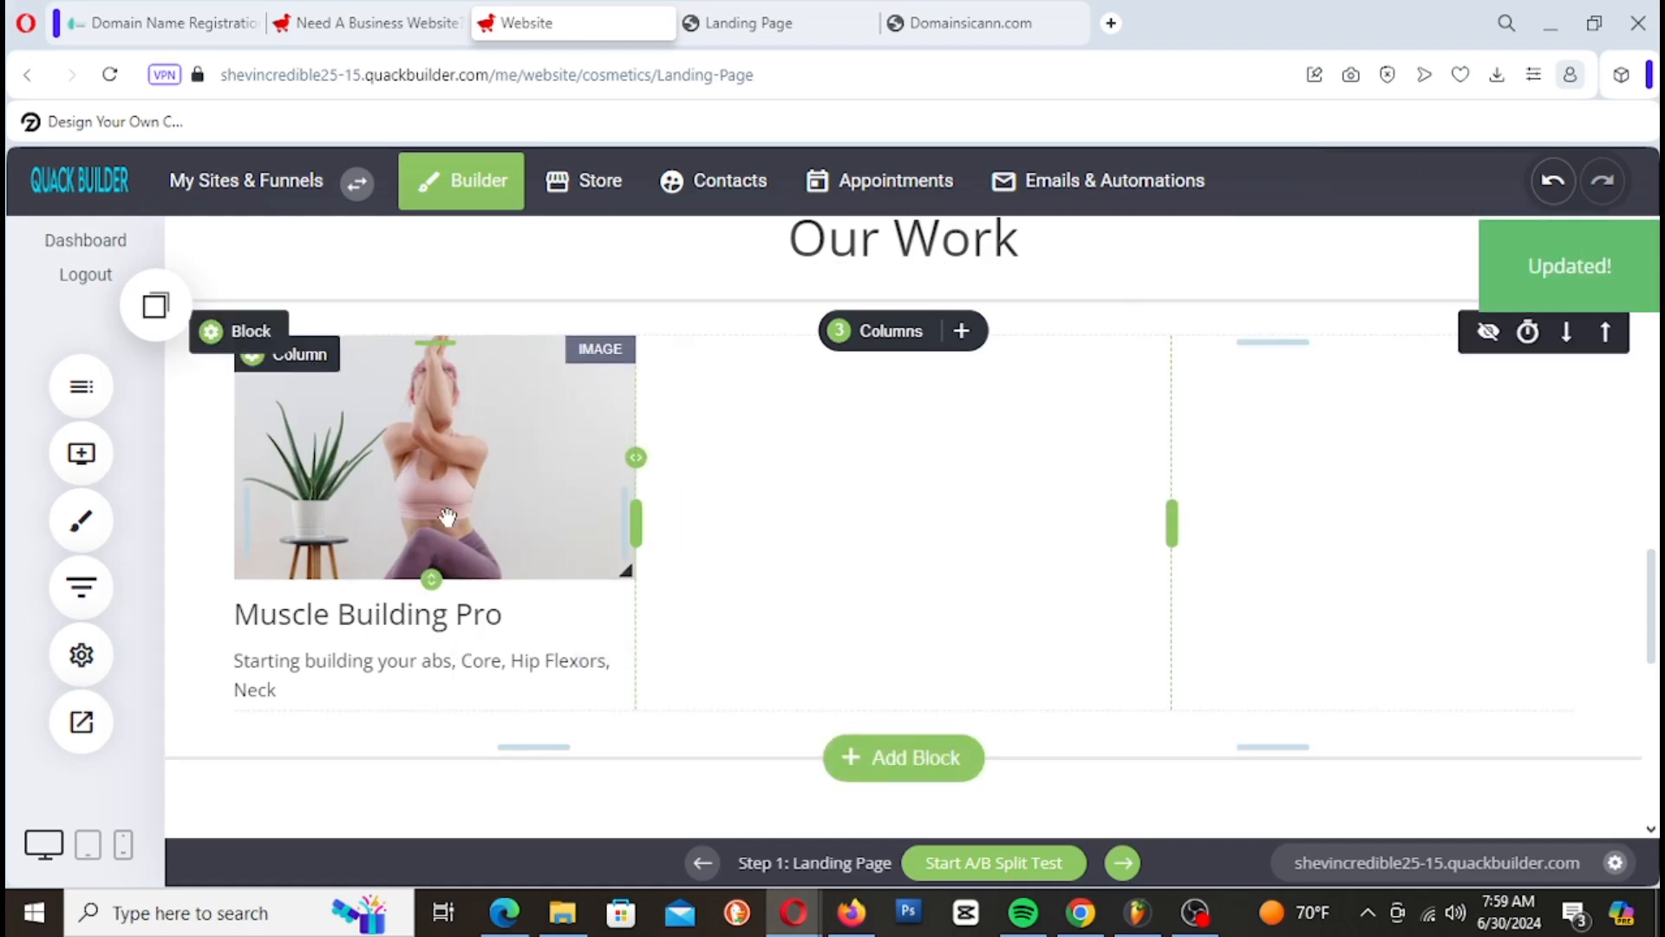
scroll(728, 492, "up", 3)
scroll(729, 497, "down", 5)
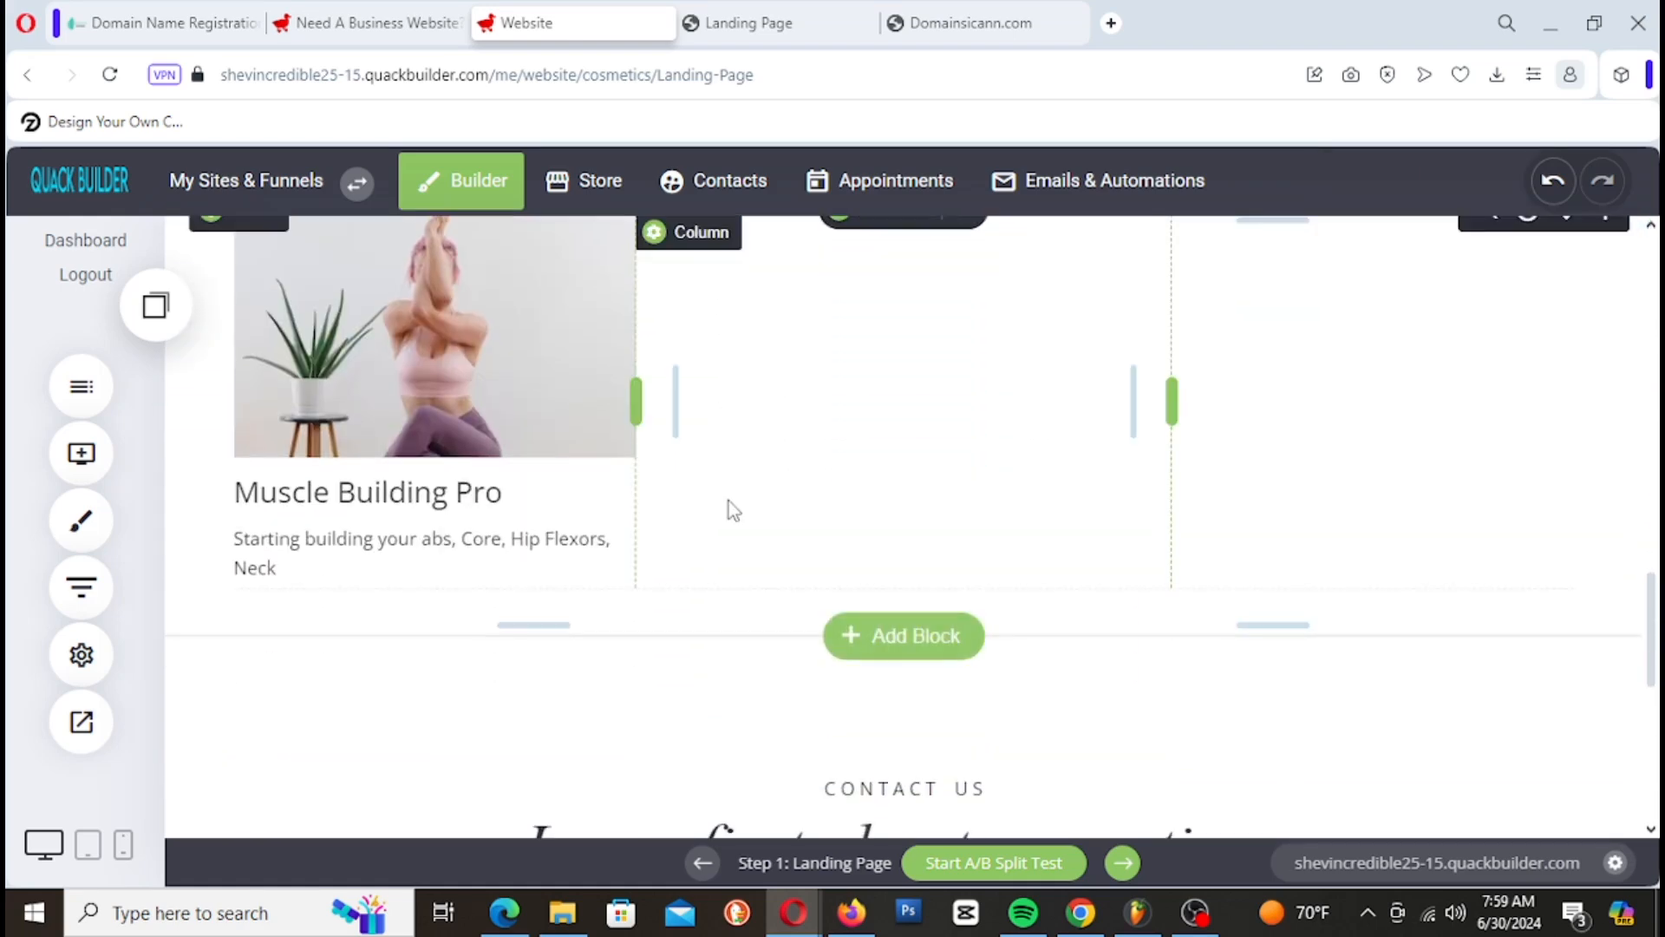
scroll(729, 501, "up", 2)
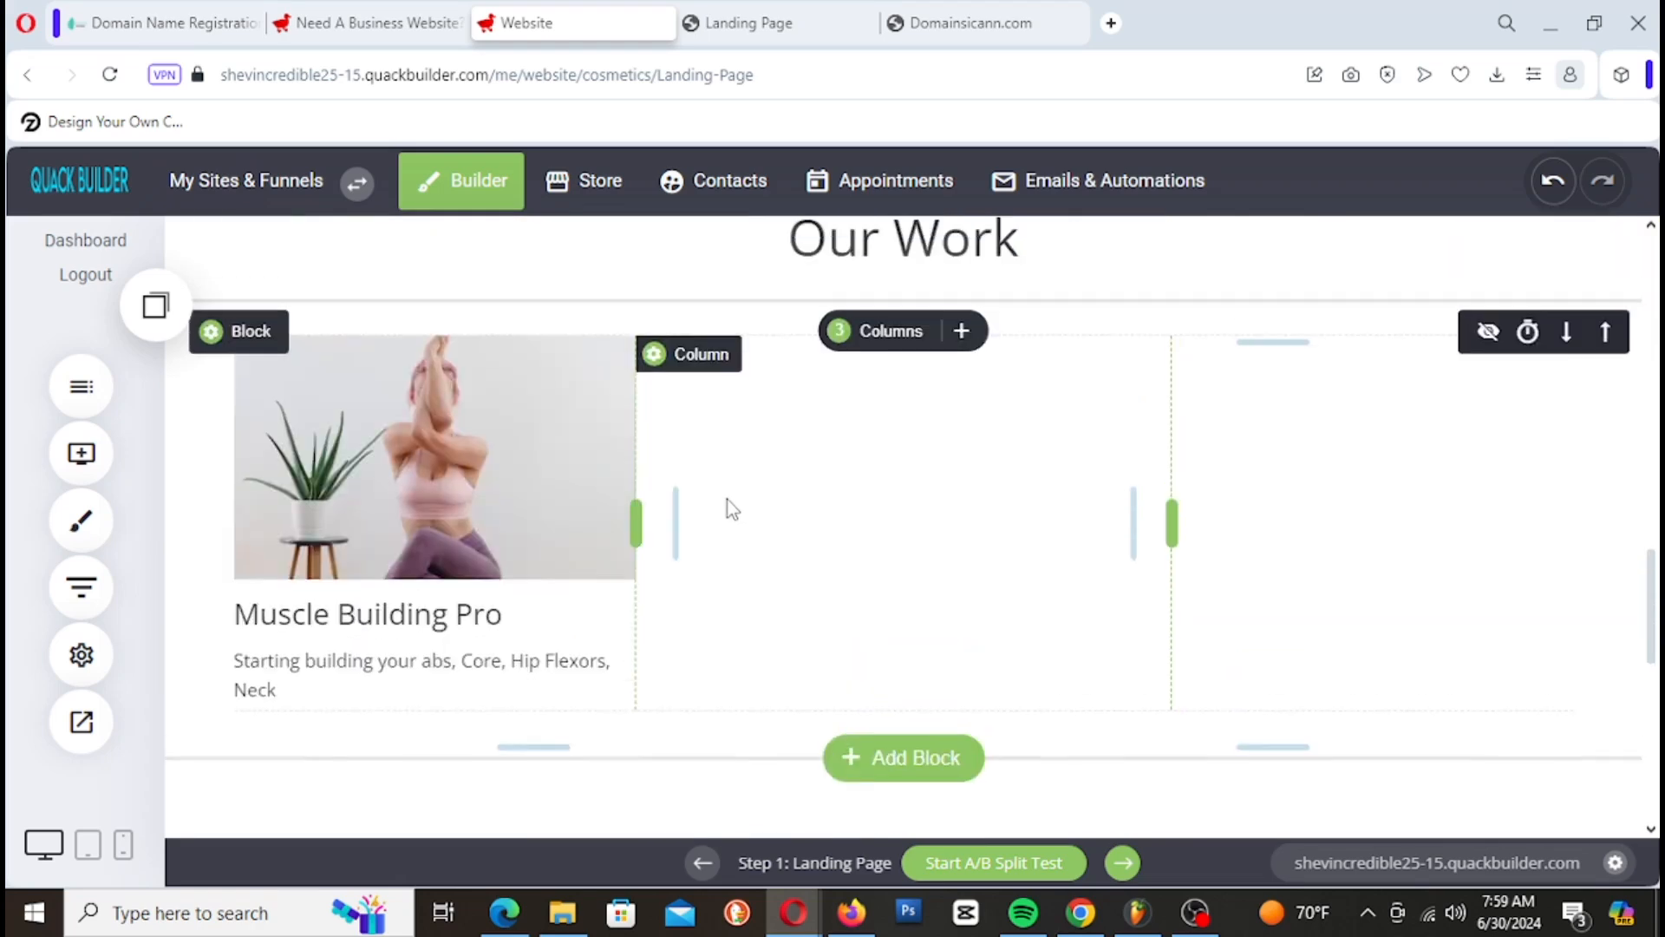
Step: Copy the yoga photo into the middle and right columns, stretching the right one taller
left_click(510, 468)
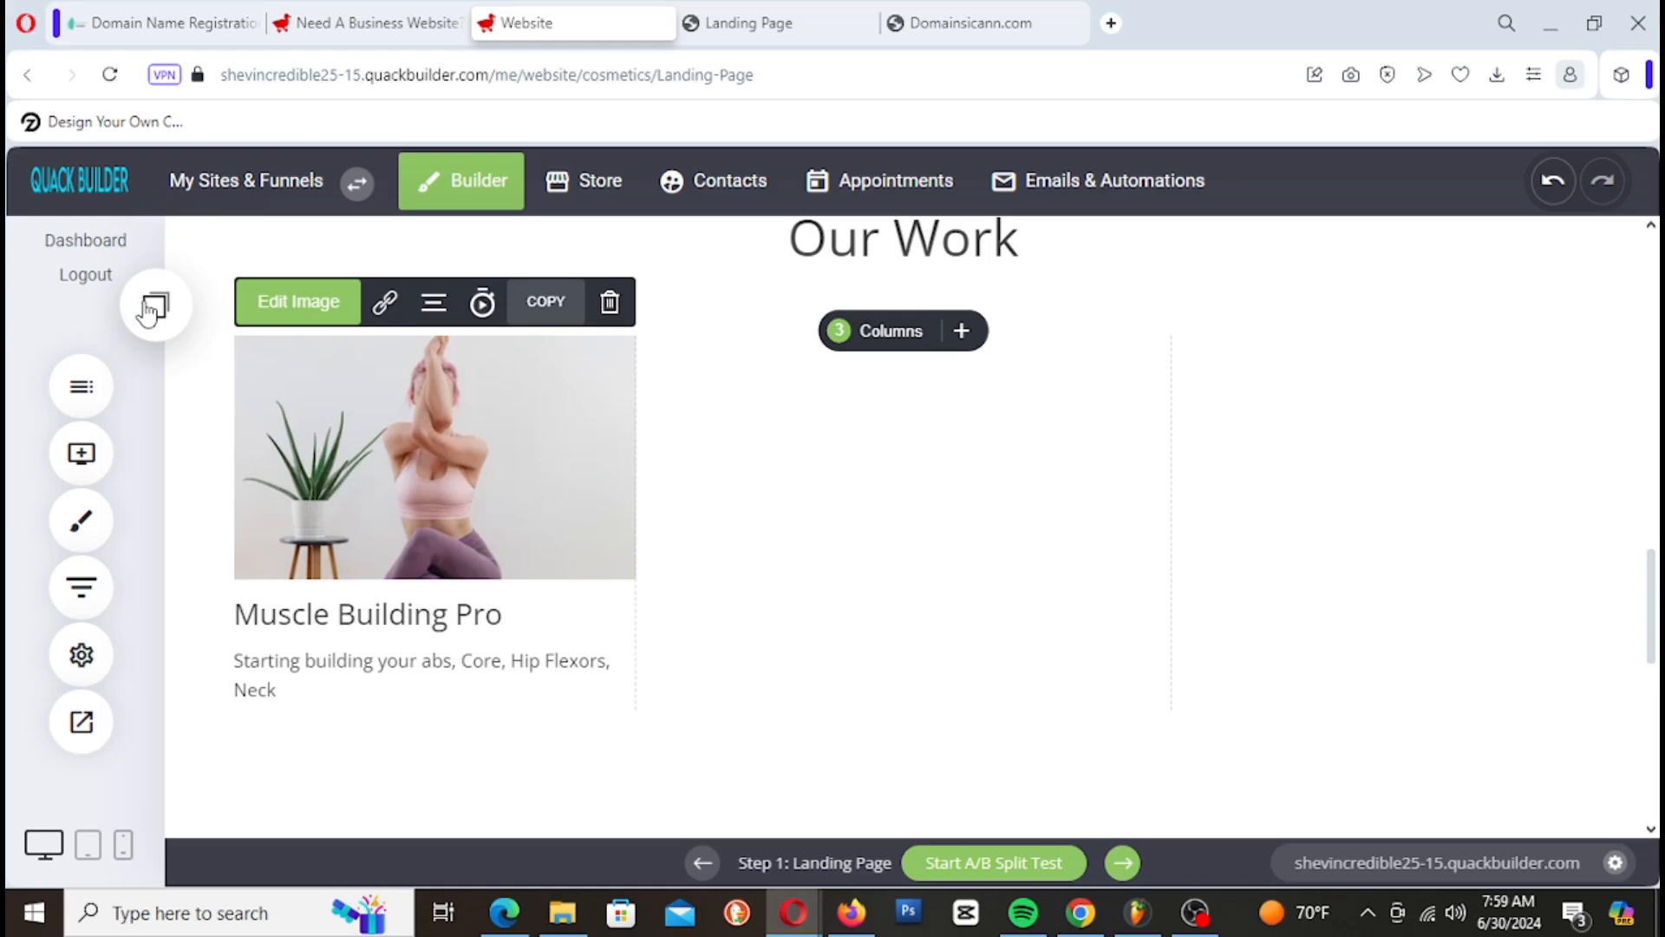
left_click(151, 309)
left_click_drag(298, 565, 673, 433)
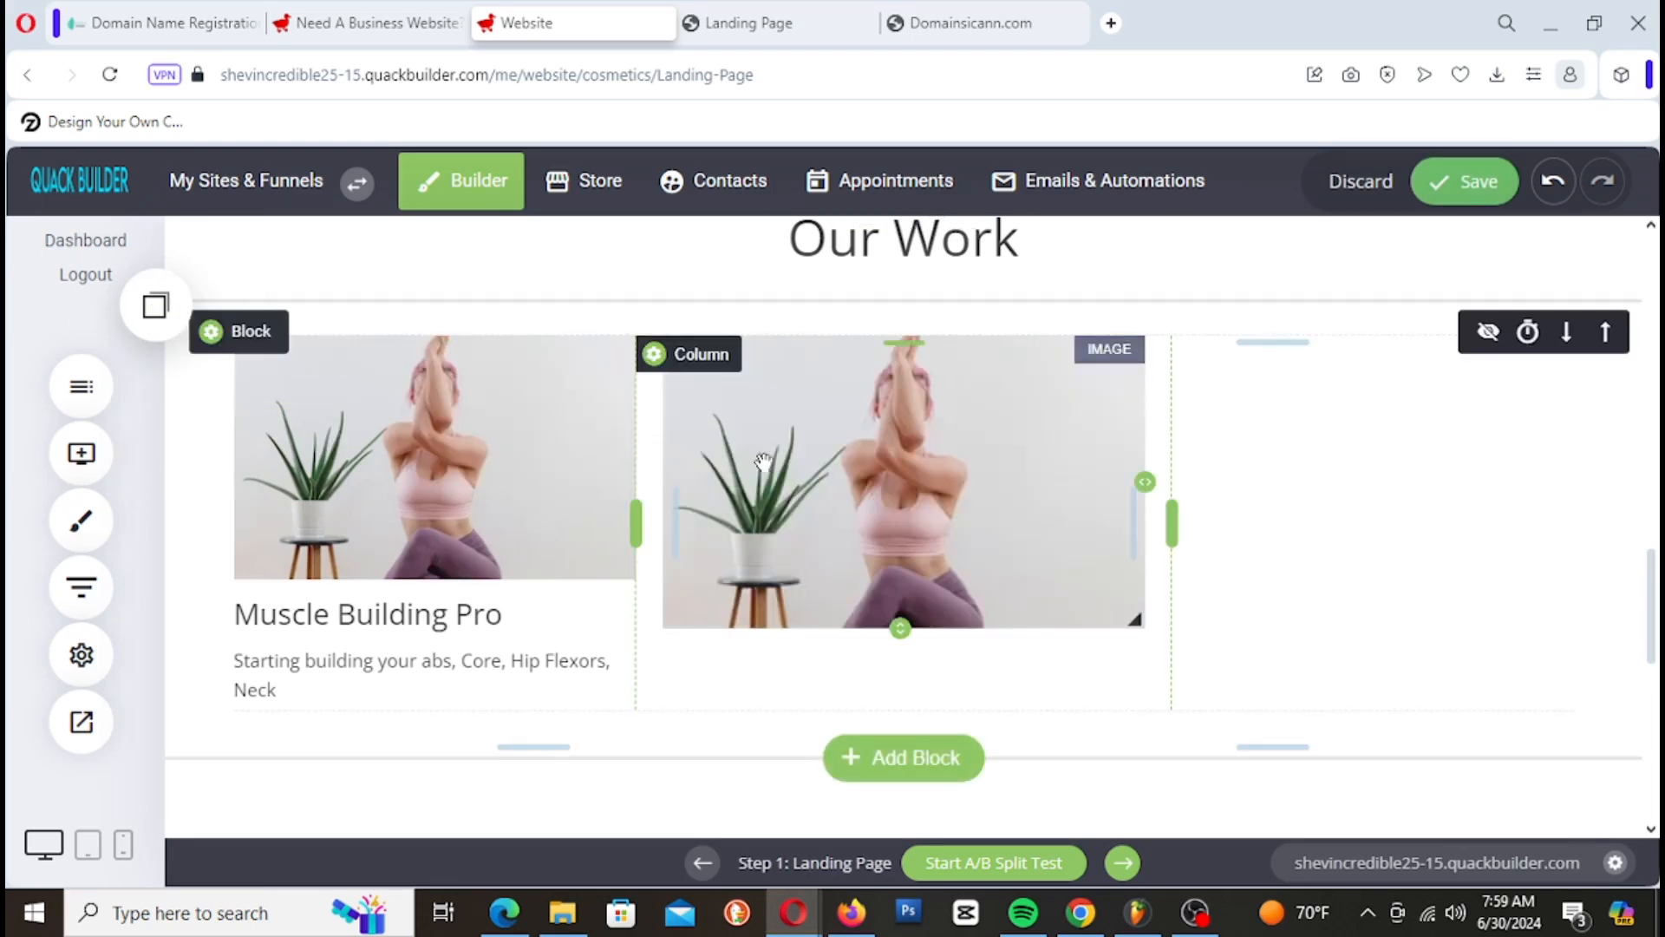
left_click(154, 305)
left_click_drag(220, 480, 1354, 463)
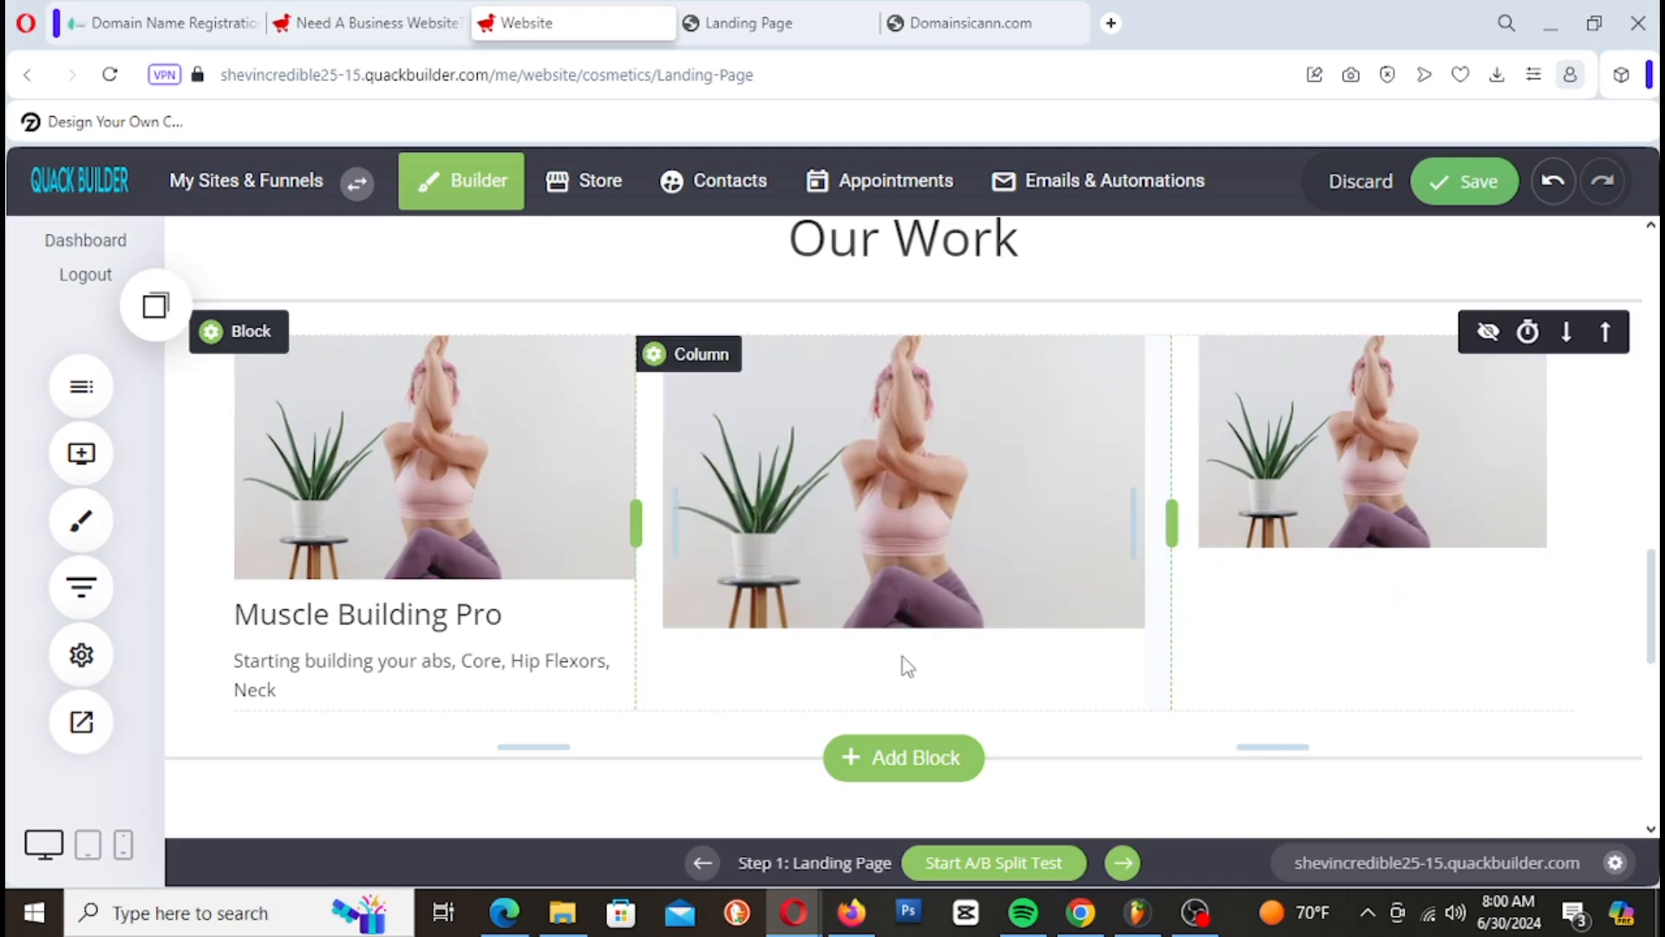
left_click_drag(1369, 548, 1381, 621)
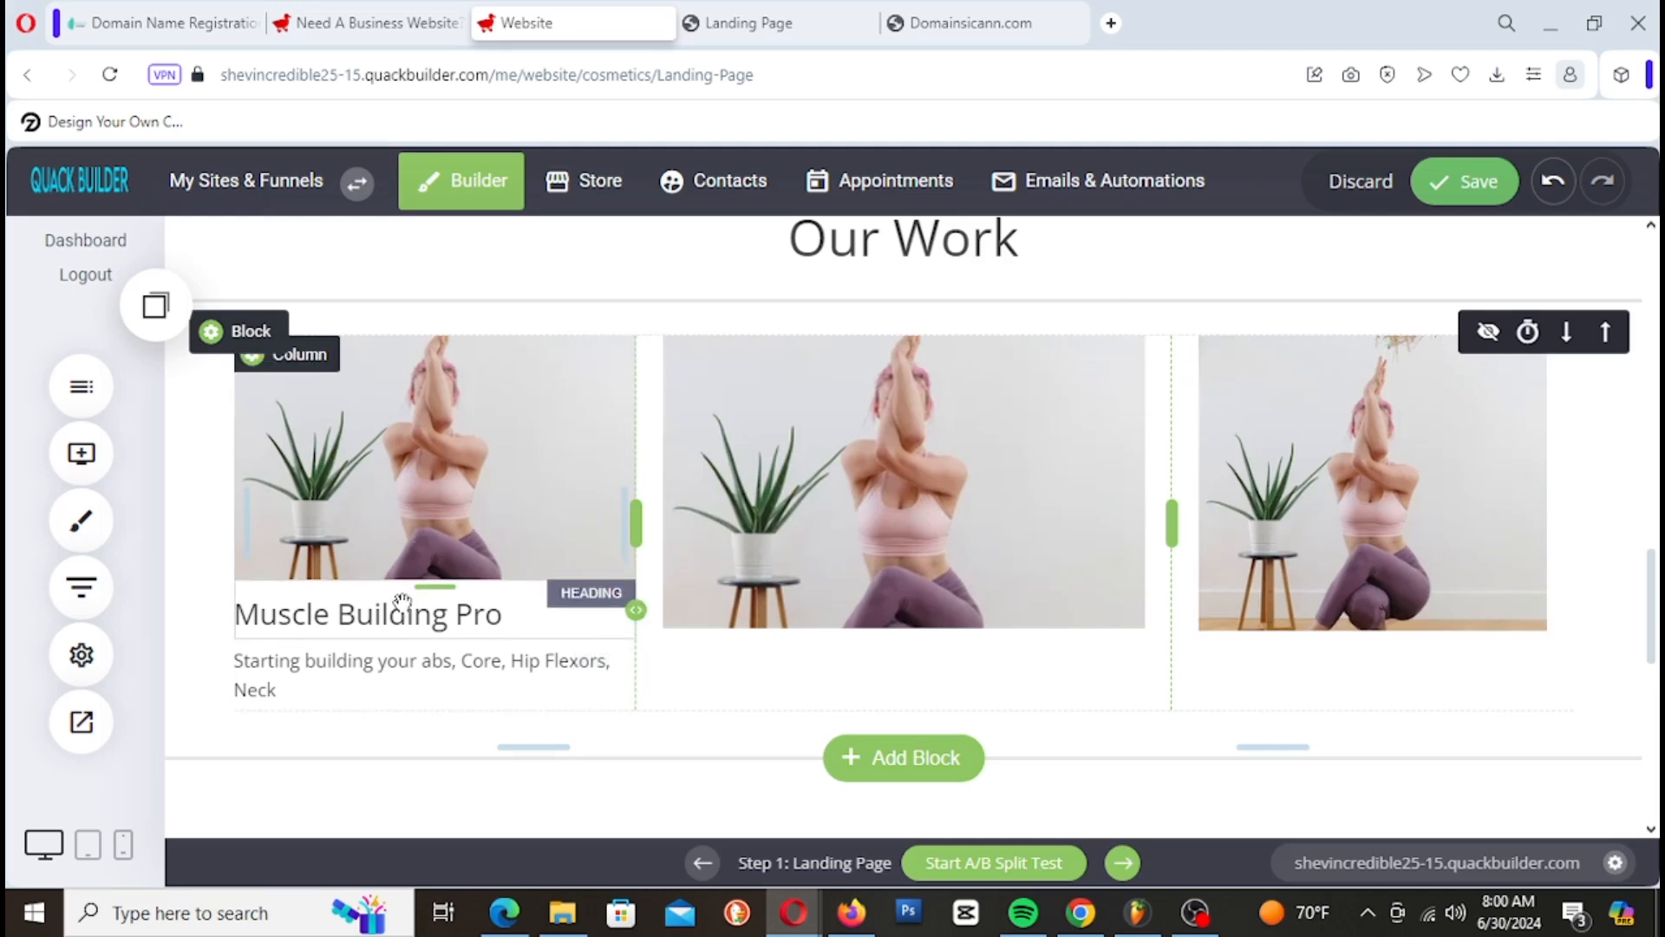
Step: Open the middle photo's Image Settings and start a fitness stock photo search
left_click(914, 477)
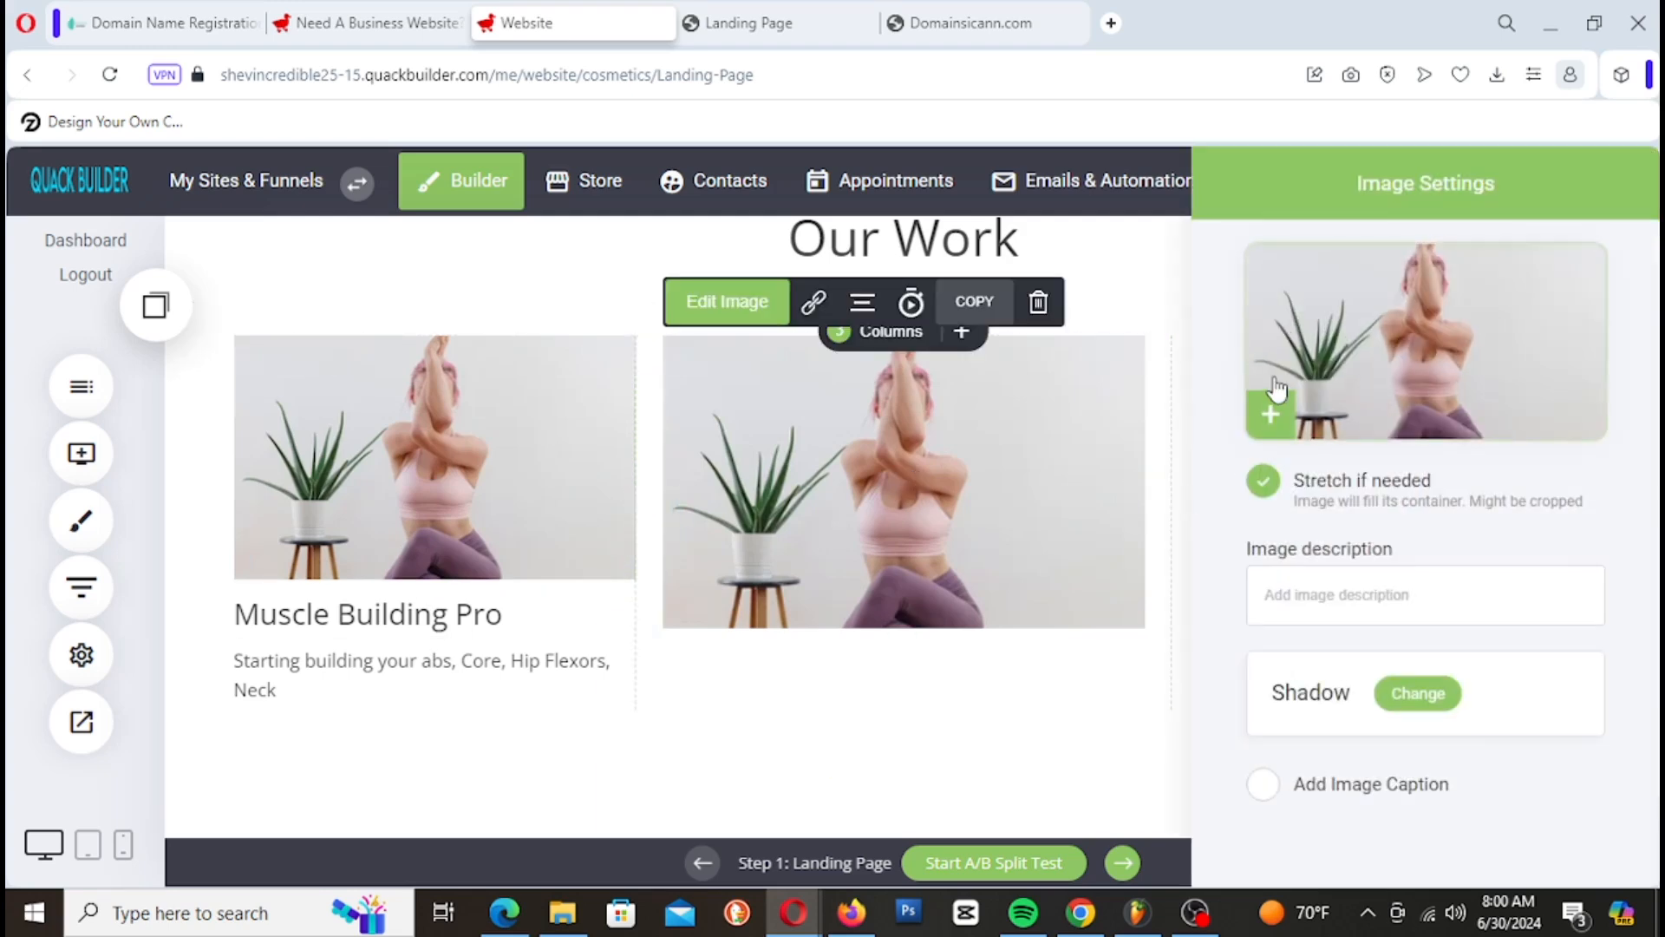
left_click(1270, 414)
mouse_move(532, 625)
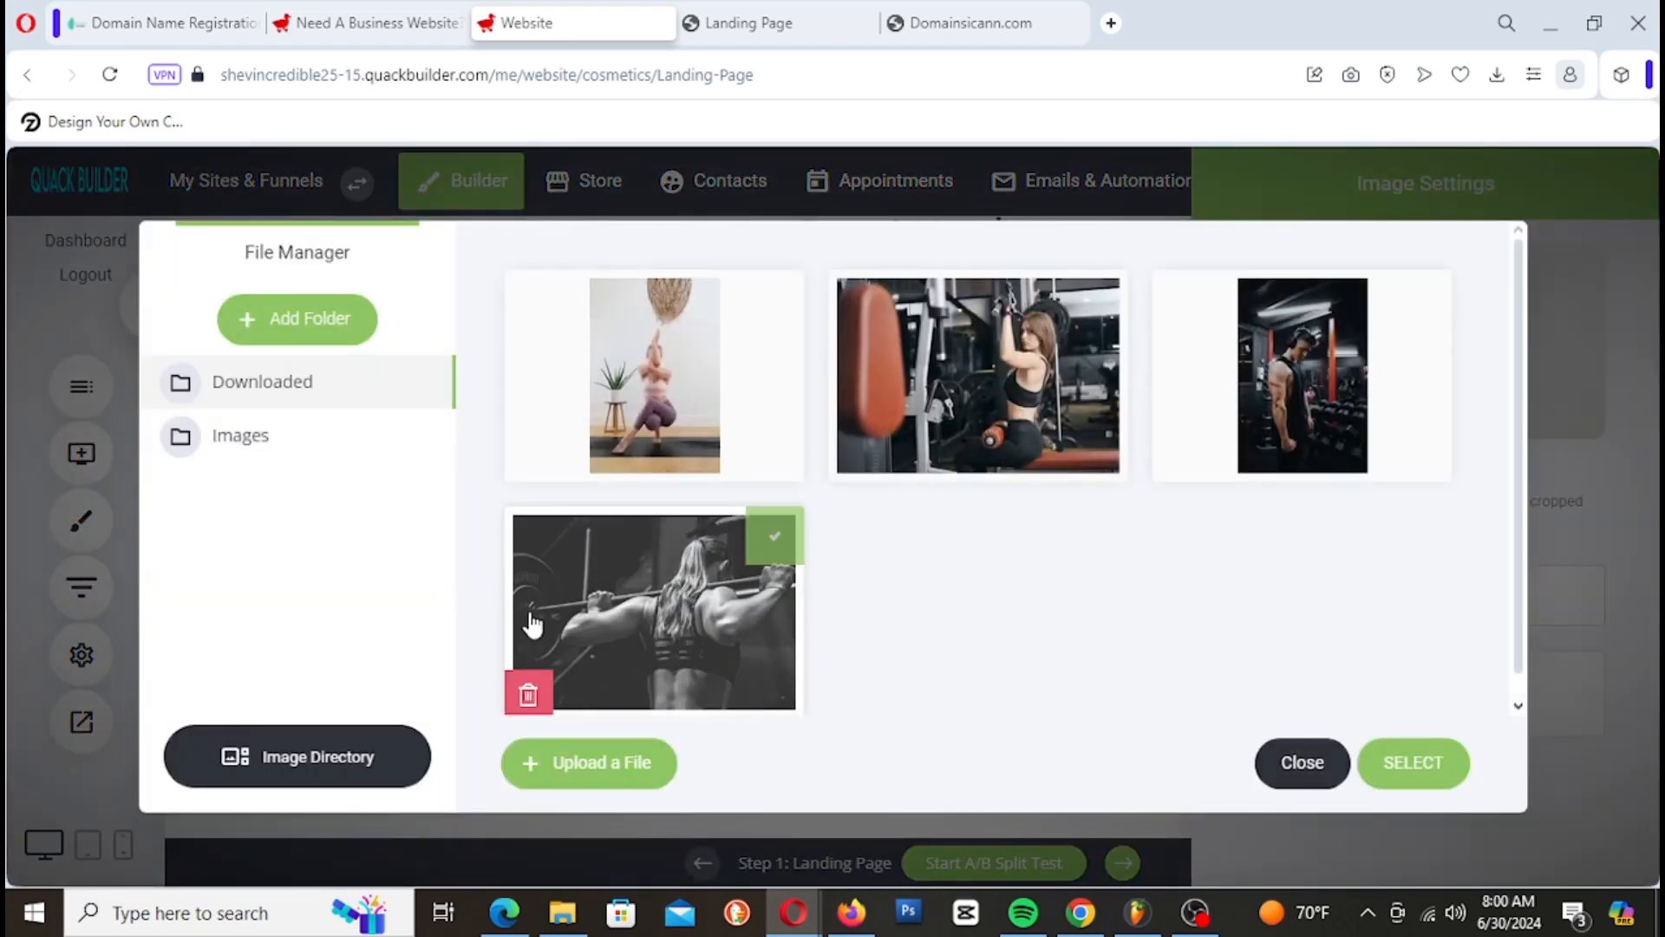
left_click(350, 759)
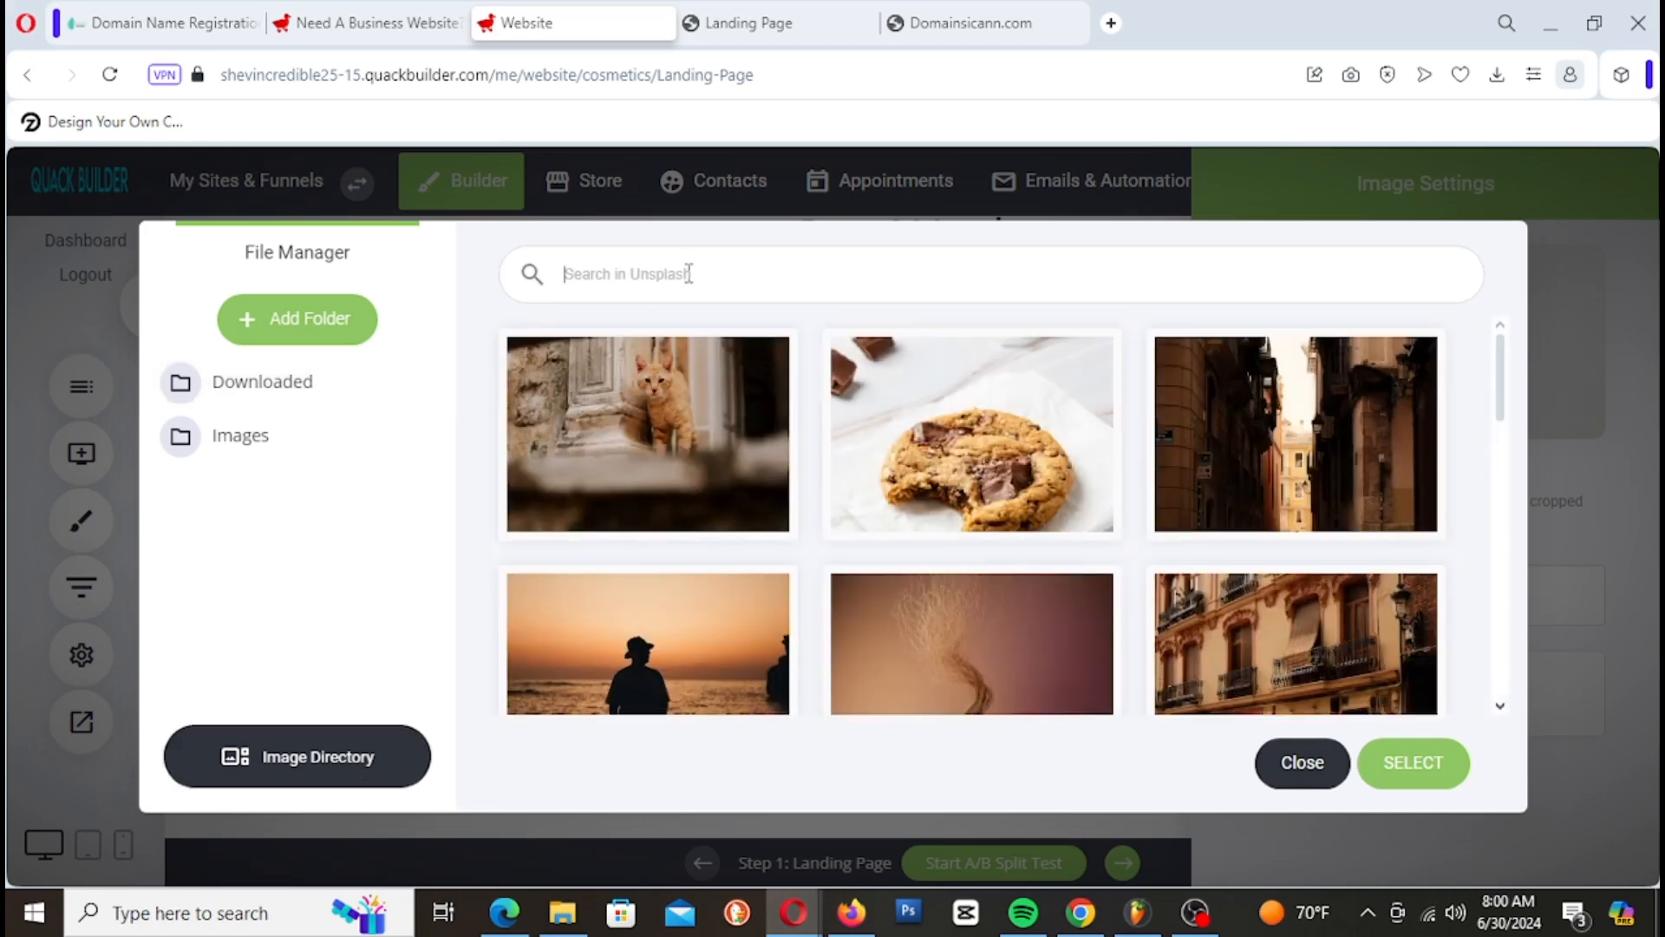
left_click(688, 276)
type("t")
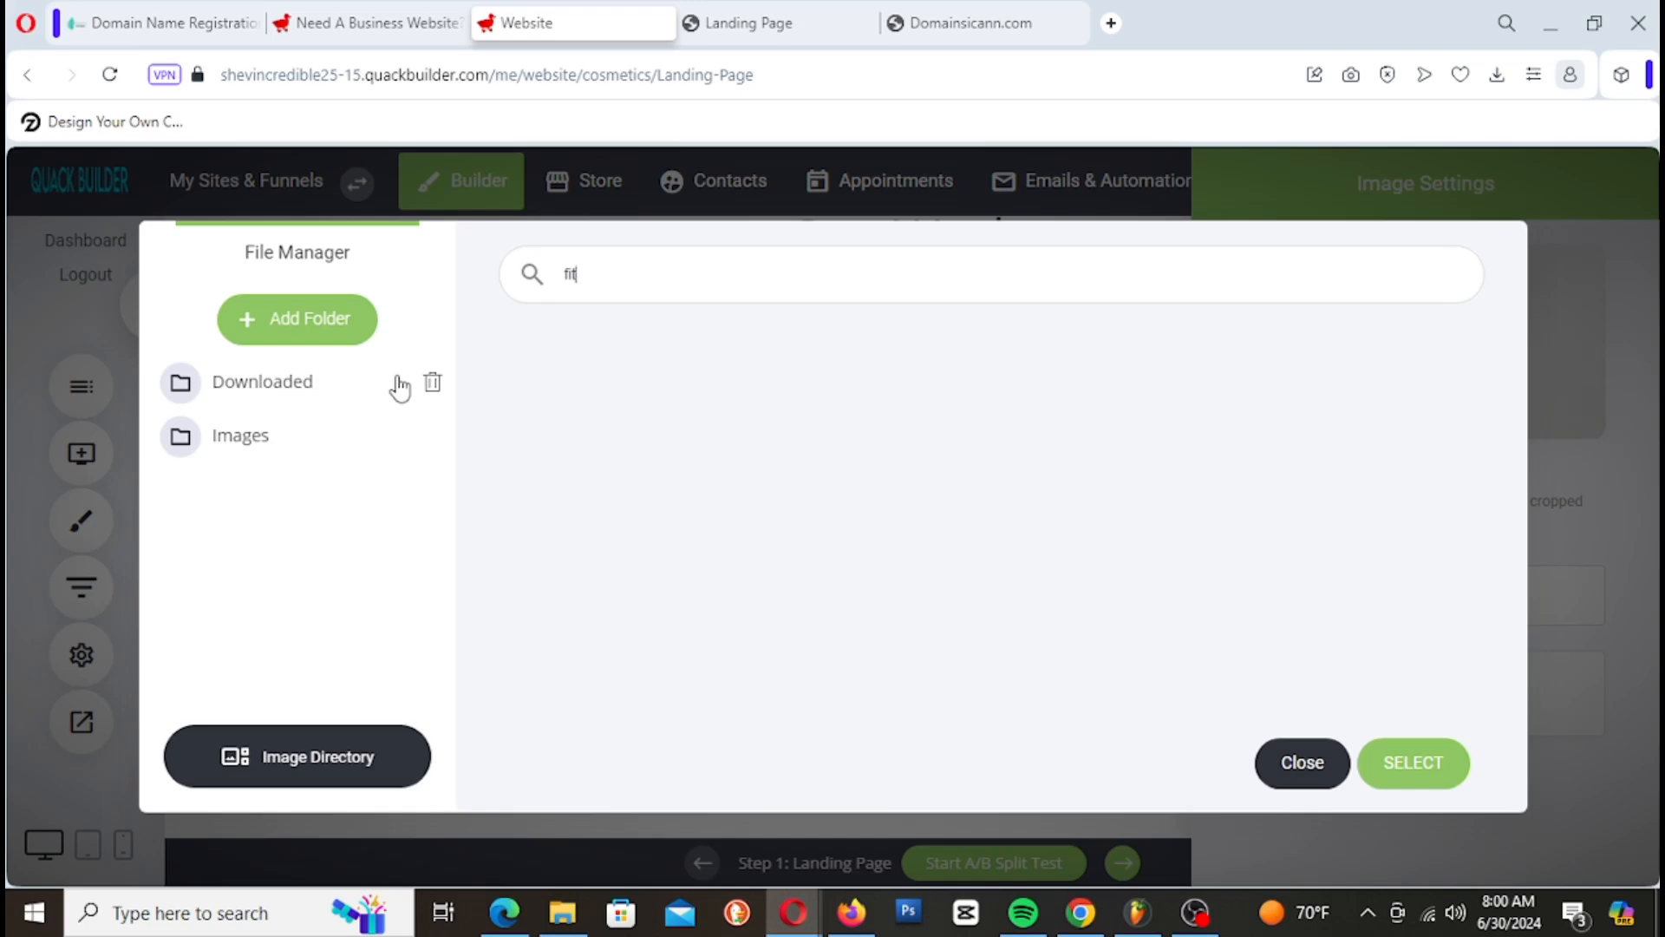
type("ss")
Step: Pick the shirtless barbell-curl gym photo for the middle column and close Image Settings
left_click(1217, 635)
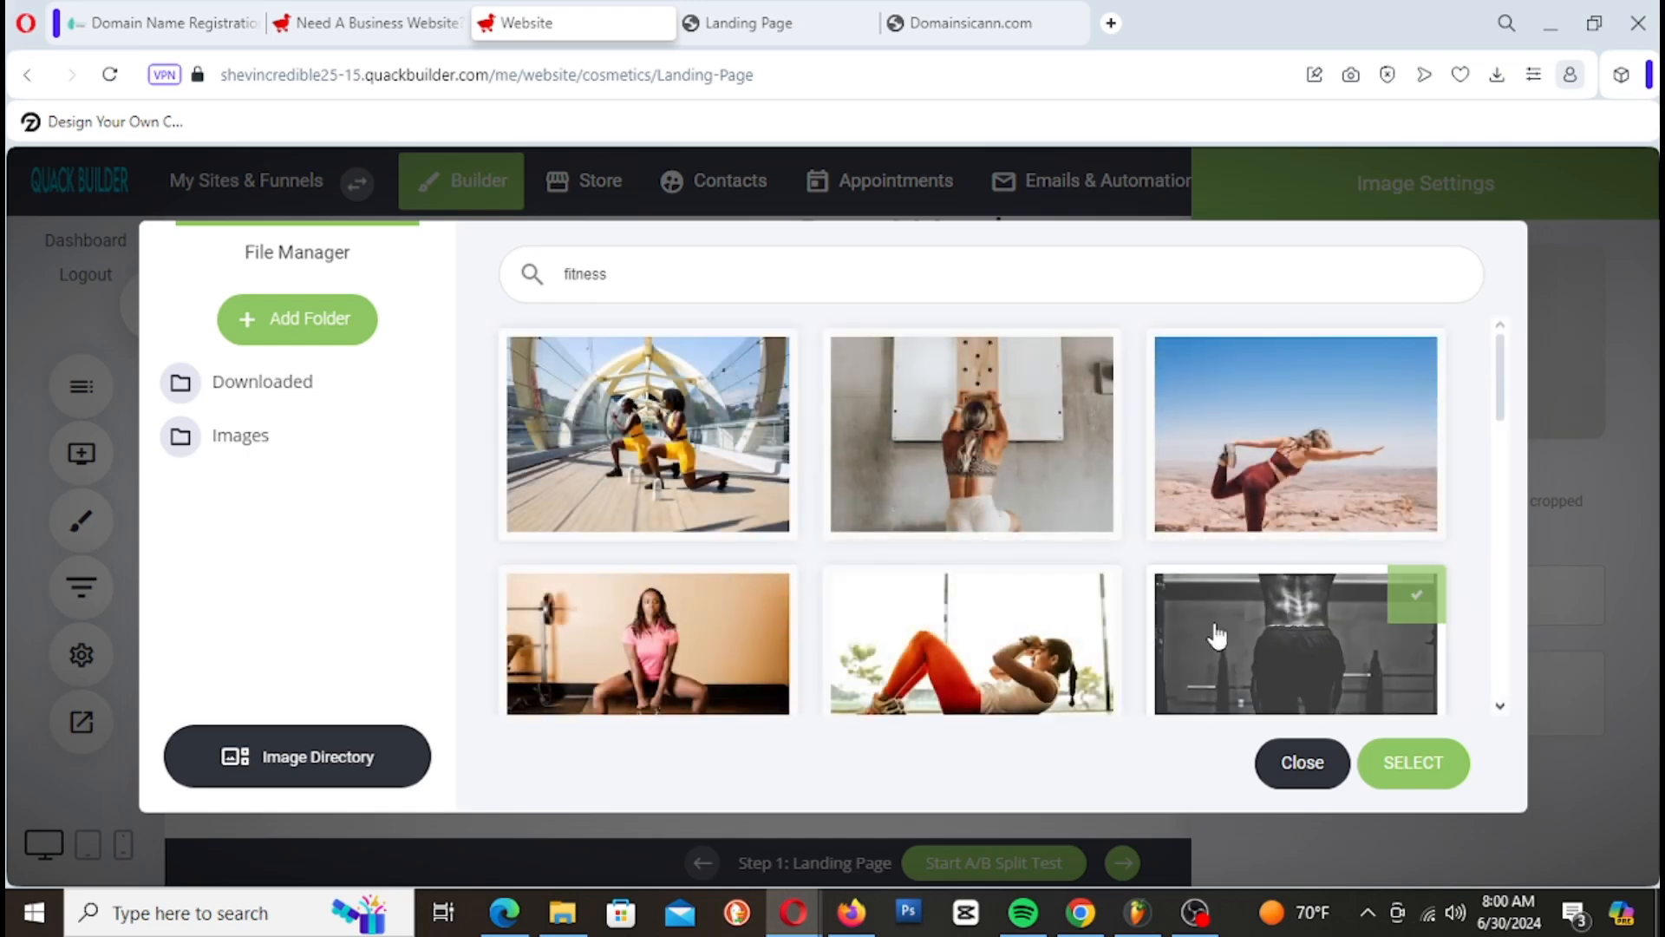
scroll(919, 534, "down", 9)
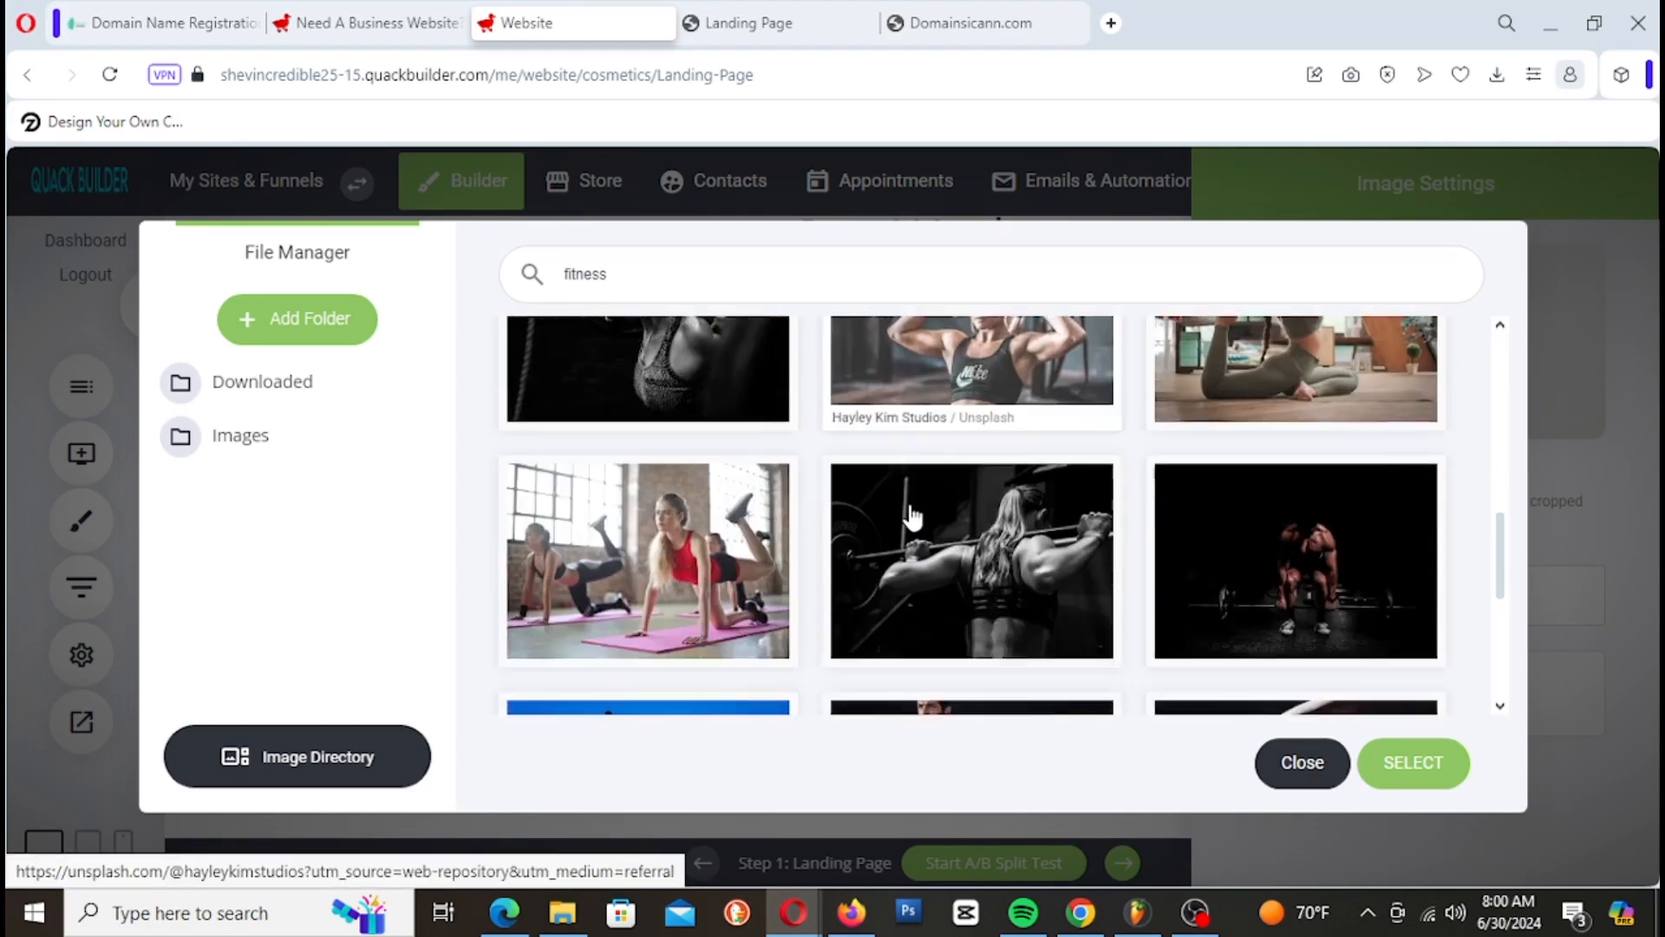
scroll(913, 518, "down", 5)
scroll(913, 518, "down", 10)
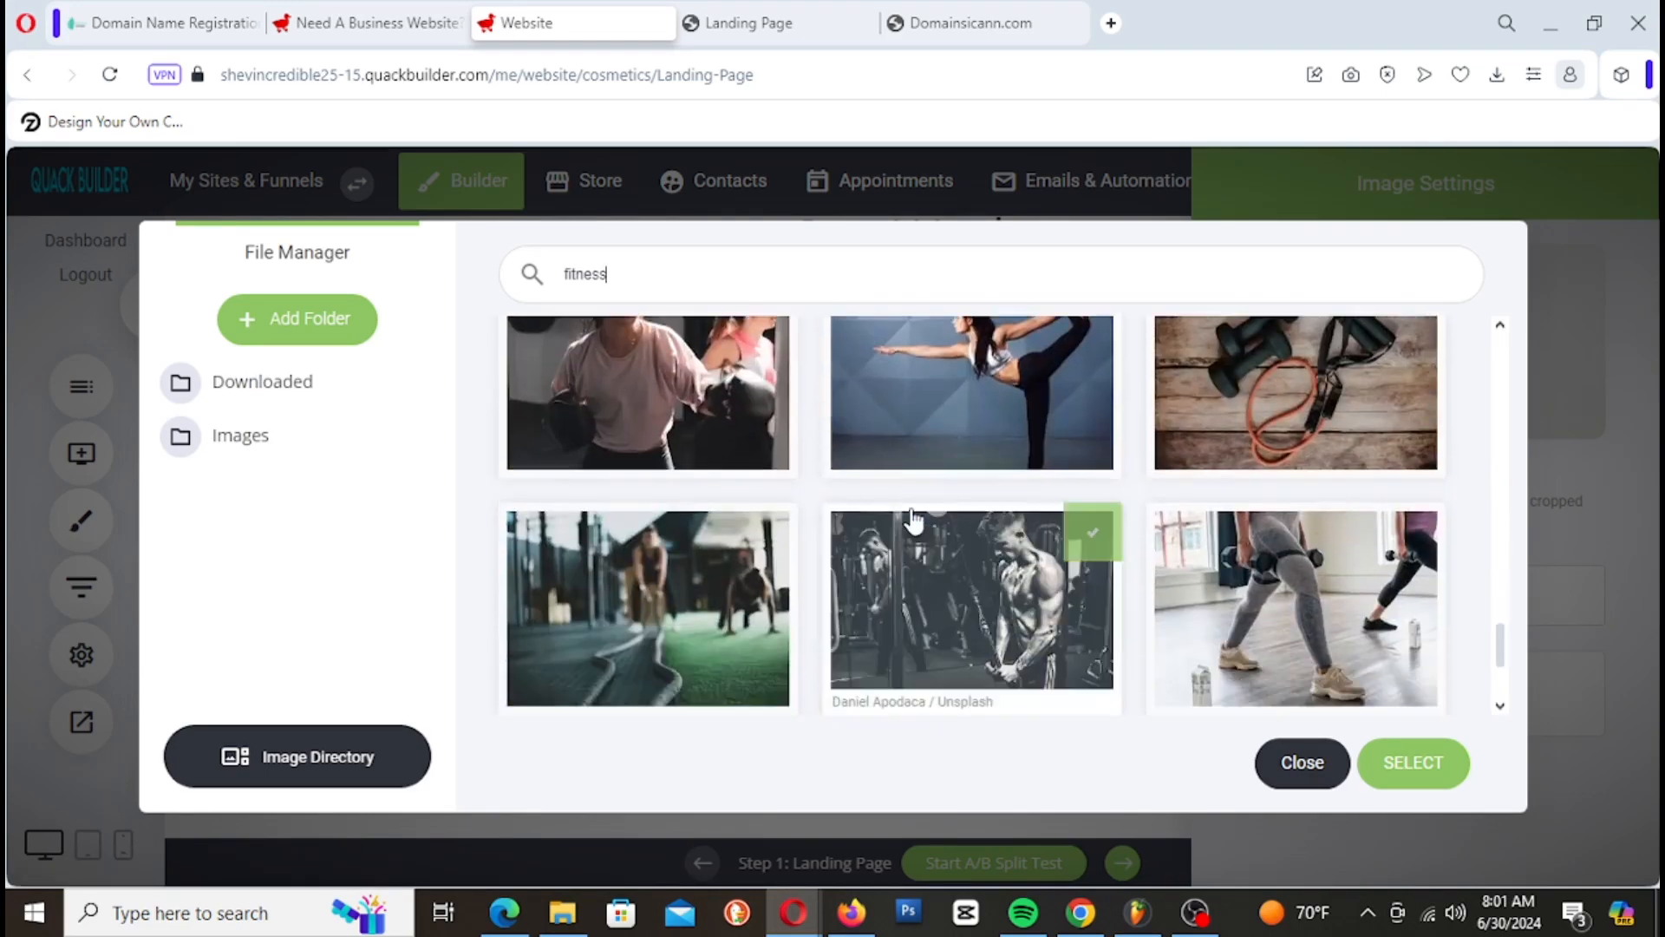
scroll(1097, 589, "down", 10)
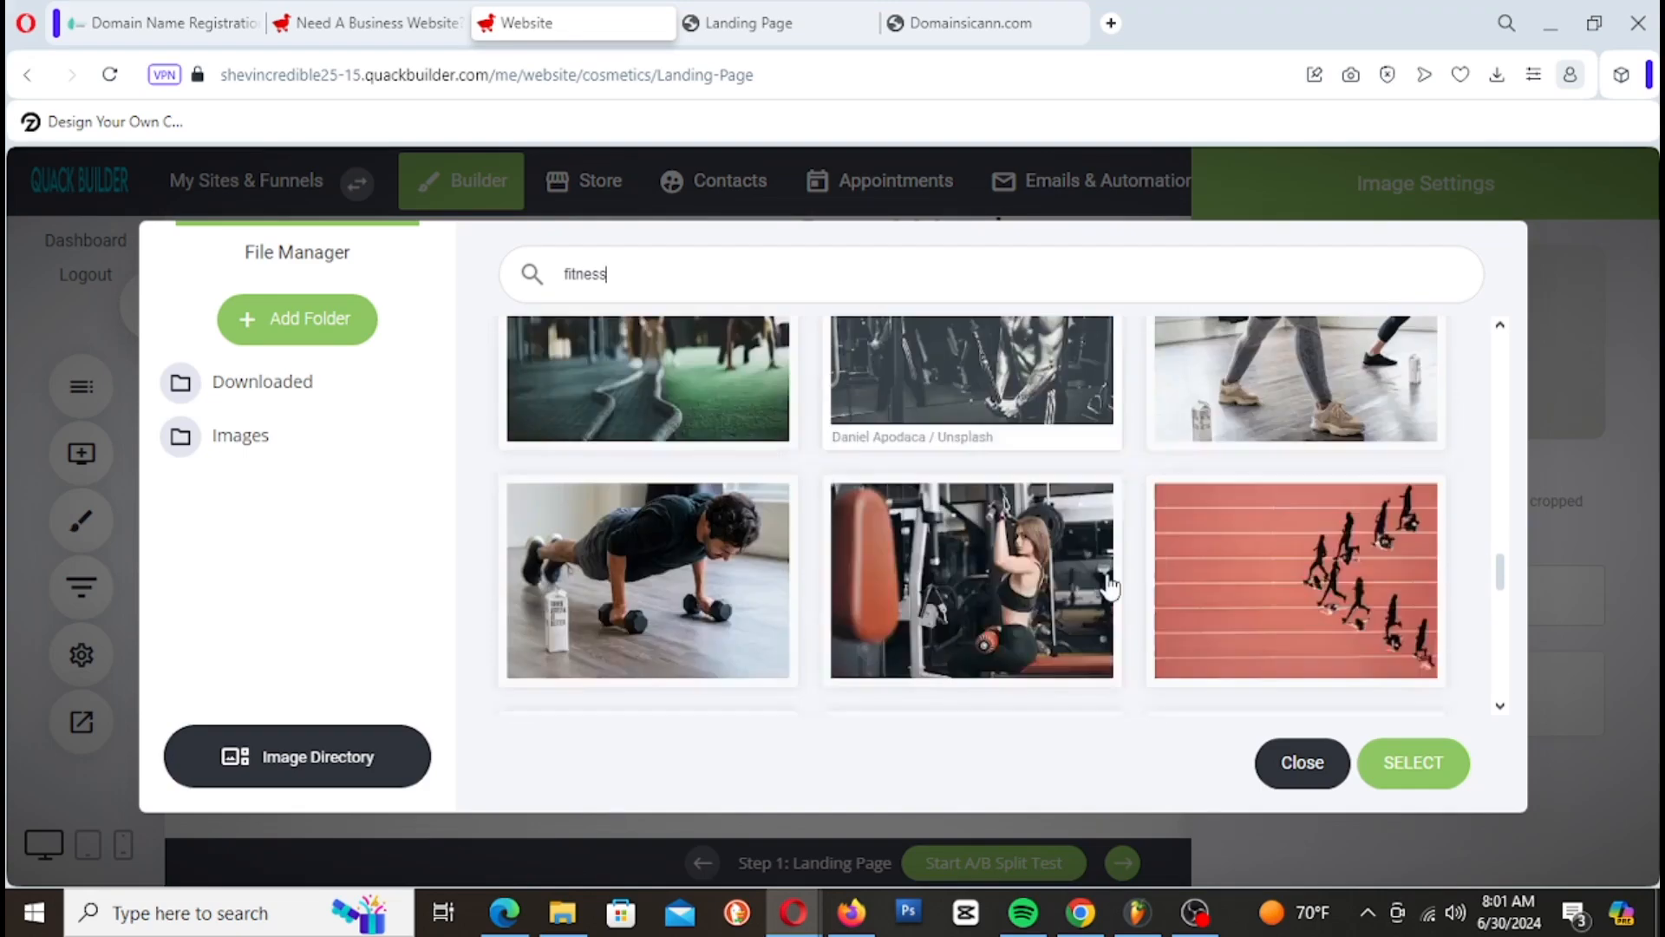
scroll(1093, 603, "down", 10)
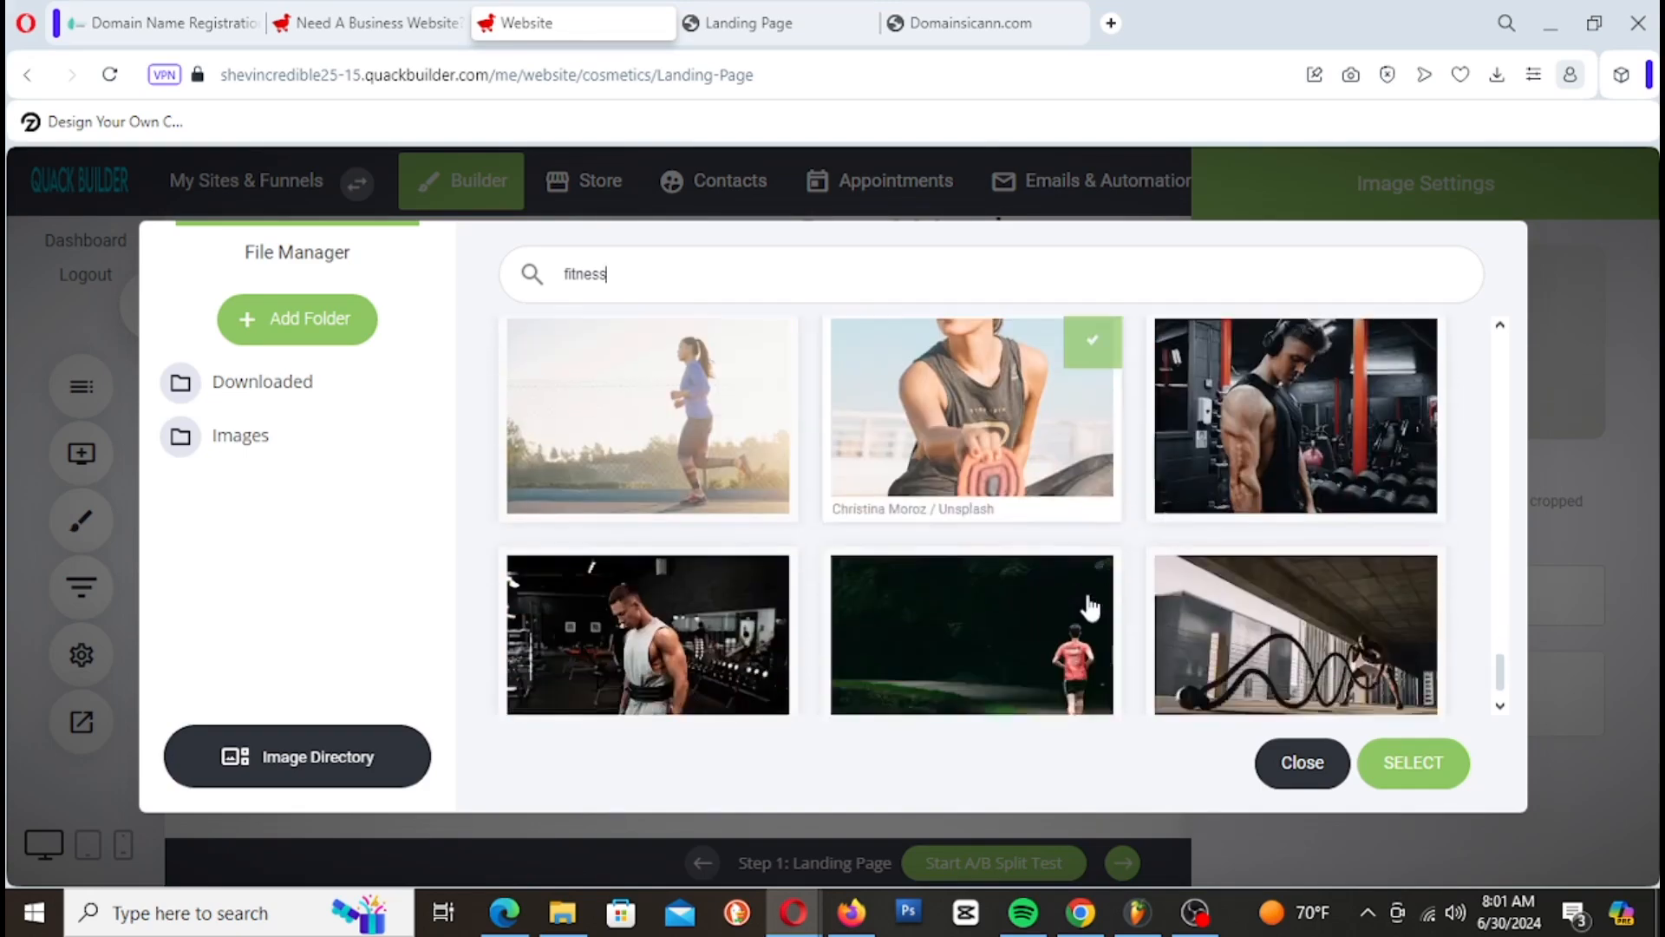
scroll(1089, 607, "down", 10)
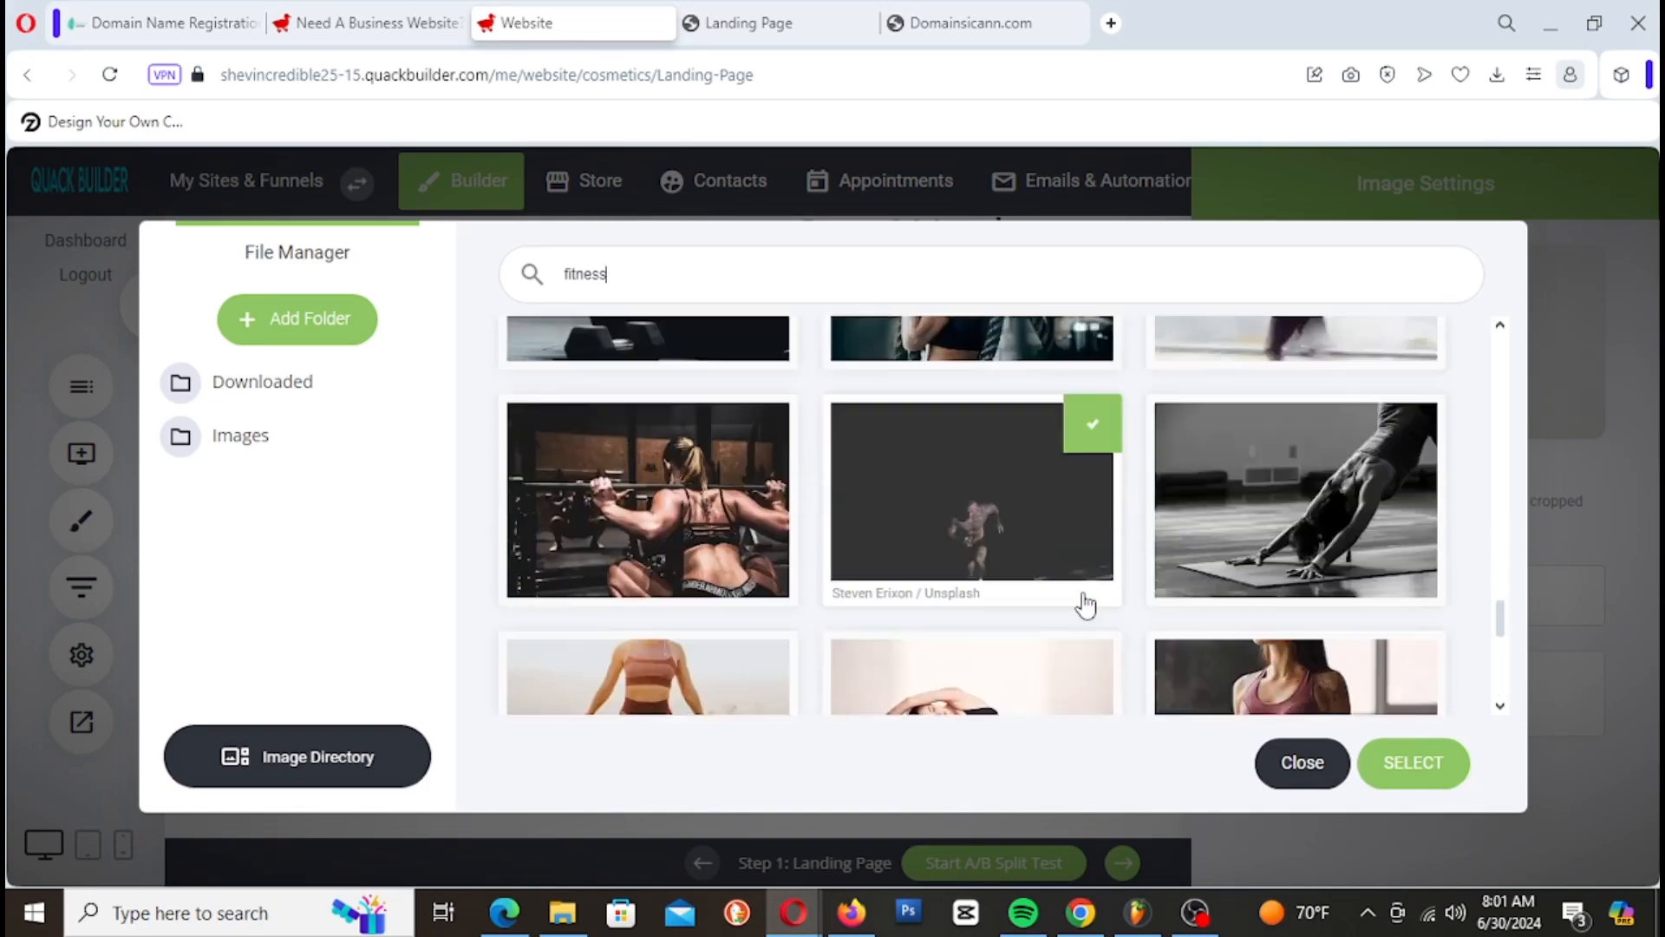
scroll(1086, 606, "down", 10)
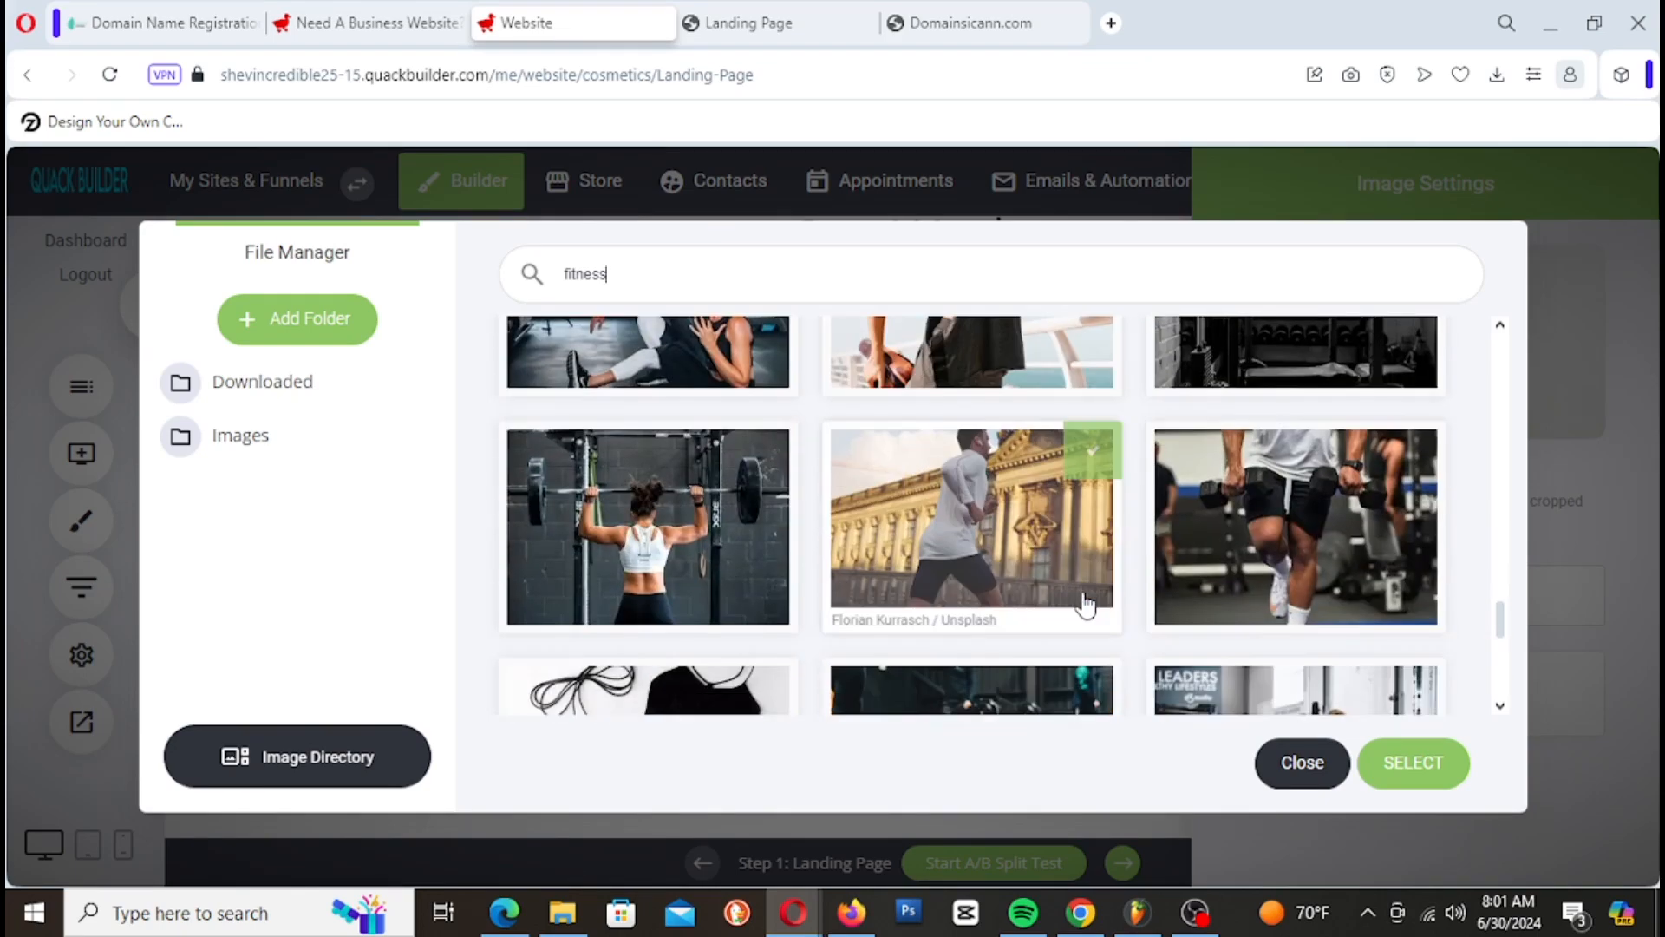
scroll(1086, 605, "down", 10)
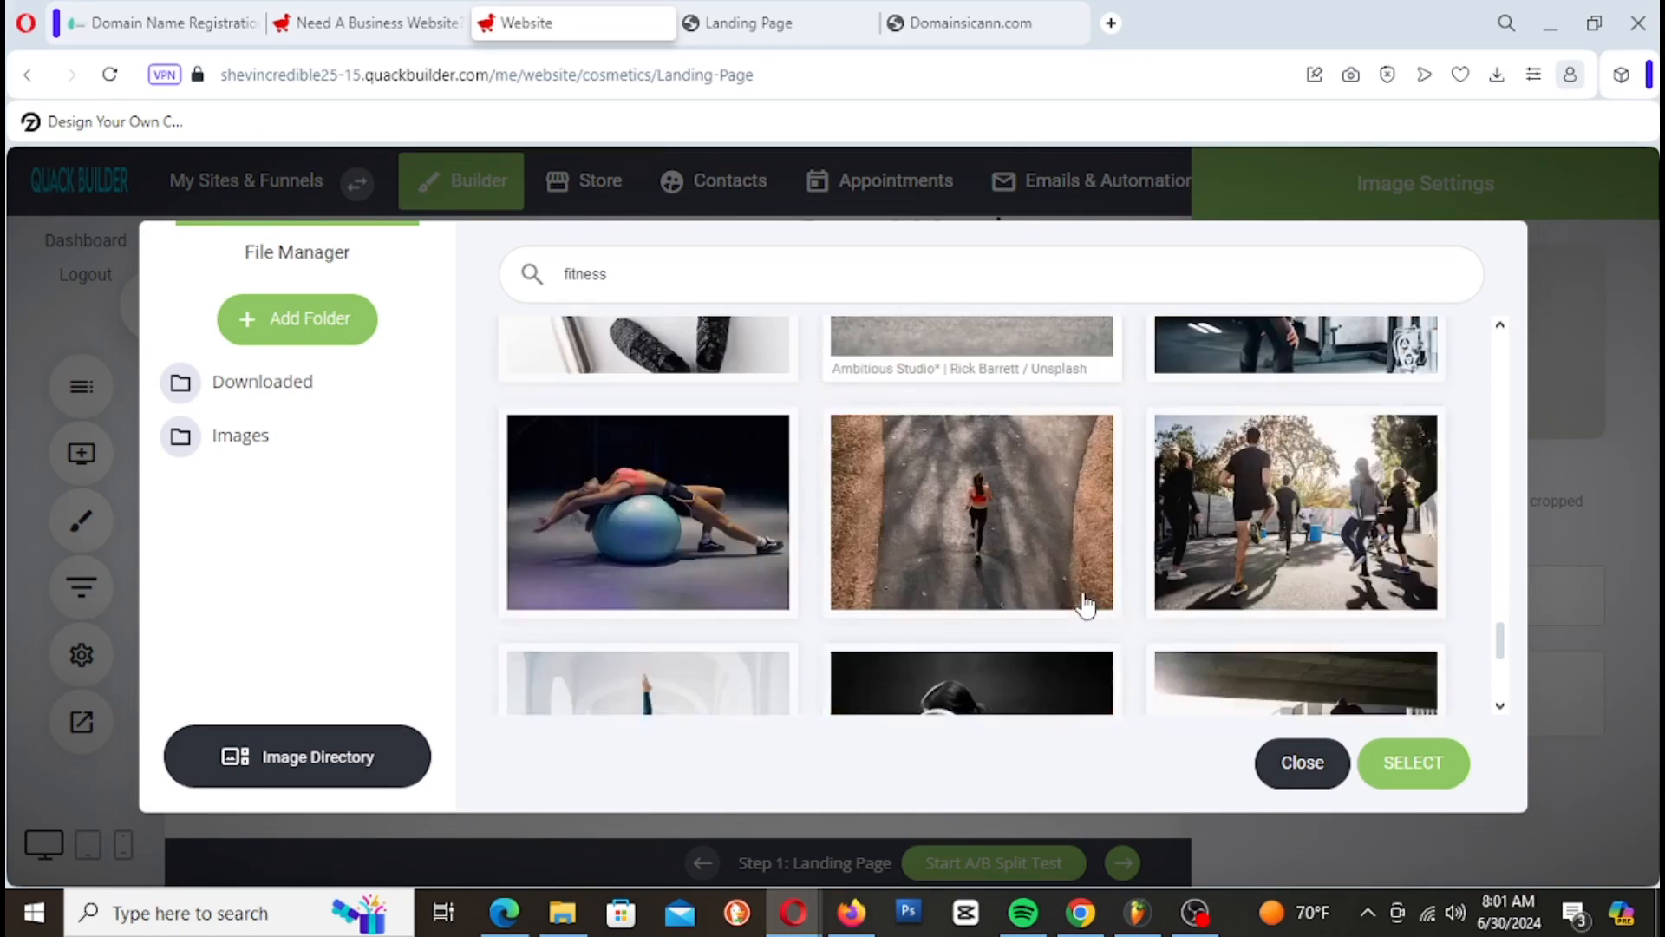
scroll(1086, 605, "down", 5)
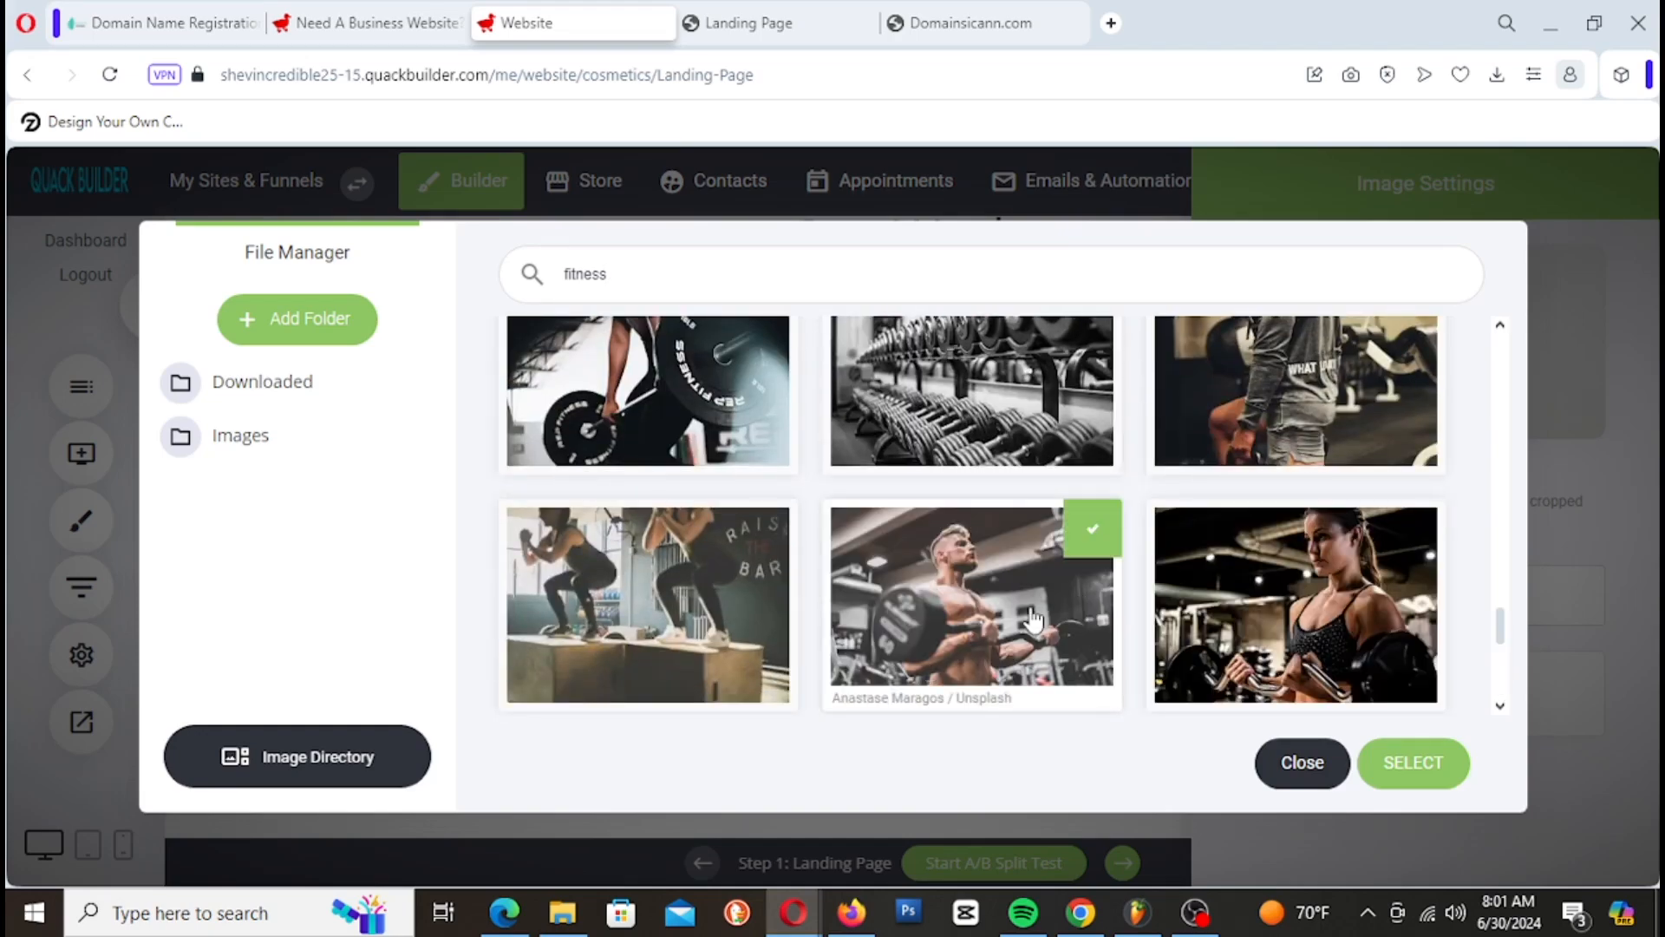
scroll(1080, 603, "down", 3)
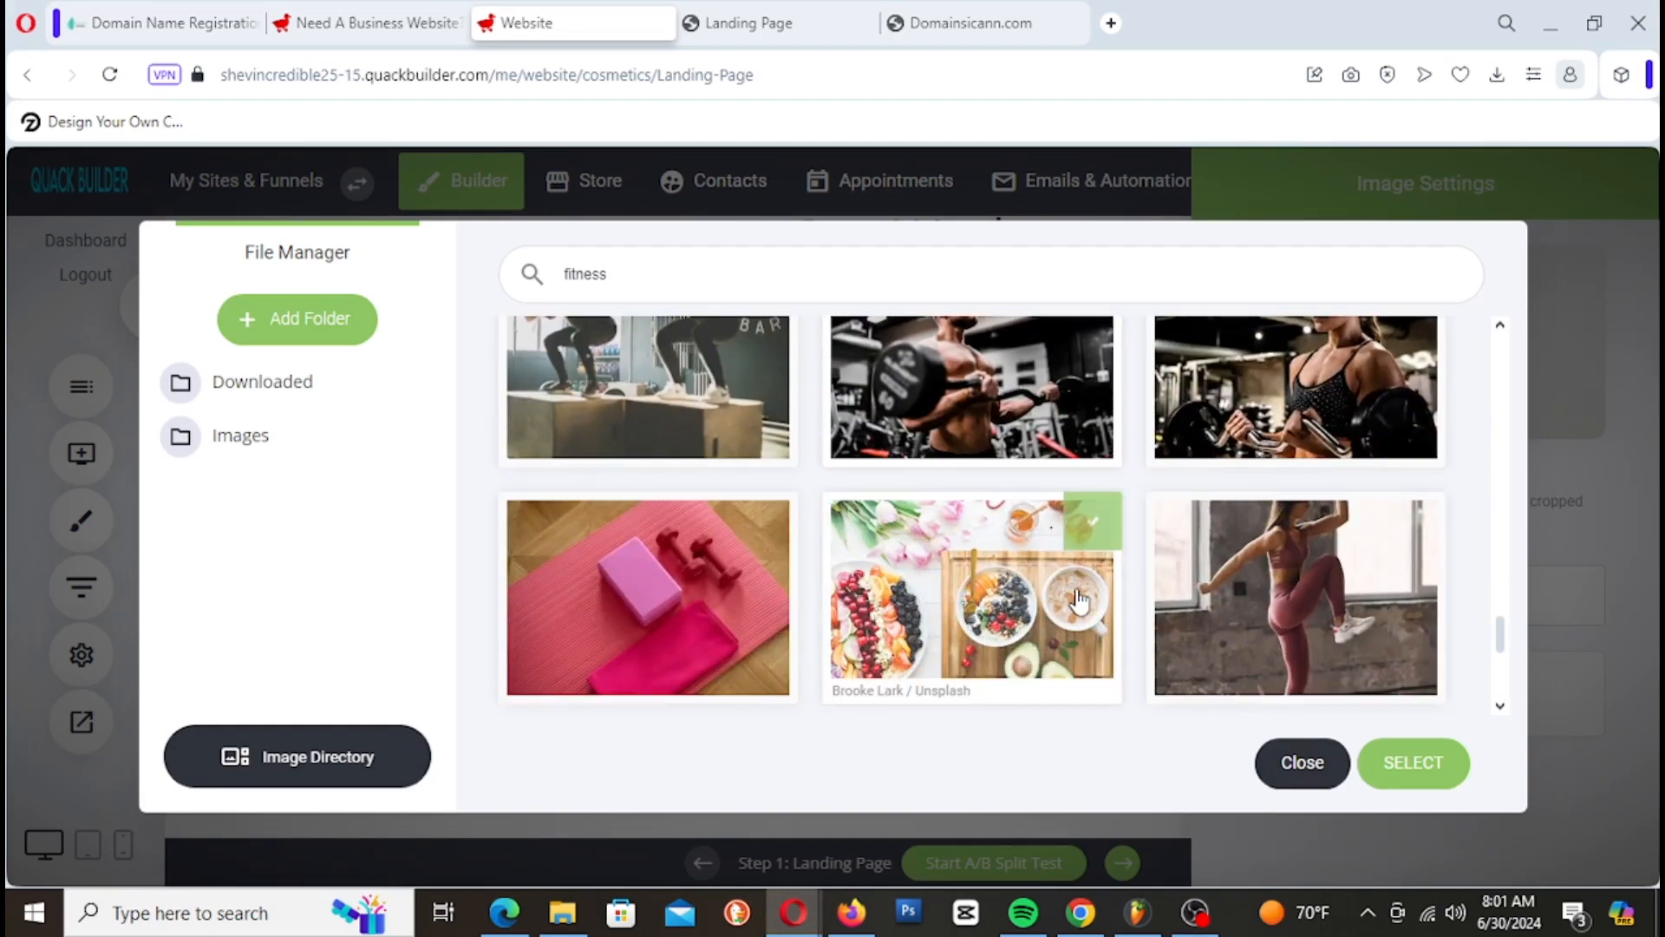
left_click(1423, 768)
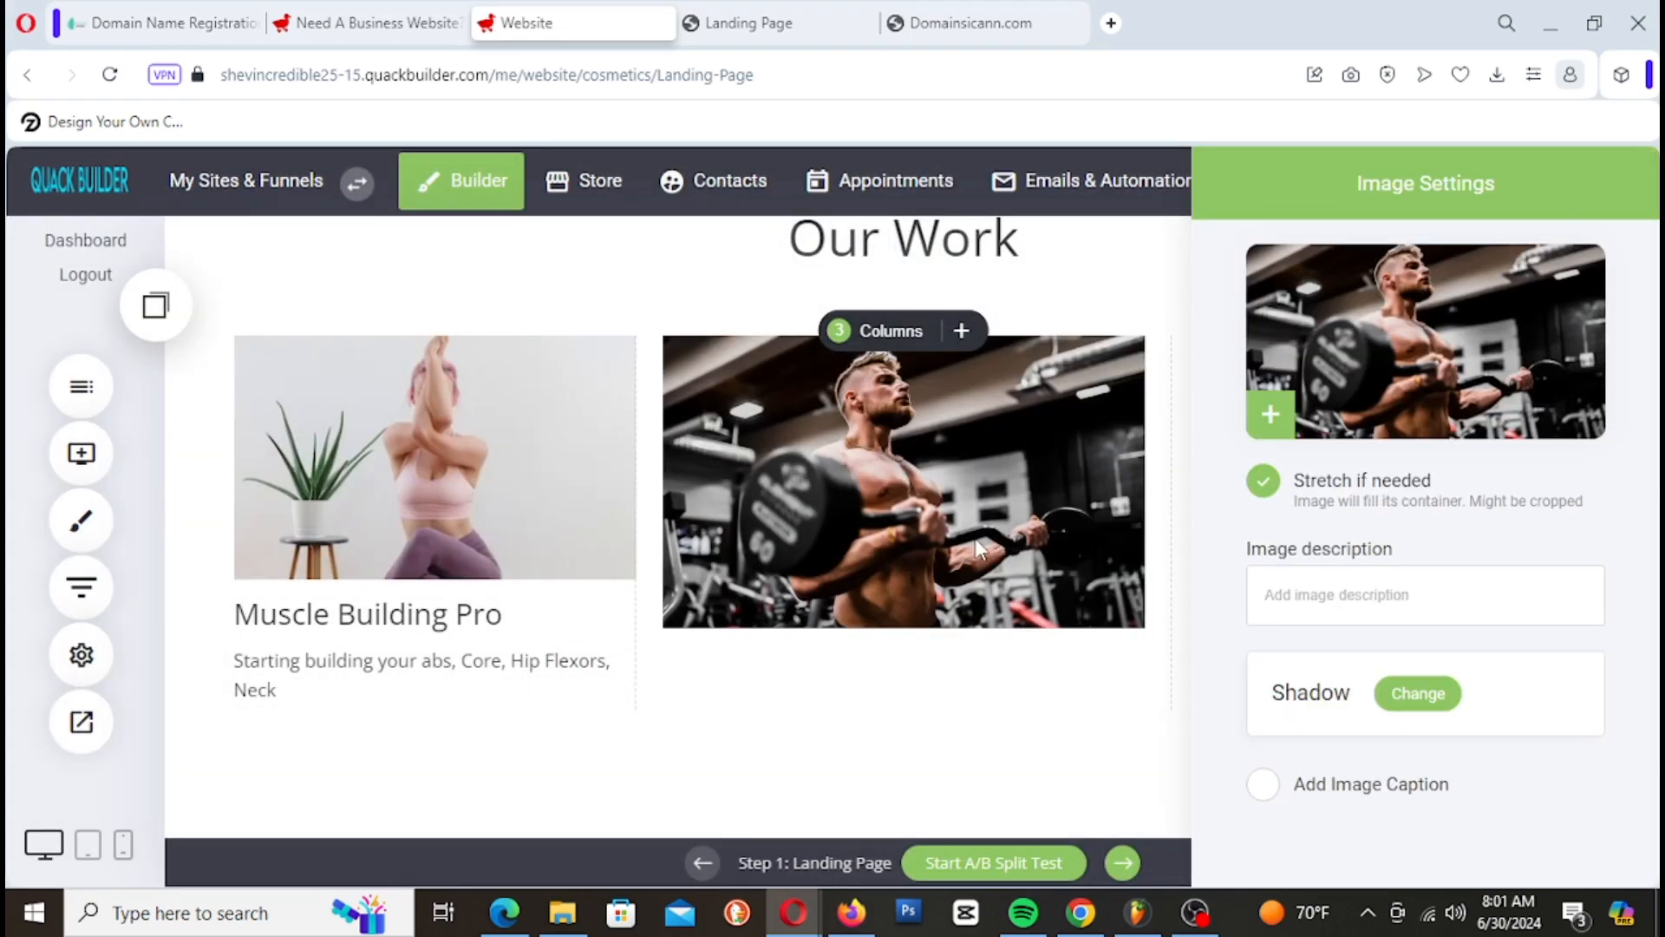
left_click(980, 549)
Step: Shorten the middle gym photo and copy the first column's description paragraph into the middle column
left_click_drag(898, 629, 902, 585)
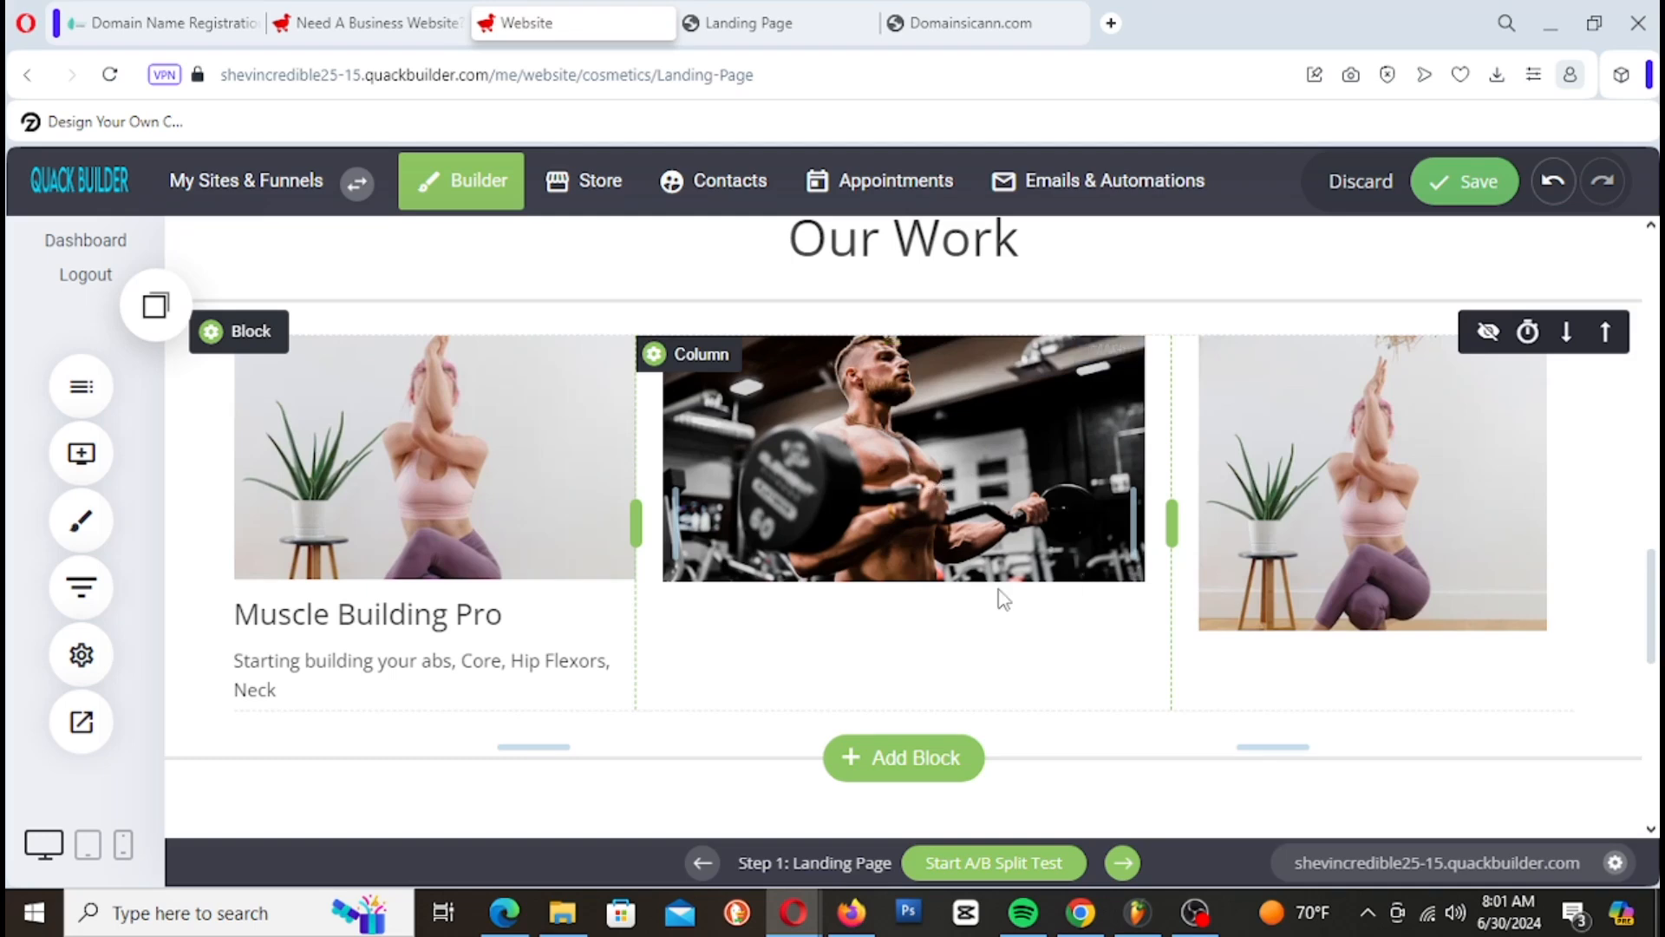
mouse_move(498, 501)
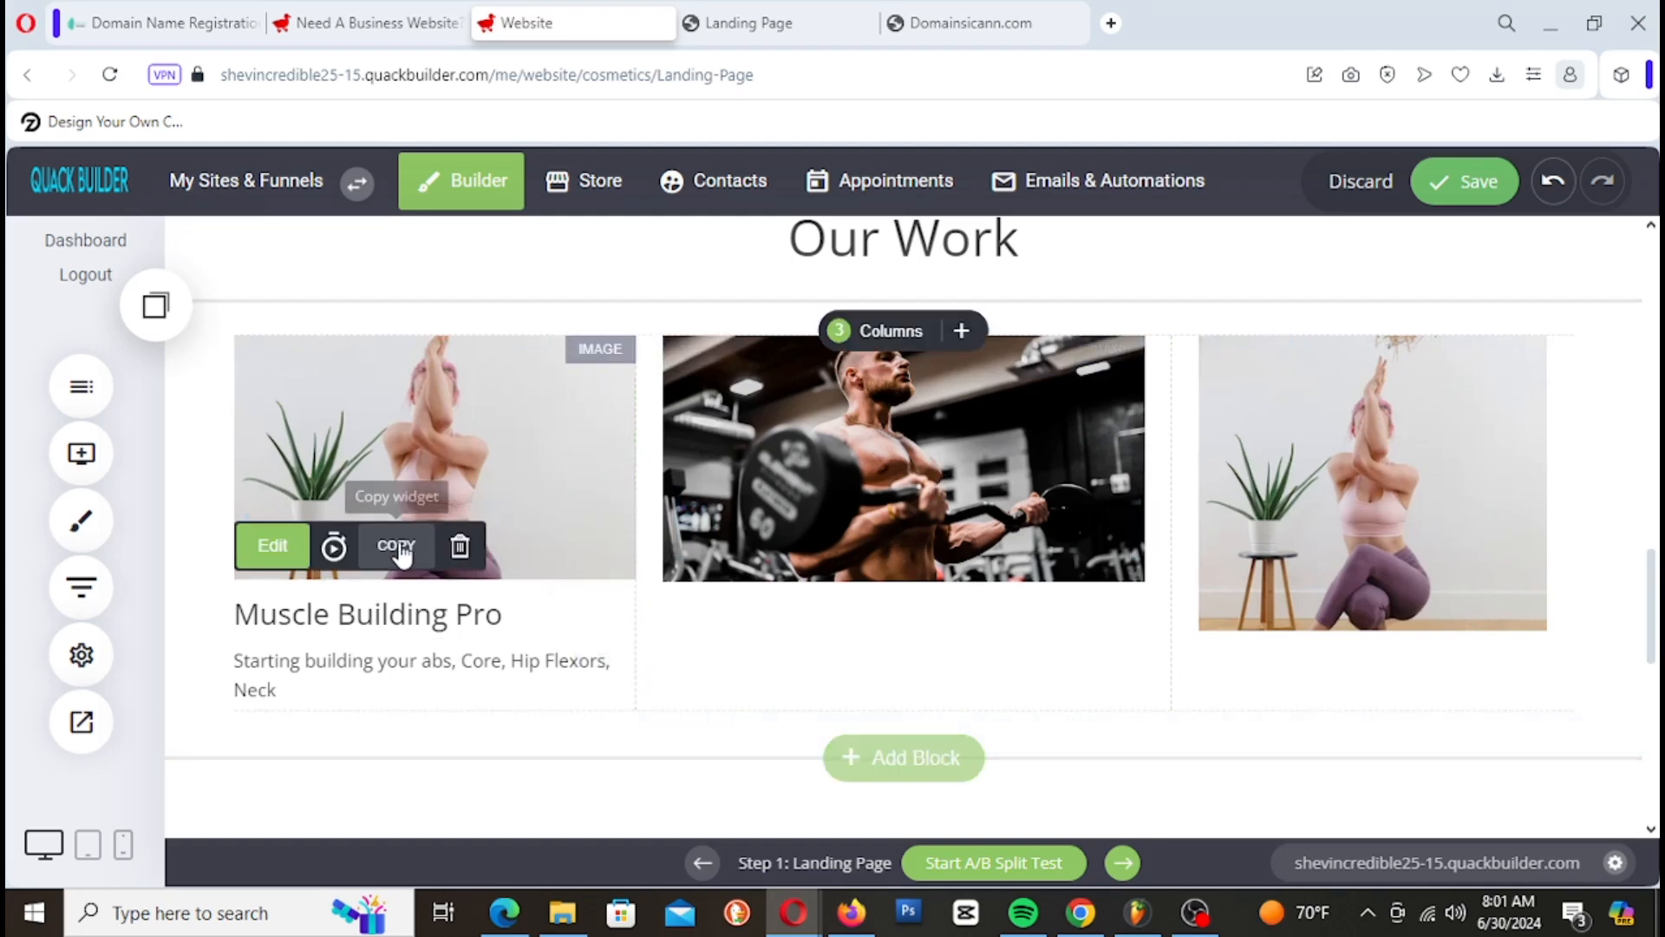
mouse_move(353, 669)
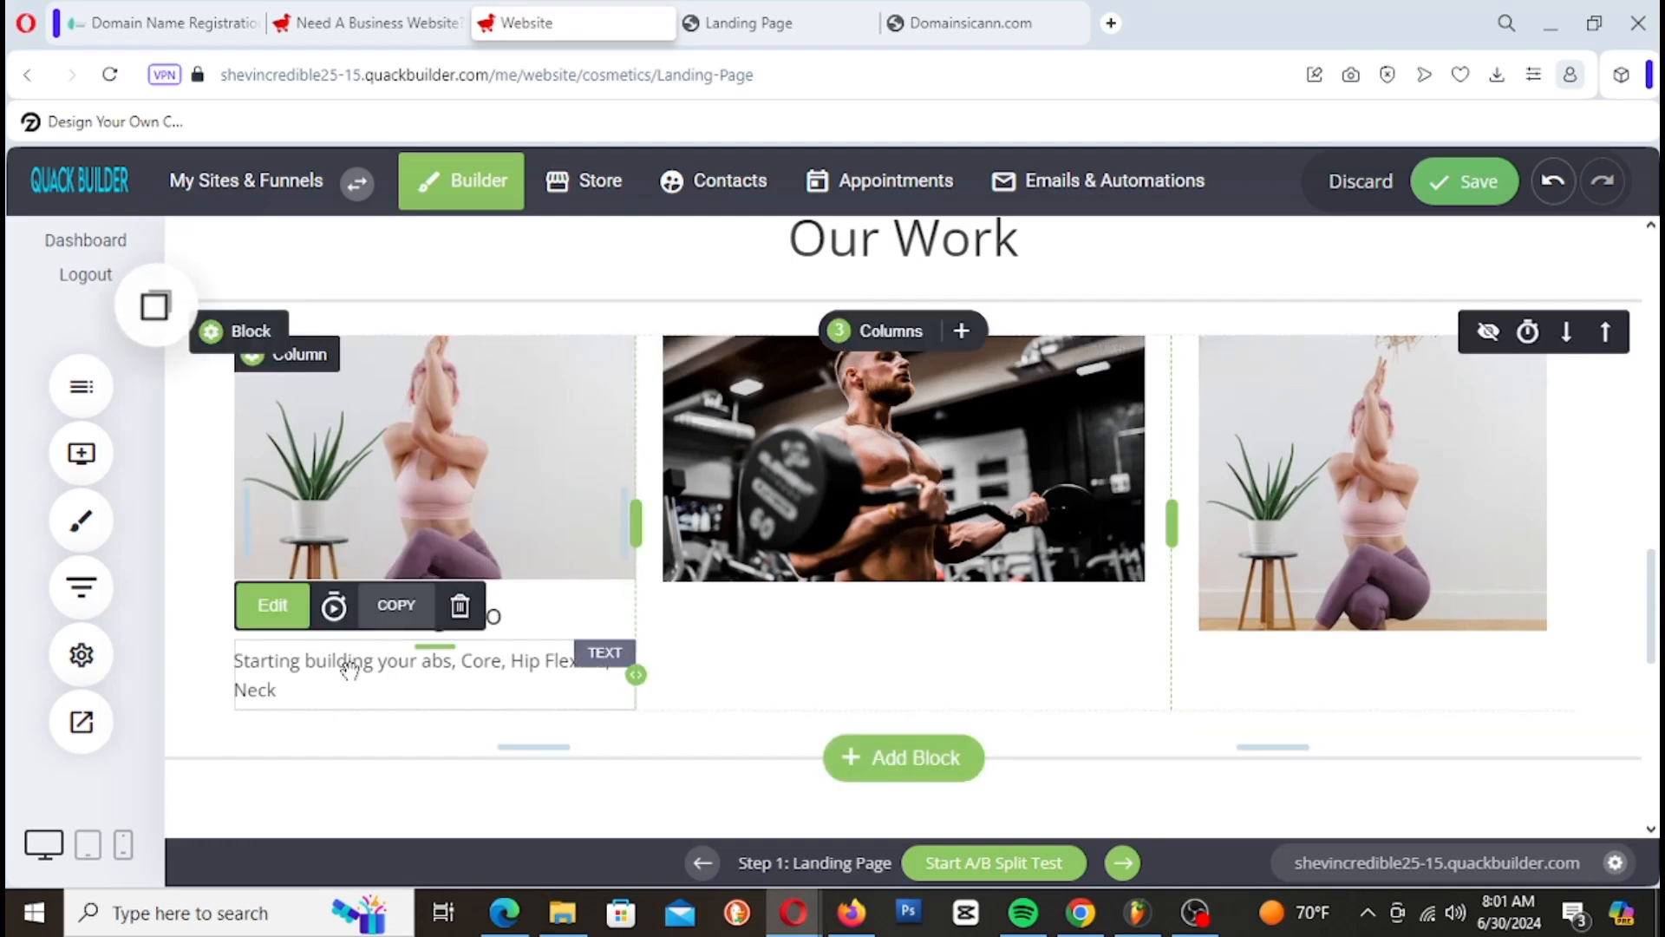
left_click(399, 599)
left_click(154, 305)
left_click_drag(237, 539, 833, 593)
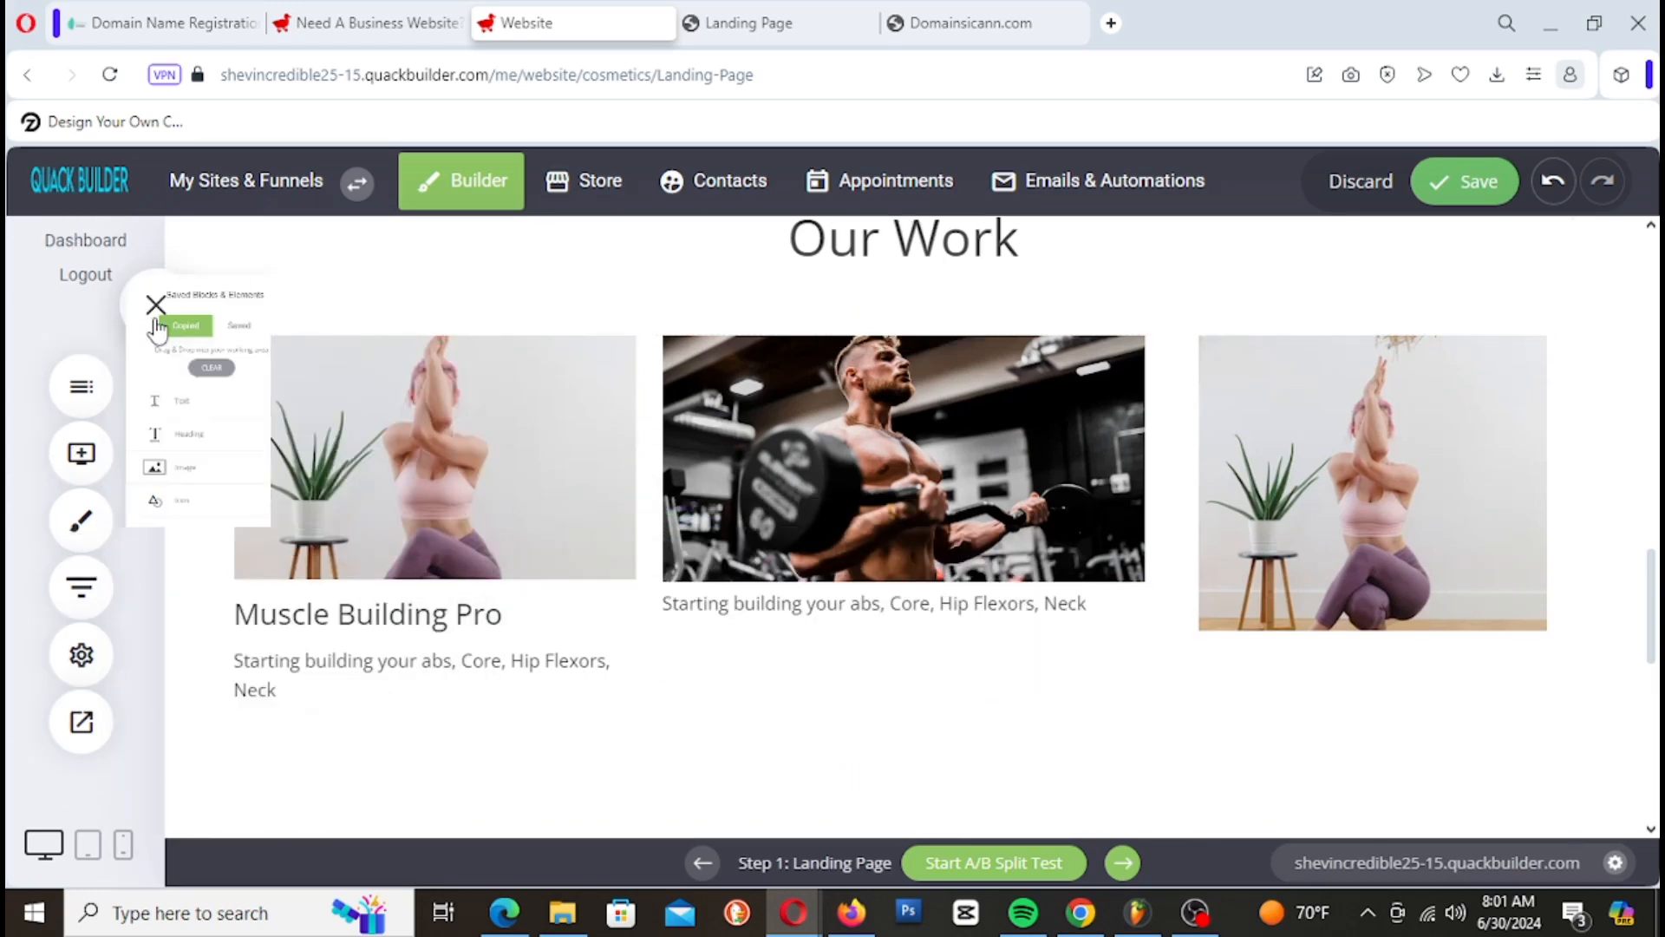
Step: Place the copied Muscle Building Pro heading above the middle column's description
left_click(155, 323)
left_click_drag(286, 640, 889, 605)
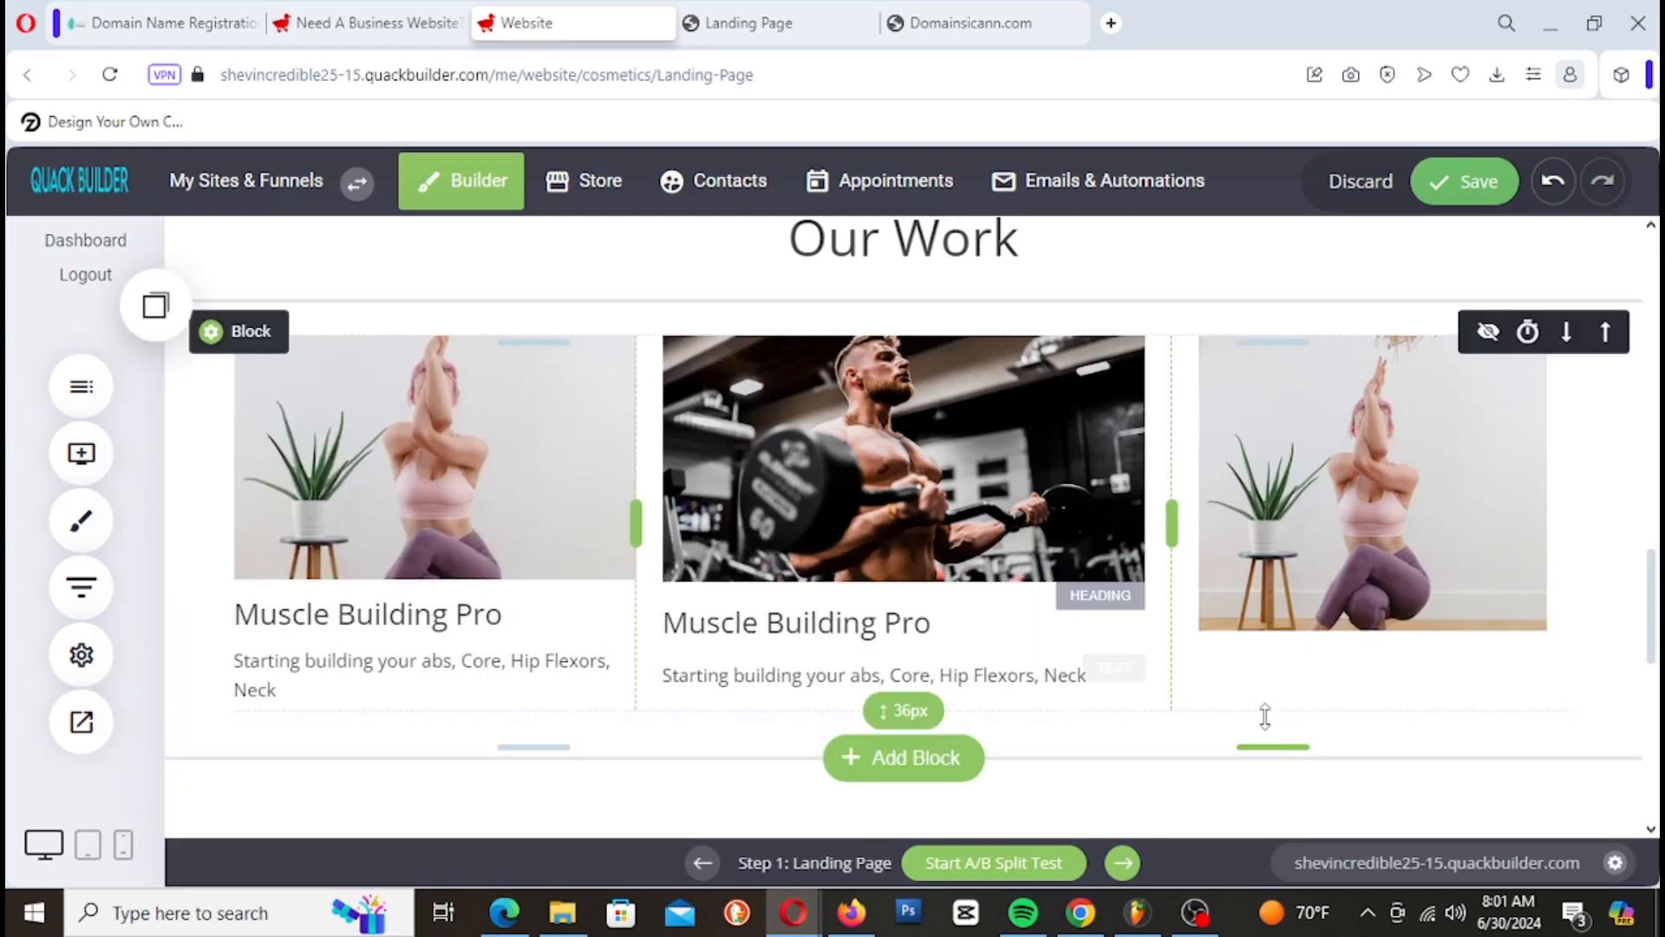
mouse_move(205, 338)
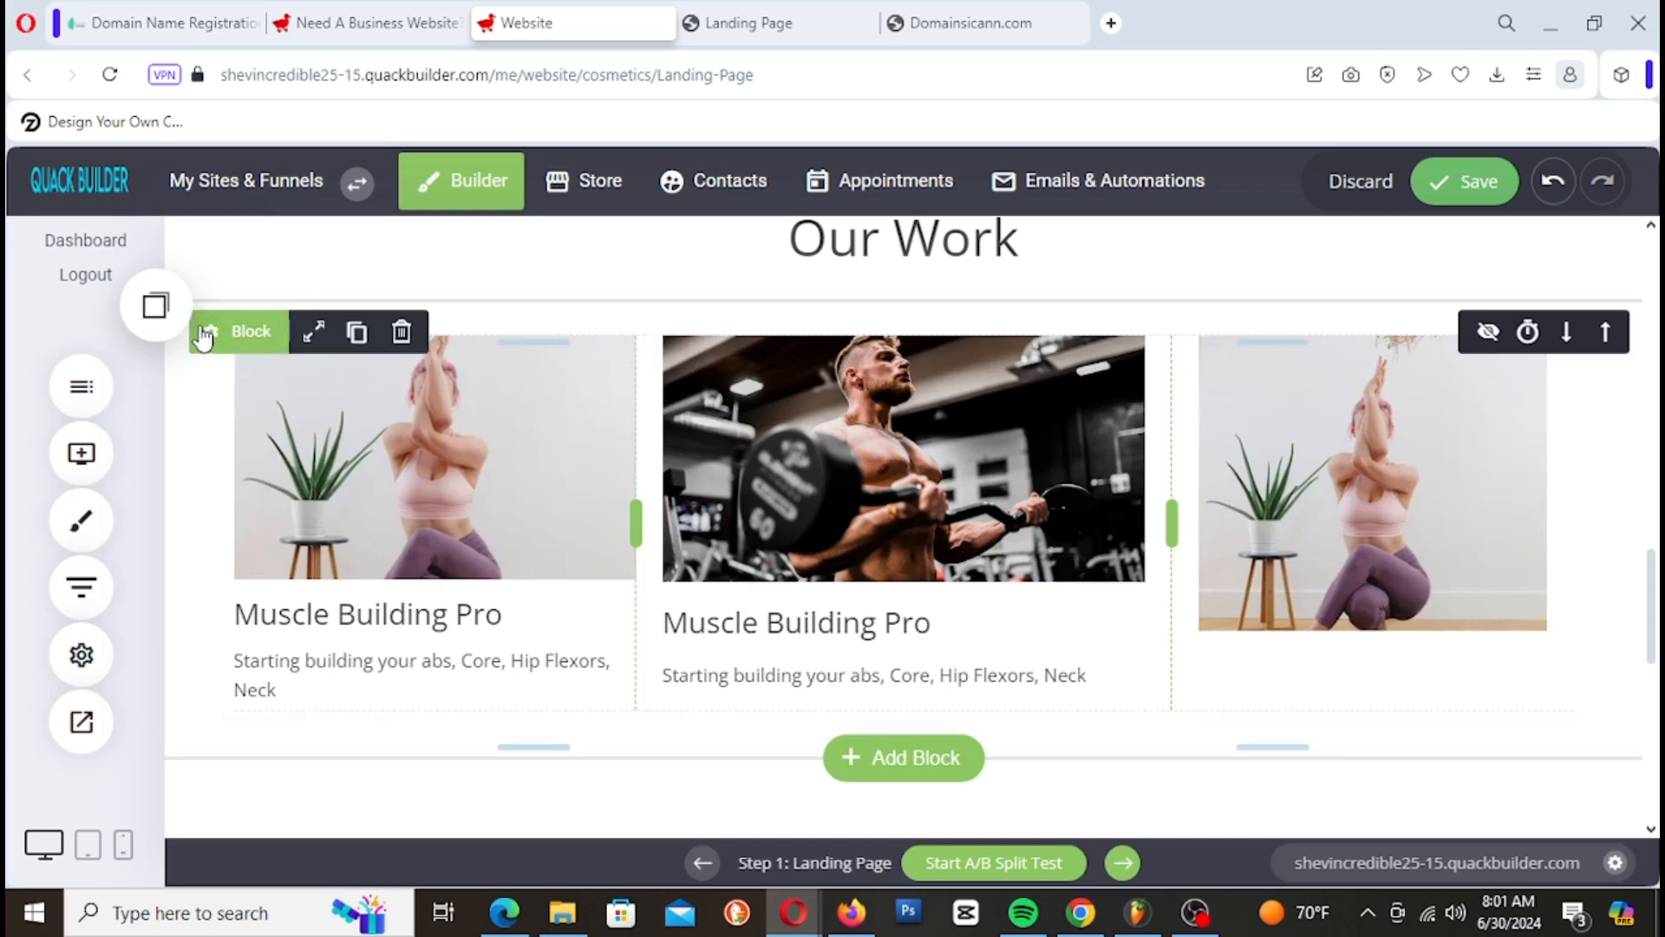
left_click(1391, 509)
left_click(1260, 298)
Step: Search stock photos for 'fitness' and choose the two women doing side planks for the third column
left_click(1373, 321)
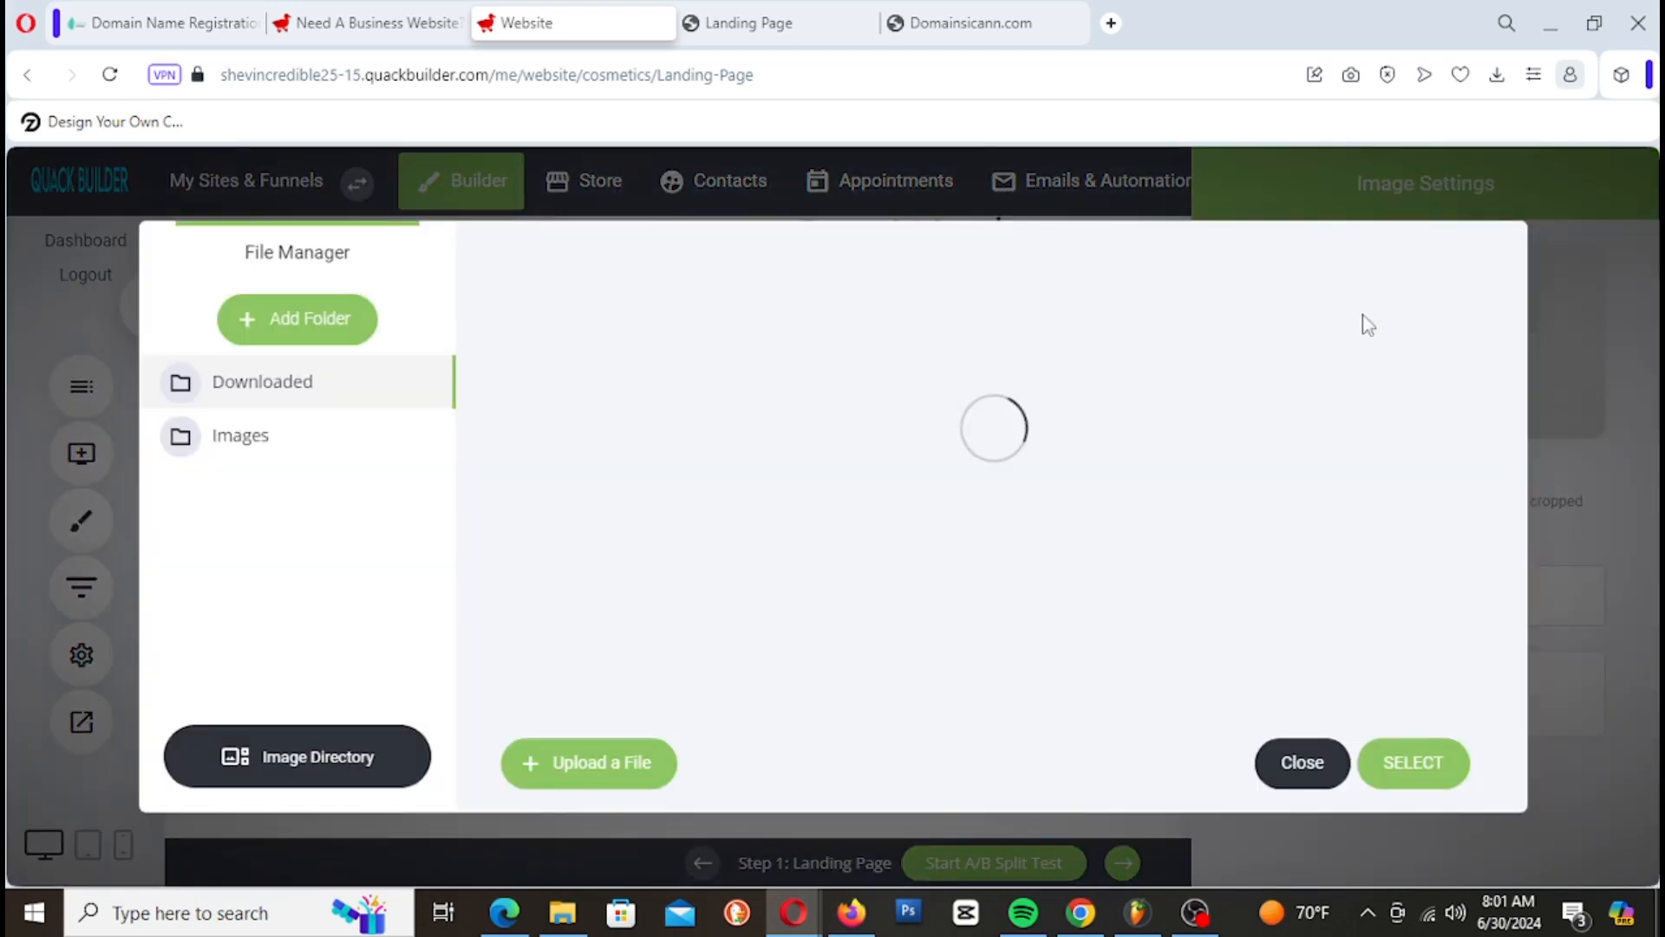
left_click(351, 767)
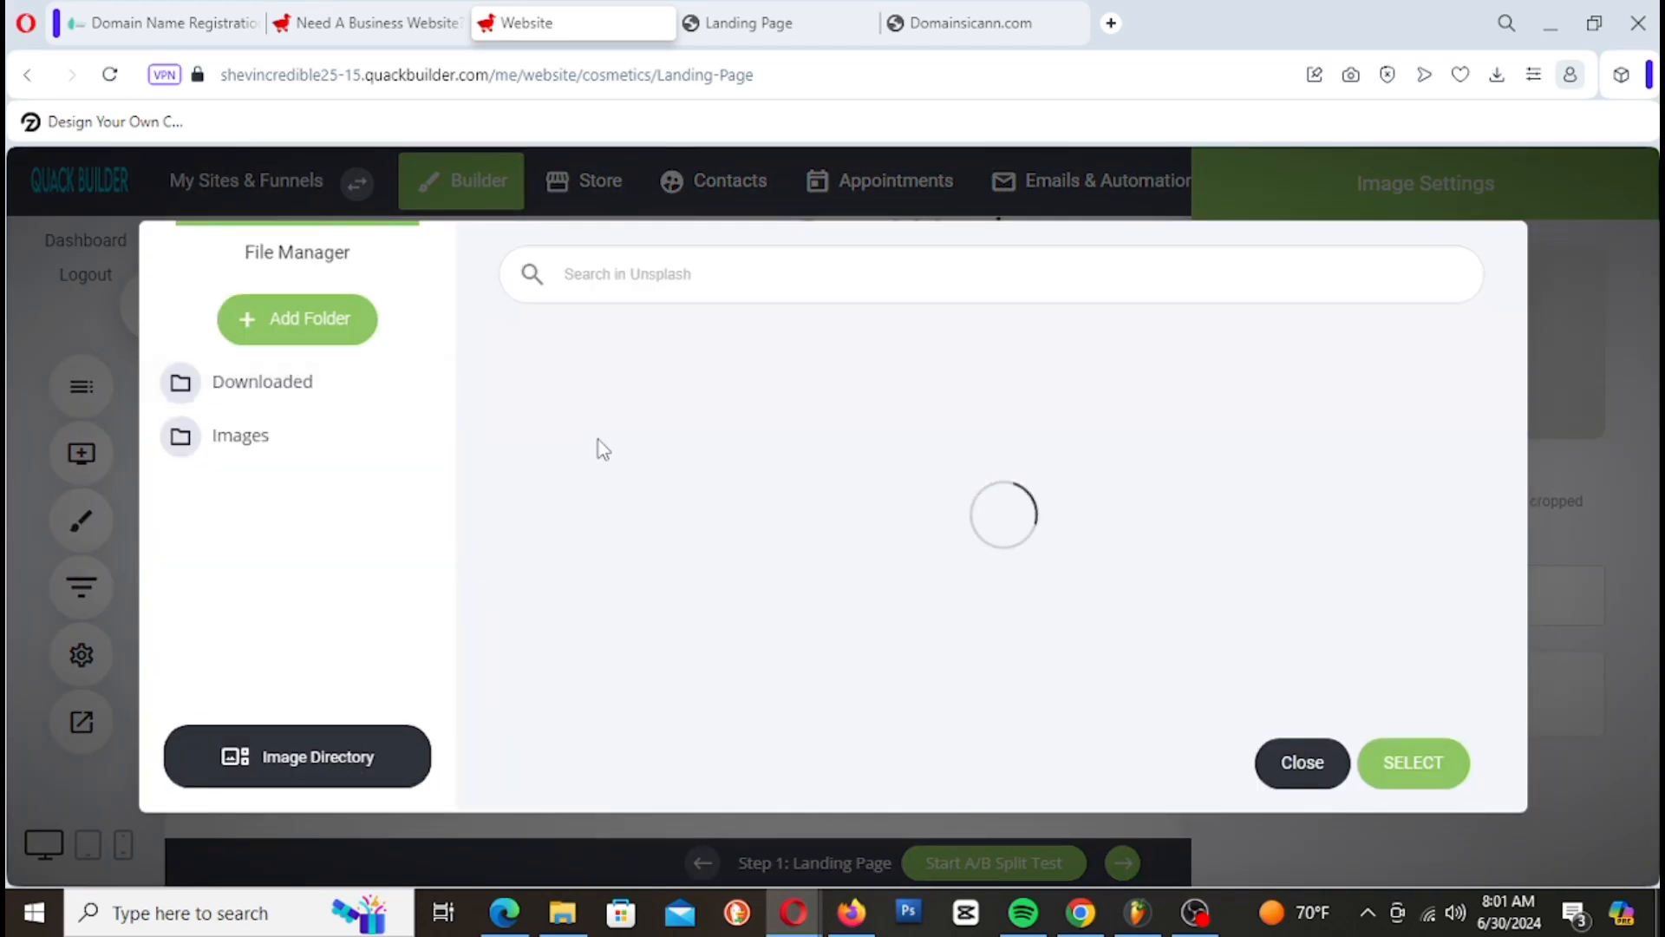
left_click(703, 287)
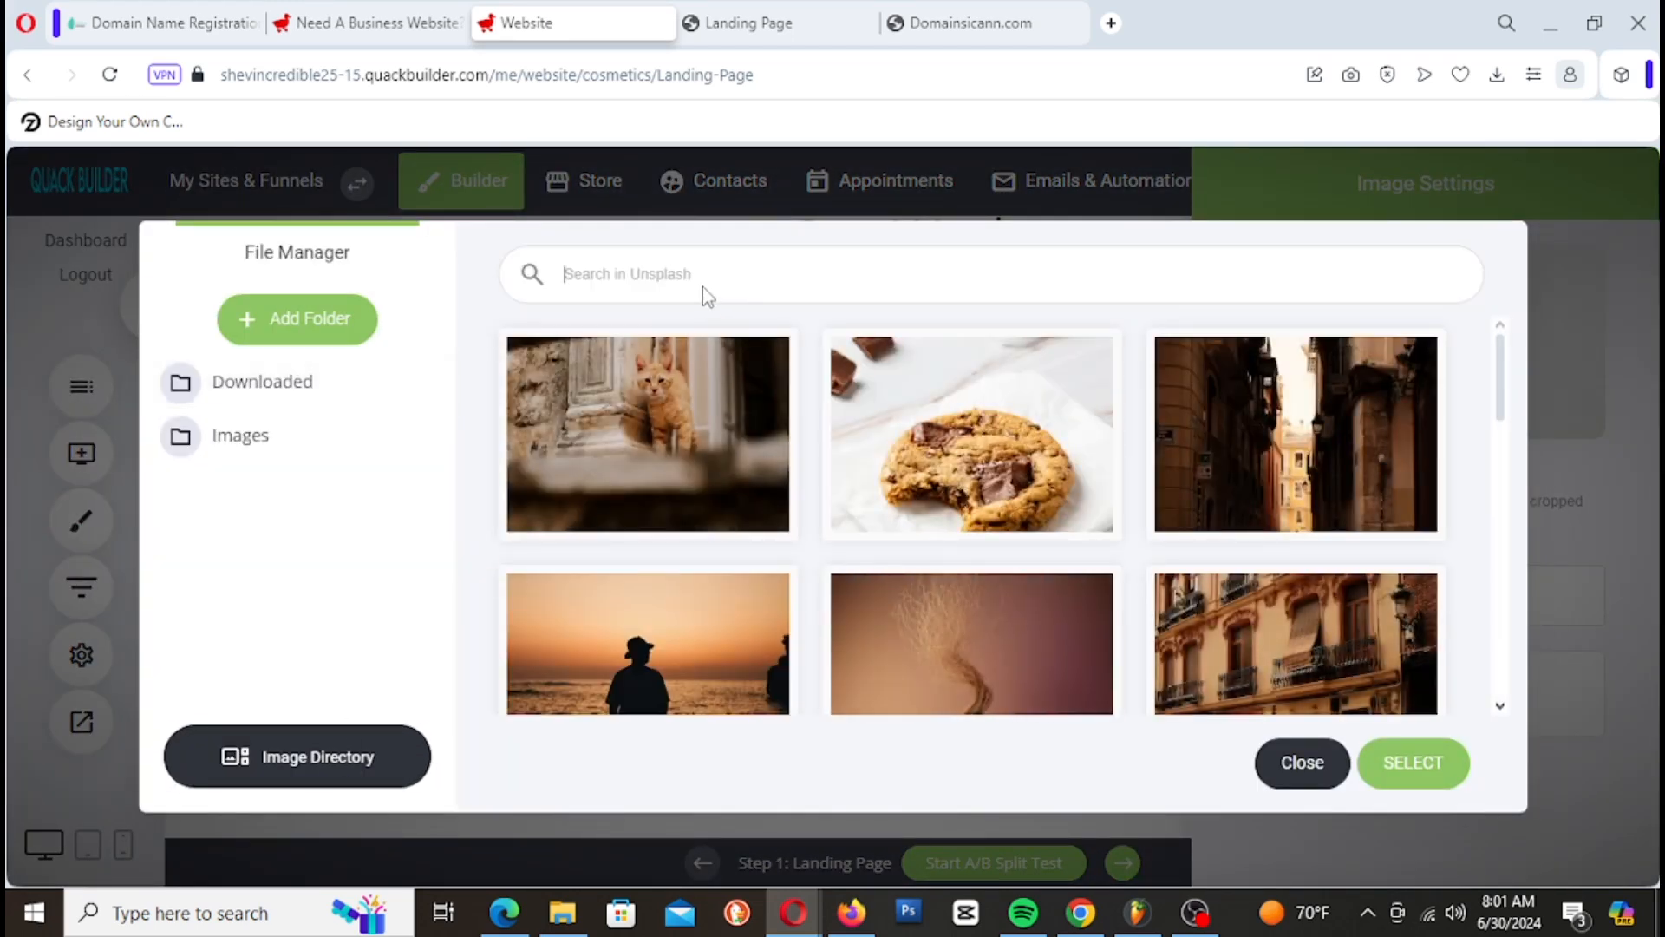
type("fitness")
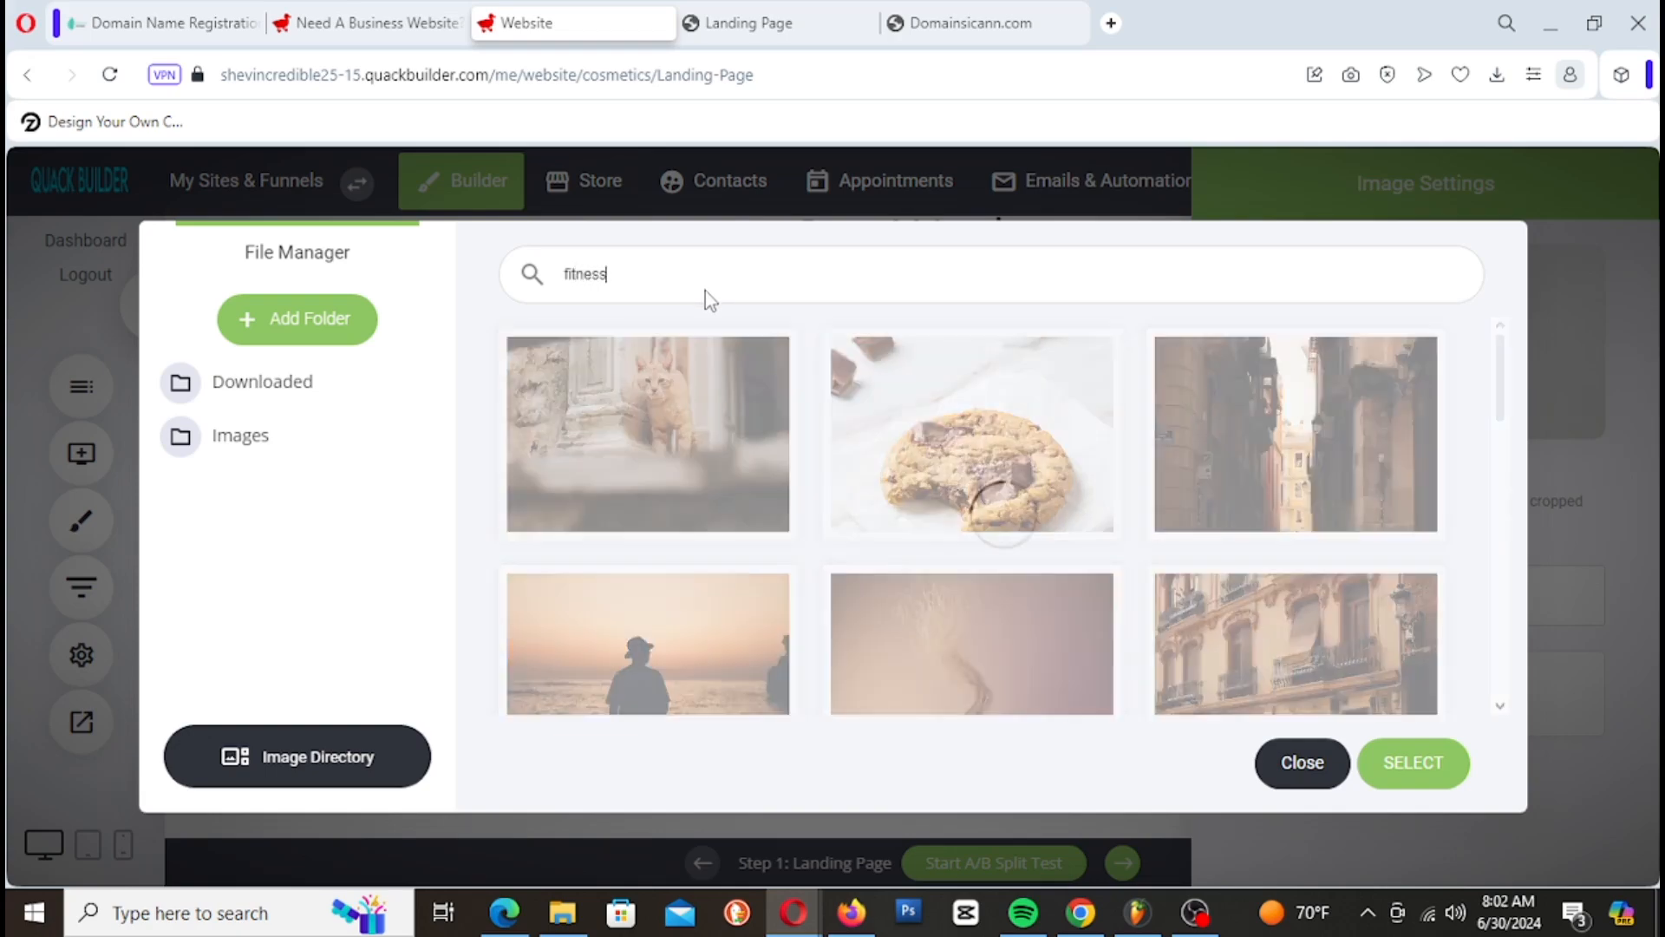
scroll(1063, 469, "down", 10)
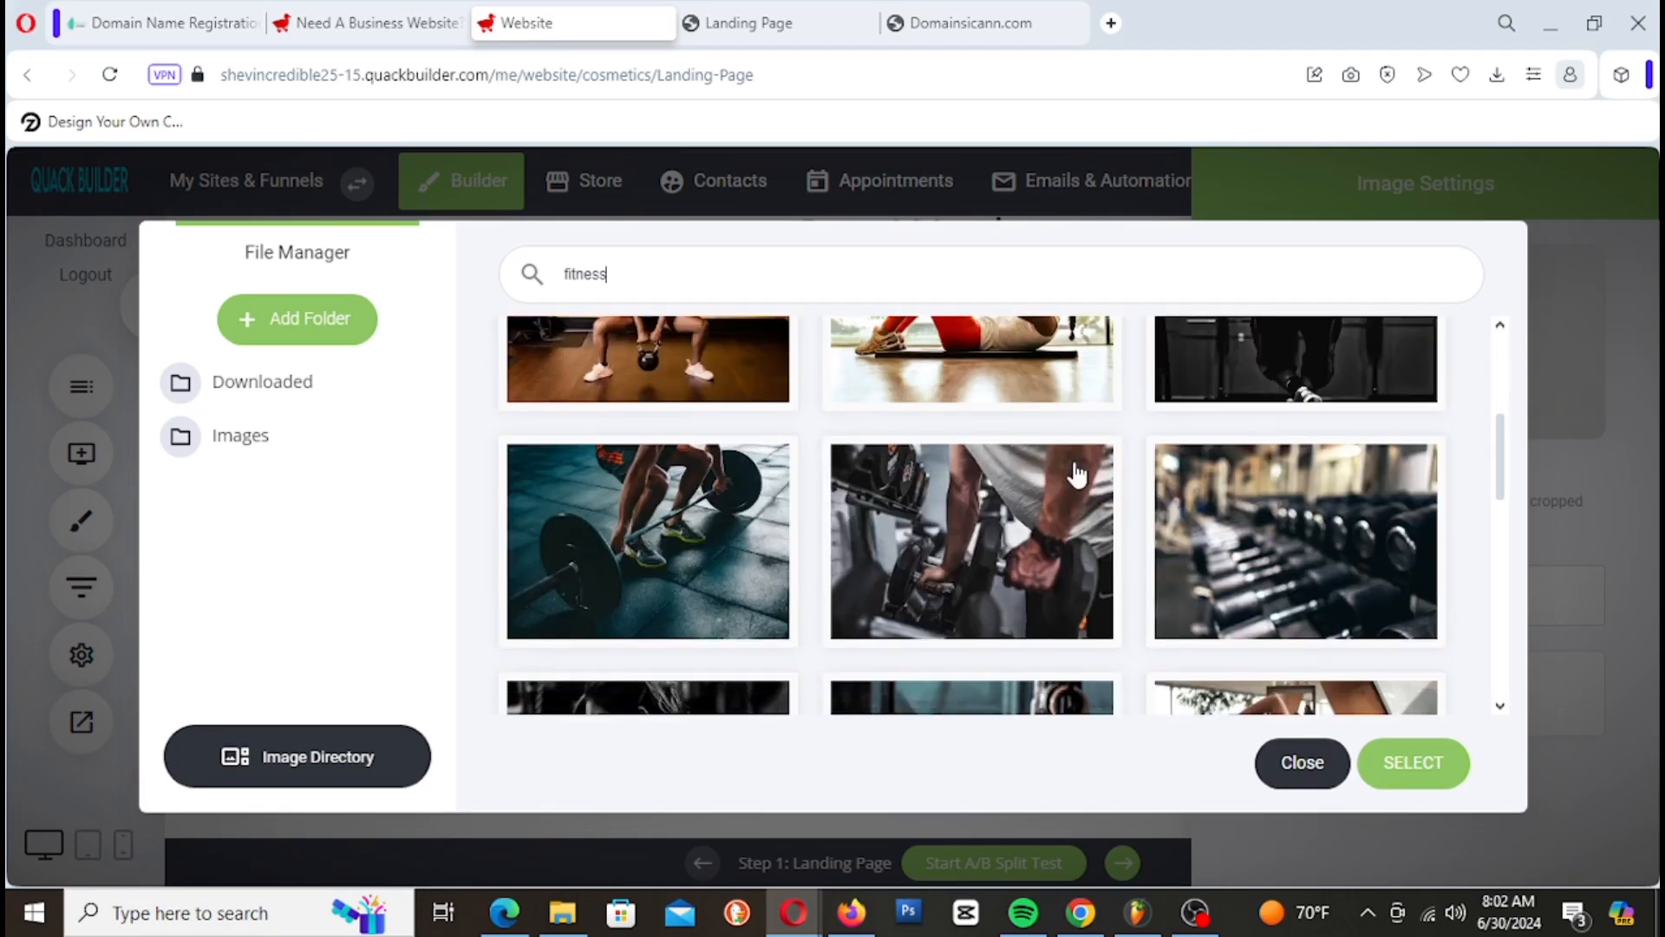
scroll(1142, 479, "down", 10)
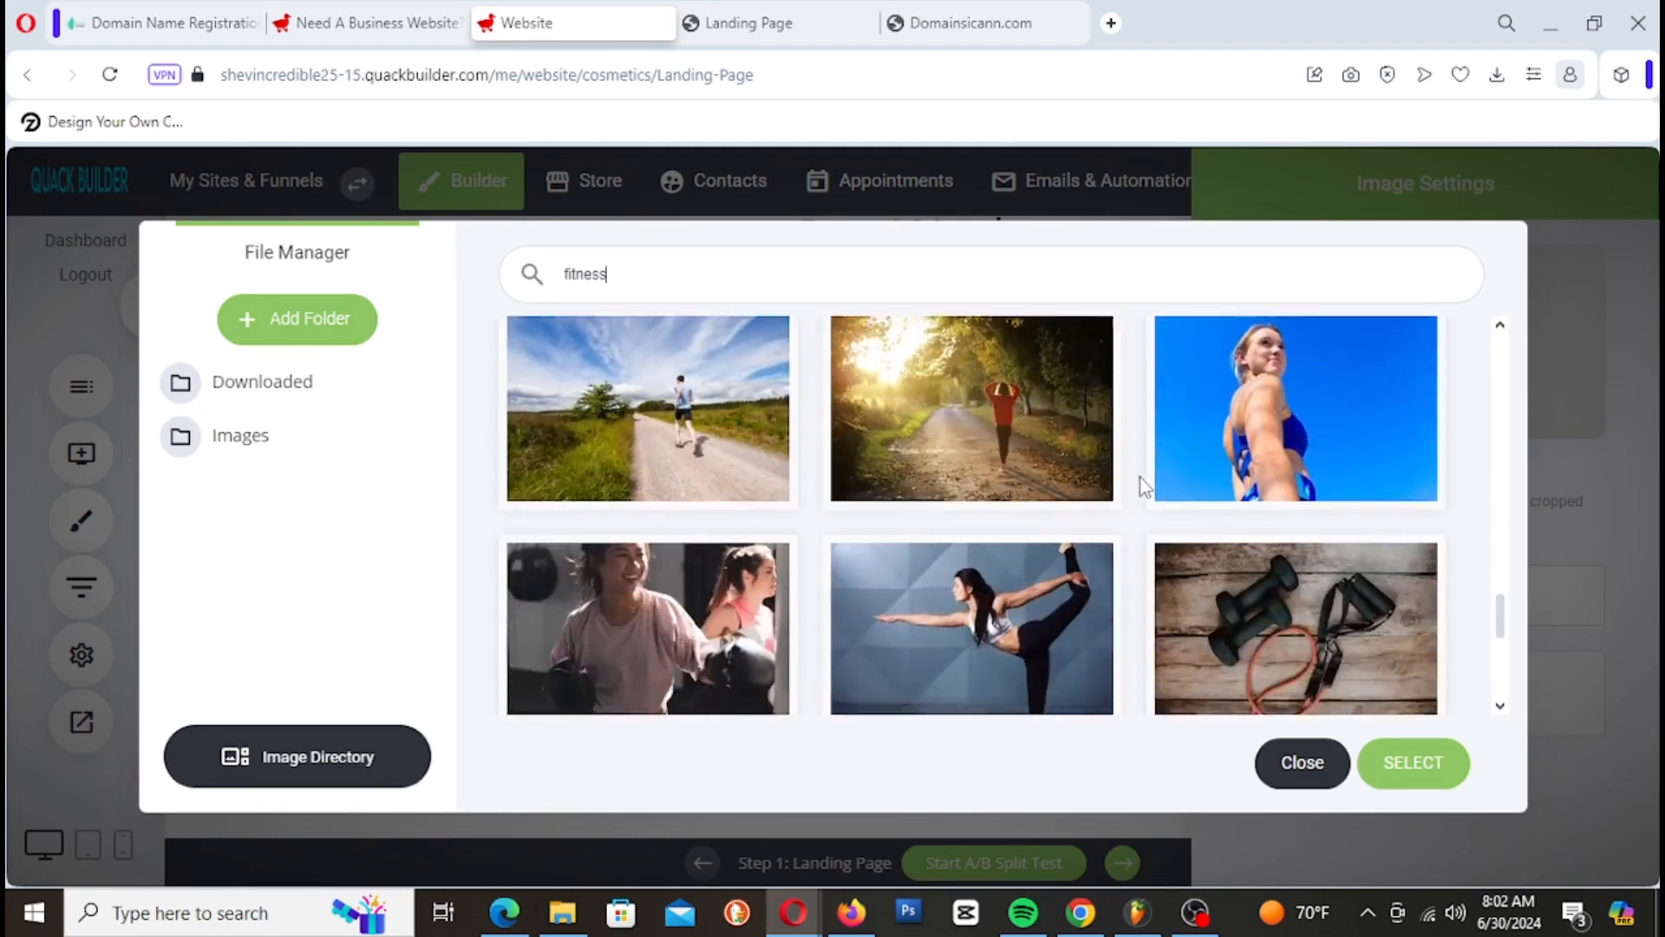
scroll(1141, 488, "down", 10)
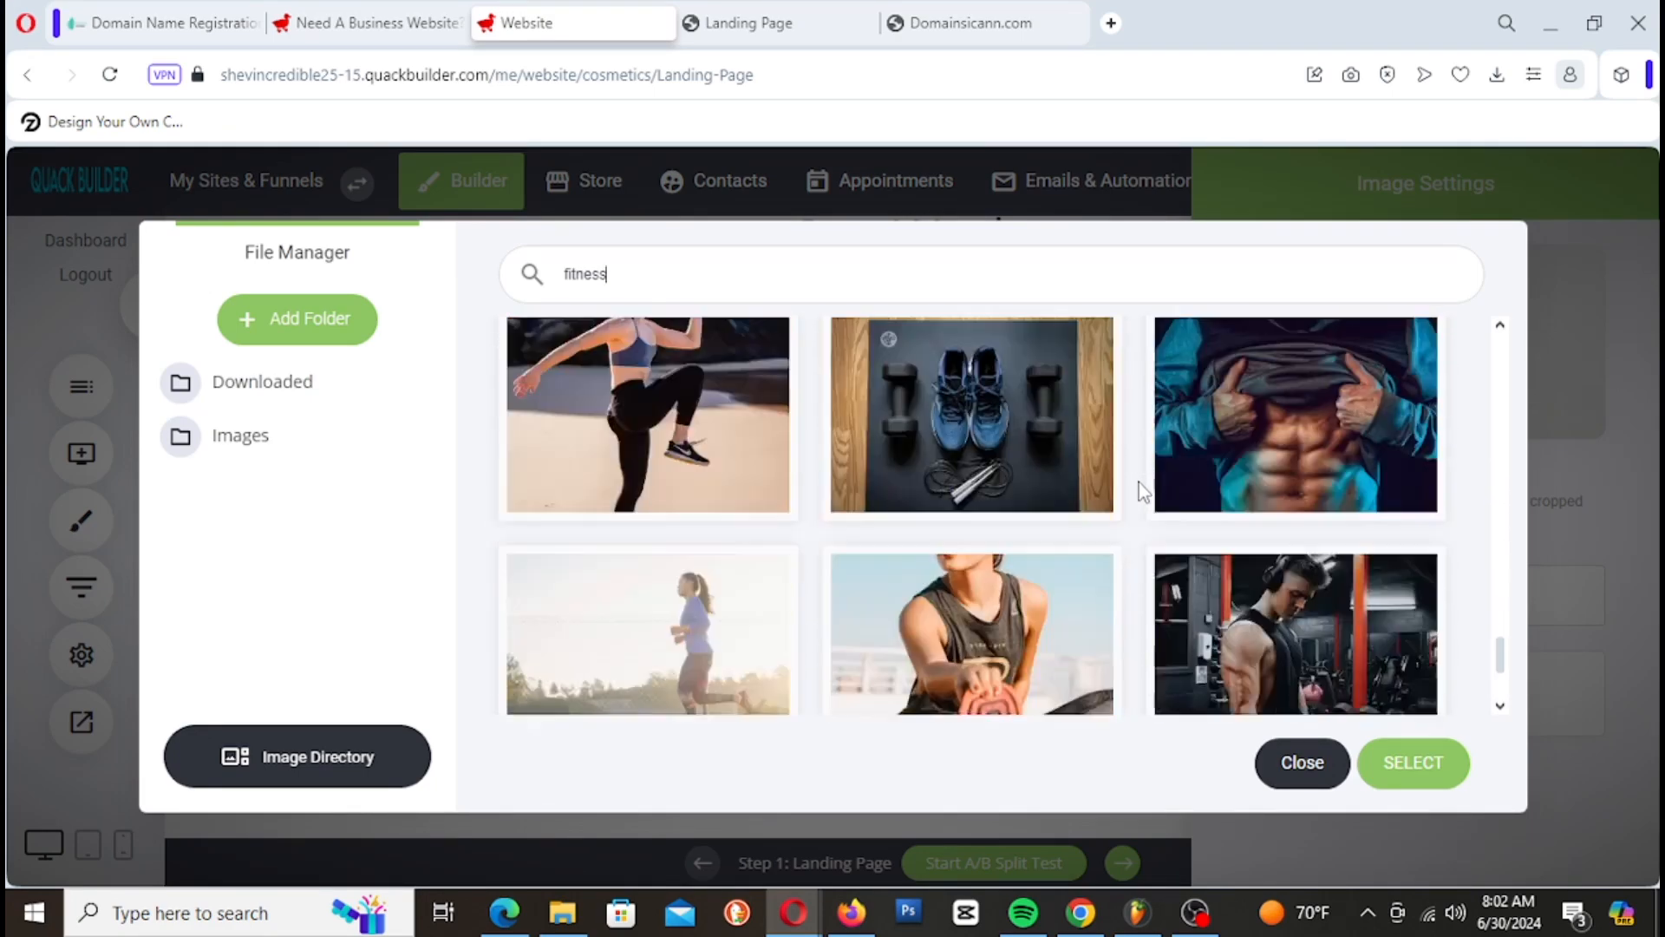
left_click(1364, 454)
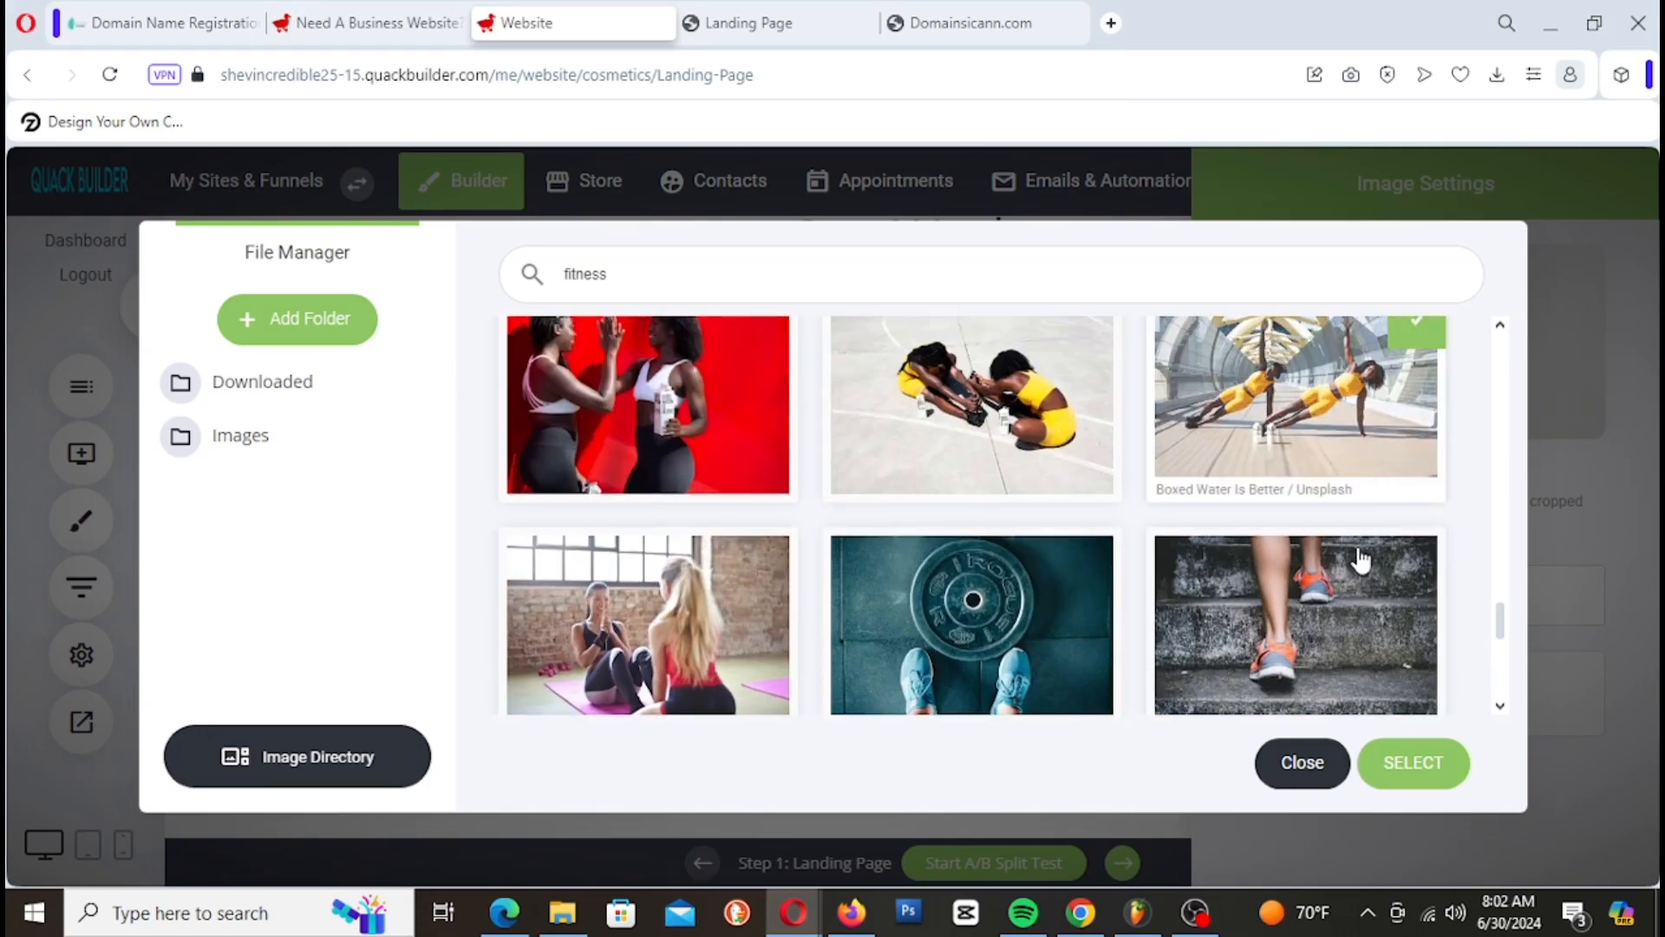
scroll(1361, 557, "up", 2)
left_click(1419, 765)
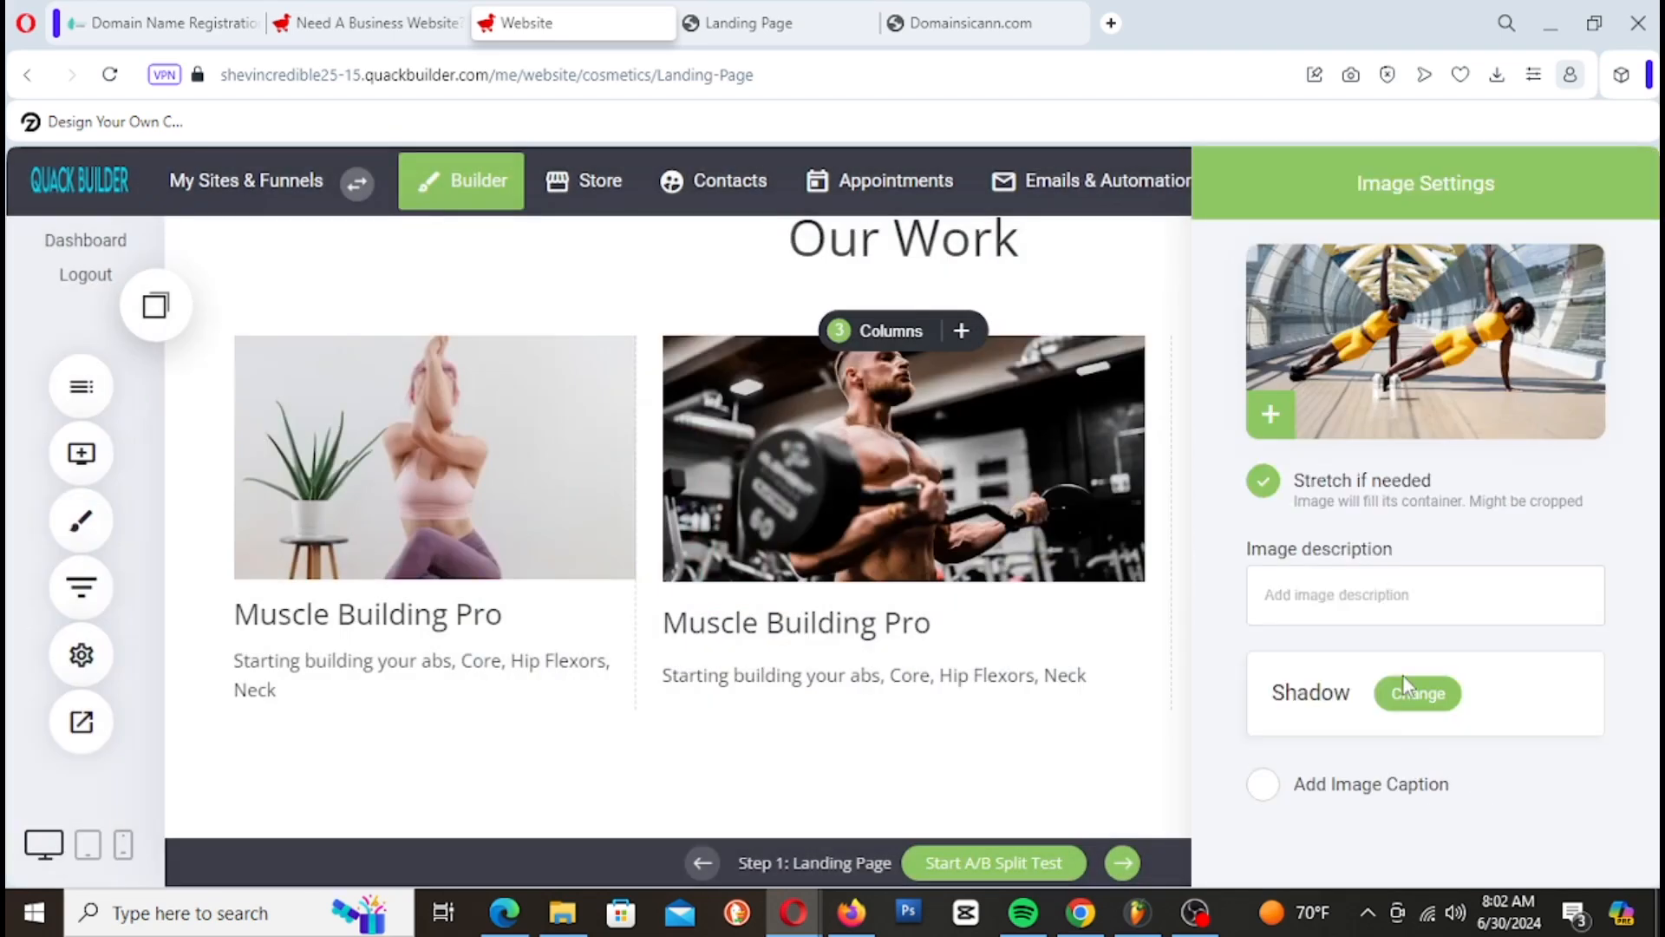
Step: Close Image Settings and shorten the third photo to 203px to match the others
left_click_drag(1521, 295, 610, 295)
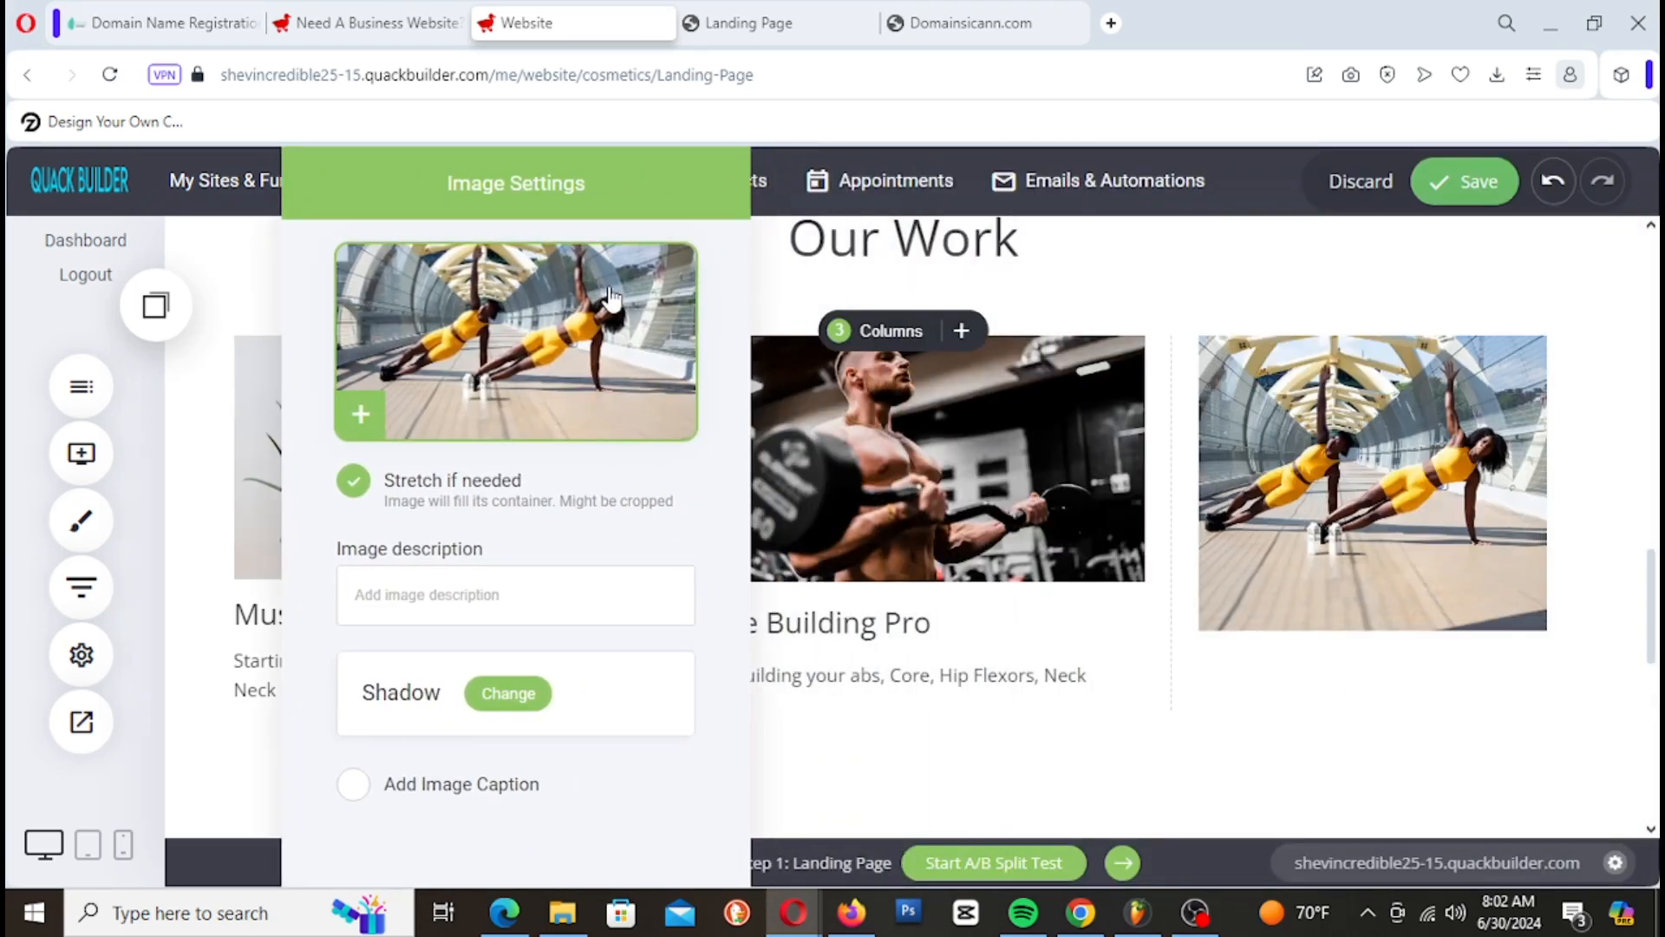
left_click(859, 713)
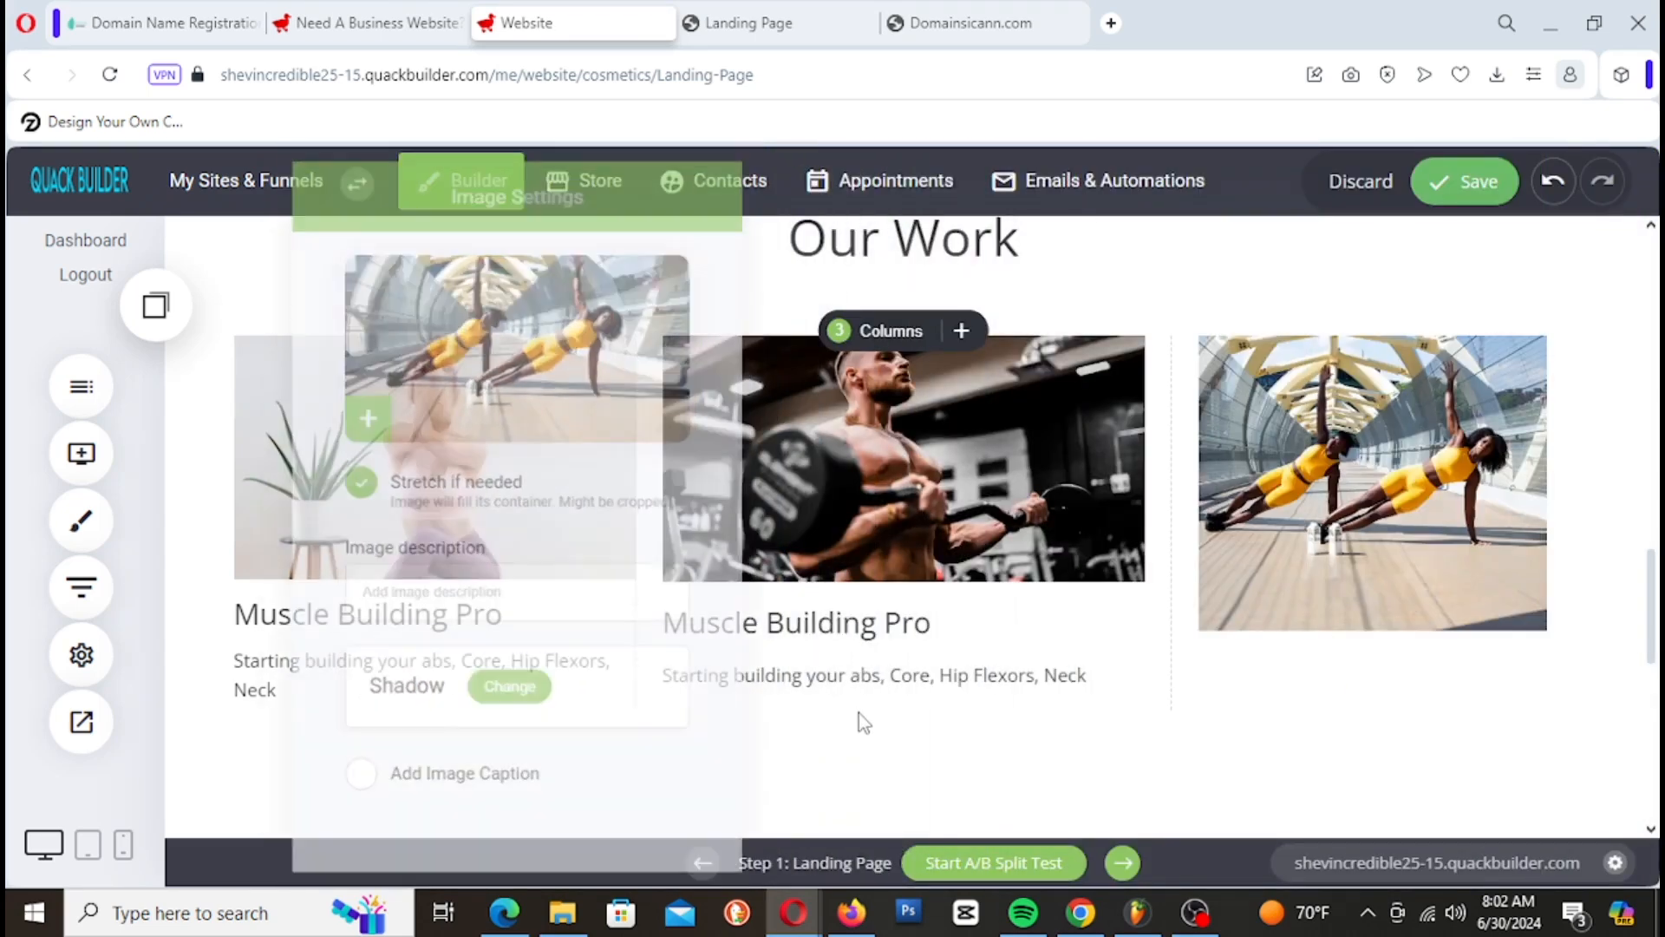
left_click_drag(1370, 630, 1370, 581)
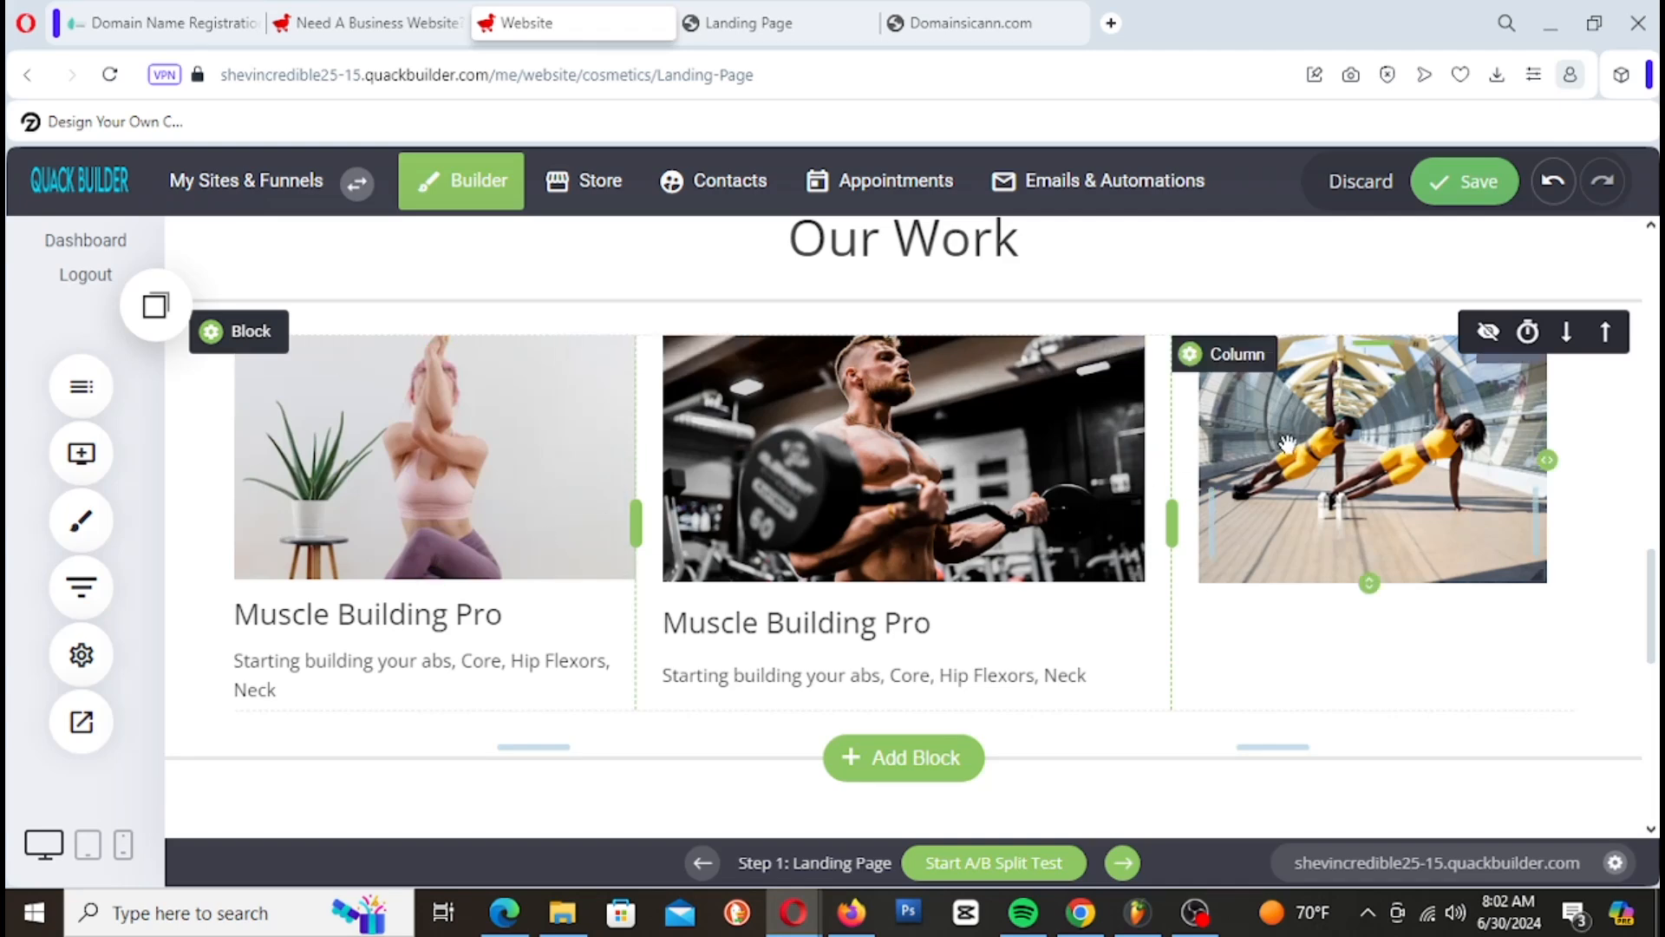
Step: Add the copied description and Muscle Building Pro heading to the third column
left_click(1264, 298)
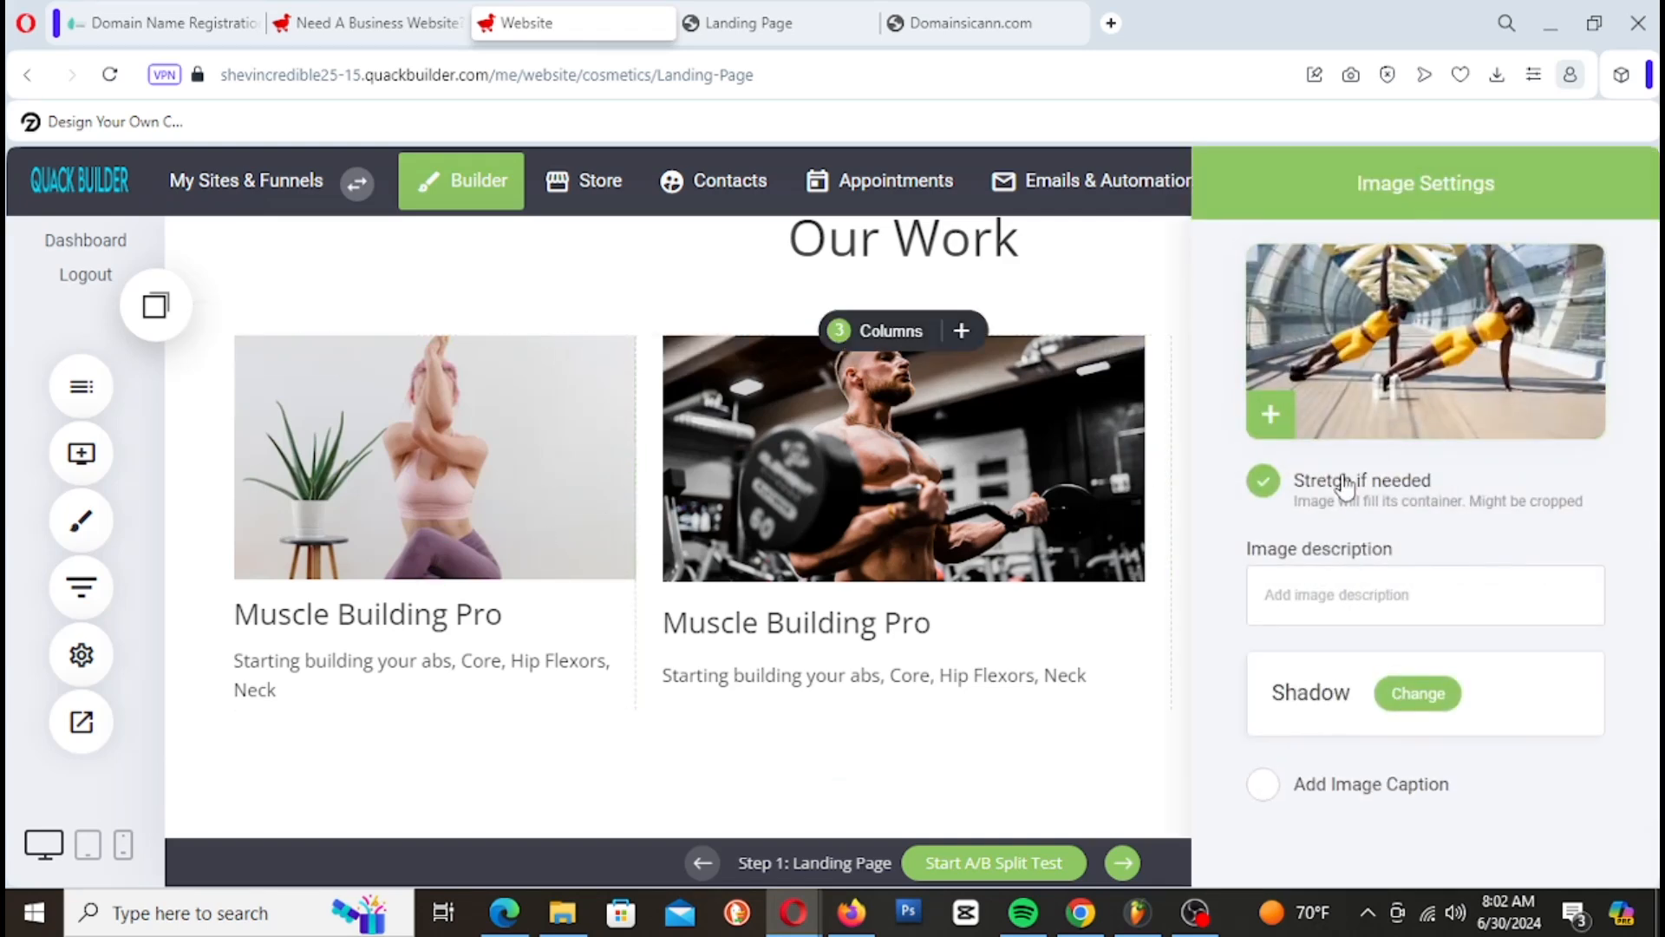
left_click(1053, 445)
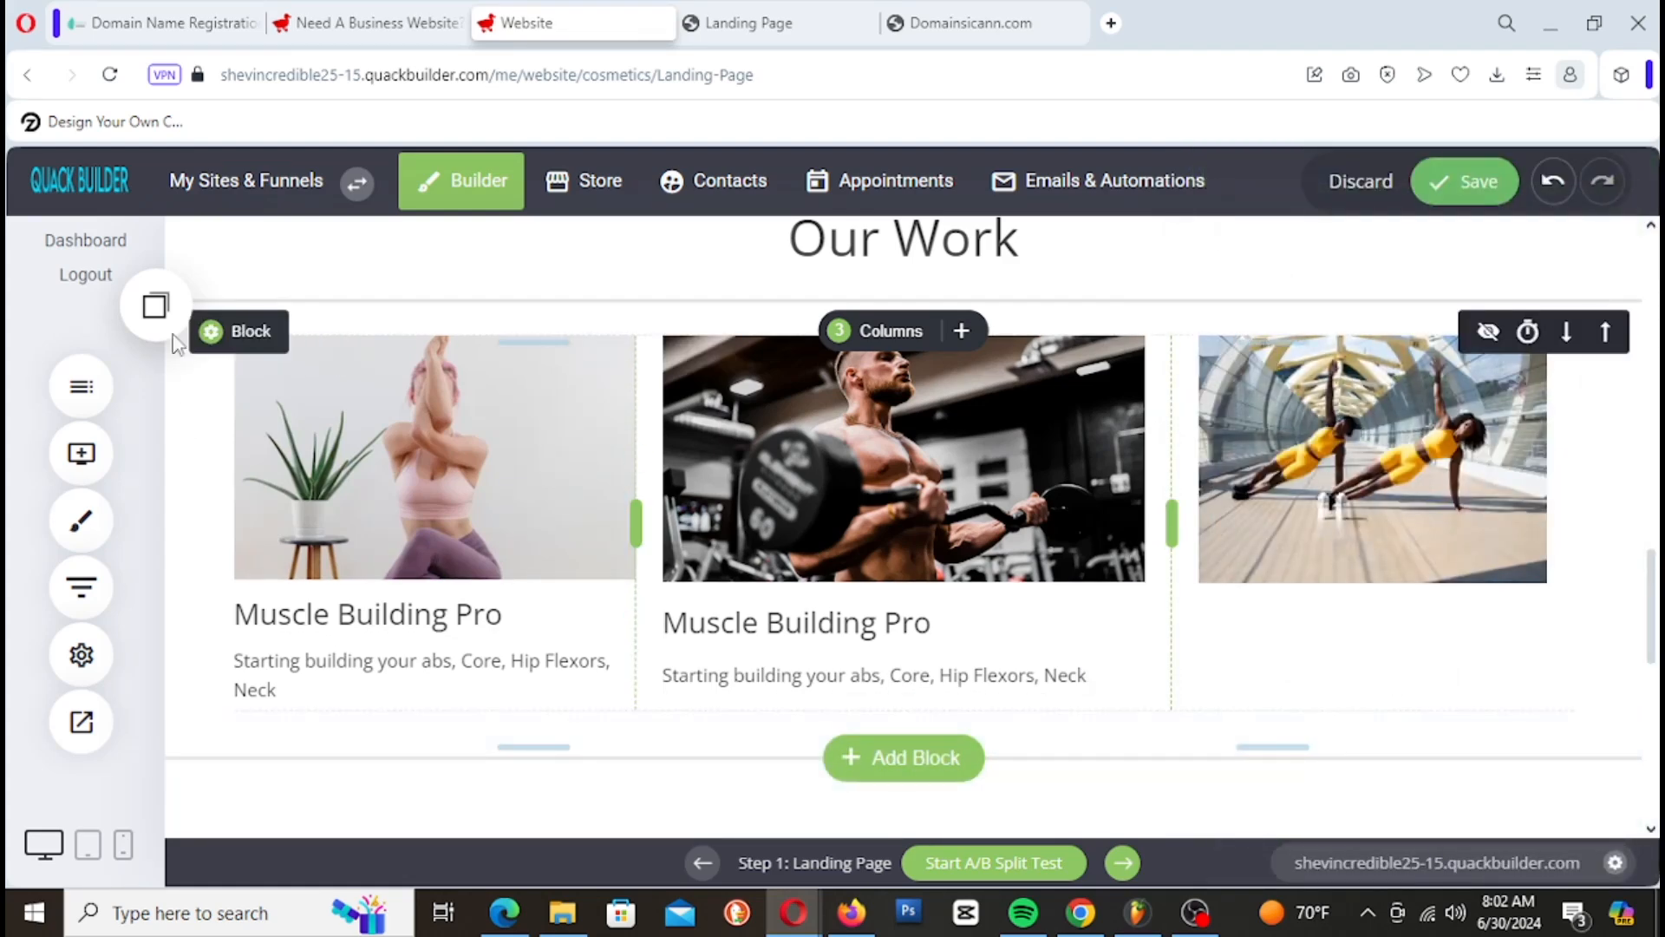
left_click(156, 305)
left_click_drag(249, 562, 1361, 658)
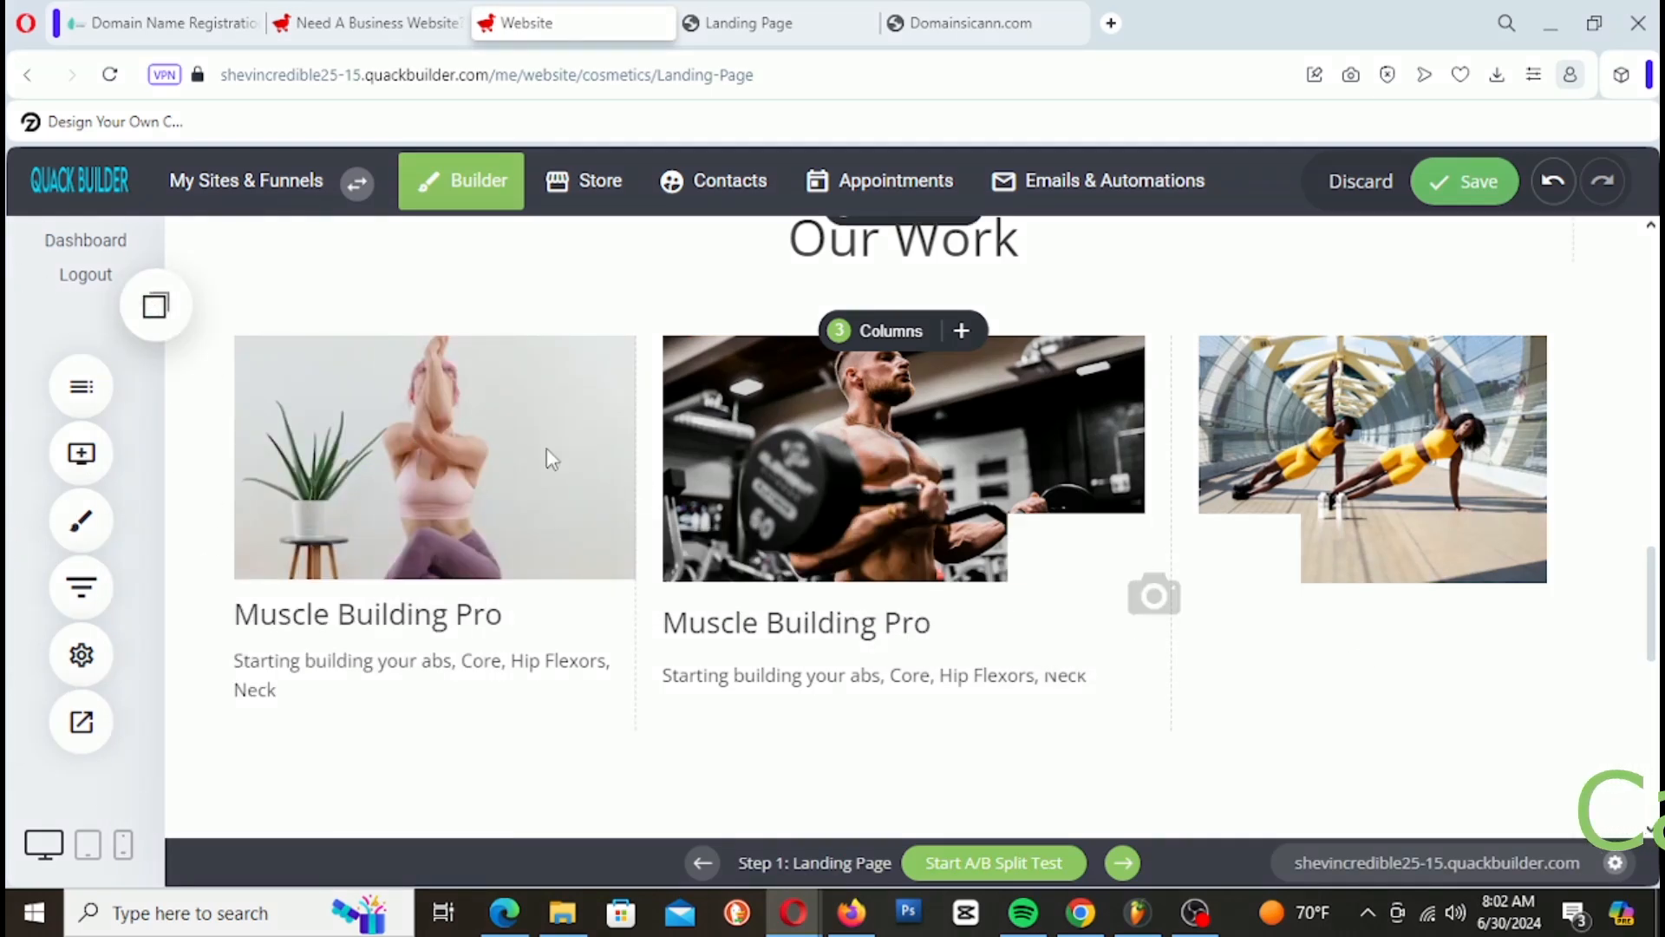
left_click(163, 332)
left_click_drag(415, 623, 1376, 619)
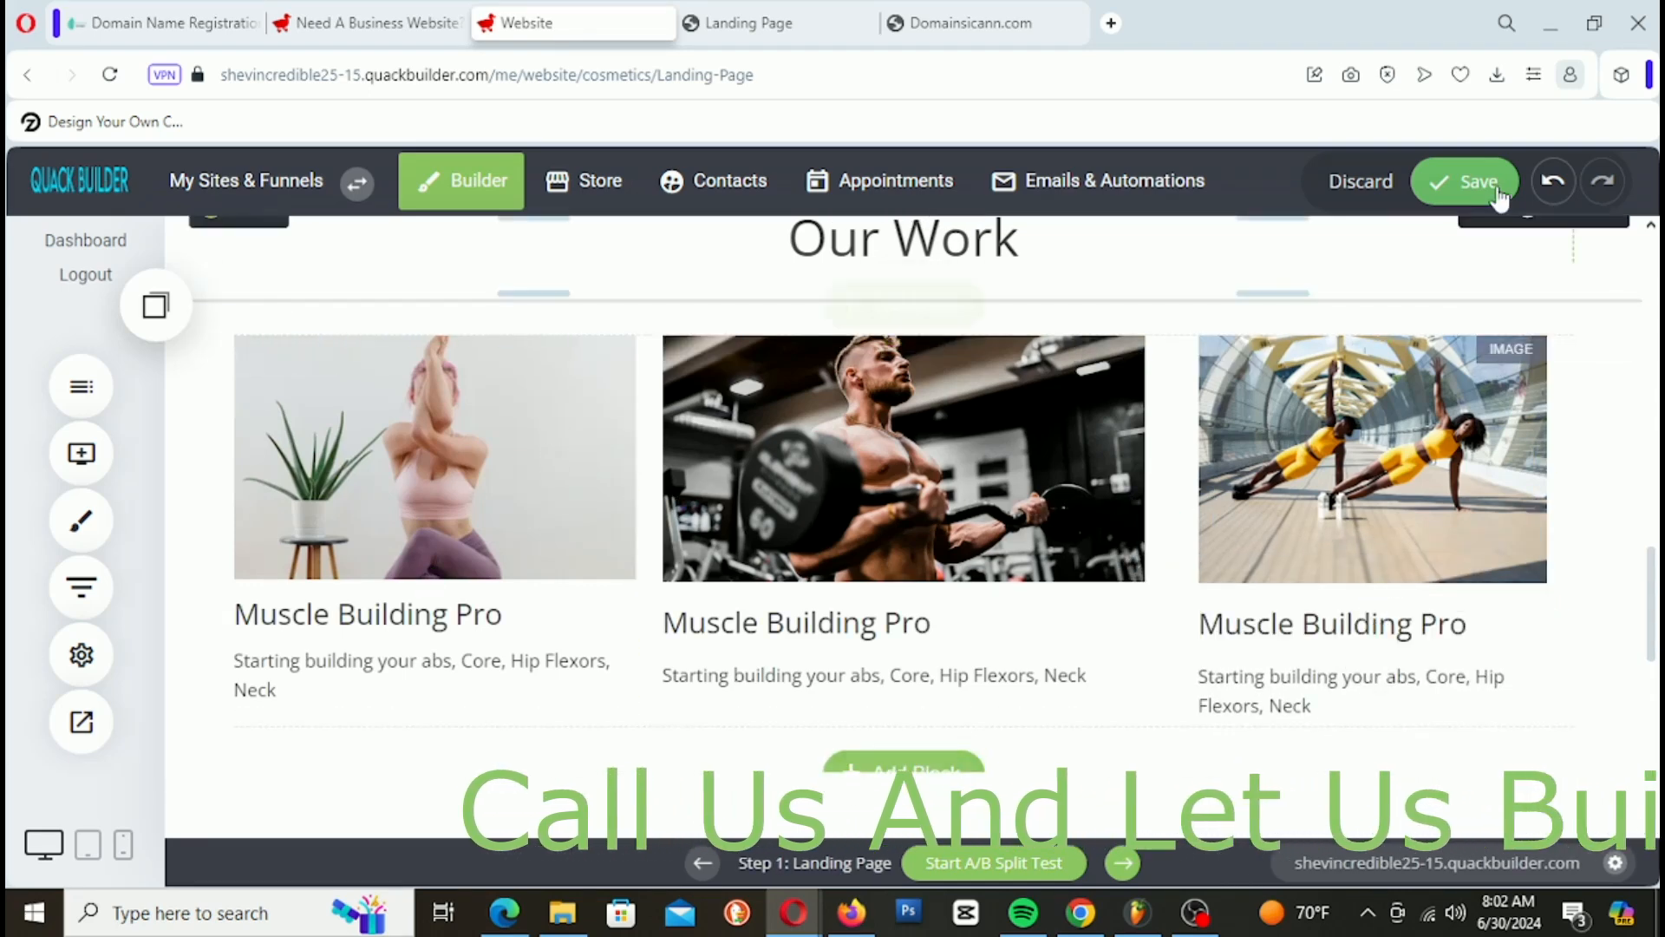
Step: Save the Our Work section changes to the page
left_click(1470, 184)
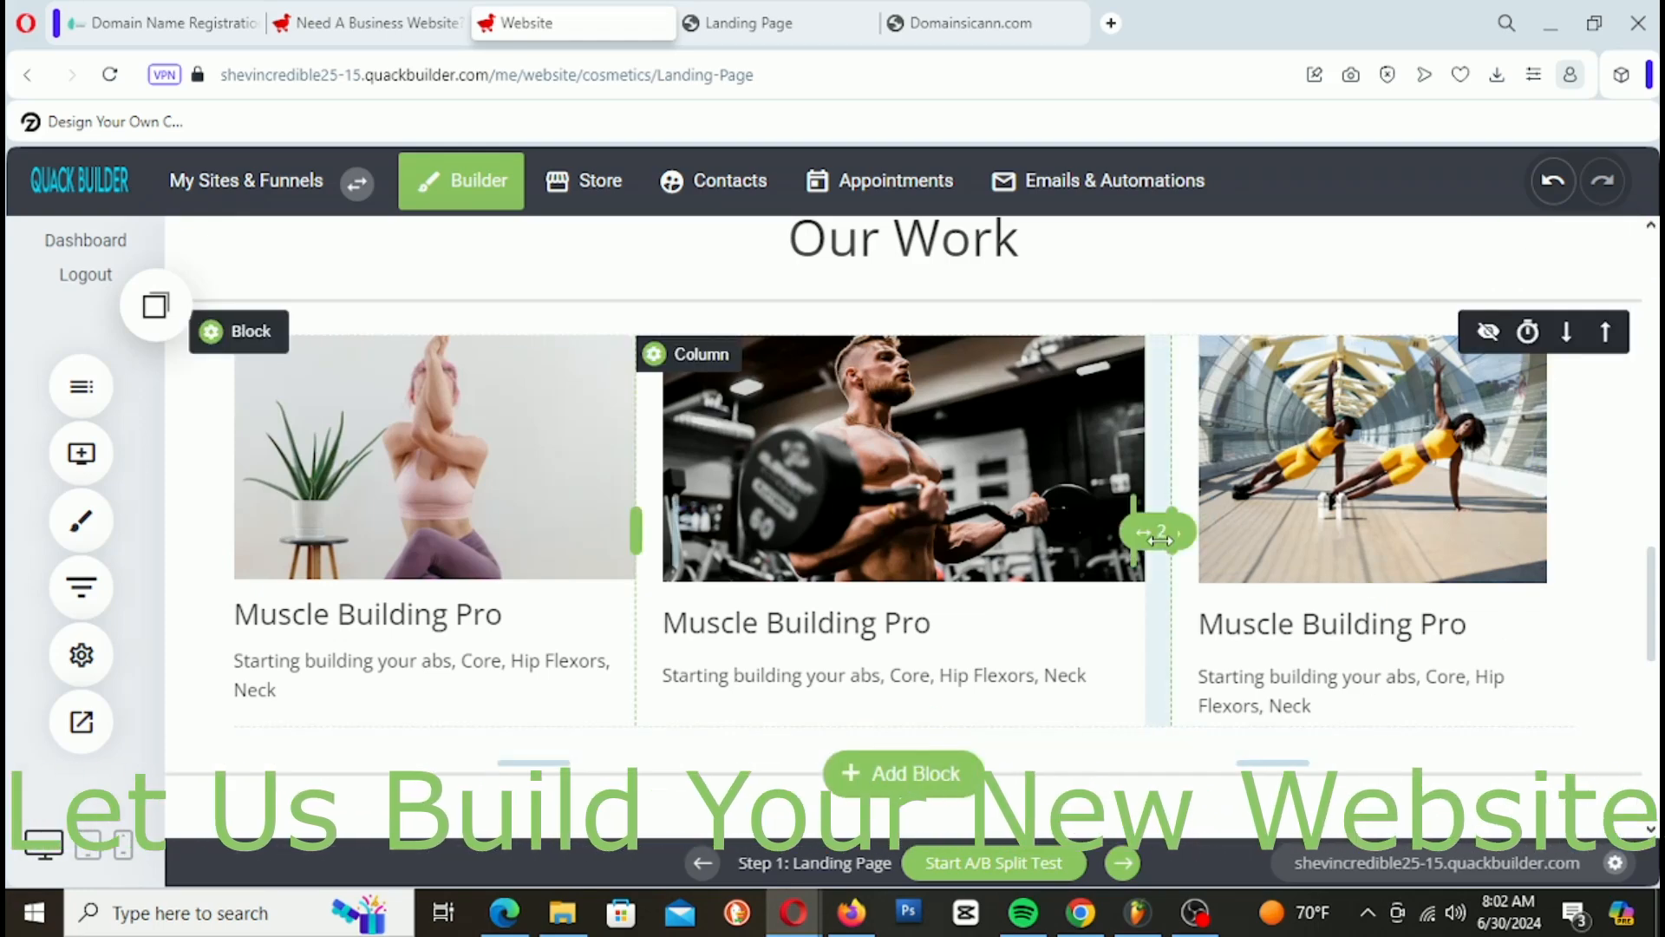
scroll(1172, 595, "up", 5)
scroll(1176, 598, "down", 5)
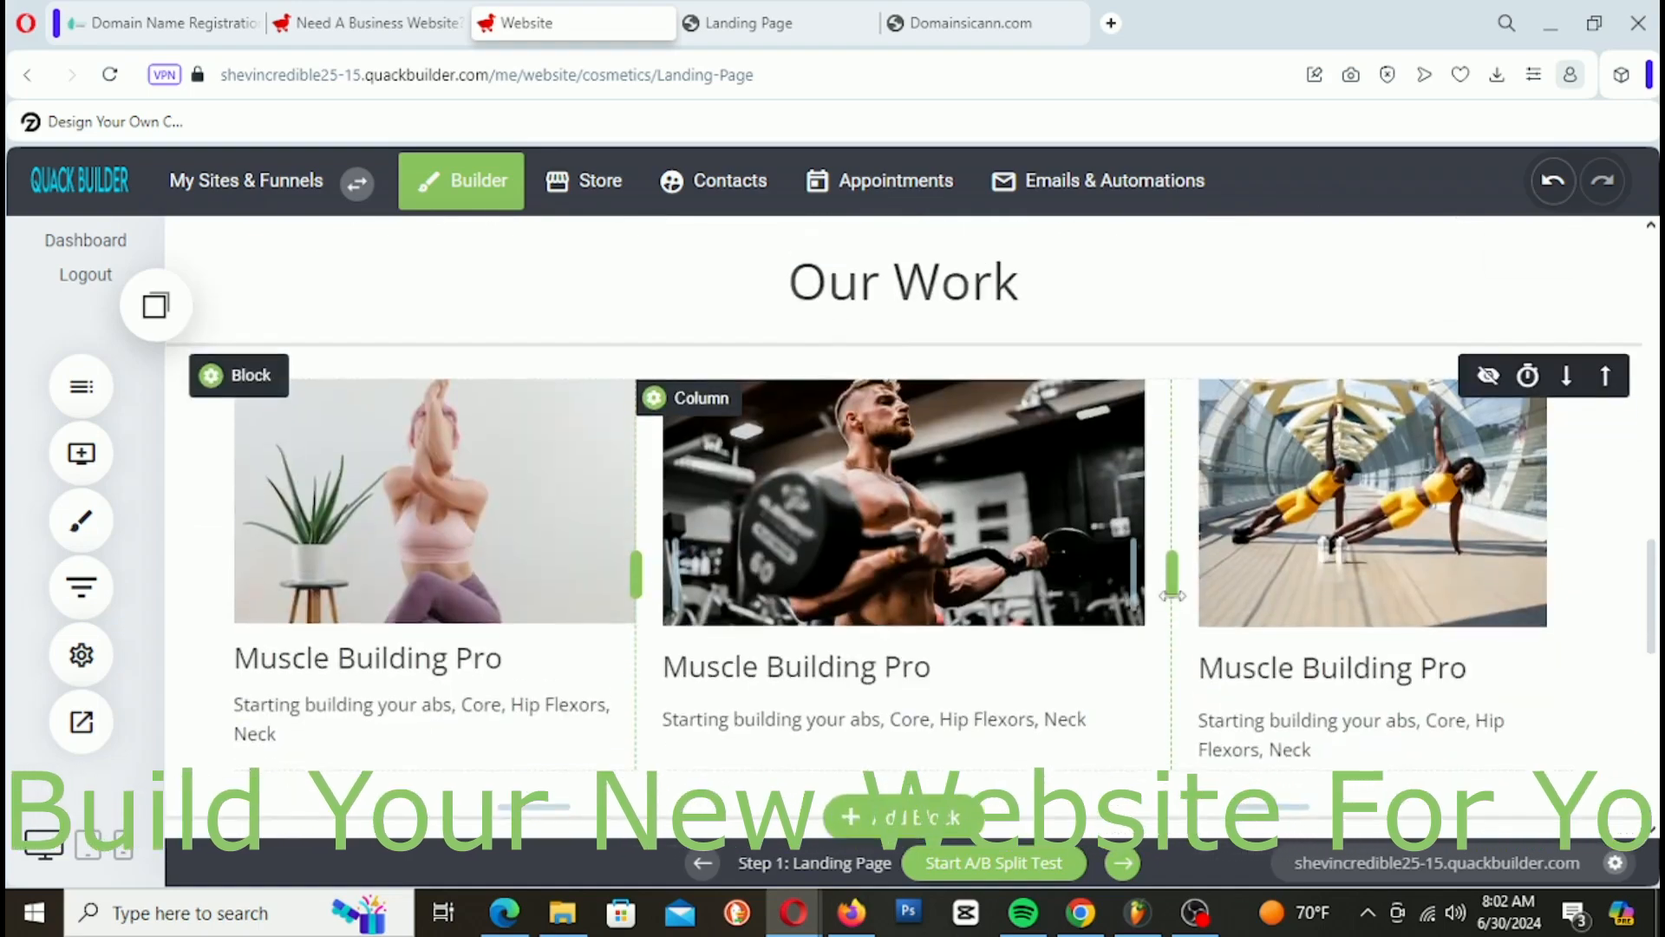
scroll(1172, 595, "up", 3)
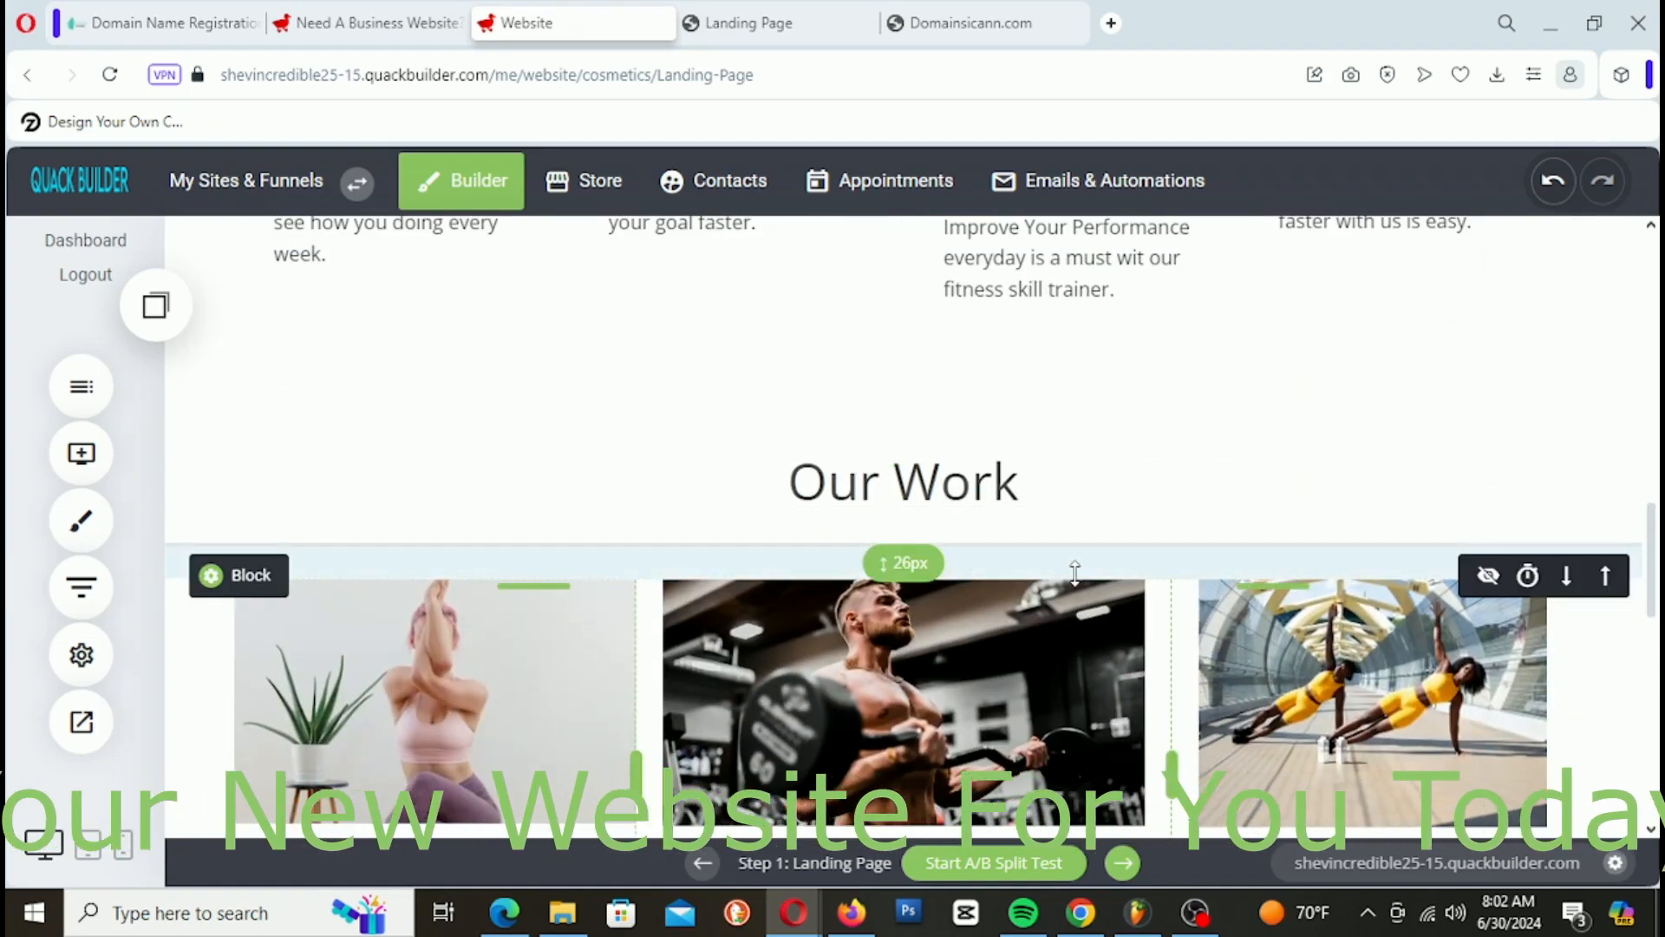
scroll(1353, 608, "down", 3)
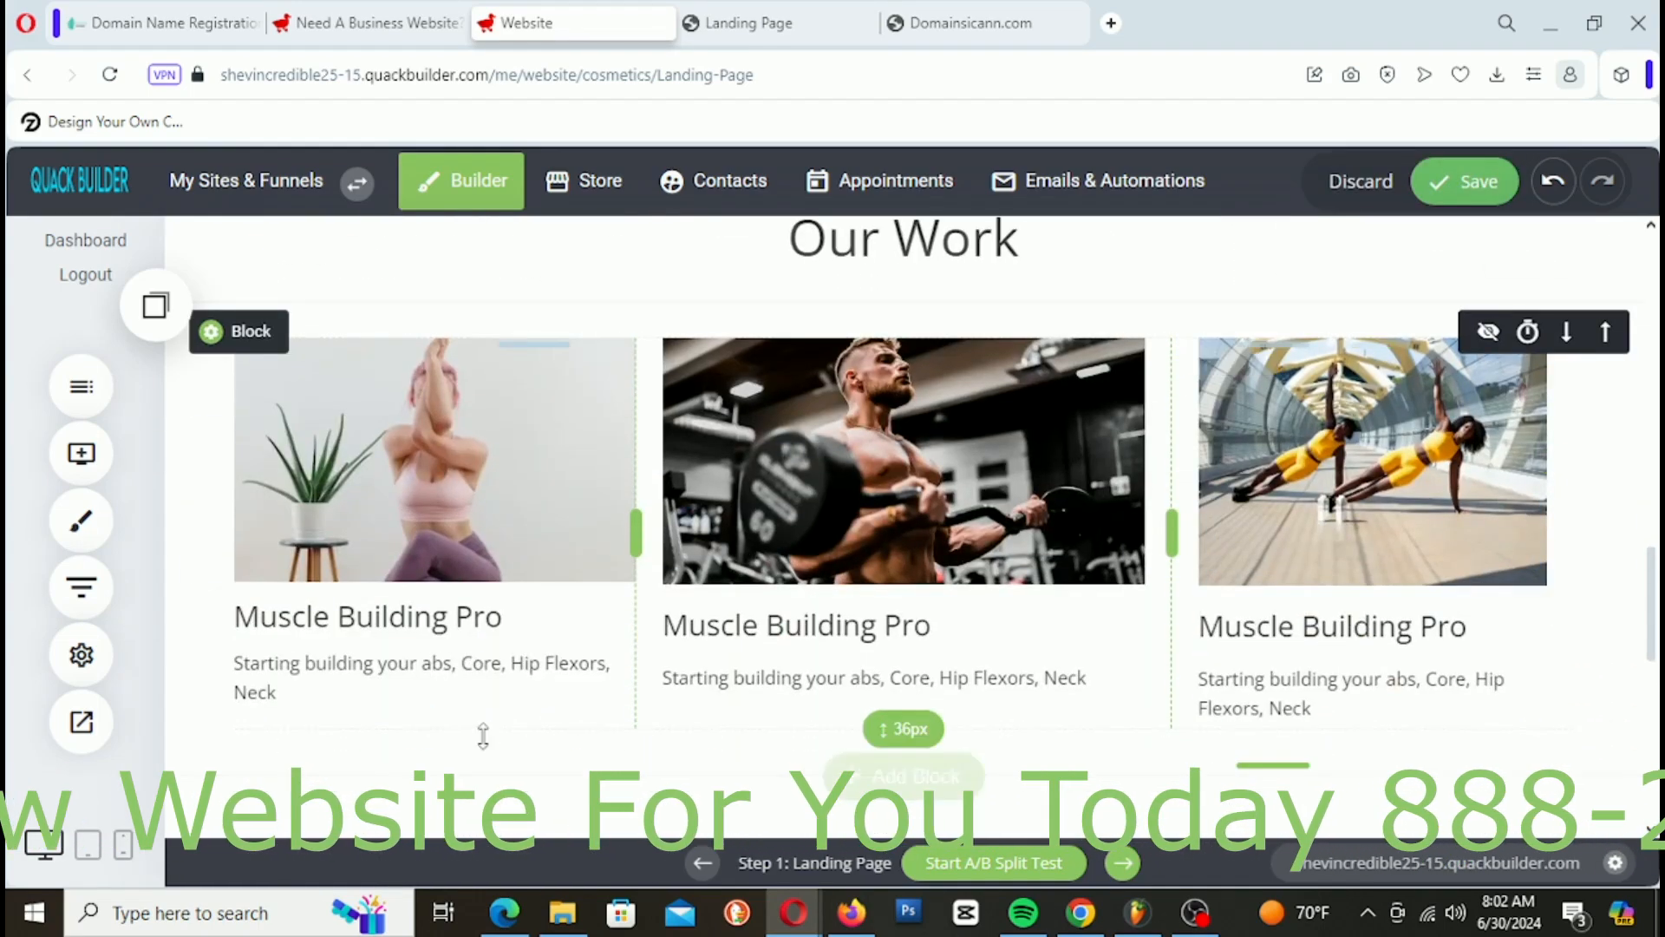
scroll(1104, 696, "down", 3)
scroll(1150, 527, "up", 1)
scroll(1149, 526, "up", 1)
left_click(1466, 182)
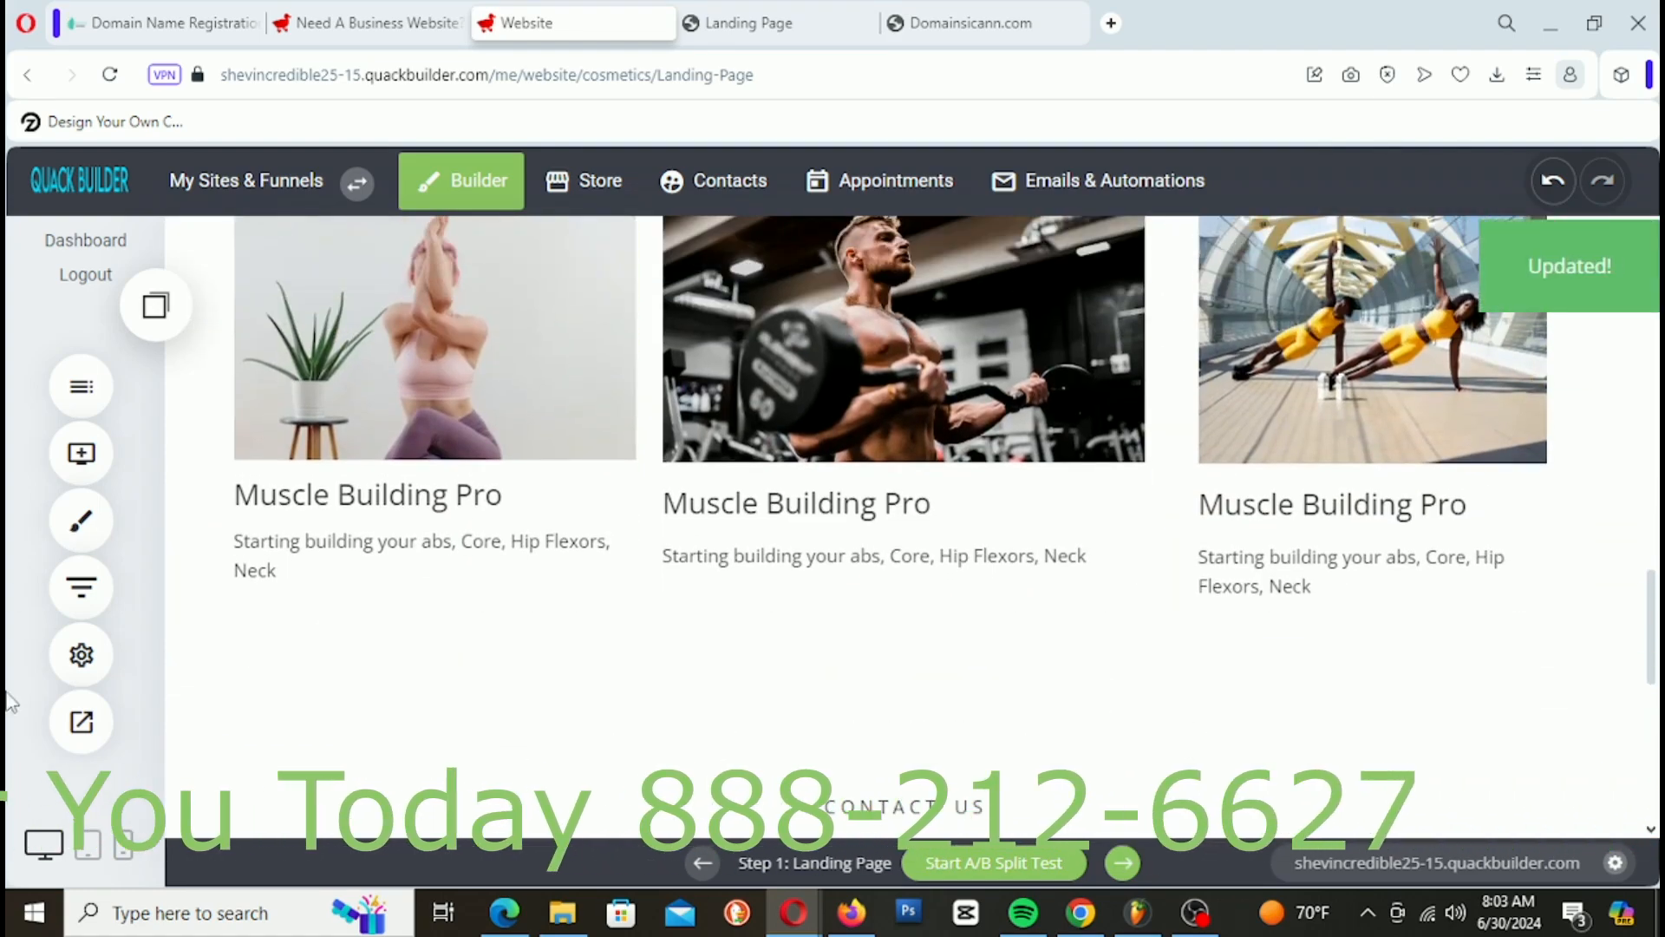
Step: Launch the website preview
scroll(1231, 624, "up", 10)
scroll(1234, 624, "down", 5)
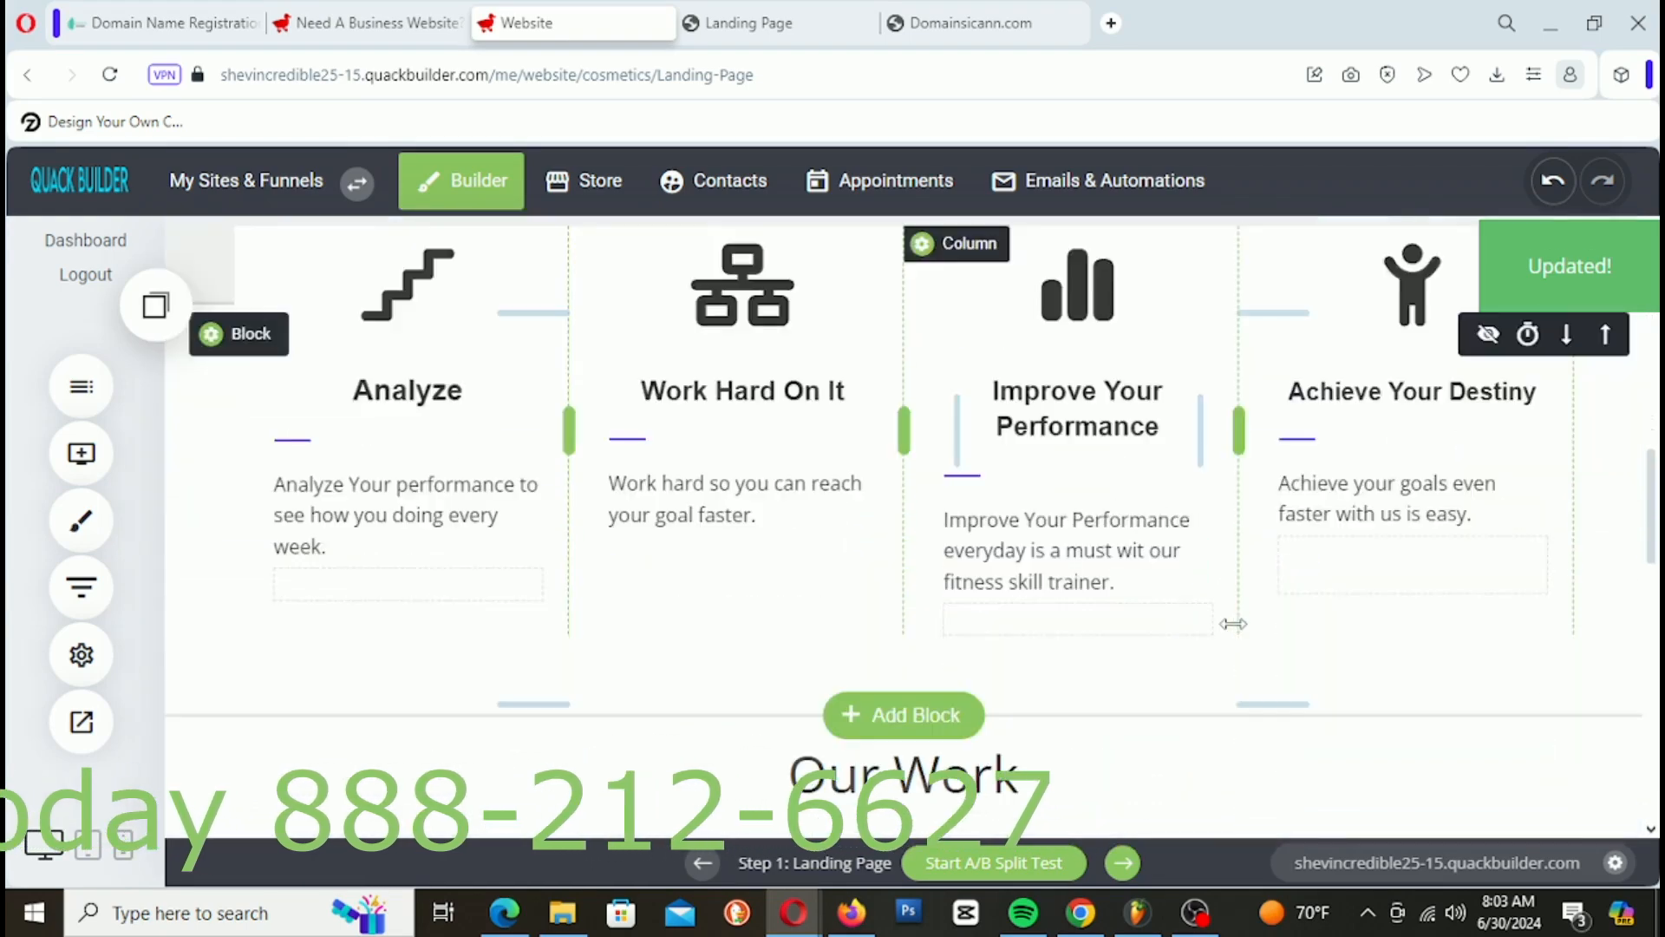
left_click(81, 721)
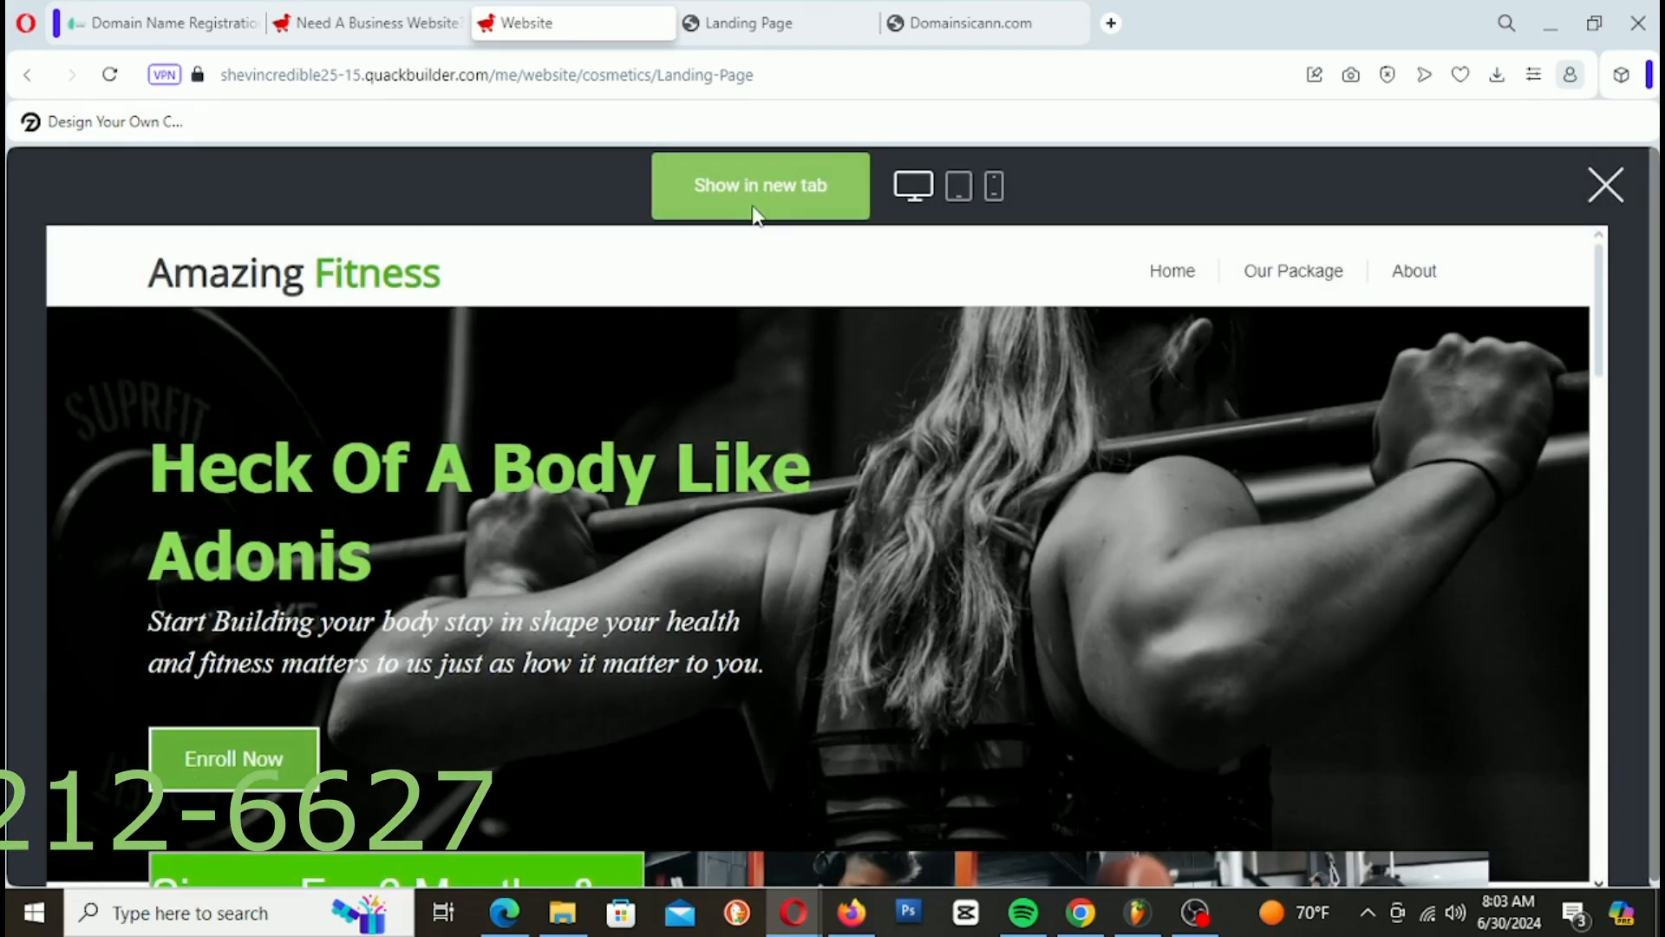
Step: Preview the live Landing Page in a new tab, review all three Our Work columns, then return to the editor
left_click(756, 215)
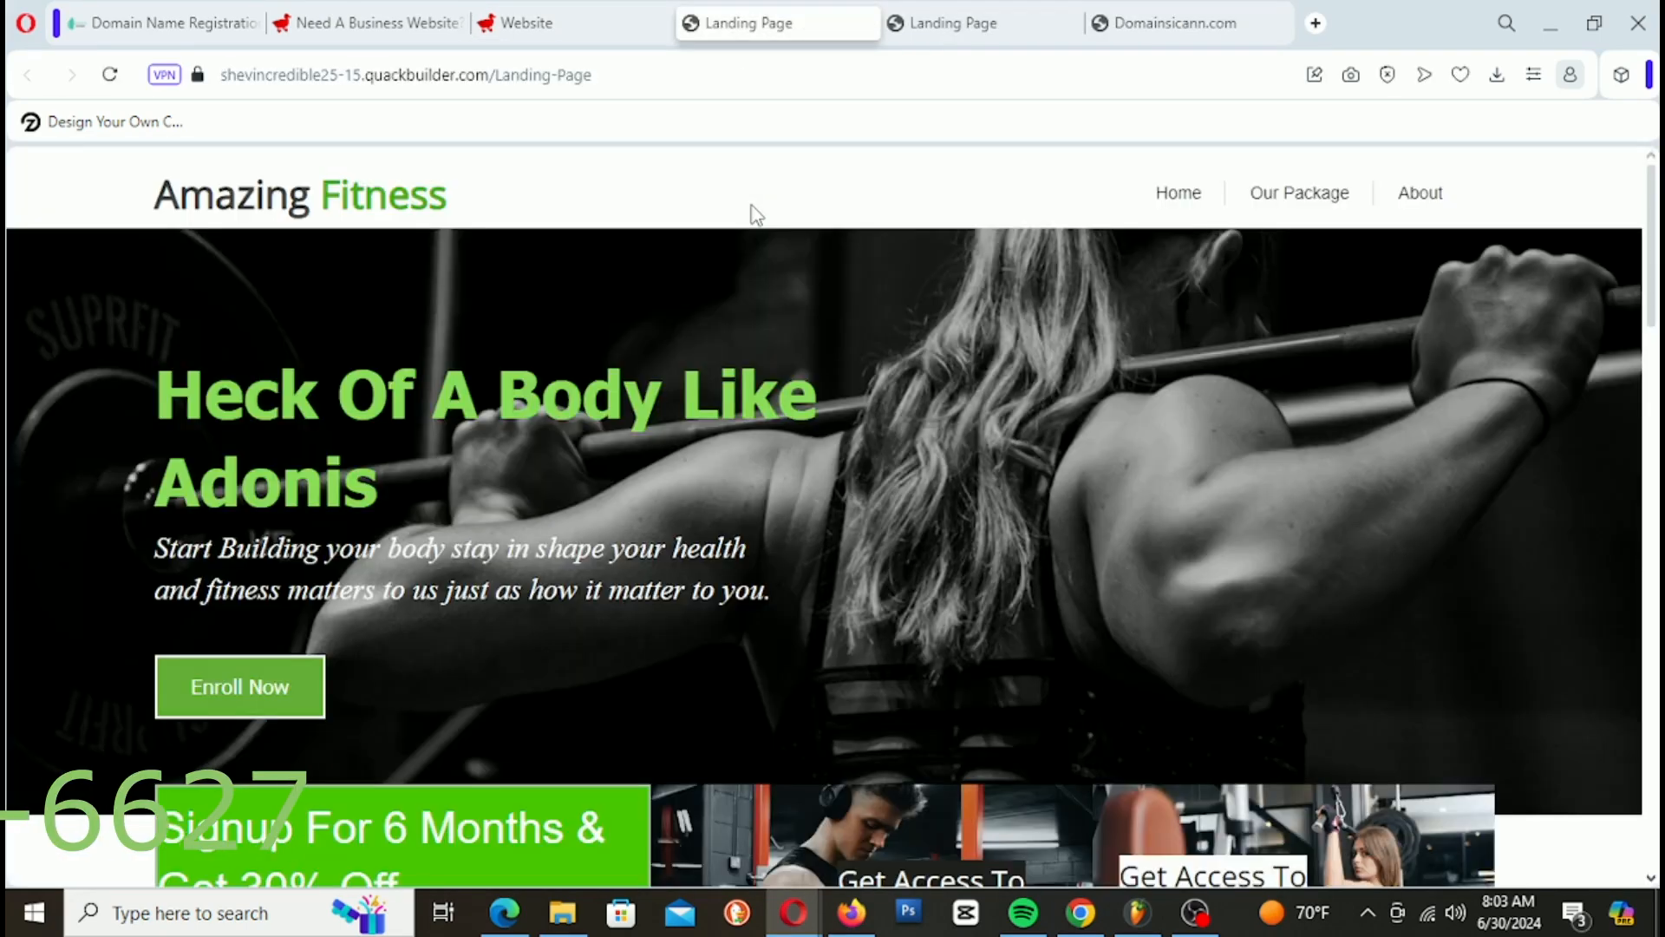
scroll(1133, 525, "down", 2)
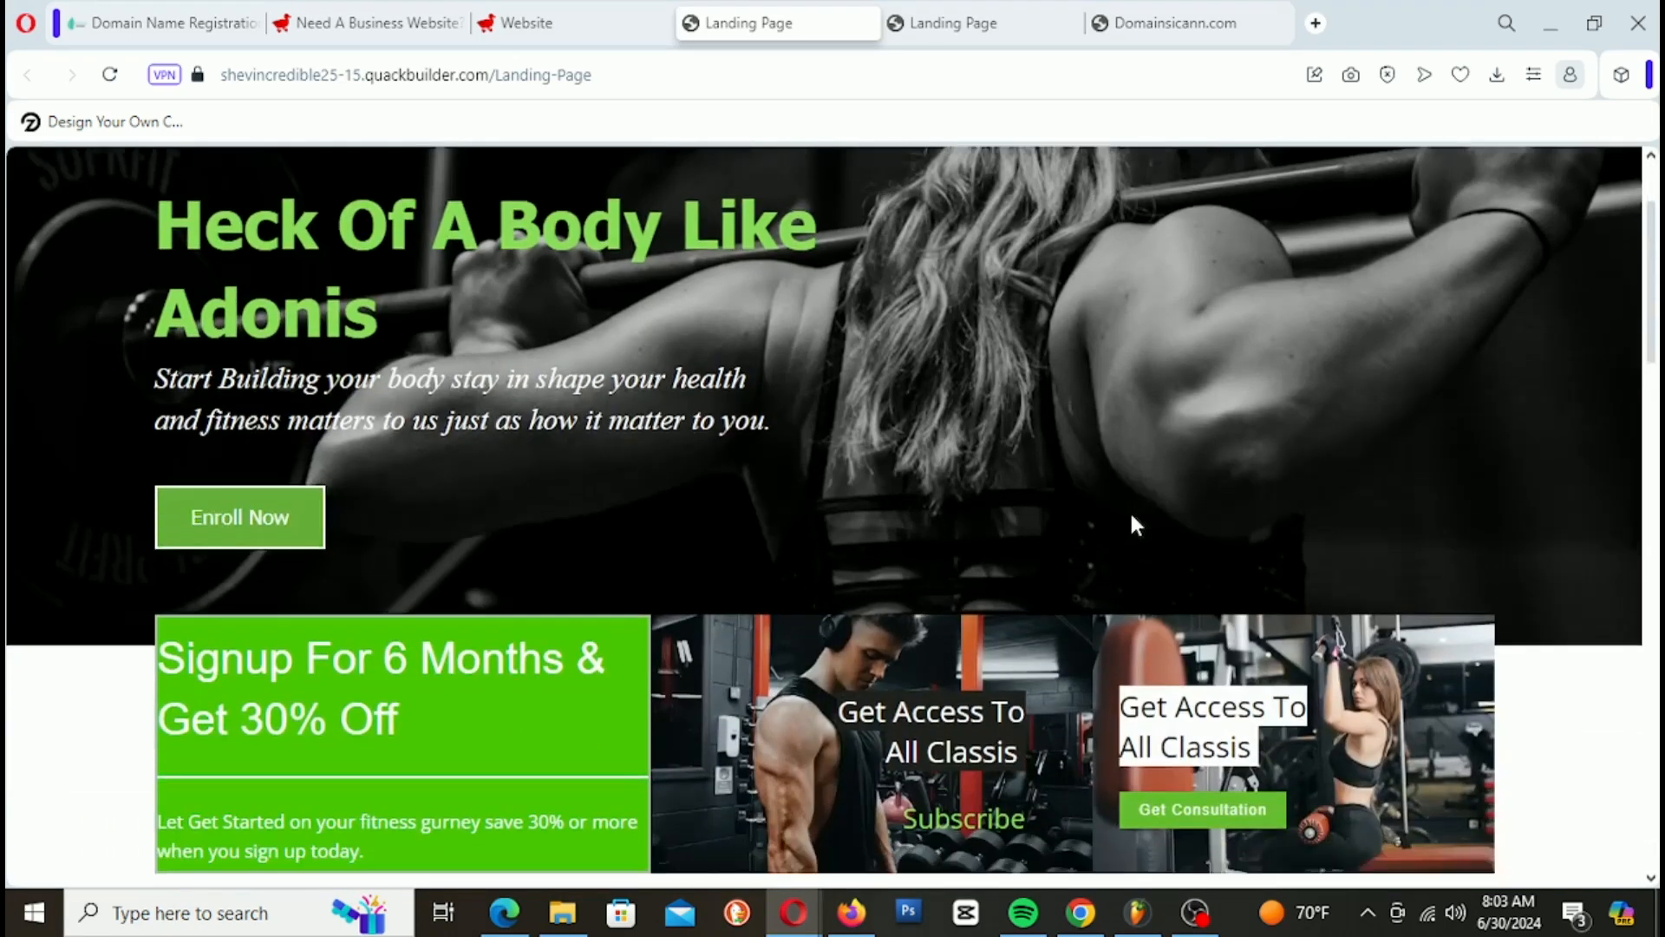
scroll(1134, 524, "down", 2)
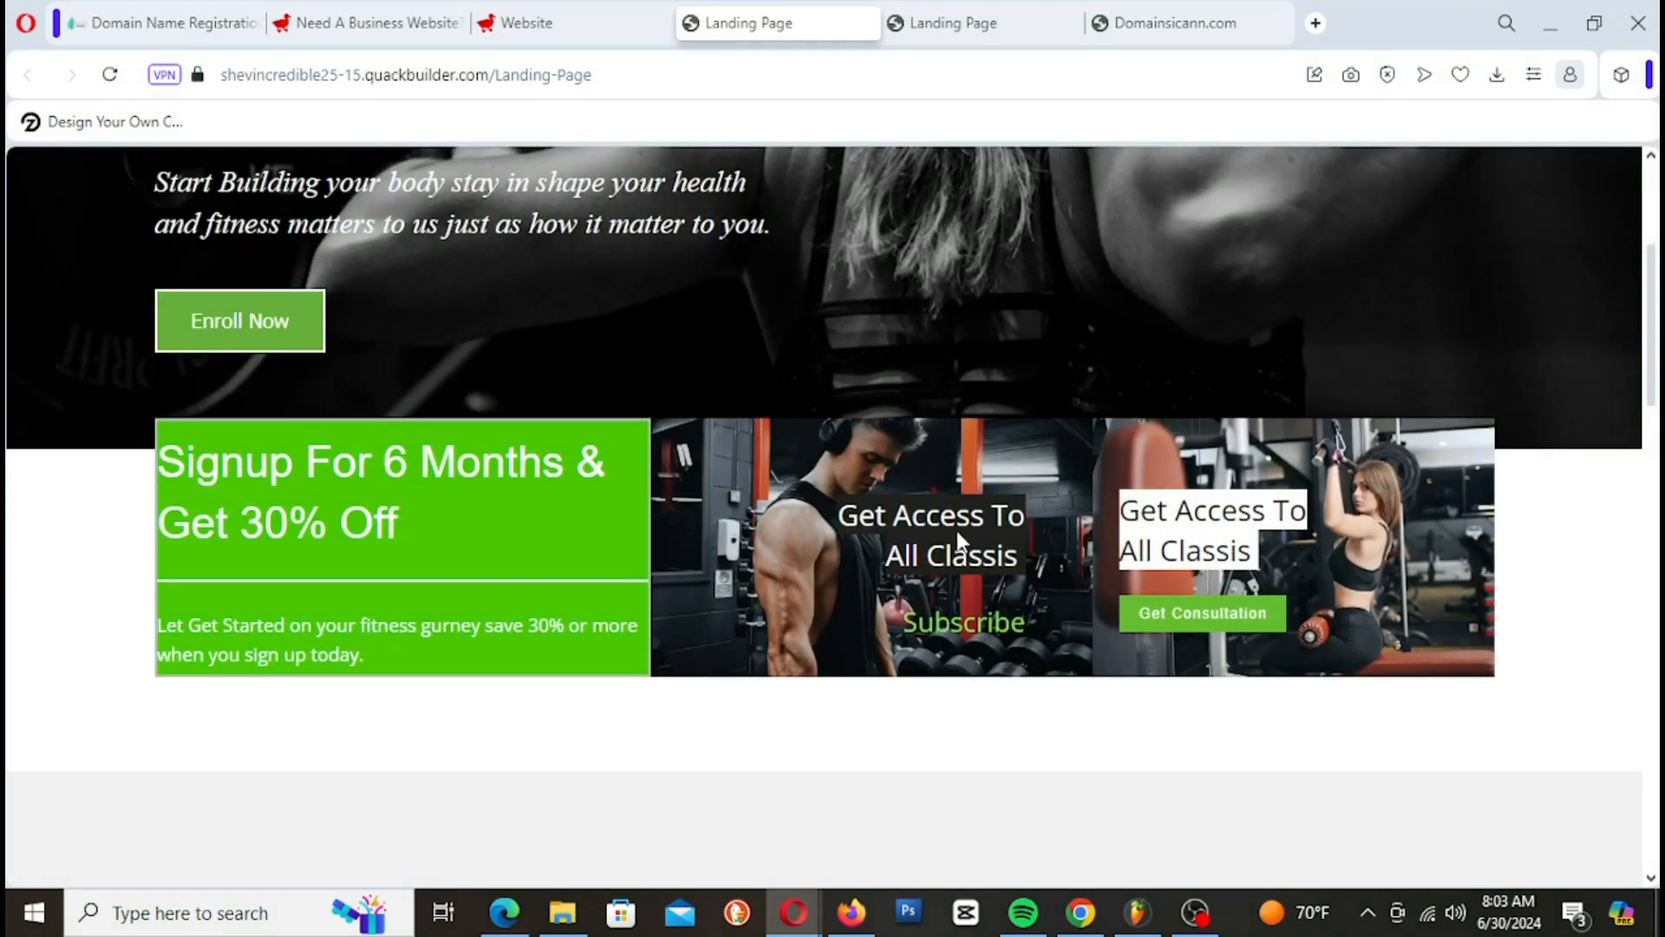
scroll(960, 544, "down", 7)
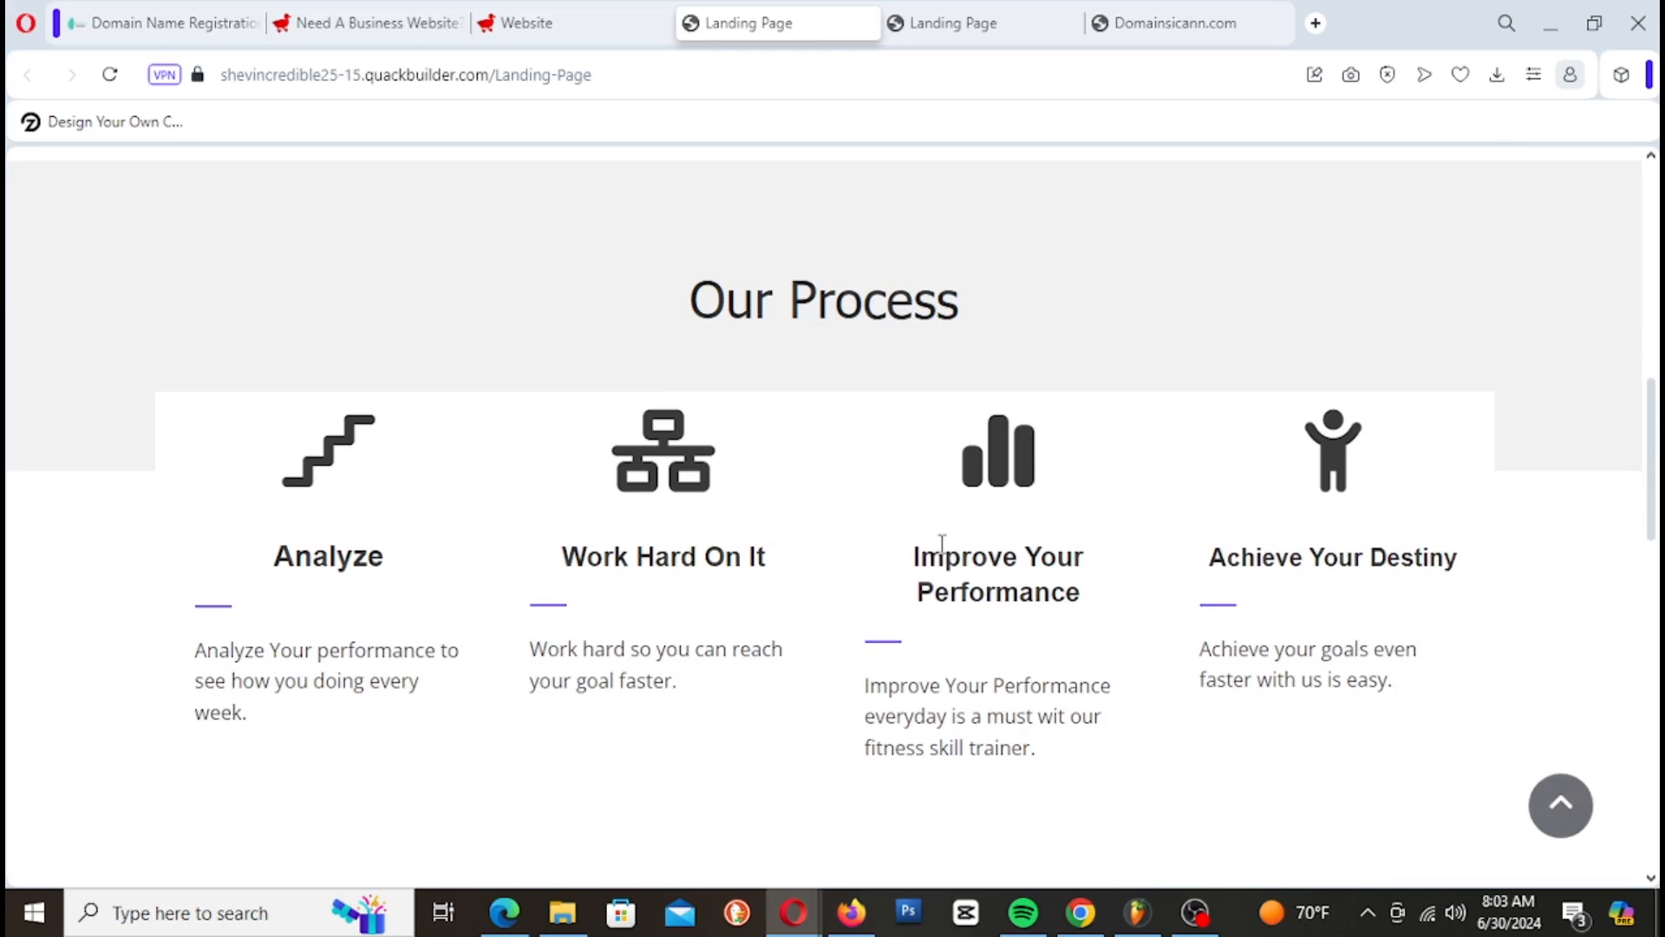
scroll(941, 547, "down", 1)
scroll(945, 555, "up", 3)
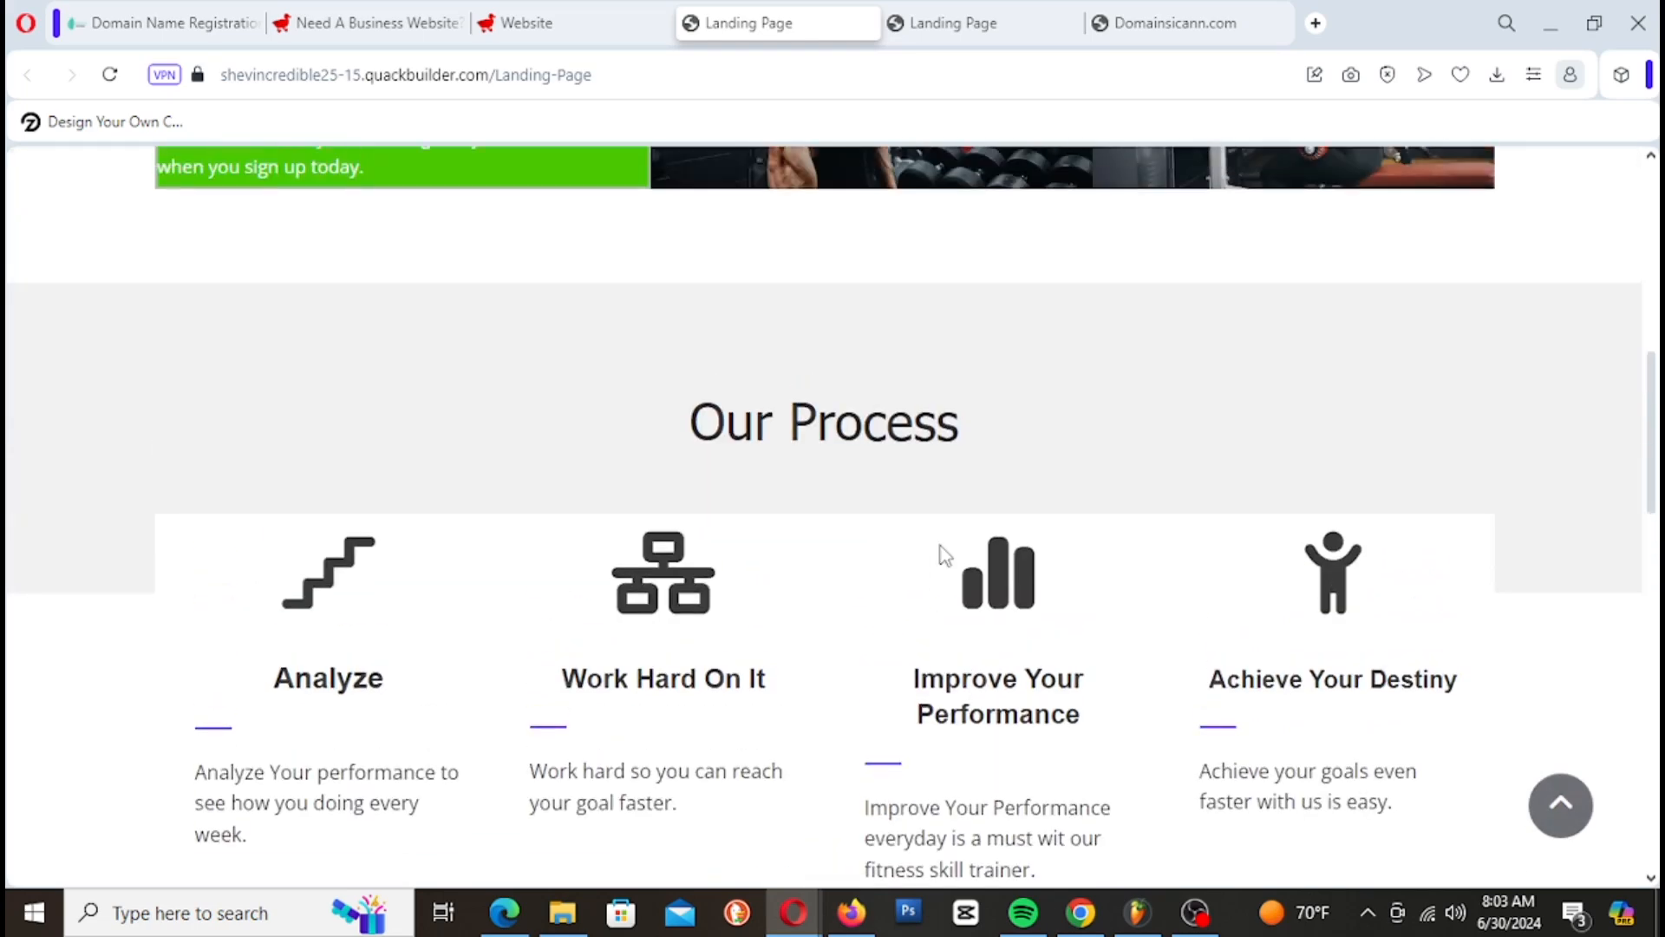
scroll(944, 555, "down", 8)
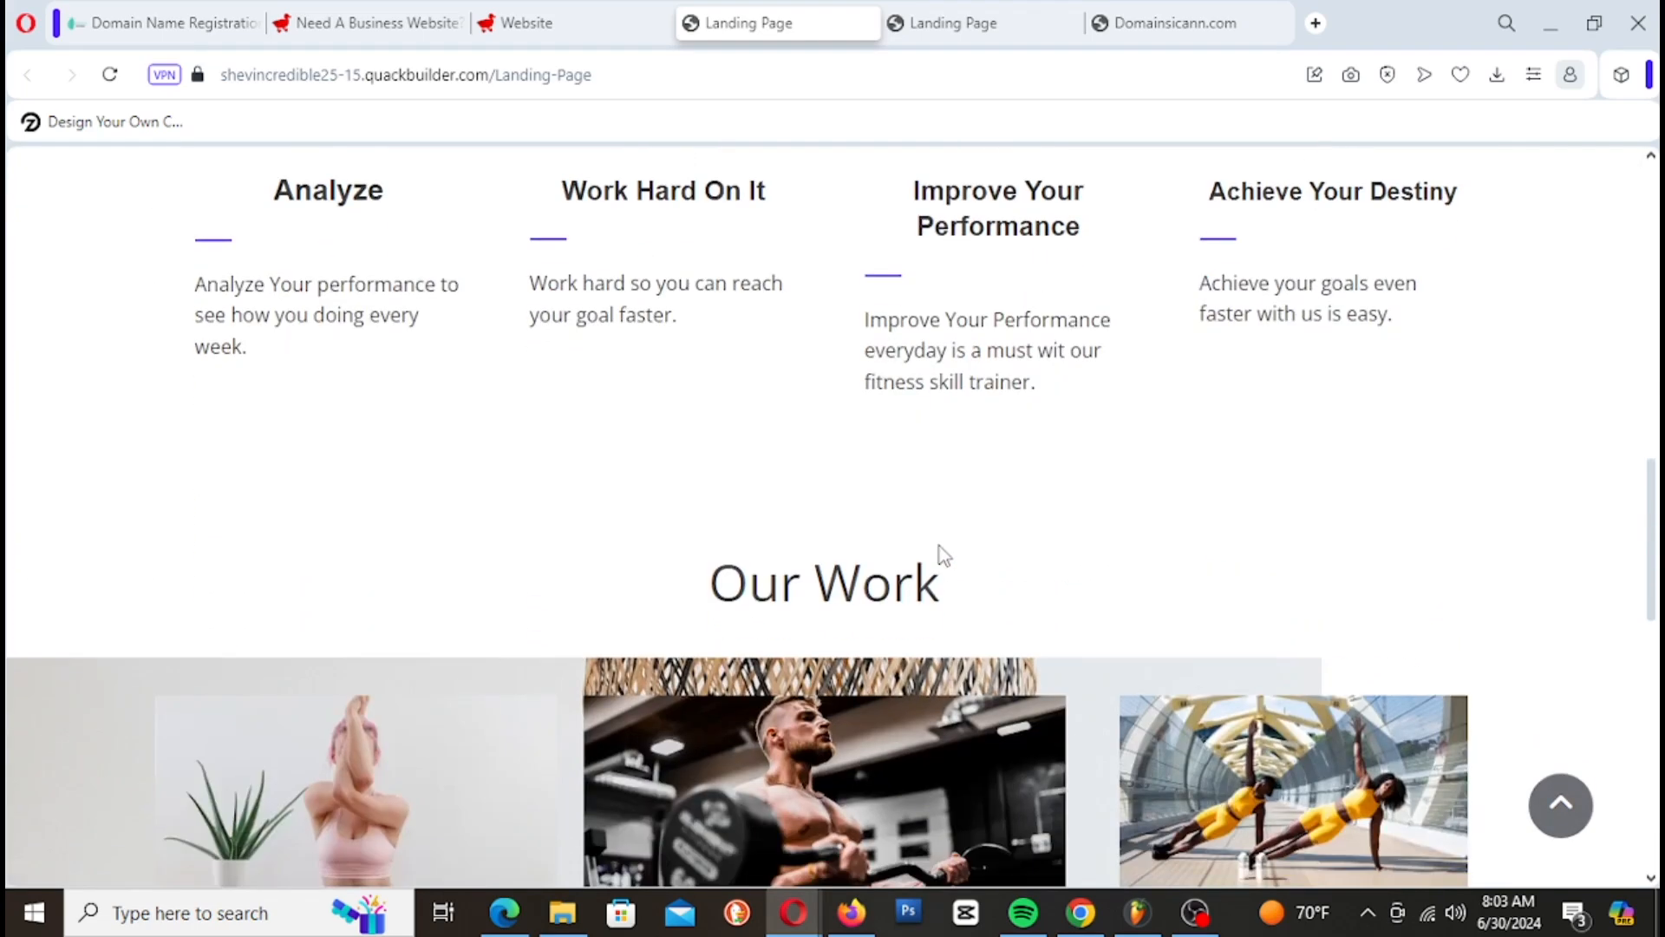
scroll(941, 549, "down", 1)
scroll(941, 549, "down", 1)
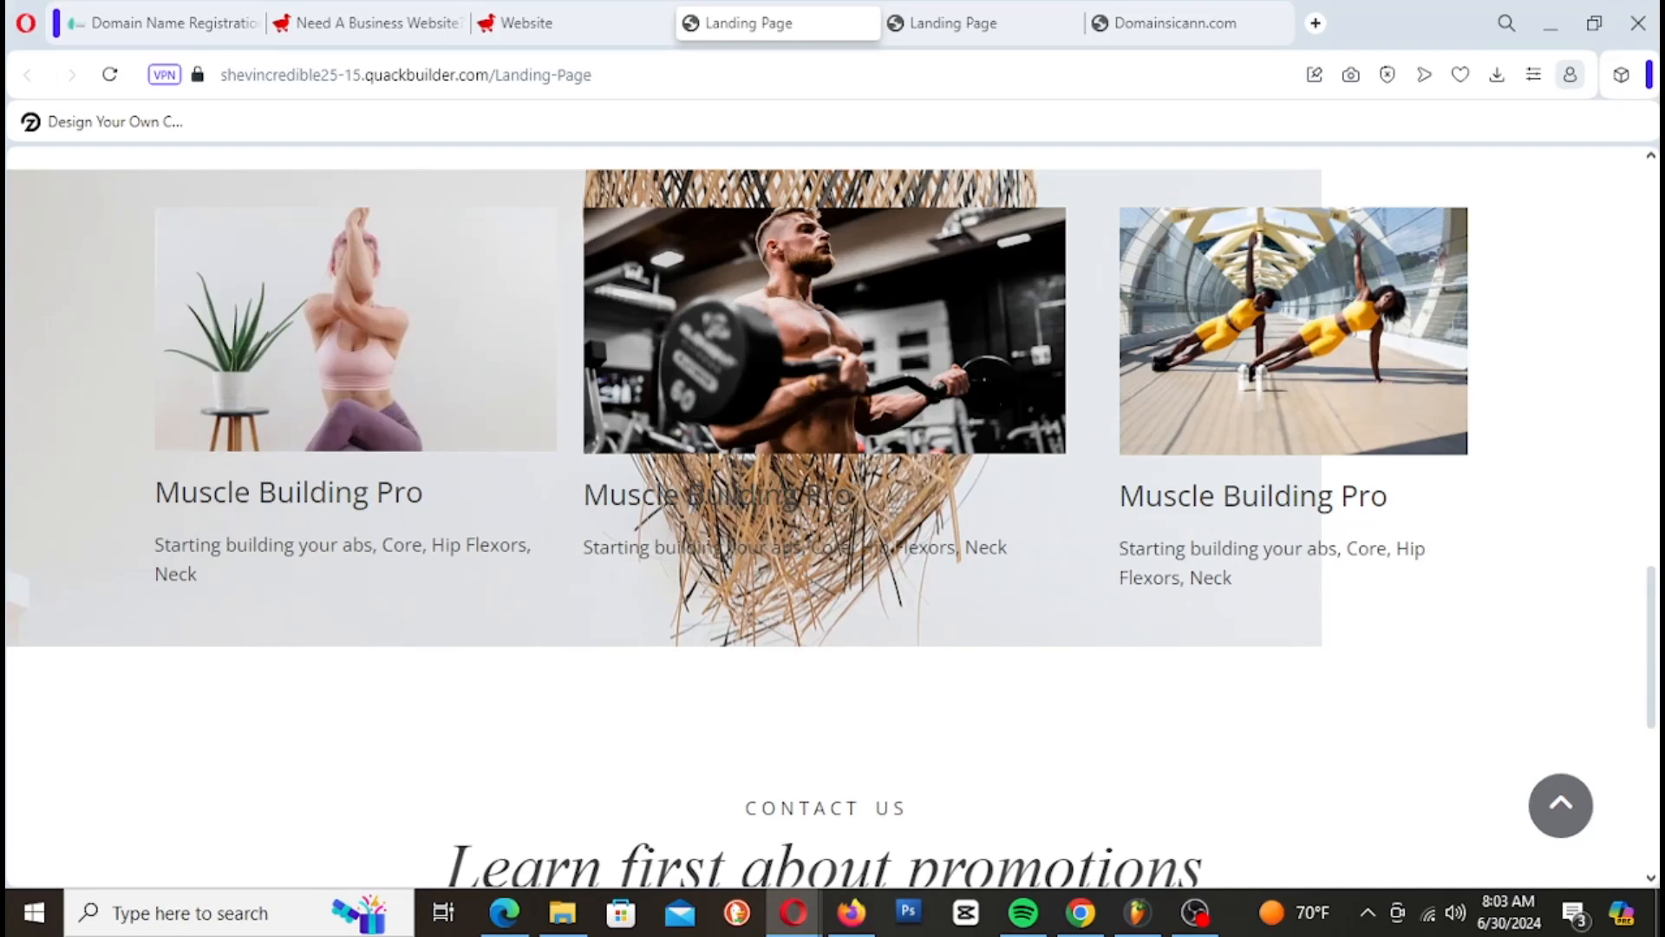
scroll(732, 553, "down", 3)
scroll(732, 554, "up", 4)
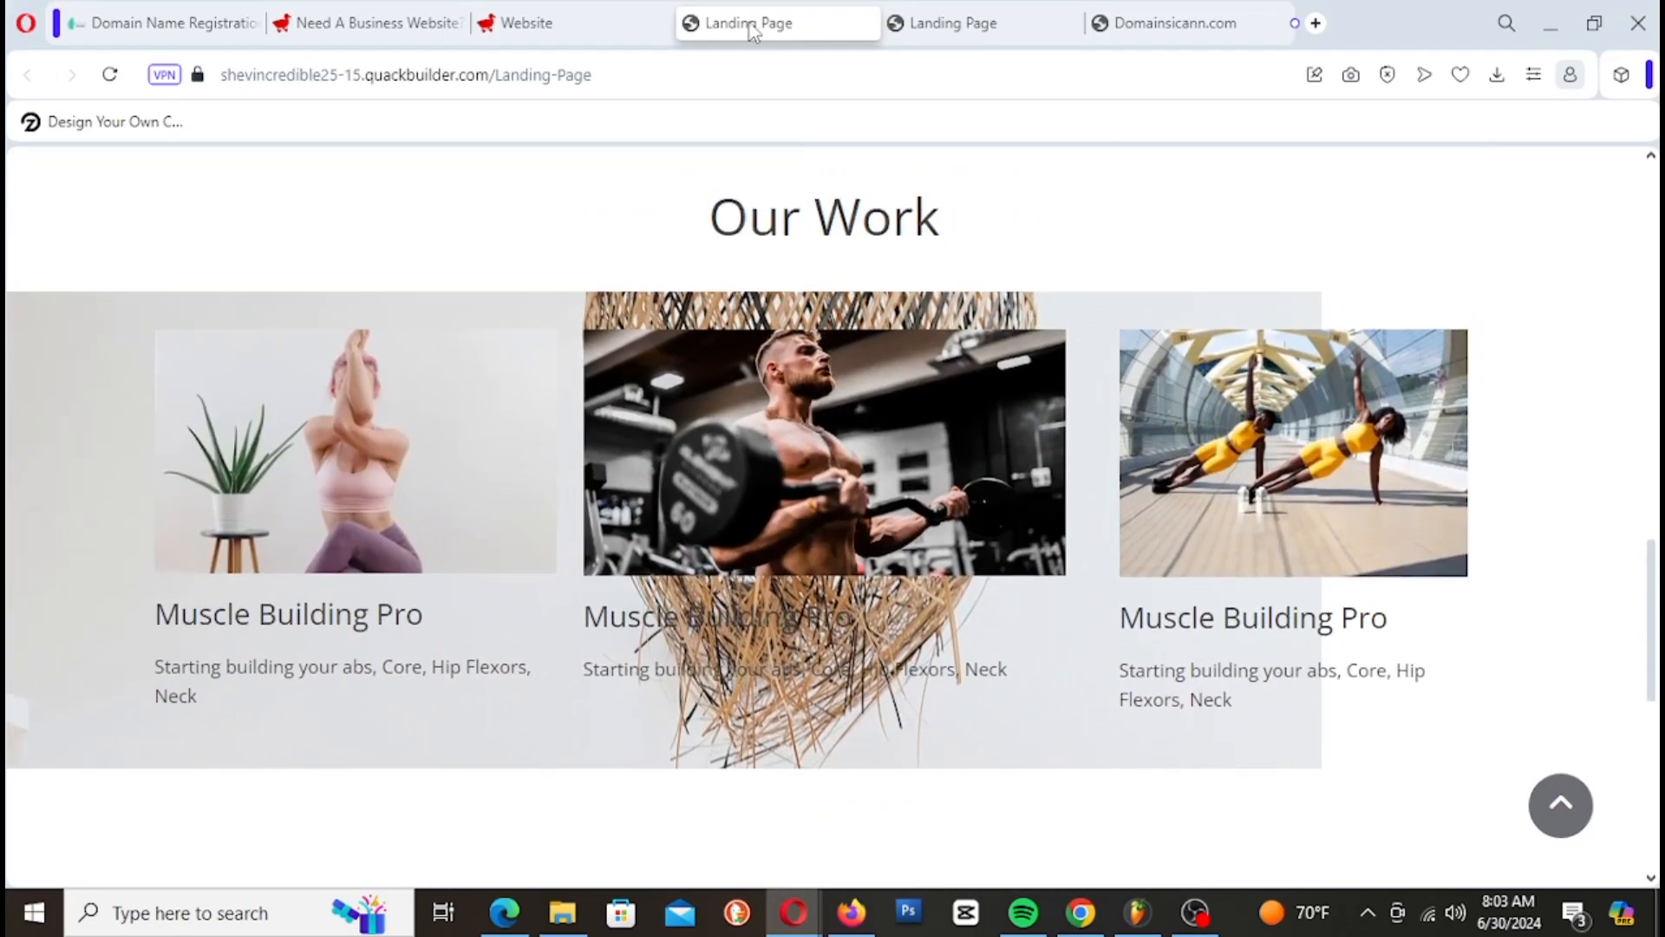
left_click(541, 20)
scroll(206, 485, "up", 3)
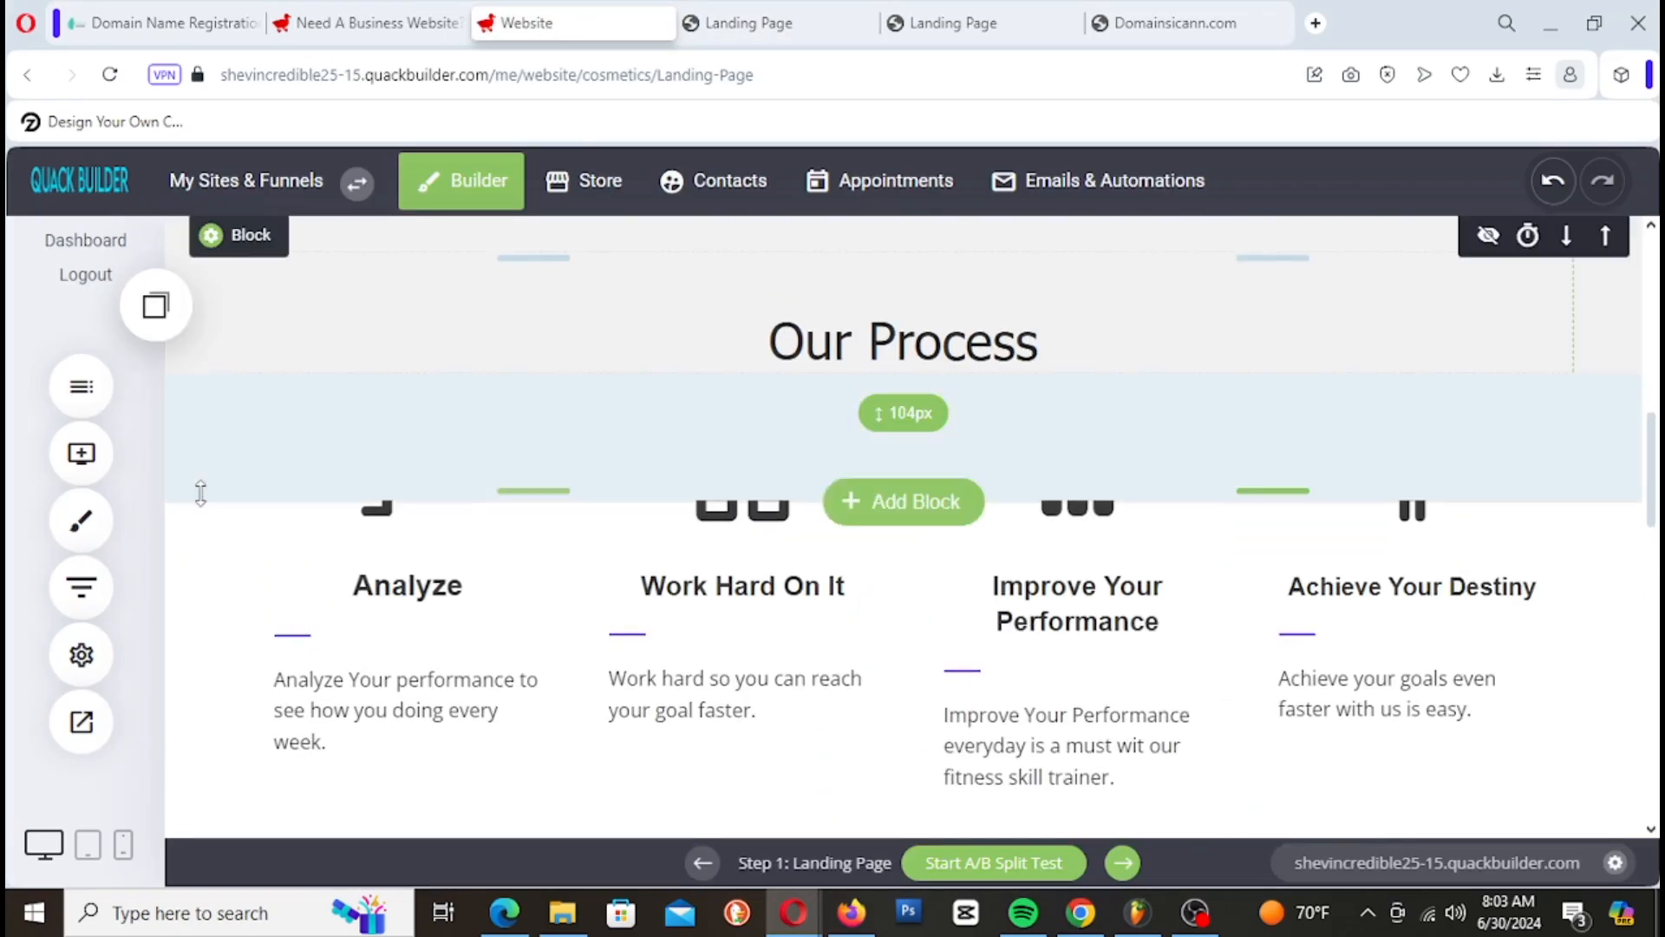
Step: Open and close the Our Process block's container settings, comparing against the live landing page
left_click(334, 540)
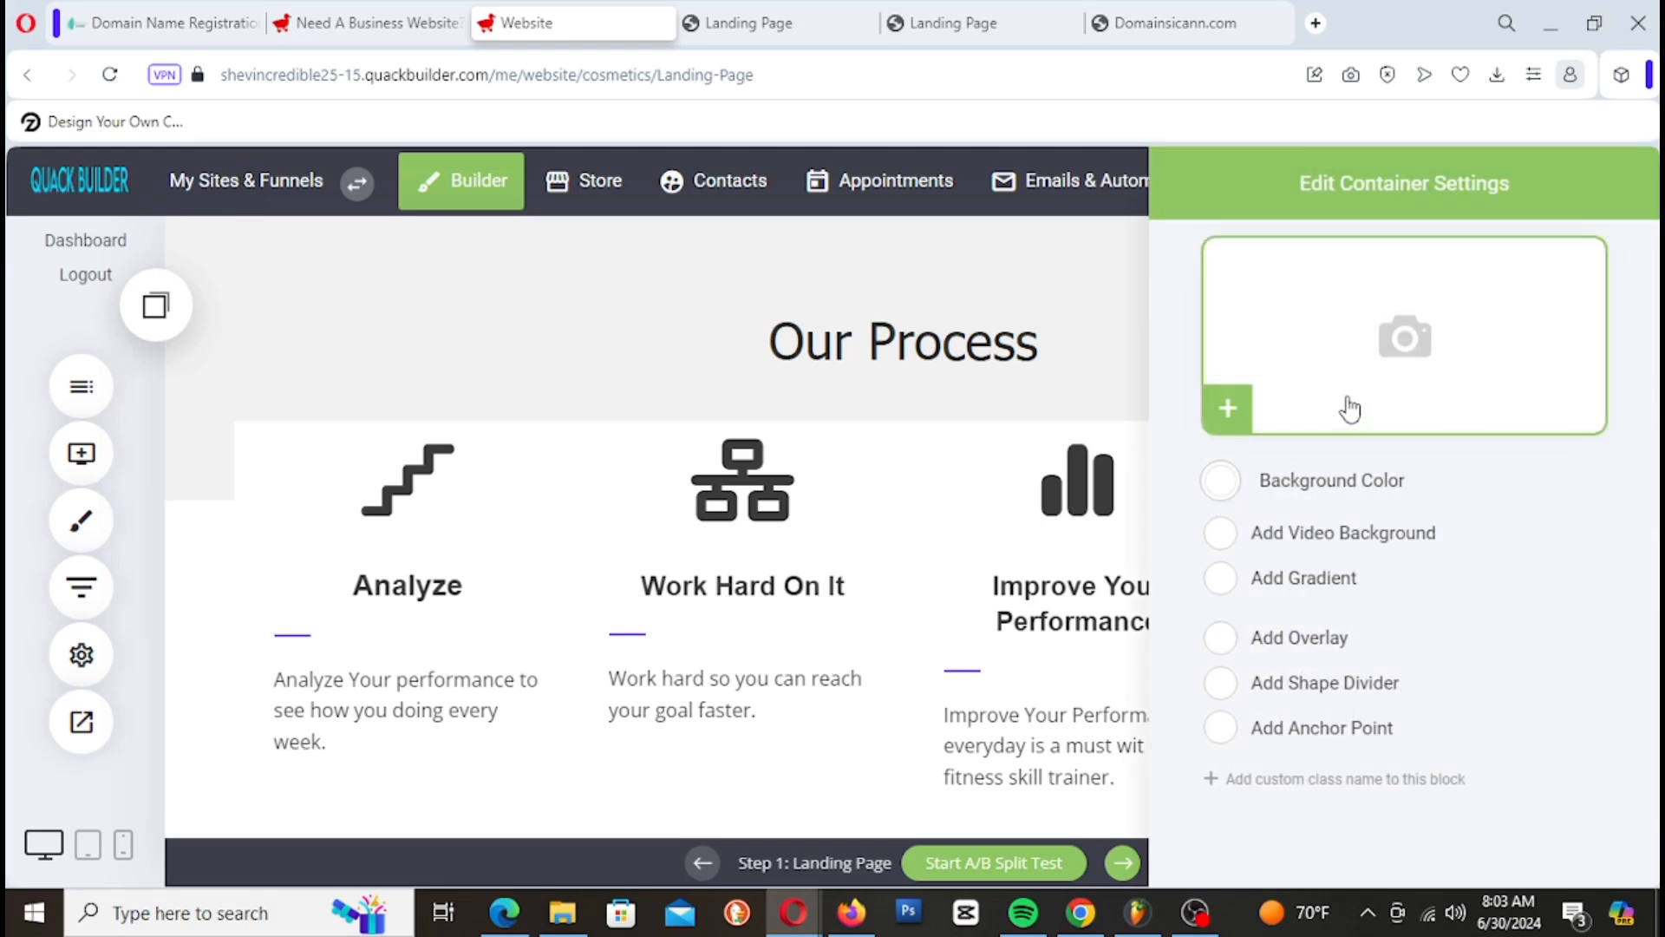
left_click(334, 411)
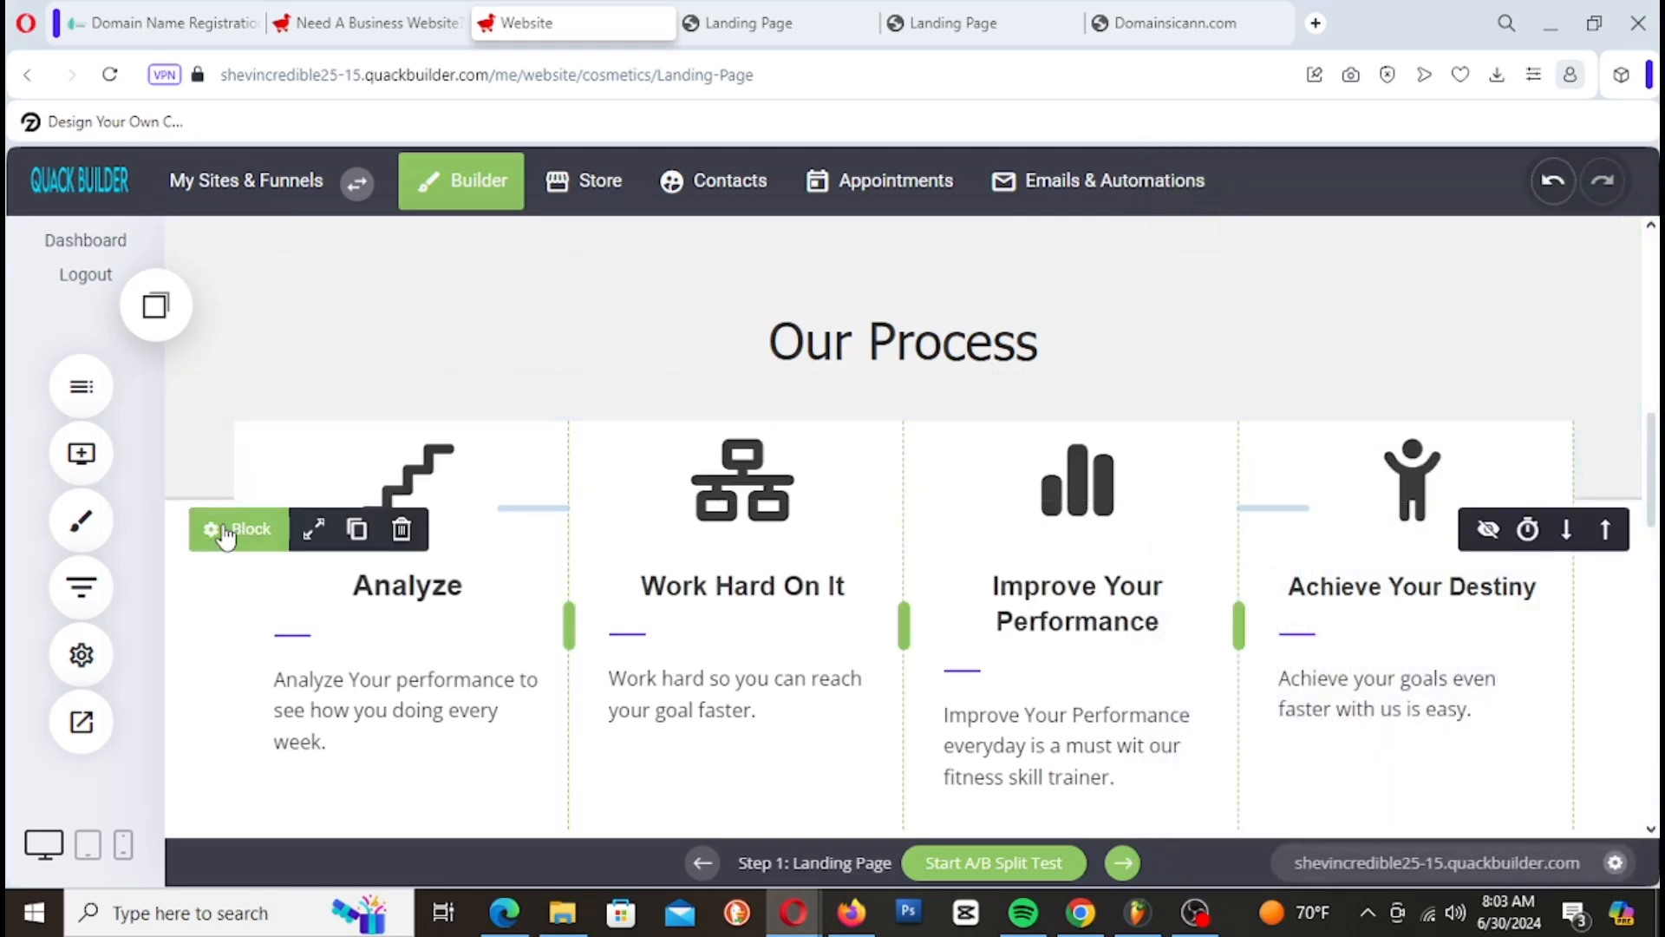
left_click(225, 538)
left_click(732, 21)
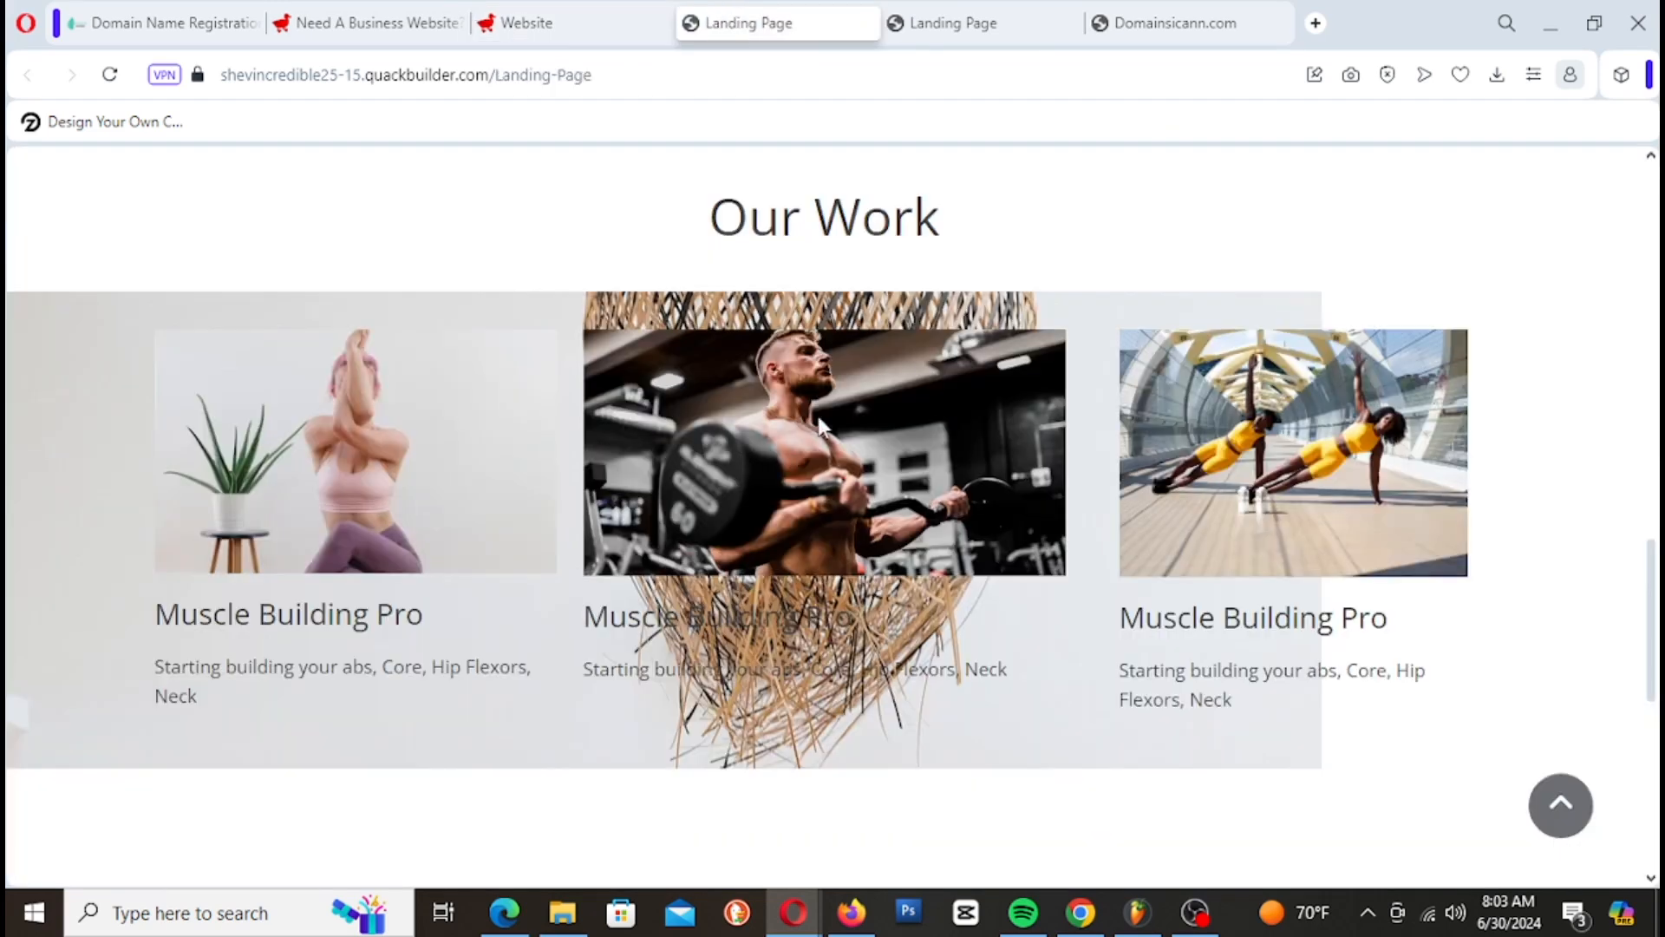
scroll(907, 323, "up", 3)
scroll(907, 324, "down", 3)
left_click(577, 19)
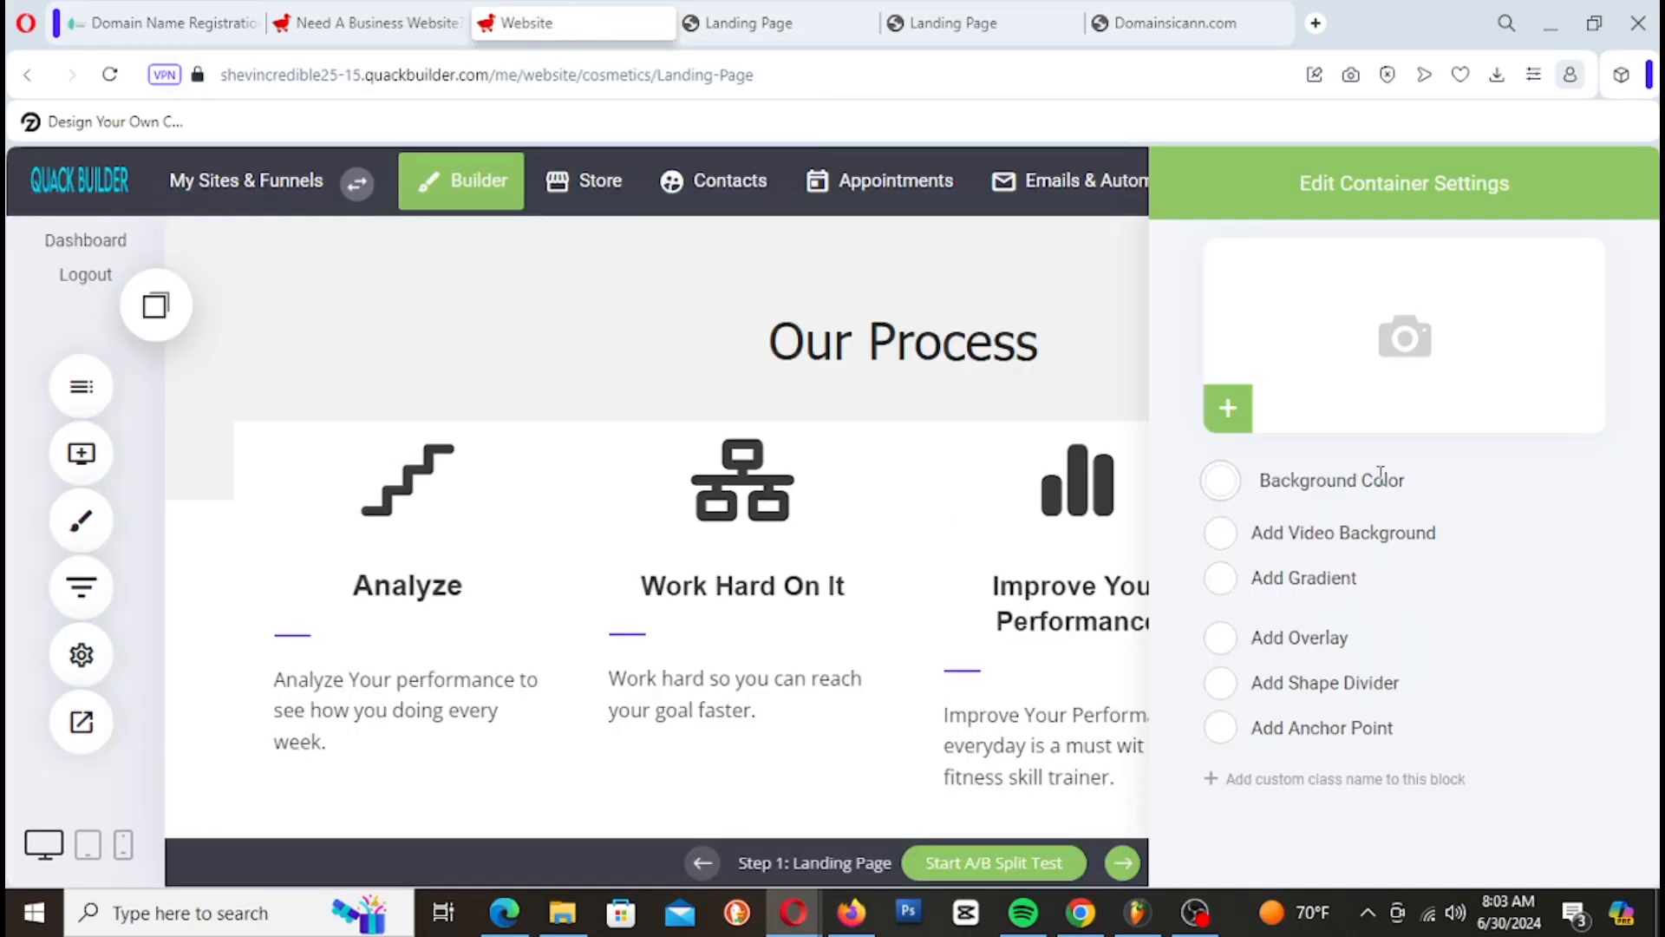
left_click(958, 520)
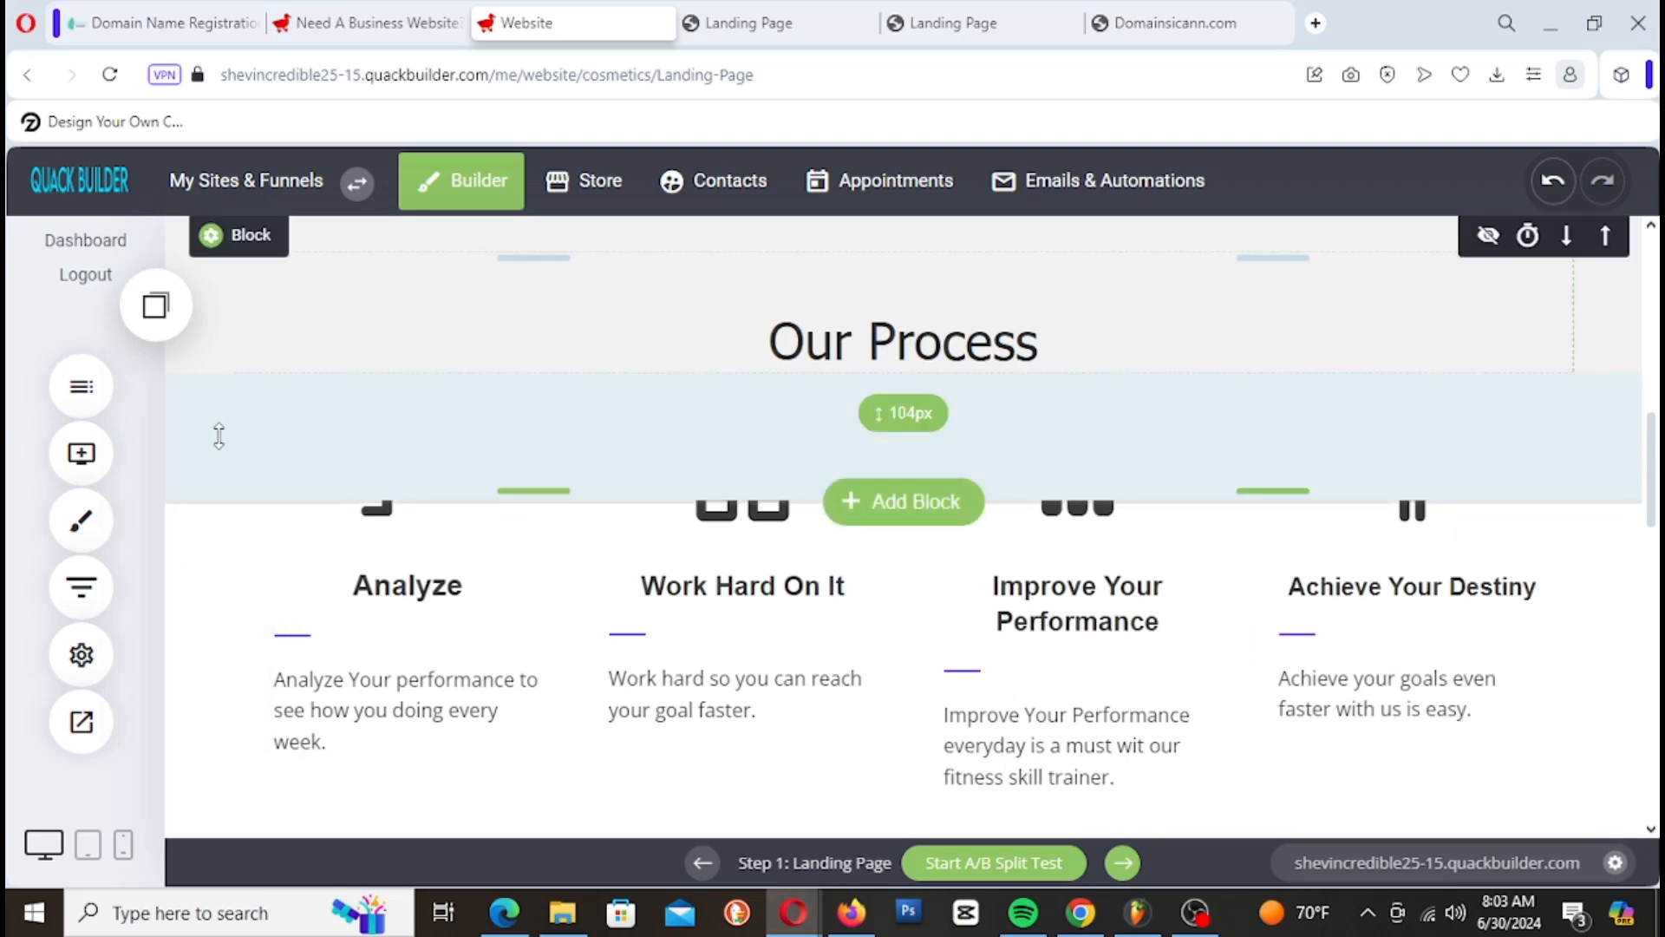
scroll(295, 278, "up", 2)
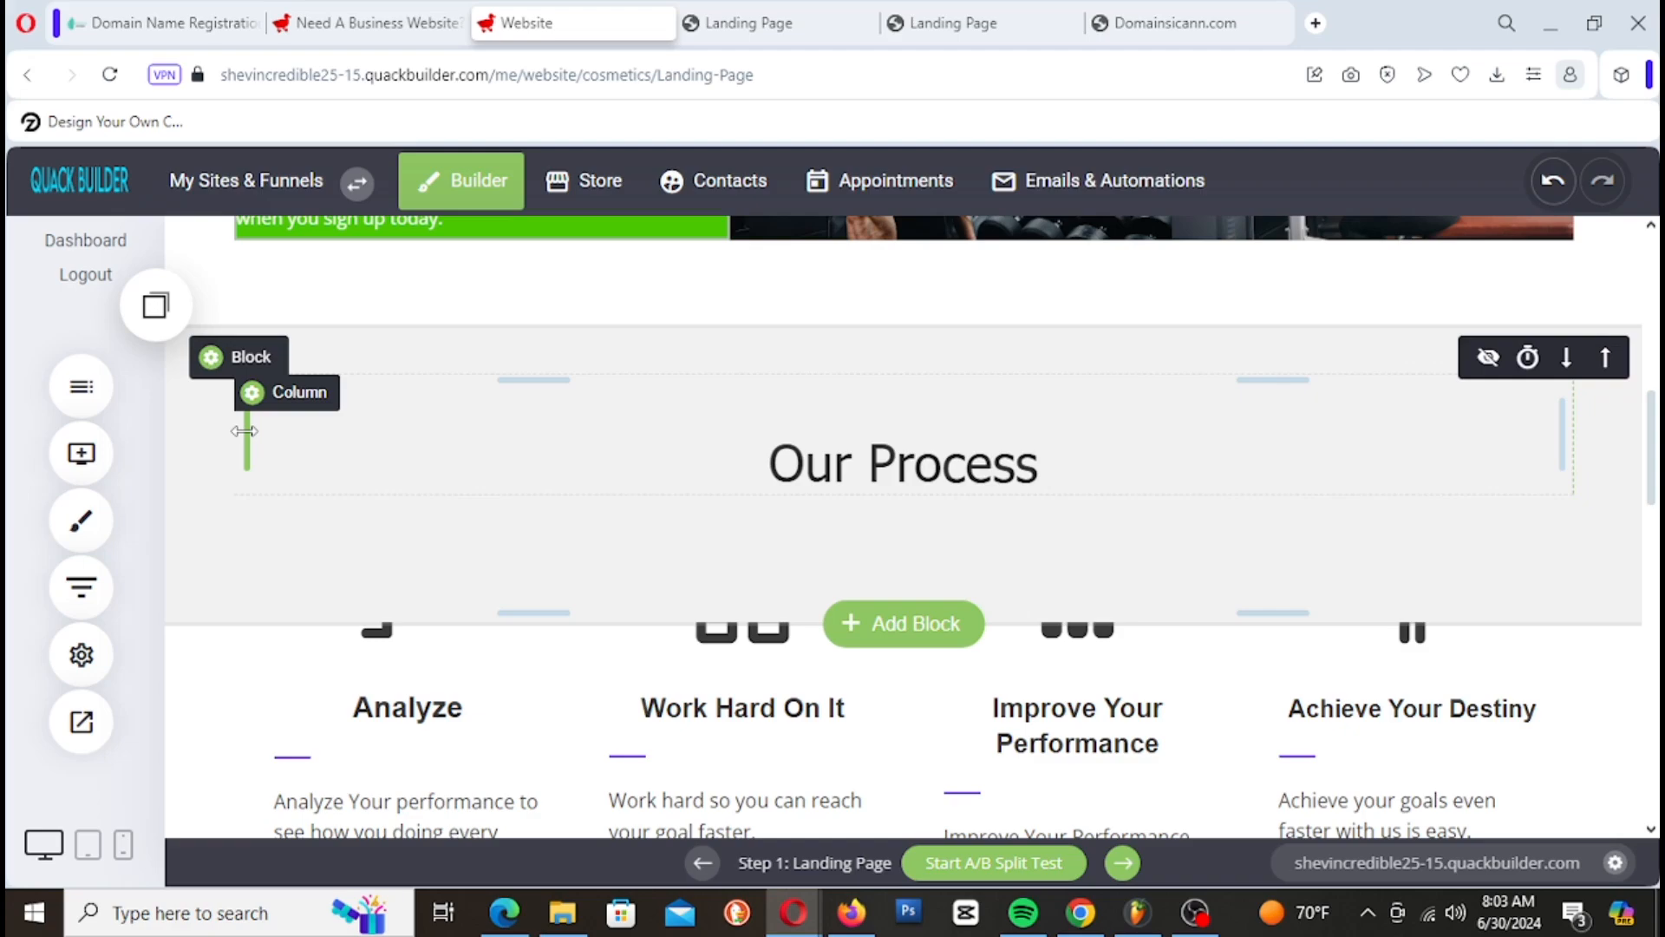
scroll(245, 431, "up", 7)
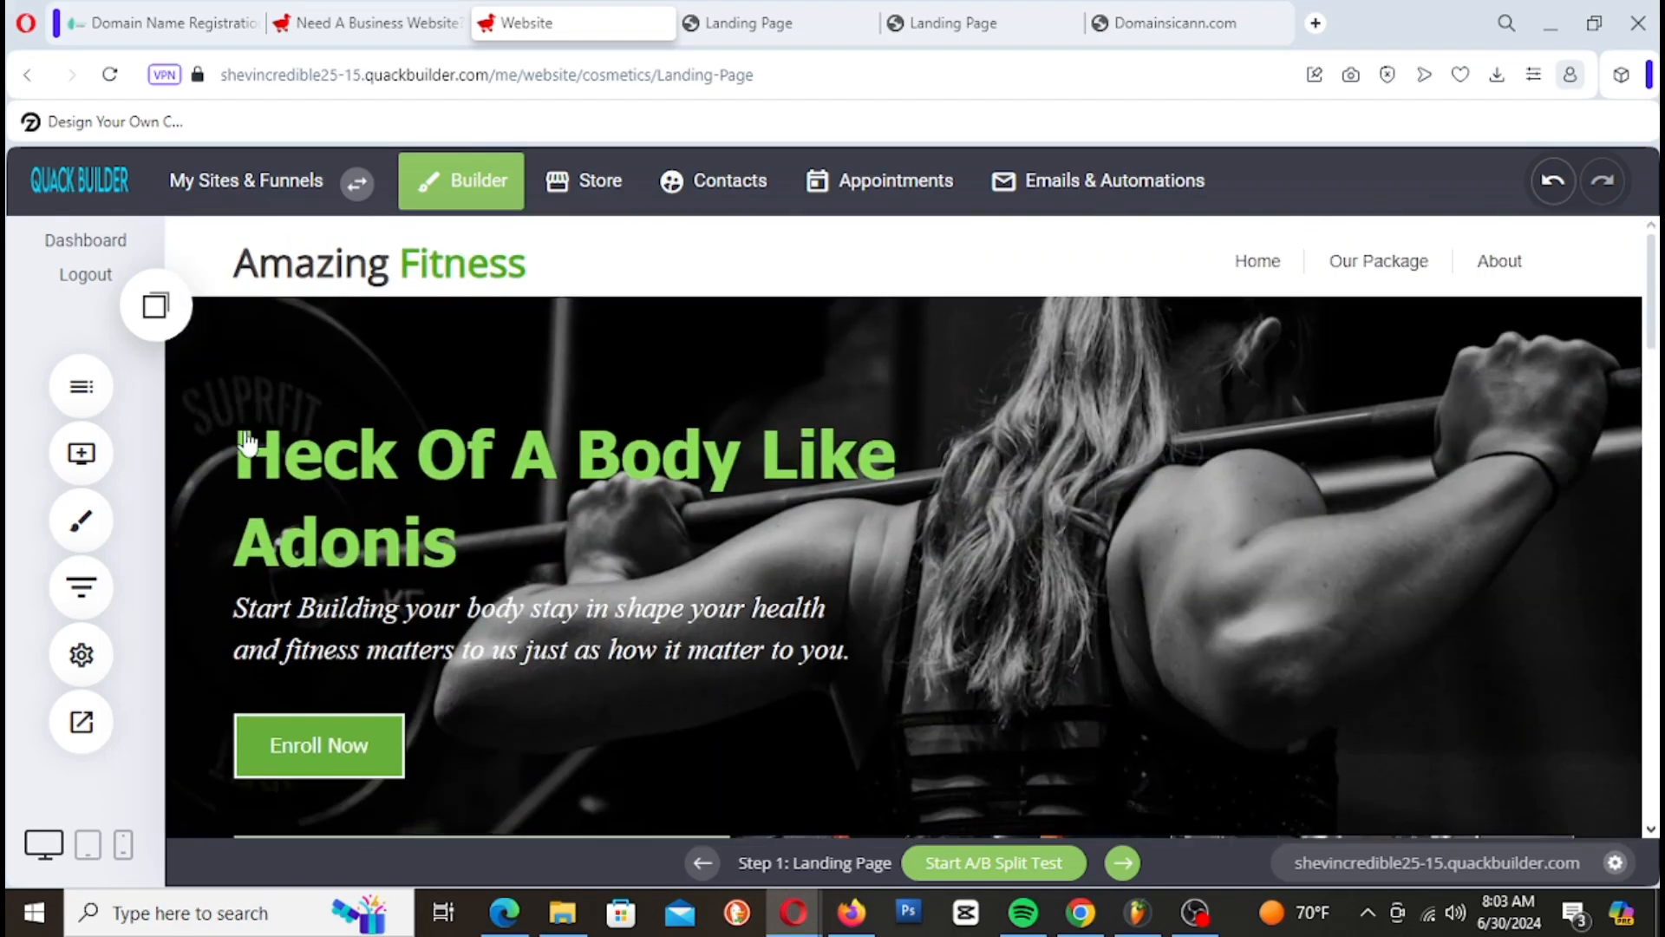
scroll(245, 431, "down", 10)
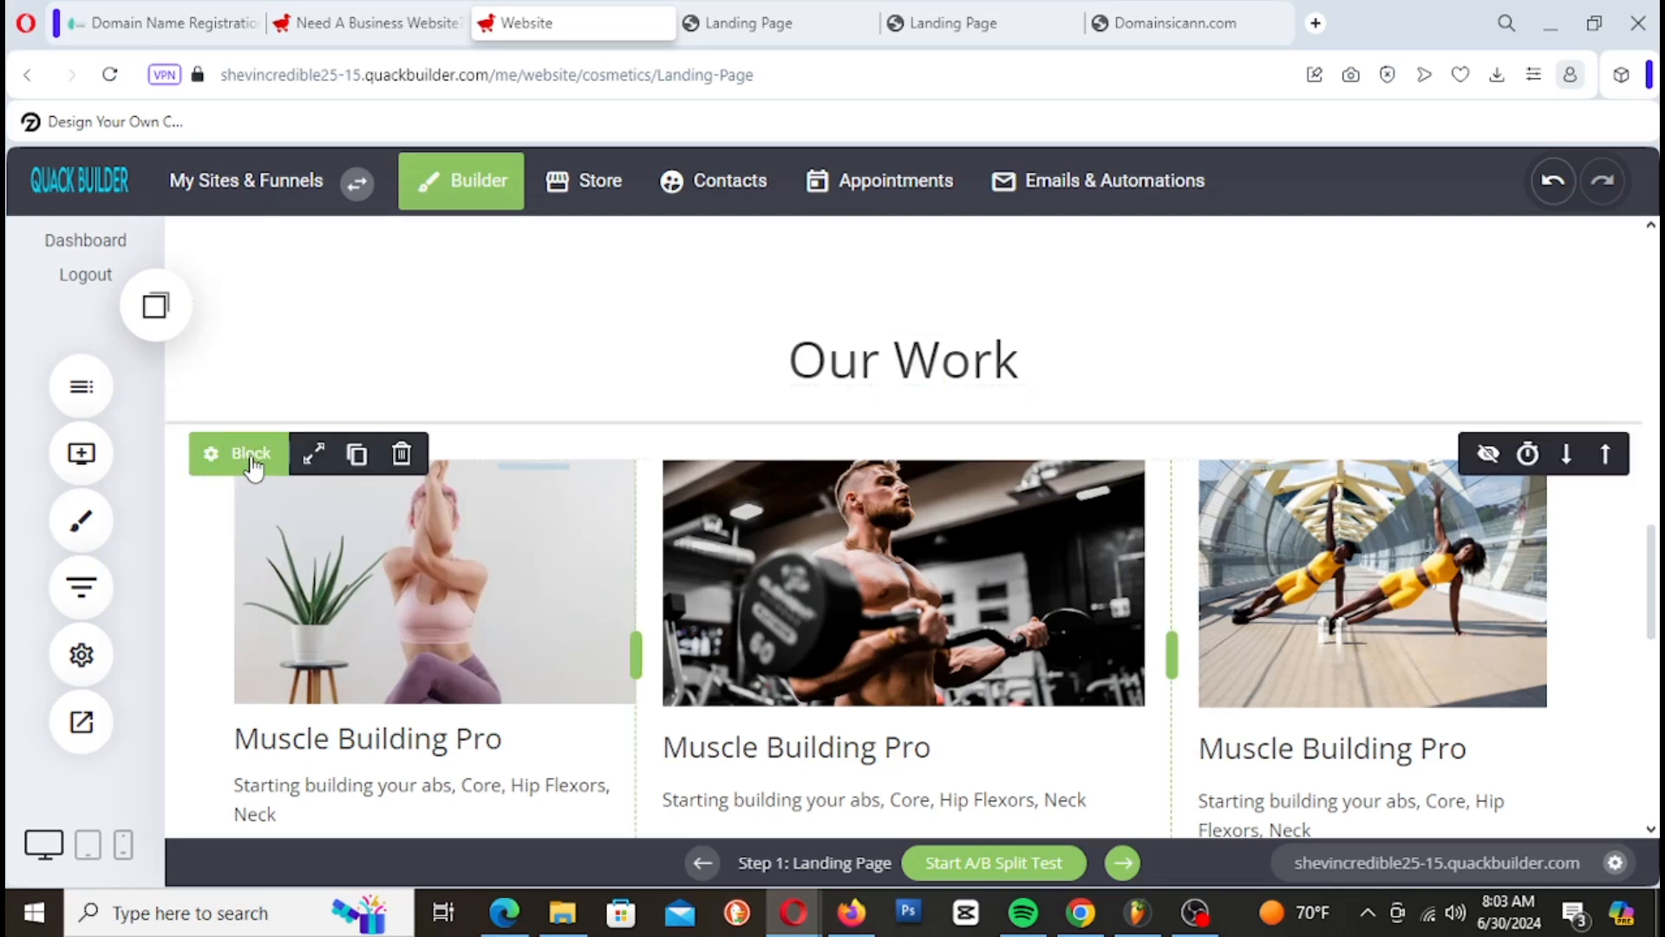
Step: Inspect the Our Work block's container settings and glance at the live page again
left_click(249, 469)
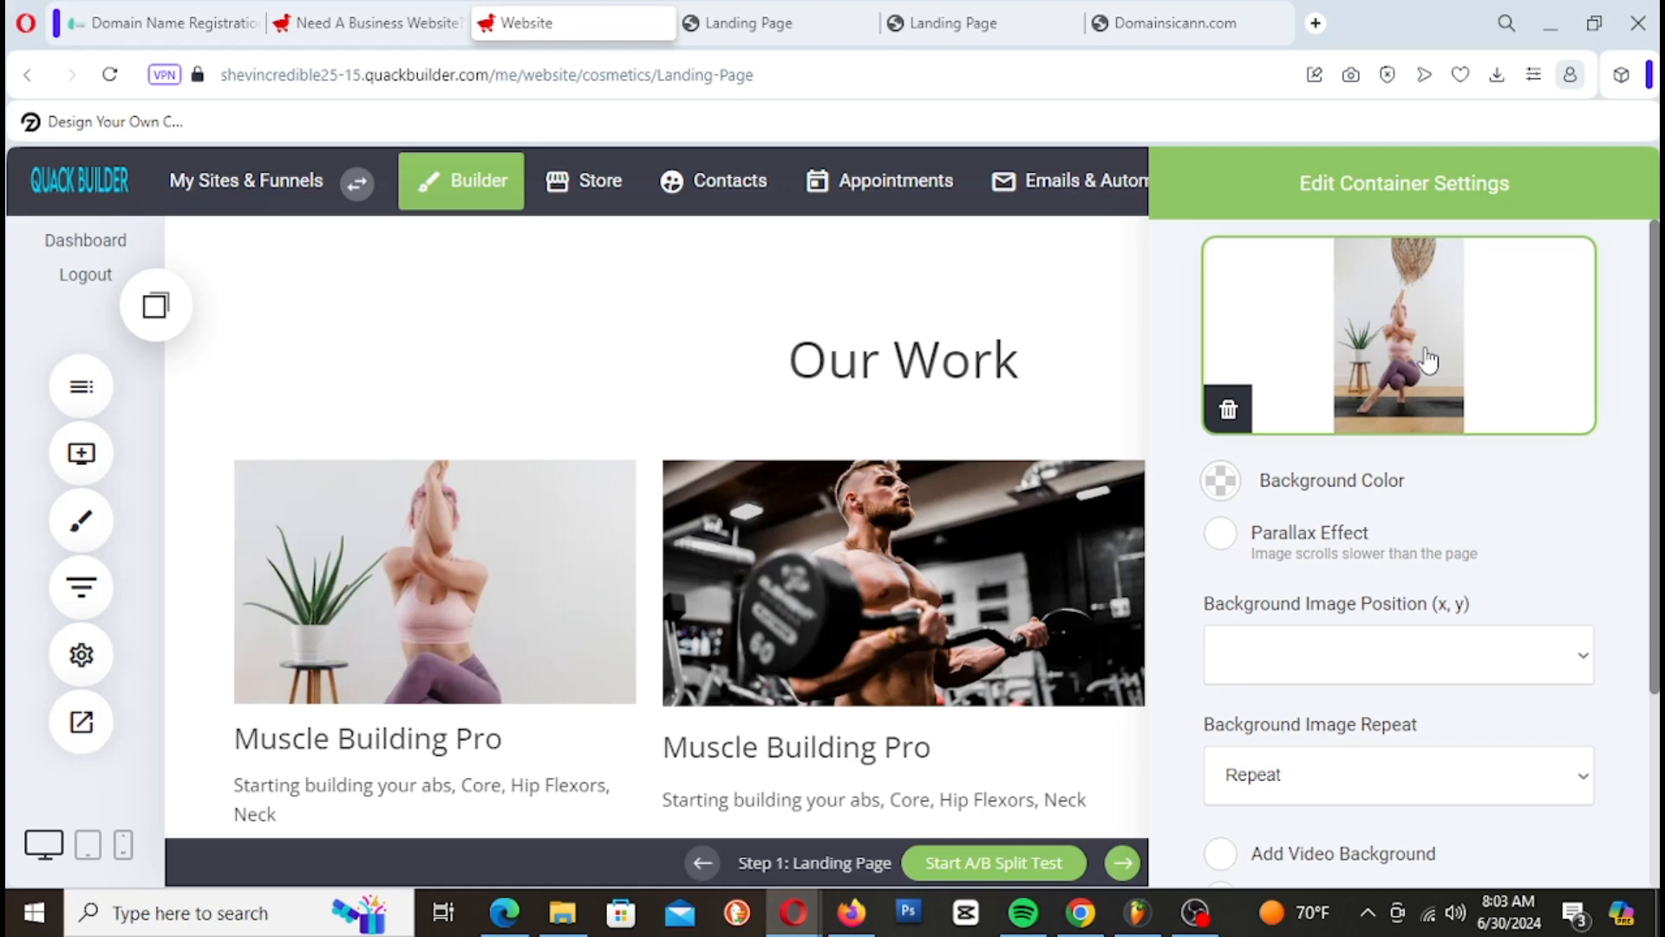
left_click(844, 573)
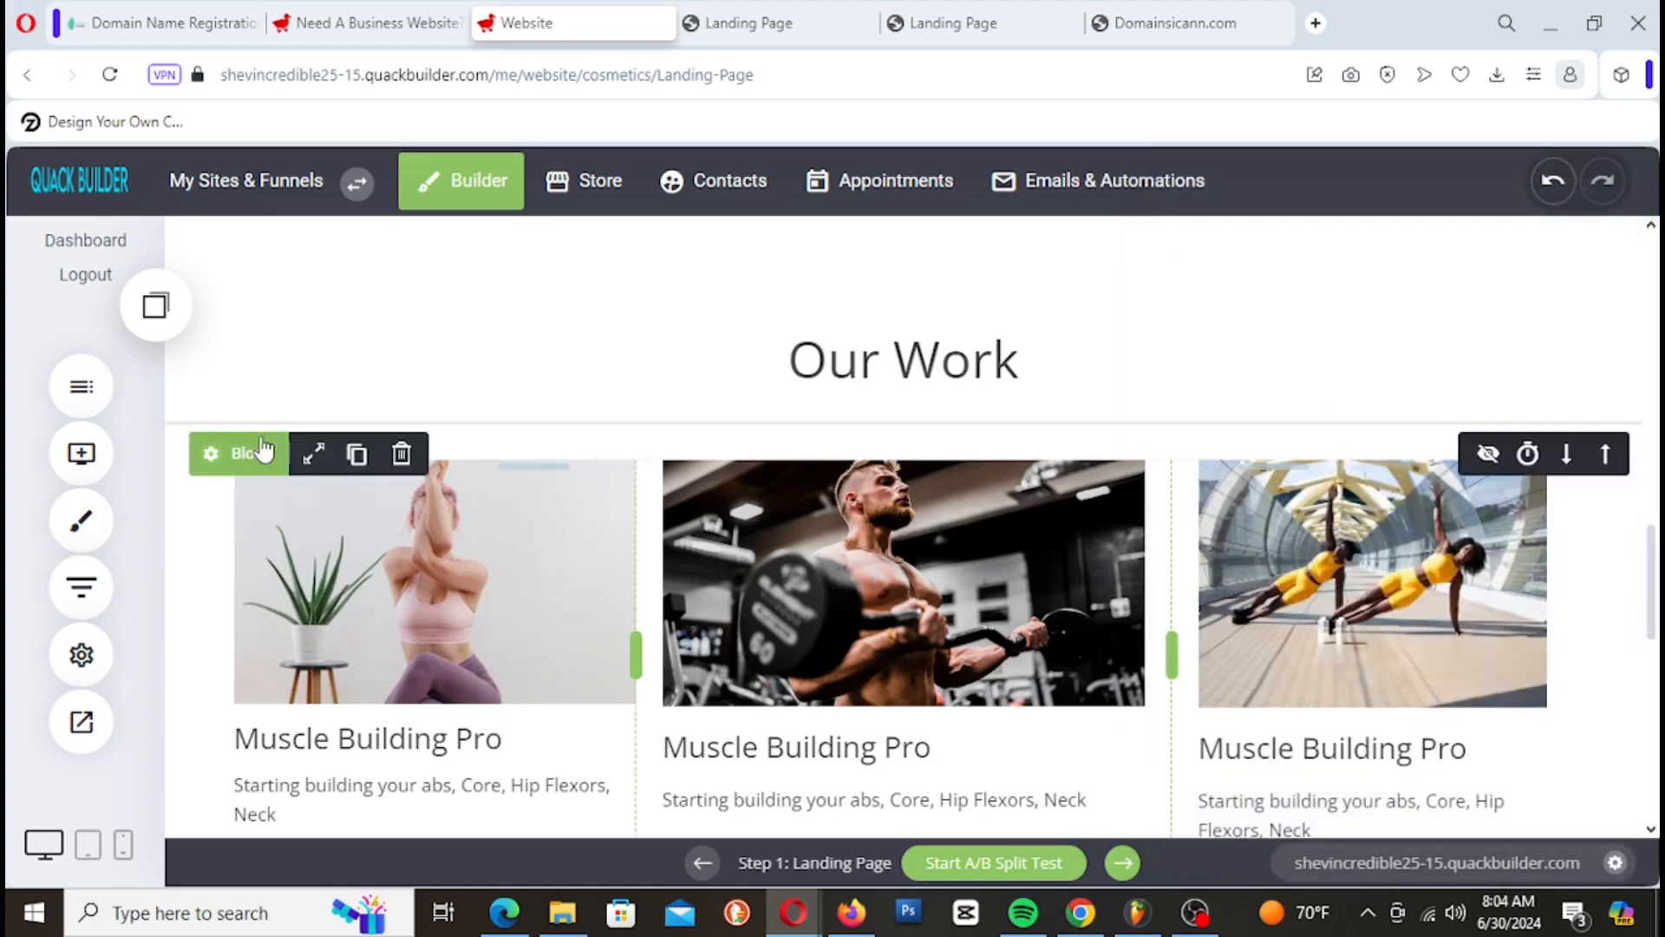
left_click(228, 468)
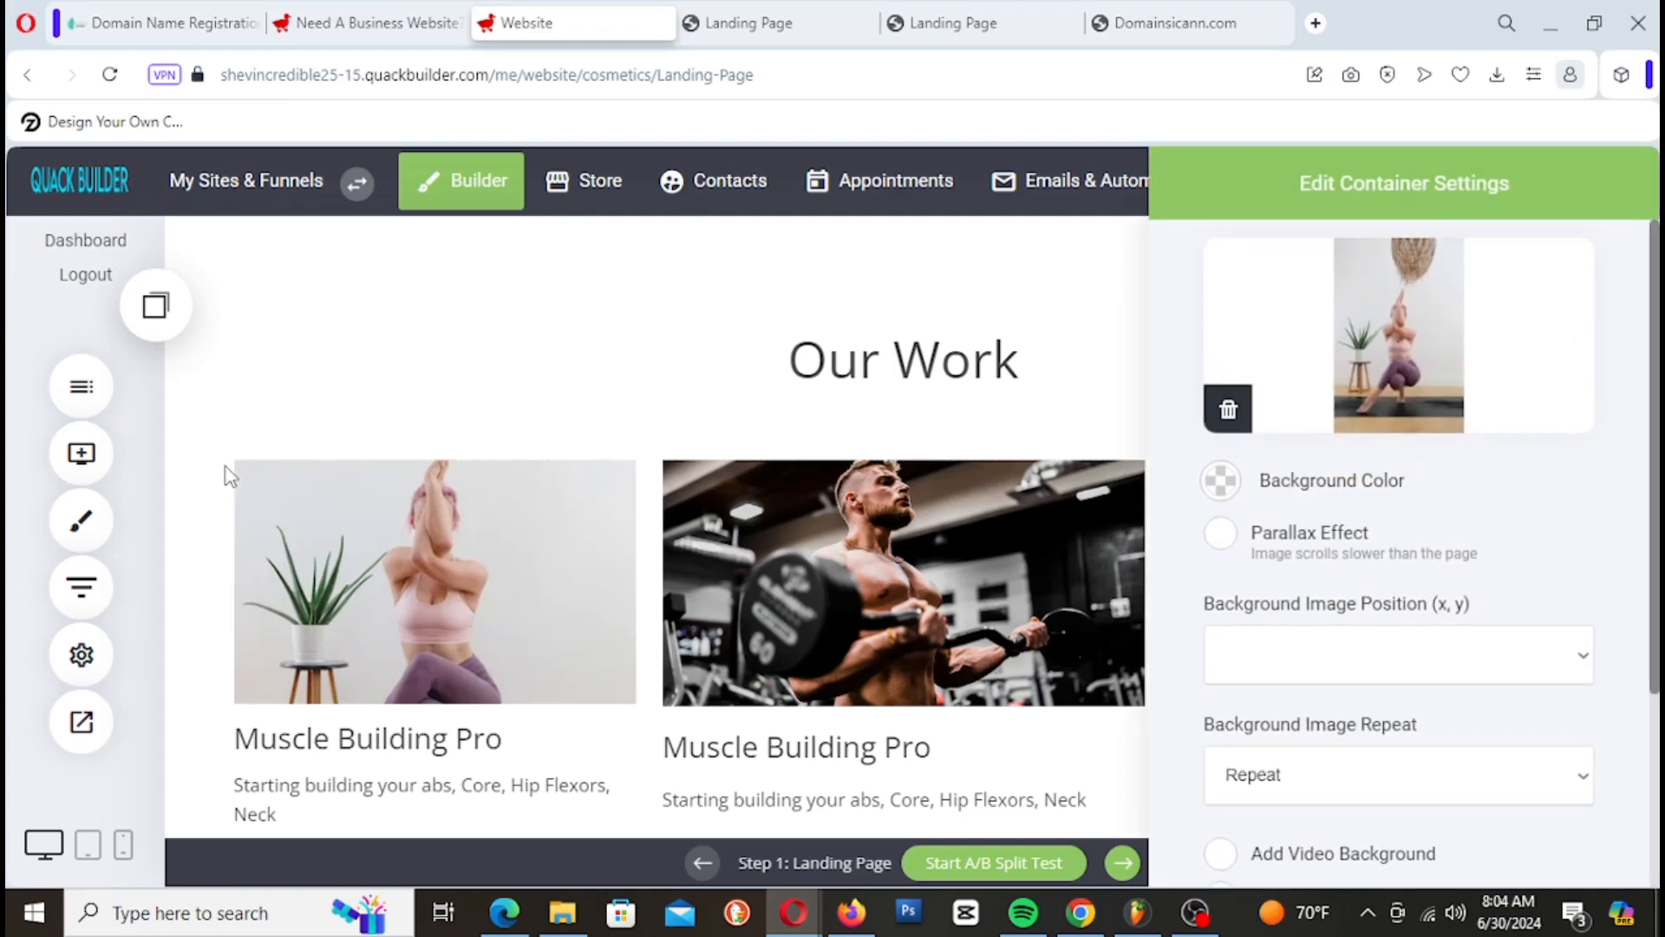
left_click(185, 558)
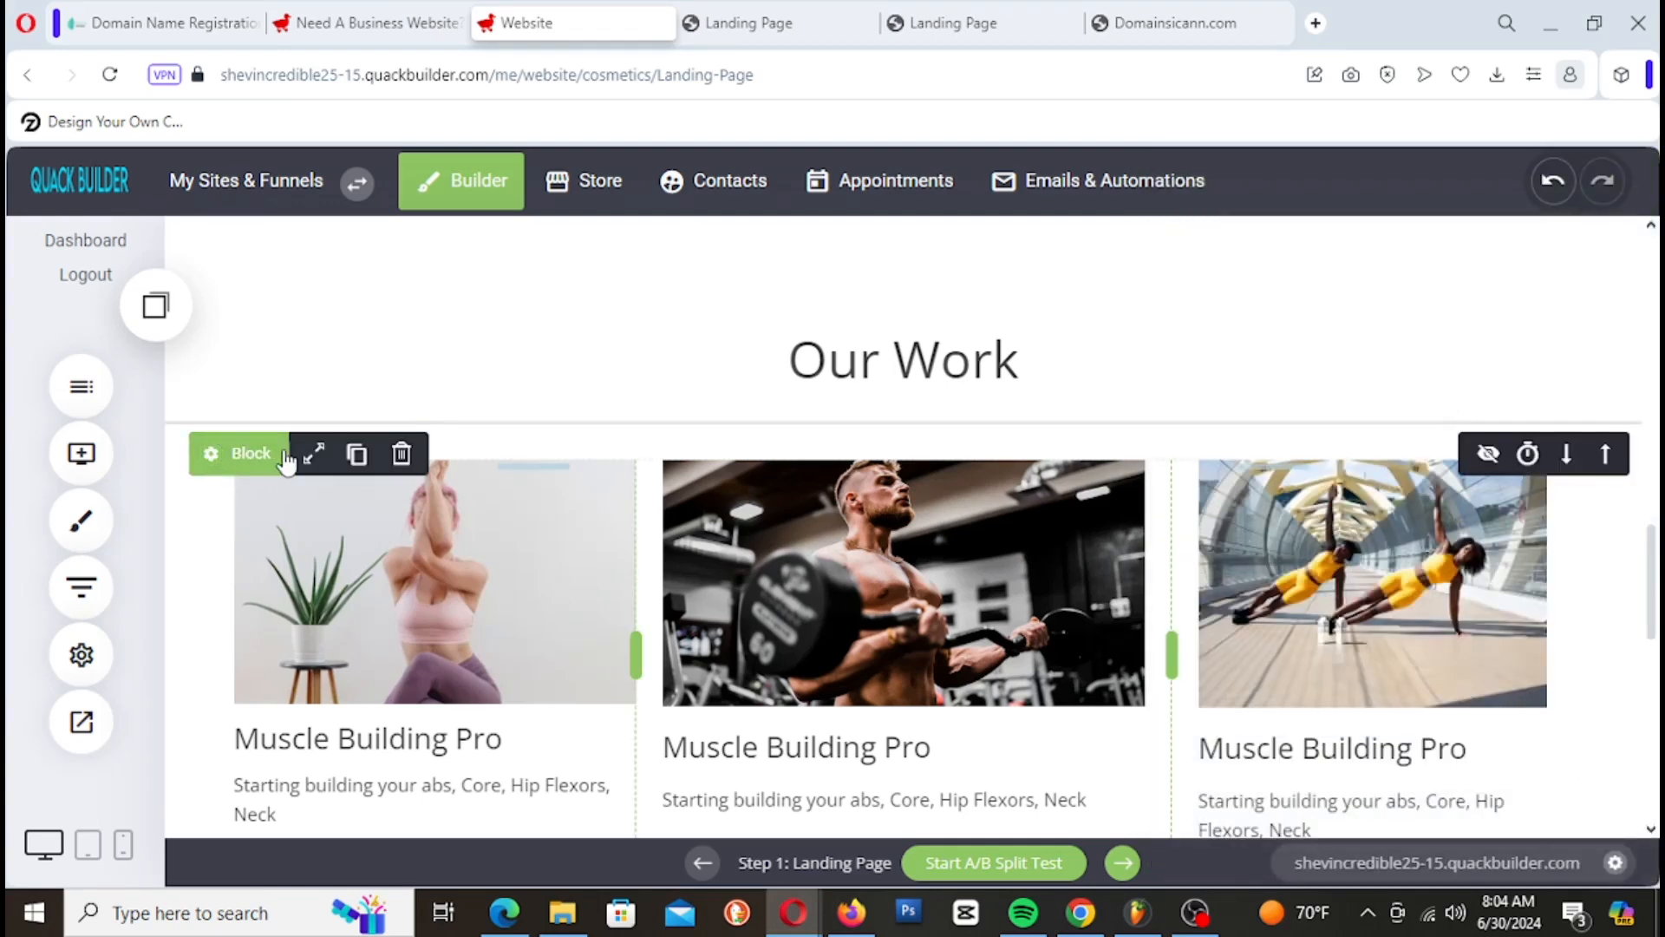
left_click(757, 38)
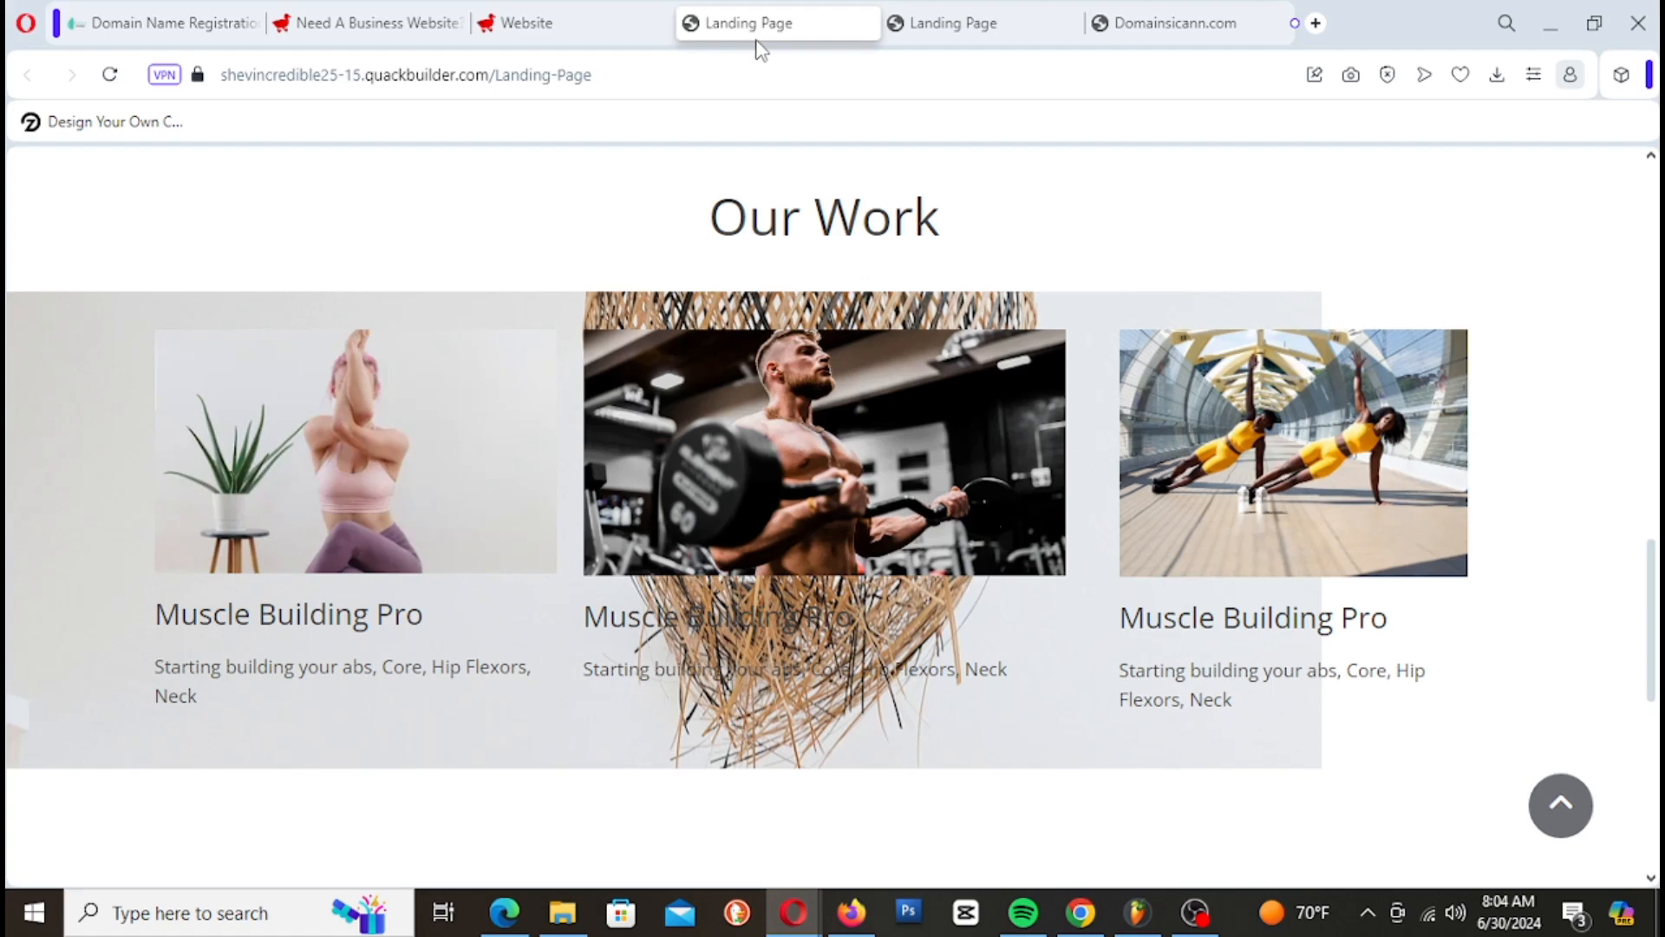
left_click(597, 33)
Step: Increase the top padding above the Our Work photo columns, then open the heading section's settings
mouse_move(290, 451)
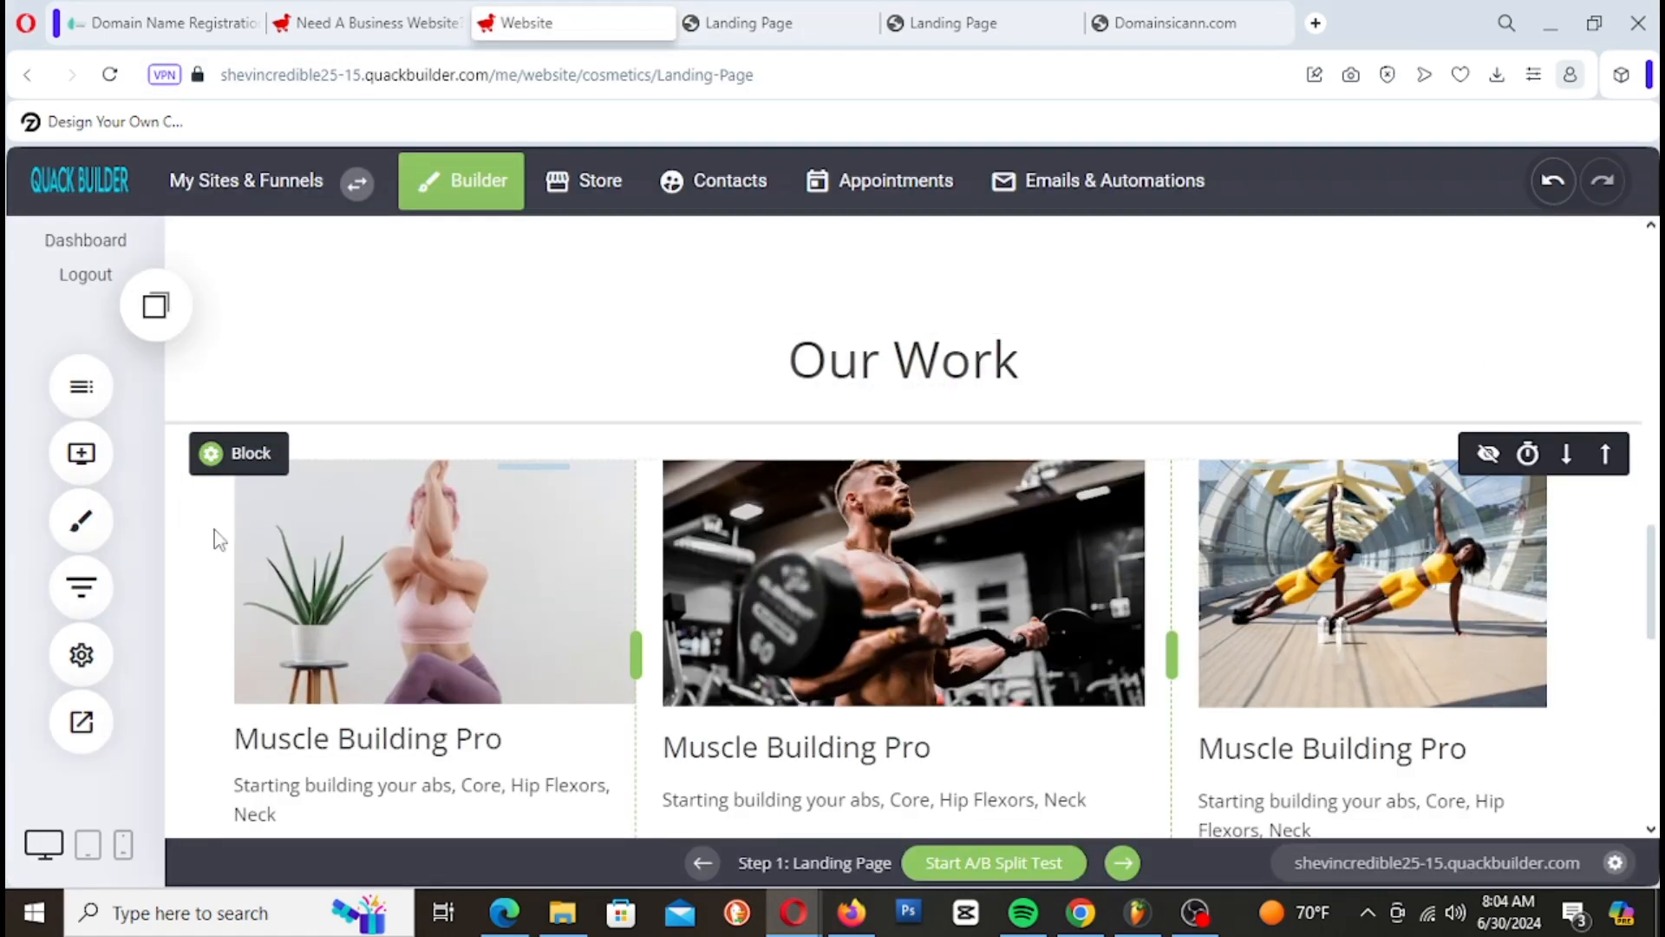
left_click(252, 478)
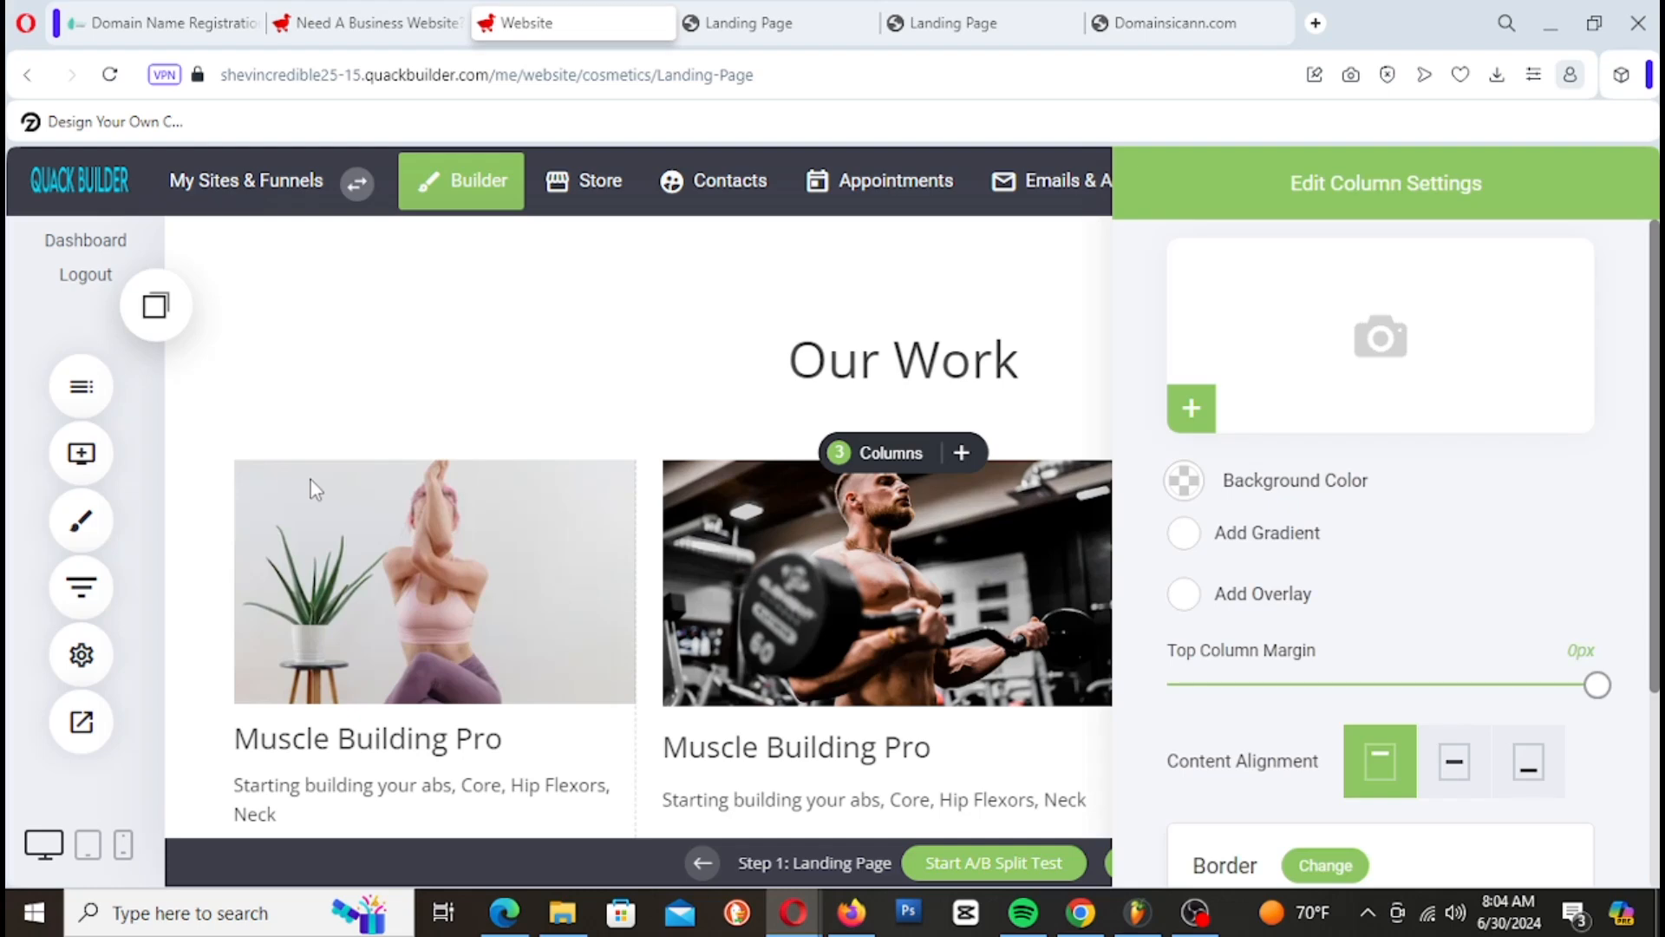
left_click(217, 626)
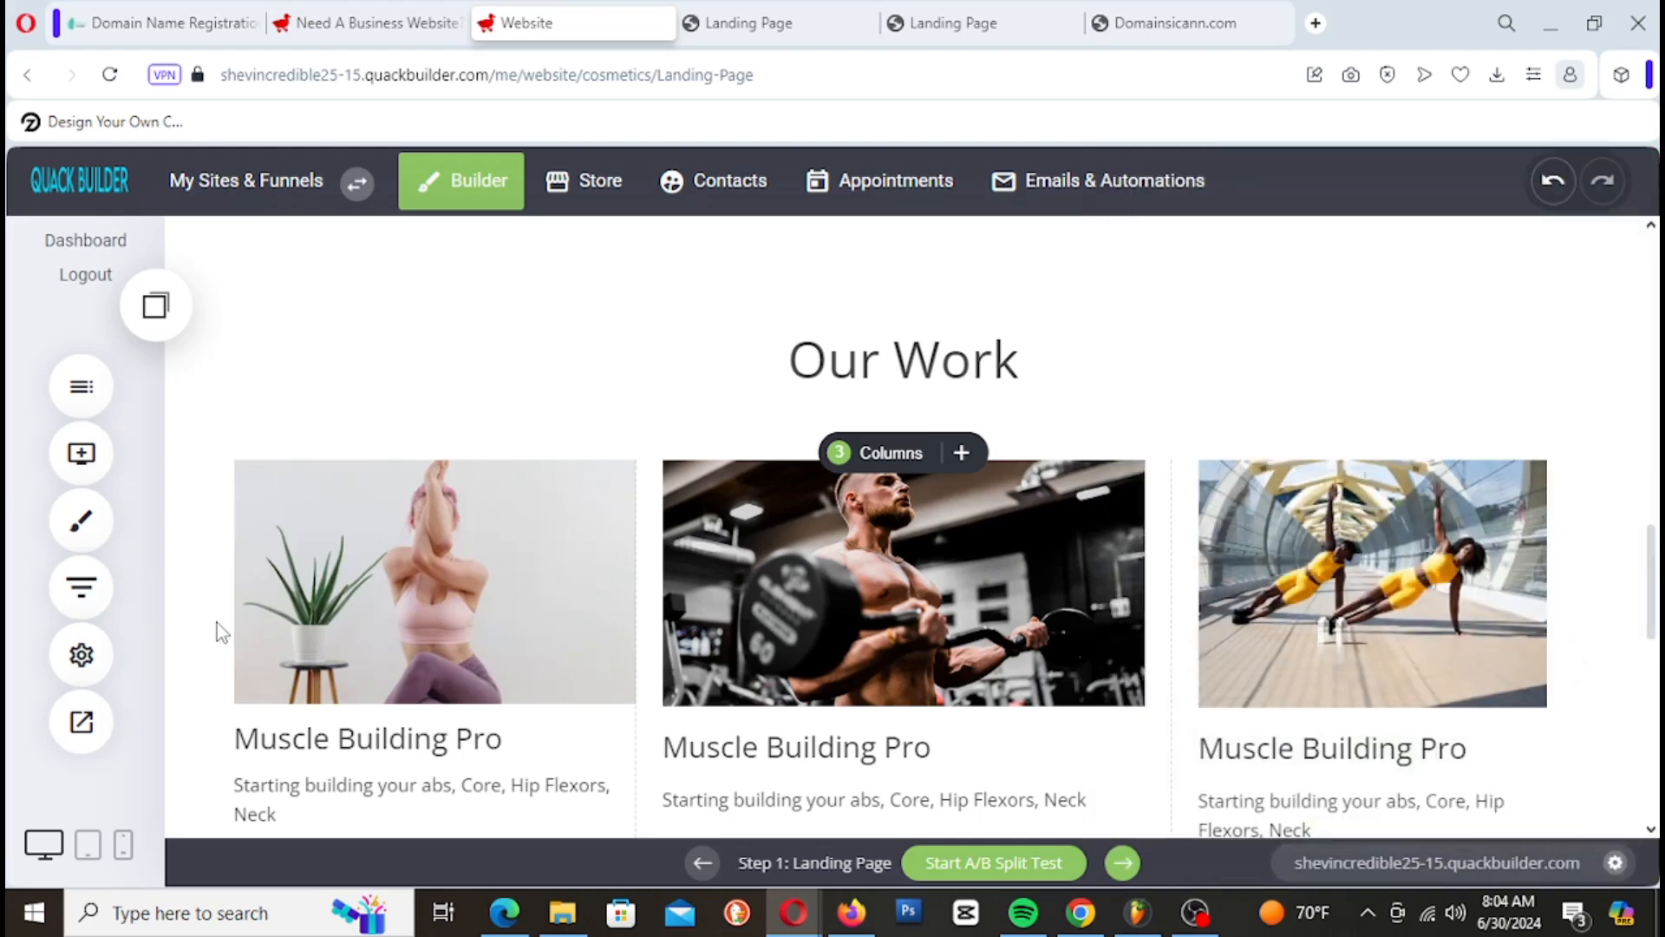
scroll(202, 685, "down", 3)
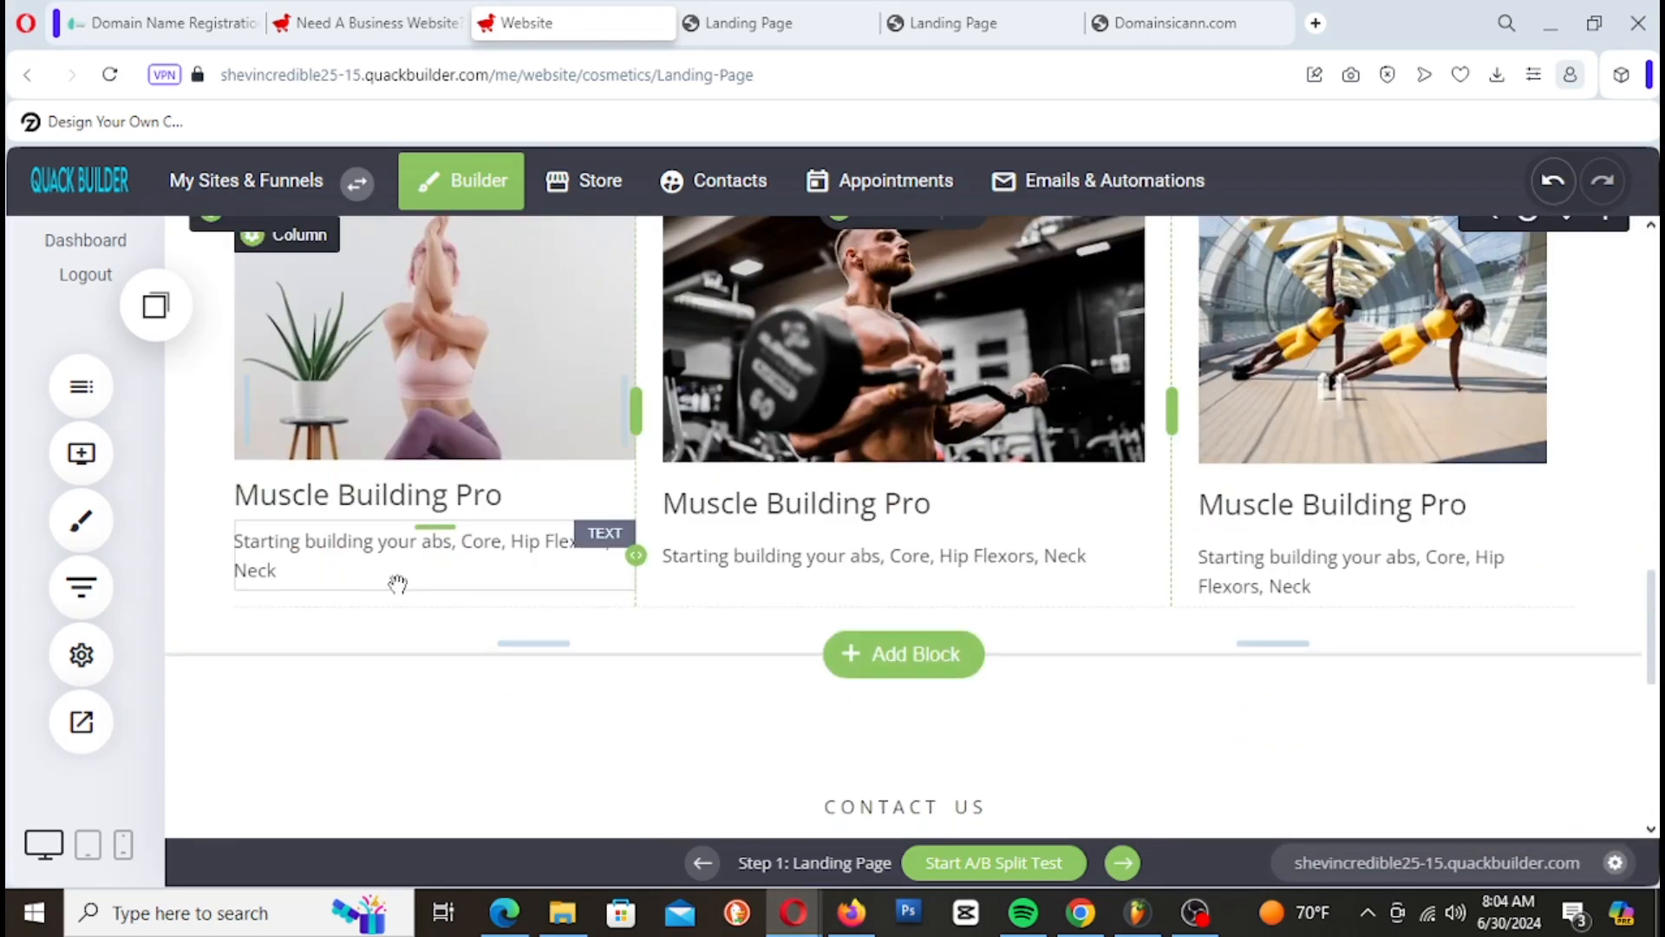
scroll(398, 584, "up", 3)
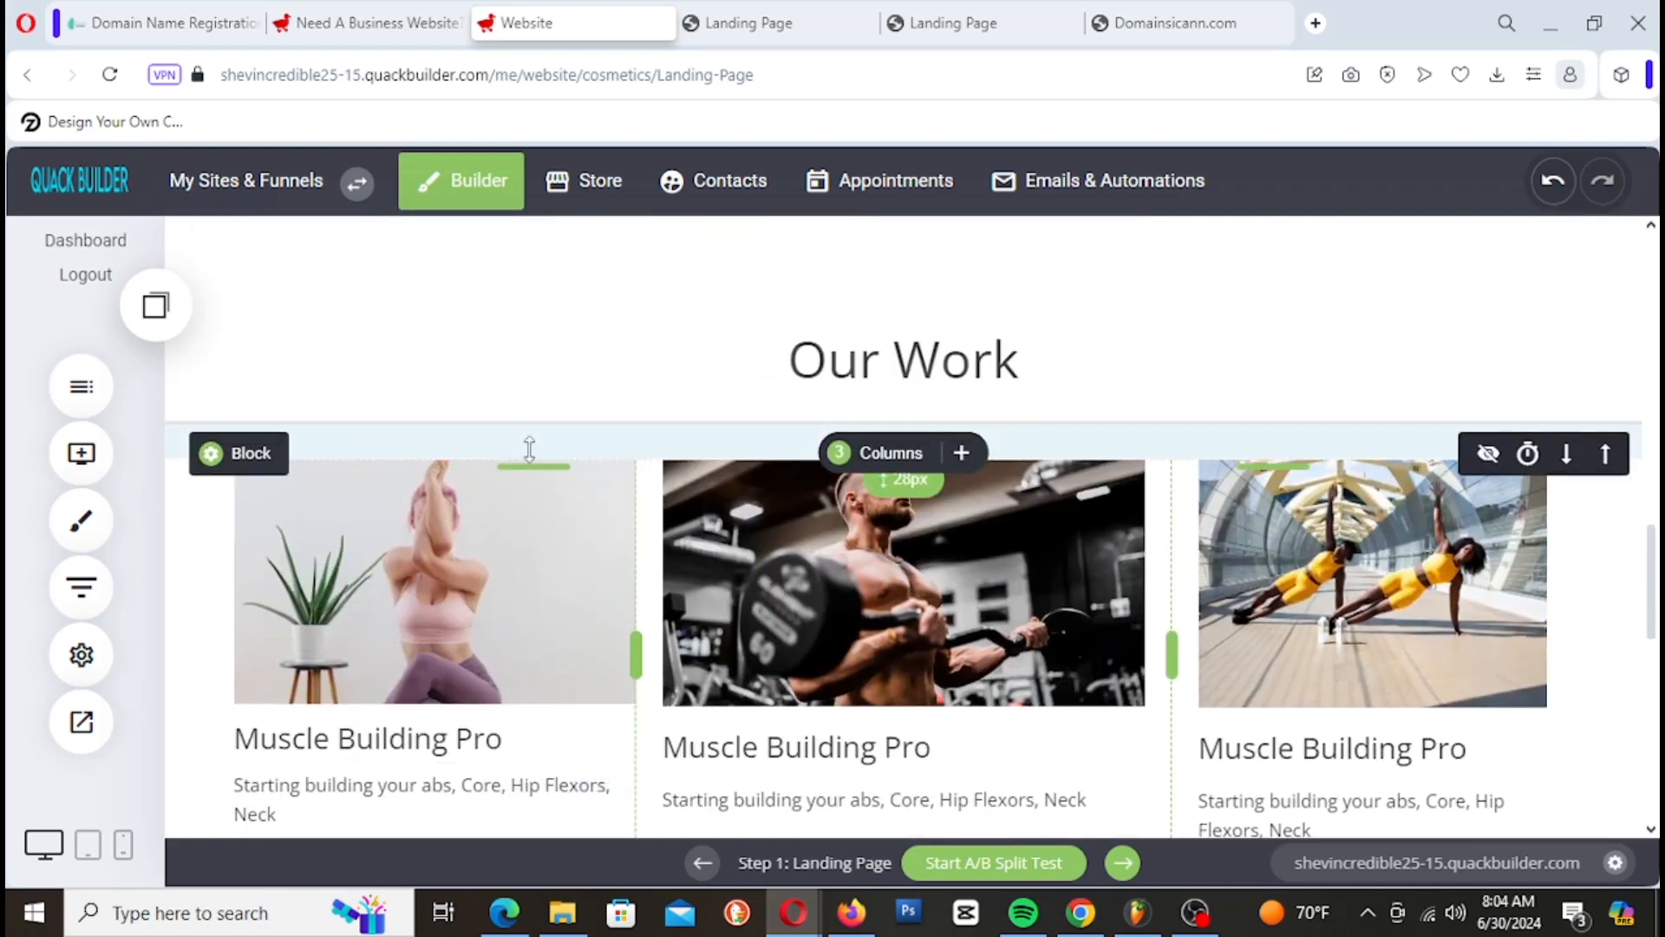
mouse_move(529, 446)
left_mouse_down()
mouse_move(532, 532)
mouse_move(539, 460)
left_mouse_up()
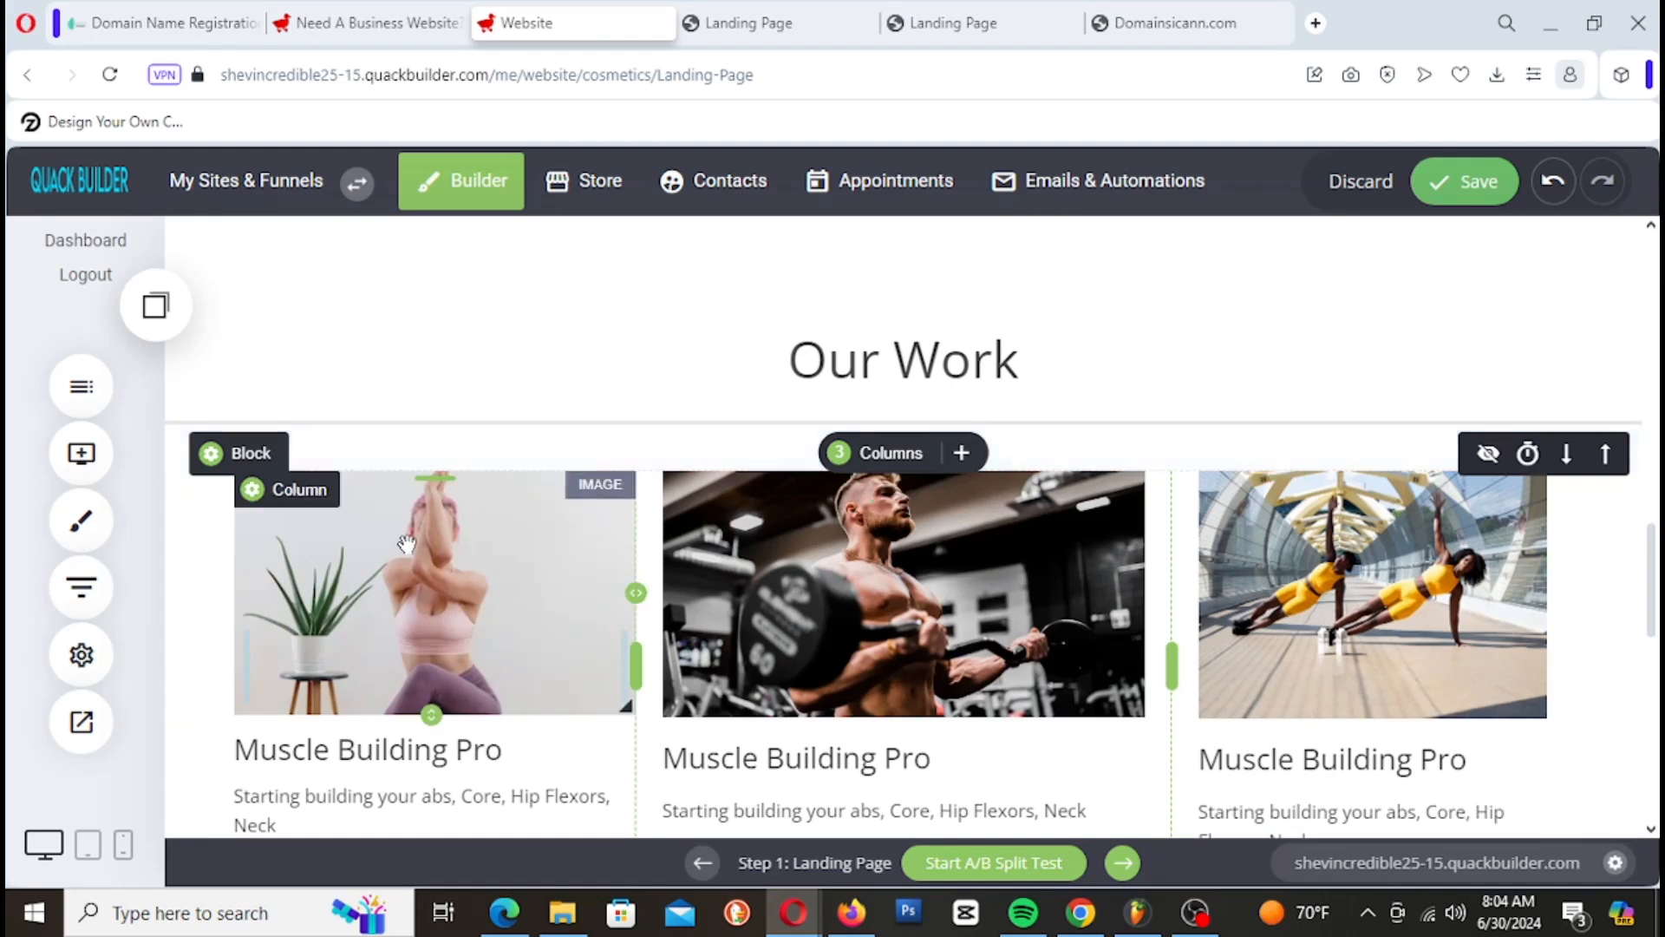
scroll(335, 425, "up", 2)
left_click(255, 460)
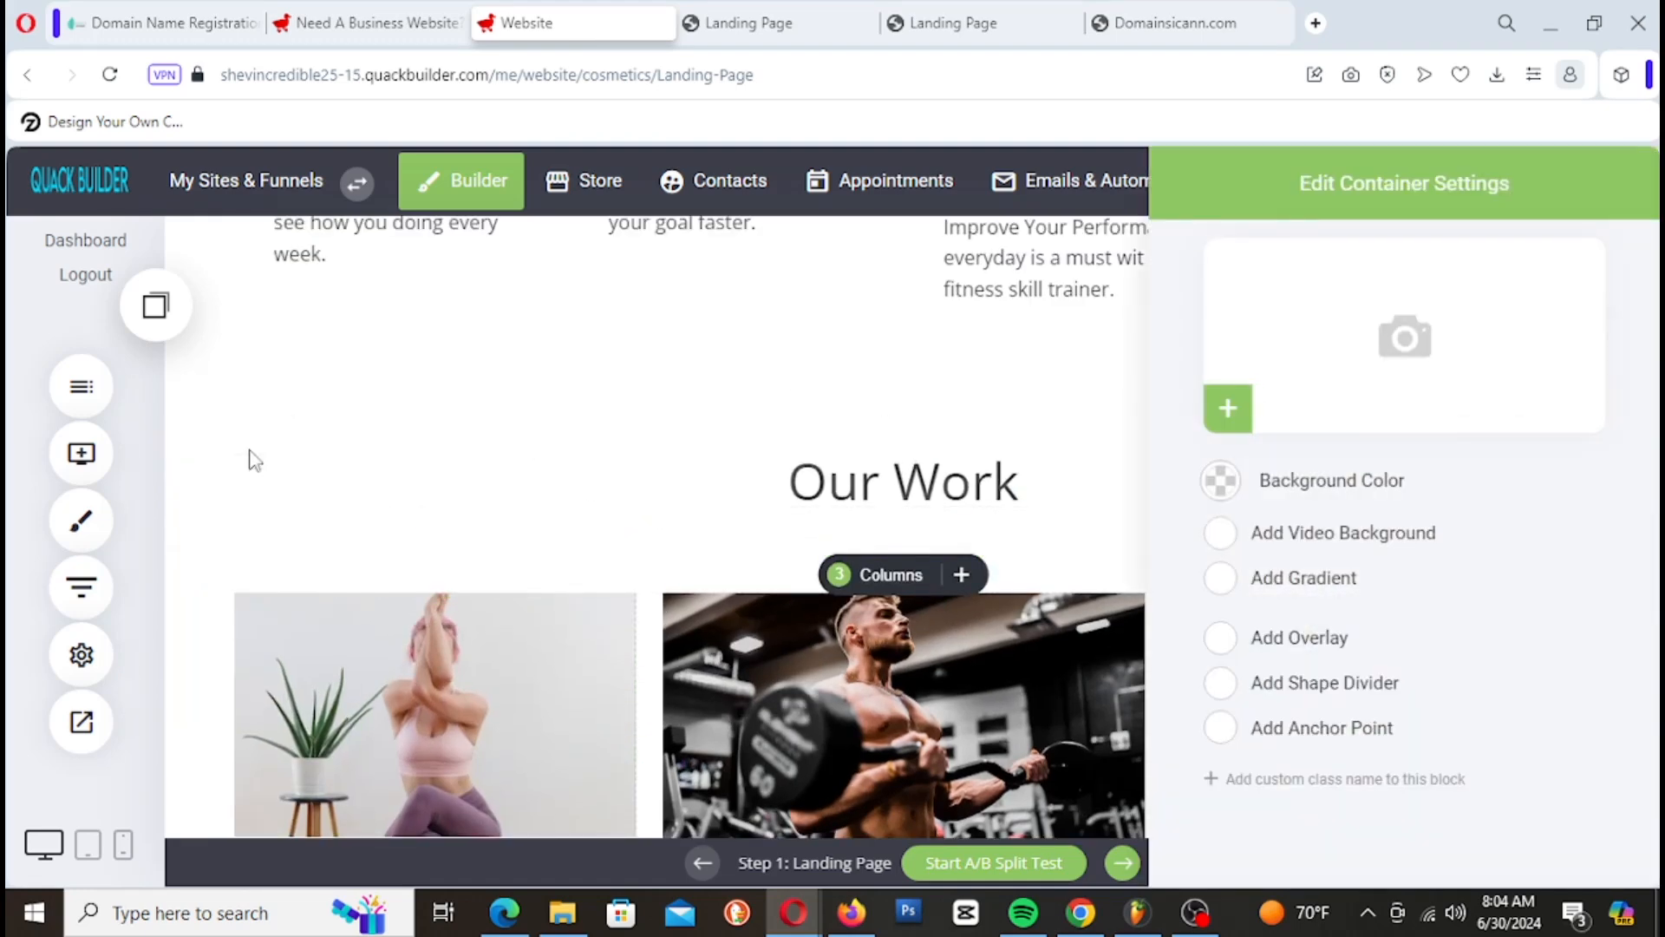
Step: Set the Our Work heading section background to pale pink, near #FAF3F2, and save the page
left_click(1223, 483)
mouse_move(1226, 318)
left_mouse_down()
mouse_move(1255, 322)
mouse_move(1219, 303)
left_mouse_up()
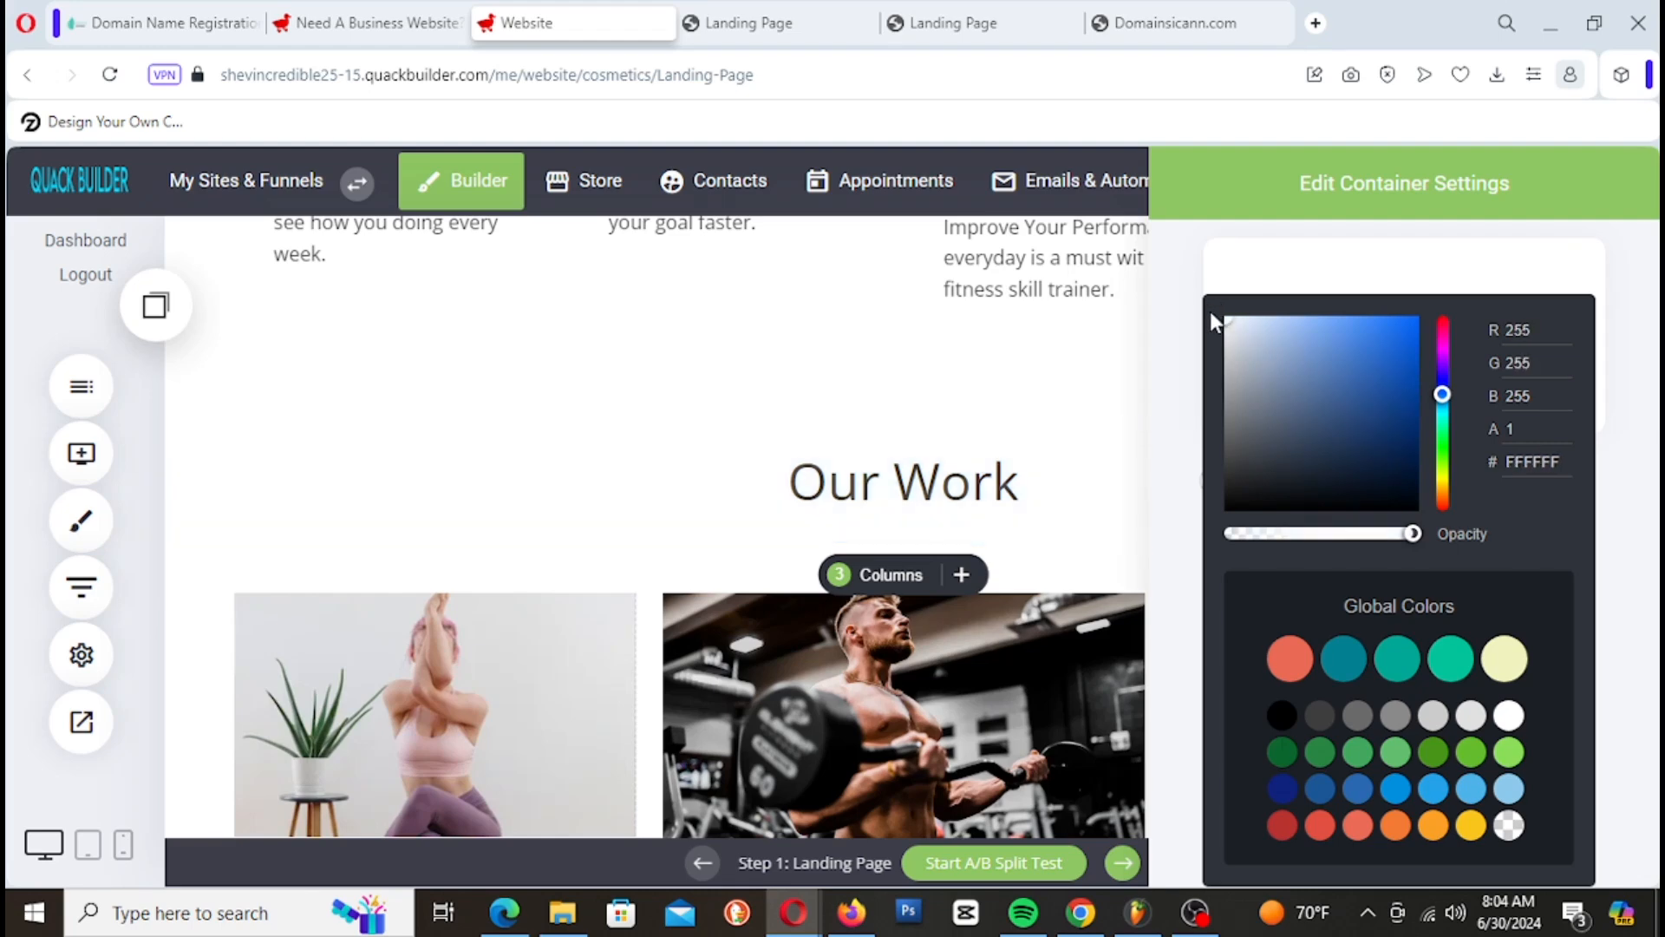
left_click(1305, 666)
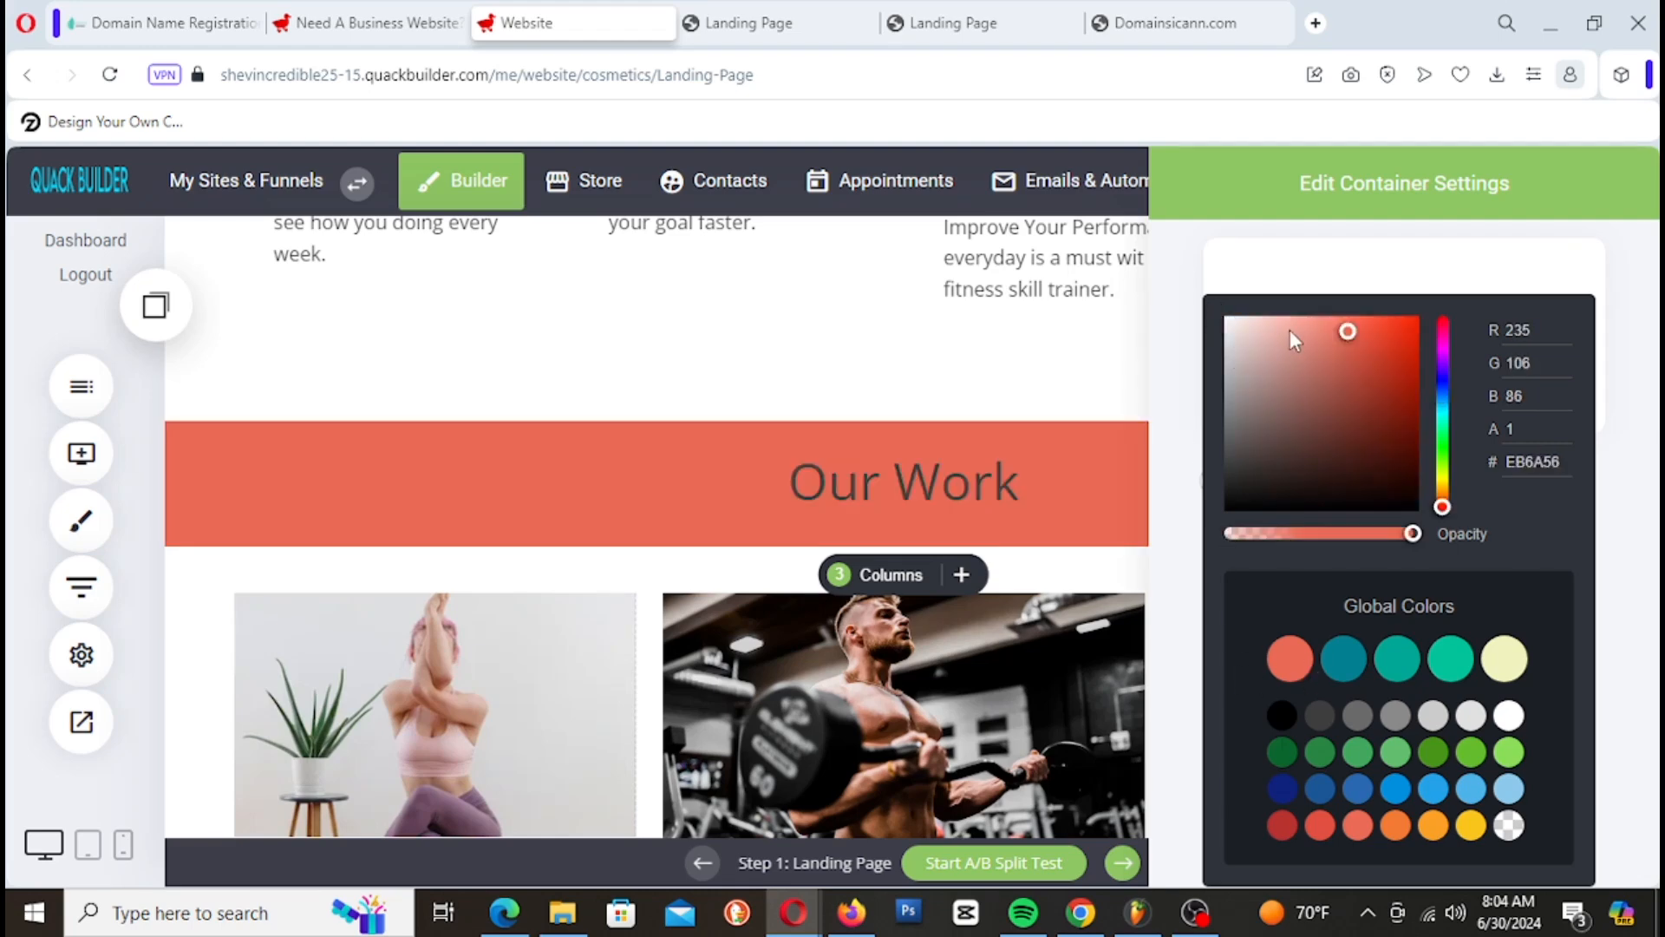
left_click_drag(1345, 334, 1213, 317)
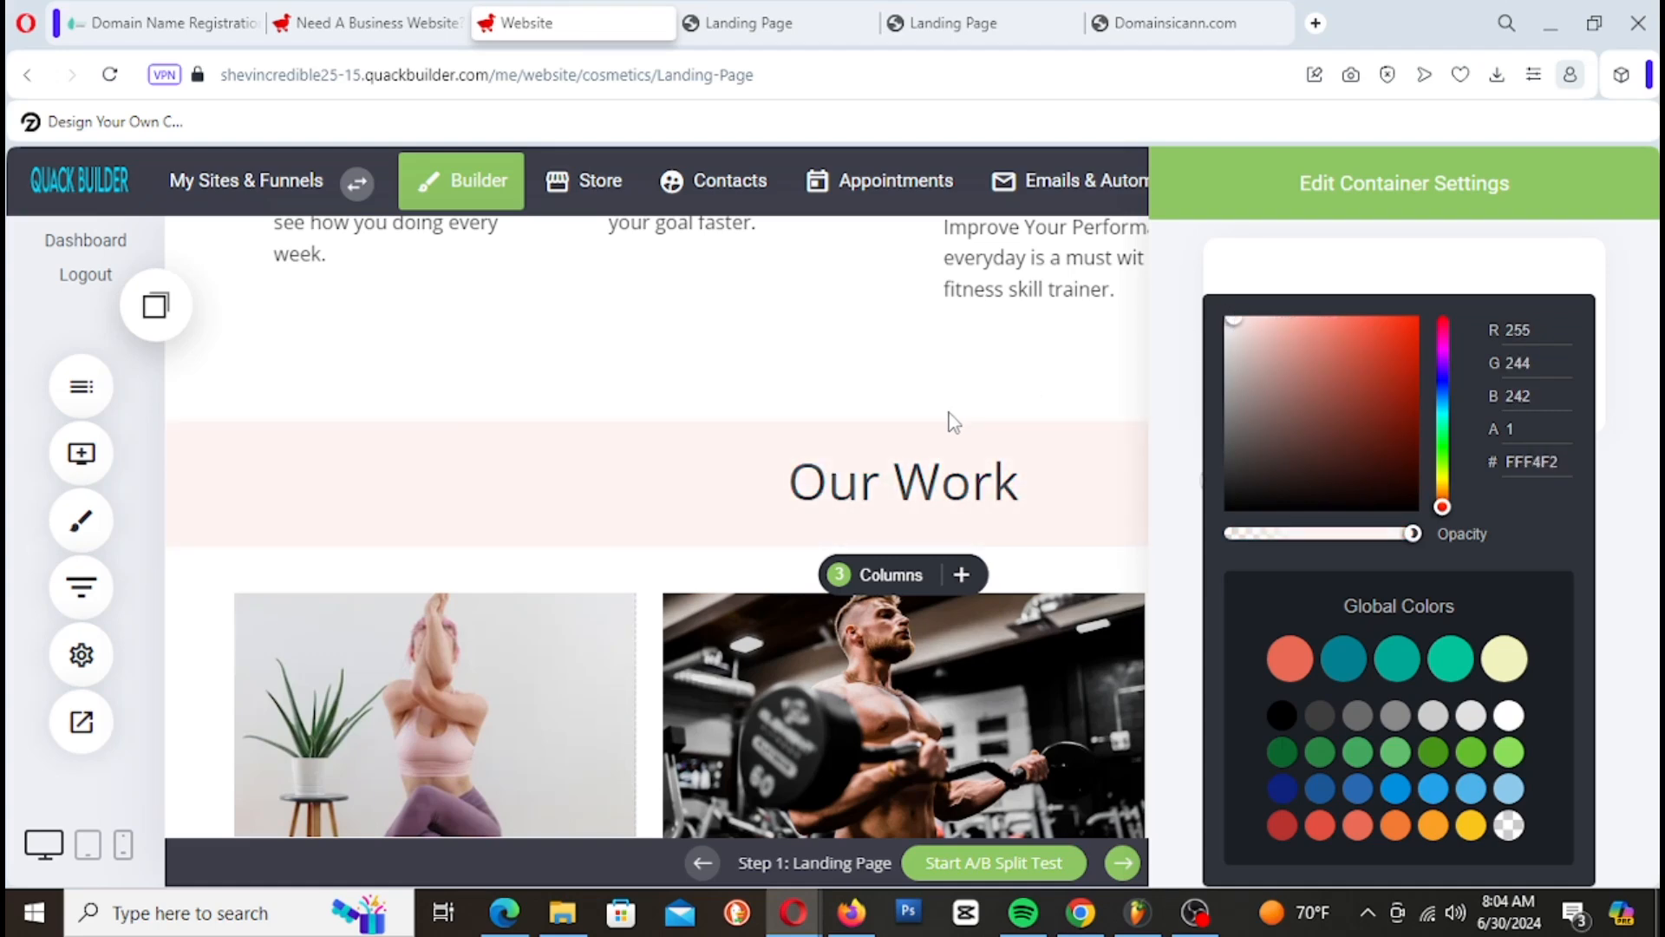
left_click_drag(1229, 331, 1233, 332)
left_click(956, 446)
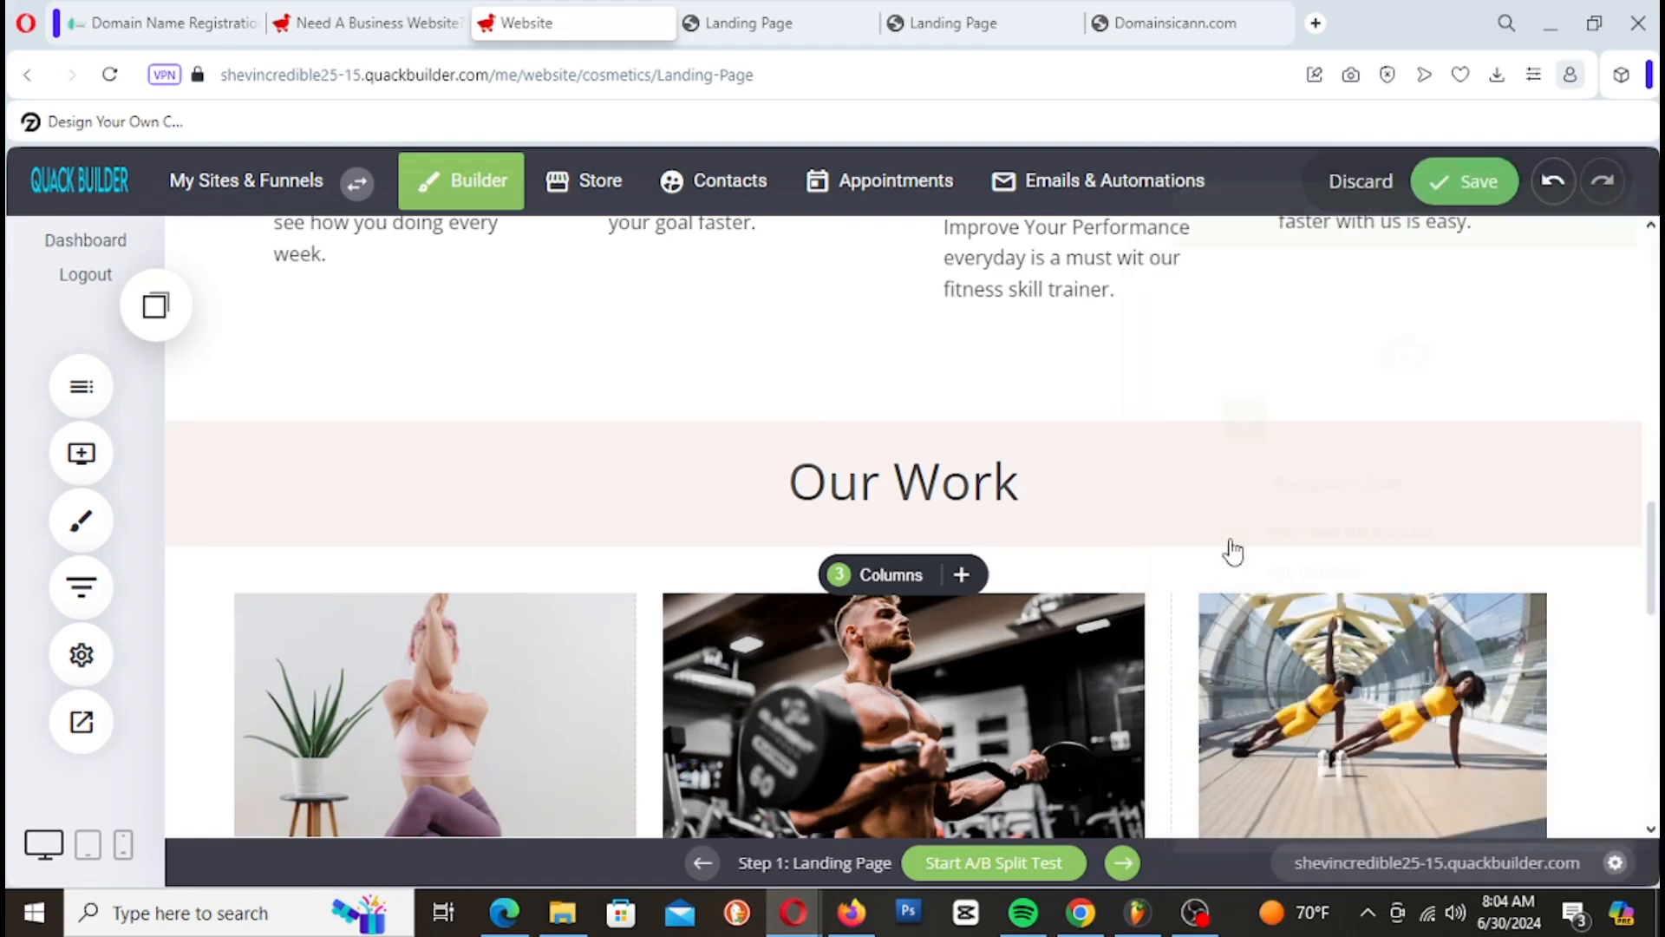
scroll(1182, 502, "up", 10)
scroll(1187, 506, "down", 4)
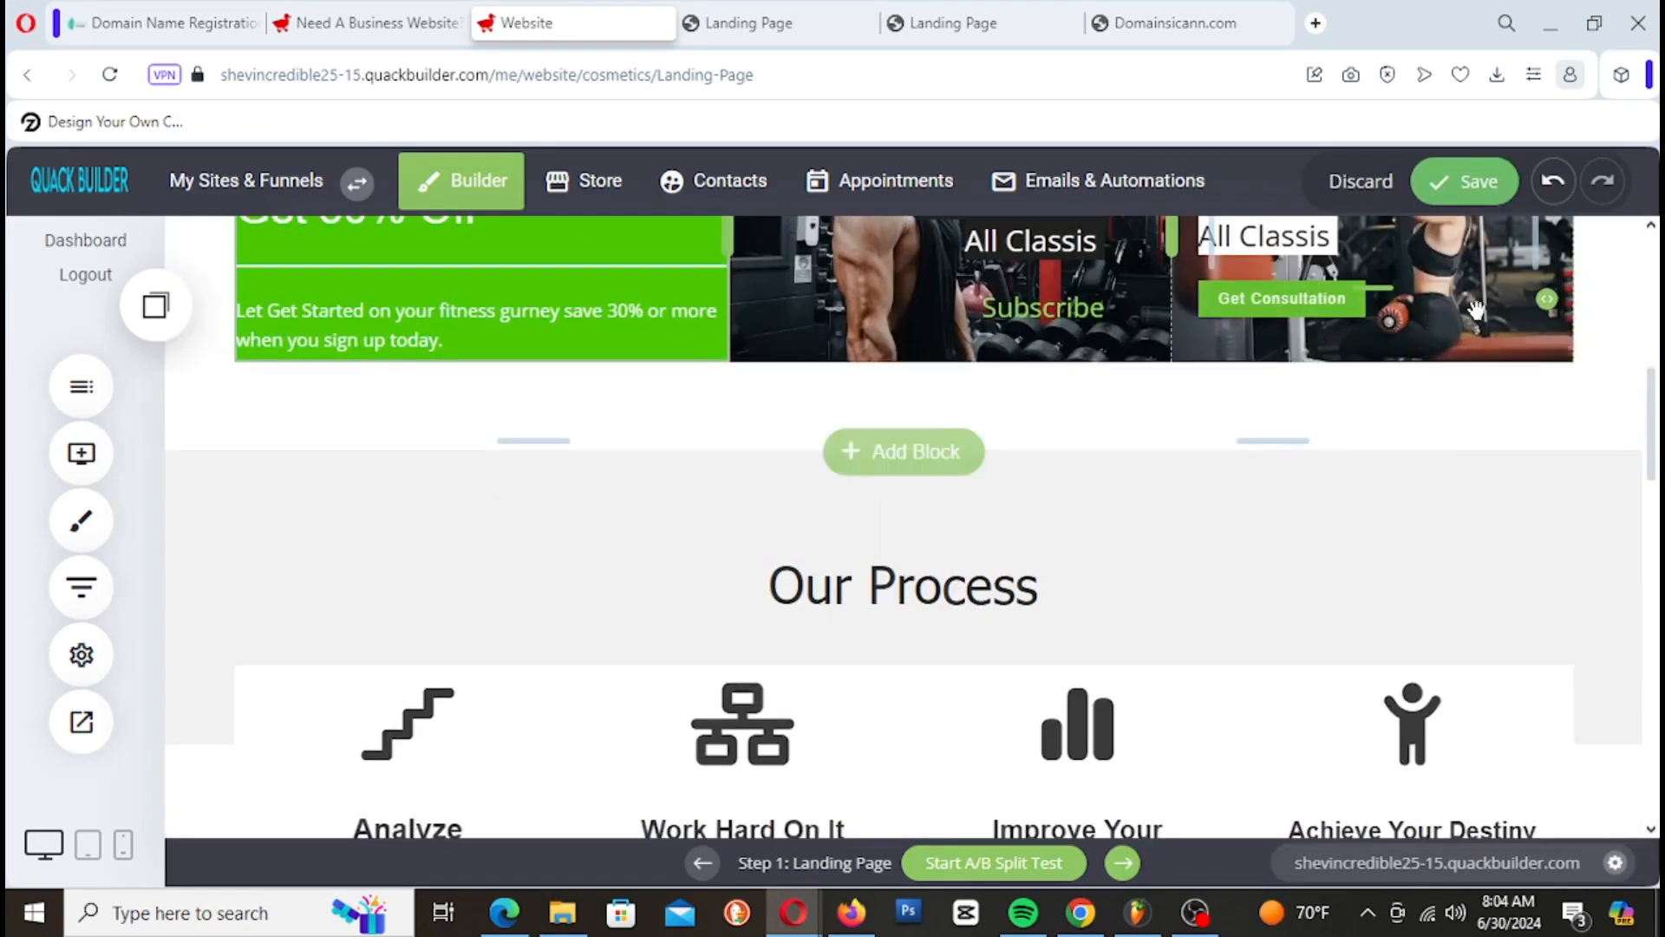
left_click(1475, 180)
Step: Reload the live Landing Page to confirm the pink heading band, then return to the editor
left_click(824, 29)
right_click(812, 26)
left_click(867, 104)
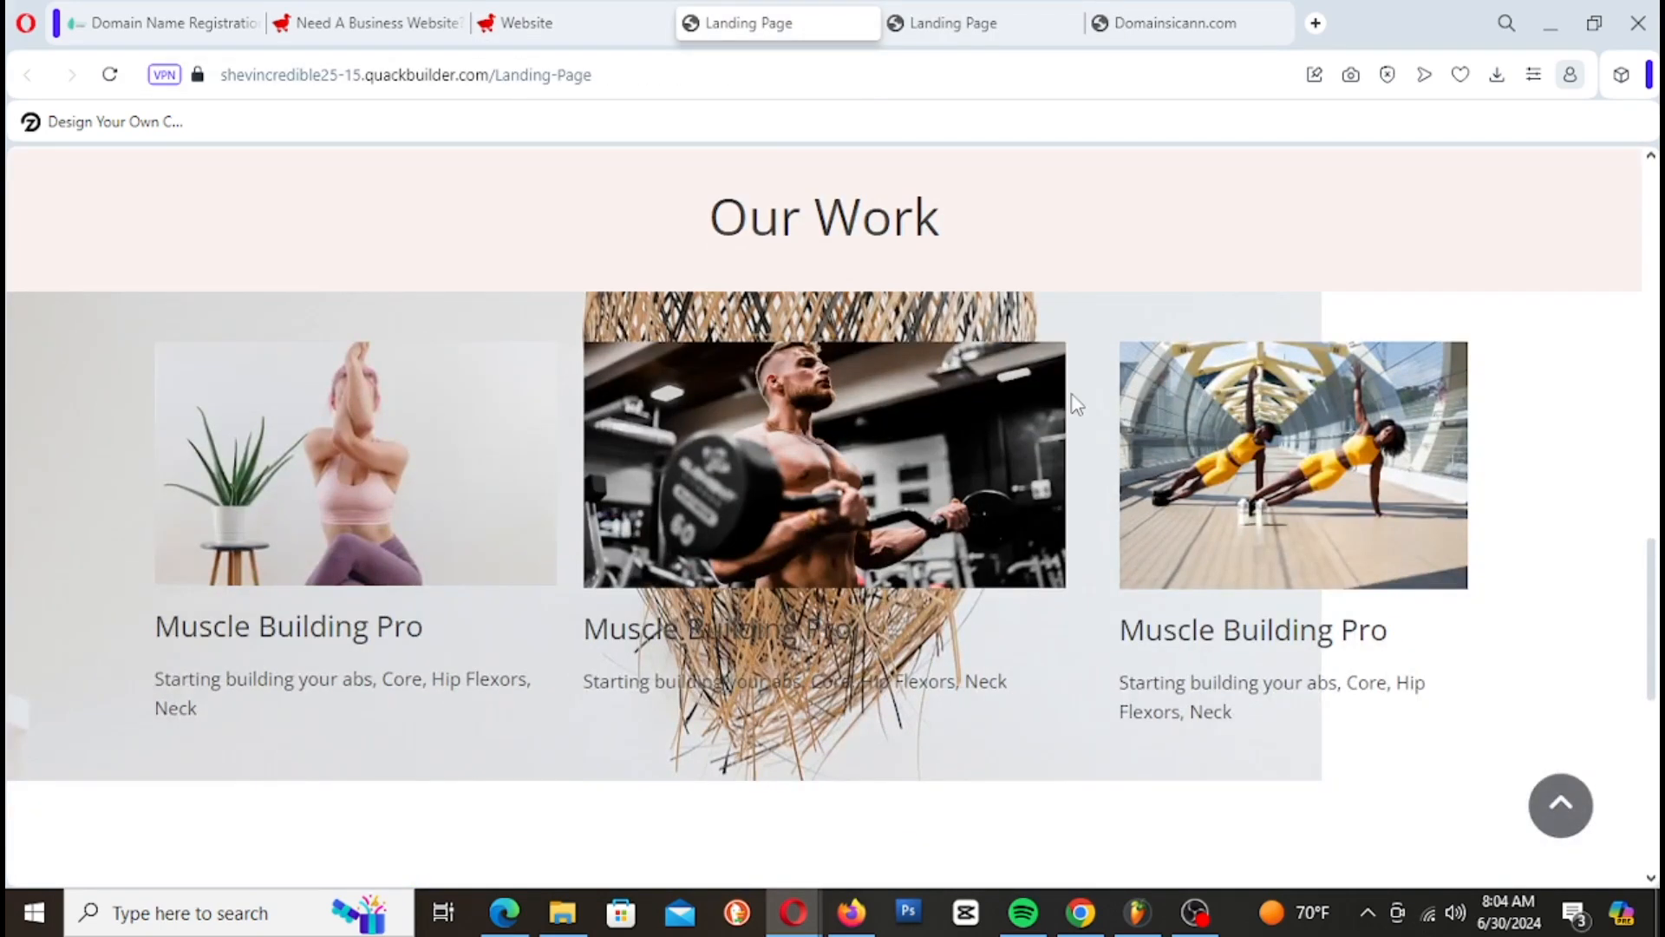
scroll(1105, 417, "up", 8)
scroll(1234, 450, "down", 4)
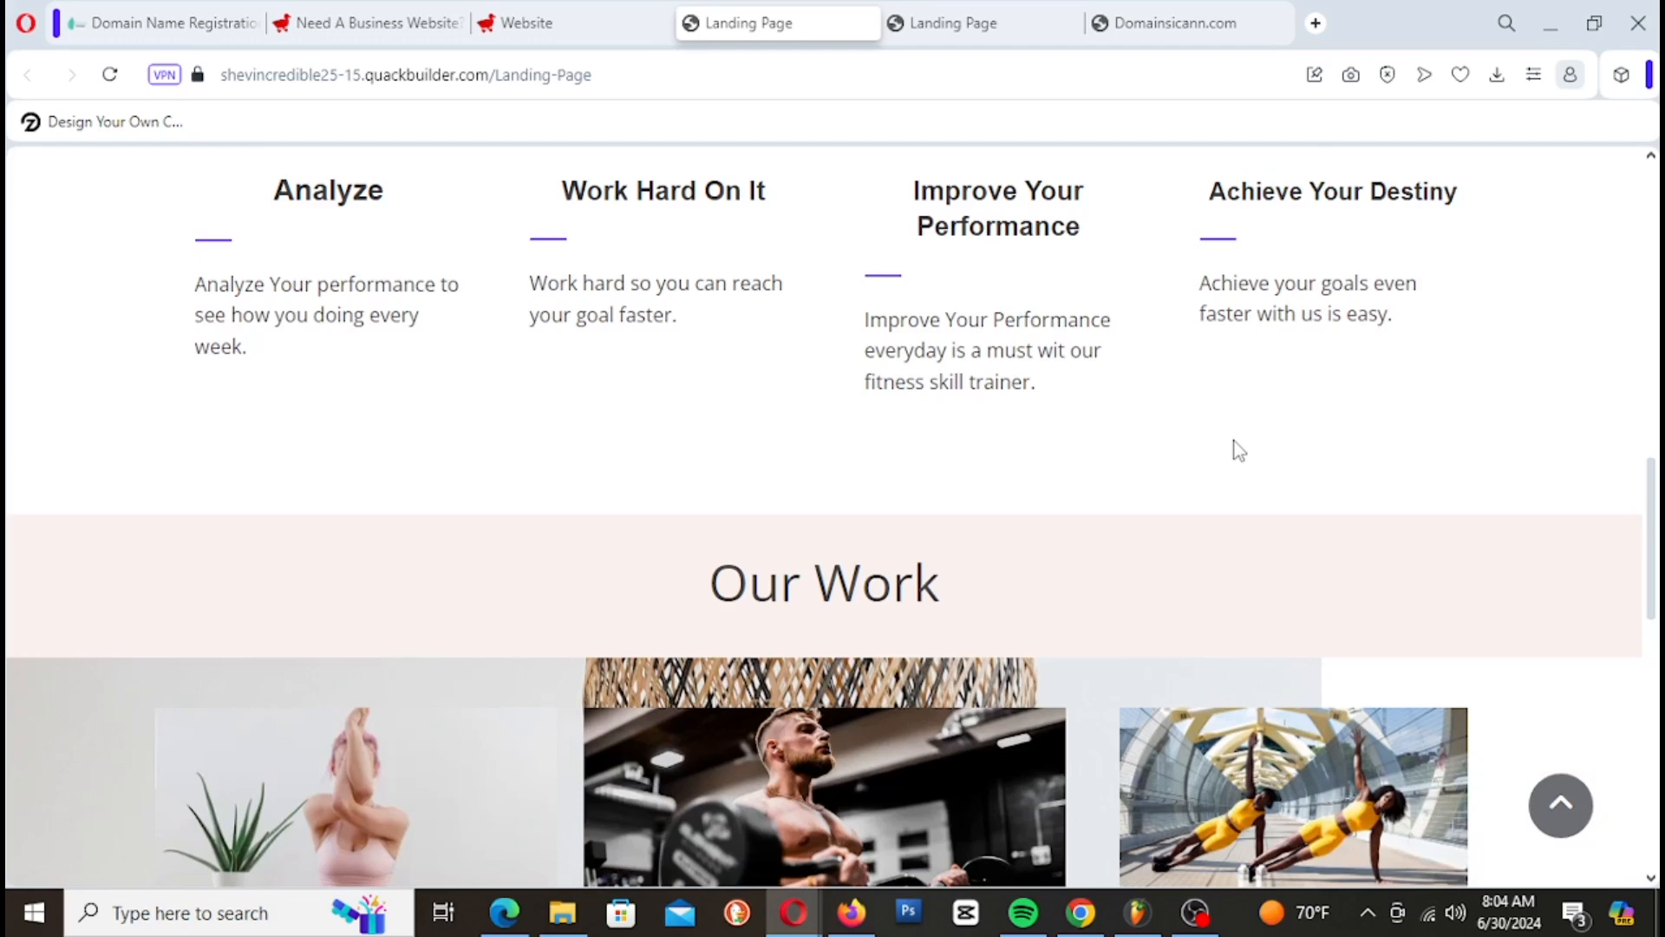
scroll(1238, 450, "down", 3)
scroll(1236, 446, "down", 2)
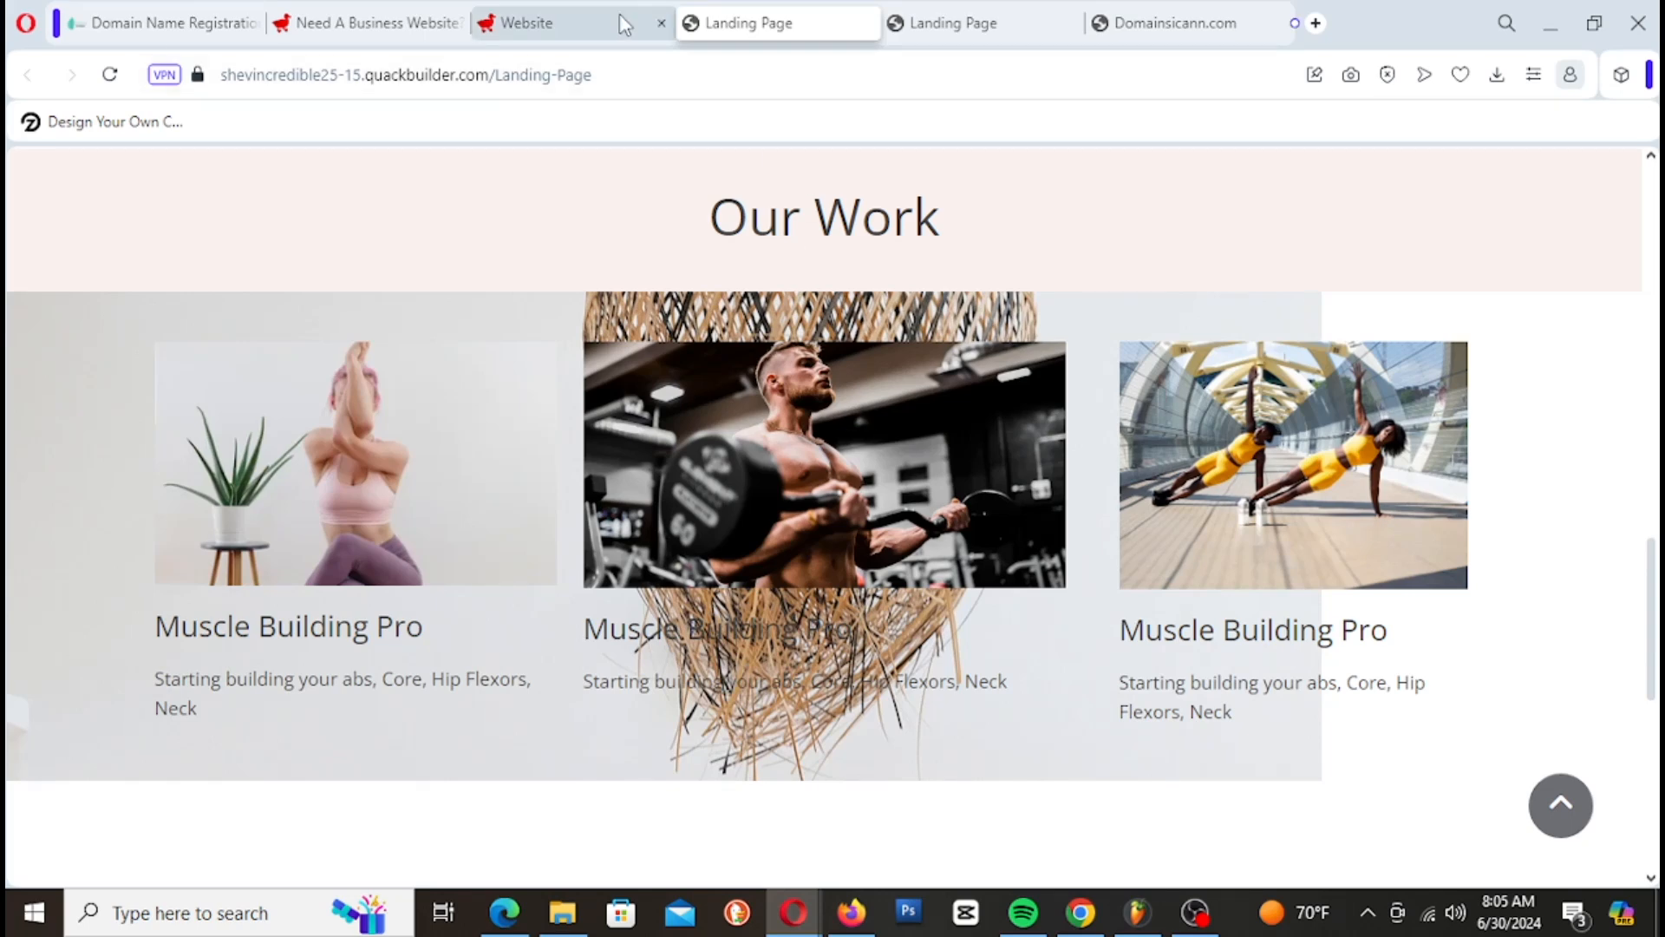
left_click(555, 23)
scroll(970, 431, "down", 3)
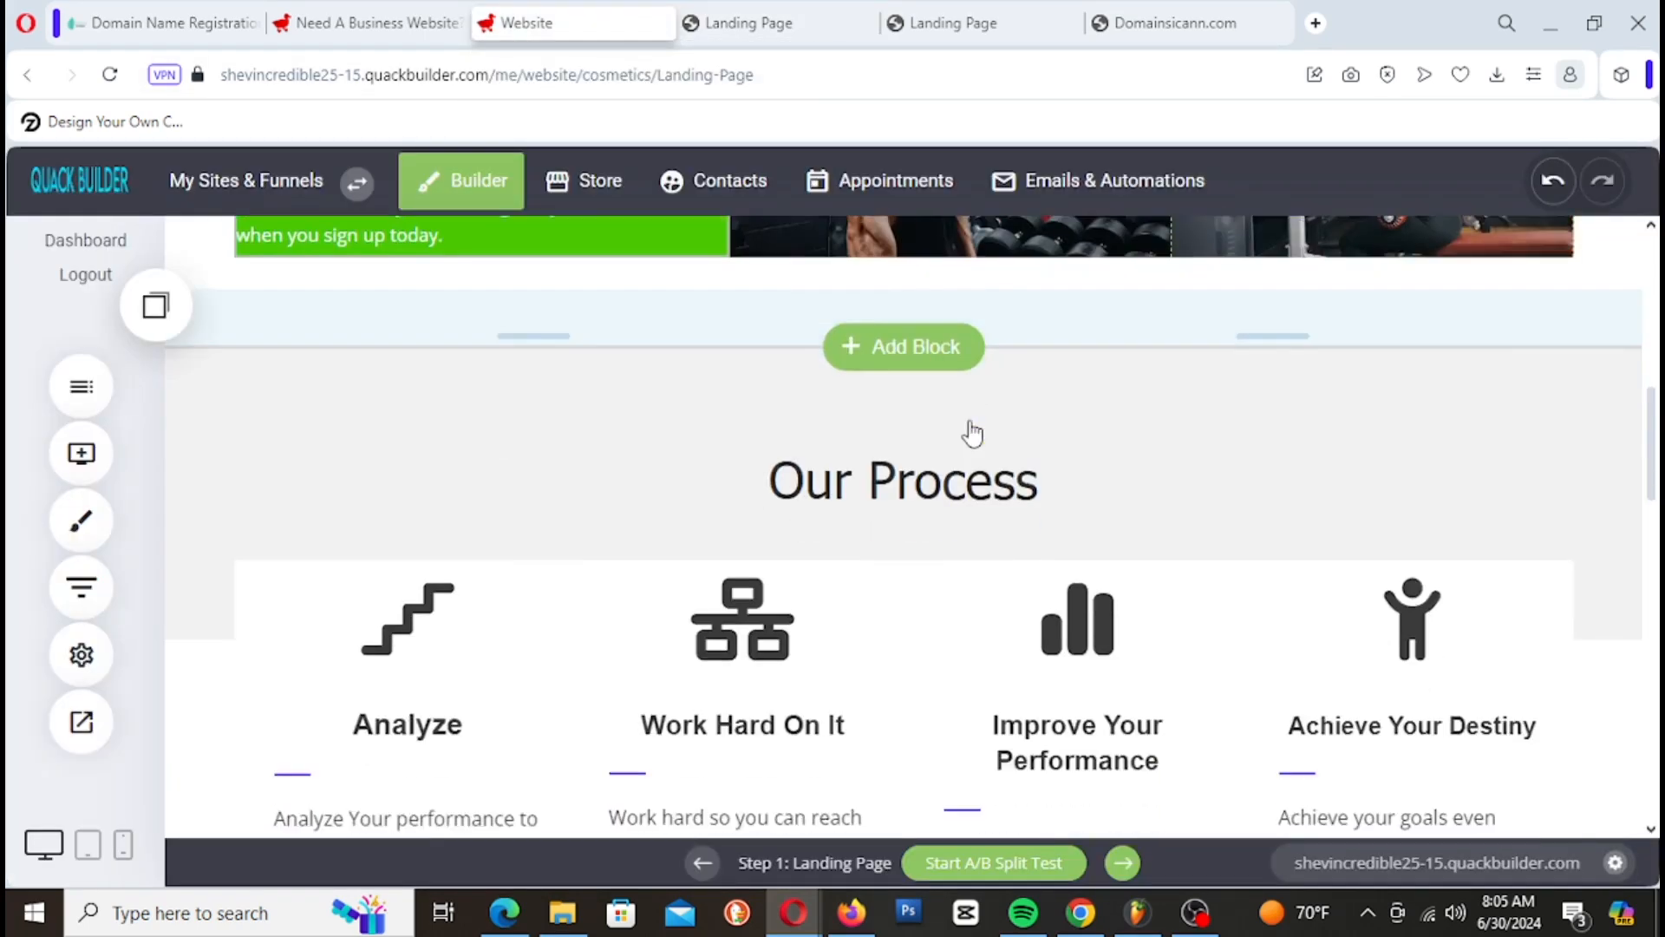
Step: Give the photo-columns section a pale bluish background colour tint
scroll(832, 674, "down", 10)
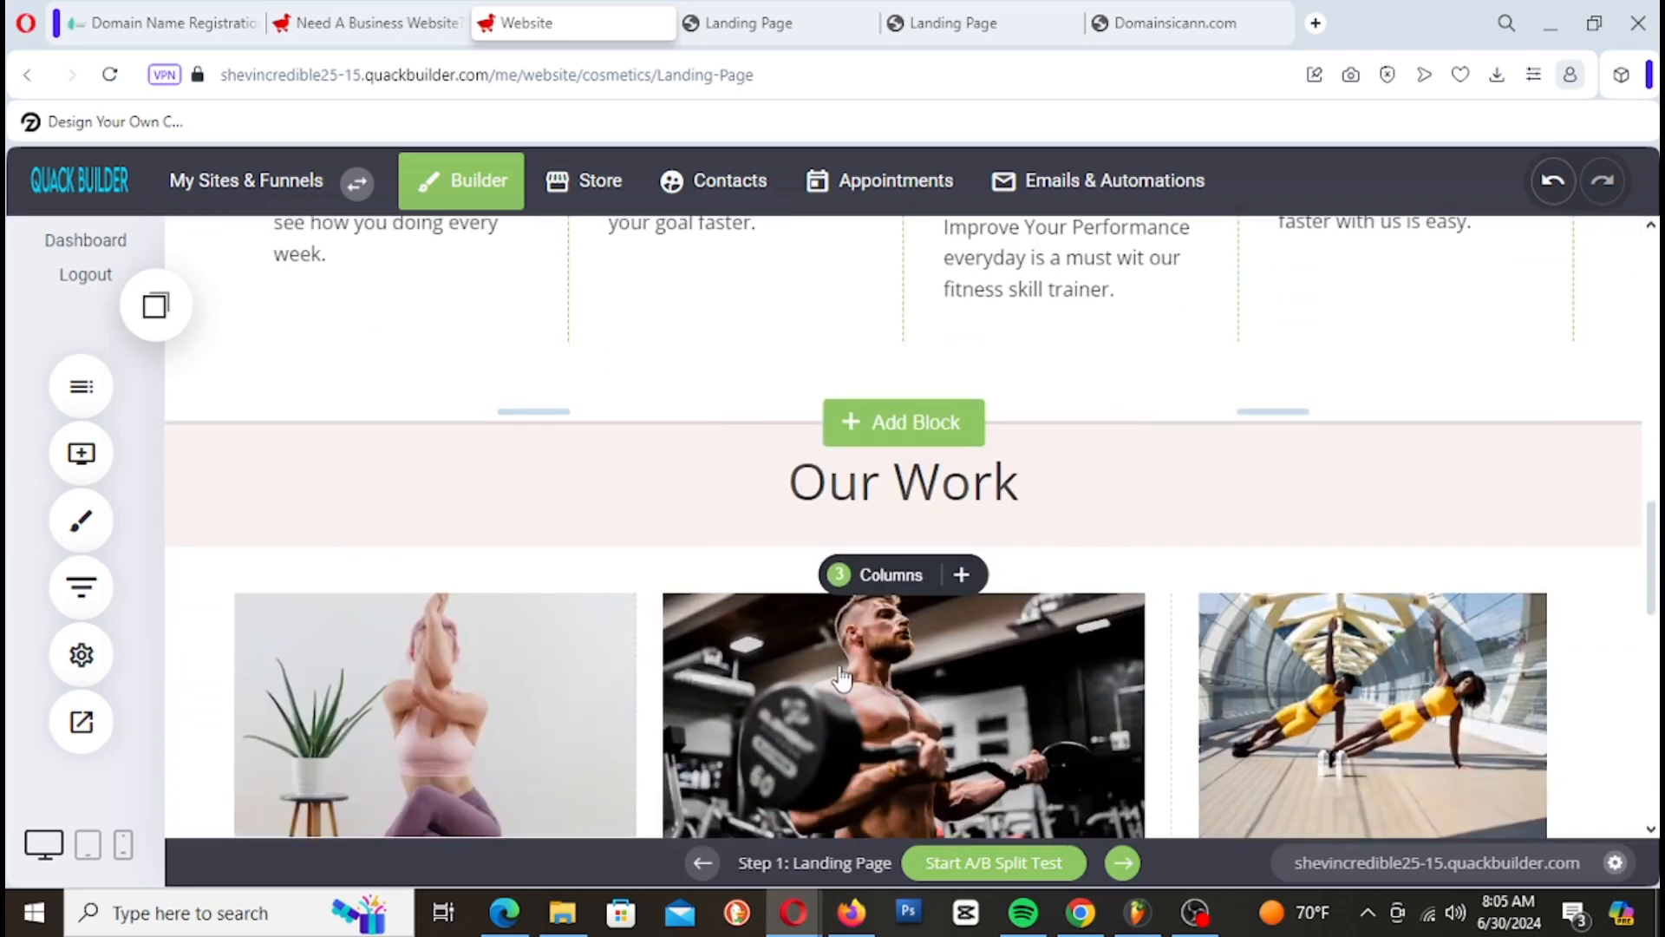
scroll(1268, 694, "up", 1)
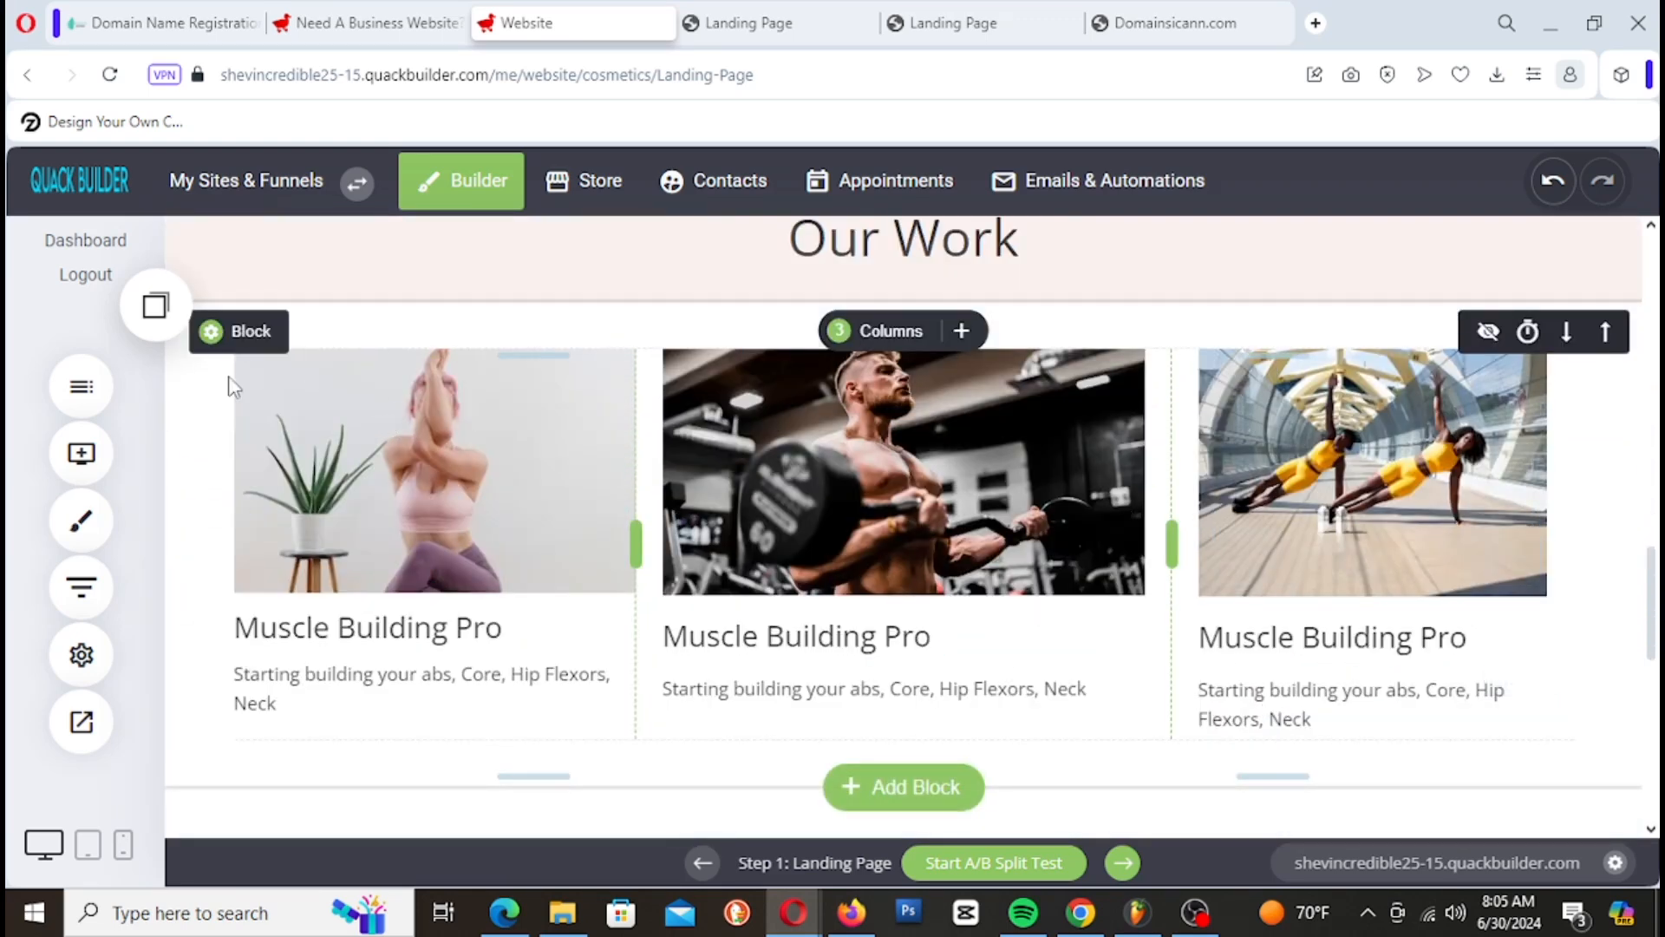
left_click(241, 331)
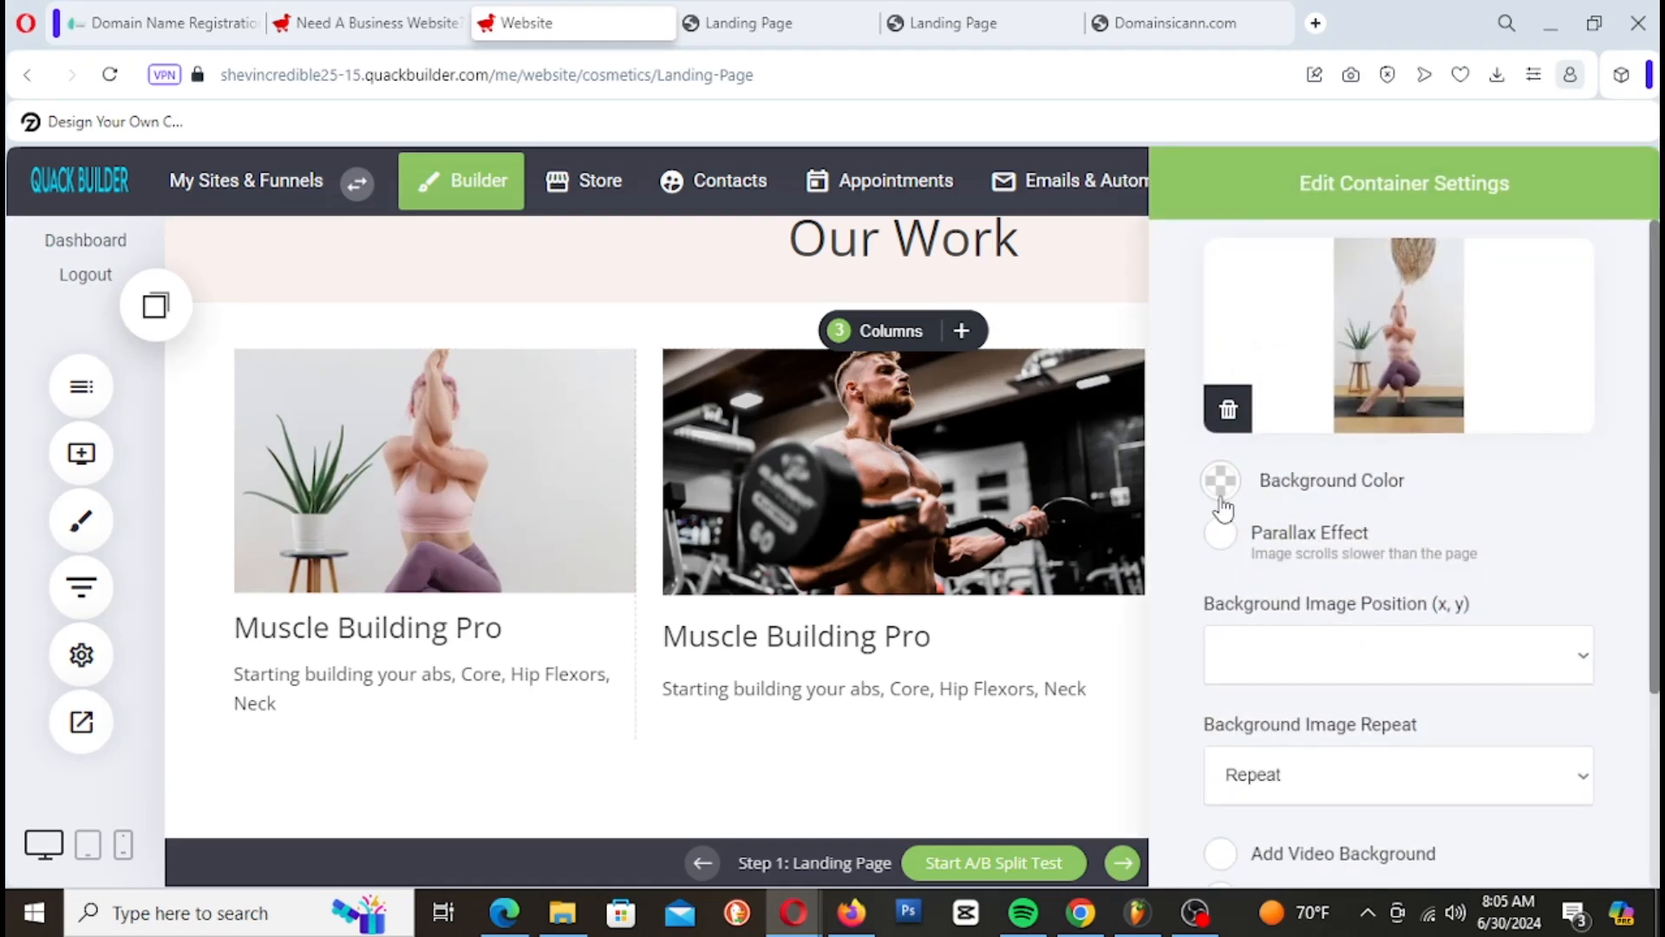
scroll(1275, 529, "down", 2)
scroll(1275, 531, "up", 2)
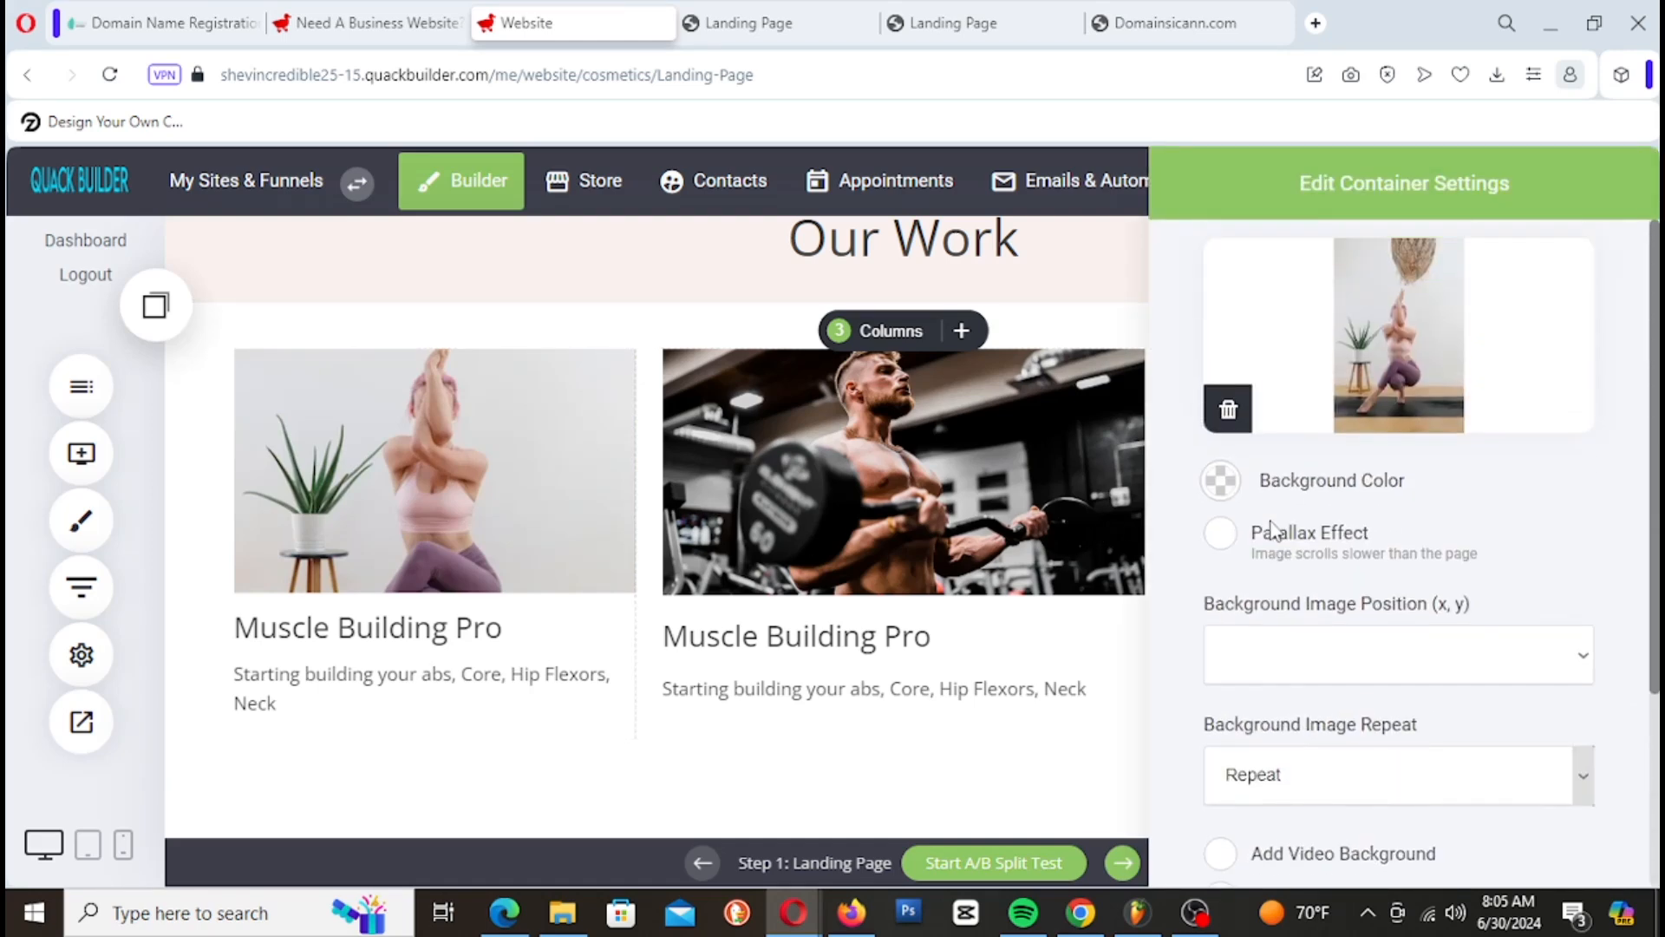
left_click(1220, 491)
left_click(1227, 322)
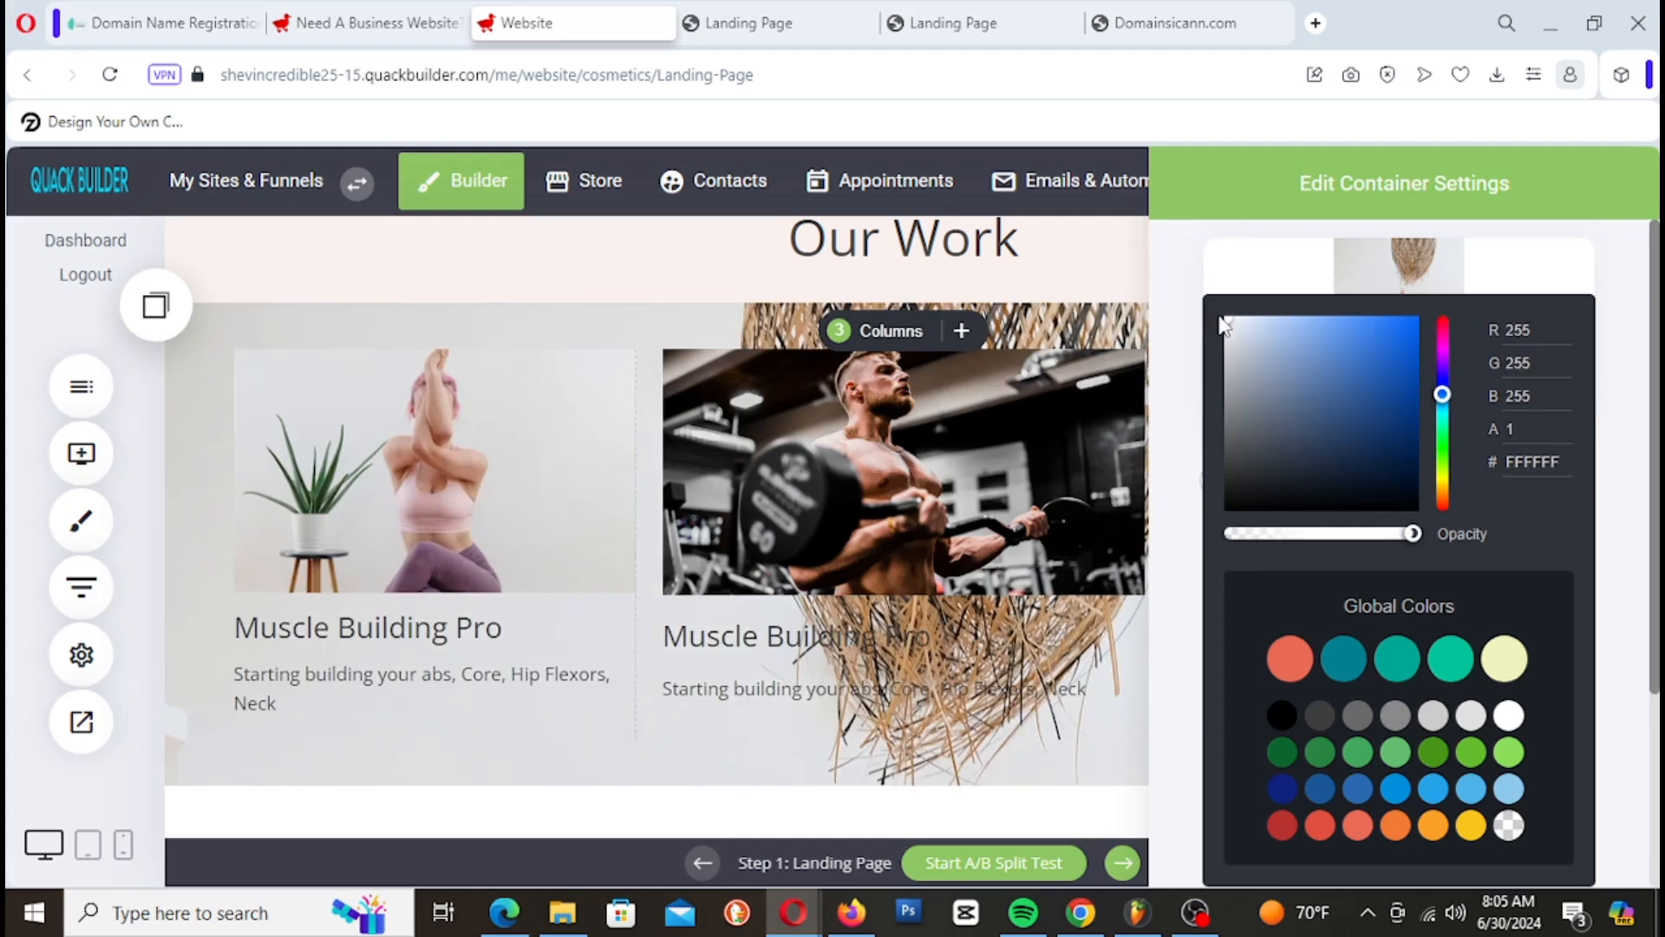
mouse_move(1231, 332)
left_mouse_down()
mouse_move(1339, 327)
mouse_move(1216, 313)
left_mouse_up()
left_click(1171, 298)
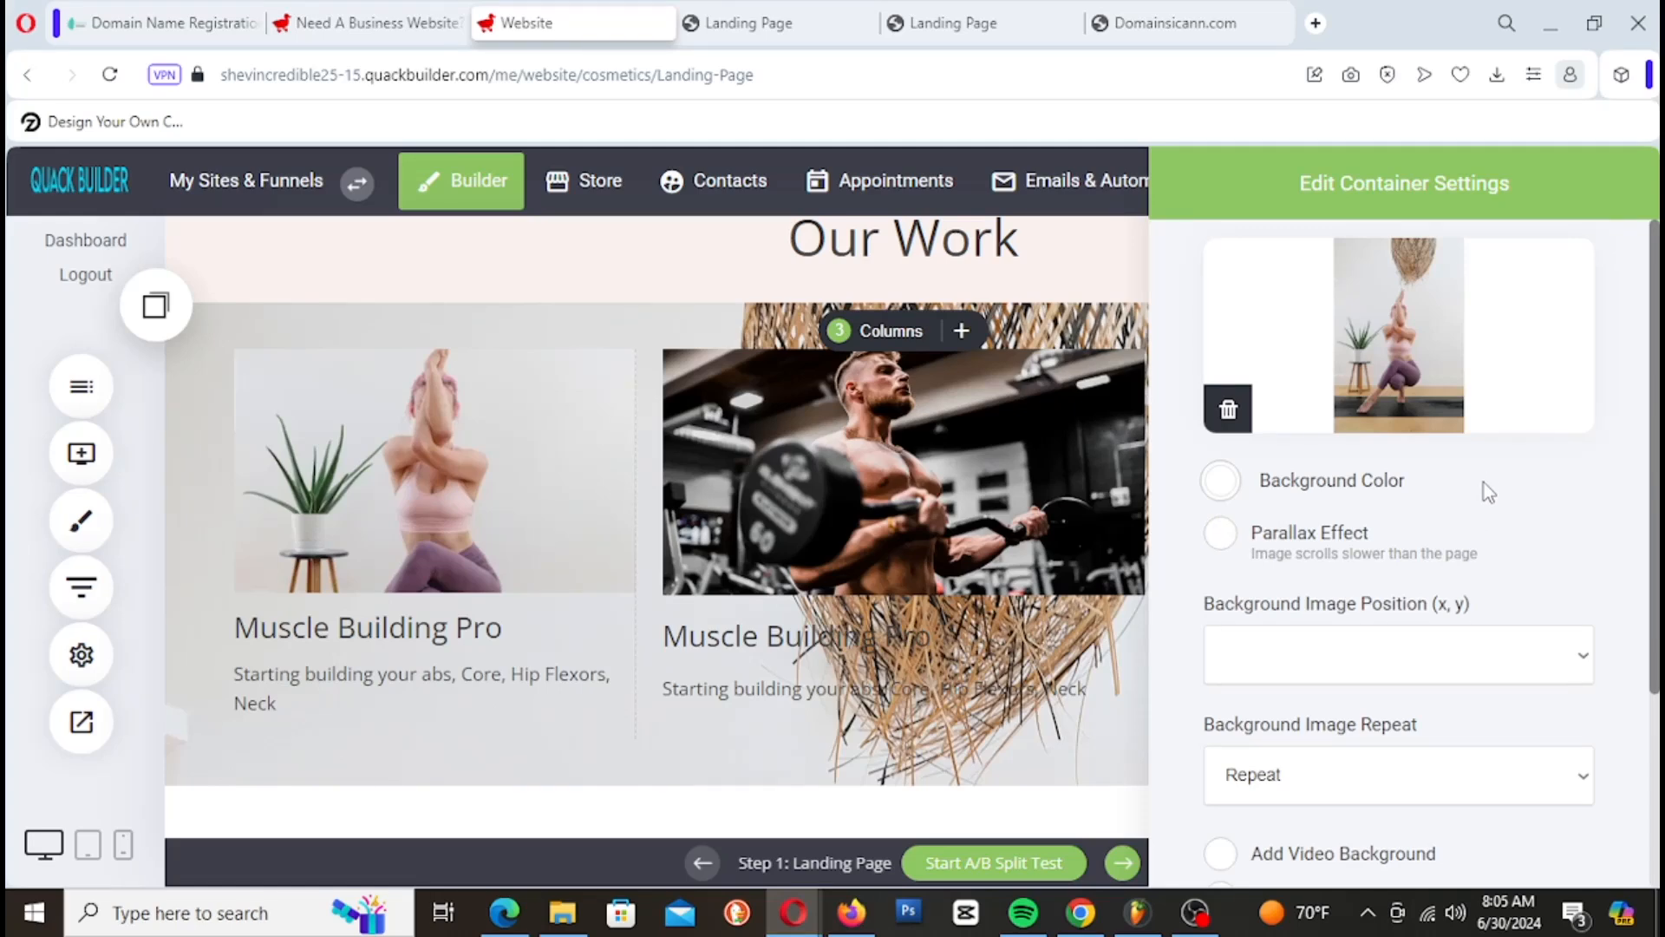
Step: Leave Add Gradient and Parallax off after testing them, and leave the Repeat and Position options unchanged
scroll(1485, 484, "down", 1)
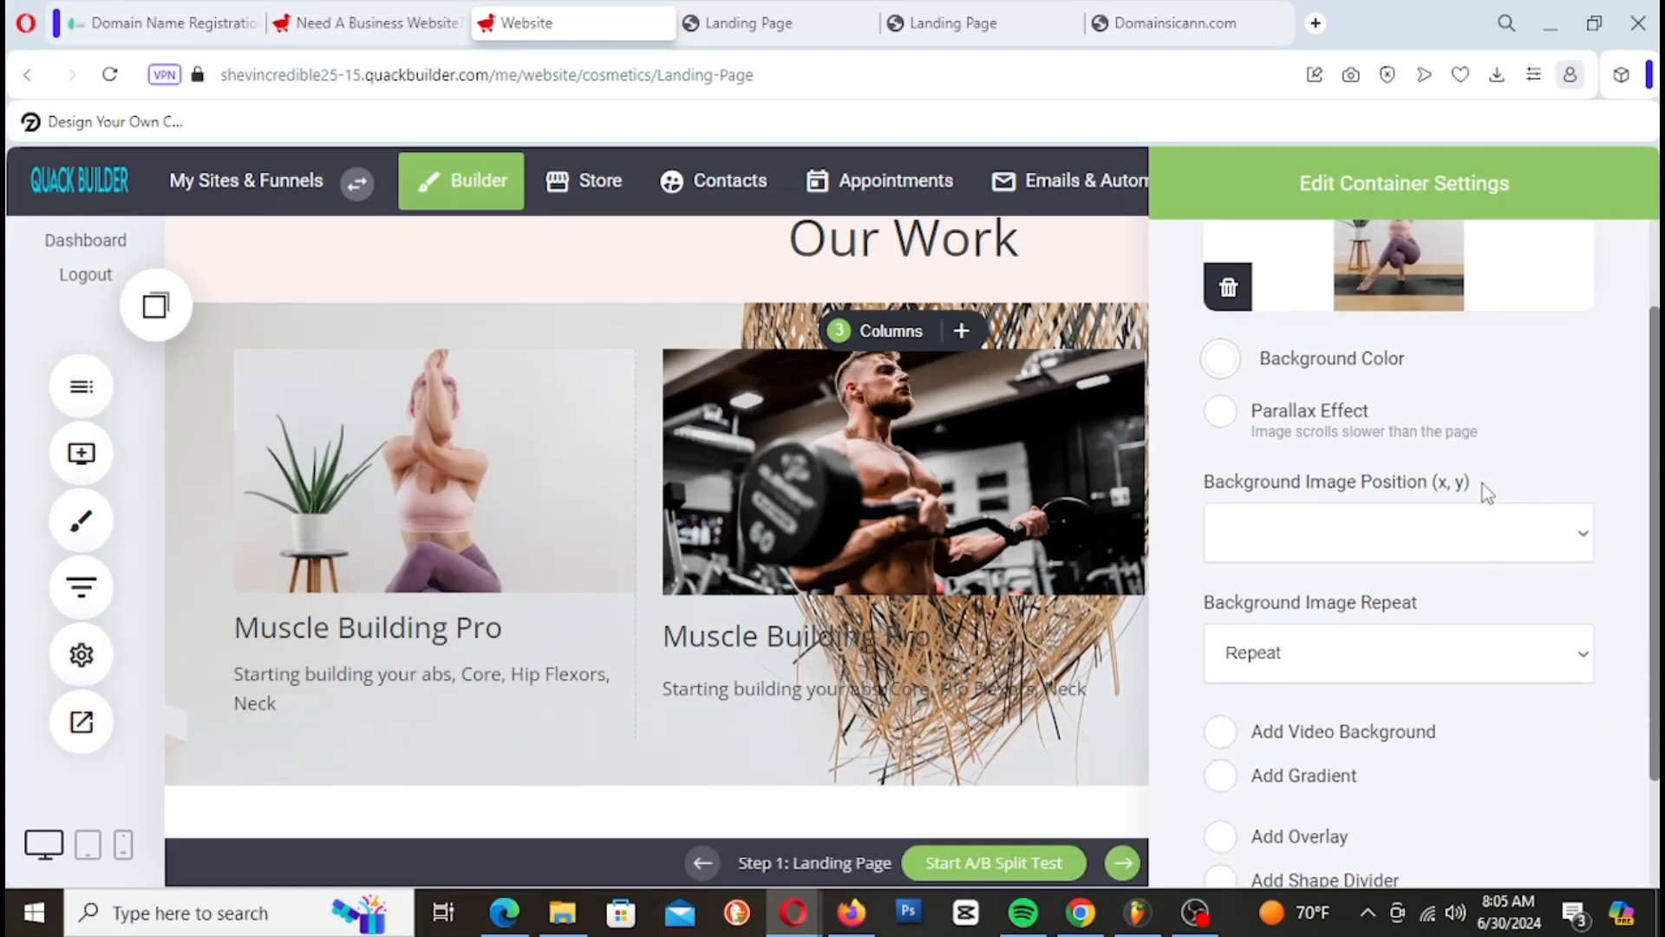
scroll(1482, 482, "down", 1)
left_click(1221, 653)
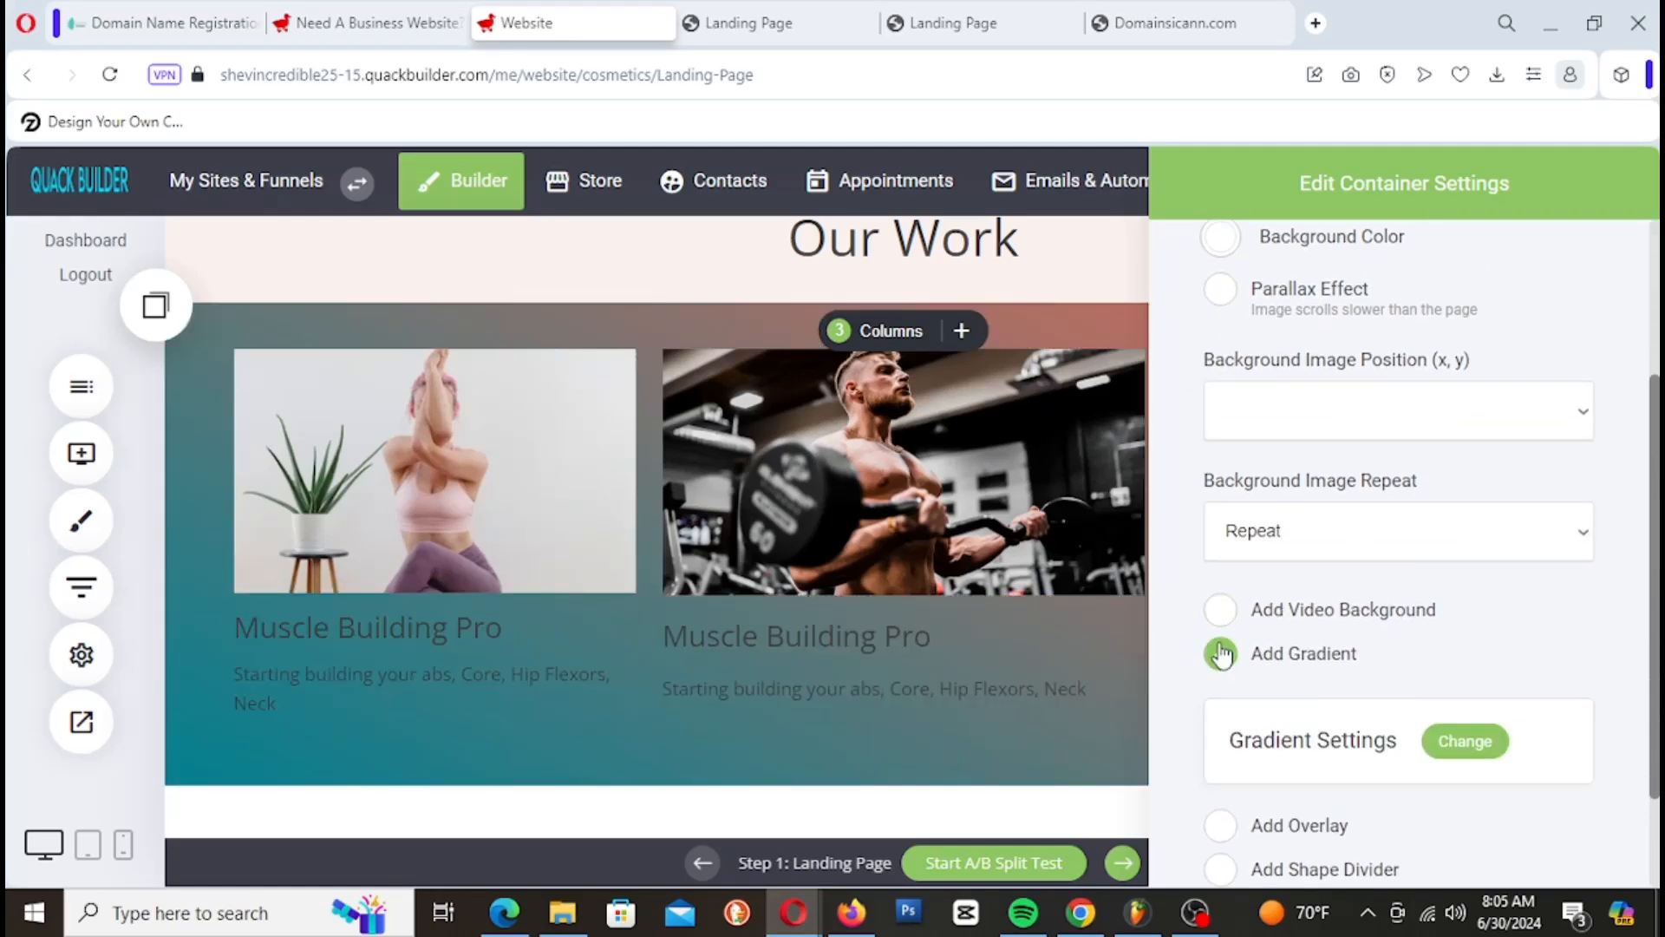
left_click(1221, 653)
scroll(1284, 456, "up", 1)
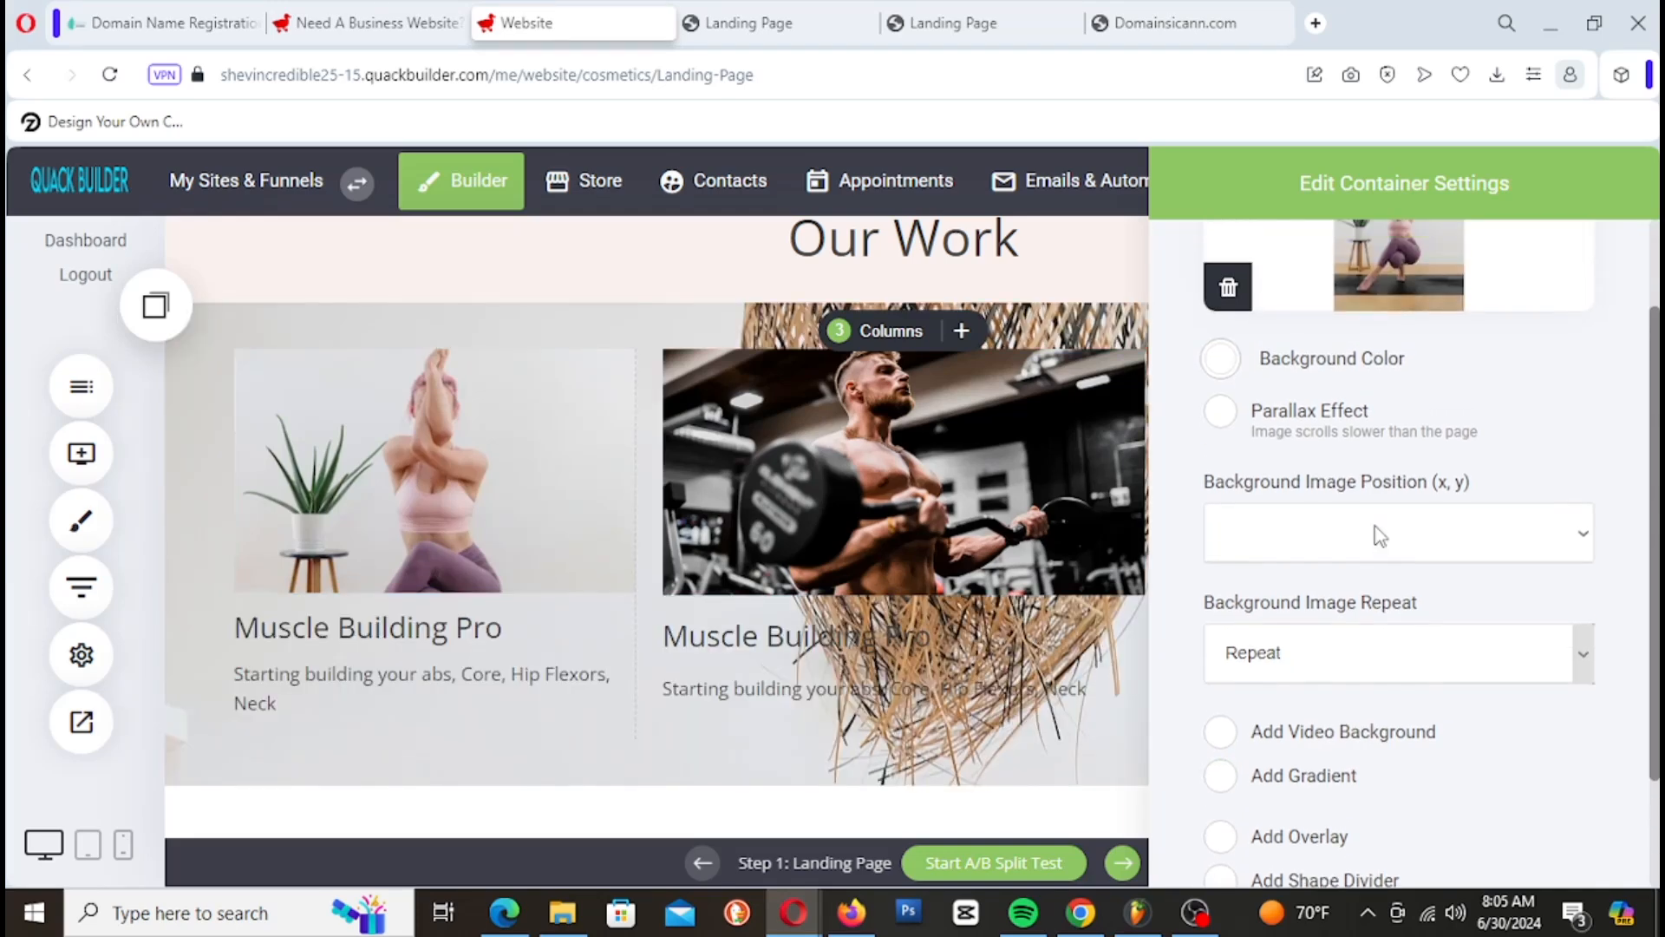
left_click(1224, 412)
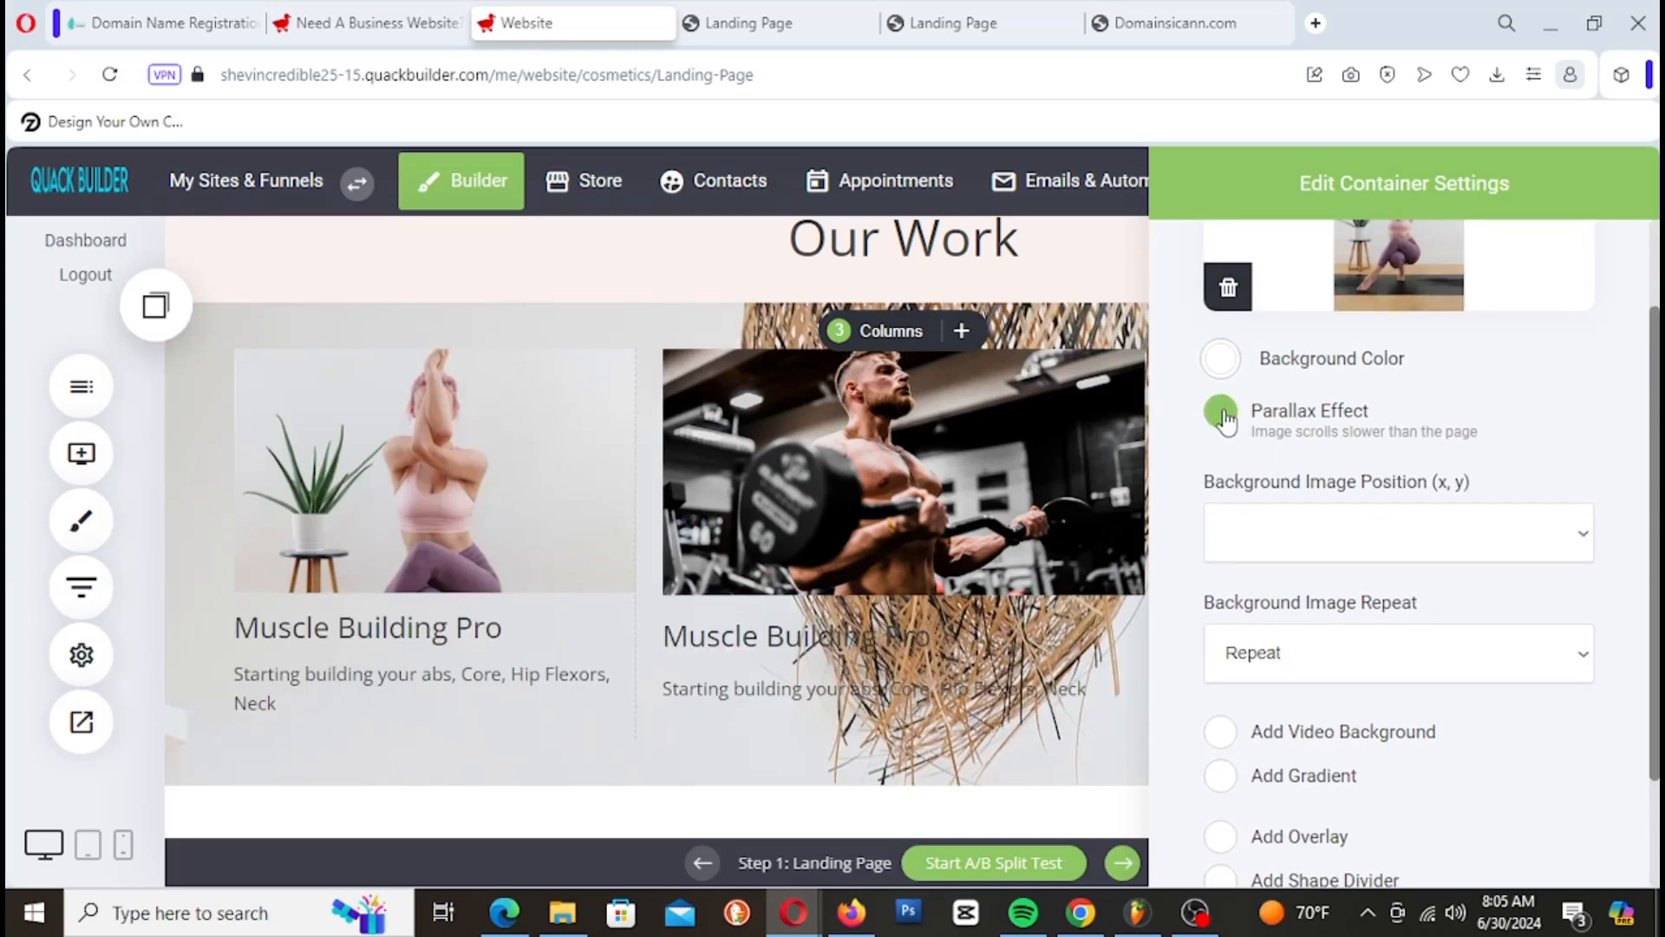
left_click(1224, 414)
scroll(1229, 422, "down", 1)
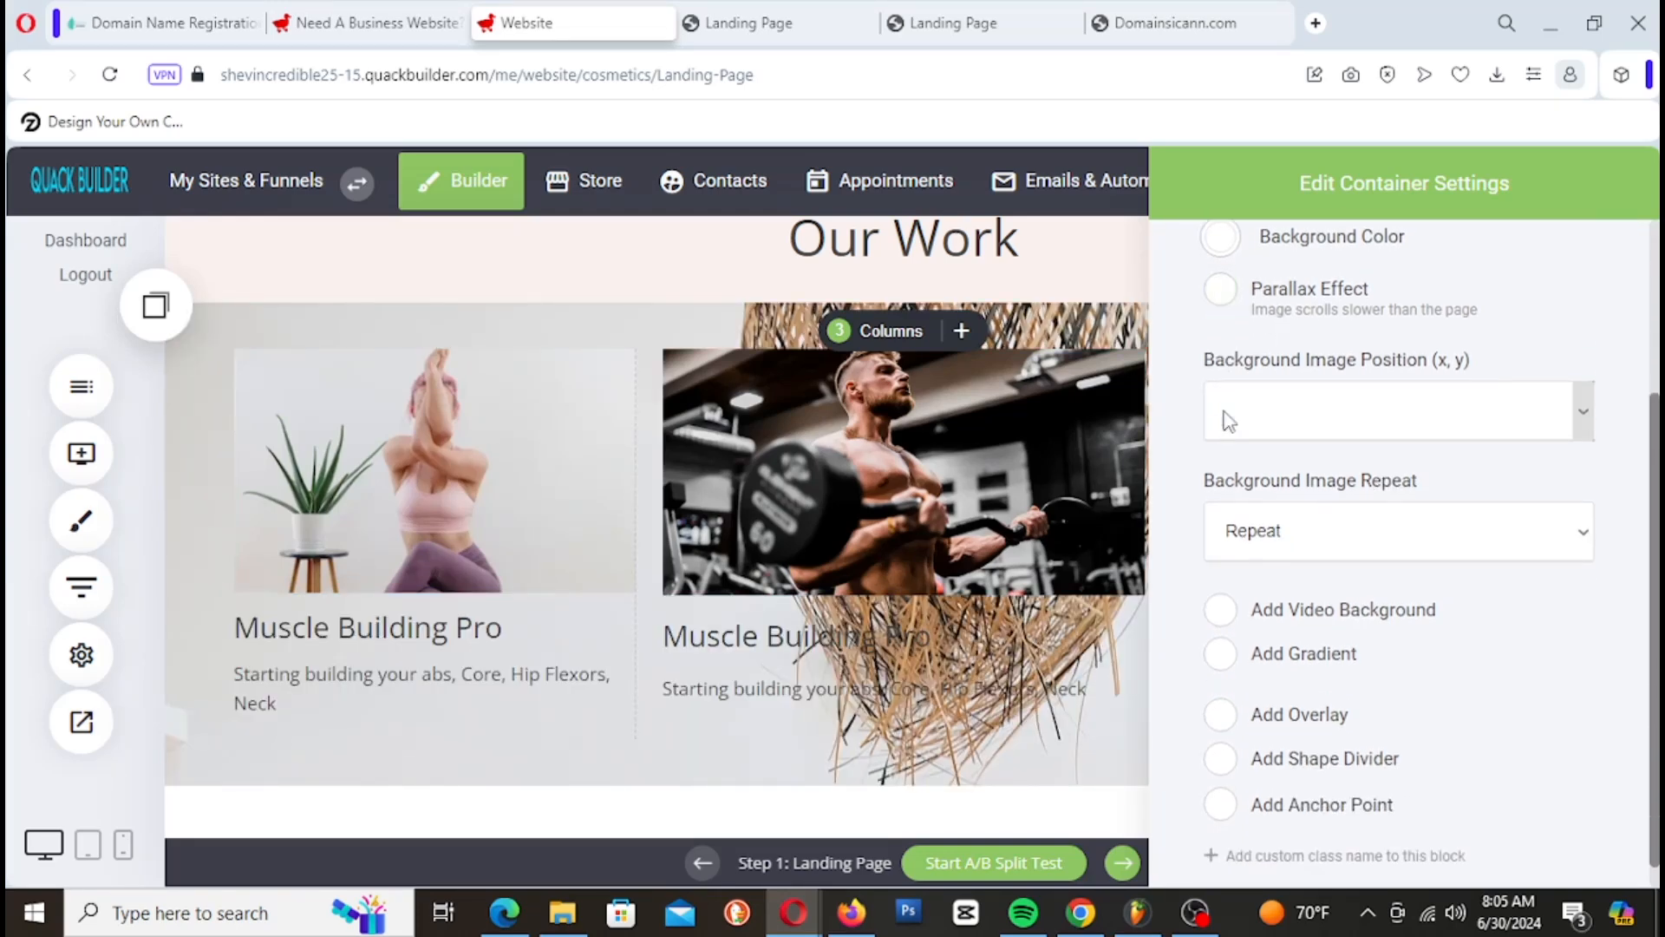
left_click(1358, 533)
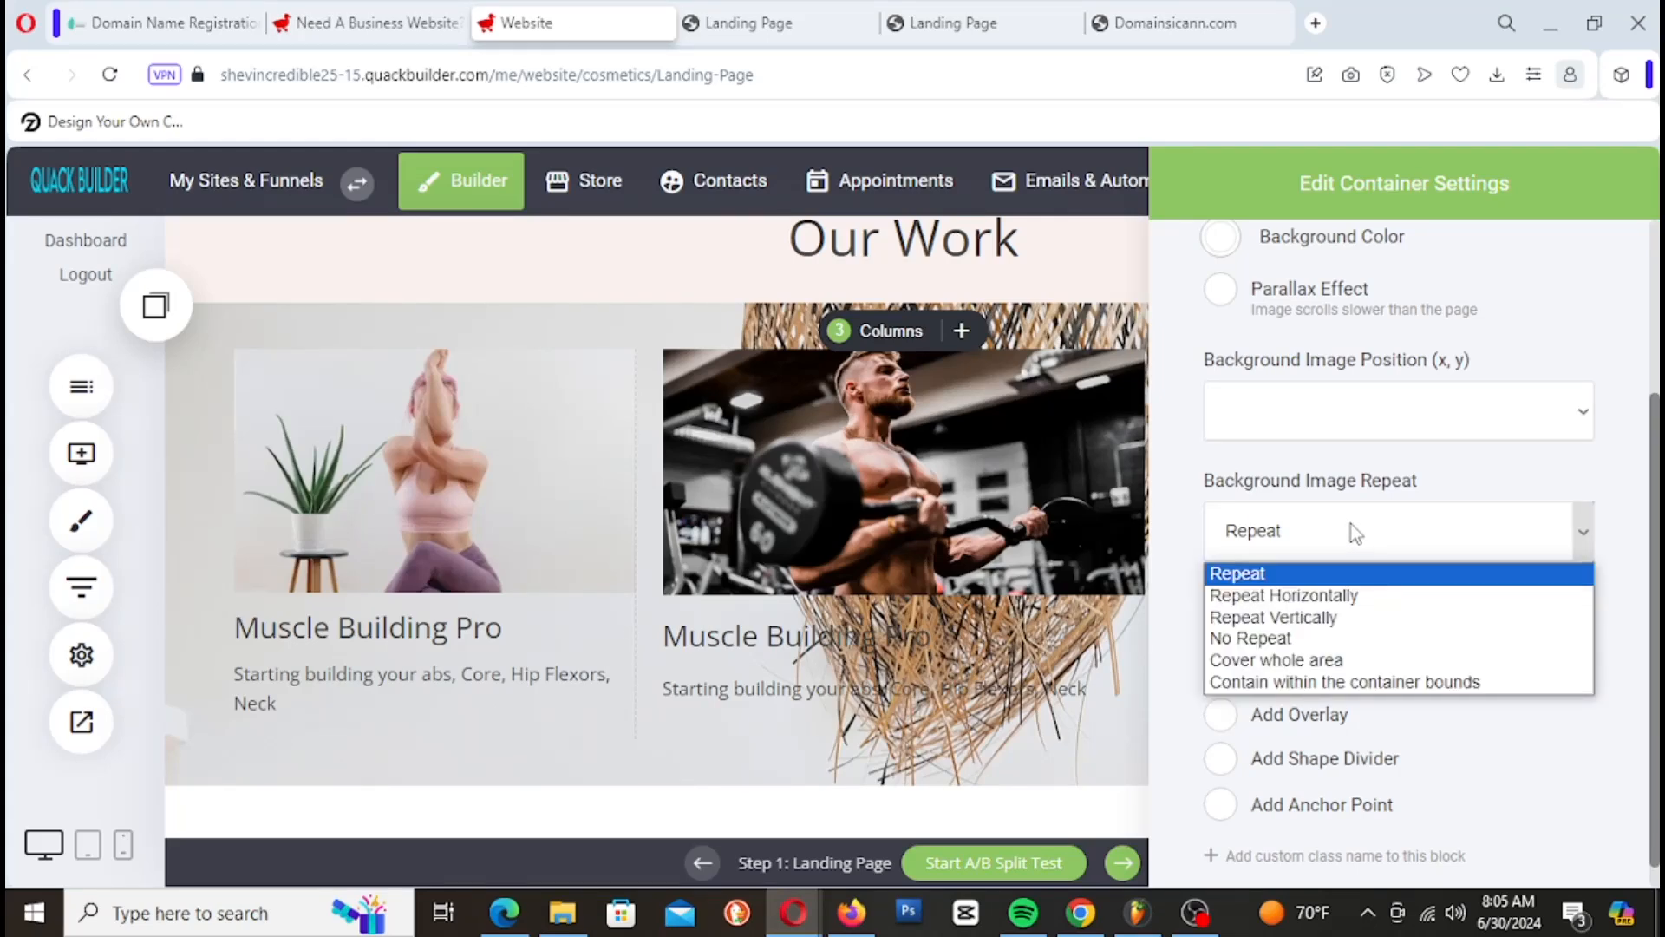
left_click(1351, 523)
left_click(1291, 425)
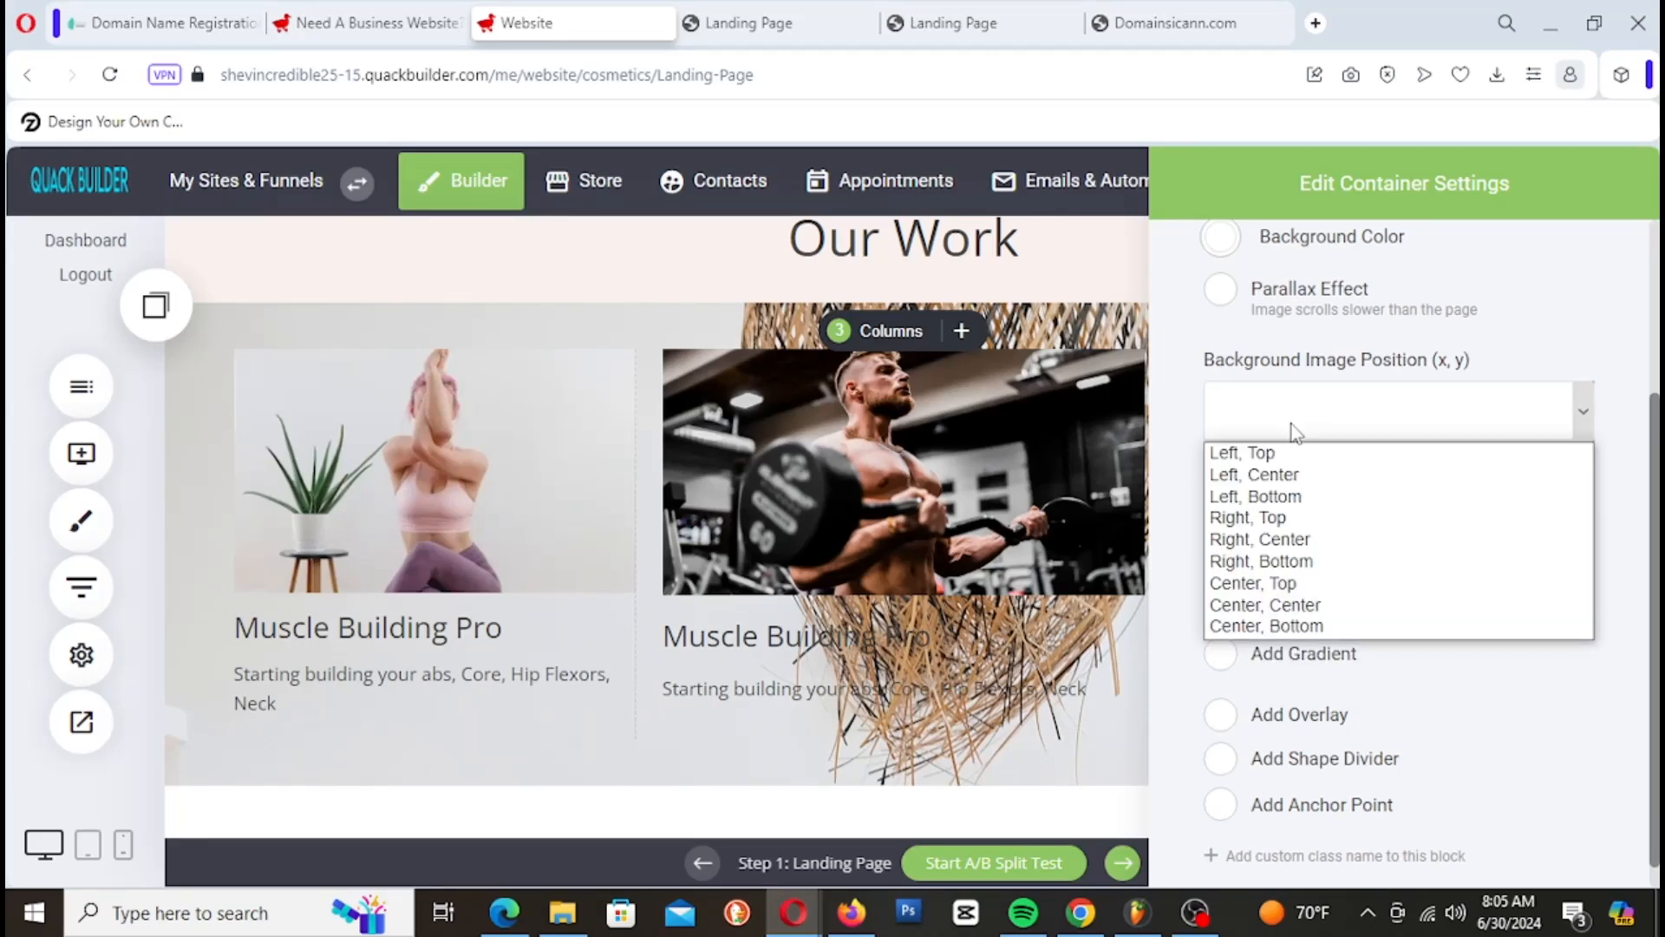
left_click(1295, 430)
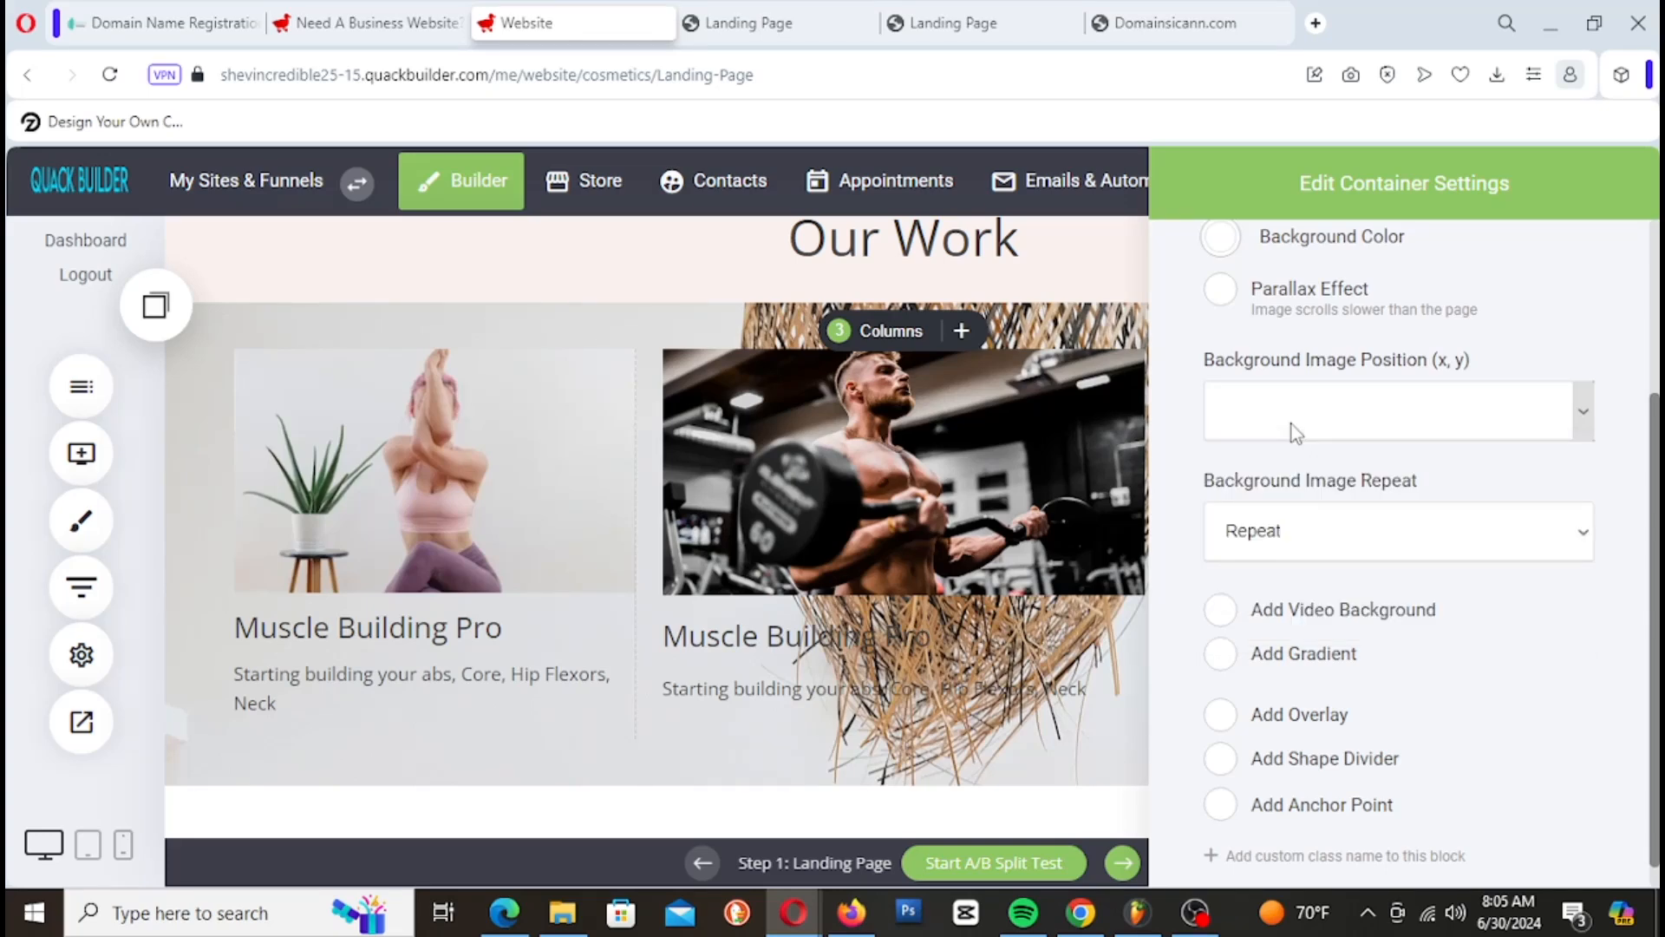
scroll(1295, 430, "up", 3)
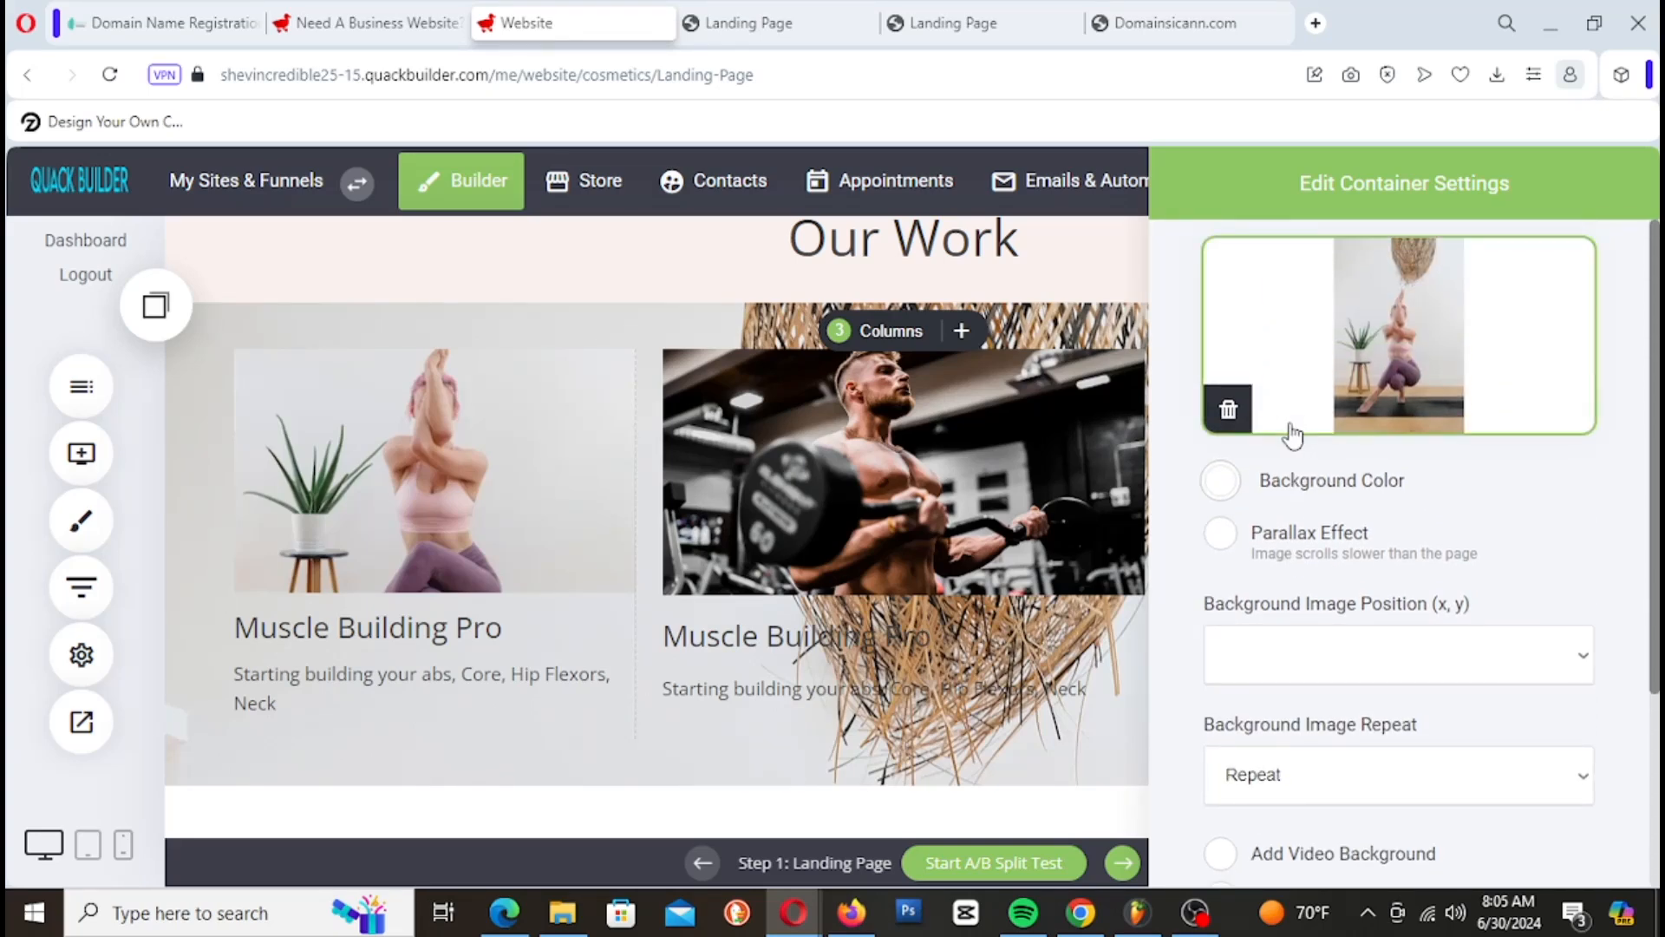
scroll(1343, 581, "down", 3)
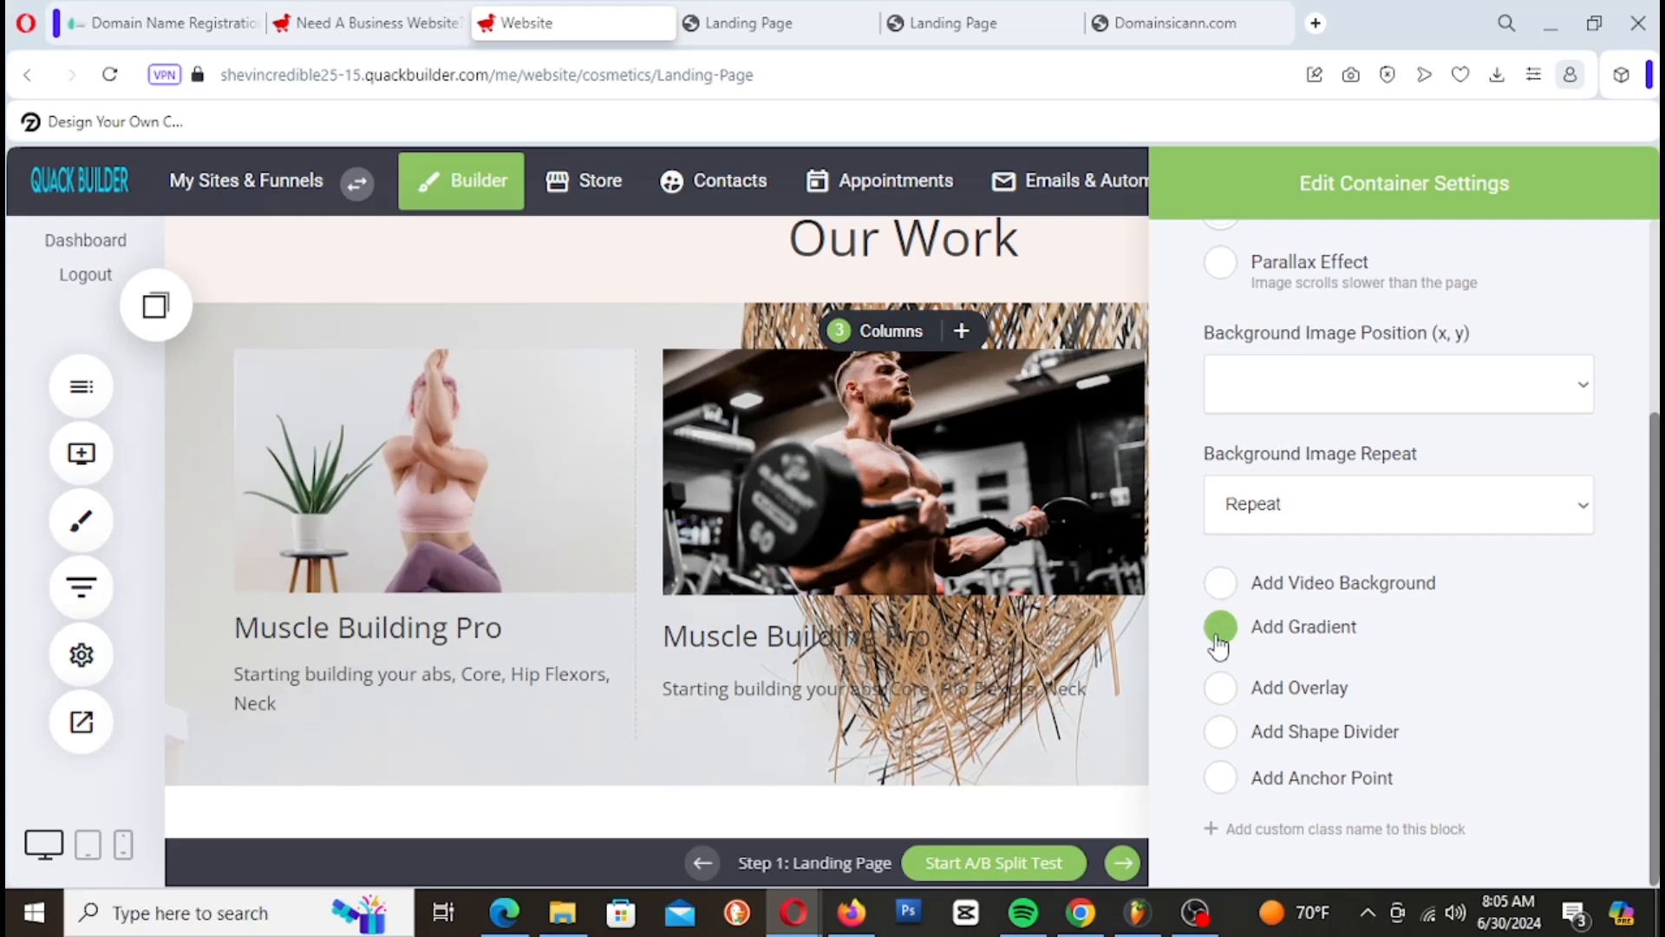
Step: Give the Our Work container a fully opaque white (FFFFFF) overlay and save the page
left_click(1225, 698)
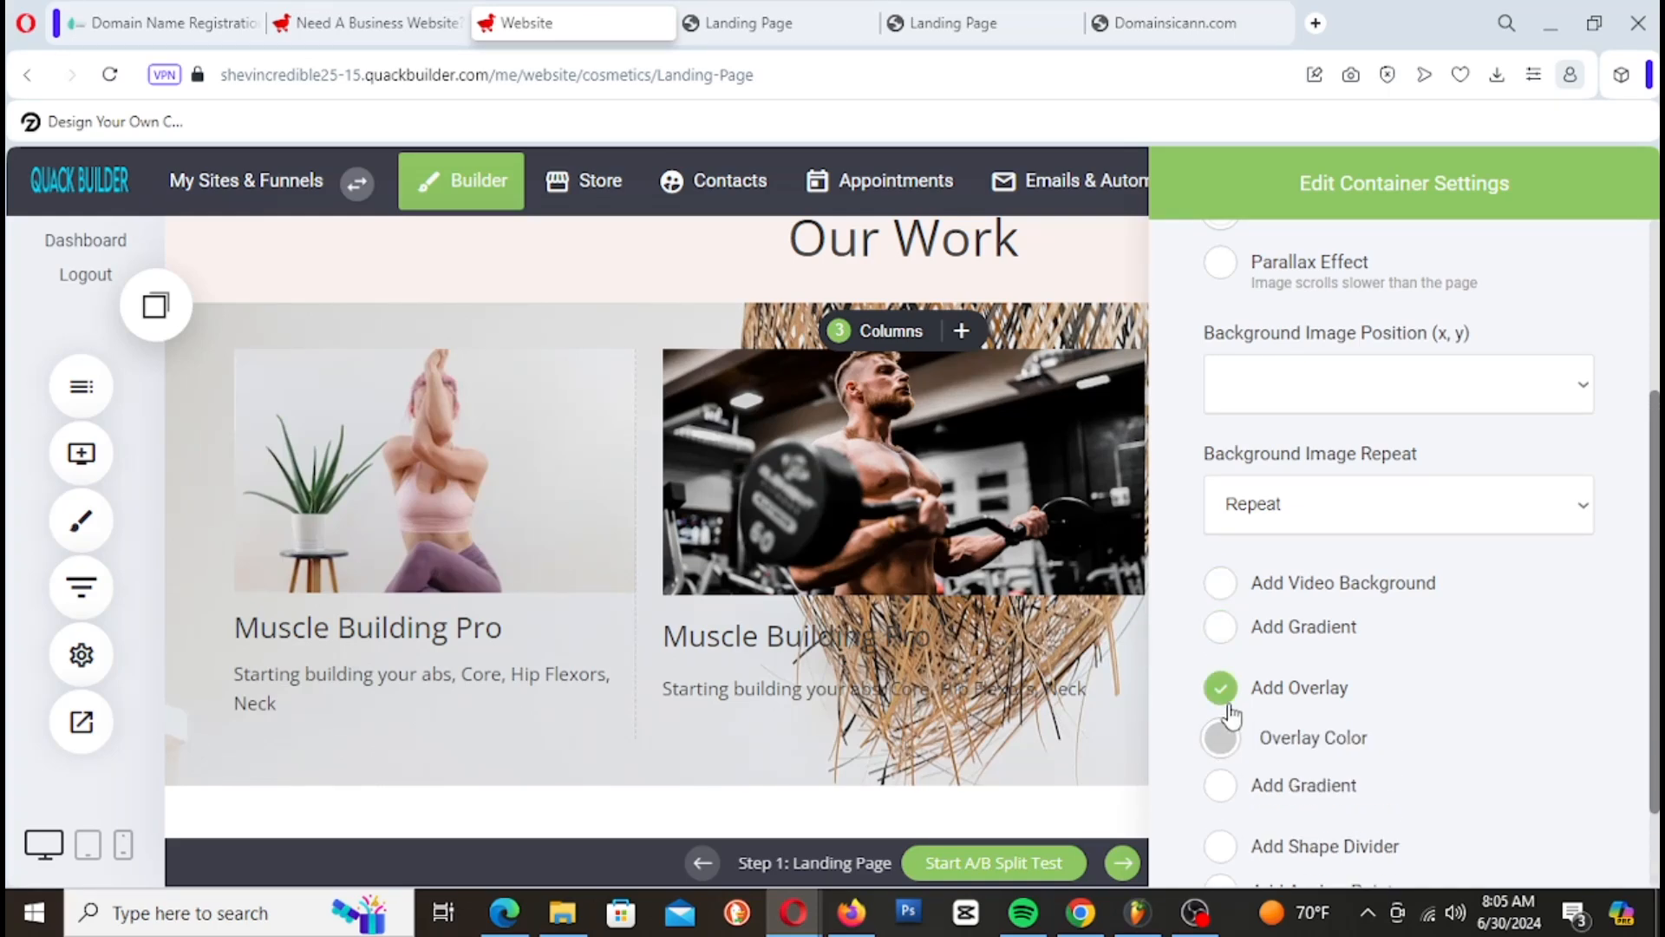
scroll(1275, 721, "down", 2)
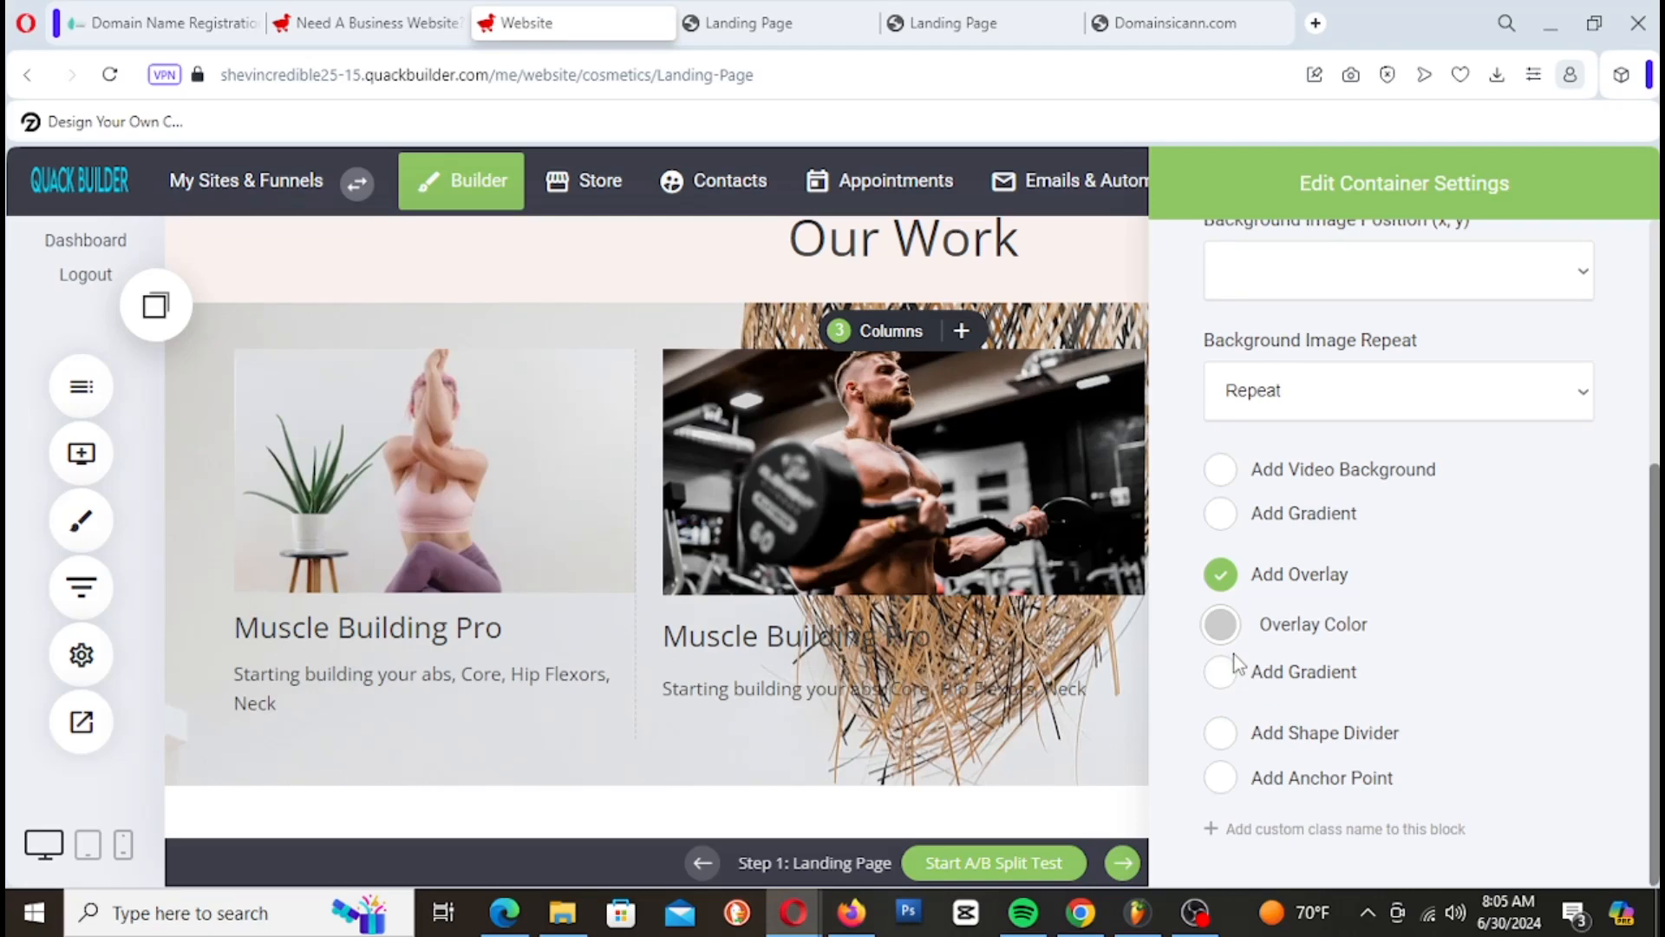
left_click(1226, 621)
left_click_drag(1280, 527, 1442, 555)
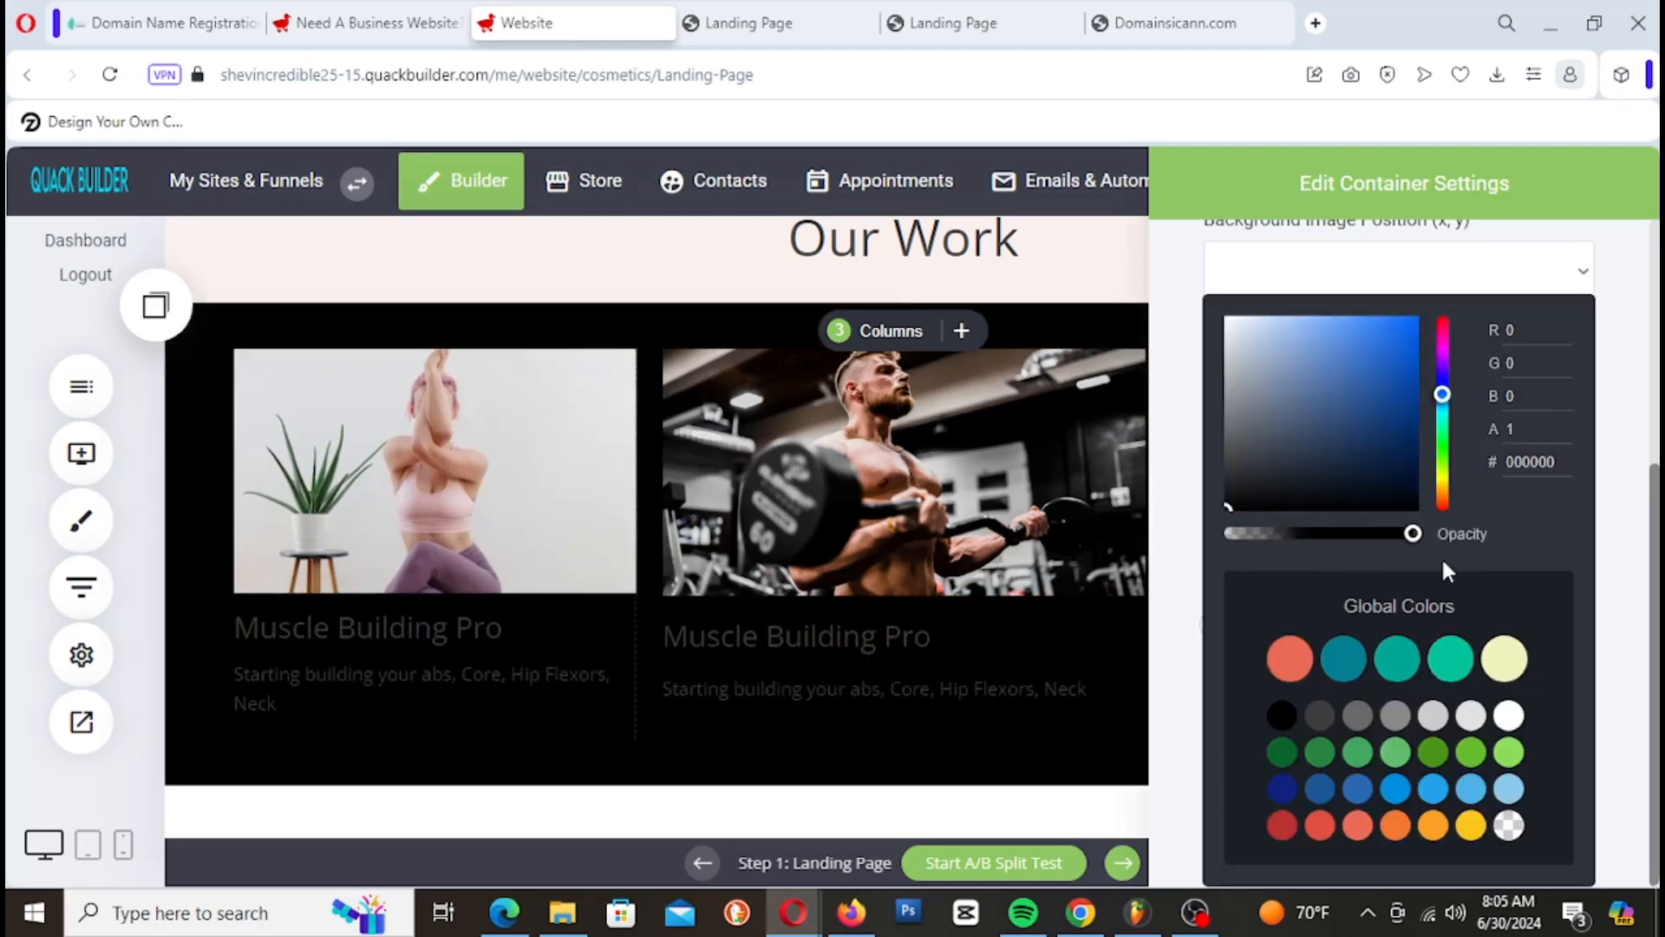
left_click_drag(1443, 556, 1532, 595)
left_click_drag(1262, 432, 1174, 293)
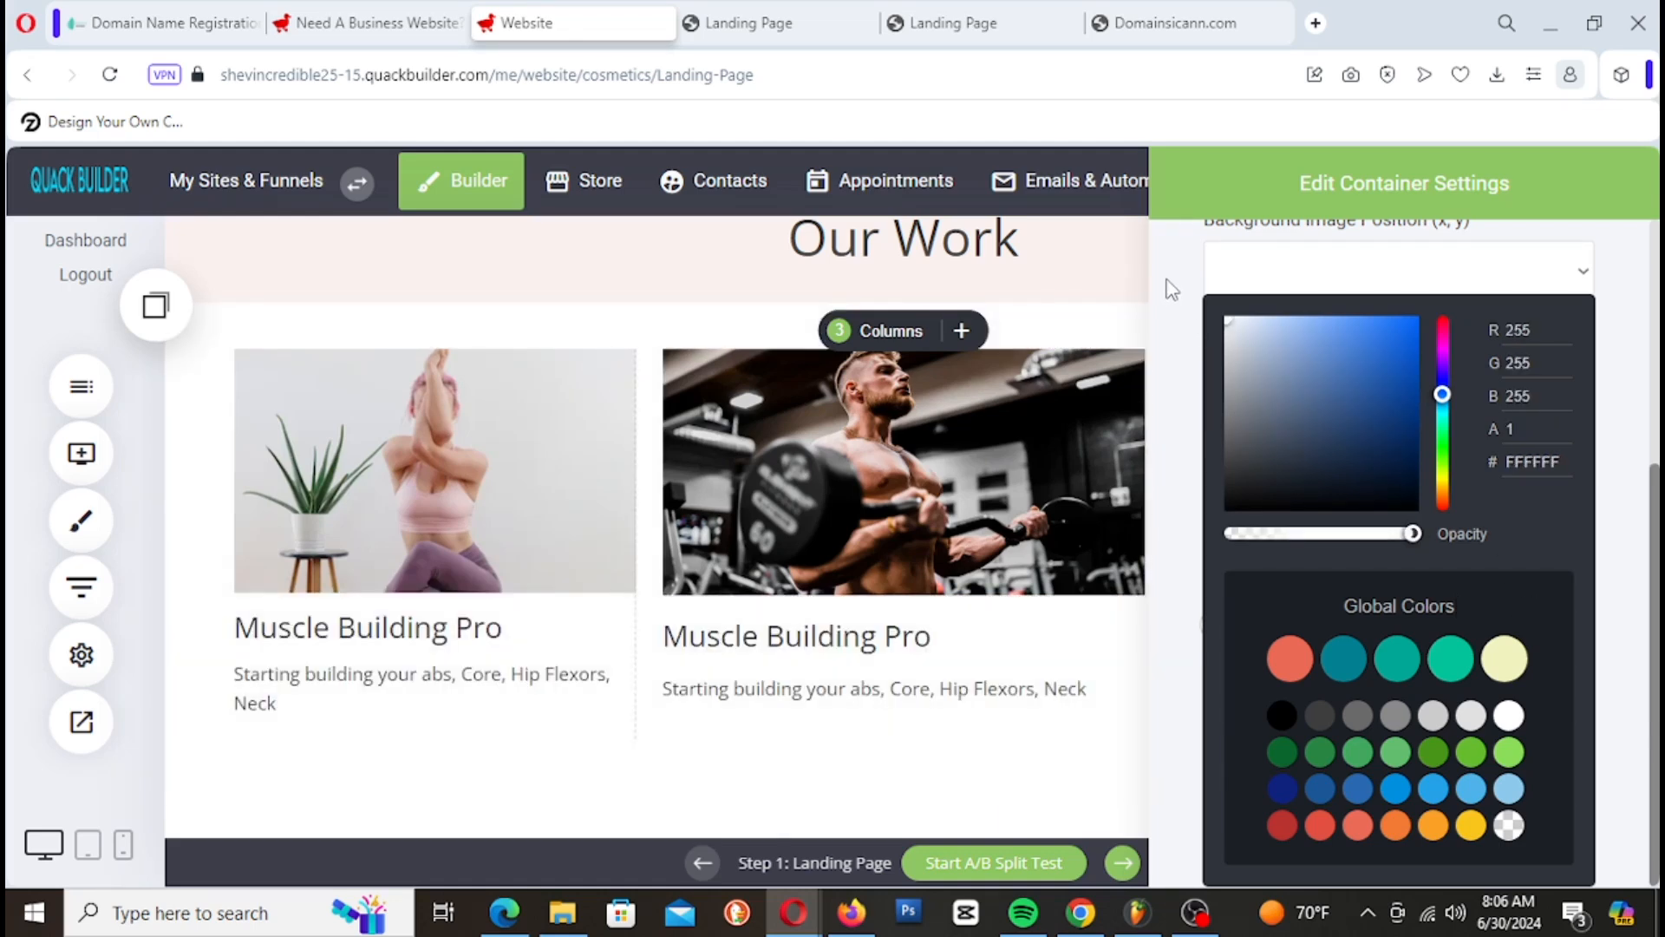
left_click(1174, 297)
left_click(872, 657)
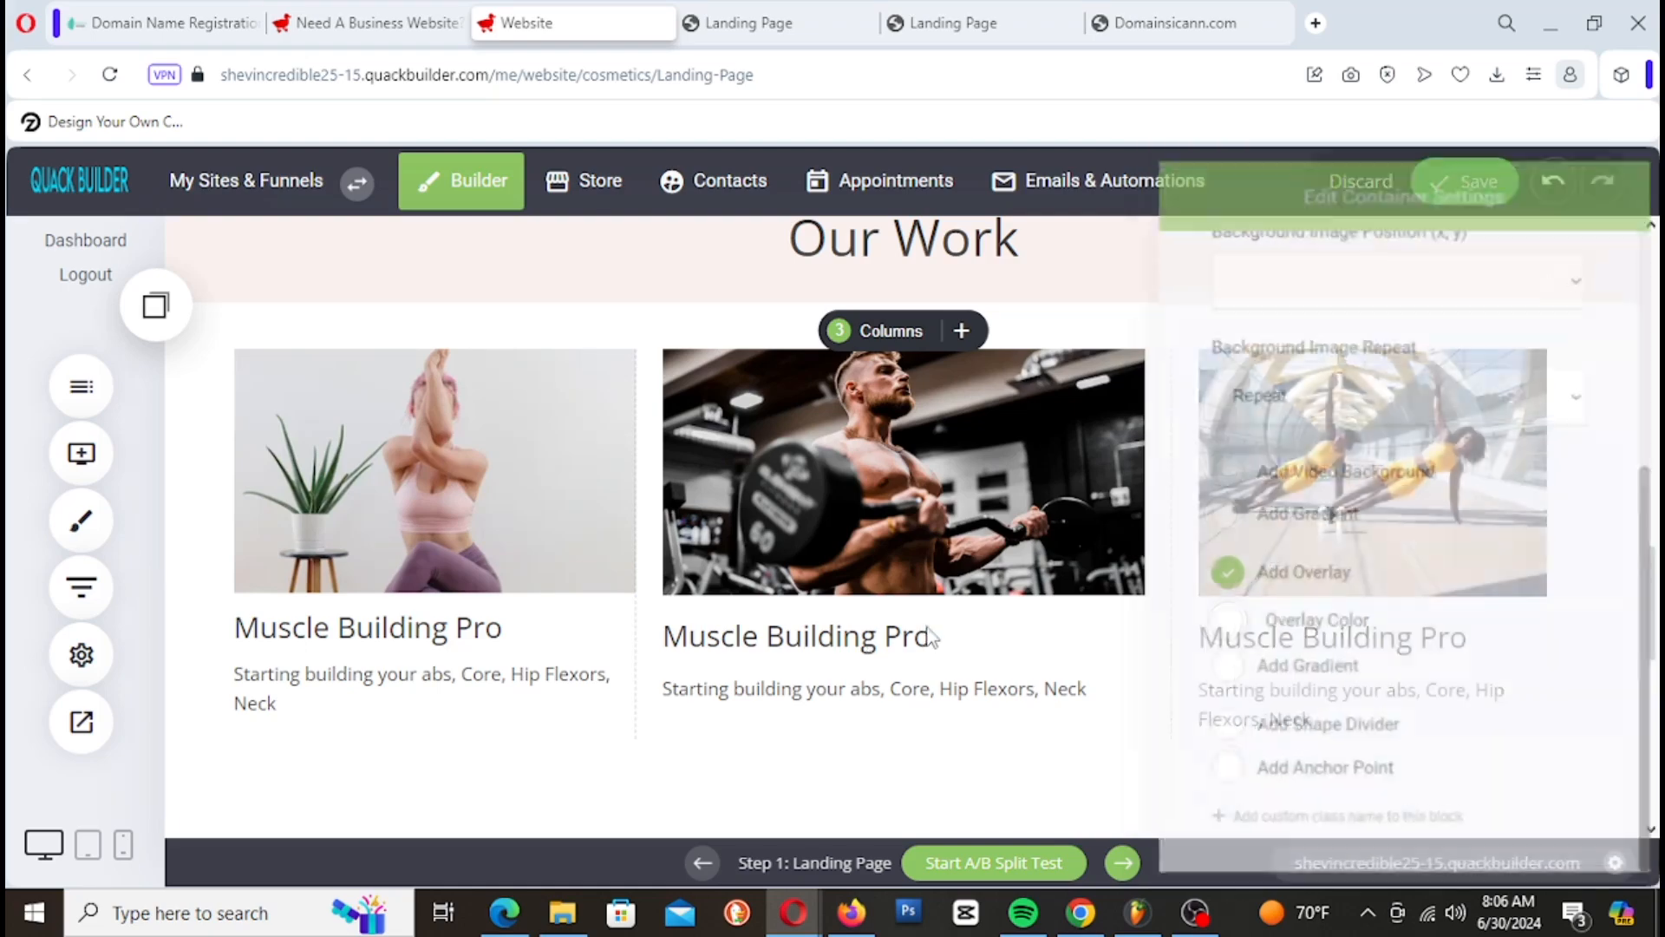
left_click(1481, 182)
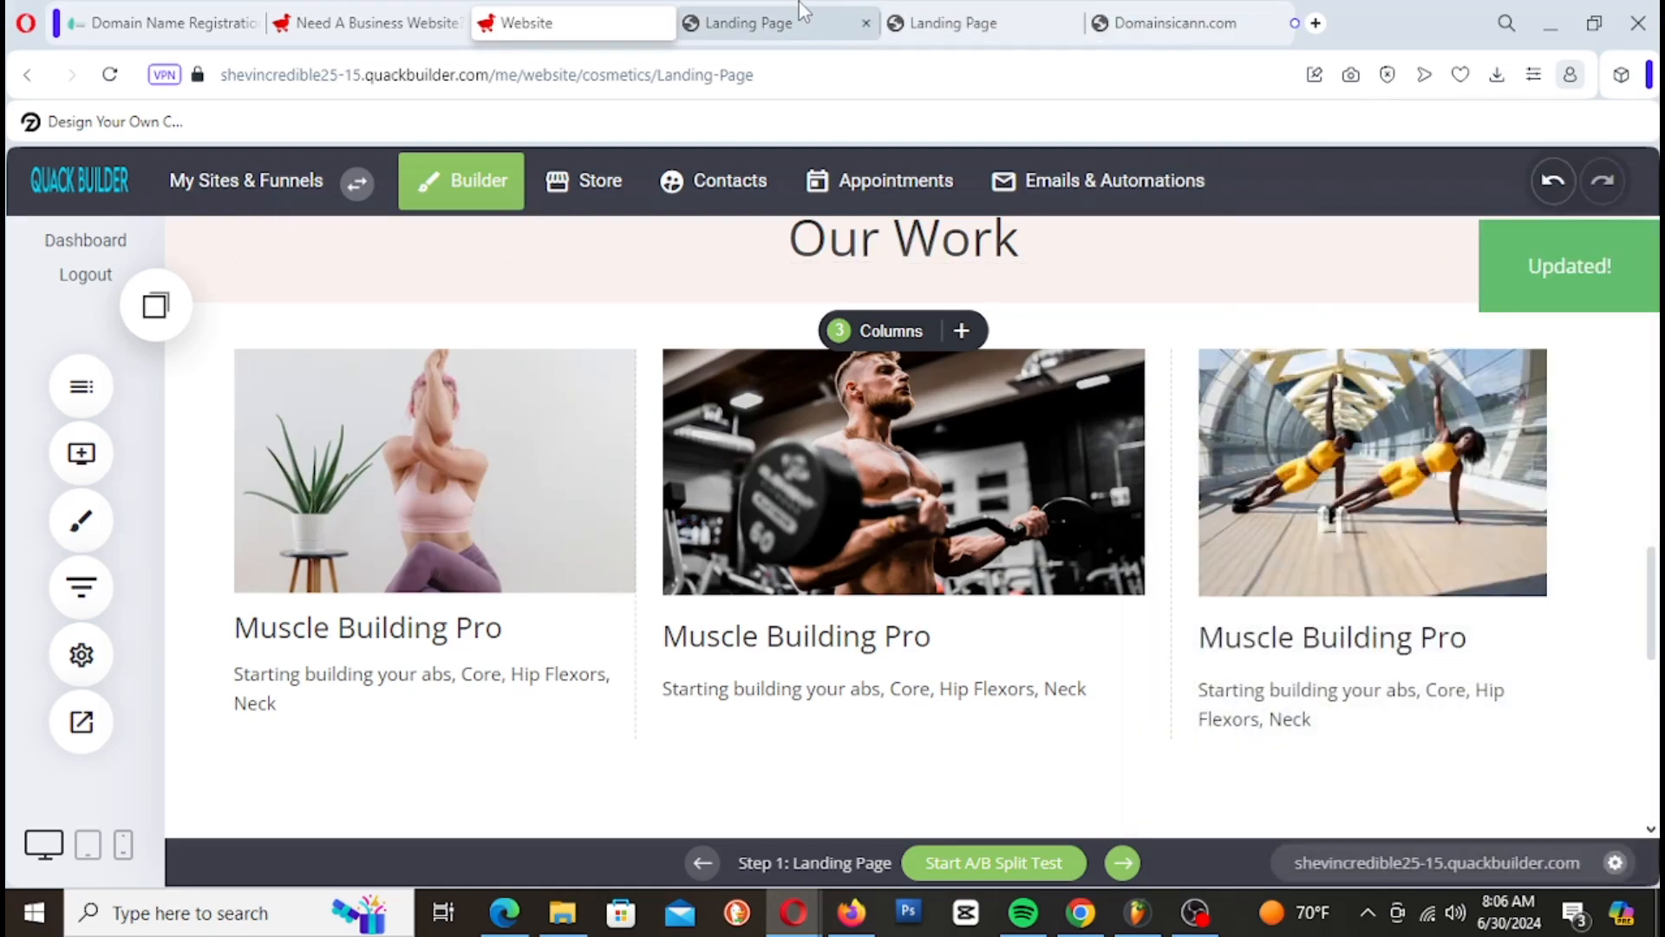
Step: Reload the live Landing Page tab and scroll through to the three Muscle Building Pro cards
left_click(798, 20)
right_click(798, 15)
left_click(862, 90)
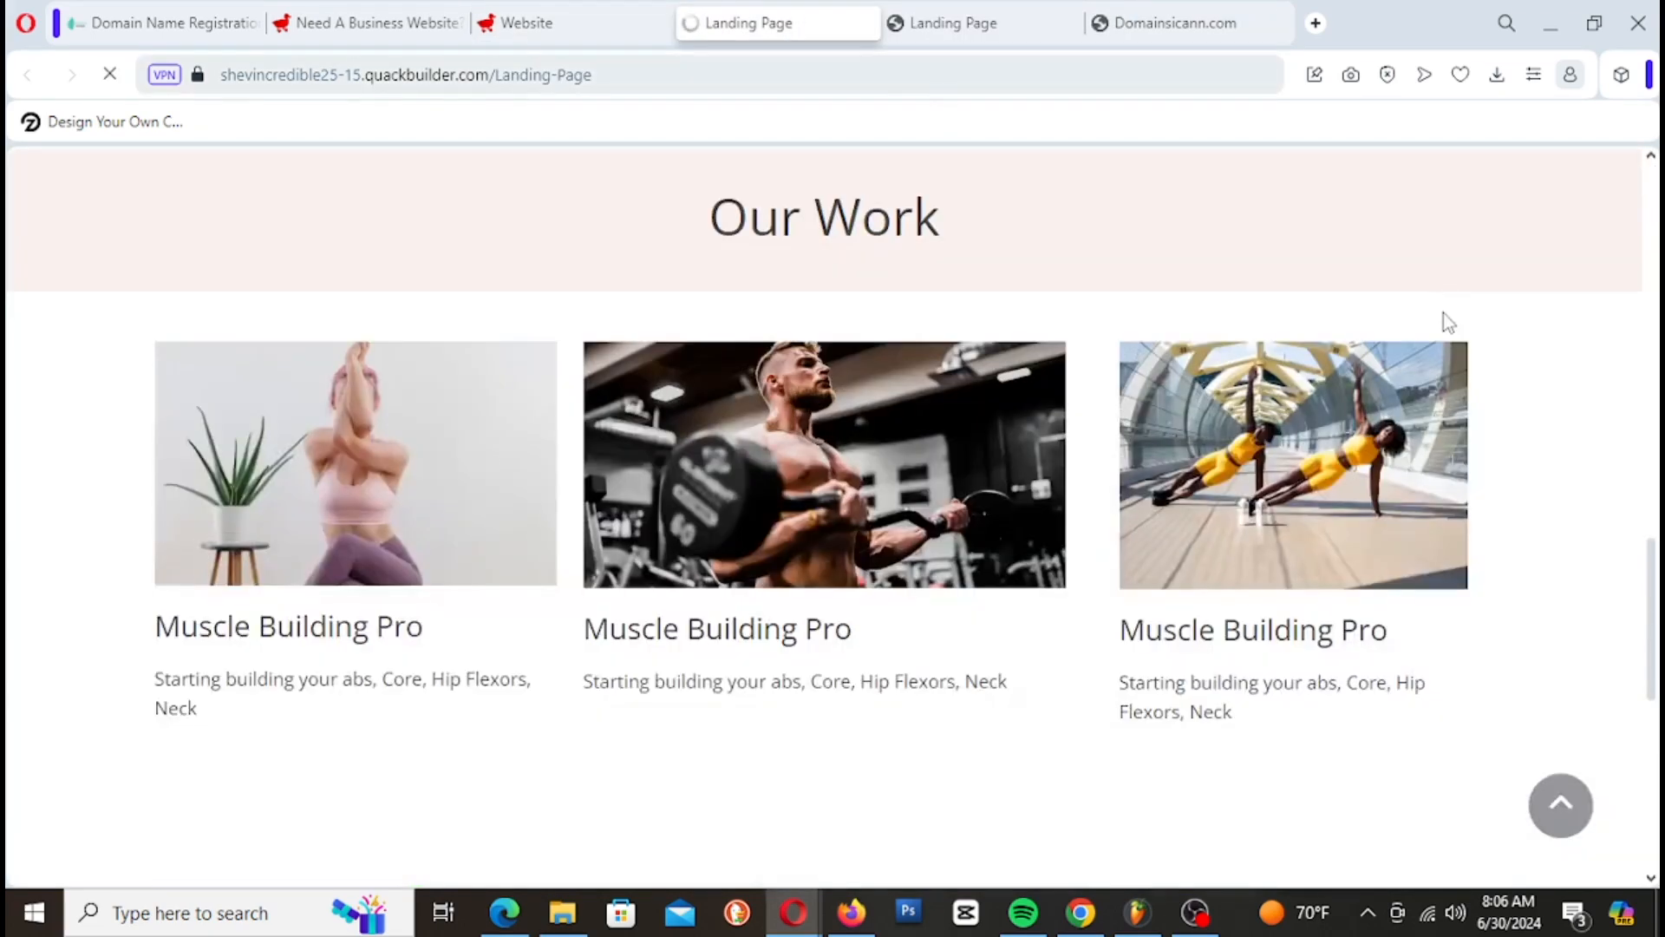
scroll(1304, 540, "up", 6)
scroll(1311, 549, "up", 10)
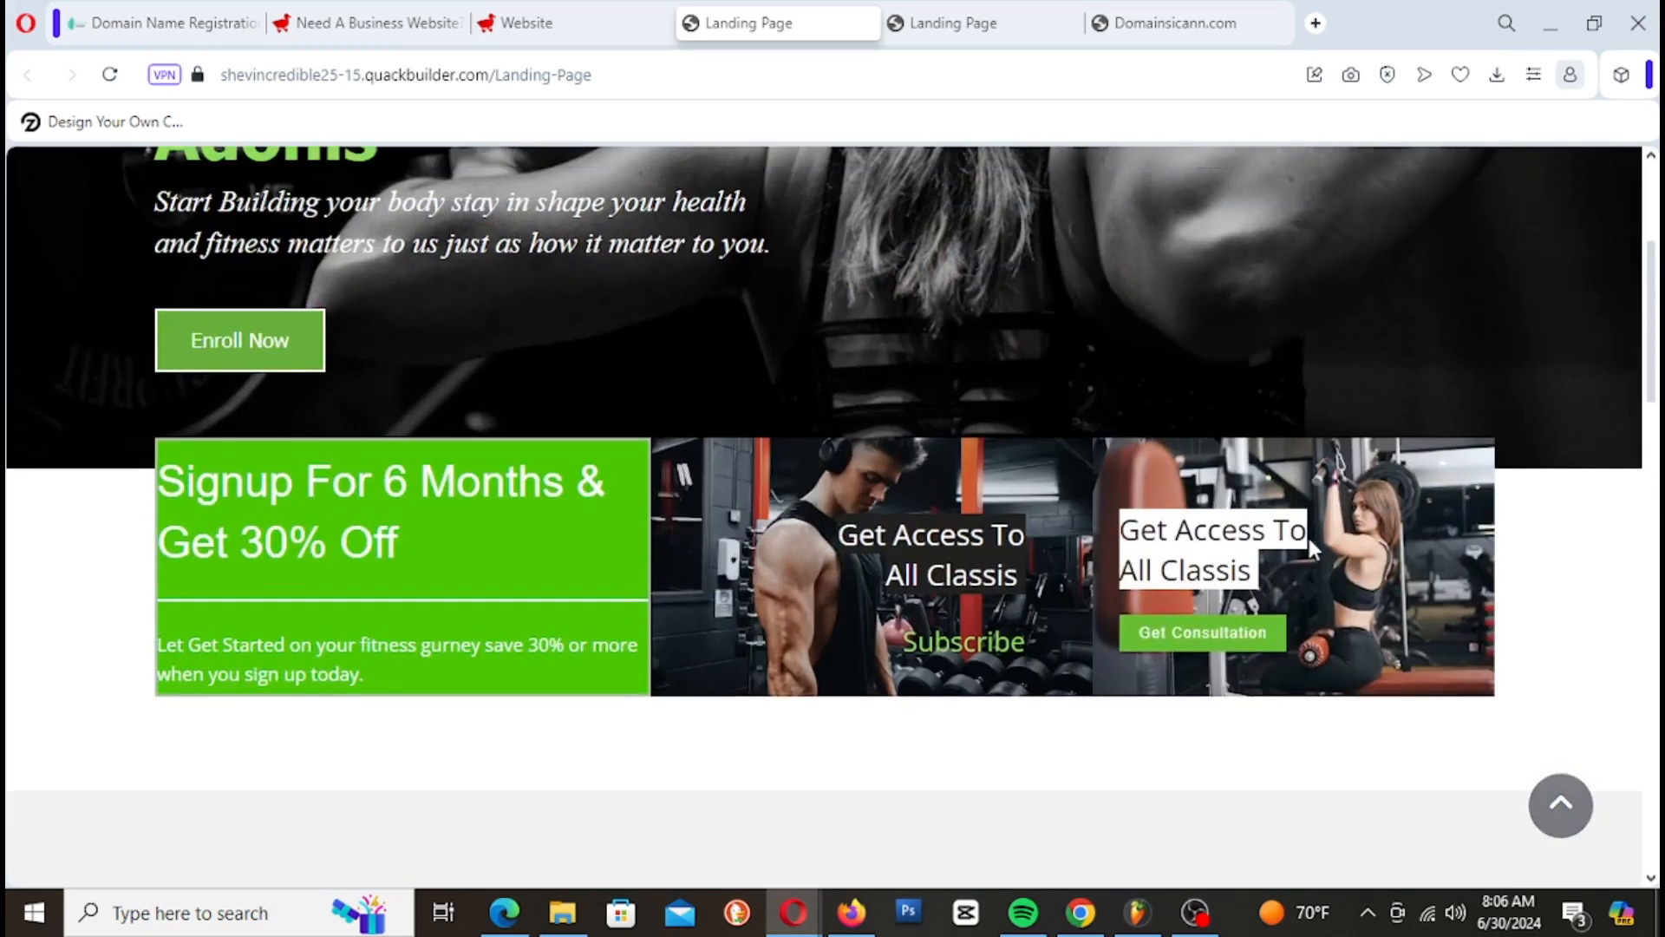
scroll(1311, 545, "down", 8)
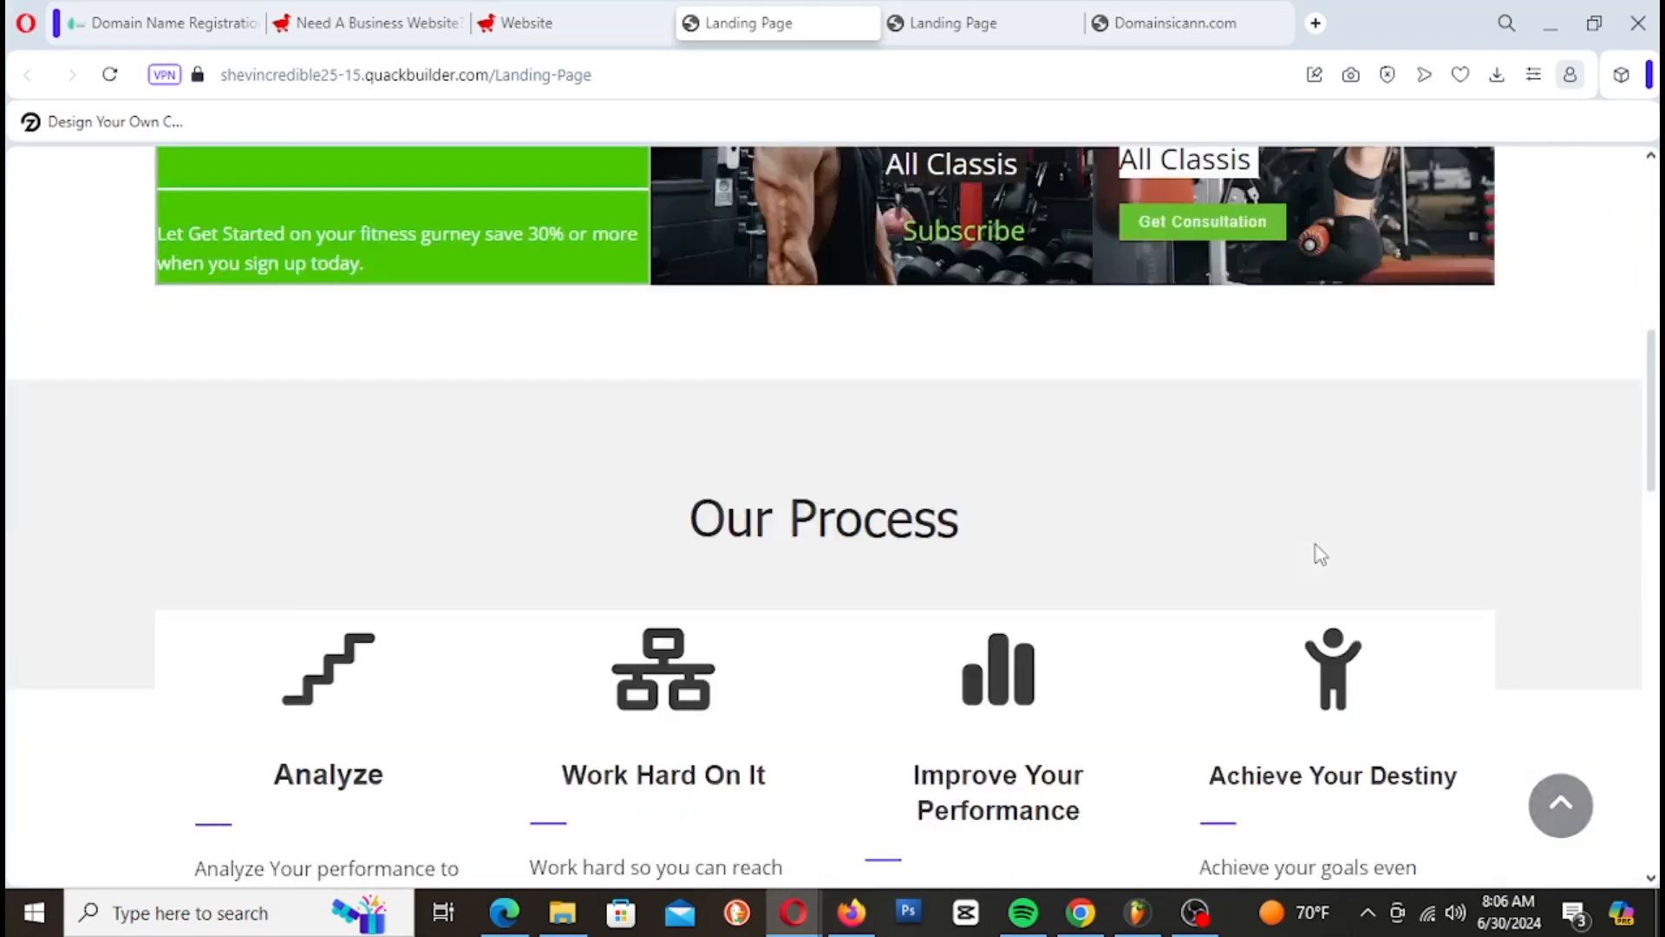
scroll(1319, 552, "down", 9)
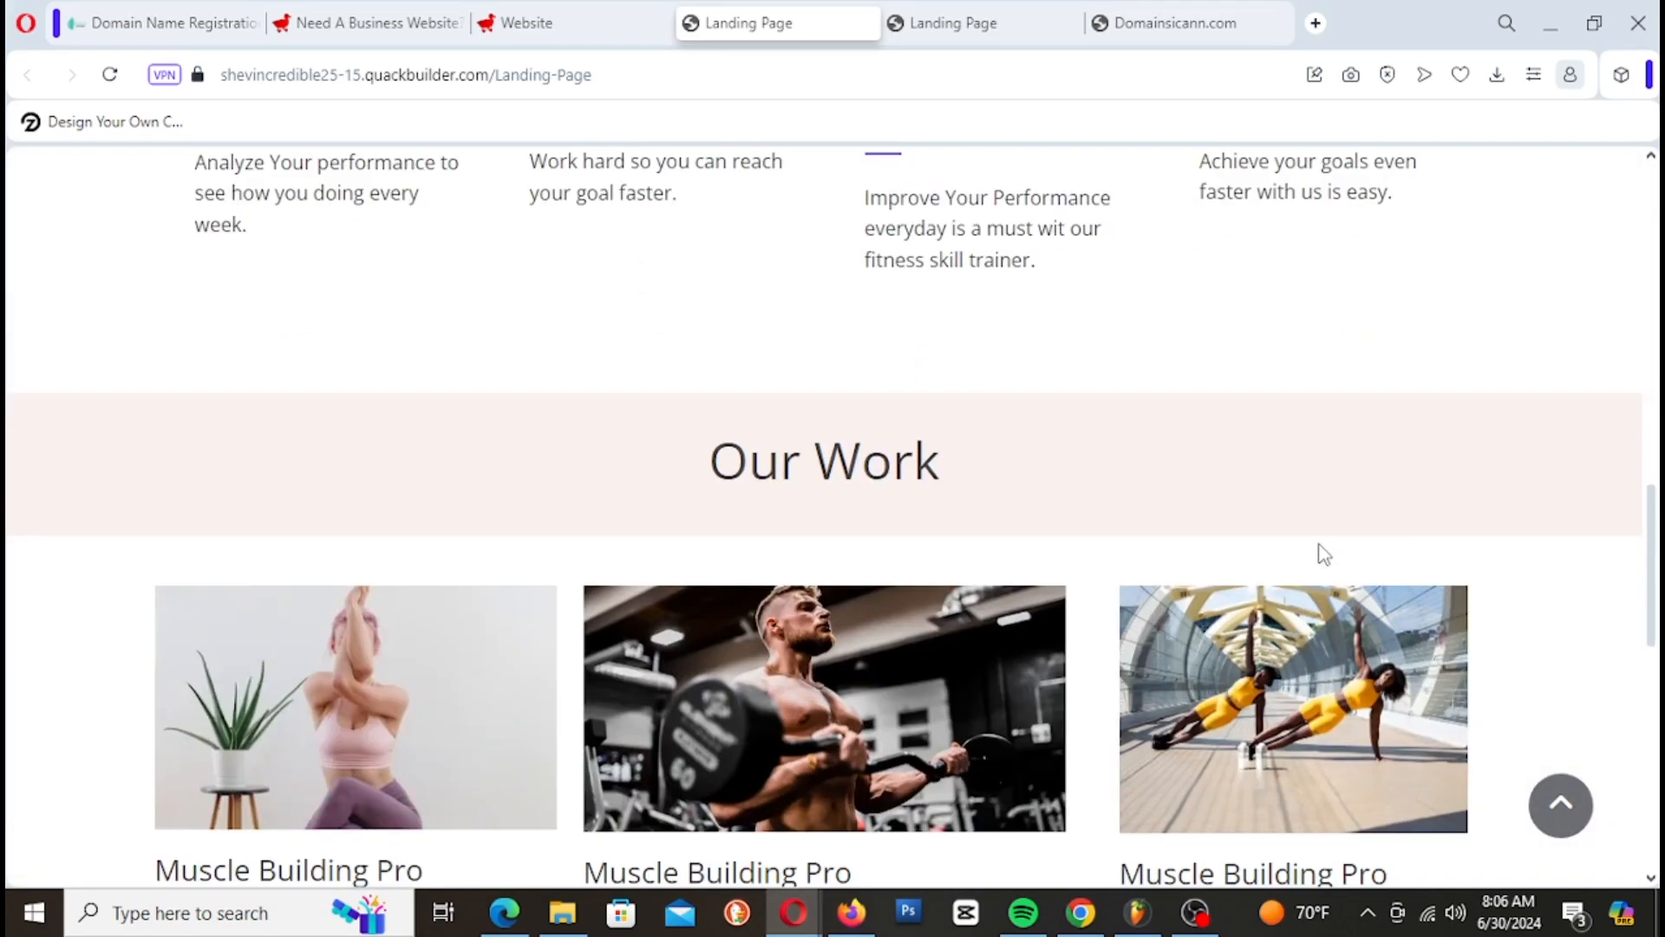
scroll(1317, 551, "down", 8)
scroll(1335, 572, "up", 18)
scroll(1355, 602, "up", 5)
scroll(1353, 598, "down", 10)
scroll(1354, 605, "down", 3)
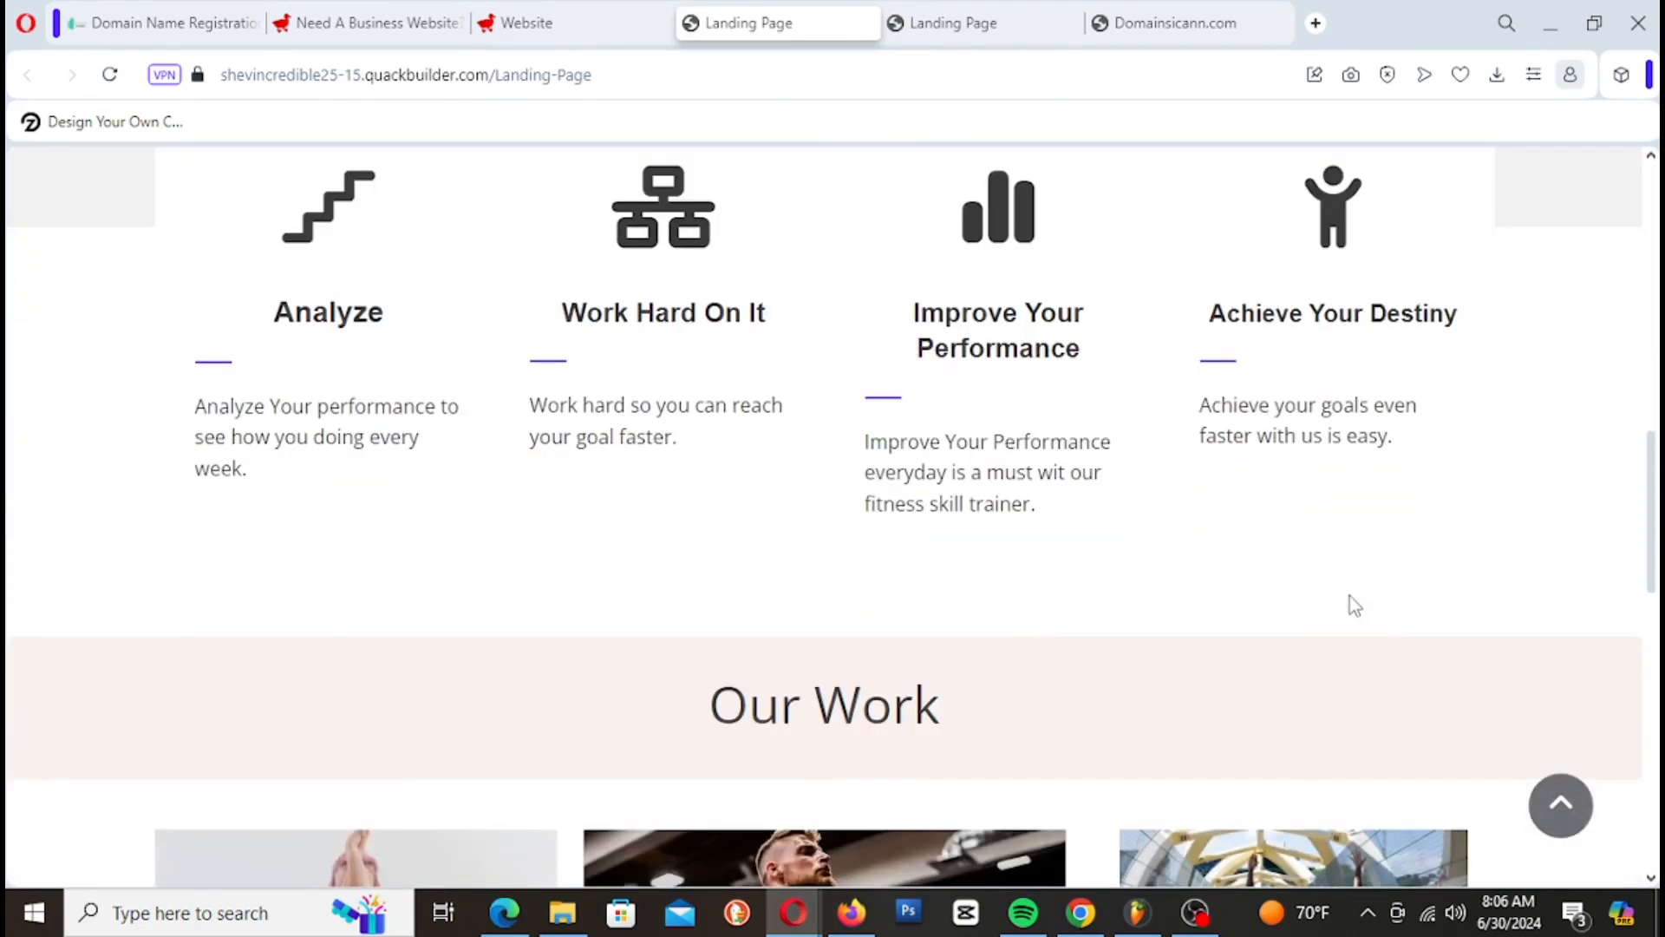
scroll(1355, 604, "up", 3)
scroll(1354, 604, "down", 6)
scroll(1351, 596, "down", 3)
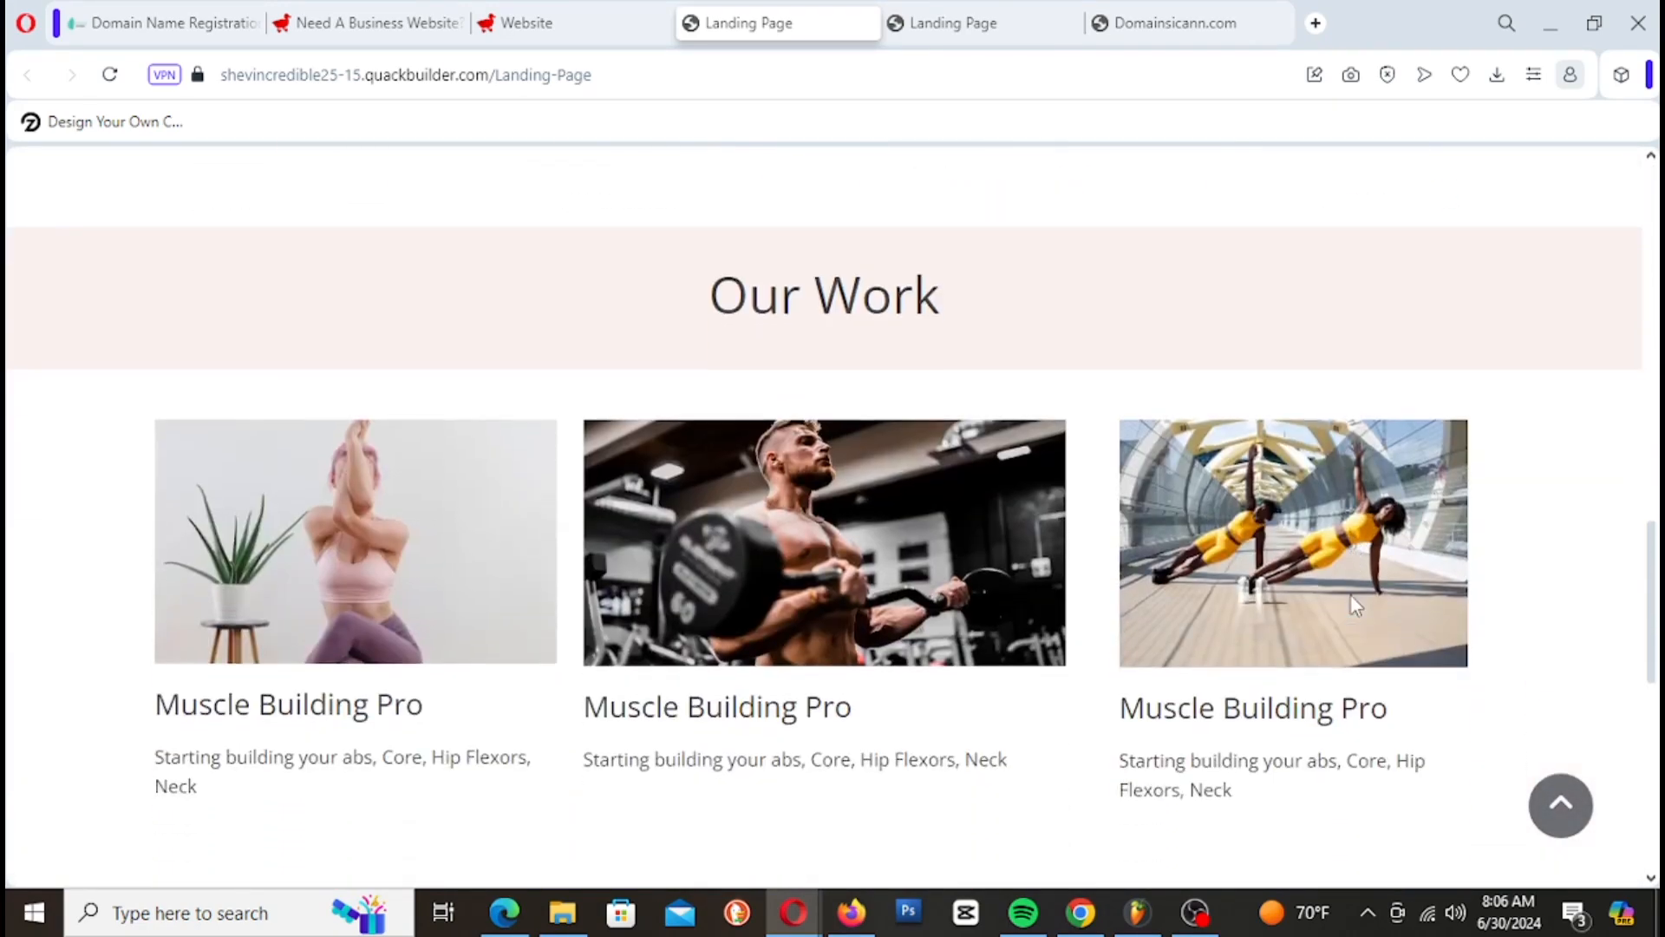
scroll(1345, 573, "up", 1)
scroll(1333, 537, "up", 1)
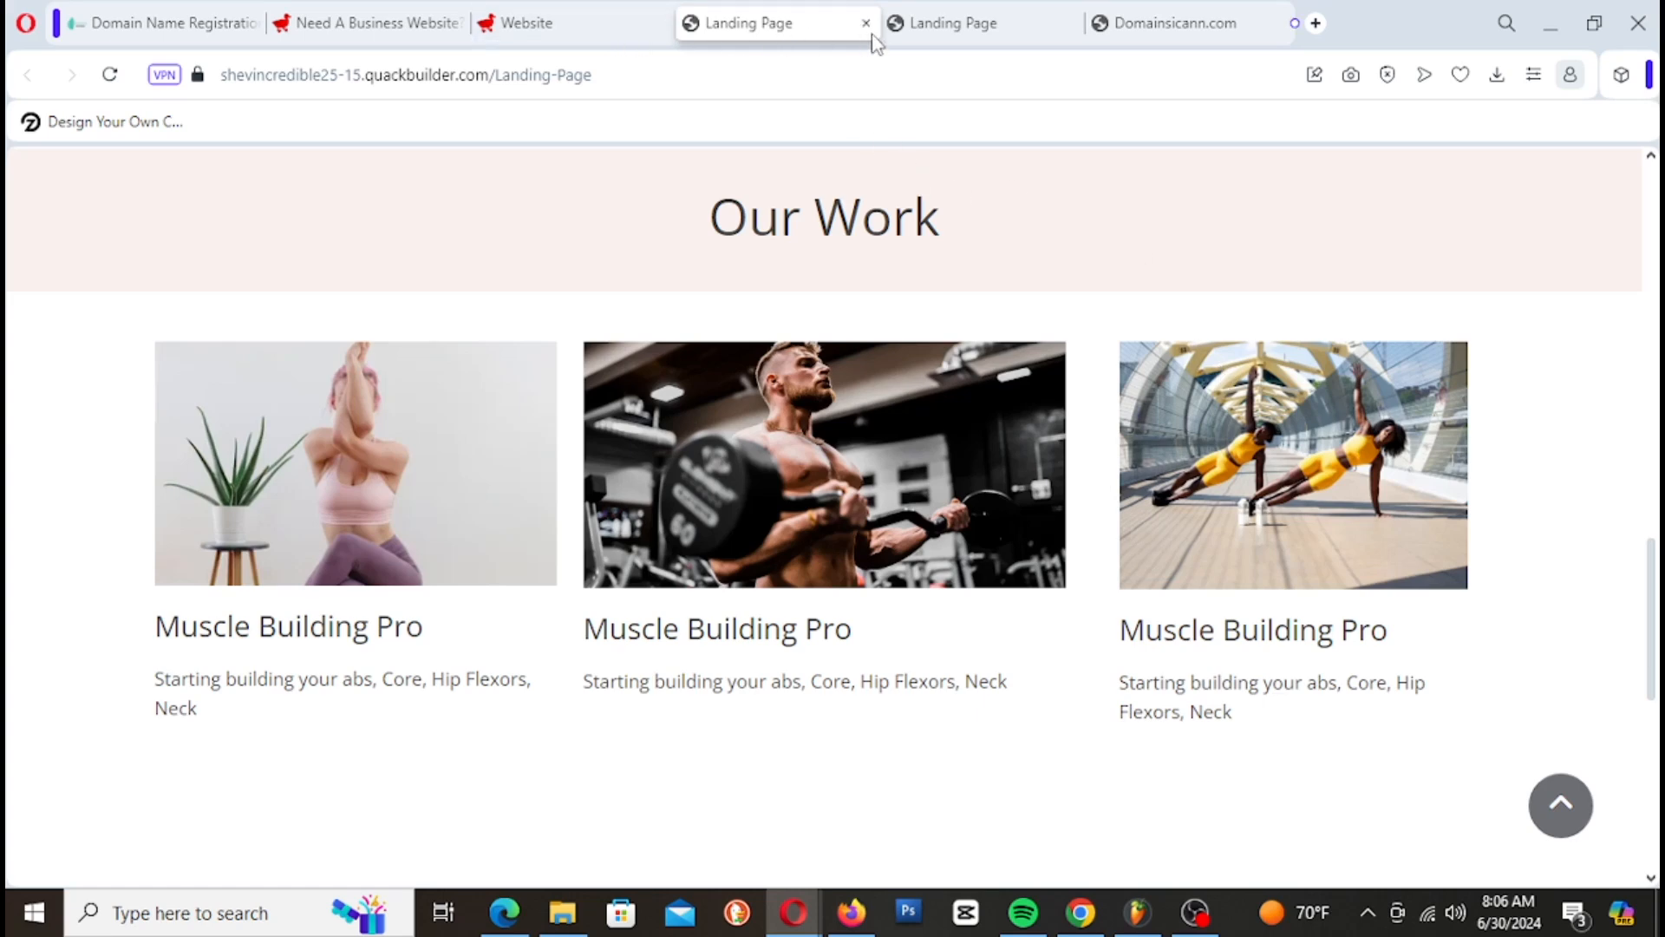
Step: Increase the top and bottom padding of the Our Work columns and save
middle_click(918, 30)
left_click(612, 26)
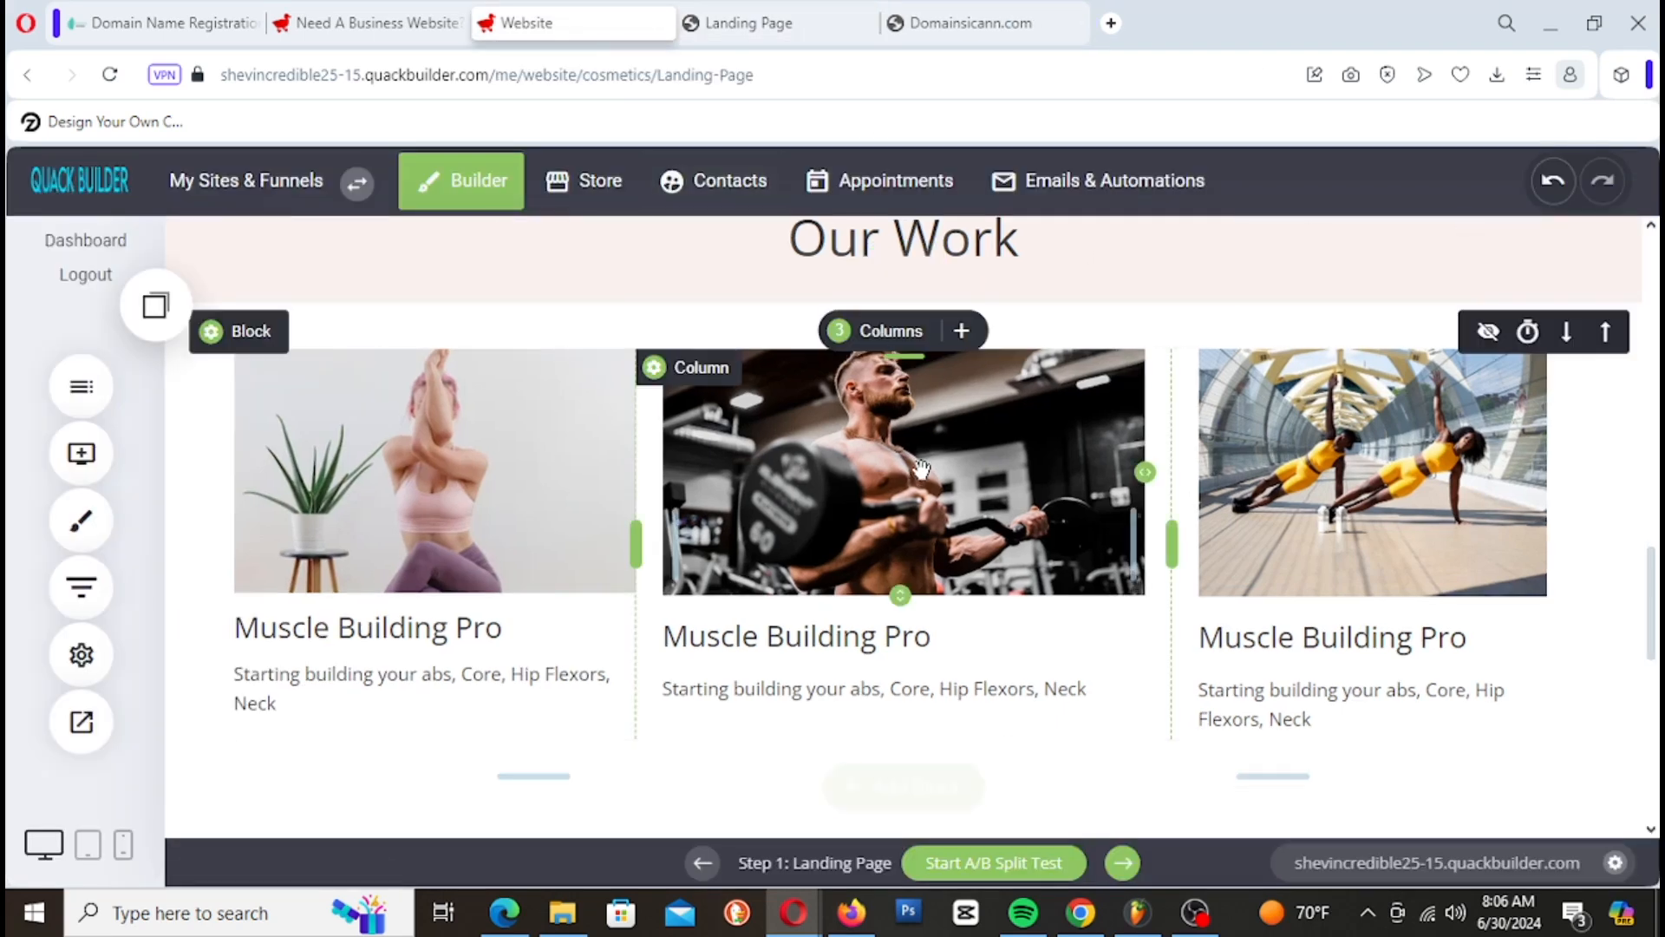
left_click_drag(765, 327, 765, 332)
scroll(889, 629, "down", 1)
left_click_drag(878, 637, 878, 644)
left_click(1472, 187)
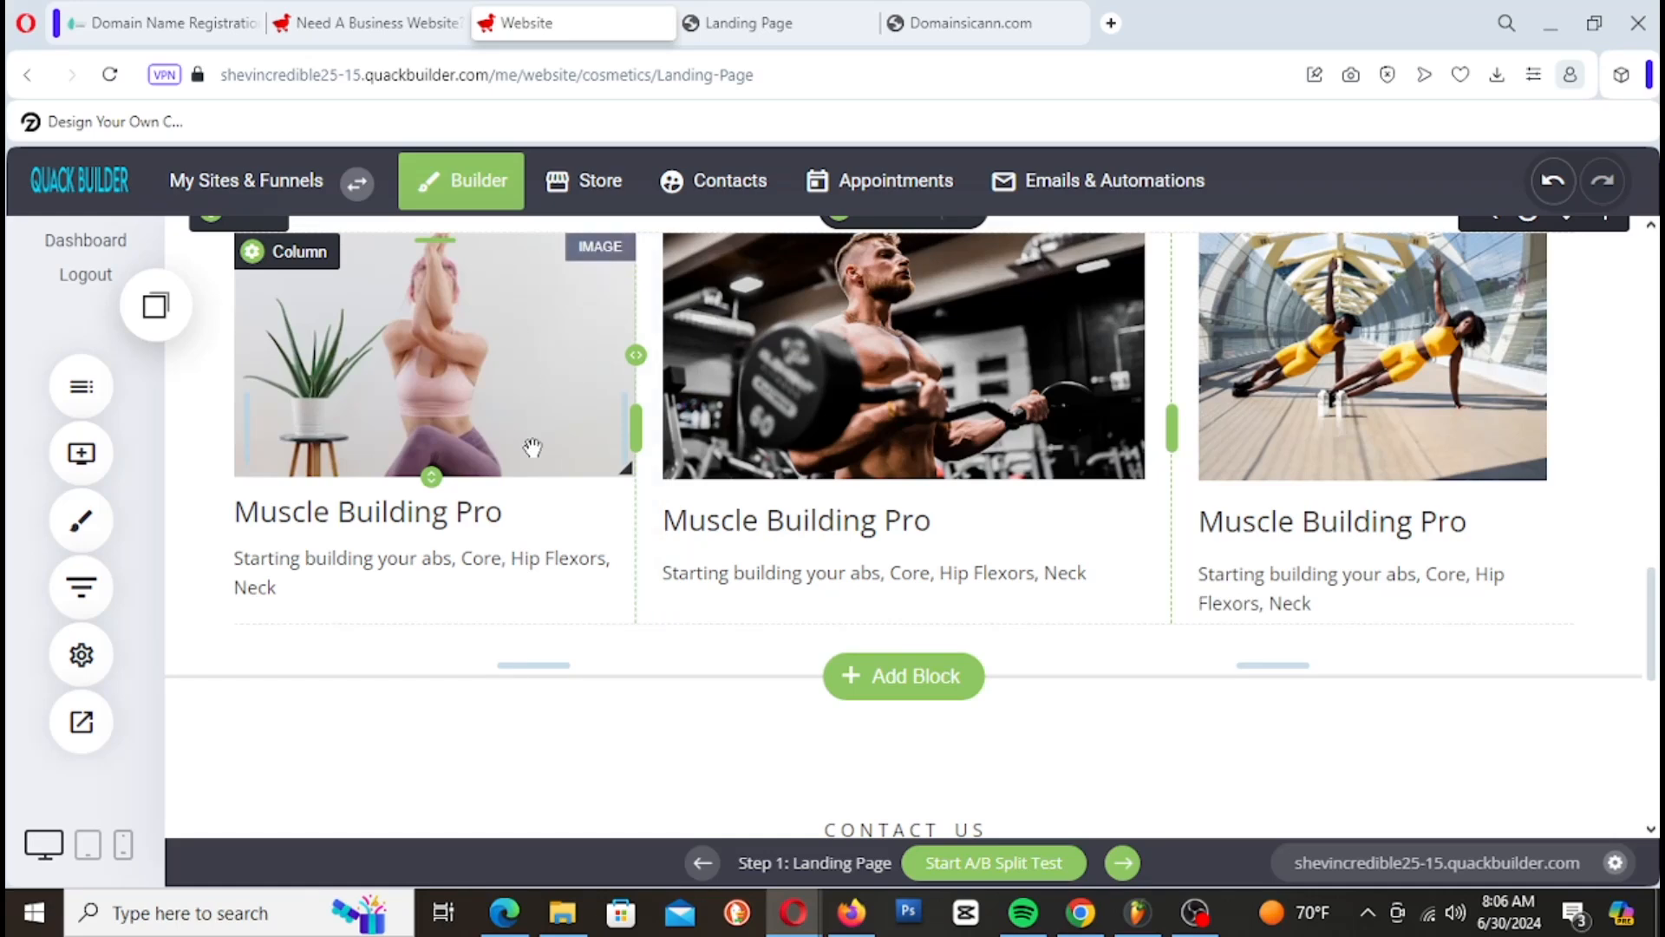
Step: Copy the hero's Enroll Now button and place it under the first card
scroll(521, 442, "up", 4)
scroll(598, 675, "down", 3)
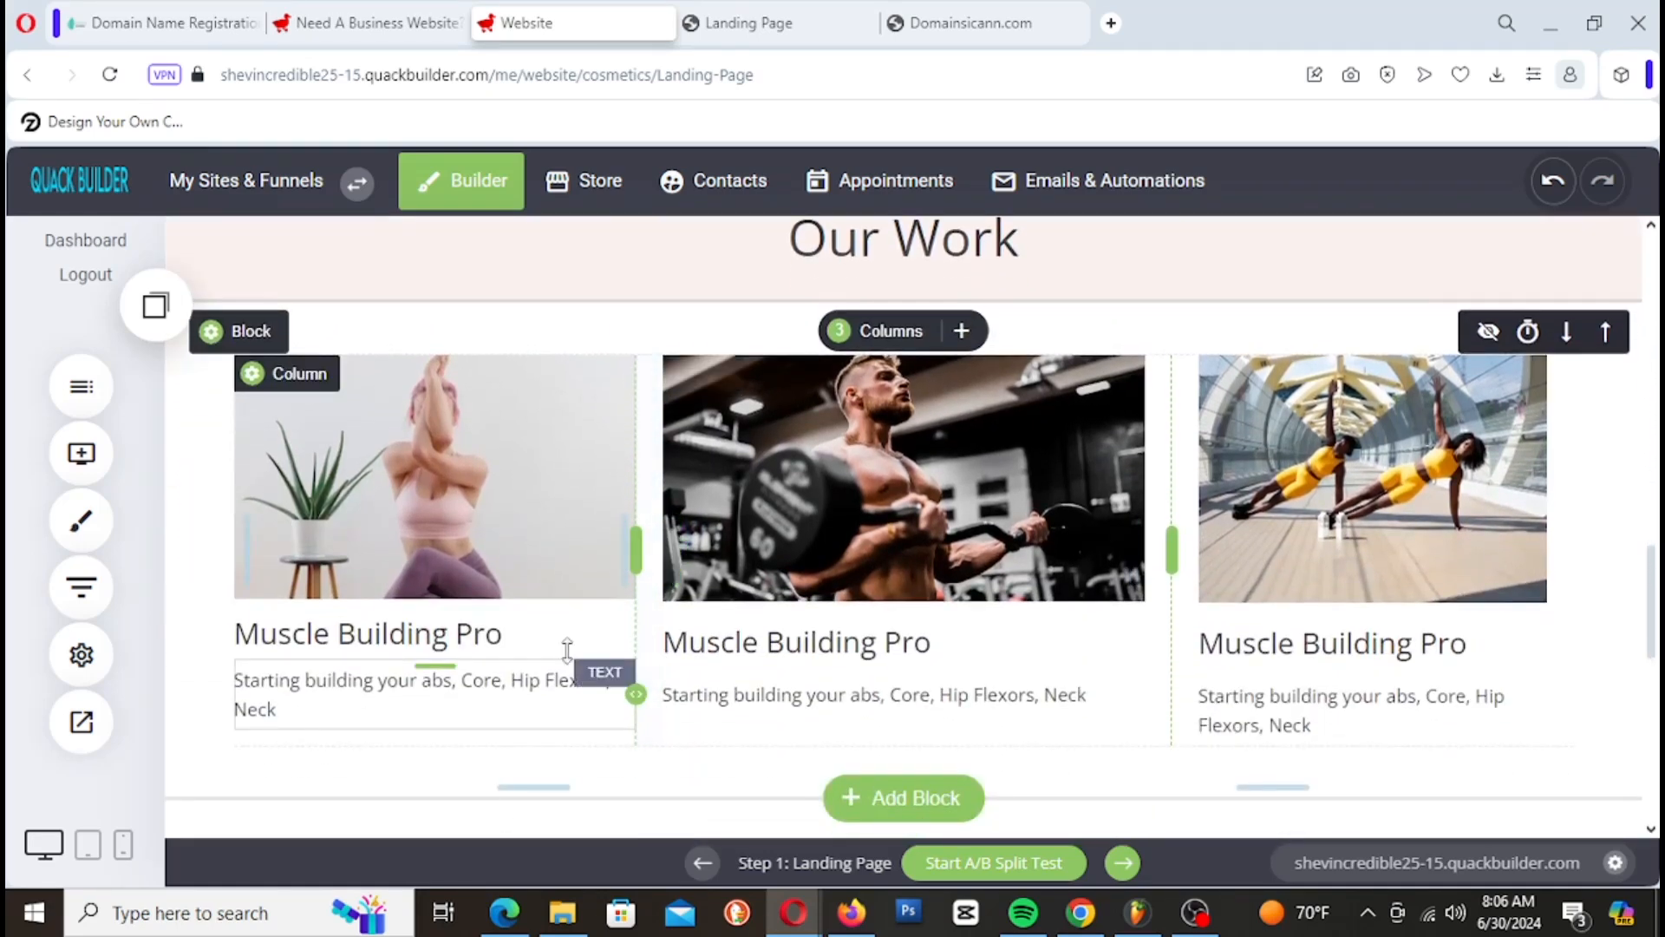
scroll(642, 607, "down", 2)
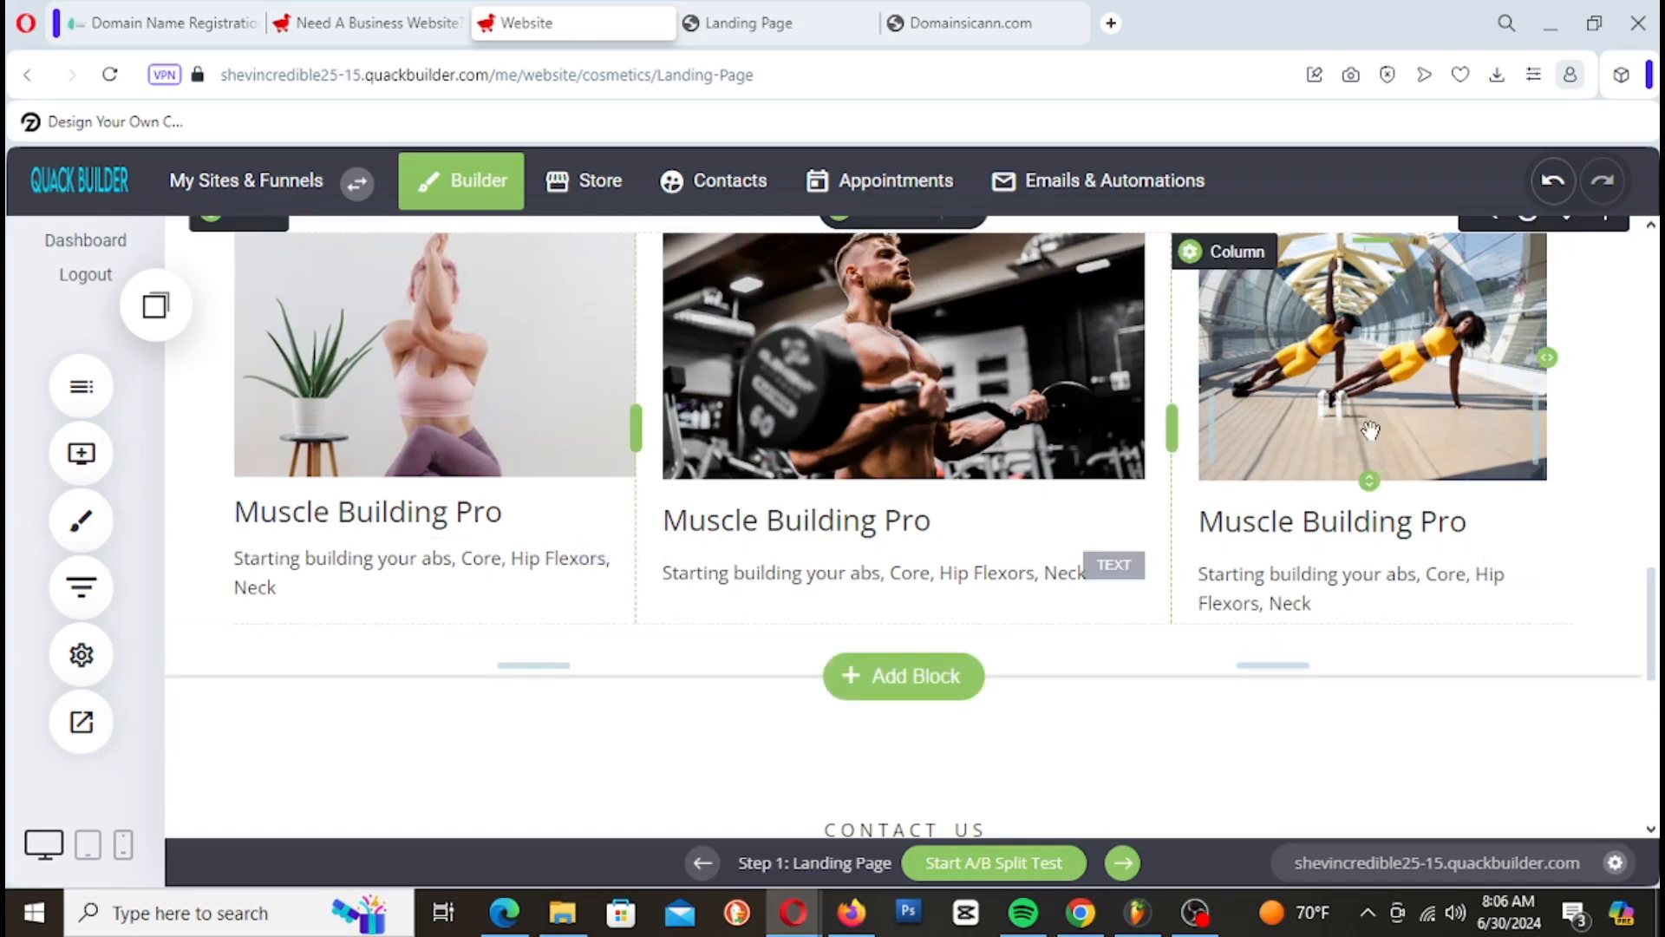
scroll(1357, 438, "up", 10)
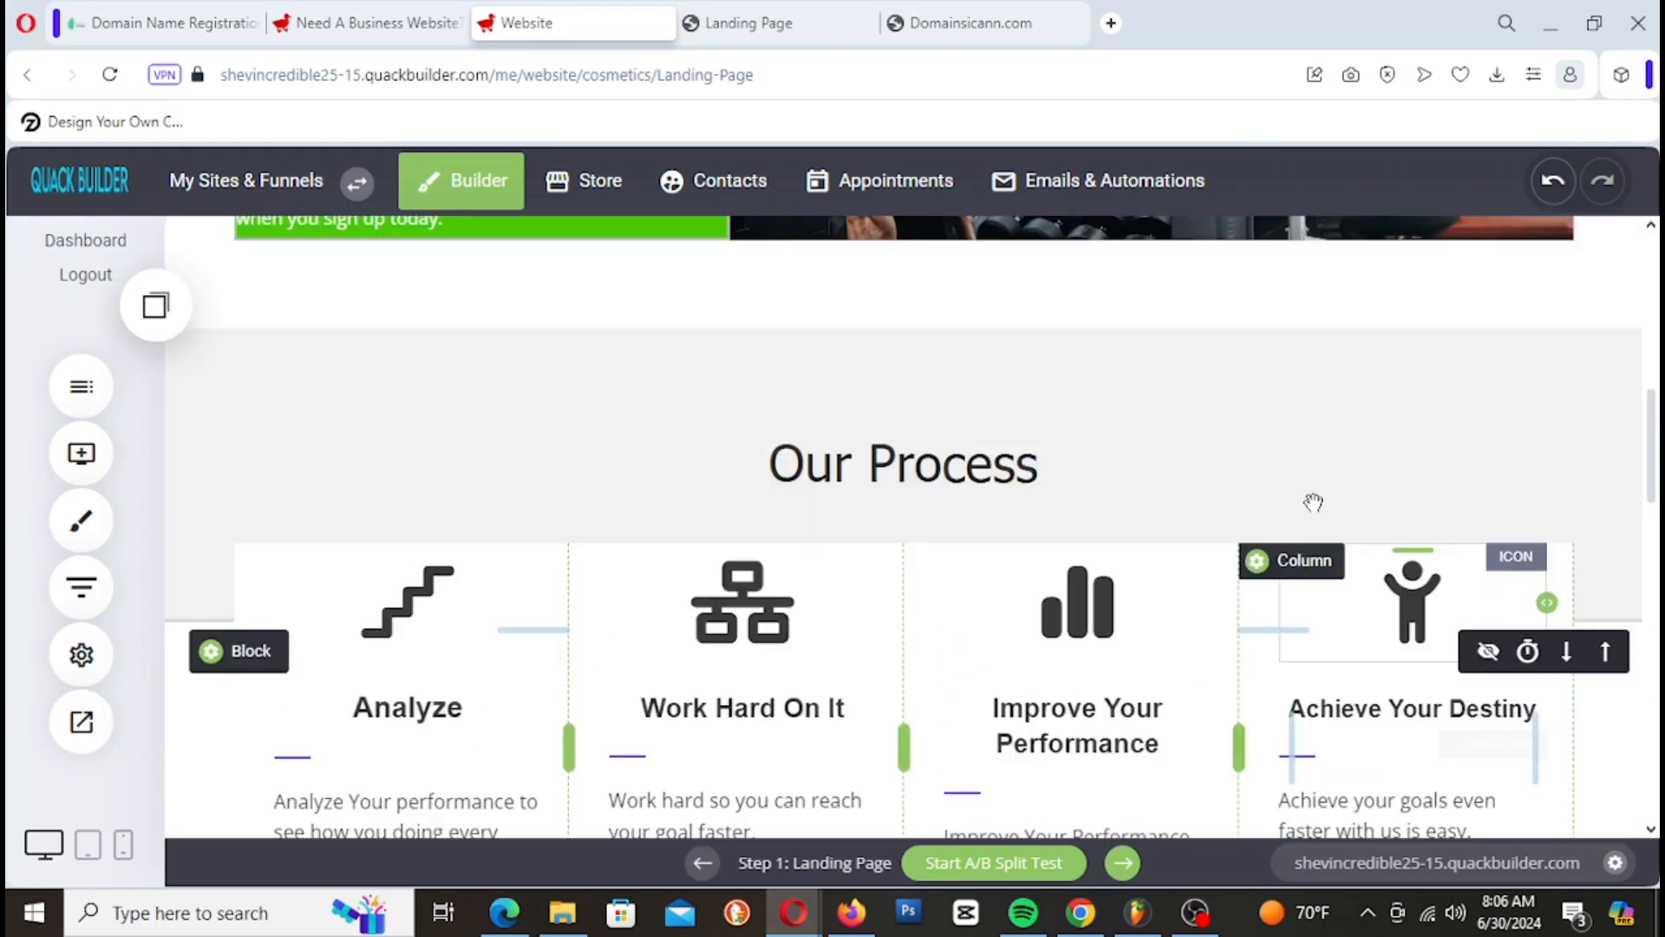
scroll(1313, 503, "up", 10)
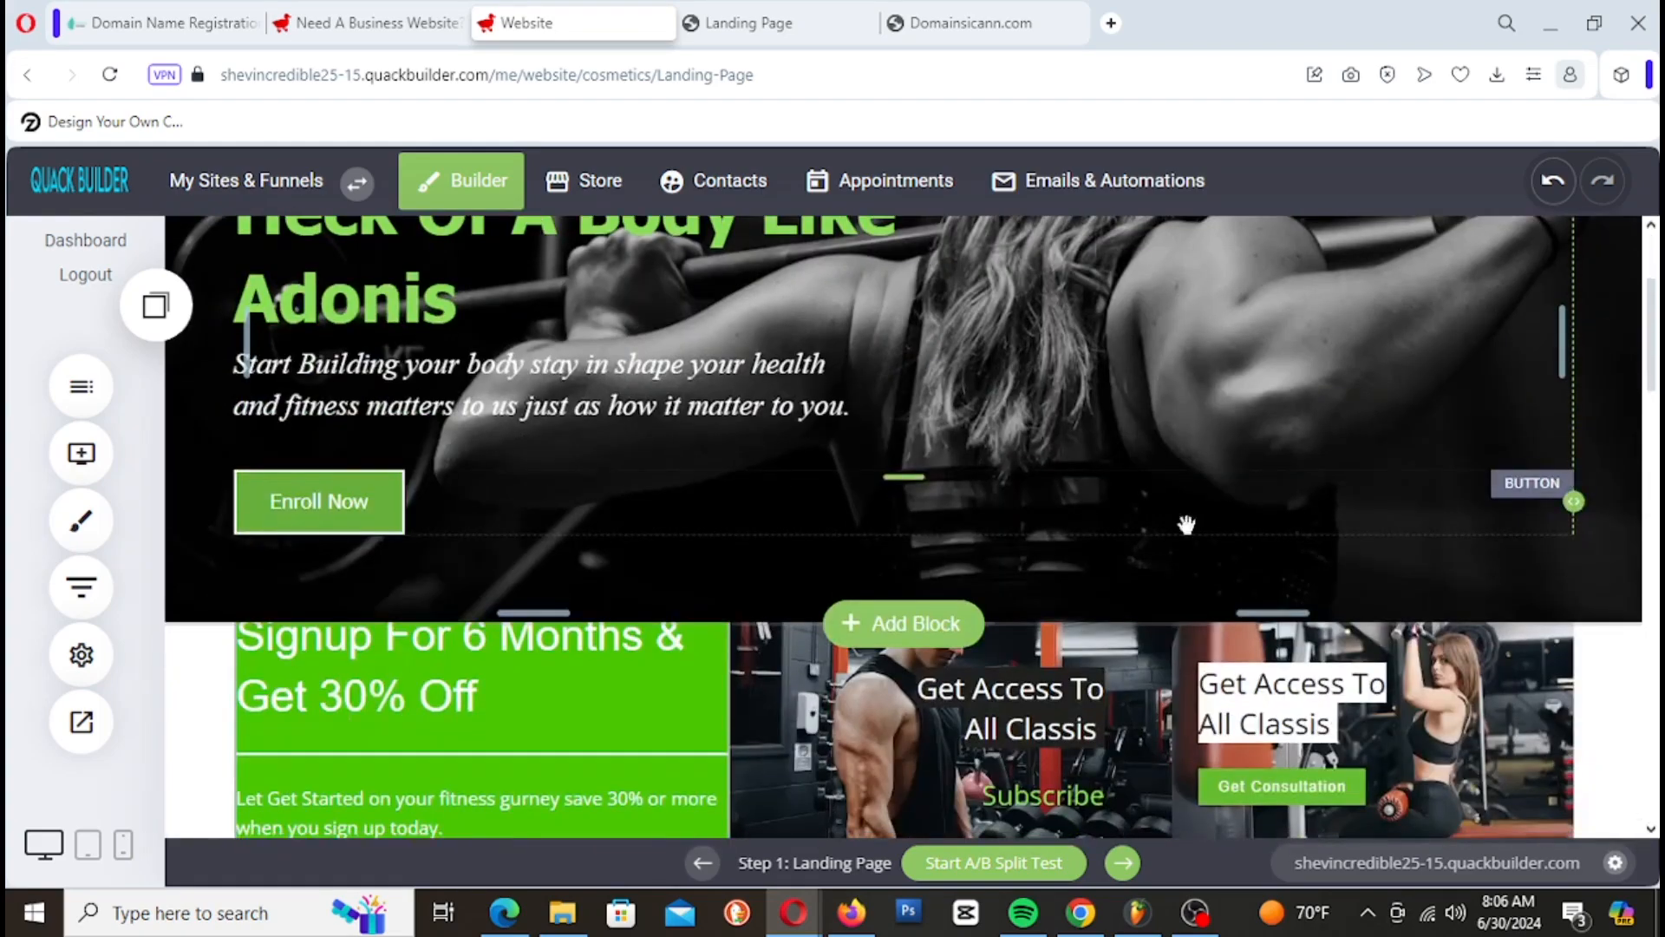
scroll(558, 521, "down", 15)
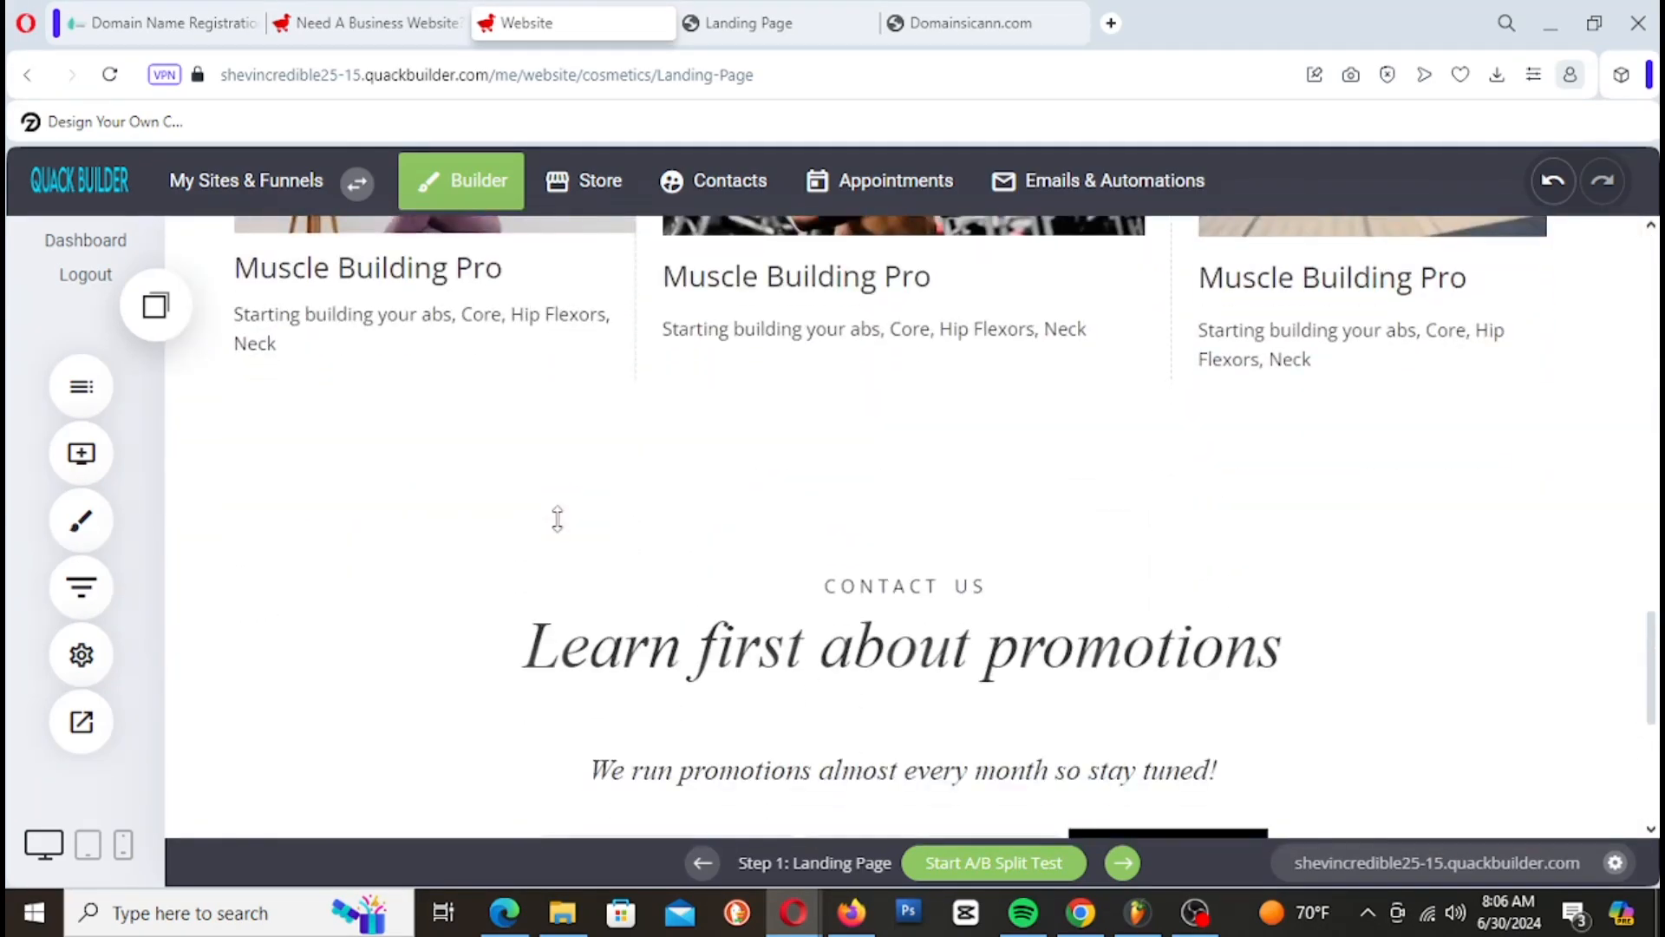
scroll(558, 521, "up", 1)
scroll(557, 518, "up", 15)
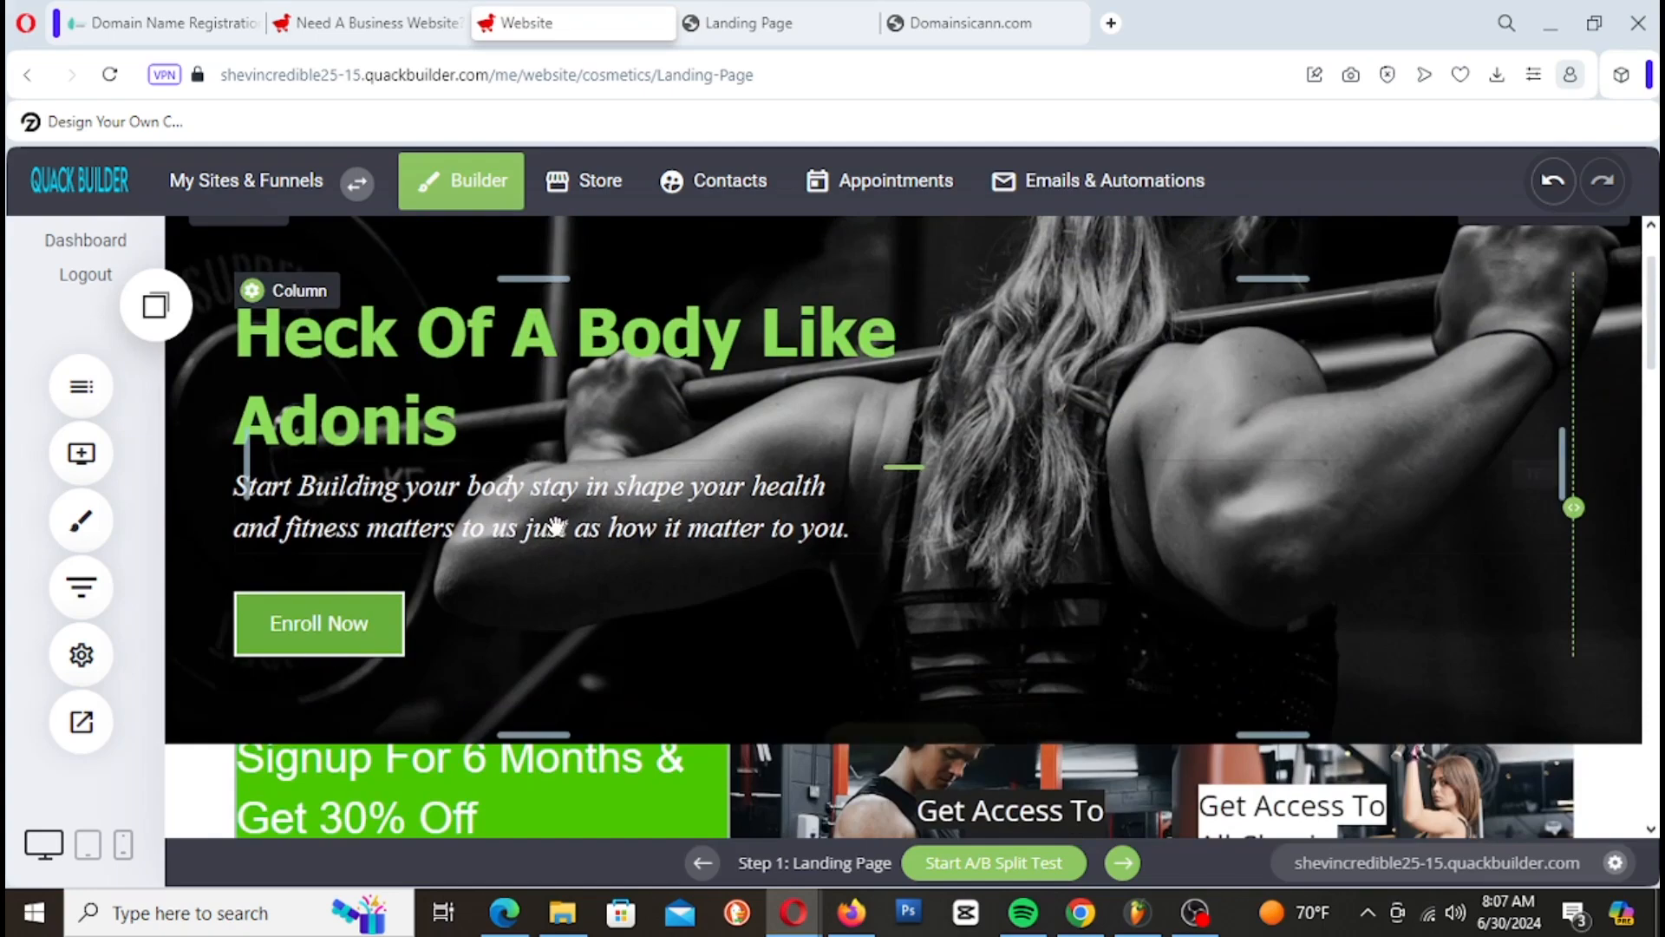
left_click(298, 622)
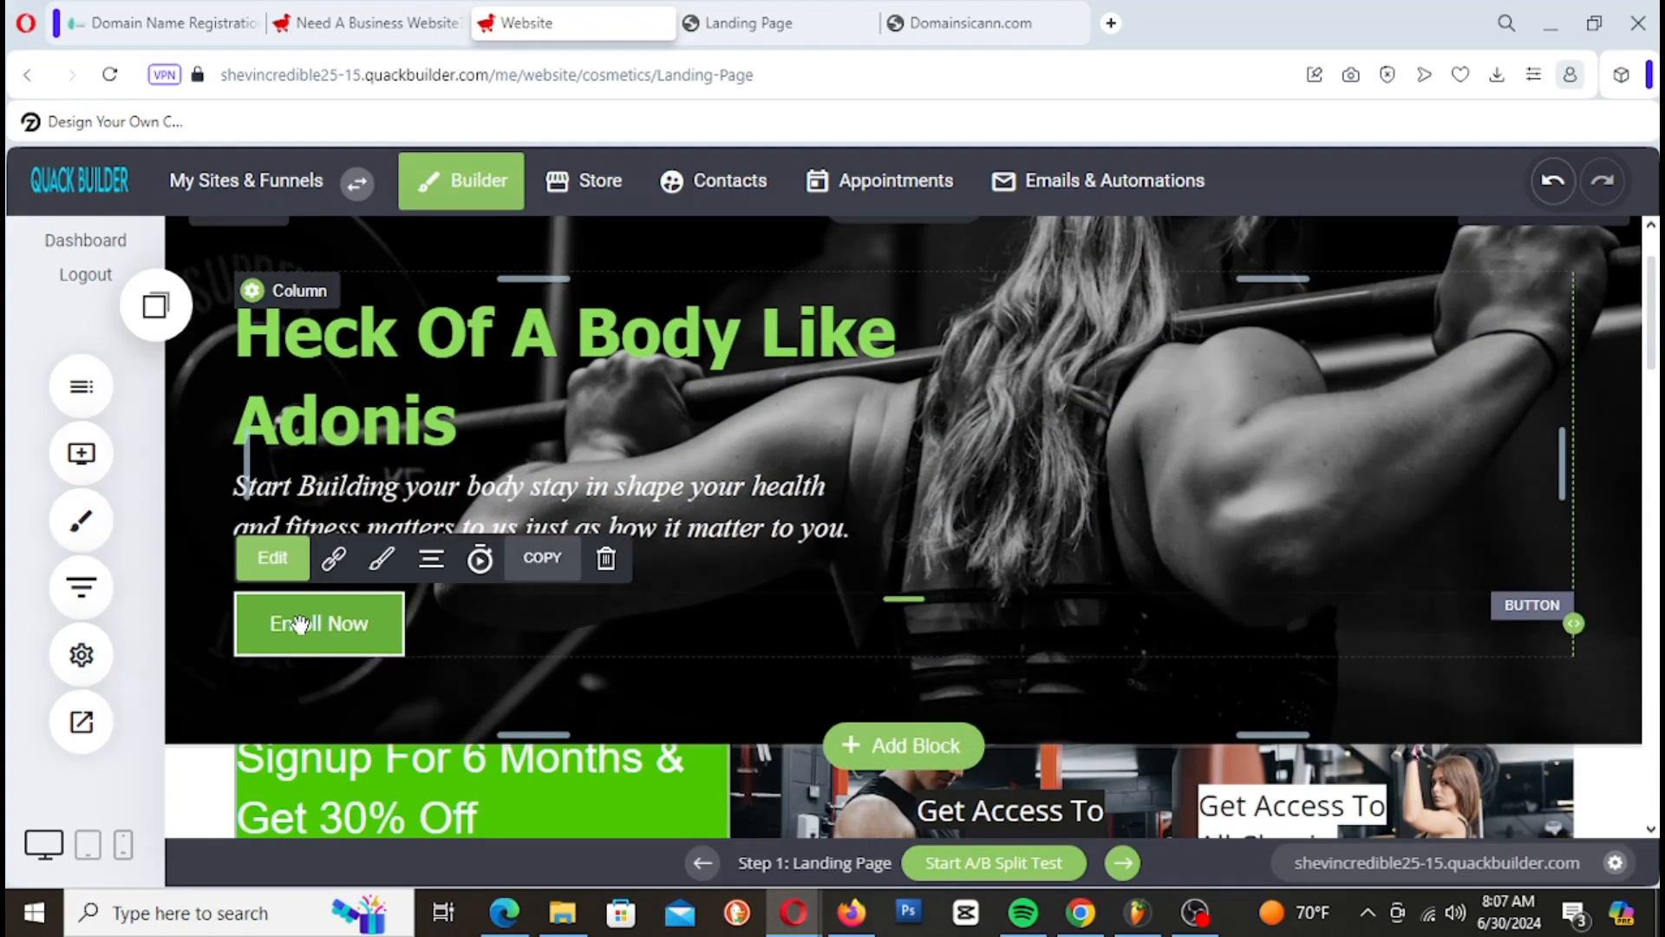
scroll(718, 638, "down", 15)
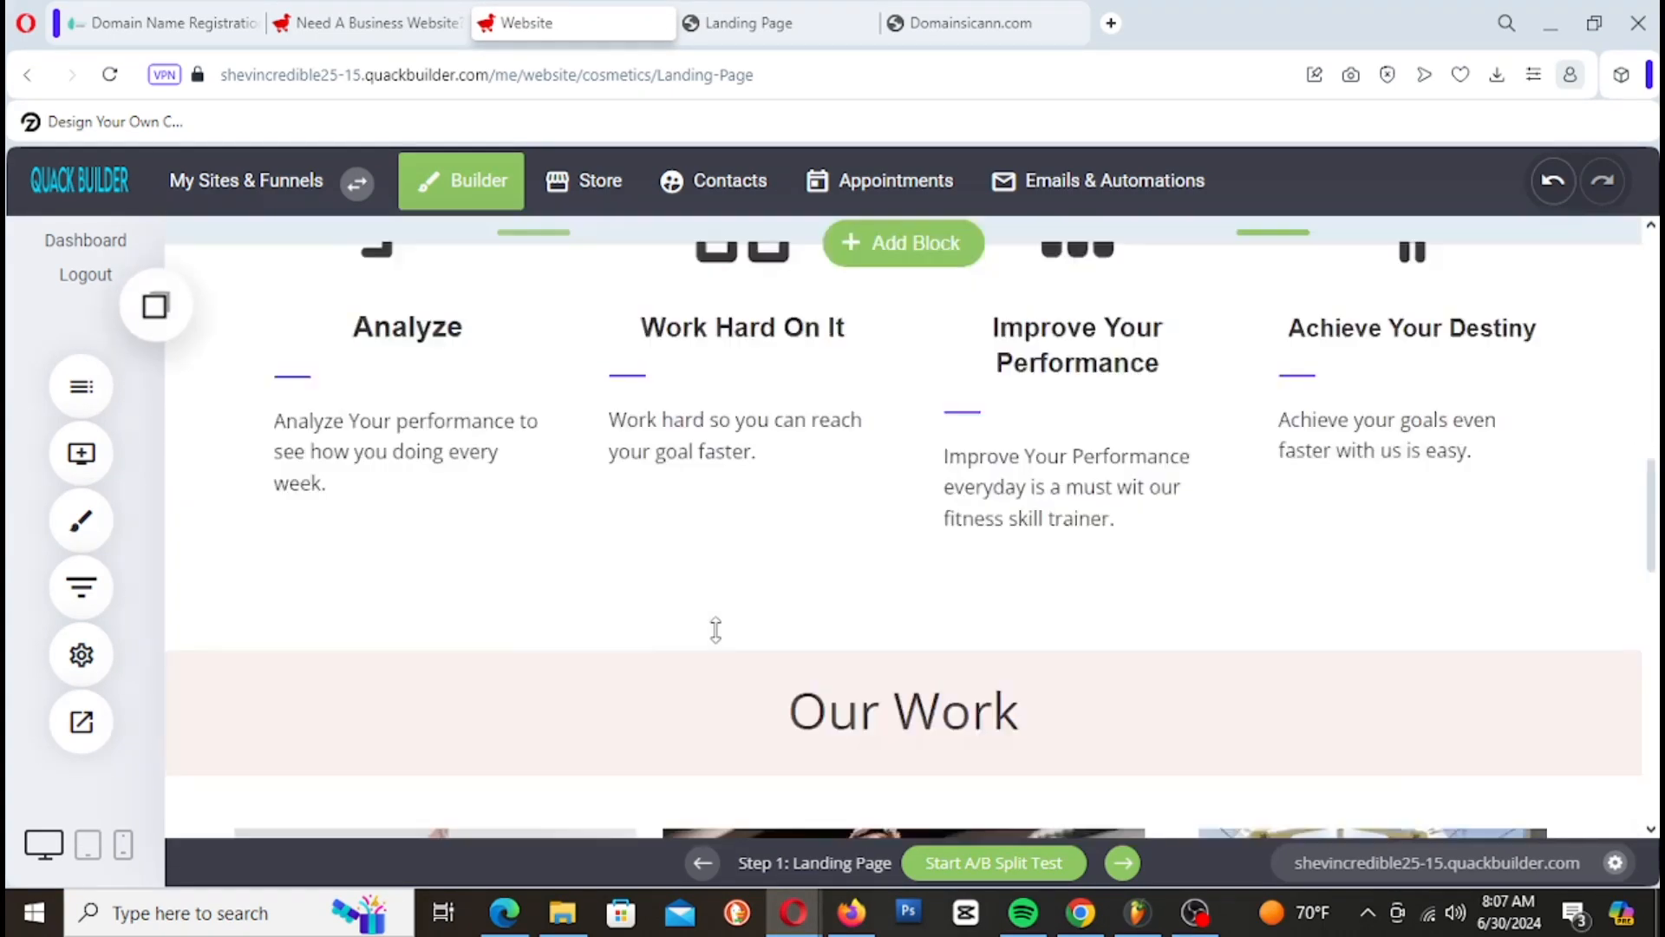
scroll(712, 628, "up", 3)
left_click(155, 305)
left_click_drag(260, 531, 477, 643)
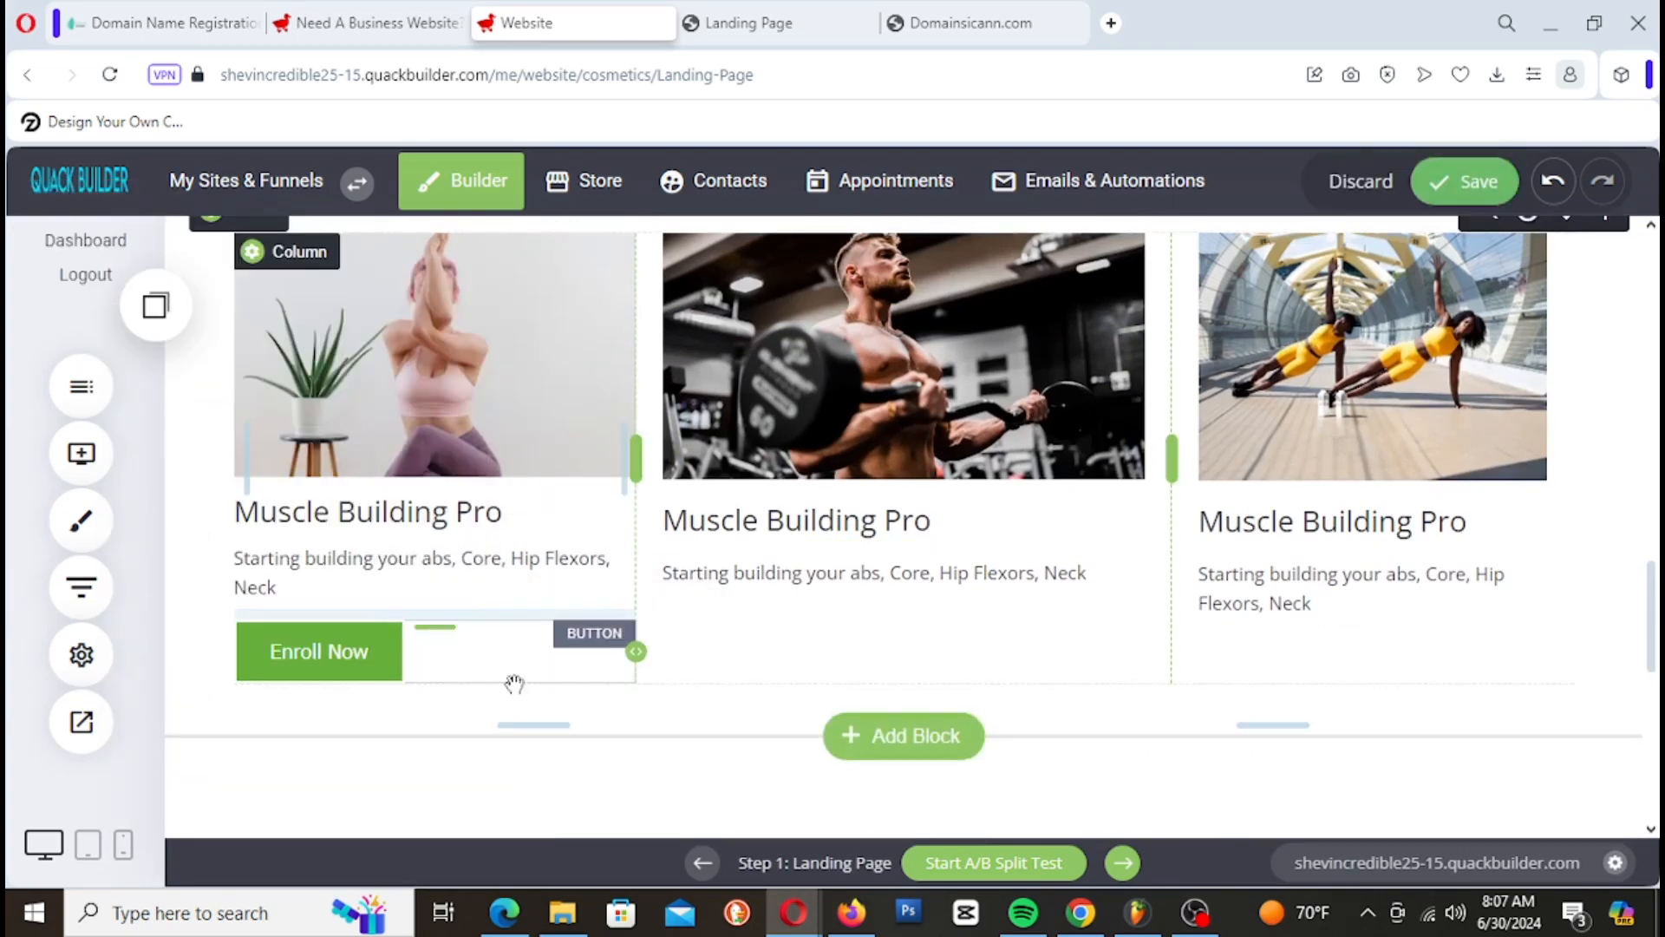
Step: Place the copied Enroll Now button under the second and third cards too
left_click(160, 310)
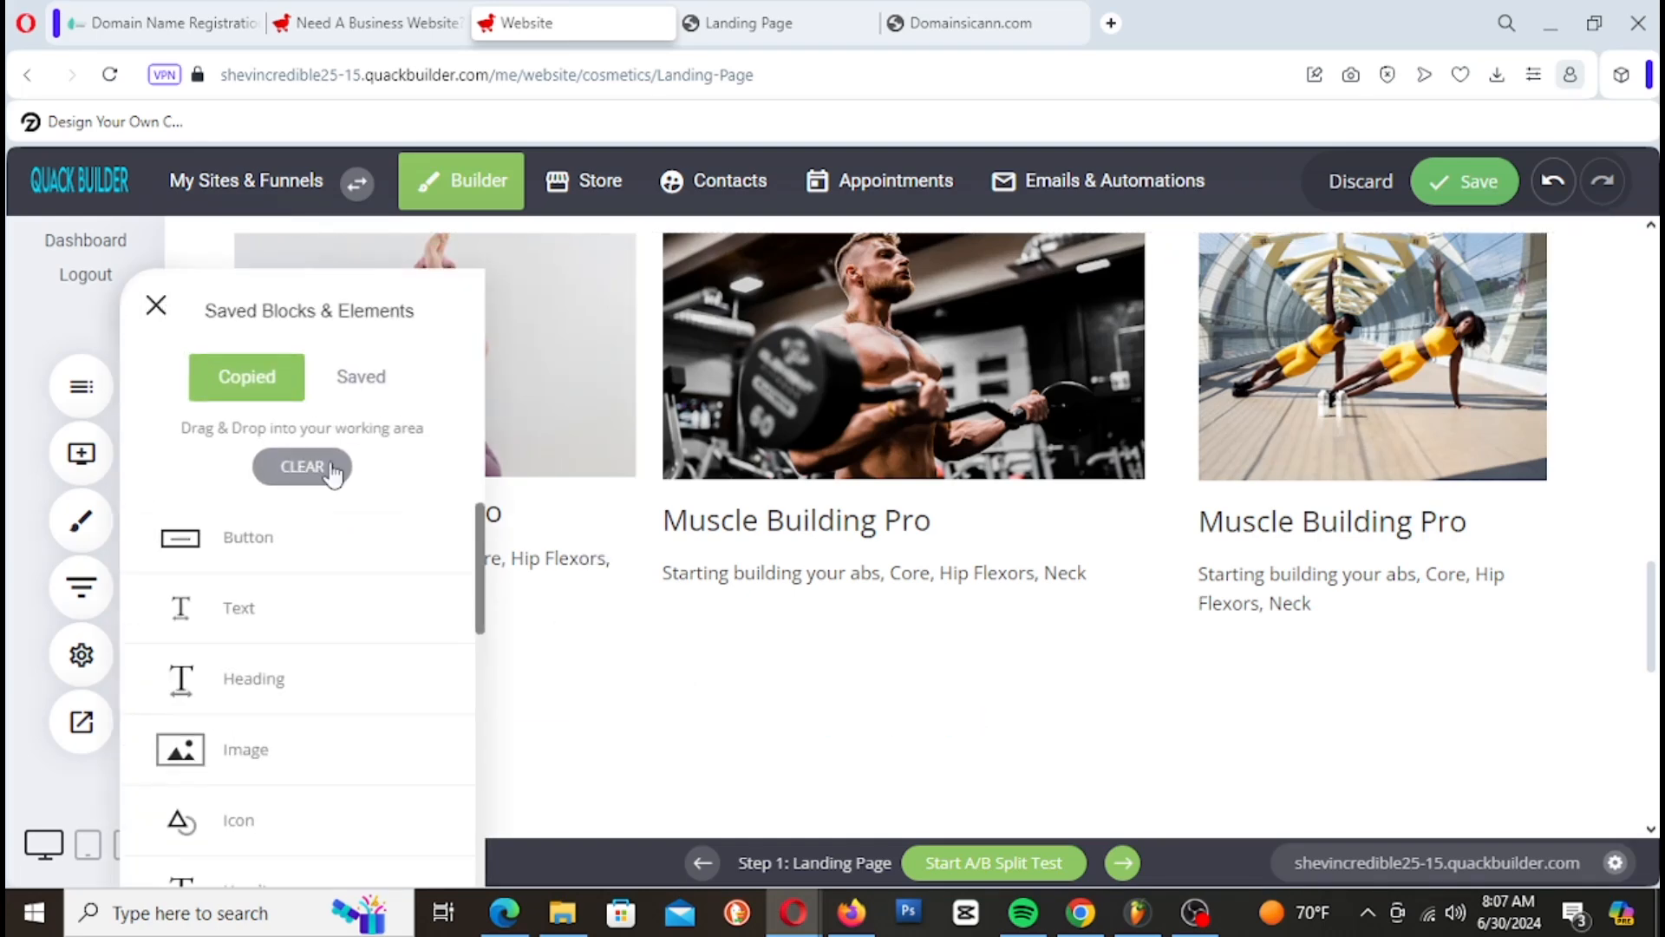
left_click_drag(405, 575, 886, 663)
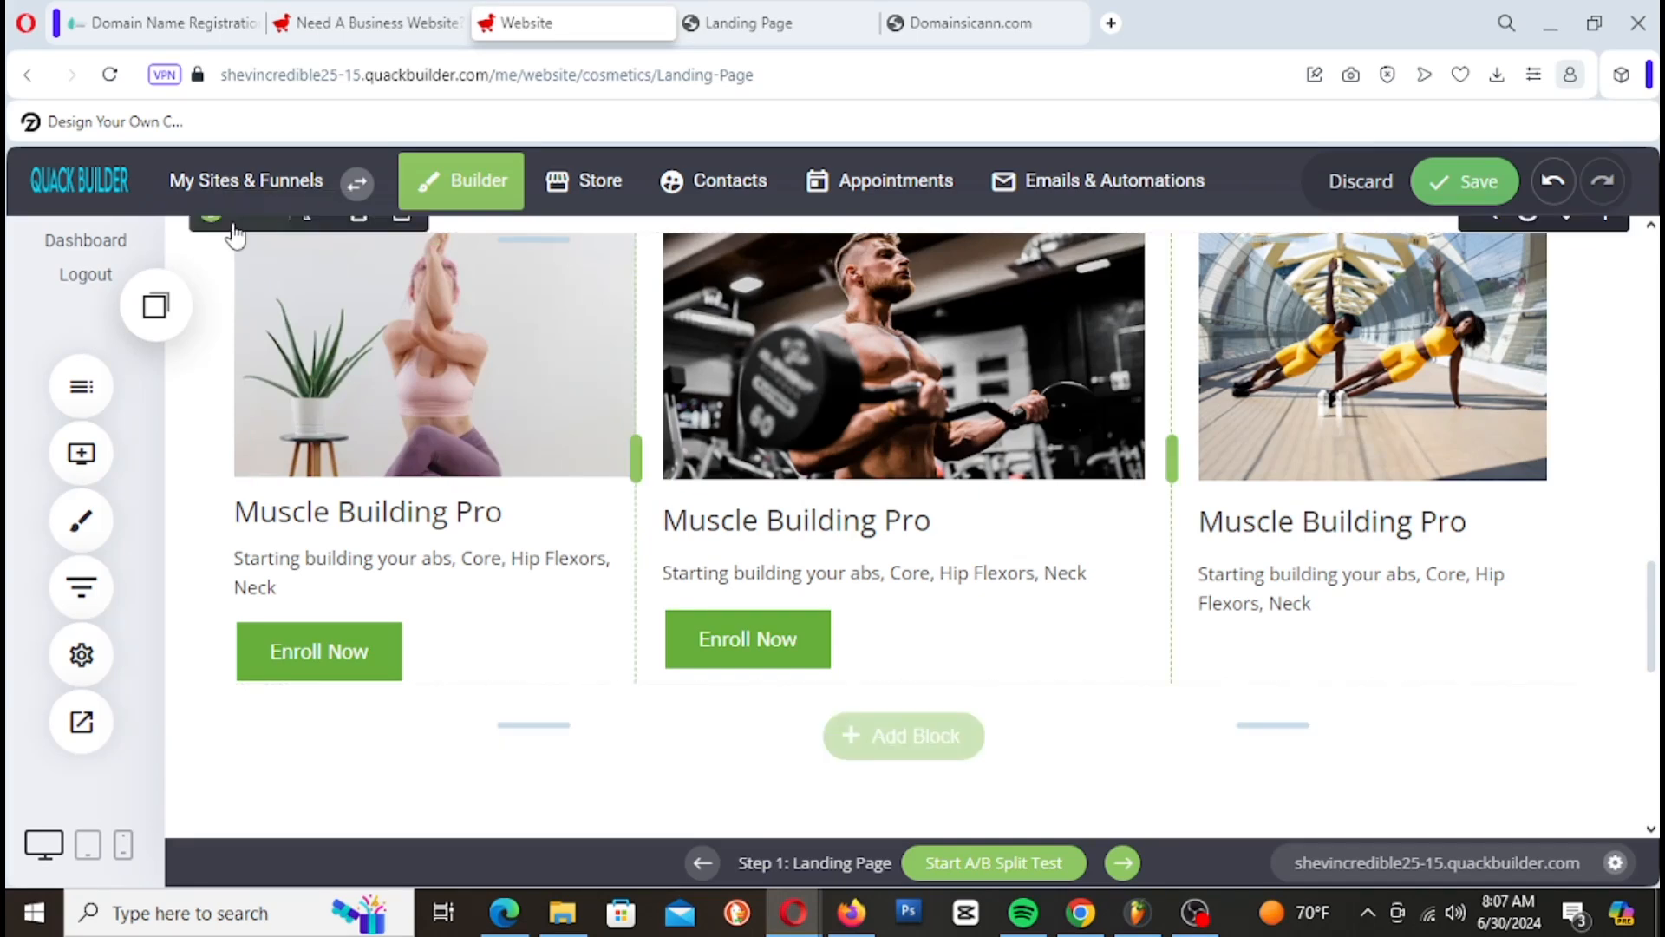
left_click(169, 308)
left_click_drag(247, 547, 1398, 669)
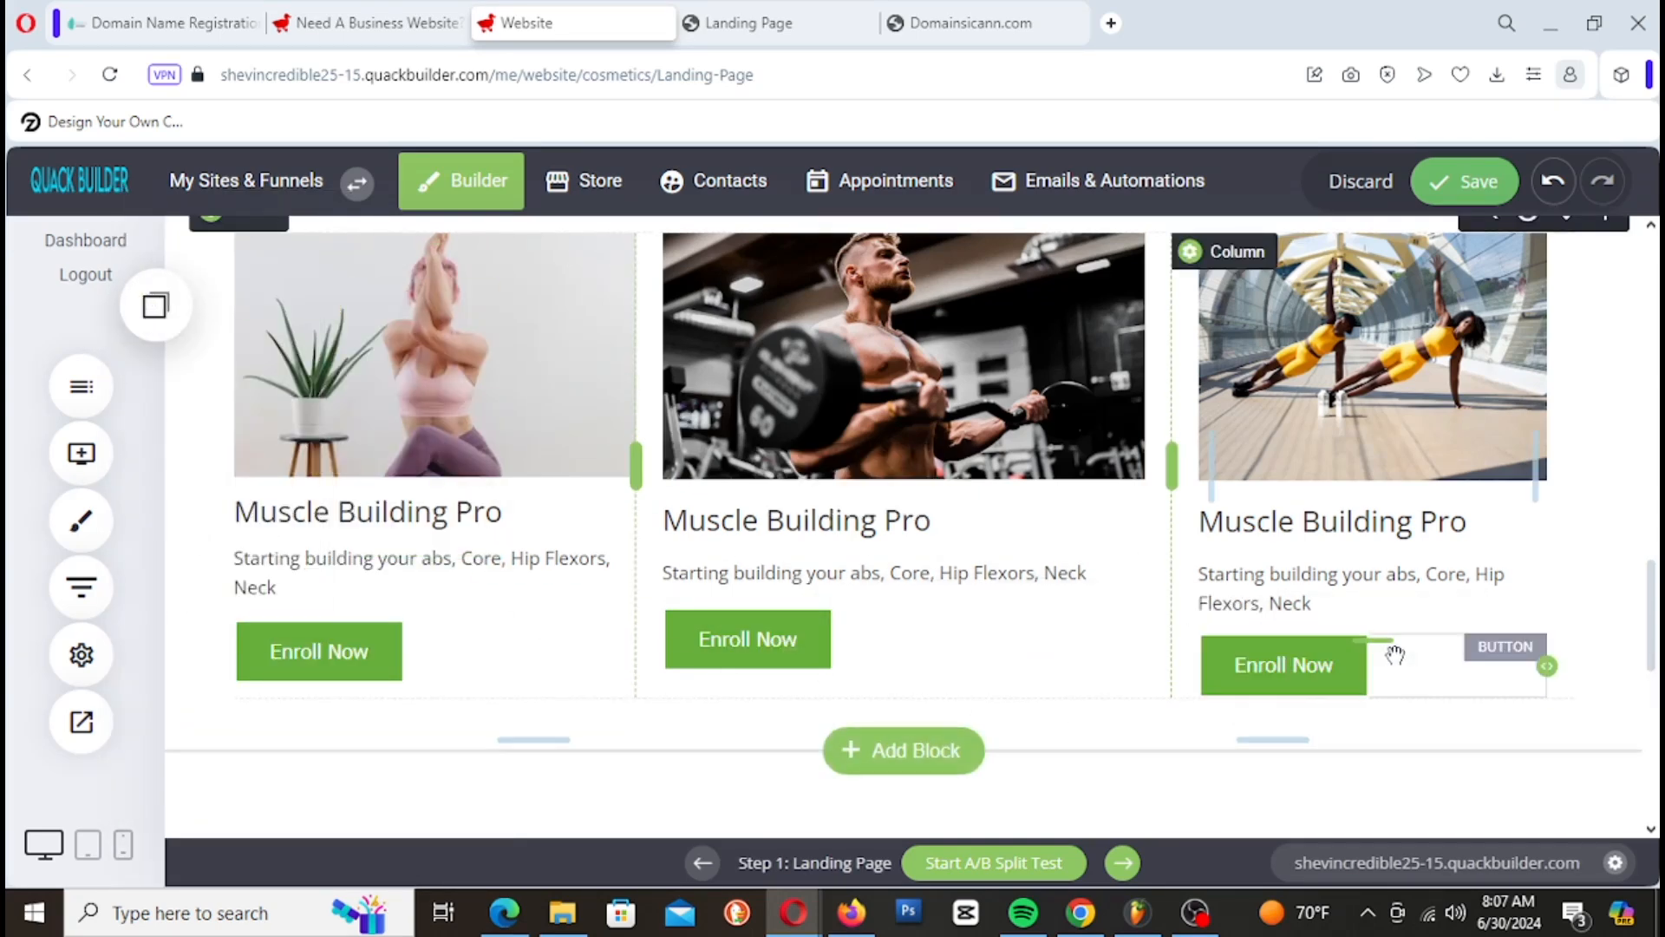
scroll(1395, 654, "up", 4)
scroll(1398, 646, "down", 4)
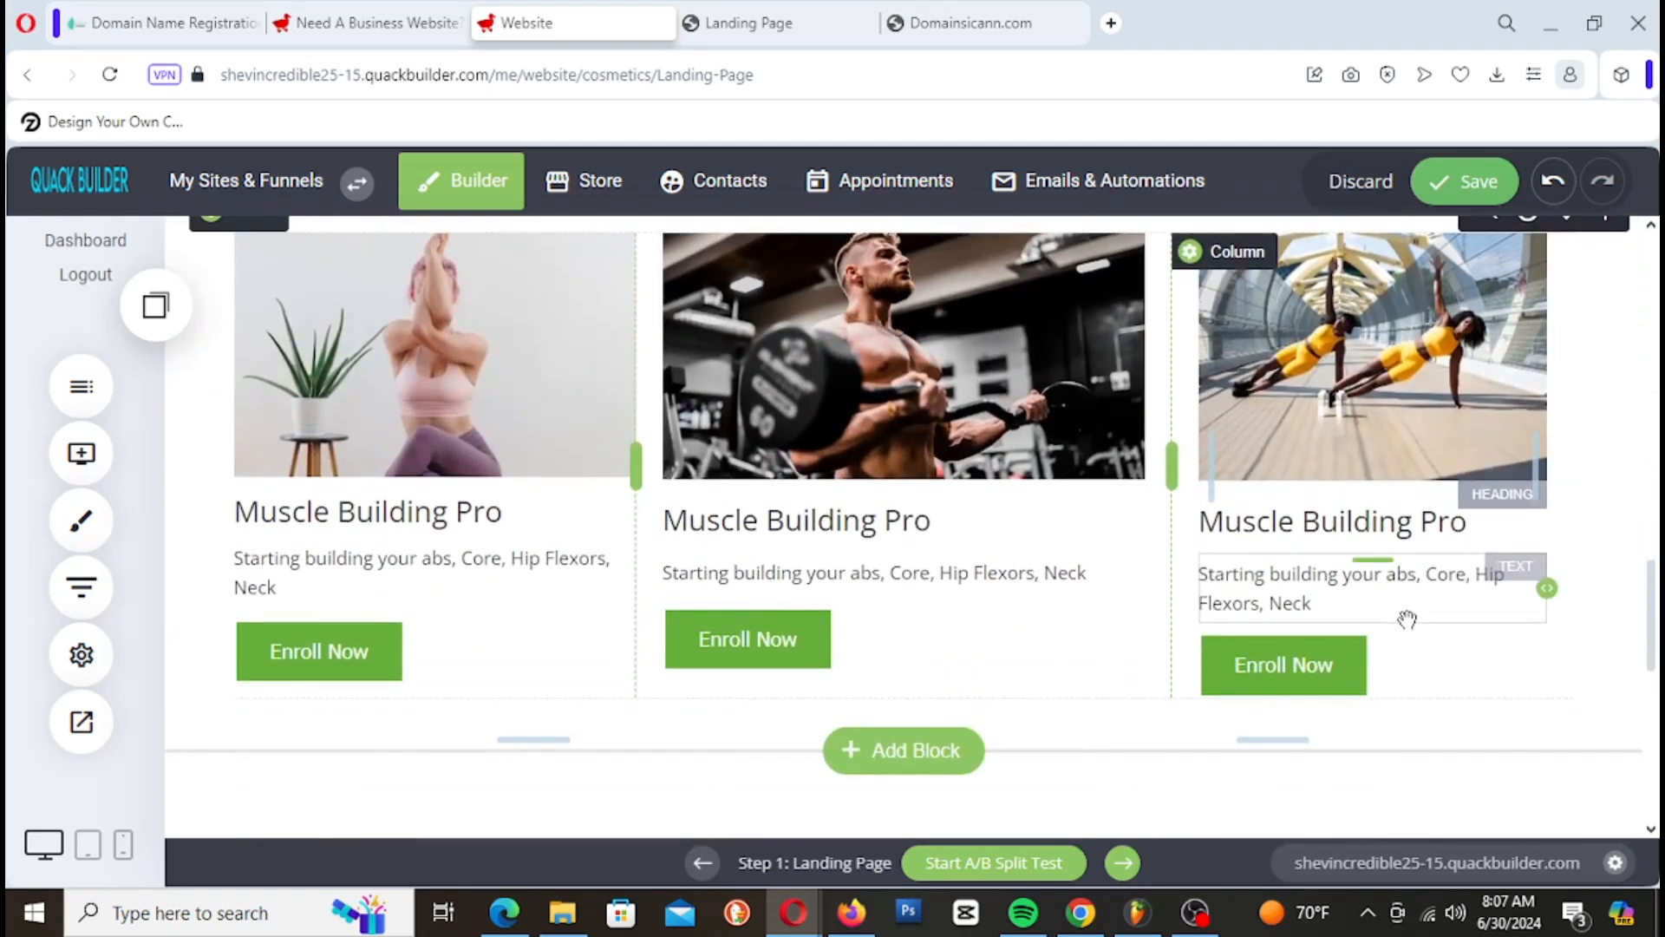
scroll(733, 539, "down", 2)
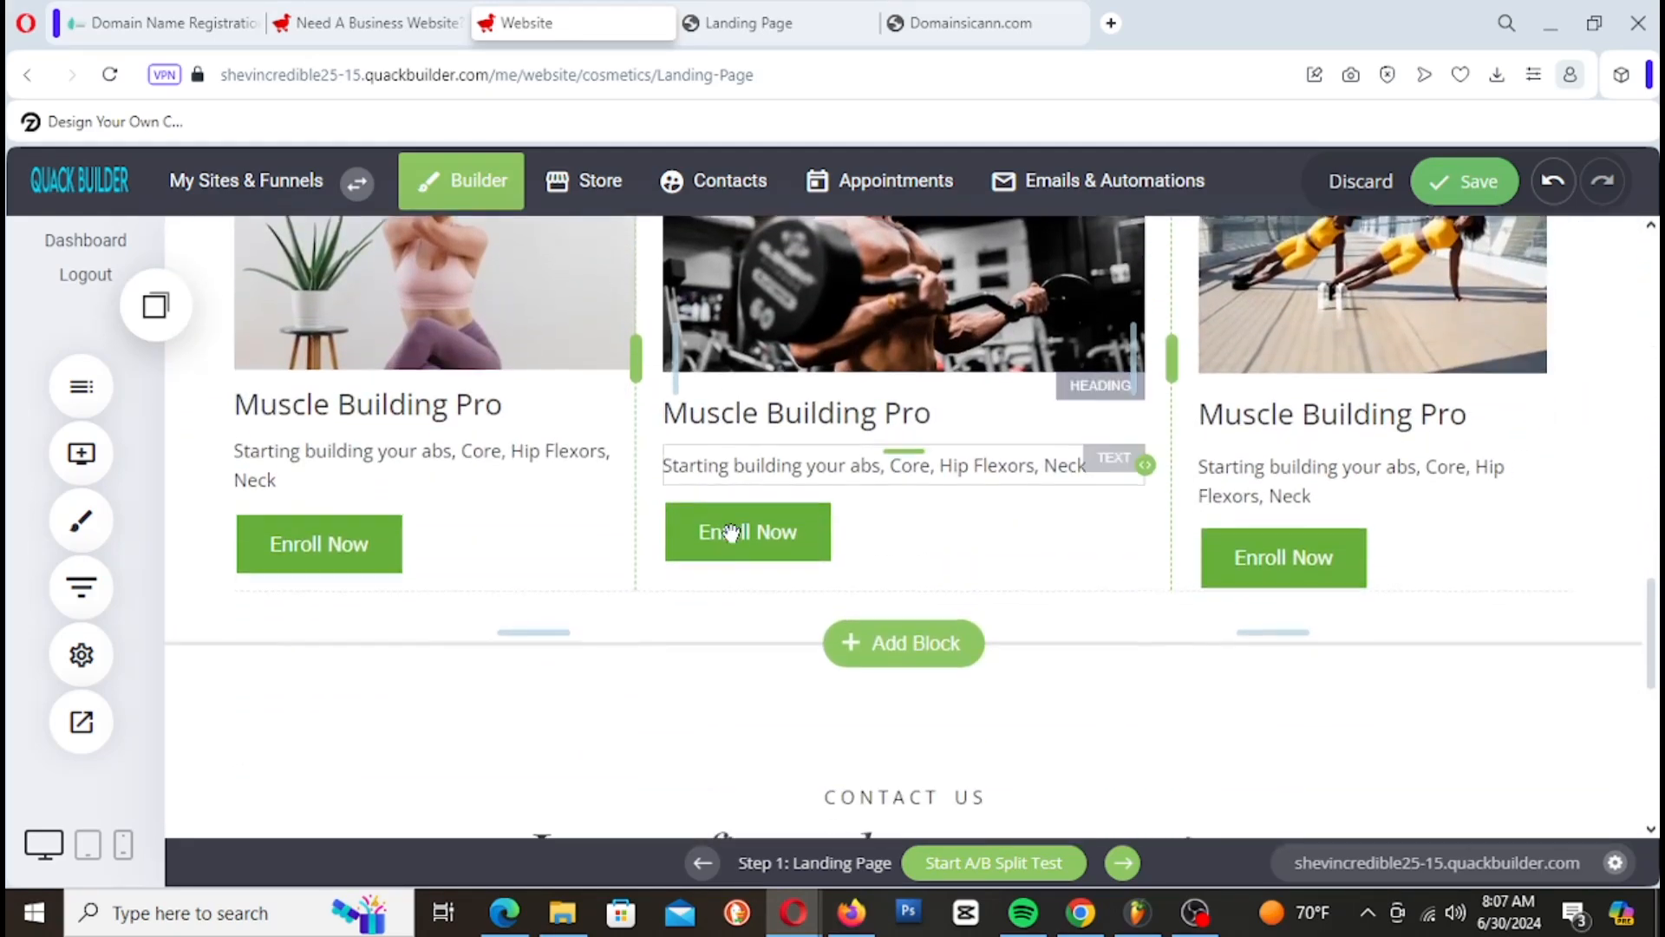
scroll(547, 502, "up", 4)
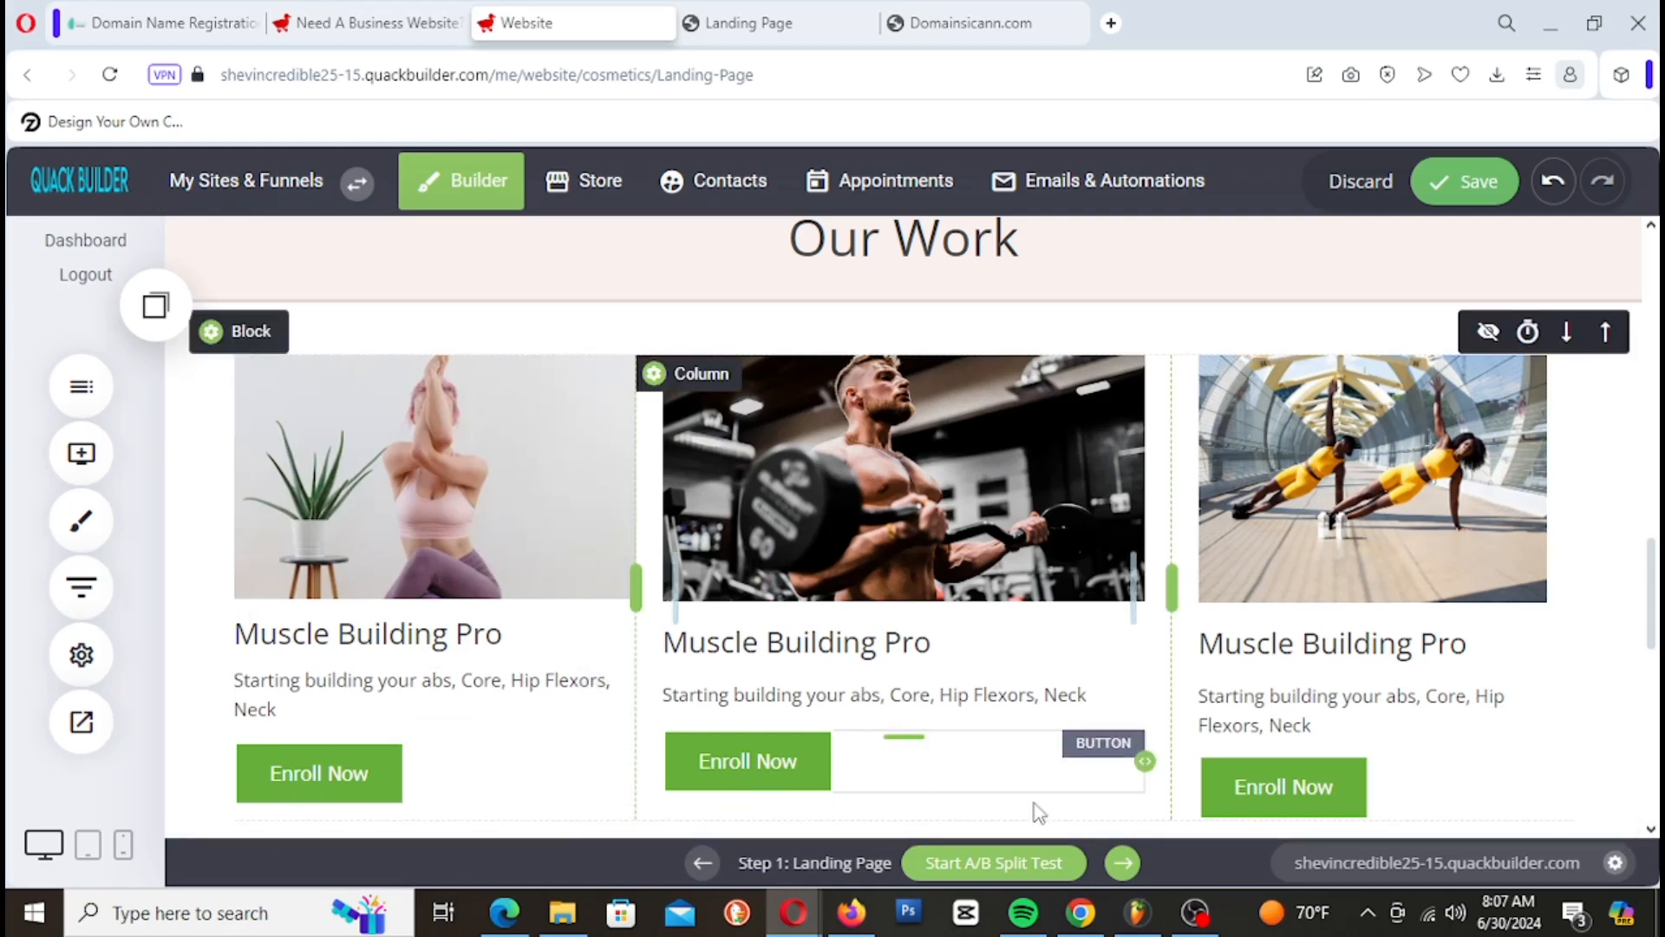
scroll(870, 581, "down", 2)
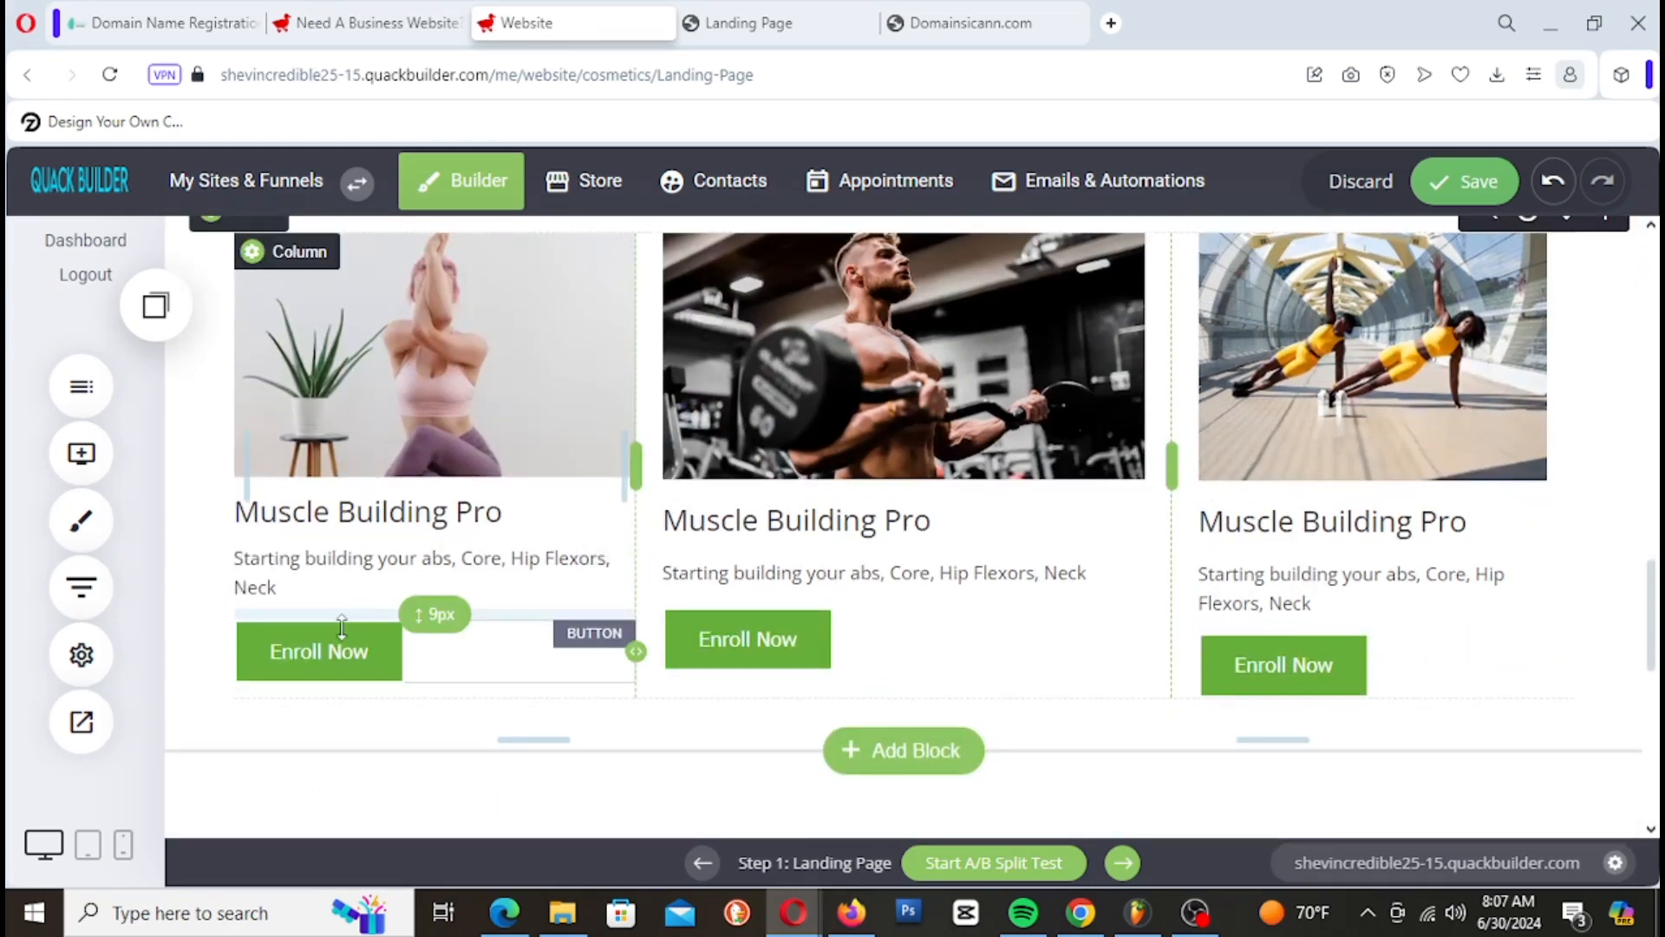
Step: Make the first card's Enroll Now button expand to full column width
left_click(342, 626)
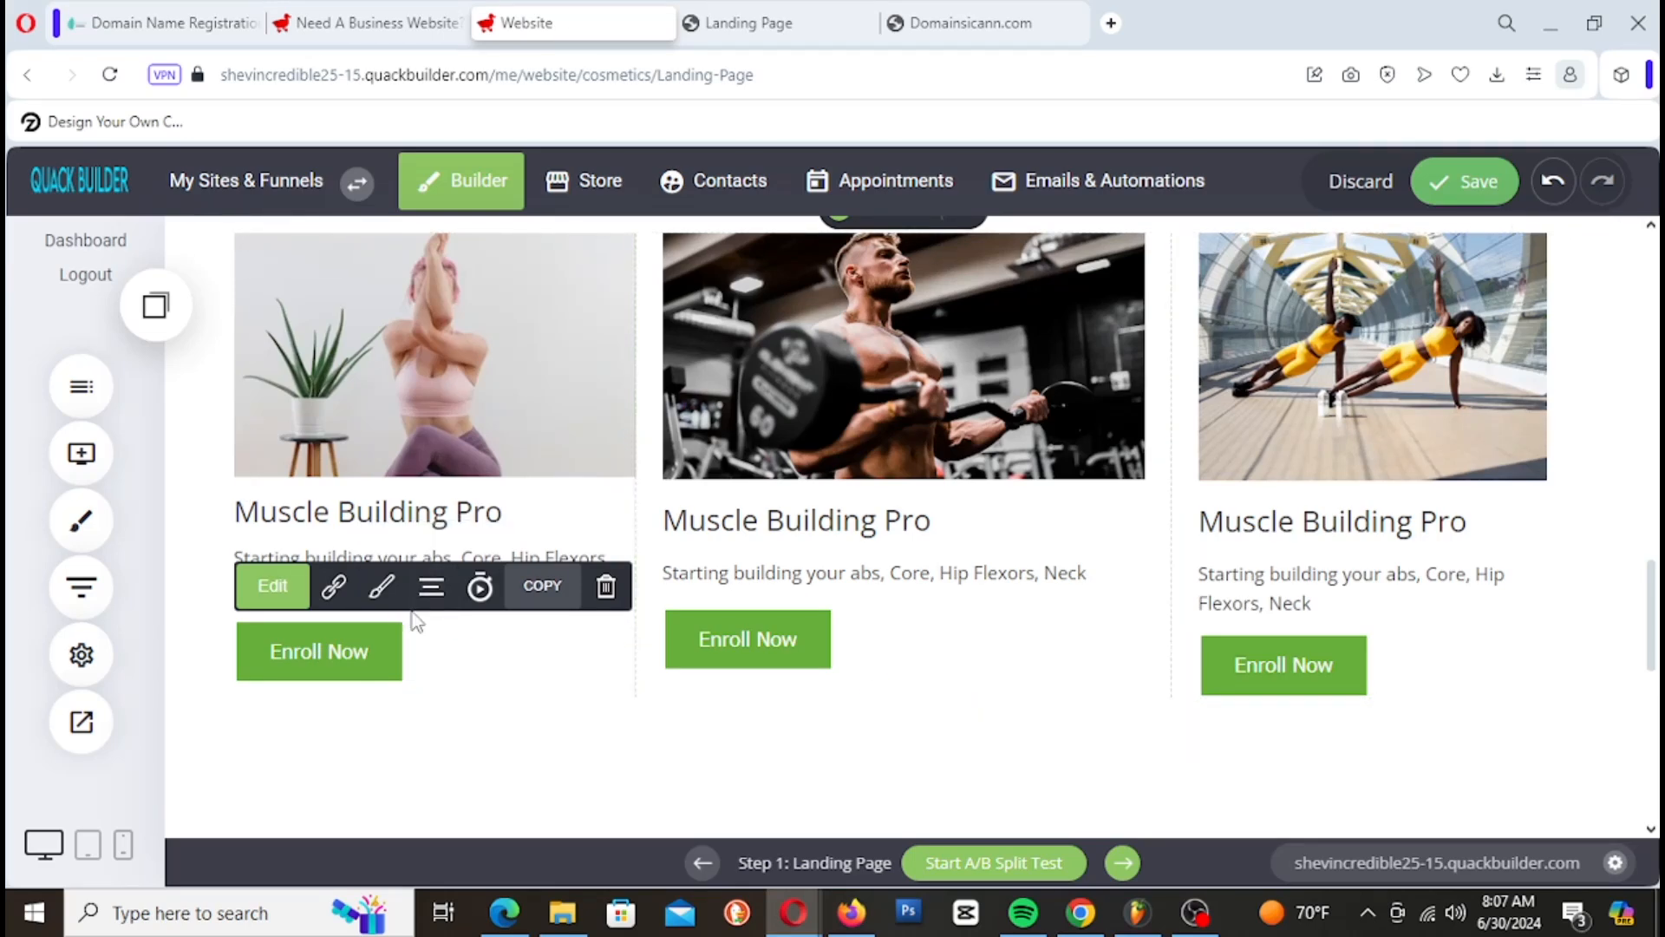
left_click(290, 584)
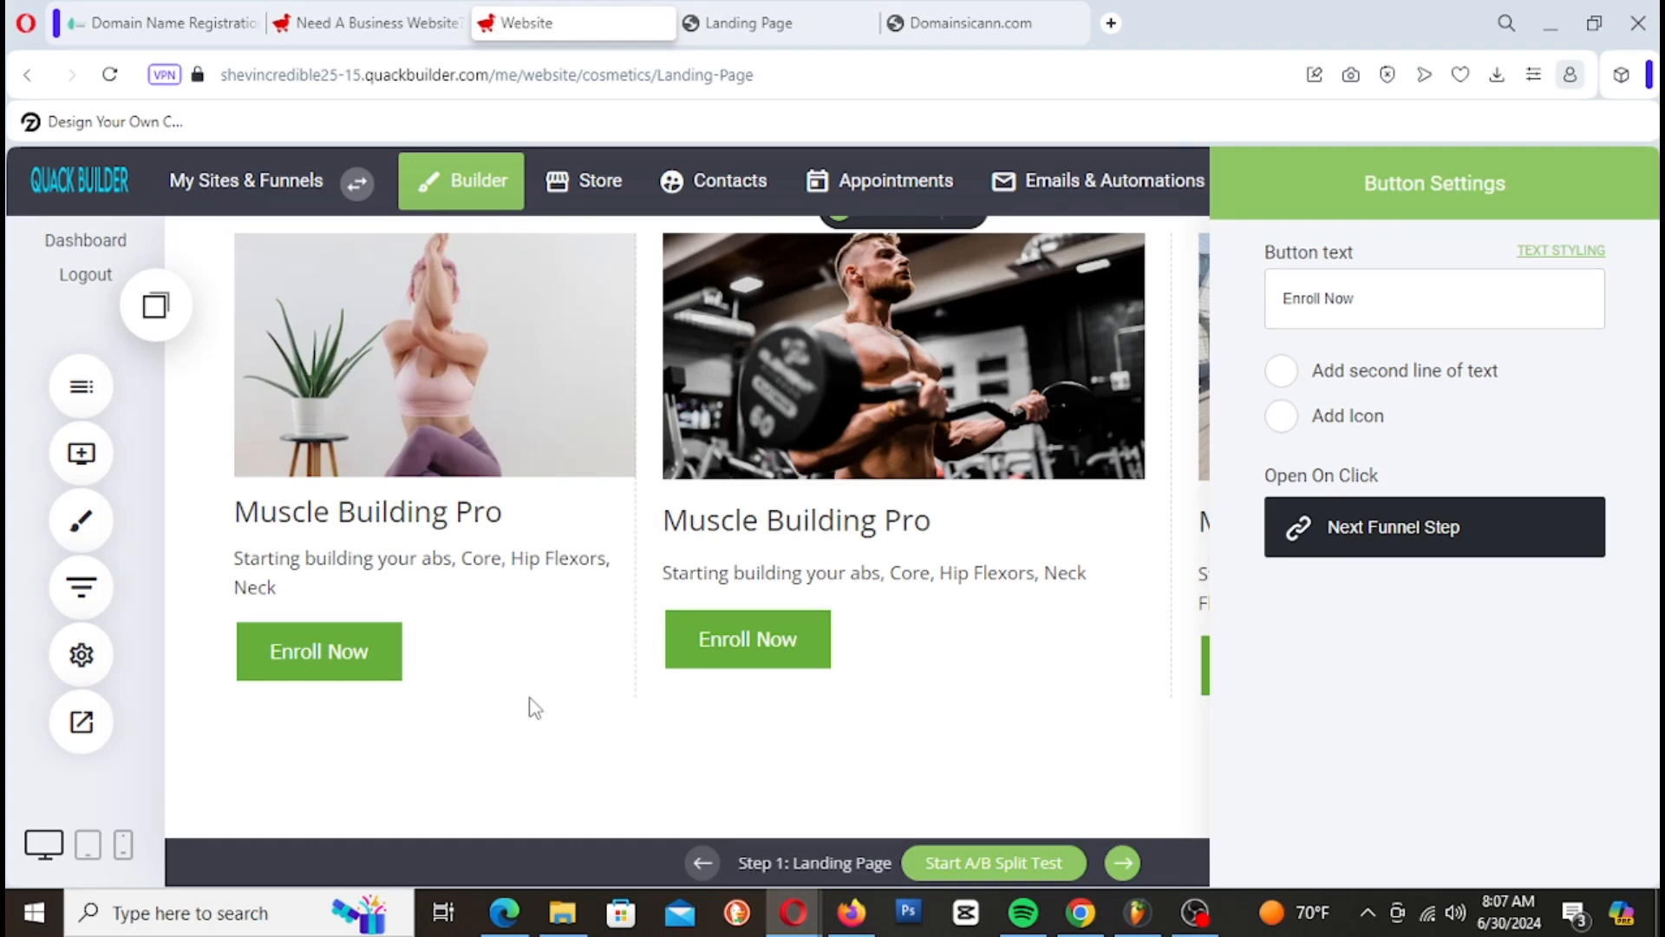
left_click(535, 708)
left_click(371, 663)
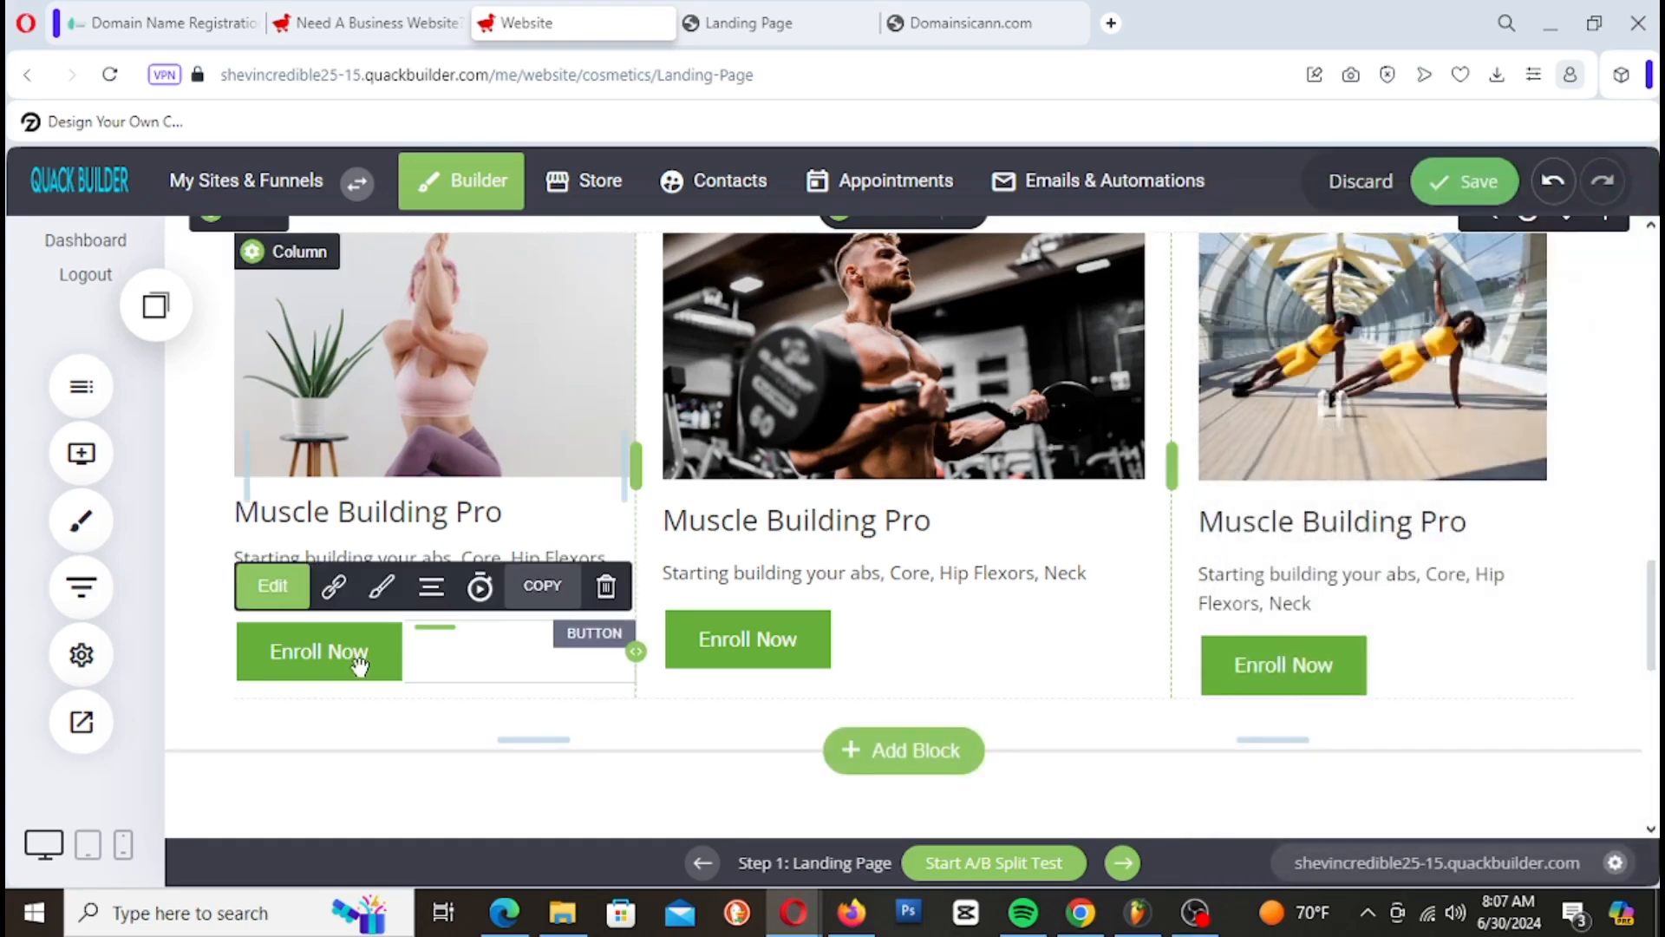
left_click(380, 587)
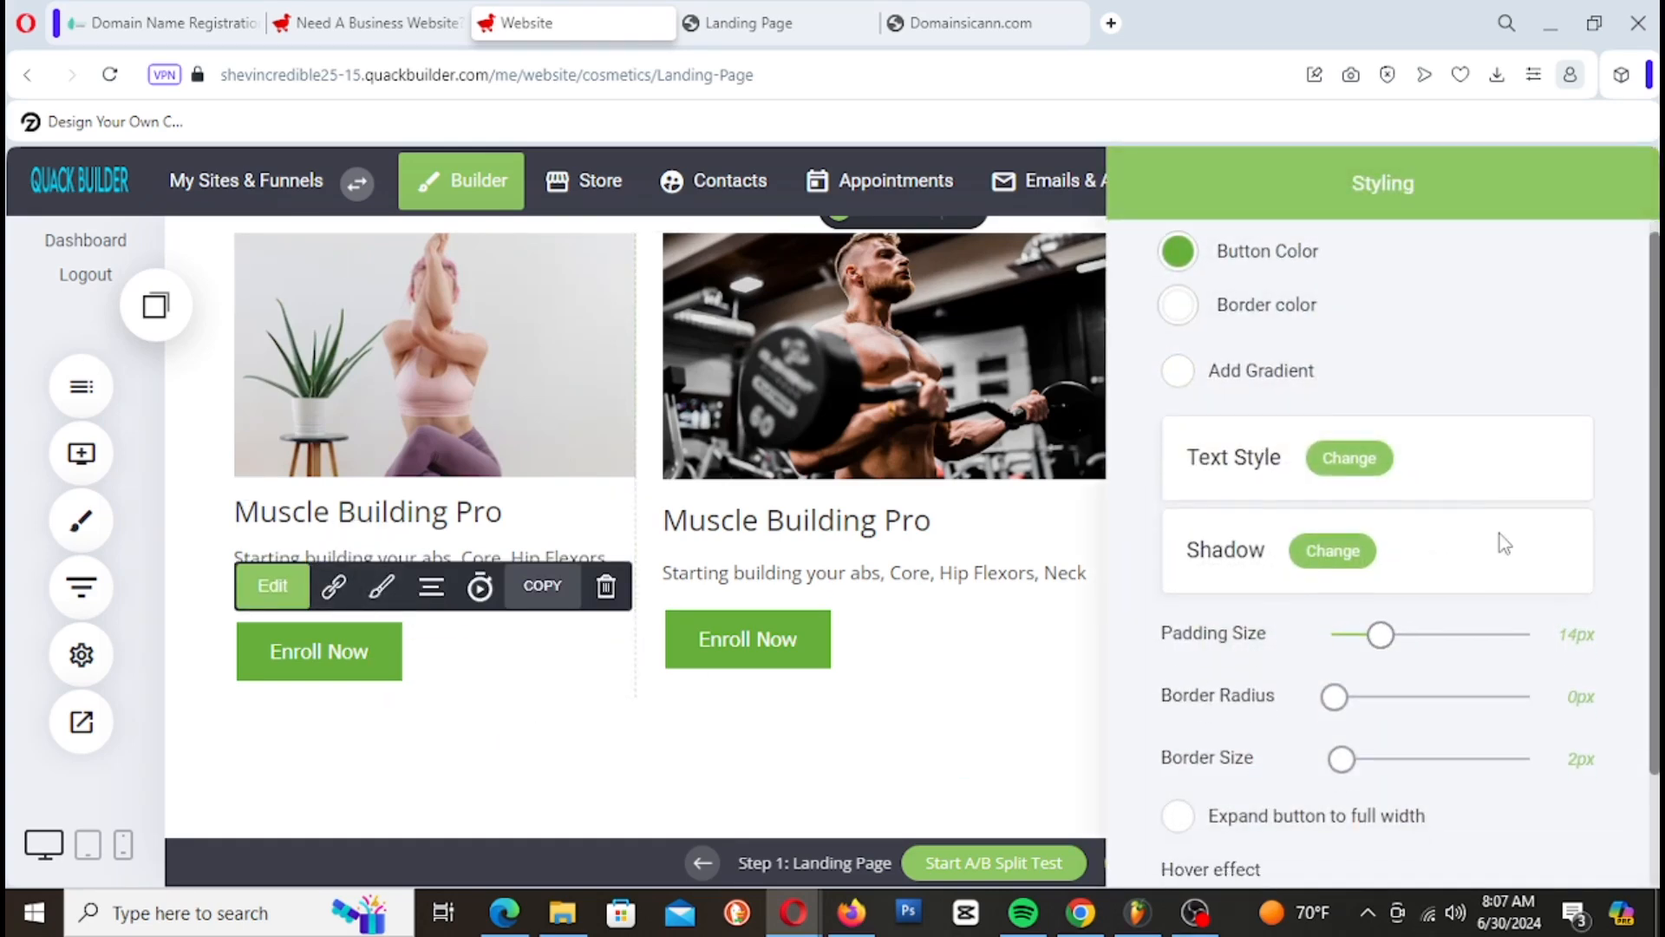
scroll(1501, 537, "down", 2)
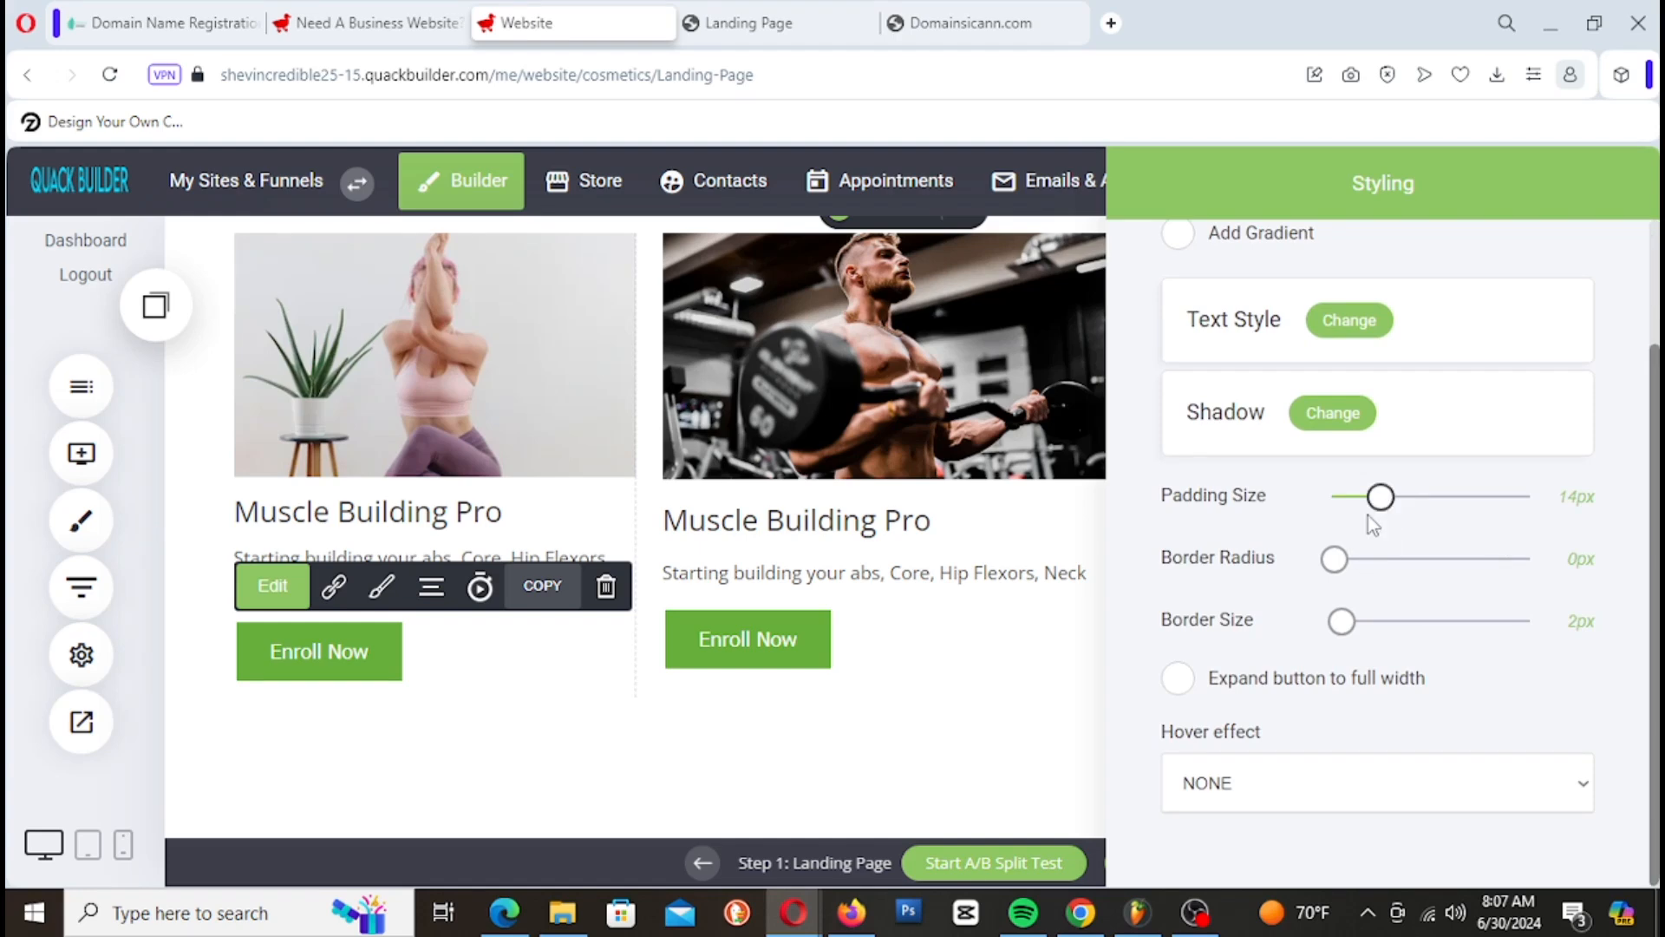
left_click(1178, 681)
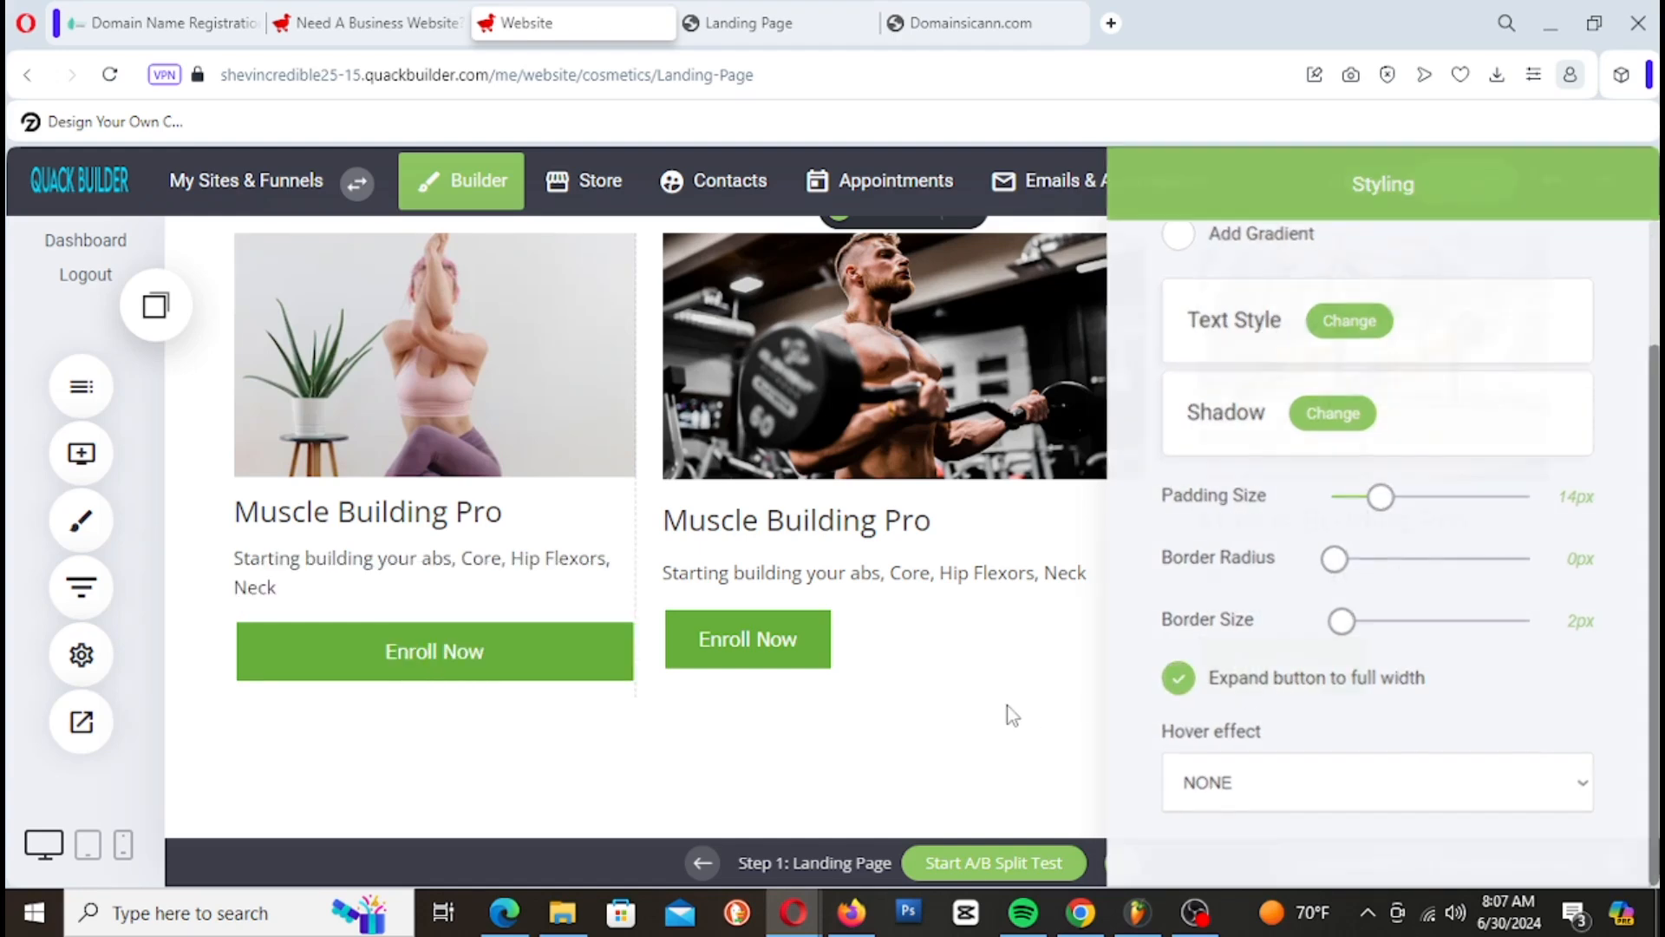
left_click(1015, 716)
Step: Make the second and third Enroll Now buttons expand to full width as well
left_click(778, 655)
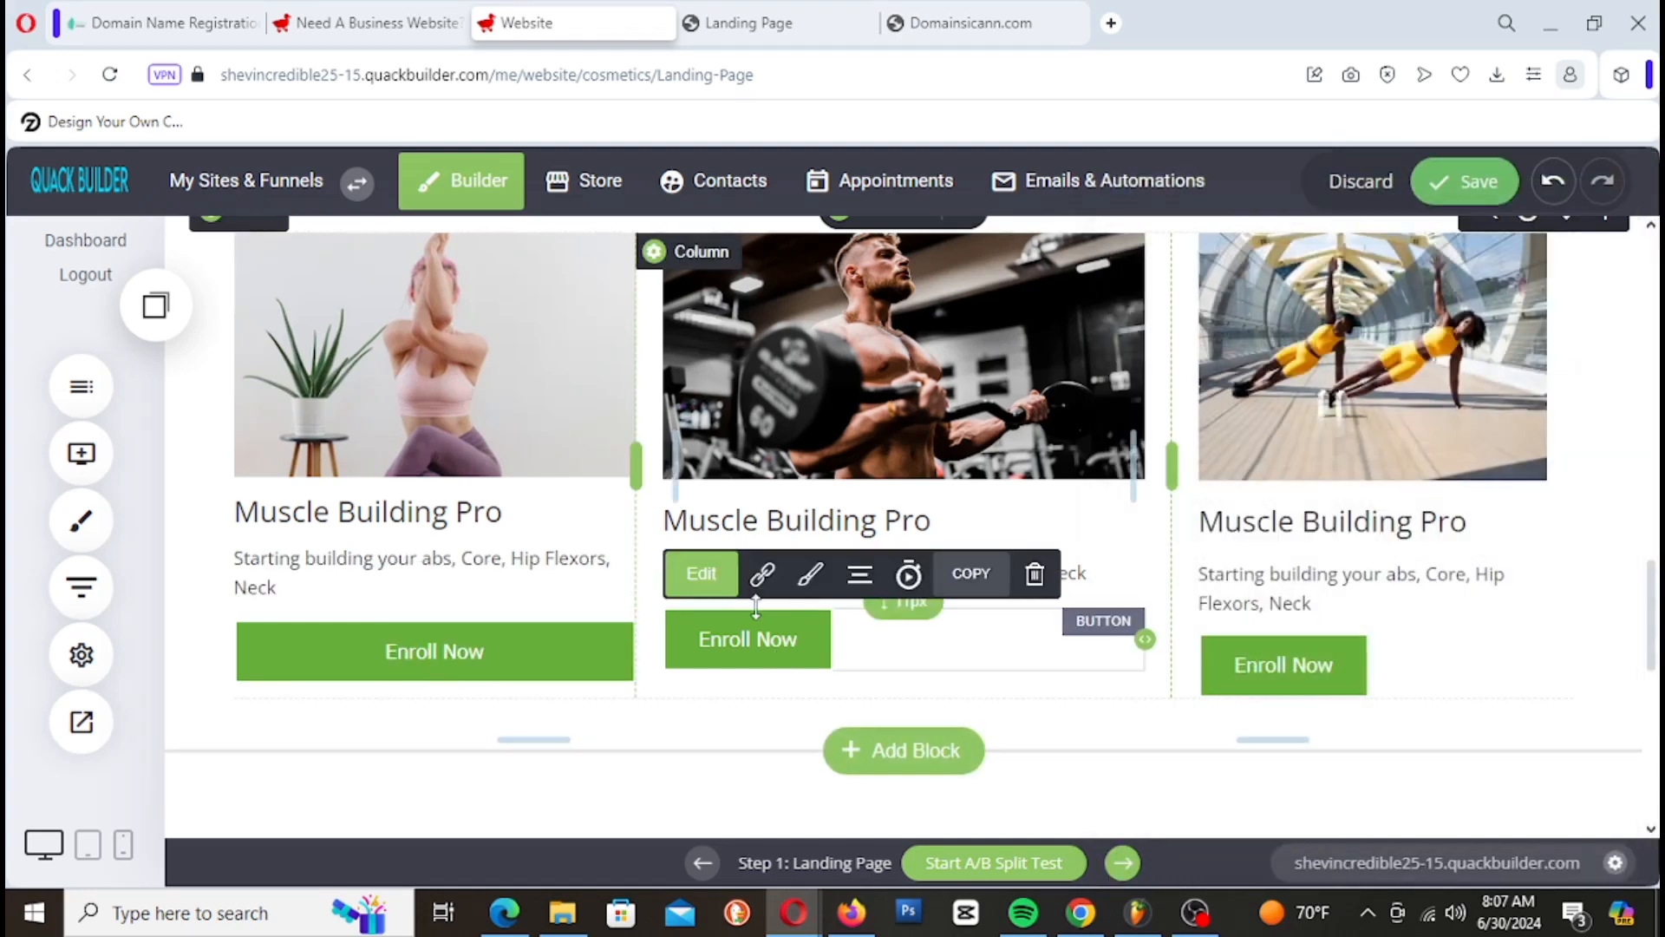
left_click(812, 574)
scroll(1319, 491, "down", 2)
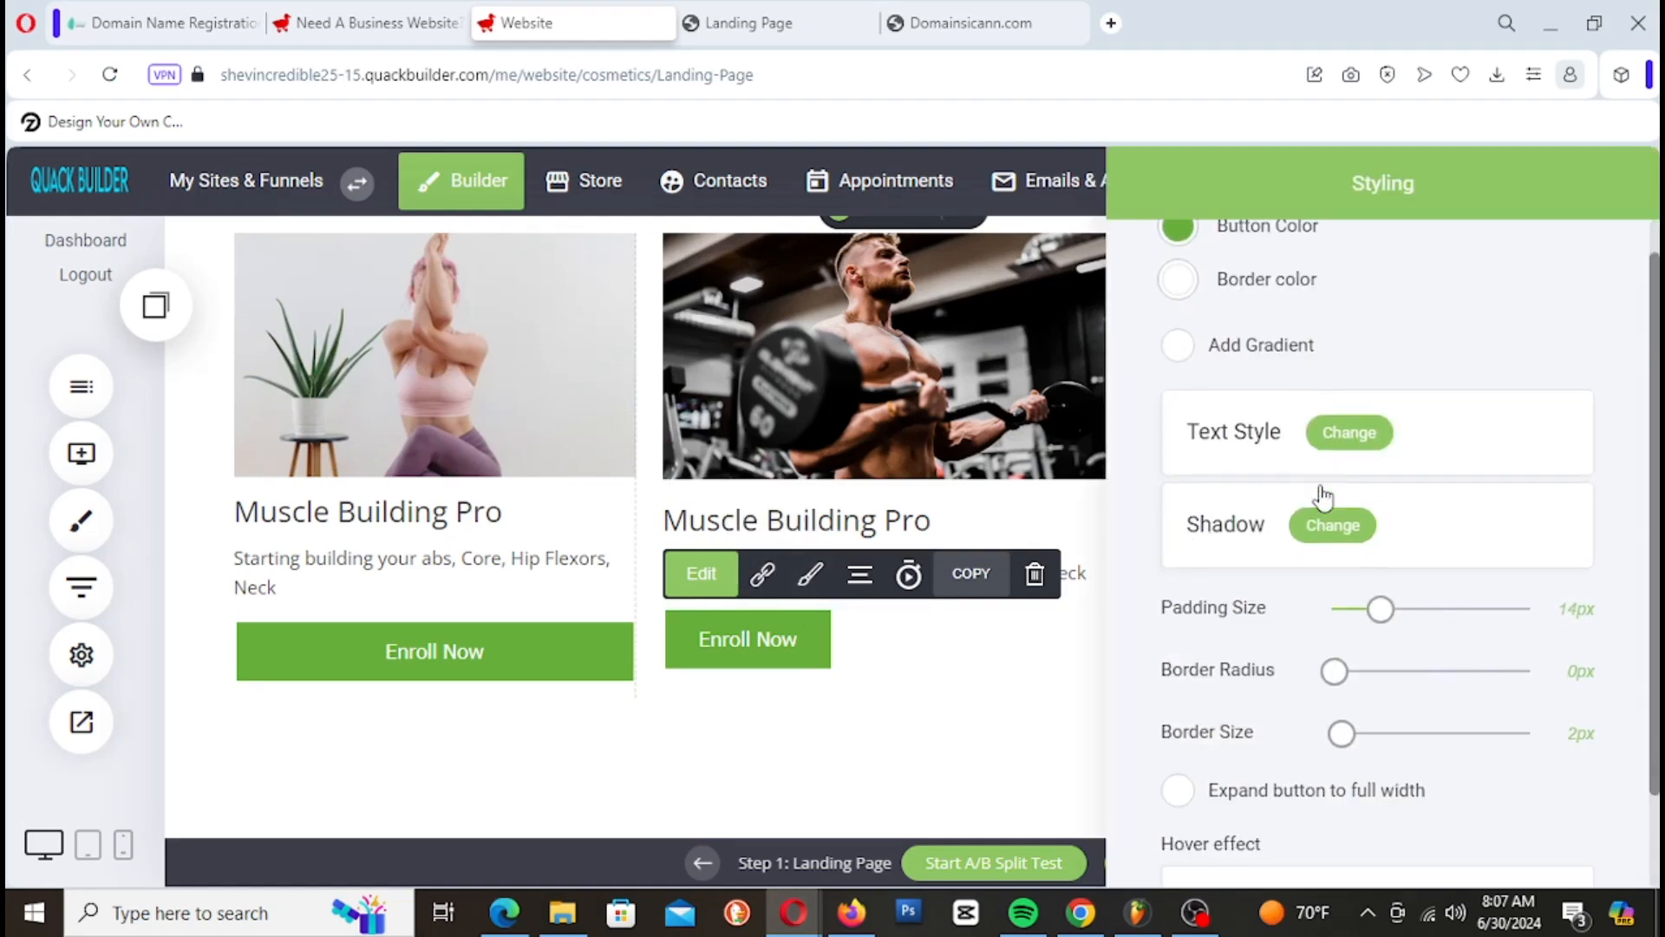
left_click(1201, 683)
left_click(1032, 727)
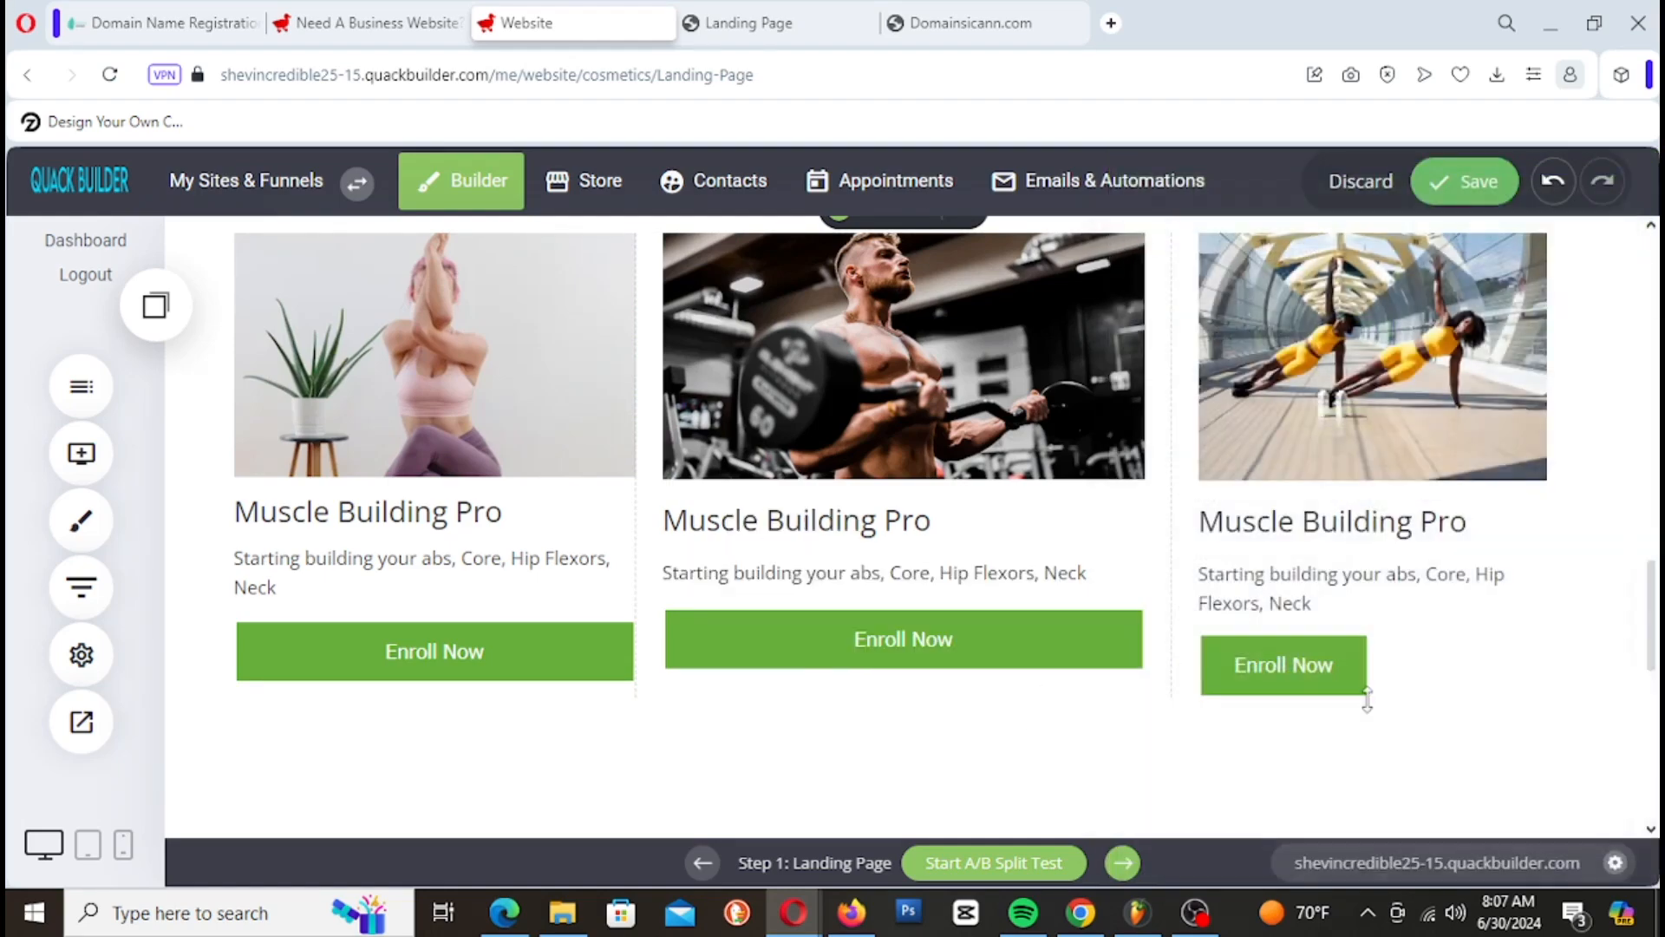
left_click(1363, 590)
left_click(1348, 599)
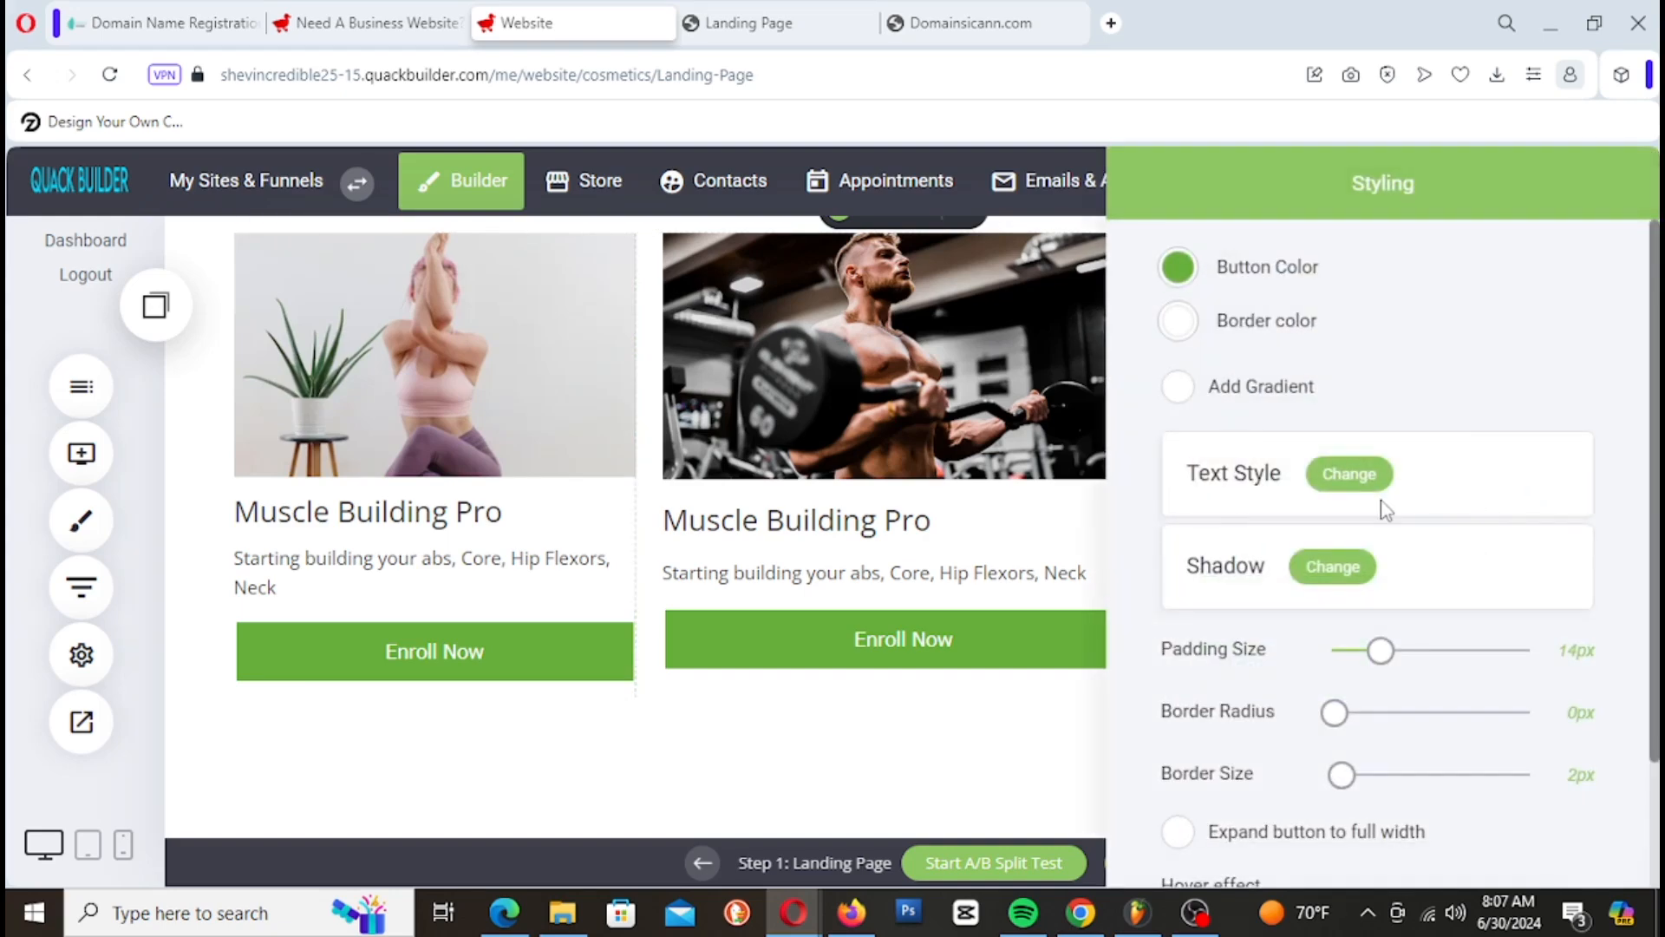
scroll(1310, 520, "down", 2)
left_click(1026, 740)
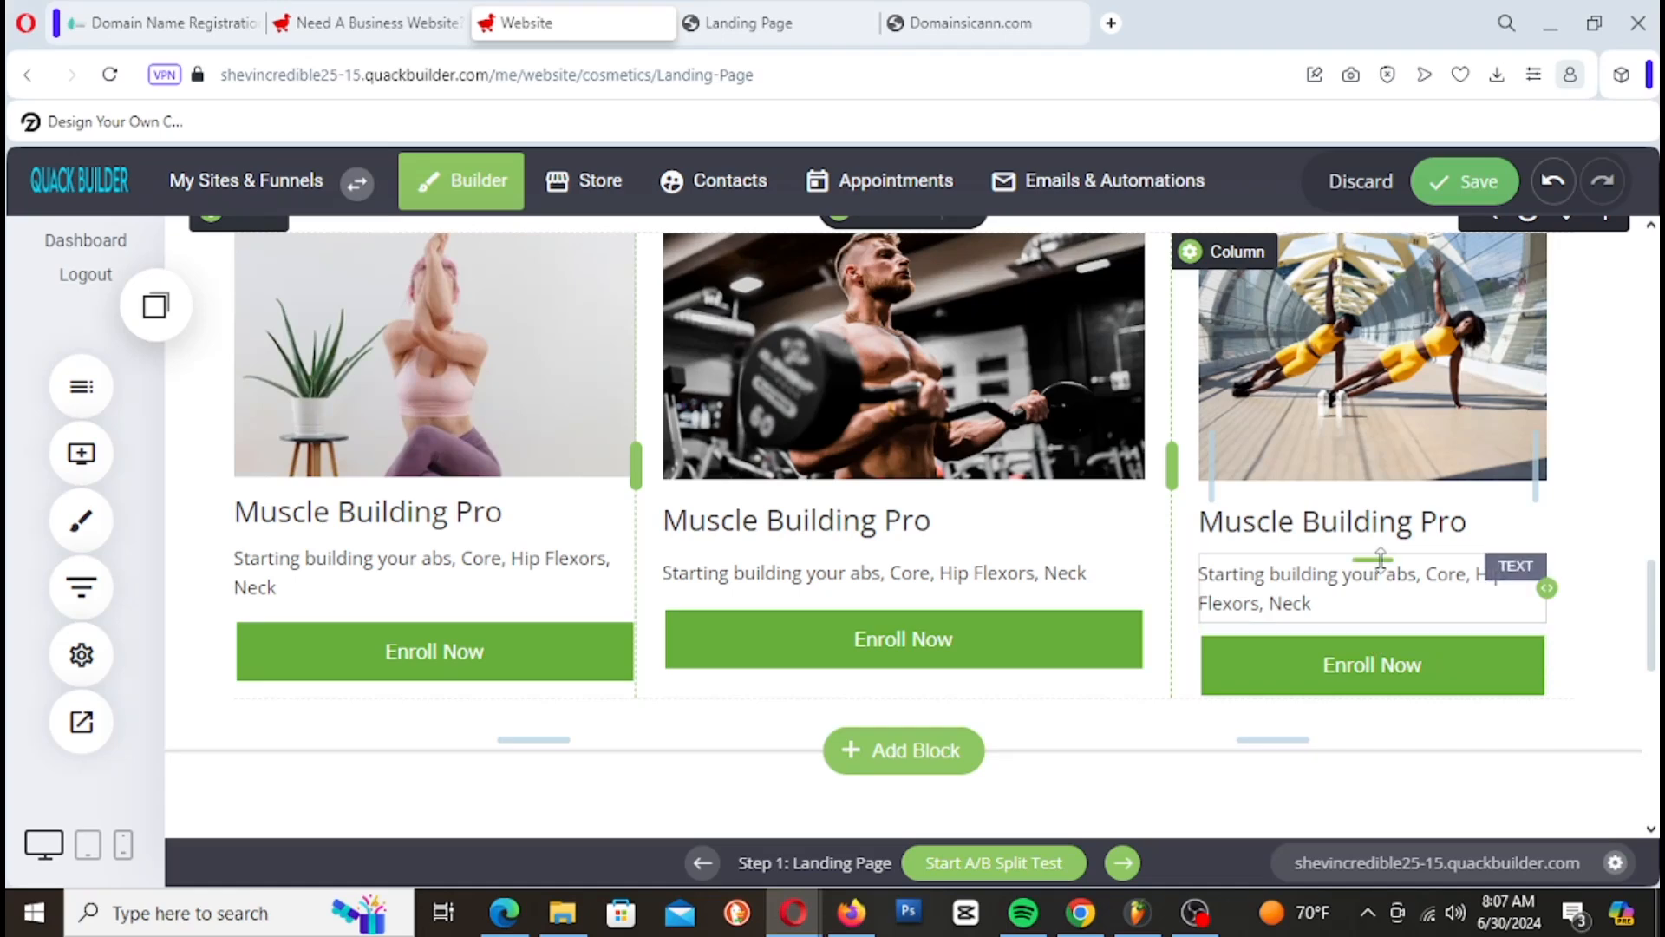
Step: Widen the third Our Work column by narrowing the second, then view the live page tab
scroll(1364, 511, "up", 2)
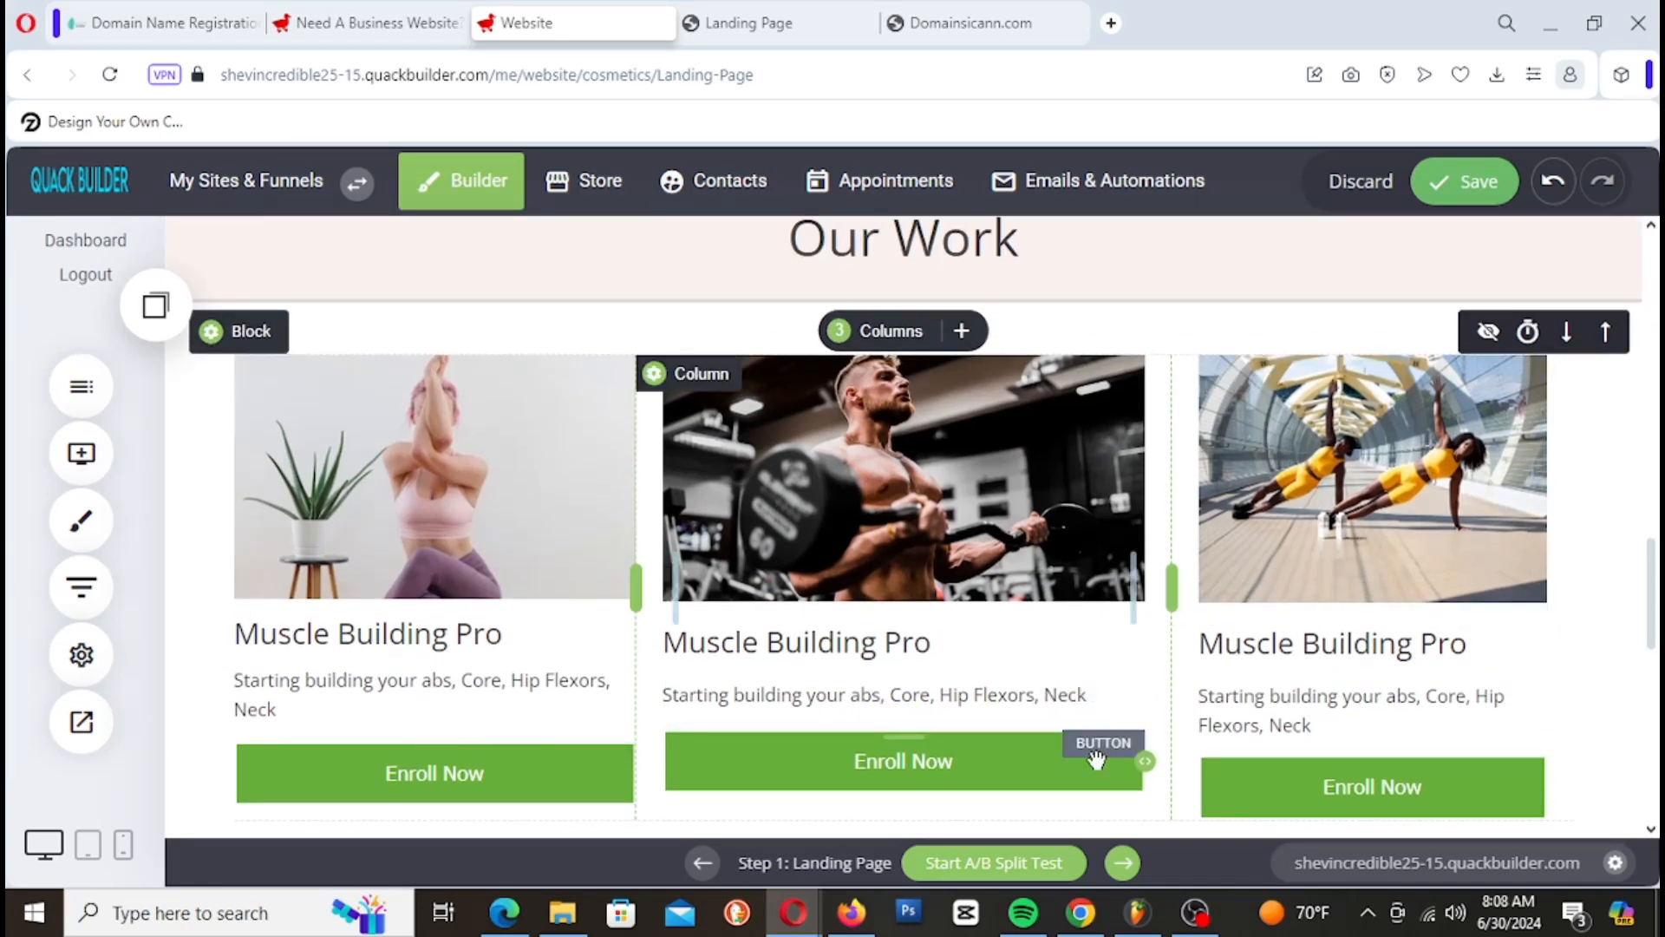
scroll(1361, 679, "down", 2)
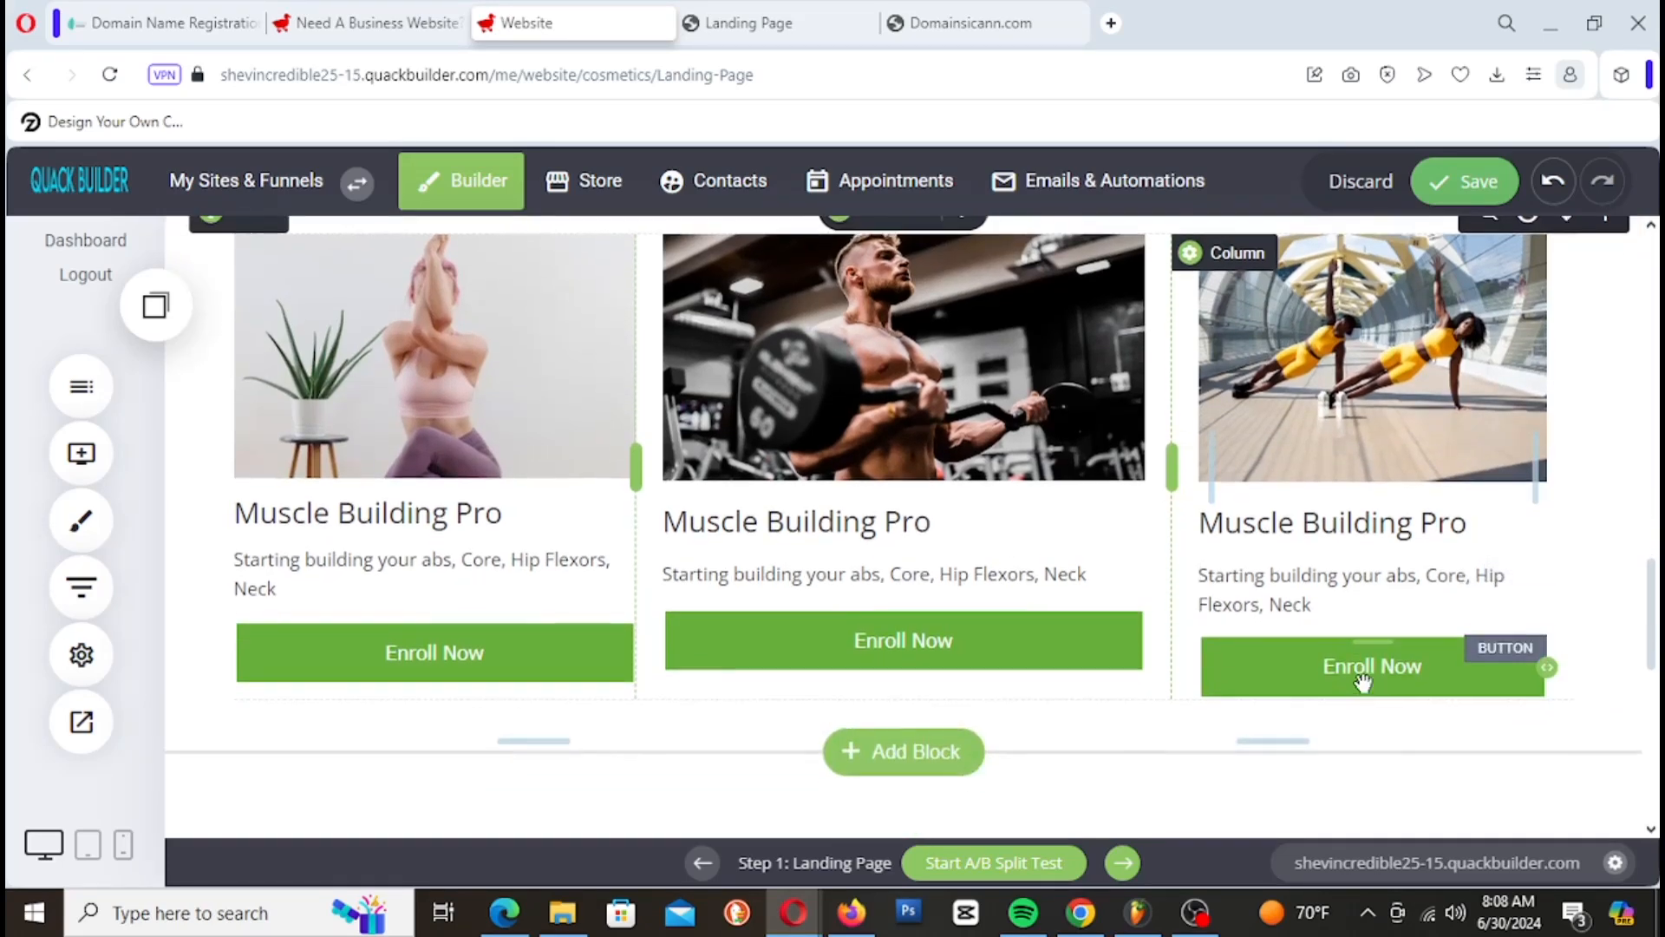
scroll(1362, 679, "up", 2)
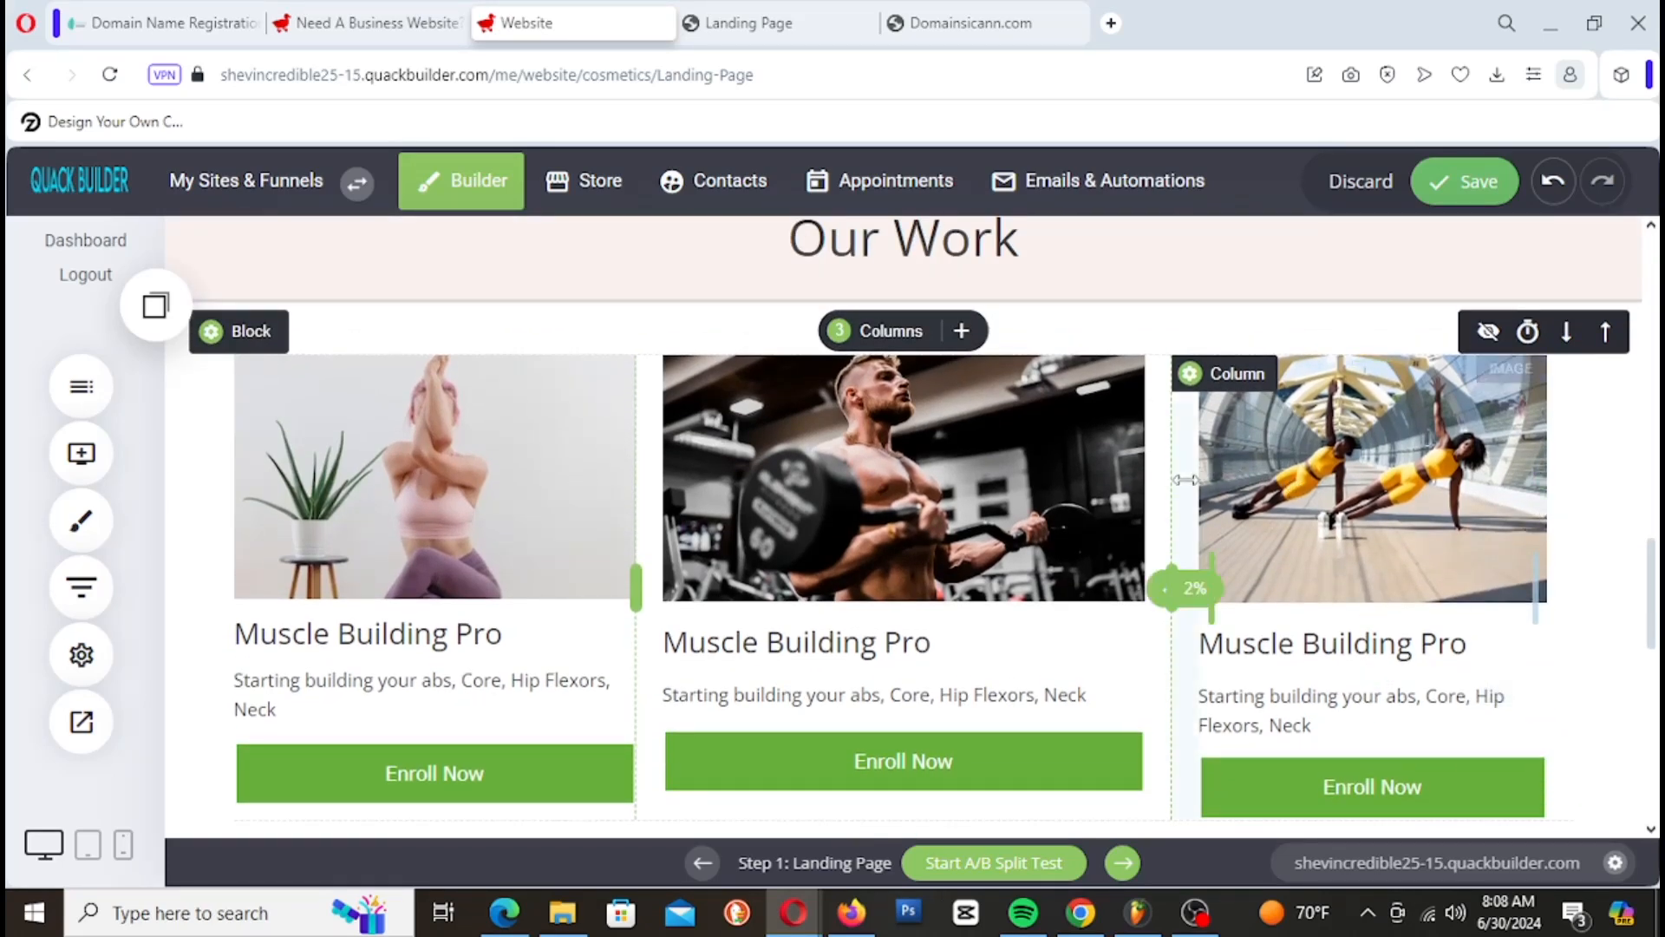
mouse_move(1166, 488)
left_mouse_down()
mouse_move(1139, 495)
mouse_move(1176, 497)
left_mouse_up()
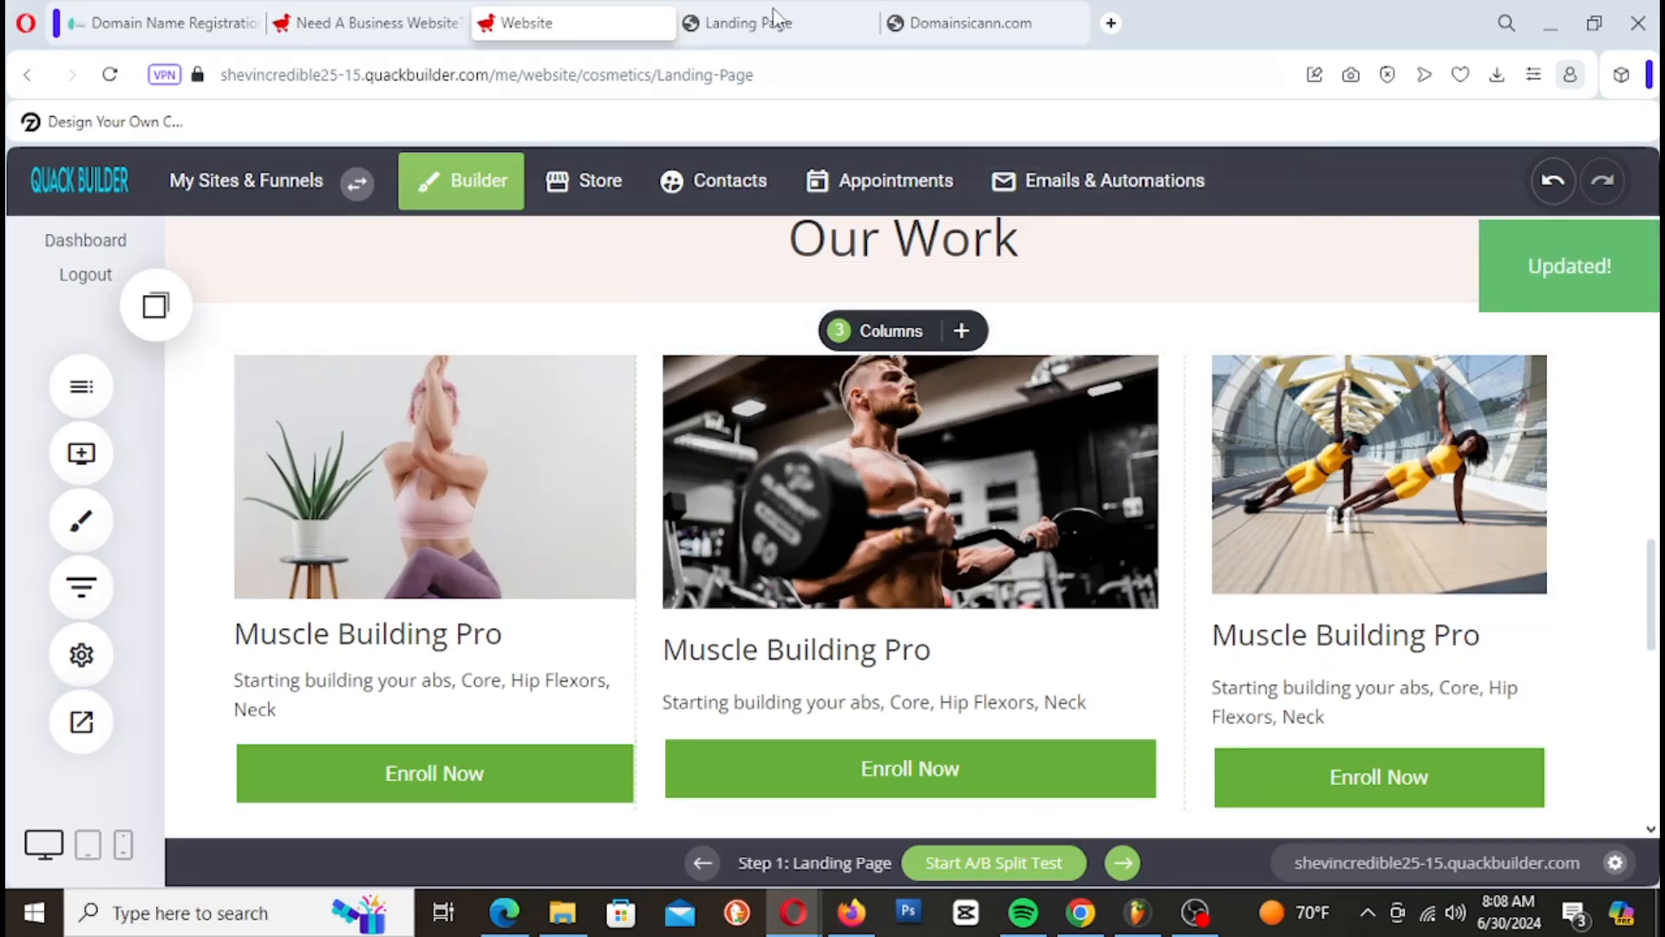
left_click(713, 28)
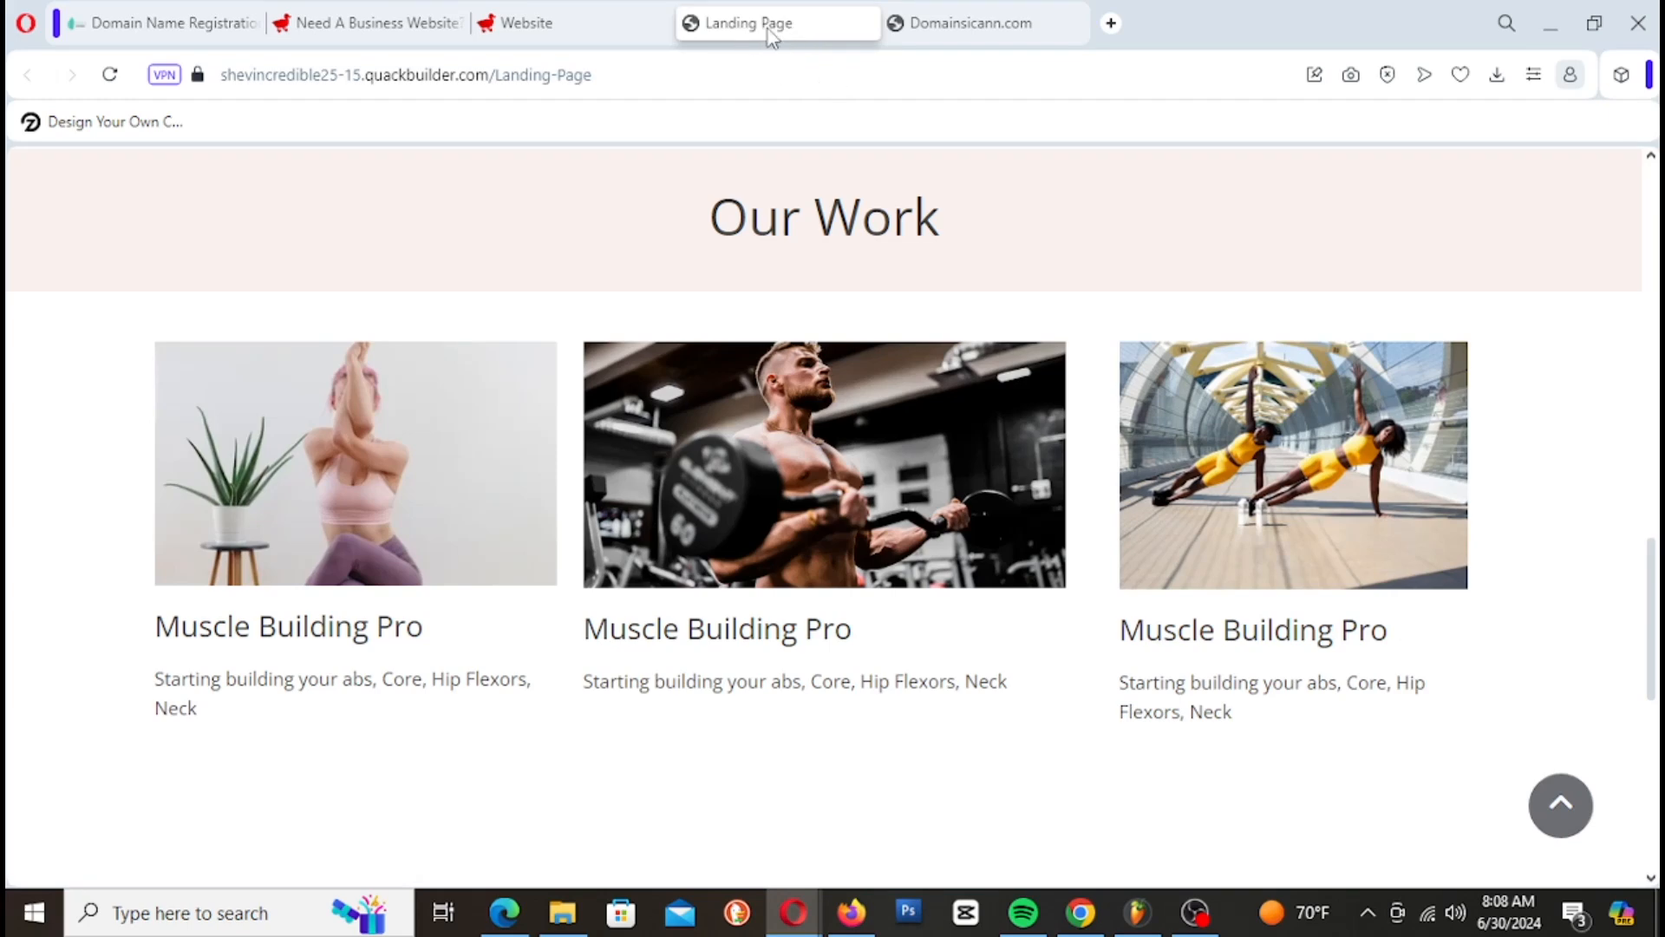
Step: Reload the live landing page and scroll through to check the three full-width Enroll Now buttons
key("ctrl+t")
right_click(760, 39)
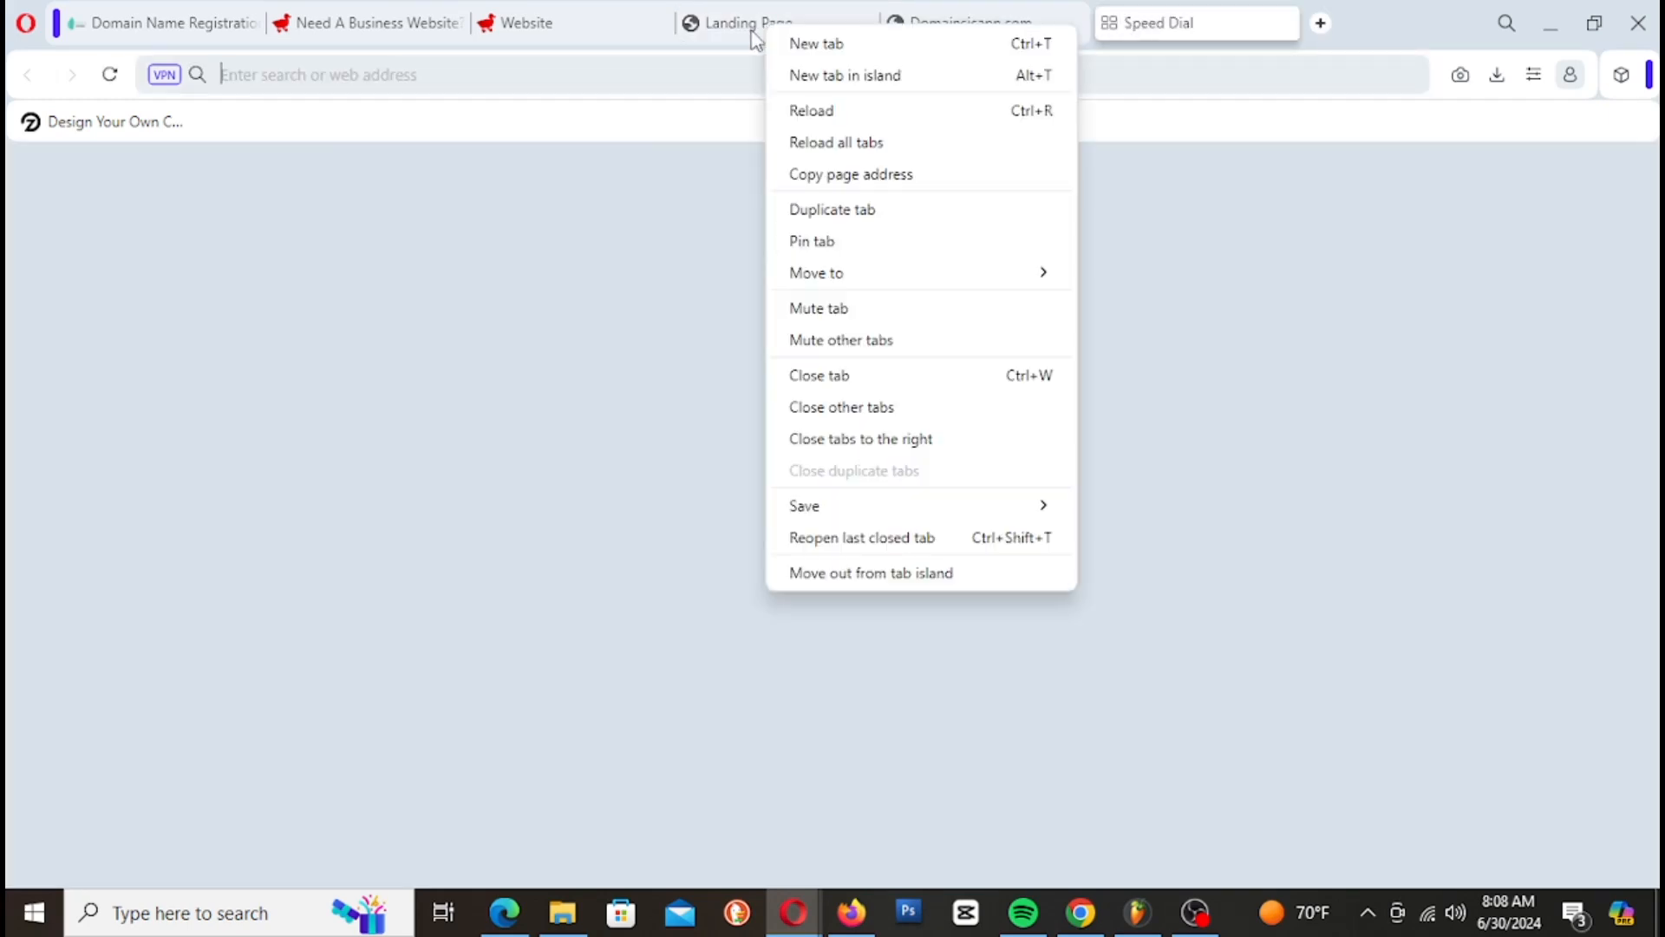
left_click(759, 41)
right_click(759, 41)
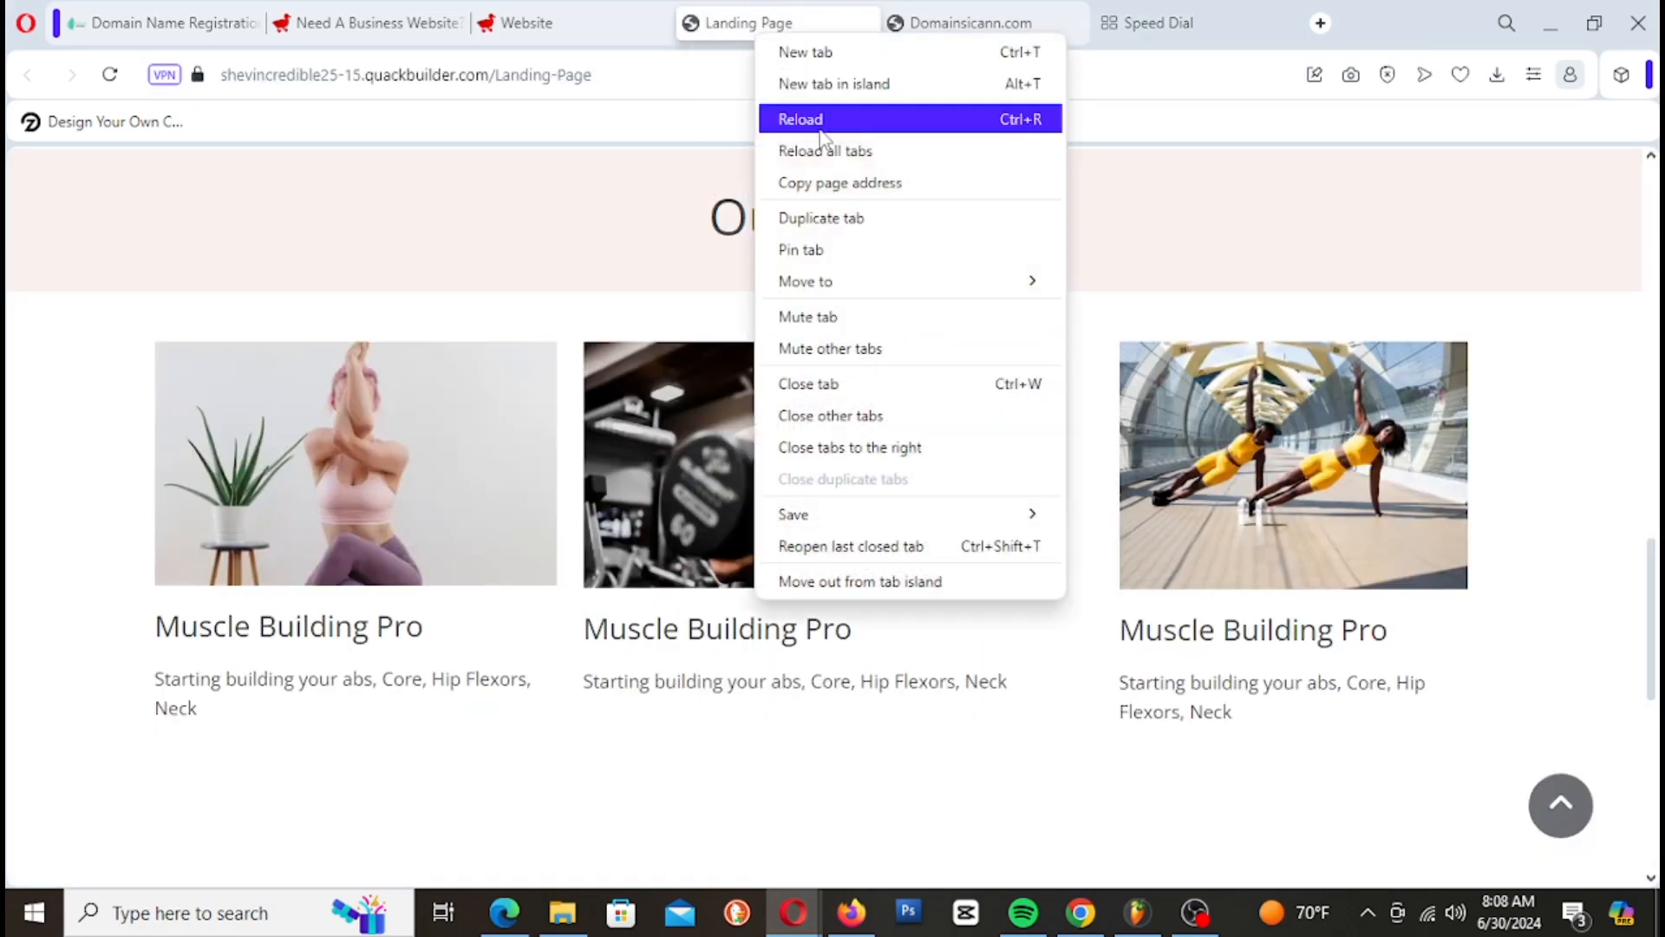
left_click(820, 117)
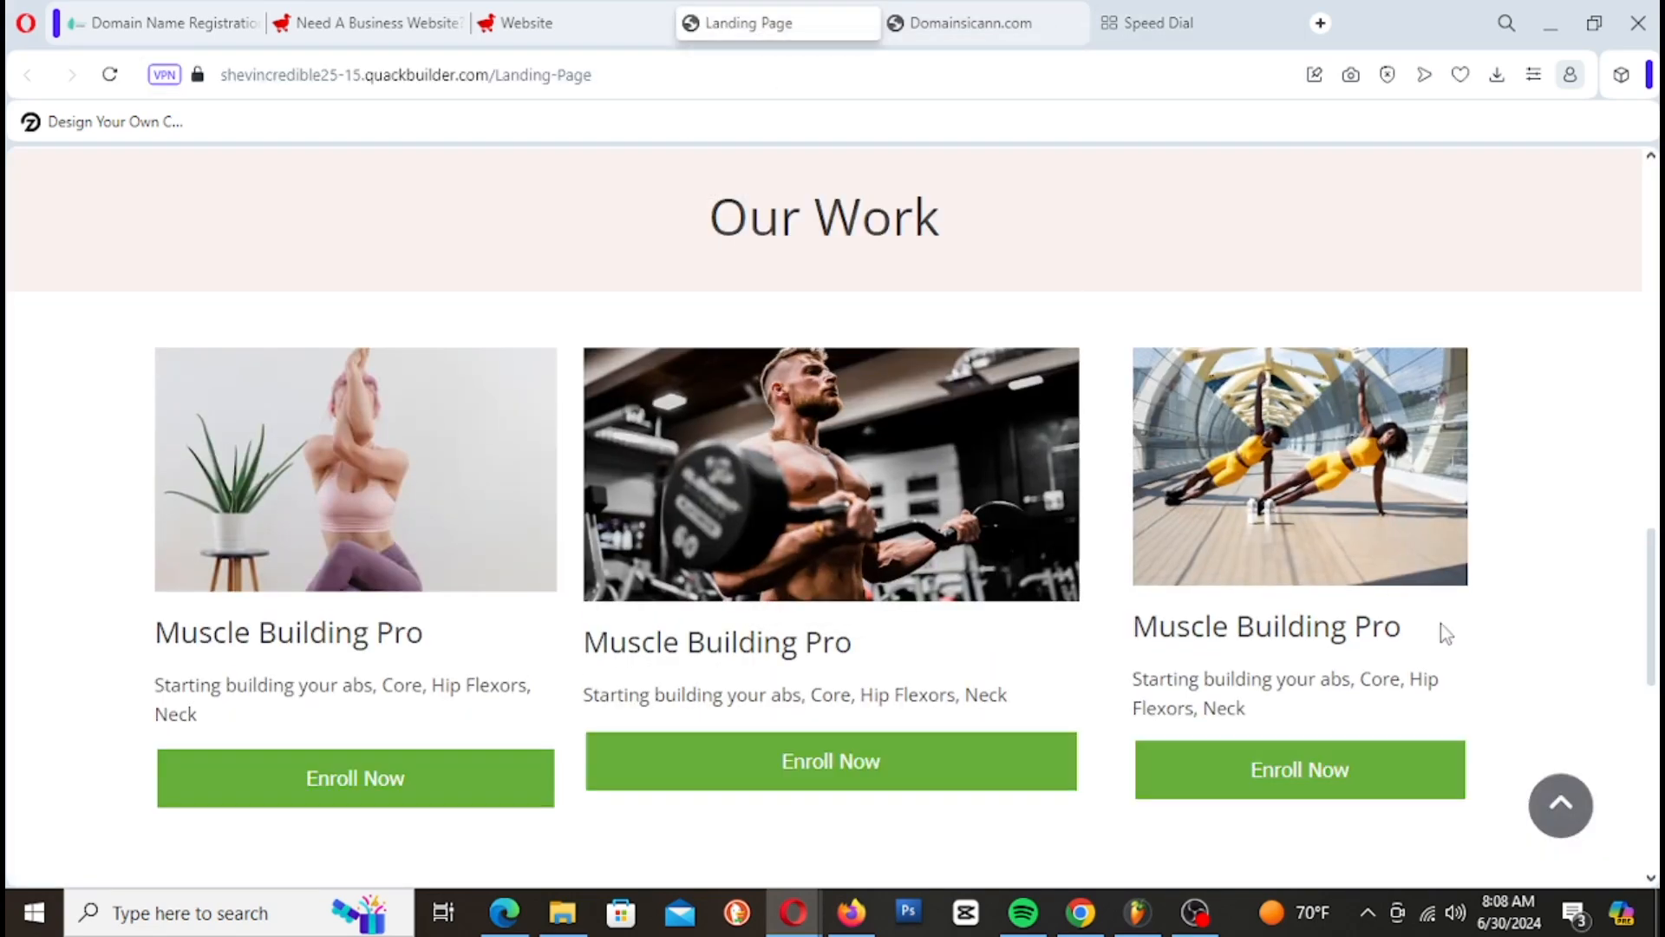
scroll(1440, 629, "down", 5)
scroll(1440, 629, "up", 12)
scroll(1439, 628, "up", 5)
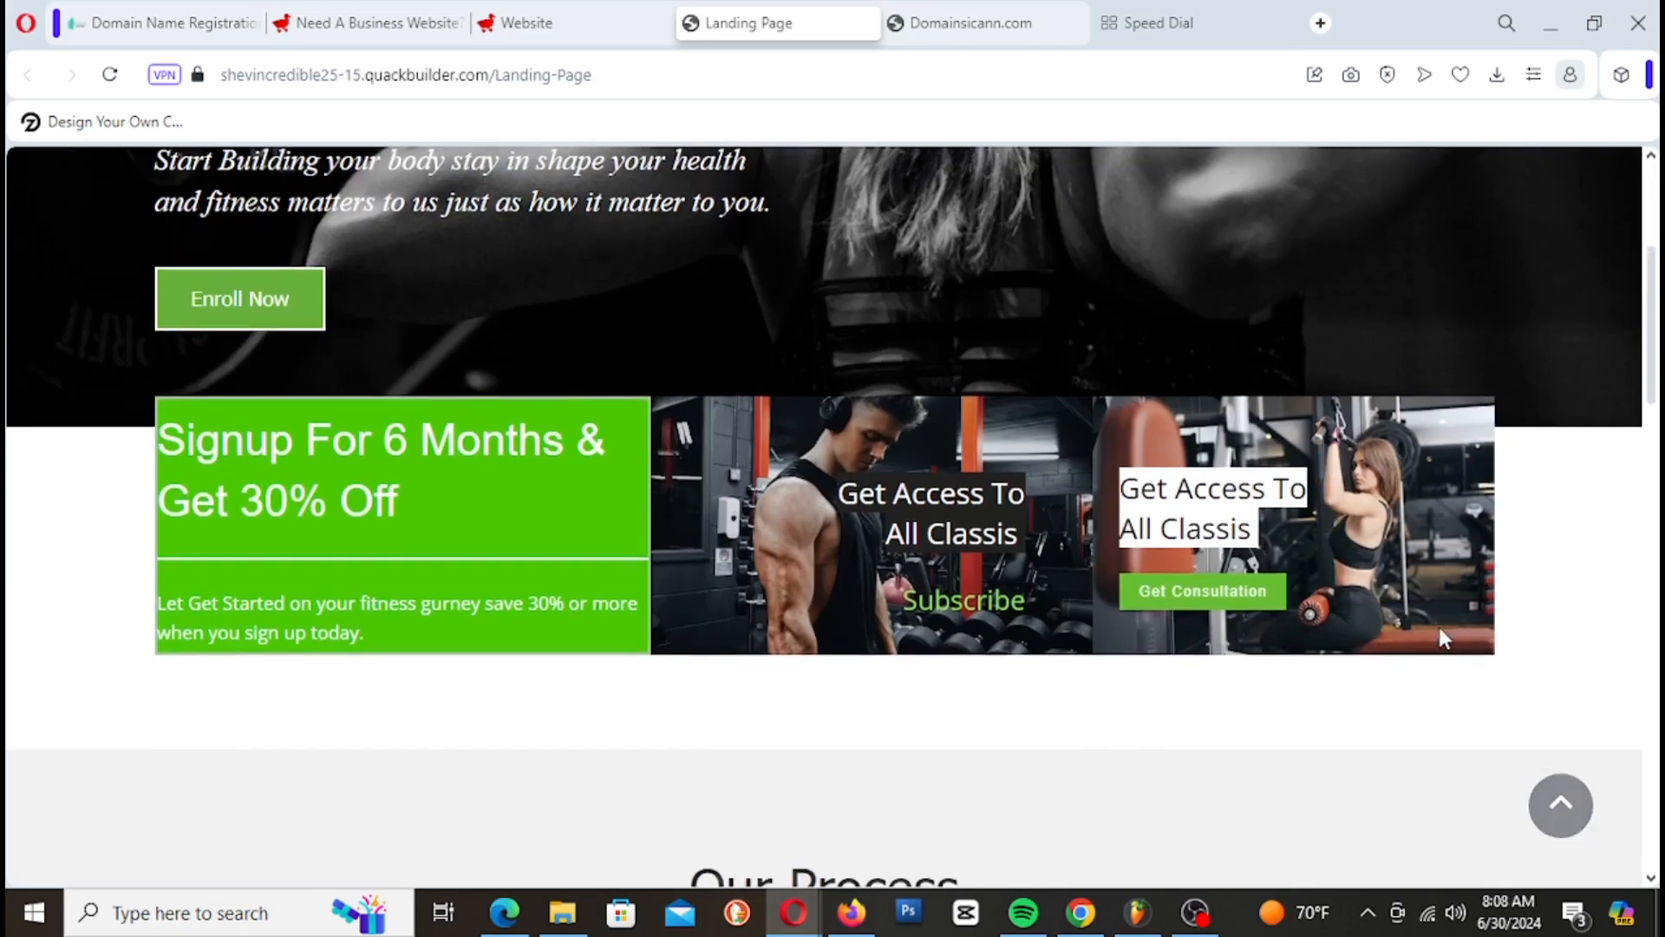
scroll(1440, 628, "down", 15)
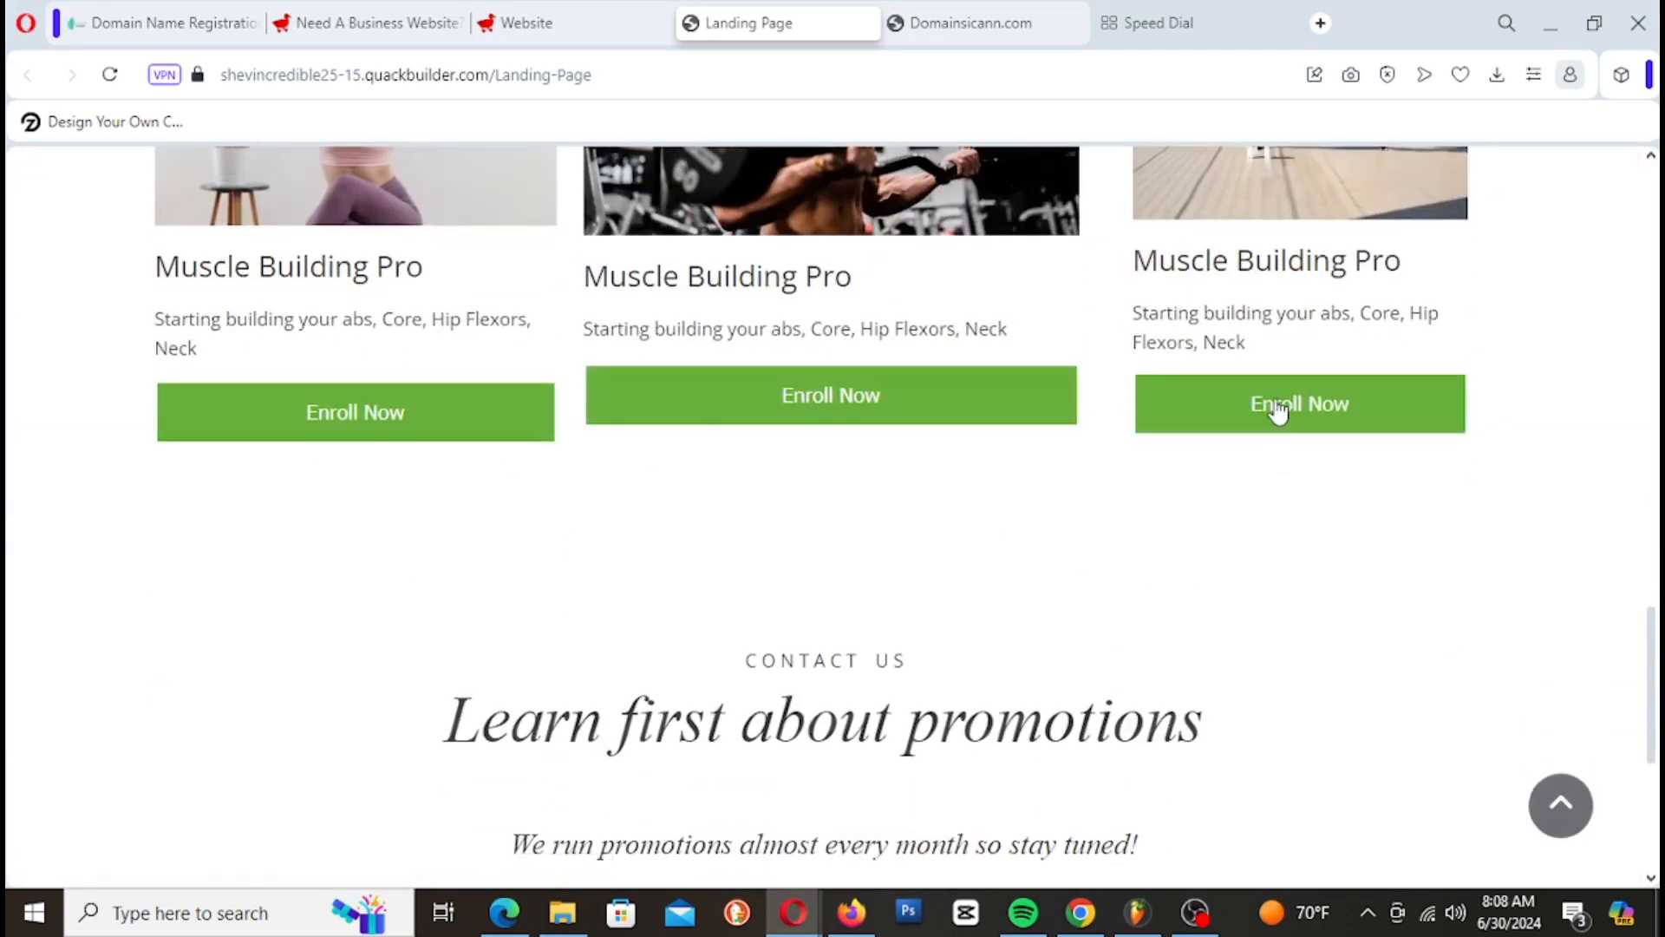
scroll(1319, 473, "up", 10)
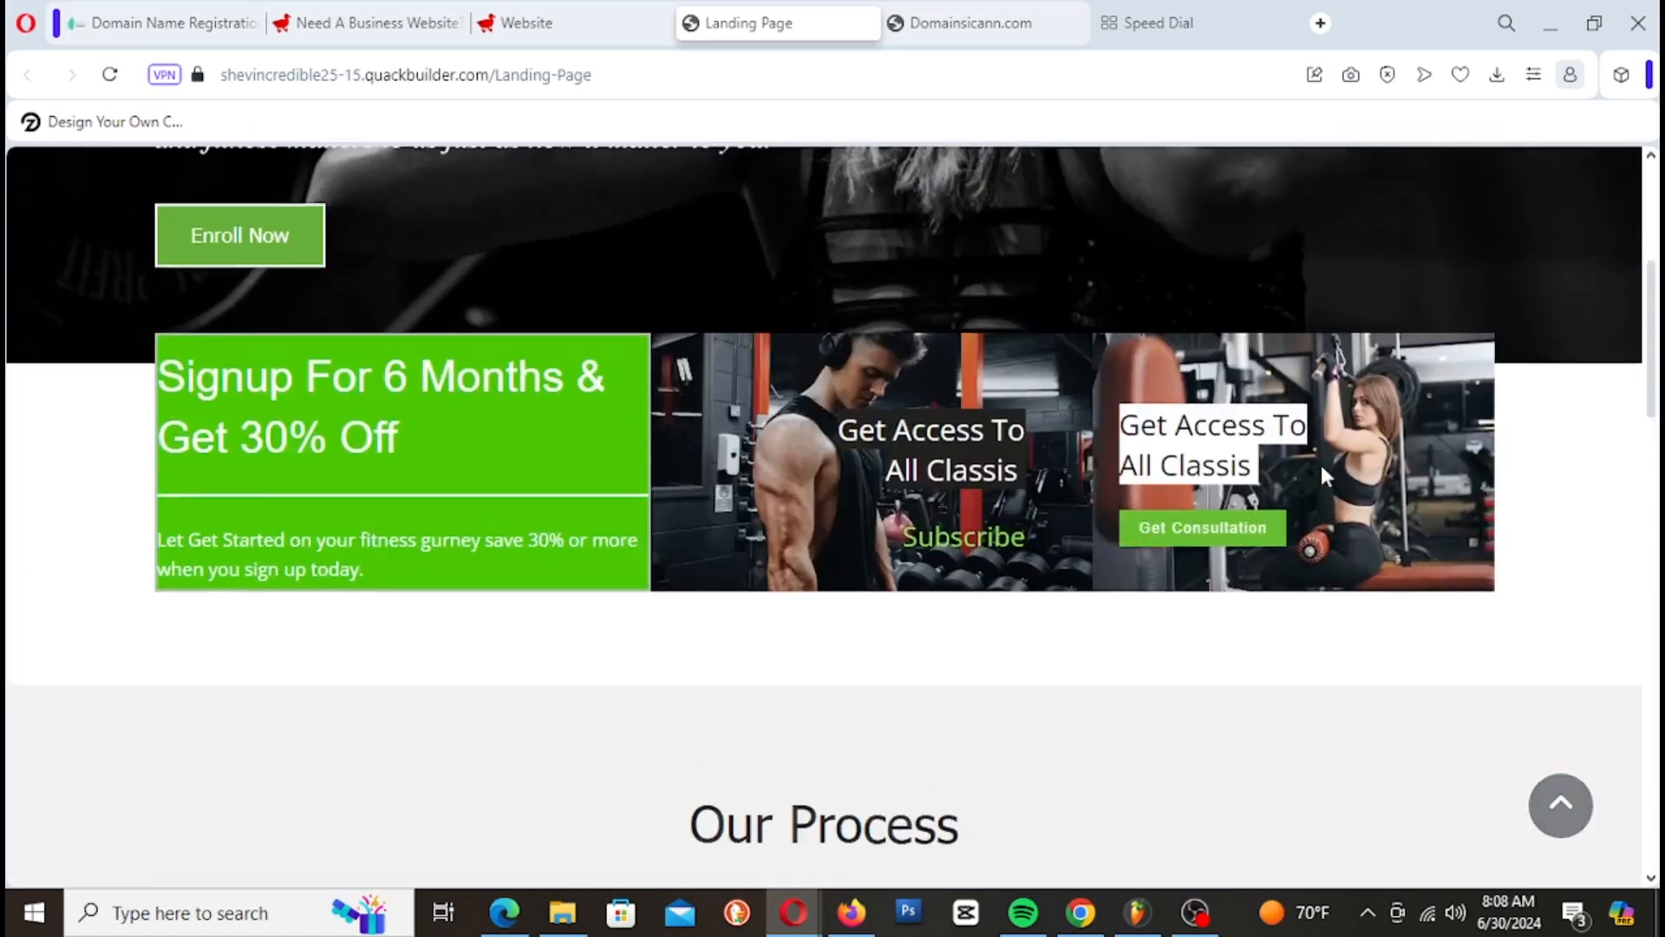
scroll(1320, 463, "up", 4)
scroll(1323, 473, "down", 20)
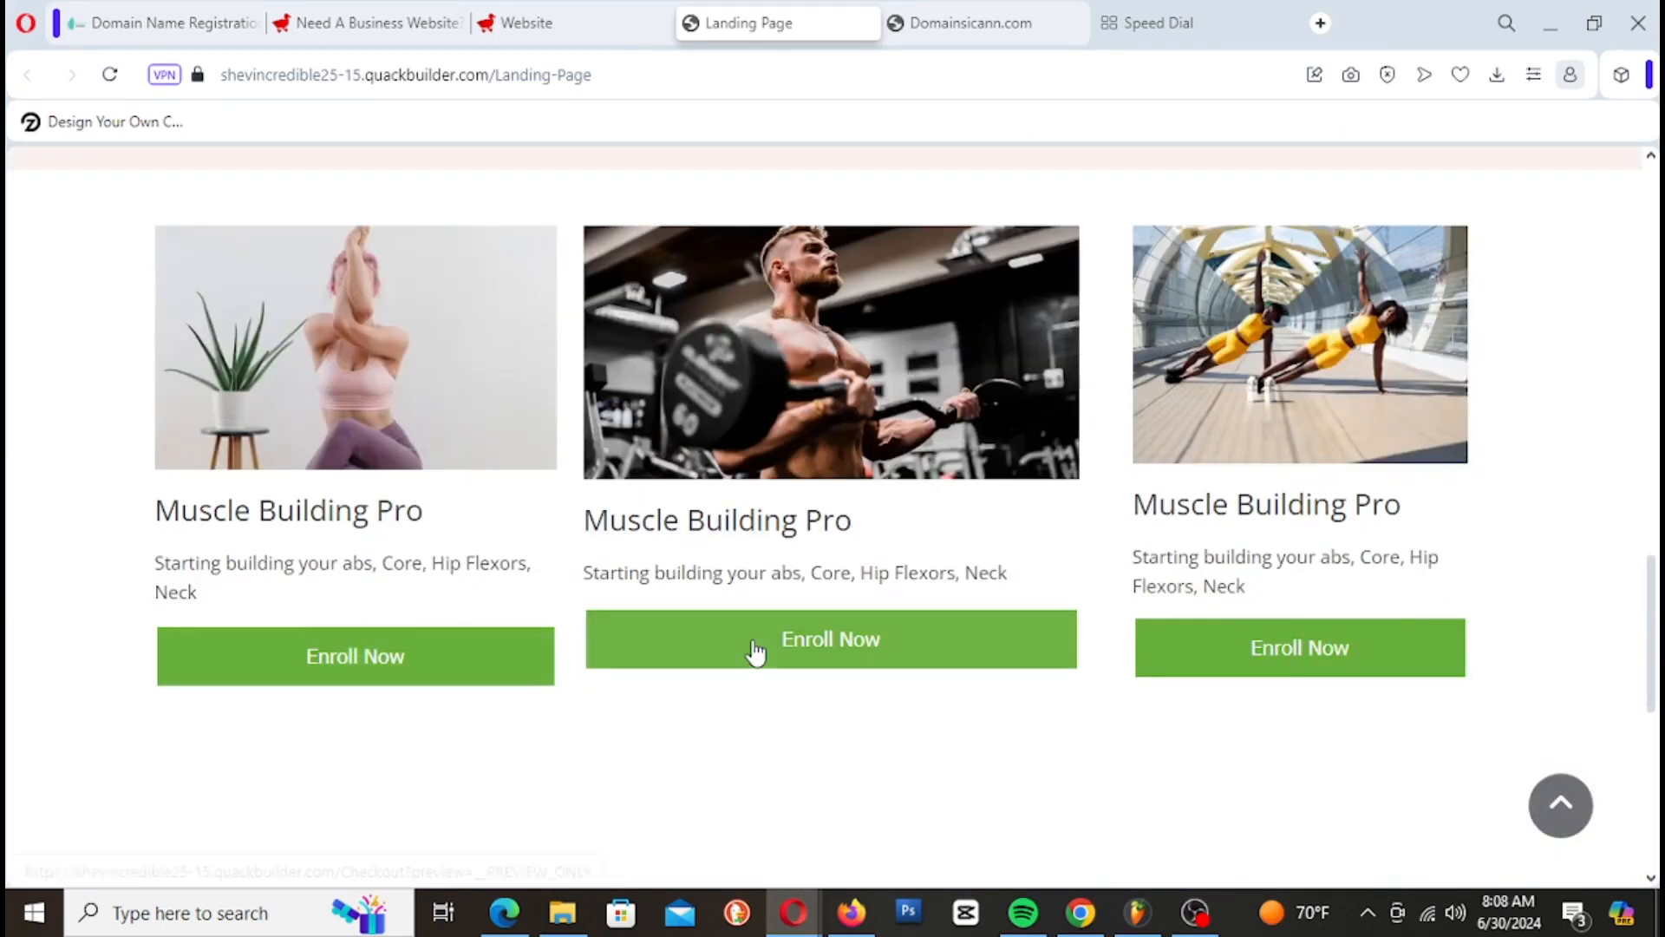
scroll(1231, 755, "up", 20)
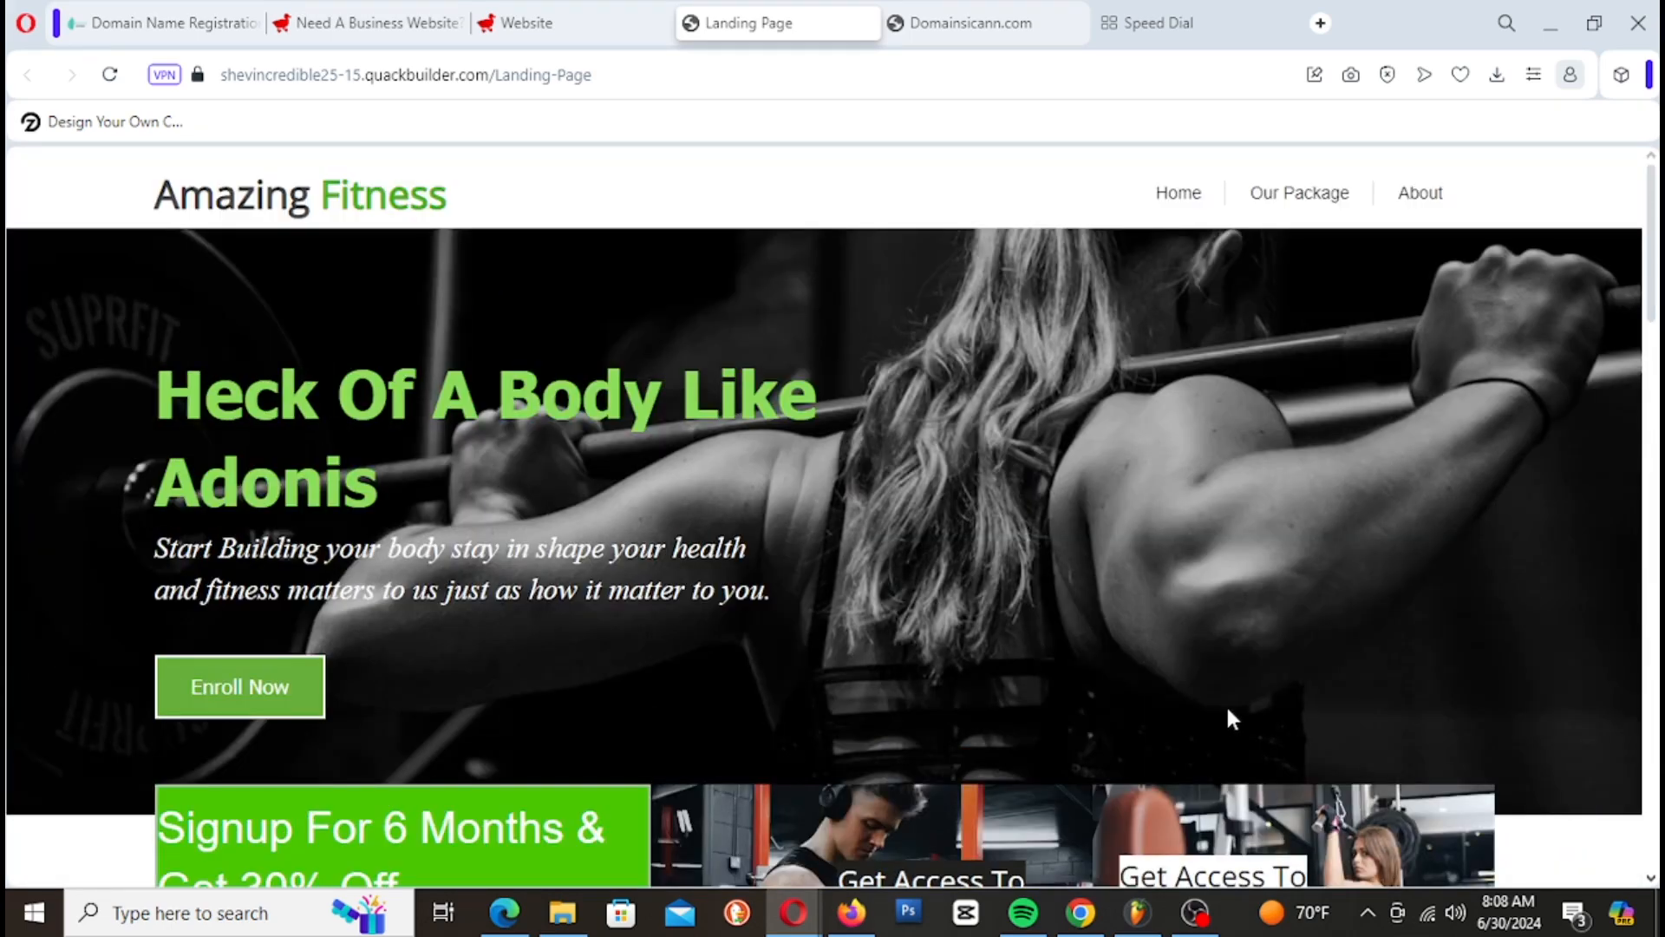
scroll(1229, 715, "down", 6)
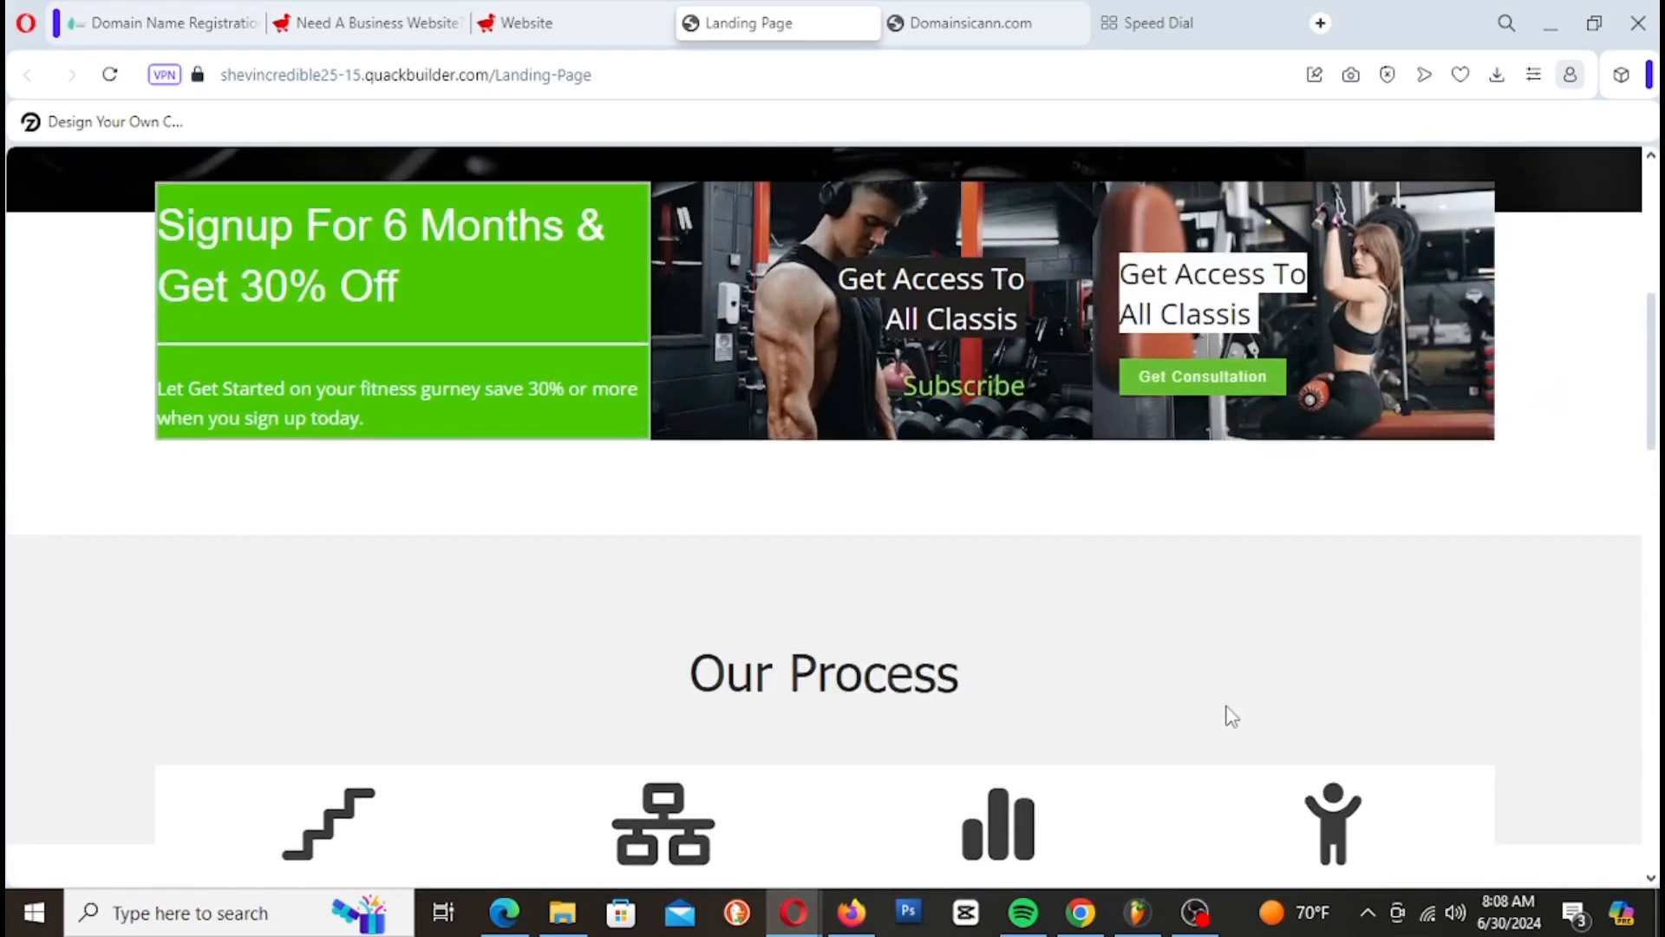
scroll(1227, 713, "up", 6)
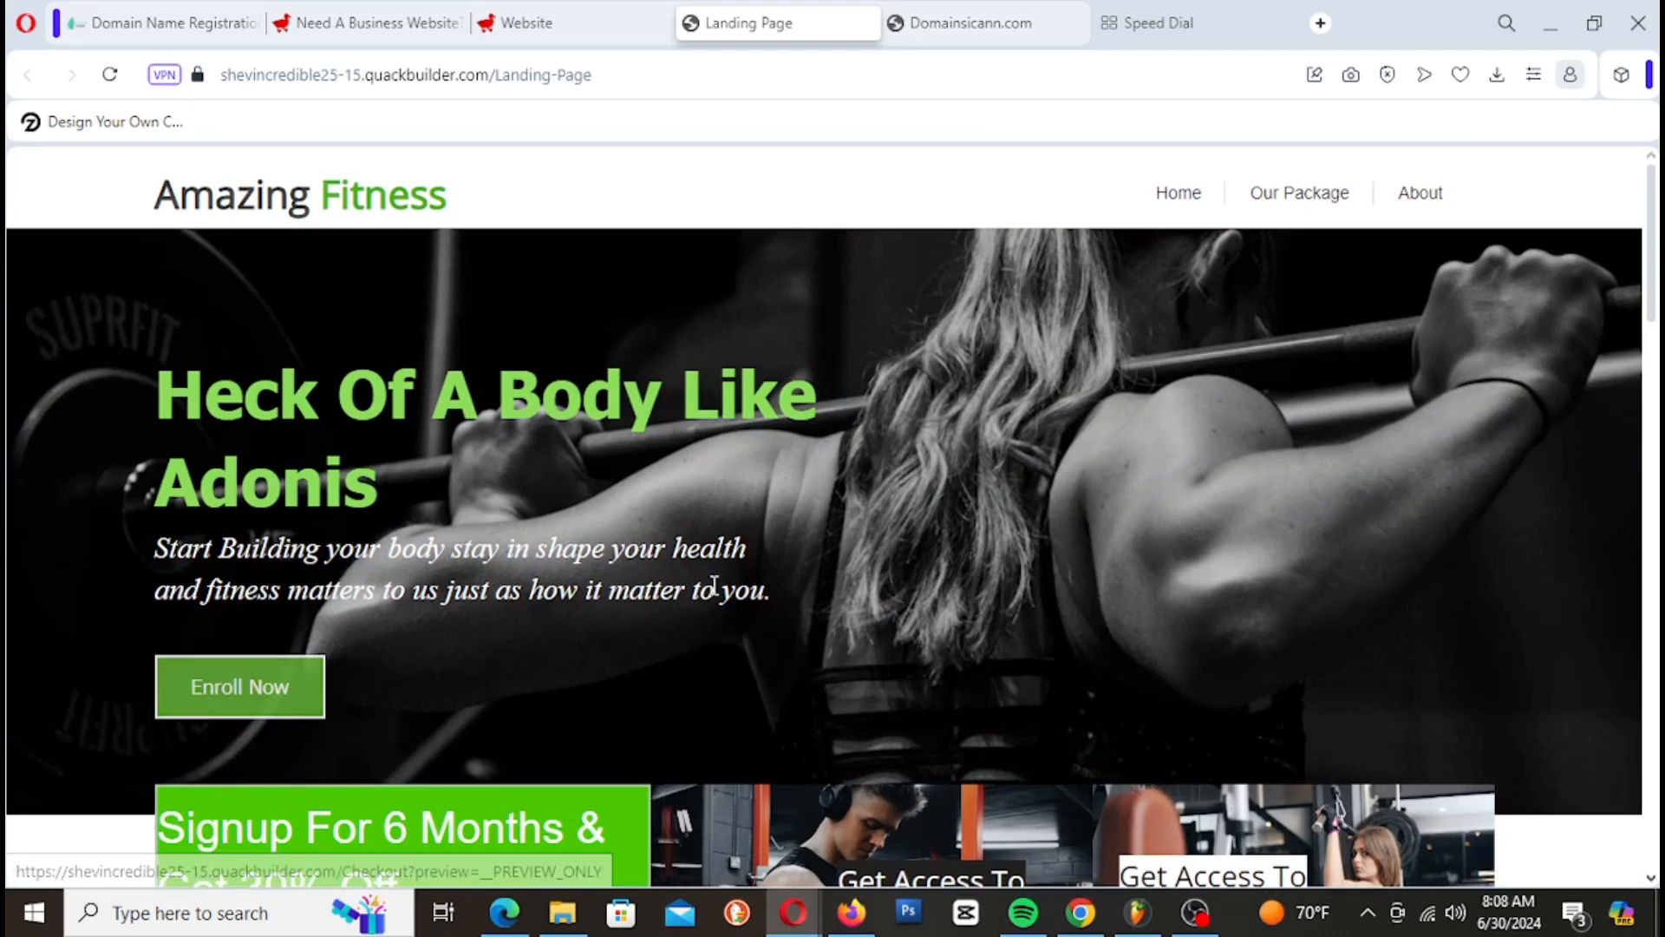
scroll(748, 574, "down", 5)
scroll(748, 574, "down", 15)
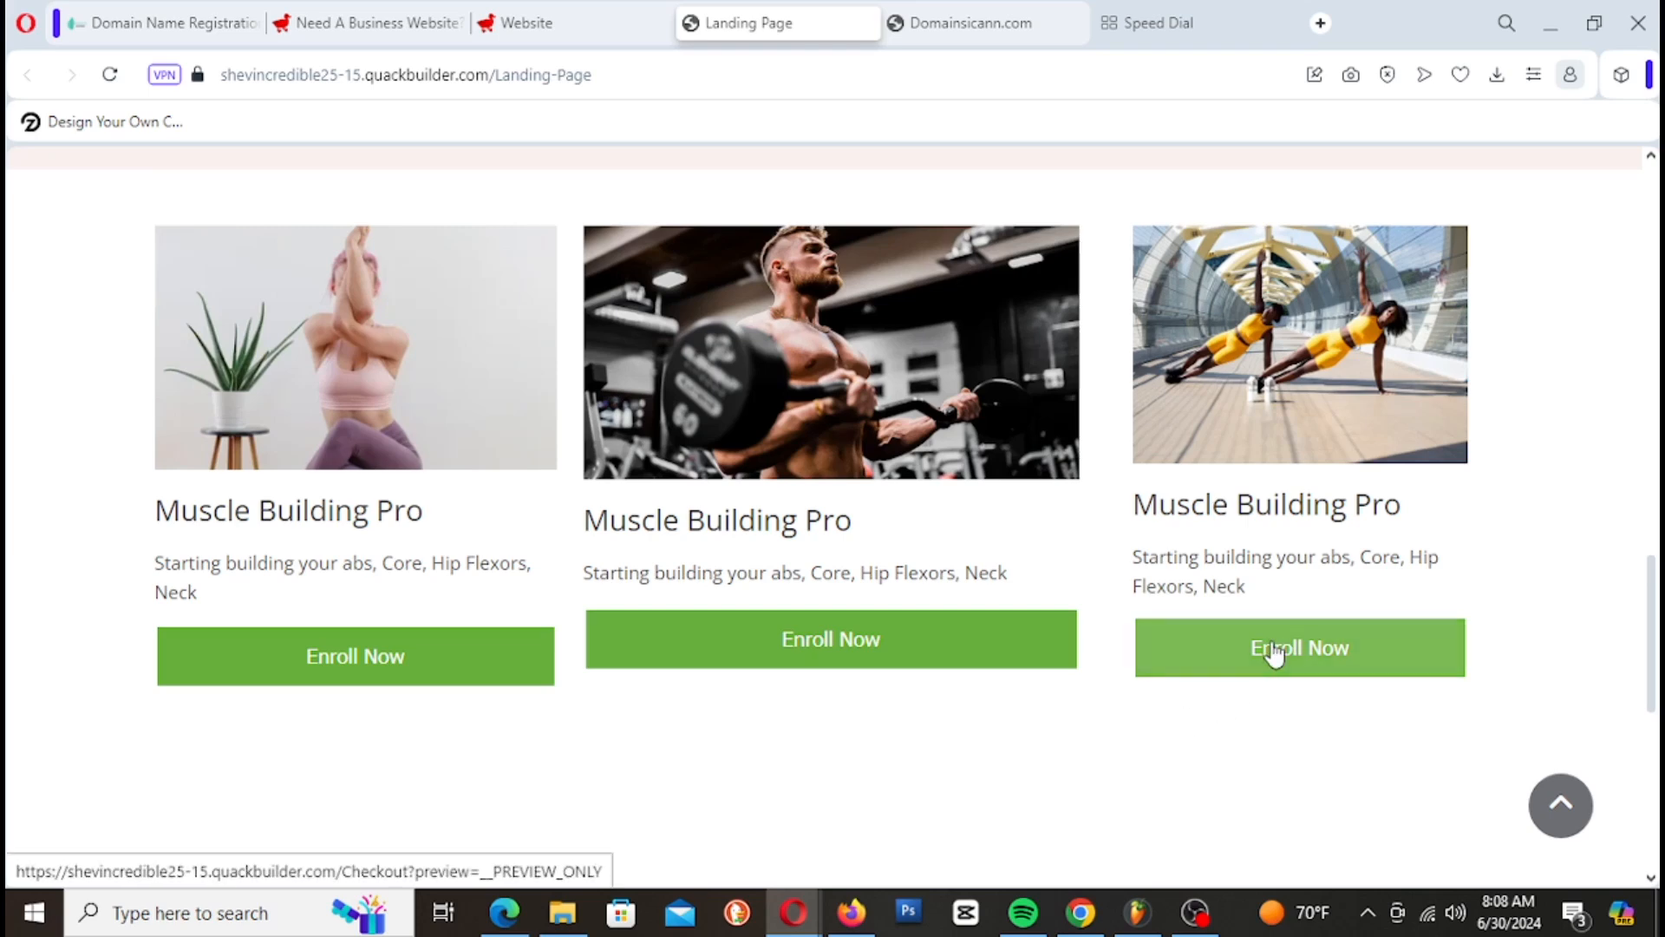
Step: Back in the editor, look over the first Enroll Now button's styling options
left_click(585, 35)
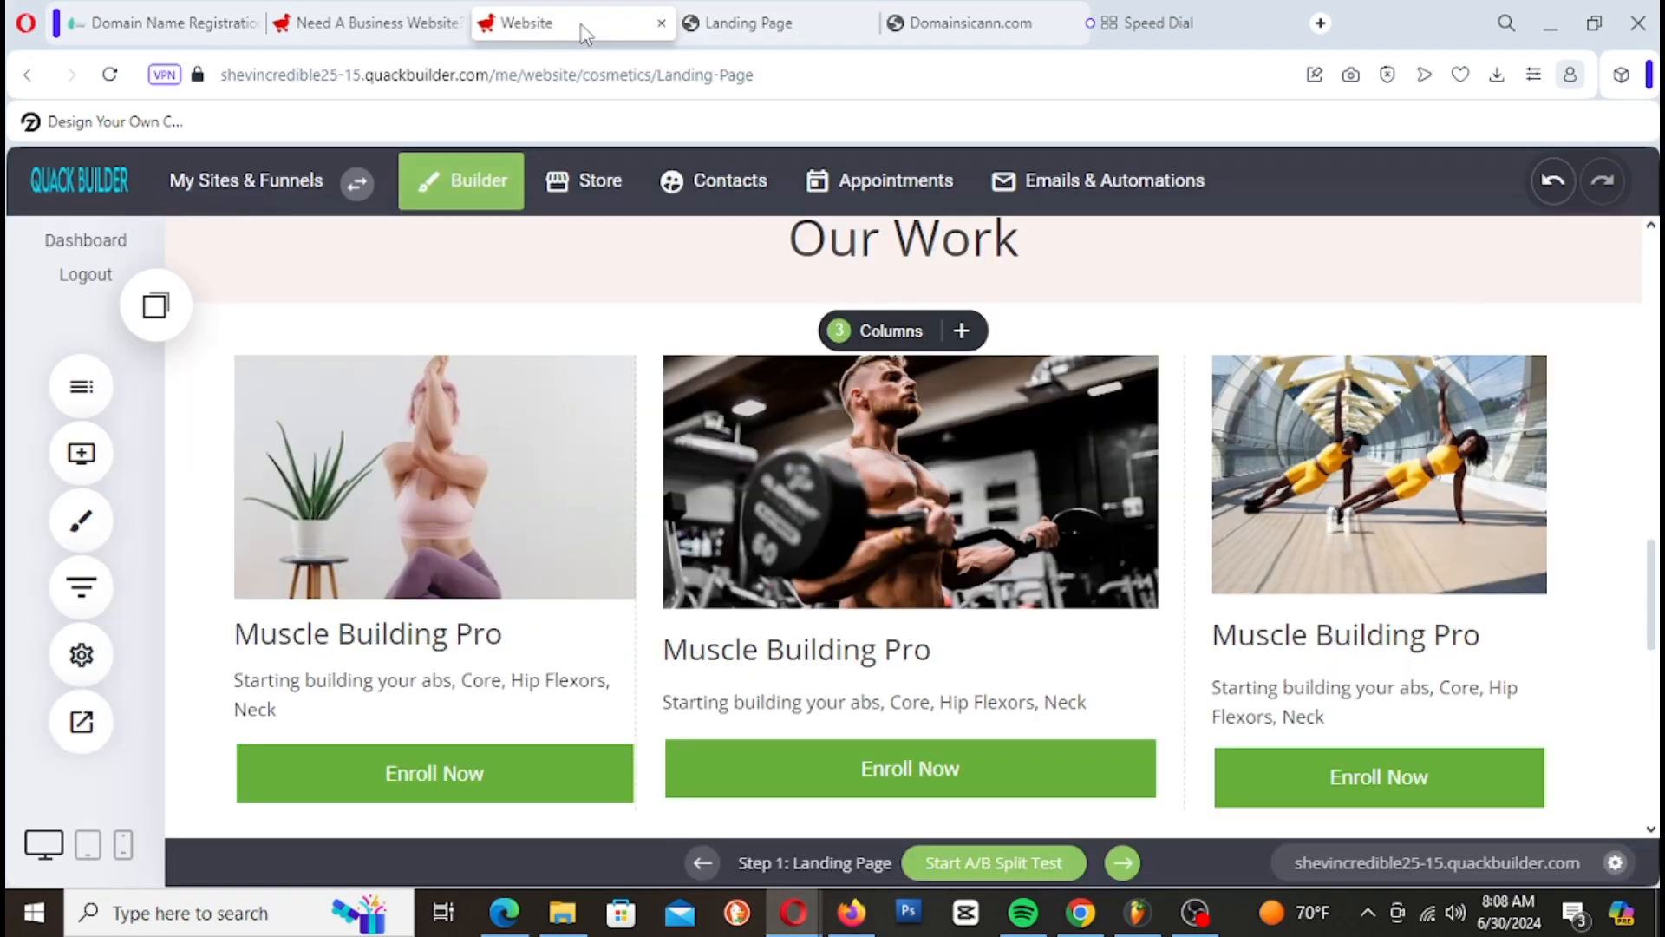
scroll(732, 432, "down", 3)
left_click(529, 545)
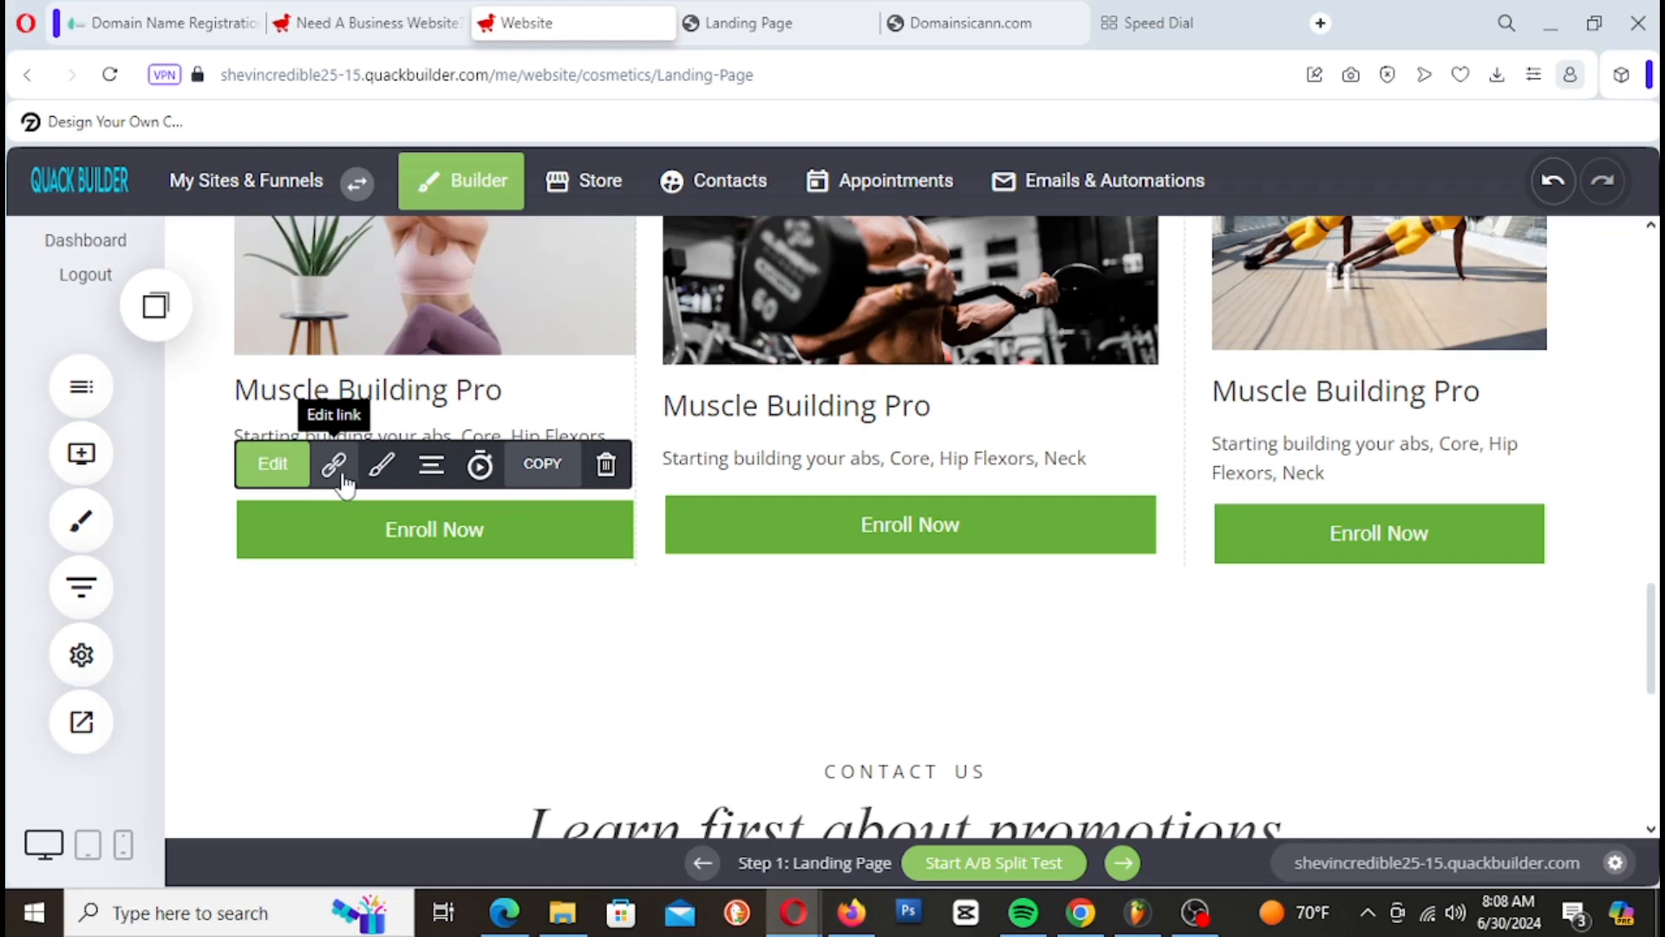
left_click(382, 464)
scroll(1258, 326, "down", 2)
scroll(1257, 325, "up", 2)
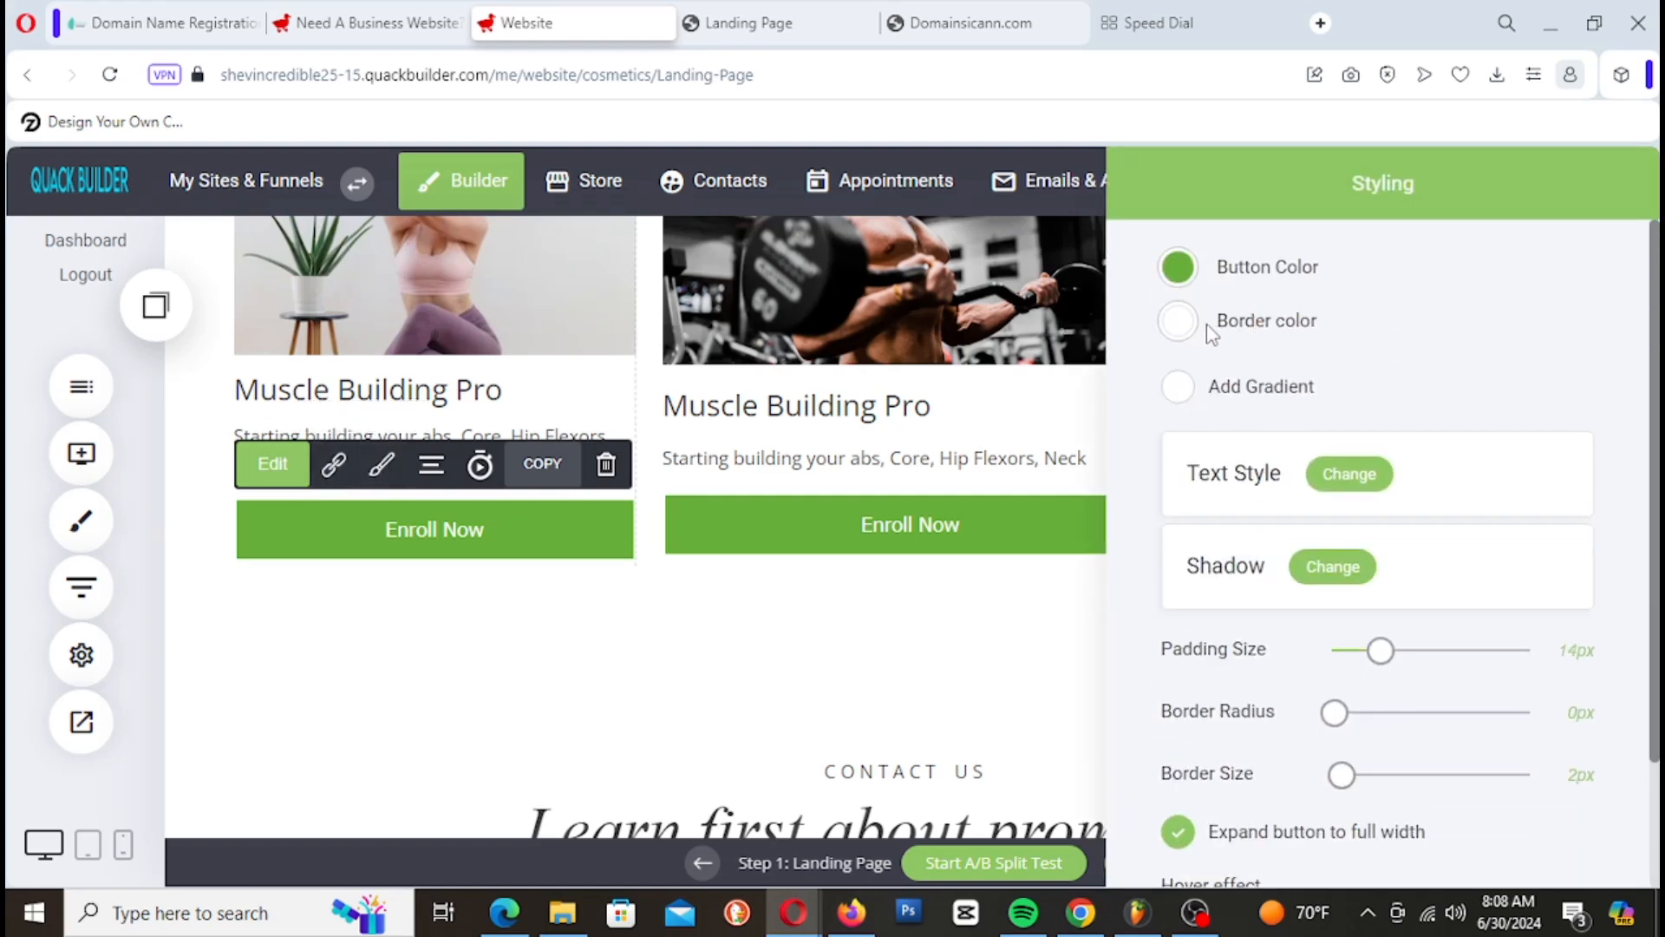
left_click(641, 519)
Step: Switch the first button's text colour to black, then back to white
double_click(476, 531)
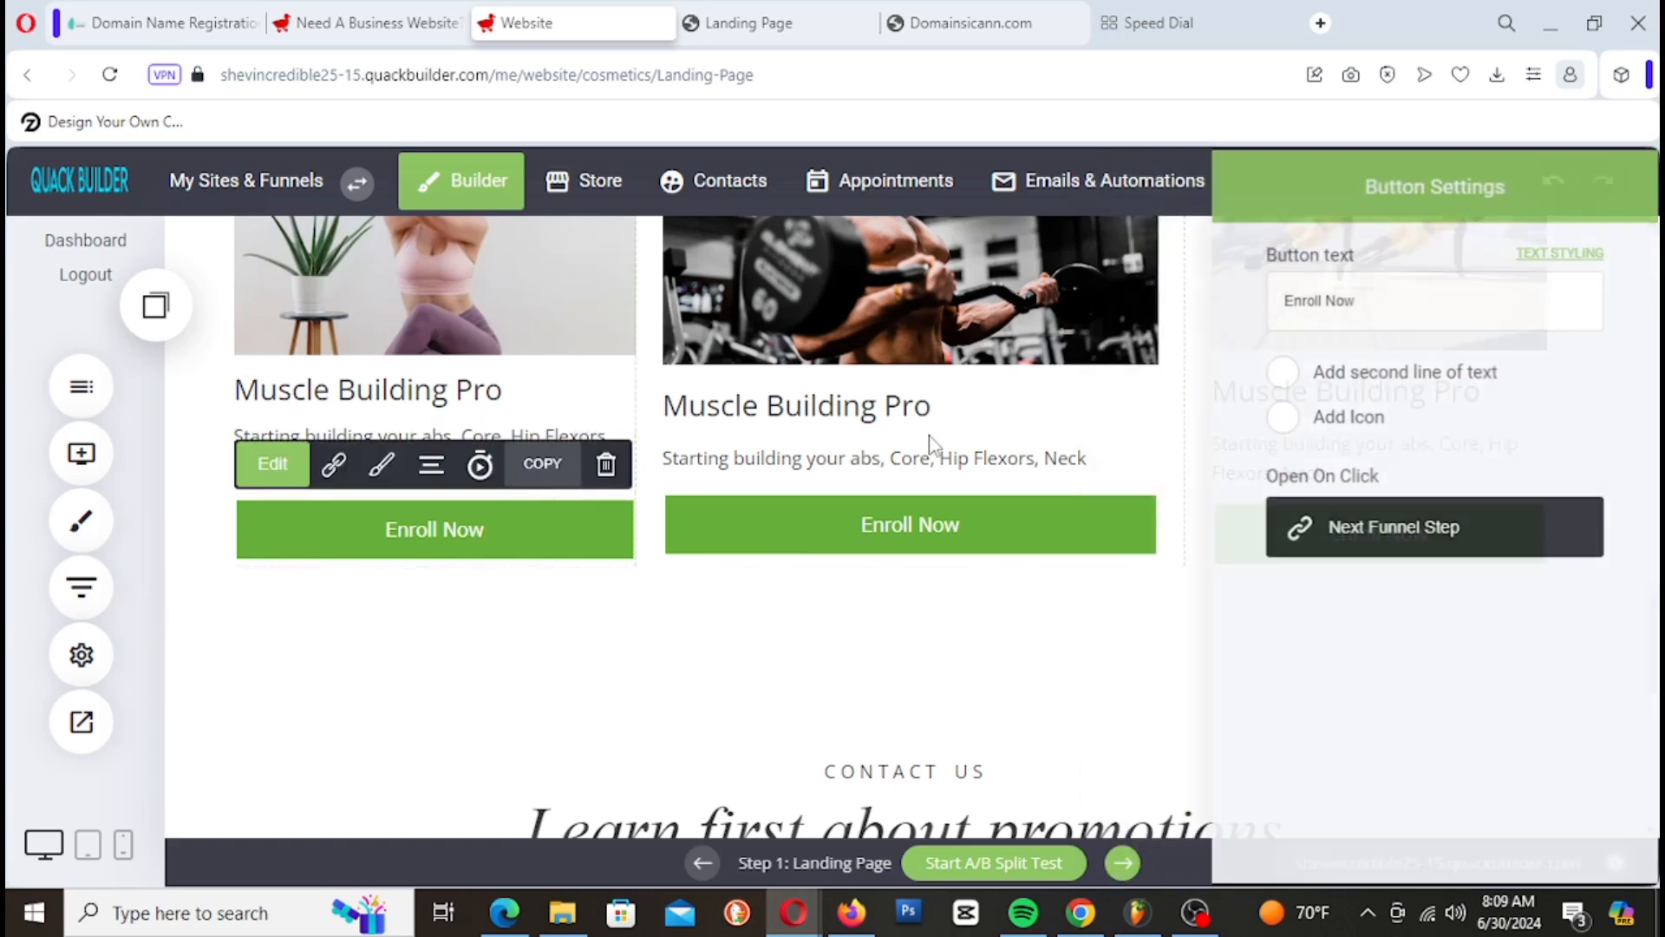
left_click(1575, 254)
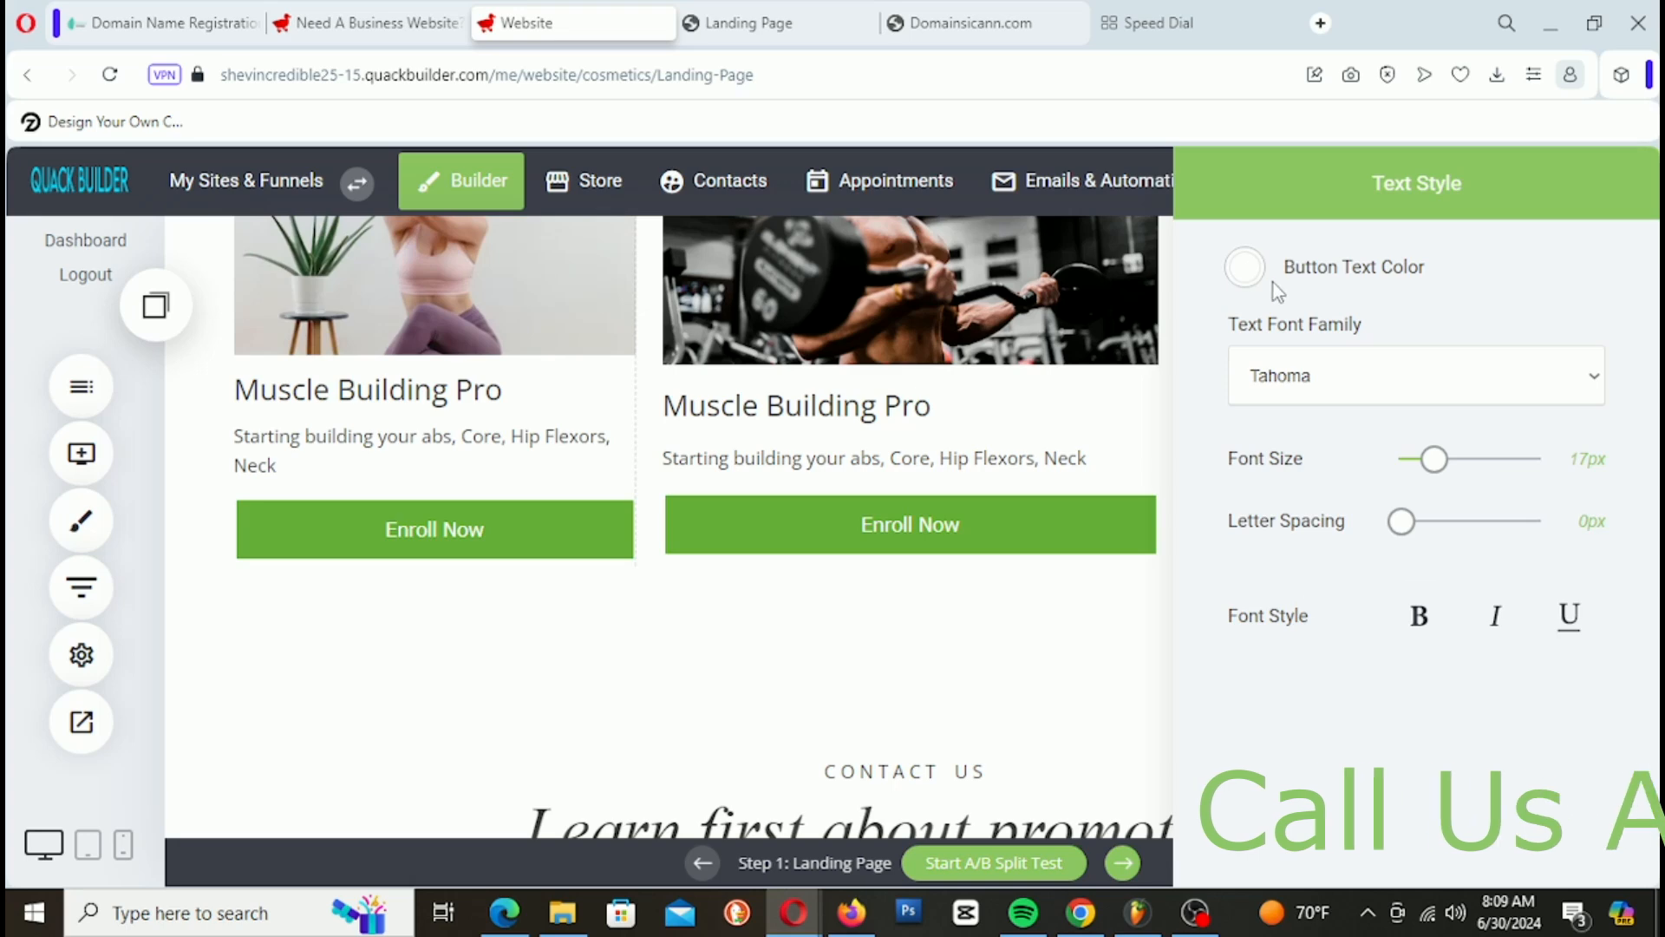
left_click(1246, 268)
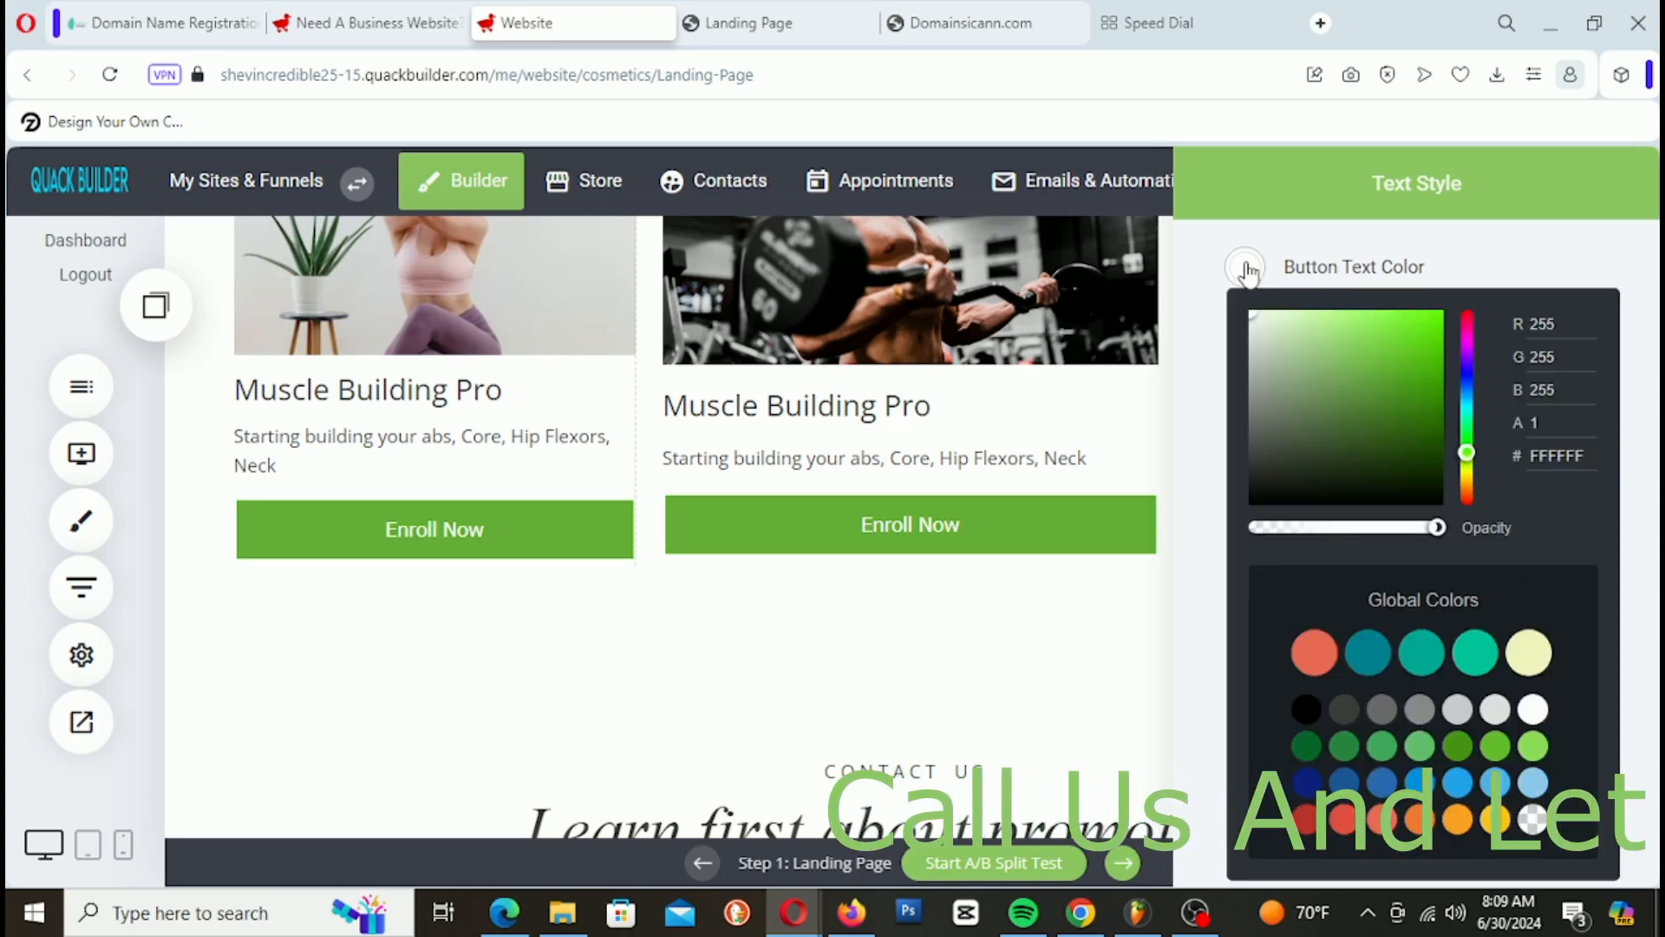
left_click_drag(1254, 326, 1199, 278)
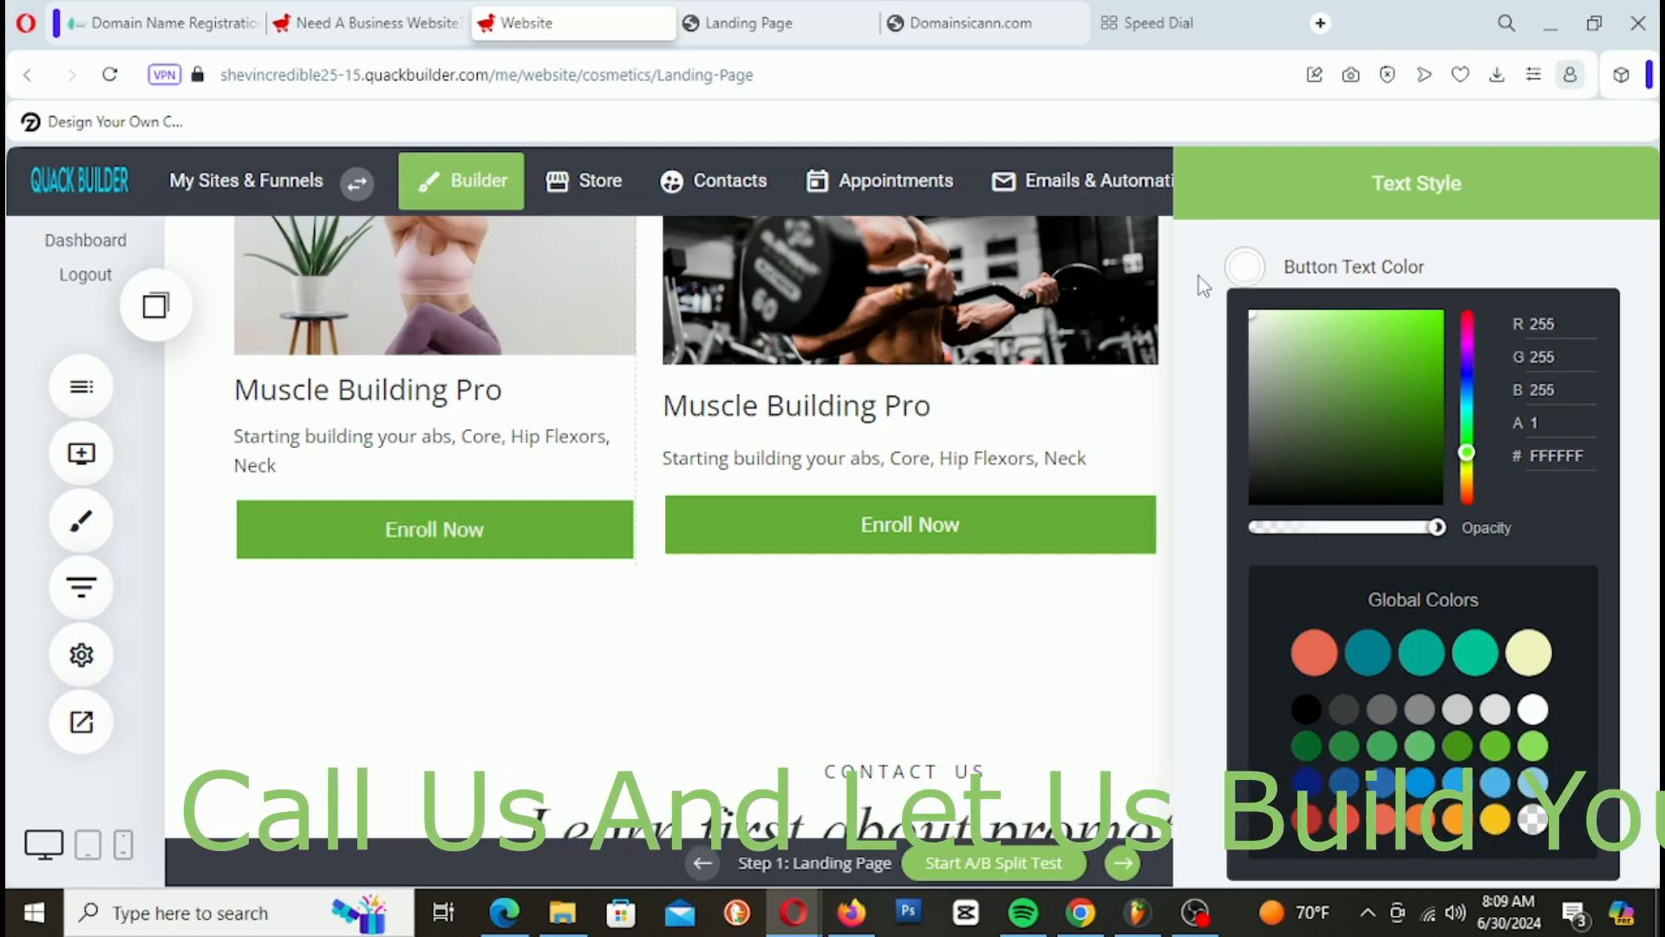
left_click(1227, 192)
left_click(955, 482)
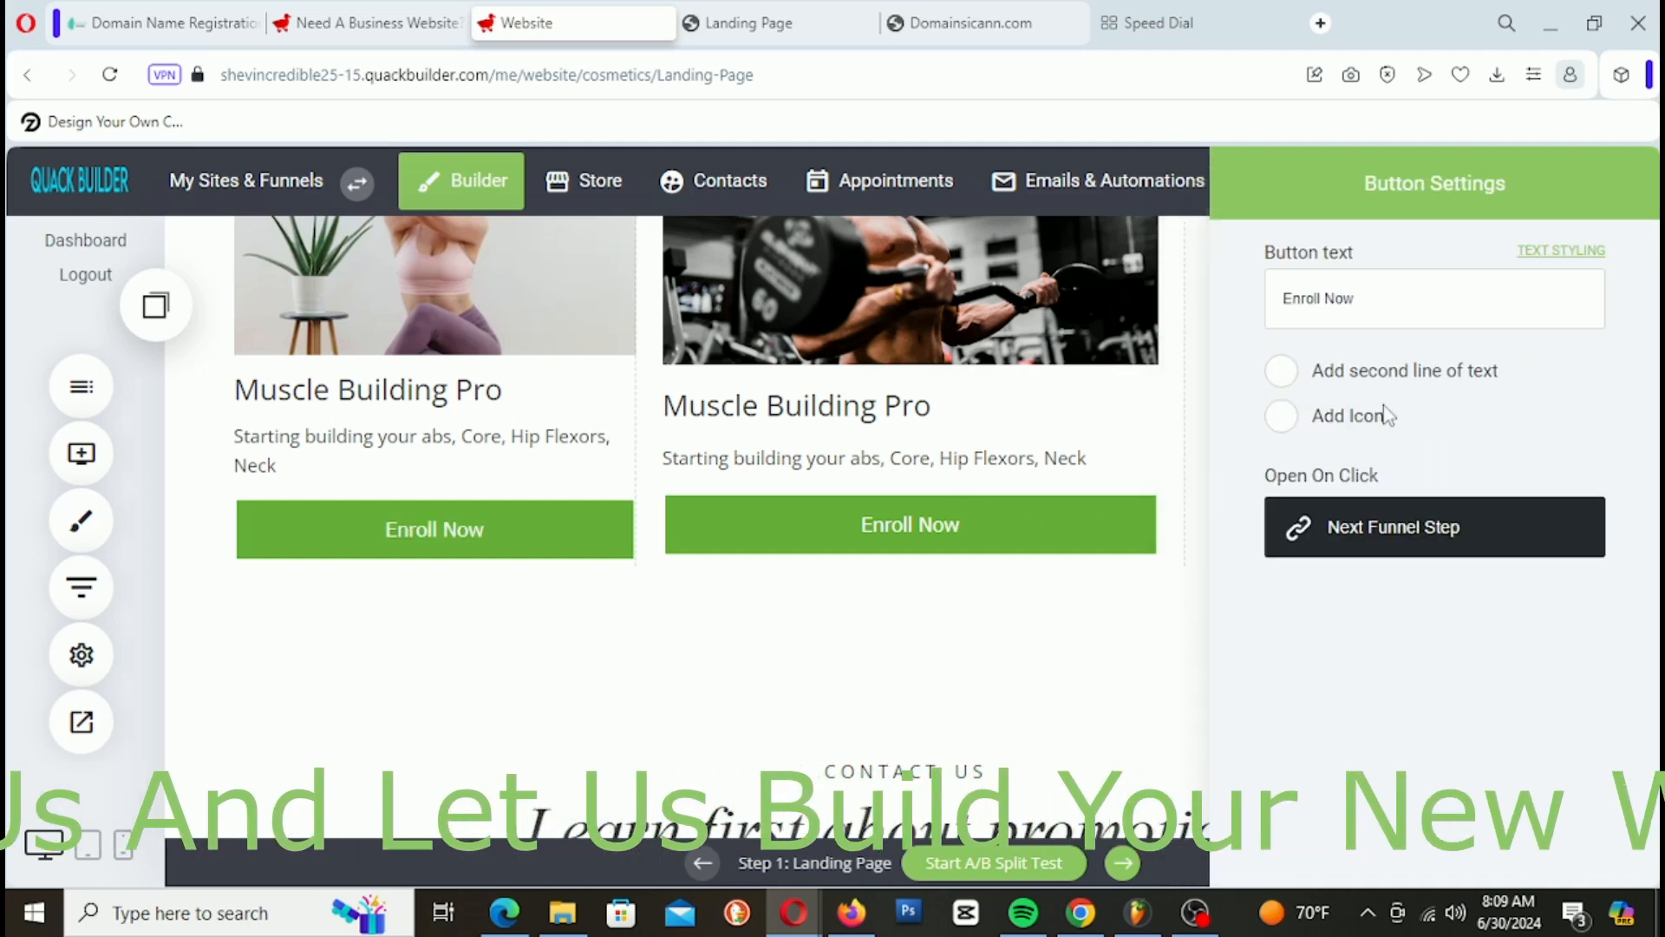
left_click(1200, 496)
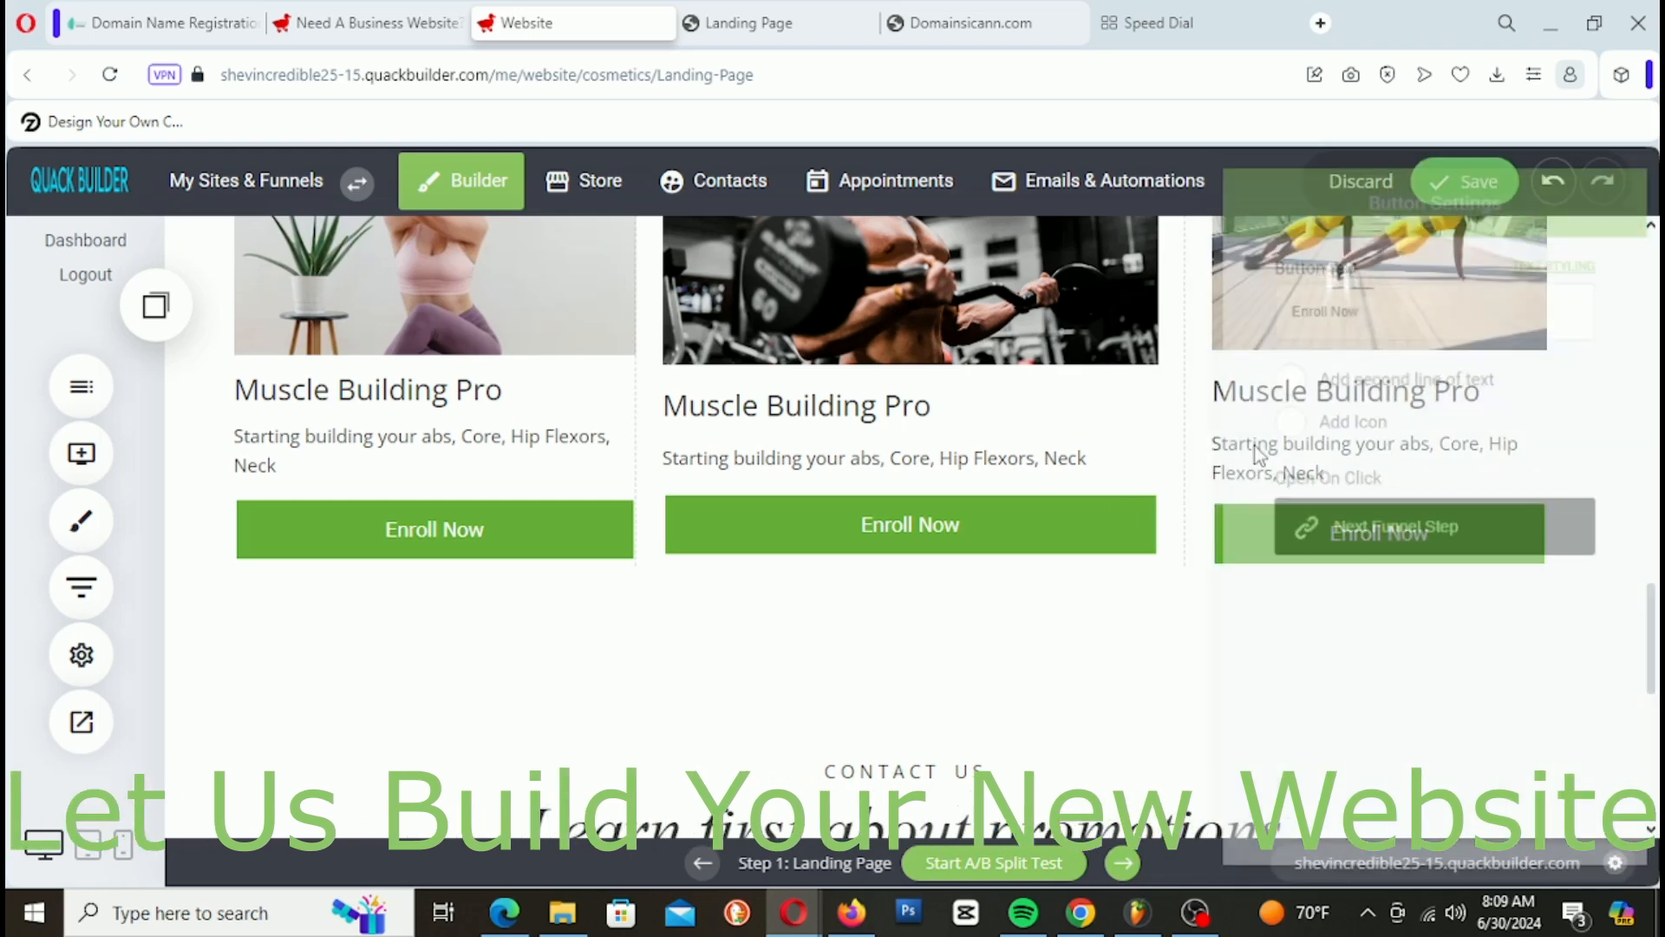
Step: Try a gradient fill on the first button, then leave it plain solid green
left_click(373, 534)
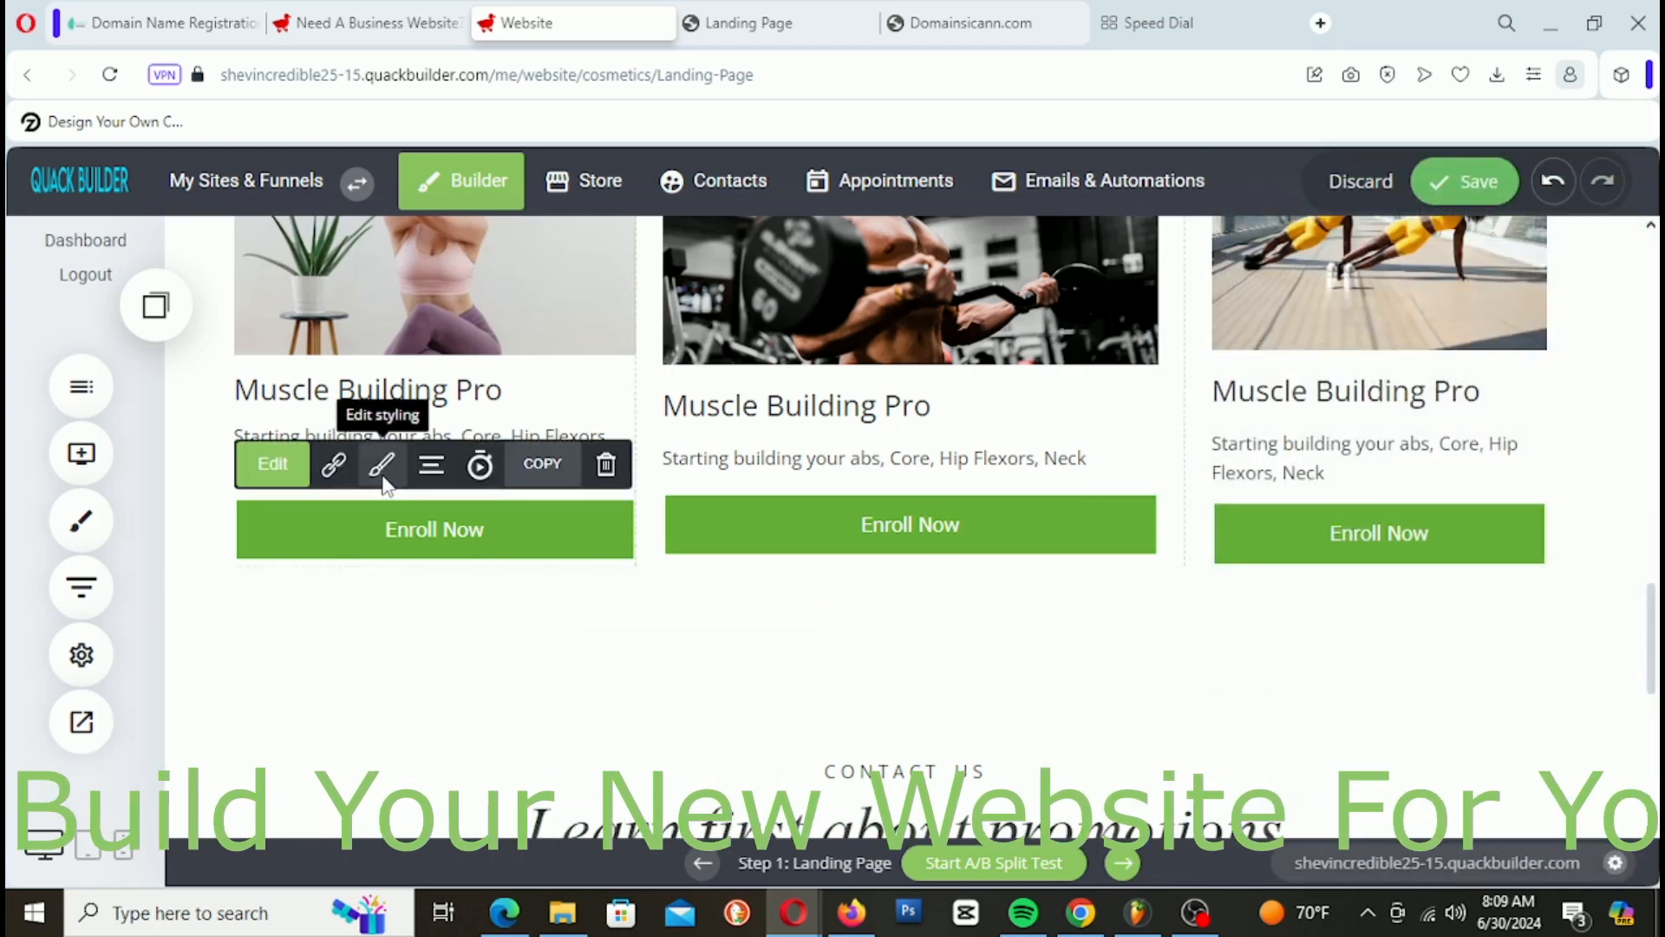
left_click(382, 464)
scroll(1345, 491, "down", 2)
scroll(1329, 486, "up", 2)
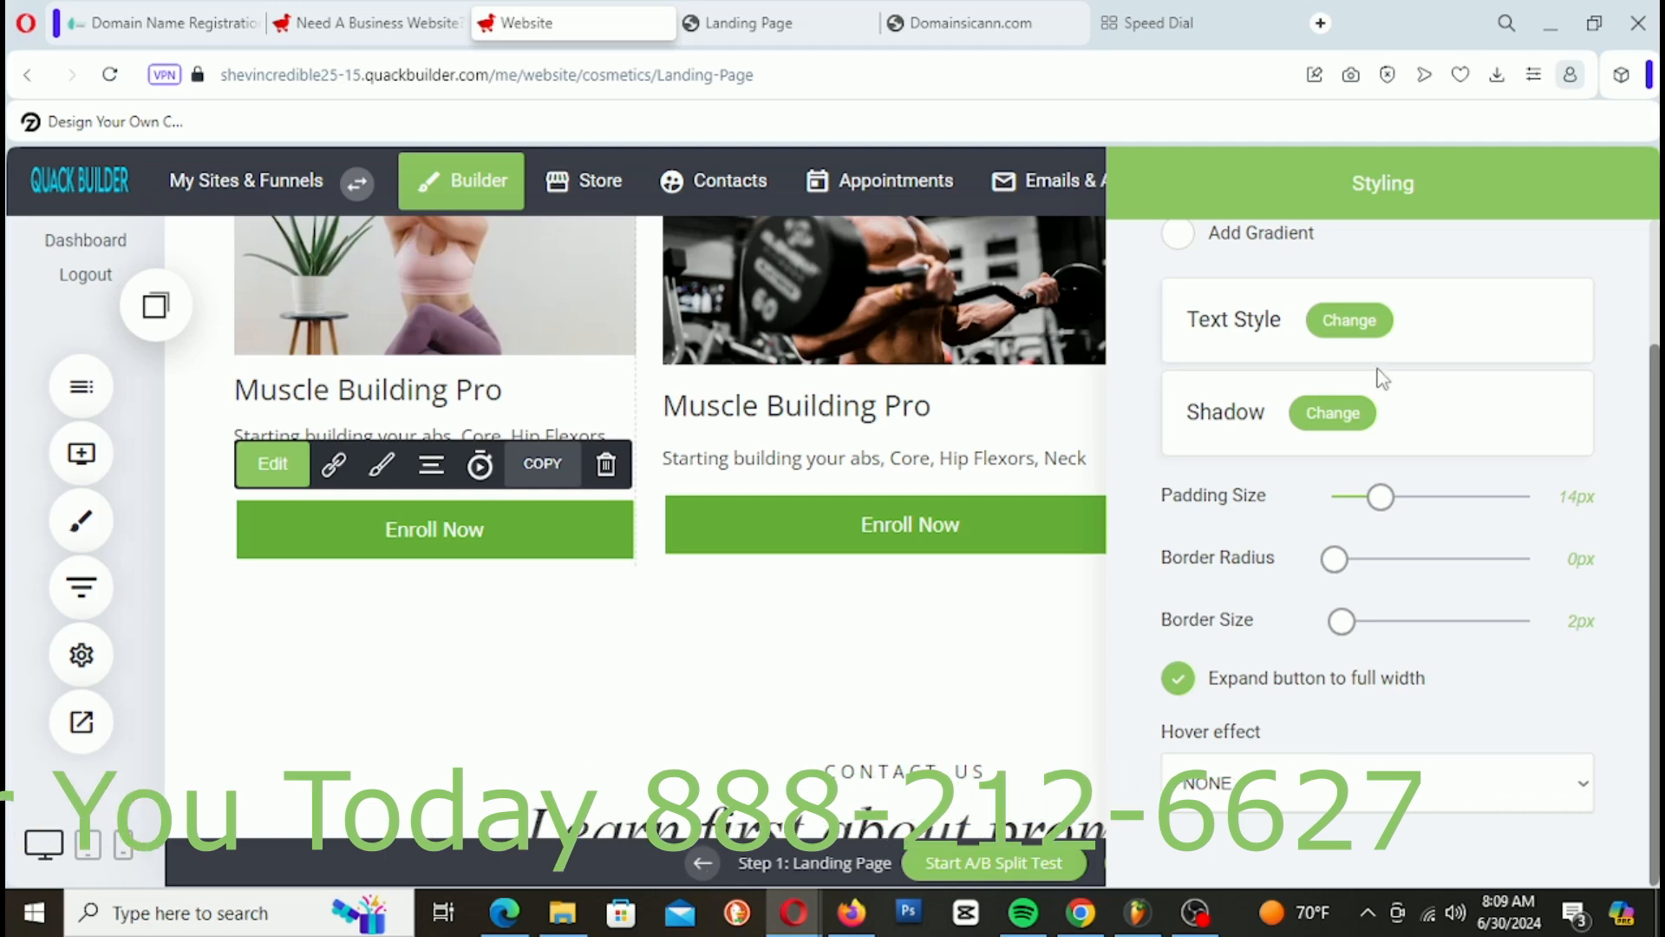
left_click(1350, 321)
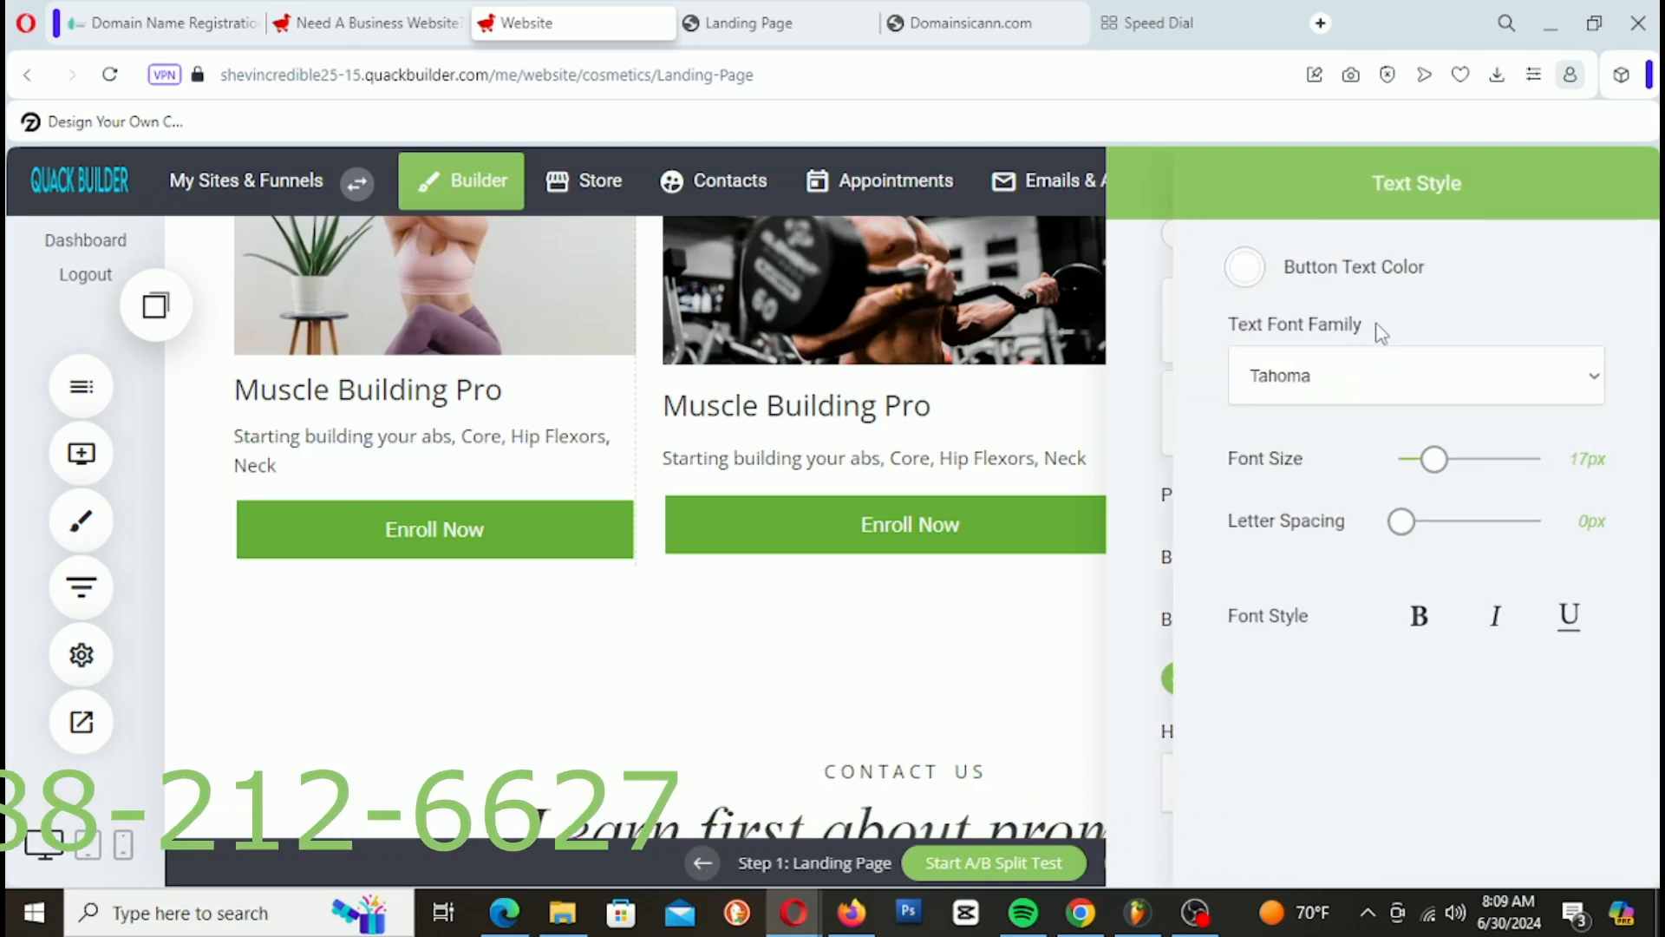
left_click(1133, 476)
scroll(1240, 544, "up", 2)
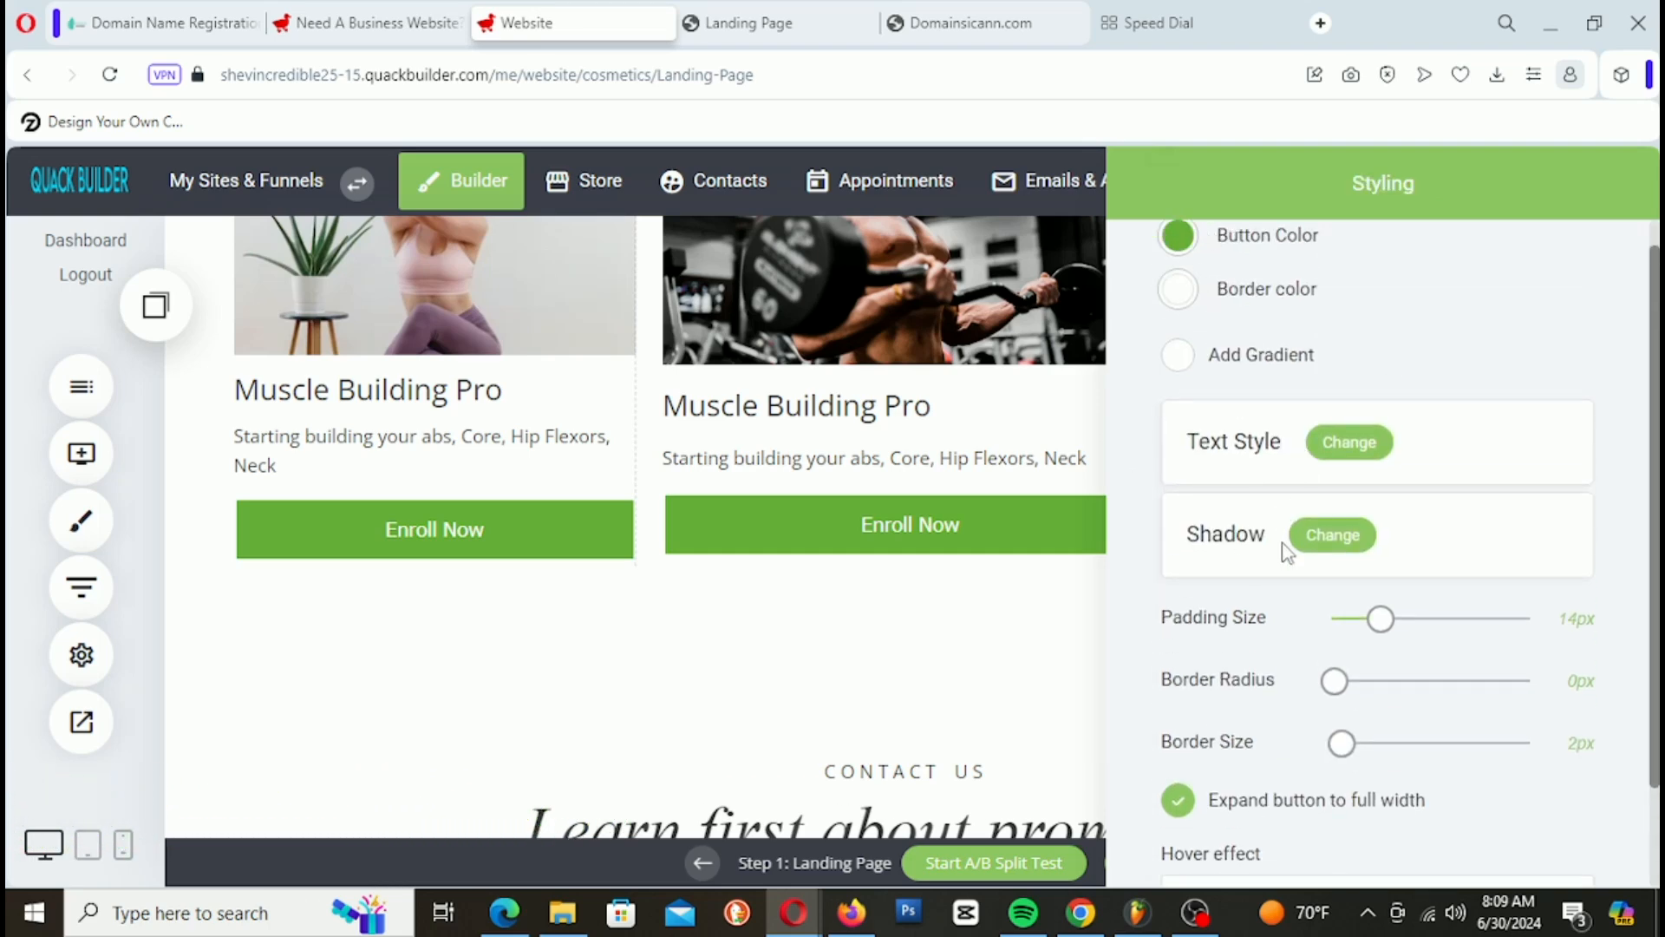
scroll(1287, 555, "down", 2)
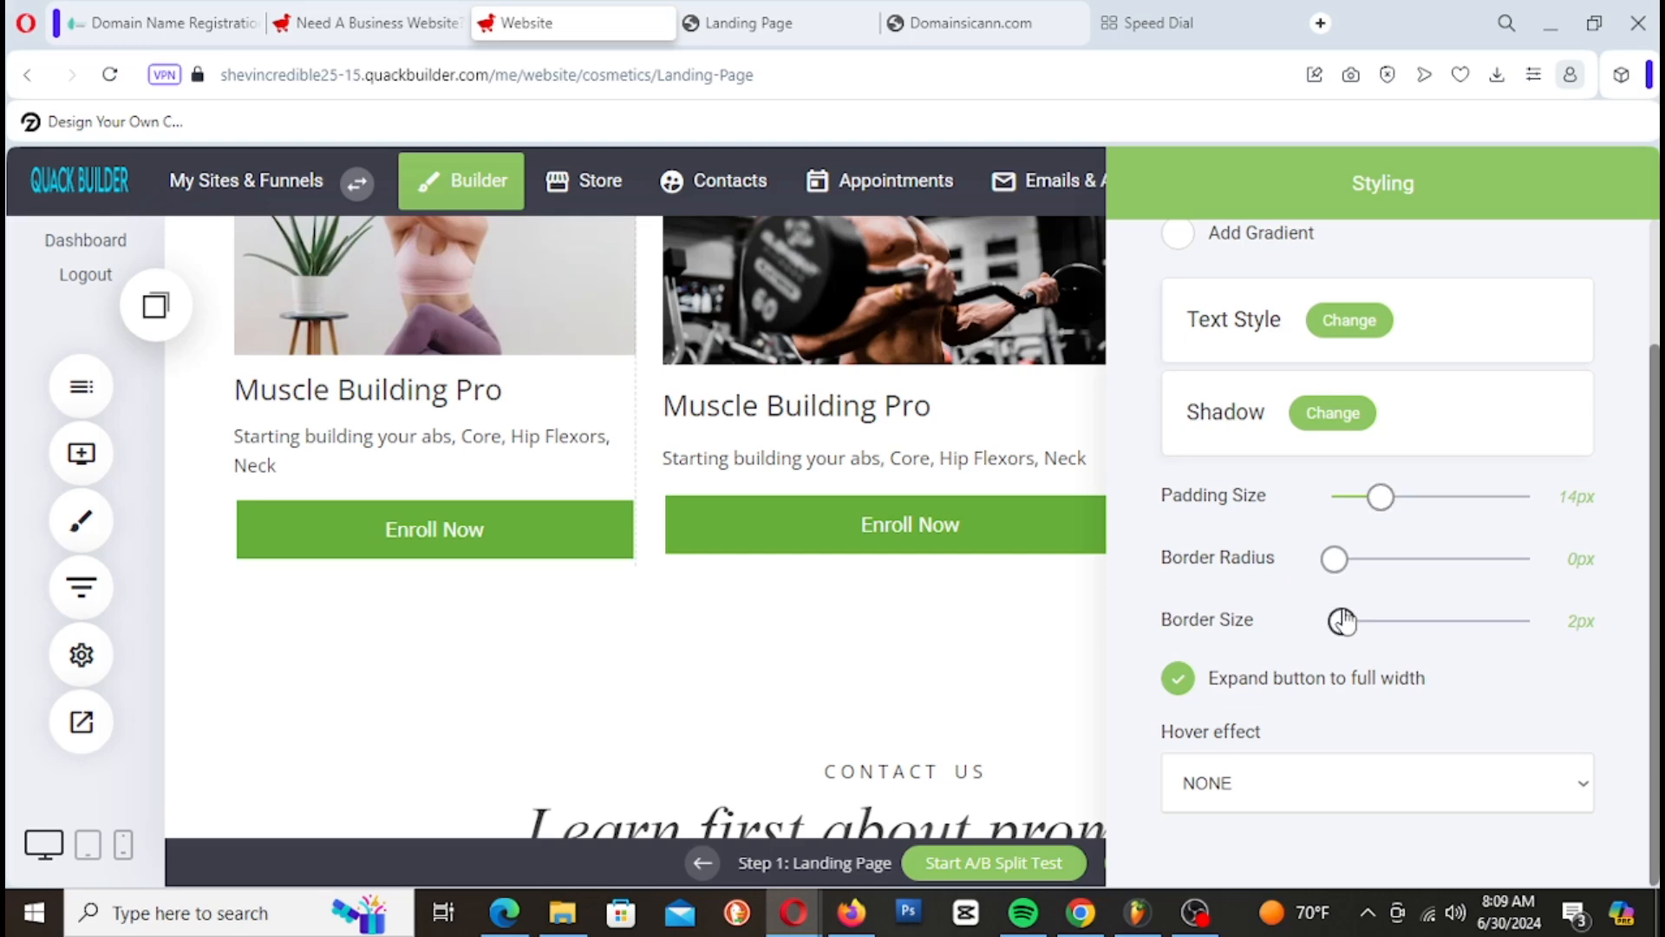
scroll(1342, 621, "up", 2)
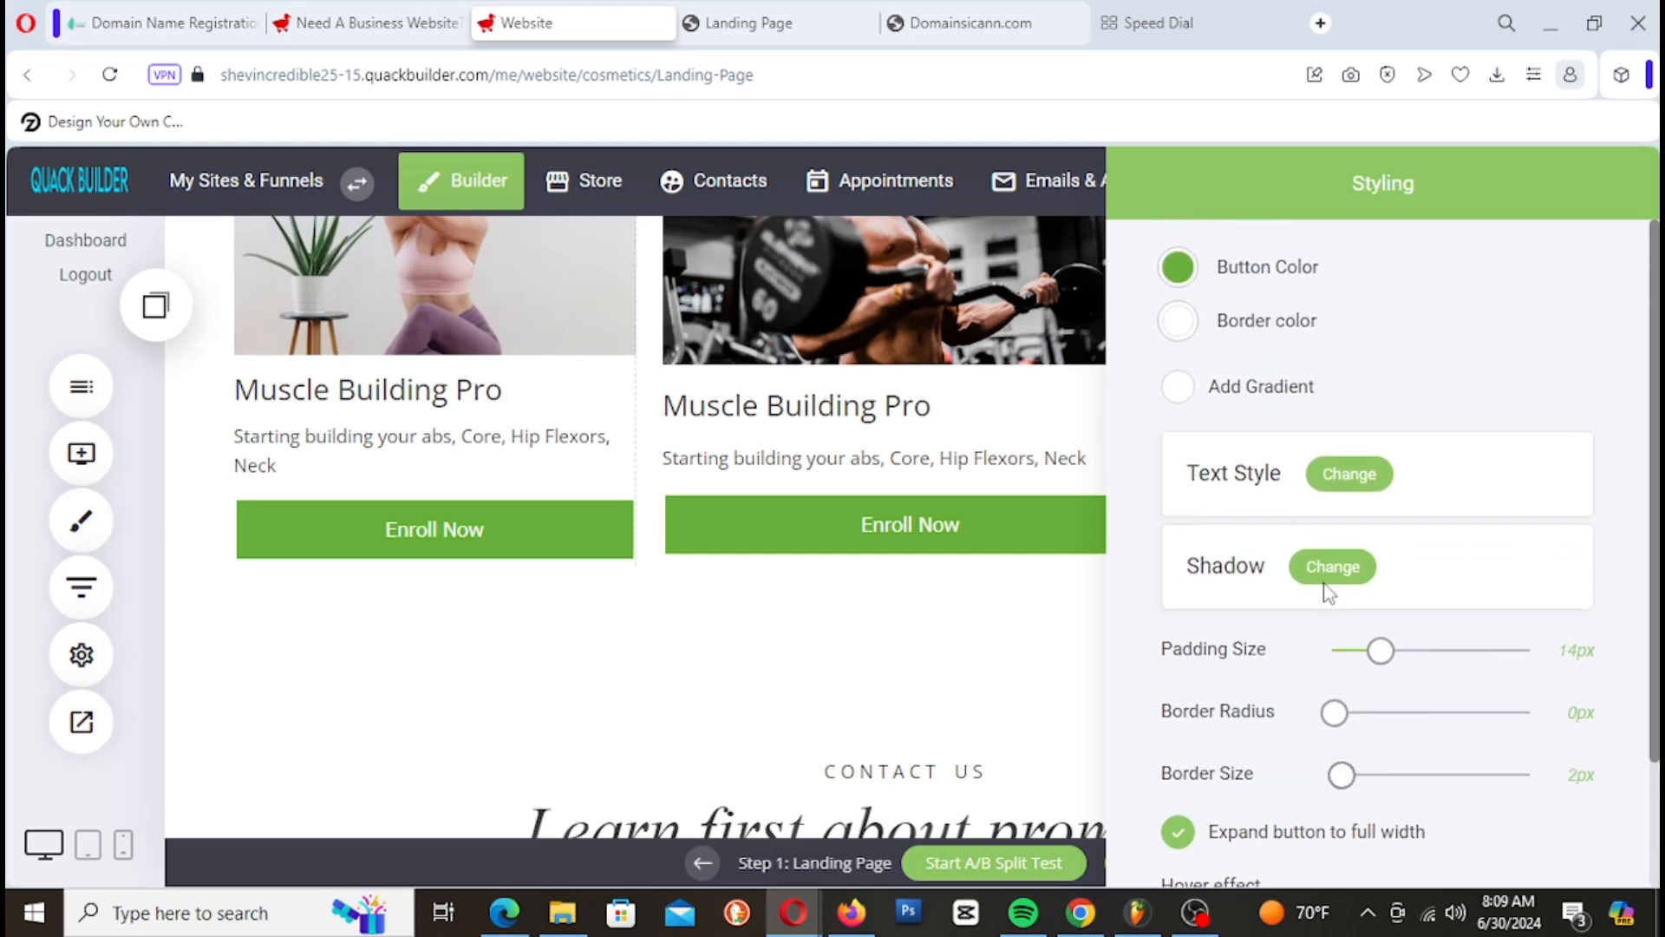
left_click(1181, 397)
left_click(1180, 397)
left_click(994, 504)
left_click(447, 528)
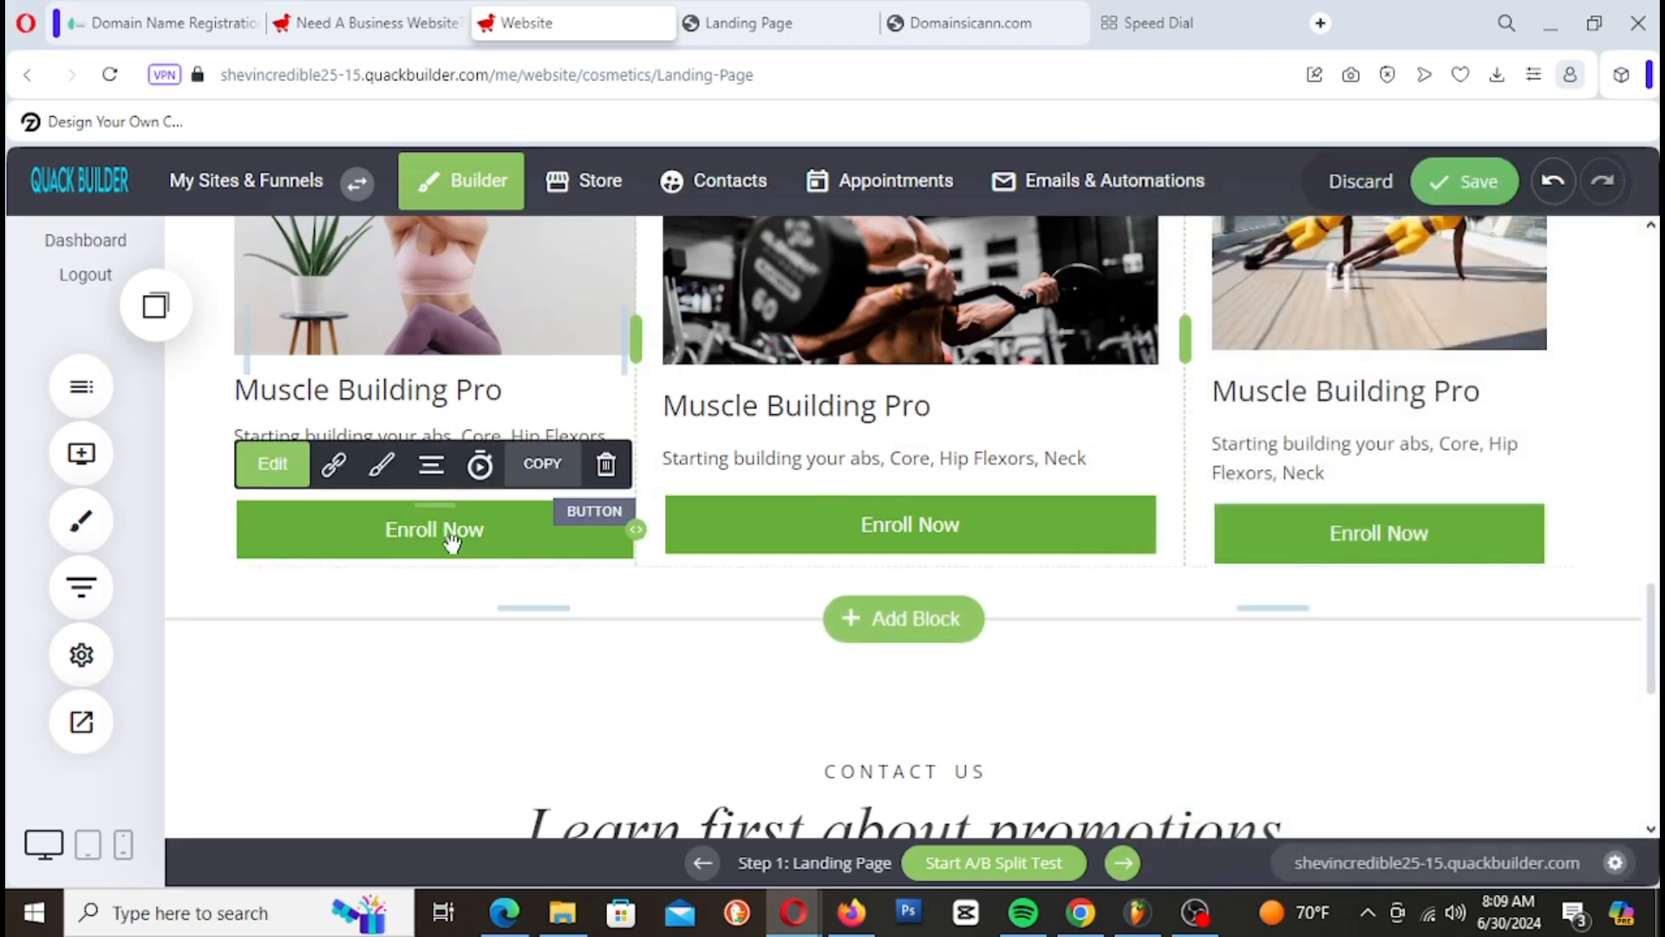
Step: Link the first and middle Enroll Now buttons to the Checkout funnel step
left_click(335, 458)
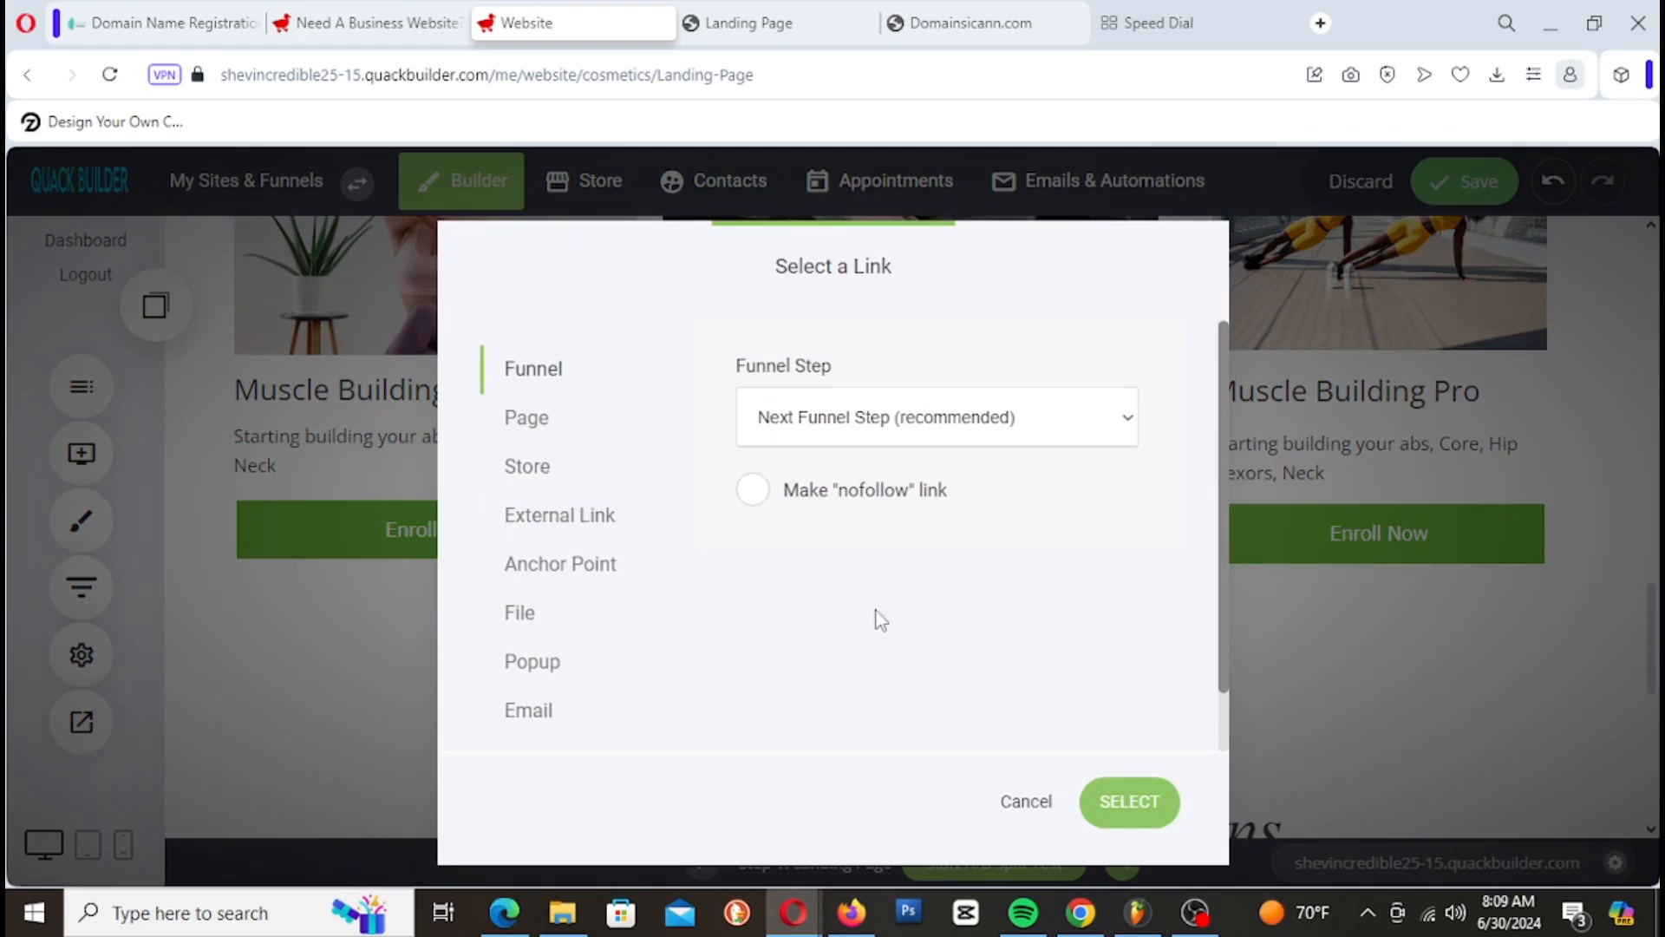
left_click(969, 438)
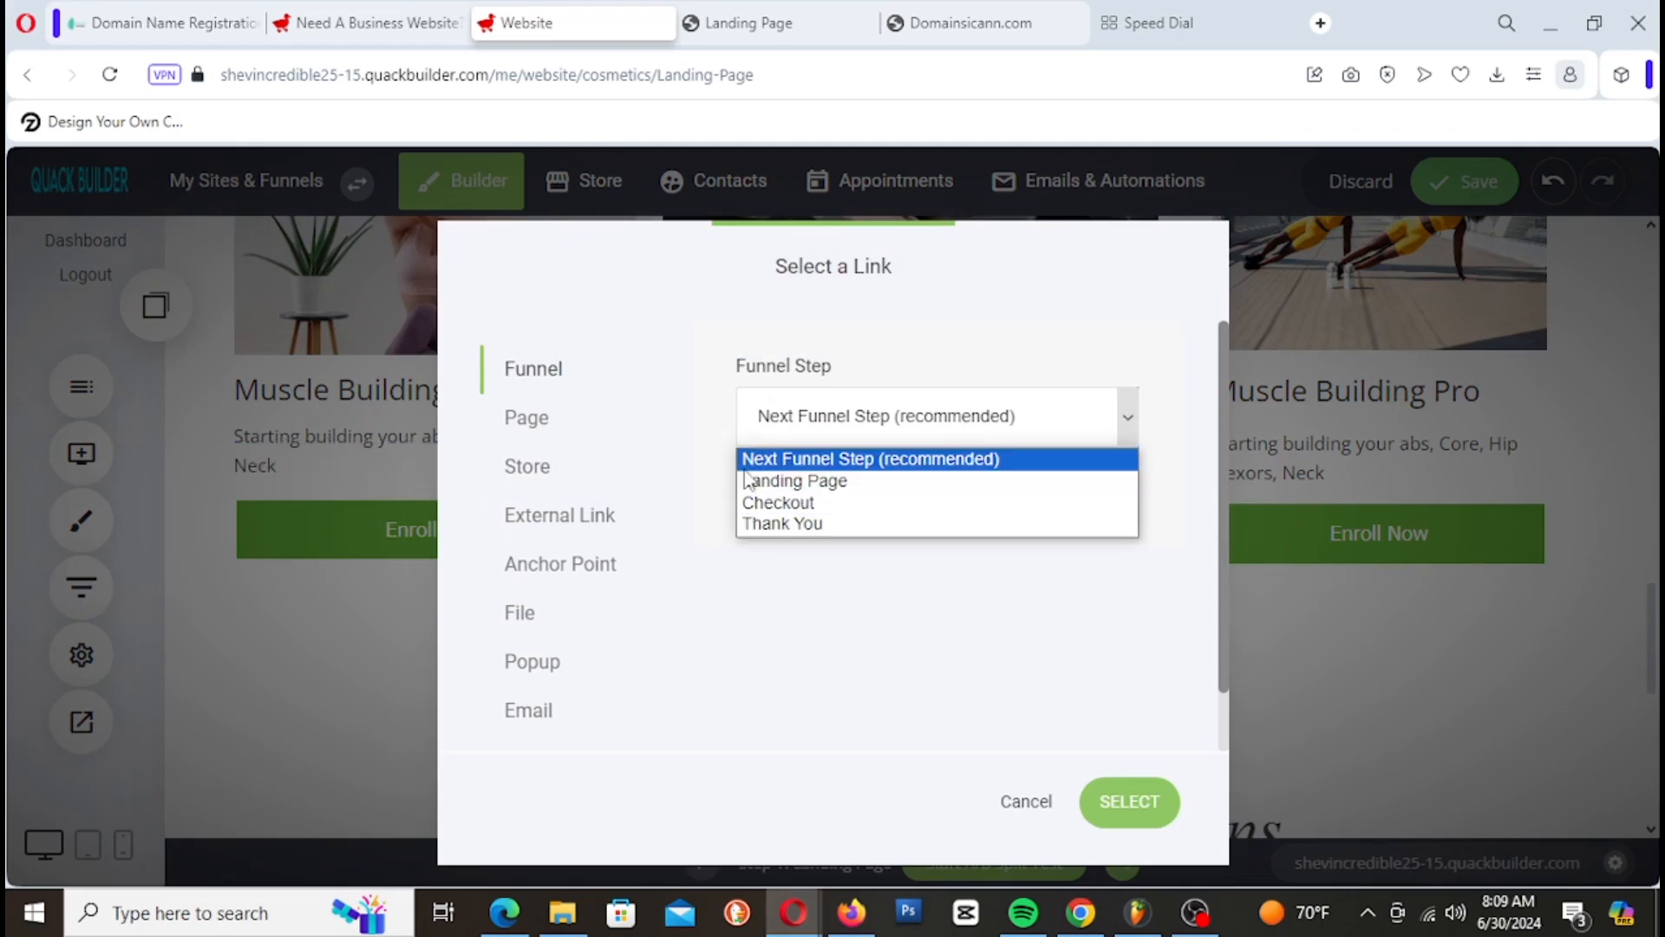
left_click(791, 504)
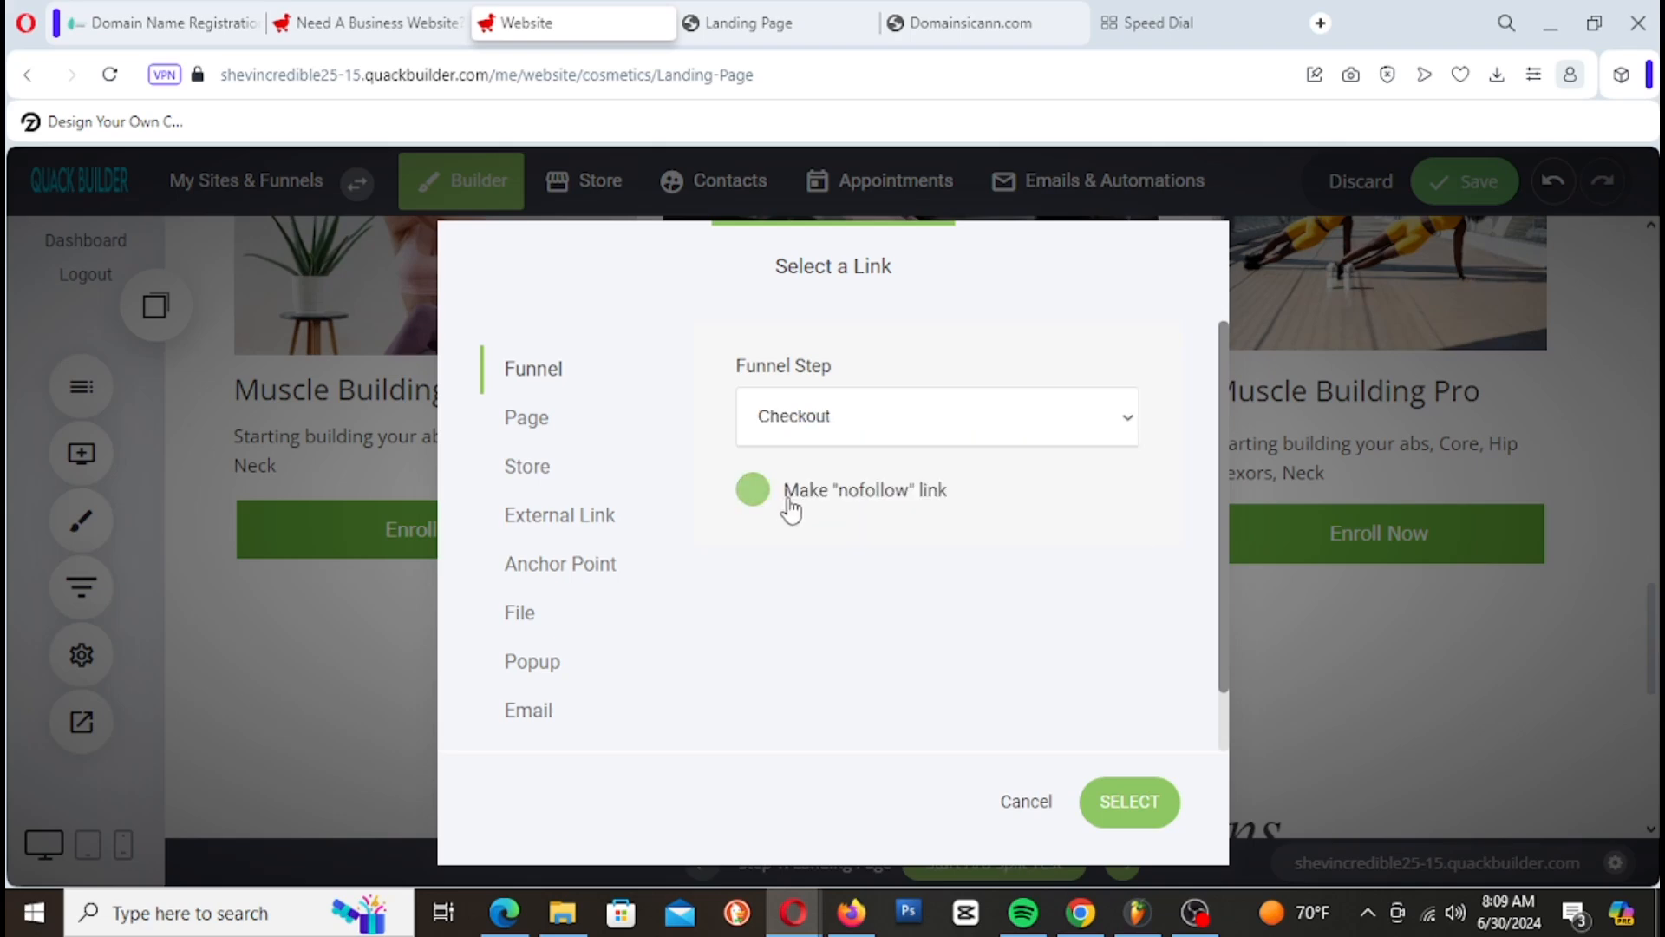
left_click(1124, 815)
left_click(786, 533)
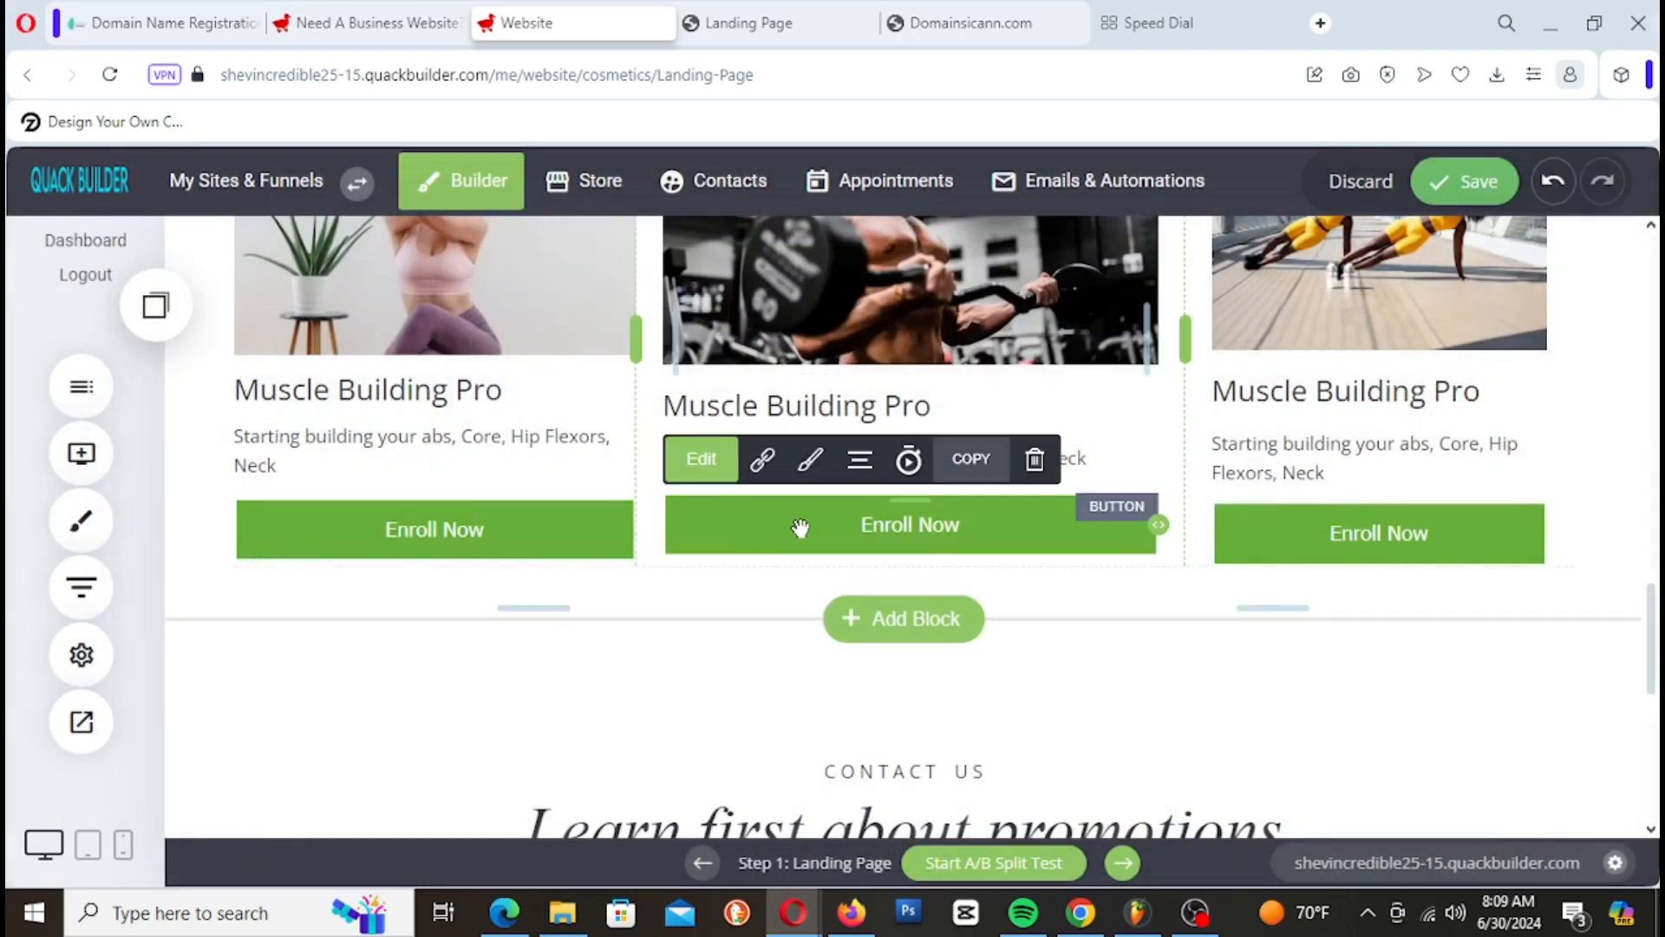
left_click(762, 457)
left_click(958, 420)
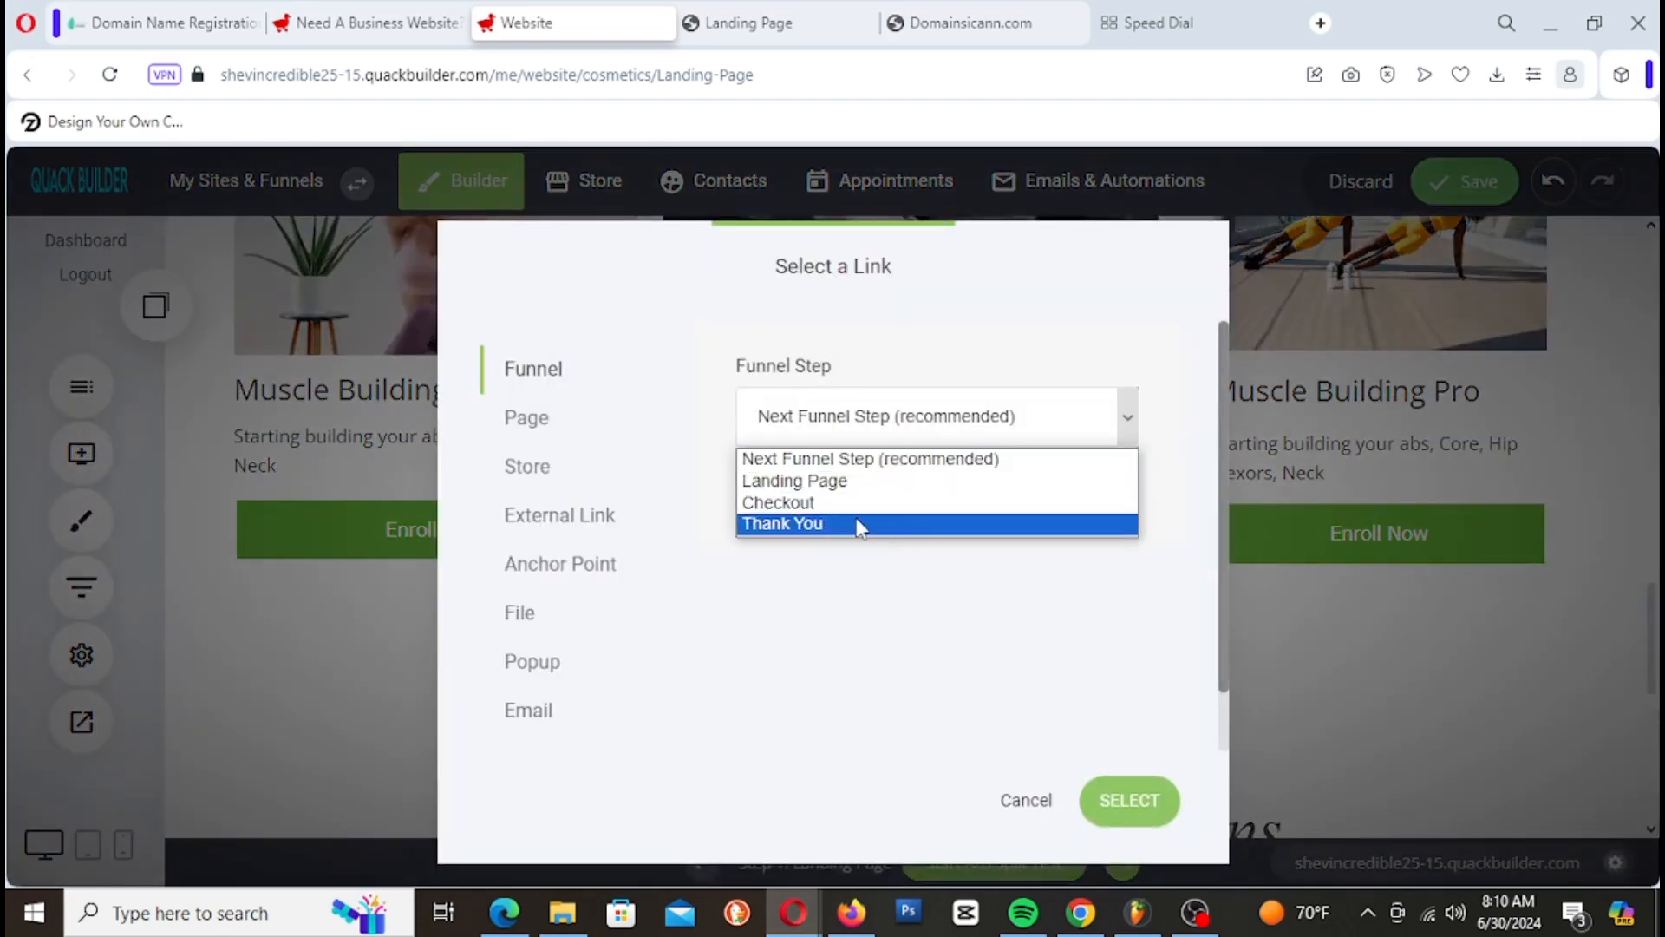
left_click(836, 502)
left_click(1111, 804)
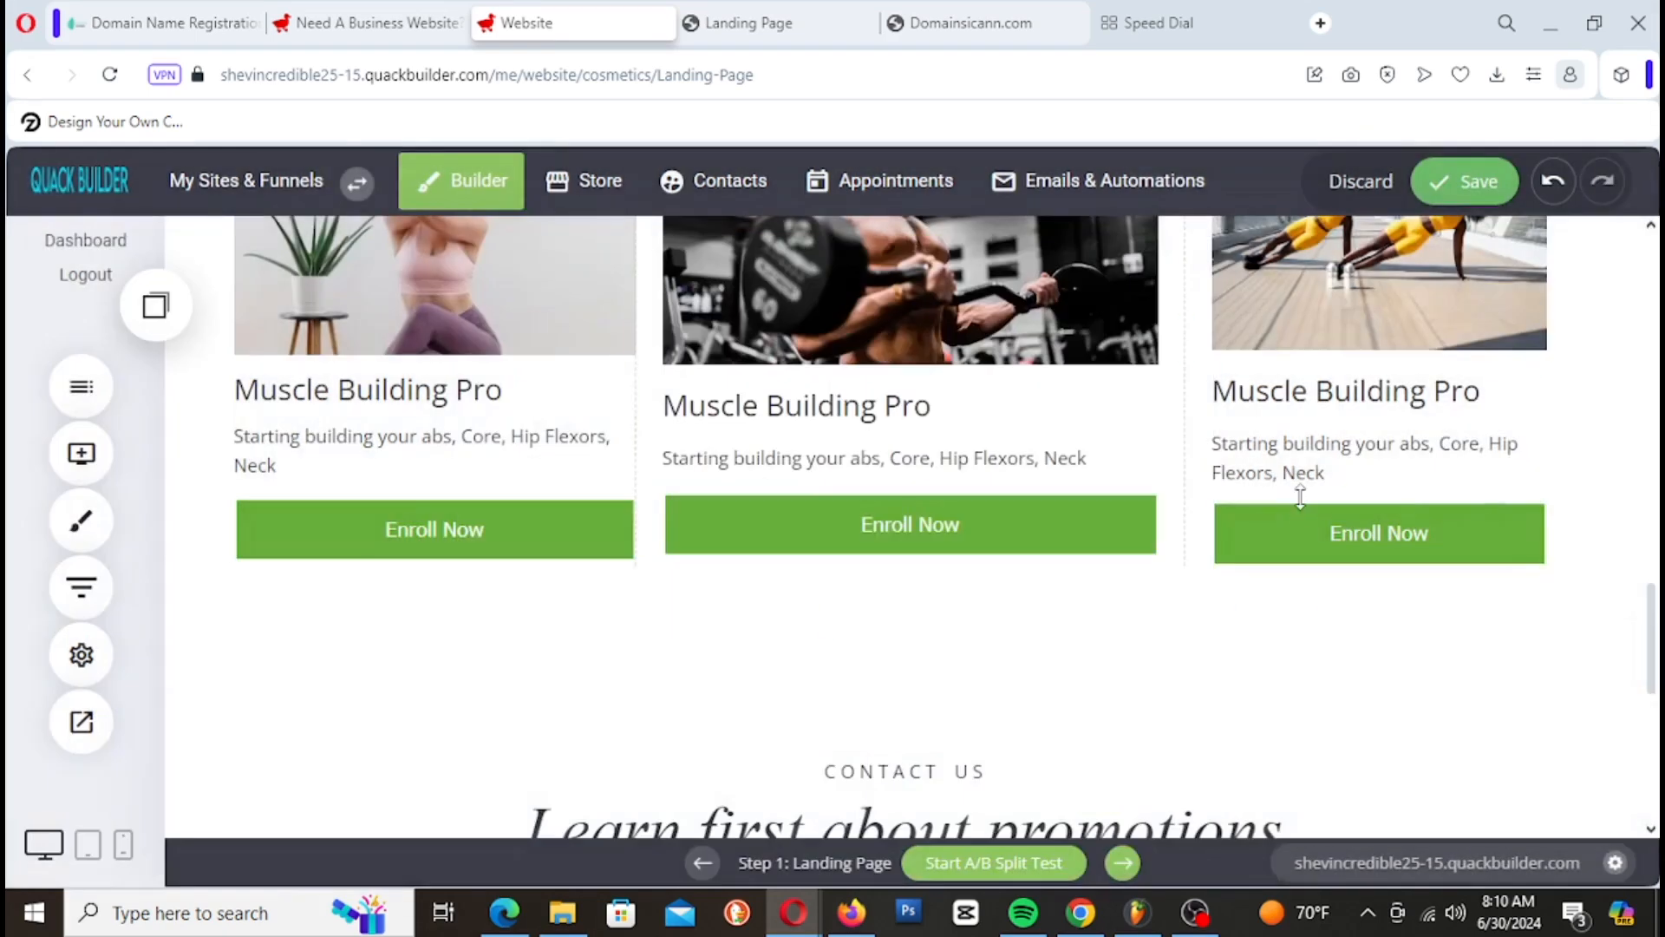
Step: Link the third Enroll Now button to the Checkout funnel step as well
left_click(1306, 547)
left_click(1318, 469)
left_click(964, 425)
left_click(834, 507)
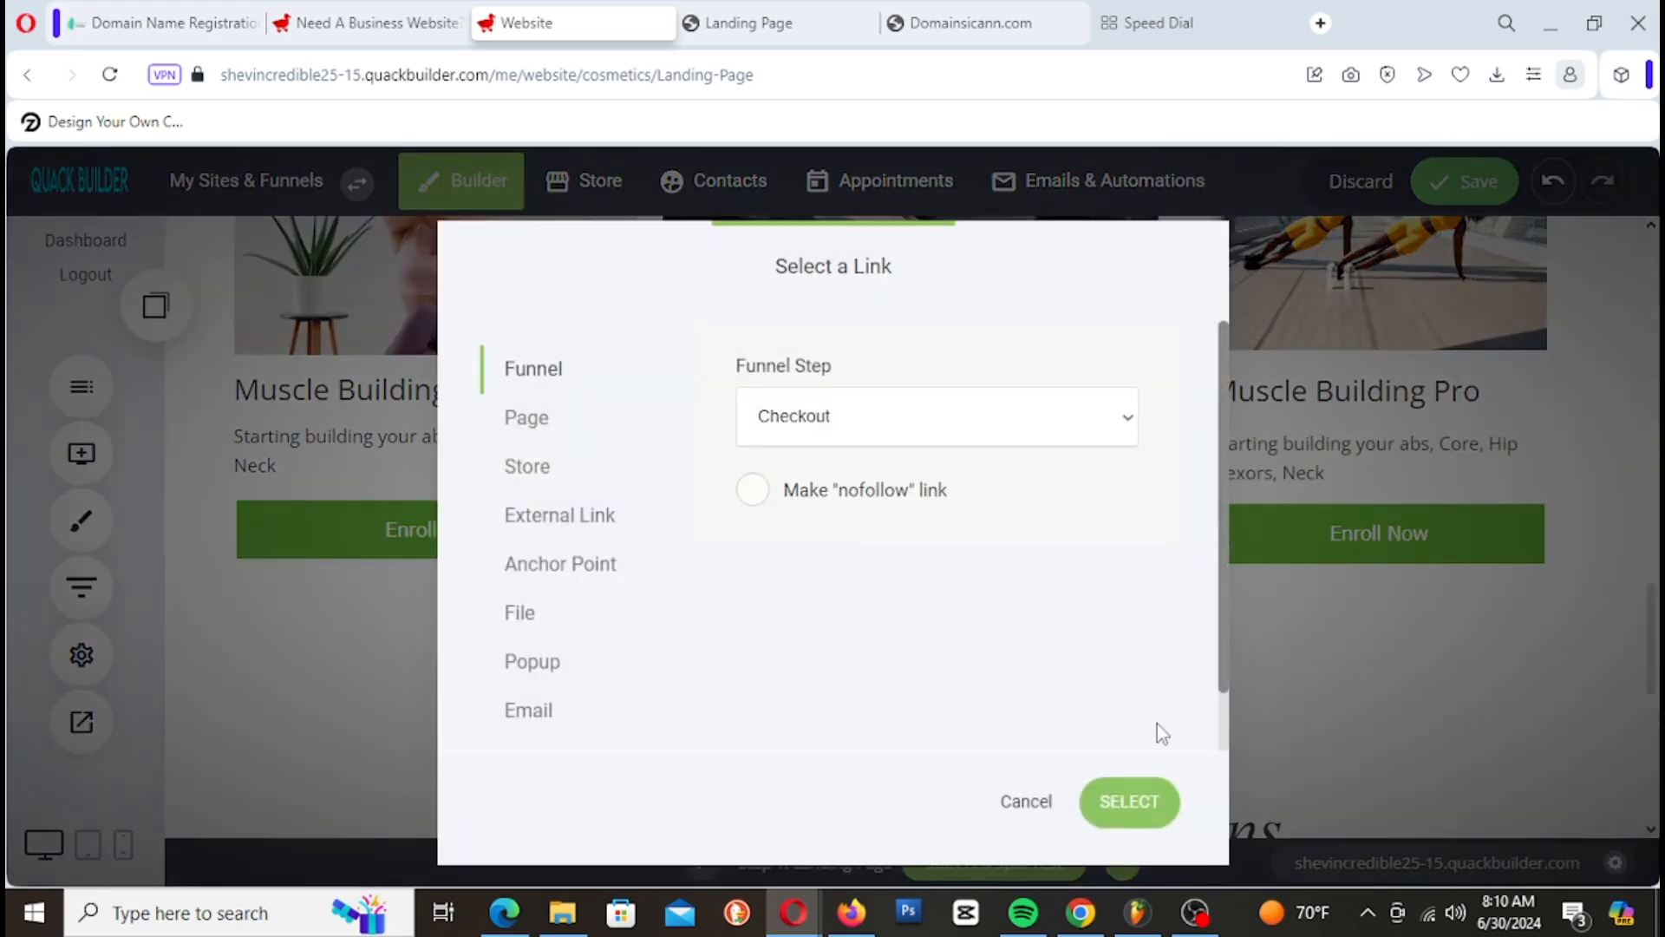
left_click(1134, 811)
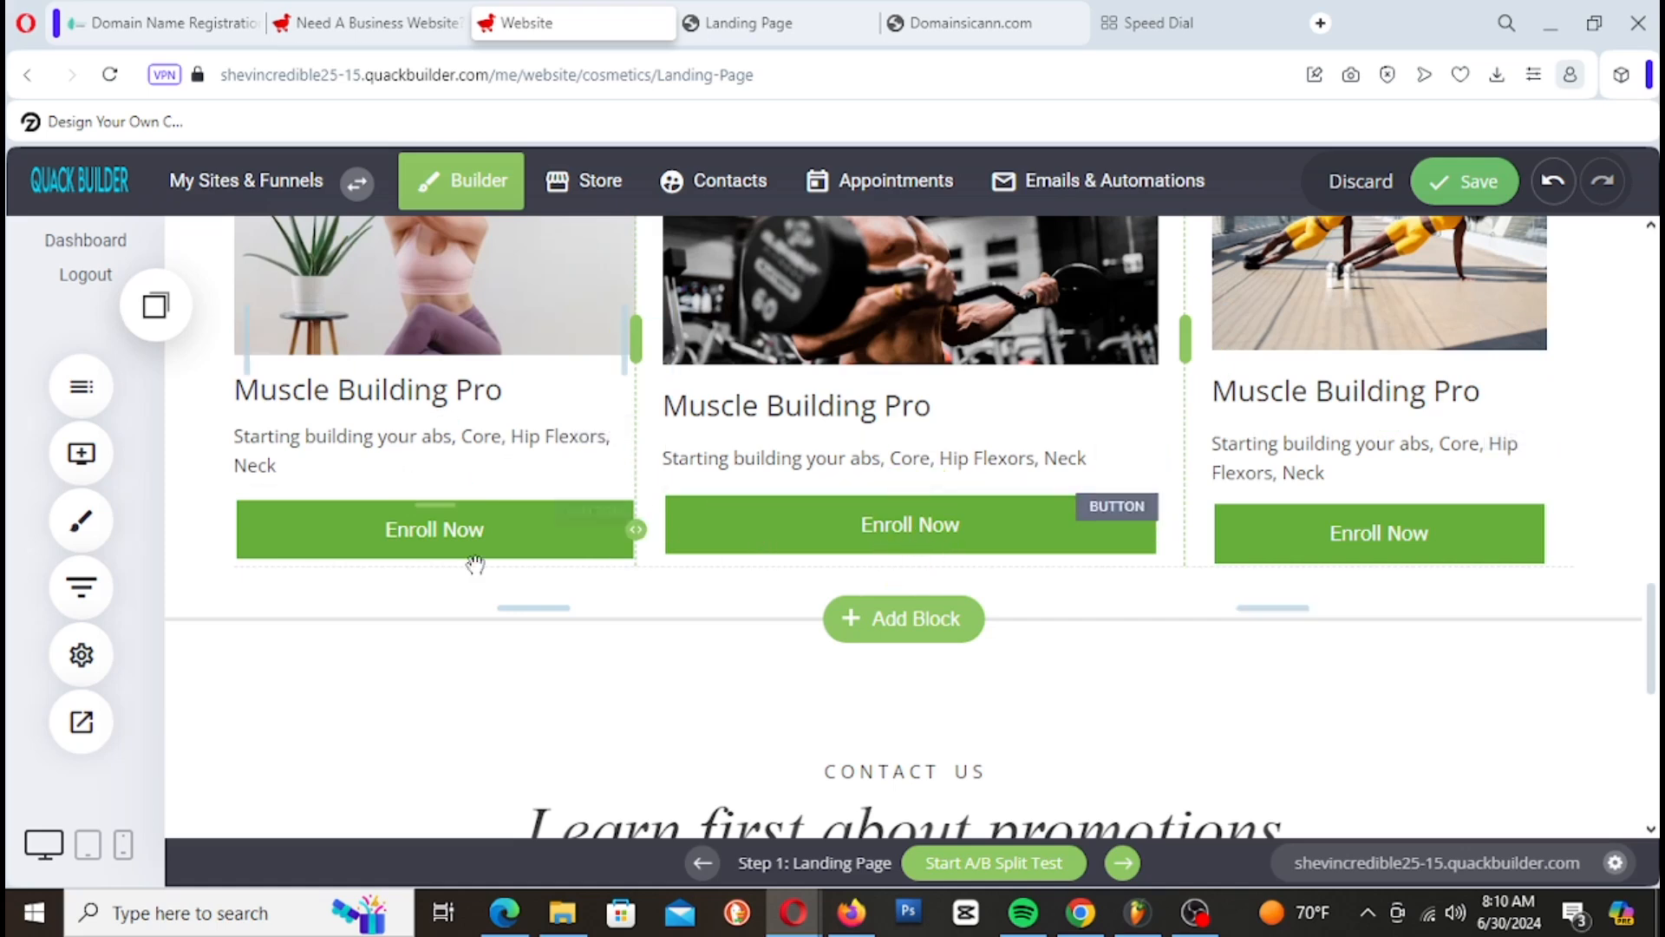
left_click(460, 534)
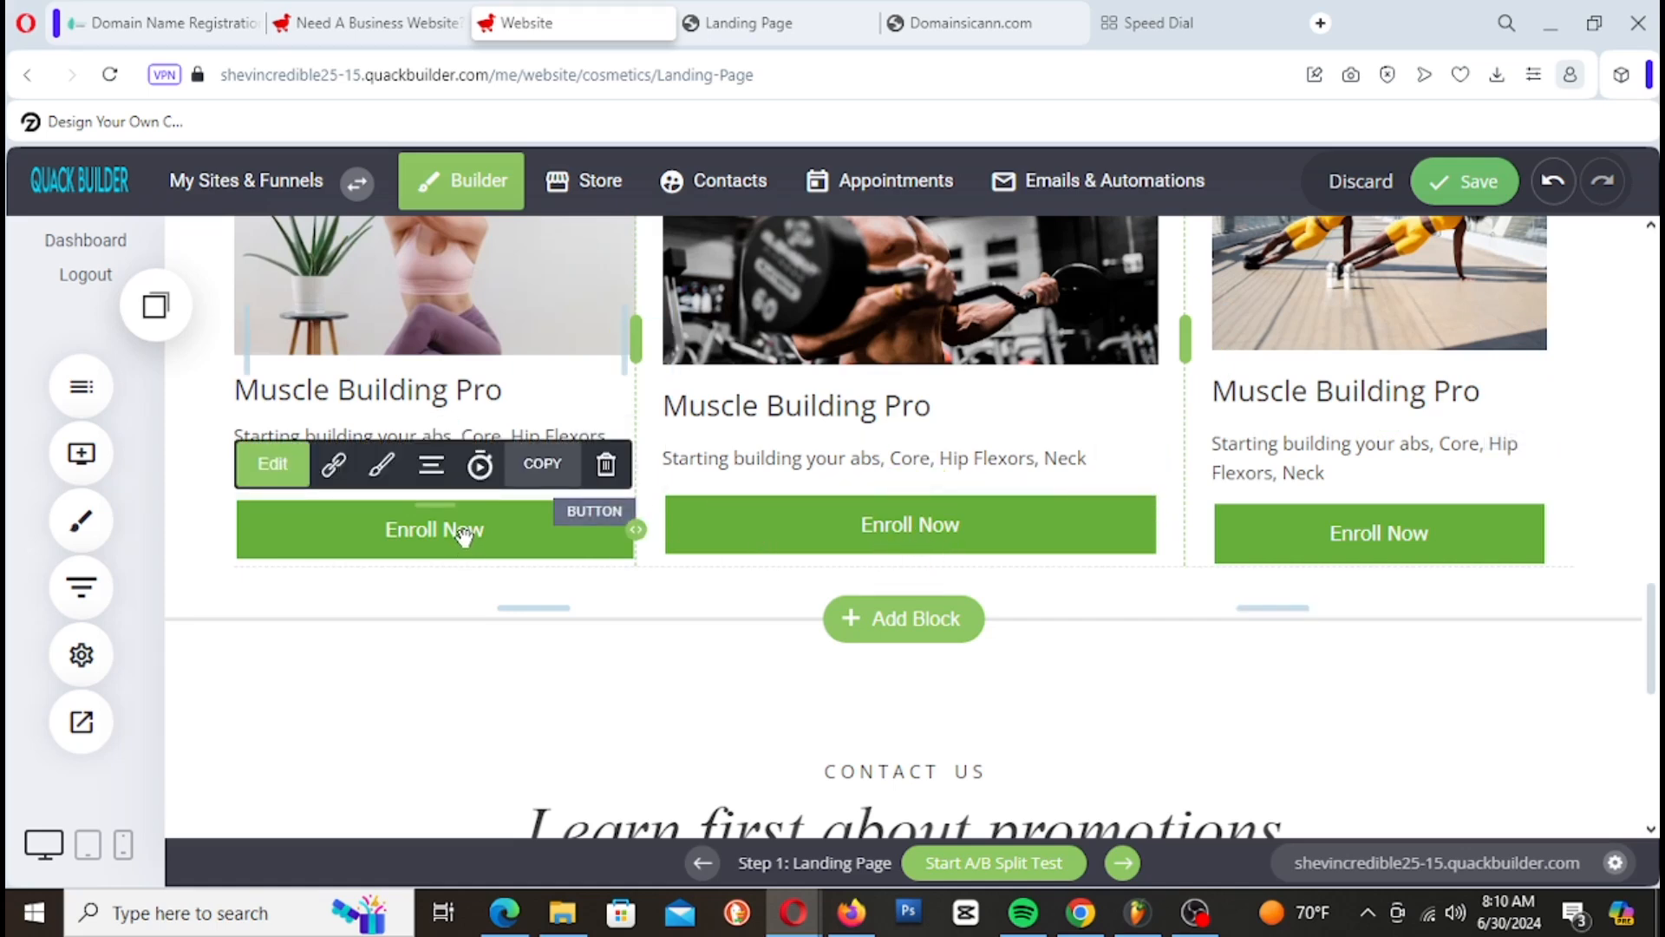
Step: Confirm the first Enroll Now button's text font is Tahoma in its text styling
left_click(386, 472)
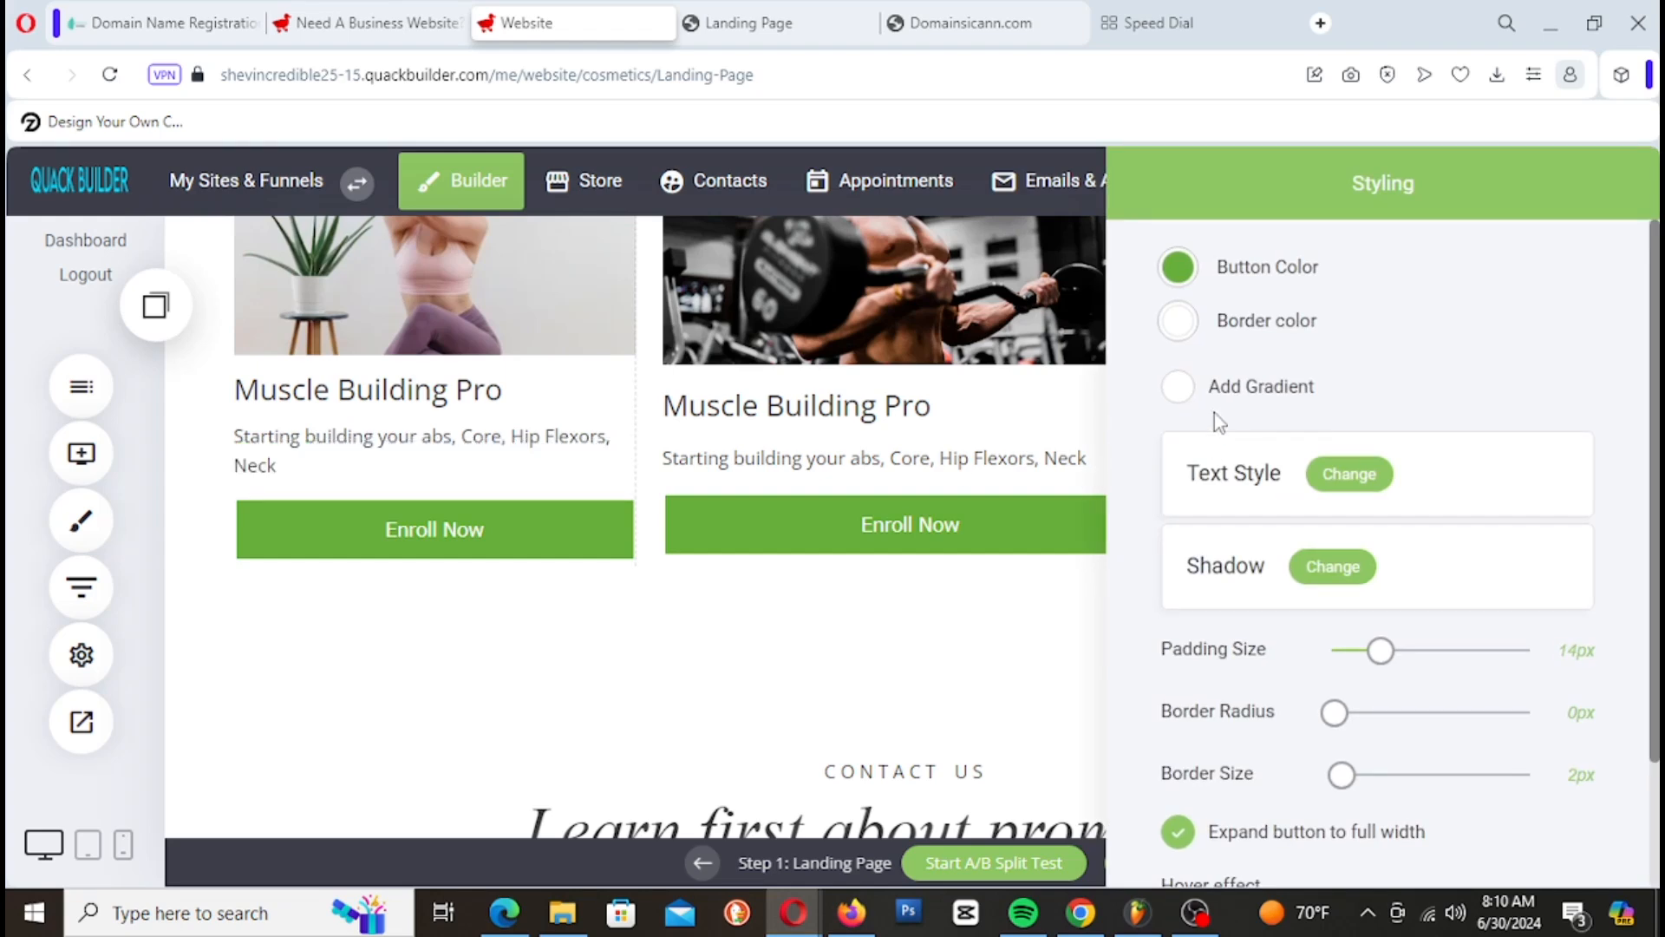
scroll(1214, 413, "down", 2)
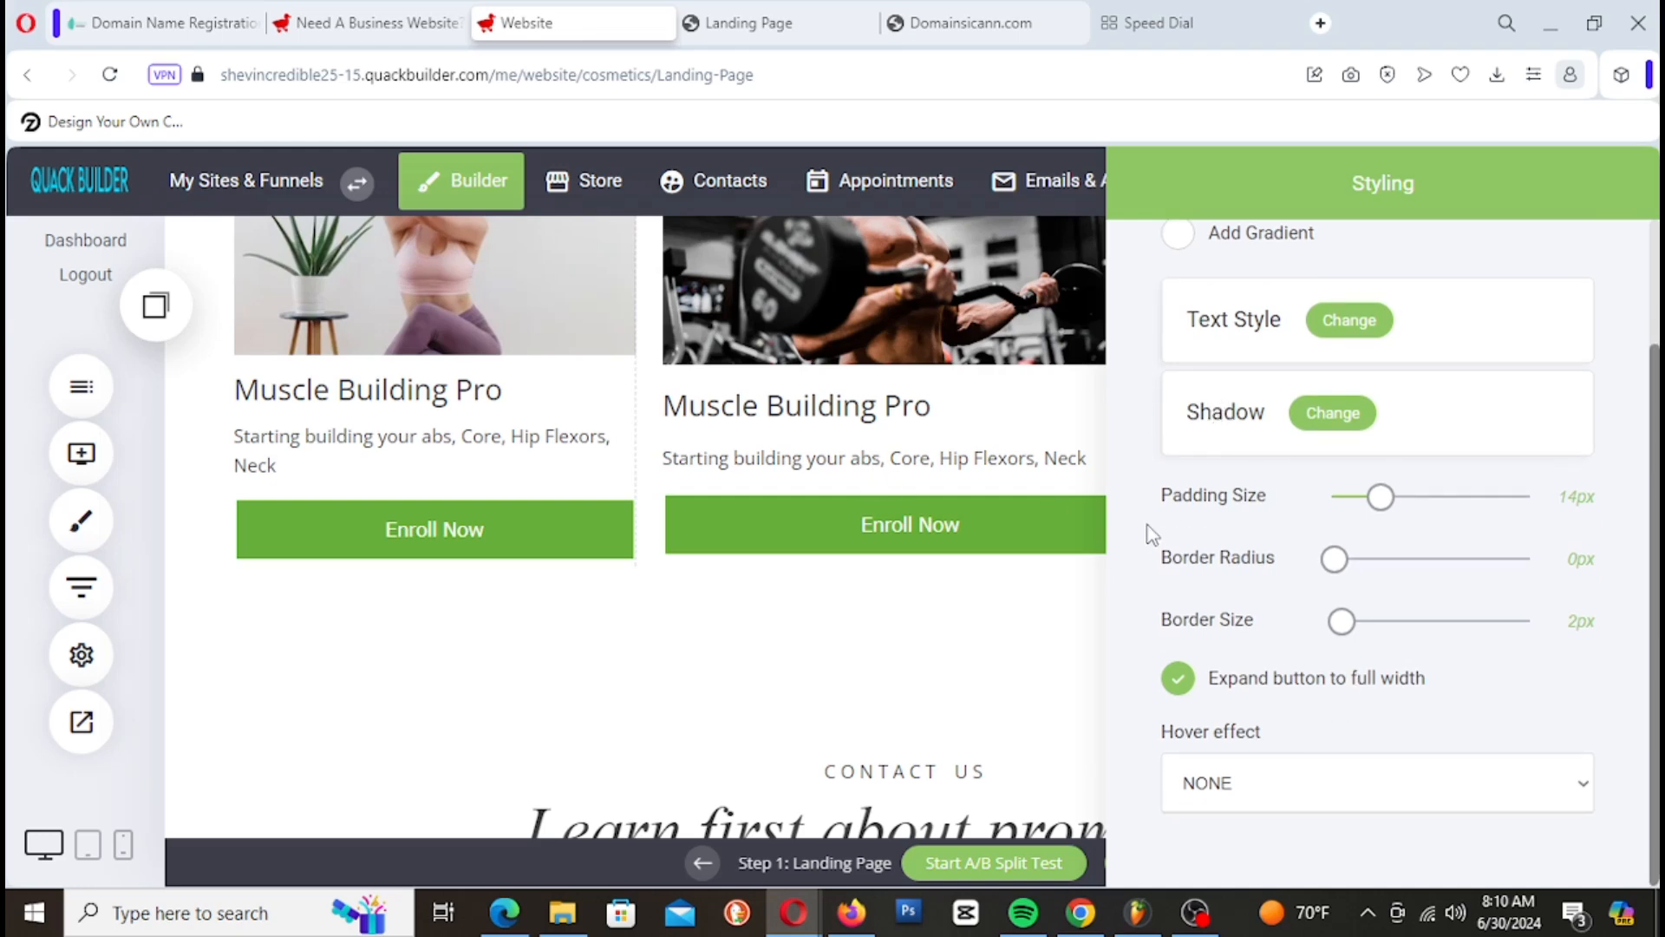
left_click(785, 528)
left_click(456, 514)
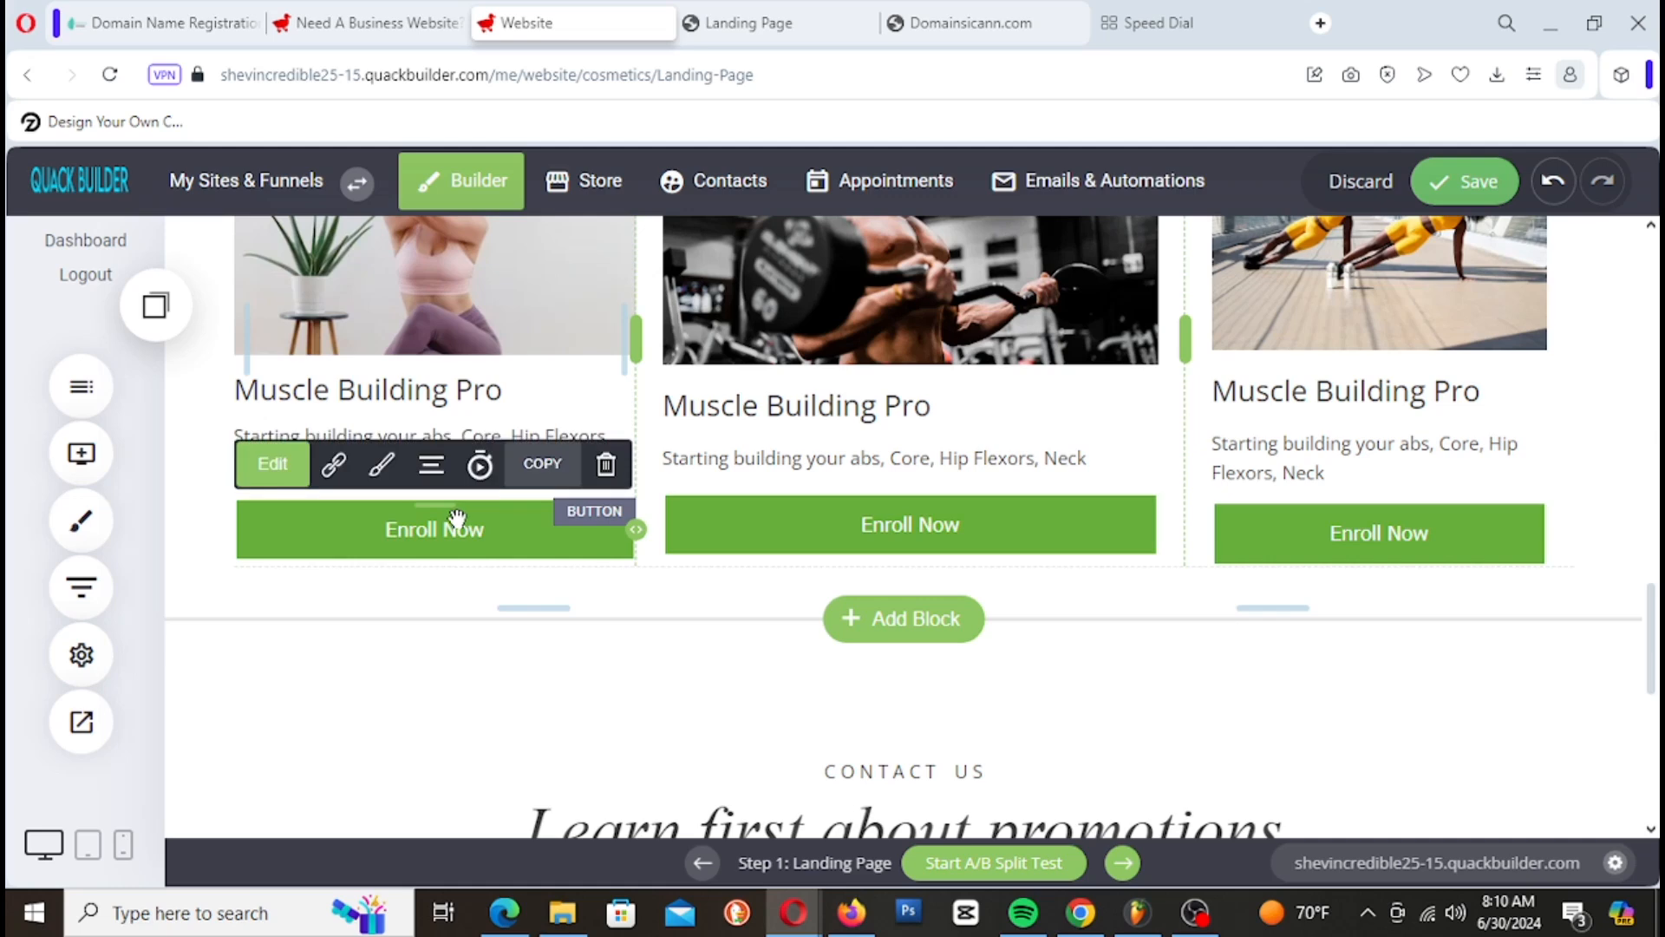
left_click(275, 463)
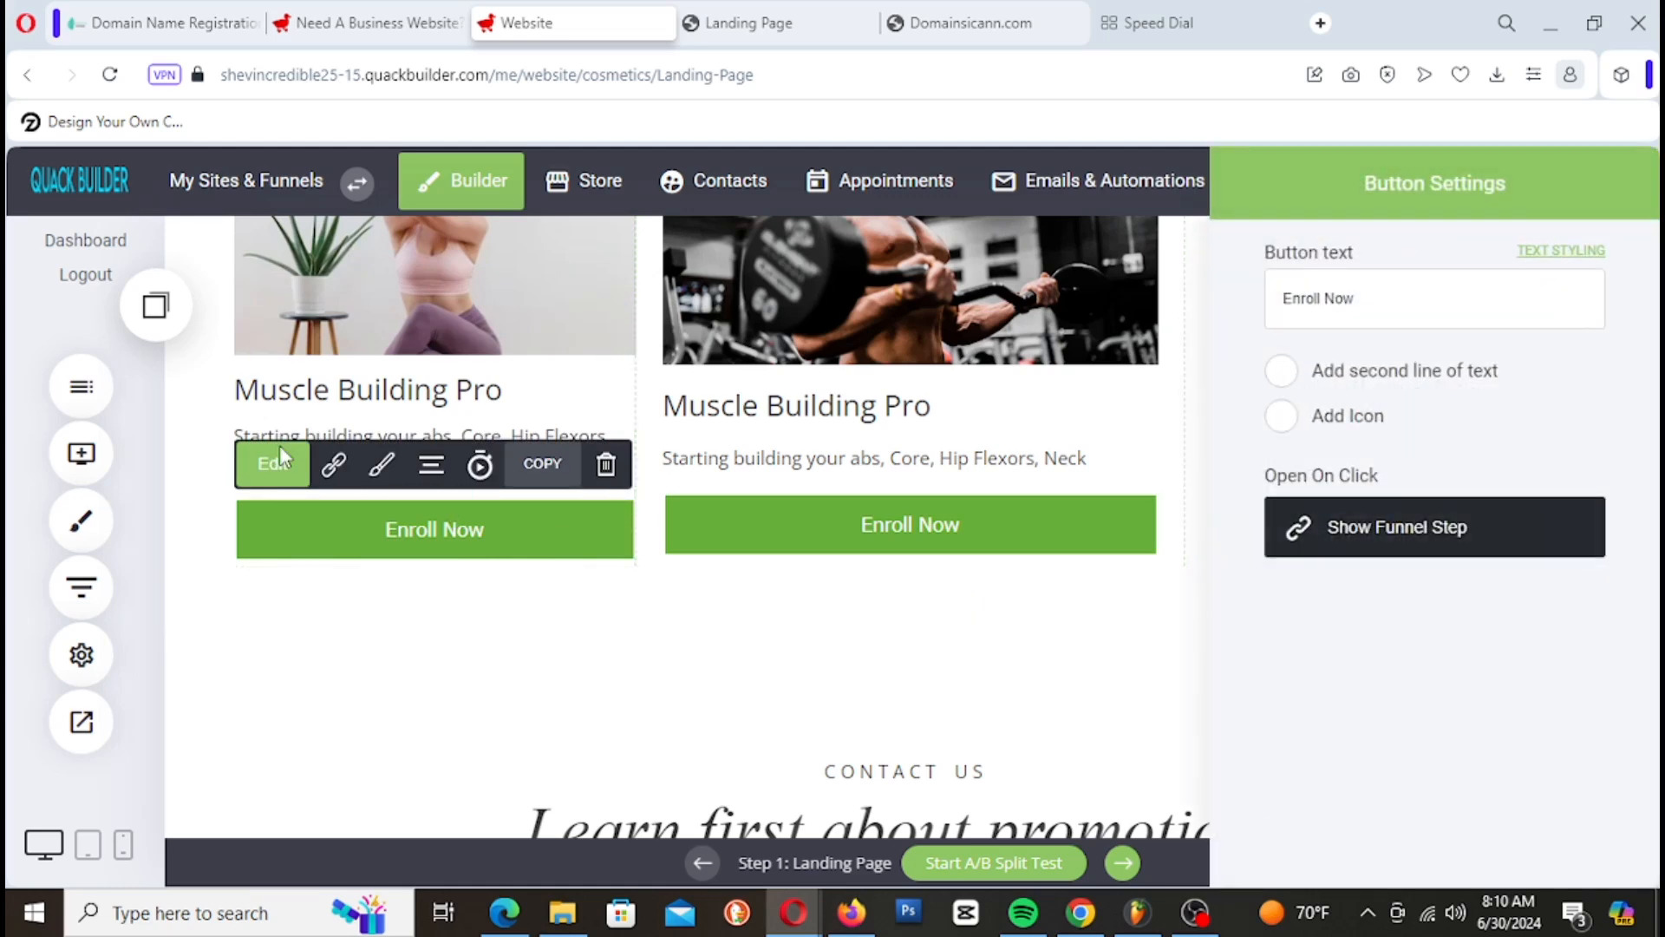
left_click(1571, 252)
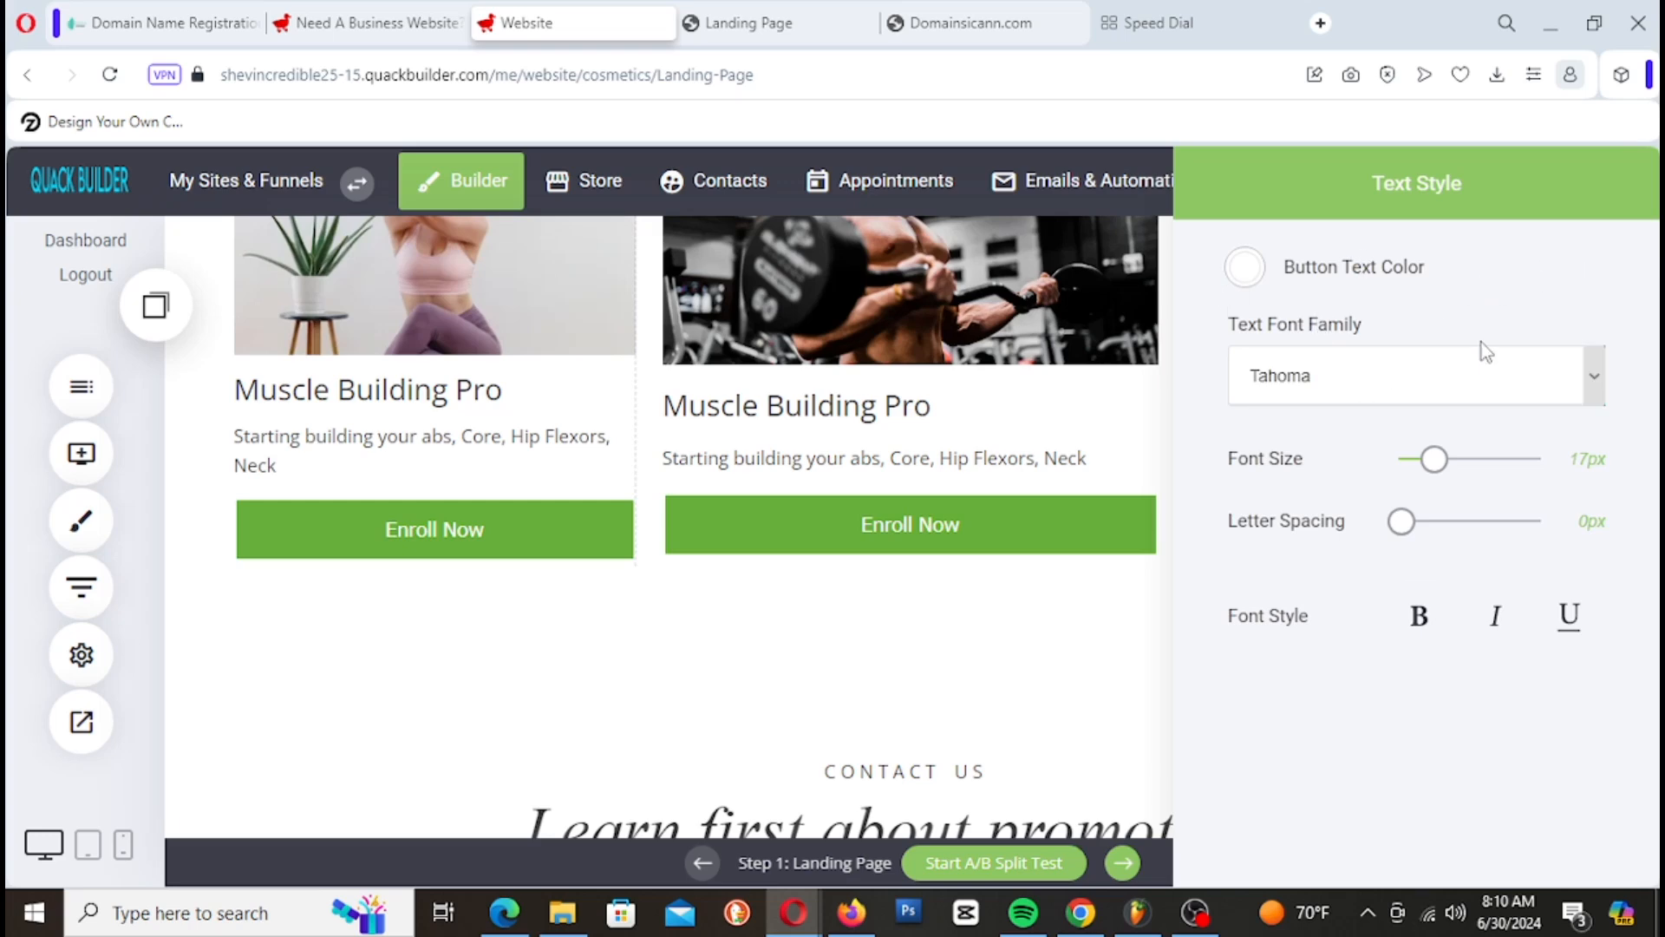
left_click(1459, 373)
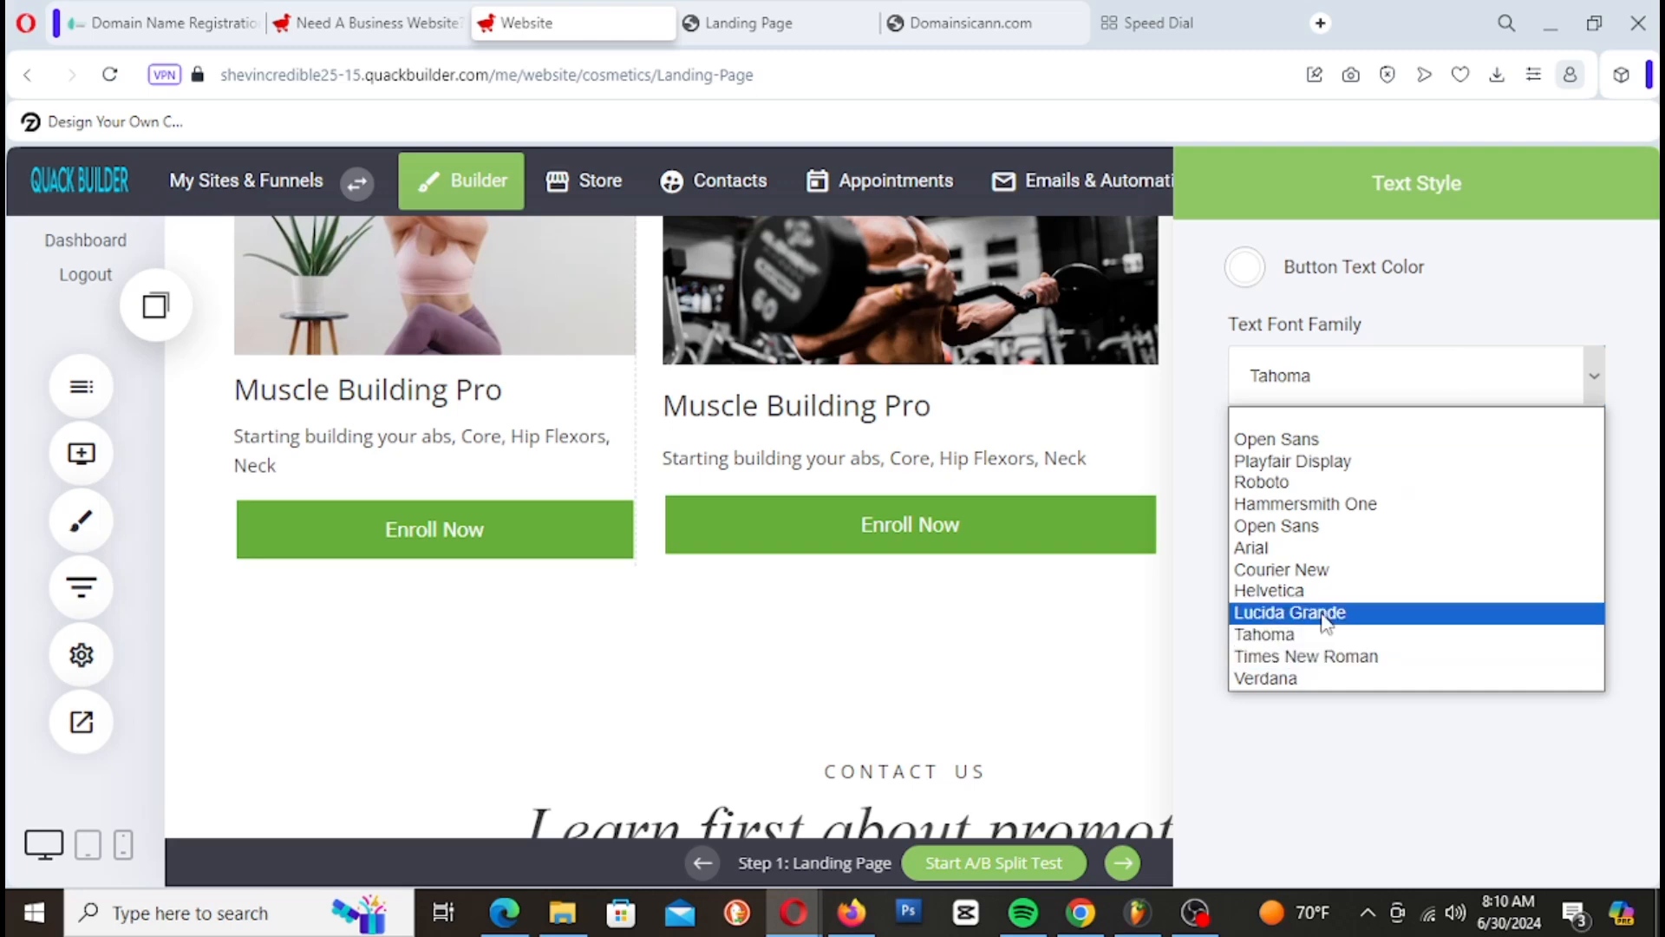
left_click(1197, 533)
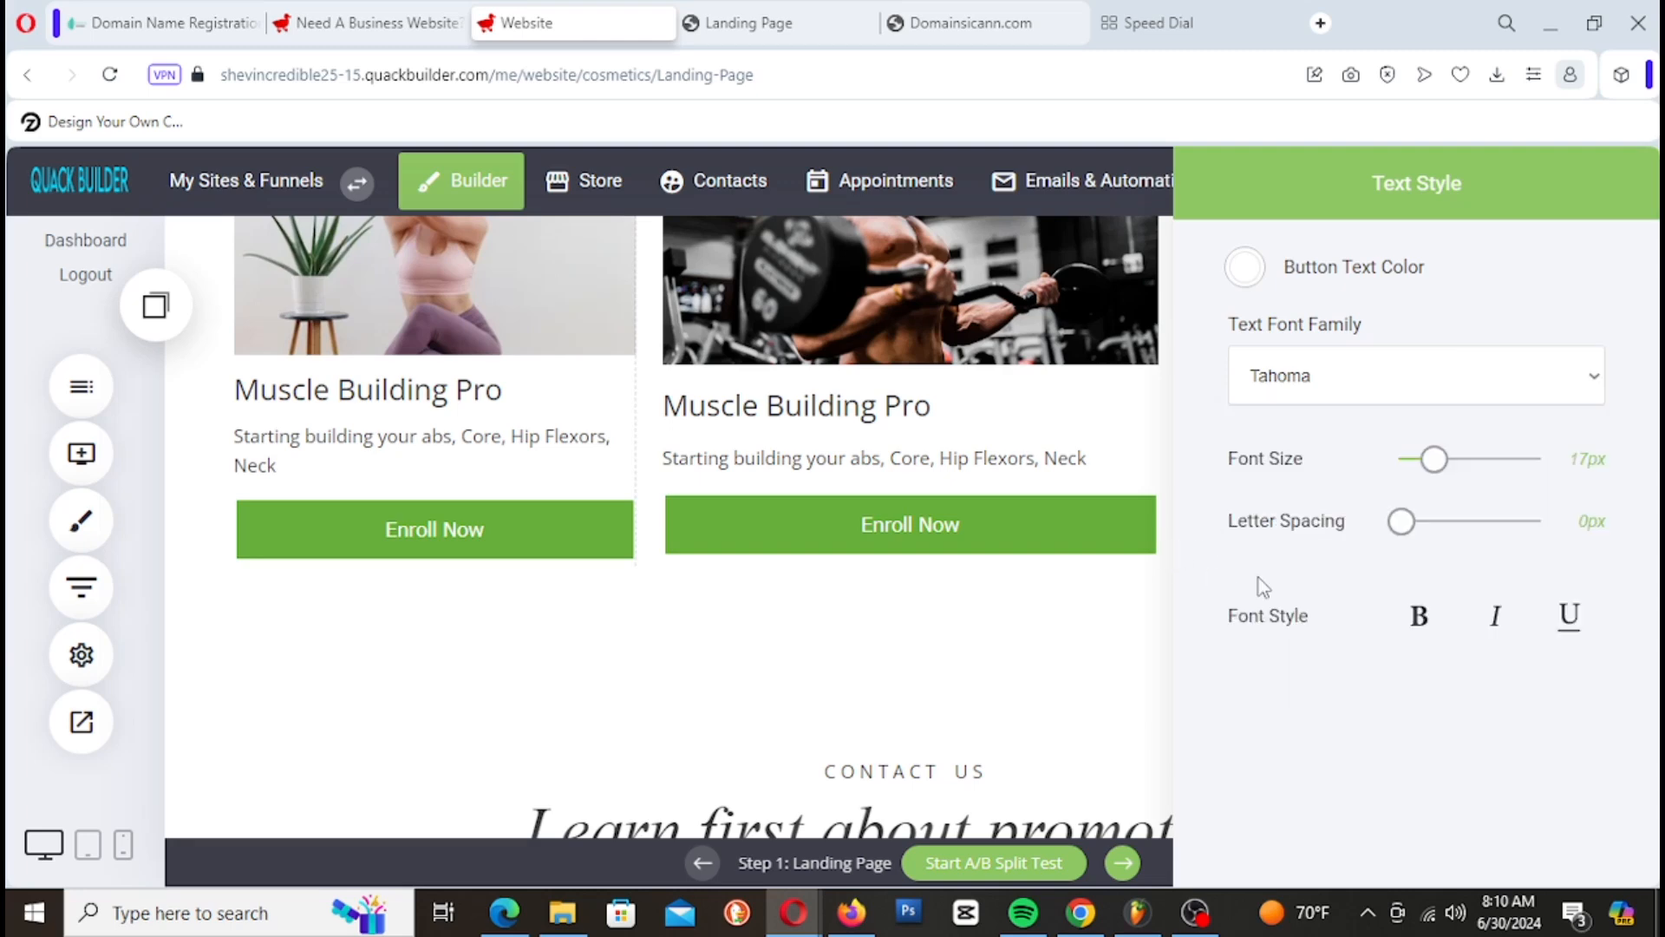
Step: Try Bold on the Enroll Now text, leave it unbolded, and bring up its styling options
left_click(1422, 638)
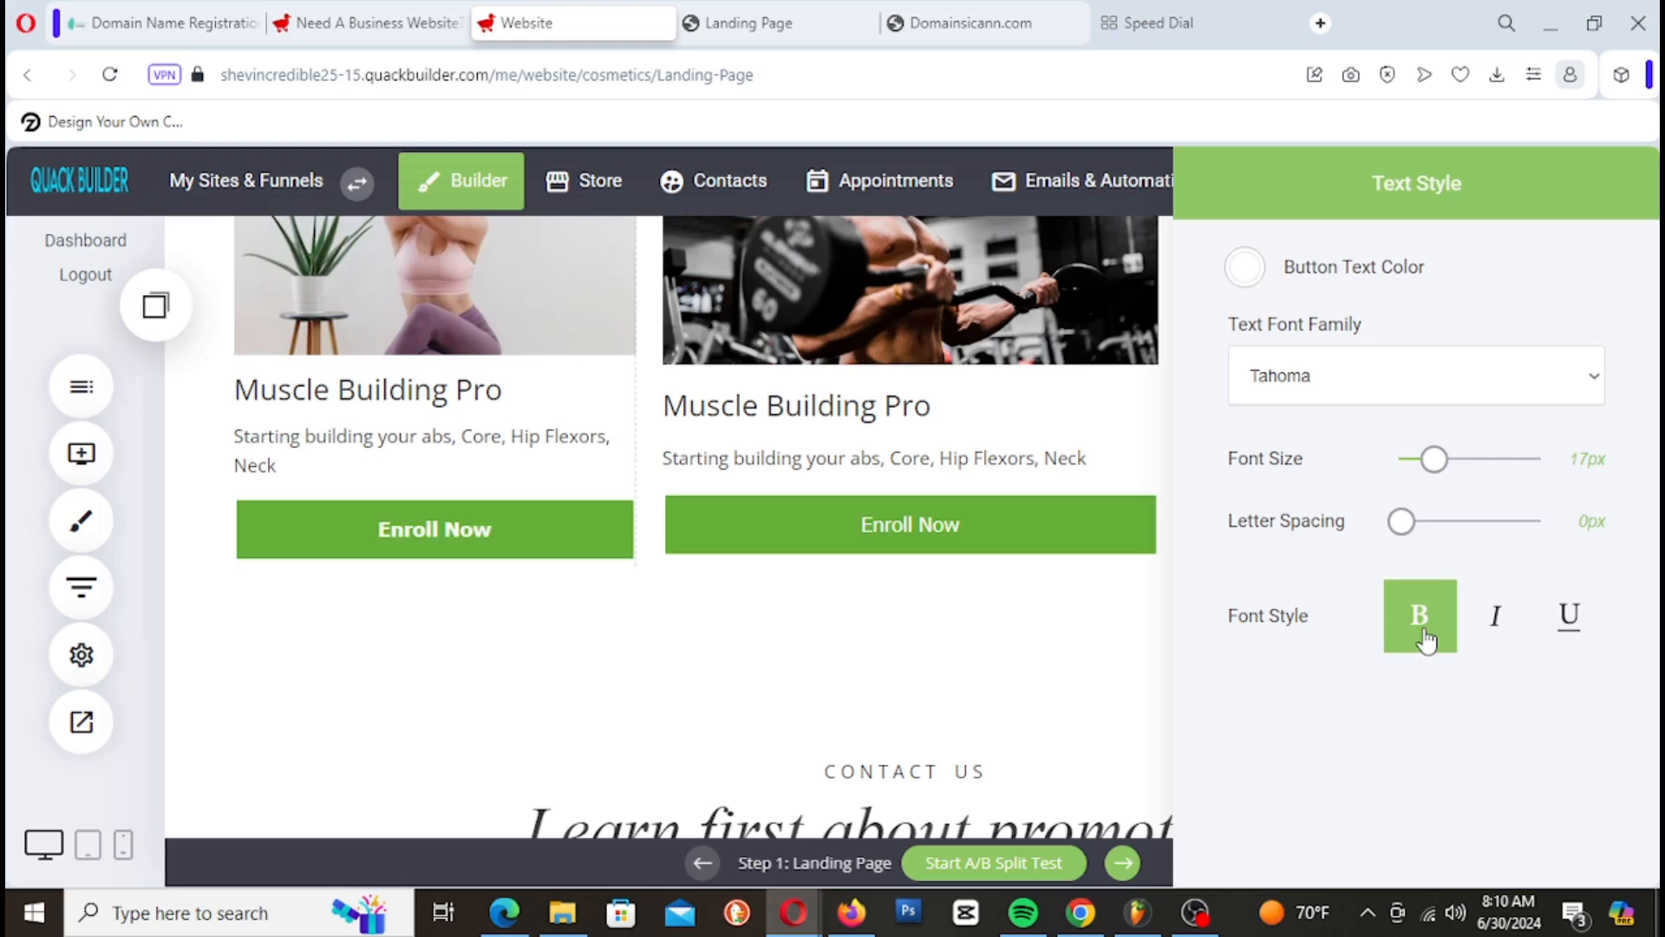
left_click(1425, 640)
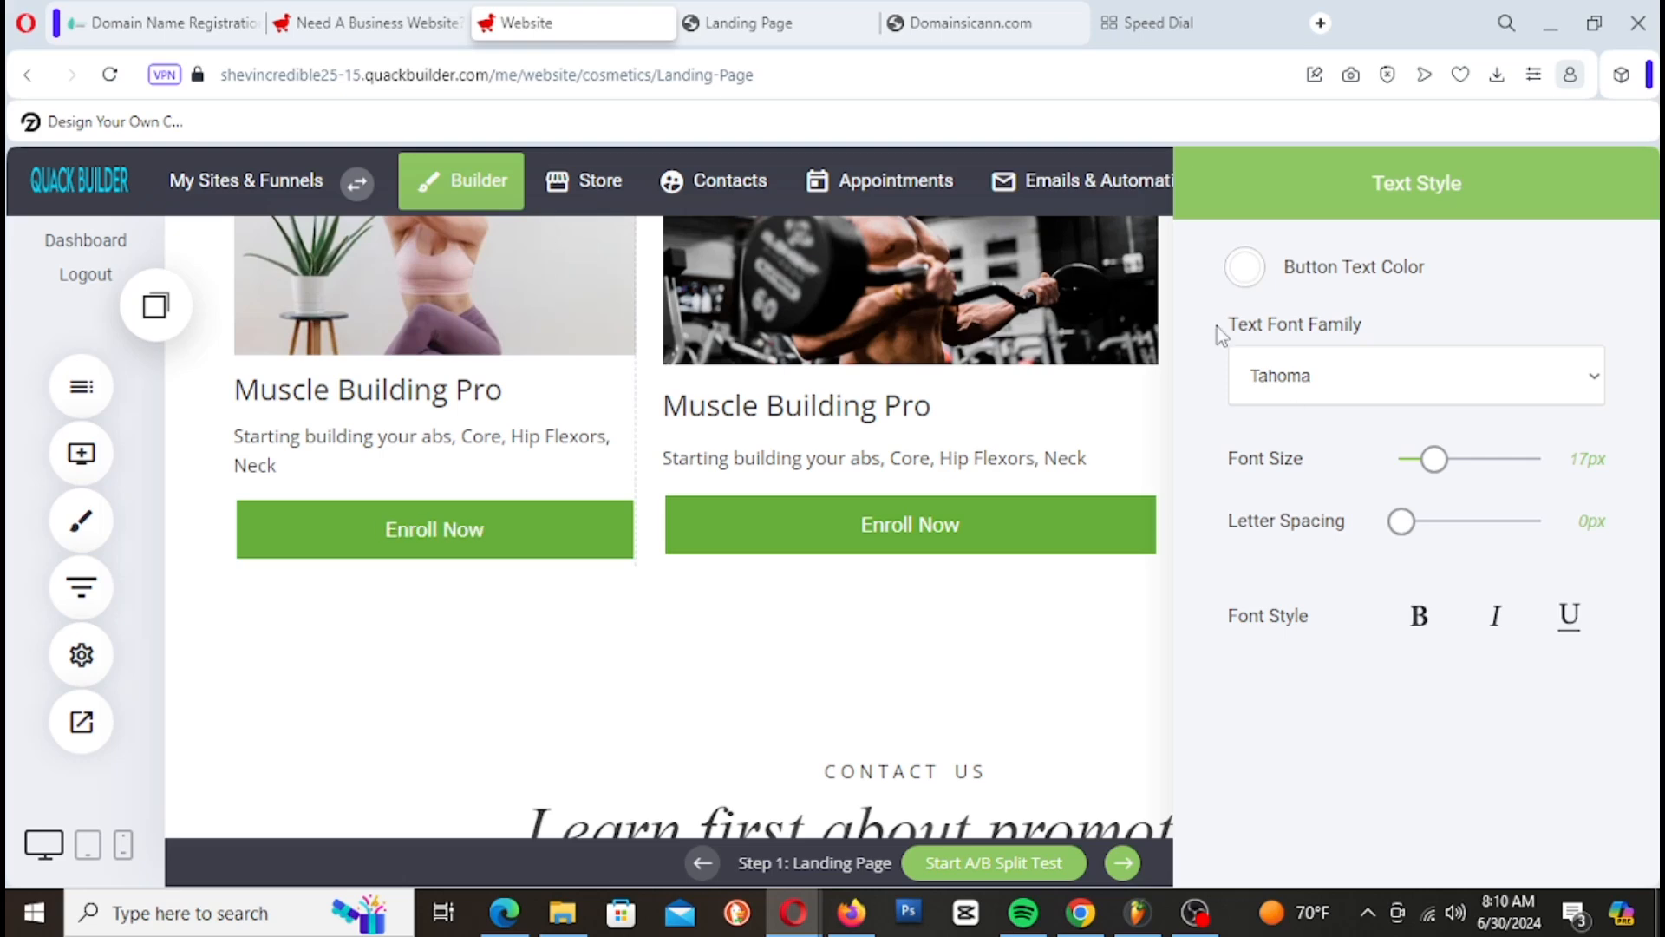
left_click(1077, 316)
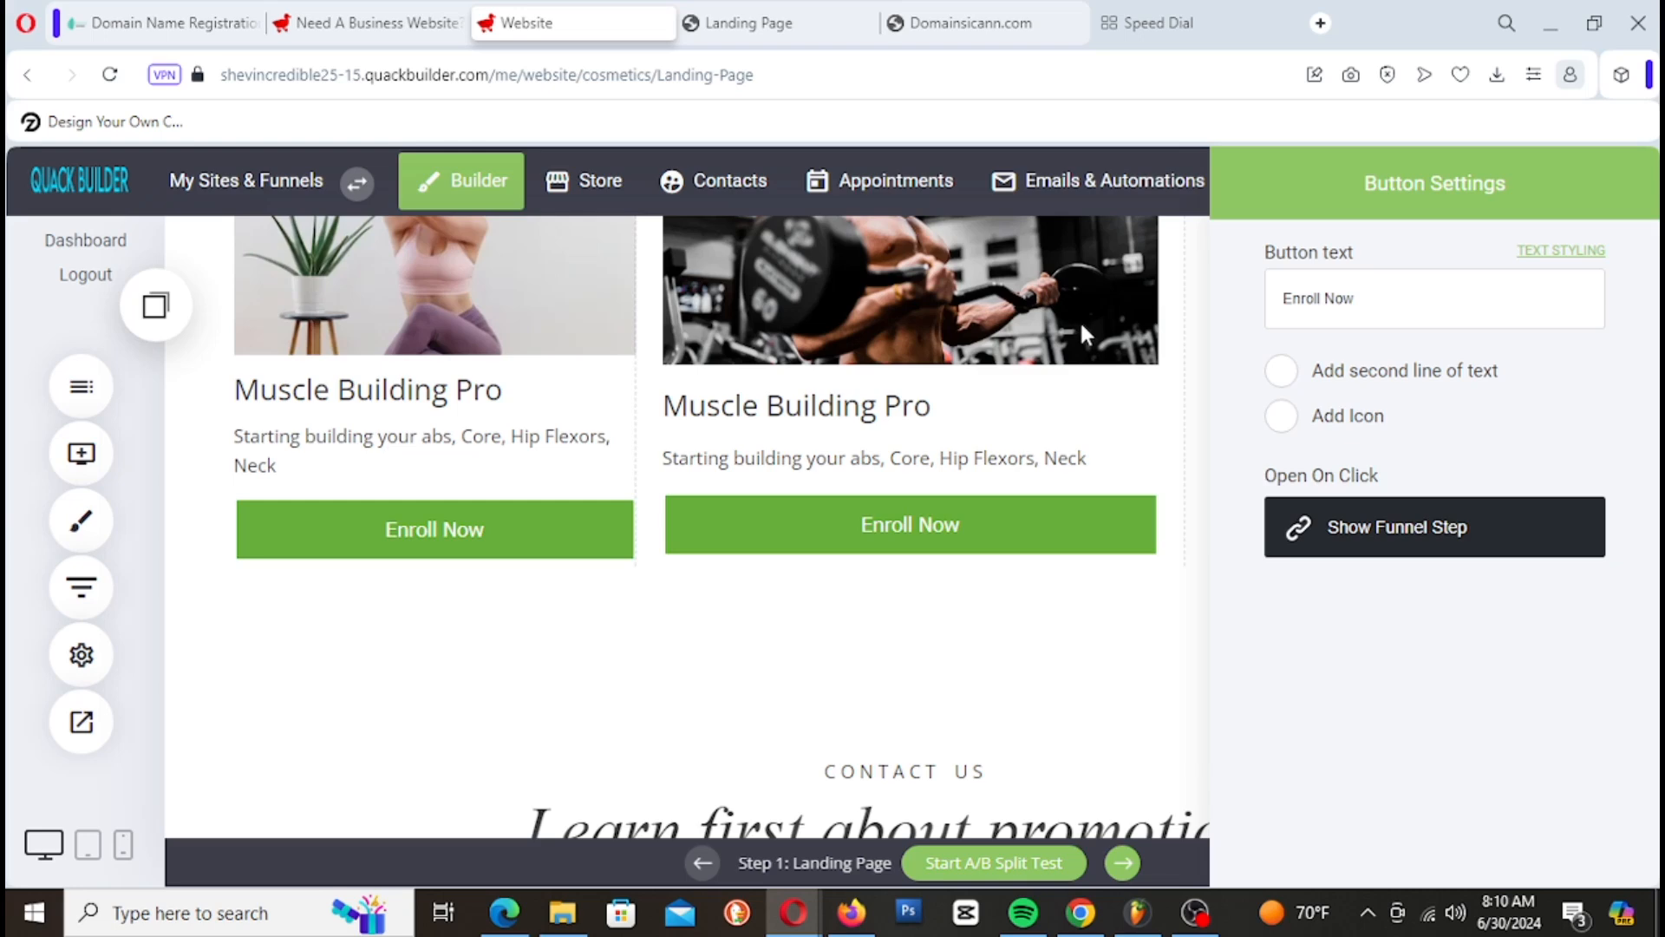
left_click(1078, 319)
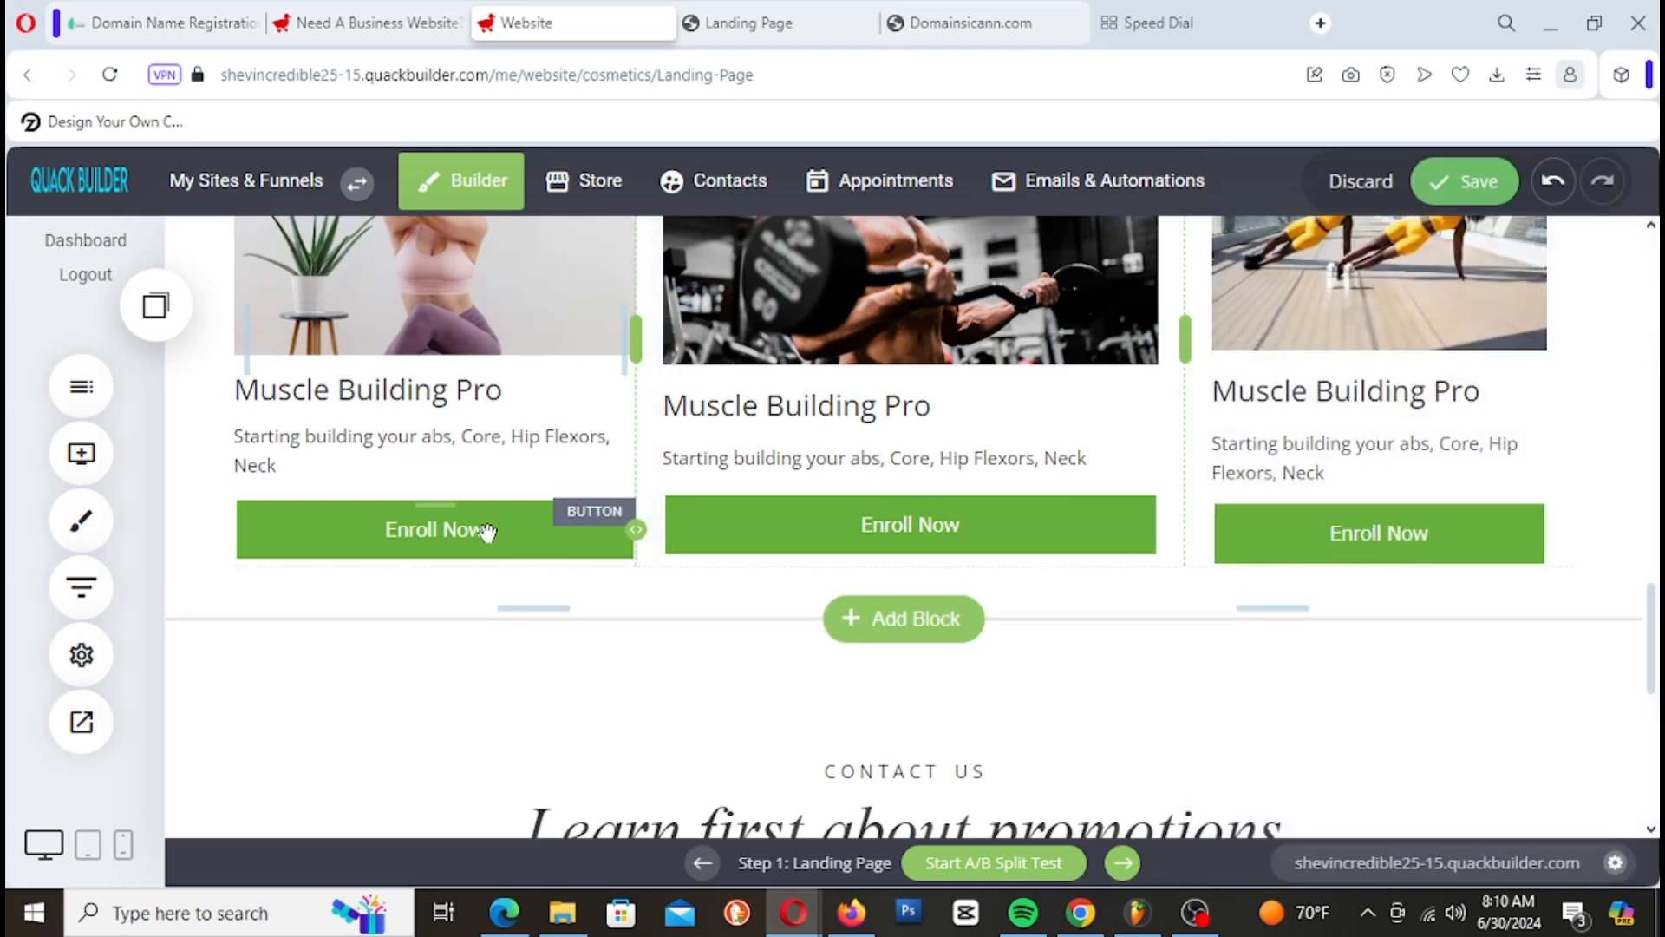
left_click(487, 531)
left_click(381, 465)
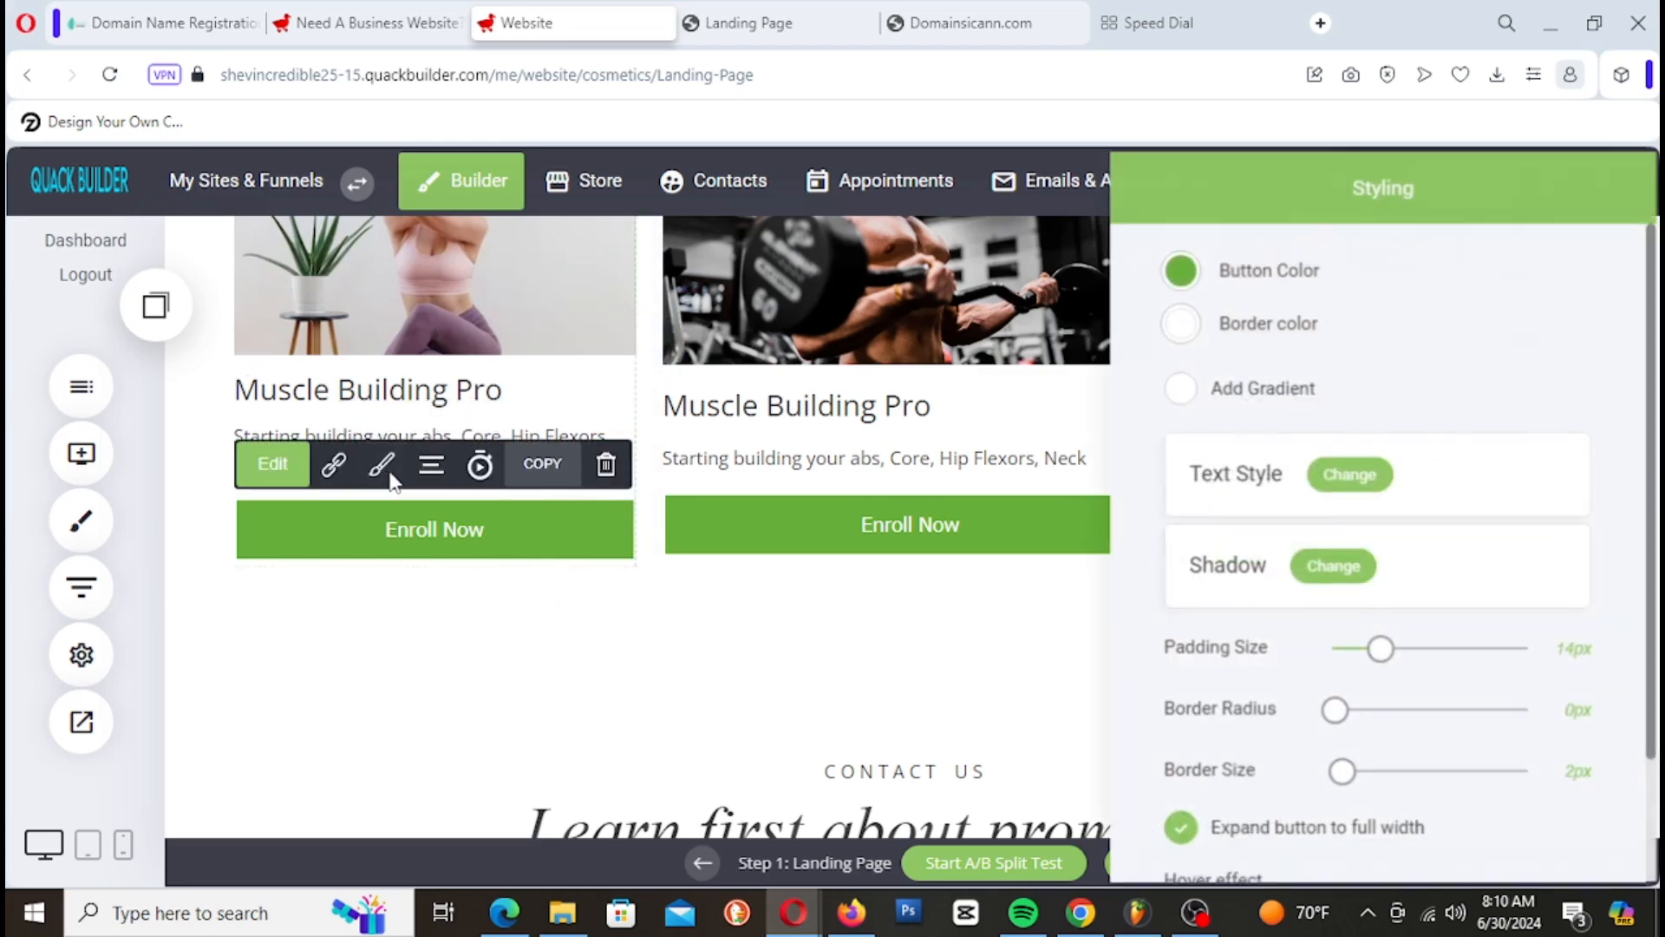
Step: Set the left Enroll Now button's hover effect to Pop
scroll(1253, 533, "down", 2)
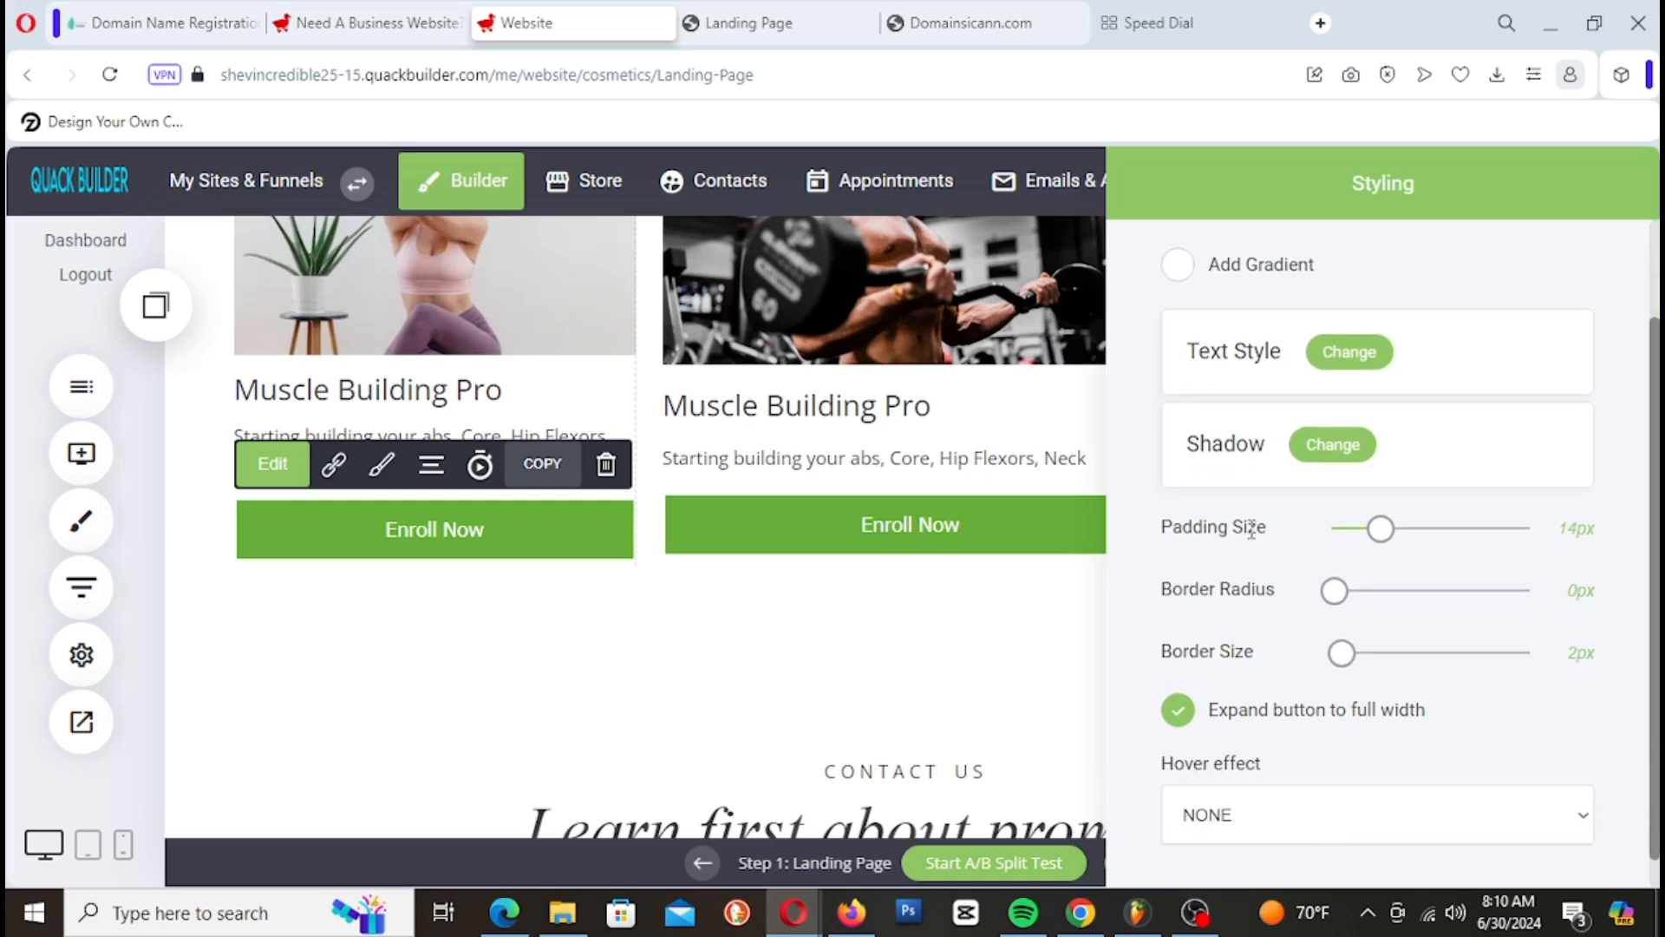
scroll(1183, 520, "down", 1)
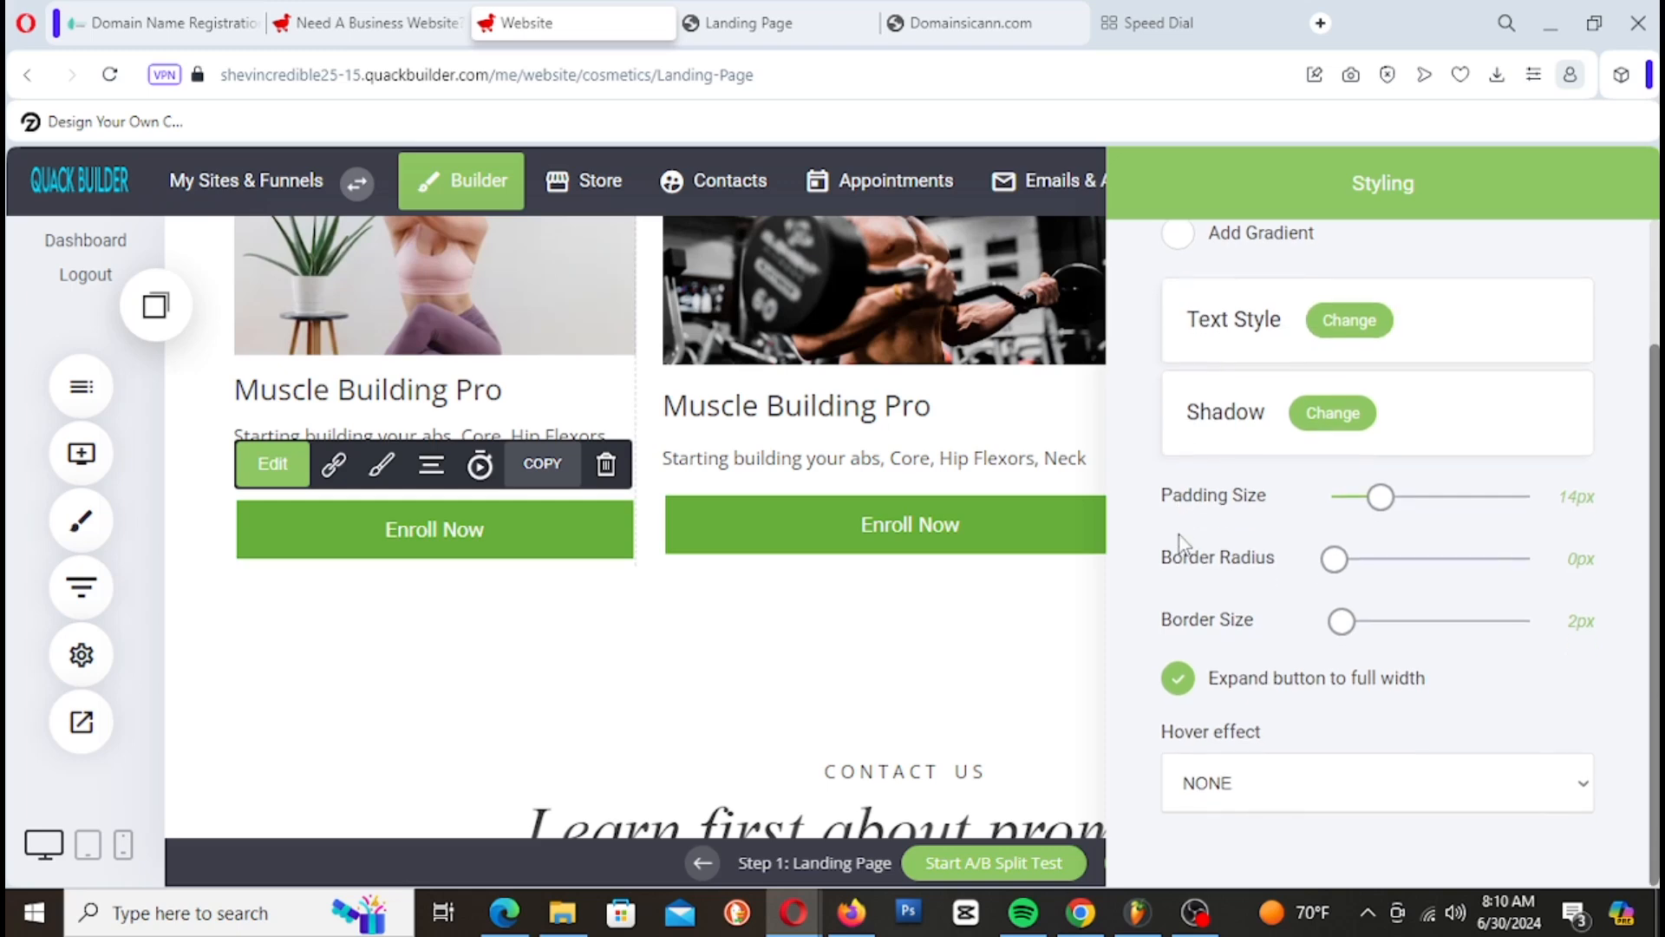
left_click(1309, 795)
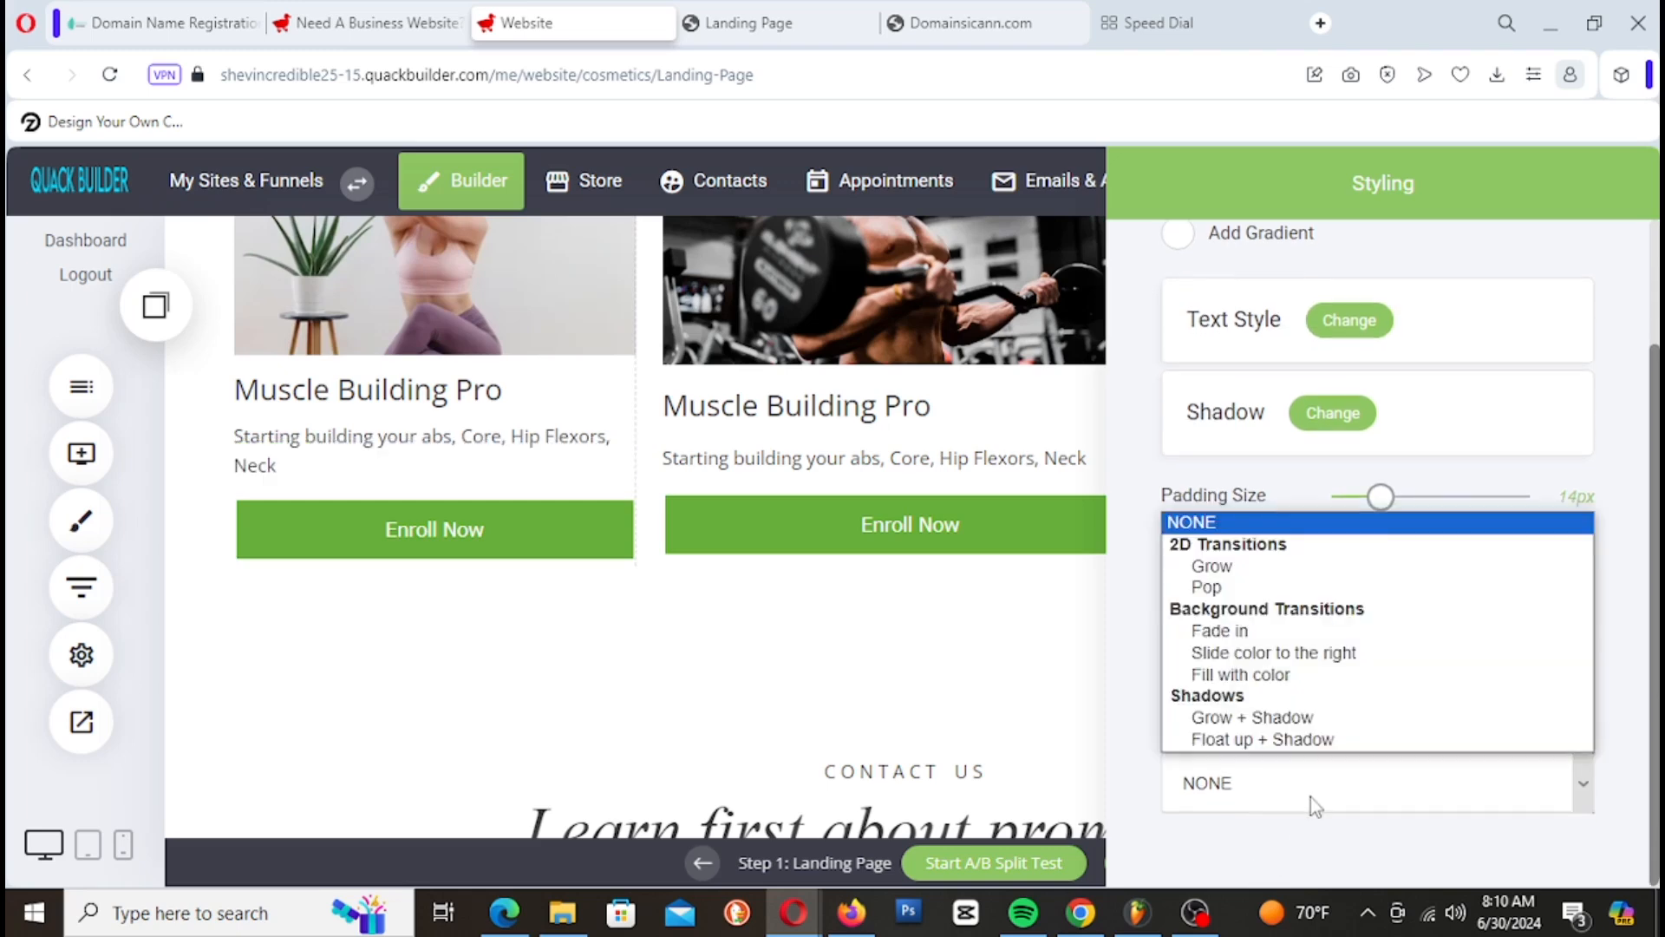
left_click(1239, 589)
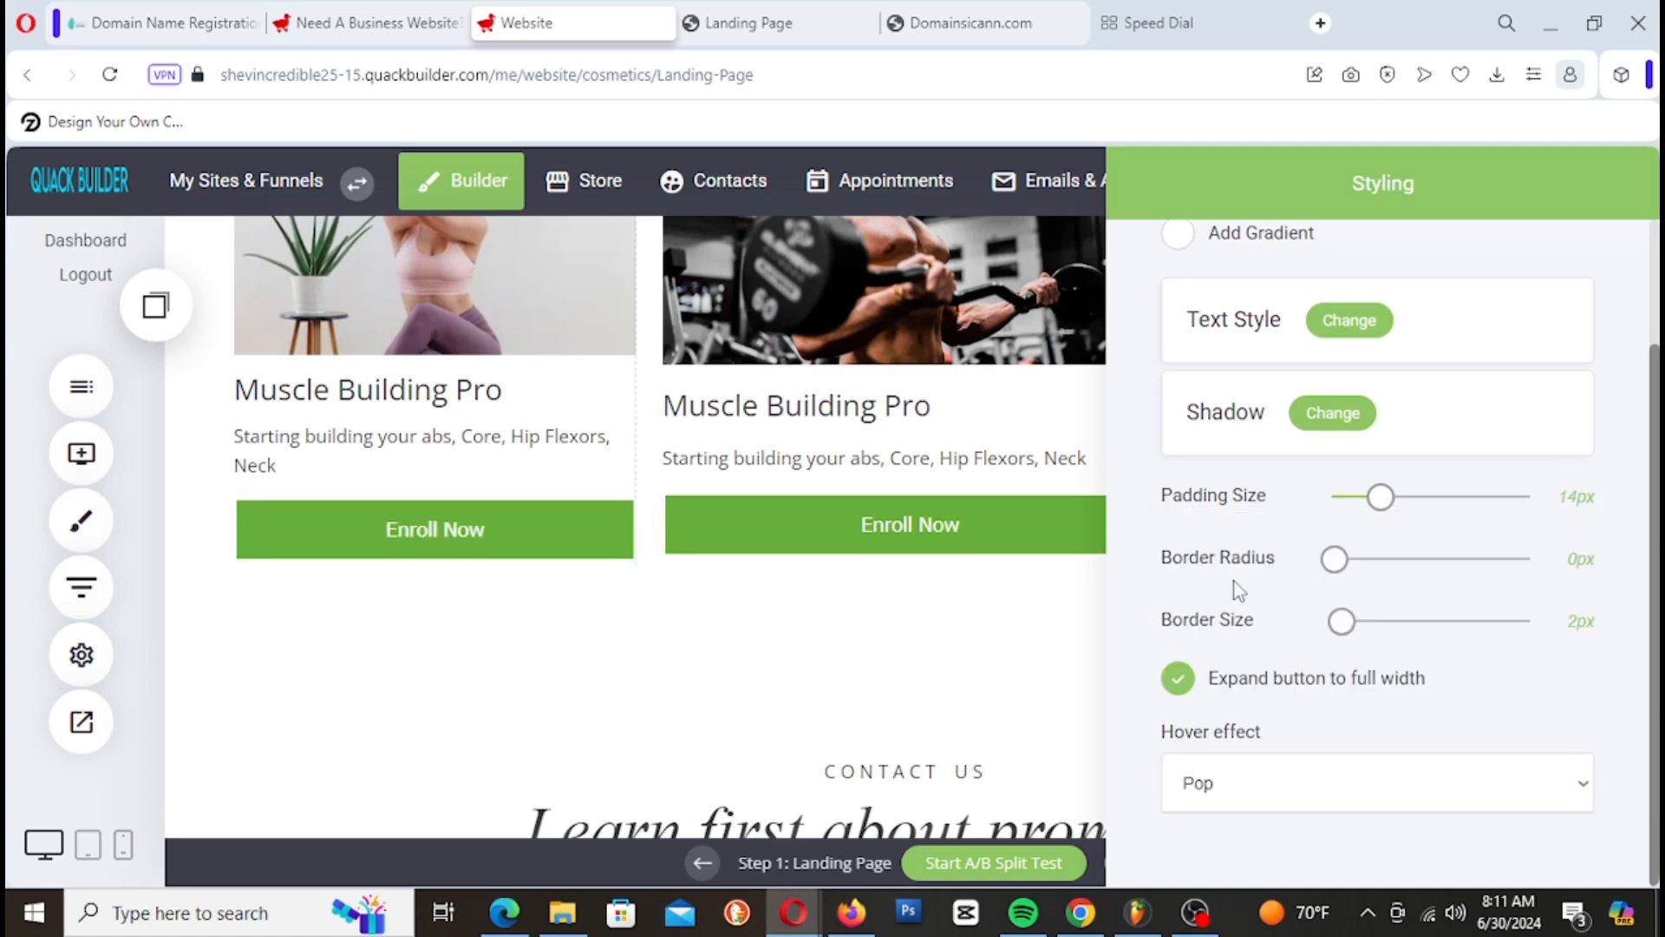
Step: Check the button's text style, shadow and full-width options, leaving them unchanged
scroll(1233, 588, "up", 2)
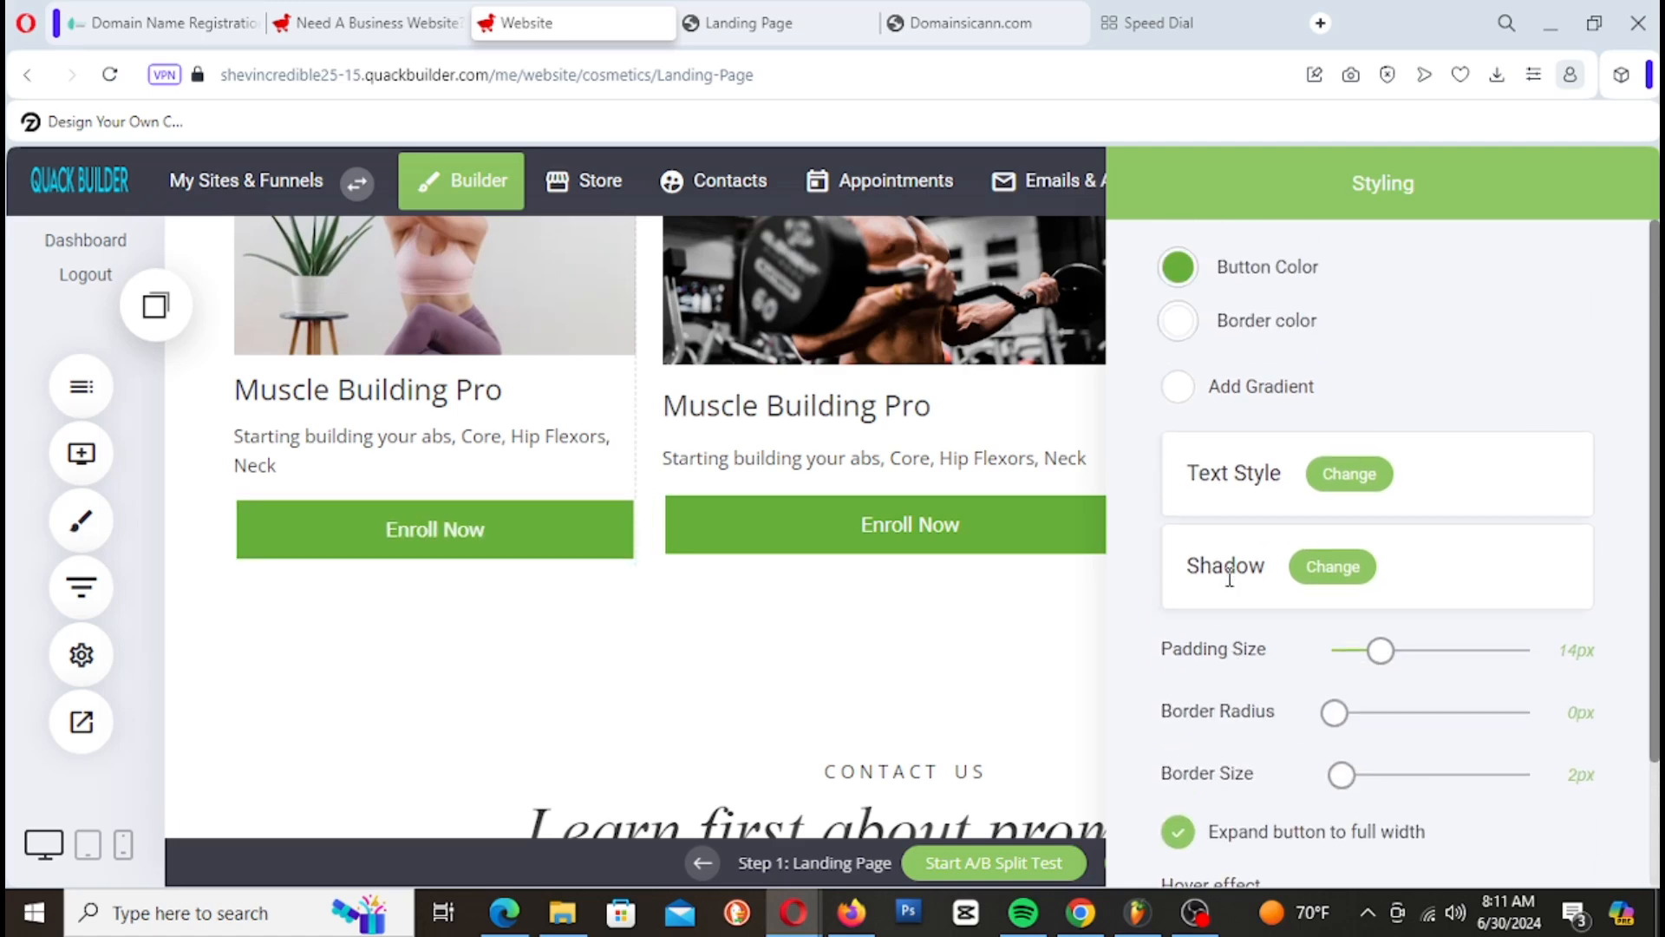
left_click(1337, 475)
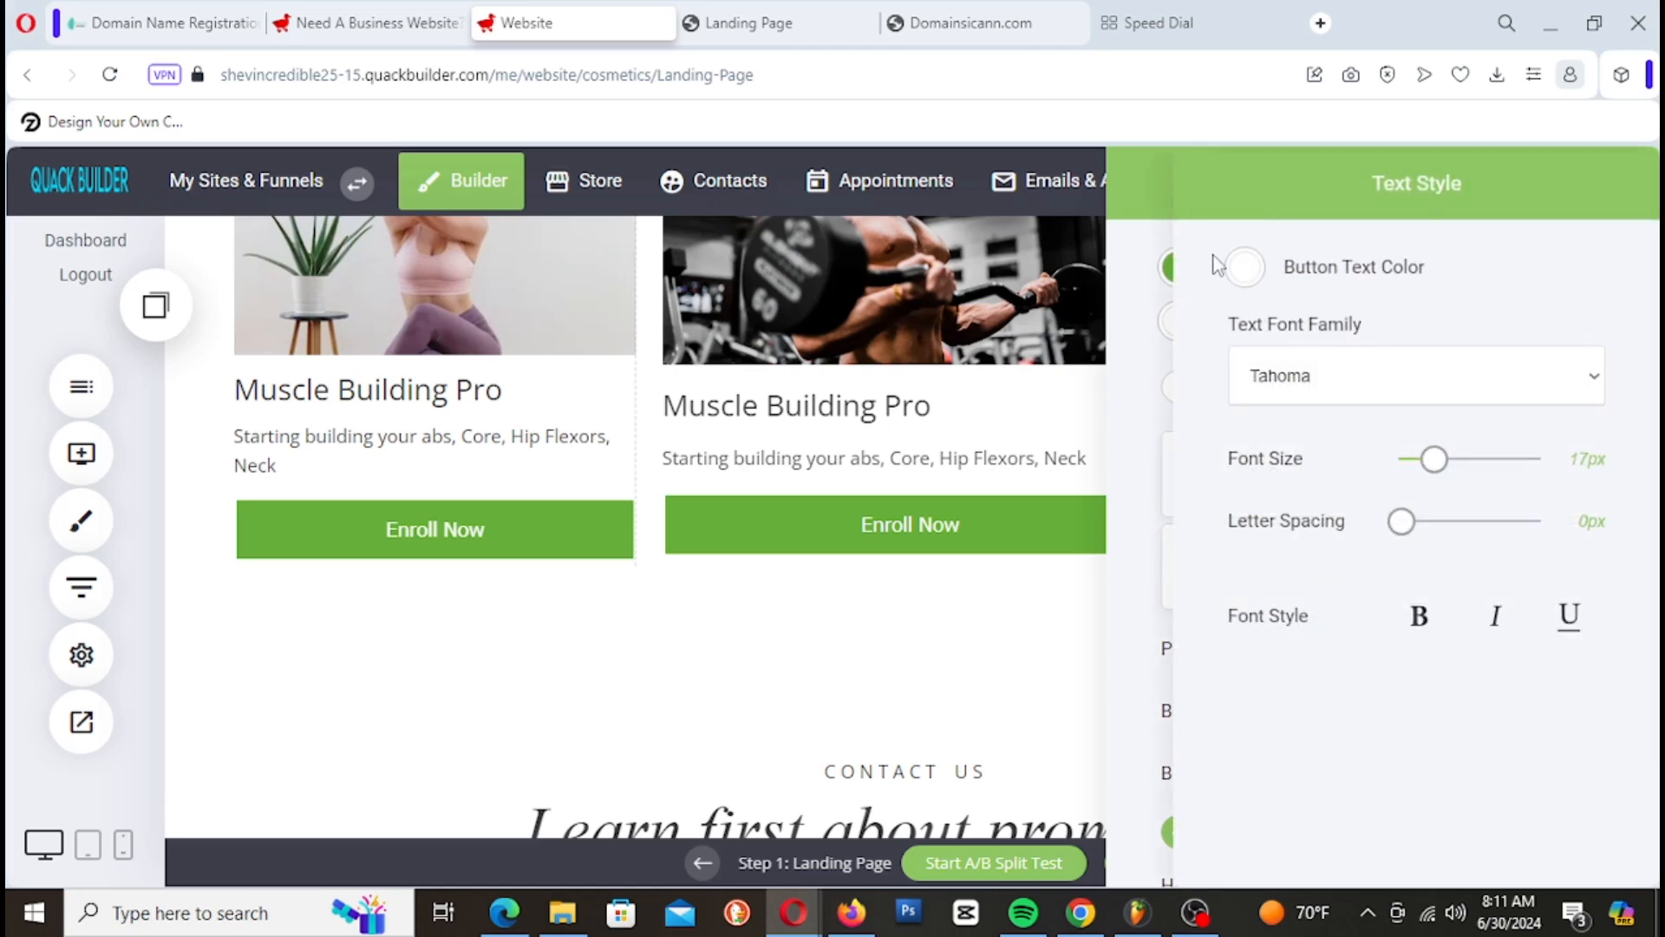
left_click(1160, 284)
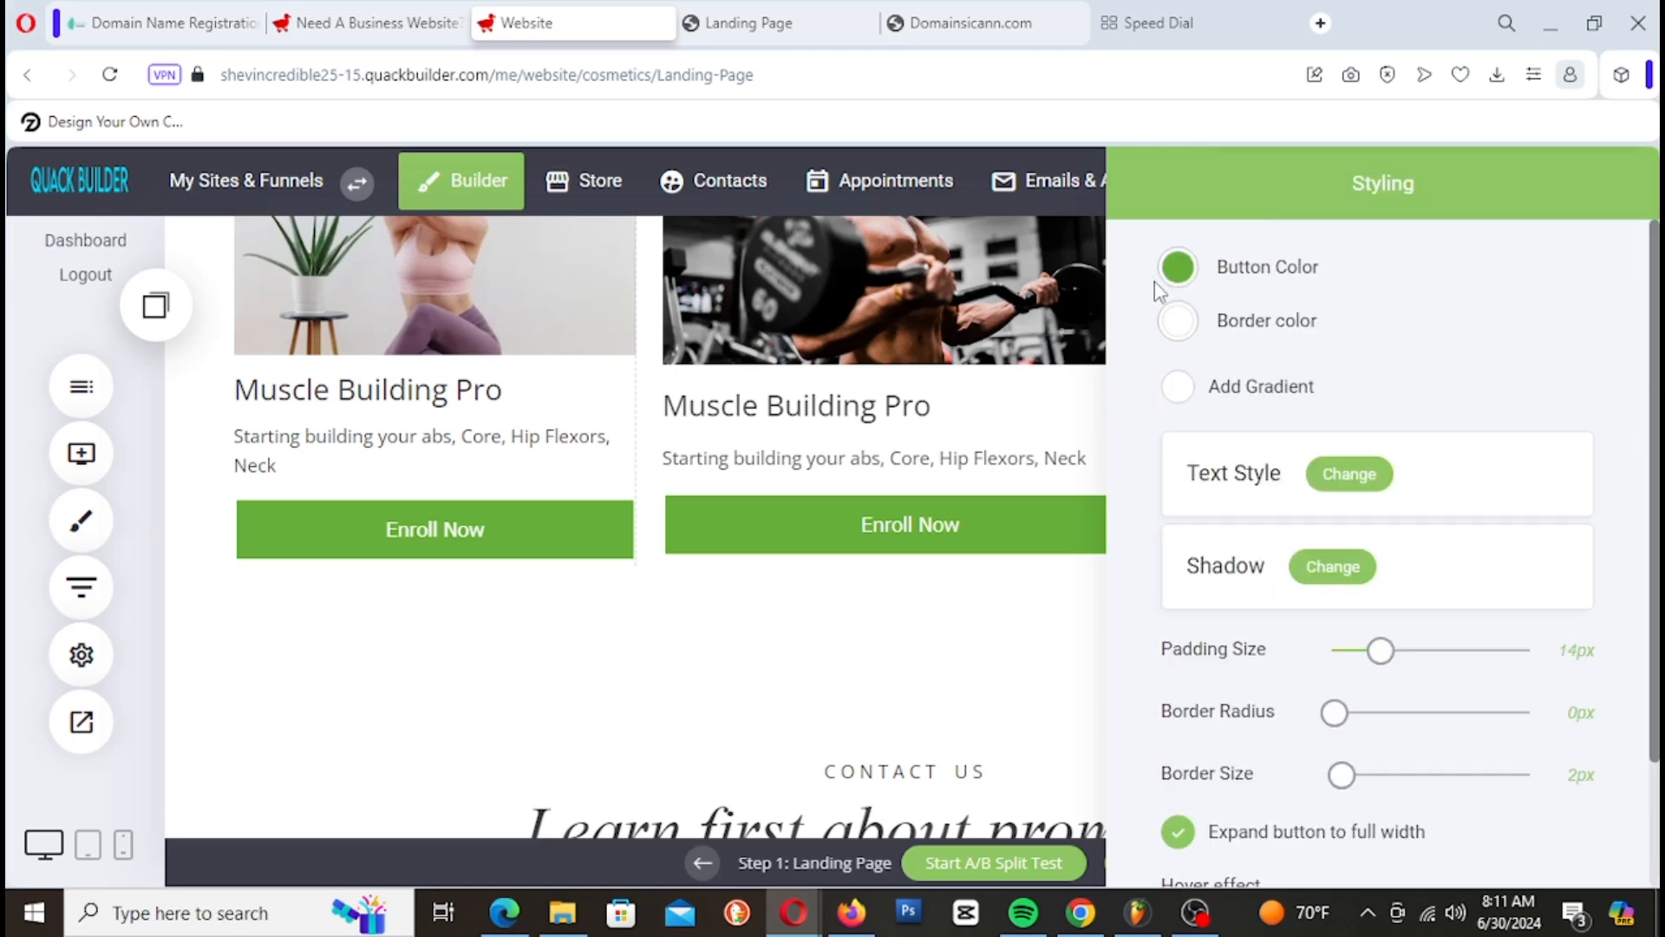
left_click(1334, 579)
left_click(1335, 586)
scroll(1405, 627, "down", 2)
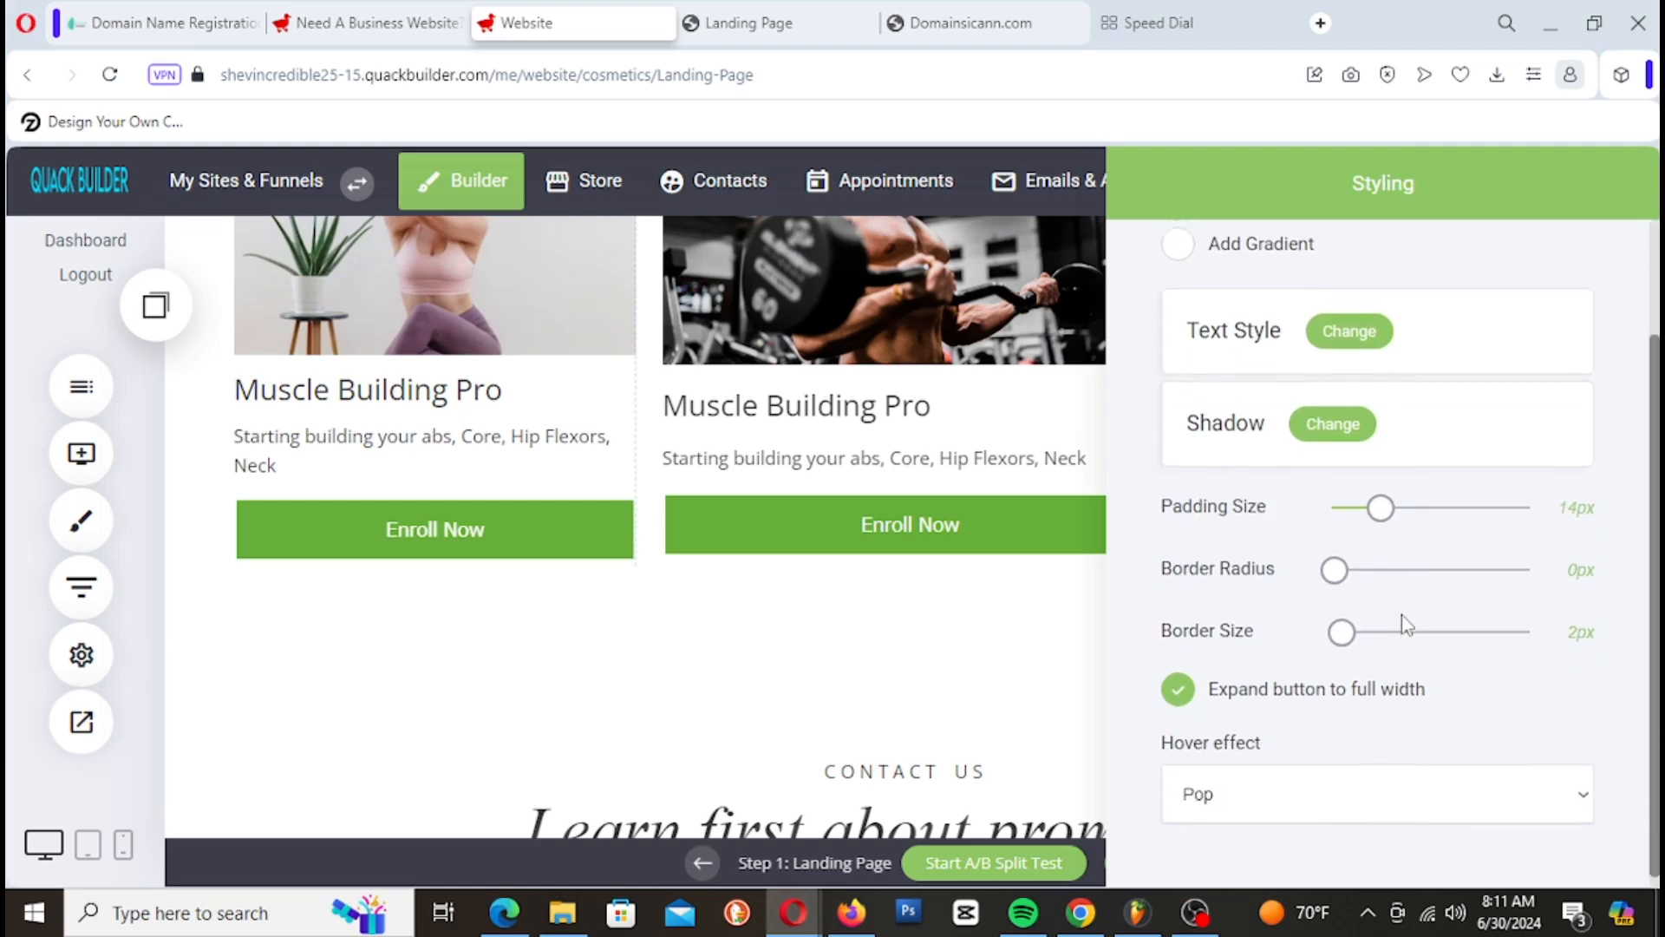
left_click(1255, 681)
left_click(1255, 681)
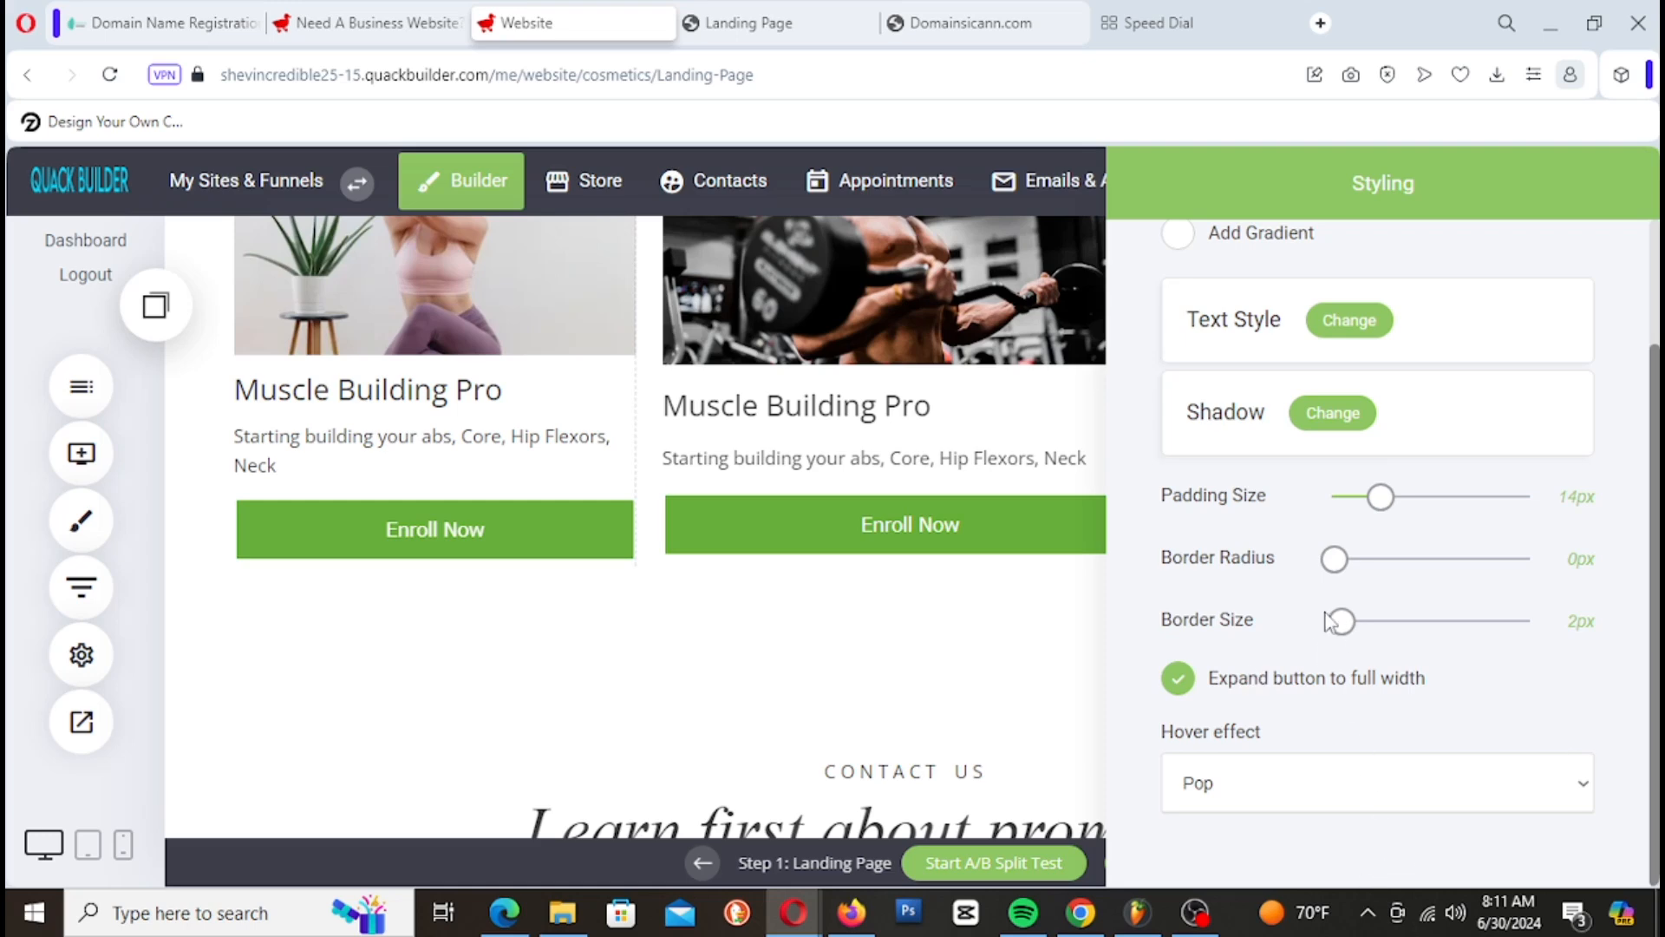
Step: Set the left button's border radius to 8px and border size to 0px
mouse_move(1332, 575)
left_mouse_down()
mouse_move(1389, 572)
mouse_move(1364, 565)
left_mouse_up()
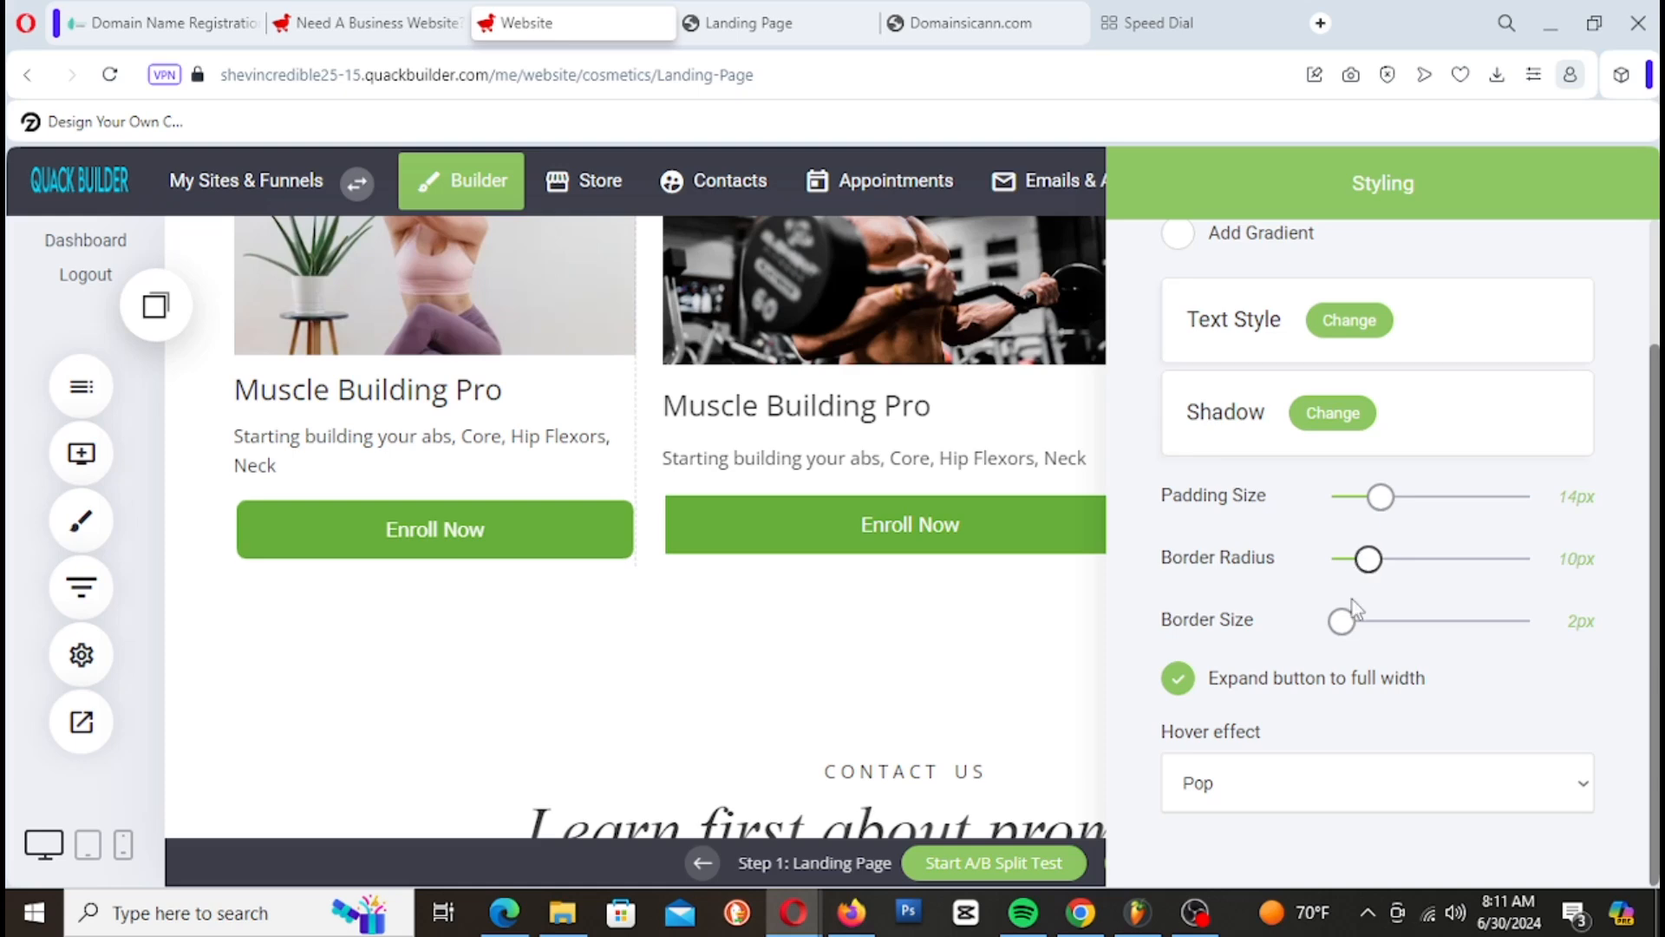
left_click_drag(1349, 643, 1232, 625)
left_click_drag(1369, 559, 1288, 559)
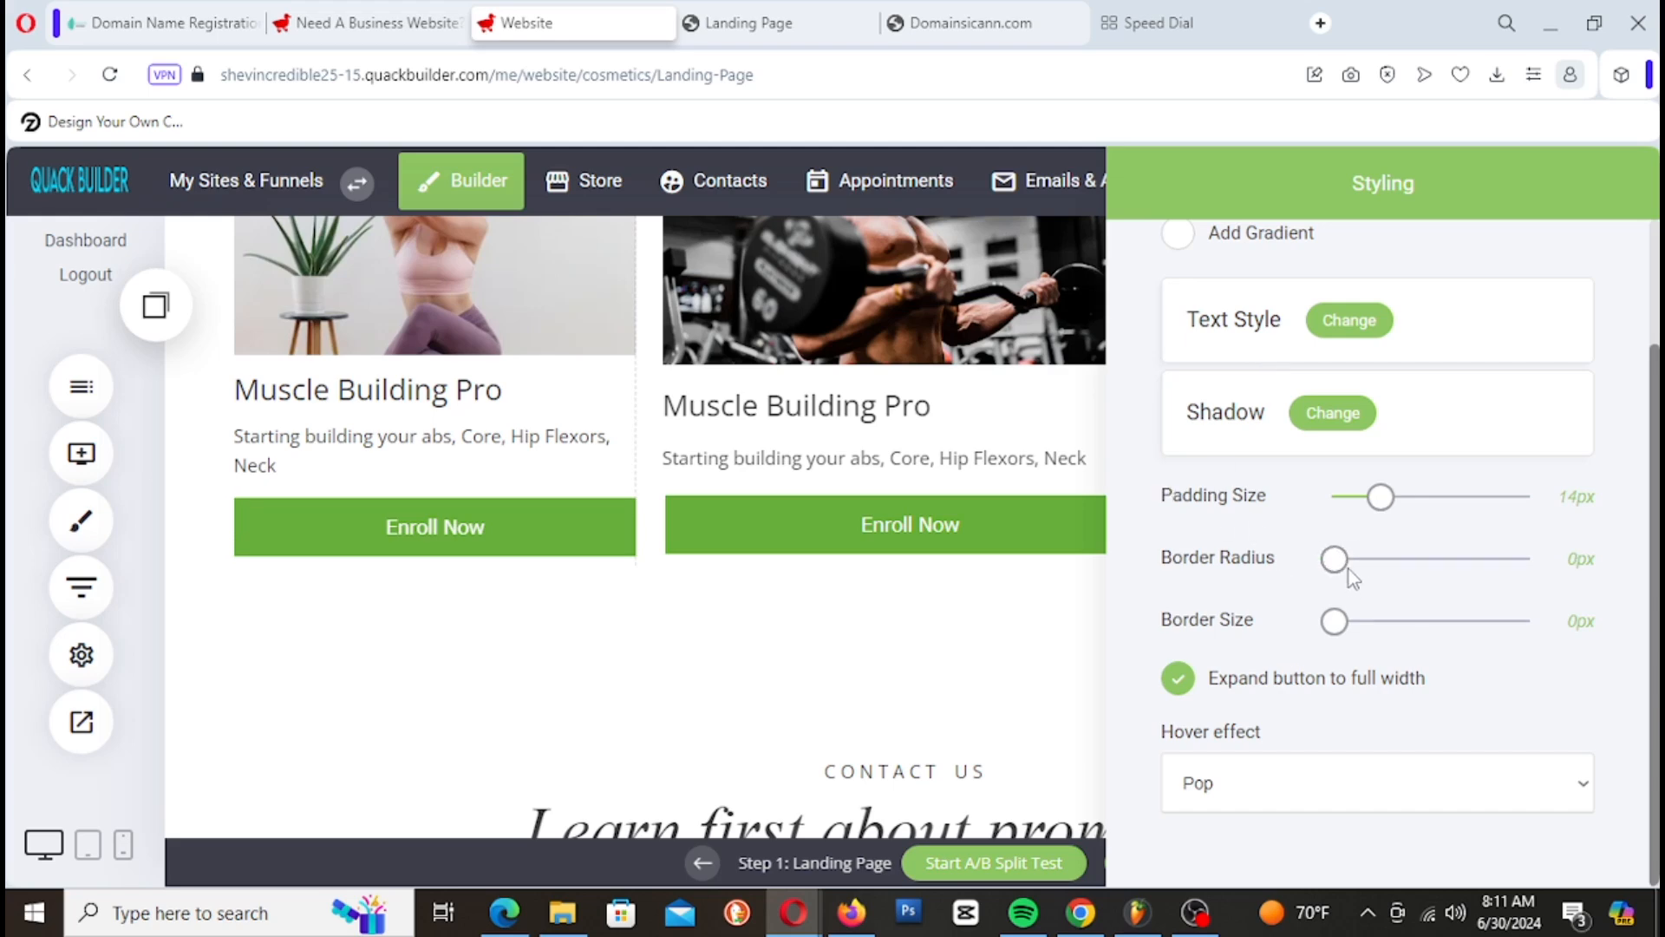
left_click_drag(1335, 560, 1367, 598)
mouse_move(1366, 598)
left_mouse_down()
mouse_move(1346, 595)
mouse_move(1379, 602)
mouse_move(1364, 599)
left_mouse_up()
Step: Slightly round the middle Enroll Now button's corners with a small border radius
left_click(642, 468)
left_click(885, 538)
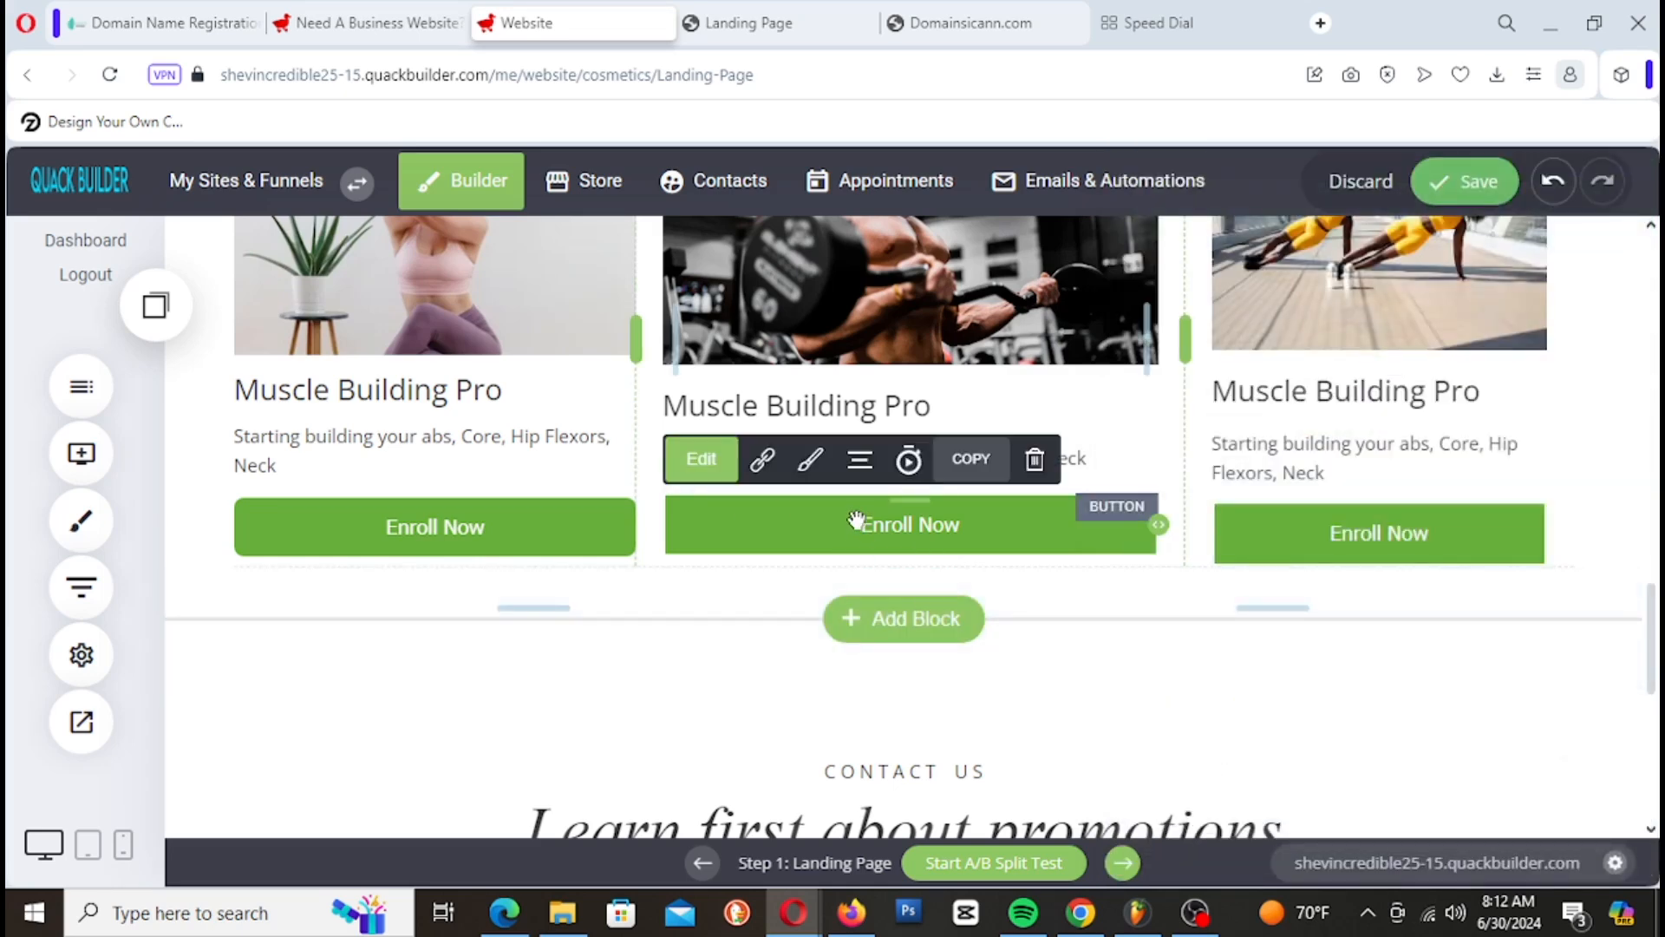
left_click(809, 461)
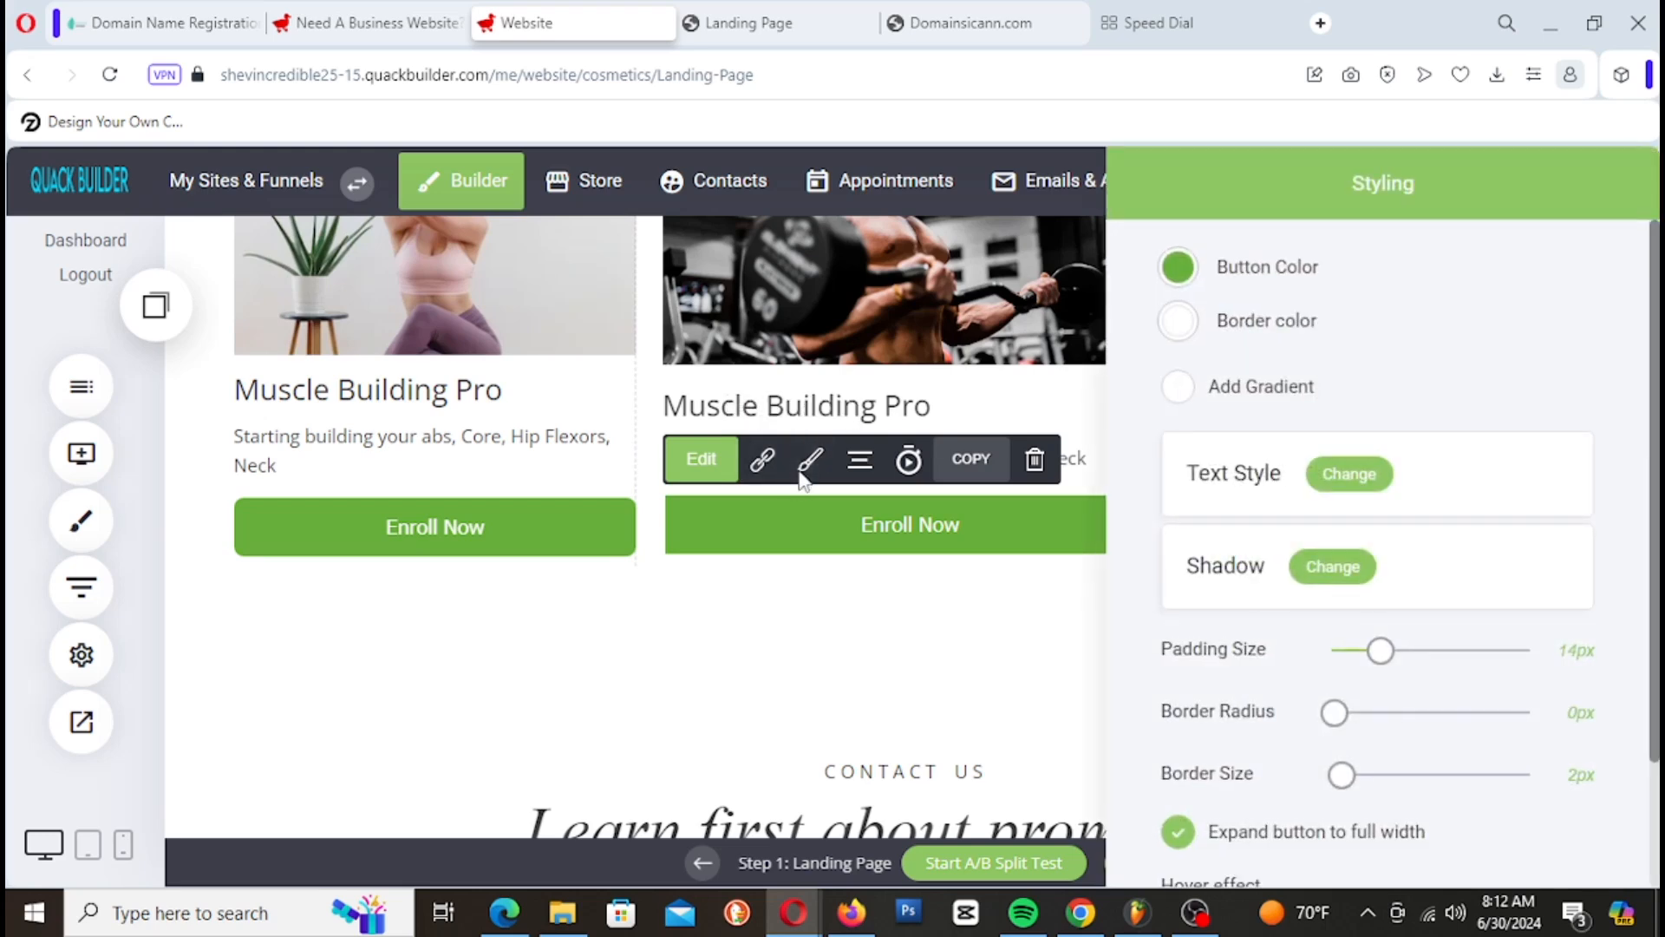
left_click_drag(1328, 731, 1356, 725)
Step: Give the right Enroll Now button 8px rounded corners and save the page
left_click(1018, 519)
left_click(1359, 467)
left_click_drag(1328, 733, 1356, 731)
left_click(1342, 566)
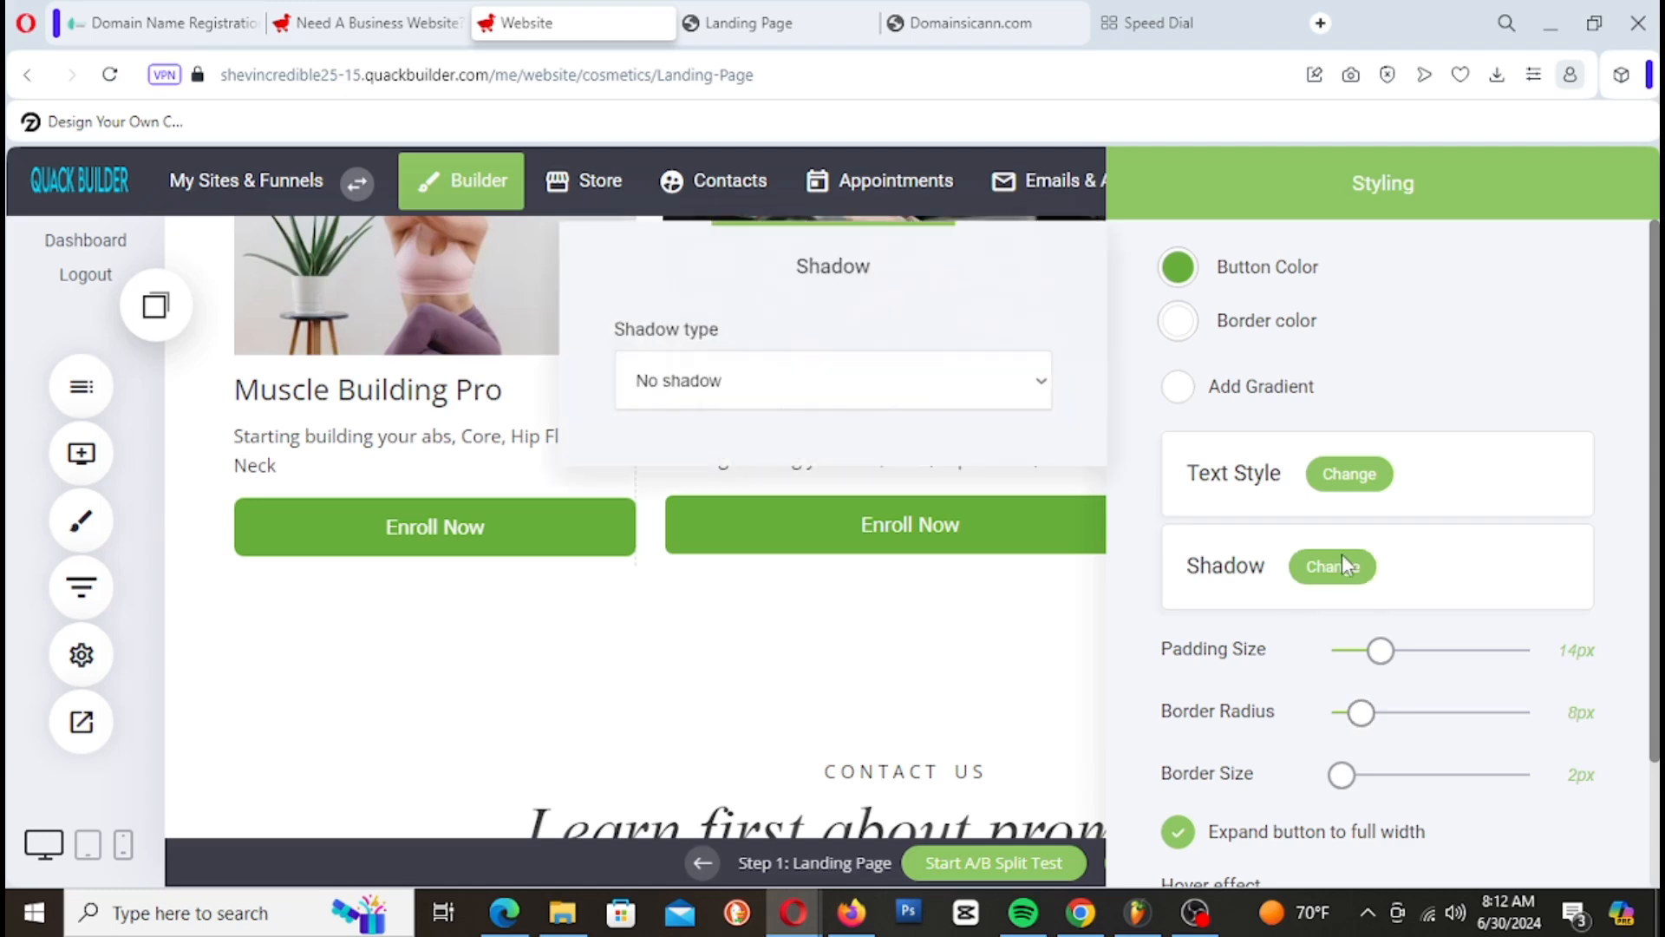
left_click(1342, 564)
scroll(1301, 360, "down", 1)
scroll(1297, 358, "up", 2)
left_click(1023, 494)
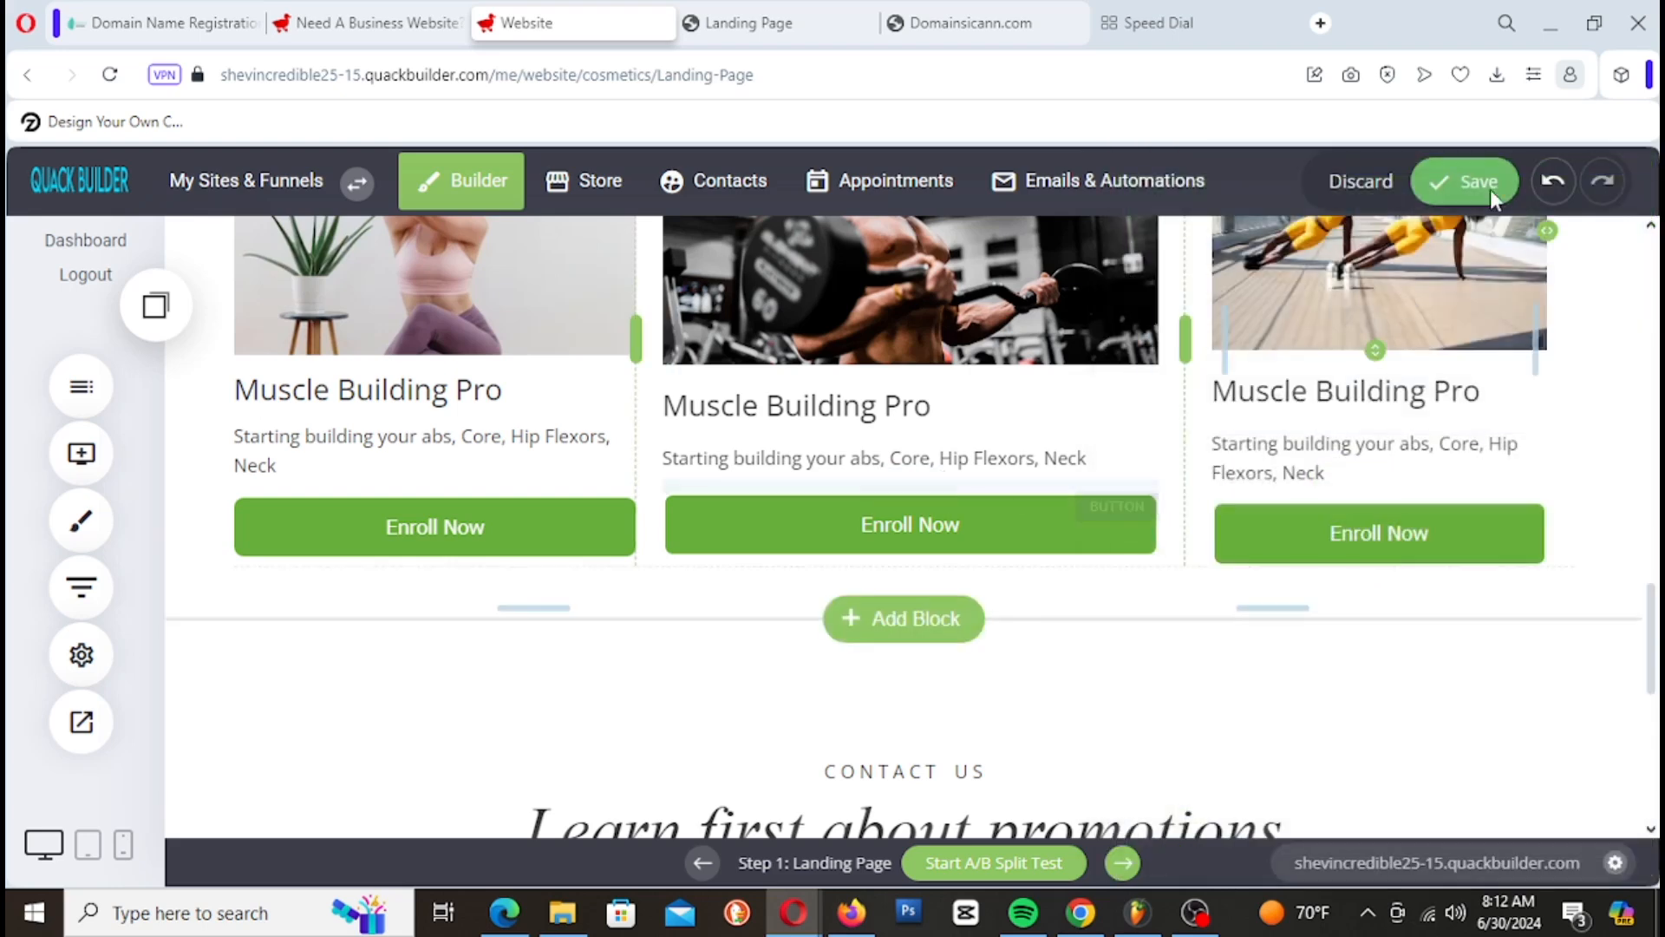
left_click(1460, 180)
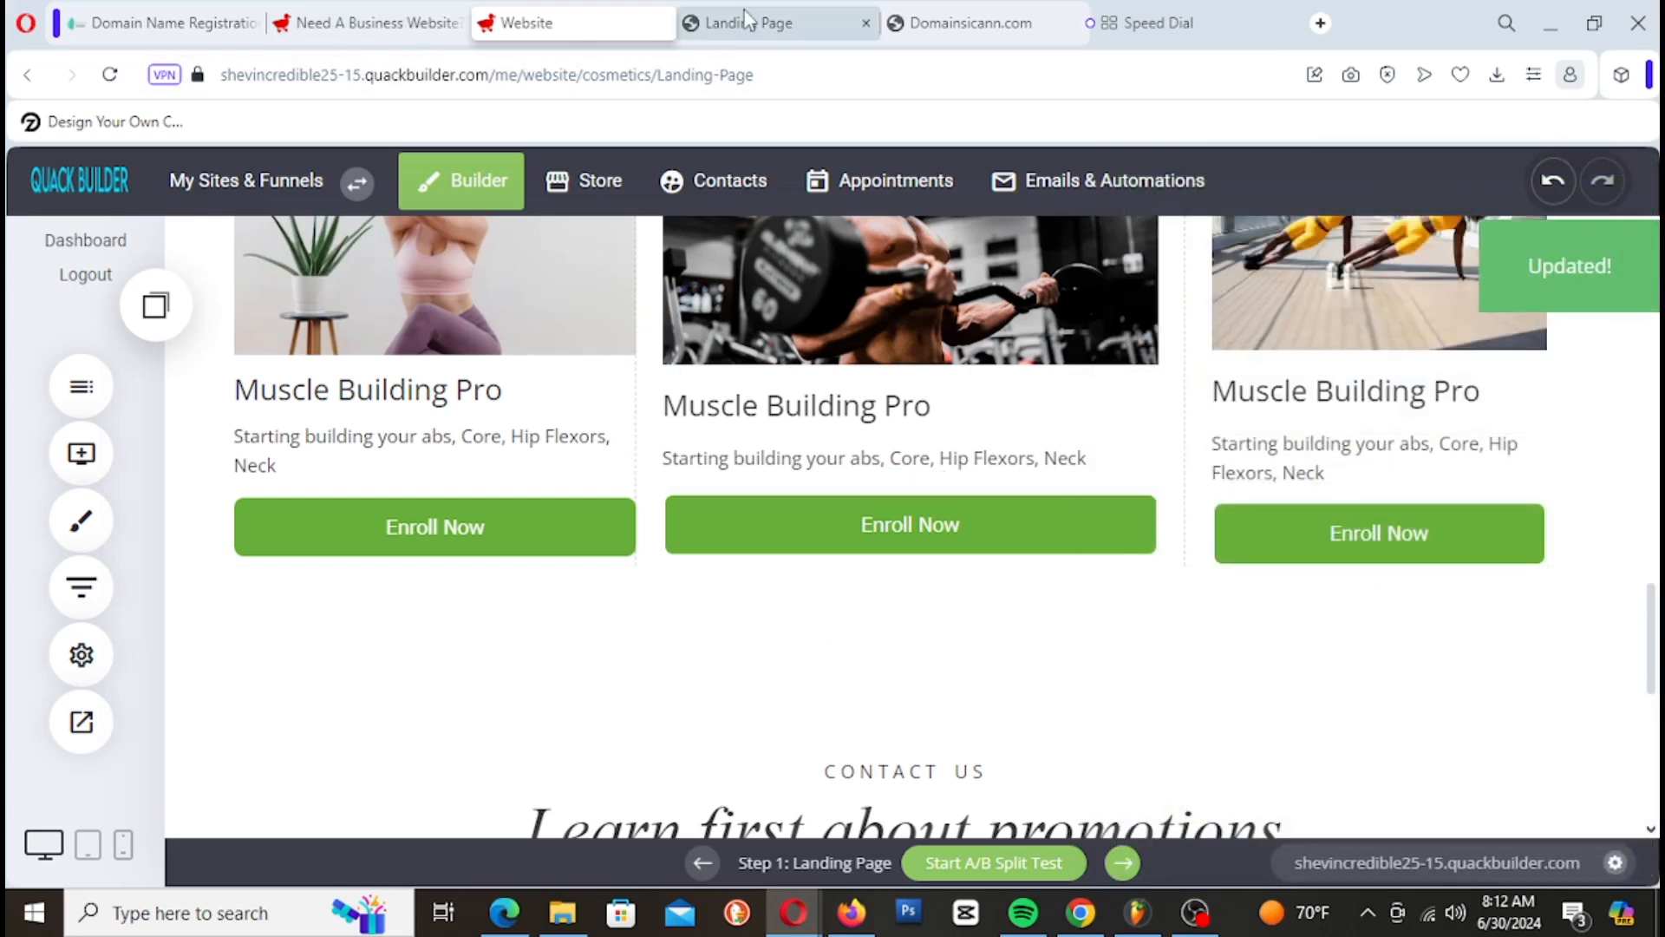
left_click(746, 23)
right_click(751, 20)
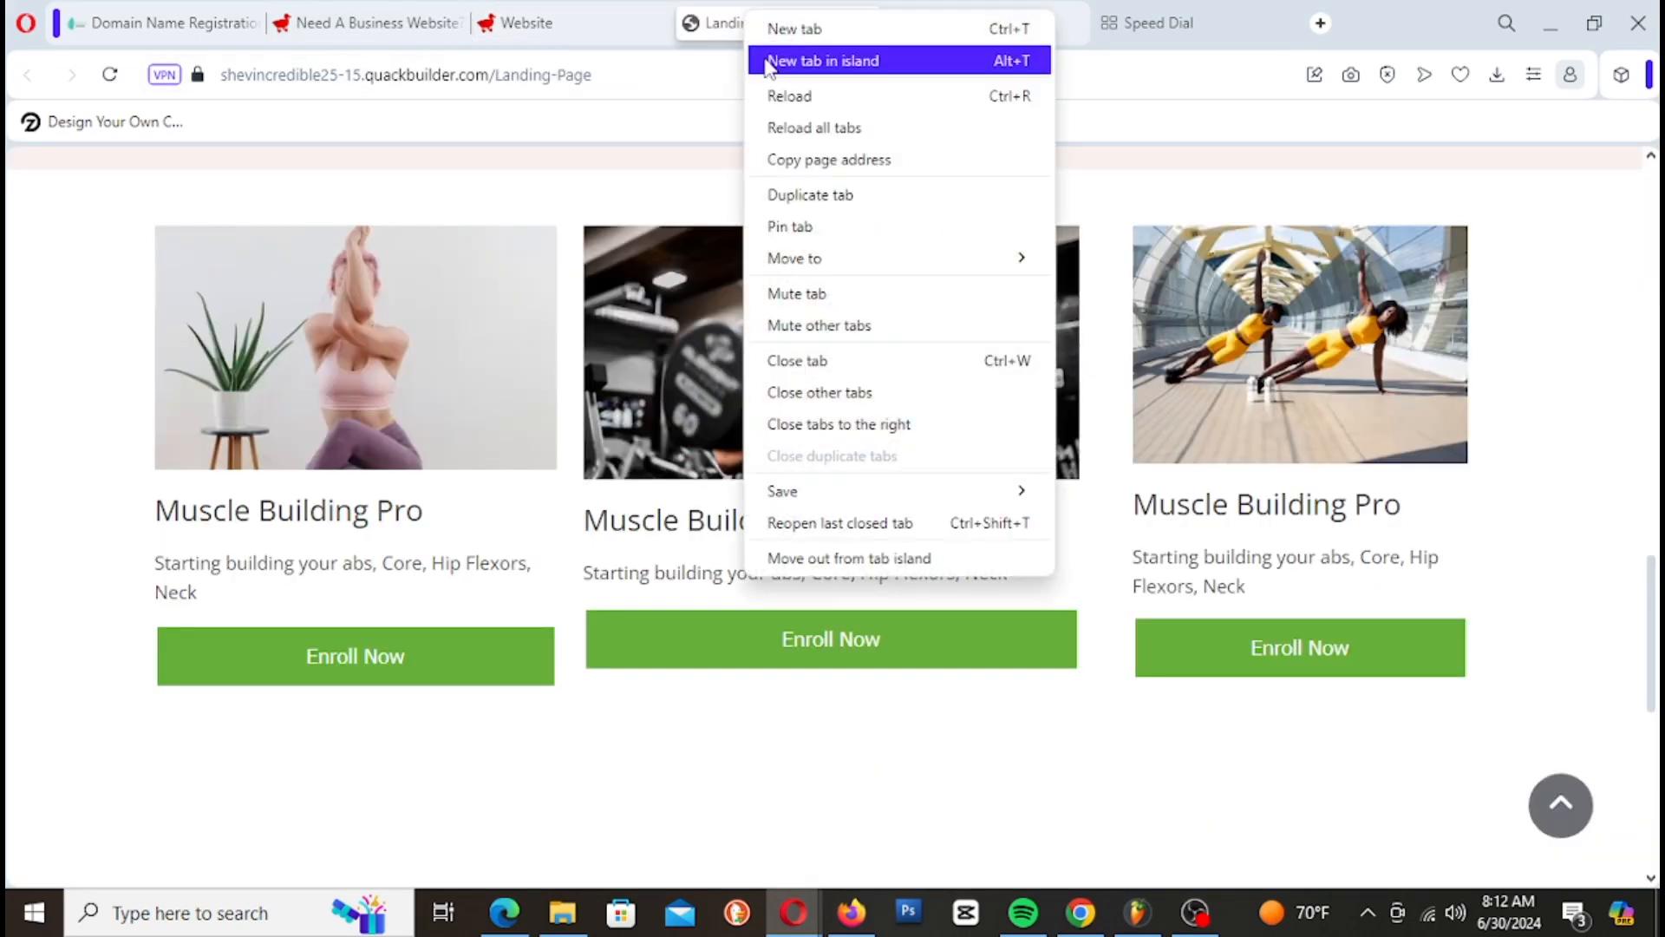
left_click(763, 91)
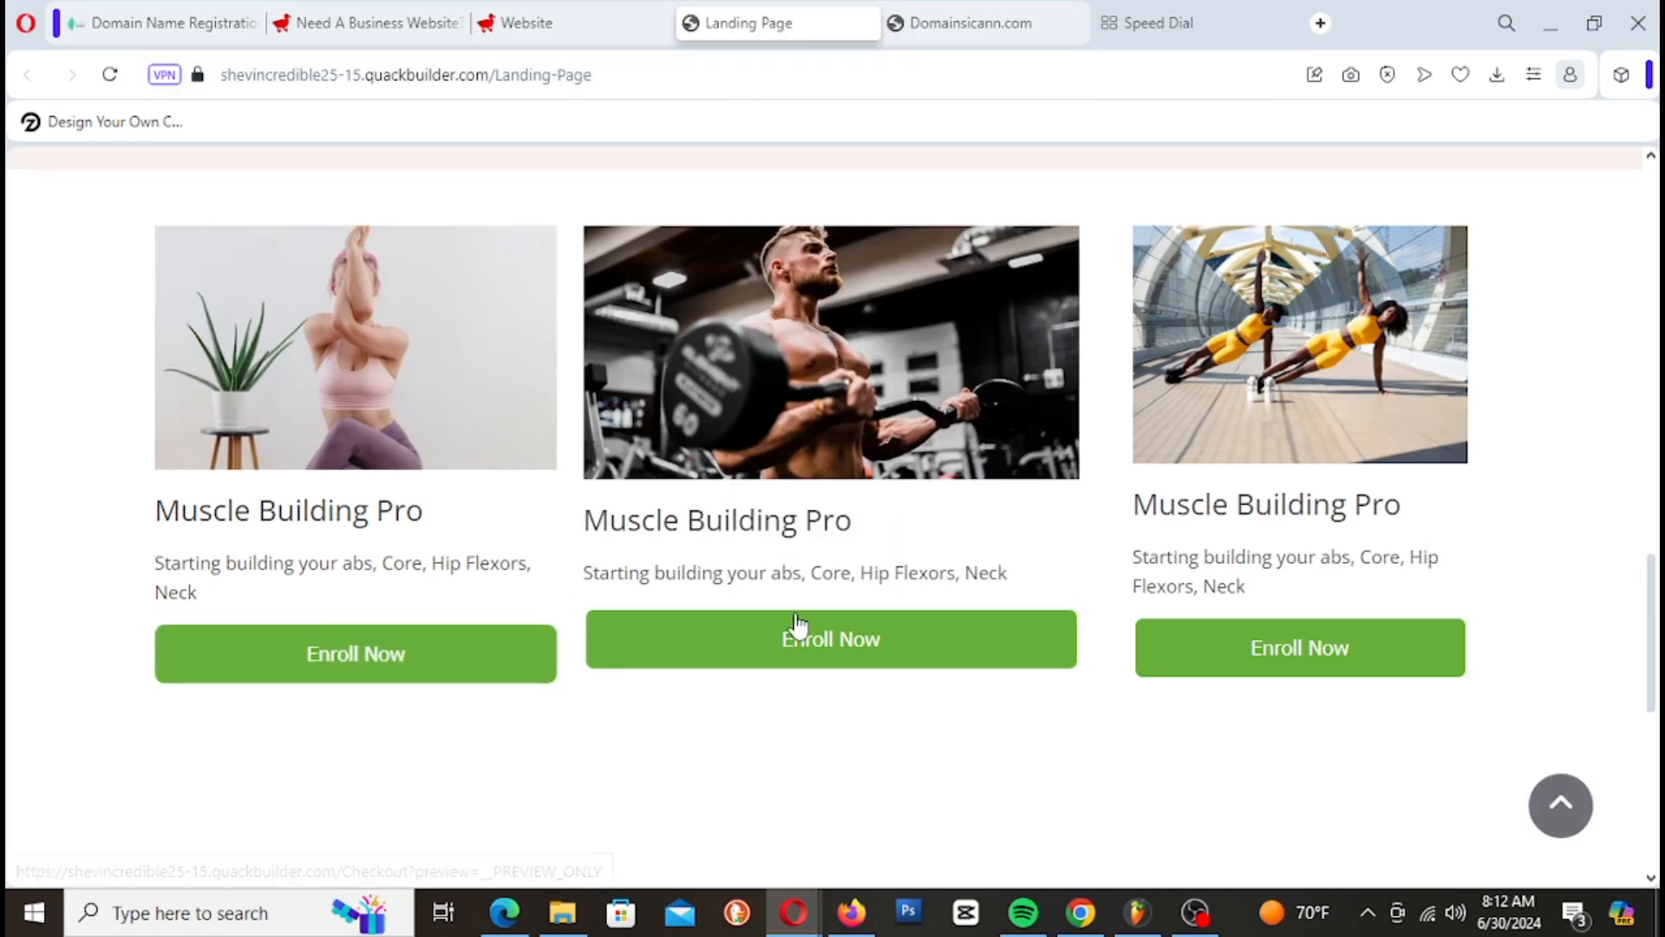
scroll(756, 706, "up", 3)
left_click(607, 17)
Step: Replace the middle Enroll Now button with a copy of the styled left button
left_click(859, 527)
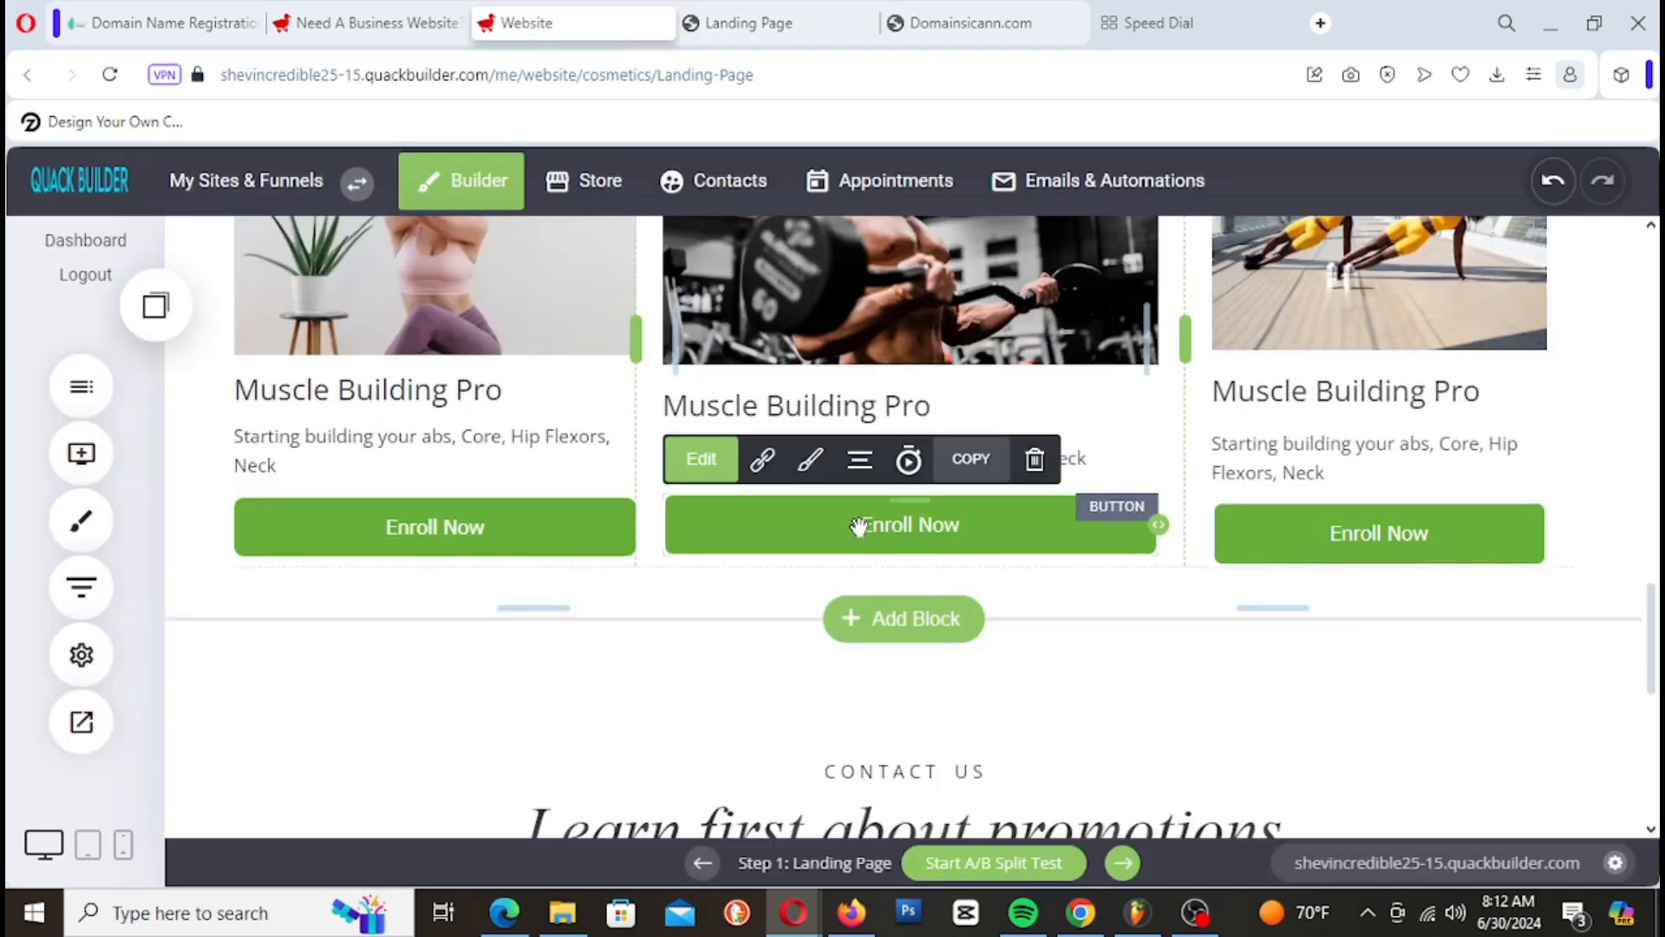
left_click(1034, 460)
left_click(920, 574)
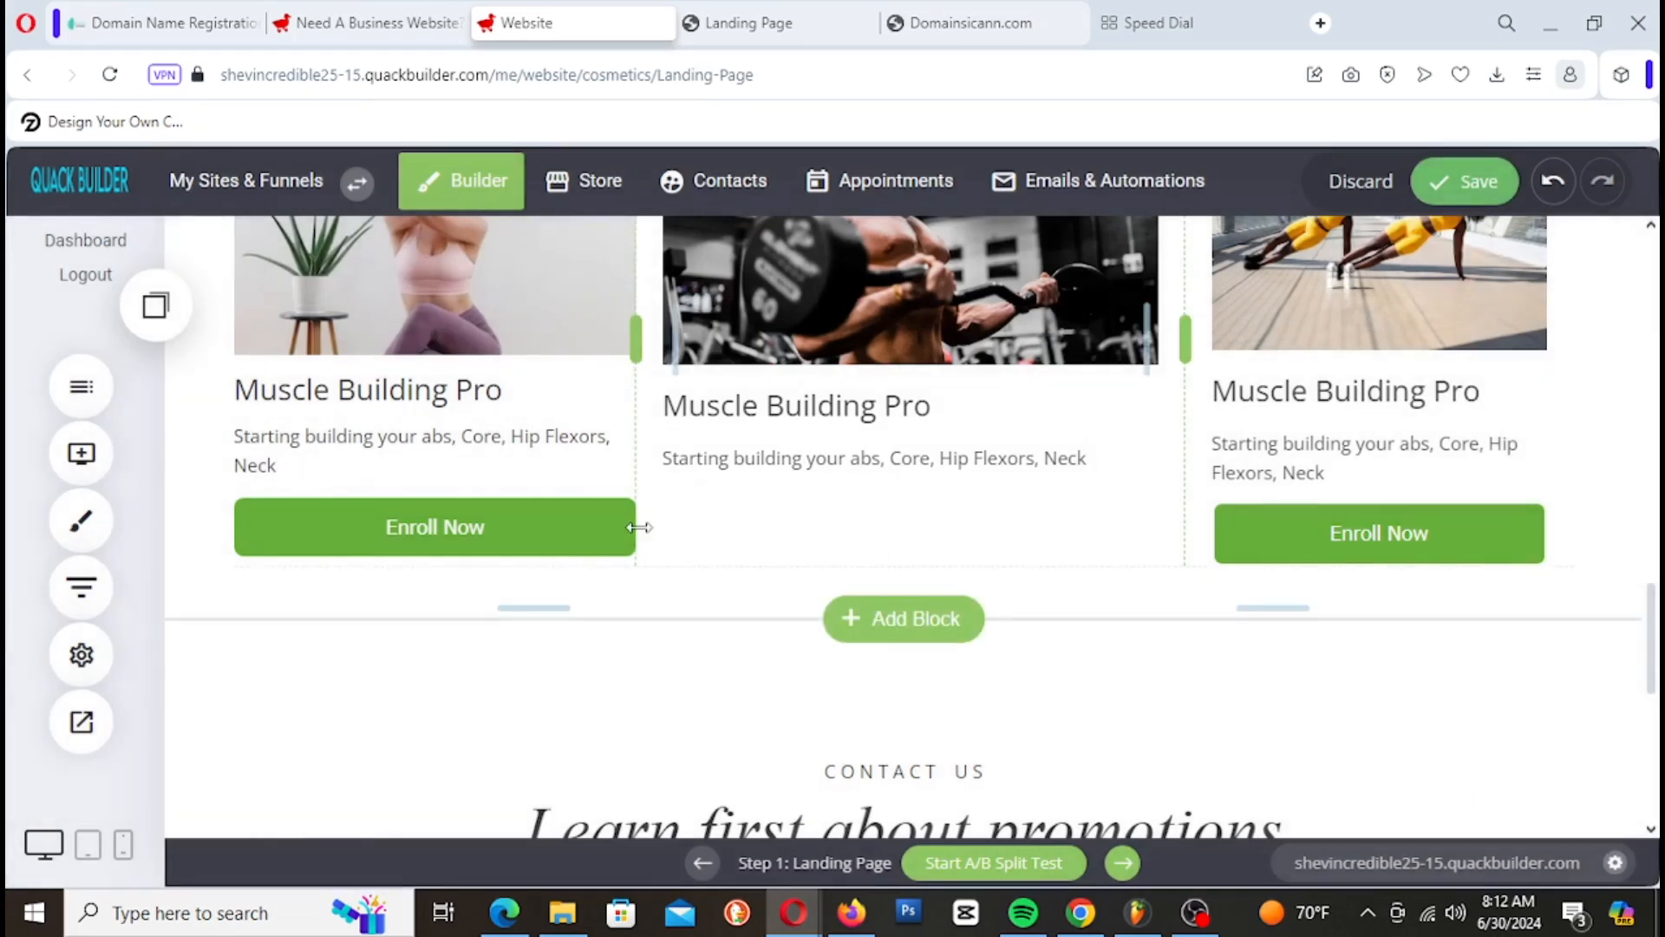
left_click(427, 527)
left_click(543, 464)
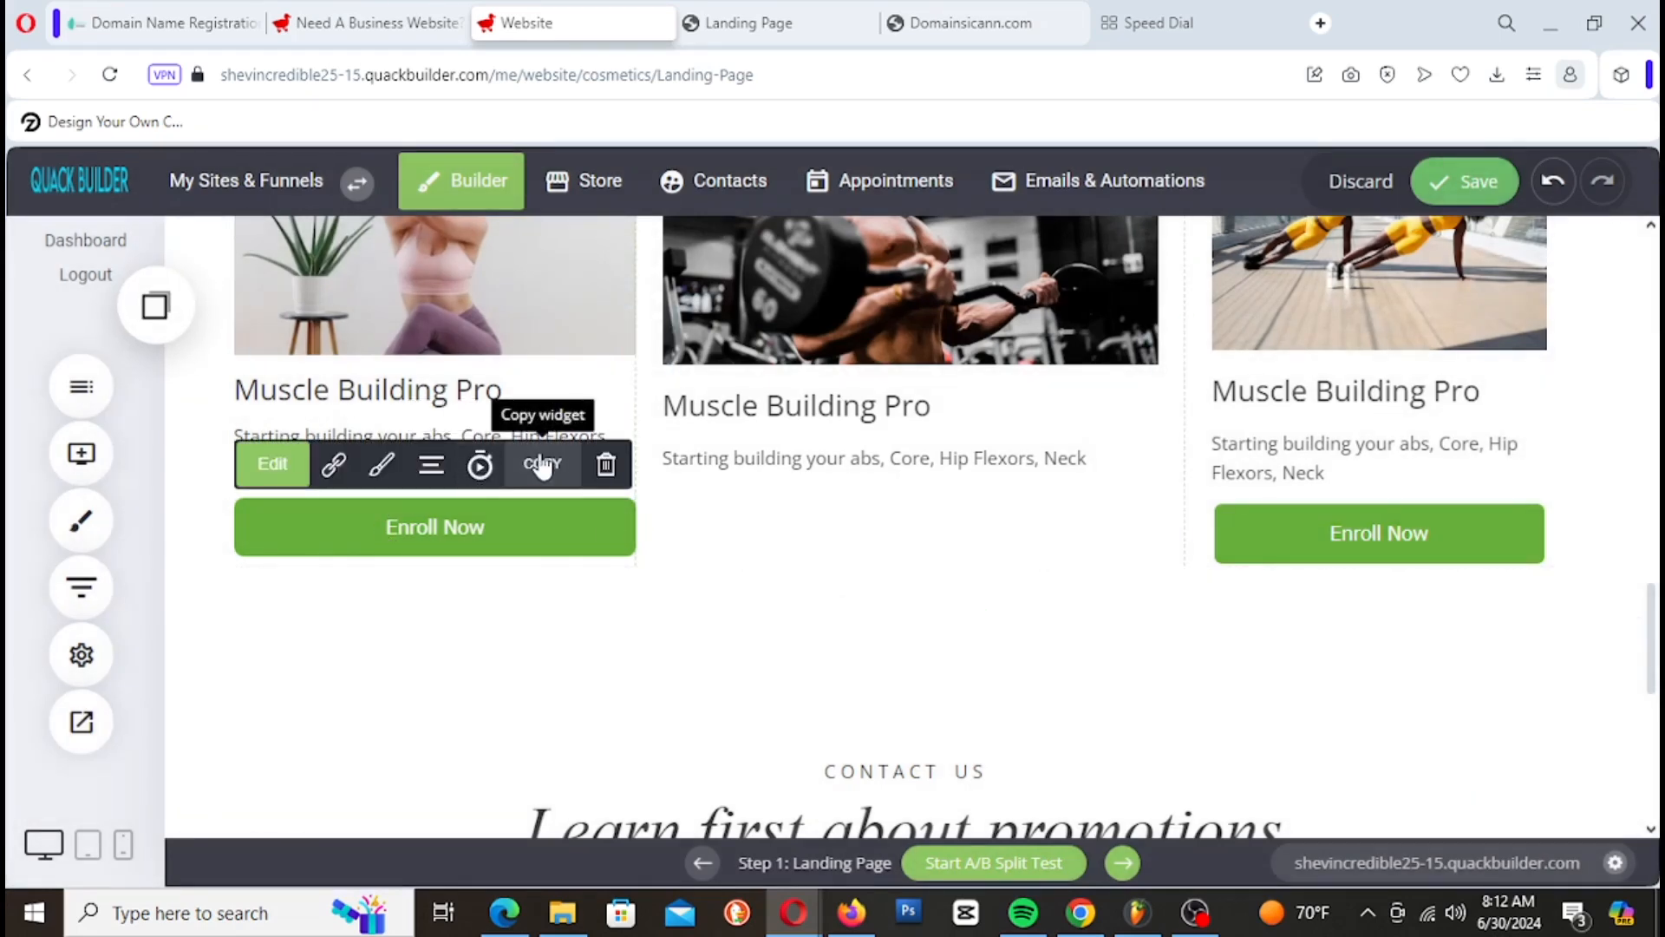
left_click(155, 305)
left_click_drag(212, 536, 855, 551)
Step: Replace the right Enroll Now button with another copy and save the page
left_click(1376, 531)
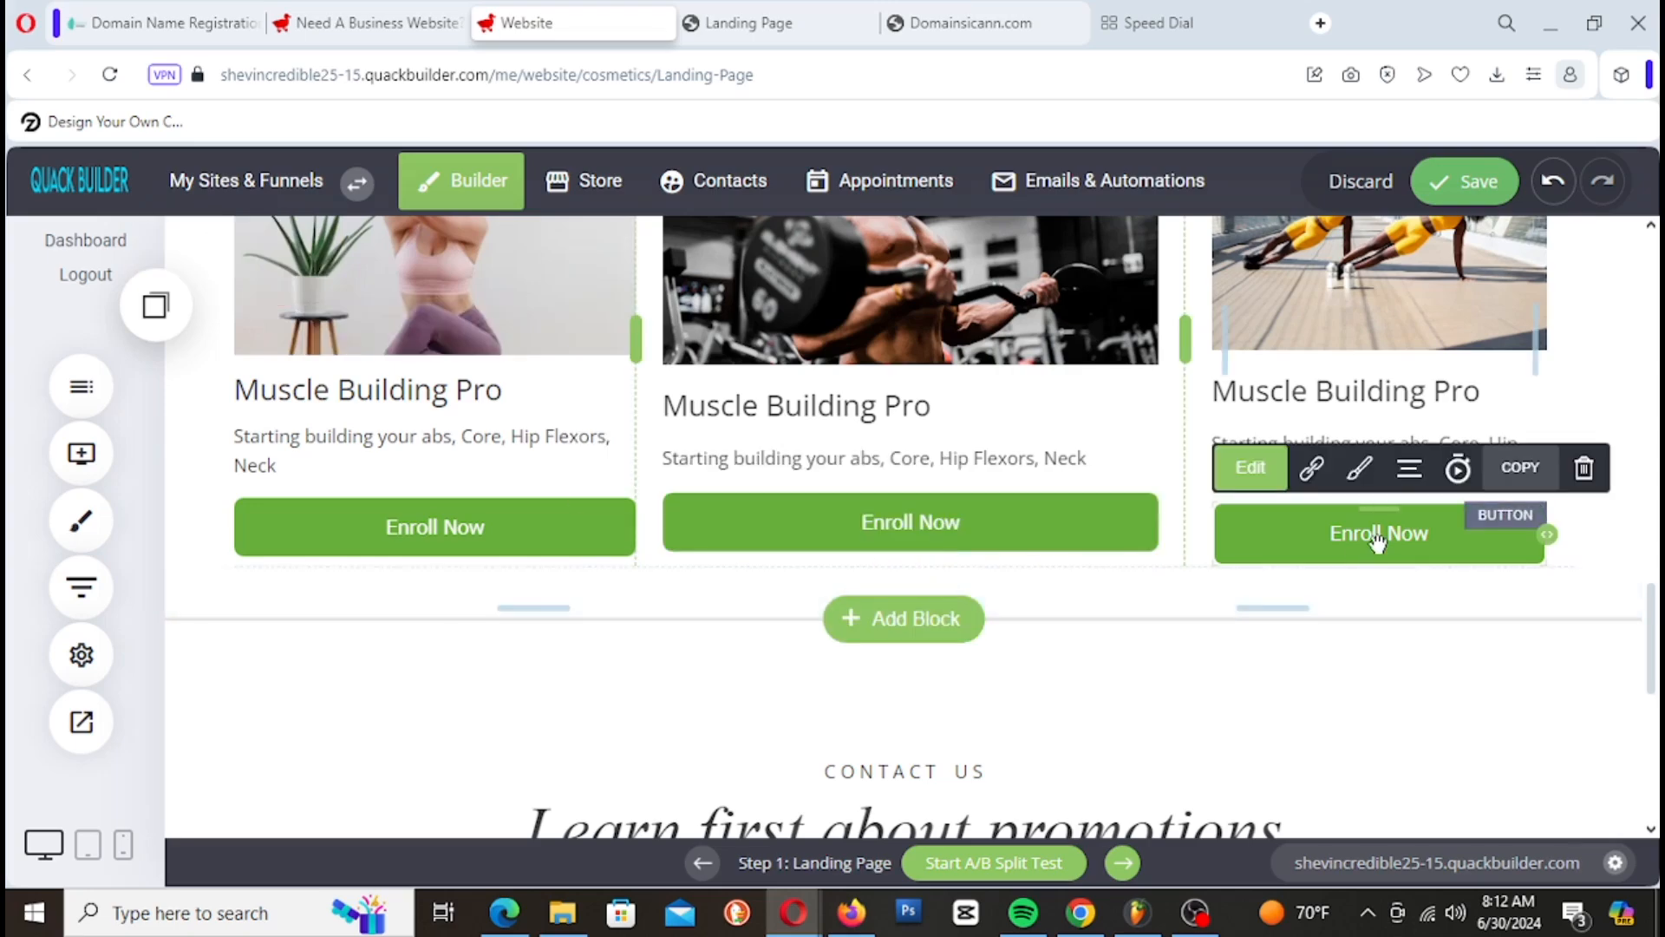
left_click(1585, 469)
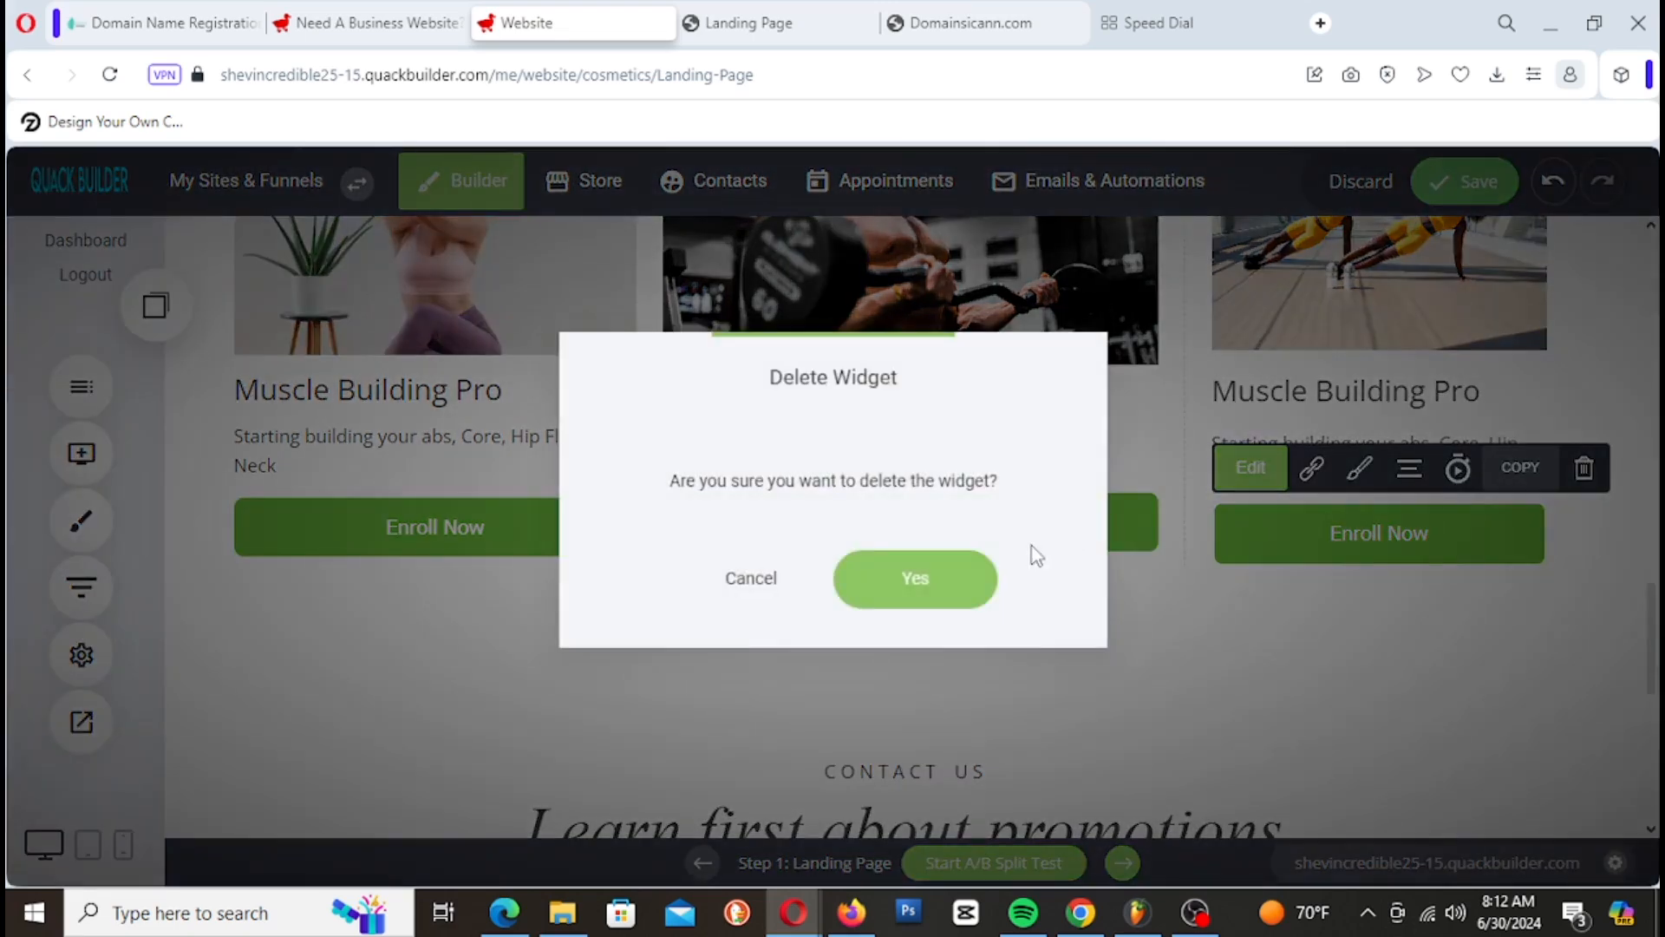
left_click(914, 576)
left_click(155, 306)
left_click_drag(240, 518, 1403, 539)
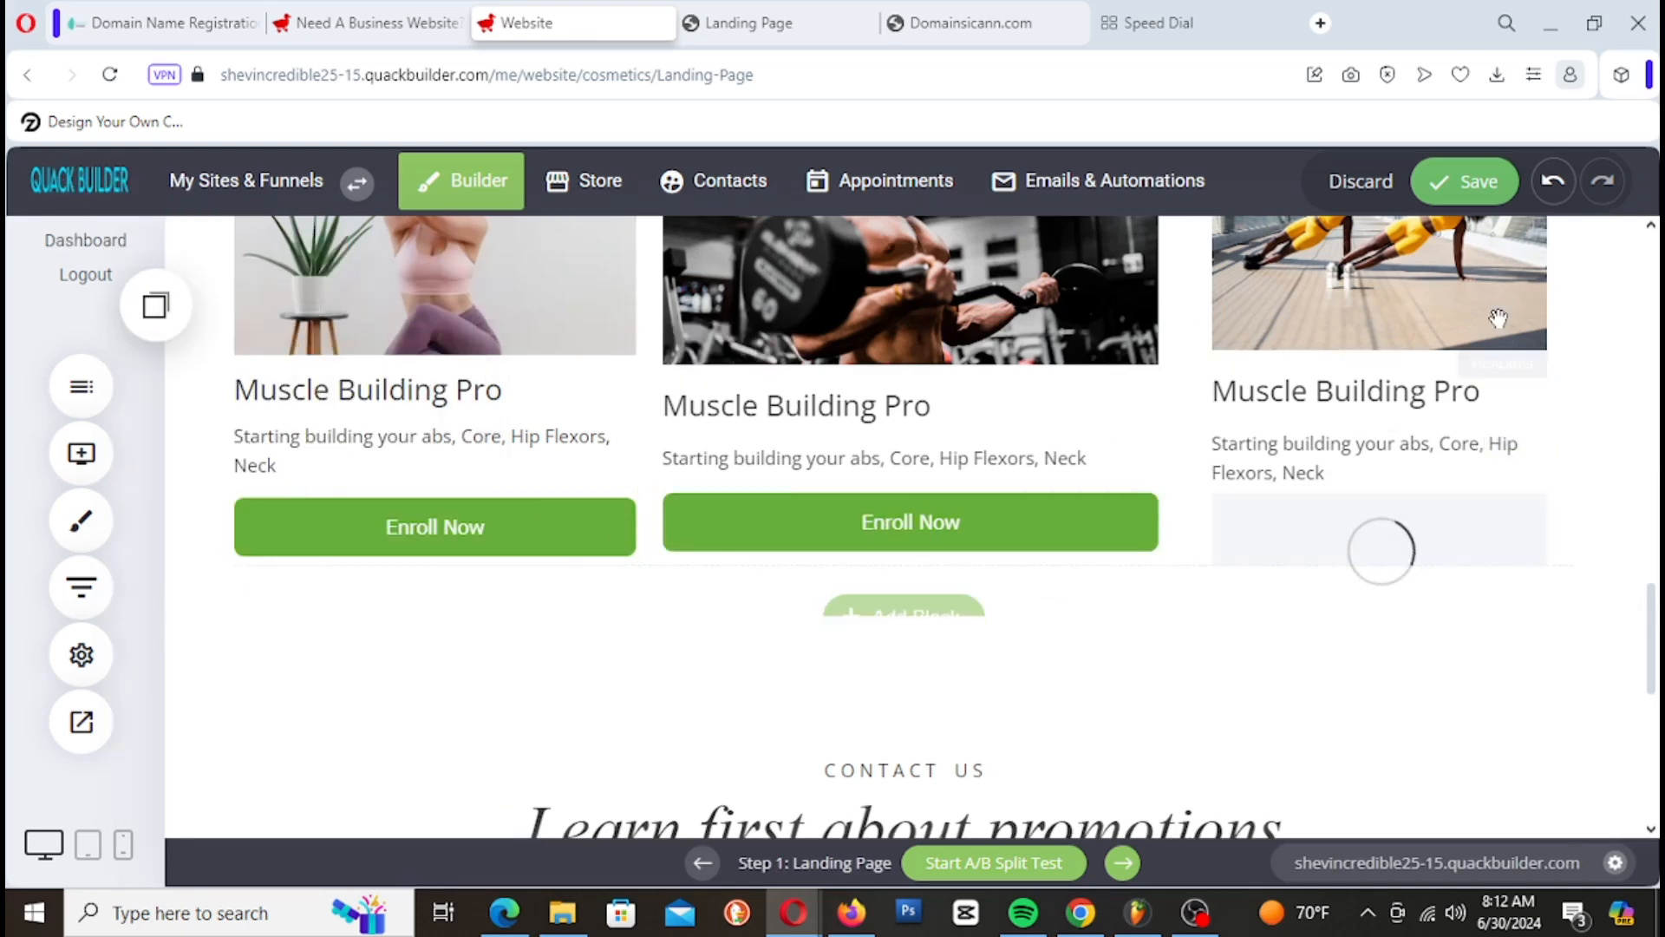
left_click(1499, 187)
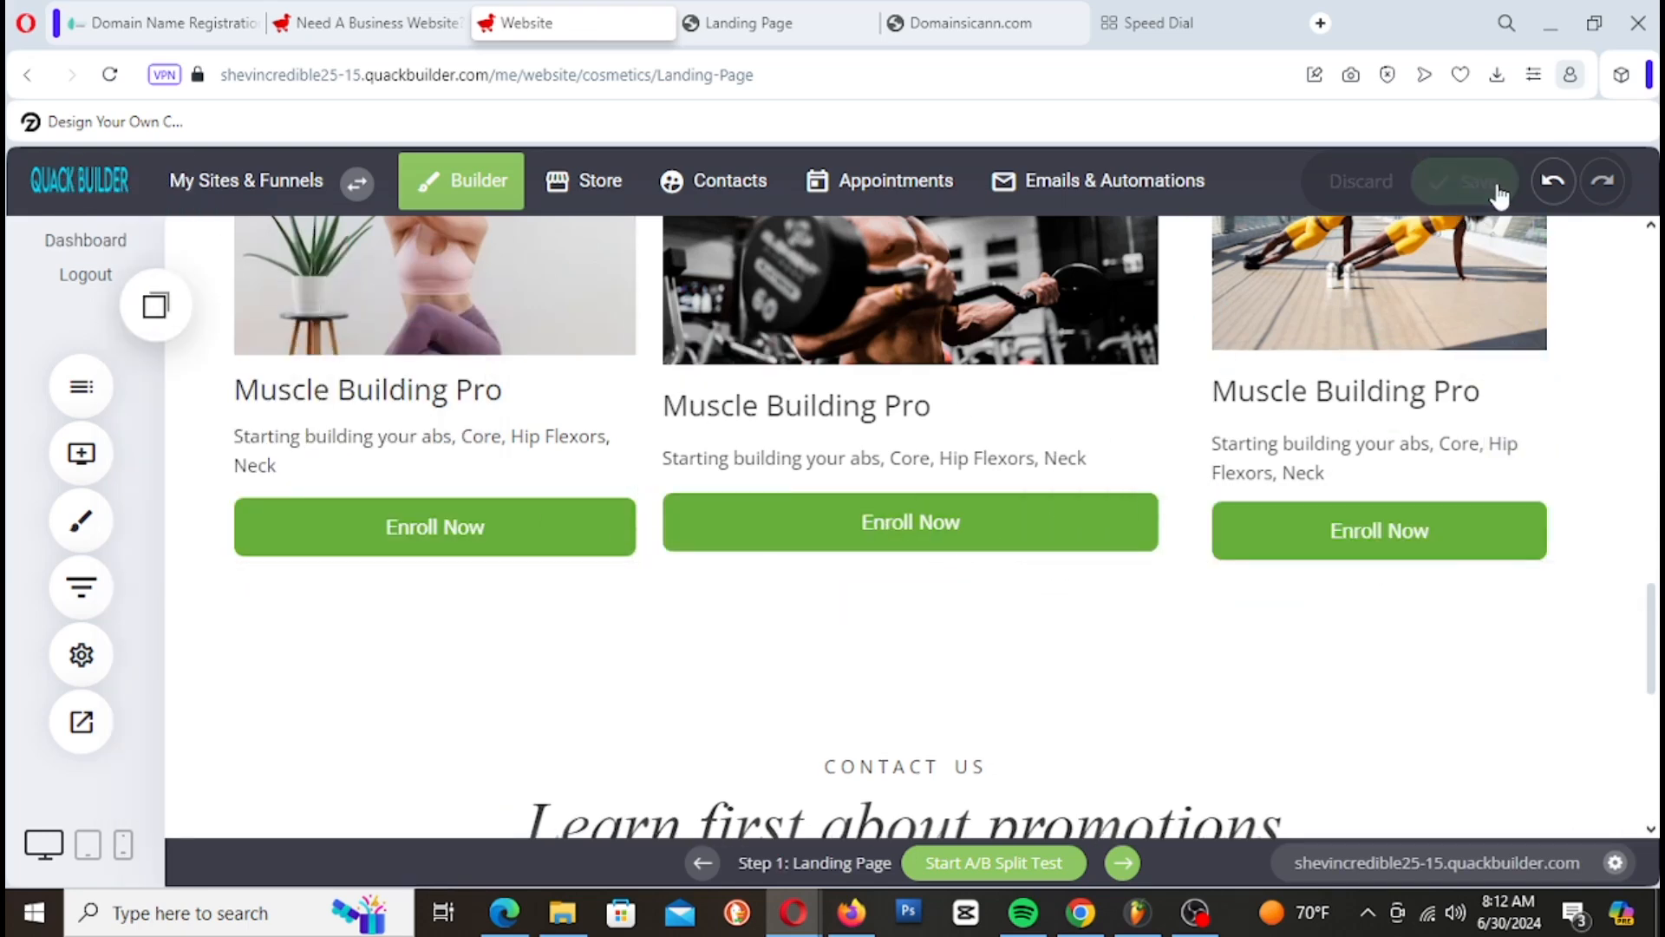
left_click(782, 12)
right_click(787, 17)
left_click(848, 104)
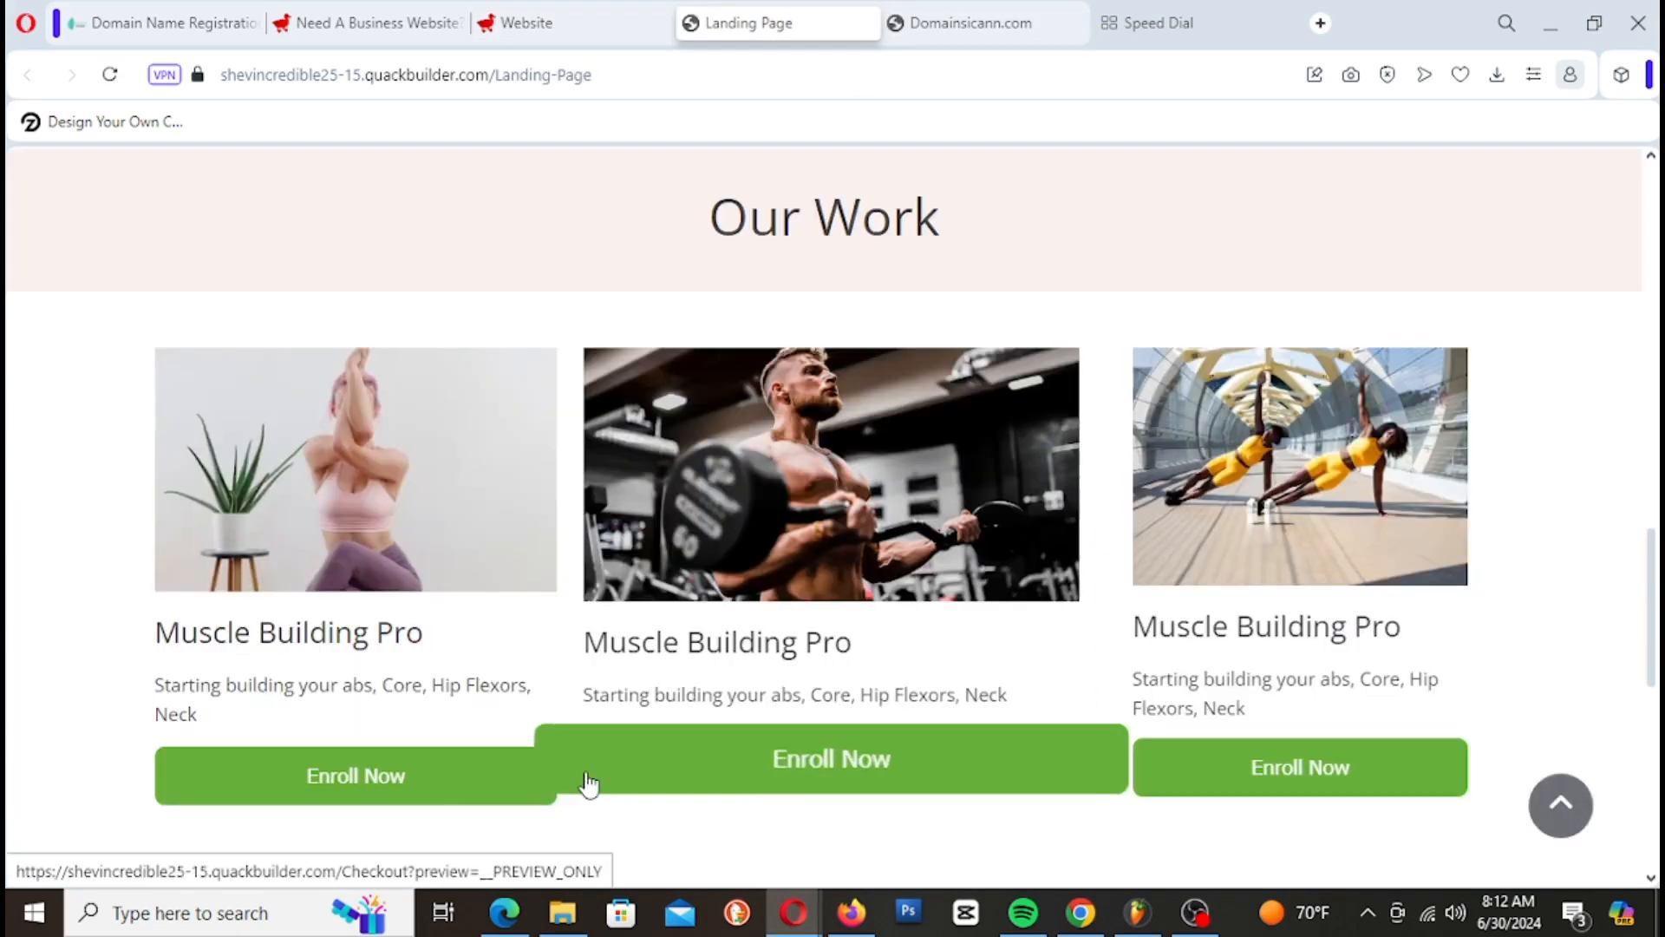
scroll(1275, 755, "down", 3)
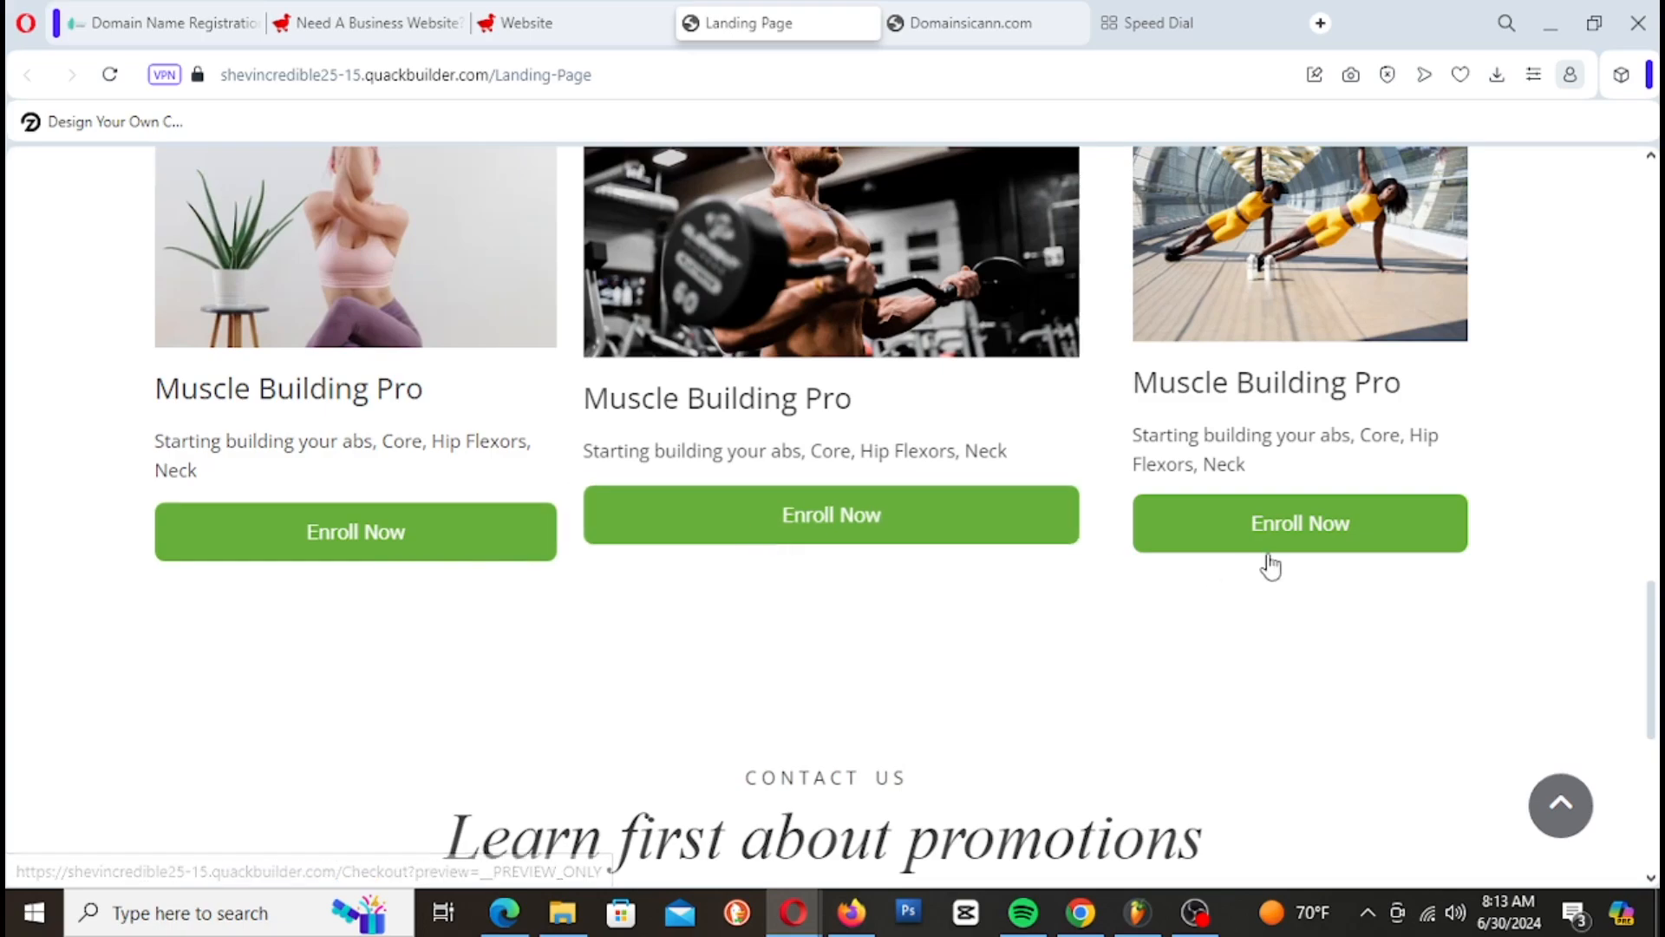
scroll(1122, 851, "up", 15)
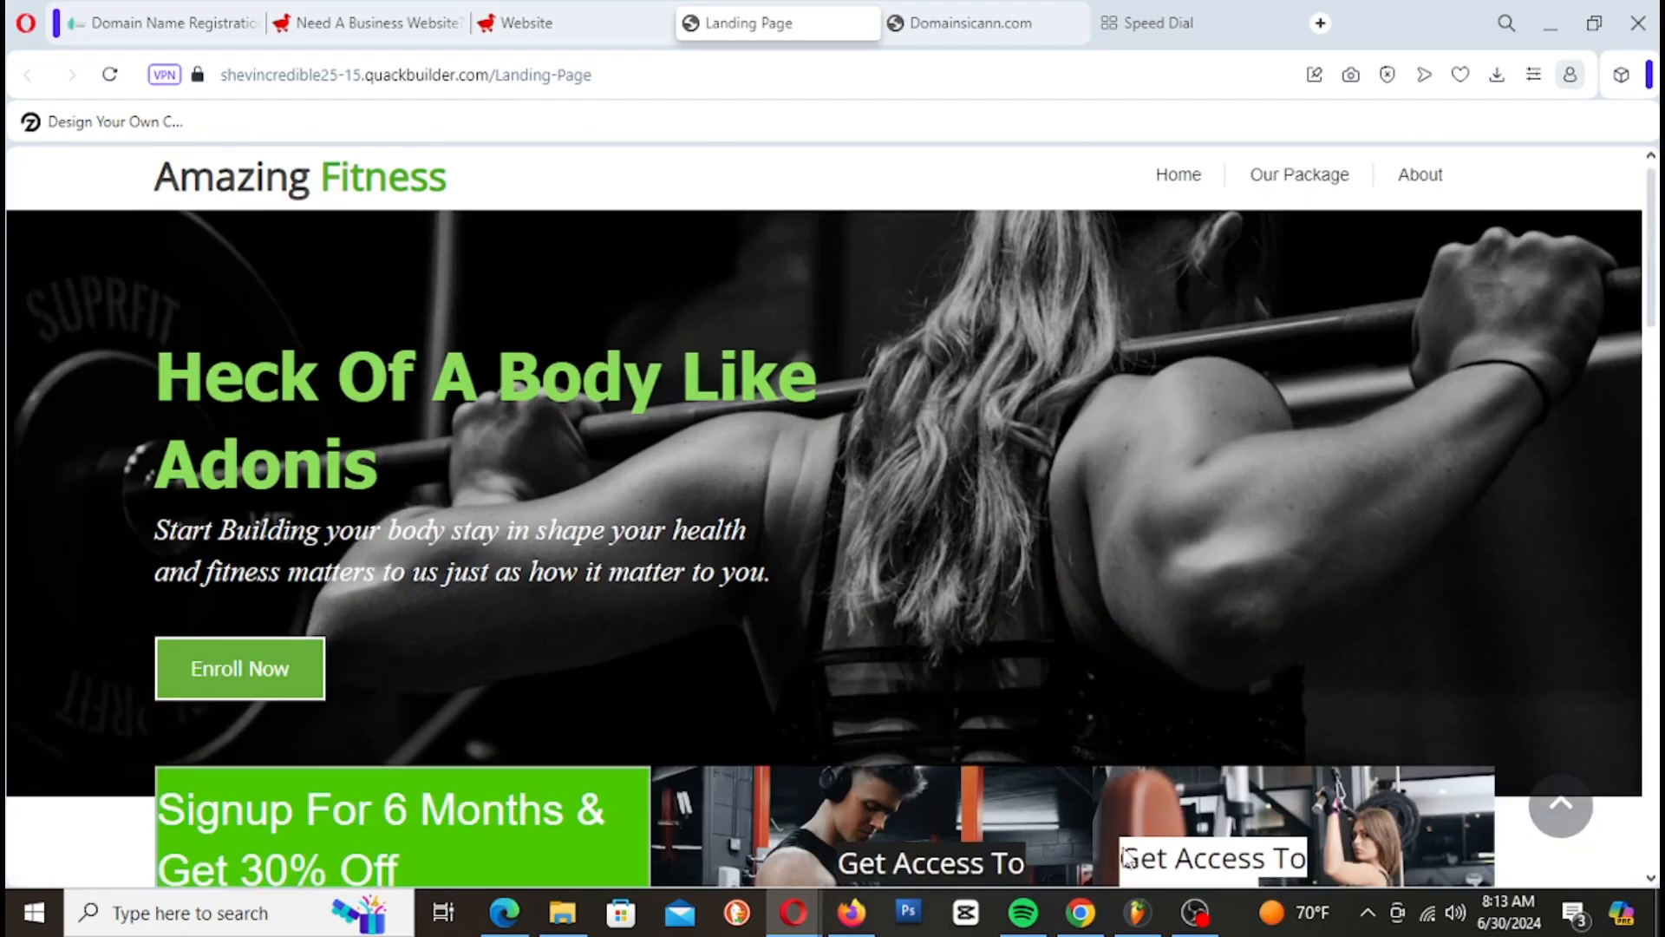
scroll(1086, 765, "down", 4)
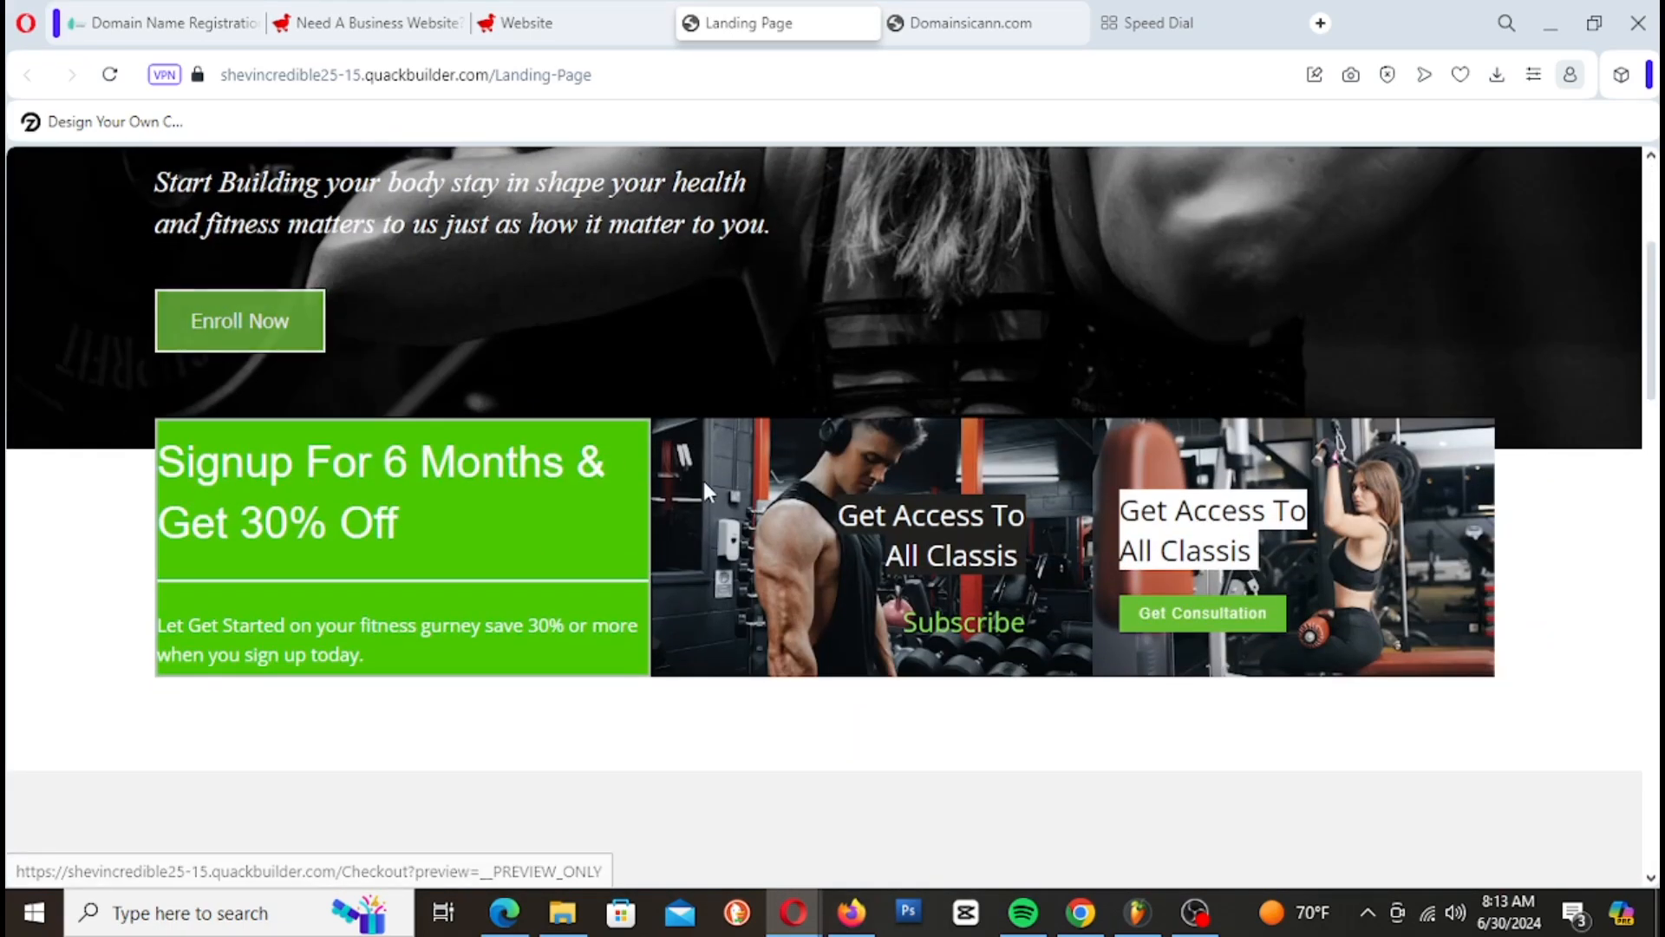
scroll(702, 490, "up", 4)
scroll(701, 481, "down", 19)
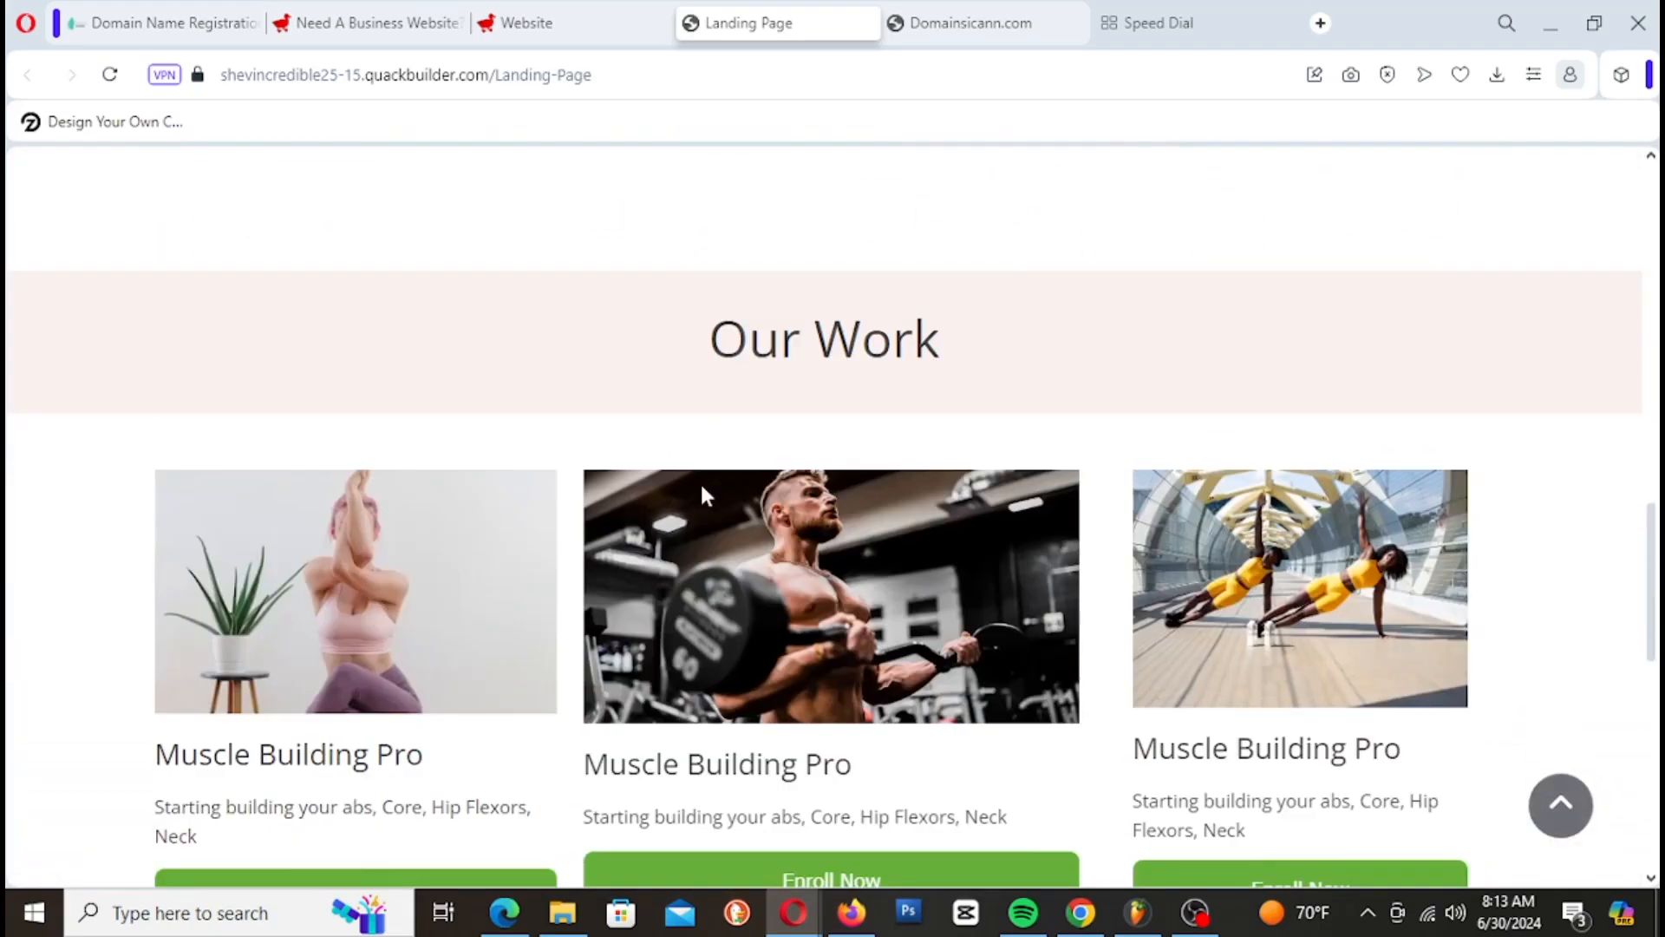
scroll(702, 490, "down", 4)
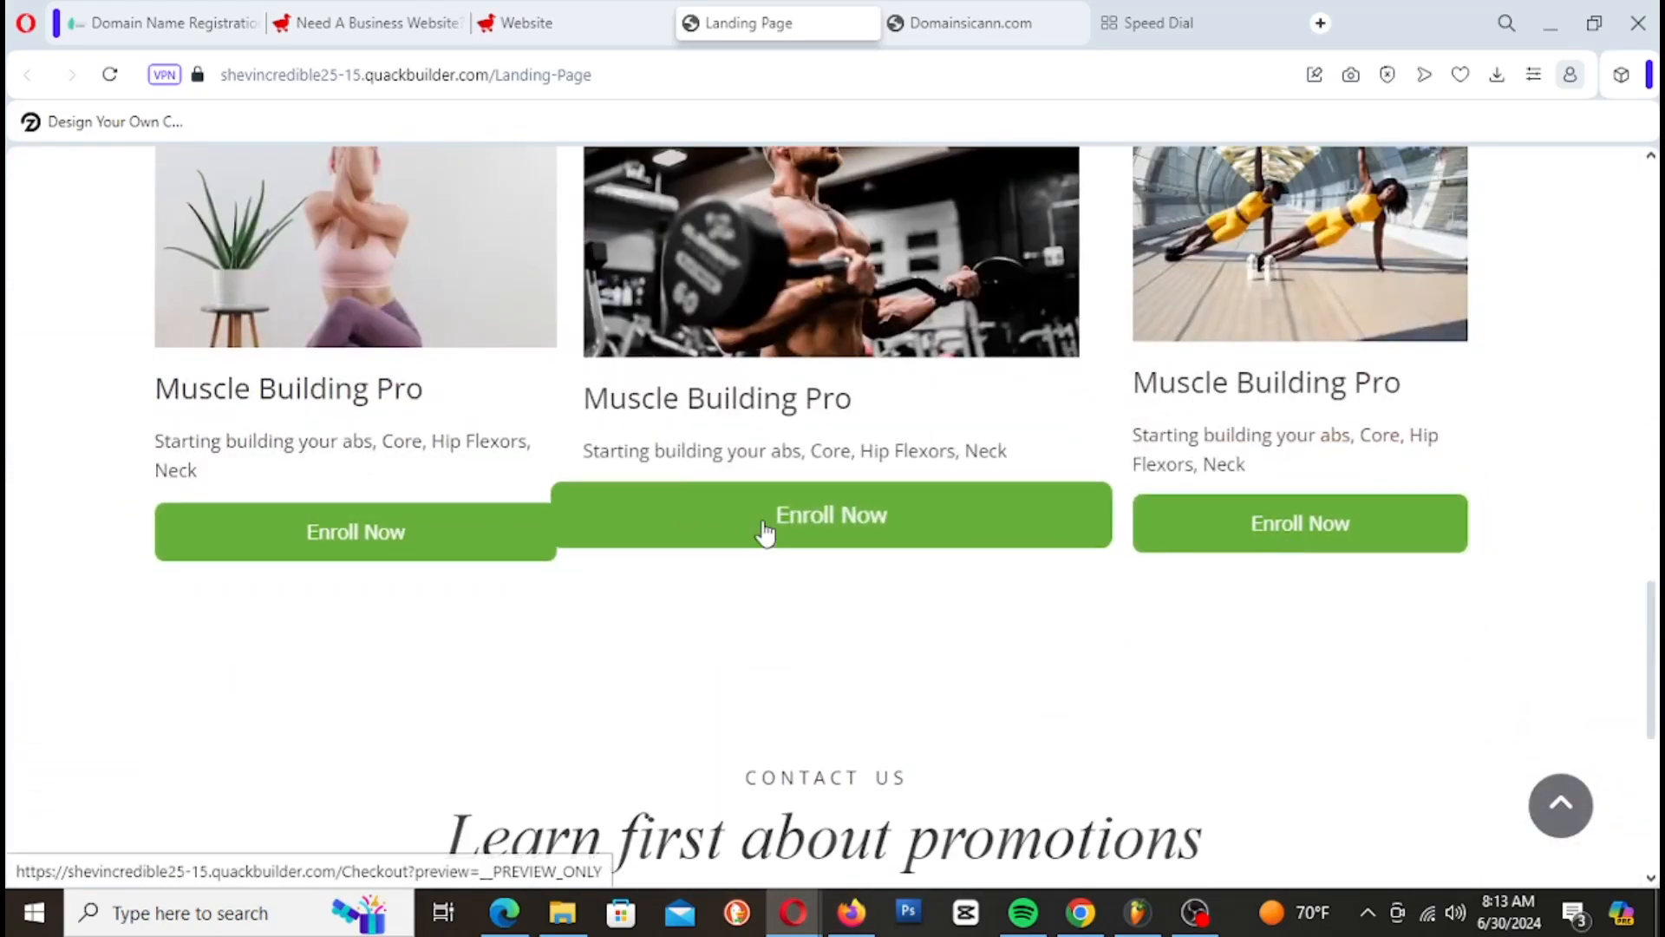
scroll(817, 691, "down", 5)
scroll(817, 685, "up", 4)
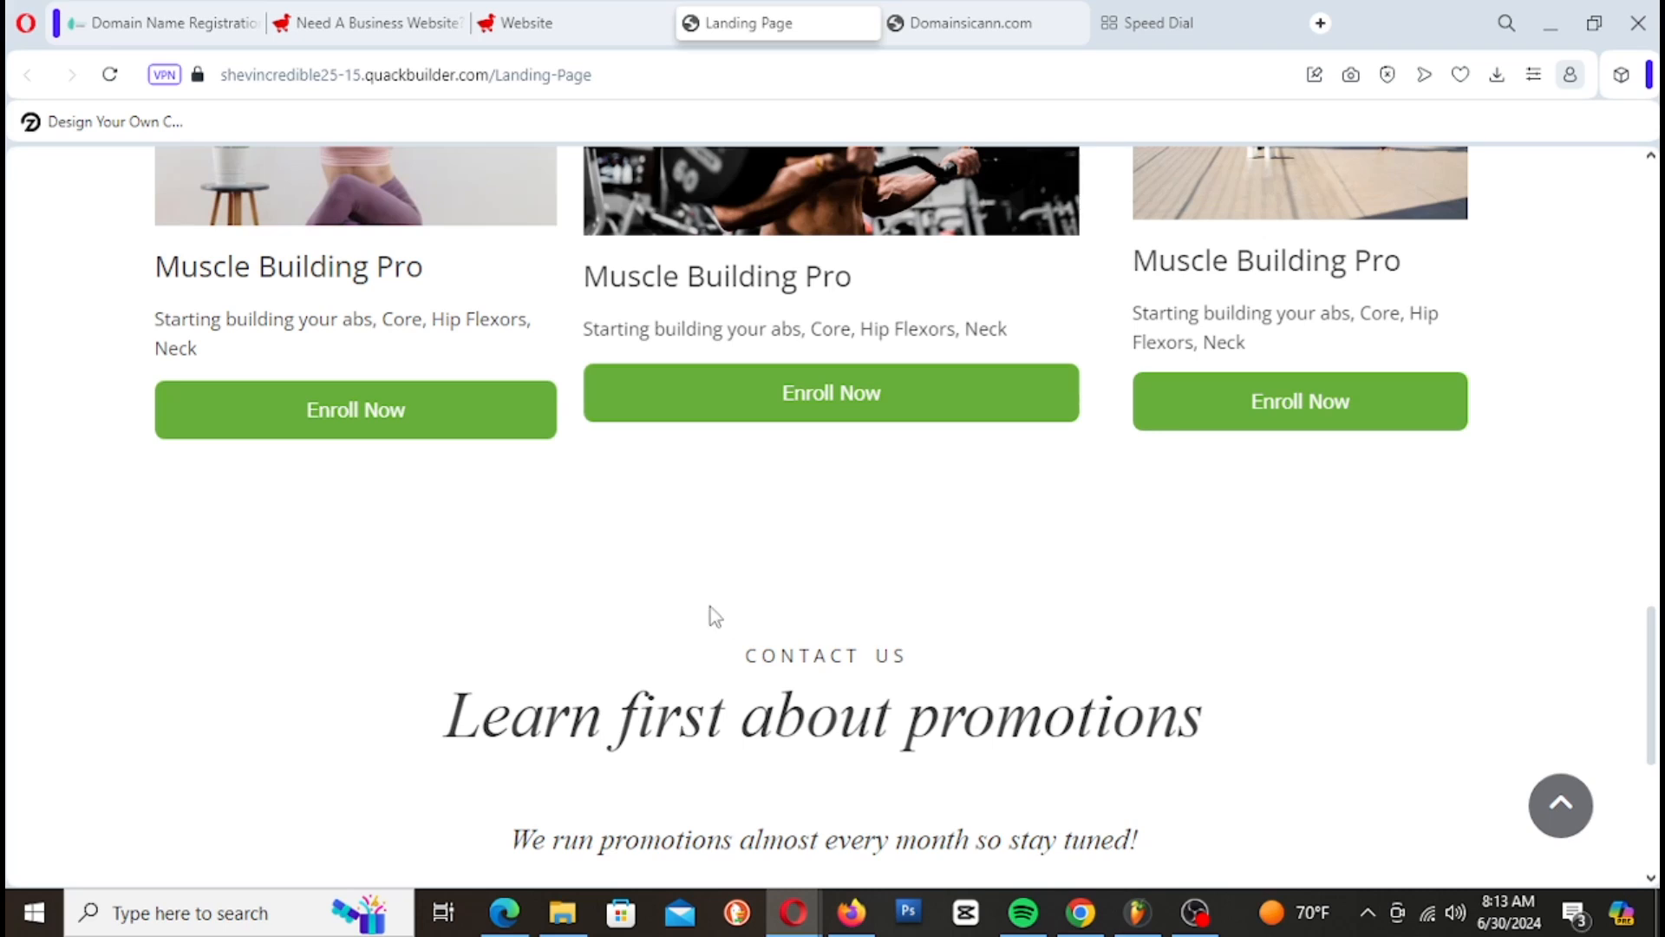
left_click(520, 24)
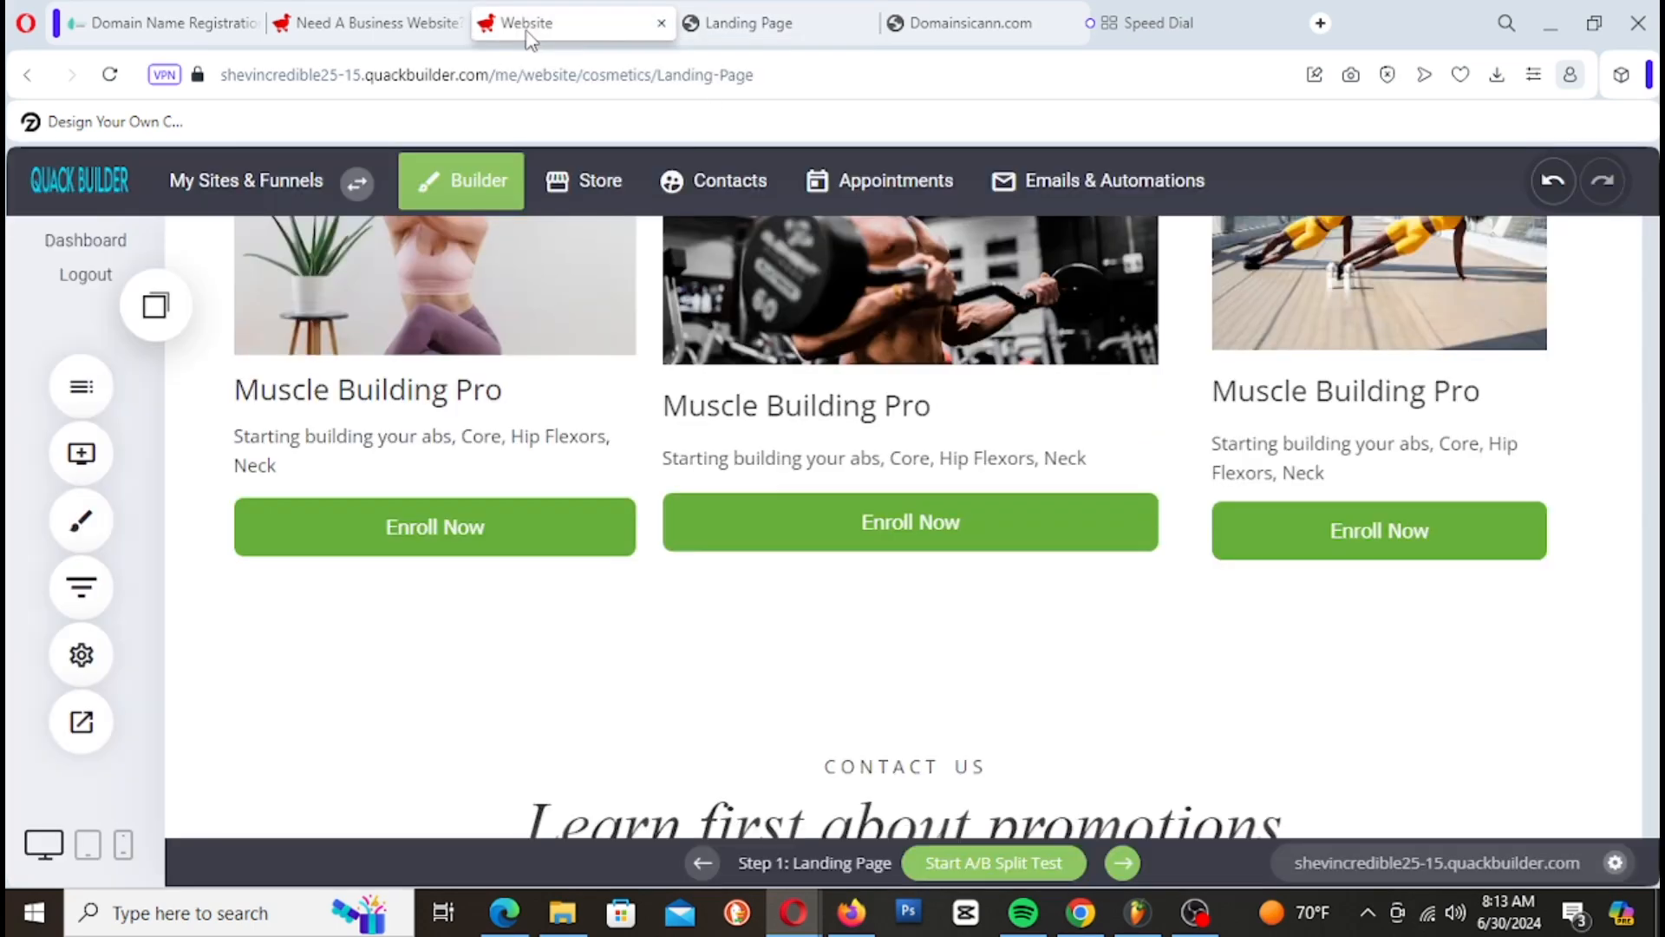
Step: Add a Container below the course cards, split it into 2 columns, and drop an image into the left column
scroll(882, 494, "down", 3)
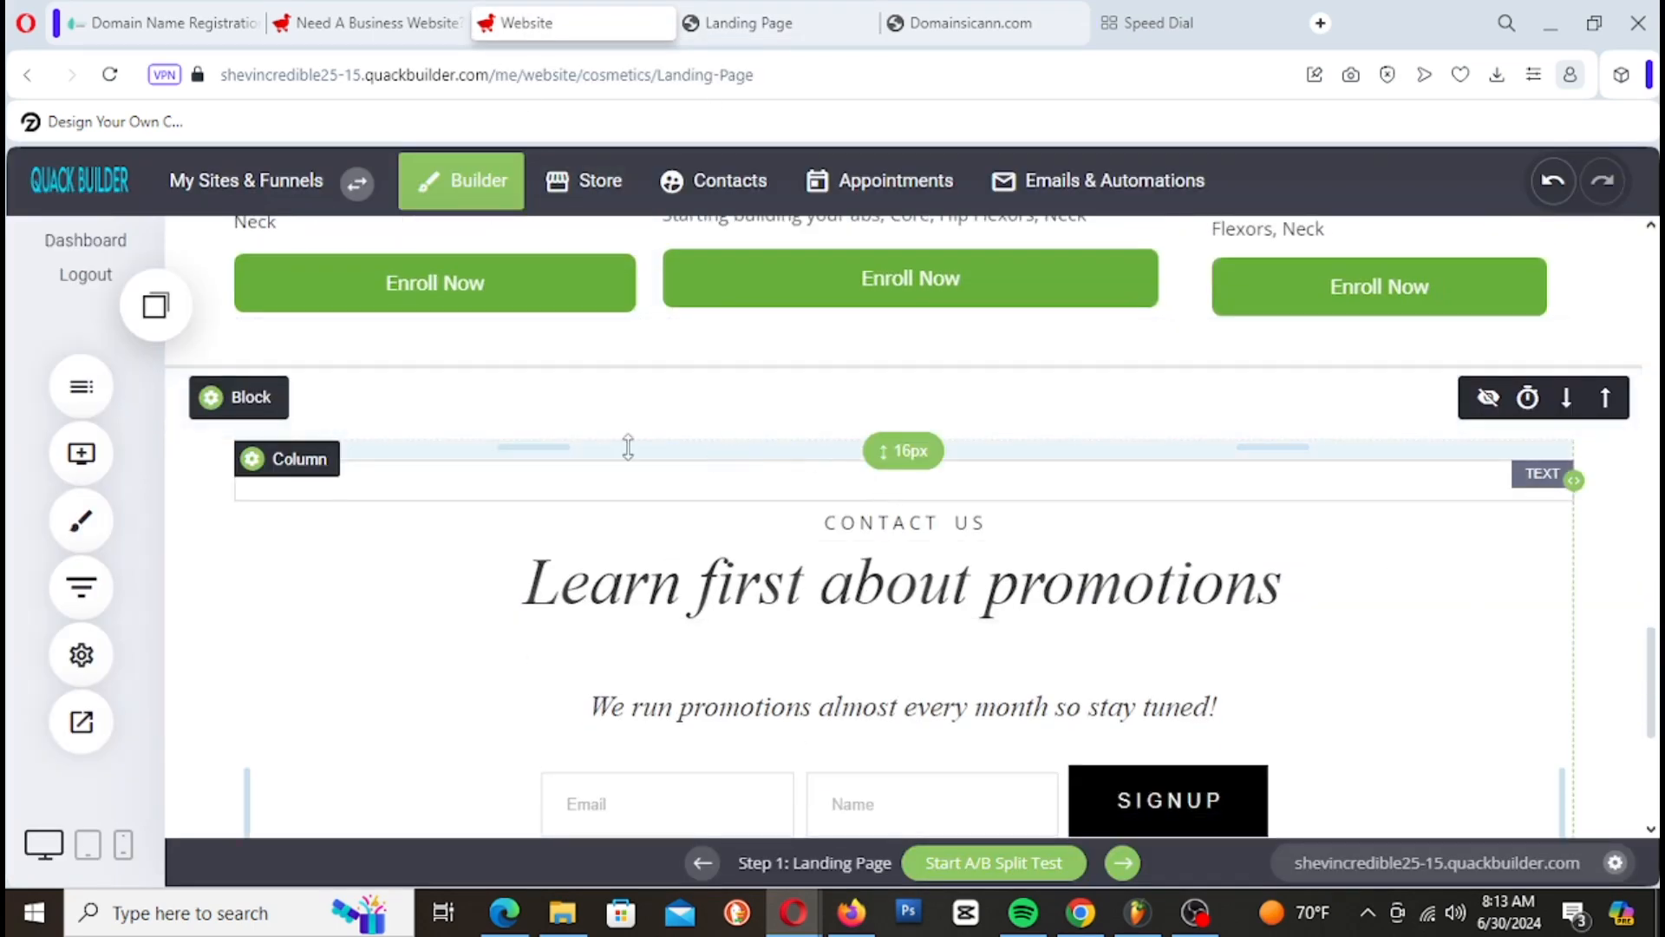
left_click(81, 453)
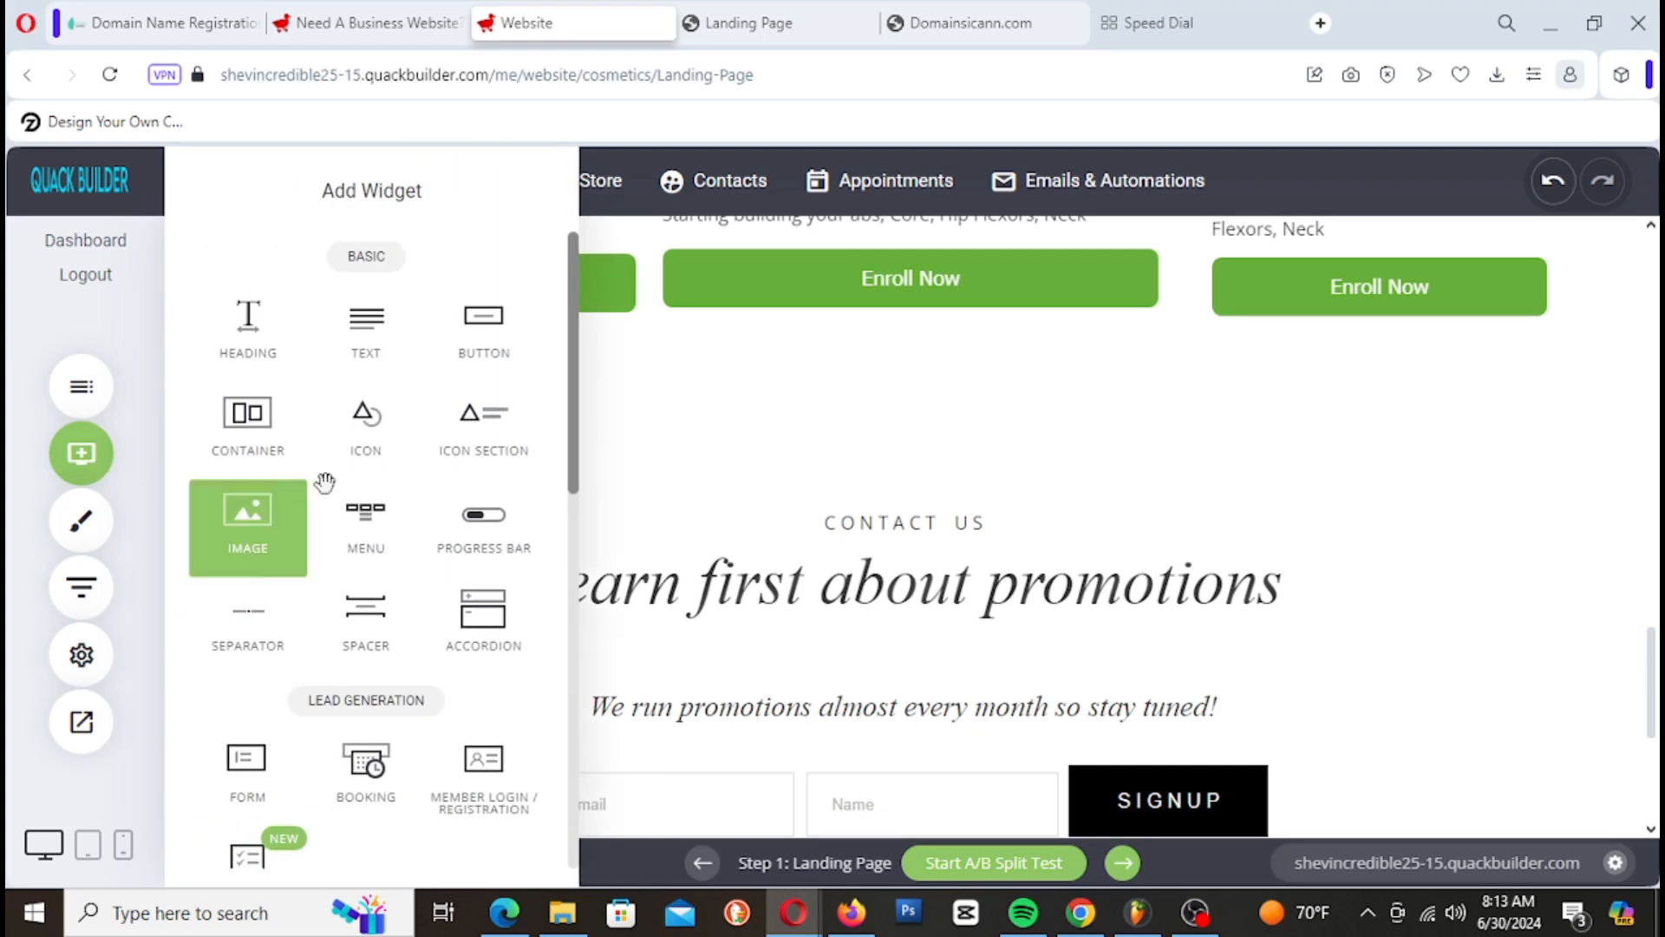
left_click_drag(243, 425, 926, 401)
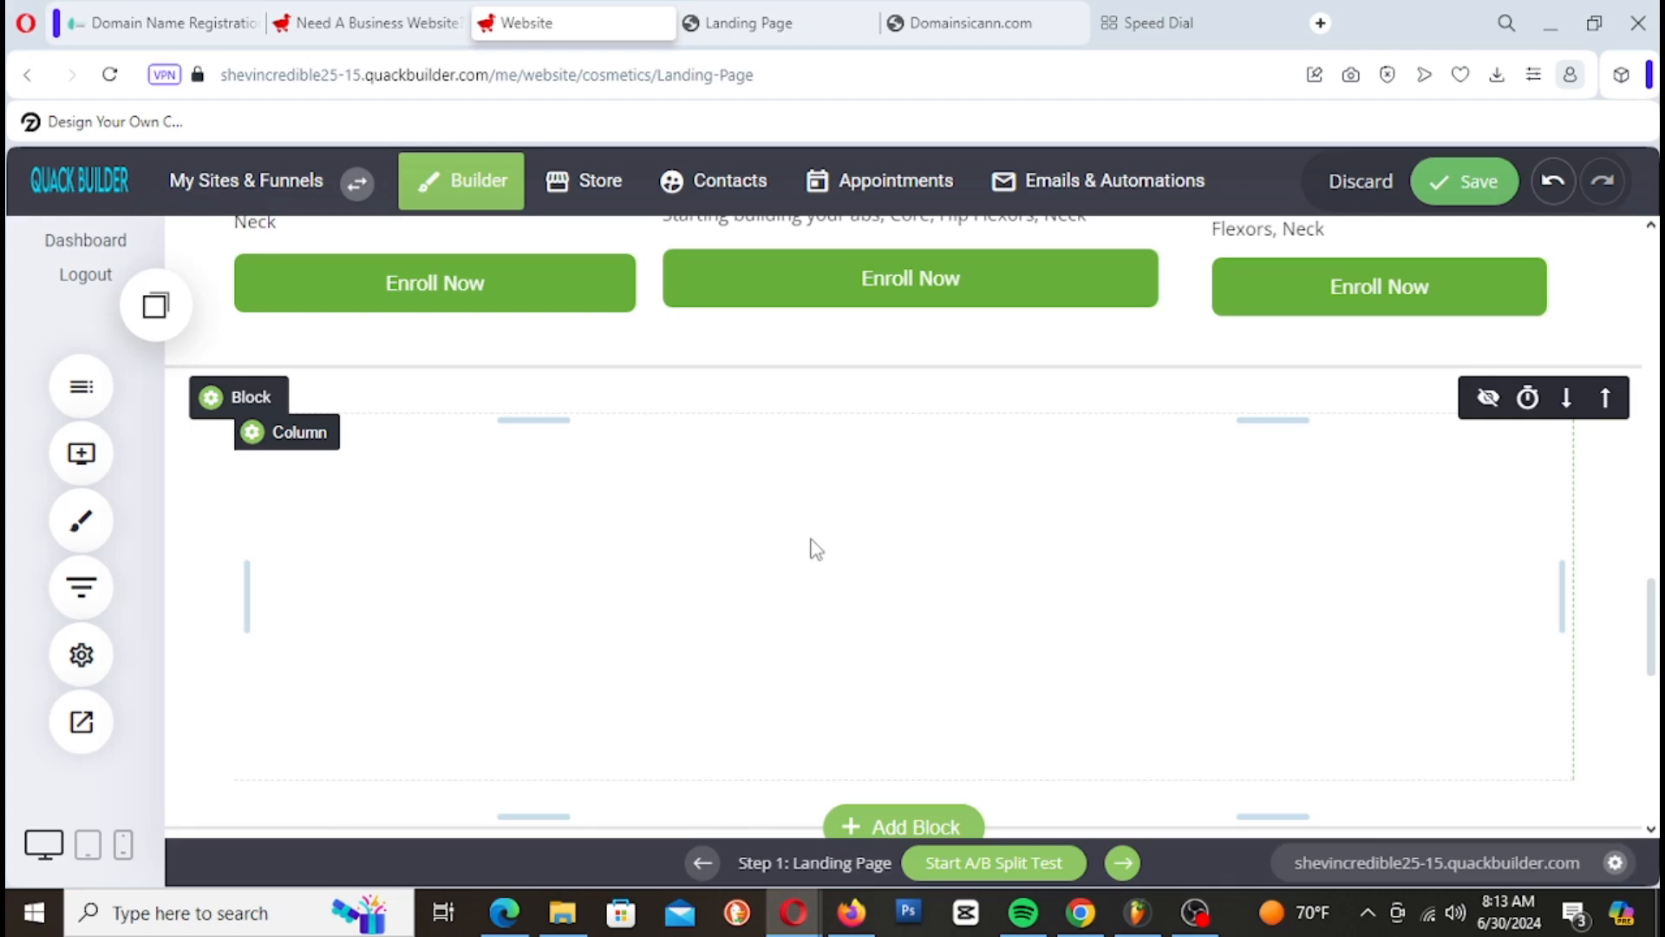
mouse_move(234, 423)
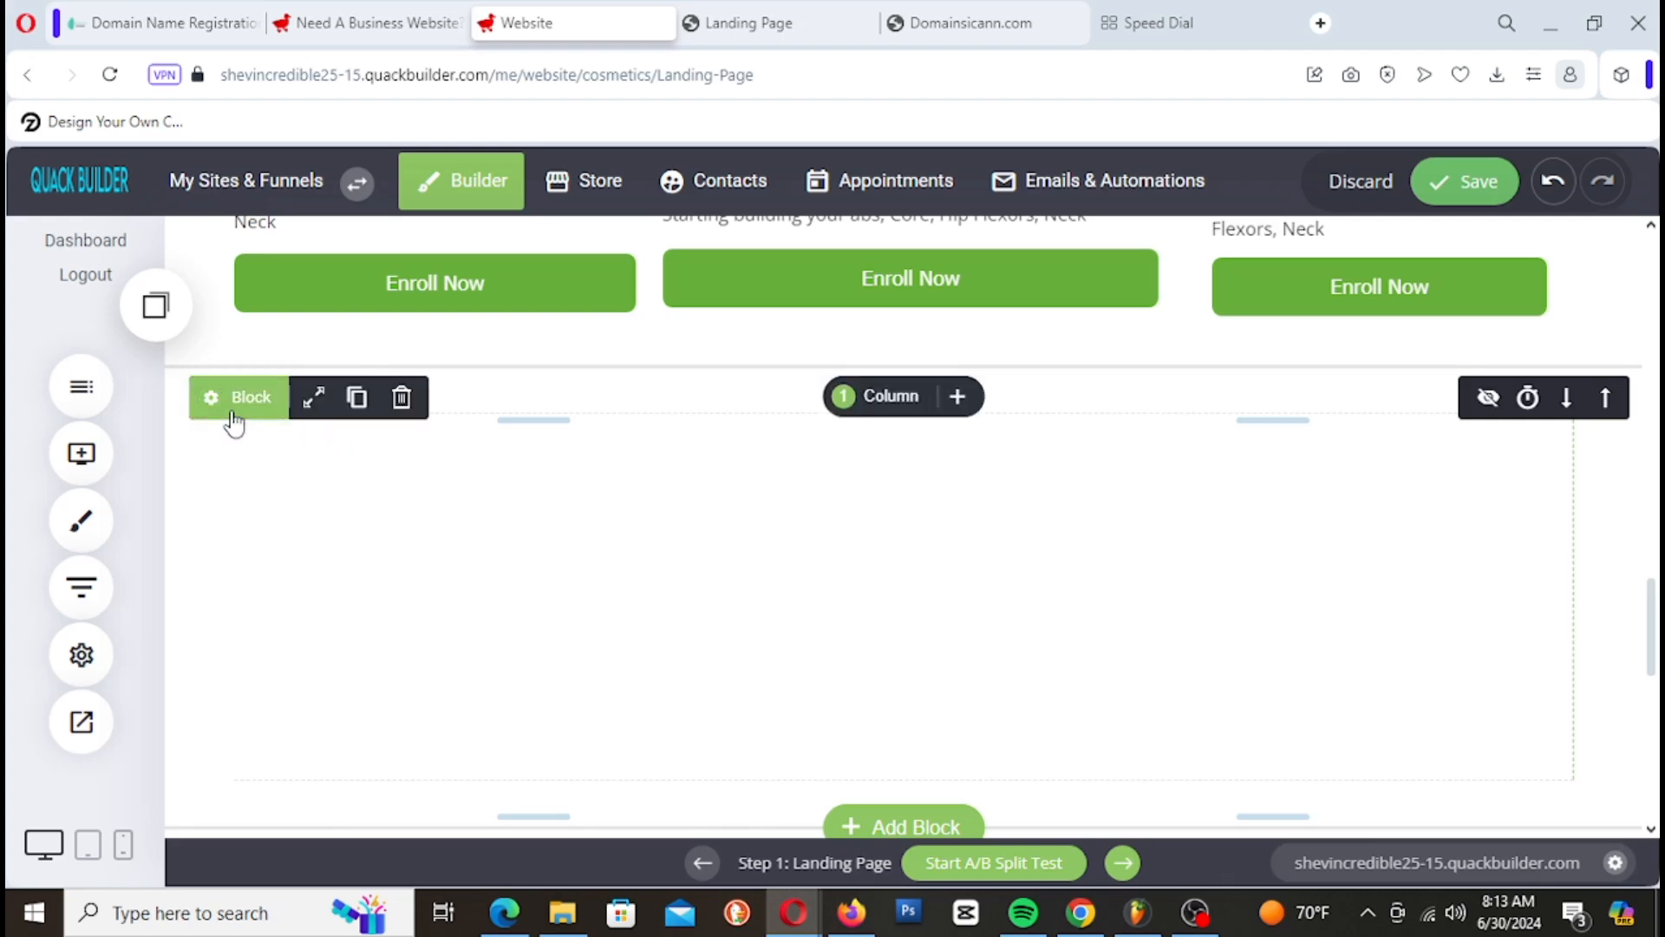
left_click(883, 408)
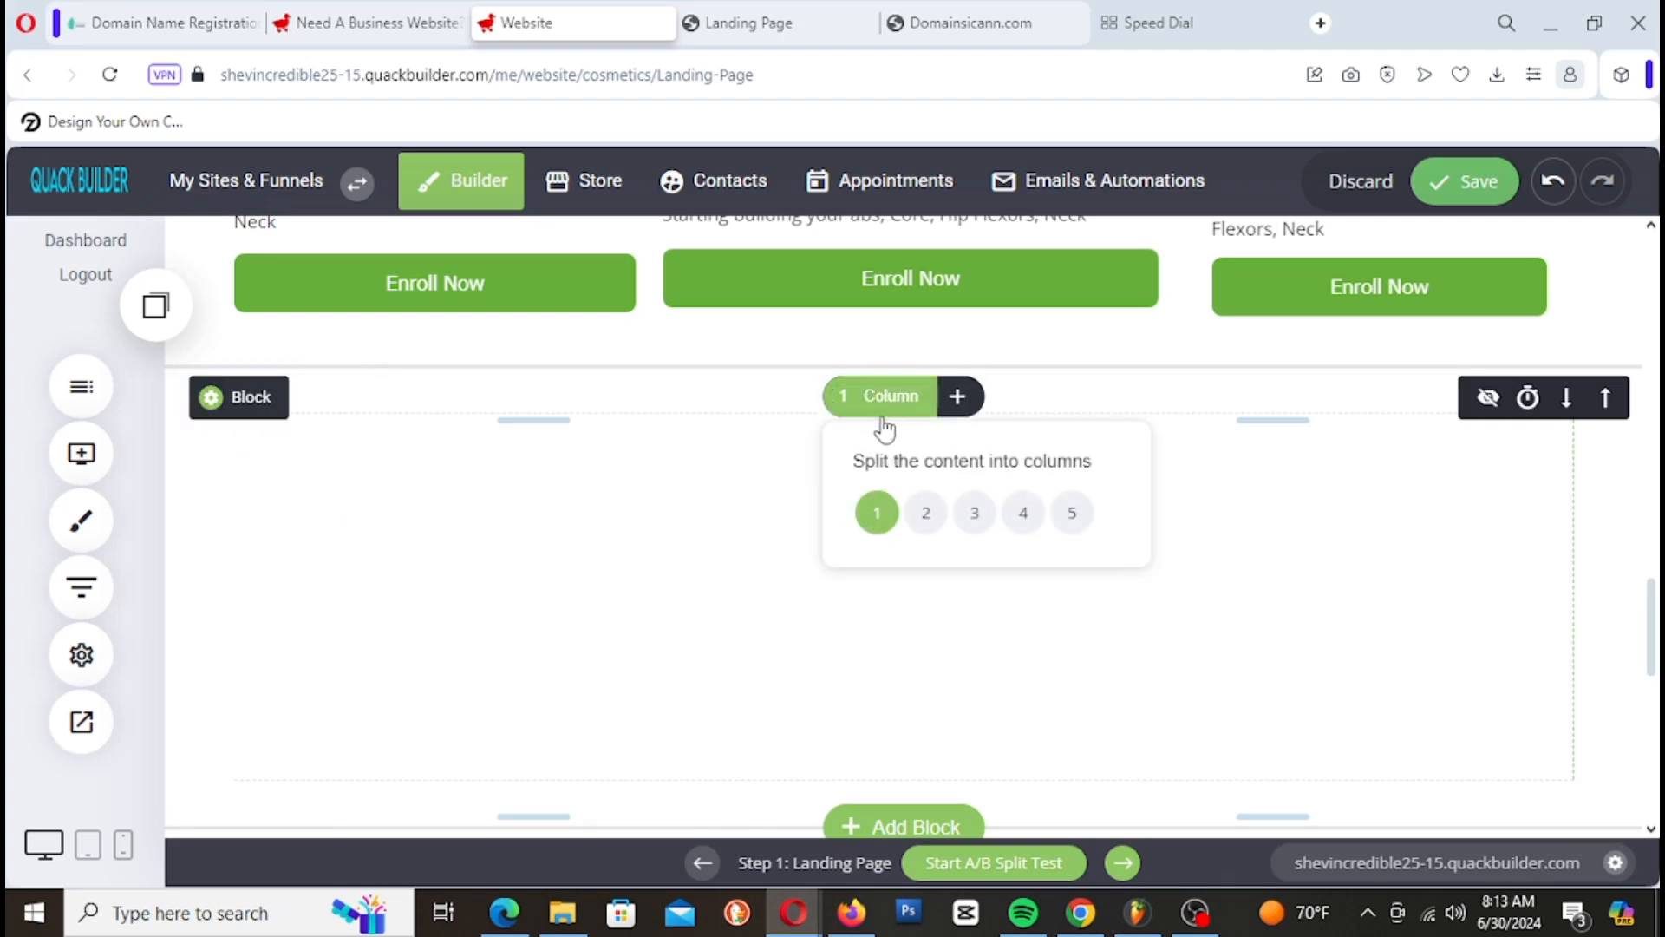
left_click(926, 513)
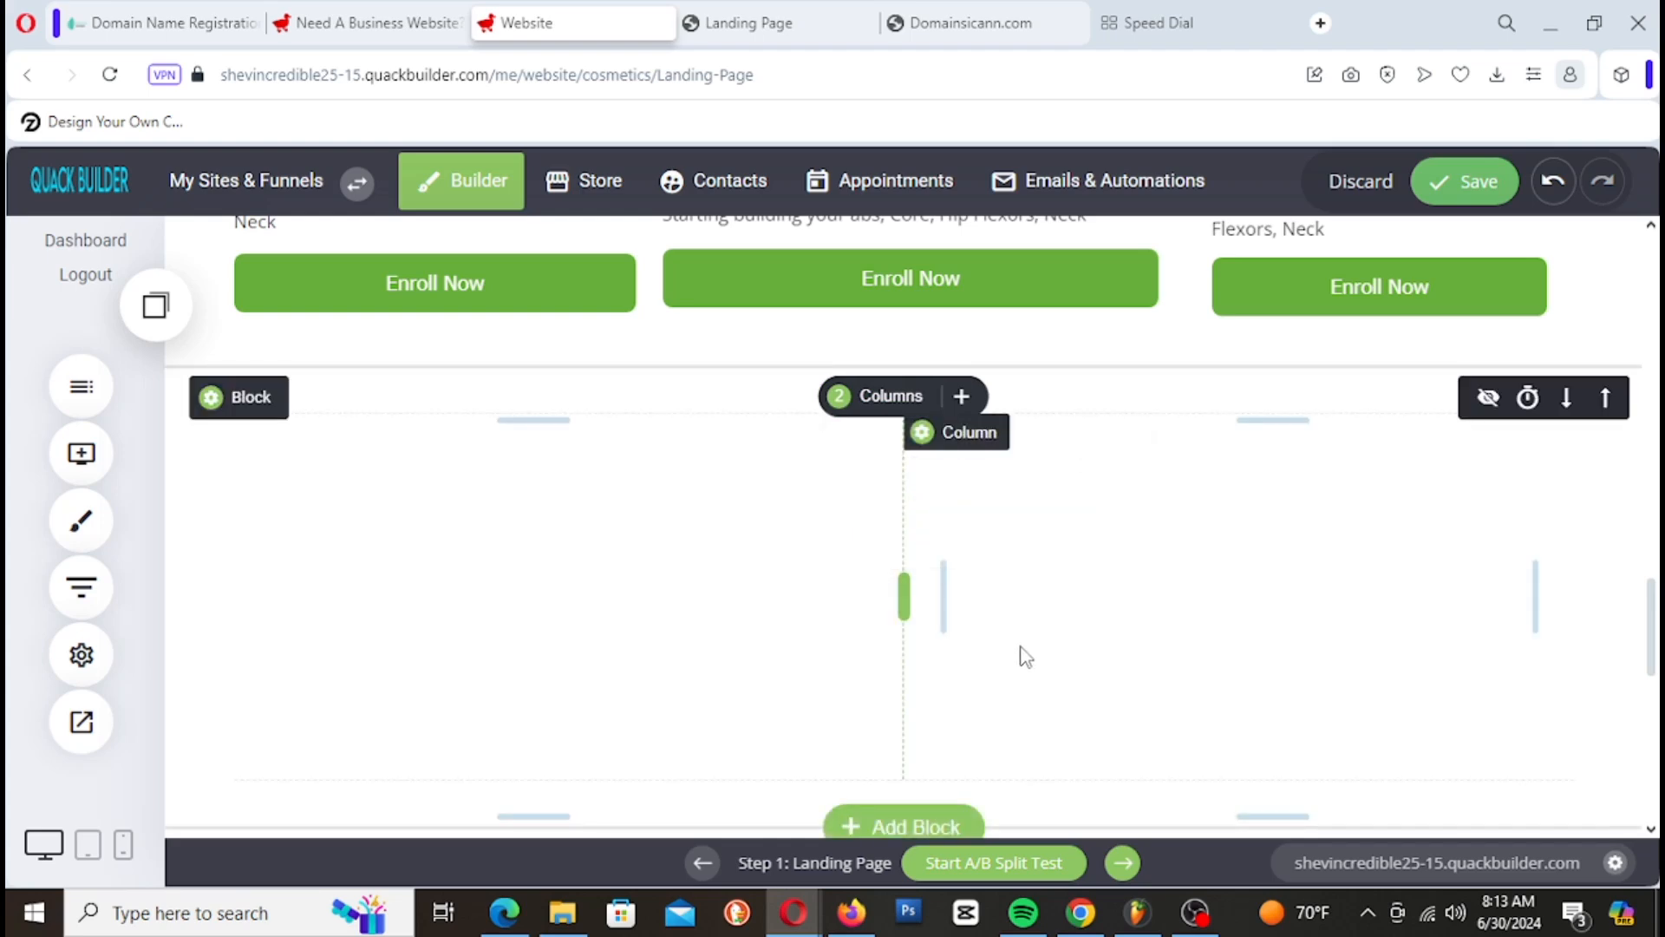
left_click(93, 466)
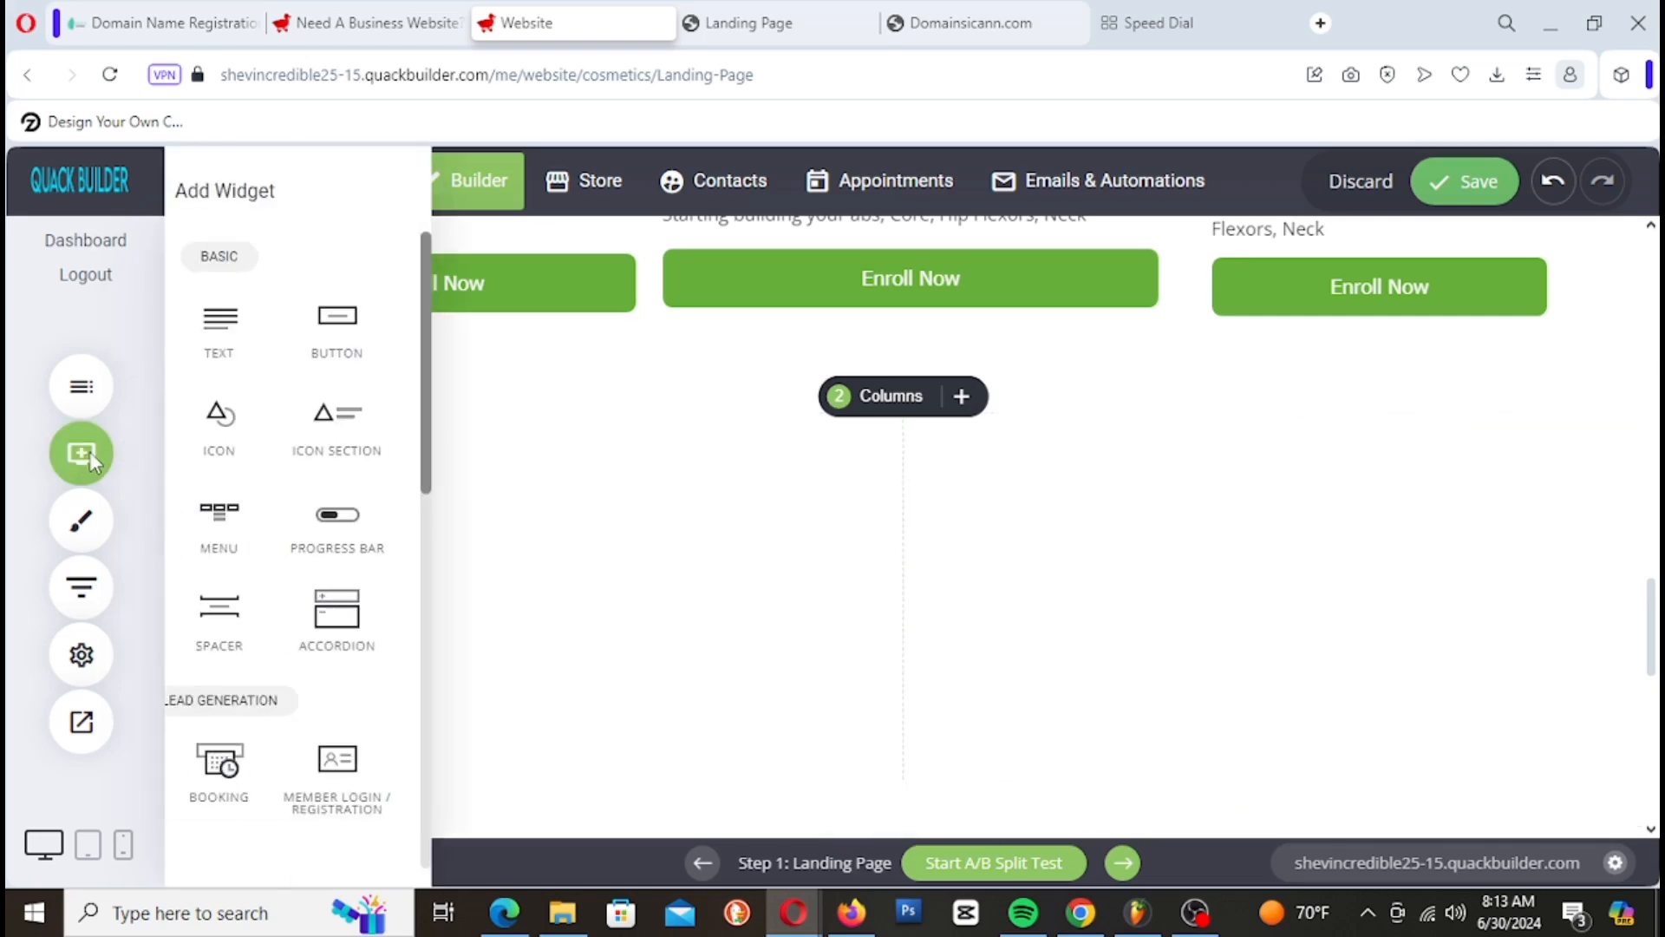
left_click_drag(283, 550, 745, 493)
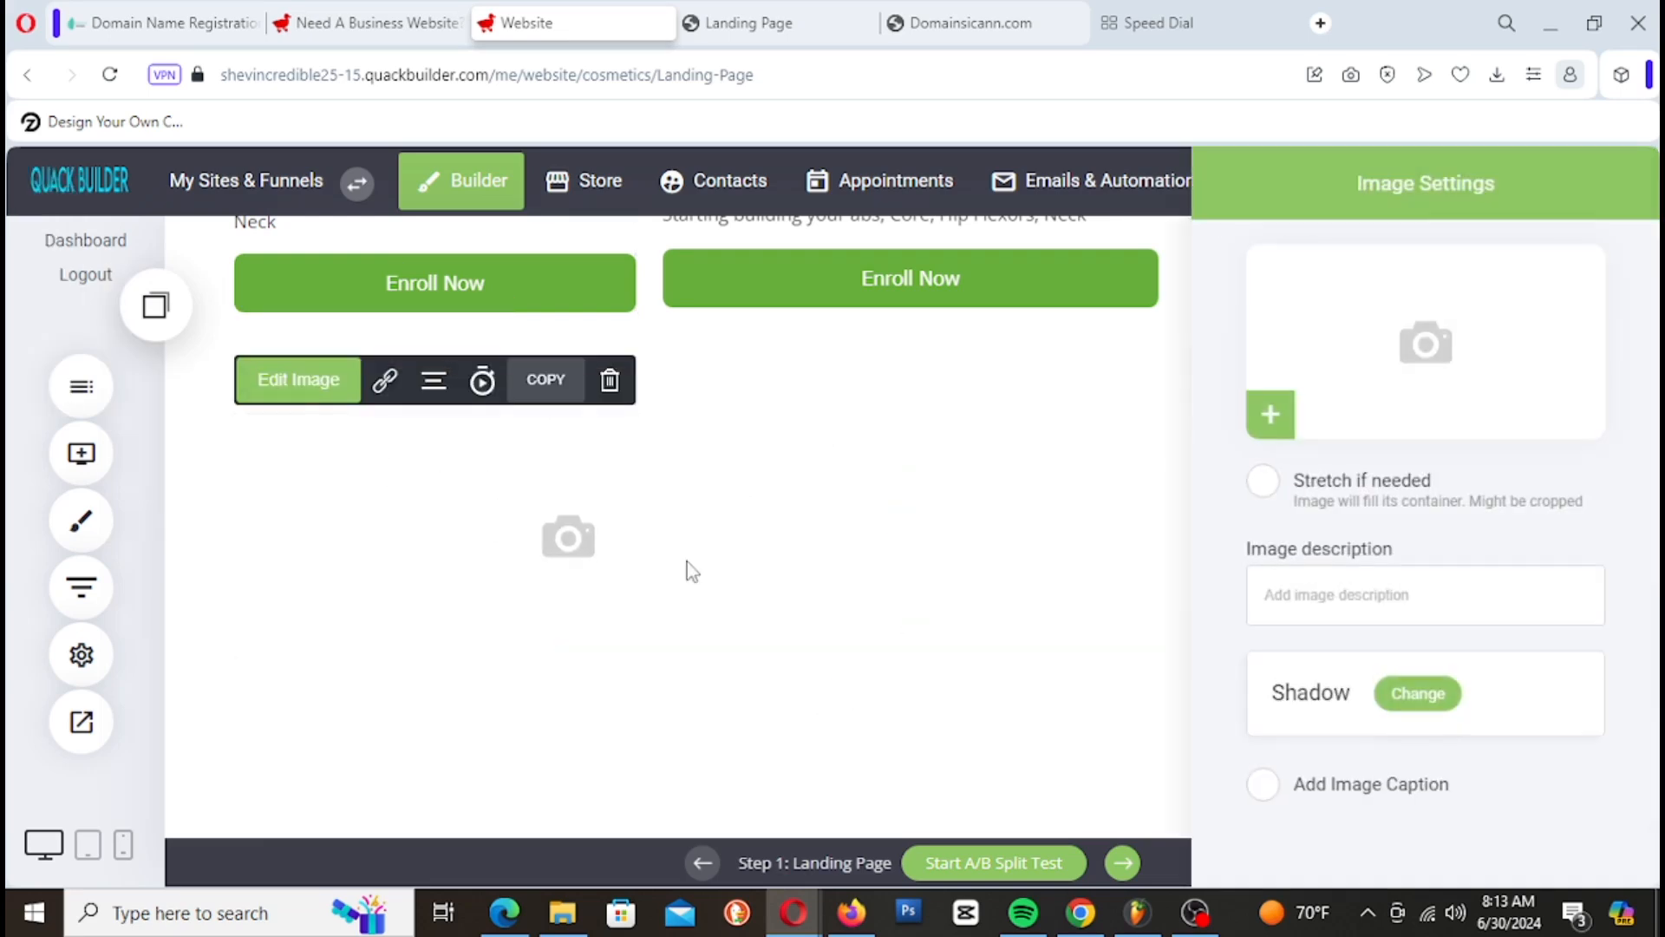
Step: Search the Unsplash image directory for fitness photos for the empty image placeholder
left_click(1367, 387)
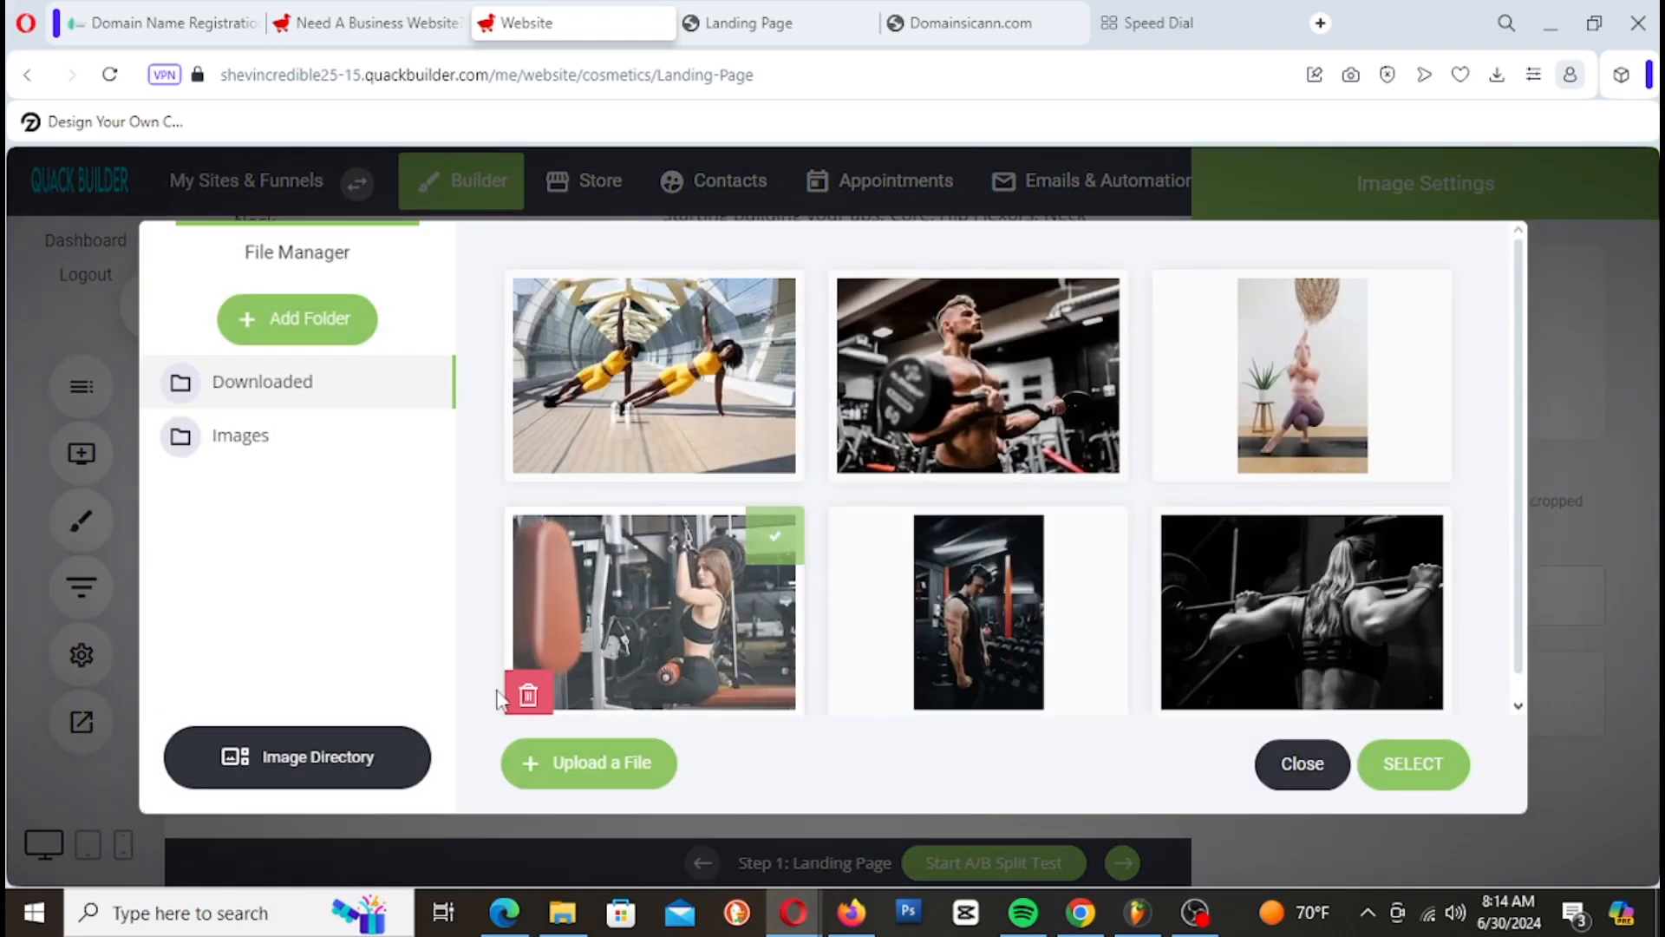
left_click(387, 758)
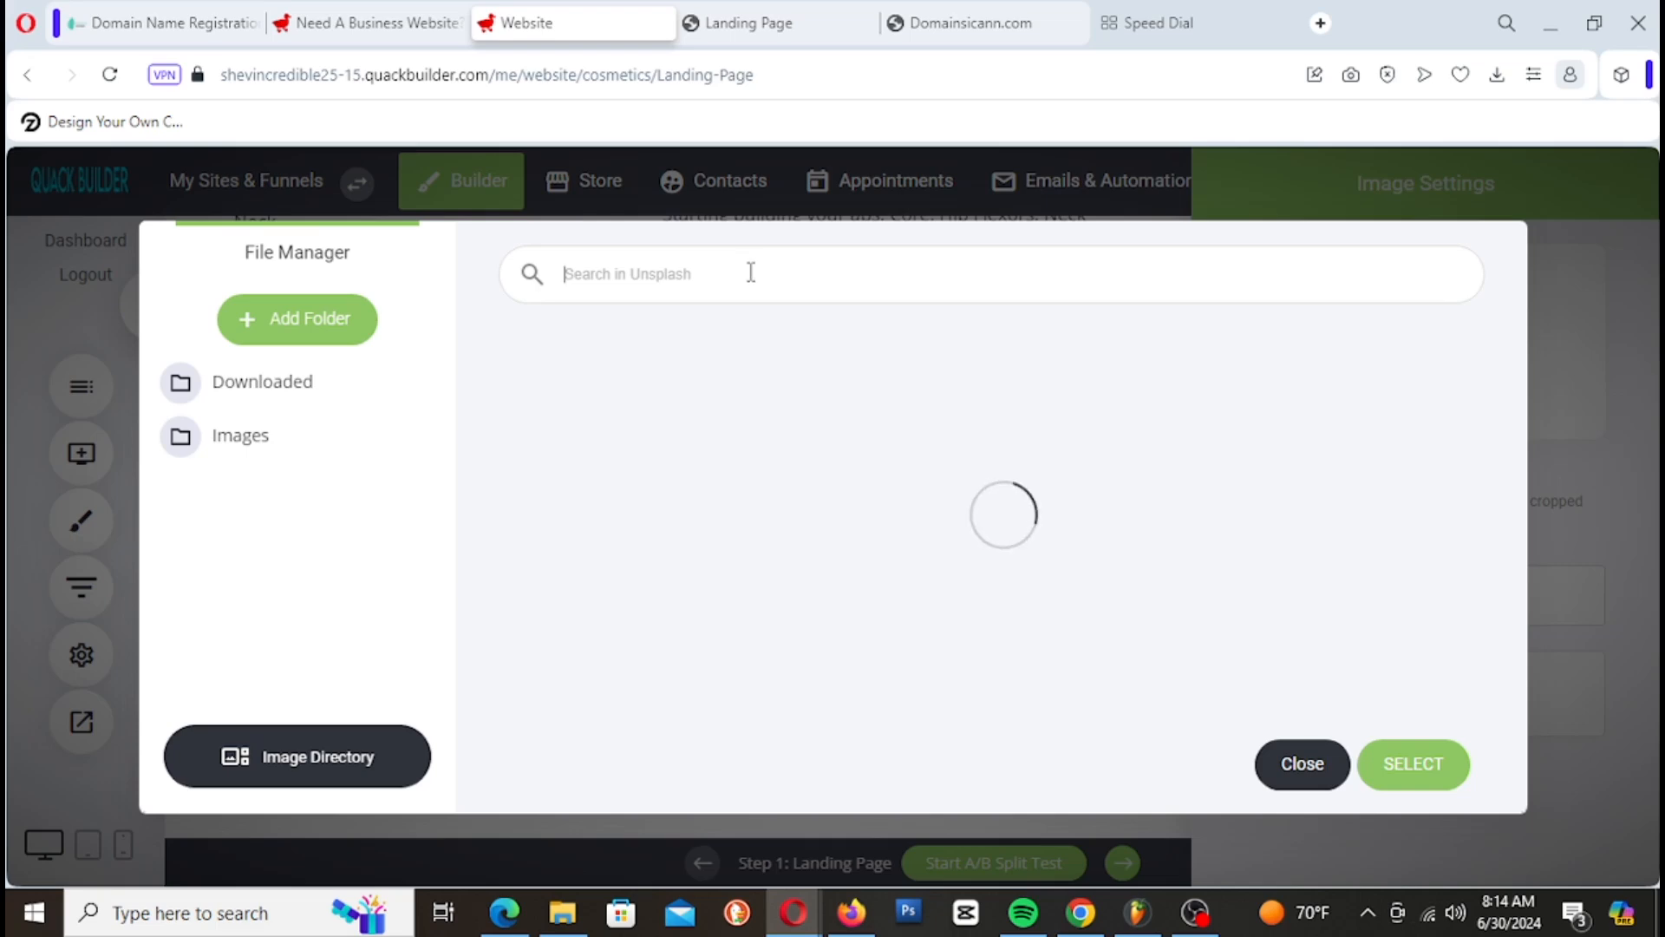
type("Fitness app")
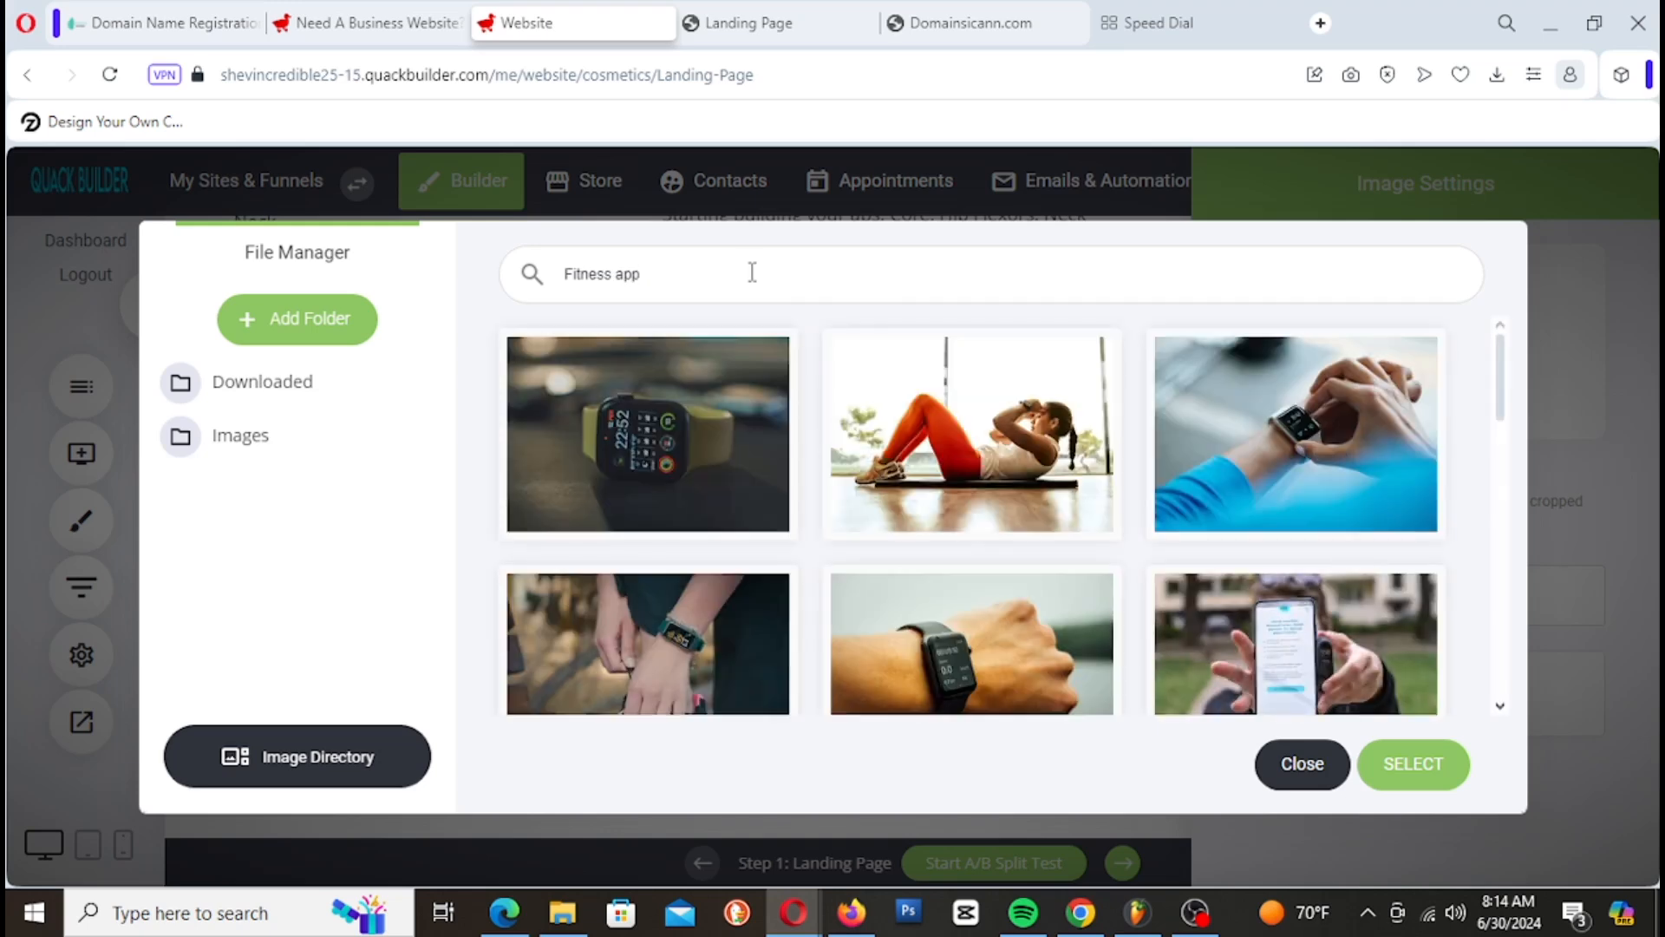
Step: Browse the fitness results, then narrow the search query to just 'app'
scroll(941, 438, "down", 3)
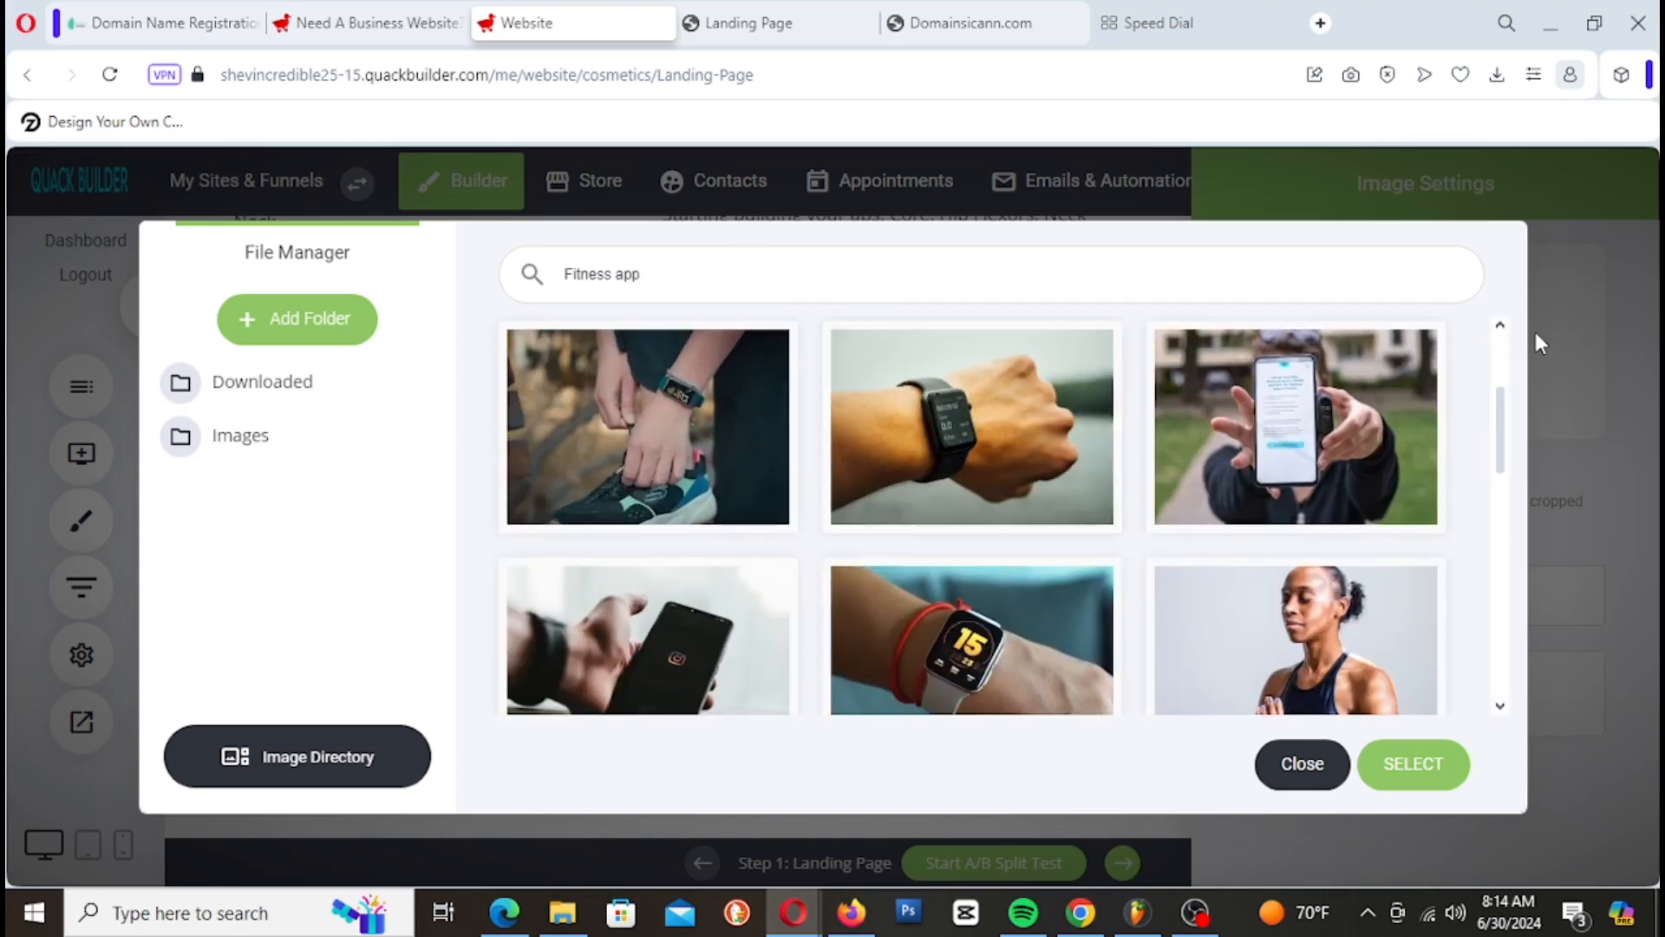
scroll(1074, 525, "down", 10)
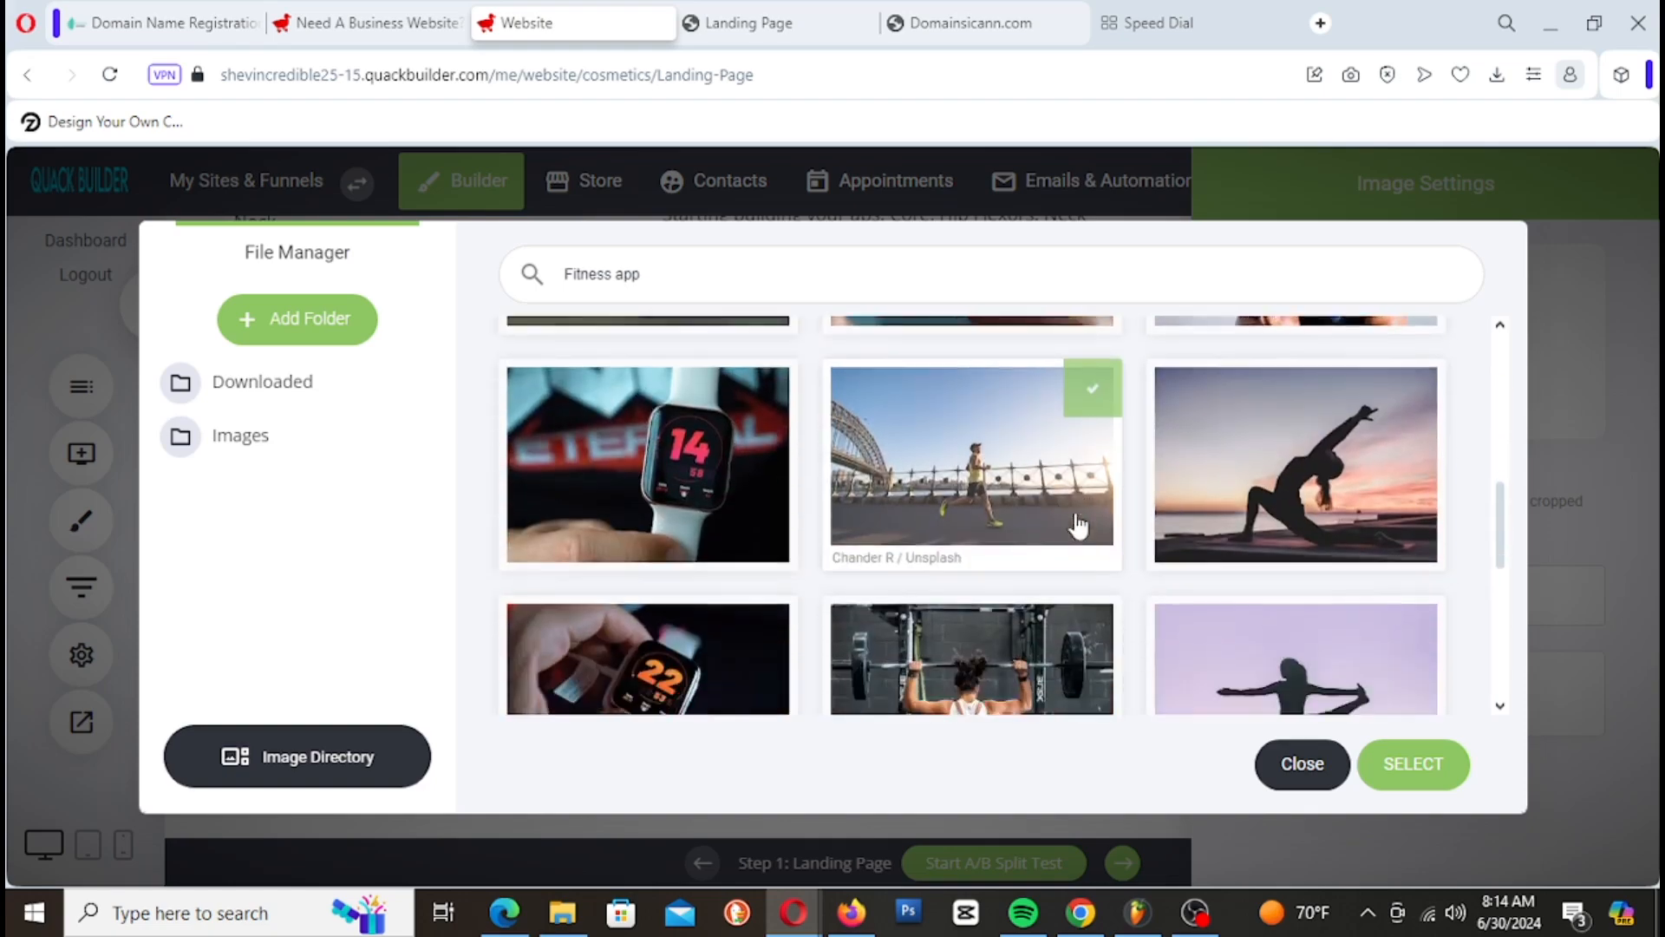
scroll(1076, 525, "down", 10)
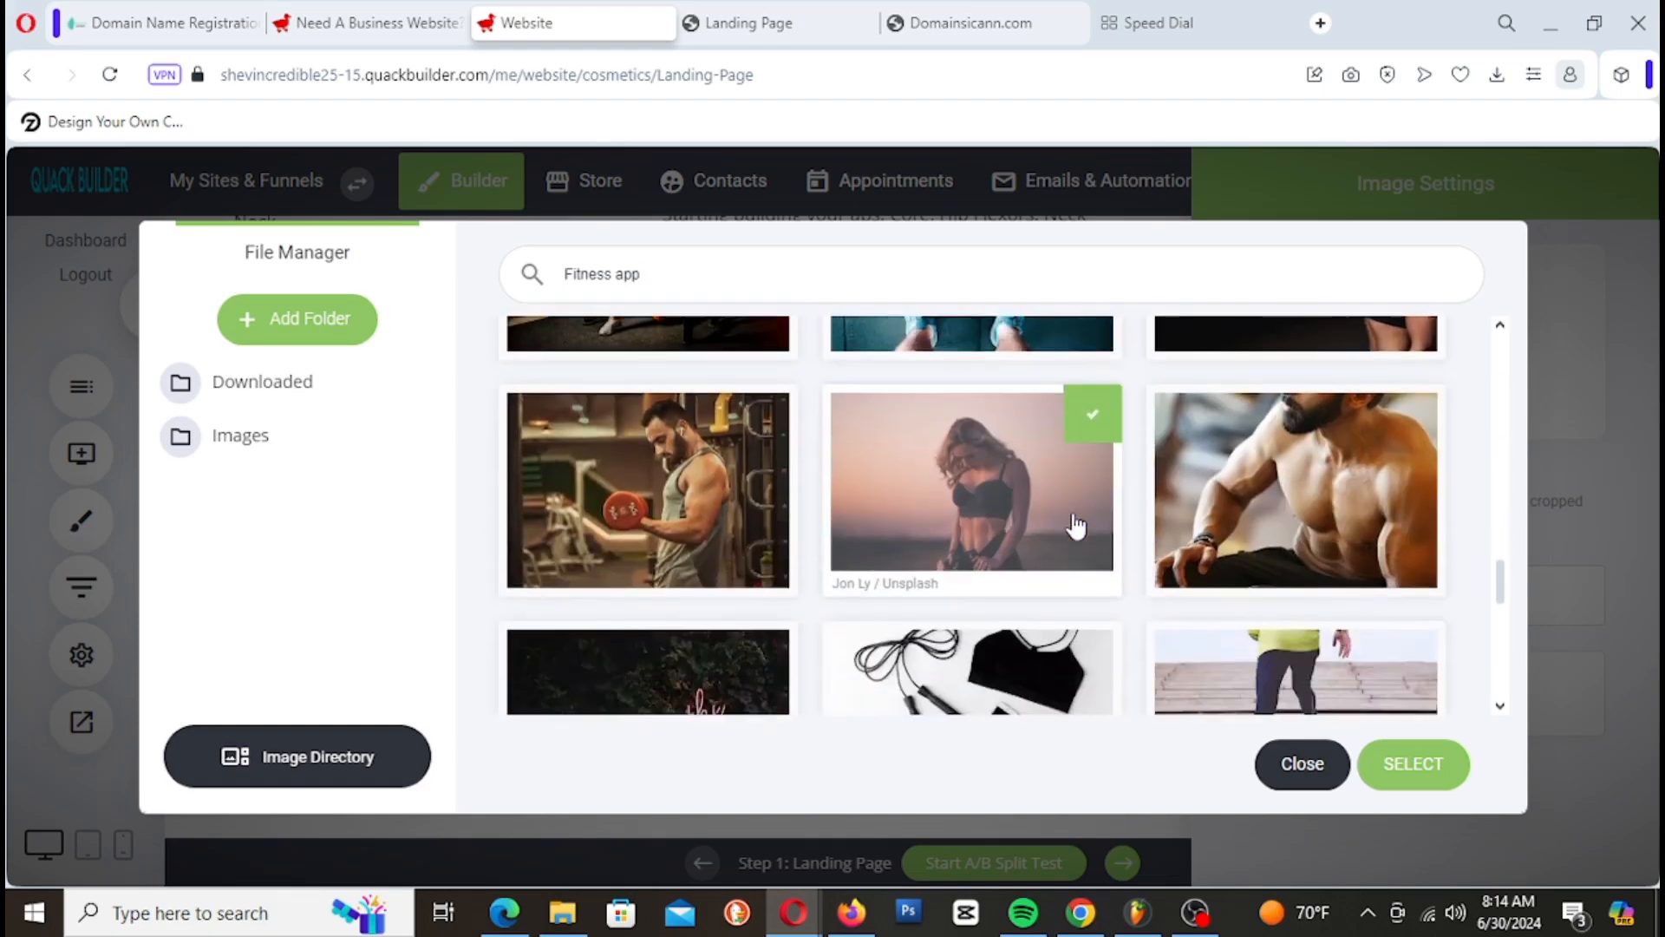
scroll(1076, 525, "down", 10)
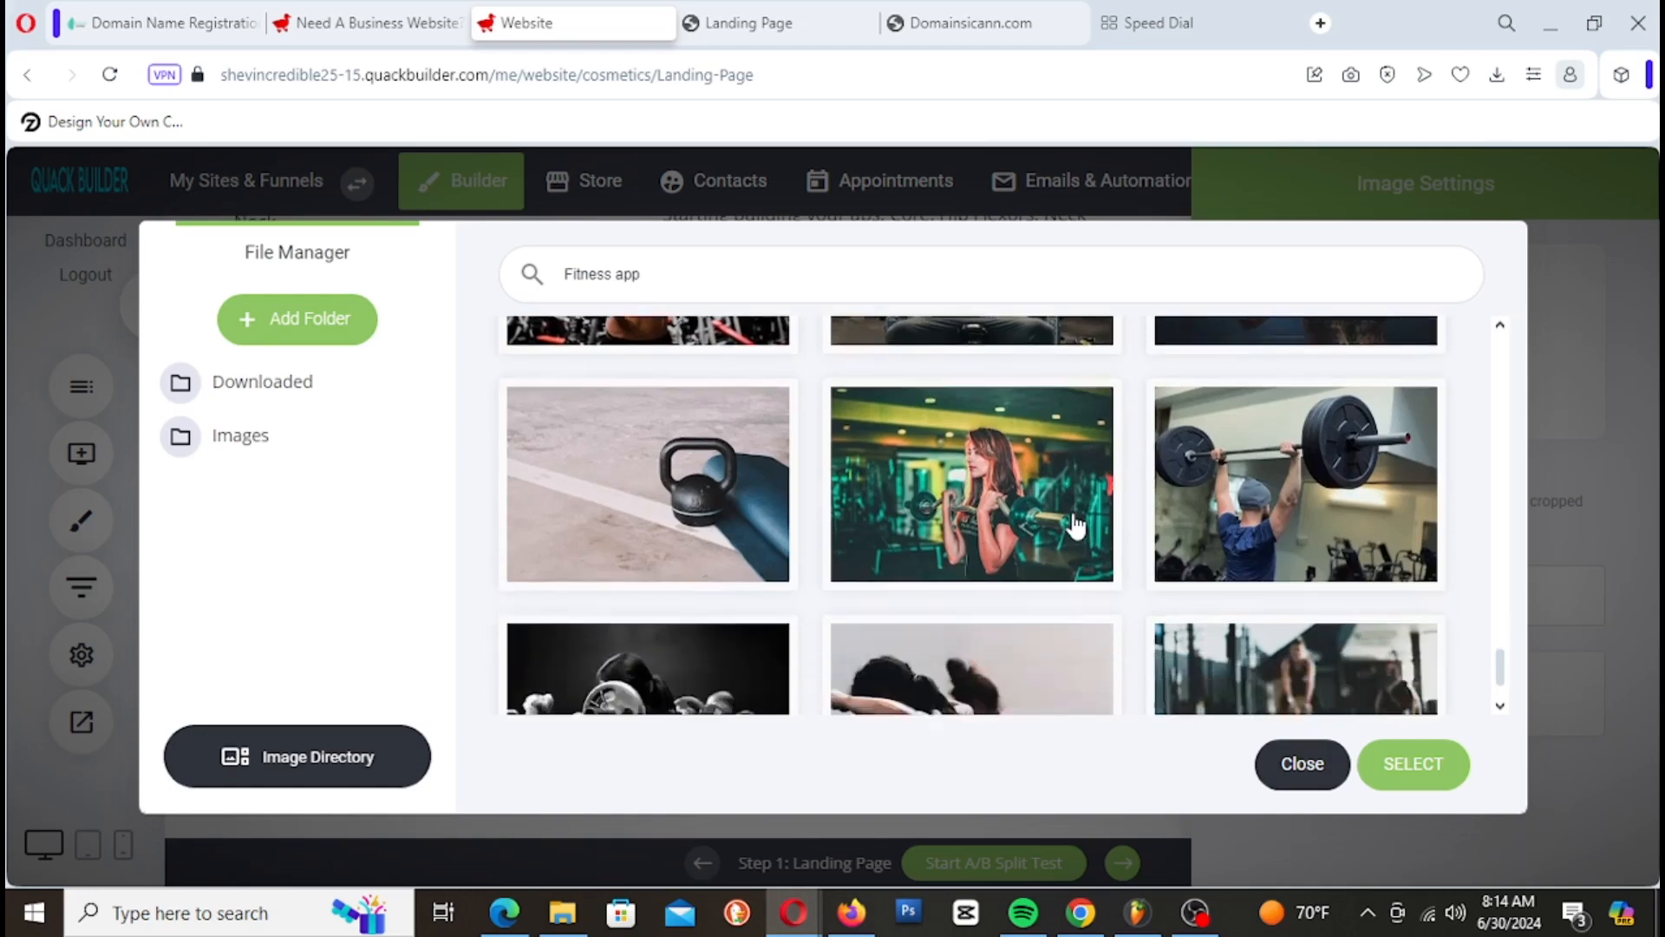
scroll(1071, 530, "down", 3)
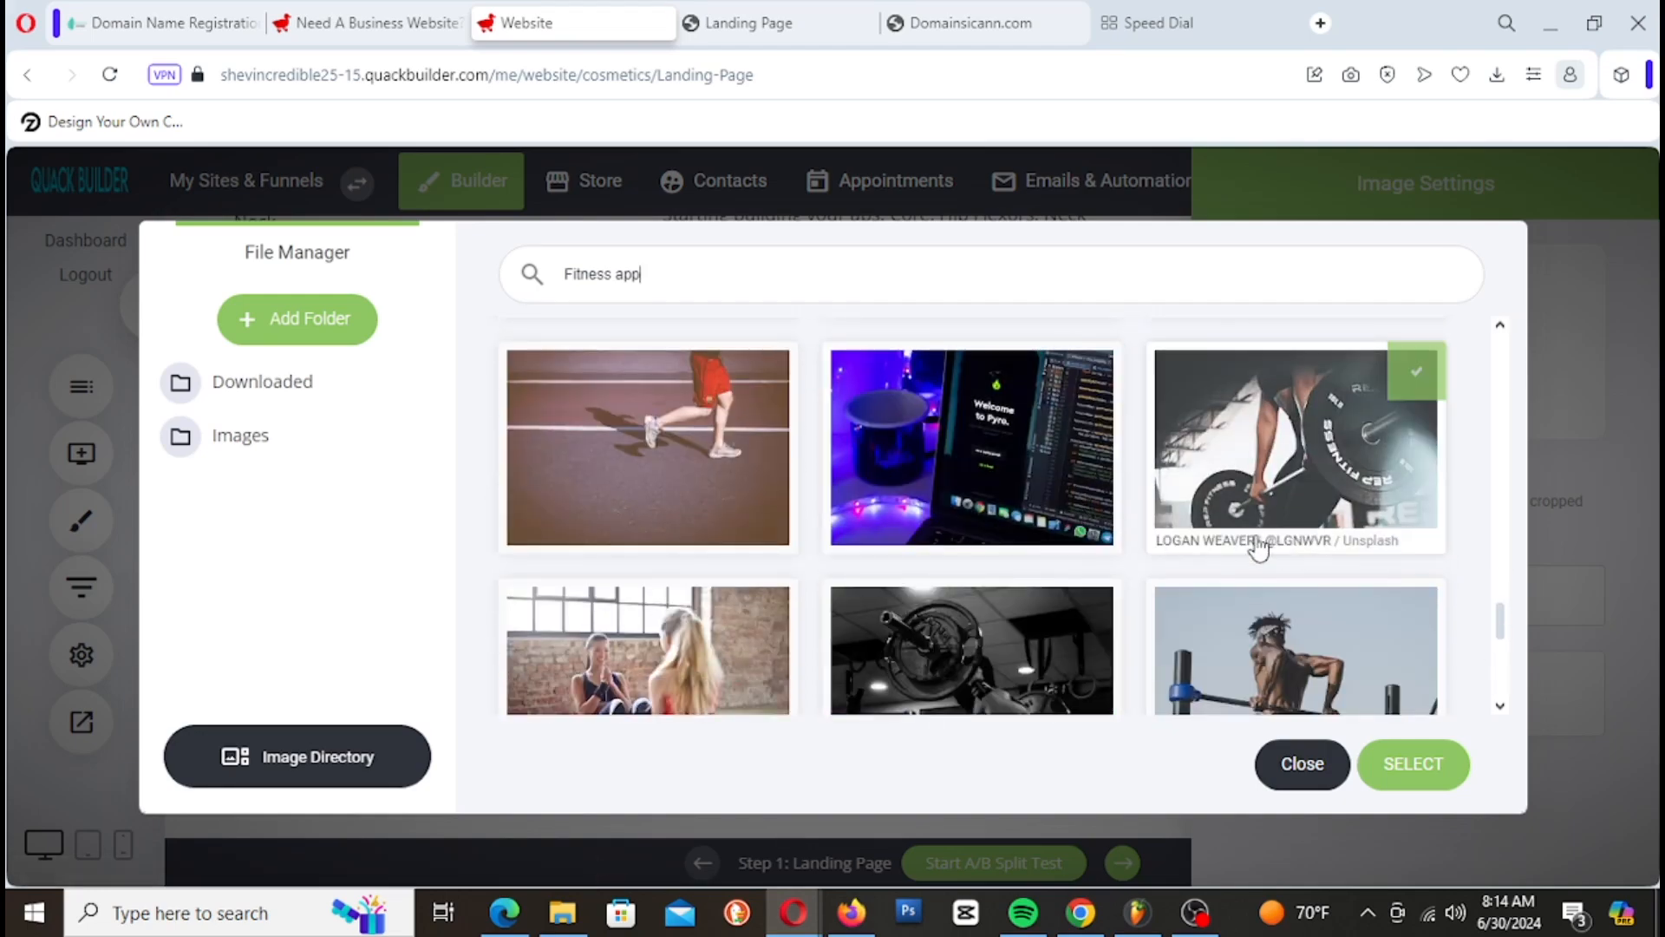
scroll(1255, 547, "down", 4)
scroll(1255, 552, "down", 3)
scroll(1256, 551, "down", 5)
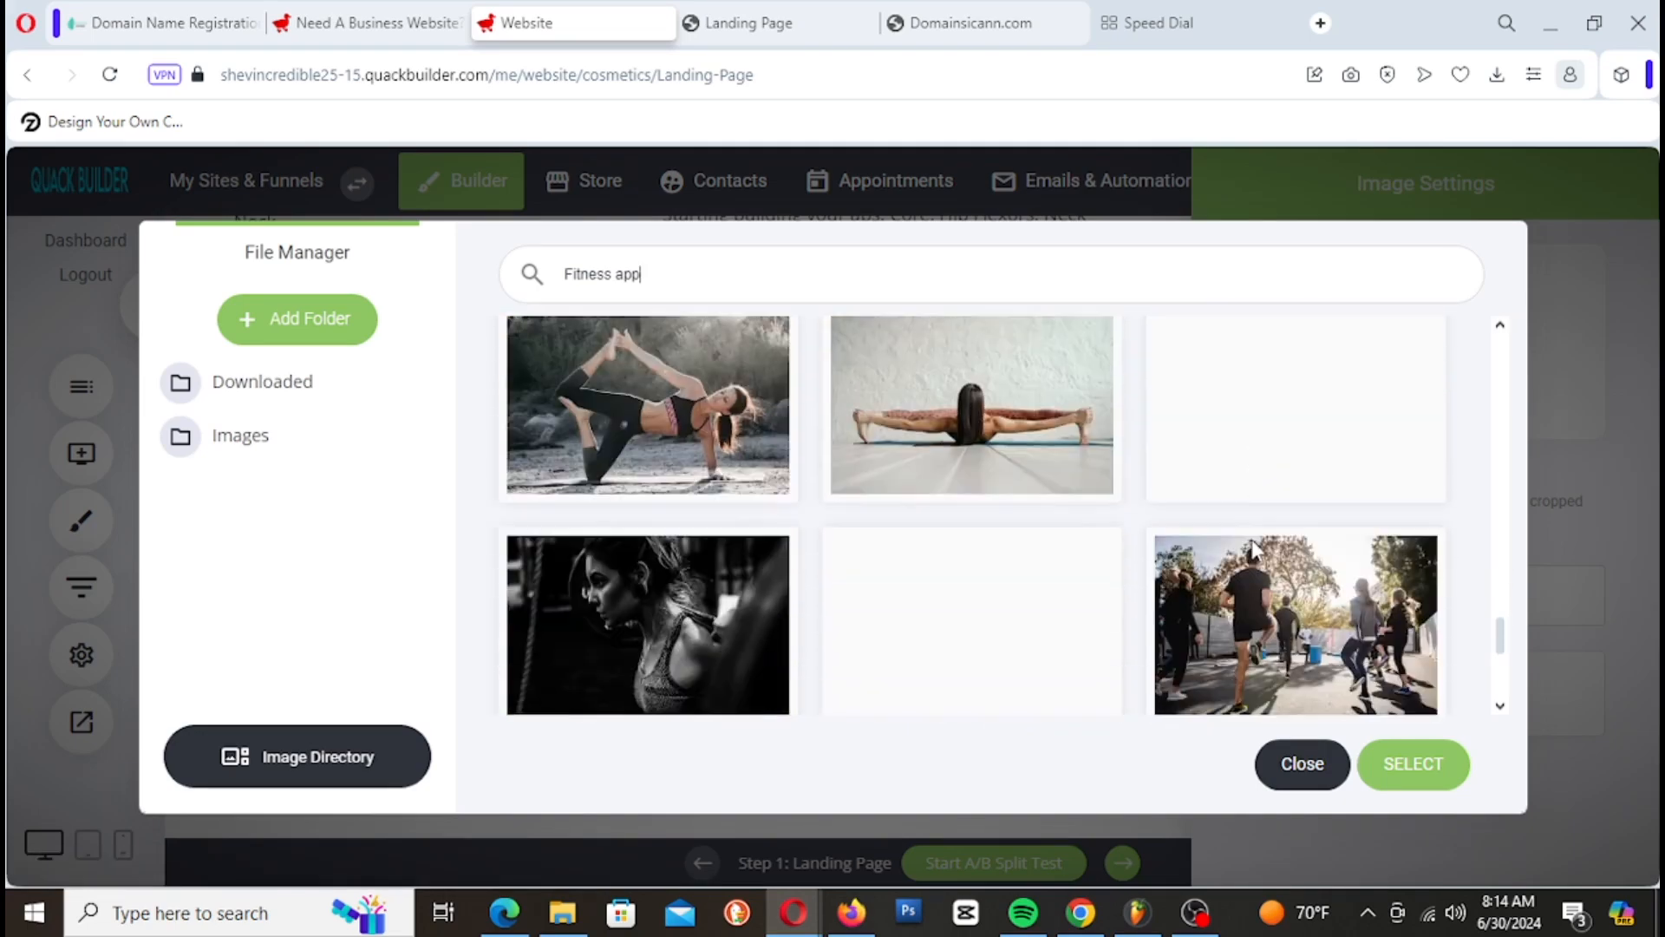
scroll(1255, 551, "down", 10)
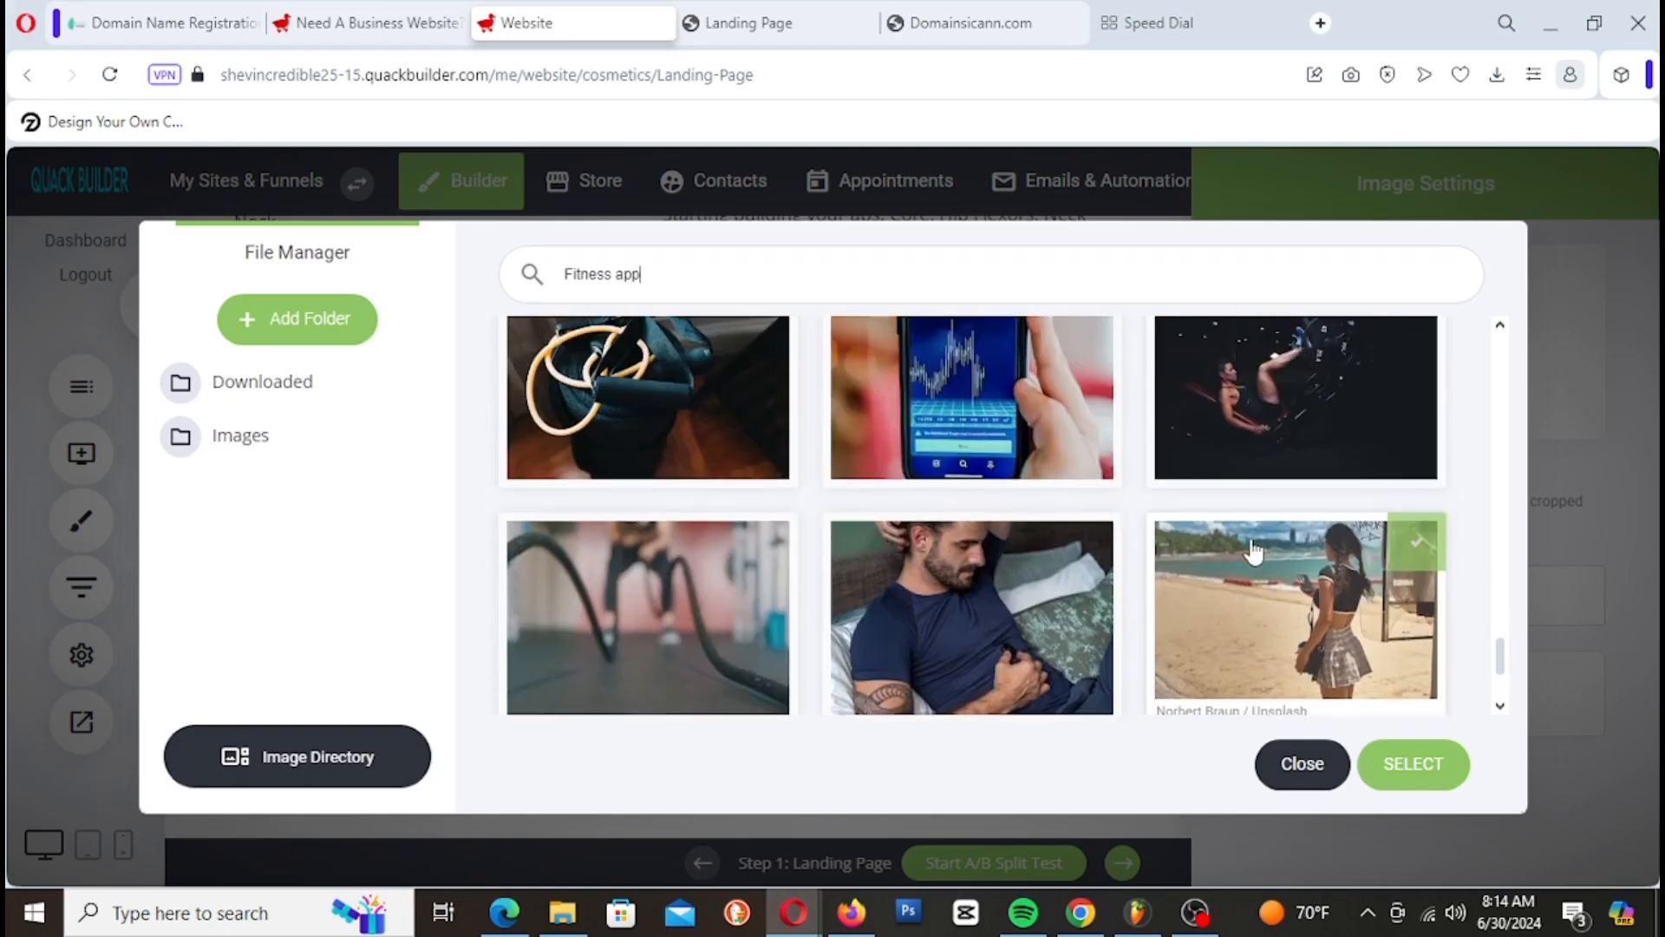
scroll(1255, 550, "down", 8)
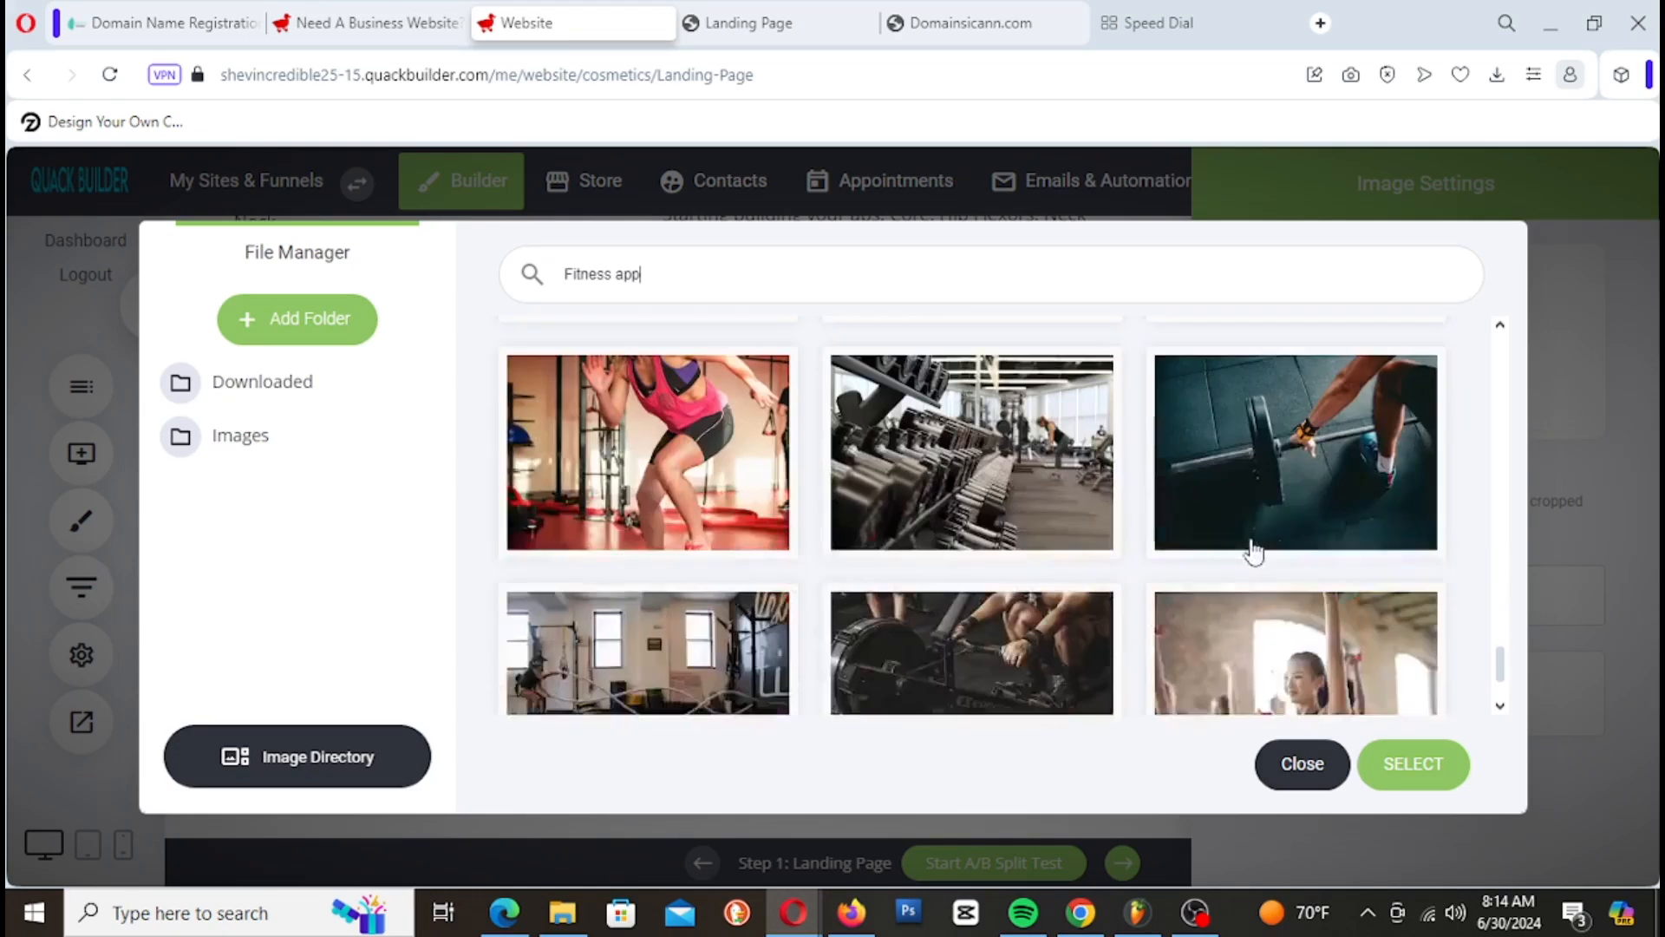
scroll(799, 532, "down", 10)
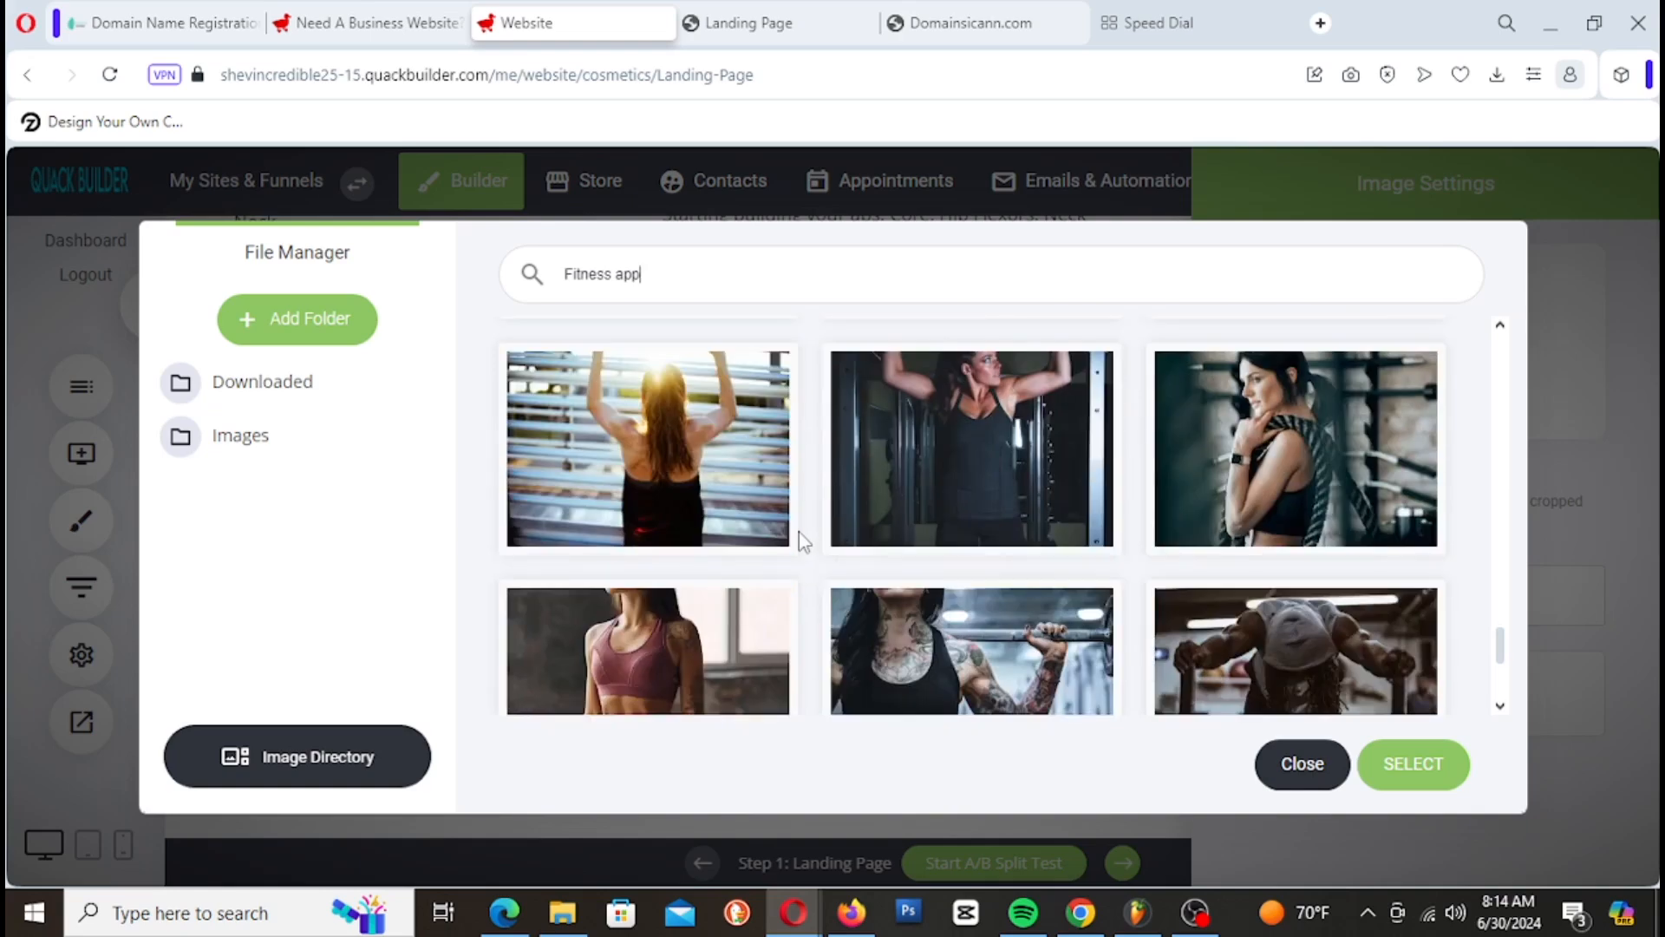
scroll(802, 540, "down", 5)
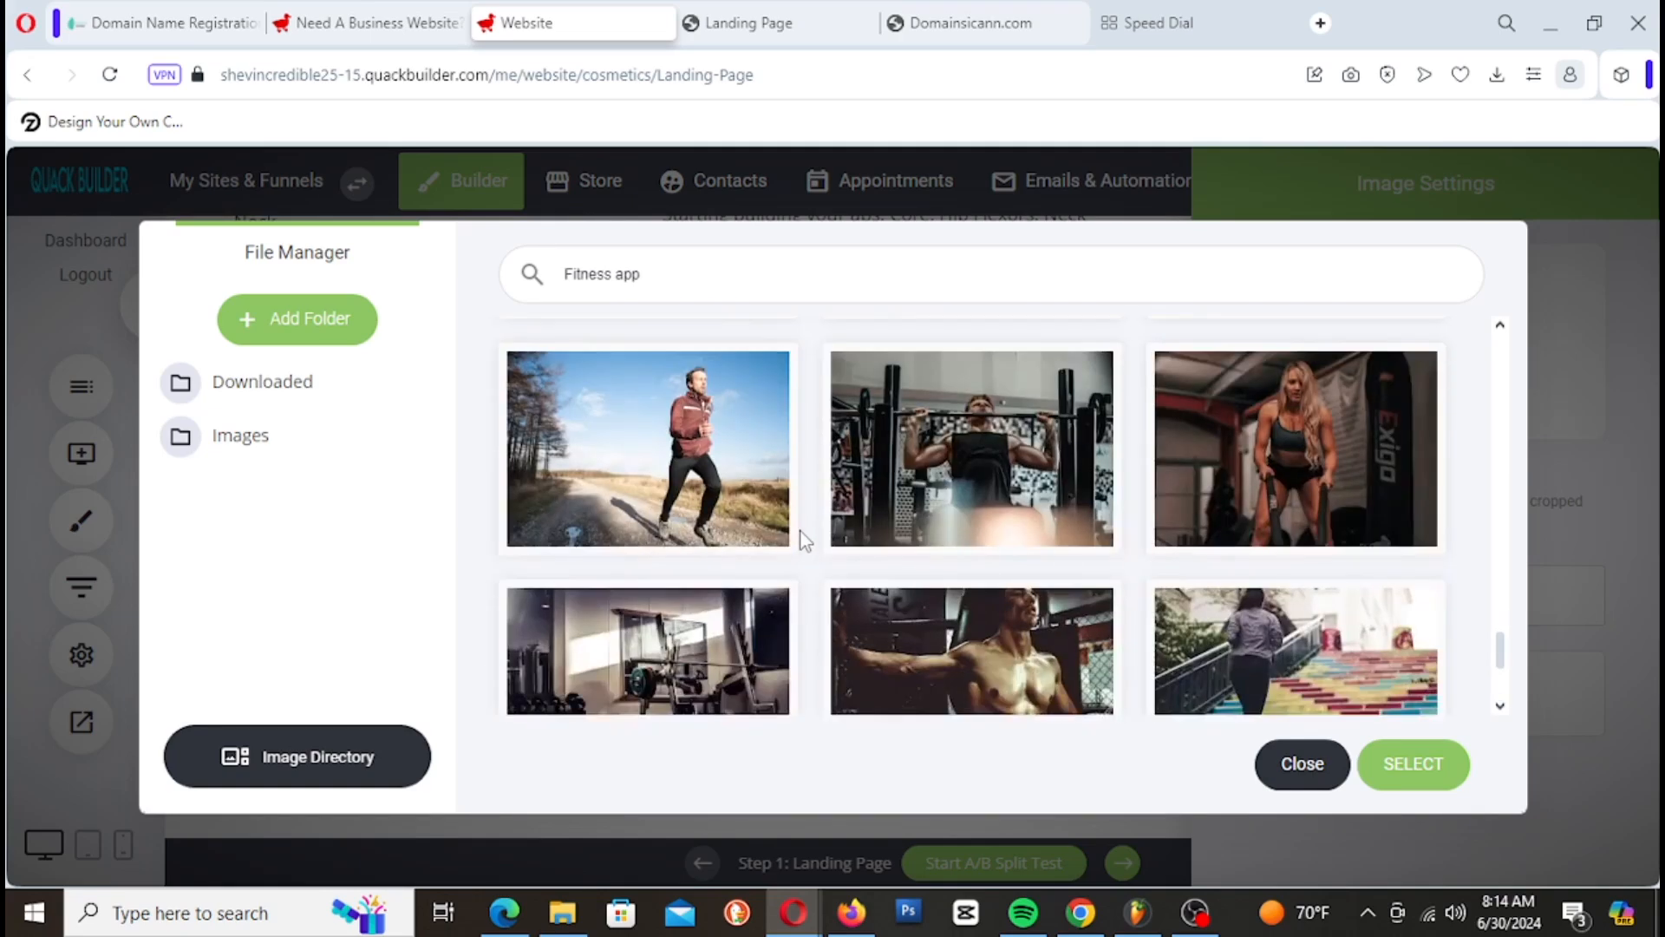
scroll(781, 503, "down", 3)
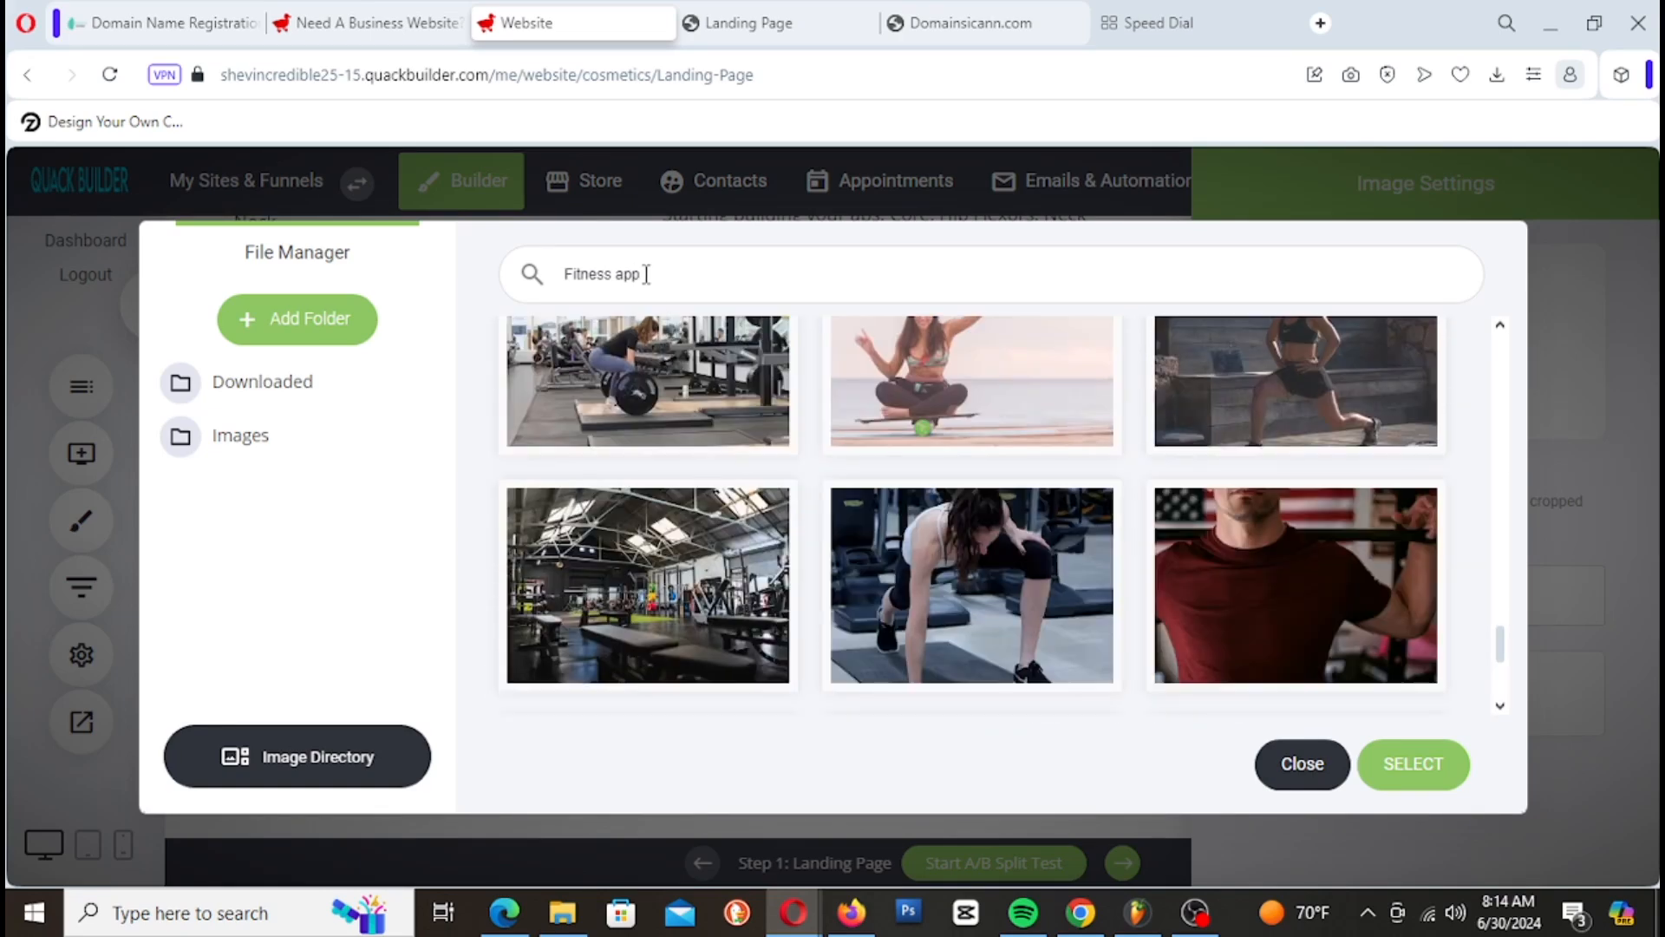
left_click_drag(617, 274, 288, 274)
key("BackSpace")
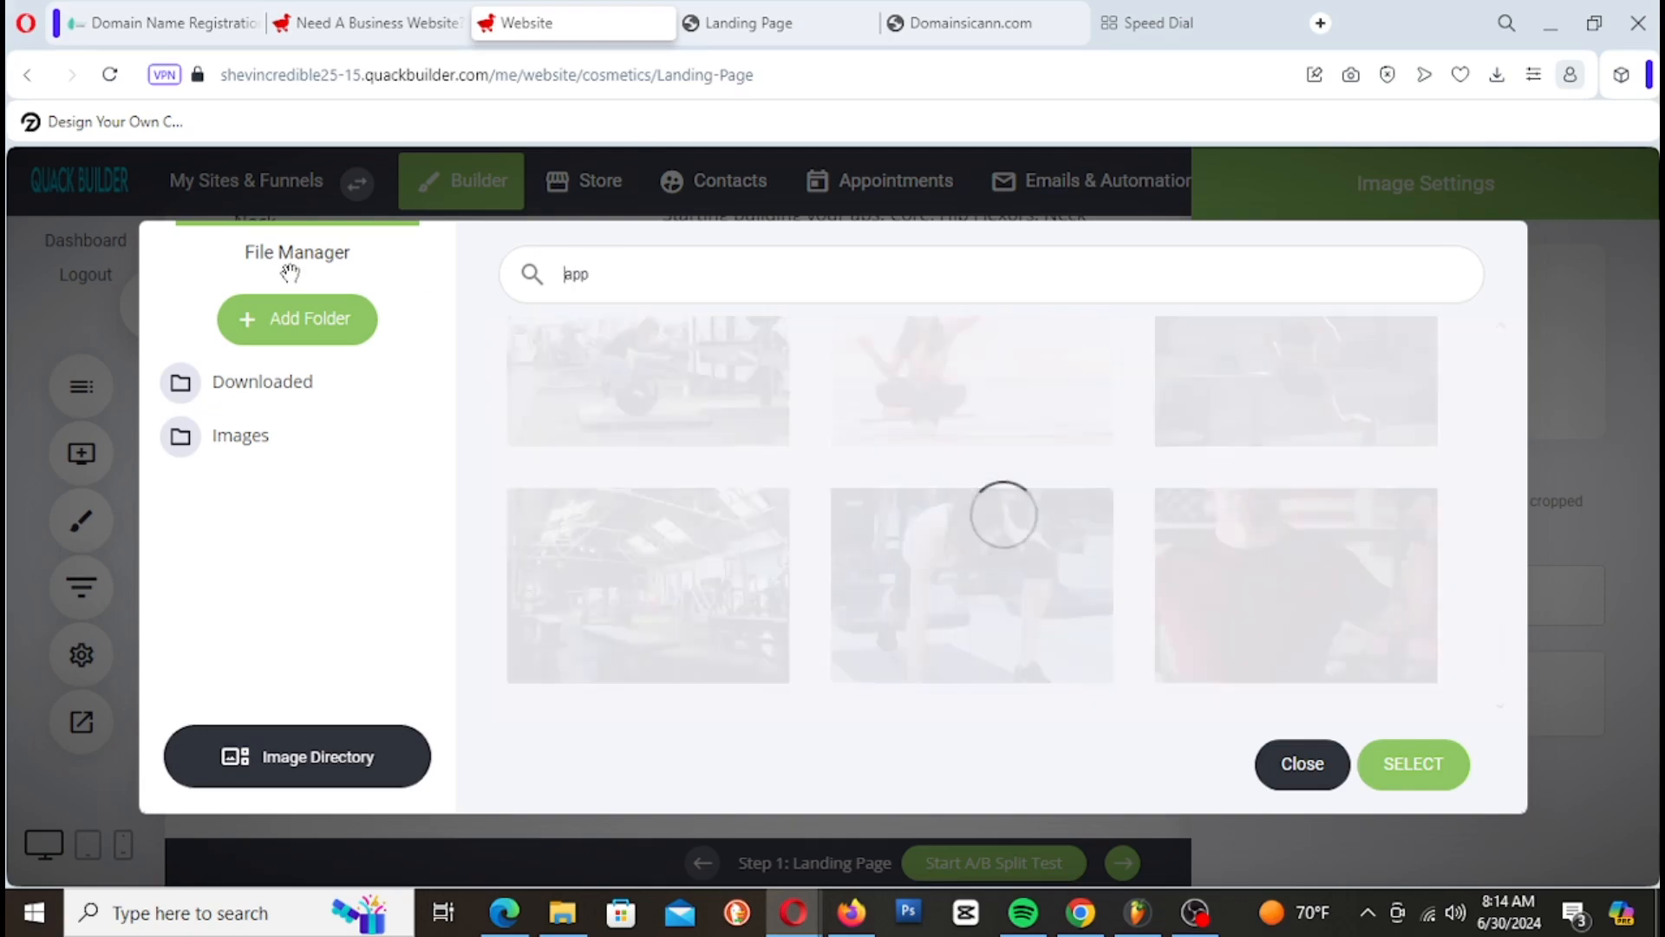
Step: Scroll the 'app' results and select the photo of a smartphone lying beside a pen
scroll(1194, 579, "down", 4)
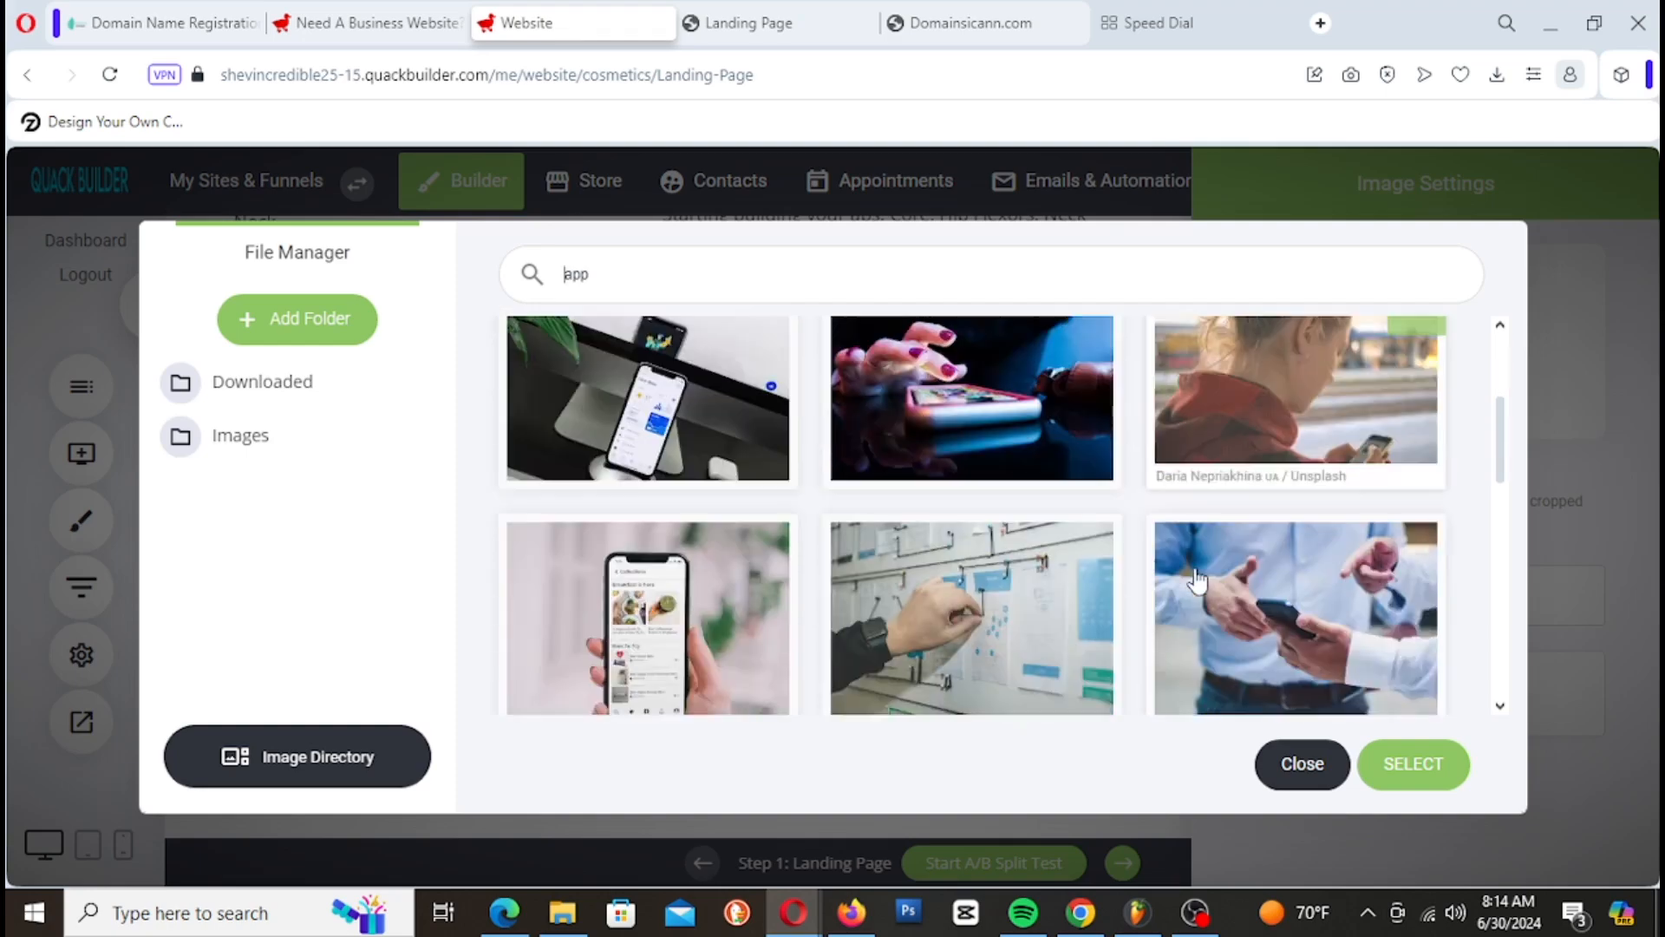
scroll(1335, 547, "down", 4)
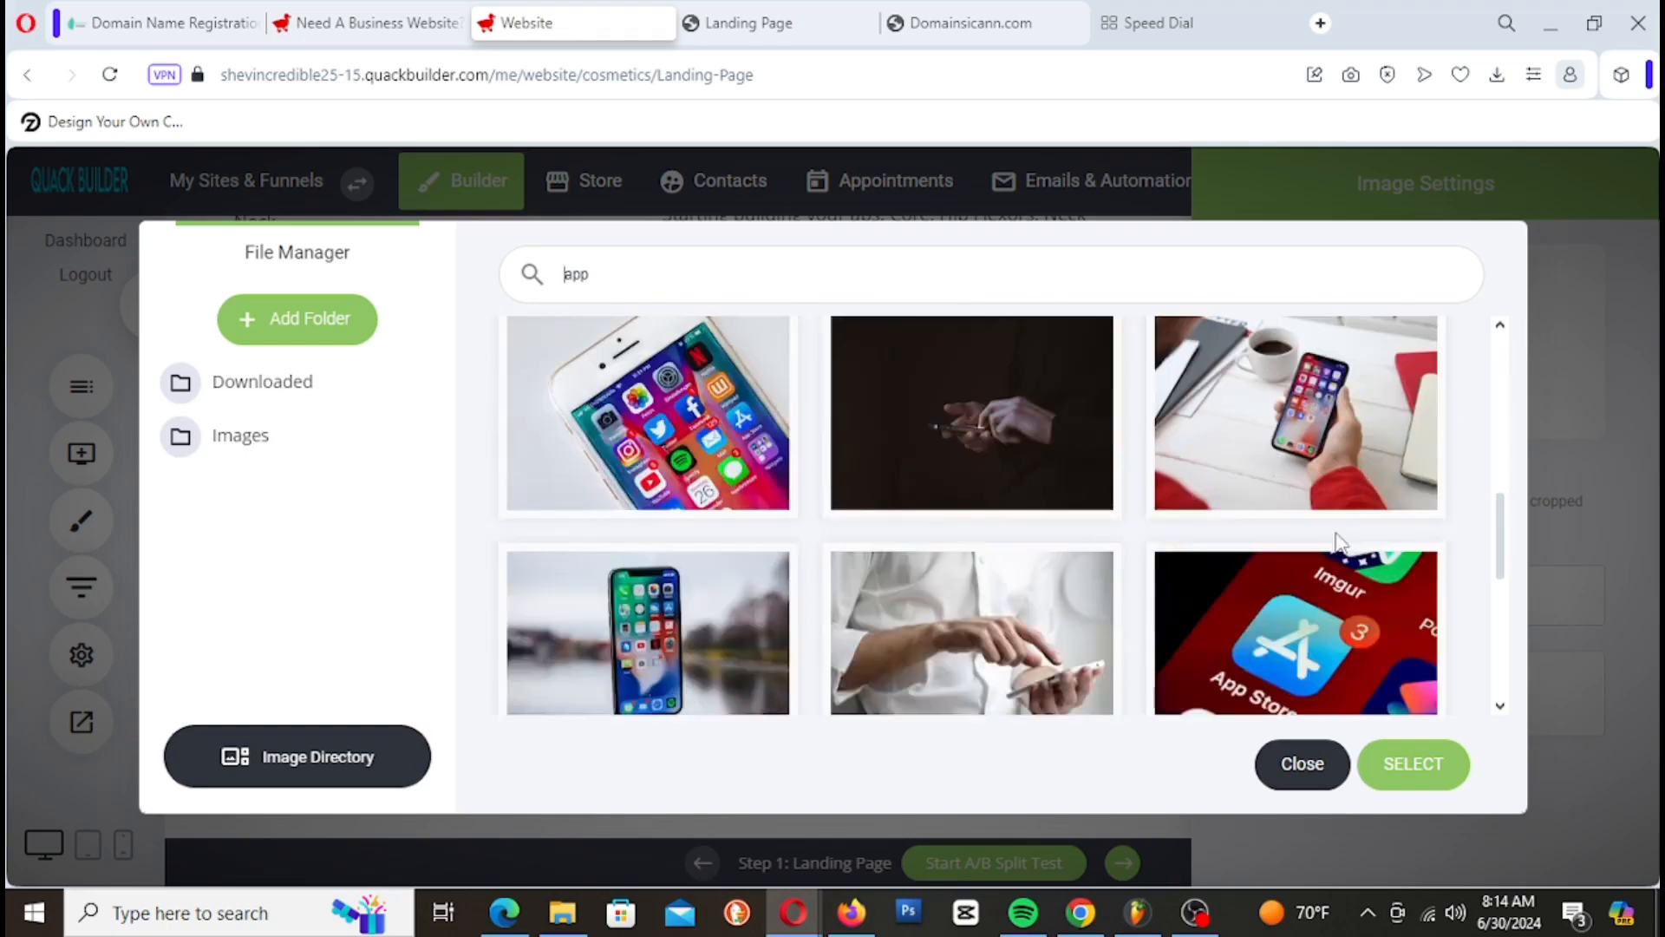
scroll(1336, 542, "down", 5)
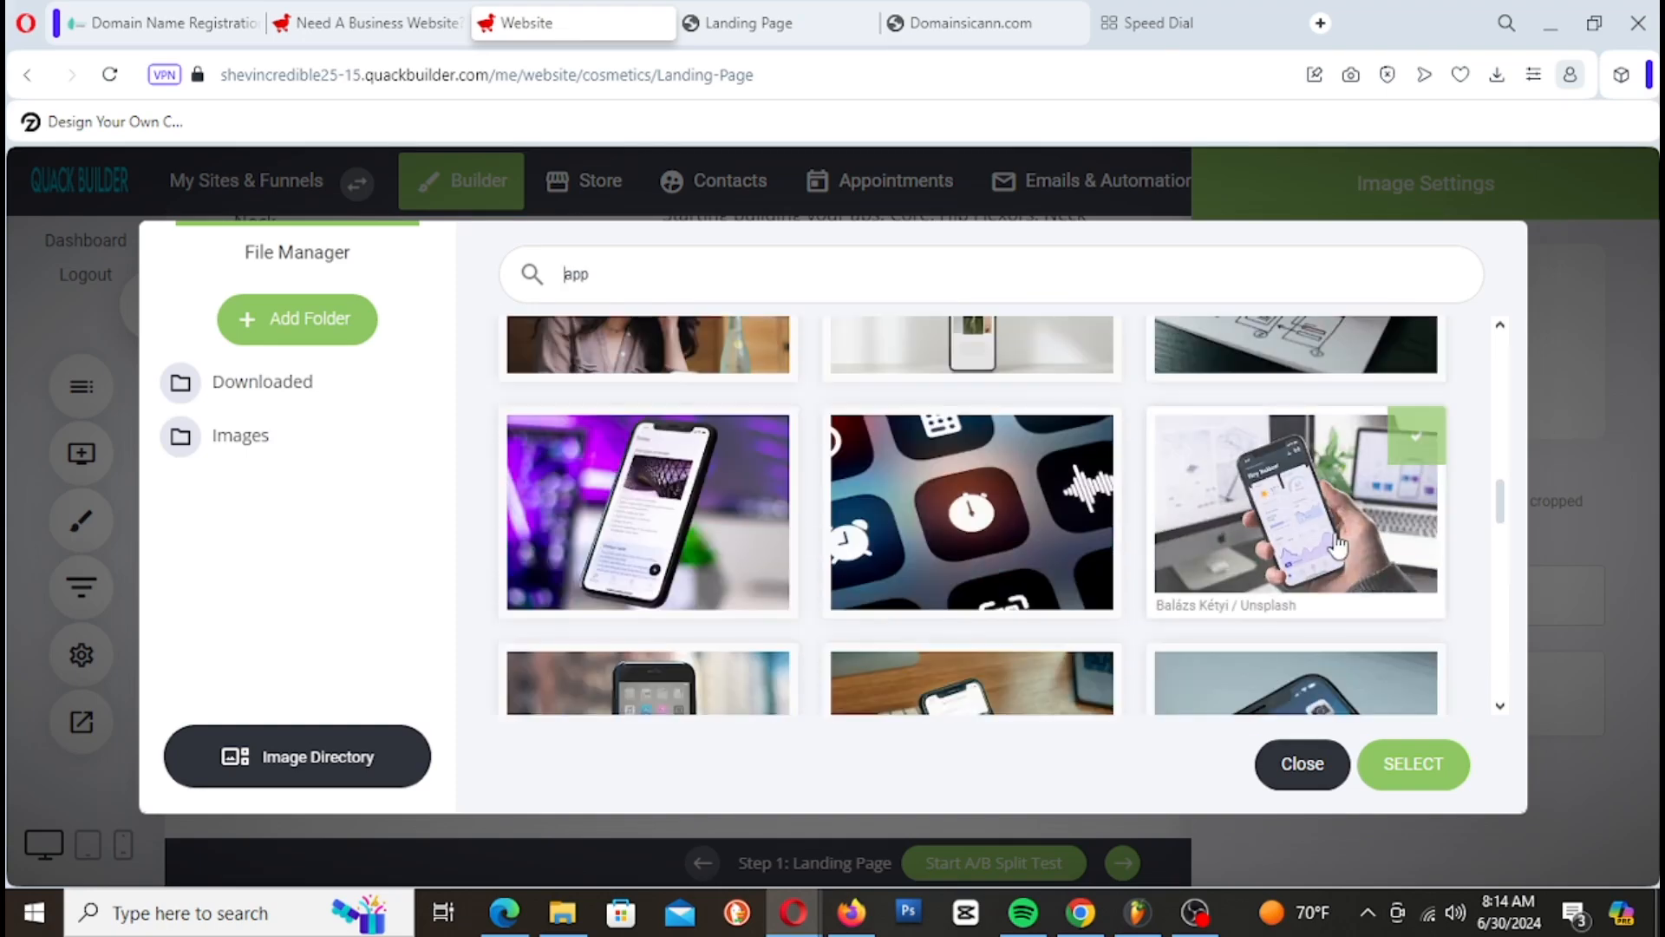
scroll(1337, 545, "up", 2)
scroll(1337, 545, "down", 6)
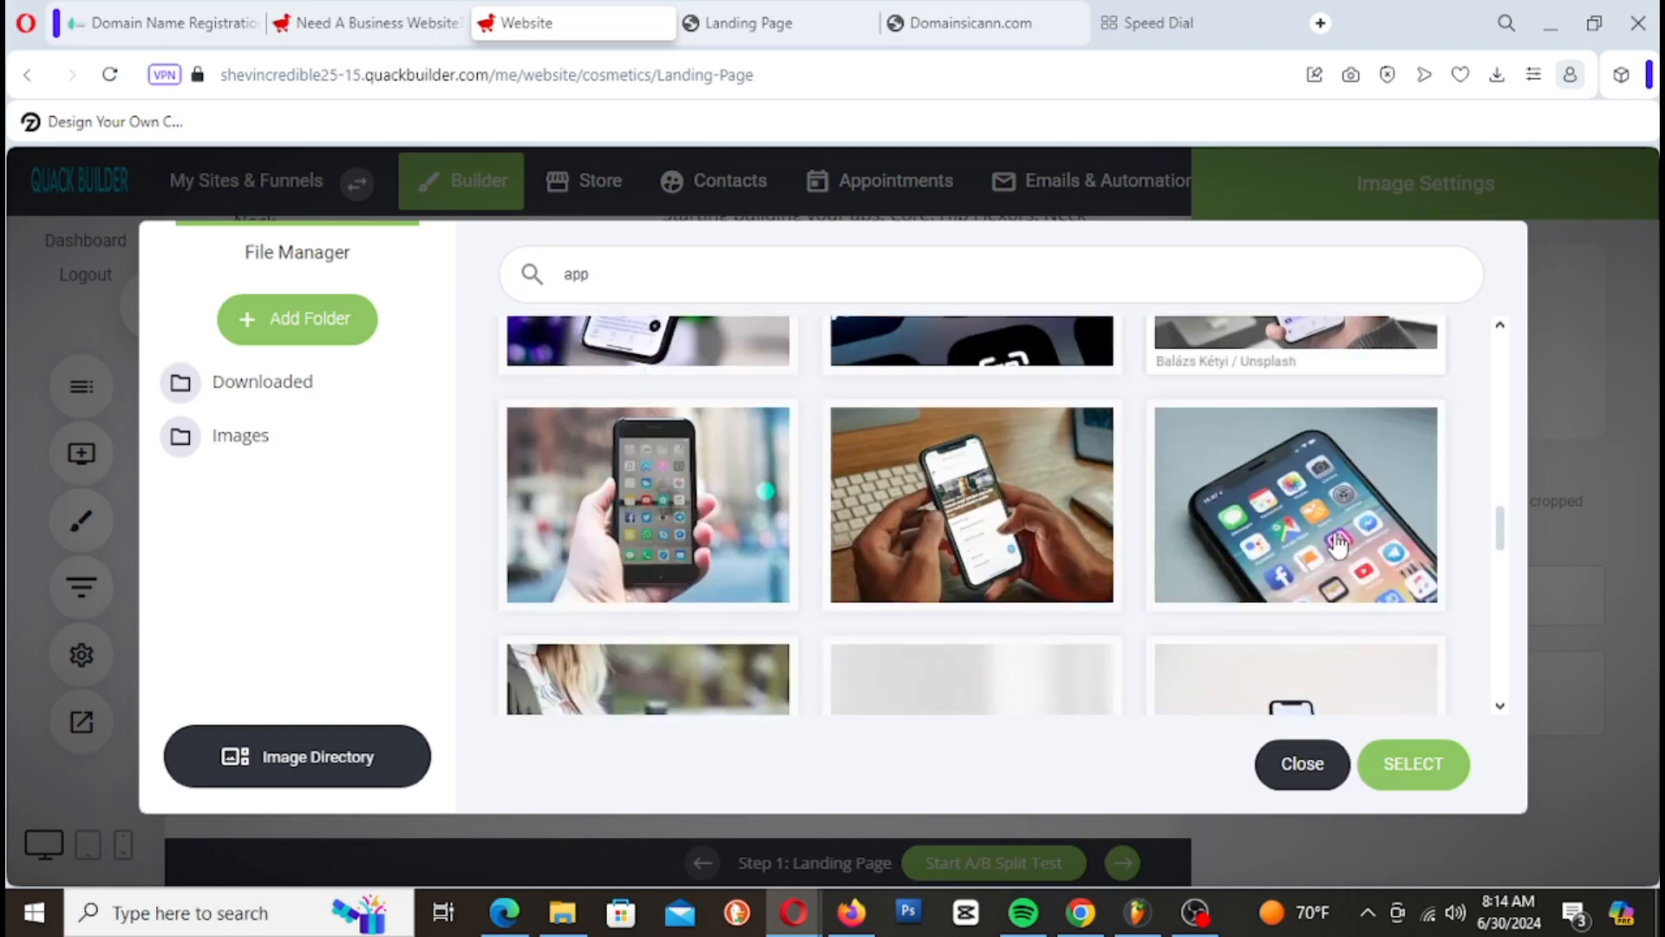
scroll(1337, 545, "down", 2)
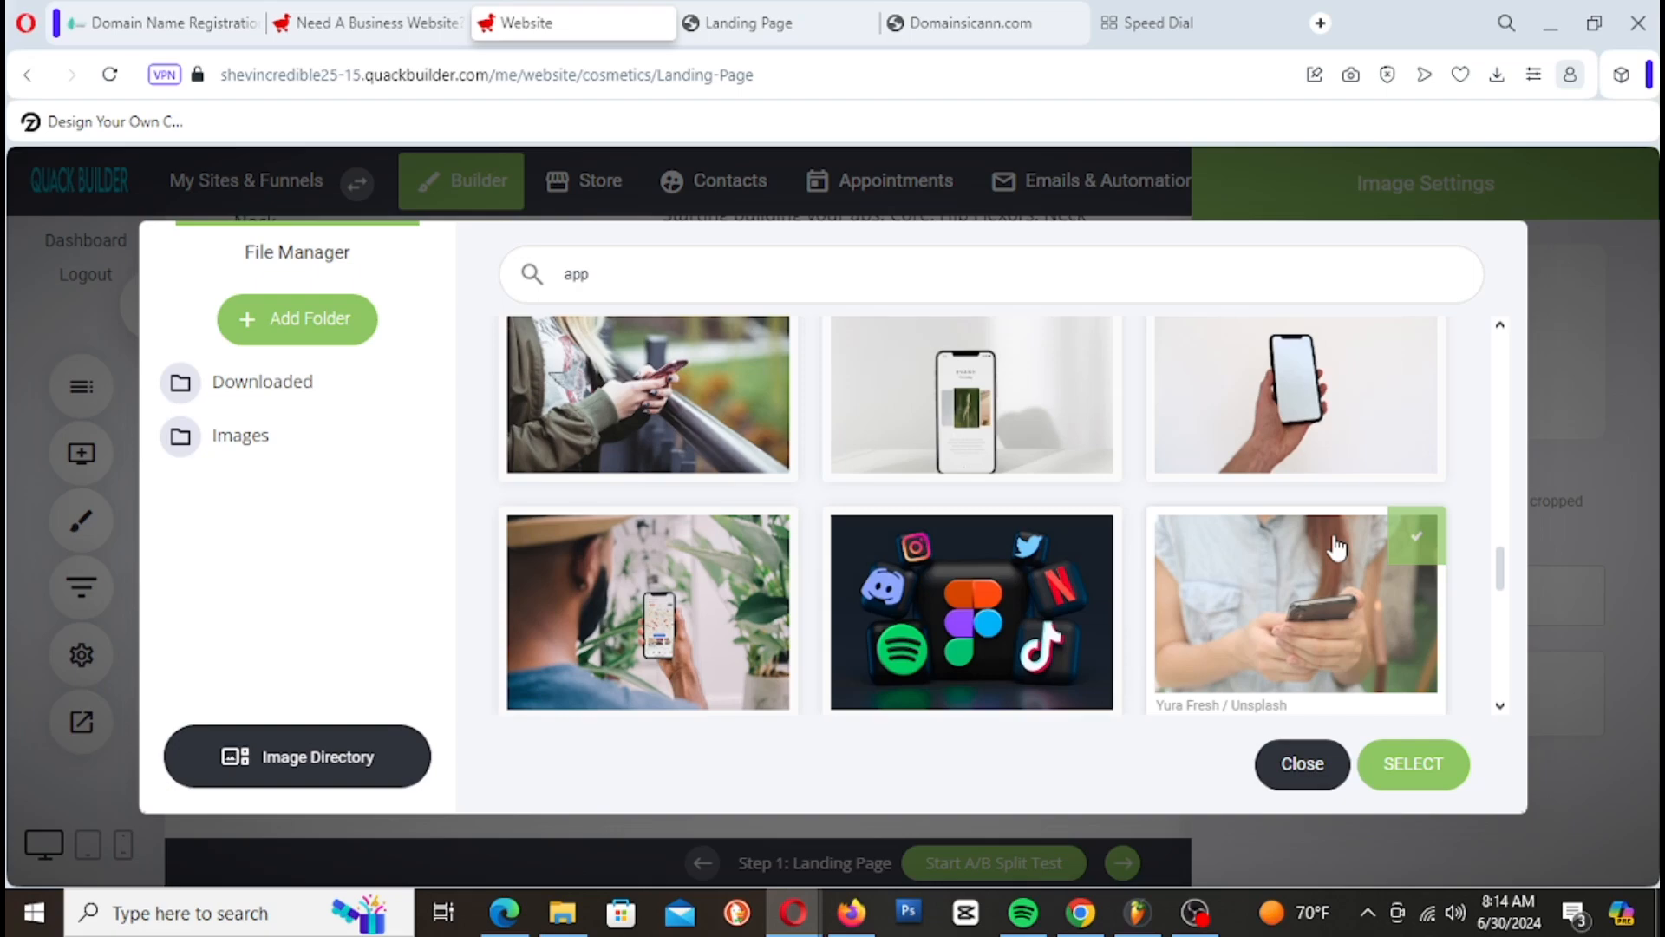
scroll(1336, 546, "down", 6)
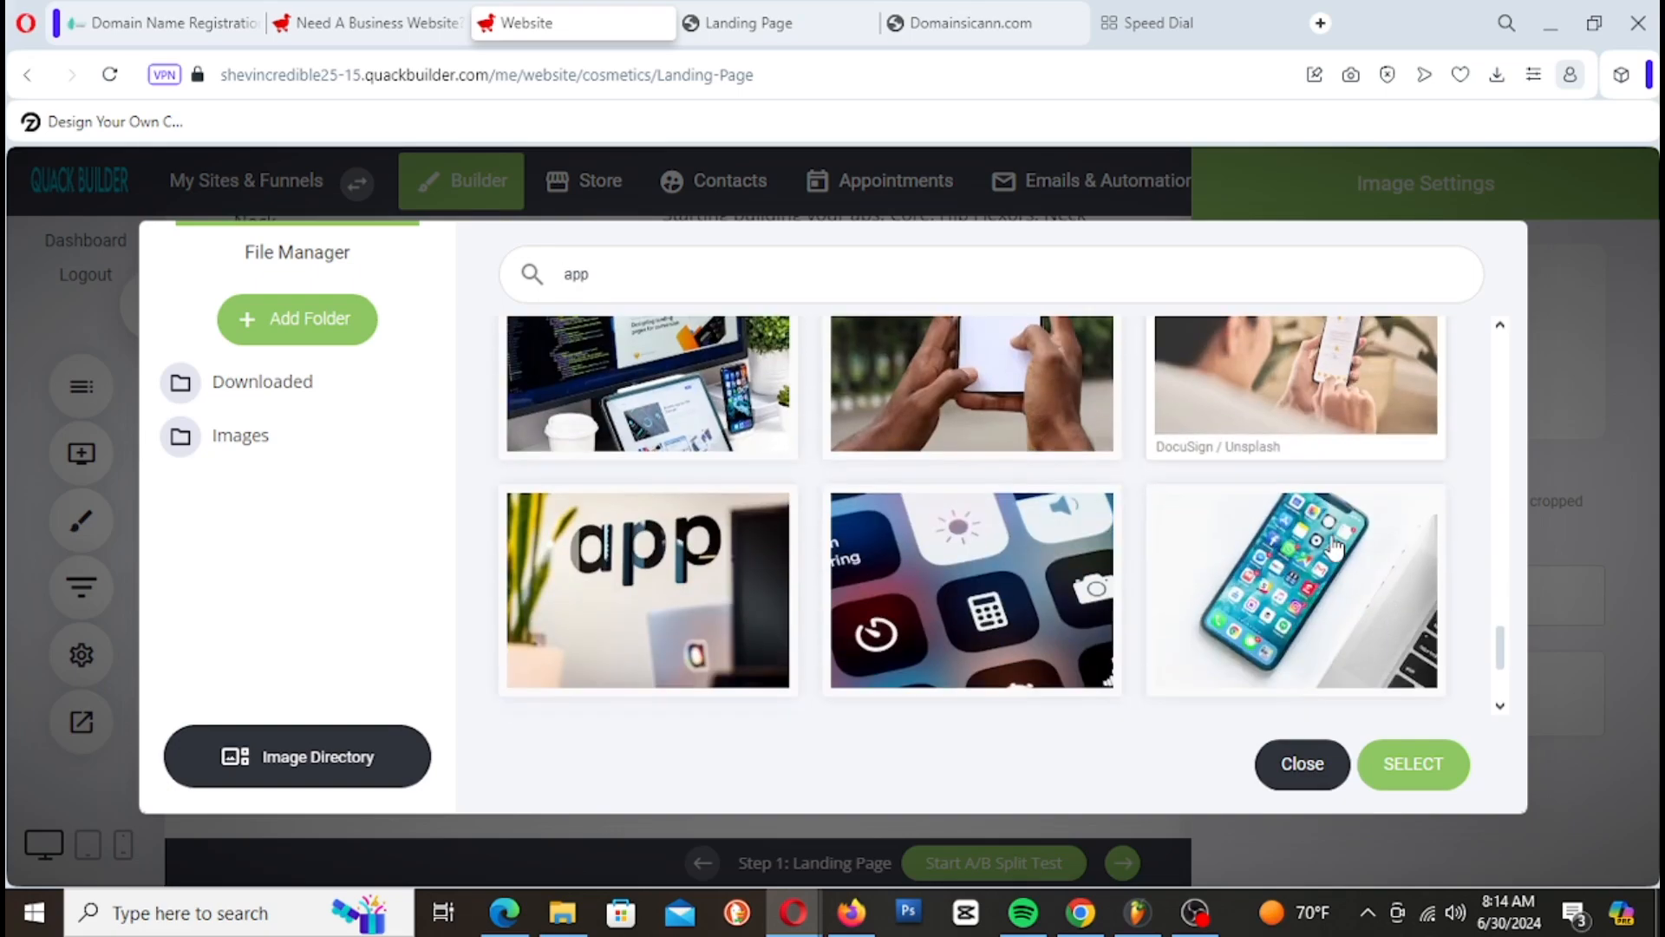
scroll(1334, 547, "down", 3)
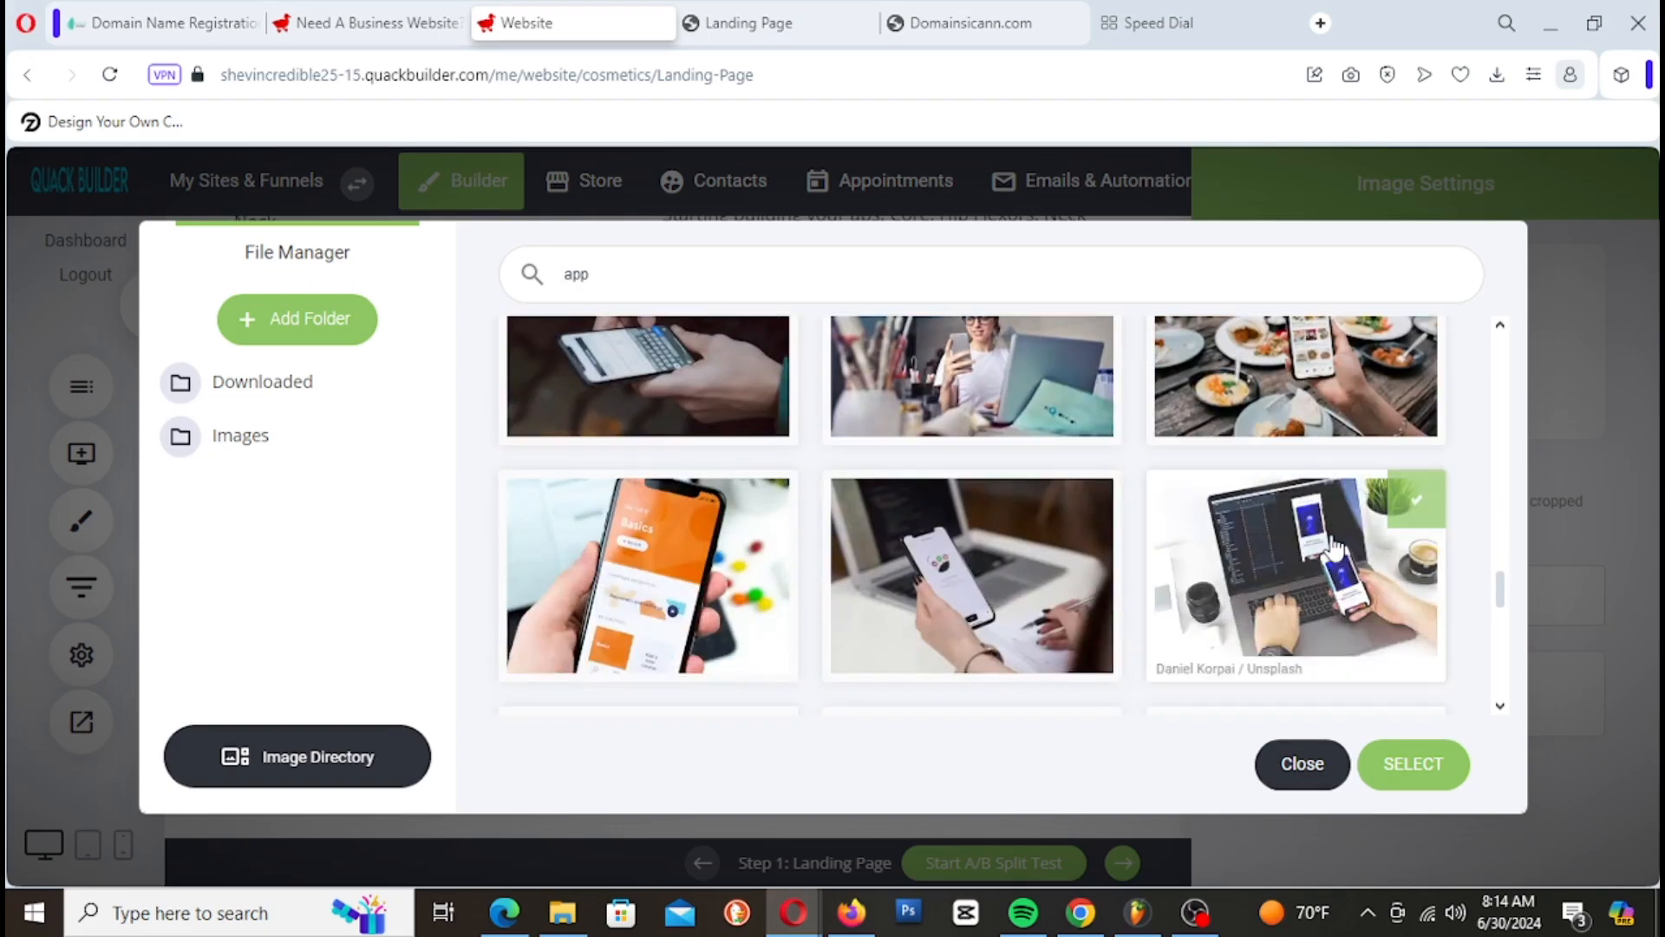
scroll(1334, 548, "down", 3)
scroll(1334, 549, "down", 3)
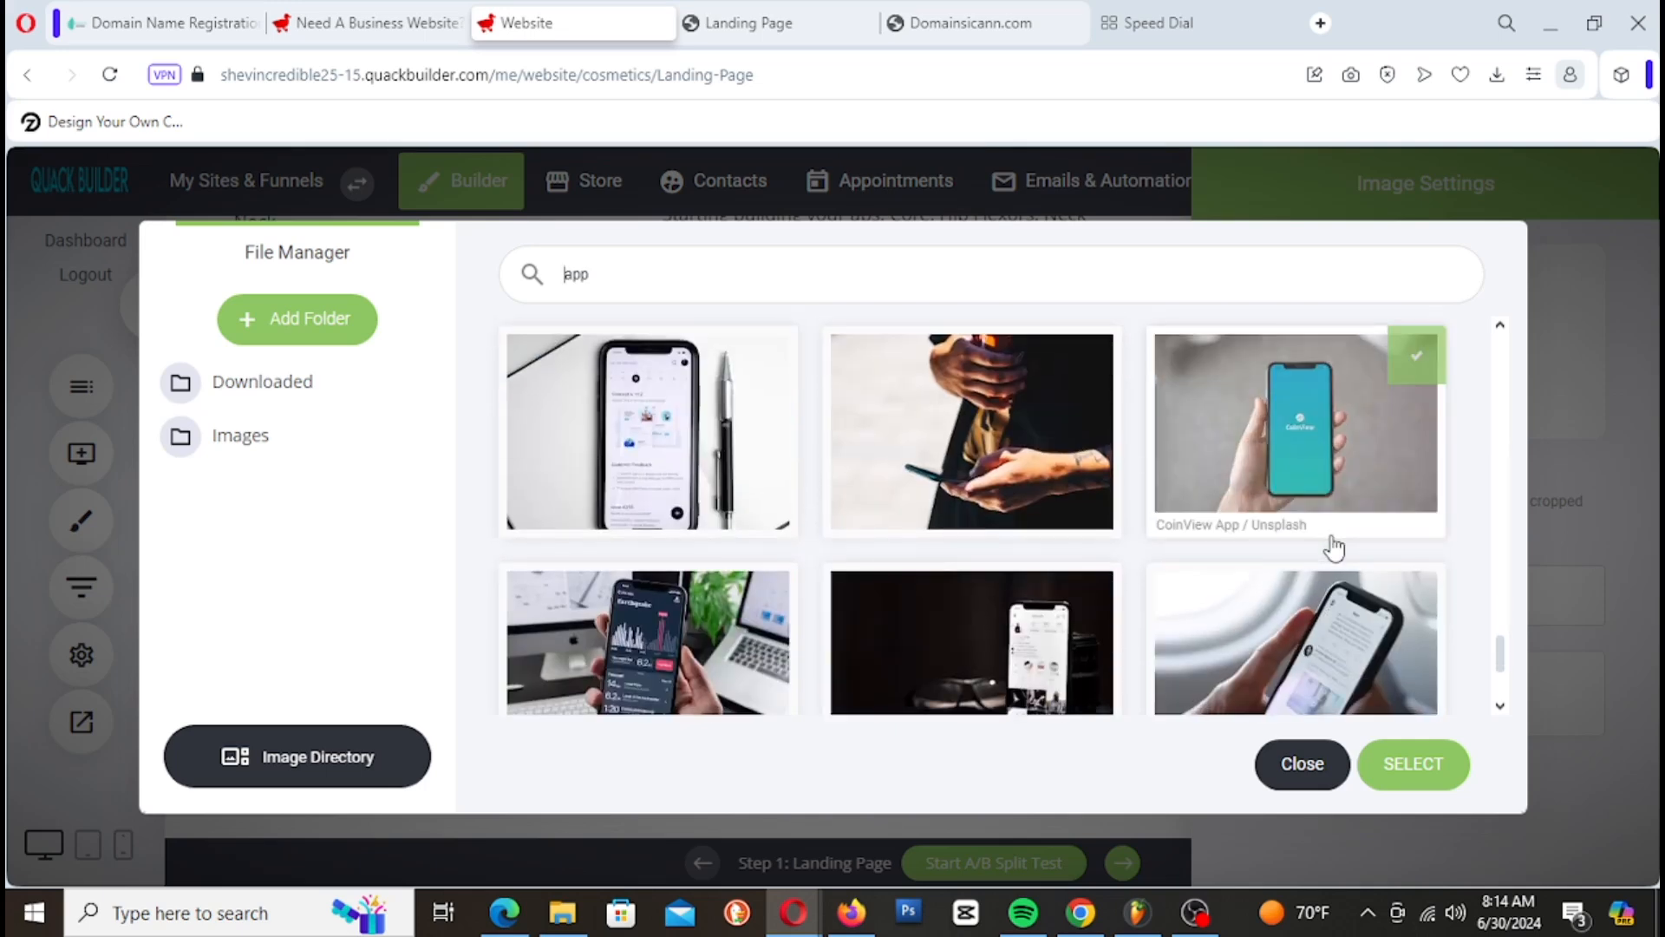
scroll(1334, 546, "down", 1)
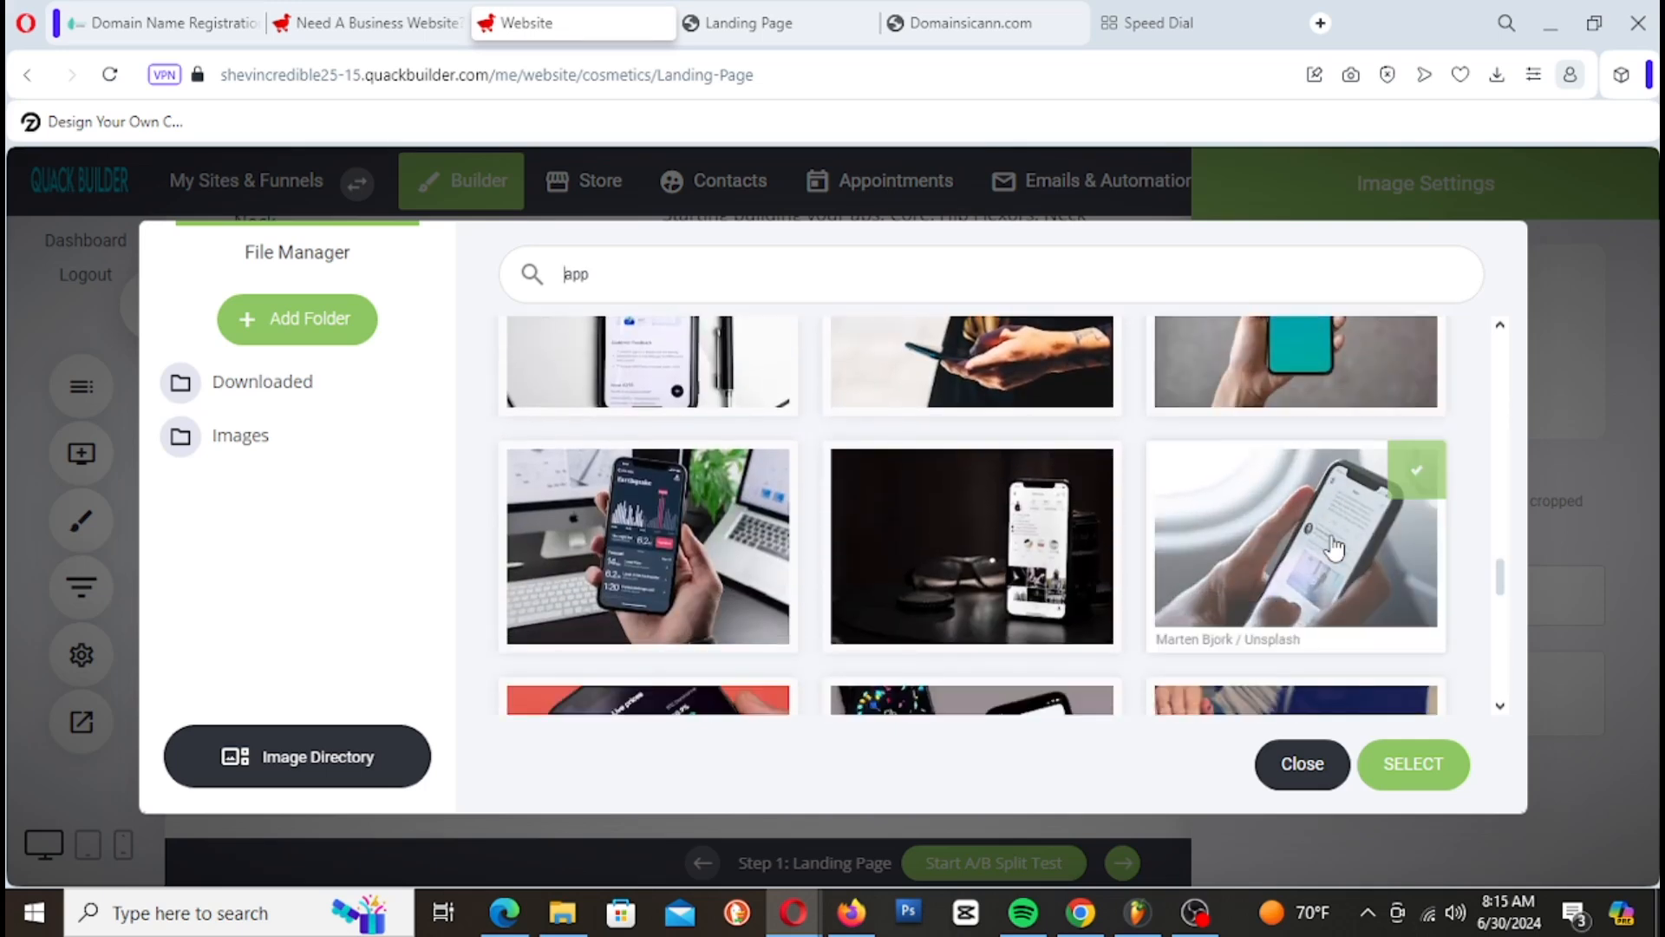
scroll(1334, 547, "up", 1)
scroll(1333, 548, "down", 1)
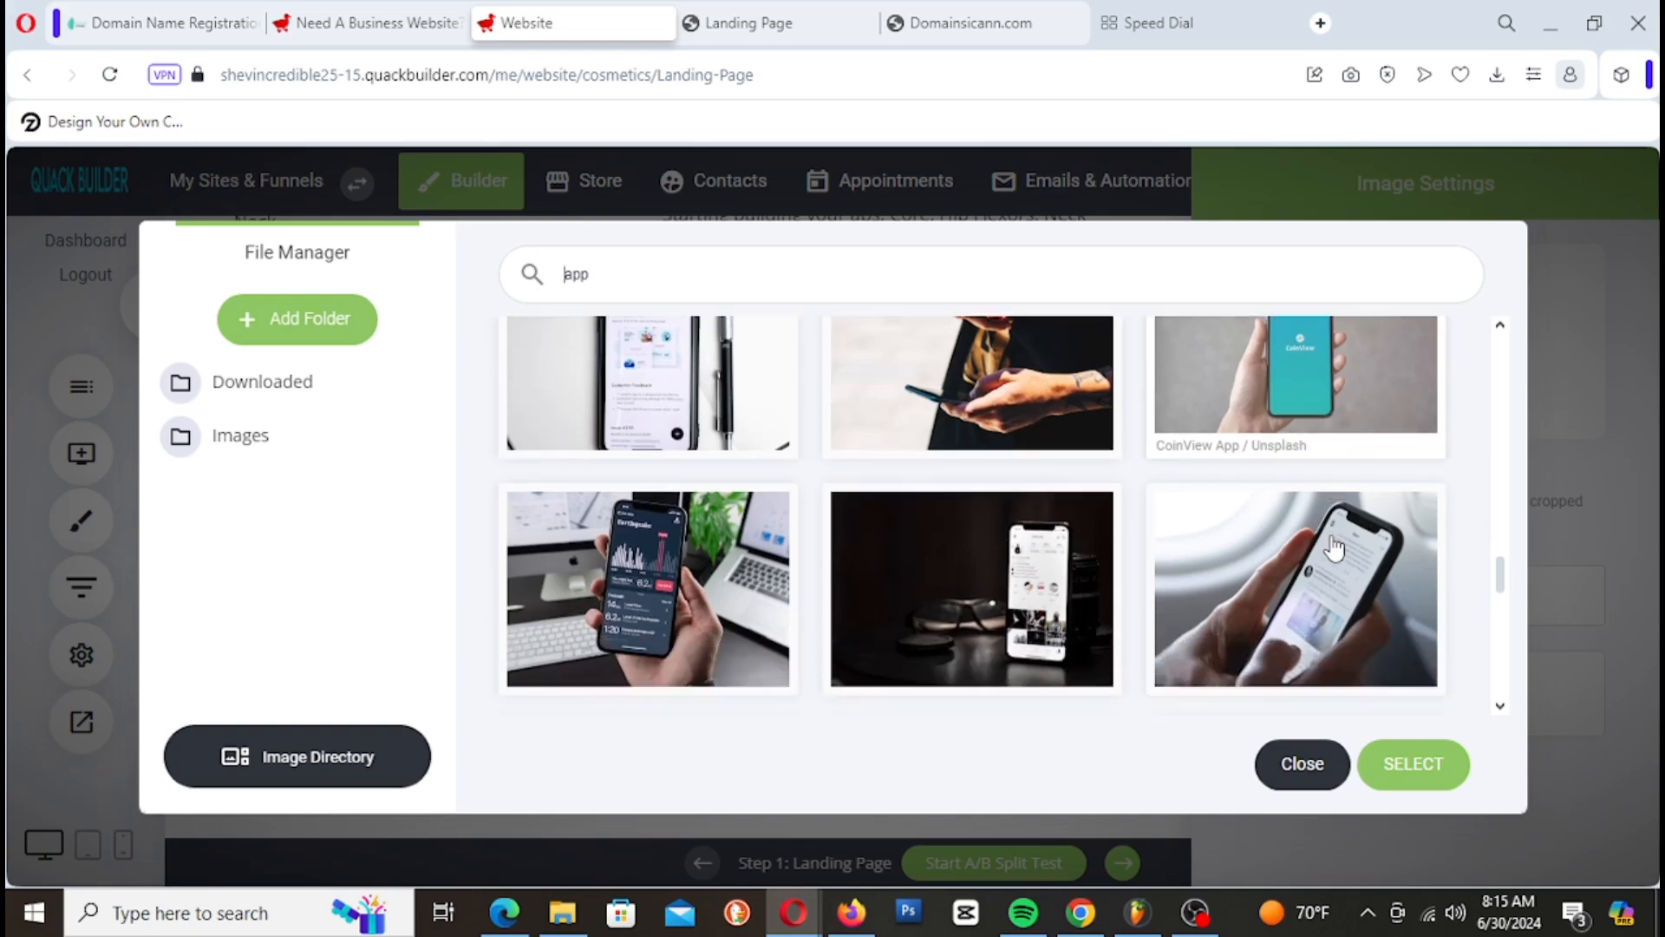
scroll(1334, 548, "up", 1)
scroll(1015, 476, "down", 5)
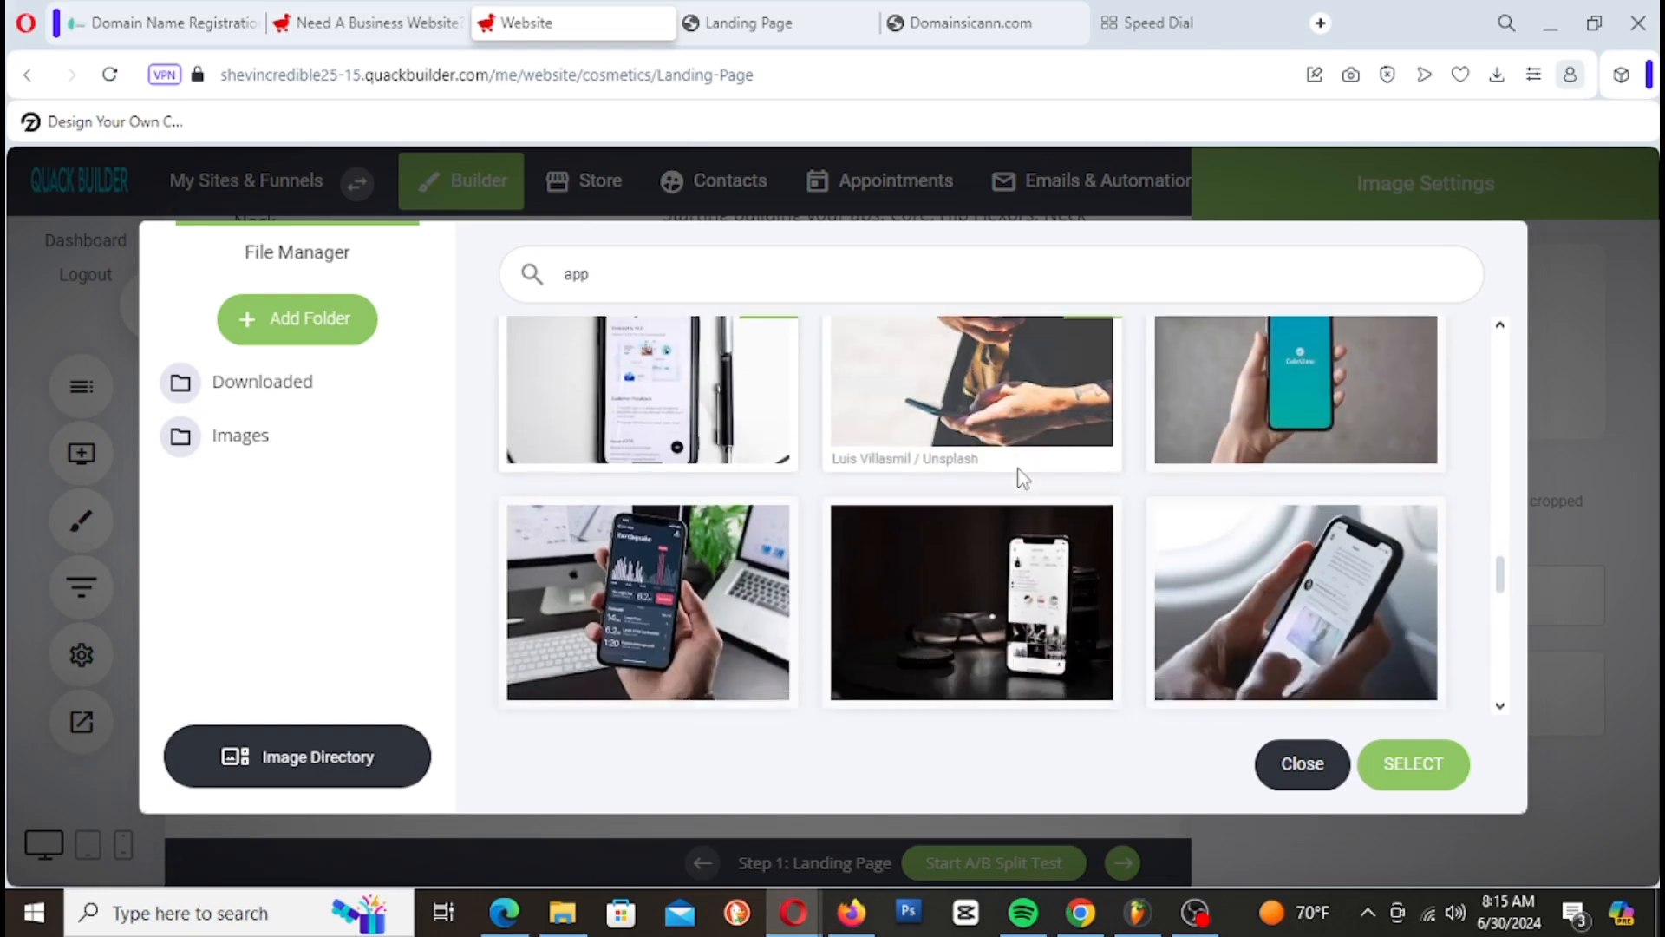
scroll(1386, 670, "down", 10)
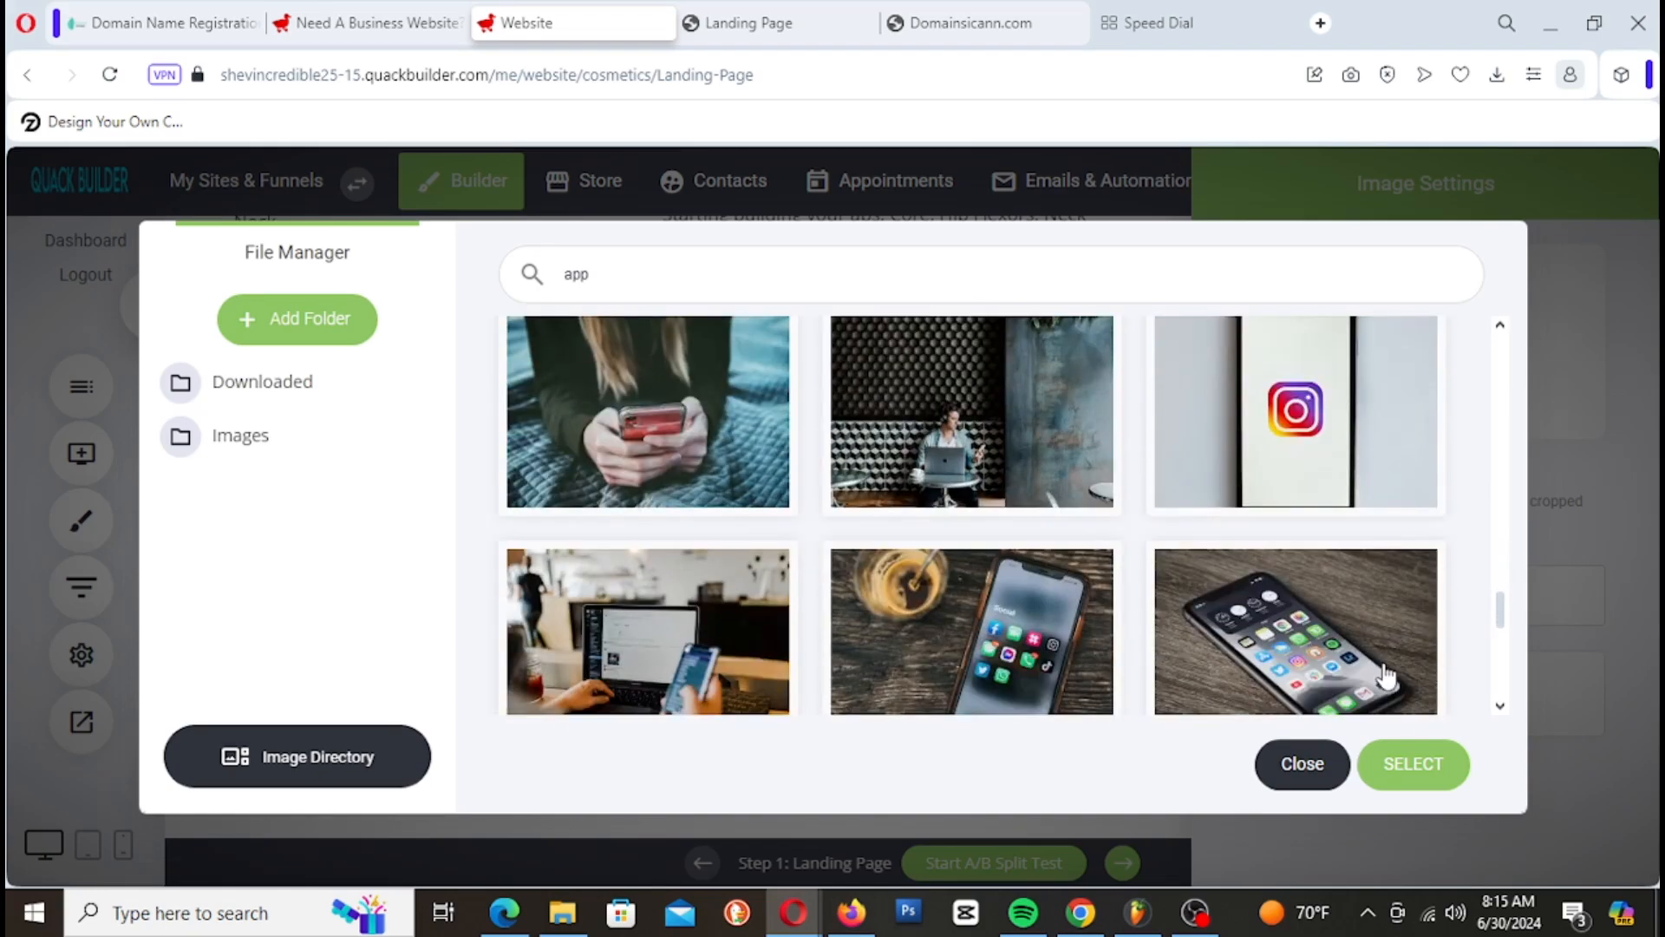
scroll(1386, 675, "down", 7)
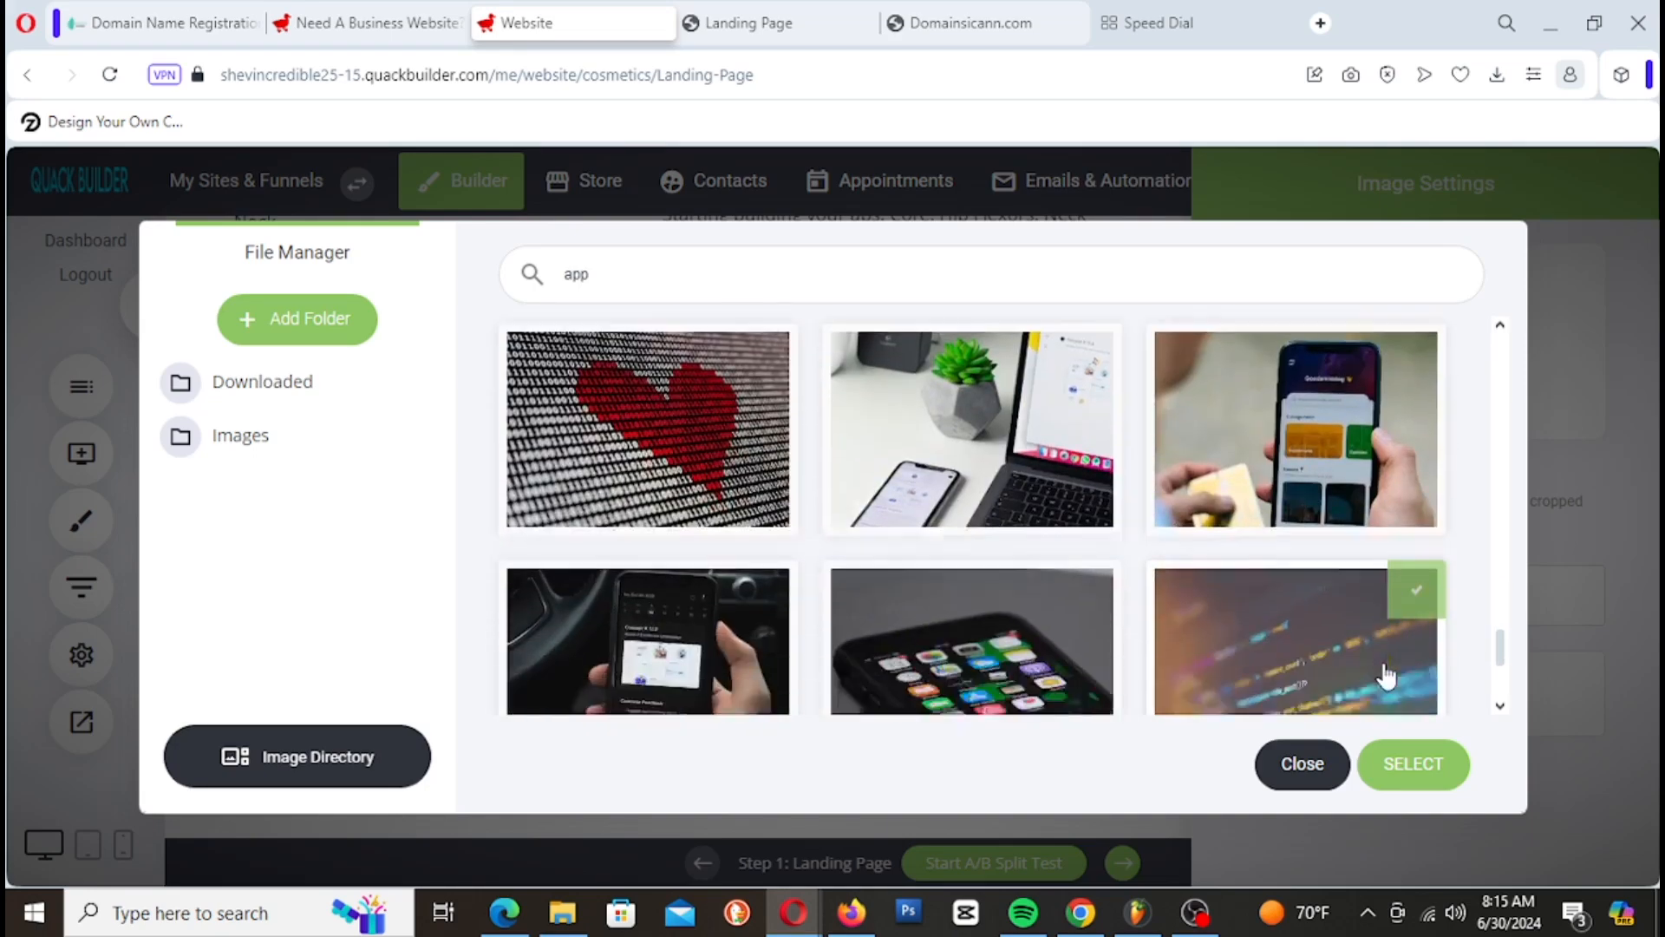
scroll(1385, 675, "down", 3)
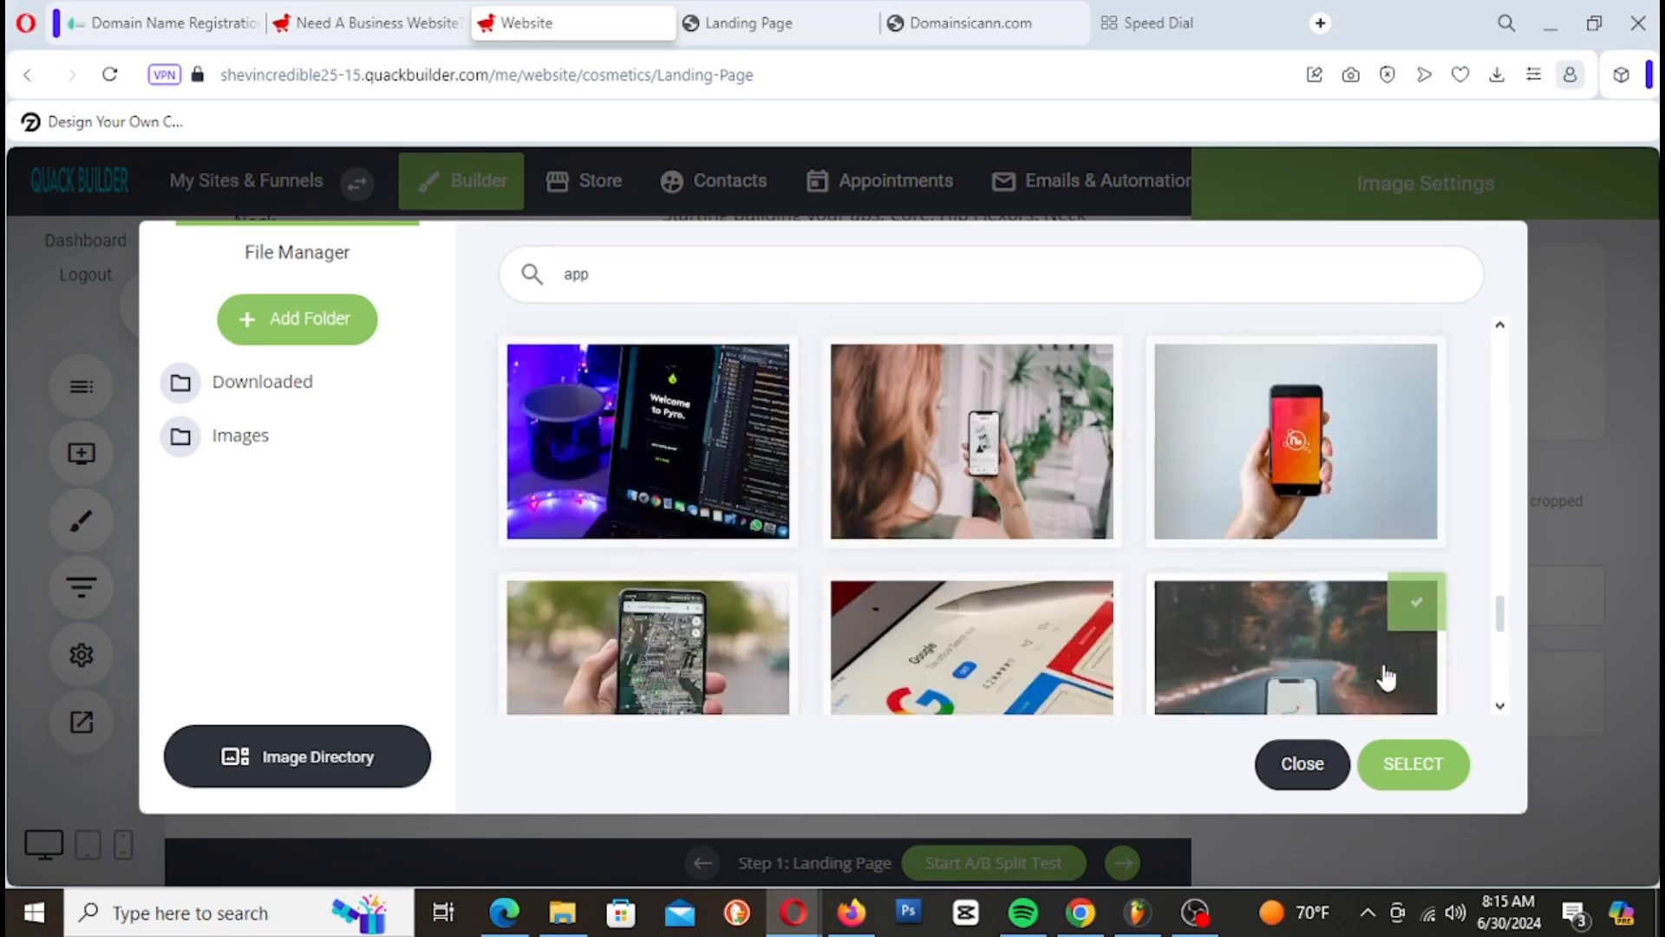
scroll(1386, 675, "up", 3)
scroll(1386, 677, "down", 2)
scroll(1386, 677, "down", 2)
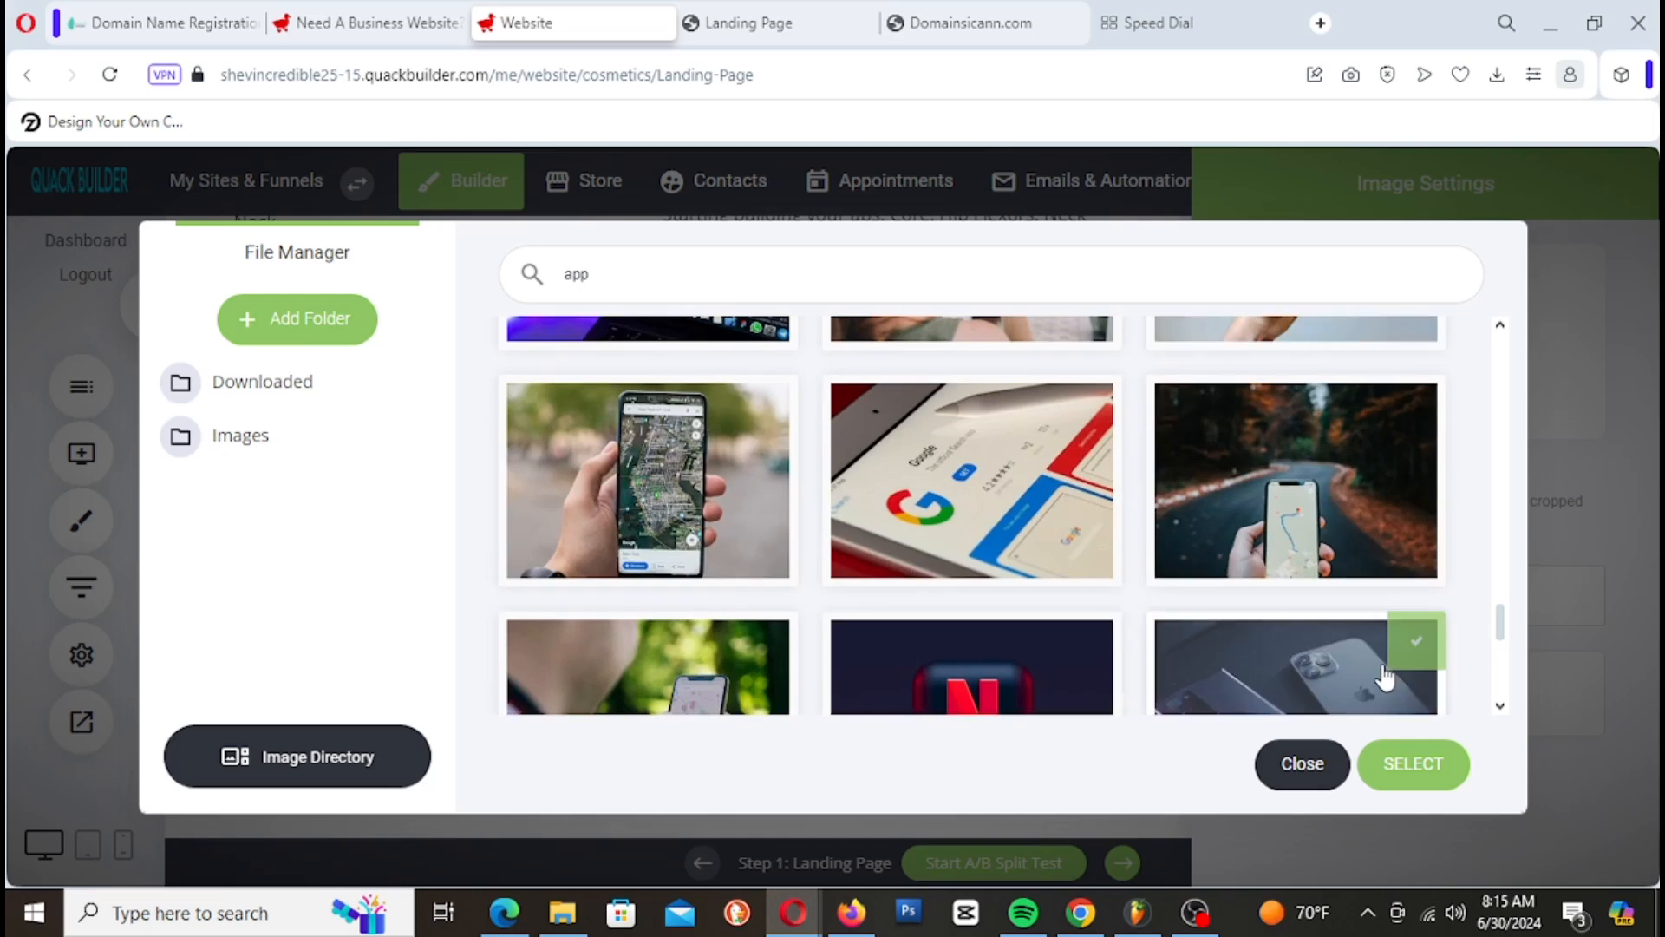
left_click(1432, 785)
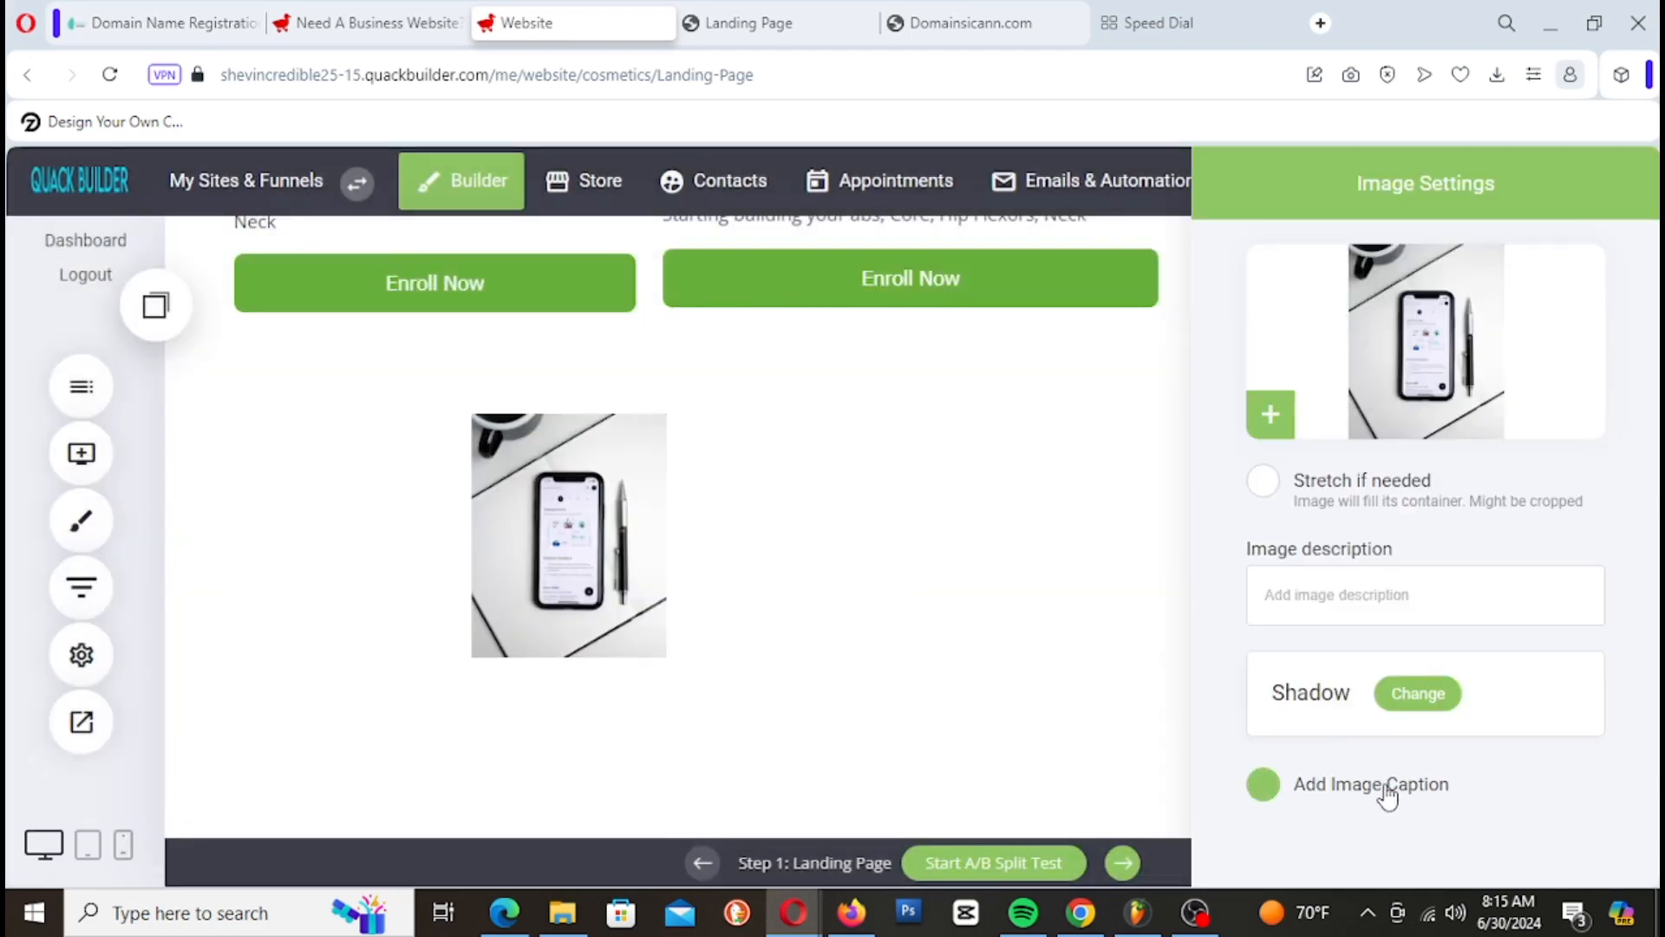
Step: Turn on 'Stretch if needed' and drag the phone image taller, to about 550 by 386 px
left_click(1266, 480)
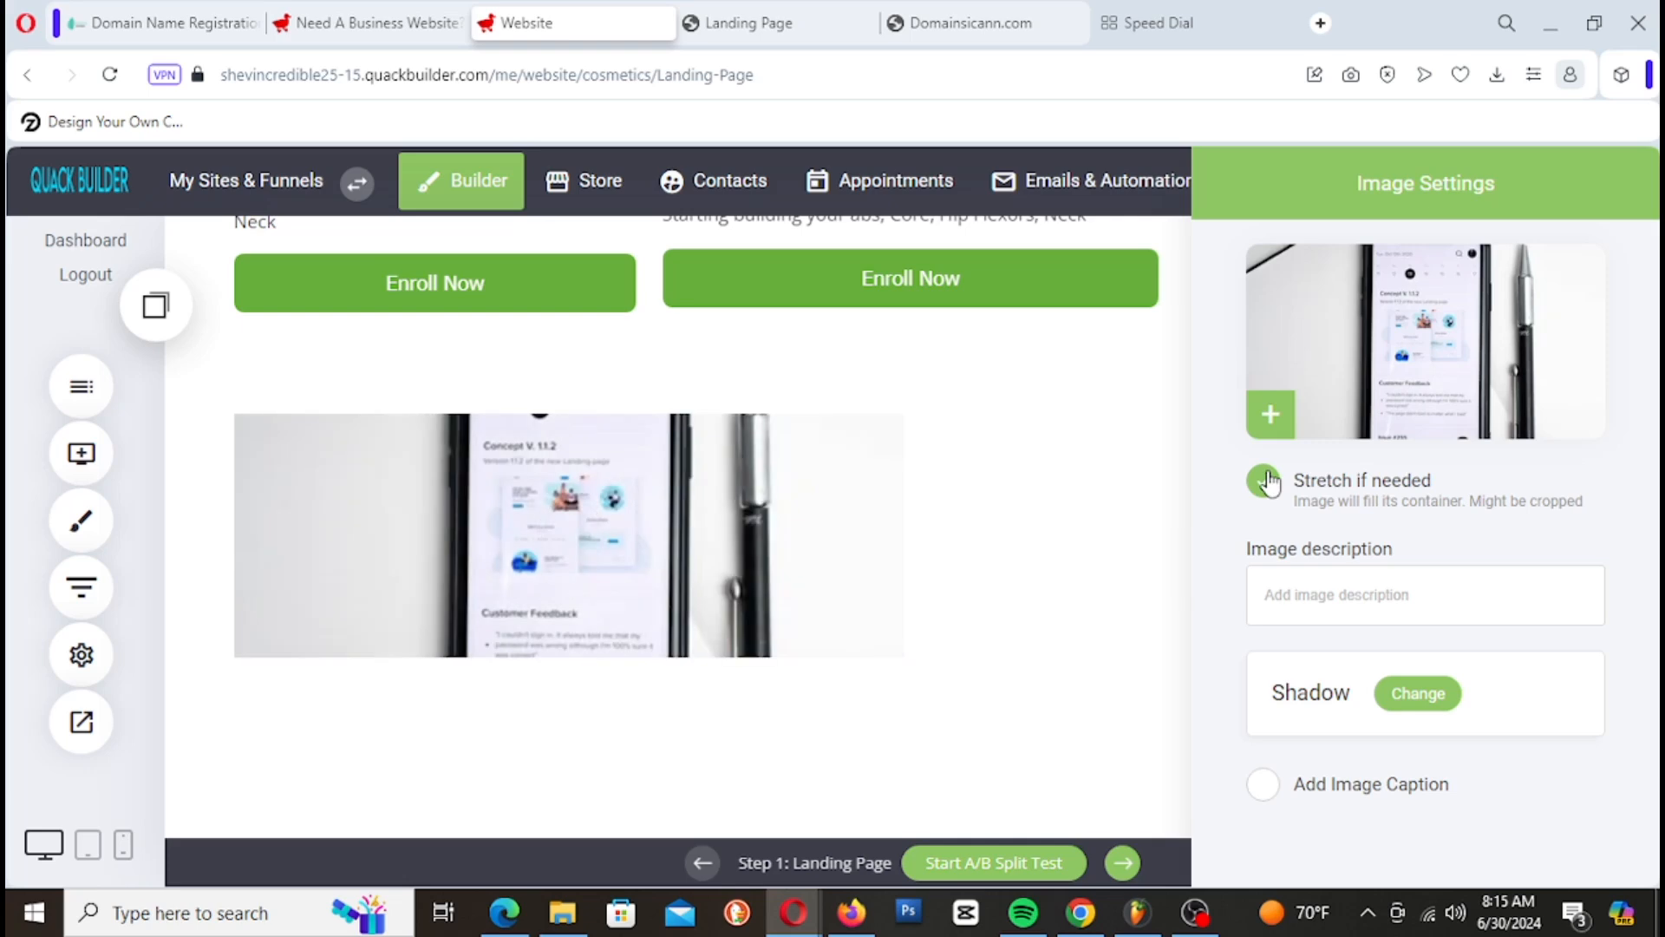
left_click(556, 632)
left_click_drag(569, 653, 609, 880)
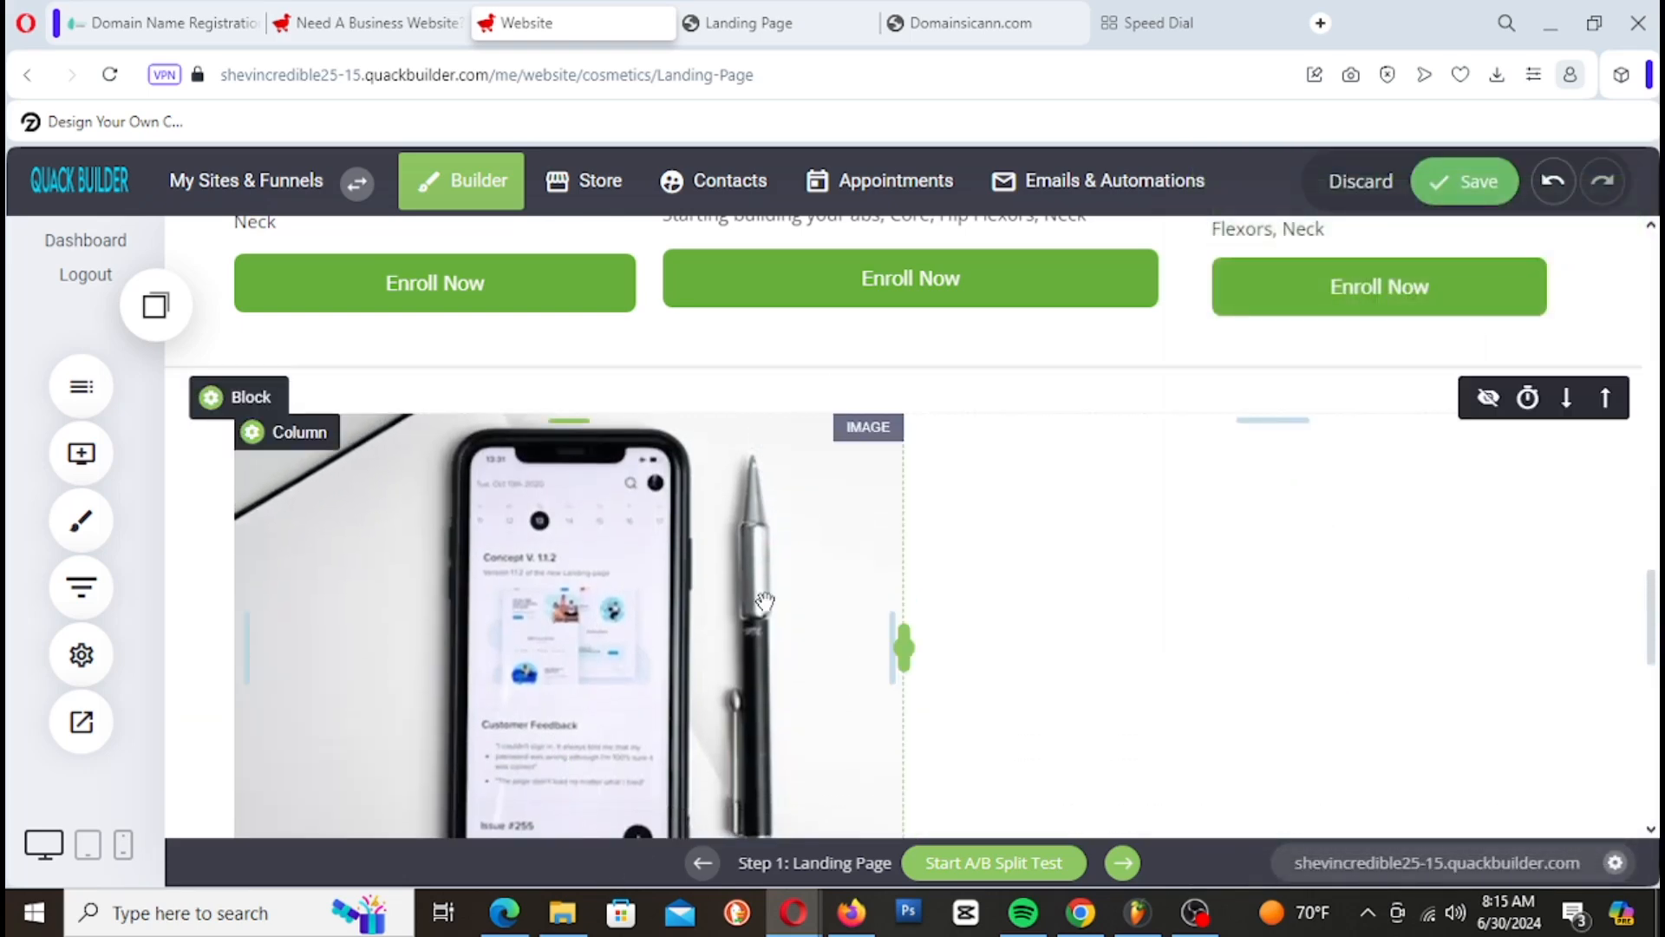
scroll(609, 876, "down", 3)
left_click_drag(572, 638, 565, 710)
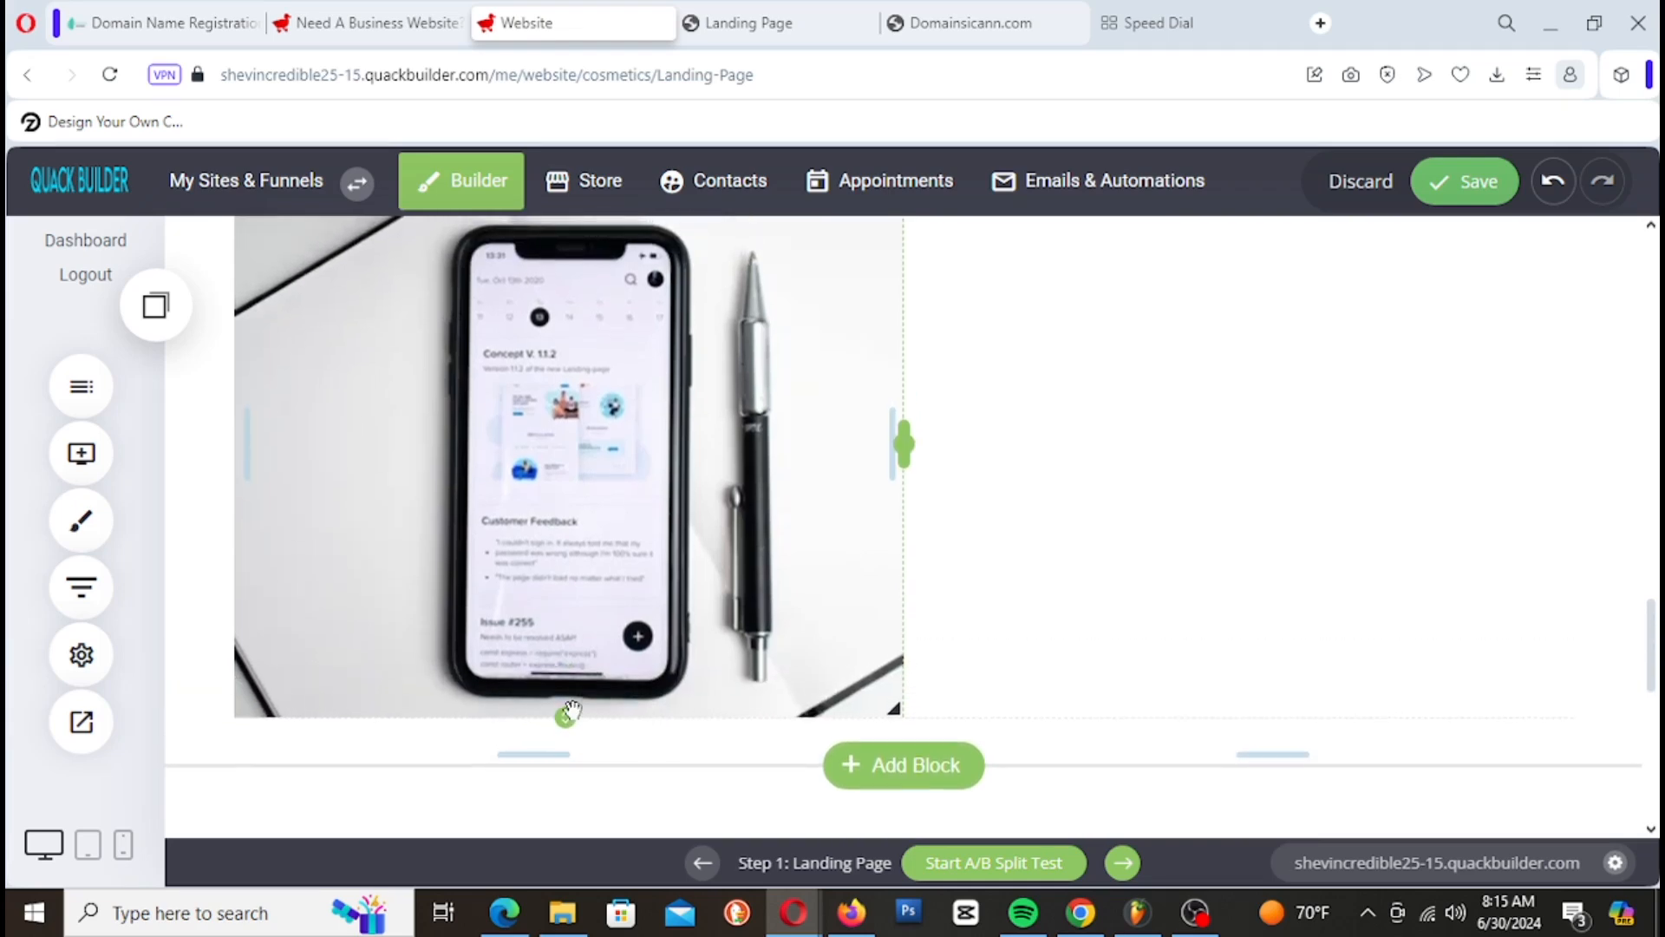
scroll(1093, 632, "up", 3)
scroll(1093, 632, "down", 2)
scroll(1098, 634, "down", 1)
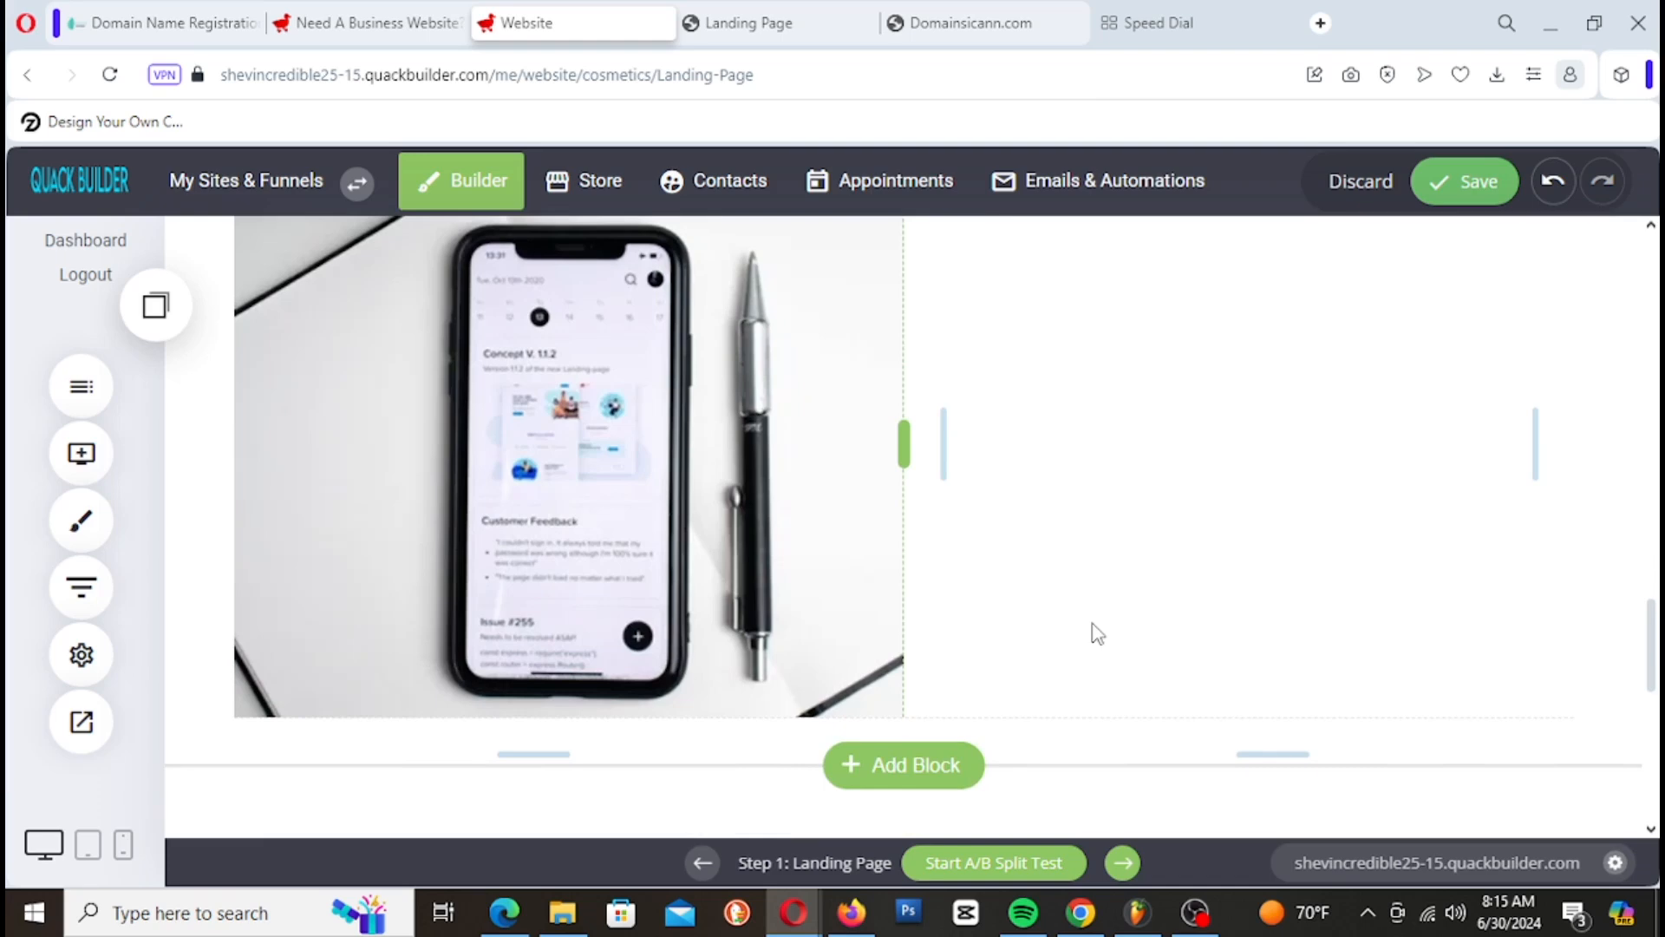
scroll(1101, 636, "up", 1)
scroll(1098, 636, "up", 1)
scroll(1097, 636, "down", 1)
scroll(1096, 636, "up", 1)
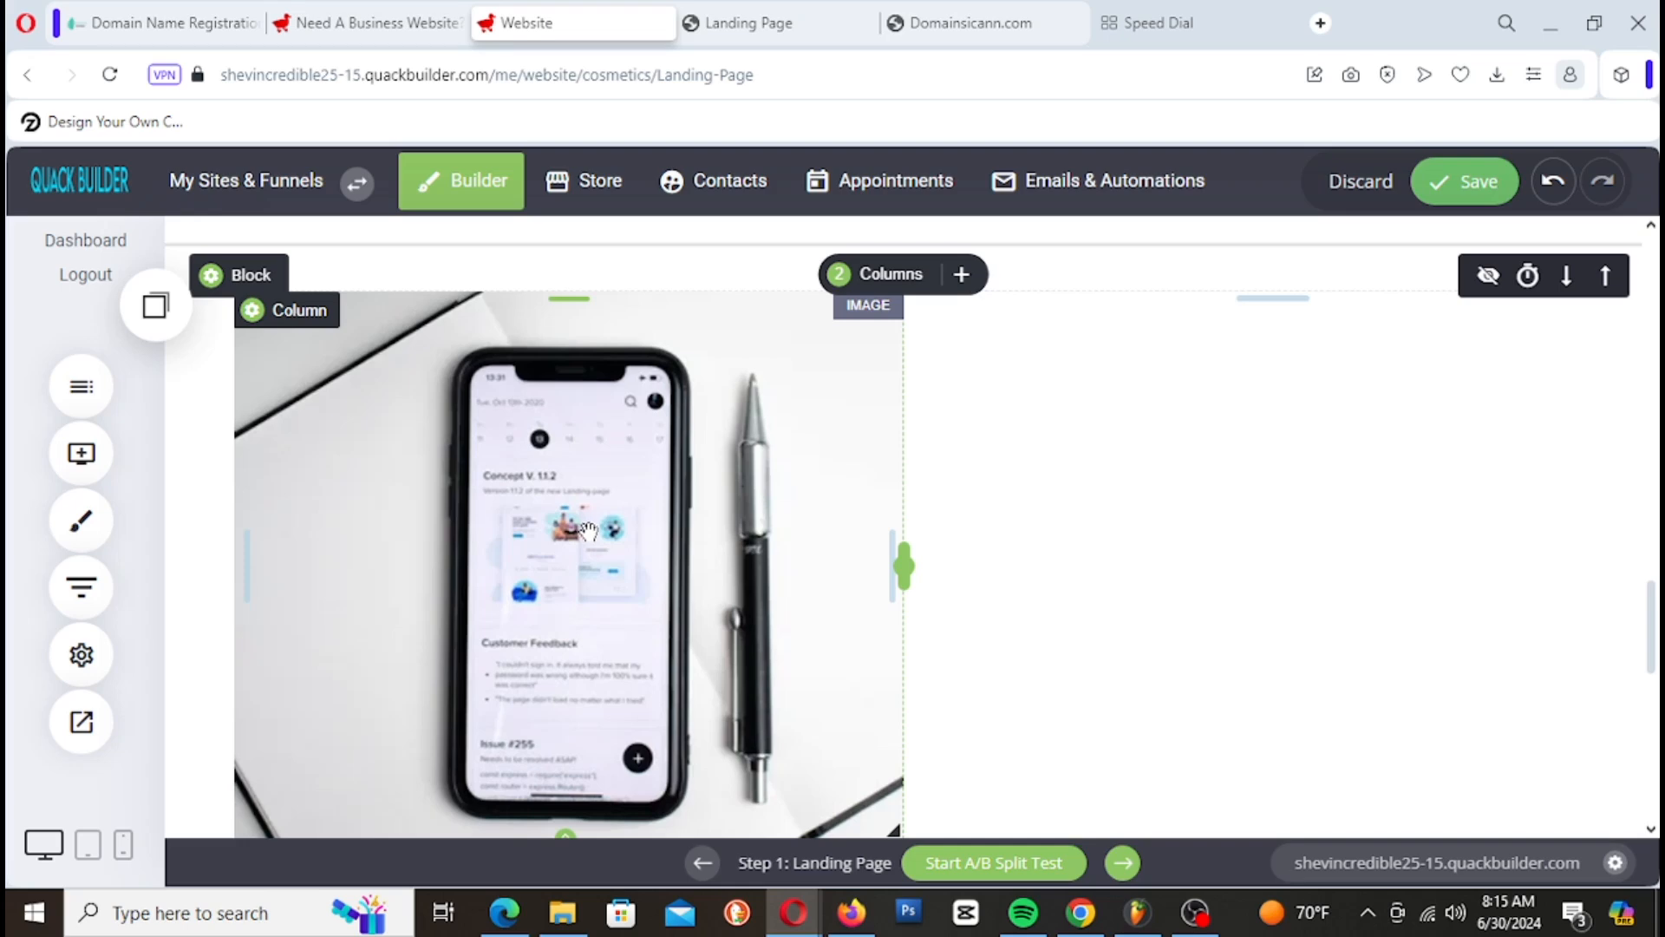
Step: Drop a Heading into the right column reading 'The Best Fitness App All The Funn Start Here' and check Funn's spelling
left_click(81, 453)
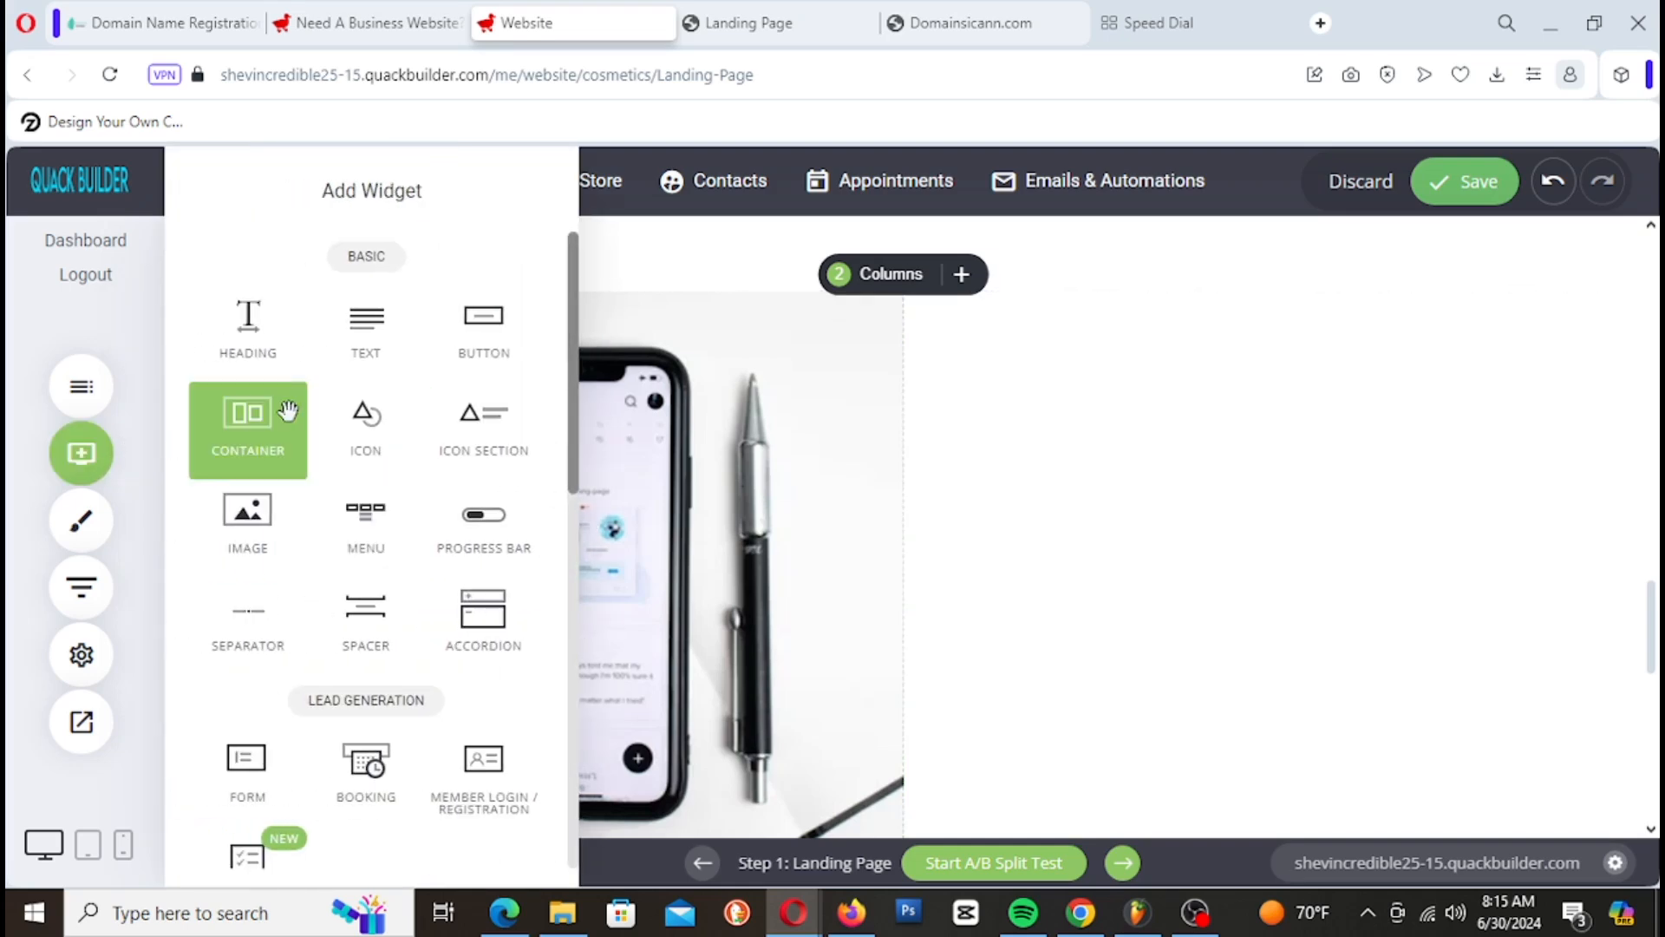
left_click_drag(250, 319, 1130, 390)
left_click(1026, 317)
double_click(1025, 317)
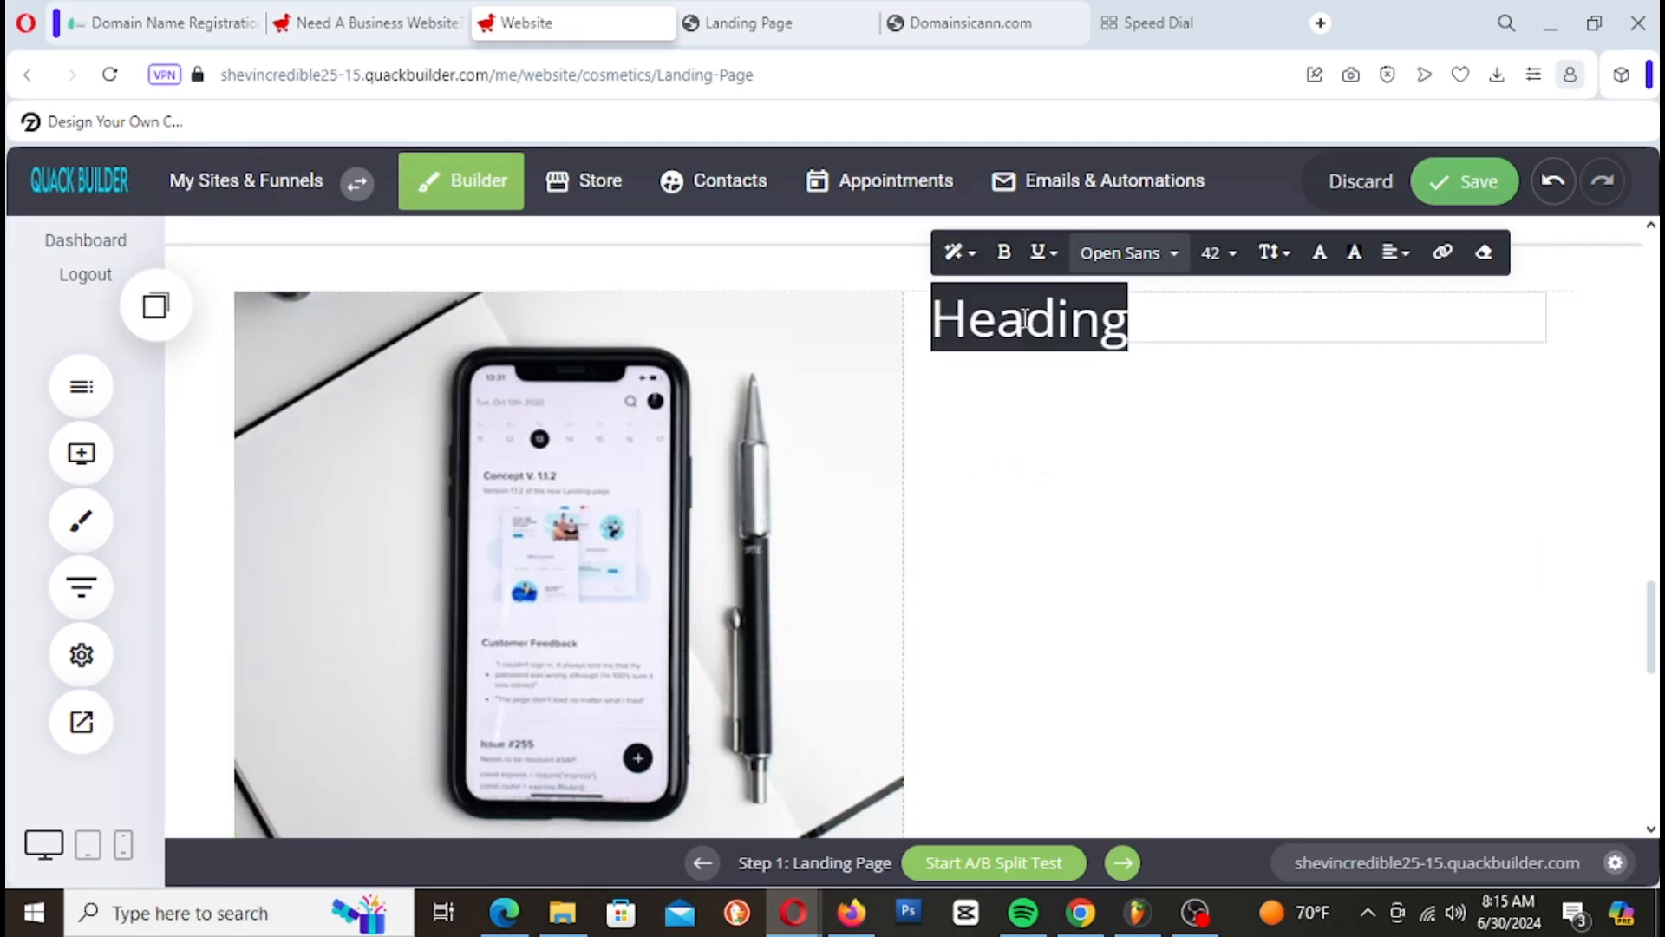
type("The")
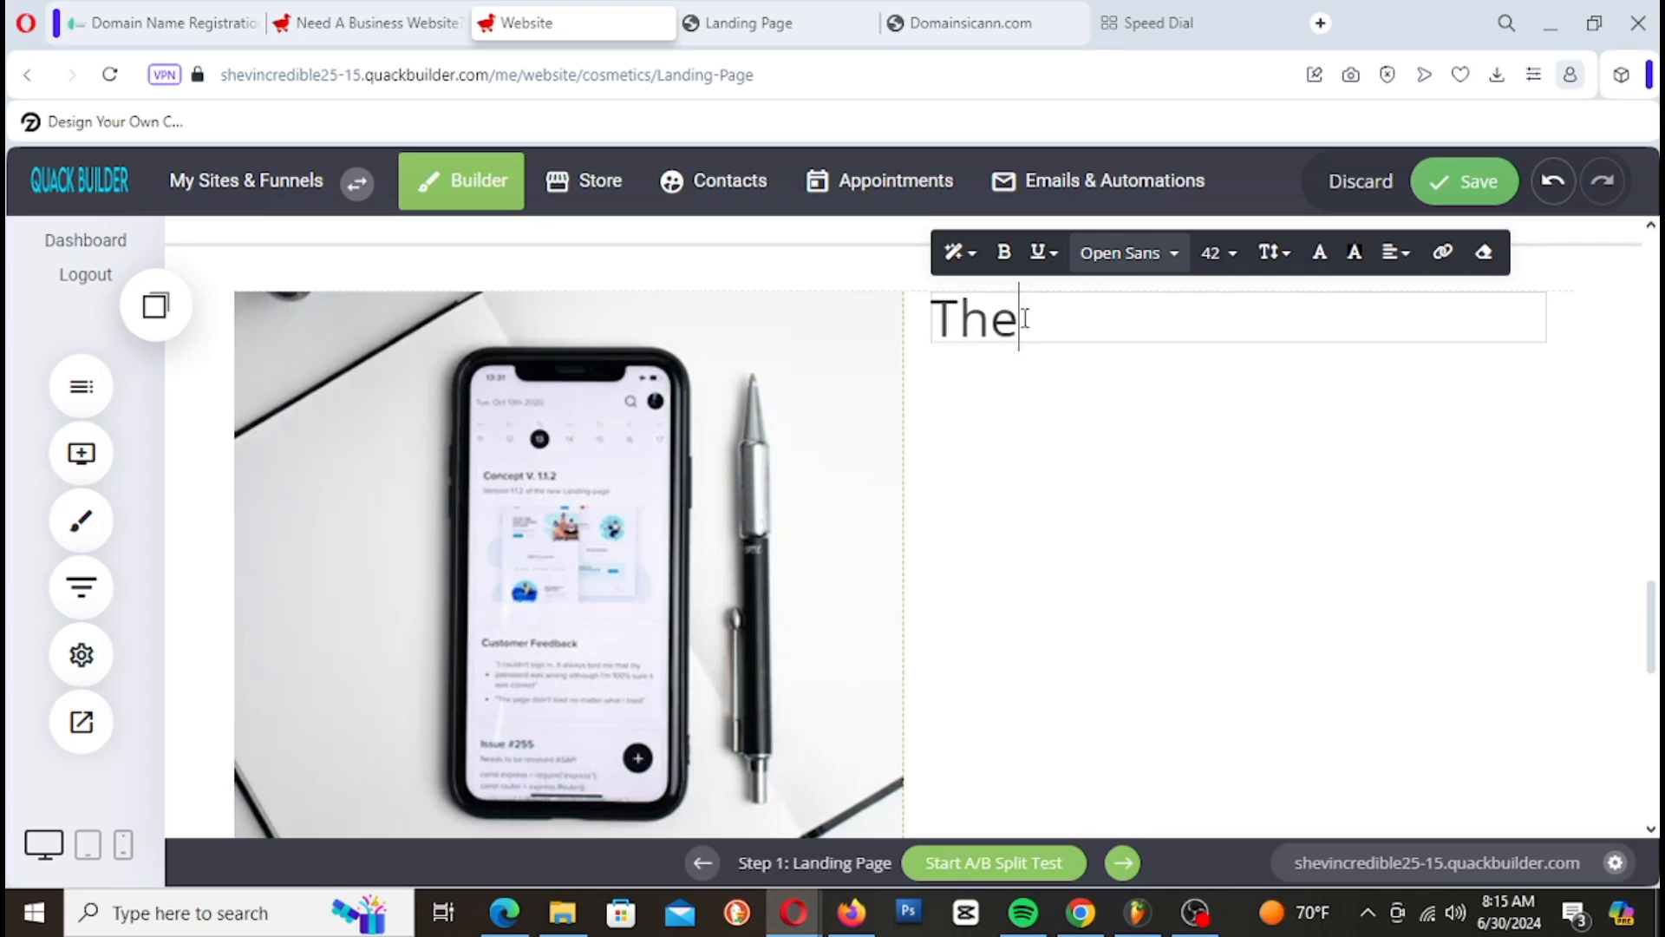
type(" Best Fi")
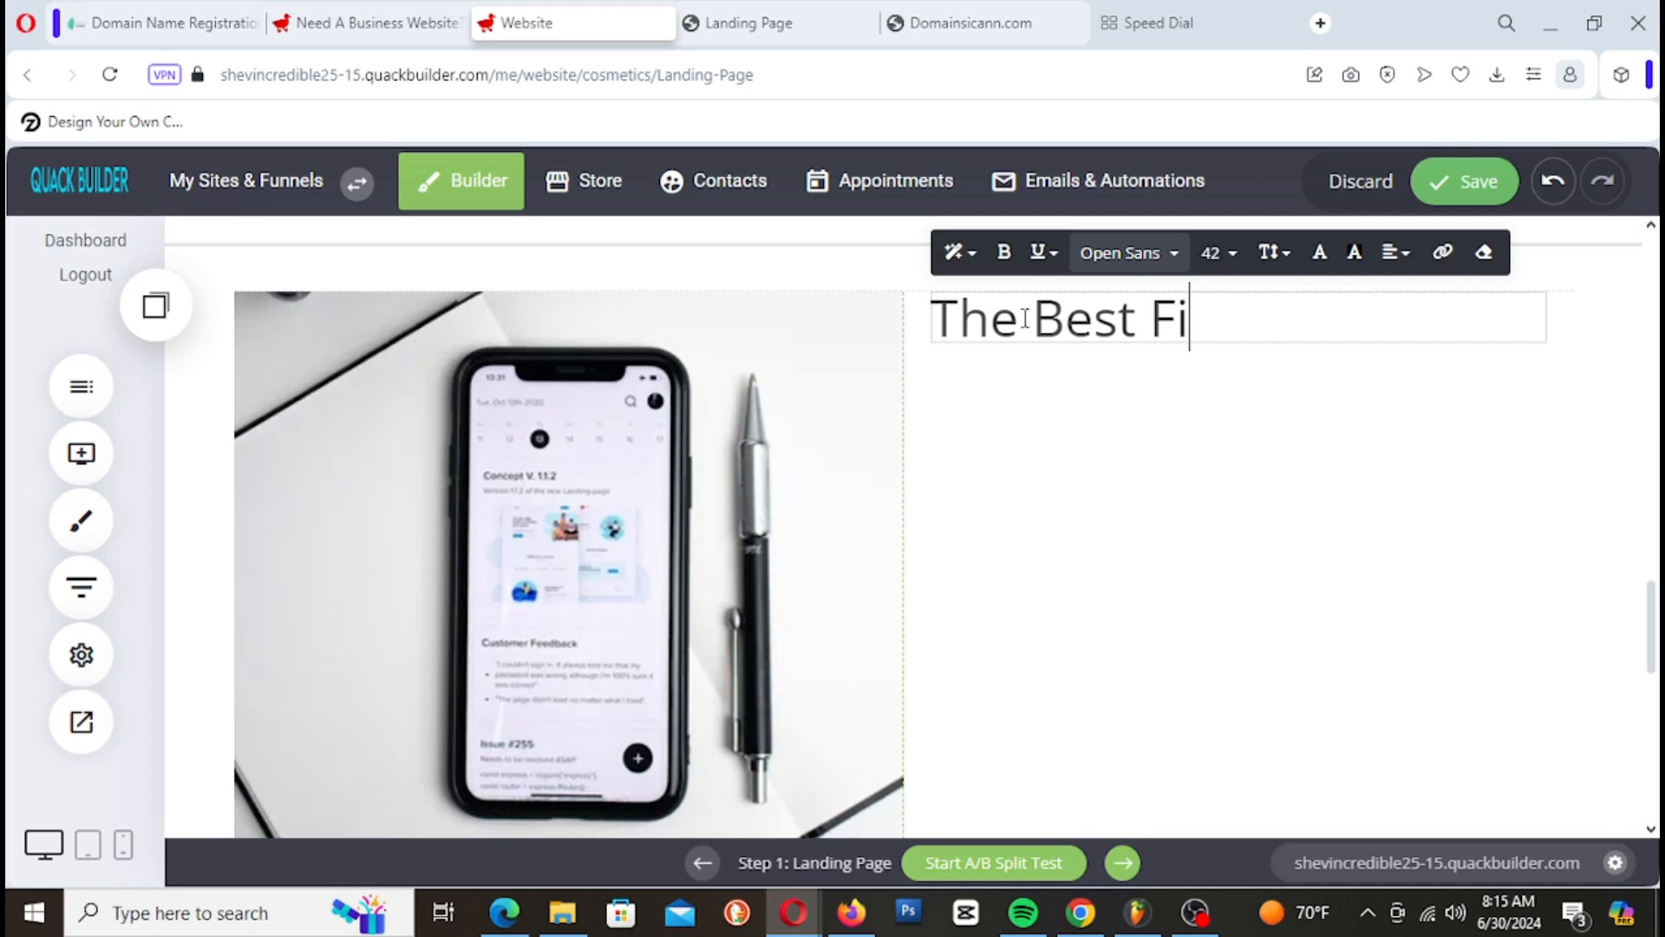
type("tness")
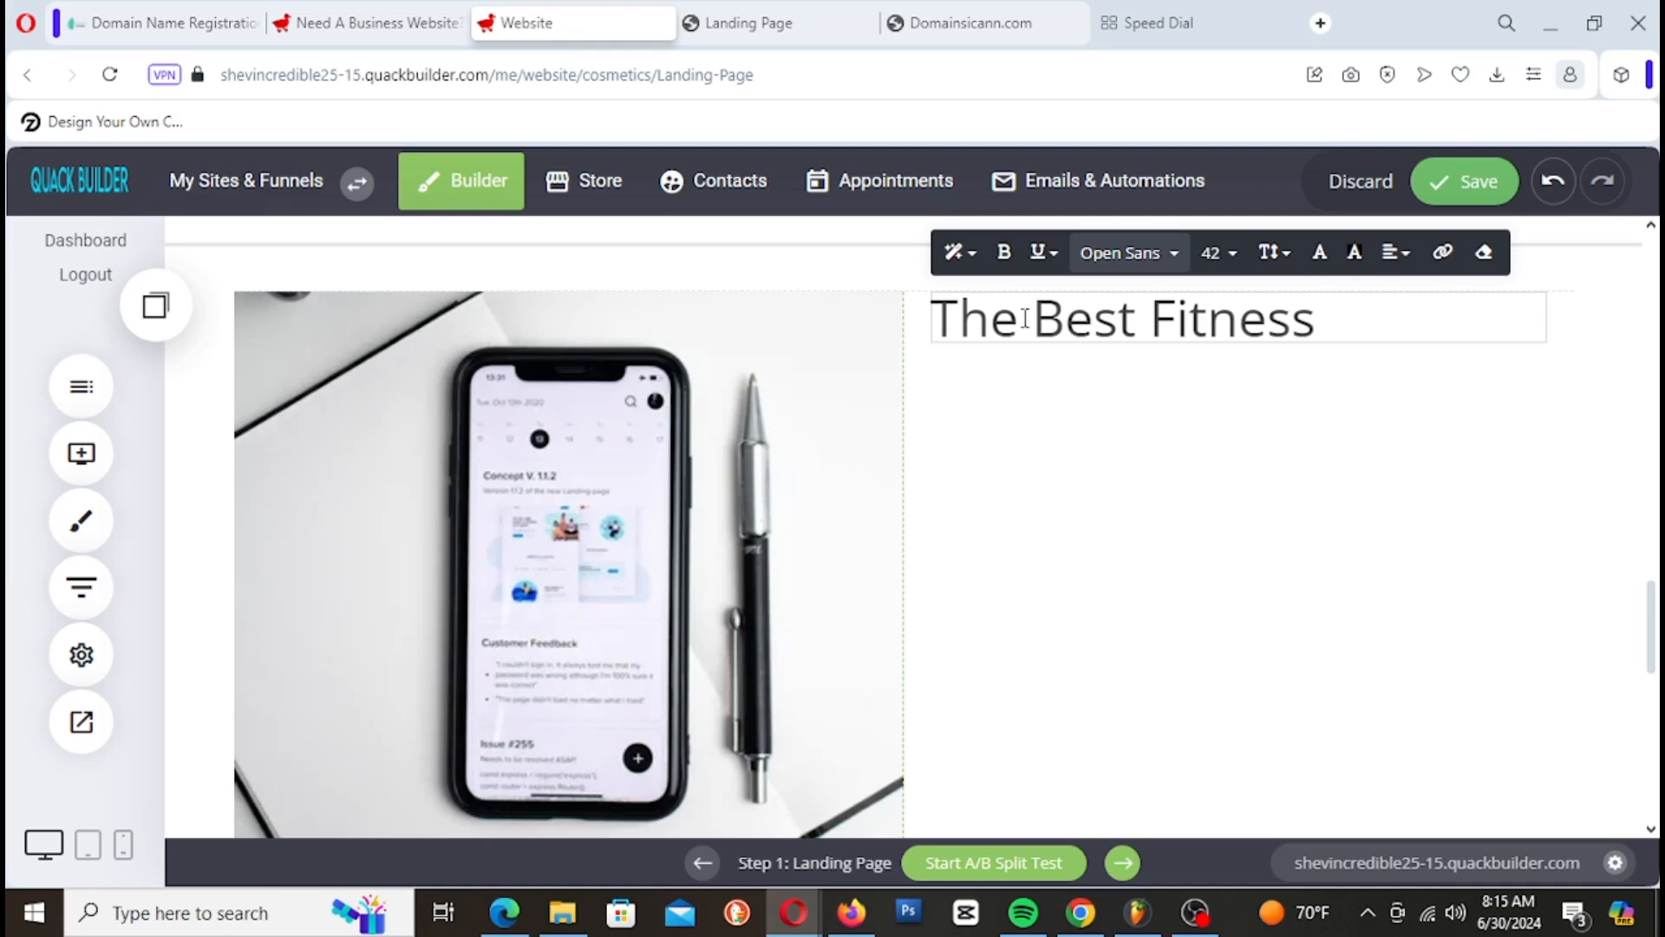
type("App ")
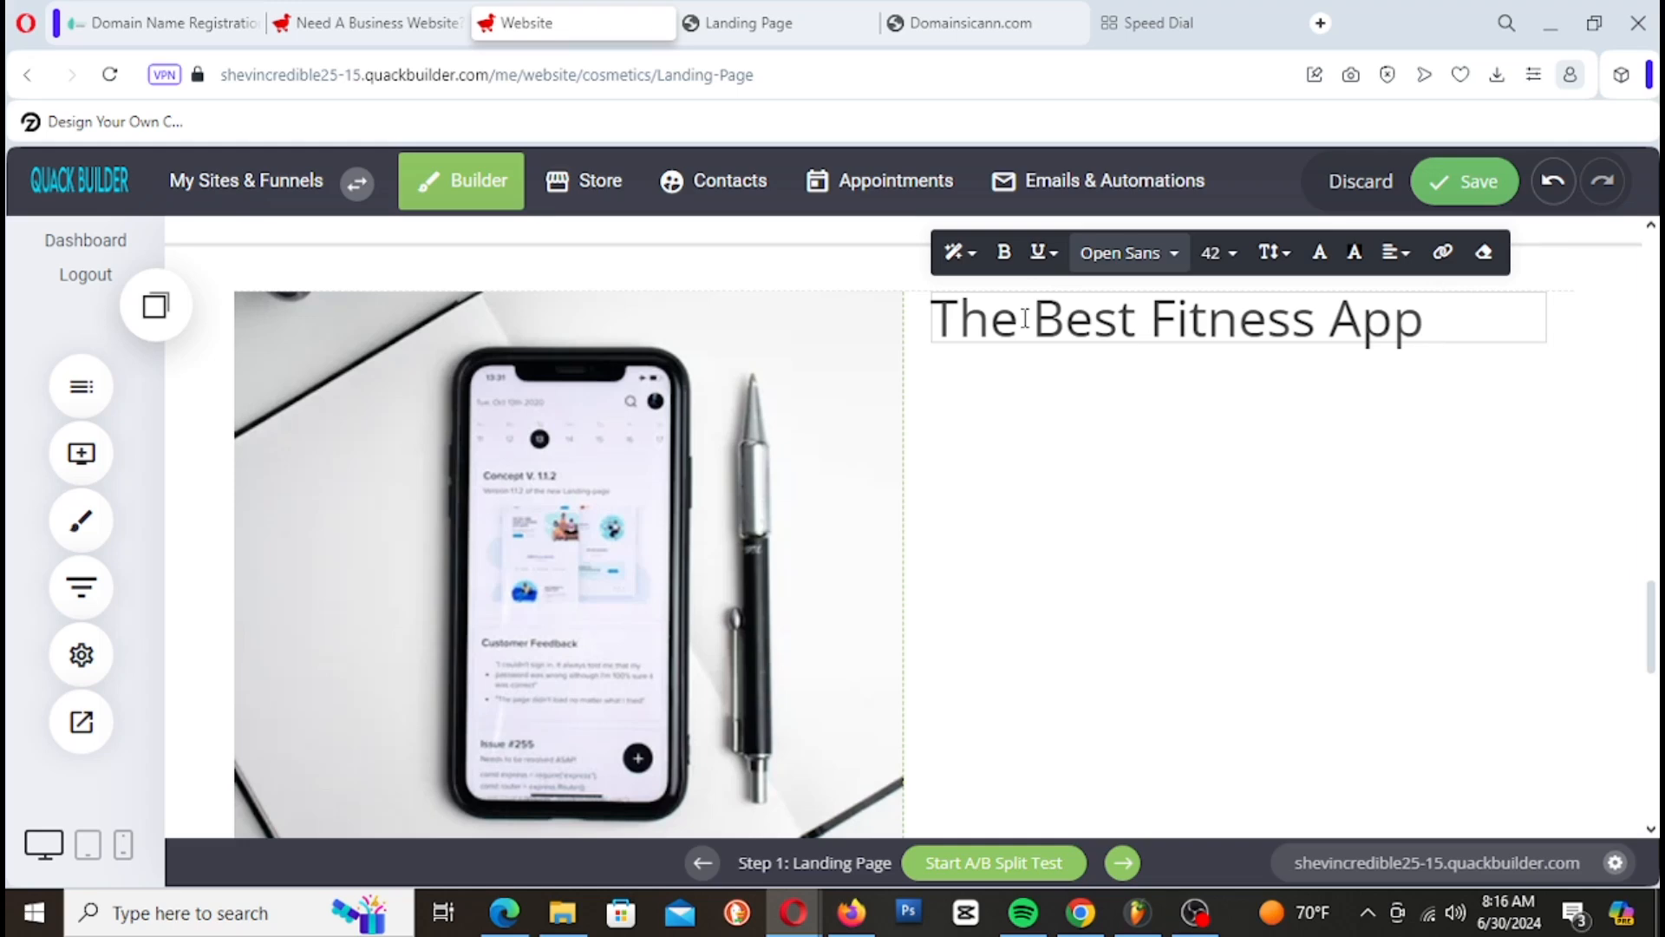
type("All The Funn Sta")
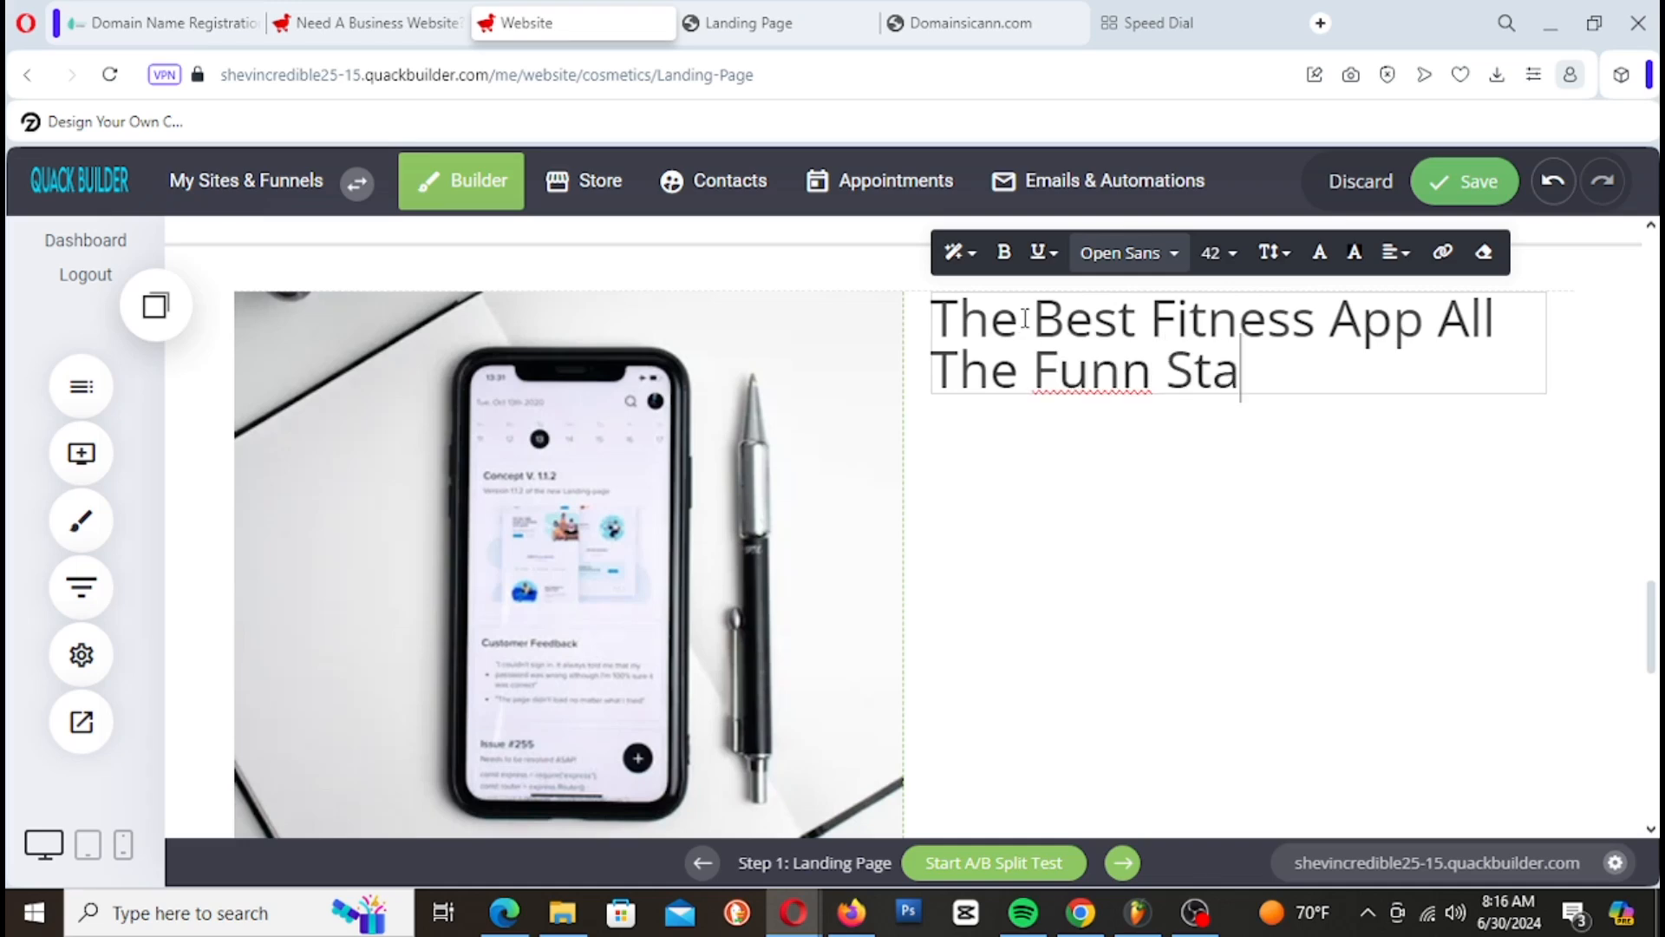
type("rt Here")
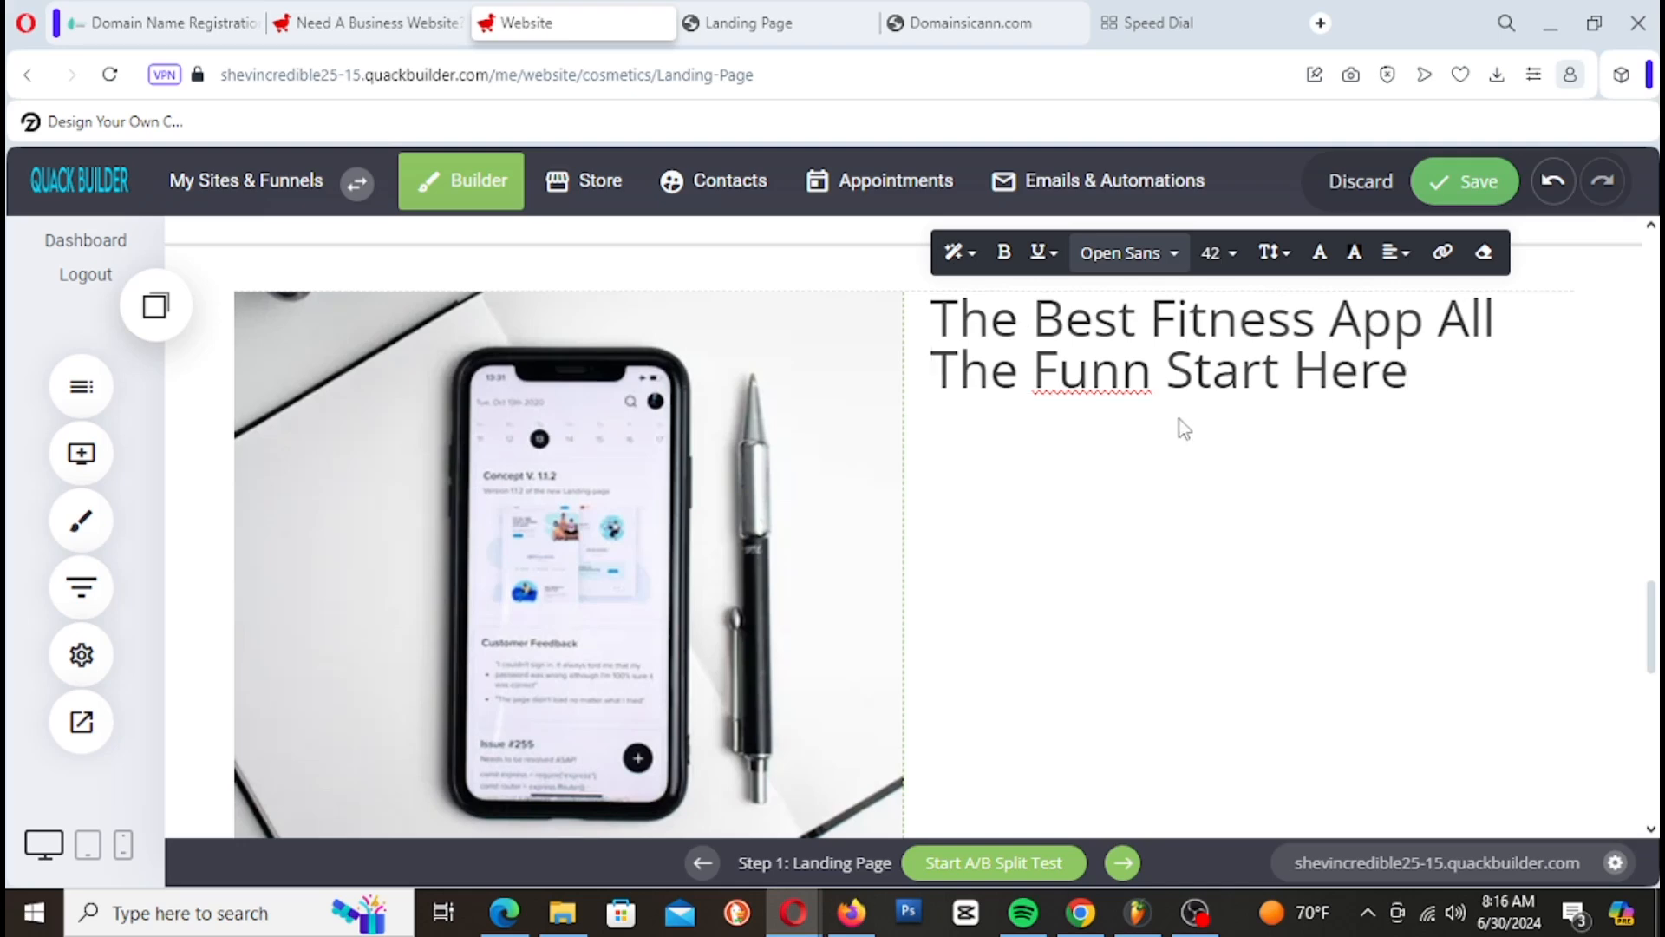
right_click(1123, 379)
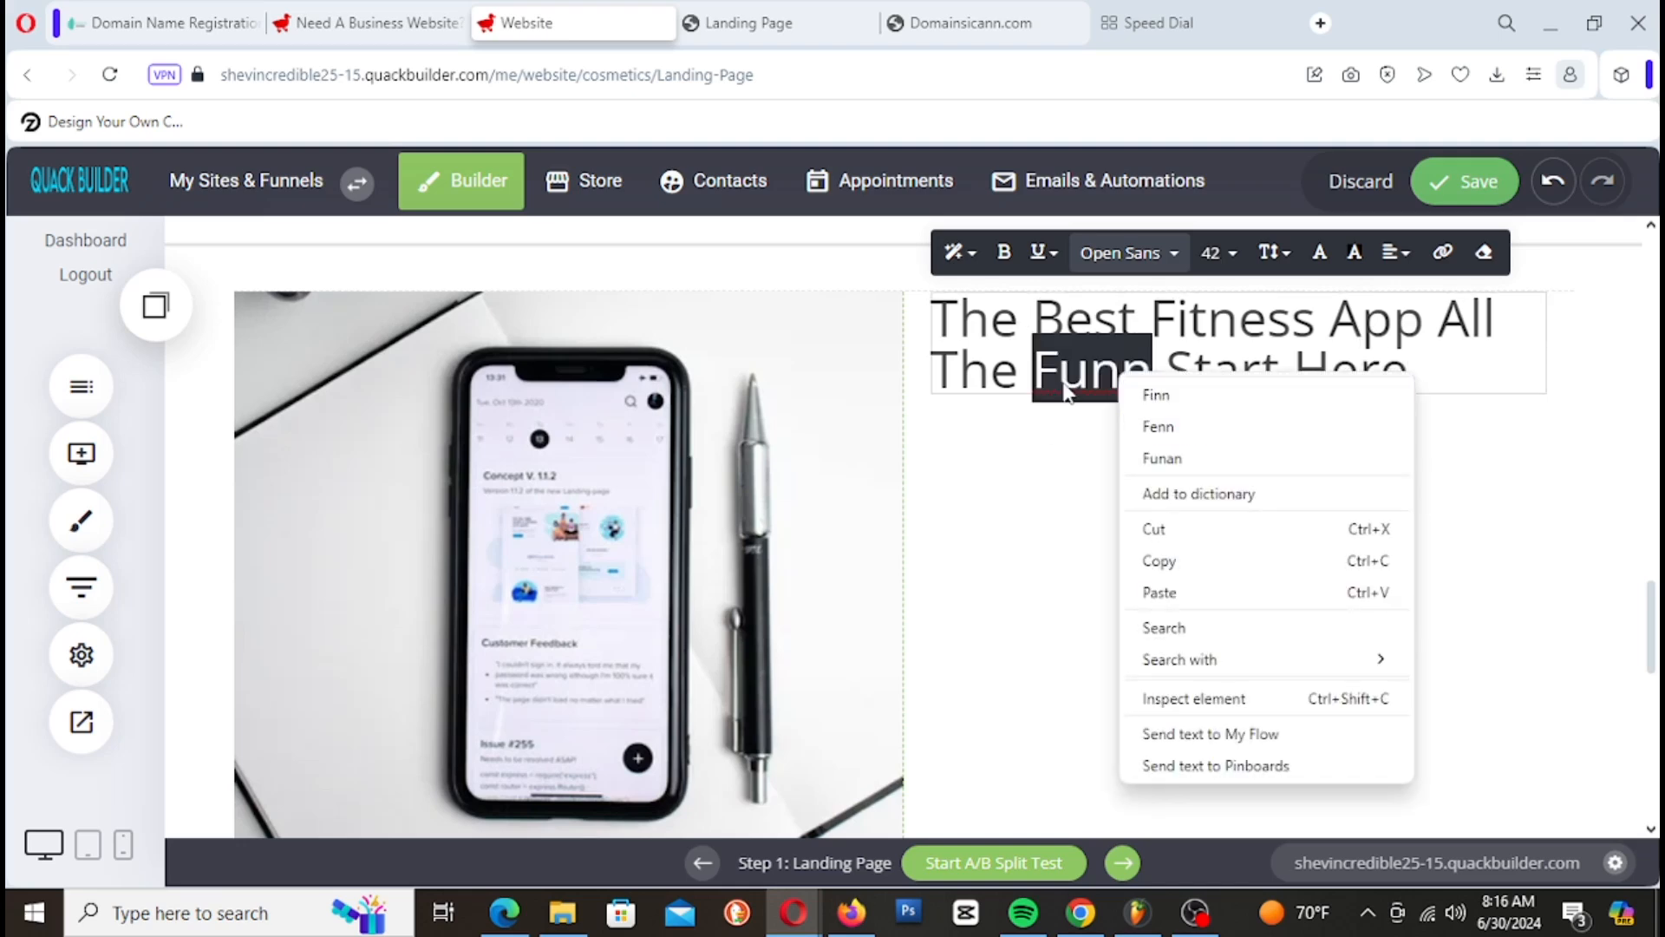
Step: Correct 'Funn' to 'Fun' in the heading and set its font size to 32
key("Escape")
left_click(1142, 373)
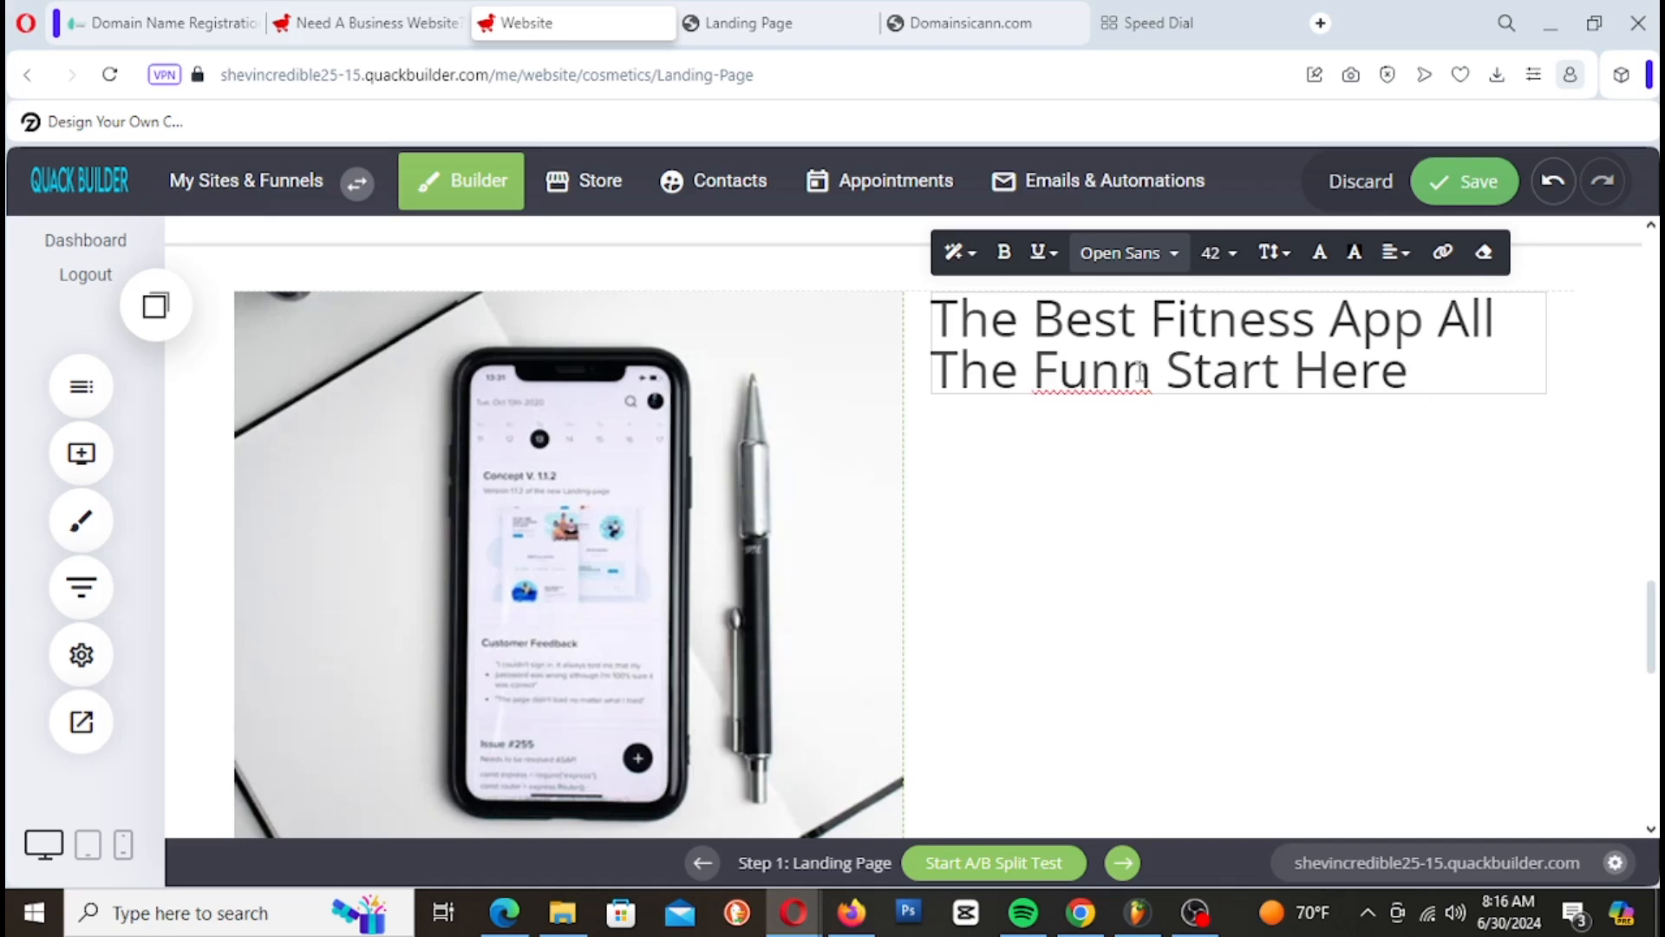
key("BackSpace")
key("ctrl+a")
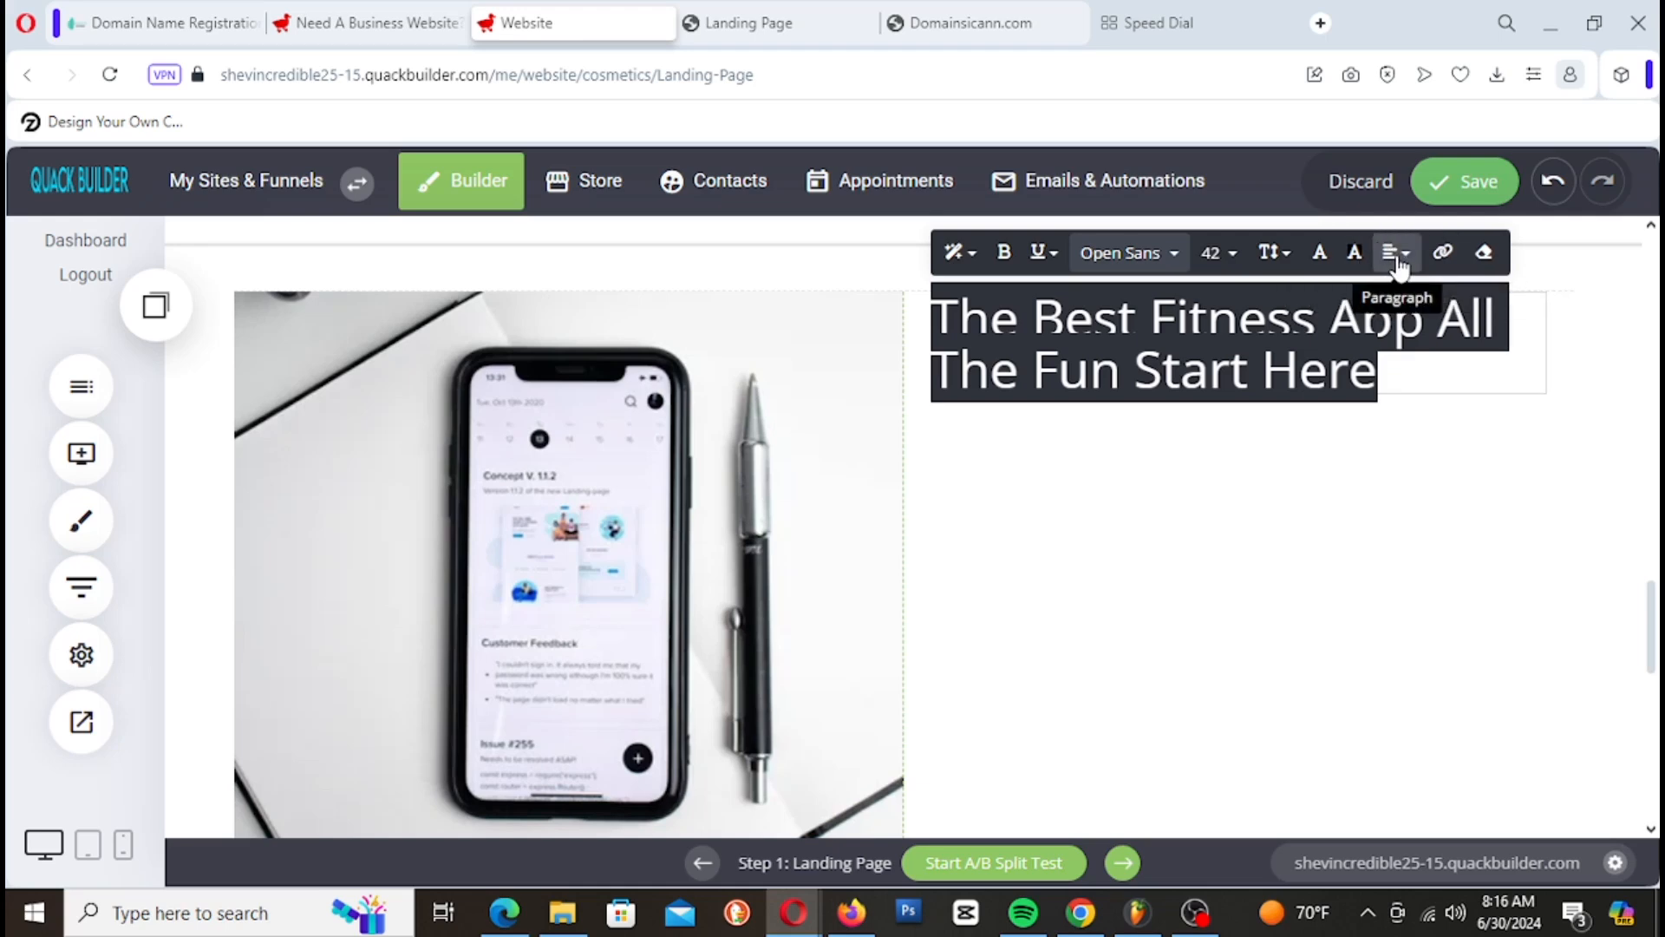
left_click(1229, 254)
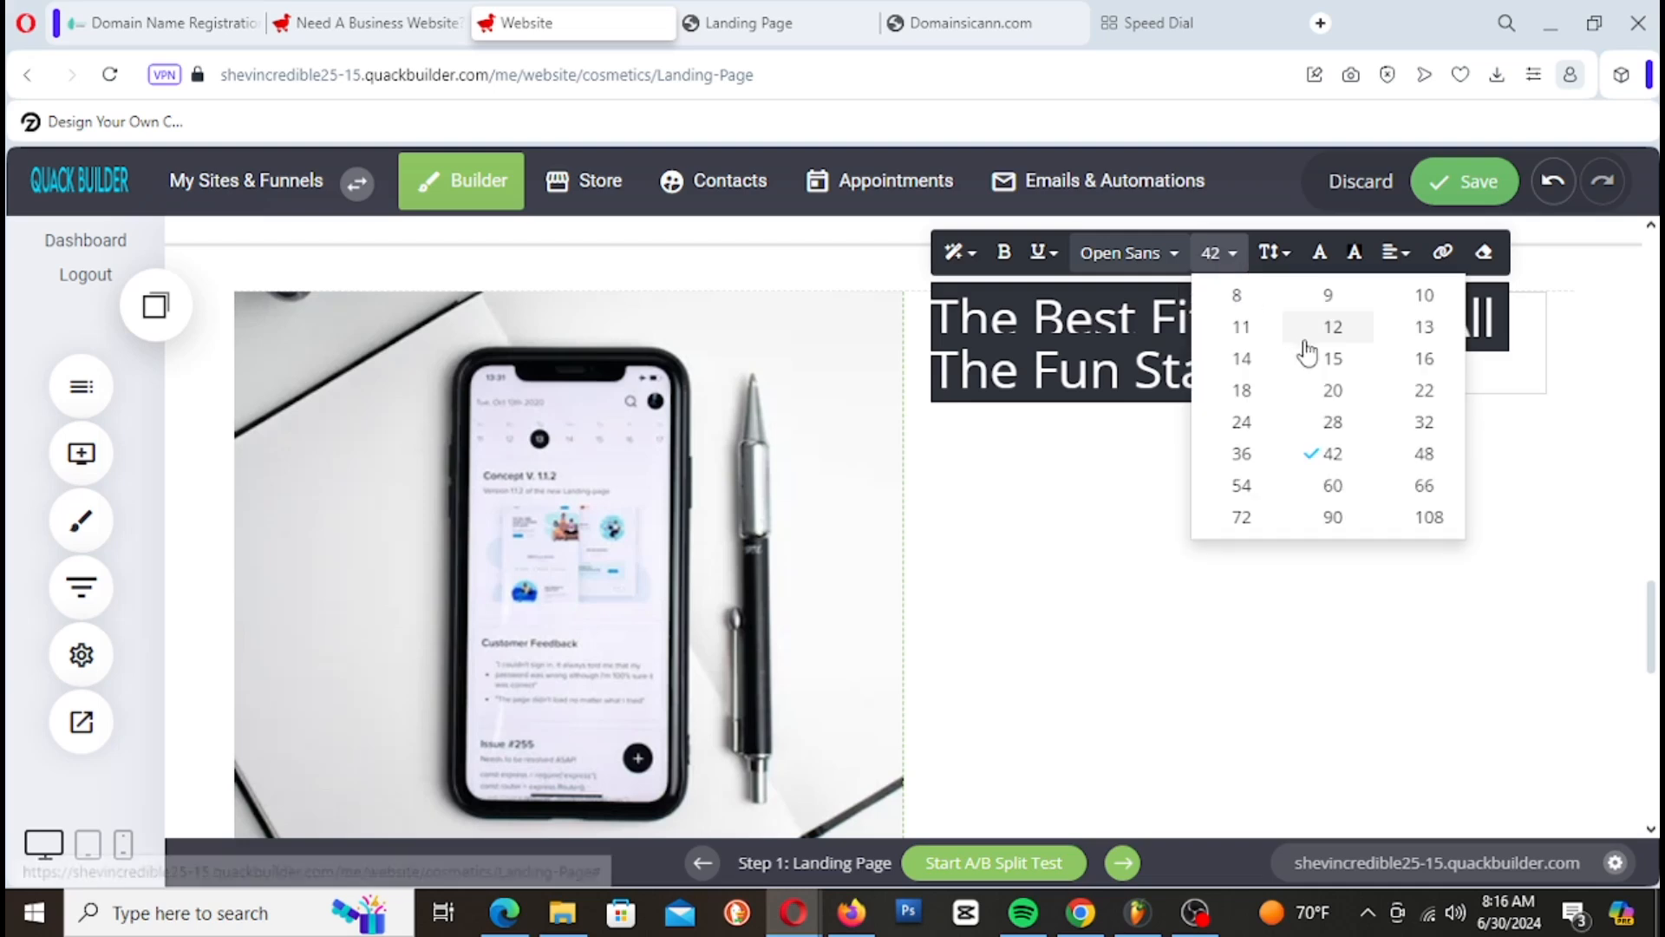
left_click(1241, 456)
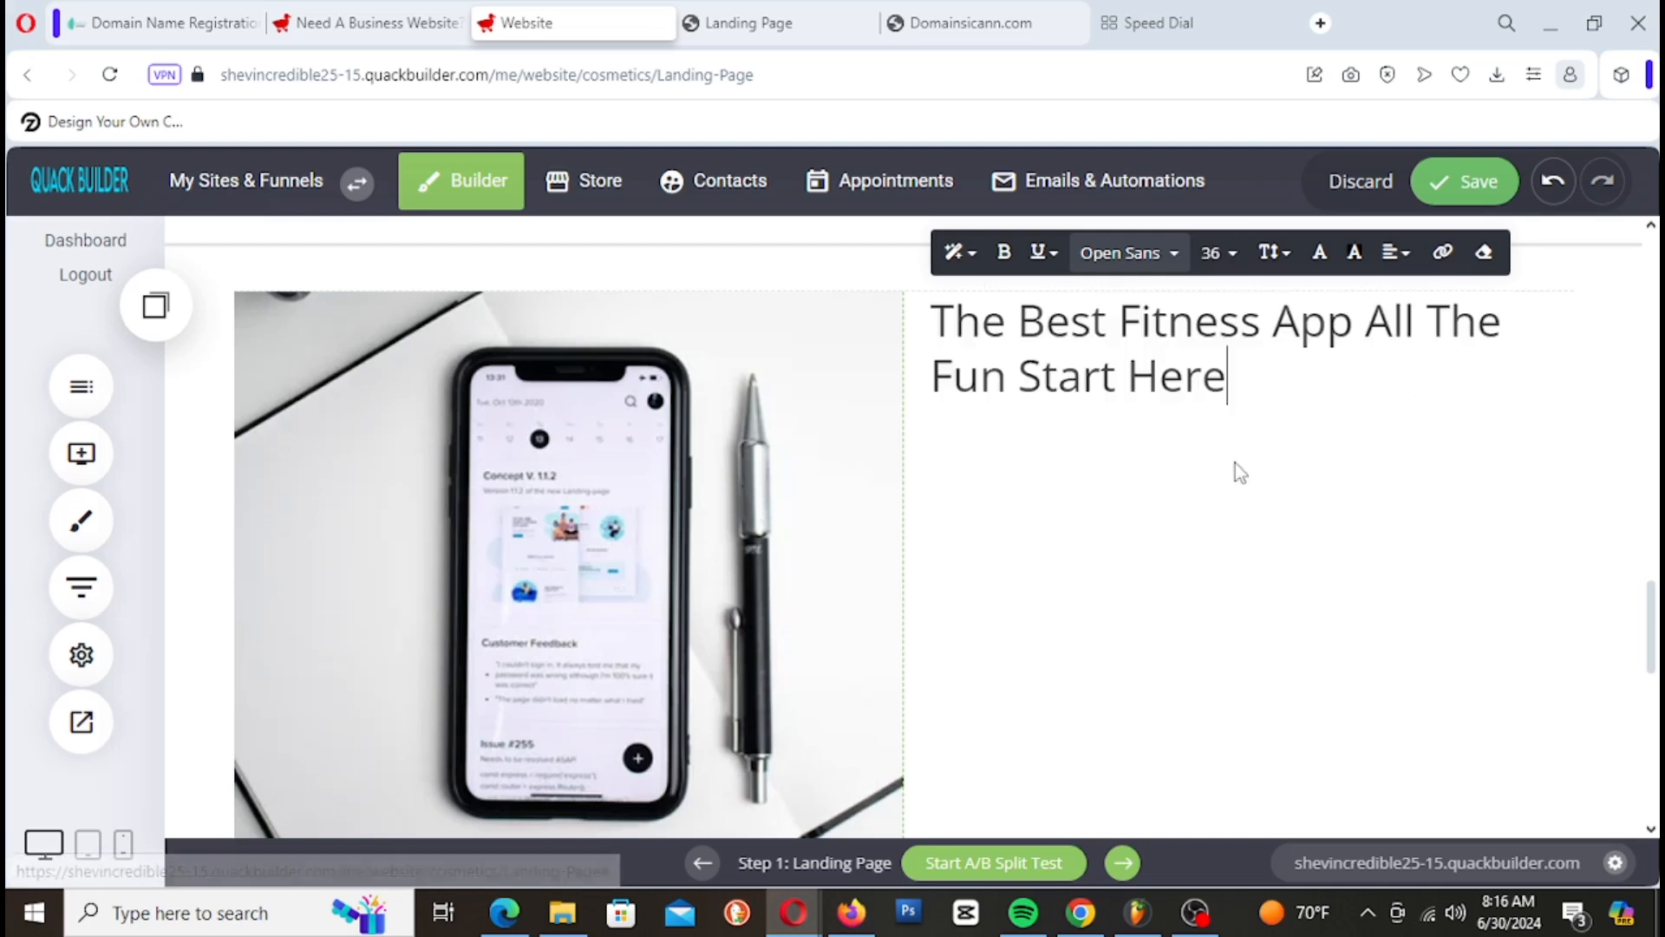
triple_click(1212, 336)
left_click(1218, 252)
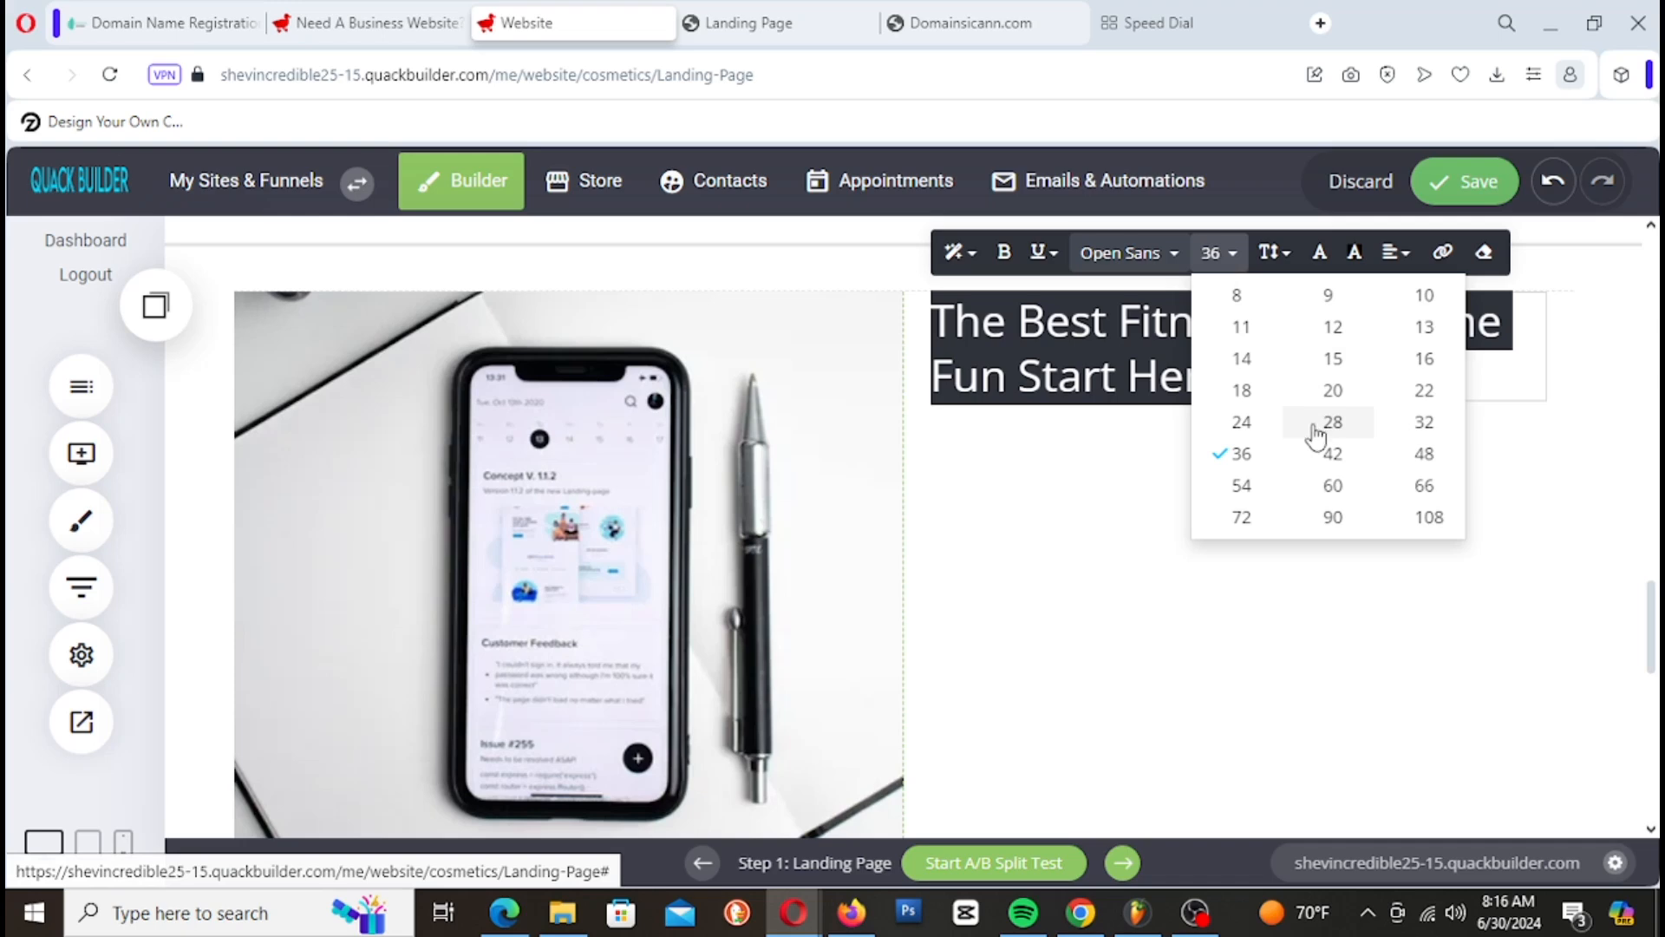
left_click(1398, 429)
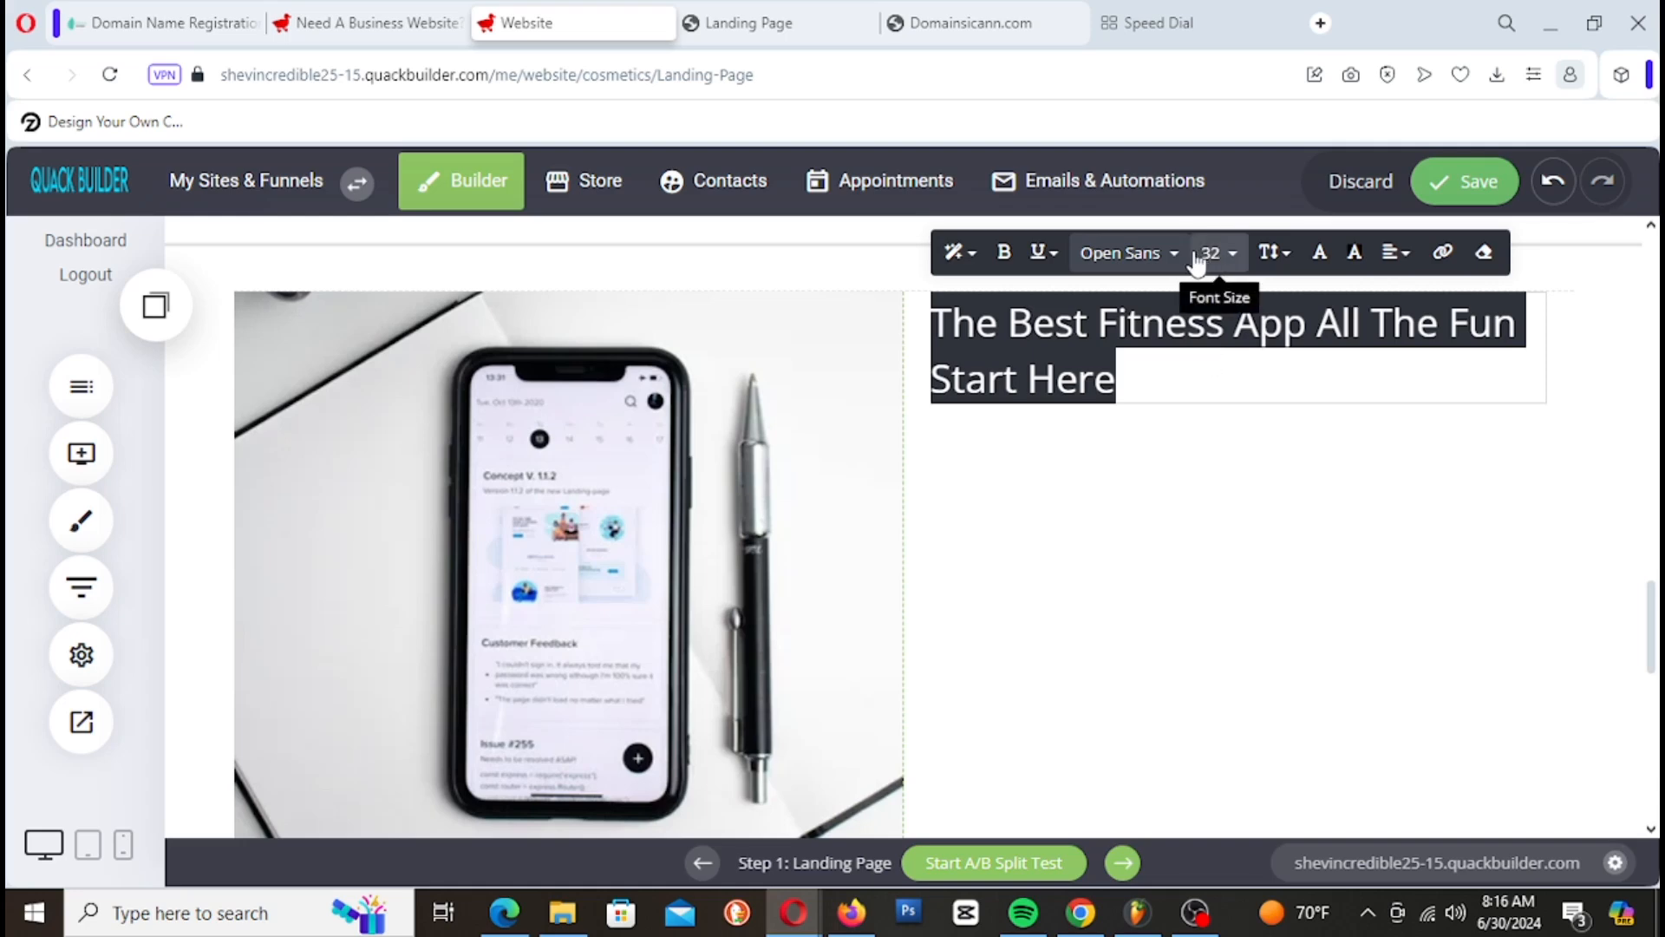
Step: Apply Roboto to the heading, staying in the editor when prompted to leave
left_click(1128, 252)
left_click(1138, 358)
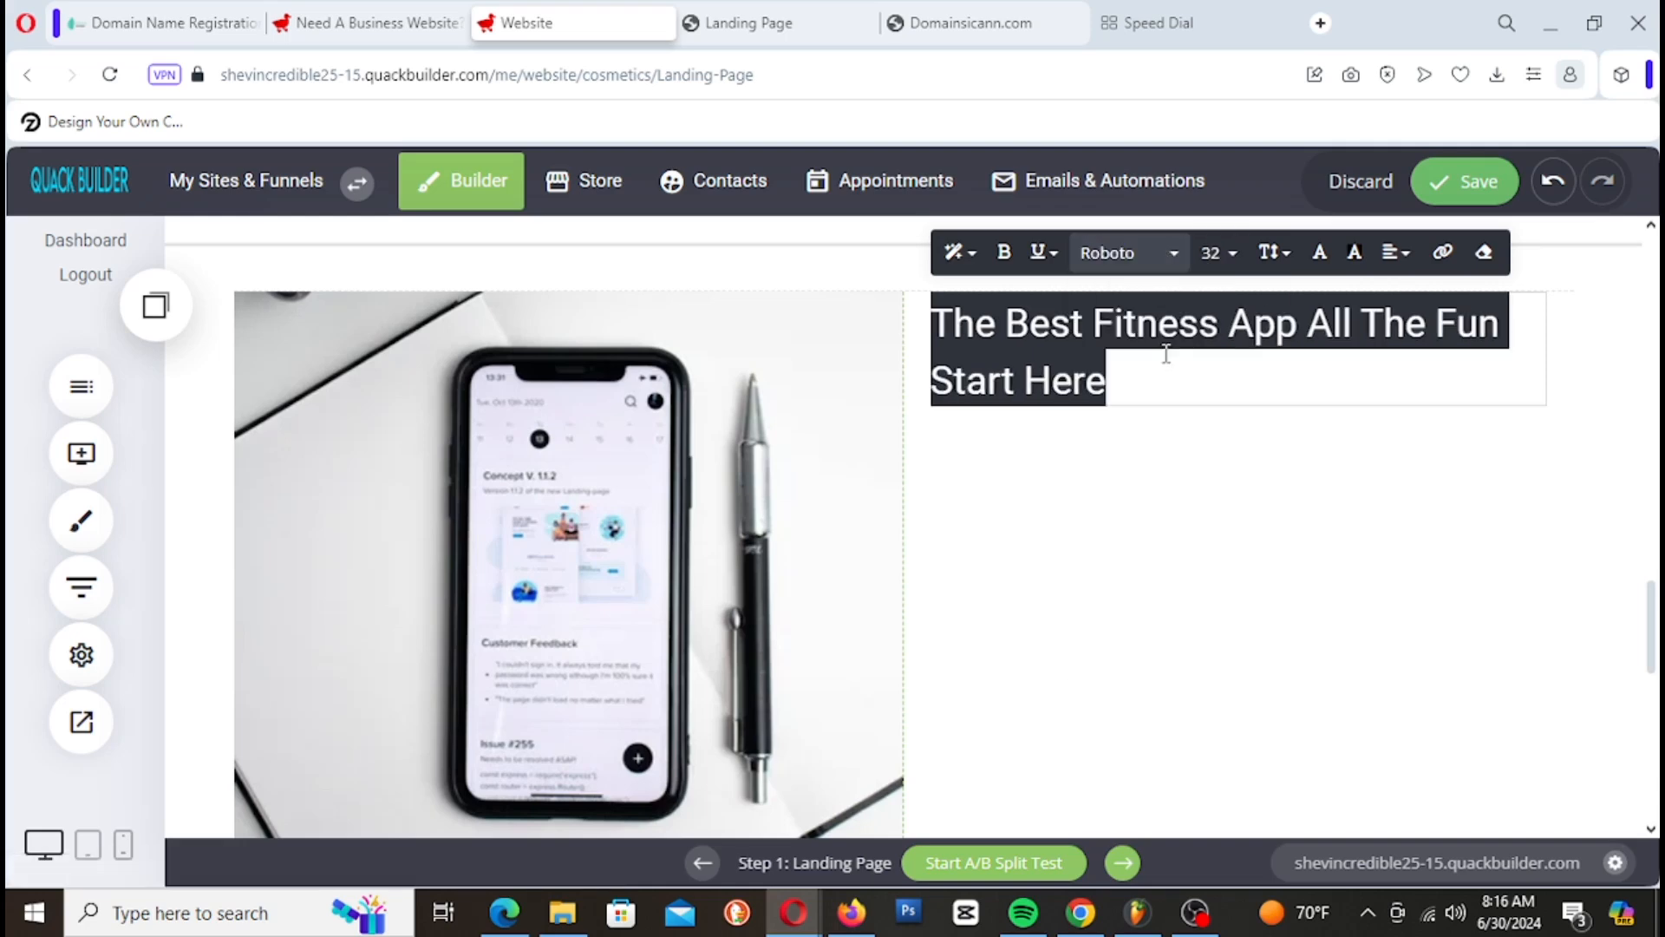
left_click(1098, 184)
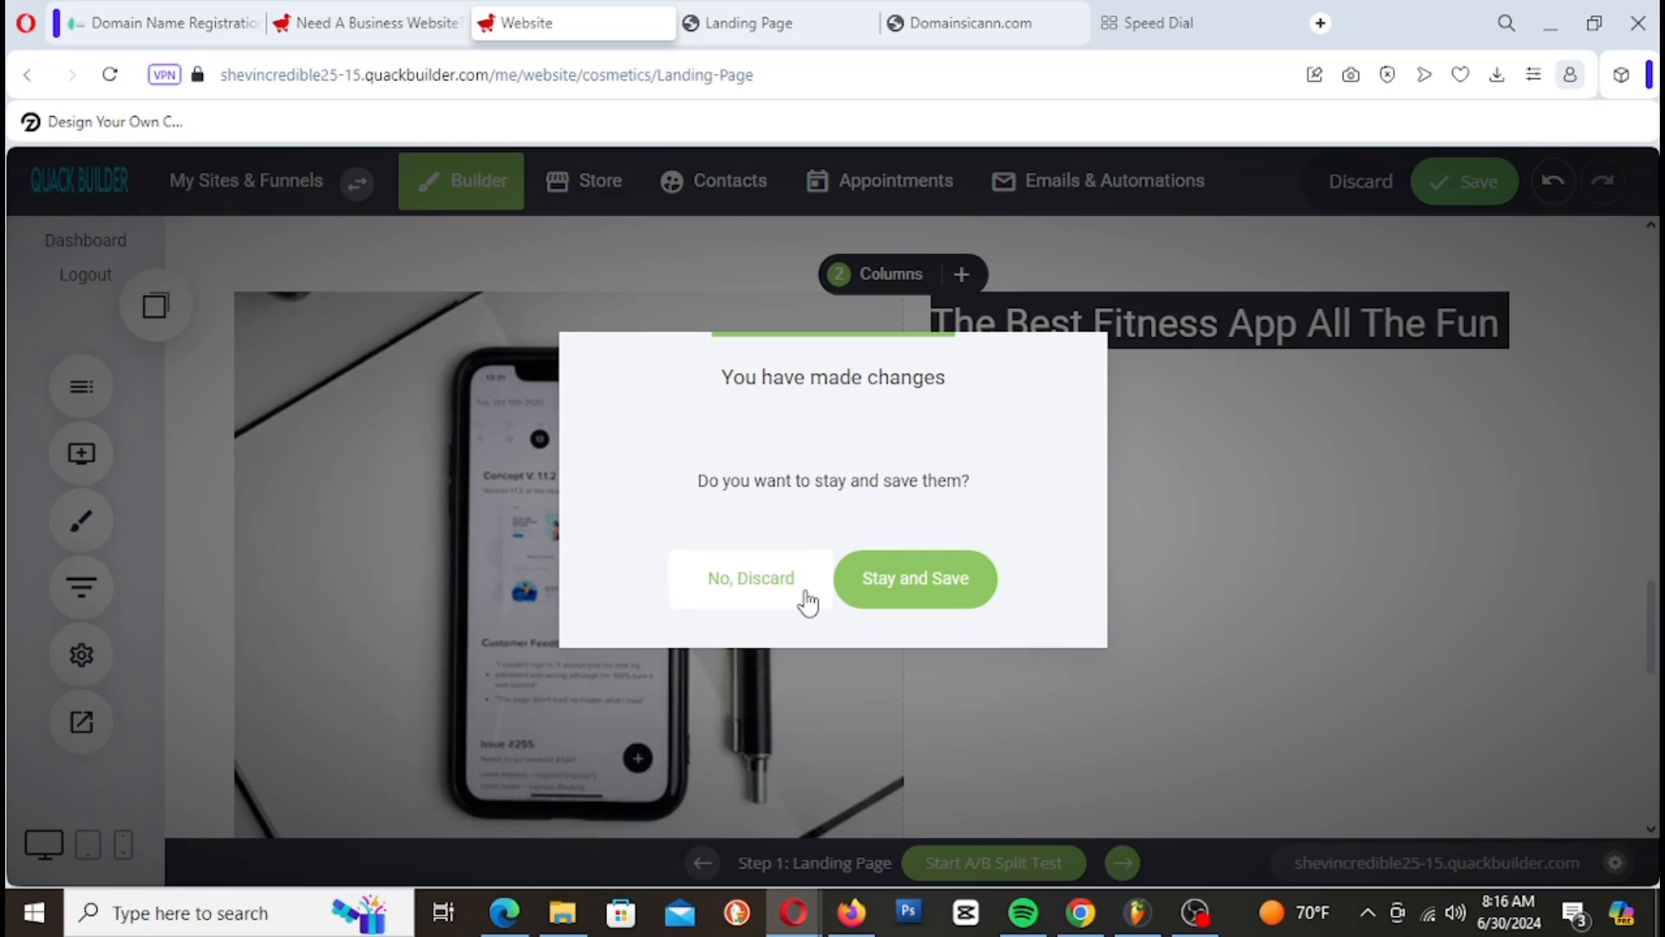
left_click(961, 593)
left_click(1123, 351)
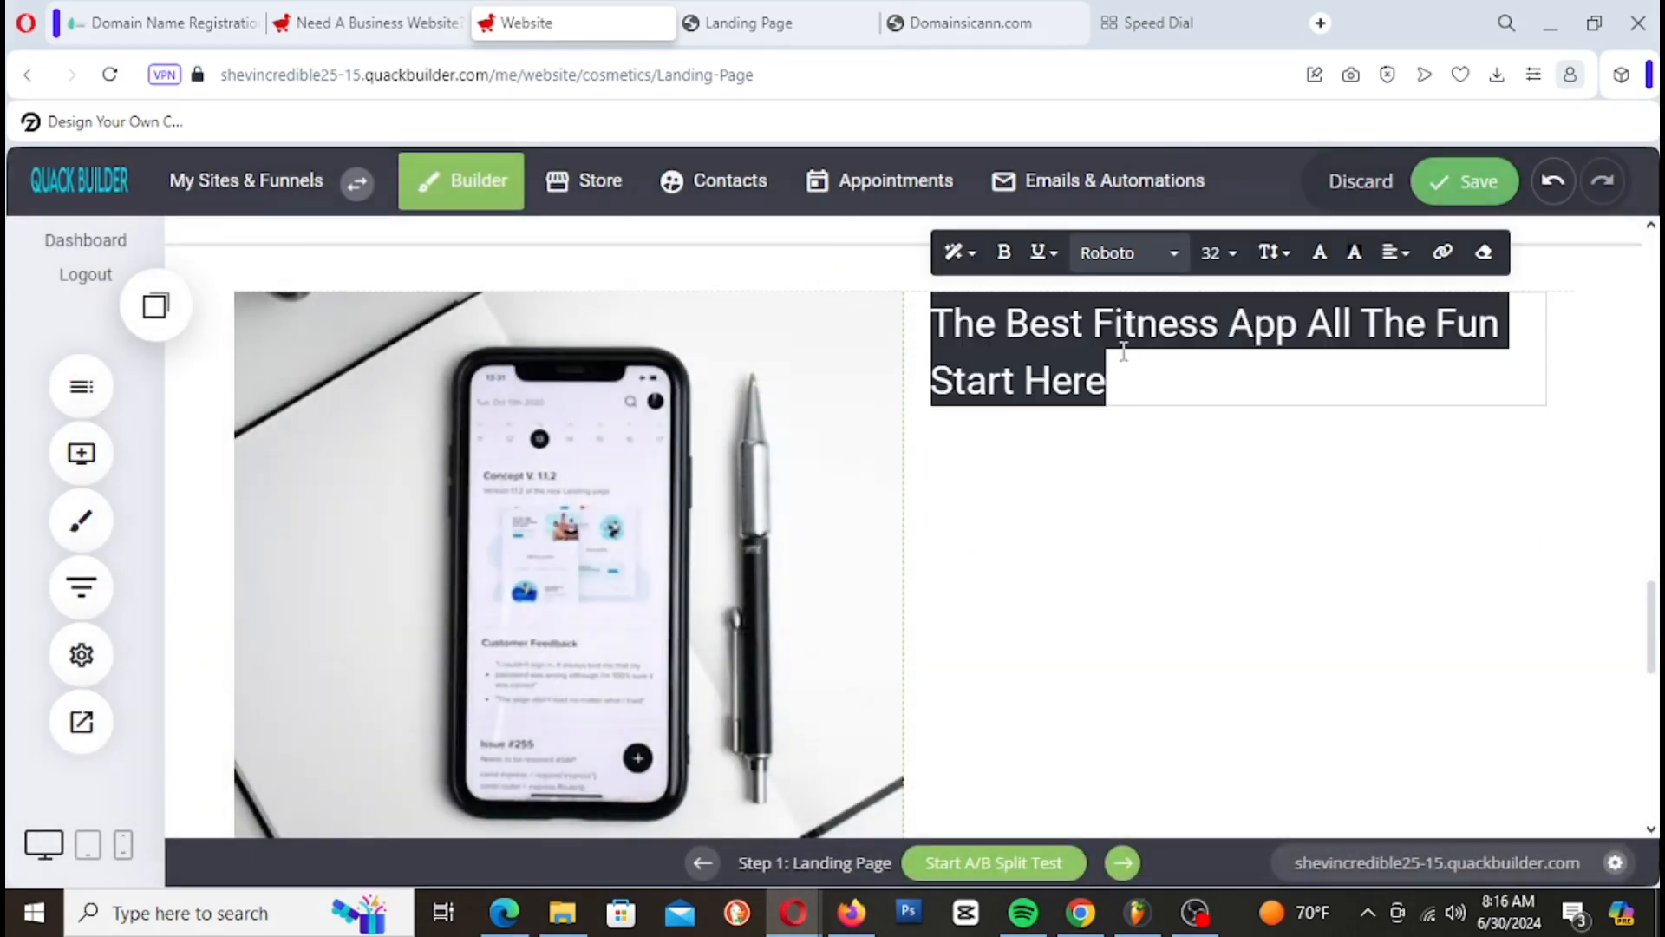
Step: Try Courier New, Helvetica and Tahoma on the heading, then settle on Times New Roman
left_click(1173, 252)
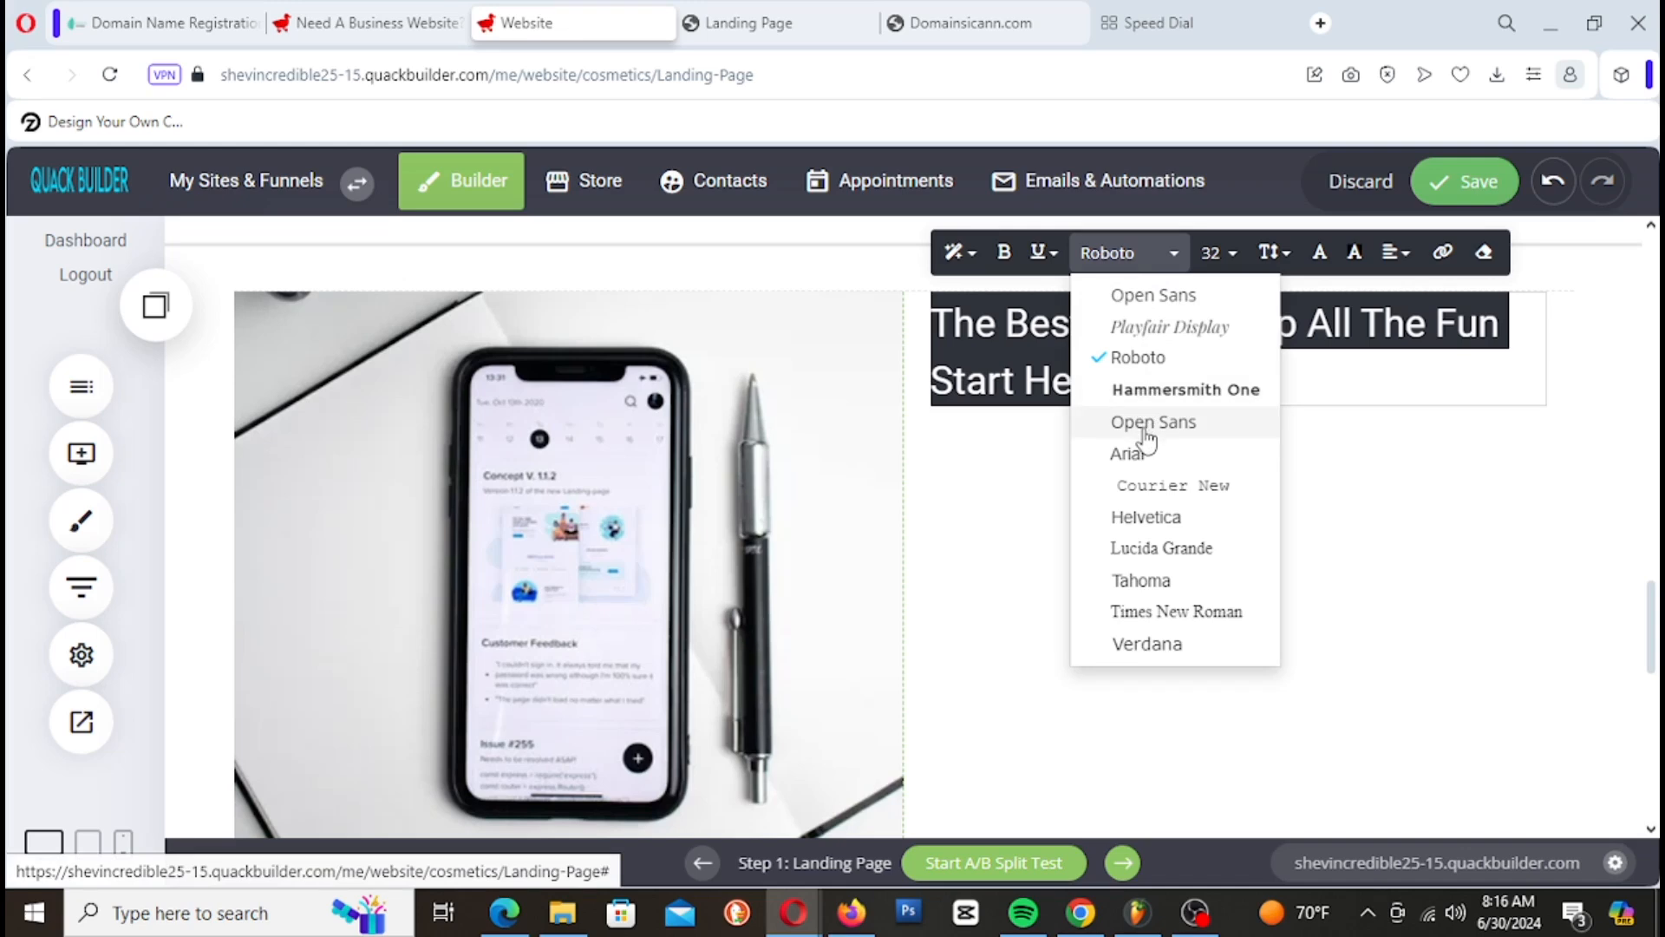
left_click(1202, 488)
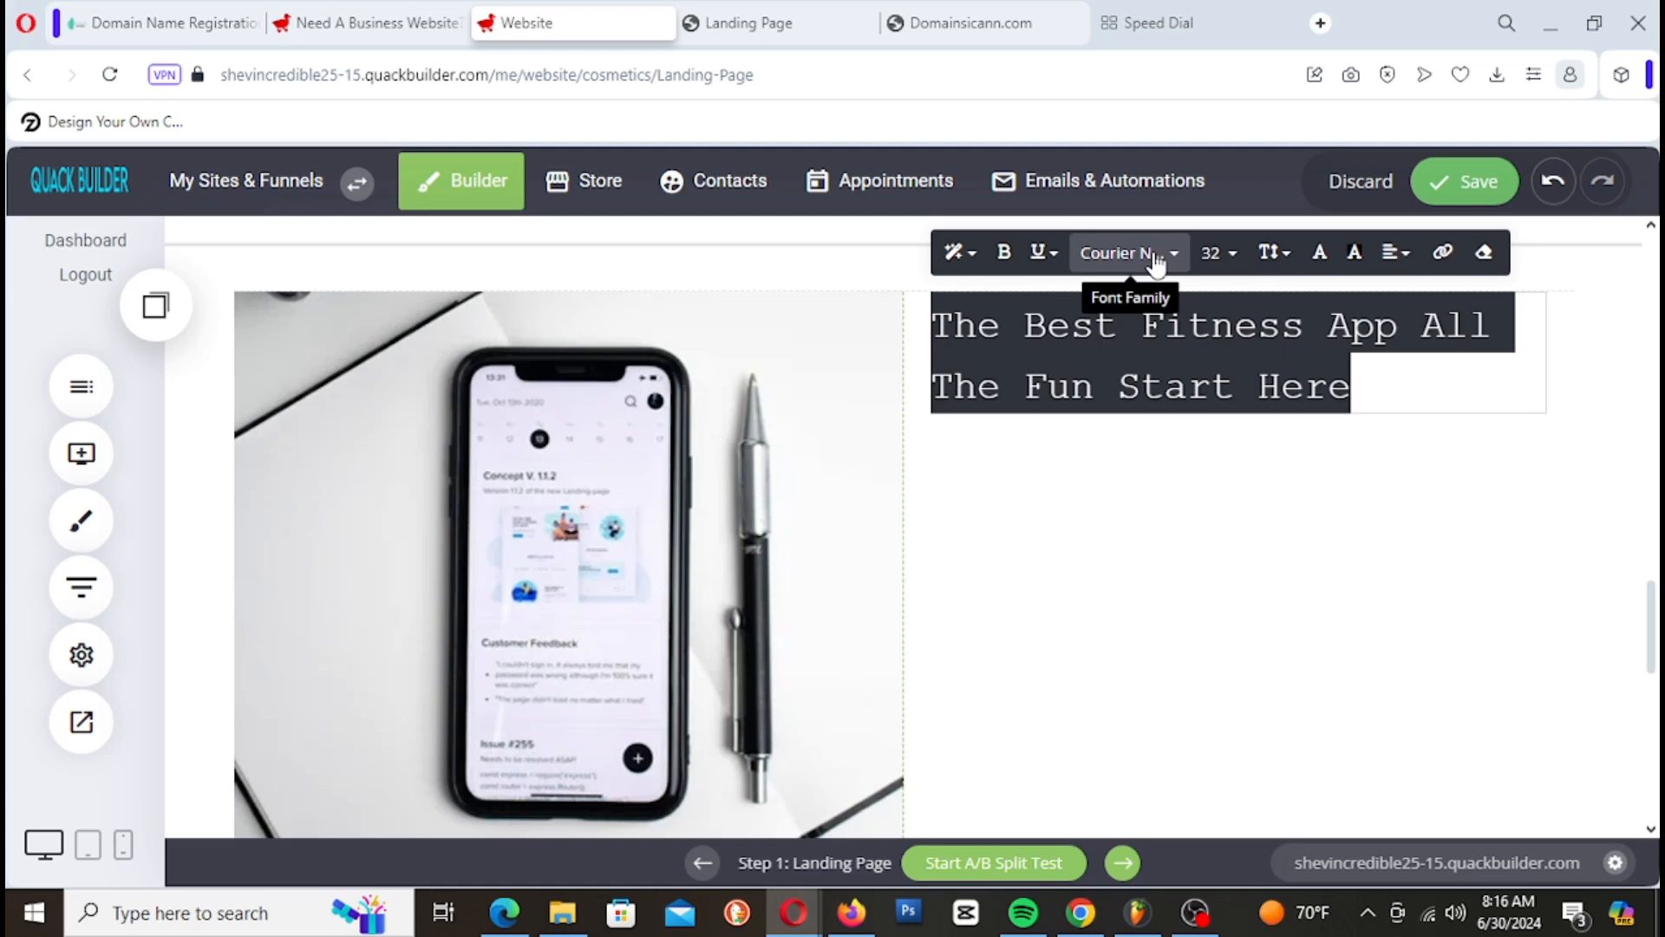
left_click(1128, 252)
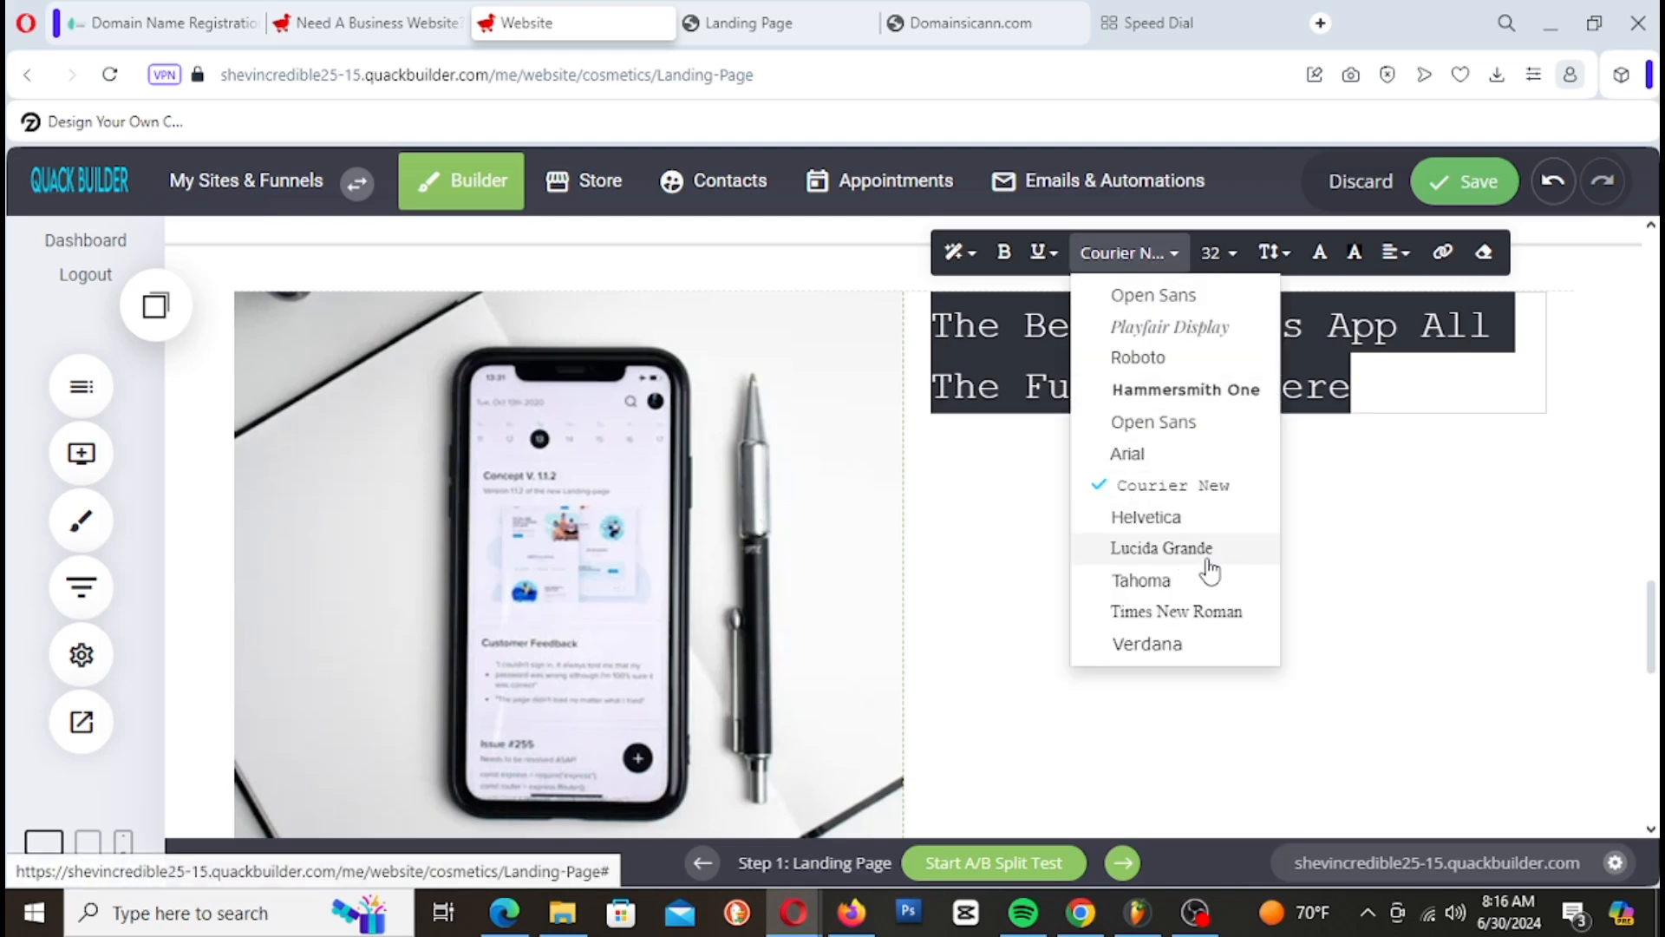
left_click(1185, 517)
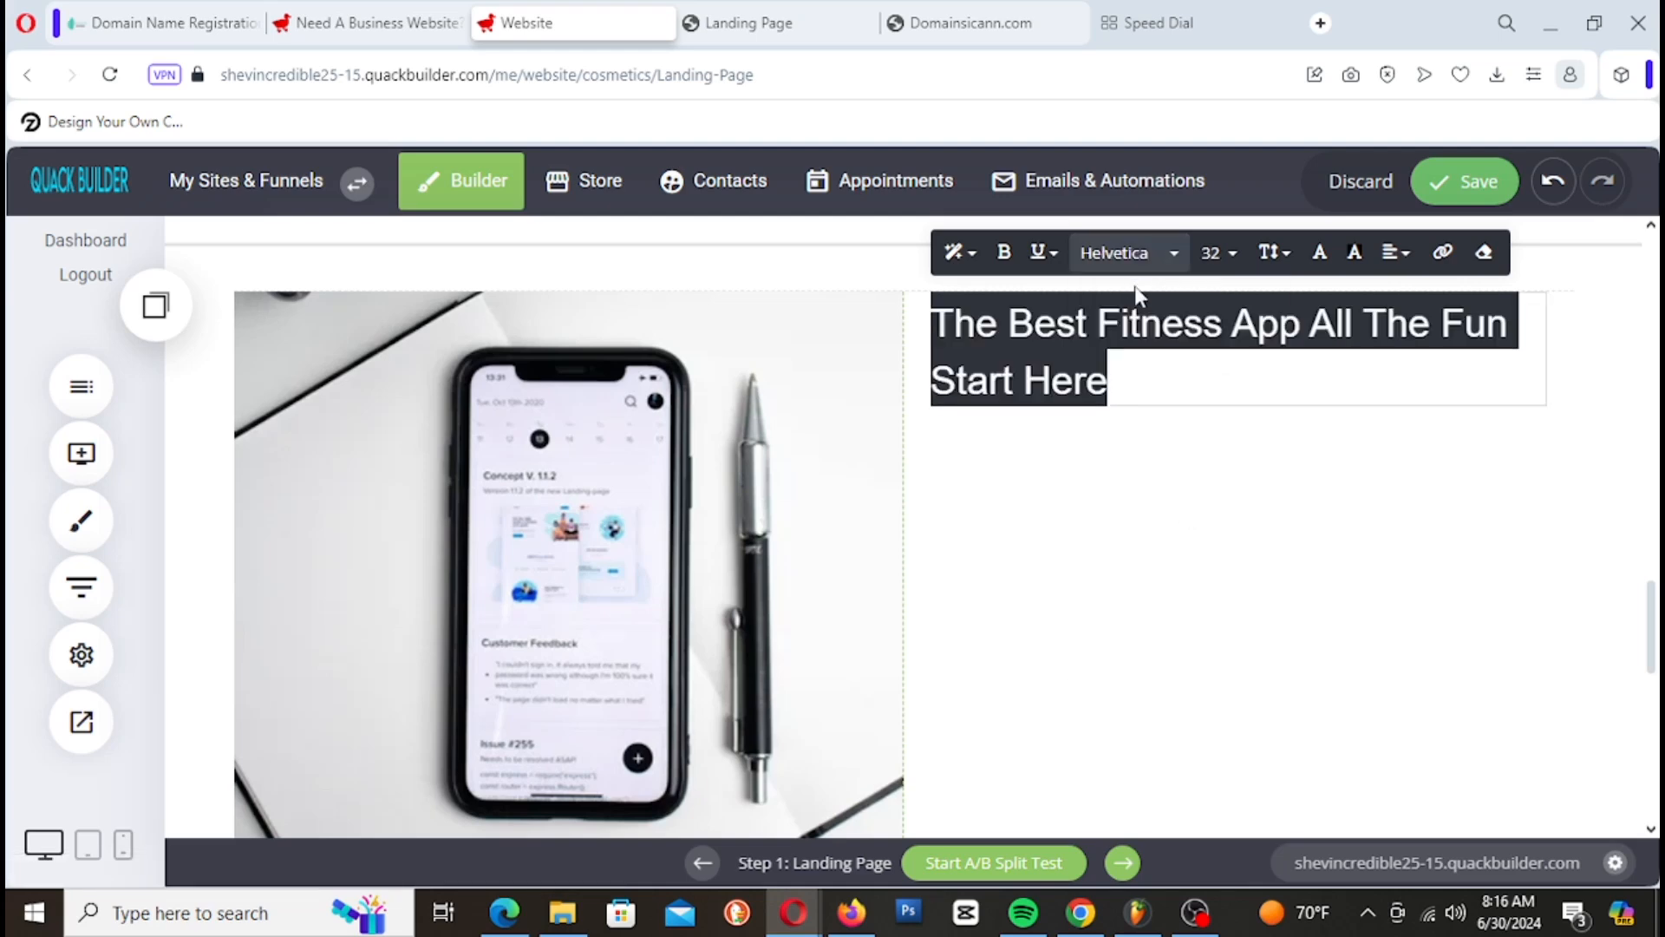
left_click(1119, 252)
left_click(1212, 597)
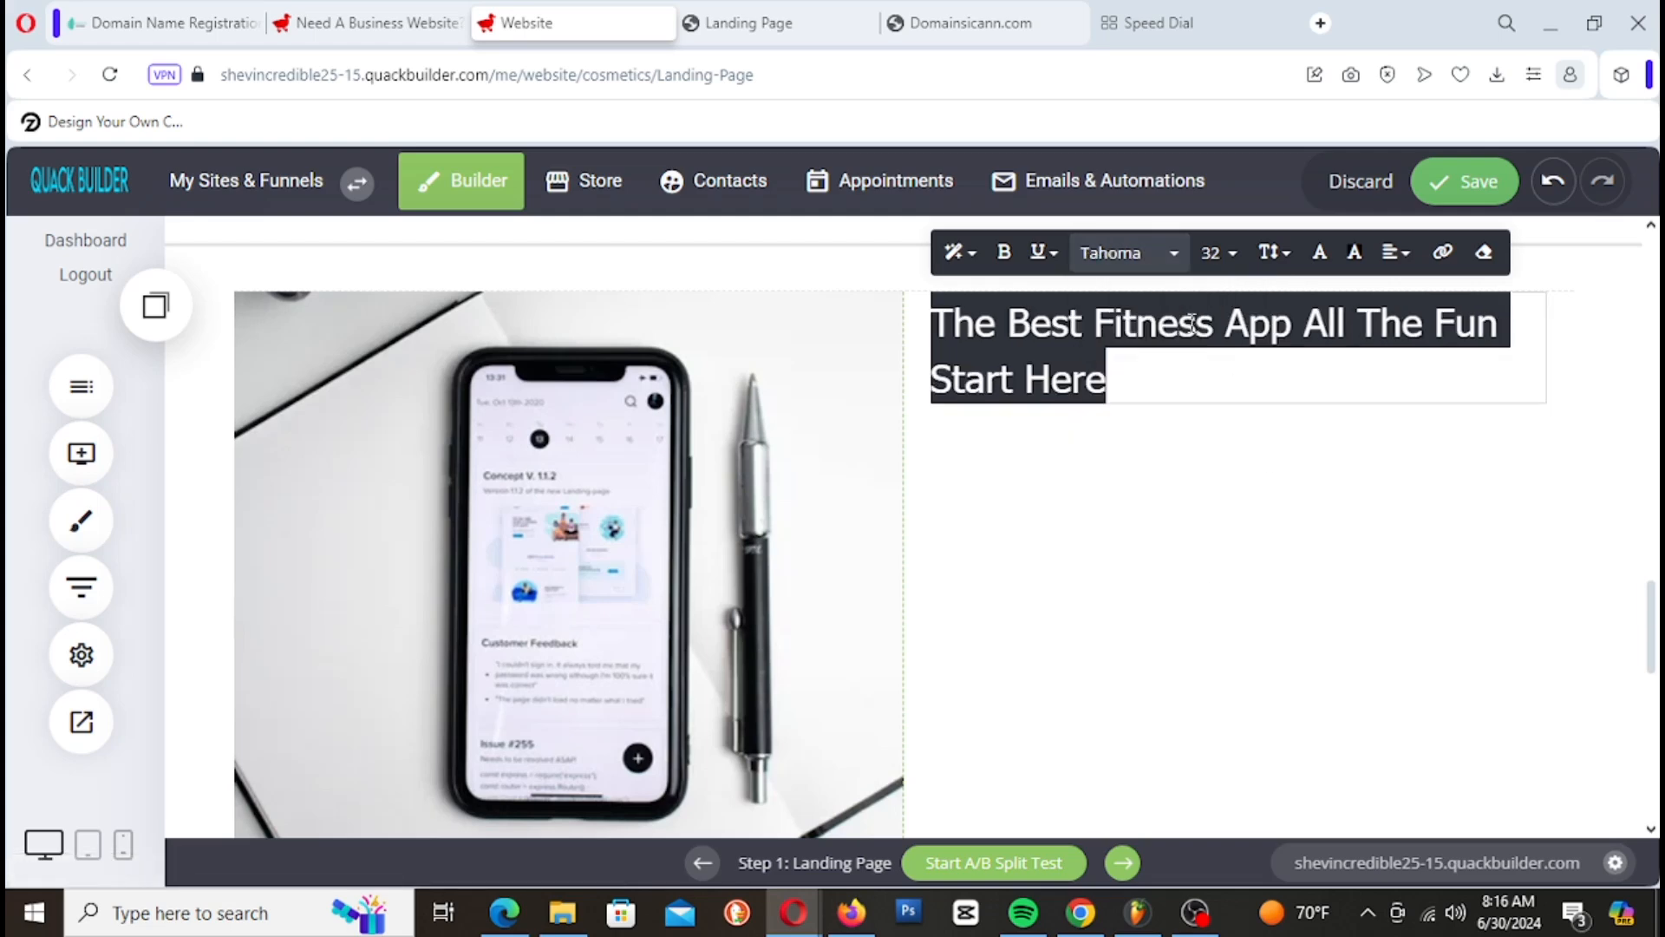
left_click(1123, 252)
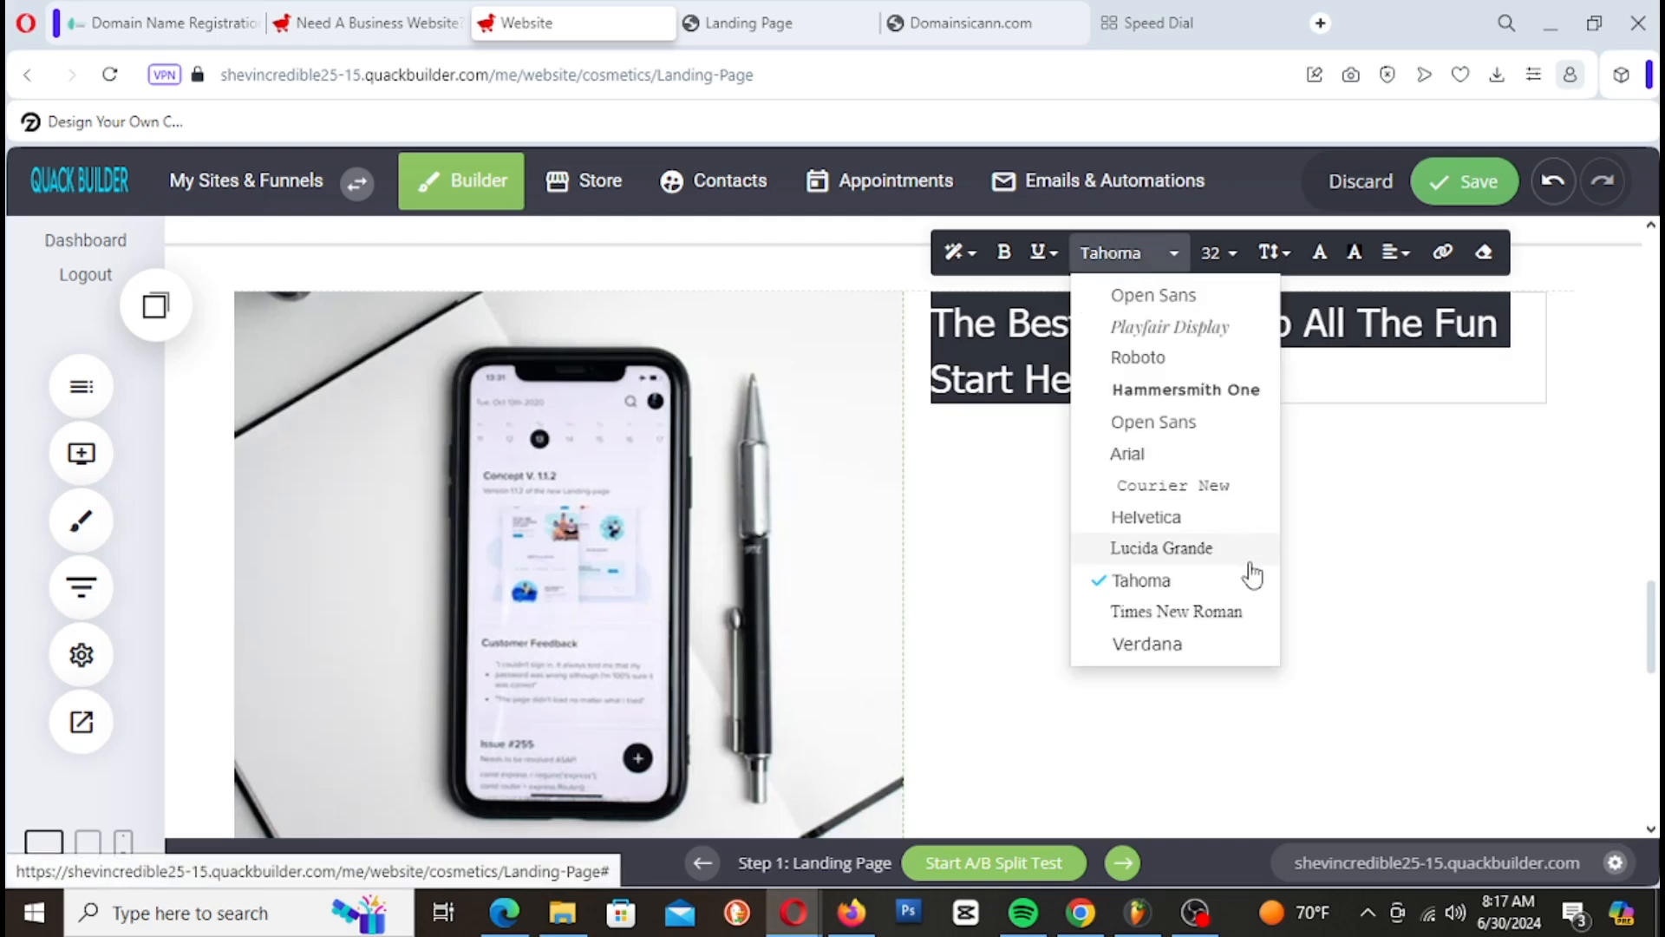
left_click(1212, 618)
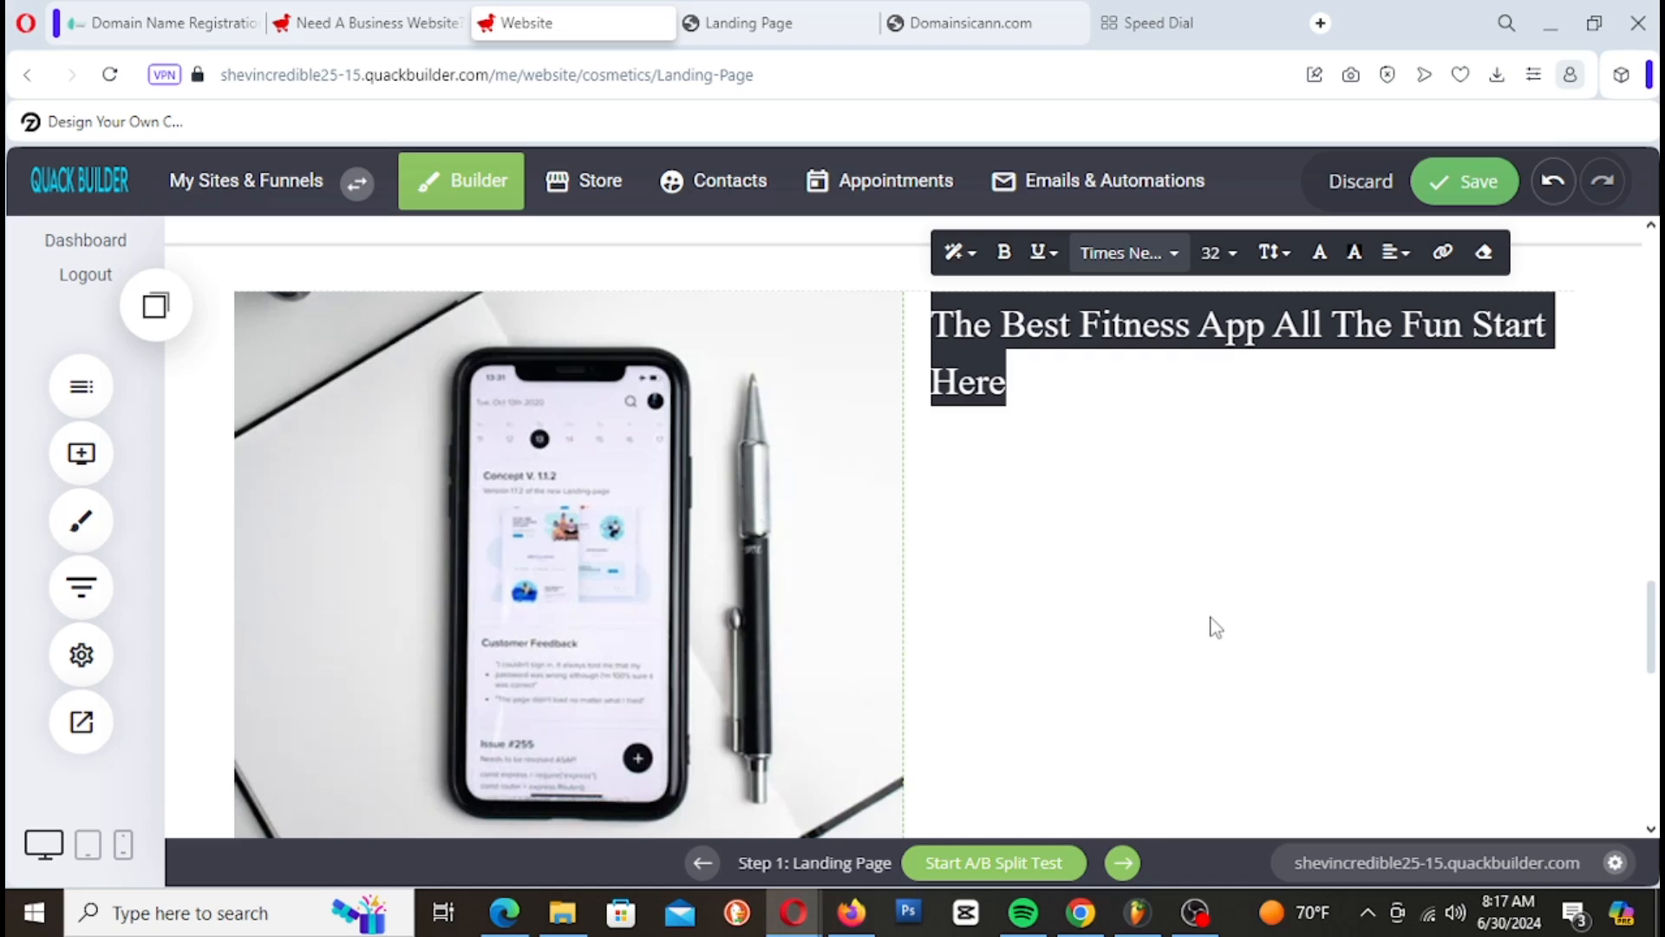
left_click(1192, 326)
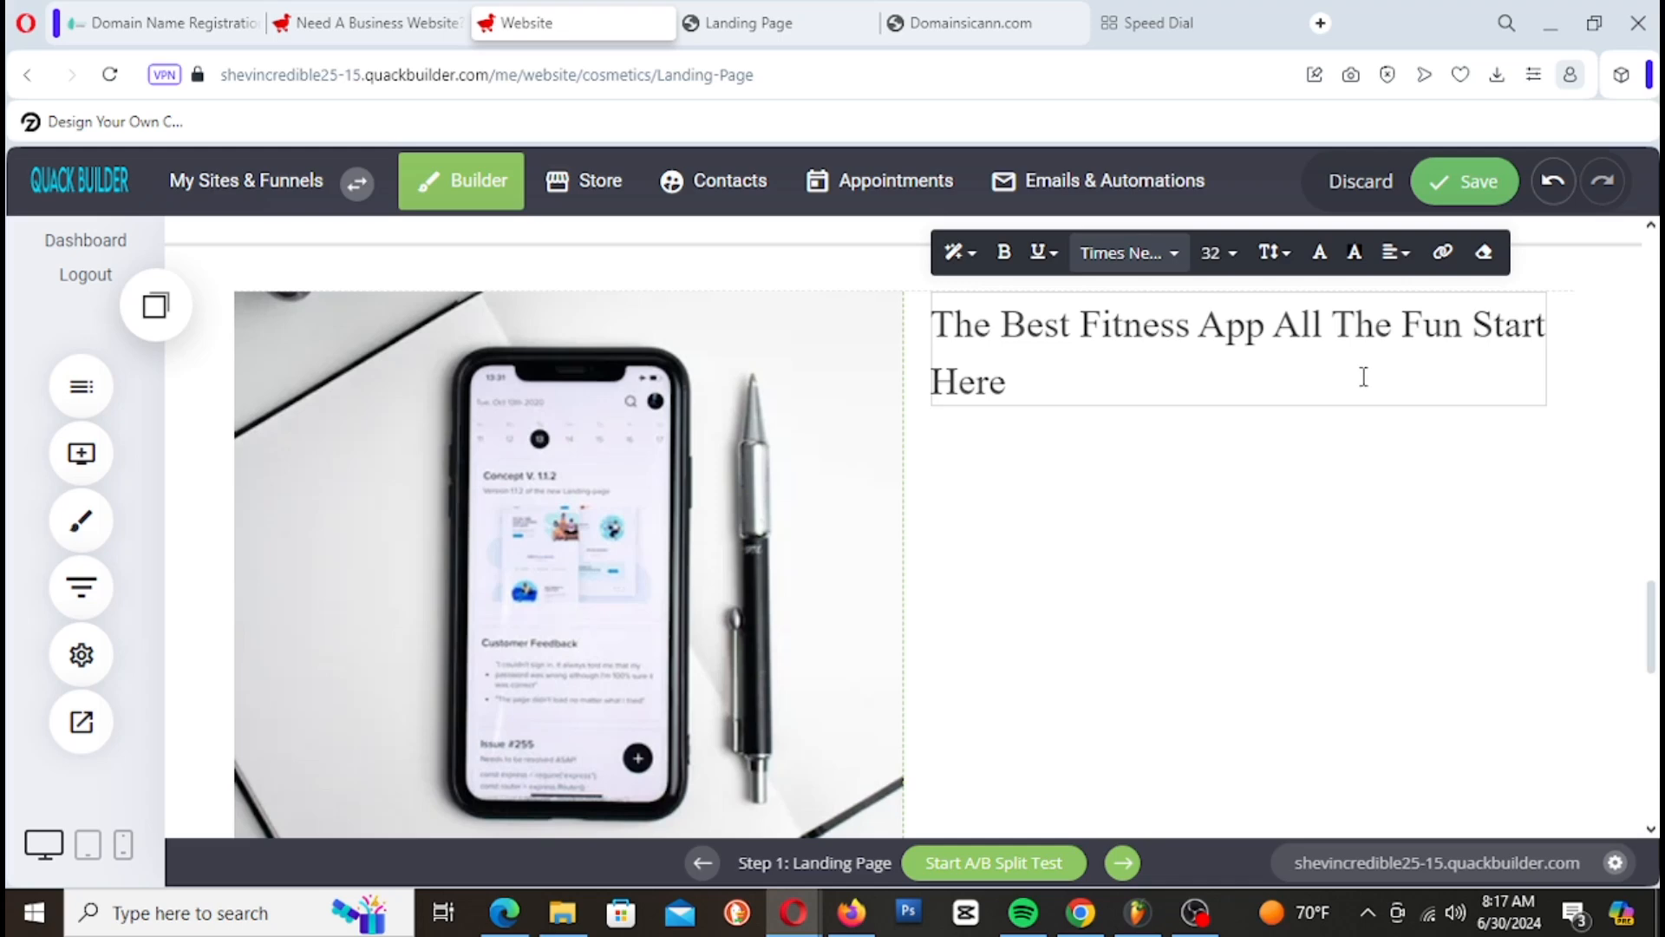
Step: Insert 'On The Planet' after 'App', moving 'All The Fun Start Here' to a new line
left_click(1271, 322)
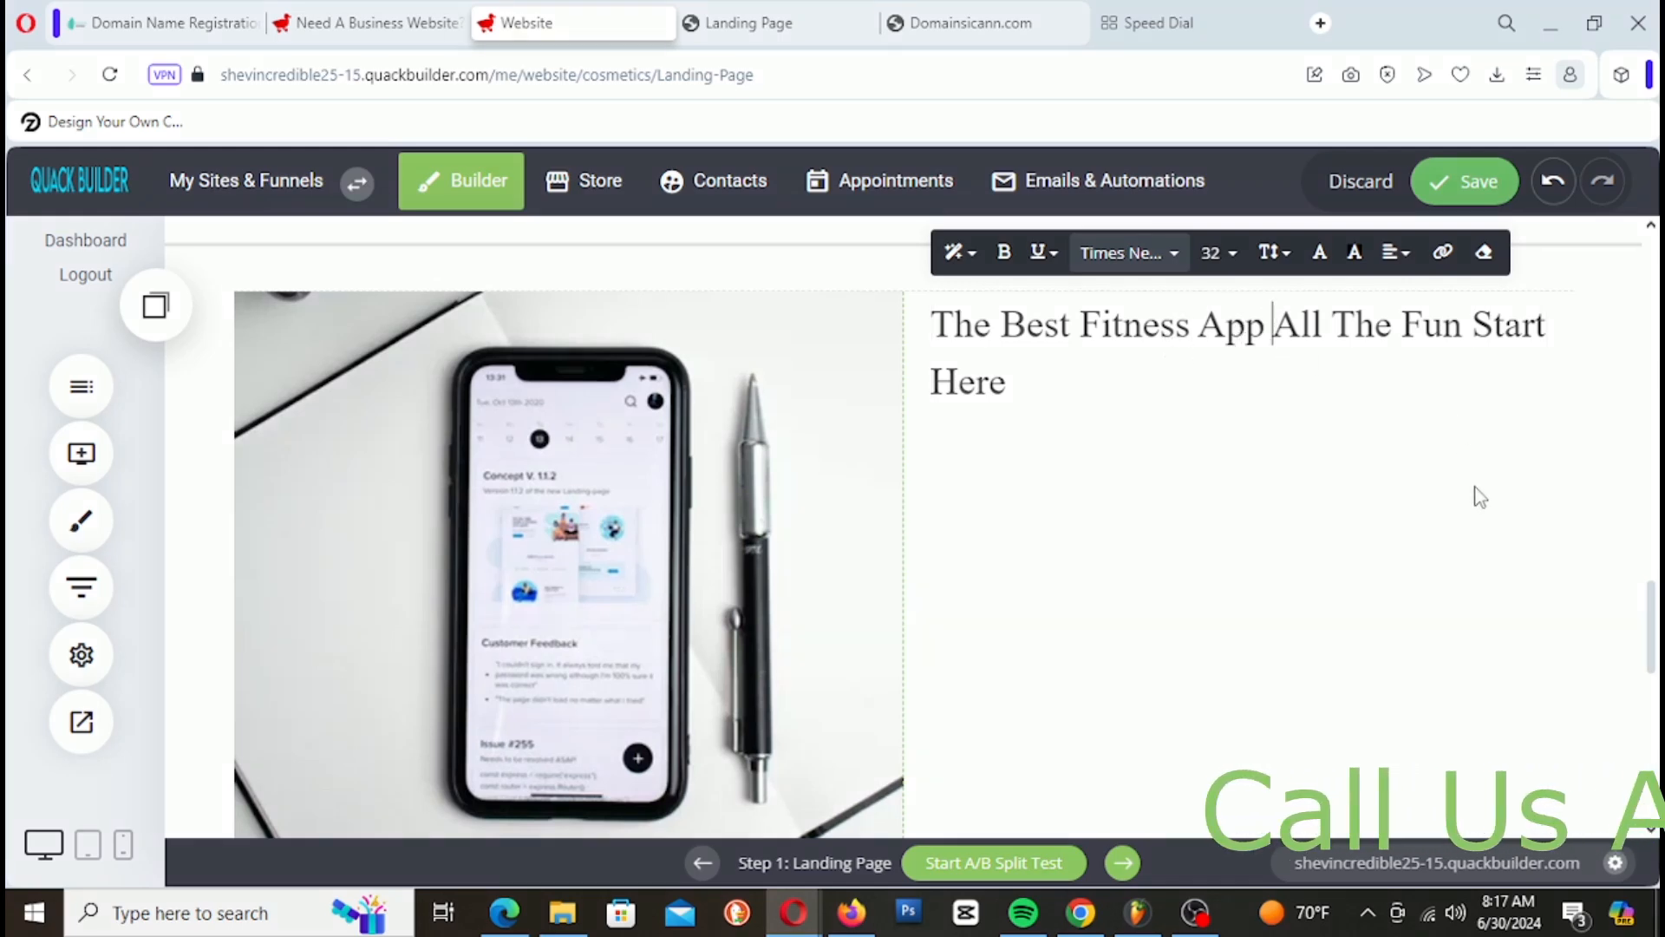
type("On The ")
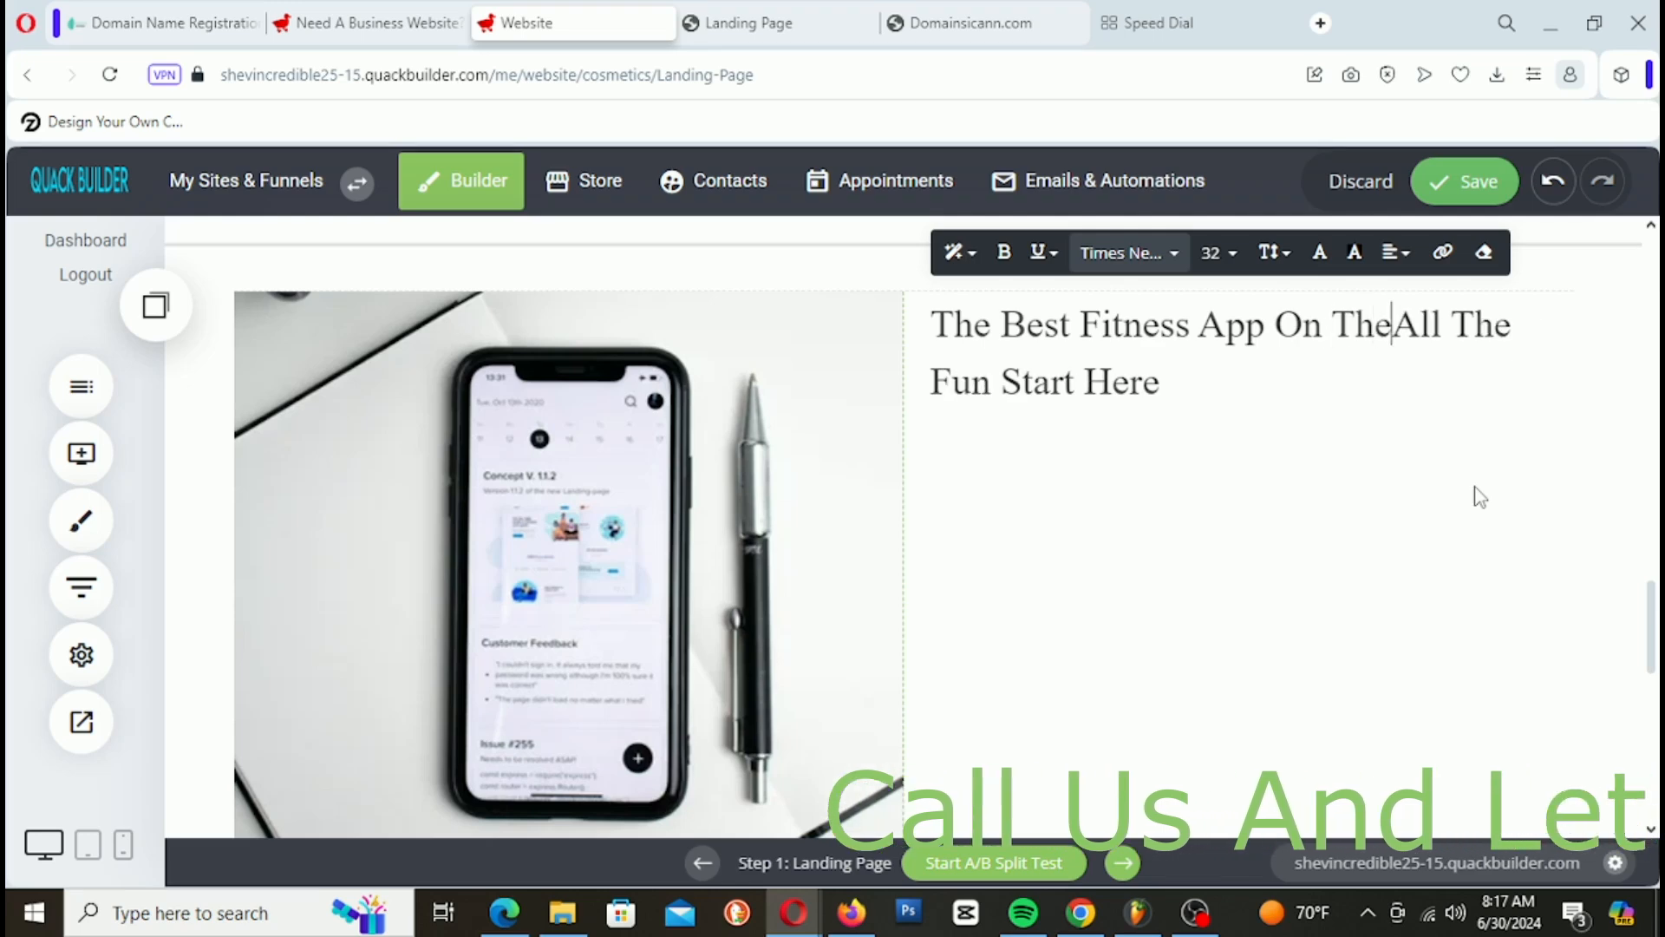
type("Pl")
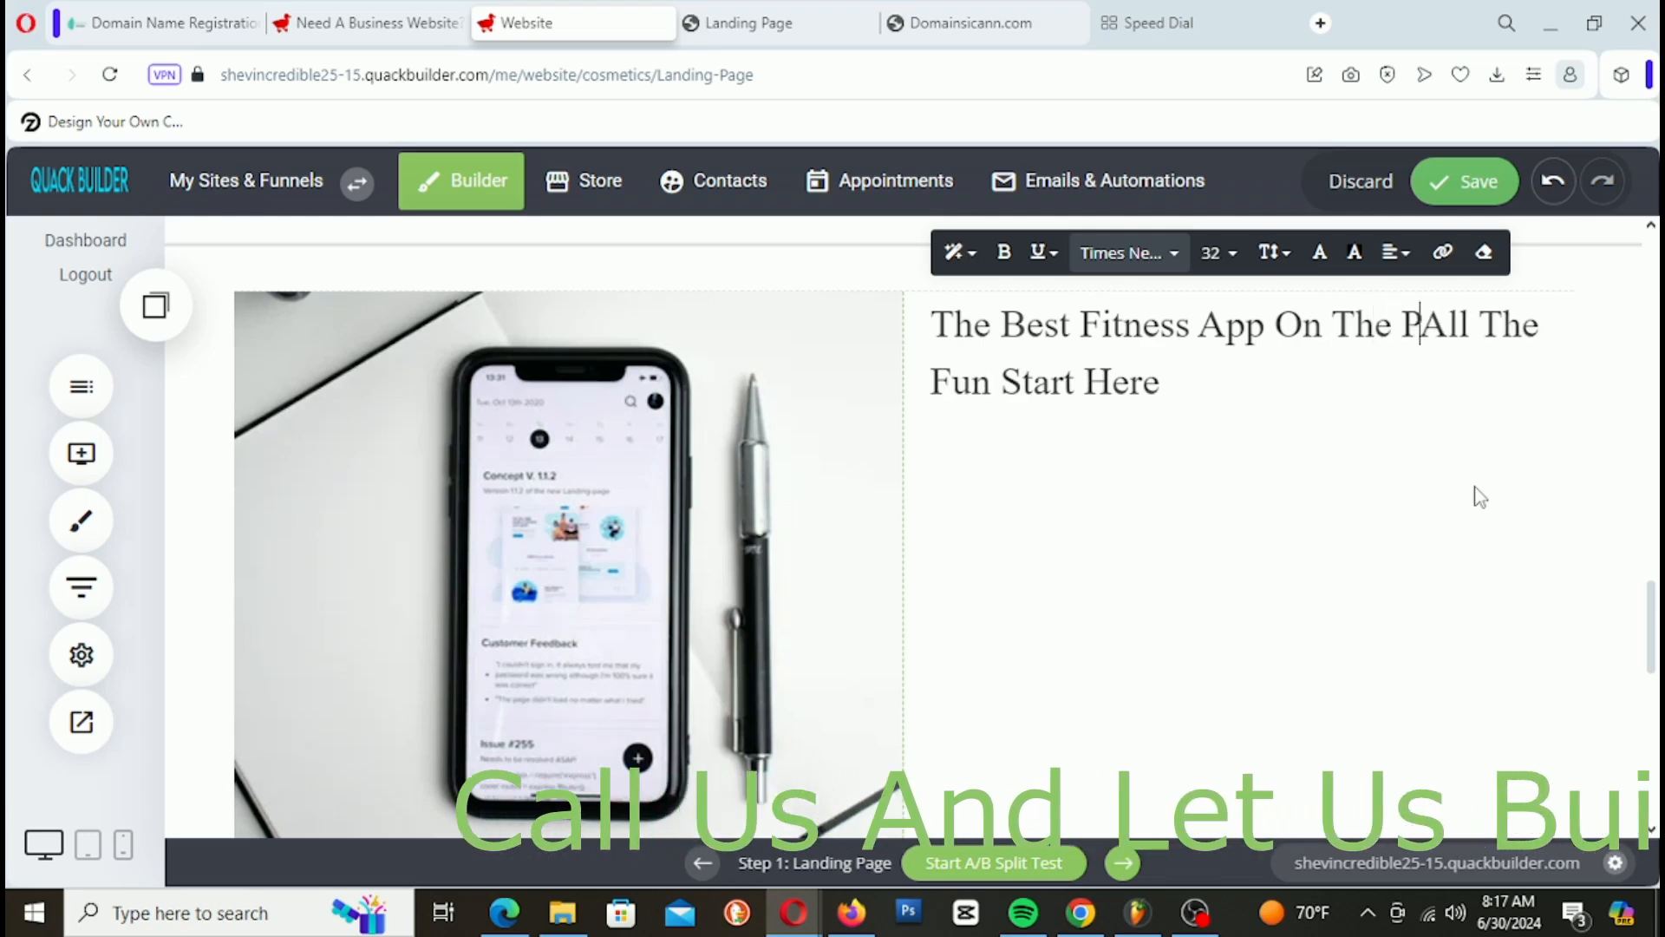
type("anet")
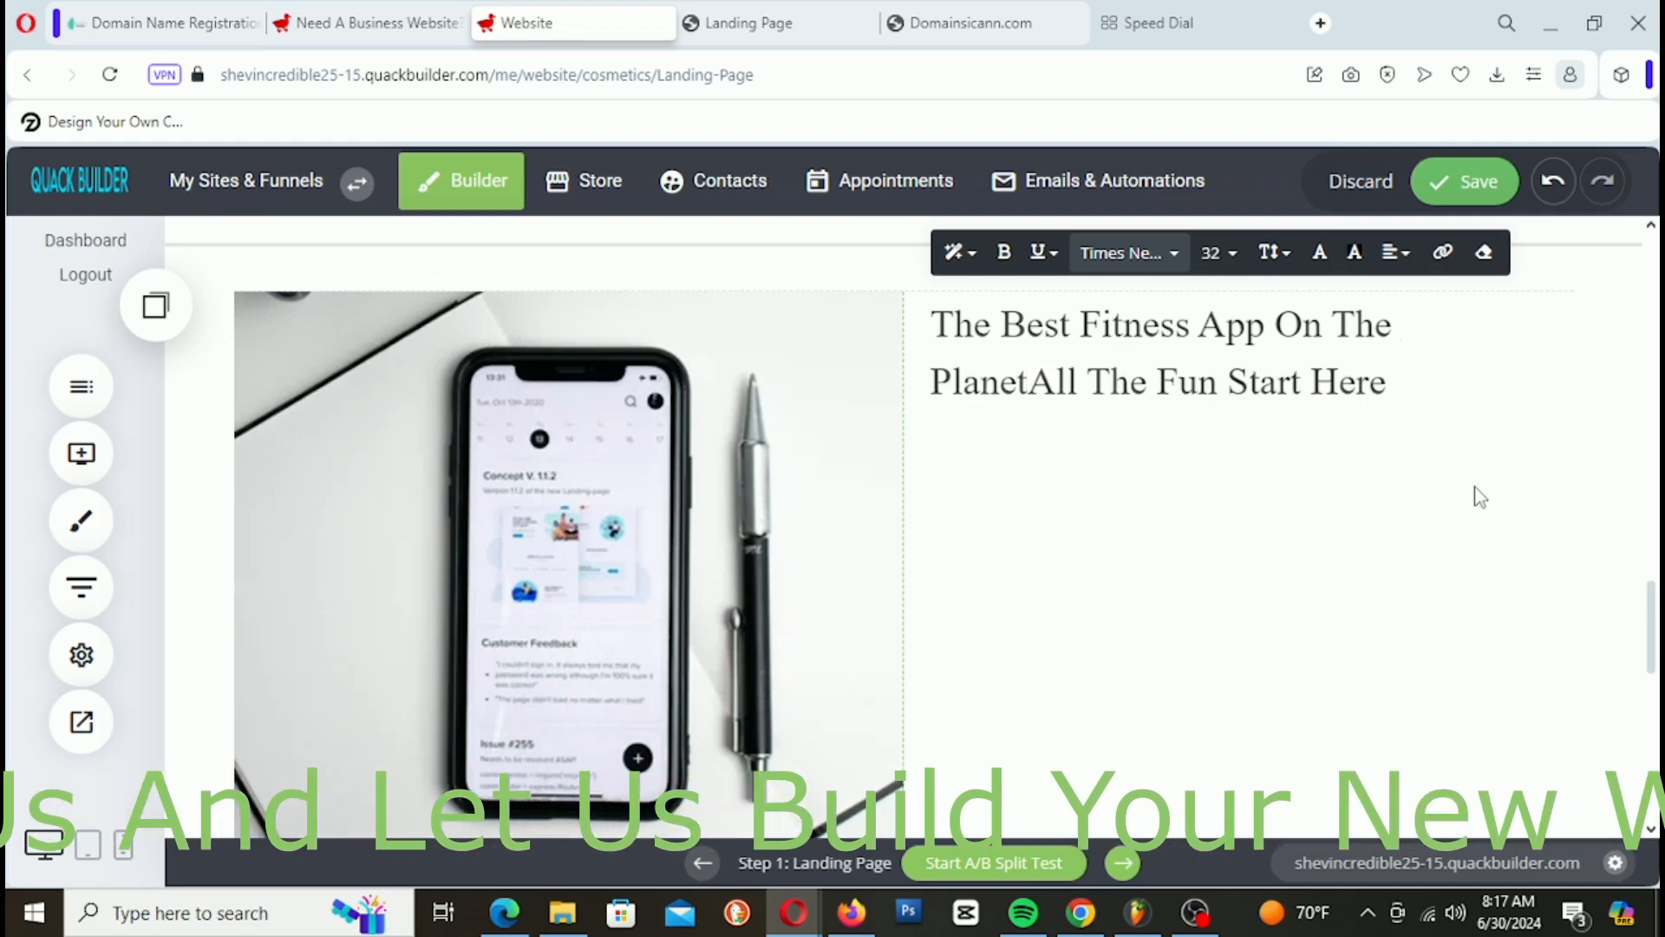
key("Return")
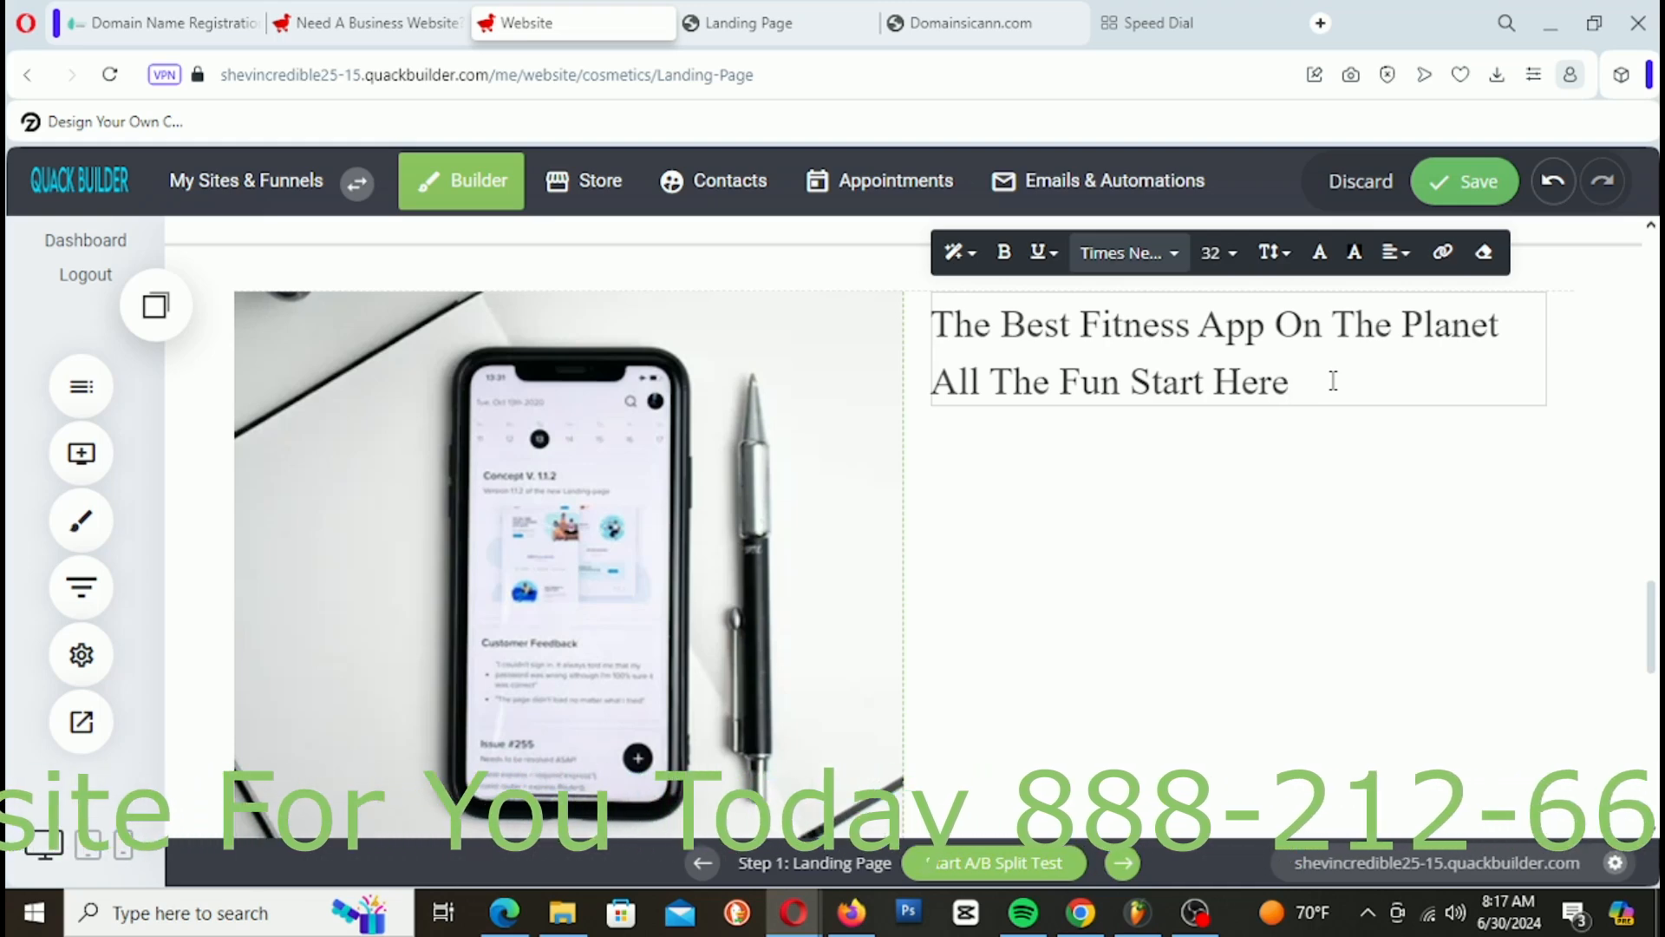
key("ctrl+a")
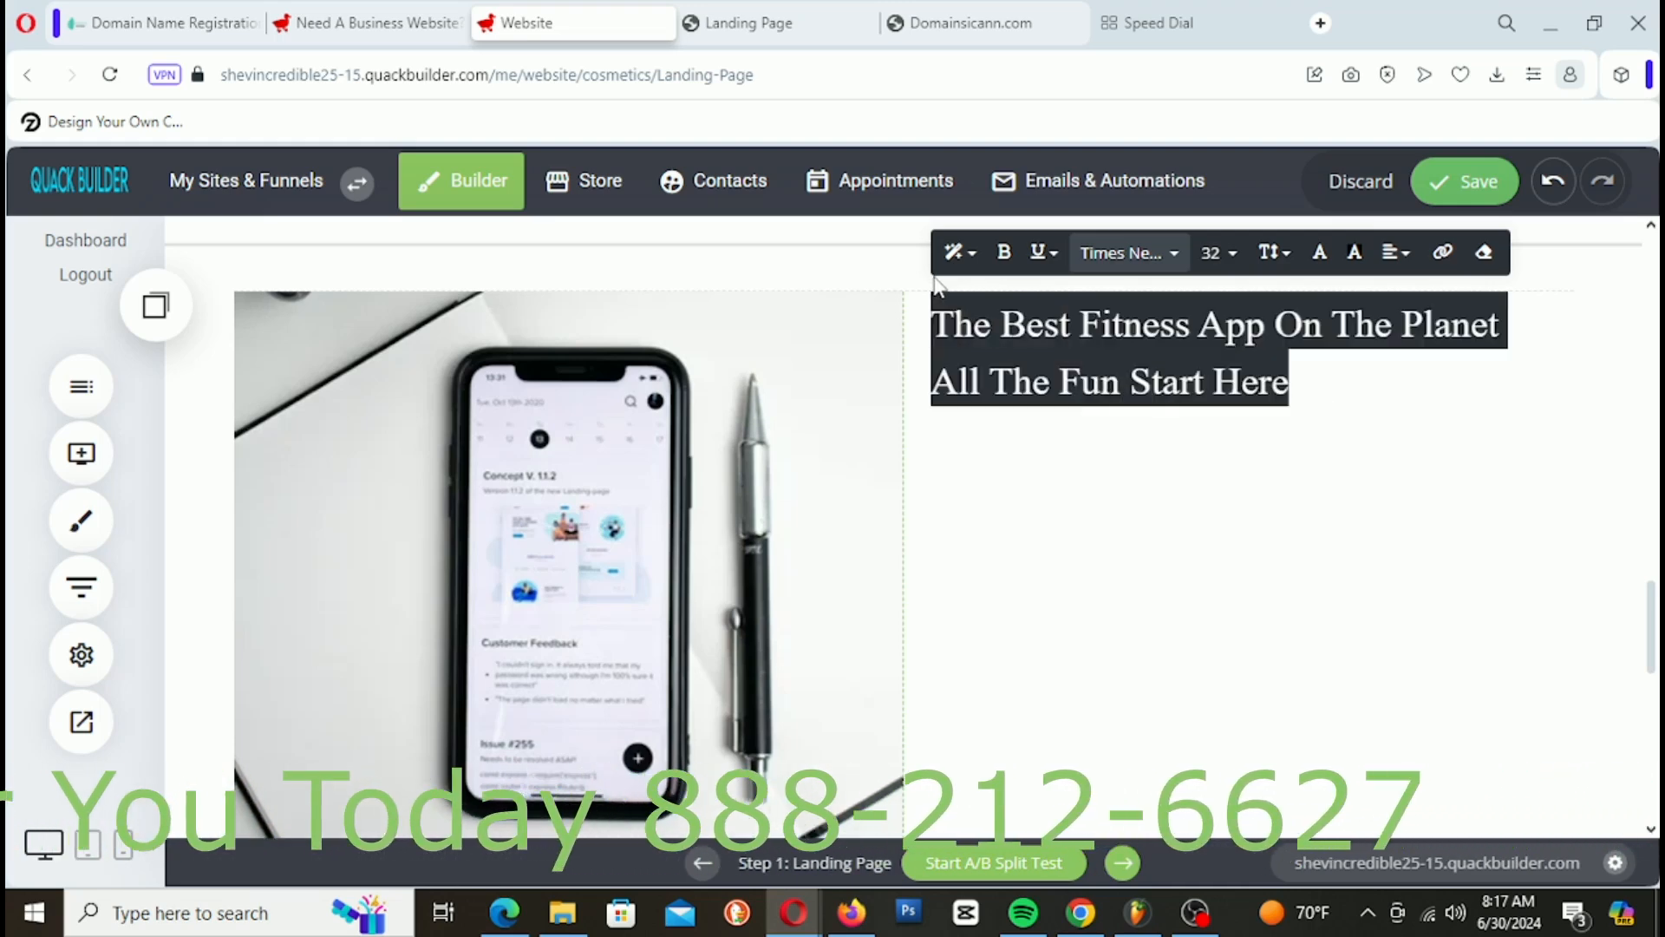
Step: Tighten the heading's line height from 1.2 and 1.0 down to 0.8, then save the page
left_click(1274, 253)
left_click(1315, 394)
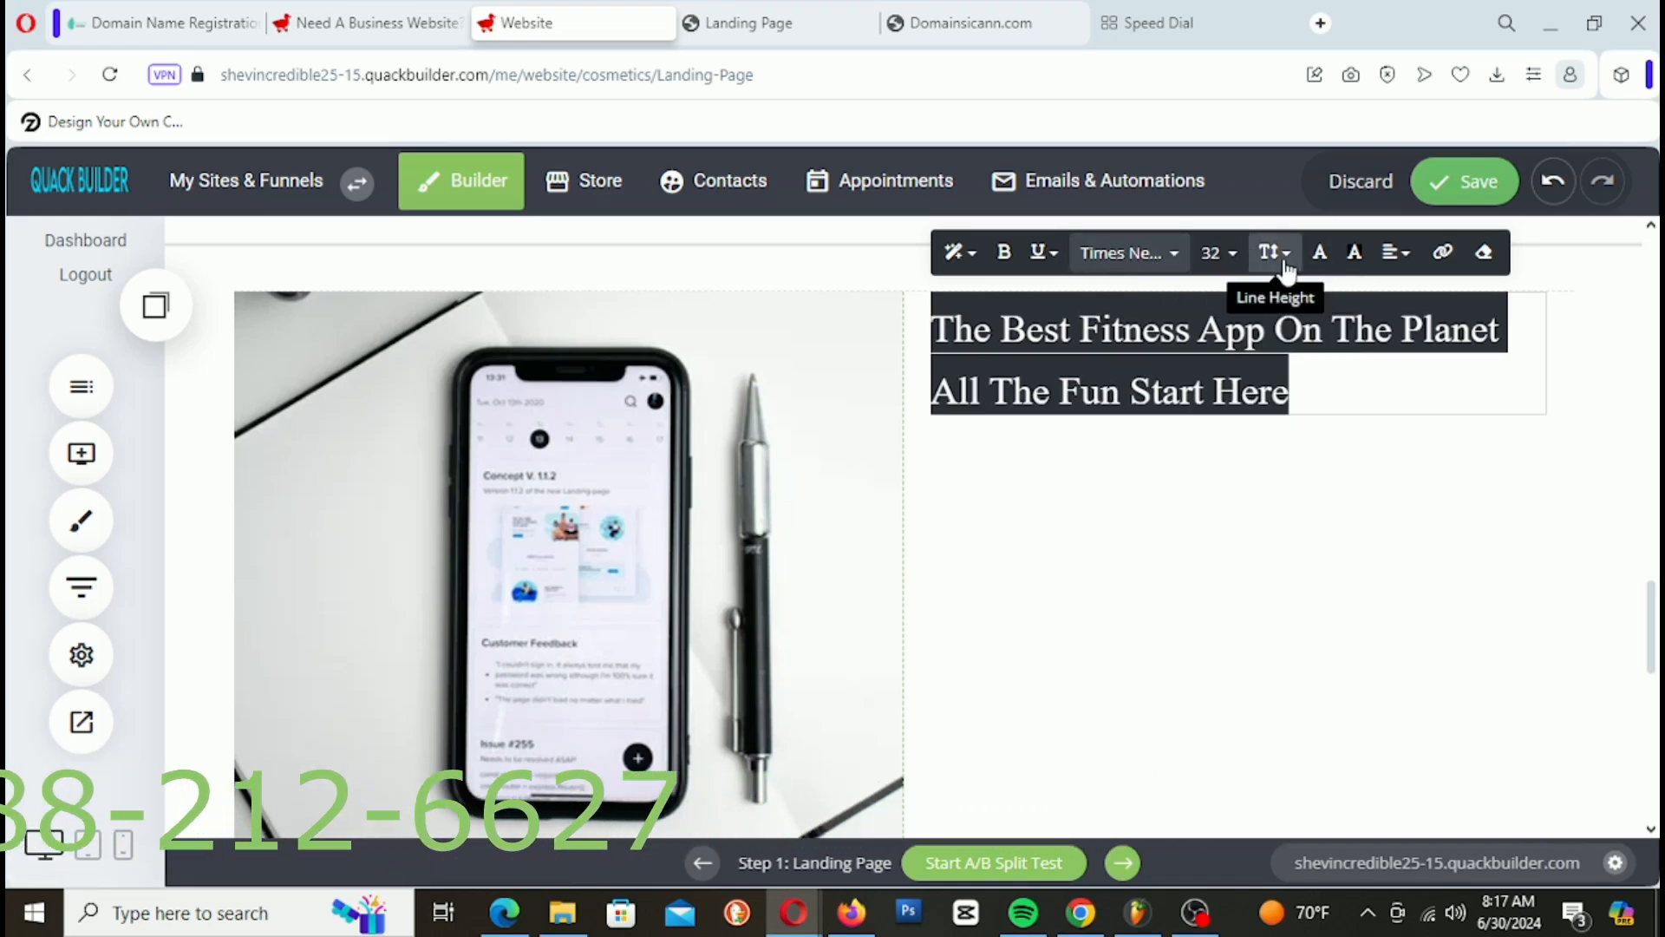
left_click(1274, 252)
left_click(1305, 359)
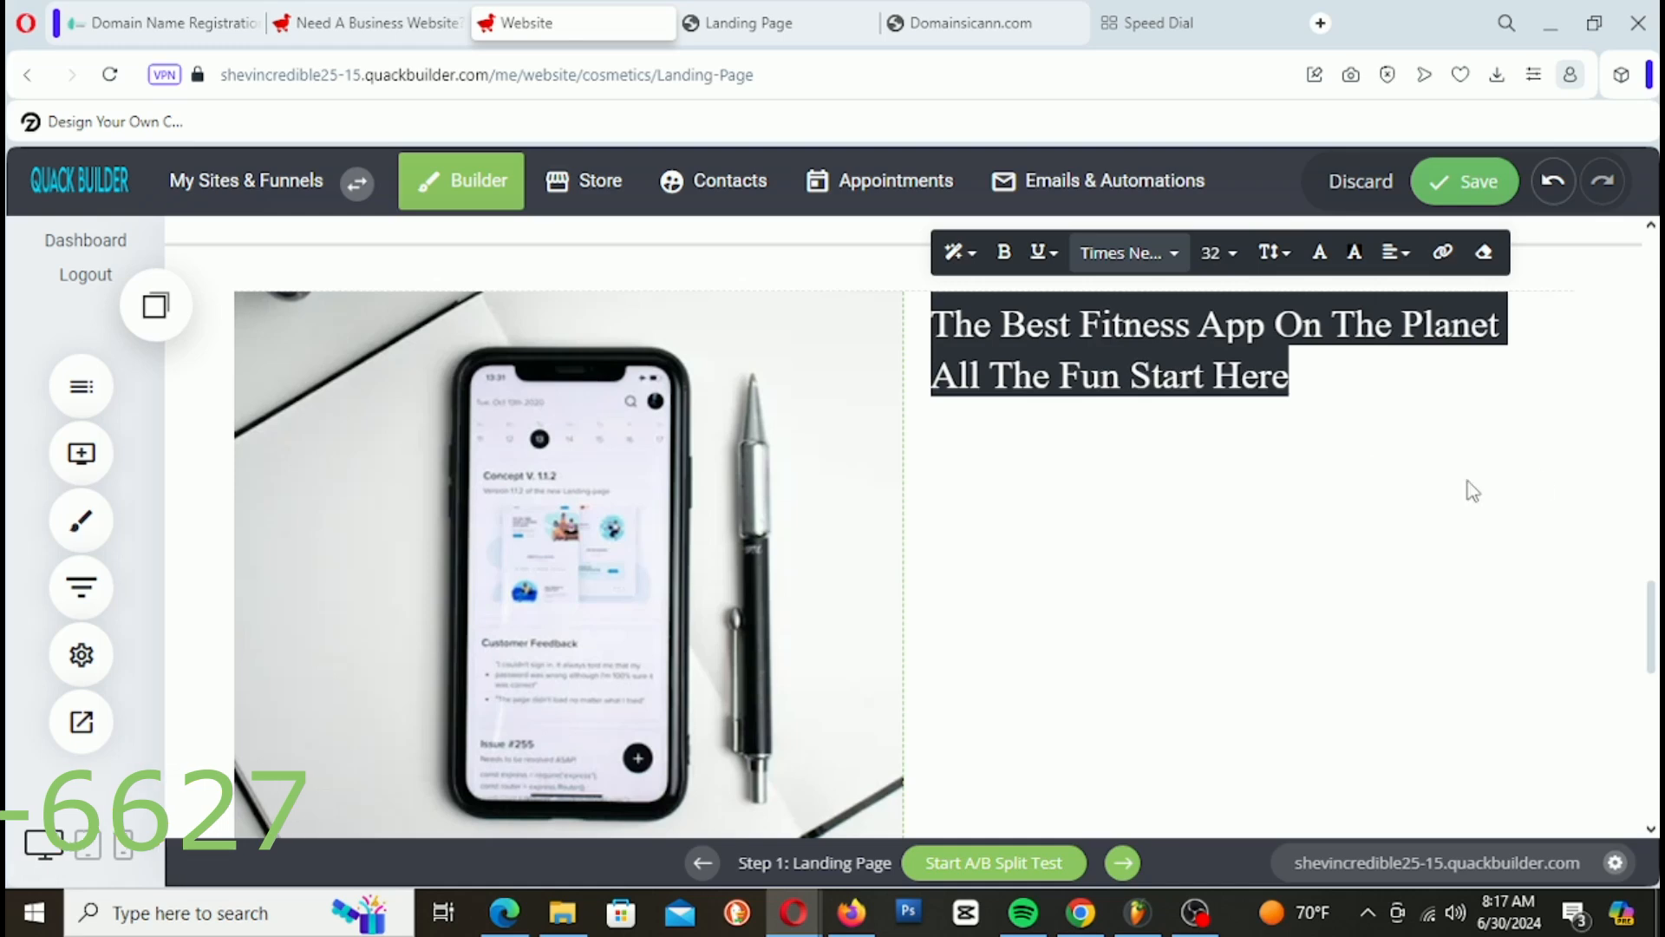
left_click(1574, 468)
left_click(1249, 374)
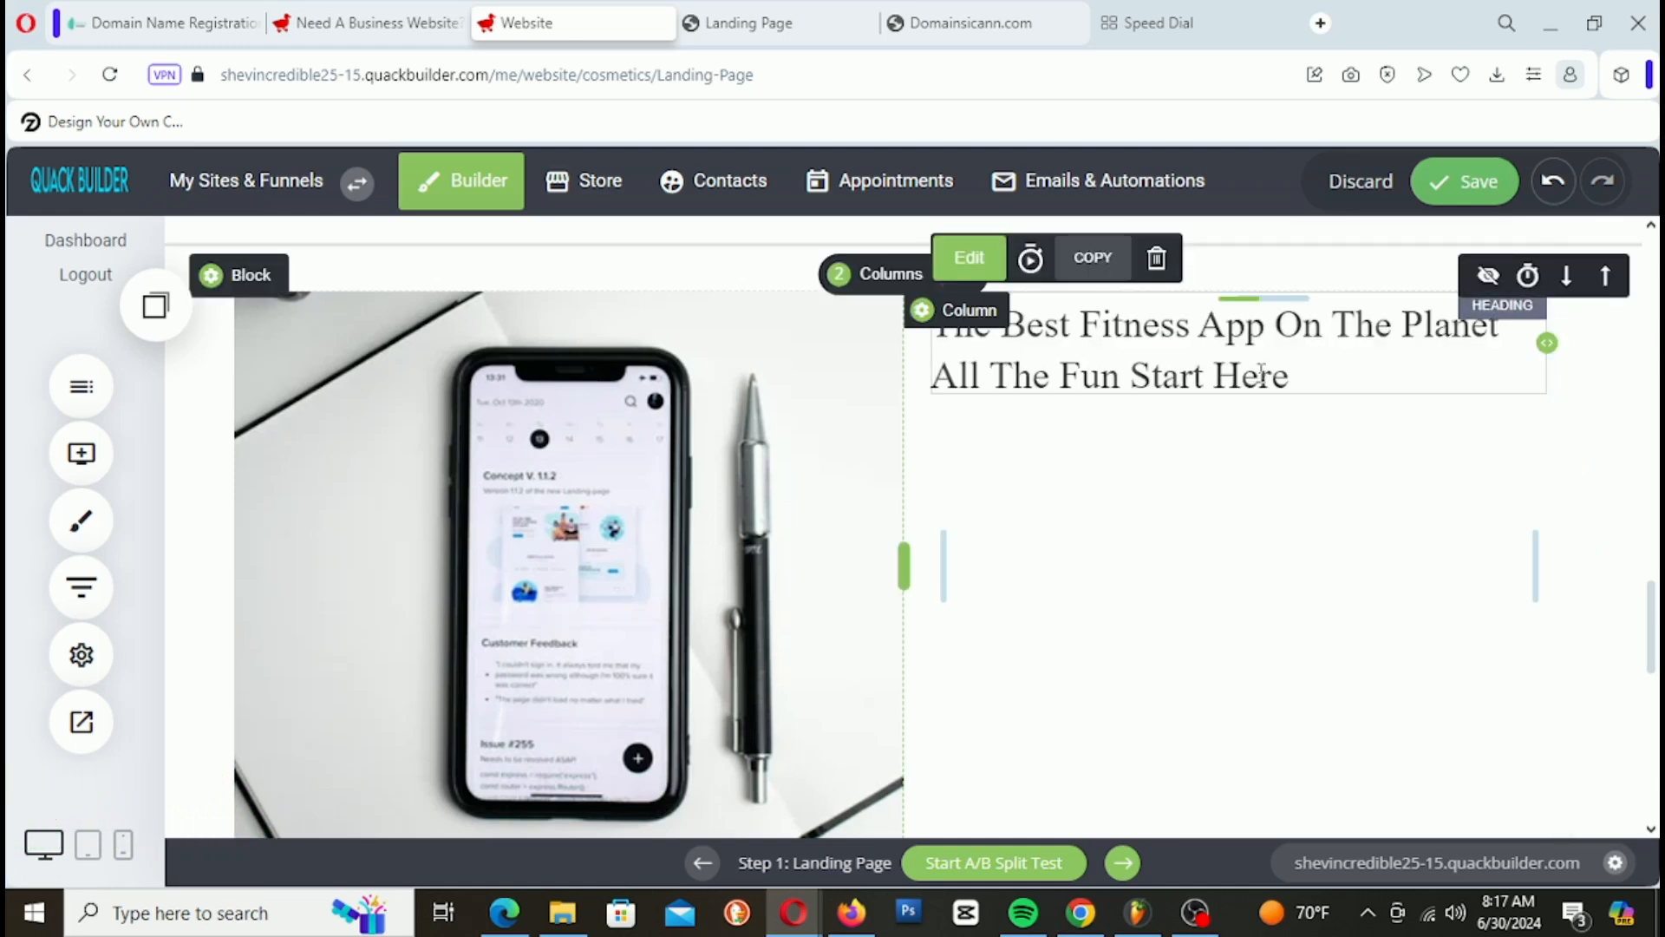
double_click(1257, 374)
left_click(1257, 255)
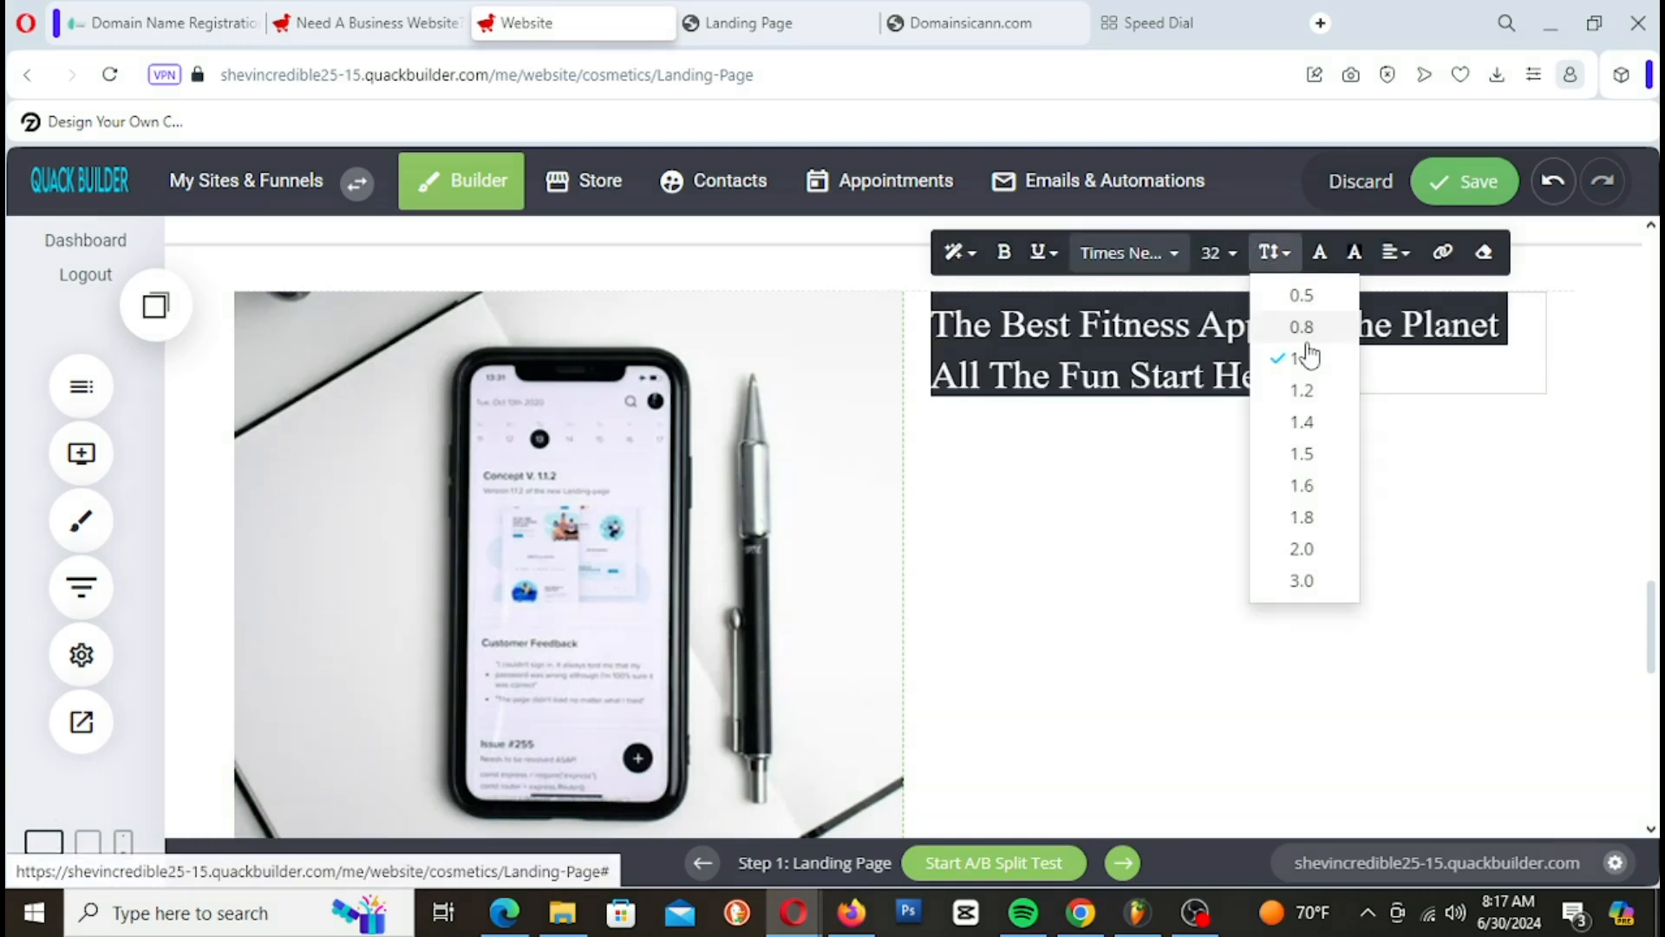
left_click(1299, 322)
left_click(1480, 476)
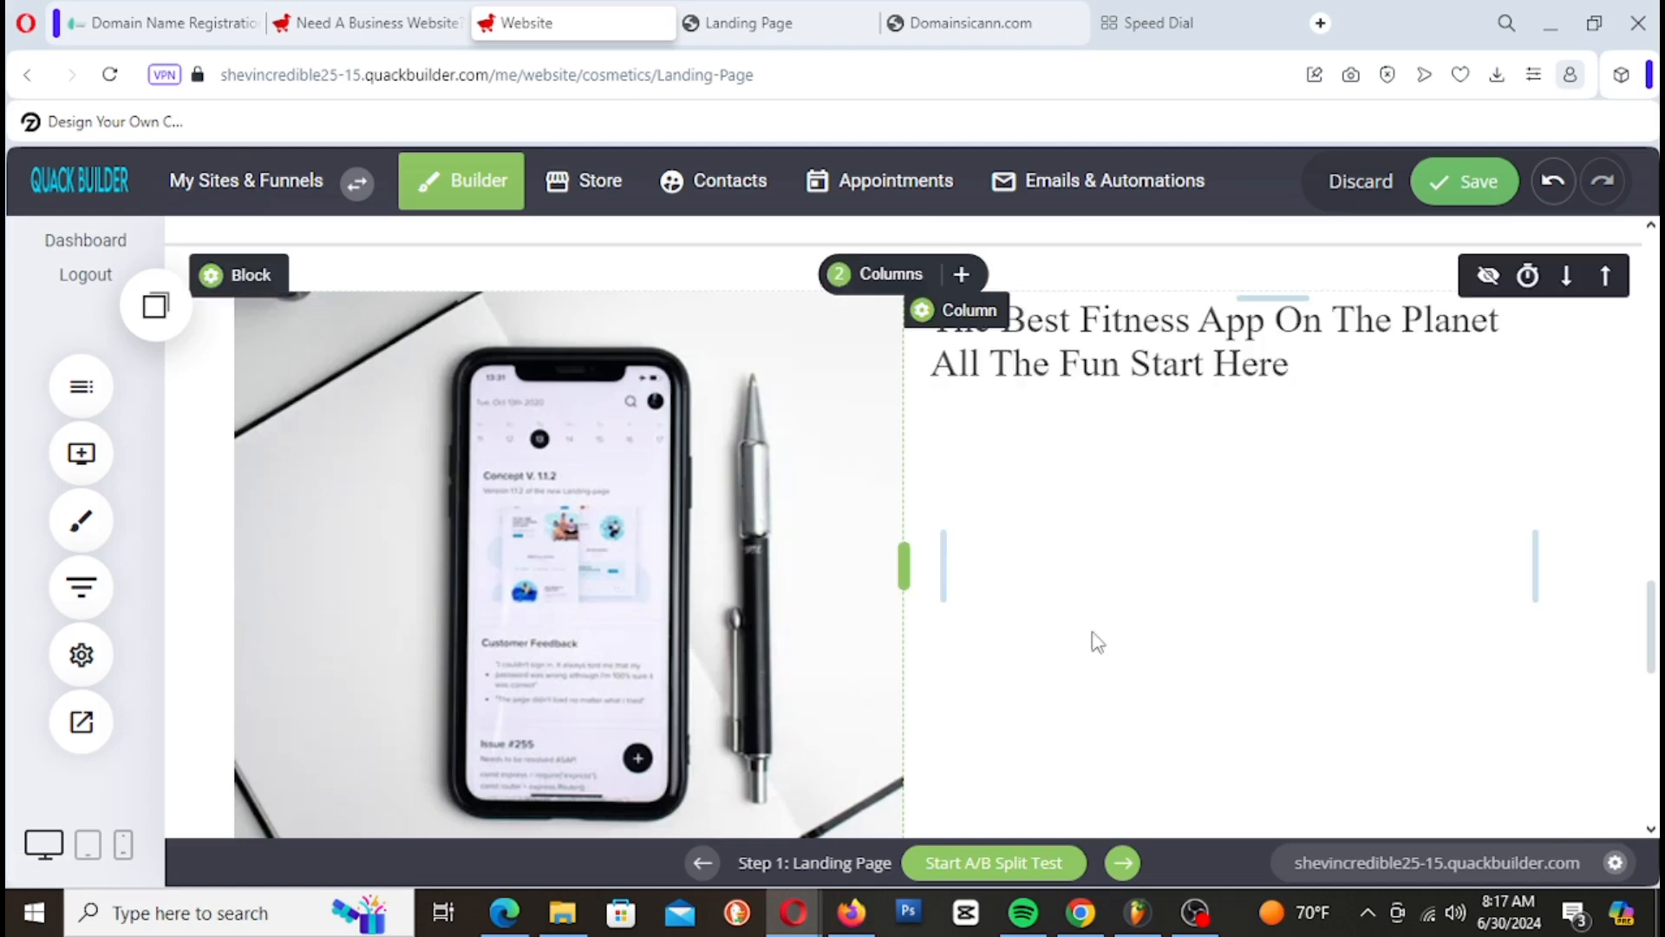
left_click(1469, 206)
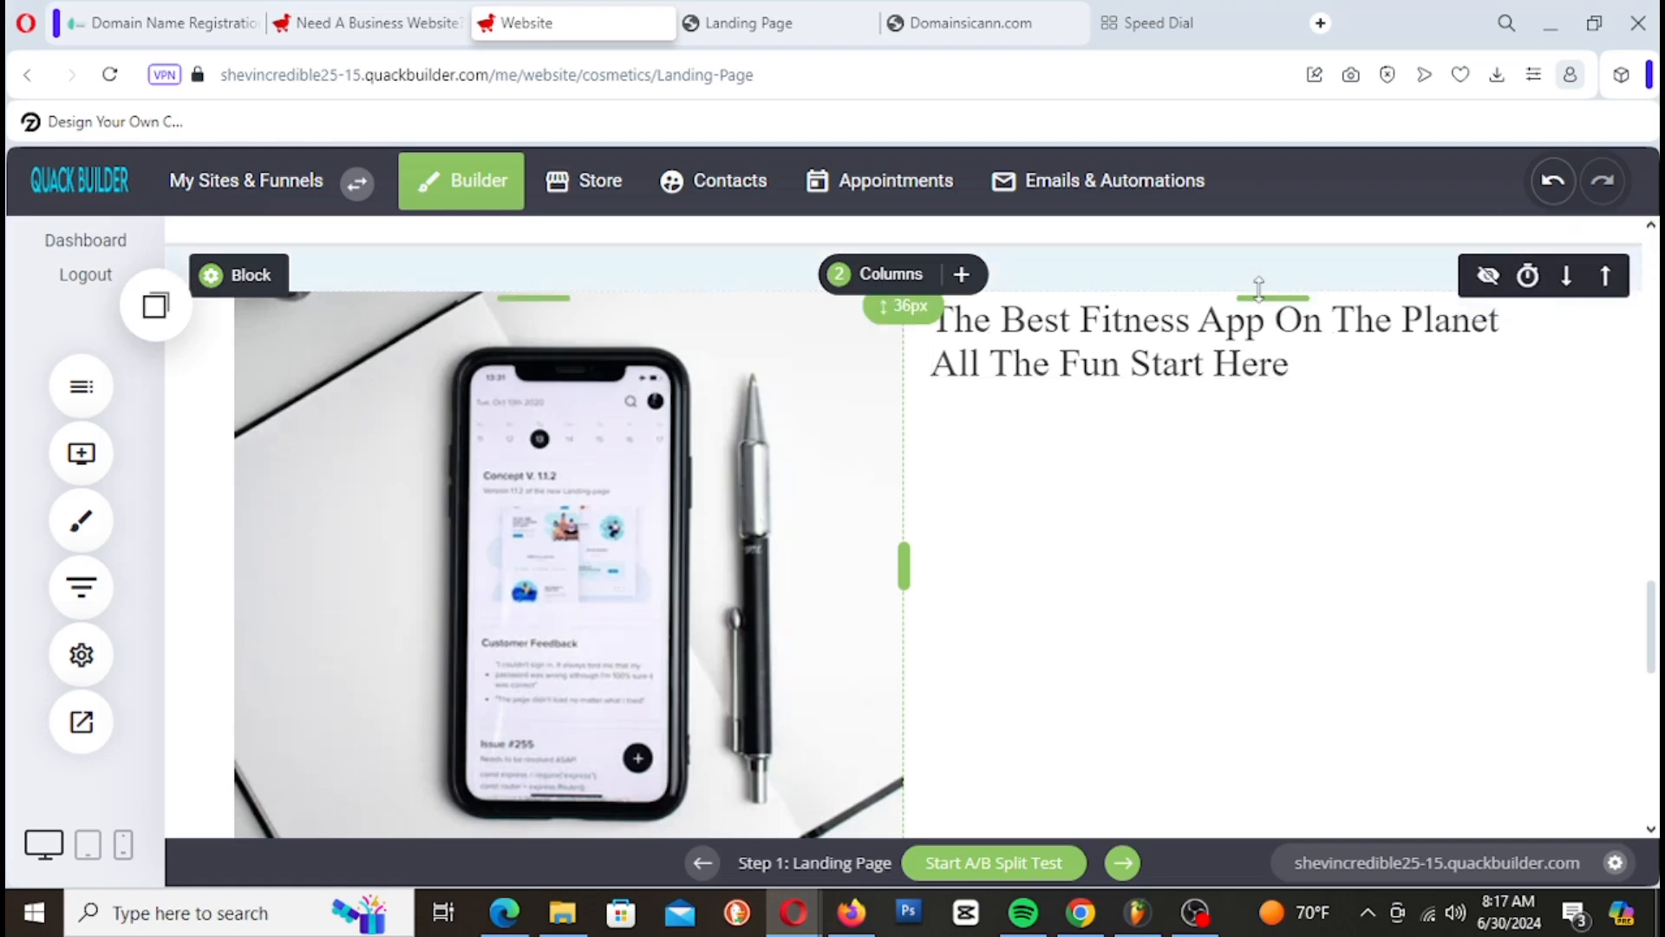
Step: Drag the heading's top spacing to about 71px so it sits lower in the right column
left_click_drag(1258, 286, 1233, 383)
scroll(1322, 577, "down", 2)
scroll(1322, 577, "up", 2)
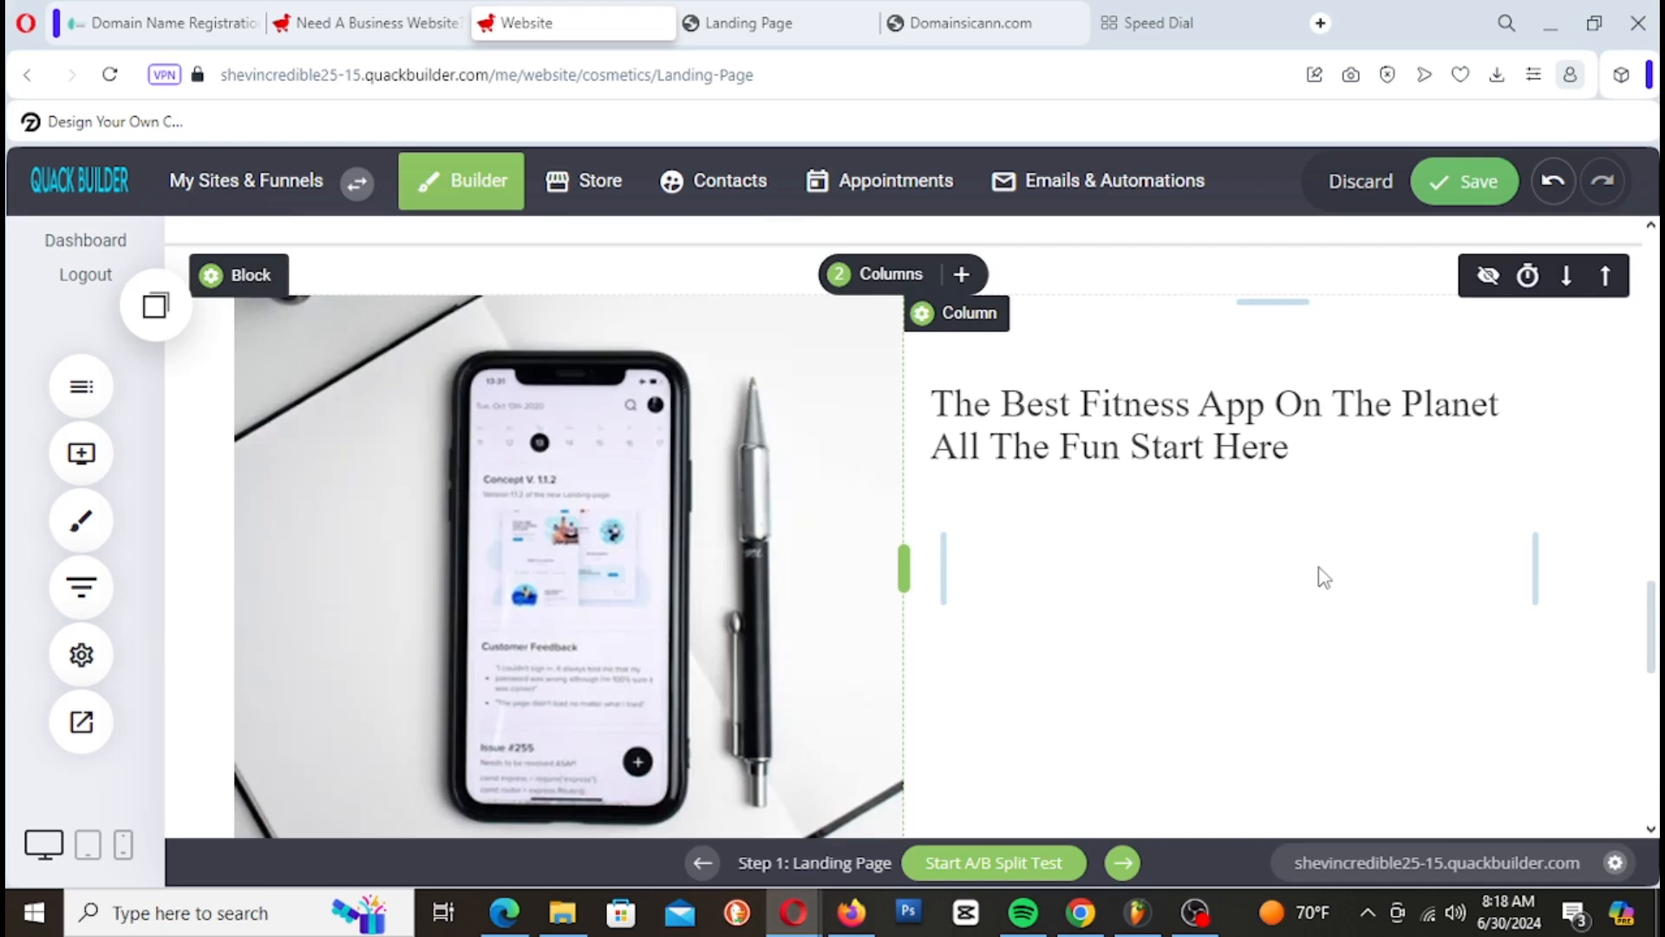
left_click_drag(1242, 375, 1188, 381)
left_click(78, 451)
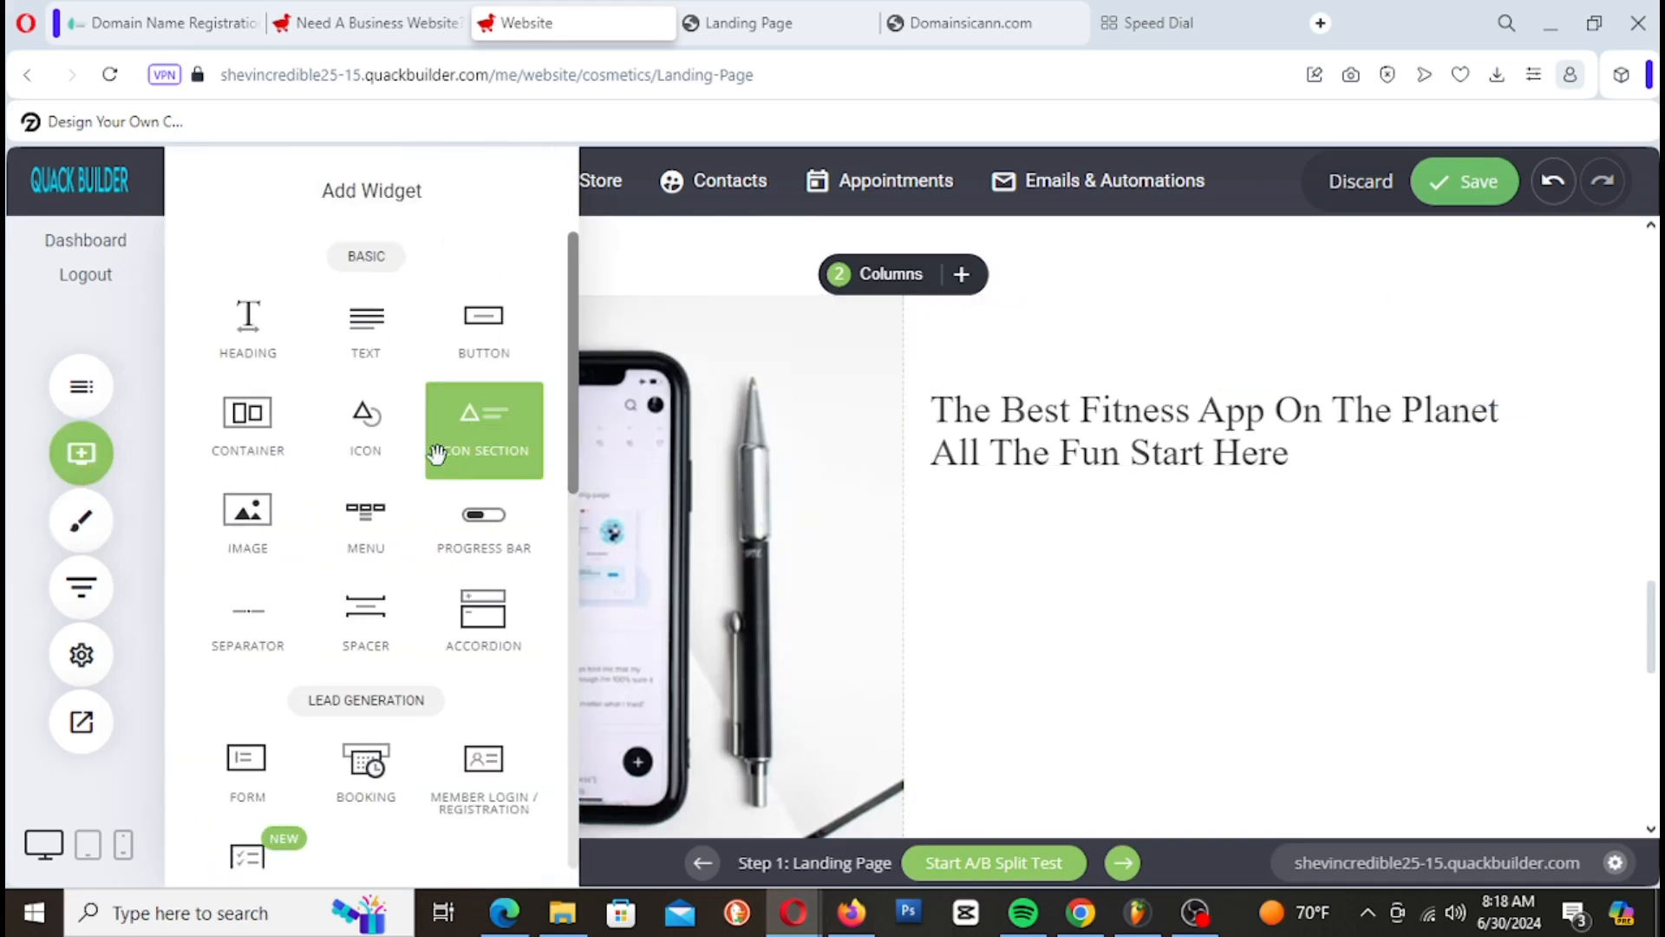
Step: Add a text block under the heading reading 'Download our app to start tracking your fitness goal today… on your iphone'
left_click_drag(393, 347, 1264, 620)
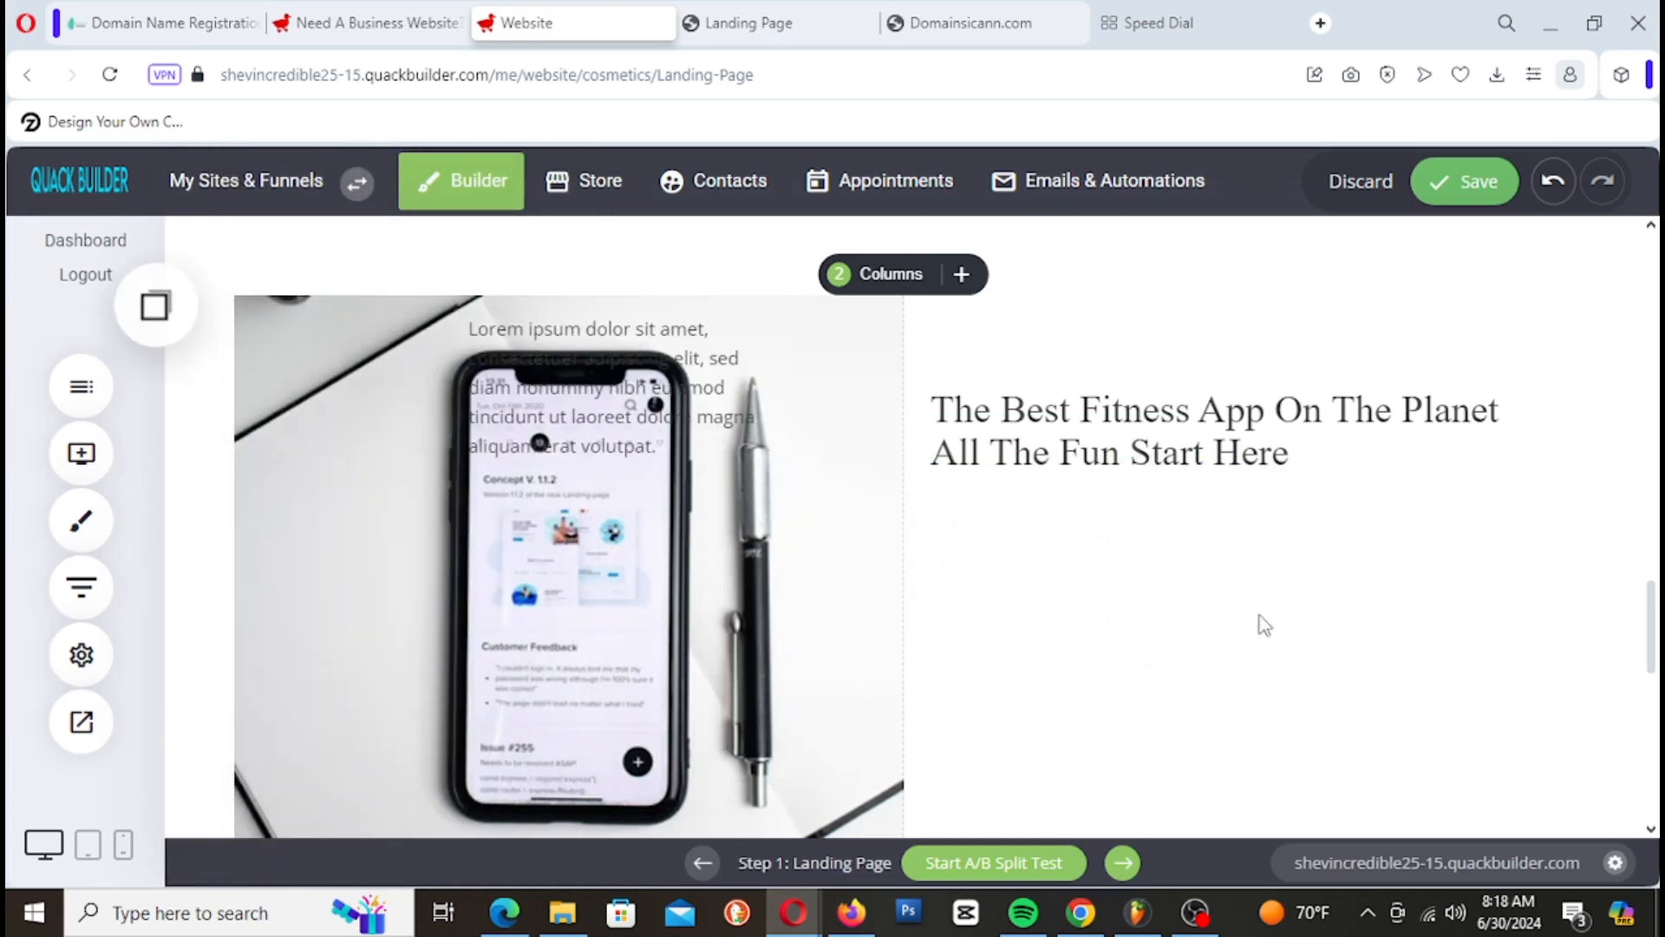
triple_click(1131, 555)
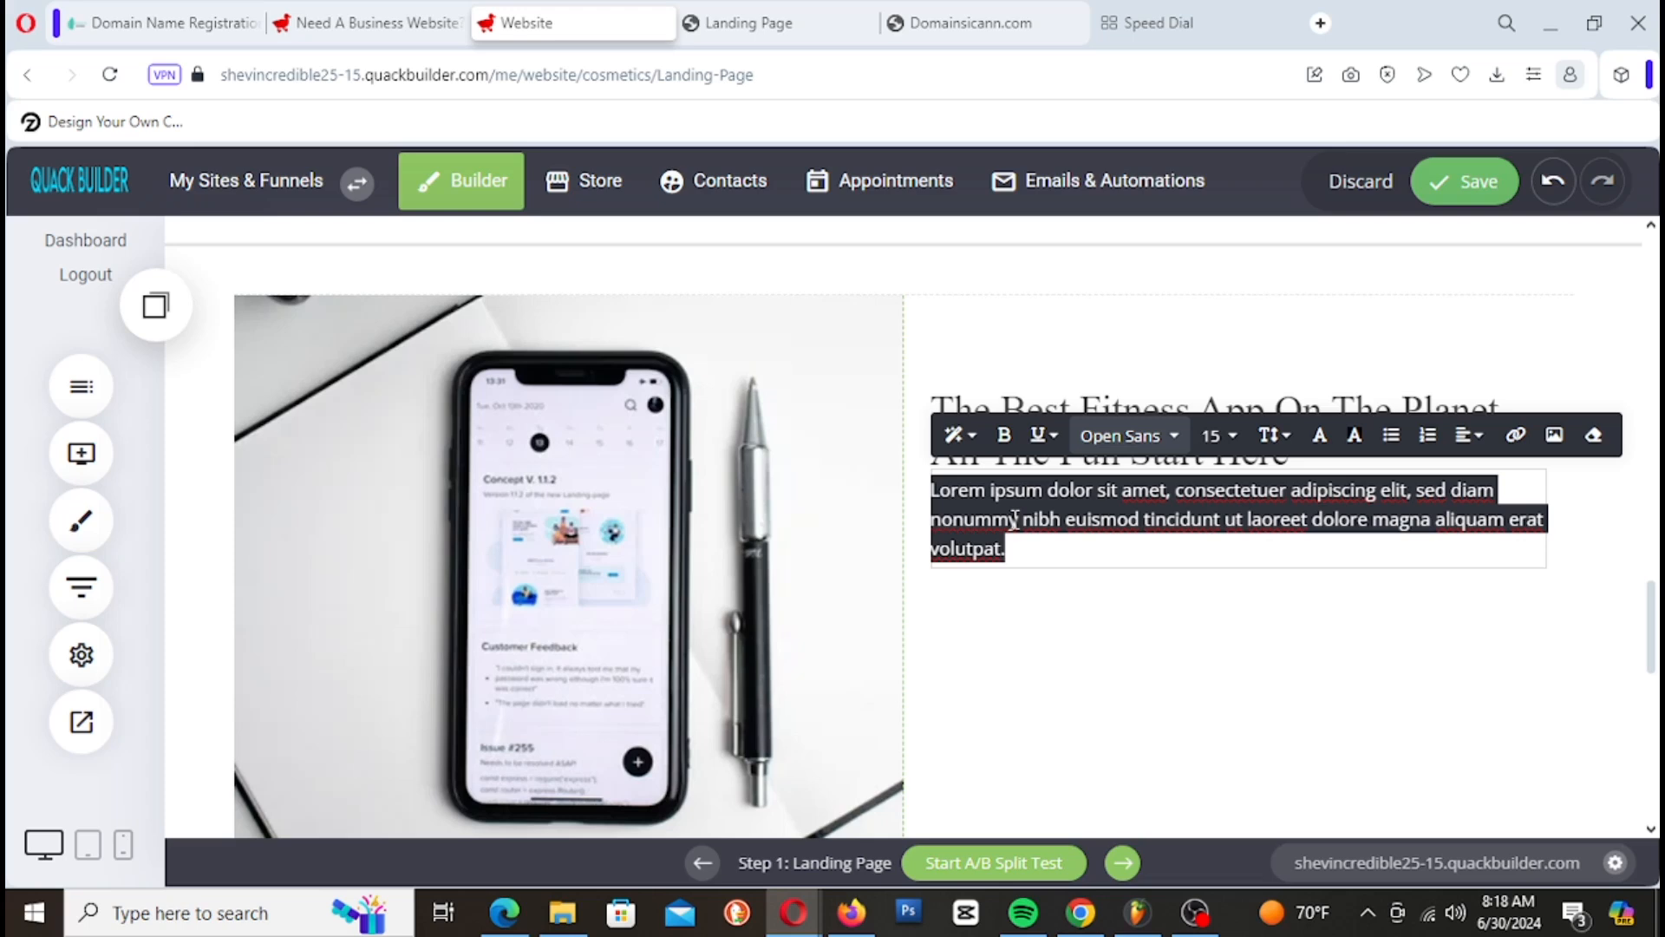
type("Down n")
key("BackSpace")
type("lo")
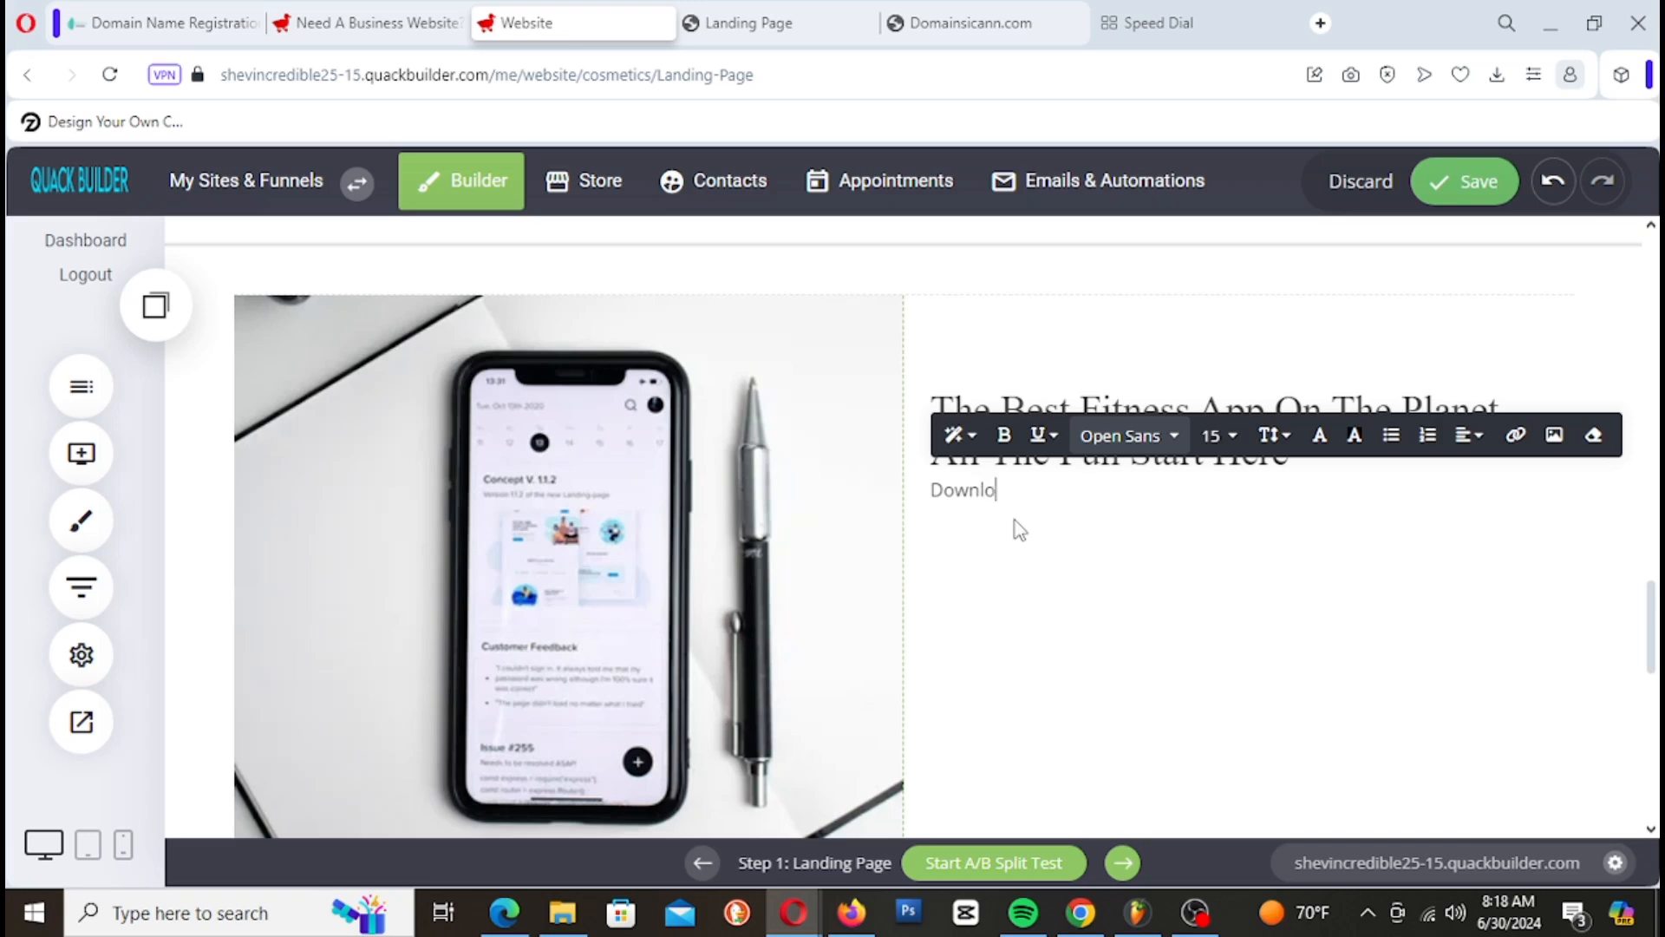
type("ad our ")
type("ap s")
type("to s")
type("tar")
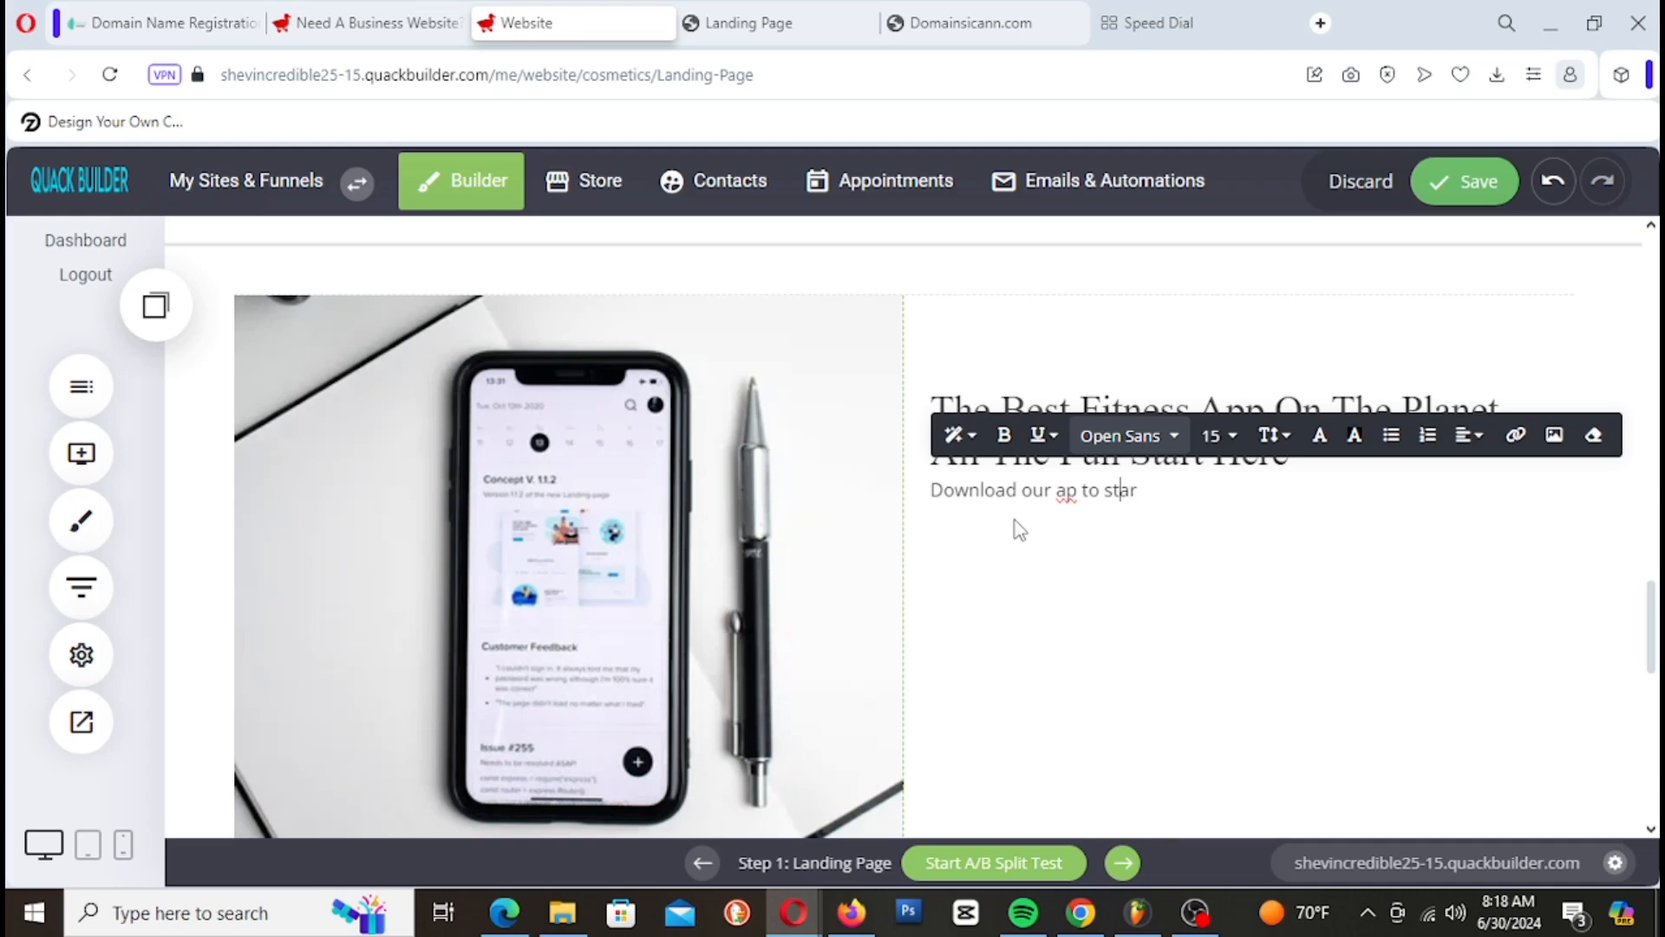
key("Left")
key("Left")
key("Left")
type("p")
key("Right")
key("Right")
key("Right")
key("Right")
key("Right")
key("Right")
type("tracking yo")
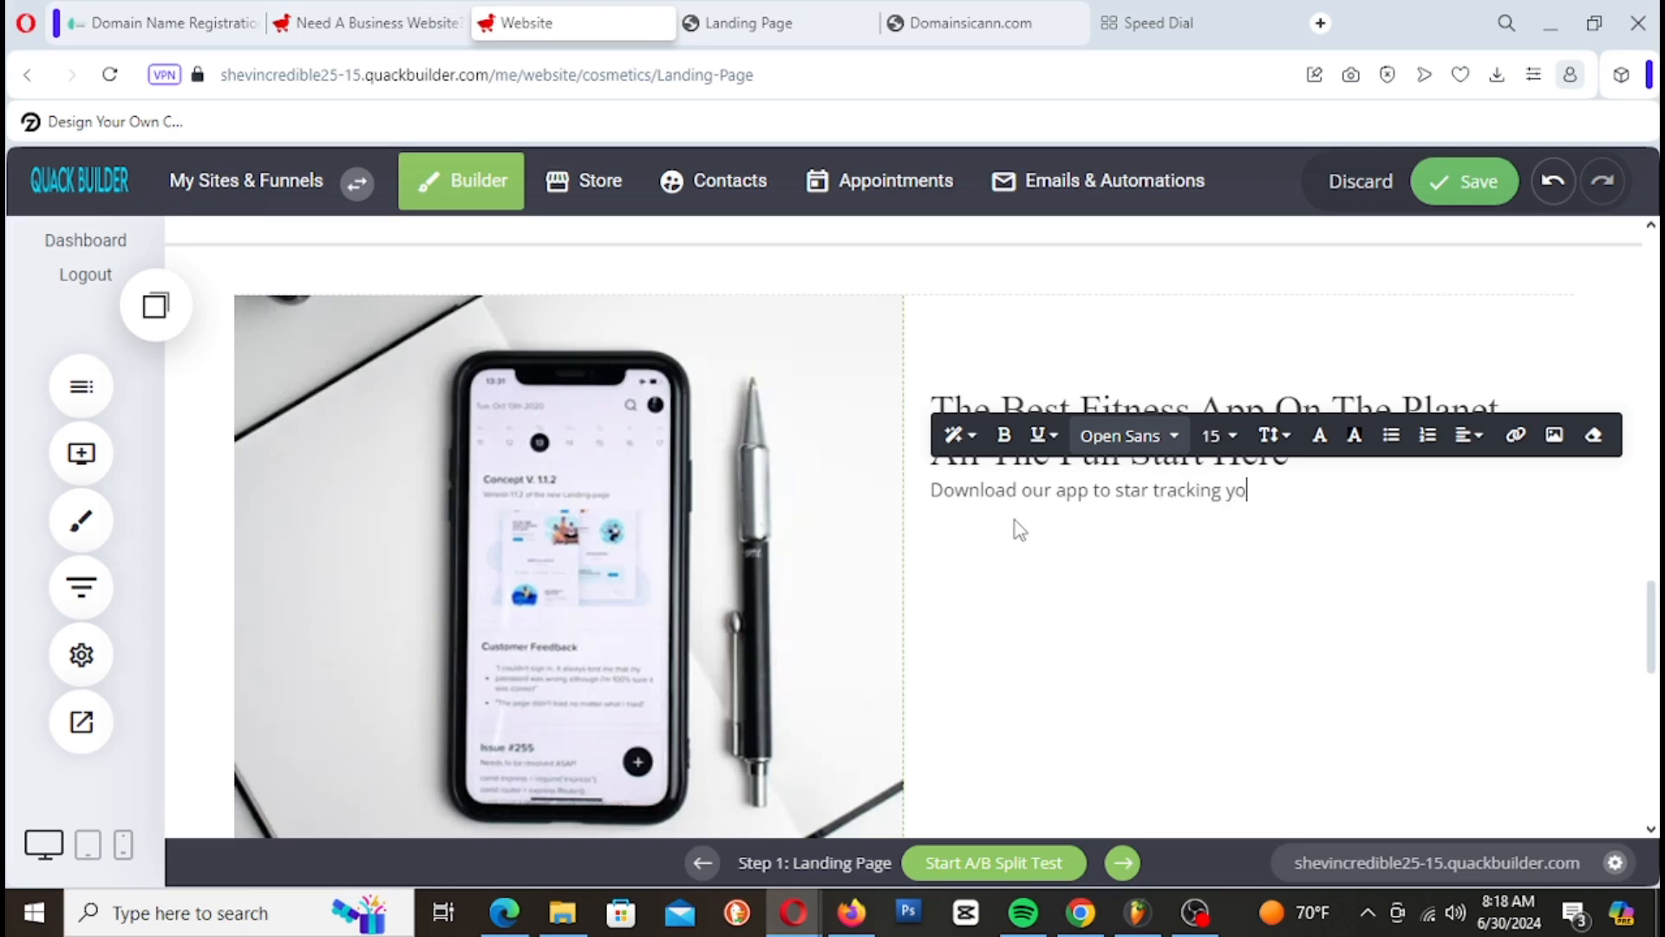
type("ur fitness goal today")
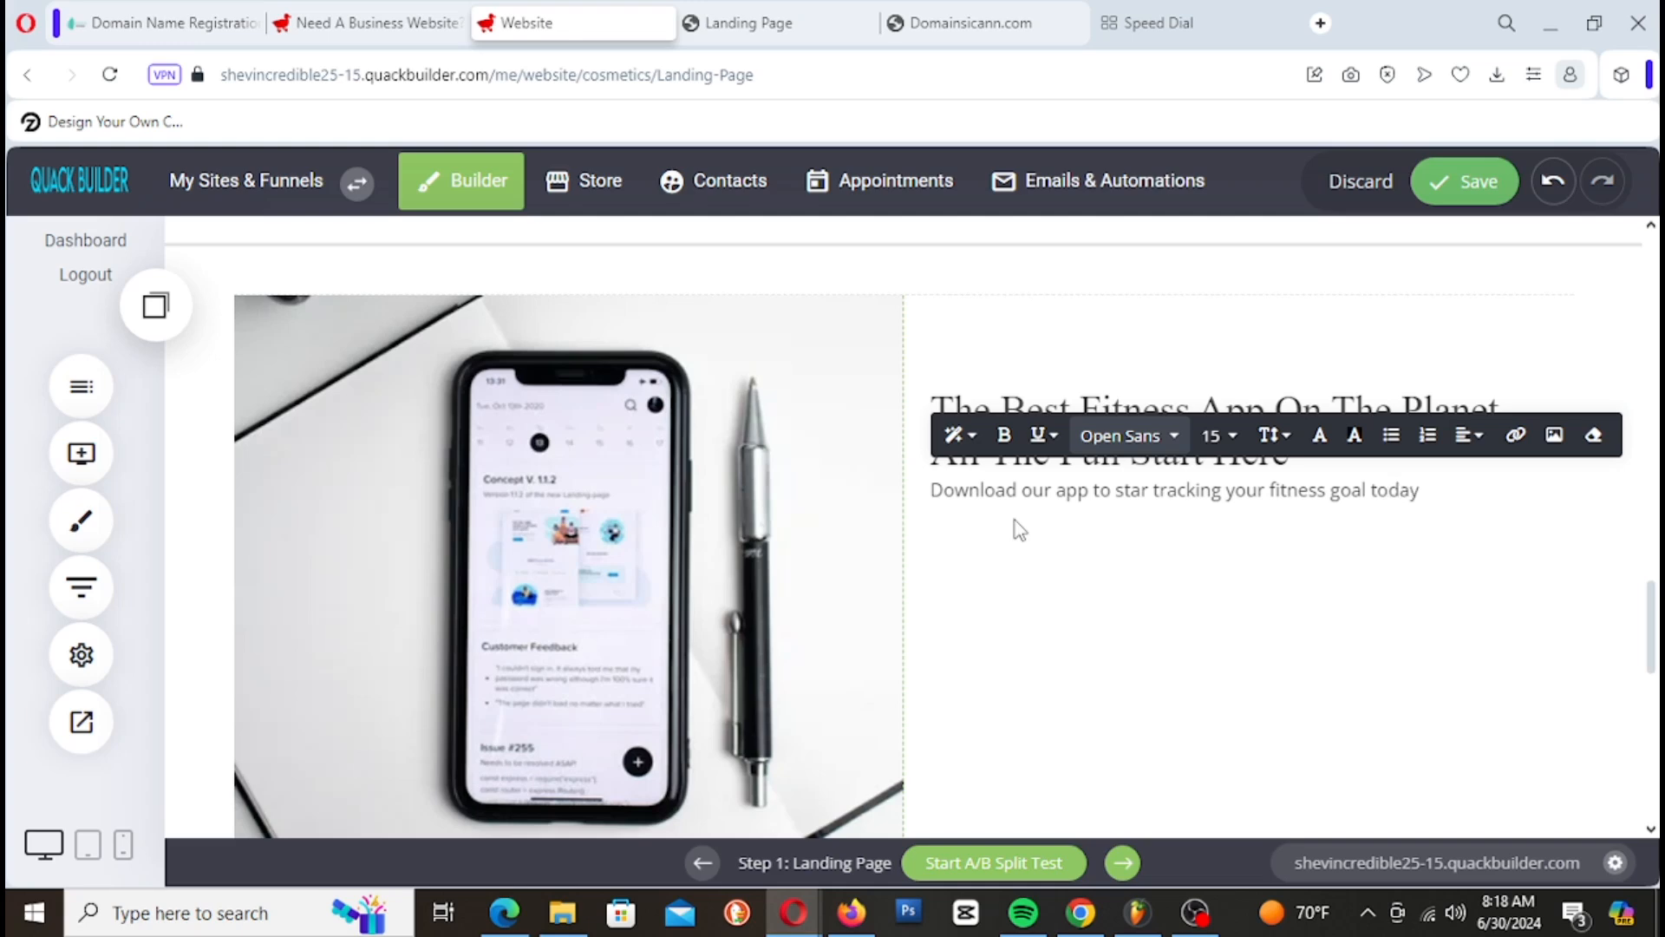
type(" the app is free")
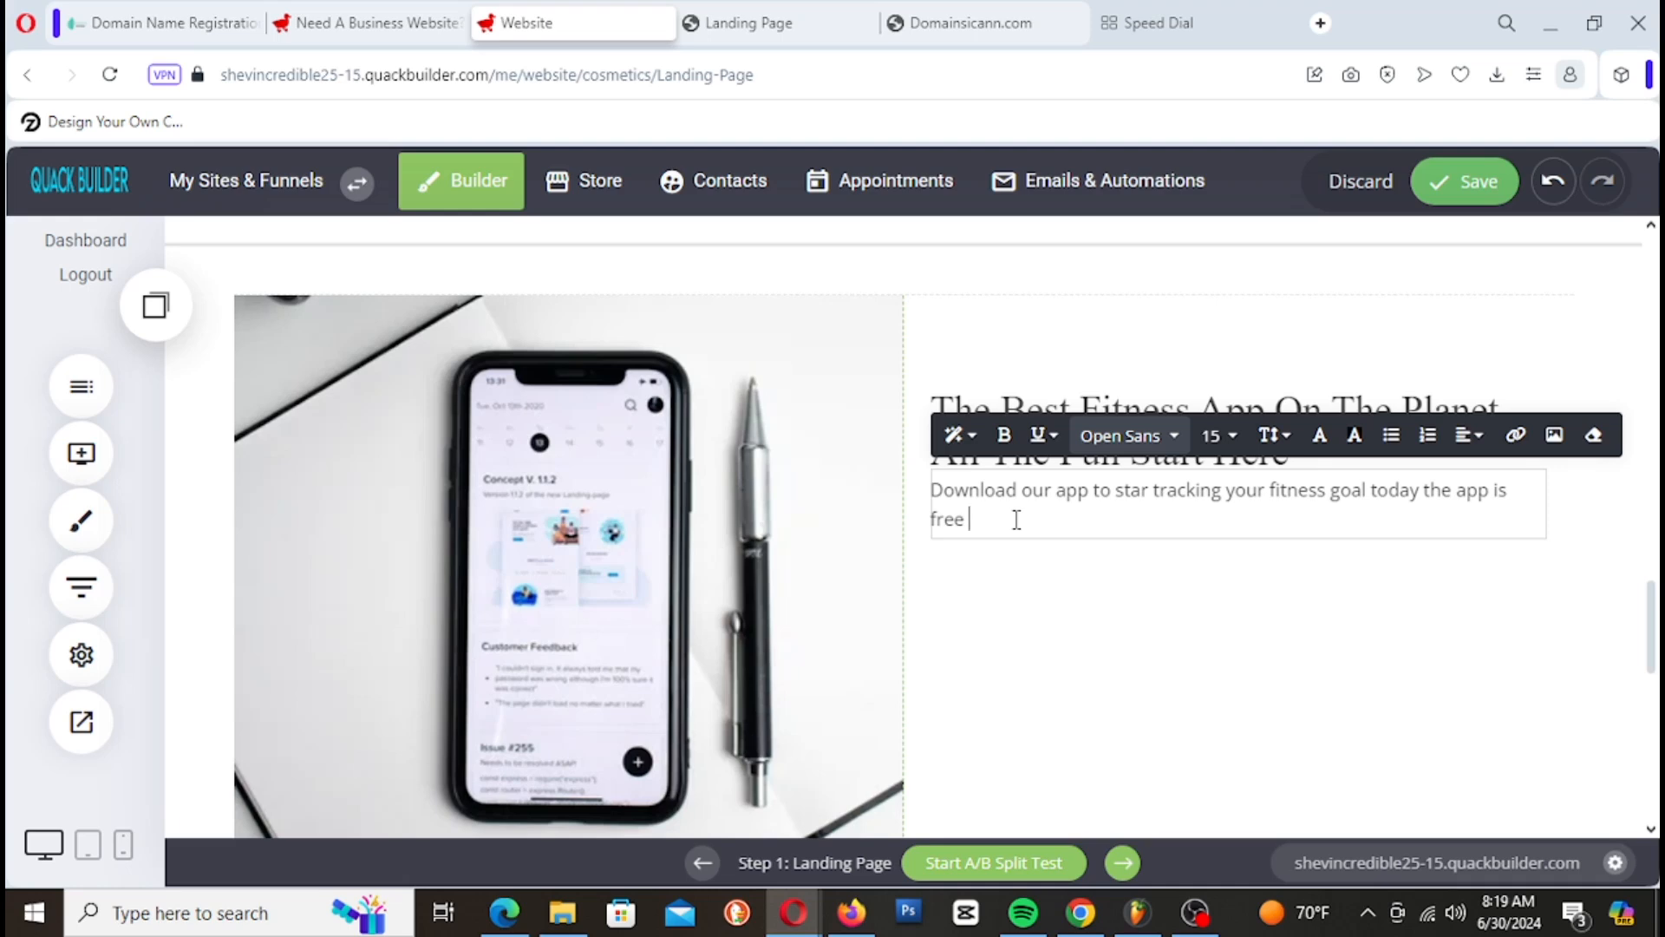
type("you can download it ")
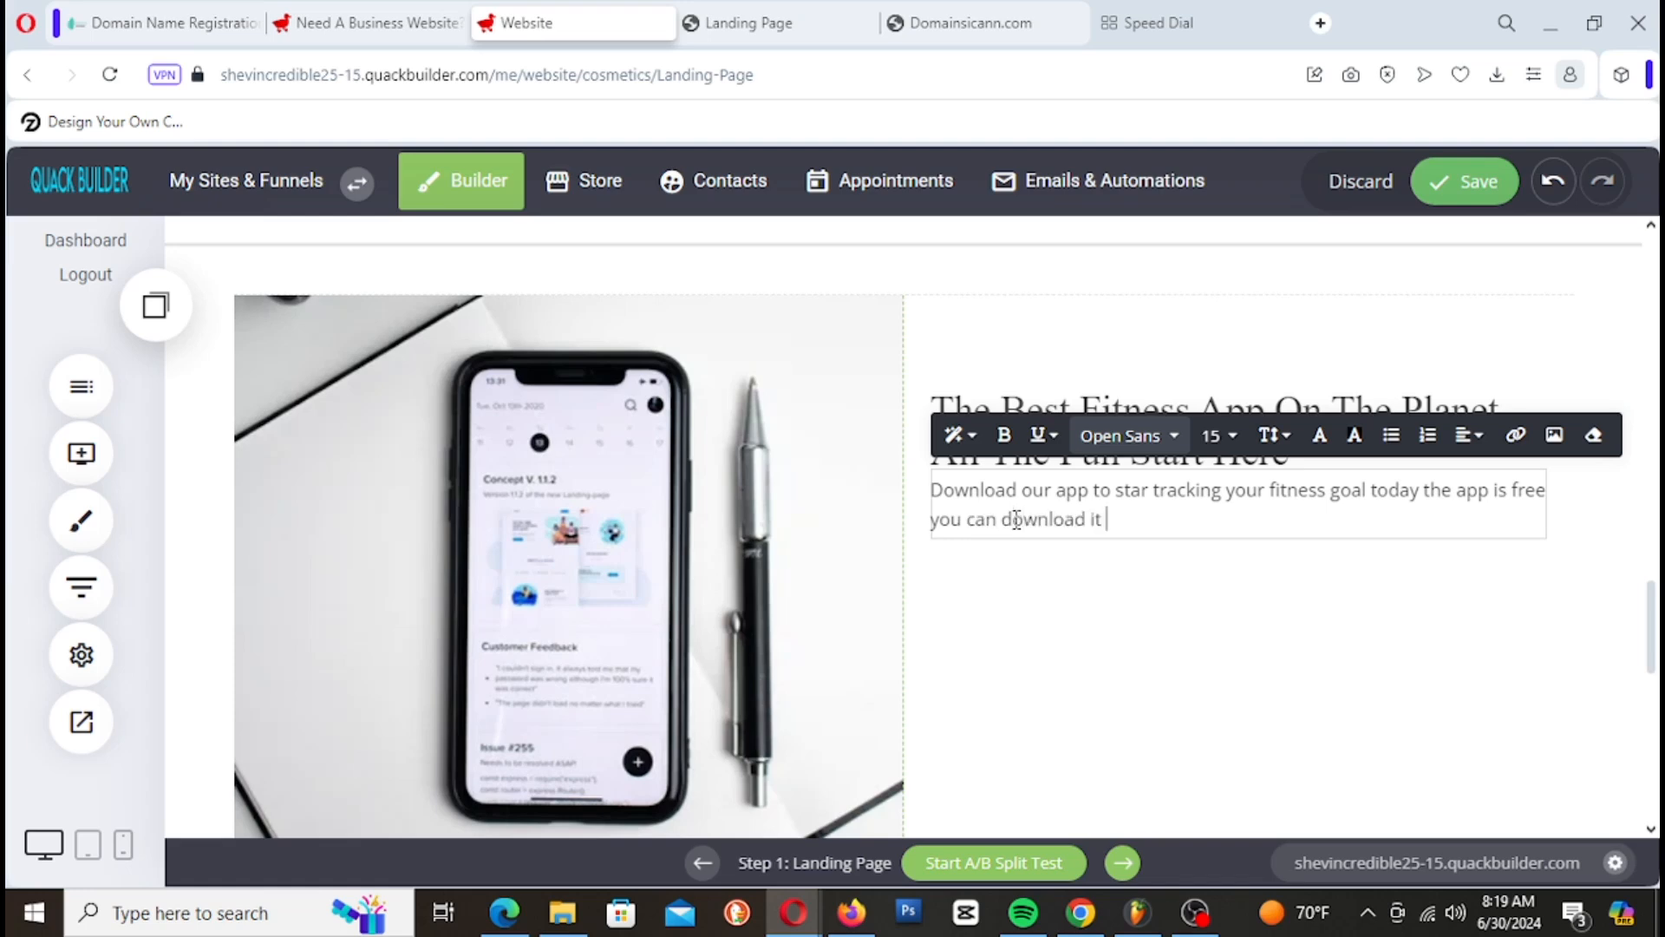
type("on your iphone or android smart phone now.")
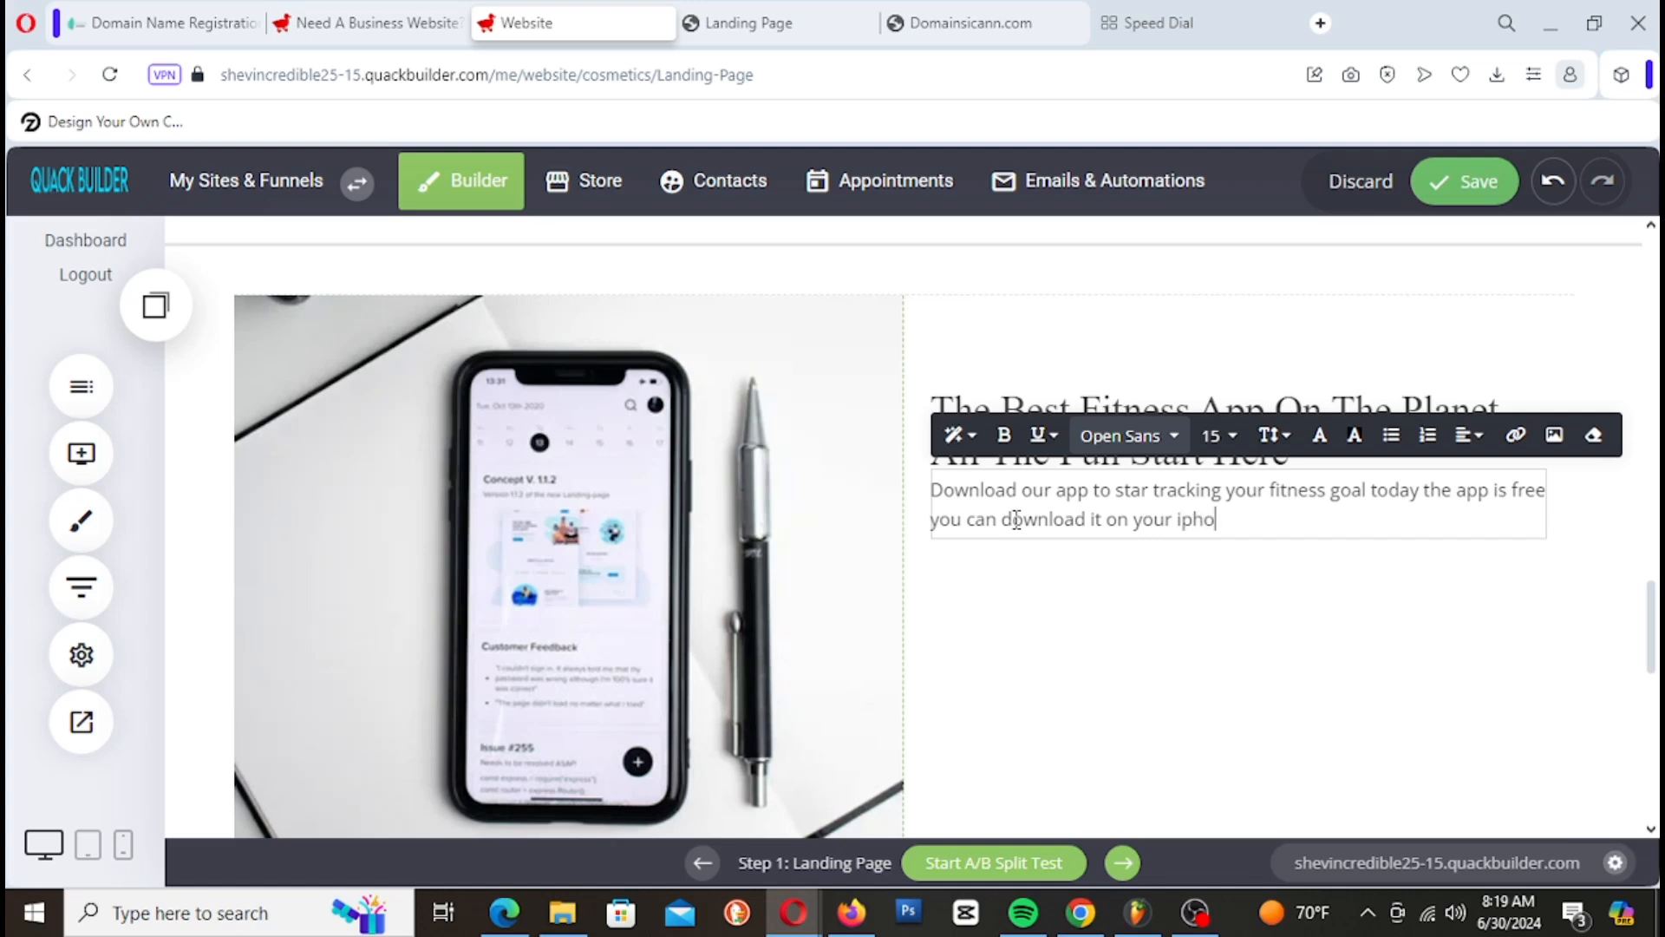
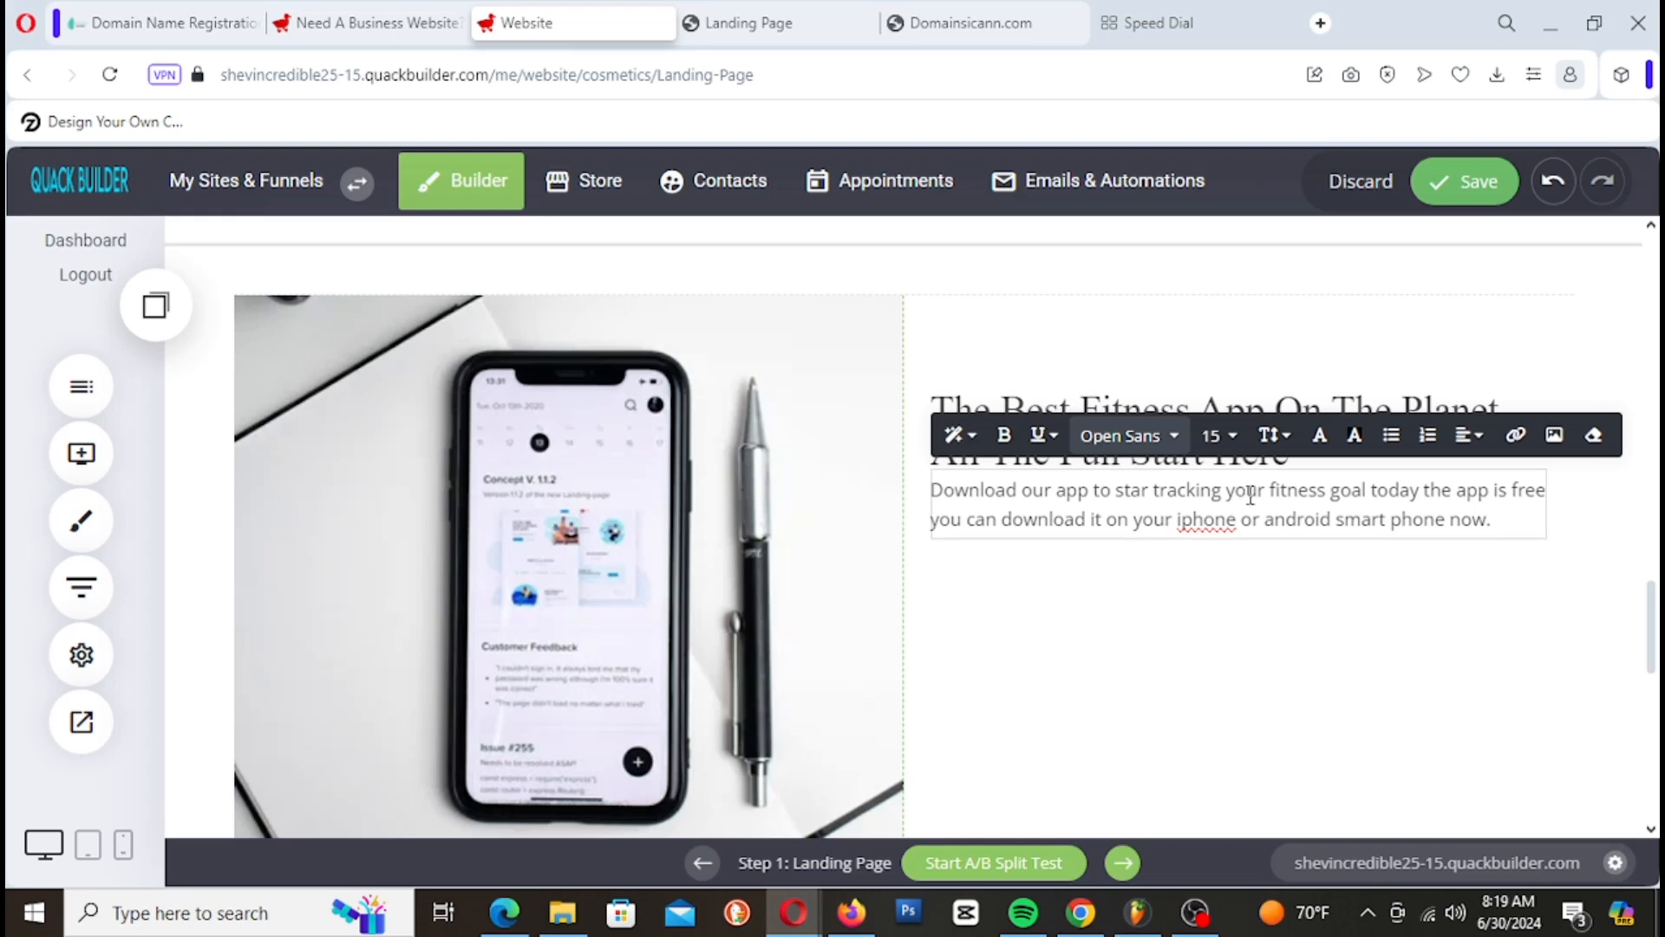
Step: Set the paragraph's top spacing below the heading to 27px and save the page
left_click(1587, 562)
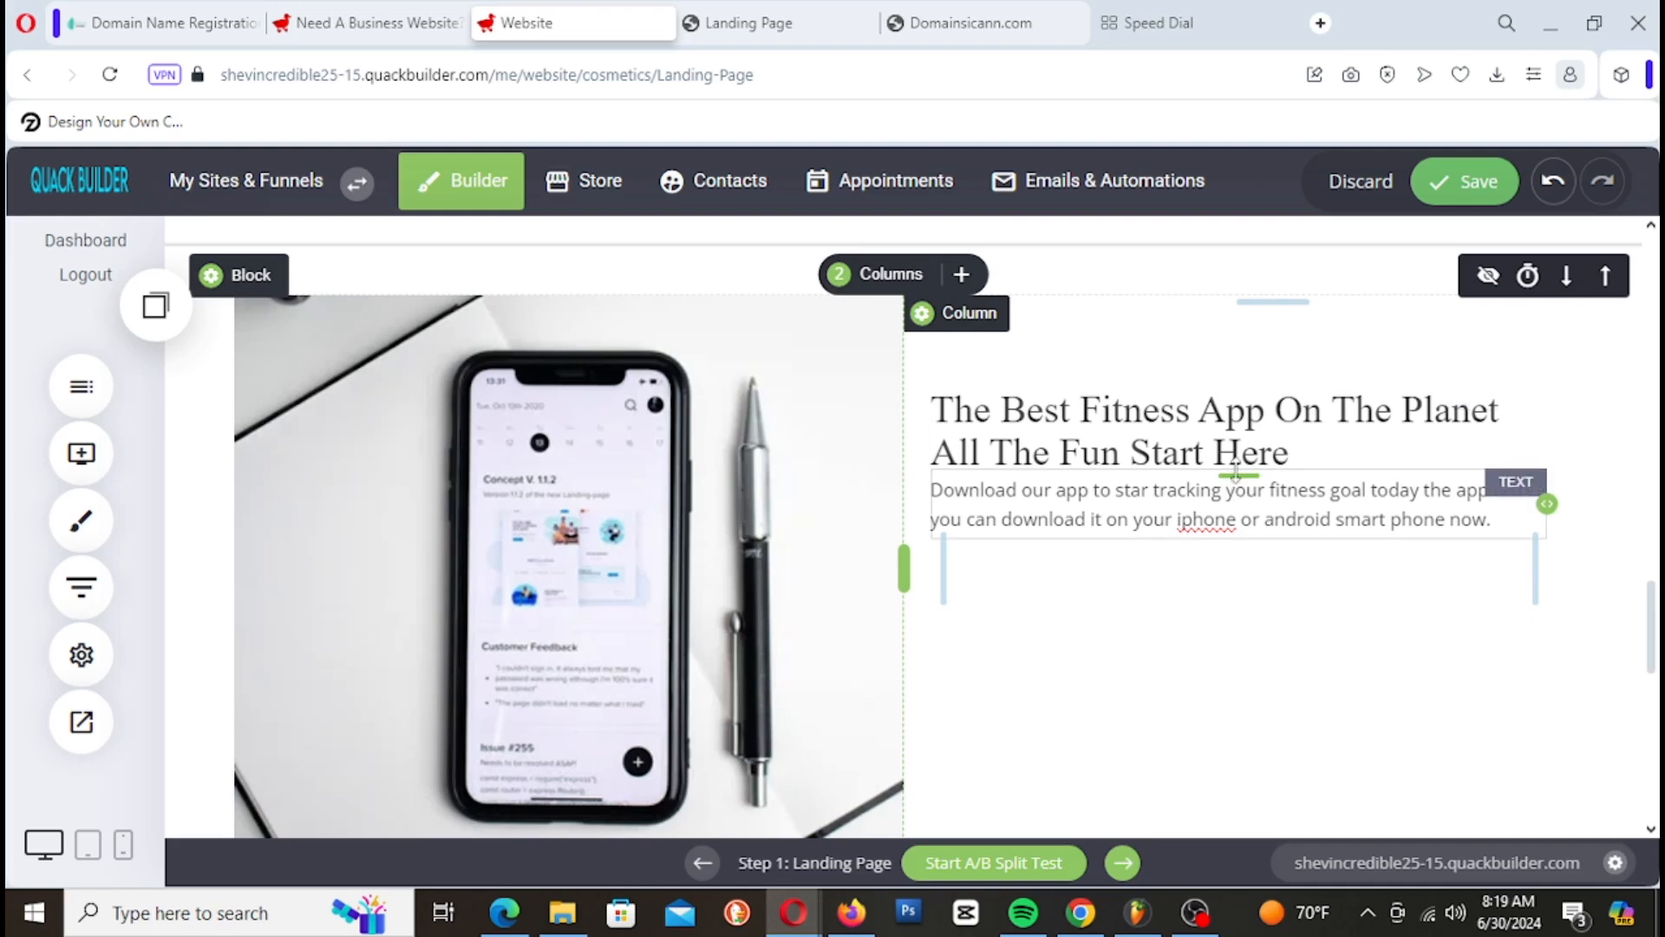
left_click_drag(1236, 473, 1243, 509)
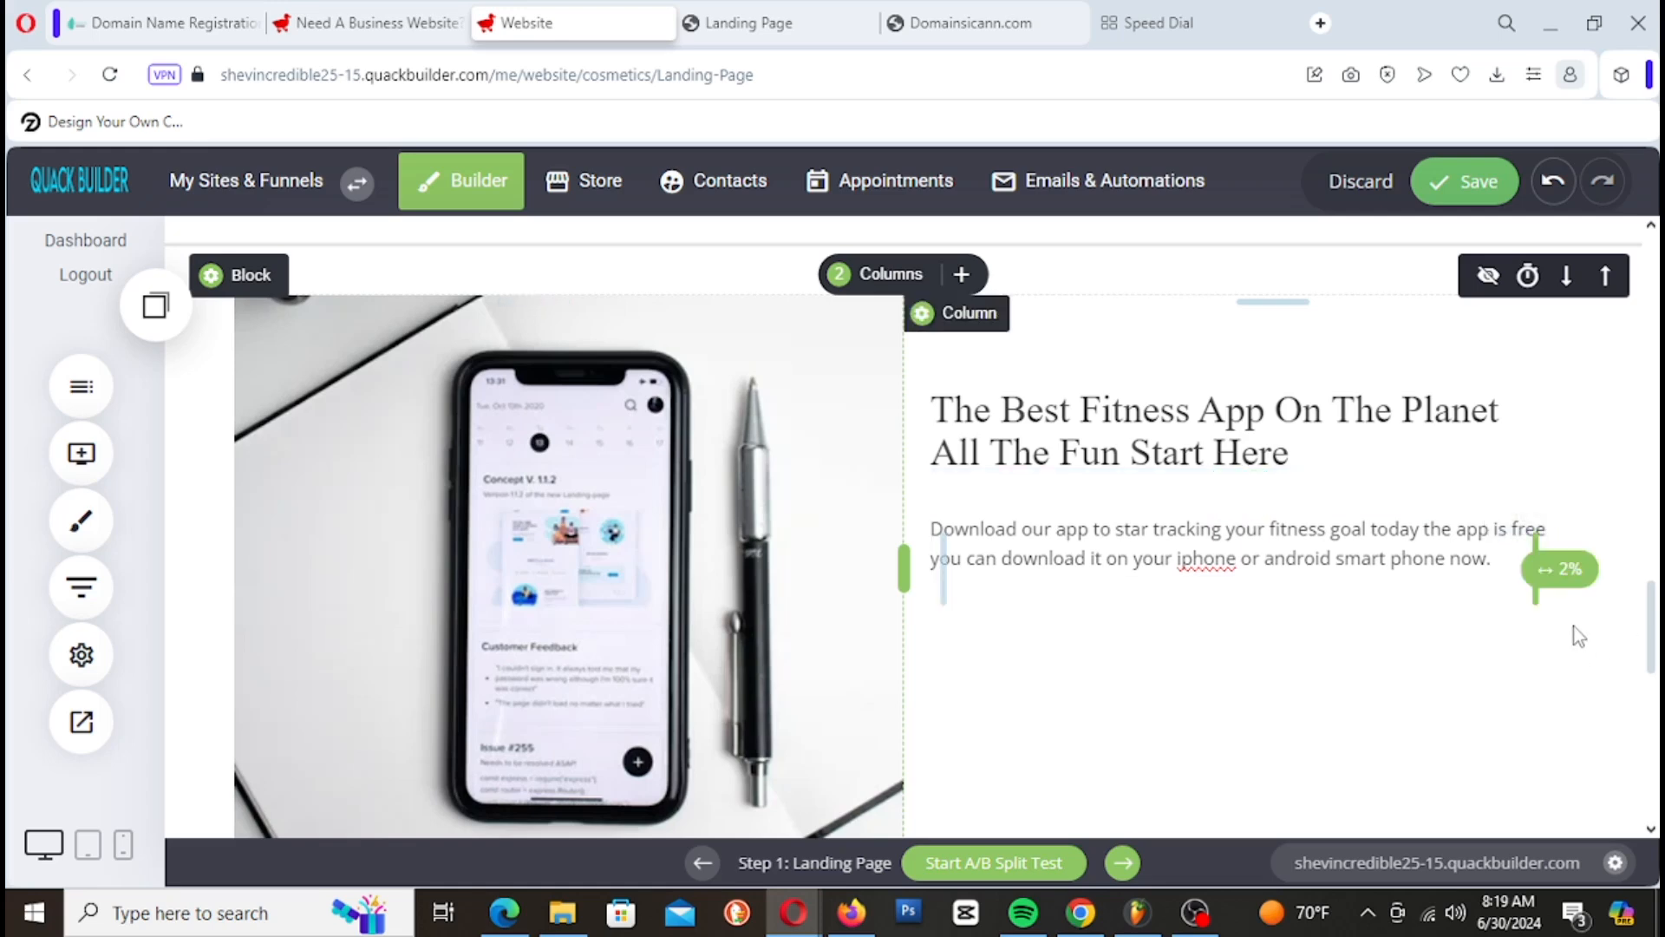
left_click(1494, 192)
left_click_drag(1238, 499, 1255, 484)
left_click(1465, 182)
Step: Reduce the section's bottom padding
scroll(1319, 436, "down", 2)
scroll(1322, 440, "down", 1)
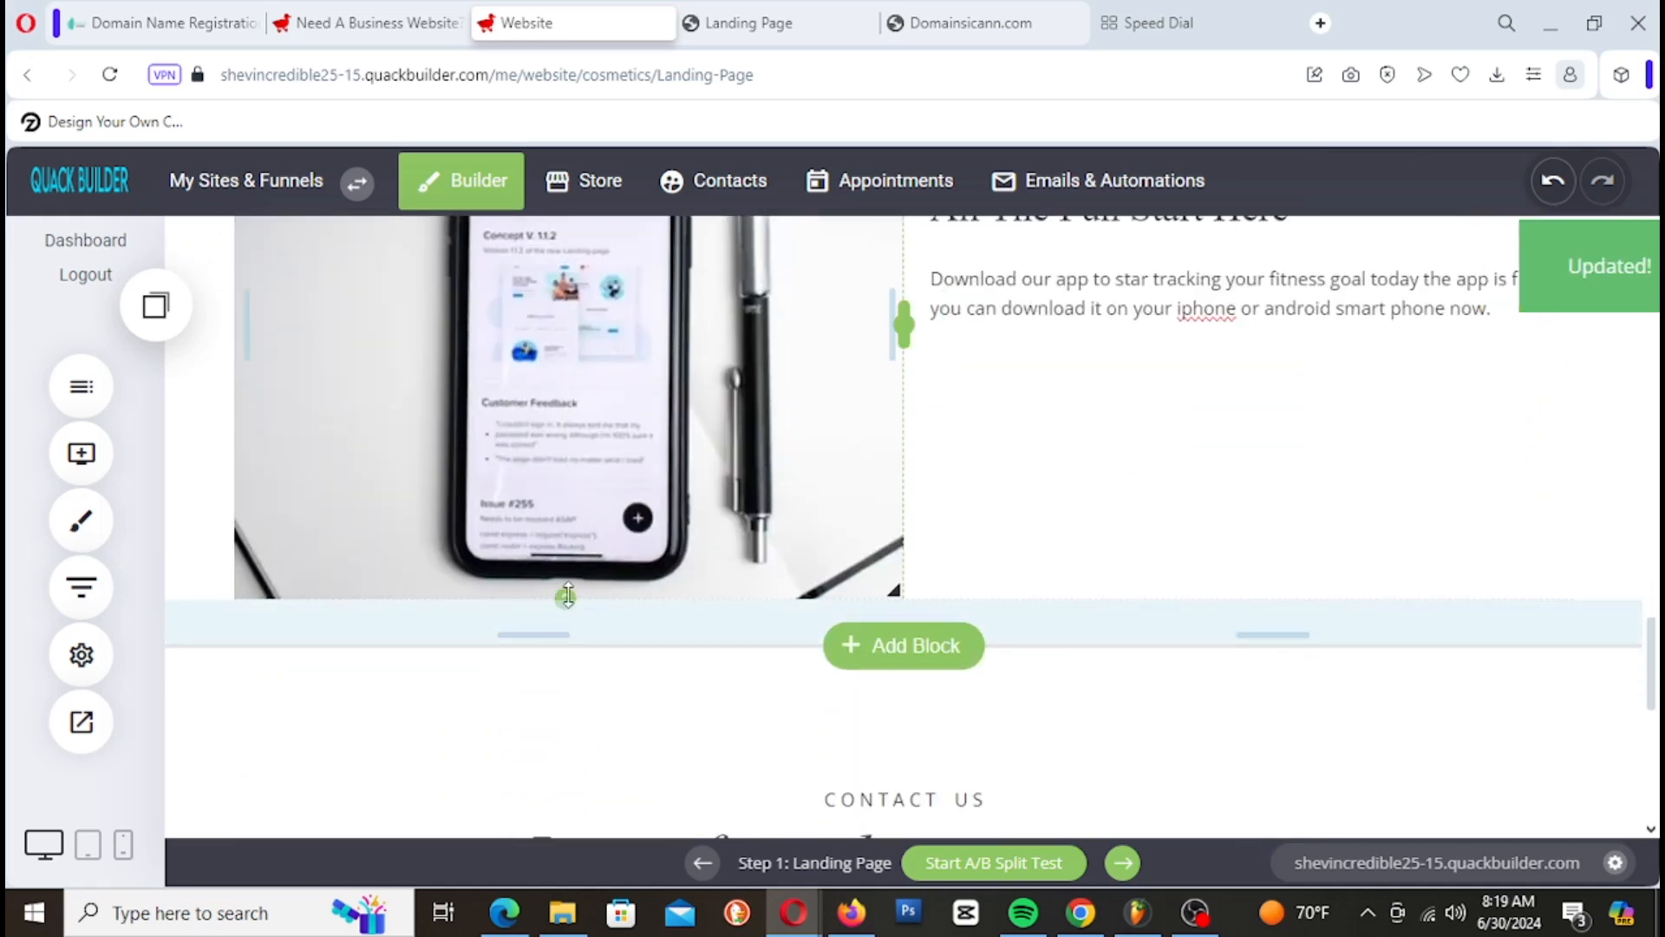
left_click_drag(568, 598, 658, 648)
scroll(658, 648, "up", 3)
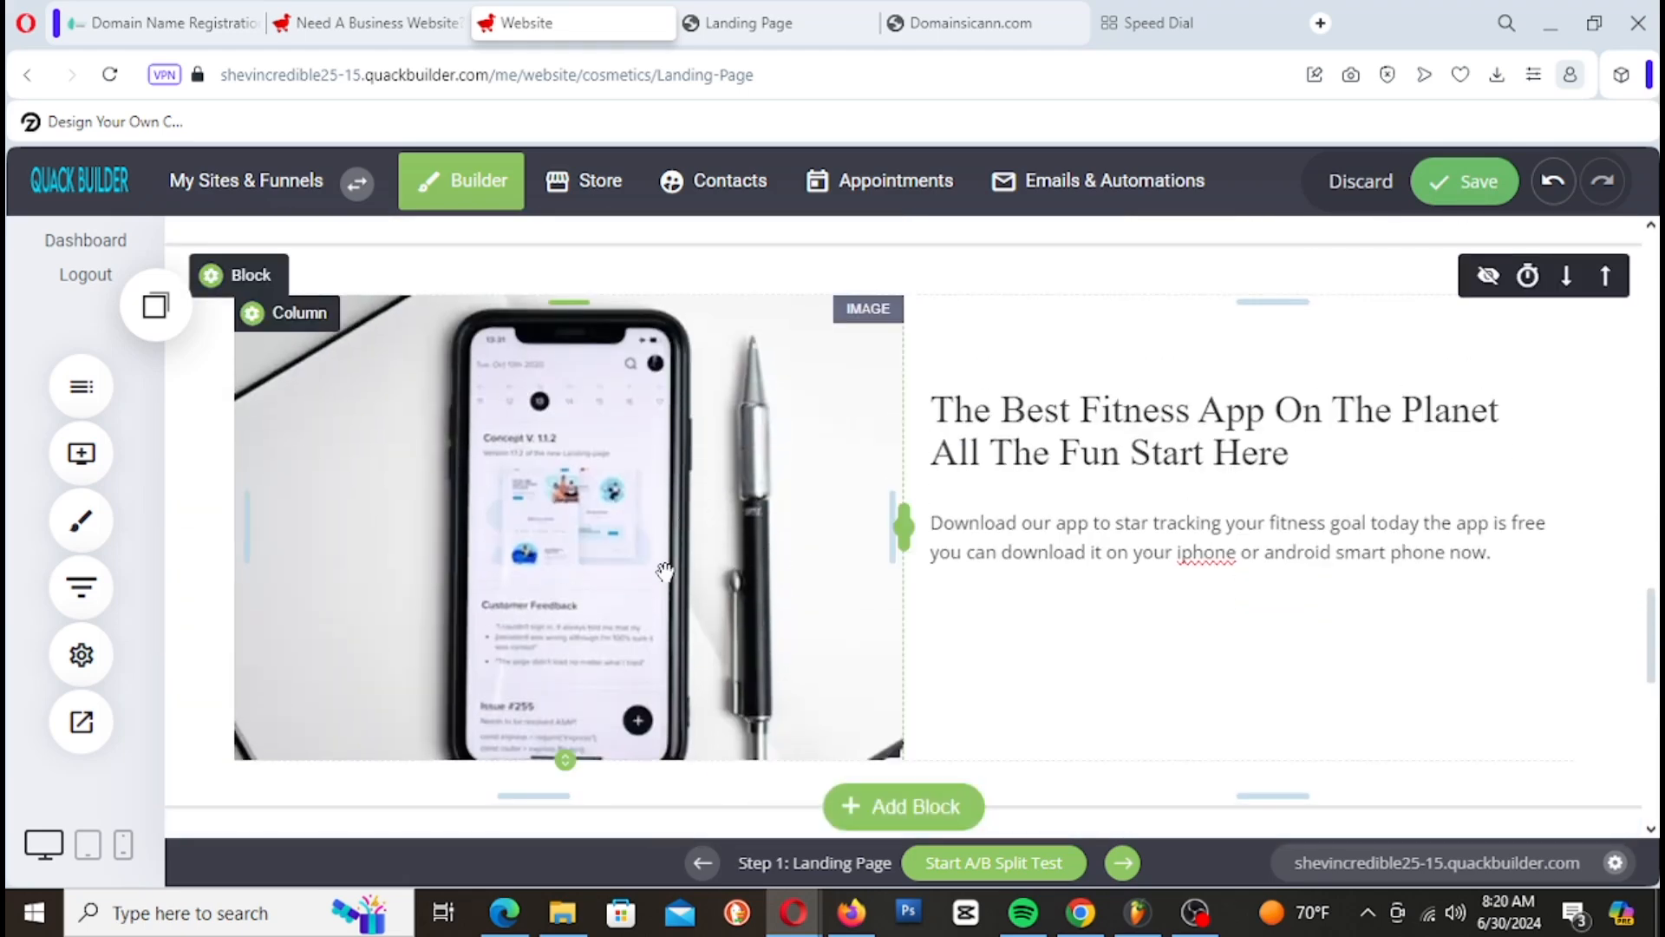
scroll(1089, 694, "down", 2)
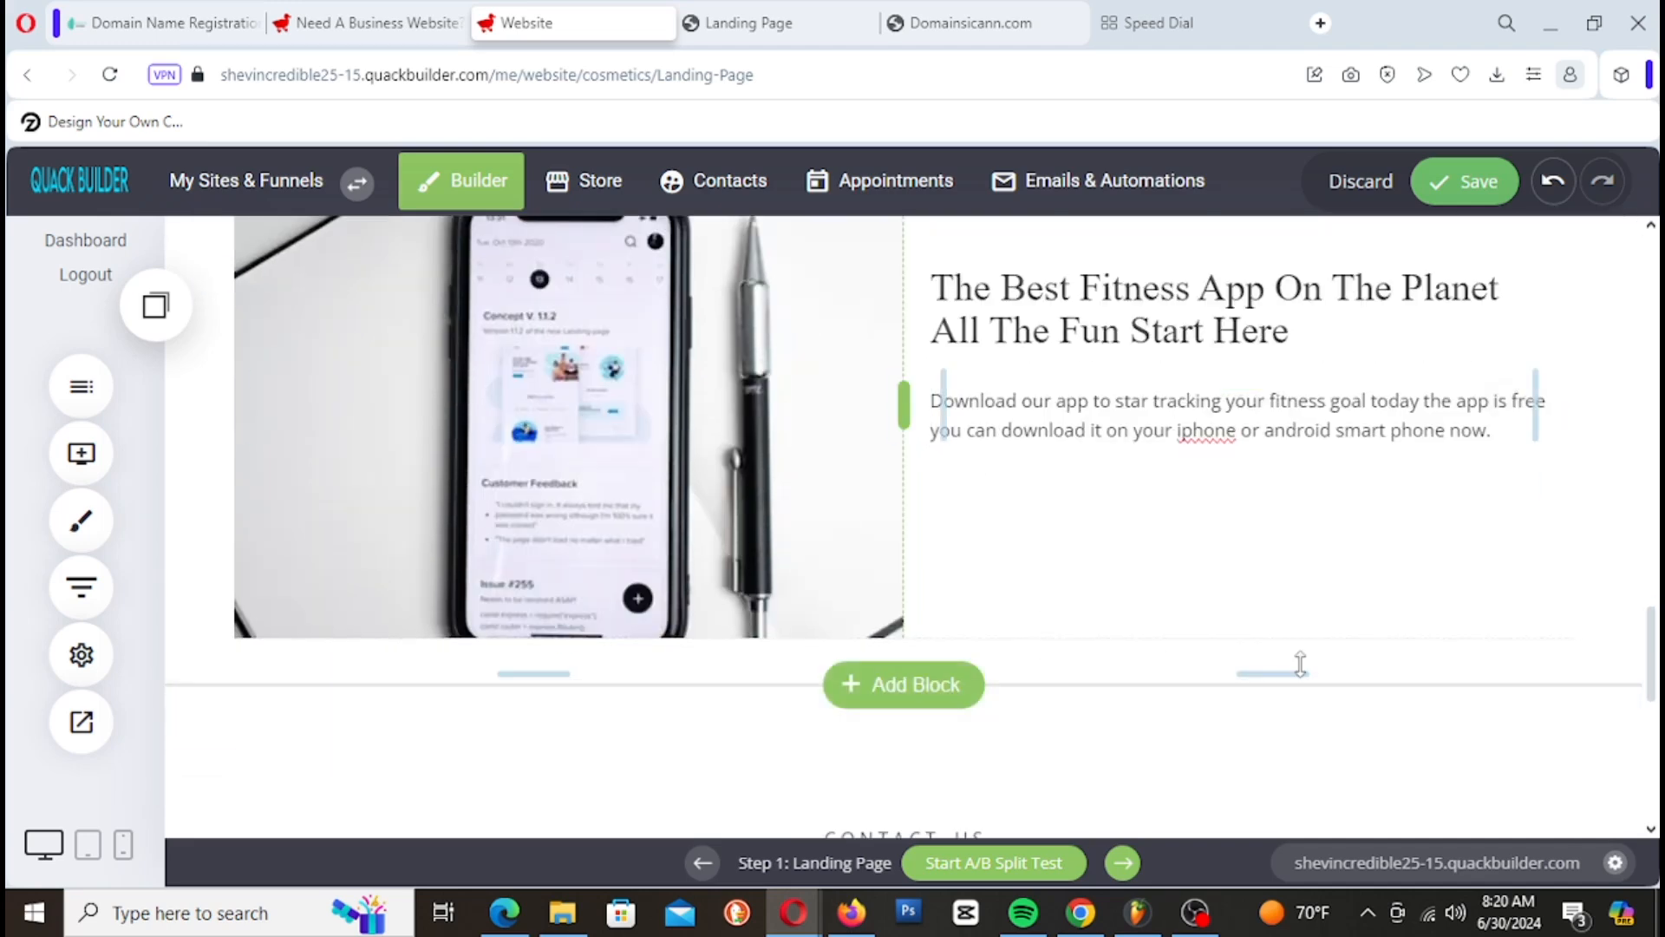
scroll(1274, 646, "up", 2)
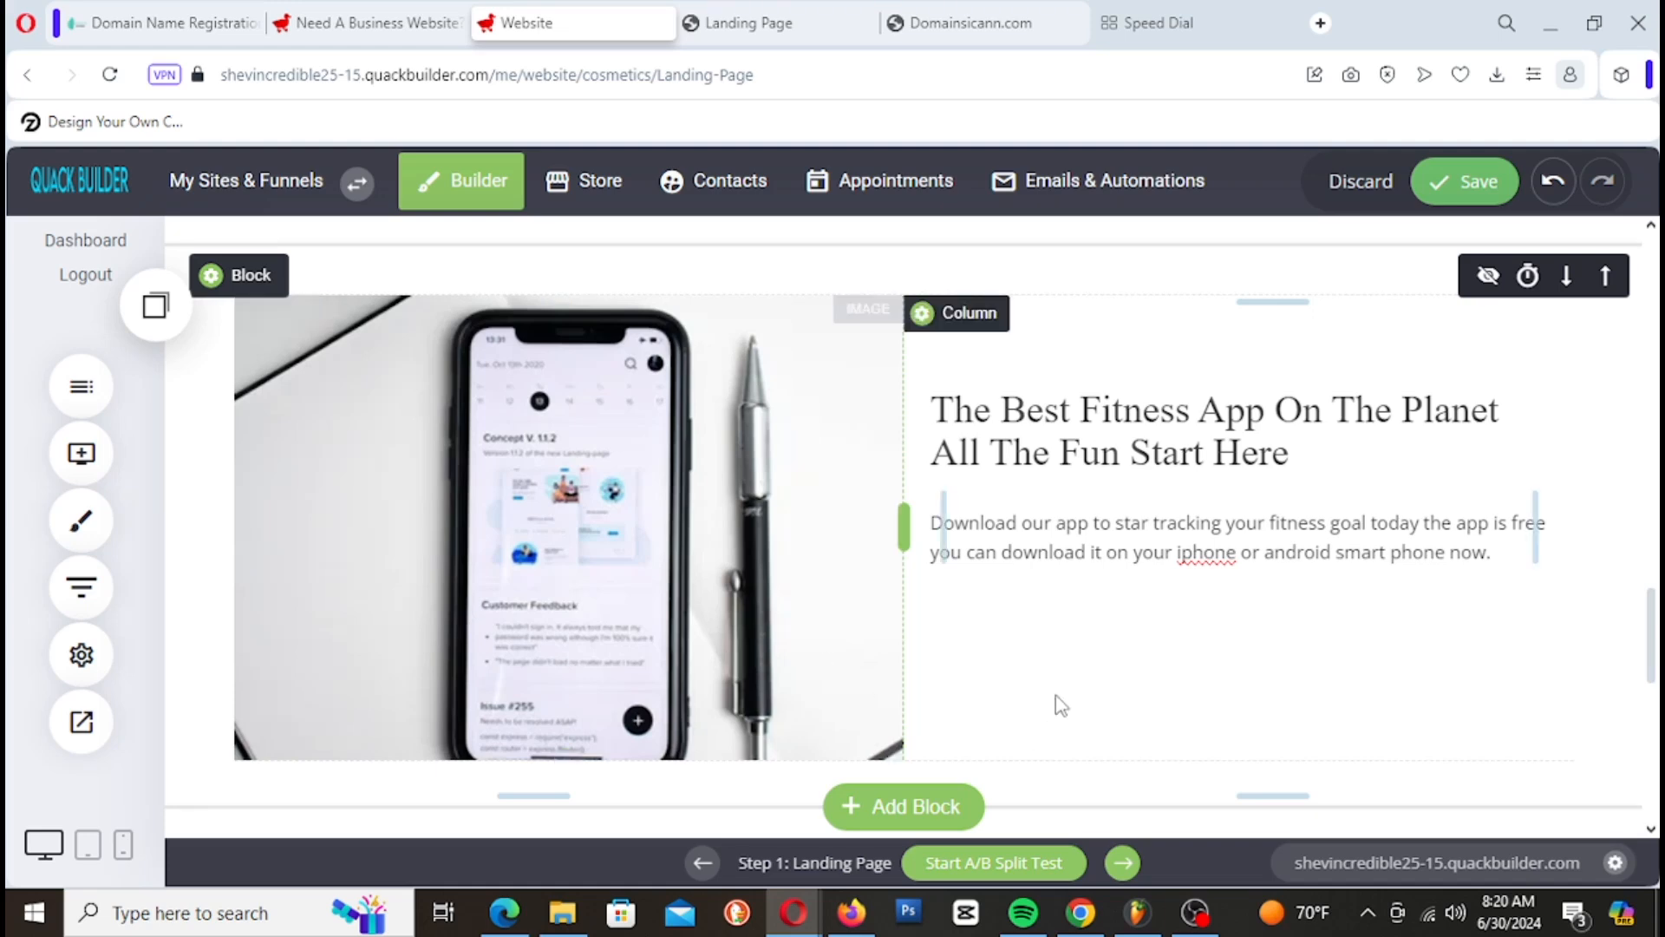
left_click(83, 468)
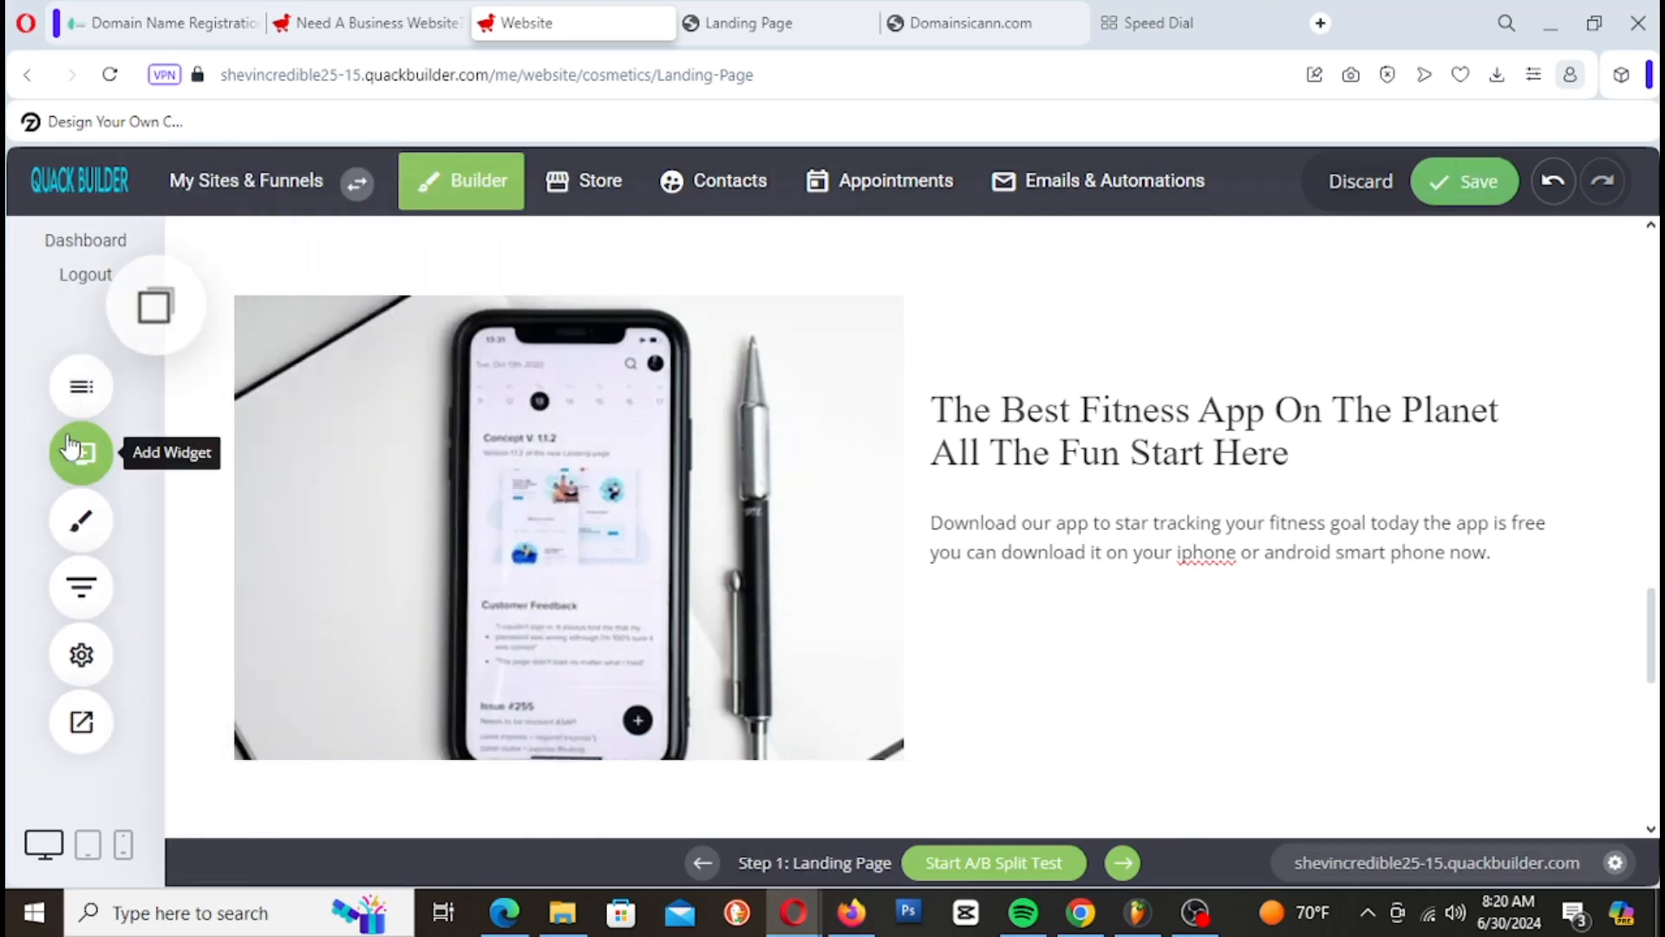
Step: Drop an Image widget below the download paragraph and open its file manager
left_click(83, 452)
left_click_drag(261, 526, 1100, 679)
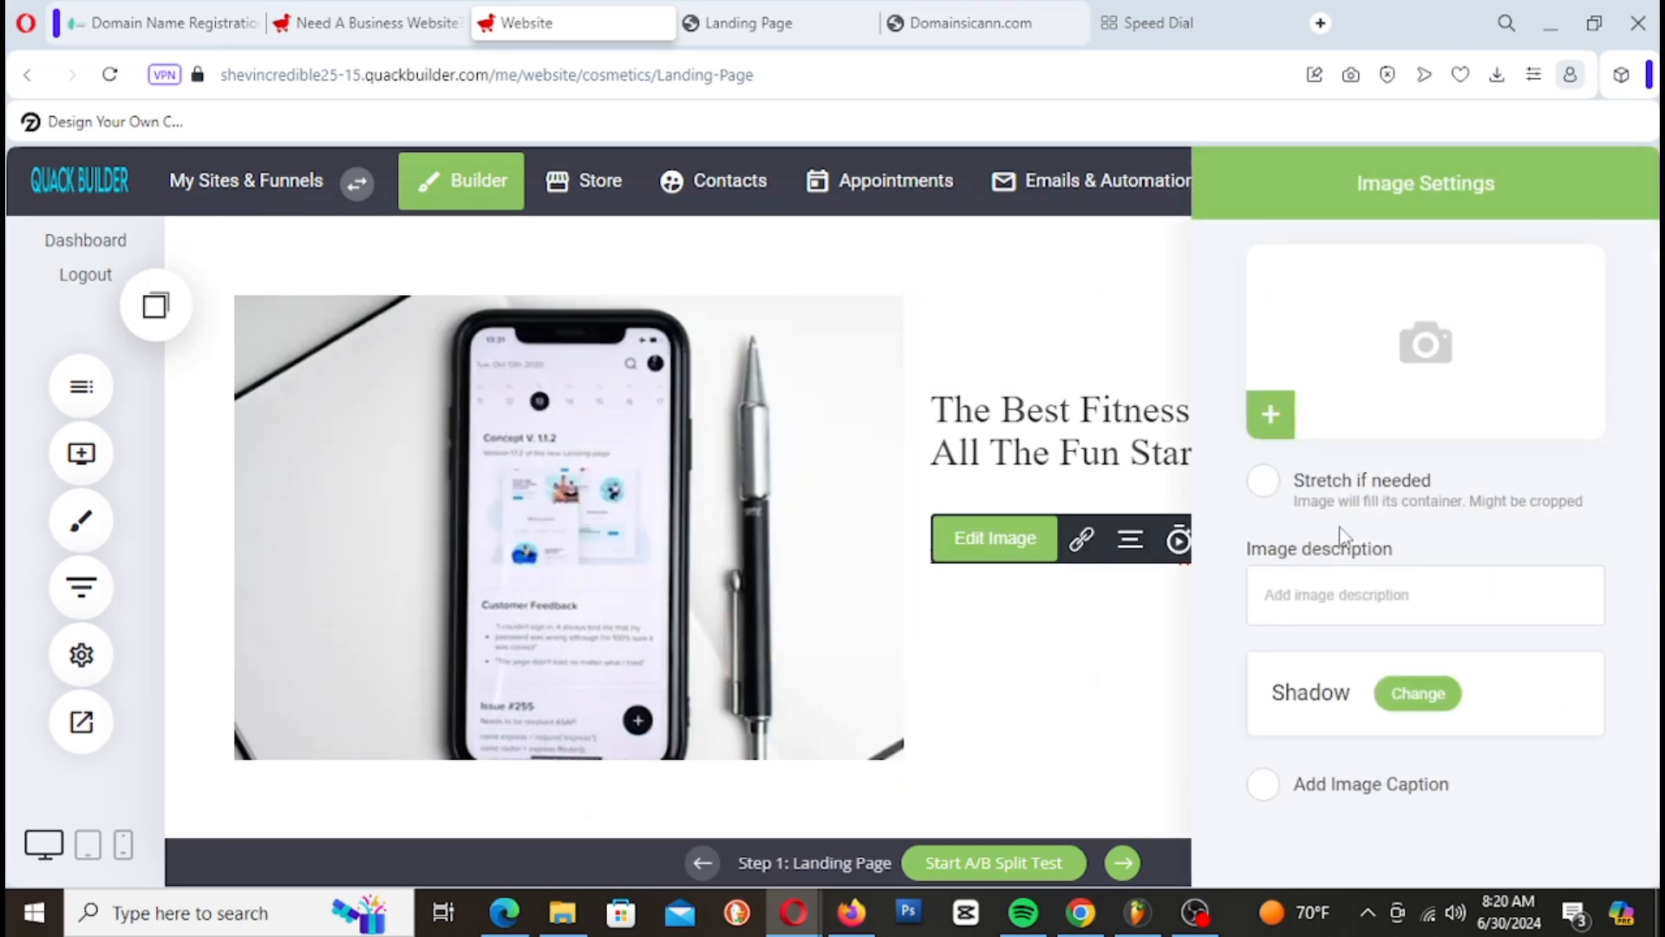
left_click(1347, 402)
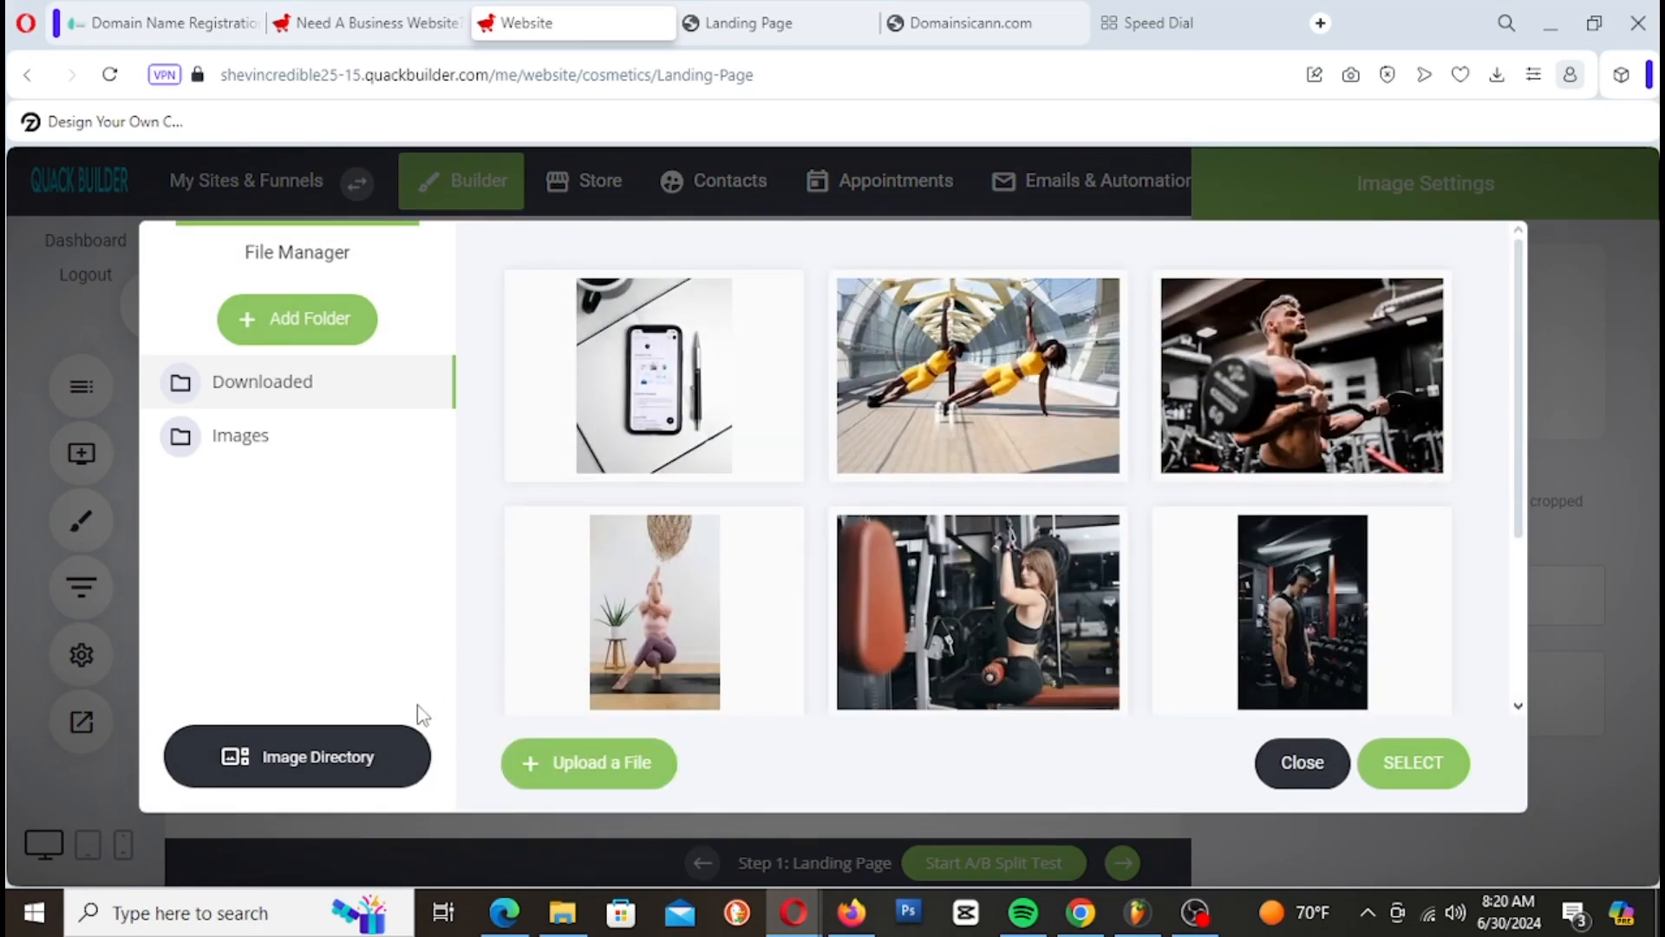
Step: Search the stock image directory for 'app store' and select the green Android robot photo
left_click(314, 765)
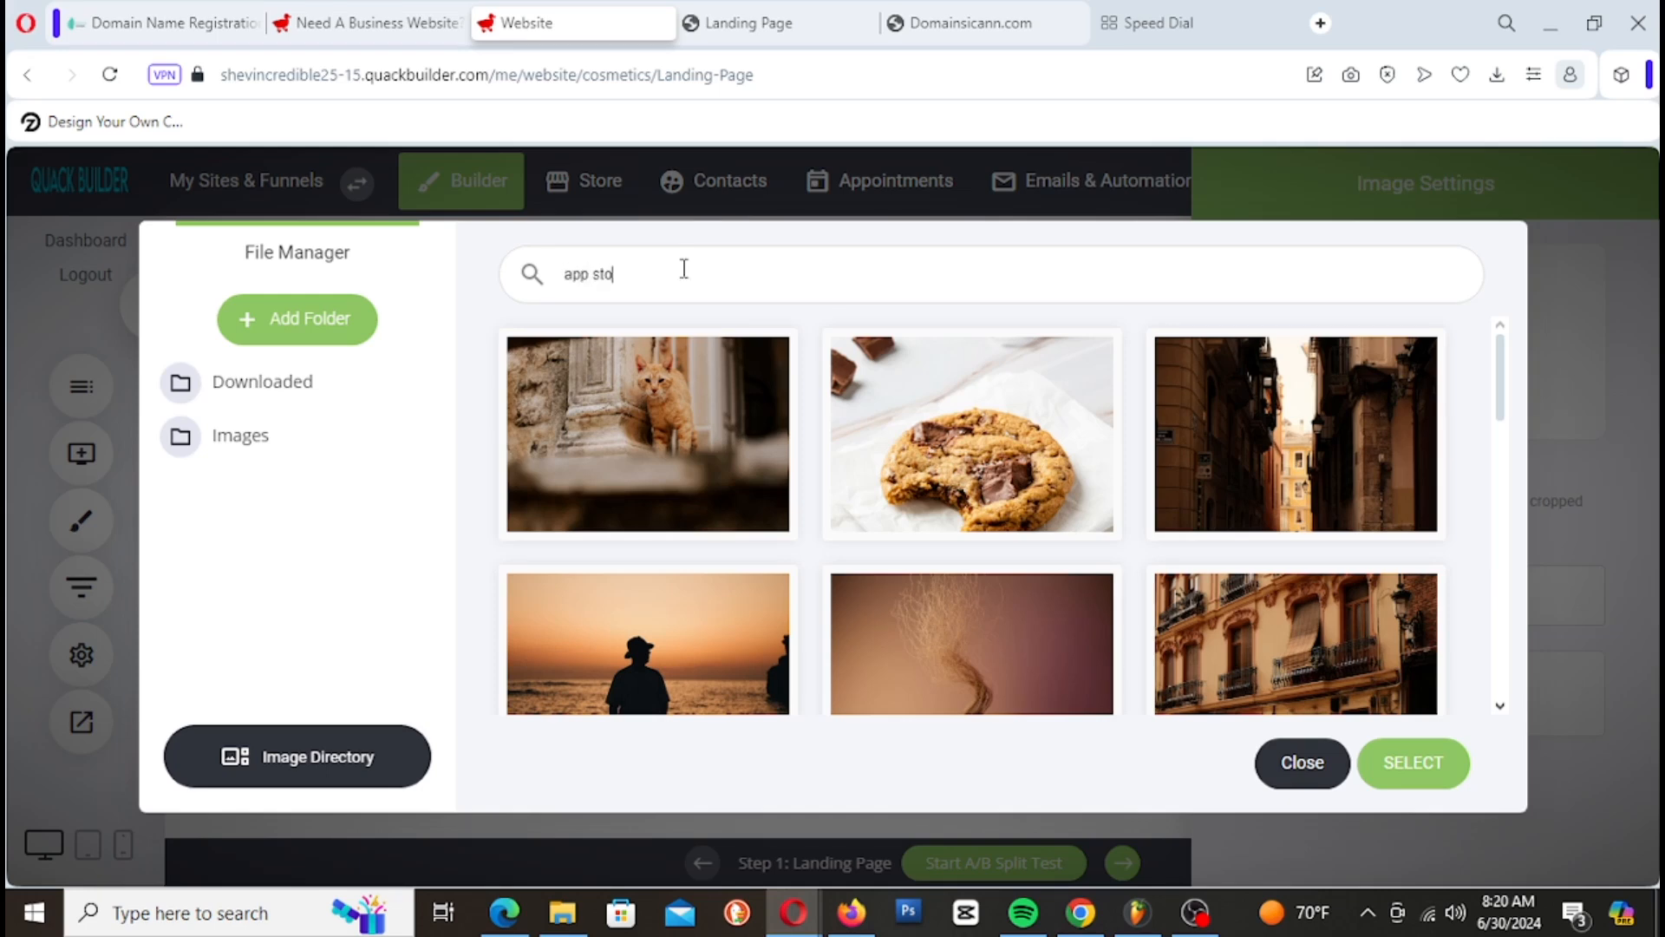
key("Return")
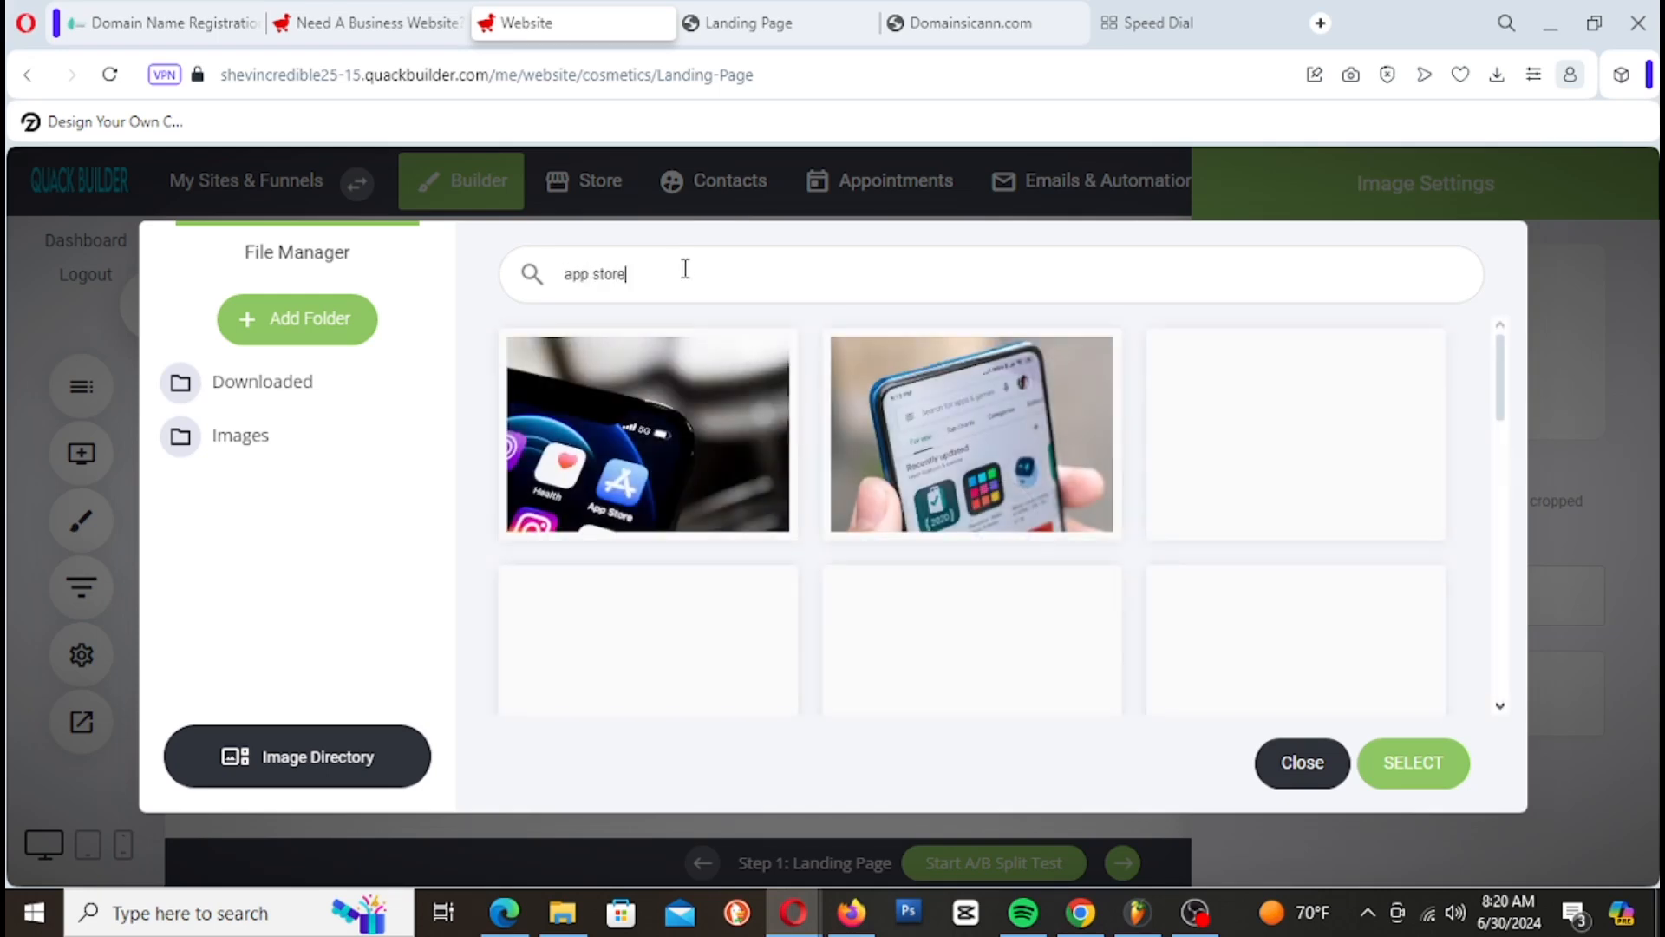
scroll(997, 521, "down", 3)
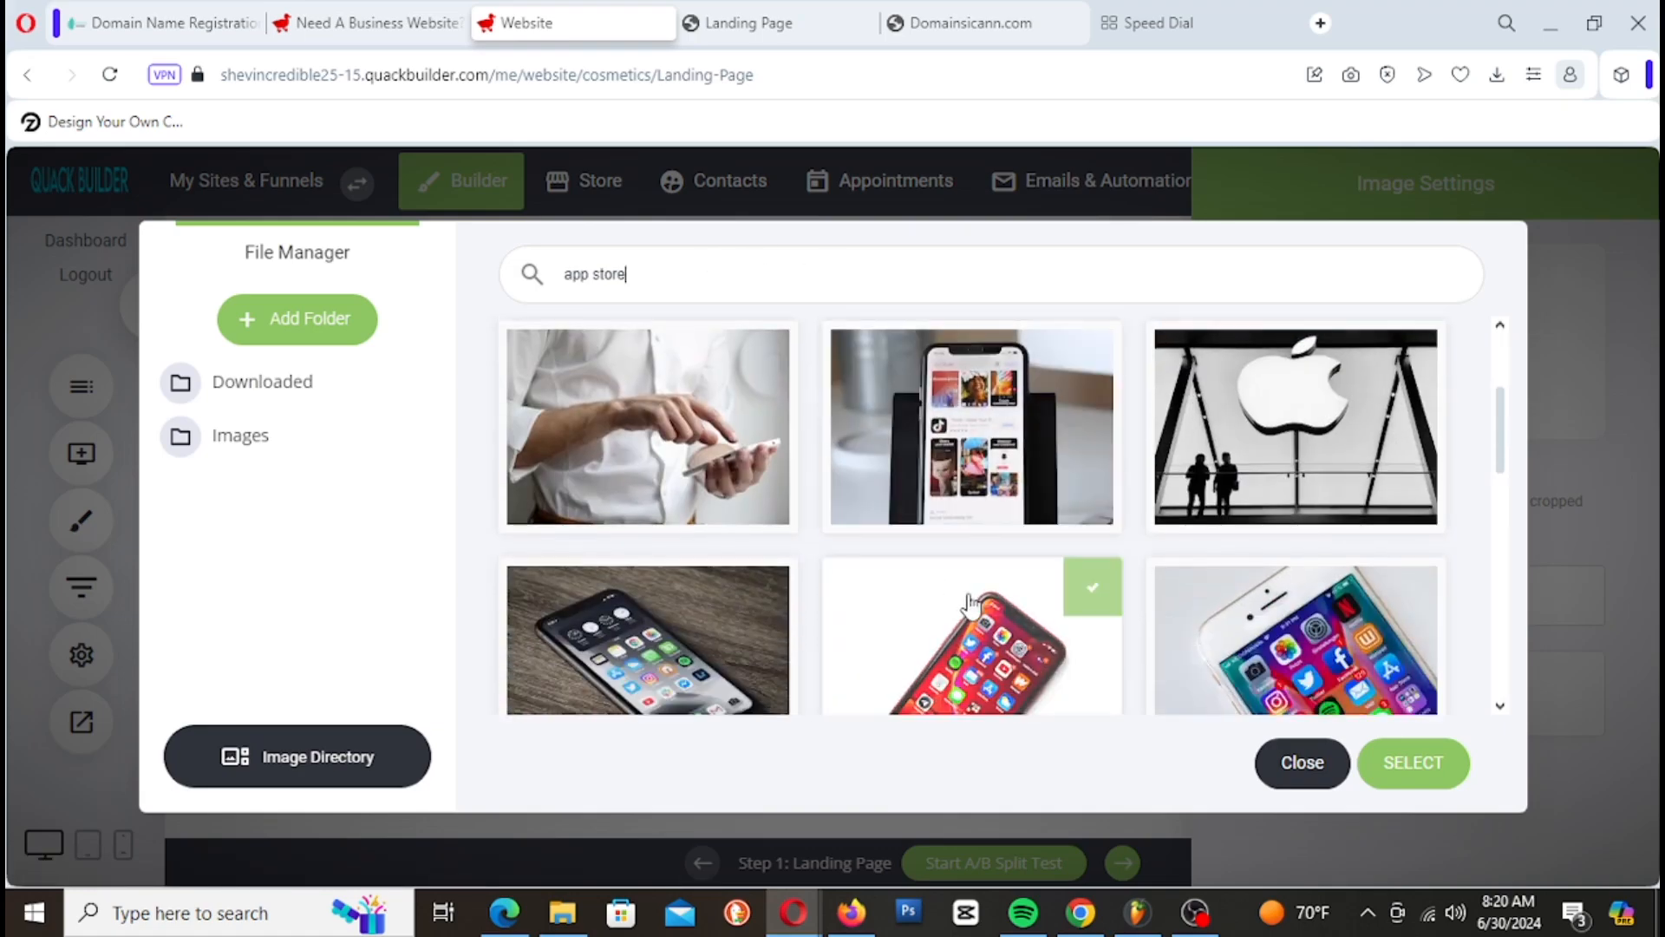
scroll(1004, 546, "down", 10)
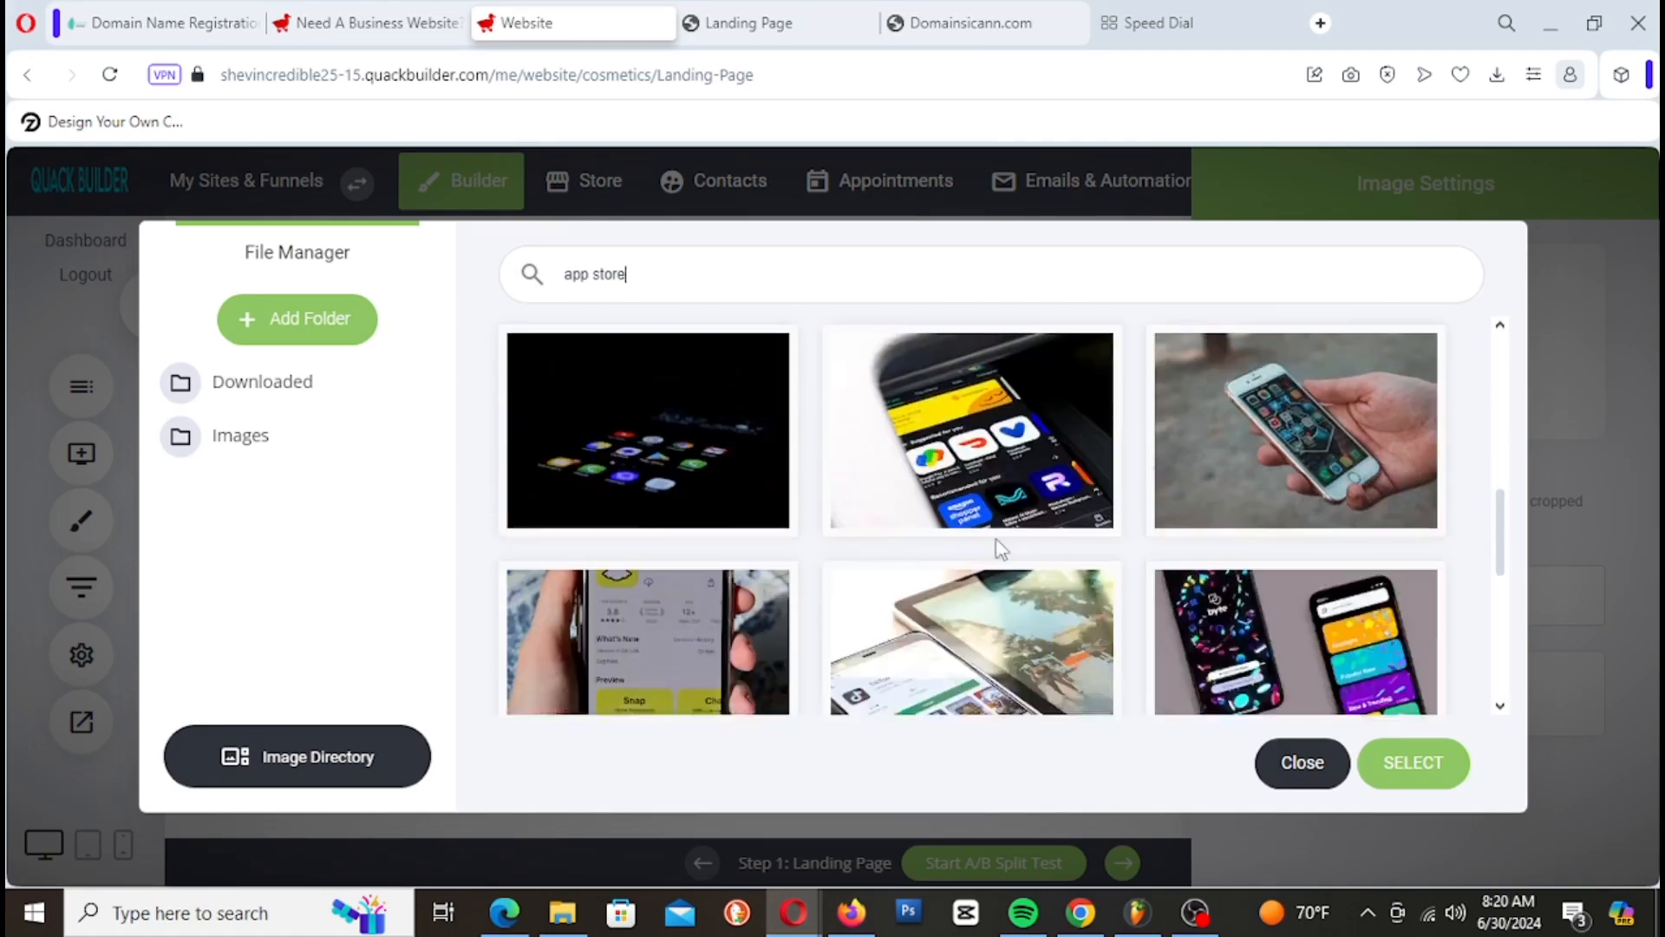
scroll(1128, 472, "down", 5)
scroll(1124, 474, "down", 5)
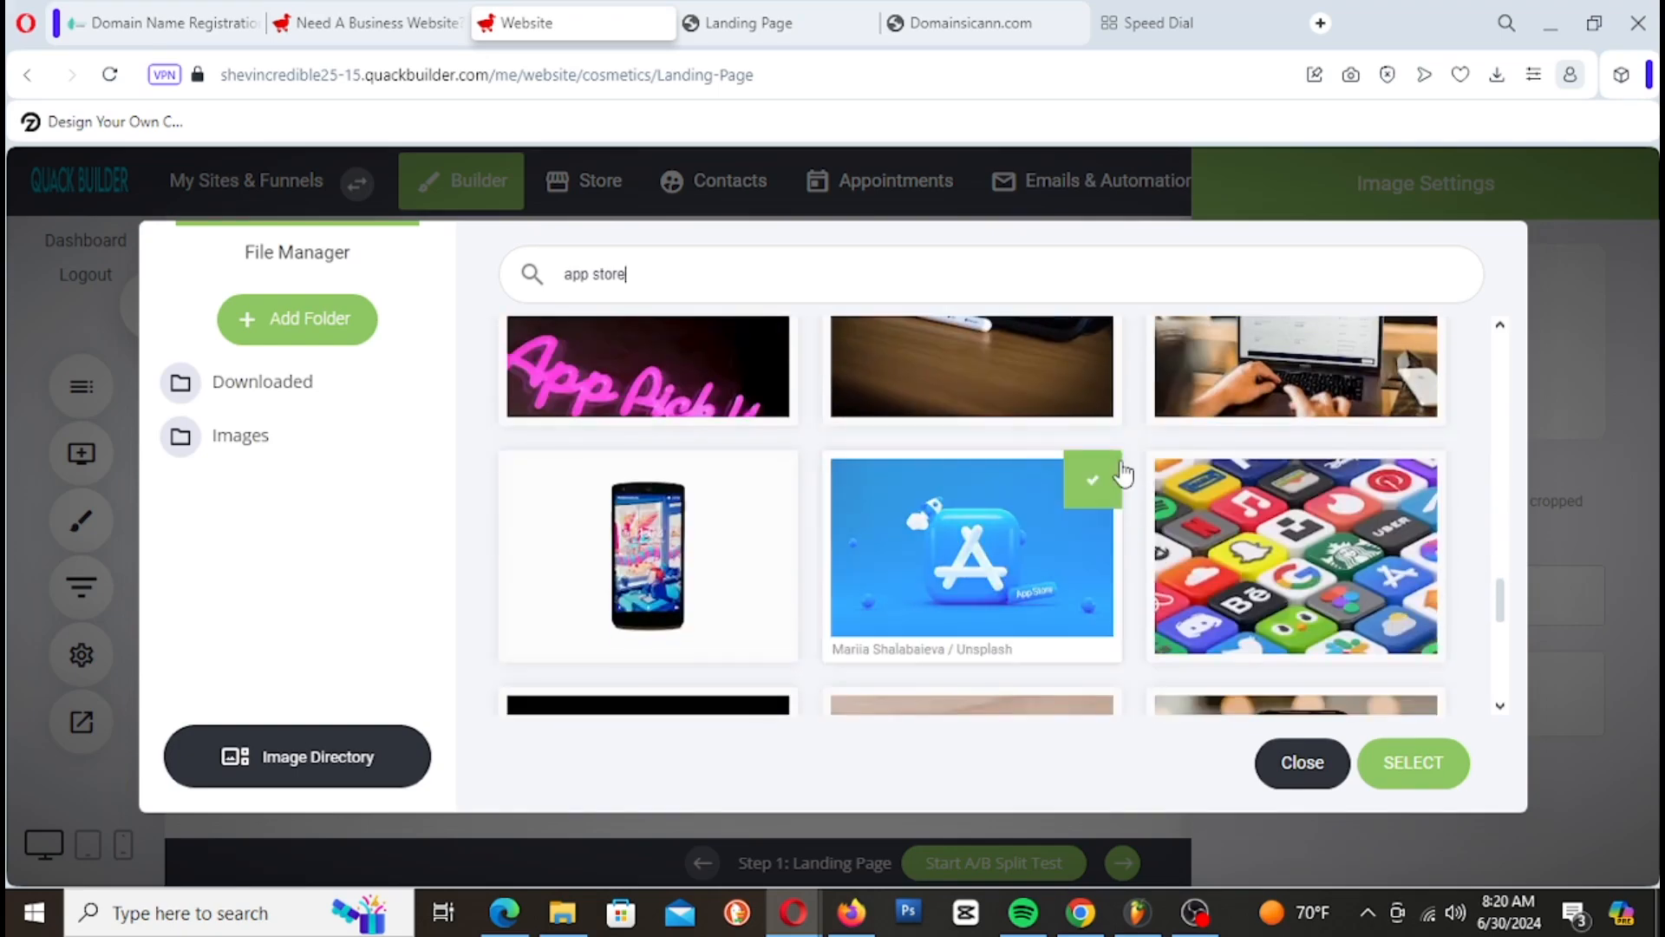
scroll(1123, 474, "down", 3)
scroll(1123, 474, "up", 3)
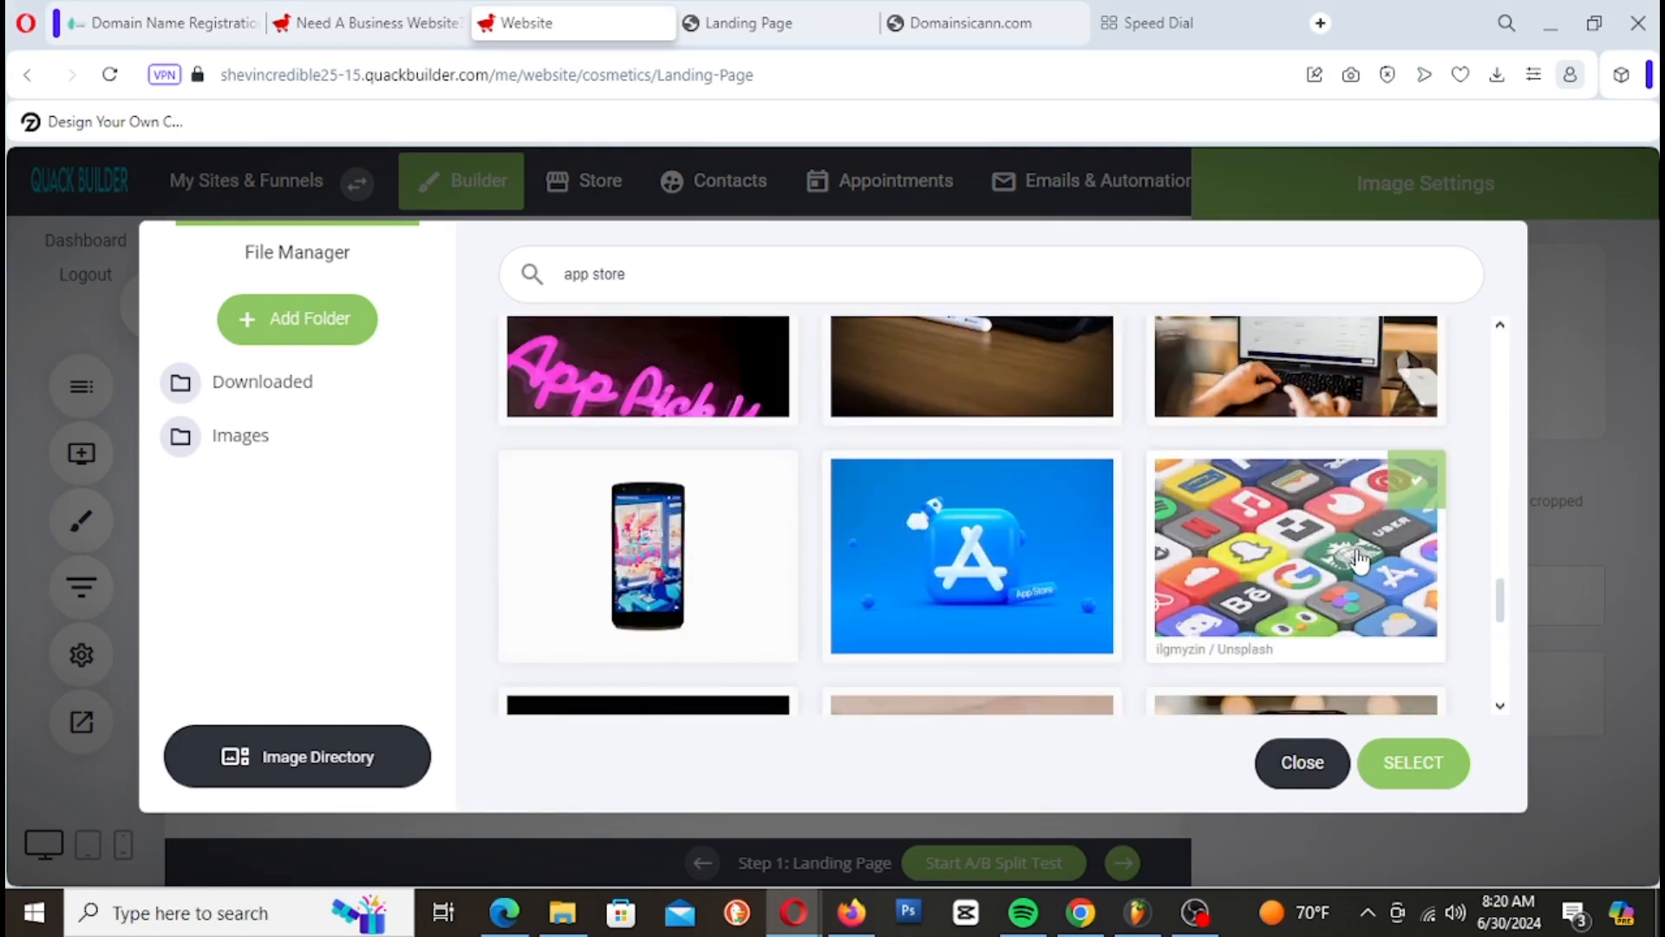
scroll(1353, 560, "down", 5)
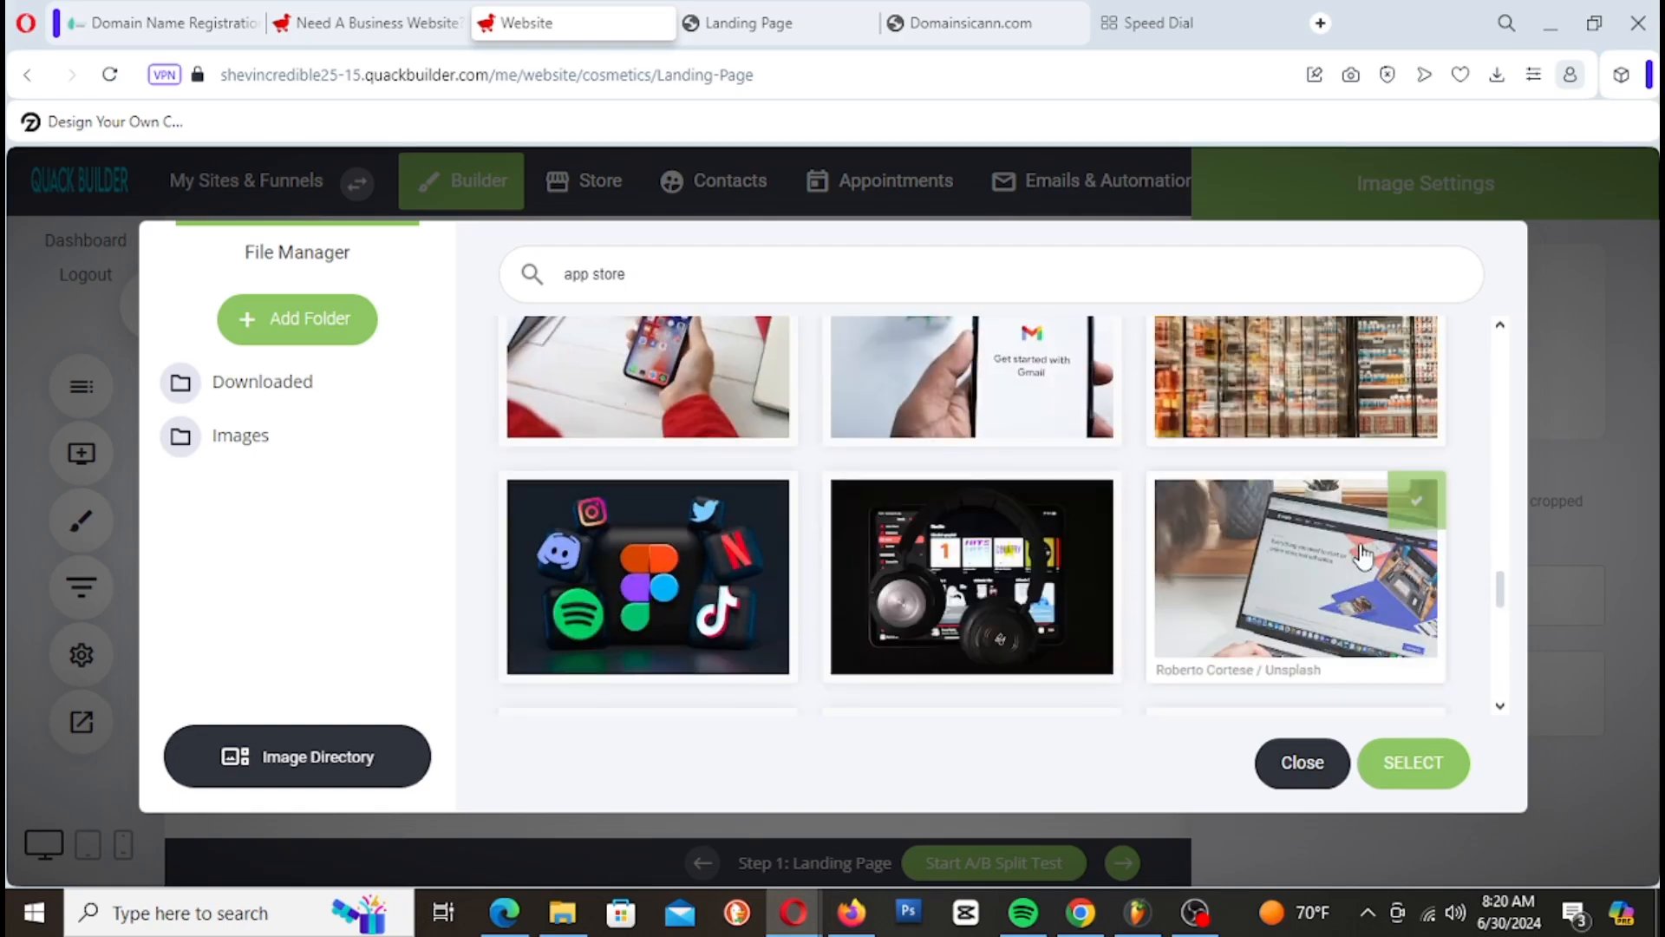
scroll(1363, 555, "down", 10)
scroll(1363, 555, "down", 10)
scroll(1364, 557, "up", 5)
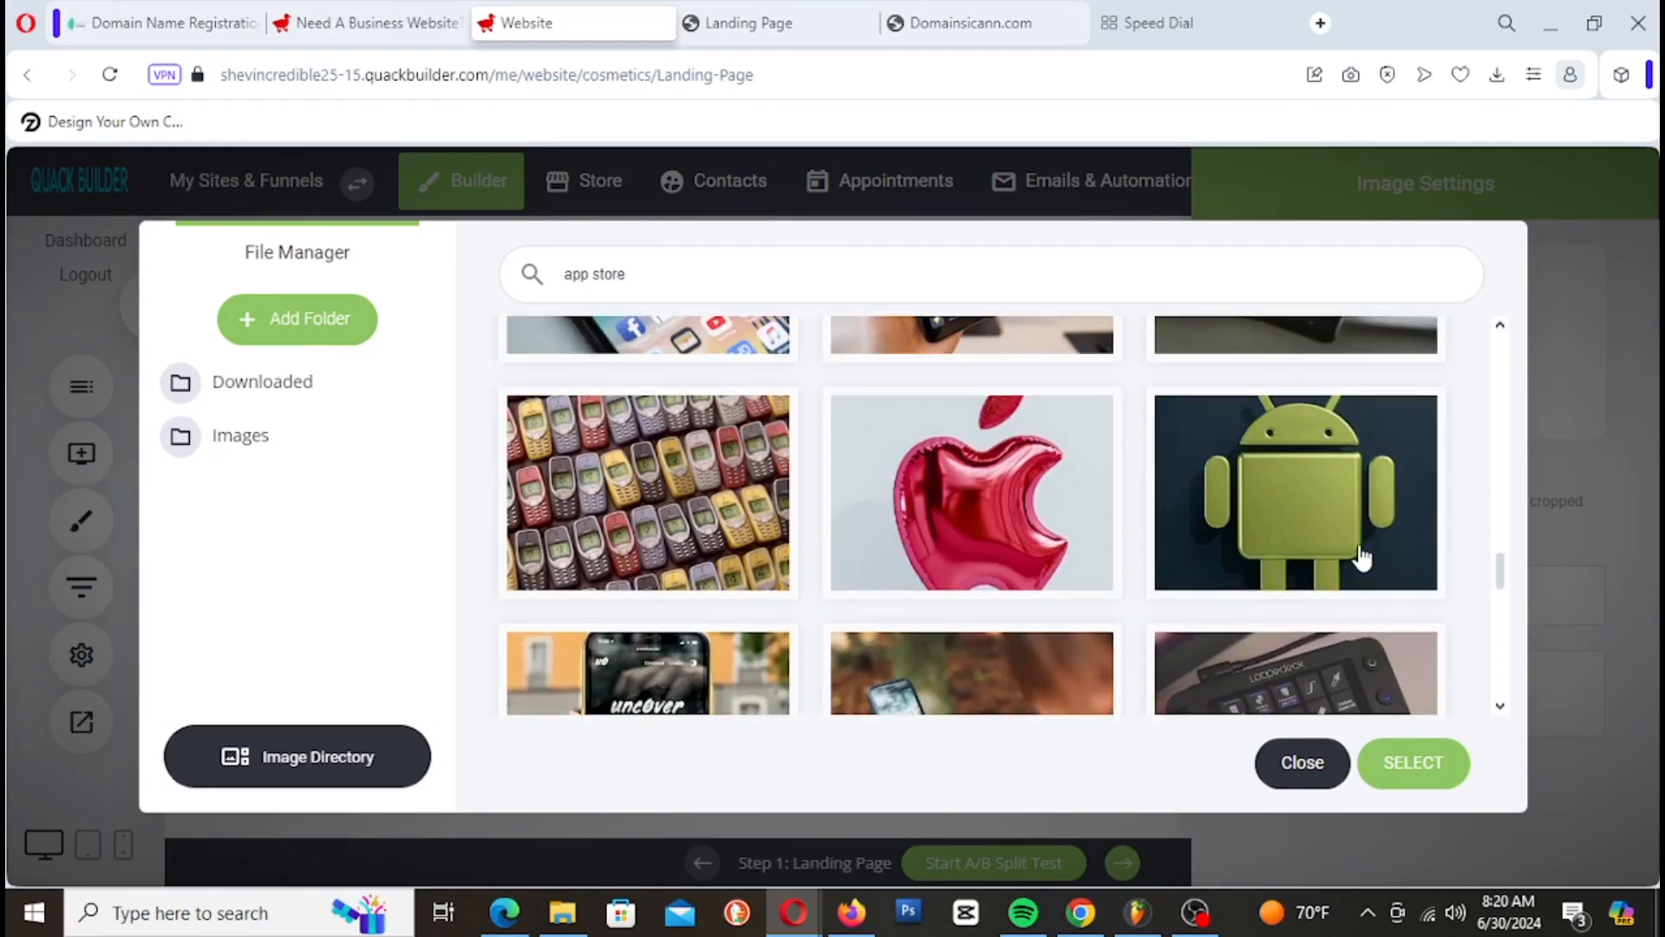
scroll(1360, 559, "up", 2)
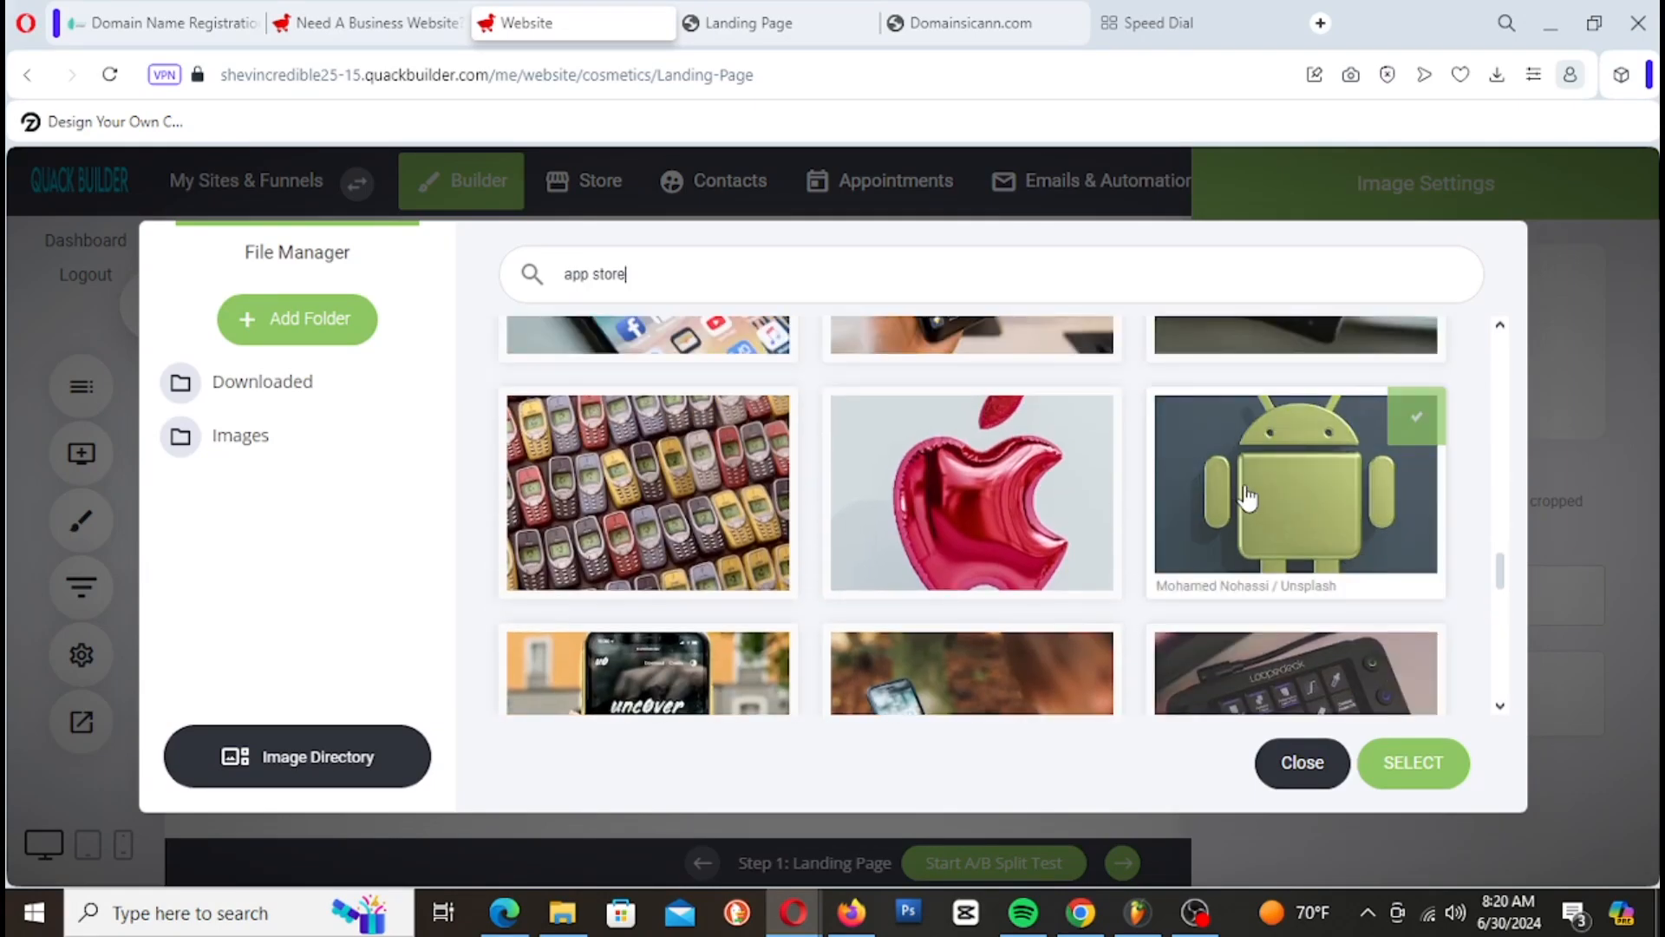
scroll(1247, 499, "down", 8)
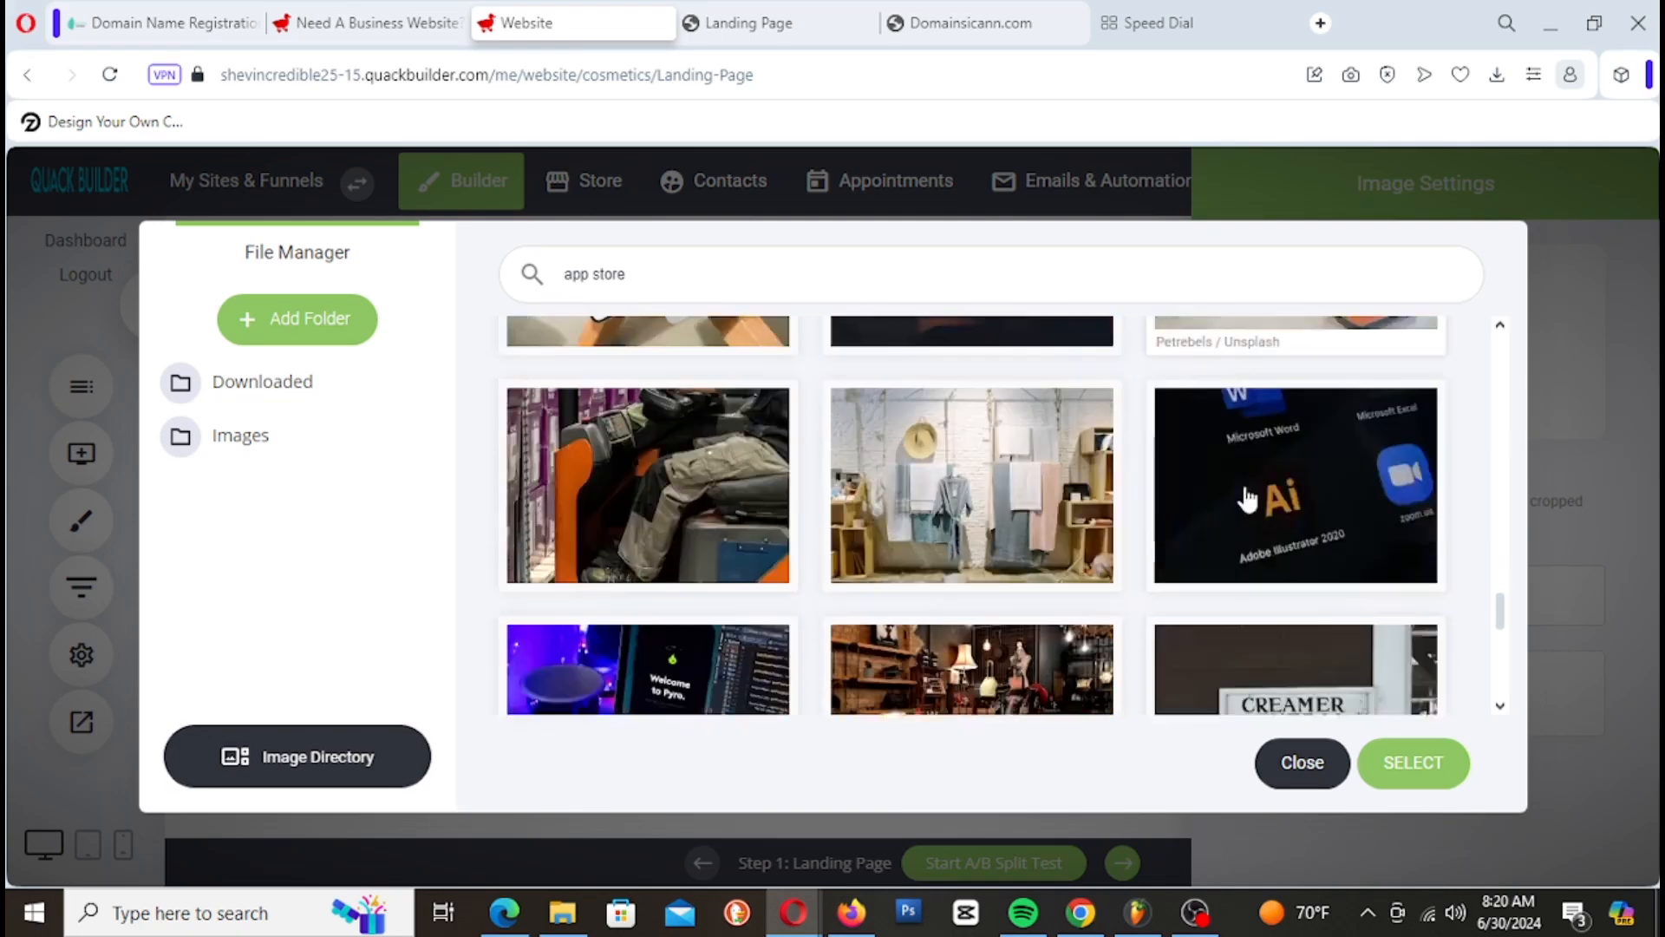
scroll(1247, 499, "down", 7)
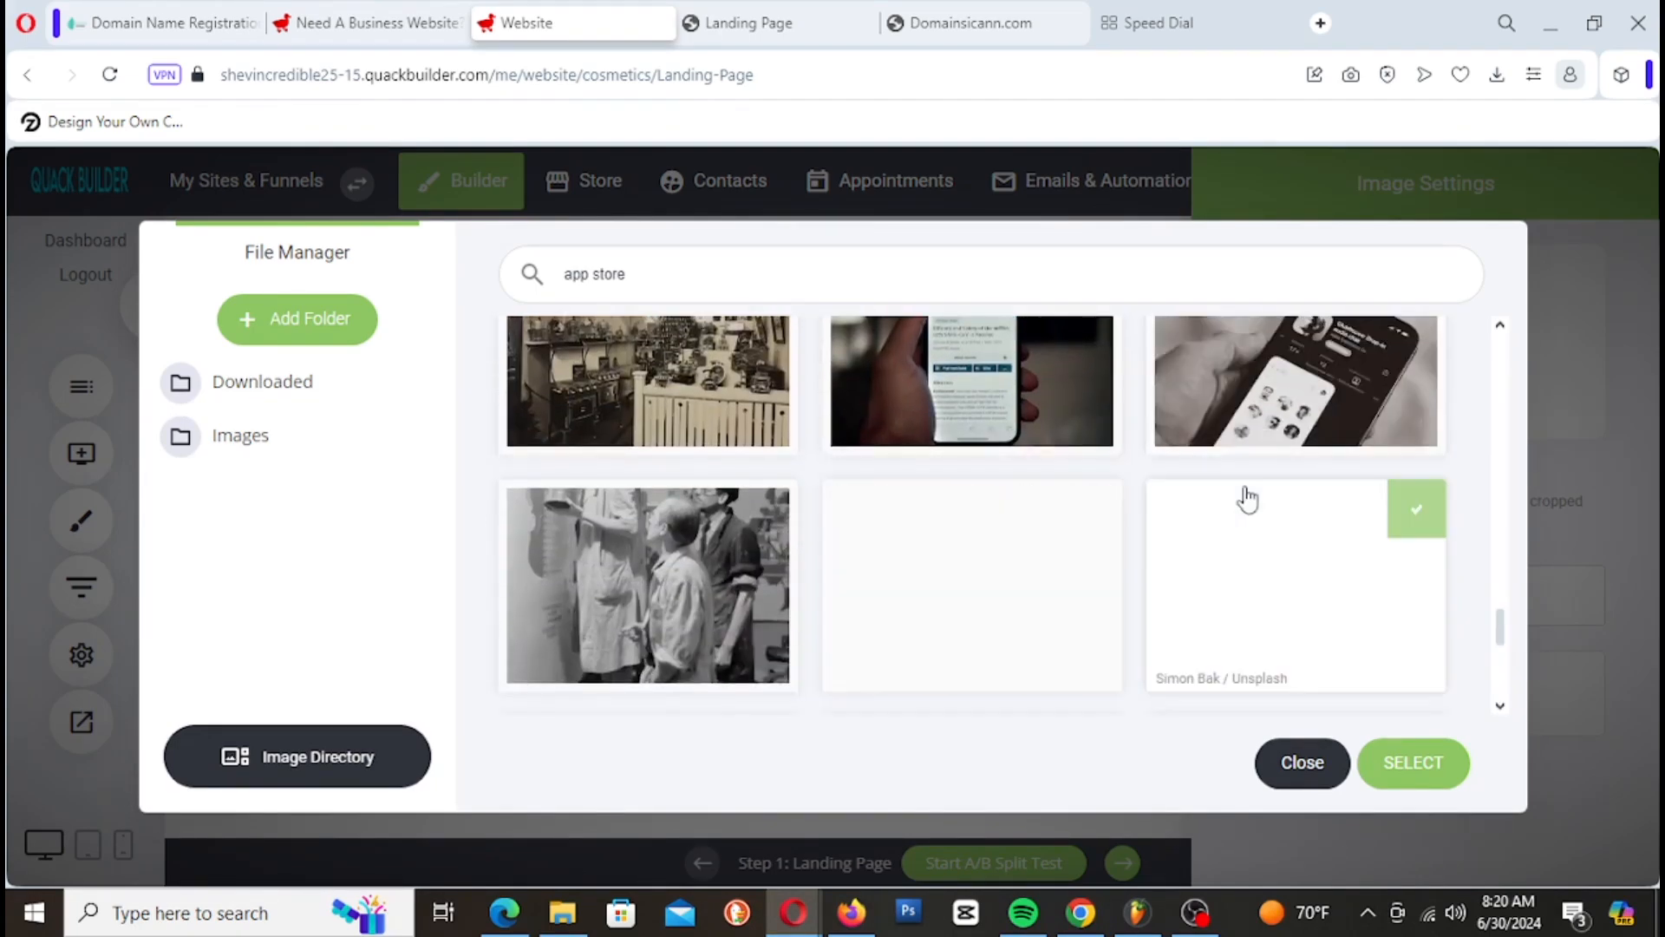
scroll(1248, 498, "down", 10)
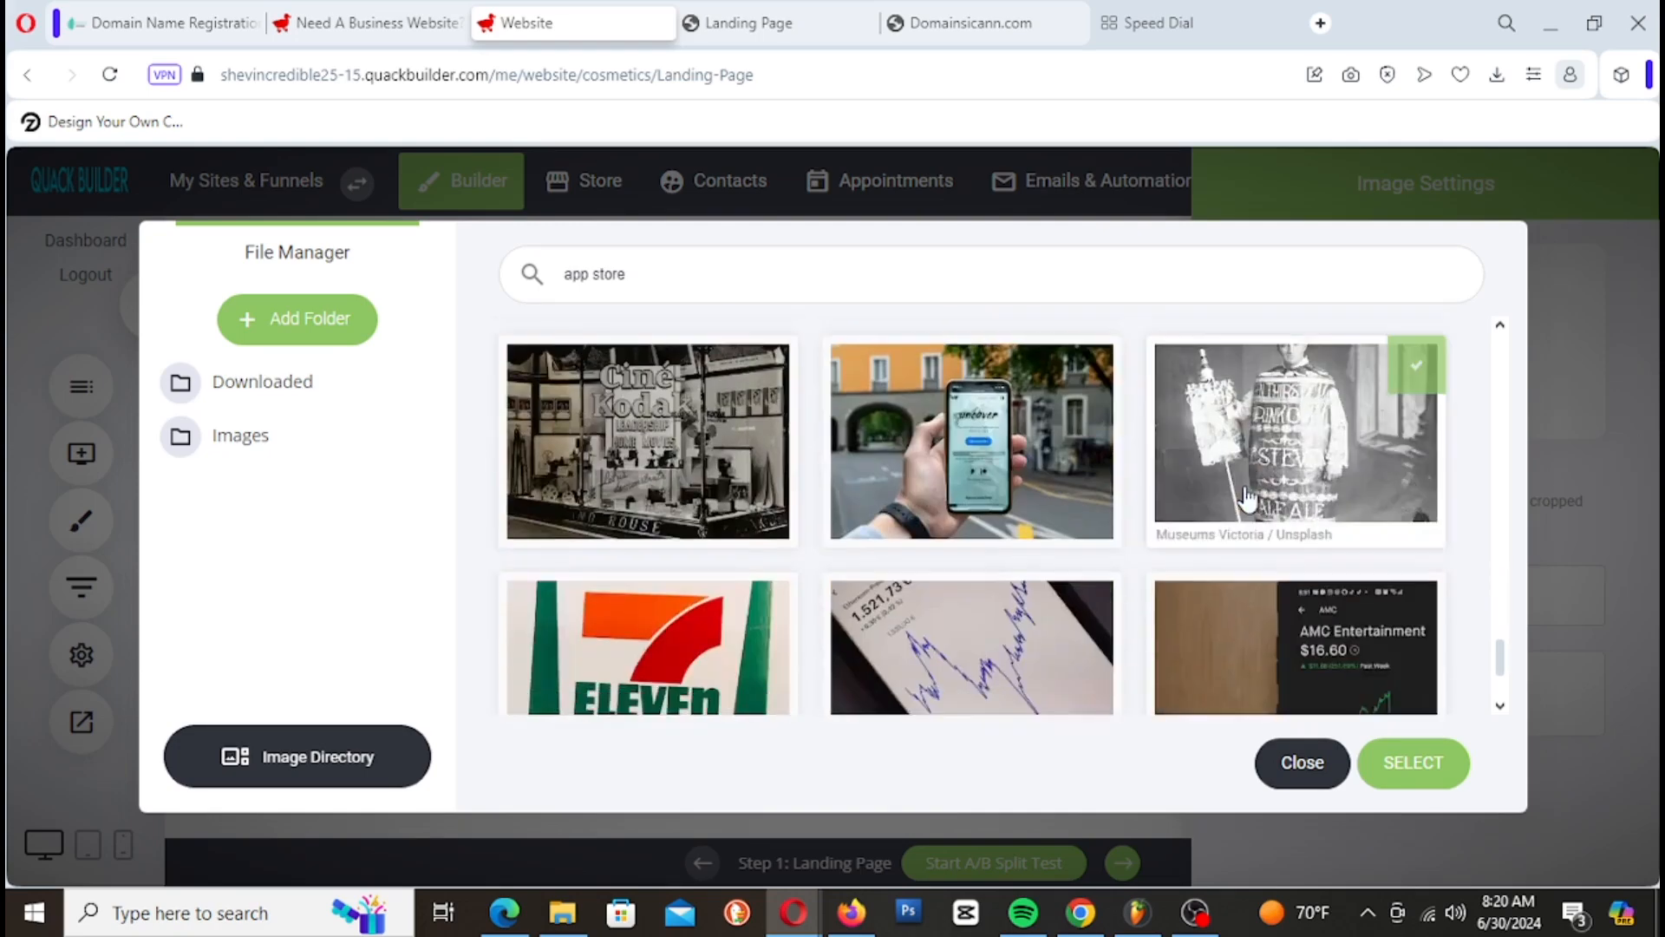
scroll(1247, 498, "down", 10)
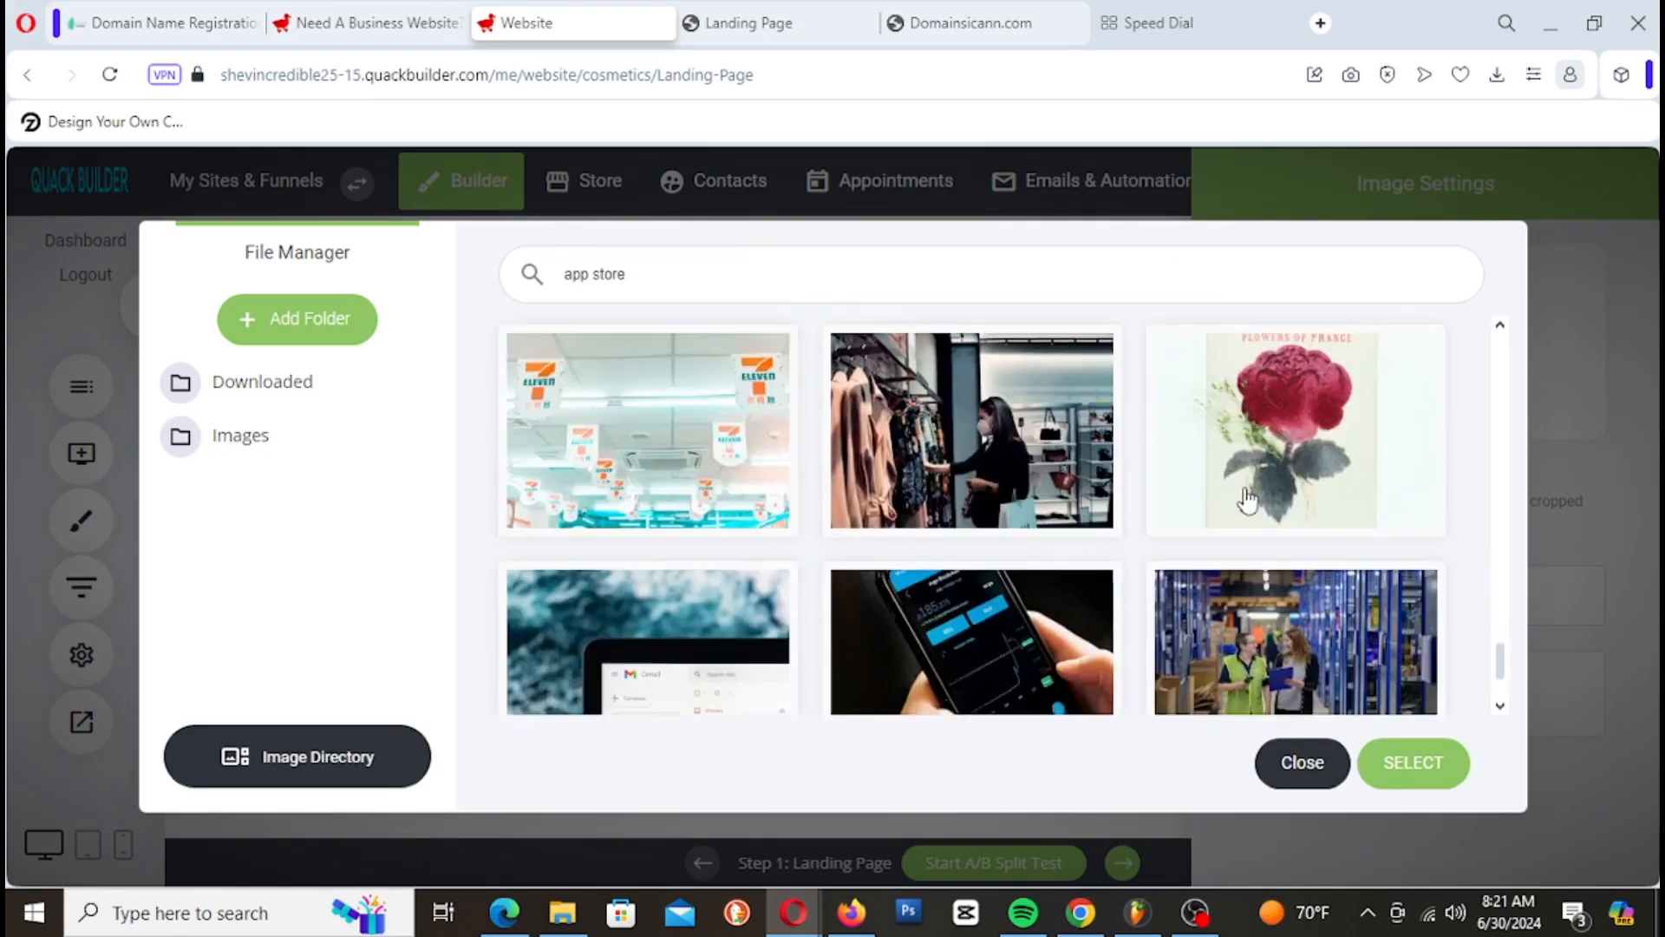
scroll(1247, 499, "down", 10)
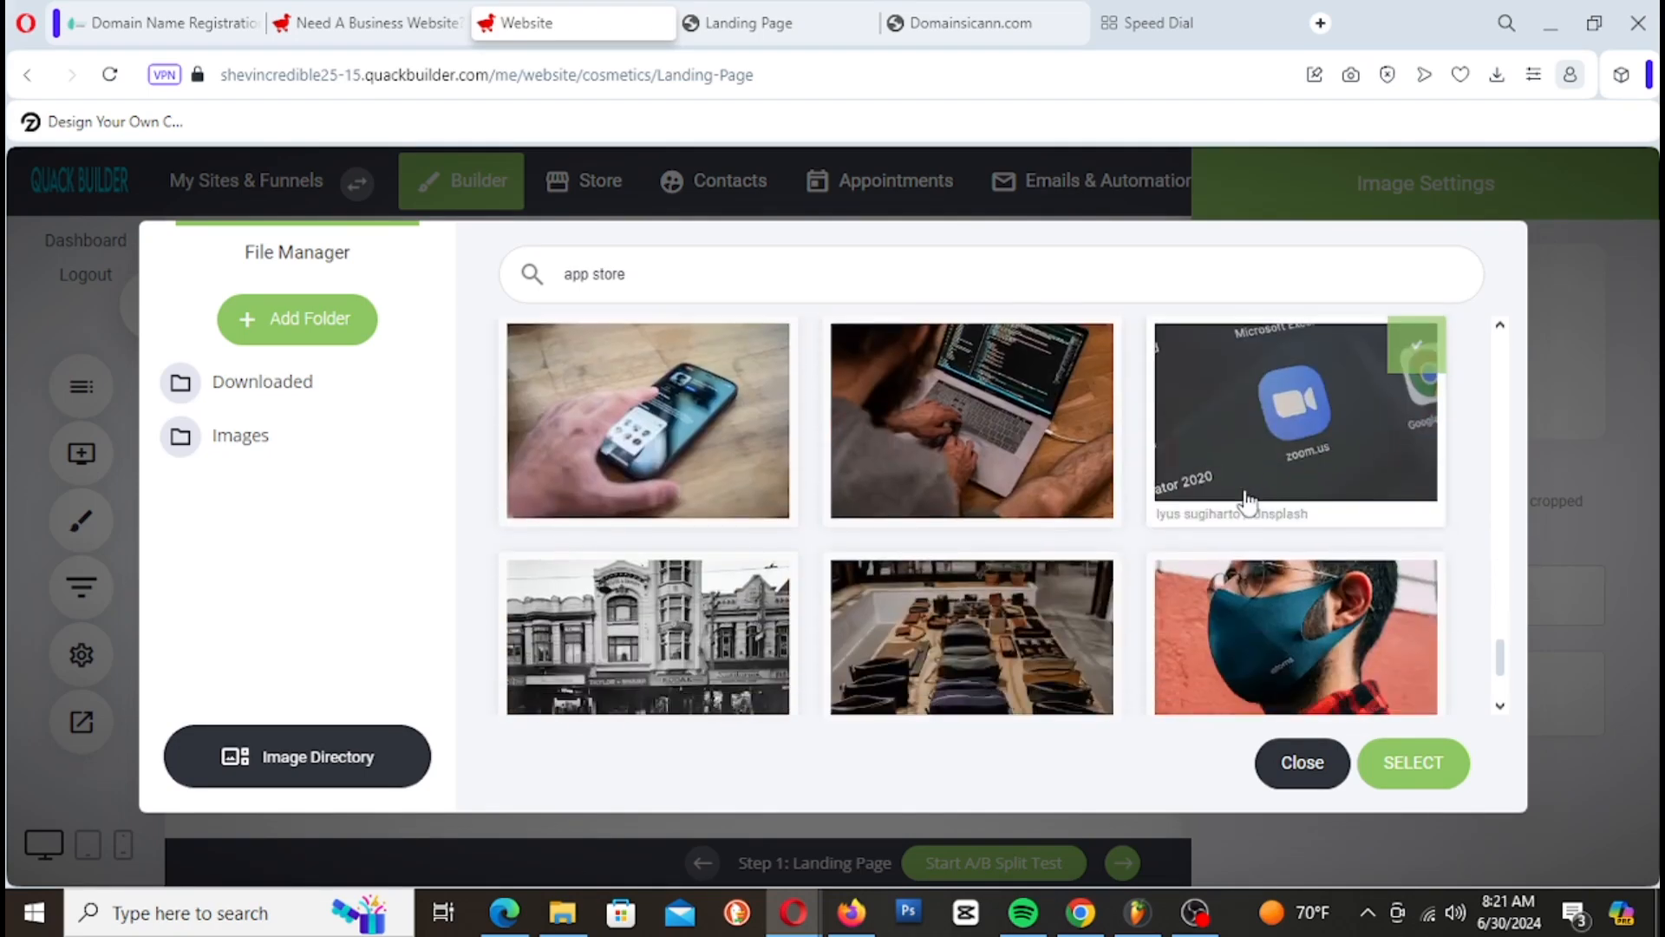
scroll(1247, 501, "down", 10)
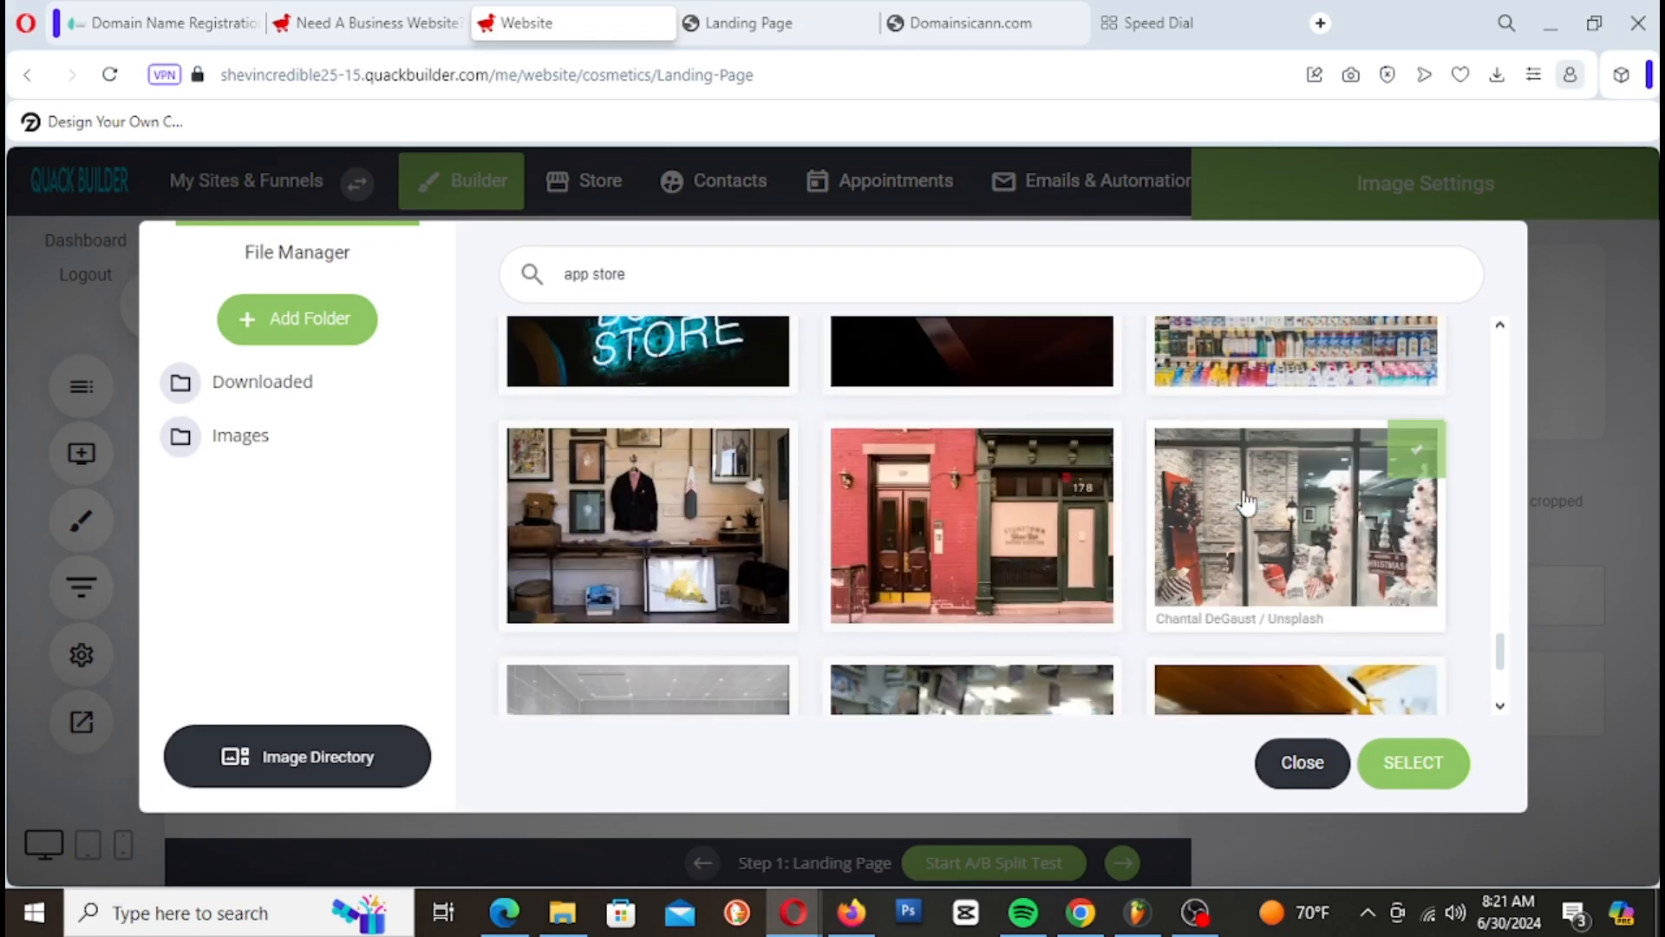
scroll(1245, 503, "down", 10)
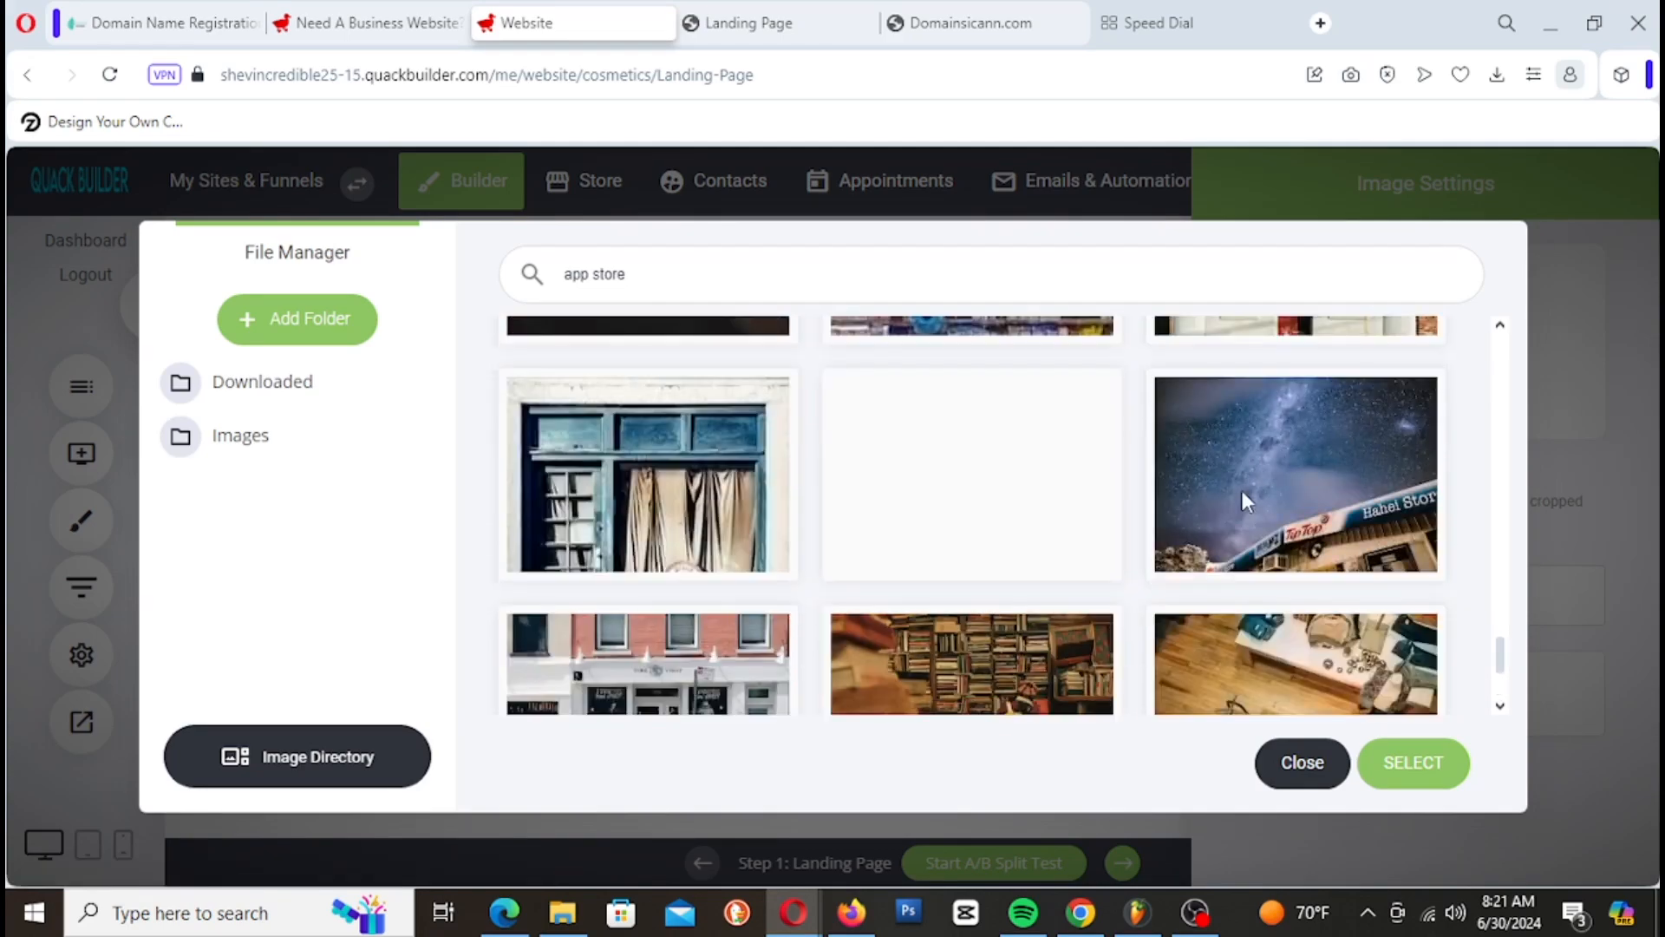
scroll(1246, 503, "down", 5)
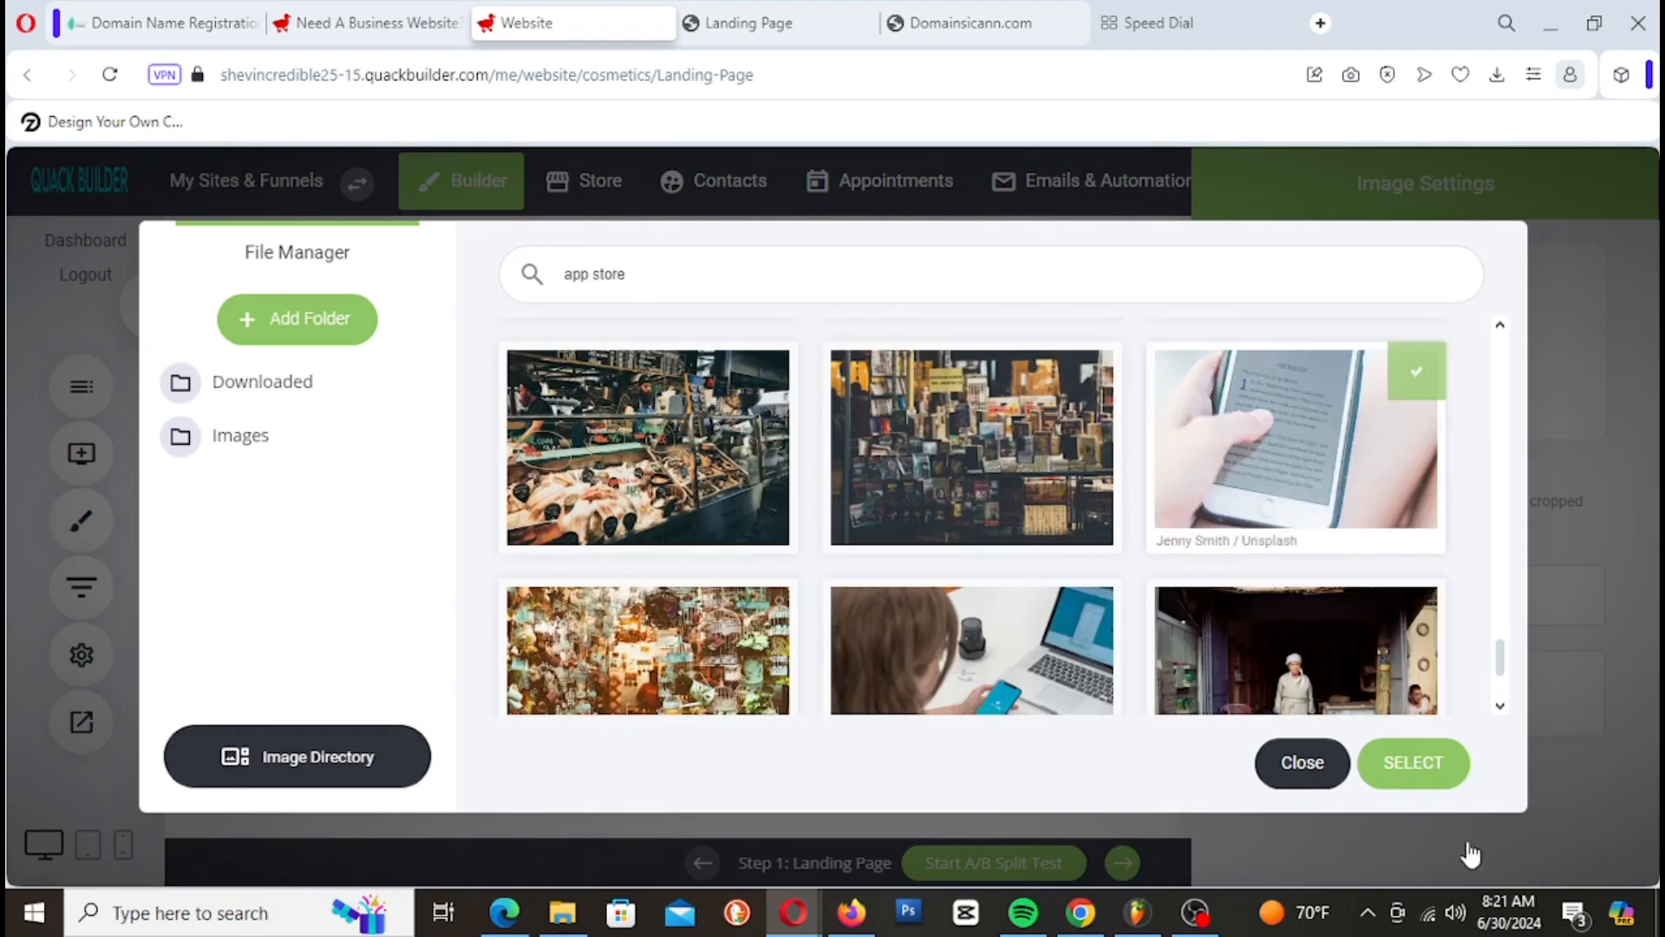
left_click(1449, 769)
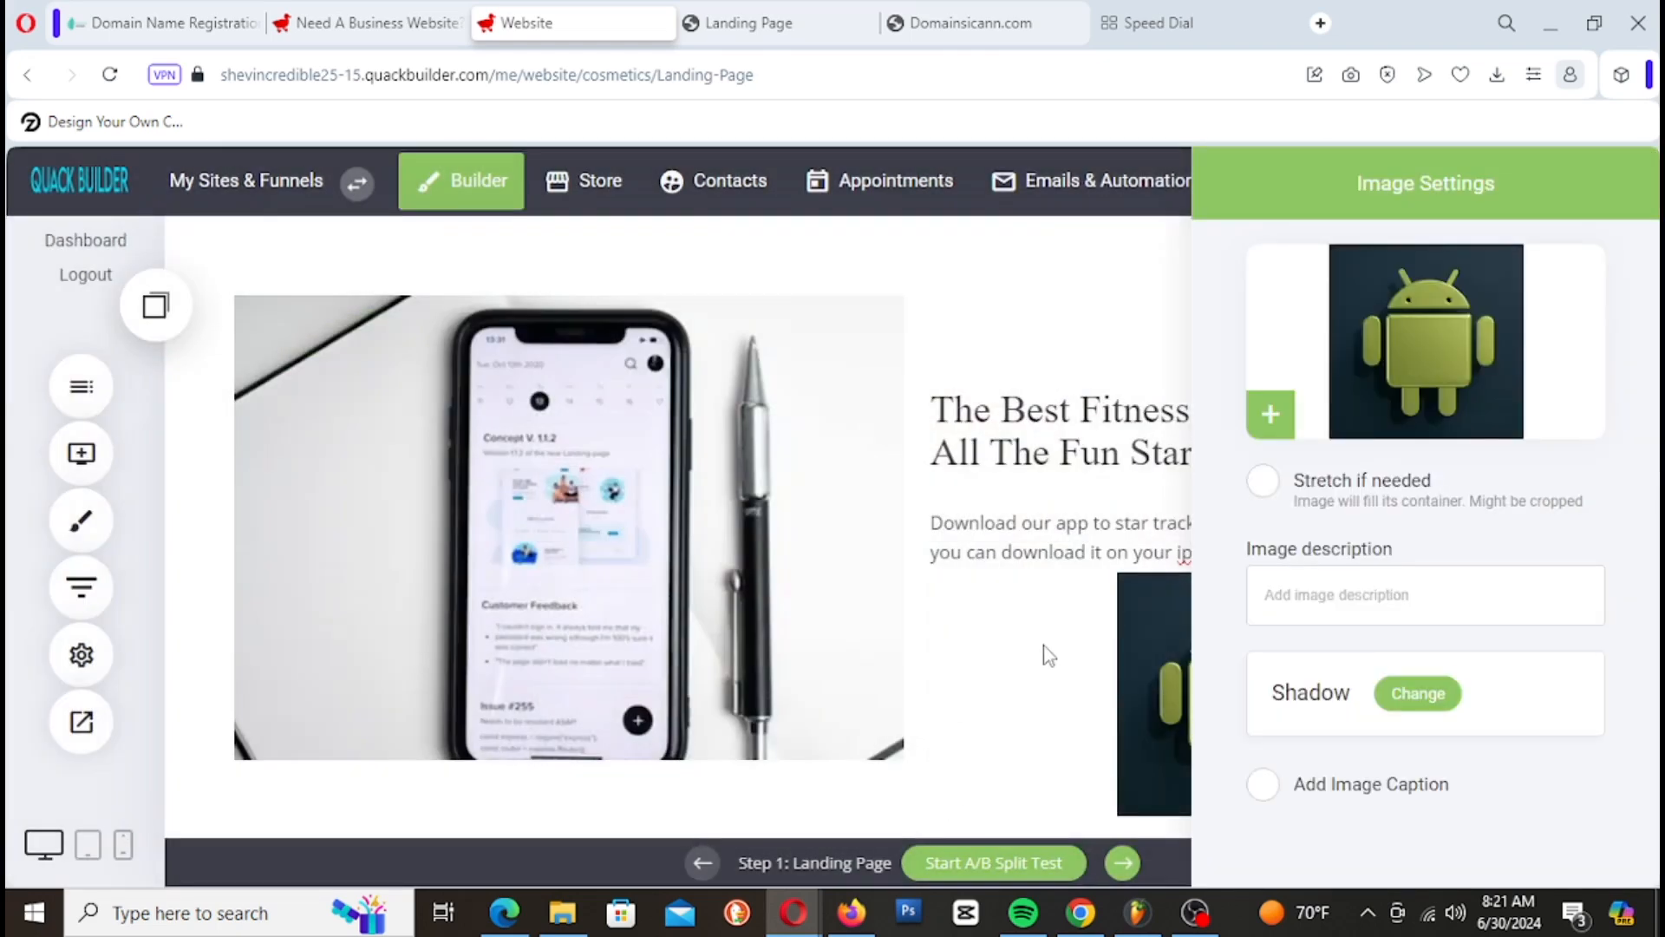
Step: Resize the Android image to 202 by 72 px, add space above it, and place a second image beside it
left_click(1047, 657)
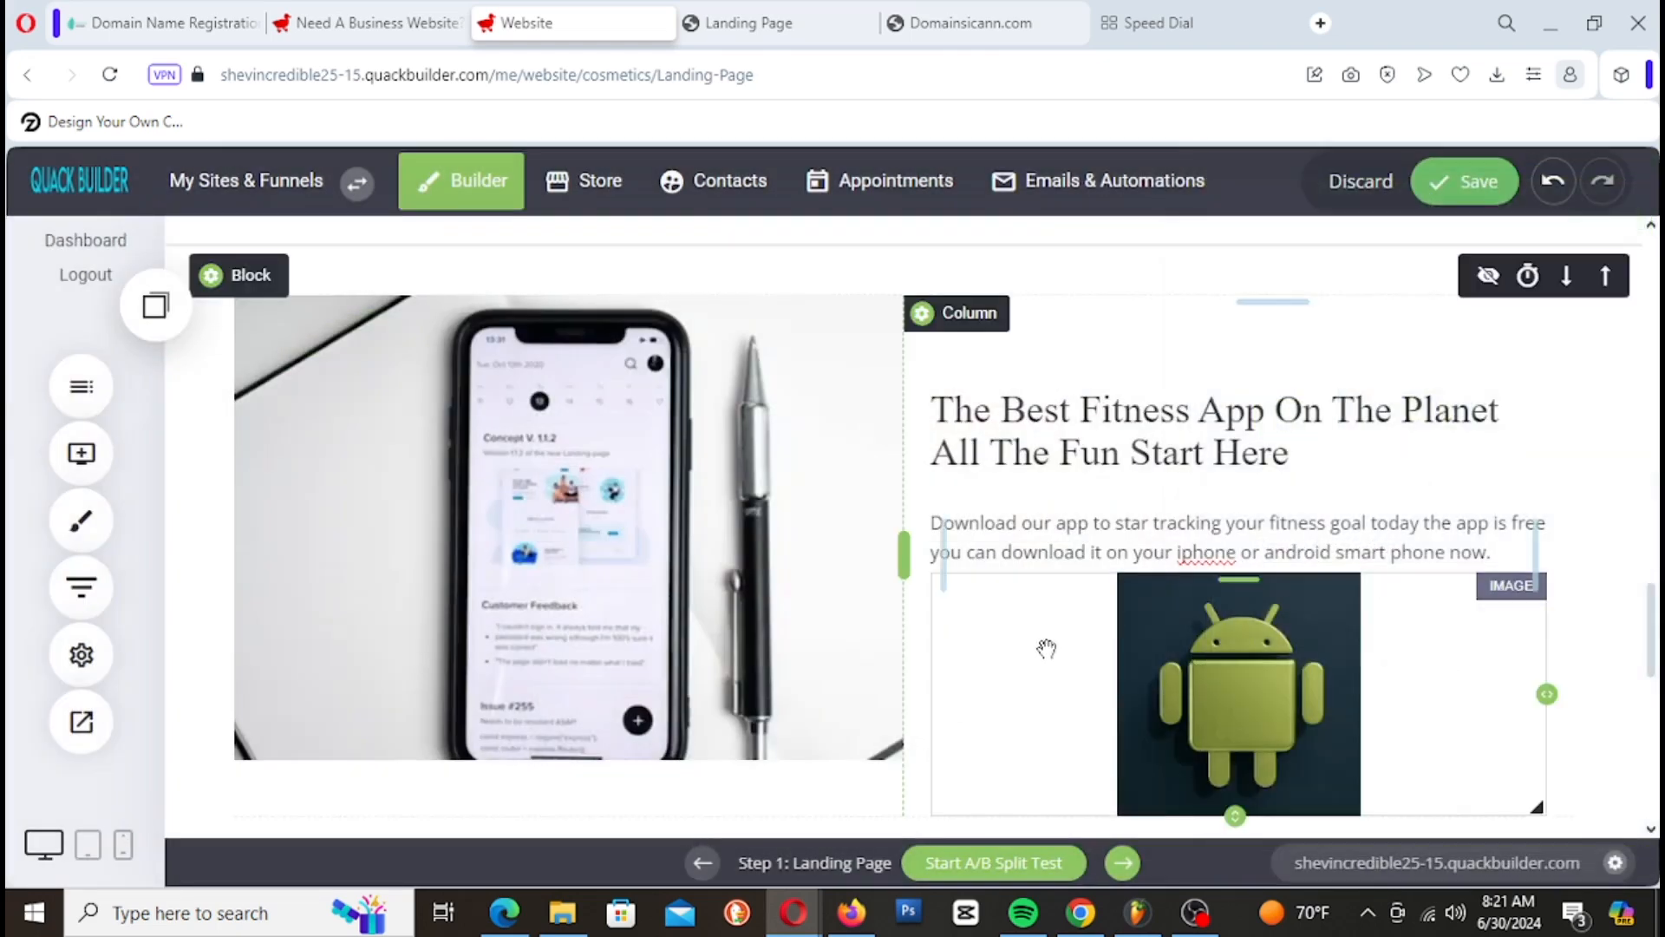
scroll(1494, 581, "down", 2)
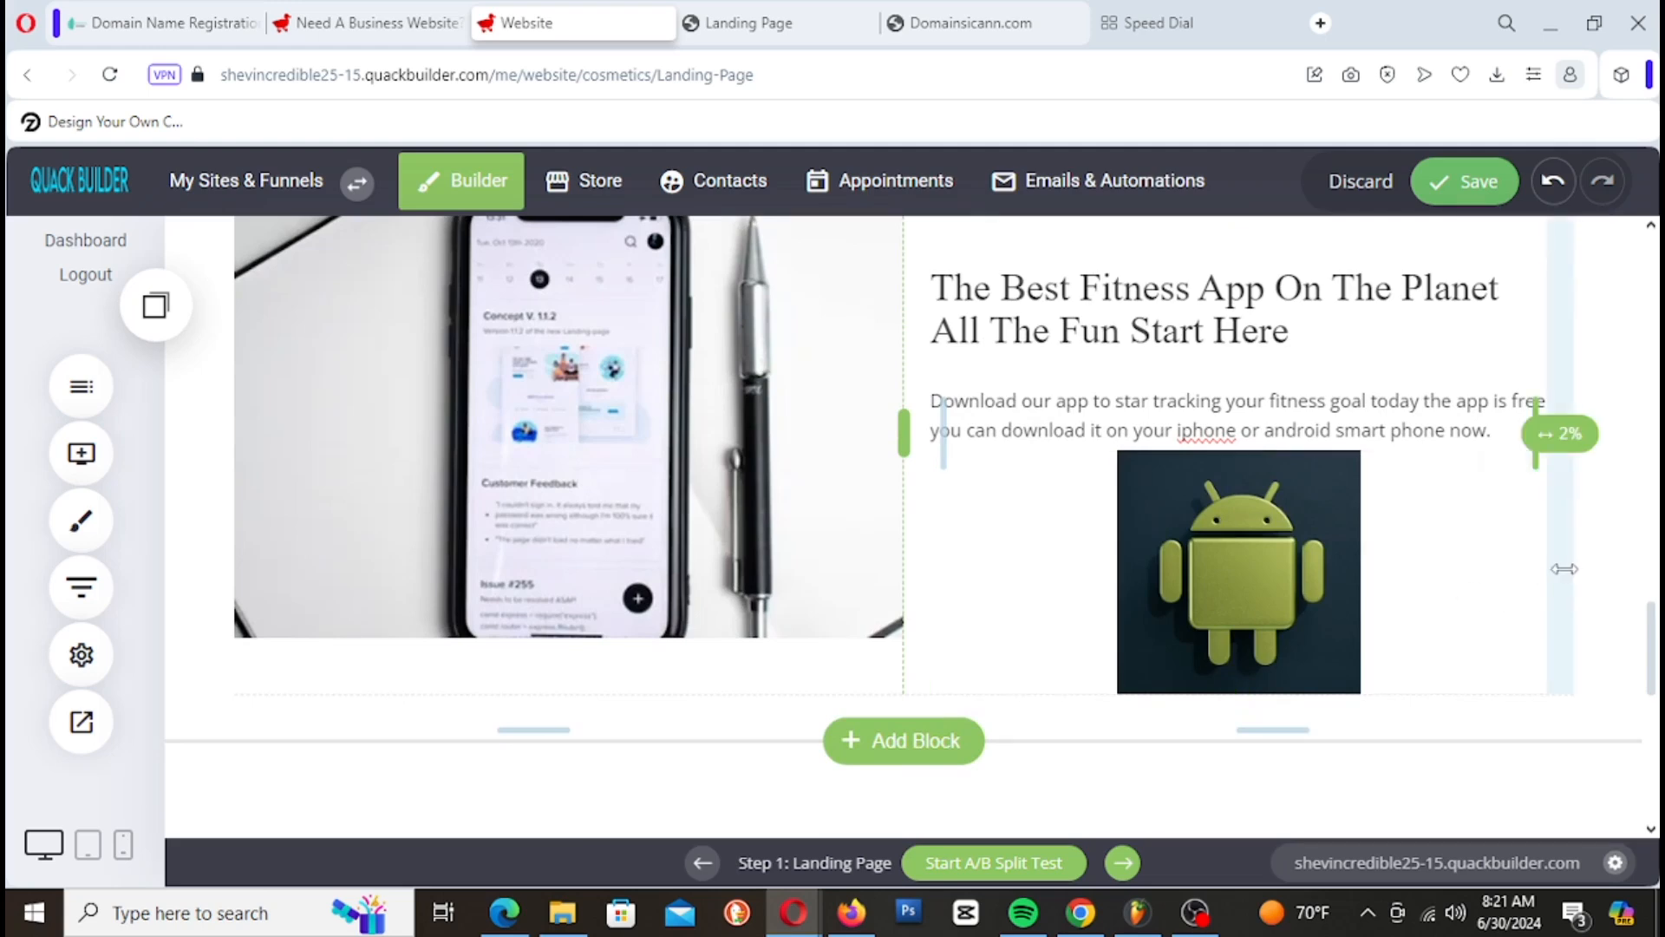
left_click_drag(1545, 571, 1180, 564)
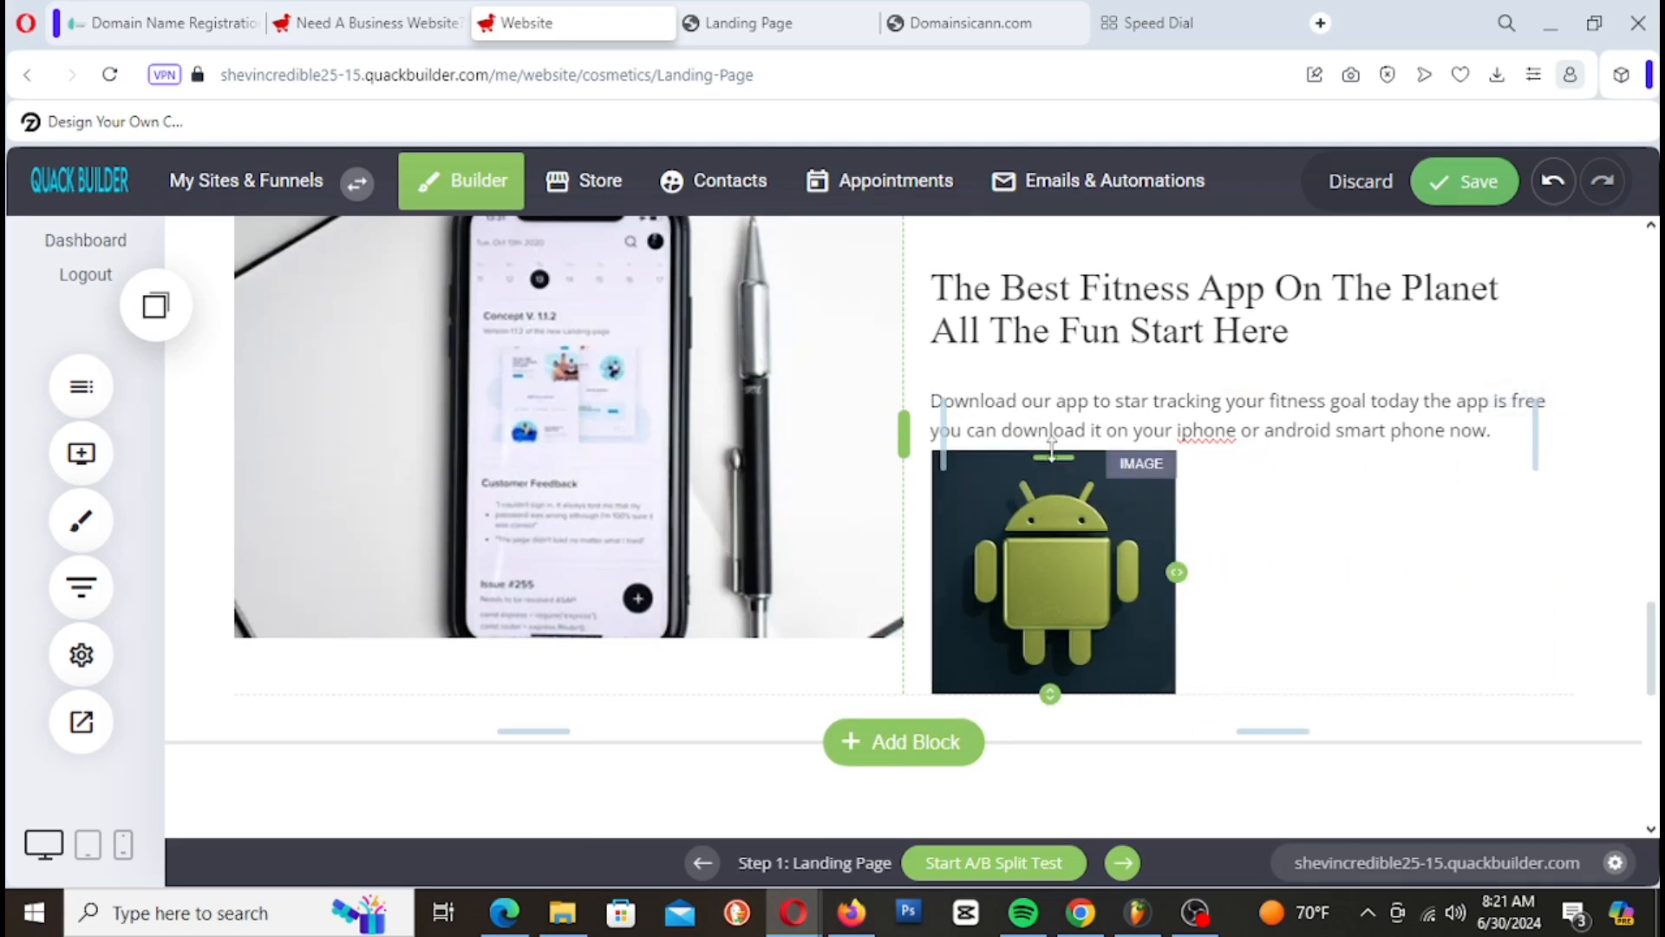
left_click_drag(1050, 694, 1065, 552)
left_click_drag(1058, 457, 1054, 484)
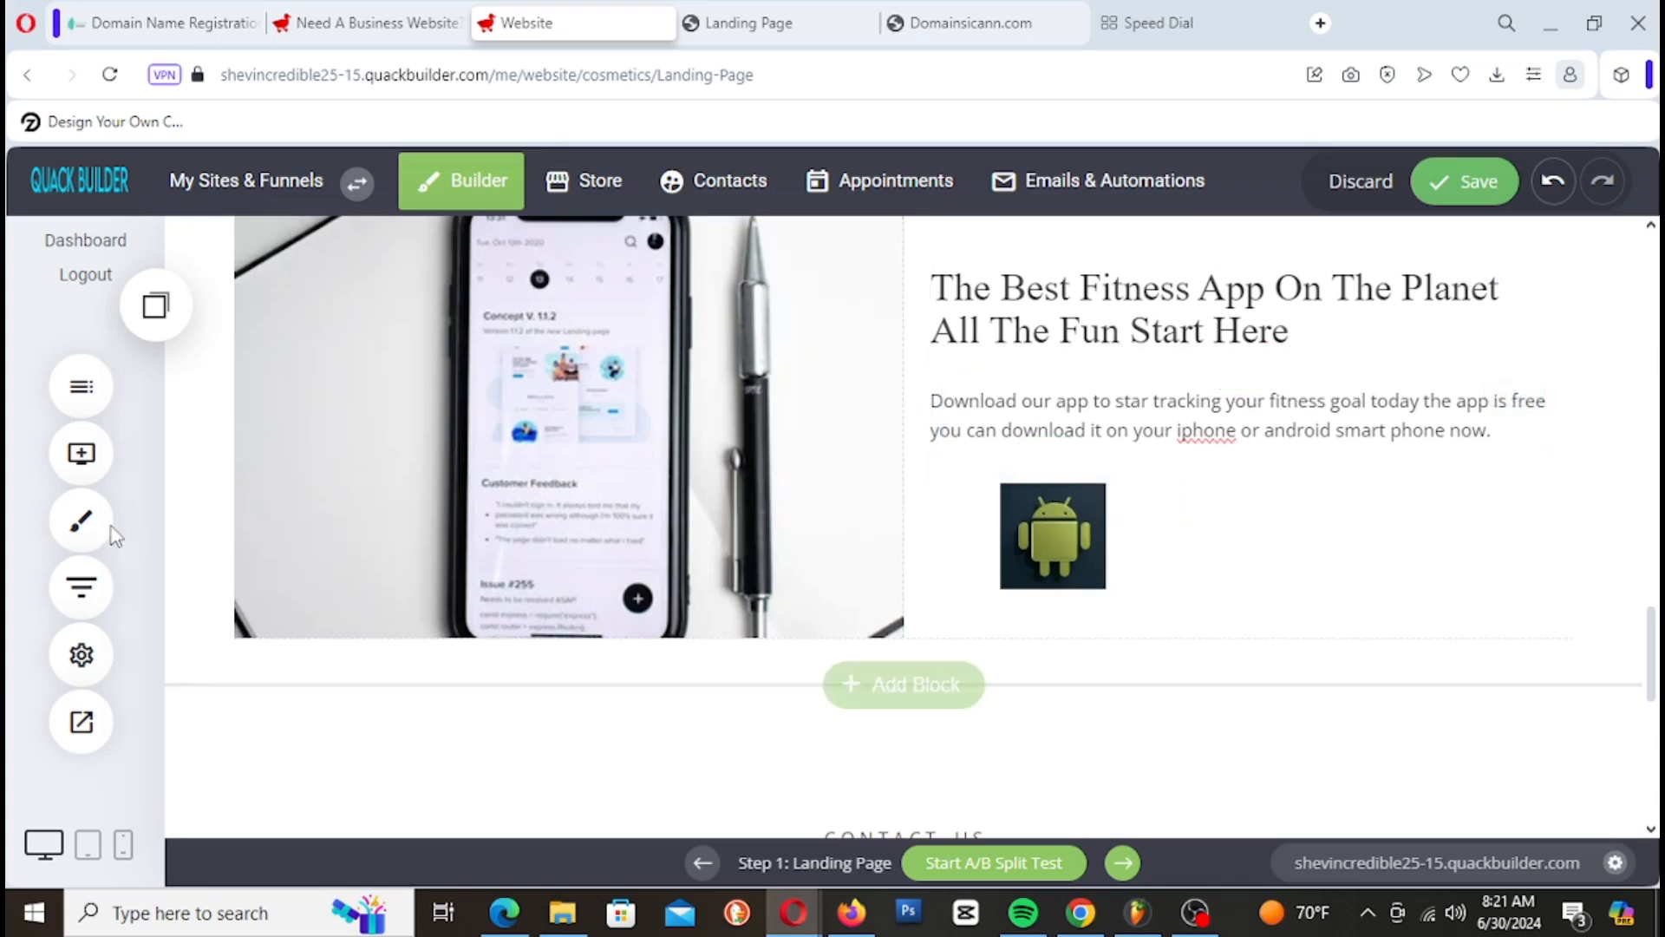
left_click(86, 456)
left_click_drag(252, 520, 1443, 545)
Step: Search the stock photo library for 'apple logo' for the new image
left_click(1459, 371)
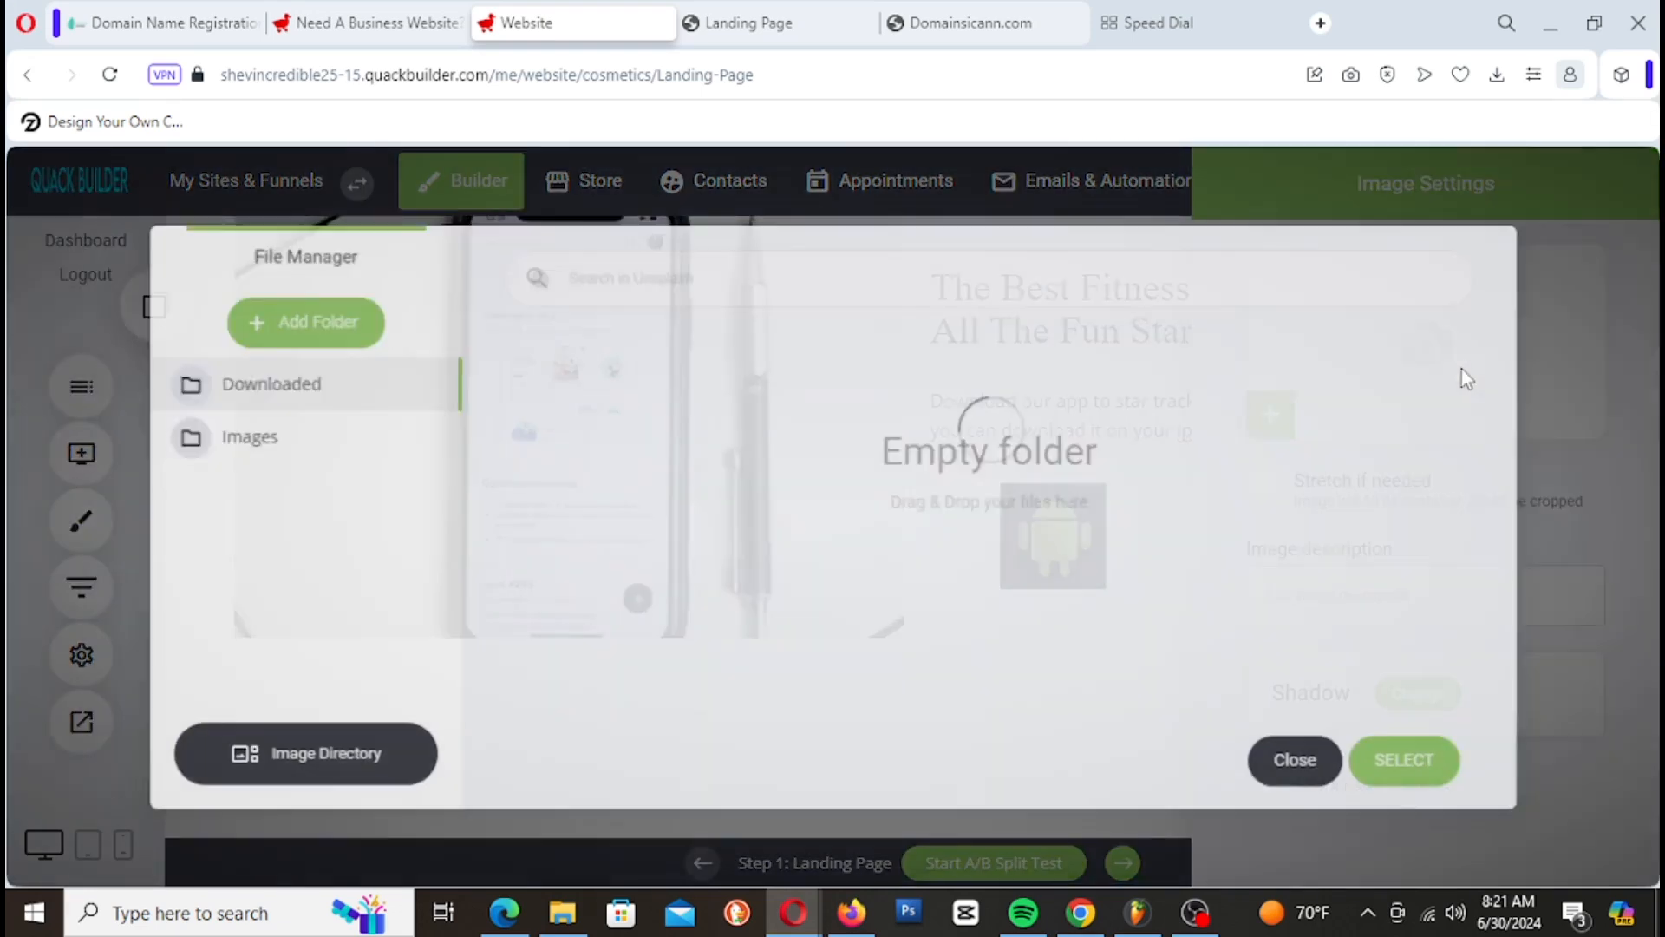
left_click(305, 763)
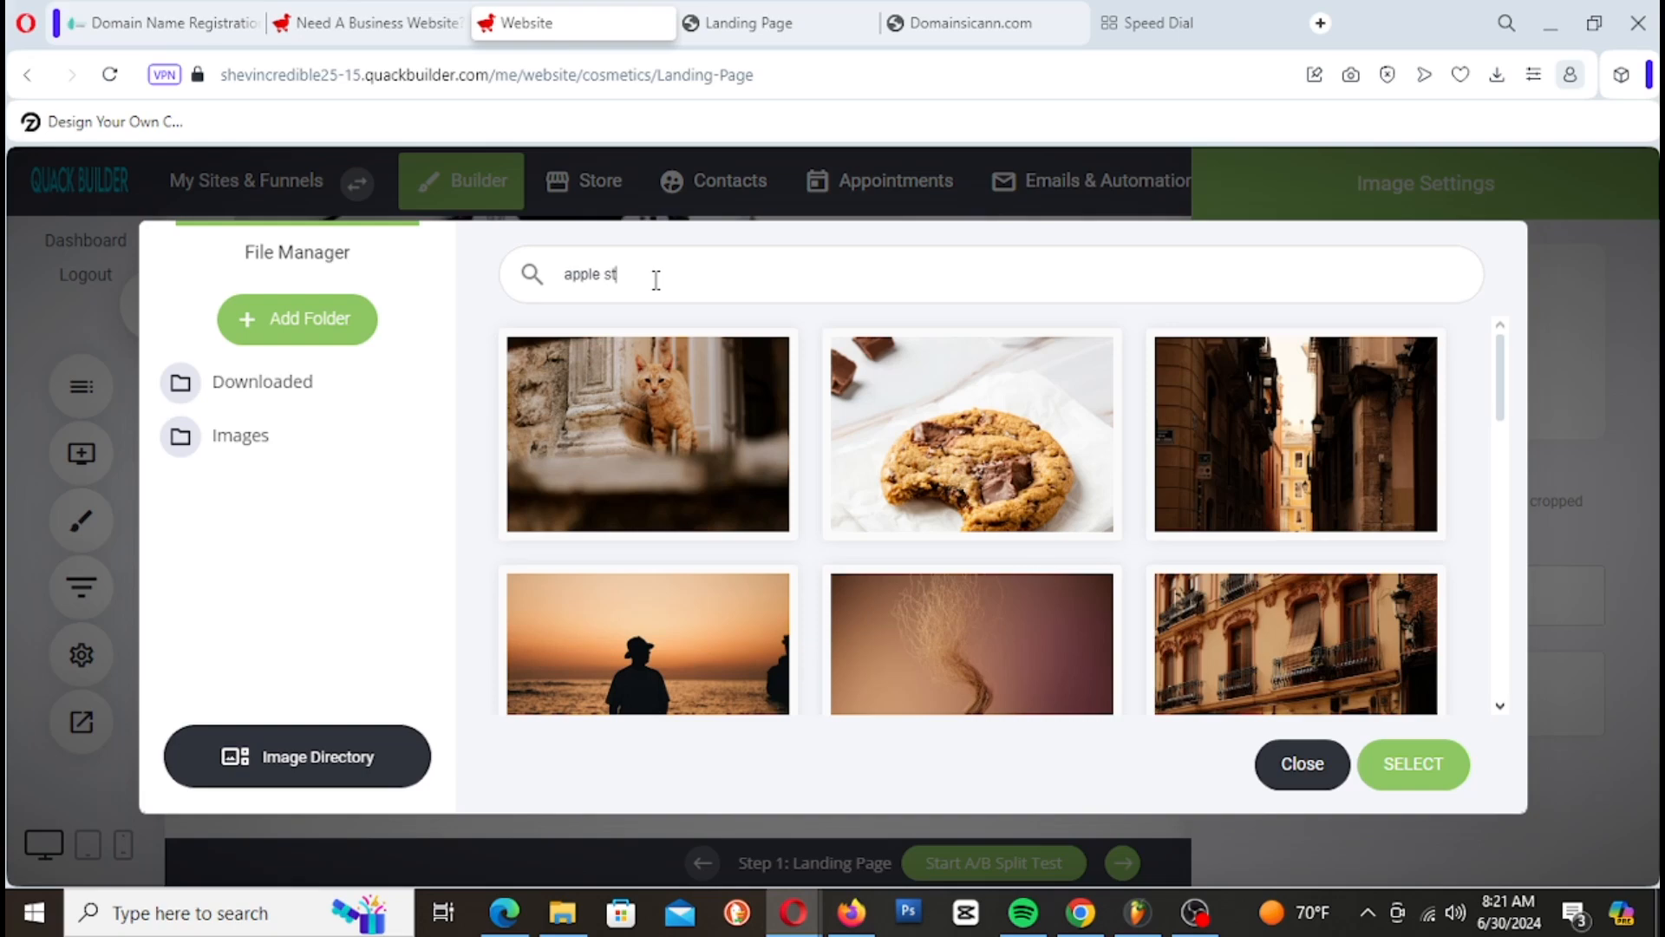
type("re")
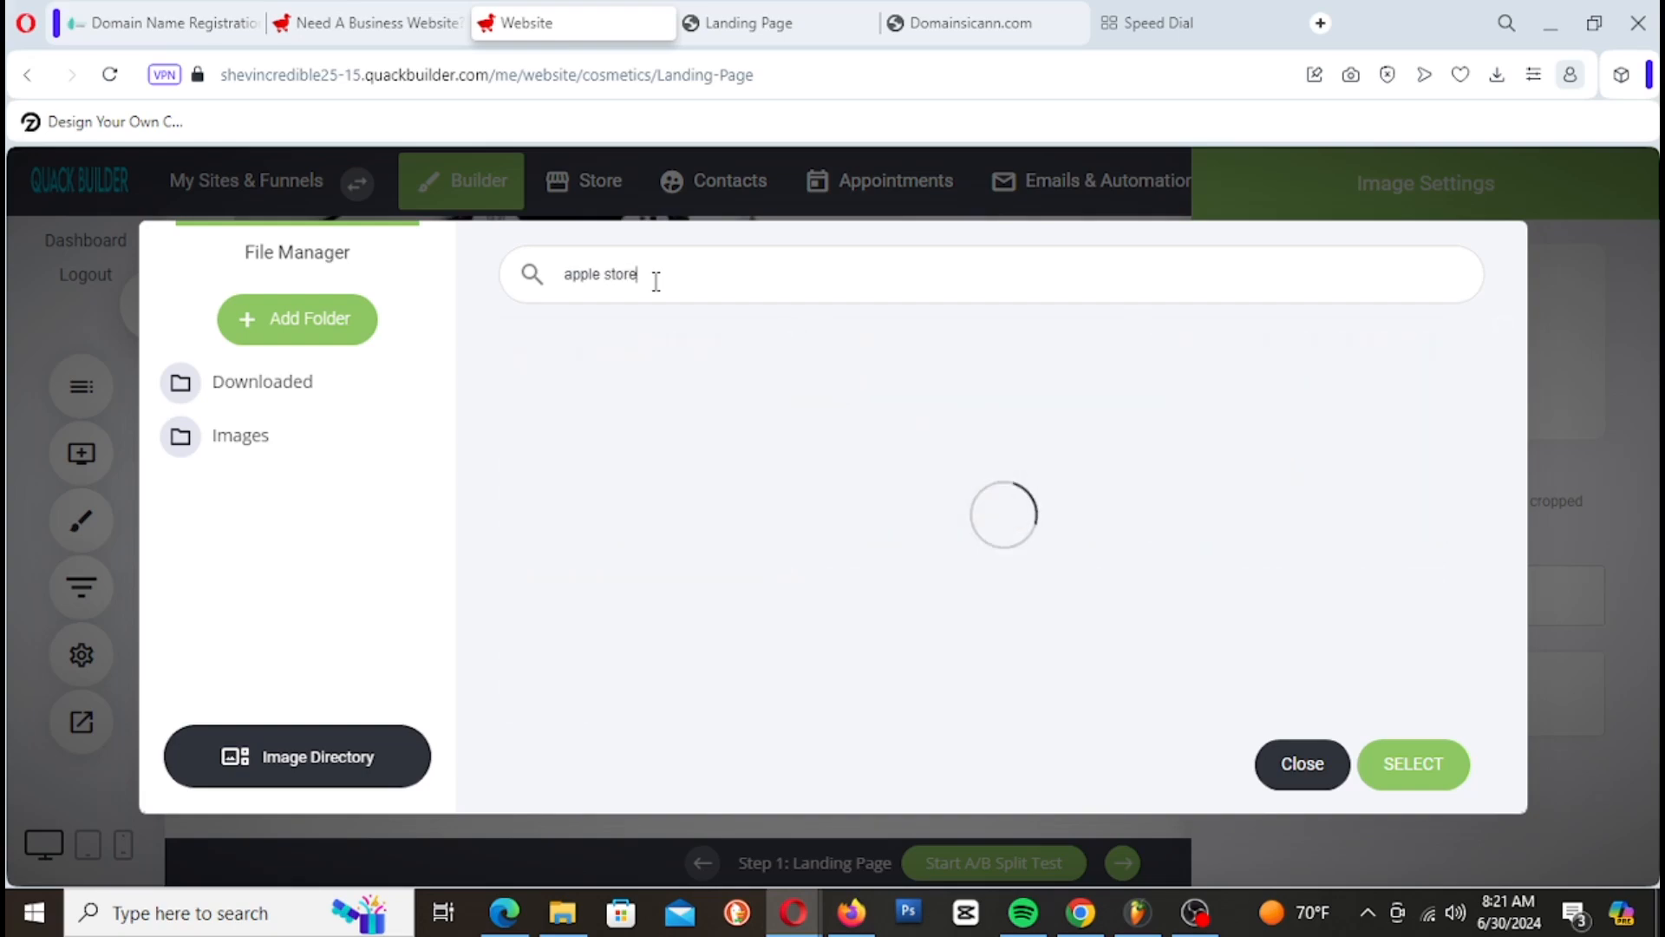
scroll(1023, 499, "down", 10)
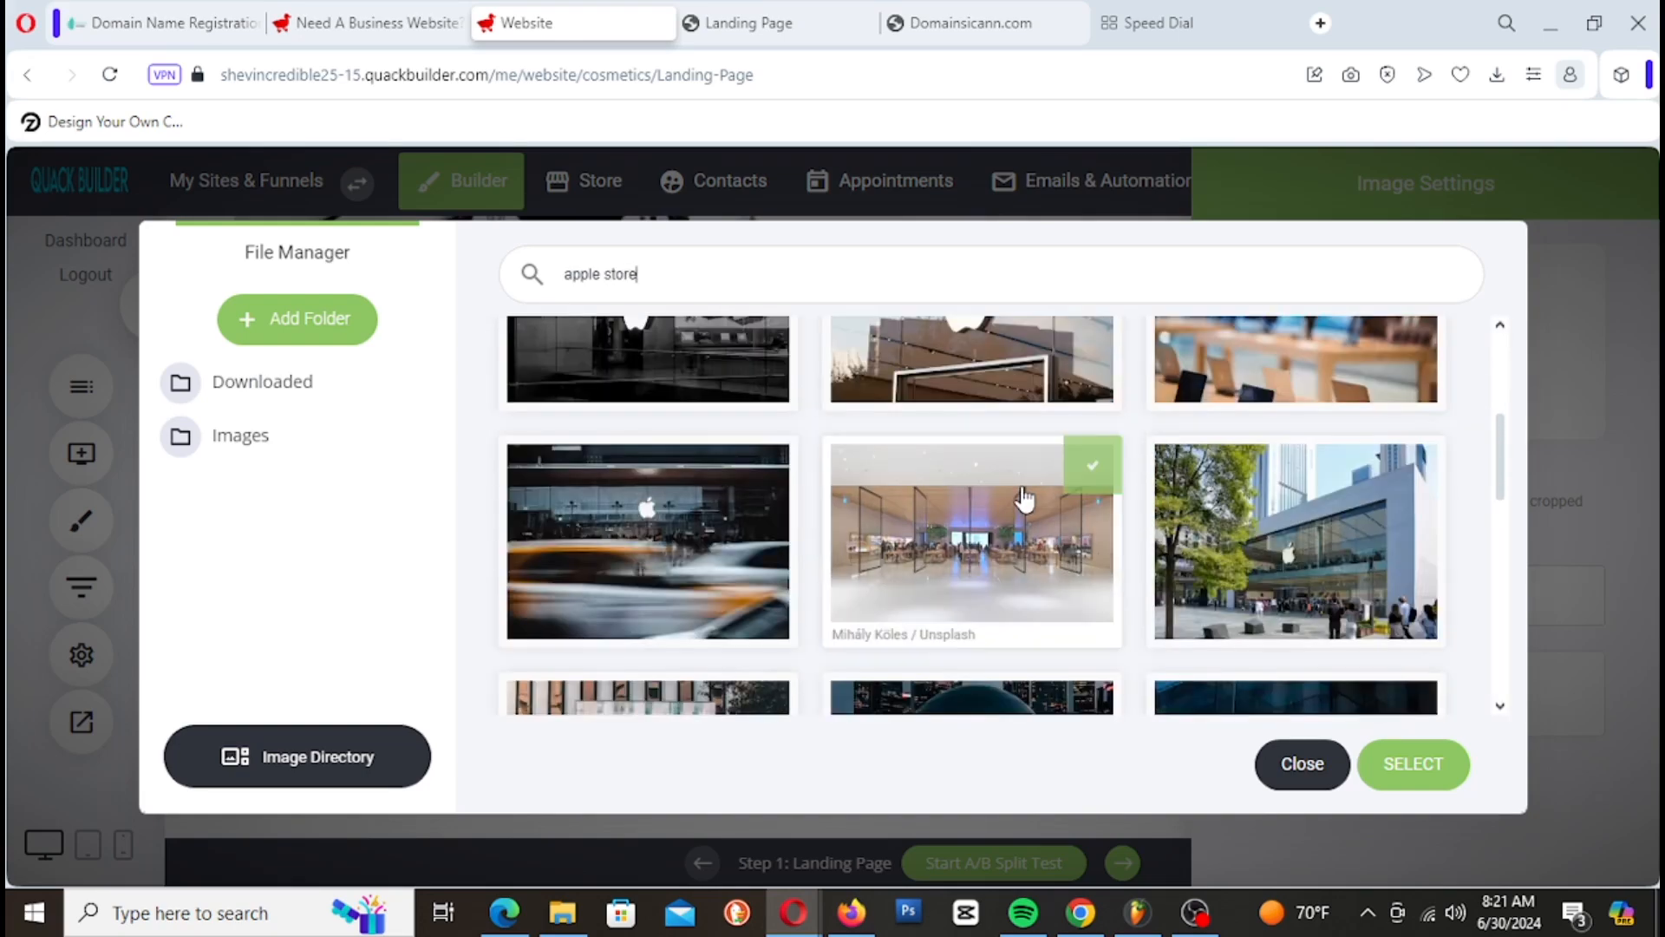
scroll(1023, 493, "down", 10)
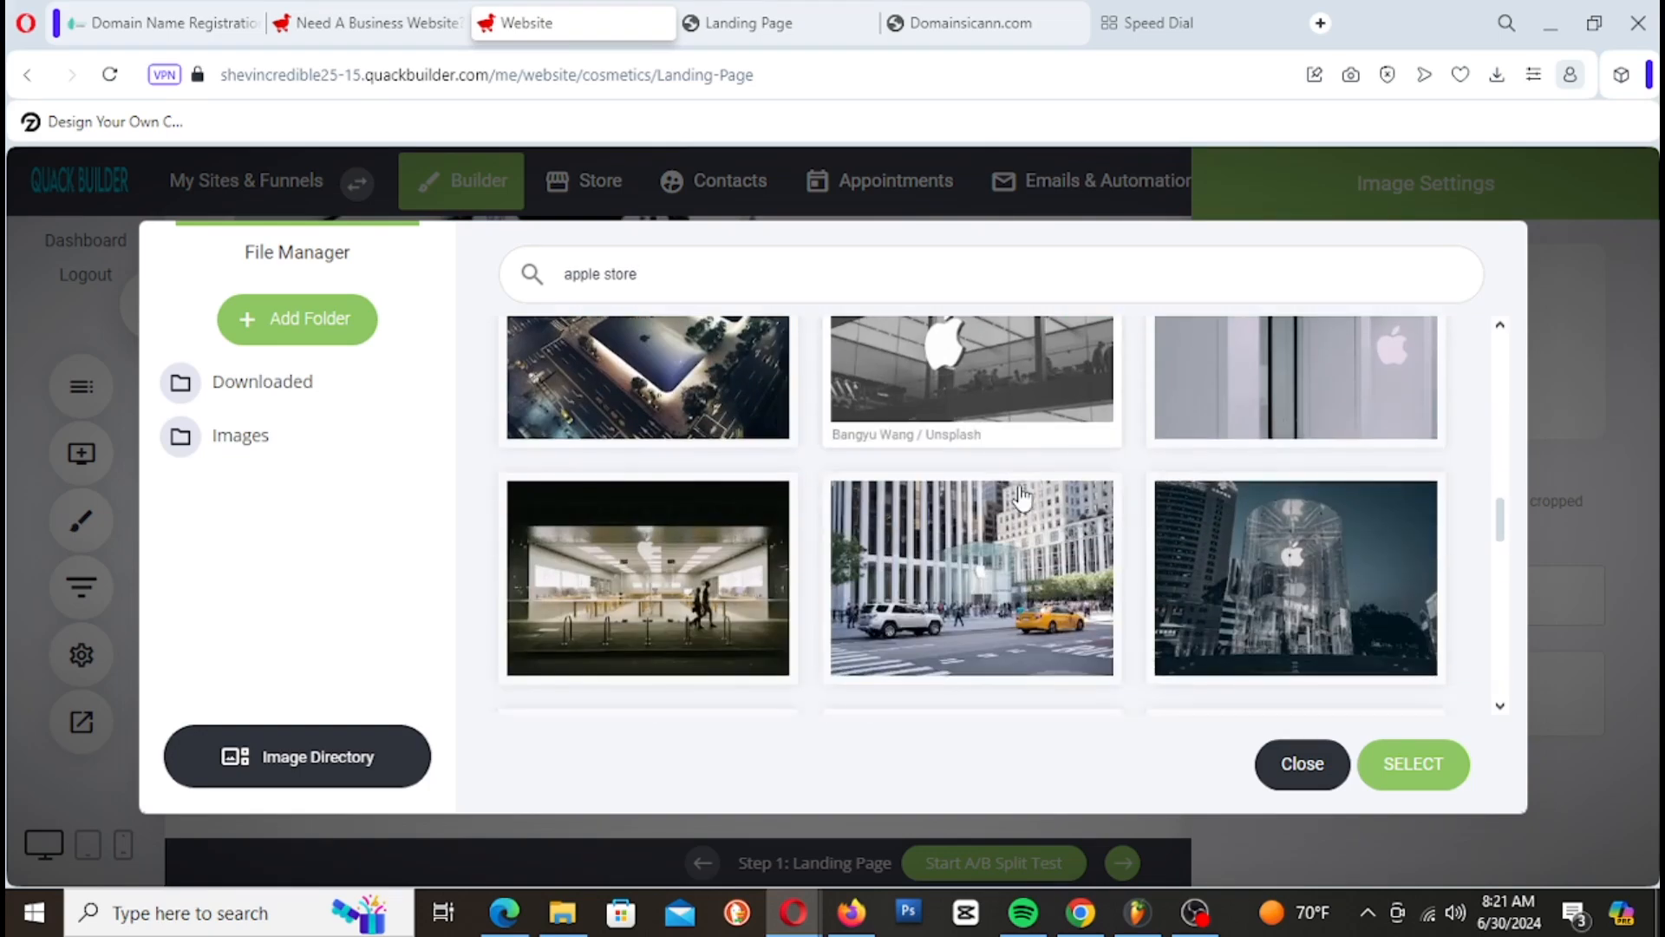
scroll(1022, 497, "down", 8)
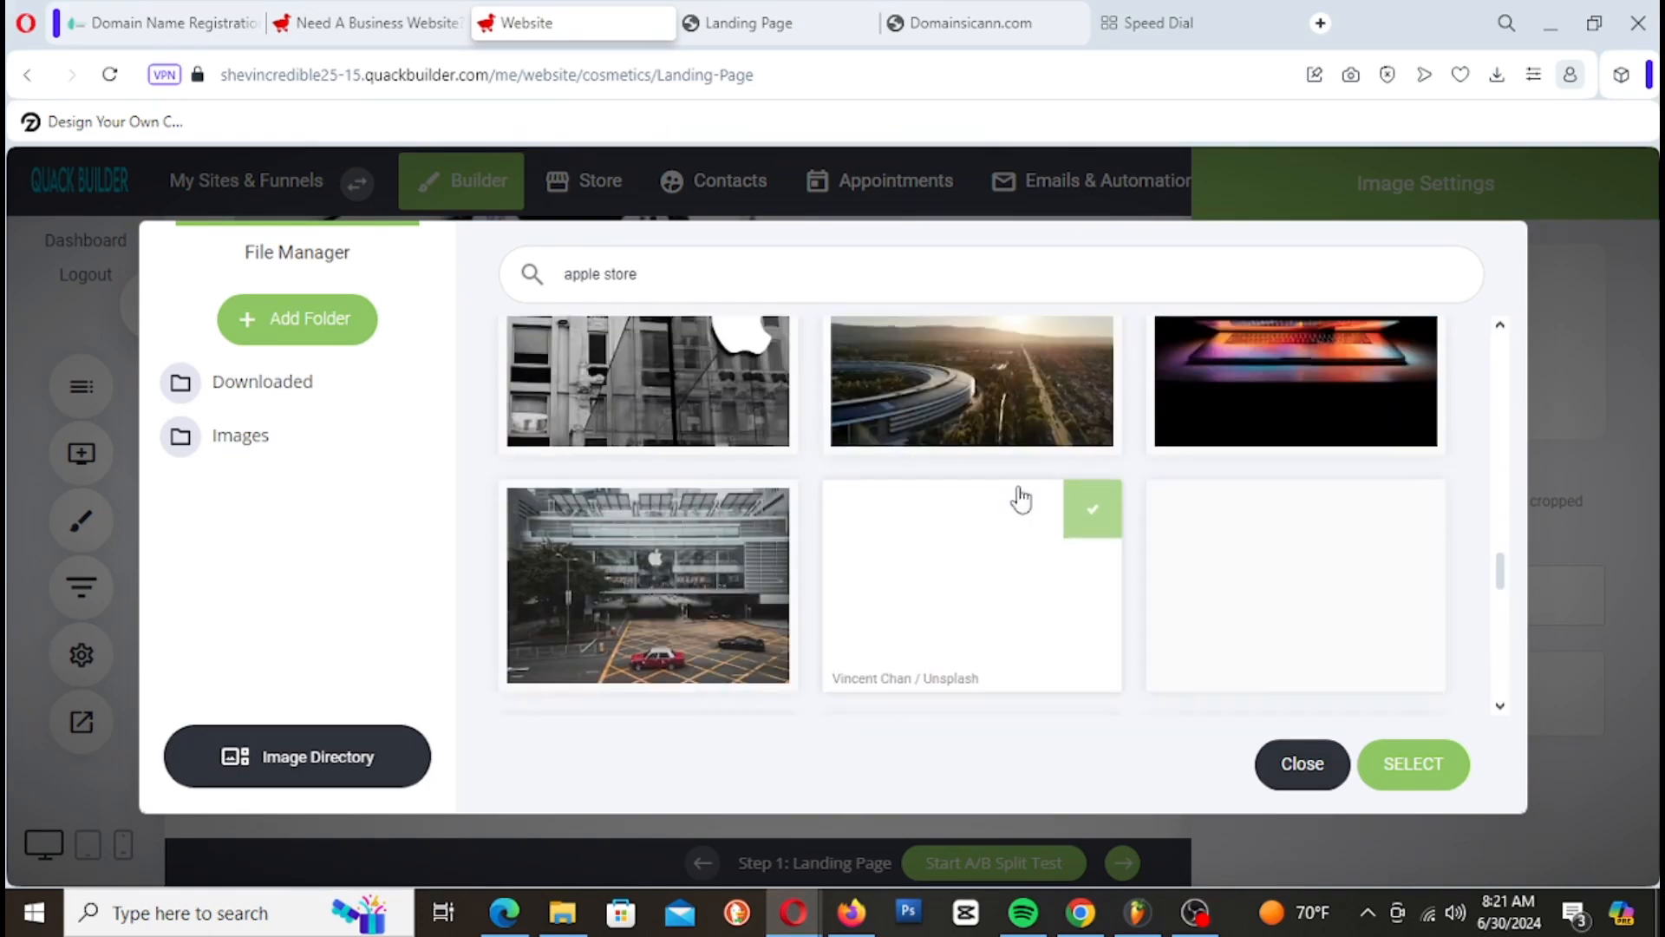
scroll(1020, 500, "down", 3)
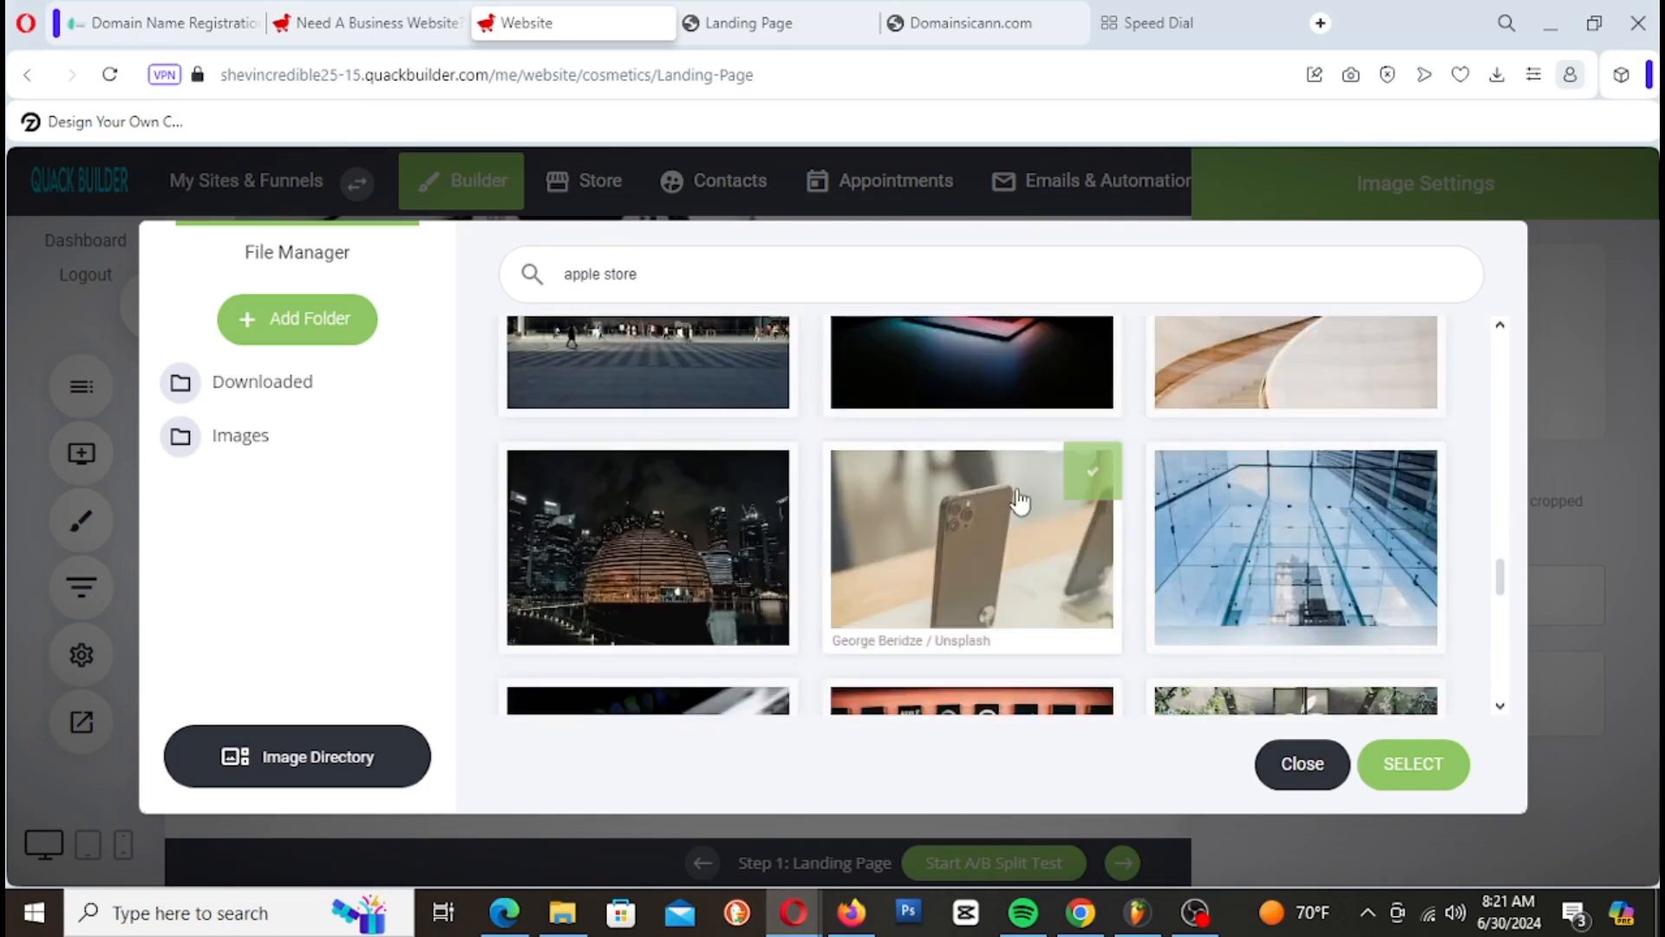
scroll(1020, 501, "down", 8)
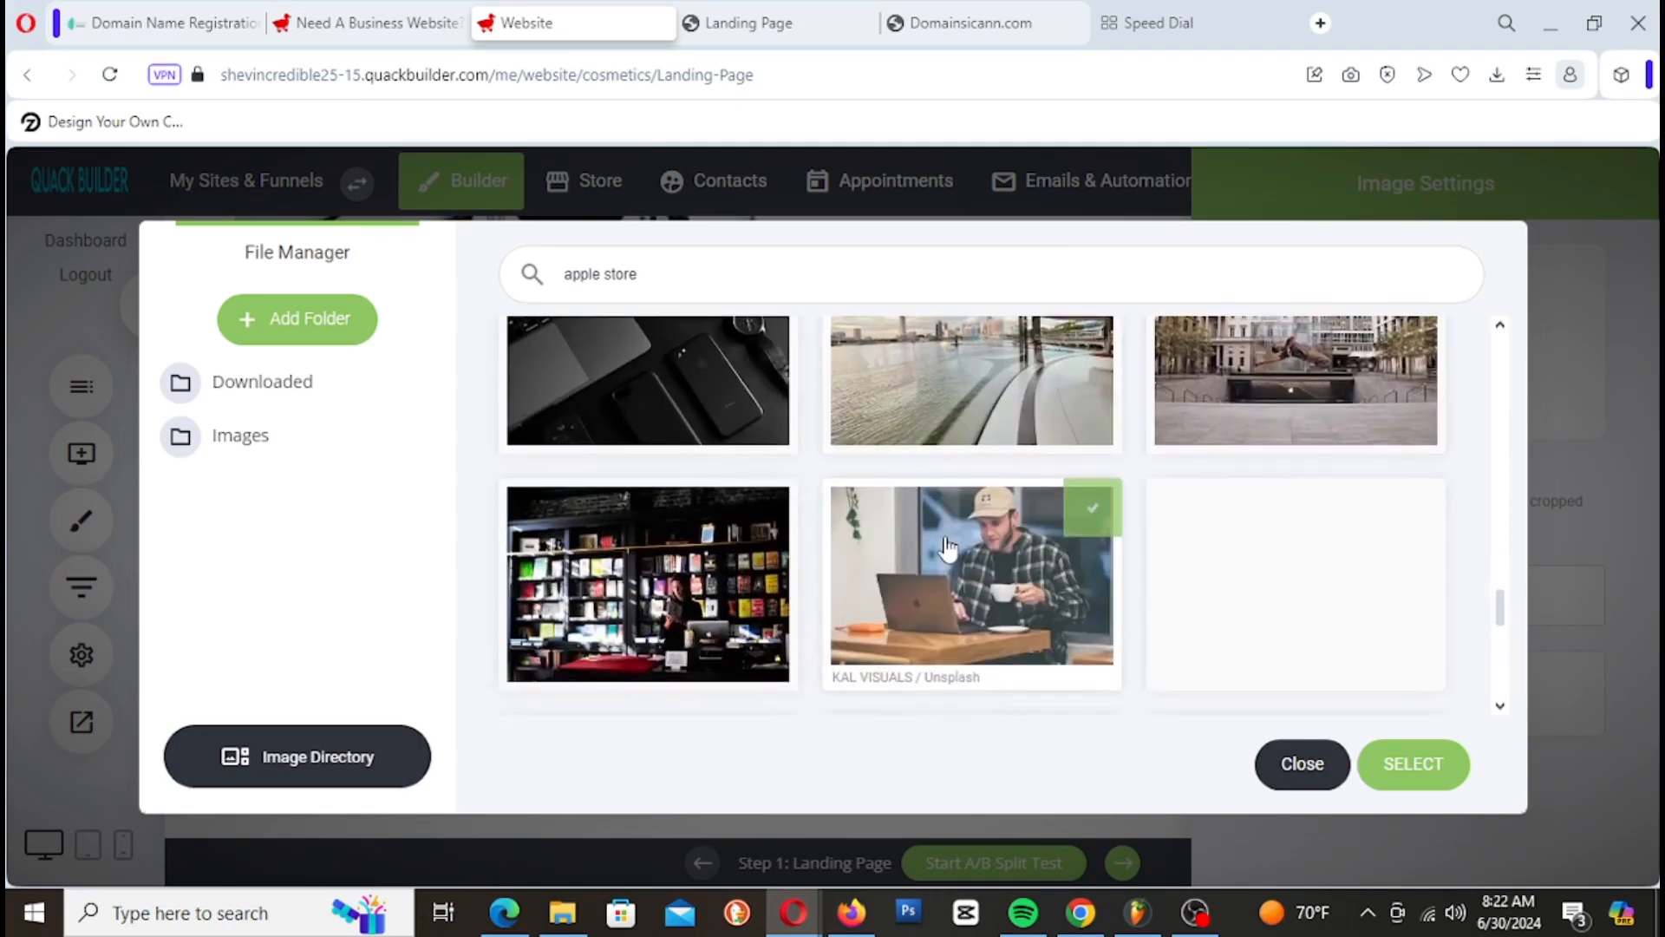
scroll(948, 546, "down", 6)
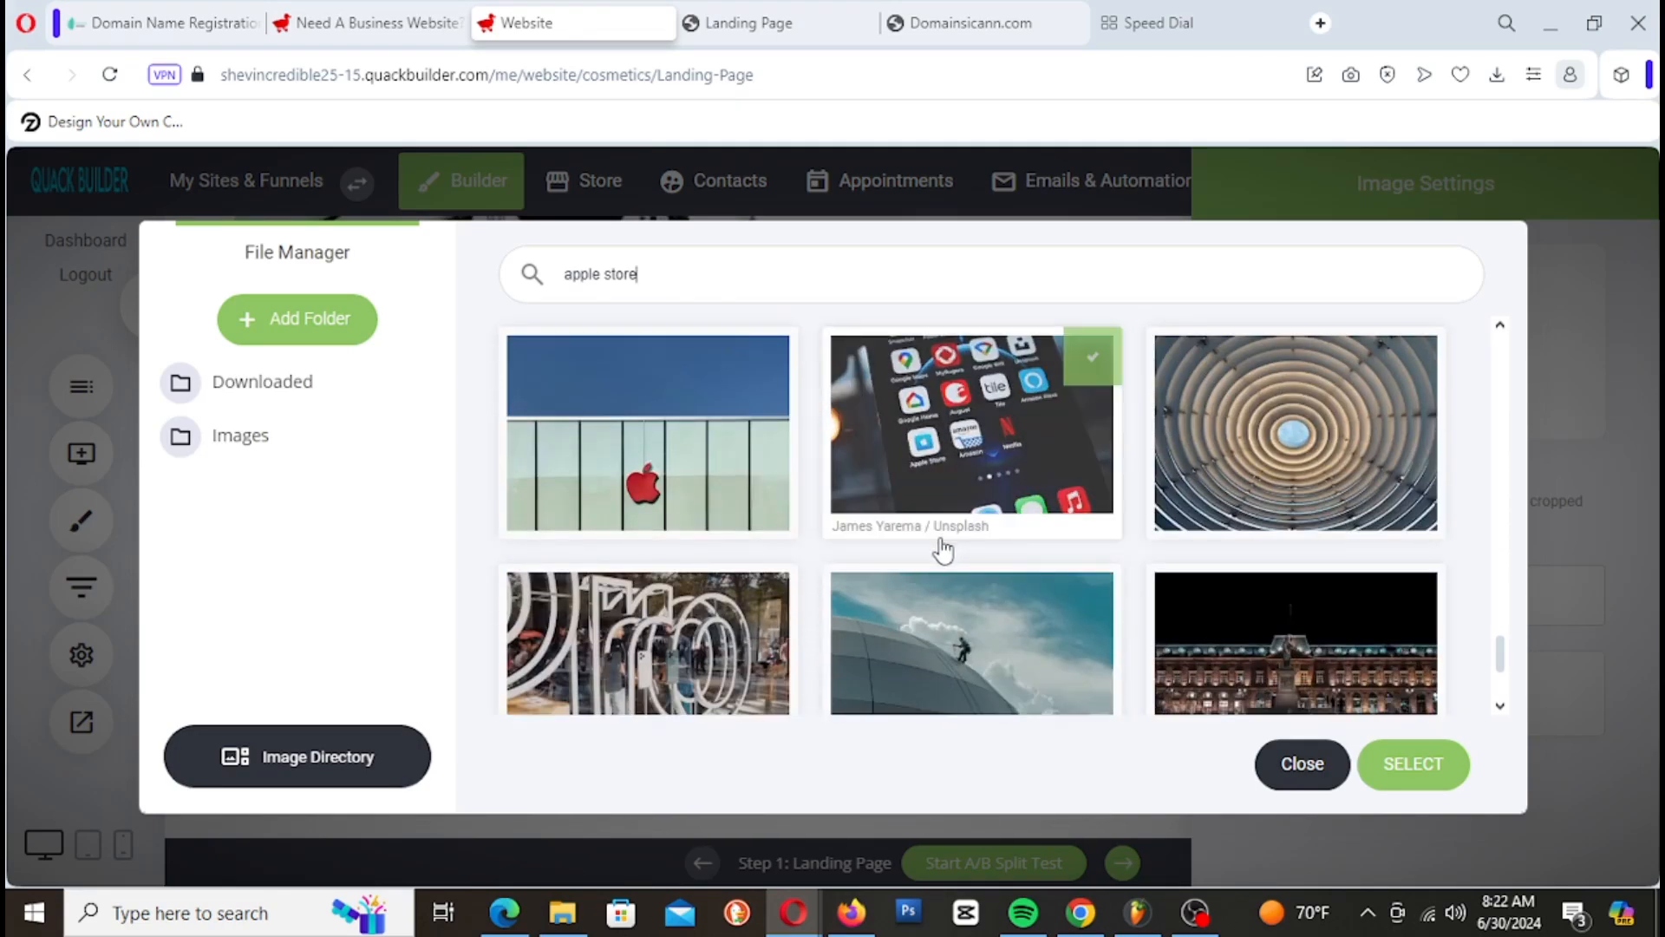
scroll(944, 549, "down", 8)
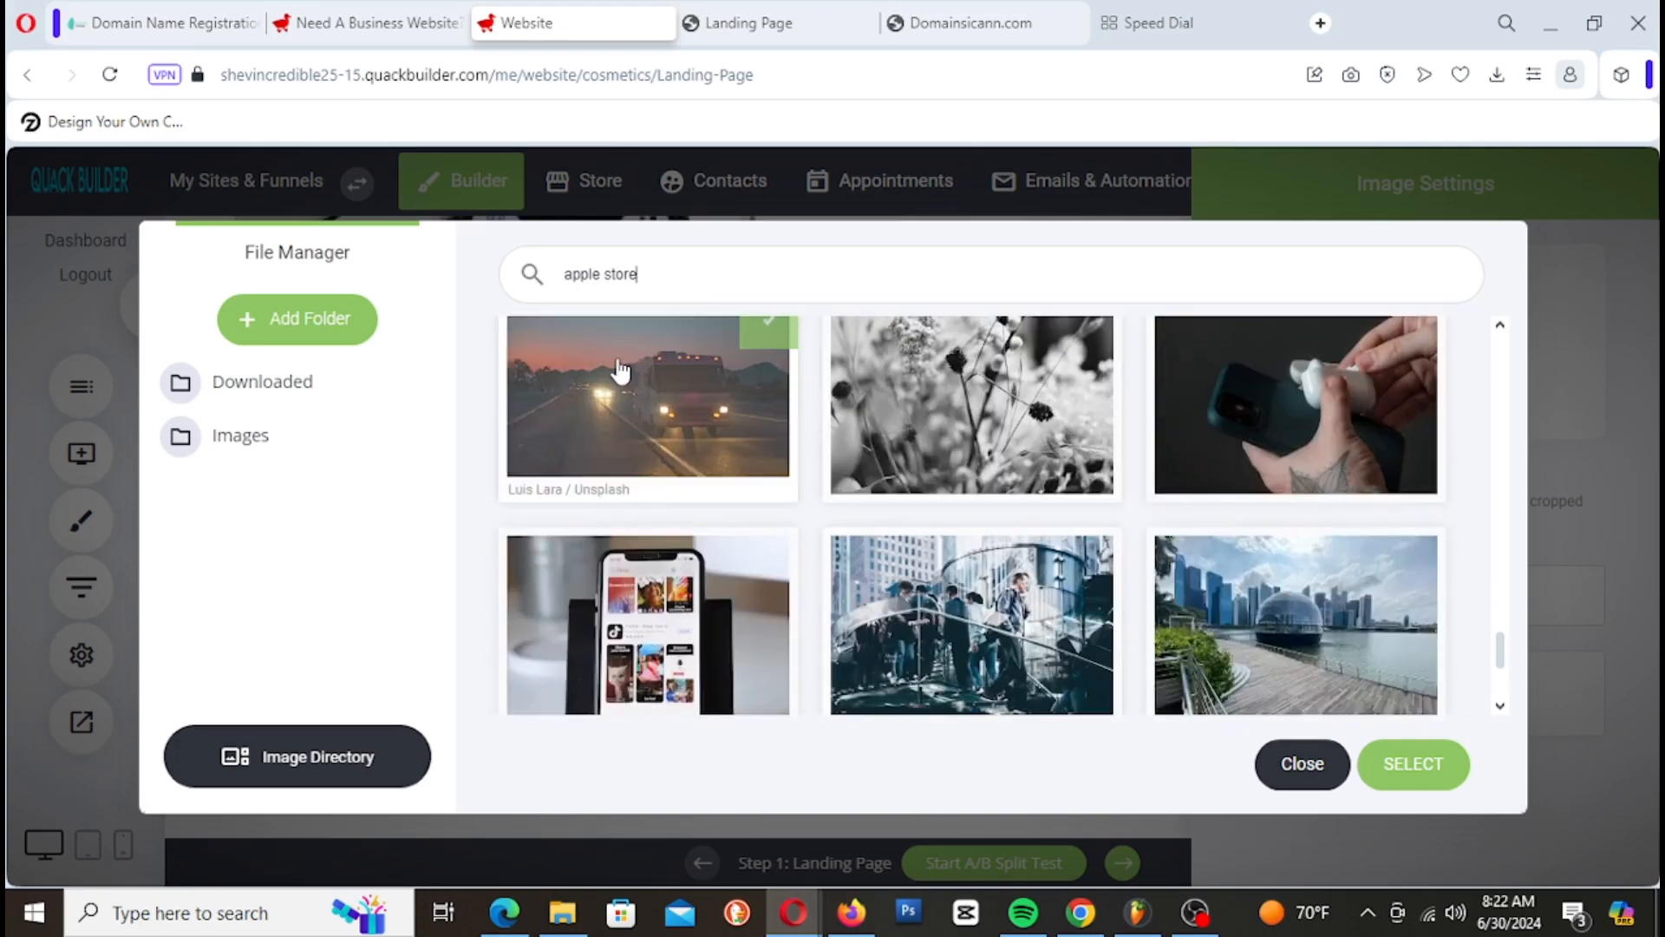
scroll(619, 372, "down", 4)
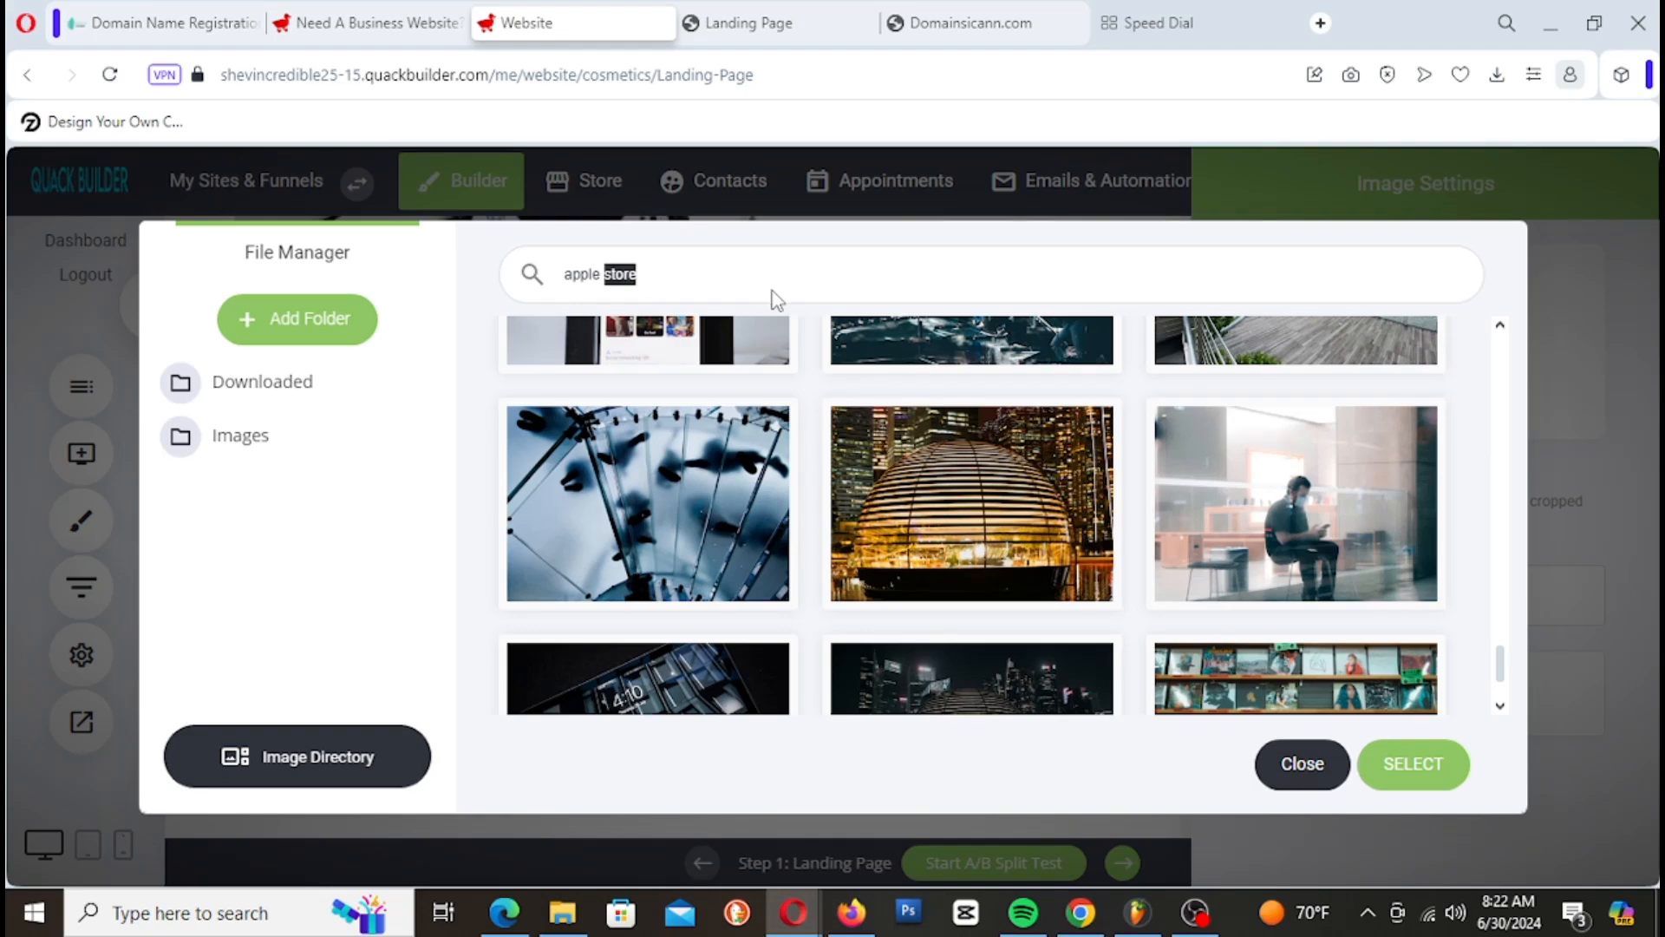
key("Return")
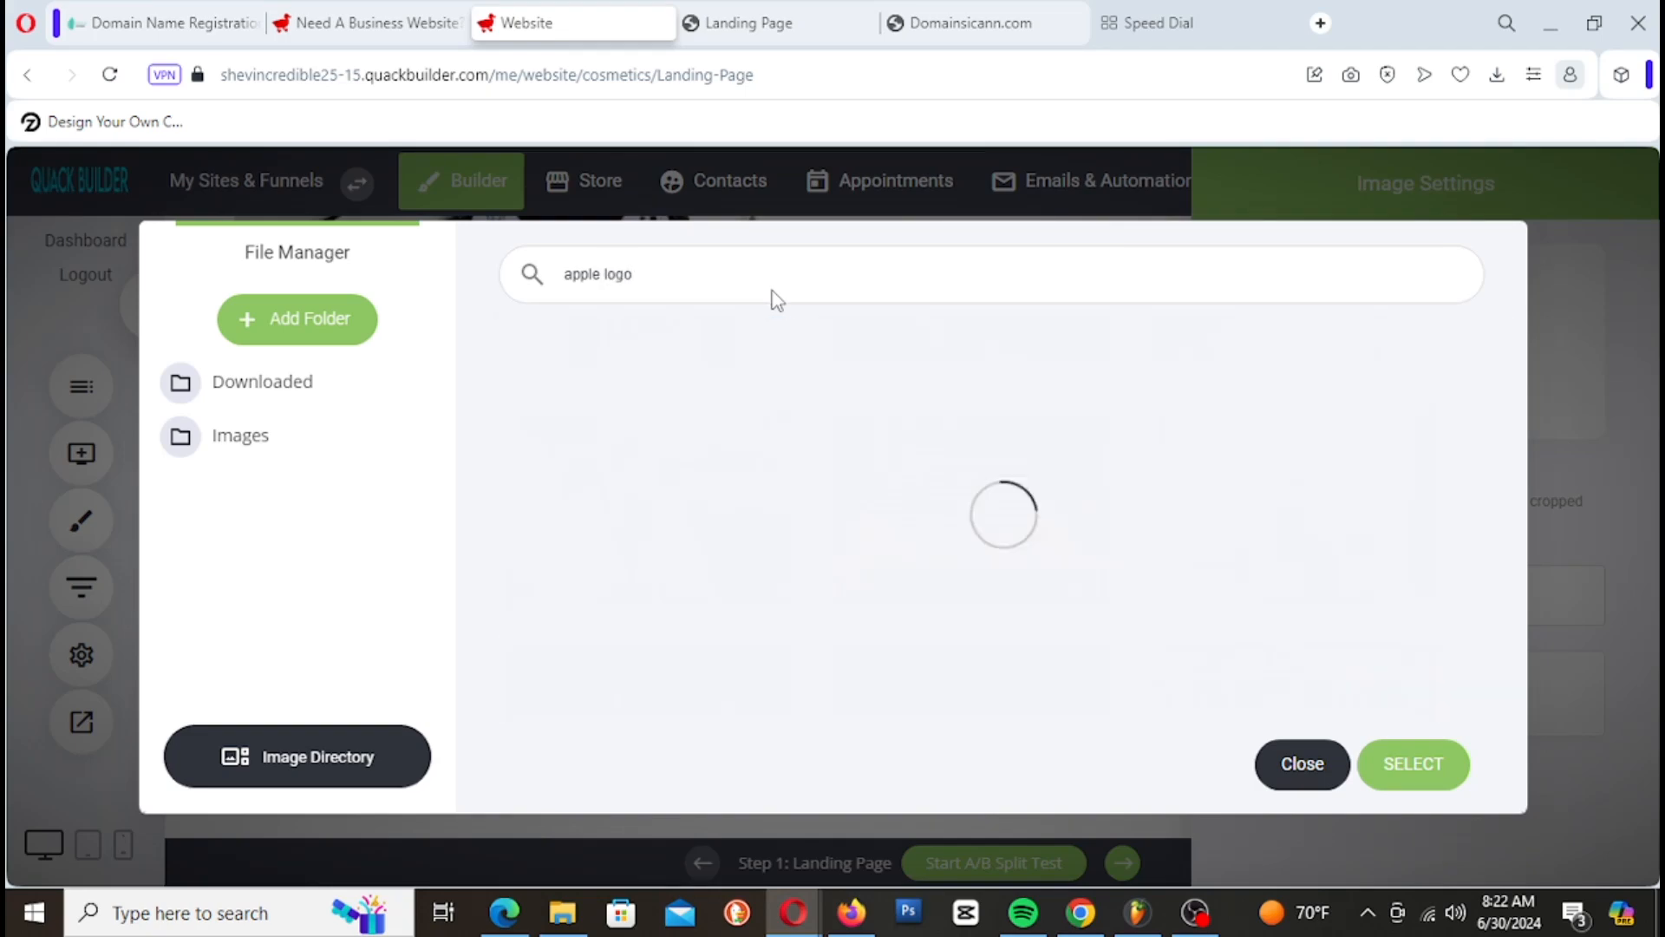
Step: Select the AirTag photo with the Apple logo from the results
scroll(1105, 554, "down", 10)
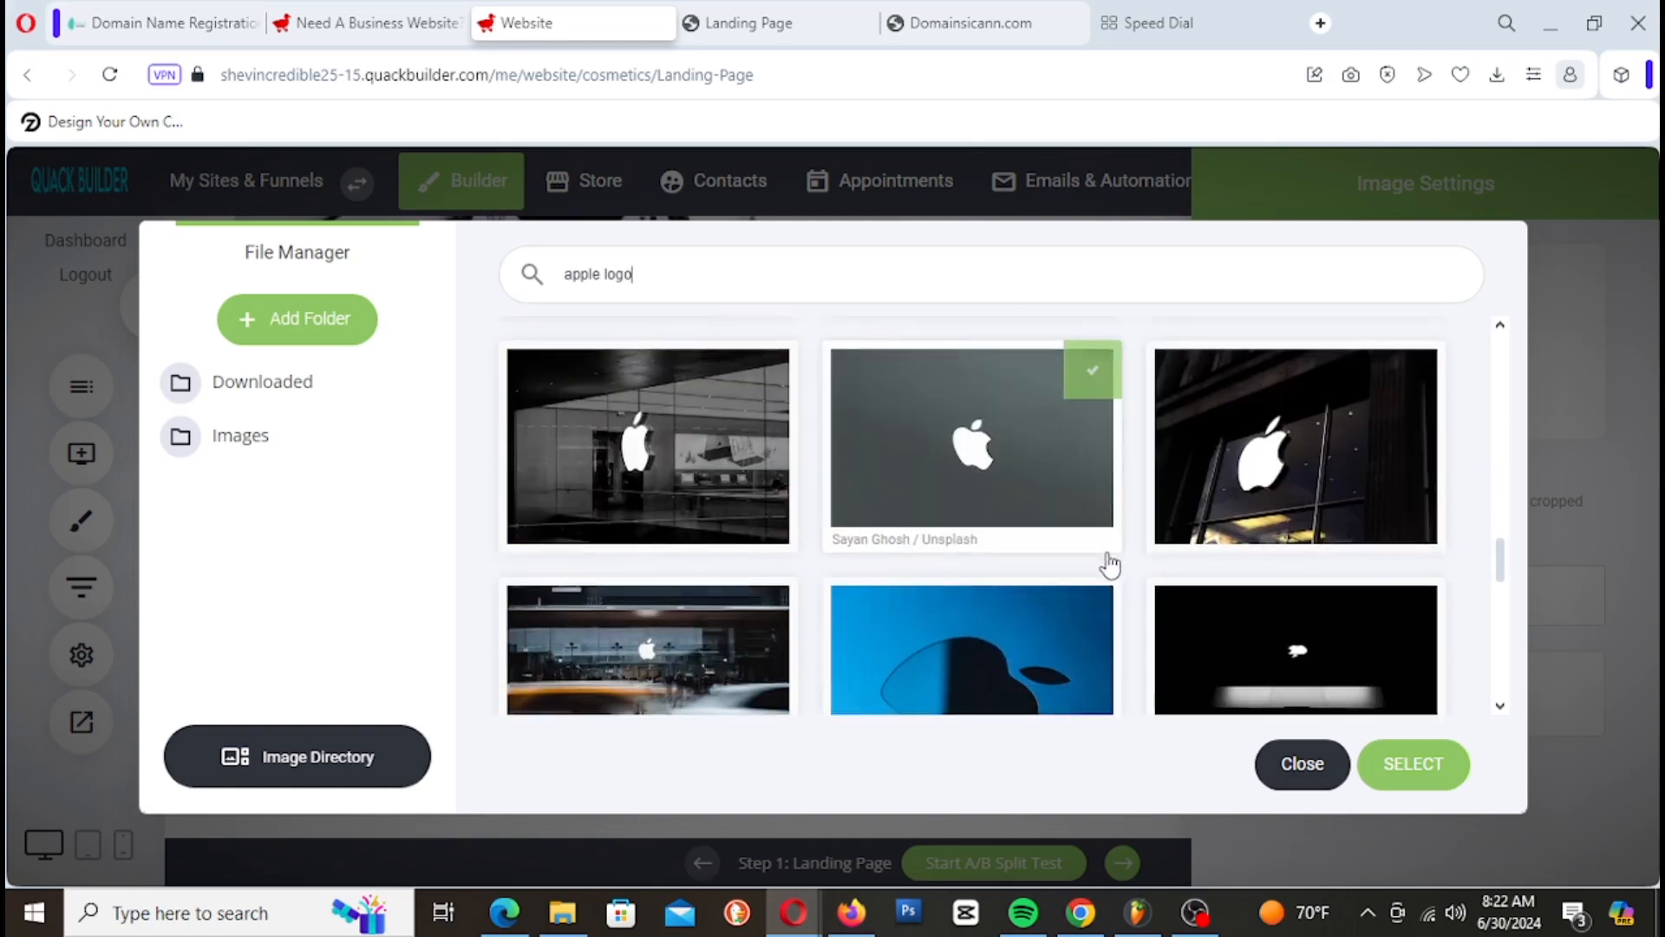
scroll(1106, 564, "down", 8)
scroll(1105, 586, "up", 5)
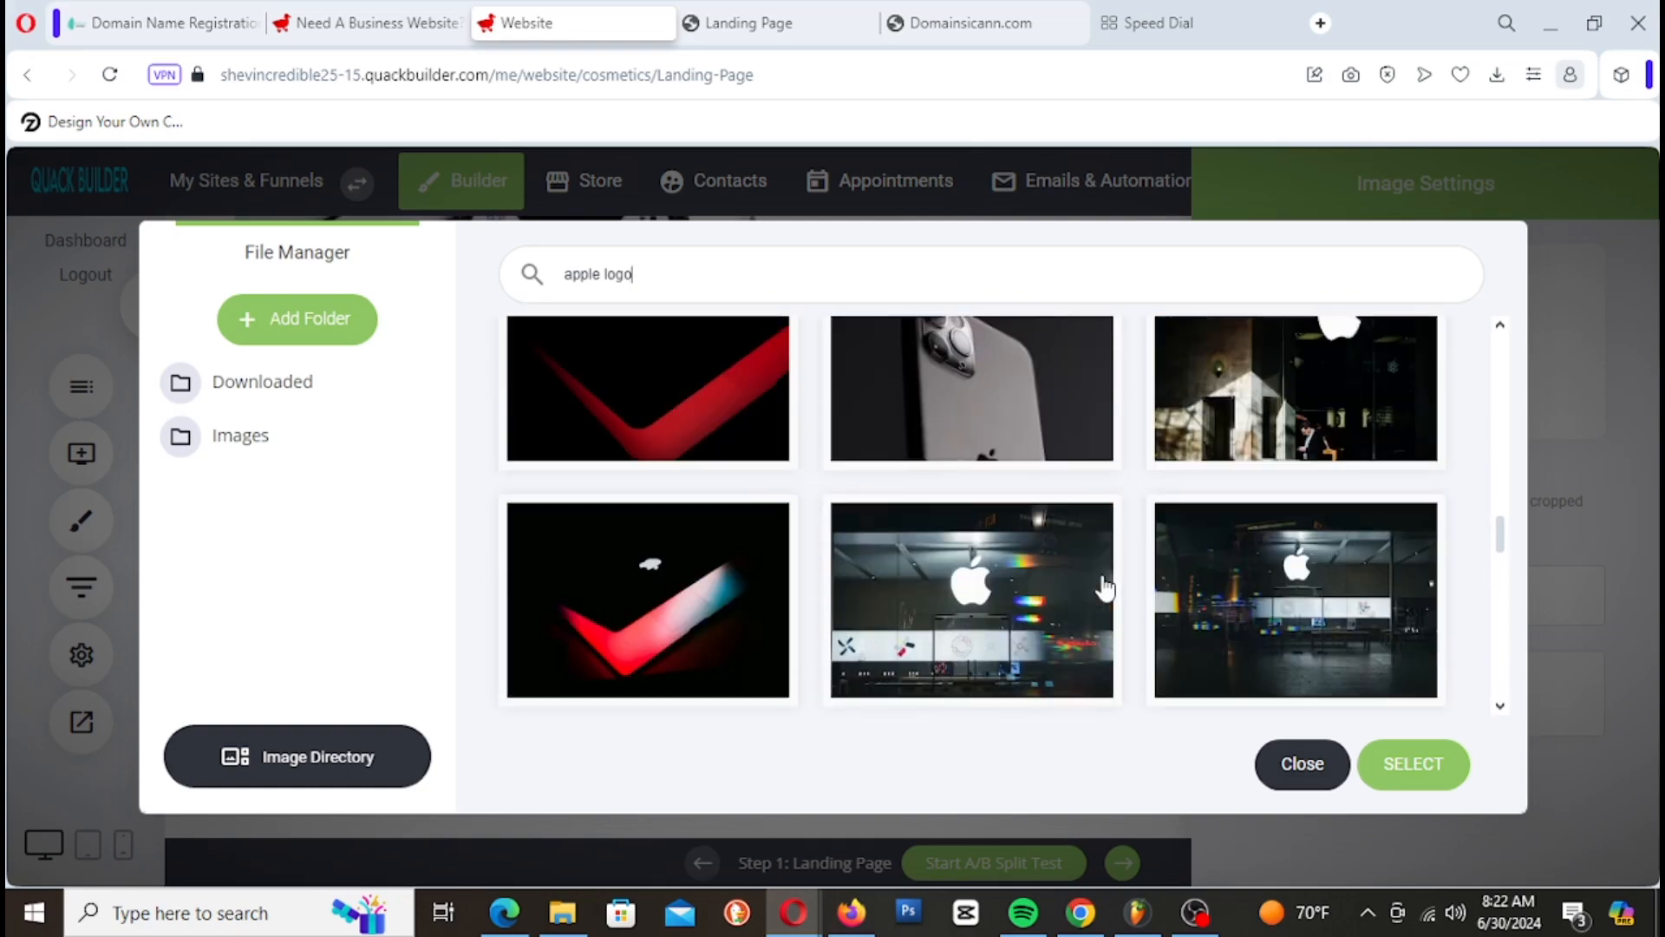
scroll(1102, 595, "down", 4)
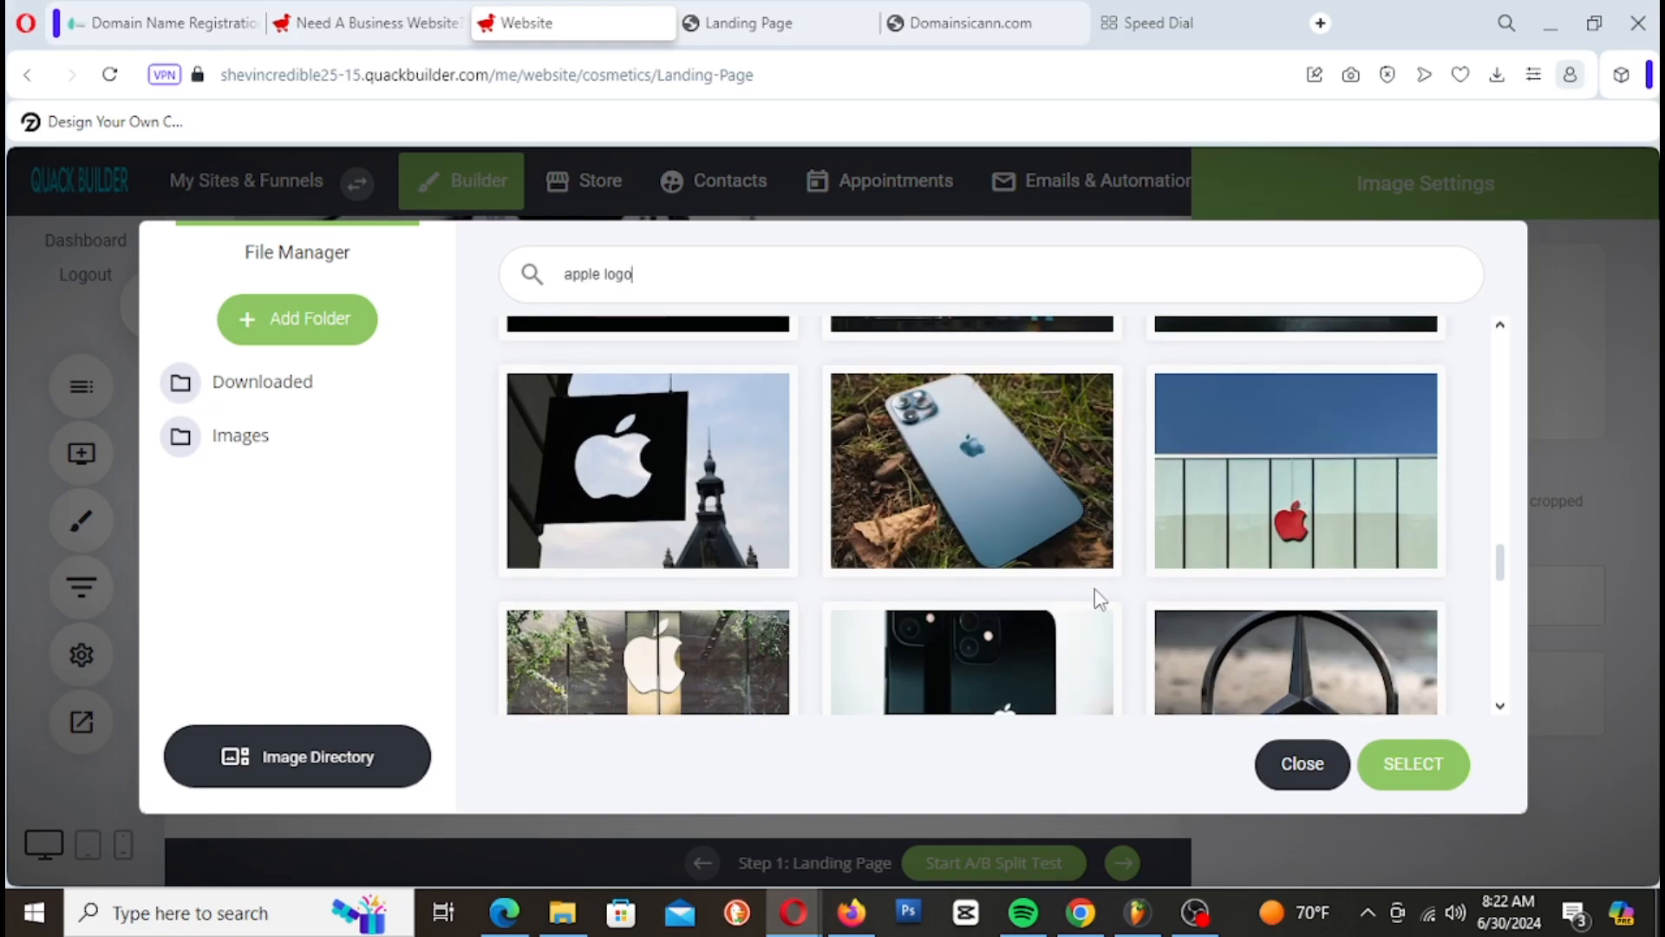
scroll(1100, 598, "down", 12)
scroll(1097, 601, "down", 5)
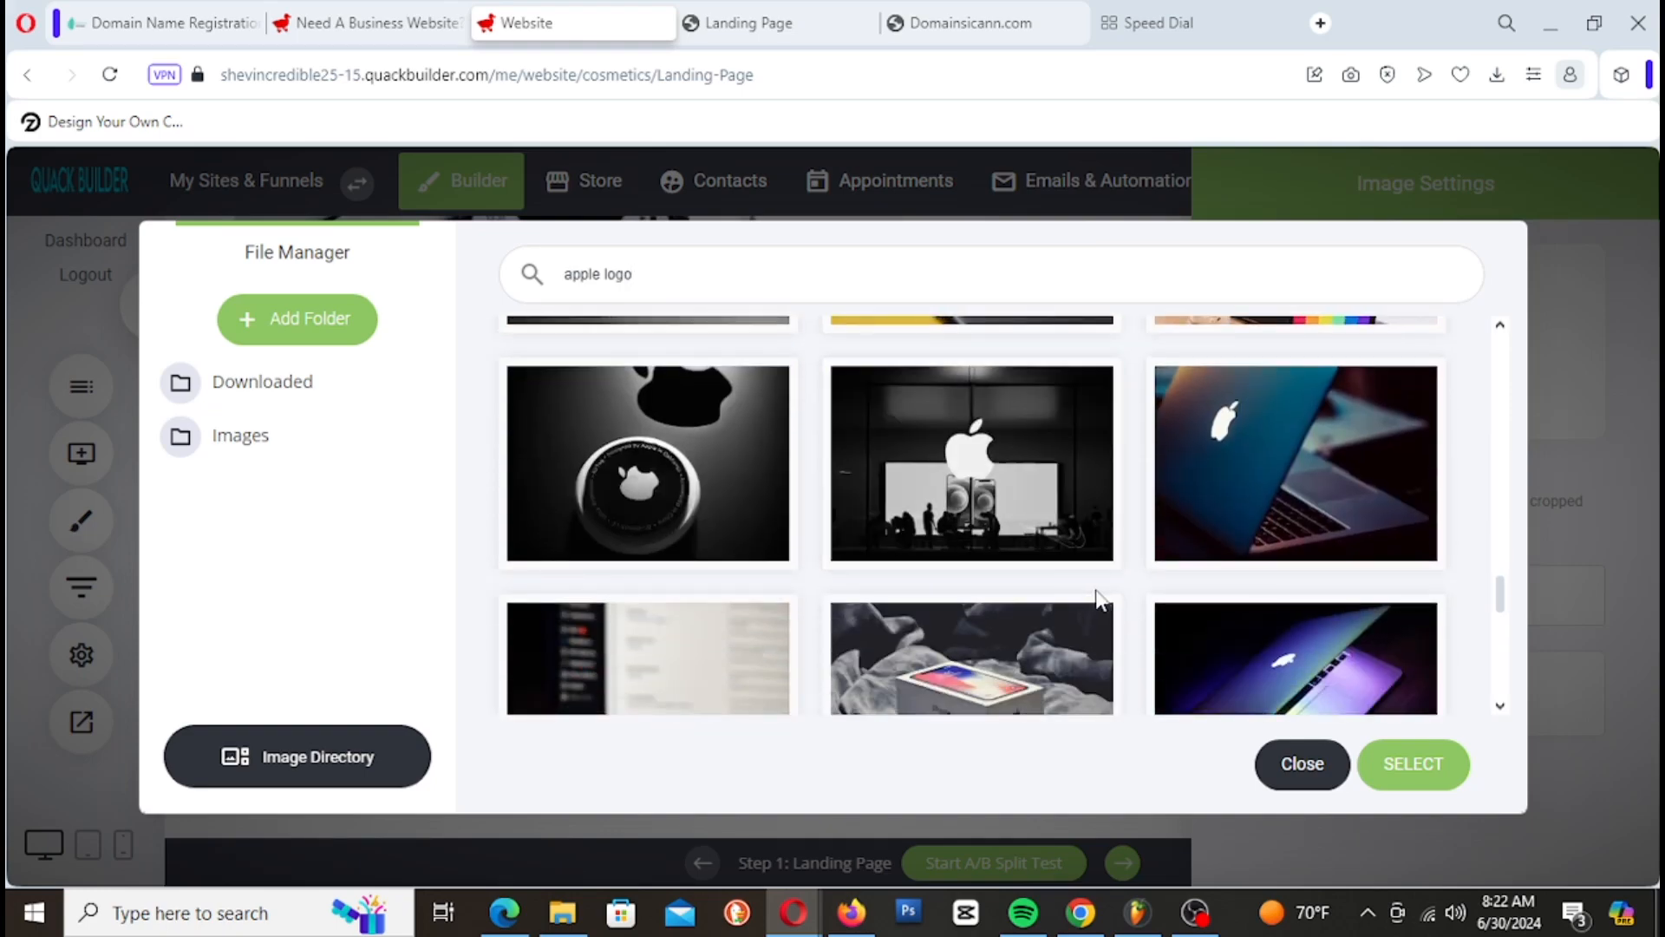
scroll(1100, 598, "down", 2)
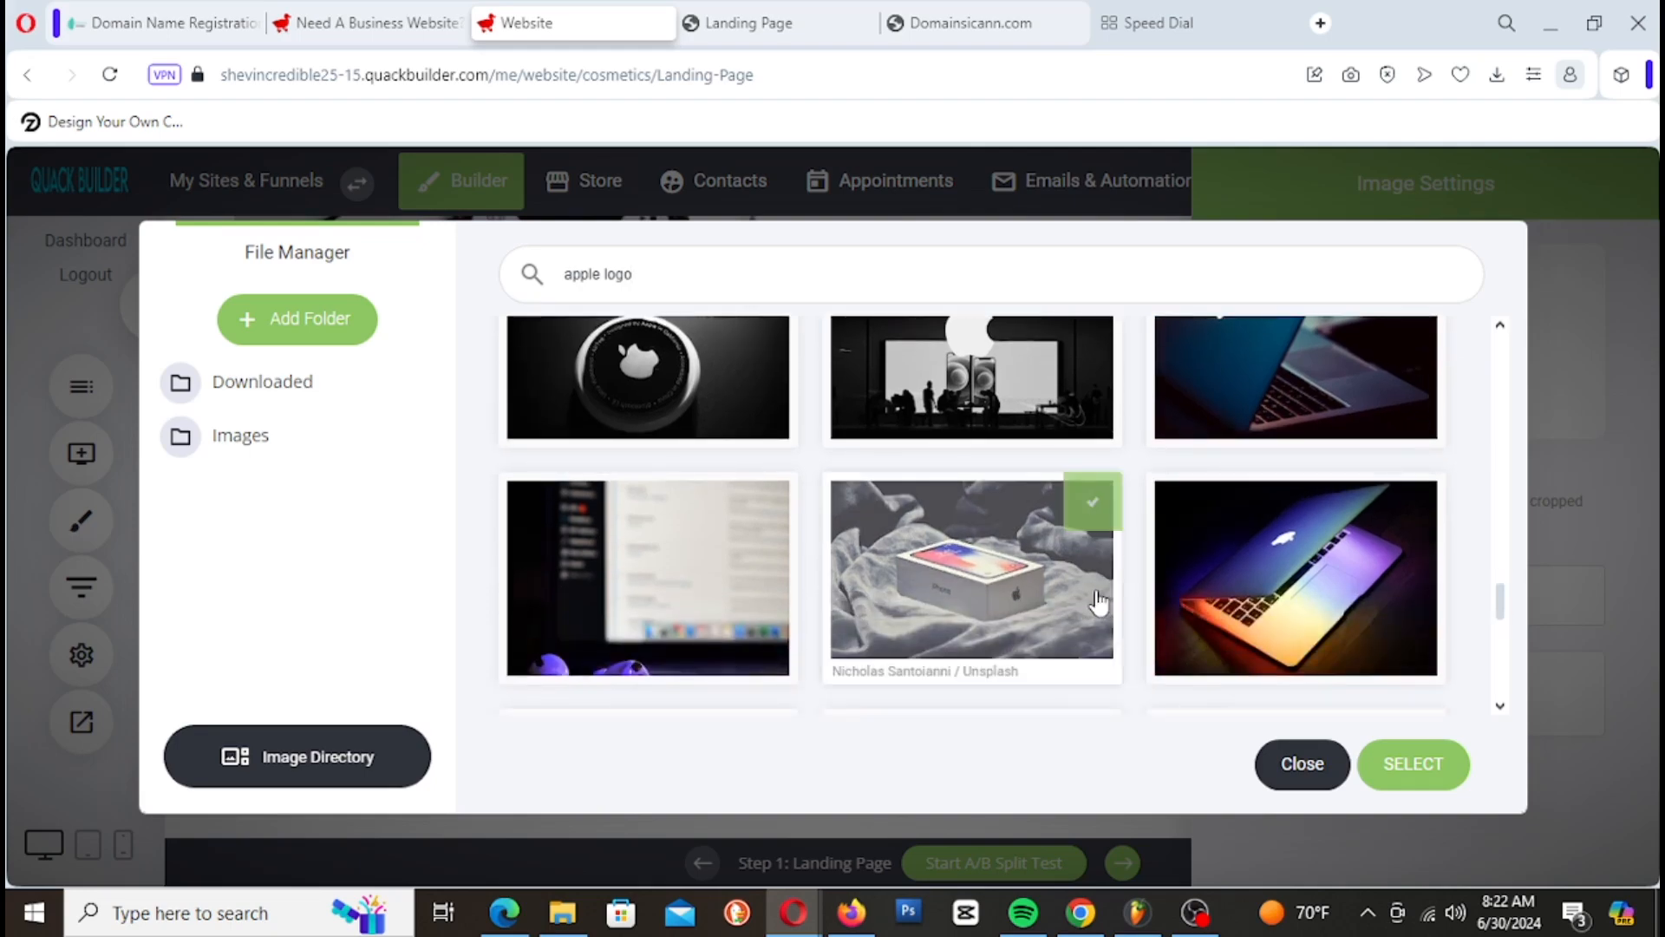
scroll(1100, 601, "down", 5)
scroll(1100, 603, "down", 4)
scroll(1100, 603, "up", 3)
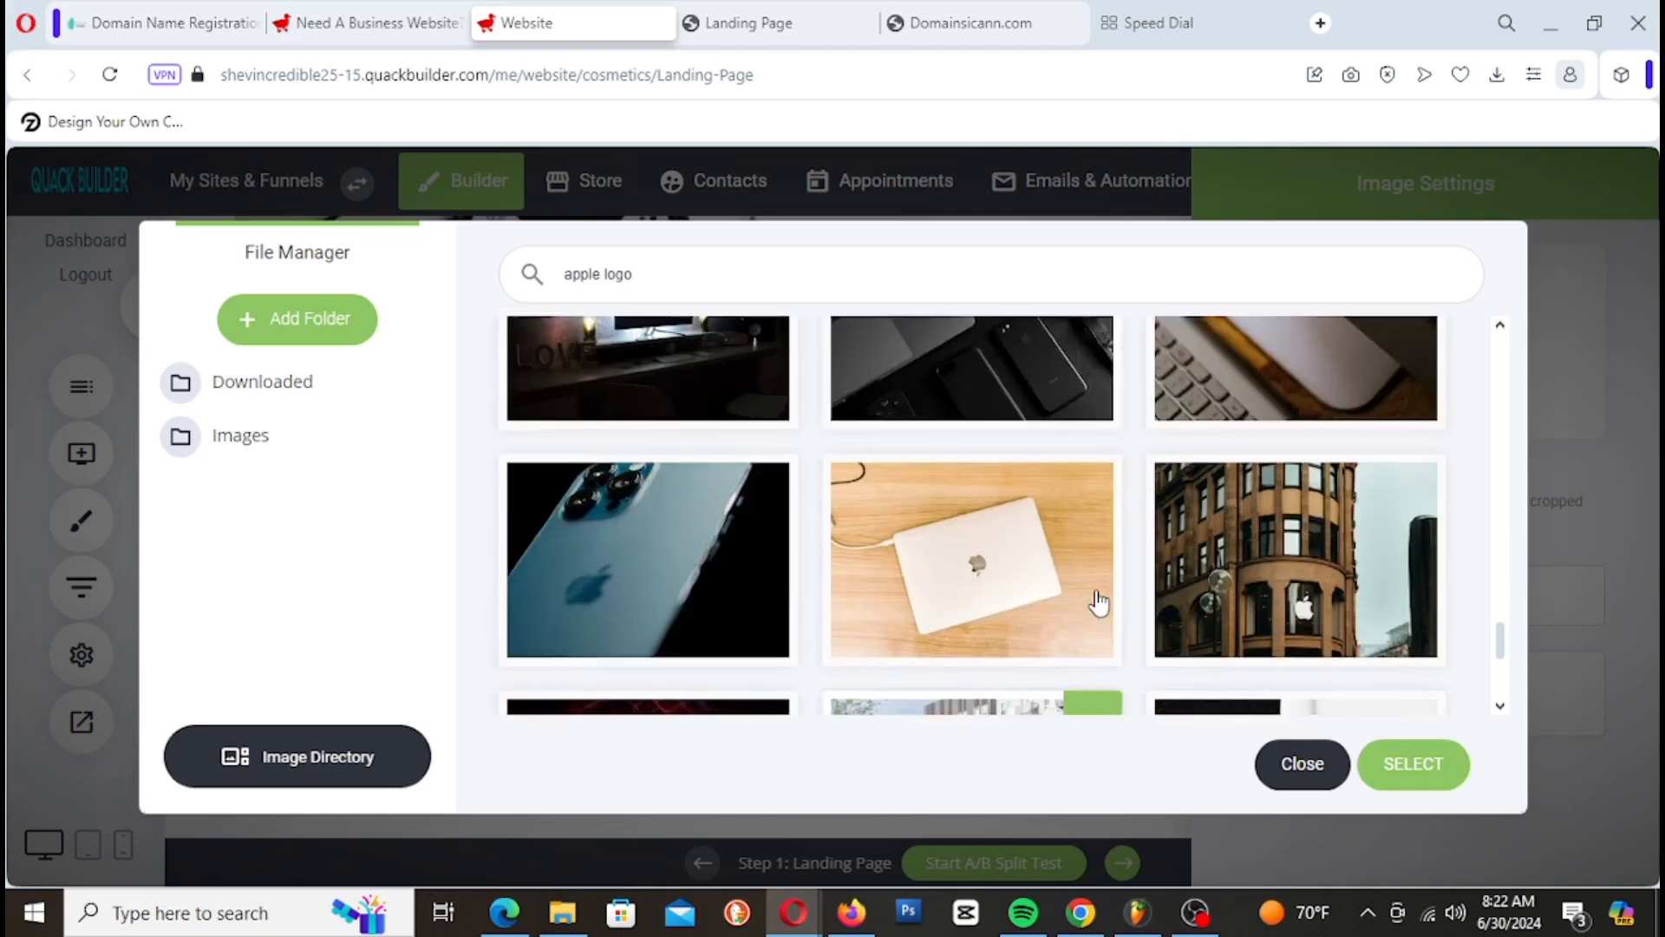
scroll(1098, 601, "down", 6)
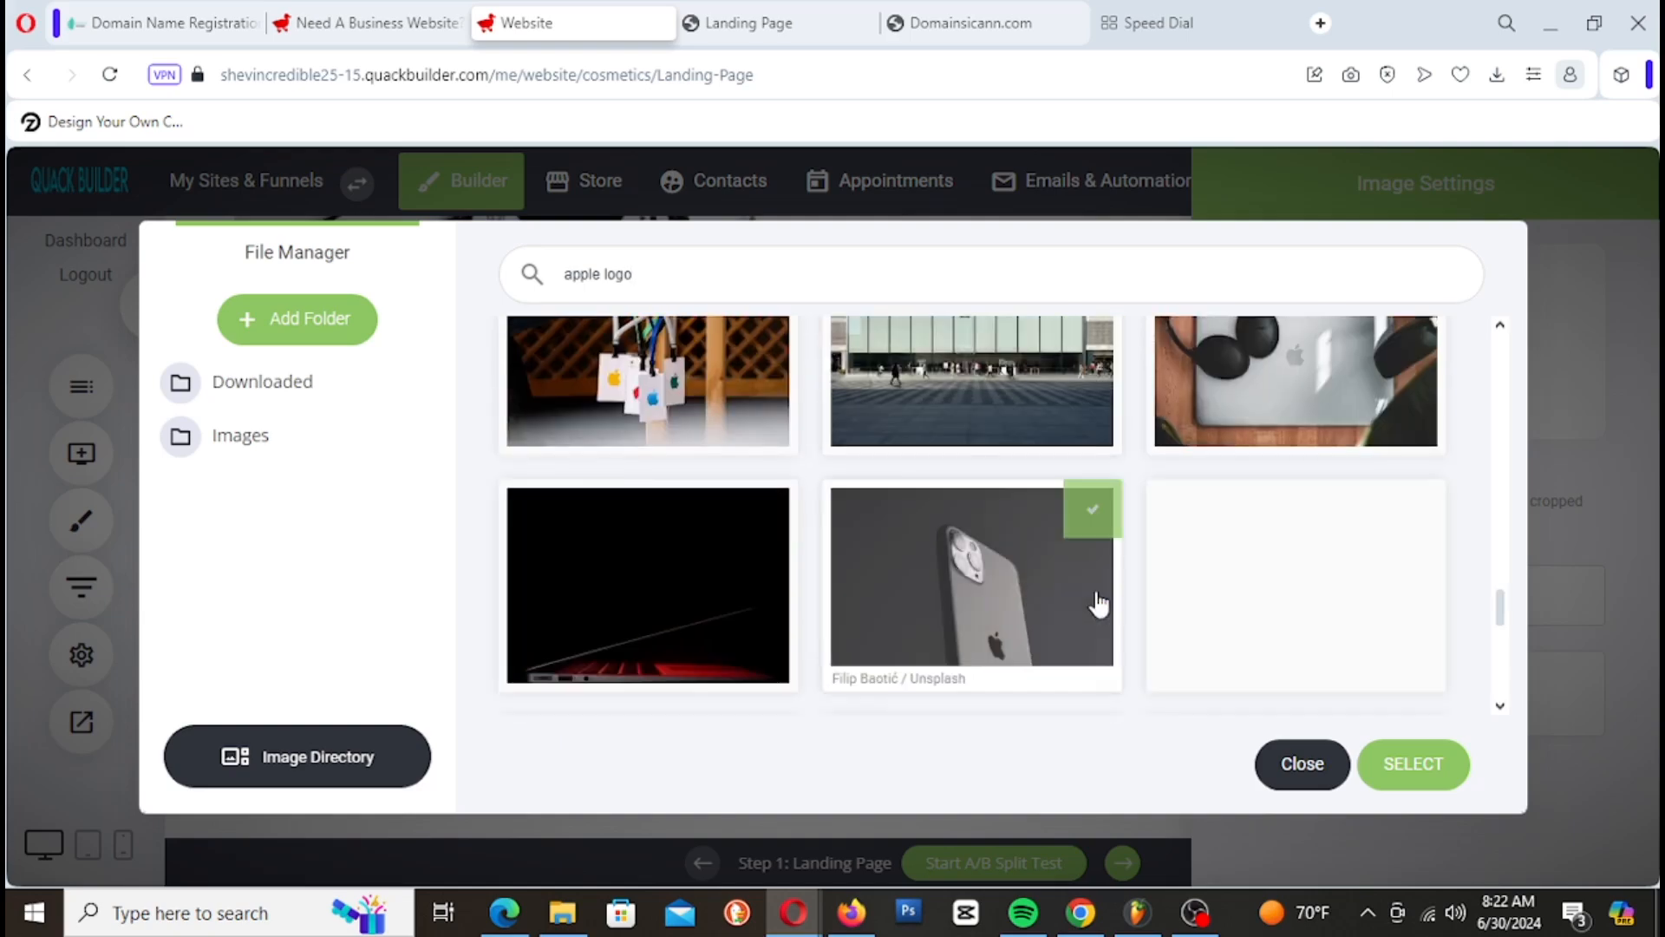
scroll(1100, 601, "up", 6)
scroll(1100, 601, "down", 6)
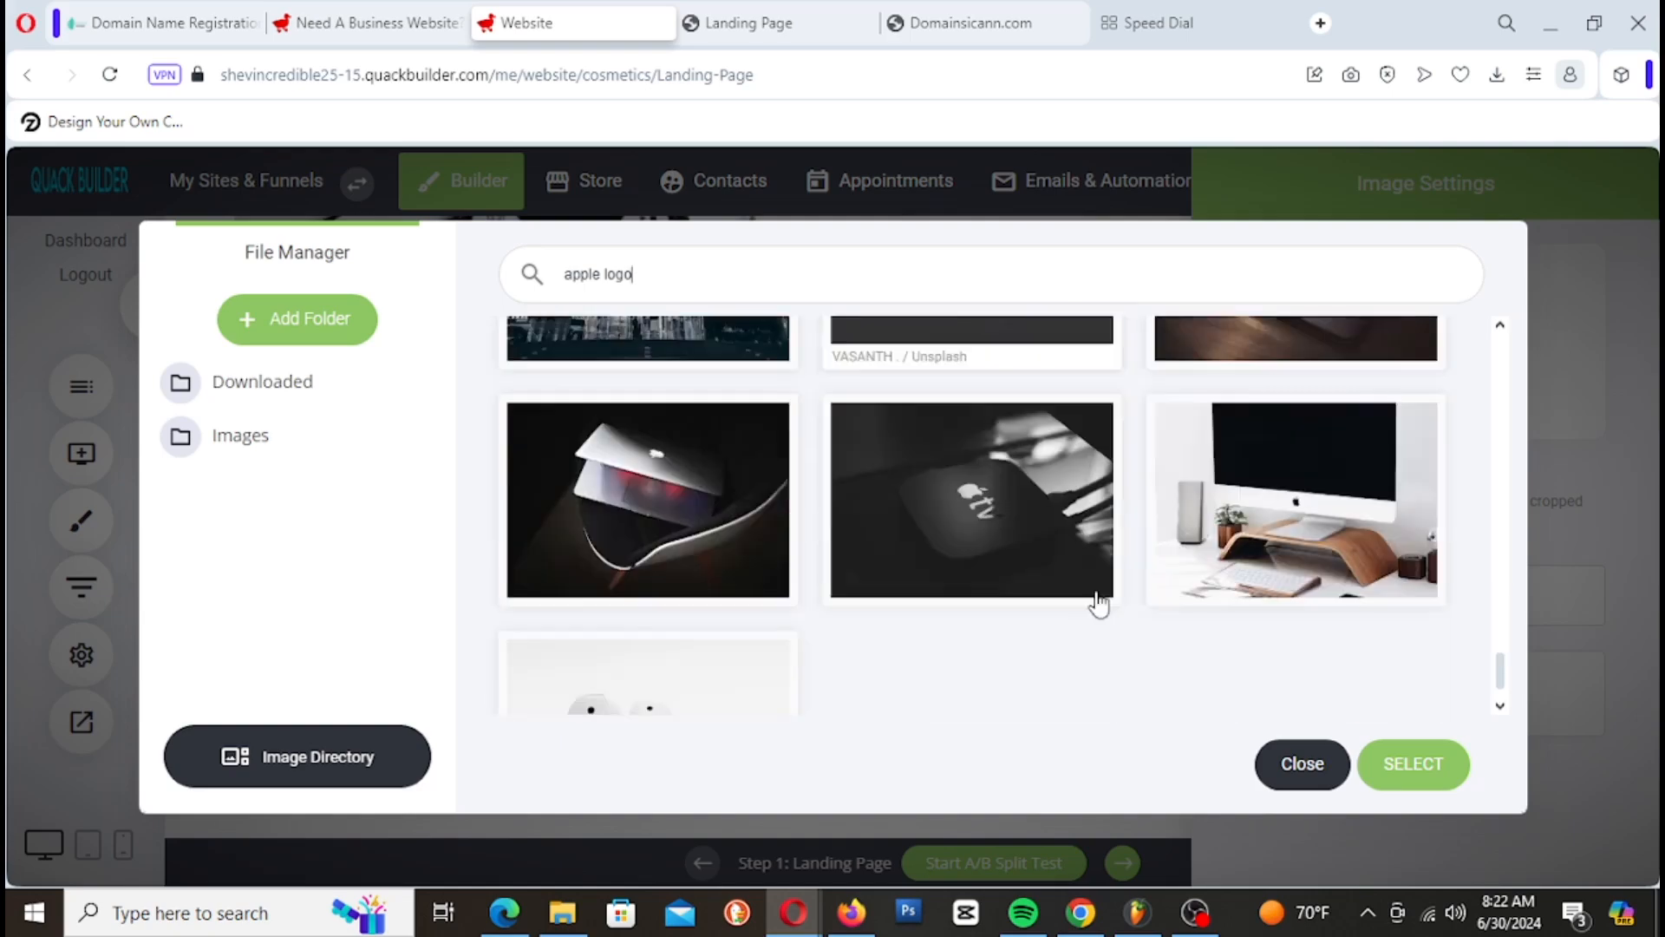
scroll(1099, 603, "up", 3)
scroll(1100, 603, "down", 5)
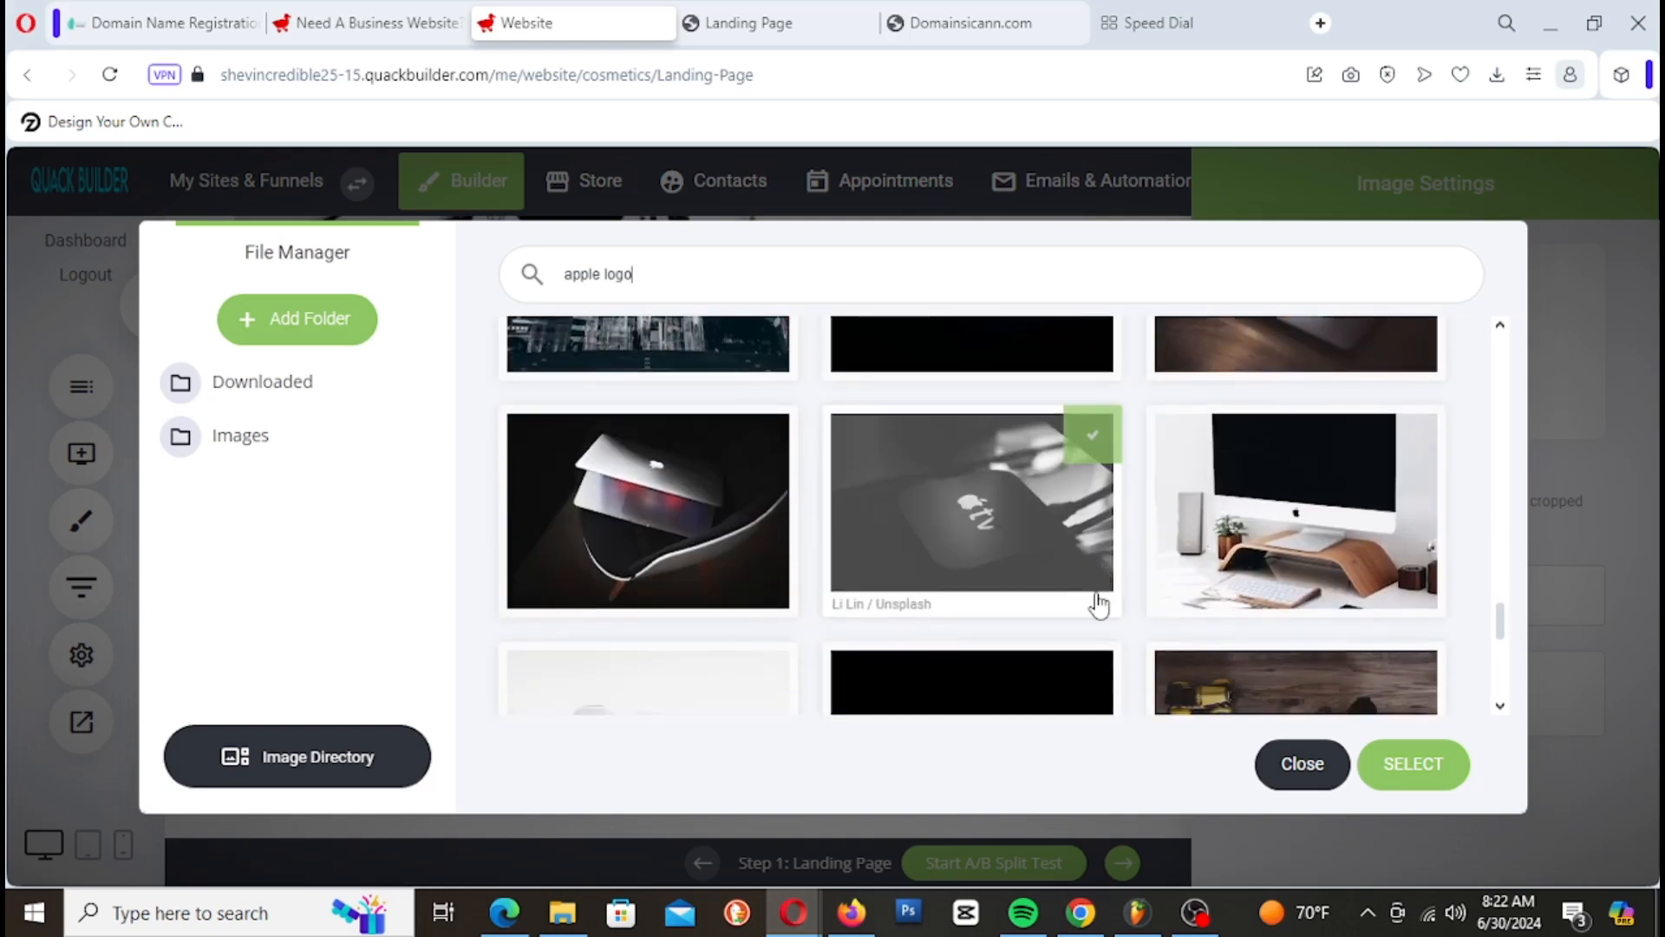
scroll(1099, 605, "down", 2)
scroll(1099, 604, "up", 5)
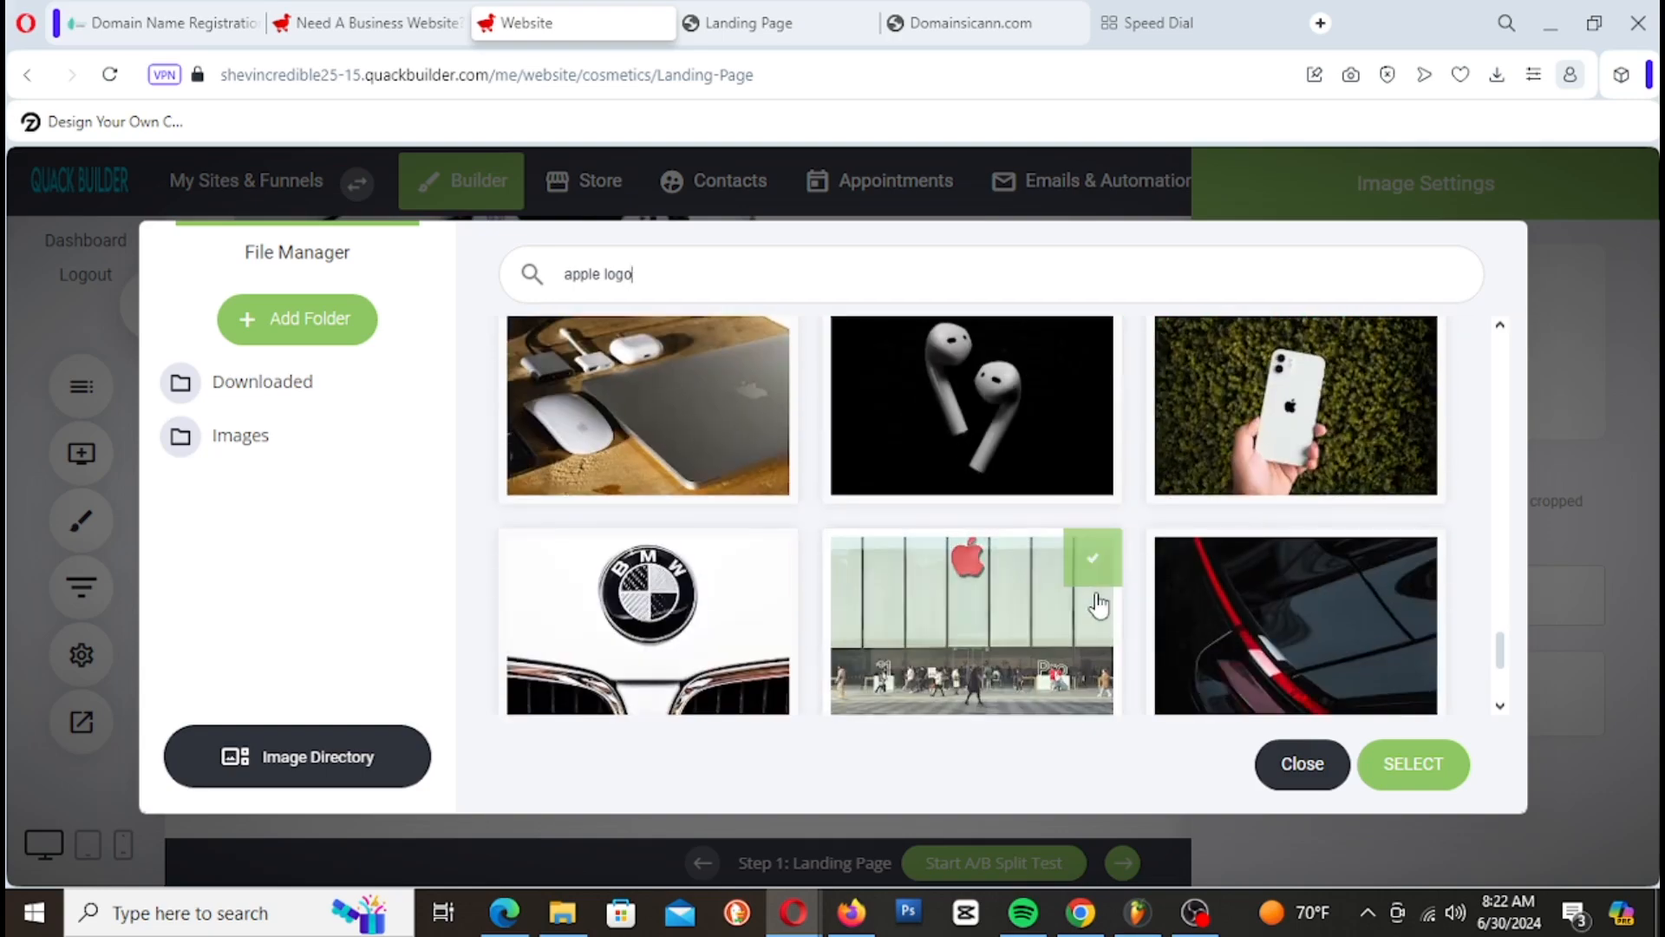
scroll(1099, 605, "down", 8)
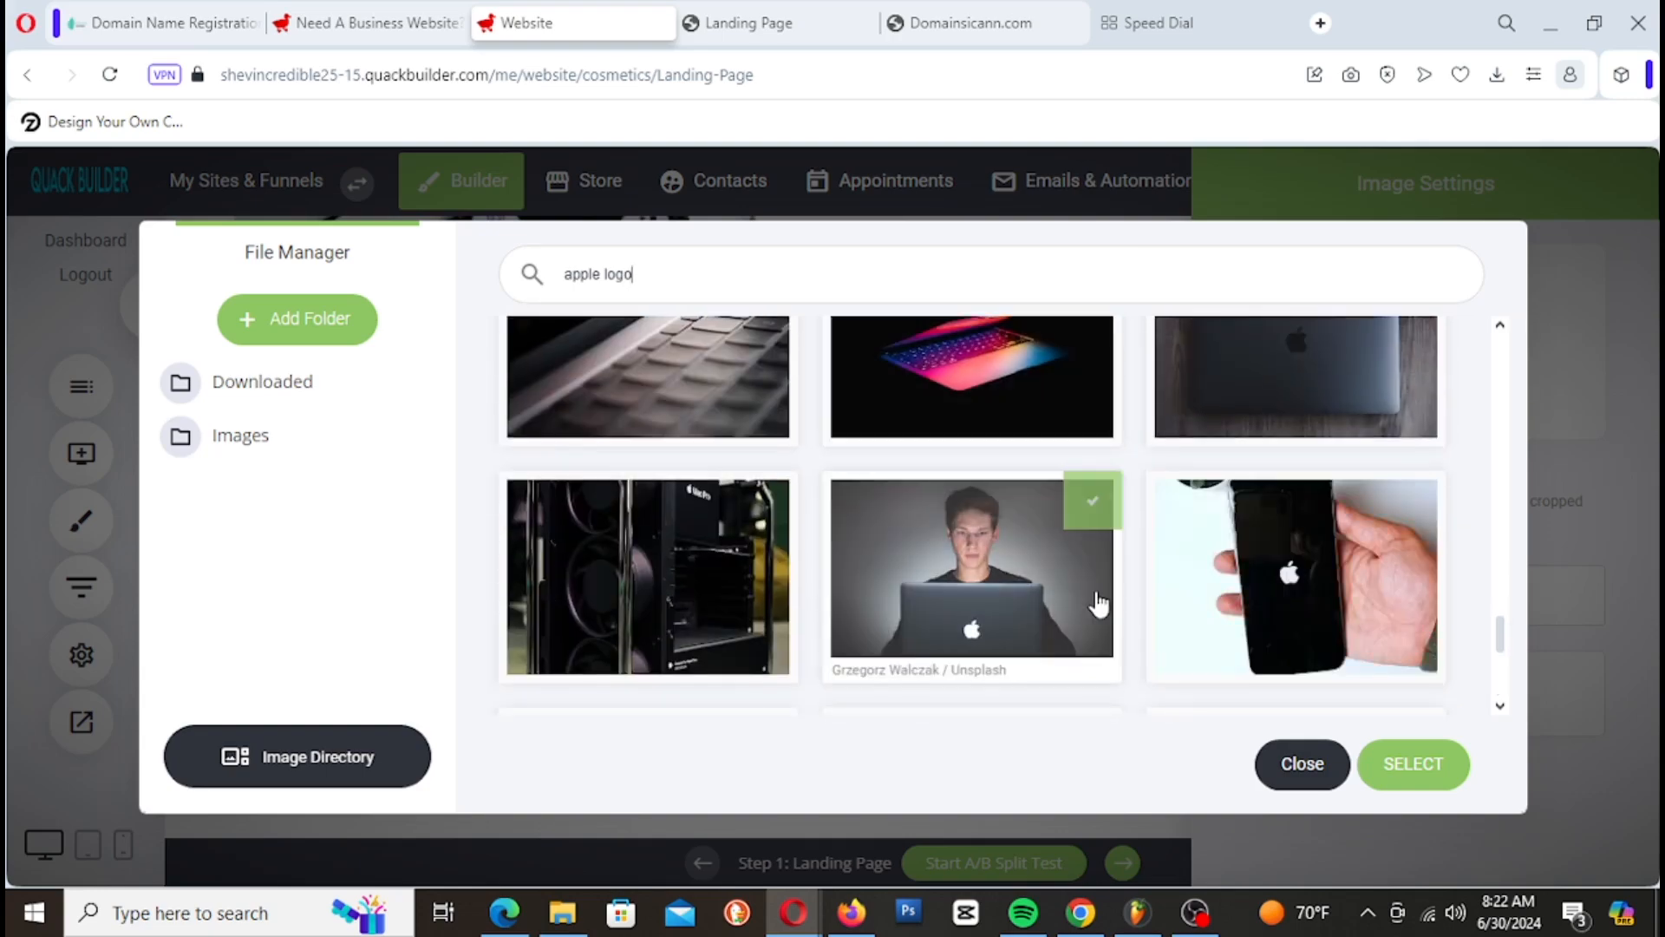
scroll(1098, 604, "down", 3)
scroll(1099, 604, "down", 3)
scroll(1099, 604, "up", 3)
scroll(1099, 605, "down", 3)
scroll(1099, 607, "down", 5)
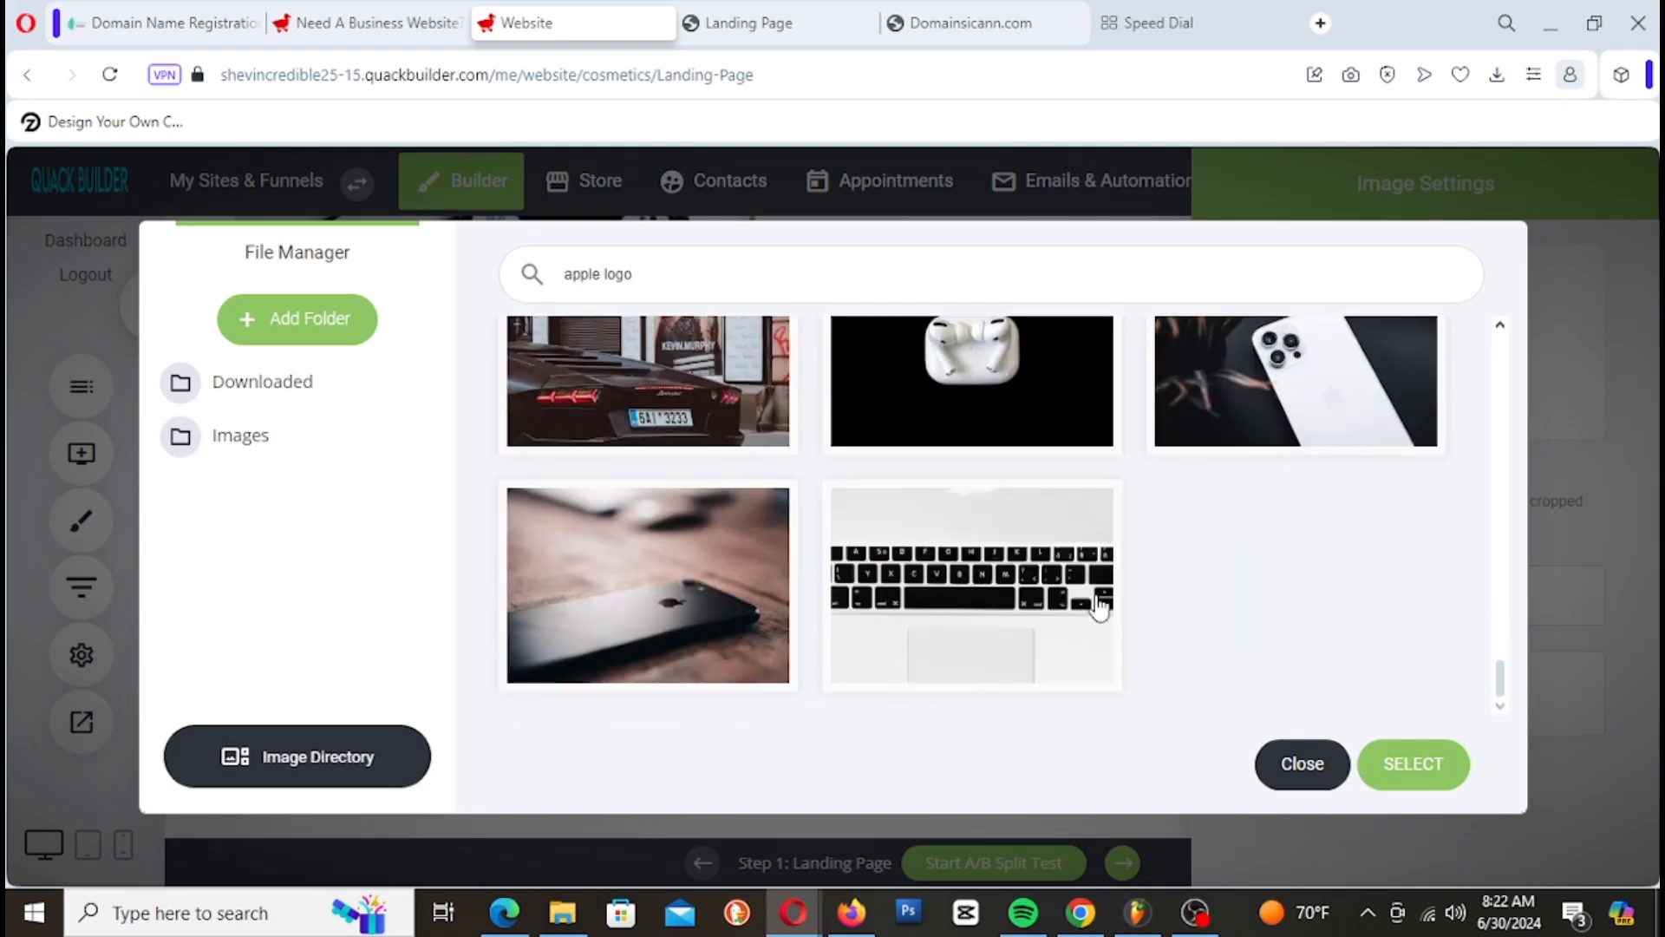
scroll(1099, 608, "down", 3)
scroll(1099, 607, "down", 2)
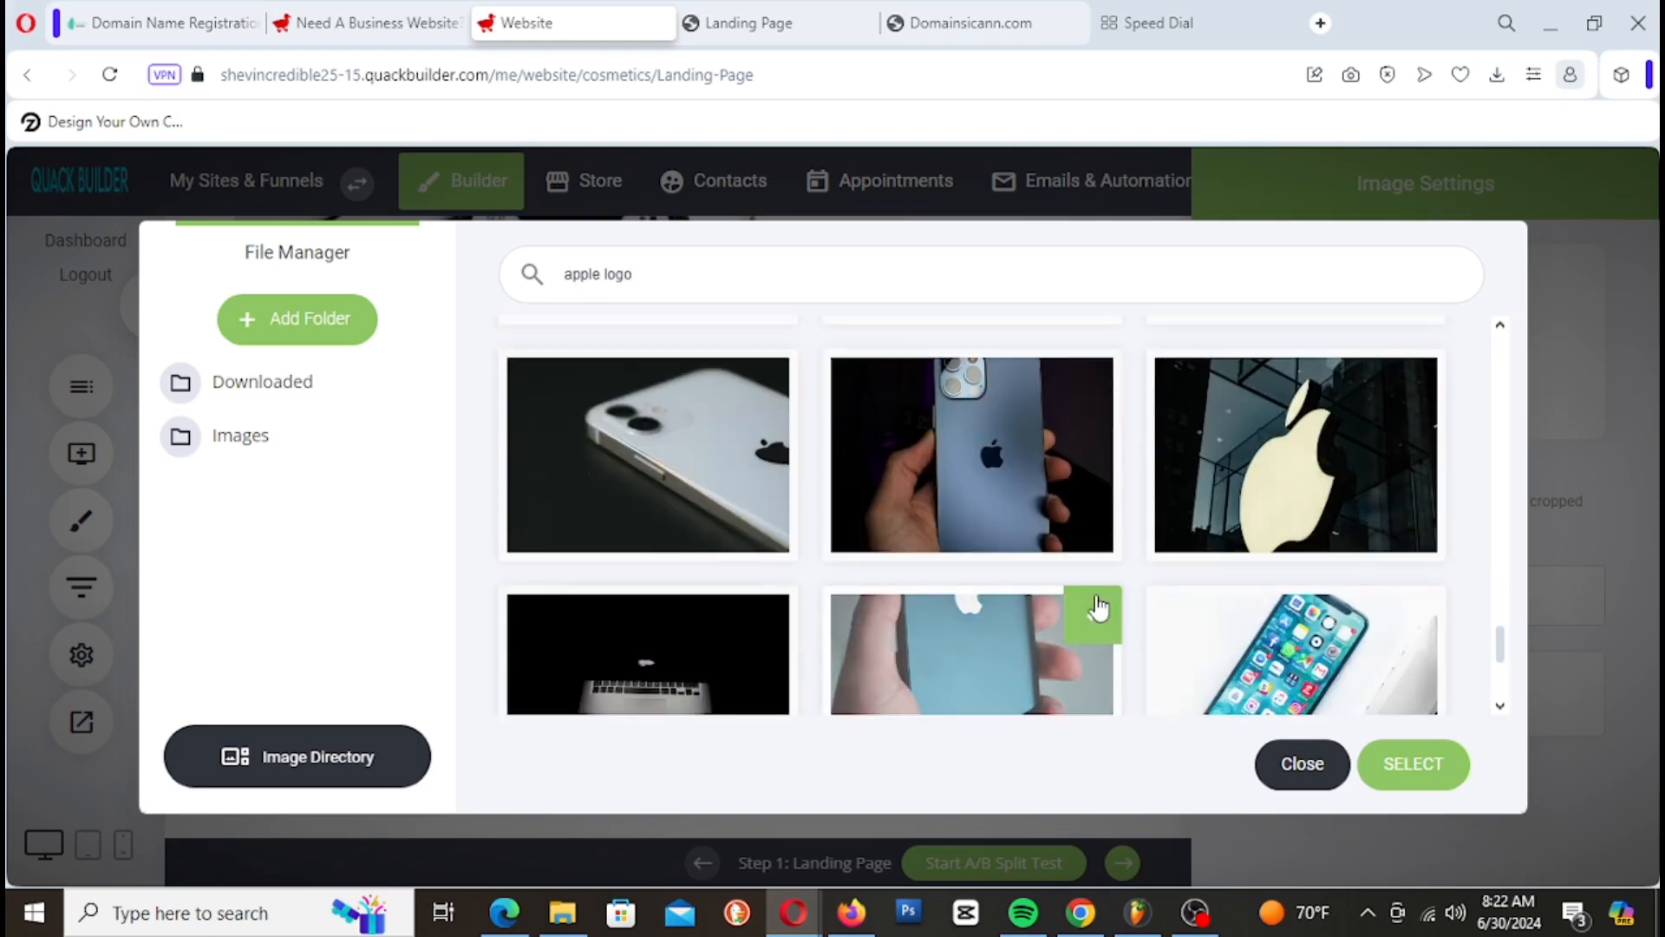
scroll(1097, 607, "down", 7)
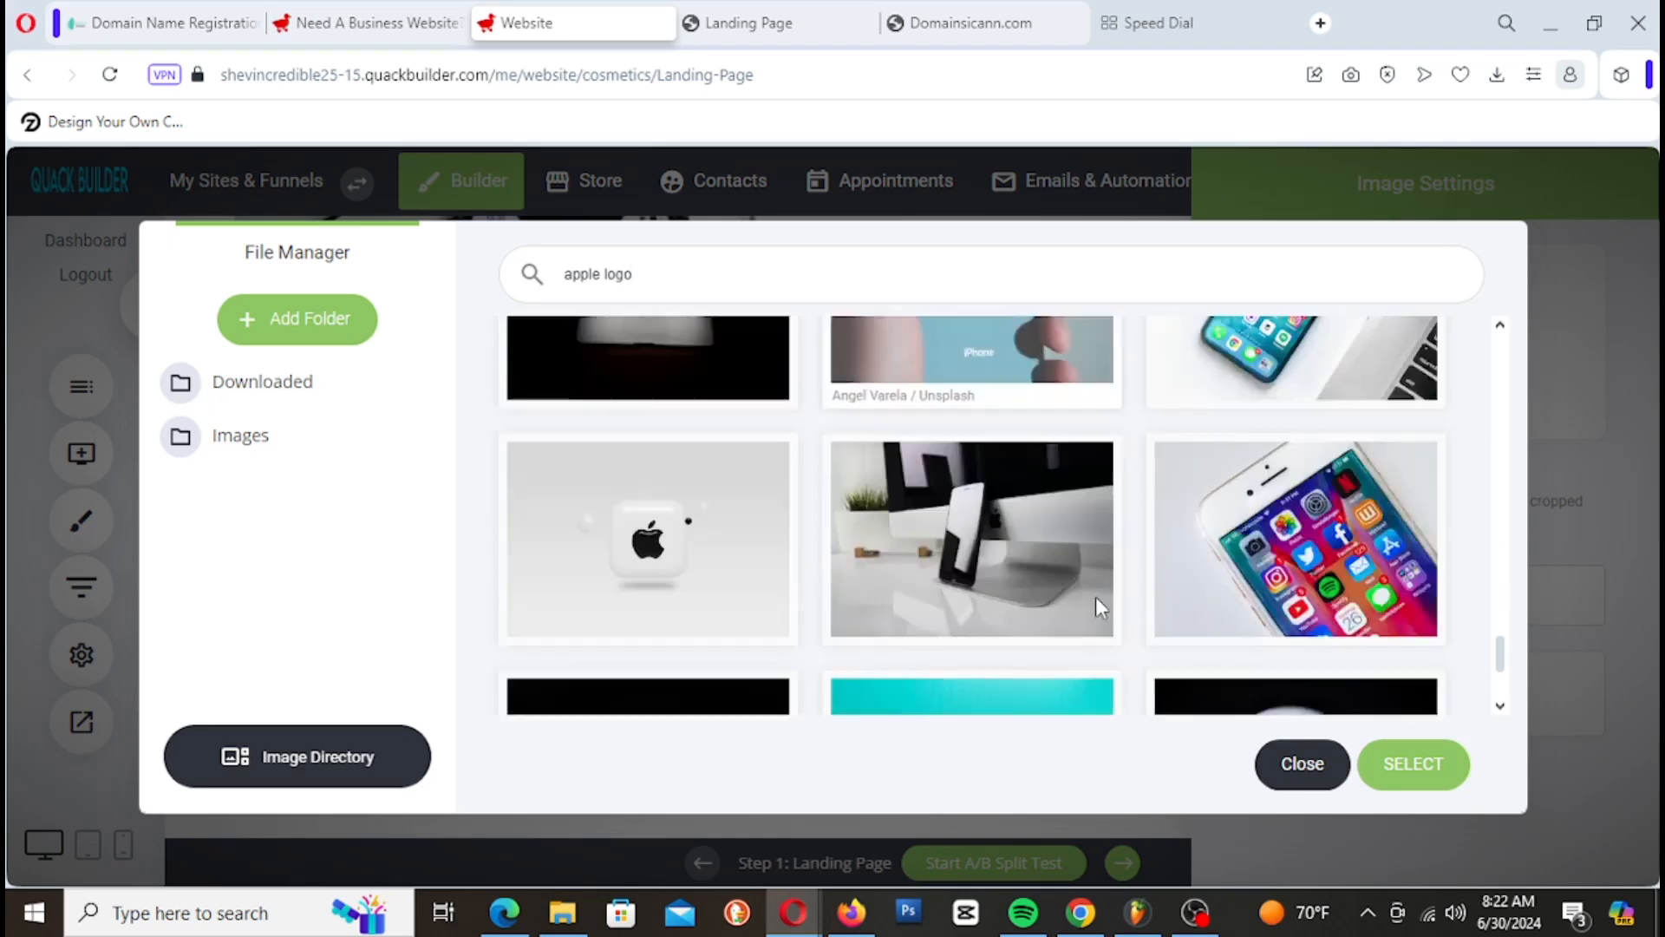
scroll(1097, 607, "down", 8)
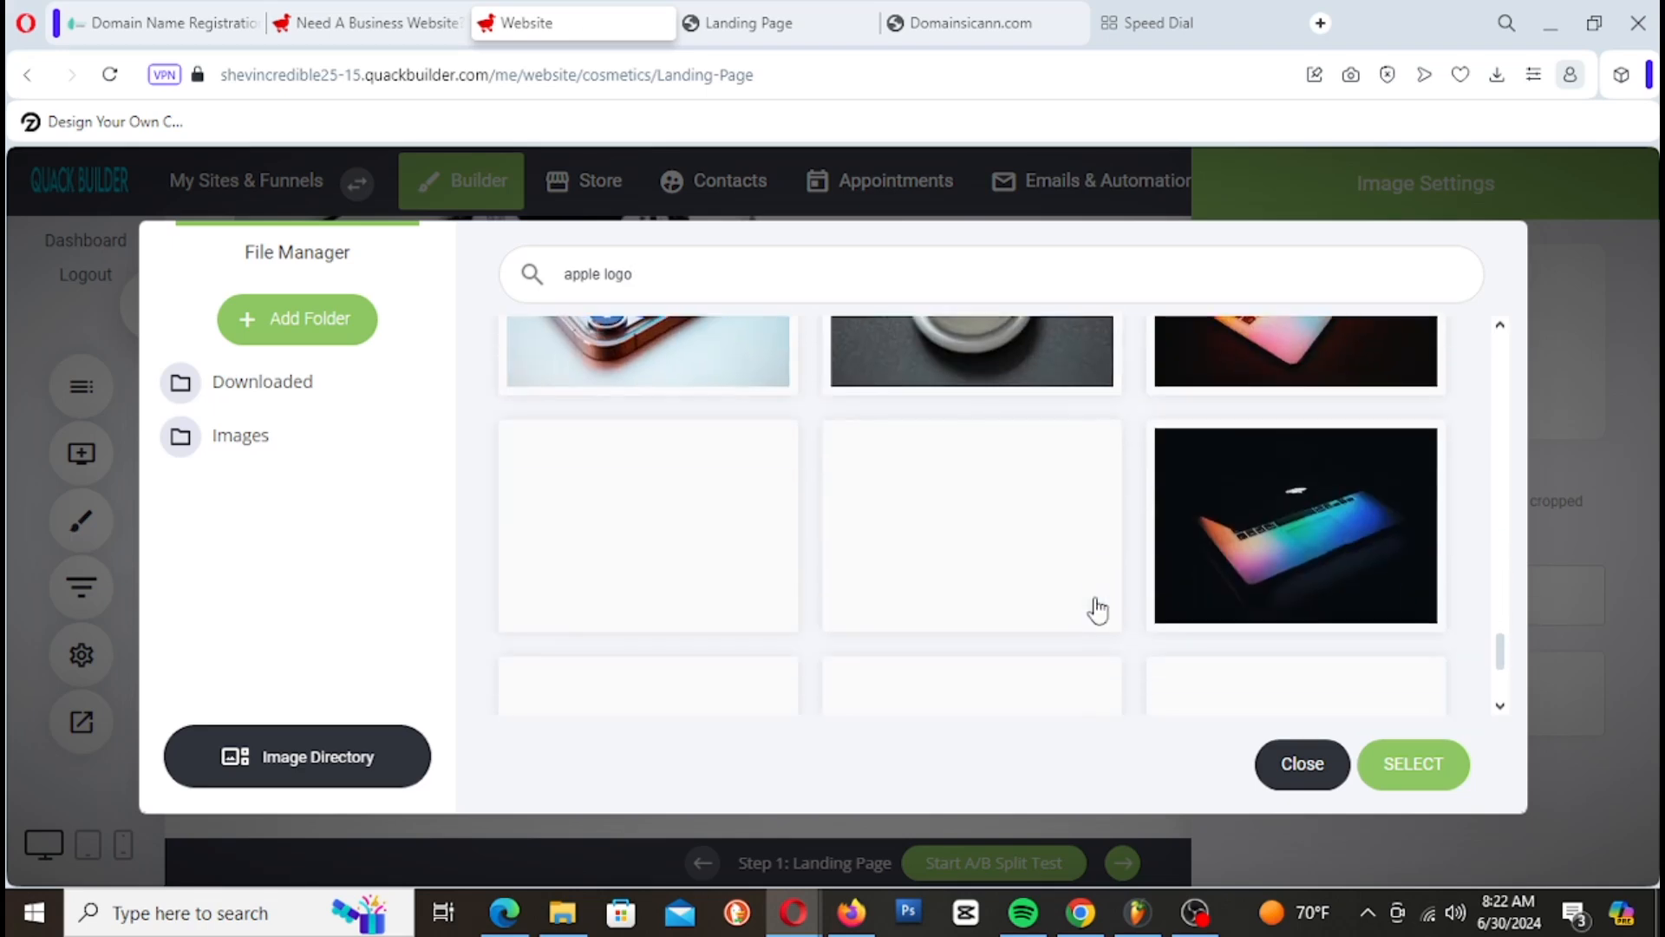
scroll(1097, 609, "up", 1)
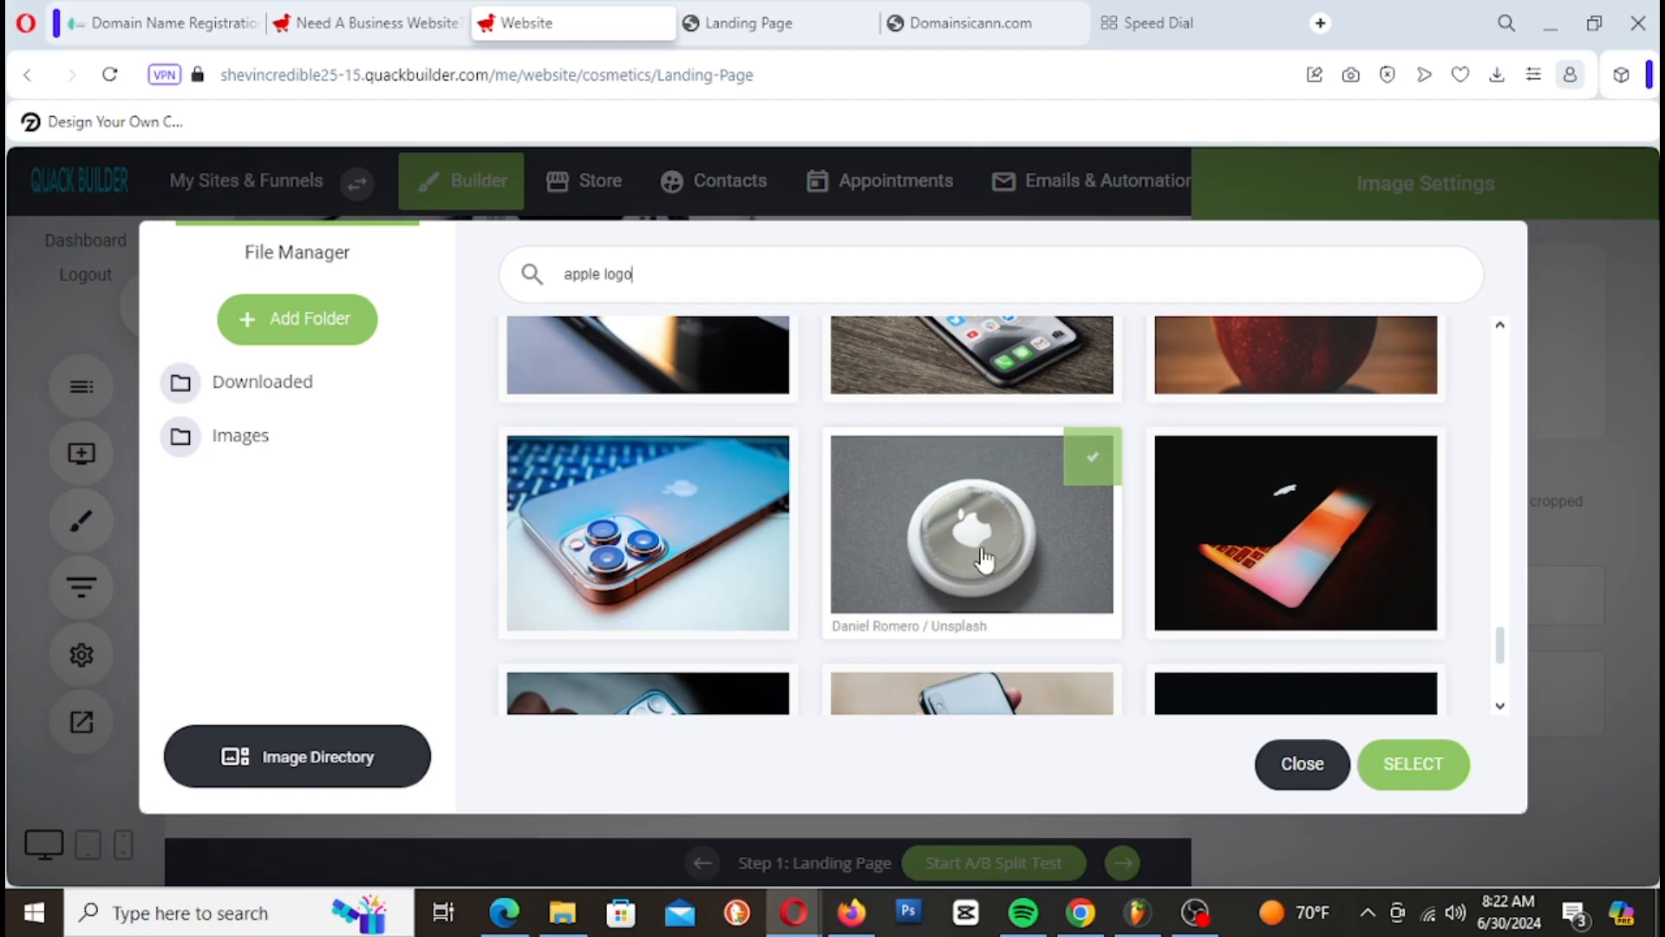
scroll(985, 560, "down", 5)
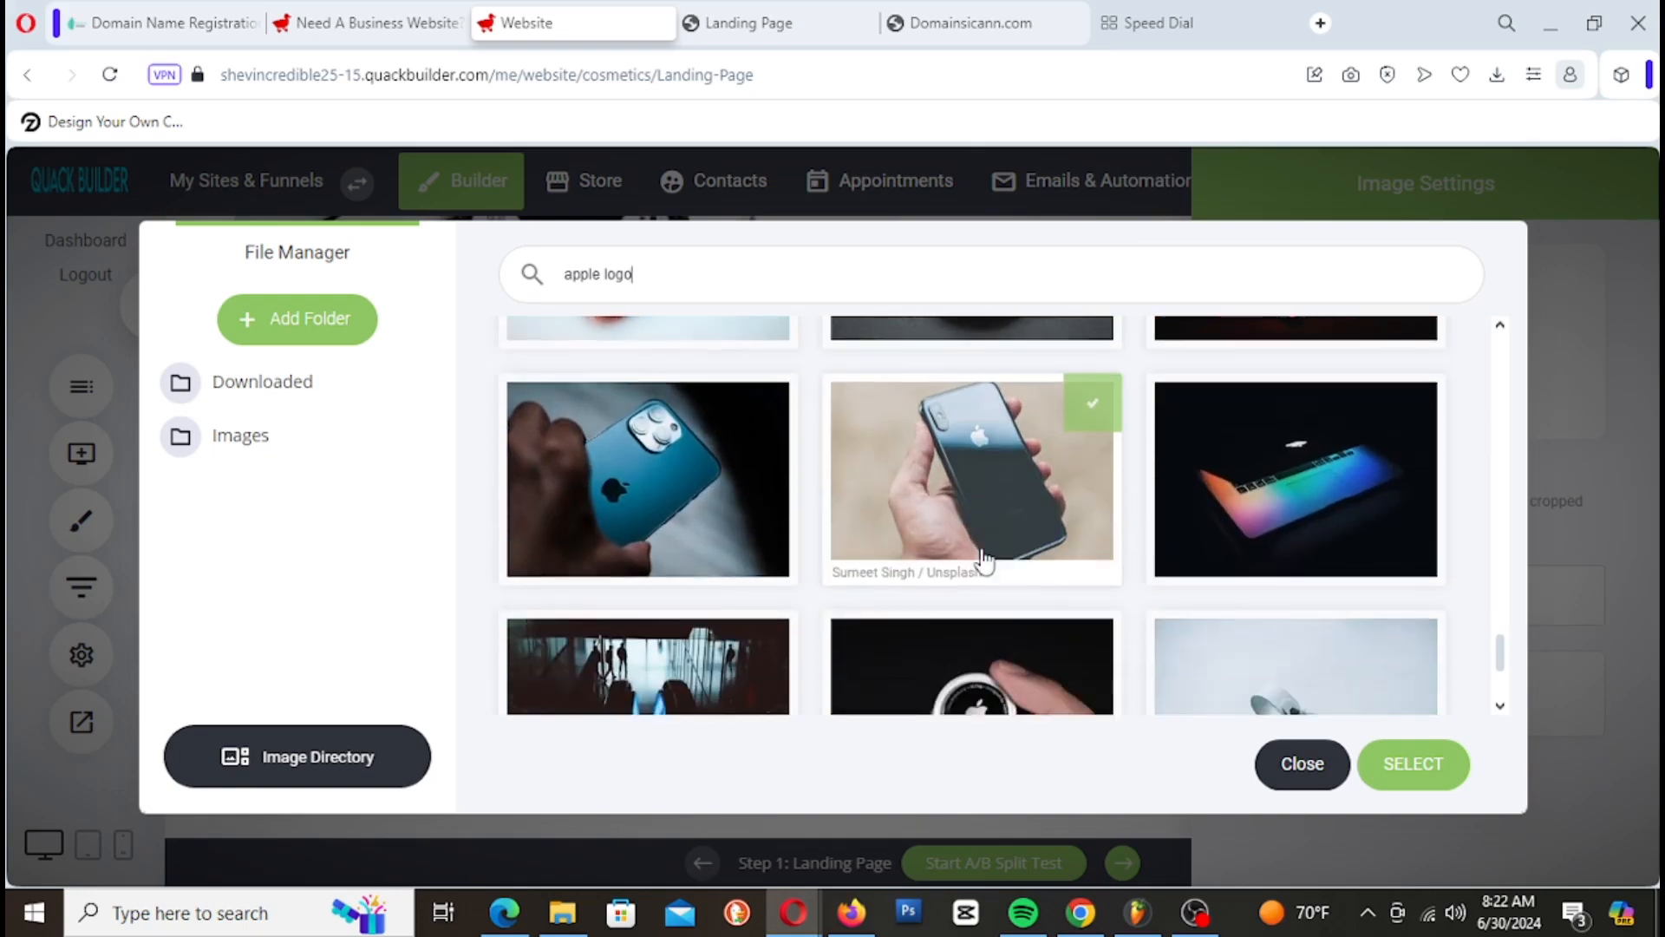
scroll(985, 562, "up", 5)
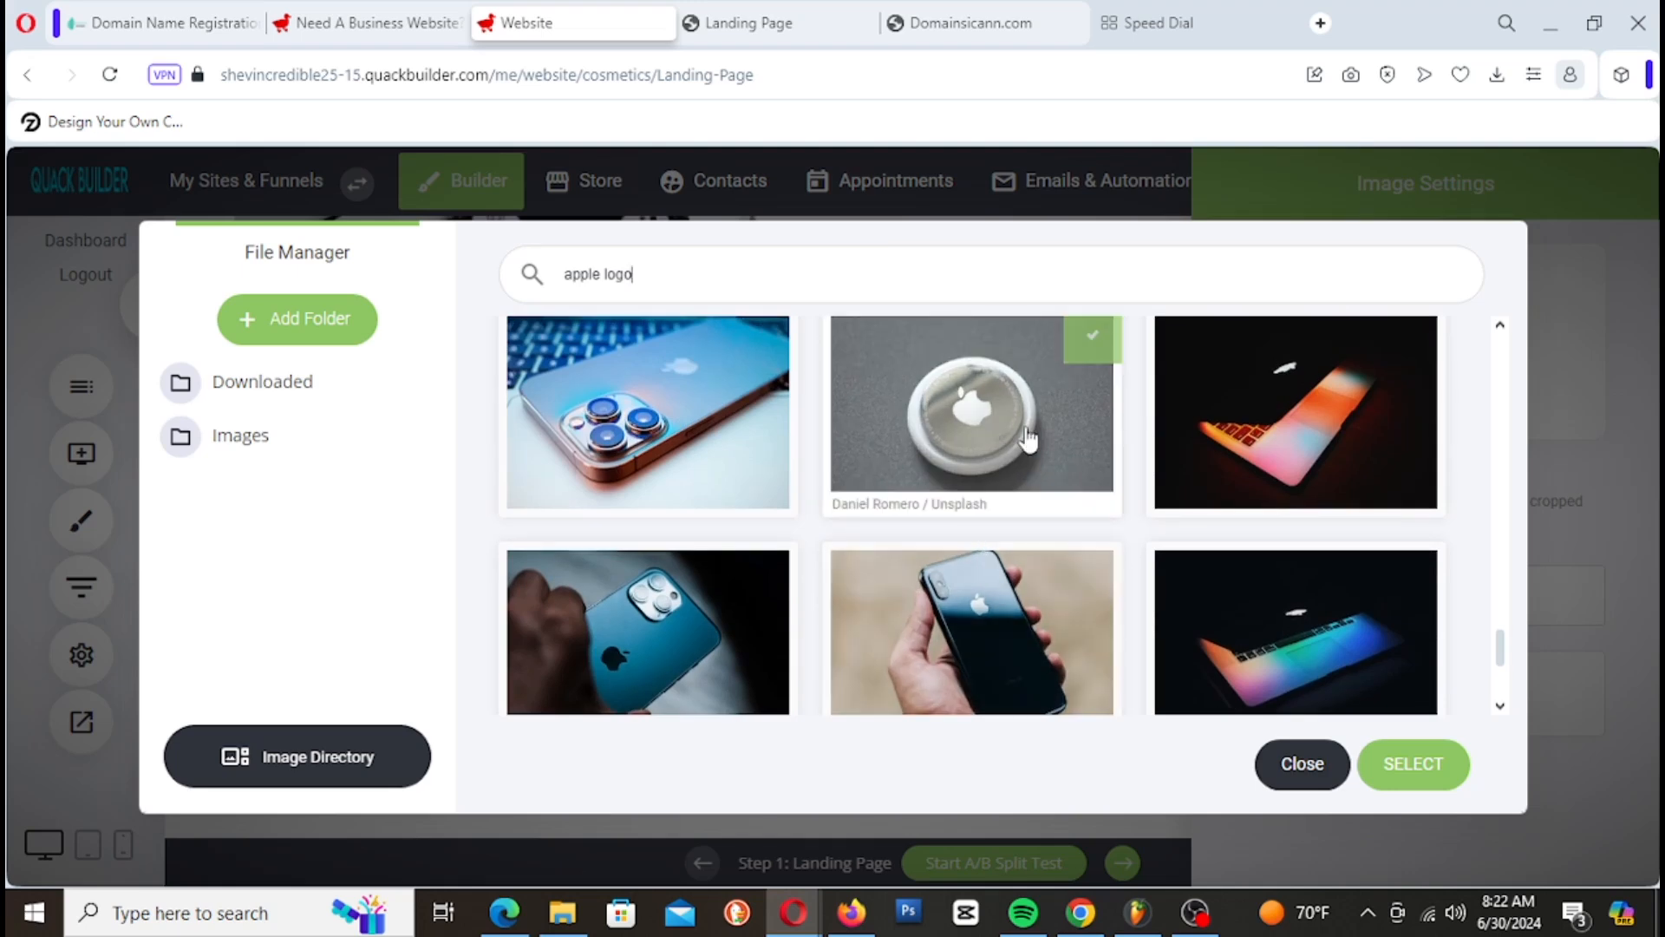
scroll(1027, 441, "down", 2)
scroll(1027, 441, "up", 2)
left_click(1027, 441)
left_click(1421, 781)
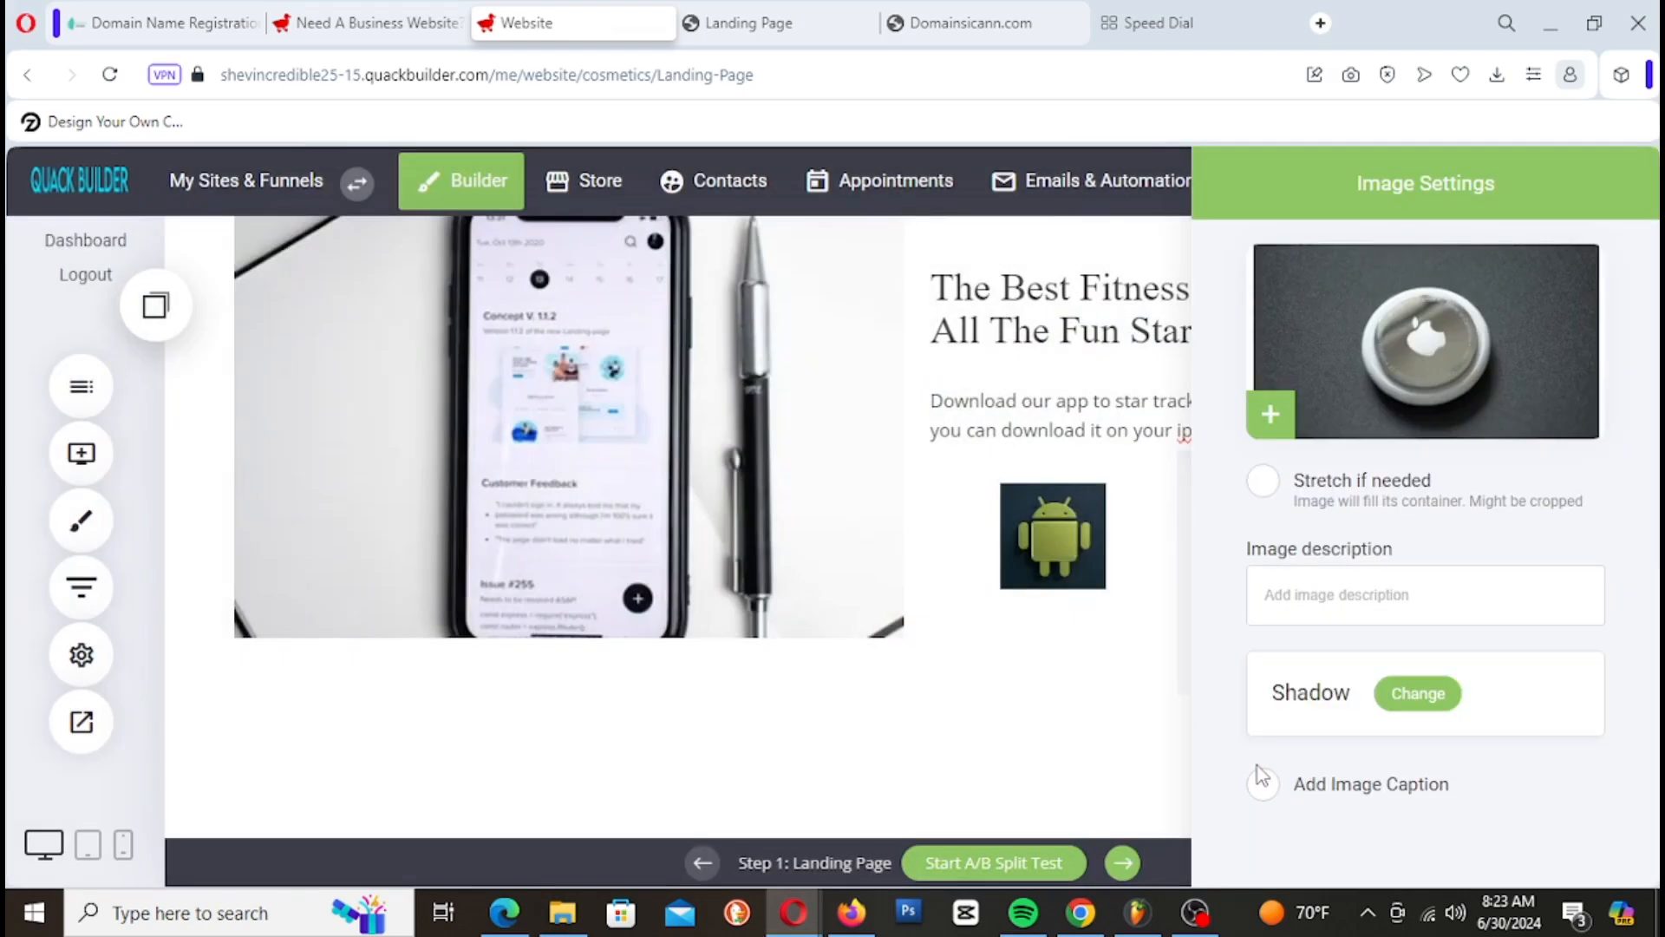
Step: Resize the AirTag image's box to about 152 by 134 px
left_click(1179, 508)
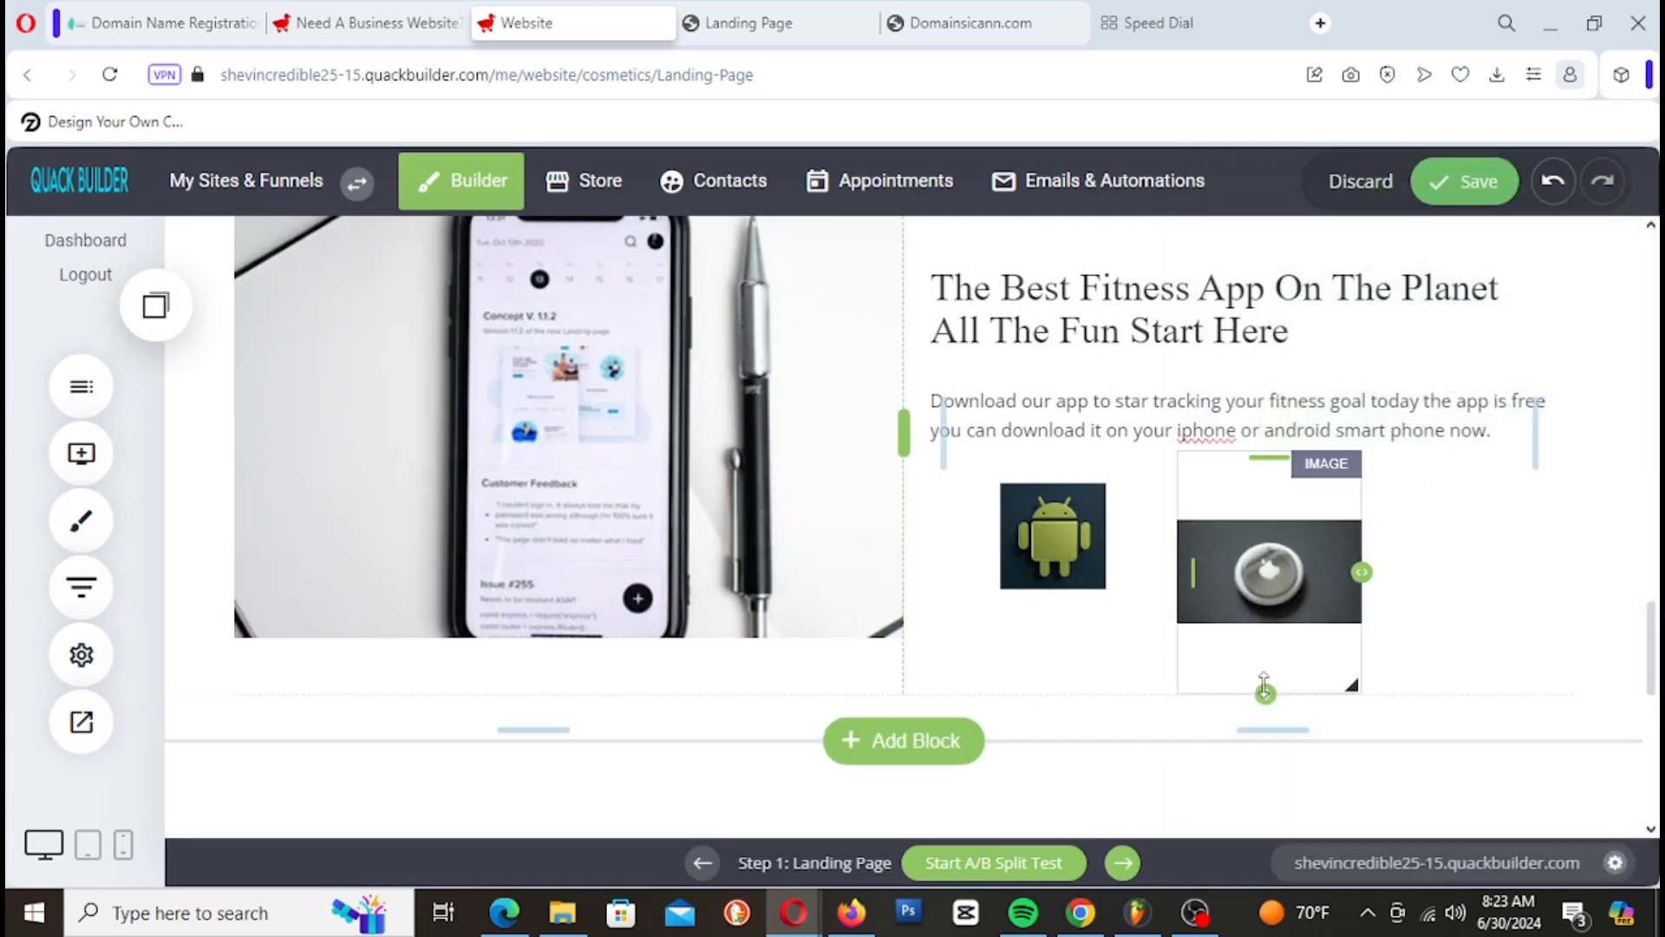
left_click_drag(1264, 686, 1291, 606)
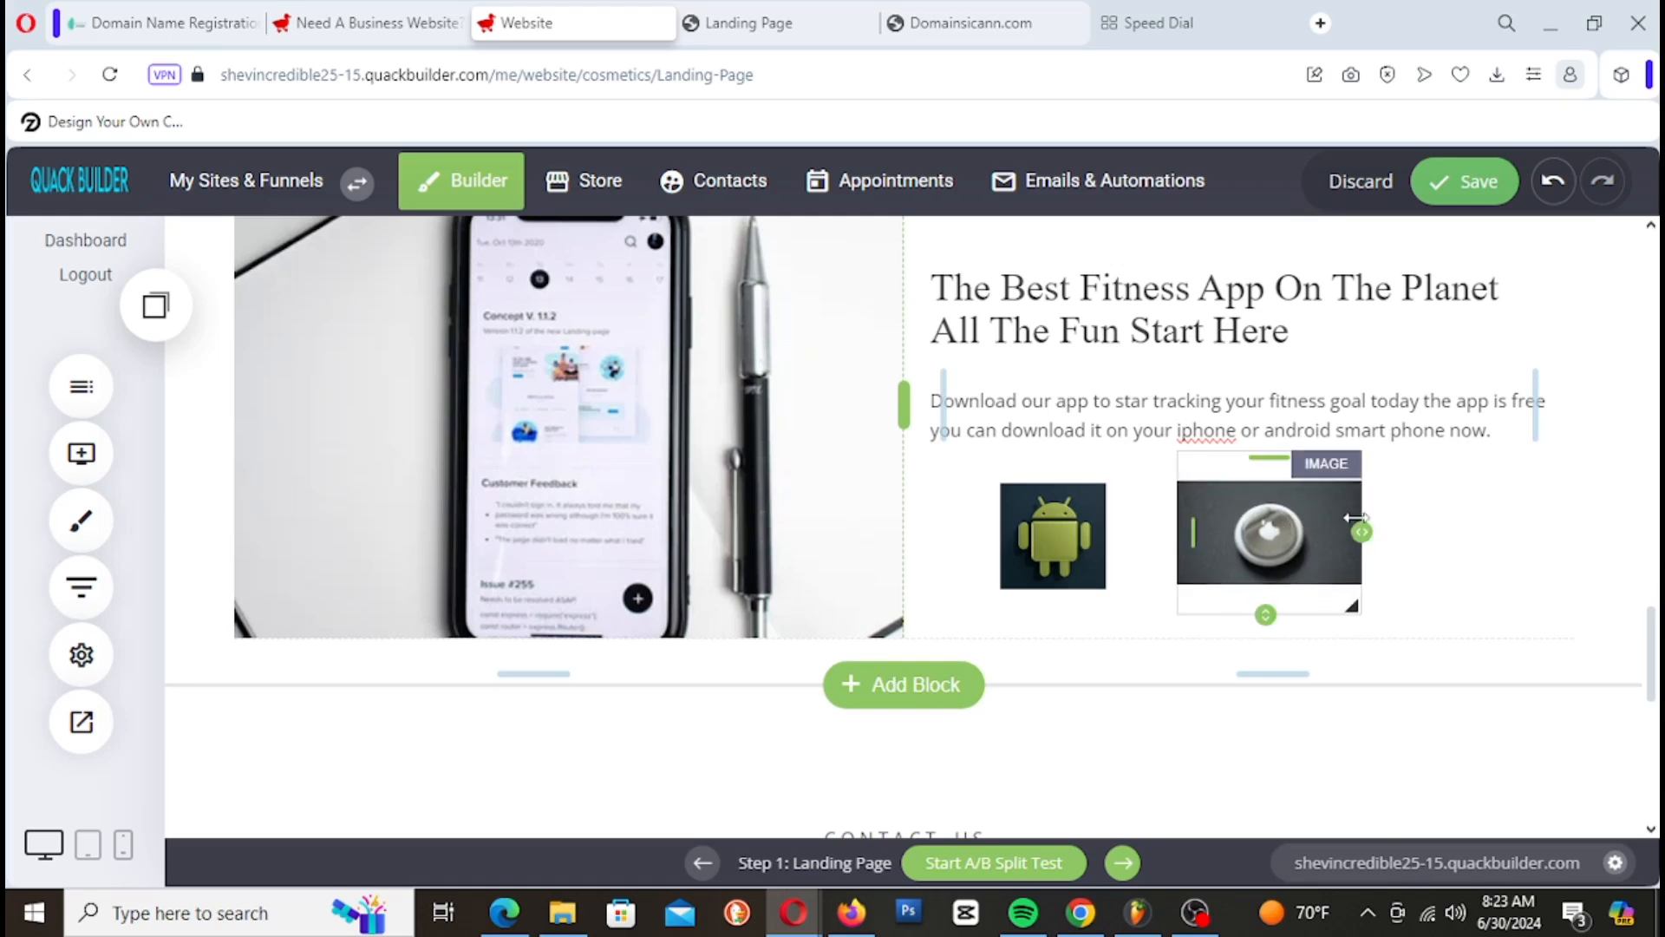
mouse_move(1363, 531)
left_mouse_down()
mouse_move(1345, 525)
mouse_move(1361, 528)
mouse_move(1346, 546)
left_mouse_up()
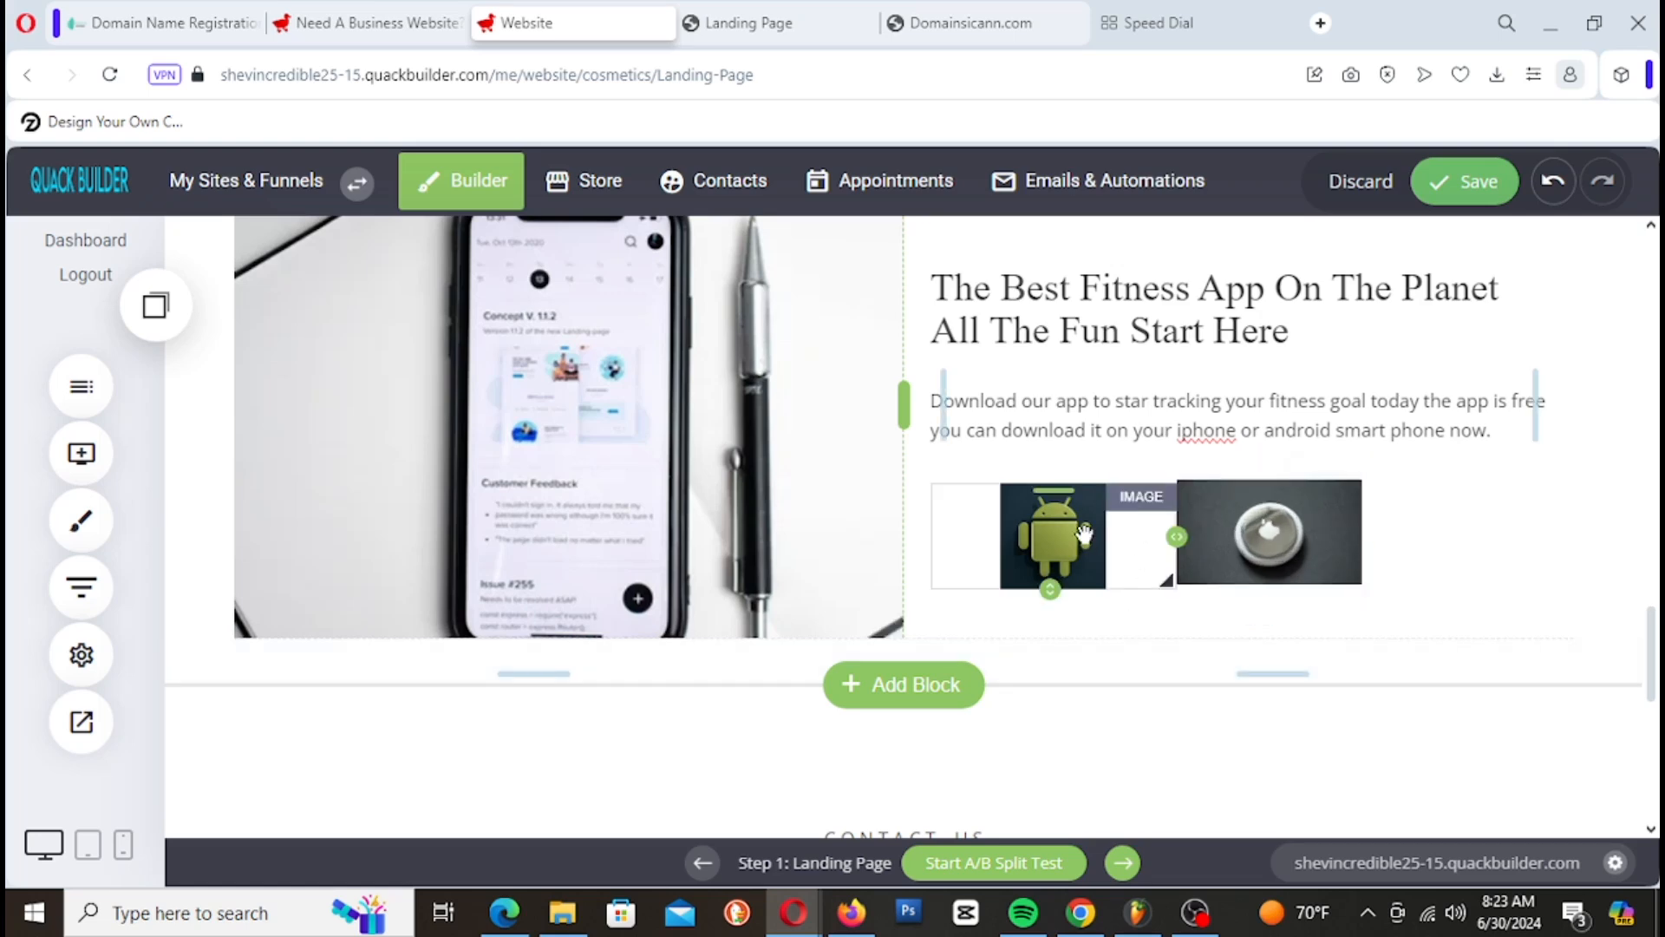
Step: Turn on 'Stretch if needed' for the AirTag image
left_click(1070, 521)
left_click(1274, 528)
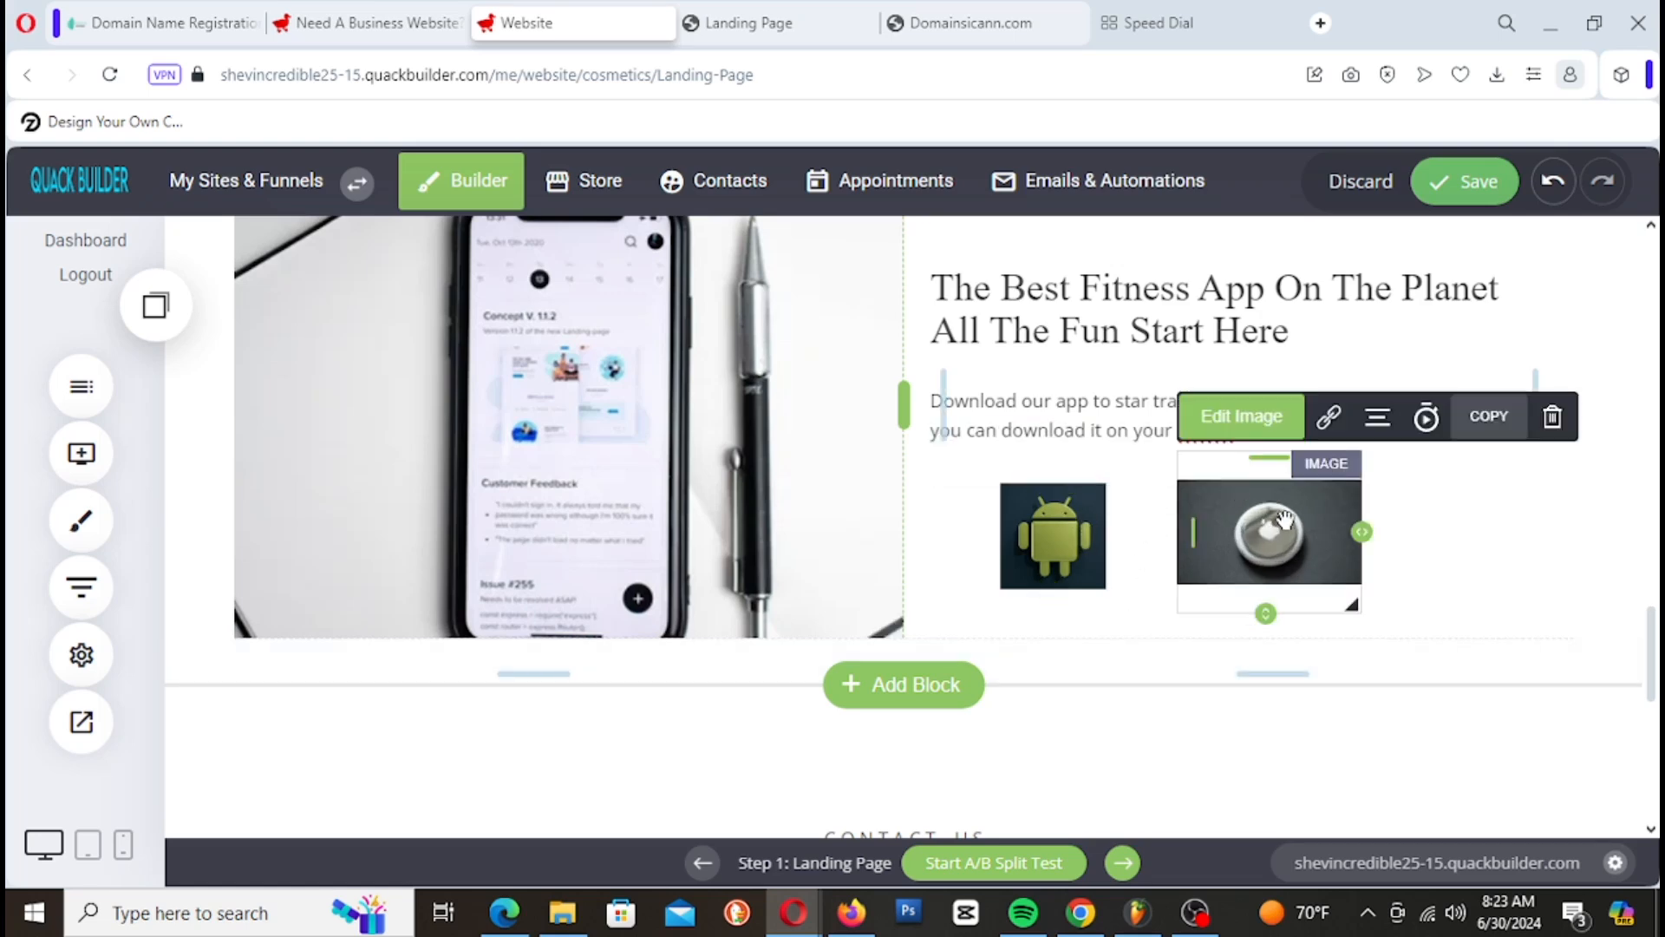
left_click(1241, 417)
left_click(1269, 483)
left_click(1122, 623)
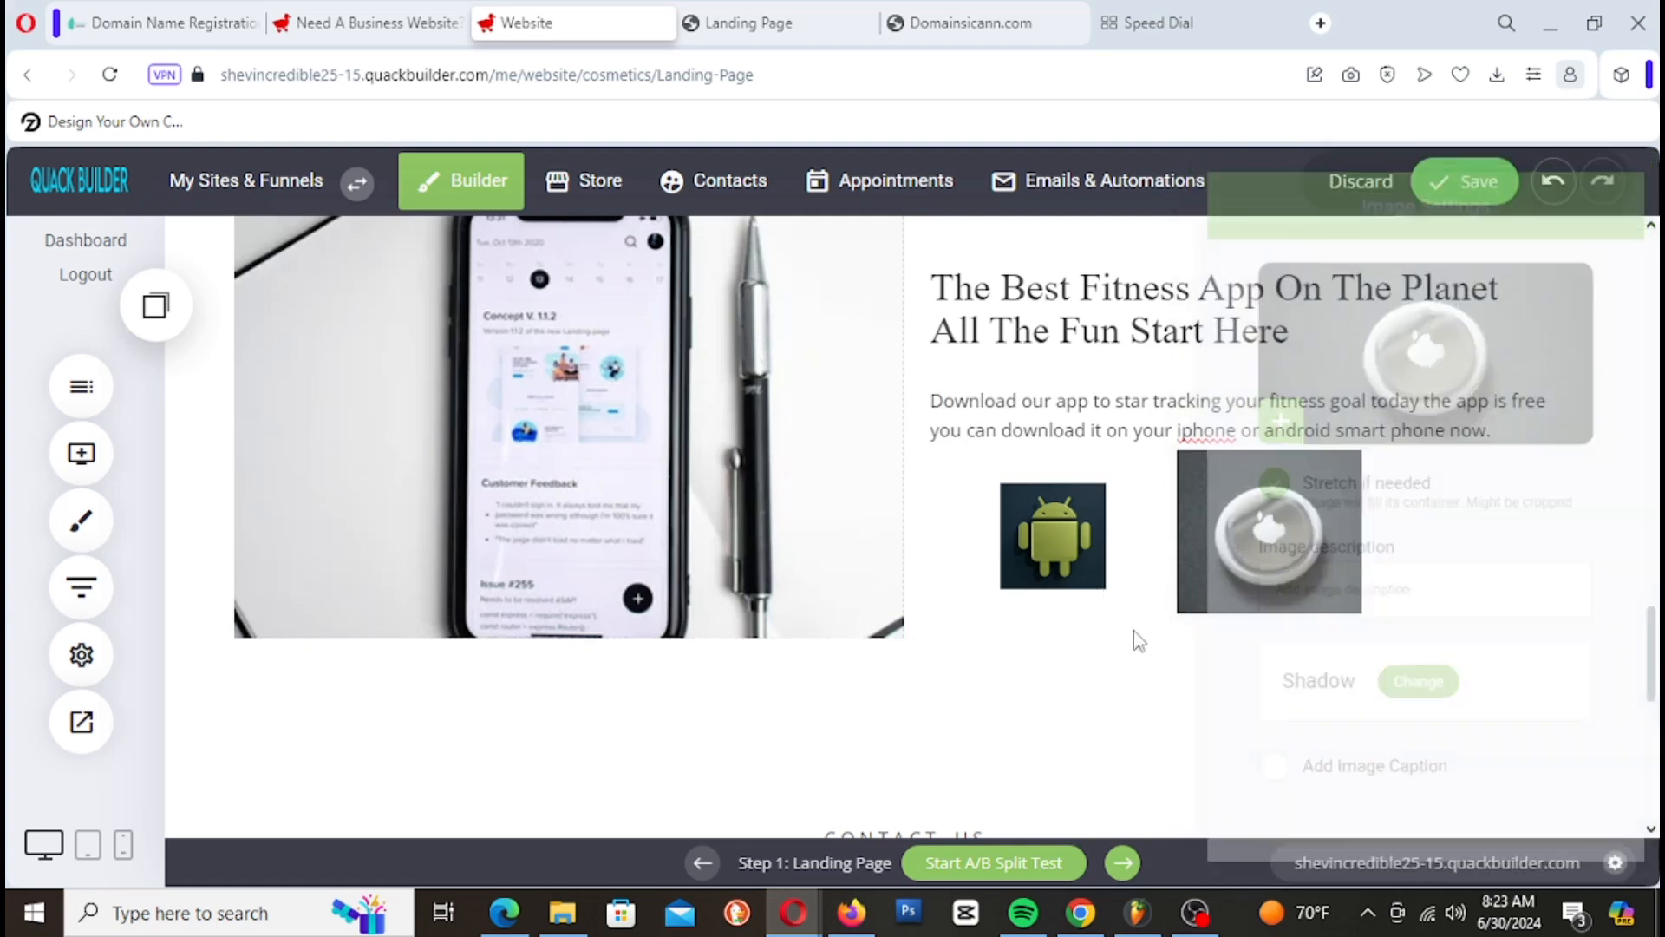
Step: Leave 'Stretch if needed' switched off for the Android logo image
left_click(1069, 536)
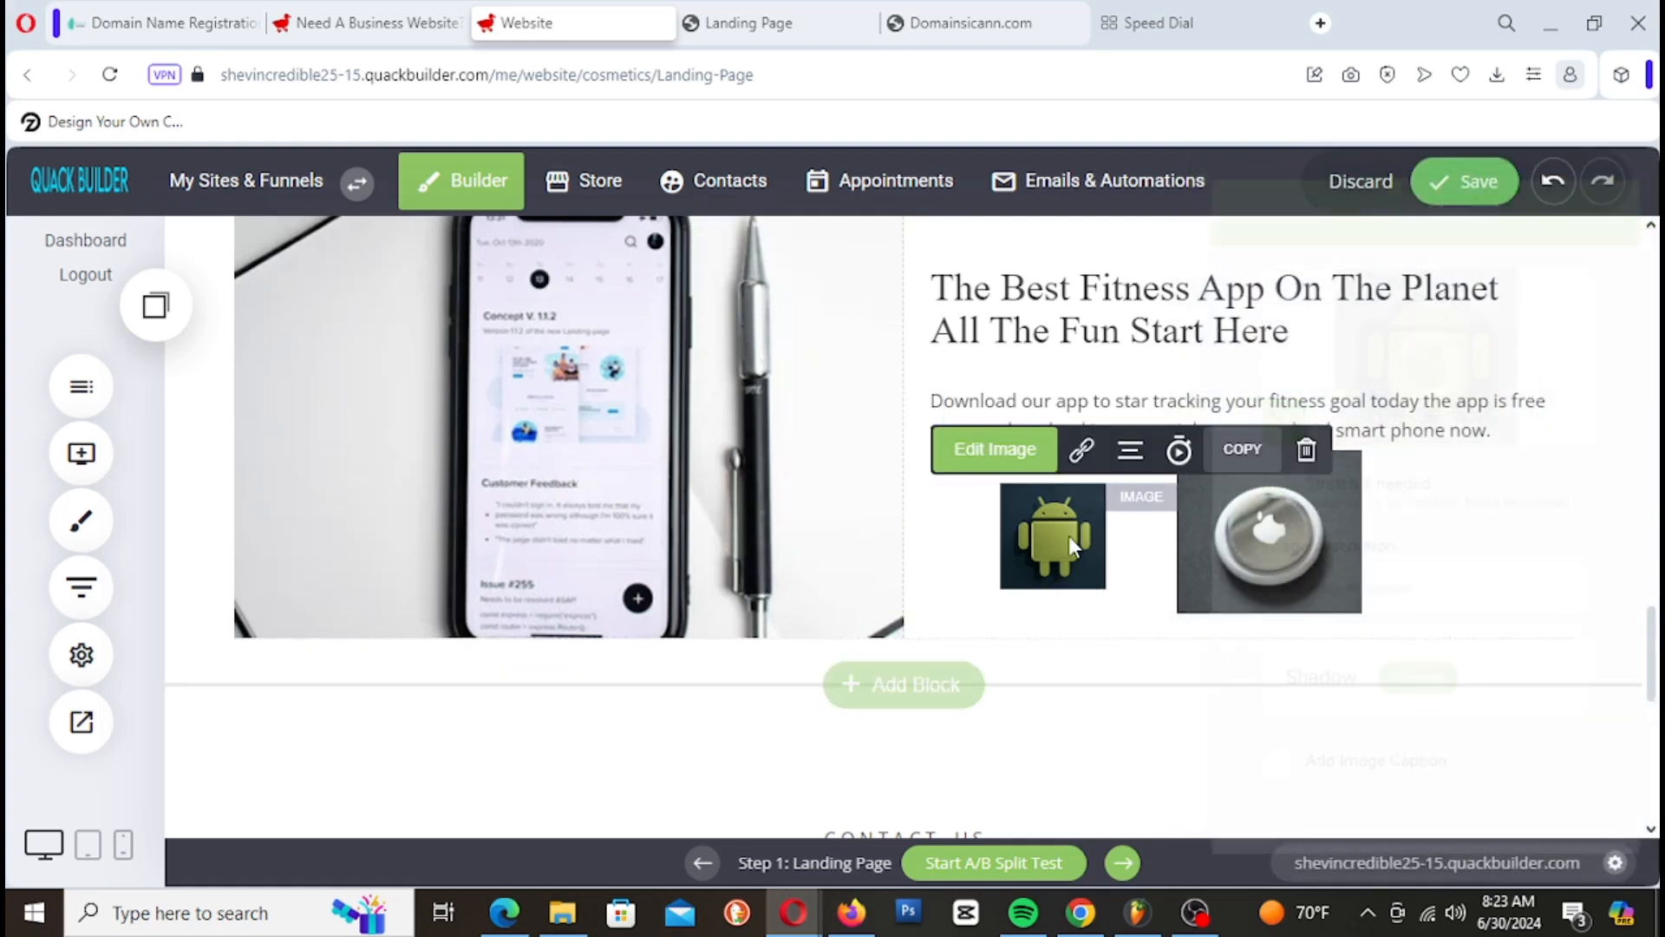
left_click(995, 448)
left_click(1258, 482)
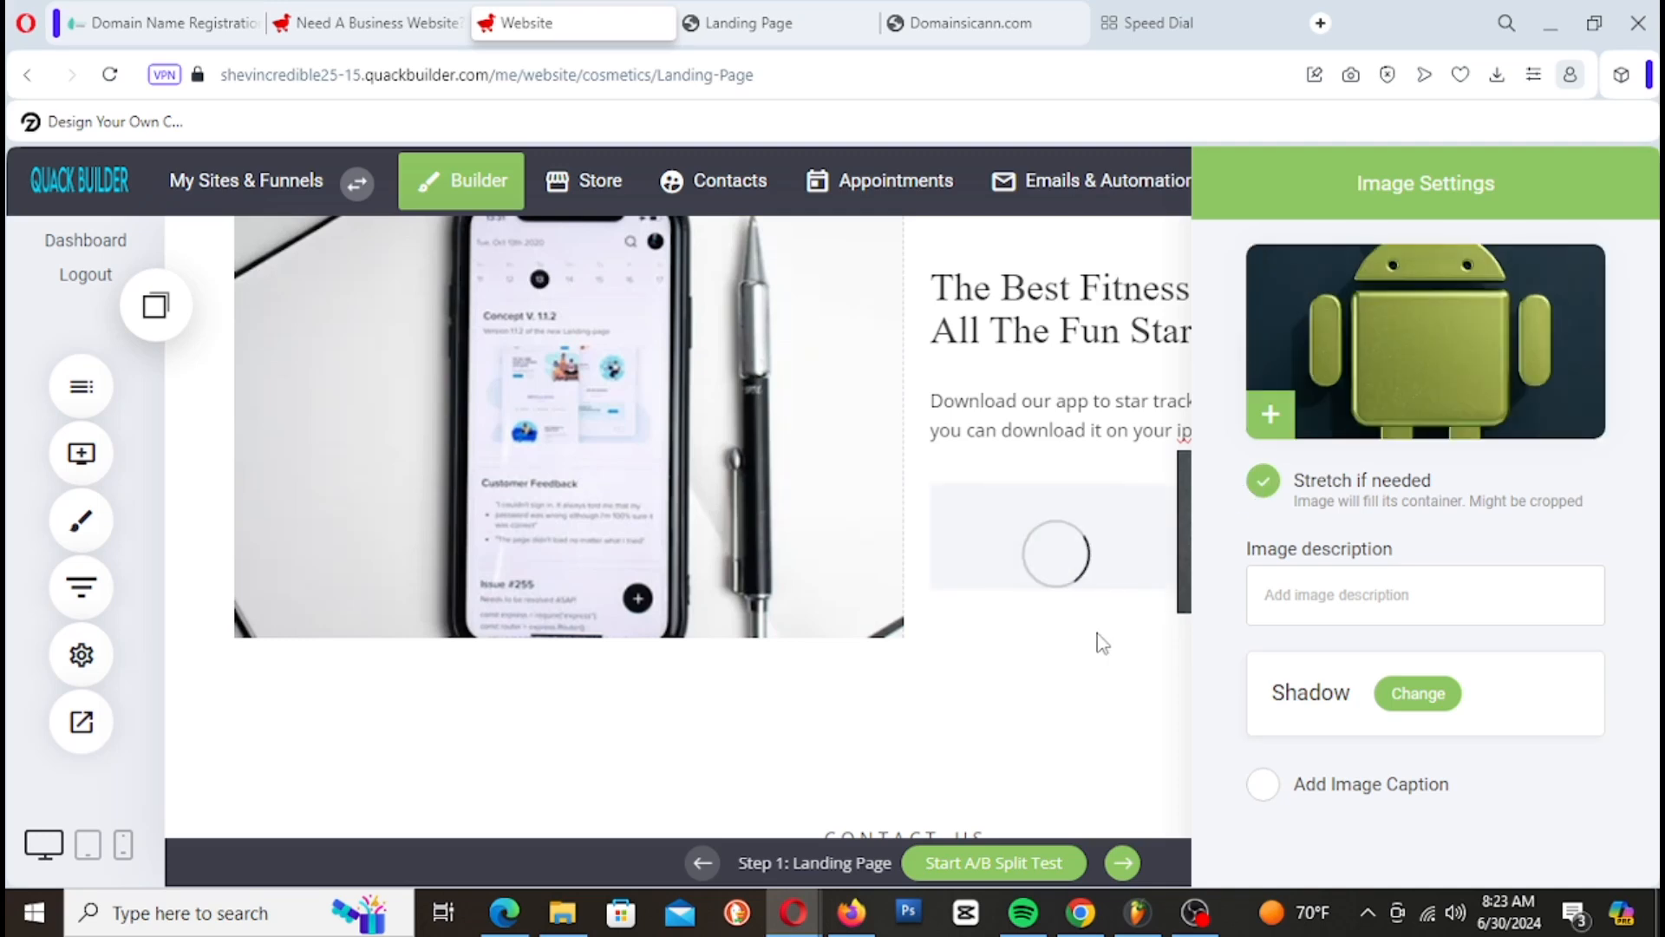
left_click(1258, 490)
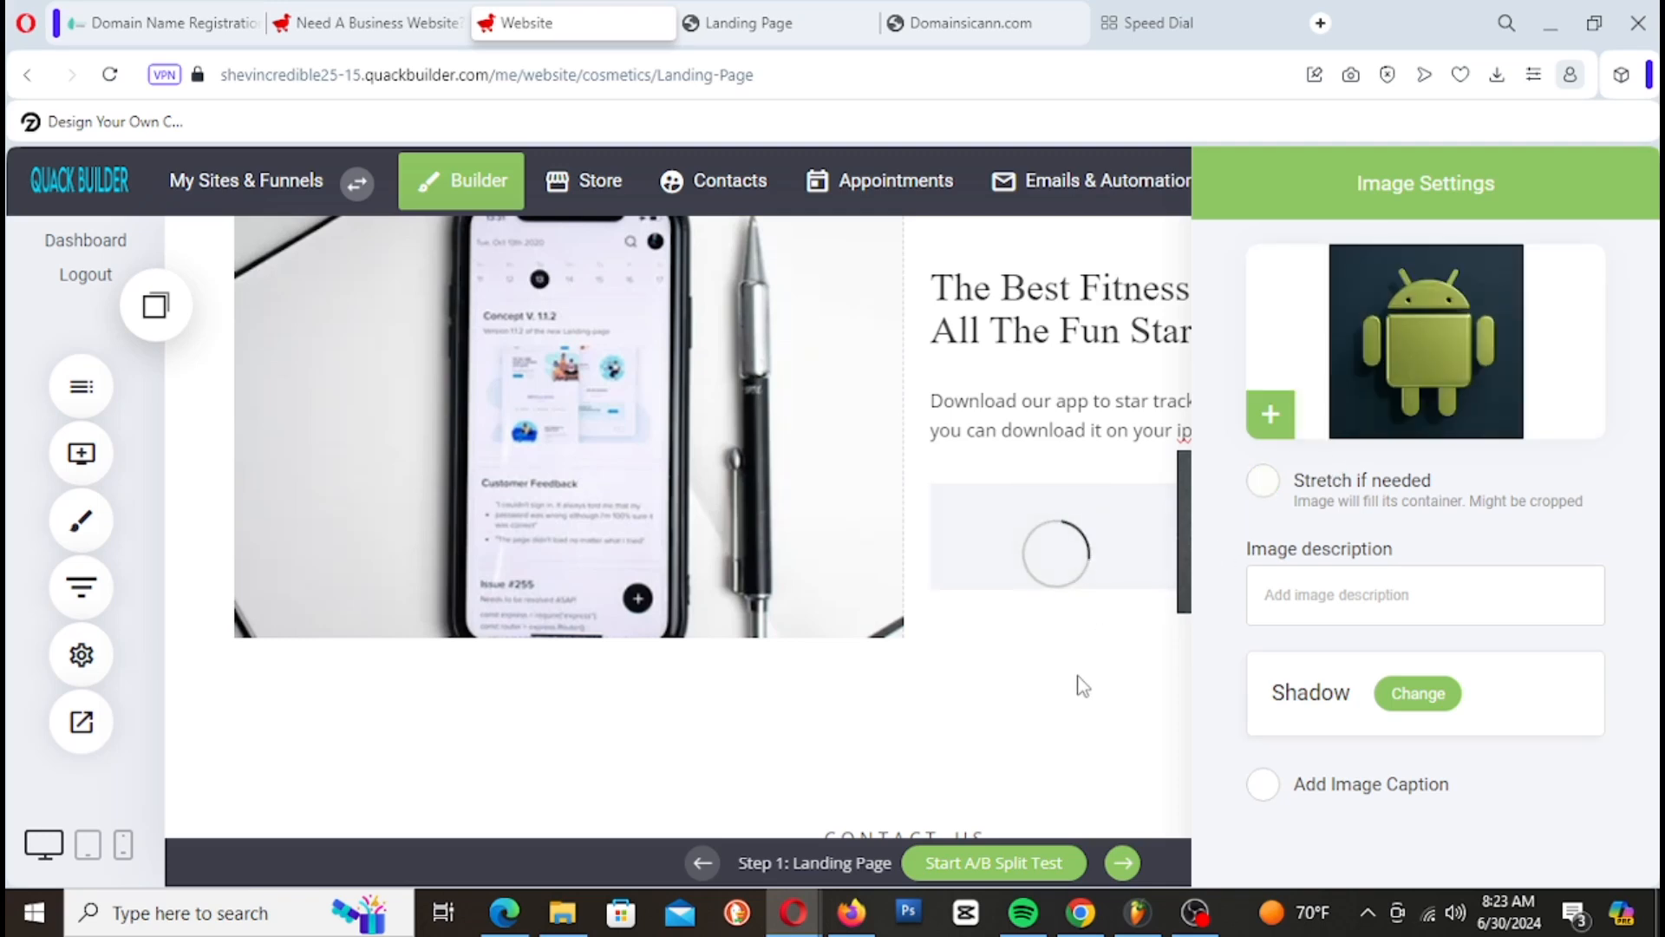
left_click(1079, 675)
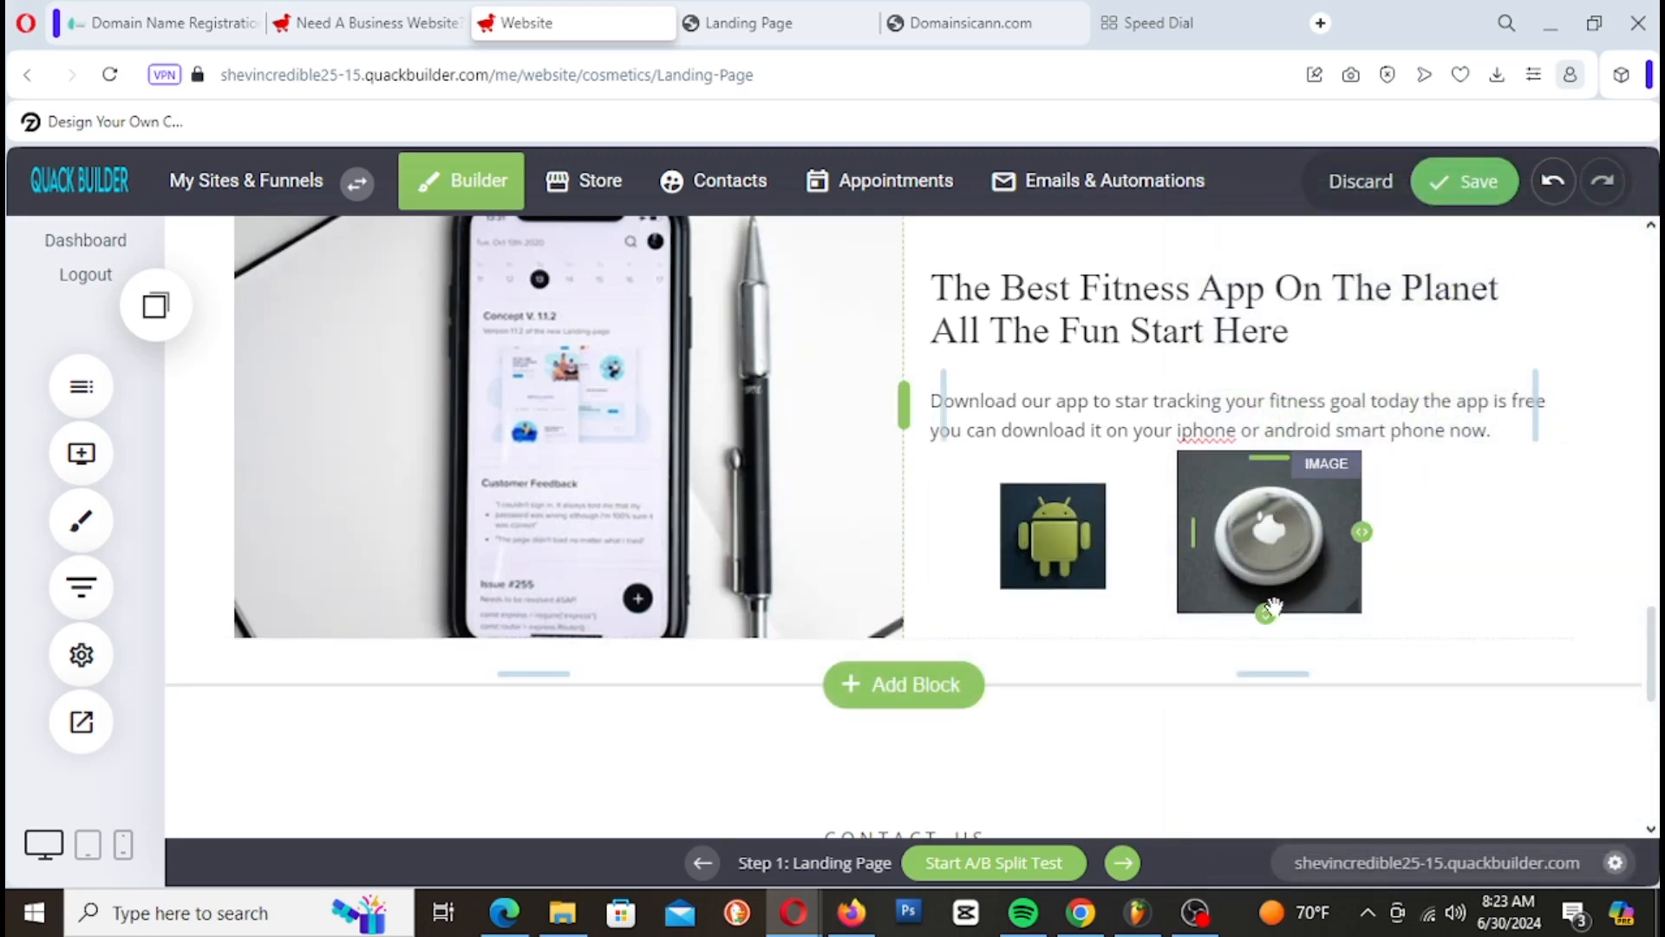
Step: Resize the AirTag image to 127 by 87 px with 20px of space above it
mouse_move(1266, 616)
left_mouse_down()
mouse_move(1266, 566)
mouse_move(1267, 607)
mouse_move(1277, 597)
left_mouse_up()
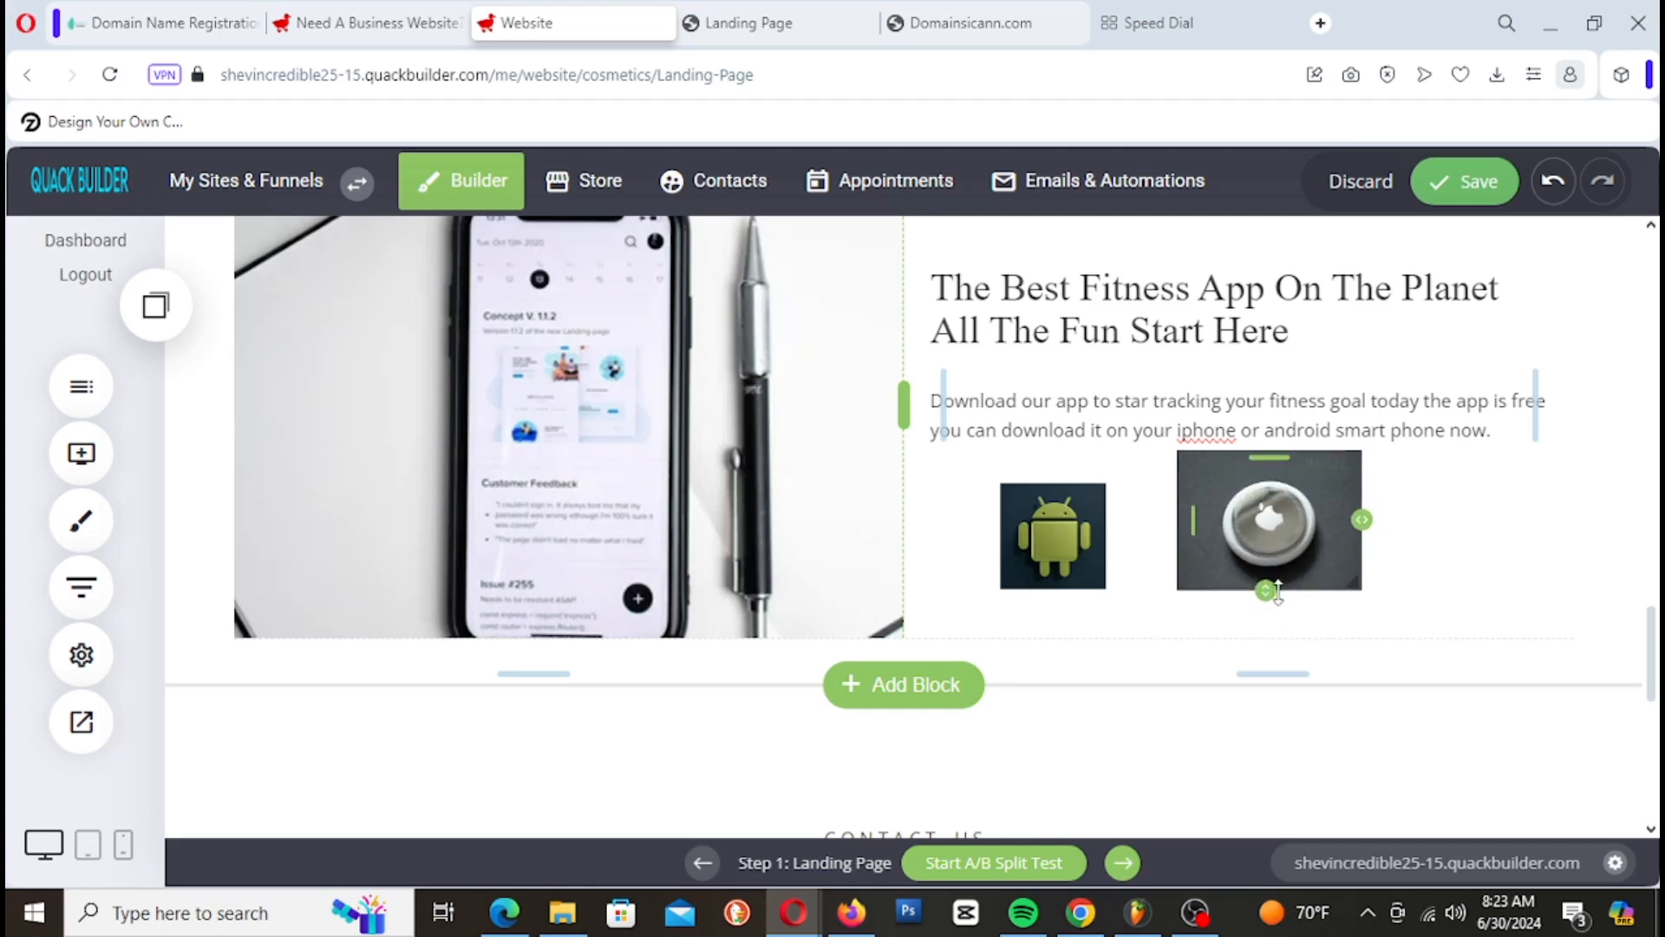
mouse_move(1360, 518)
left_click_drag(1360, 519, 1341, 512)
left_click_drag(1262, 462, 1263, 493)
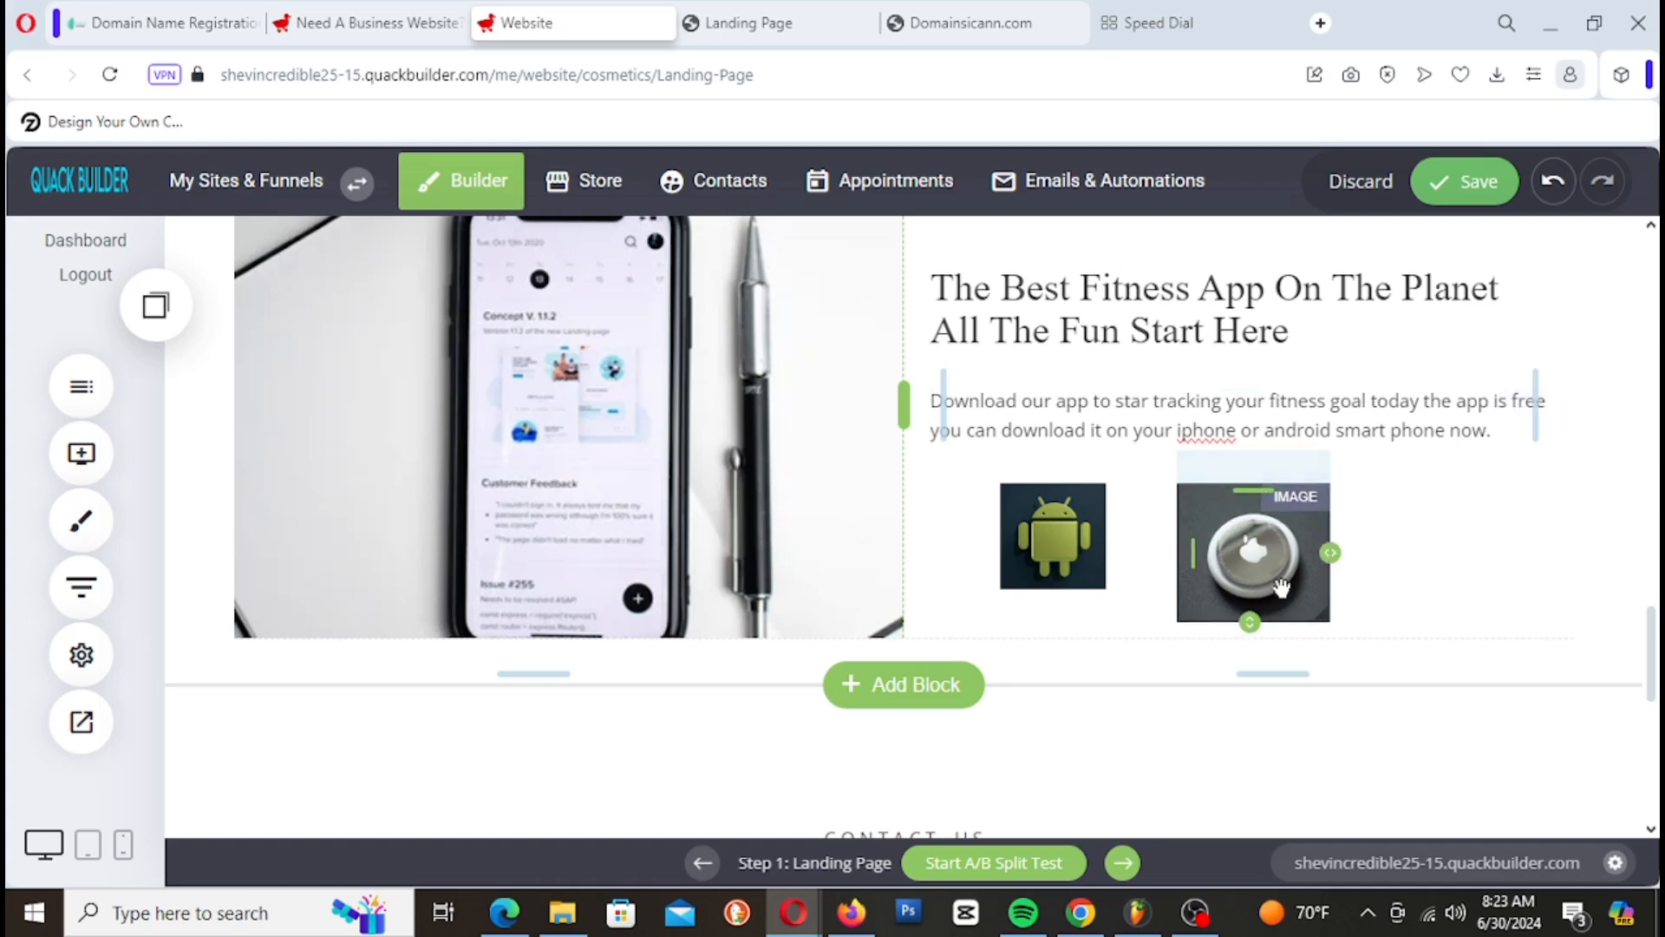
left_click_drag(1255, 622, 1257, 593)
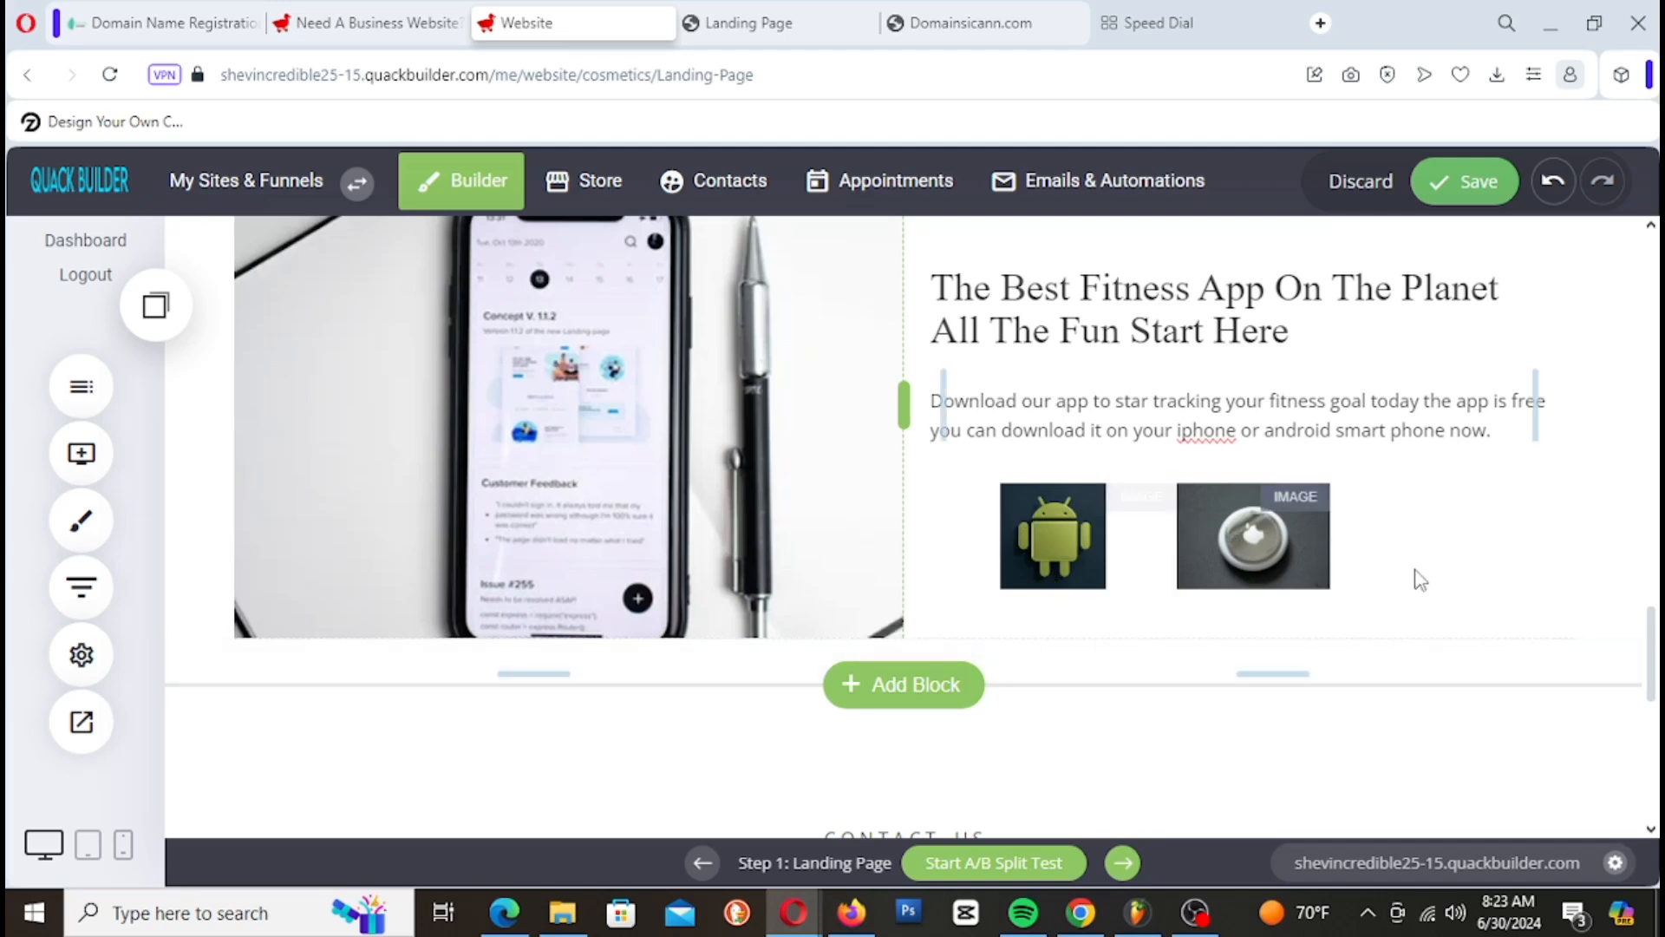
Step: Bring the AirTag width back to 127px and save the landing page
scroll(1522, 559, "up", 6)
scroll(1522, 555, "down", 4)
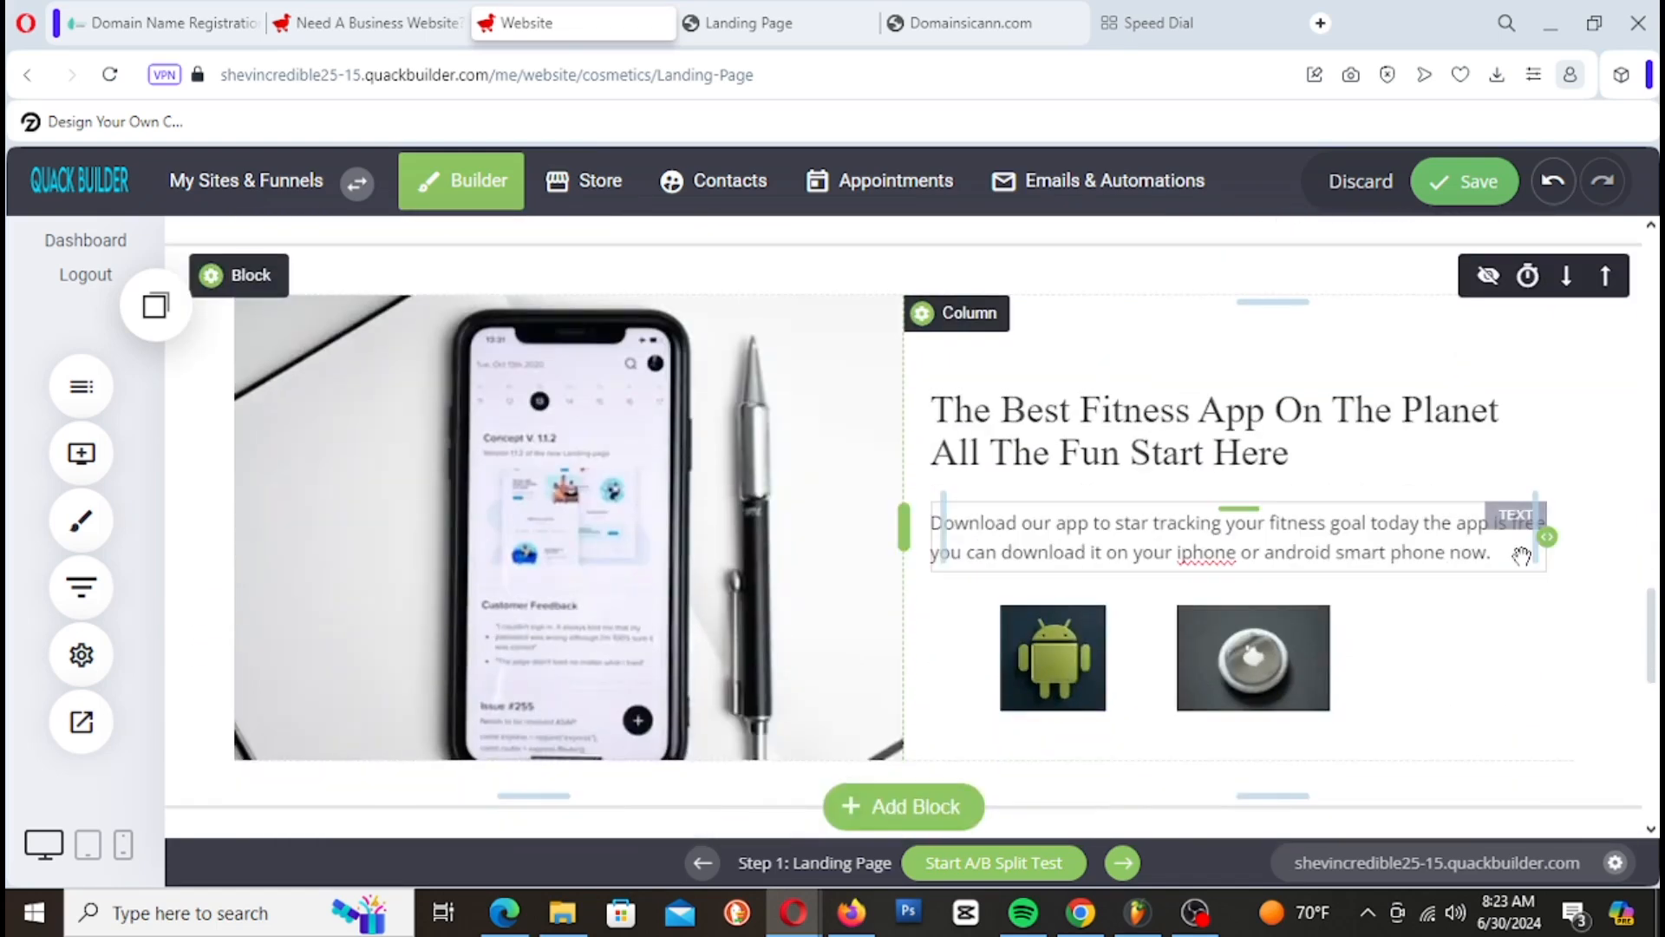
scroll(1522, 556, "down", 2)
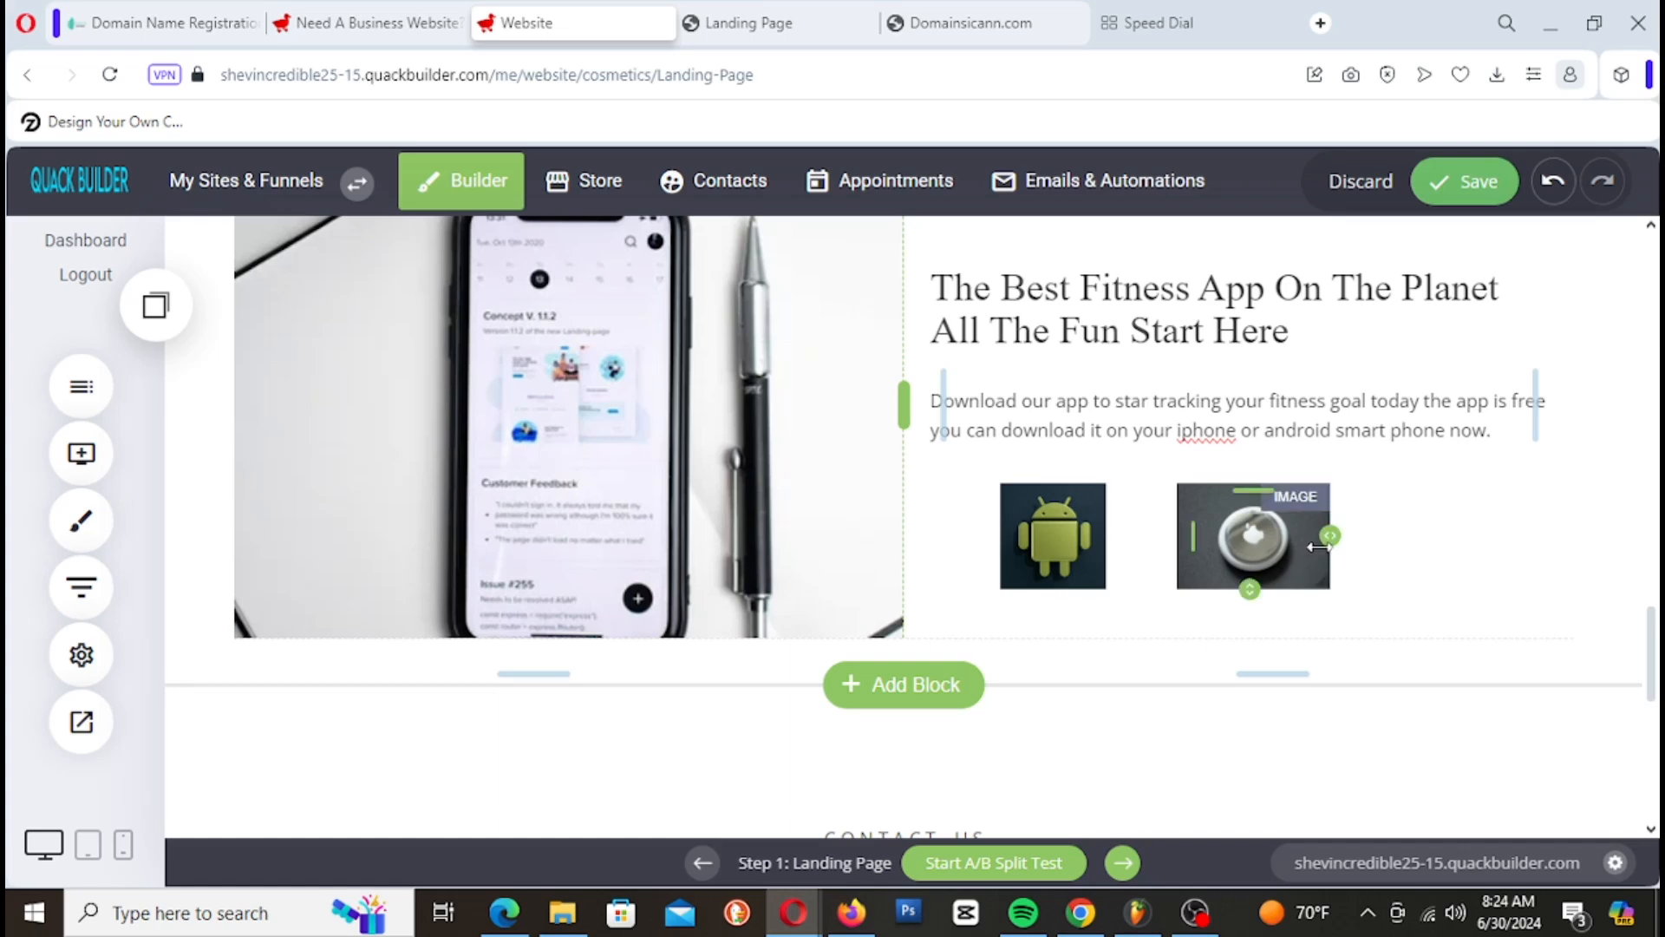
left_click_drag(1319, 546, 1374, 548)
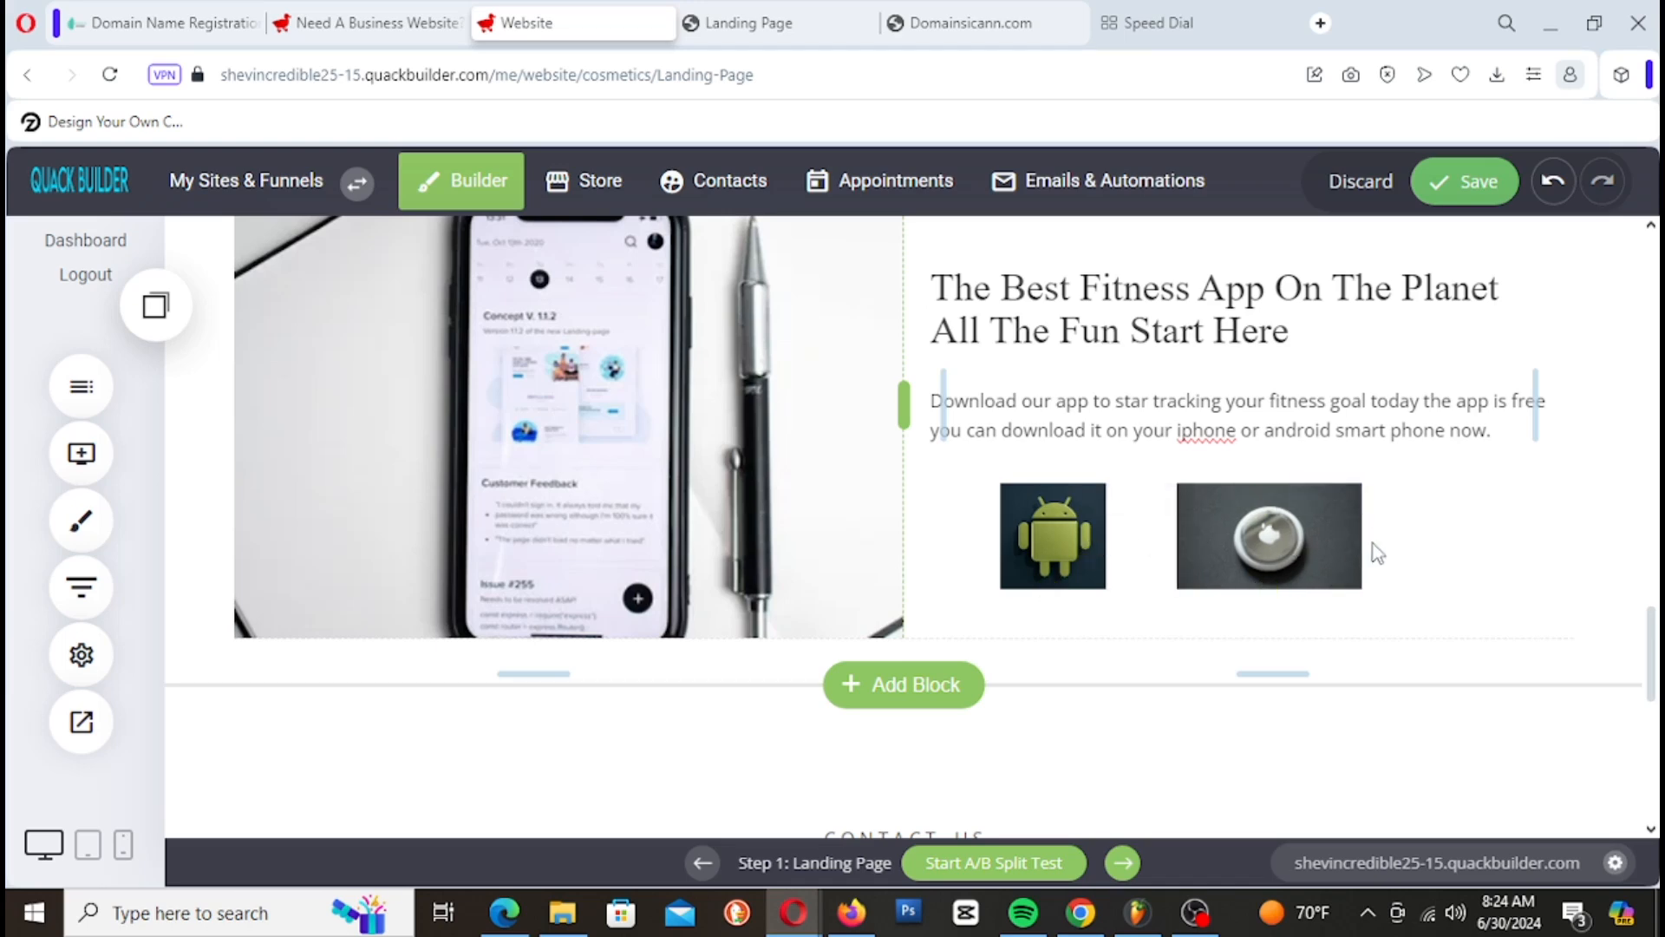
left_click_drag(1362, 535, 1330, 538)
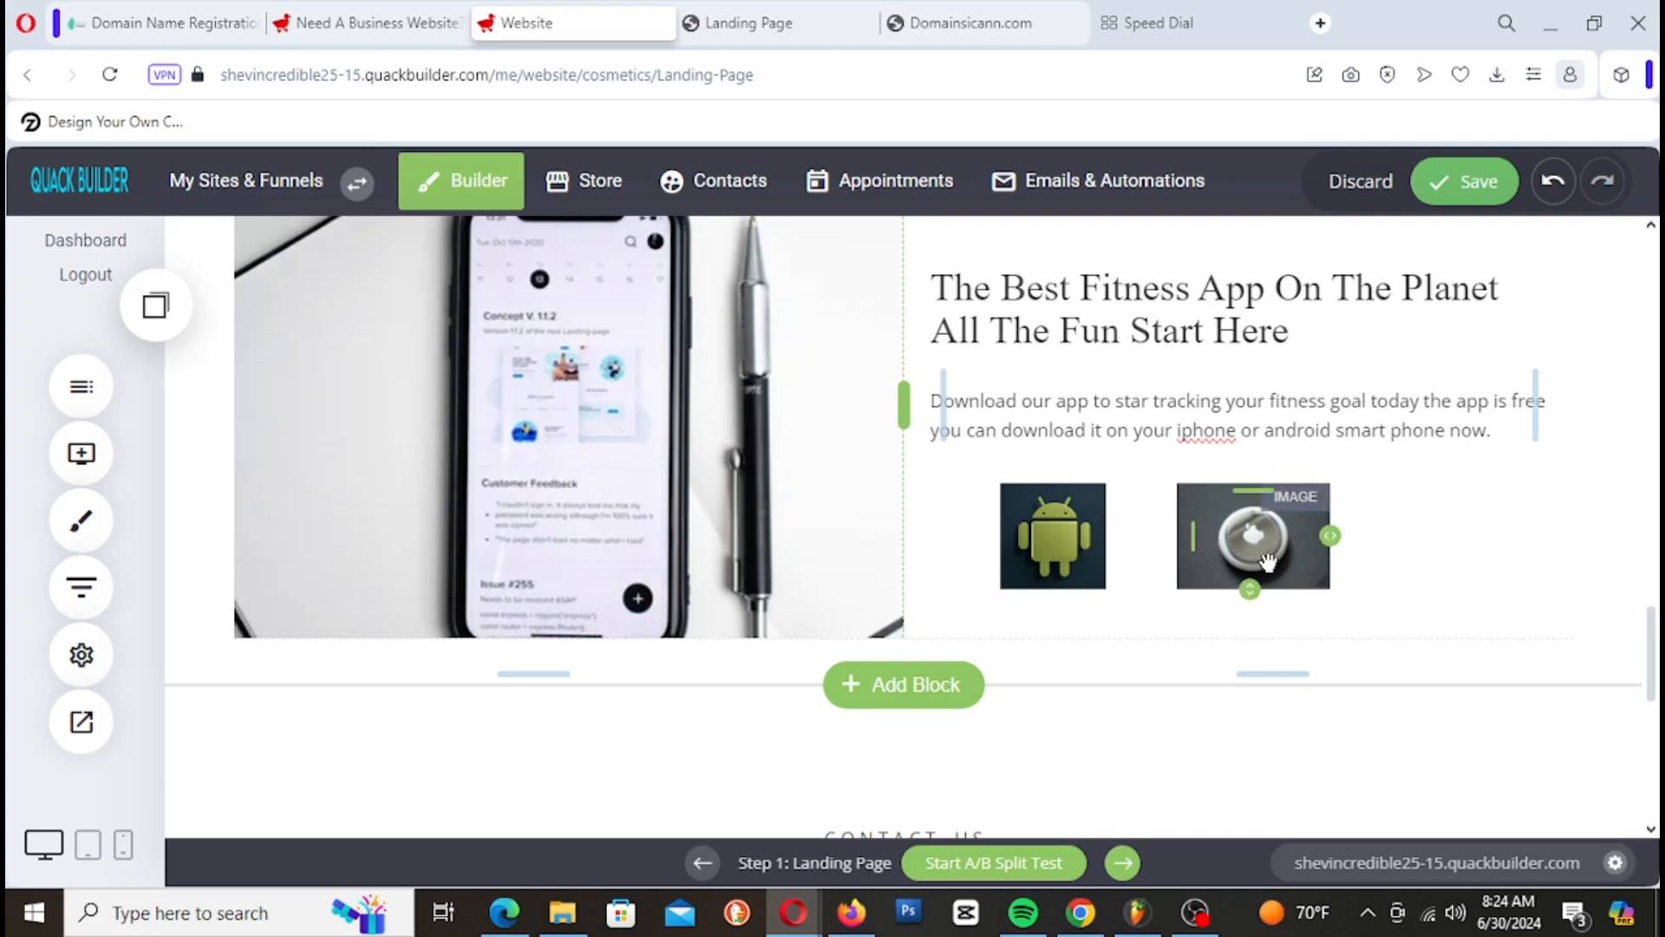
scroll(1464, 545, "down", 1)
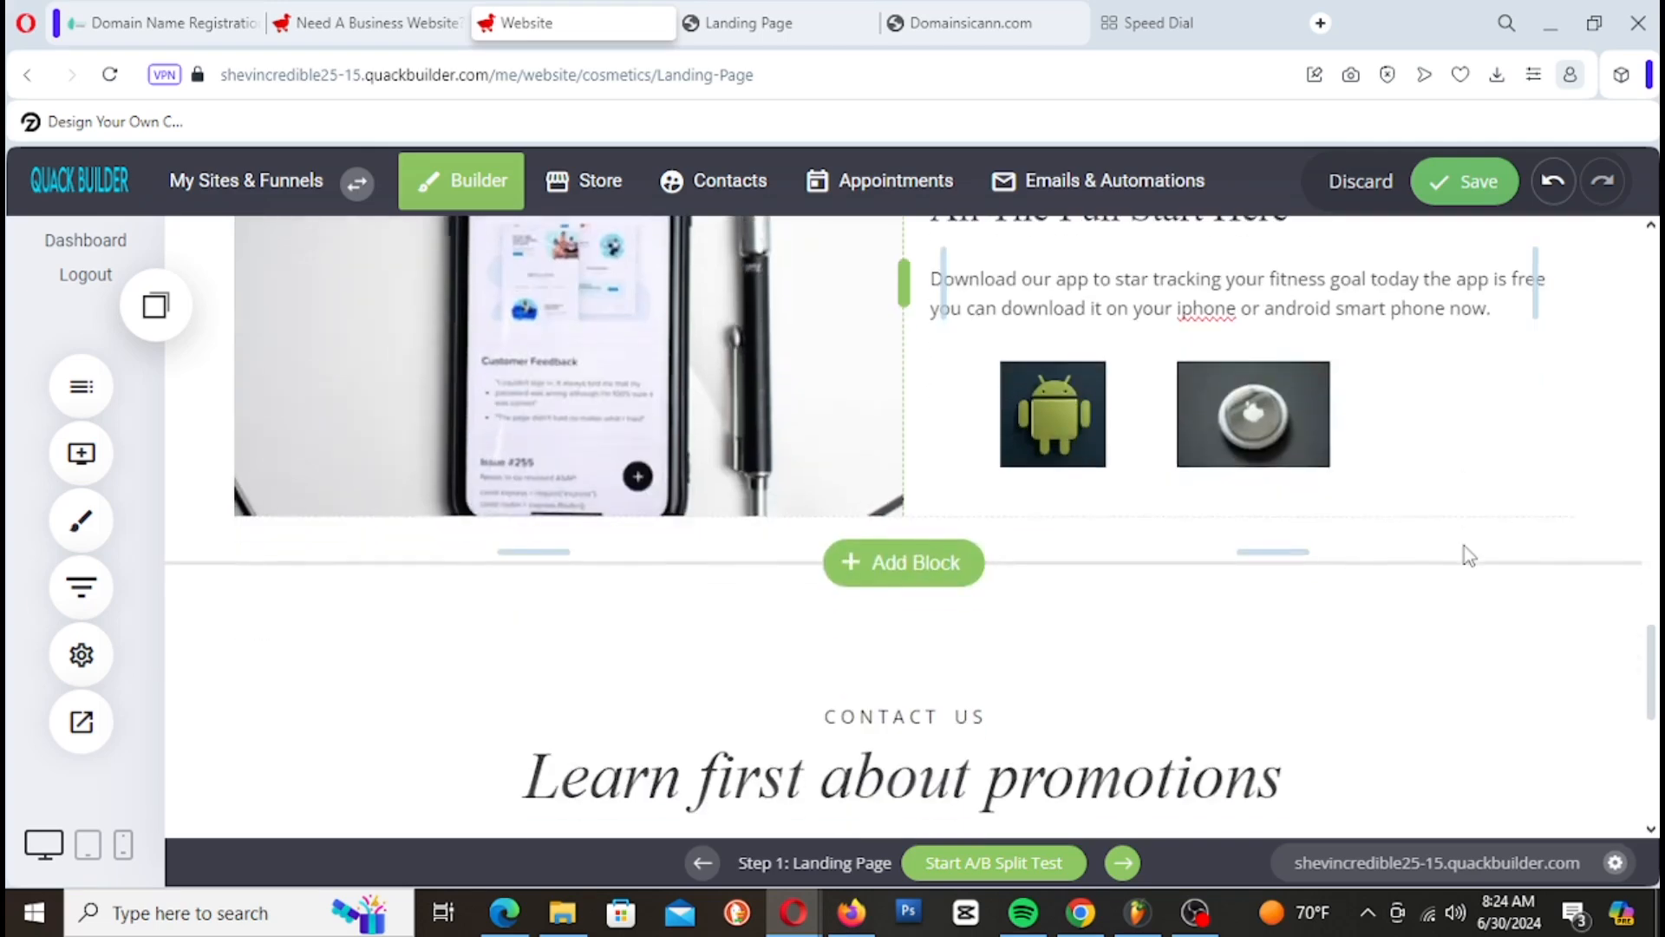
left_click(1442, 183)
scroll(1393, 439, "up", 5)
scroll(1392, 436, "down", 4)
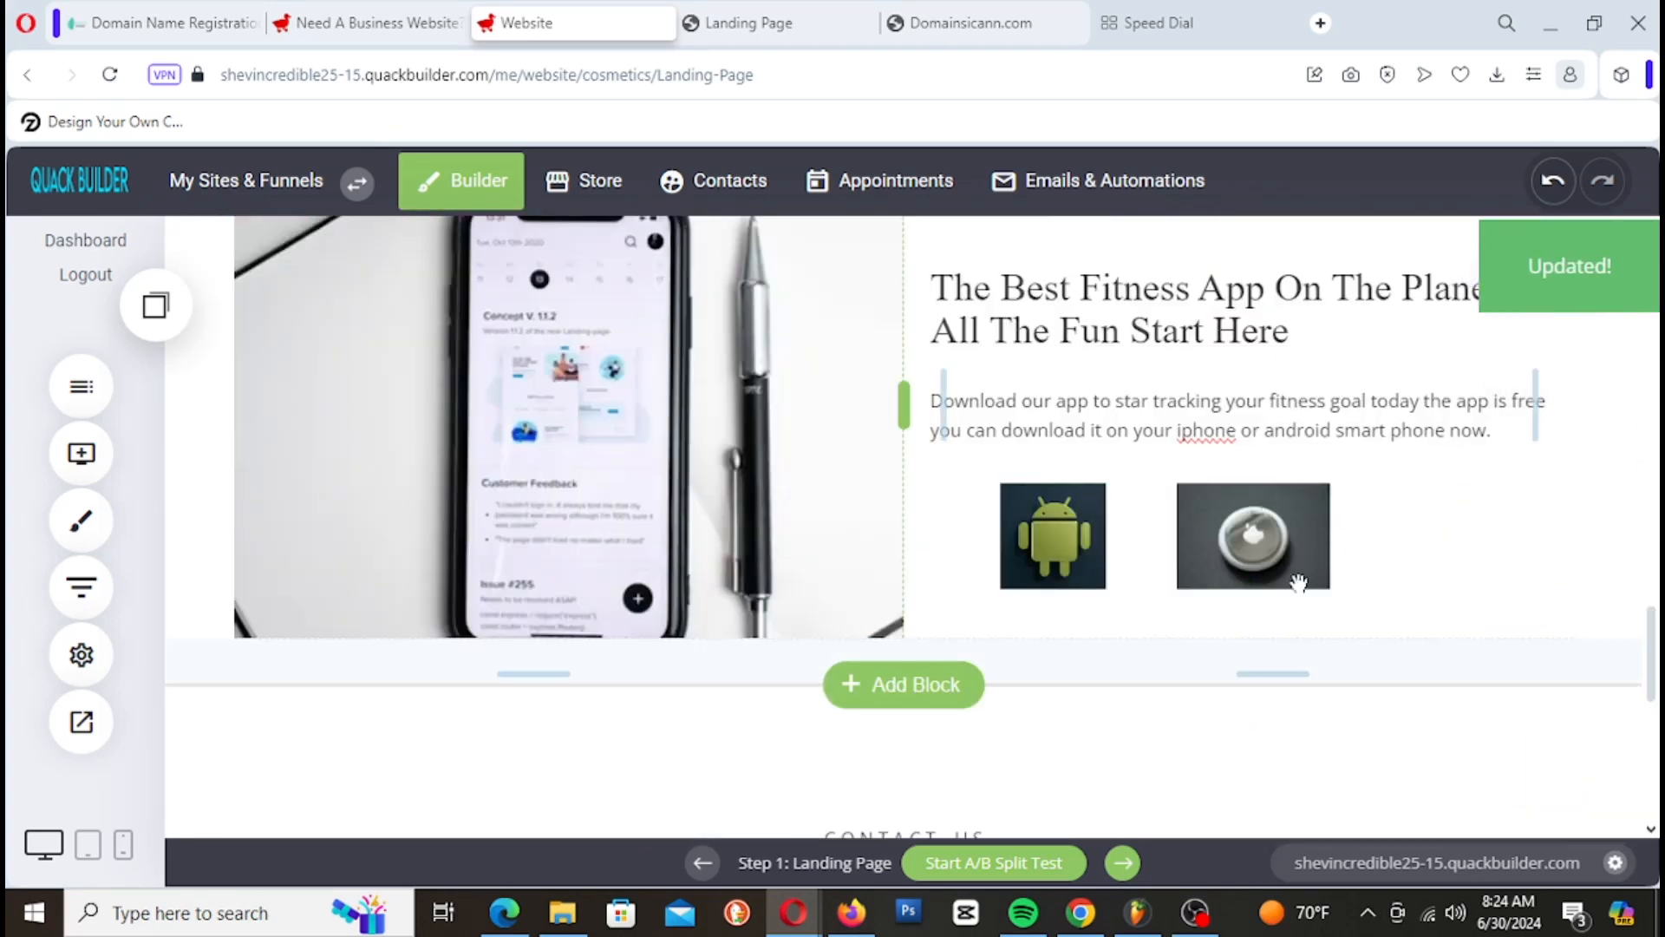
scroll(1275, 555, "up", 1)
scroll(1249, 529, "up", 1)
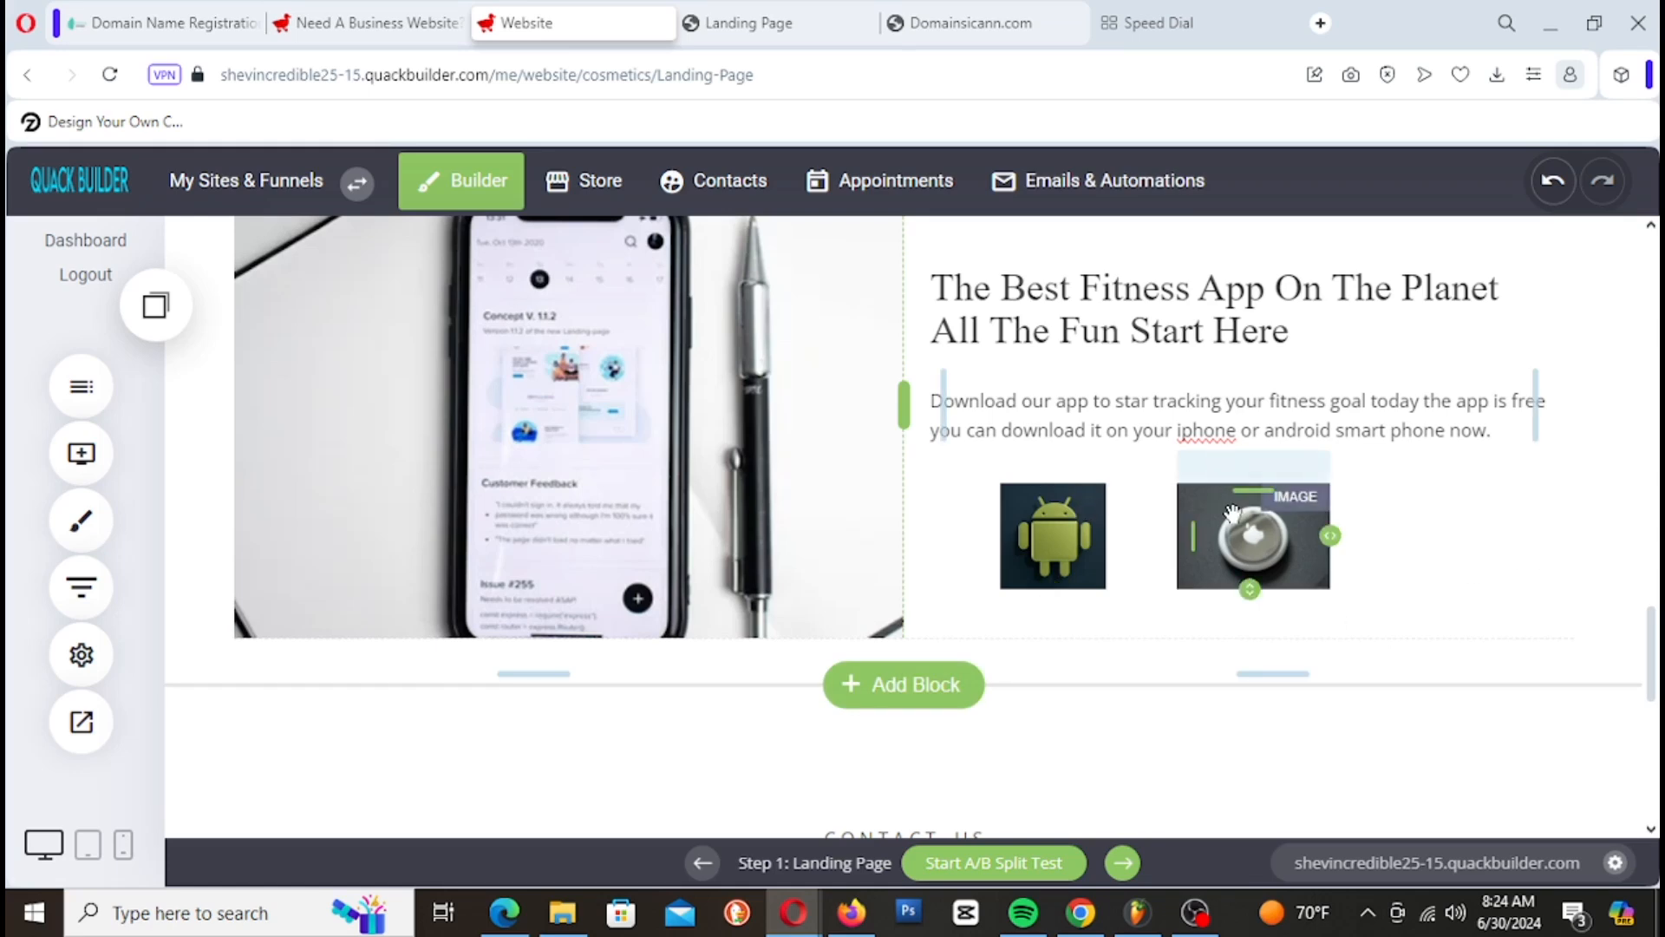
scroll(1231, 514, "up", 2)
Step: Replace the large phone photo by searching the stock library for 'Phone' and selecting a result
left_click(564, 465)
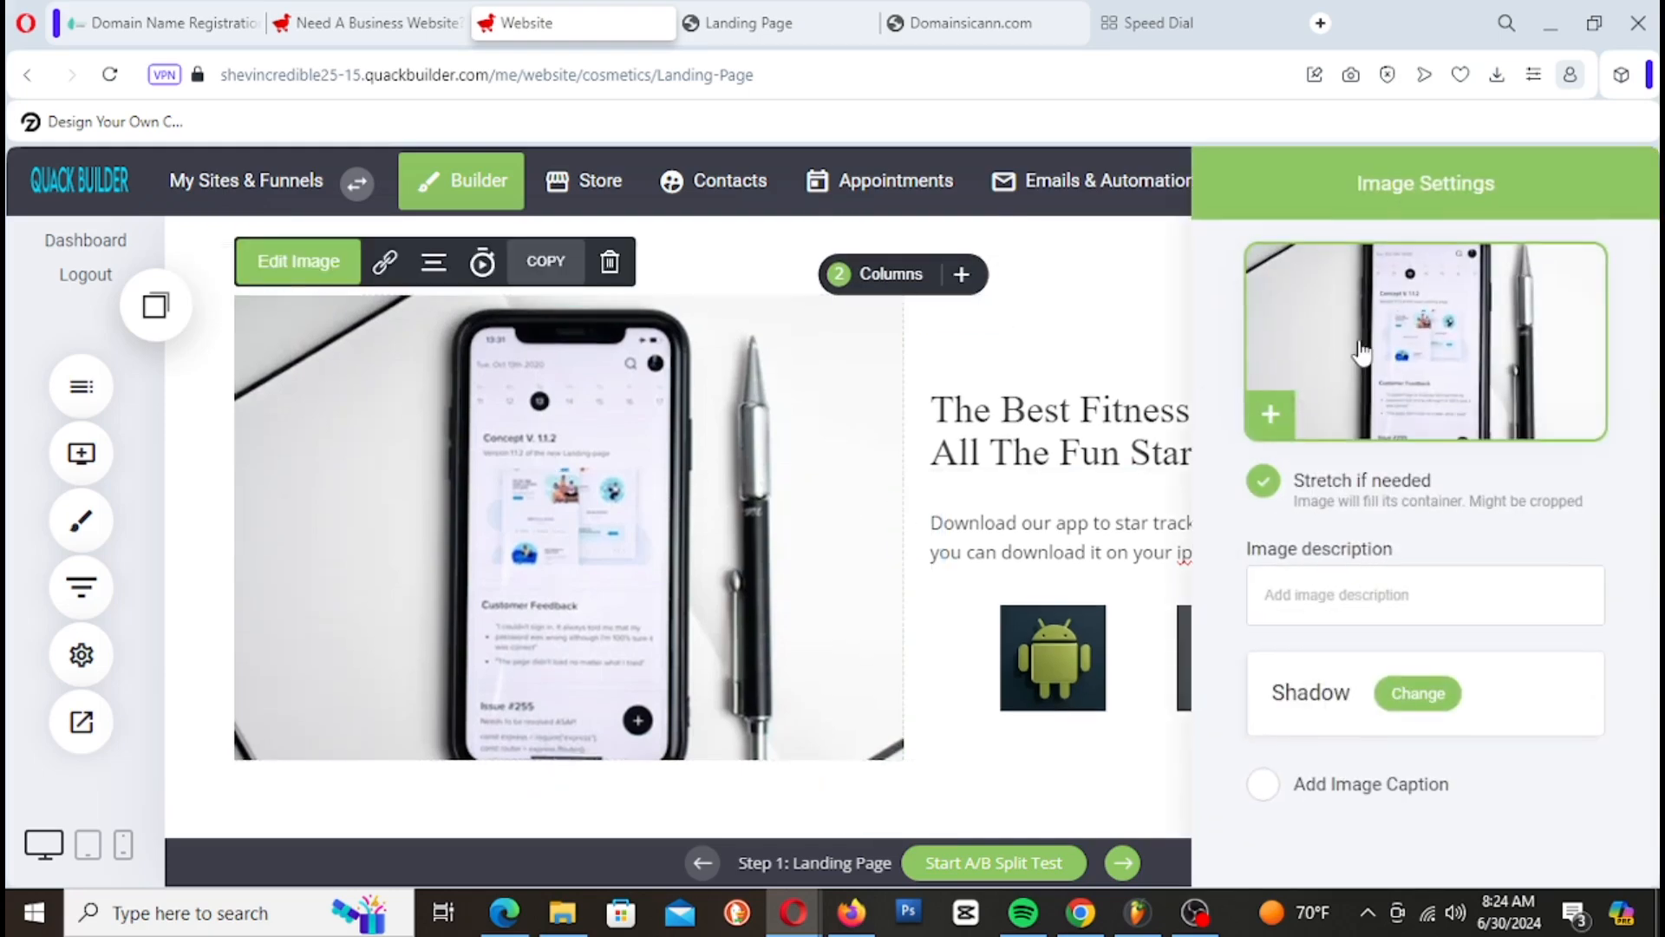
left_click(1360, 351)
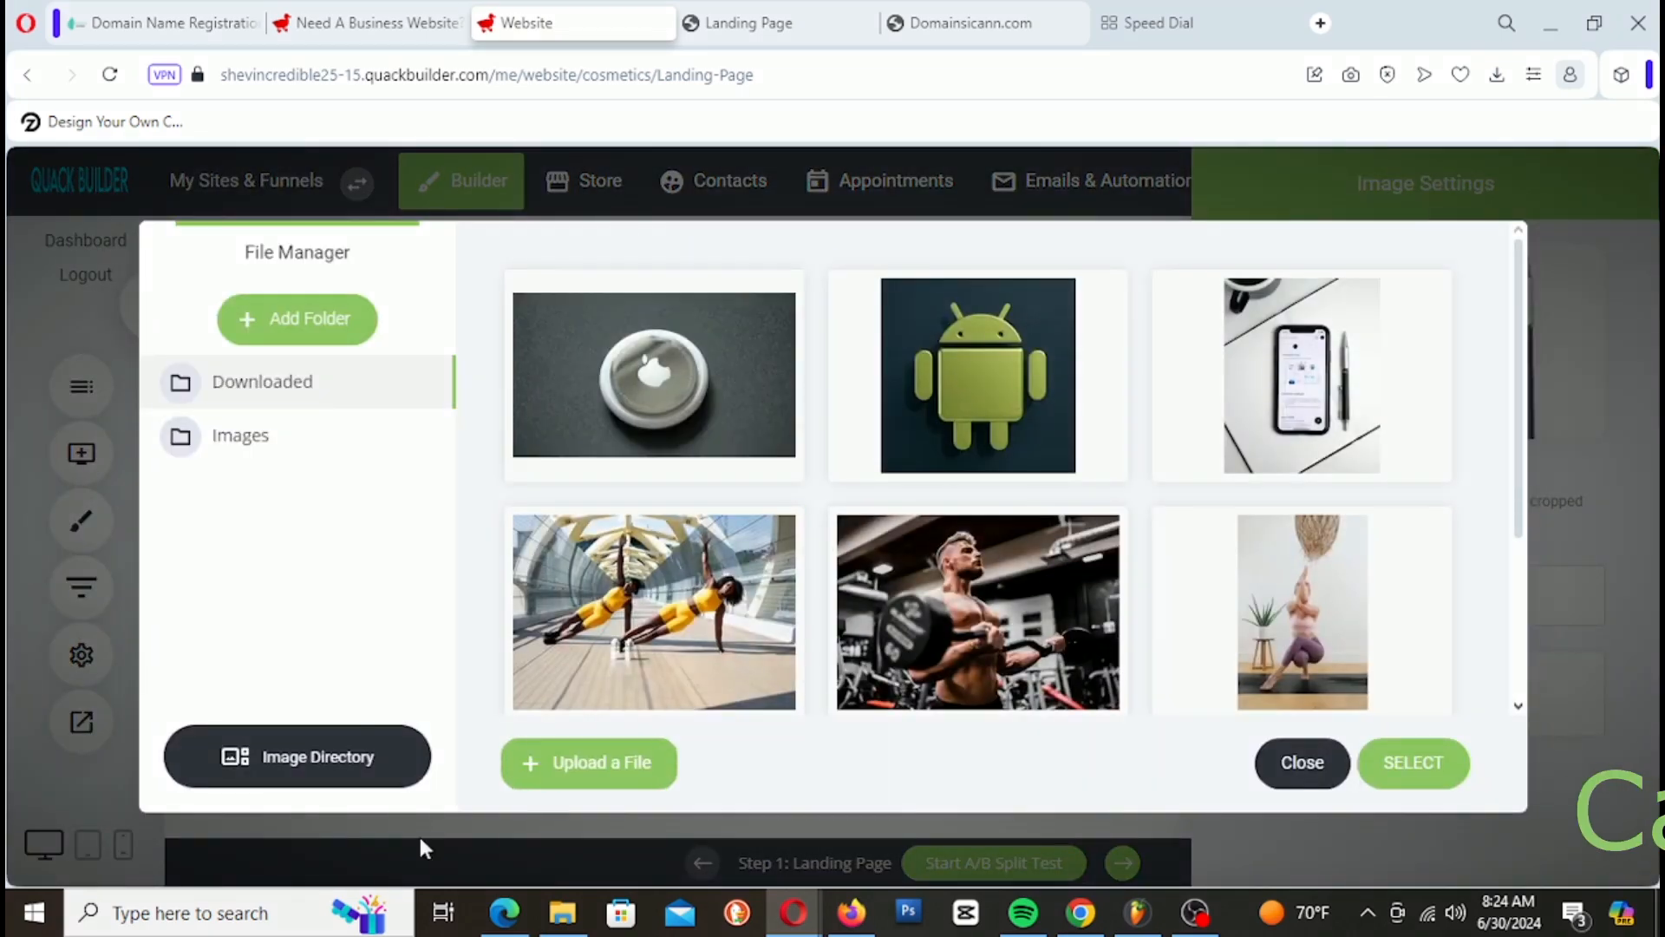
left_click(335, 756)
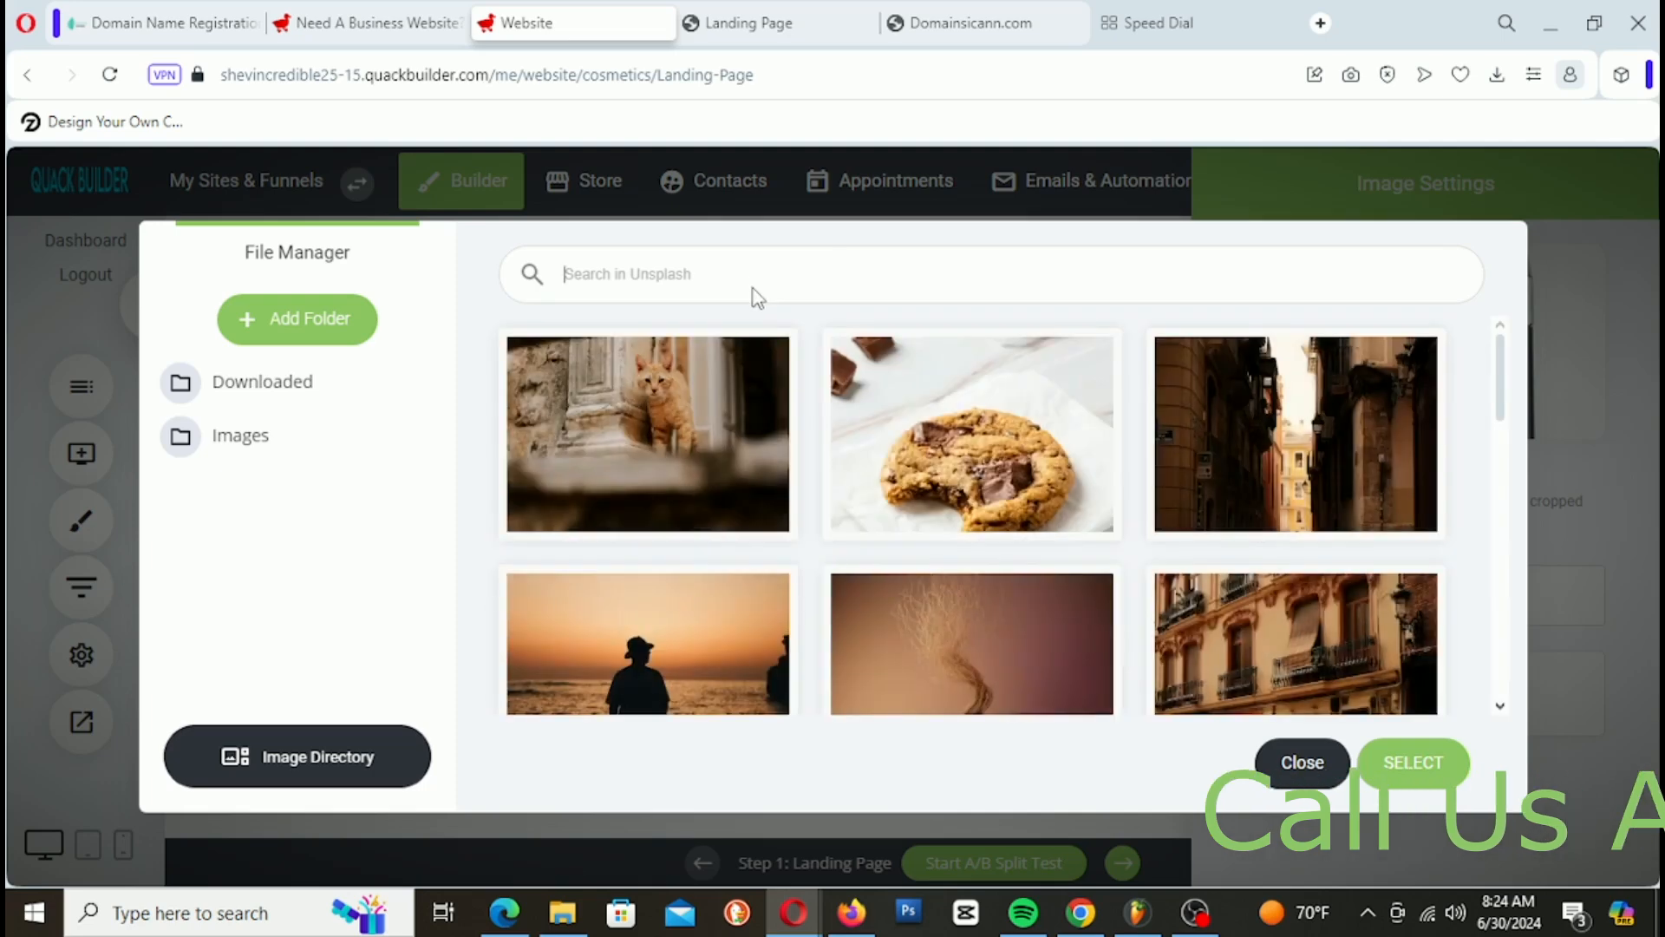
type("Phone")
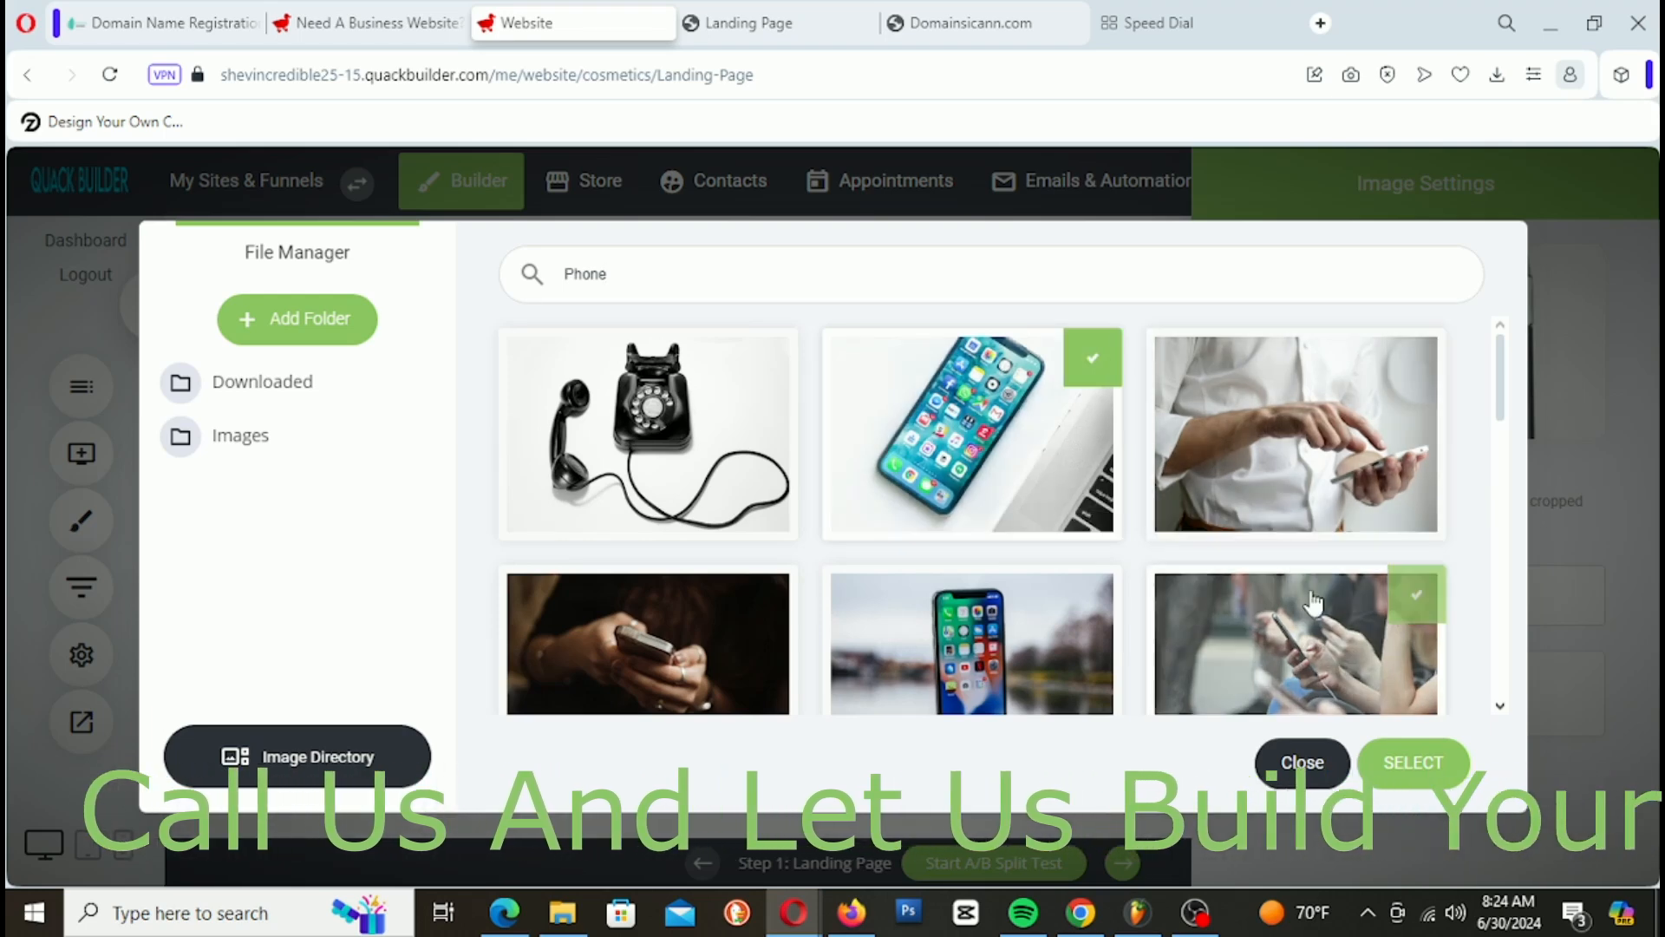
scroll(1394, 720, "down", 1)
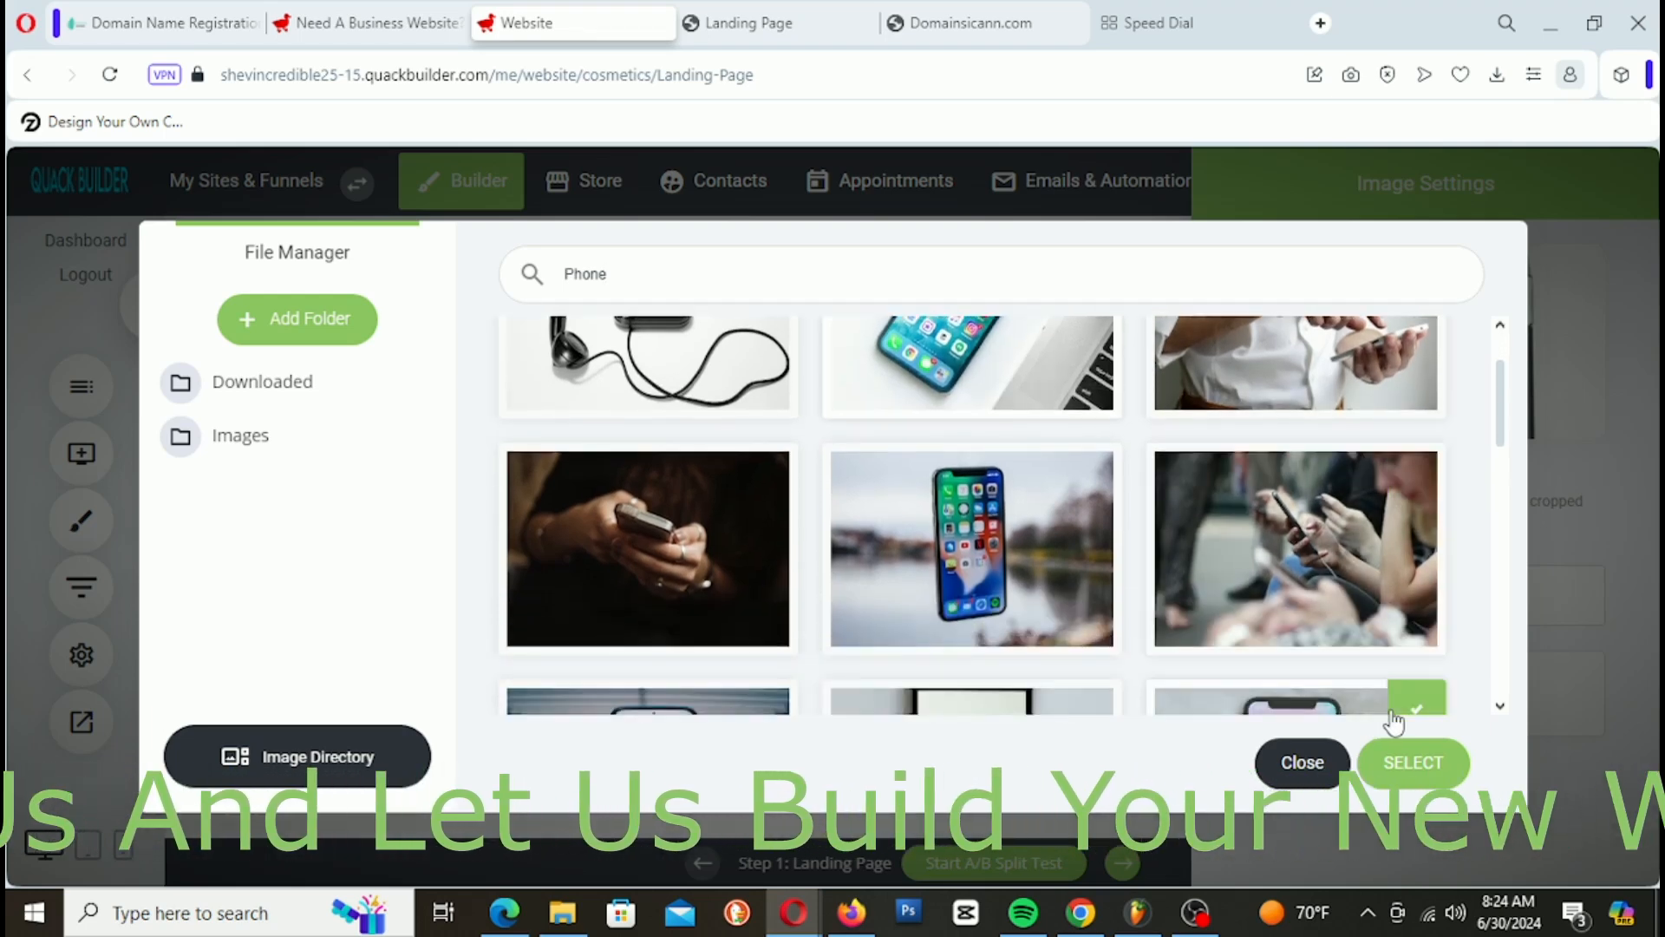
scroll(1394, 719, "up", 1)
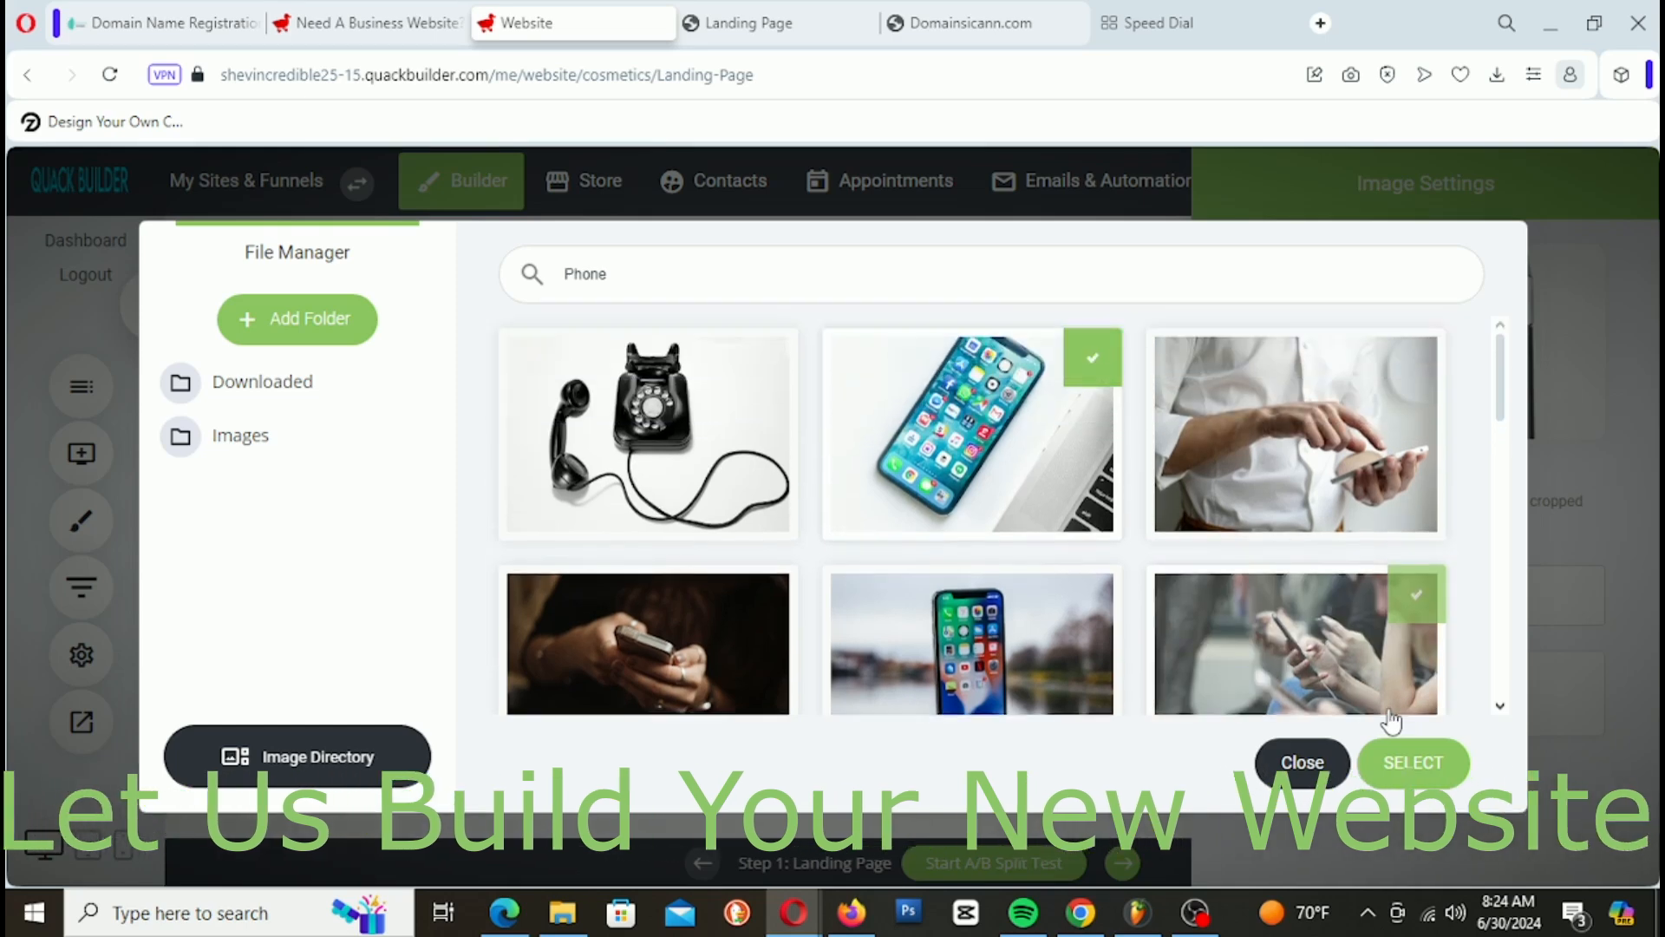
scroll(1226, 650, "down", 1)
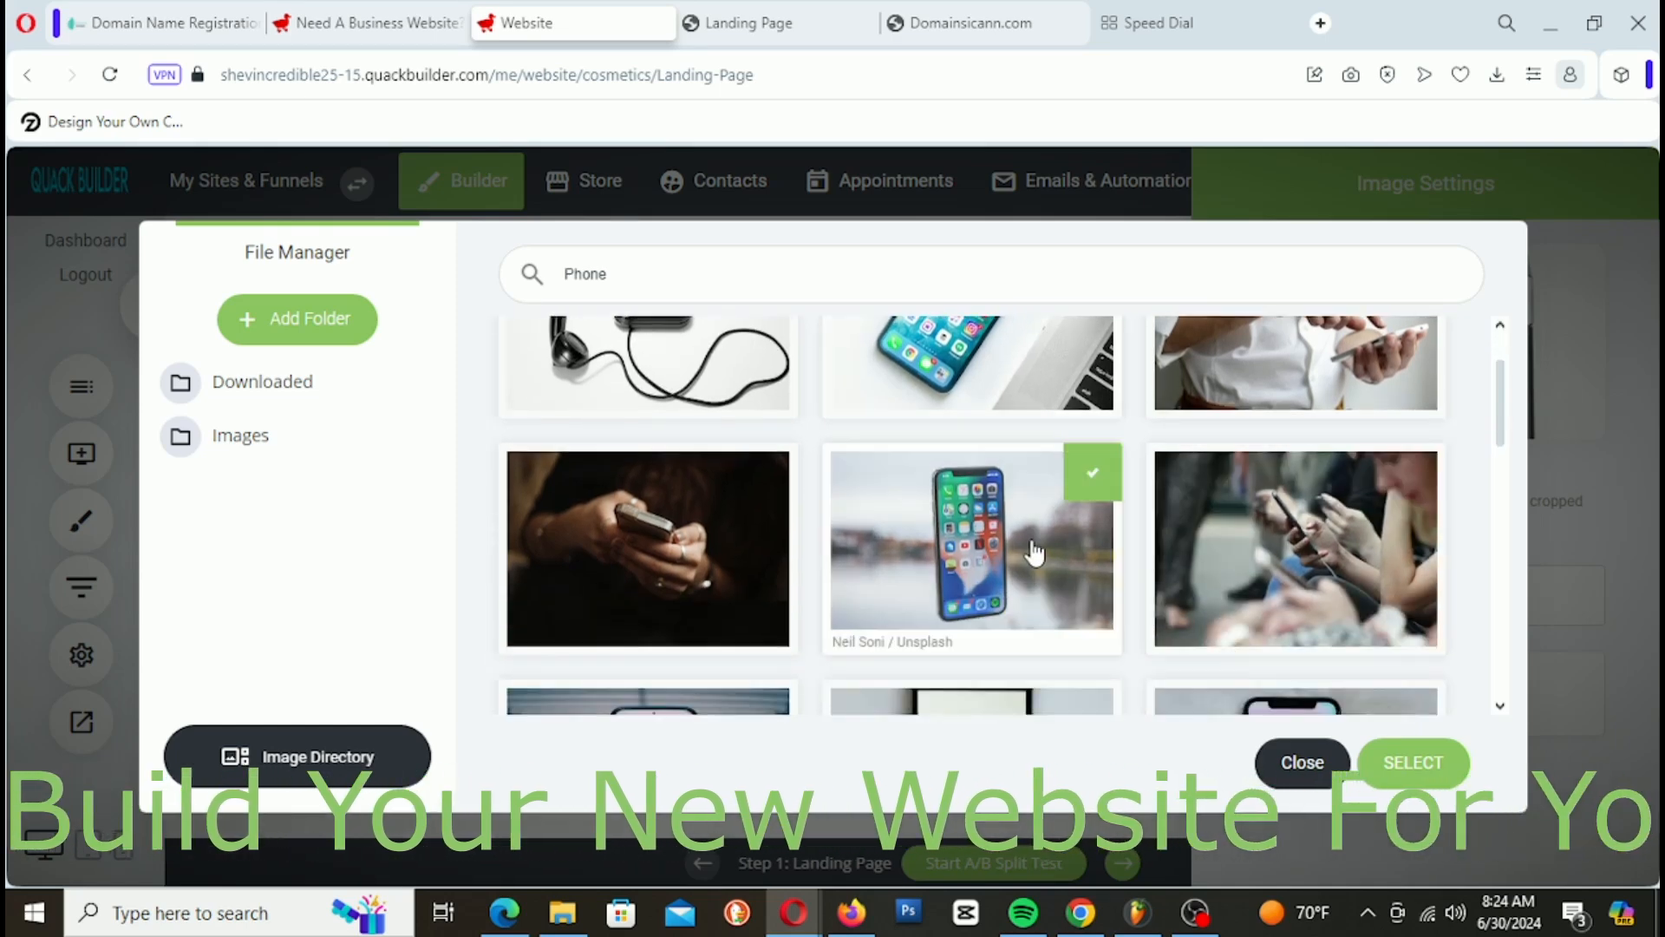
scroll(1034, 553, "down", 2)
scroll(1035, 555, "down", 8)
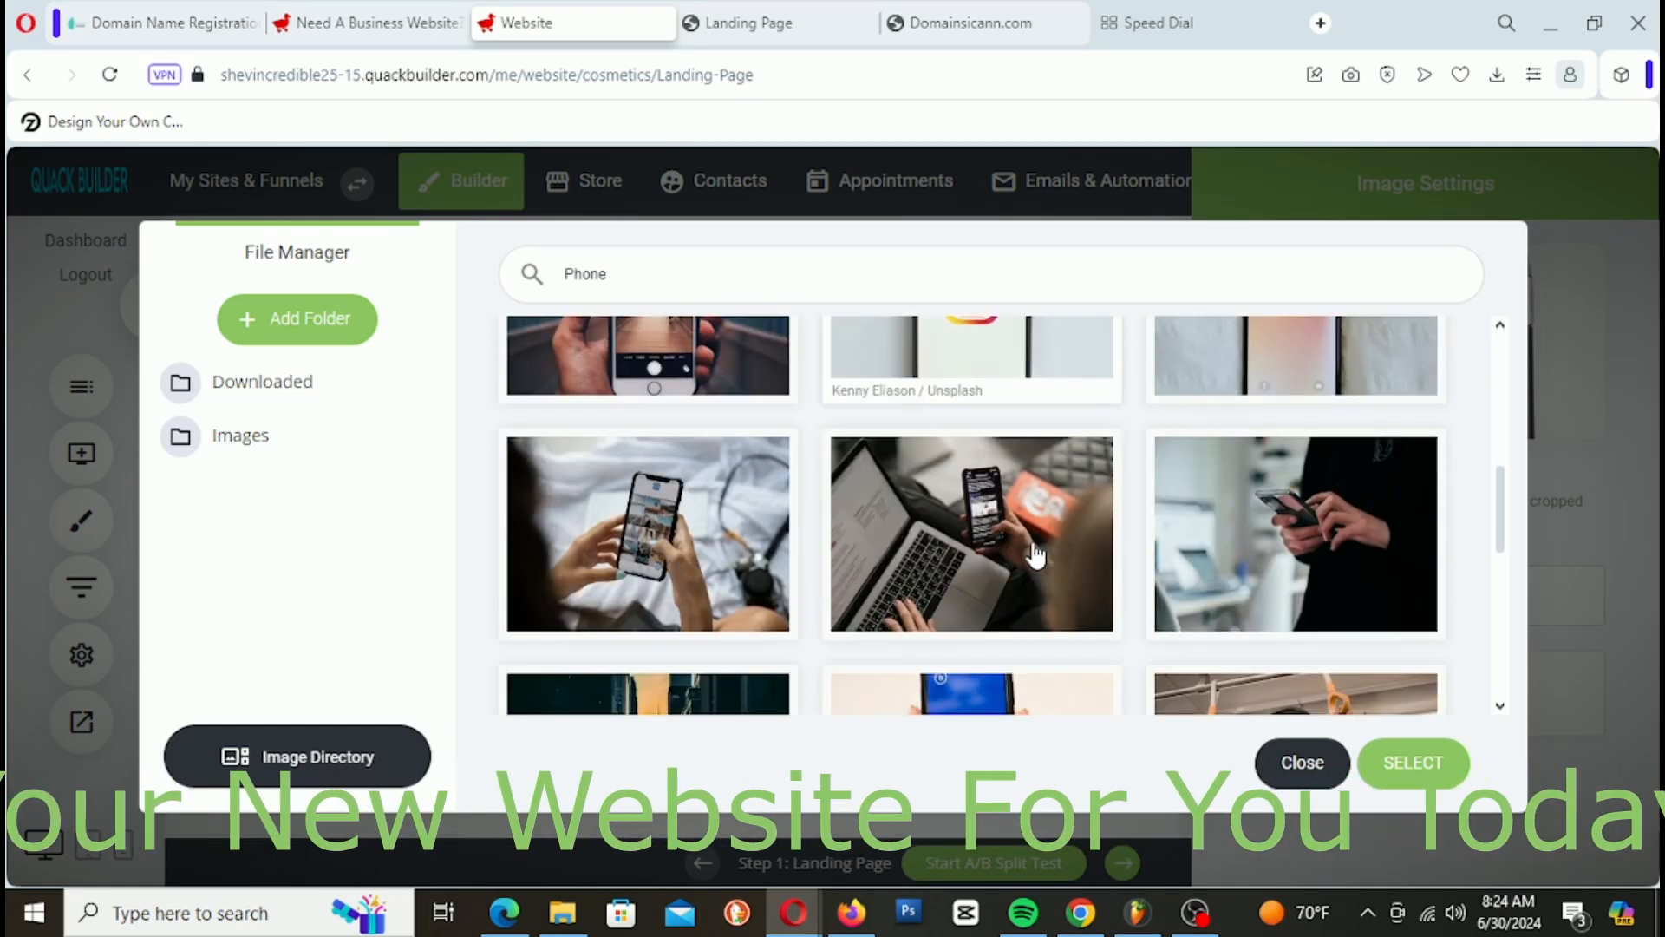
scroll(1035, 555, "down", 2)
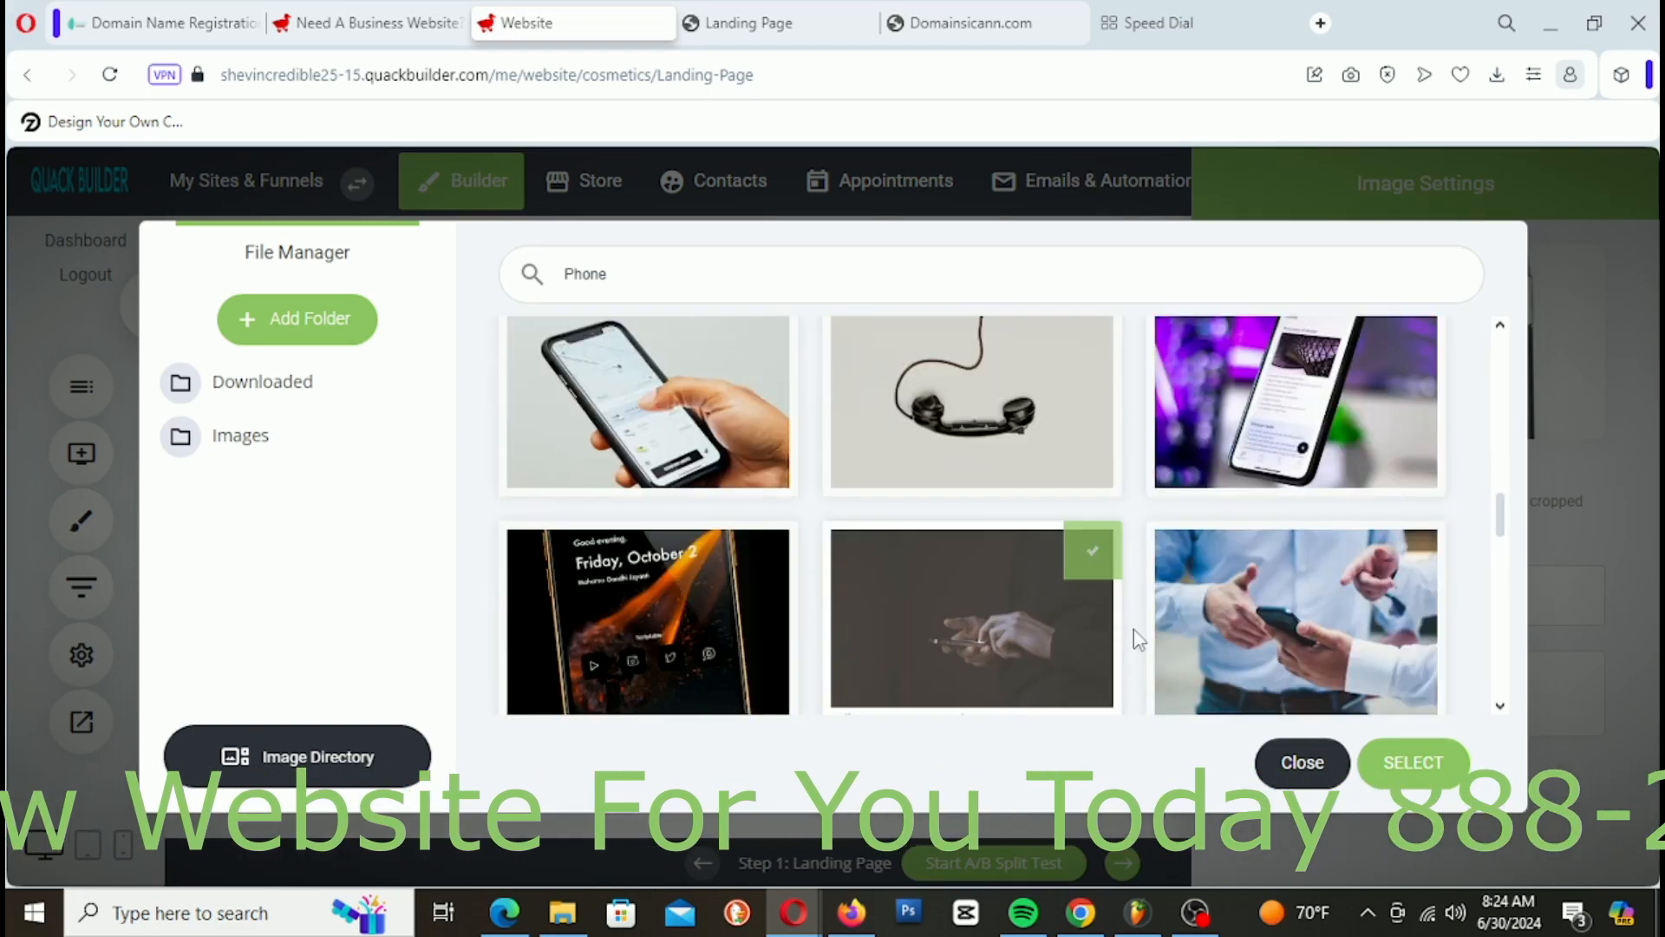
left_click(1404, 785)
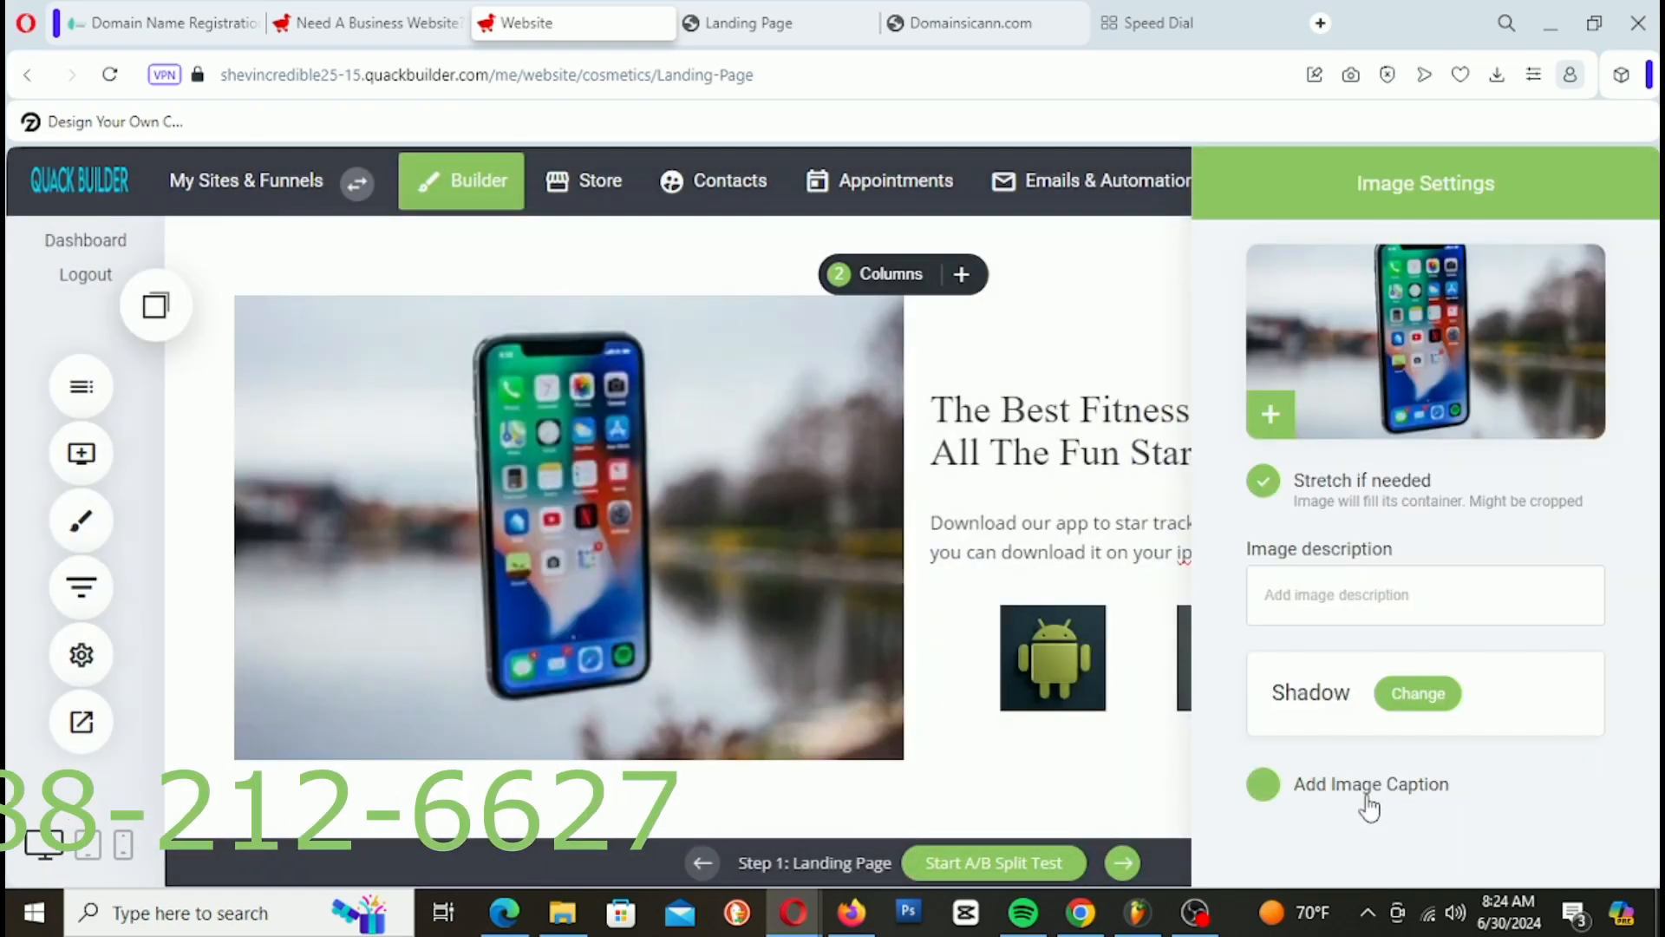
Step: Leave 'Stretch if needed' off so the phone-above-hand photo displays uncropped
left_click(1264, 482)
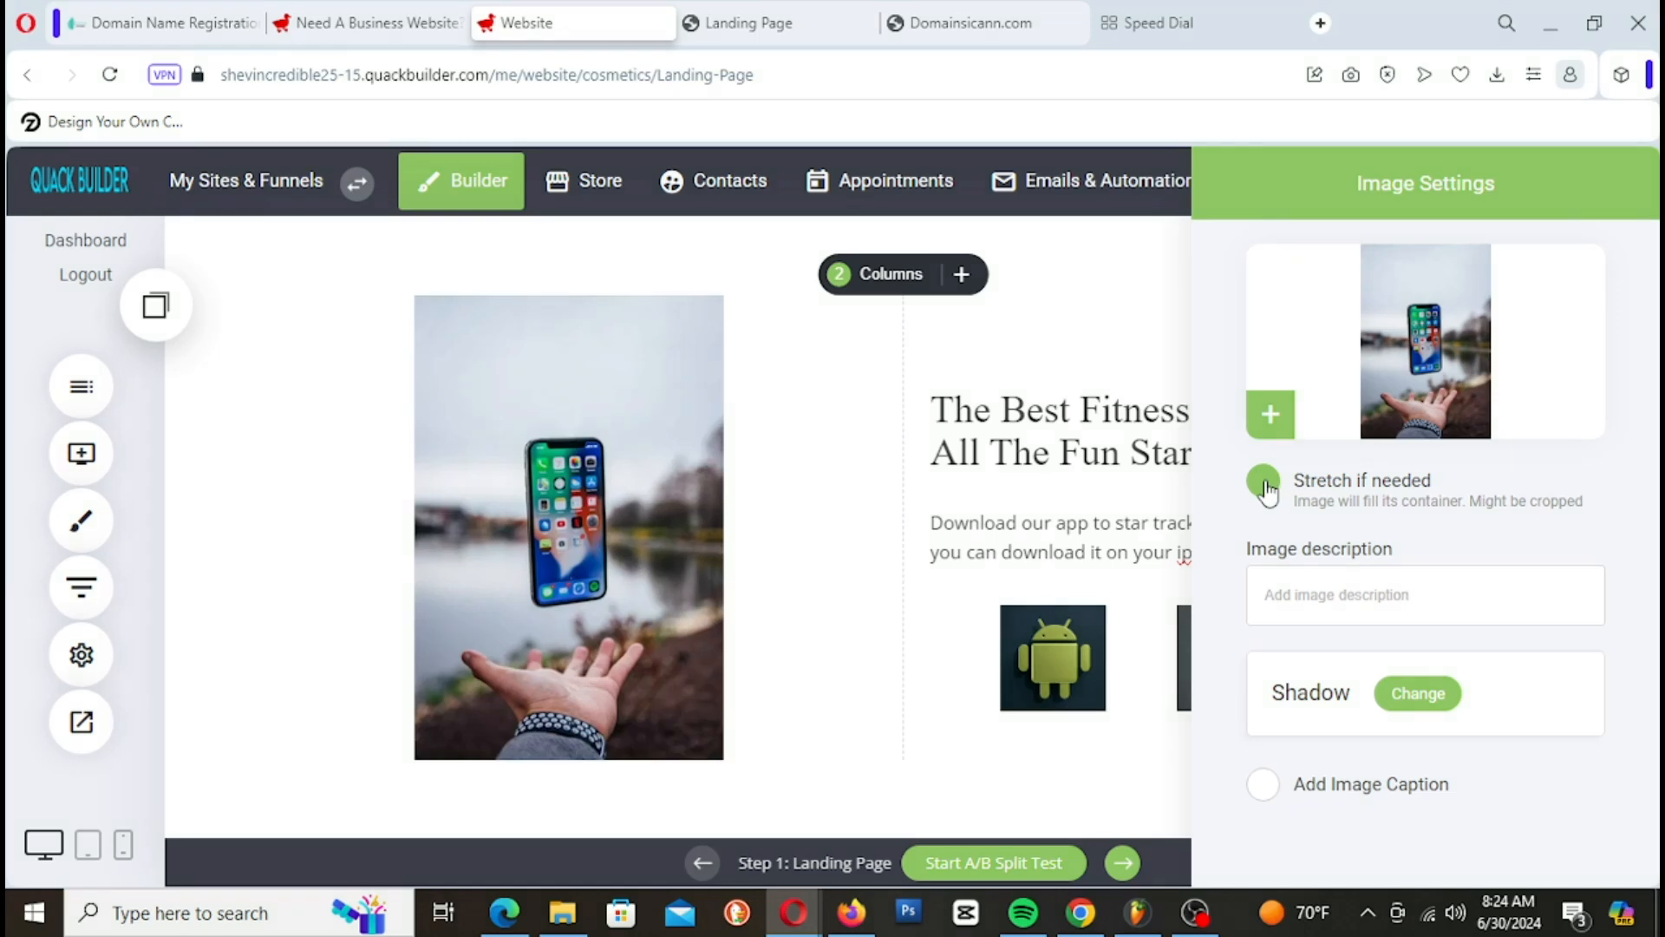
left_click(1267, 490)
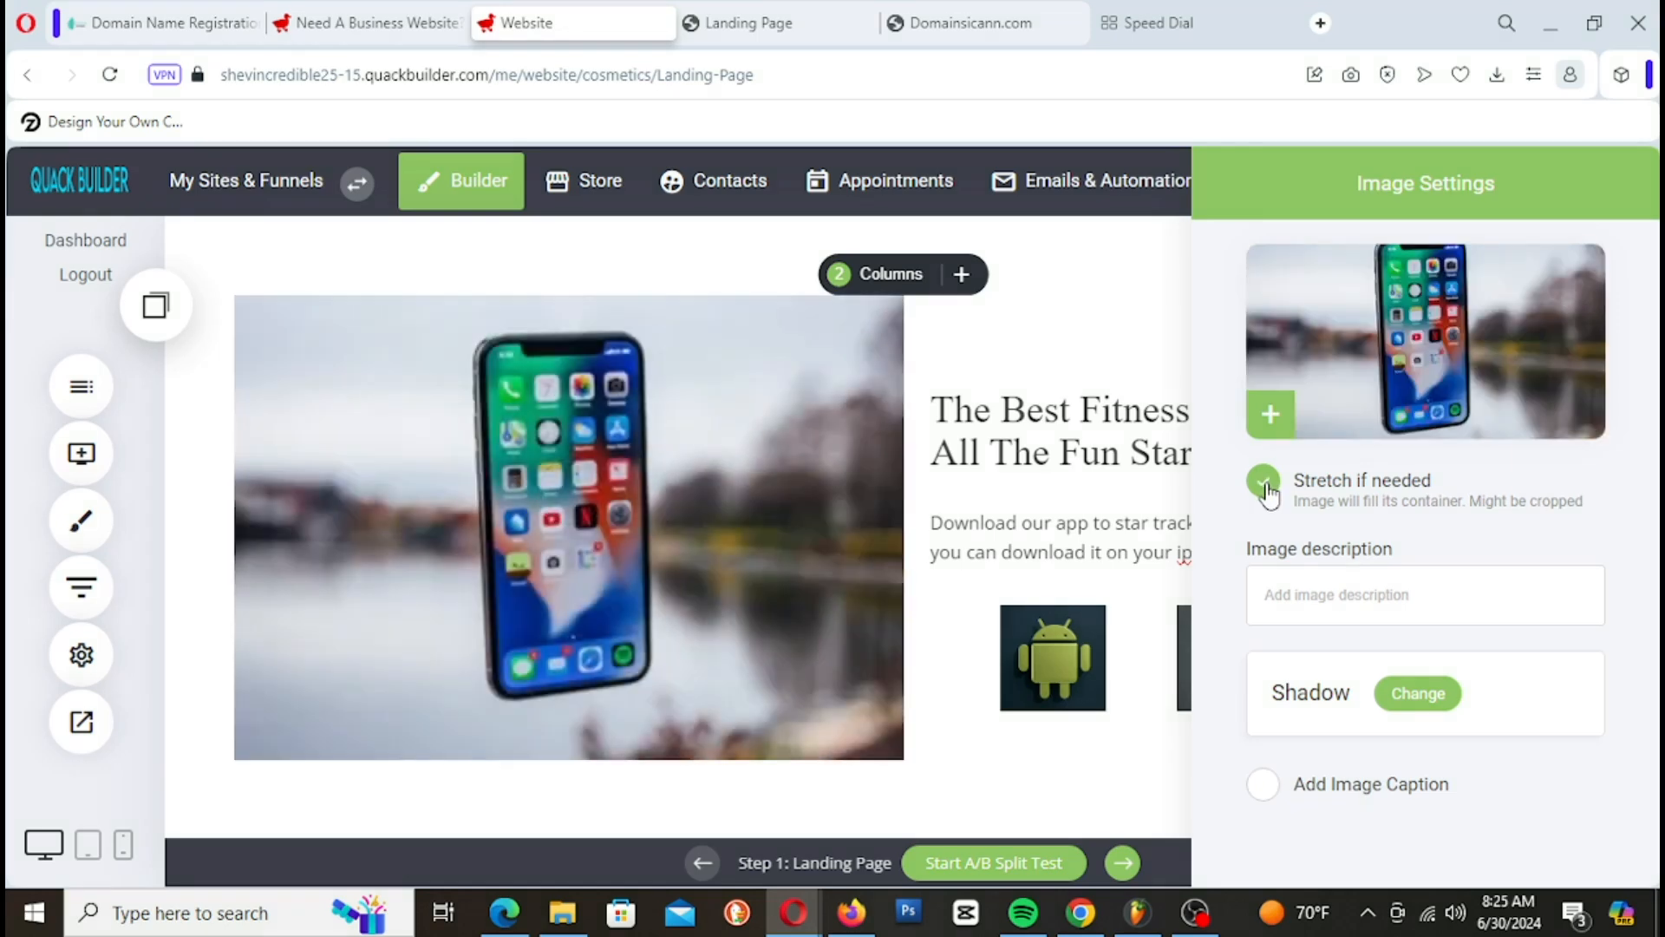
left_click(1264, 486)
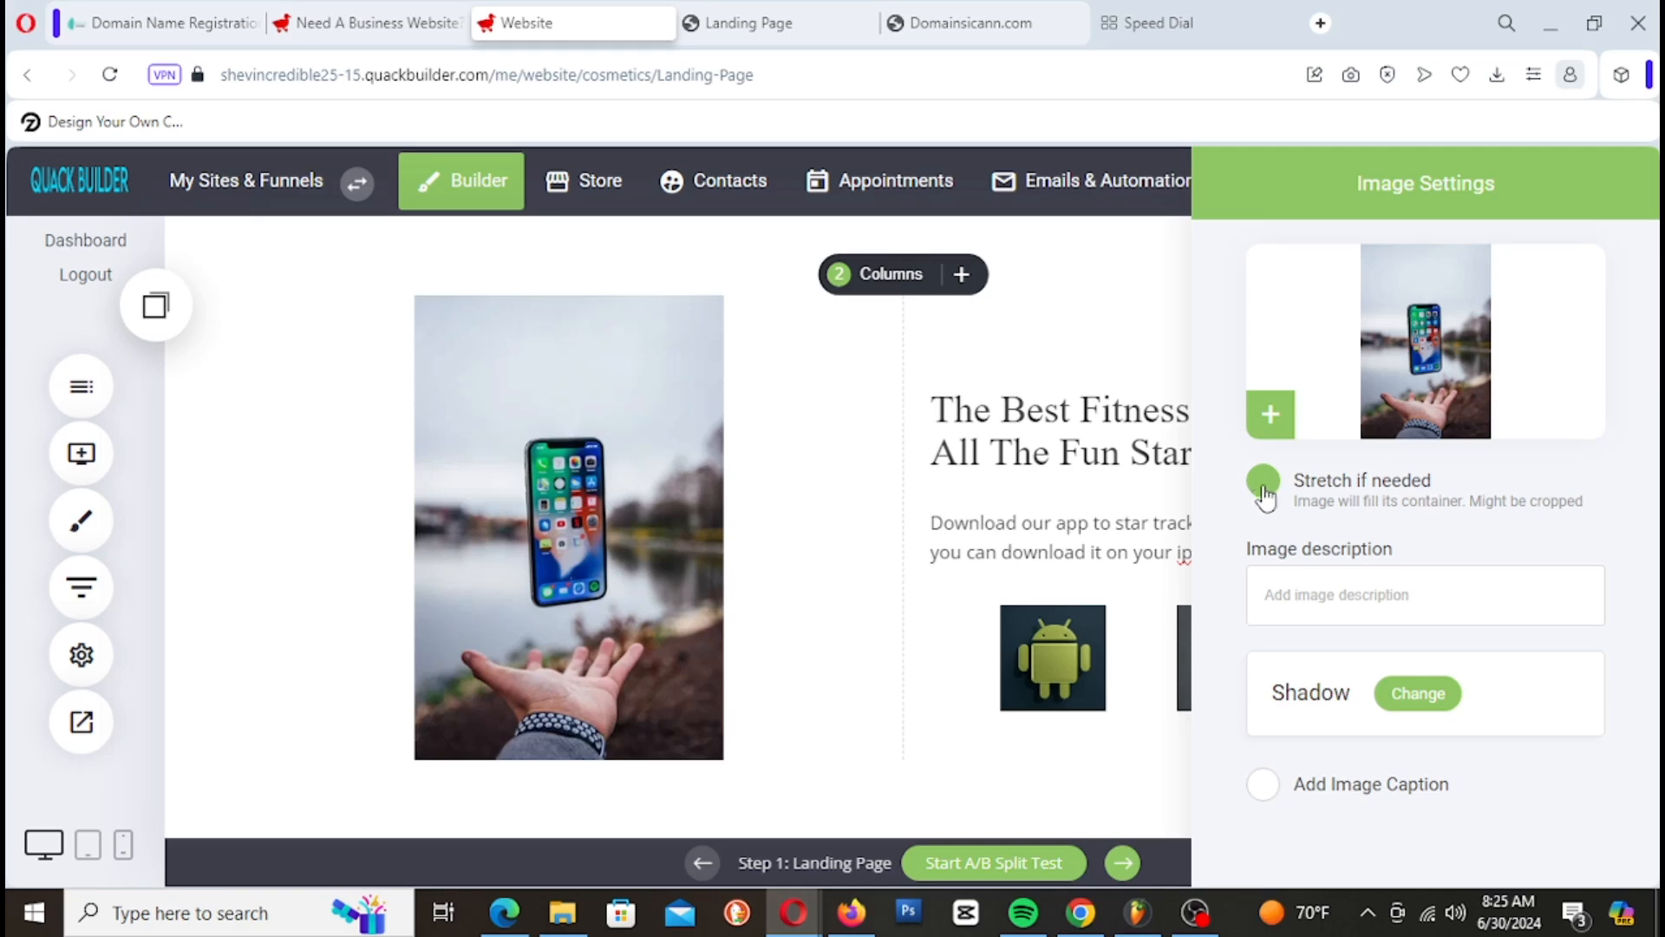
Step: Search the stock image directory for 'phone' to replace the photo
left_click(1372, 399)
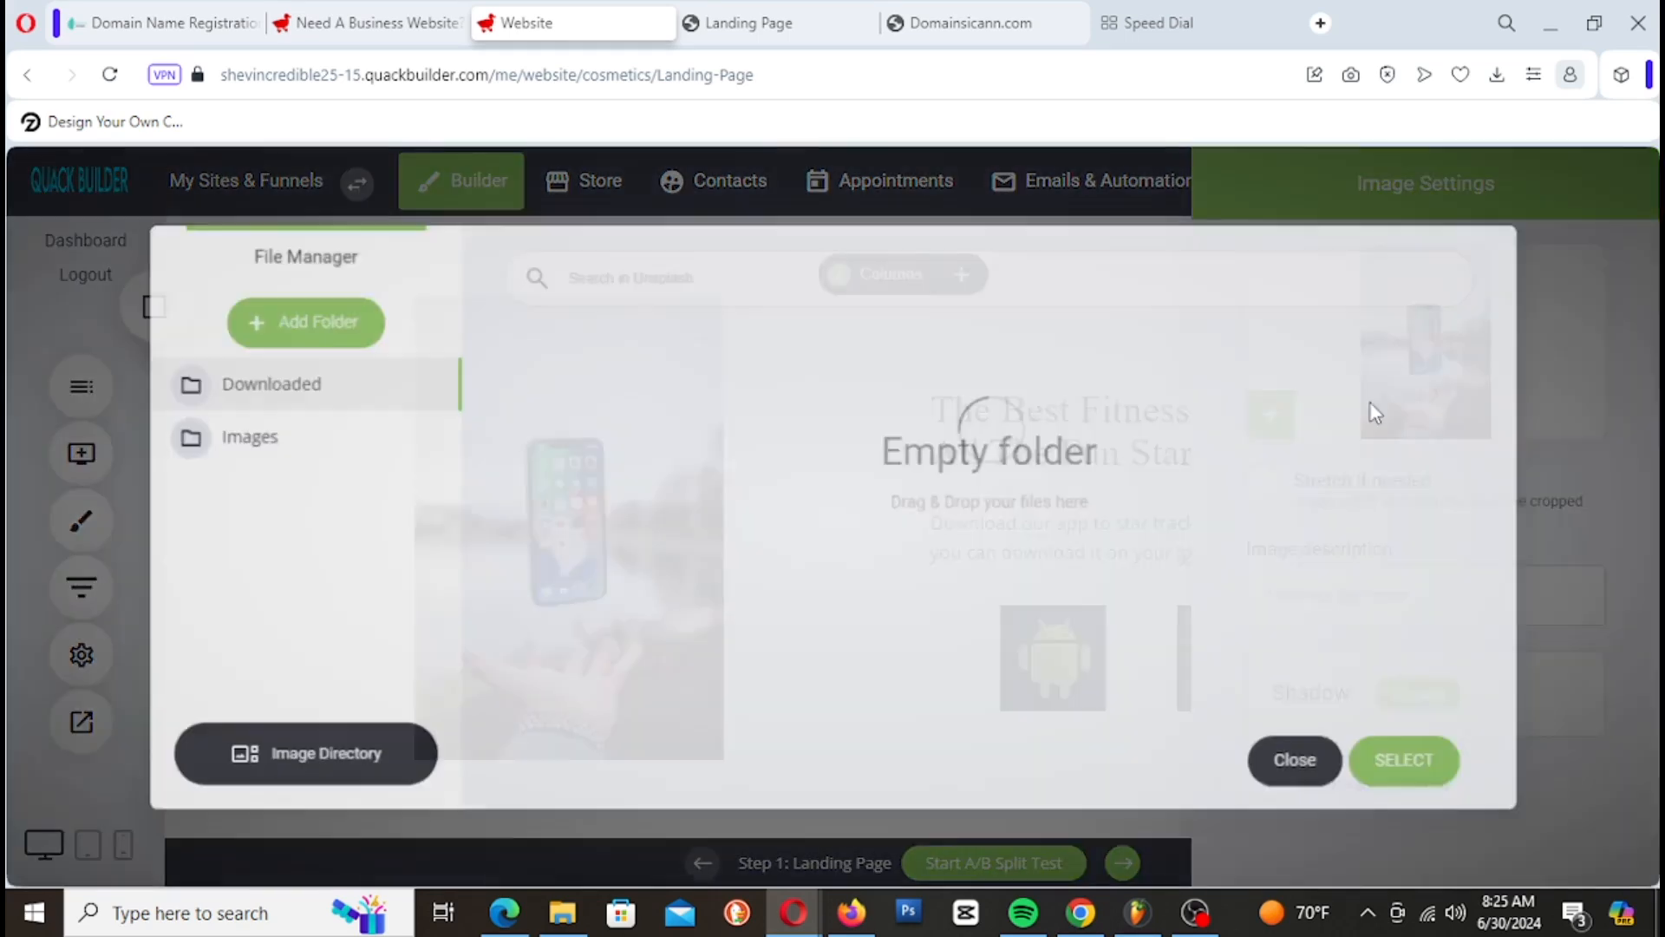
left_click(368, 763)
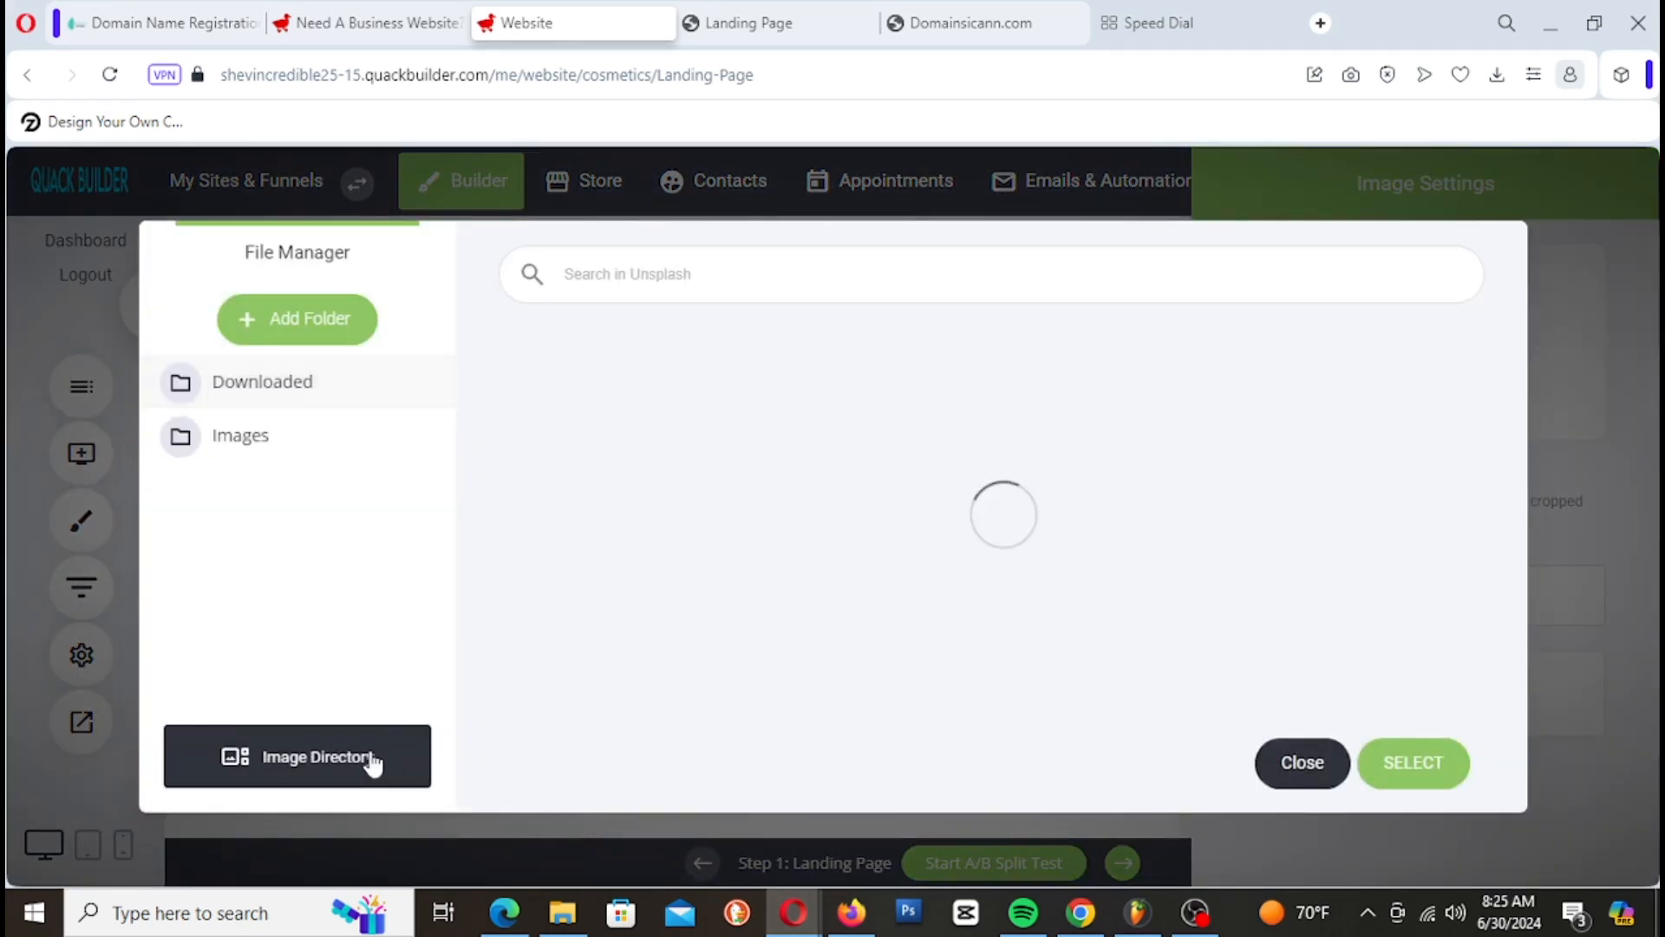
left_click(679, 274)
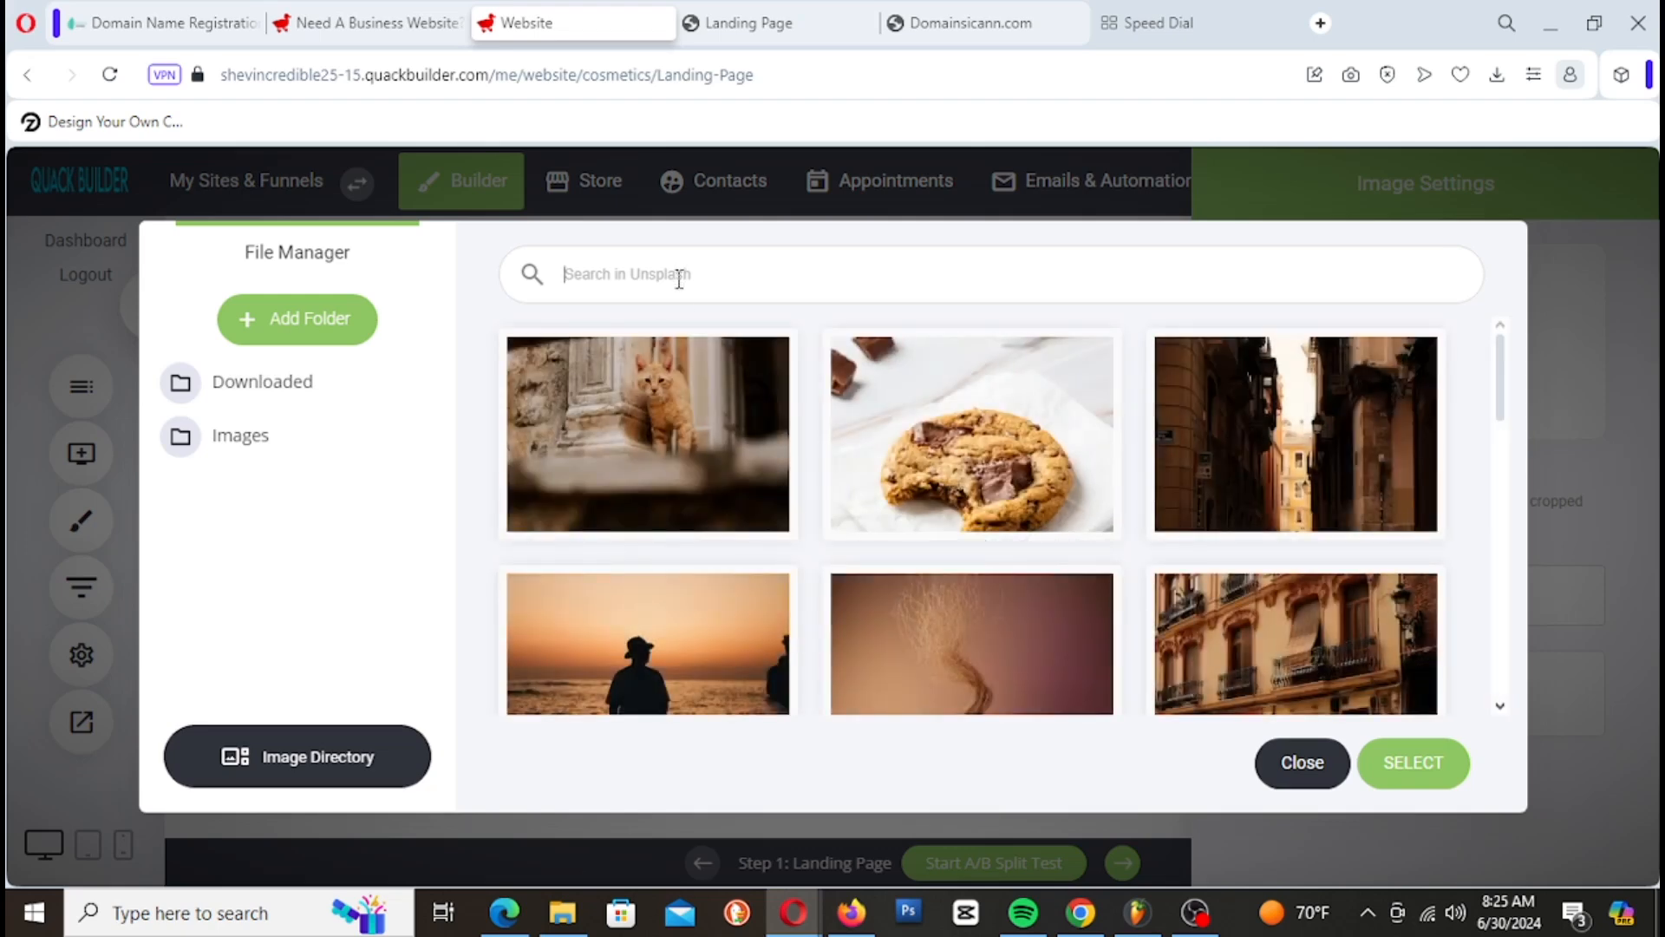
type("phone")
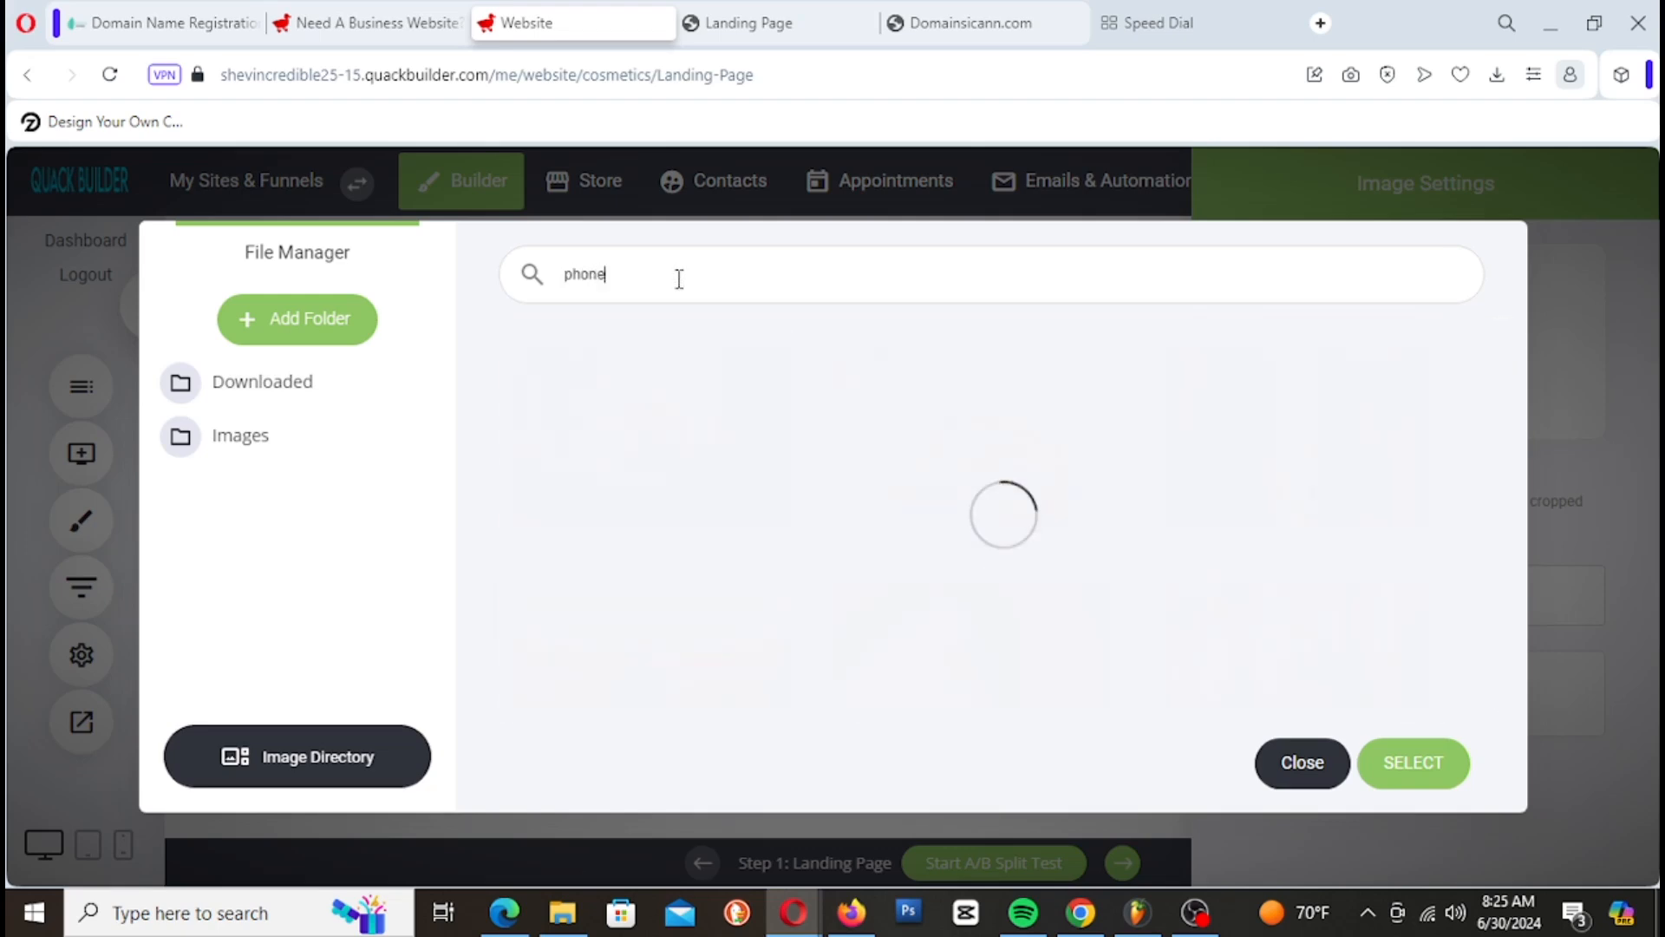
scroll(1249, 640, "down", 2)
scroll(1249, 639, "up", 2)
Step: Browse the phone results and select the phone-with-app-icons photo
left_click(1315, 514)
scroll(1315, 514, "down", 8)
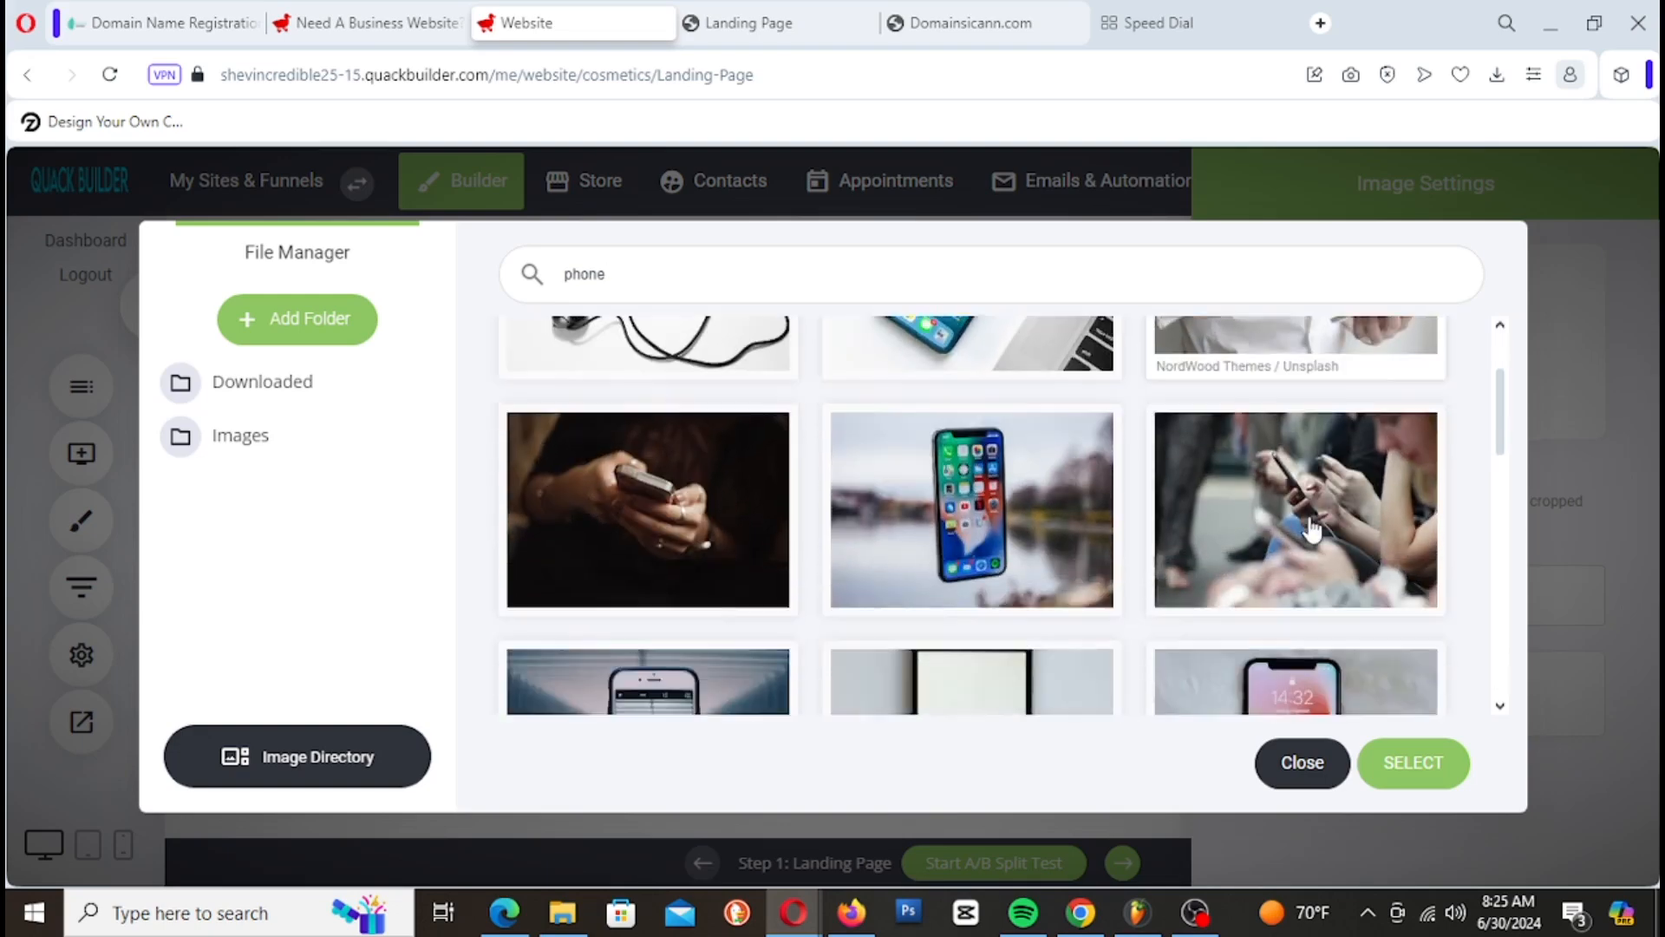
scroll(1312, 529, "down", 3)
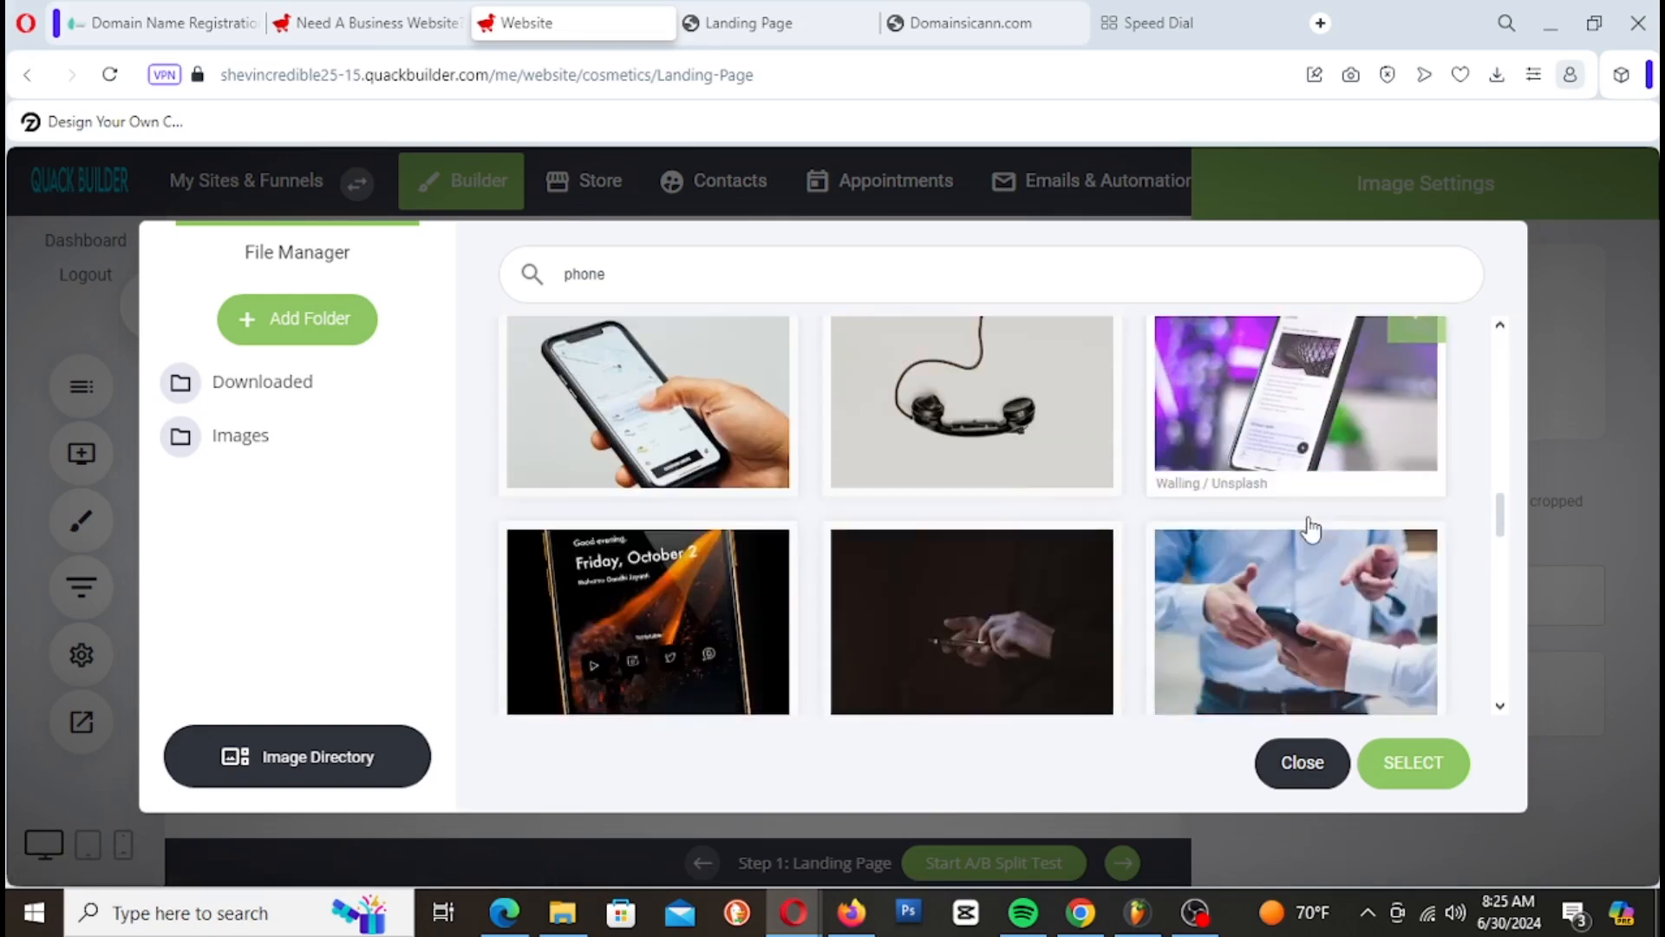
scroll(1310, 528, "down", 10)
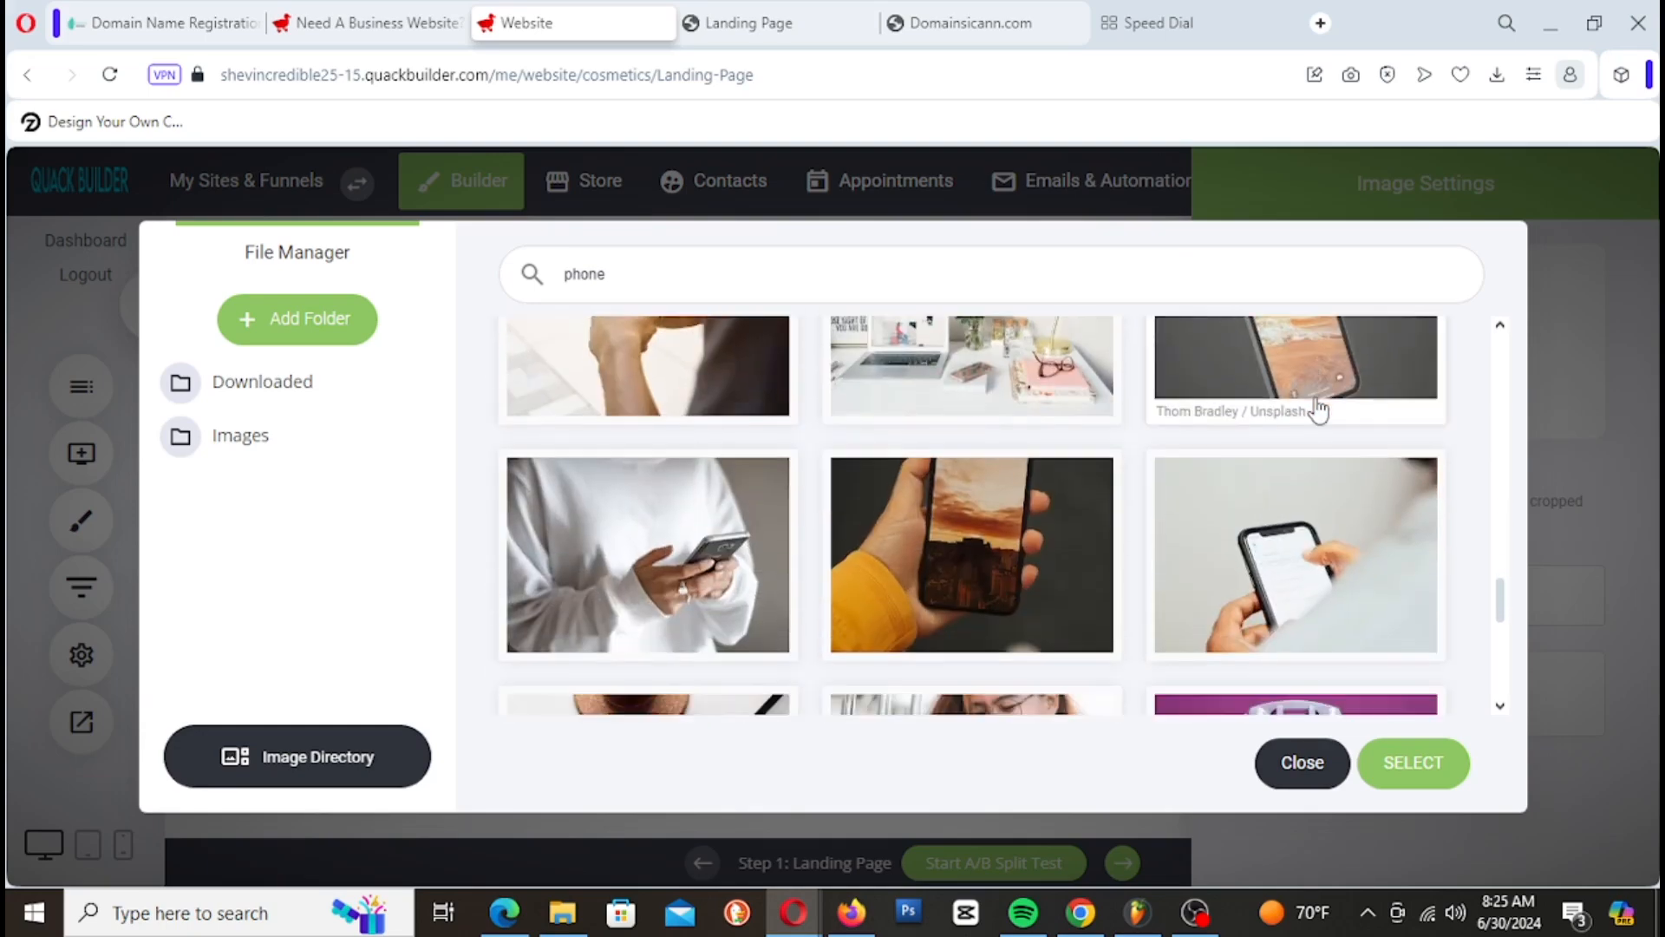
scroll(1288, 556, "up", 5)
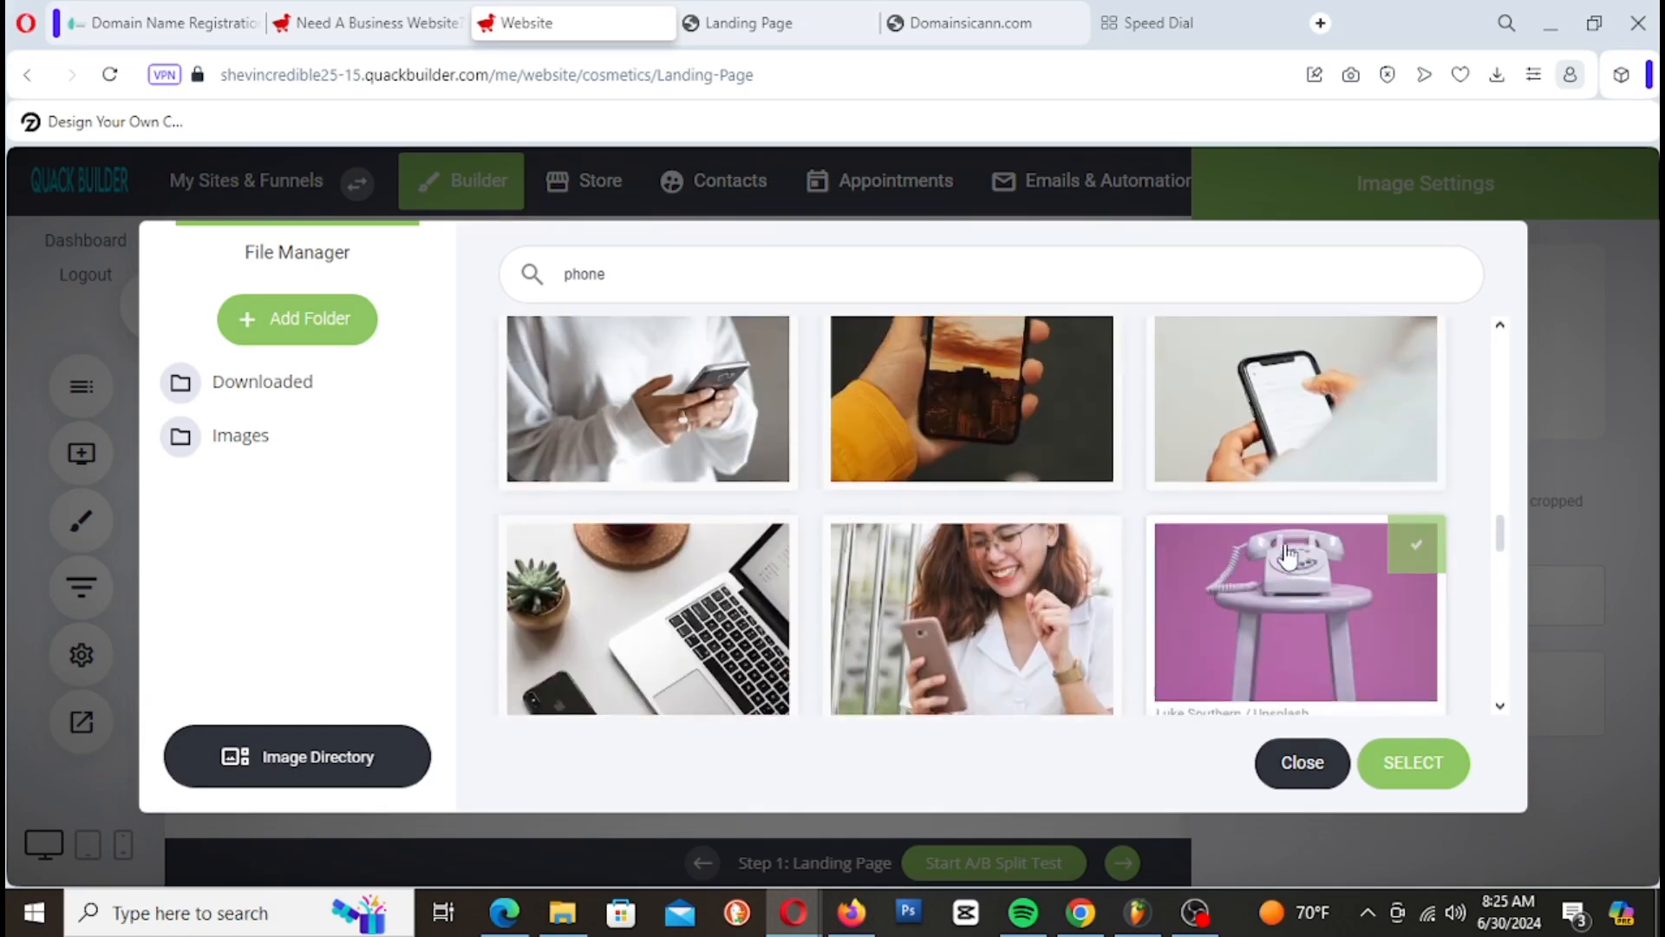
scroll(1288, 555, "down", 4)
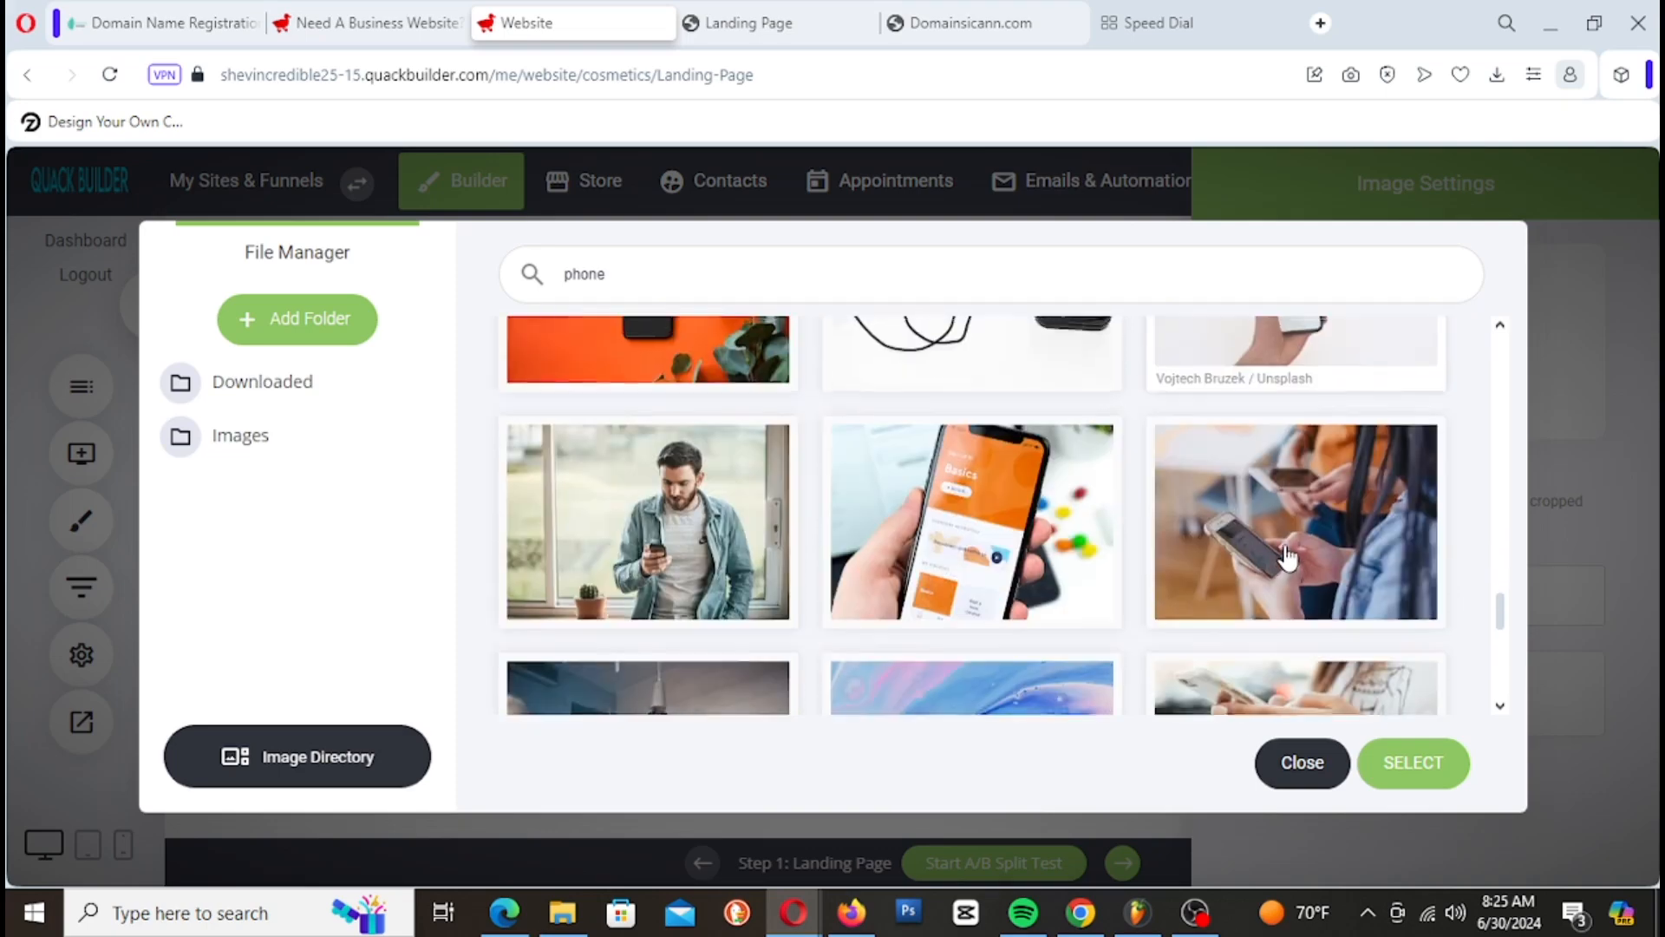
scroll(1286, 559, "down", 3)
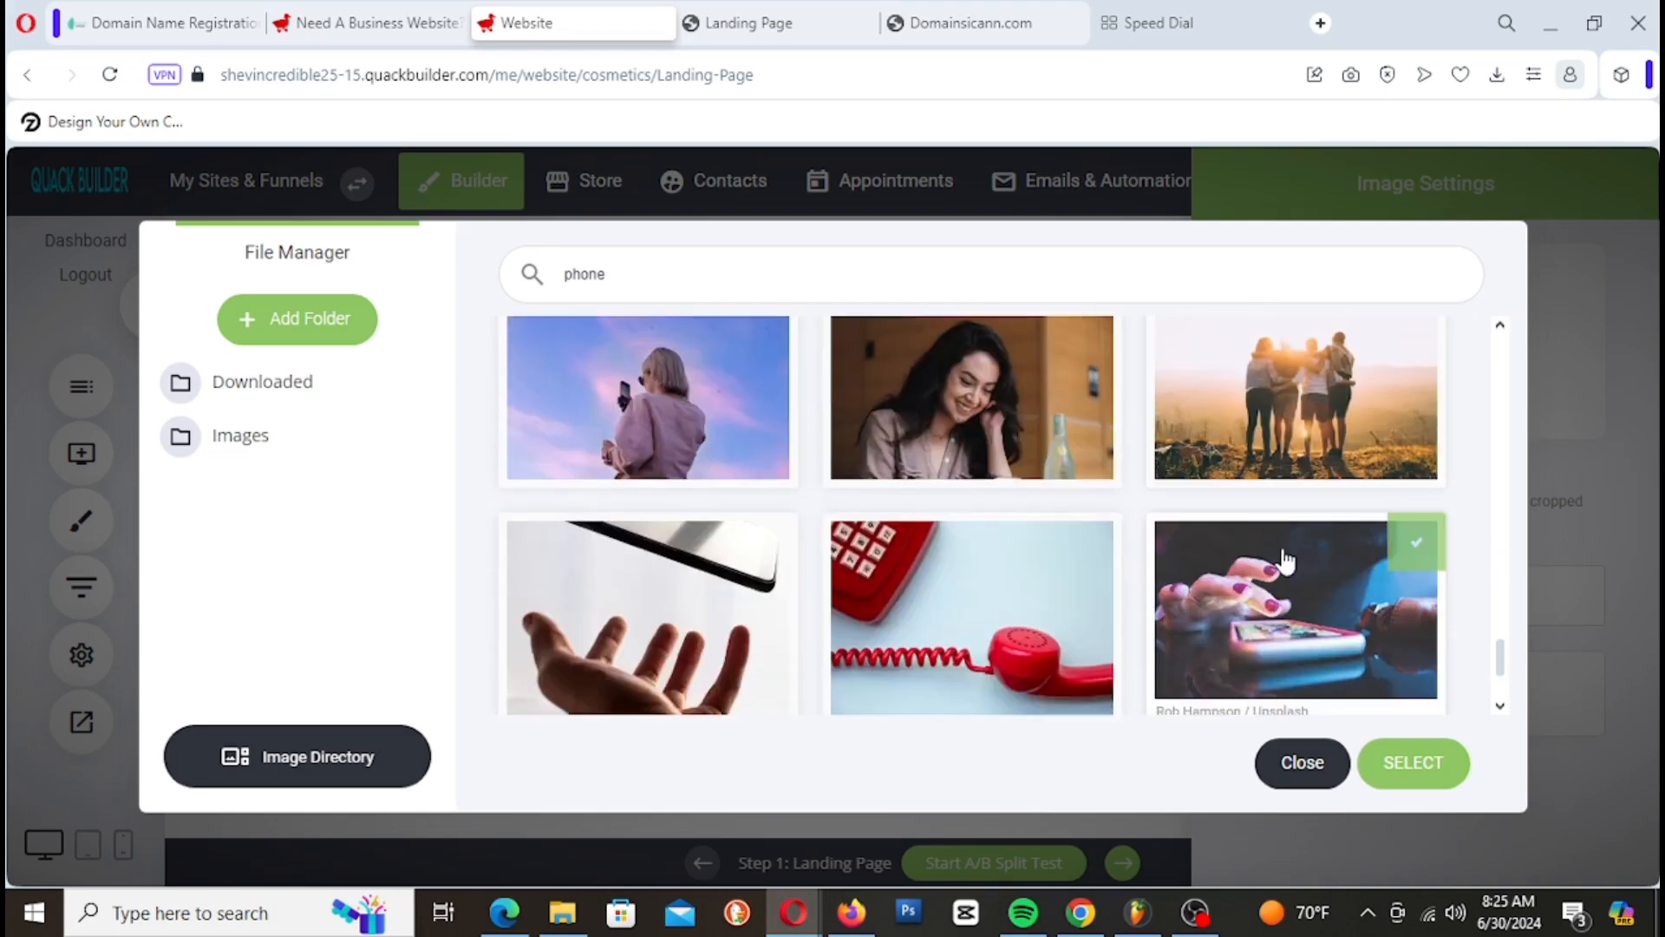
scroll(1286, 562, "down", 2)
scroll(1275, 598, "down", 3)
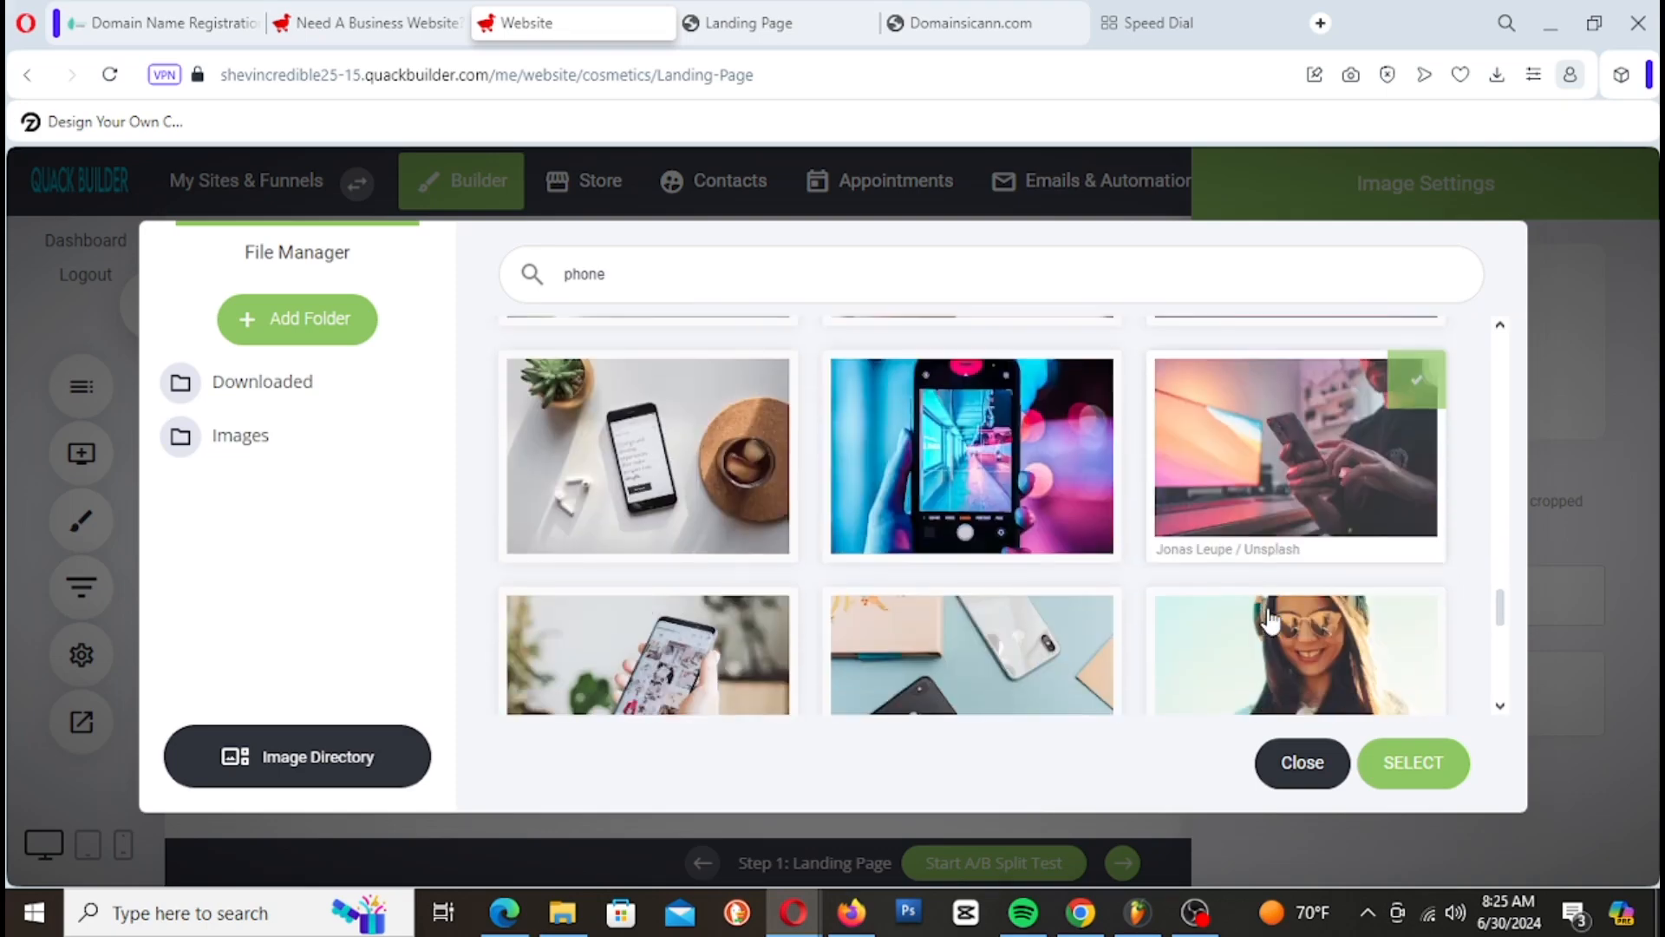
scroll(1267, 621, "down", 6)
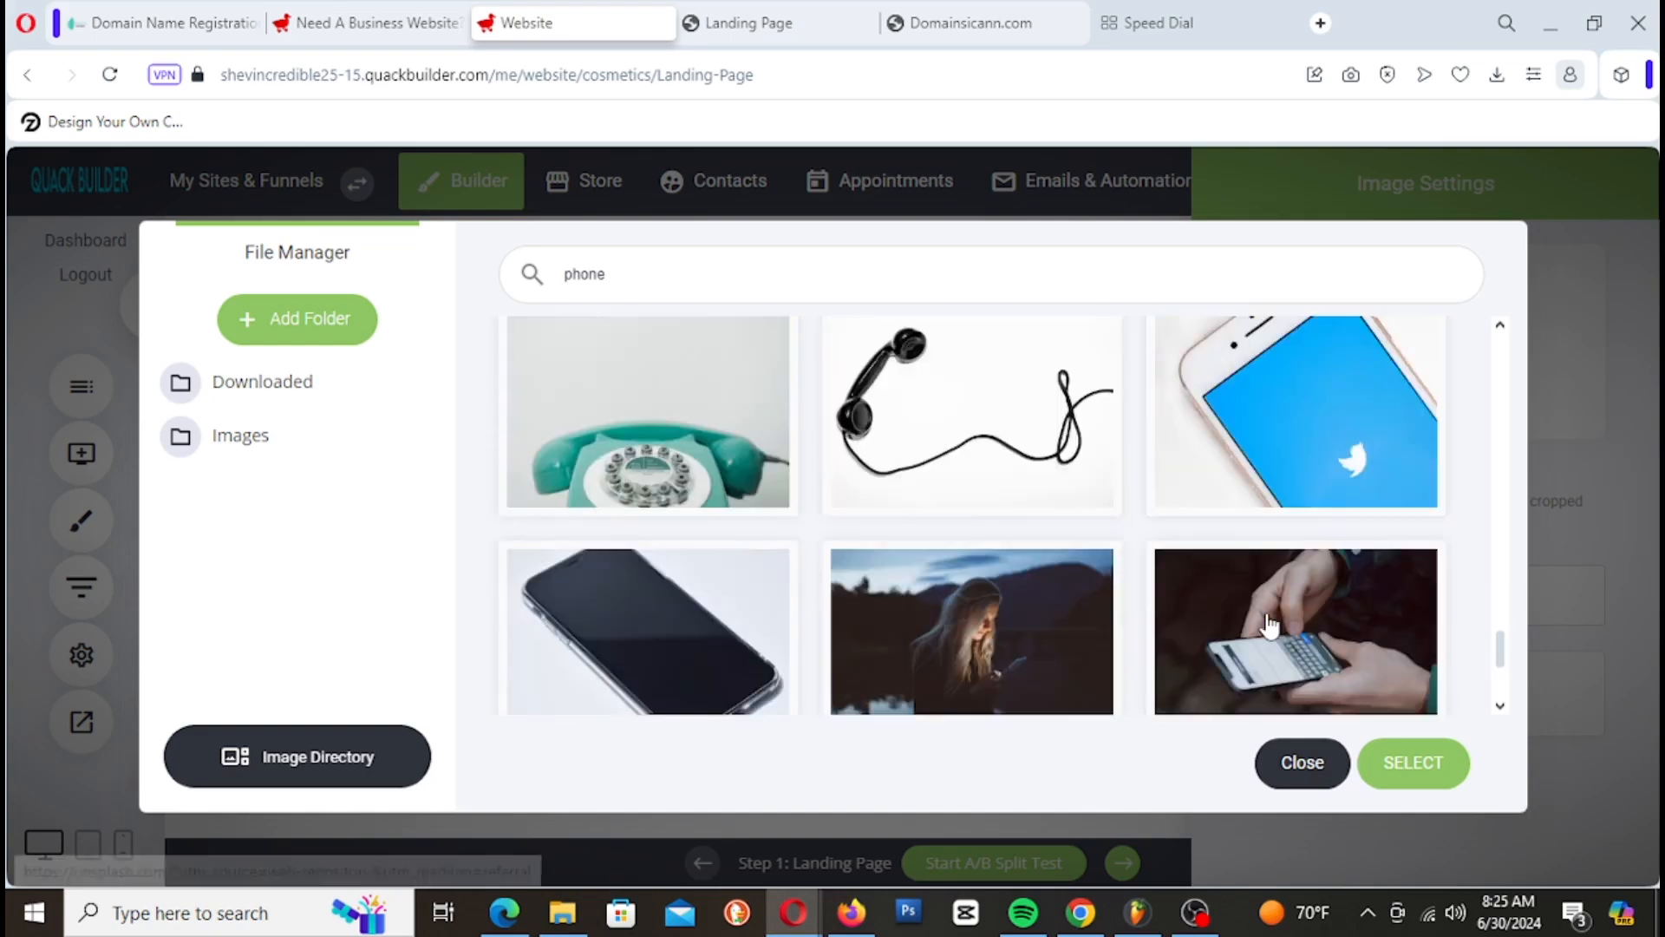
scroll(1258, 677, "down", 6)
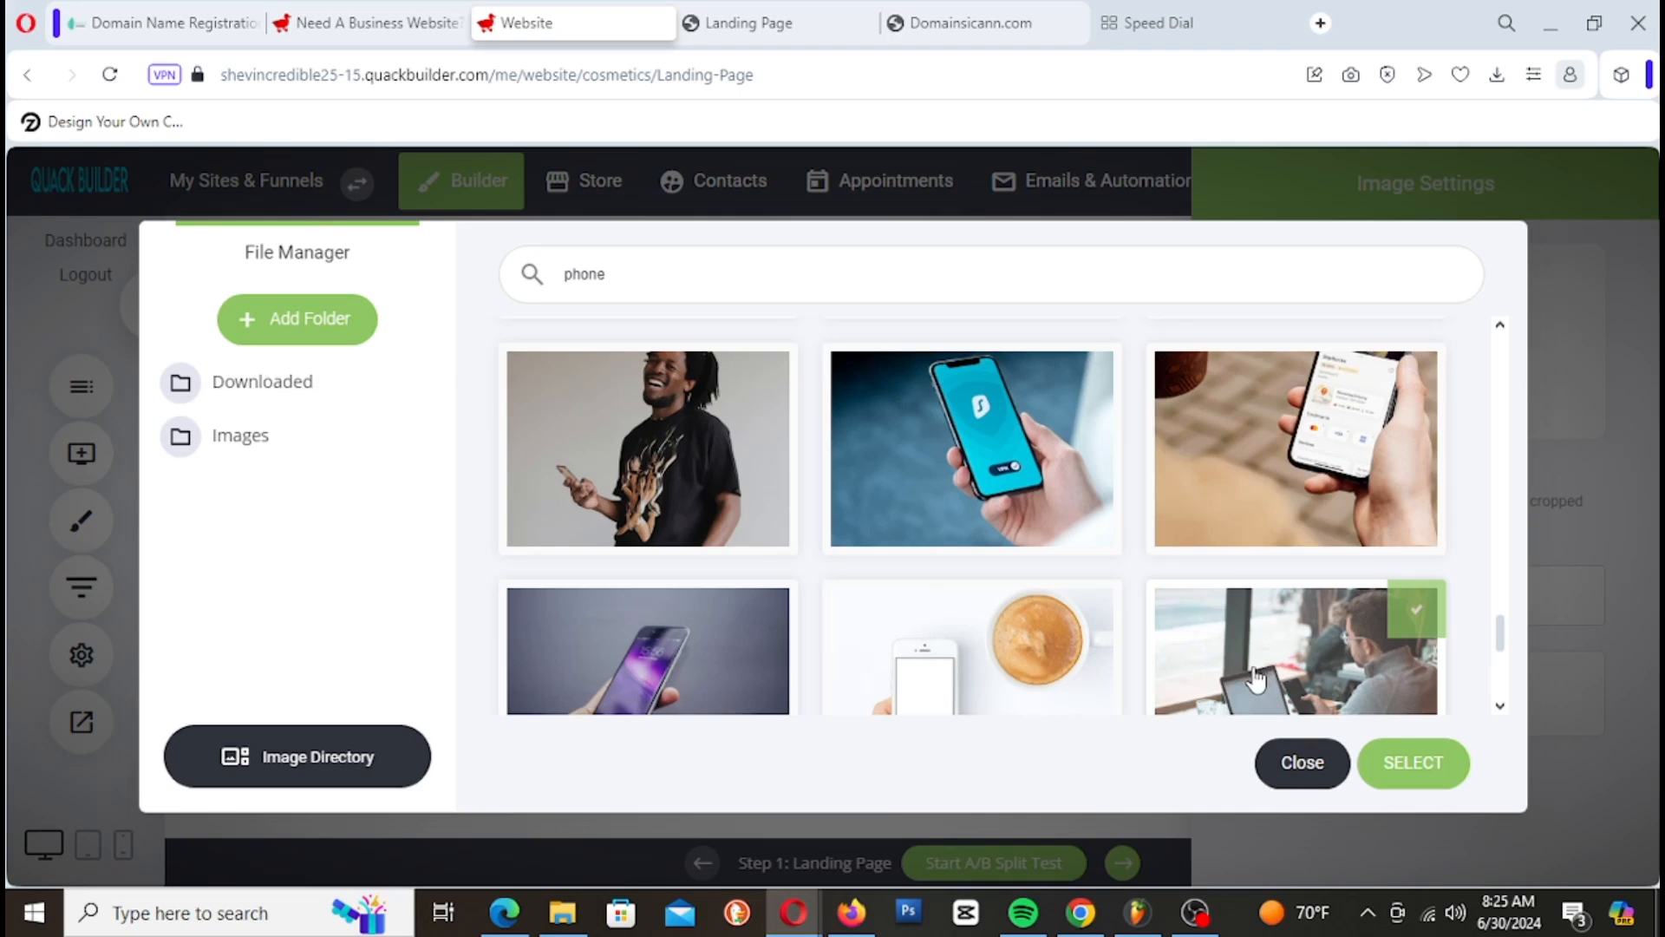
scroll(1256, 681, "down", 3)
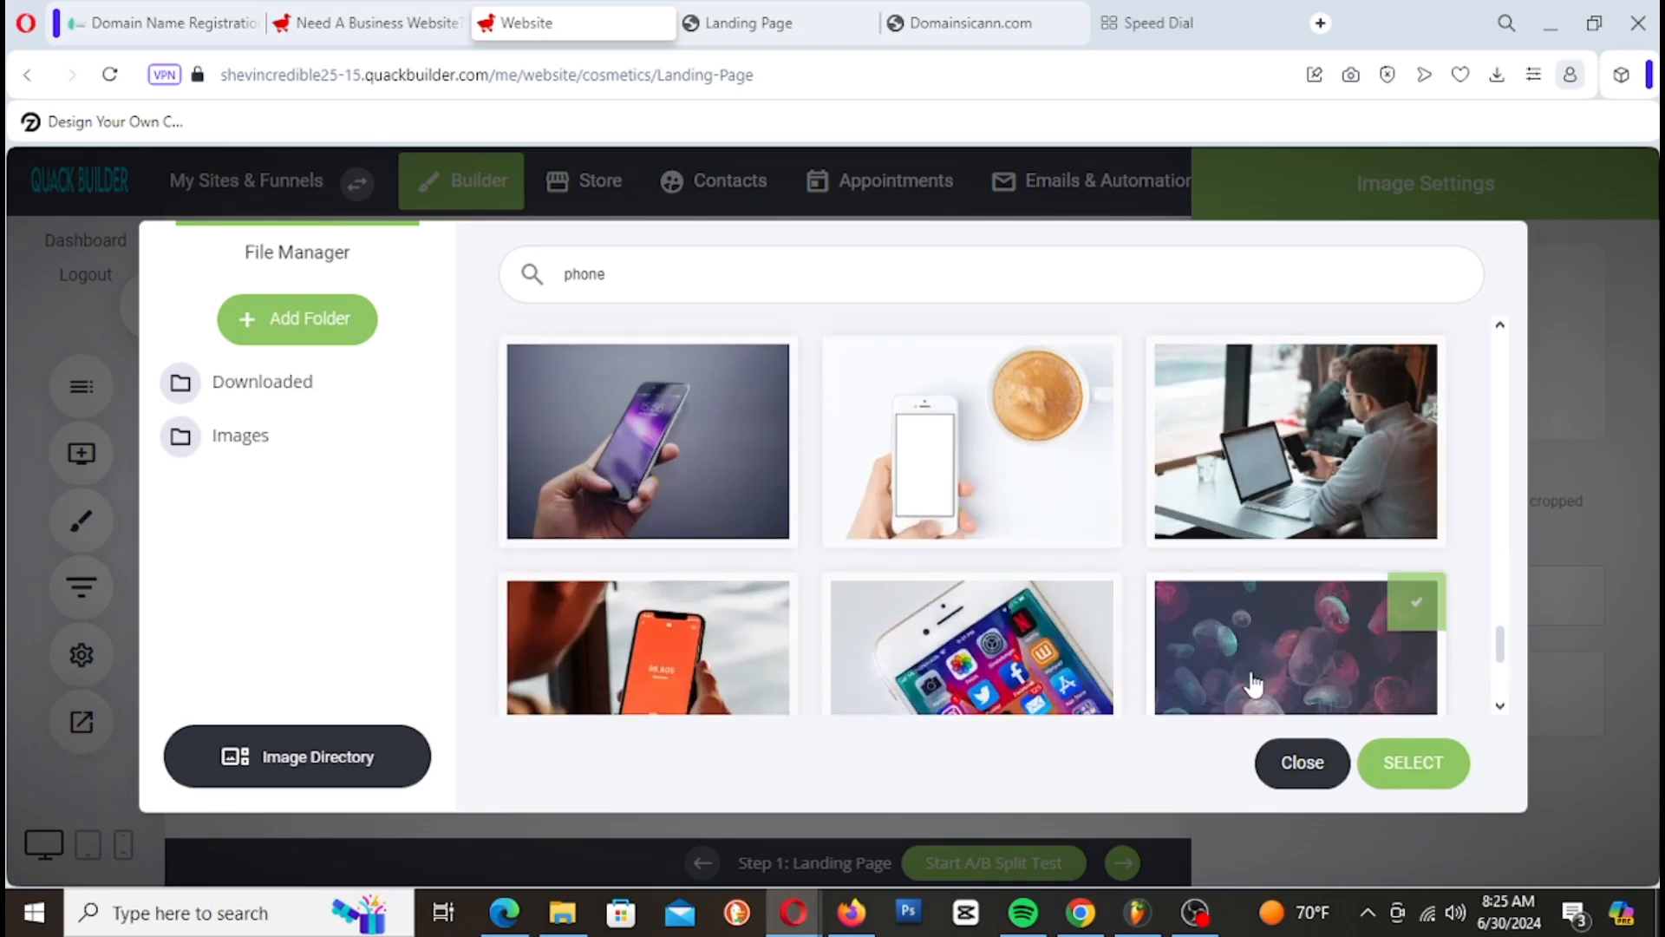
scroll(1253, 683, "down", 3)
scroll(1244, 698, "up", 1)
scroll(1239, 711, "down", 3)
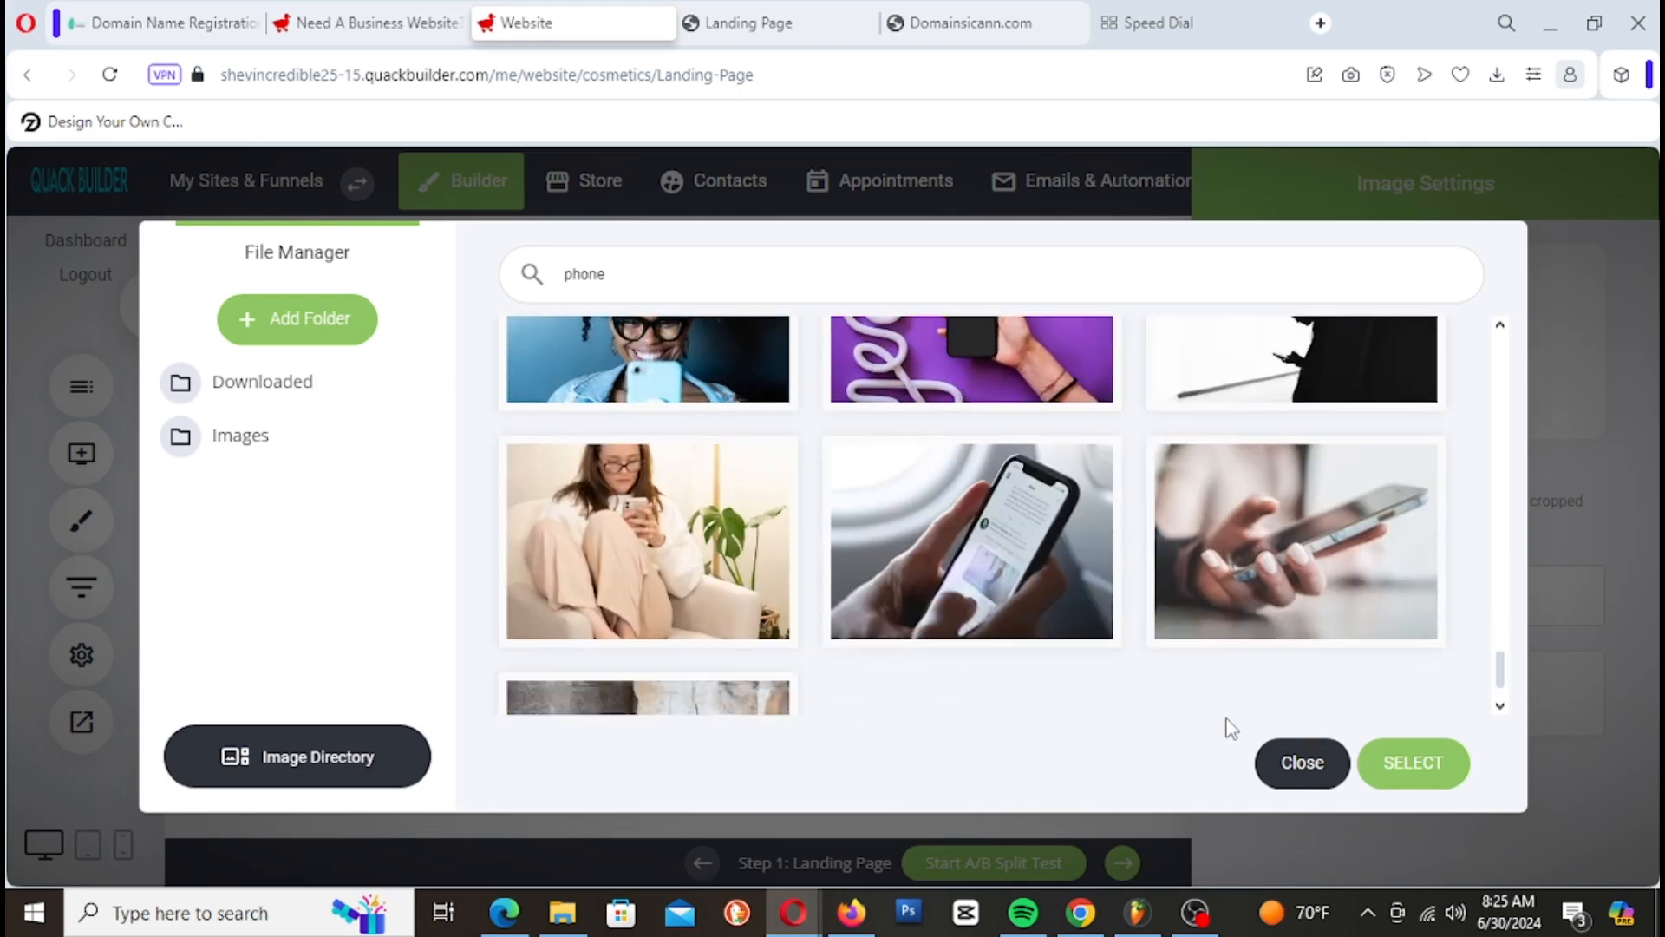
scroll(1070, 613, "down", 5)
left_click(1080, 555)
Step: Choose the phone on a white desk beside a succulent instead and confirm it
scroll(1080, 555, "down", 5)
scroll(1078, 550, "up", 3)
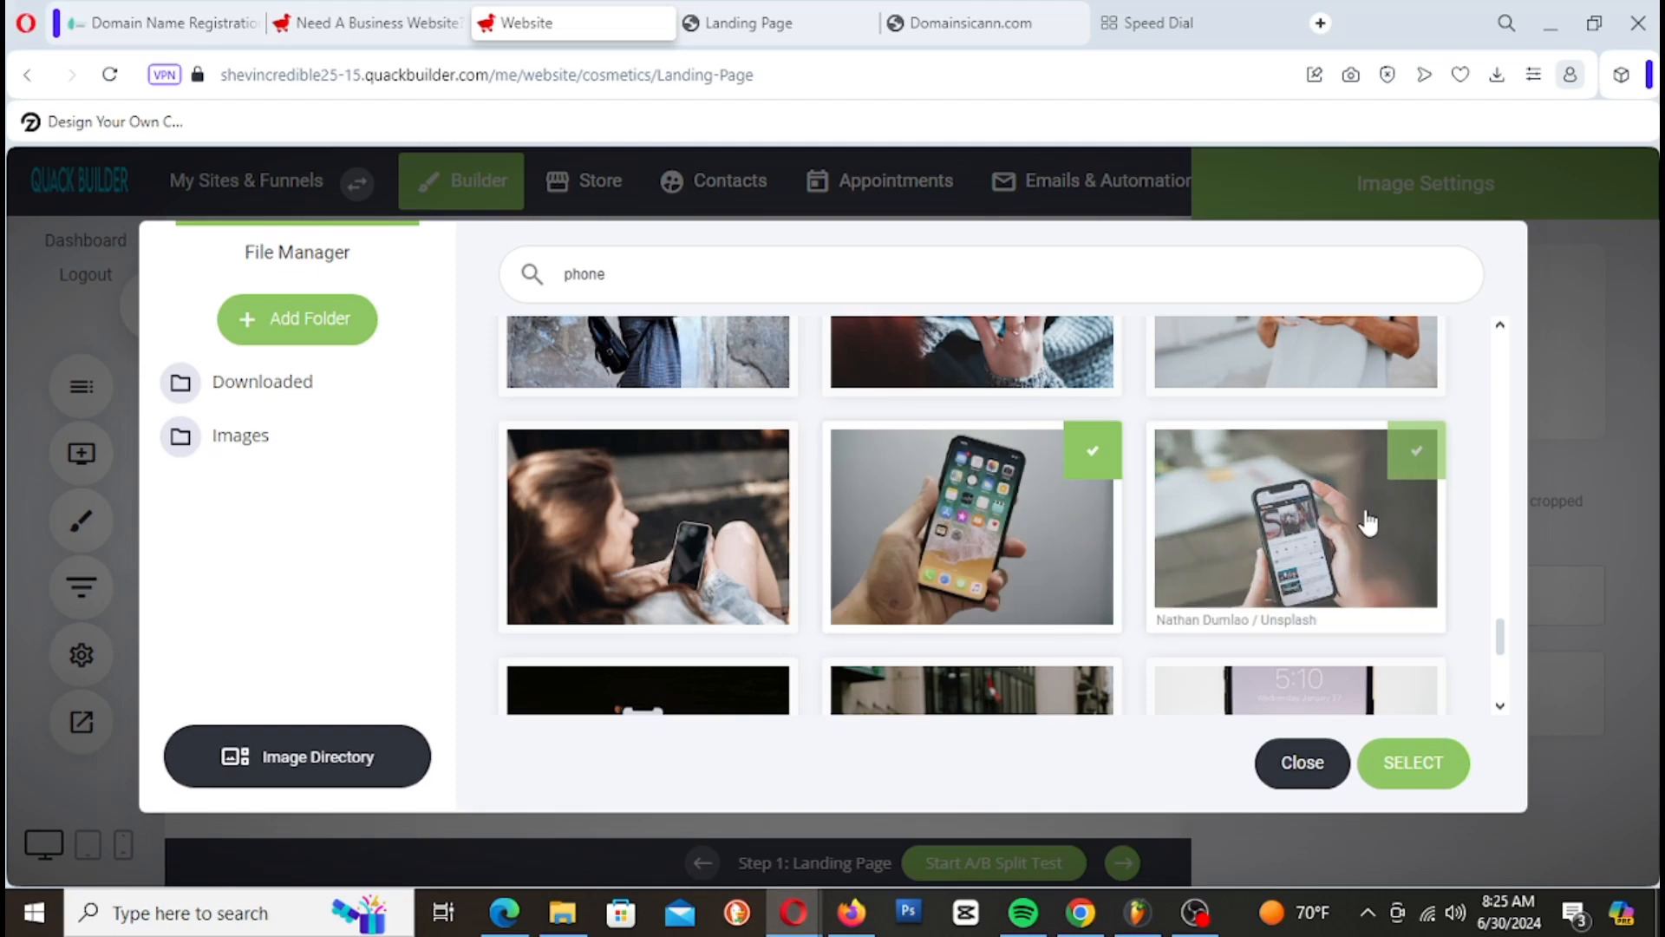
scroll(1376, 529, "down", 10)
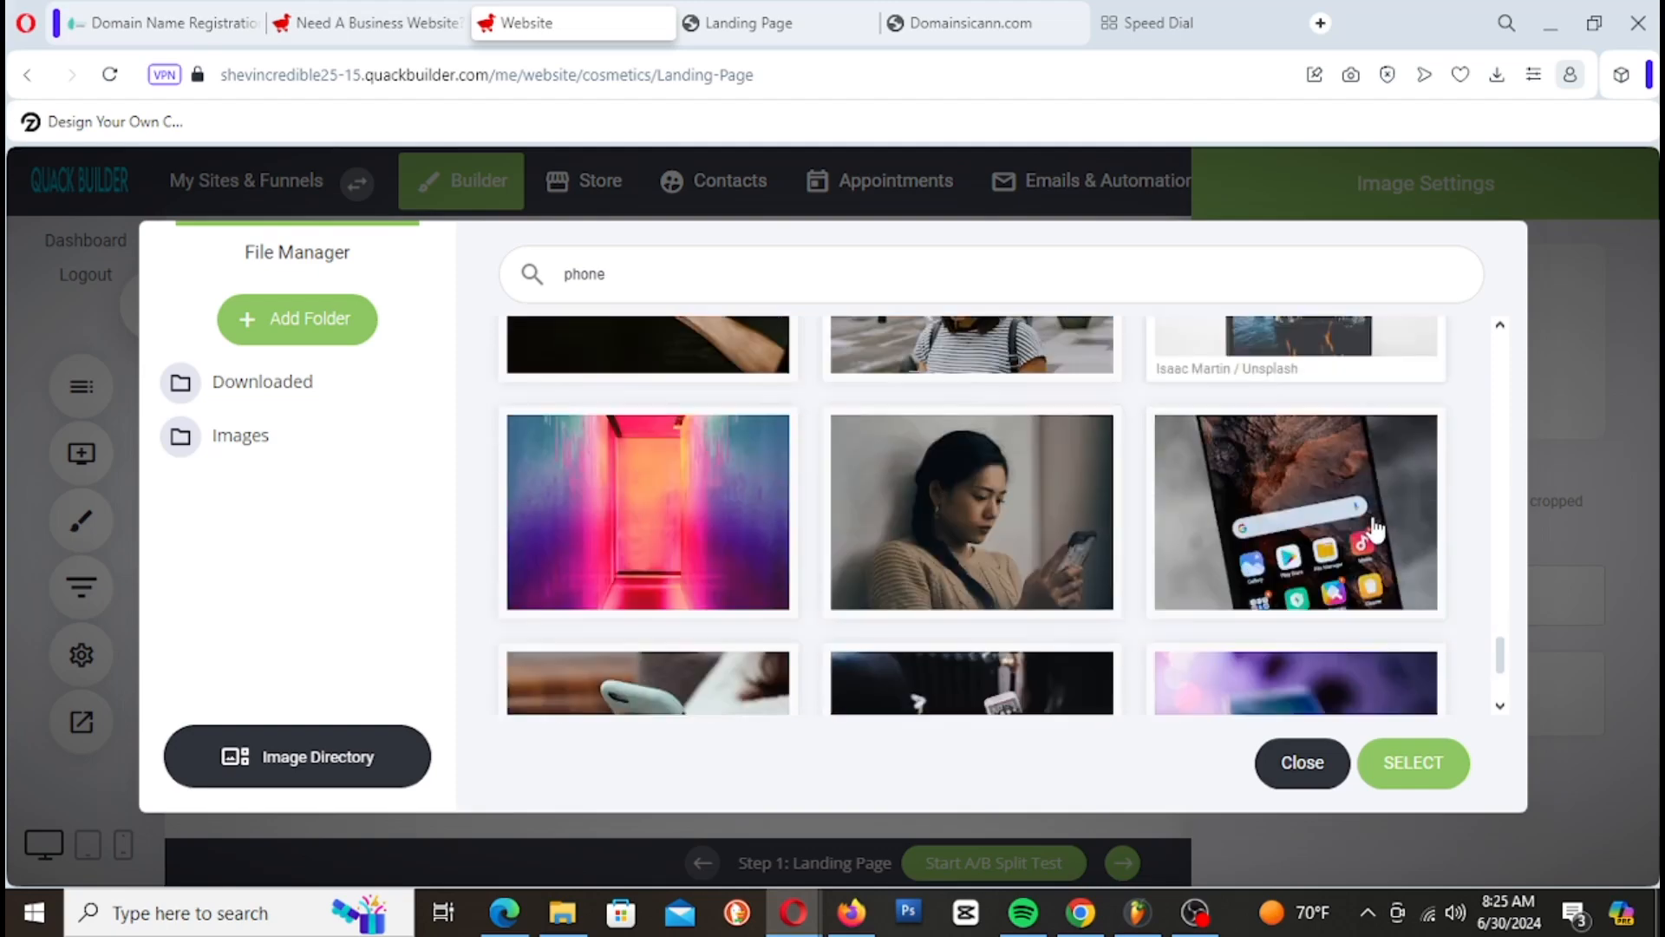
scroll(1376, 529, "down", 10)
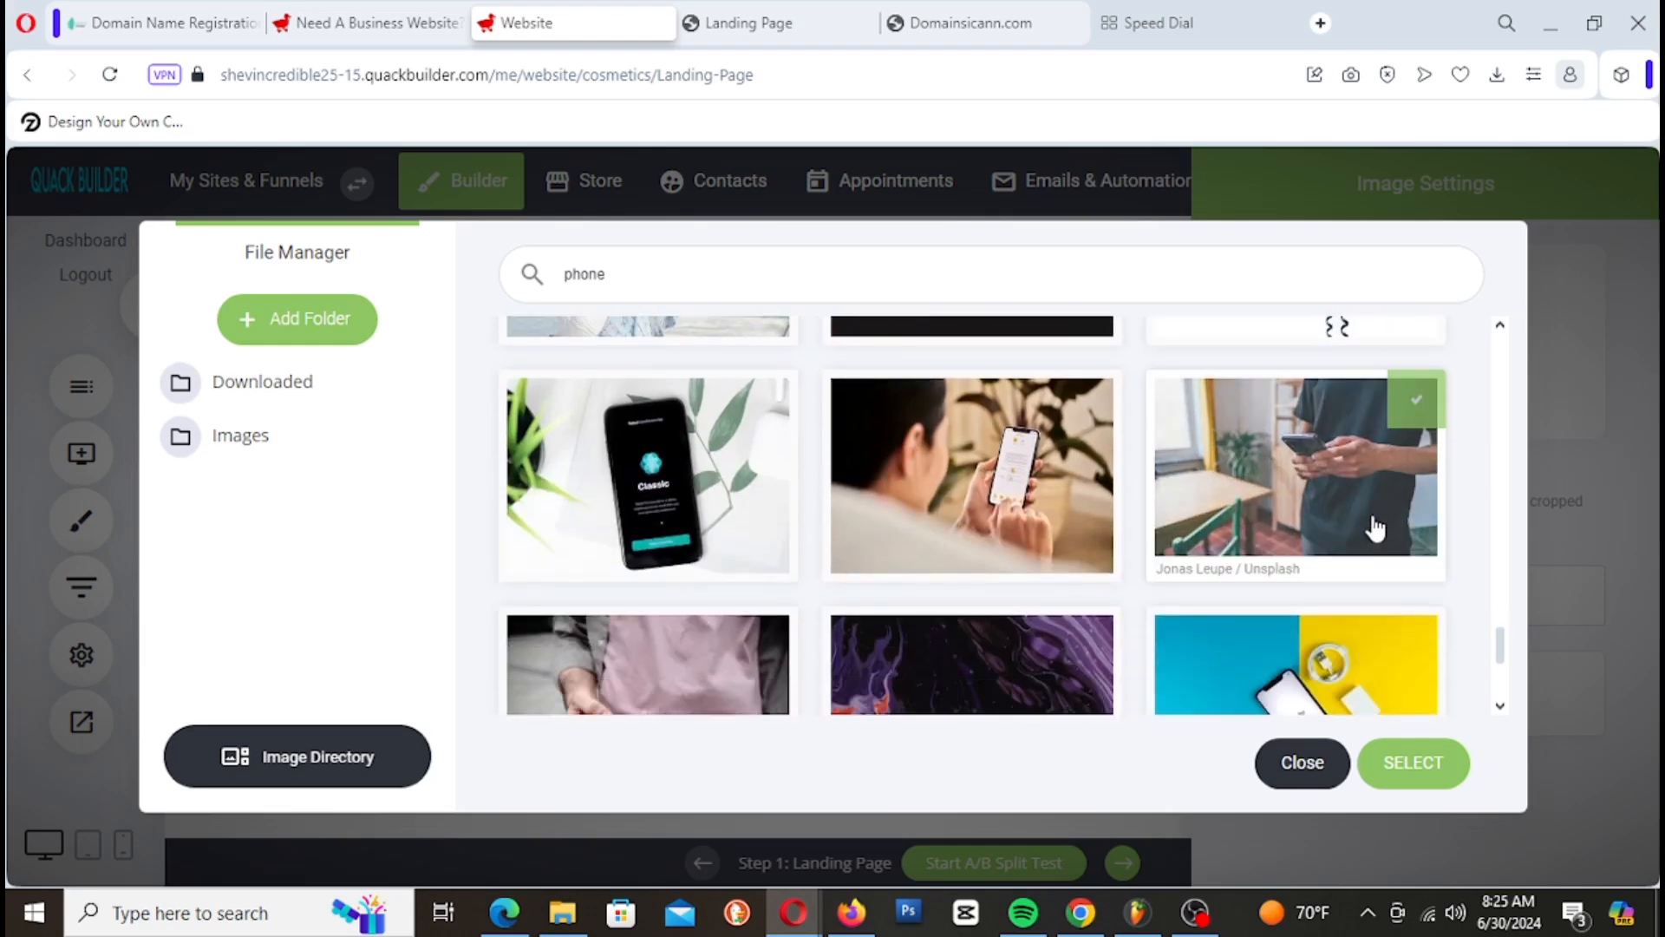
scroll(1377, 530, "down", 5)
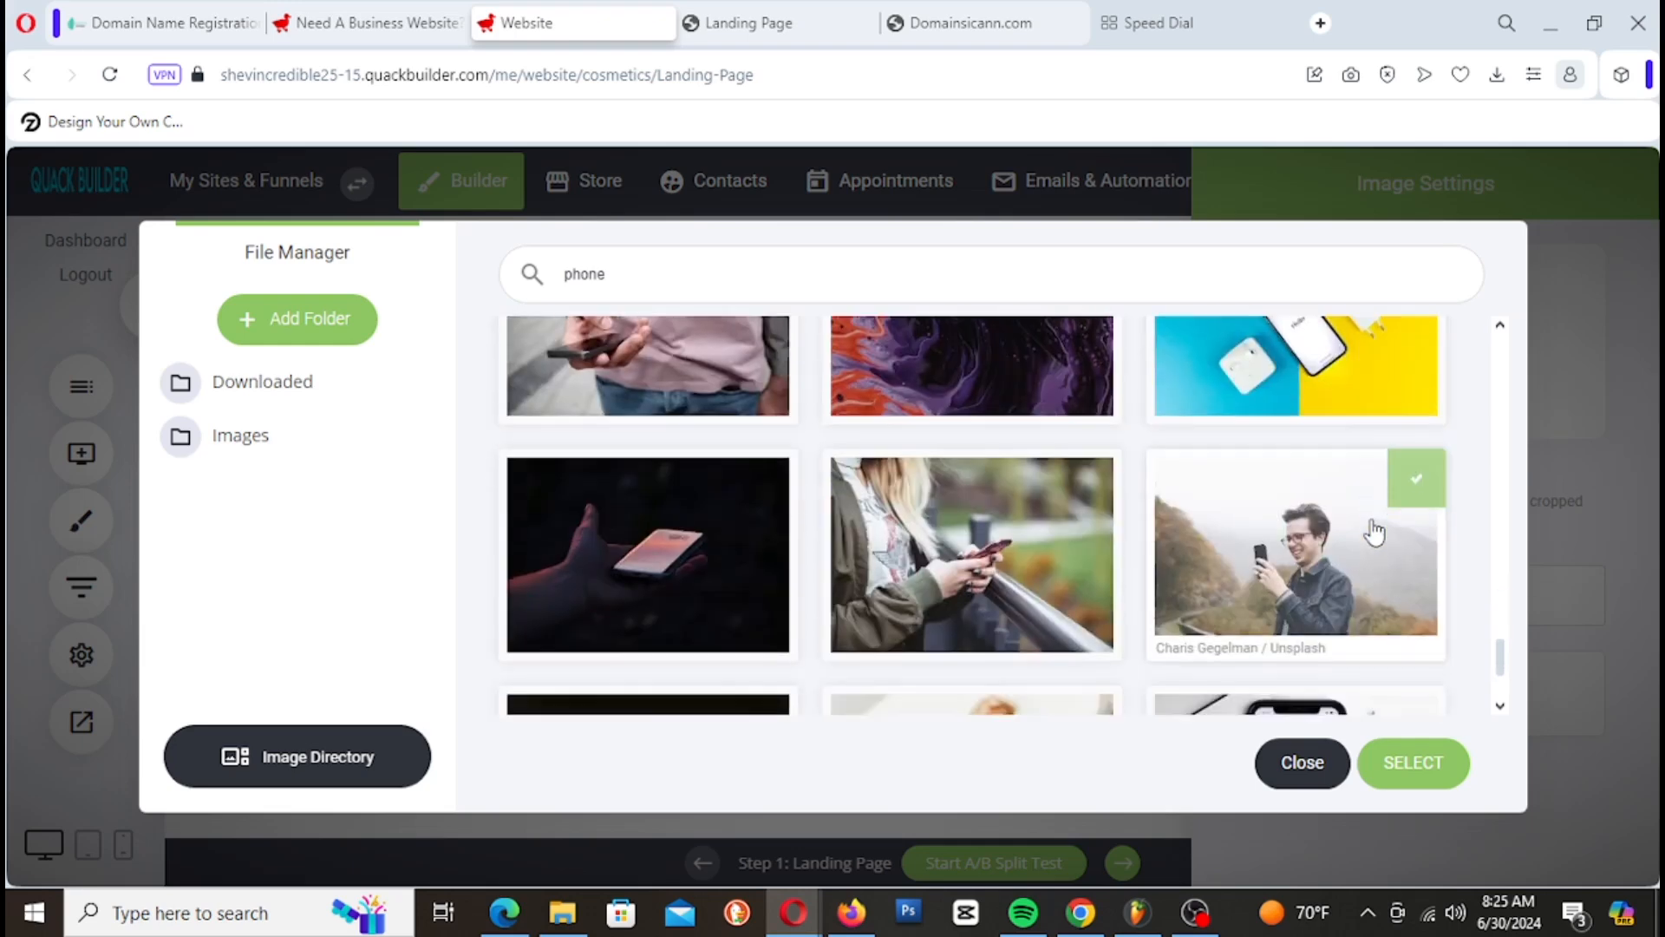
scroll(1374, 531, "down", 10)
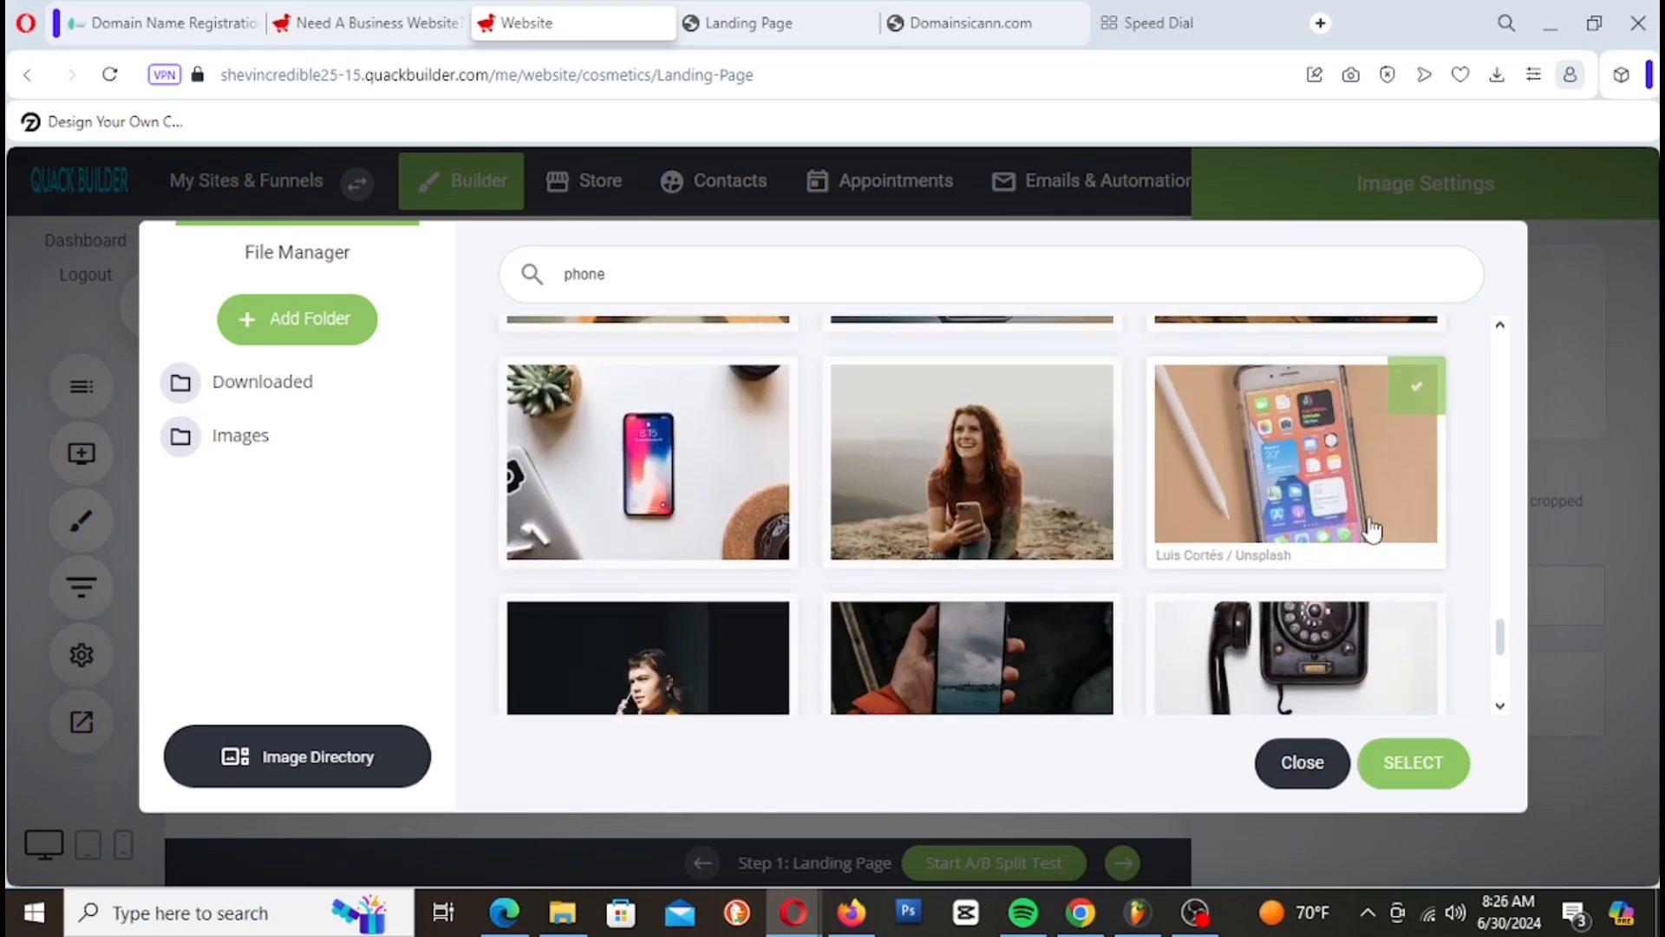
left_click(971, 429)
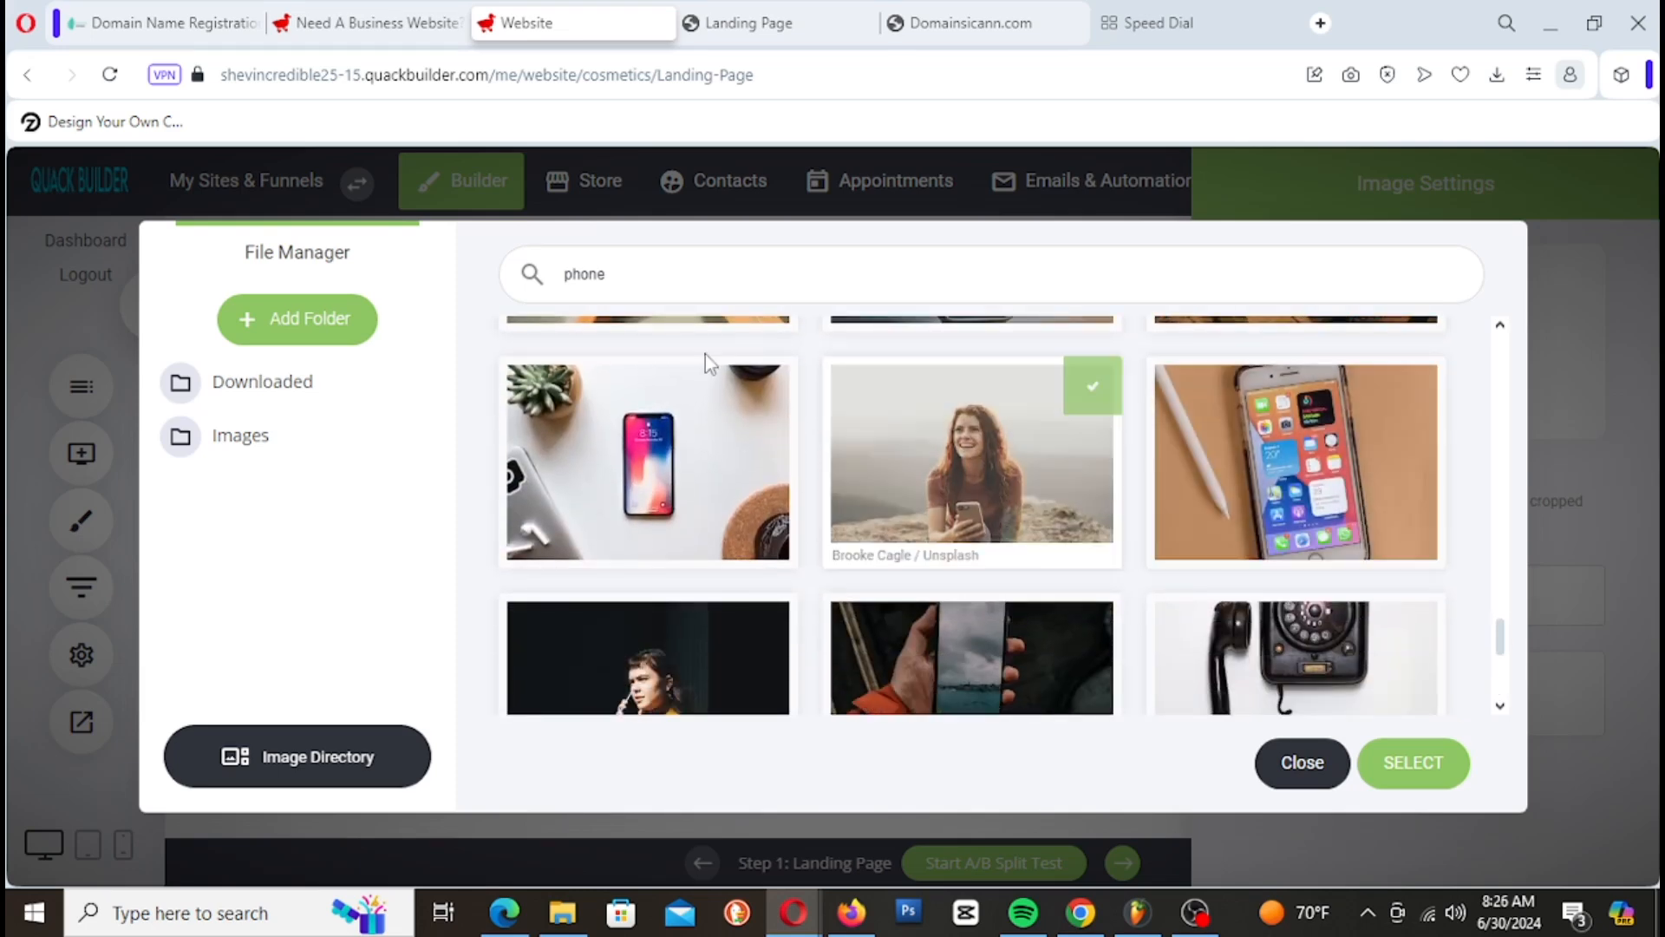
left_click(646, 395)
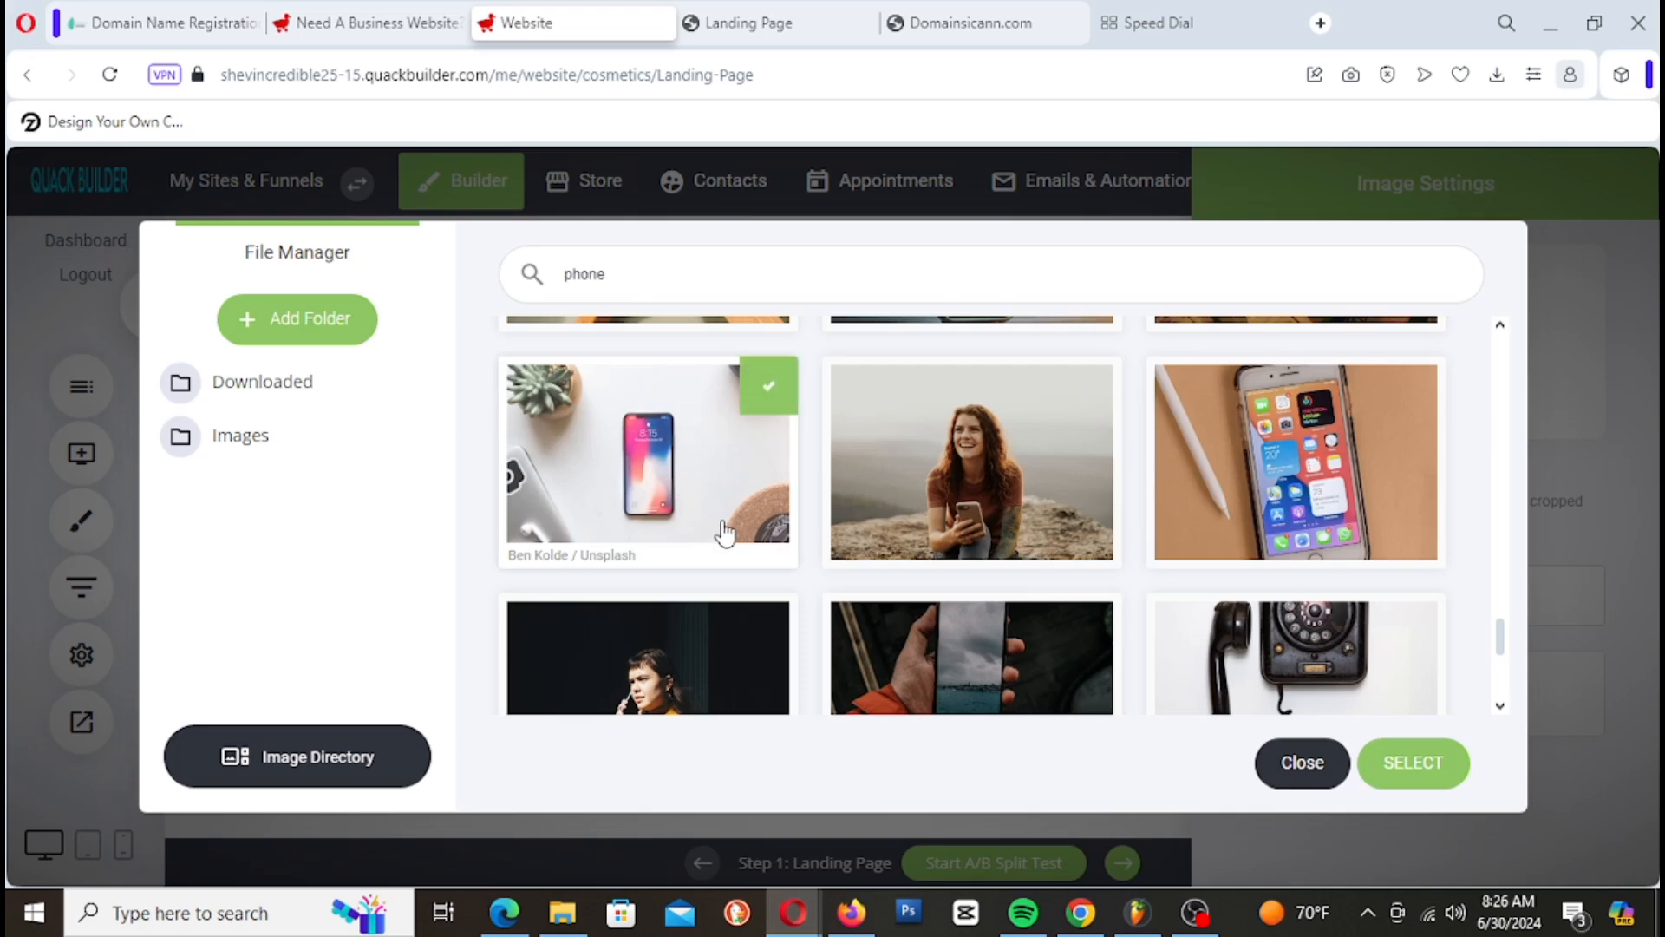
left_click(1030, 605)
scroll(1034, 581, "down", 5)
scroll(1037, 574, "down", 4)
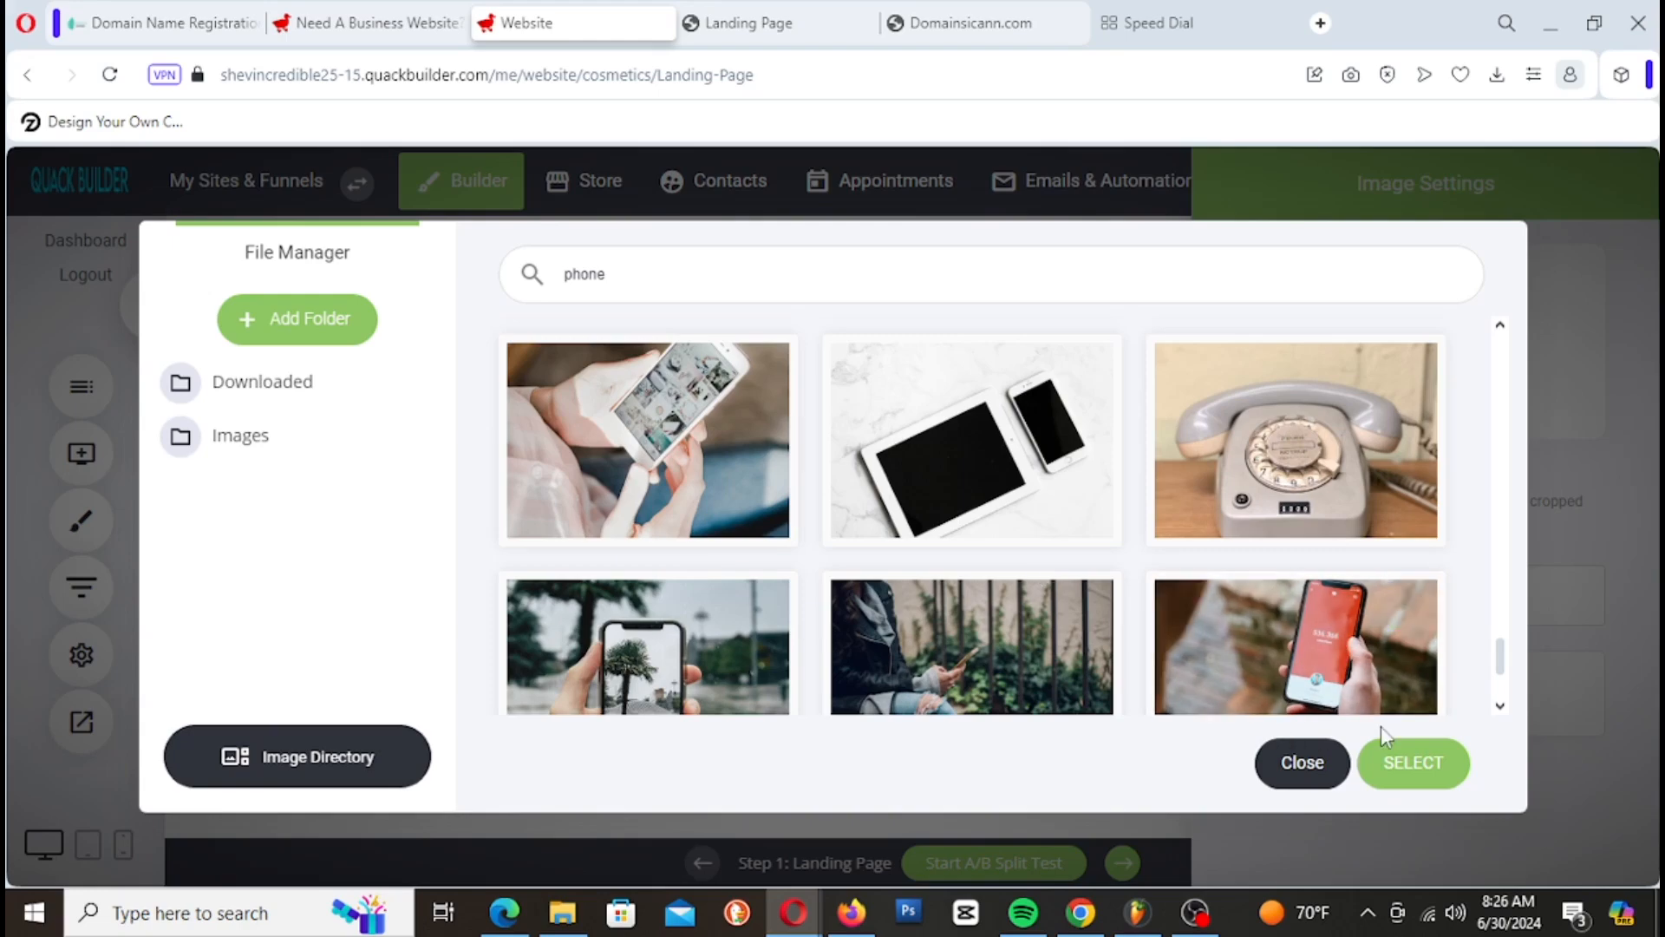
left_click(1458, 763)
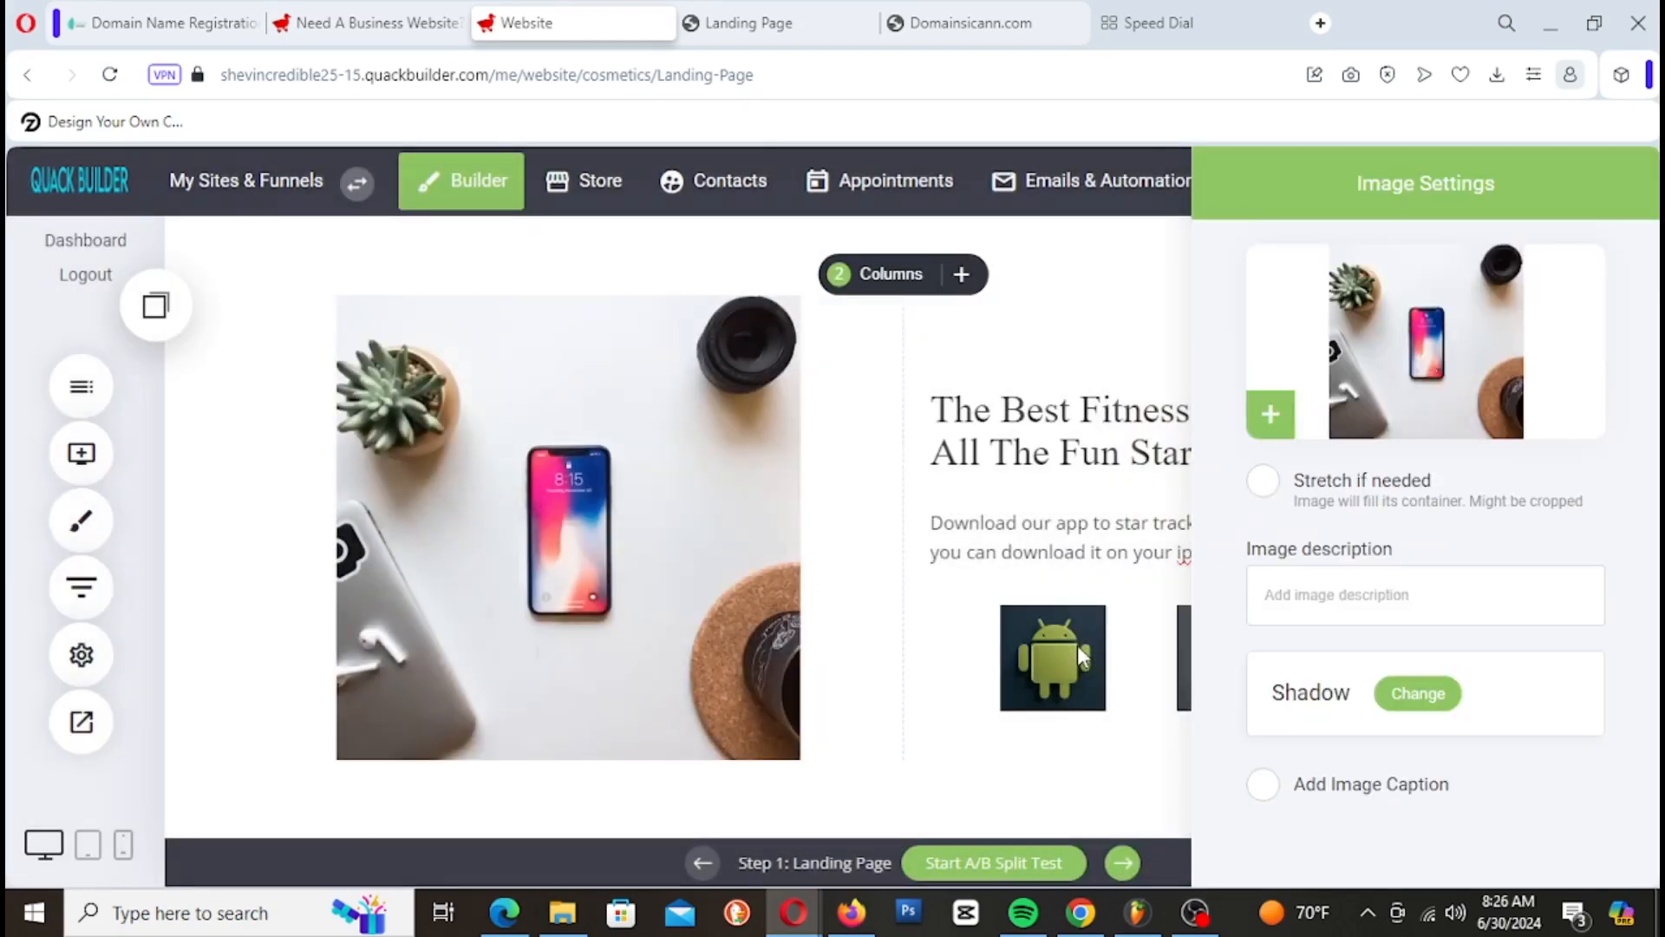
Step: Stretch the new desk flat-lay photo to fill its column
left_click(1309, 507)
left_click(1264, 491)
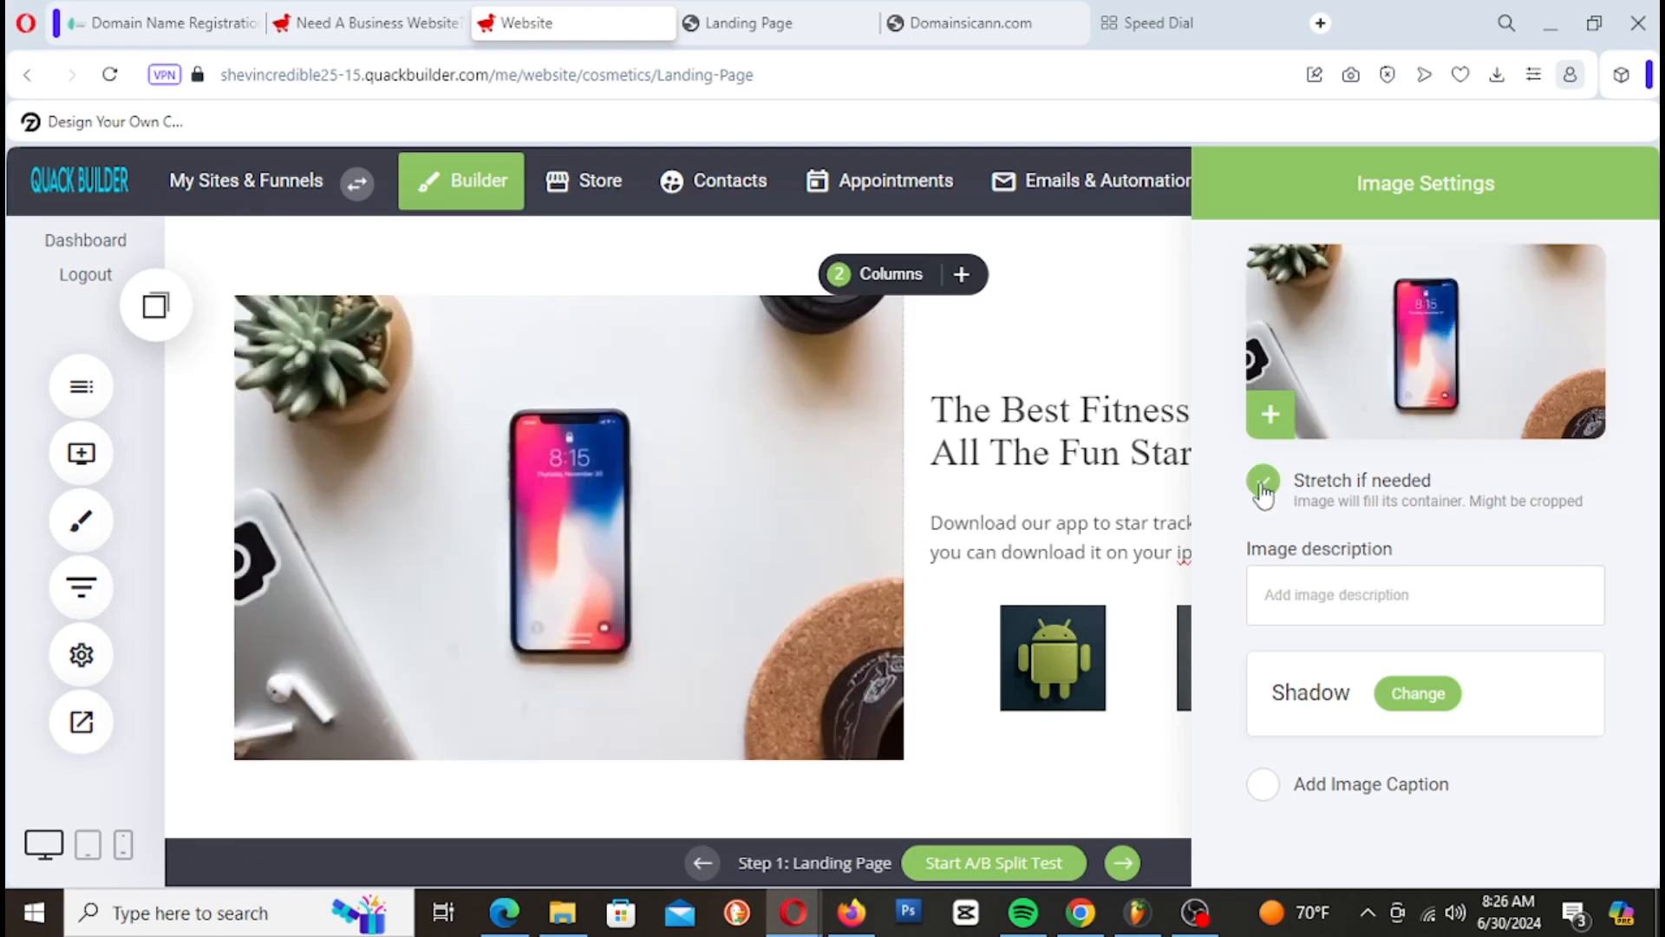
left_click(726, 515)
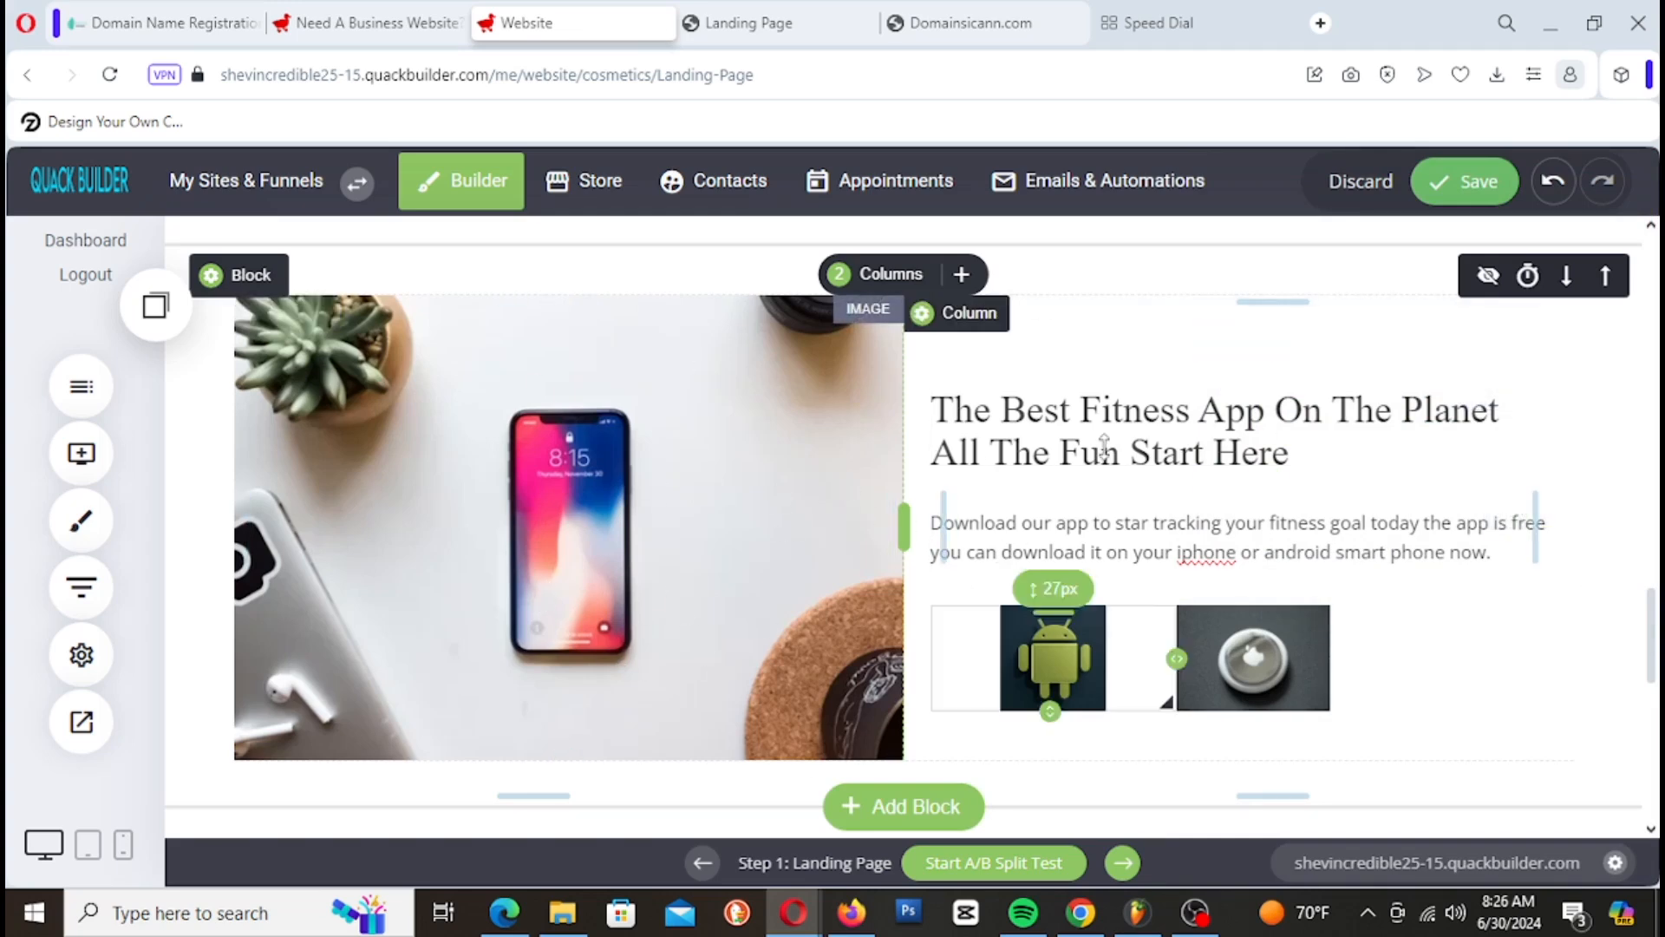
Step: Save the landing page and scroll to check the result
left_click(1474, 180)
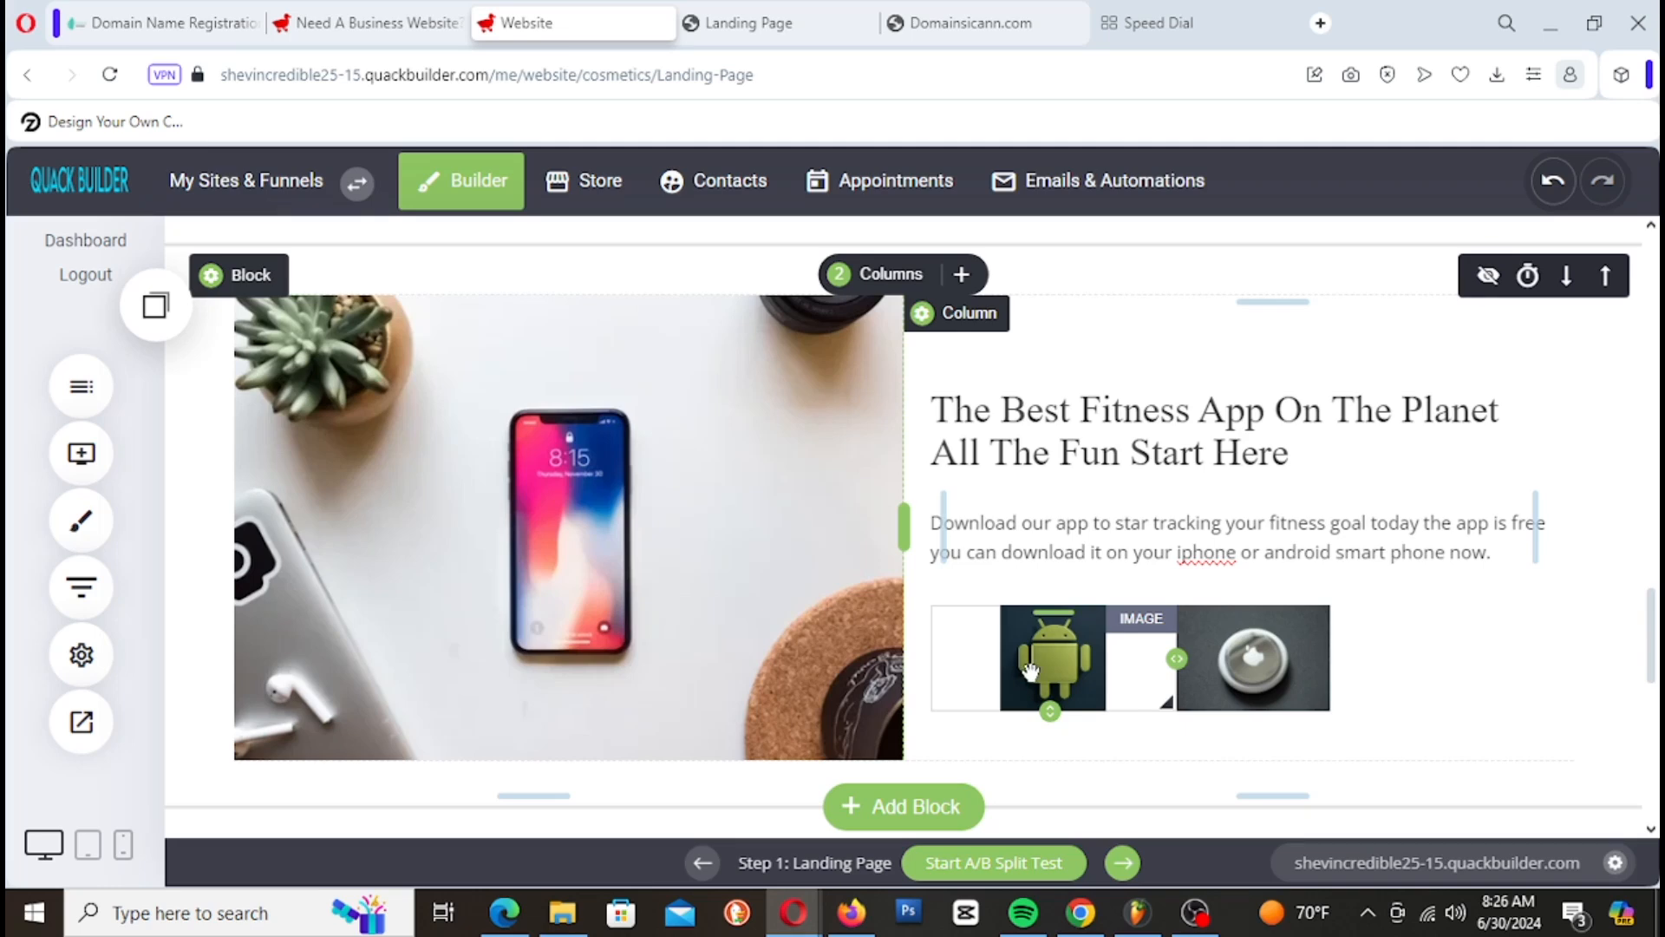
scroll(1350, 644, "down", 3)
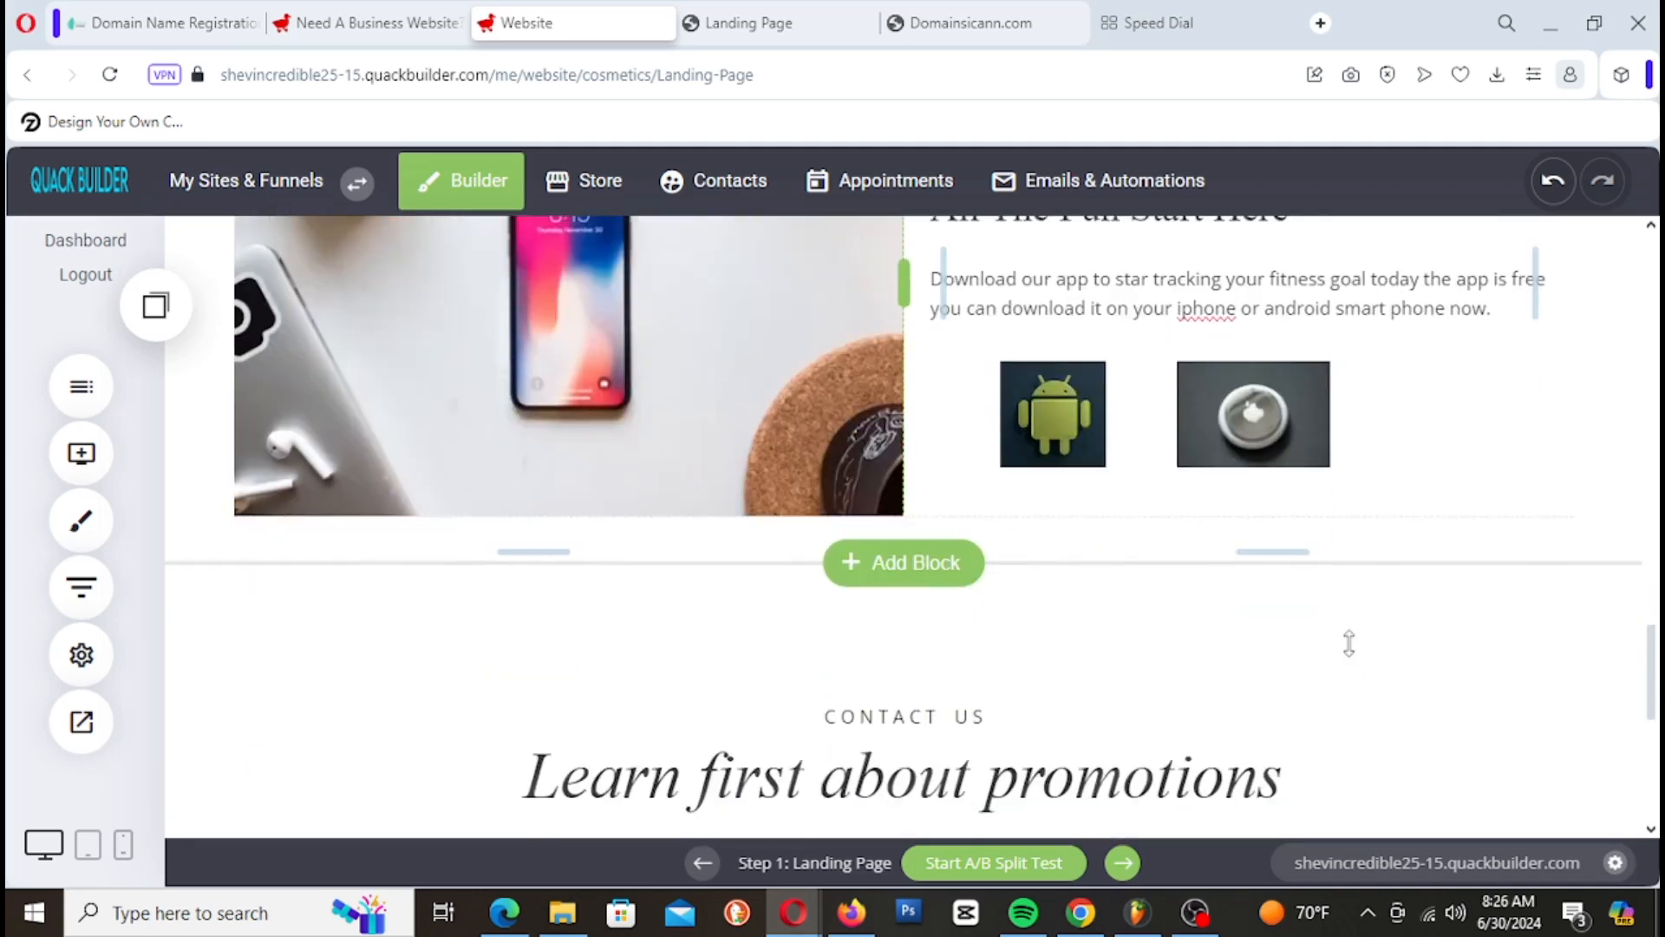
scroll(1349, 644, "up", 1)
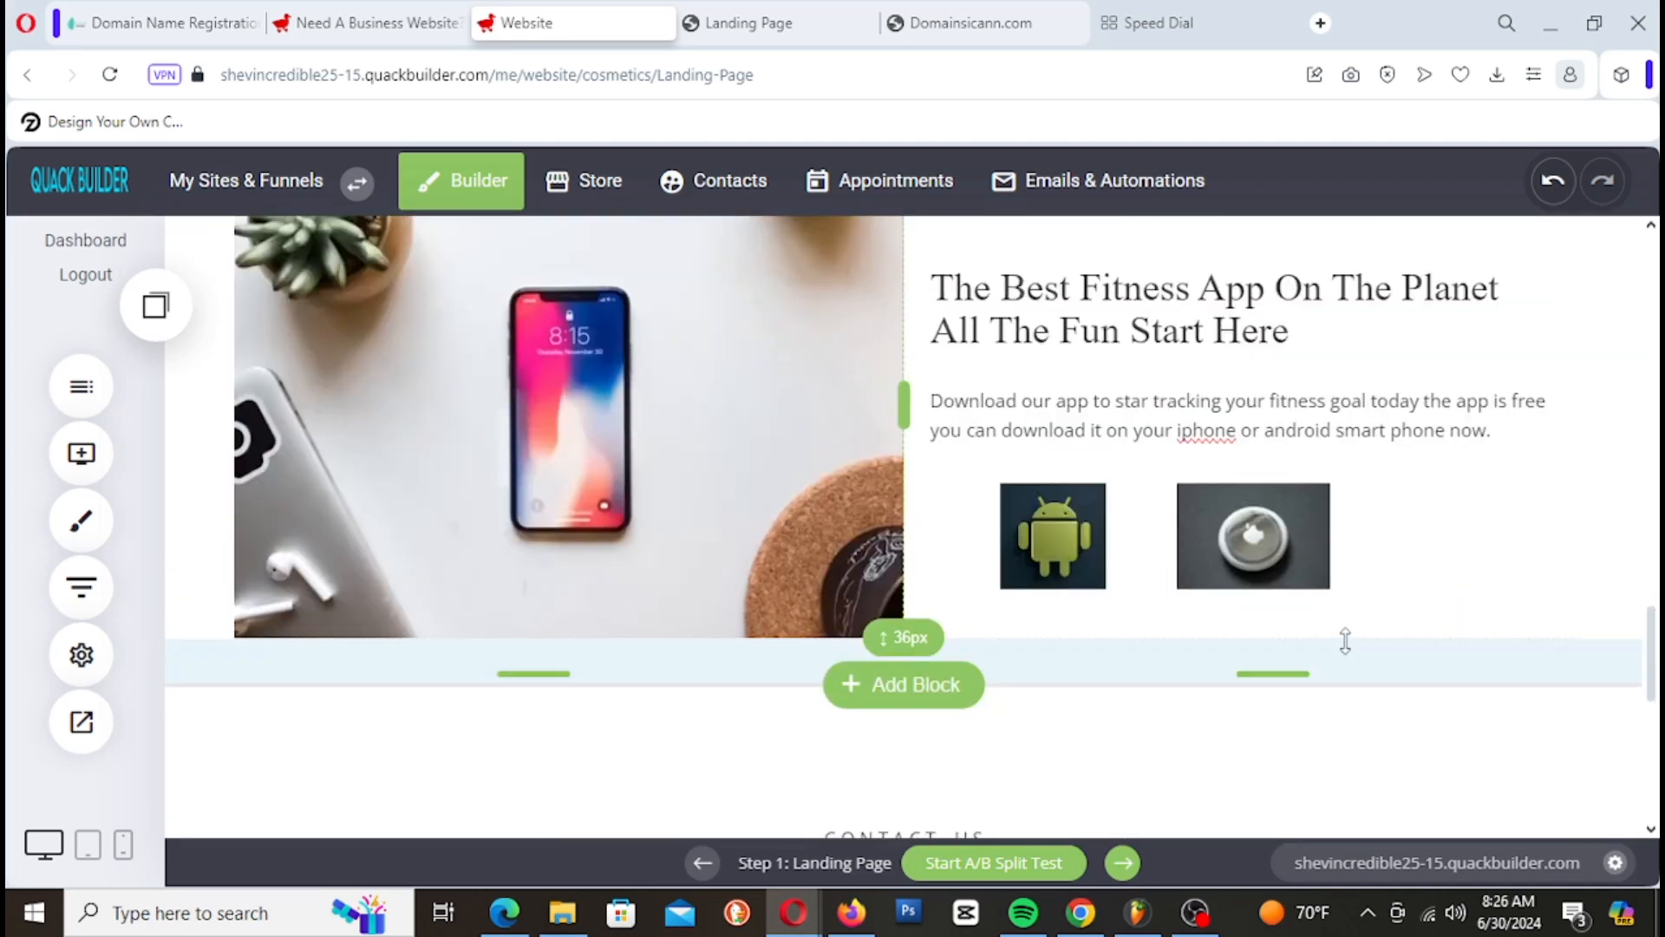
Step: Drop a text widget under the app icons and replace its placeholder with 'Please click on the icann'
left_click(78, 452)
left_click_drag(367, 325, 1235, 663)
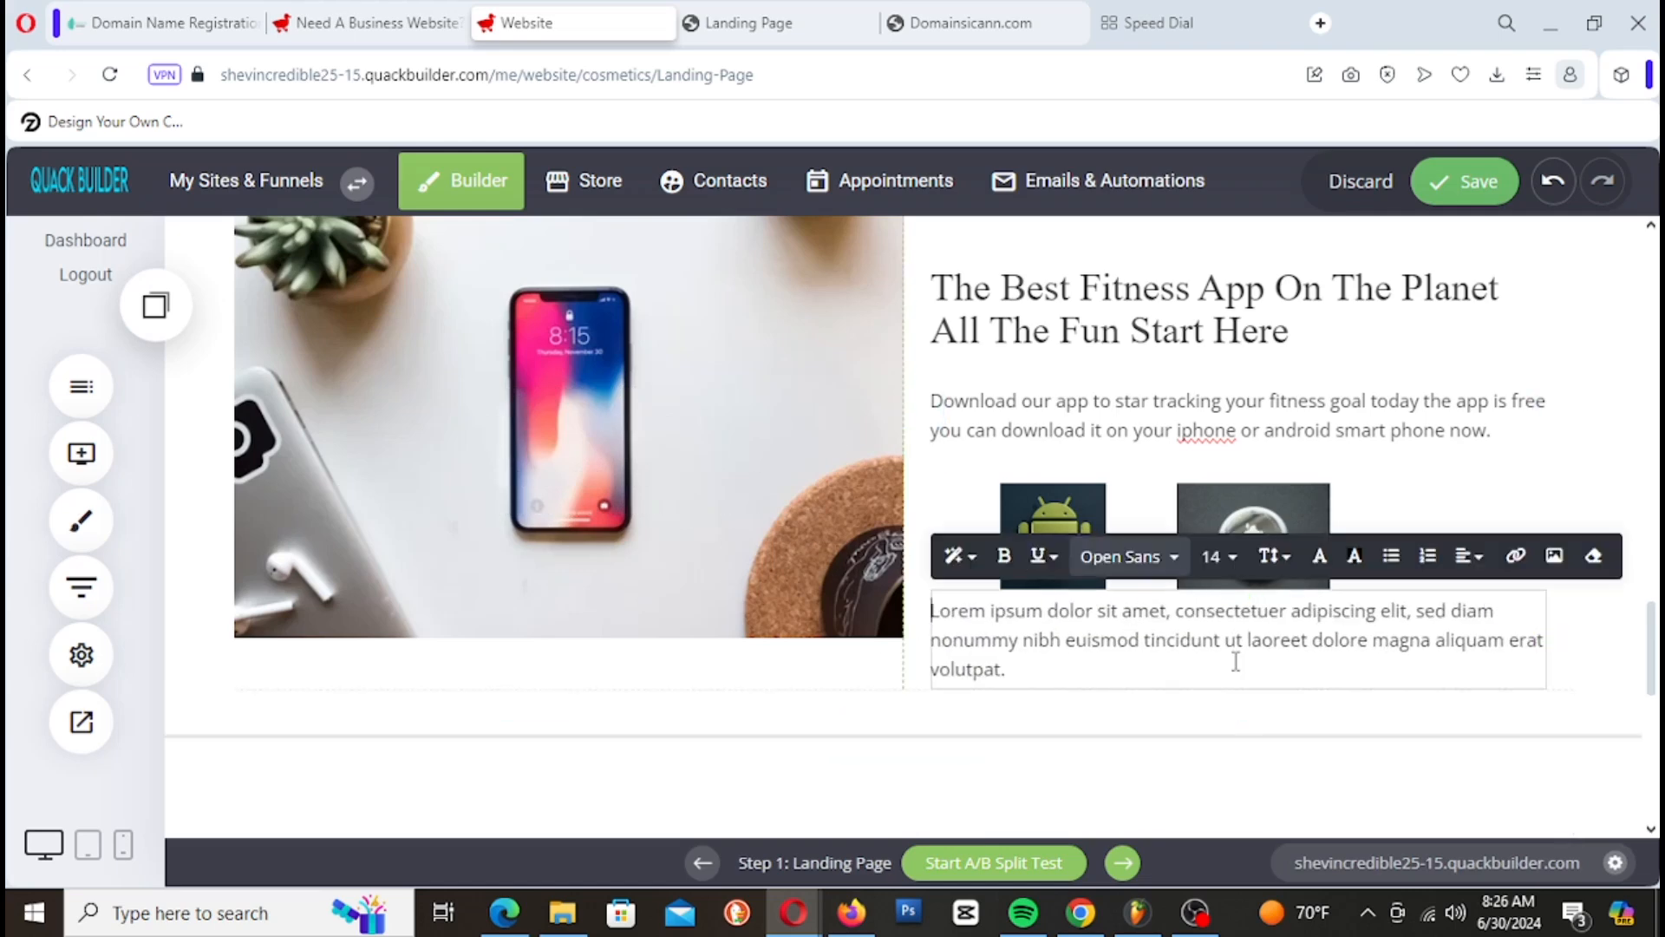
key("ctrl+a")
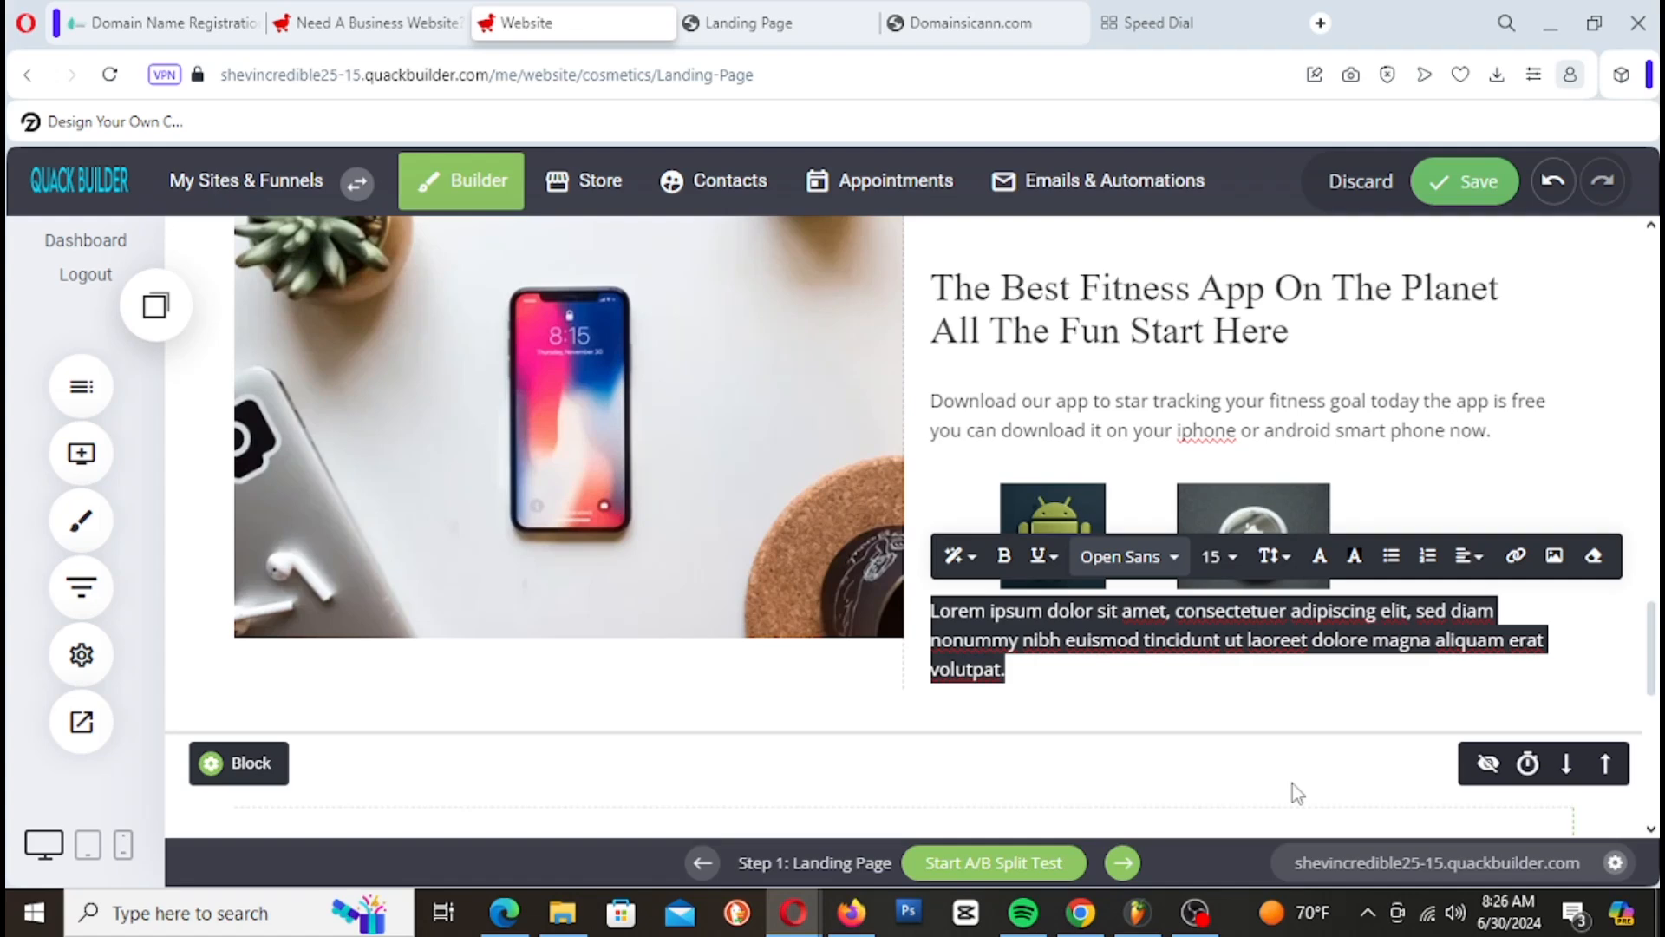
type("P")
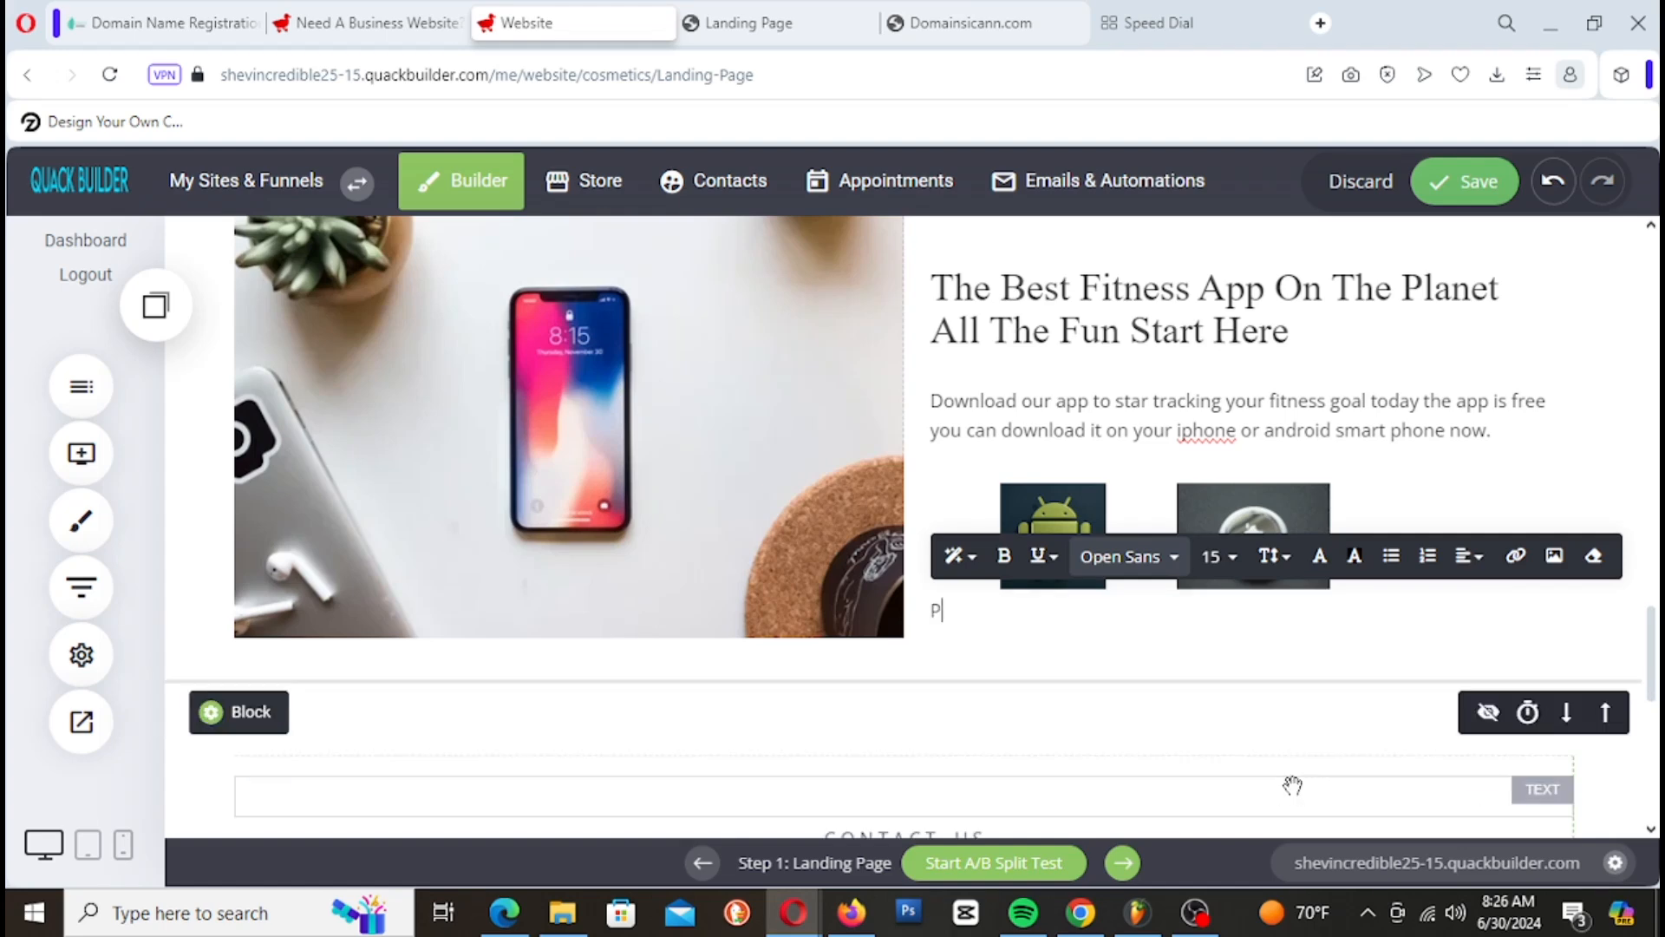
type("lease cl")
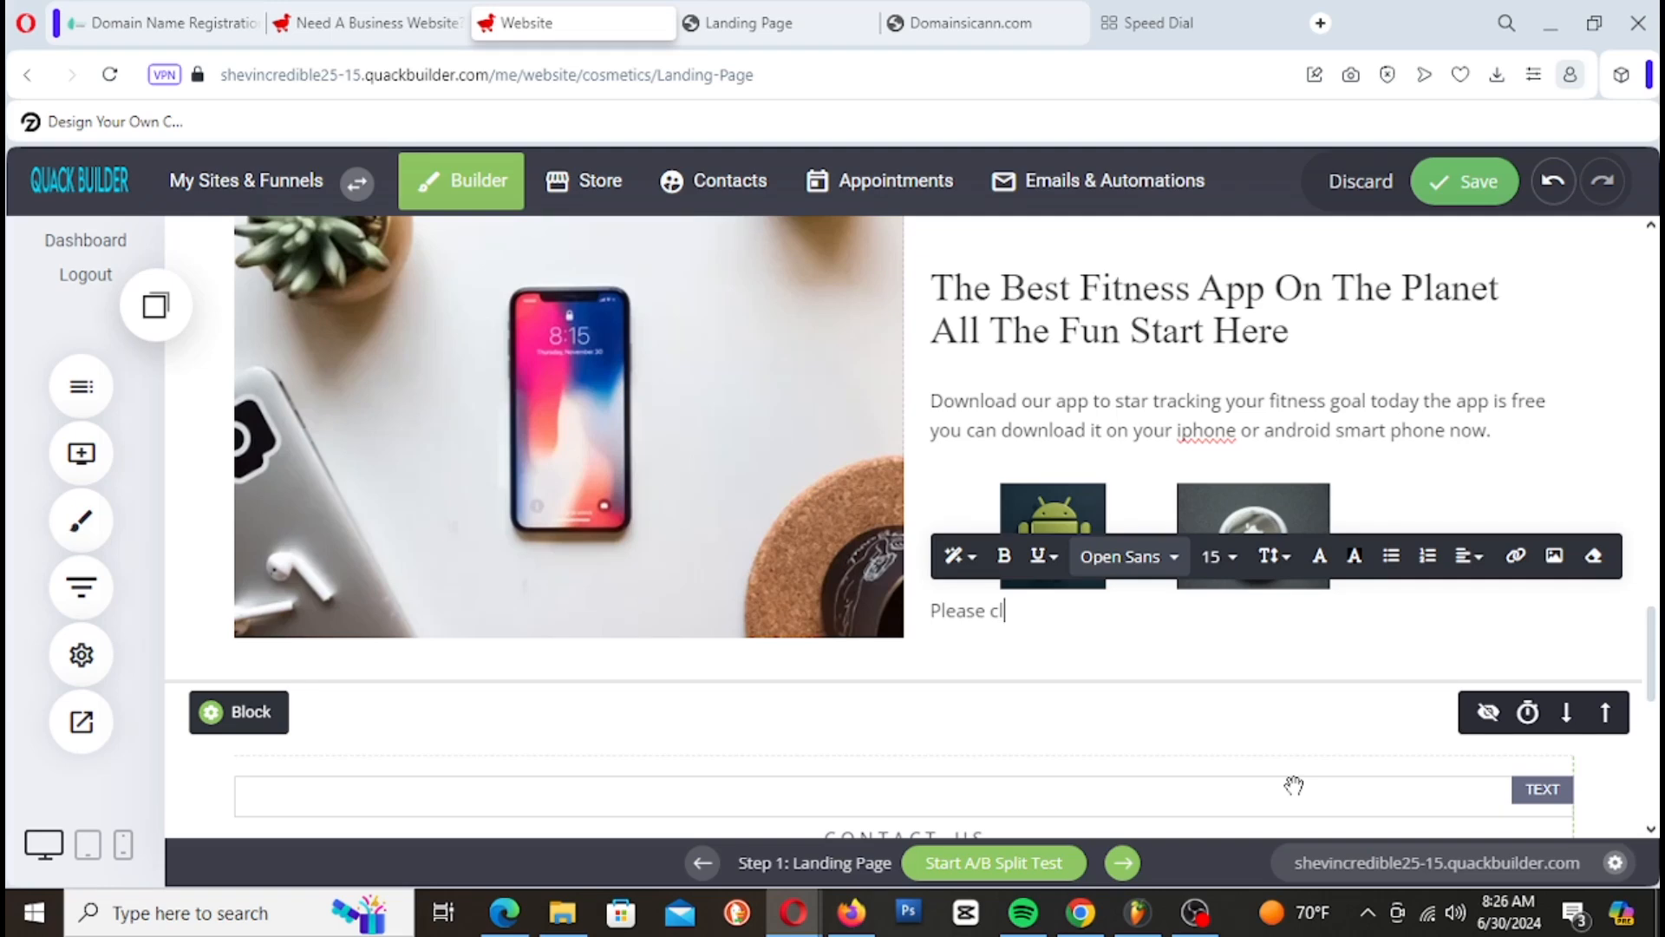
type("ick on the icann")
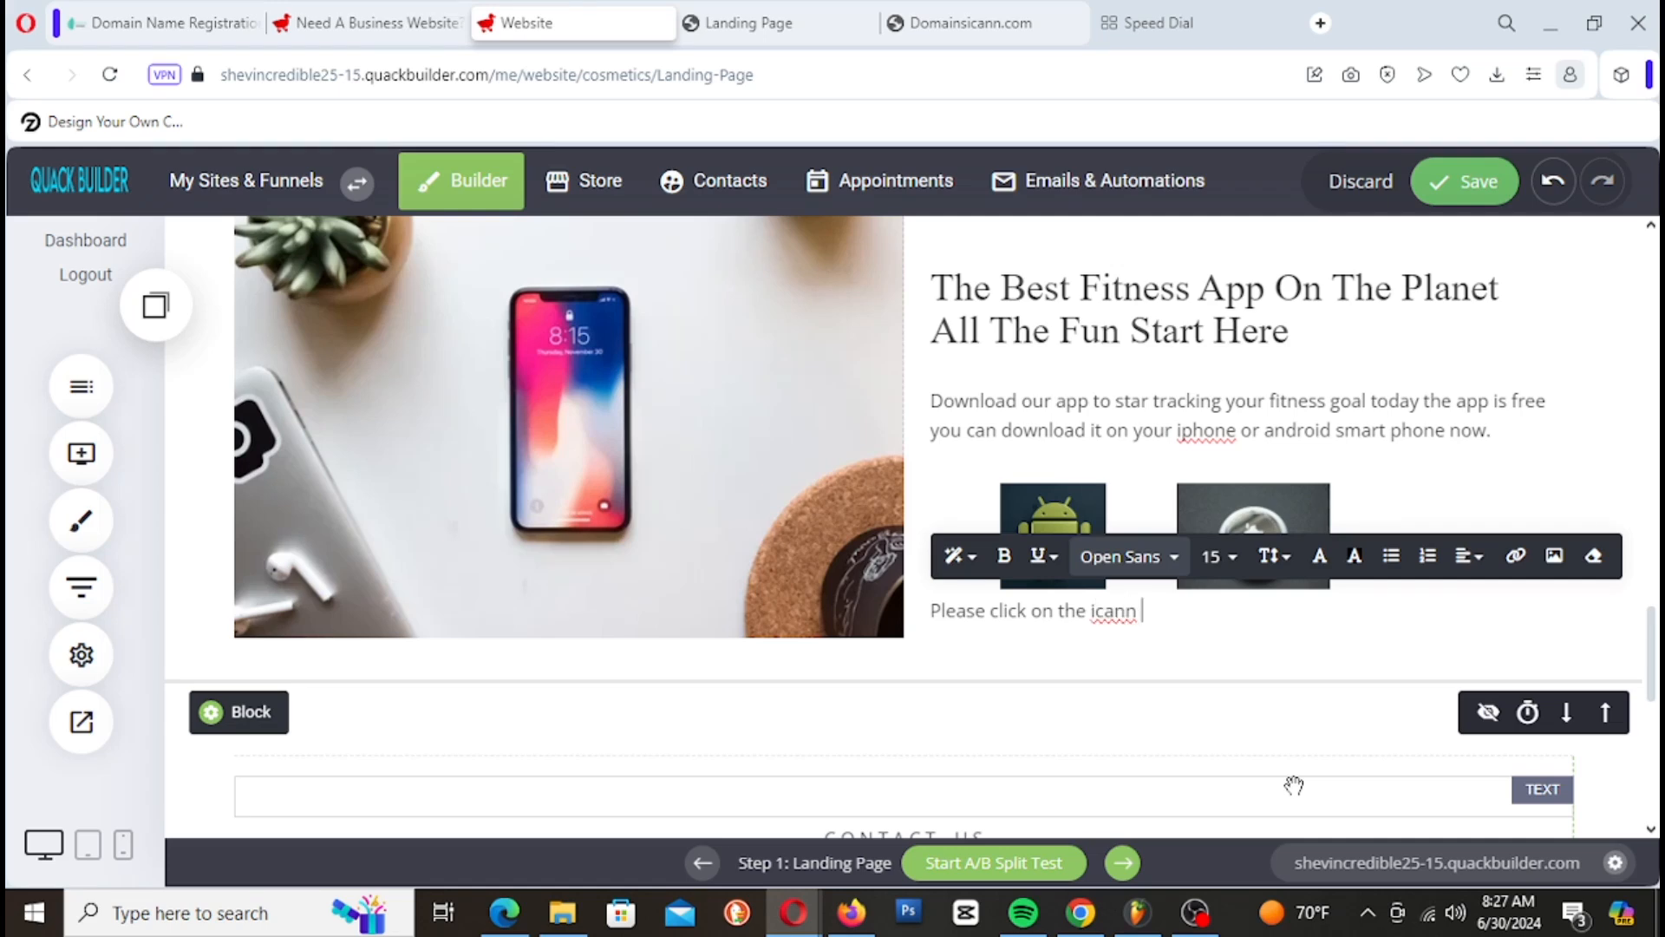
Step: Correct the word to 'icon' and type the Android and iPhone download instructions
key("BackSpace")
key("BackSpace")
key("BackSpace")
key("BackSpace")
type("onn")
right_click(1123, 613)
left_click(1218, 279)
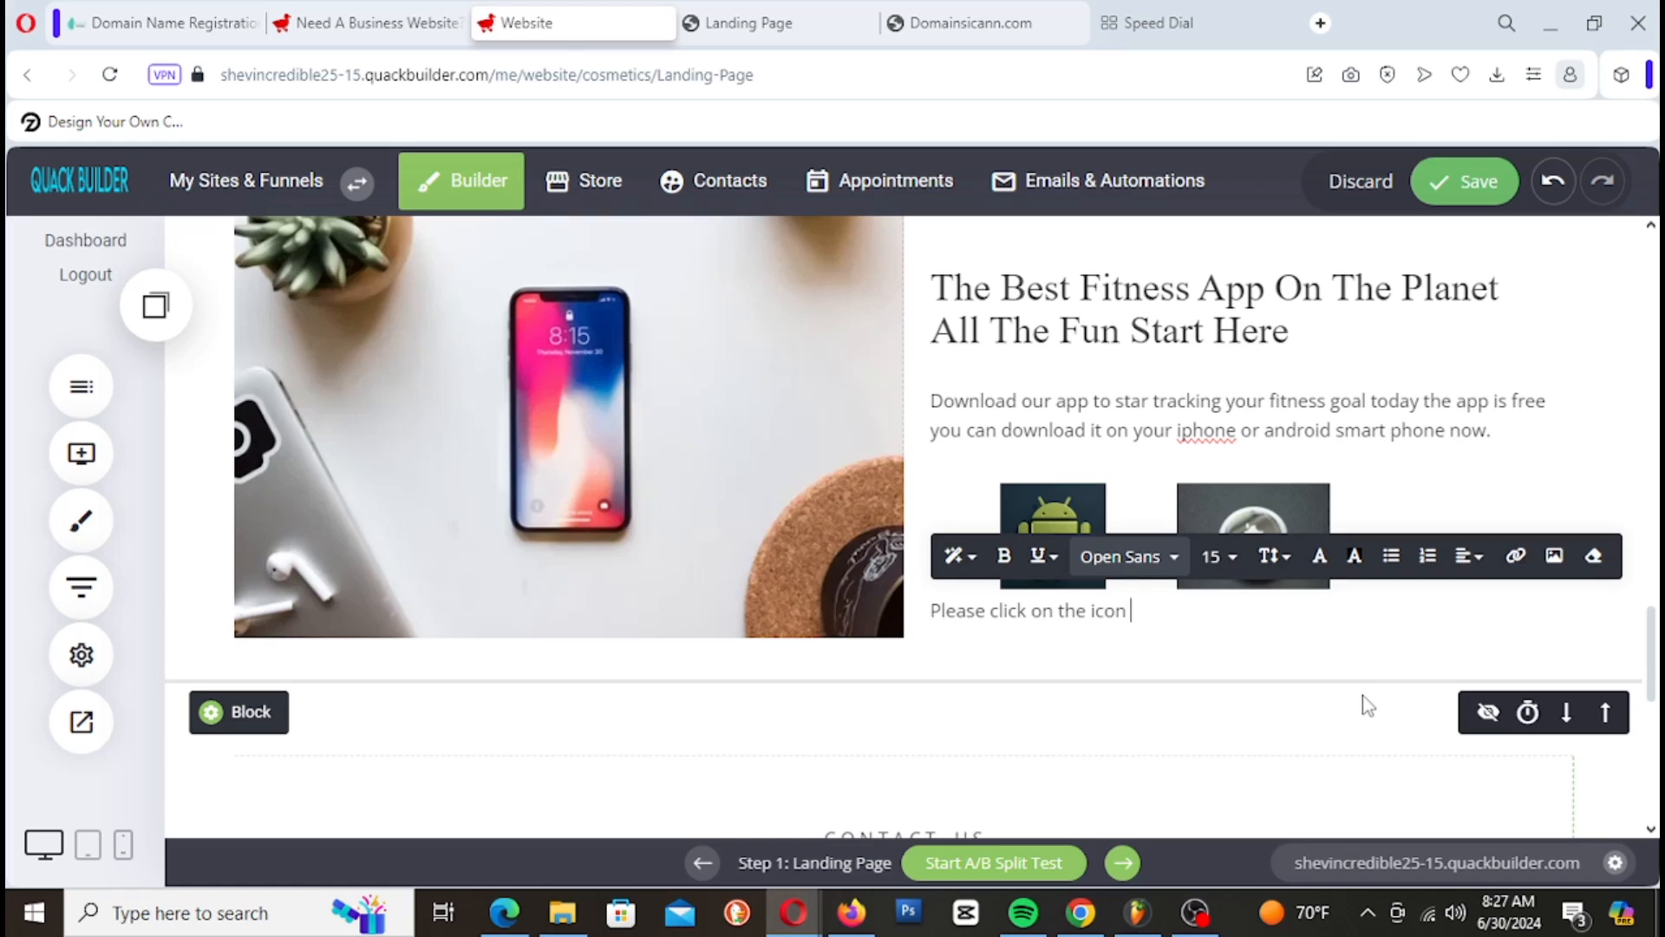
type("to start download")
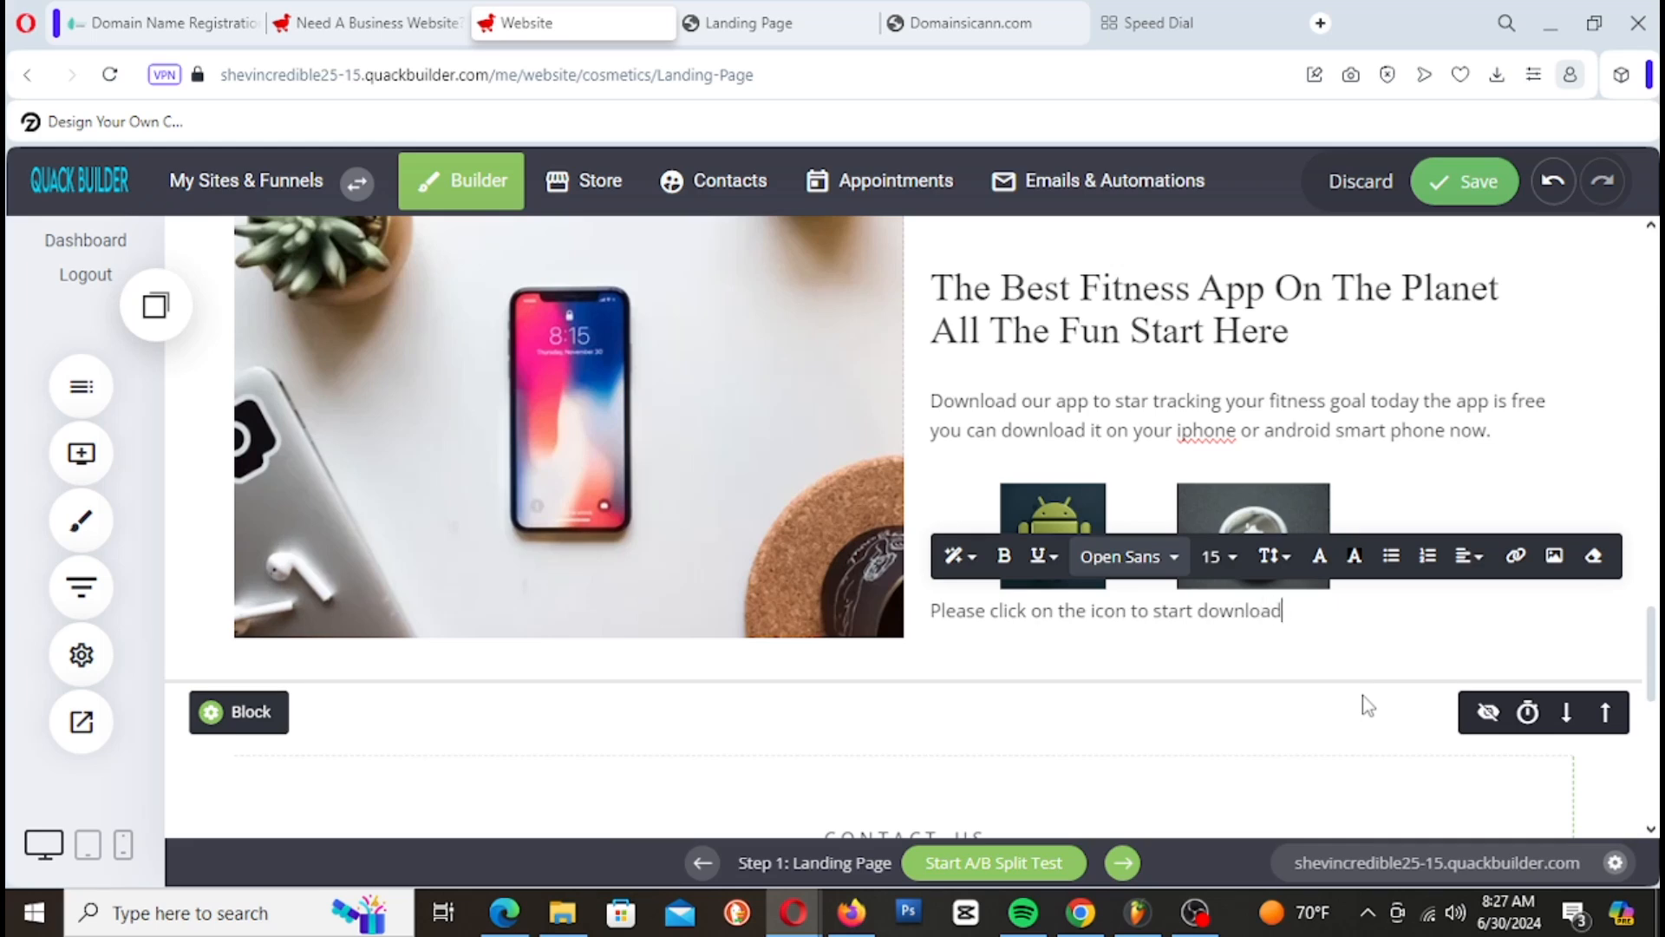
type("ing your app")
key("BackSpace")
type(", If ")
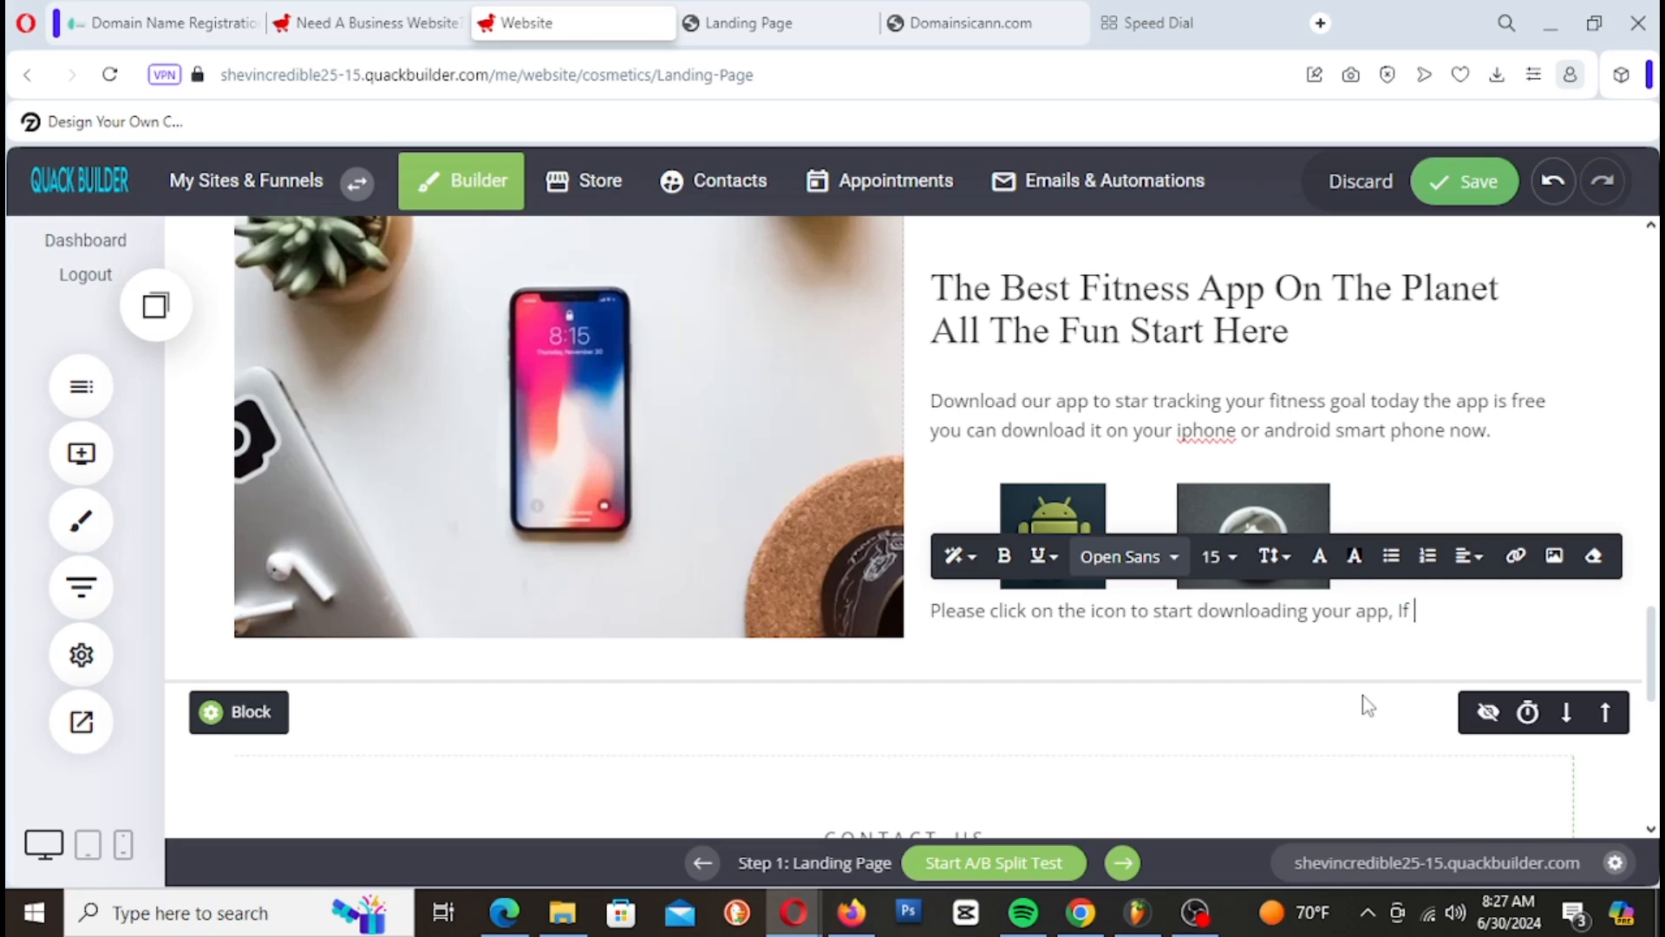
type("you have a android ")
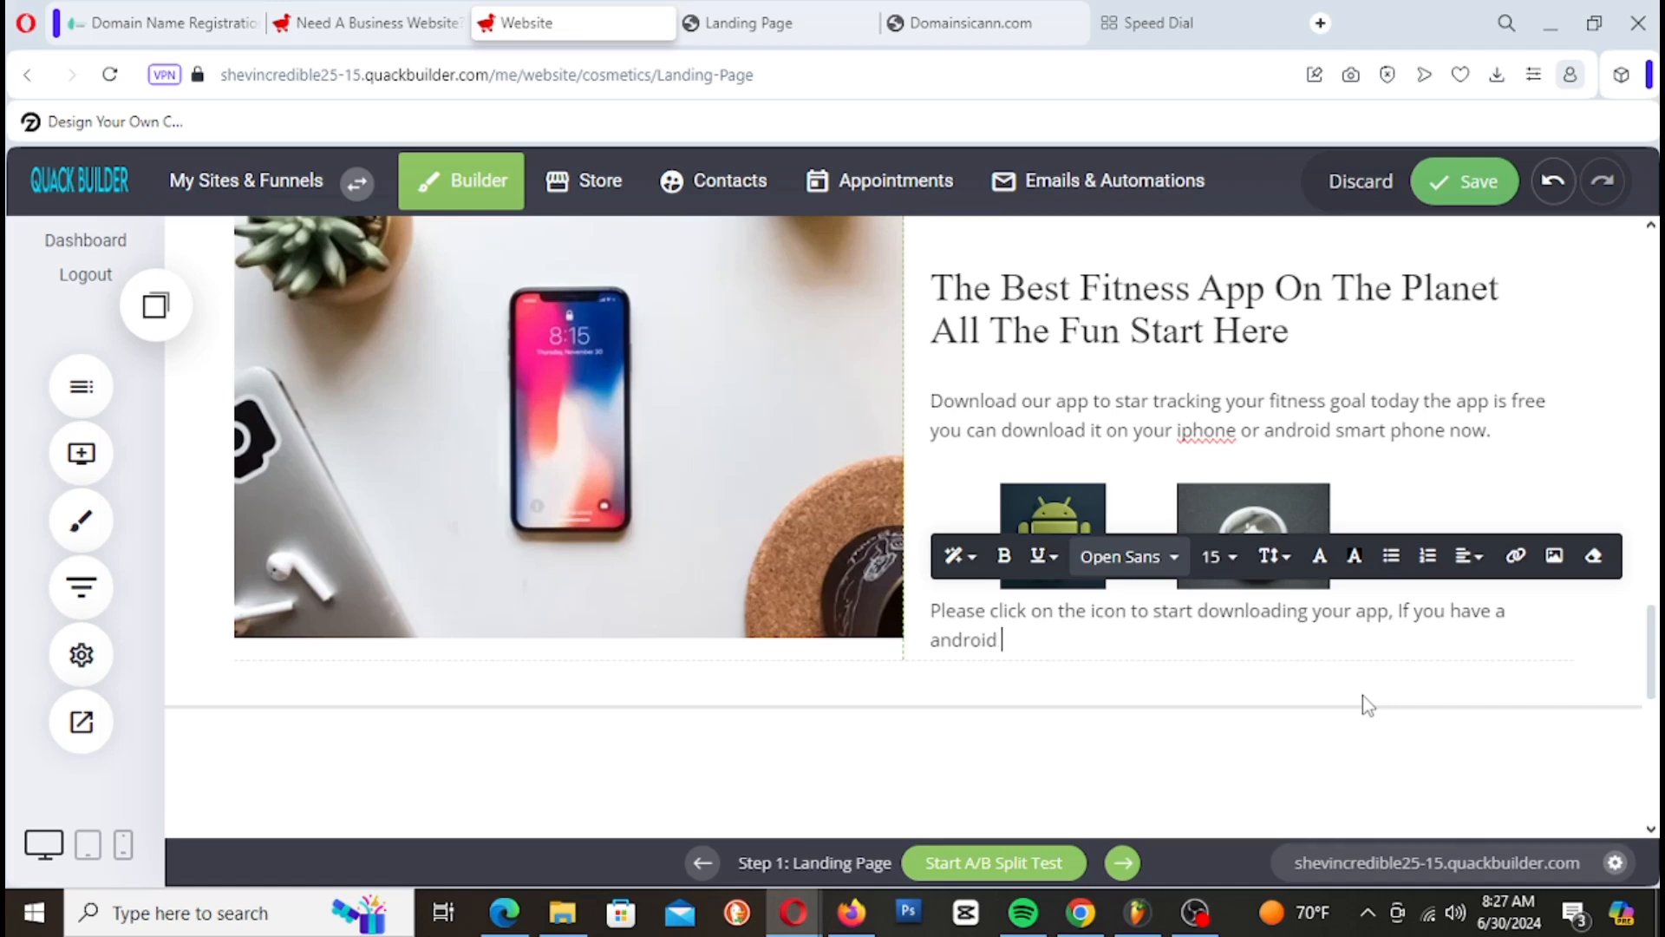
type("phone click the an")
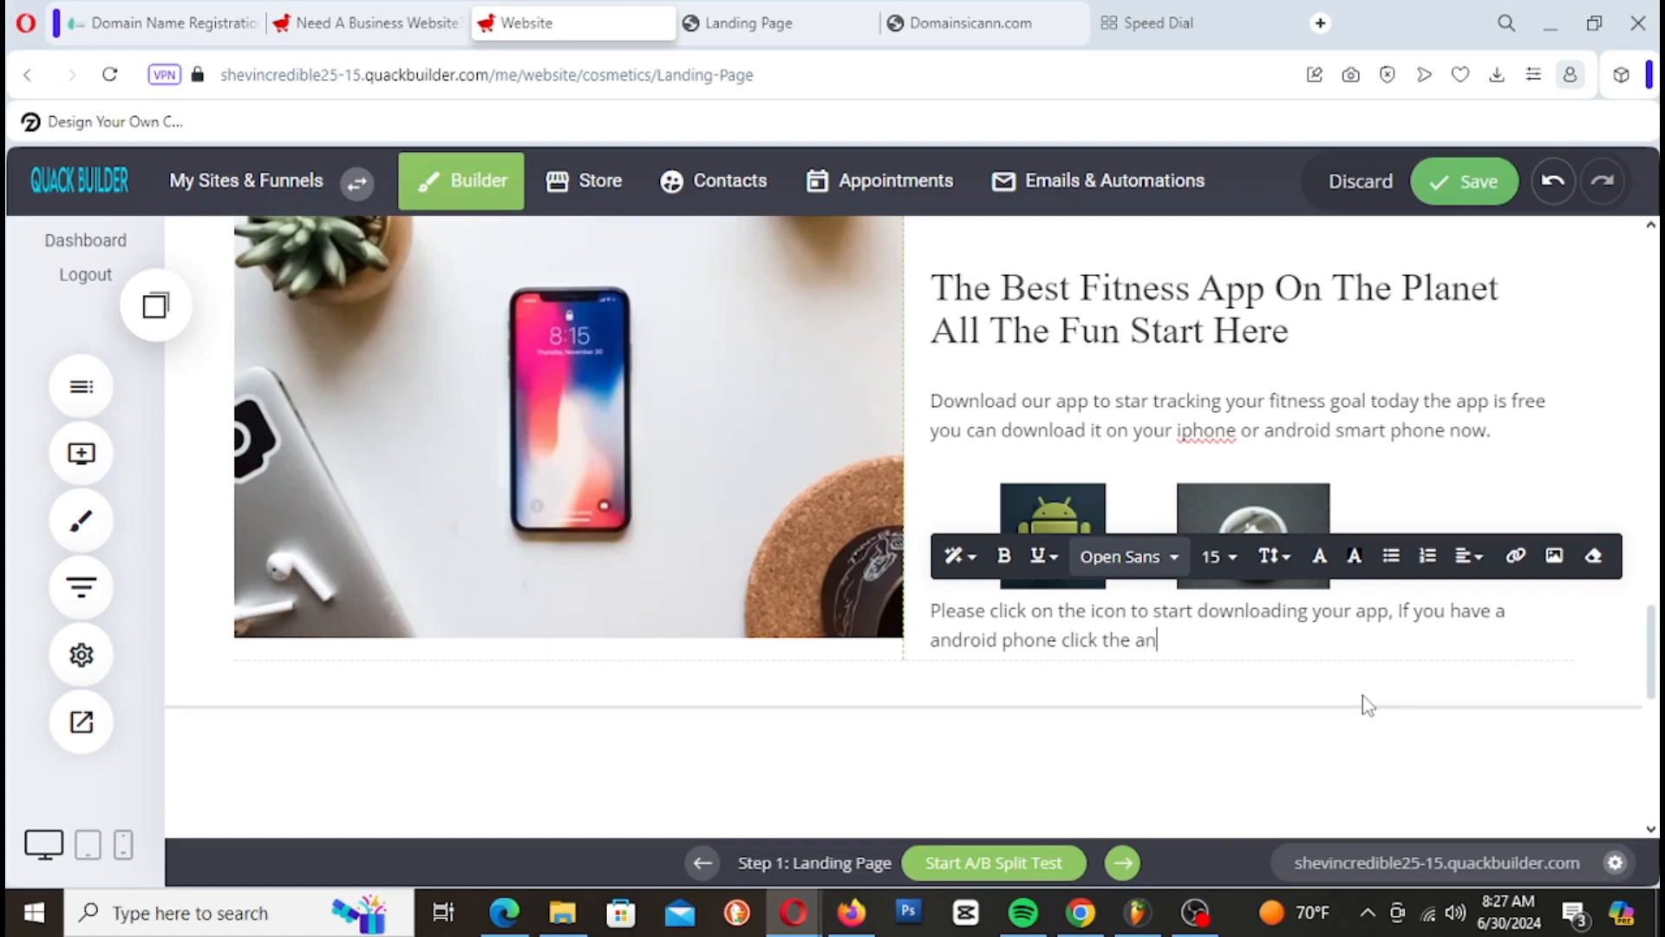
type("dr")
type("oid ic")
type("on ")
type("i")
type("If you")
type(" have")
type(" a")
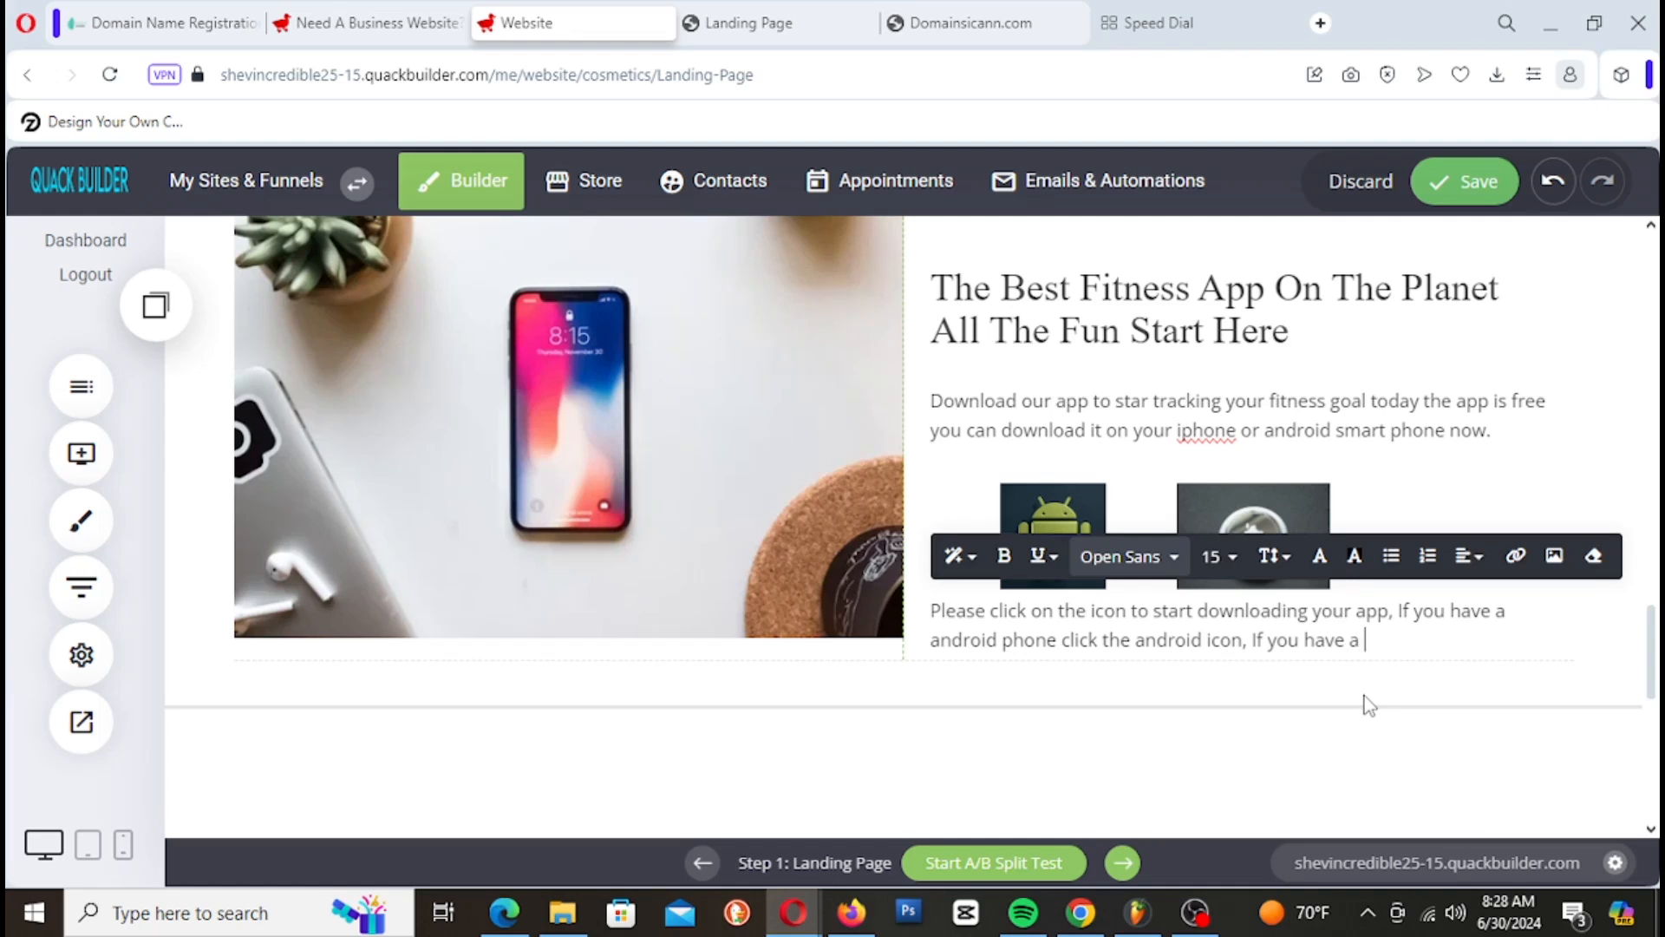
type(" Iphone click ")
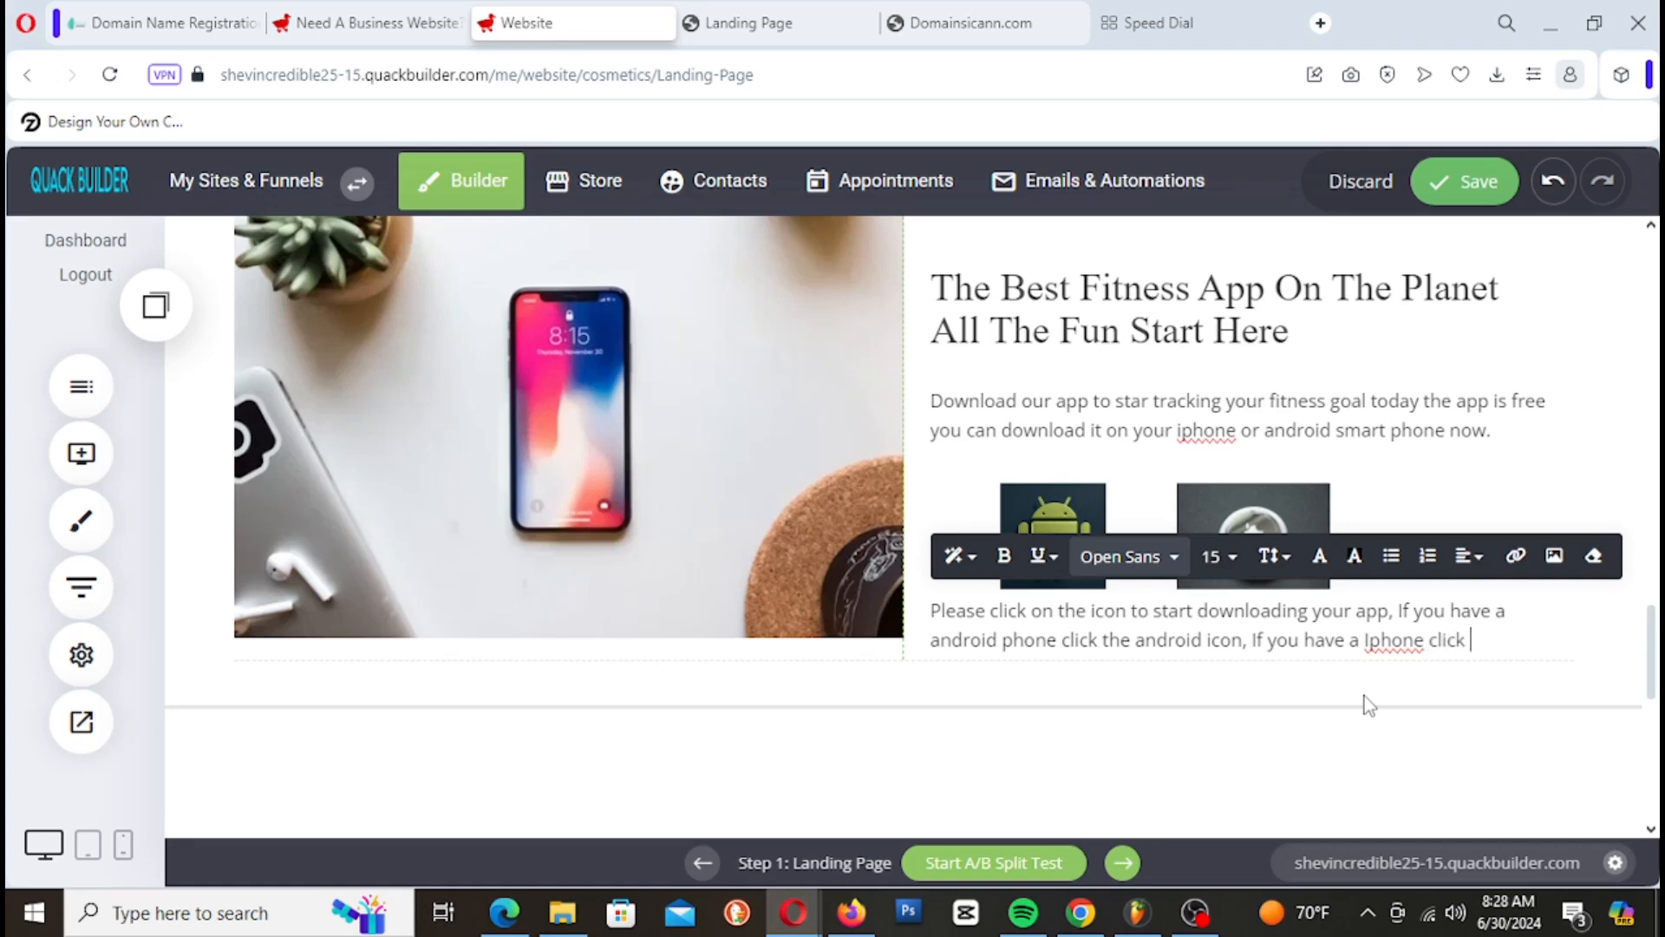
type("the iphone ")
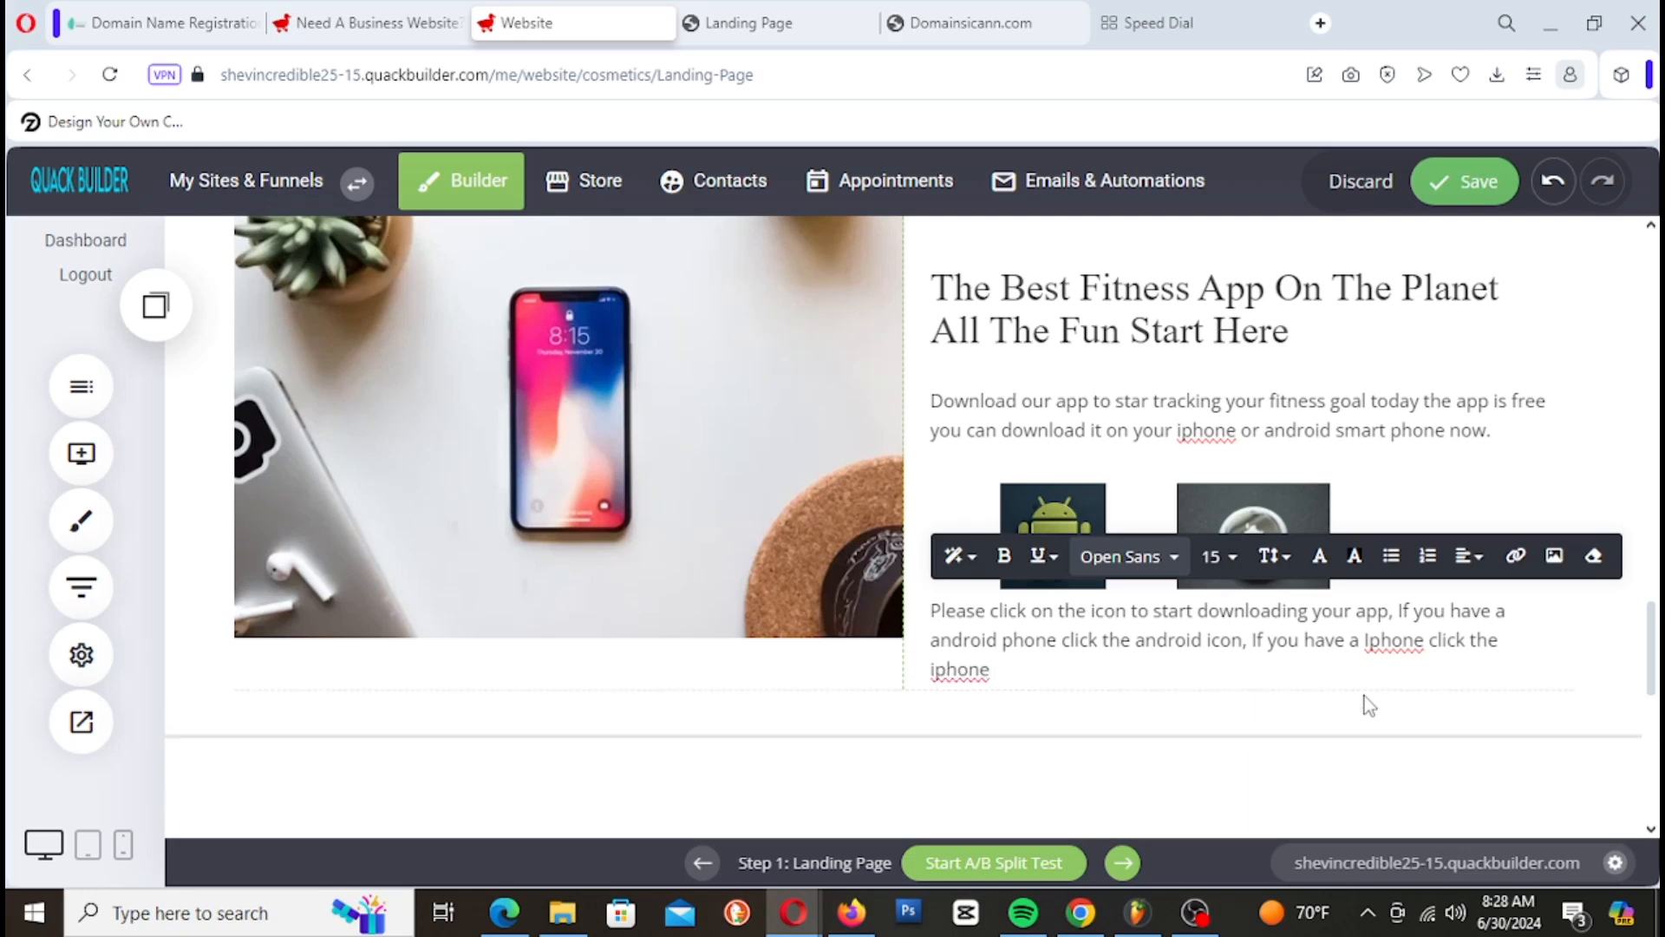
type("icann")
key("BackSpace")
key("BackSpace")
key("BackSpace")
type("on to start downloa")
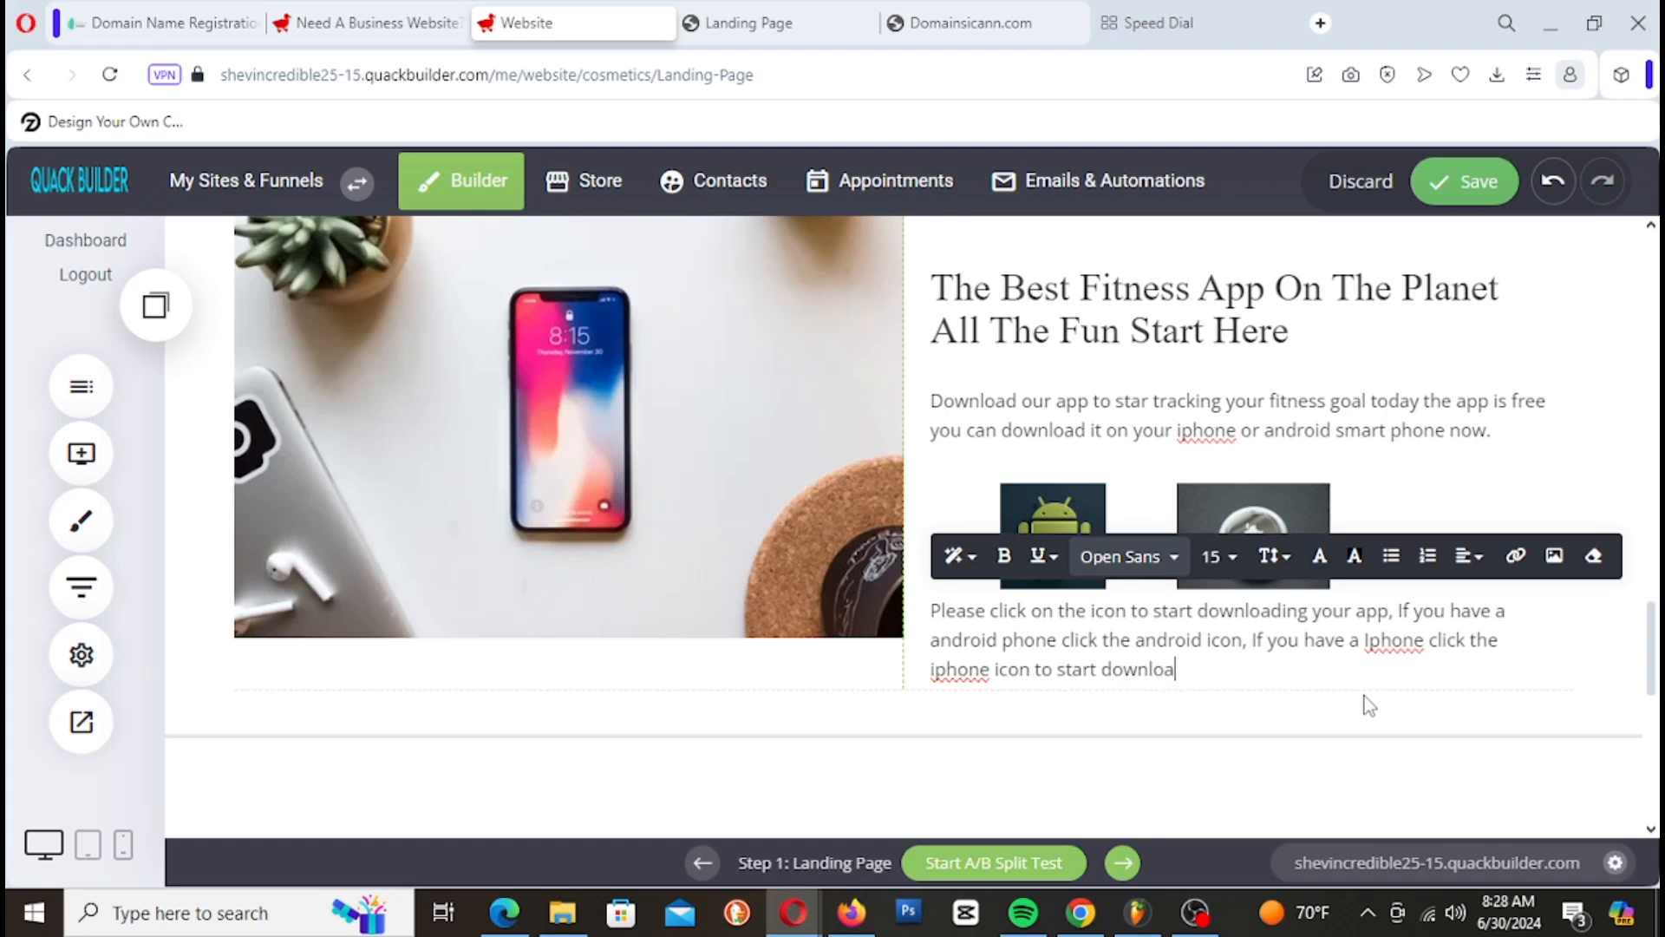
type("ding now.")
Step: Set the paragraph's font size to 11
key("ctrl+a")
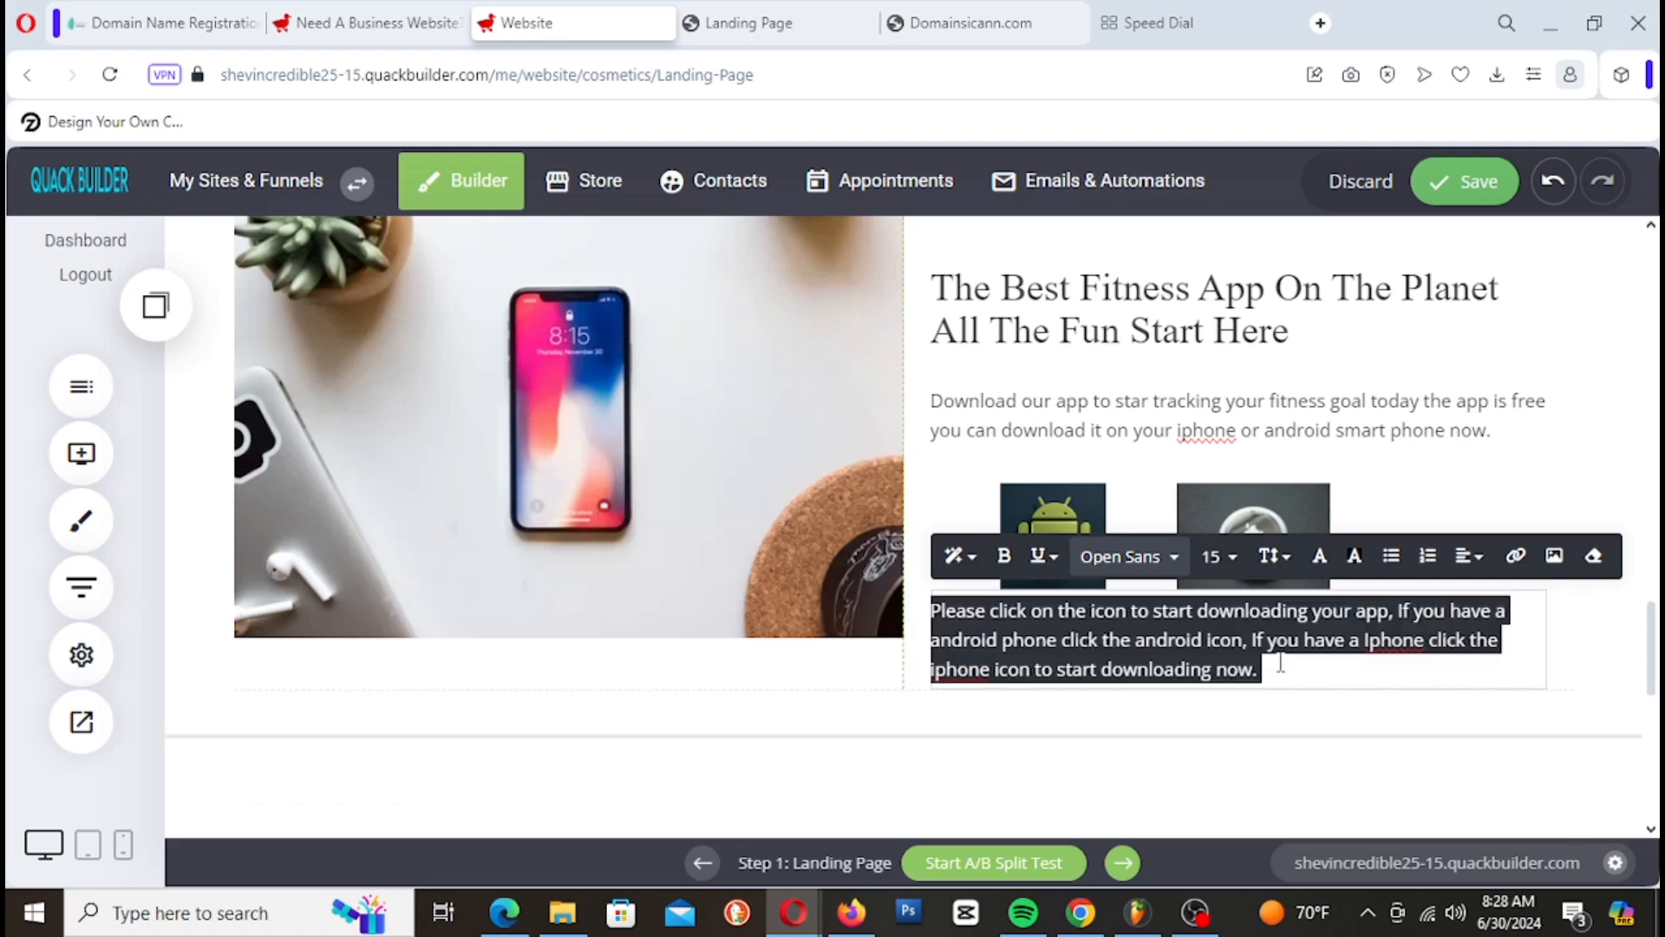
left_click(1243, 566)
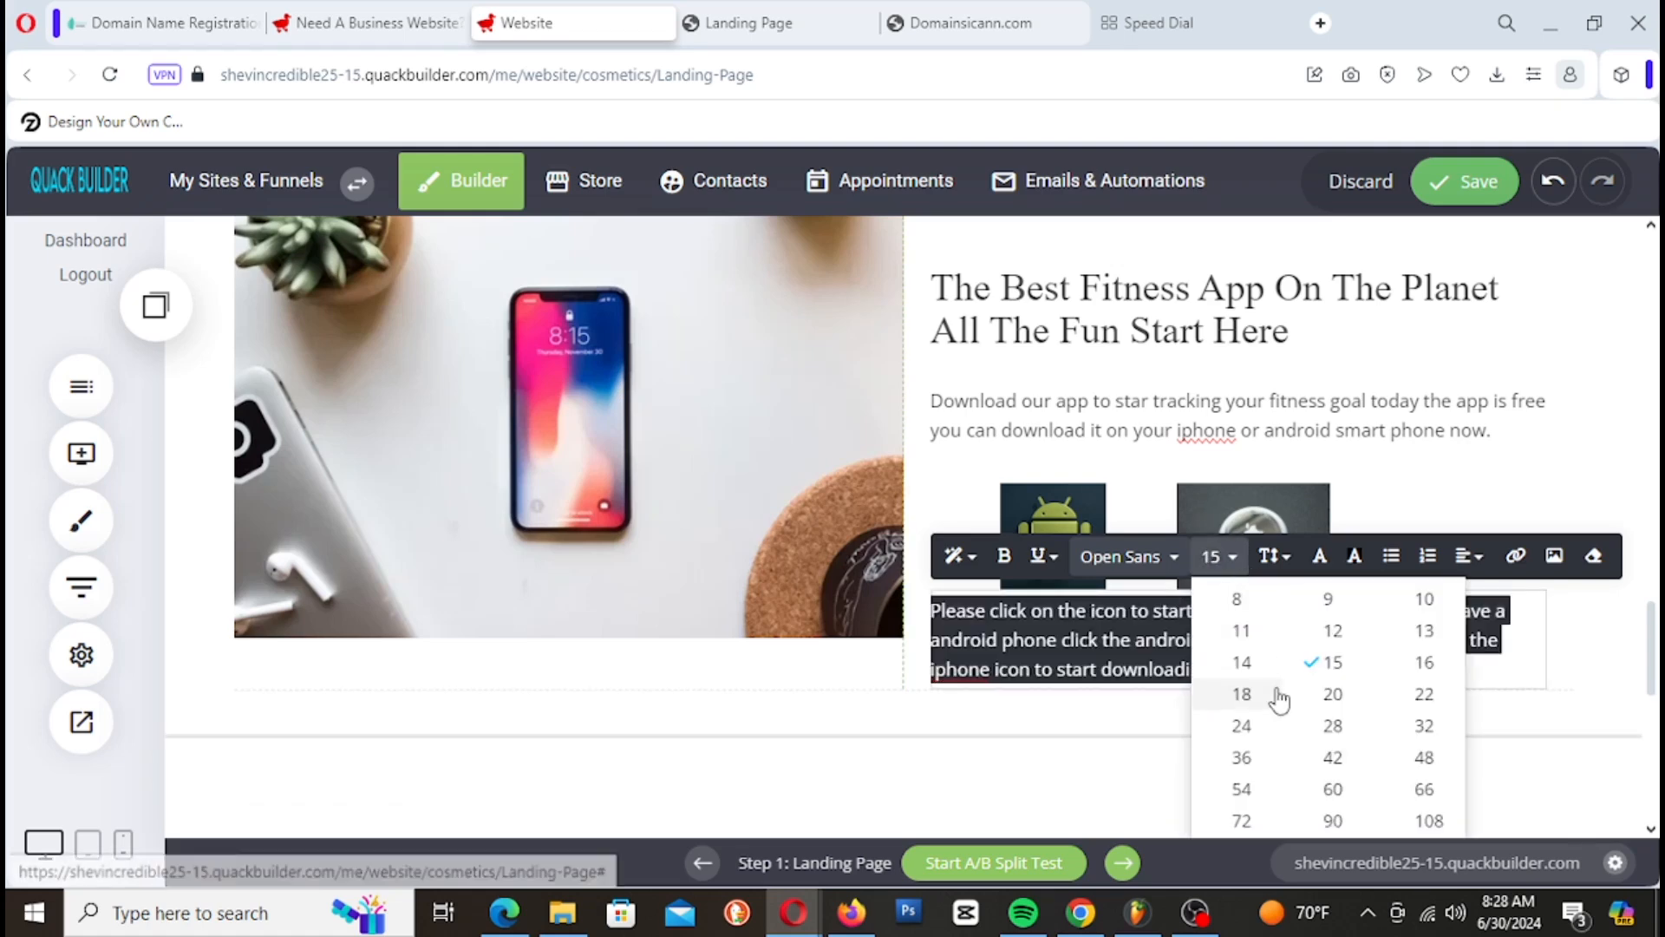
left_click(1426, 635)
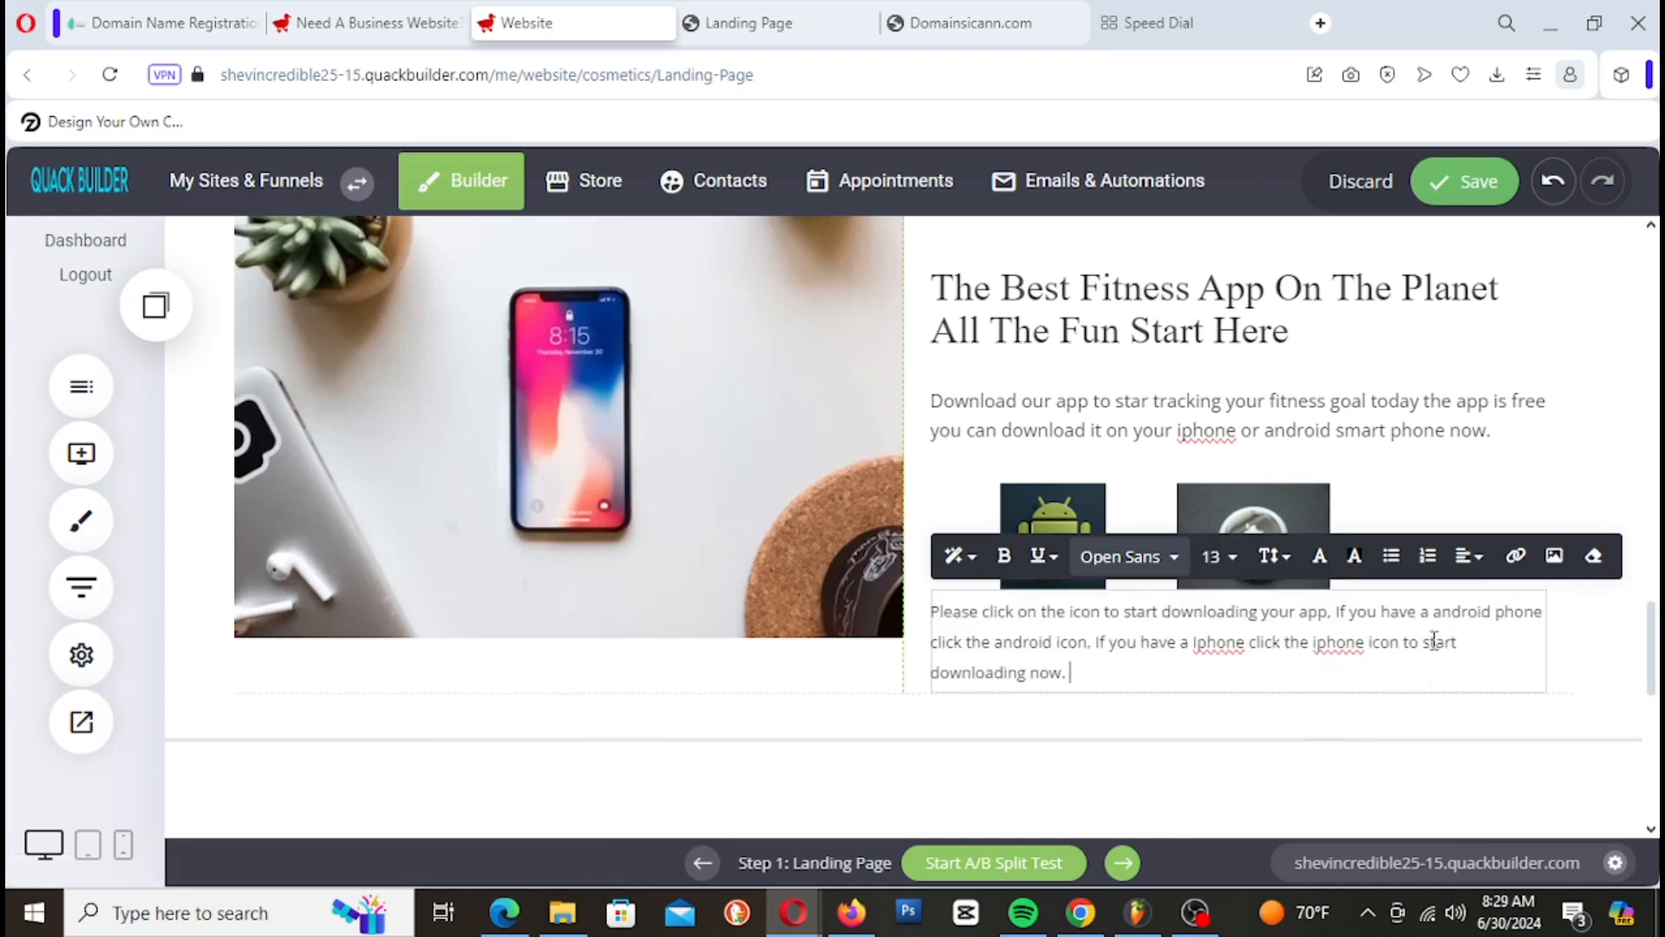
triple_click(1184, 646)
left_click(1242, 562)
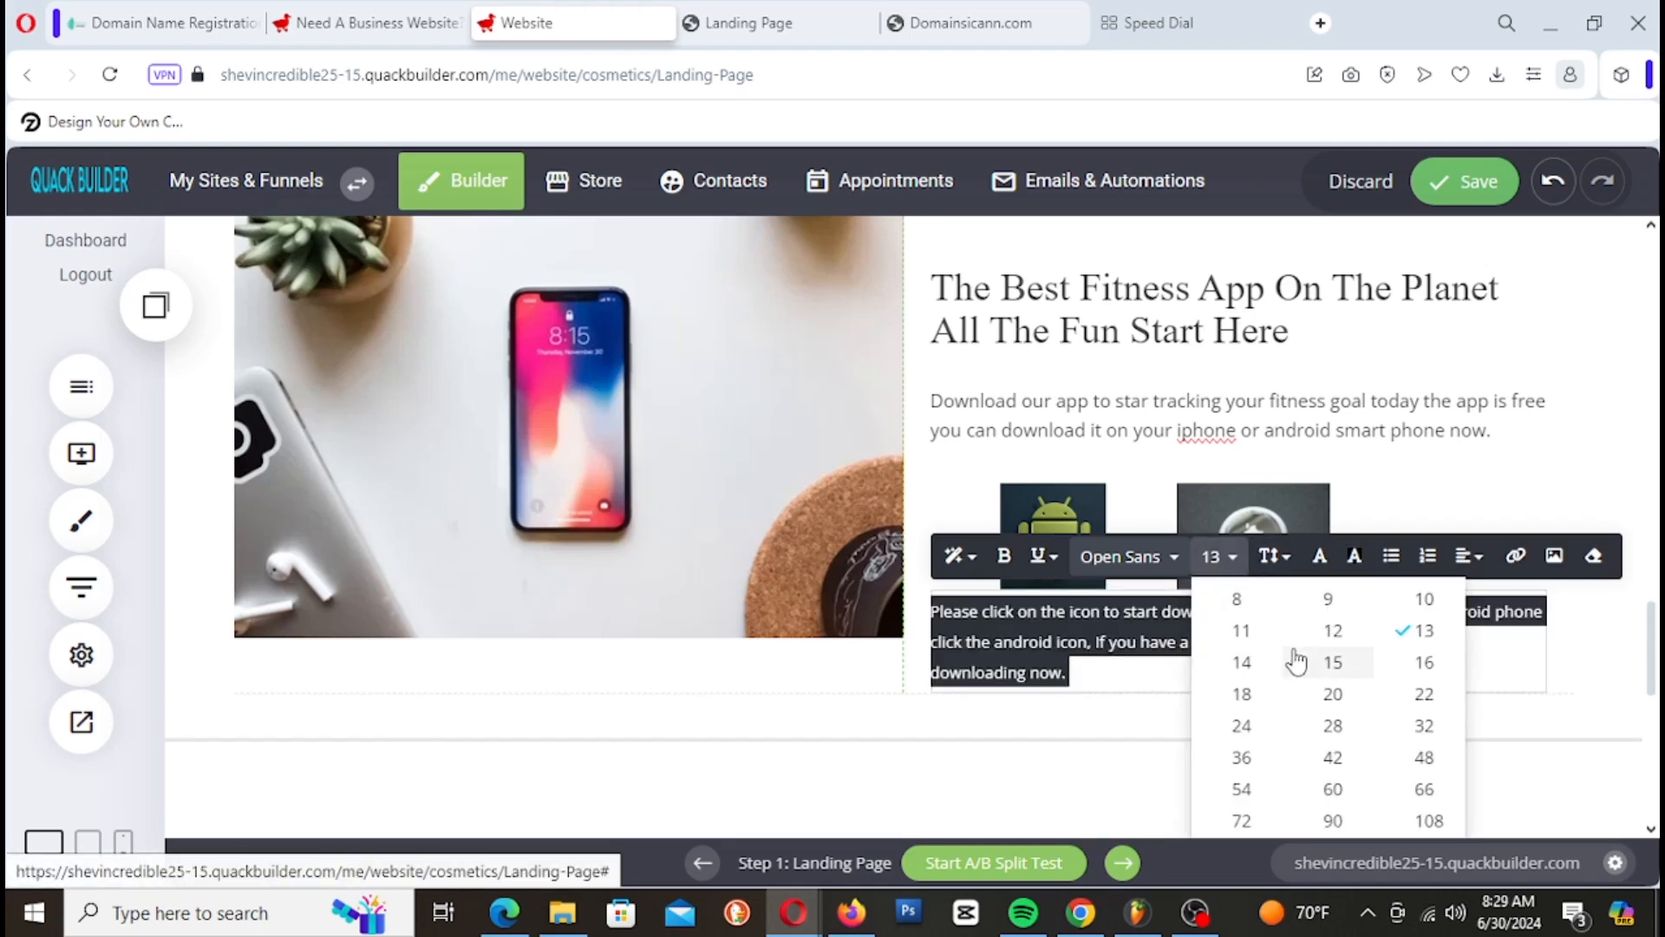
left_click(1264, 629)
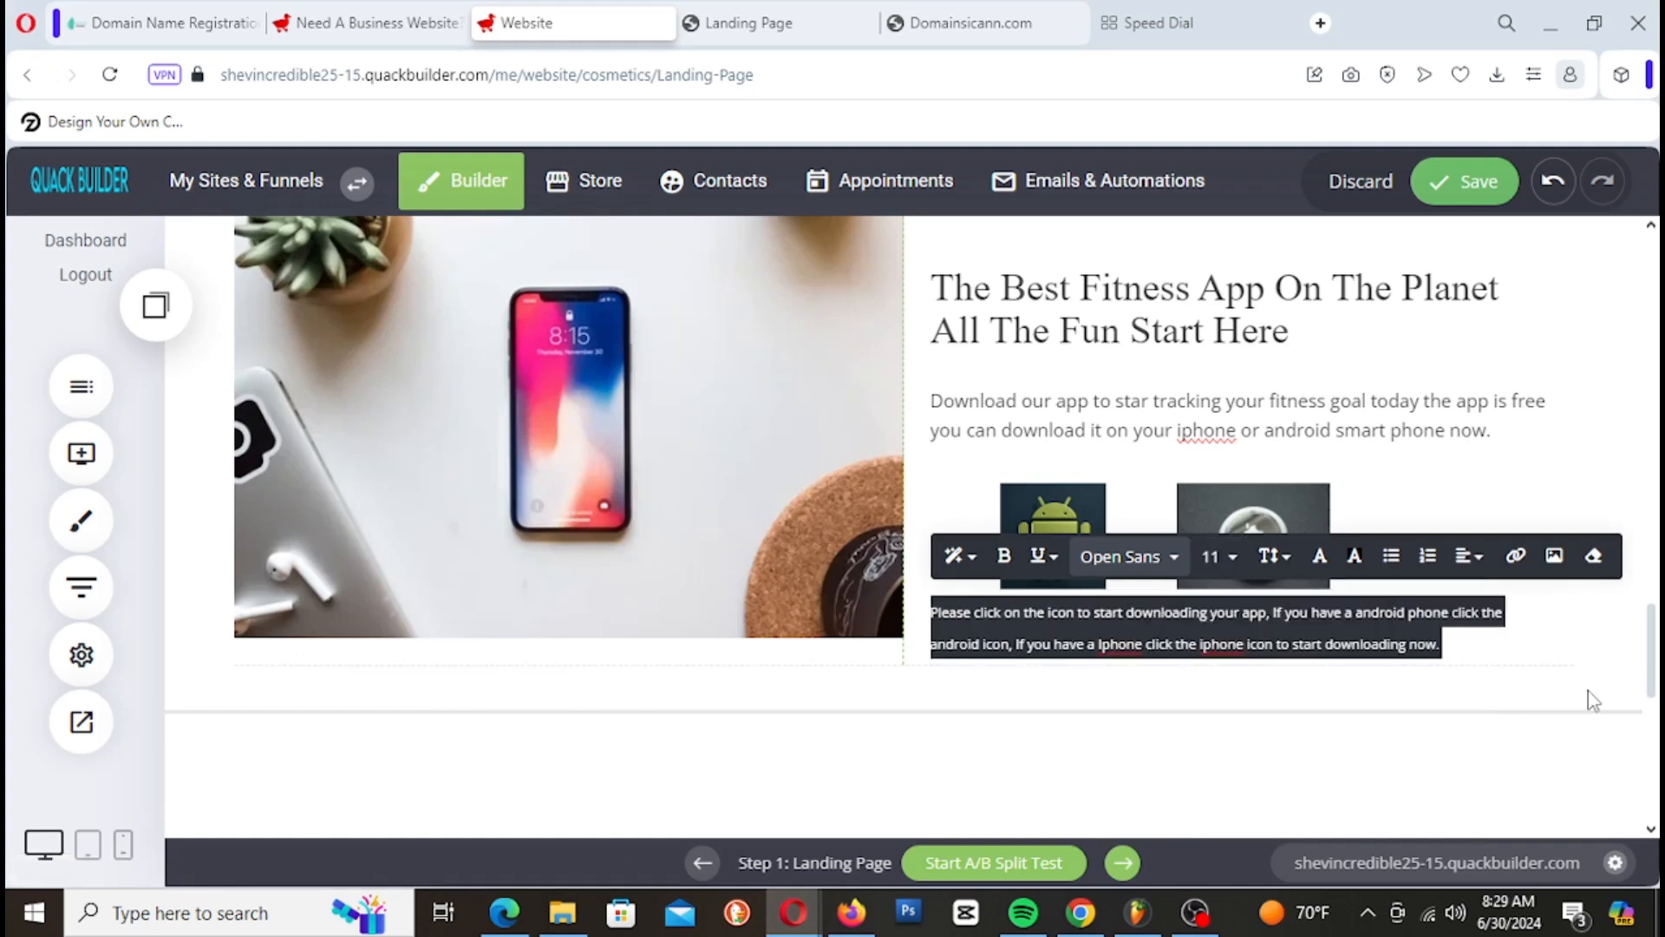
Step: Adjust the paragraph's line height to a slightly tighter spacing
left_click(1254, 572)
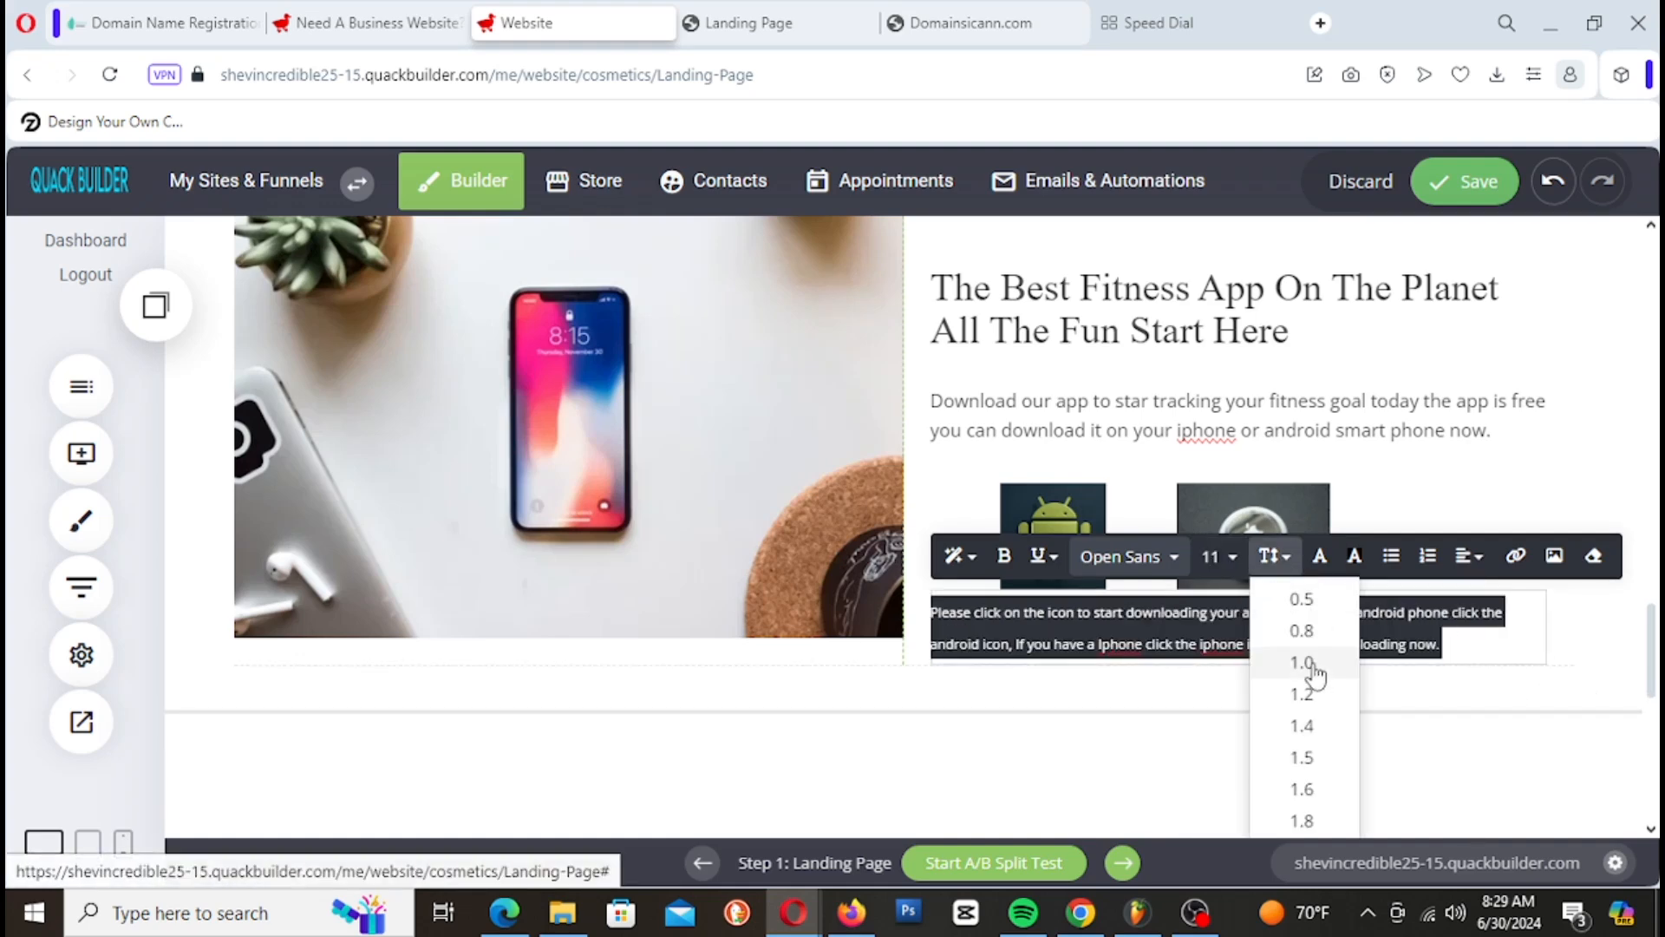
left_click(1313, 665)
left_click(1272, 556)
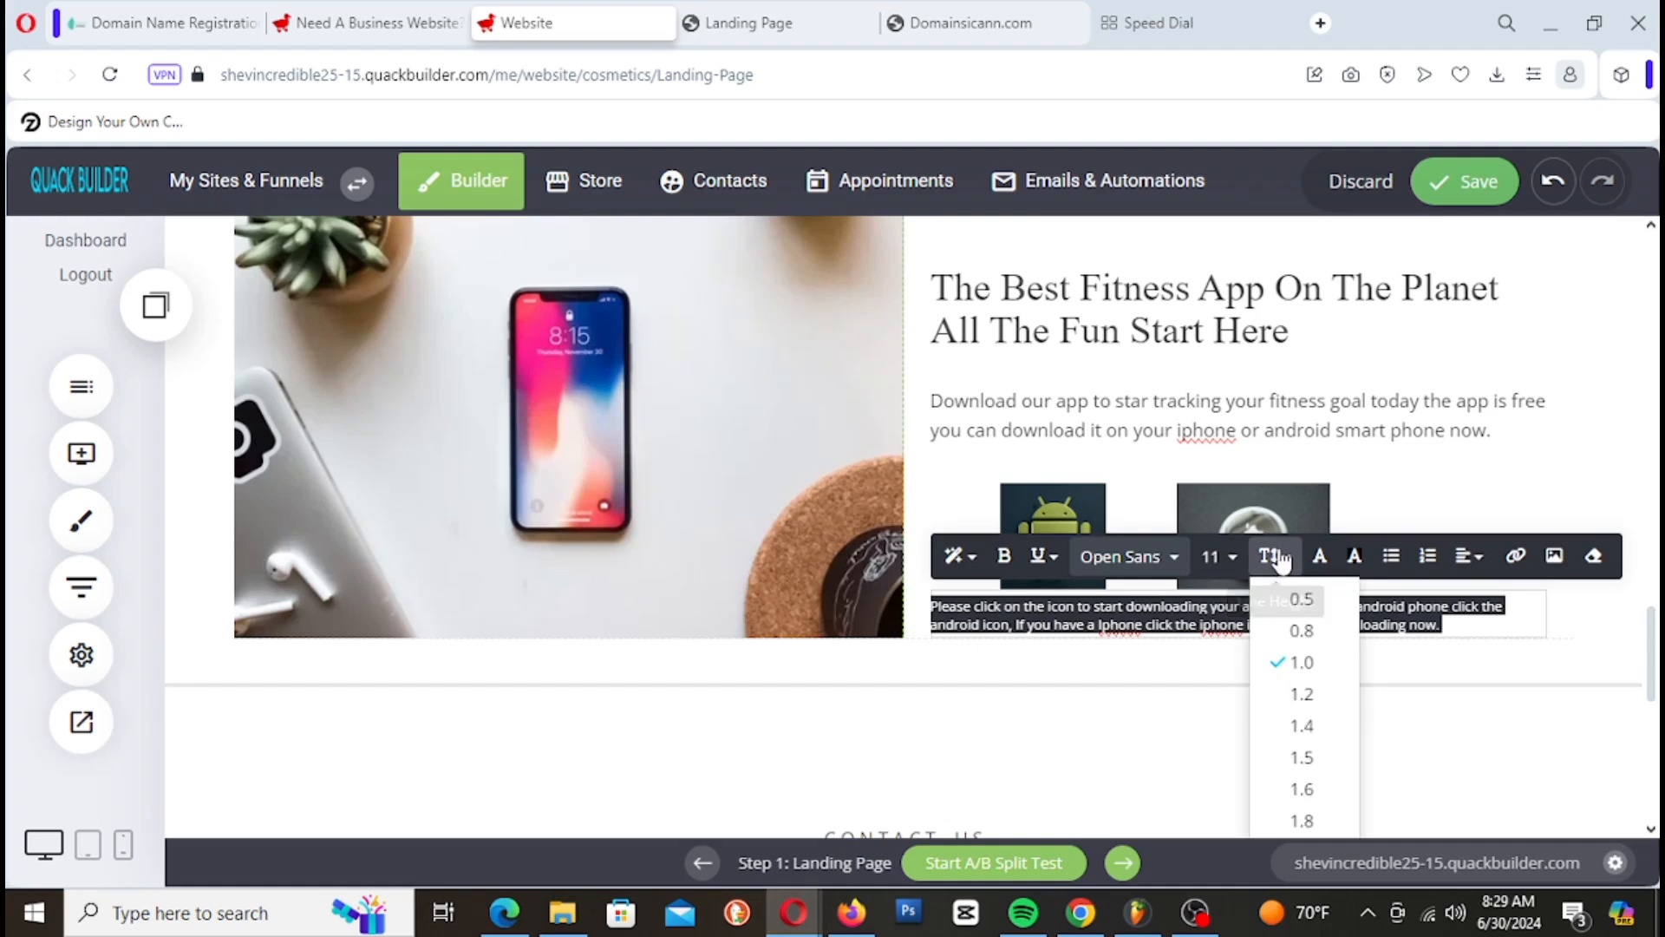
left_click(1290, 621)
left_click(1272, 556)
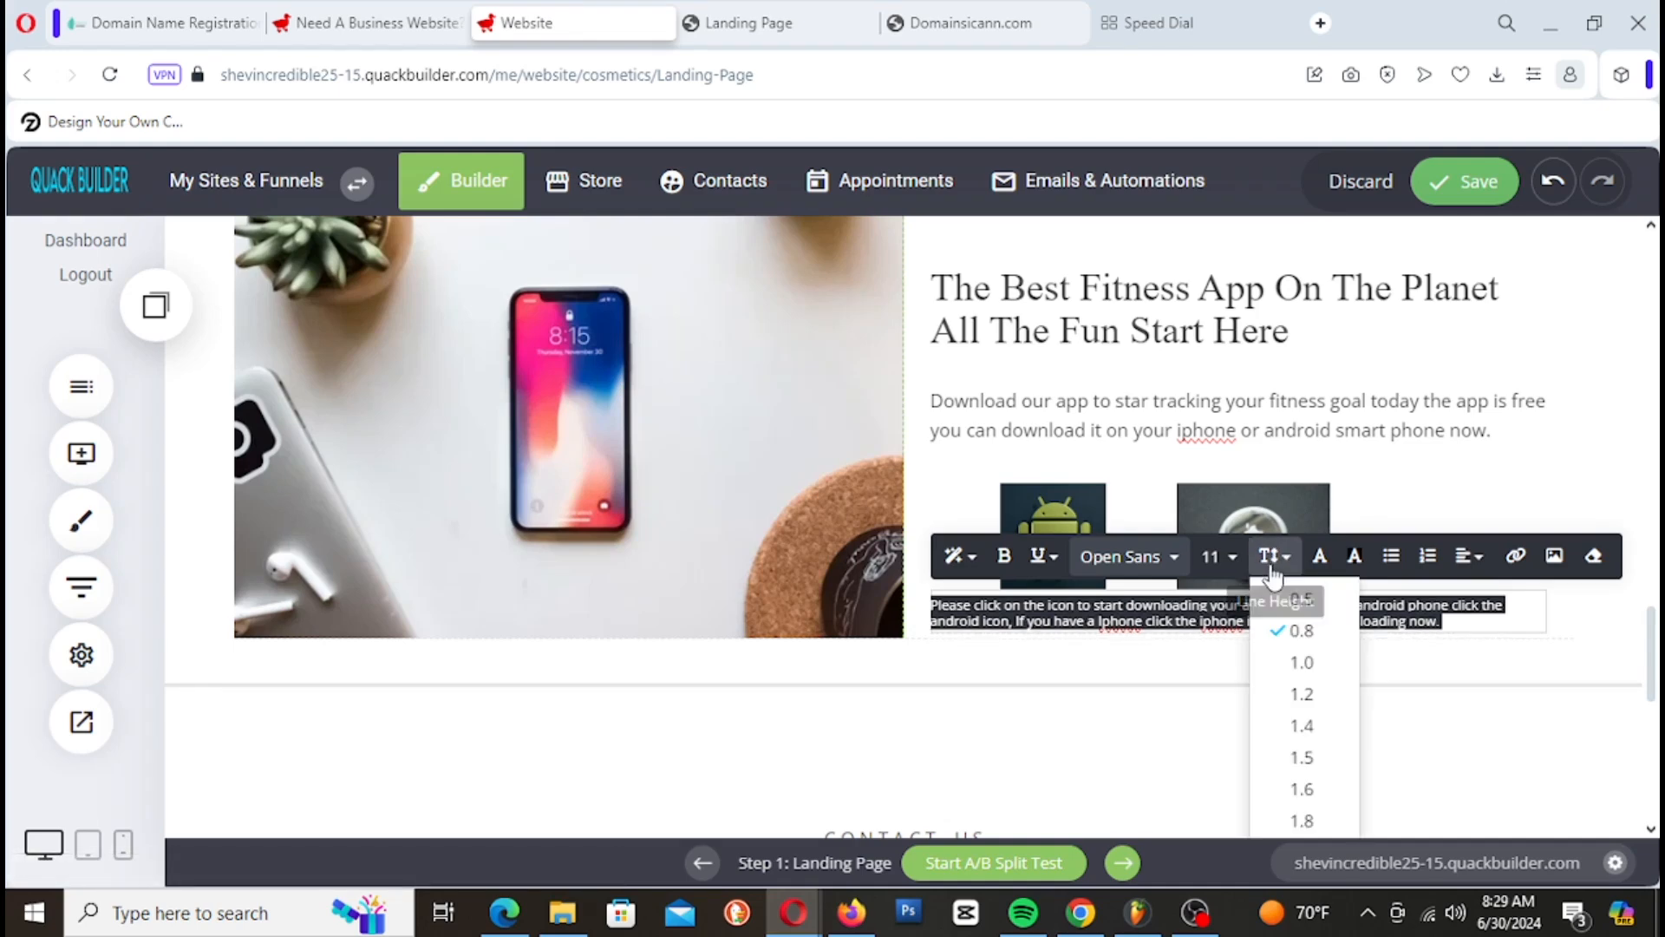
left_click(1325, 655)
left_click(1574, 644)
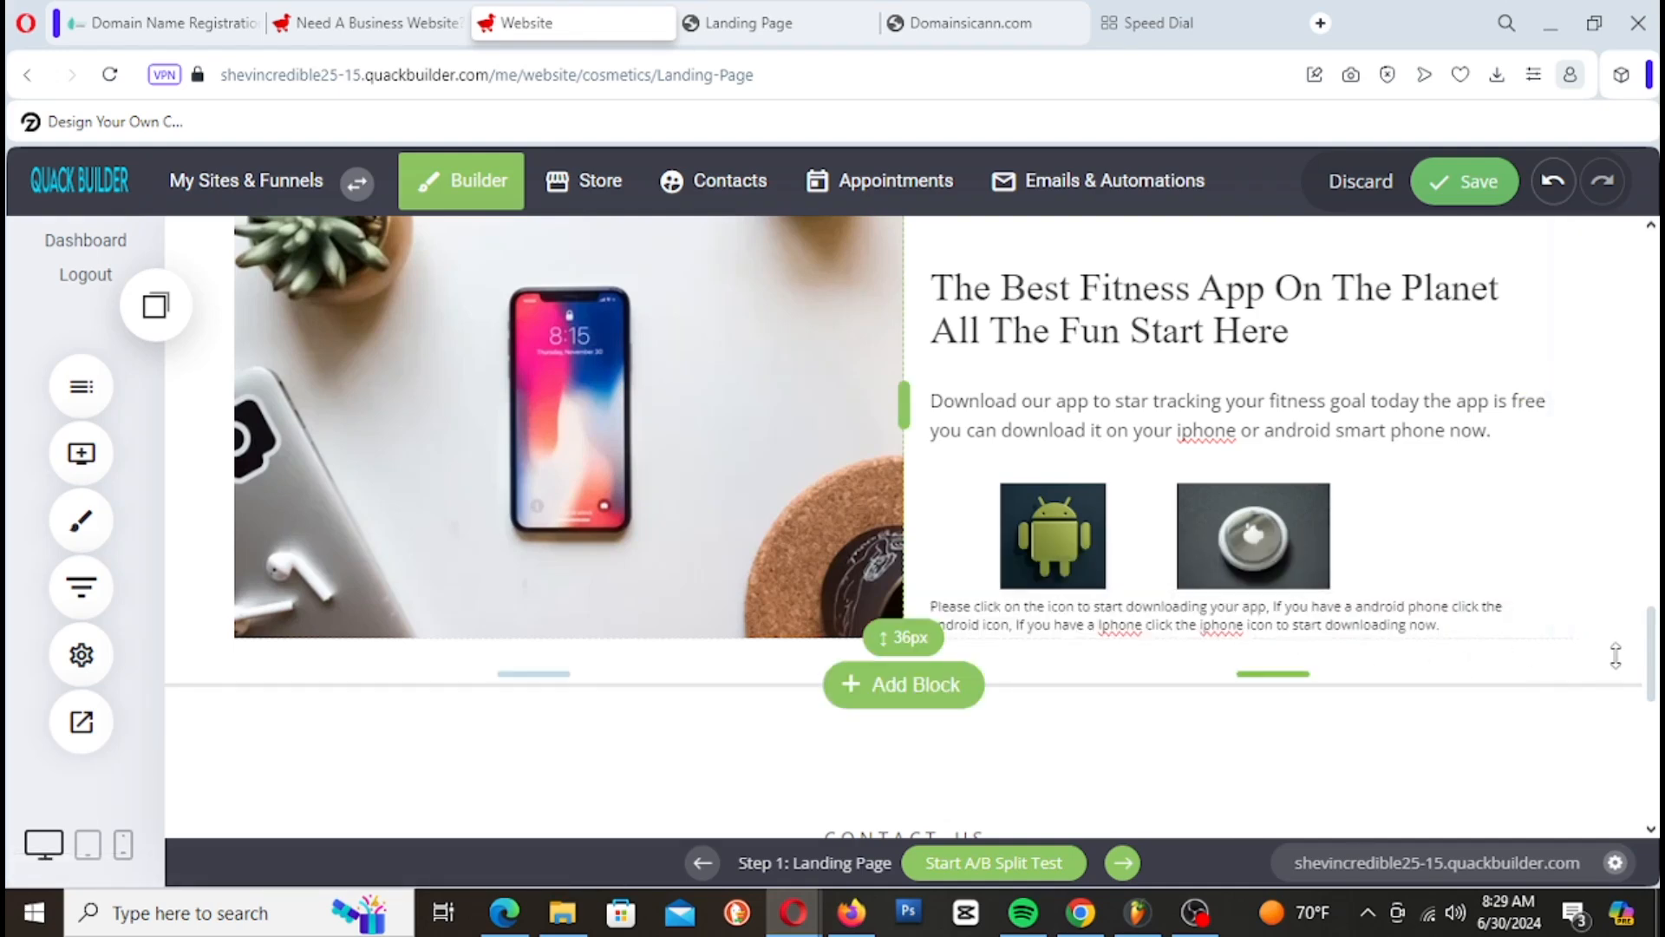
Step: Drag the top padding handle to add a little space above the paragraph
left_click_drag(1238, 597, 1239, 606)
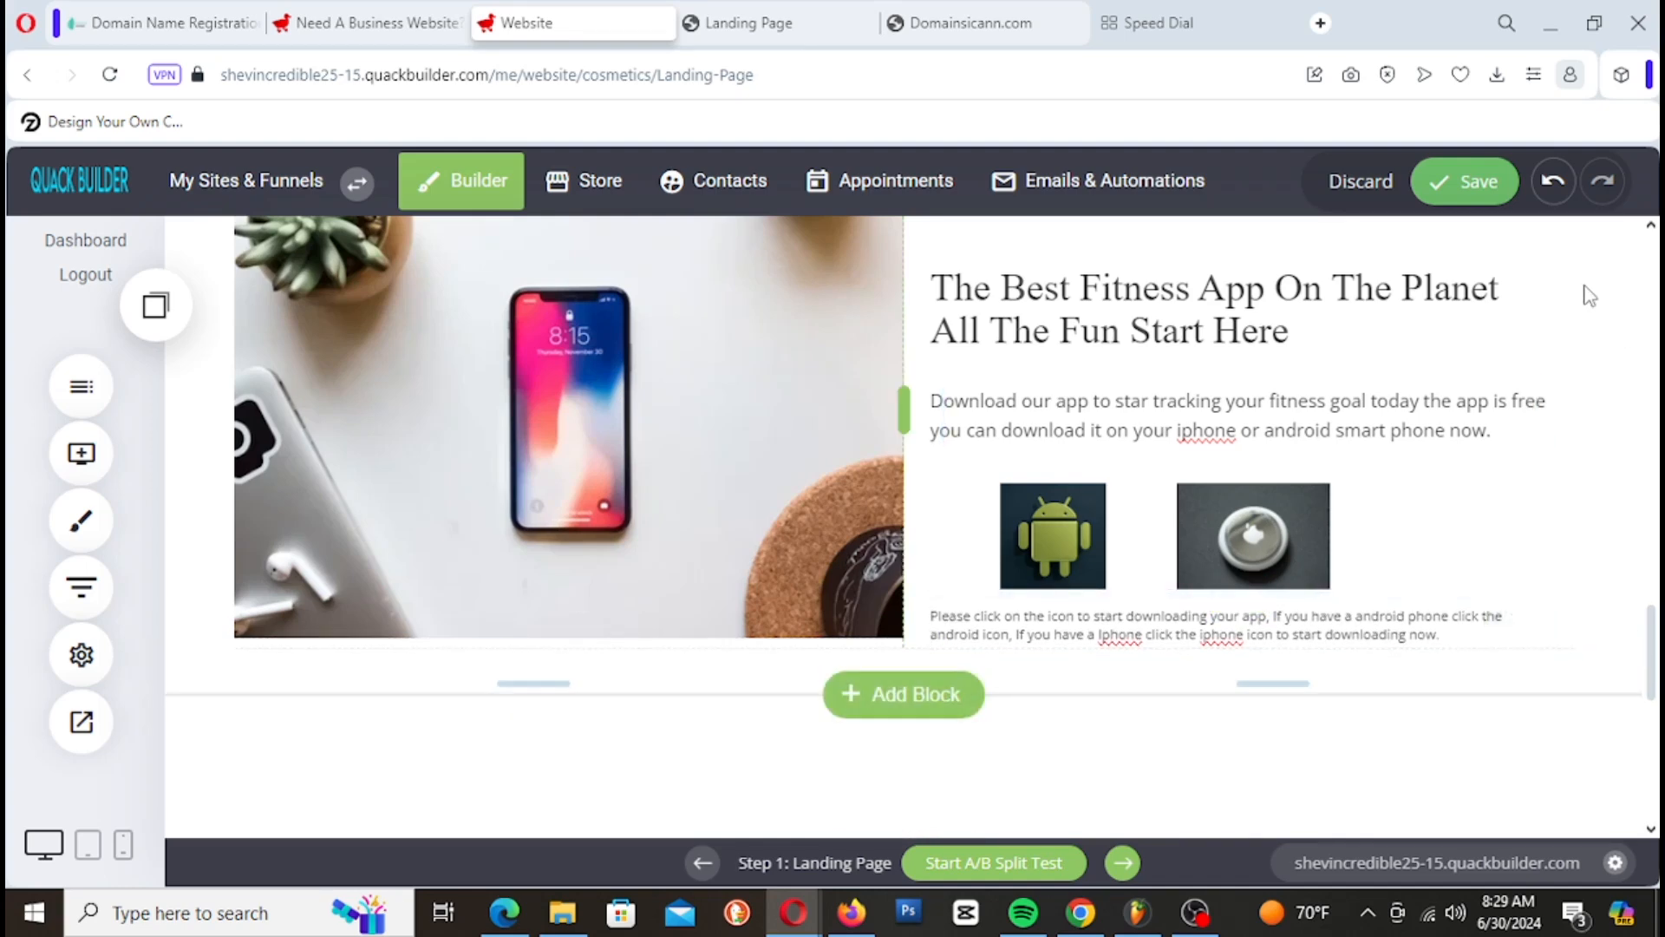
left_click_drag(1198, 597, 1199, 605)
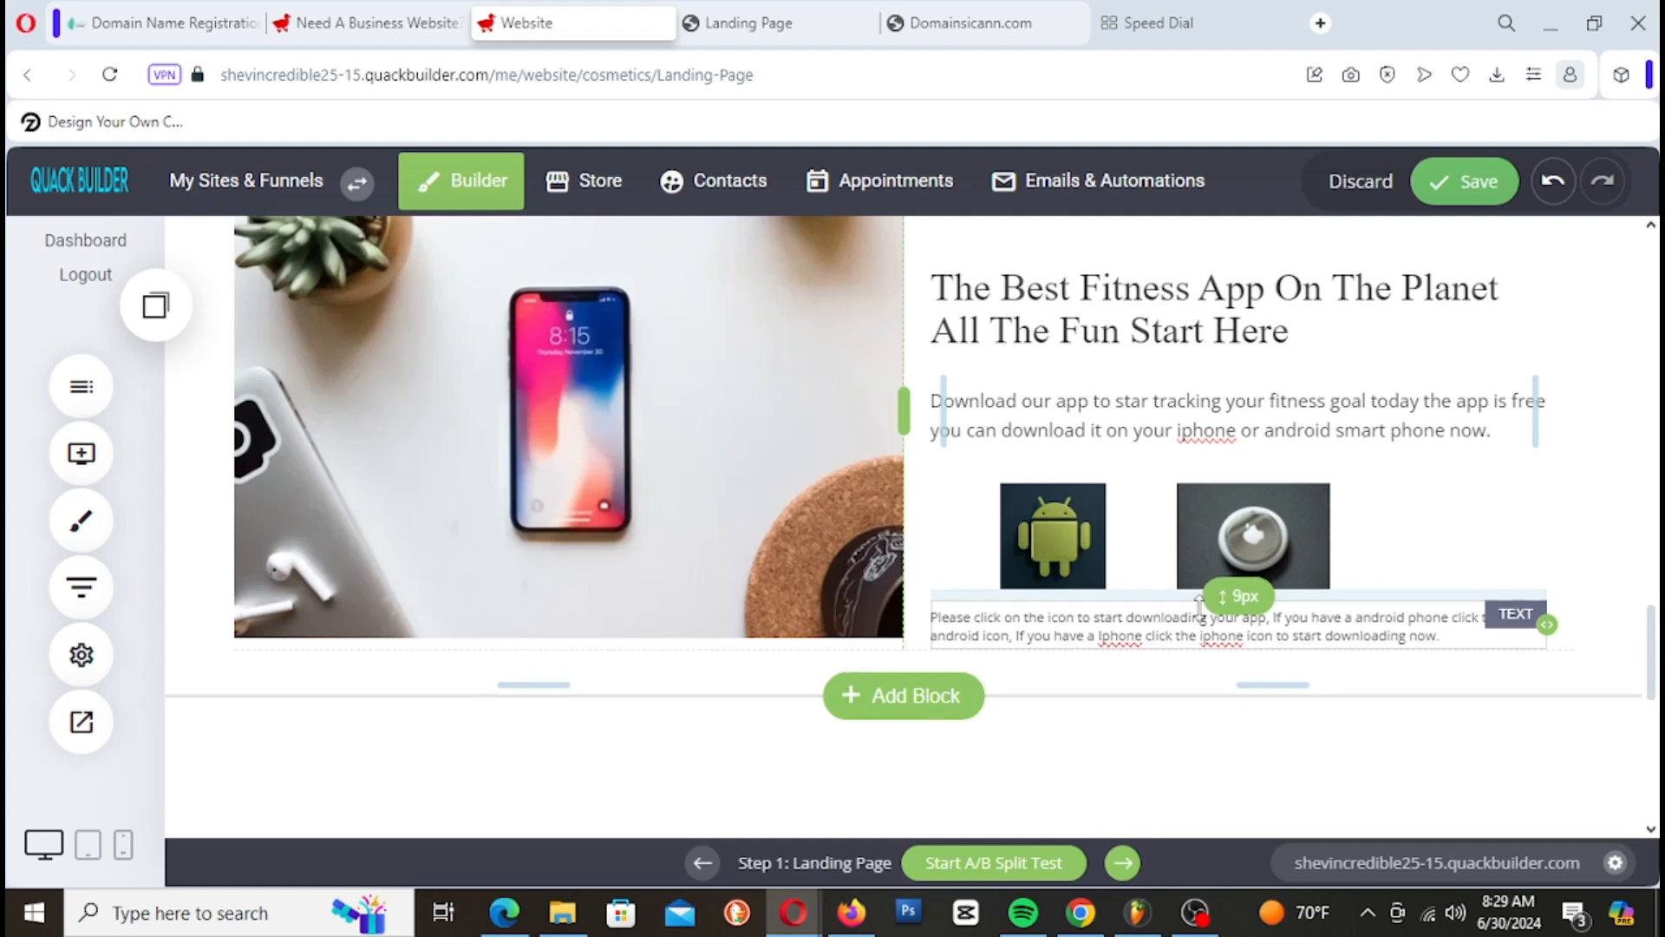
mouse_move(975, 635)
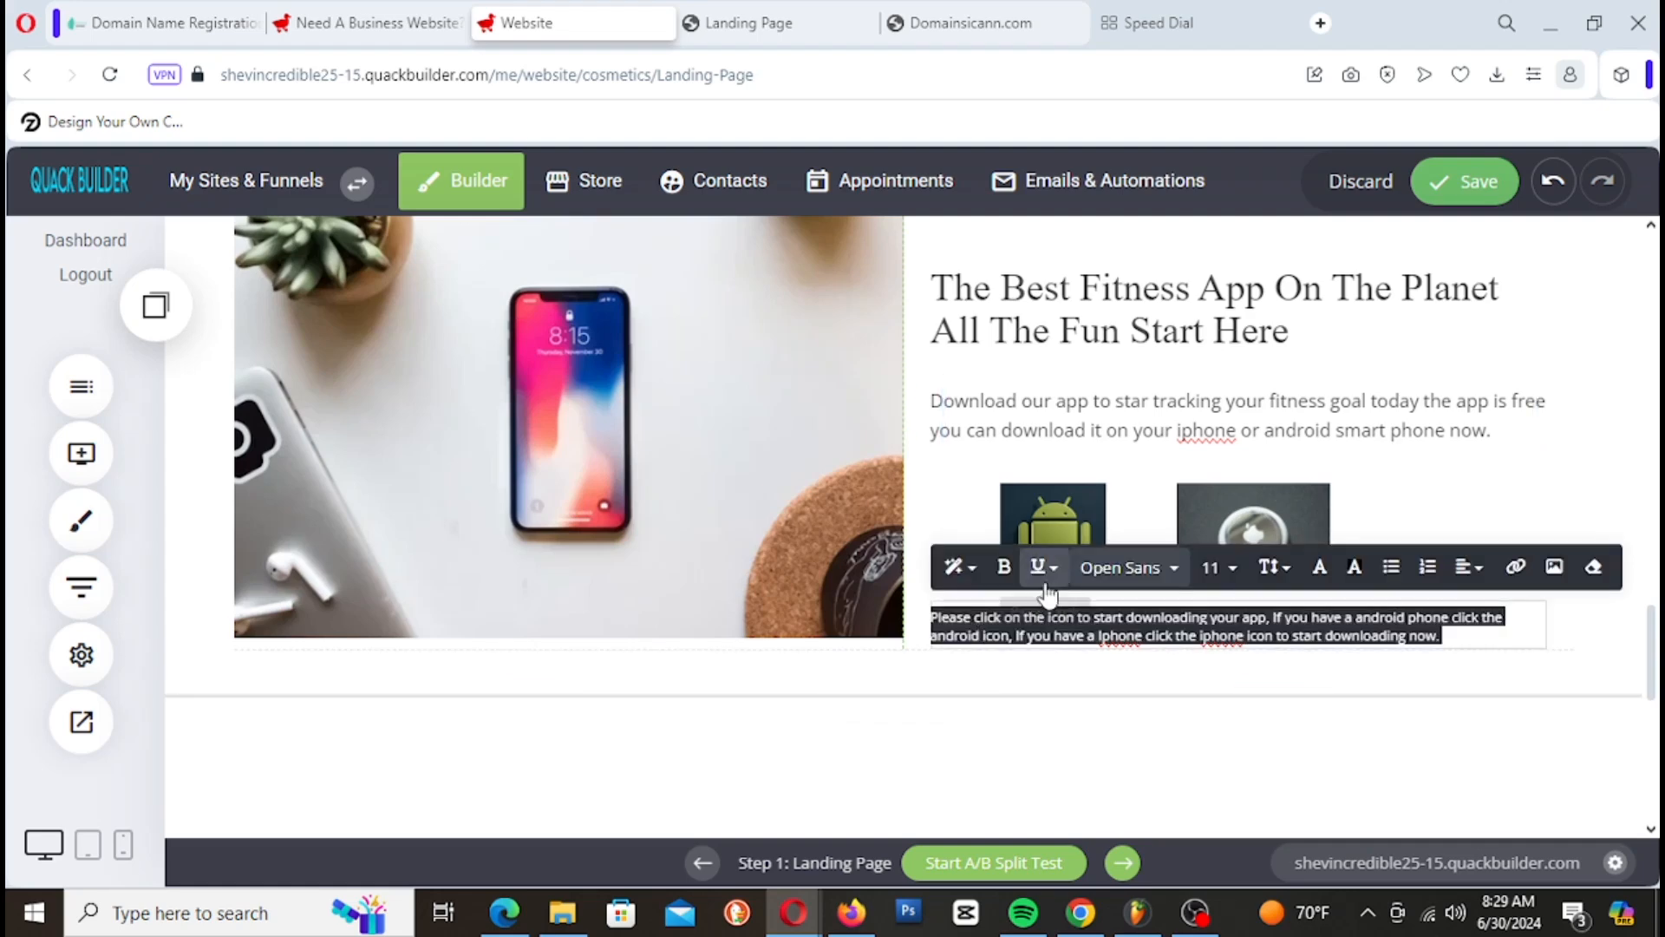
Step: Apply the Courier New font to the download-instructions paragraph
left_click(1124, 568)
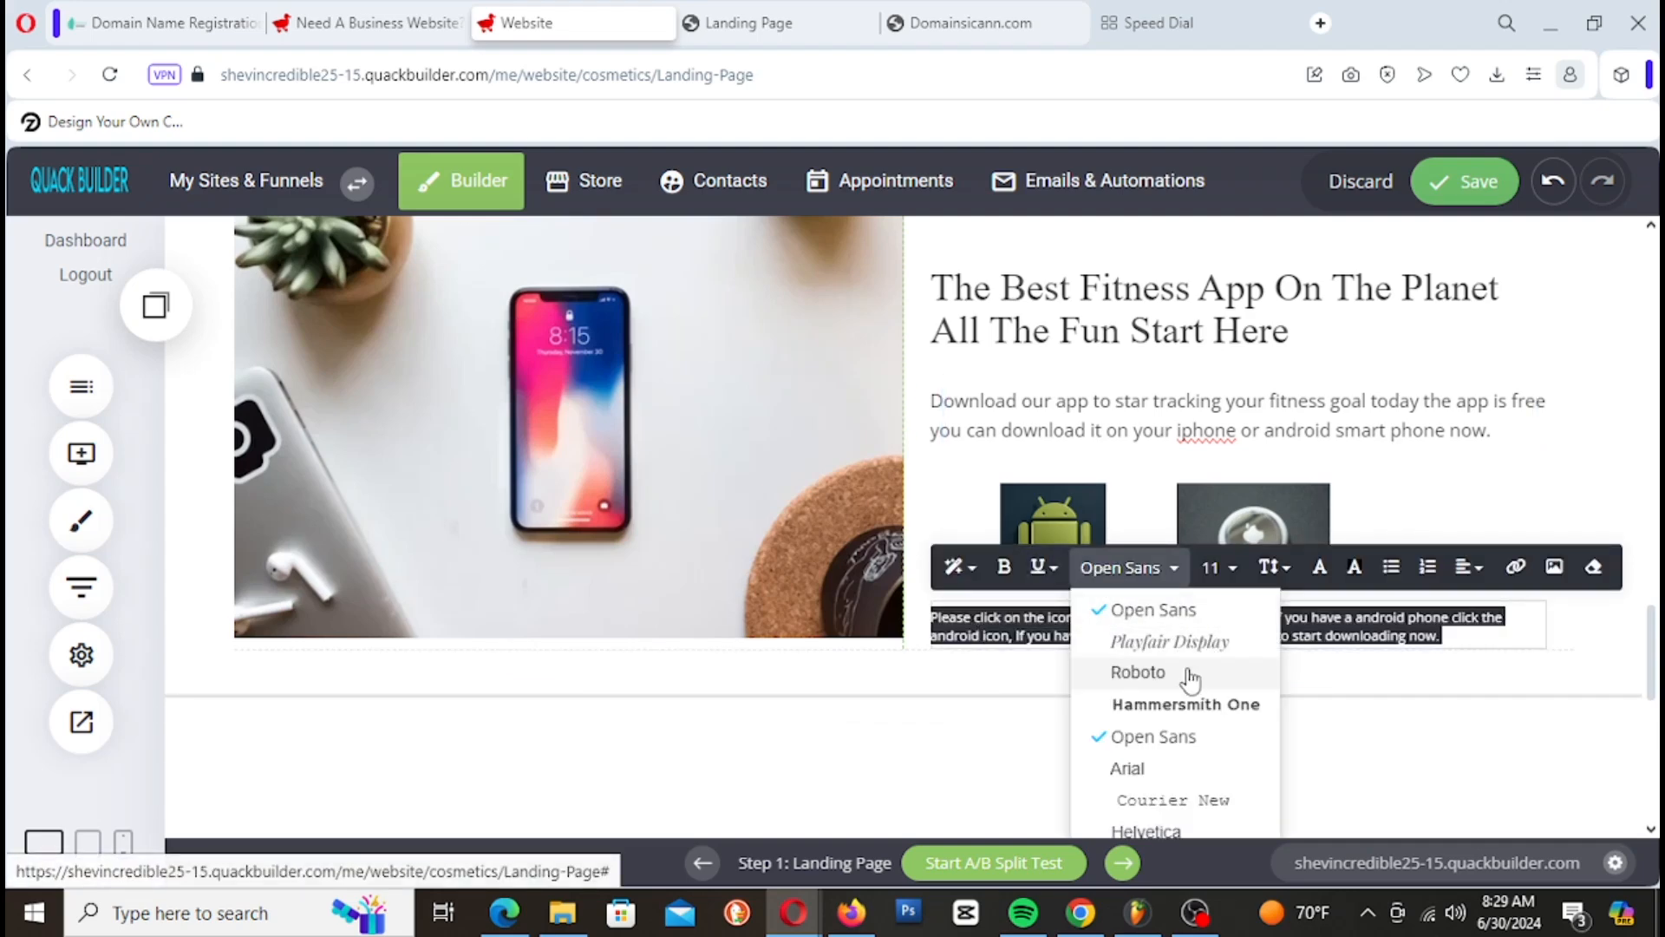
left_click(1174, 793)
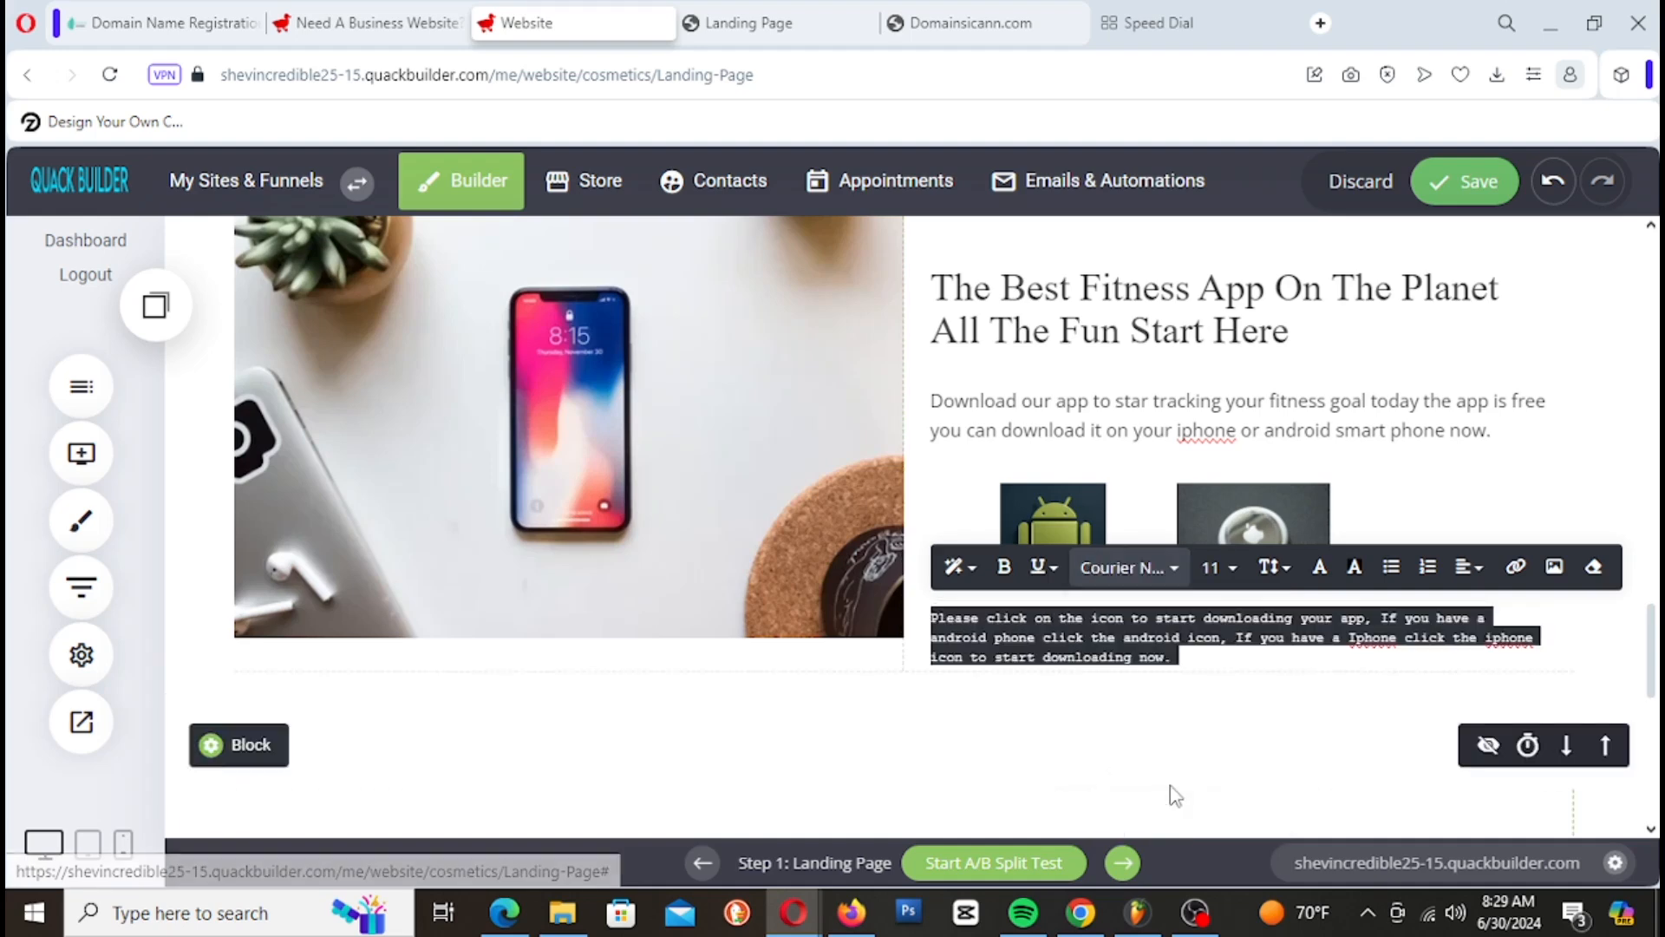
left_click(1325, 640)
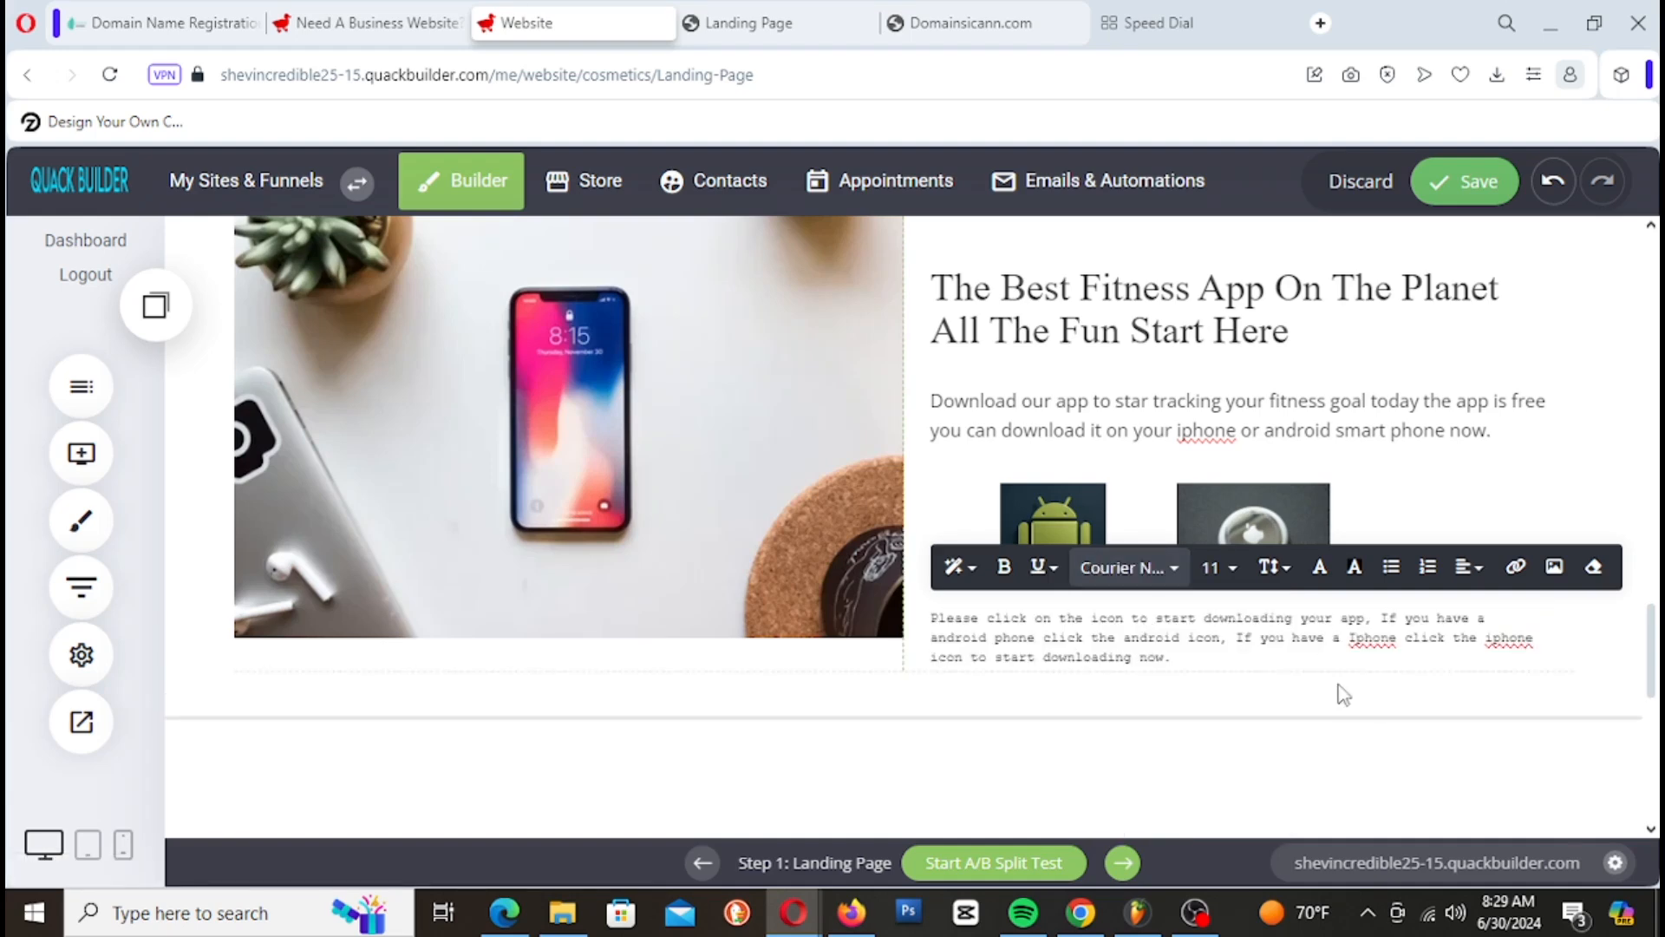
Step: Set the paragraph font size to 10
triple_click(1234, 654)
left_click(1218, 568)
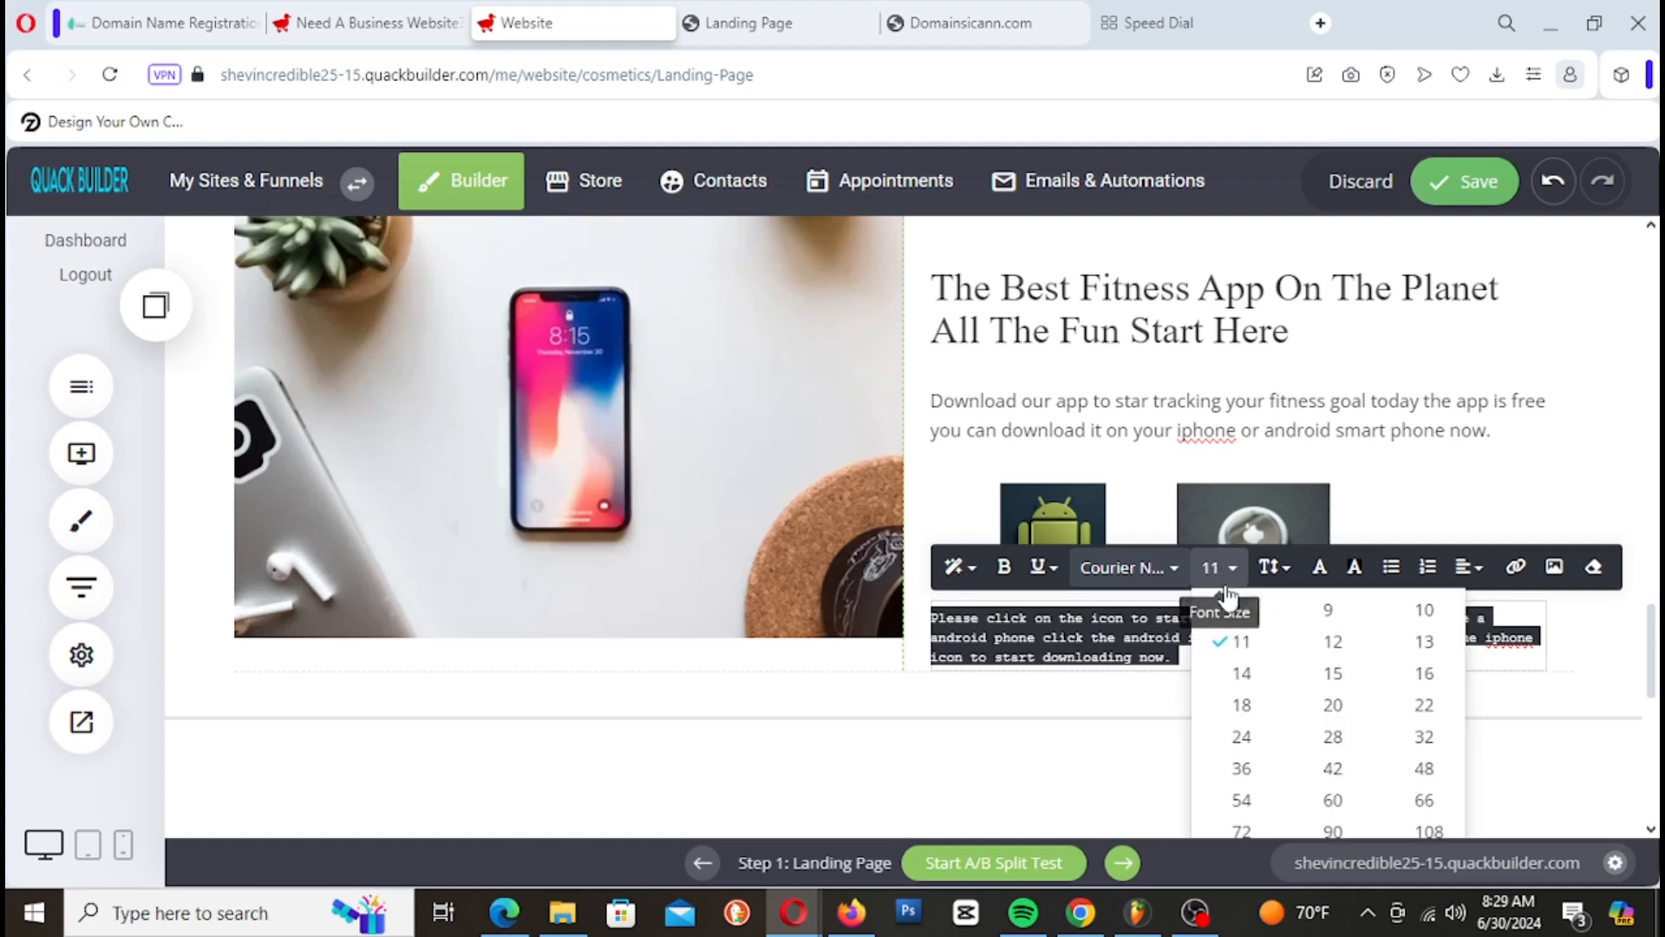
left_click(1351, 646)
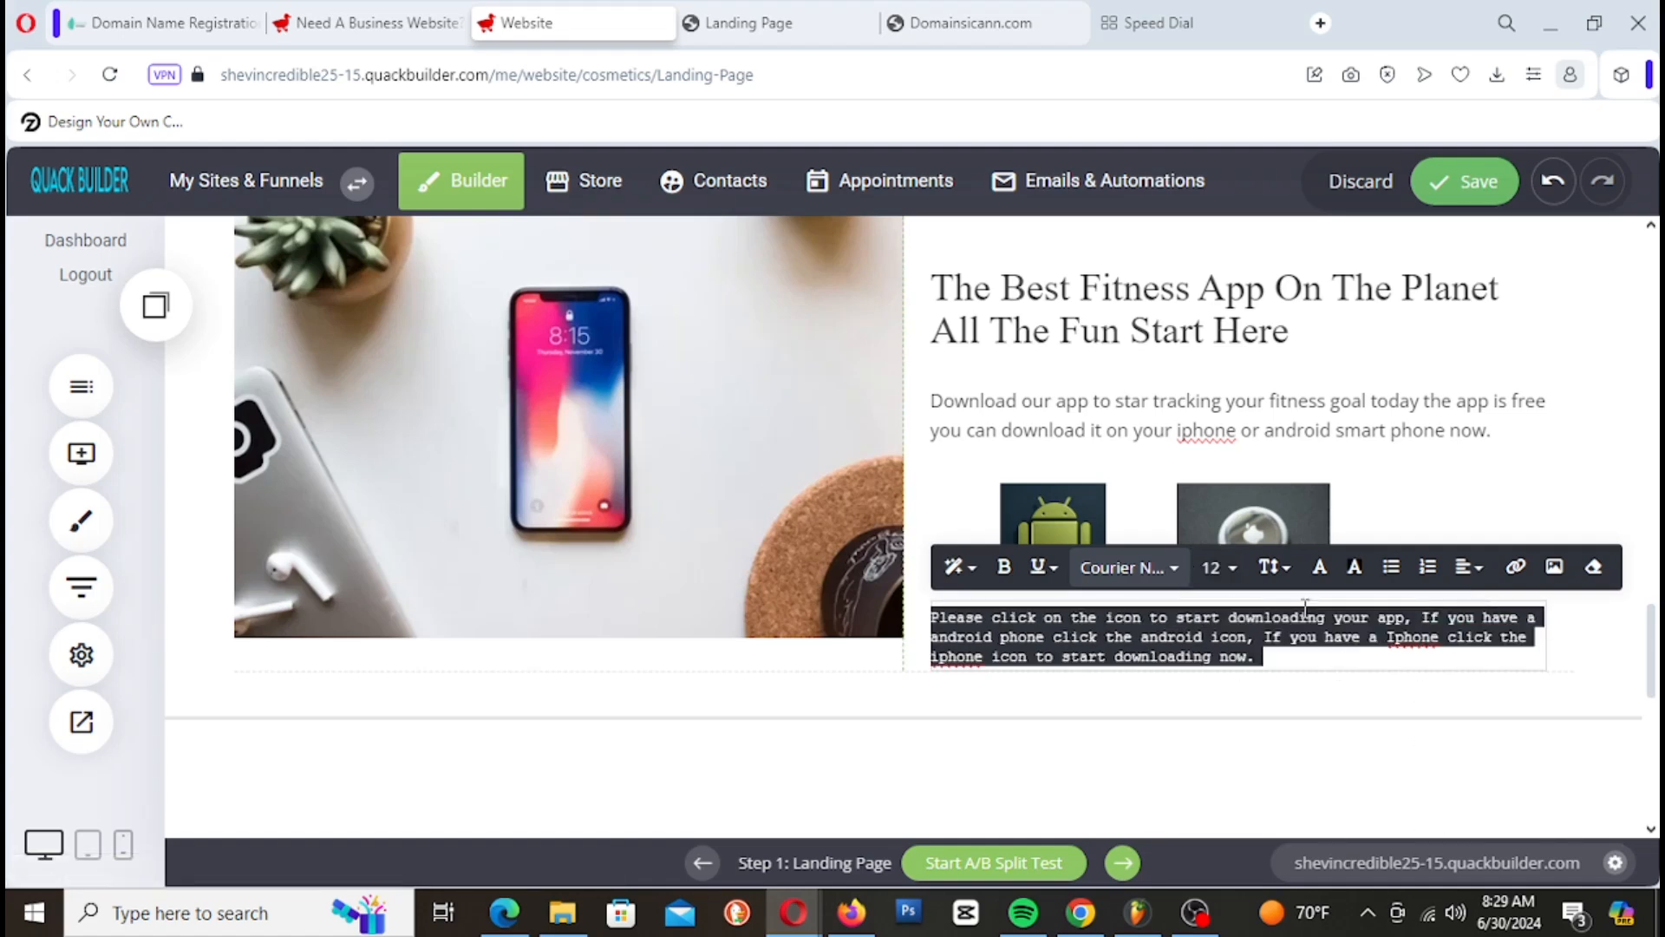
left_click(1217, 568)
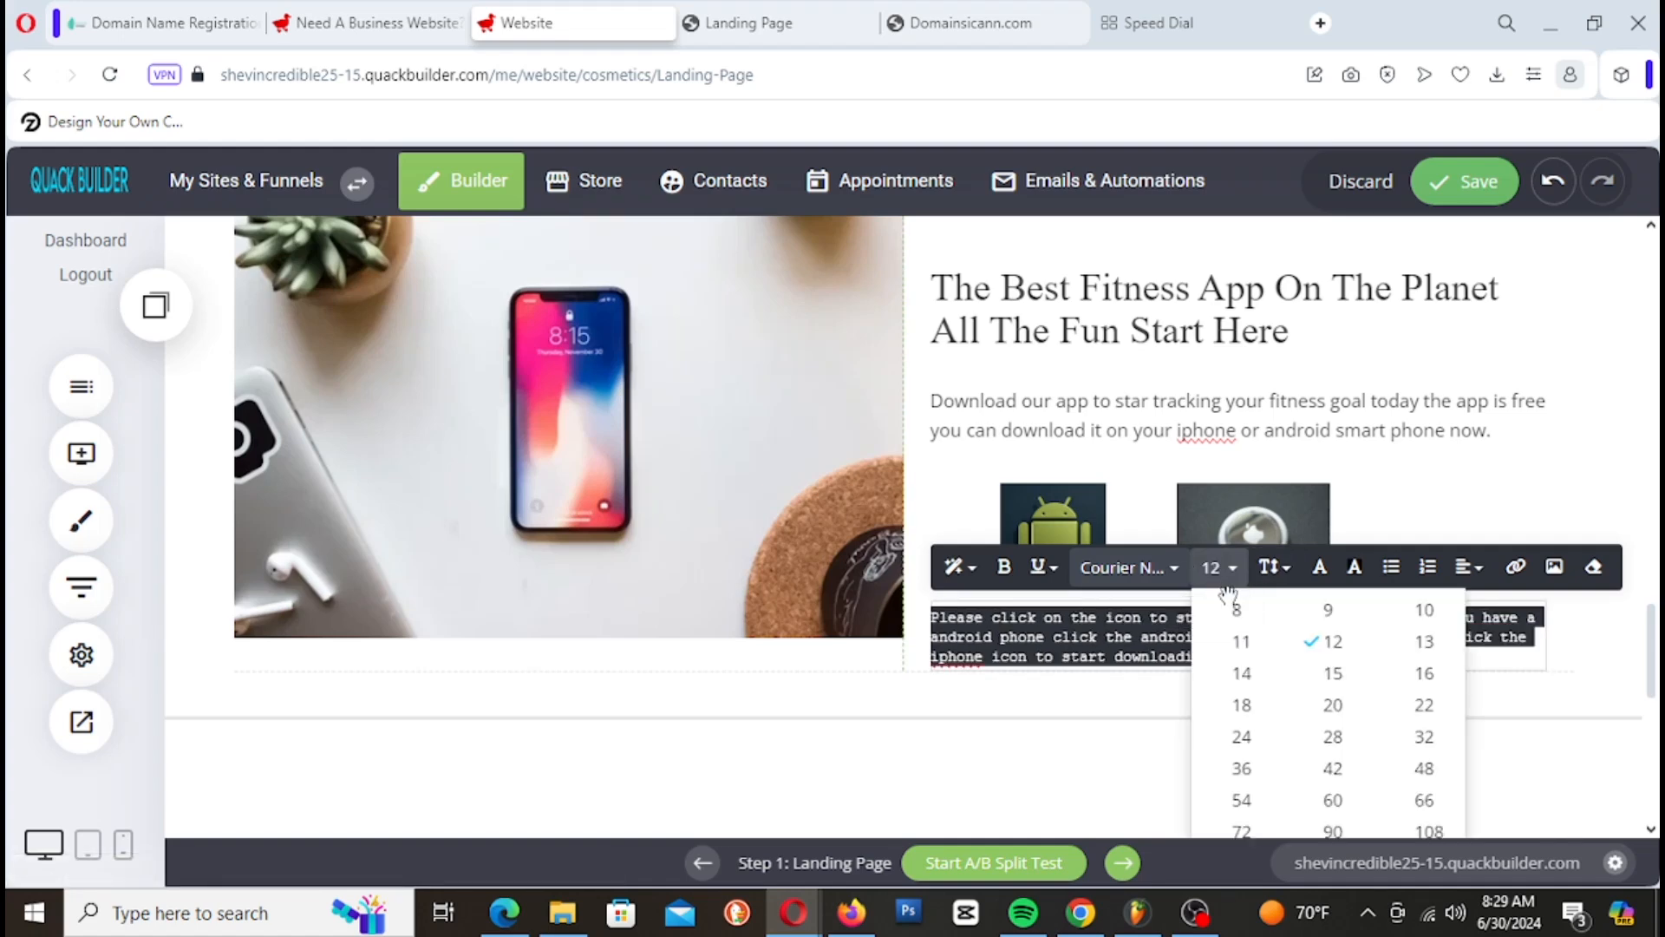
left_click(1425, 613)
left_click(1601, 659)
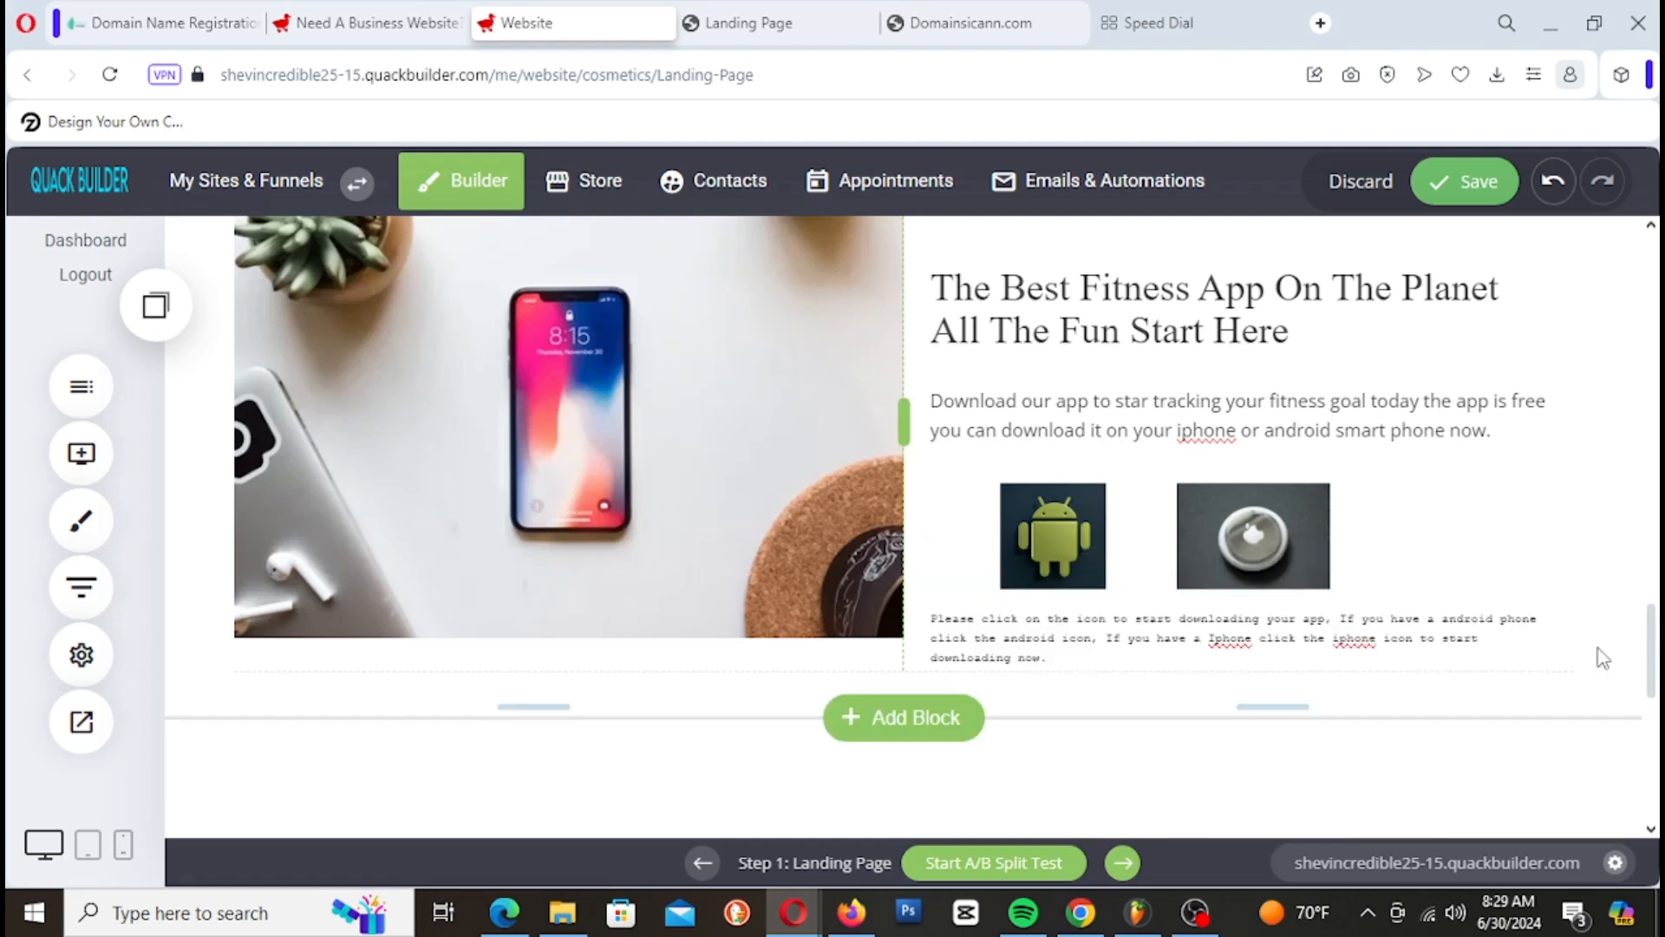
Step: Increase the space above the paragraph to 11px
left_click_drag(1255, 608, 1255, 614)
scroll(525, 605, "up", 4)
scroll(524, 603, "down", 4)
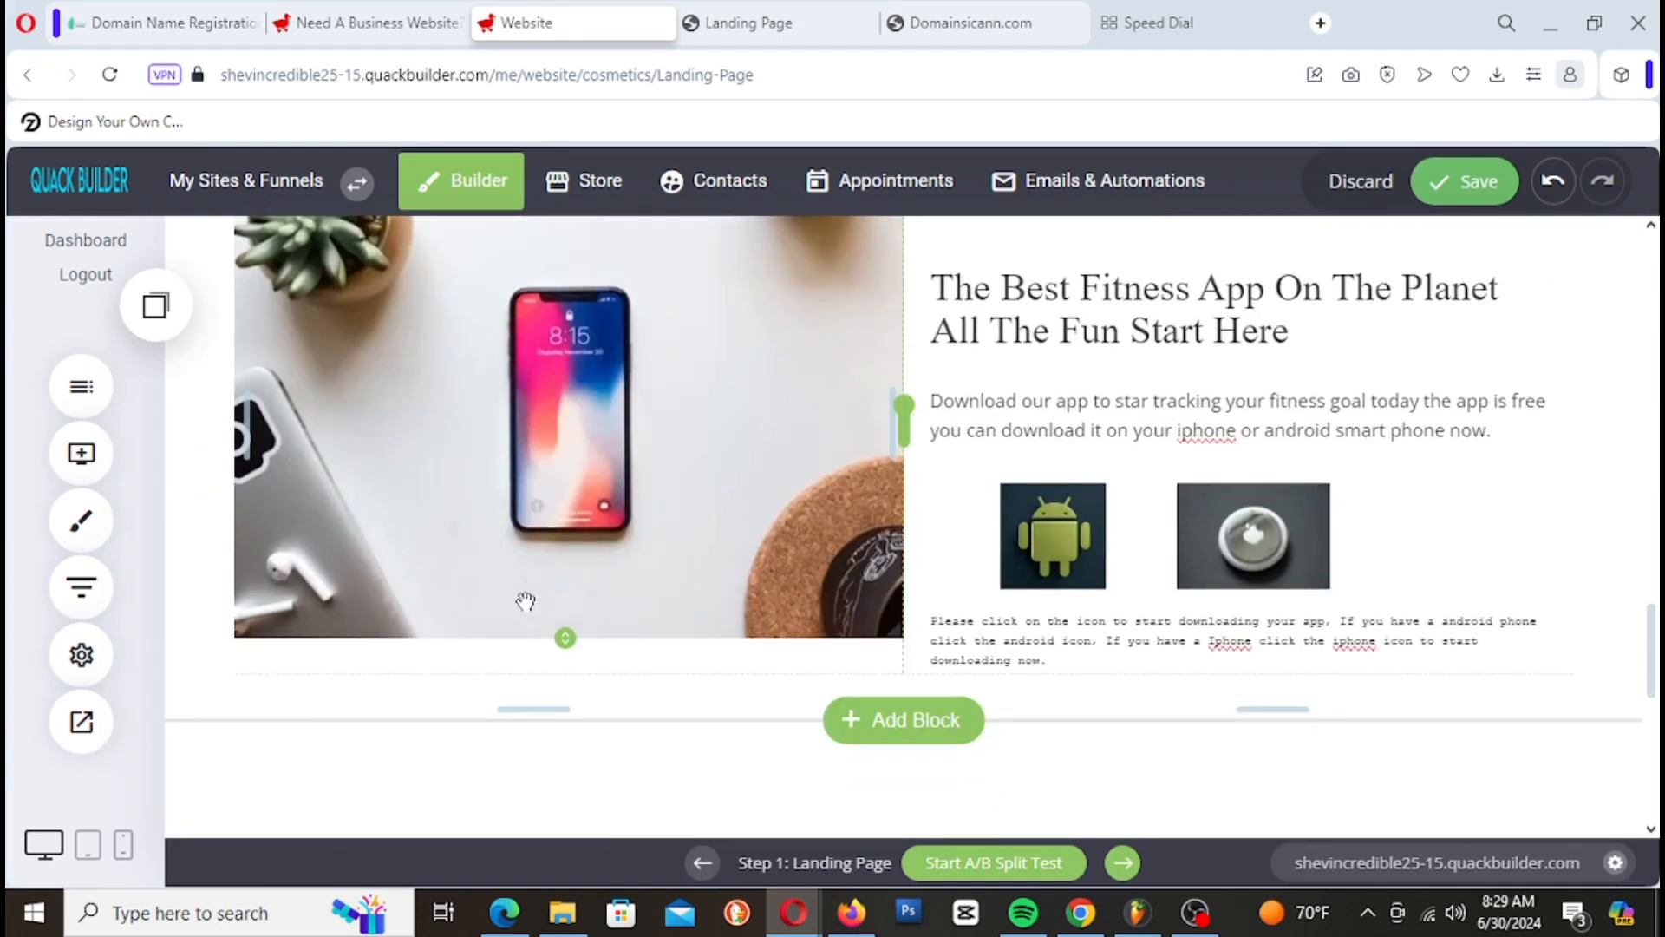
triple_click(997, 633)
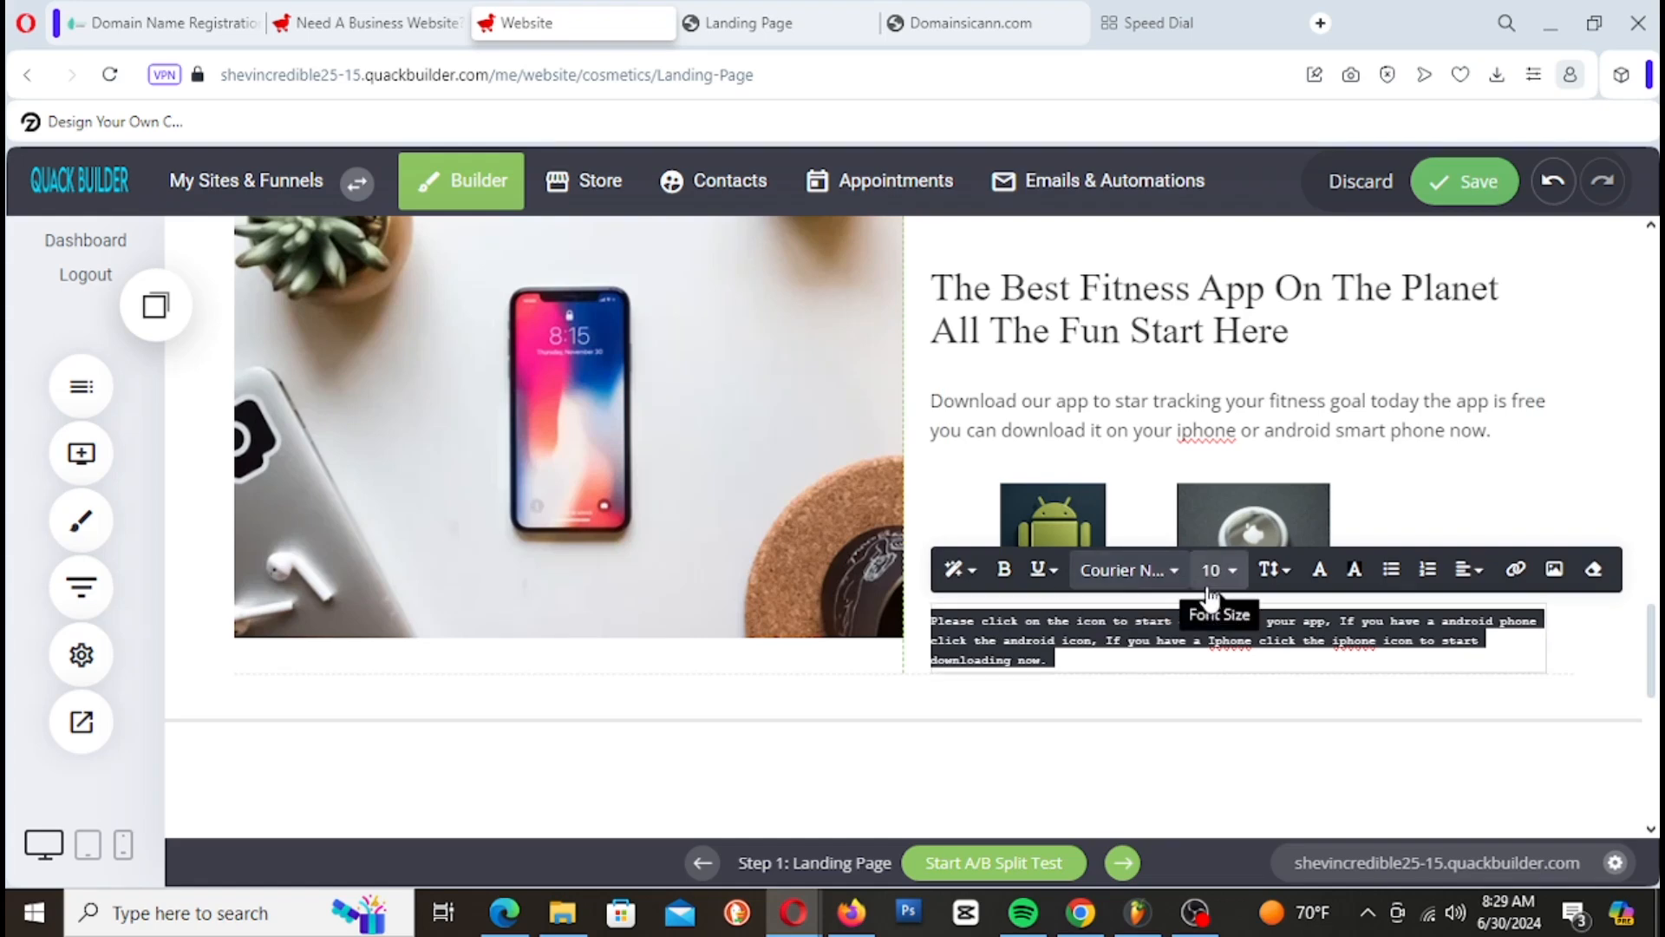
Step: Make the paragraph text near-white at about half opacity
left_click(1319, 572)
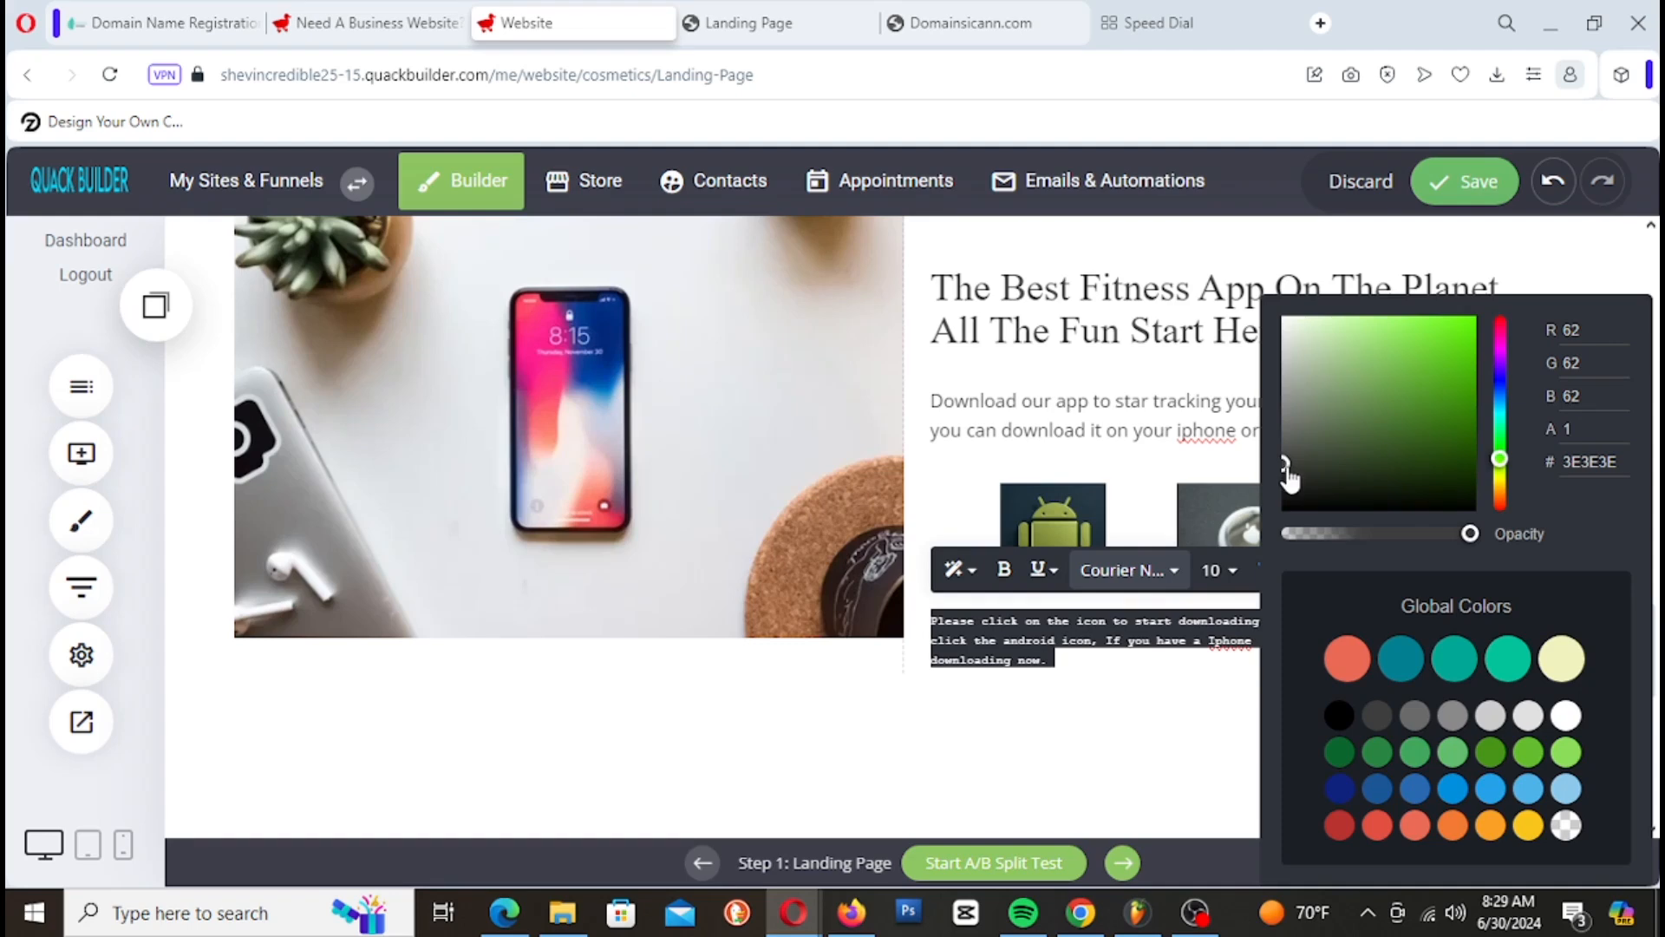
left_click_drag(1274, 430, 1265, 338)
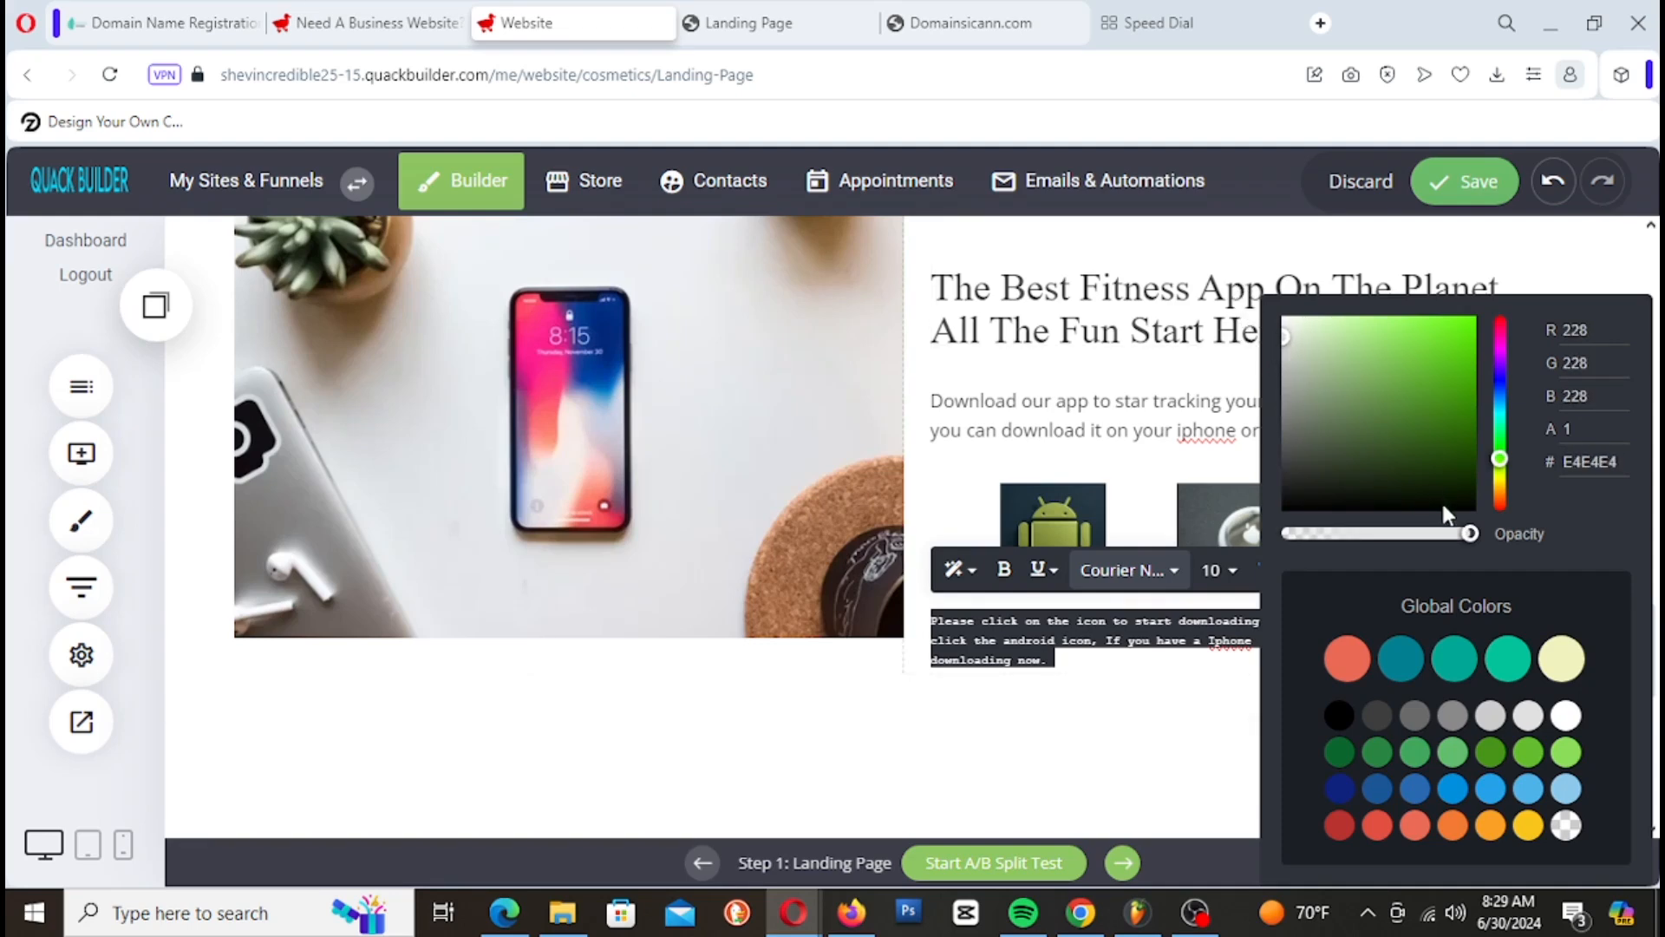
left_click_drag(1474, 534, 1377, 534)
left_click(1068, 667)
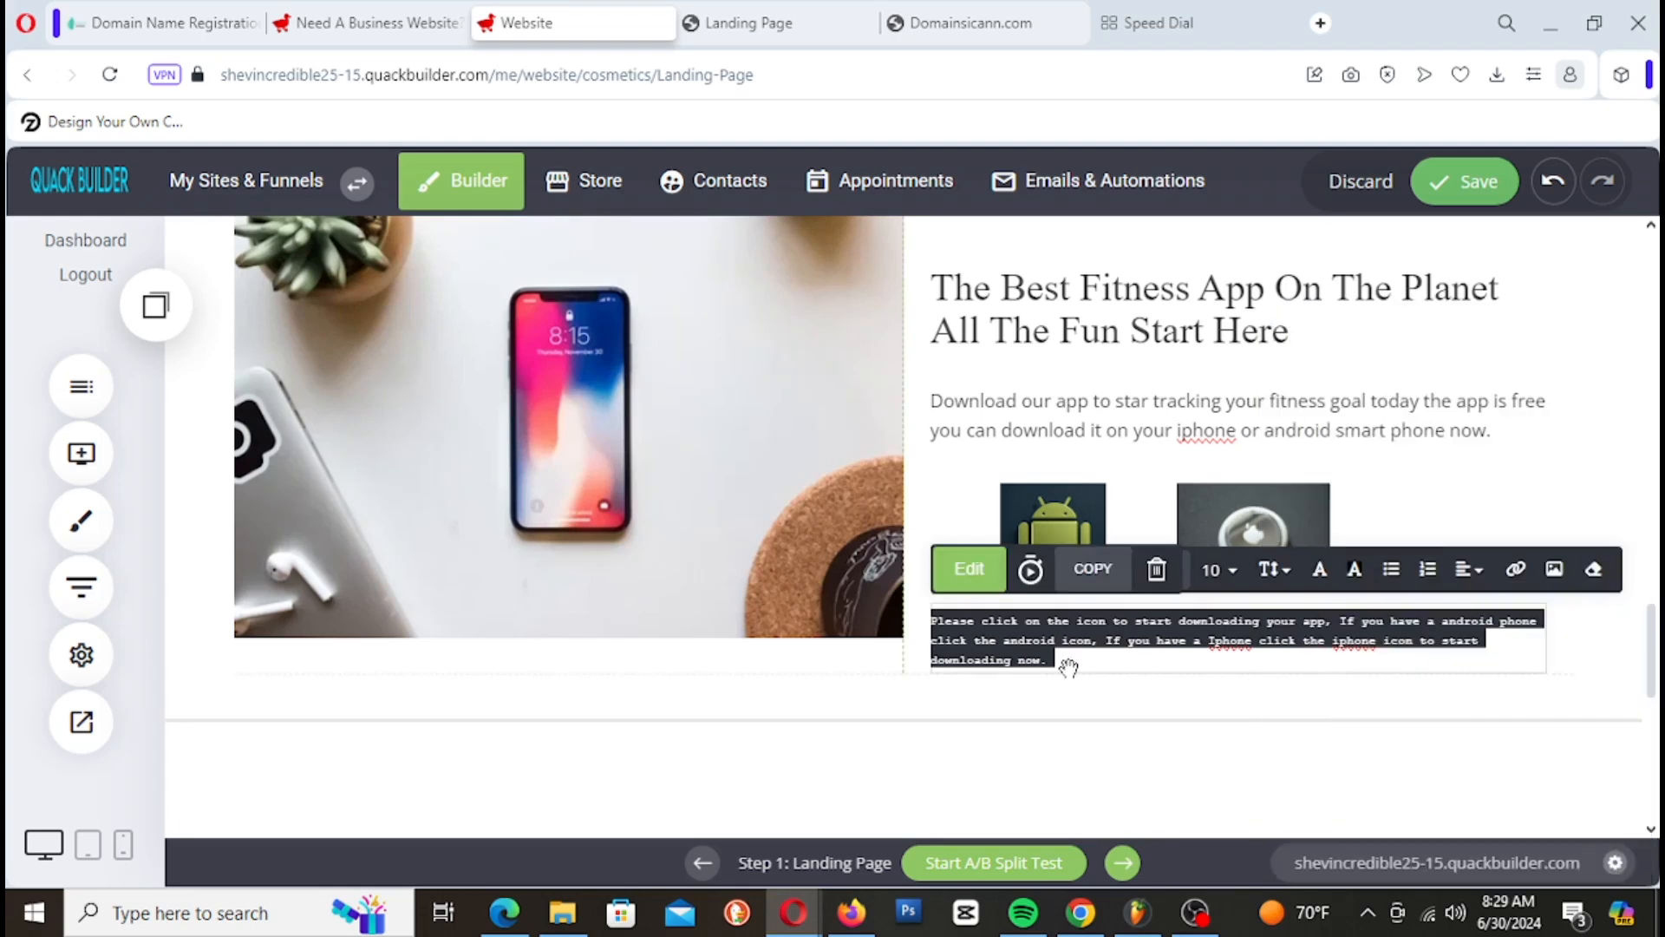
left_click(908, 697)
Step: Raise the paragraph text colour's opacity to about 0.60
left_click(1011, 640)
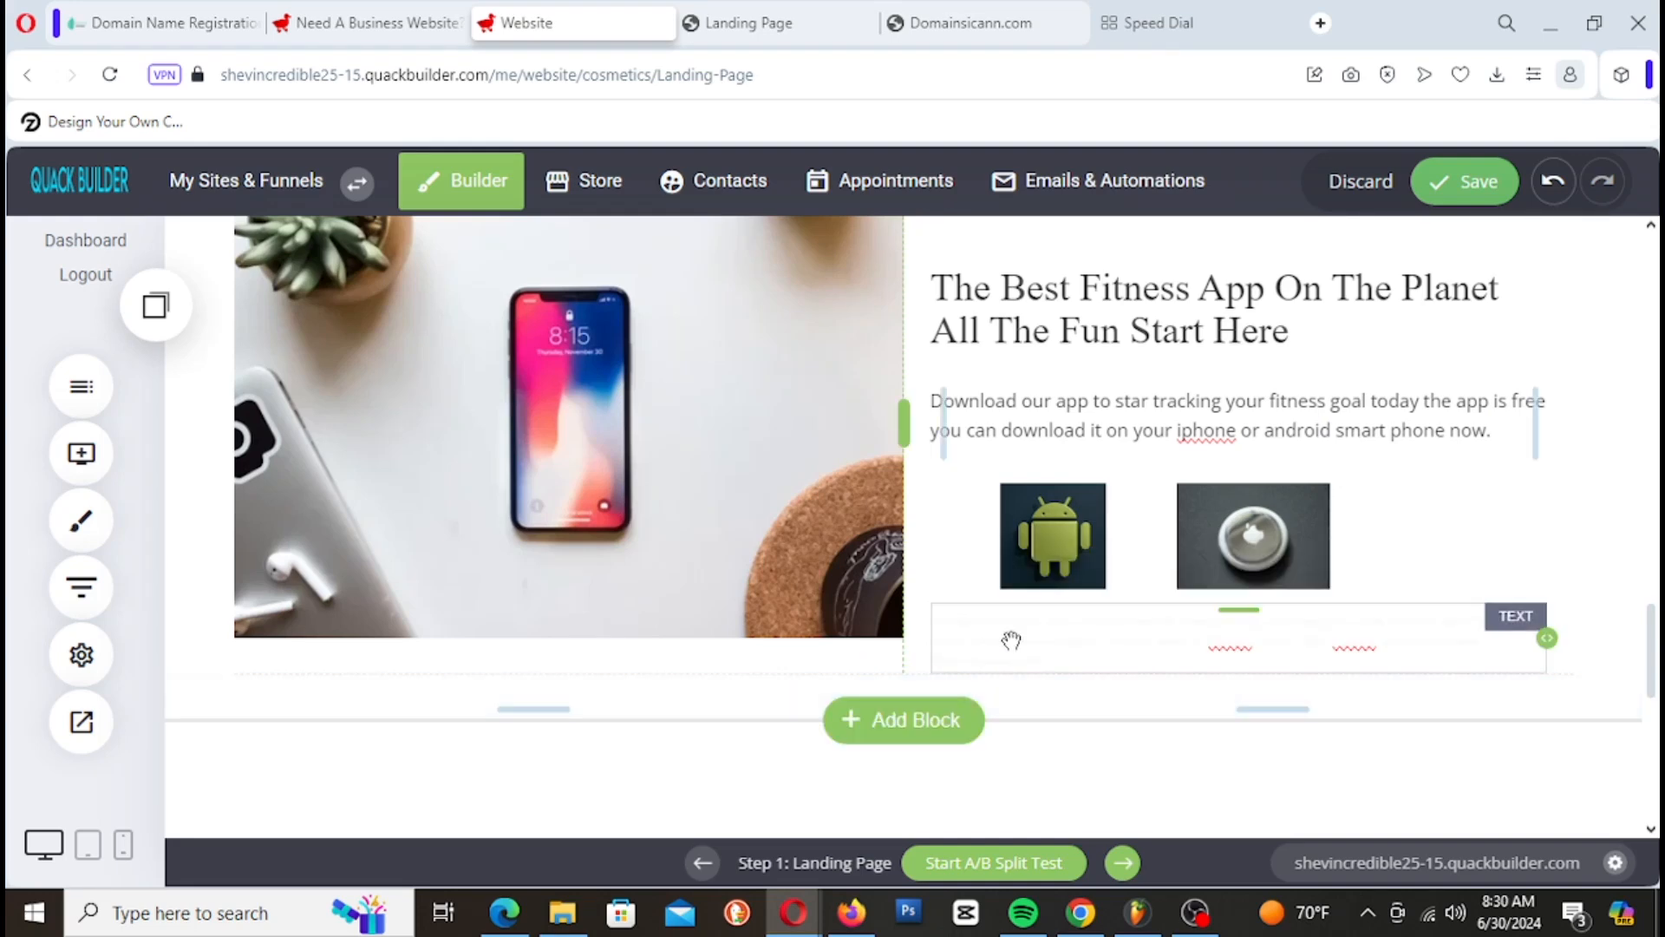
left_click(1013, 639)
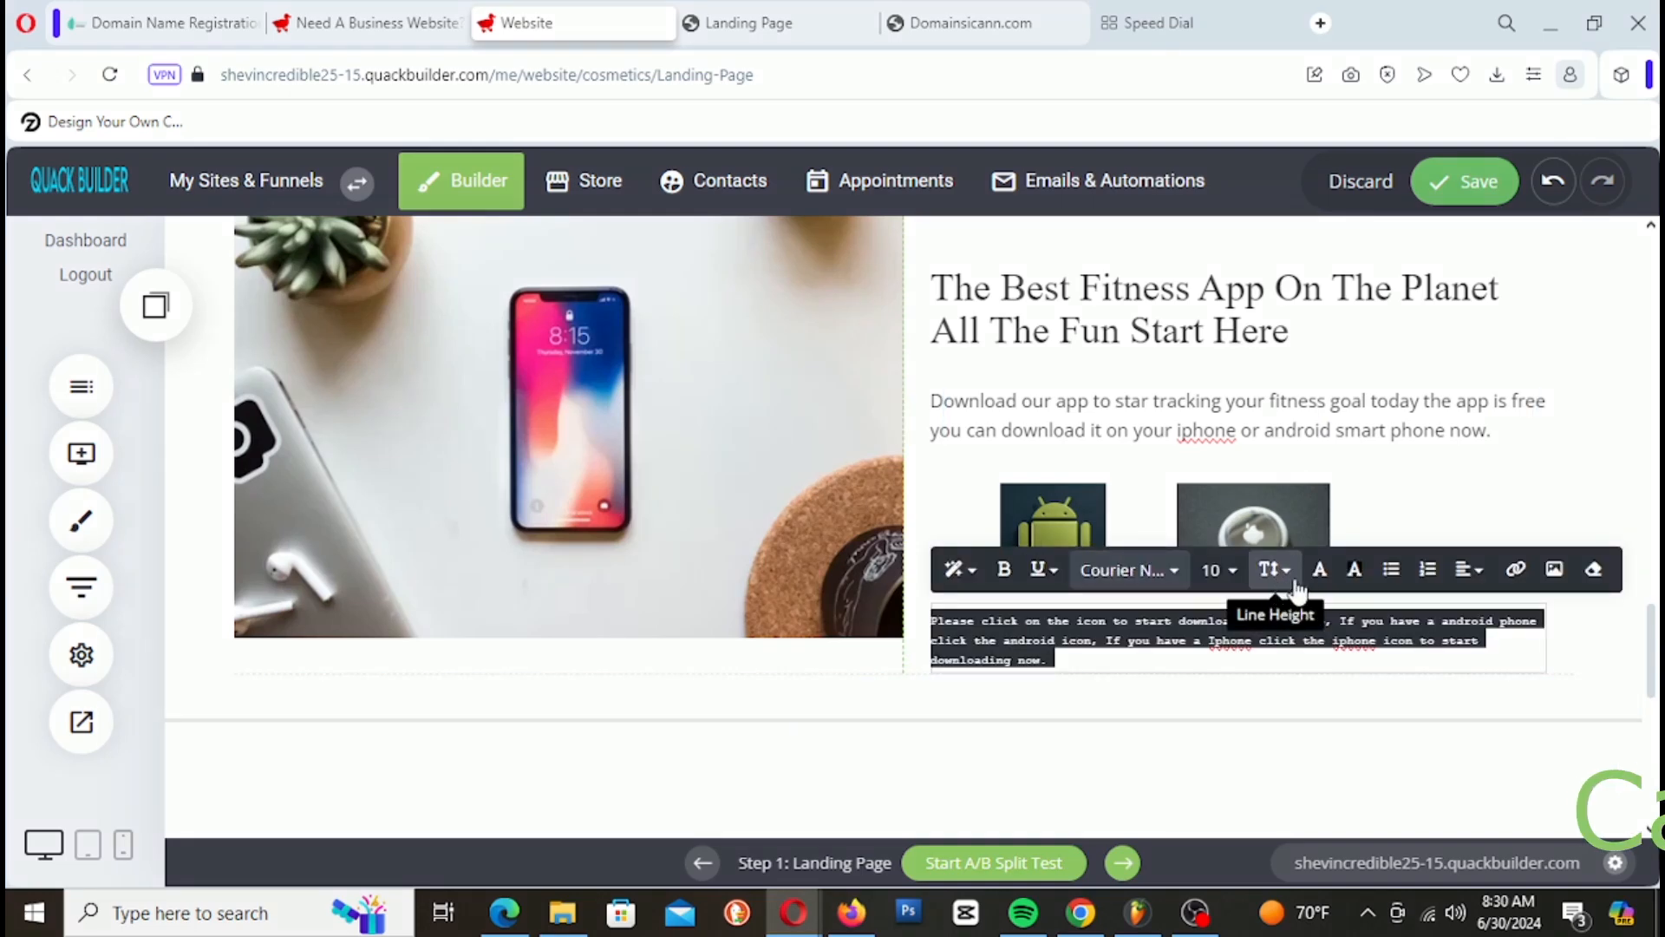
left_click(1319, 570)
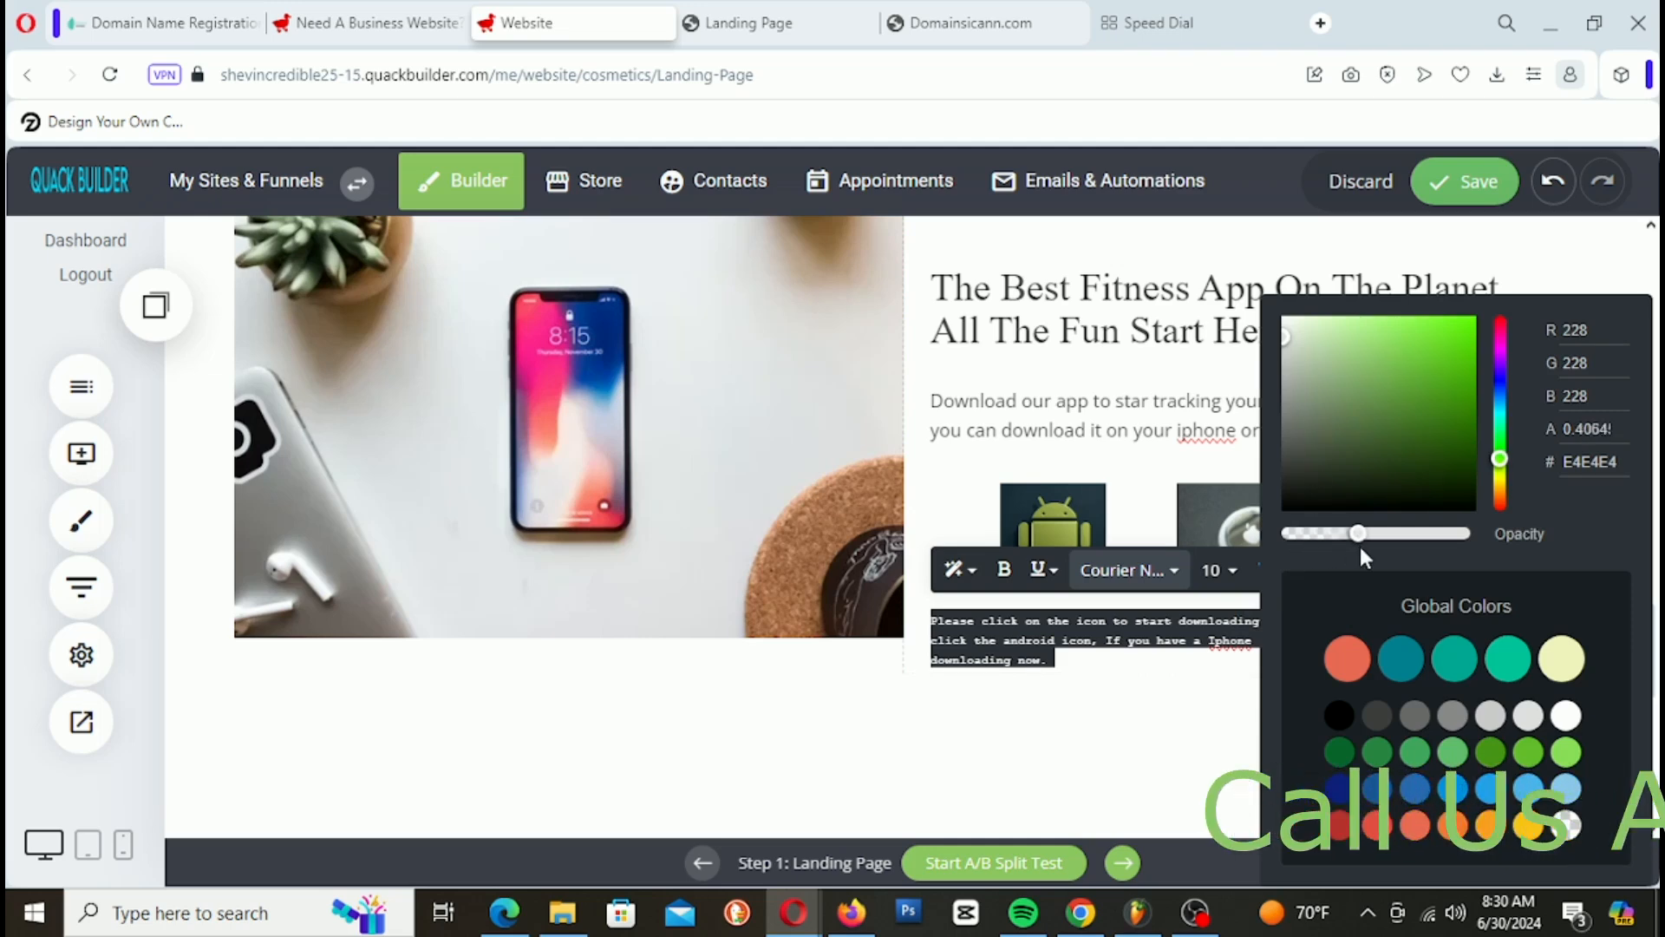
left_click(997, 698)
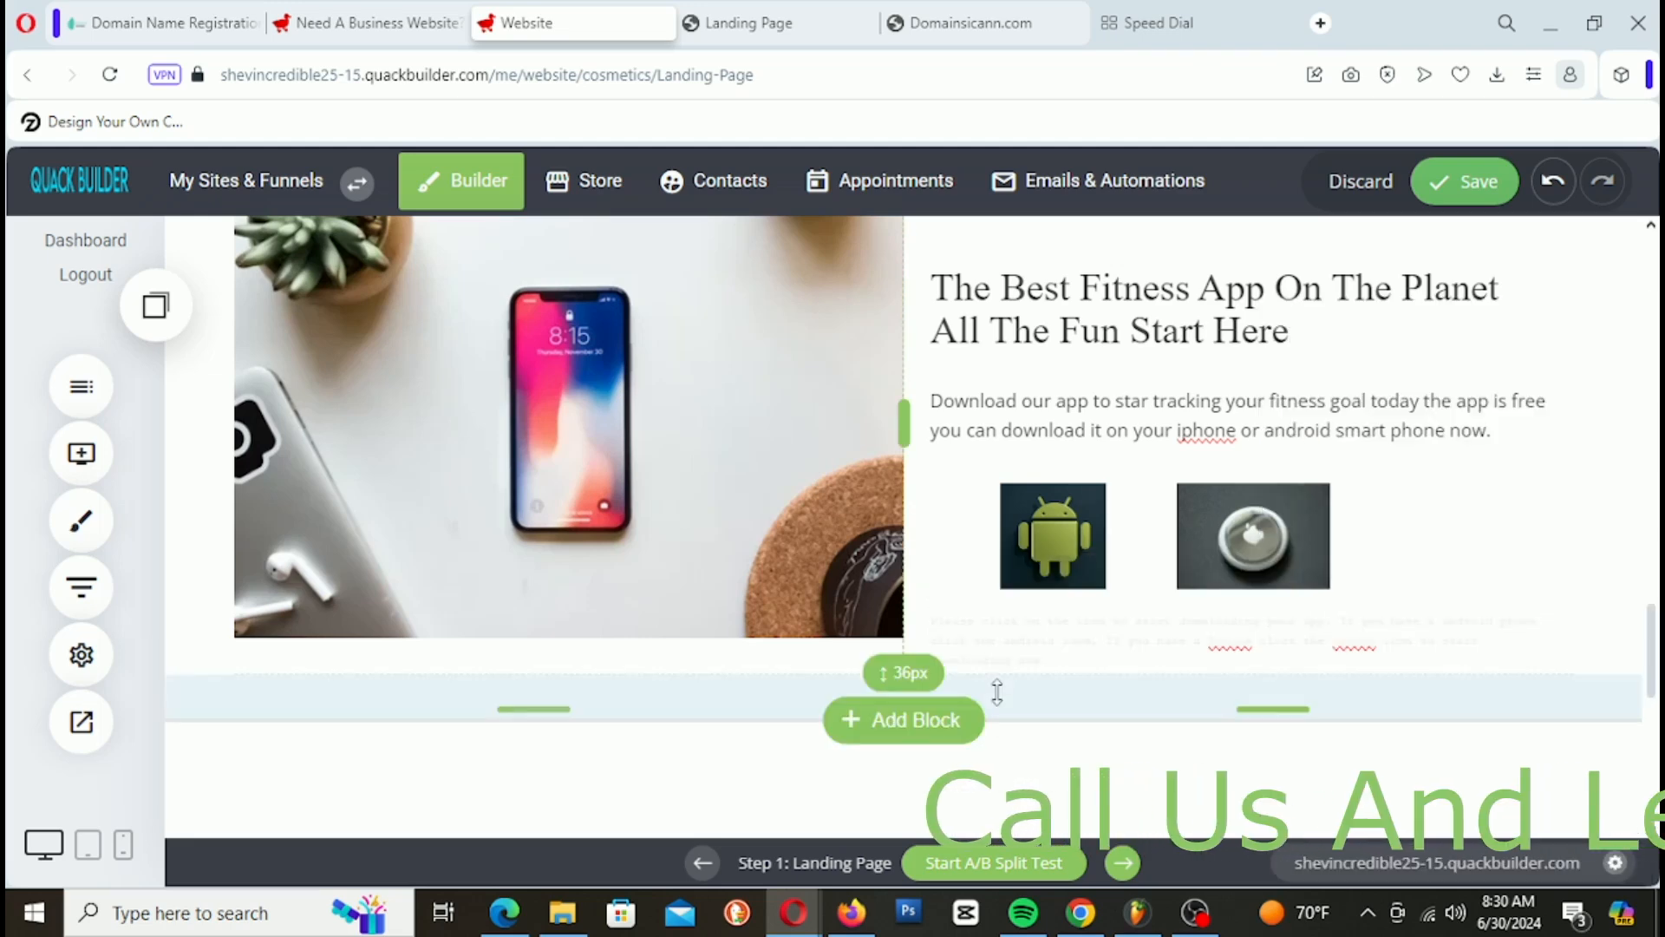
double_click(1004, 637)
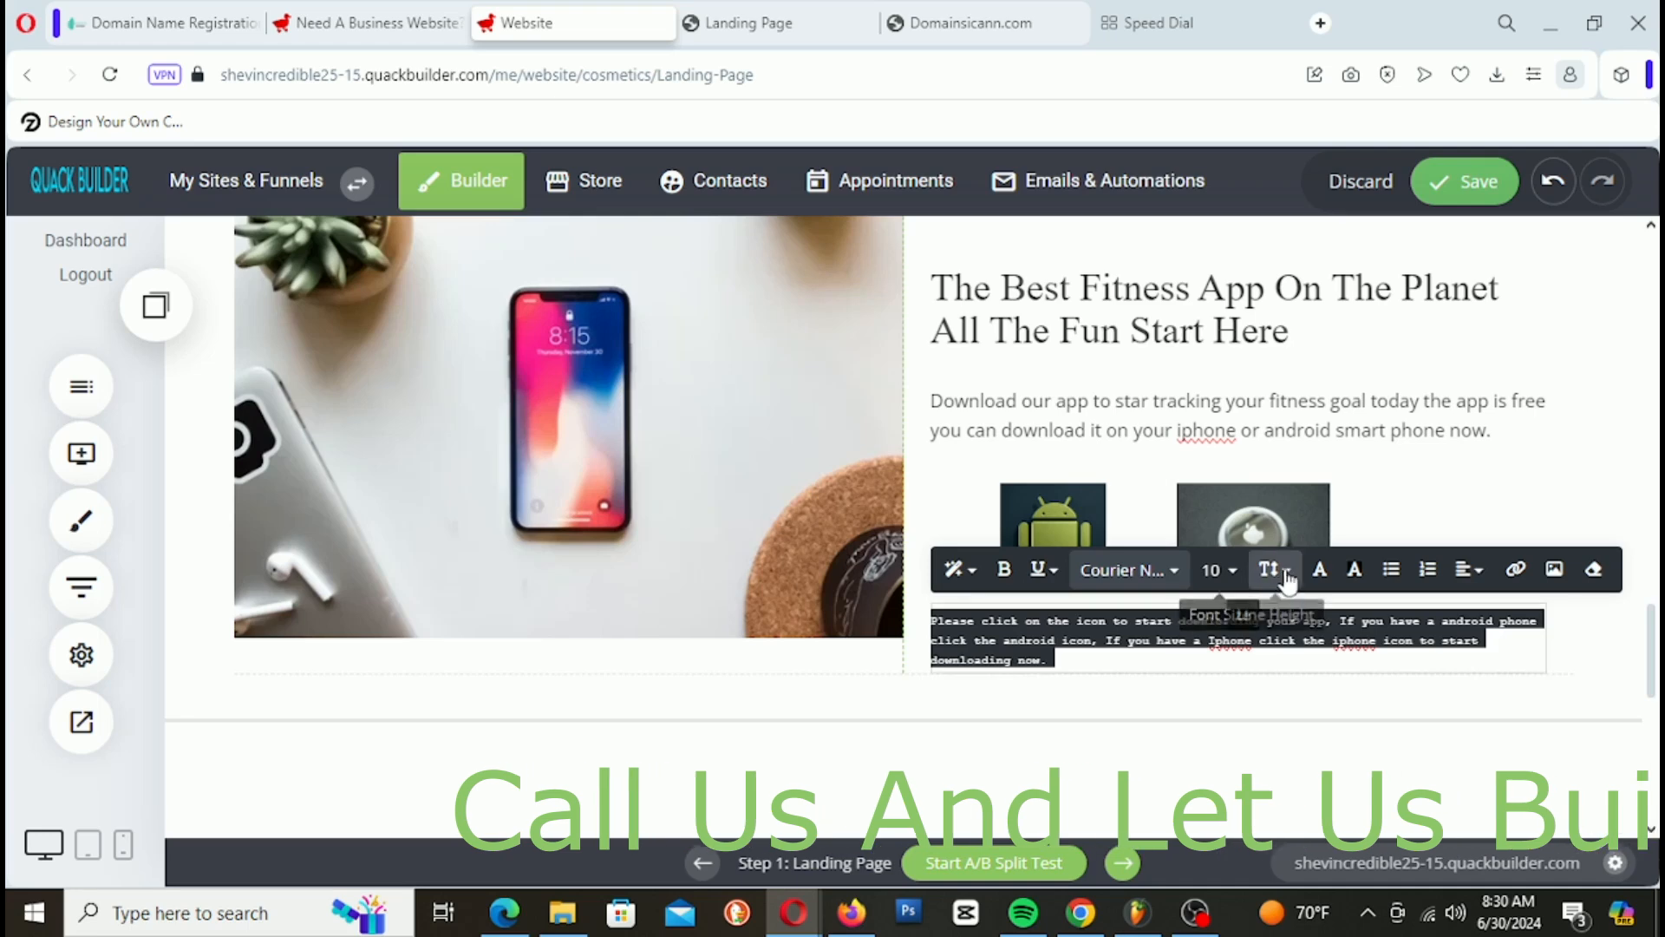
left_click(1319, 570)
left_click_drag(1372, 533, 1395, 539)
left_click(1024, 755)
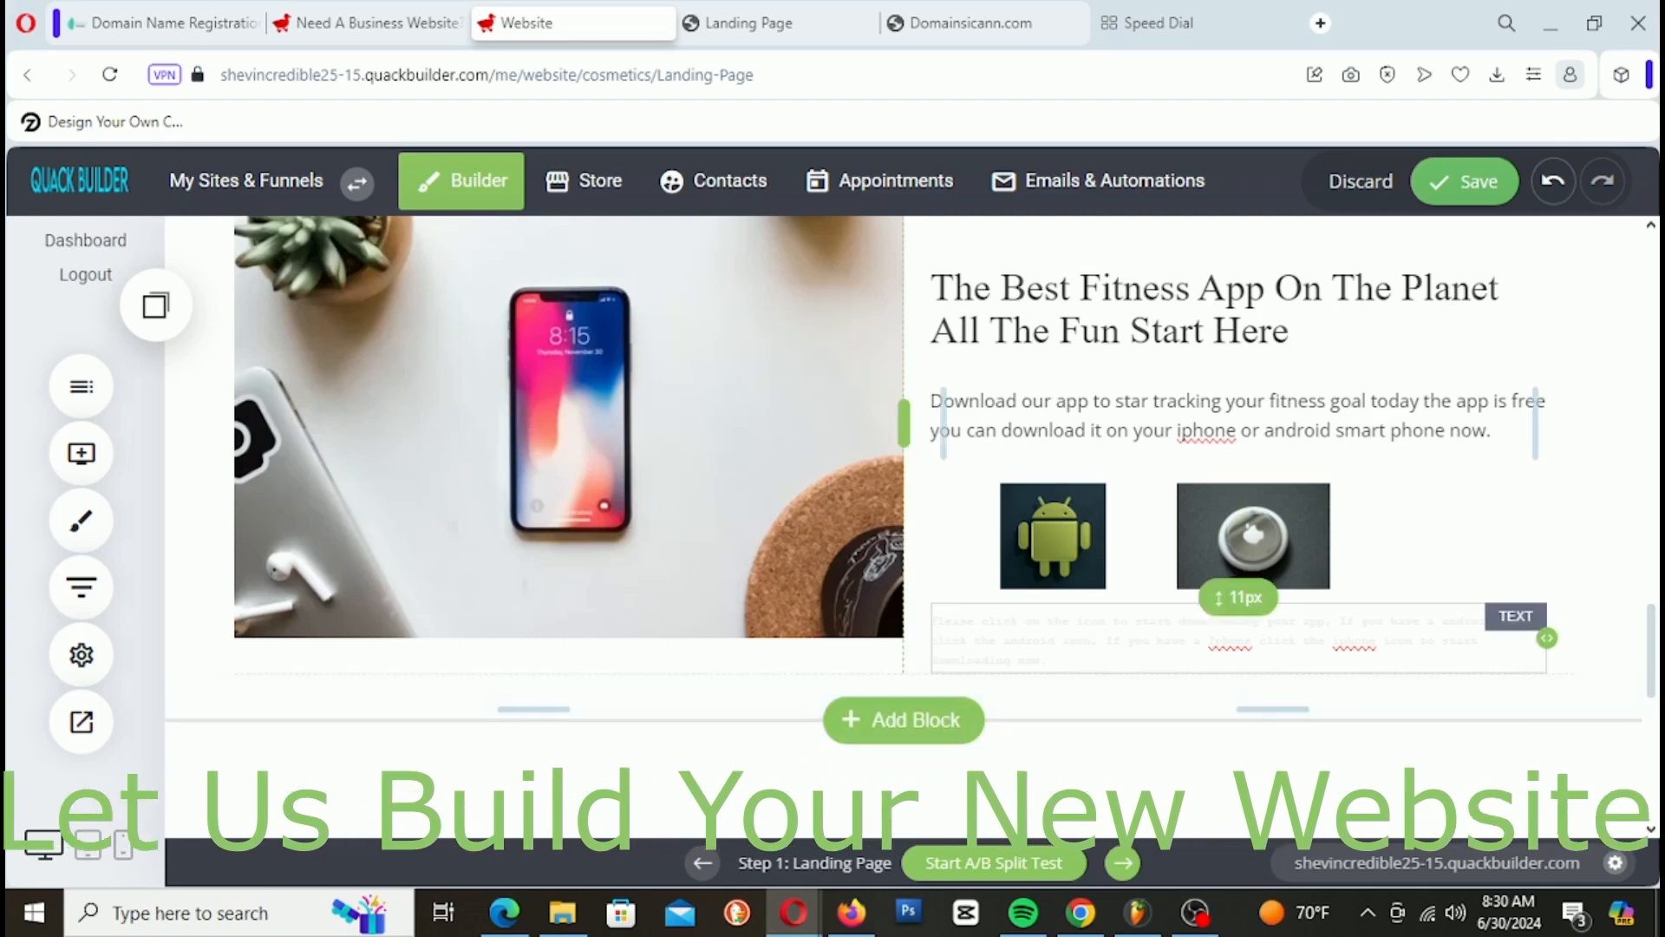
Step: Review the paragraph's text colour and save the page
scroll(1334, 485, "up", 4)
scroll(1334, 475, "down", 3)
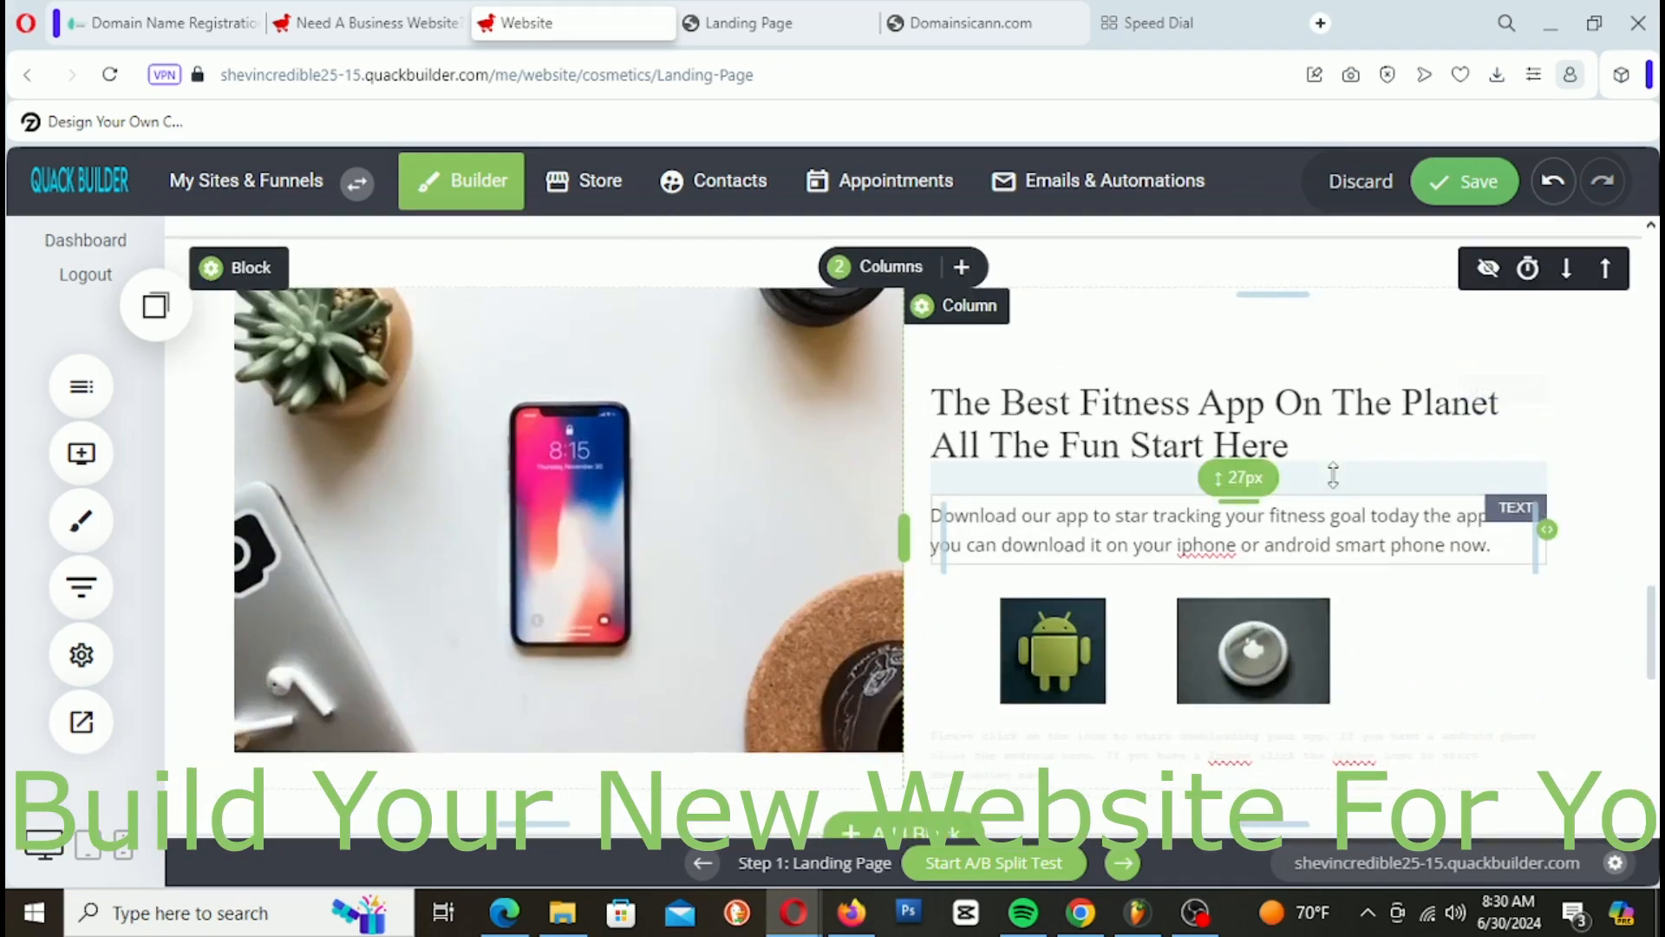
scroll(1333, 475, "down", 3)
triple_click(1021, 524)
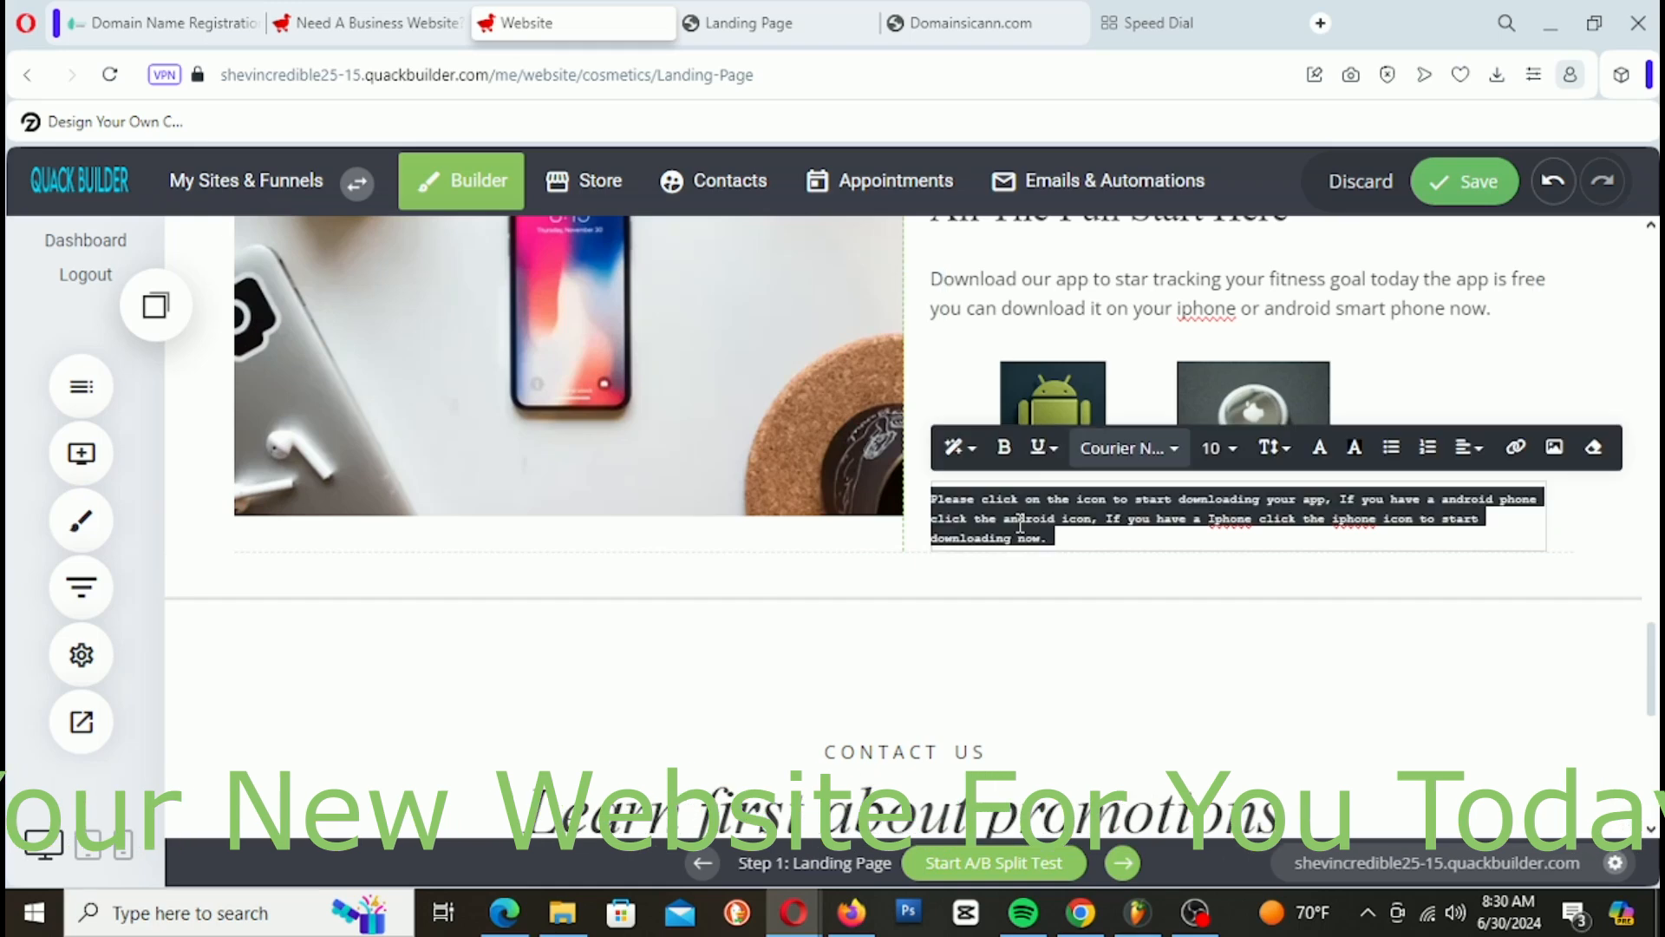
left_click(1318, 451)
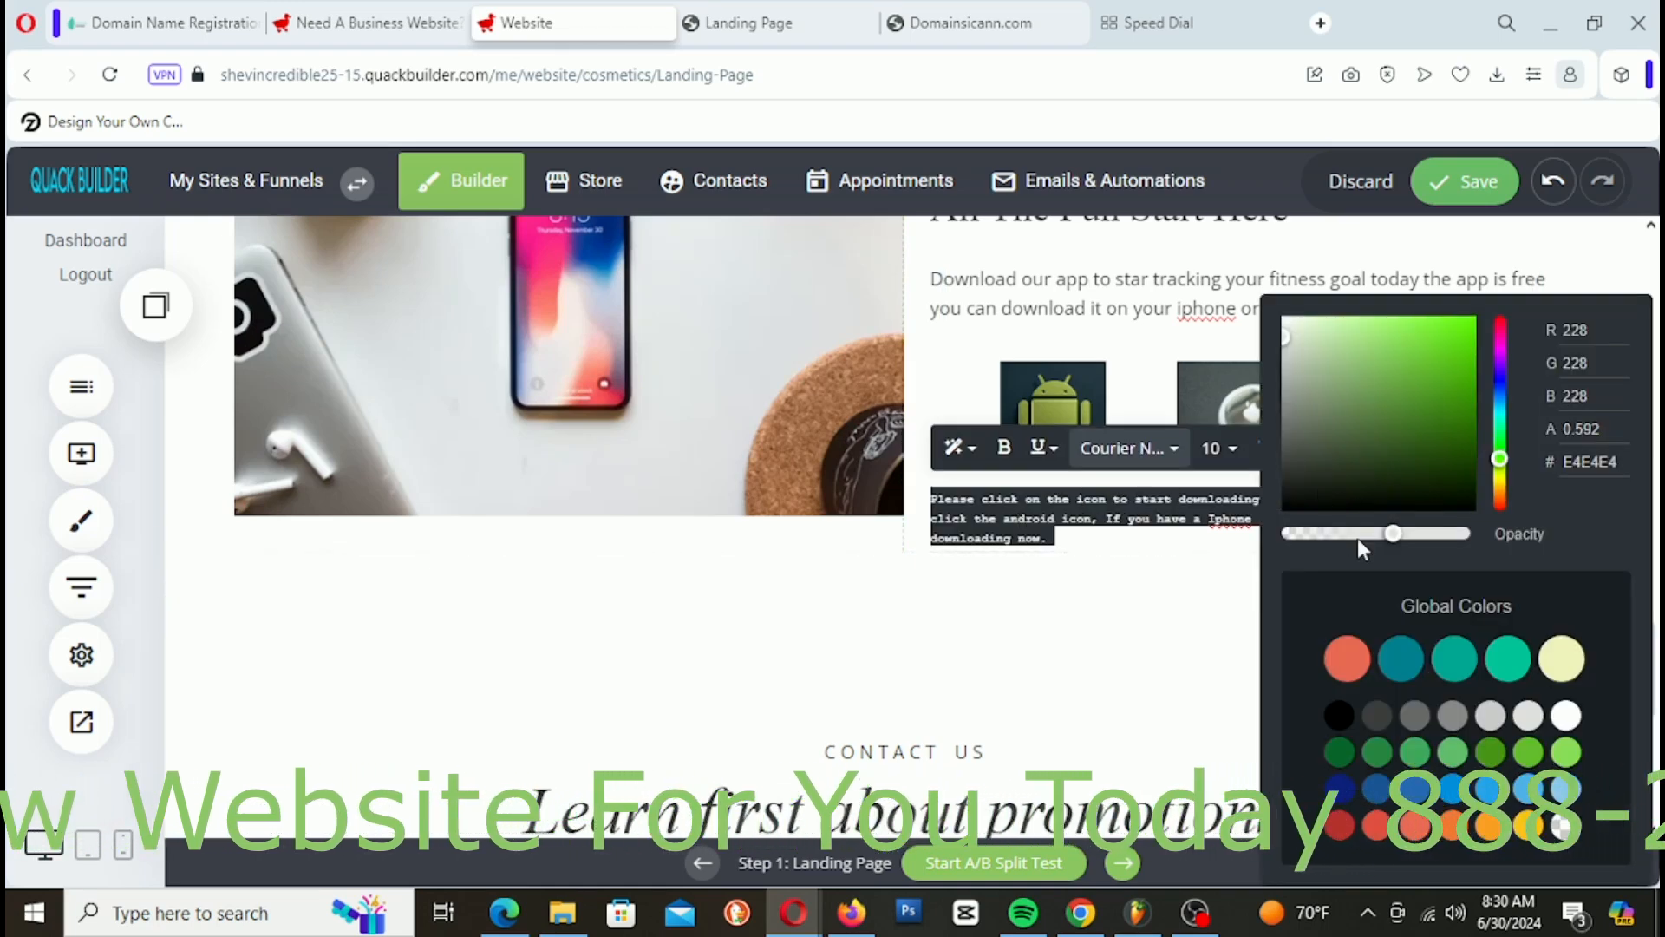
left_click(1186, 691)
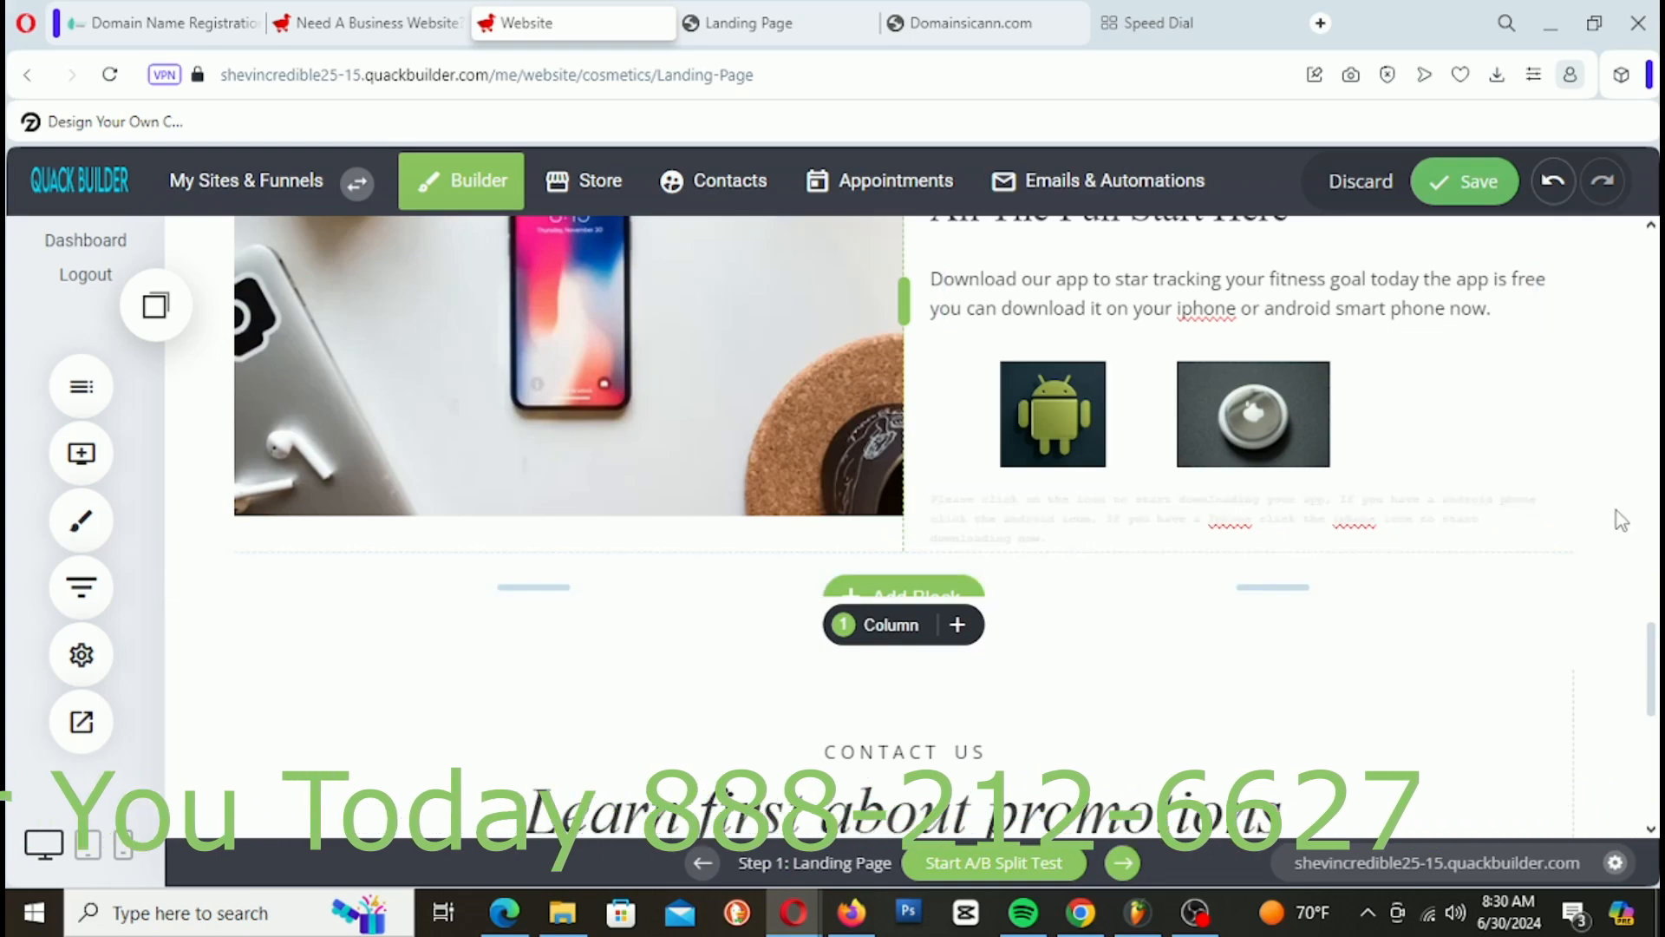
left_click(1466, 181)
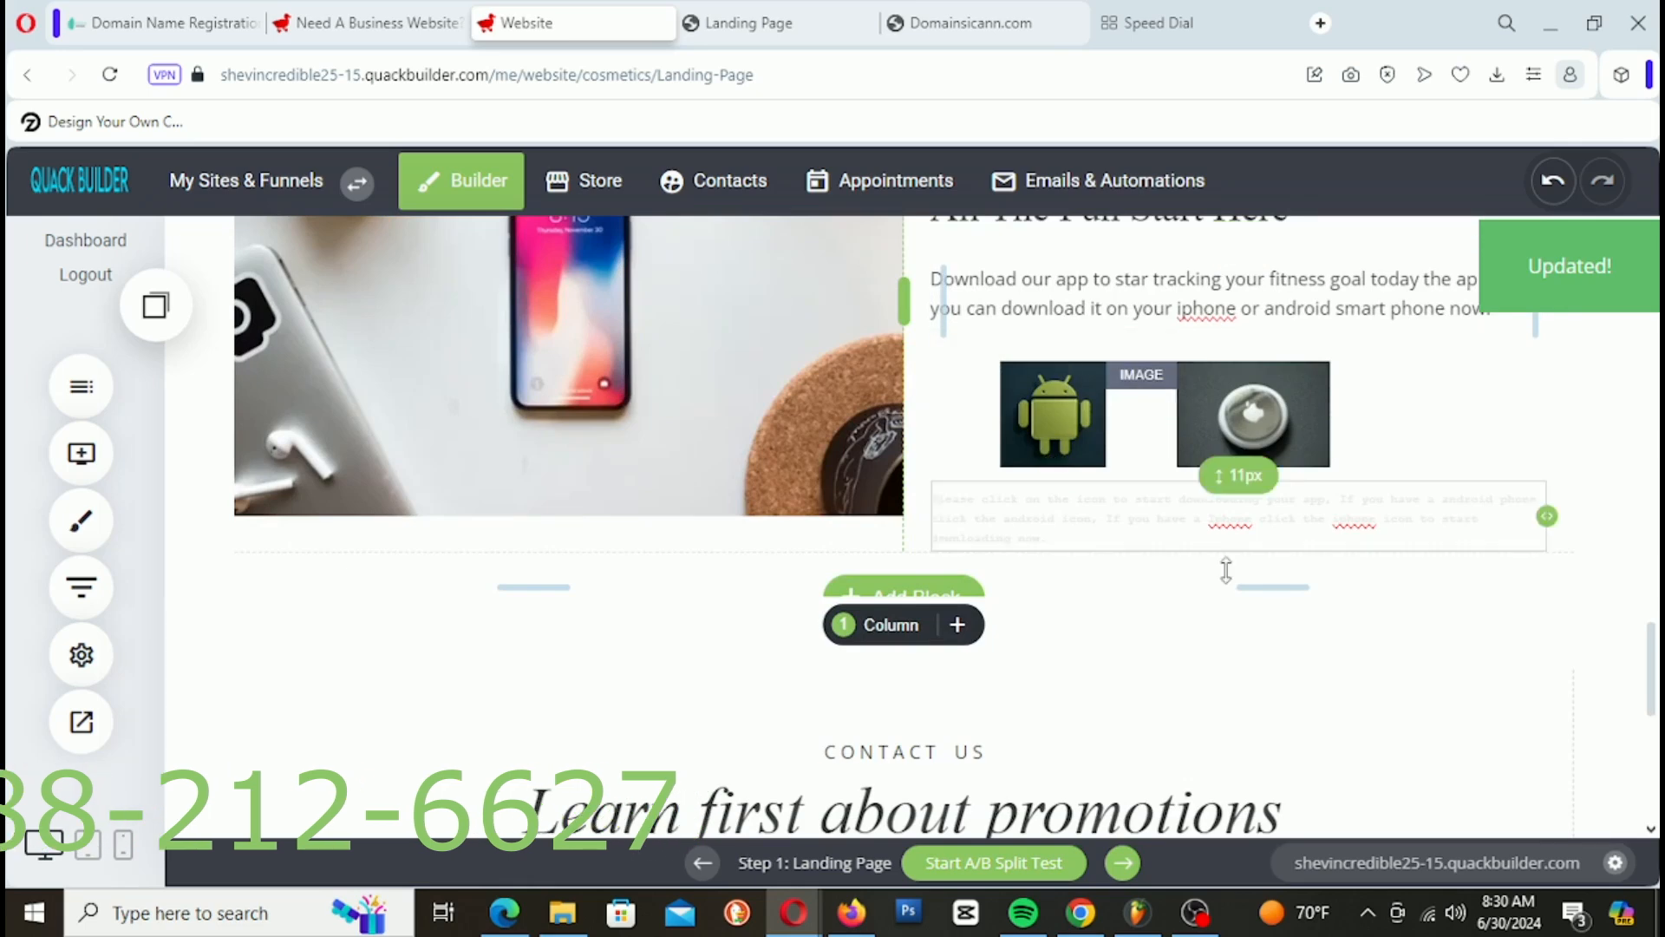
Step: Set 14px above the paragraph and 58px above the fitness heading, saving each change
left_click_drag(1212, 483, 1212, 489)
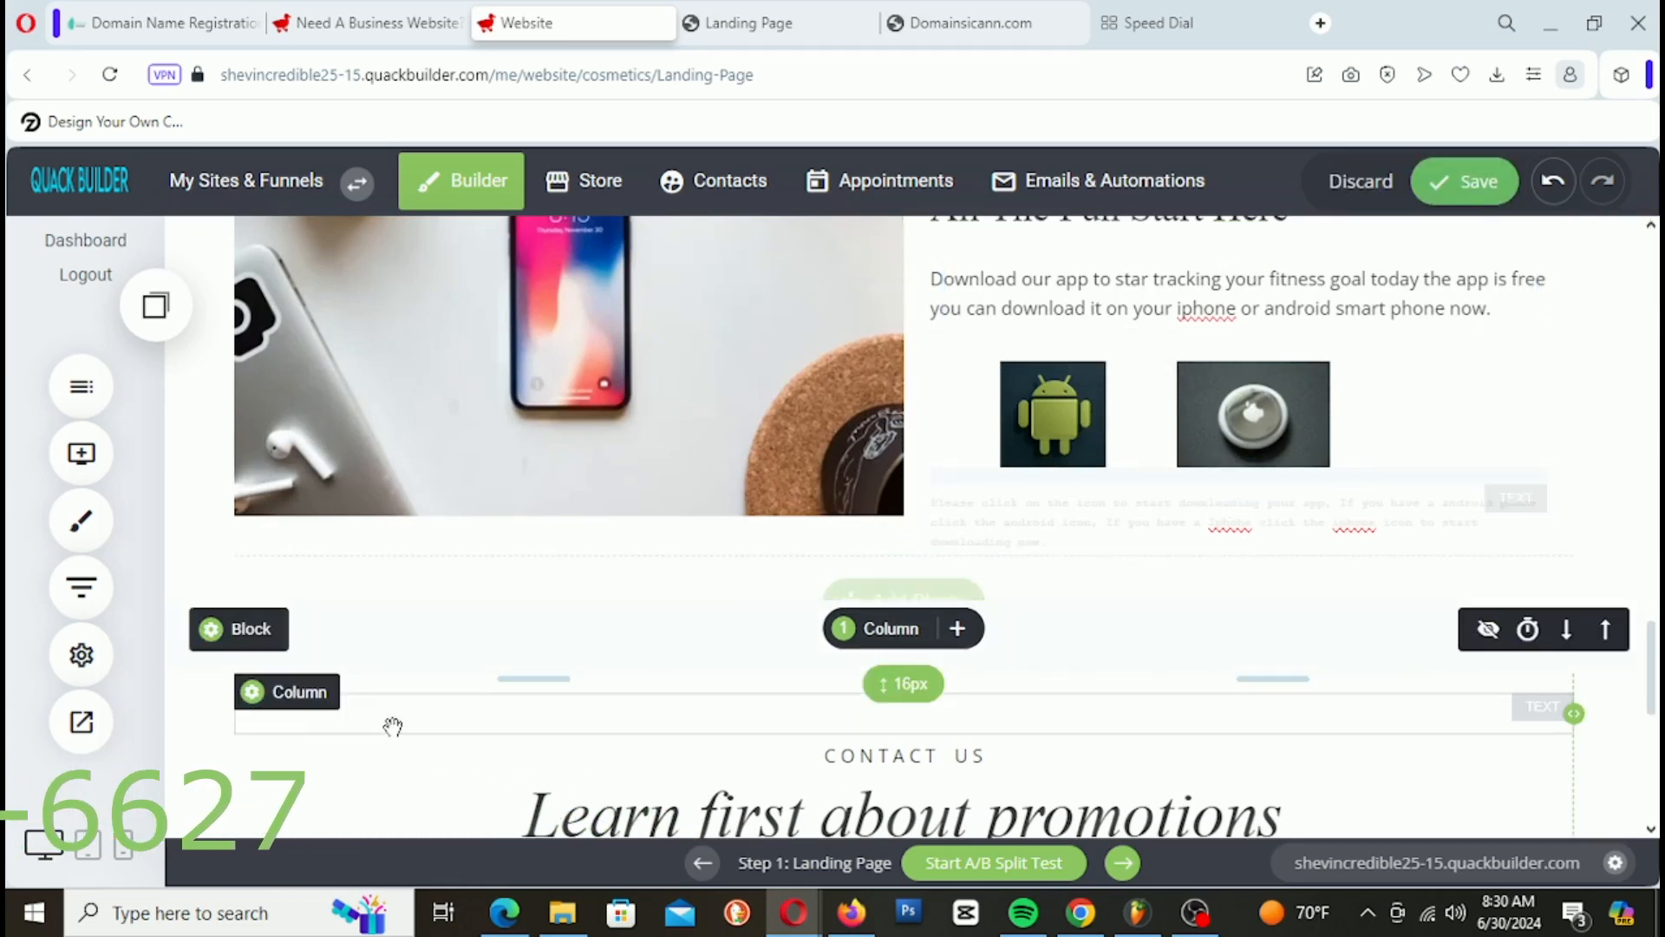
left_click_drag(565, 512, 595, 555)
left_click(1502, 179)
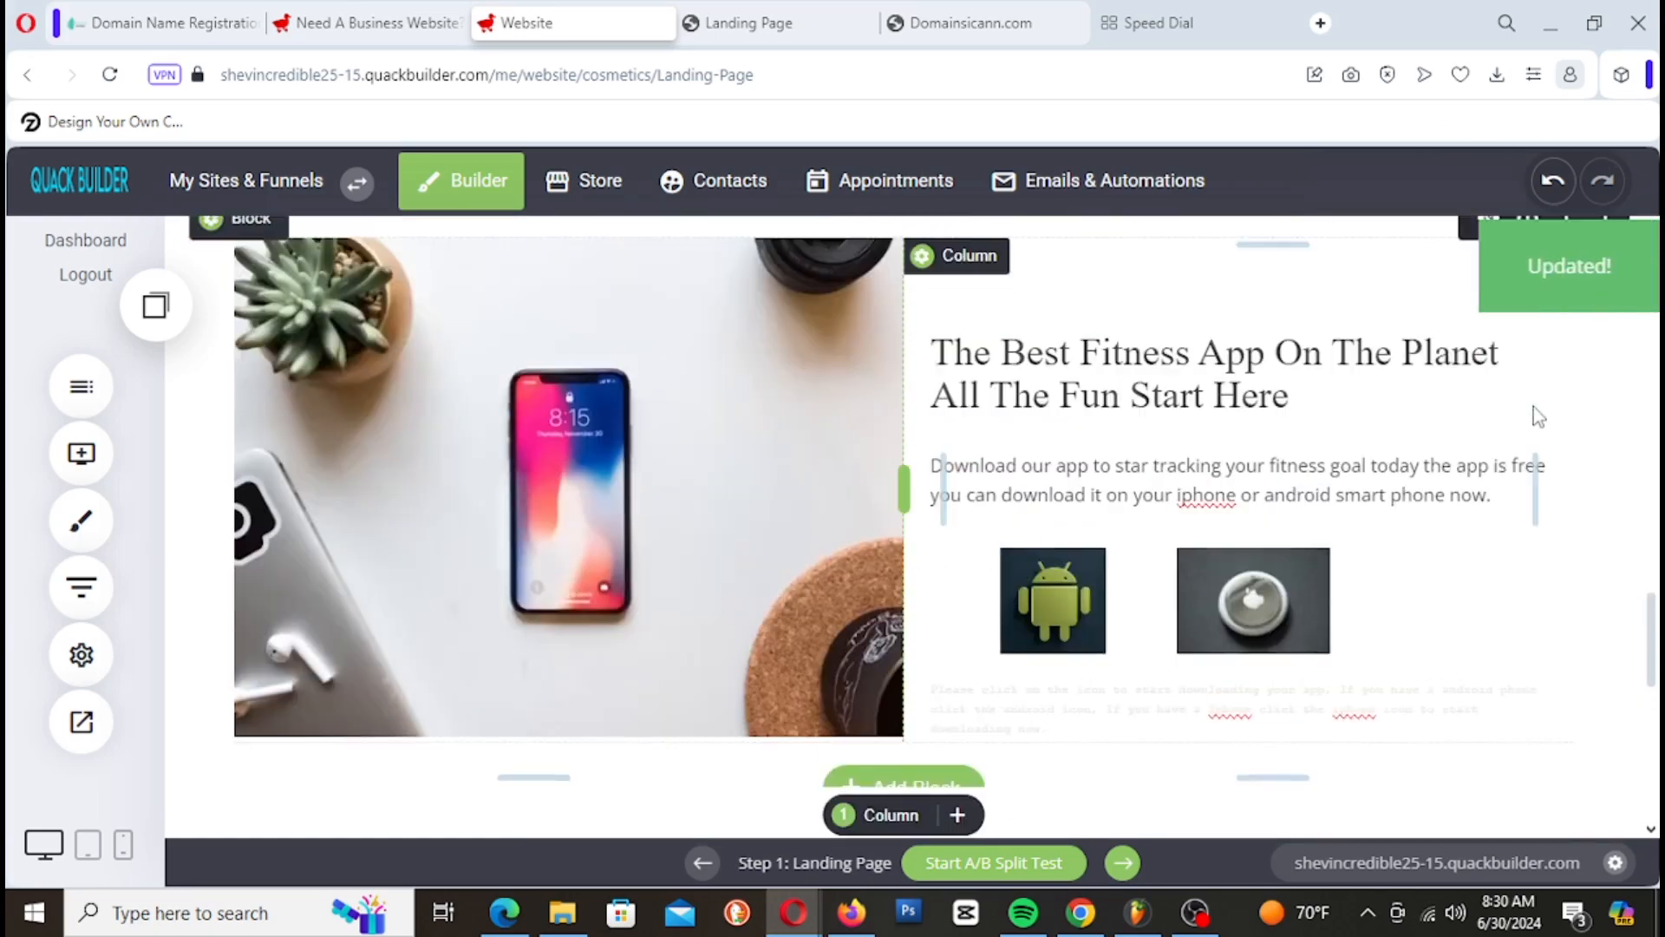
left_click_drag(1254, 446, 1254, 435)
scroll(1254, 438, "down", 3)
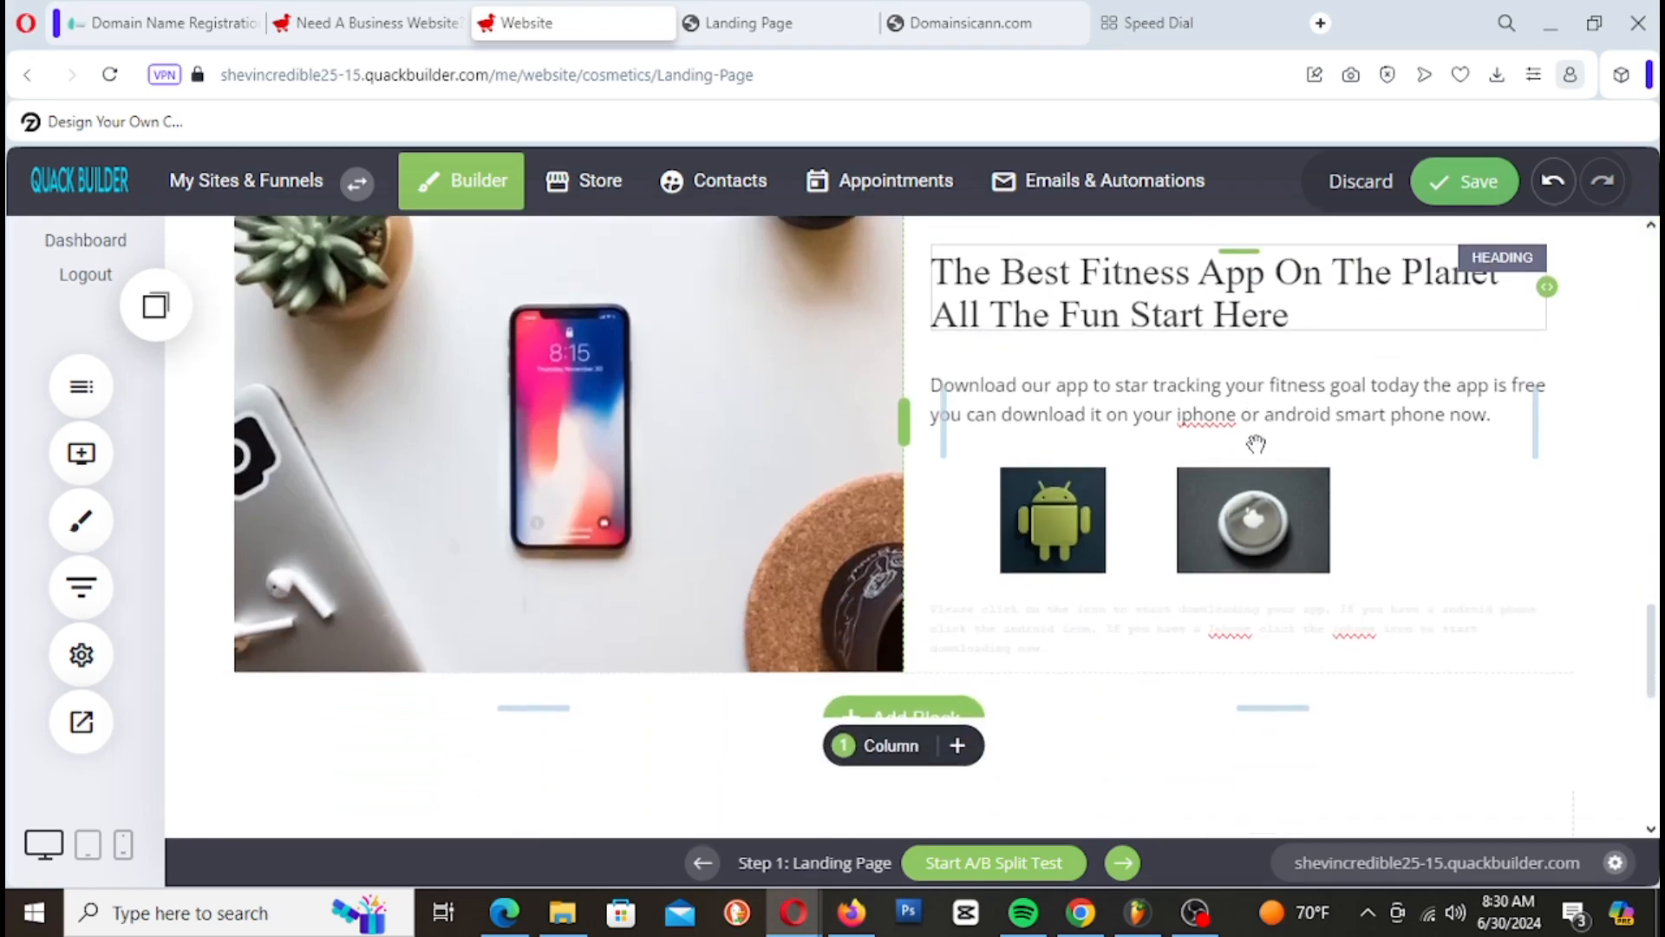
scroll(1254, 438, "up", 2)
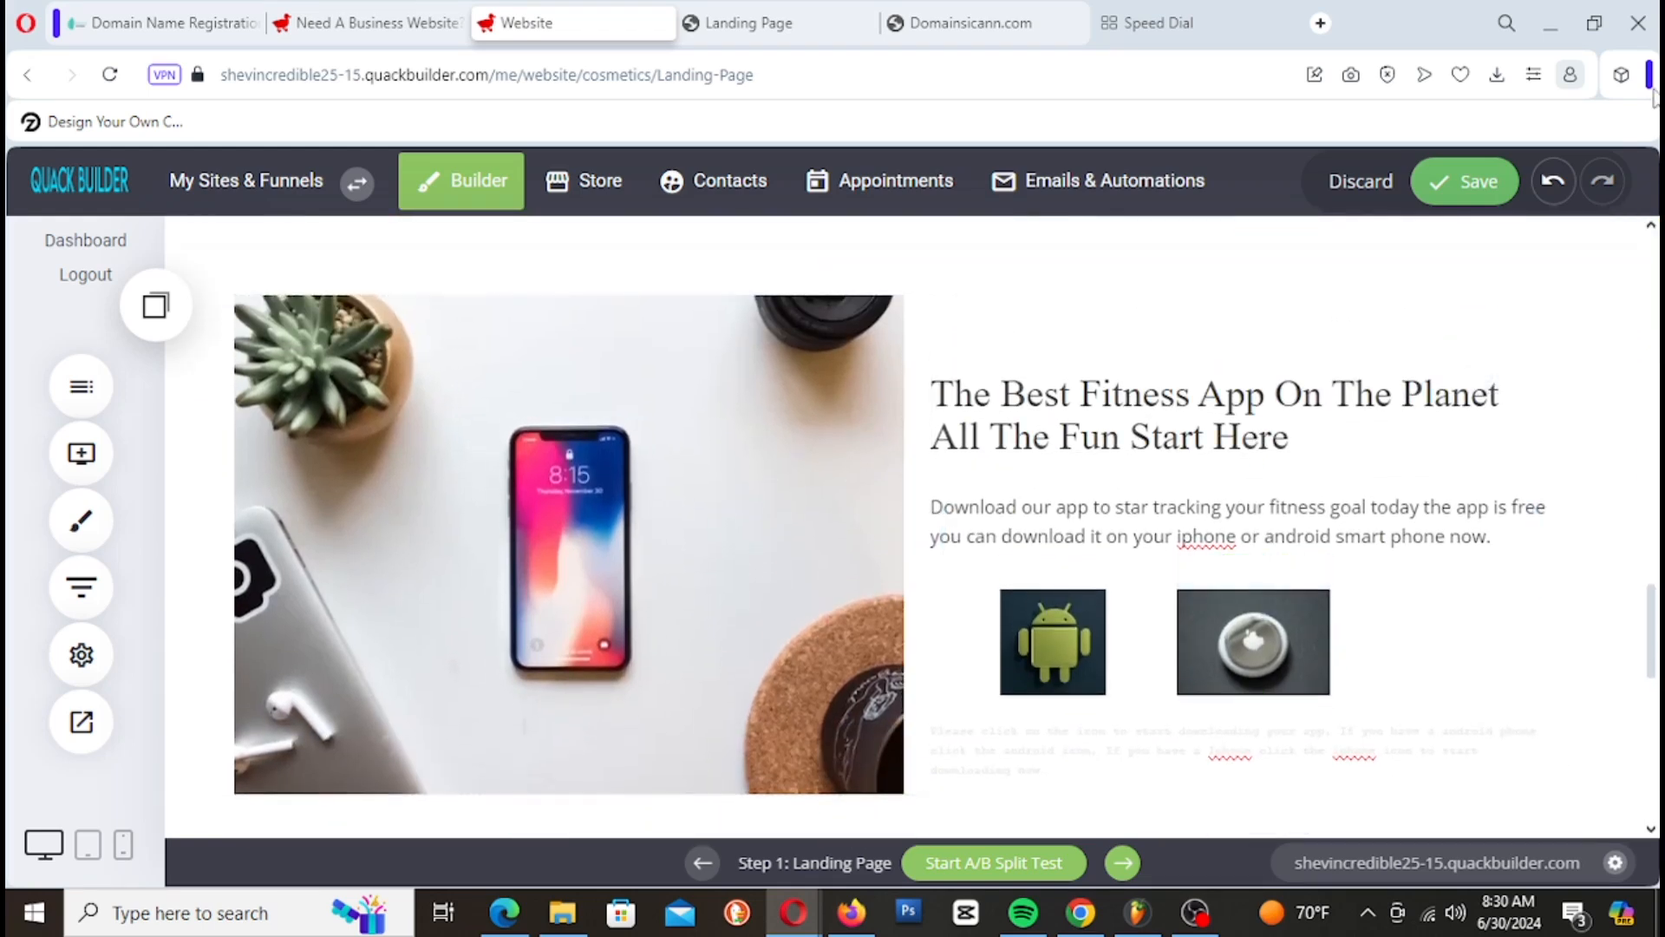
left_click(1466, 181)
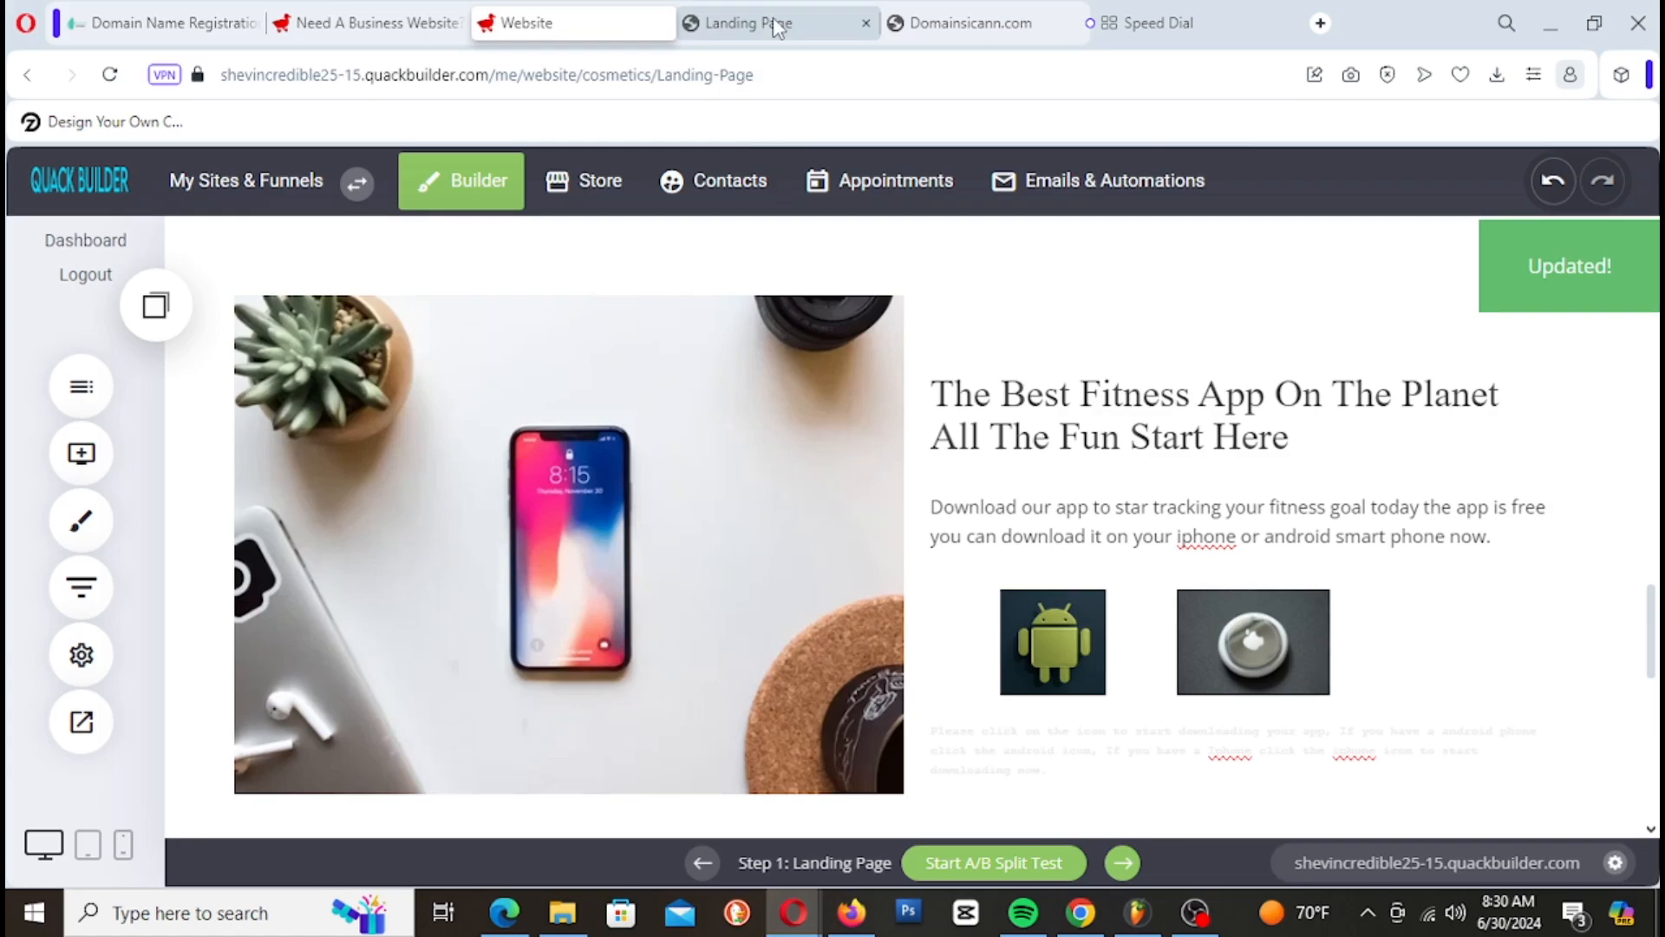
Step: Reload the published Landing Page in its tab
left_click(777, 25)
right_click(778, 24)
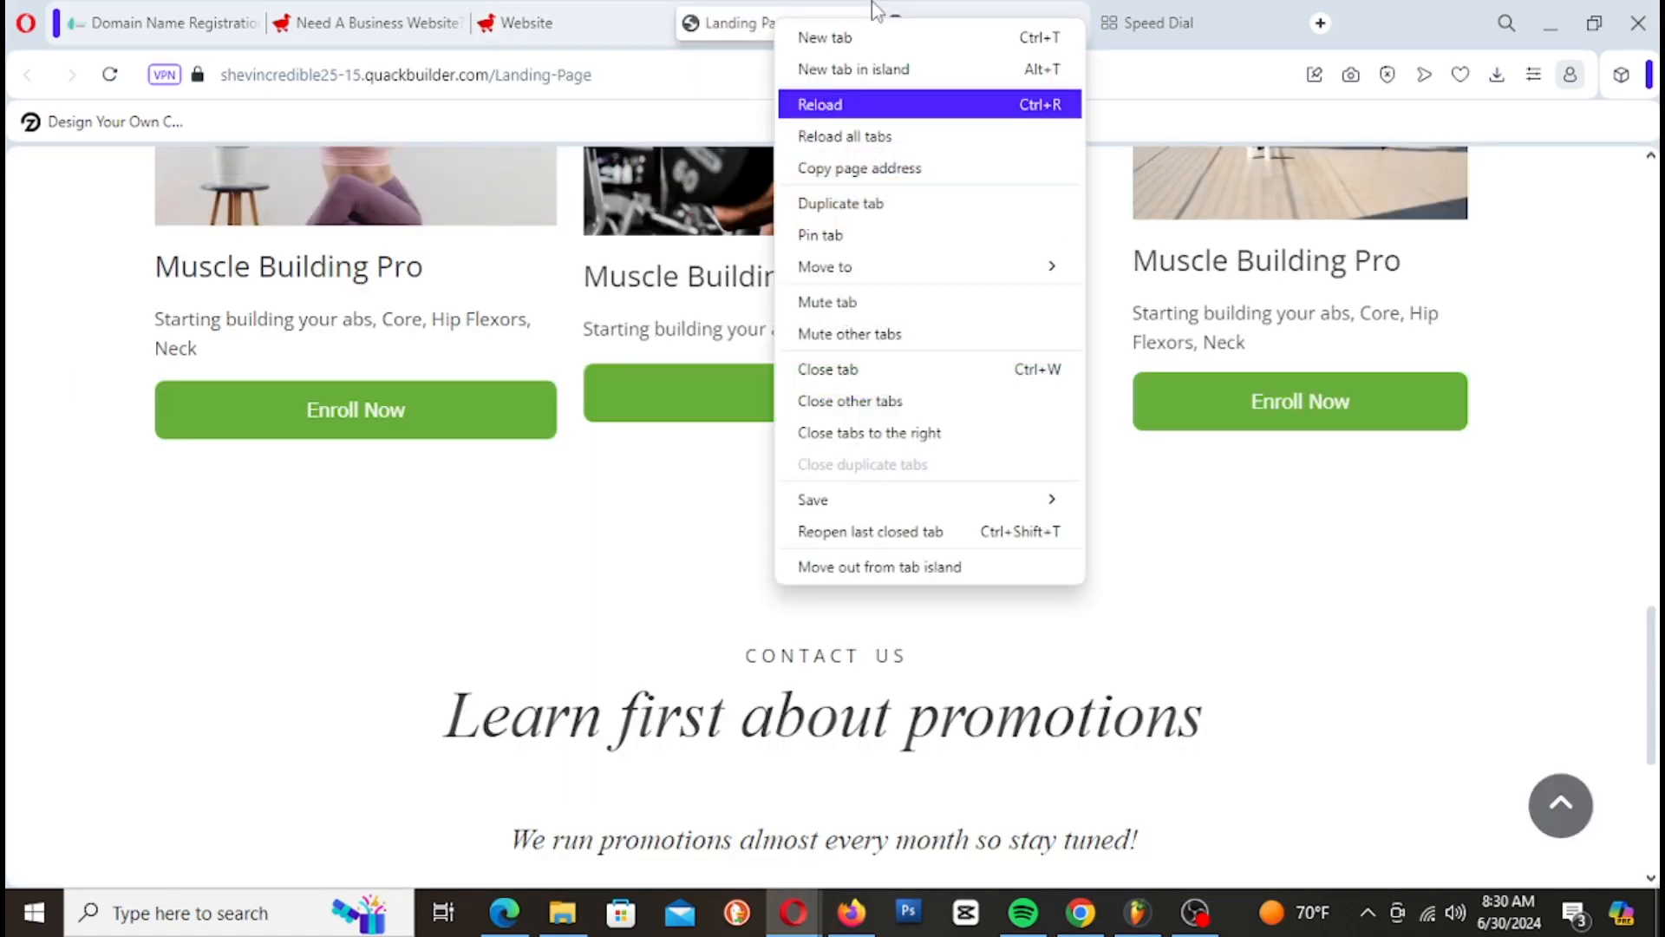
left_click(835, 106)
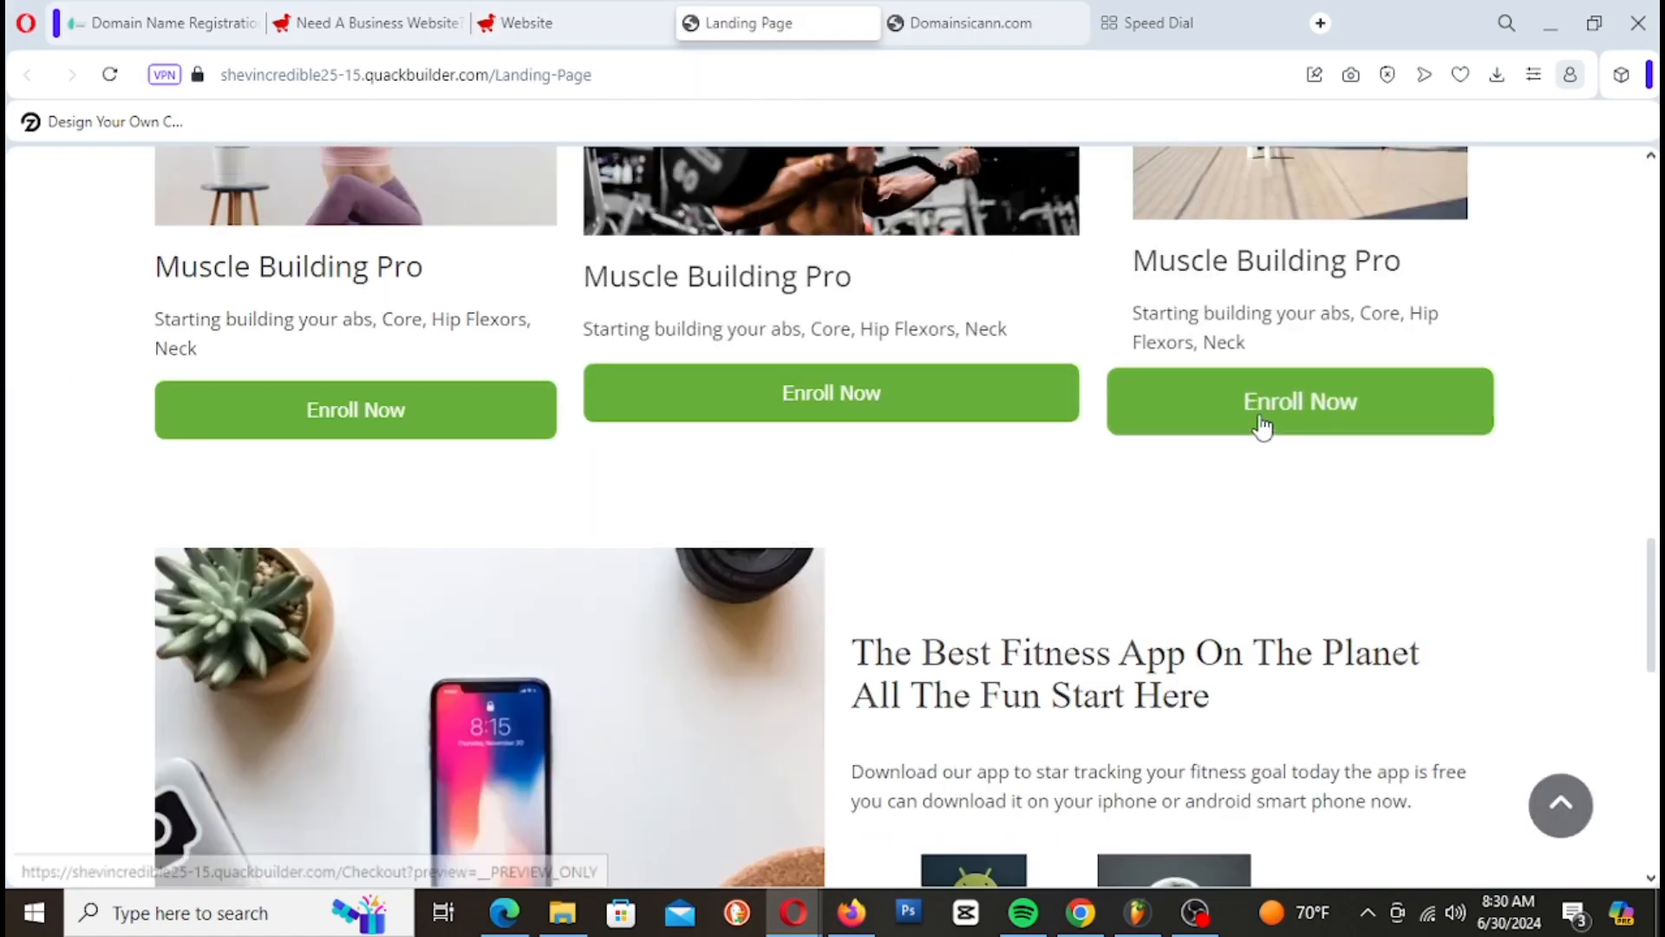
Step: Scroll the live page down to Contact Us, then return to the Website editor
scroll(1265, 425, "up", 17)
scroll(1480, 449, "down", 12)
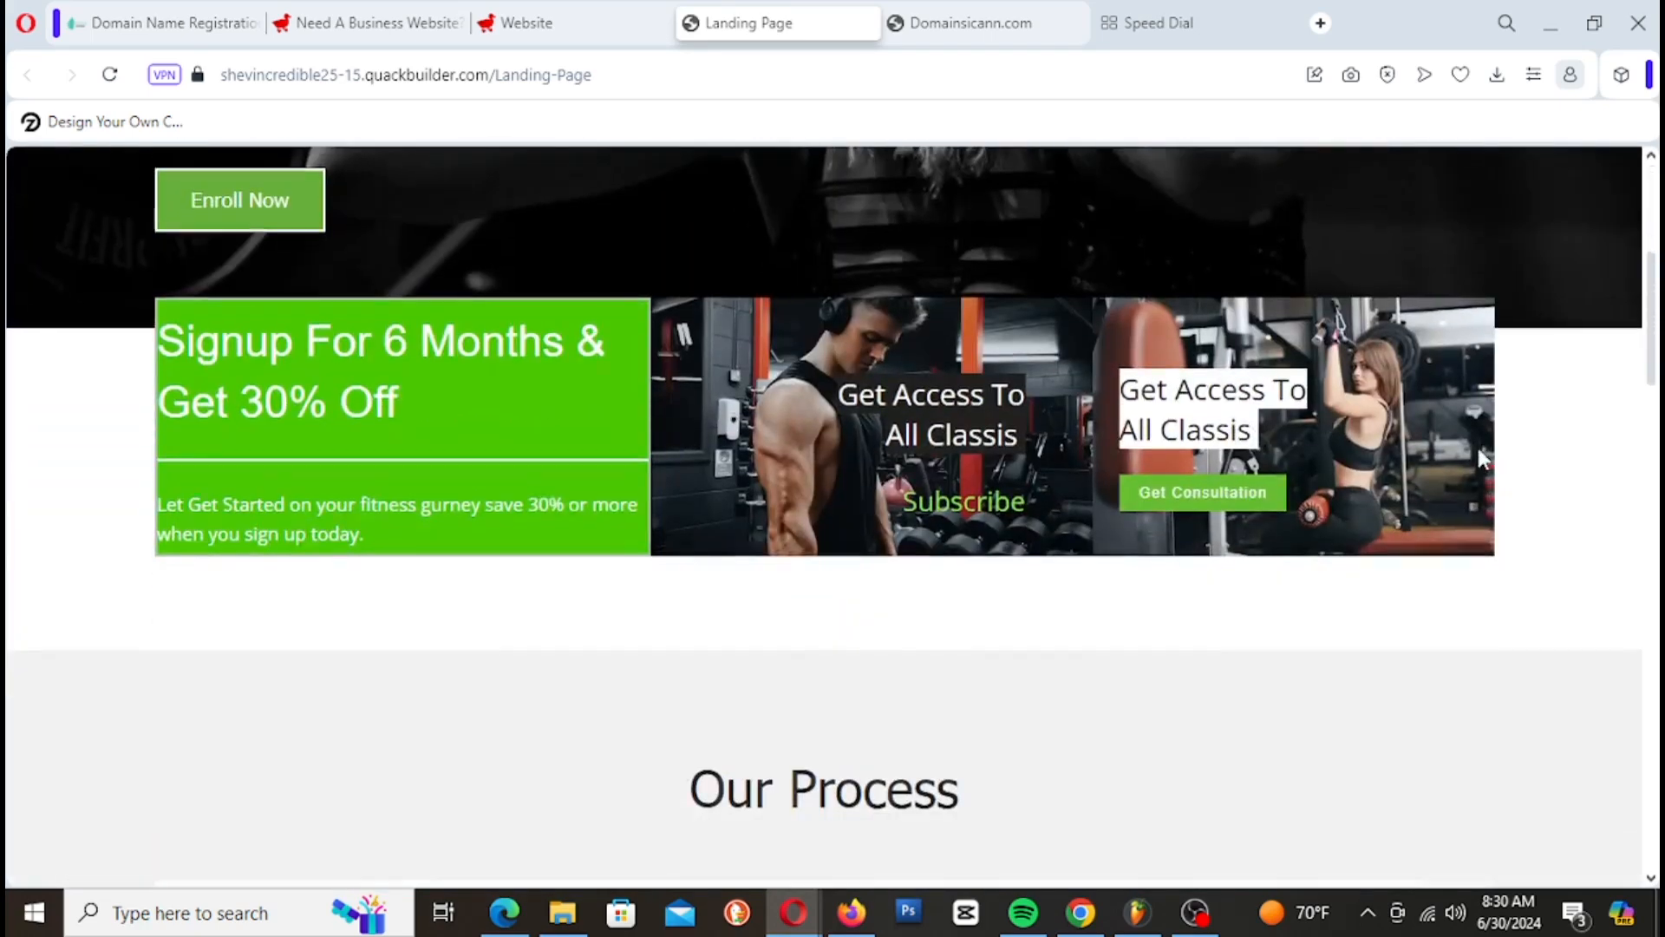
scroll(1480, 450, "down", 10)
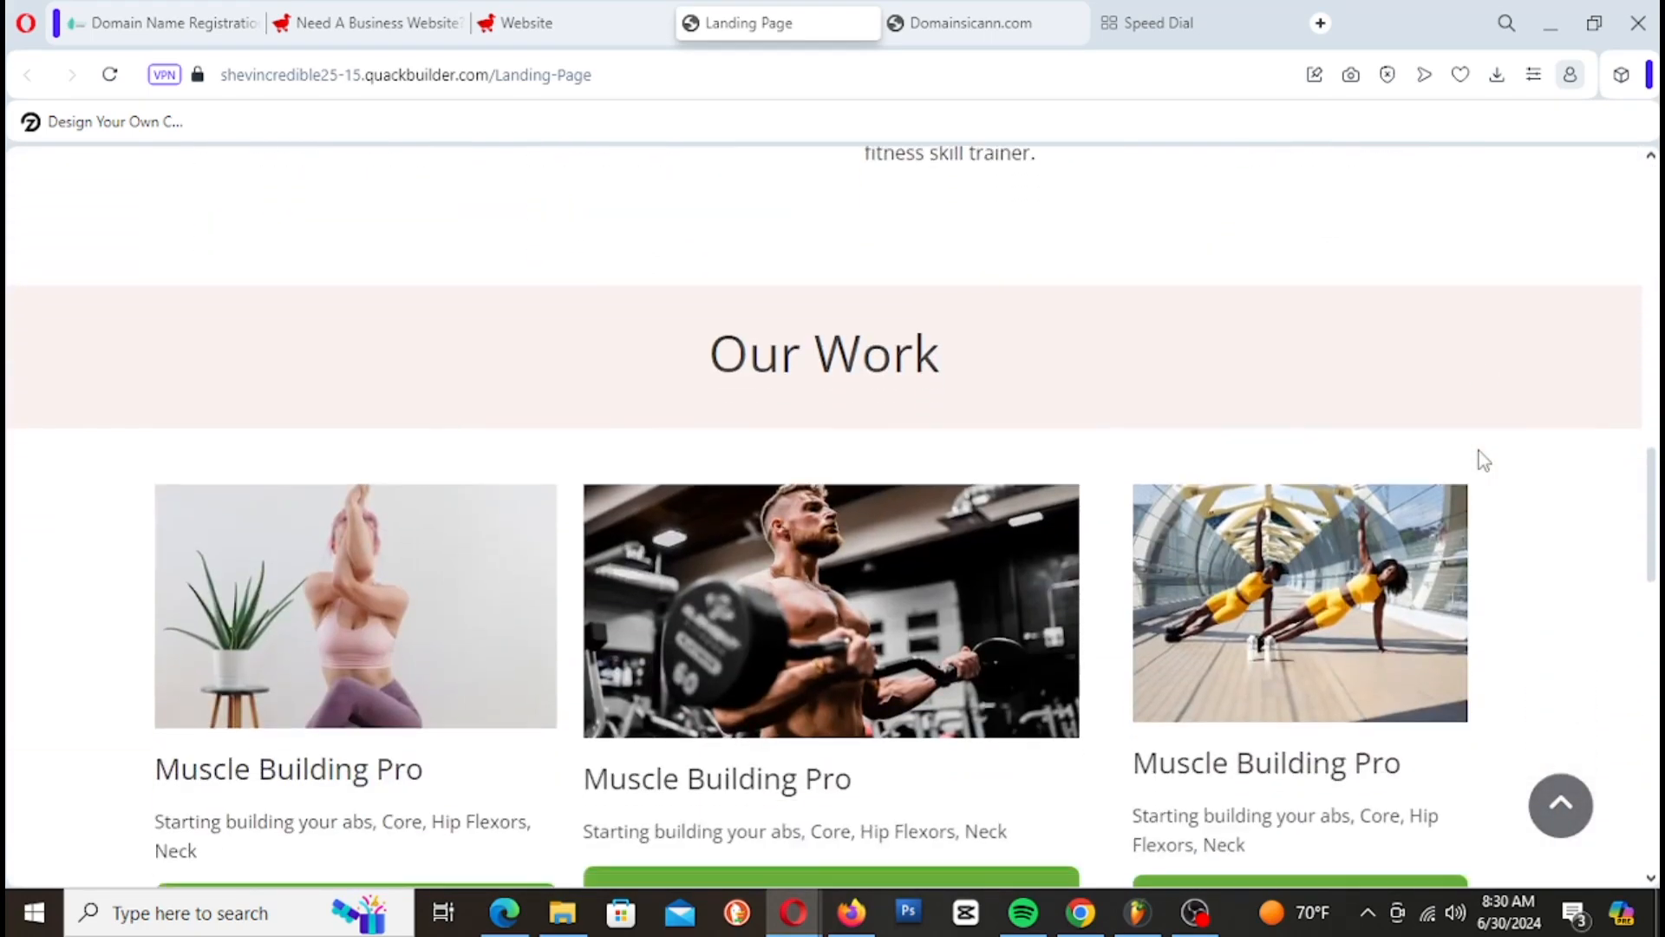
scroll(1480, 461, "down", 4)
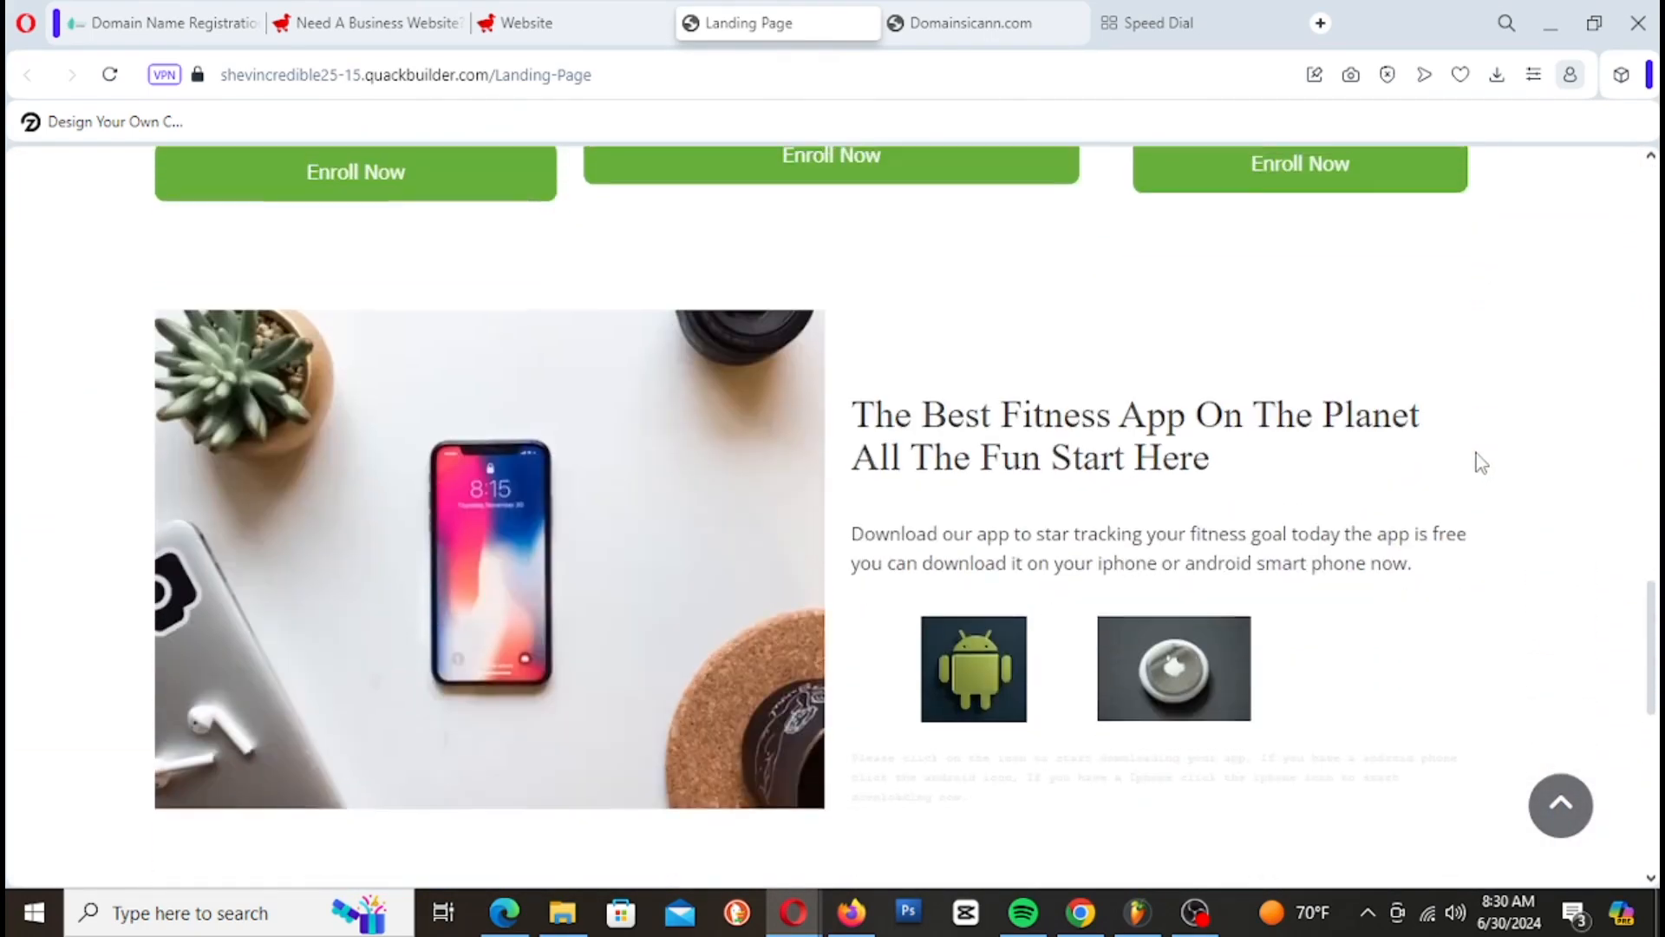
scroll(1480, 462, "up", 1)
scroll(1480, 462, "down", 1)
scroll(1481, 463, "down", 1)
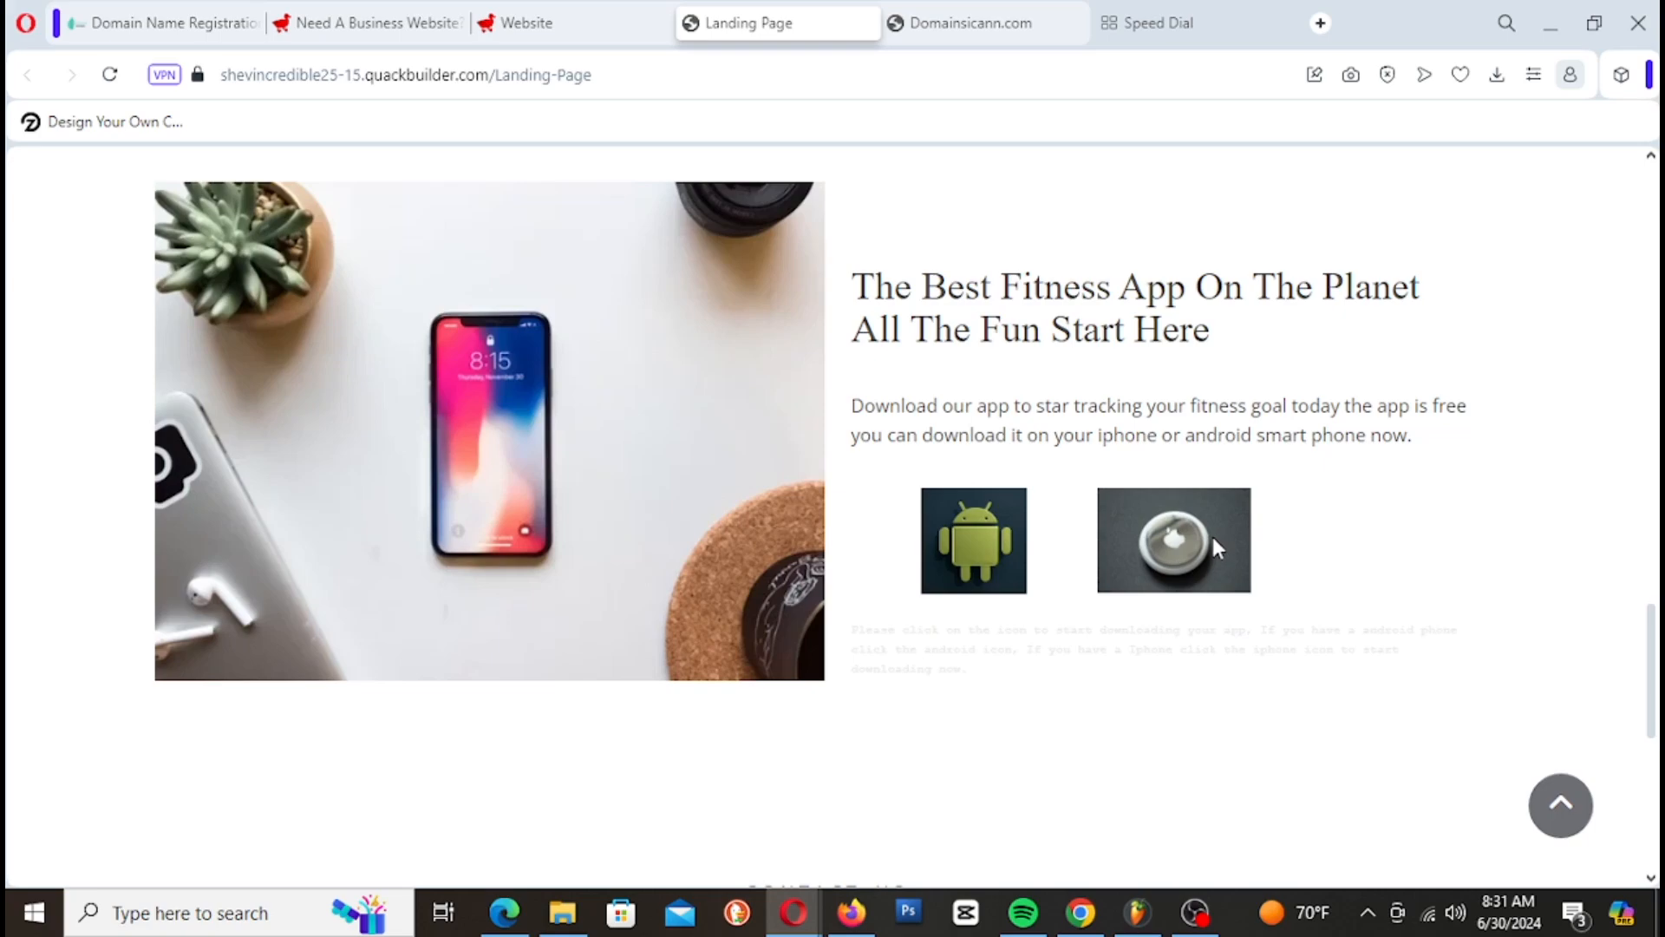
scroll(1213, 540, "down", 2)
scroll(1216, 544, "up", 10)
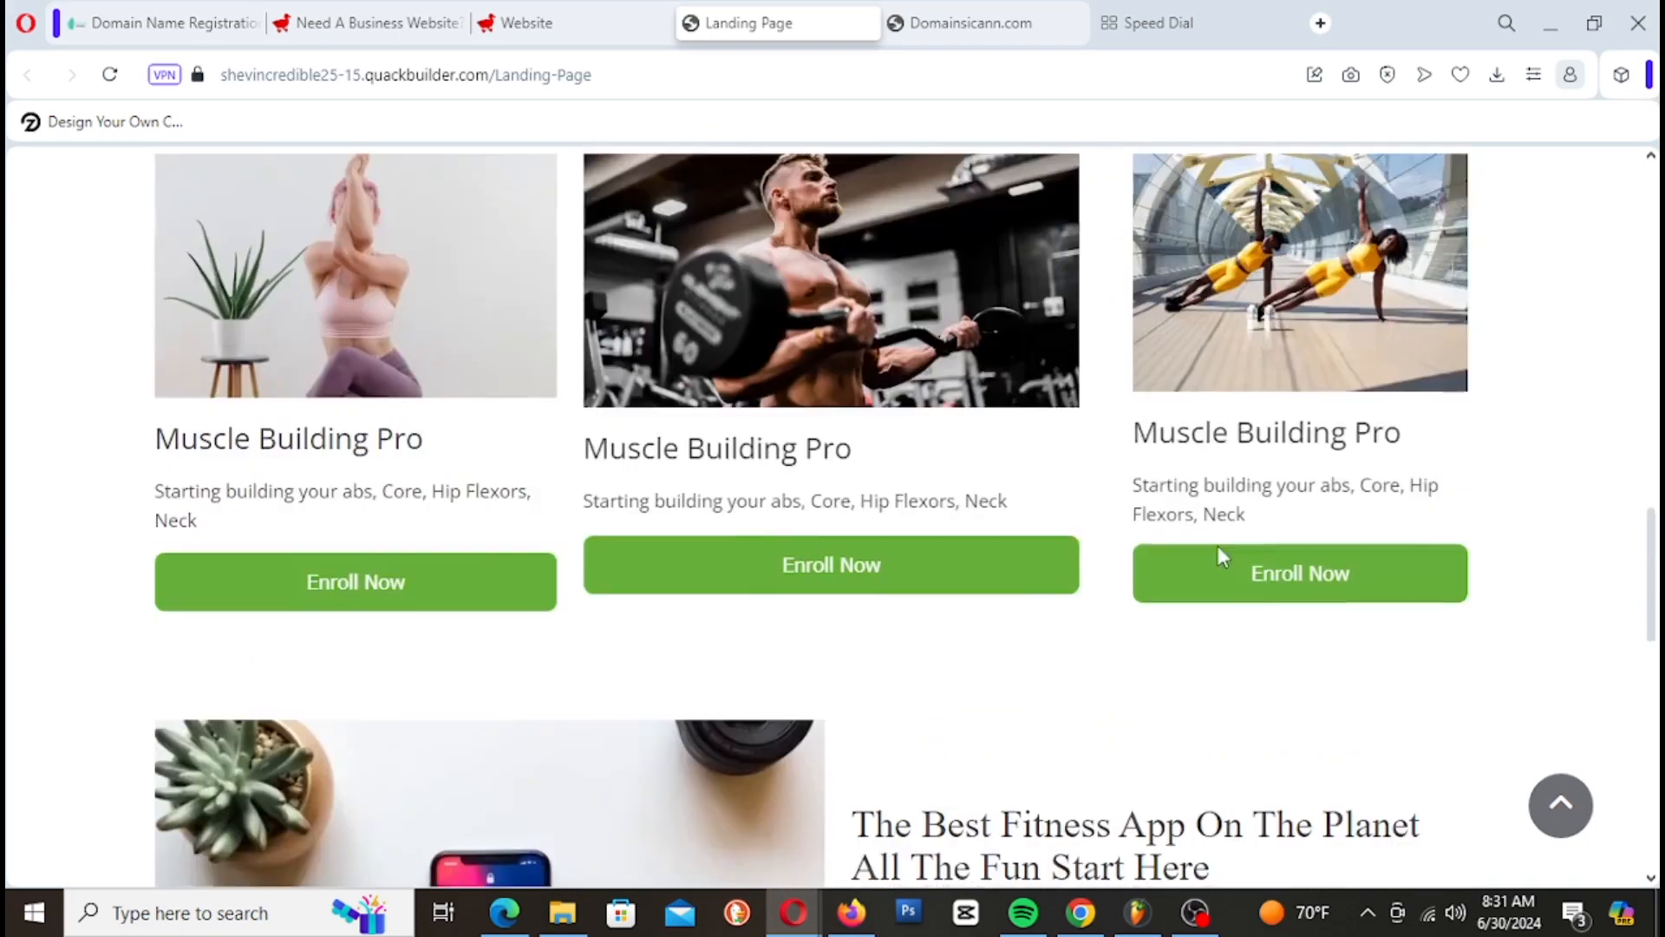
scroll(1215, 554, "down", 15)
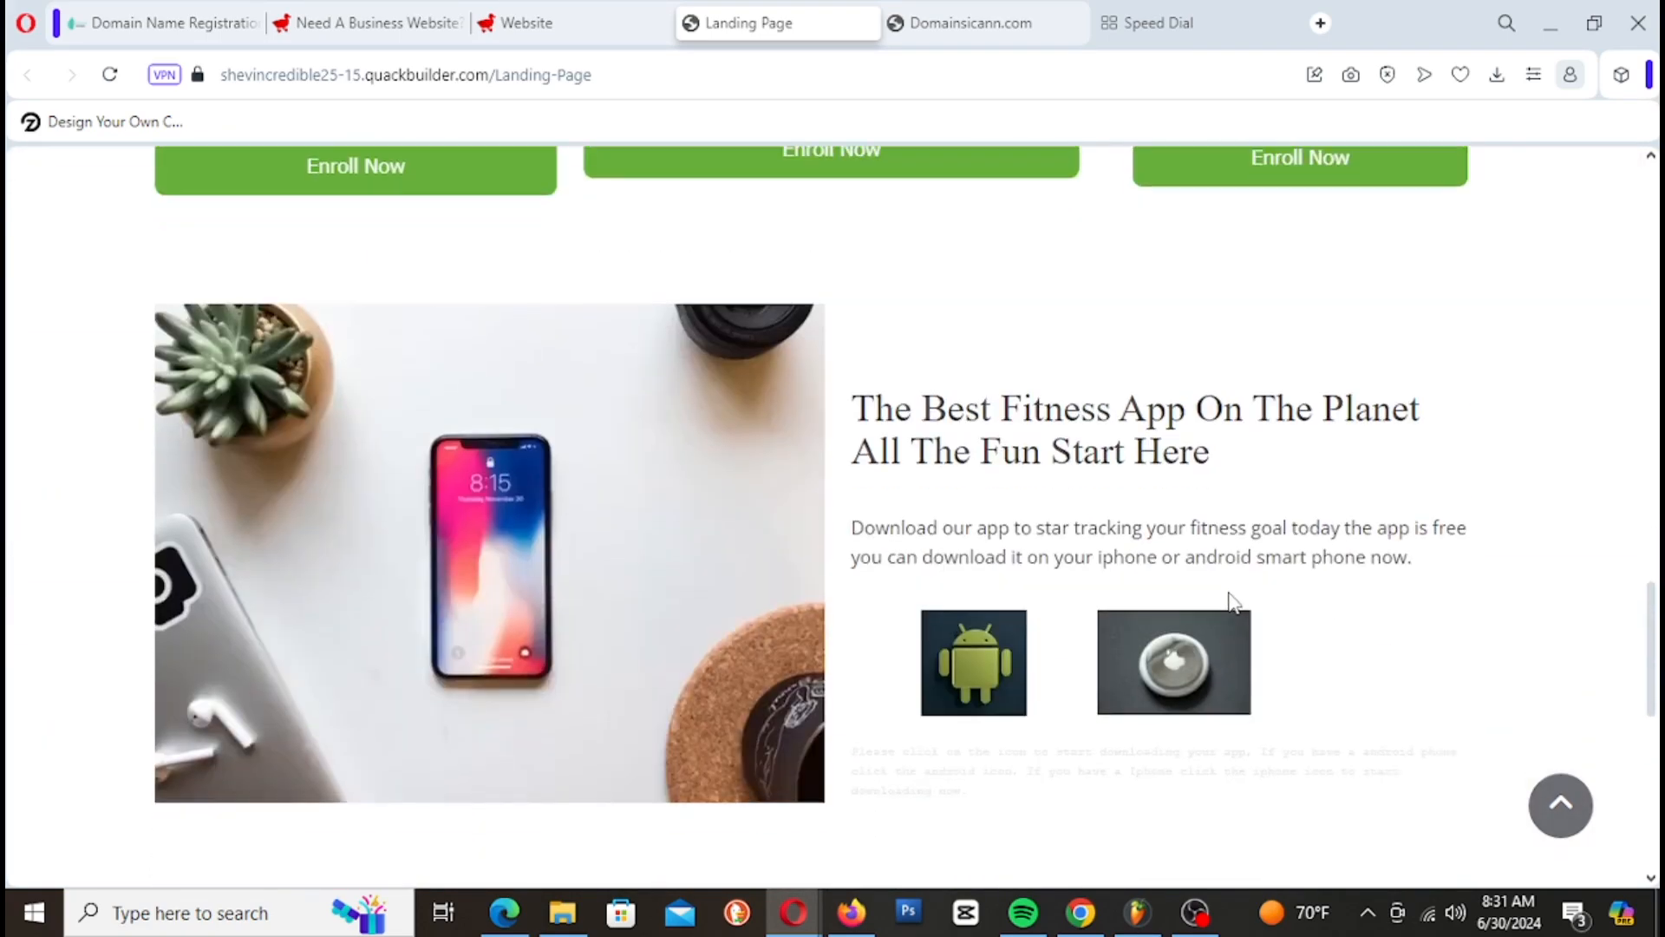
scroll(1239, 601, "down", 4)
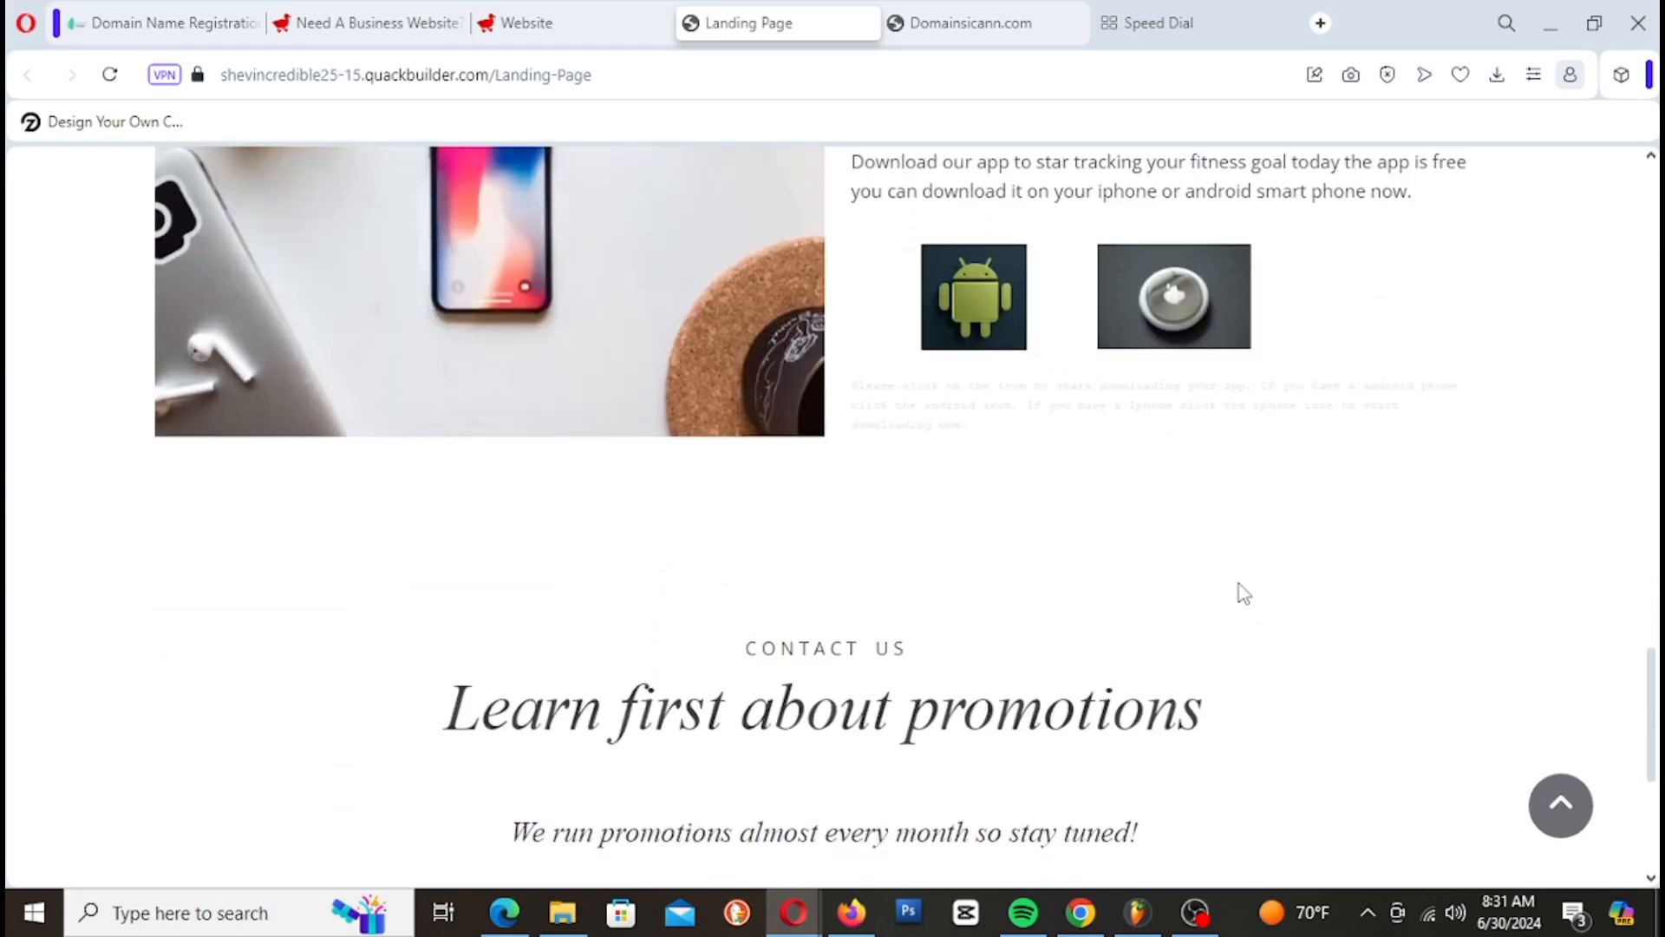
scroll(1237, 586, "down", 2)
scroll(1235, 587, "up", 2)
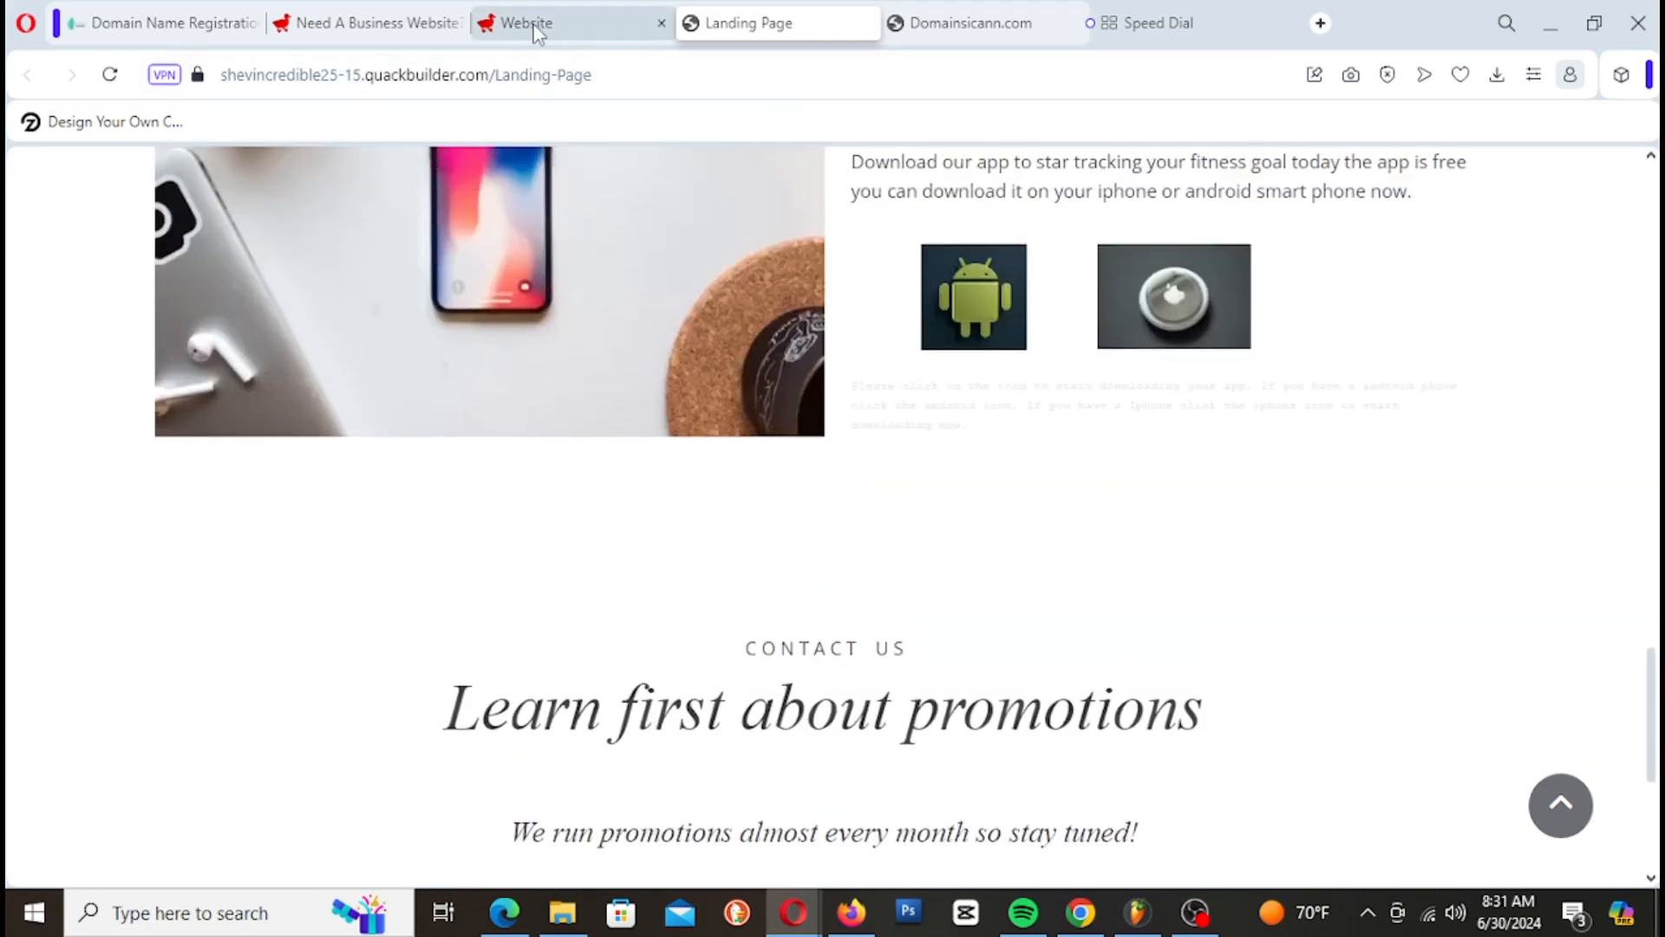
left_click(530, 26)
scroll(1084, 529, "down", 4)
Step: Open the section template library for a new block above Contact Us
scroll(1068, 514, "down", 2)
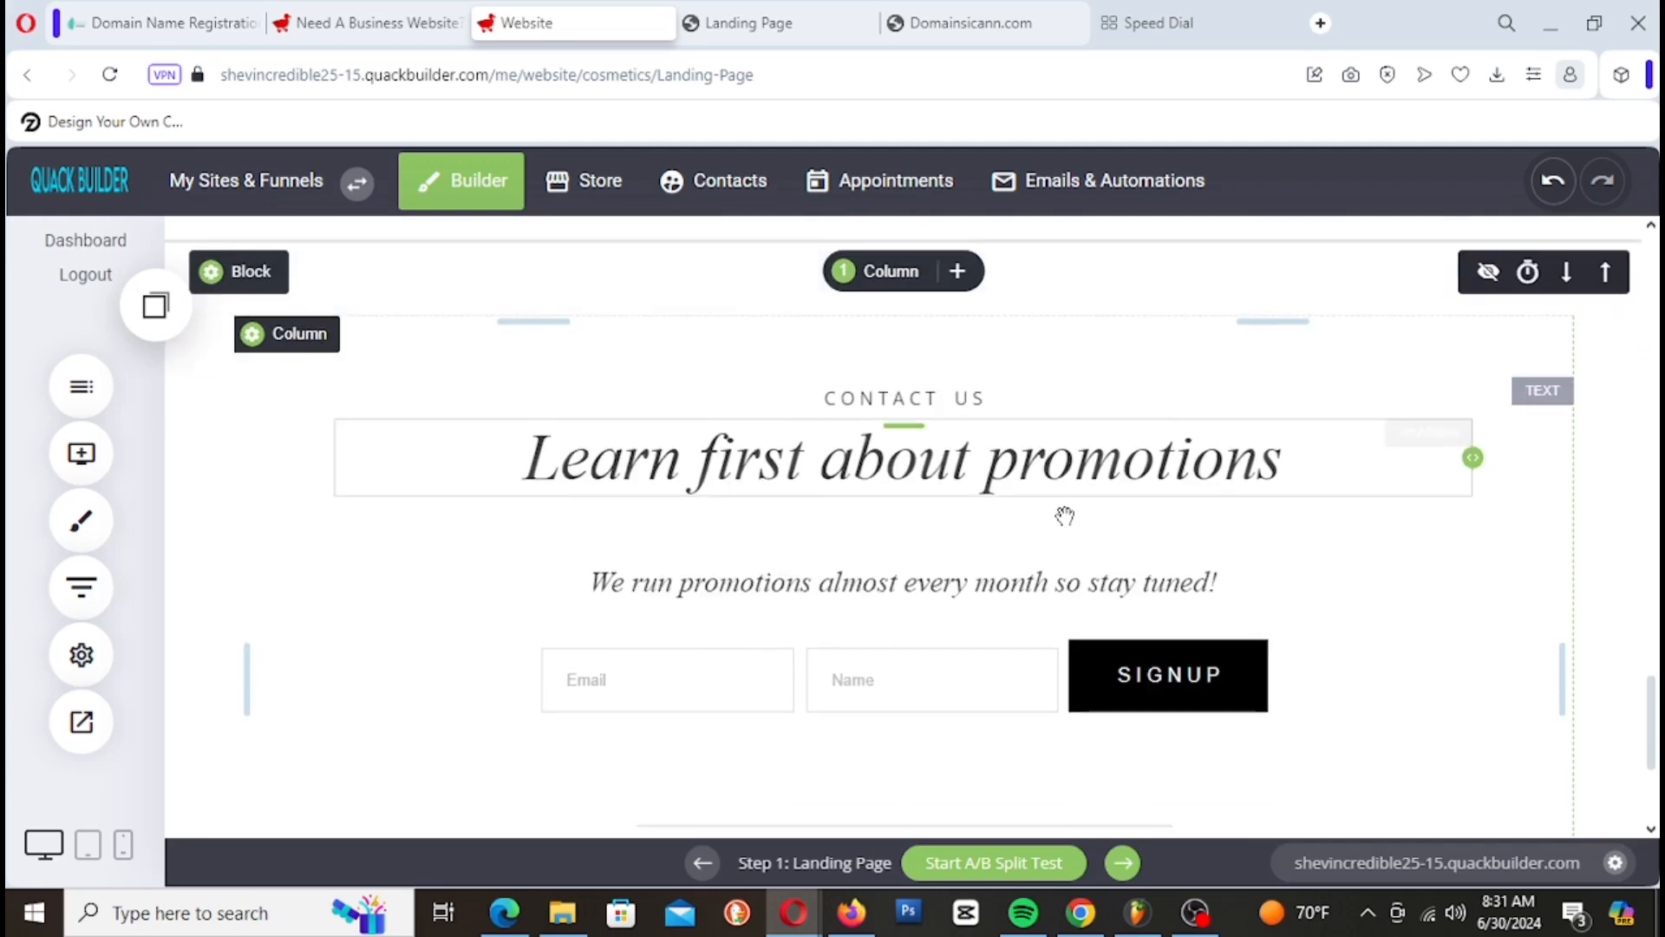
scroll(1065, 516, "up", 1)
left_click(87, 472)
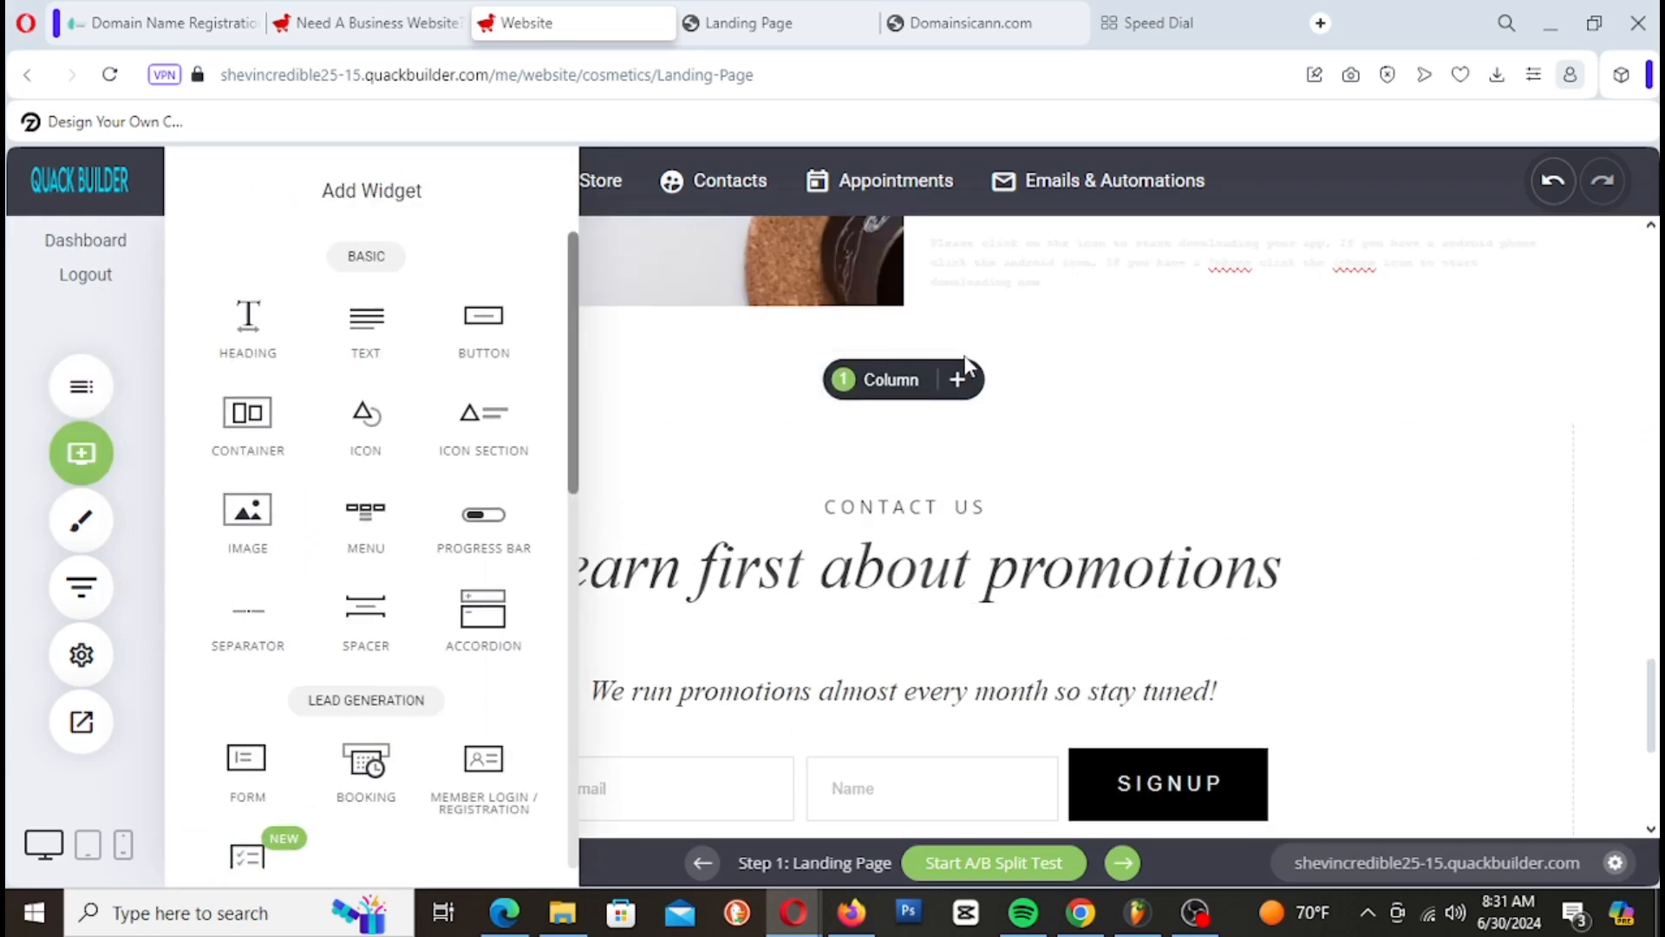
left_click(803, 475)
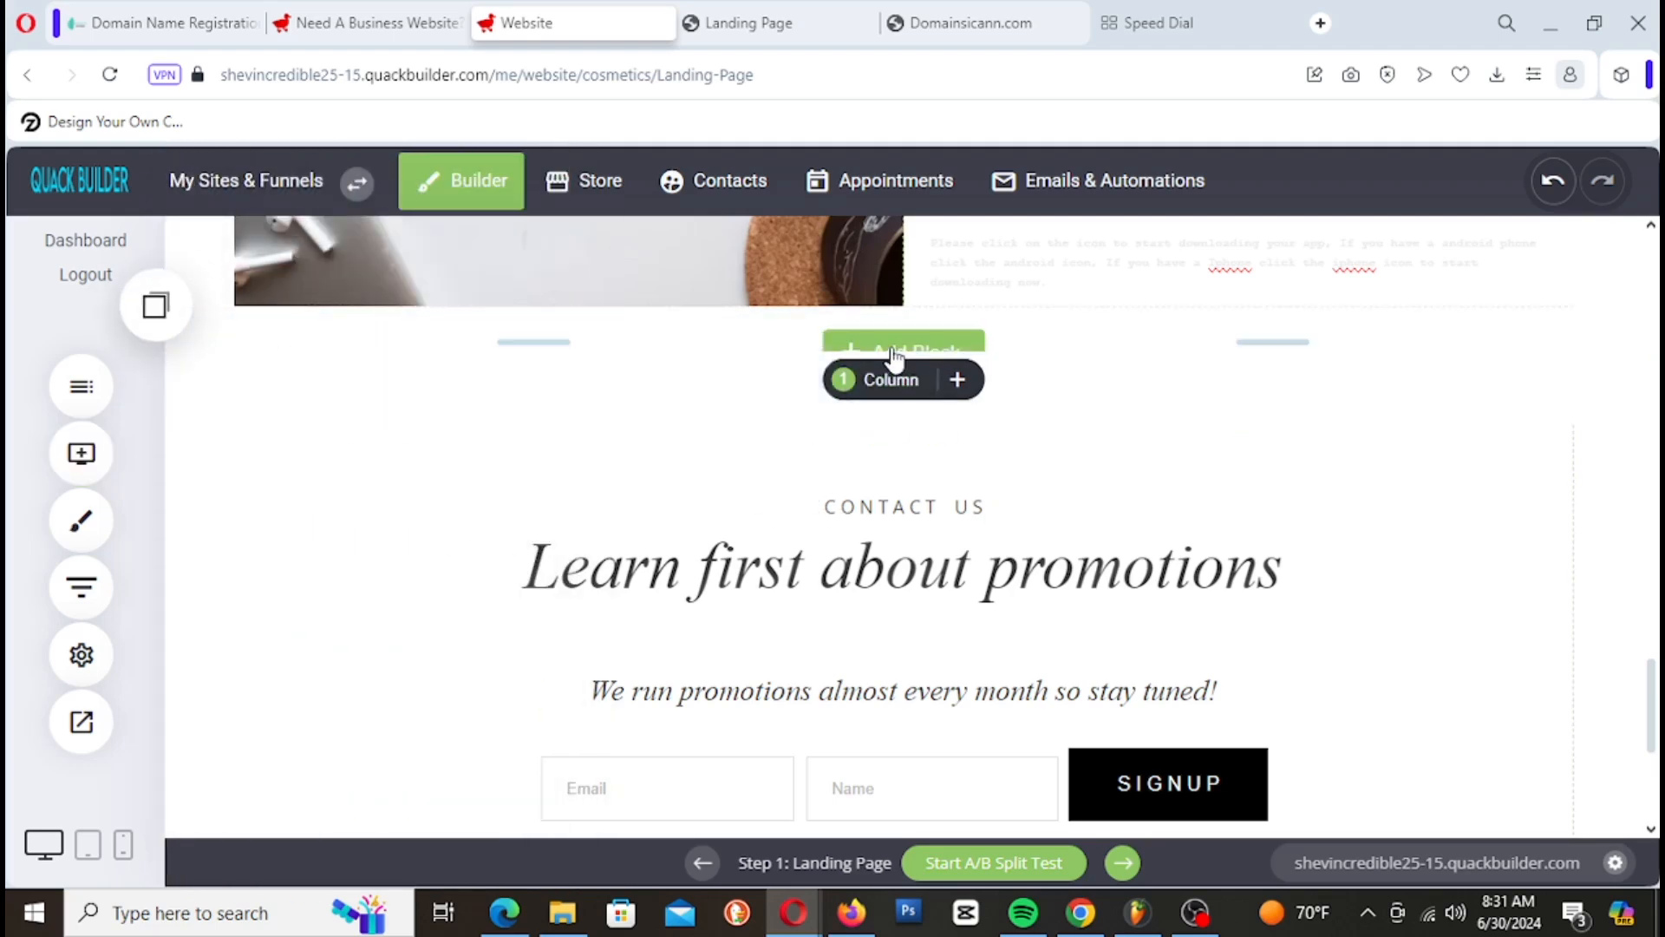
left_click(890, 355)
Step: Browse the Services section templates
left_click(216, 401)
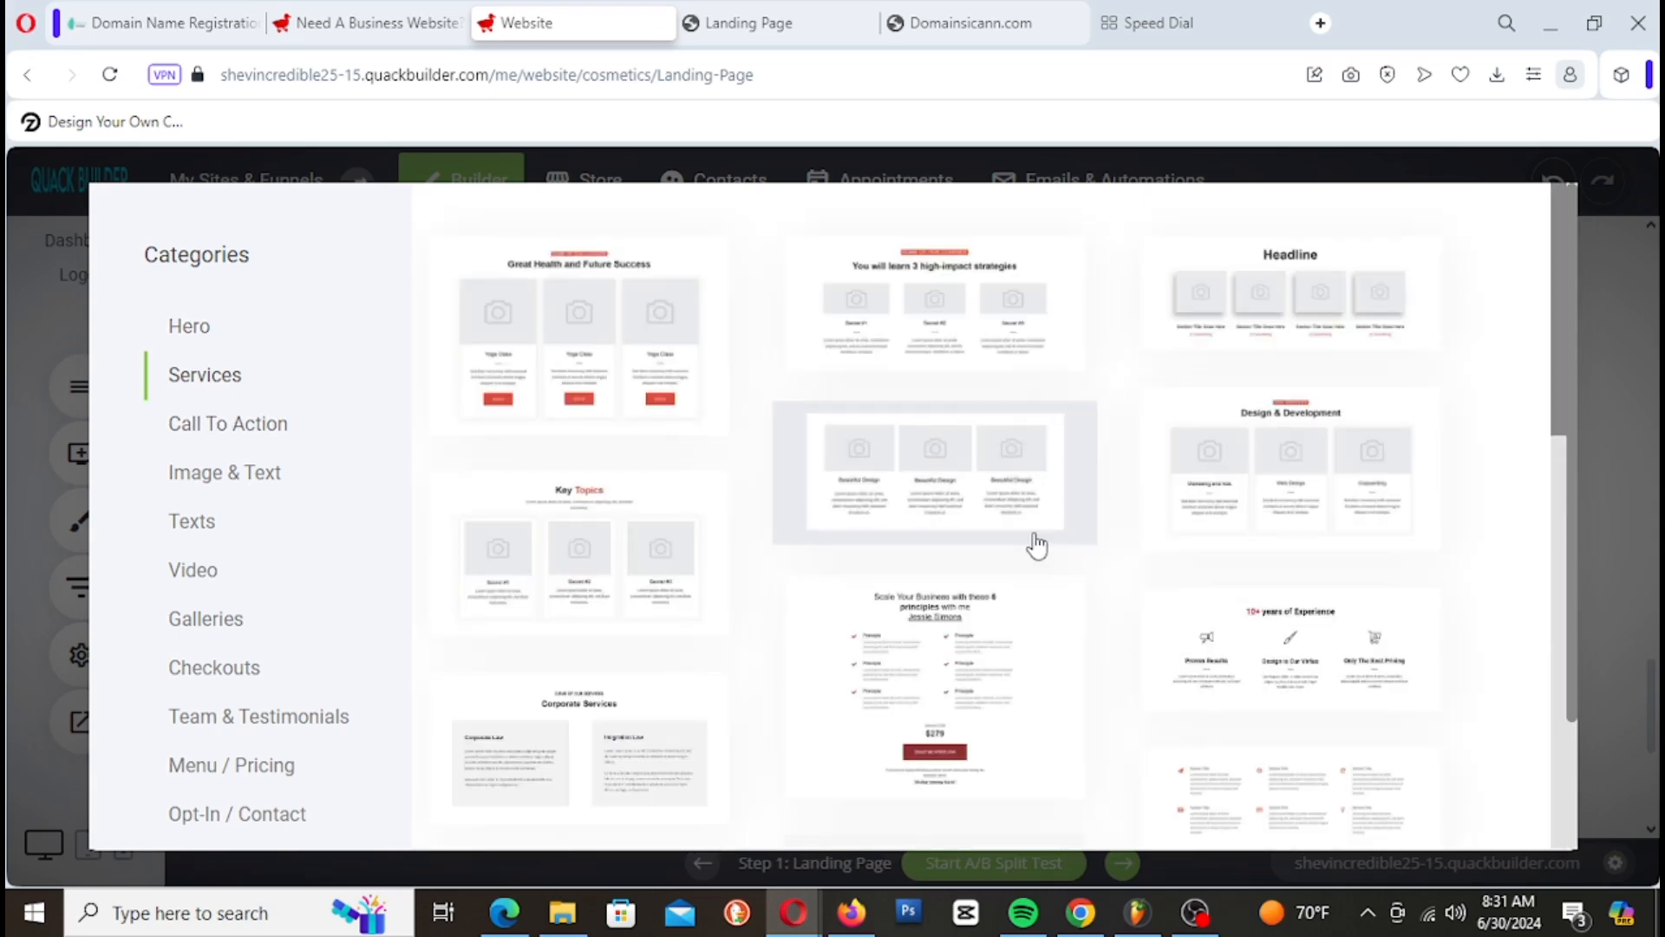
scroll(1034, 543, "down", 10)
scroll(1038, 544, "down", 10)
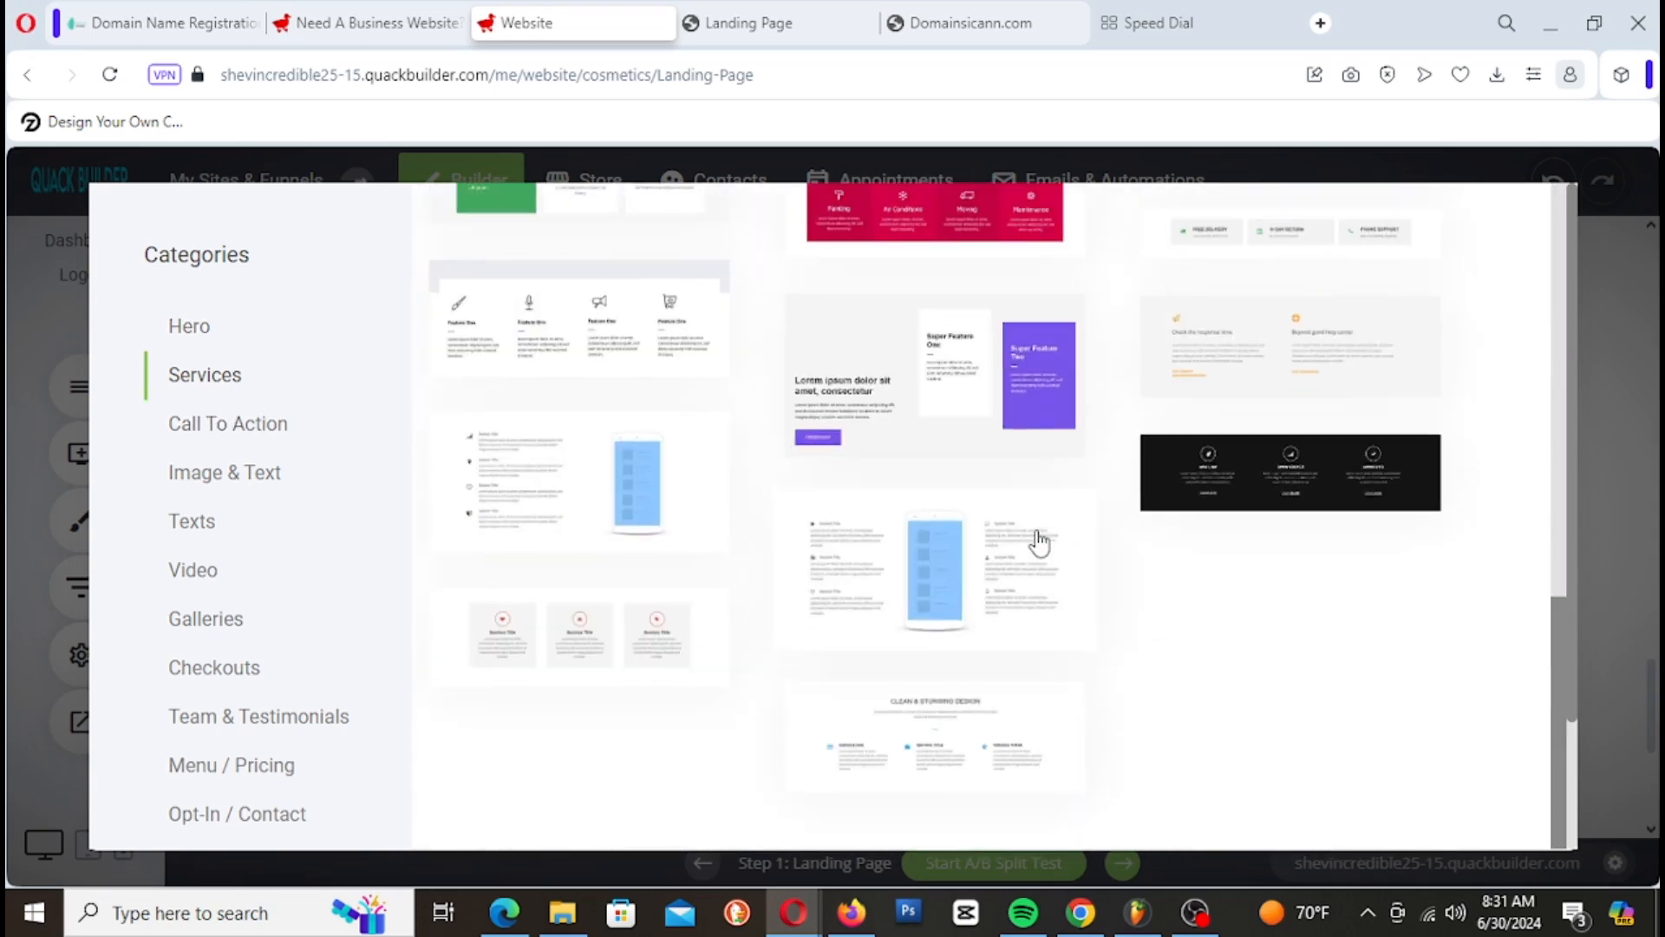
scroll(447, 700, "up", 2)
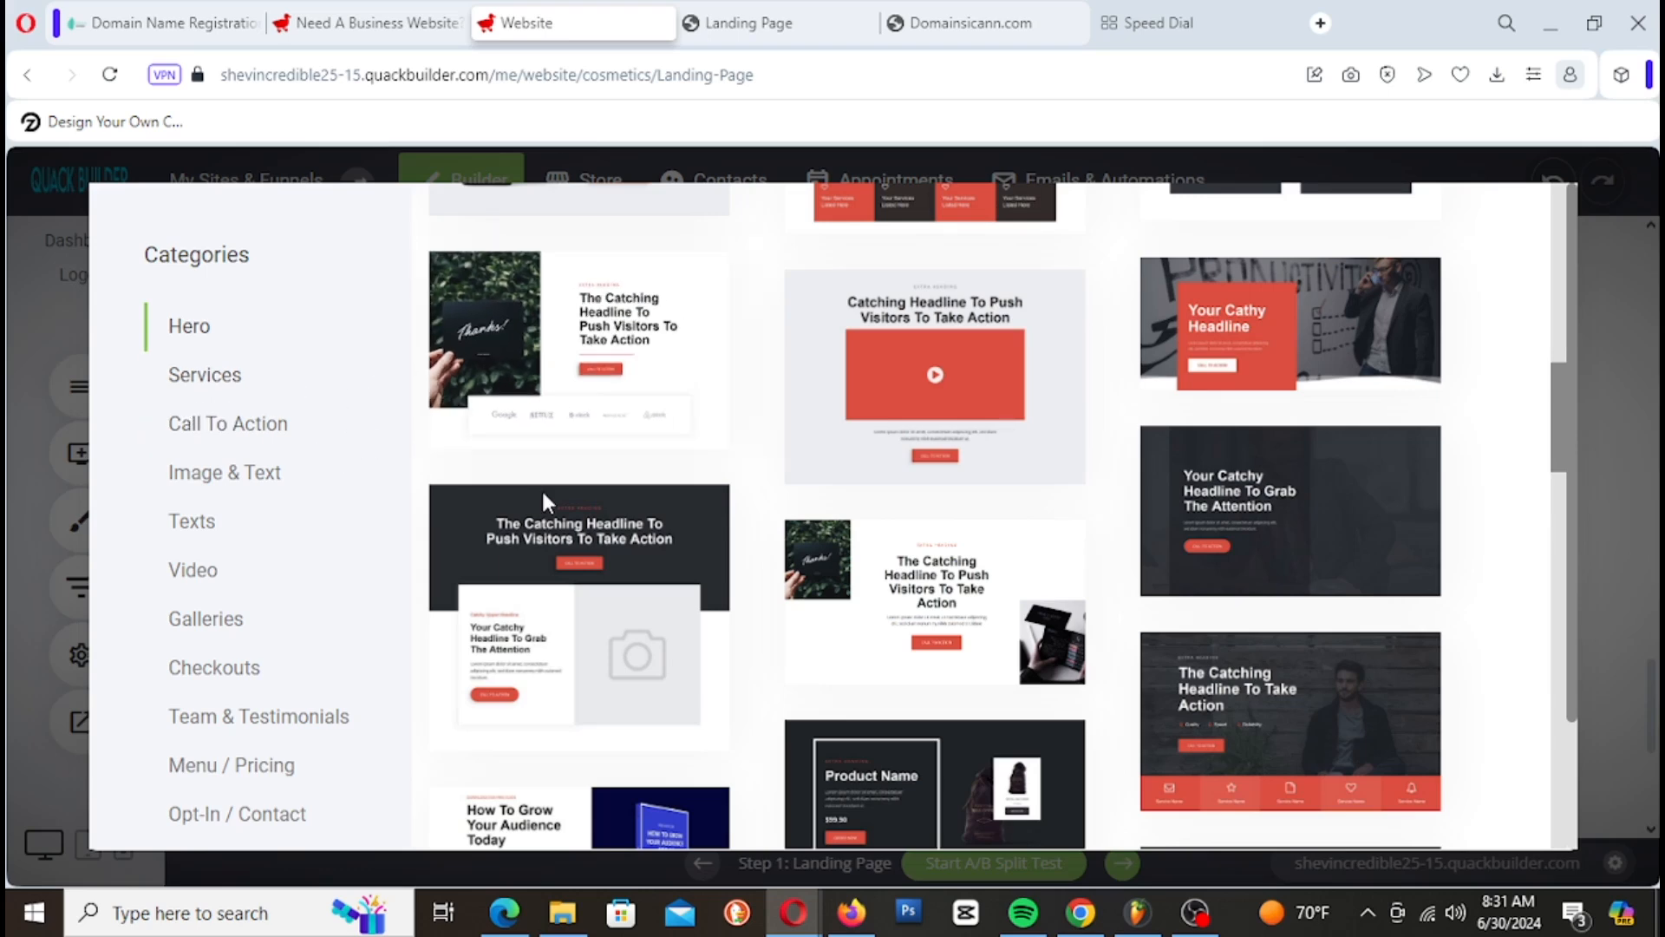
scroll(738, 548, "down", 15)
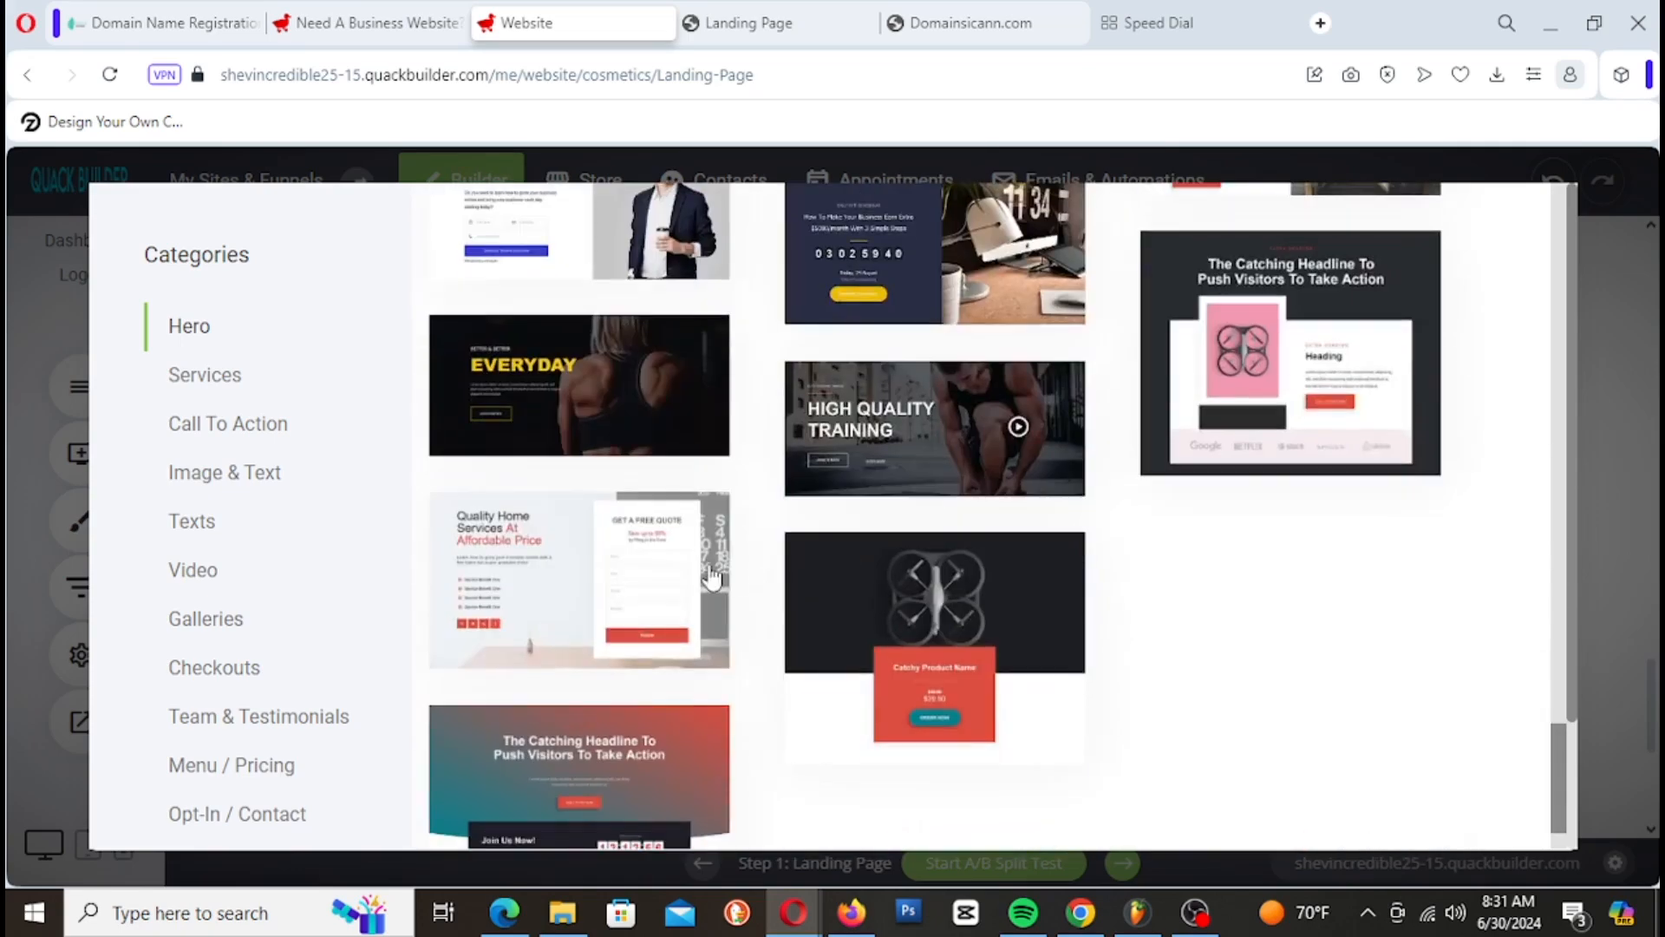
left_click(247, 379)
Step: Look through the Call To Action templates, then the Image & Text designs
left_click(223, 438)
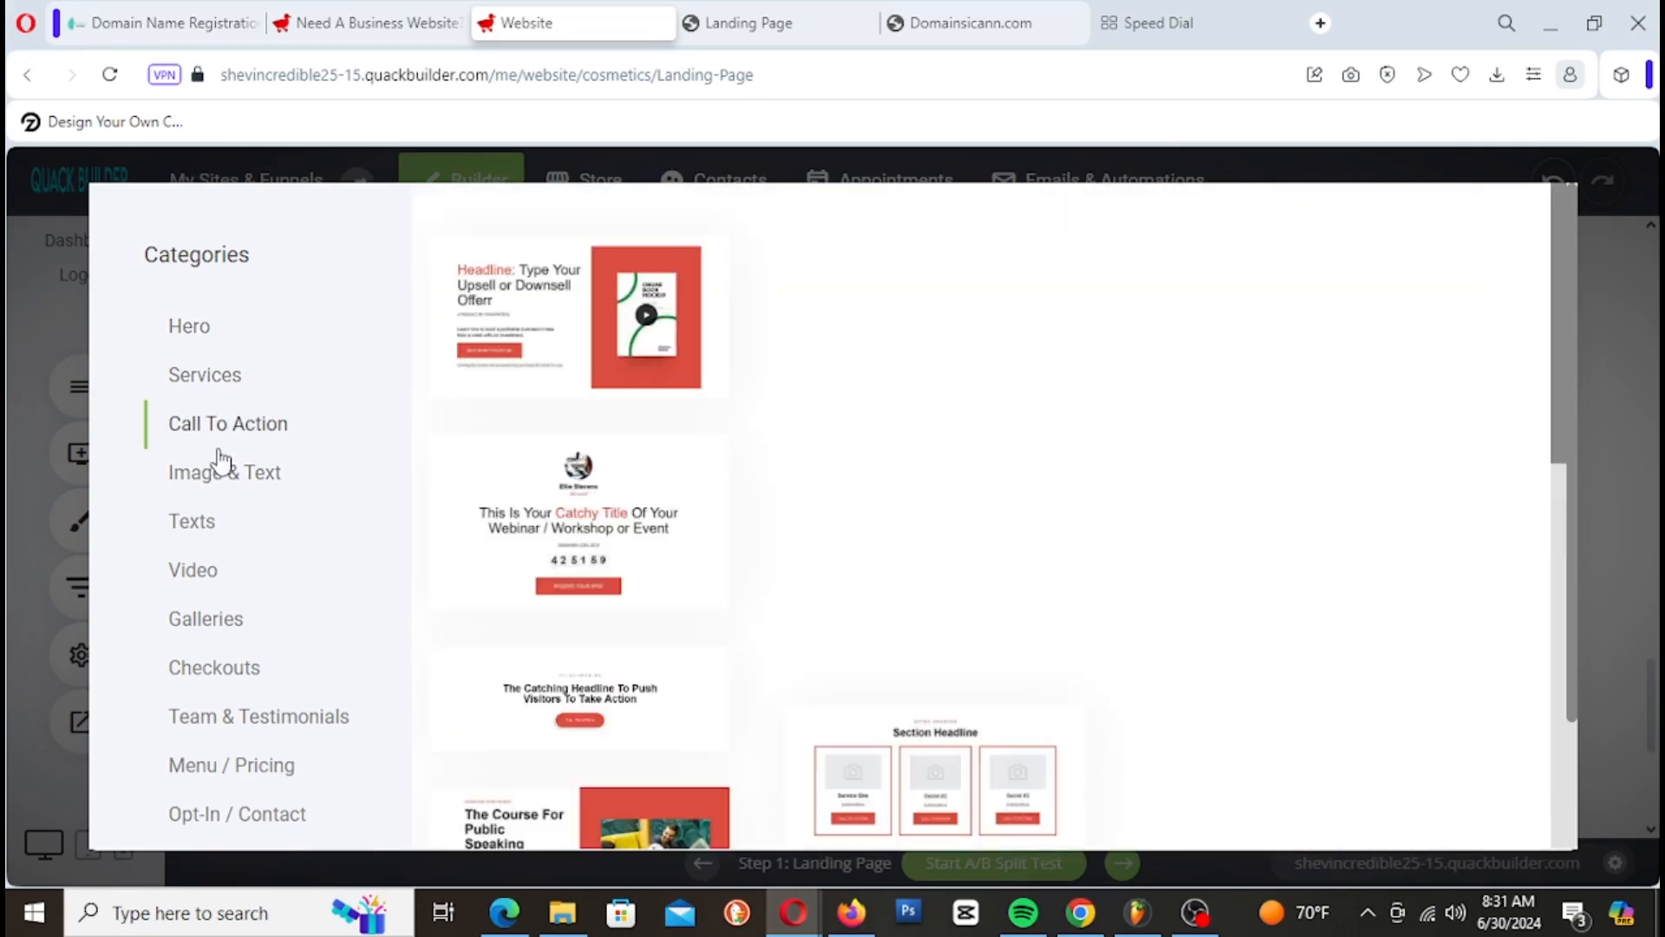
left_click(297, 484)
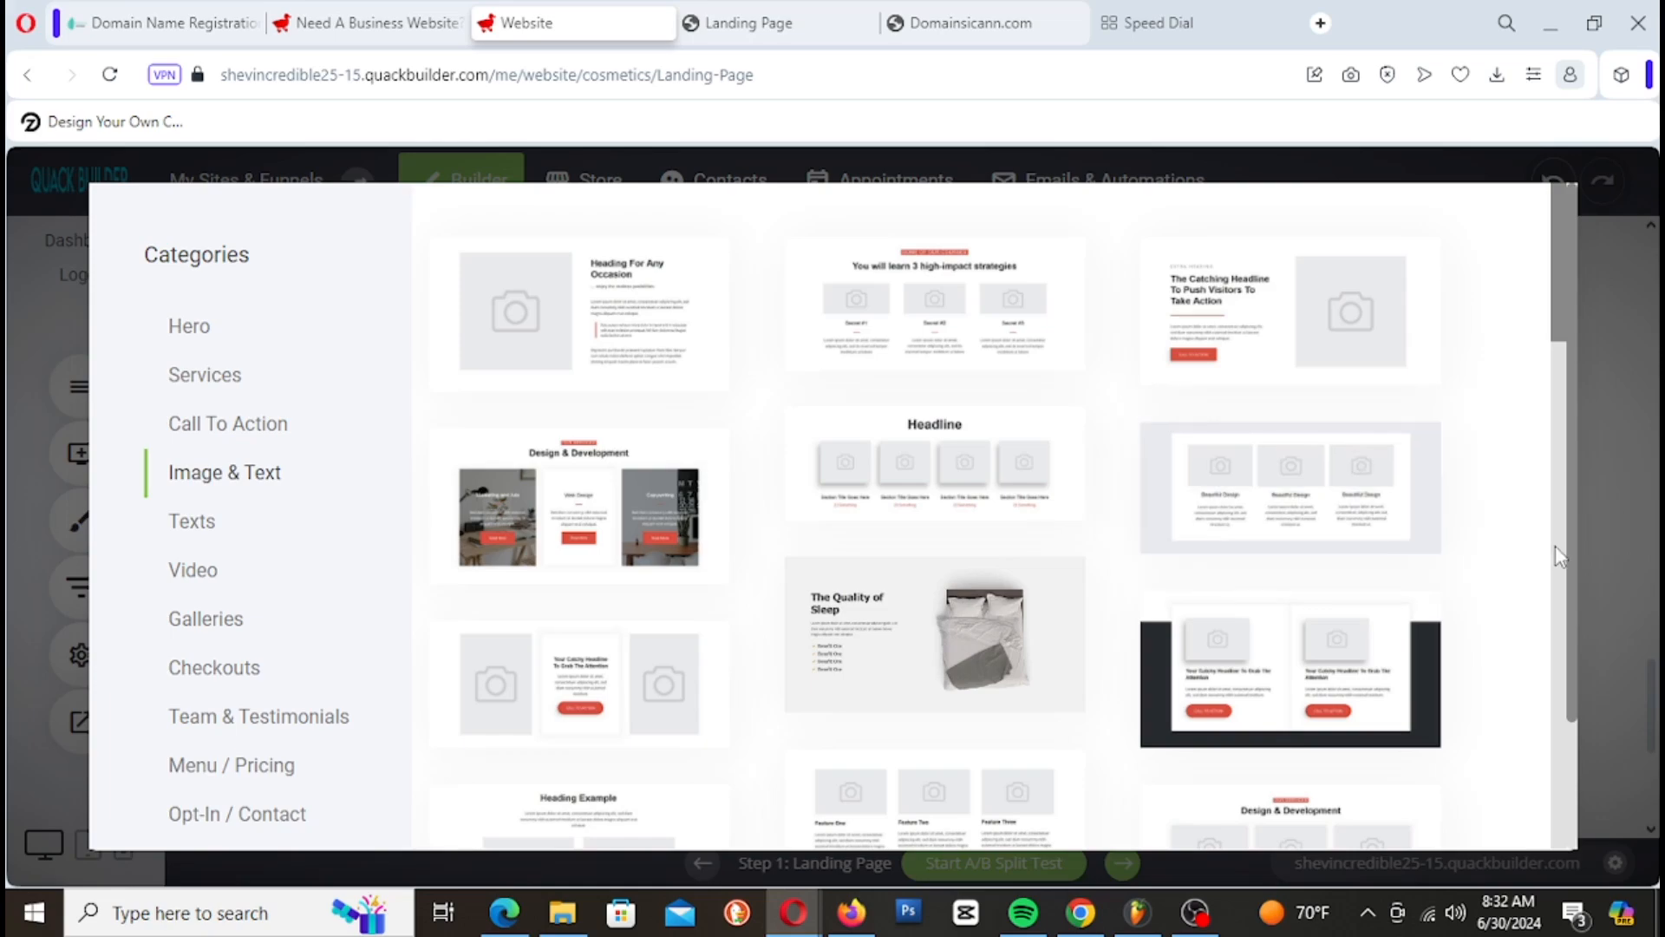
scroll(1554, 555, "down", 10)
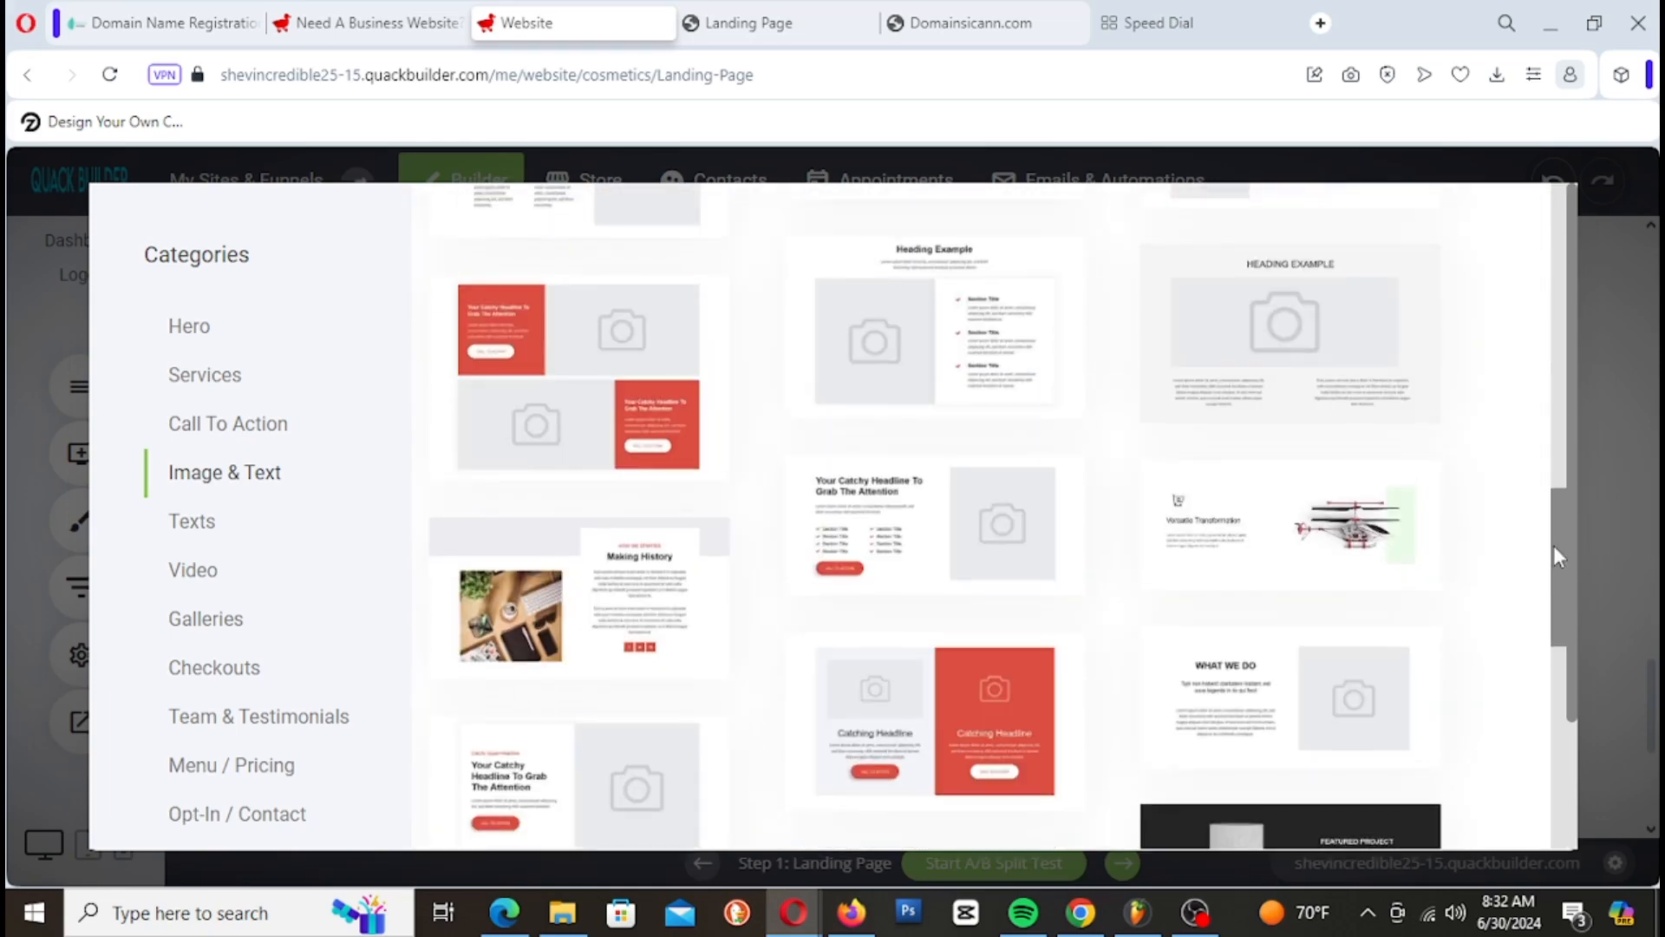
scroll(1557, 557, "down", 8)
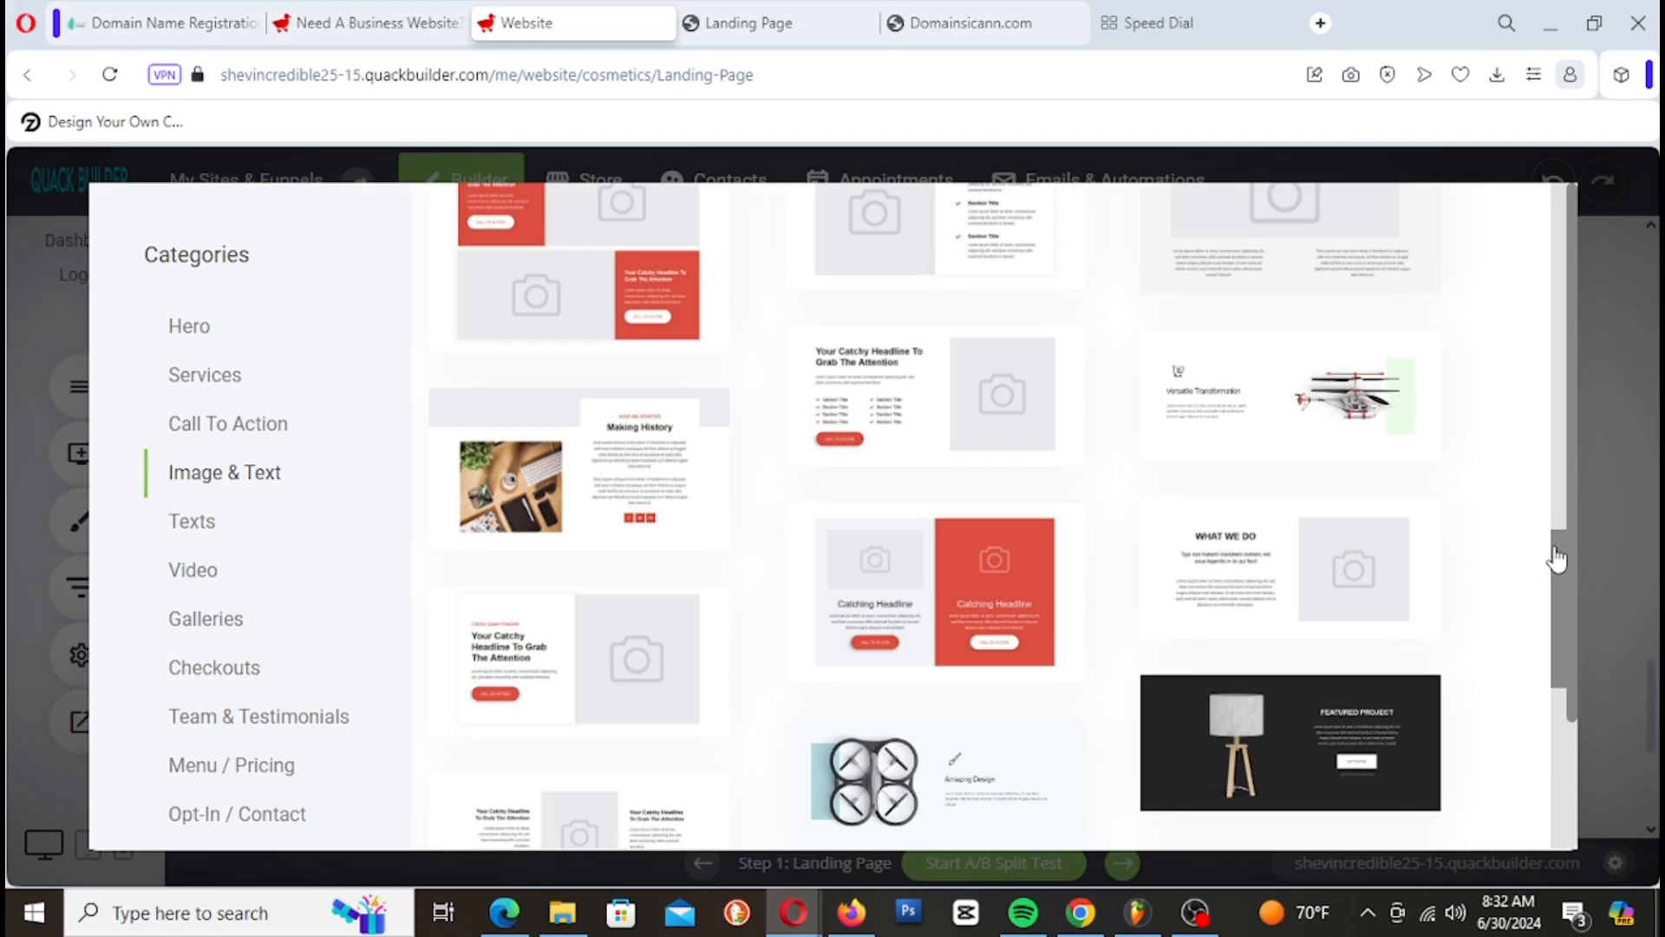
scroll(1556, 558, "up", 15)
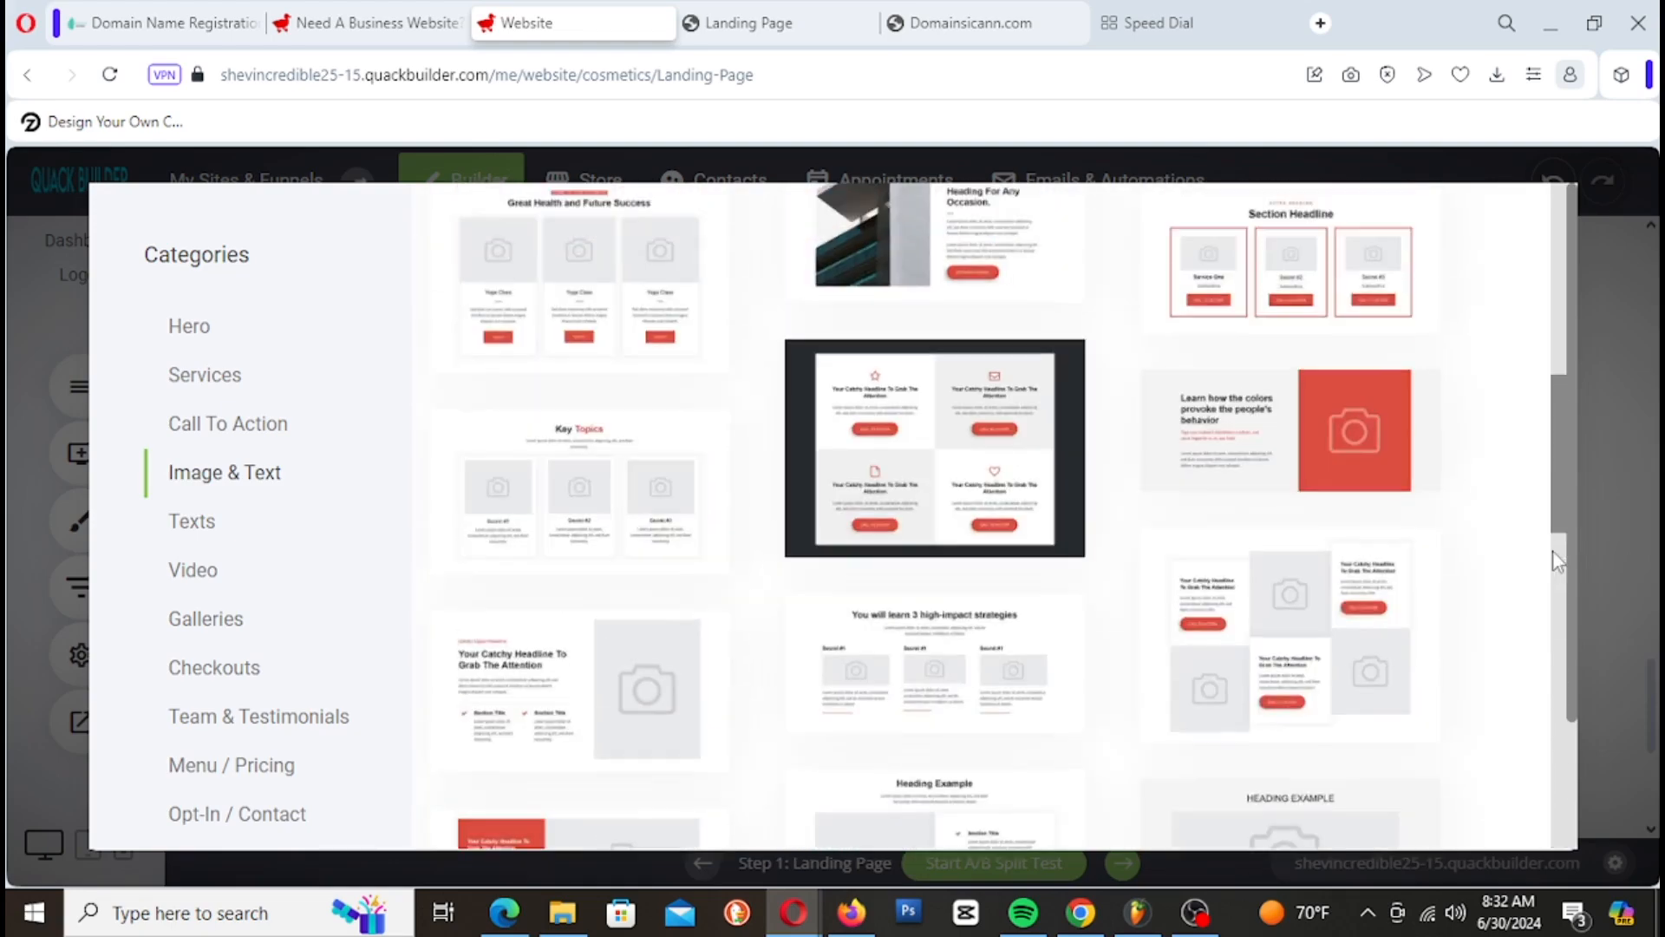
scroll(1554, 559, "up", 1)
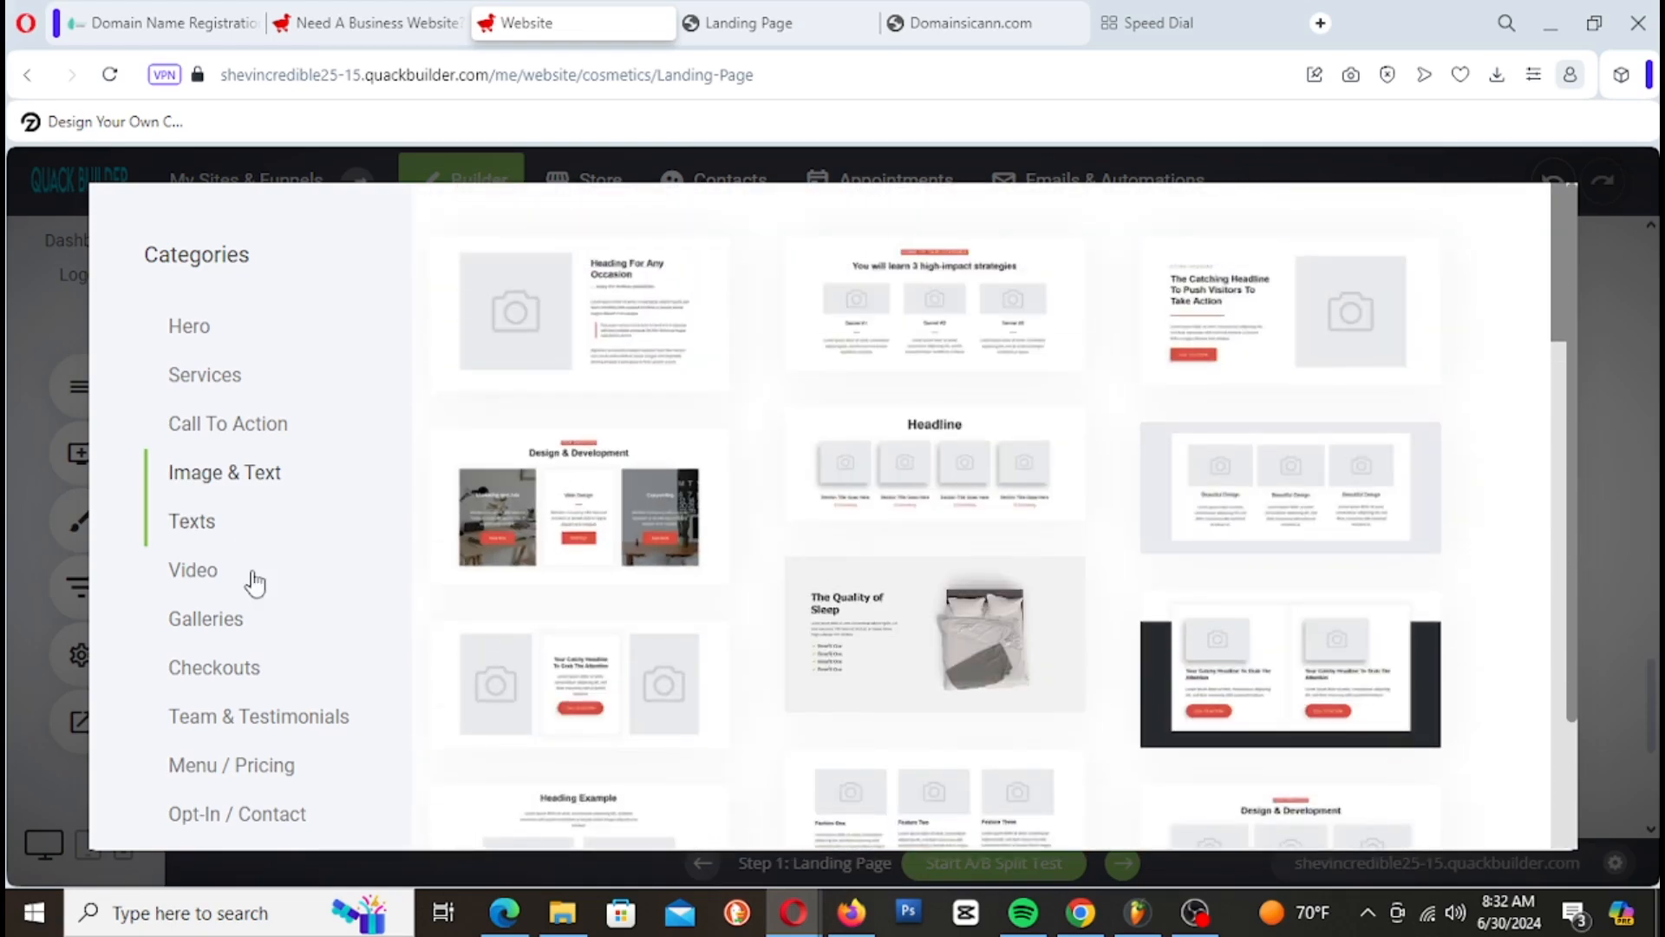
scroll(230, 524, "down", 2)
scroll(234, 528, "up", 2)
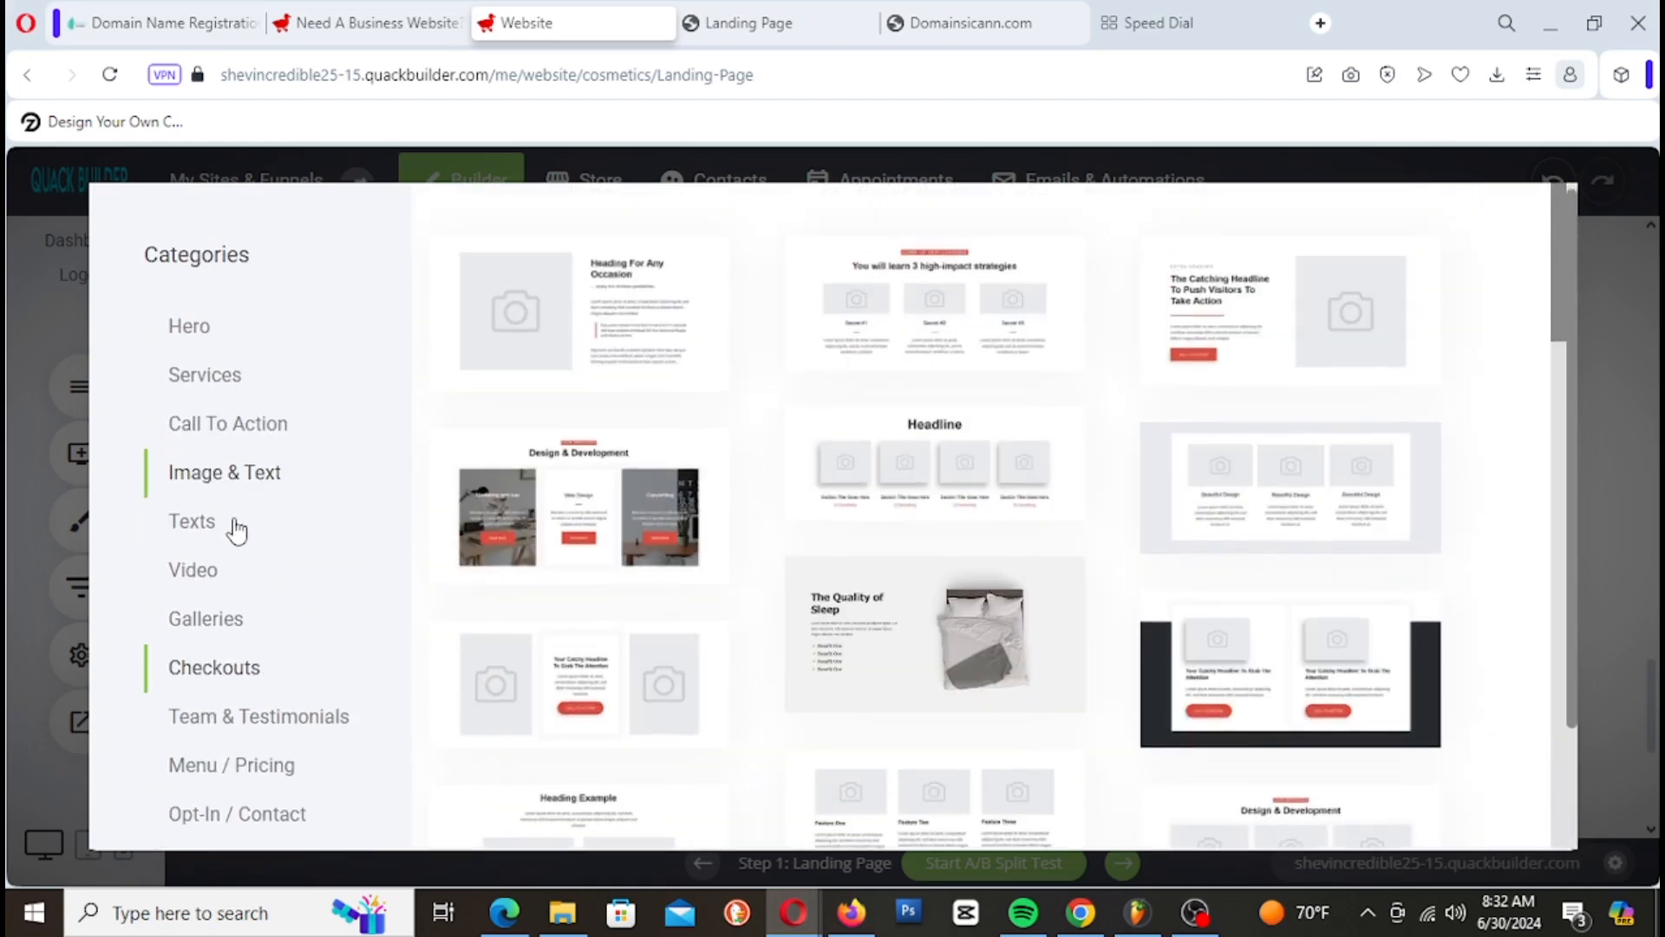
Step: Add an empty four-column container above the Contact Us section
left_click(66, 297)
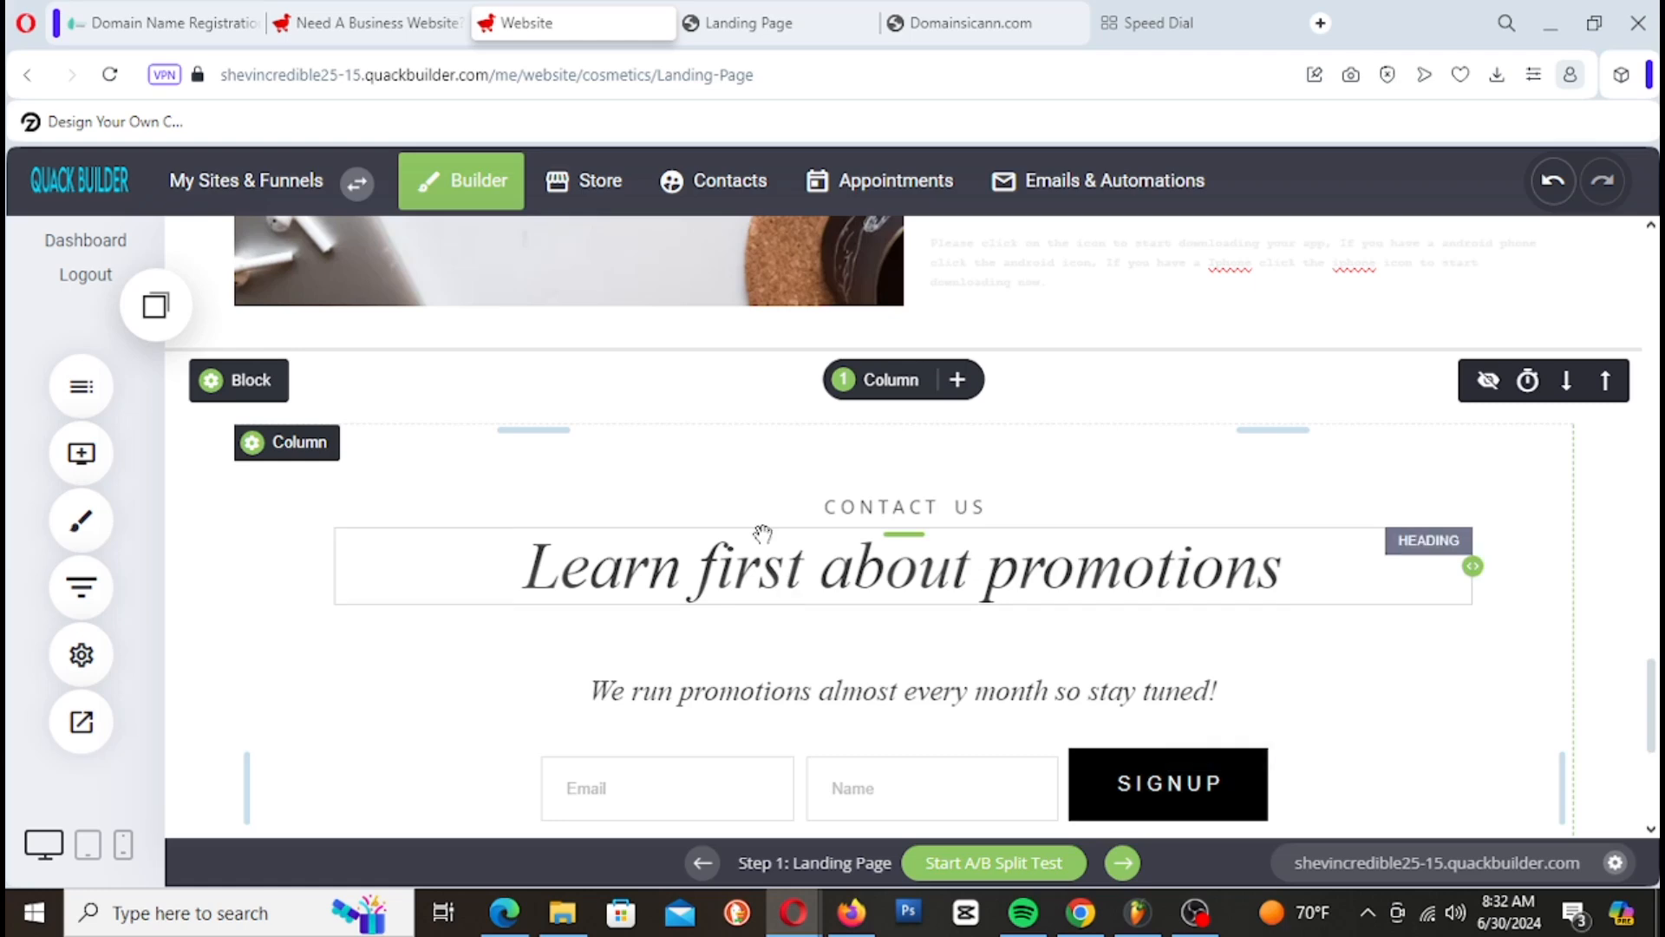
left_click(69, 447)
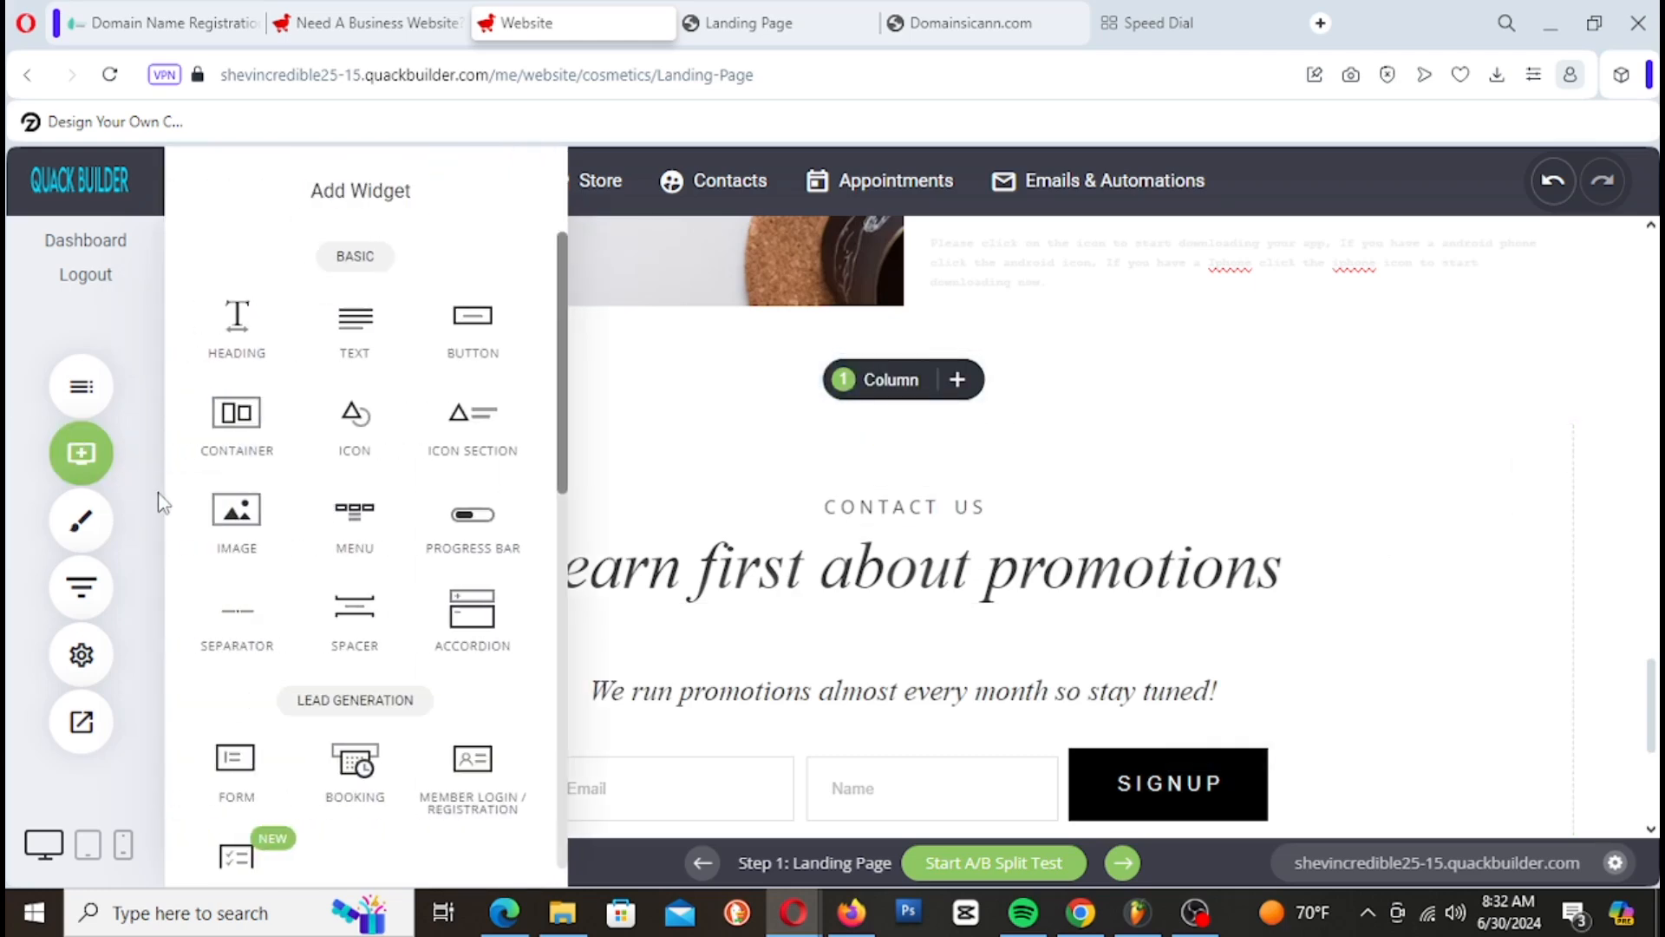
left_click_drag(246, 431, 963, 460)
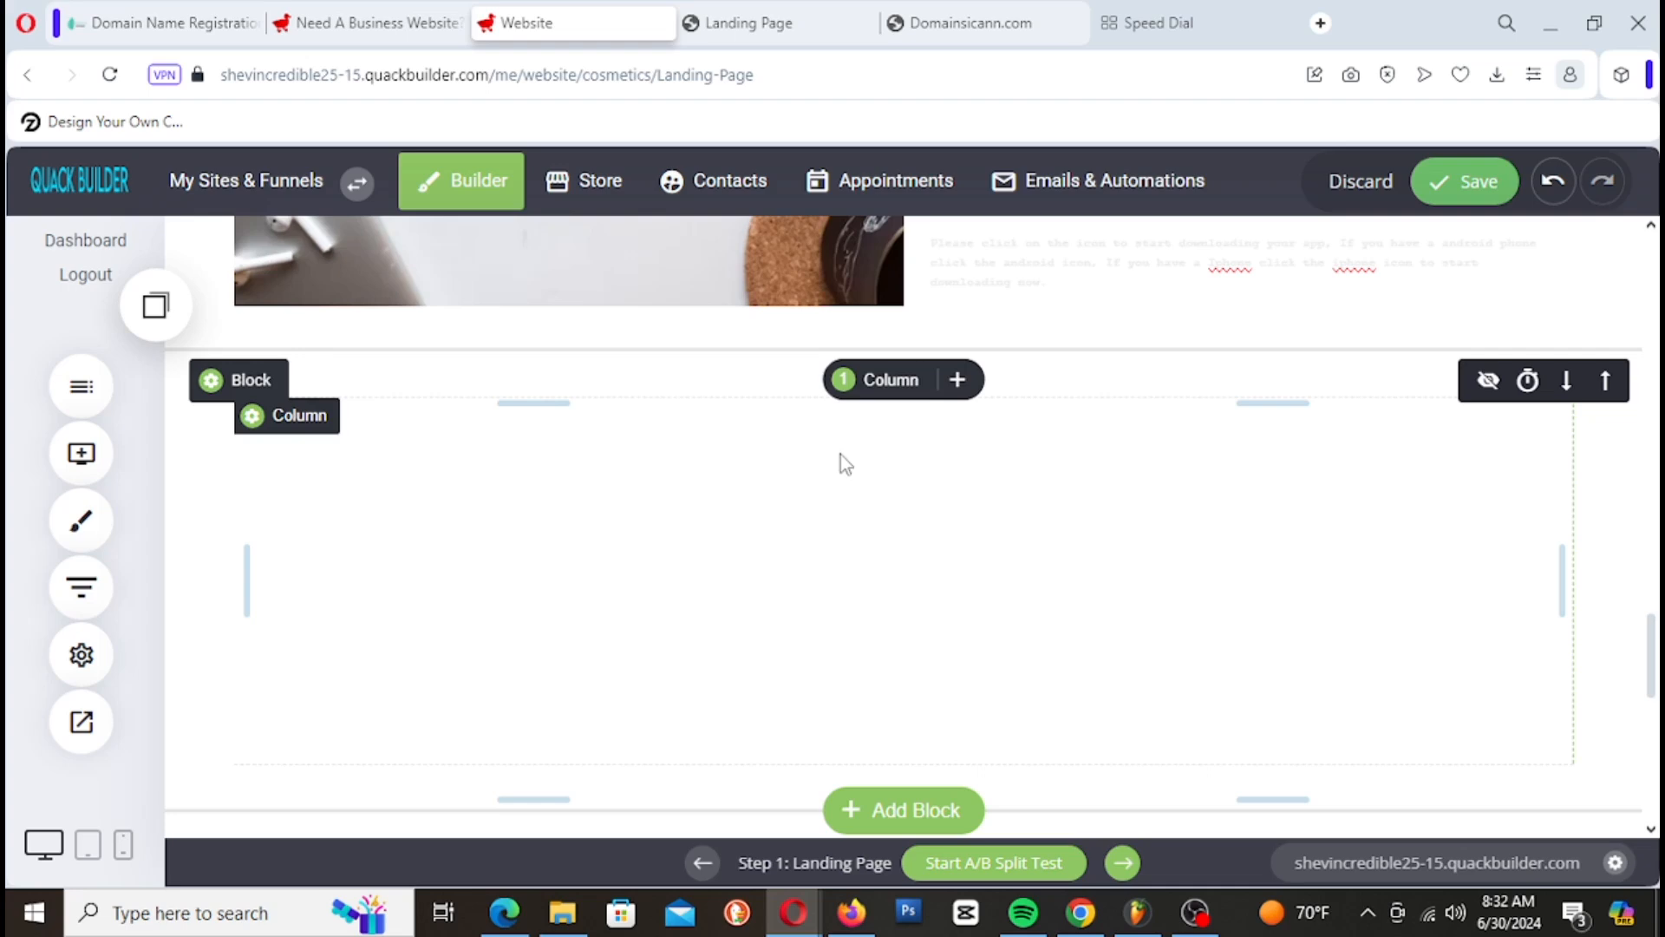
left_click(876, 381)
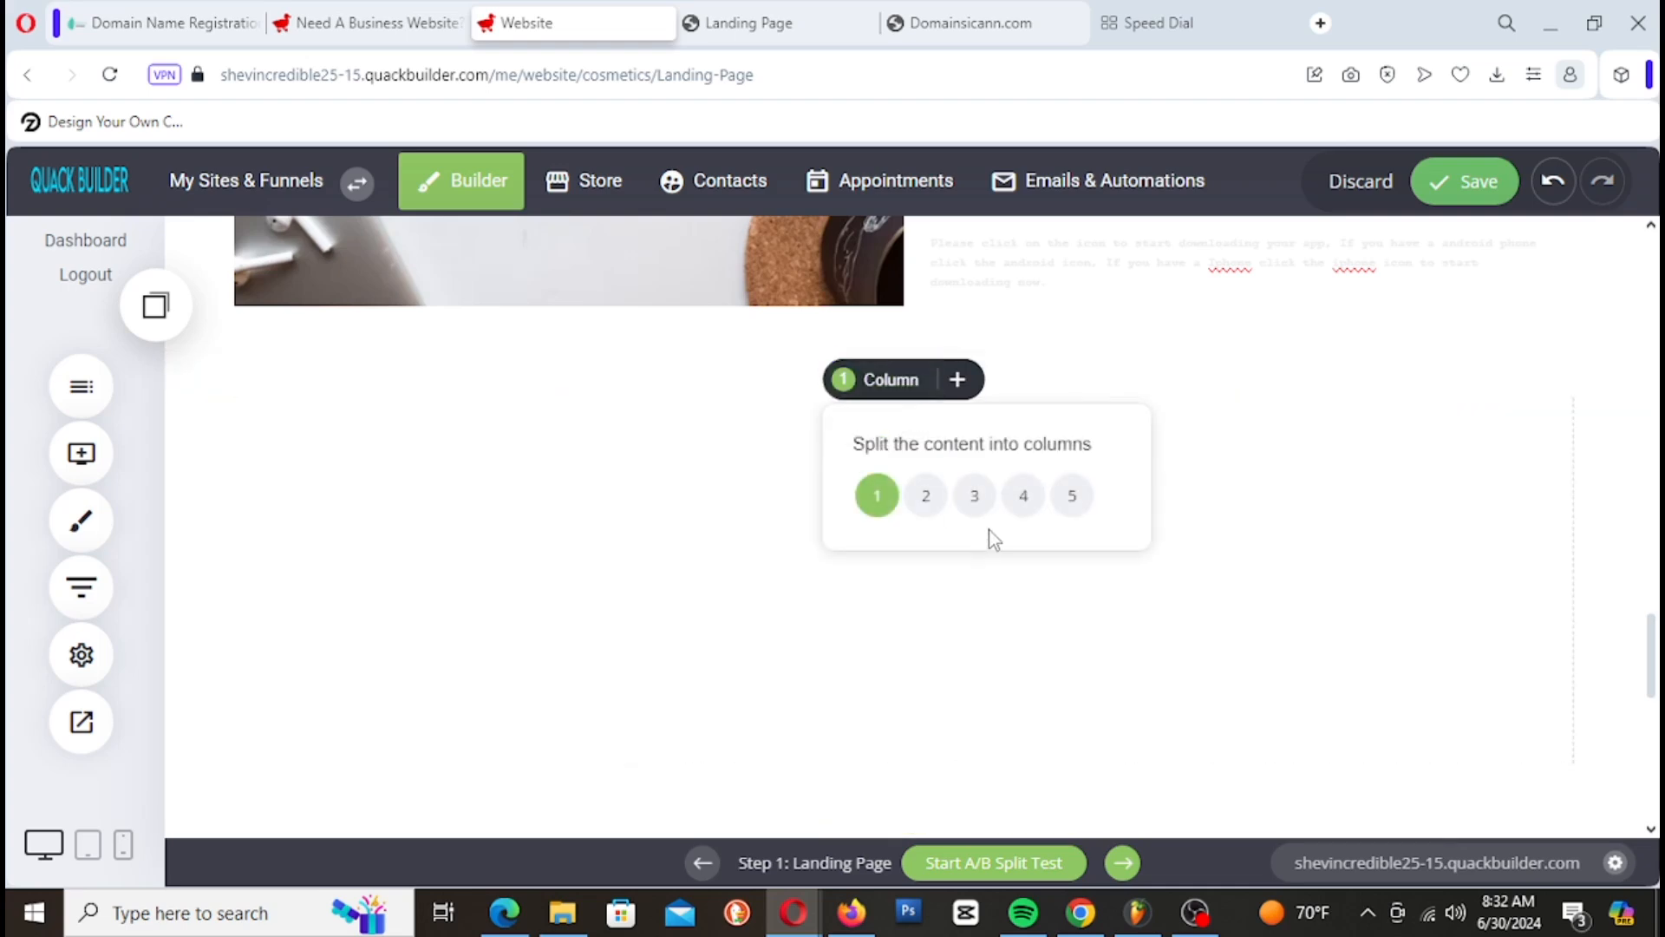
left_click(1024, 497)
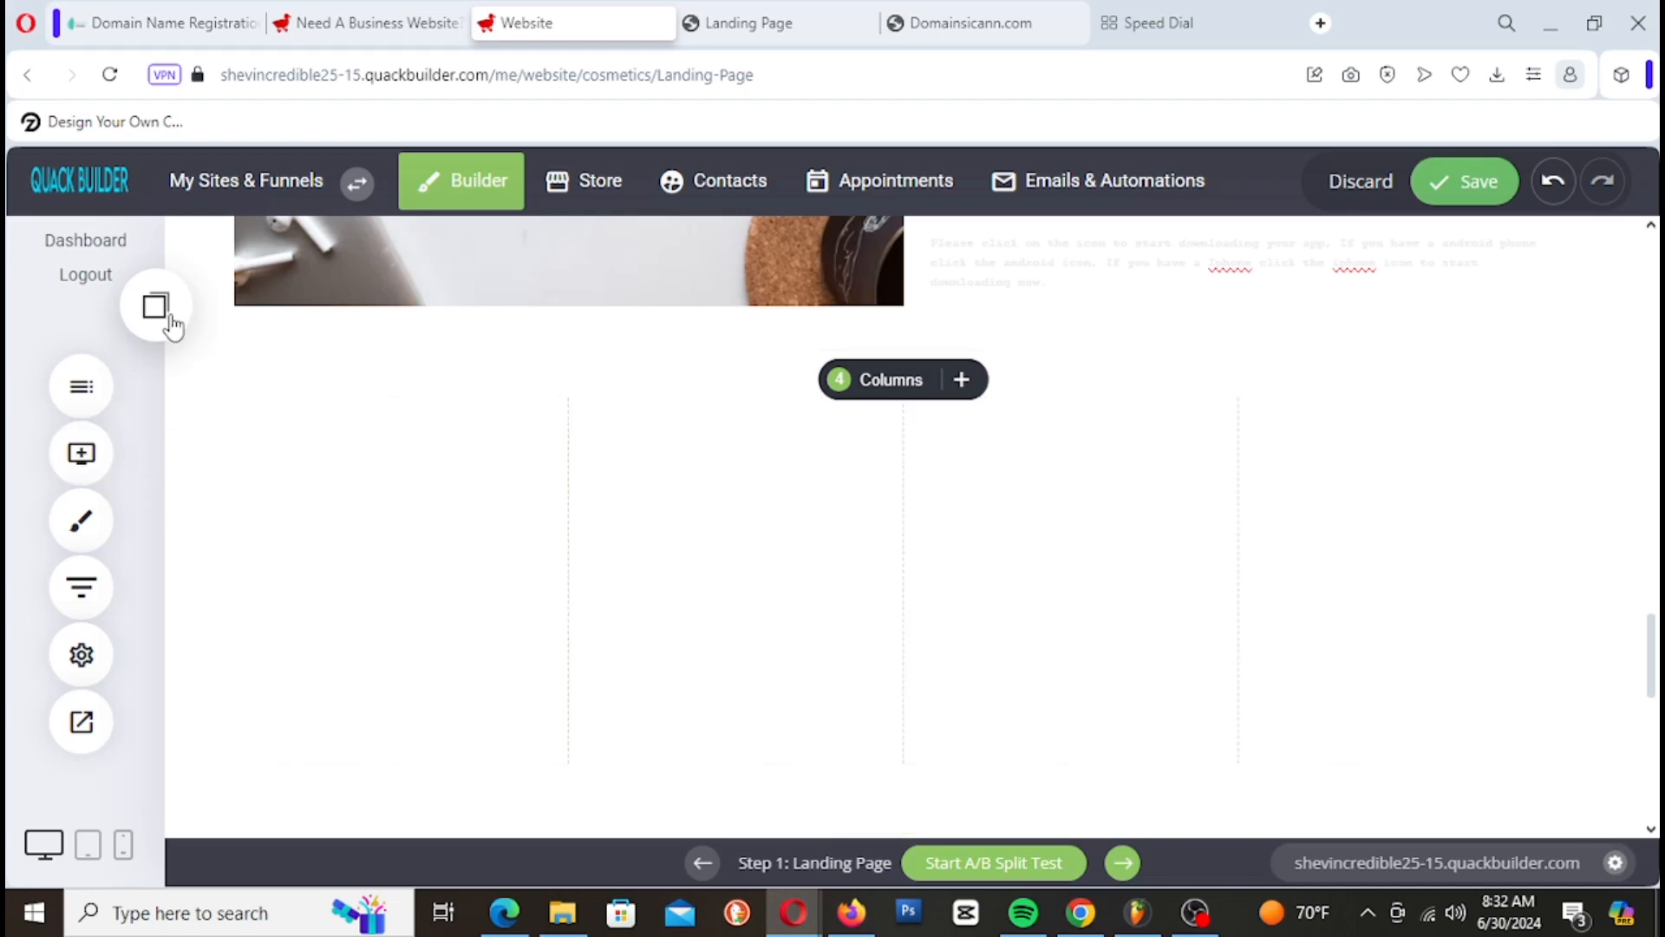
Step: Place the saved yoga image in the first and second columns
left_click(87, 457)
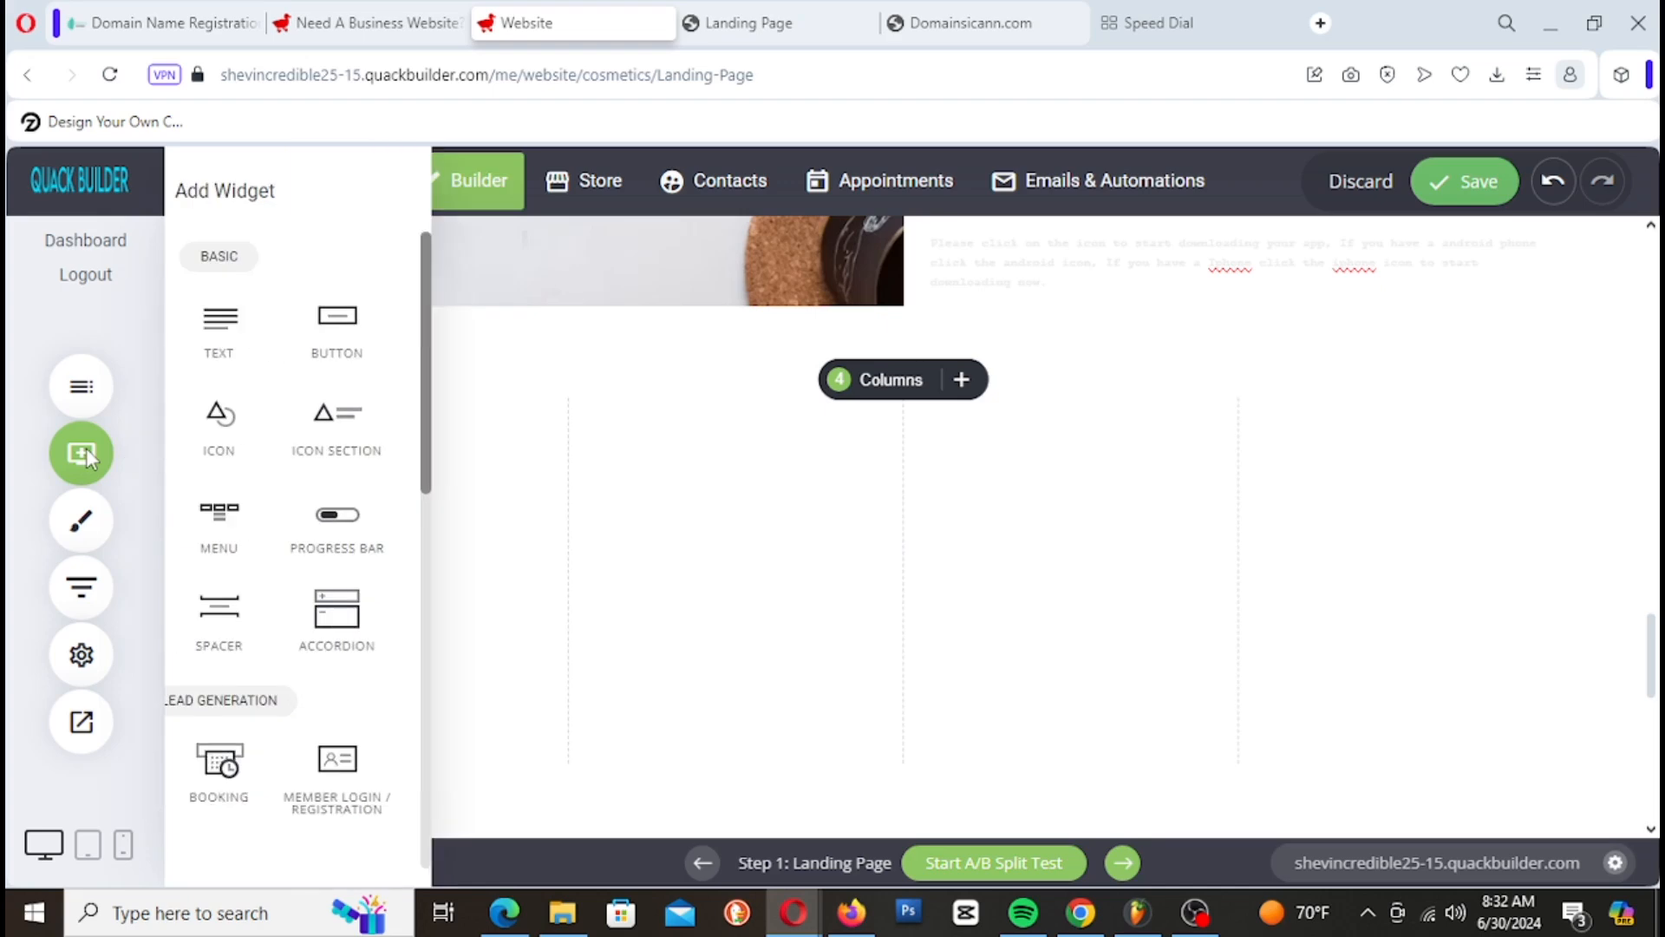
left_click(84, 451)
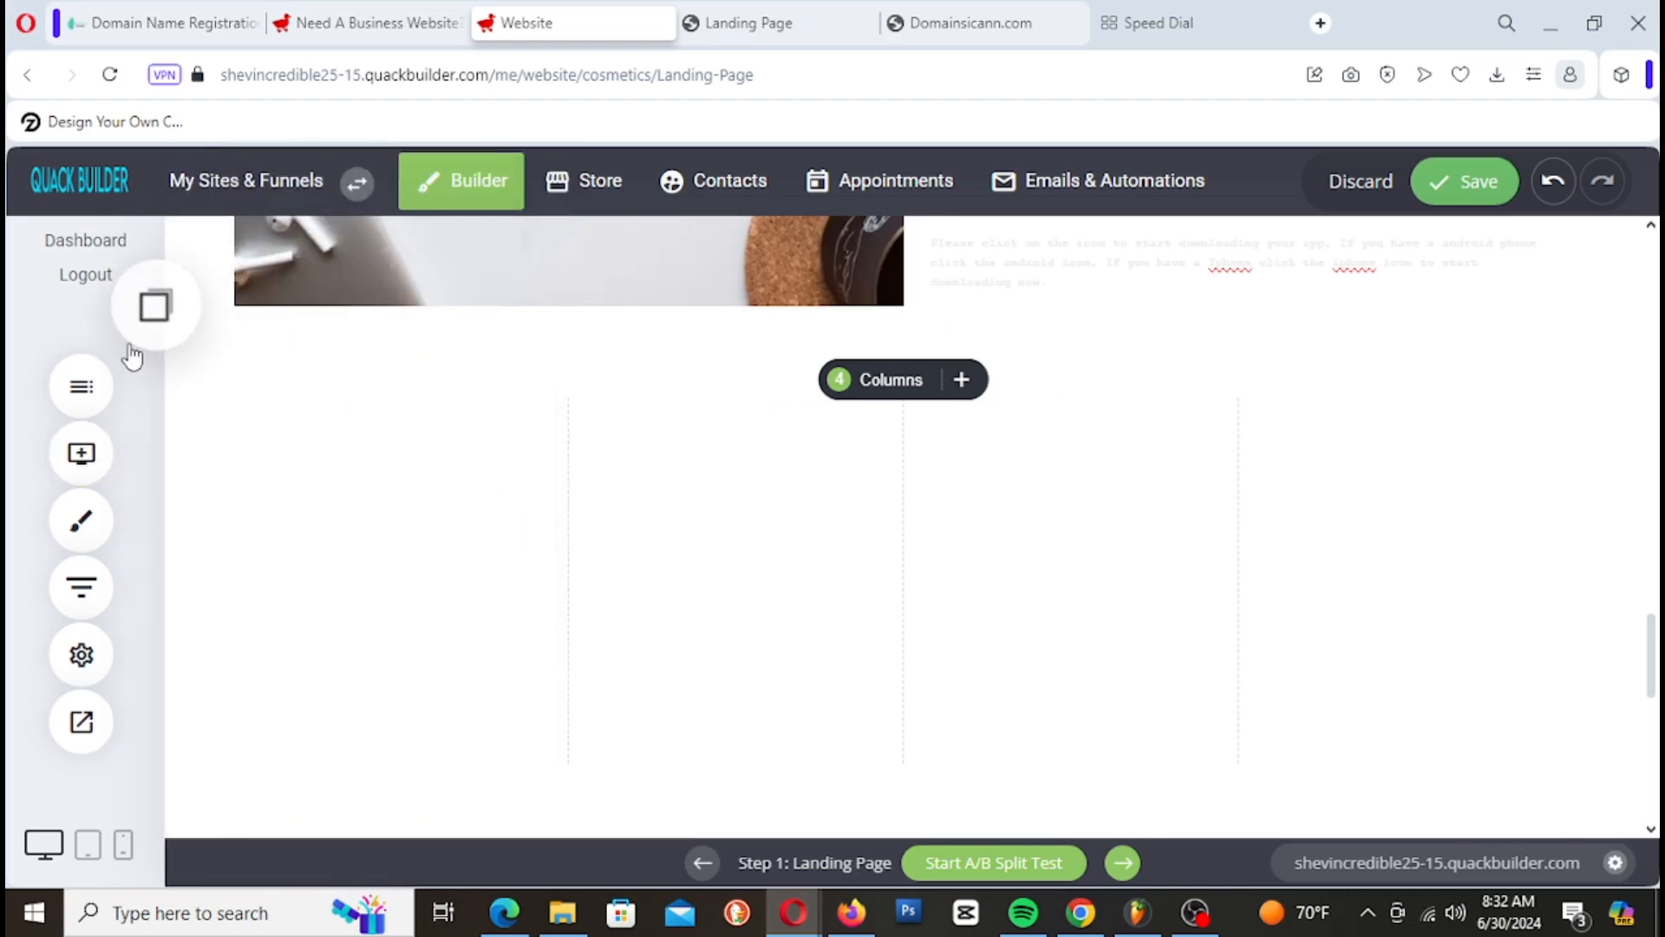
left_click(155, 305)
scroll(273, 694, "down", 2)
left_click_drag(265, 722, 472, 446)
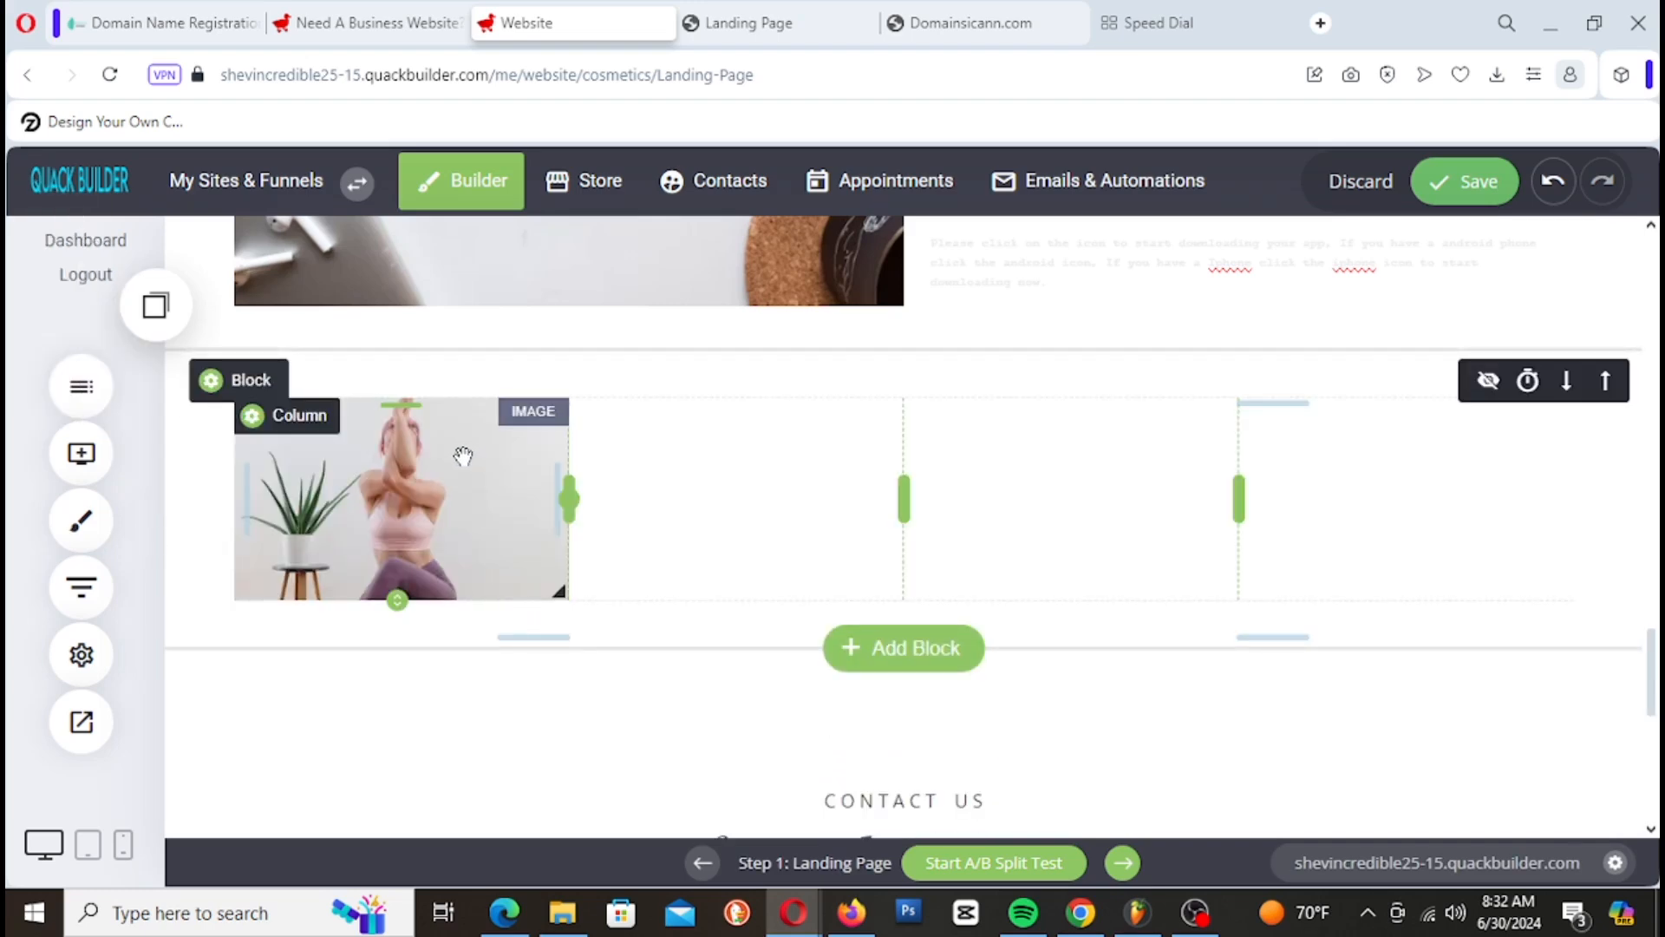
left_click(157, 306)
left_click_drag(261, 694, 799, 494)
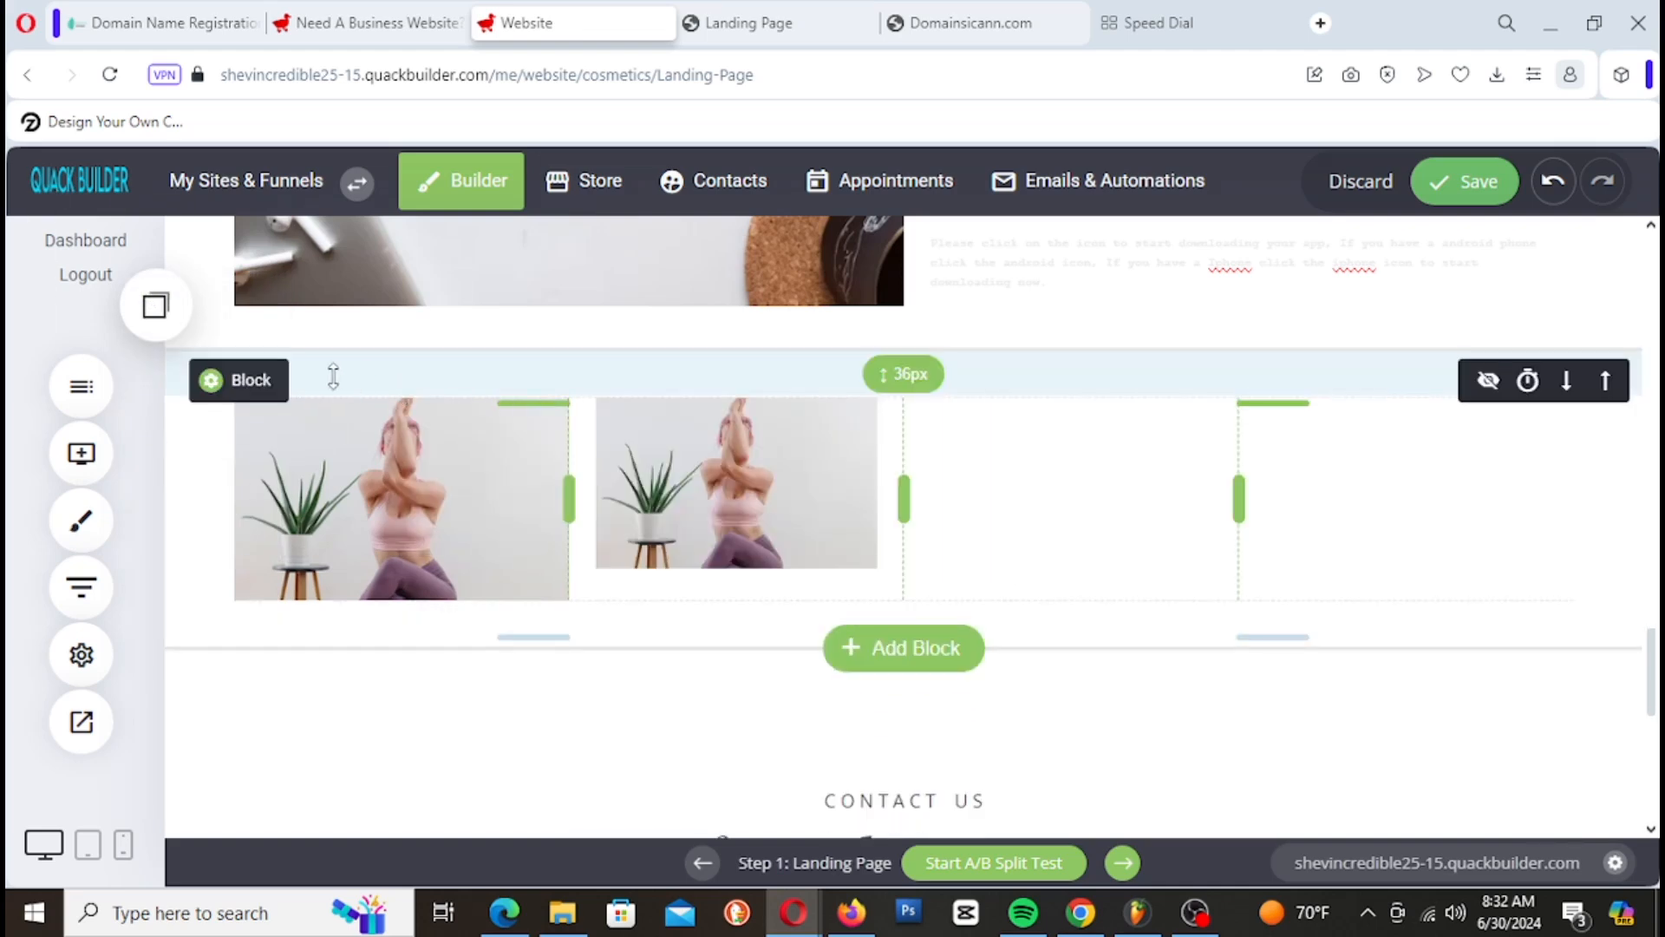
Step: Add the yoga photo to columns three and four, then insert an empty block above the row
left_click(156, 305)
left_click_drag(278, 699, 1097, 486)
left_click(156, 305)
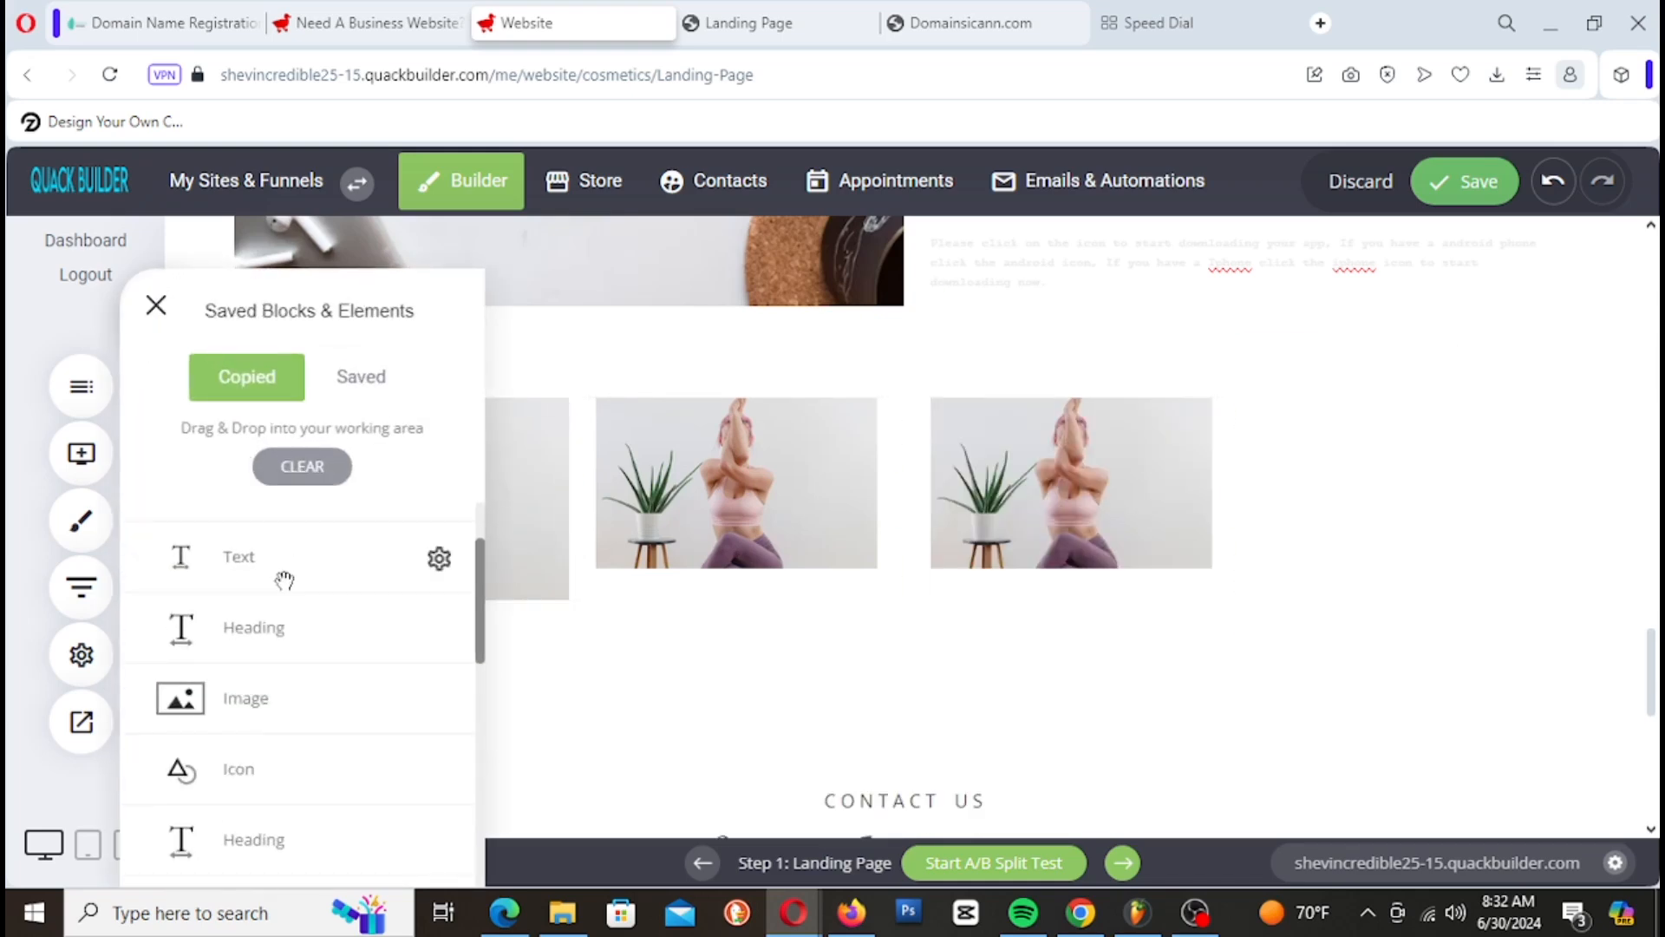
left_click_drag(294, 699, 1347, 491)
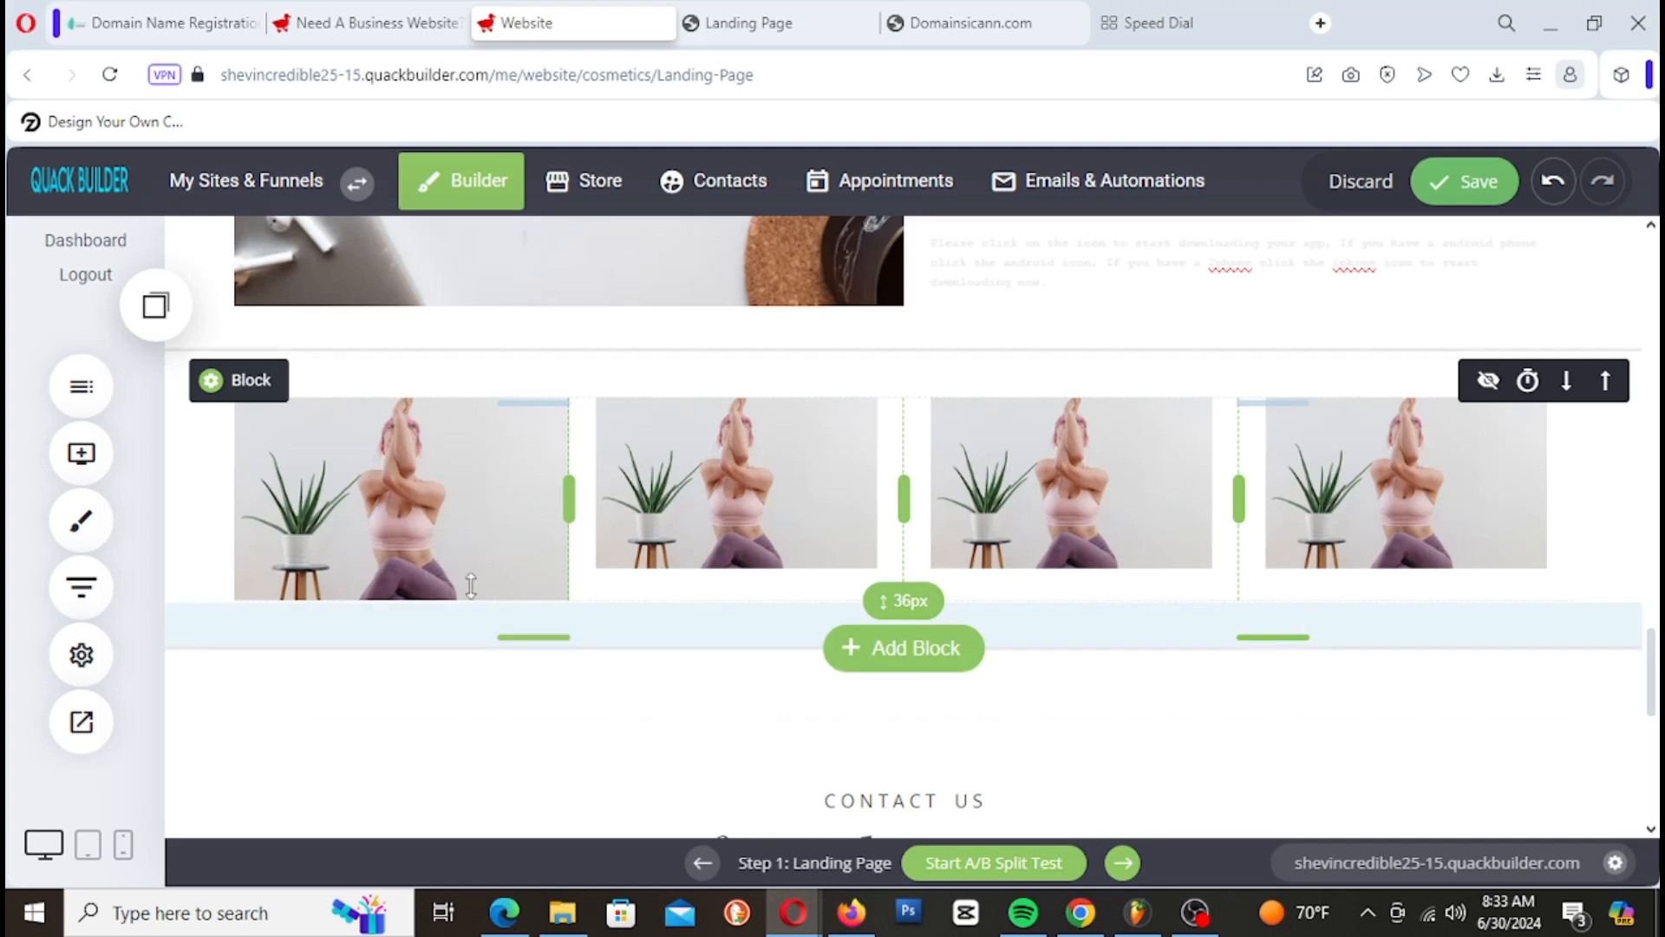
left_click(79, 451)
left_click_drag(288, 440, 891, 415)
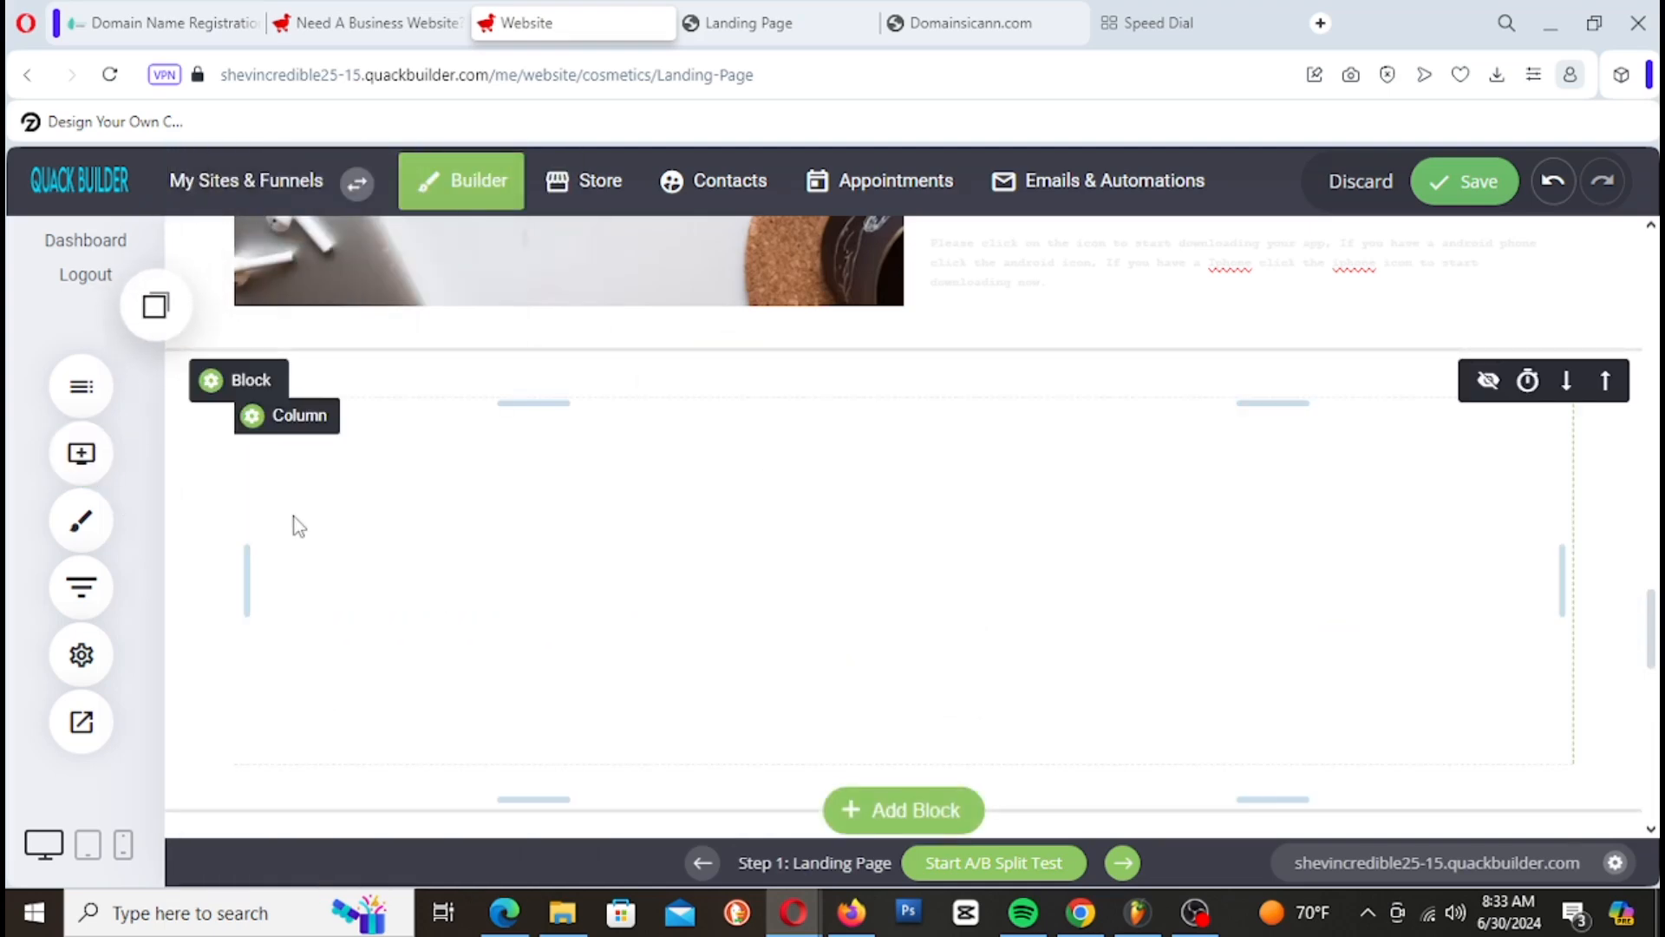
Step: Add a heading to the empty block reading 'Our Team'
left_click(81, 451)
left_click_drag(241, 309, 848, 407)
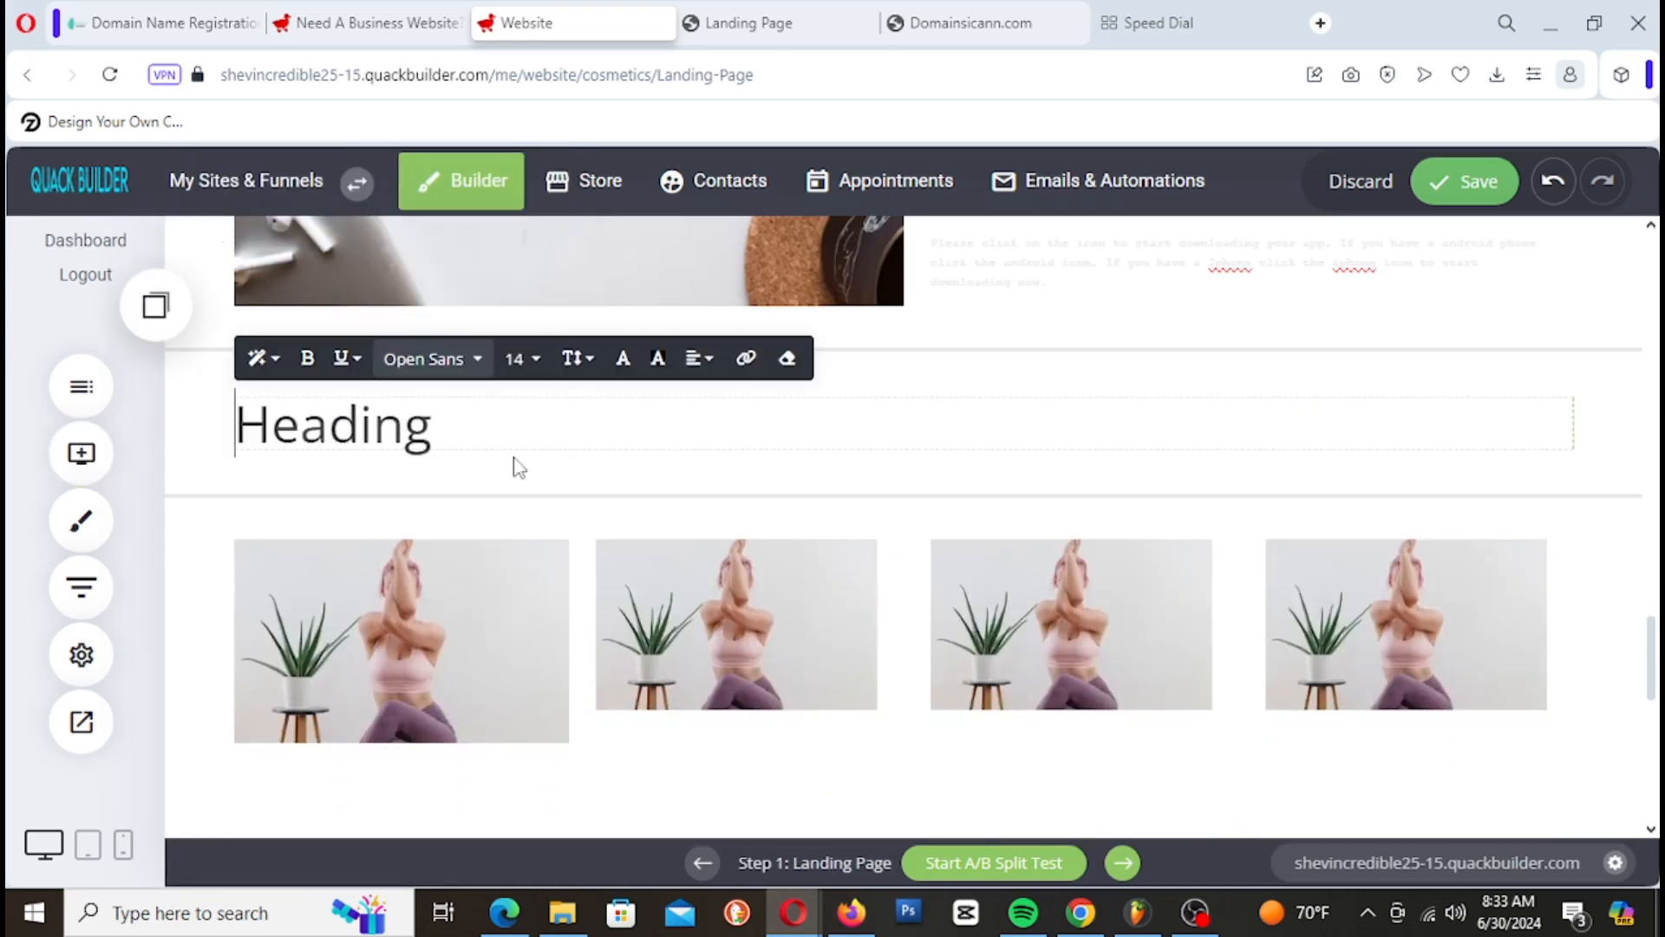
double_click(448, 435)
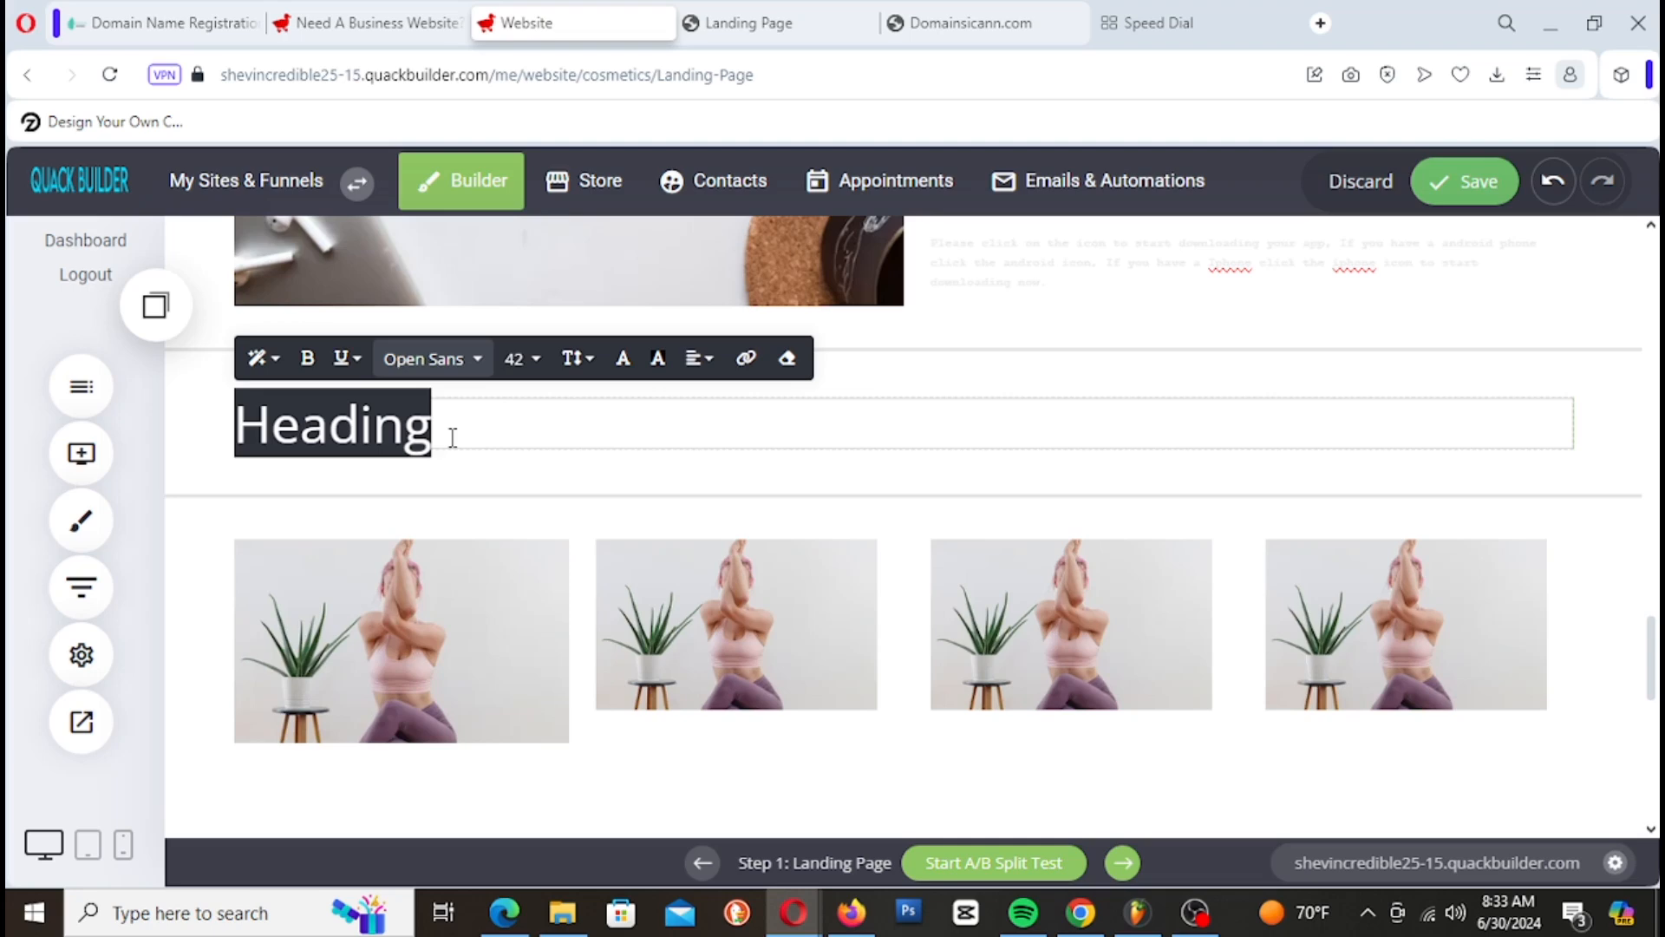
type("Ouw")
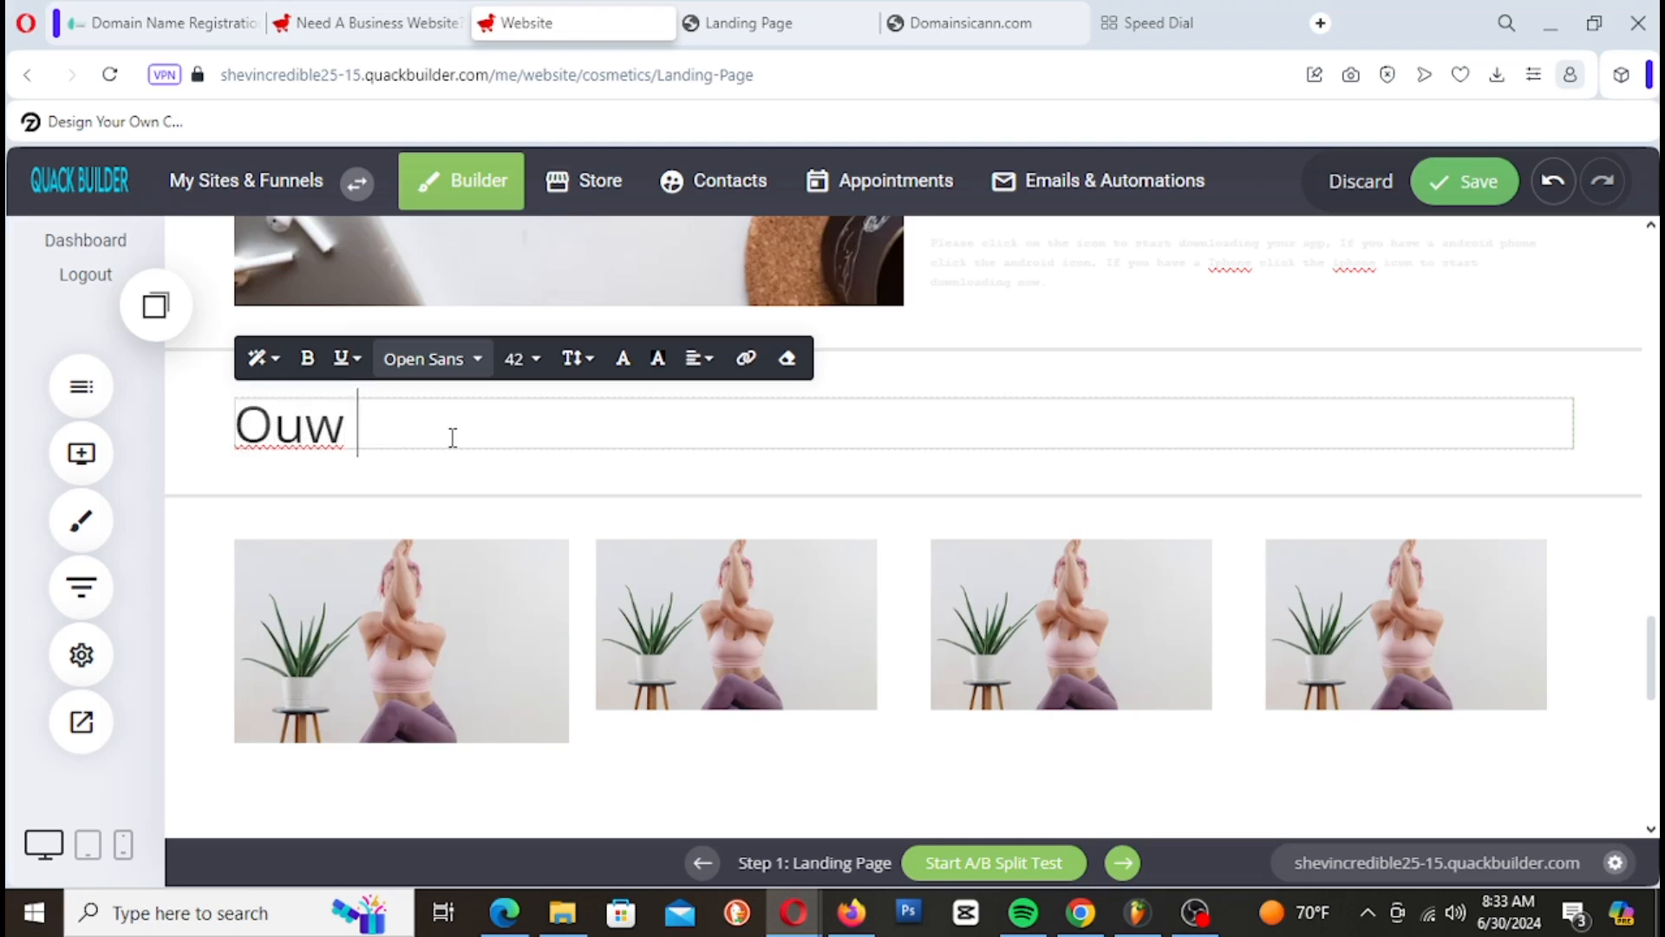
key("BackSpace")
key("BackSpace")
type("r Team")
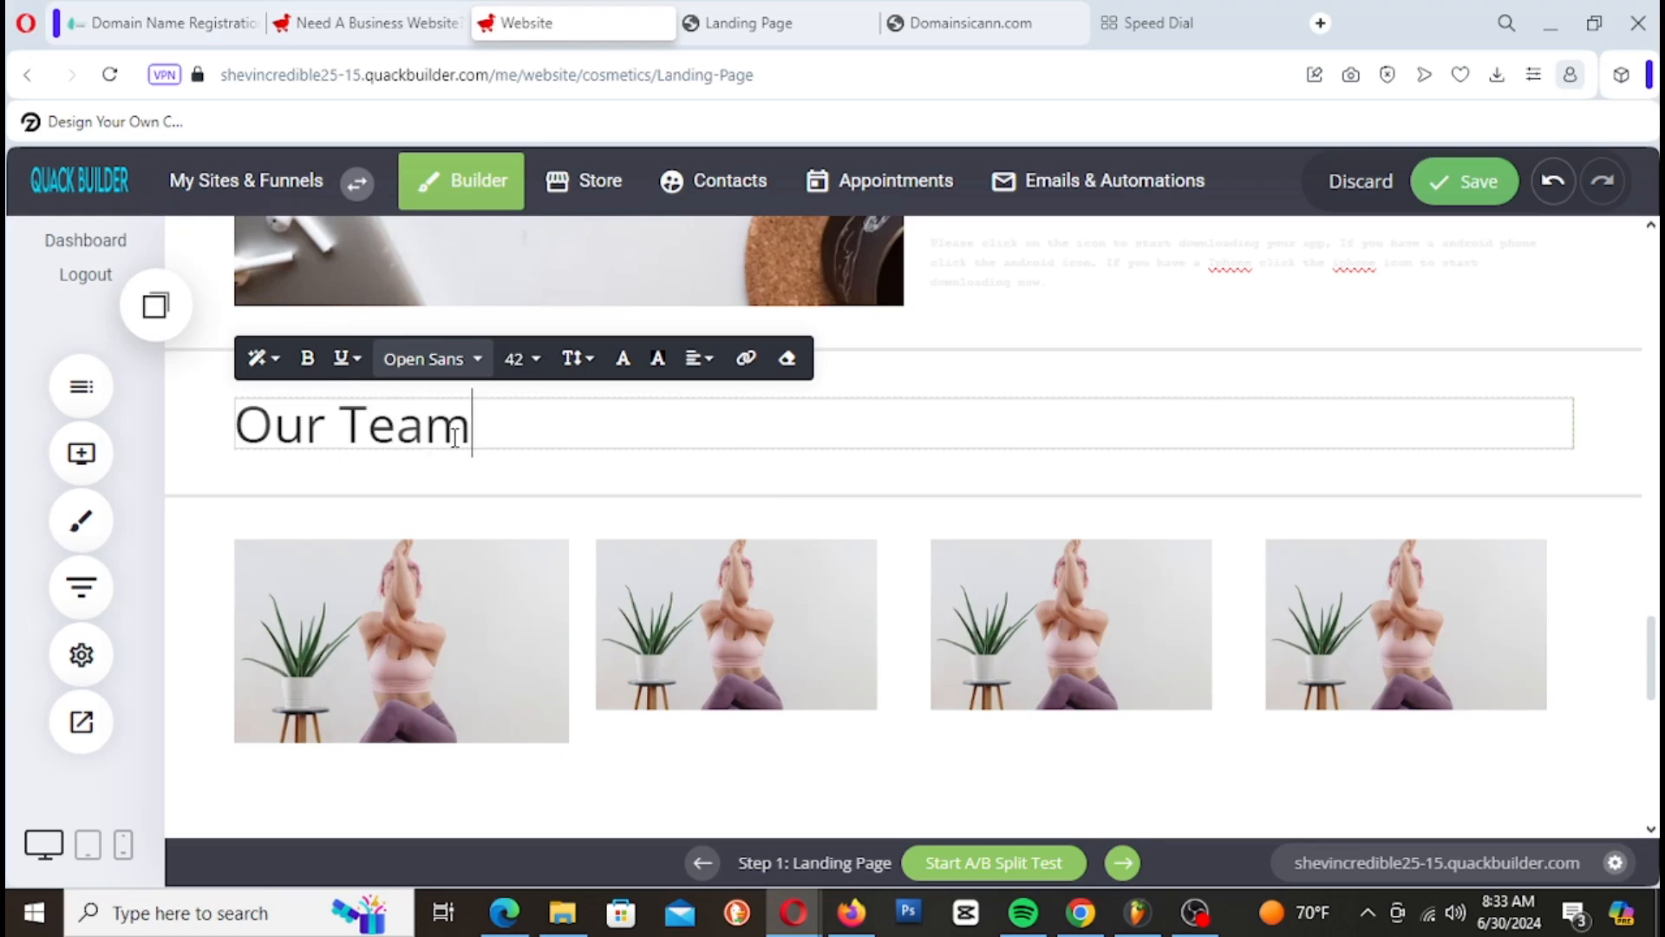
Step: Center the 'Our Team' heading and set its font to Courier New
key("ctrl+a")
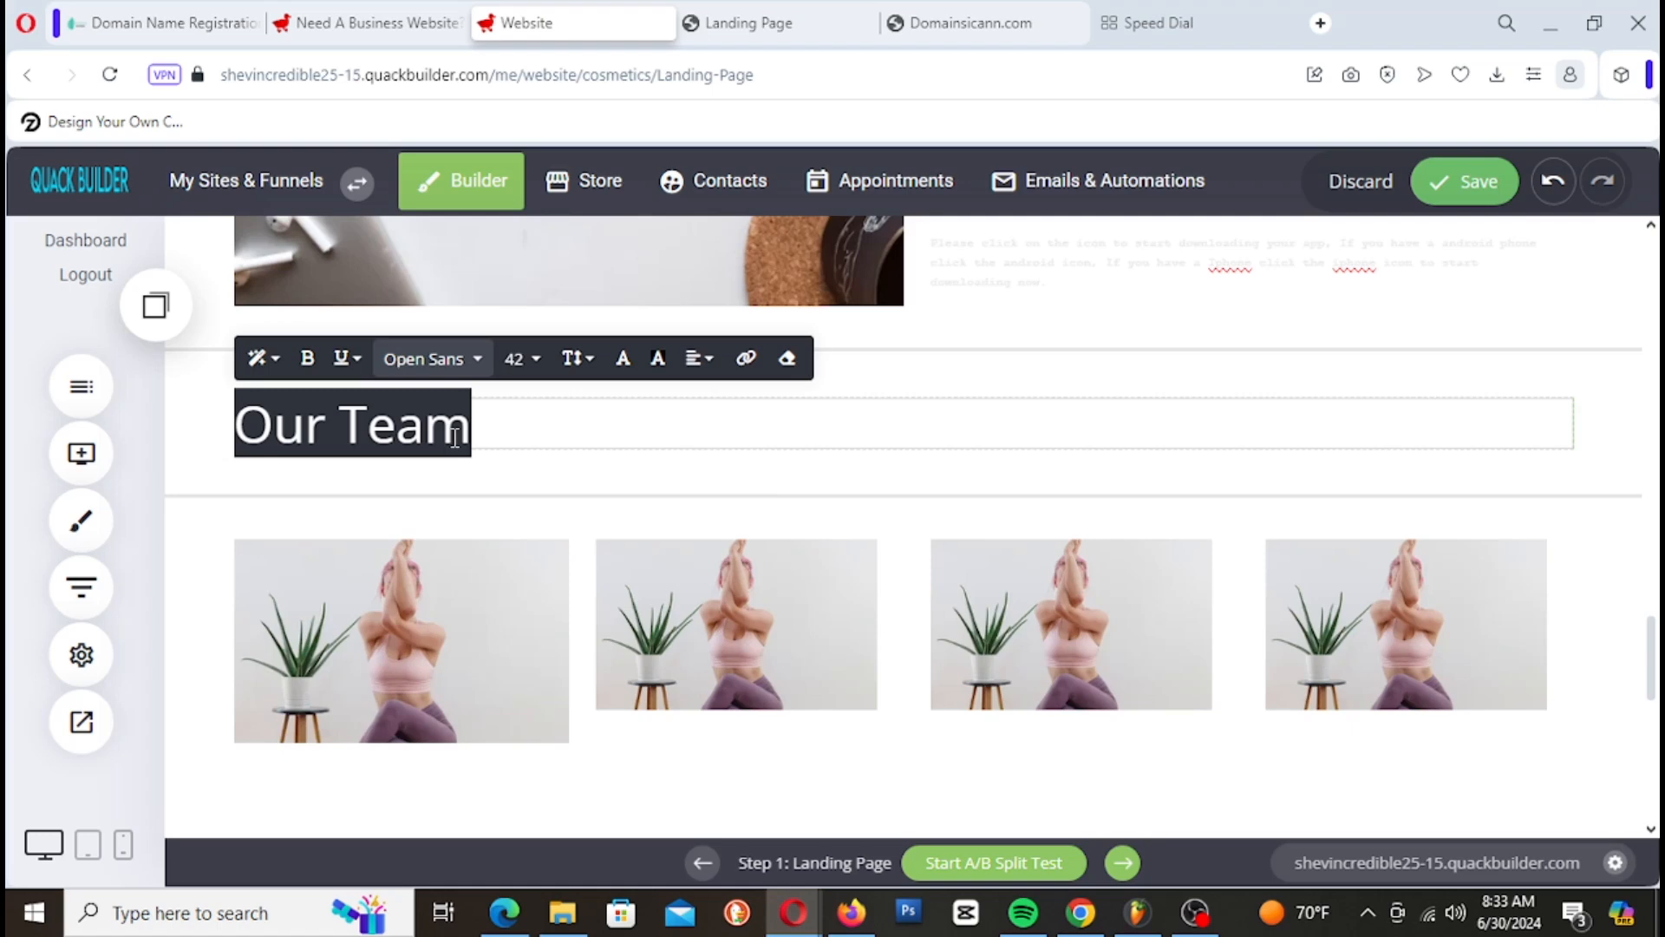
left_click(691, 371)
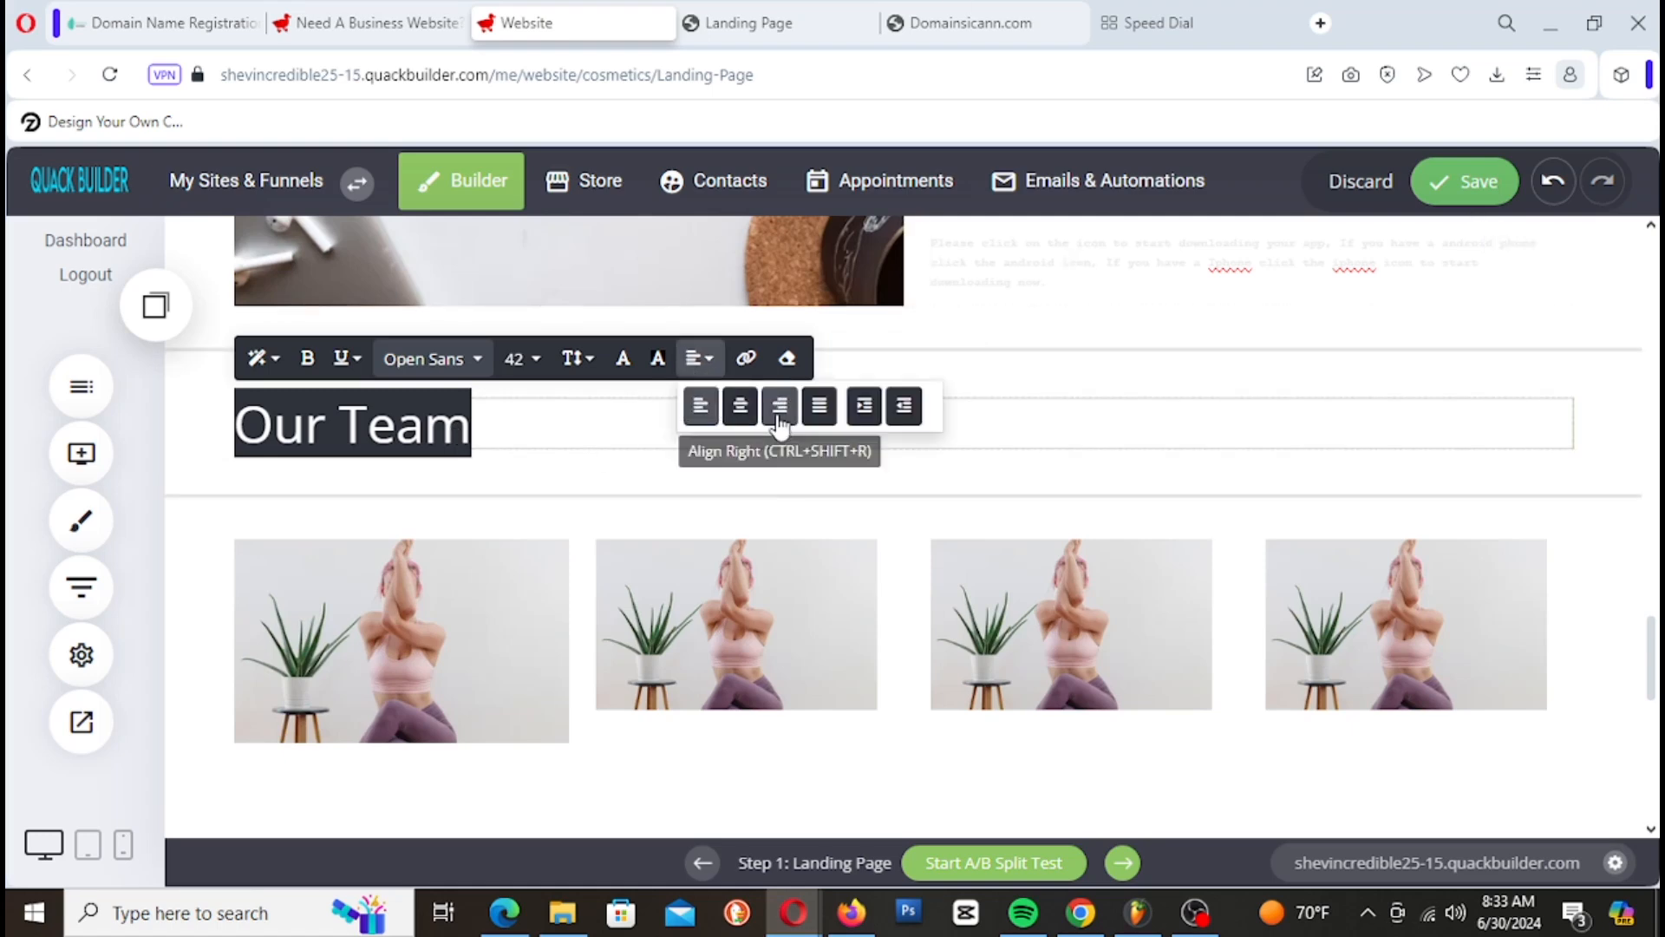
left_click(746, 404)
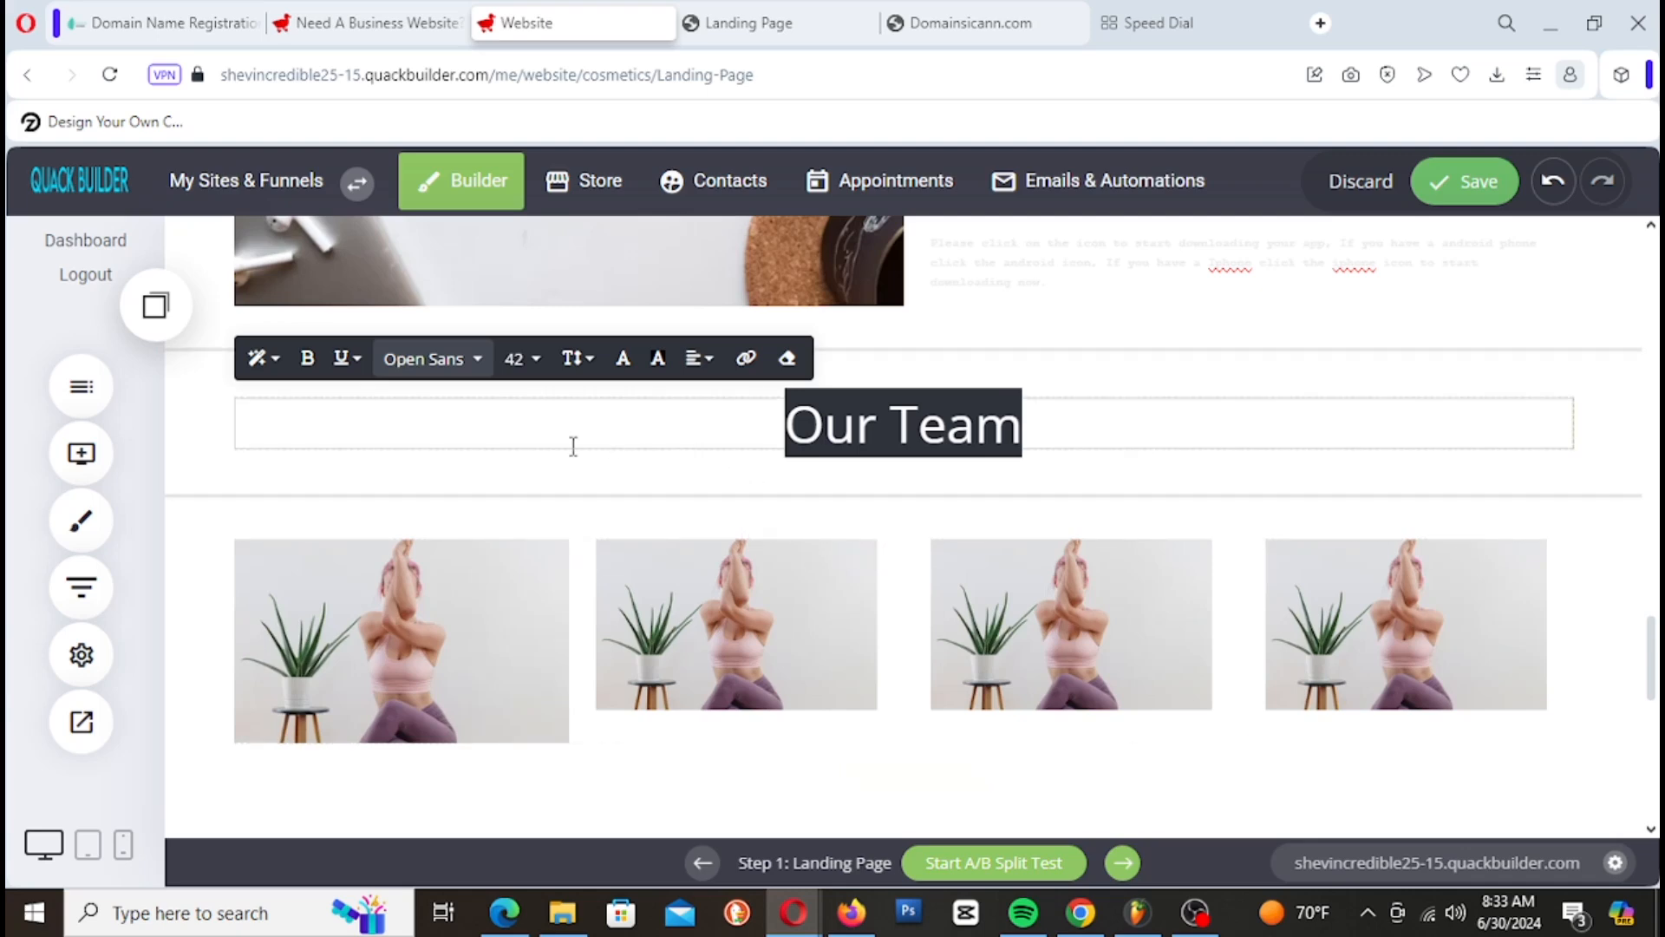
left_click(591, 364)
left_click(592, 365)
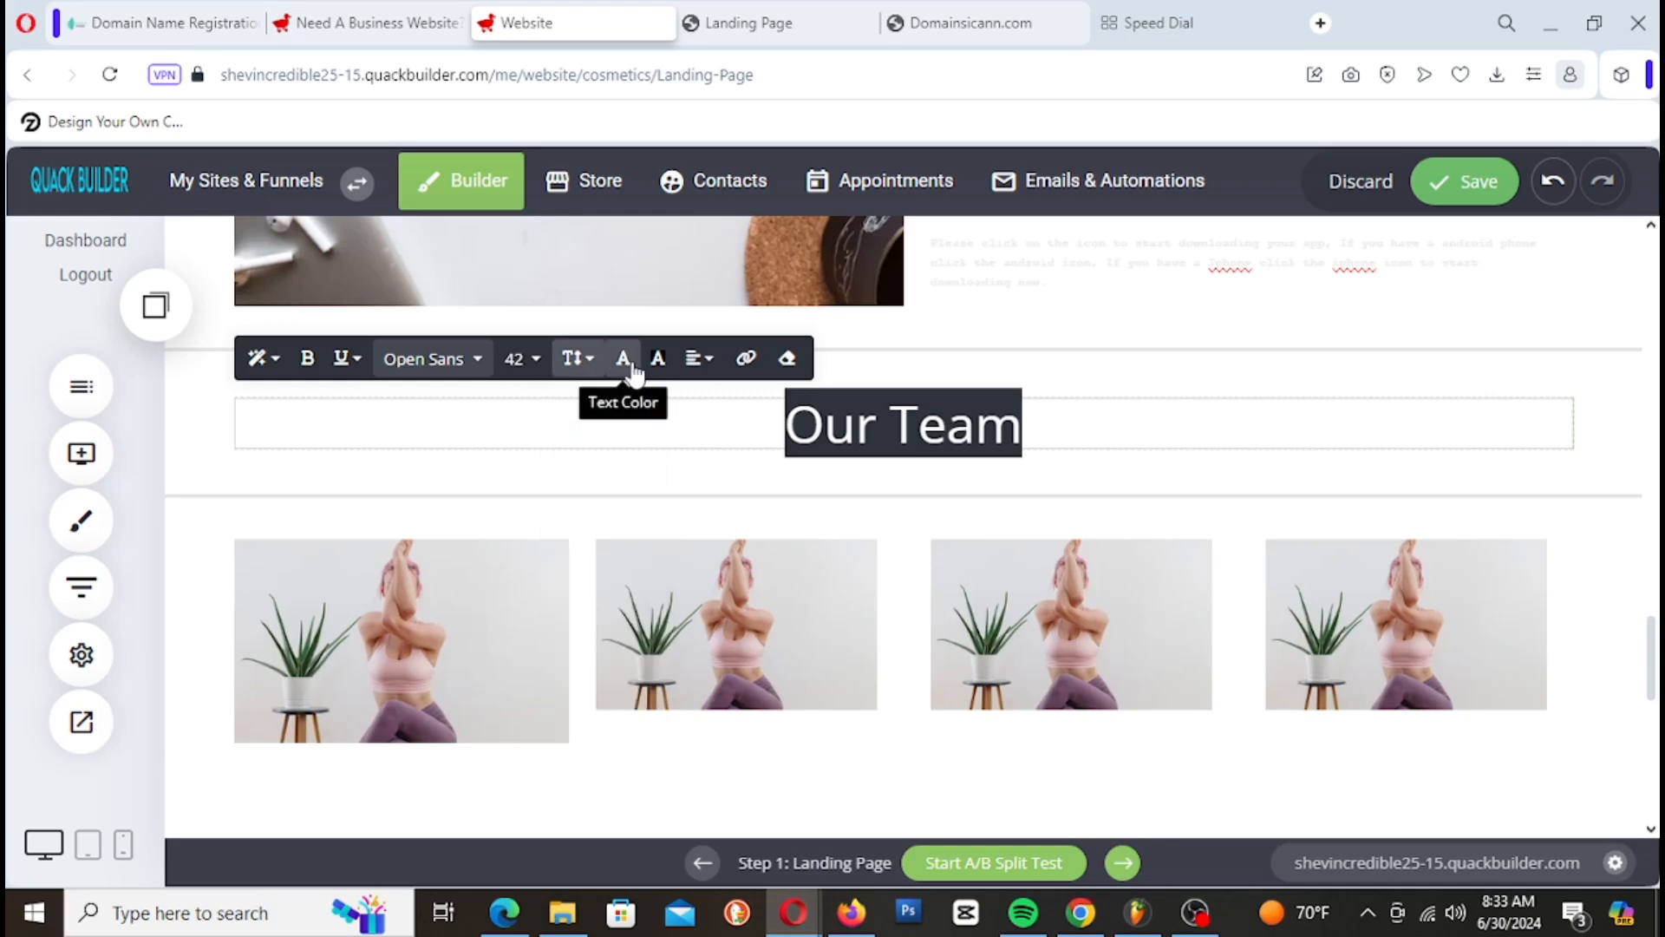
left_click(430, 358)
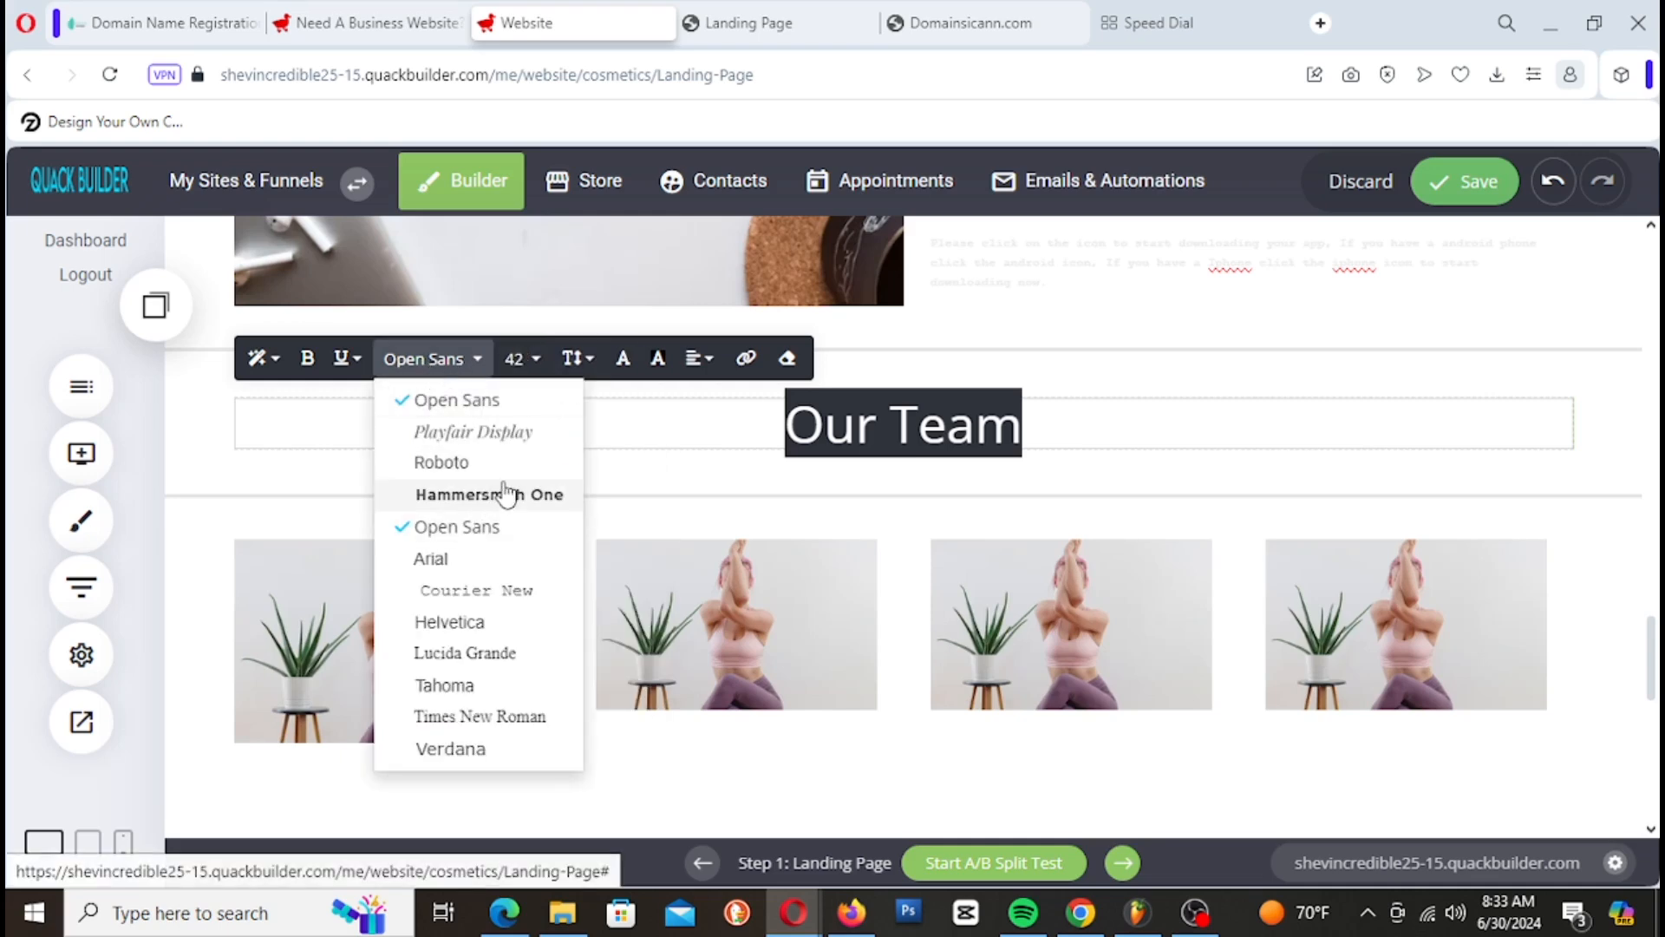
left_click(526, 591)
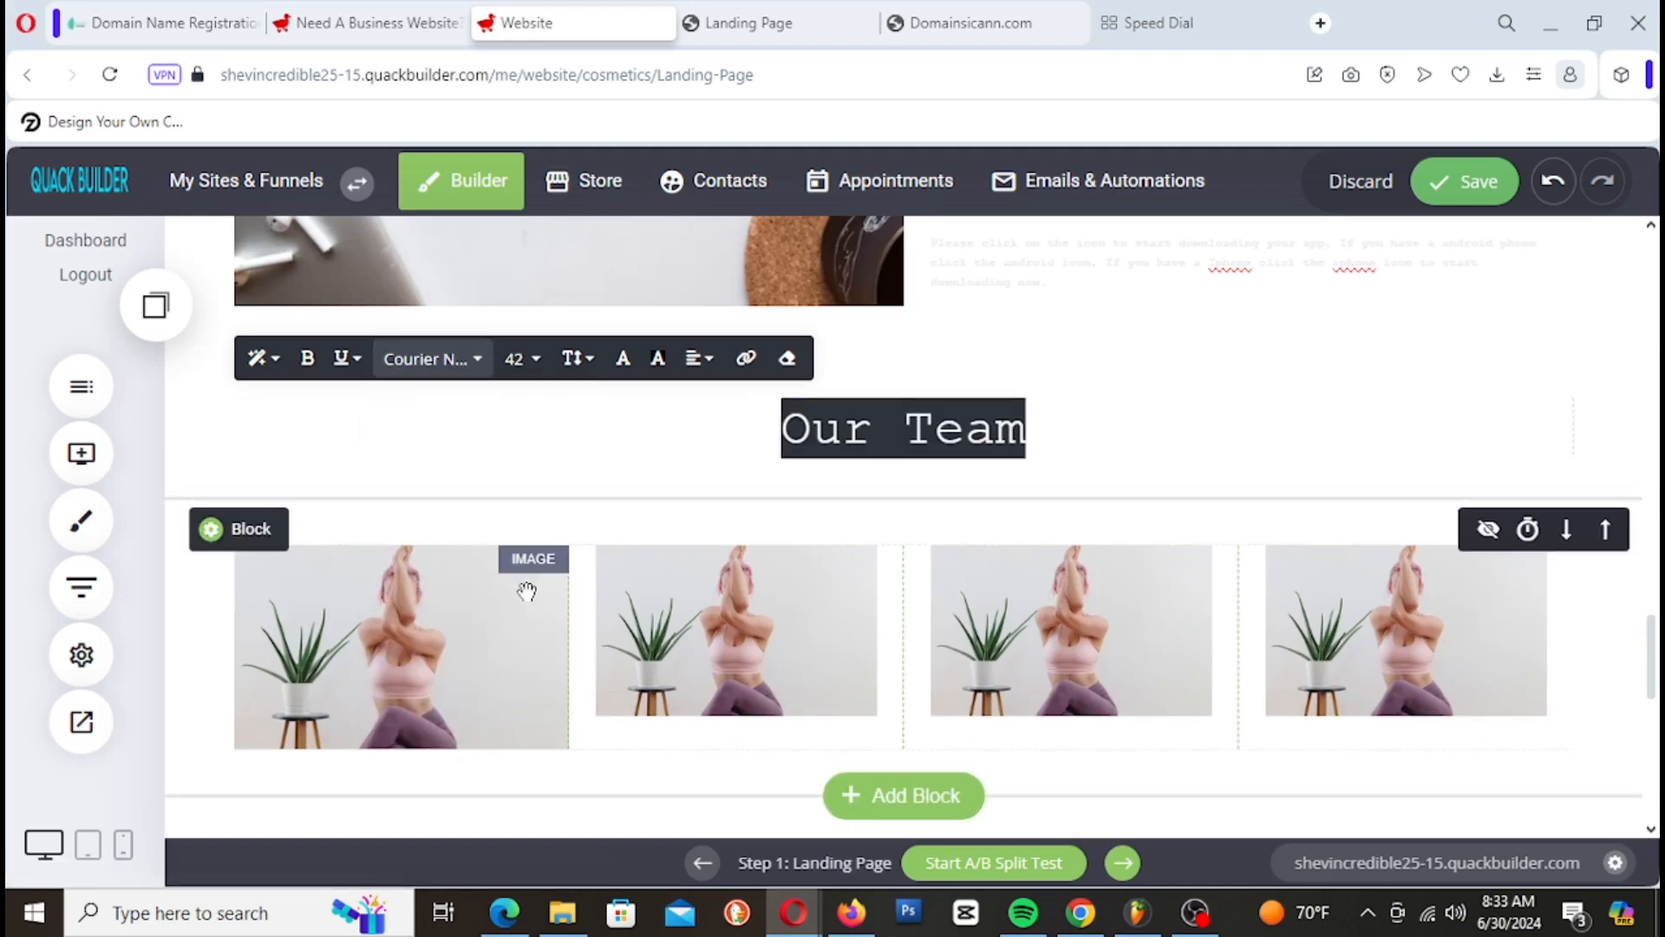
Step: Finish editing the heading and save the page
left_click(1596, 436)
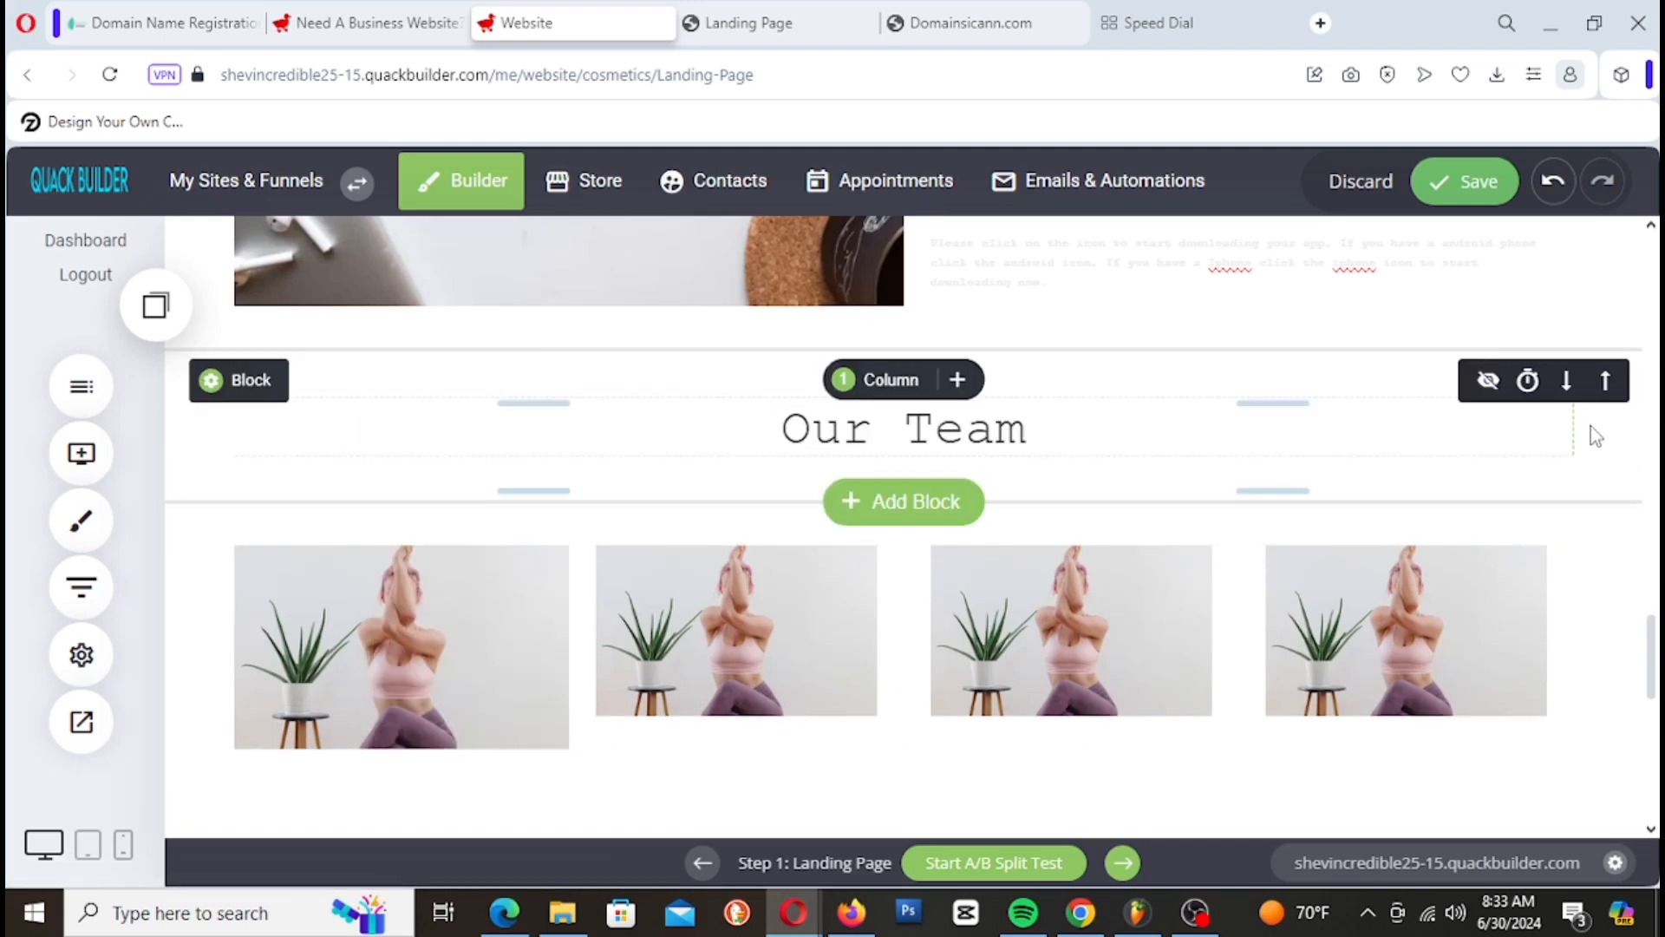
left_click(1442, 196)
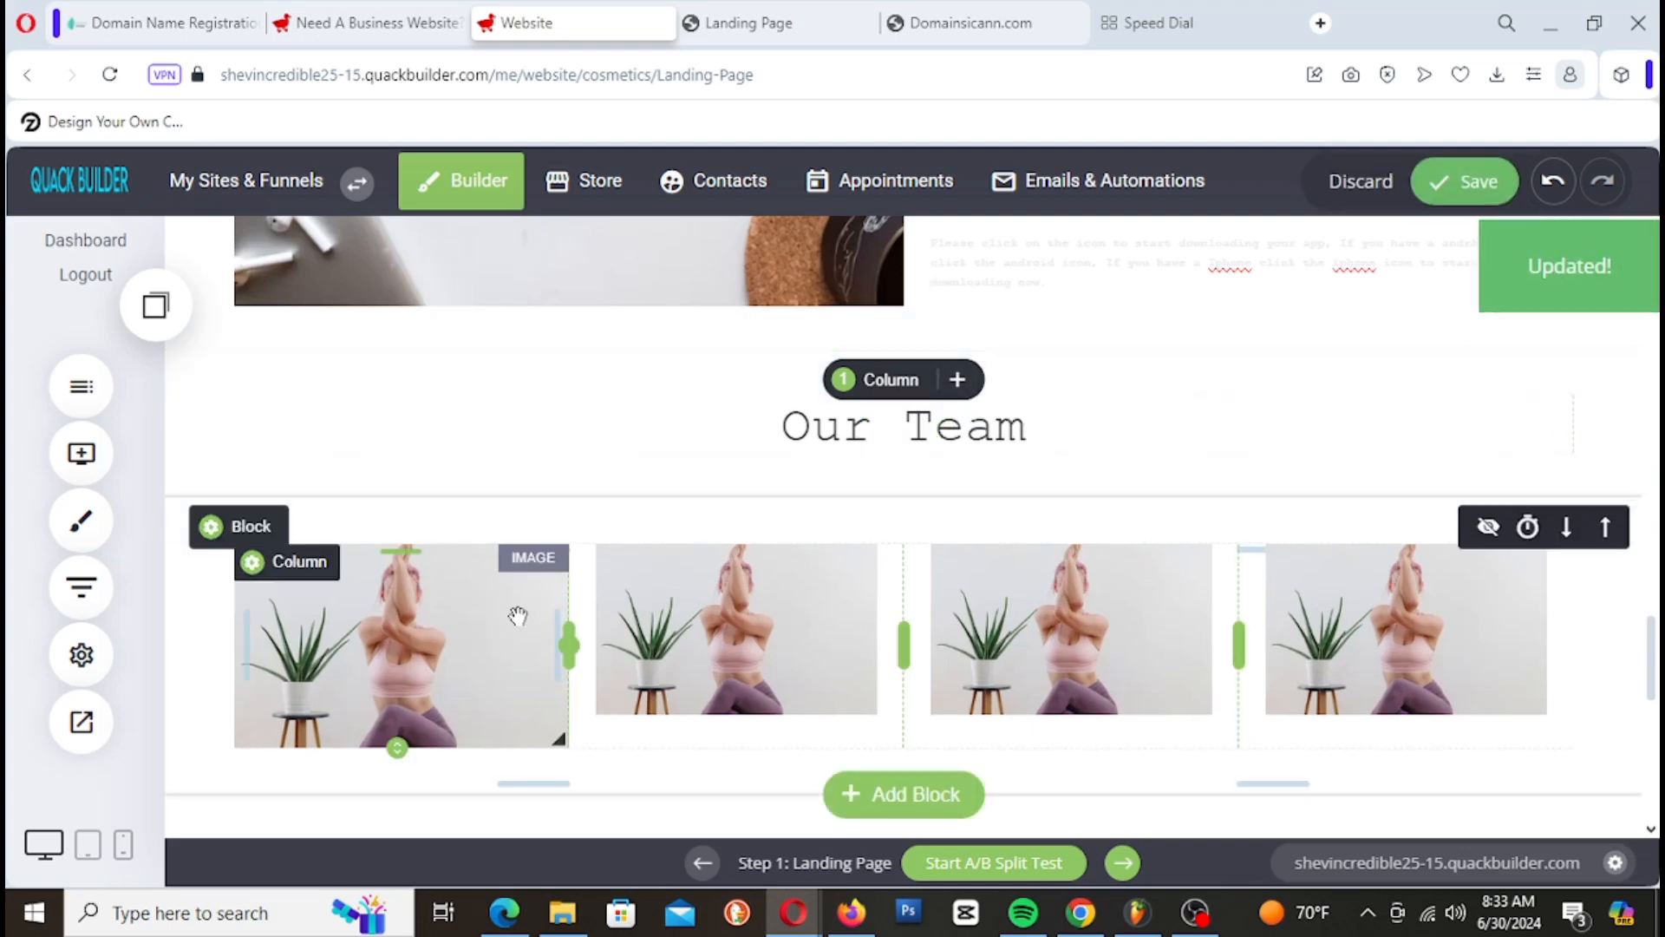
scroll(518, 616, "down", 3)
Step: Search the stock photo directory for 'People' to replace the first team photo
left_click(434, 408)
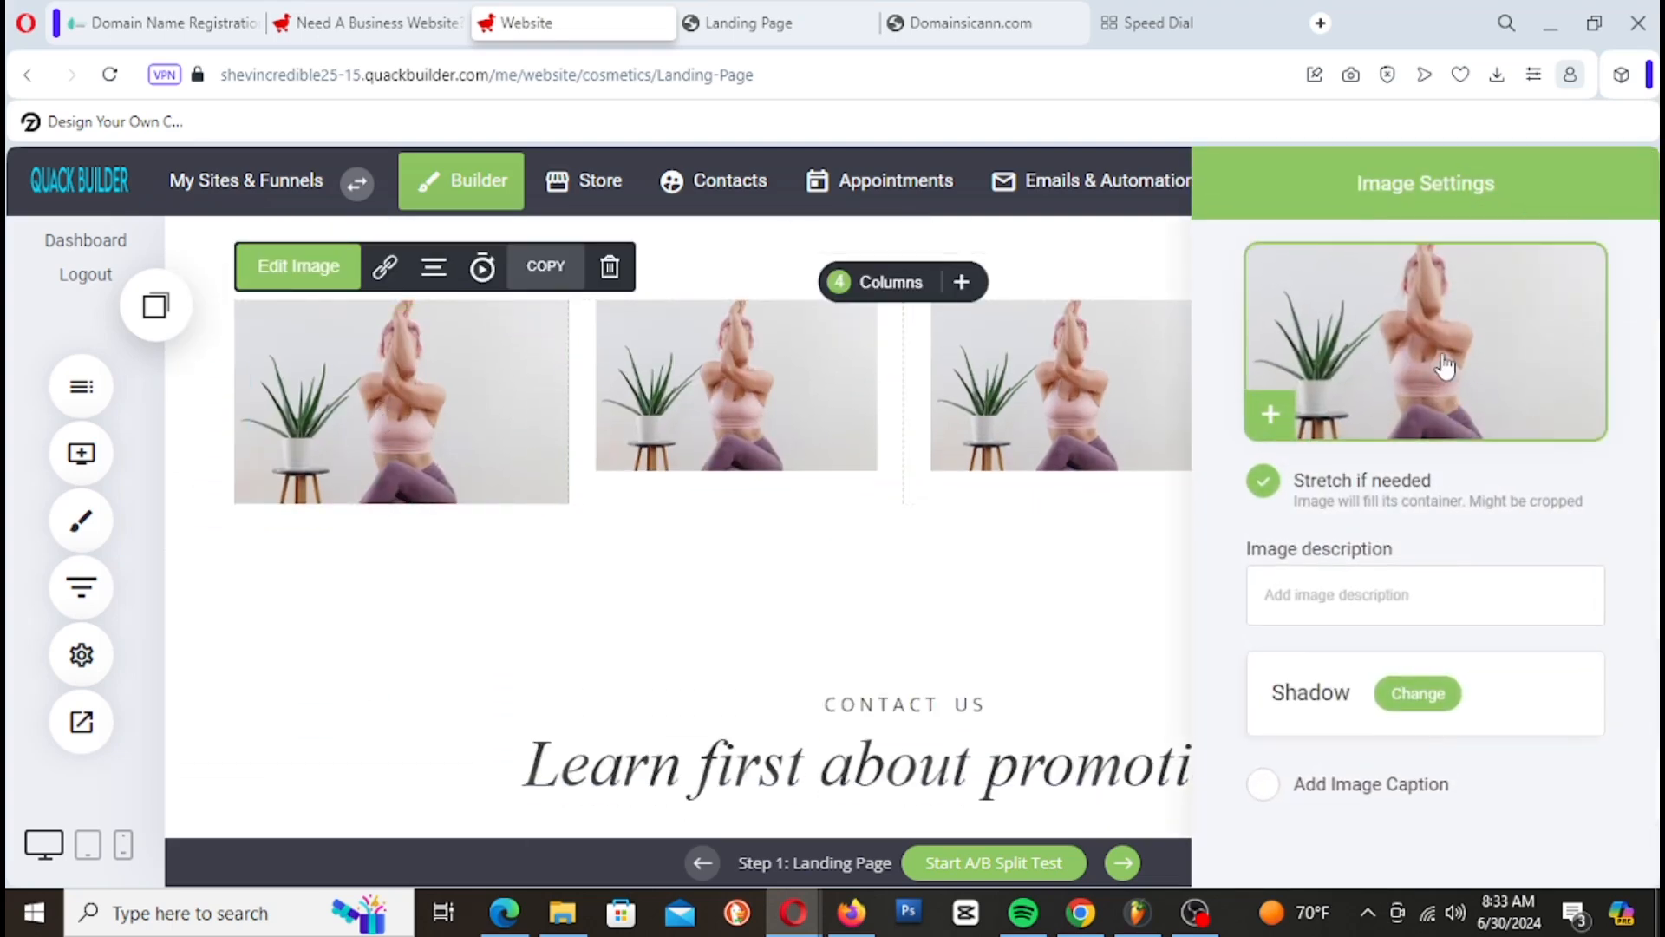
left_click(1423, 373)
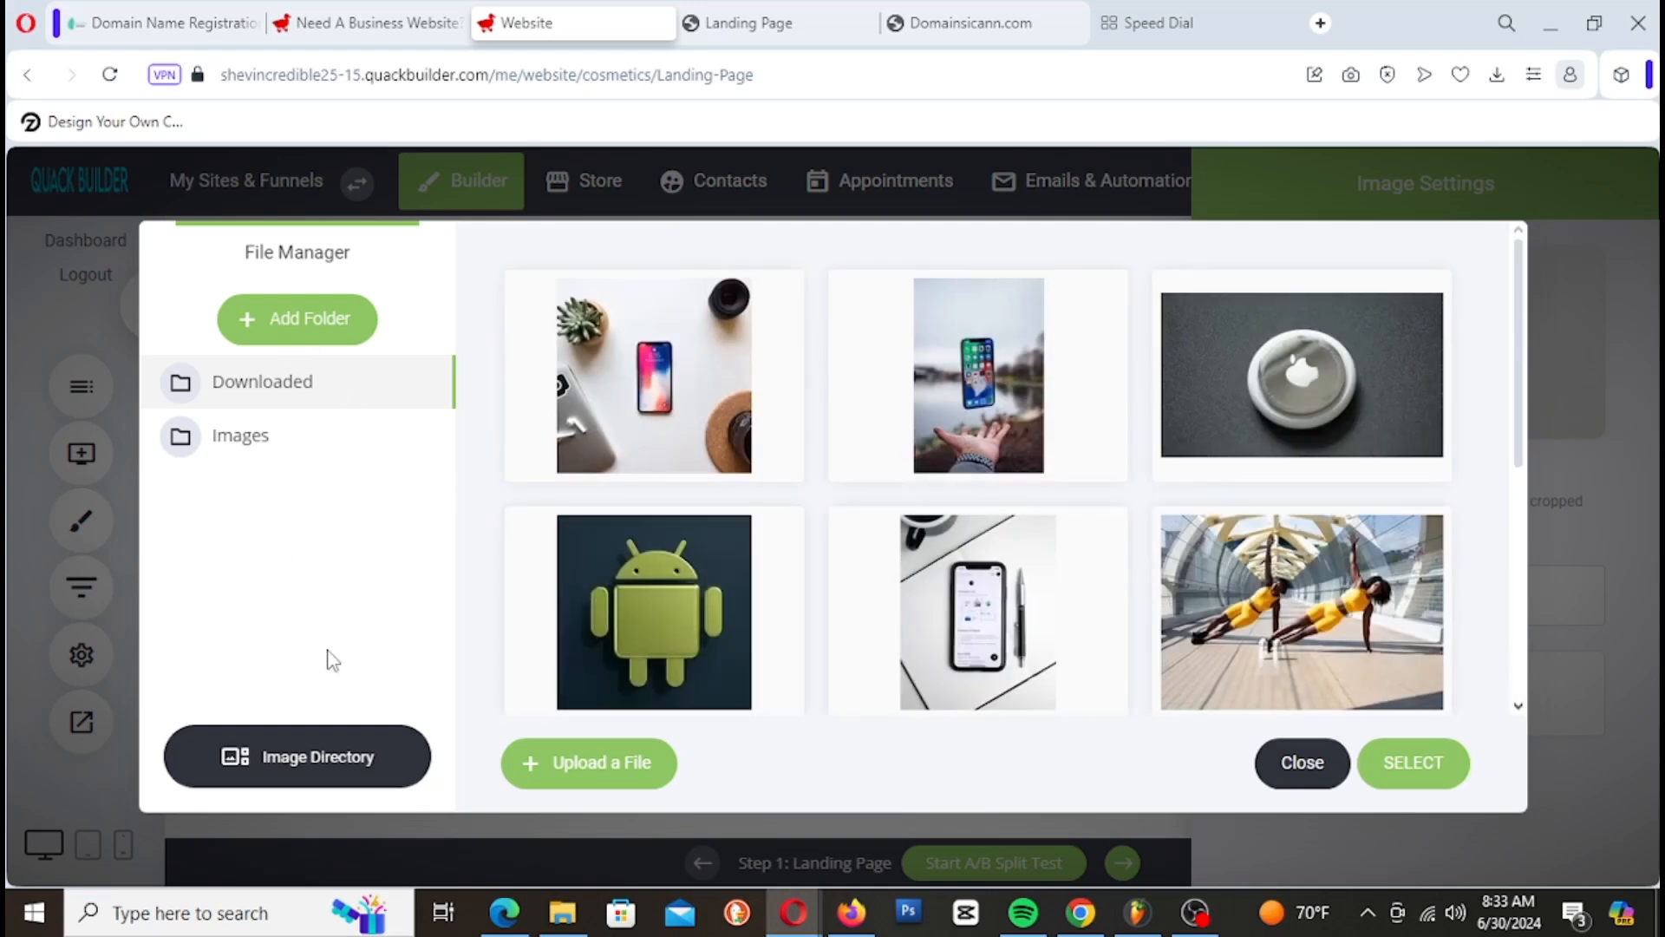
left_click(304, 771)
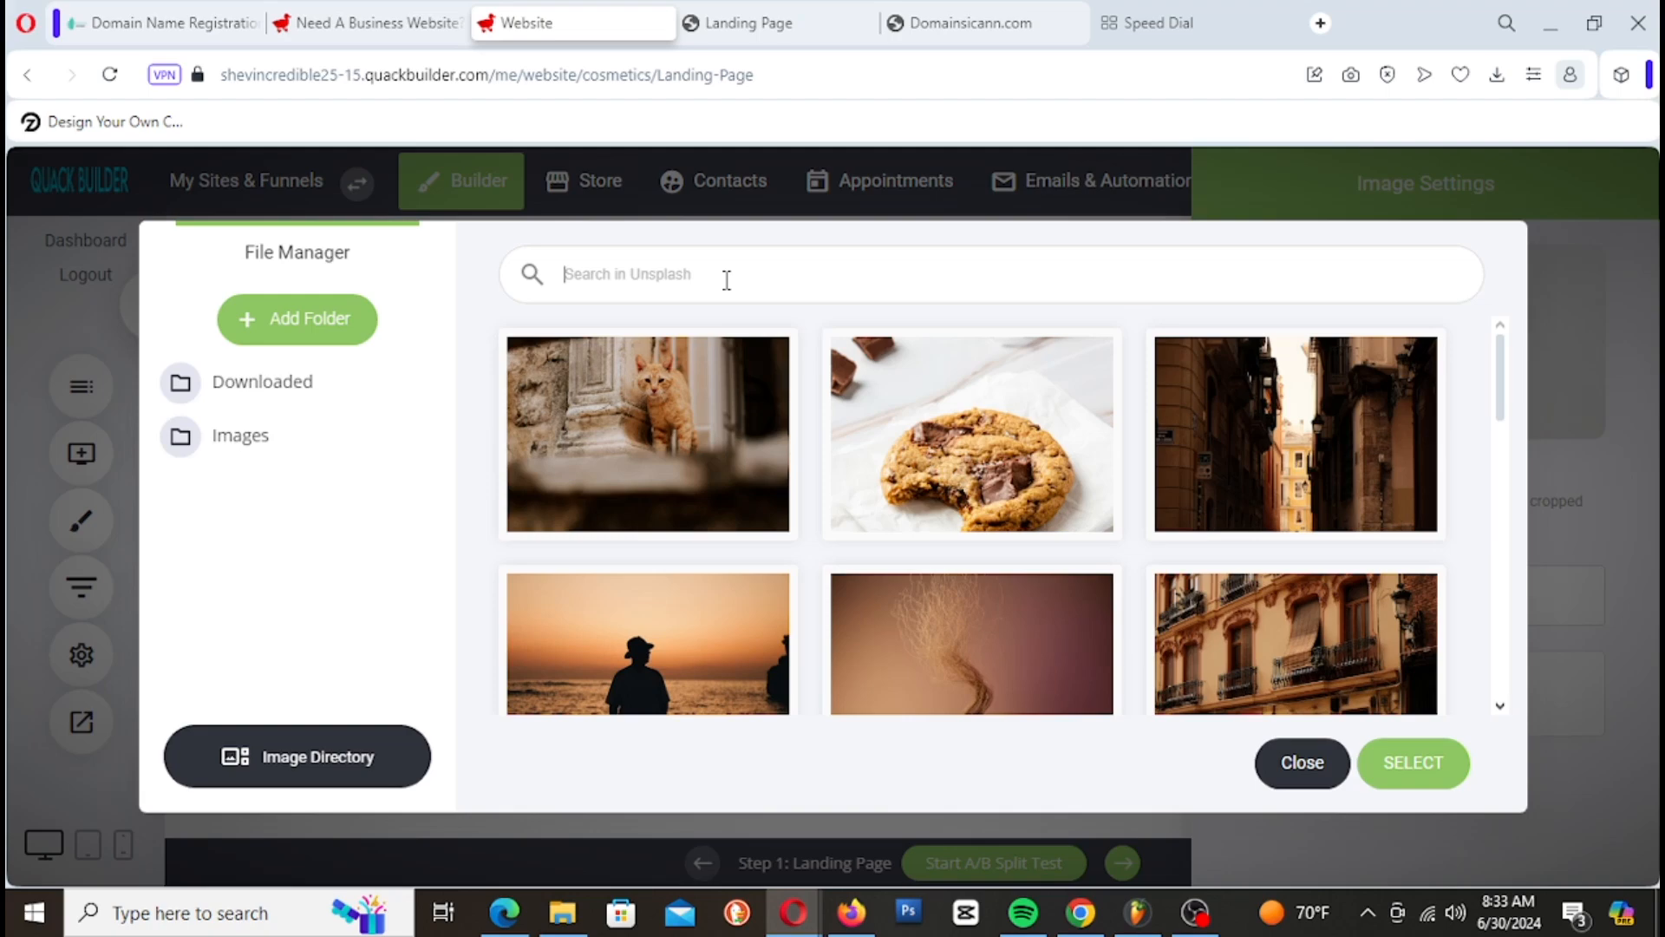
left_click(727, 279)
type("People")
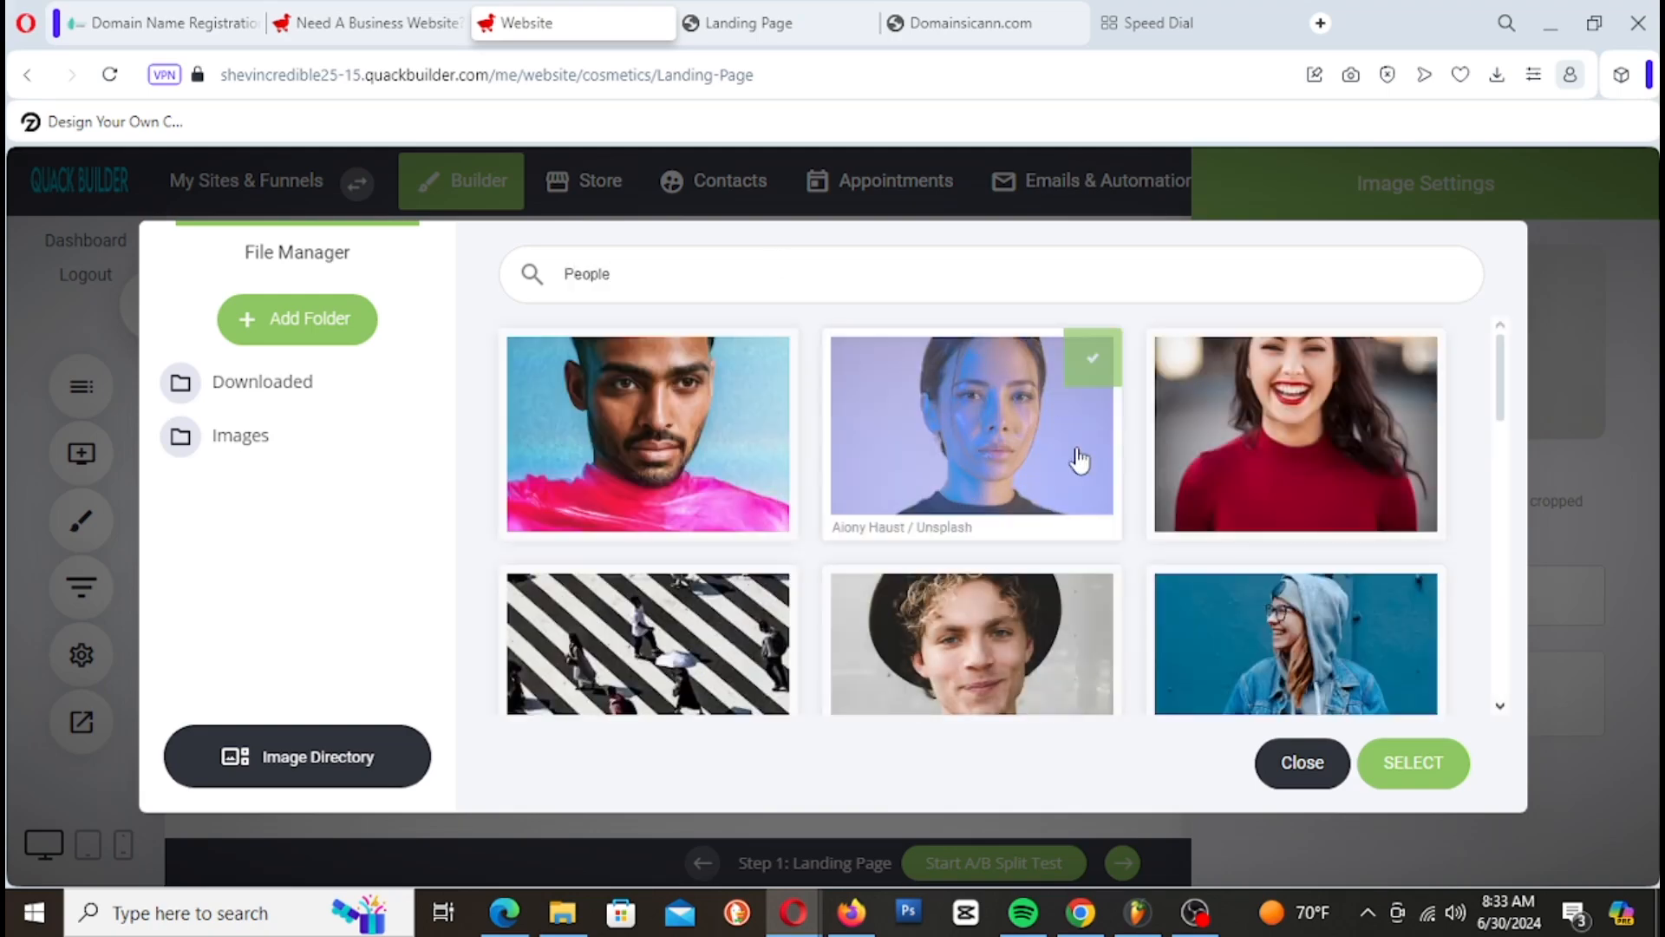
scroll(1163, 521, "down", 4)
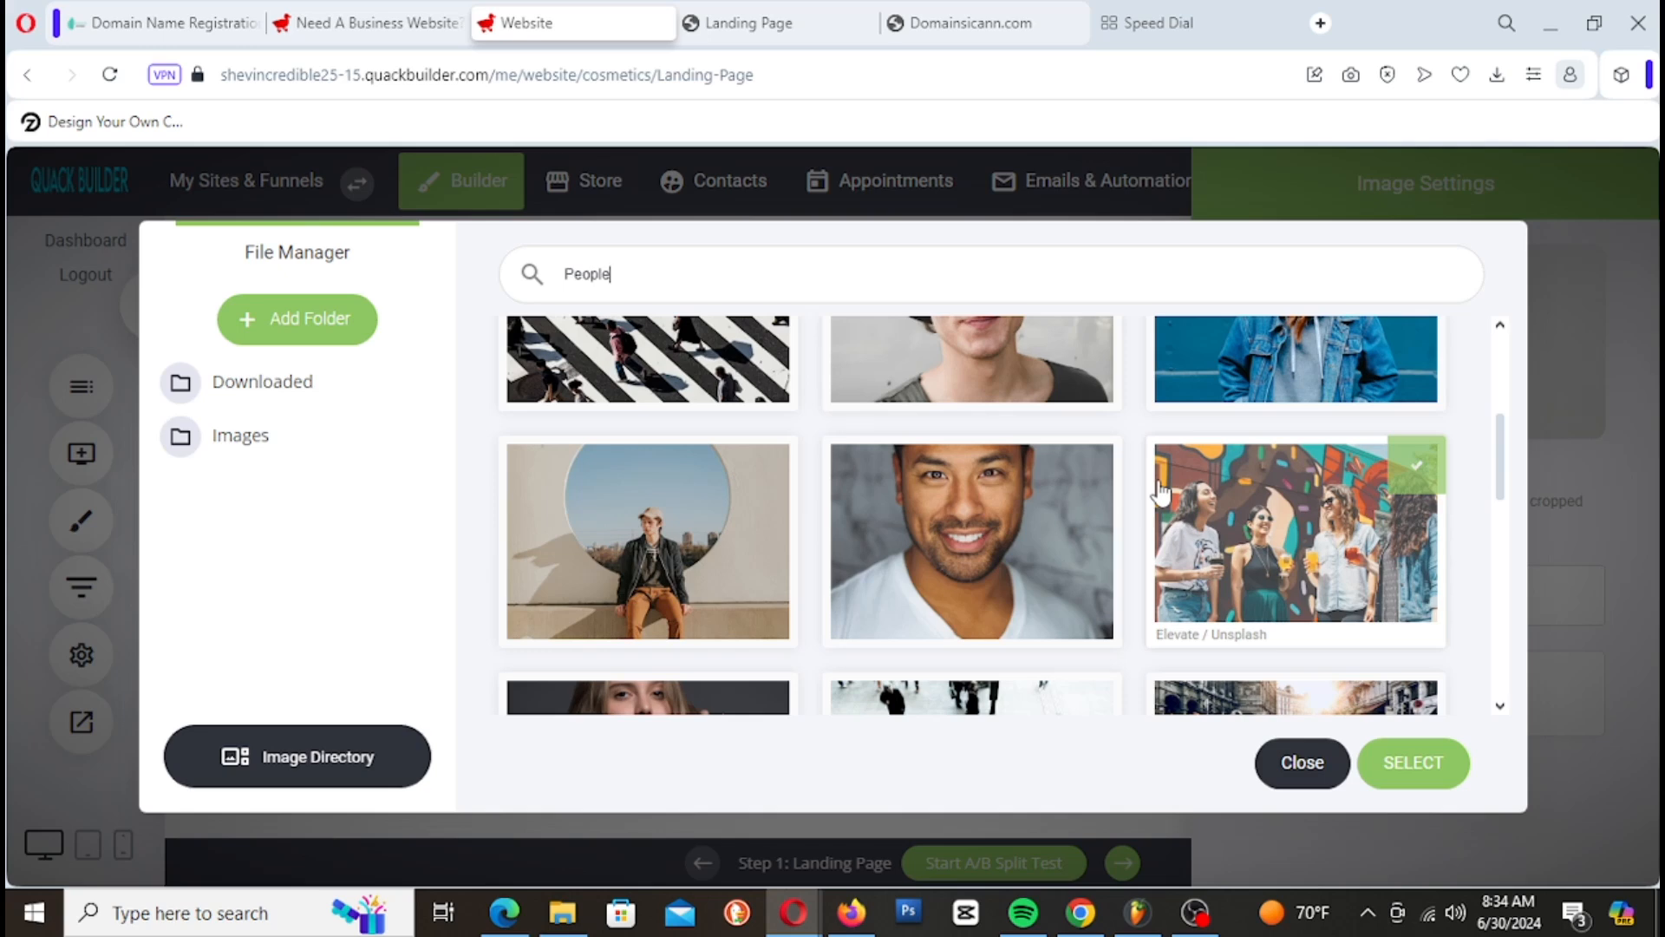
scroll(1159, 492, "down", 3)
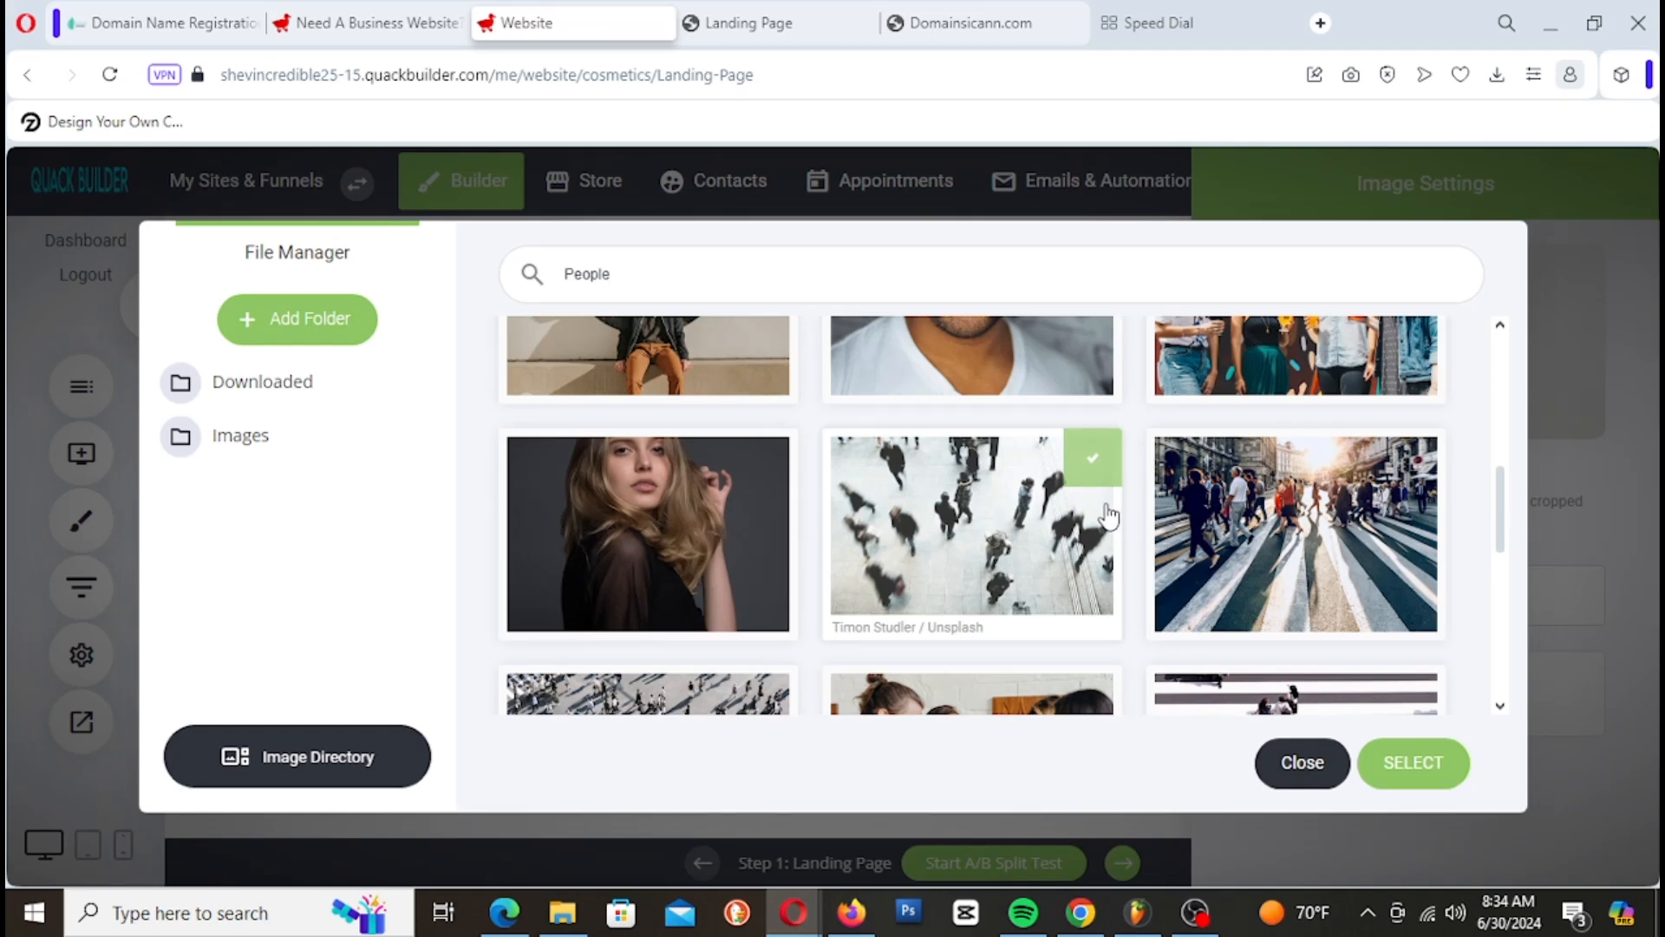
scroll(1109, 519, "down", 3)
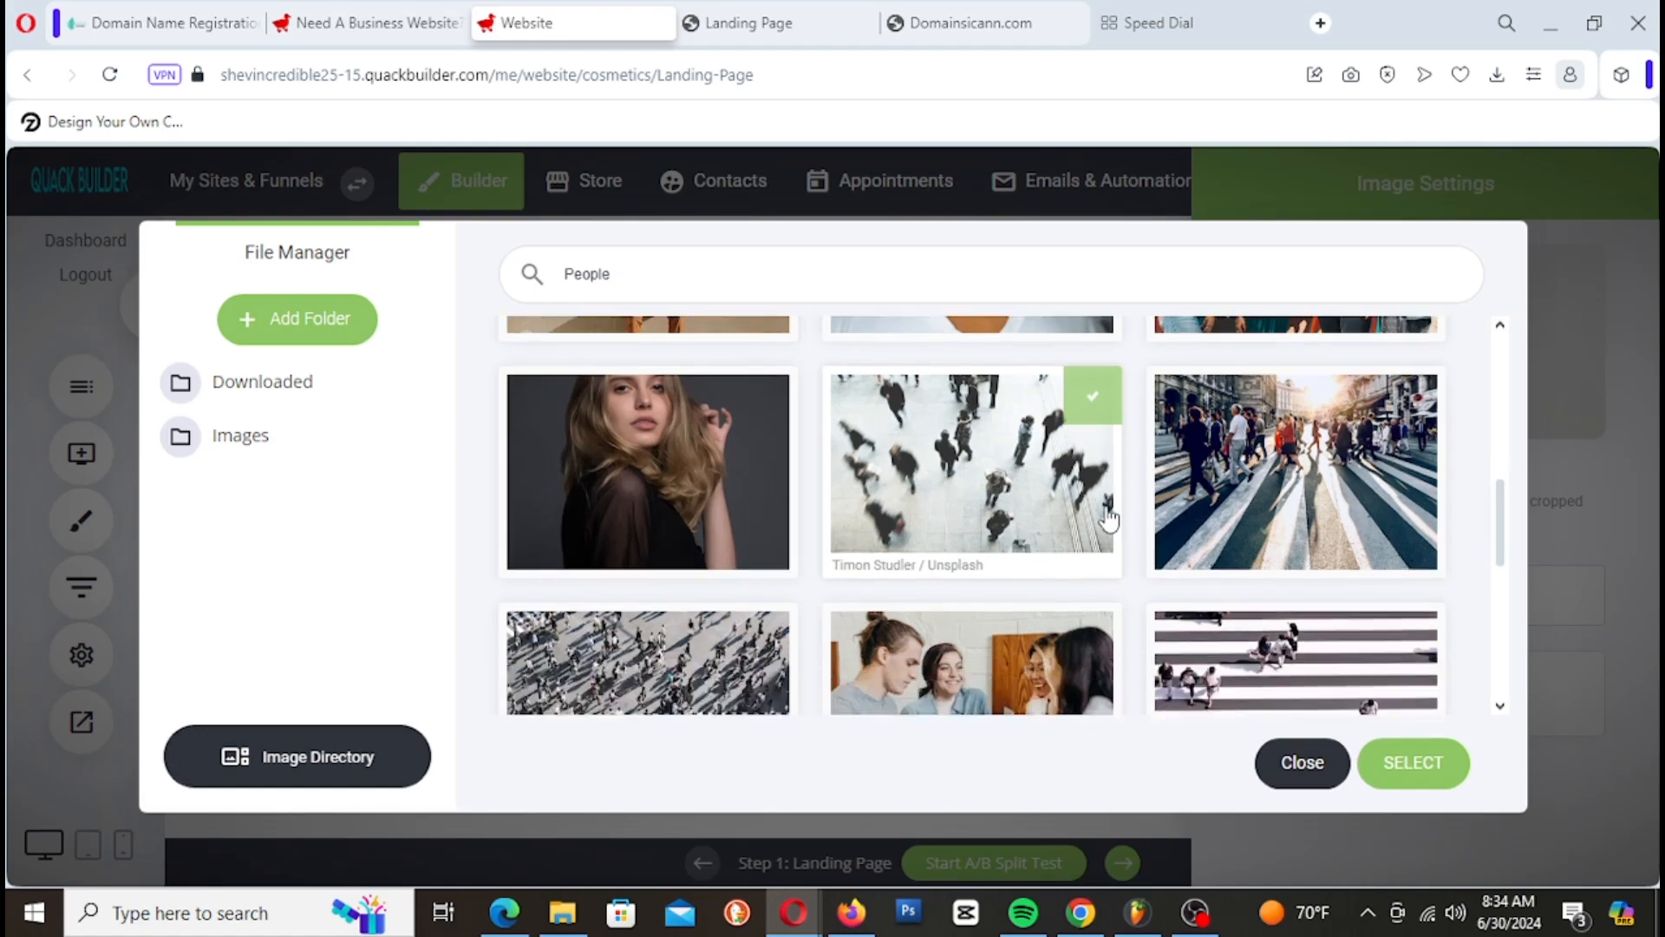
scroll(1109, 519, "up", 6)
scroll(1109, 519, "up", 2)
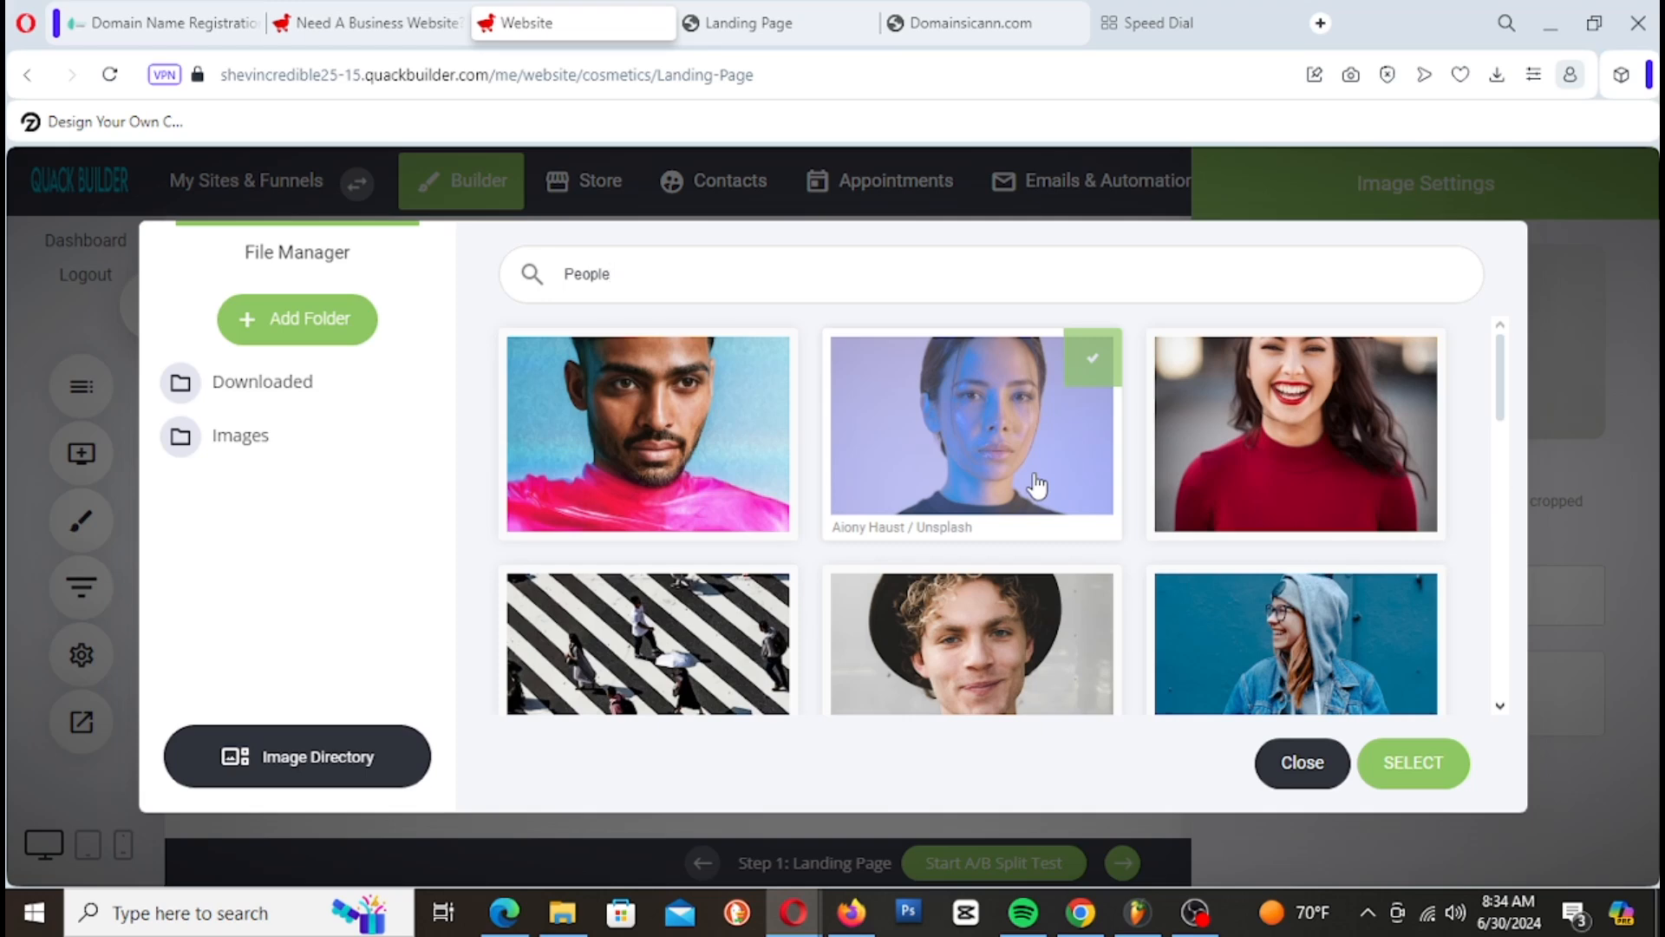
Step: Insert the smiling woman in a red top as the first column's photo, stretched to fill
left_click(1297, 461)
scroll(1297, 461, "down", 5)
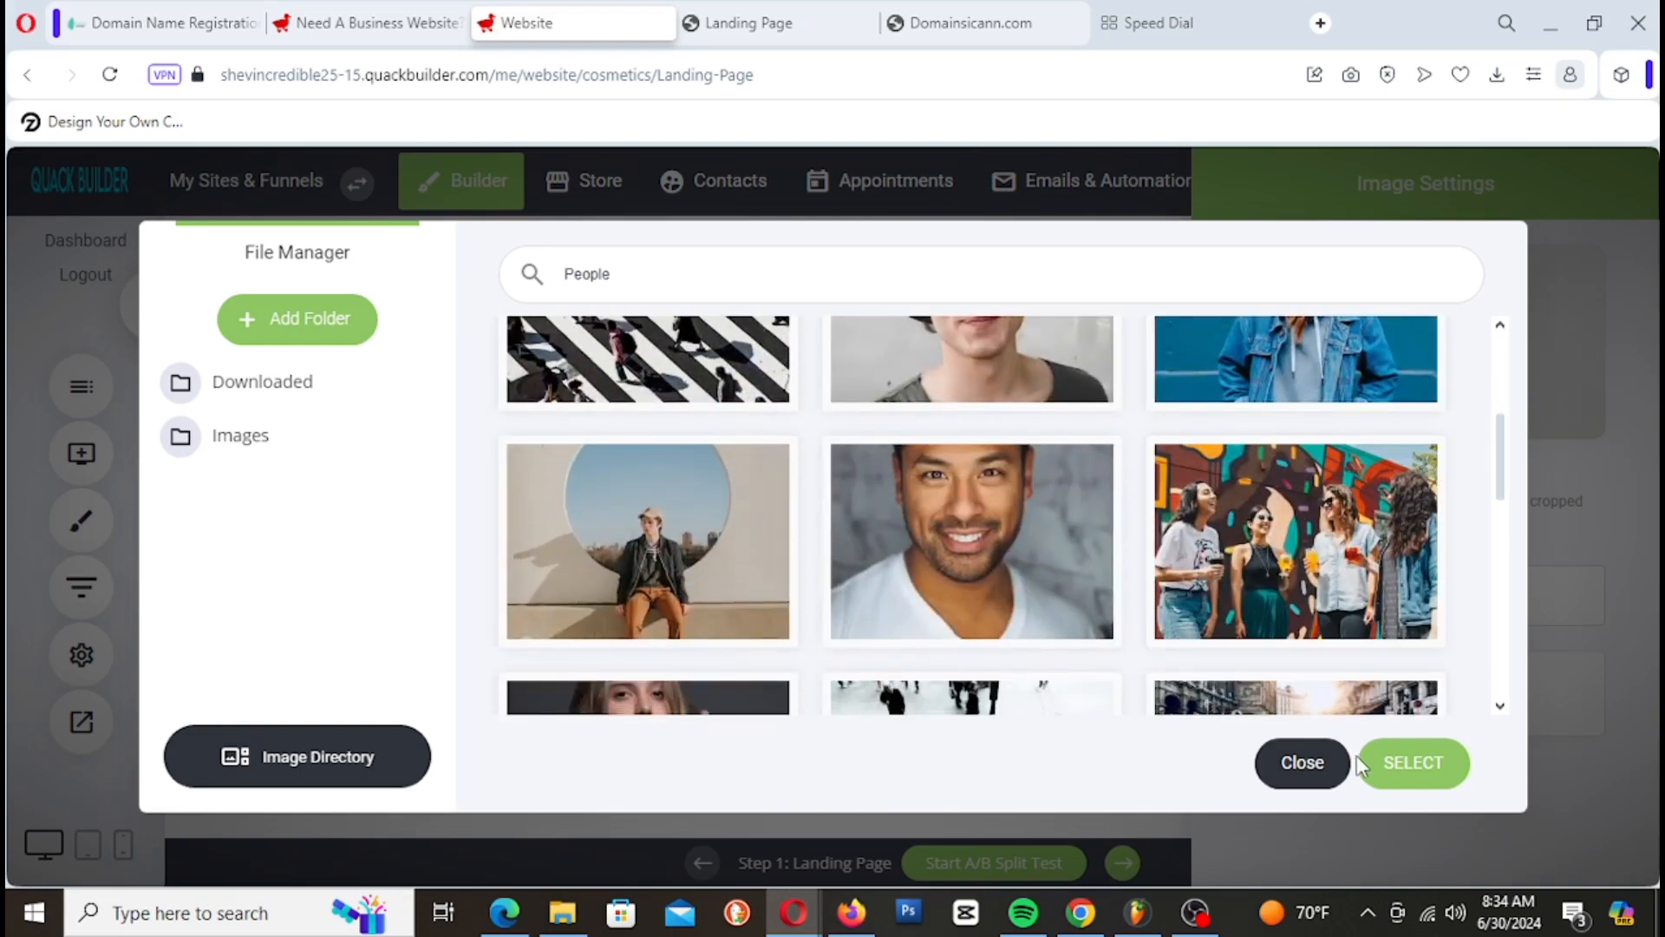
left_click(1414, 768)
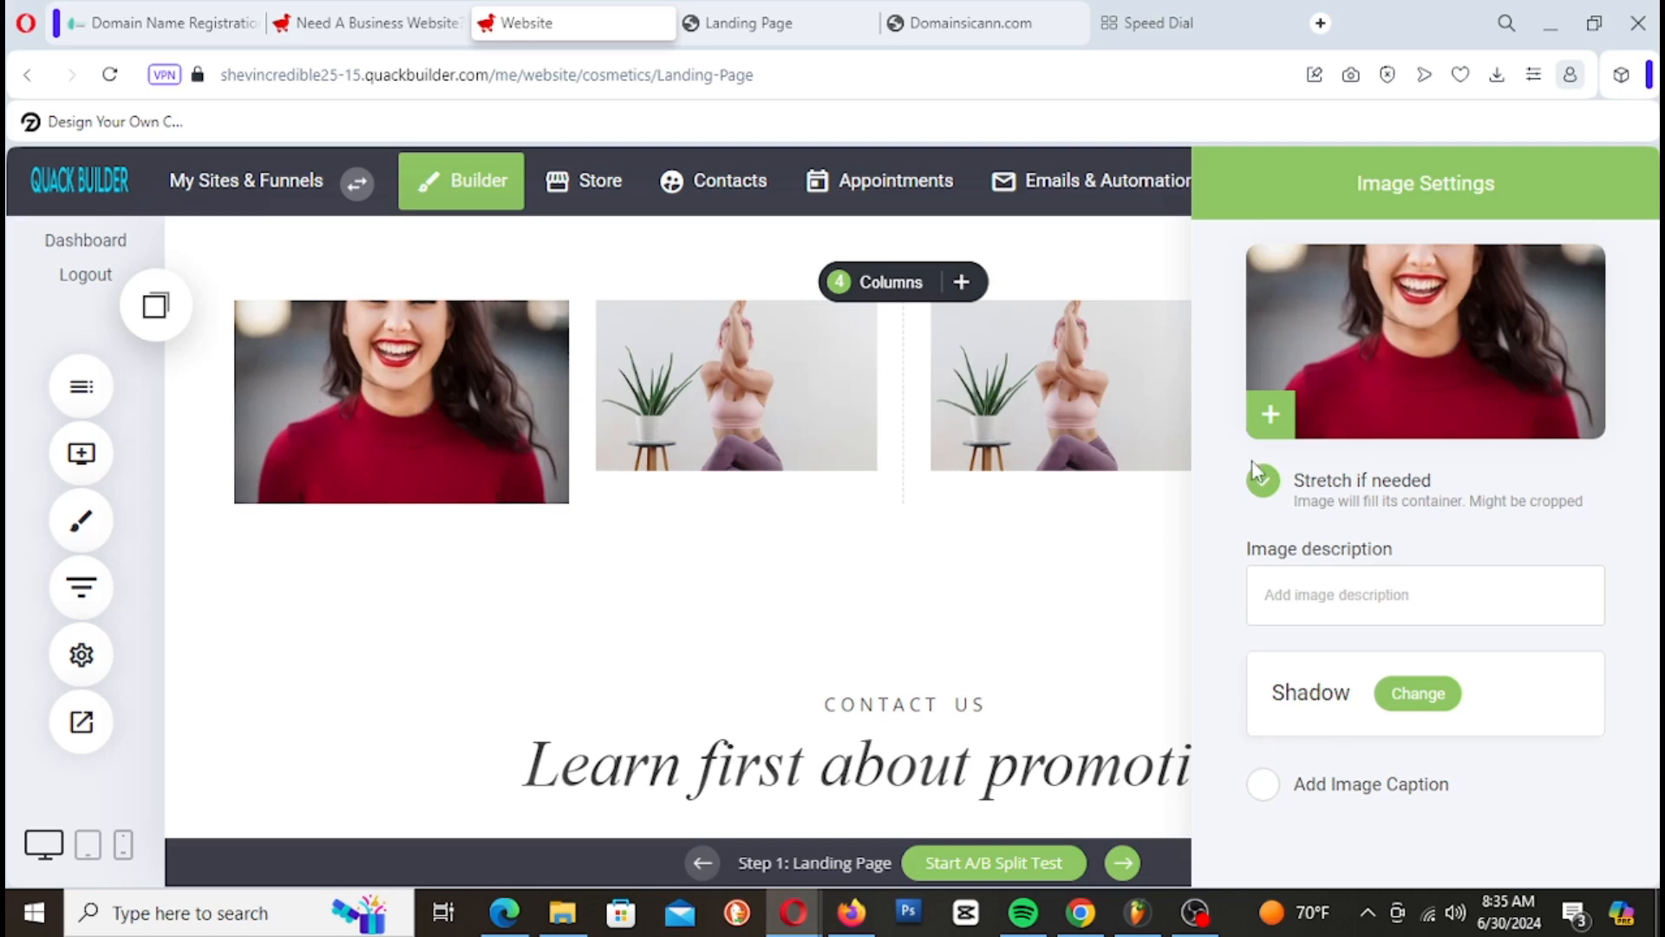
left_click(1275, 491)
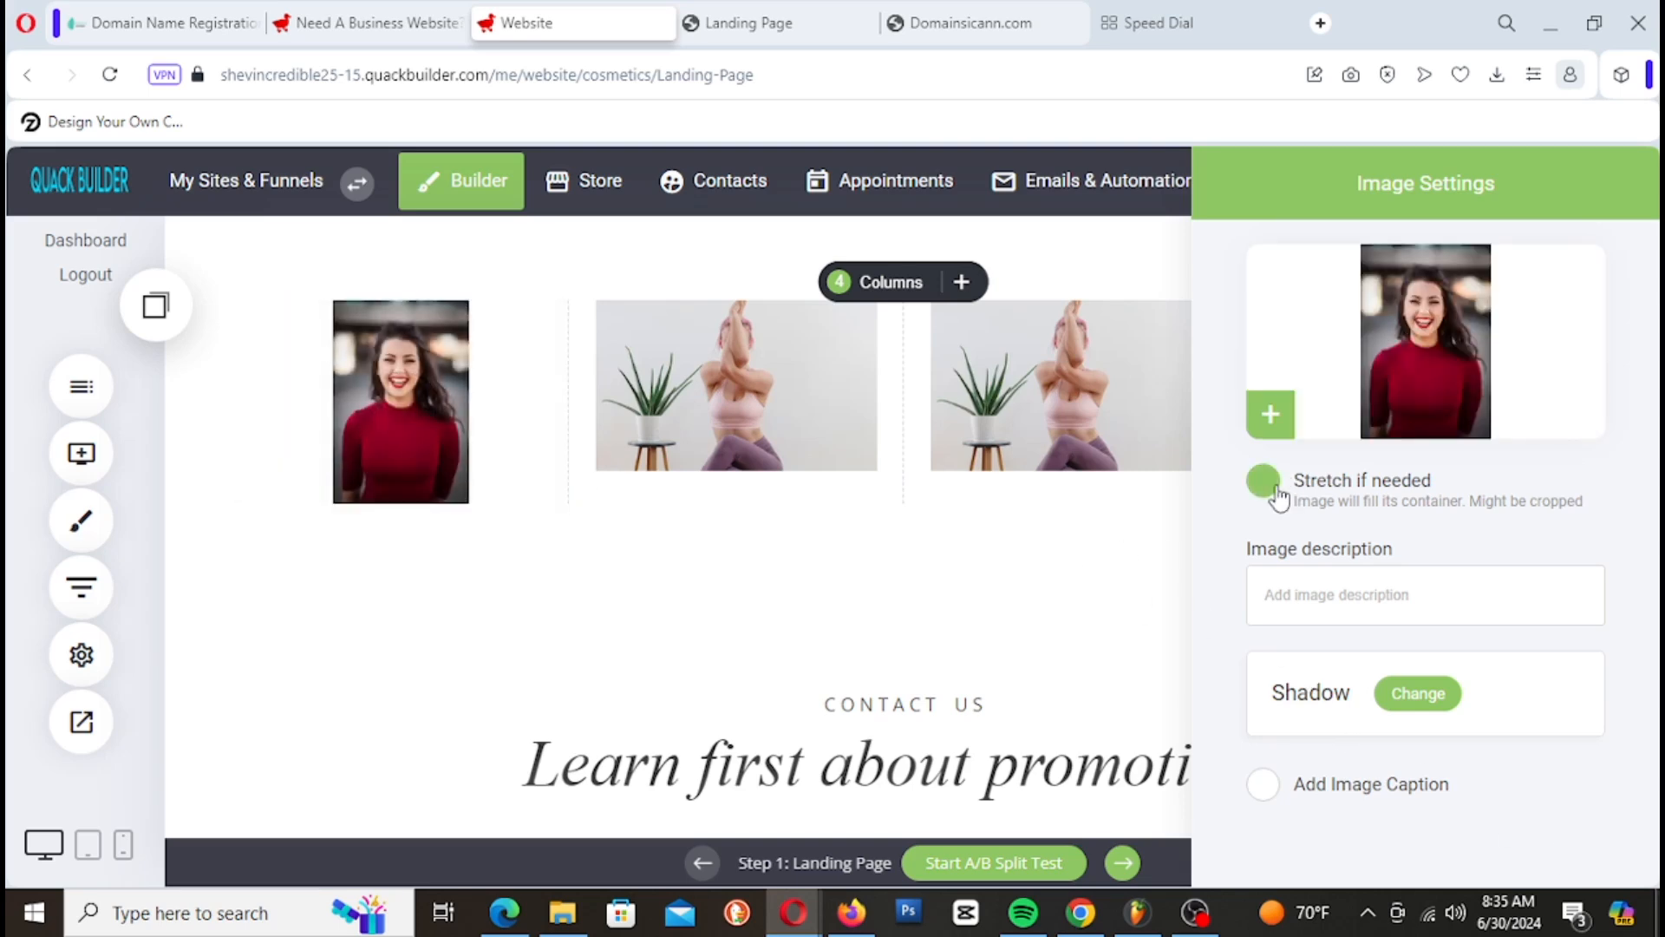
left_click(1276, 491)
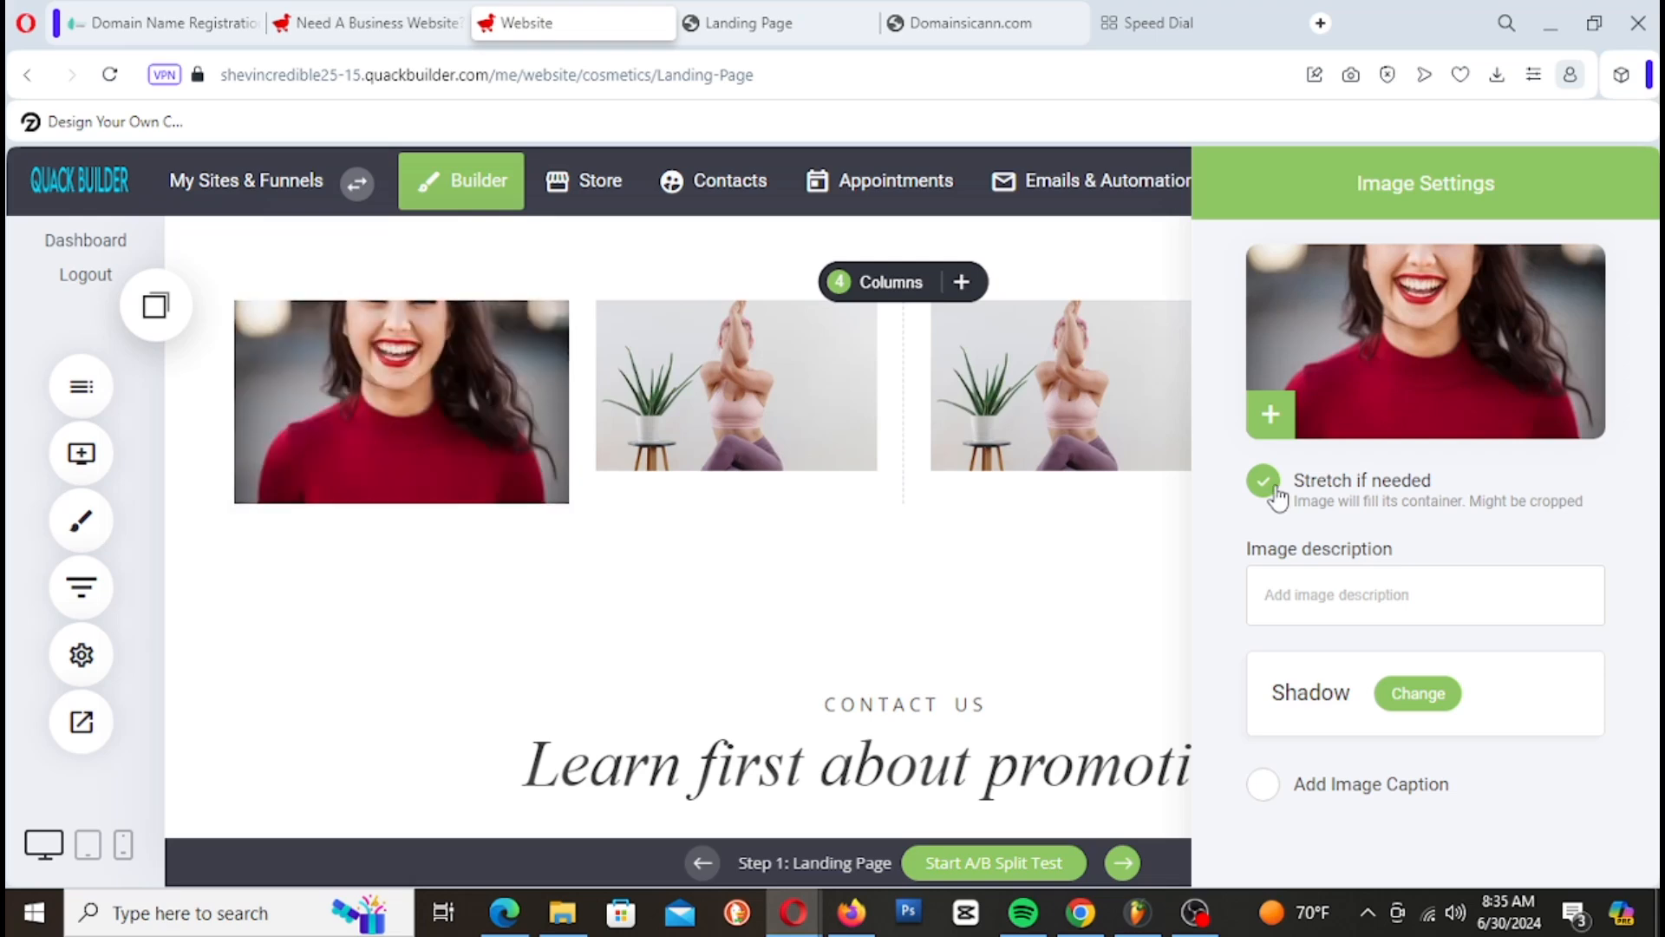
left_click(476, 396)
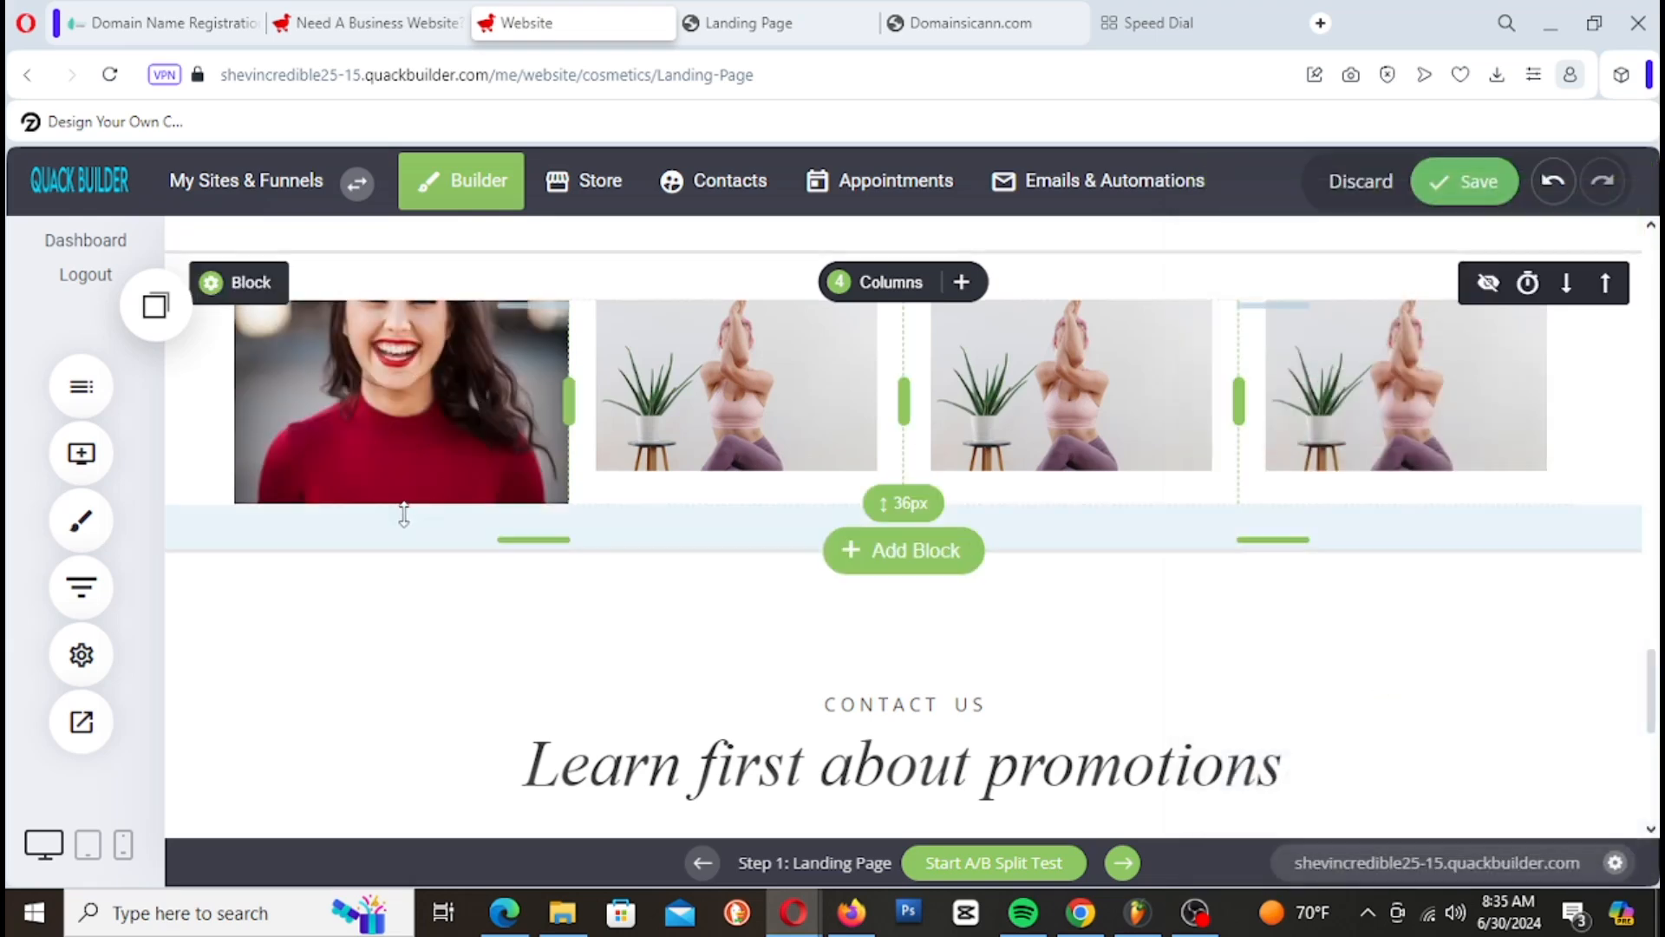
Step: Stretch the first photo to 441px tall and bring up stock photos for the second column's image
left_click_drag(387, 499, 420, 695)
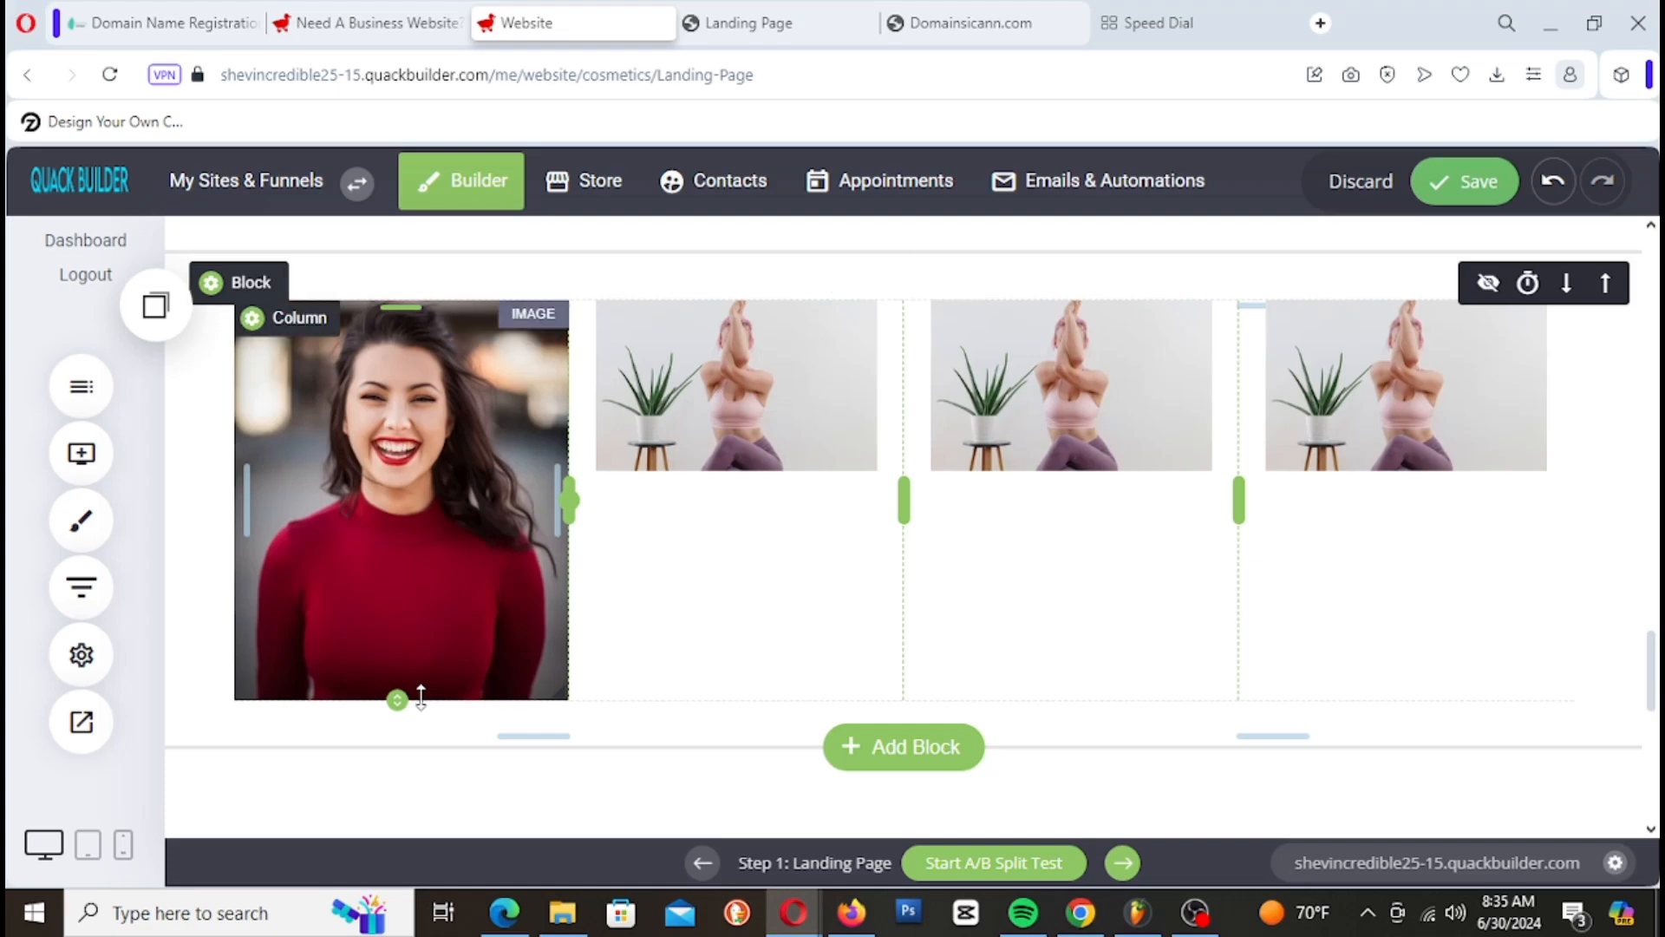
left_click(736, 399)
left_click(735, 399)
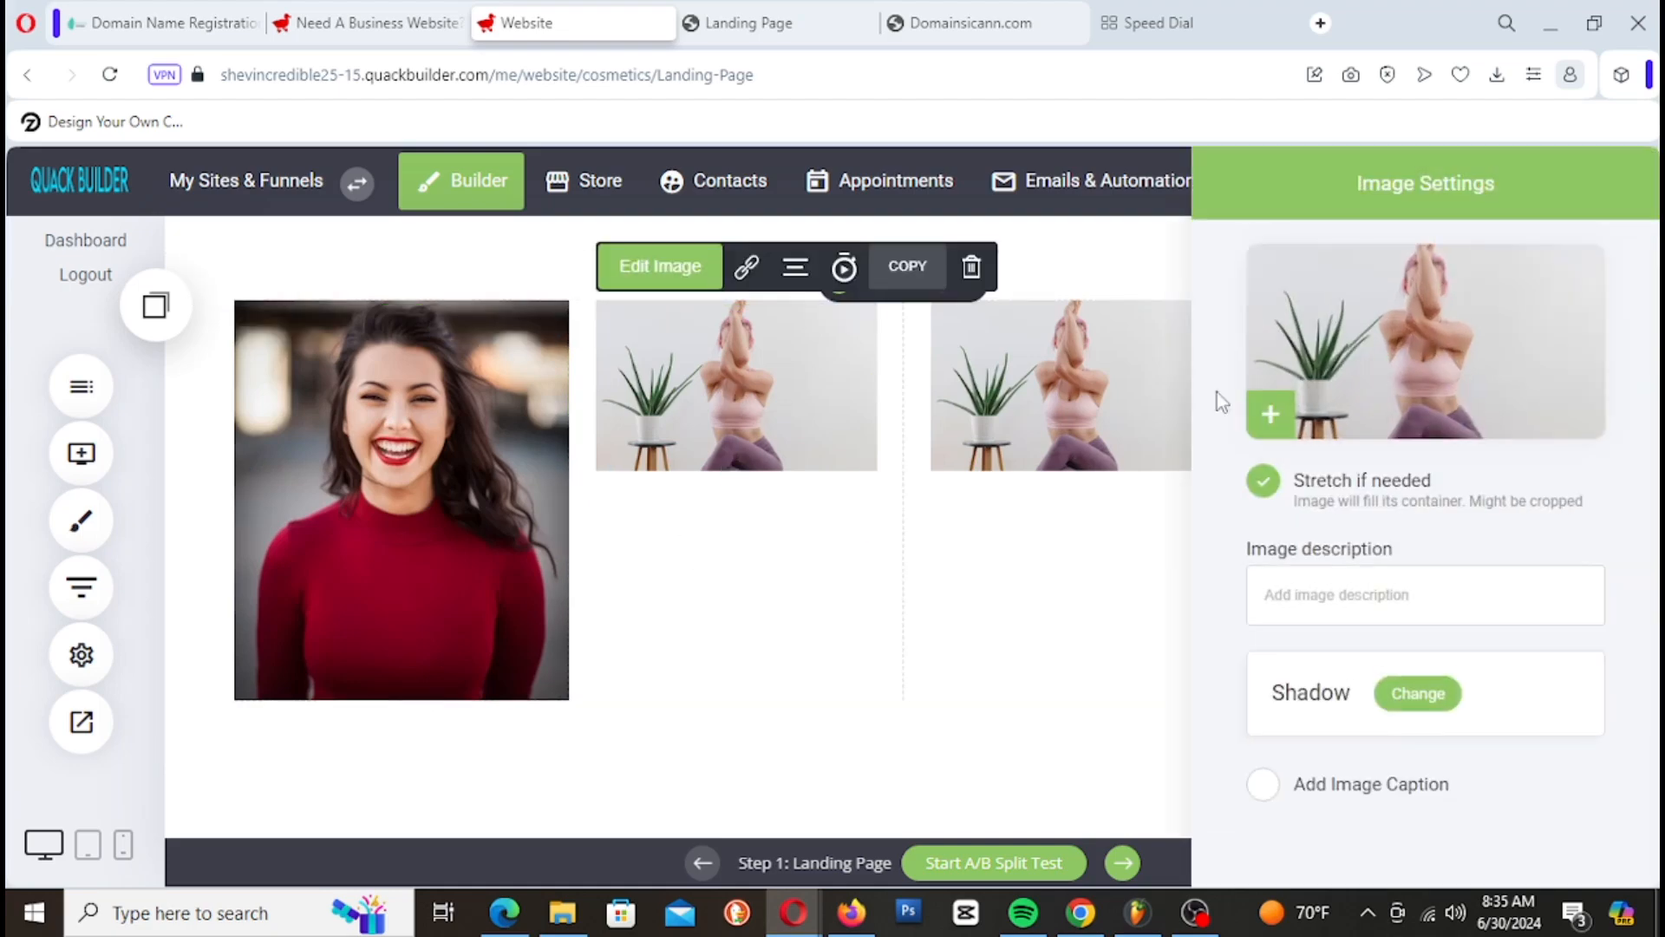
left_click(1306, 366)
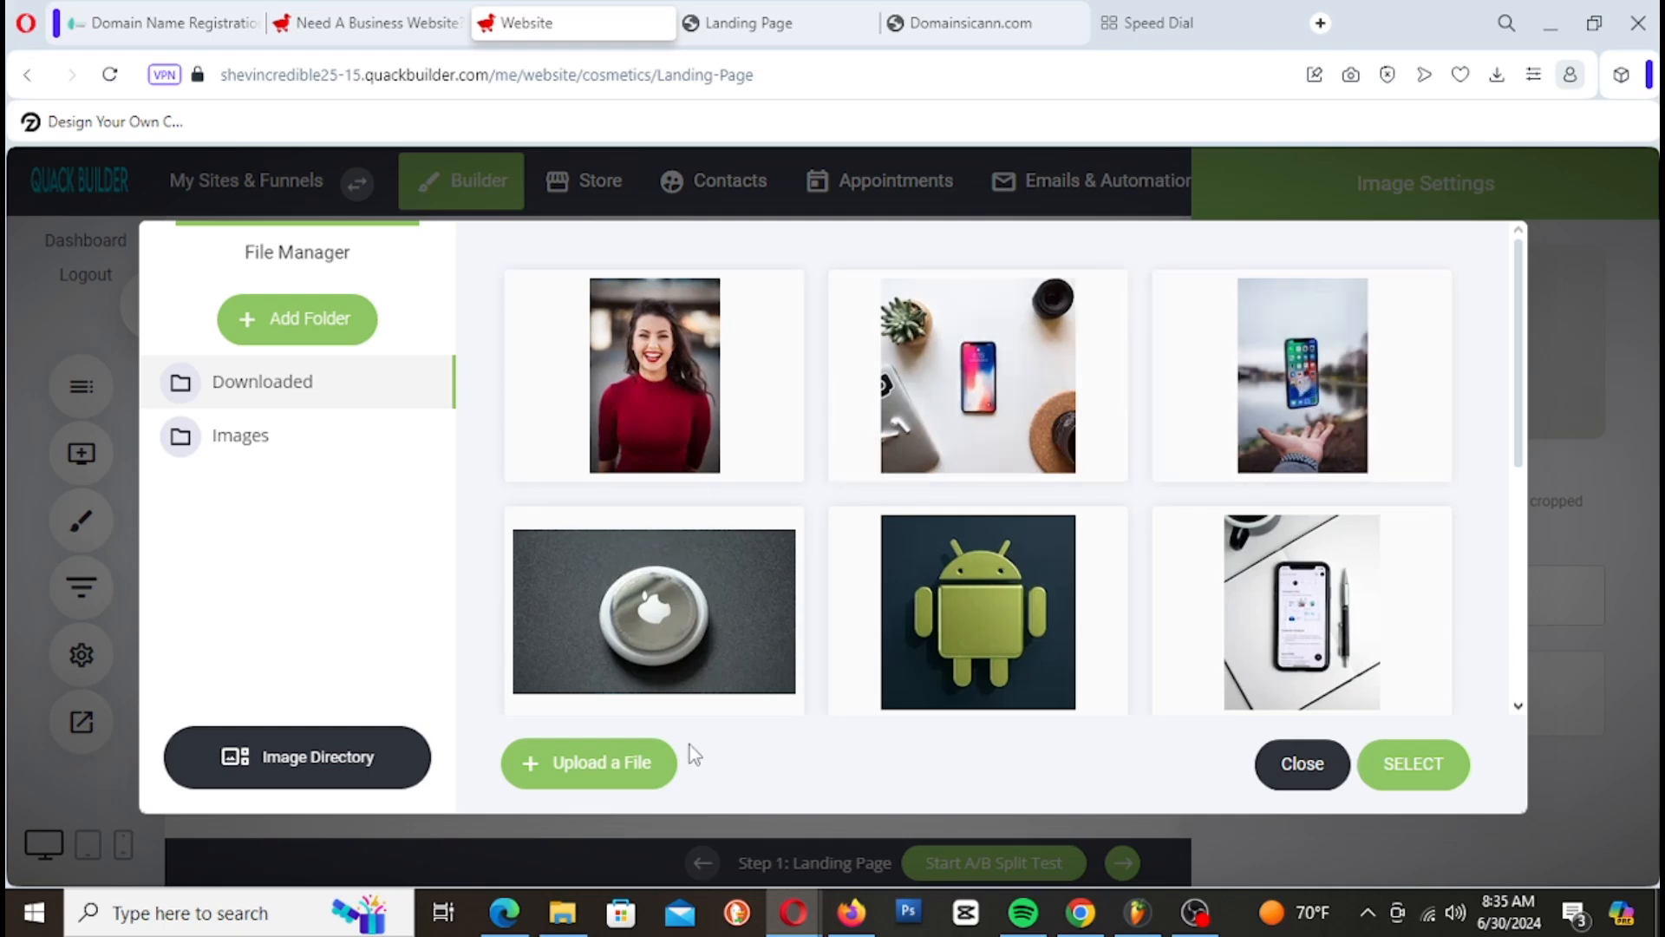
left_click(350, 760)
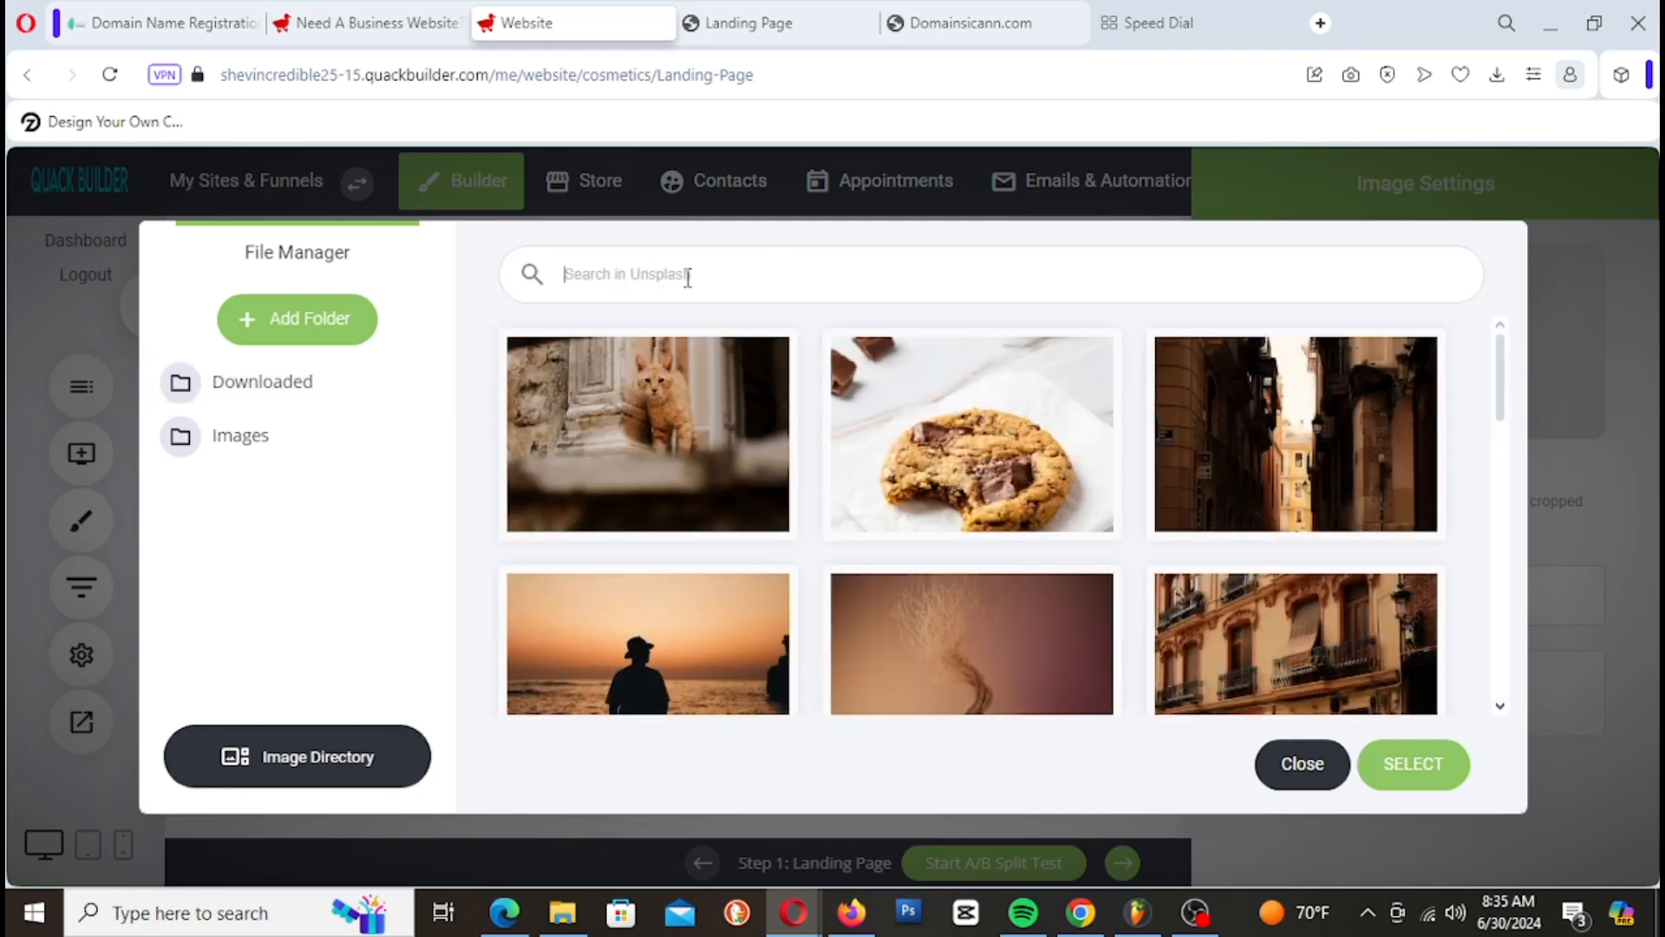
Step: Search 'people', insert the man before graffiti art, and resize it to about 231 x 325px
type("people")
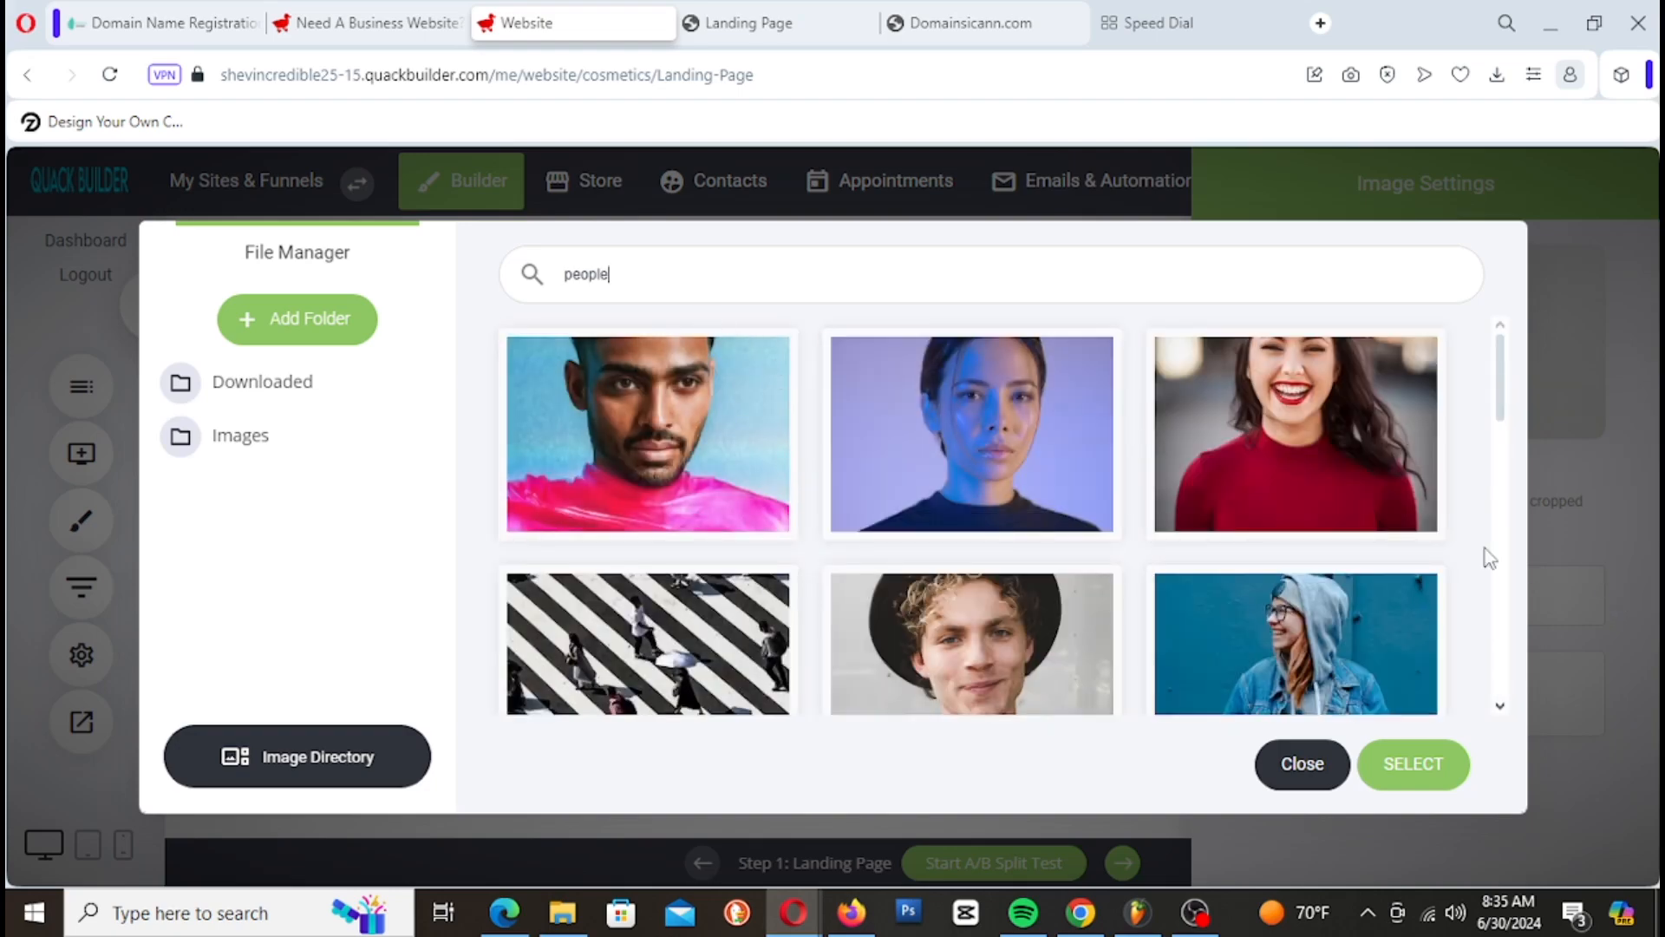
scroll(1150, 690, "down", 4)
scroll(1179, 633, "down", 5)
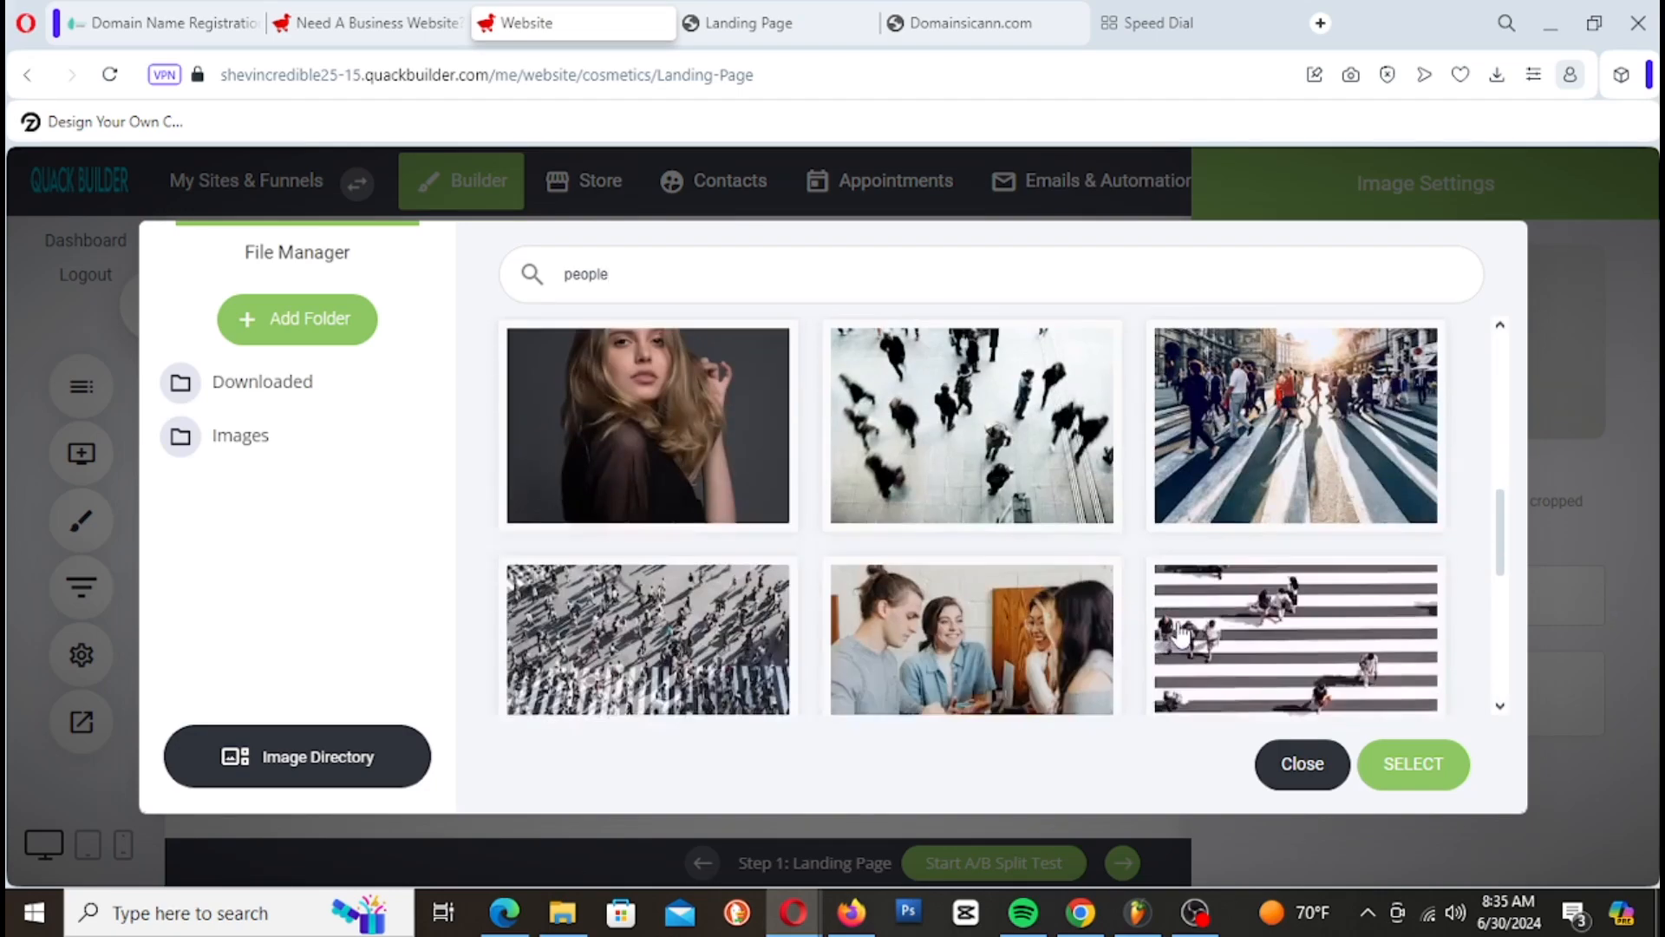
scroll(1180, 633, "down", 5)
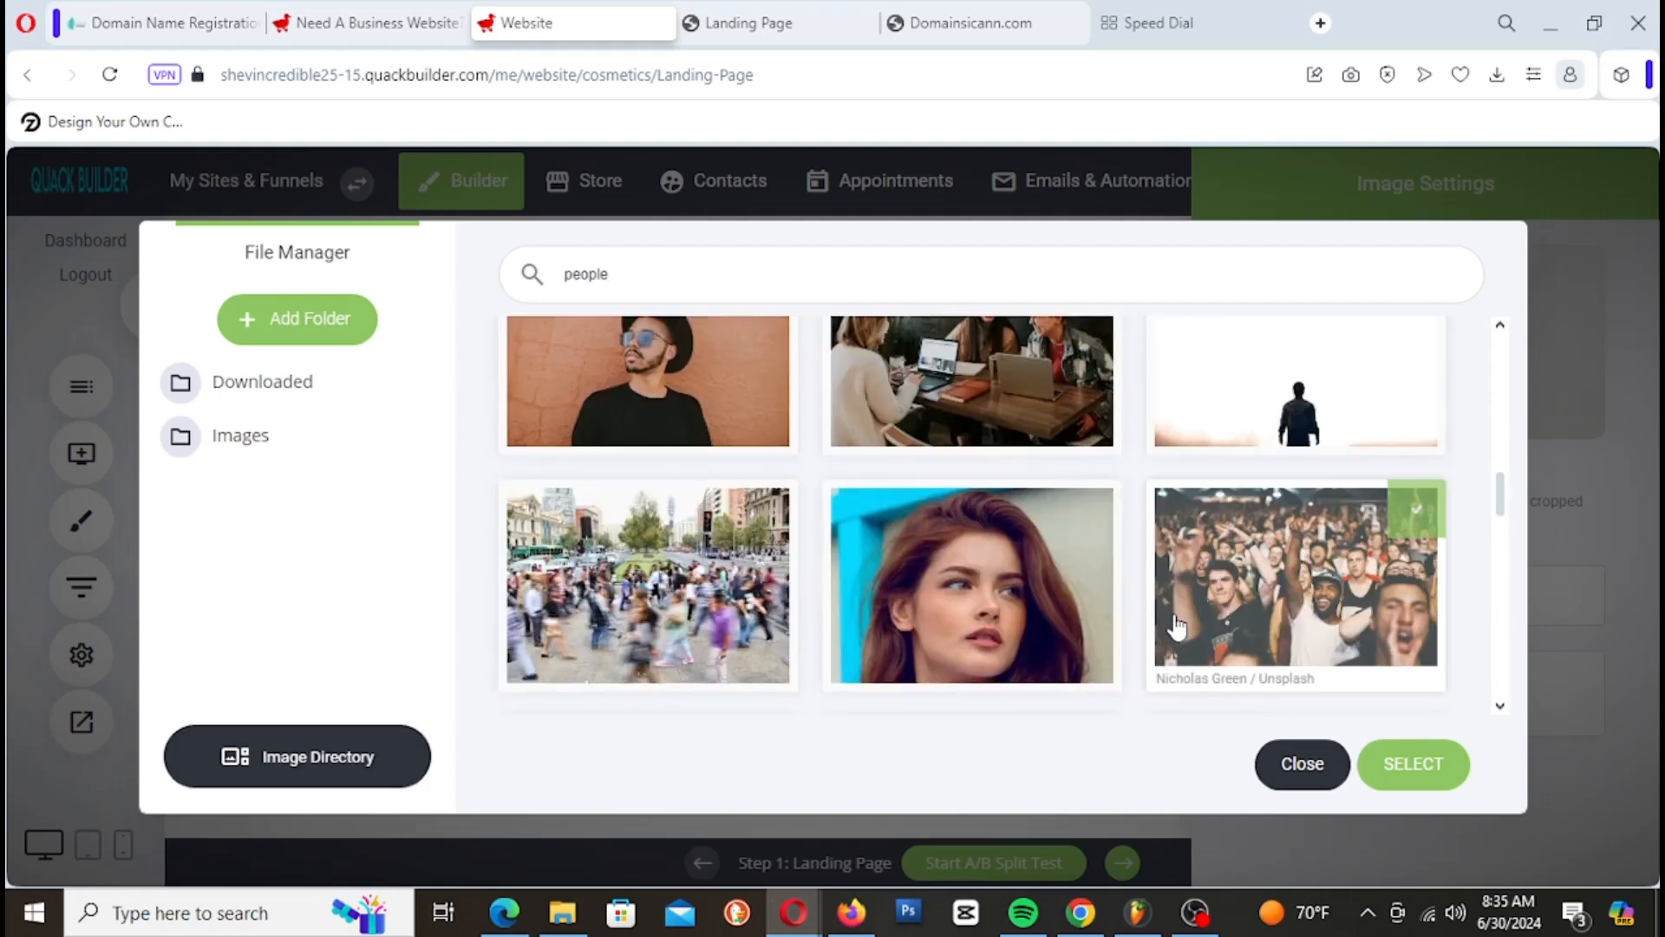
scroll(1110, 551, "down", 5)
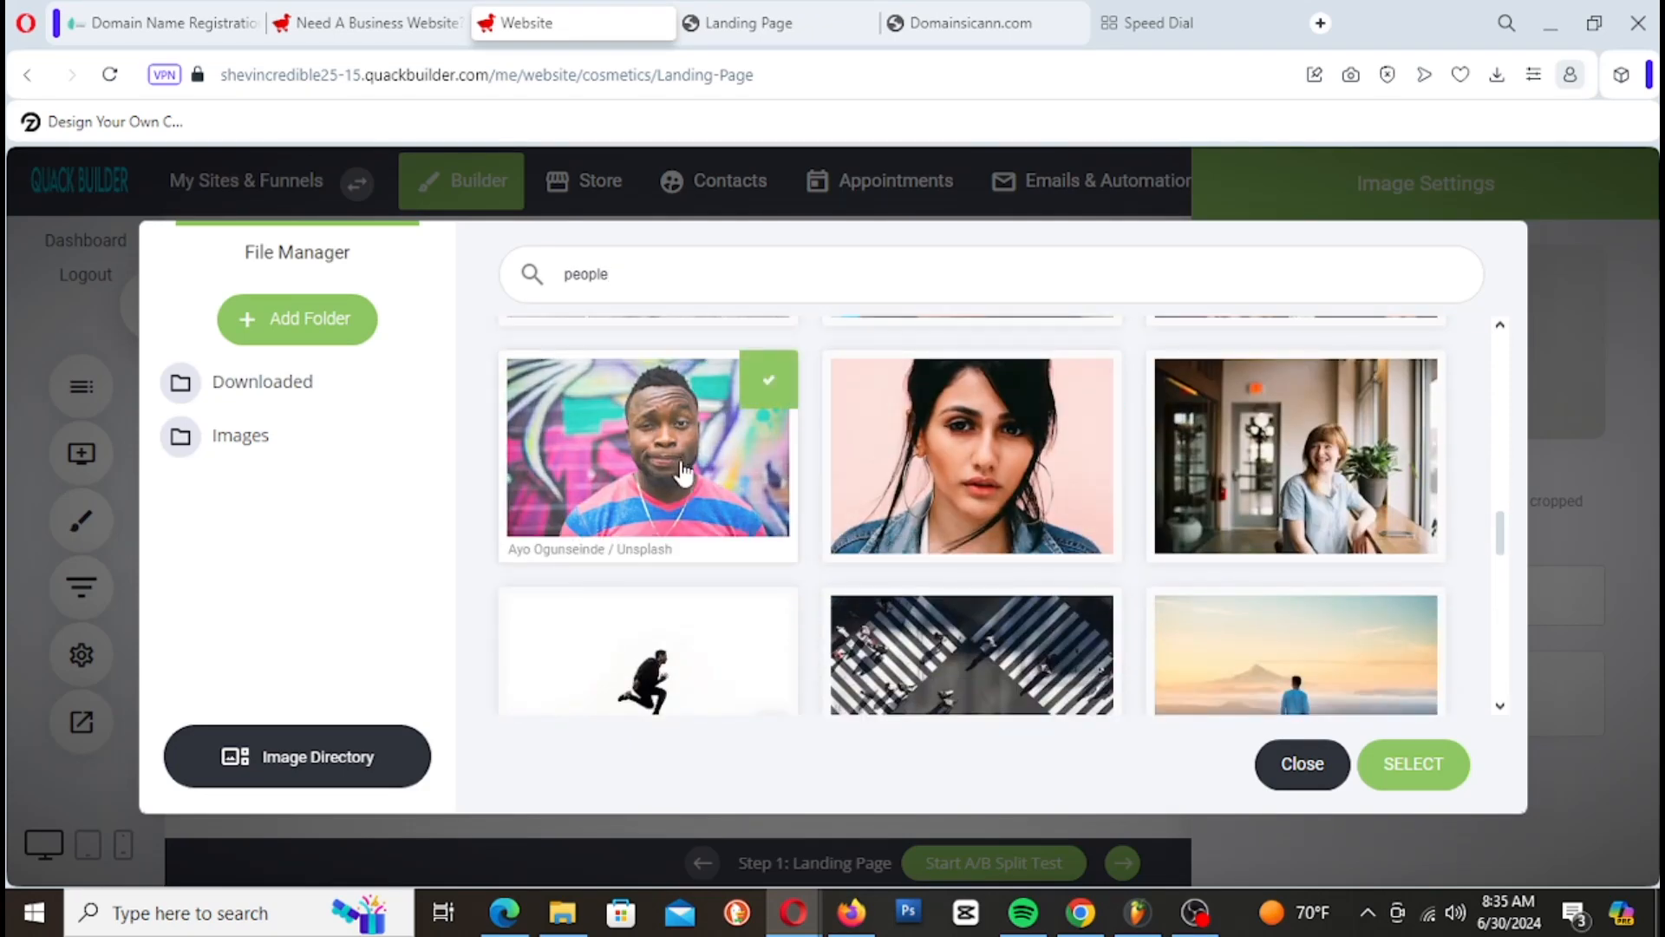
scroll(1284, 469, "down", 3)
scroll(1280, 469, "down", 2)
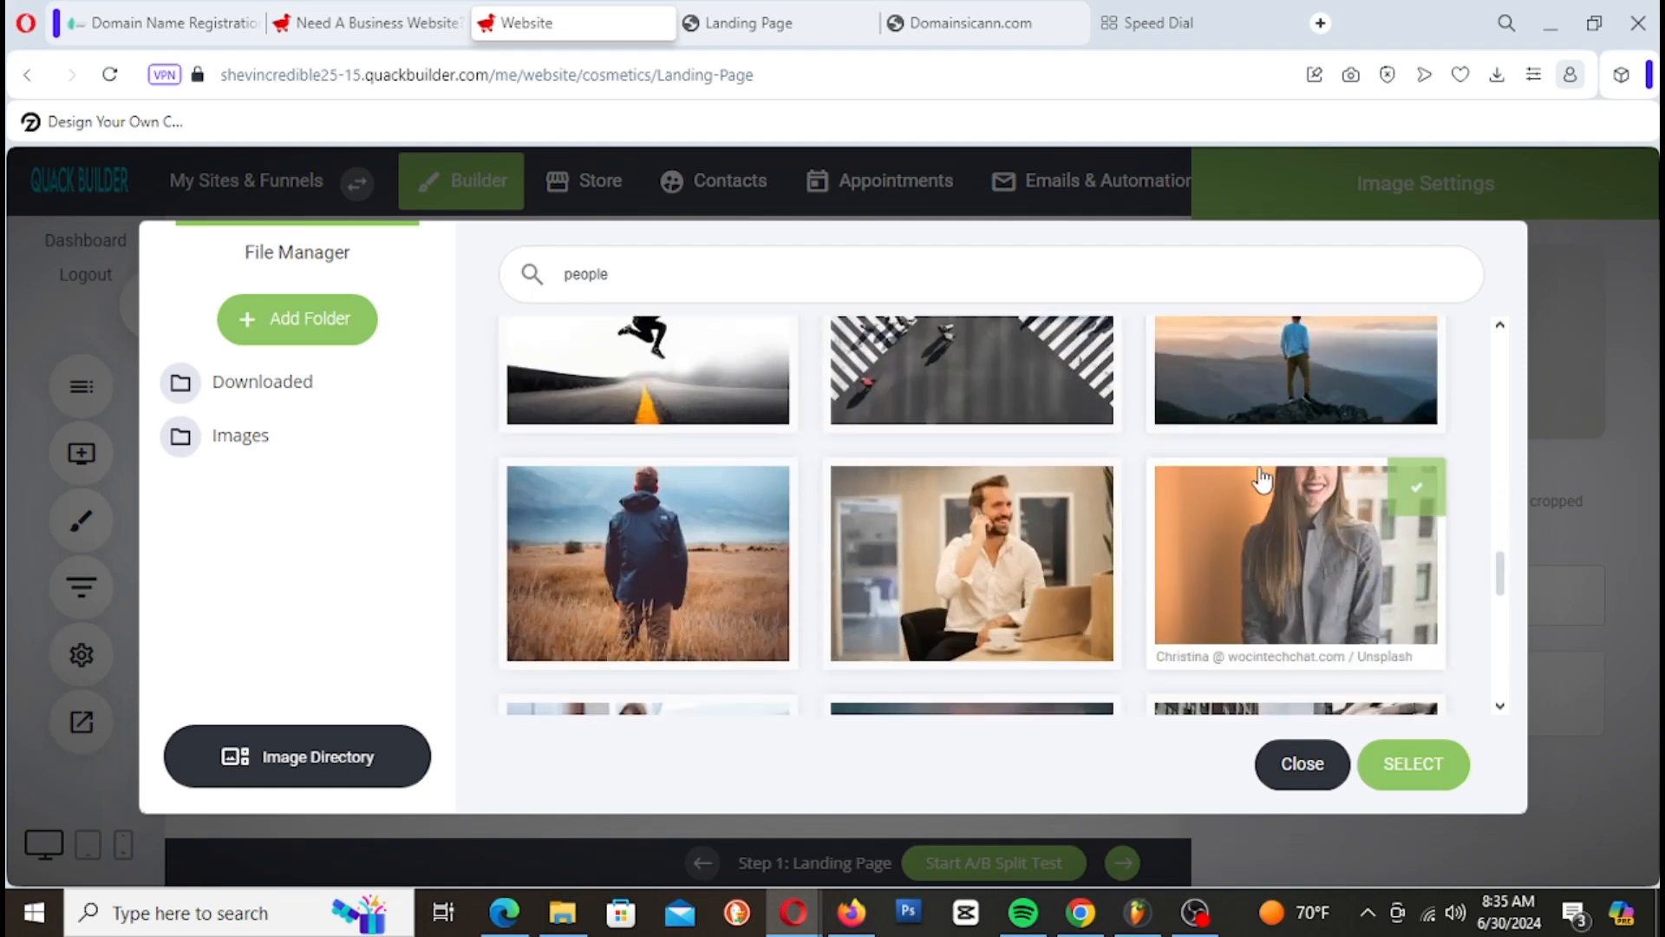
left_click(1387, 780)
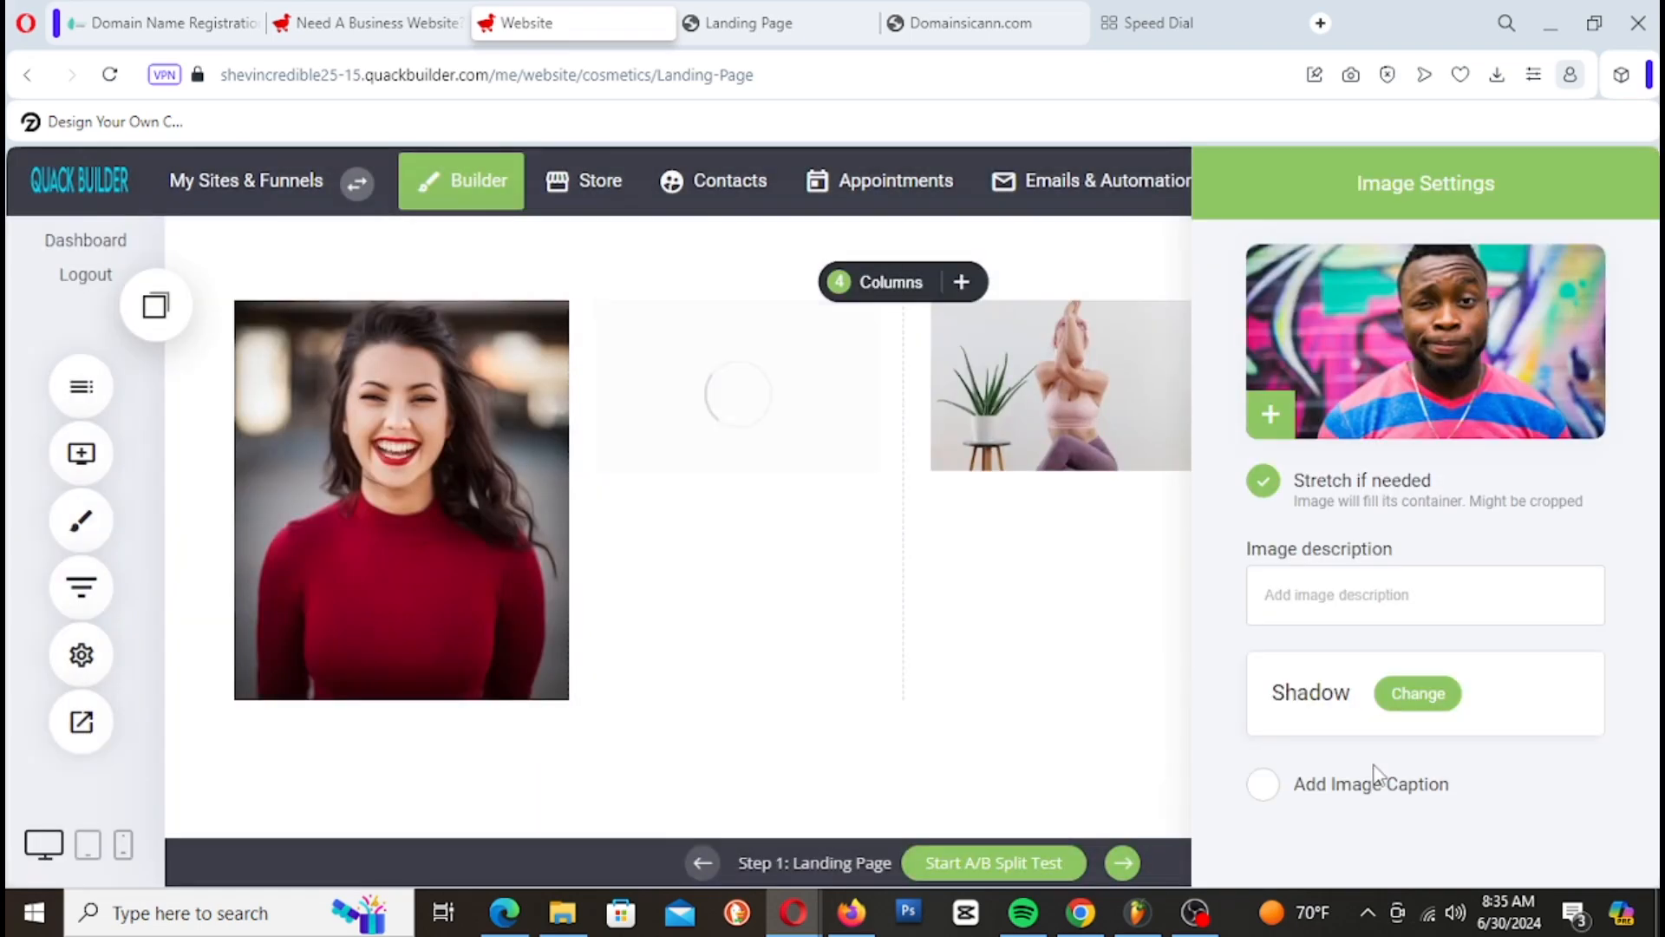
left_click(763, 437)
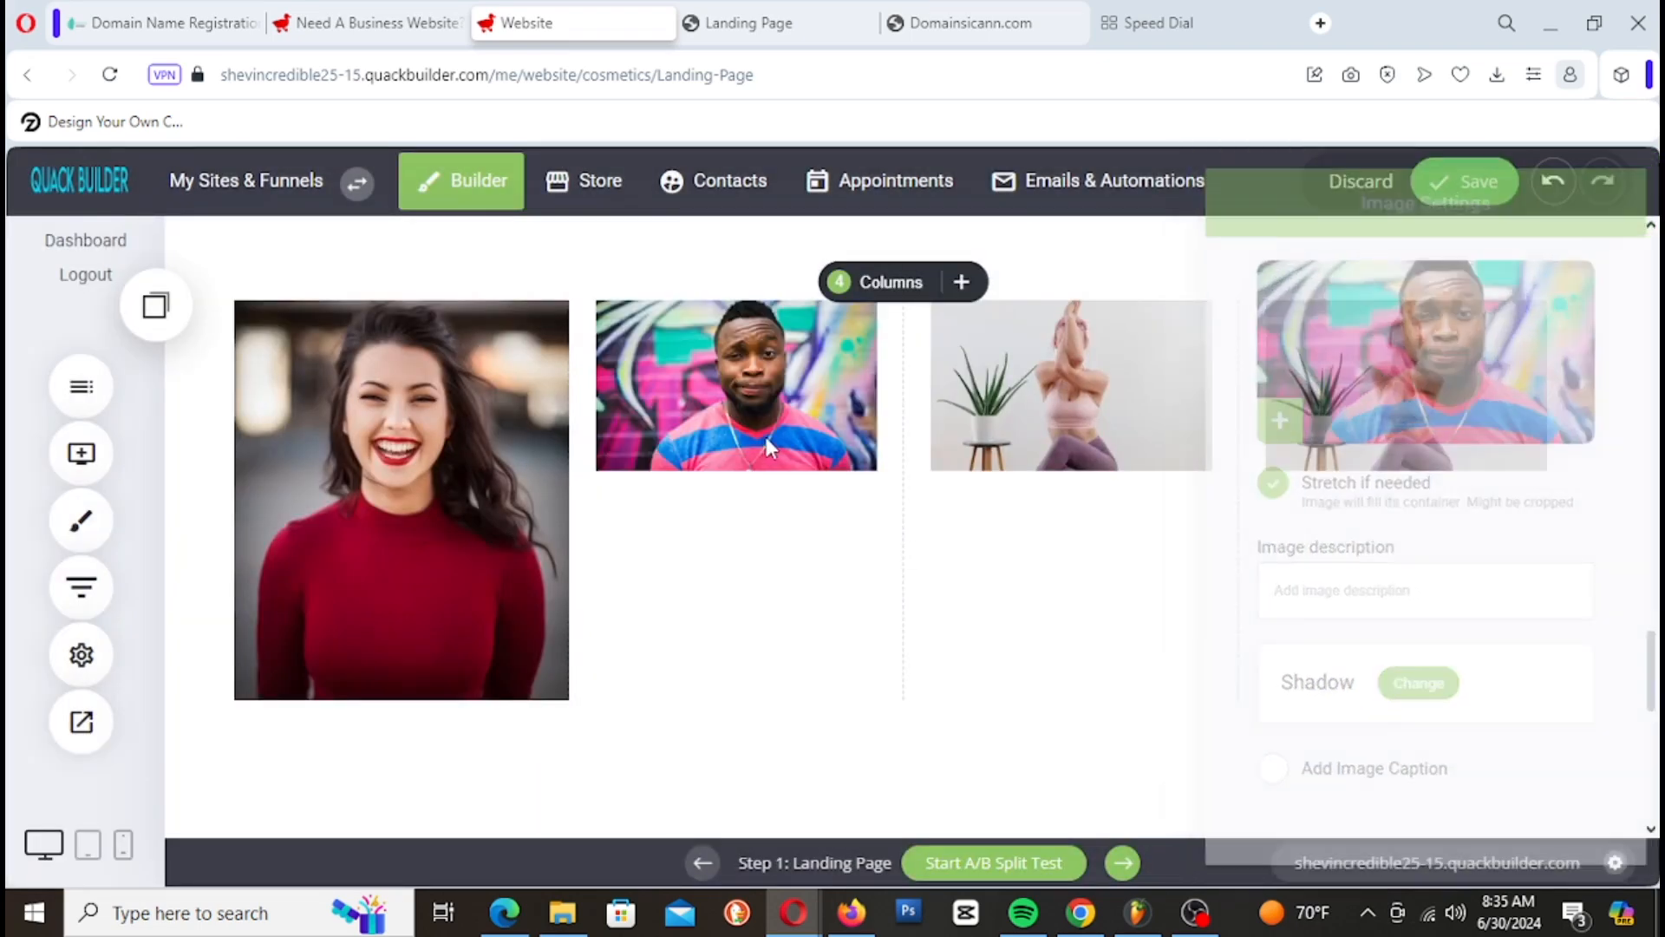
left_click_drag(734, 471, 744, 699)
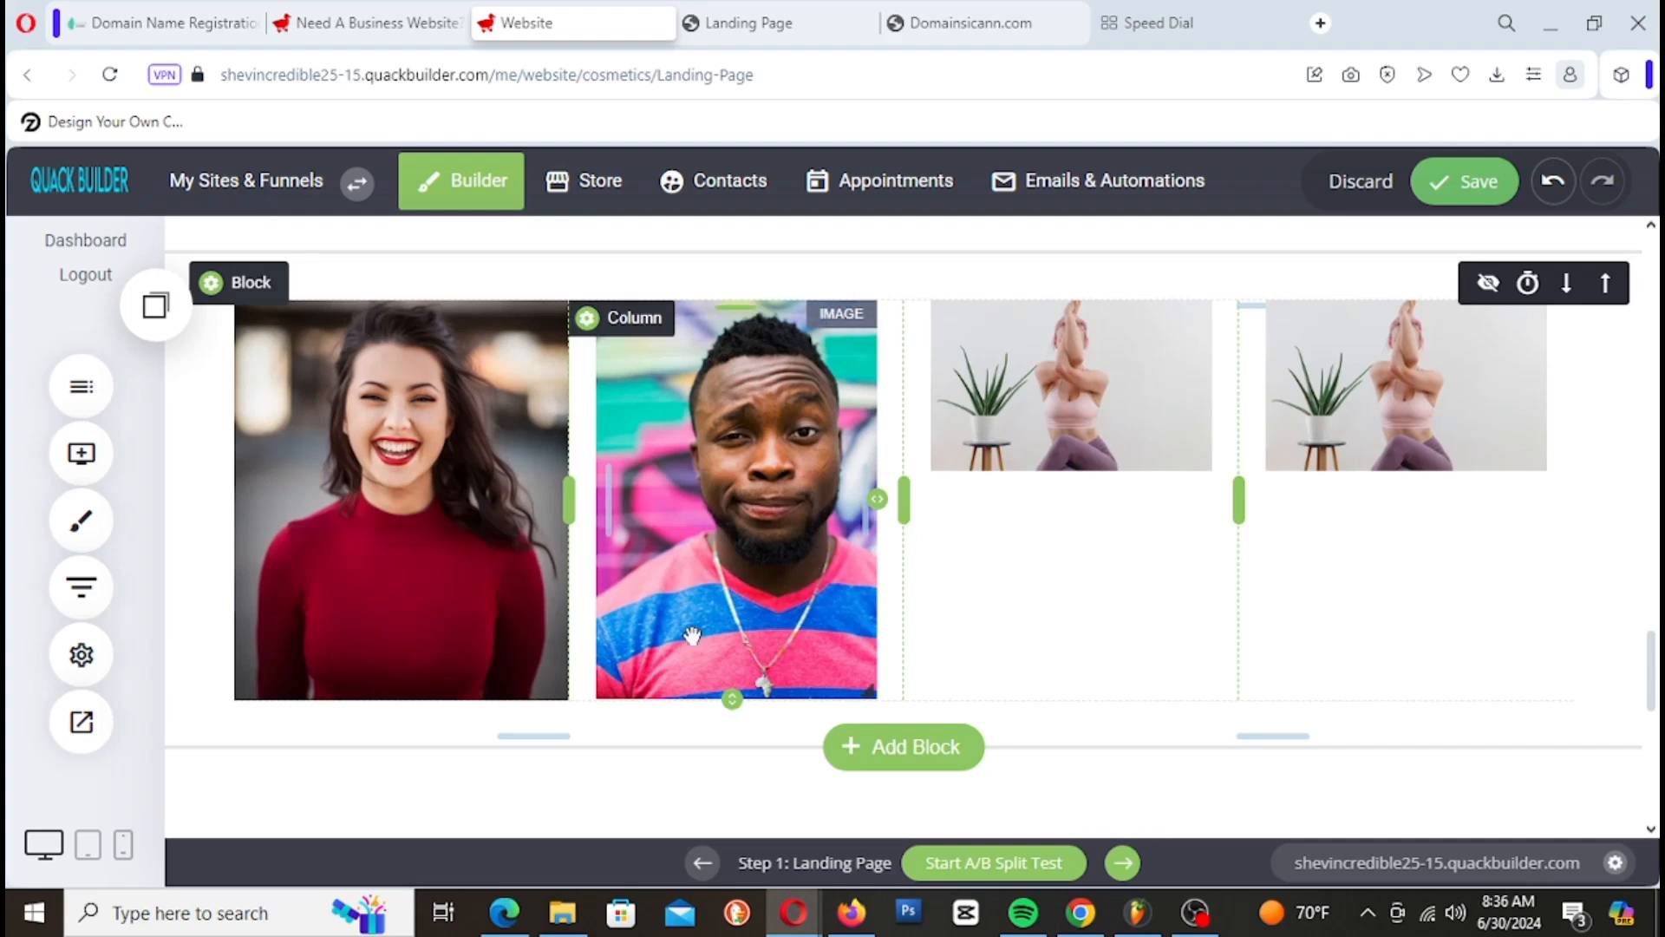
Step: Delete the third column's yoga image and open its column background image library
left_click(1147, 399)
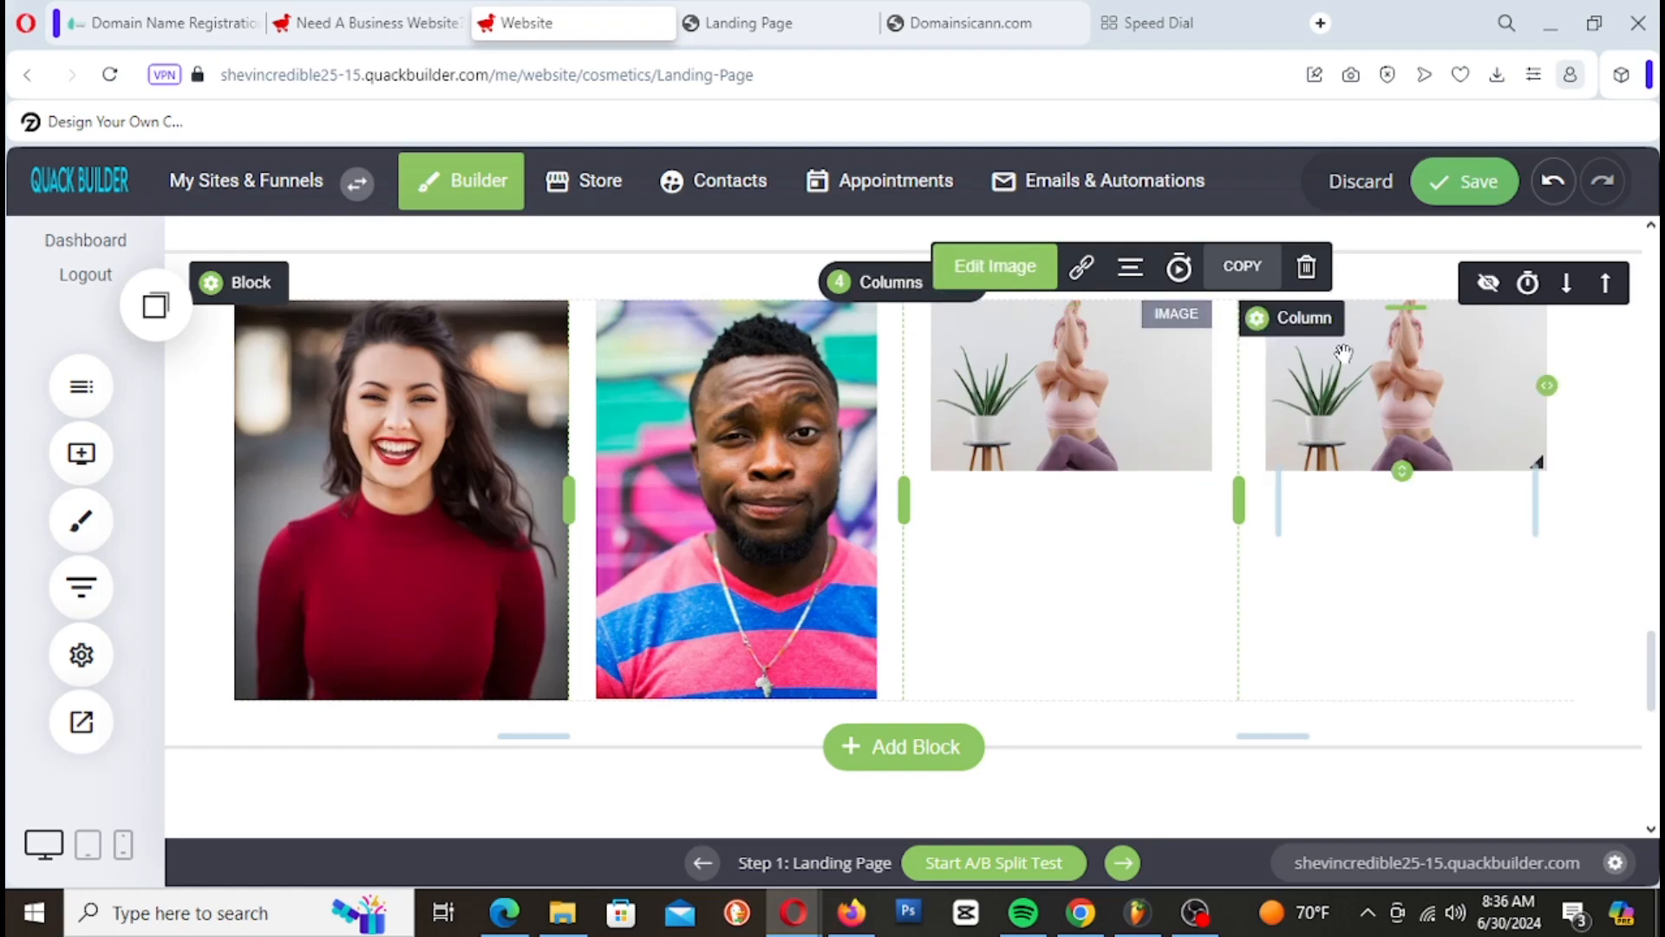
left_click(1306, 266)
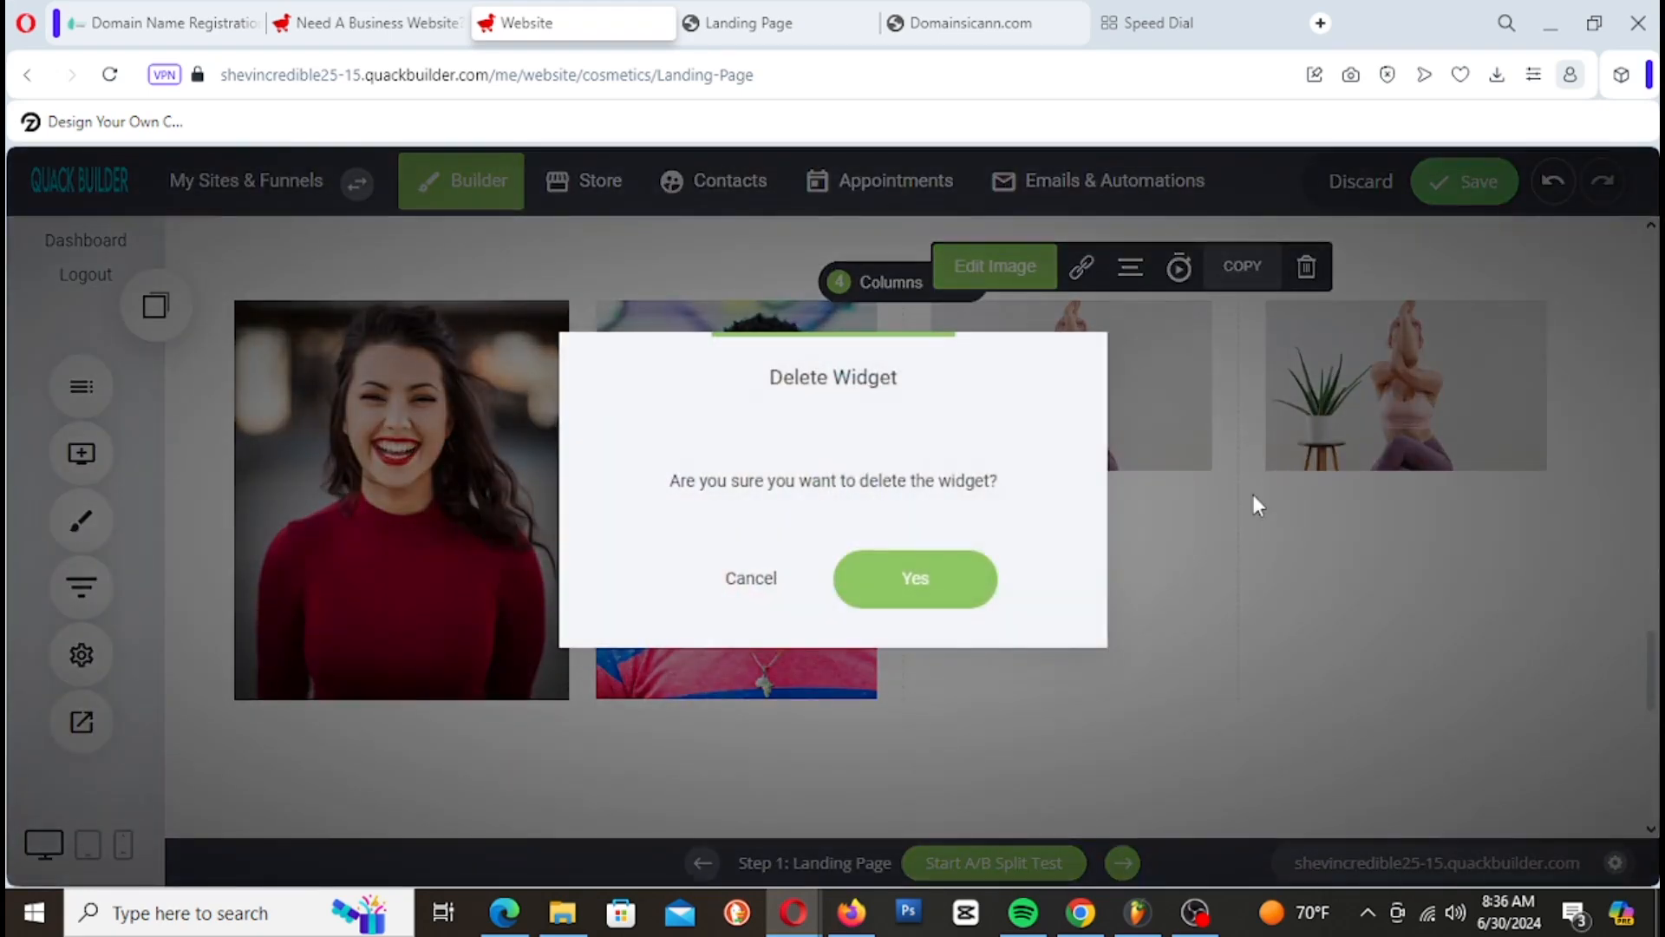
left_click(984, 578)
left_click(977, 318)
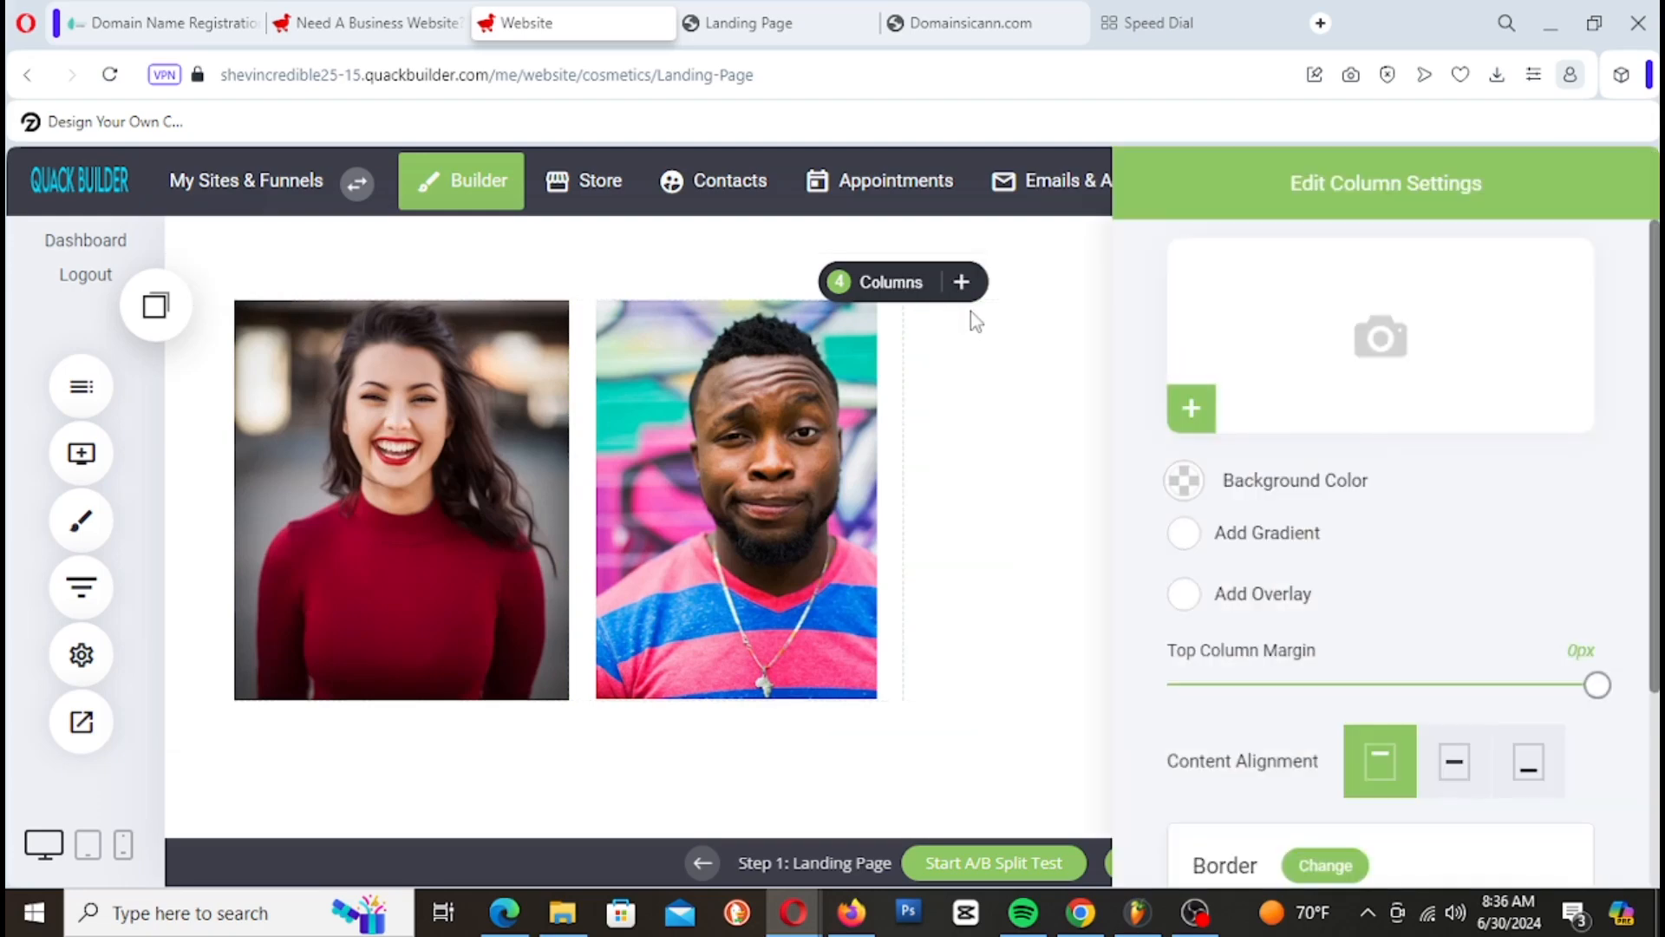
left_click(1460, 399)
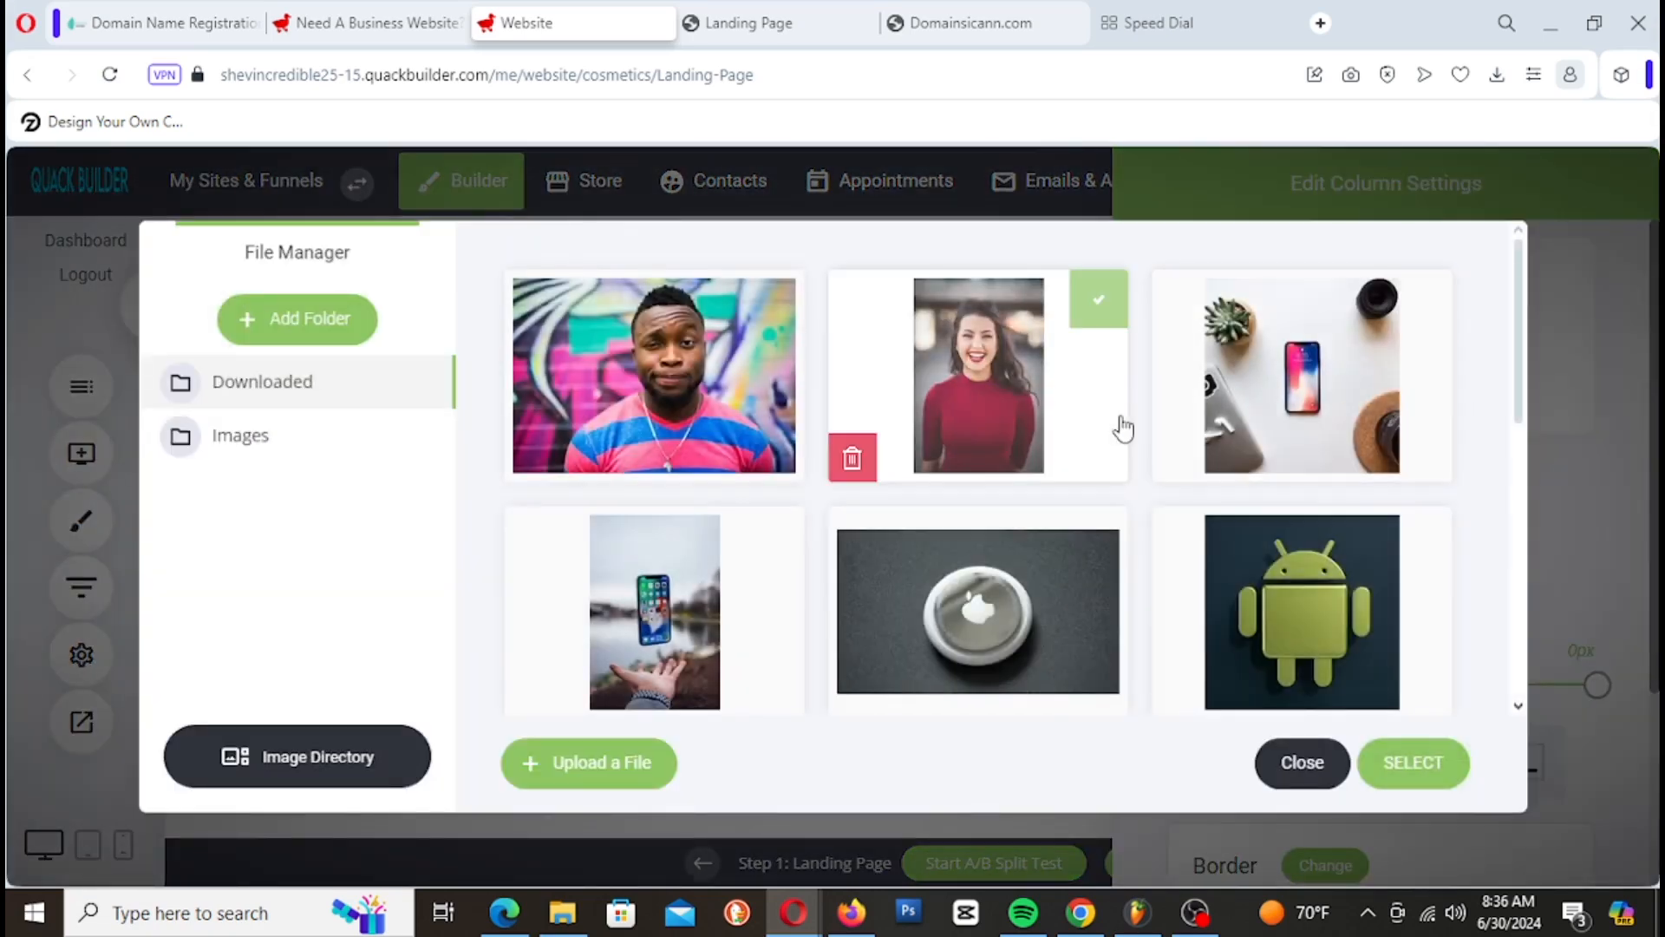
Step: Search the stock photo collection for 'people', copying the search term, and browse results
left_click(405, 758)
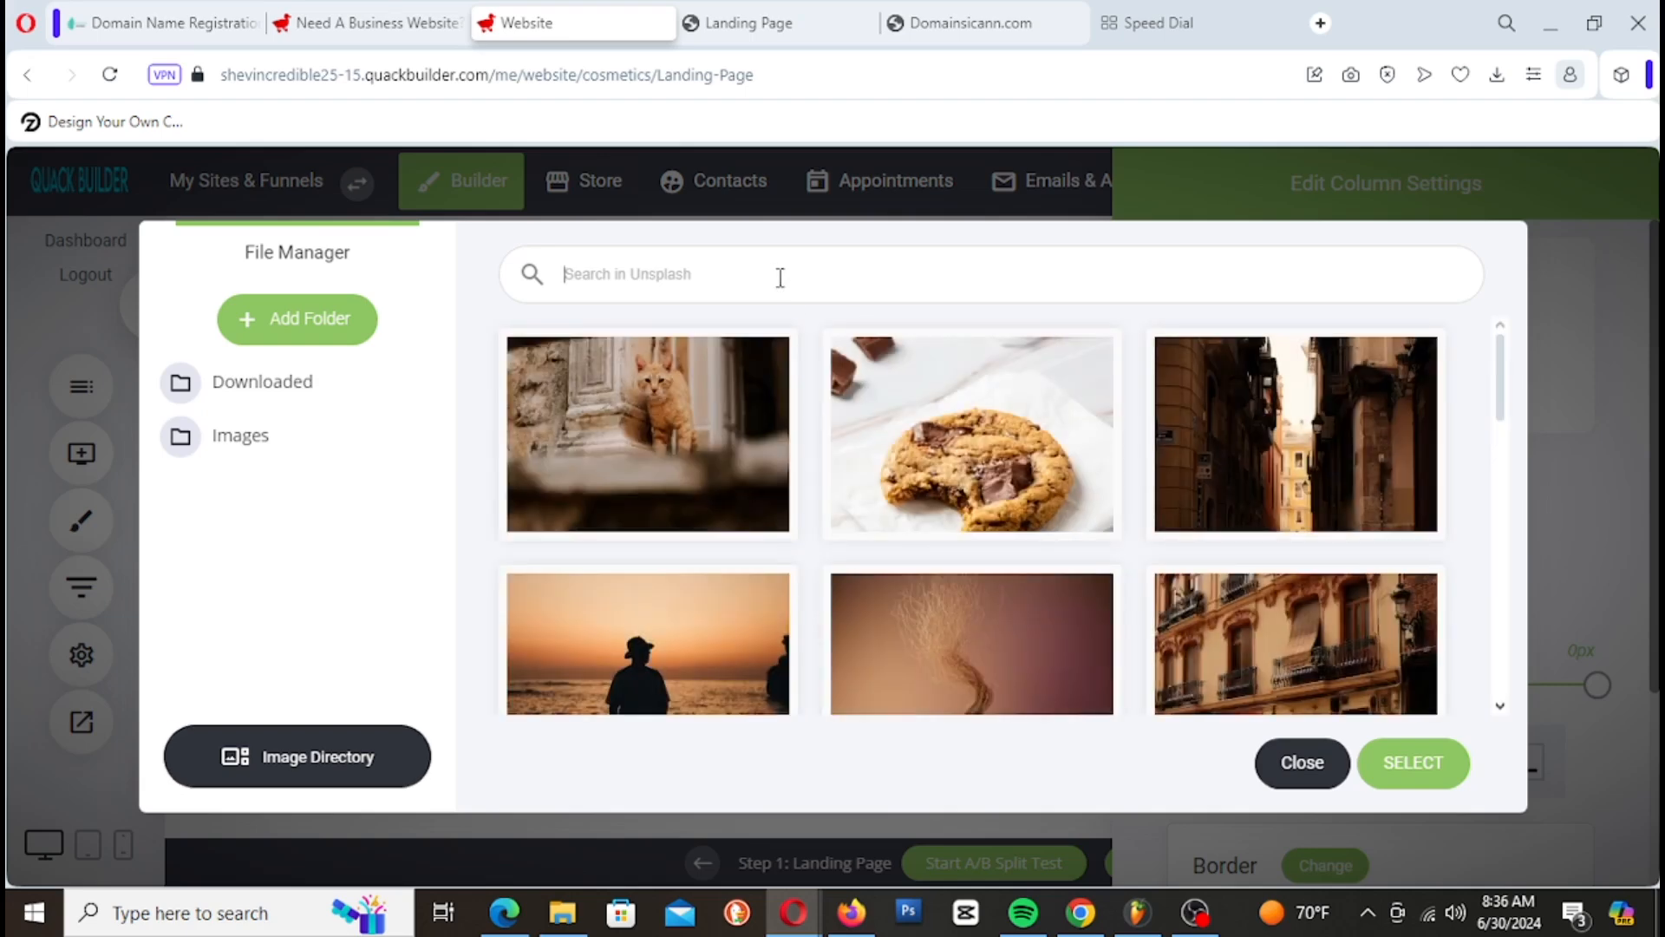
type("people")
double_click(781, 276)
right_click(780, 279)
left_click(825, 368)
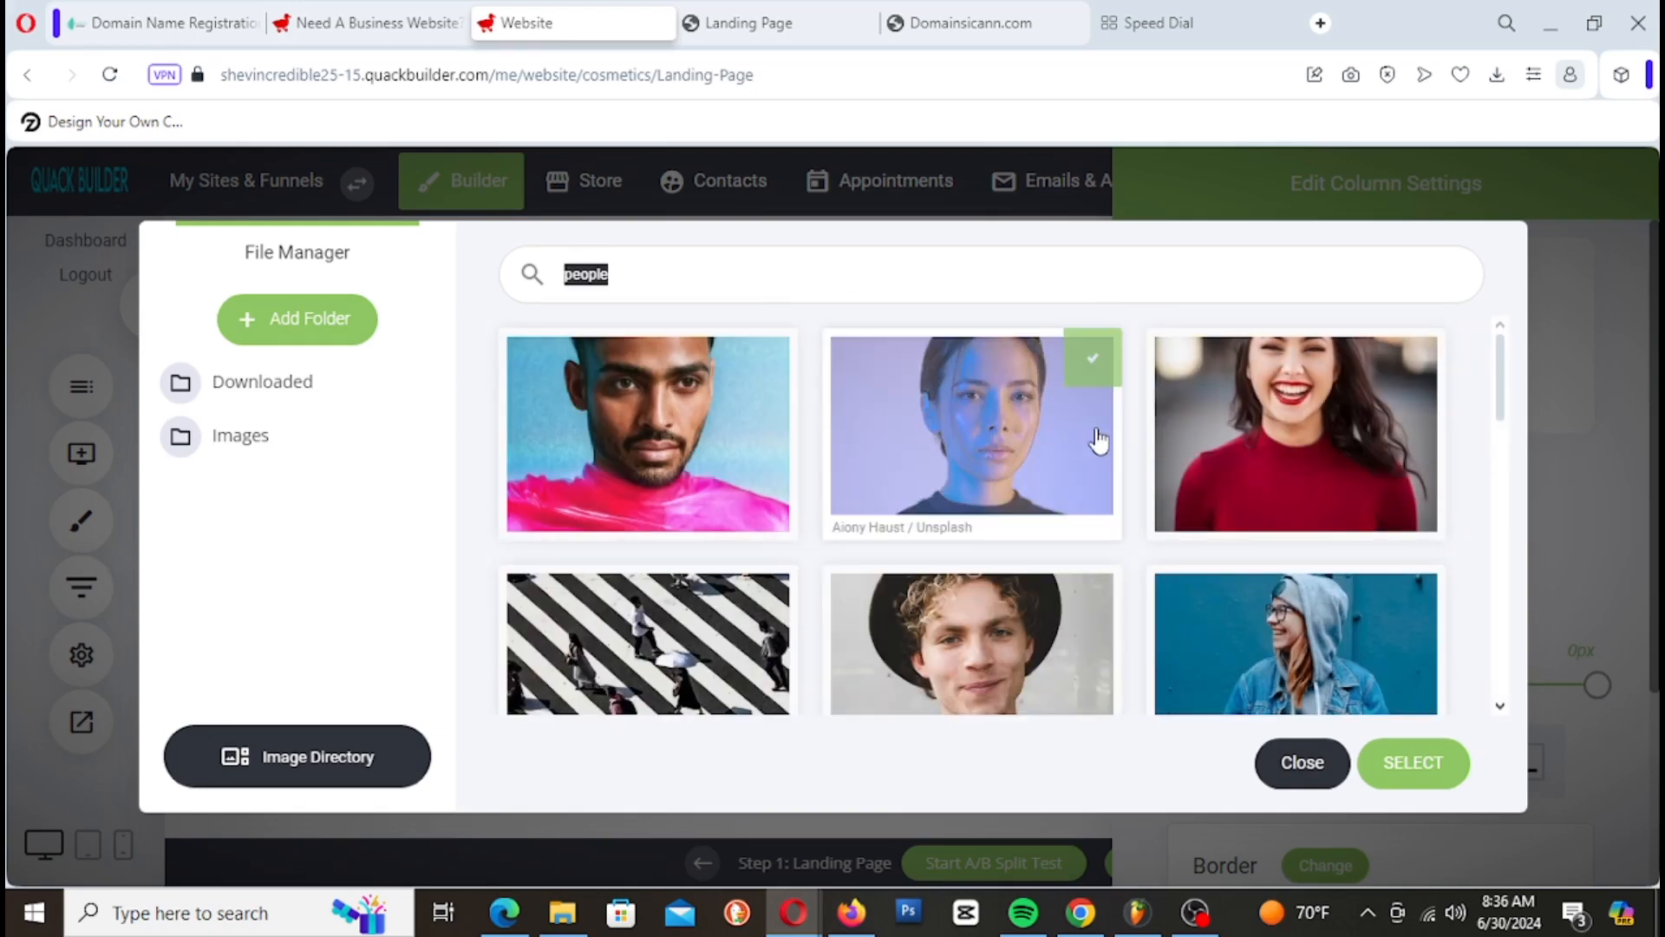
scroll(1137, 475, "down", 10)
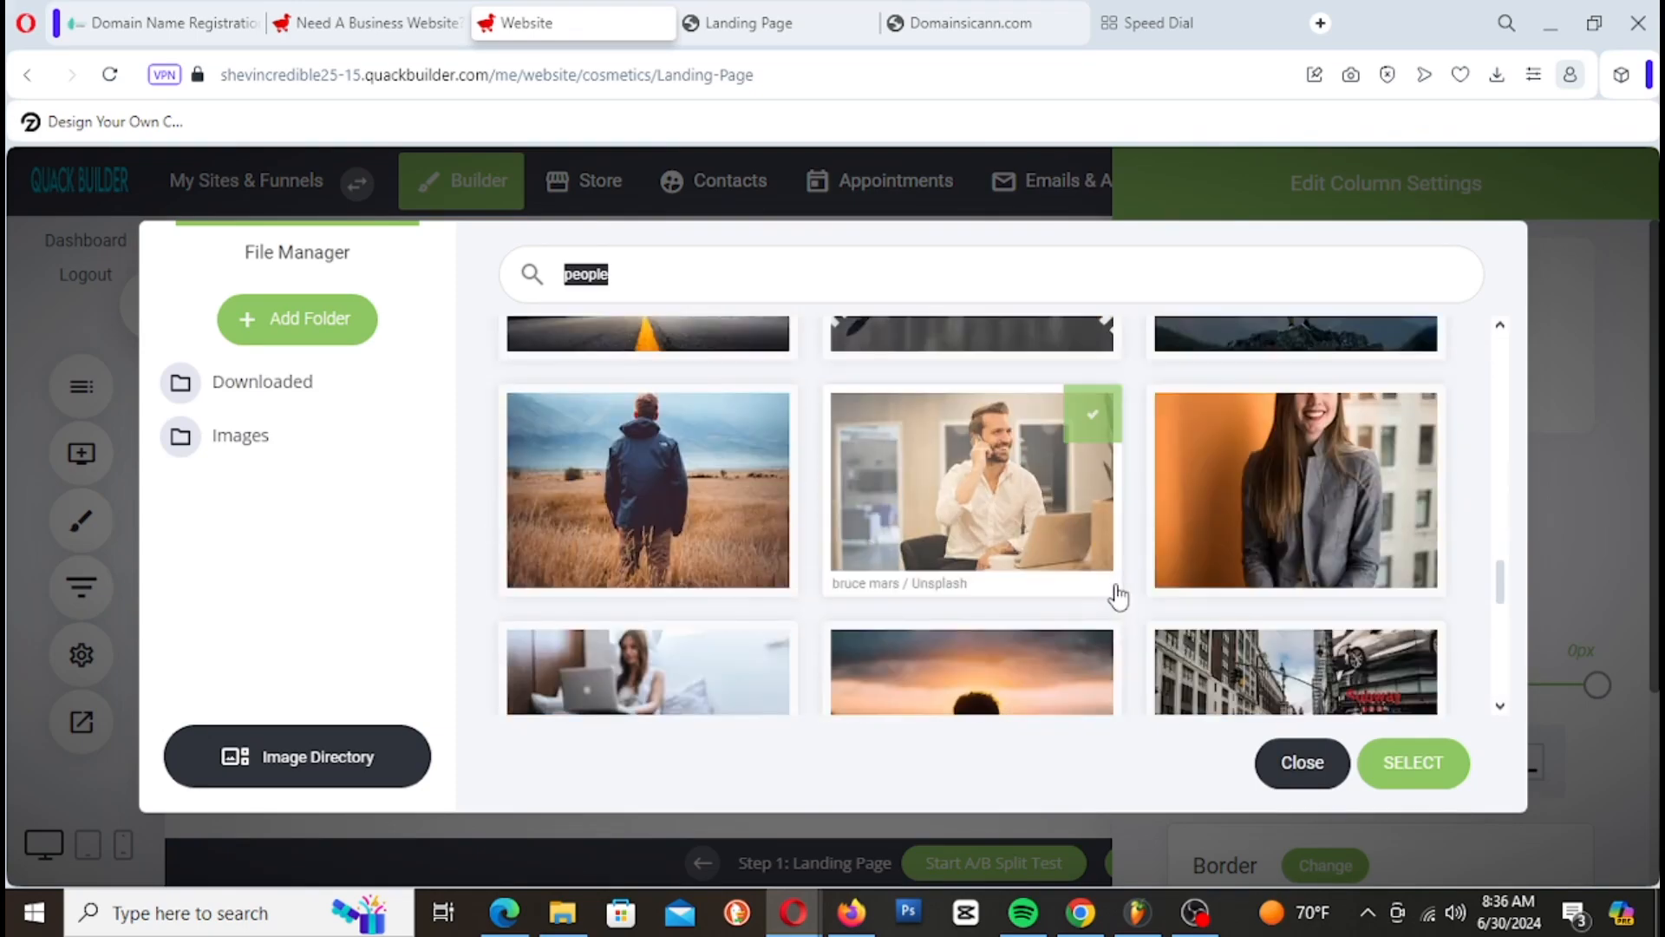
scroll(1121, 597, "up", 5)
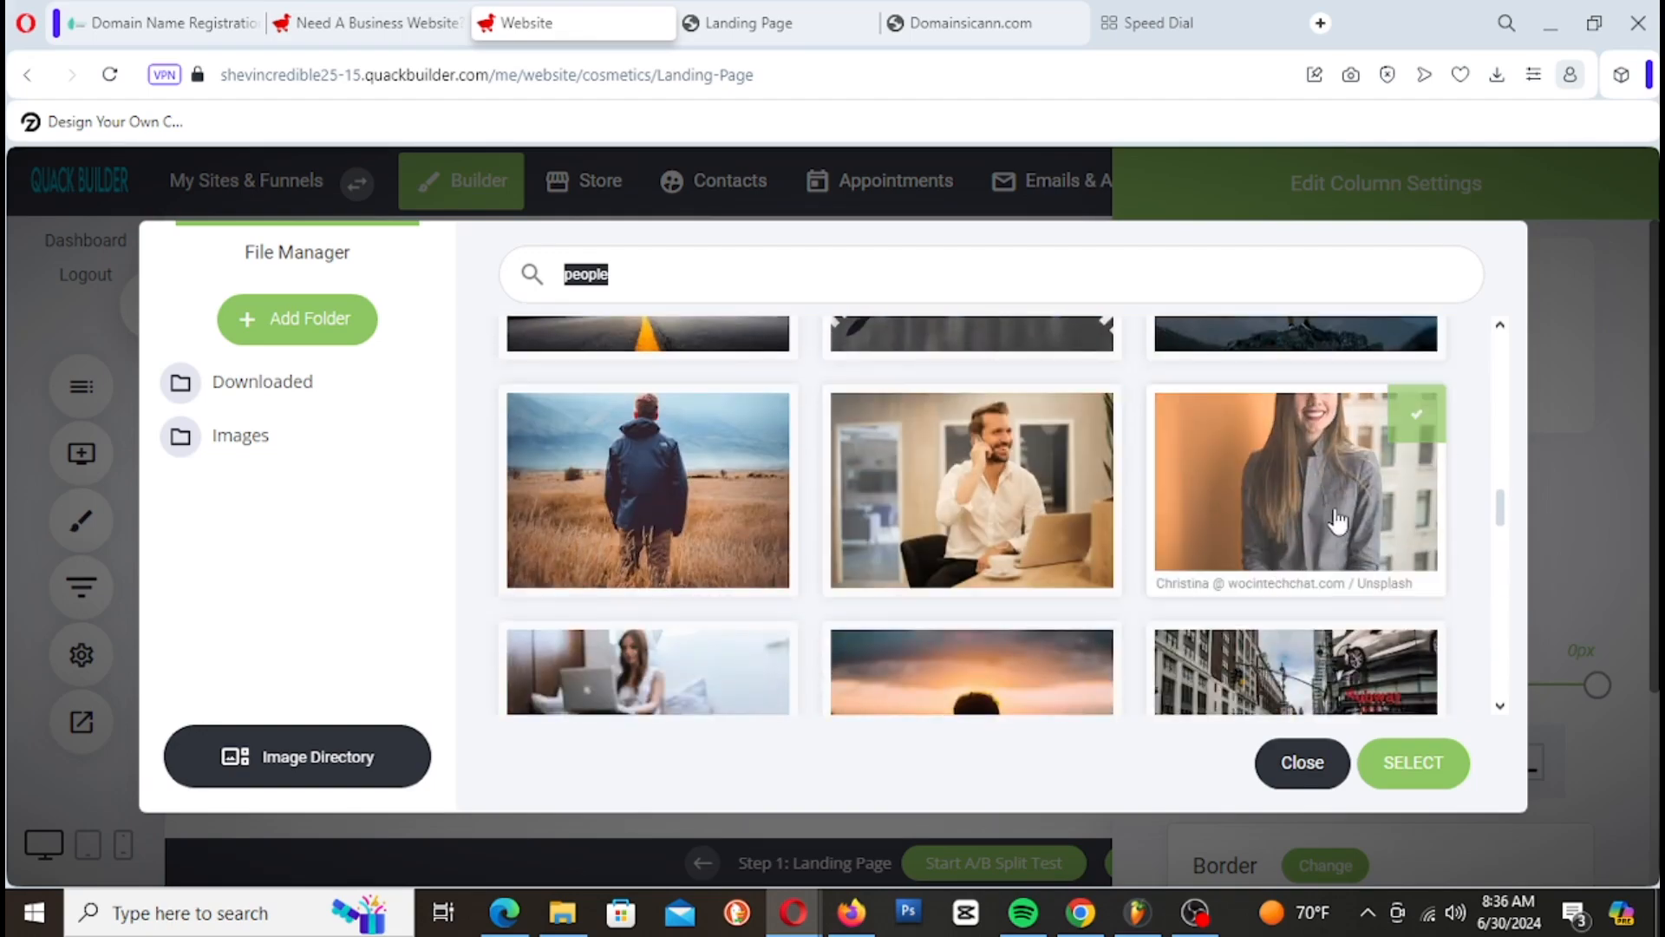
scroll(1336, 520, "down", 5)
scroll(1335, 521, "up", 2)
scroll(1336, 521, "down", 4)
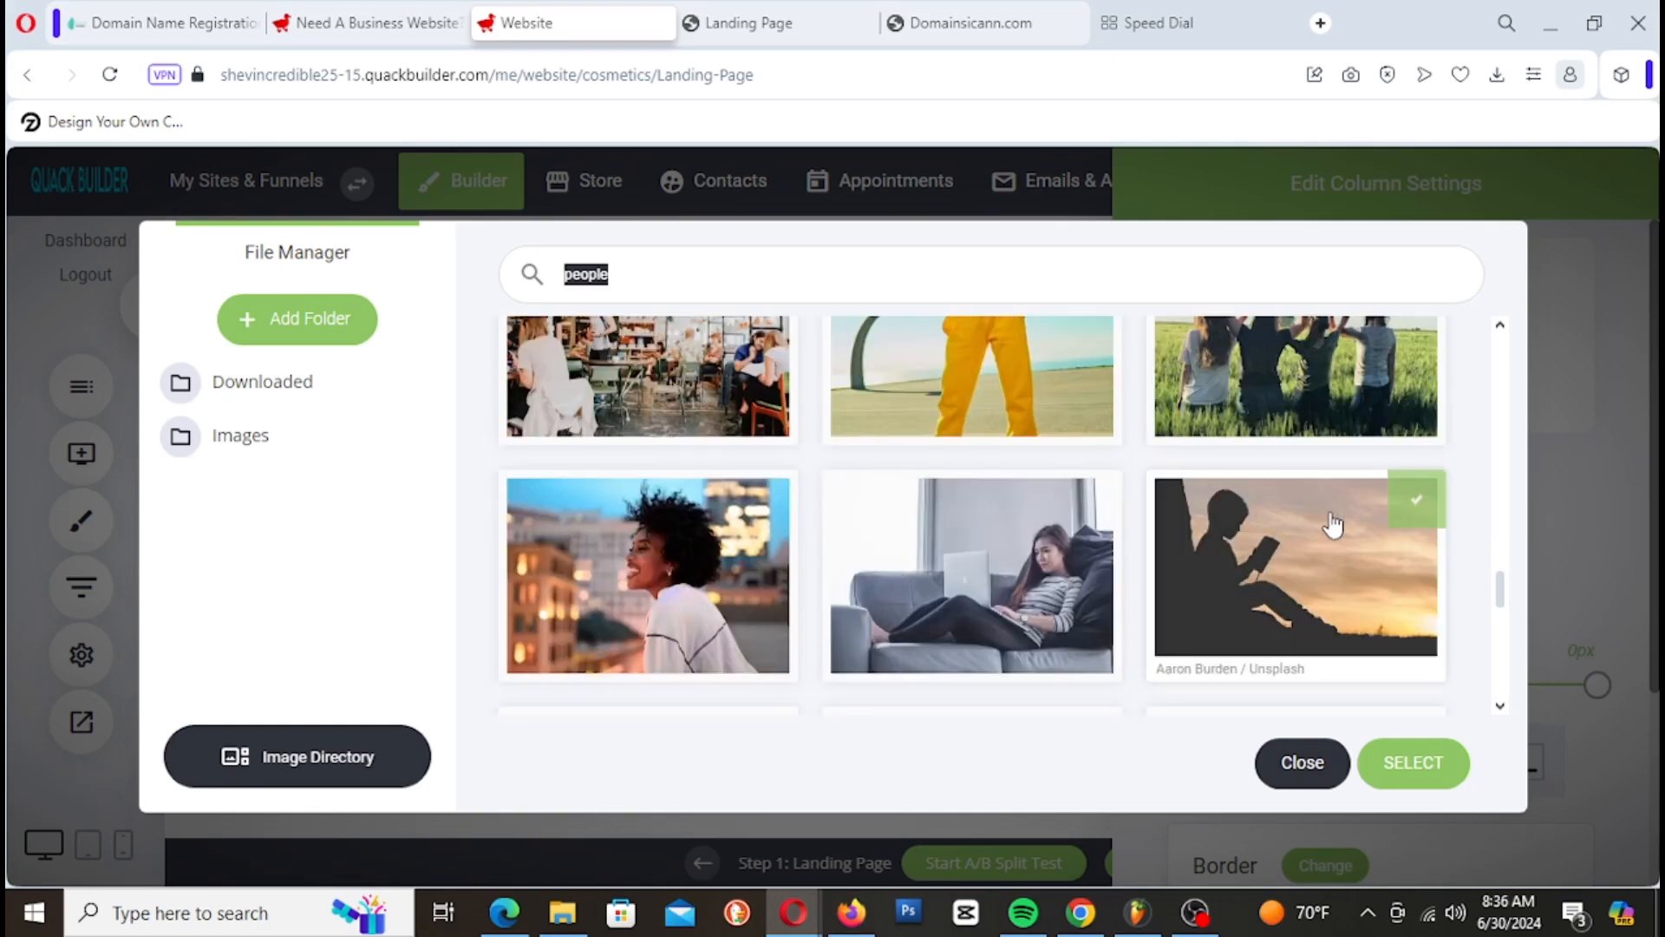
scroll(1333, 524, "down", 1)
Step: Set the woman-over-city-lights photo as the third column's background
left_click(724, 429)
left_click(1401, 783)
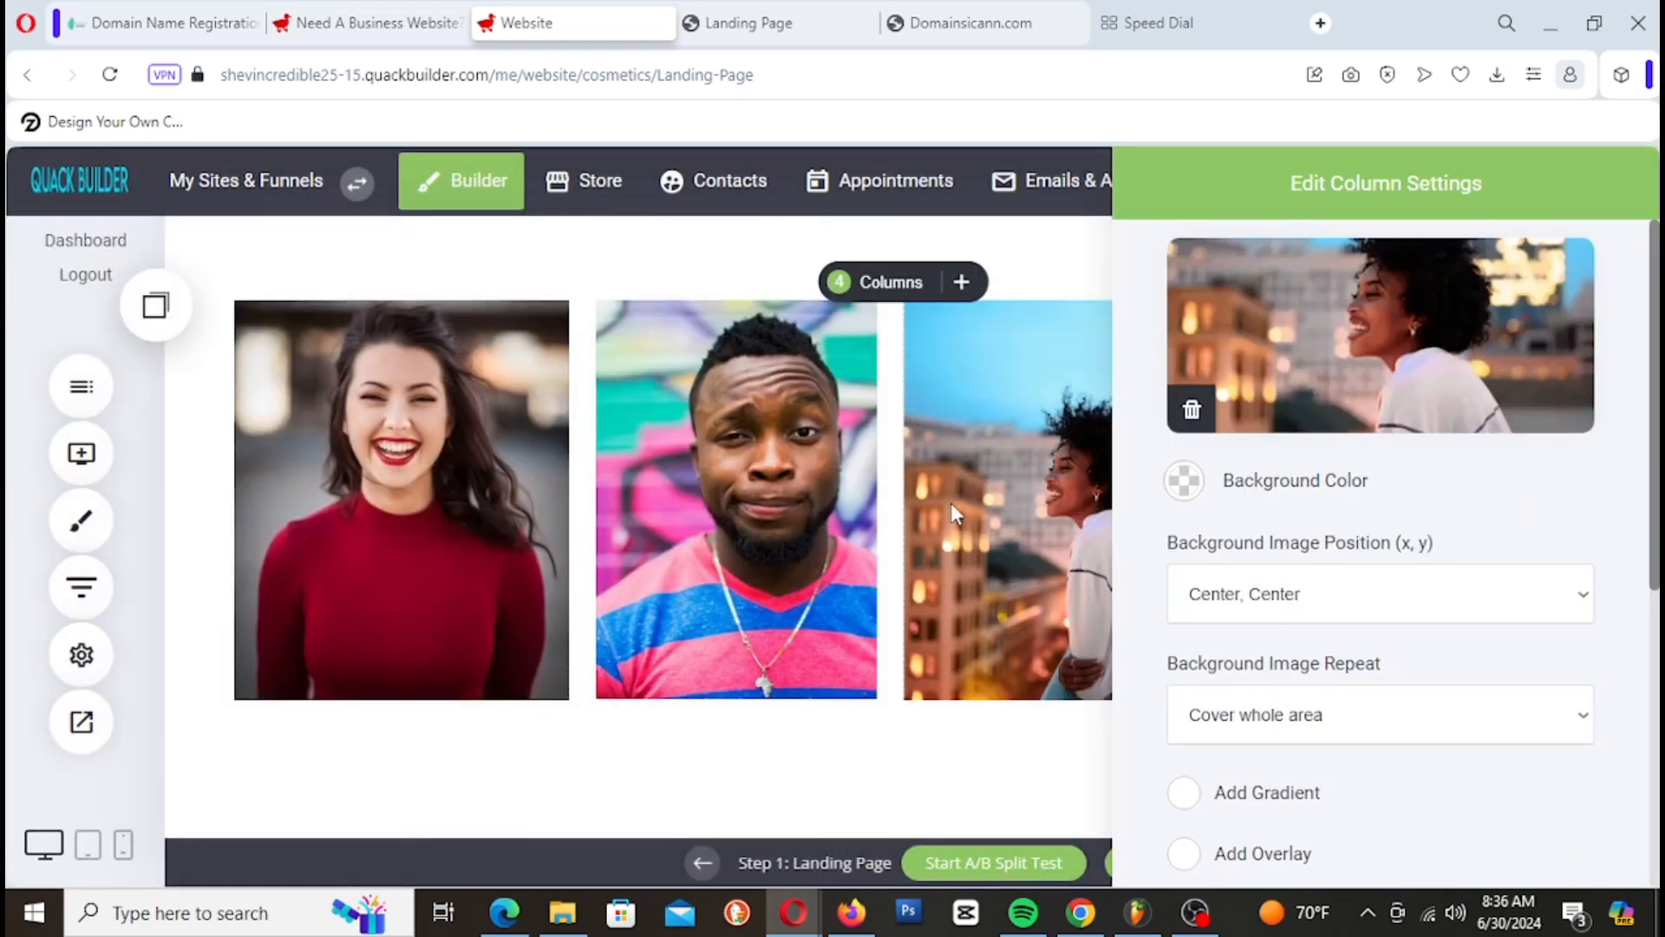
left_click(951, 502)
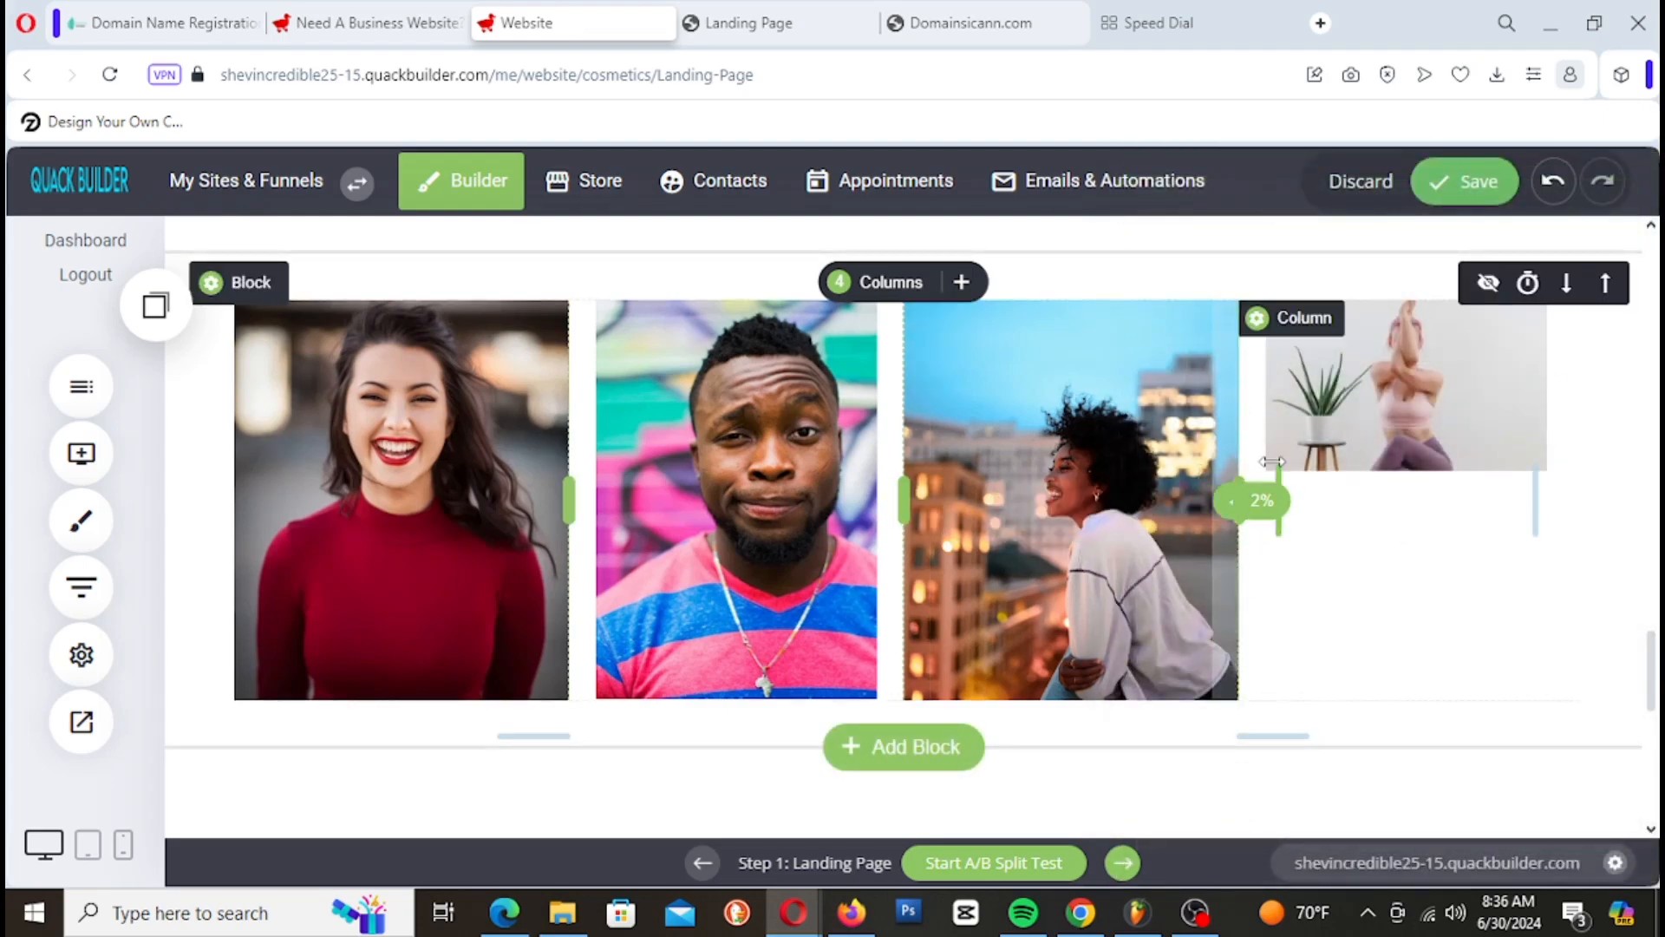
left_click(1314, 326)
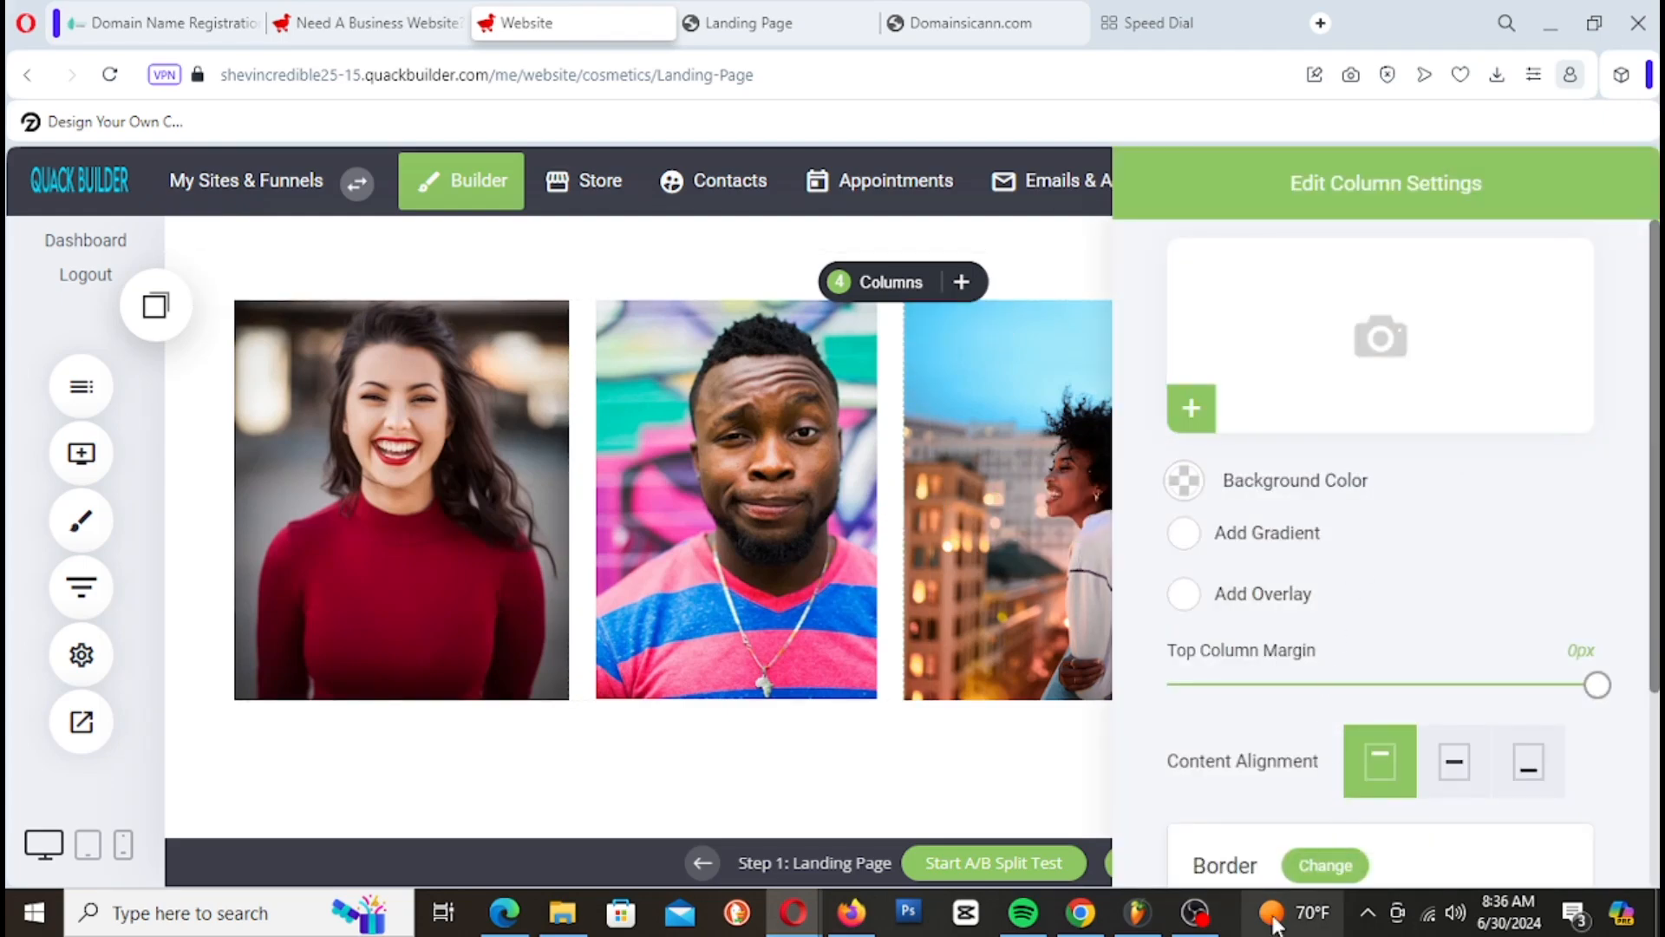
Step: Paste 'people' into the stock search and set the man in the hat as the fourth column's background
left_click(1384, 283)
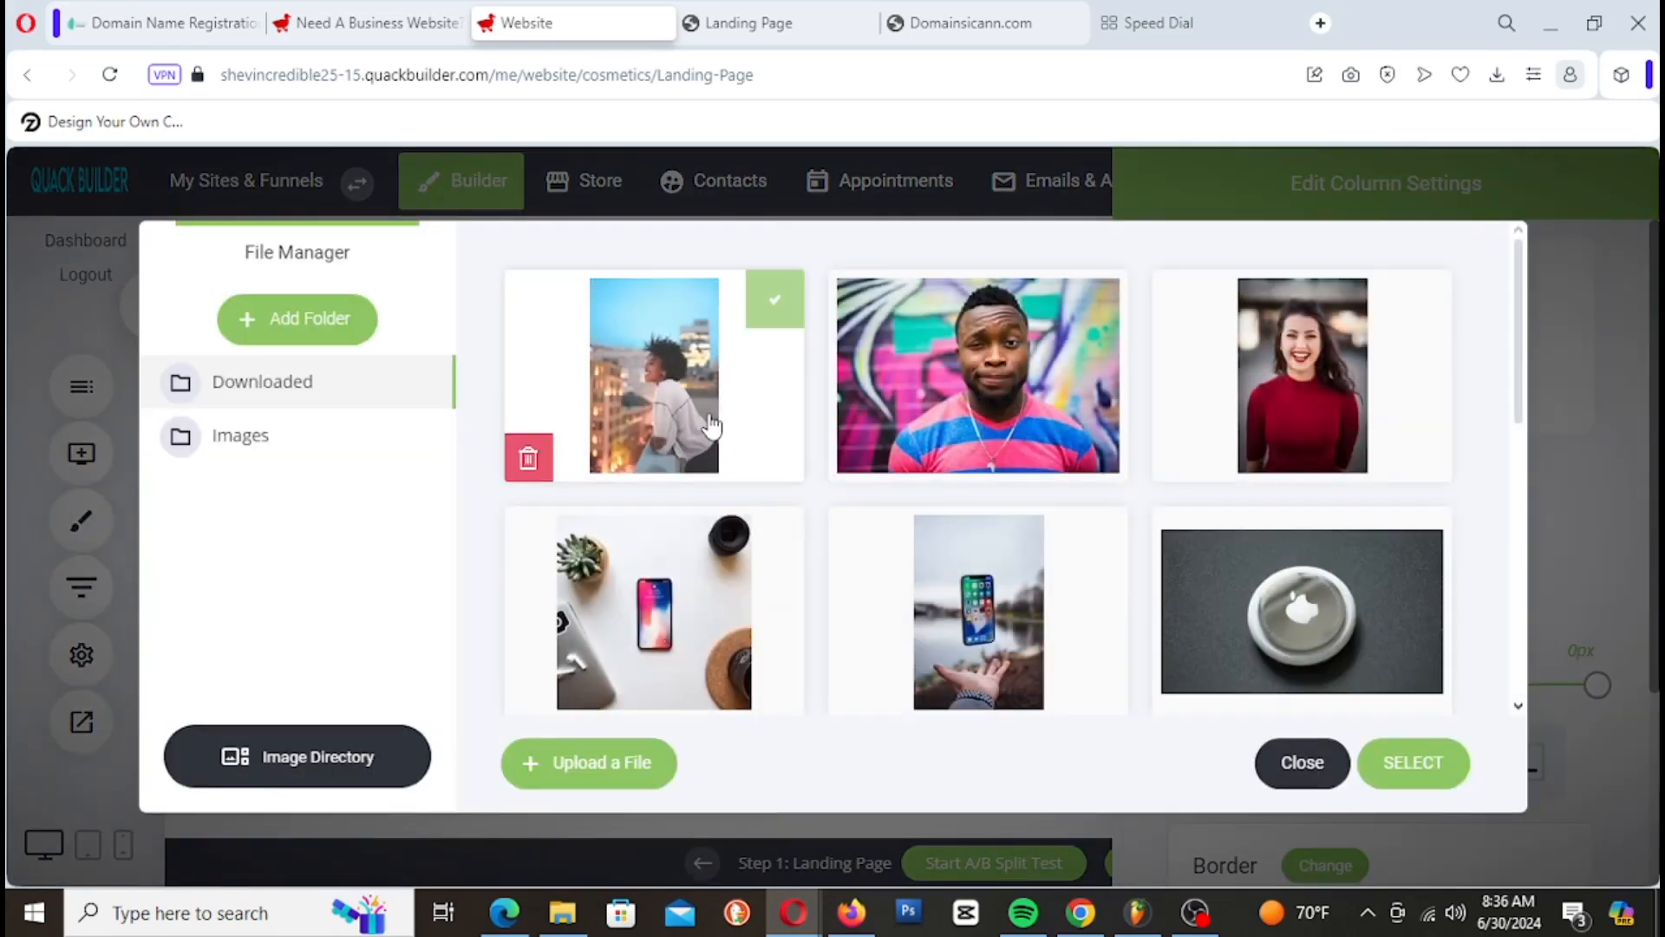
left_click(342, 781)
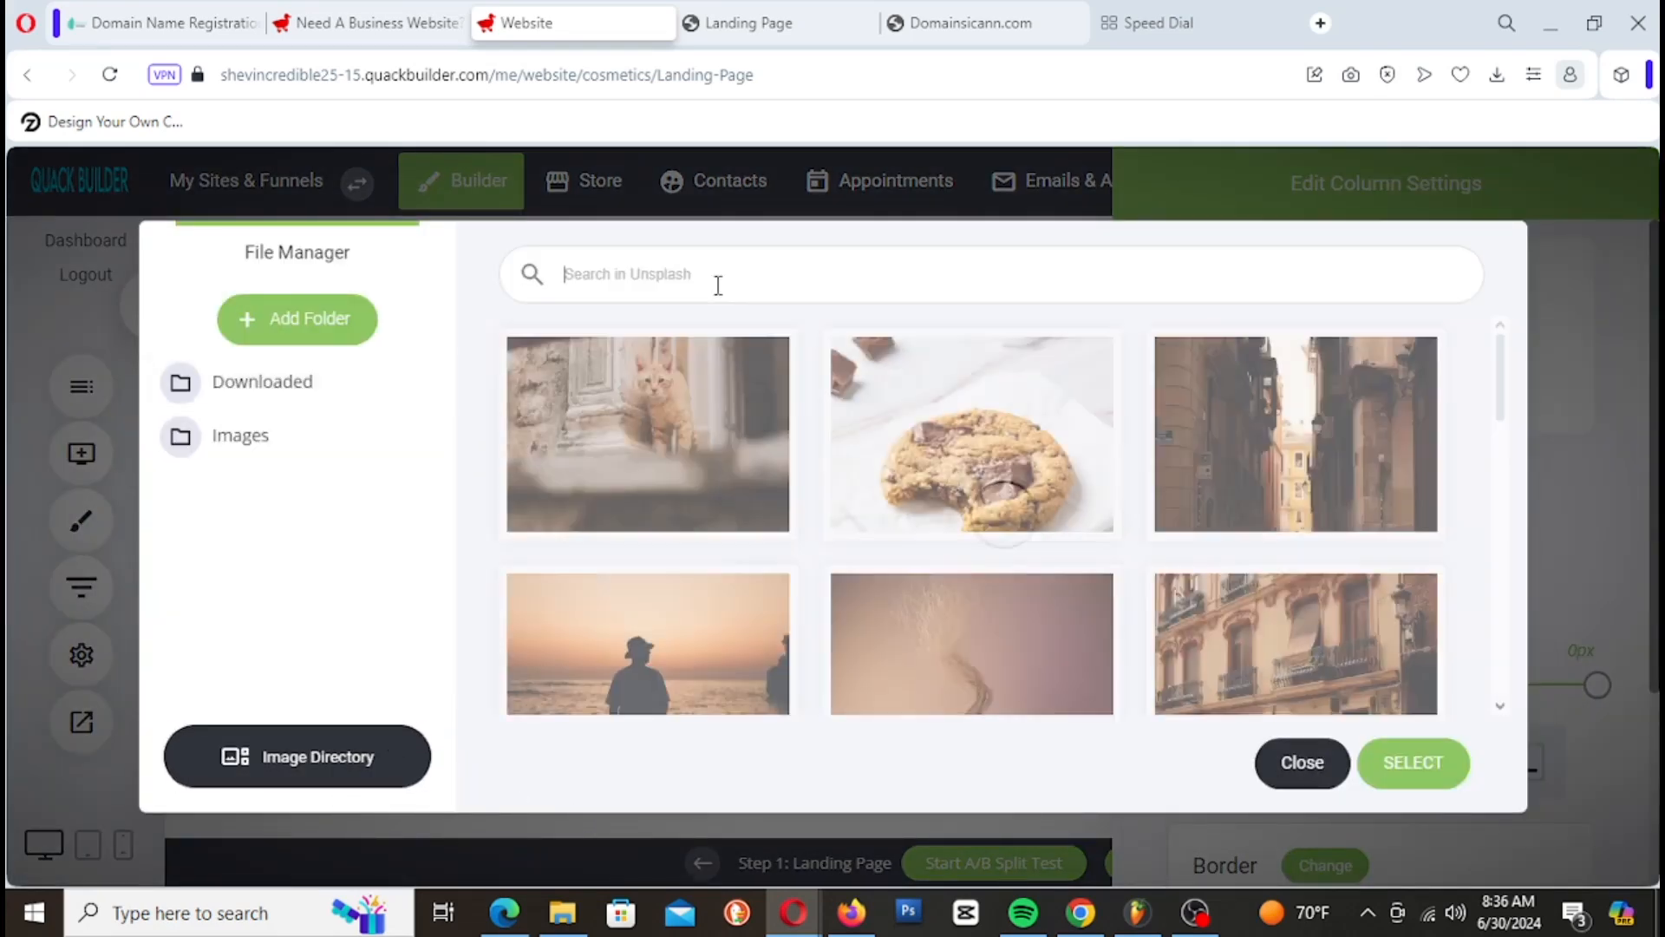
right_click(717, 284)
left_click(781, 471)
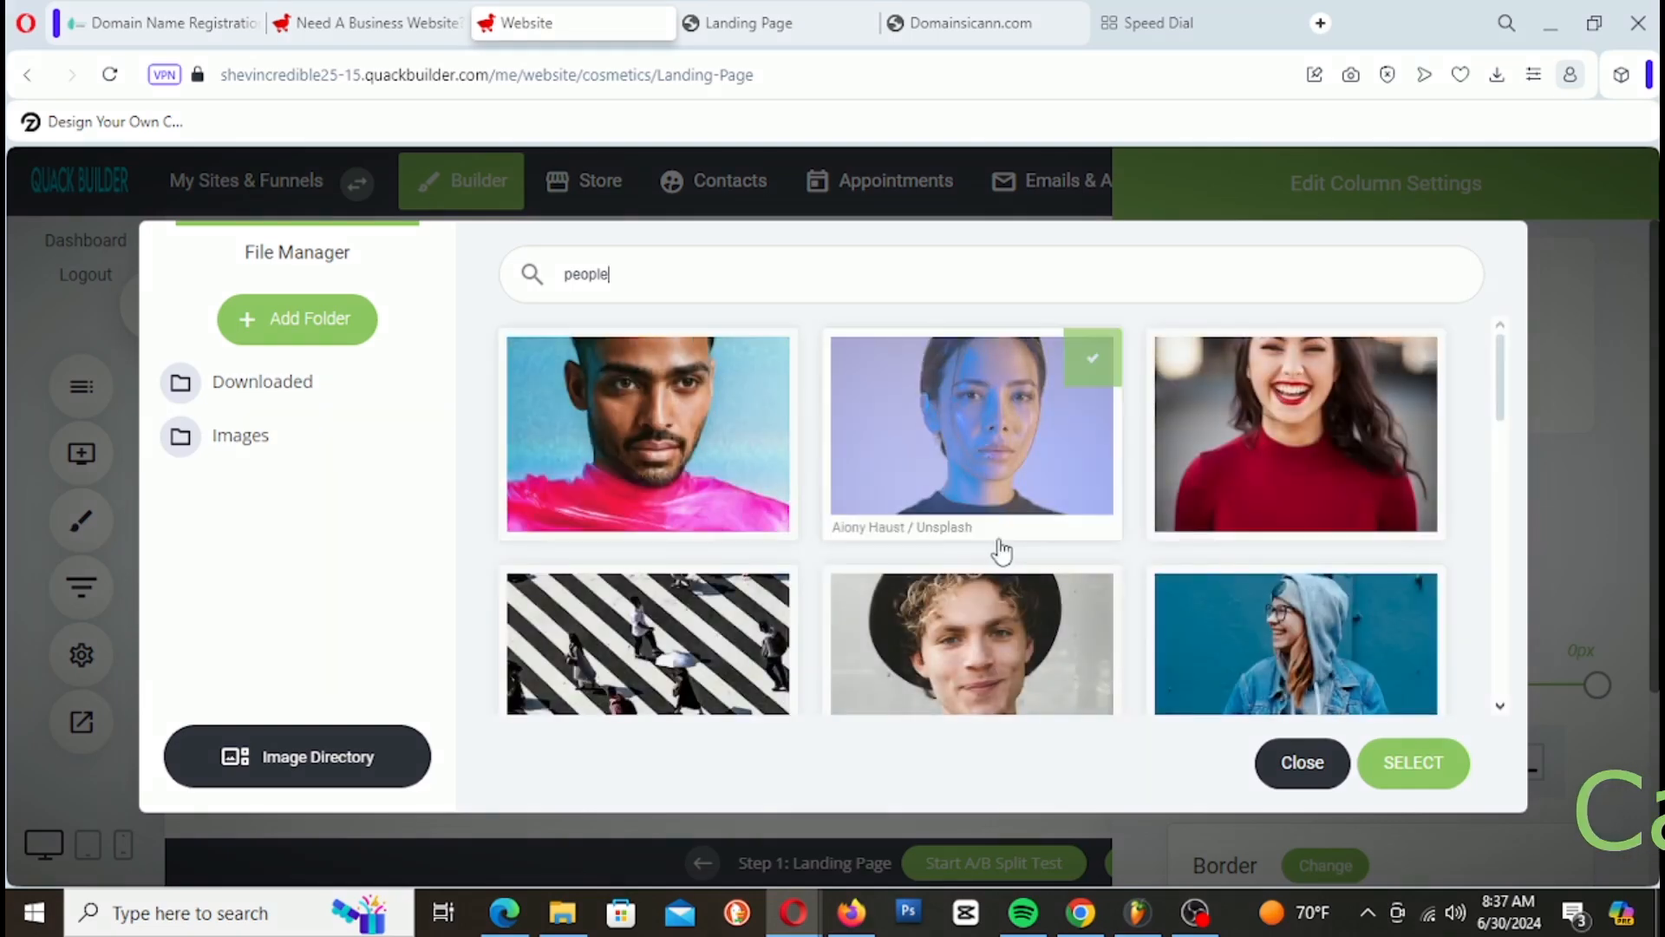
scroll(998, 551, "down", 5)
scroll(1078, 538, "down", 4)
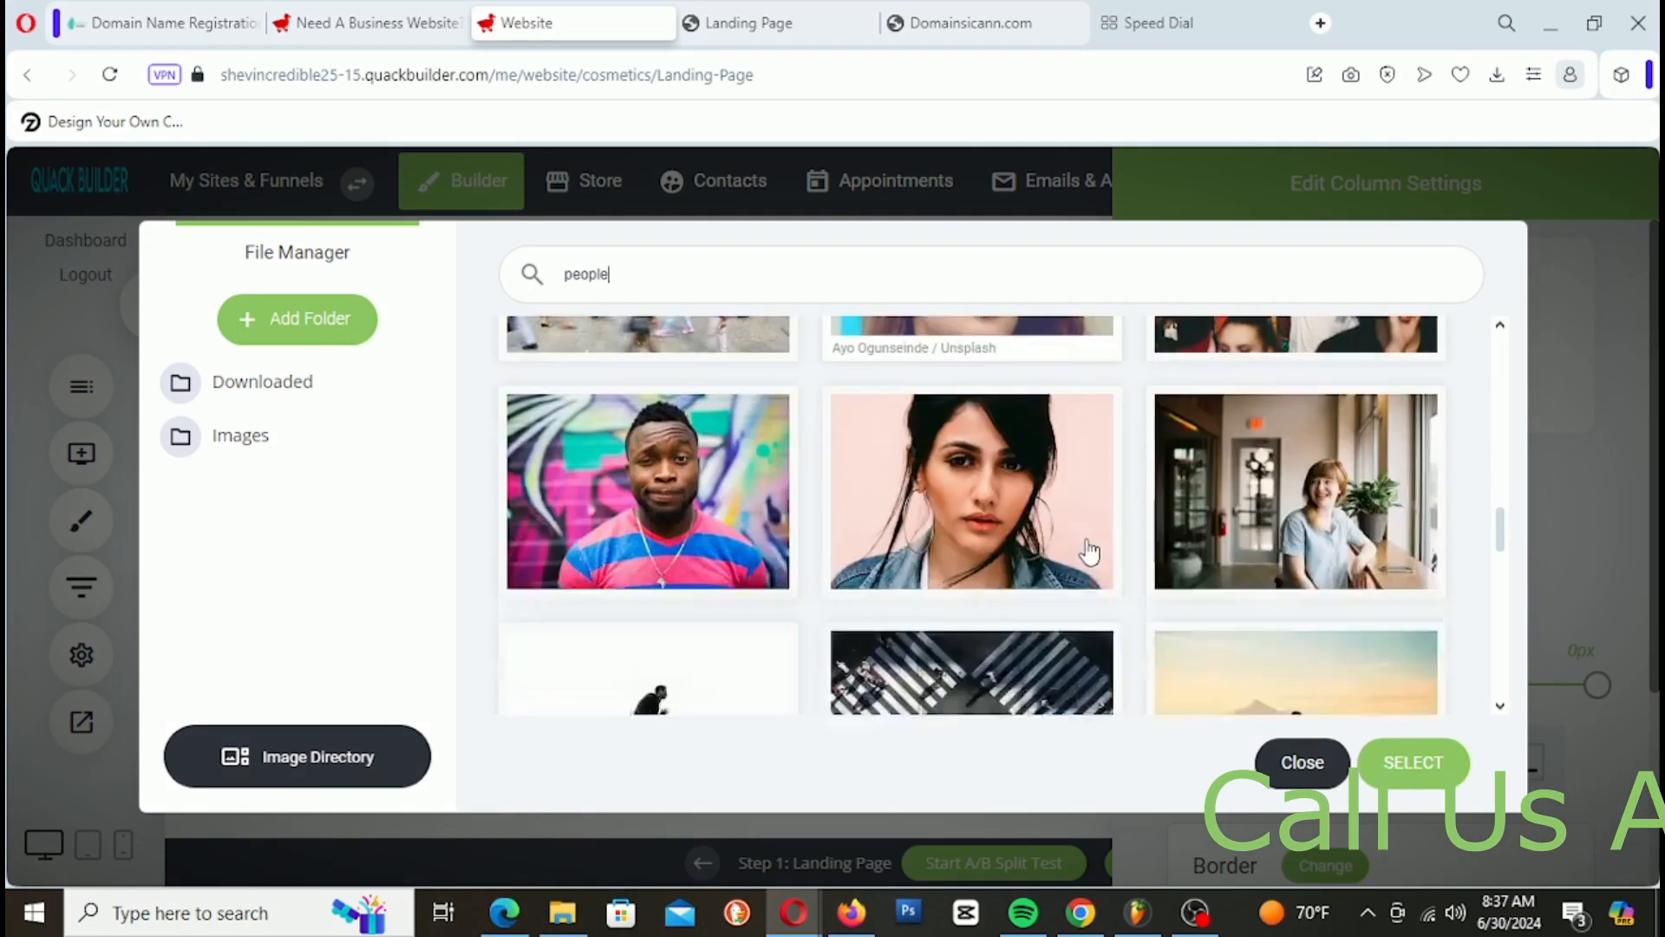
scroll(1089, 553, "up", 5)
left_click(759, 520)
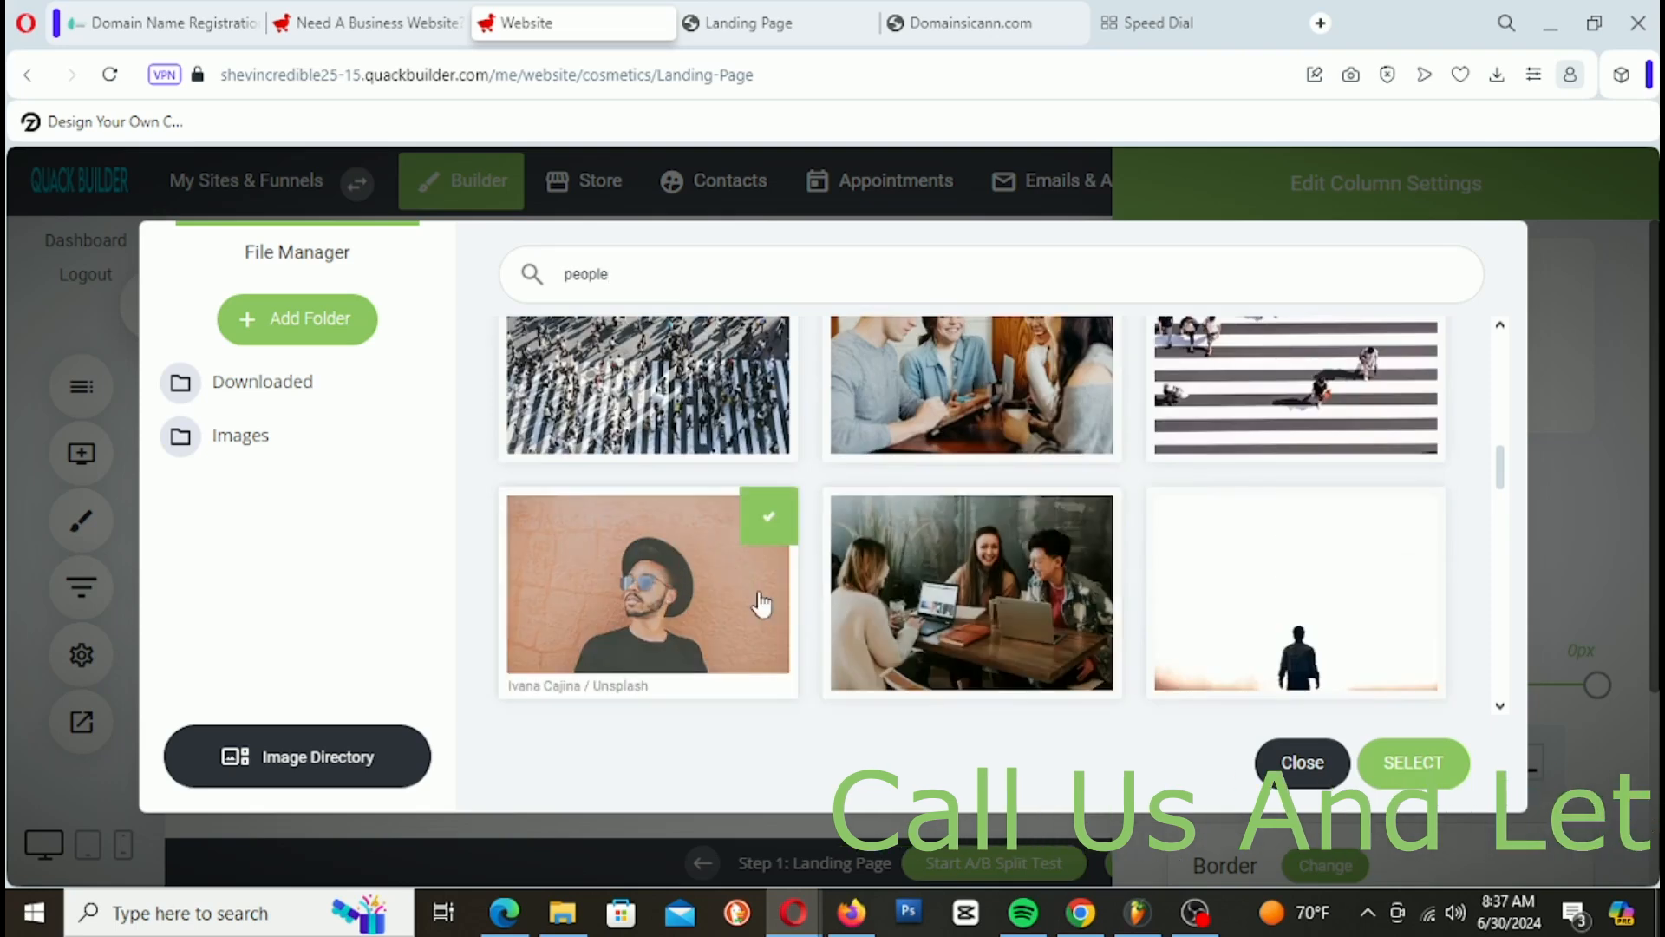
left_click(1441, 786)
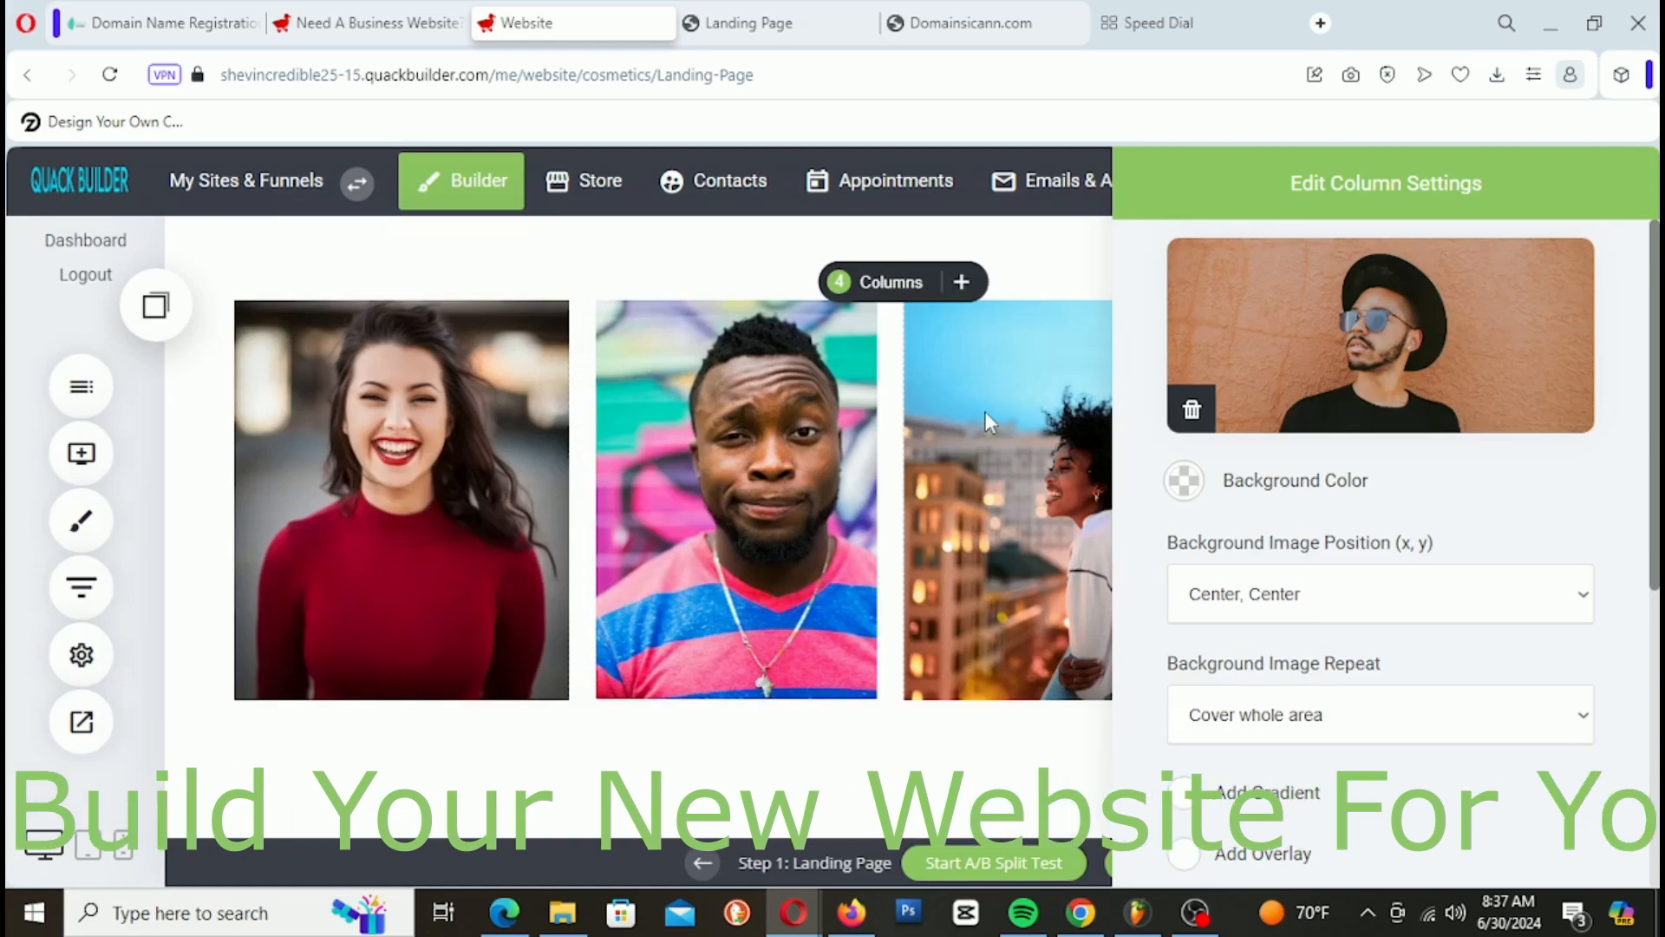
left_click(1087, 558)
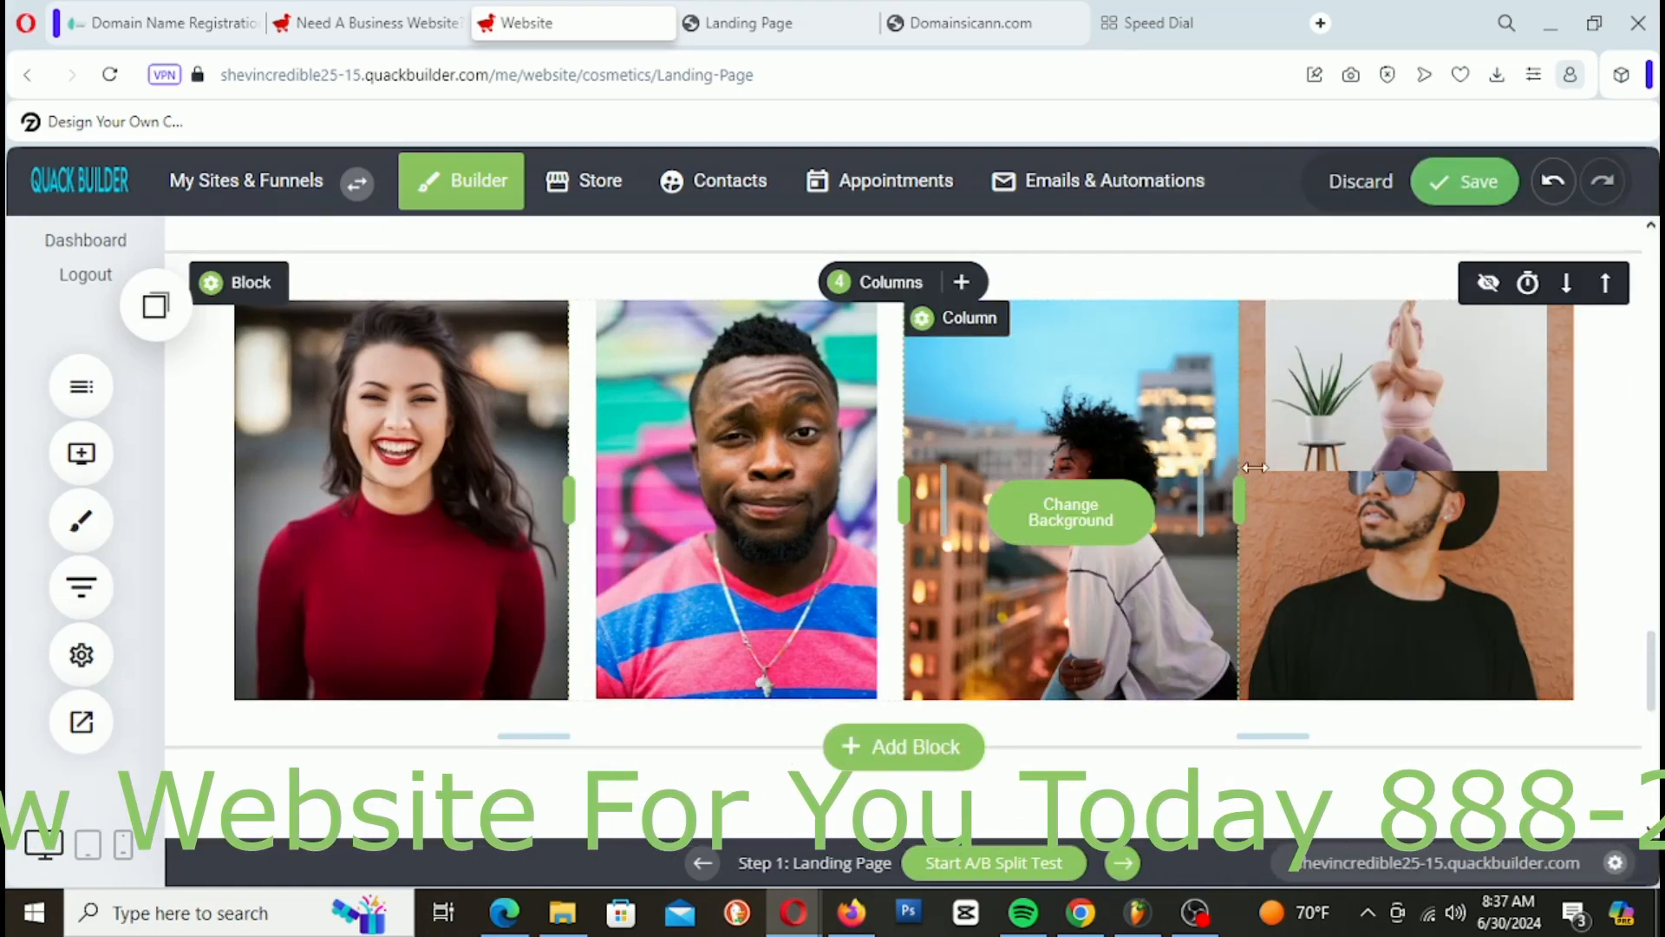
Step: Replace the second column's image widget with the graffiti portrait as its column background
left_click(818, 646)
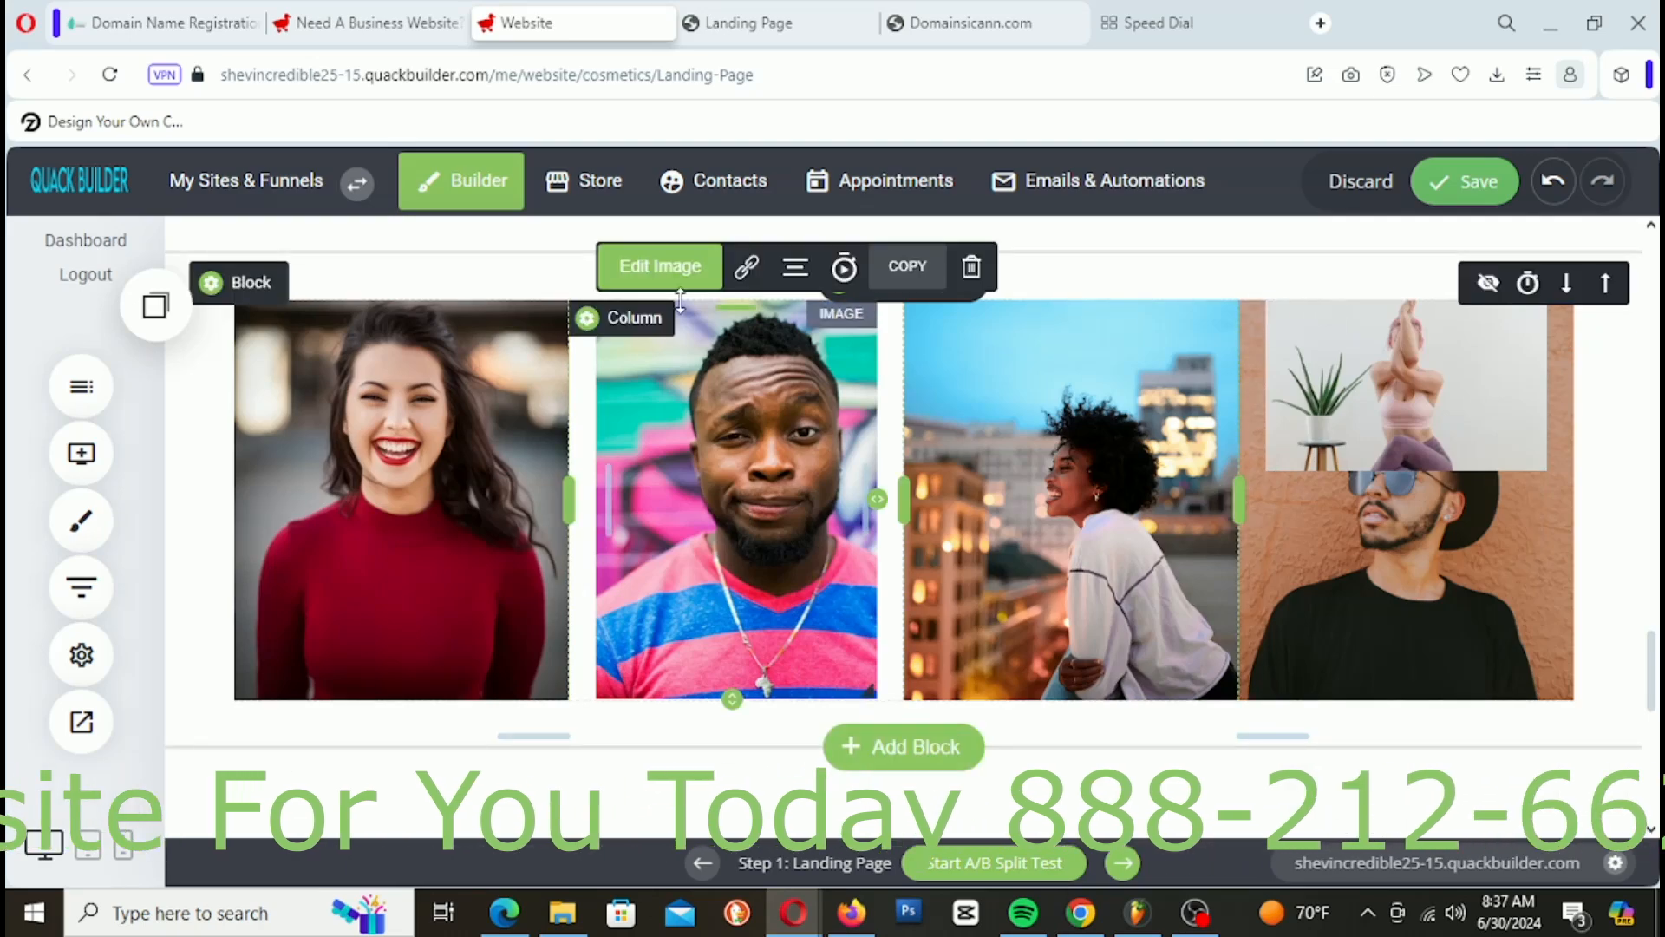
left_click(972, 266)
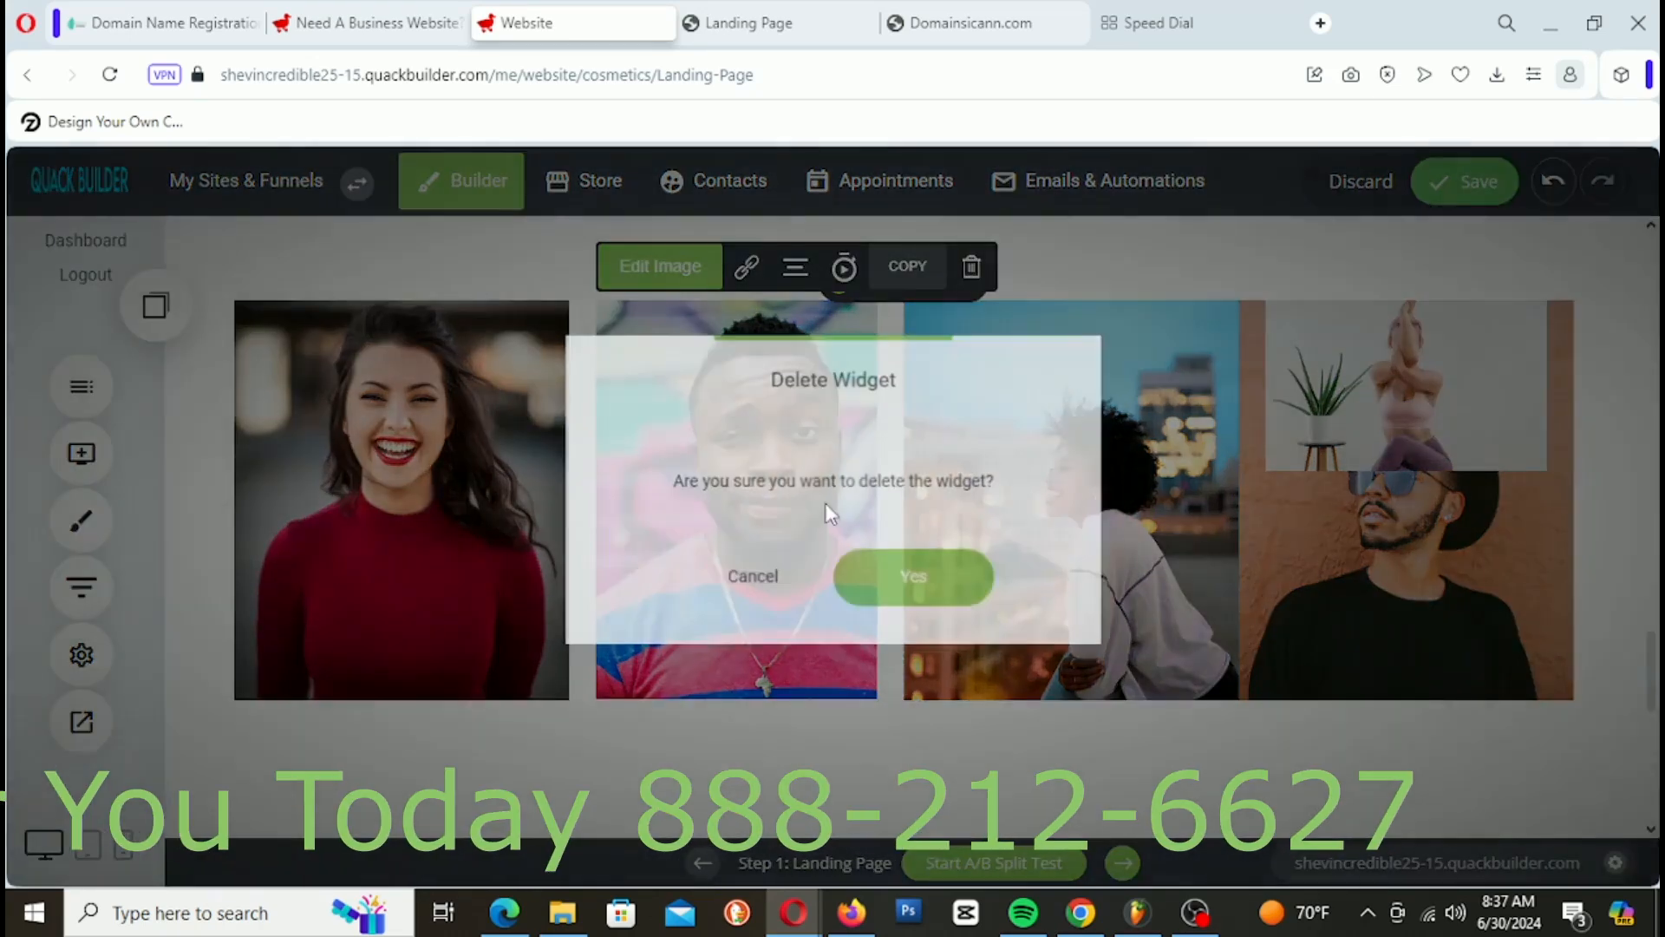
left_click(913, 578)
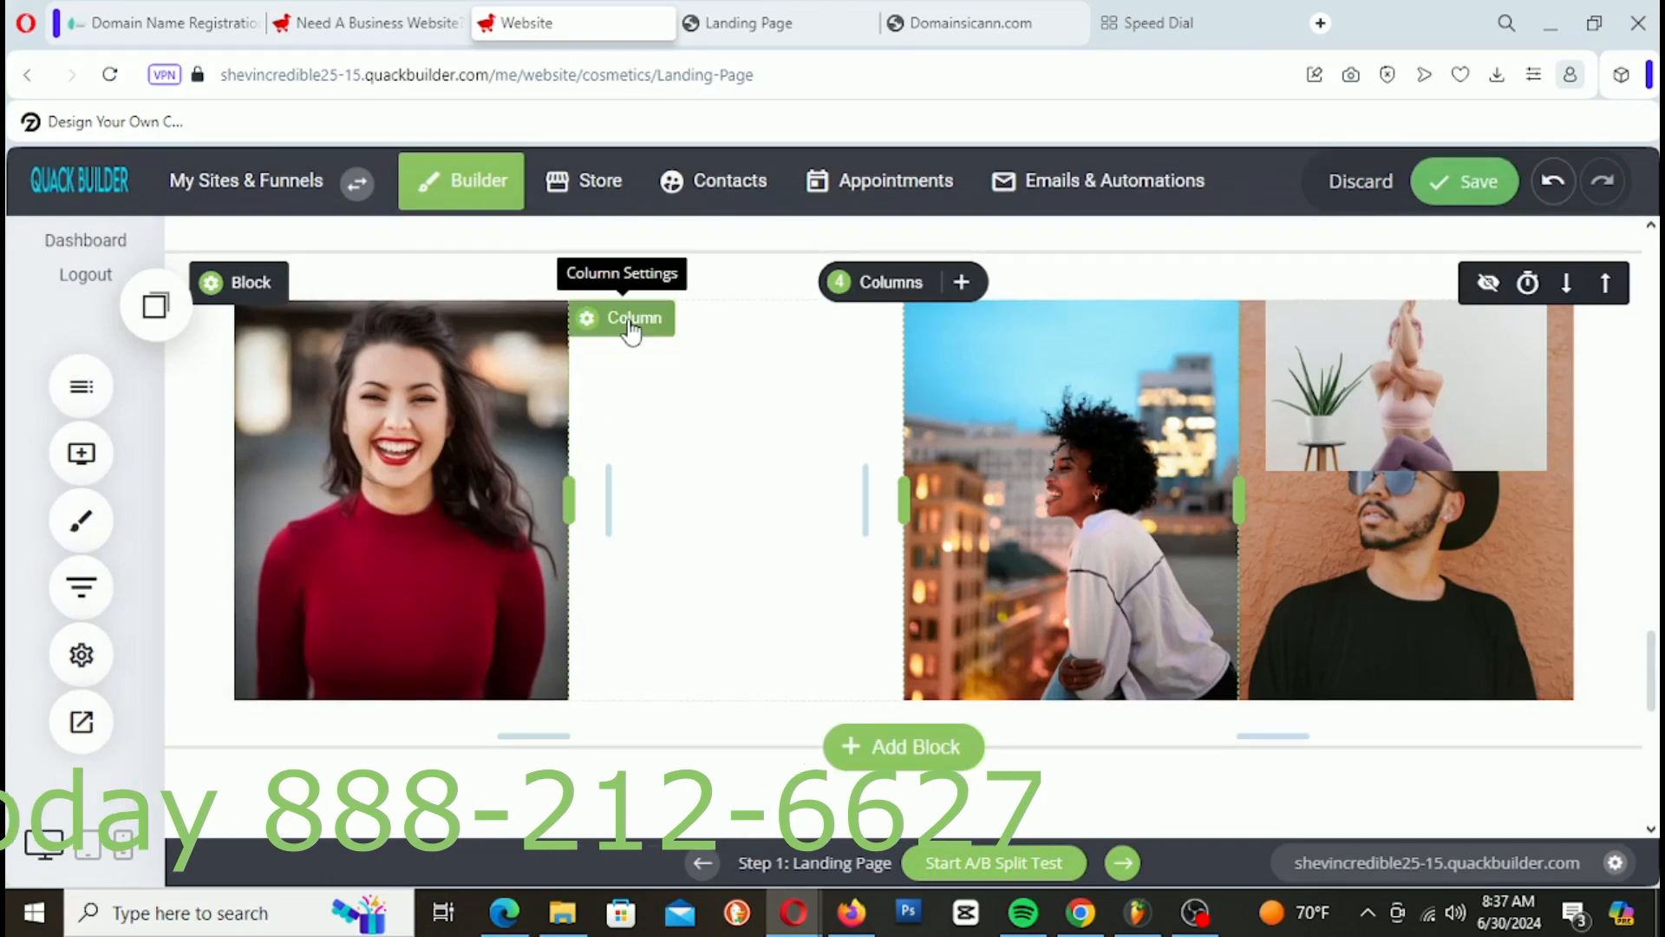
left_click(577, 319)
left_click(1325, 399)
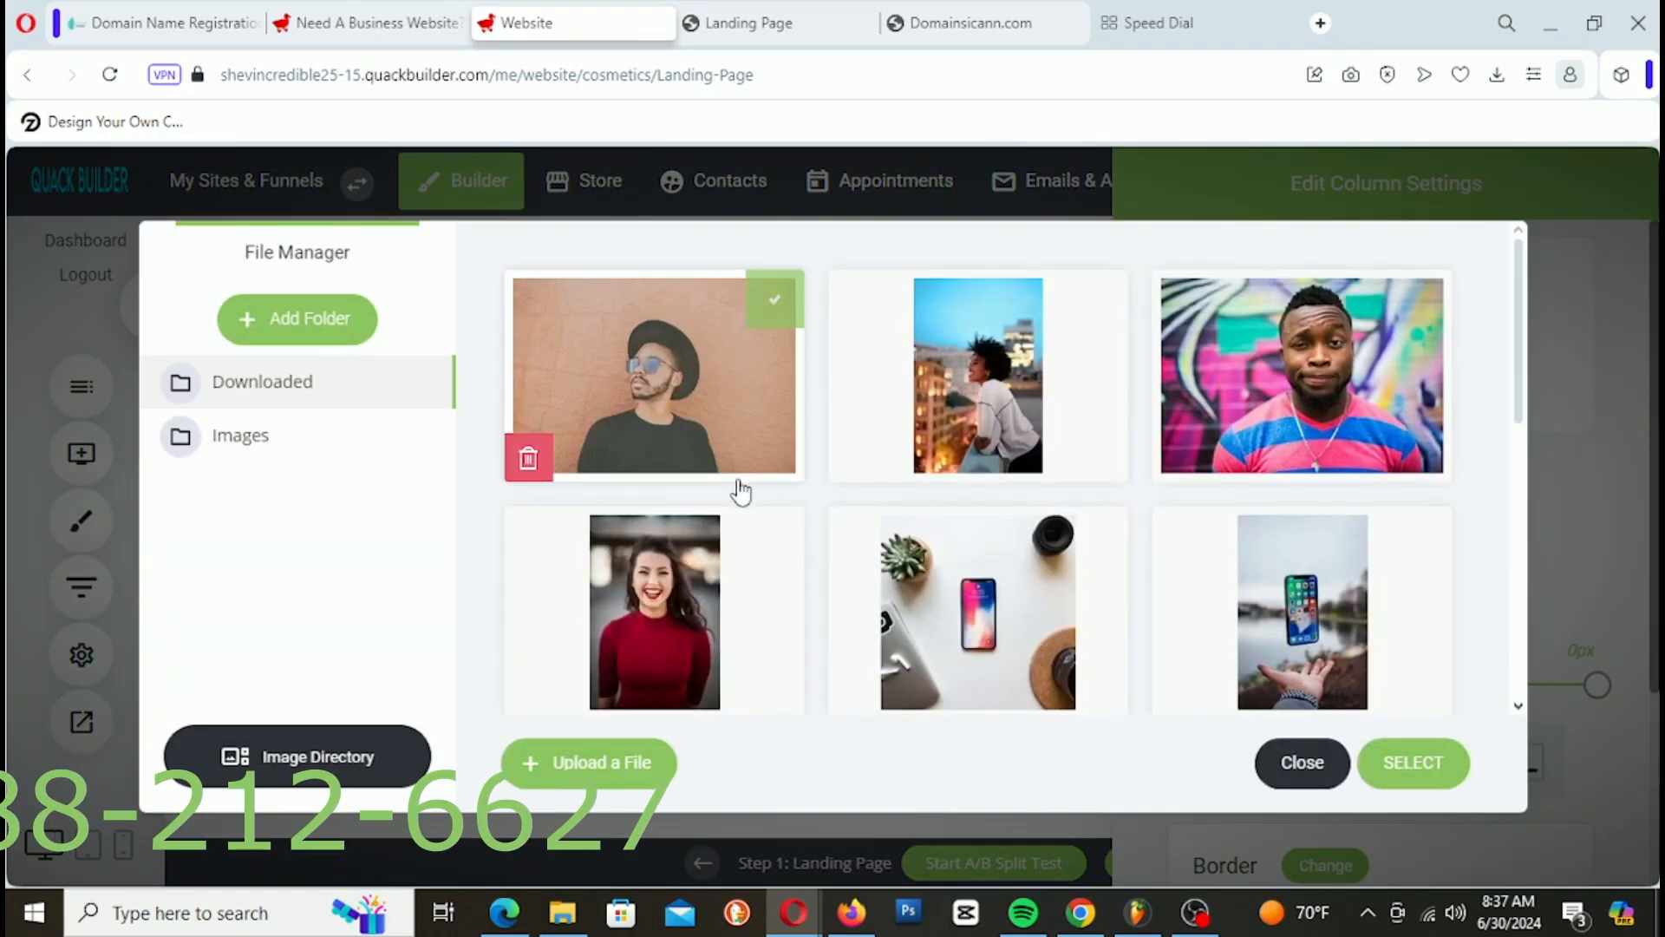
left_click(1413, 763)
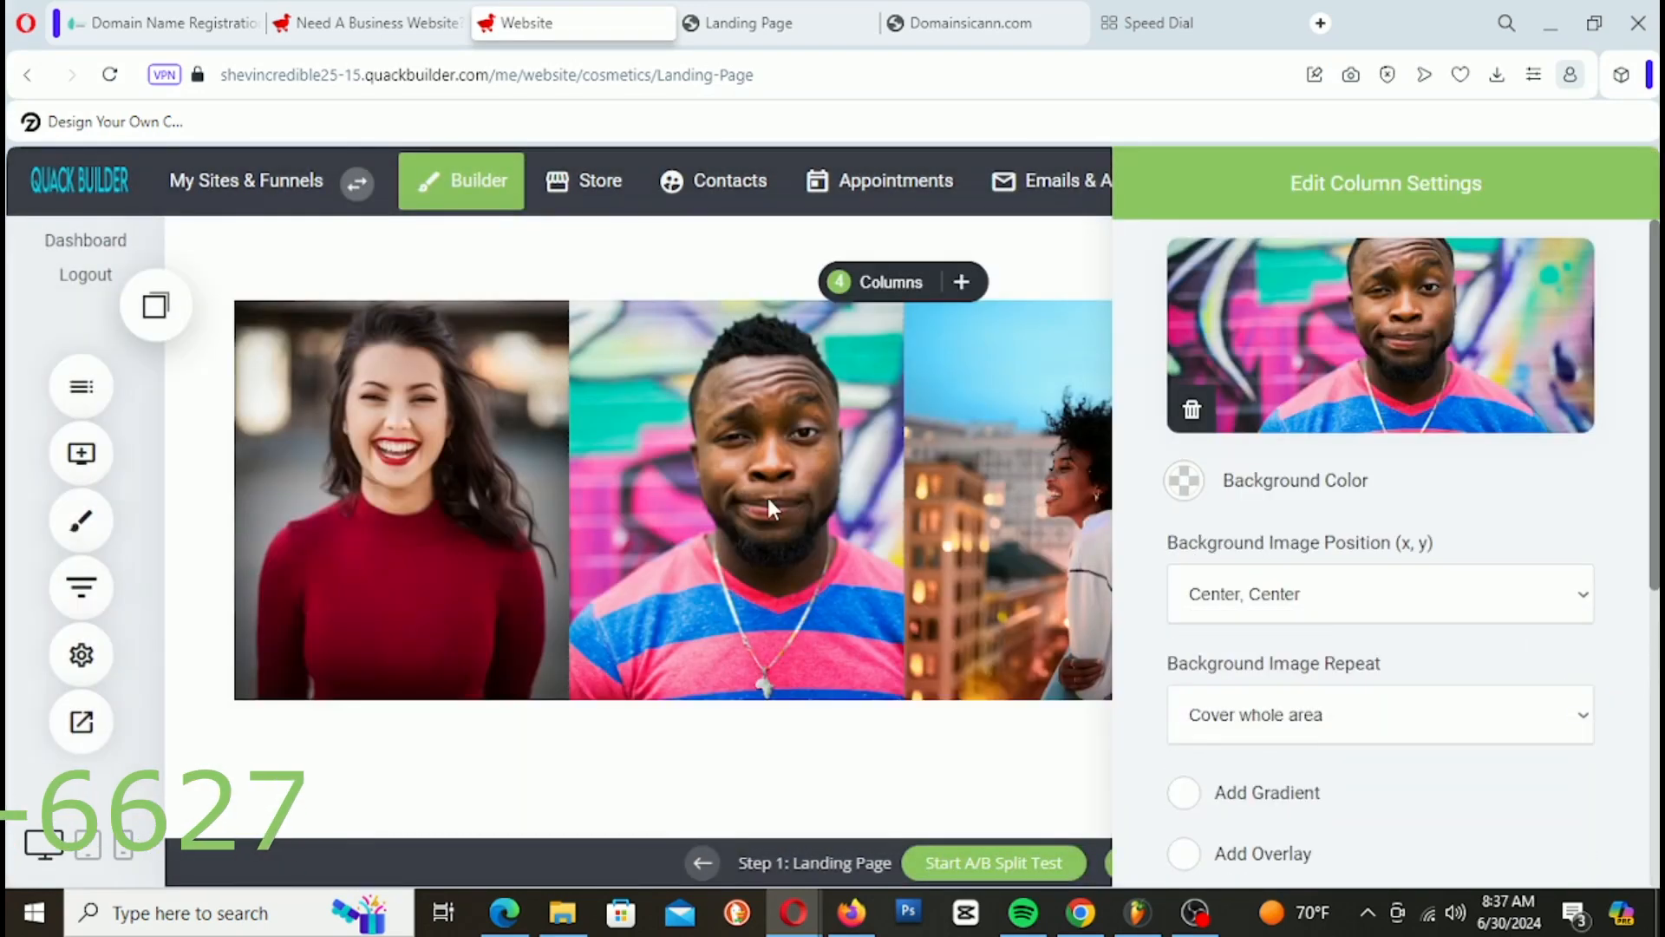
left_click(768, 497)
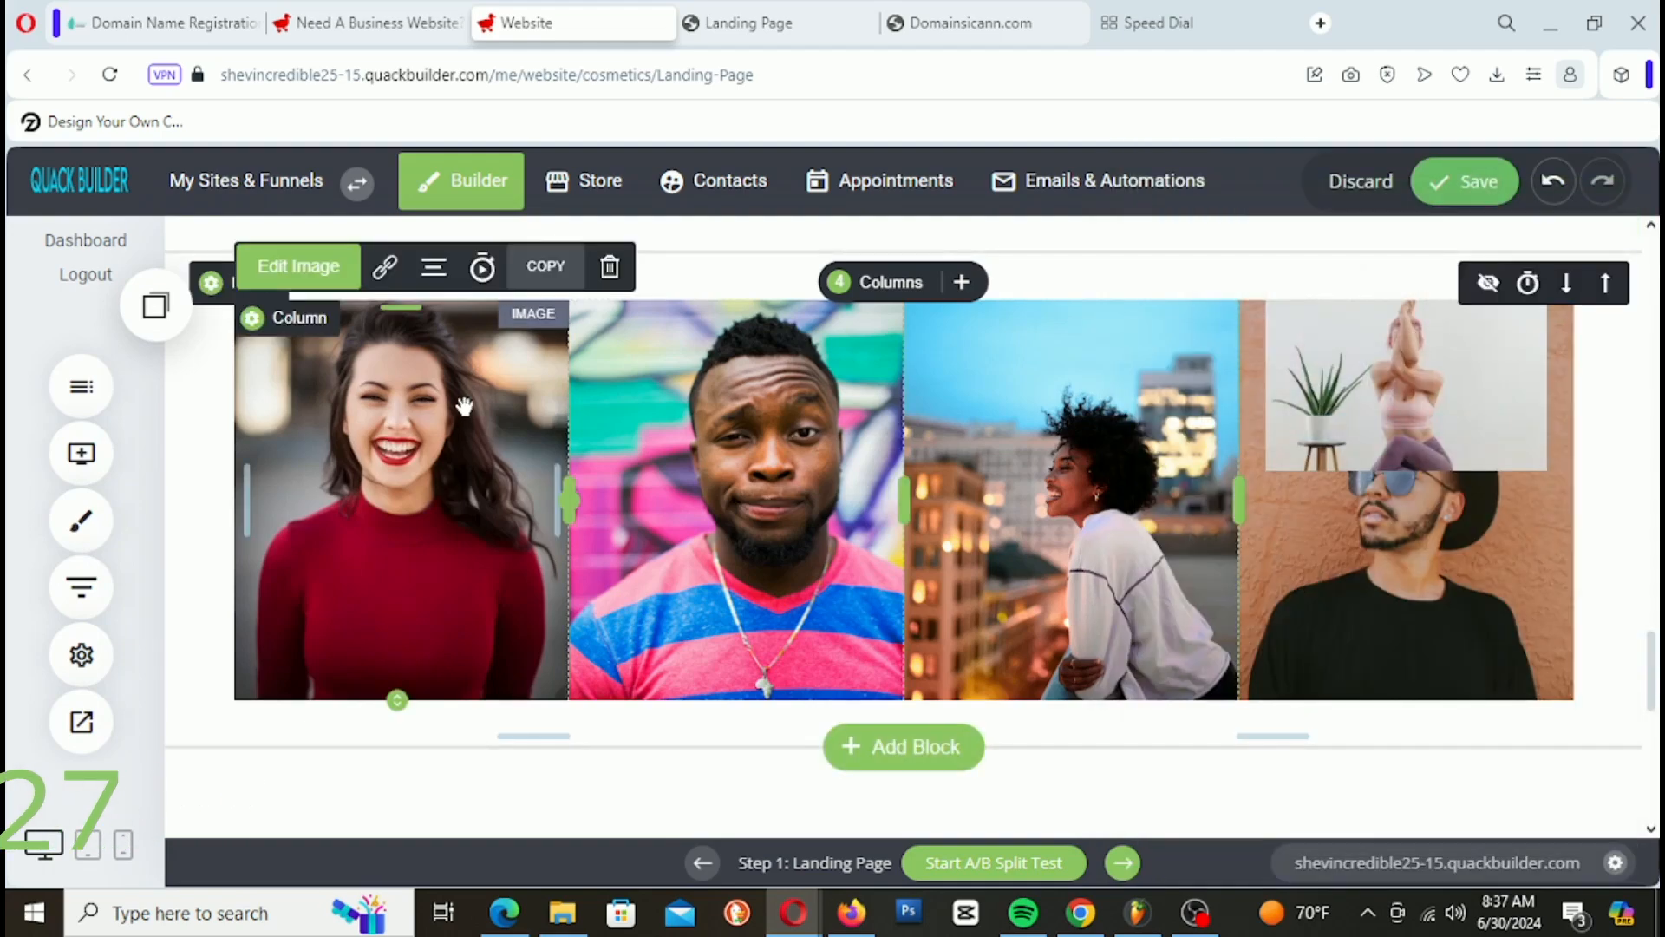
Step: Replace the first column's image widget with the smiling woman as its column background
left_click(610, 265)
left_click(916, 578)
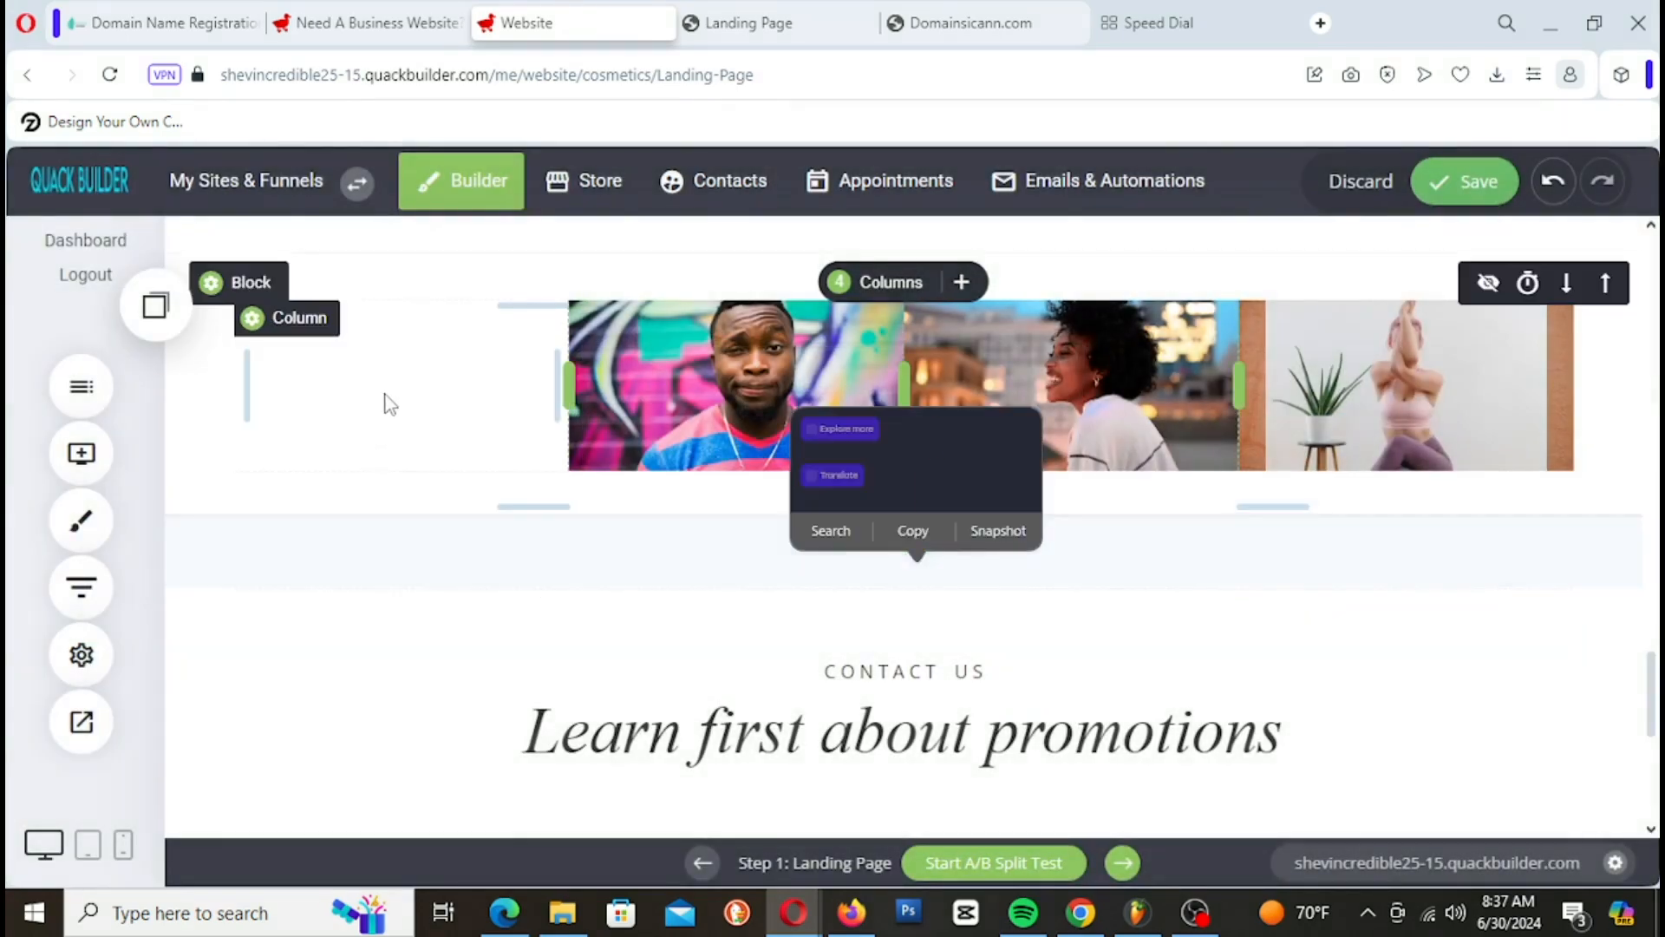
left_click(321, 344)
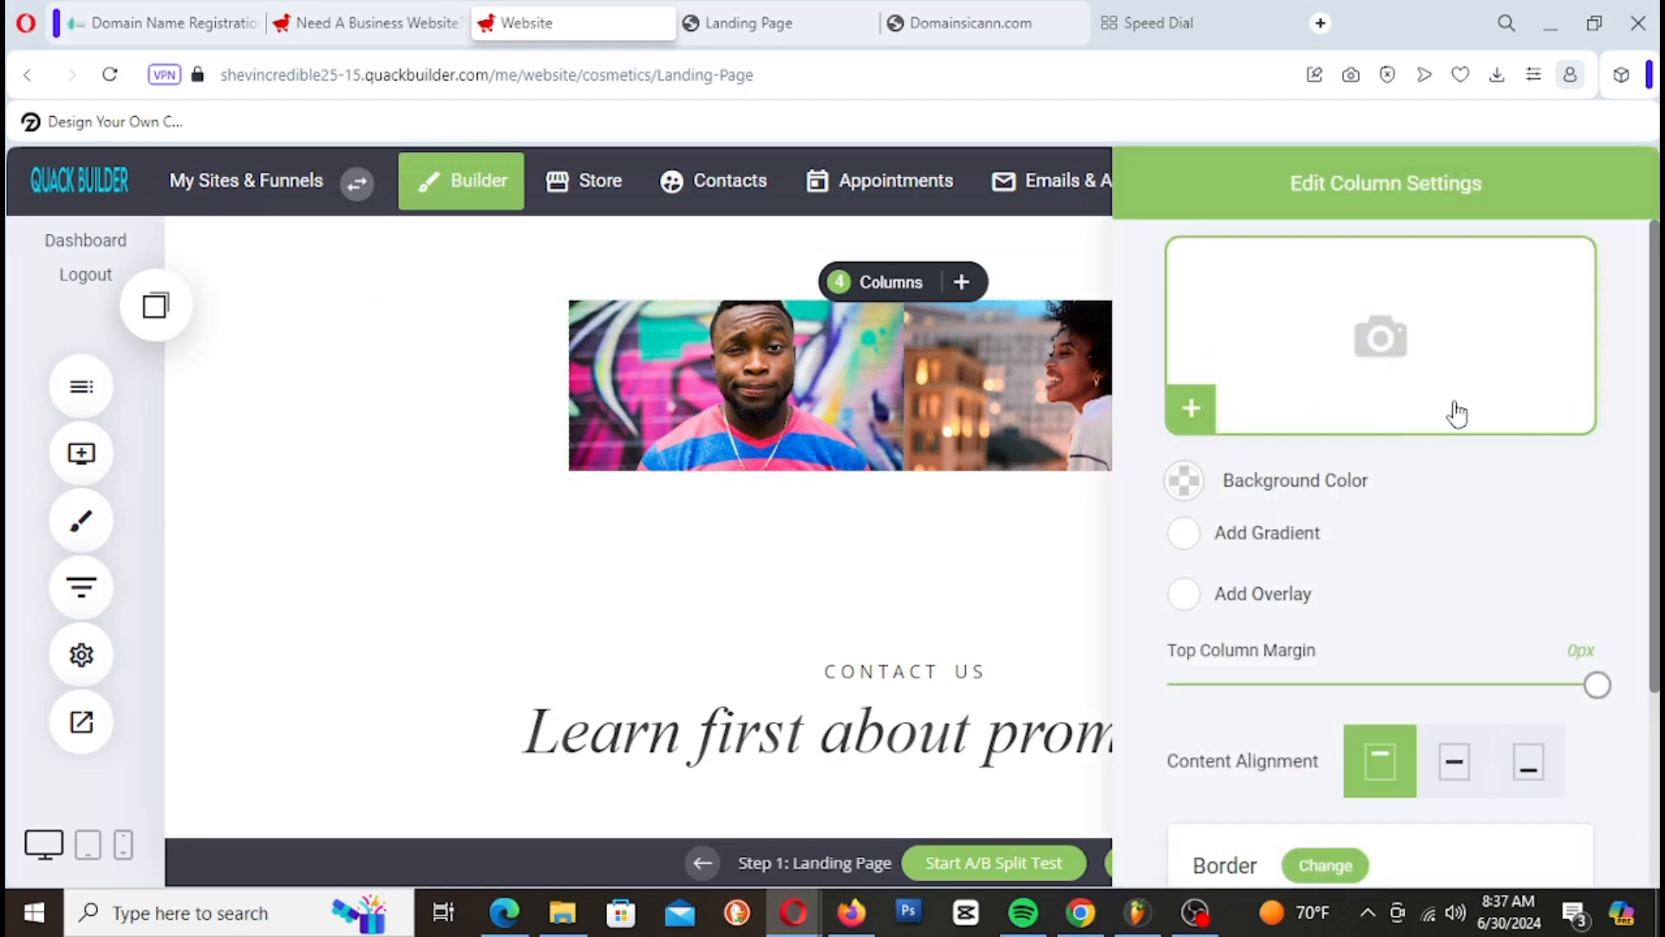
left_click(1454, 416)
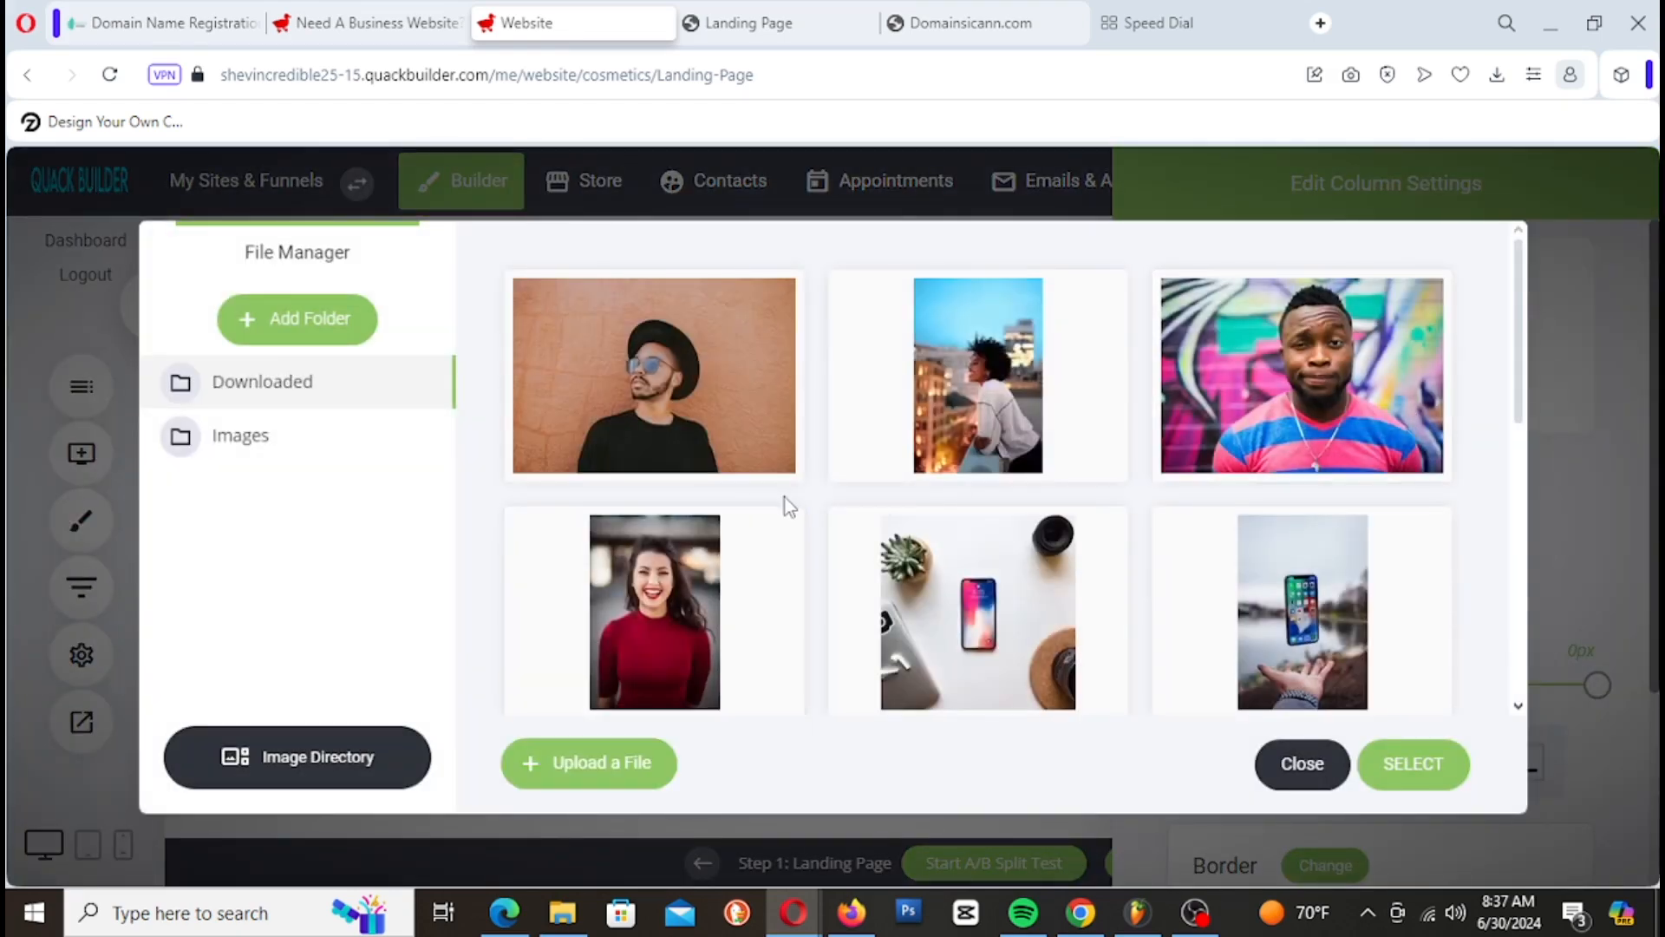
left_click(676, 577)
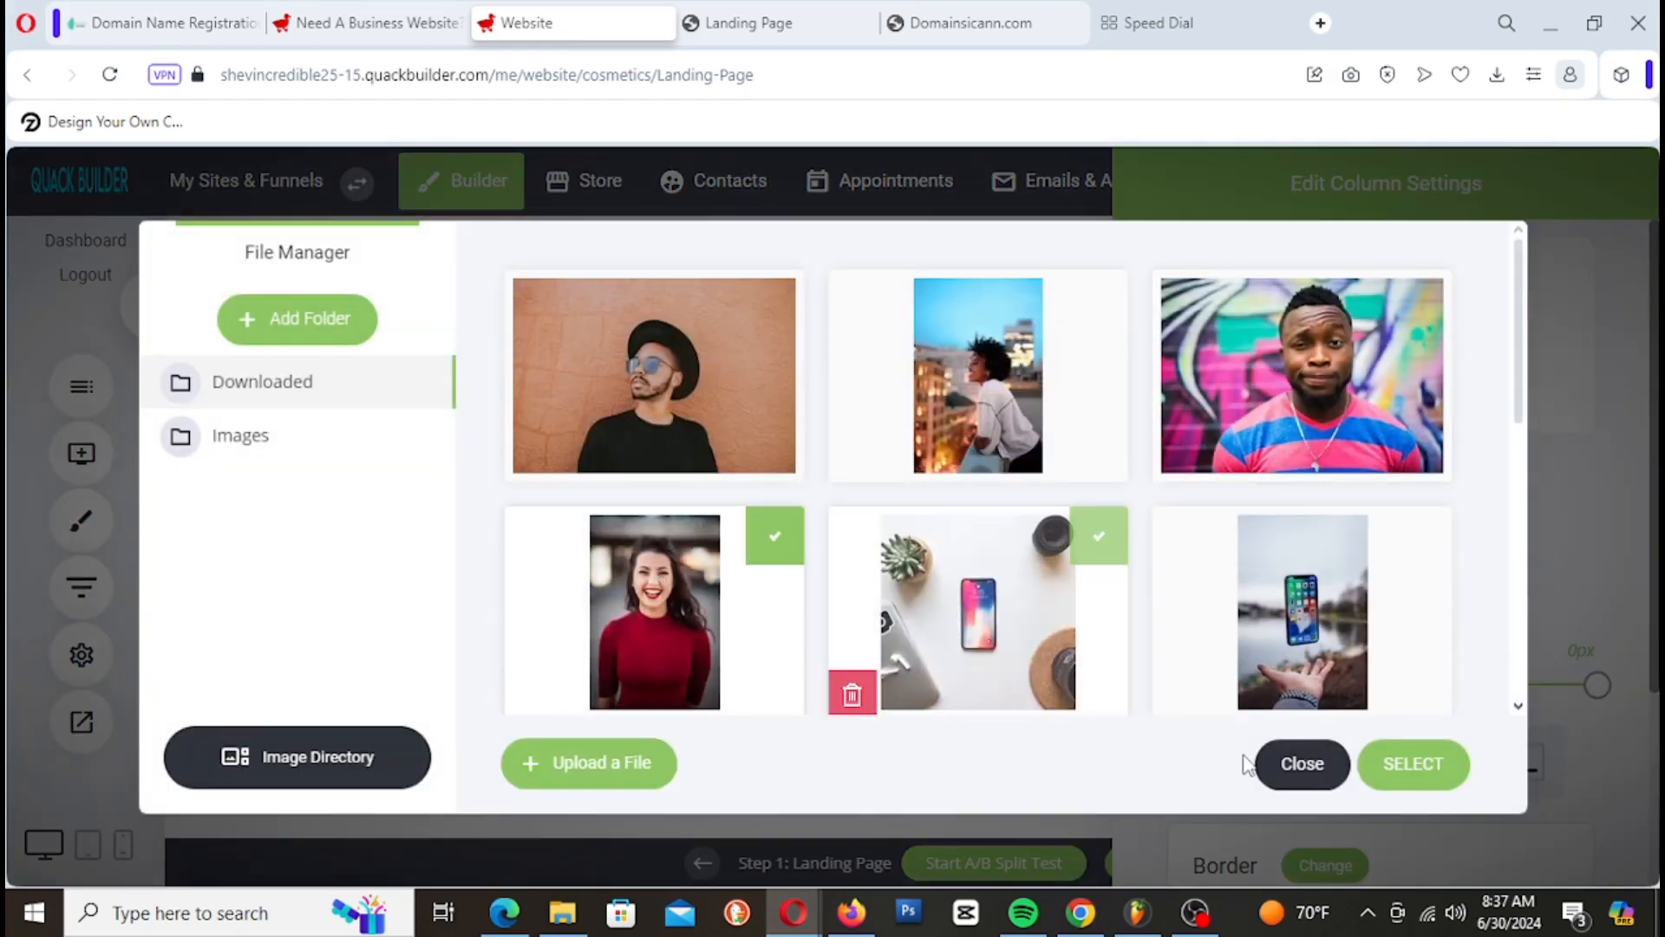
left_click(1459, 762)
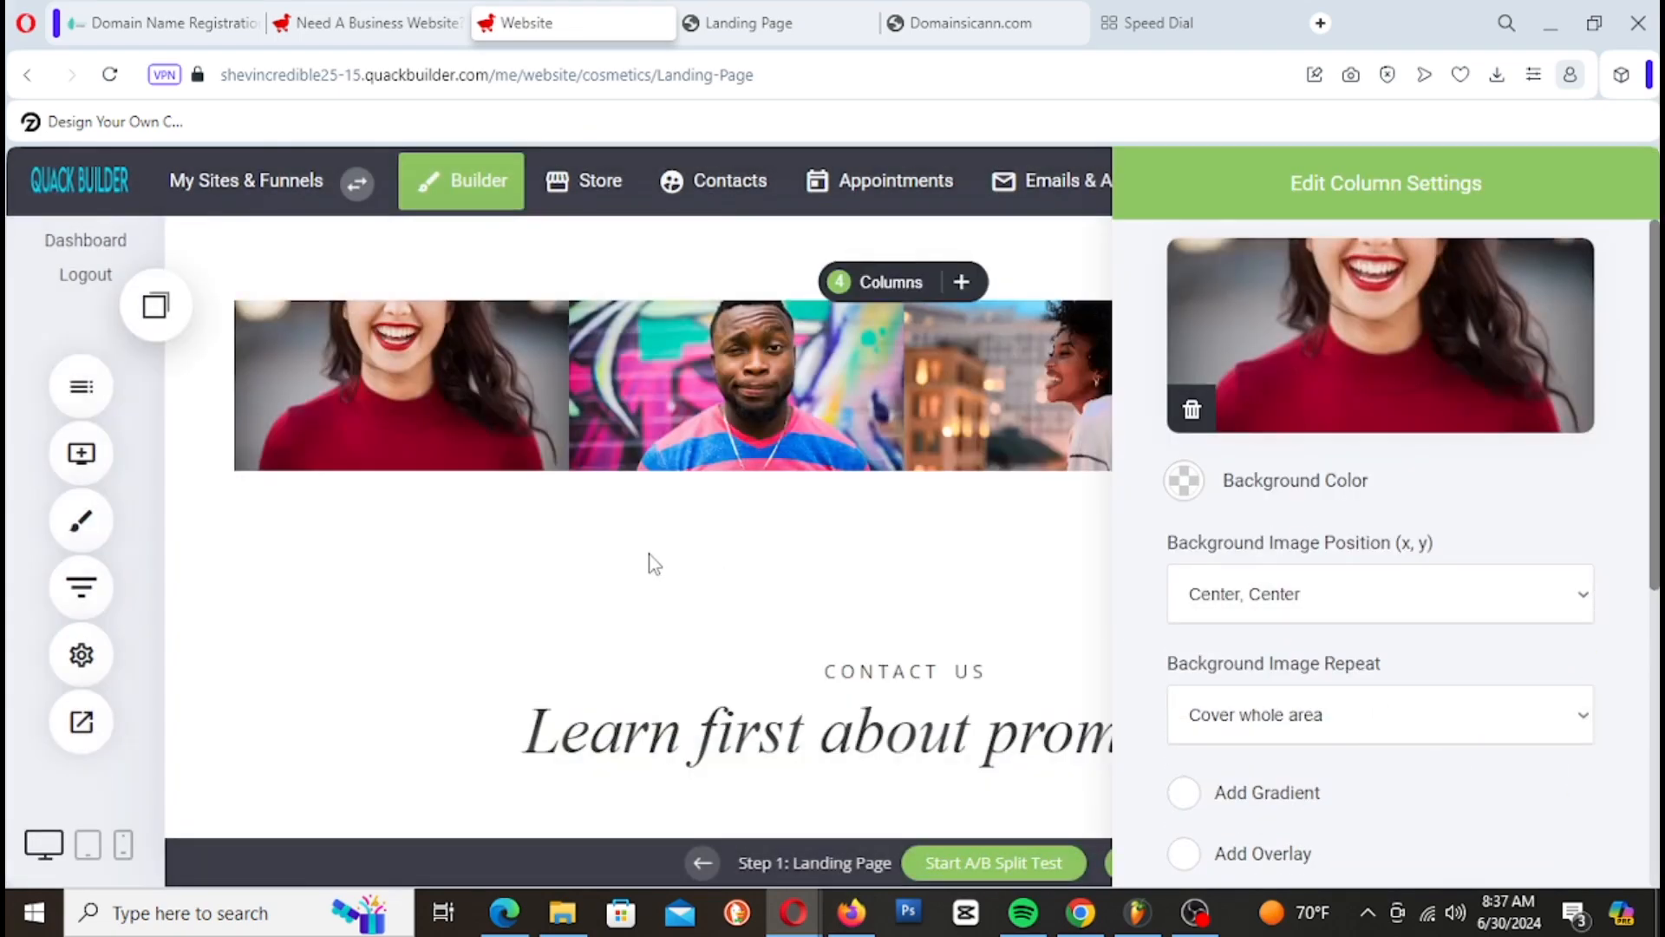
left_click(653, 563)
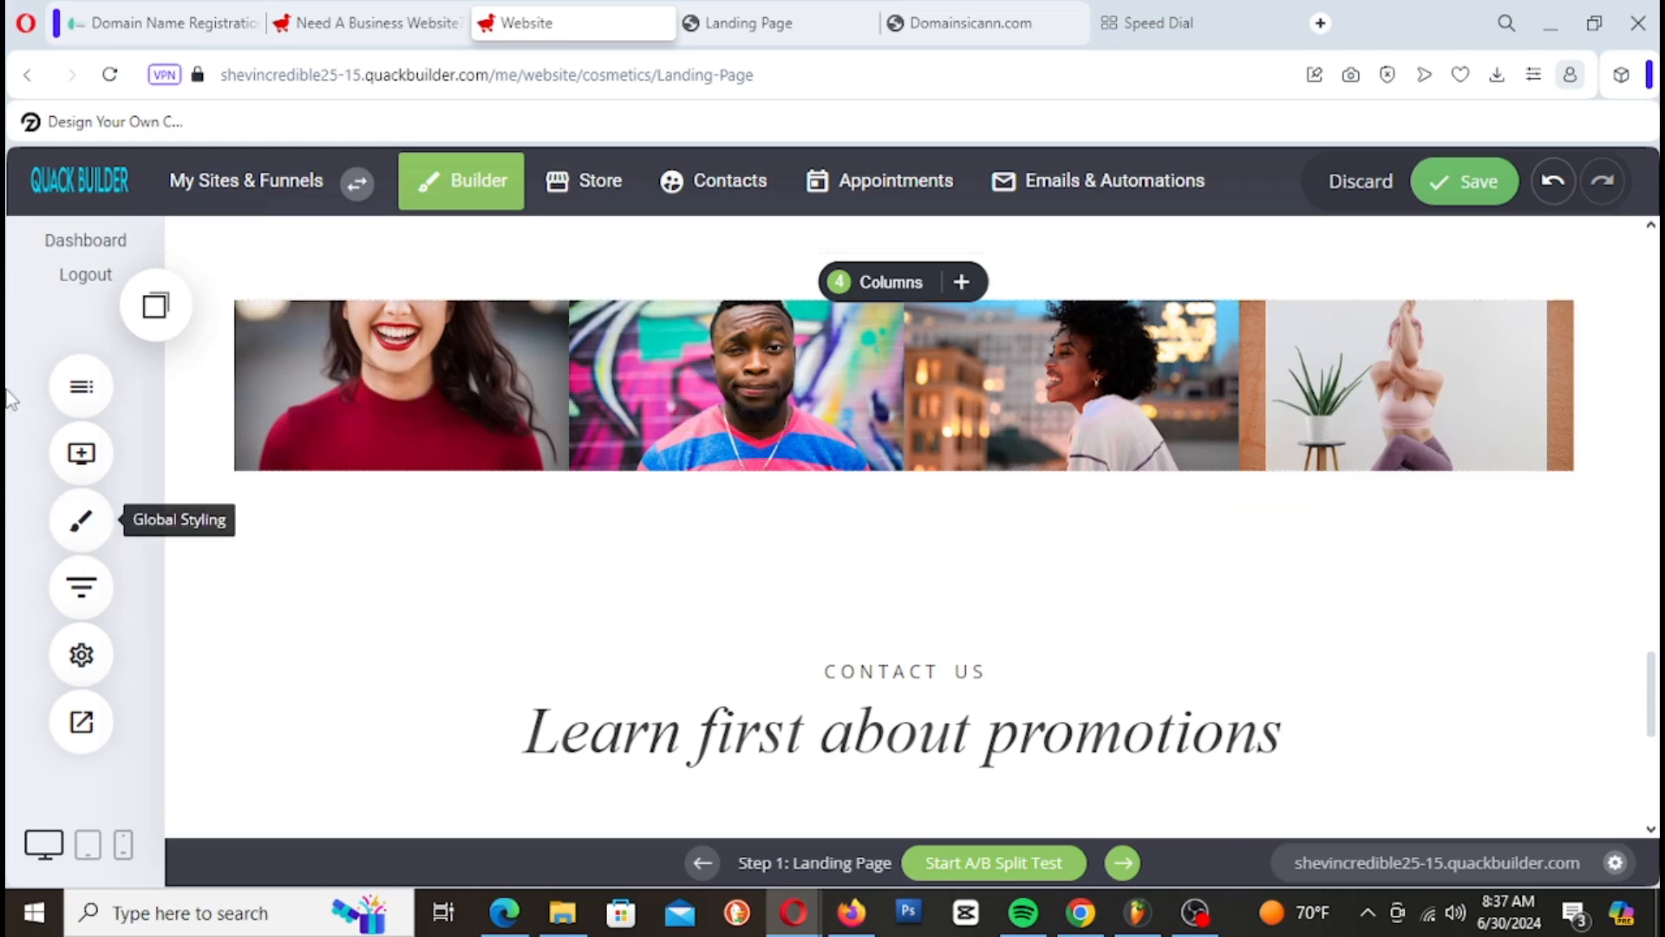
left_click(80, 455)
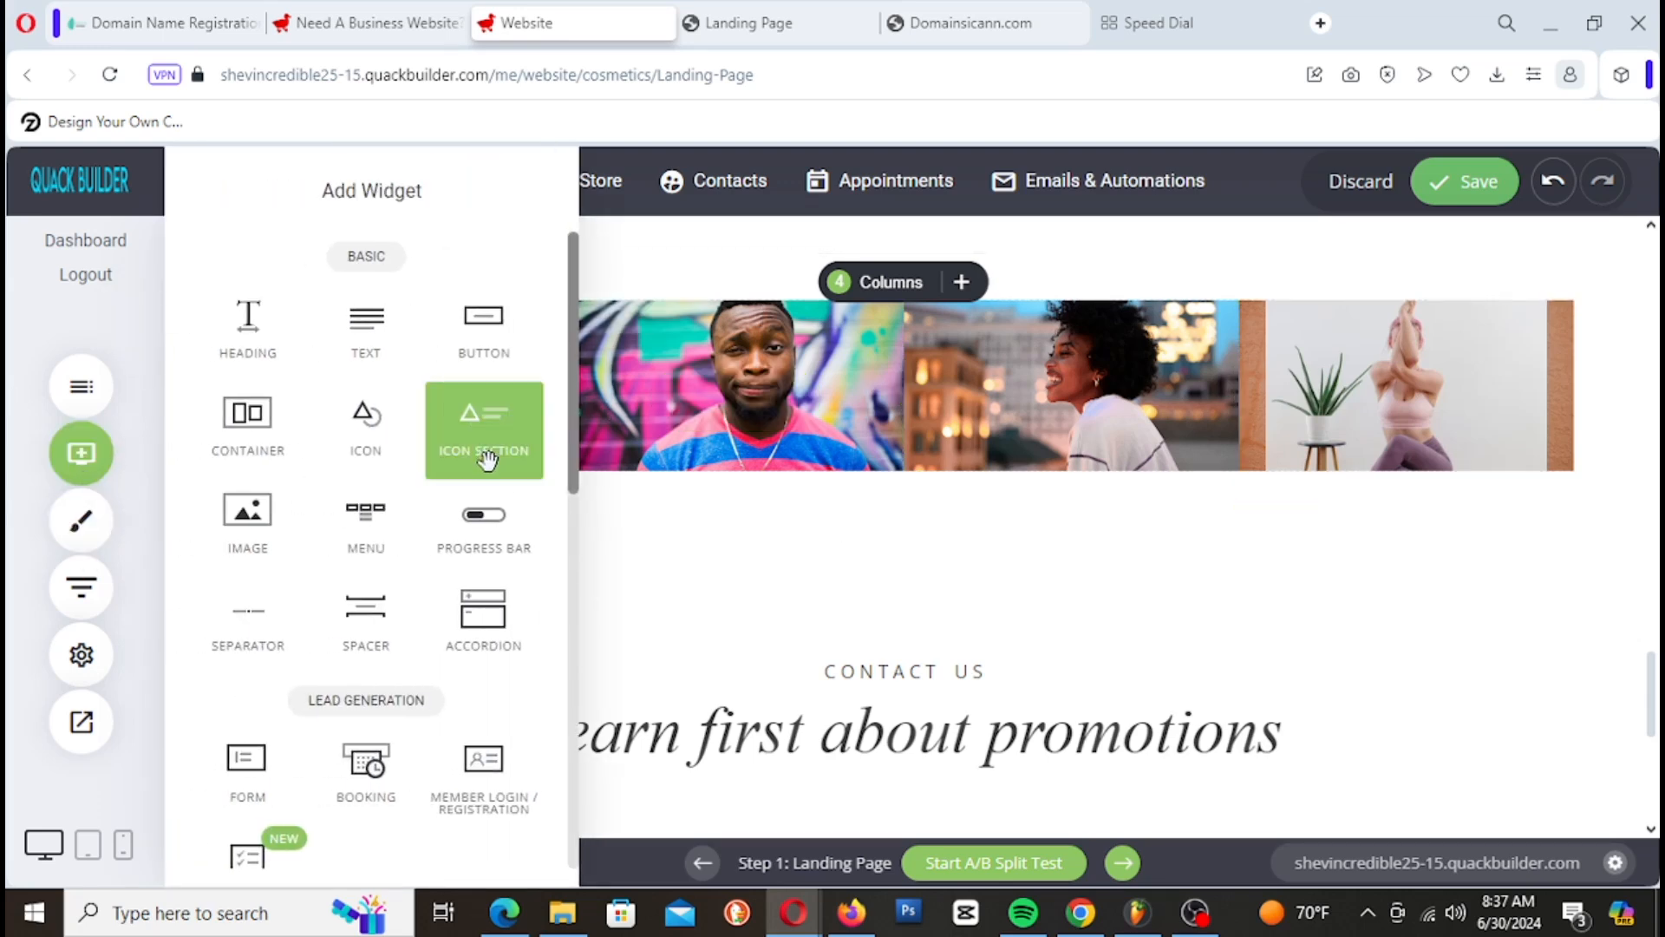
Step: Add a spacer to the first column and stretch it so the photo row is taller
left_click_drag(399, 637, 477, 434)
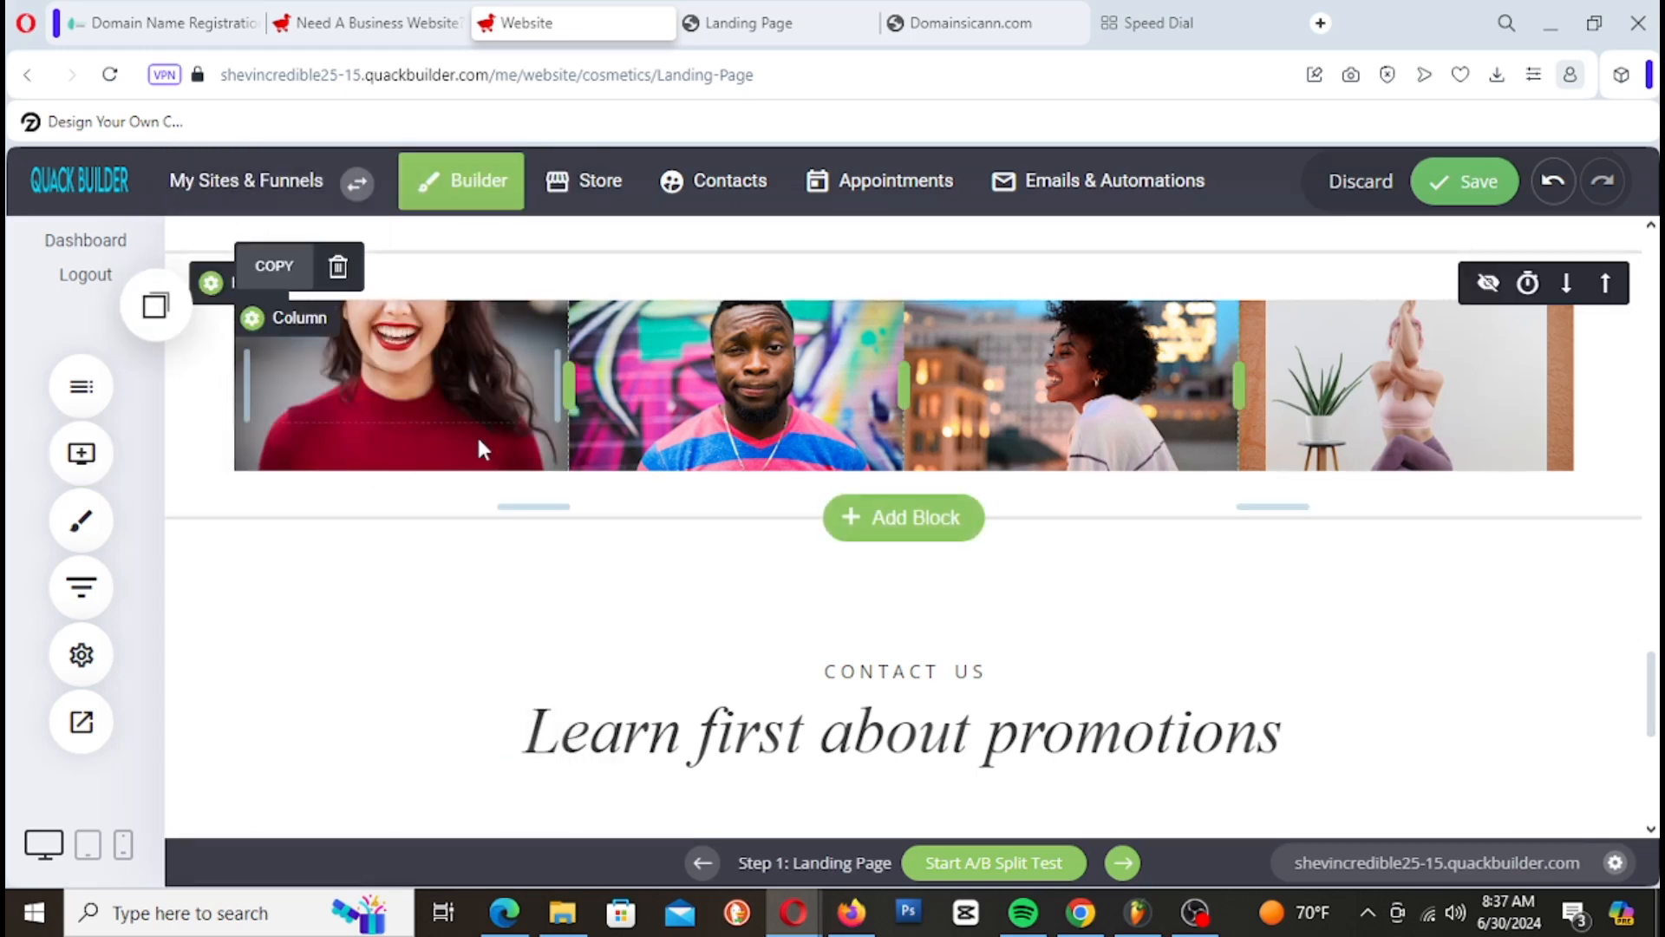
left_click_drag(396, 423, 501, 668)
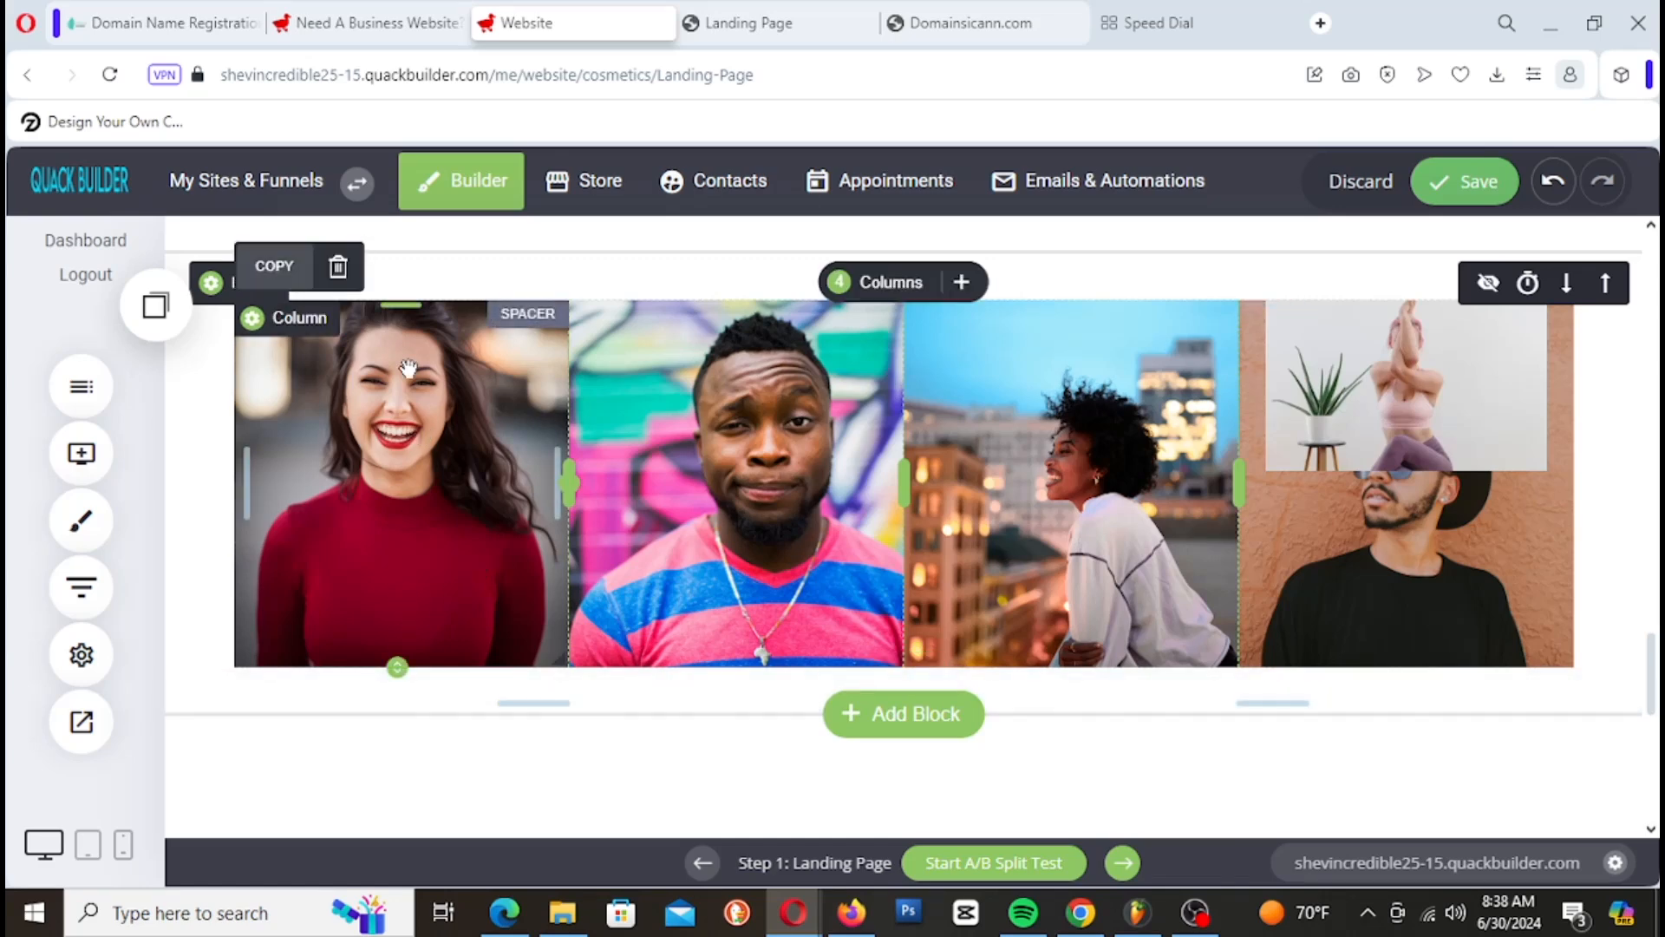
mouse_move(398, 667)
left_mouse_down()
mouse_move(402, 639)
mouse_move(404, 677)
left_mouse_up()
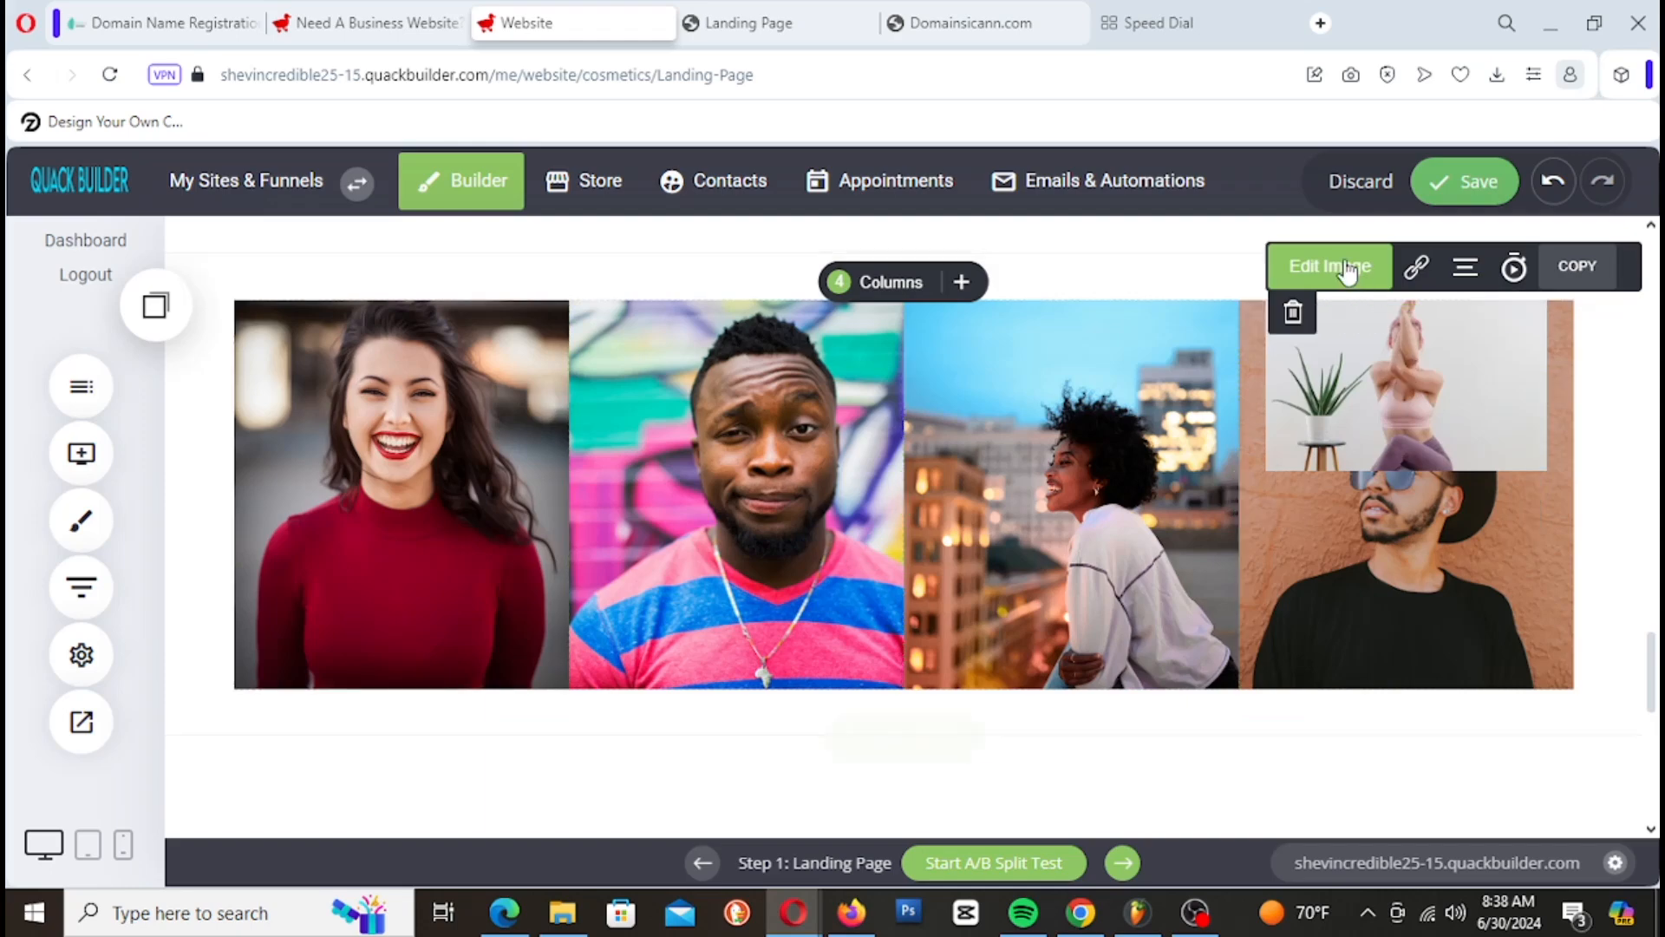
Step: Delete the leftover yoga image in the last column and save the page
left_click(1293, 312)
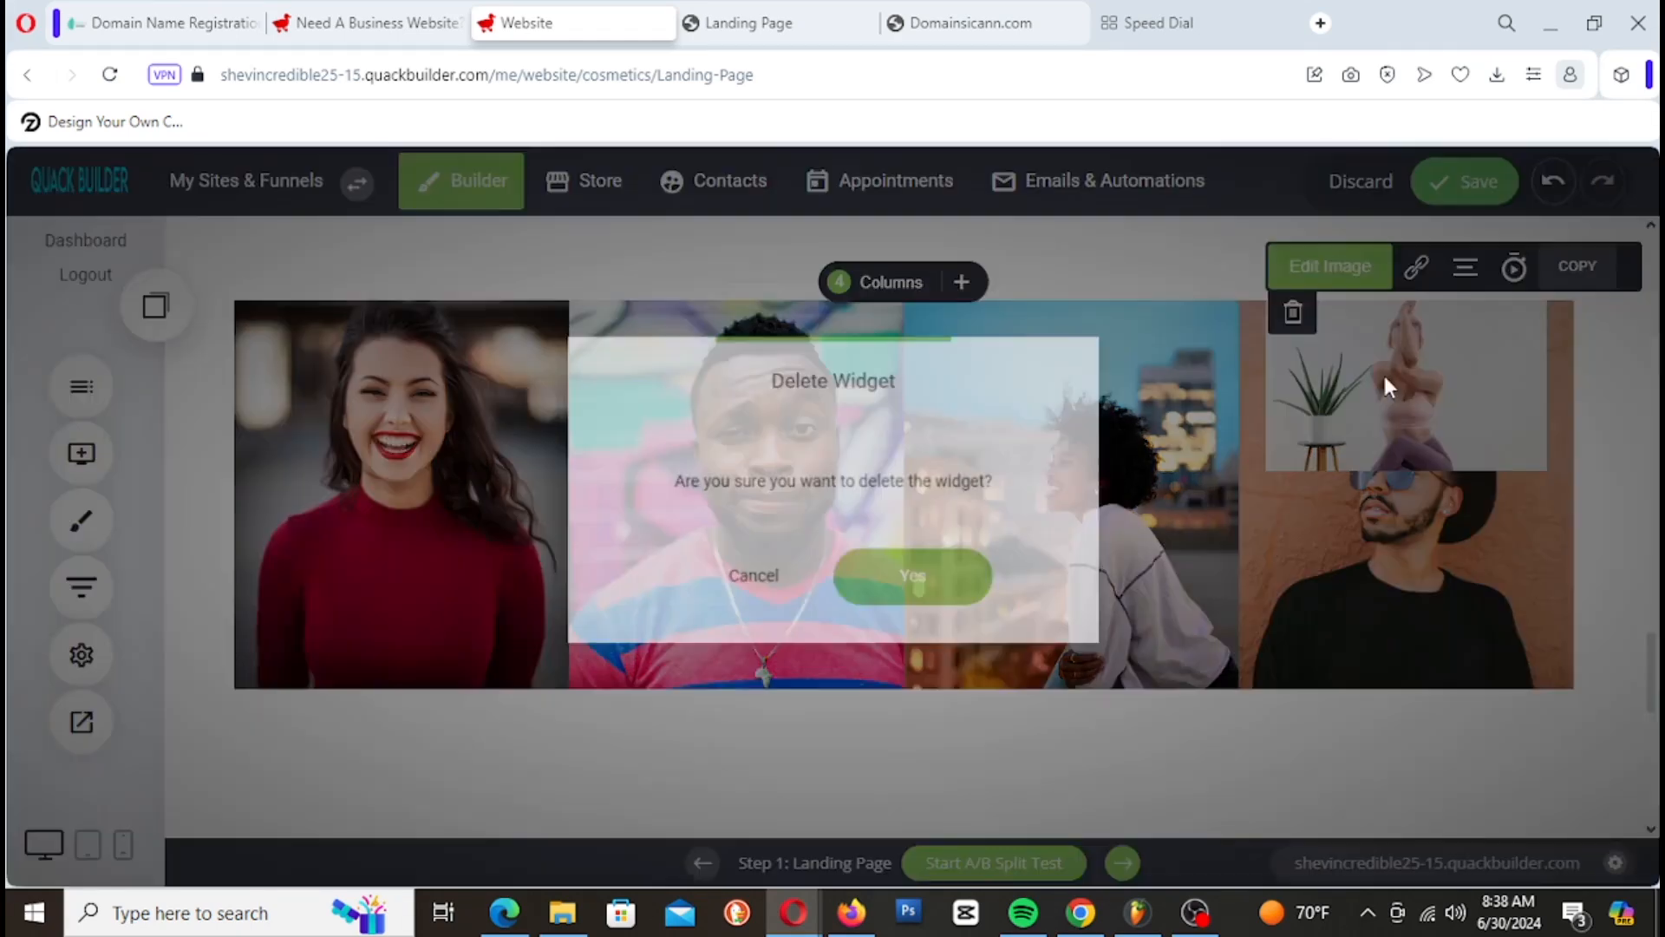
left_click(929, 575)
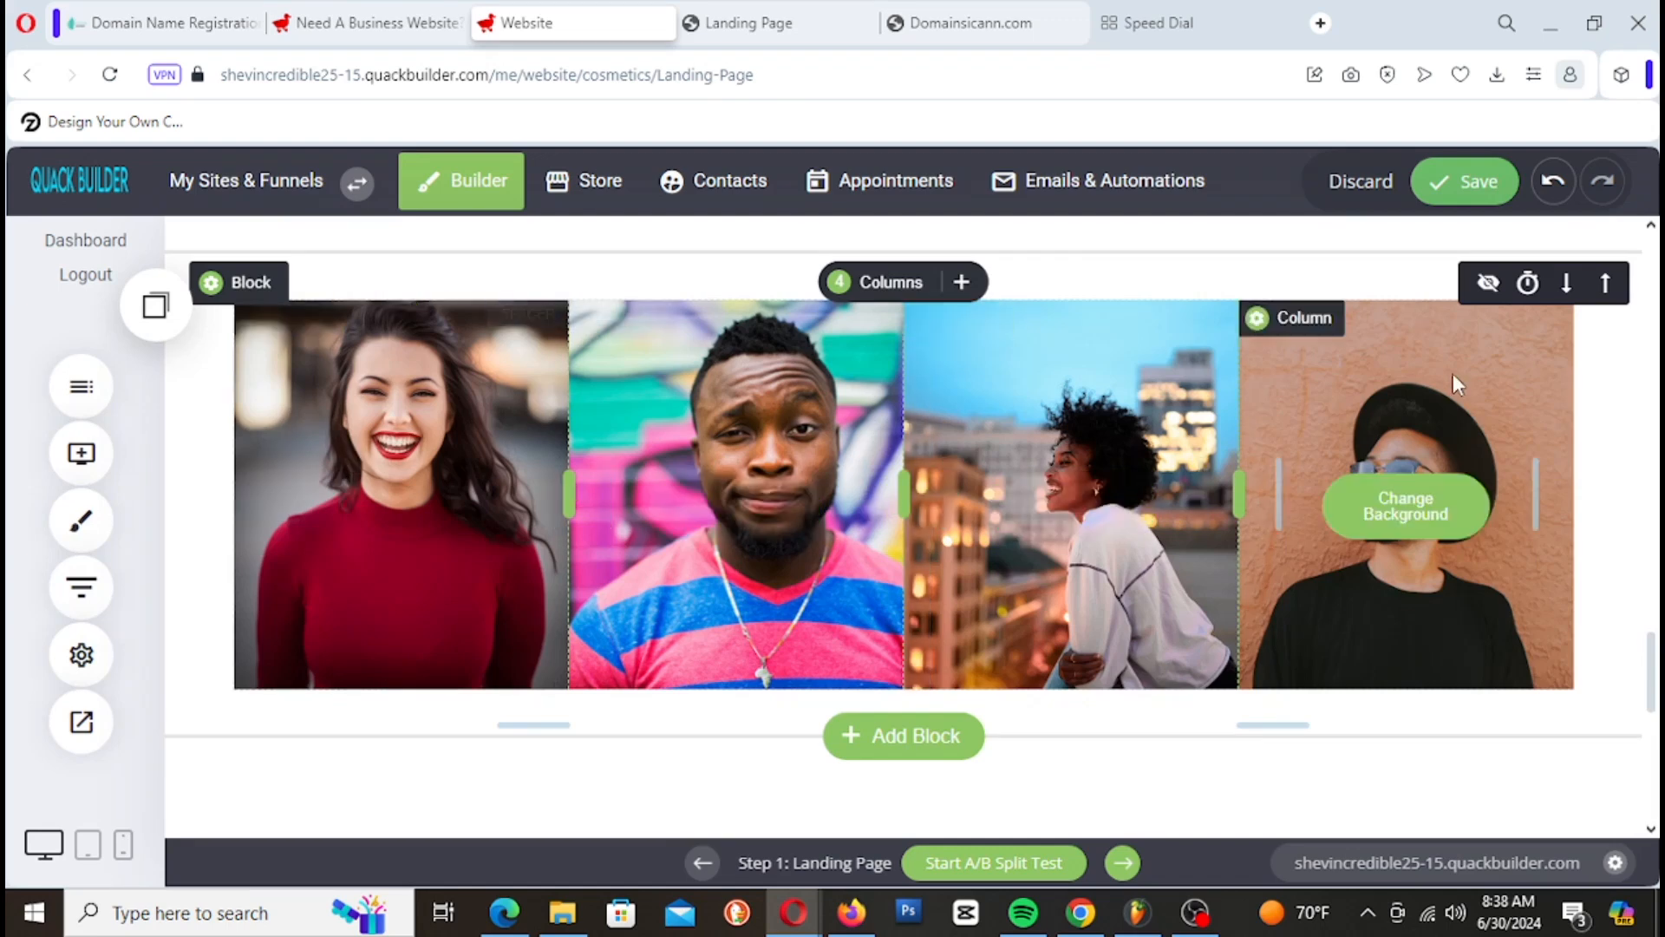
left_click(1474, 186)
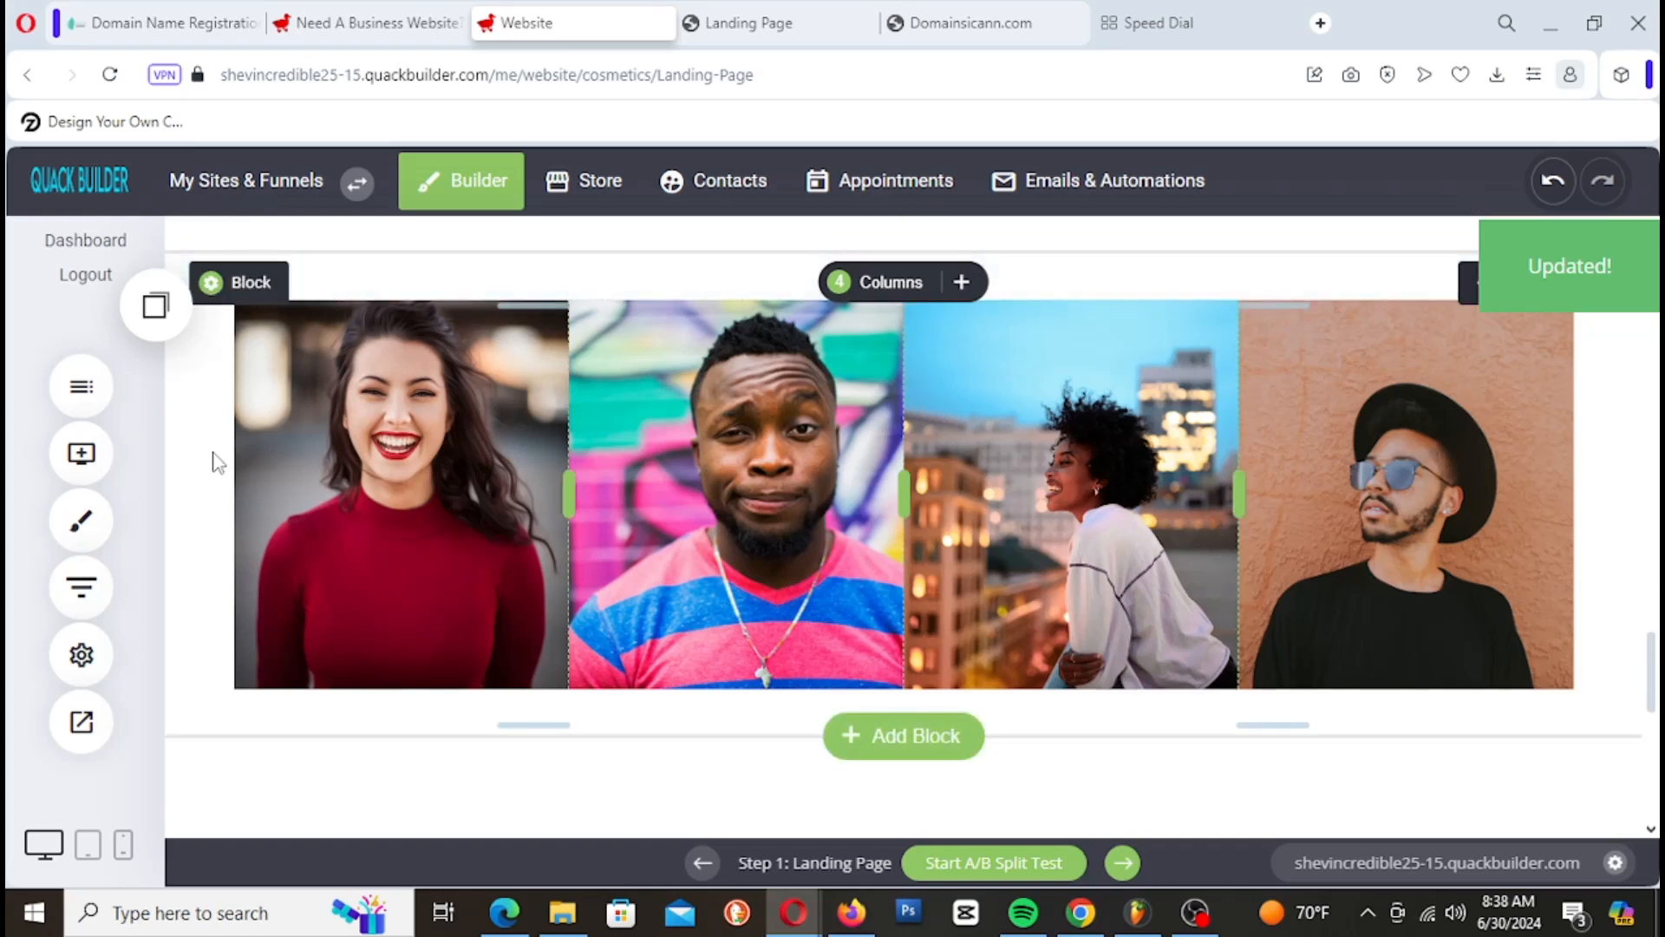
left_click(63, 469)
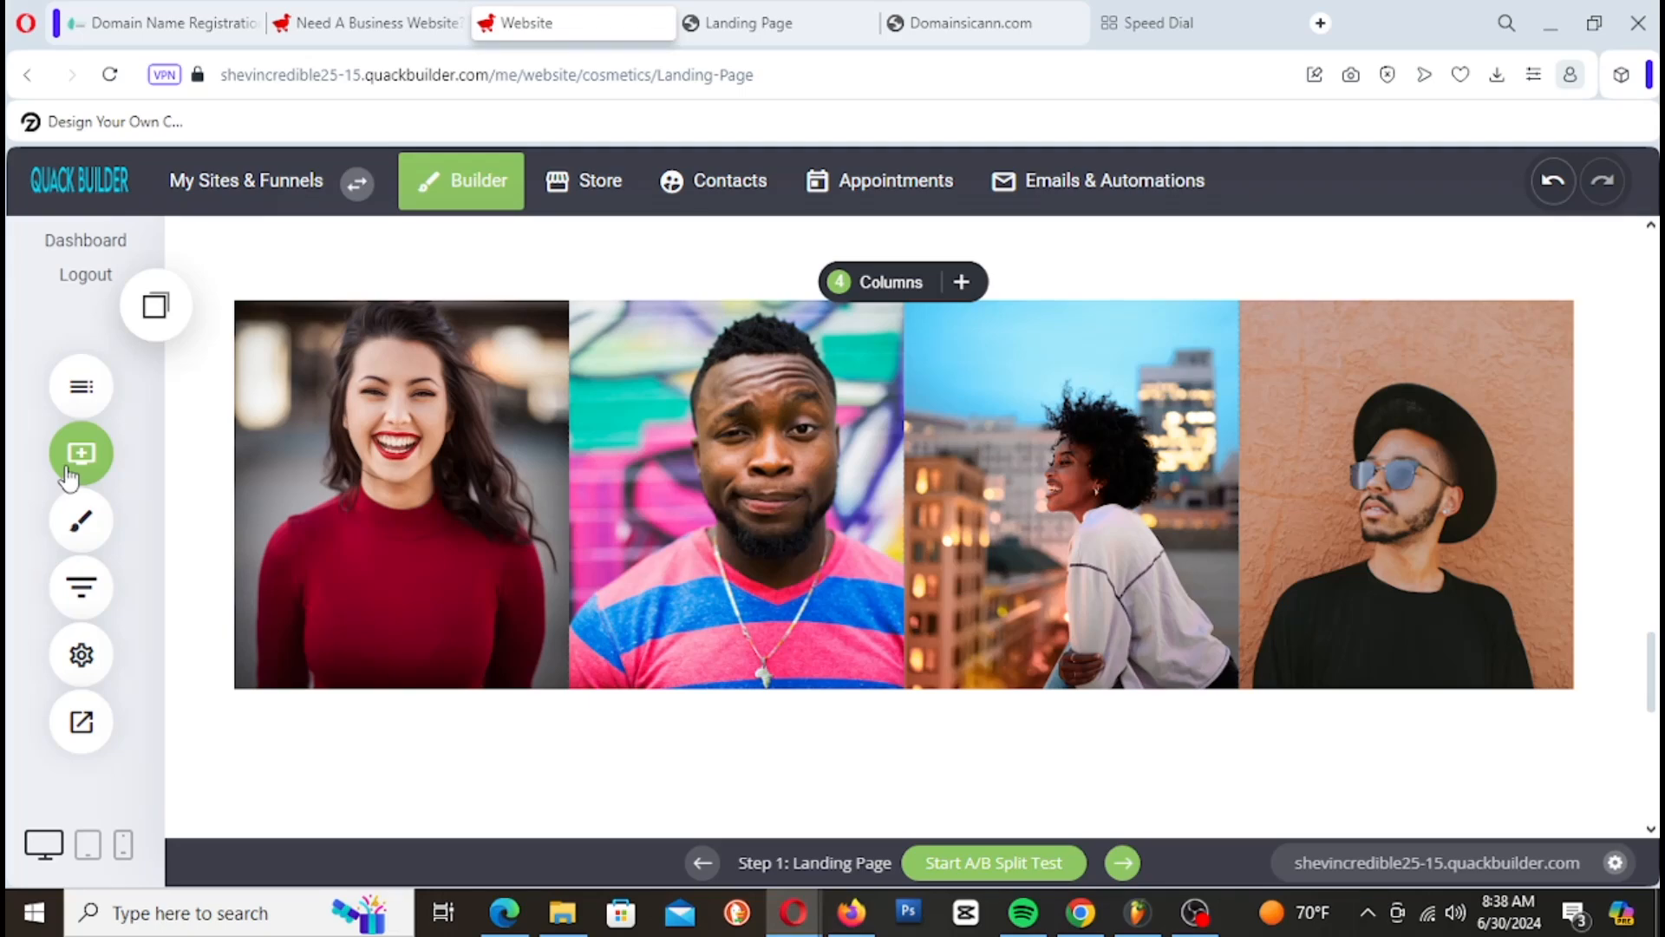
scroll(495, 455, "down", 3)
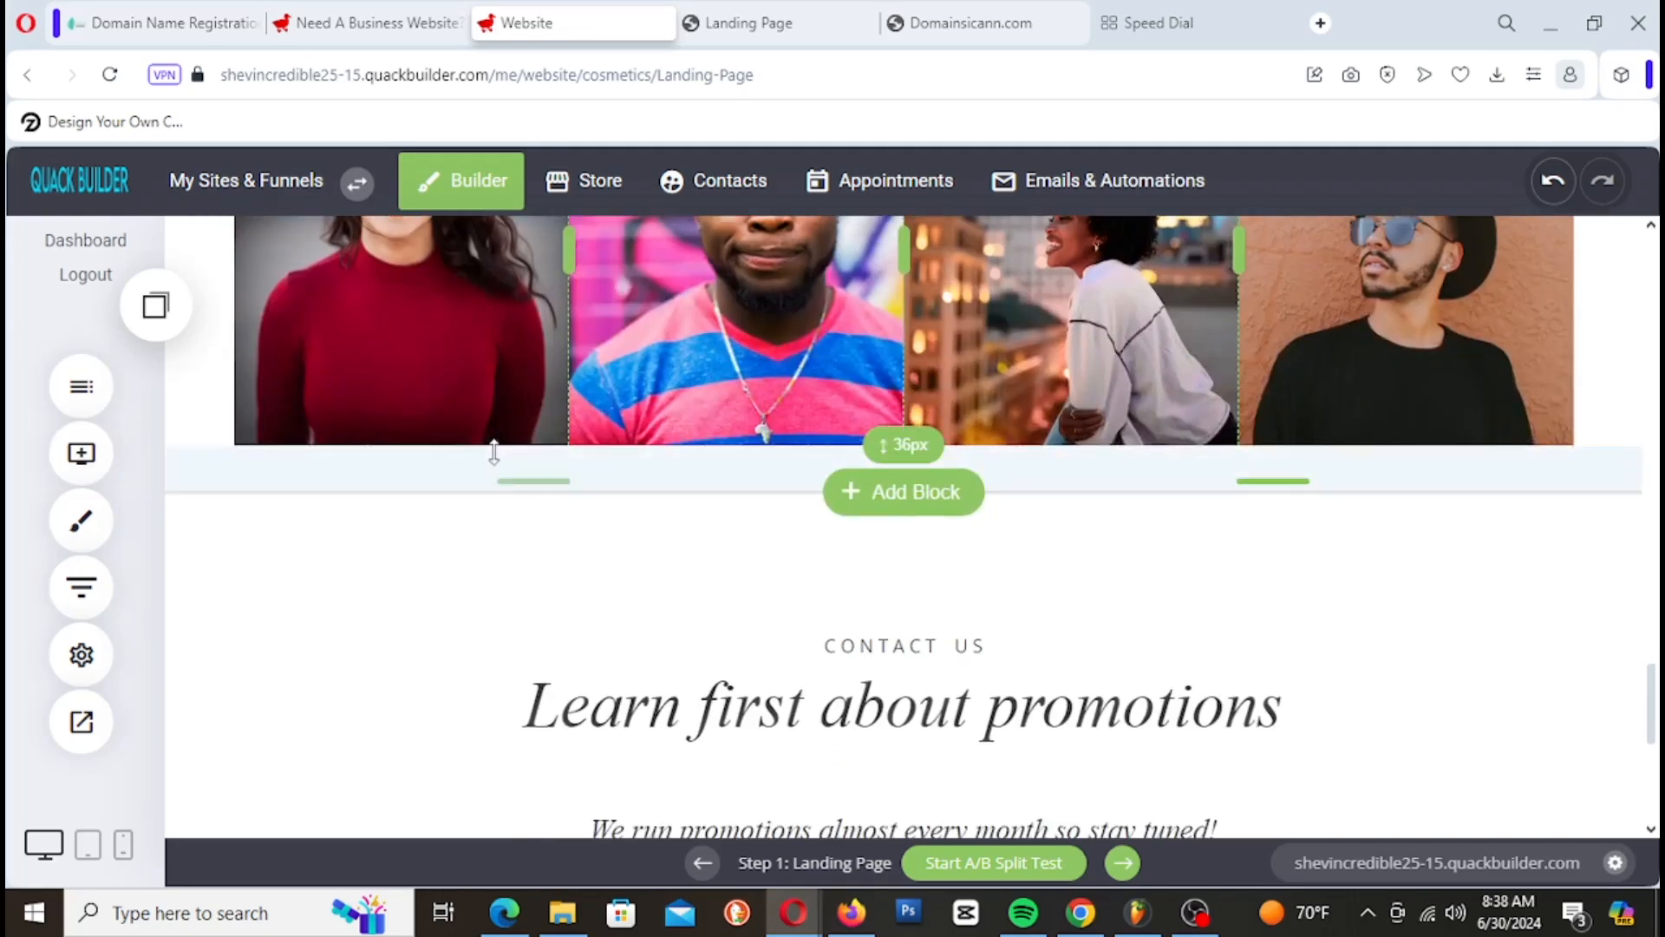
scroll(316, 483, "up", 3)
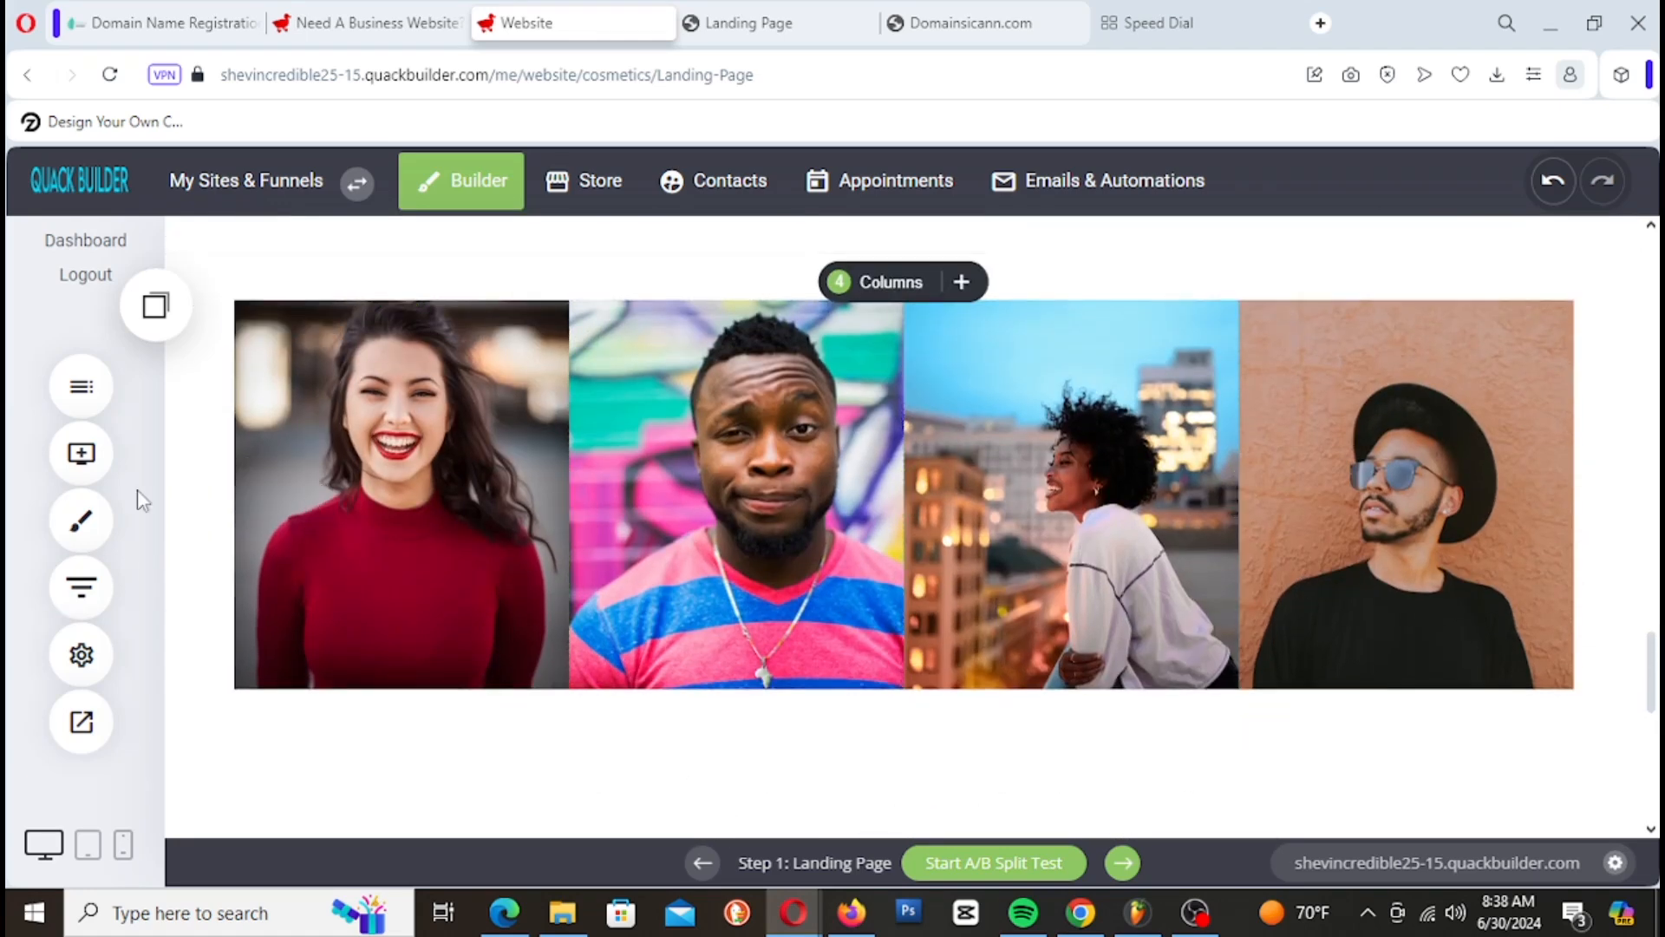
Step: Add a heading with the team member's first name at the top of the first column
left_click(81, 453)
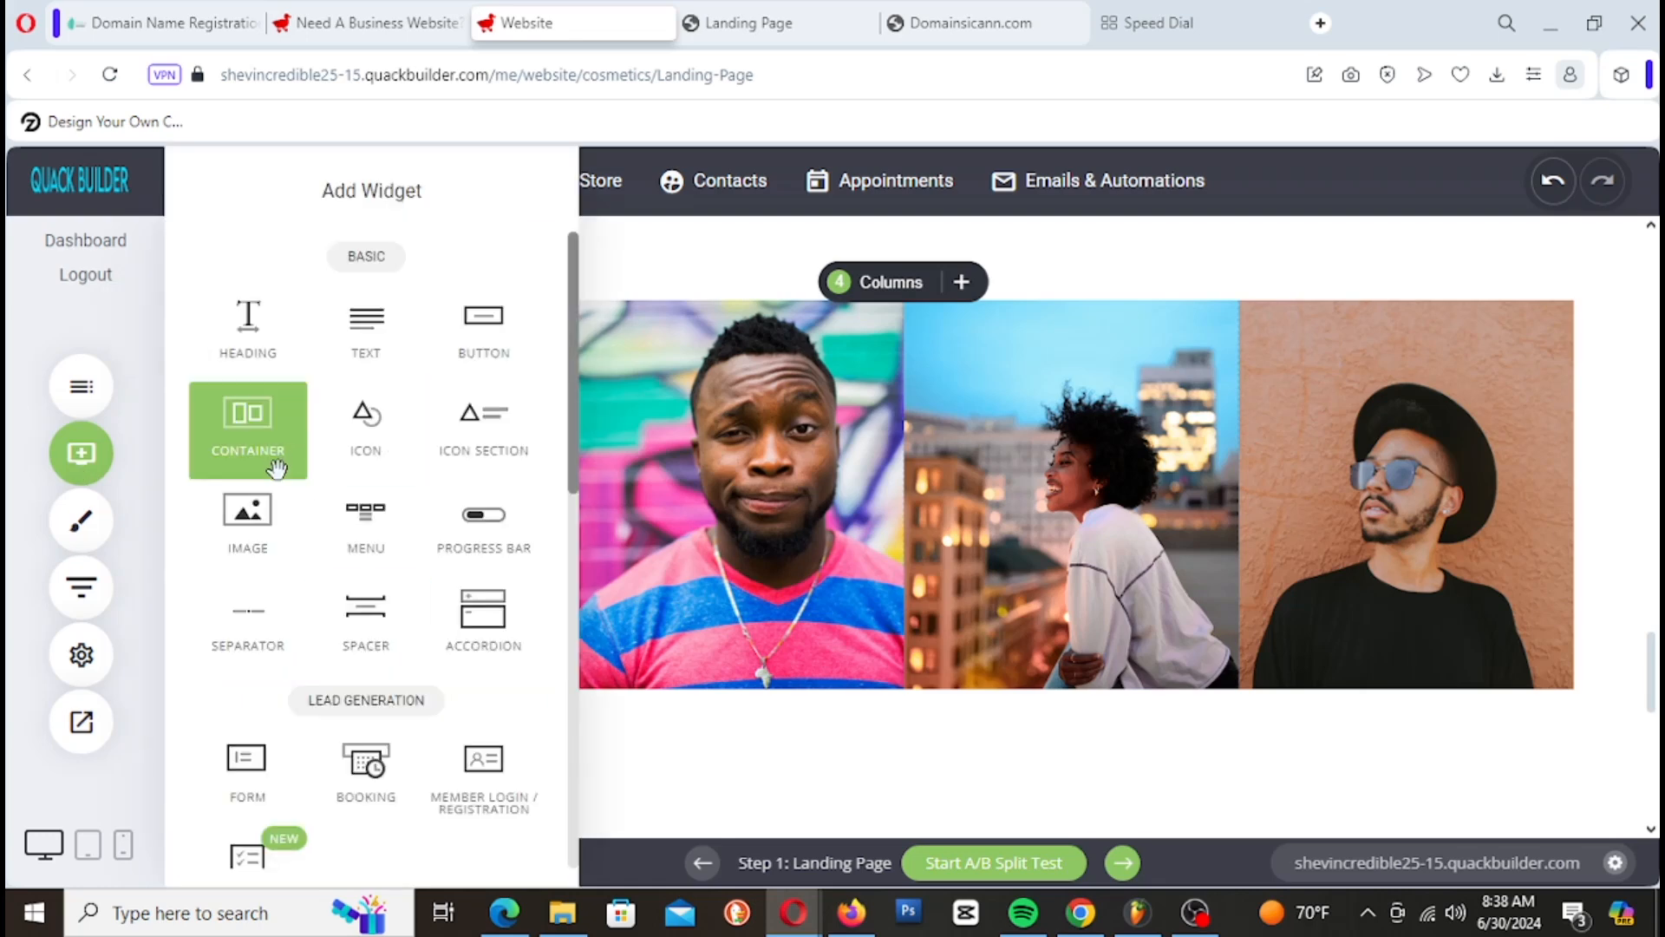
left_click_drag(246, 334, 402, 445)
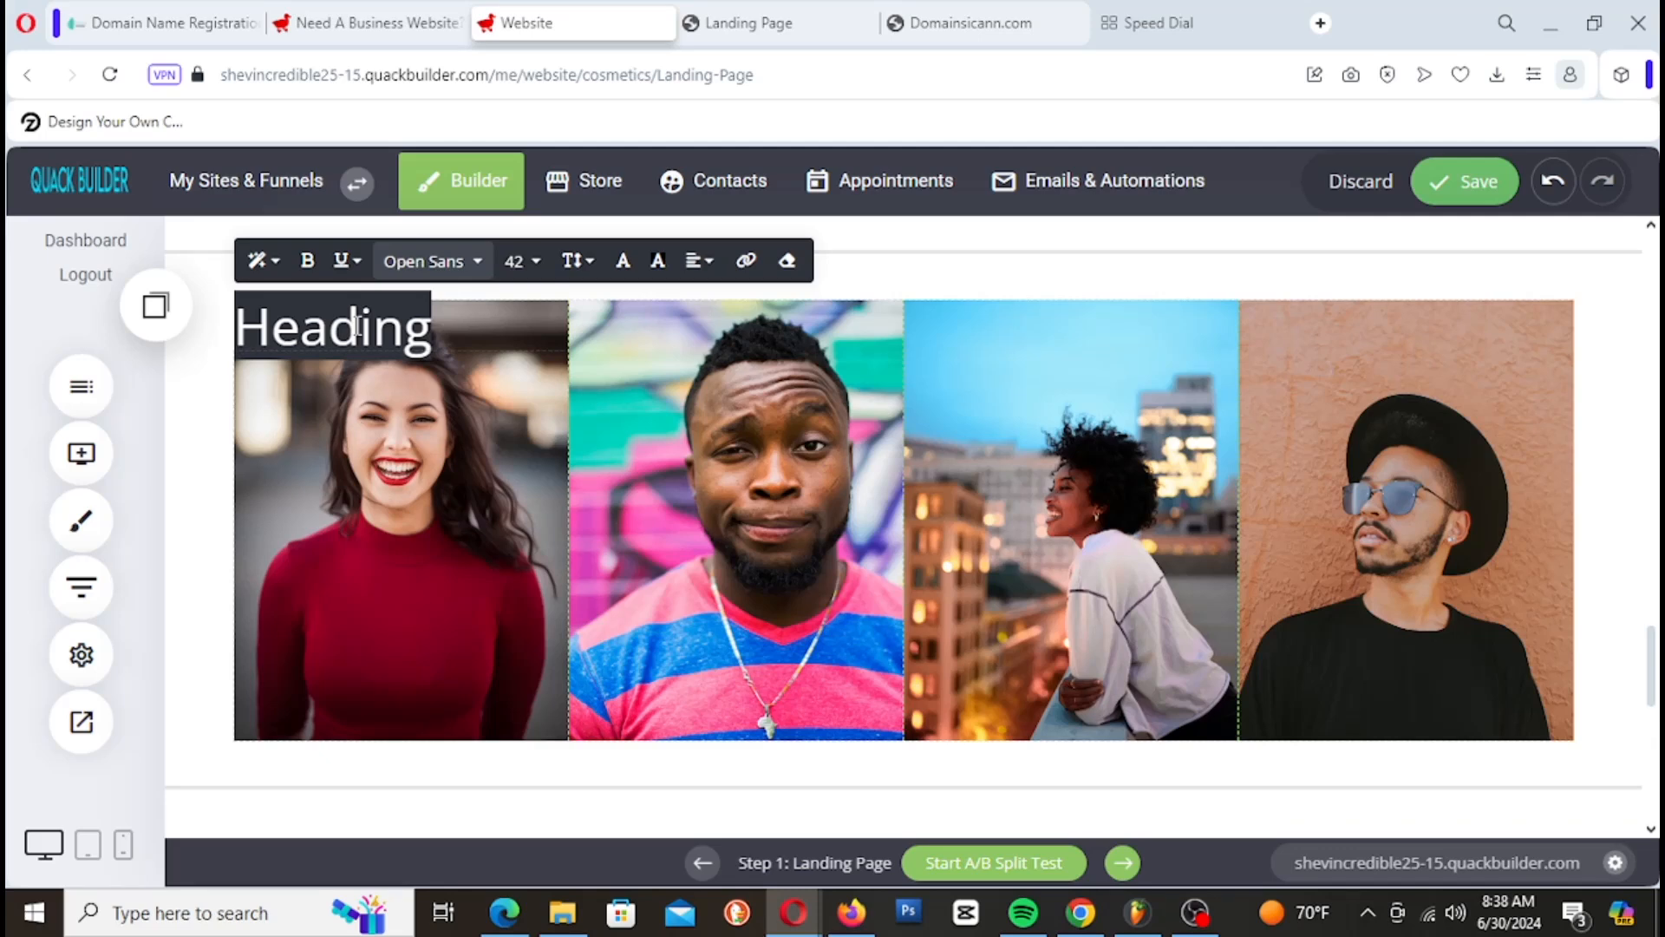
type("Chelcy's")
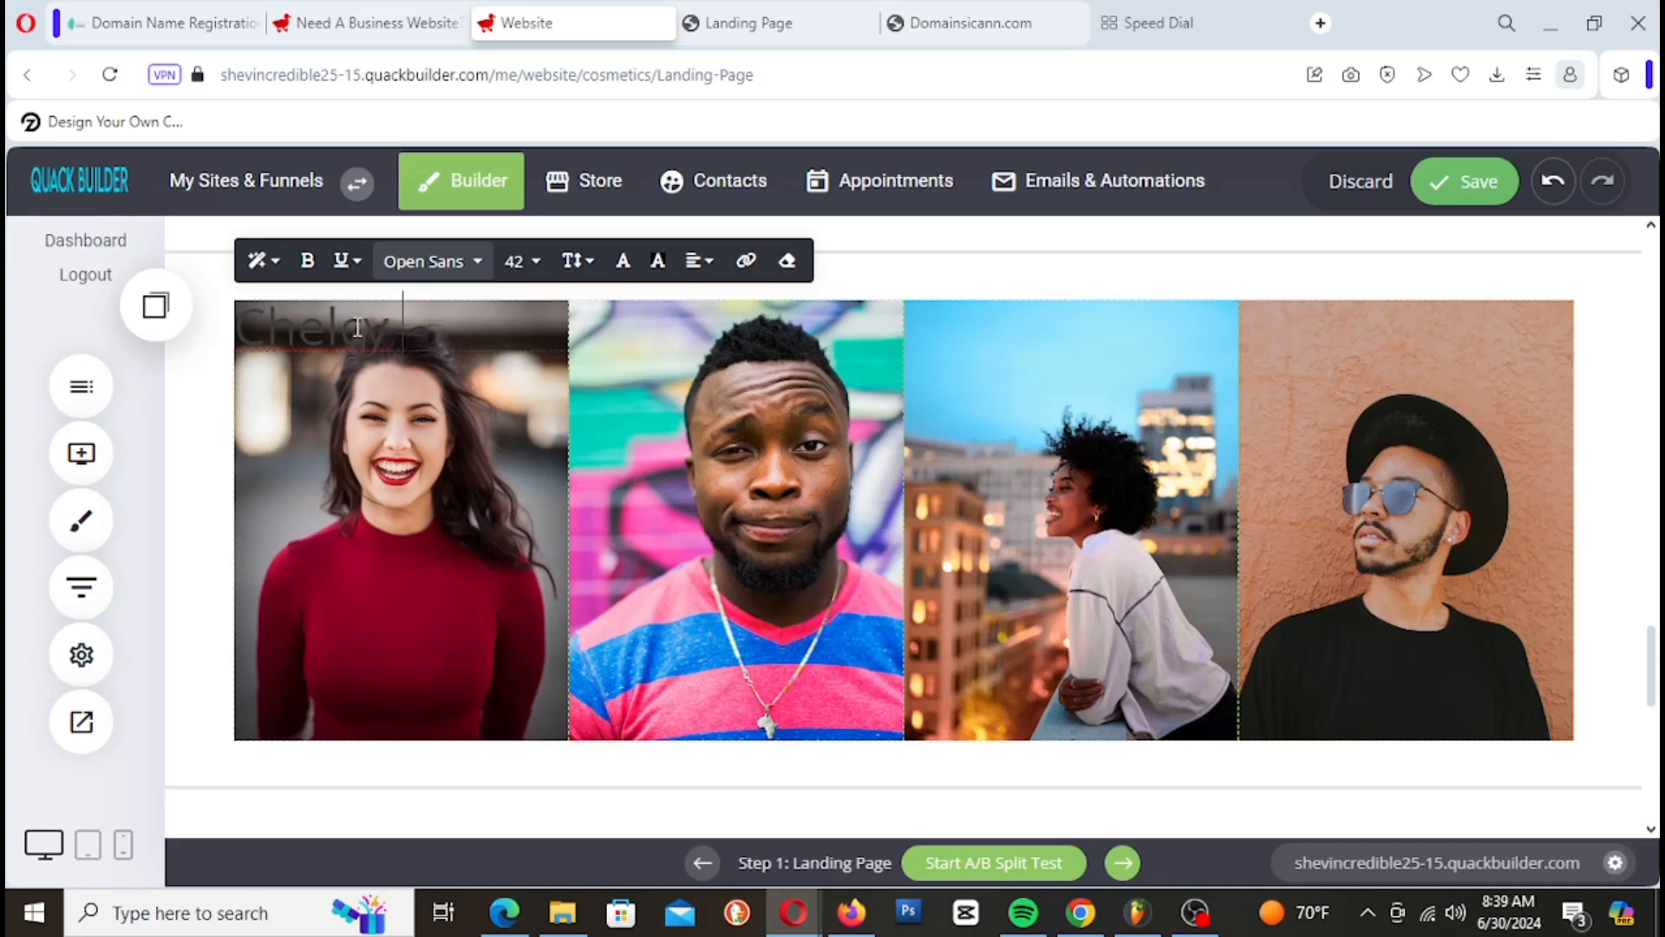
right_click(345, 329)
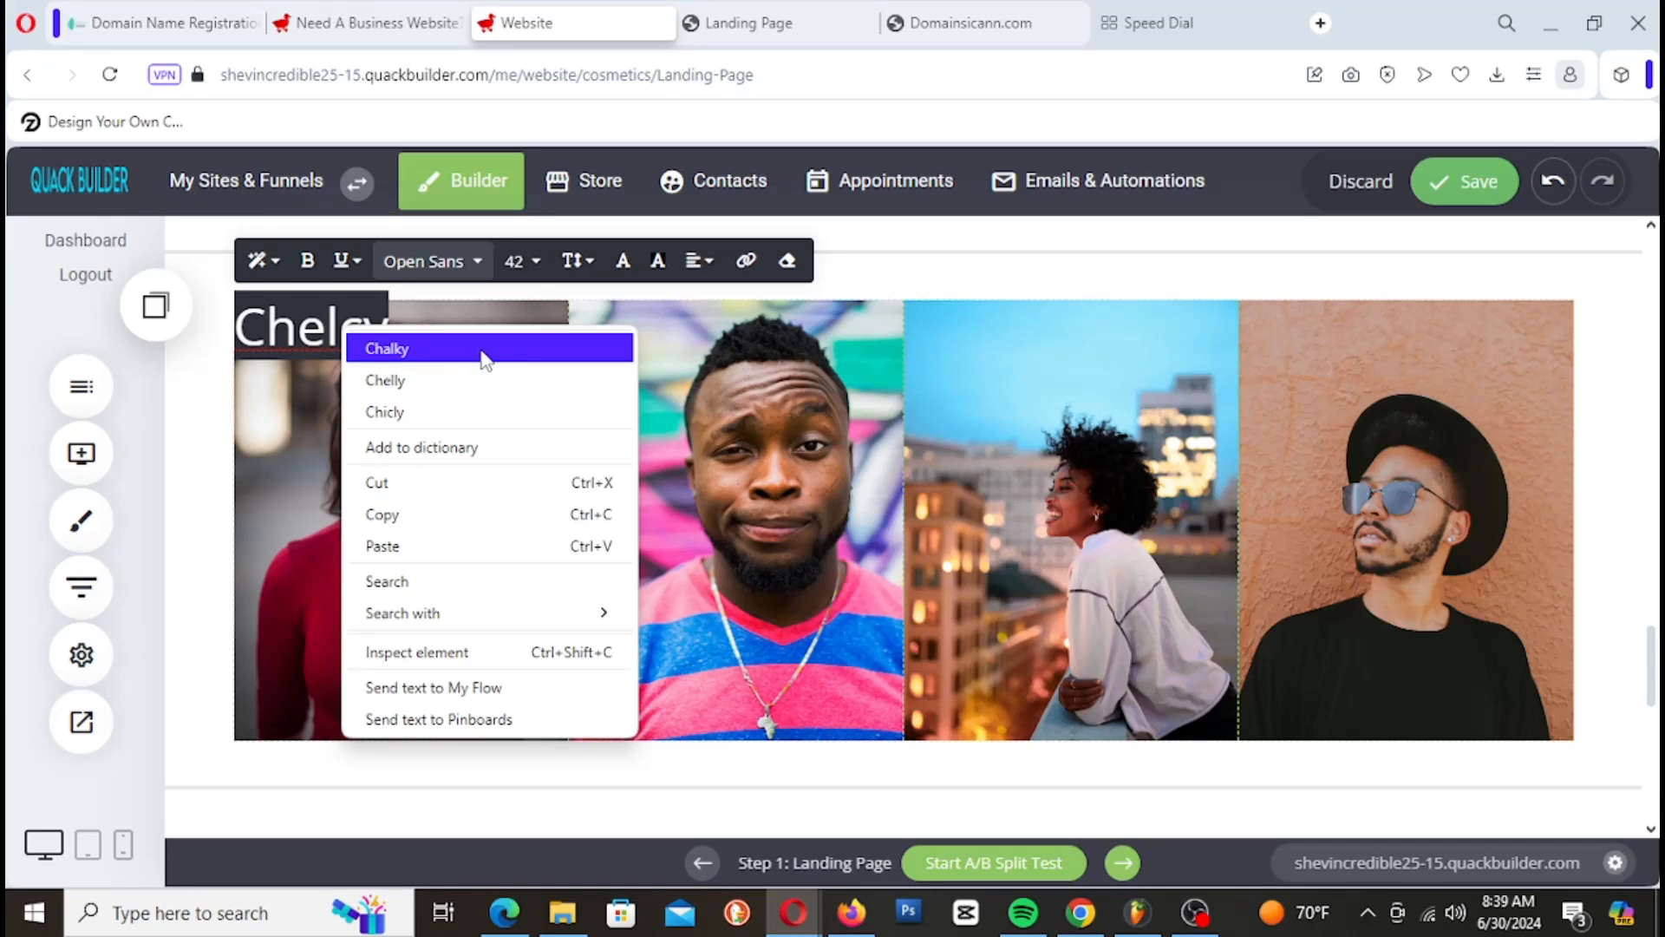
left_click(310, 337)
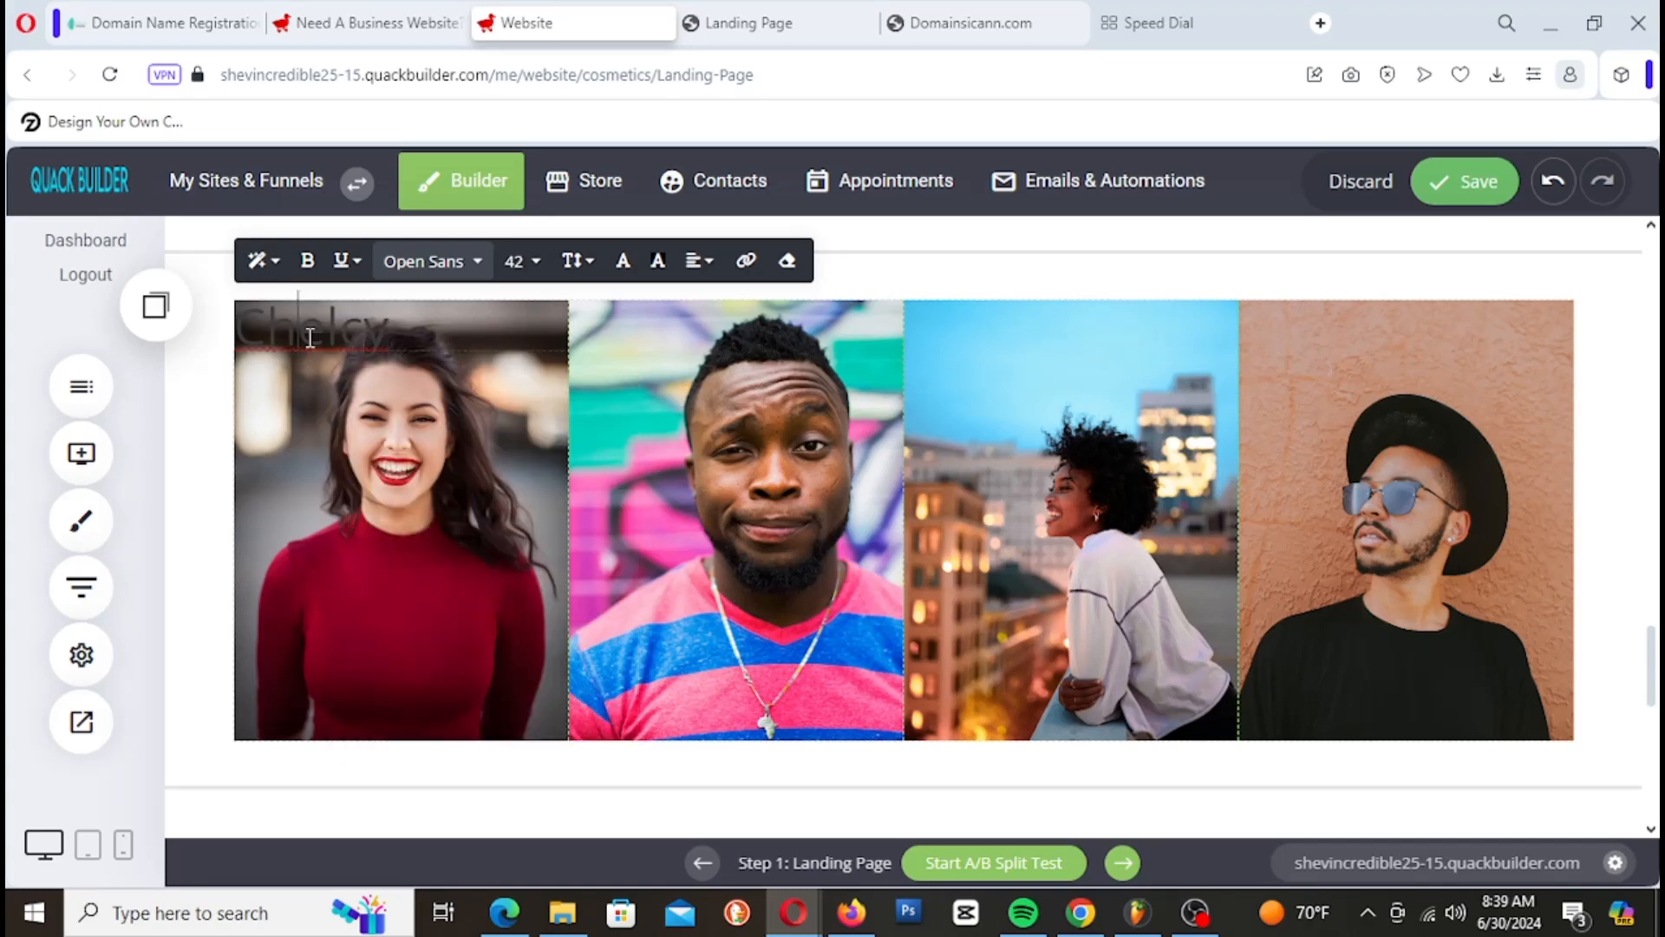
Step: Recolour the name heading near-white #F4F7F3 and enlarge the space above it
double_click(382, 327)
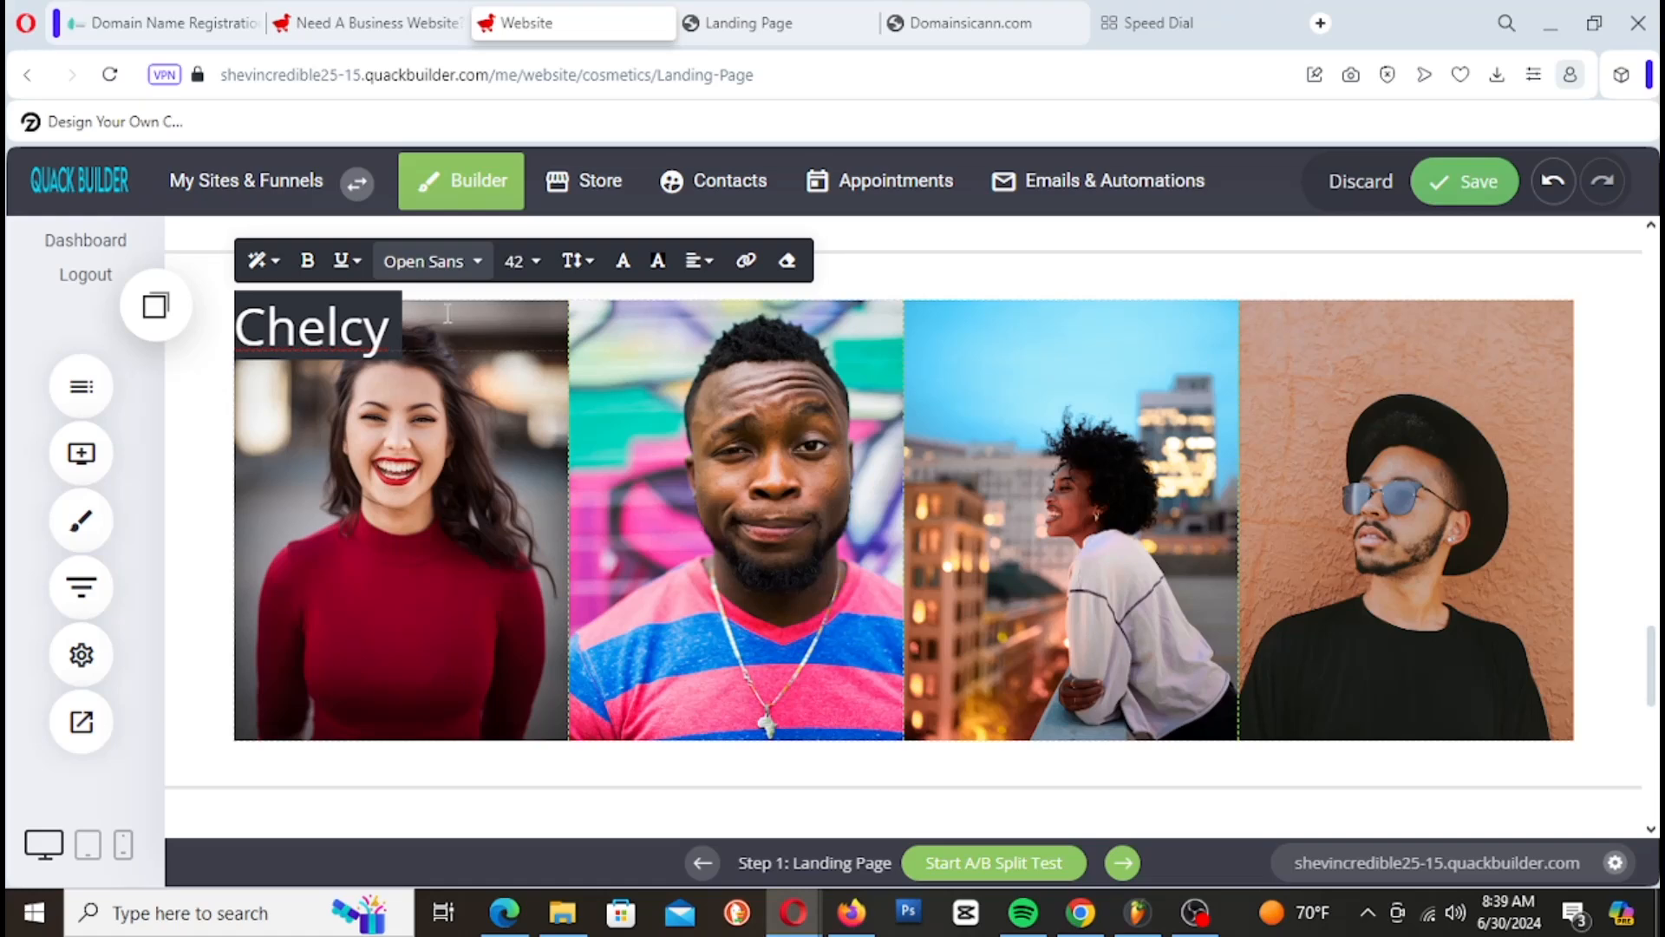
left_click(622, 260)
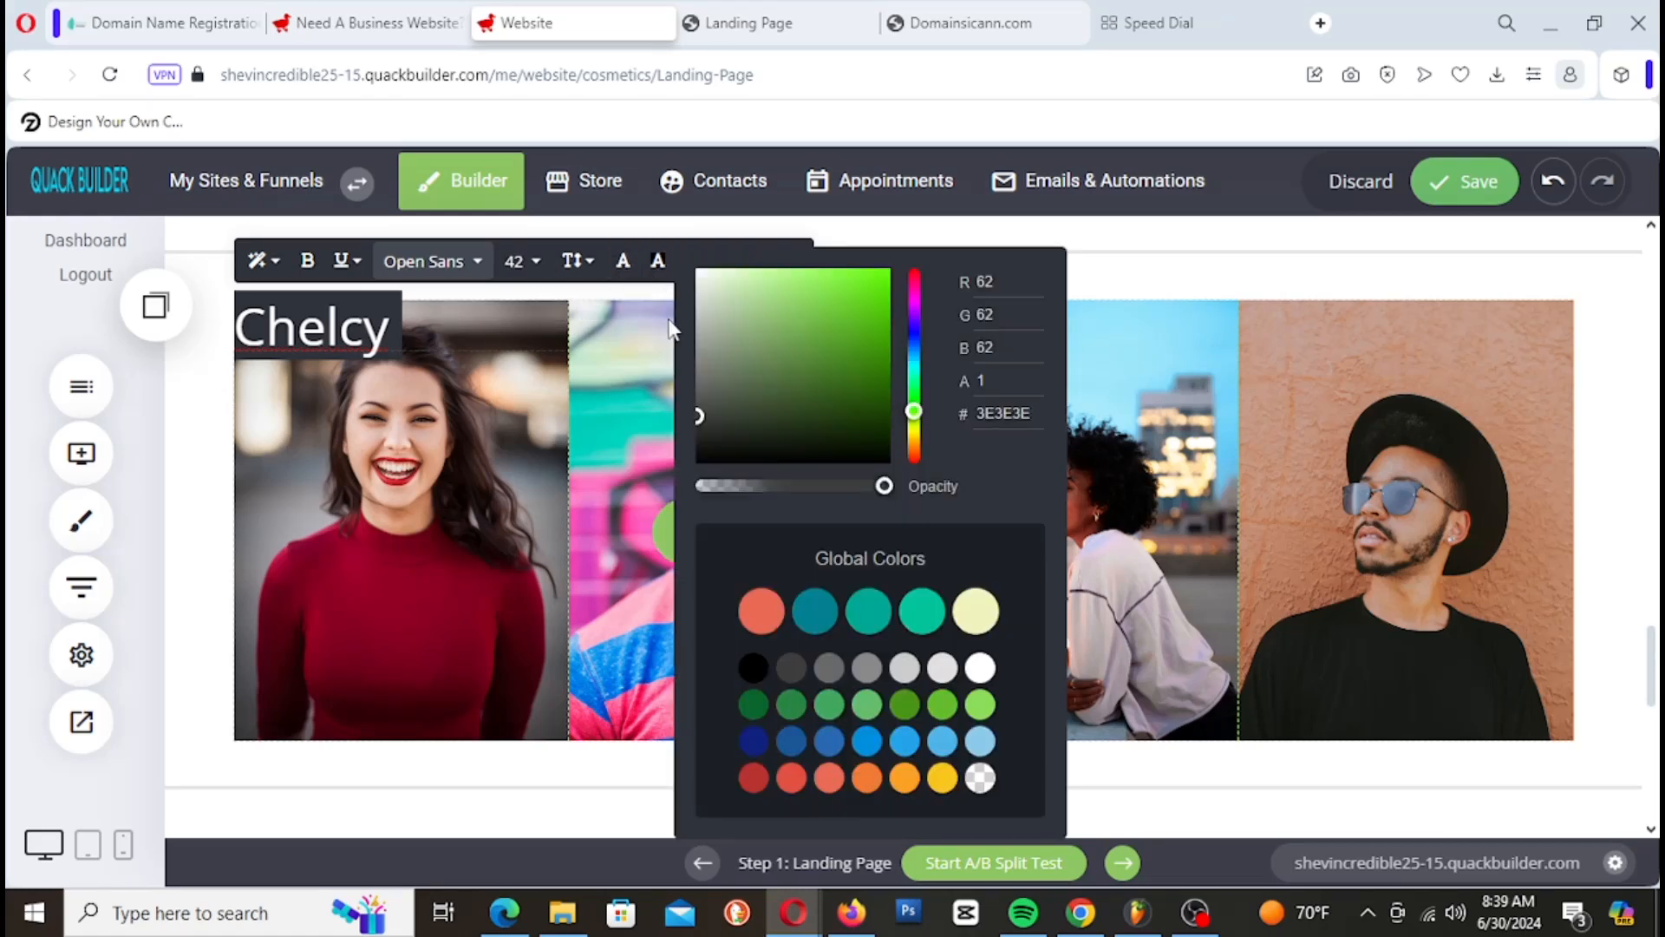
left_click_drag(720, 314, 689, 273)
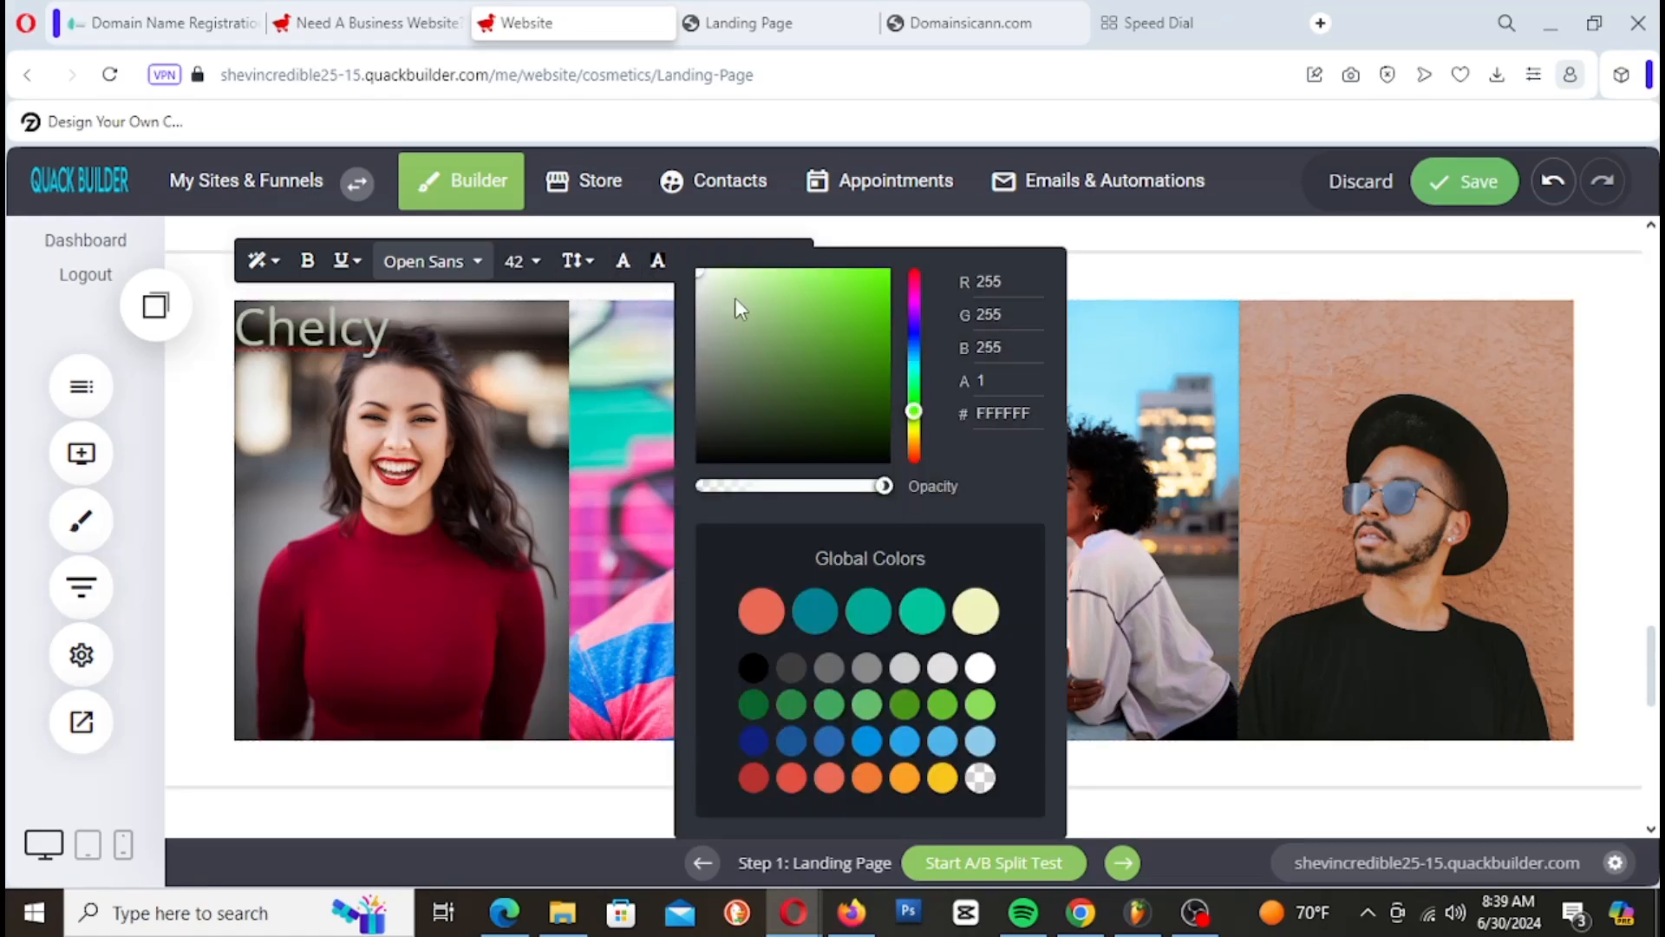
left_click(700, 278)
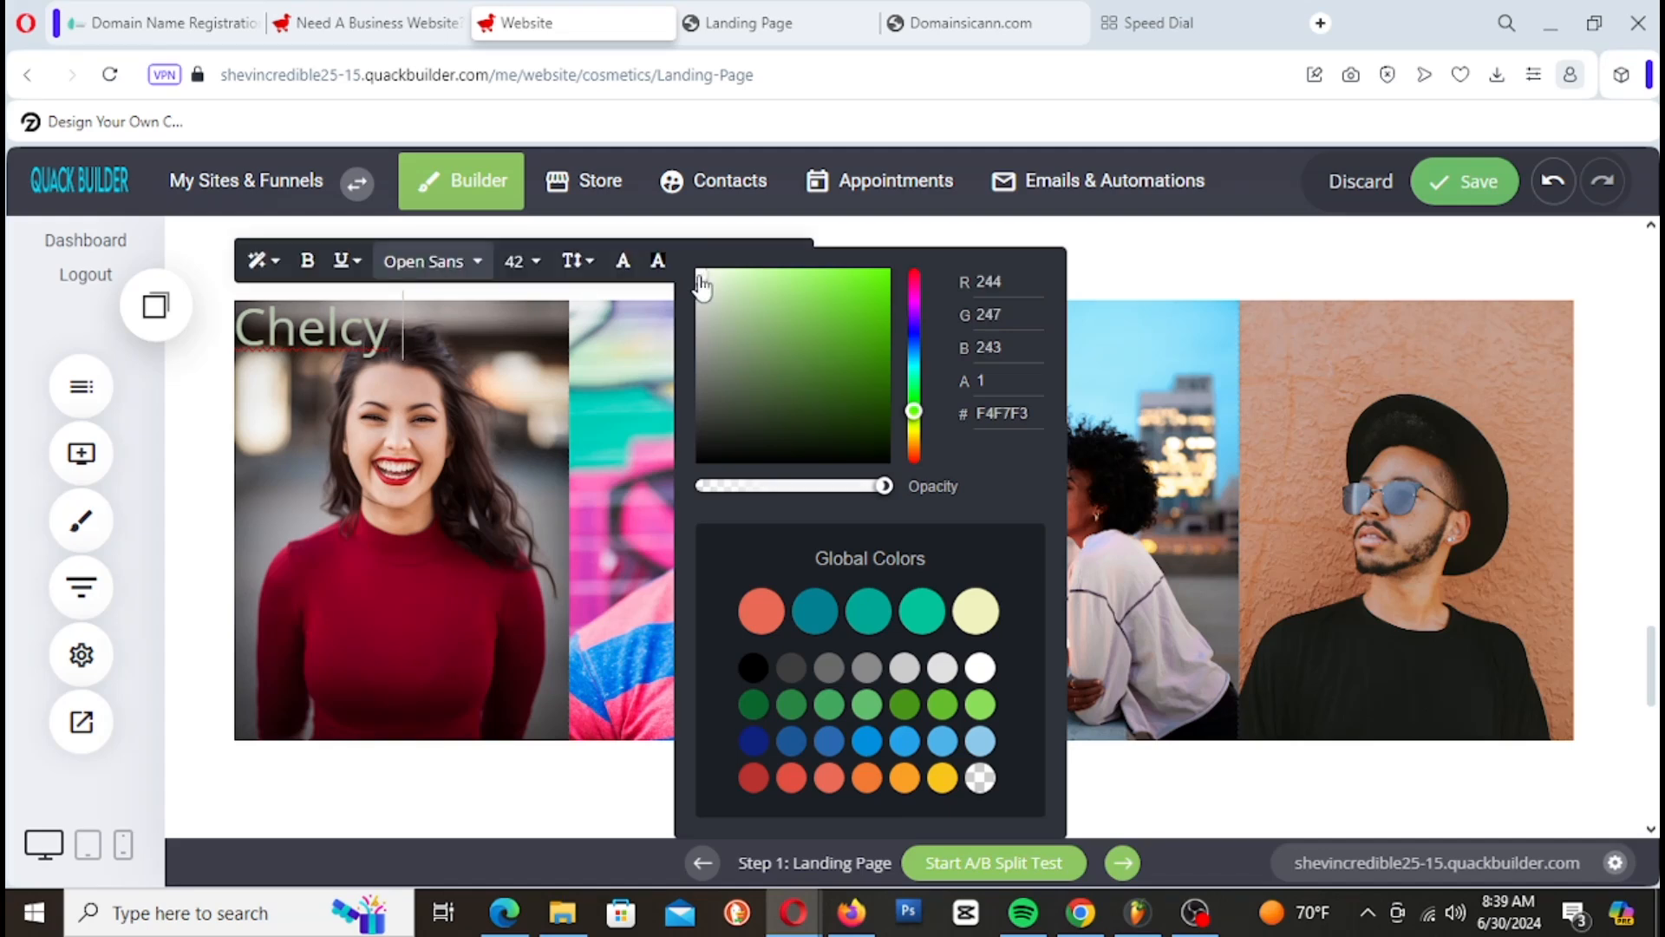
left_click(387, 373)
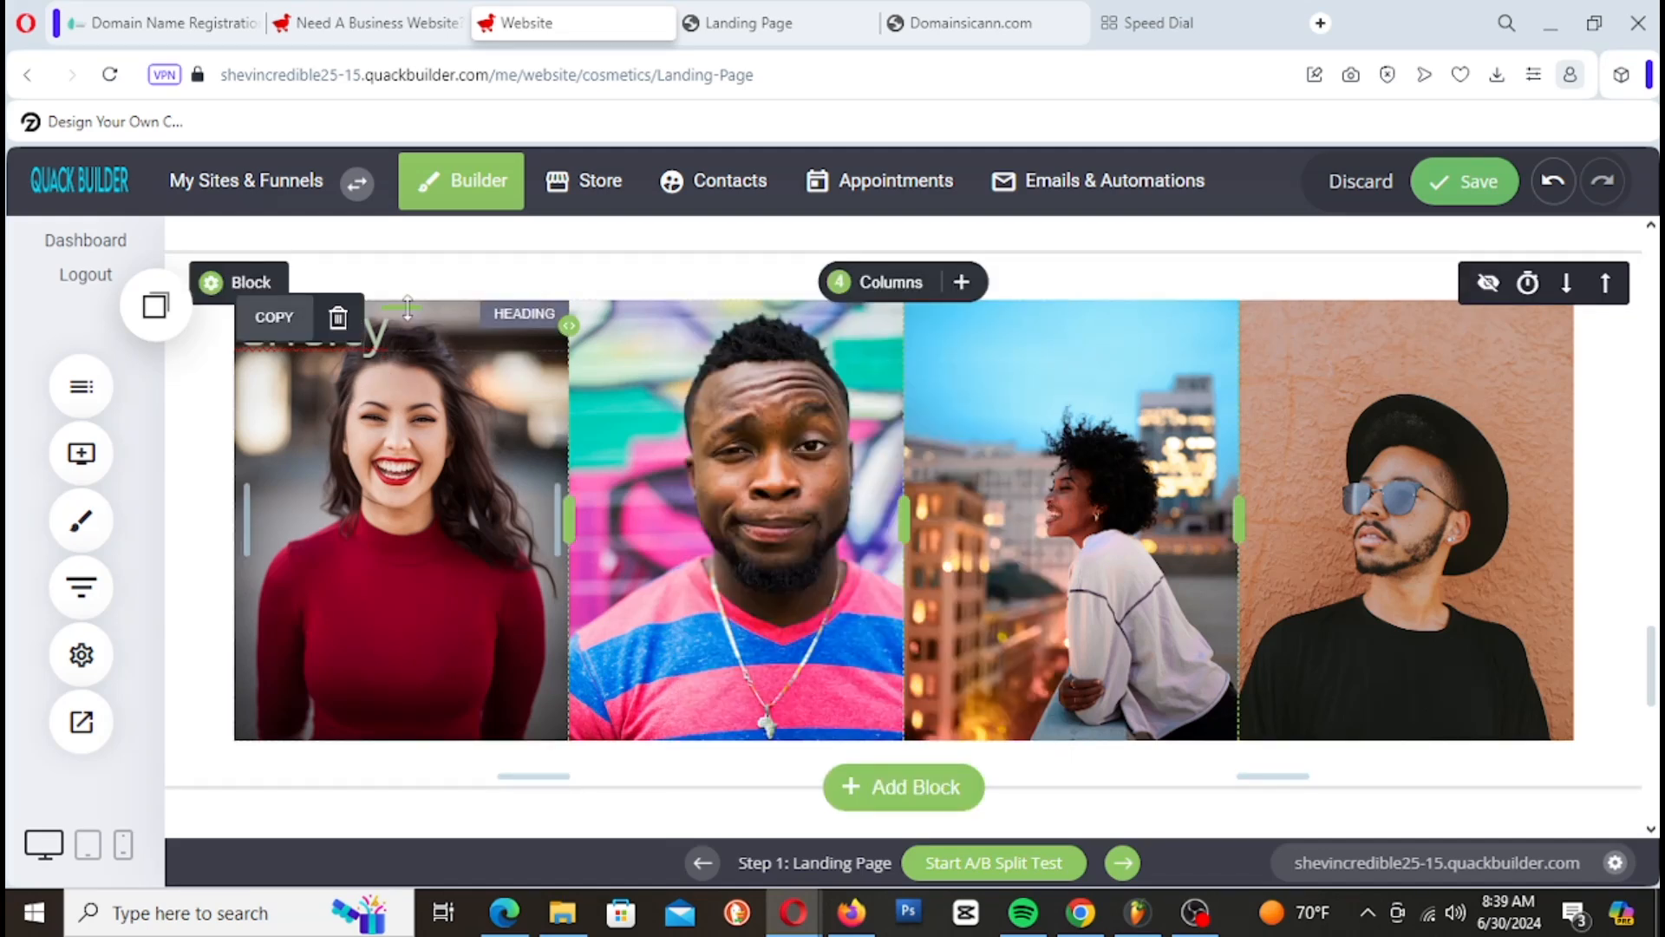
left_click_drag(407, 307, 431, 392)
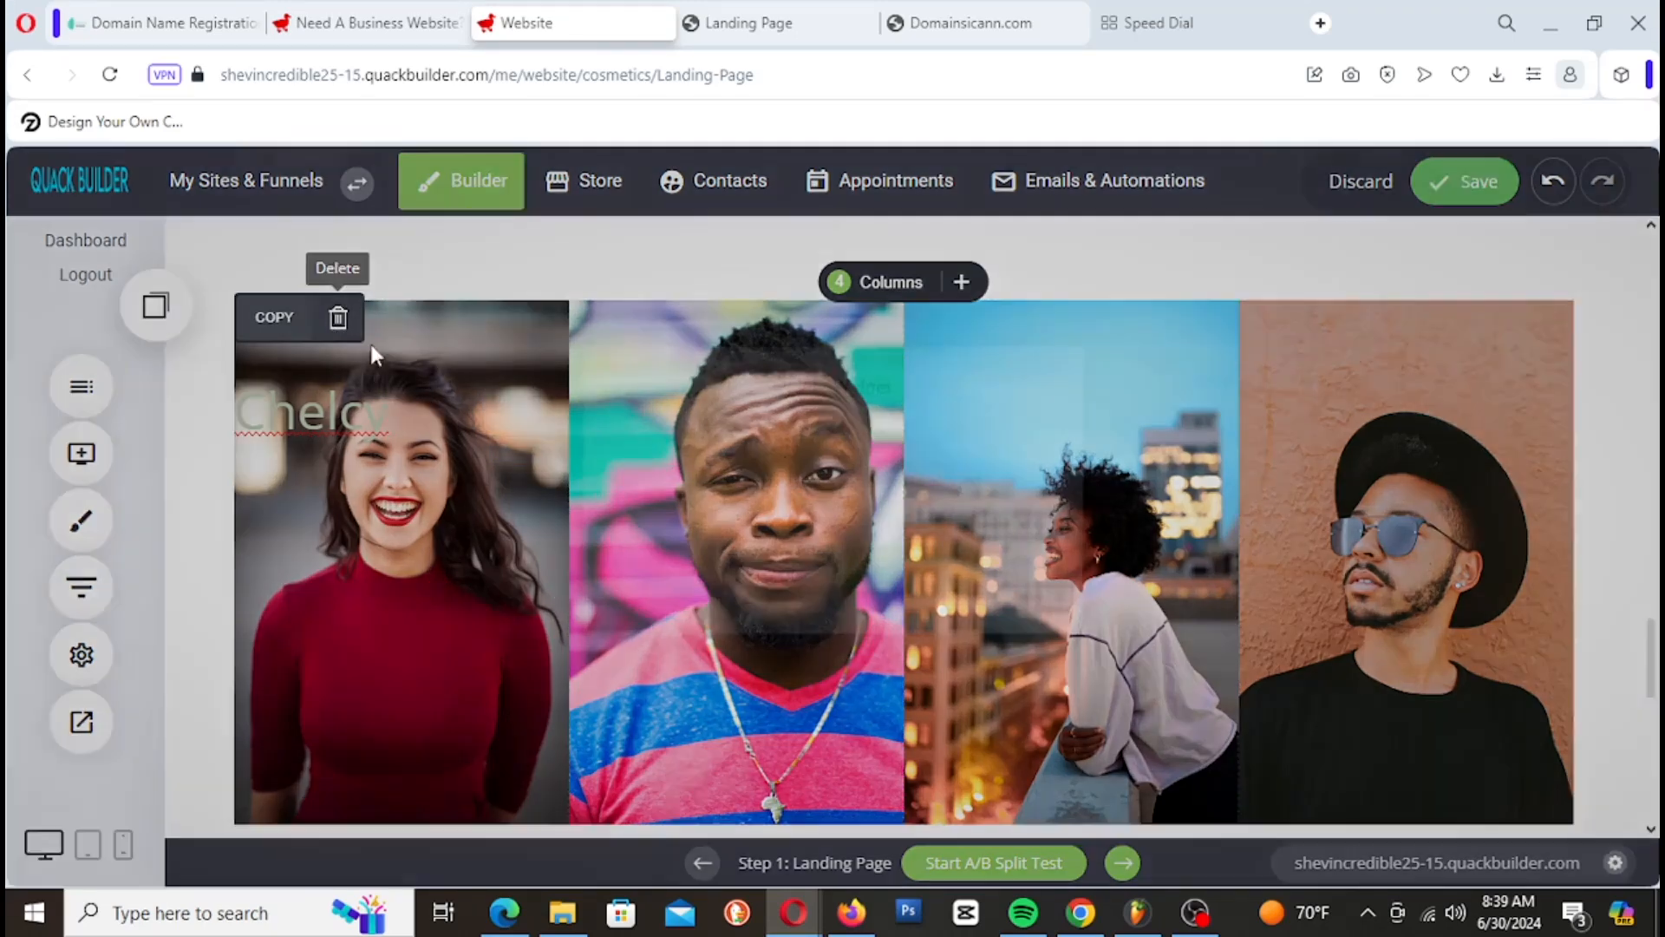
Step: Remove the spacer and lower the name heading to the bottom of the woman-in-red photo
left_click(338, 319)
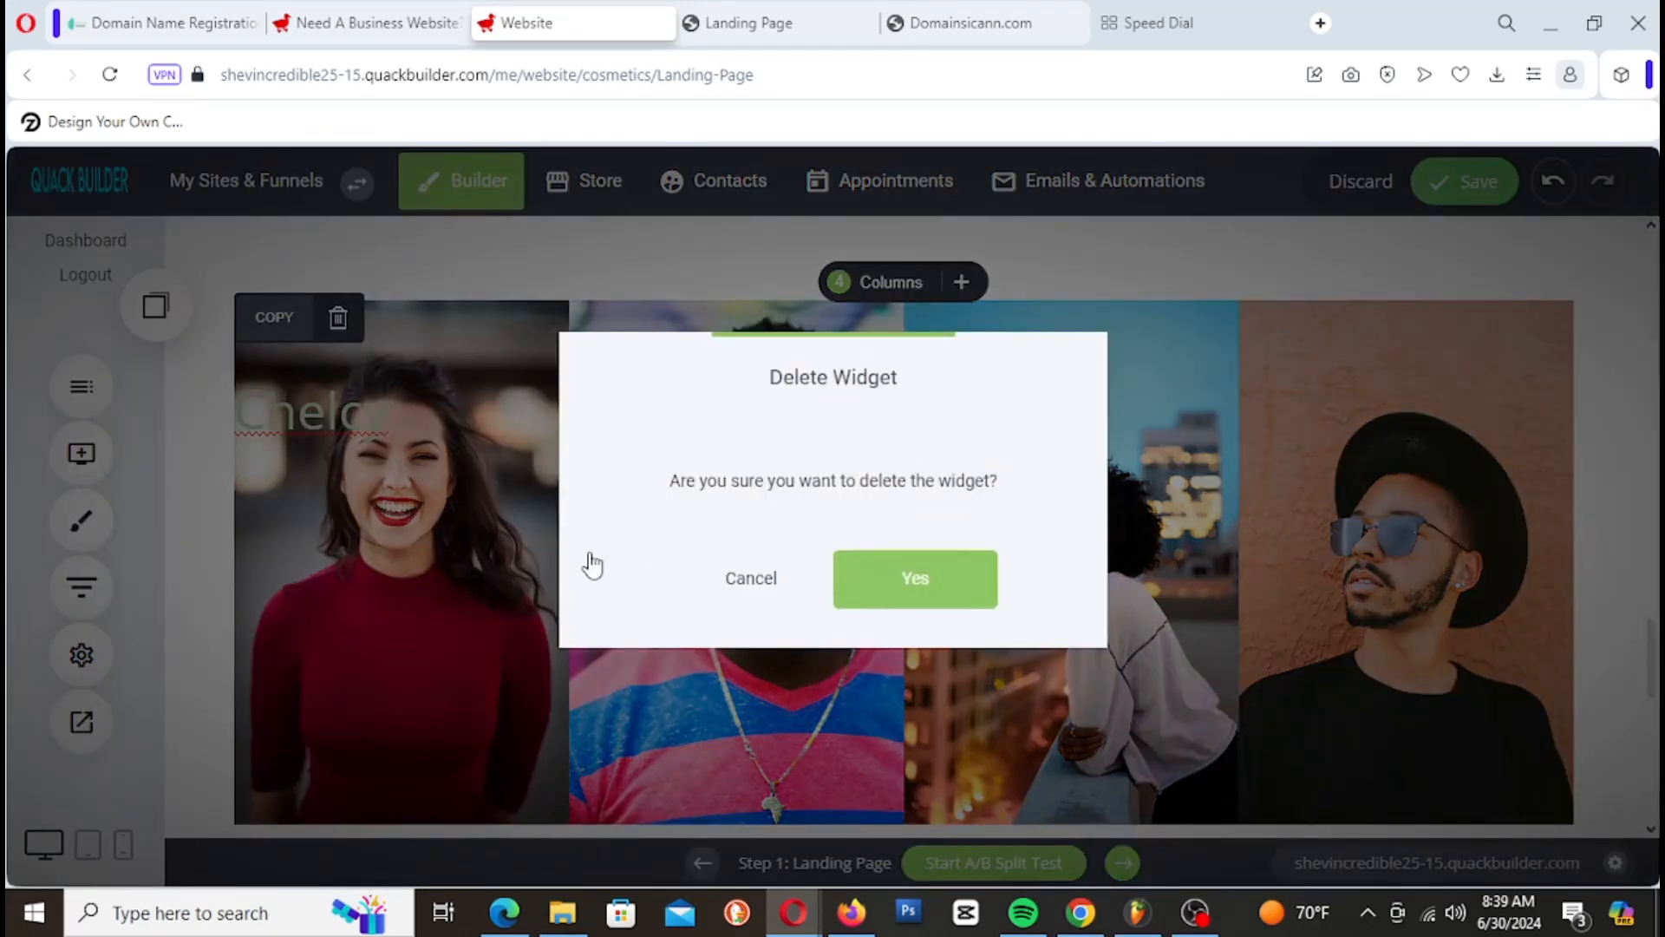
left_click(862, 576)
left_click_drag(414, 406, 399, 569)
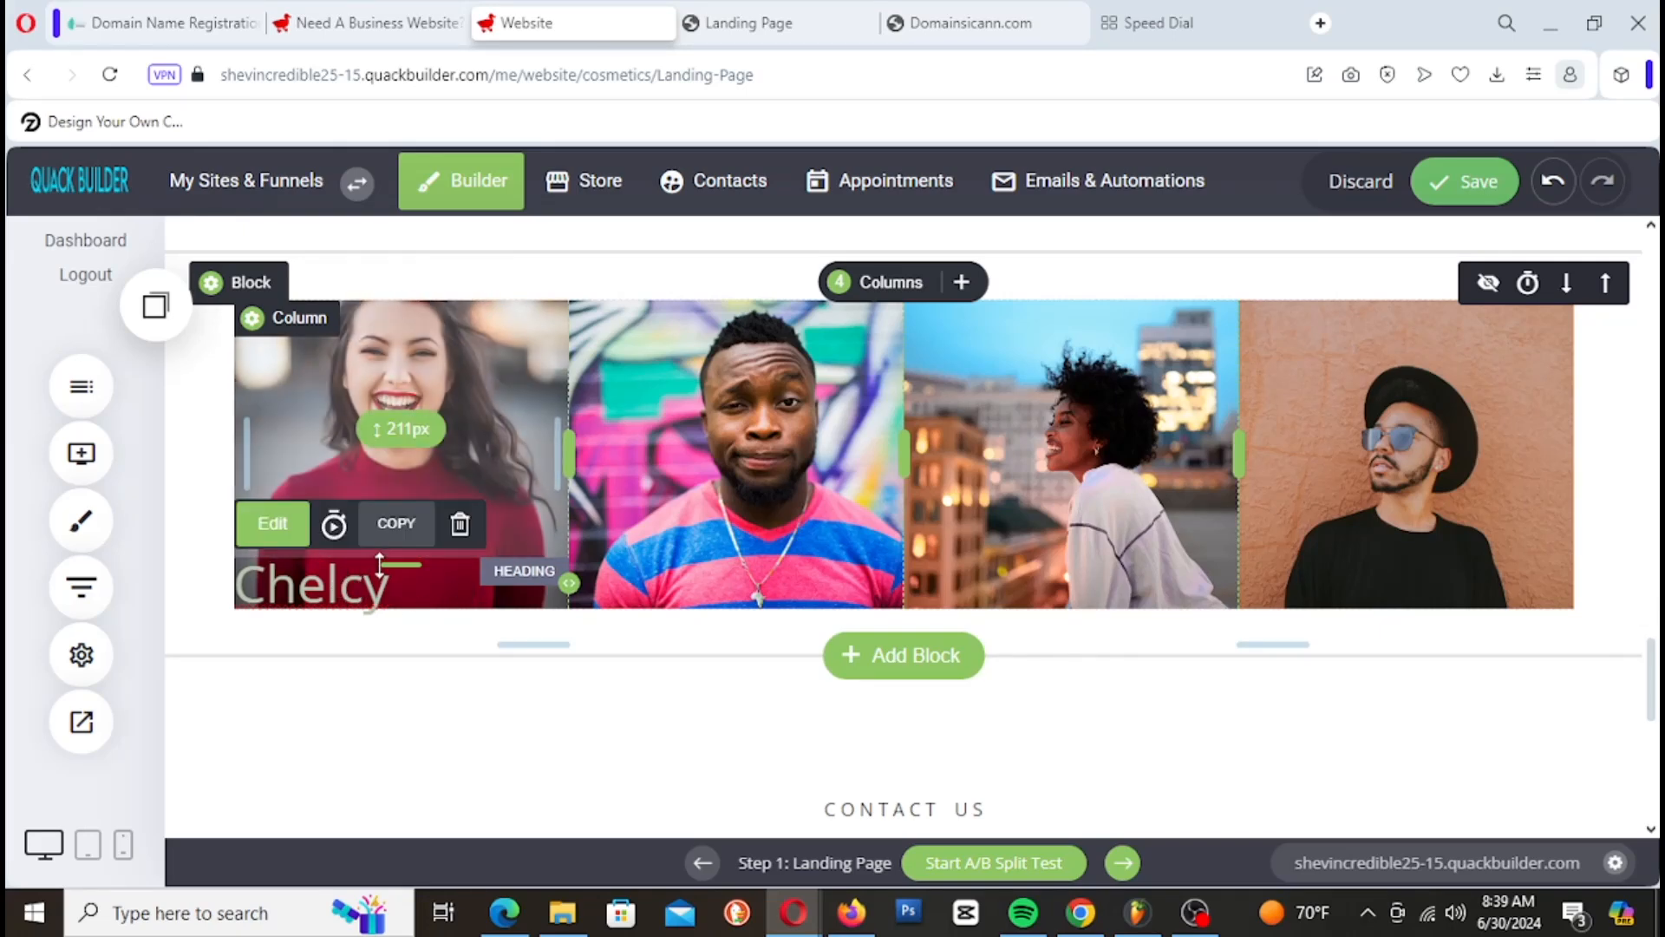
left_click_drag(395, 566, 395, 607)
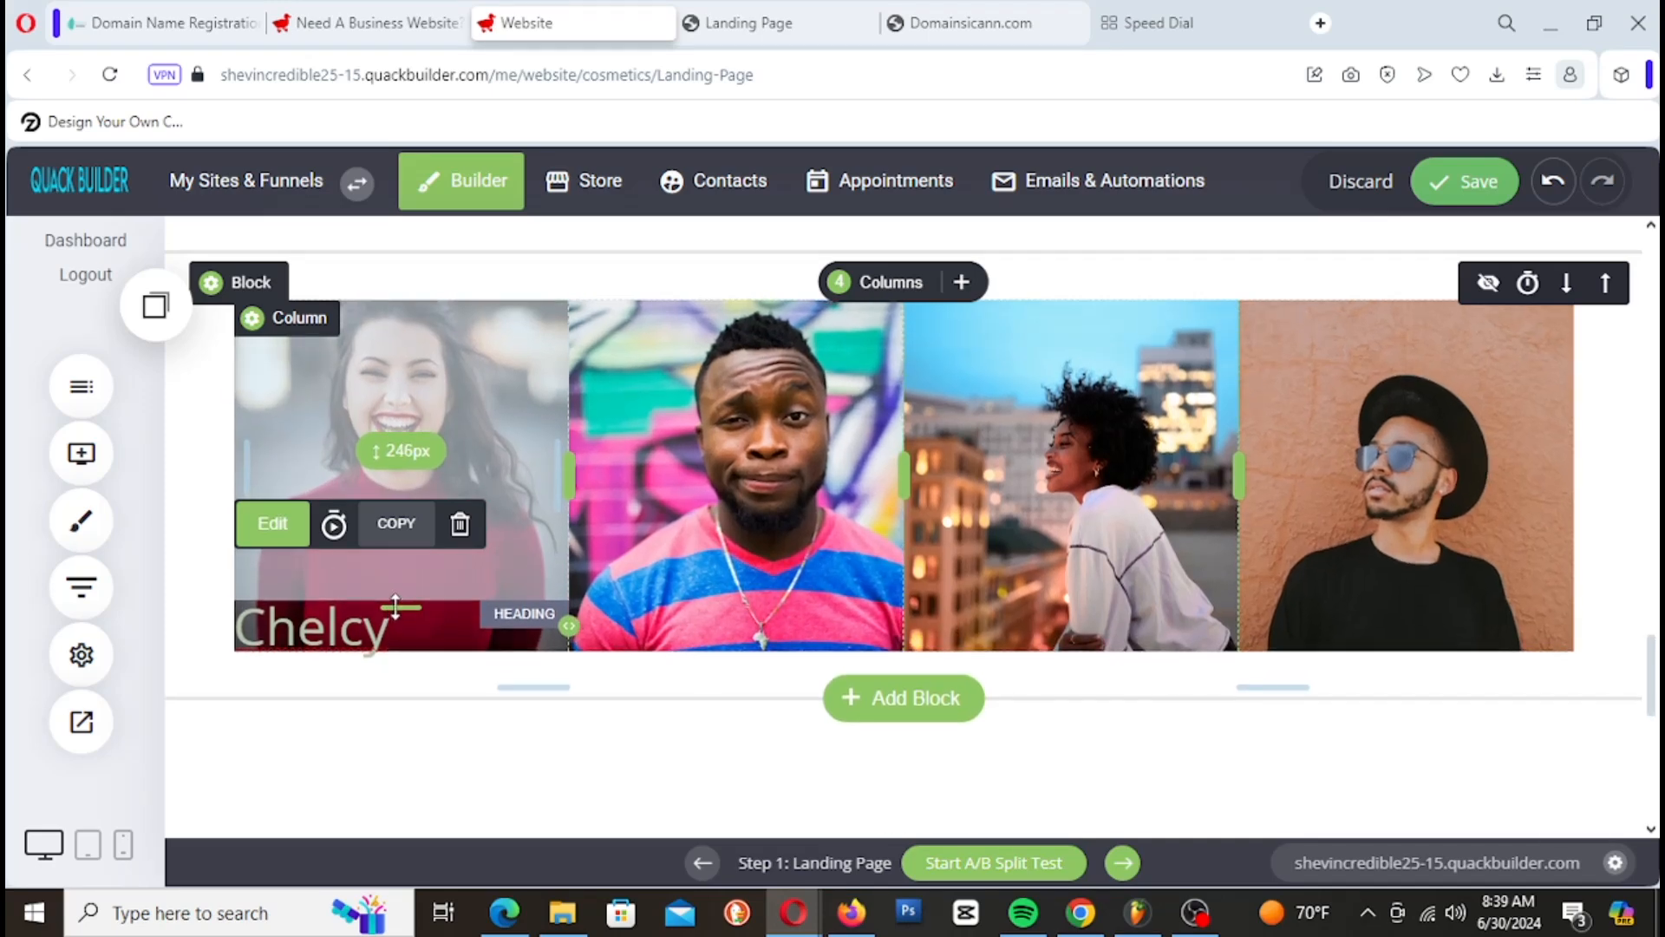
left_click(368, 617)
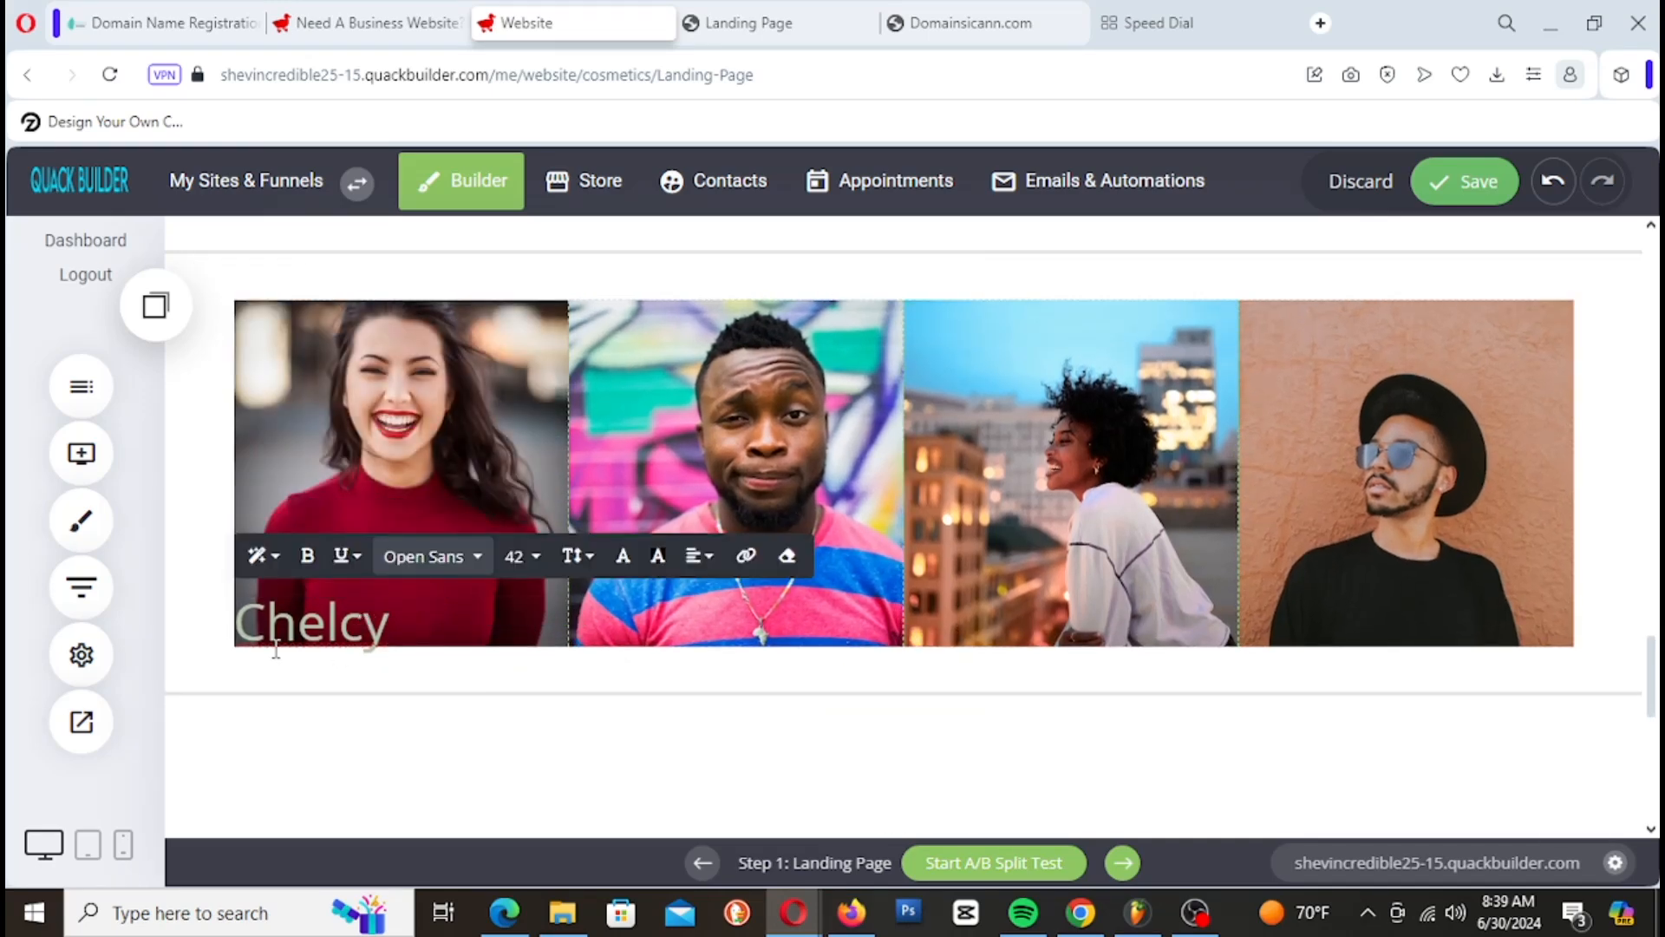
key("Return")
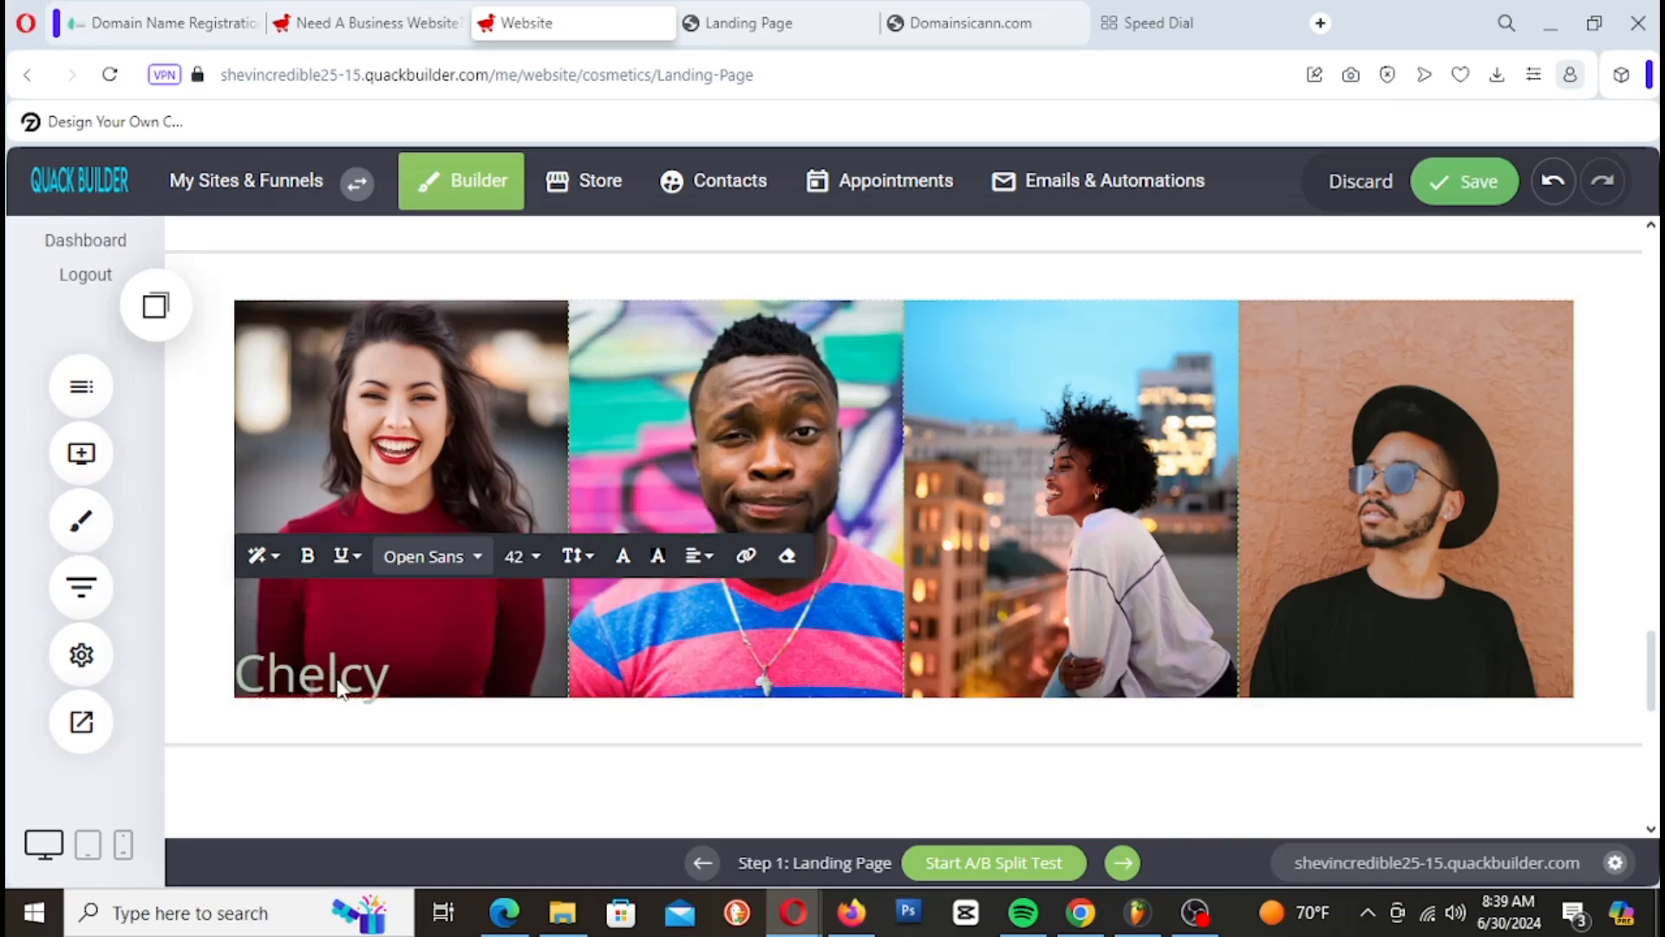
key("BackSpace")
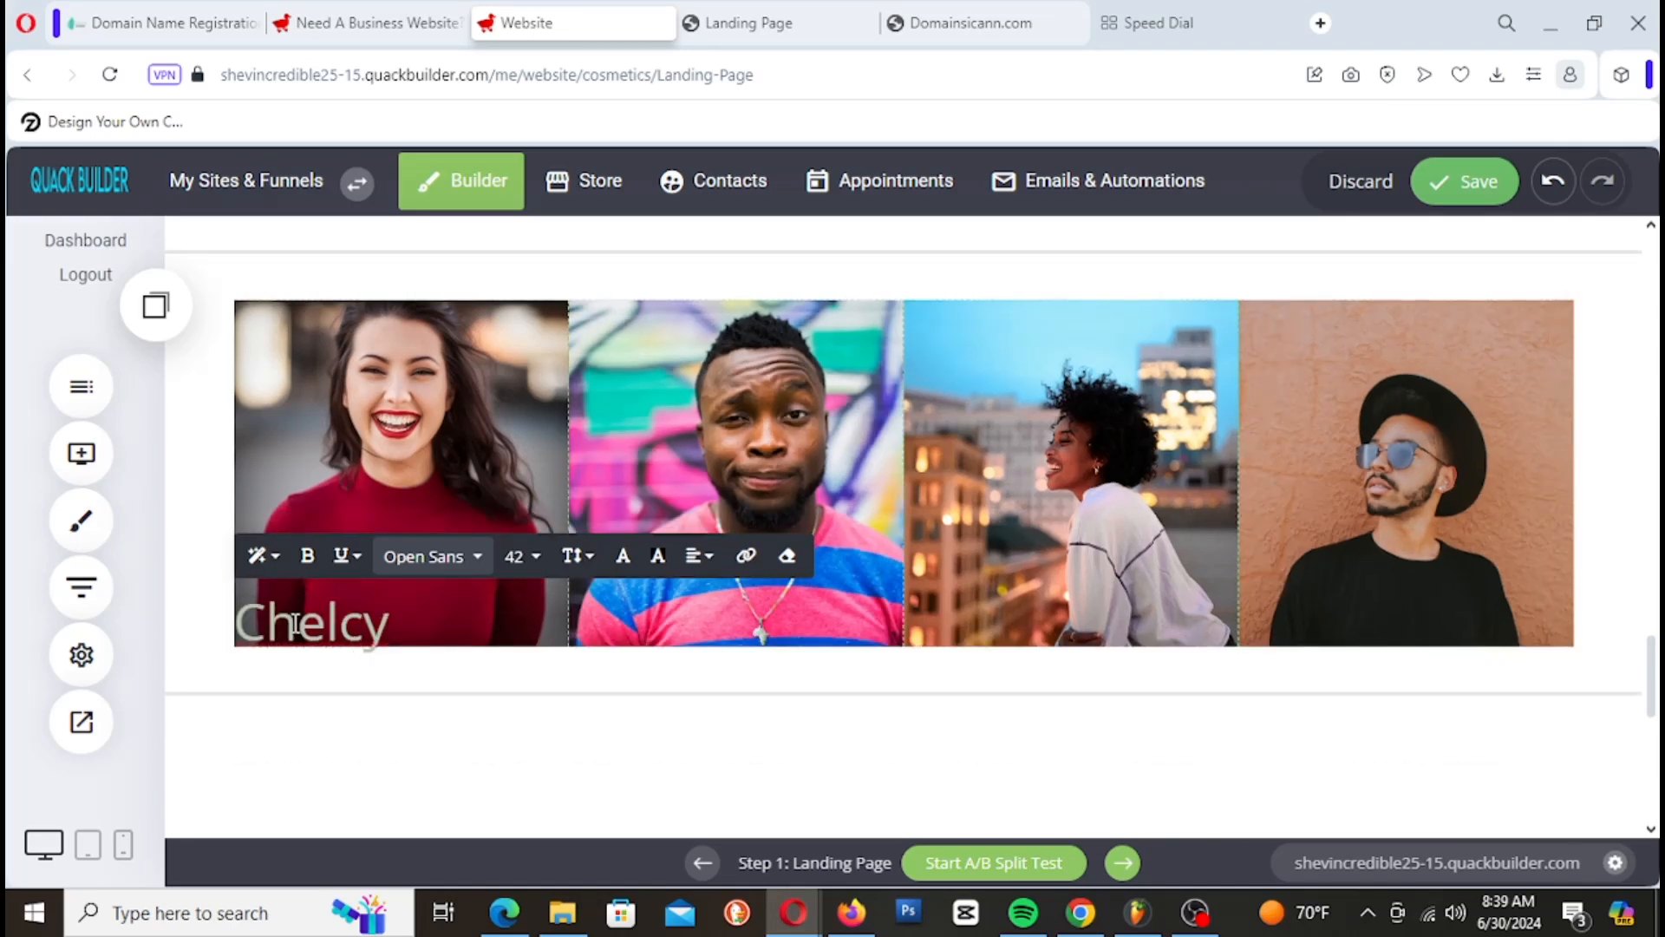
left_click(205, 539)
left_click_drag(347, 551, 451, 603)
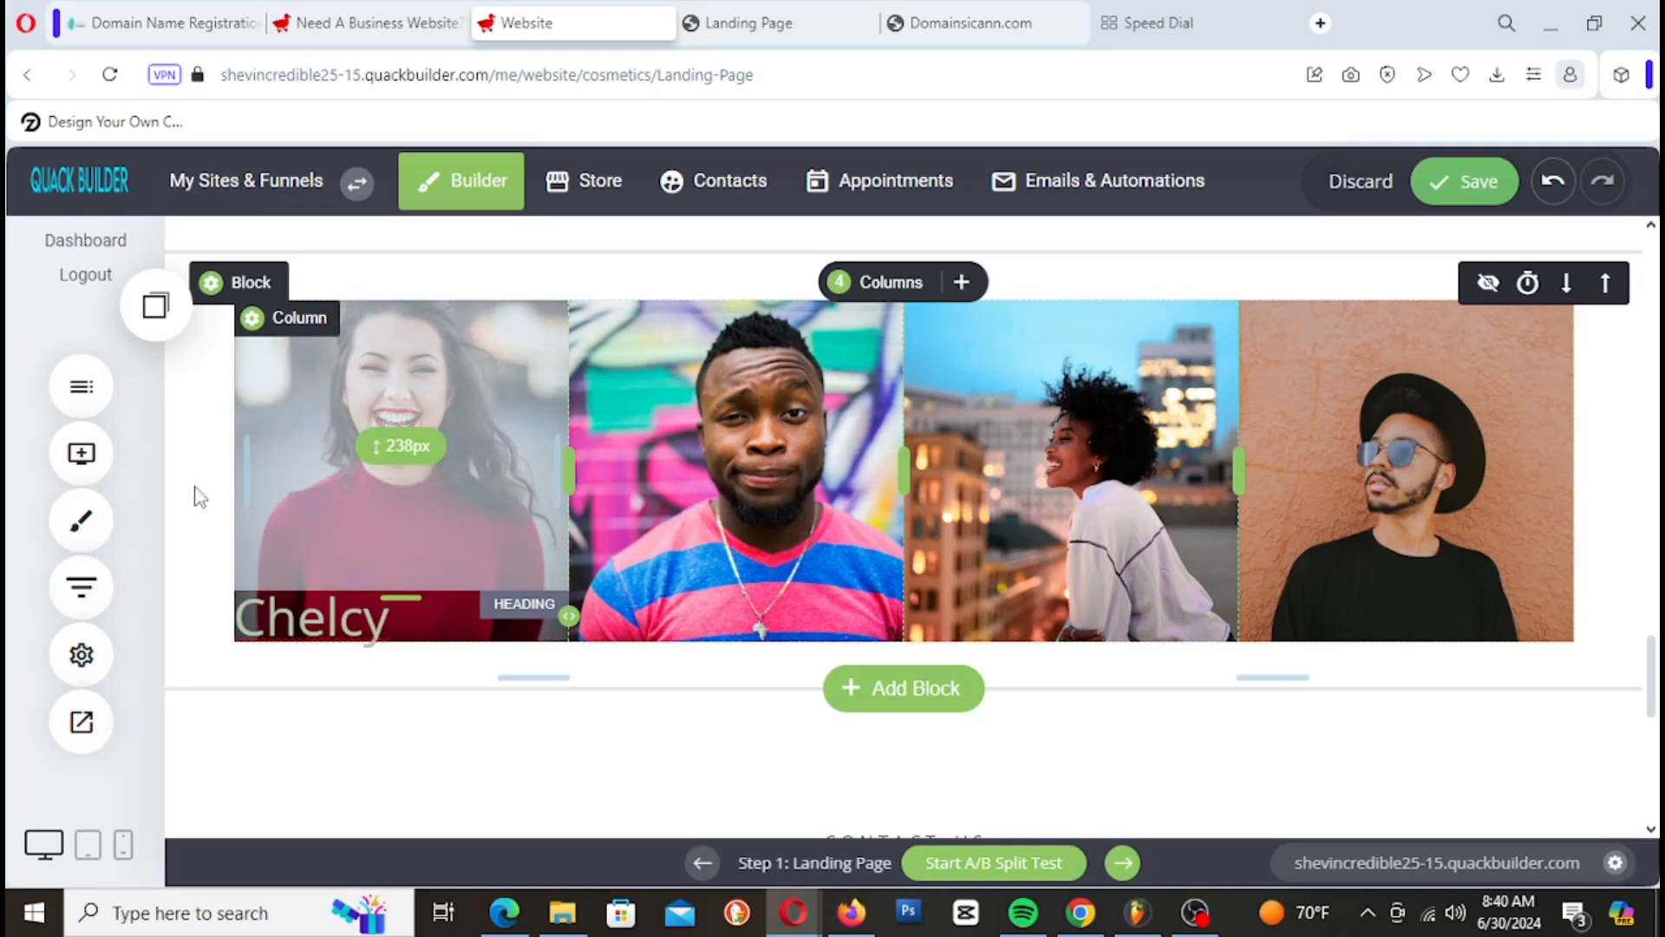
Step: Place a Text widget beneath the name heading in the first column
left_click(82, 453)
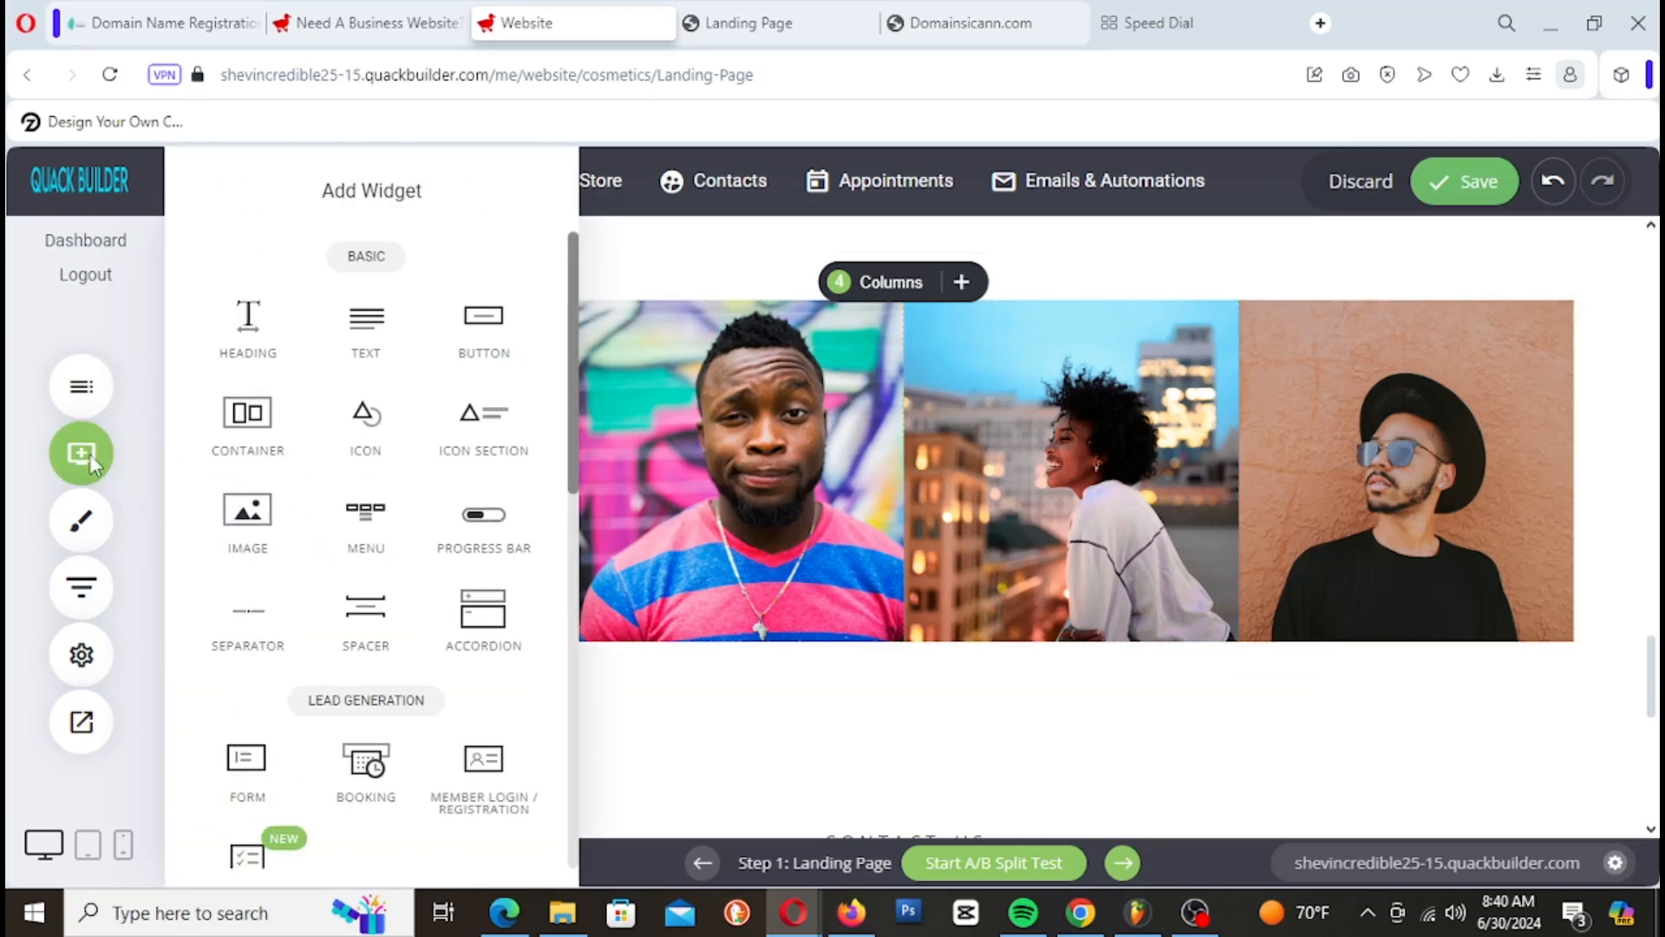
left_click(92, 463)
left_click(91, 463)
left_click_drag(354, 347, 417, 586)
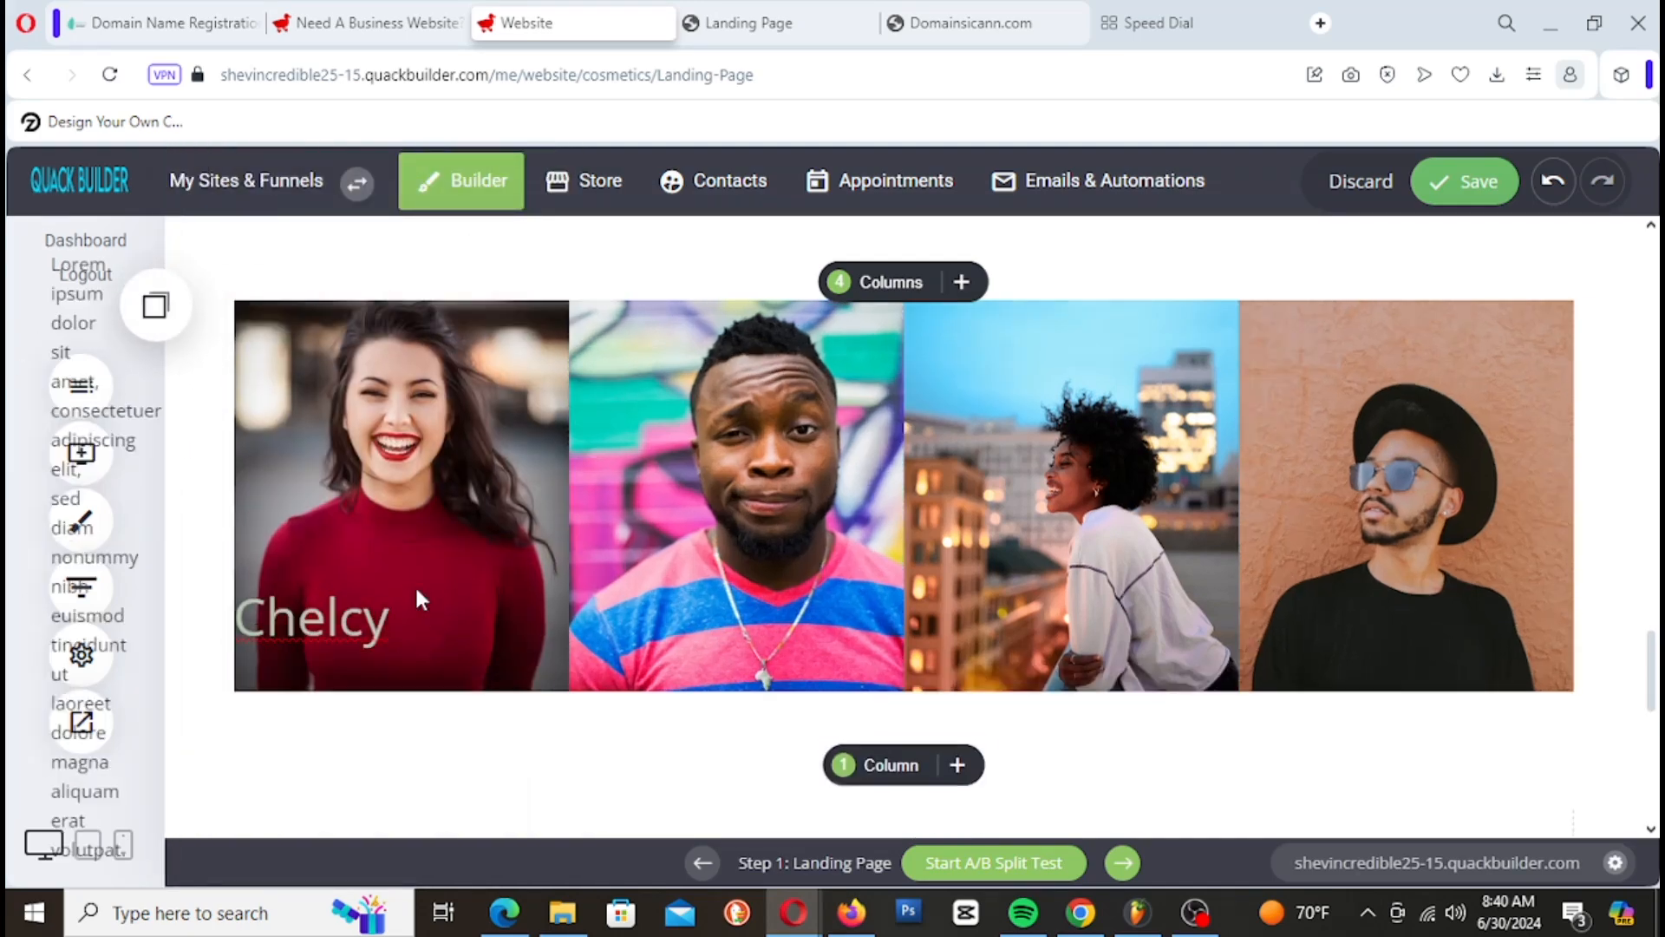
left_click(404, 470)
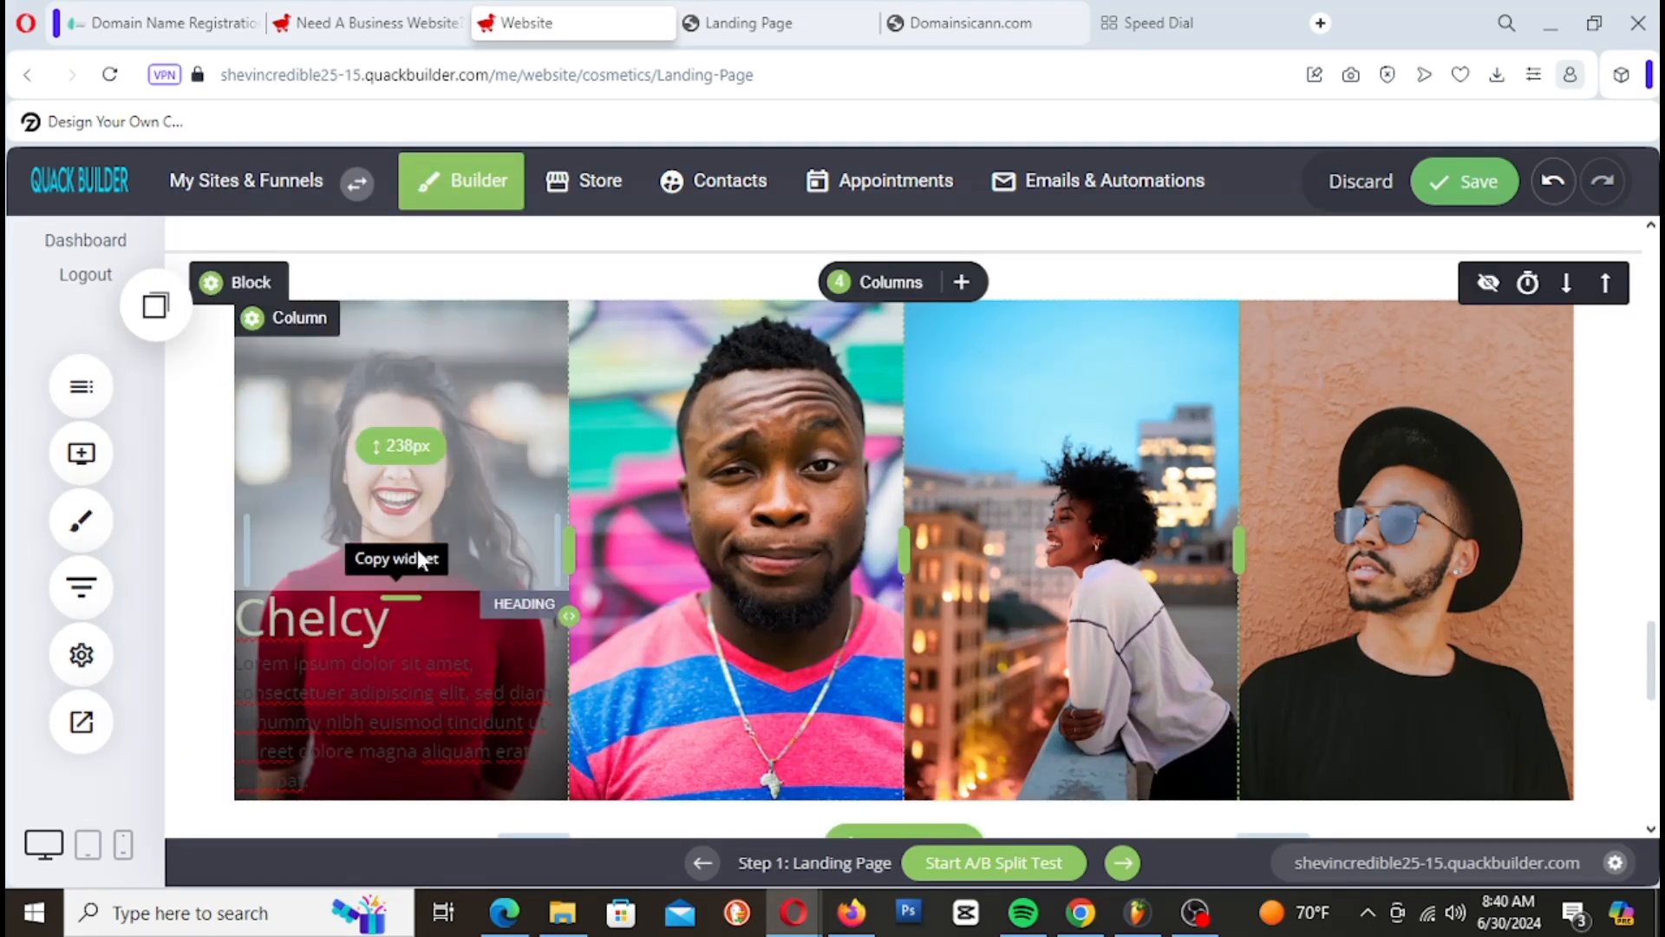
left_click_drag(404, 596, 464, 428)
Step: Replace the placeholder paragraph with 'Fitness Instructor' coloured white
left_click(329, 613)
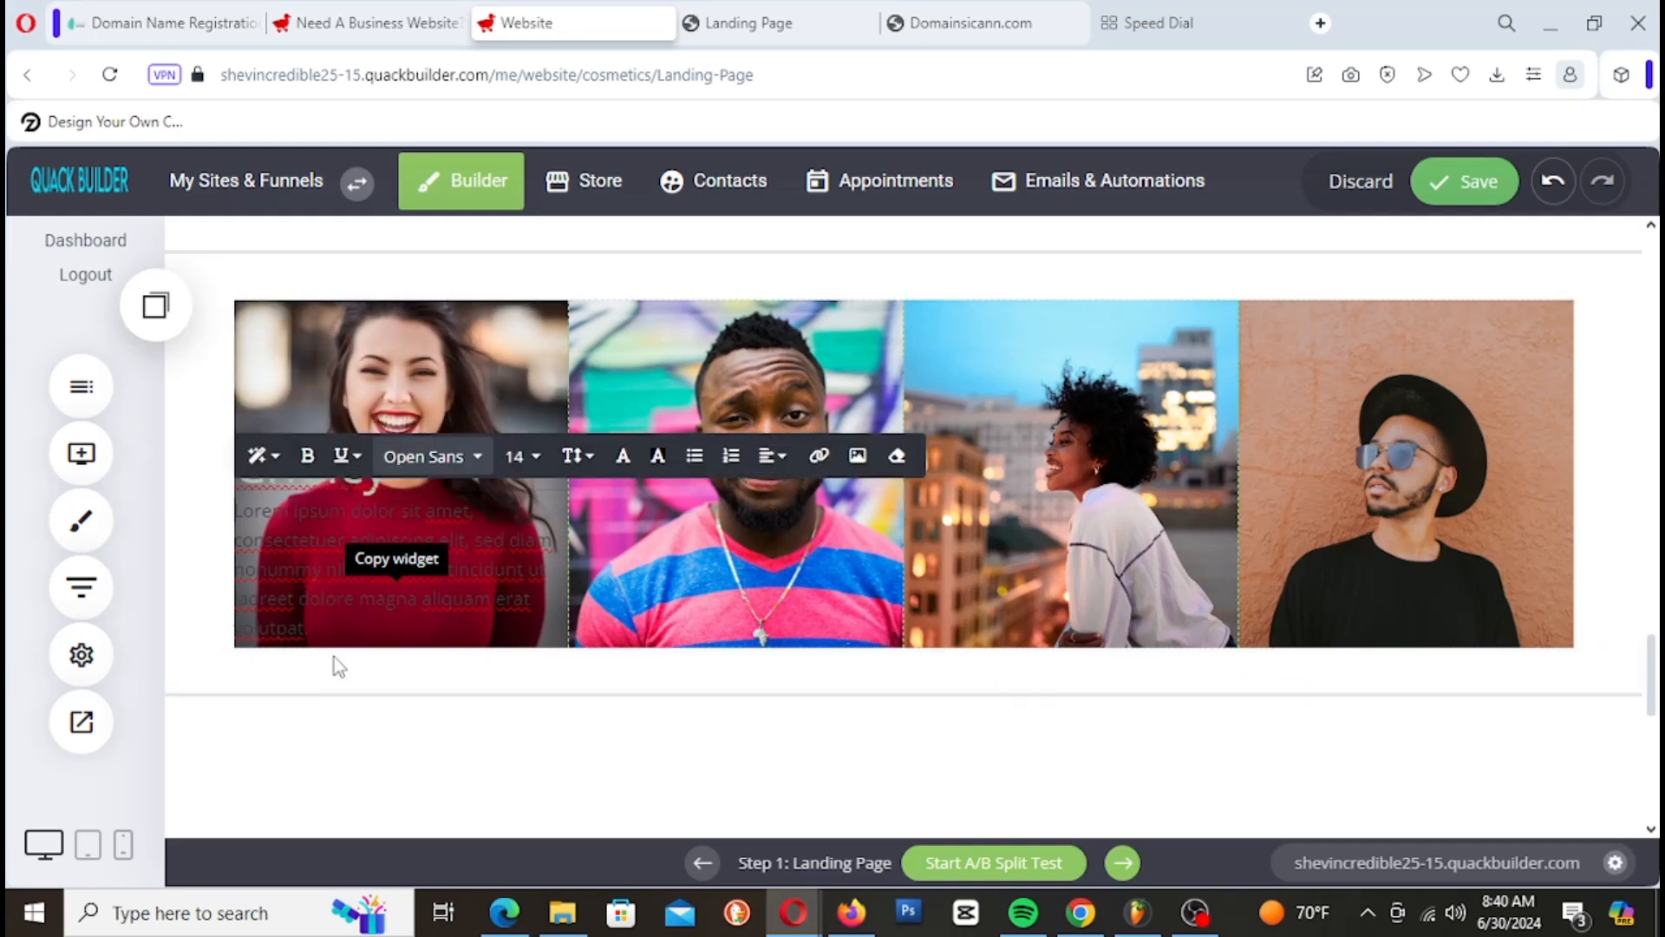
left_click_drag(363, 635, 179, 510)
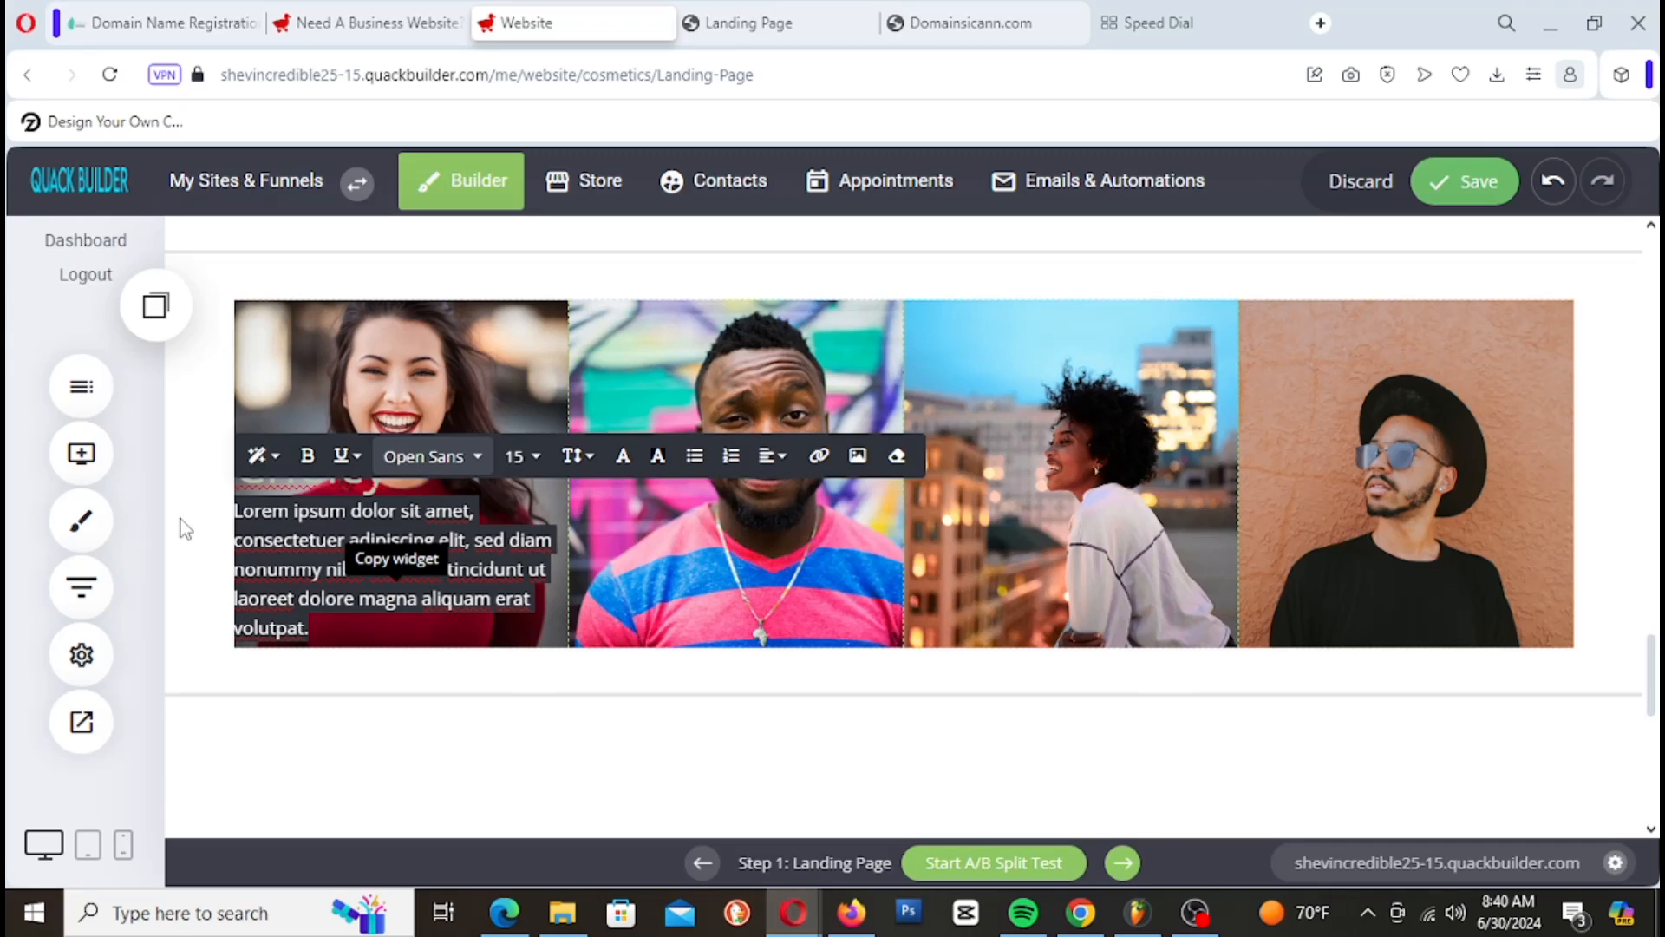
key("BackSpace")
type("Fitness")
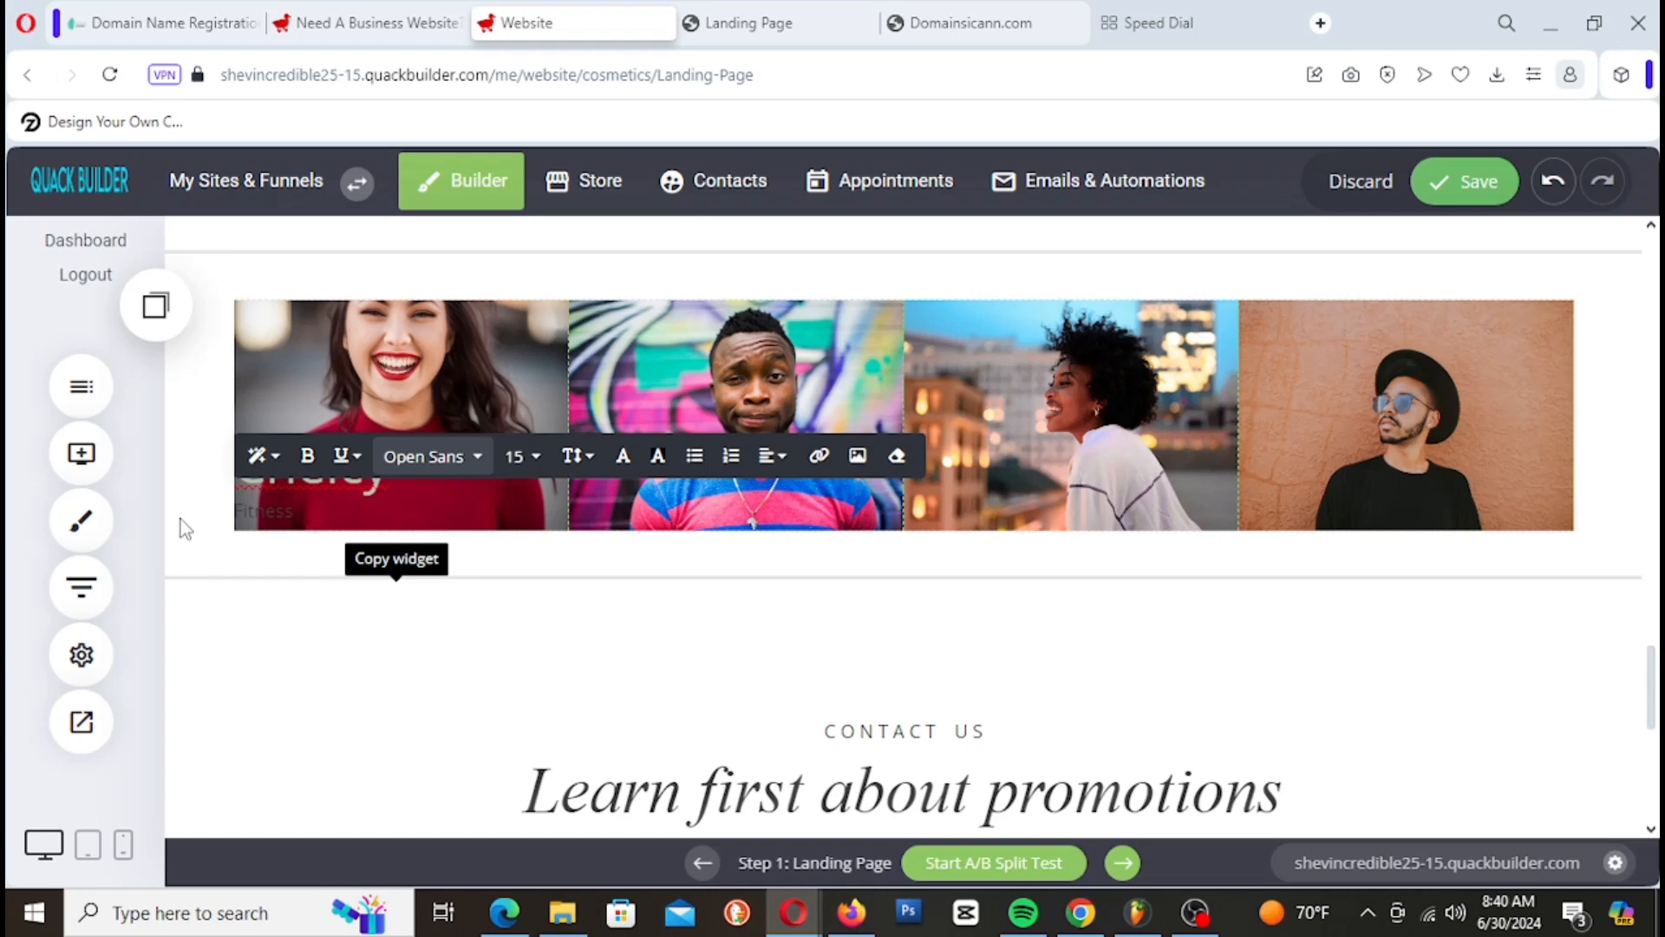
type(" Instructor")
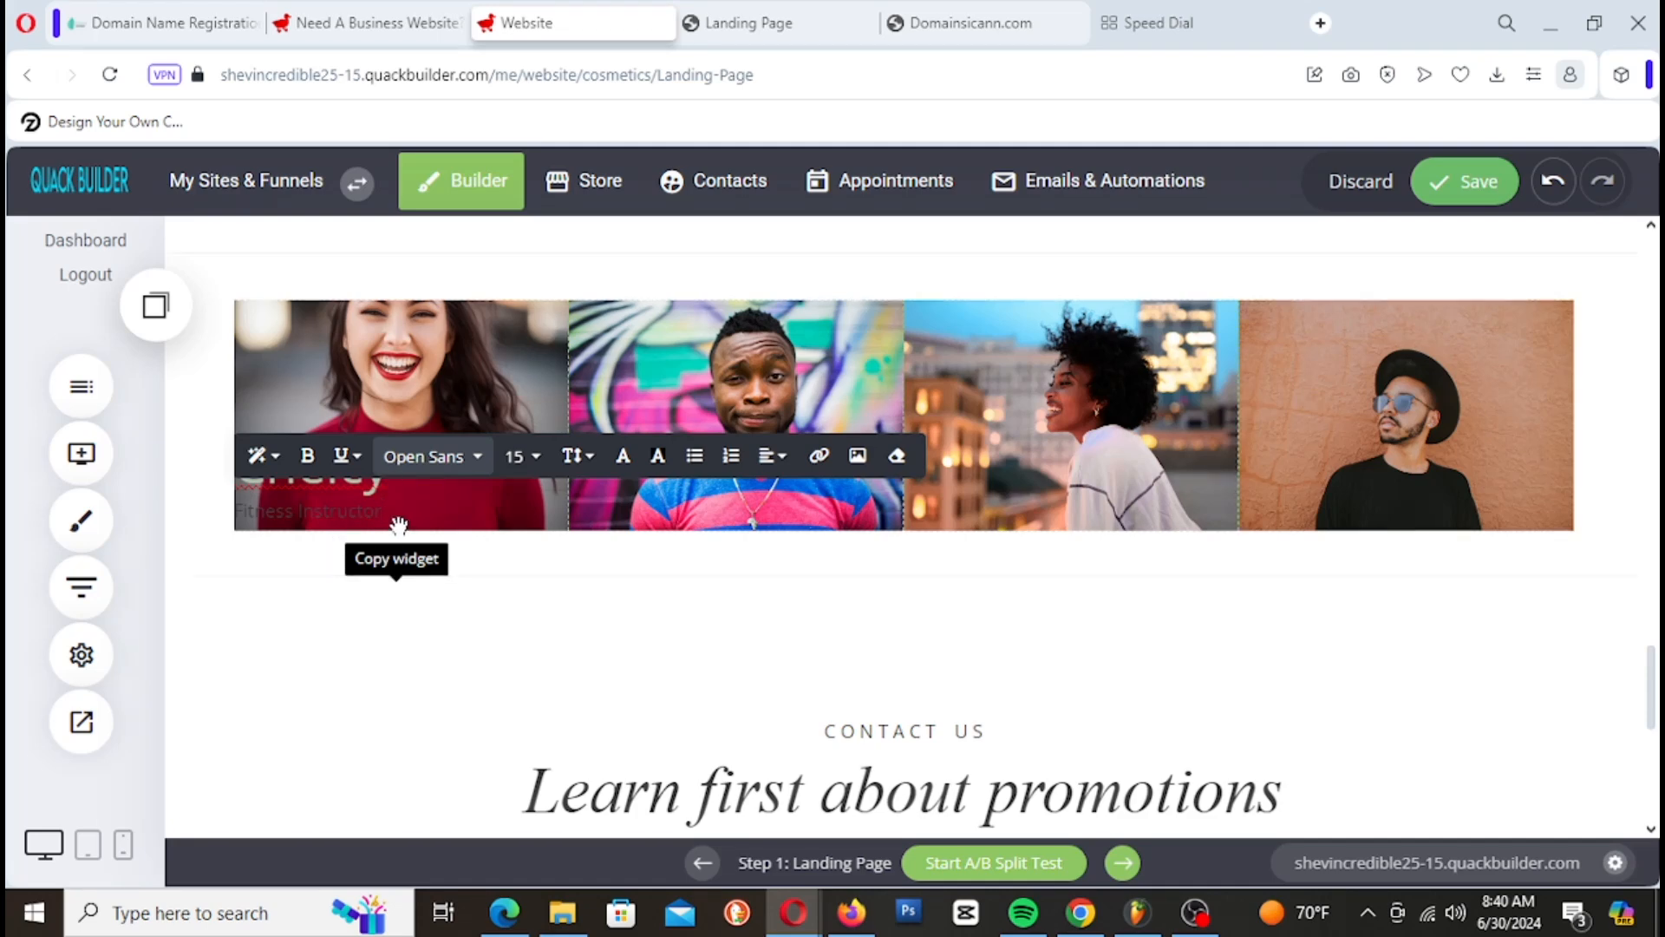
left_click_drag(392, 512, 214, 511)
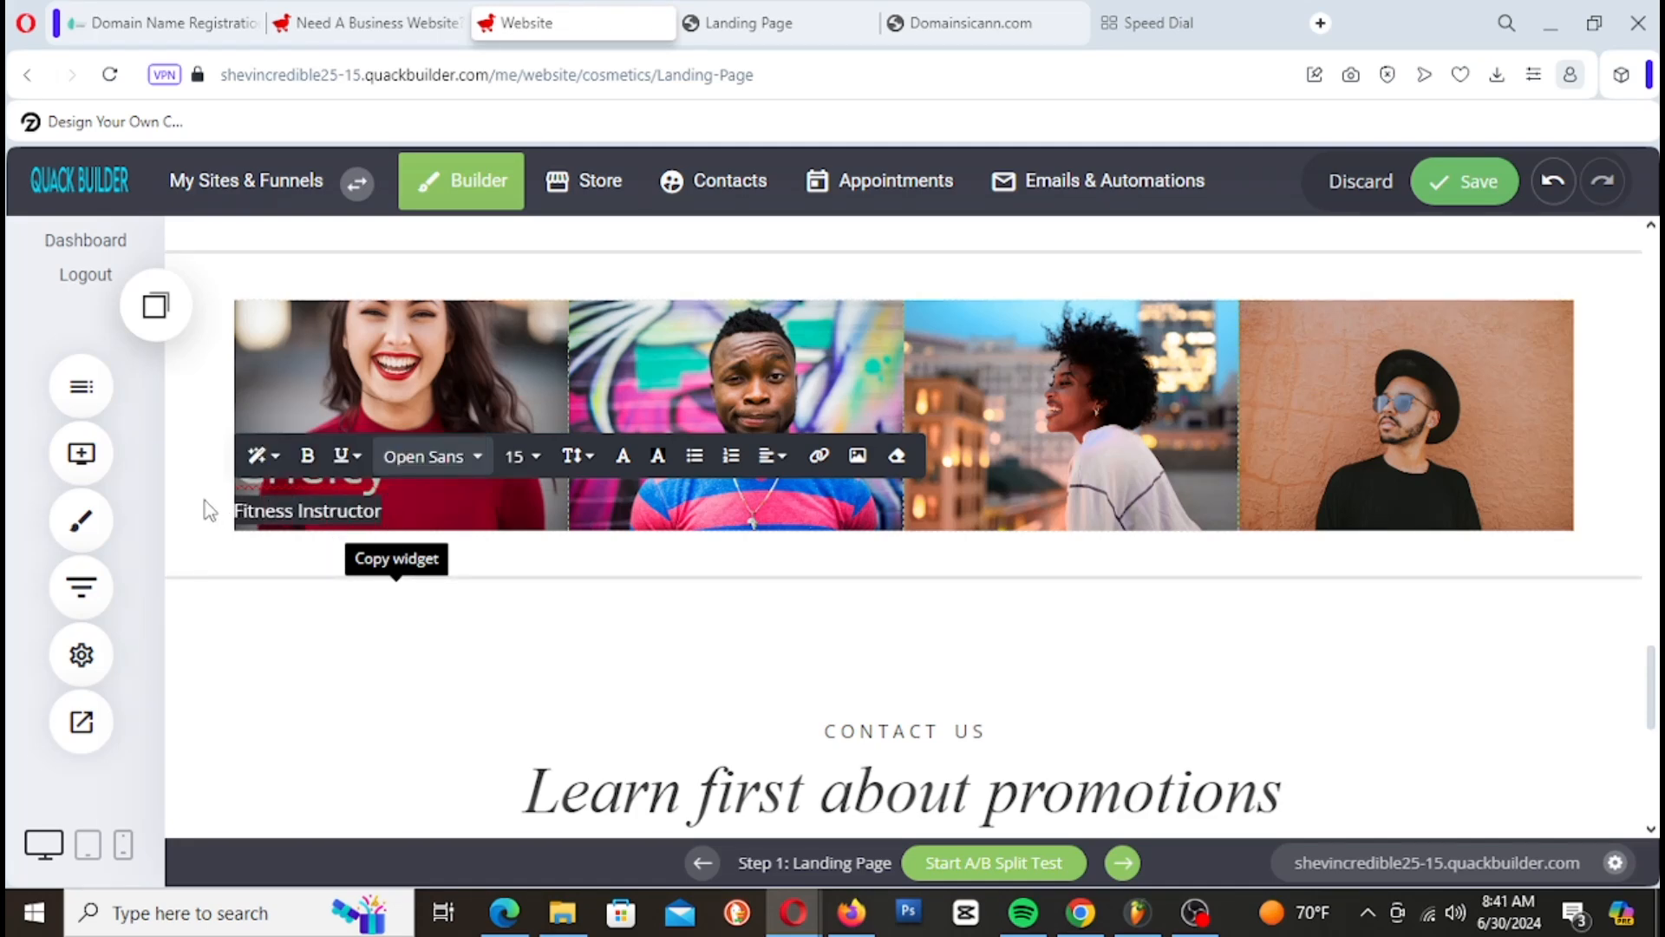
left_click(623, 456)
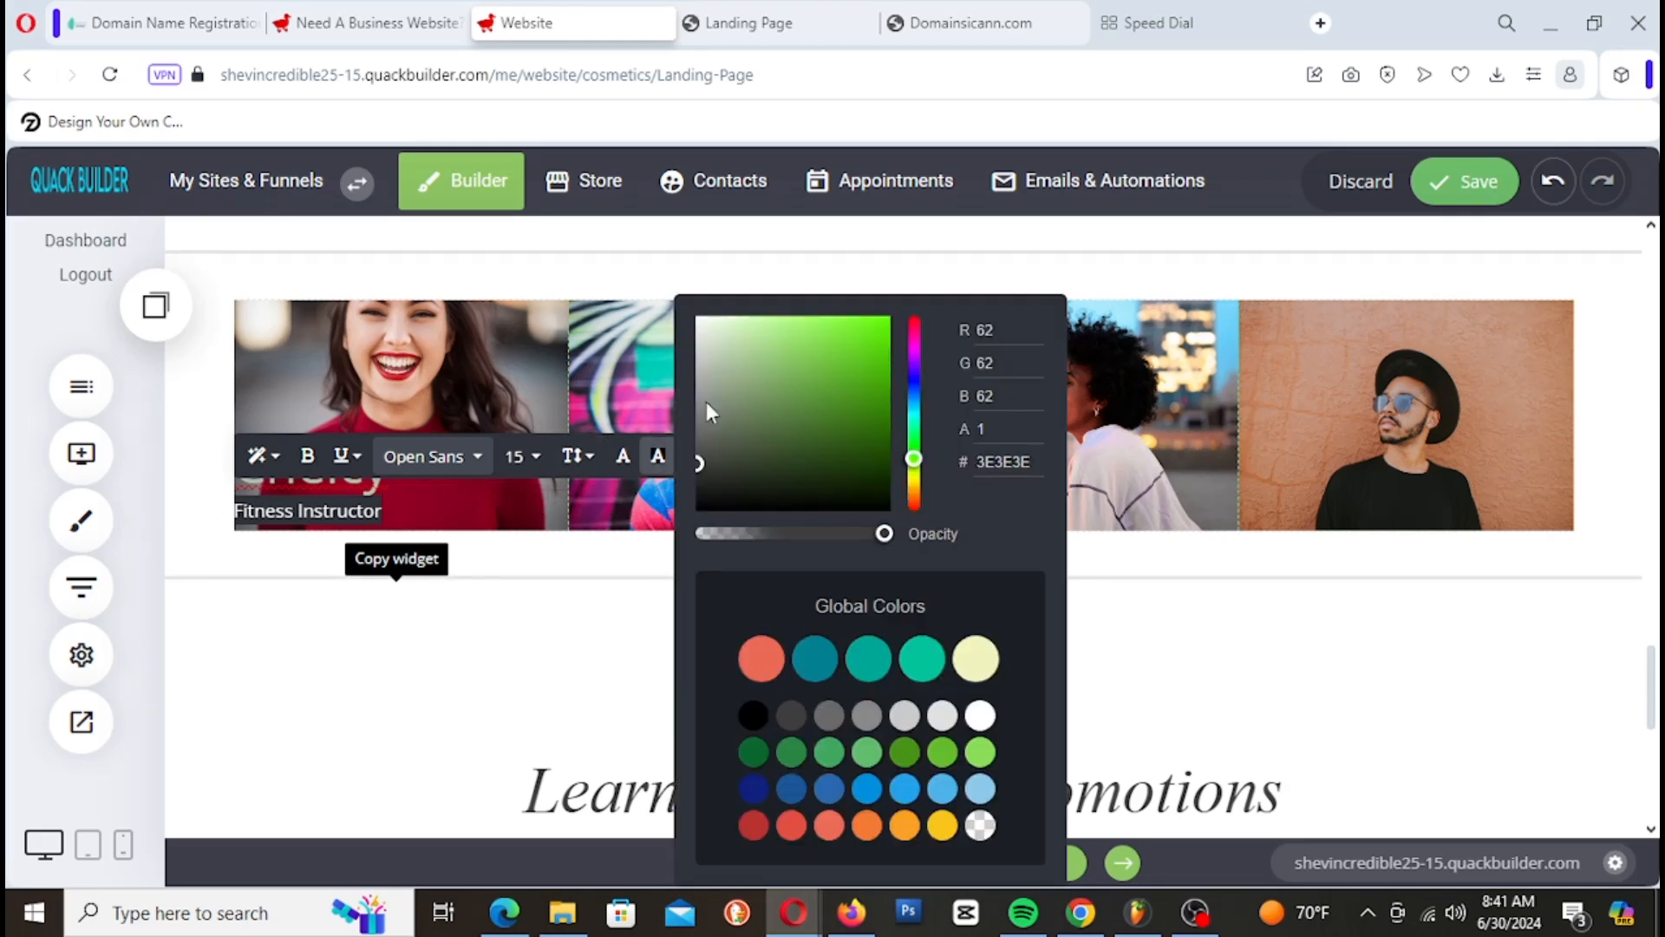
left_click(700, 318)
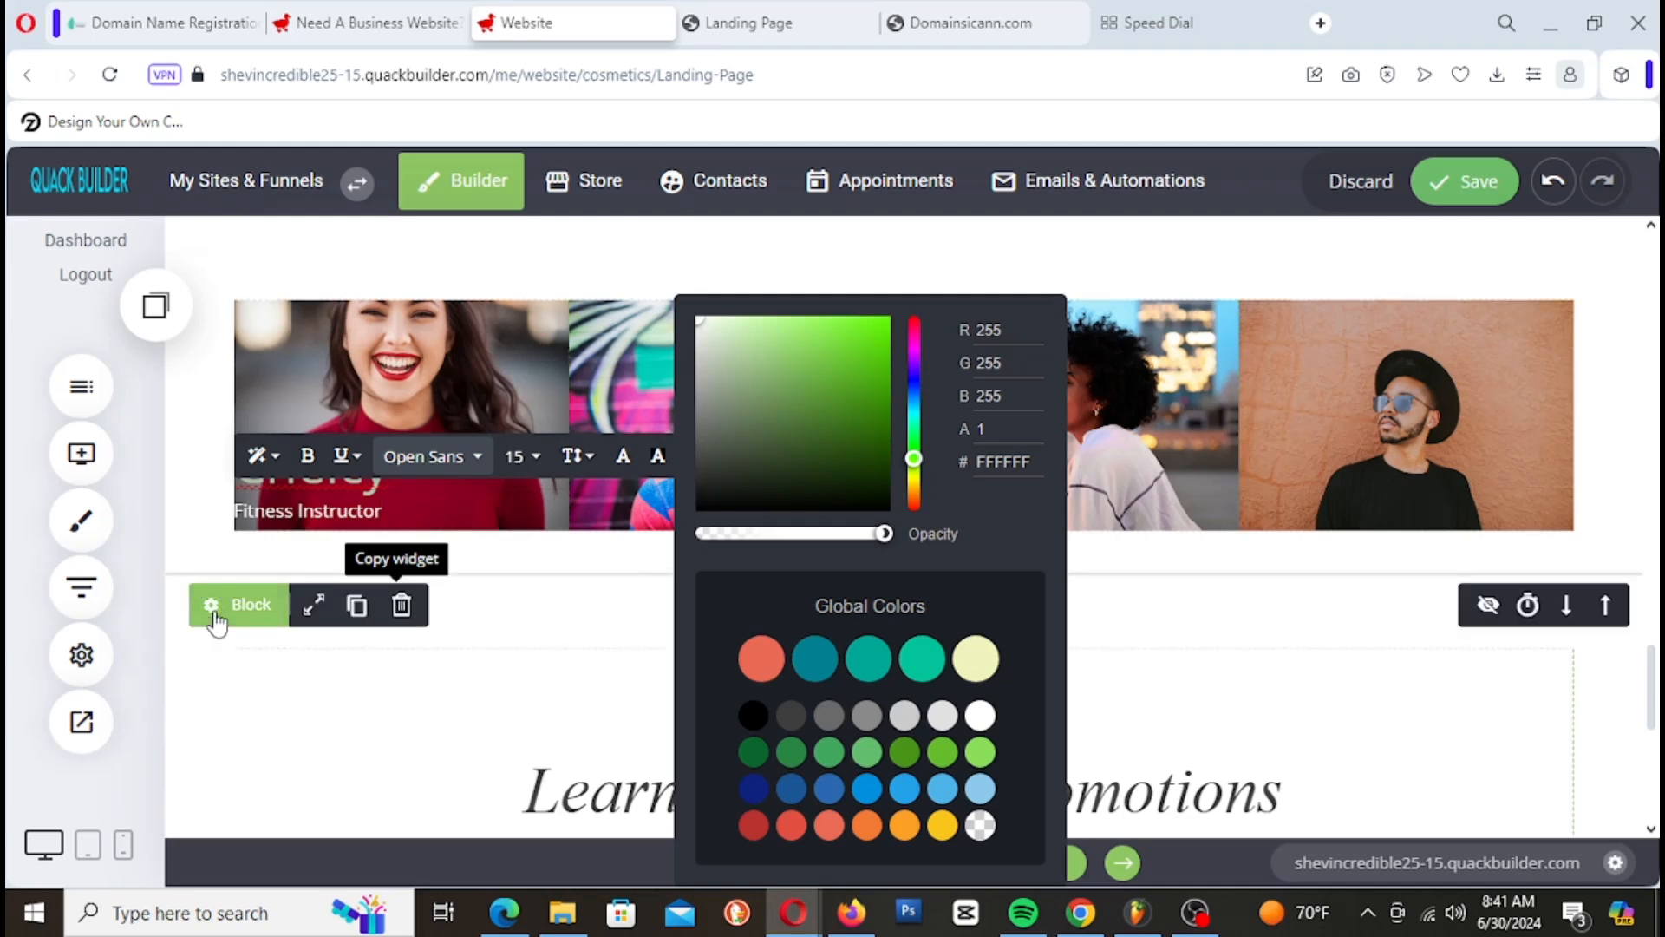
left_click(198, 531)
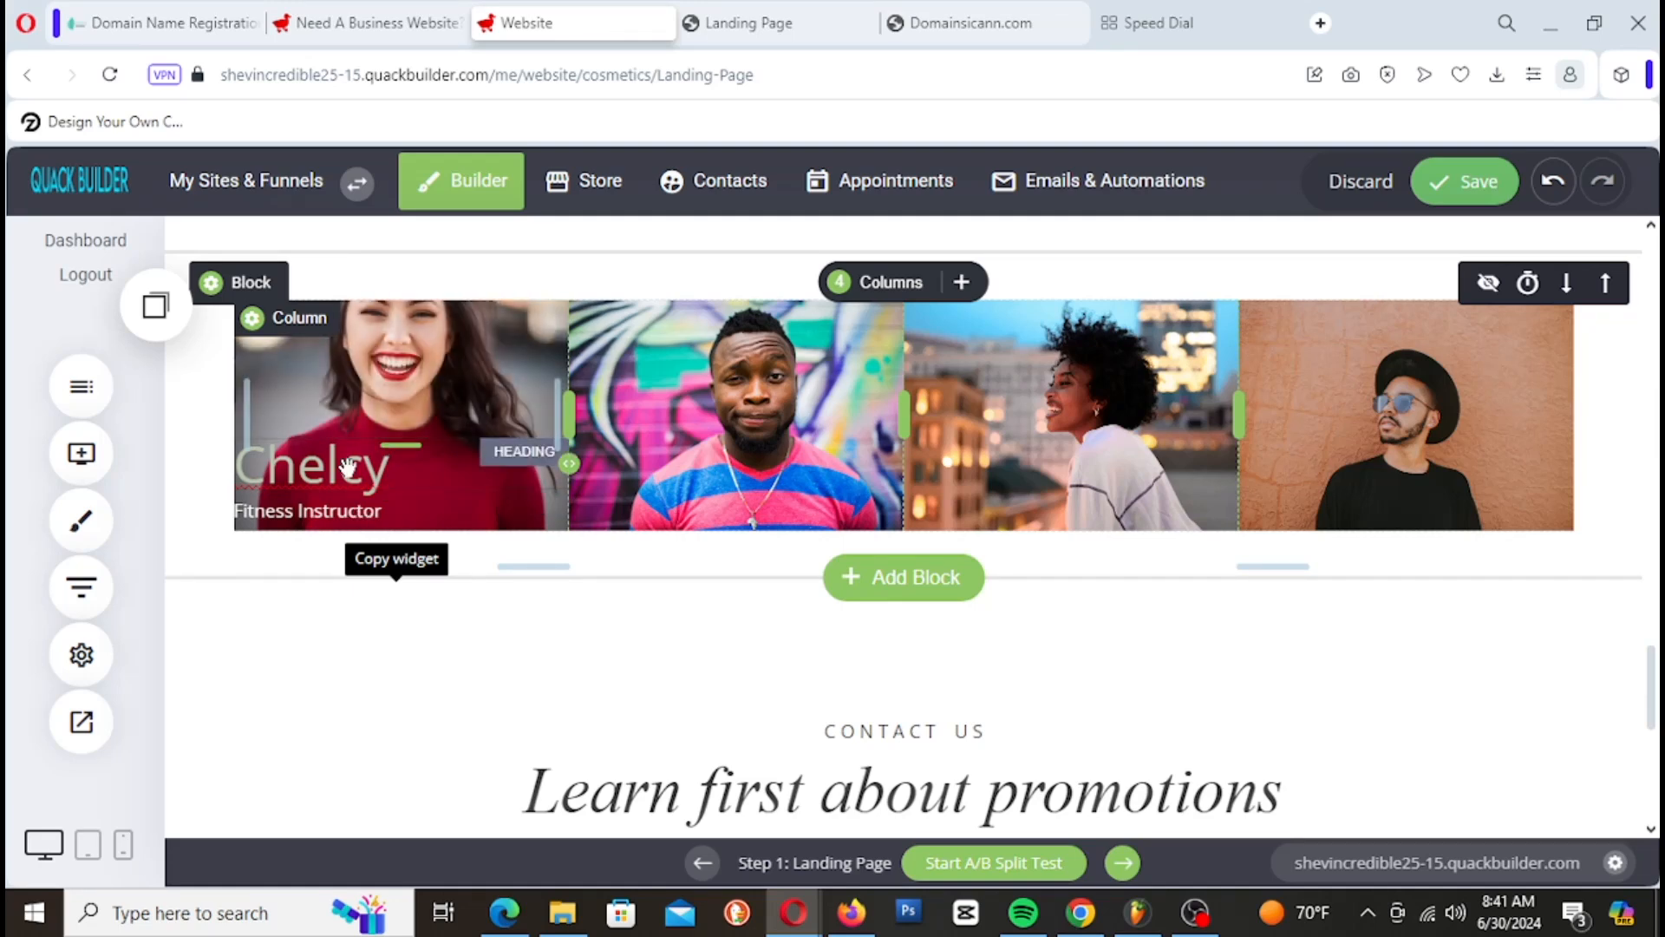
Step: Add the surname to the heading, add space above the text, and save the page
double_click(421, 480)
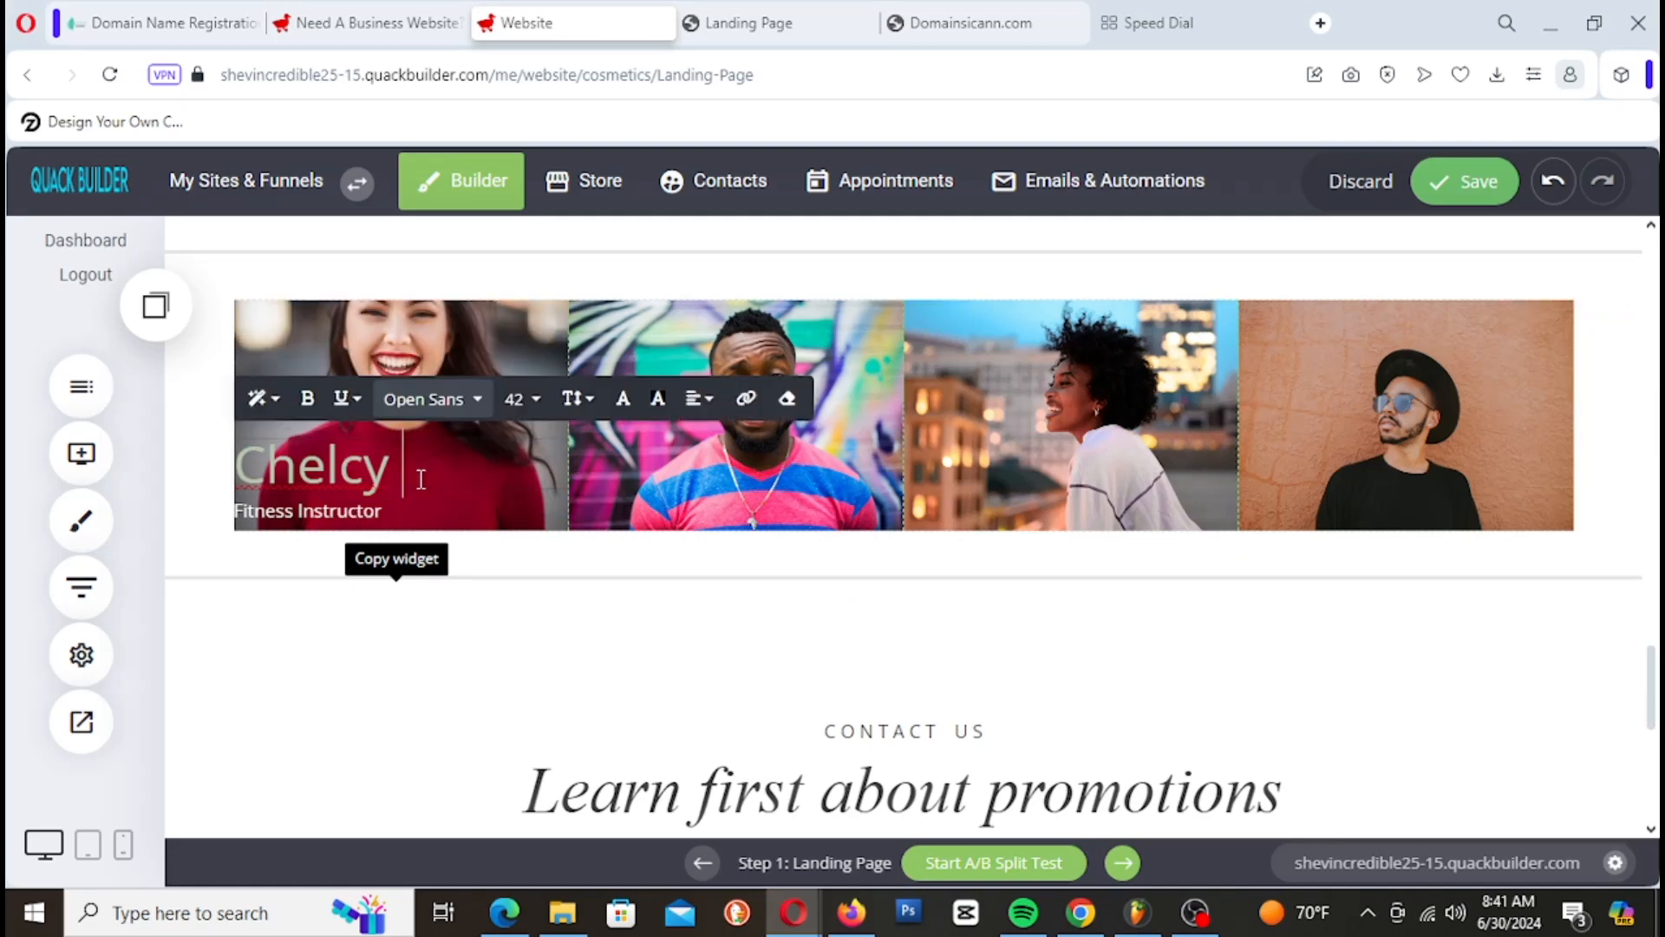
type("Gray")
left_click(217, 490)
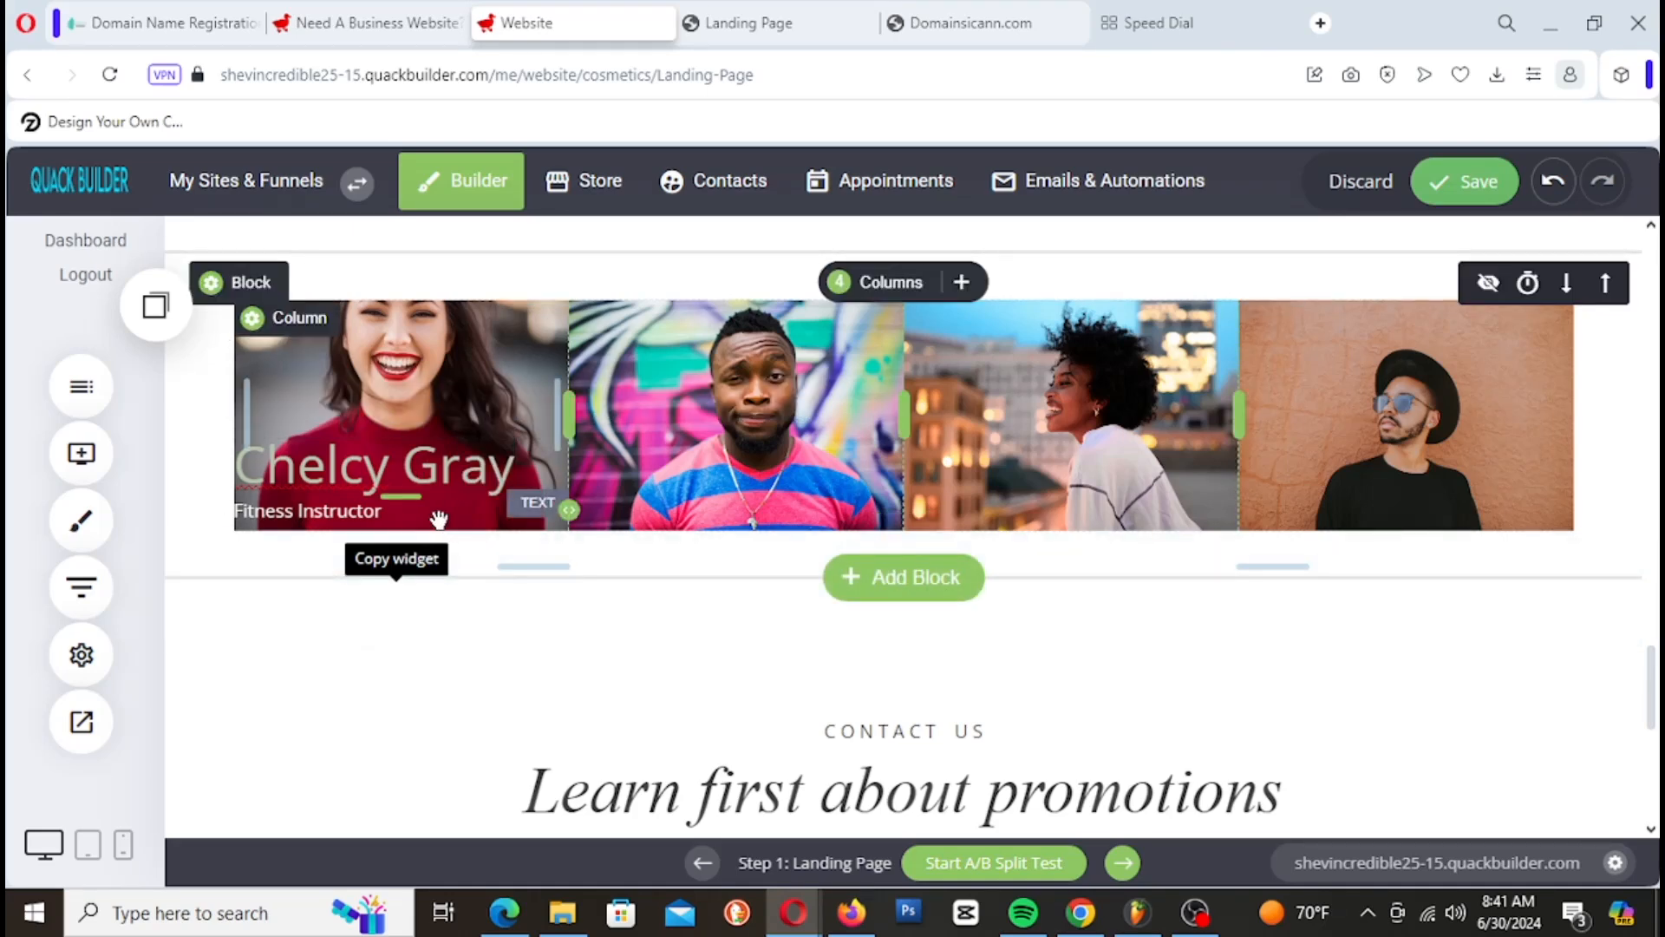
left_click_drag(441, 405, 441, 436)
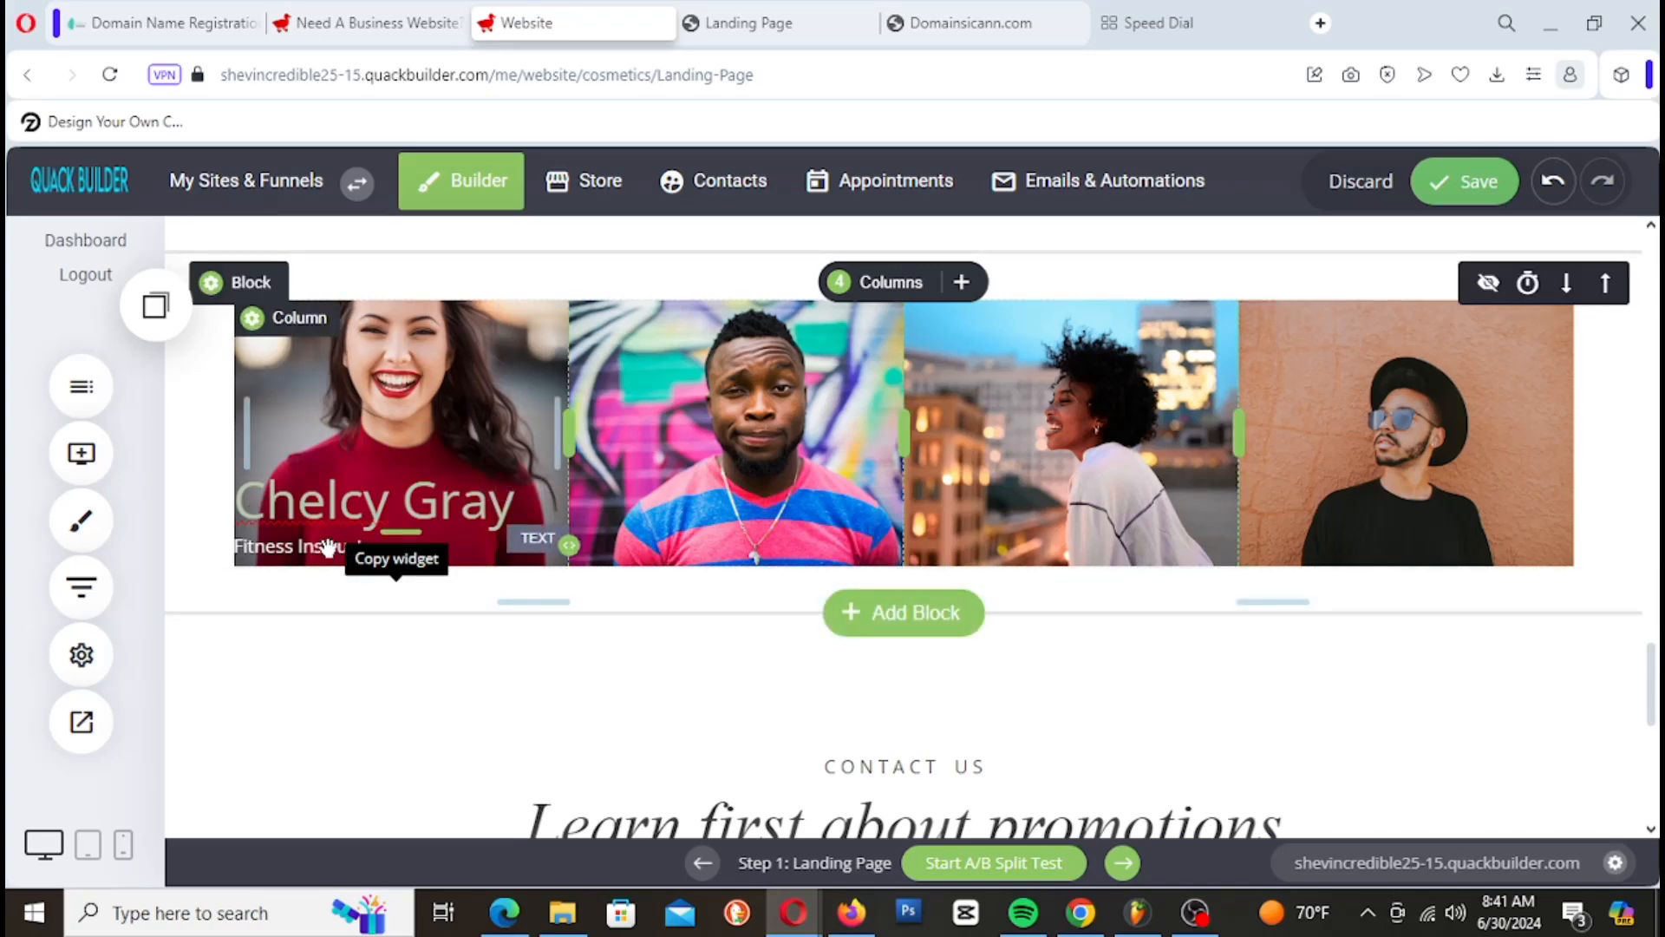
left_click(1479, 197)
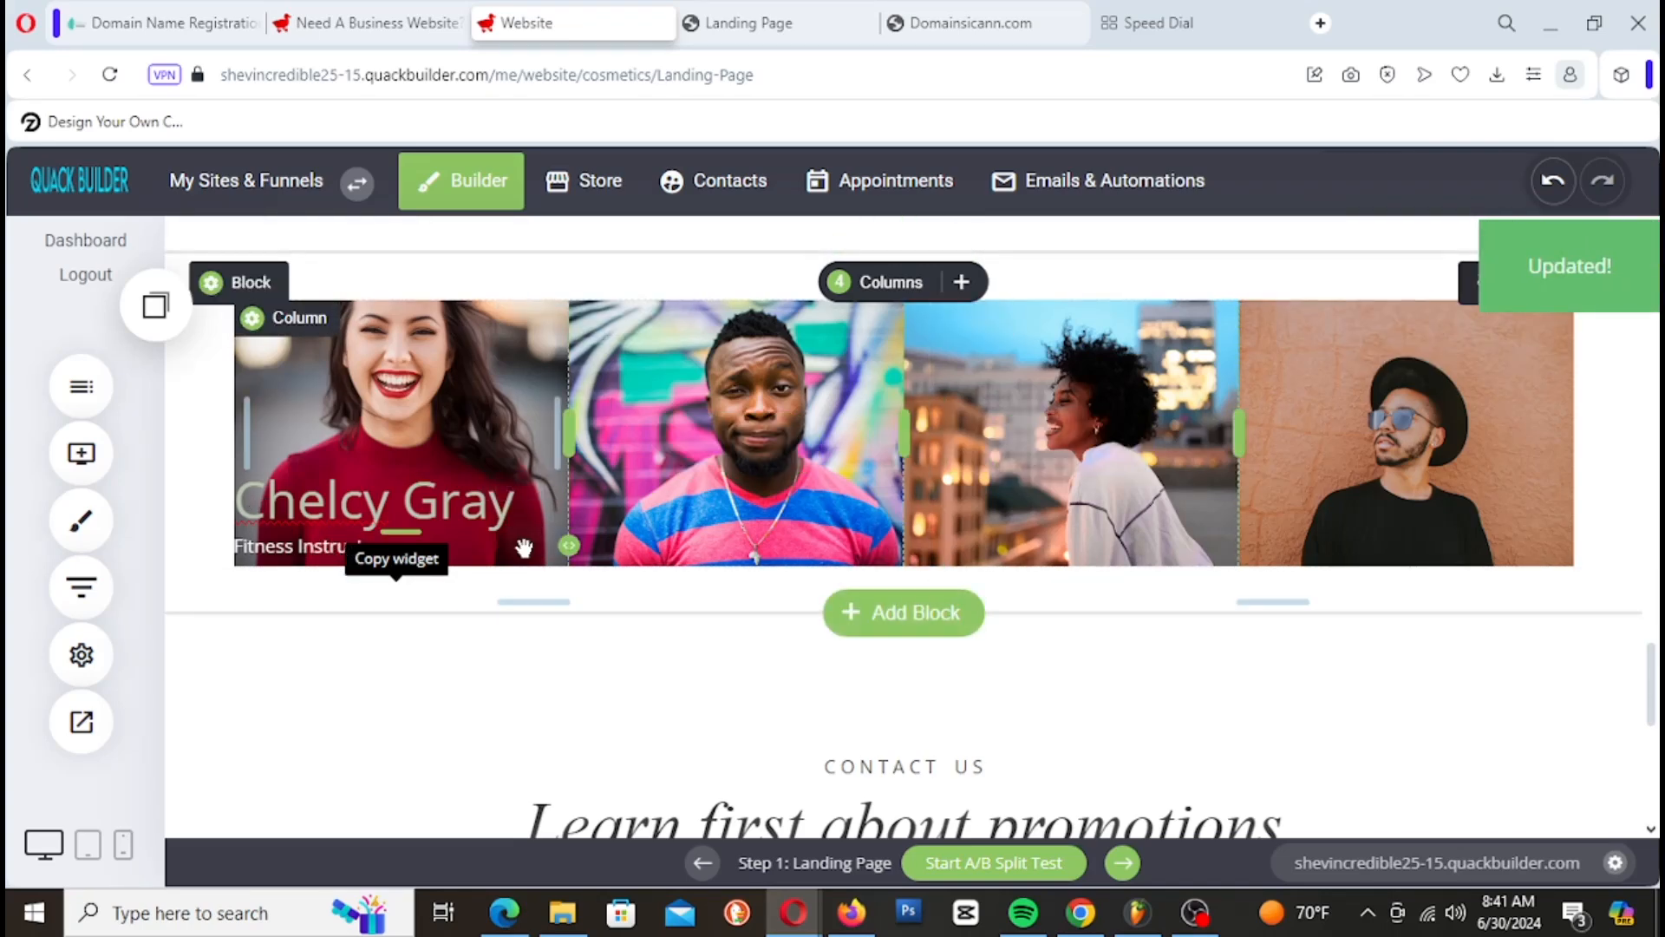
Step: Add a Spacer widget into the first team column and resize it
left_click(67, 436)
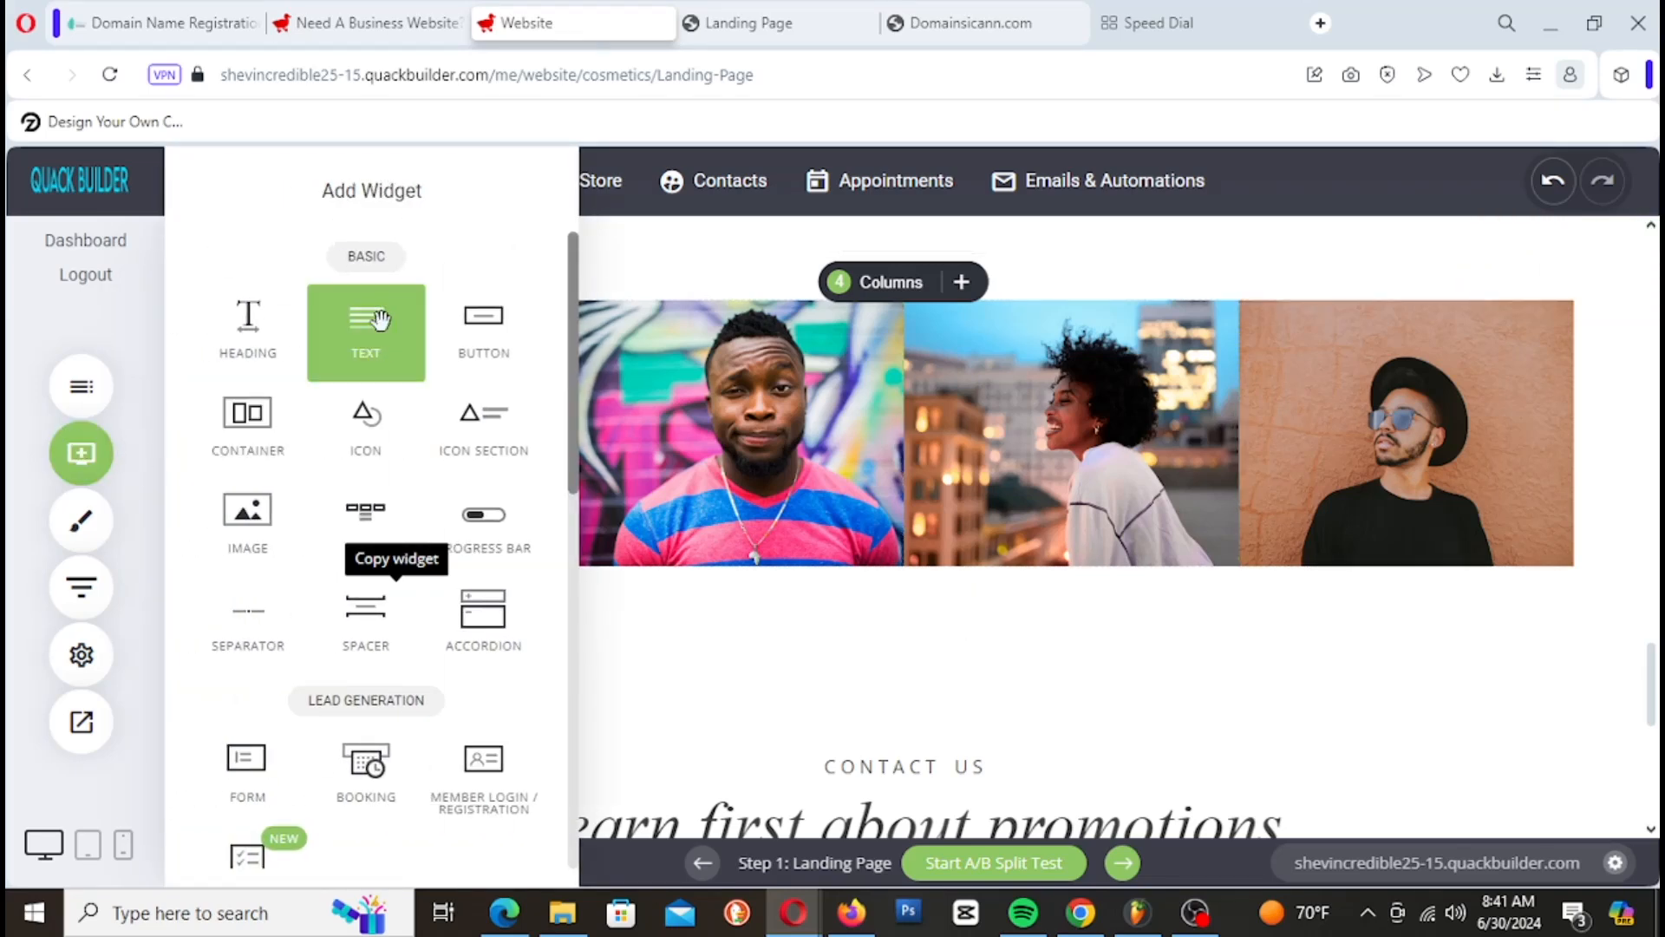
left_click_drag(365, 613, 92, 446)
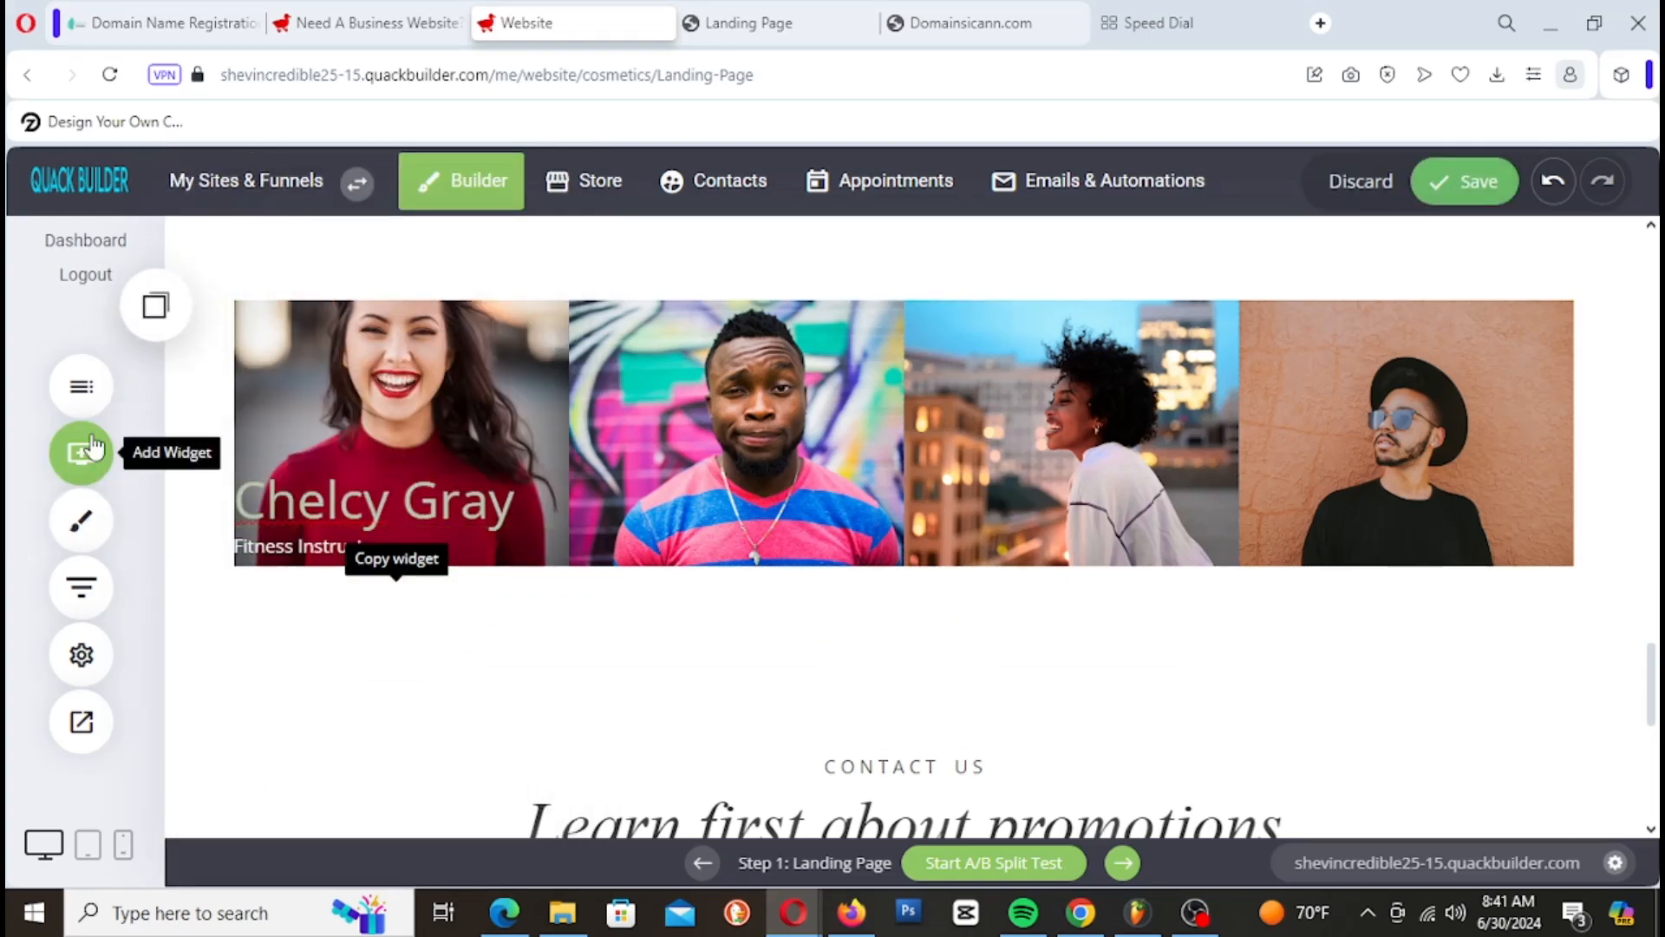
left_click(92, 447)
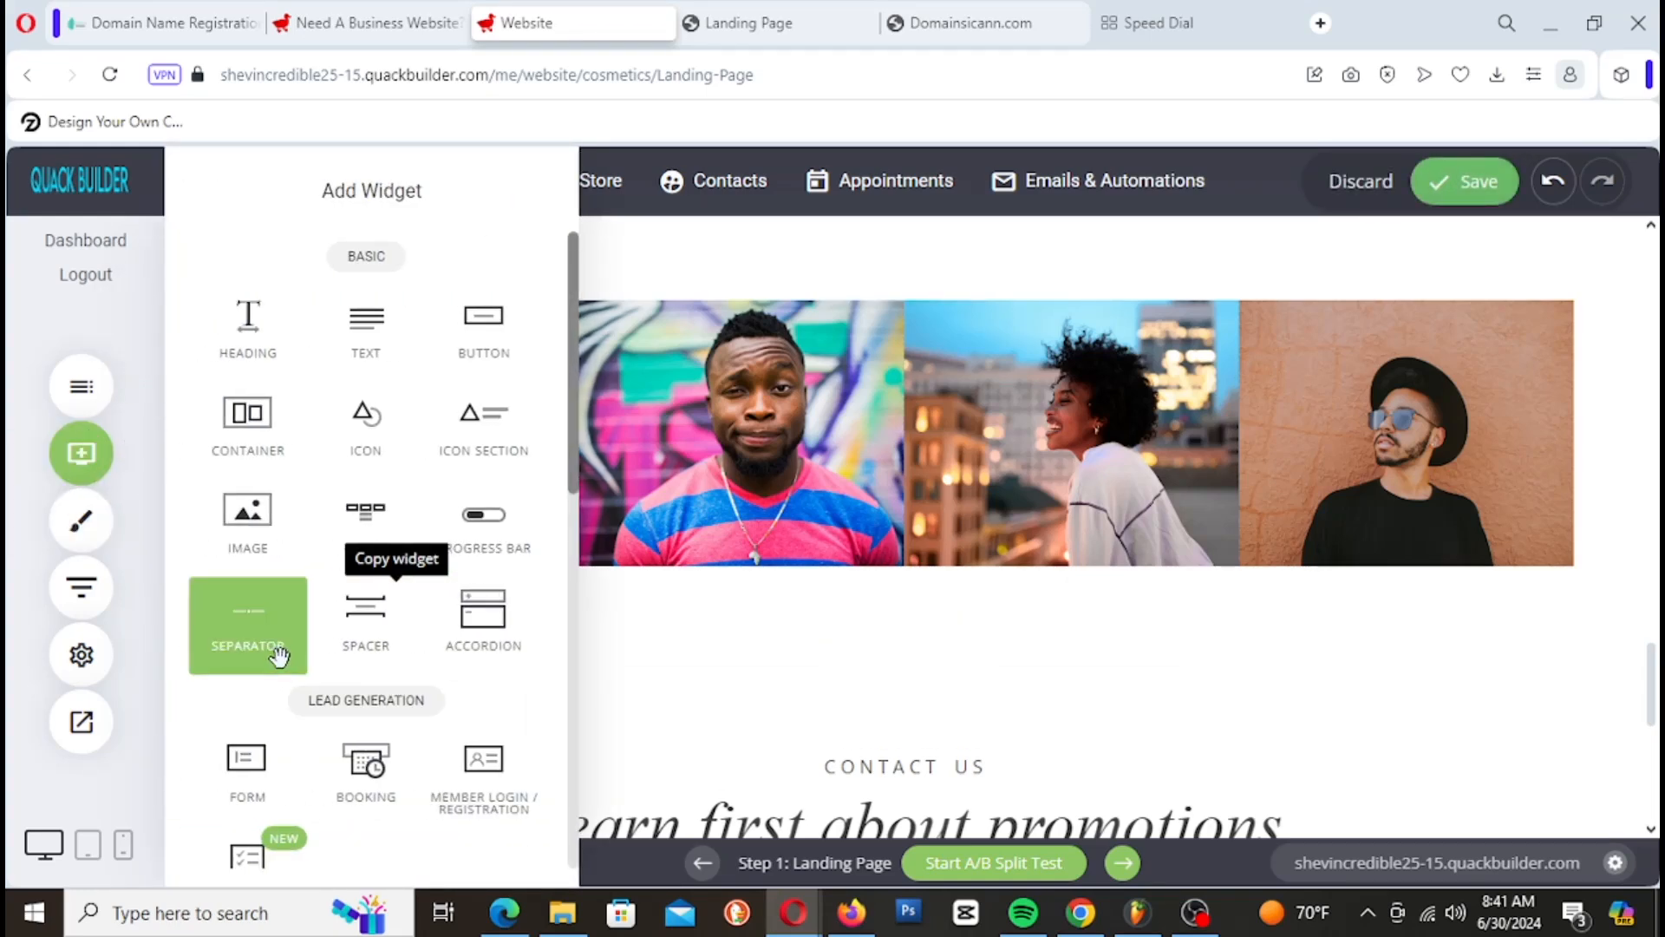
left_click_drag(365, 612, 368, 548)
mouse_move(400, 672)
left_mouse_down()
mouse_move(408, 621)
mouse_move(402, 668)
mouse_move(409, 646)
left_mouse_up()
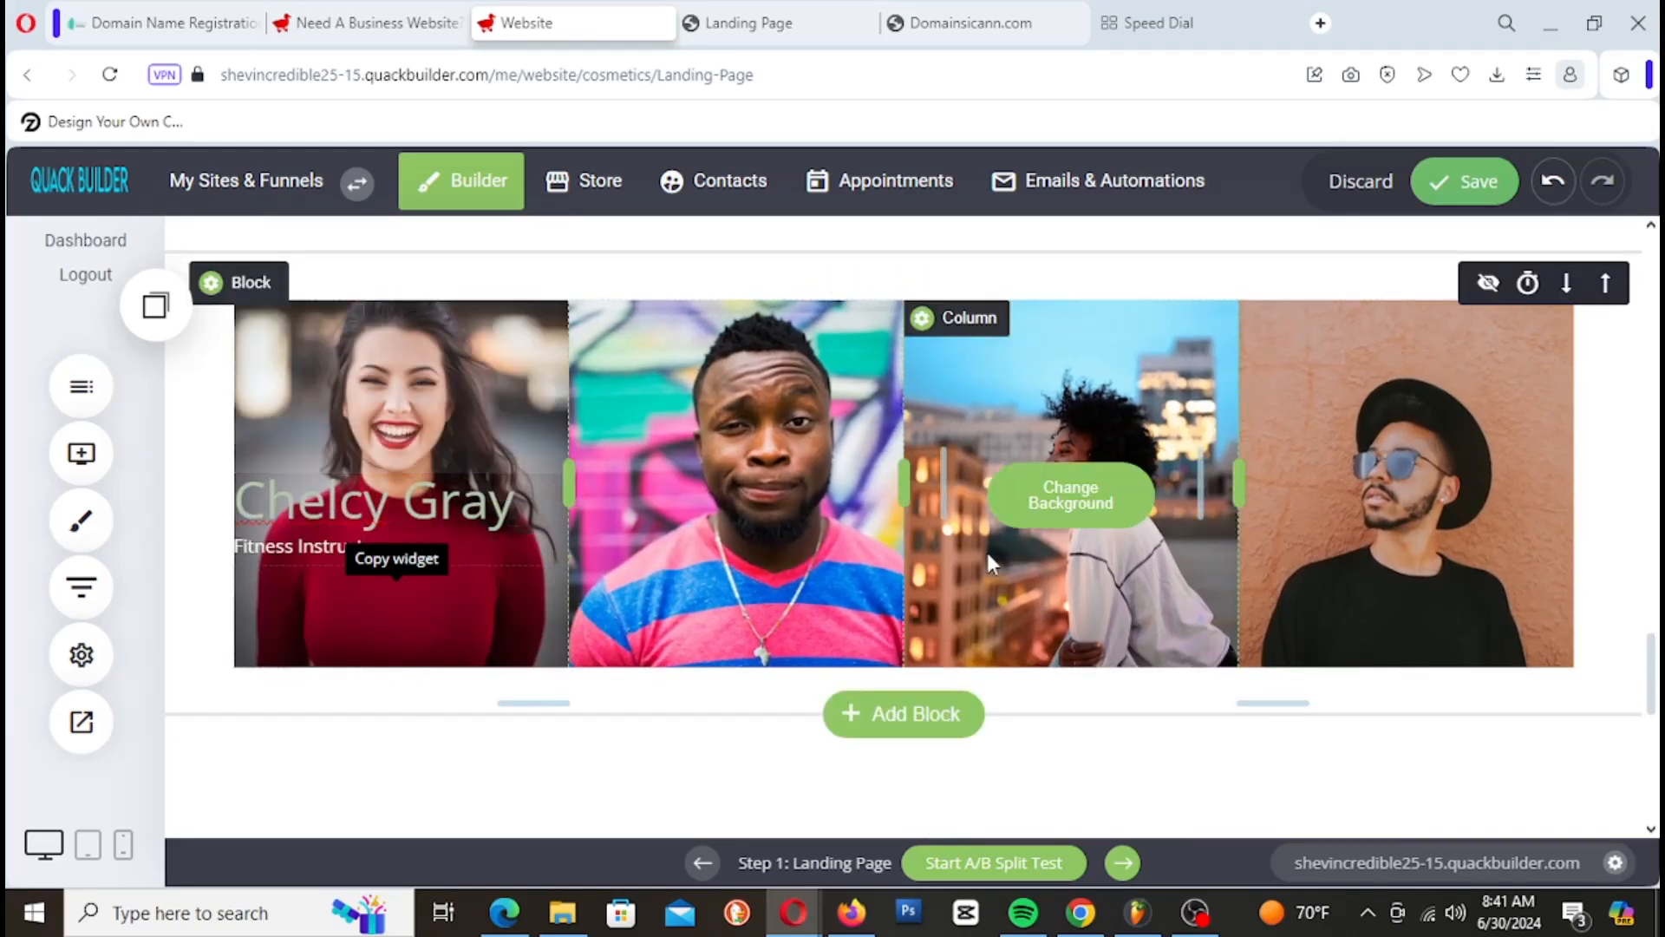
Step: Adjust the spacing so the name and Fitness Instructor caption sit lower on the photo
left_click_drag(471, 435, 488, 391)
left_click_drag(391, 622, 391, 666)
left_click_drag(384, 401, 388, 371)
mouse_move(403, 672)
left_mouse_down()
mouse_move(399, 694)
mouse_move(401, 602)
mouse_move(423, 666)
left_mouse_up()
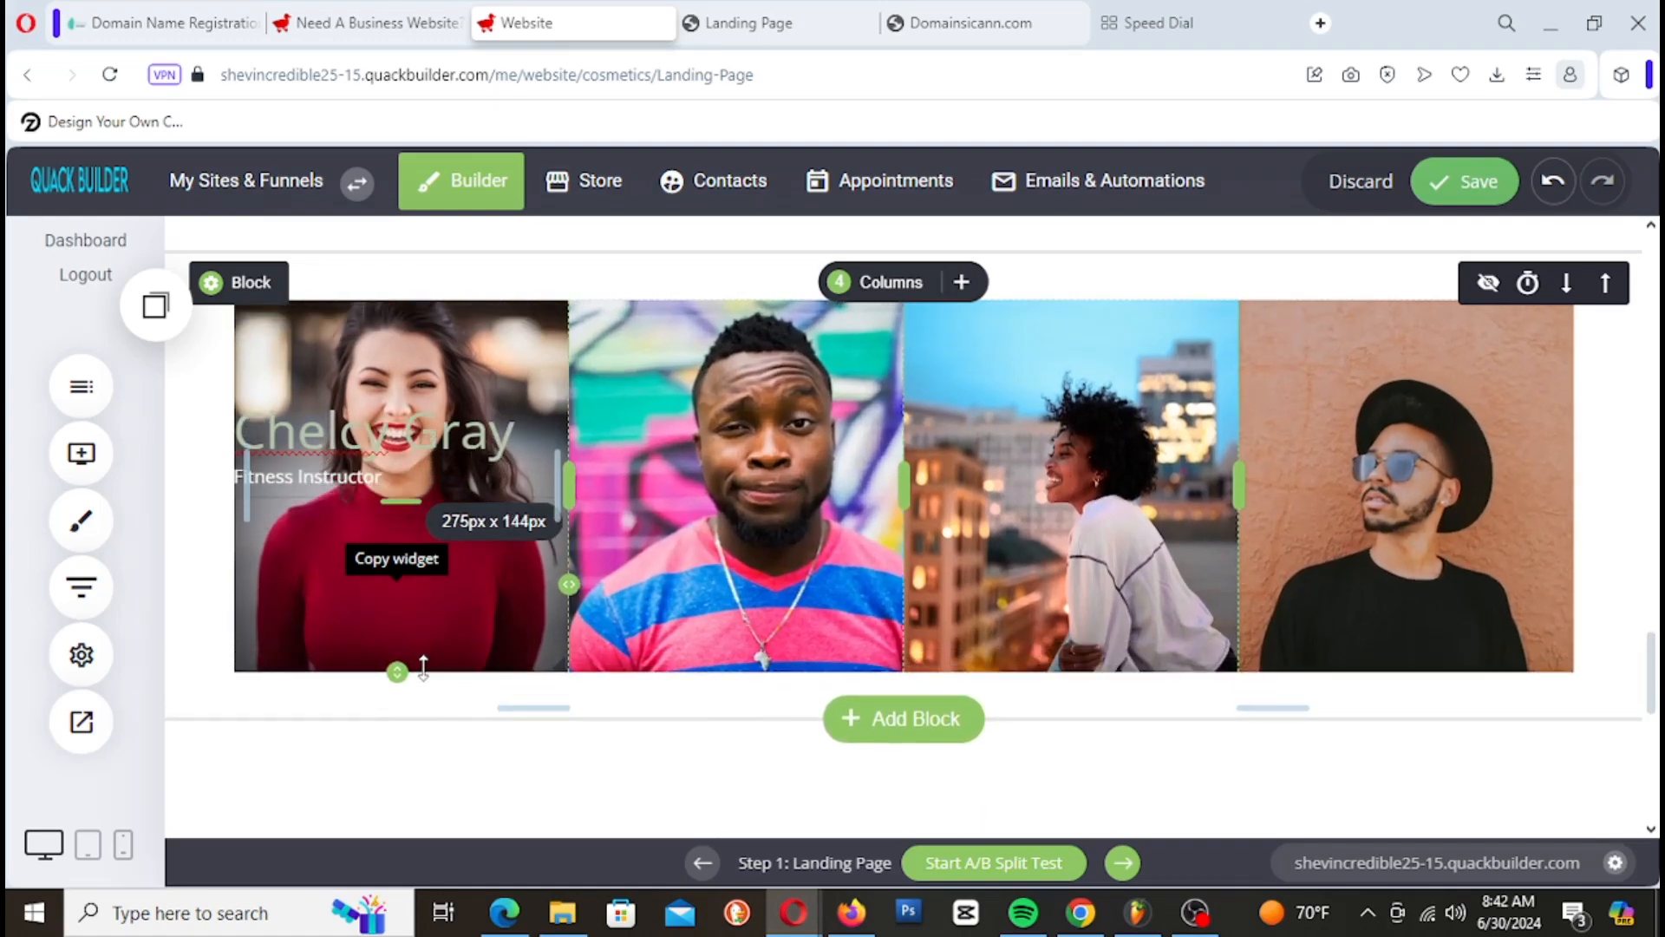
left_click_drag(398, 382, 425, 315)
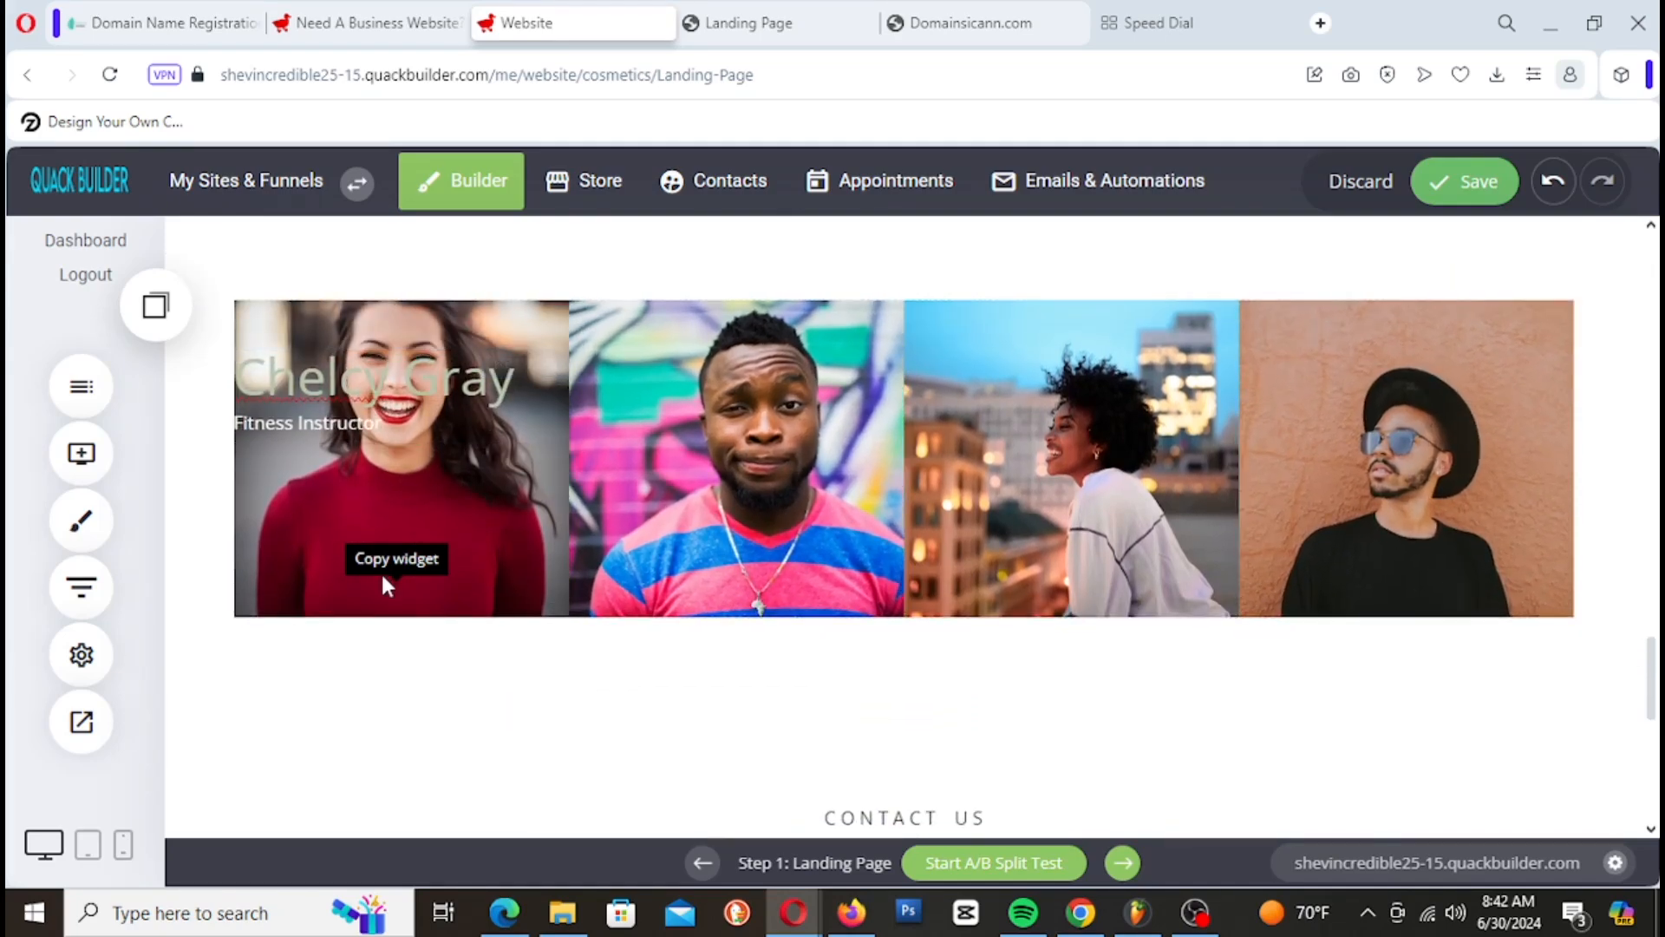
left_click_drag(396, 611, 400, 448)
left_click_drag(399, 338, 404, 476)
left_click_drag(396, 618, 397, 664)
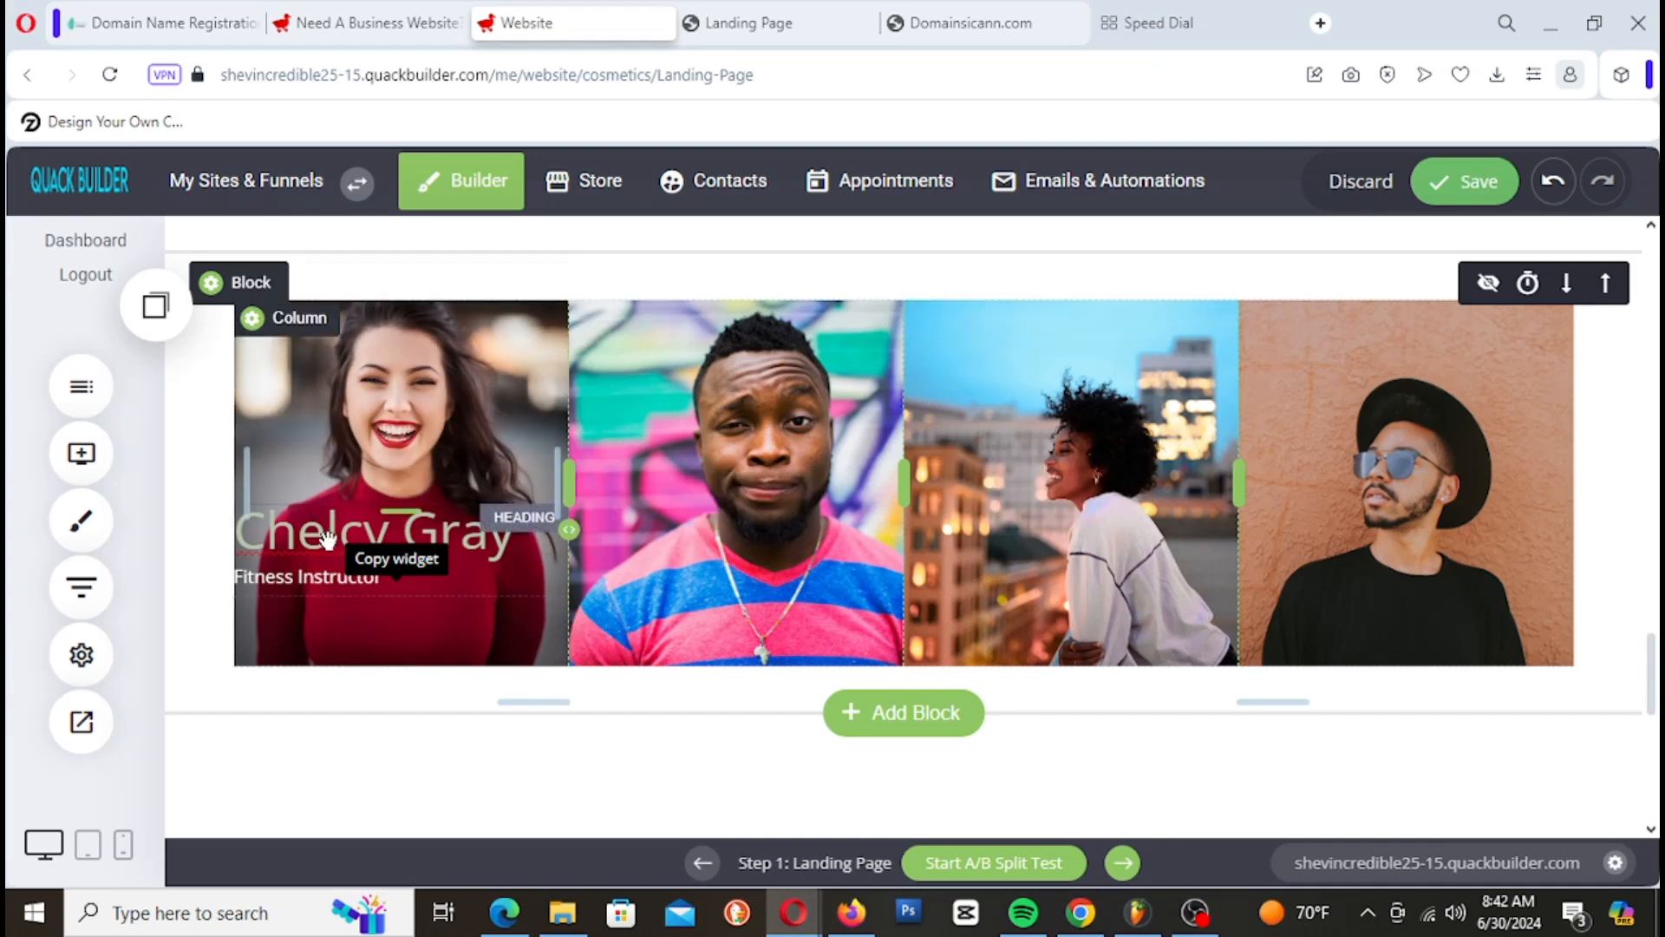
Step: Give the name heading a first pale background tint with lowered opacity
mouse_move(328, 541)
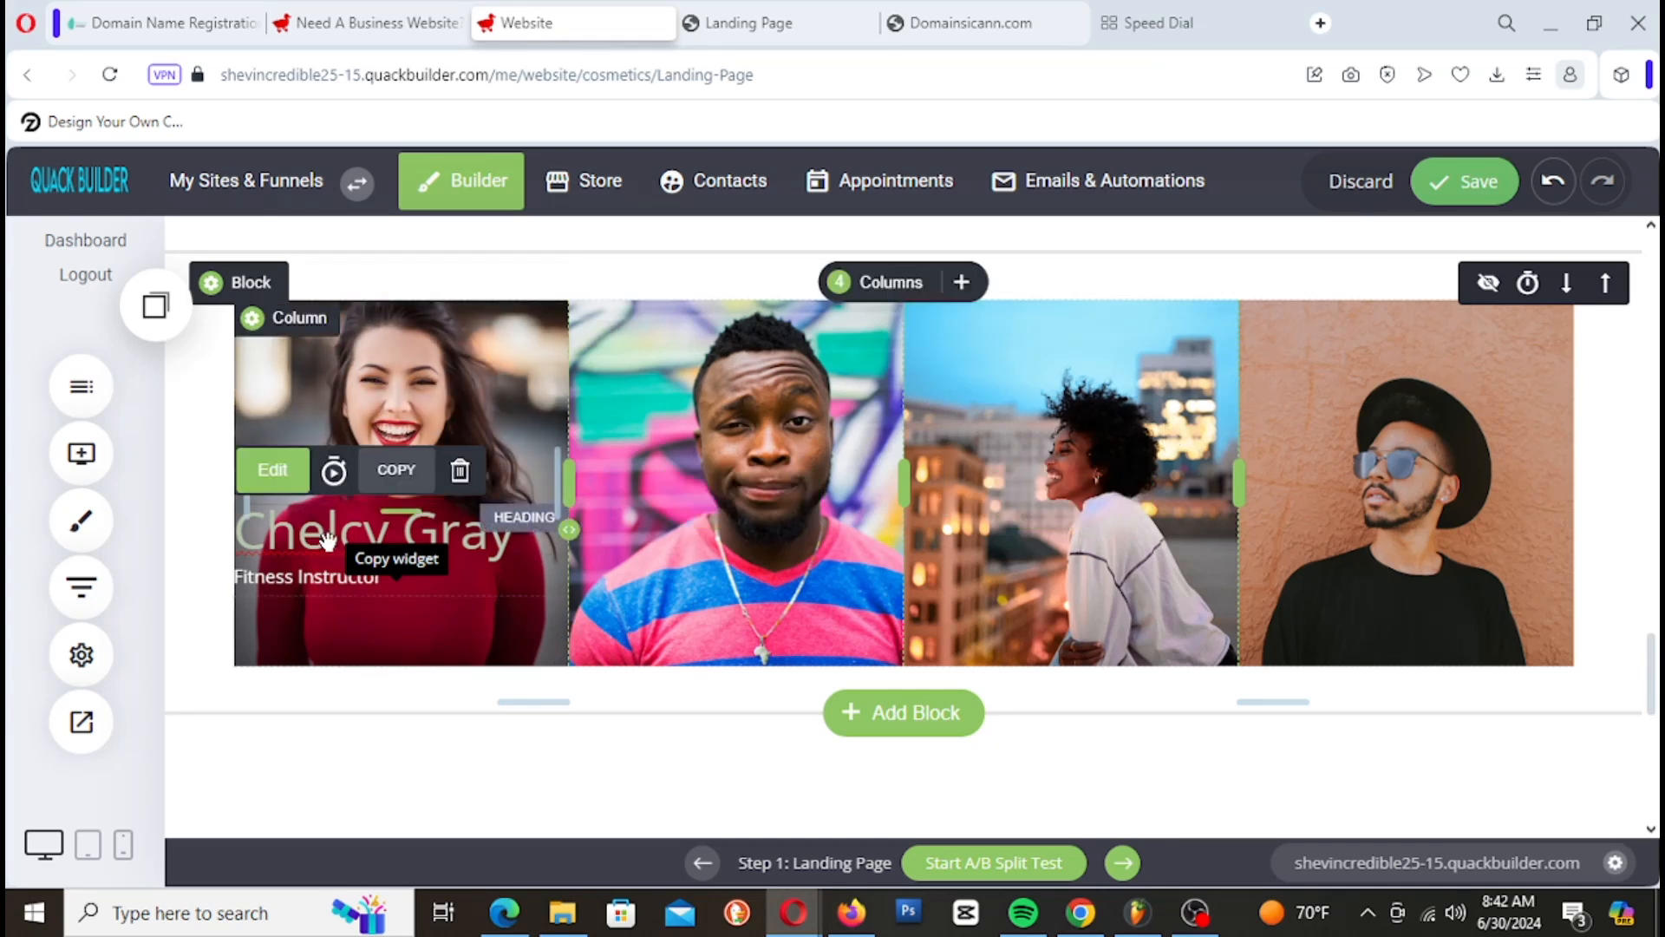
left_click(272, 531)
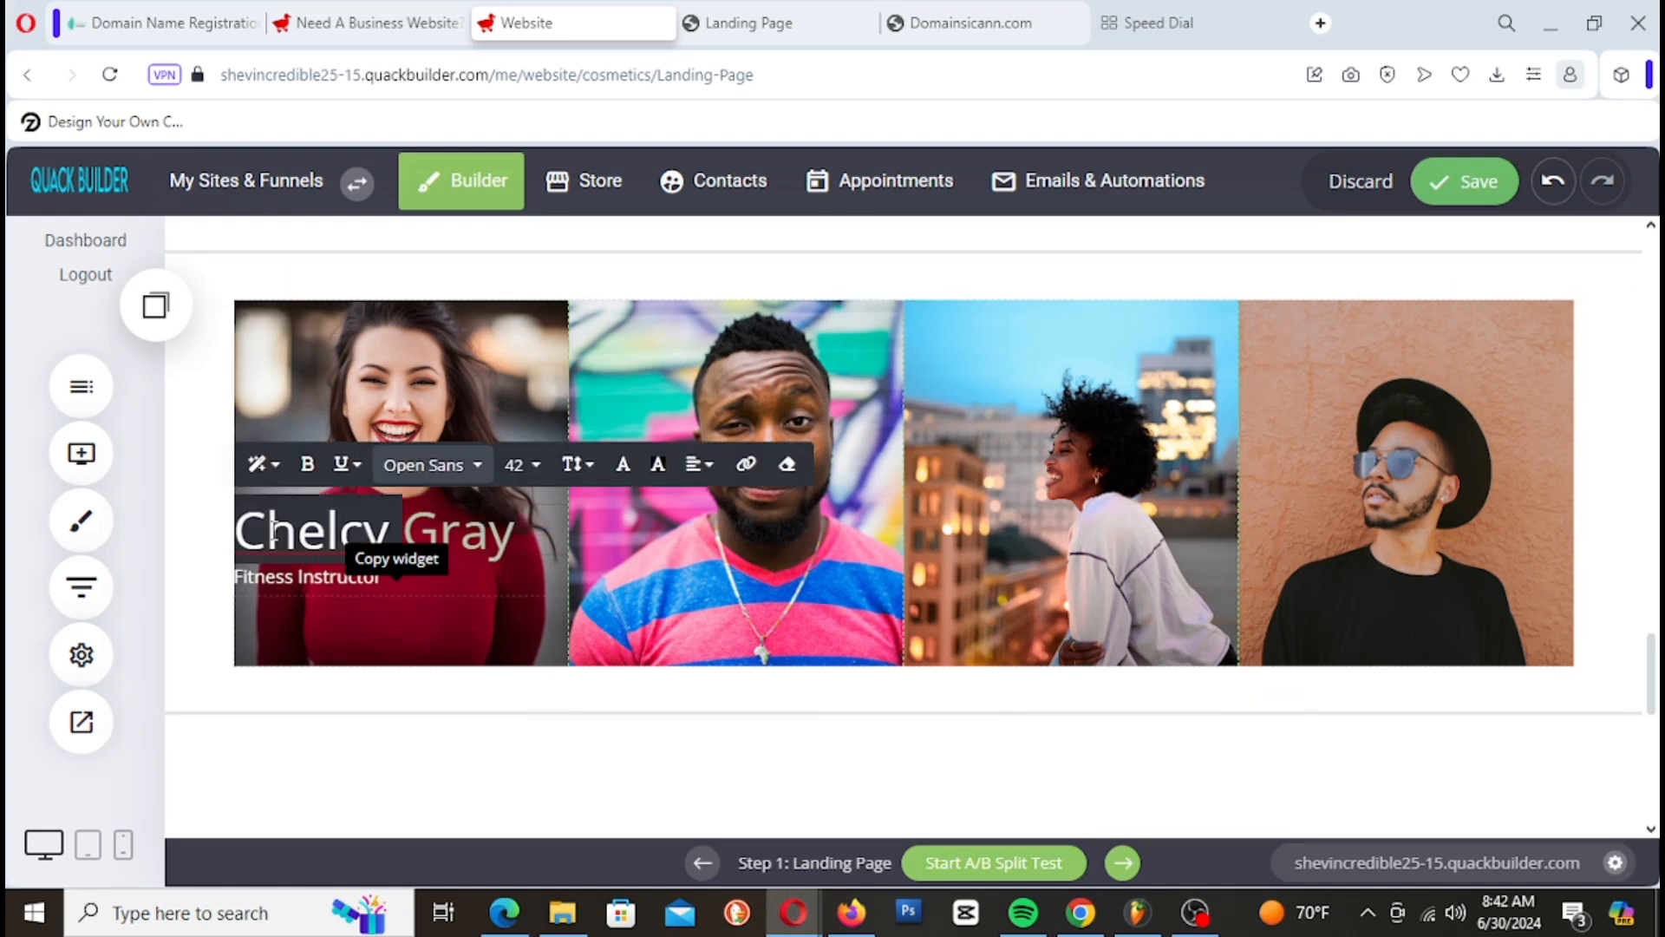
left_click(657, 477)
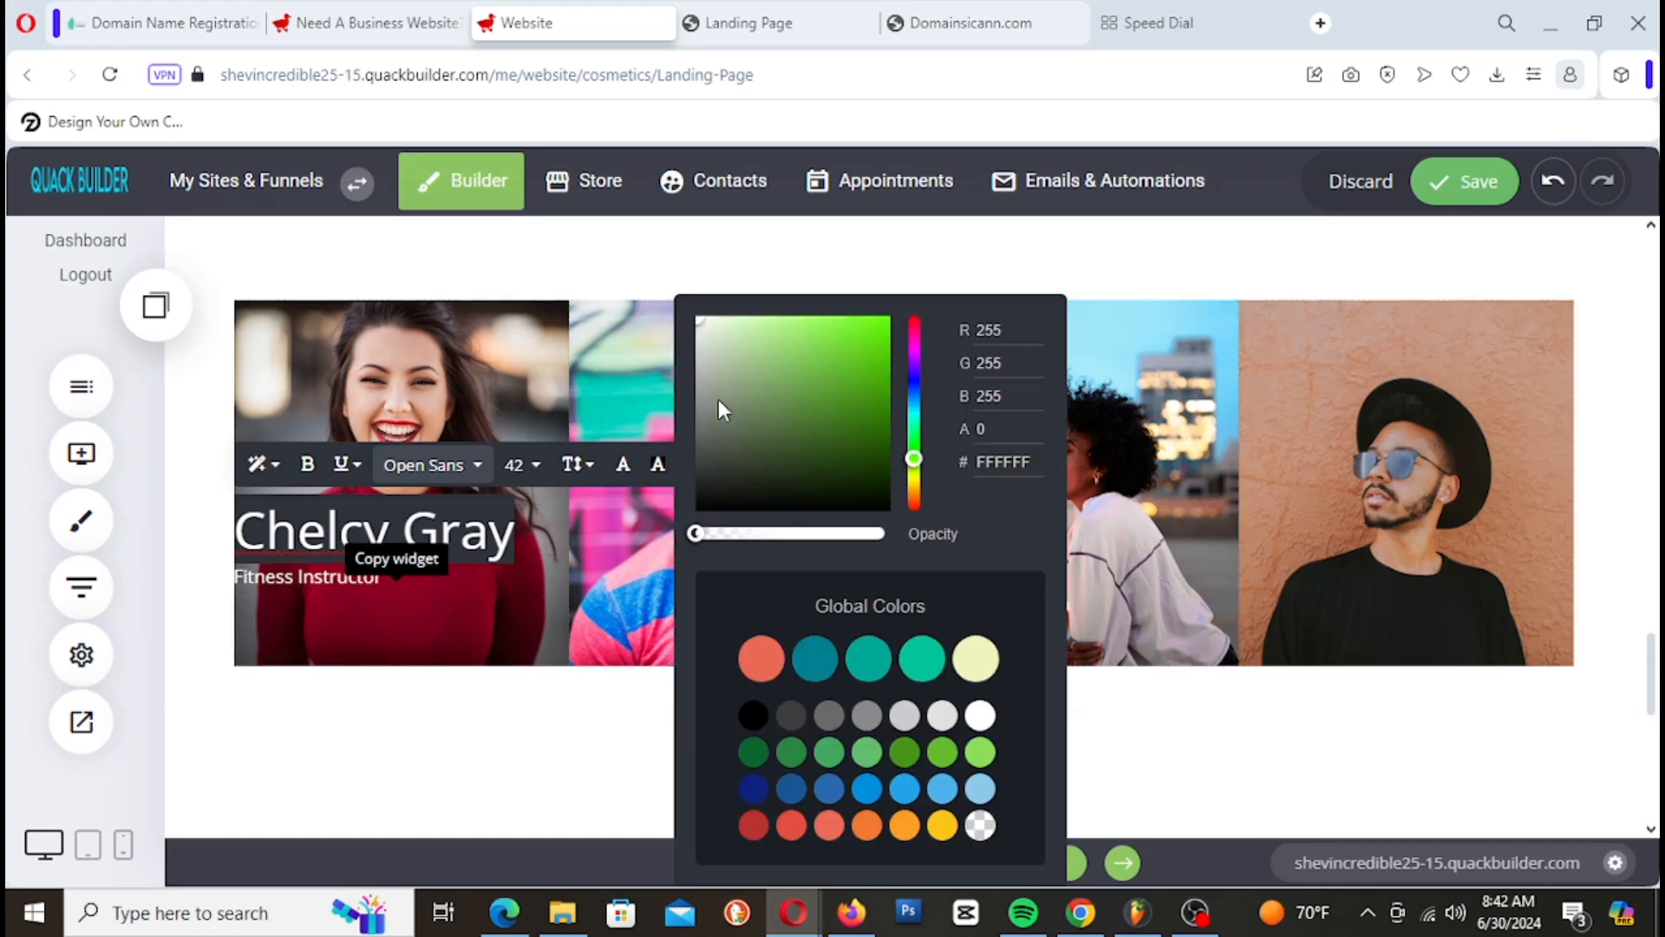
left_click_drag(703, 326, 709, 323)
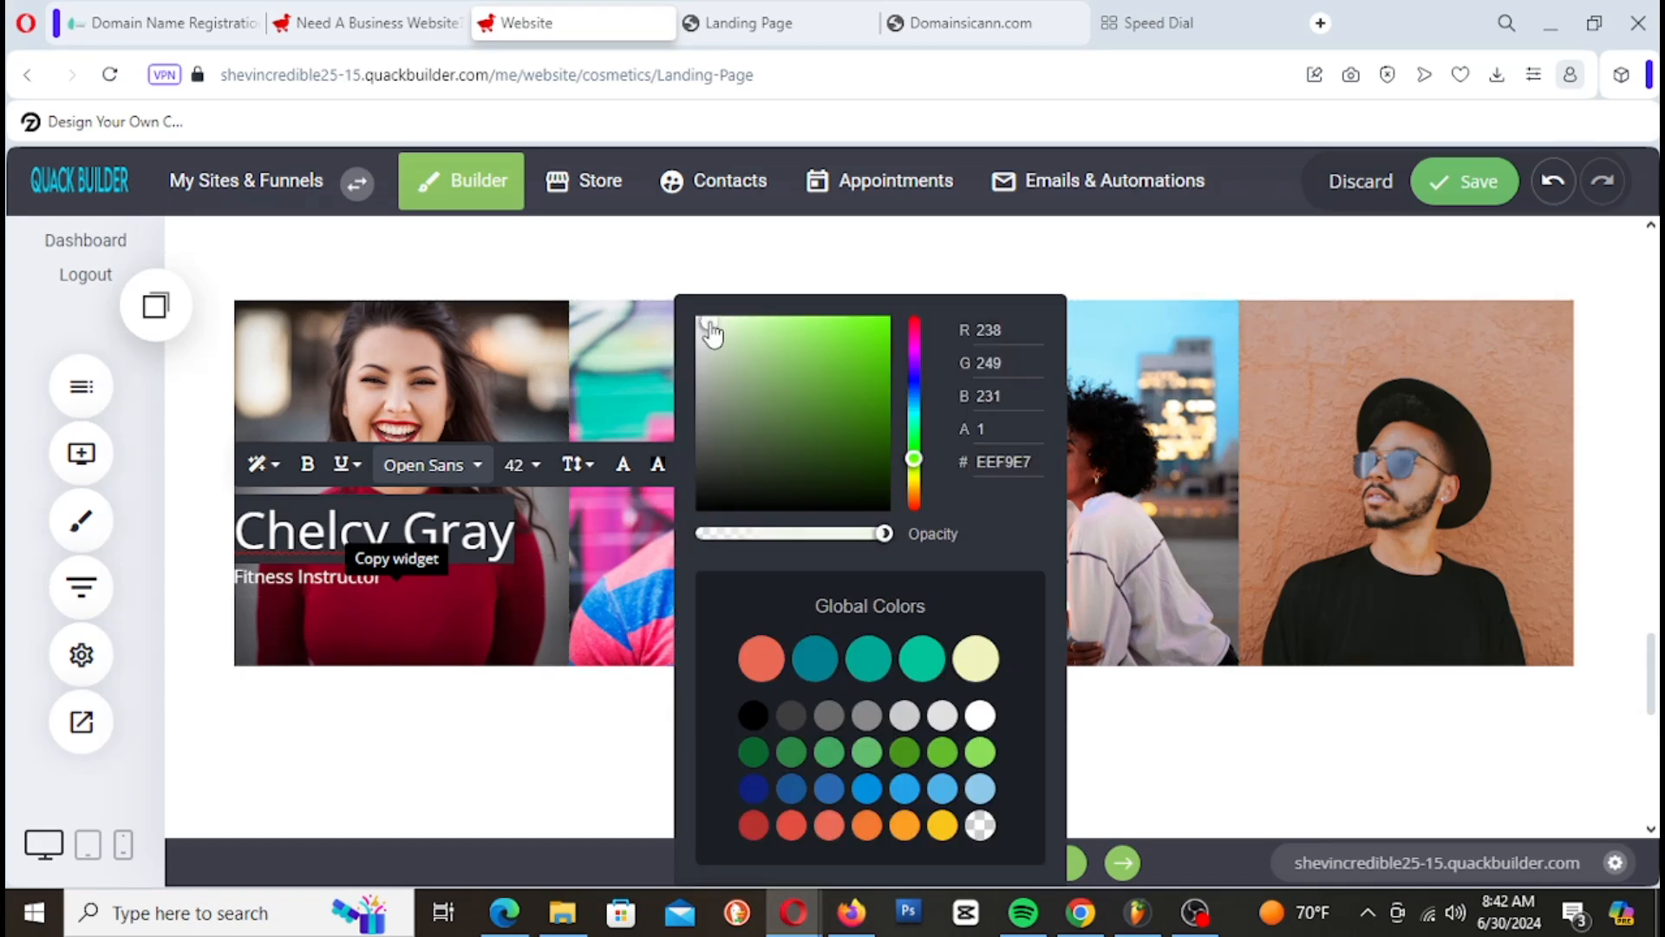
double_click(887, 540)
left_click_drag(885, 535, 773, 543)
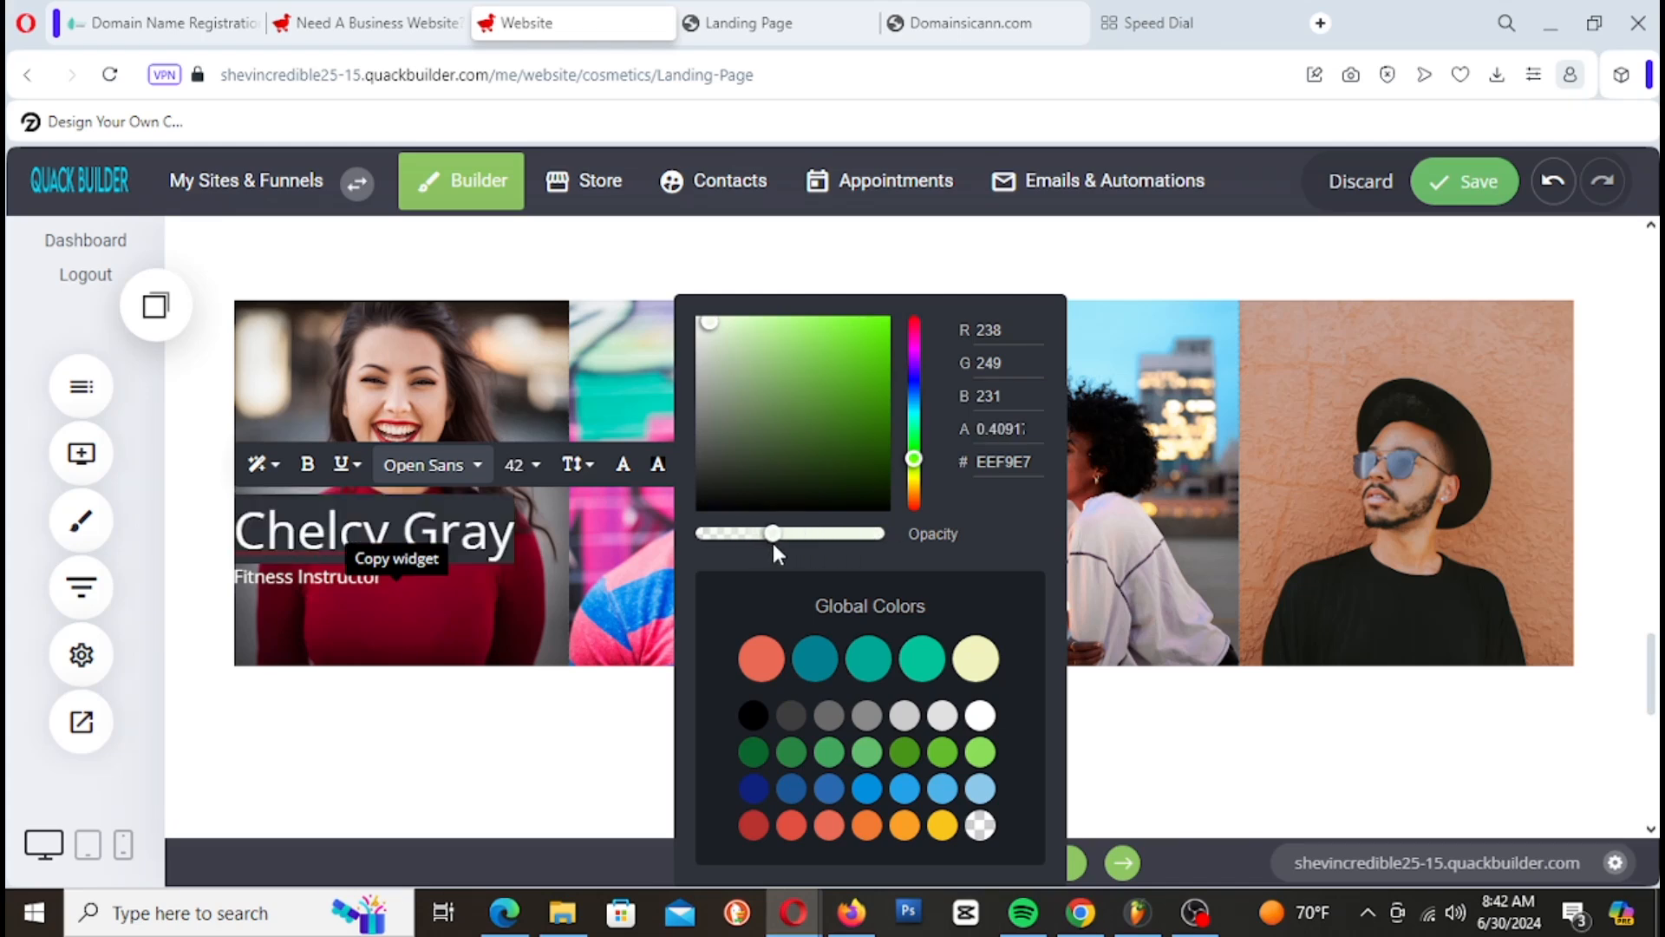
left_click(557, 616)
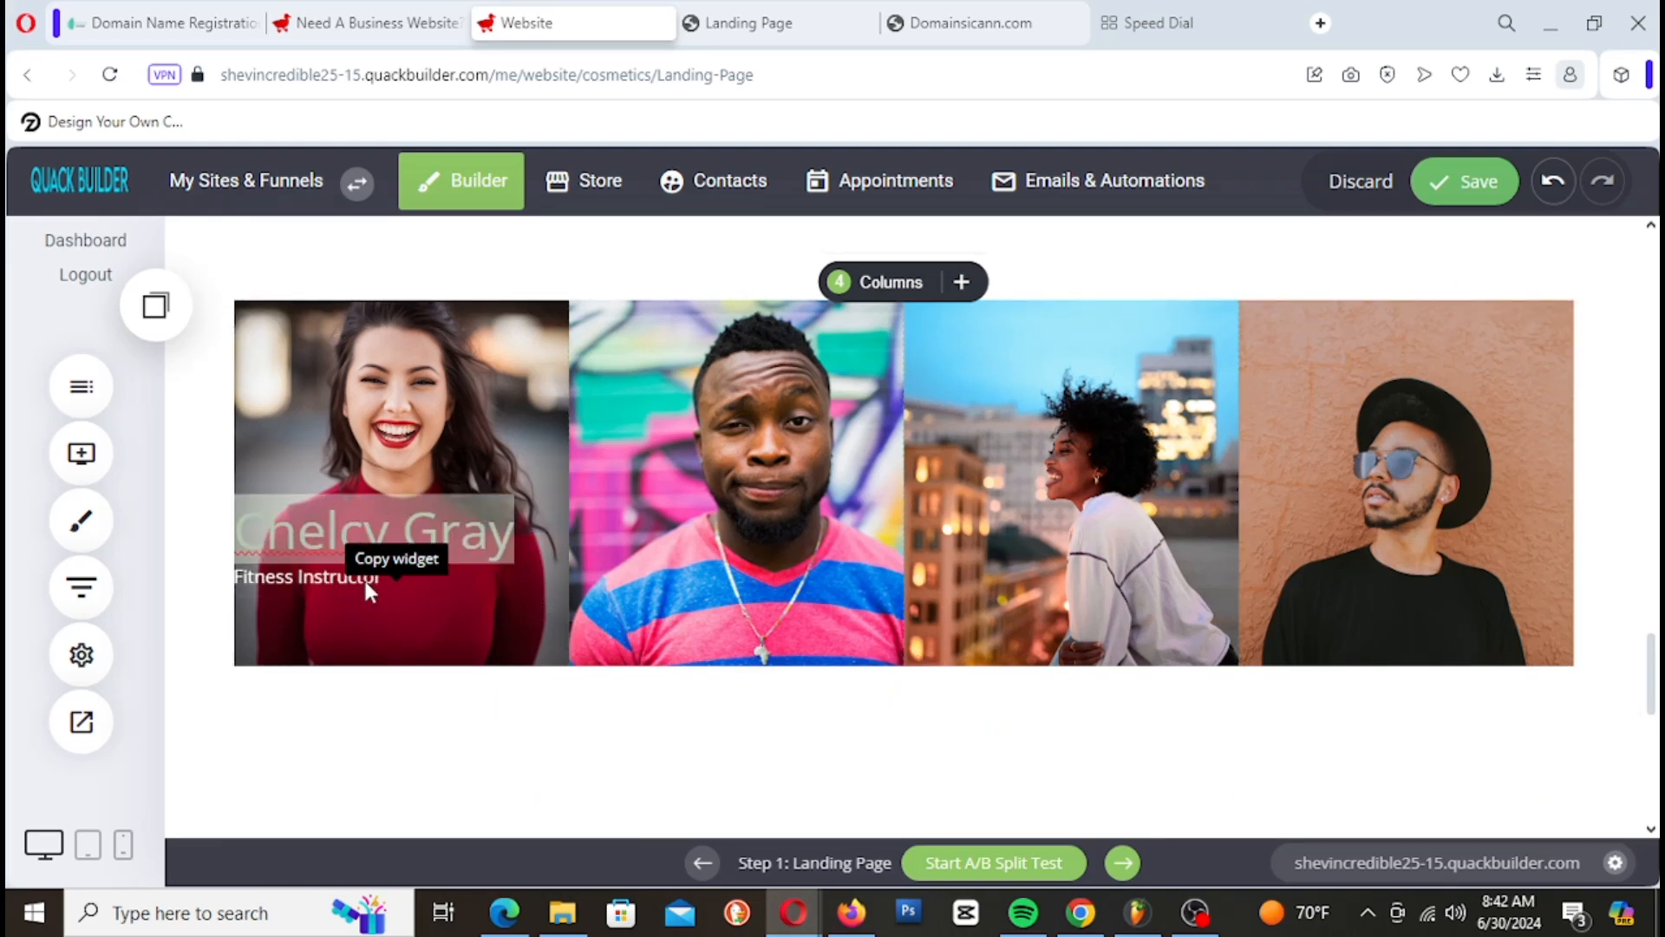
Step: Shift the heading's background hue to blue and raise its opacity slightly
left_click(279, 532)
left_click(280, 534)
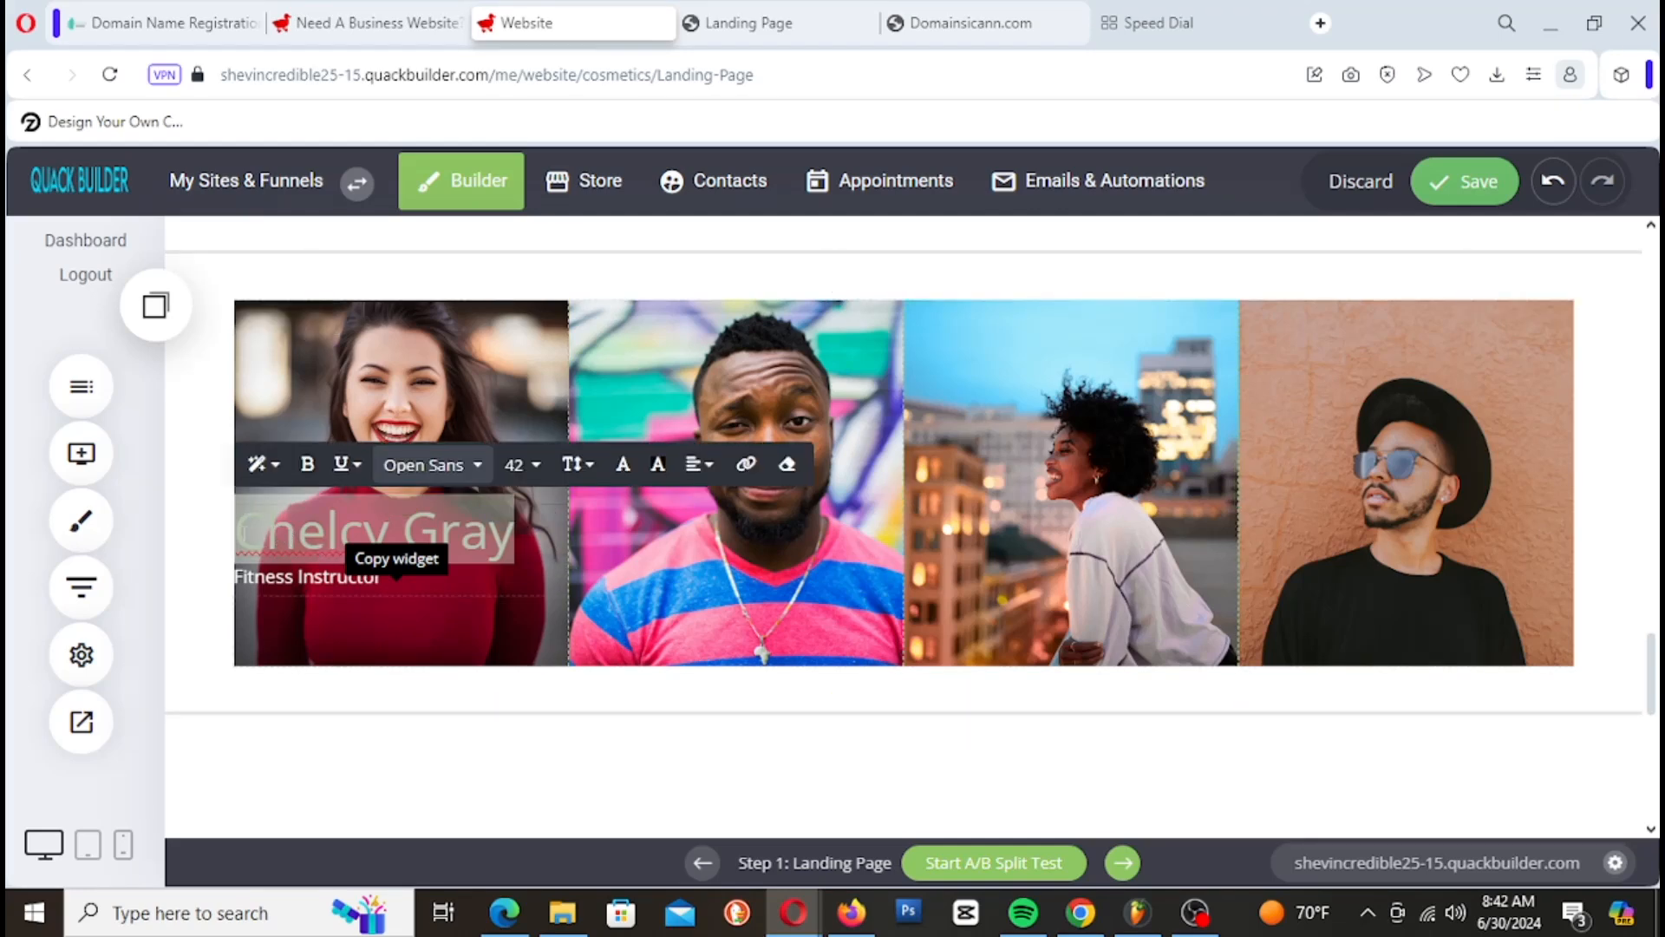
left_click(657, 464)
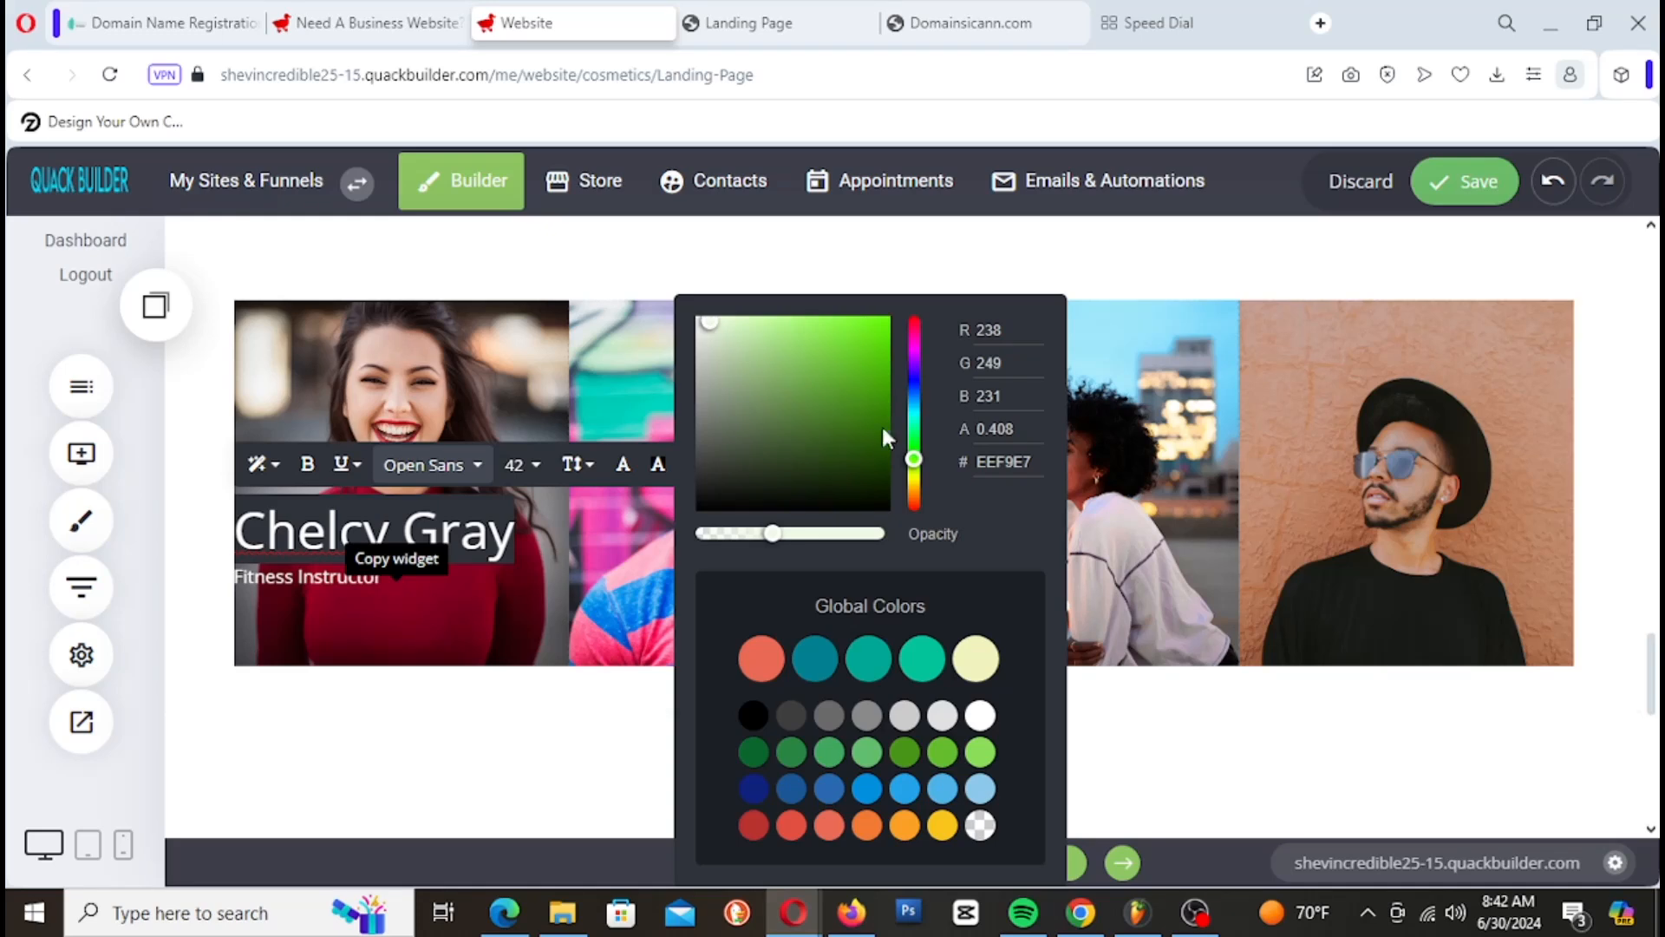
left_click_drag(919, 468, 925, 405)
left_click_drag(709, 323, 721, 325)
left_click_drag(791, 551, 802, 551)
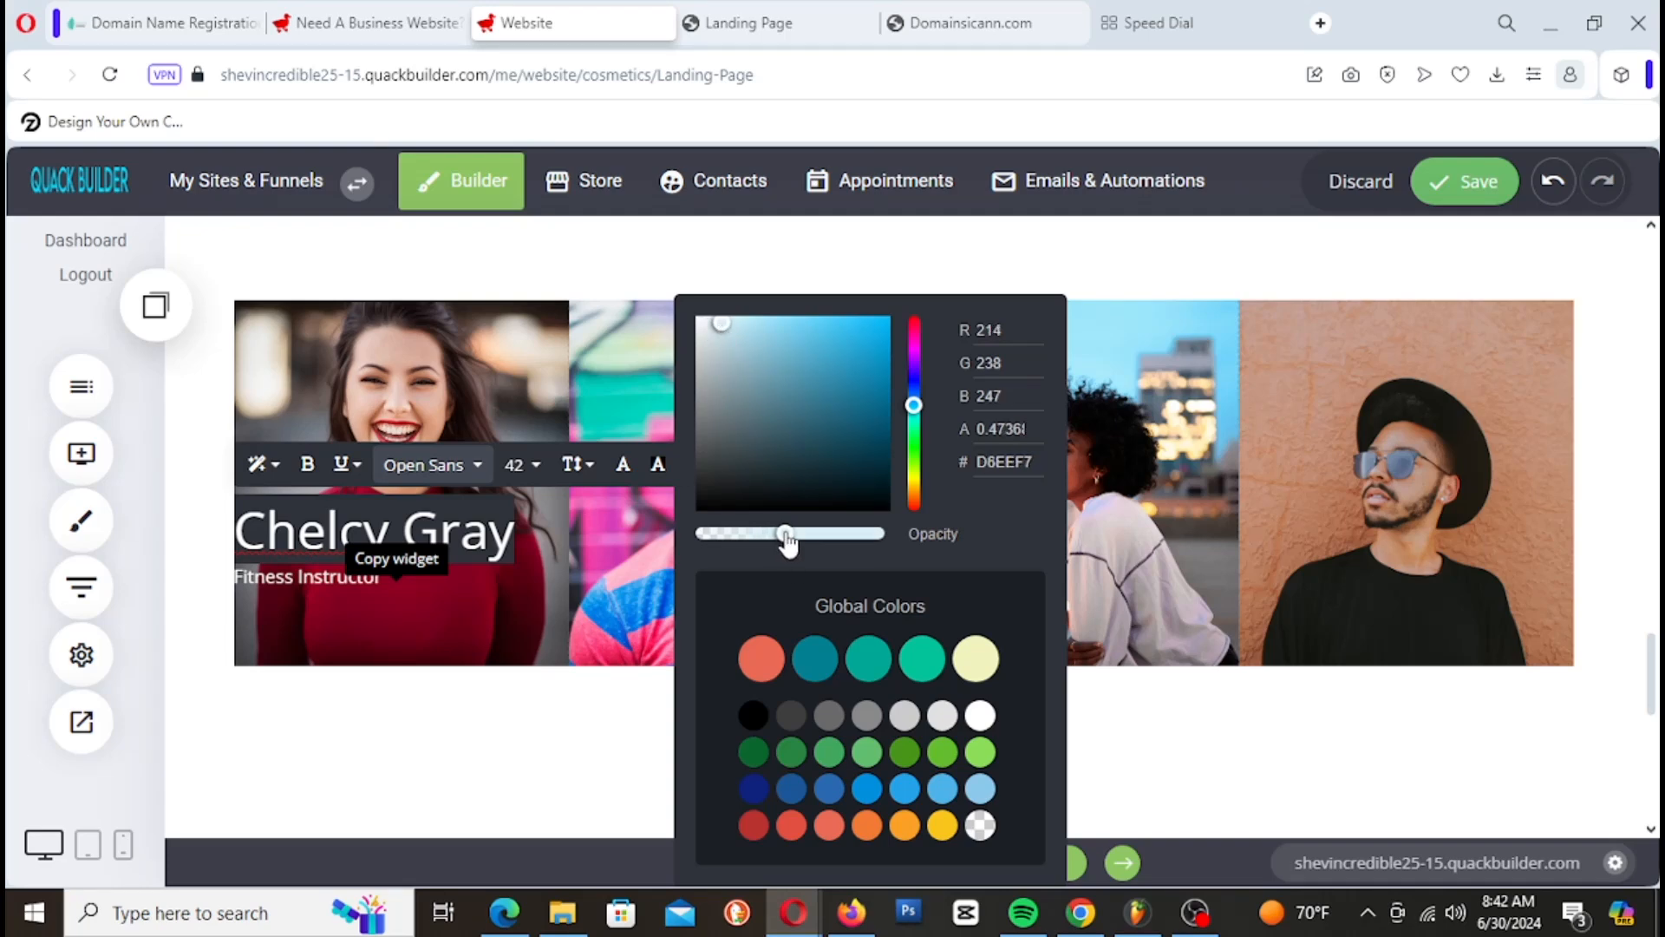
left_click(211, 529)
Step: Select the whole heading text and set its background to D6EEF7 at about 0.73 opacity
triple_click(332, 528)
left_click(241, 538)
left_click_drag(239, 538, 590, 551)
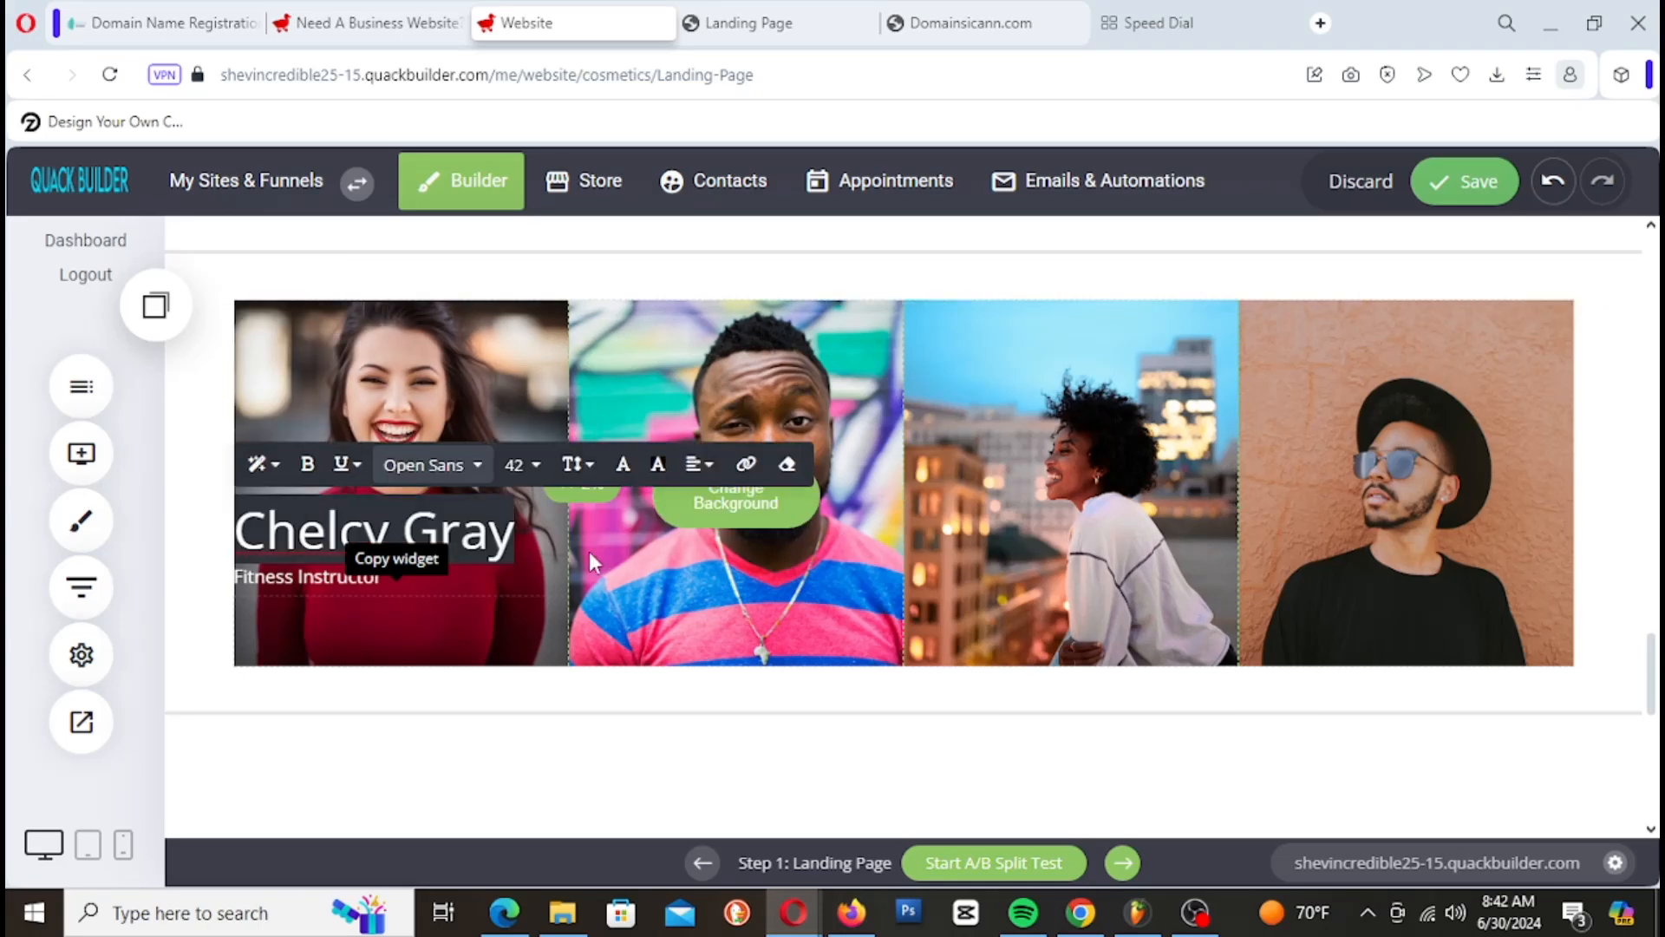
left_click(657, 464)
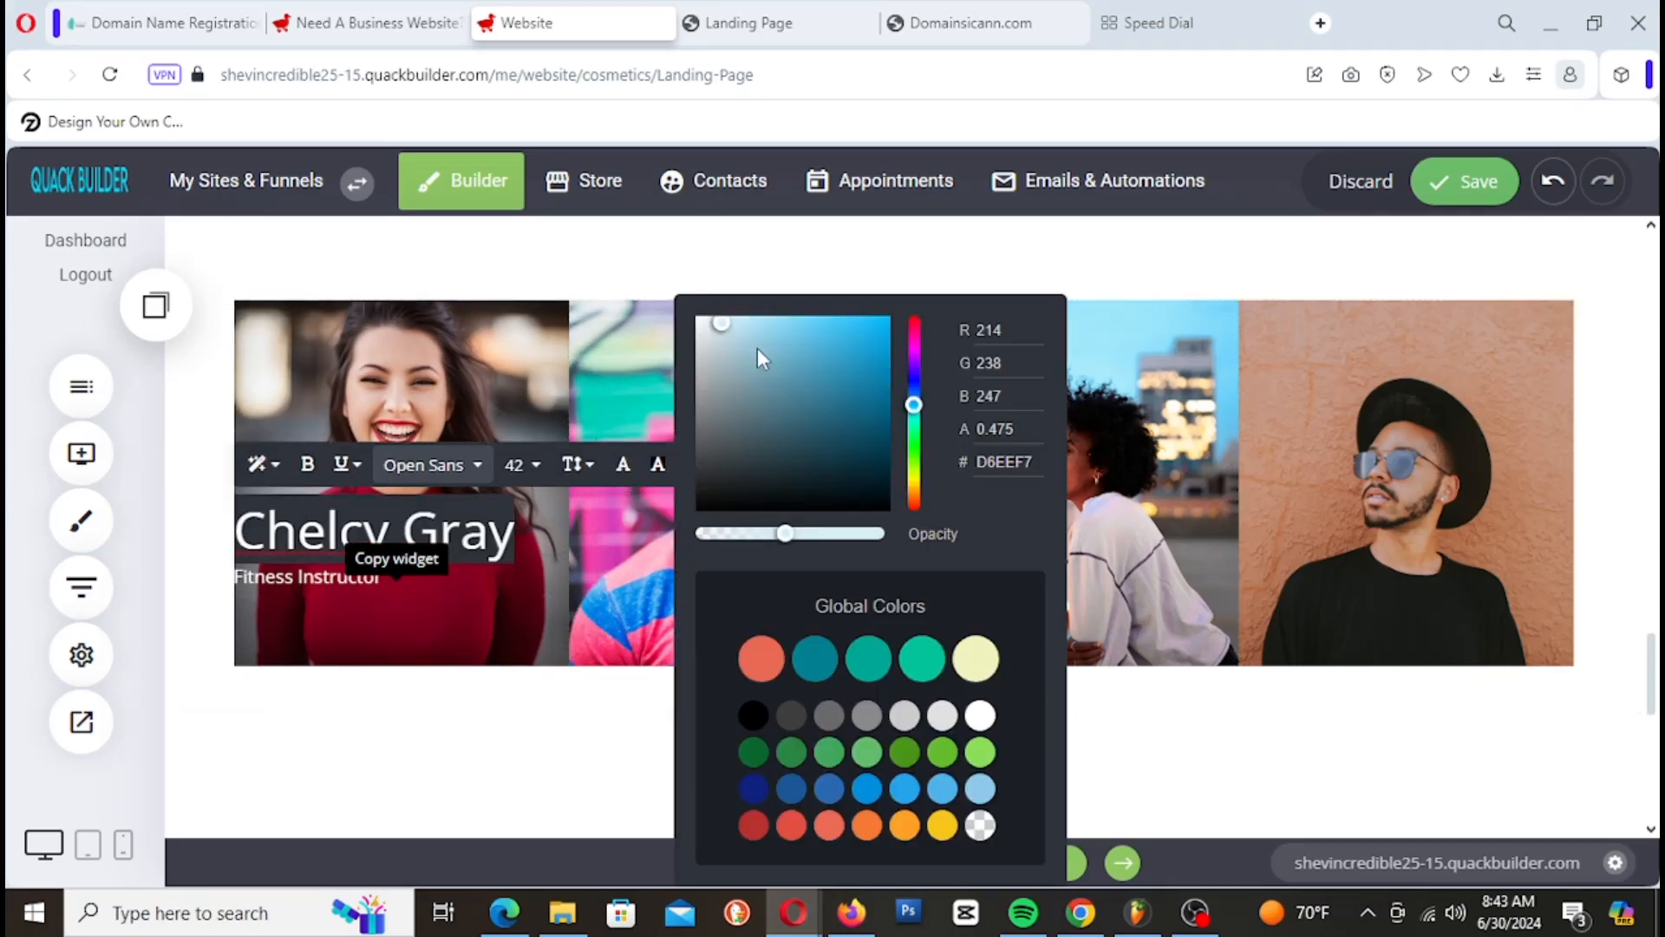
left_click_drag(794, 542, 833, 542)
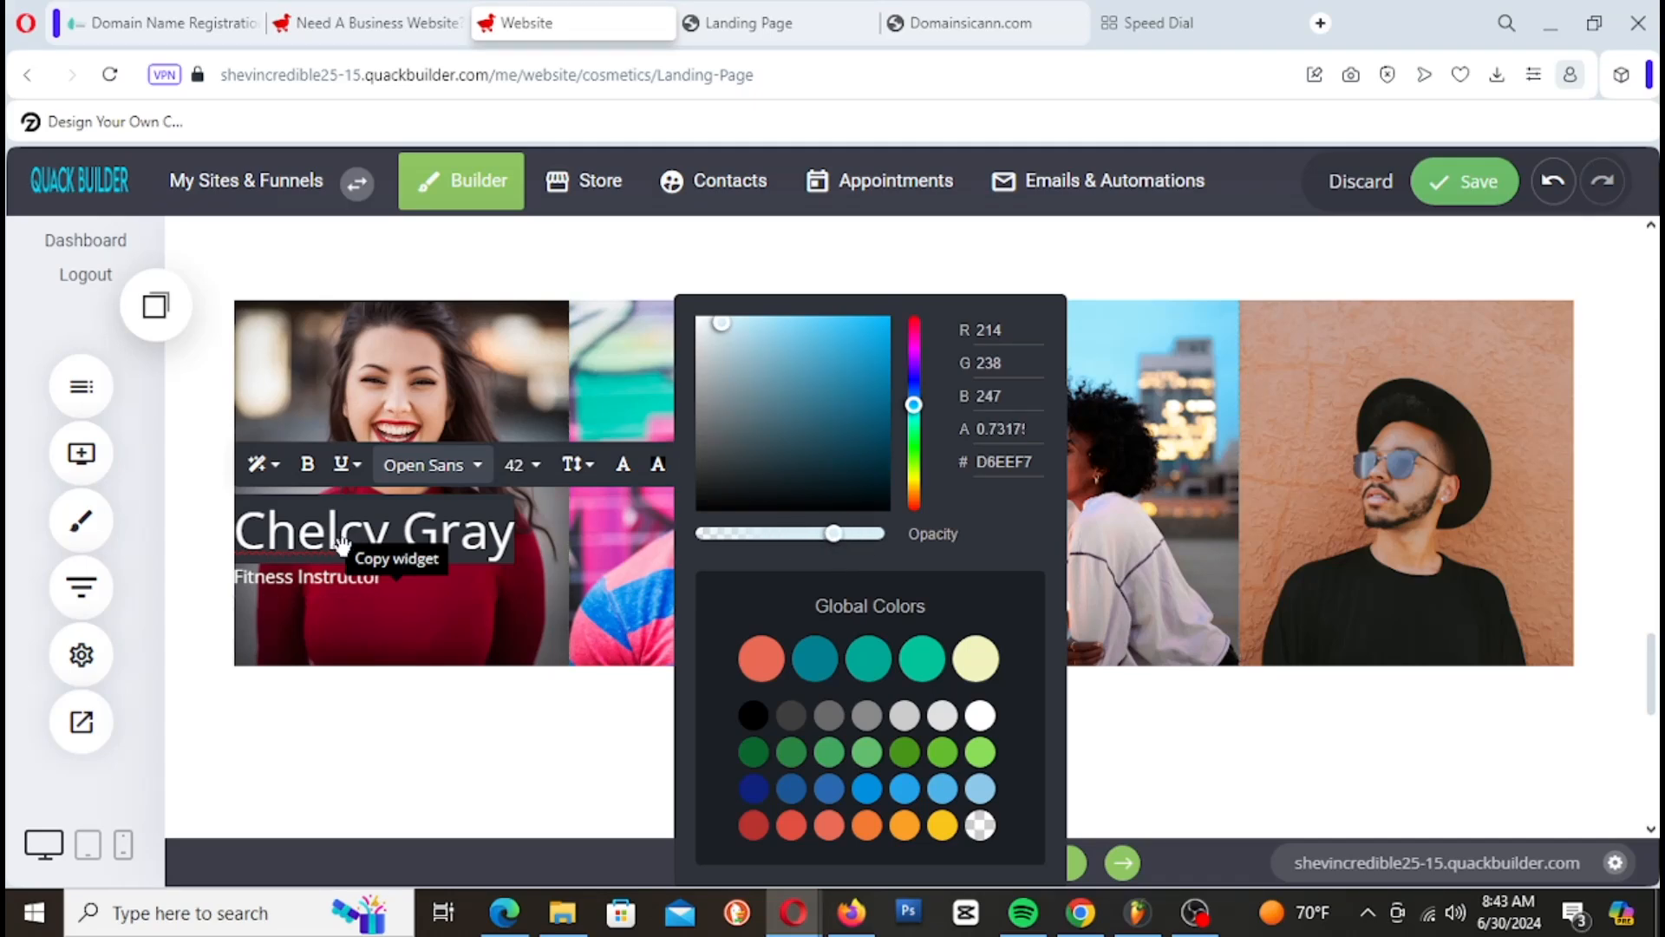
left_click(220, 559)
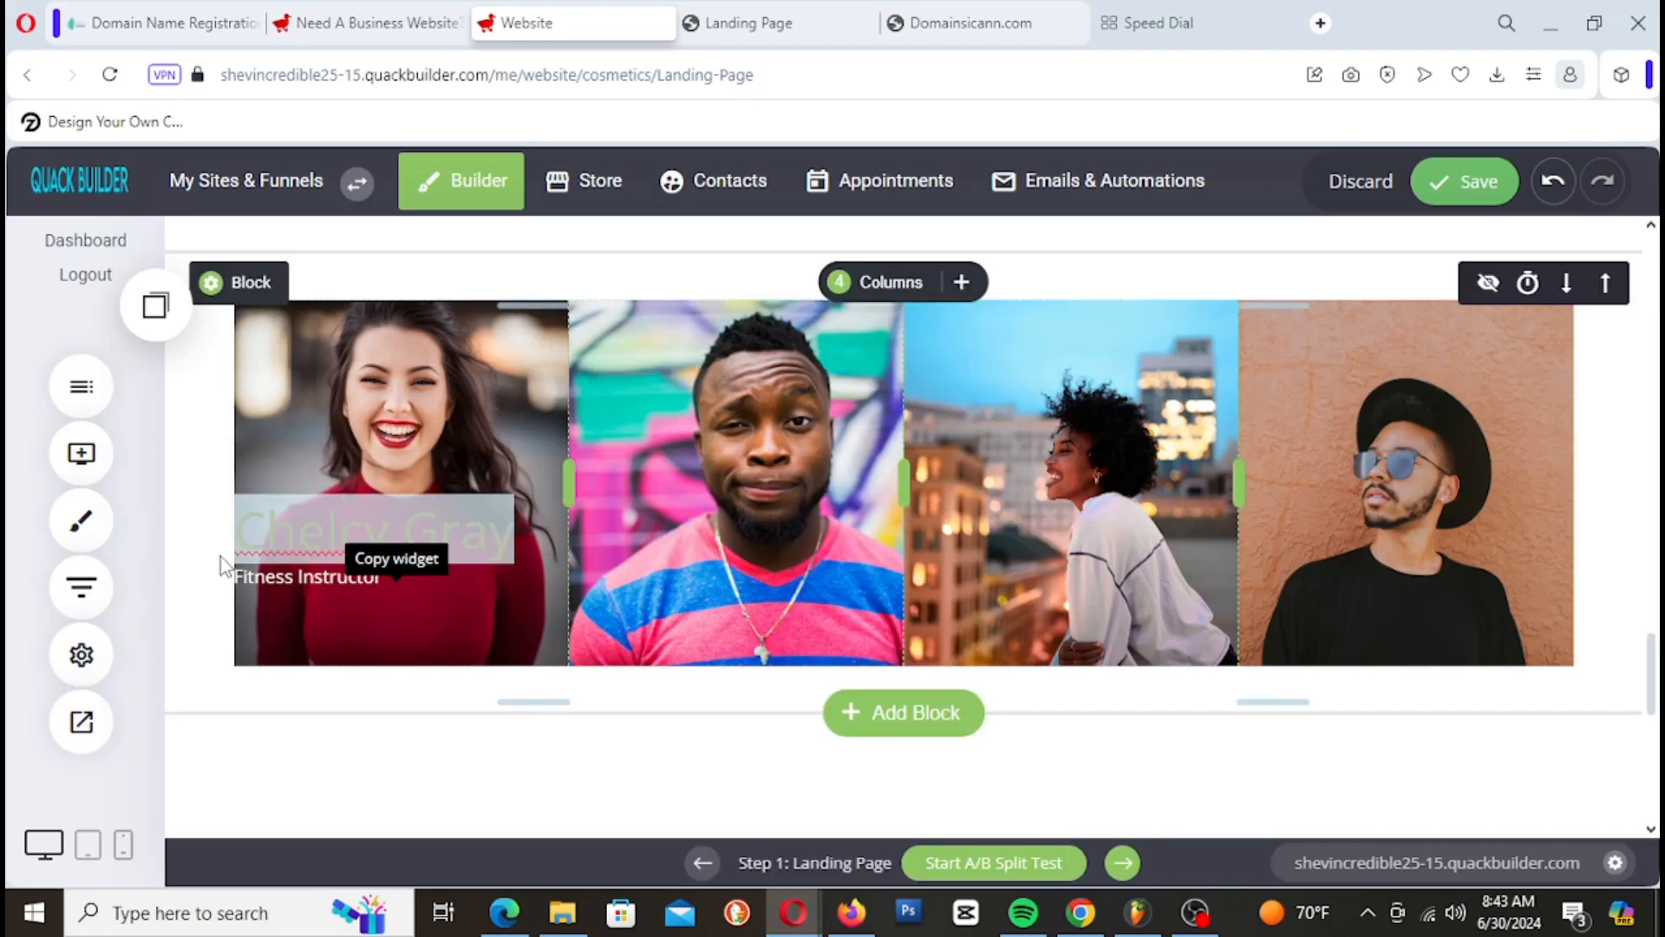
Step: Change the name heading's background to pale green CBFFDA at about 0.46 opacity
left_click(269, 536)
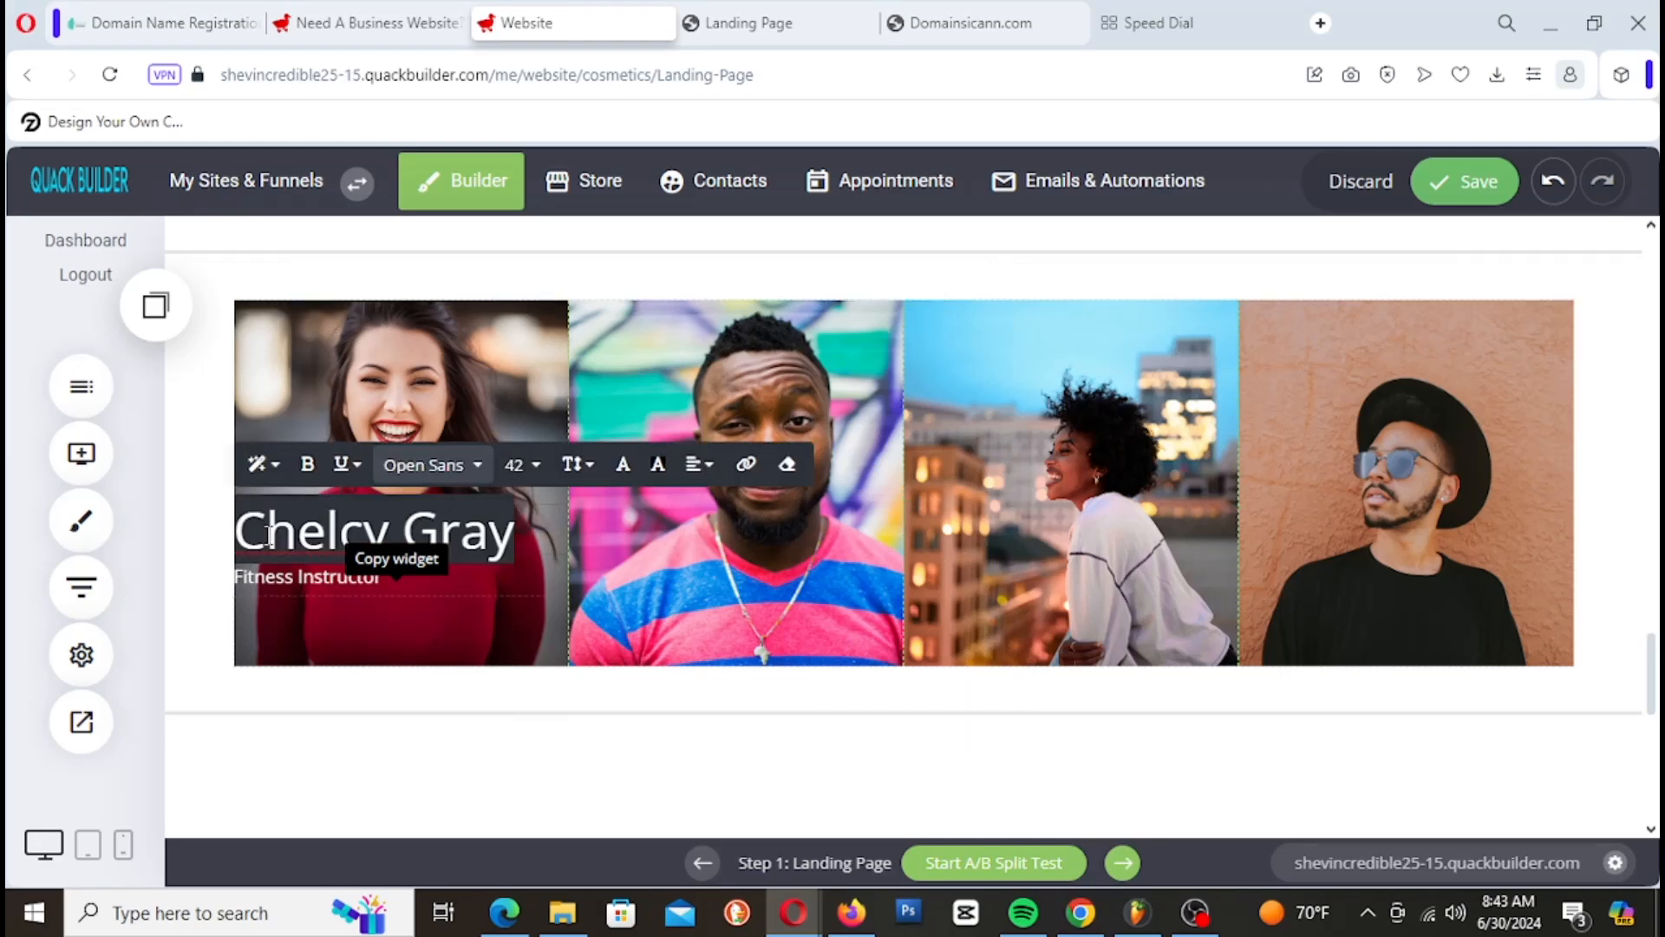
left_click(658, 464)
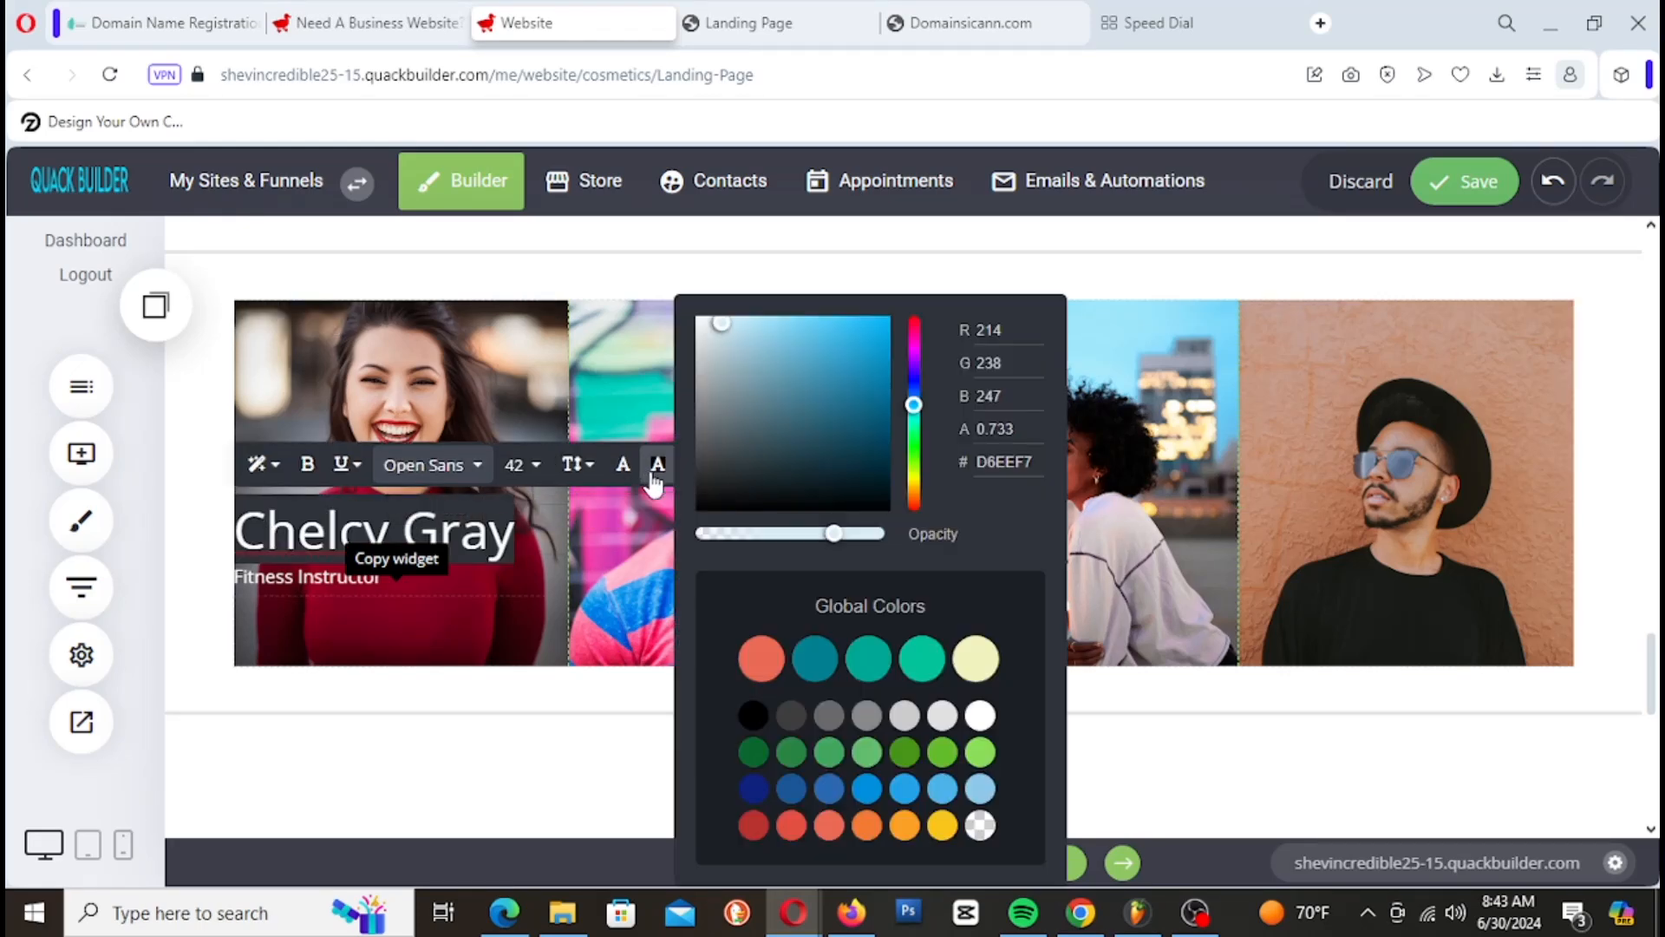
left_click_drag(831, 536, 783, 536)
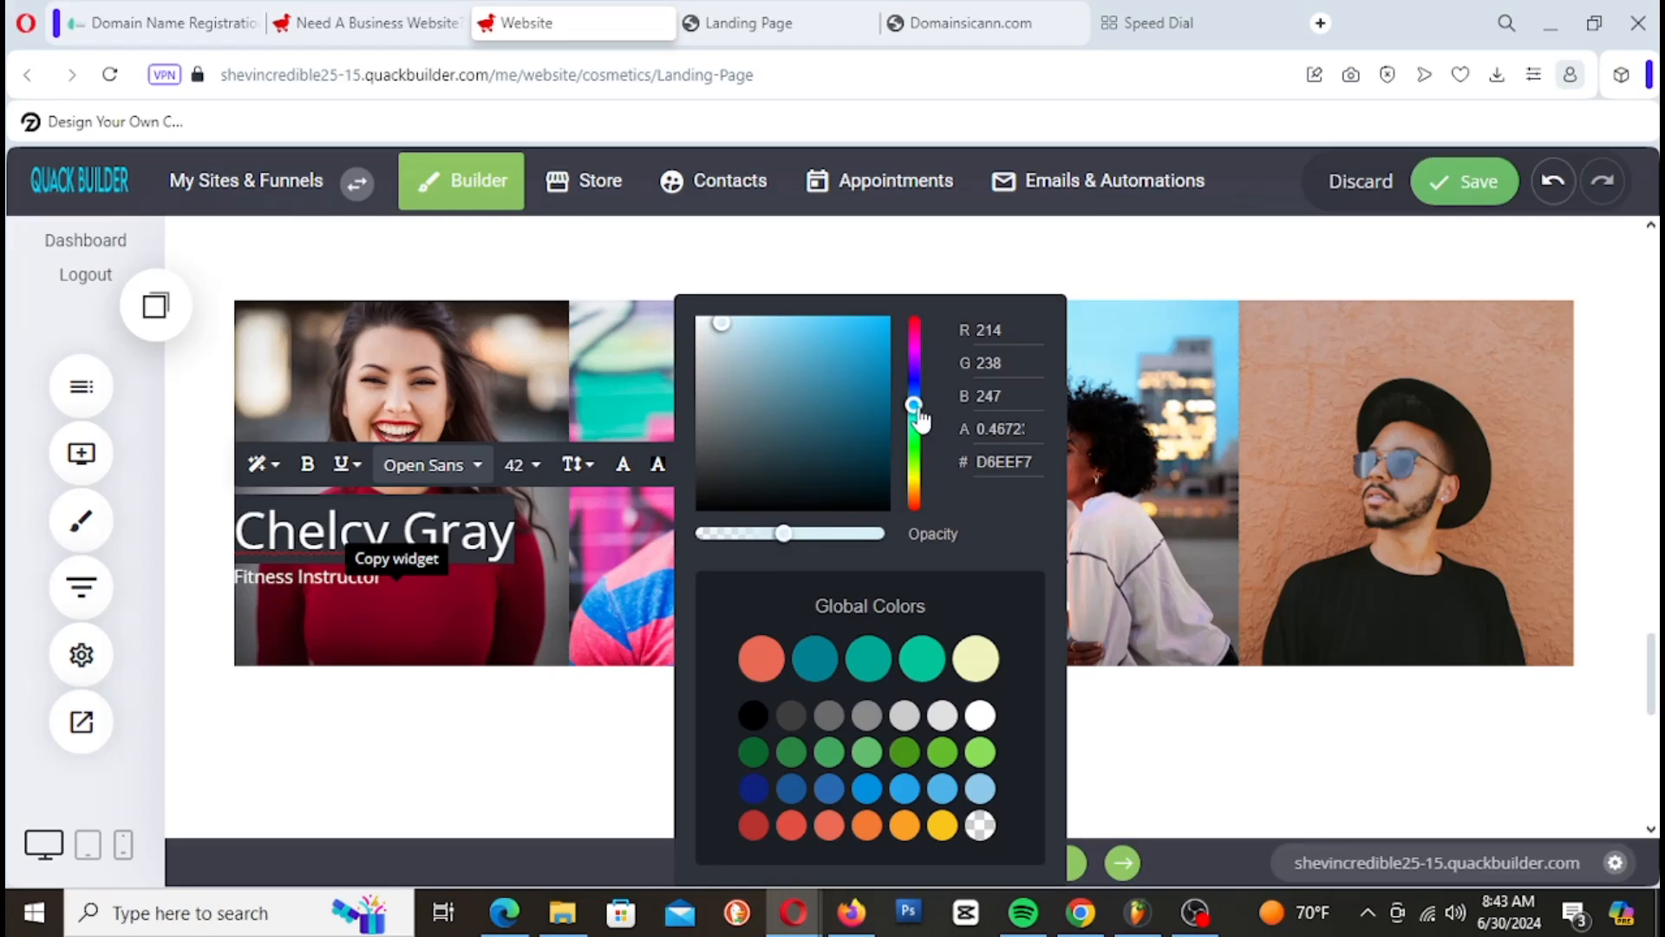
mouse_move(916, 409)
left_mouse_down()
mouse_move(915, 469)
mouse_move(915, 441)
left_mouse_up()
left_click_drag(717, 335, 731, 311)
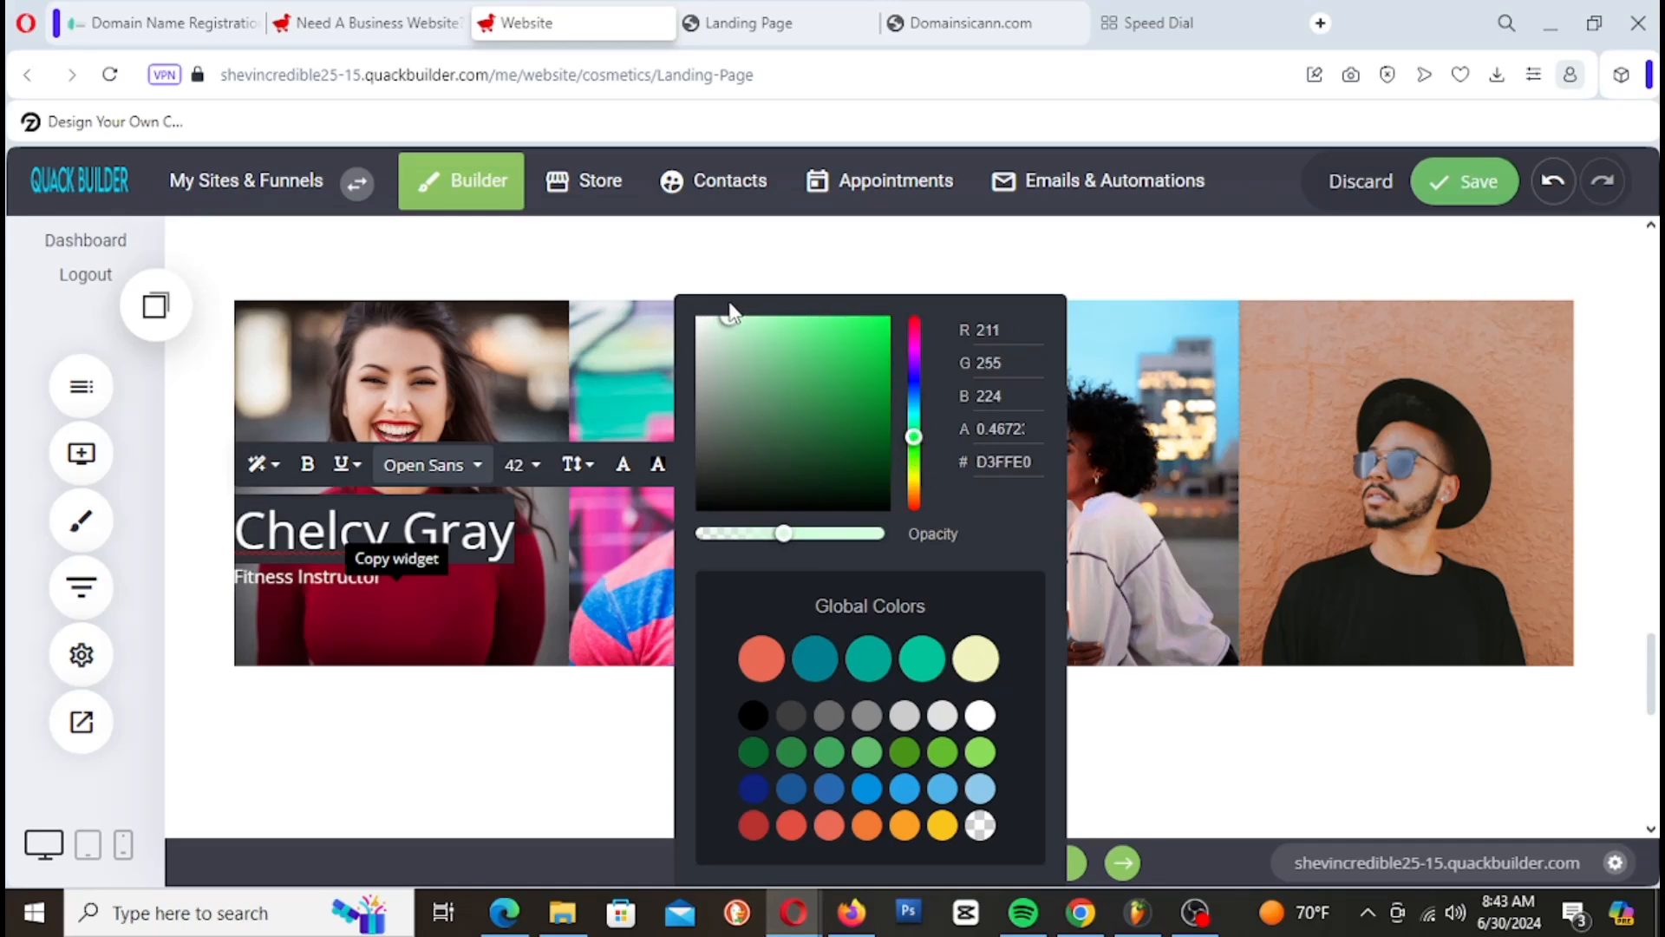
left_click(194, 543)
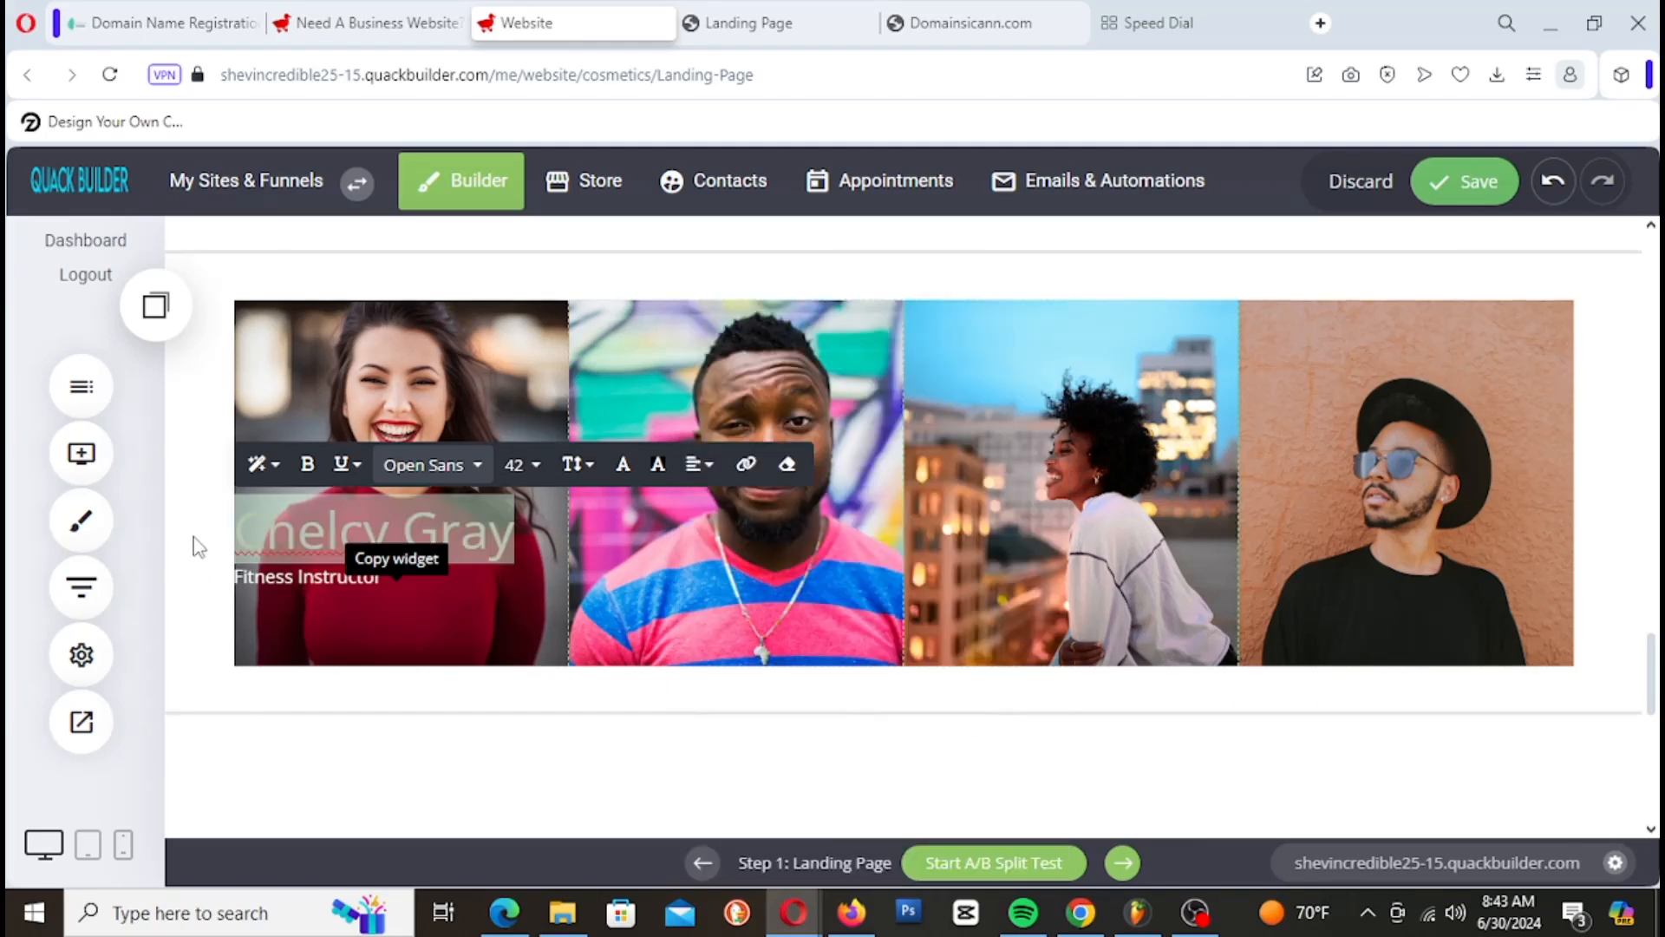
Step: Set the name heading's text colour to black, 000000
left_click(280, 543)
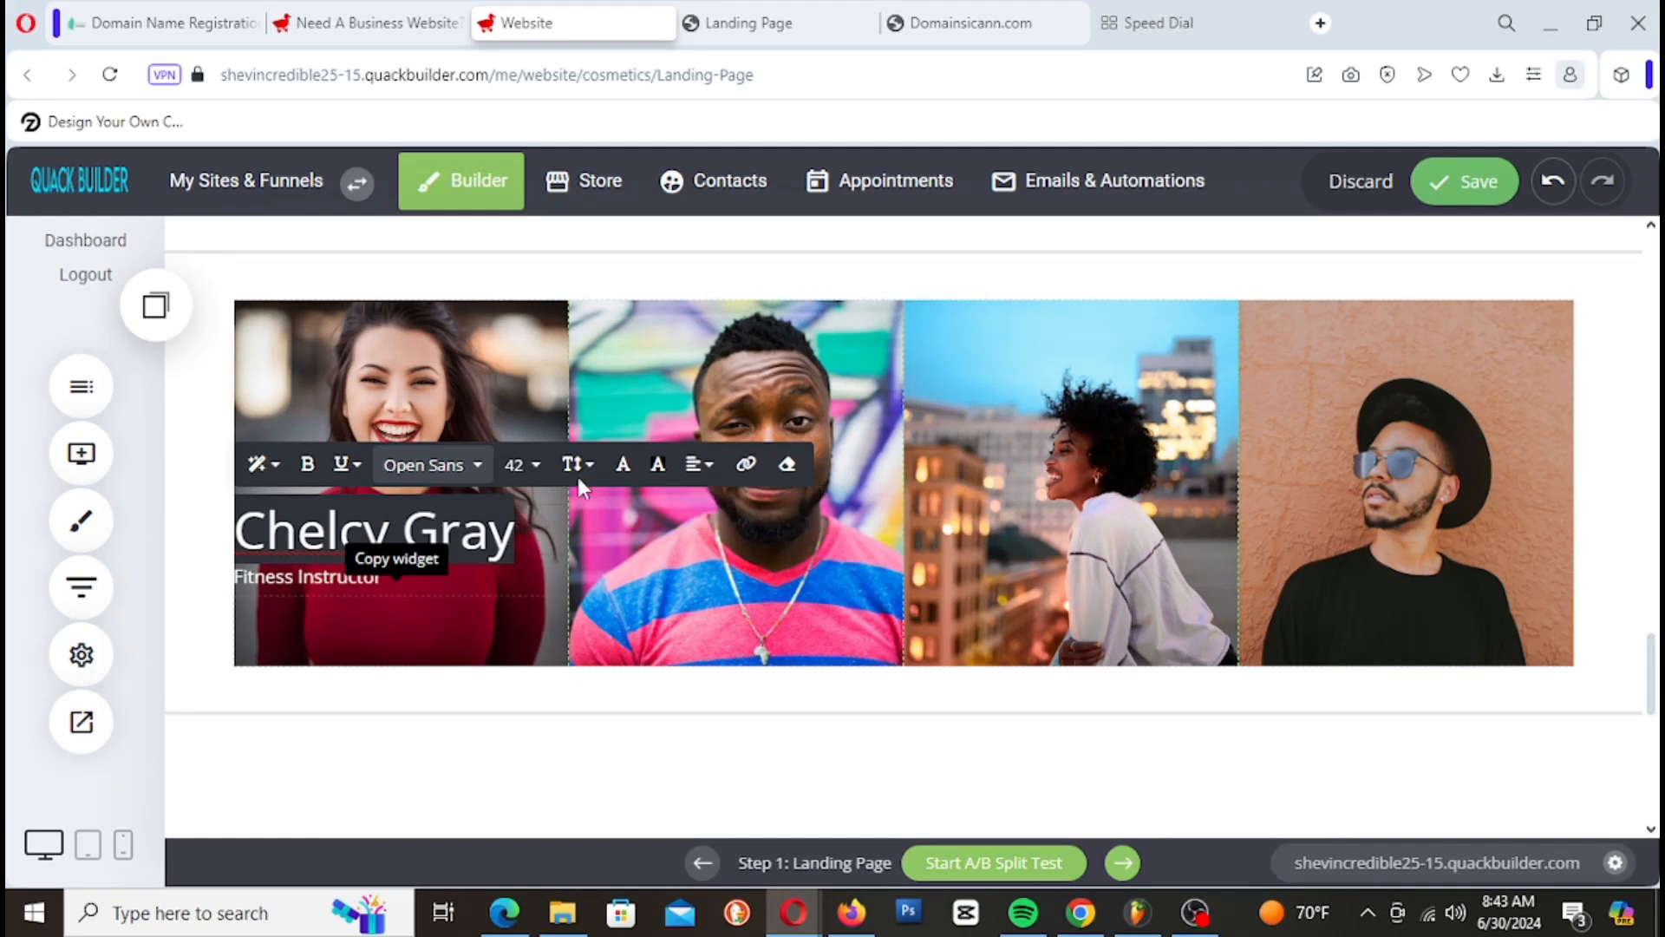
left_click(621, 465)
left_click_drag(703, 327, 691, 320)
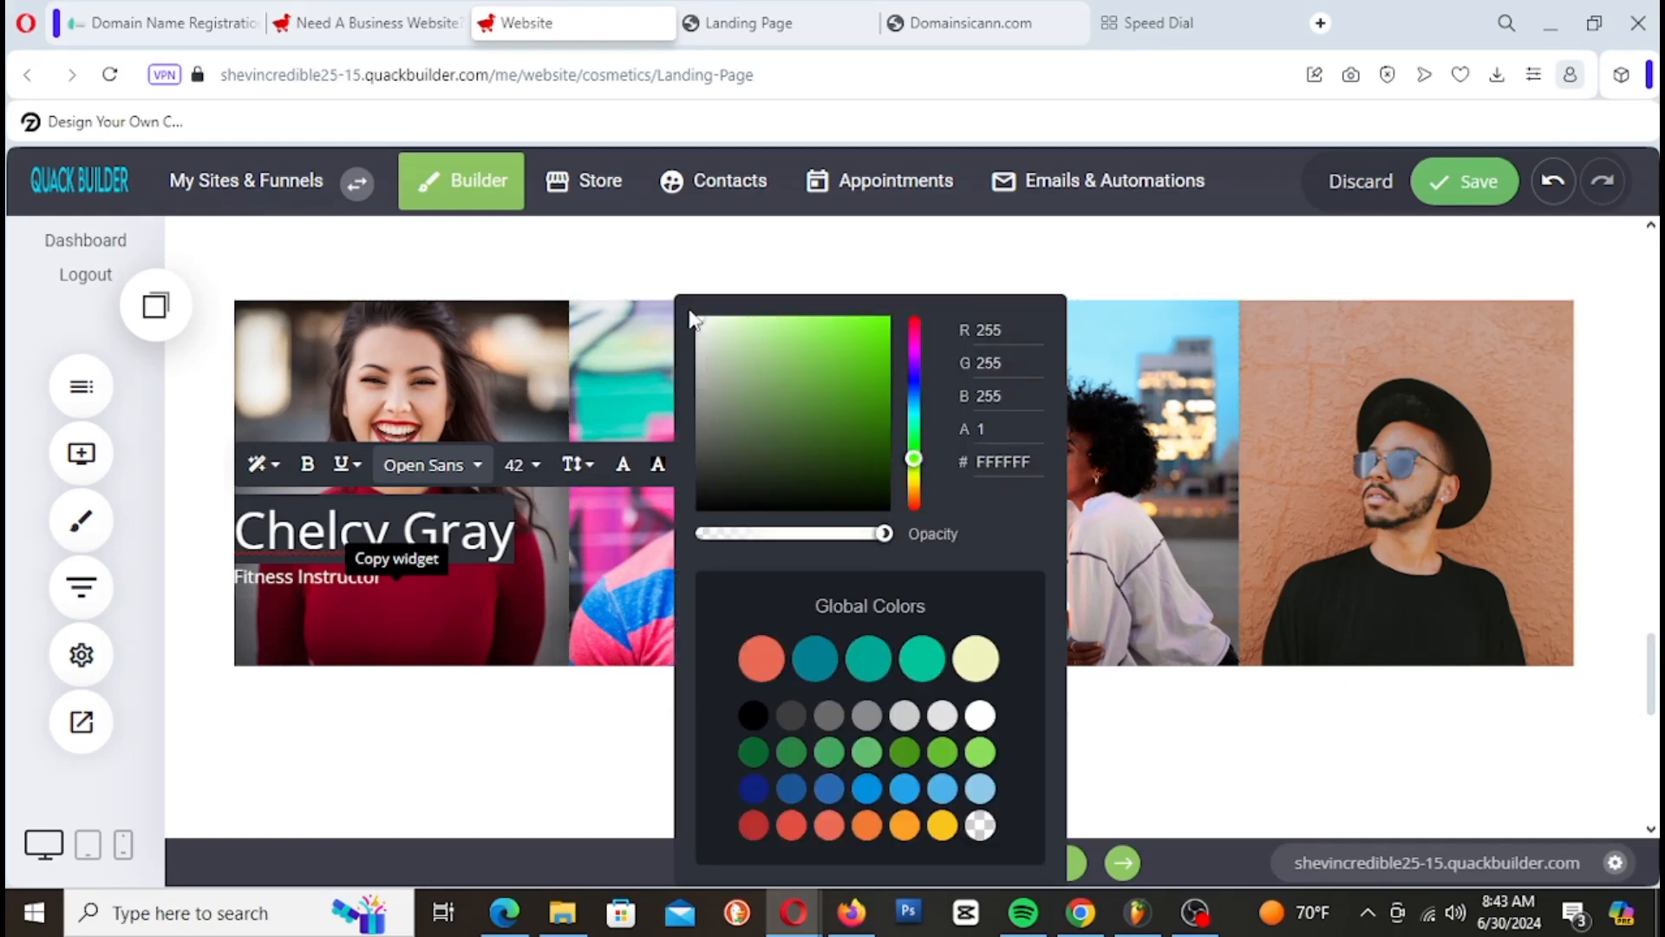
left_click(217, 569)
left_click(269, 540)
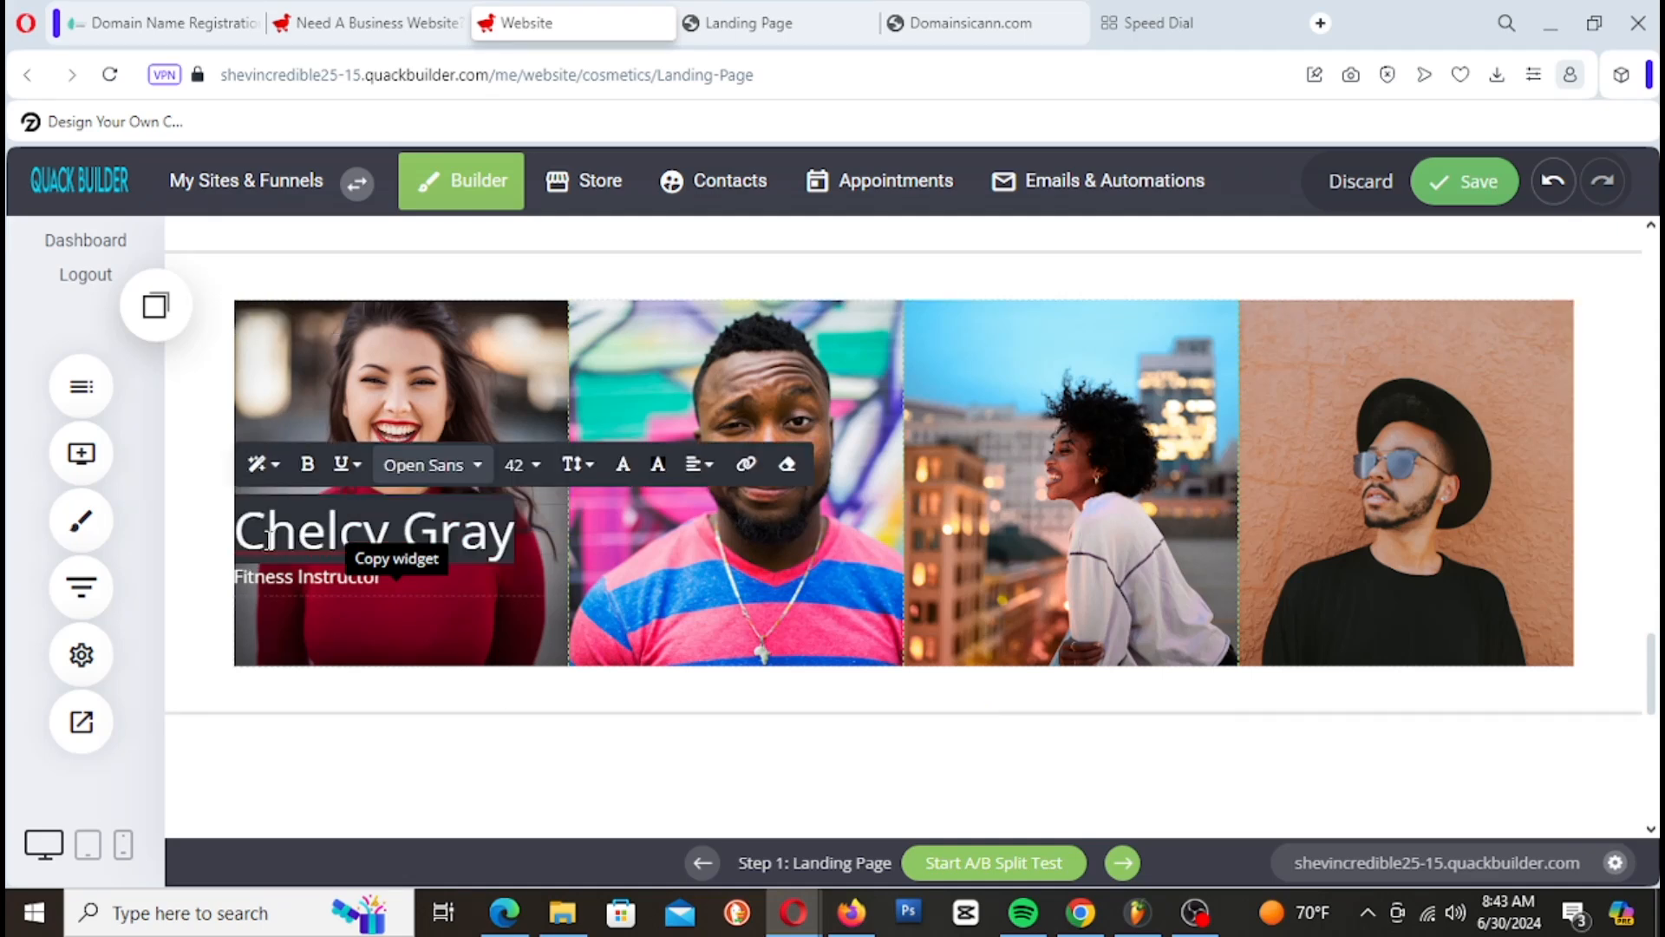
left_click(624, 468)
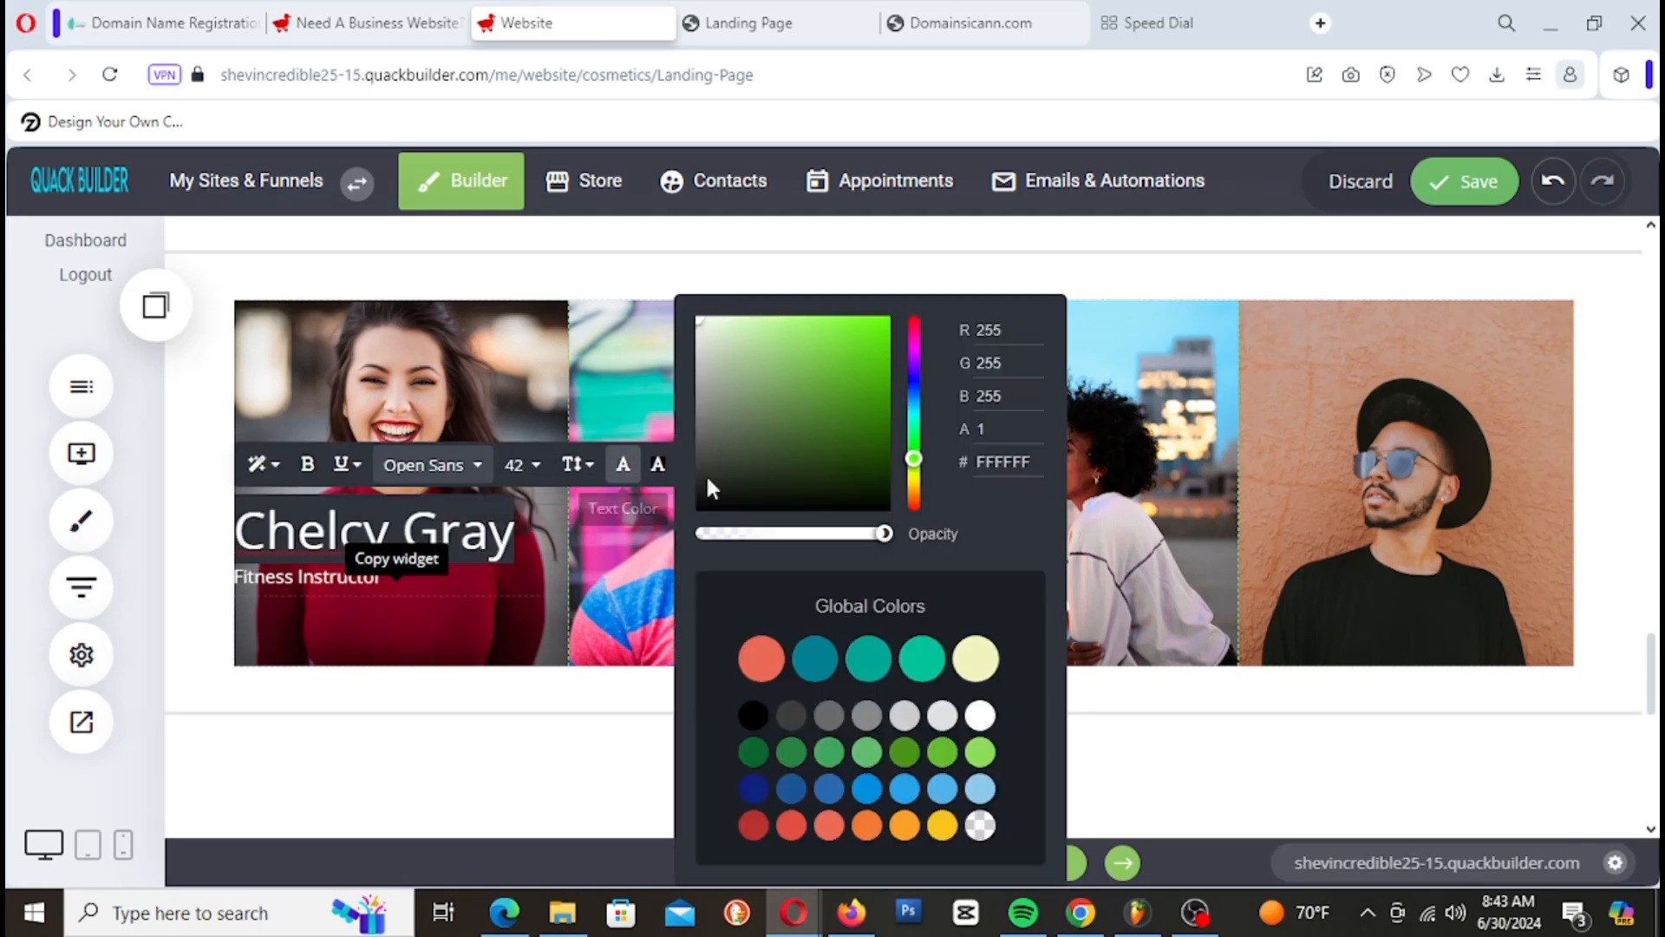
left_click_drag(705, 491, 690, 534)
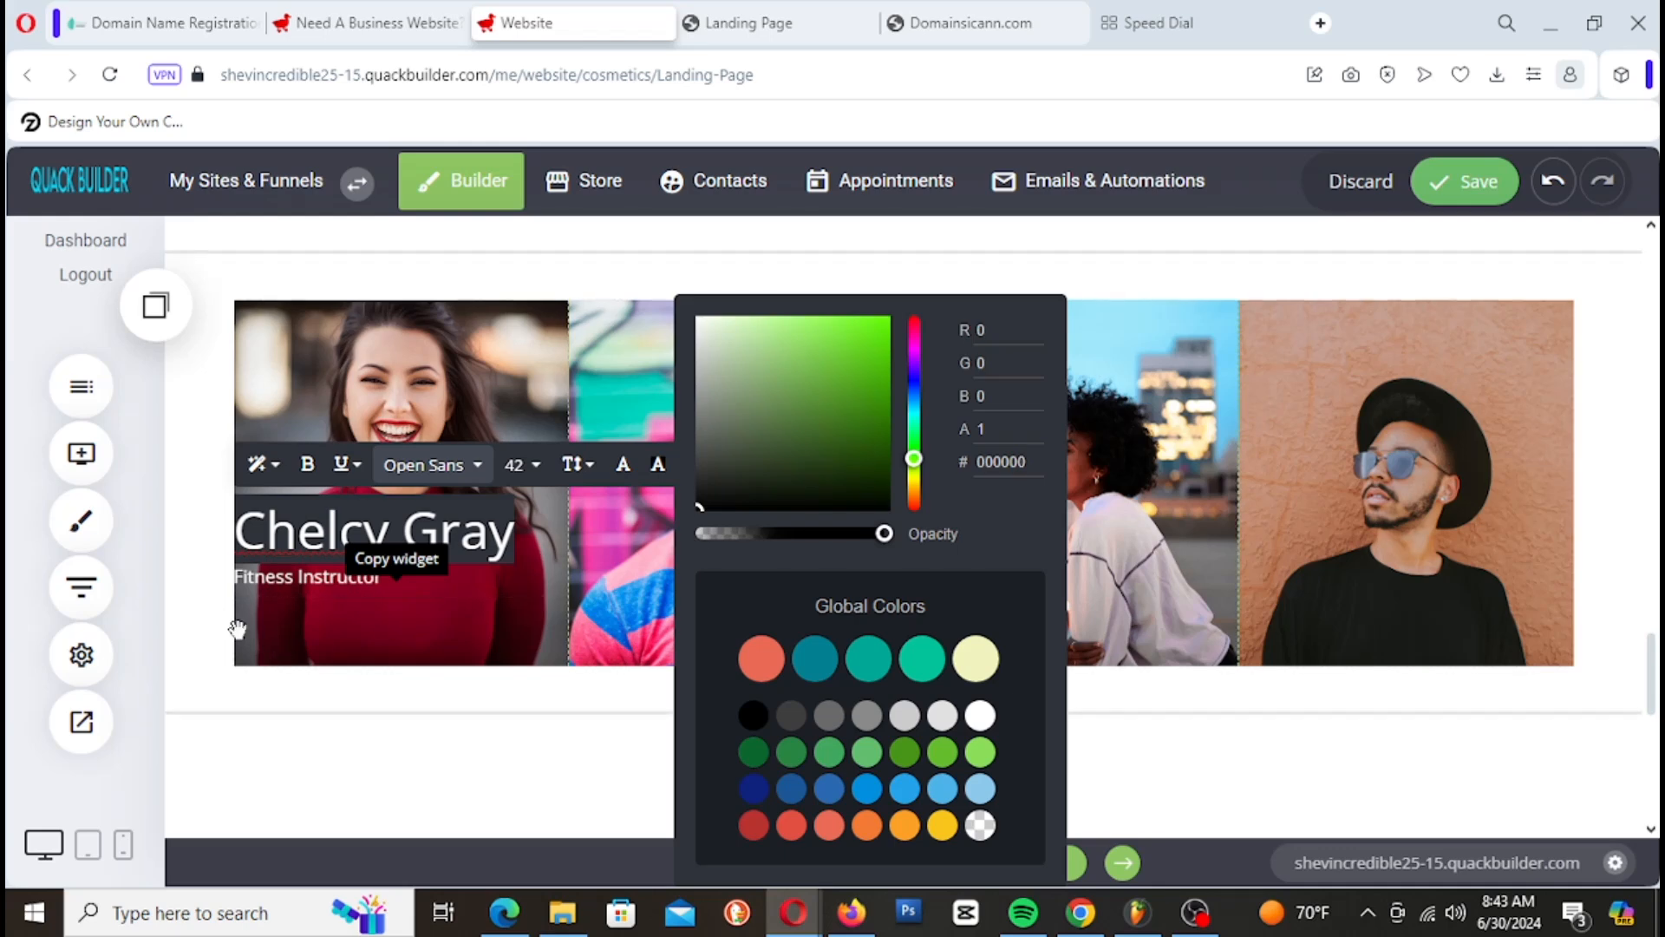
left_click(217, 605)
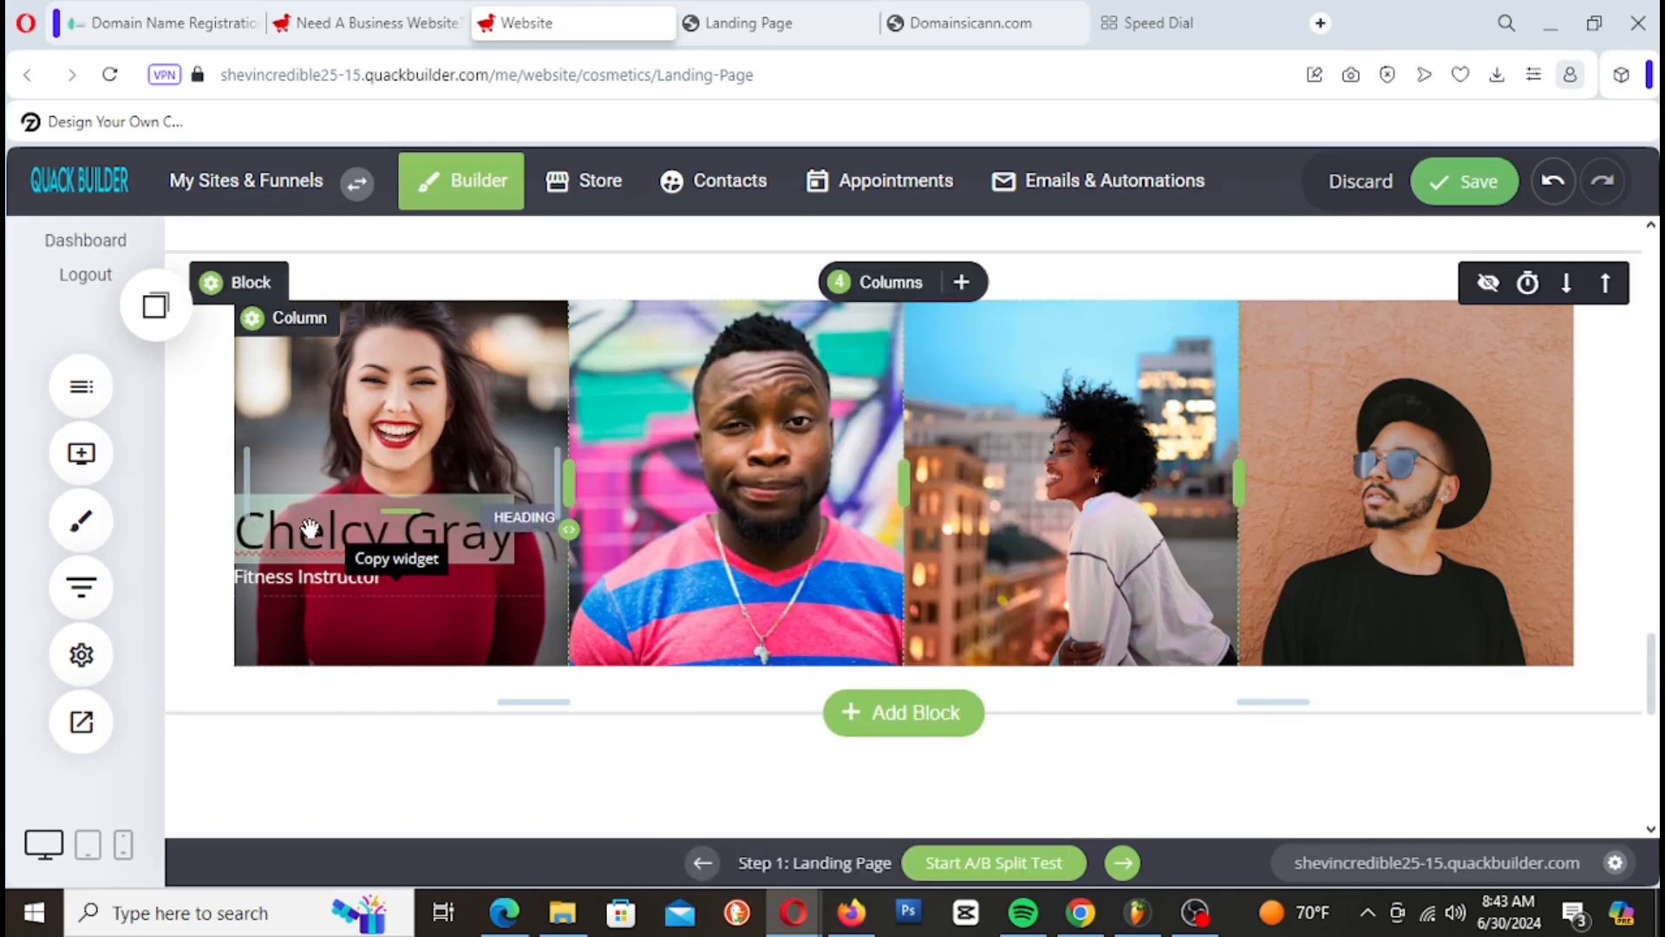
left_click(282, 540)
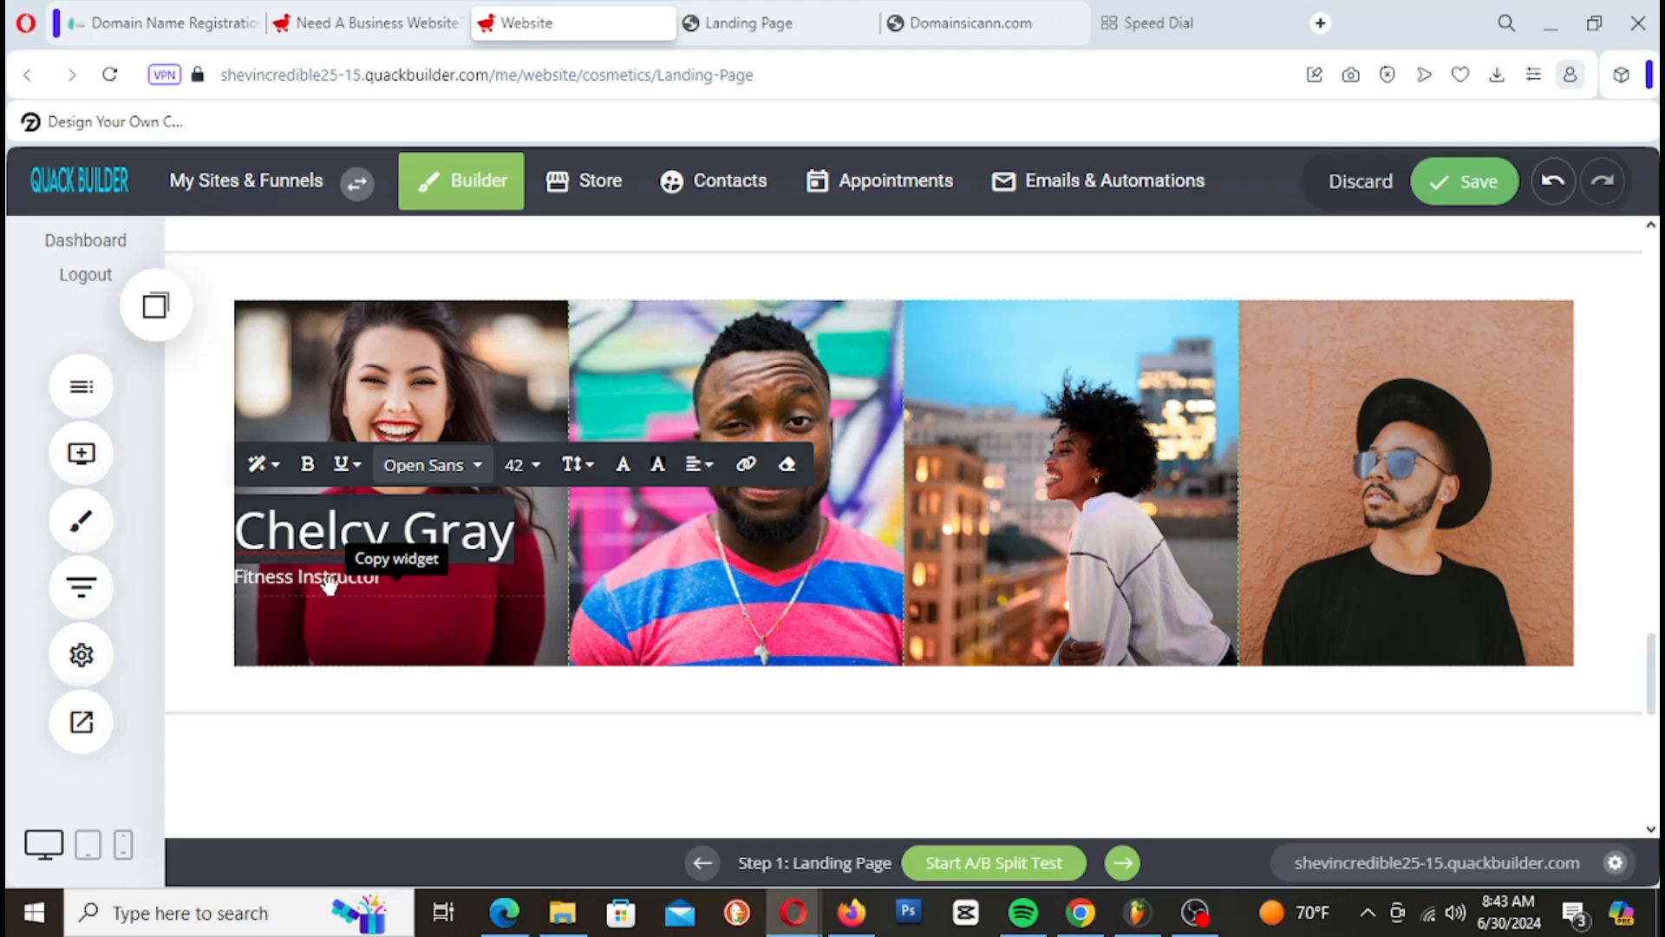
Step: Give the Fitness Instructor caption a pale green background
left_click(228, 549)
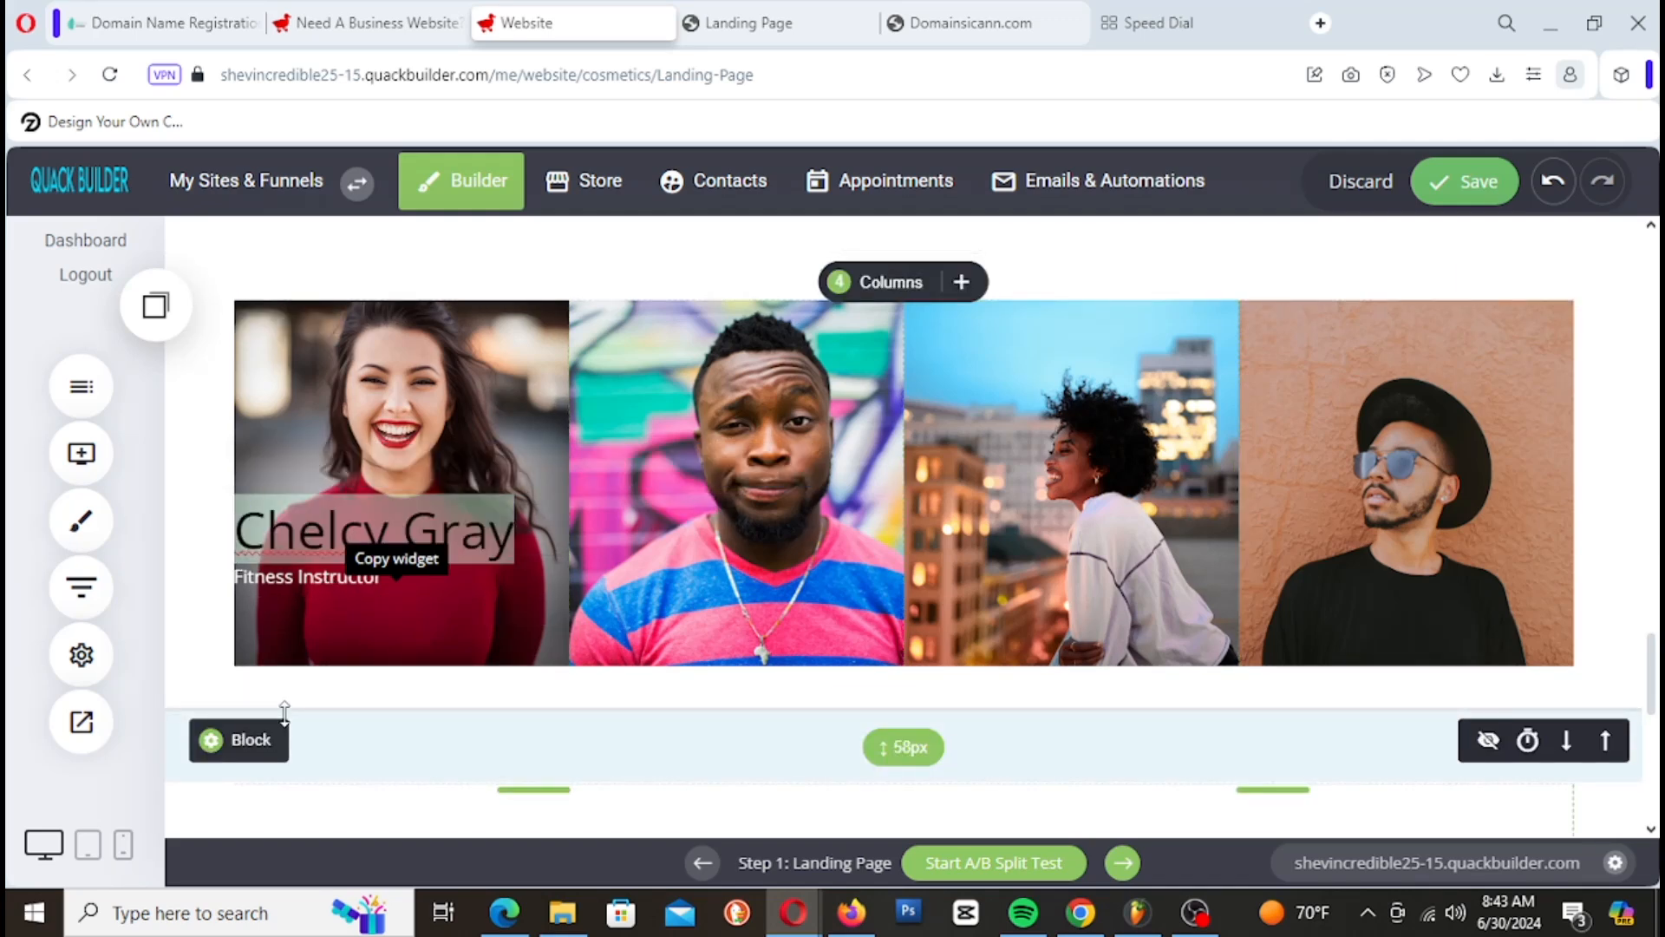
left_click(284, 585)
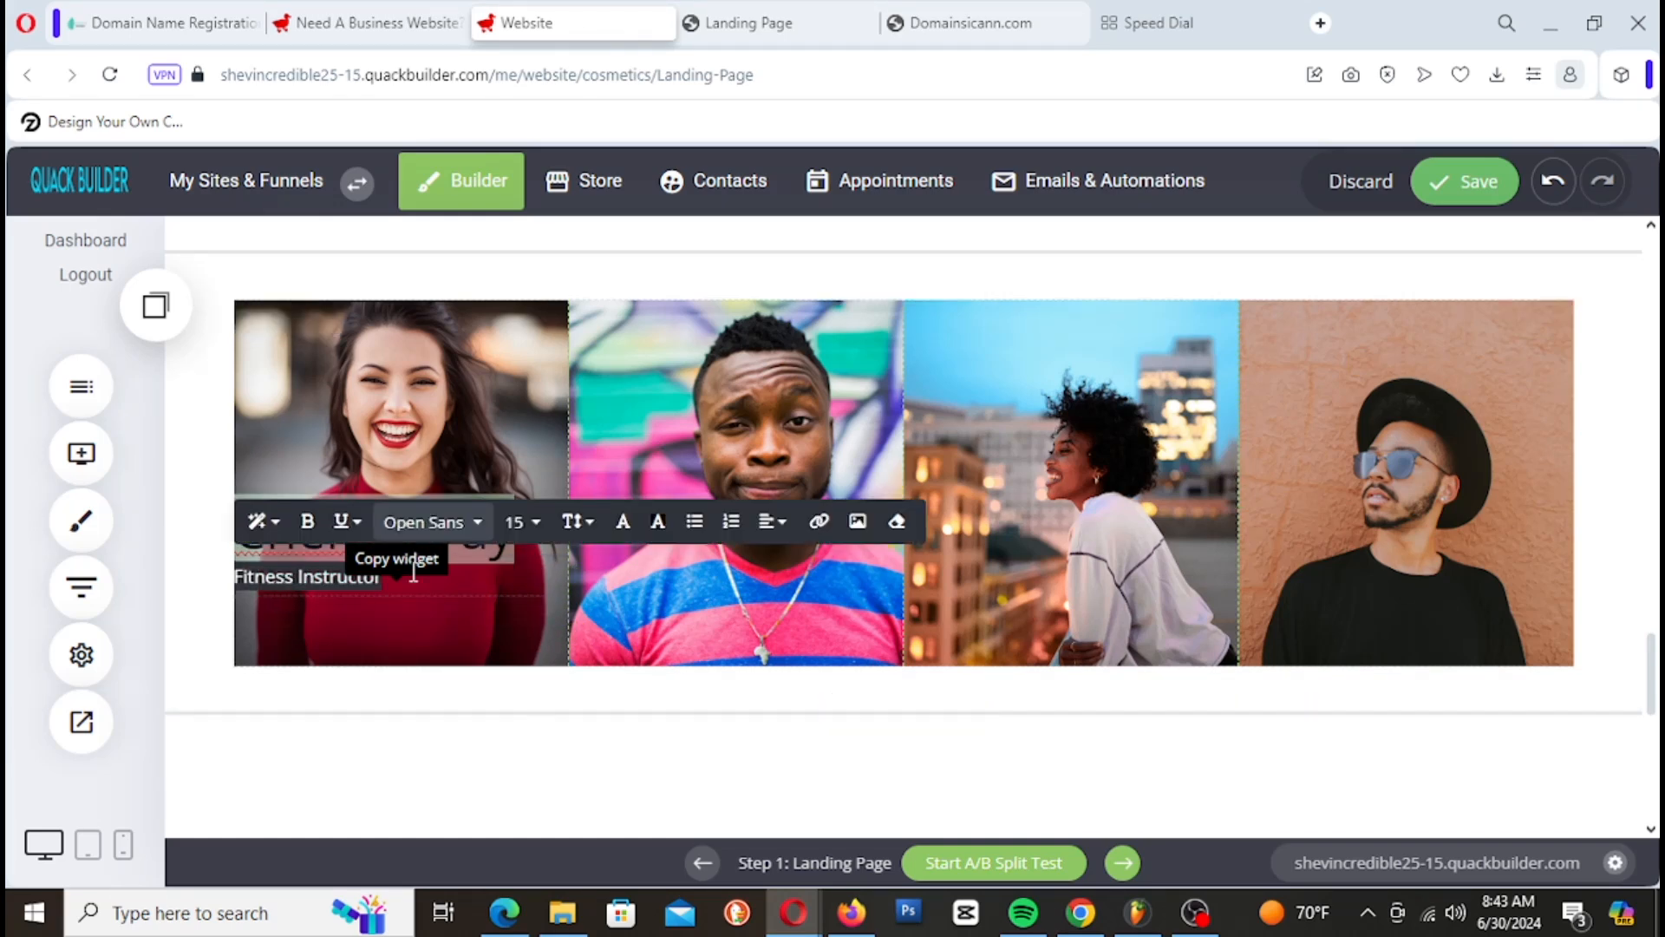
left_click(622, 523)
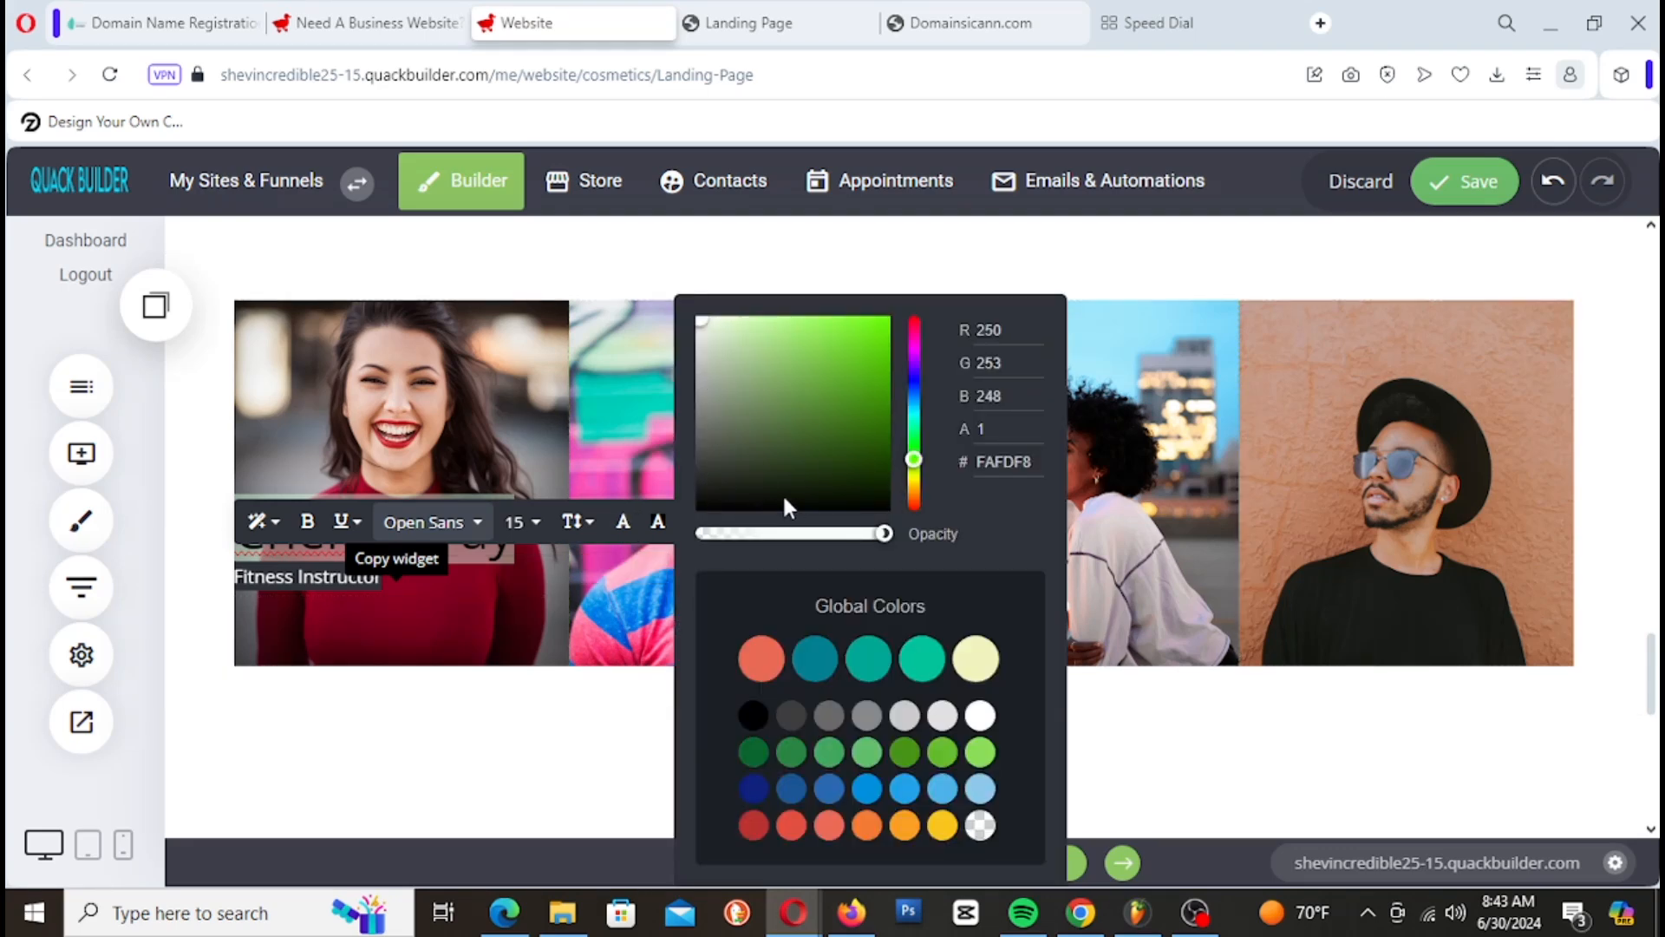
left_click(661, 526)
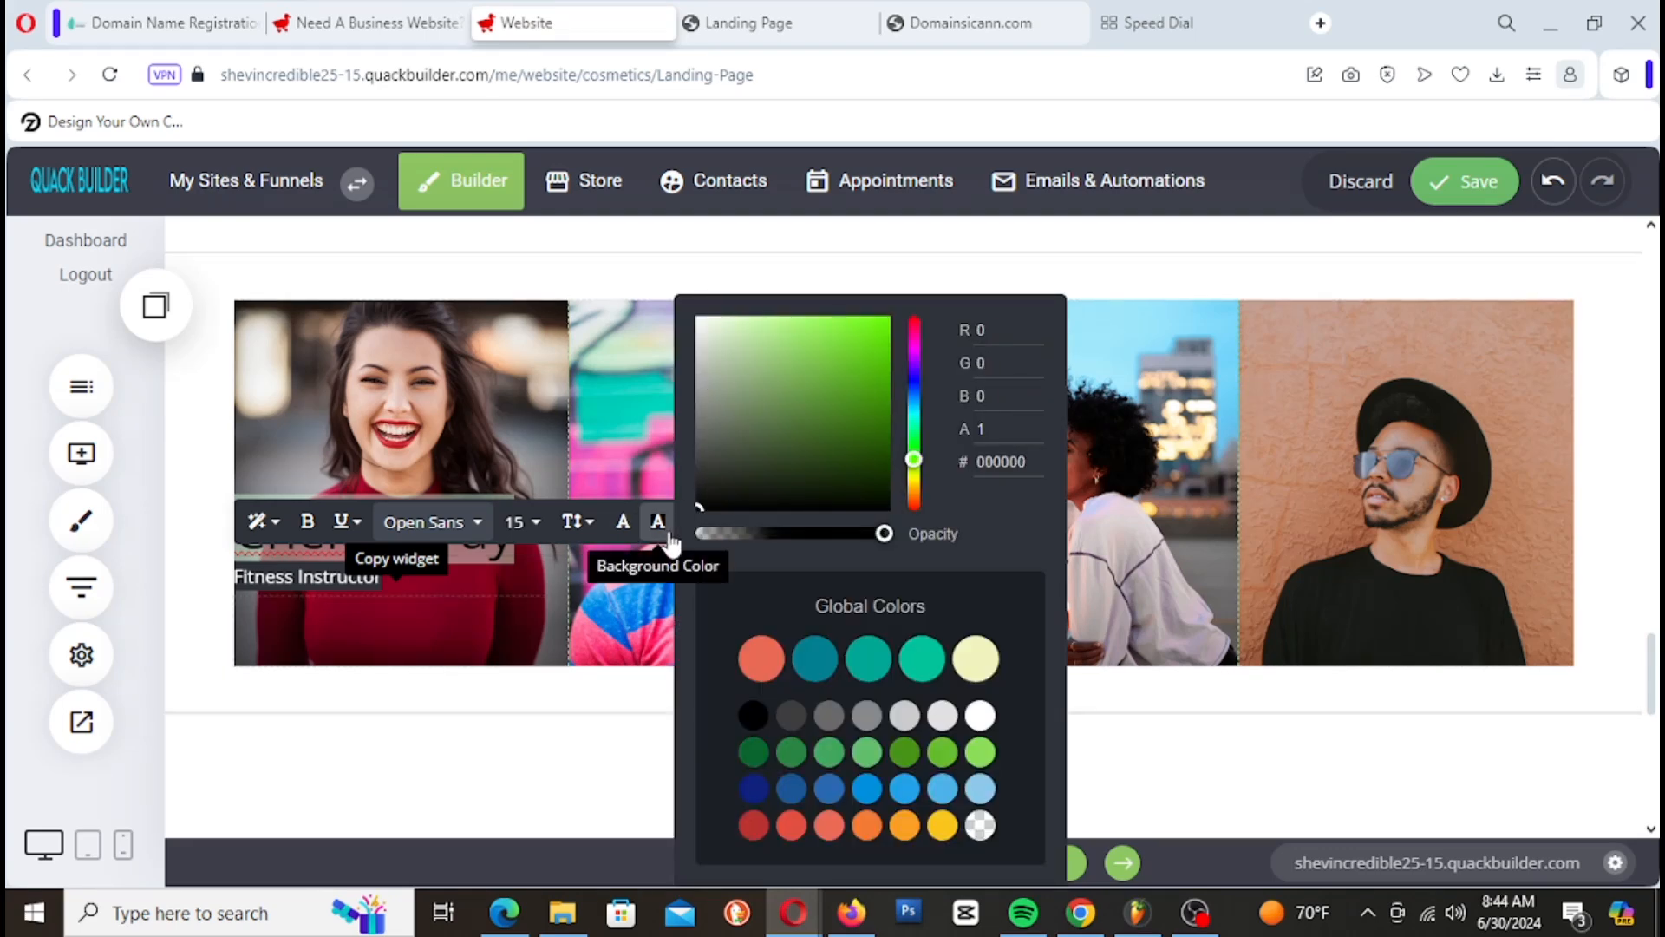
left_click(657, 526)
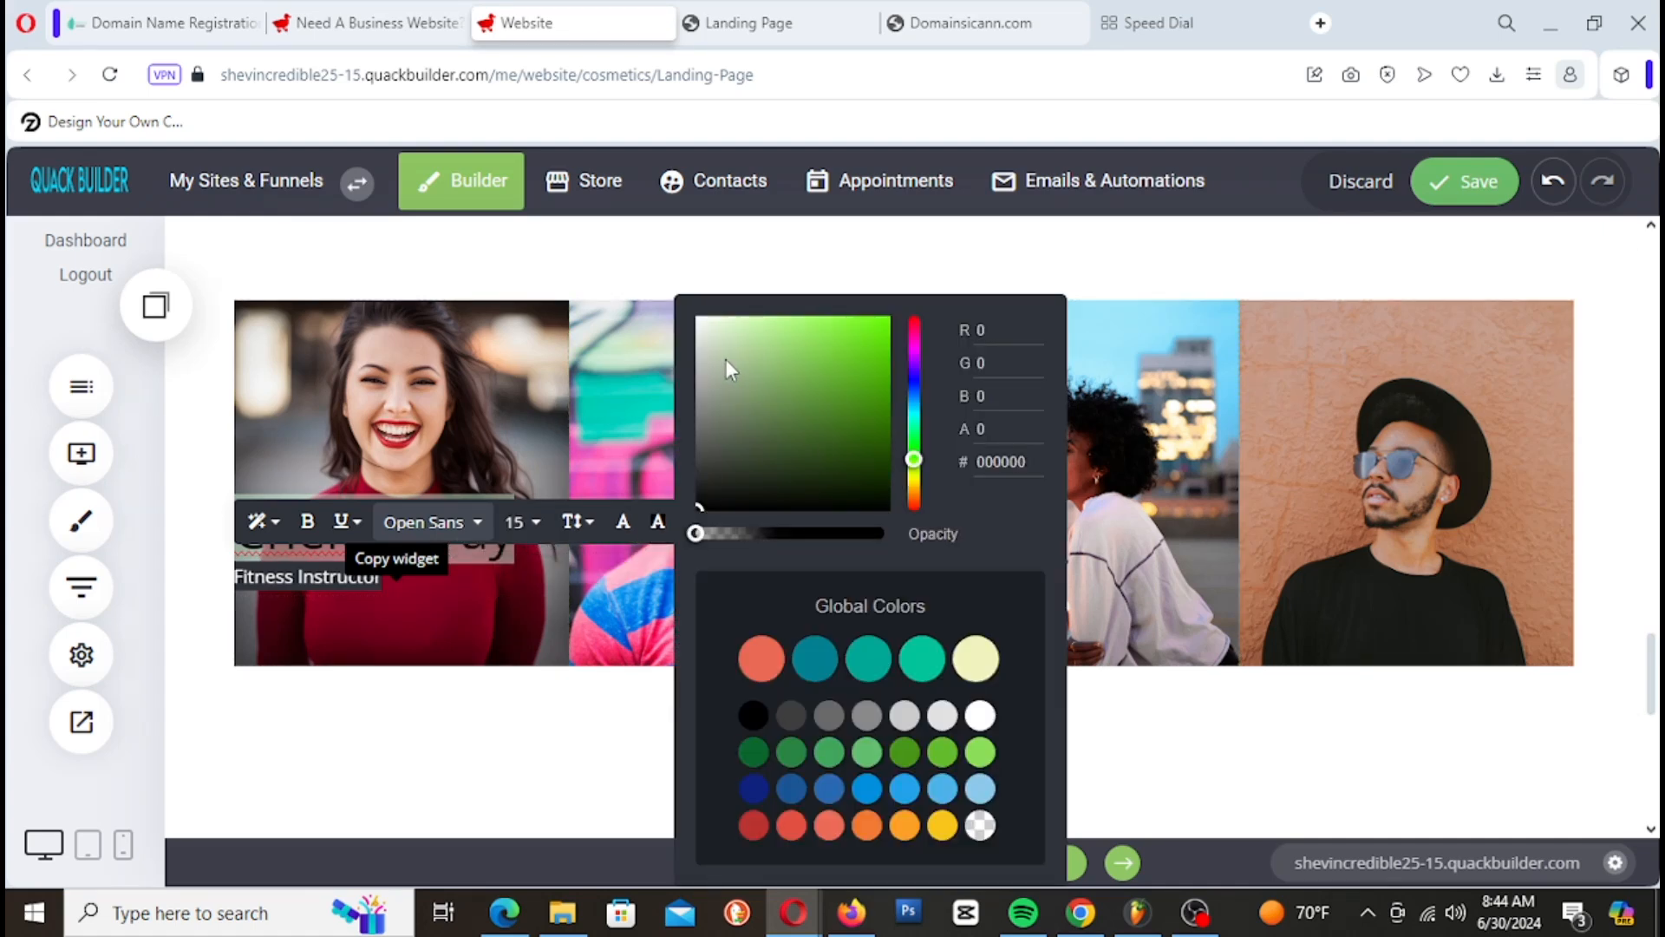
left_click_drag(726, 359, 717, 339)
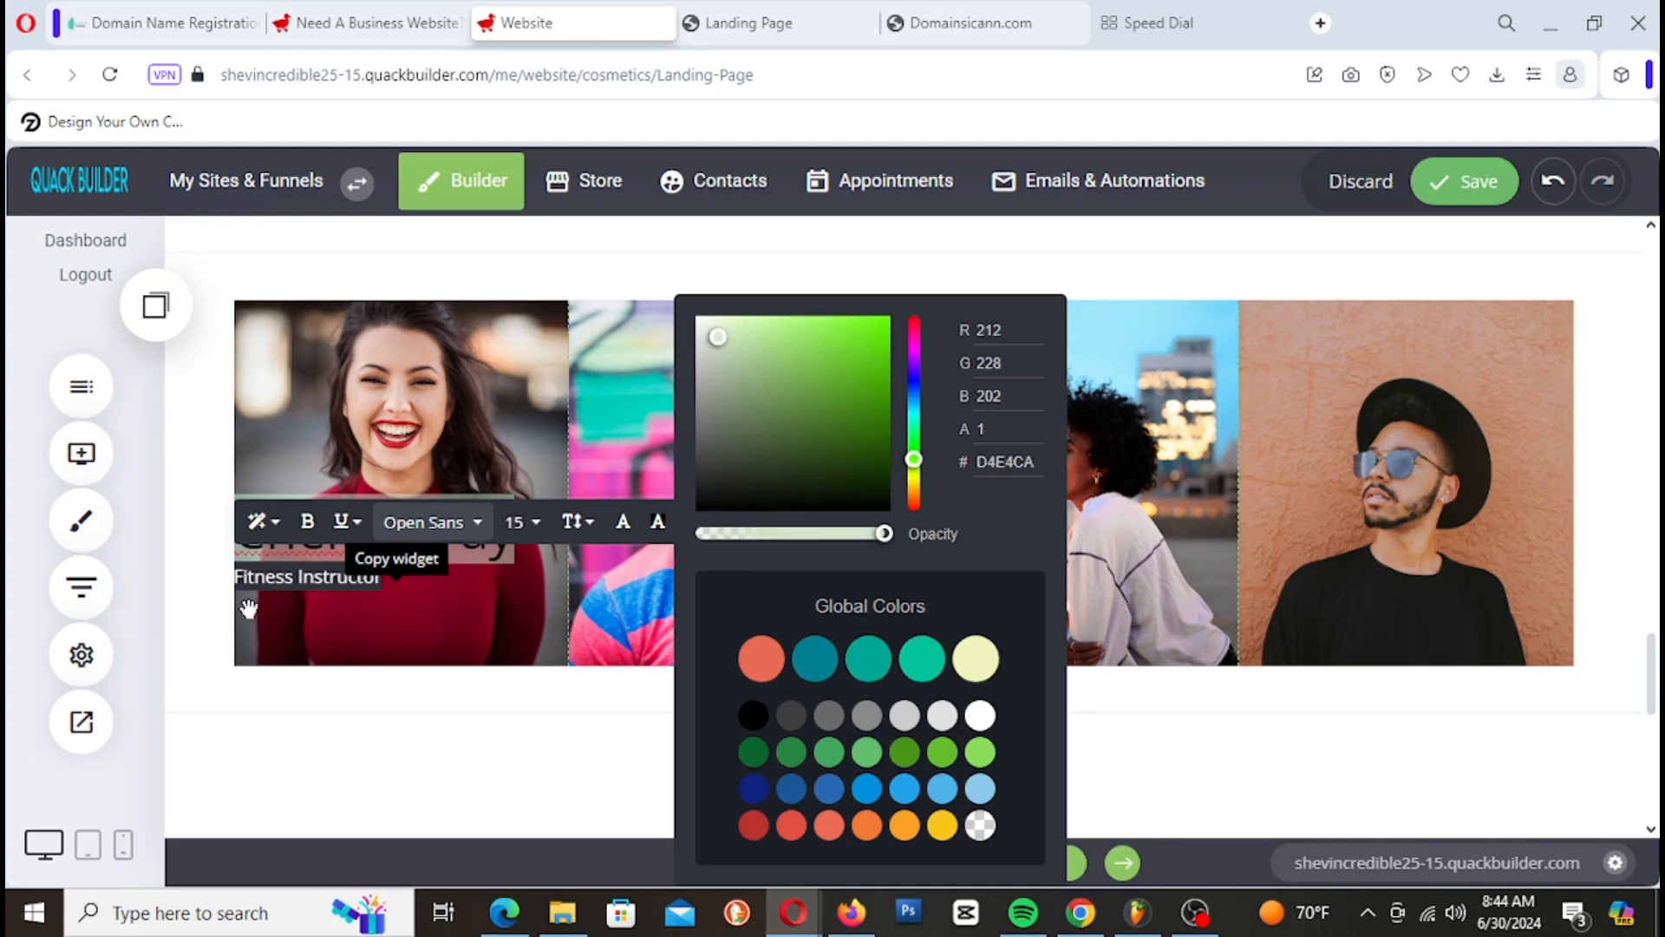
left_click(197, 600)
left_click(197, 600)
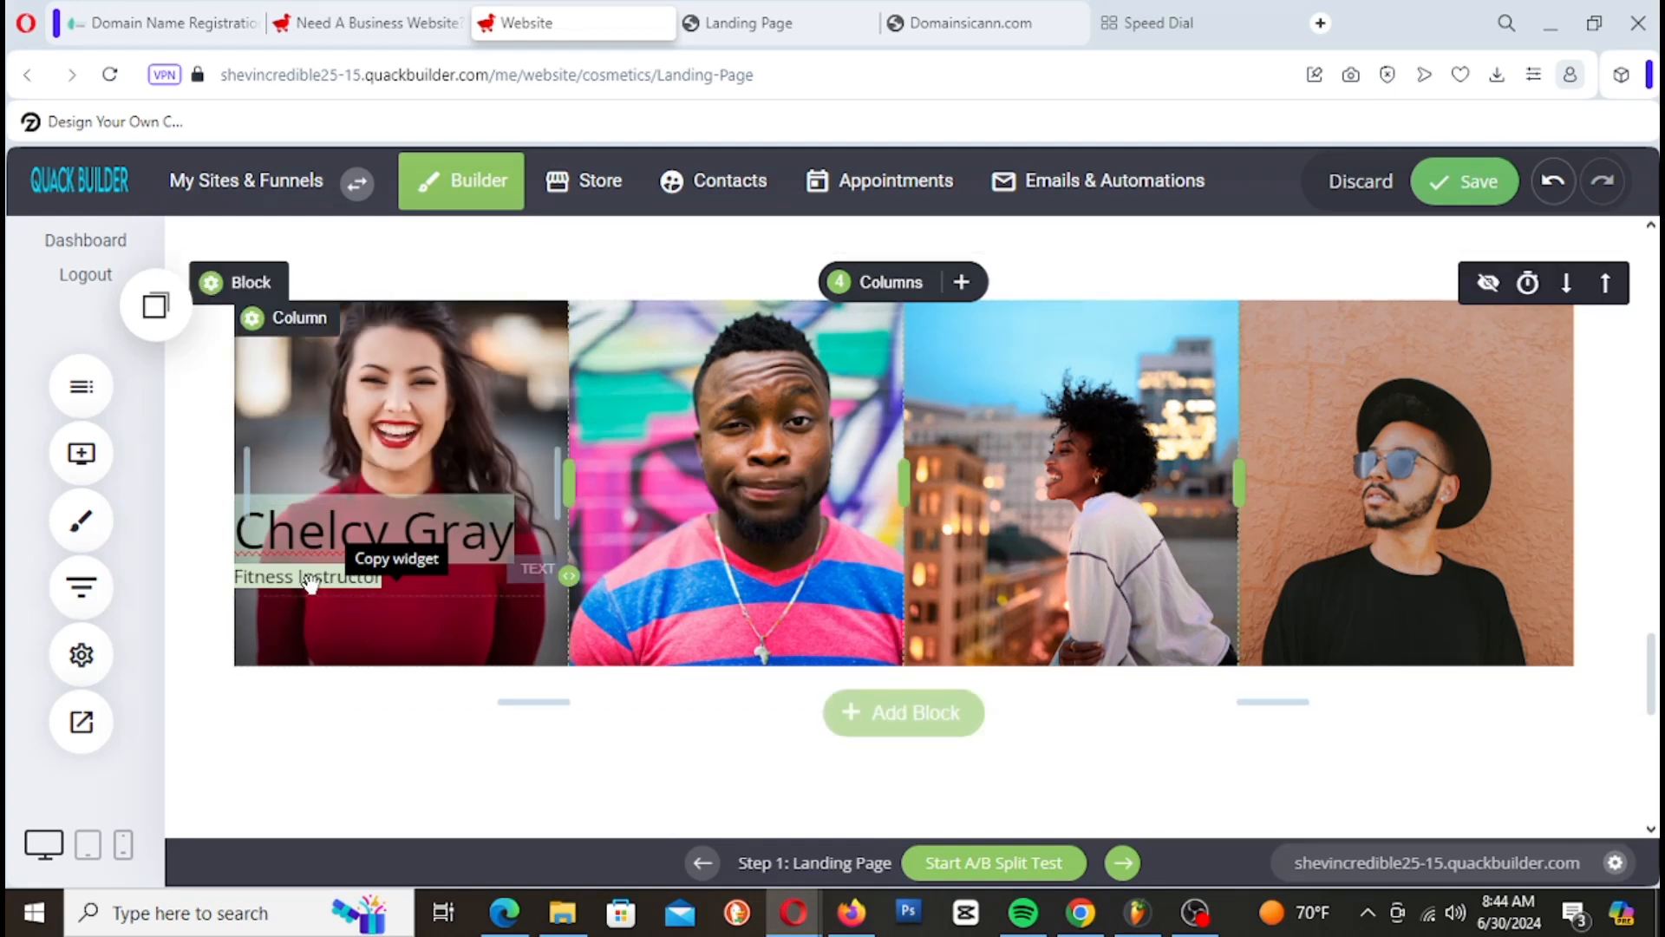
Step: Enlarge the Fitness Instructor caption to font size 22 and save the page
left_click(468, 529)
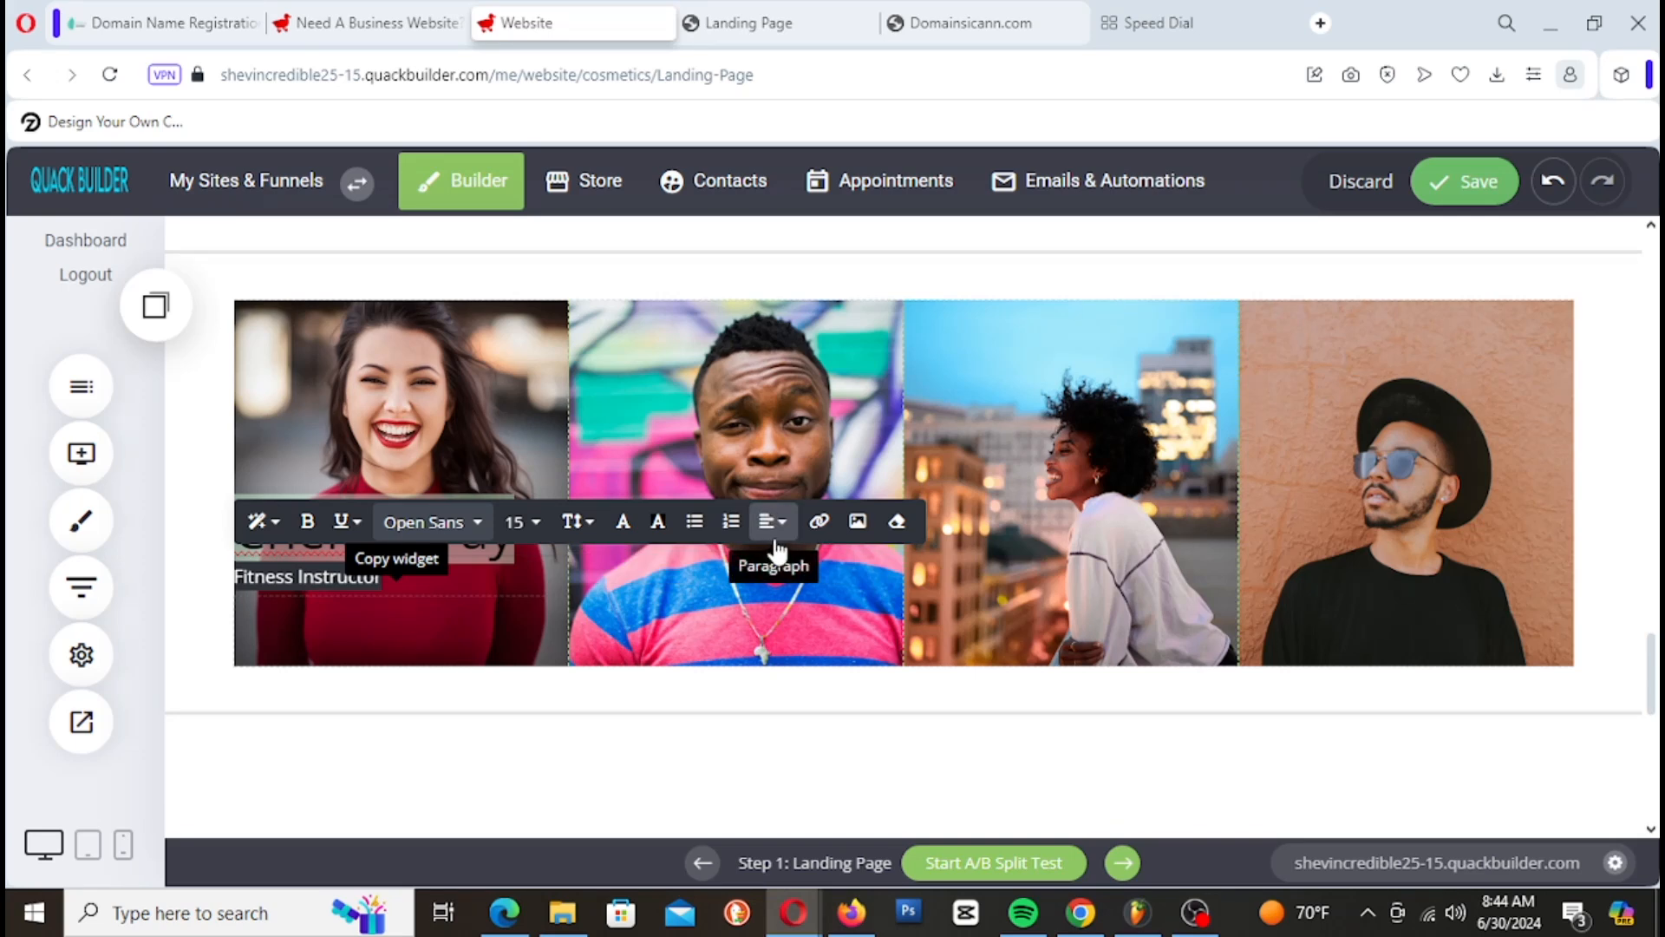
left_click(576, 523)
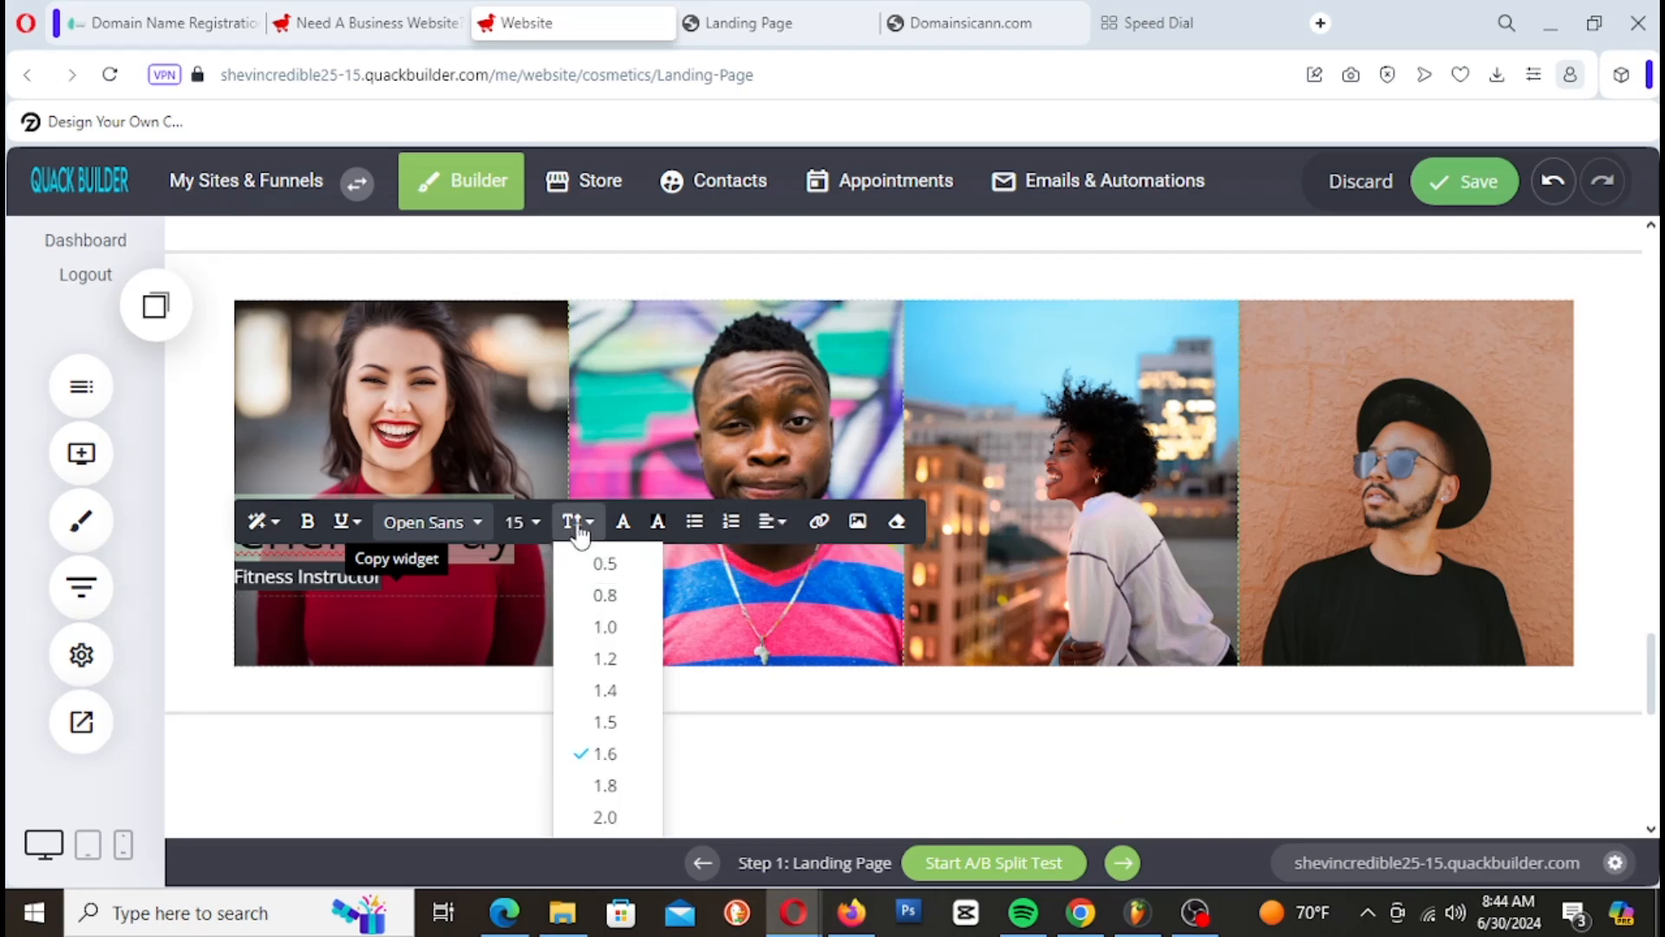
left_click(521, 521)
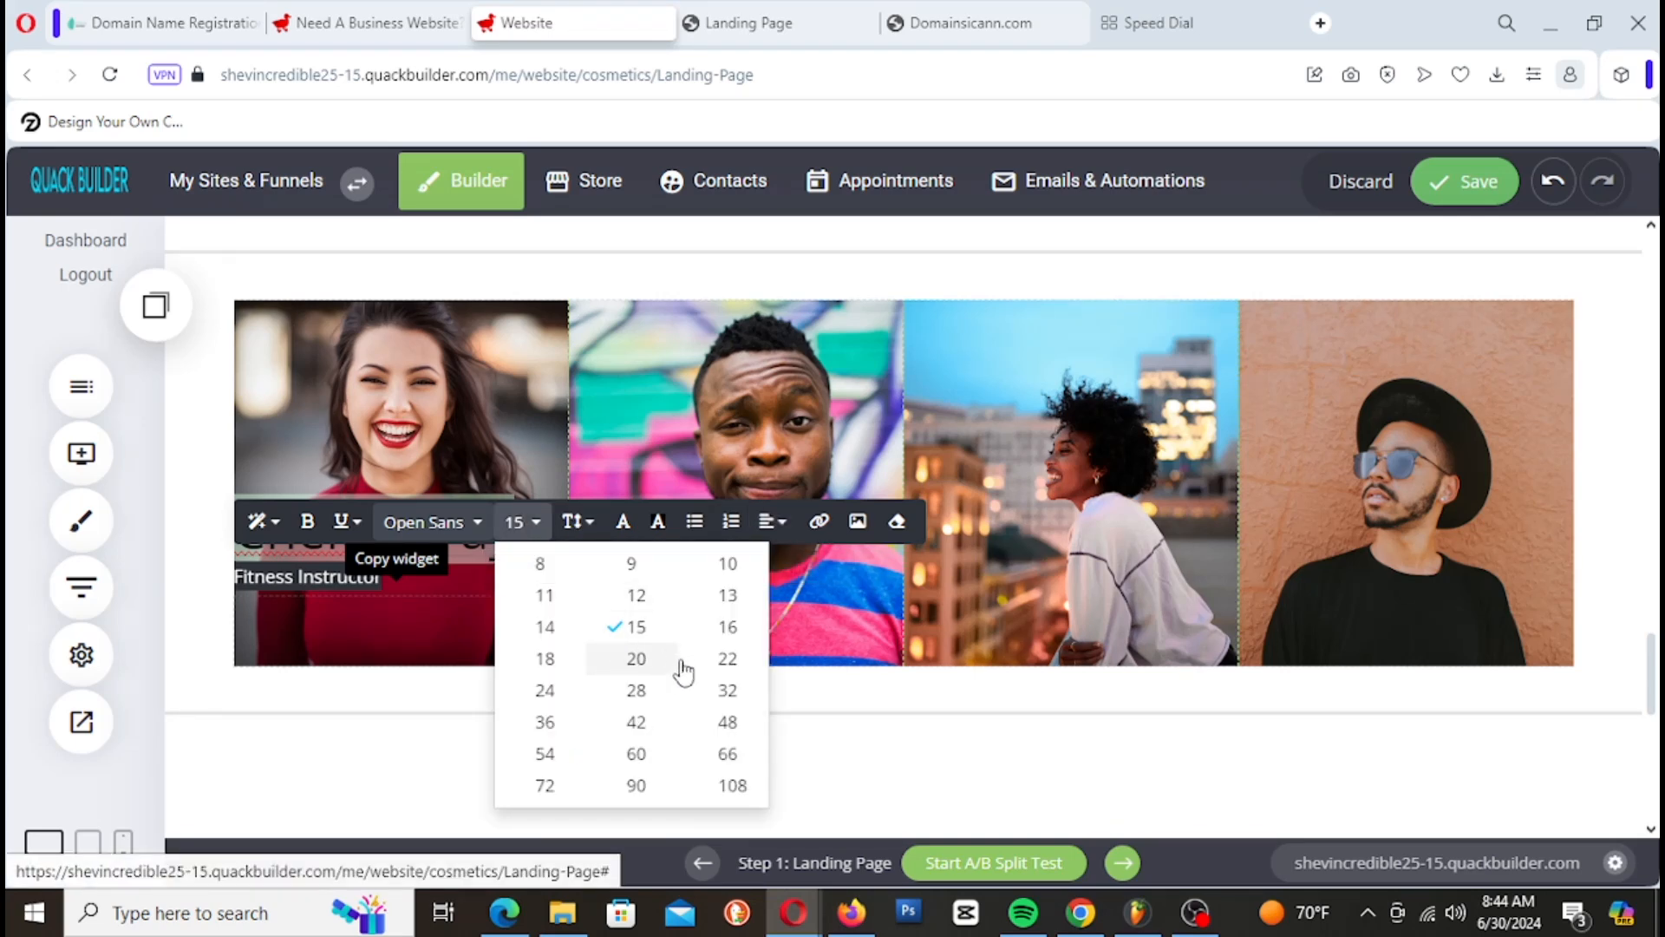
left_click(636, 659)
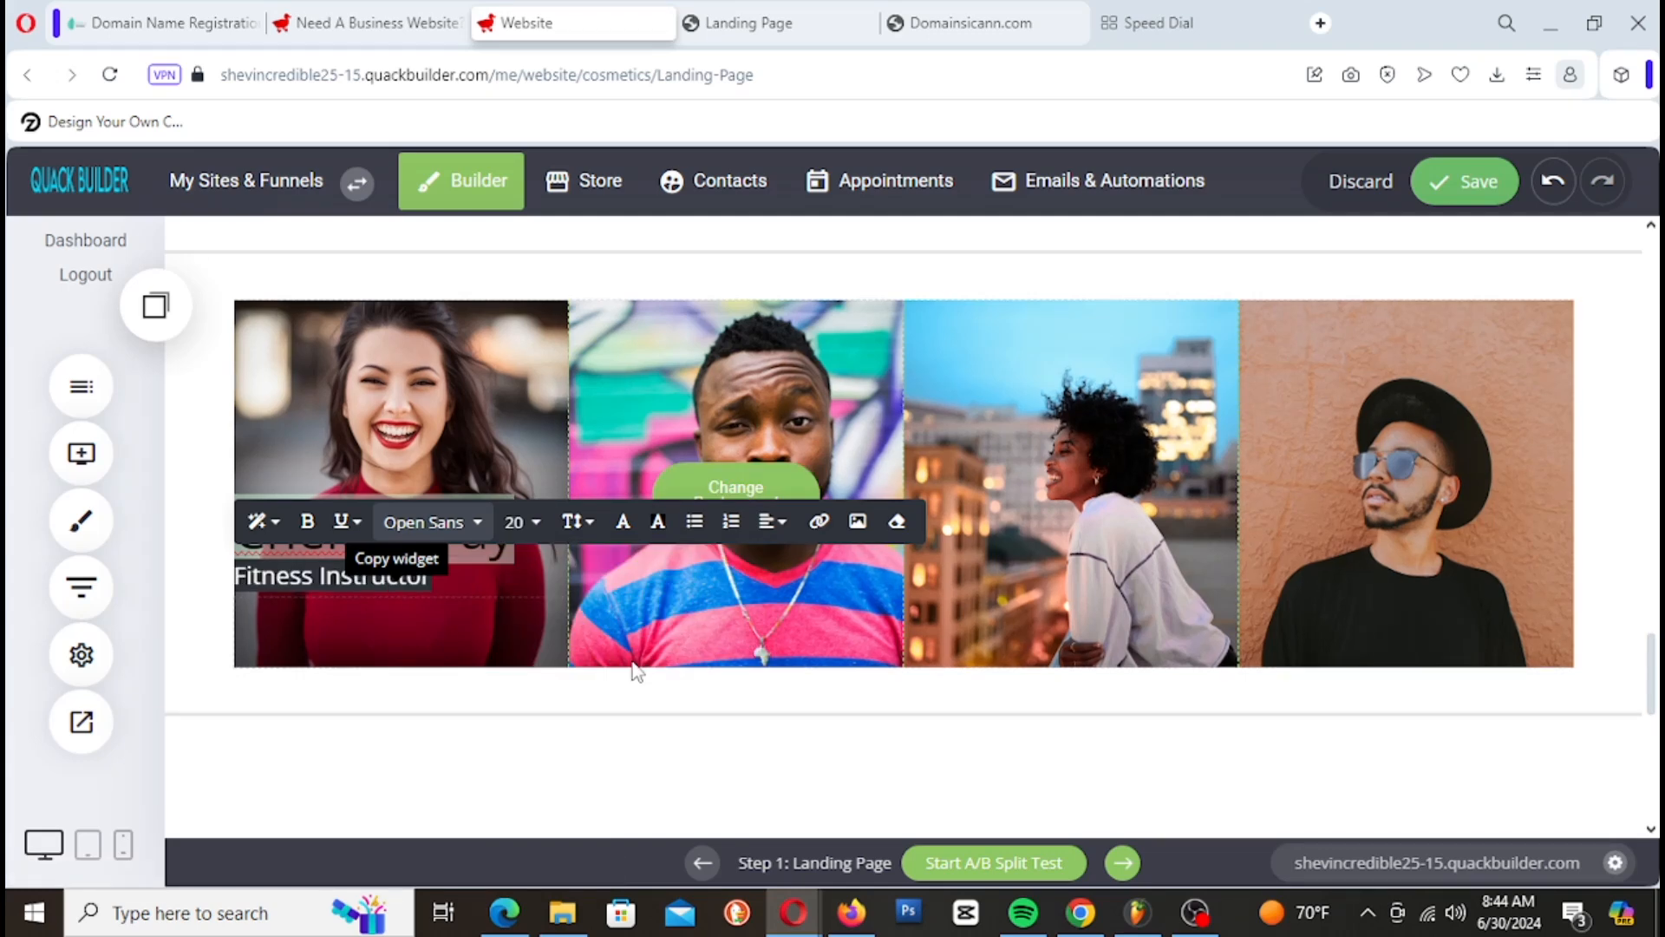
left_click(520, 522)
left_click(727, 659)
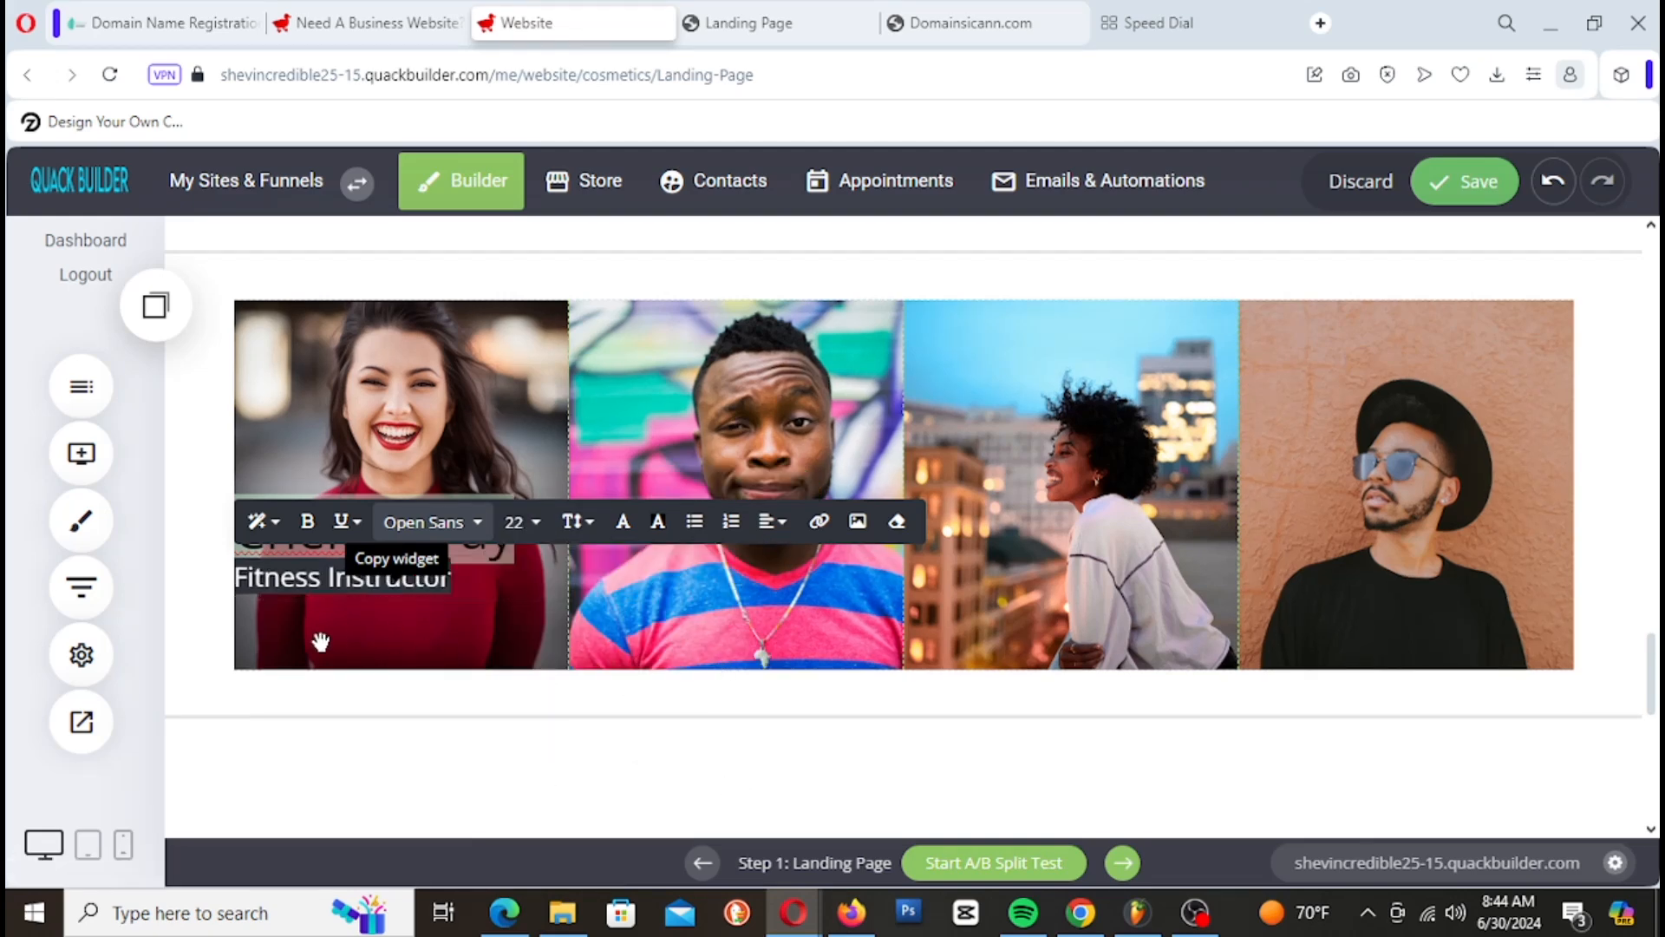
left_click(211, 590)
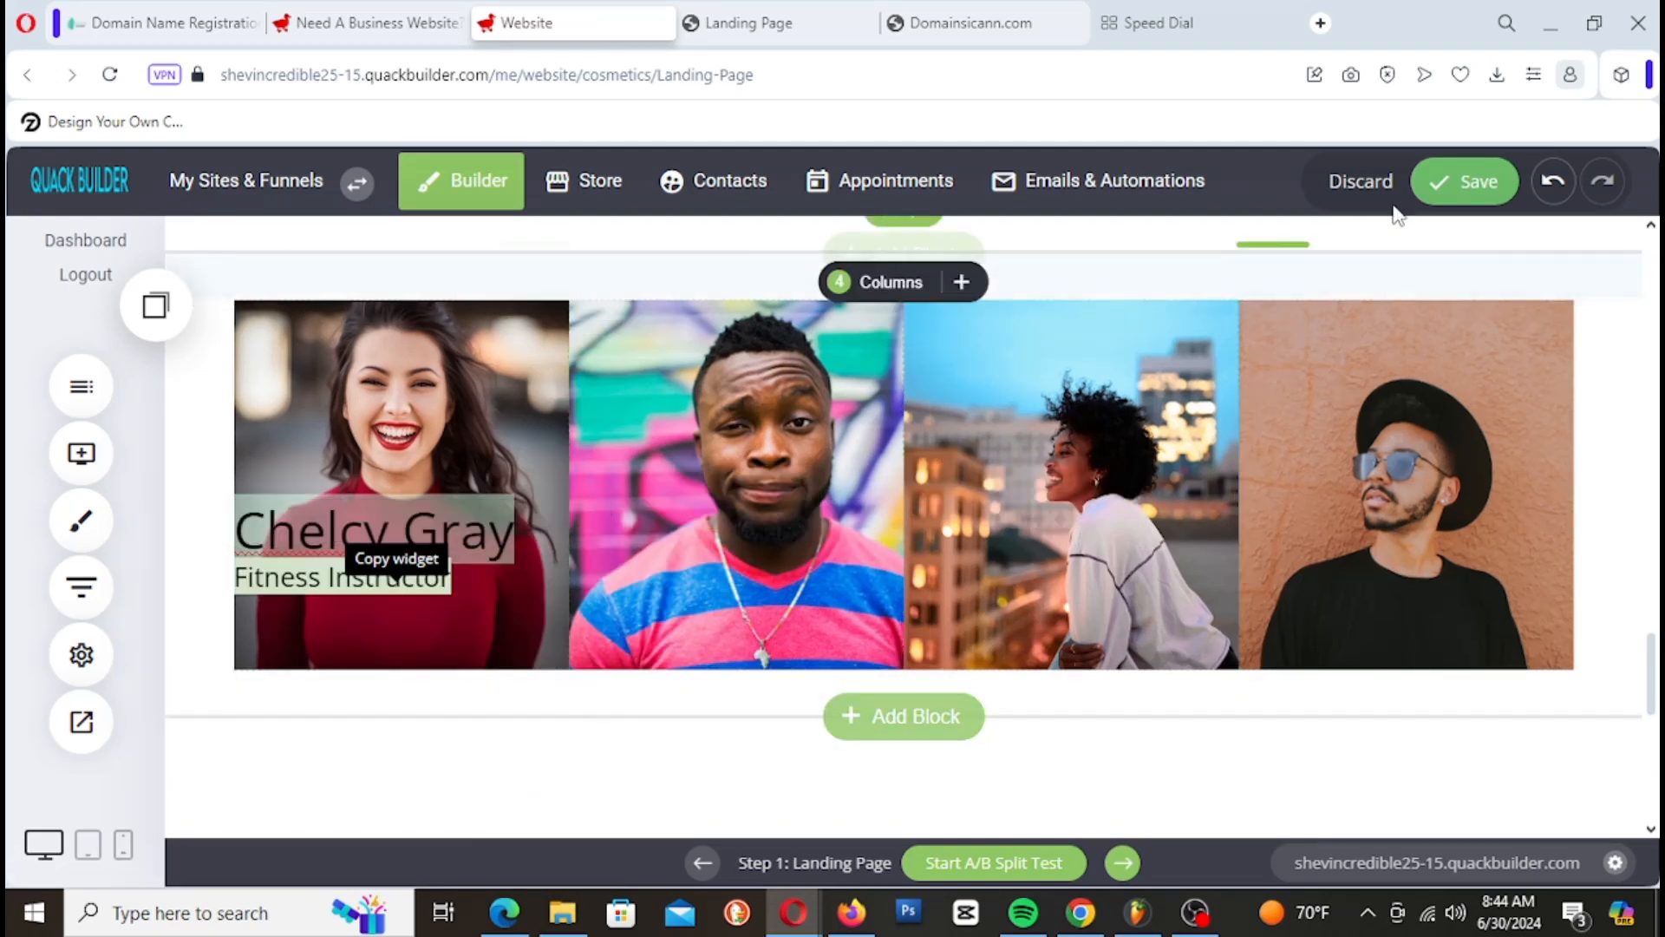
left_click(1492, 184)
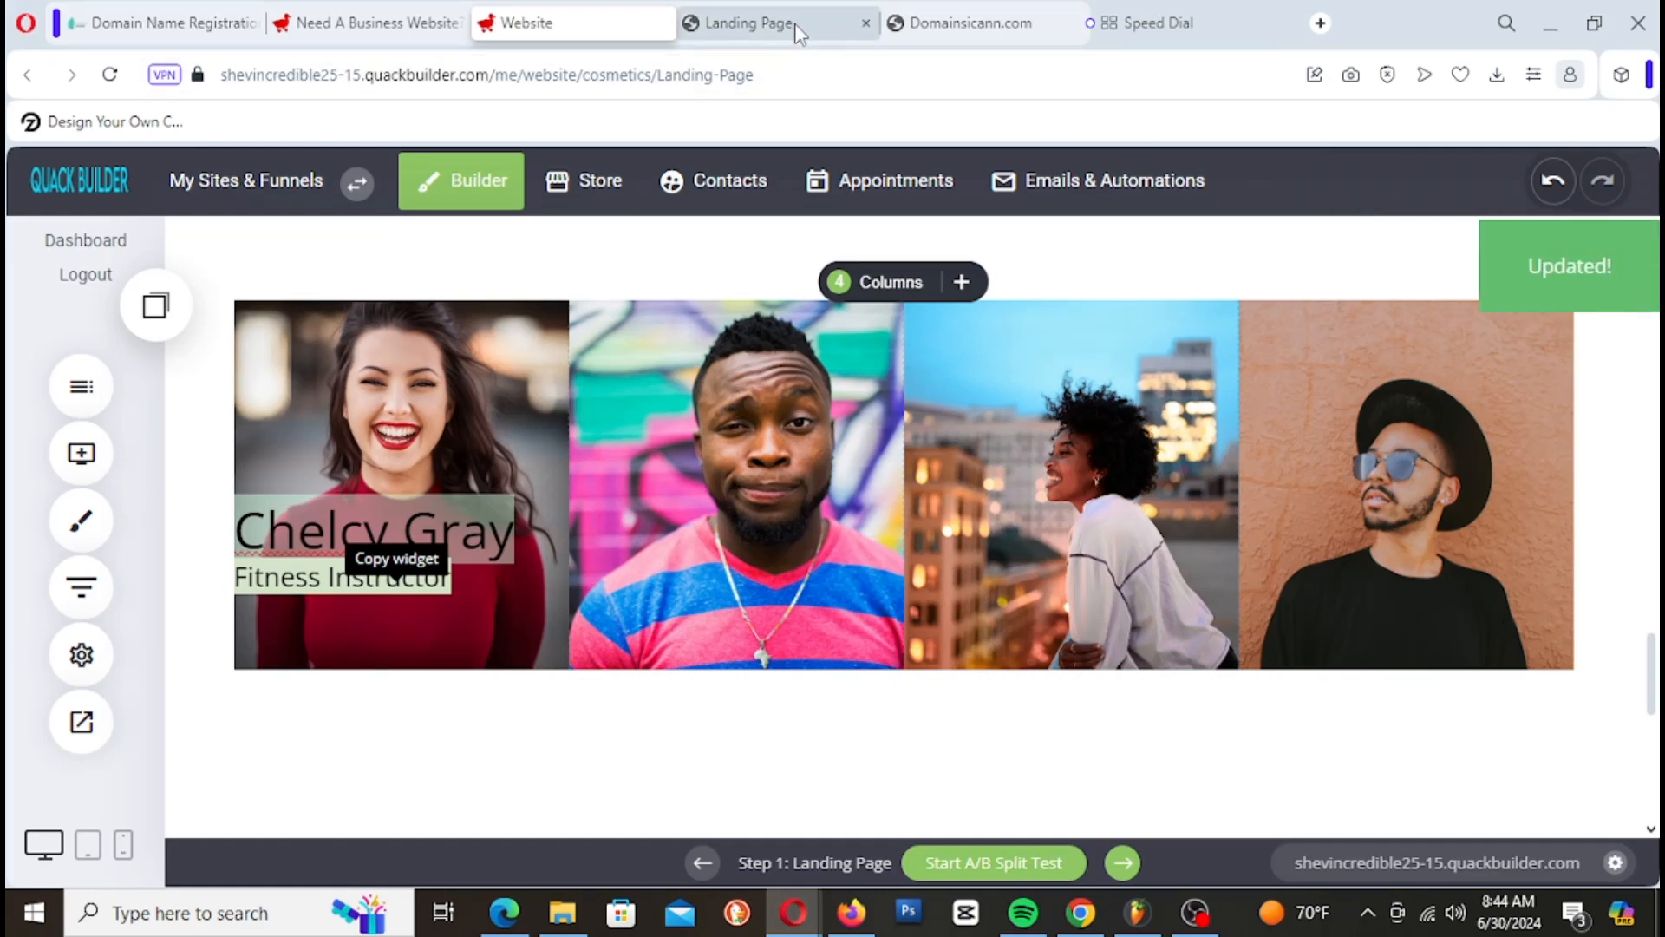
Step: Reload the live Landing Page, review the styled Our Team captions, then return to the editor
left_click(794, 30)
right_click(798, 33)
left_click(845, 109)
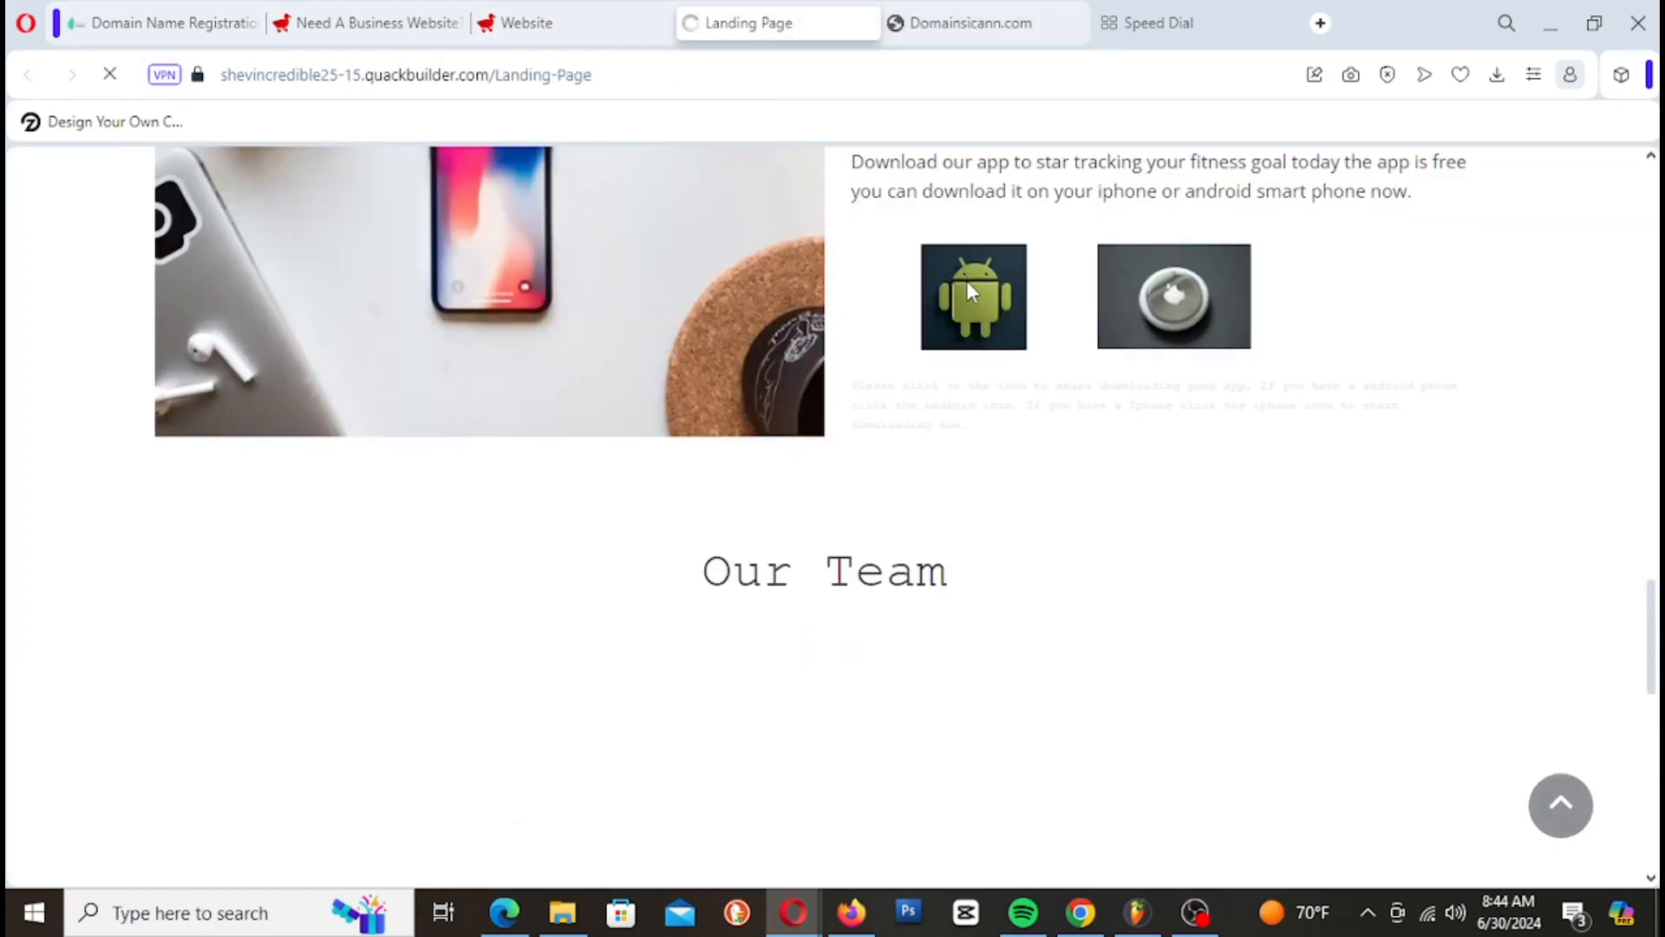
scroll(1242, 583, "down", 4)
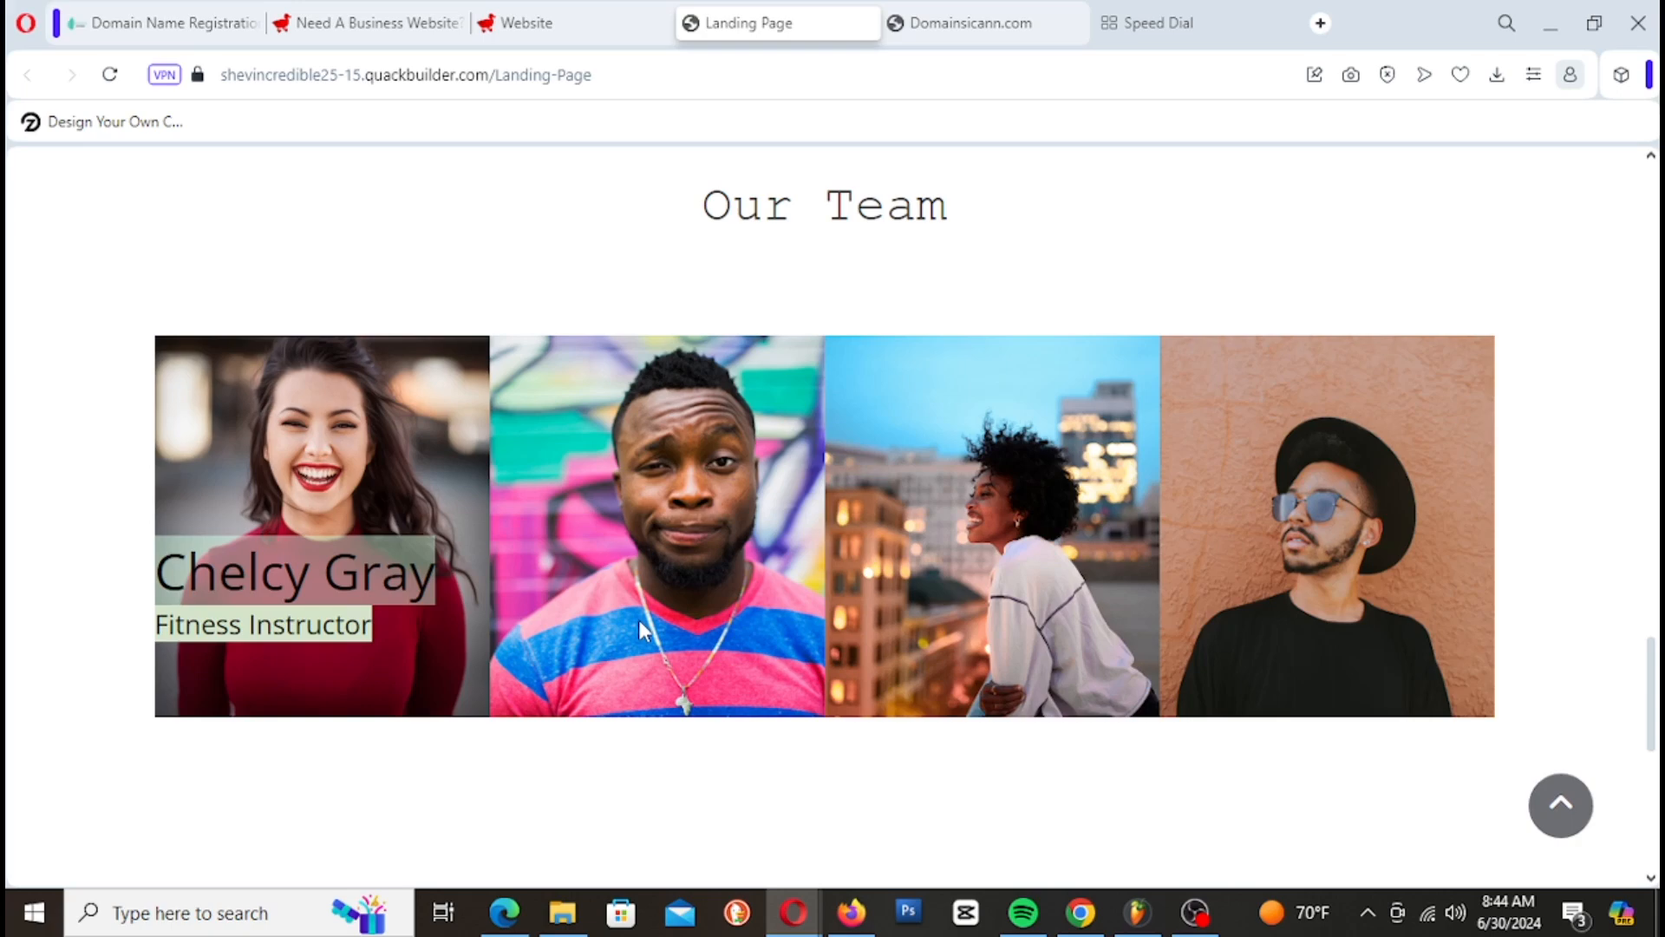
scroll(607, 353, "up", 5)
scroll(606, 353, "down", 10)
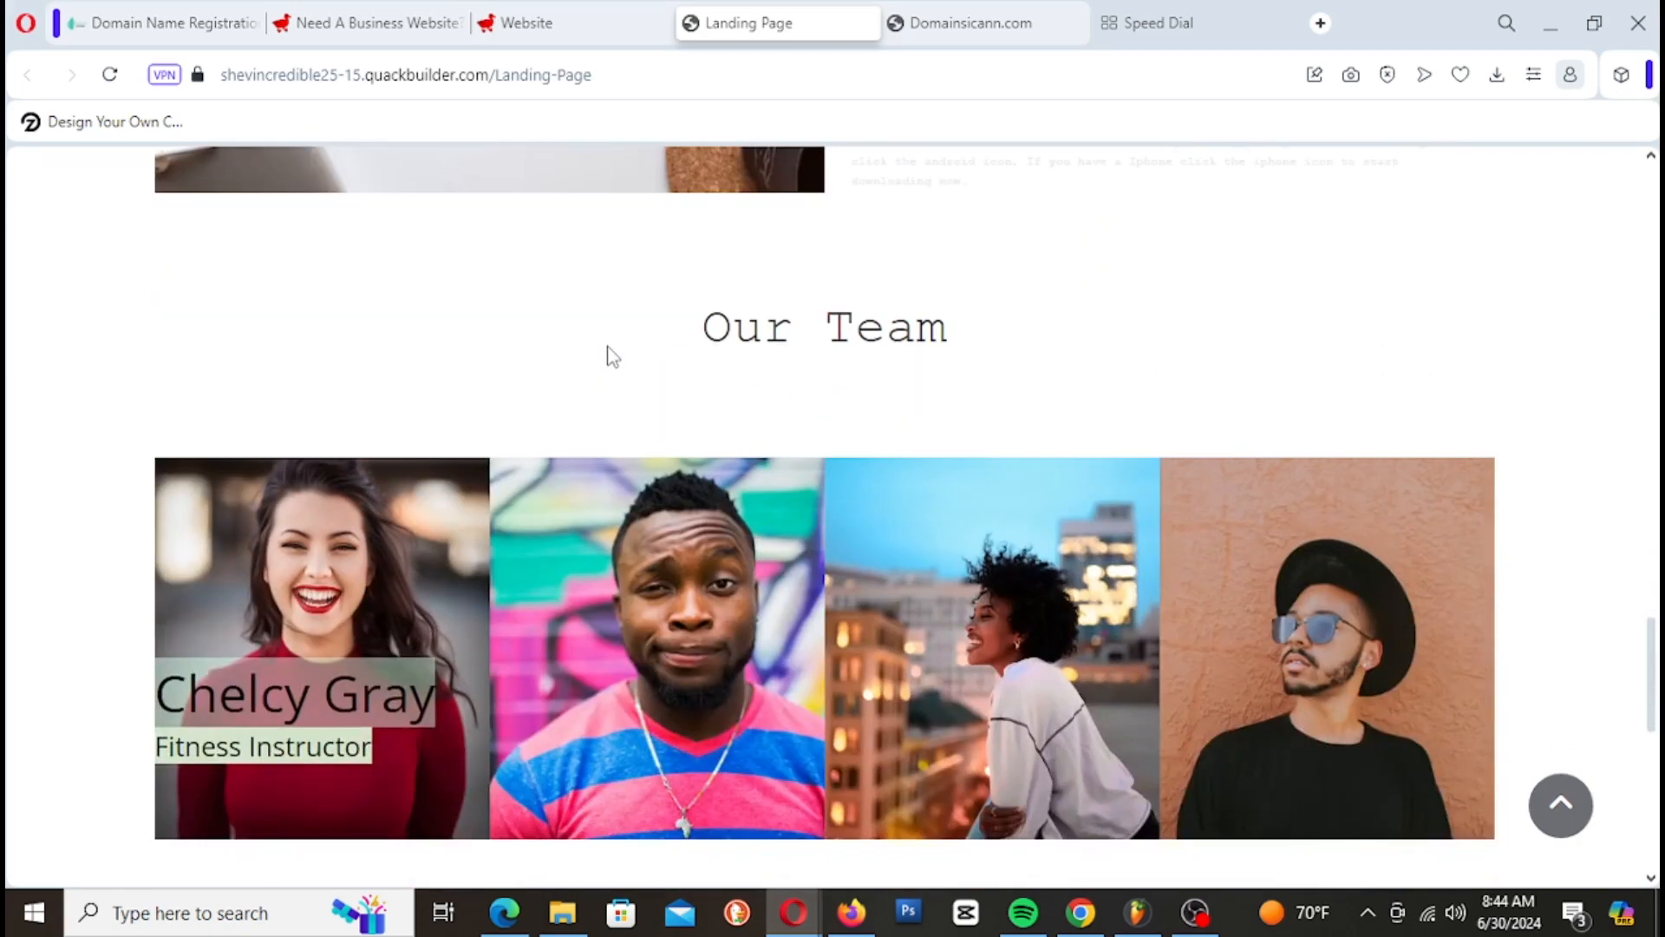
scroll(615, 356, "up", 7)
scroll(615, 355, "down", 2)
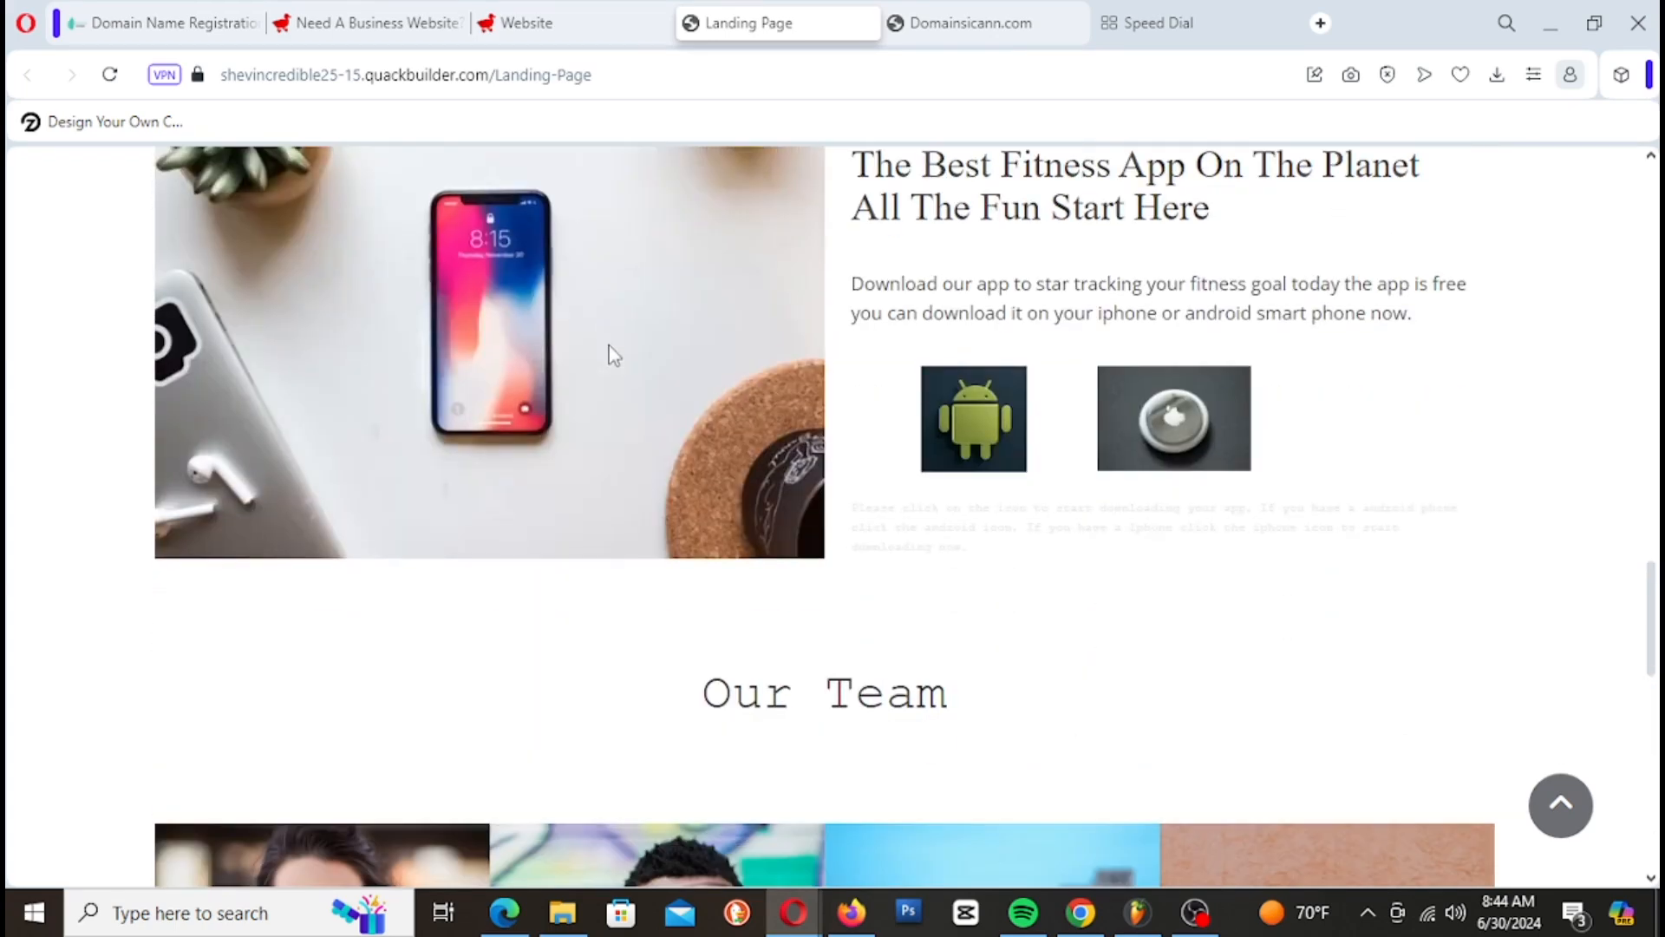
scroll(615, 355, "up", 1)
left_click(566, 28)
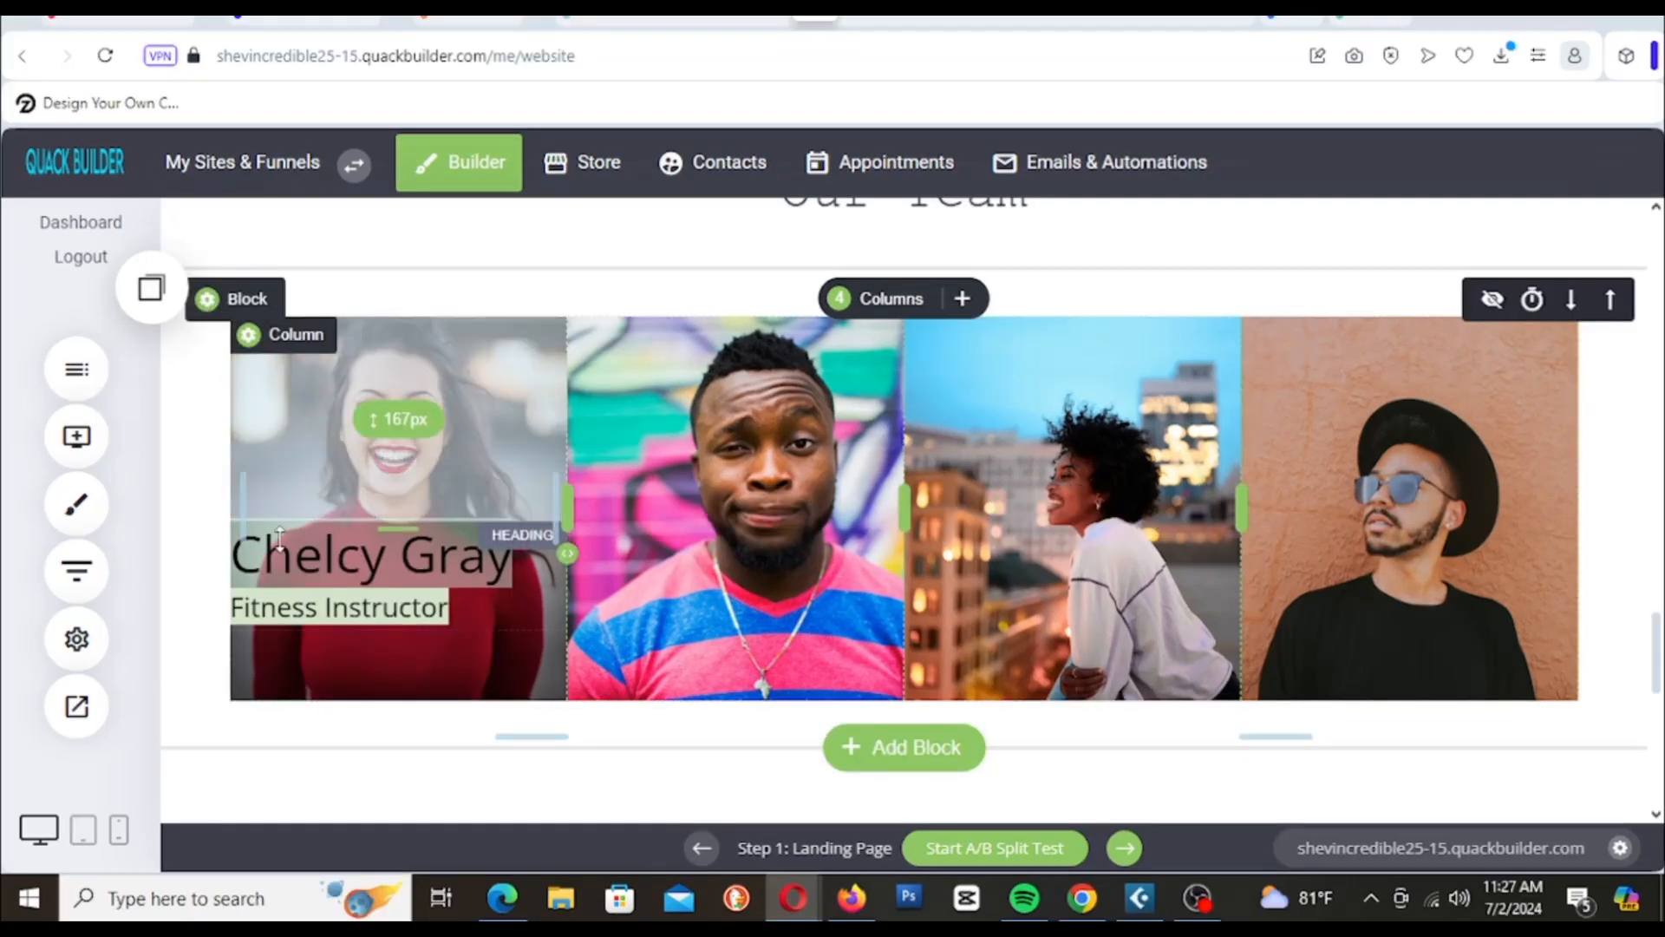
Step: Copy the name heading and Fitness Instructor text and drop both into the second column
left_click(320, 562)
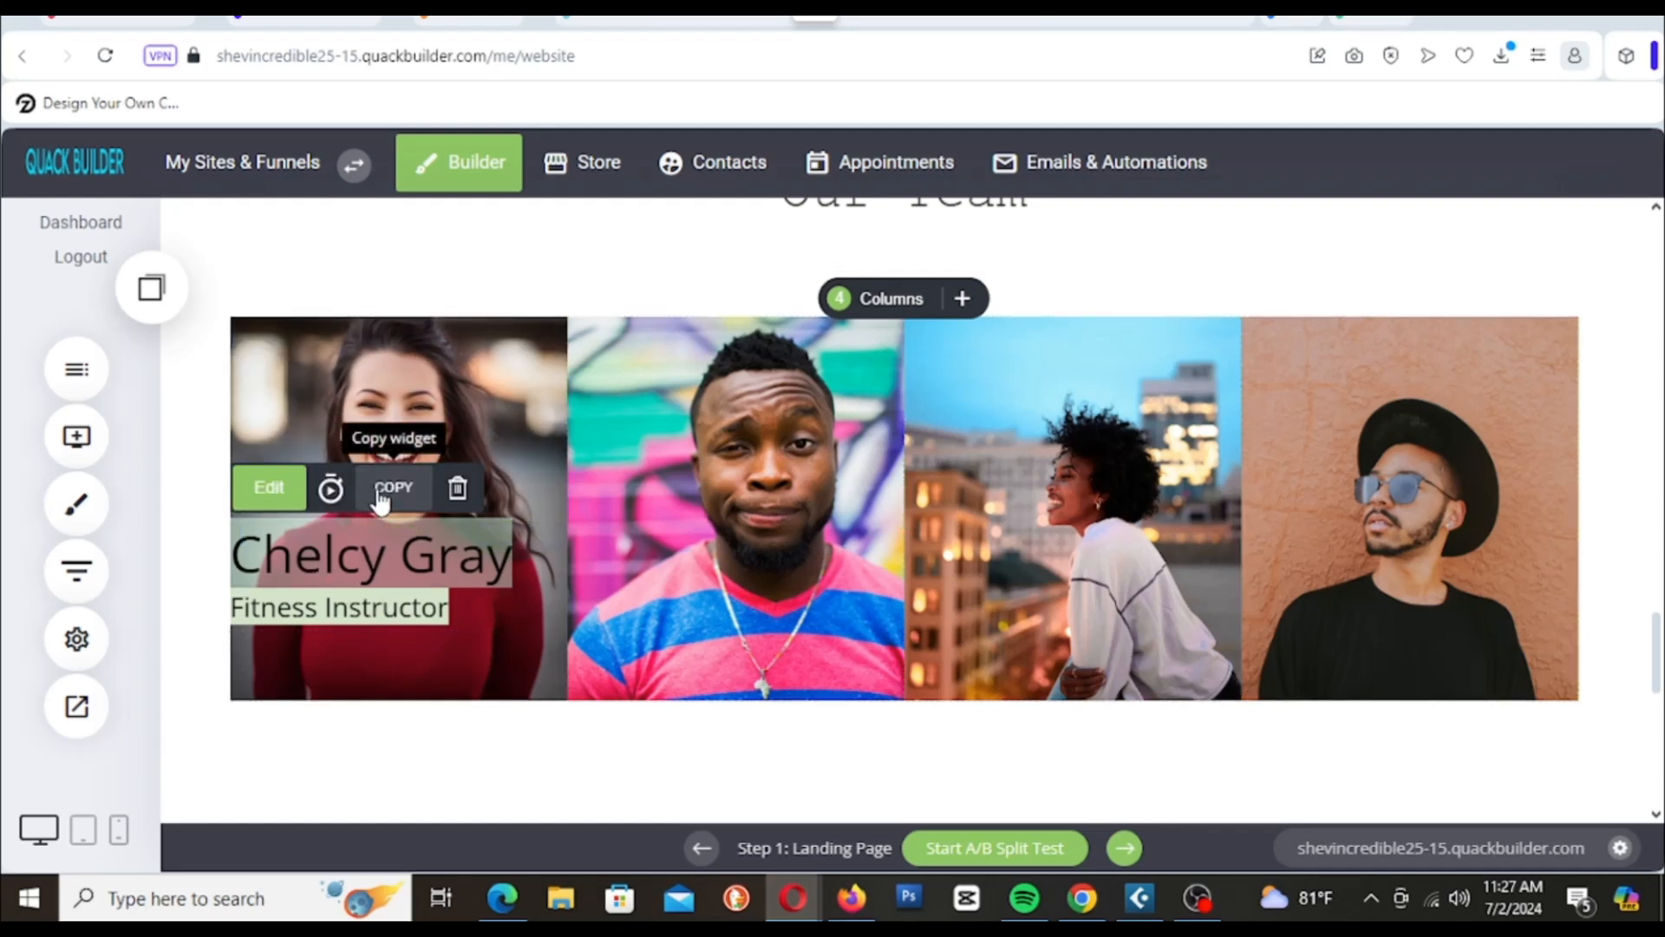
left_click(323, 610)
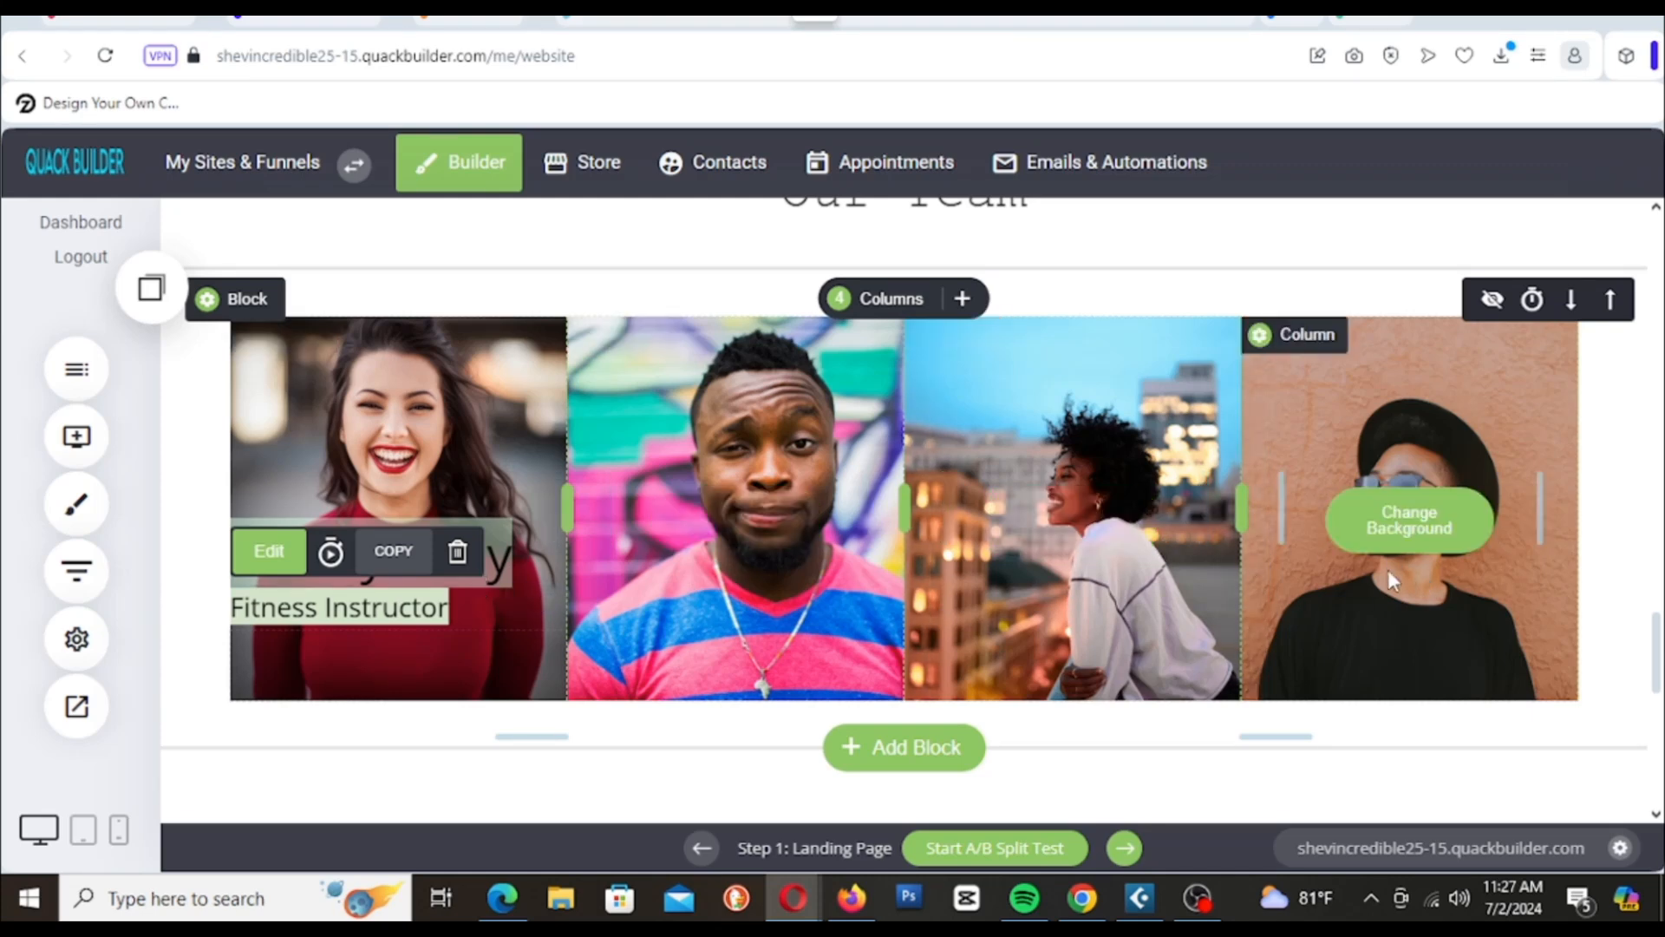
left_click(152, 286)
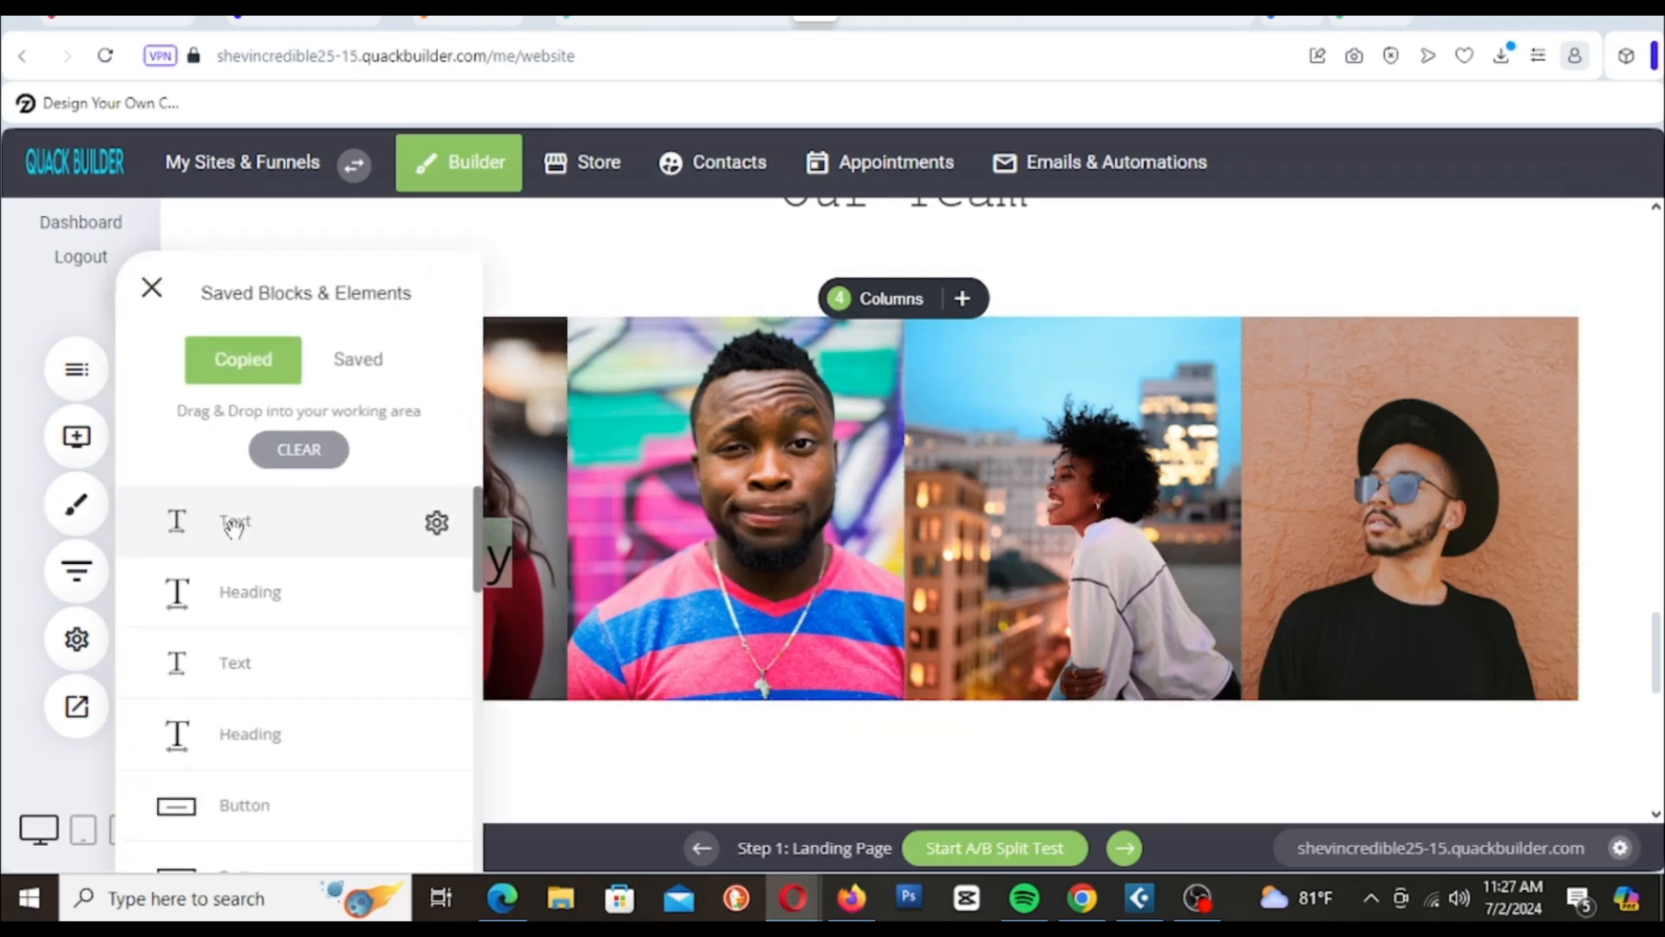
left_click_drag(419, 537, 739, 536)
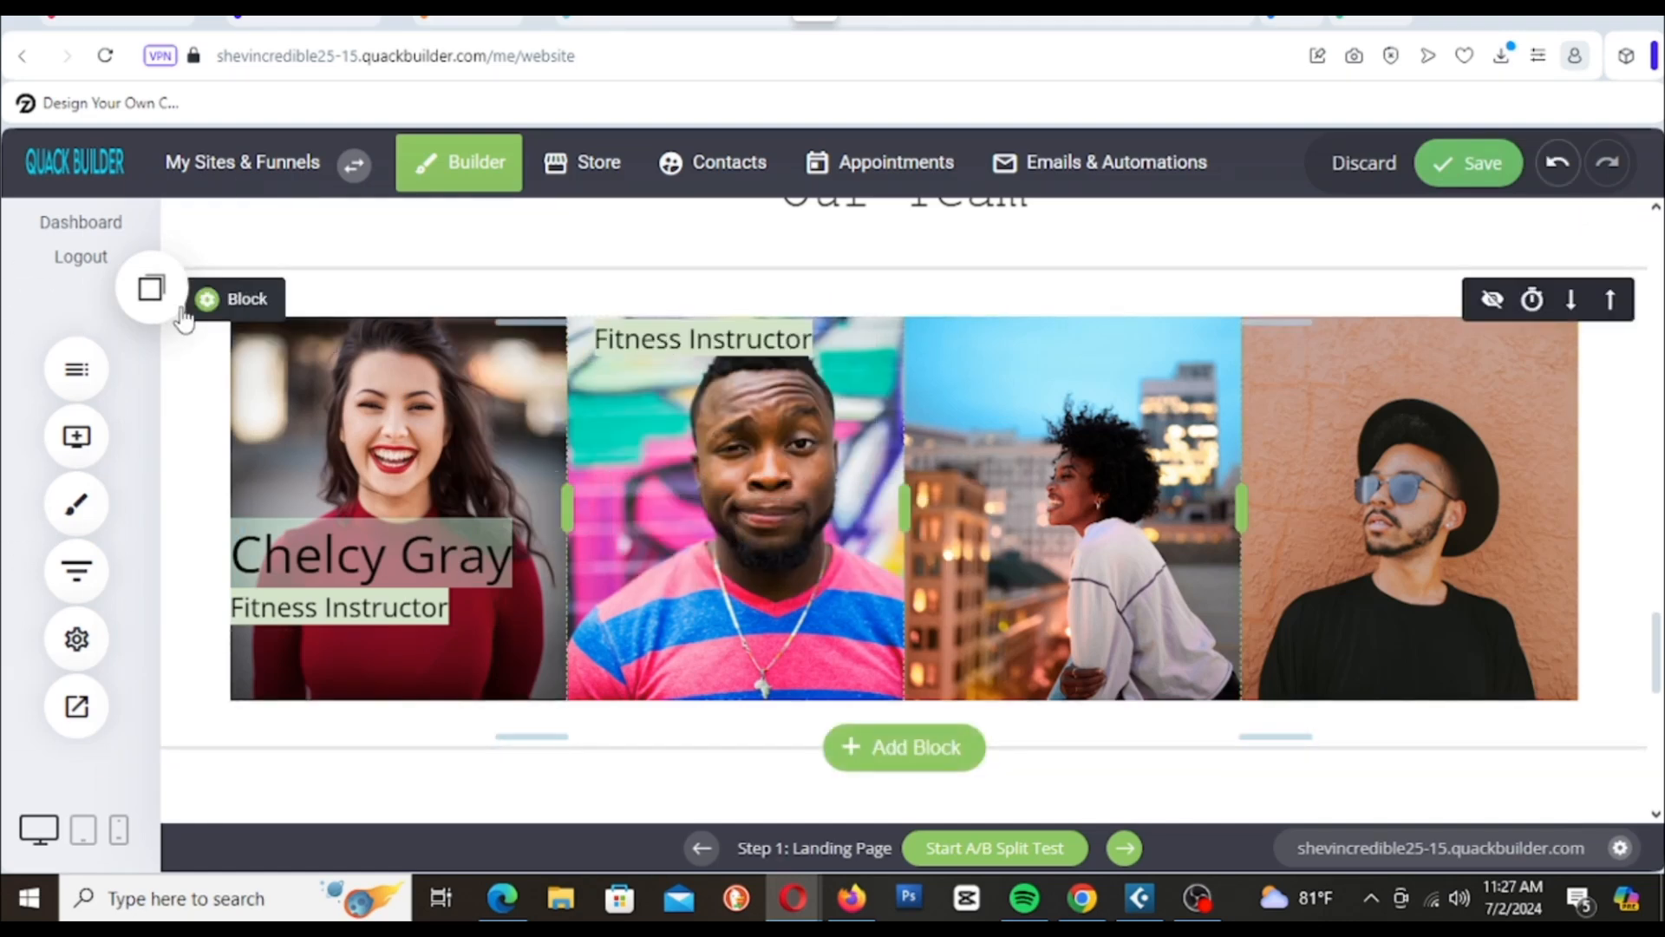
left_click(151, 289)
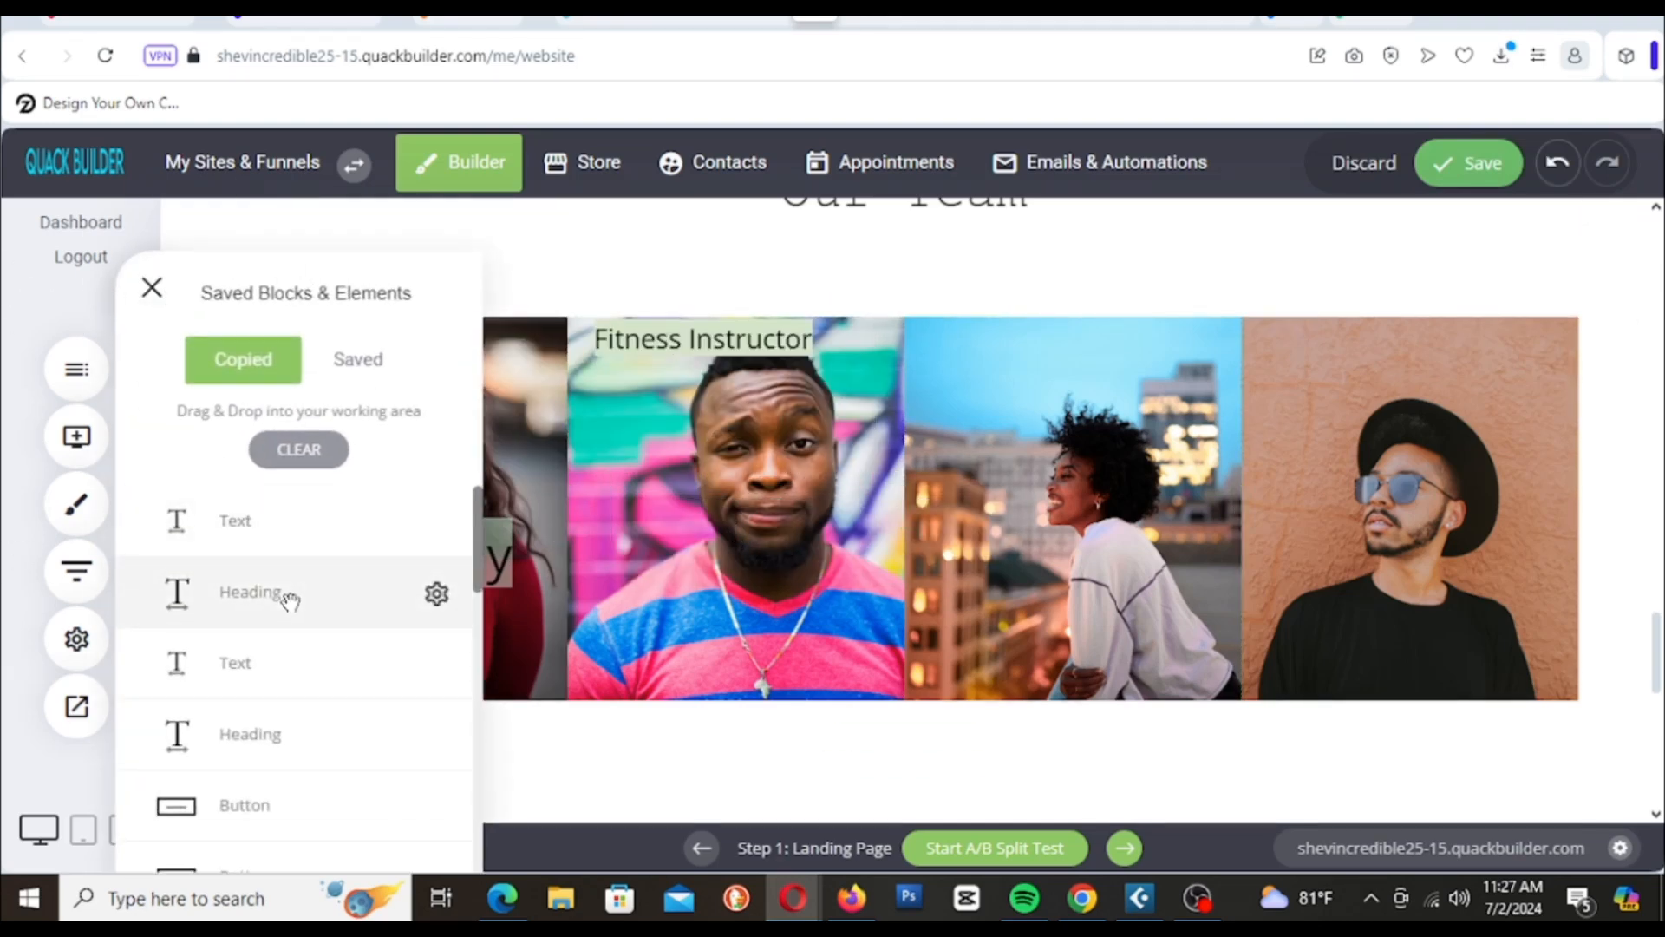
left_click_drag(289, 598, 779, 470)
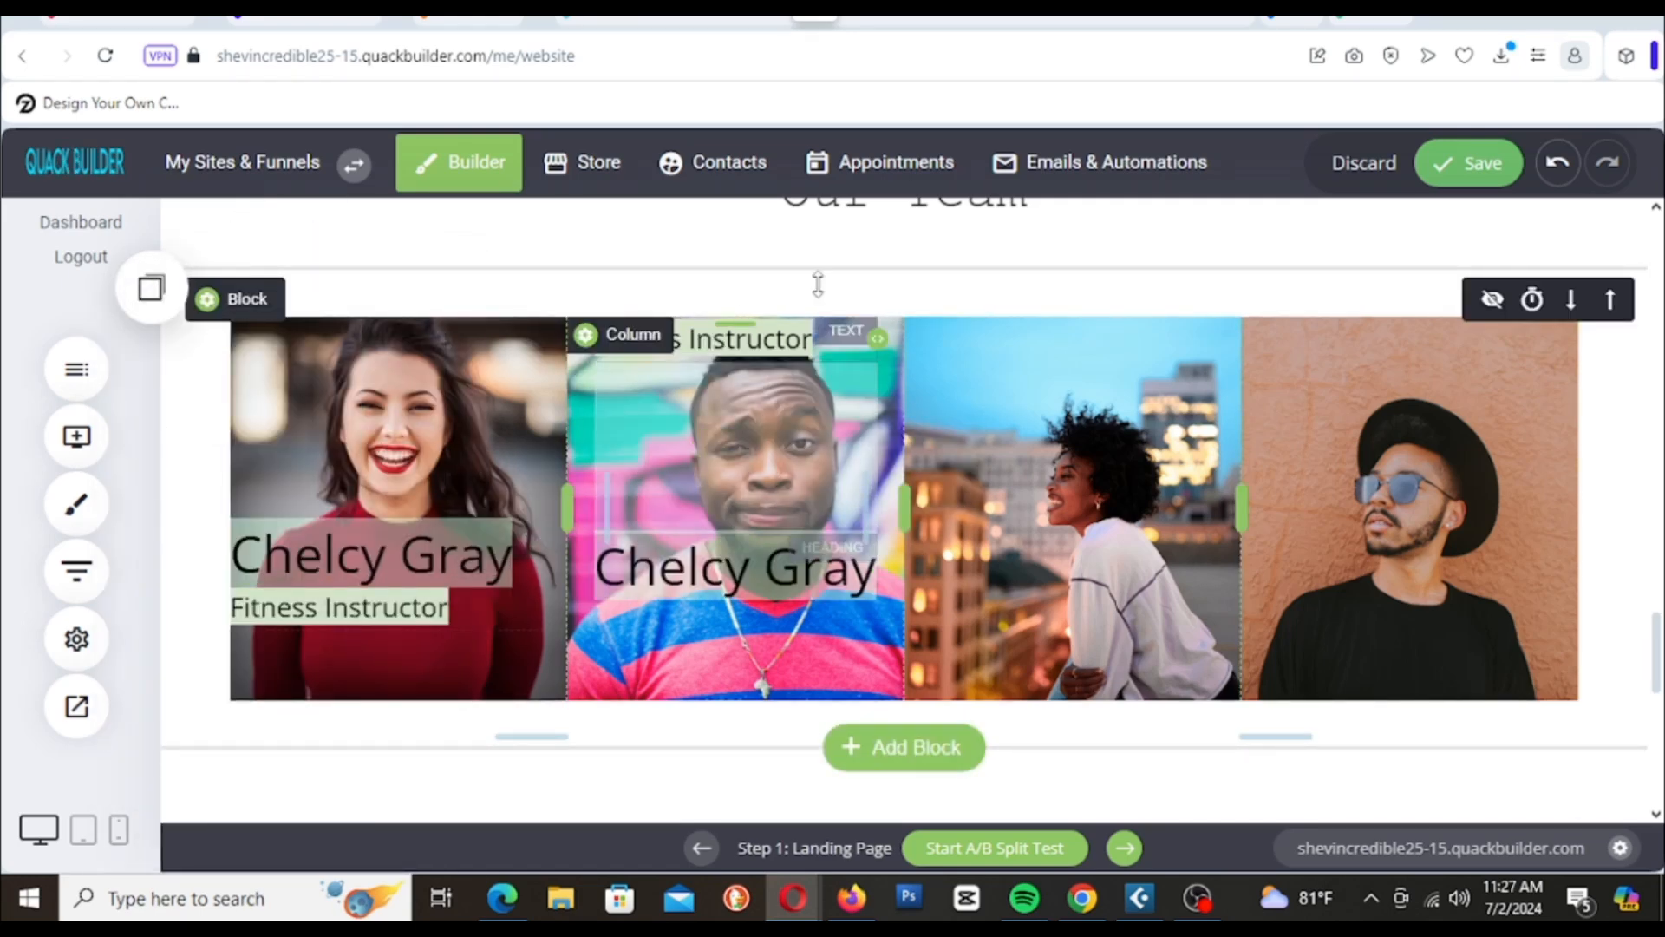
Step: Put column two's job title below the name and lower both to 167px top padding
left_click_drag(718, 340, 758, 515)
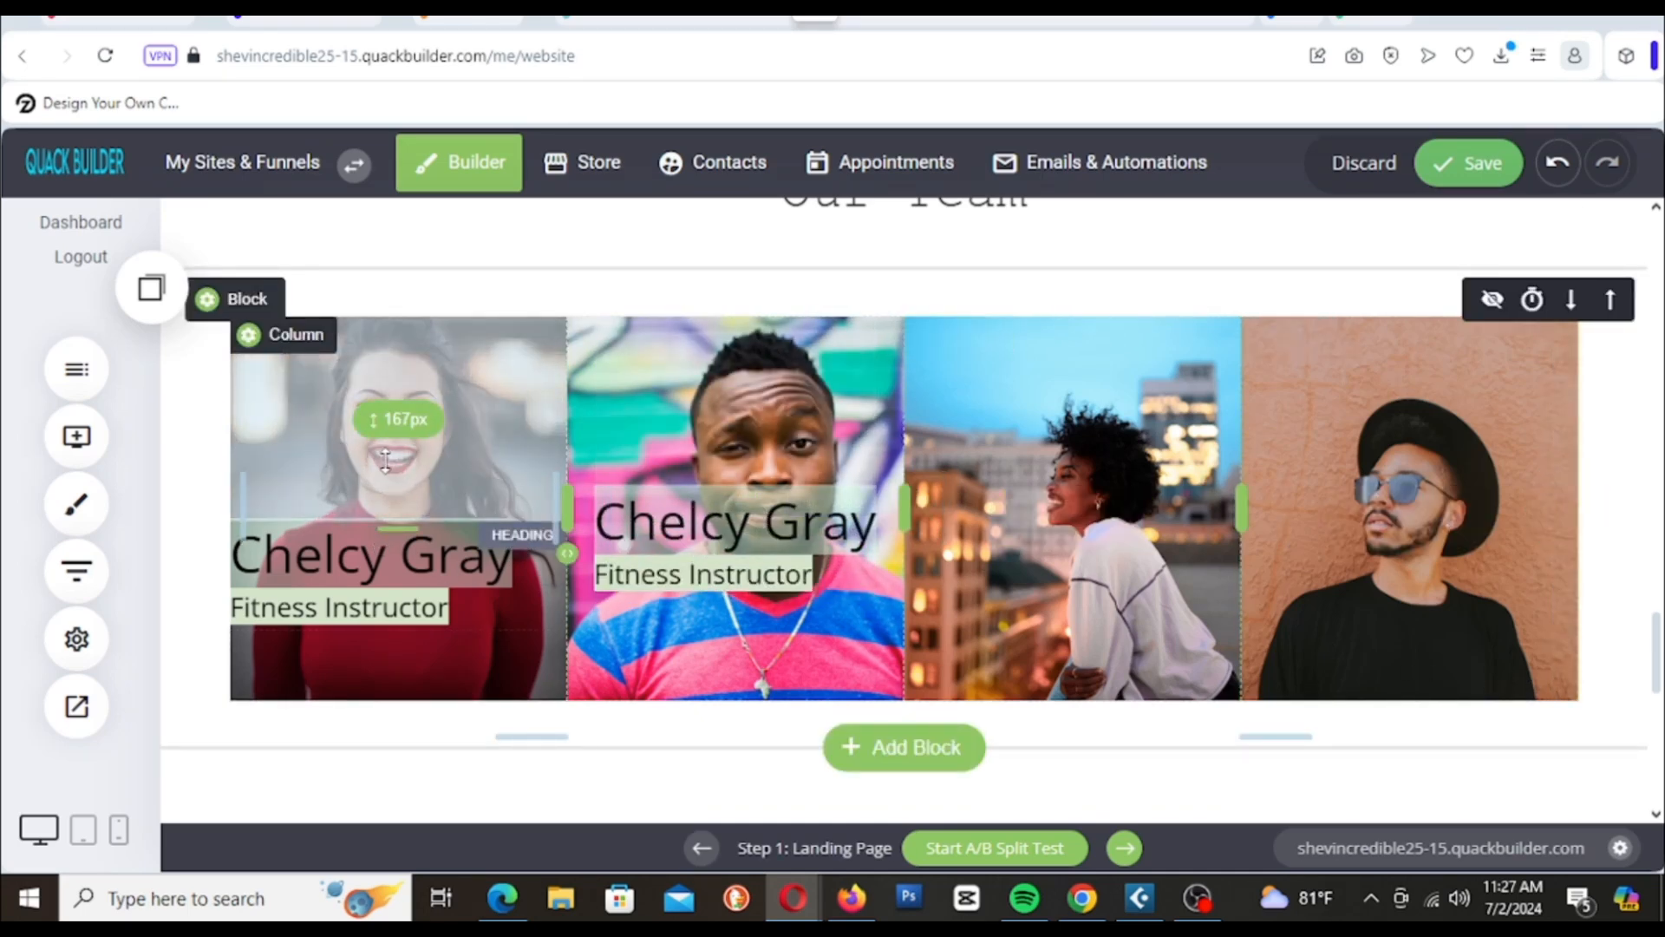
left_click_drag(731, 466, 735, 492)
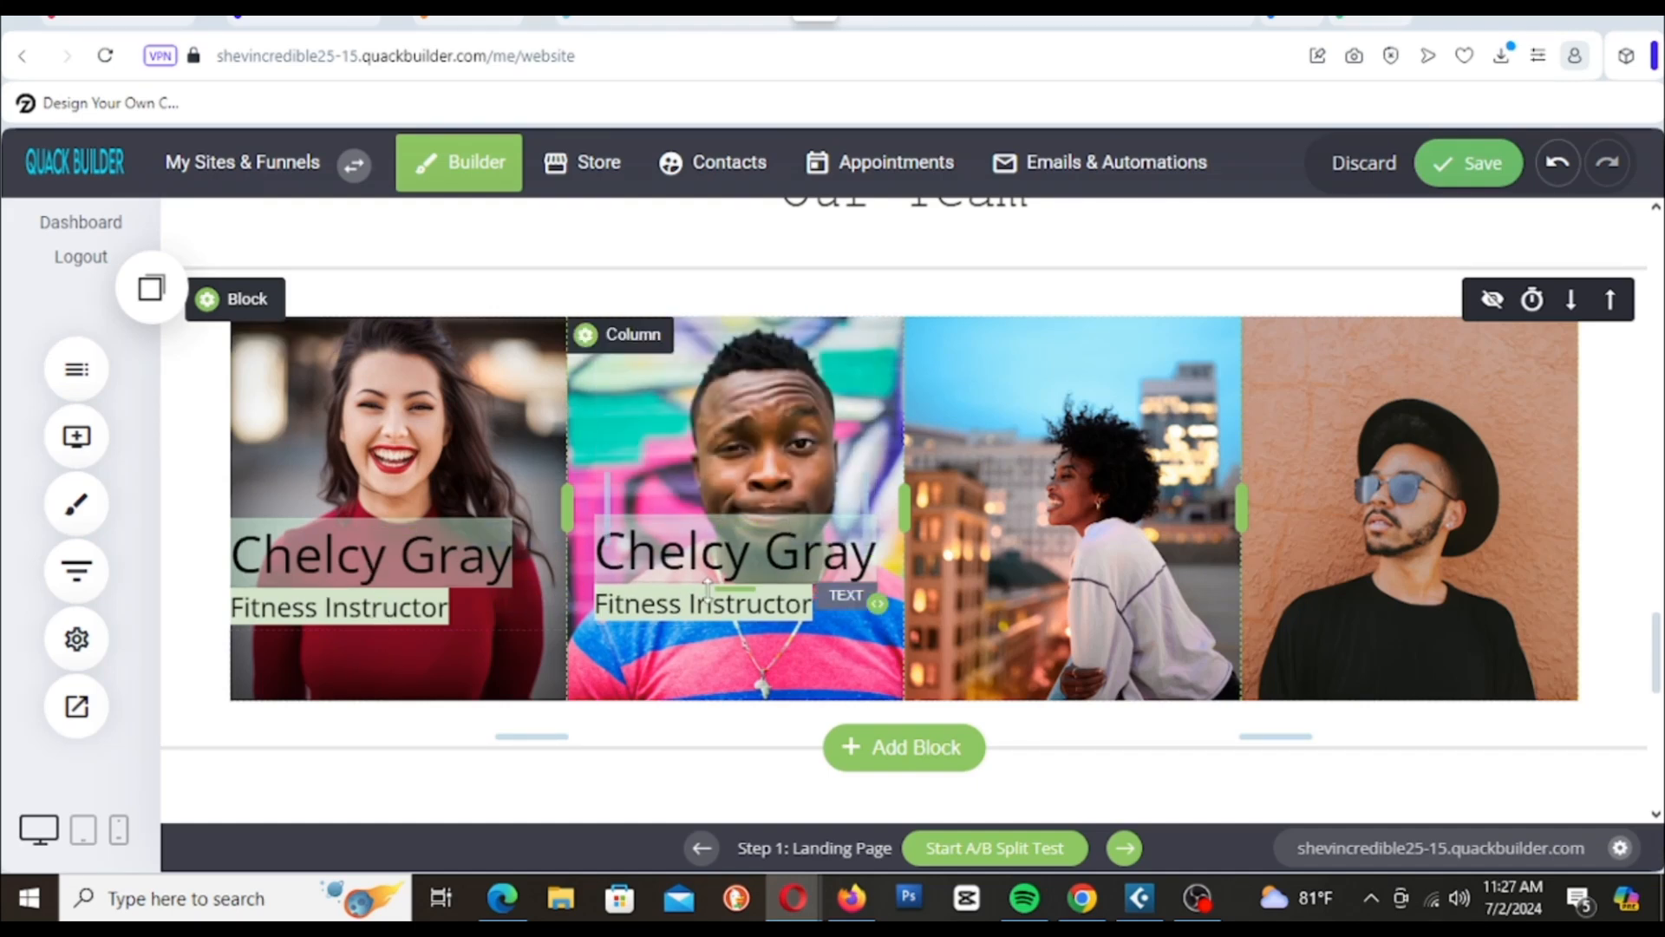
left_click(151, 289)
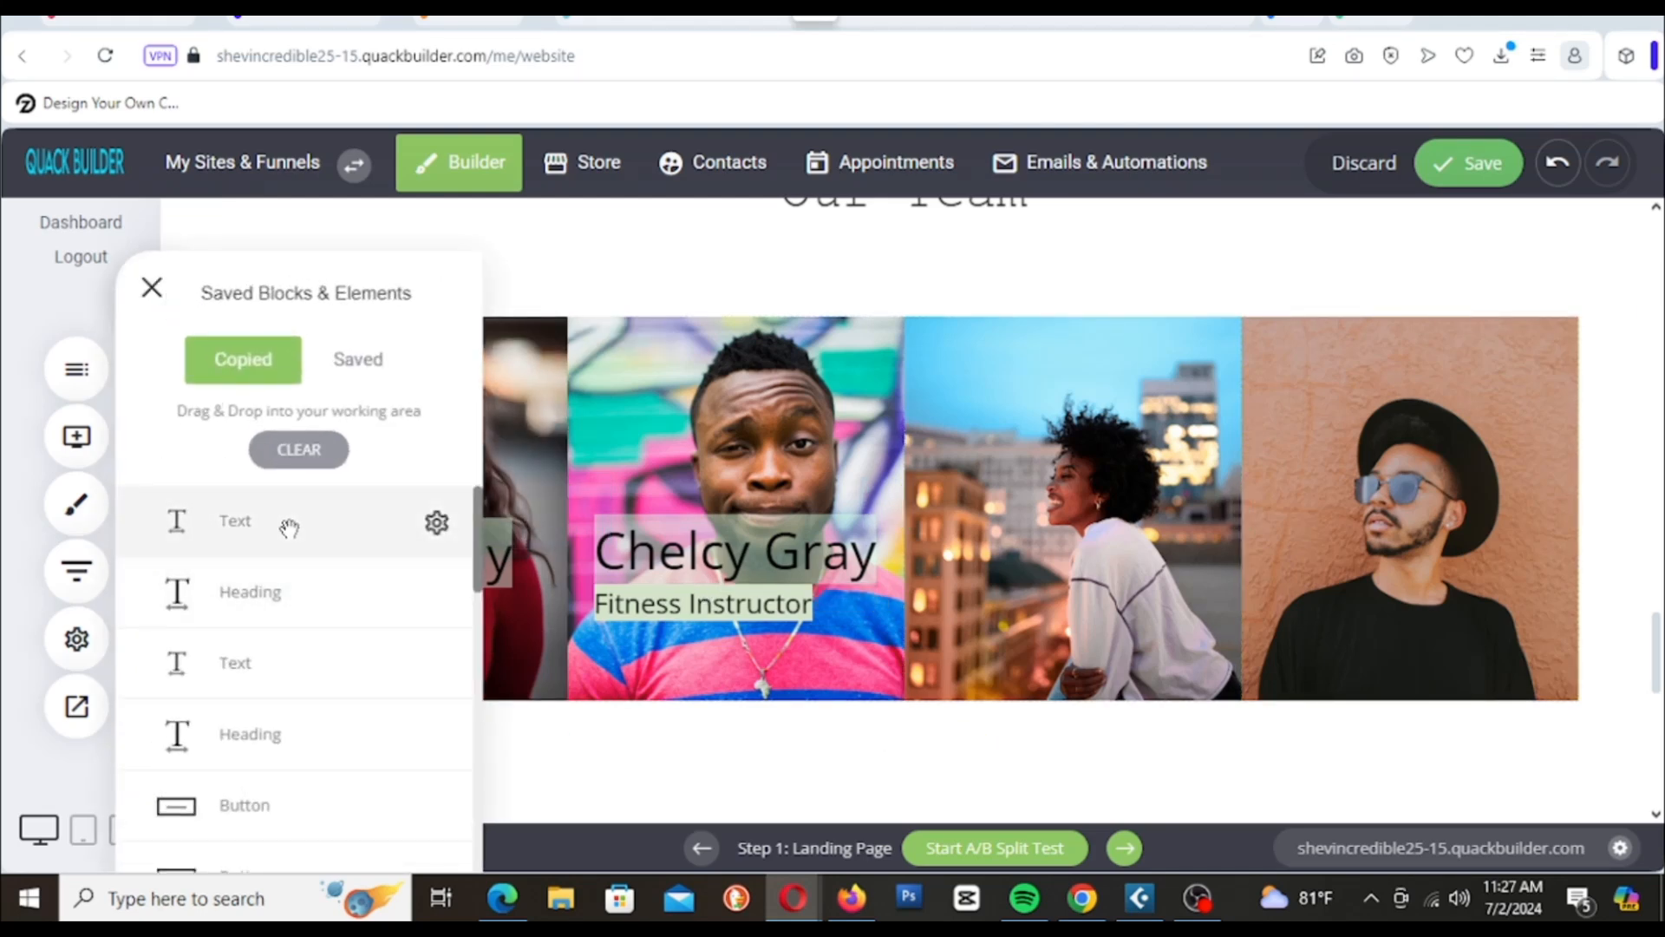
Step: Place the copied name heading and Fitness Instructor title in the third column, aligned with the others
left_click_drag(290, 524, 576, 543)
left_click_drag(946, 522, 1015, 481)
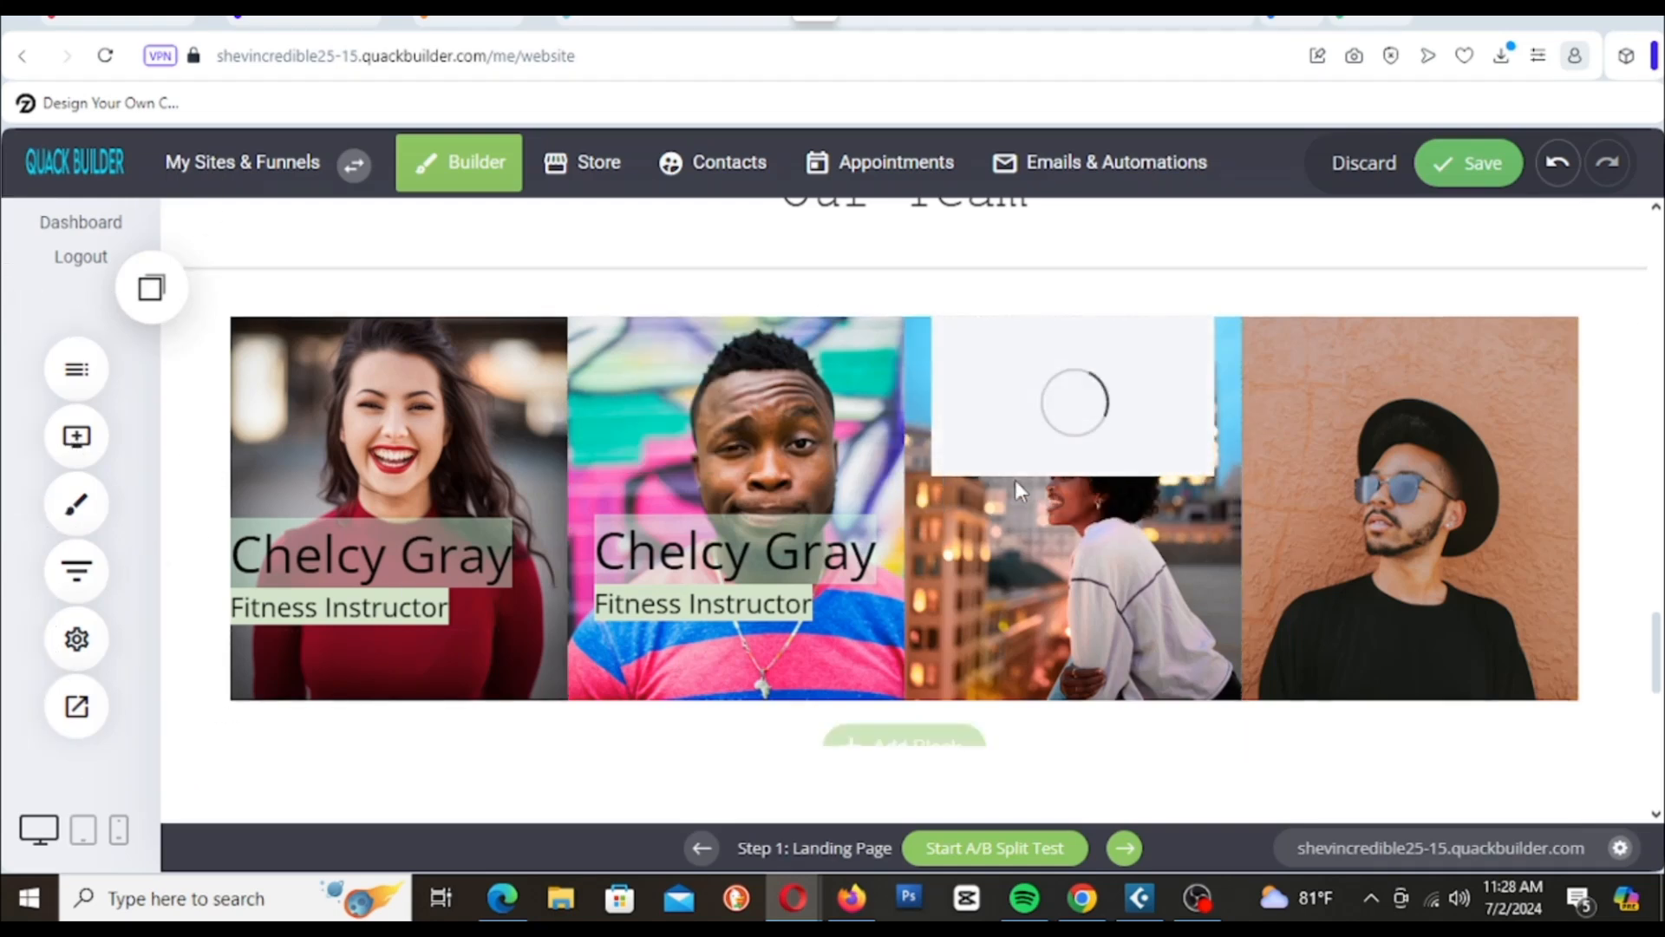
left_click(152, 289)
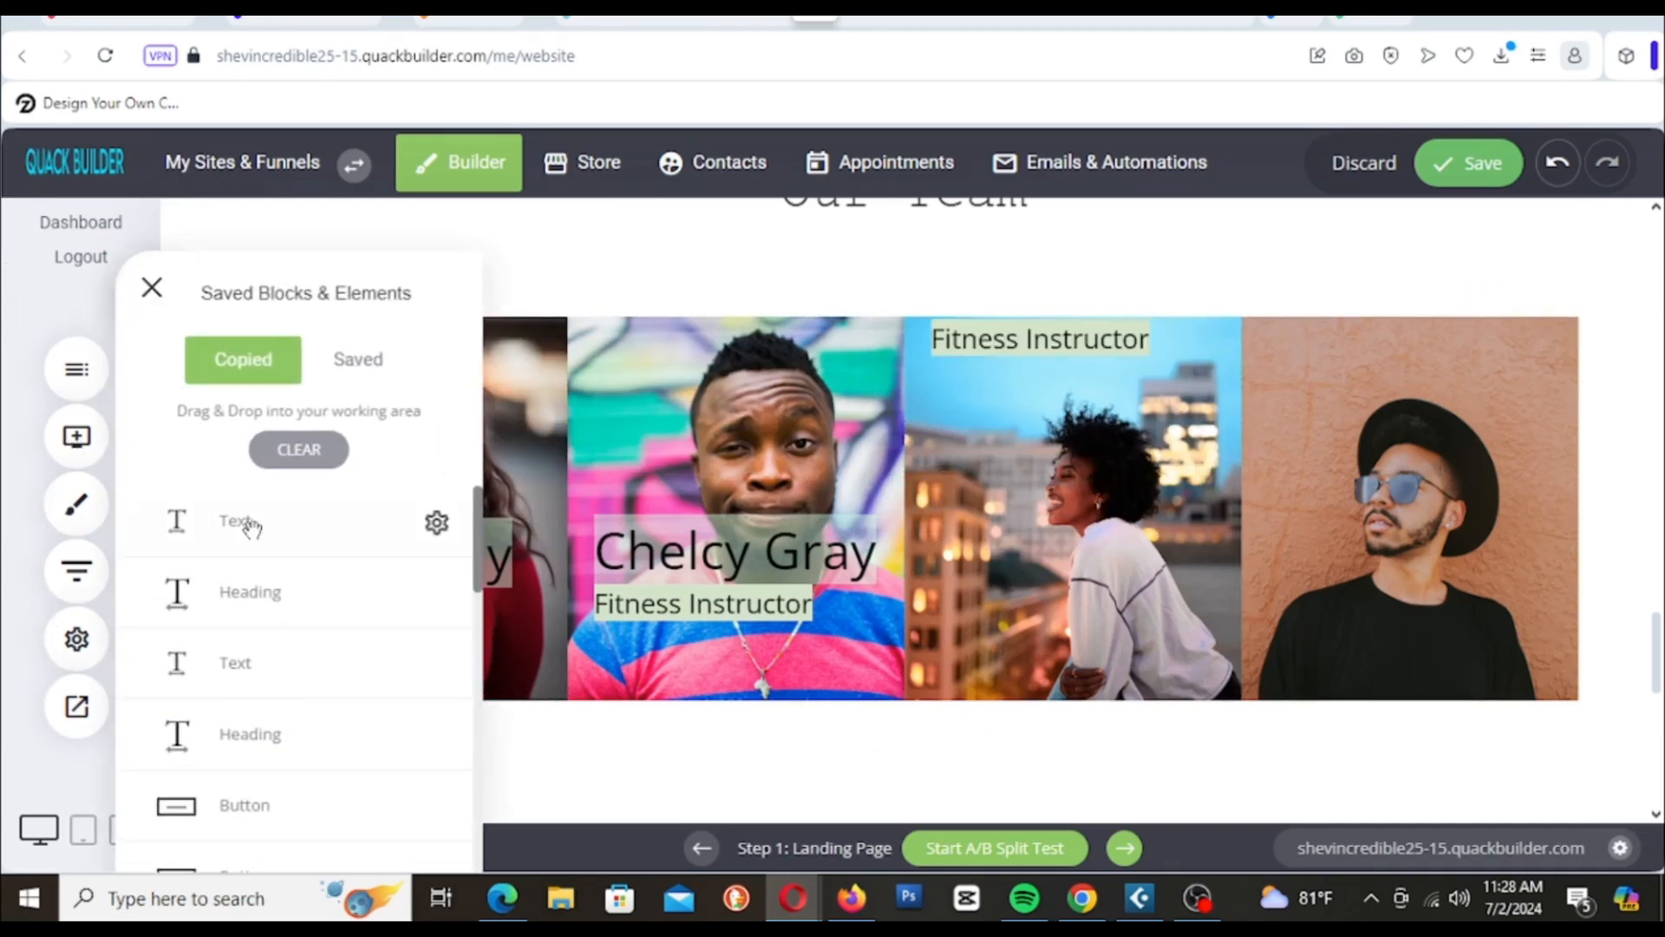
left_click_drag(276, 582, 1111, 394)
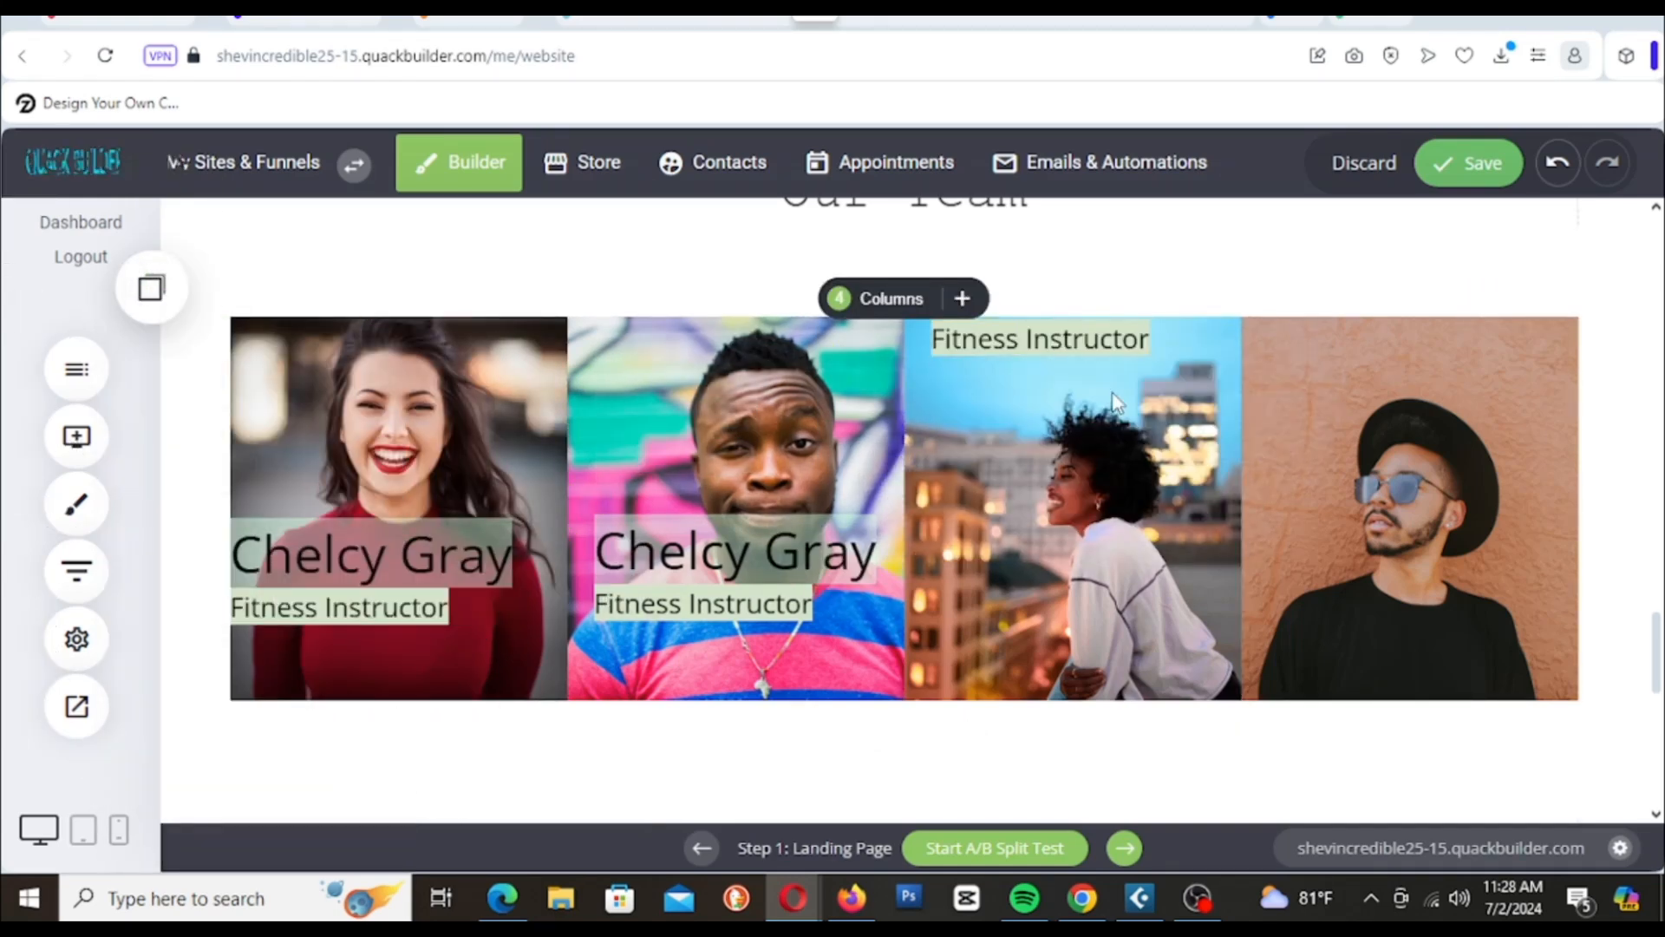
left_click_drag(1027, 349, 1061, 611)
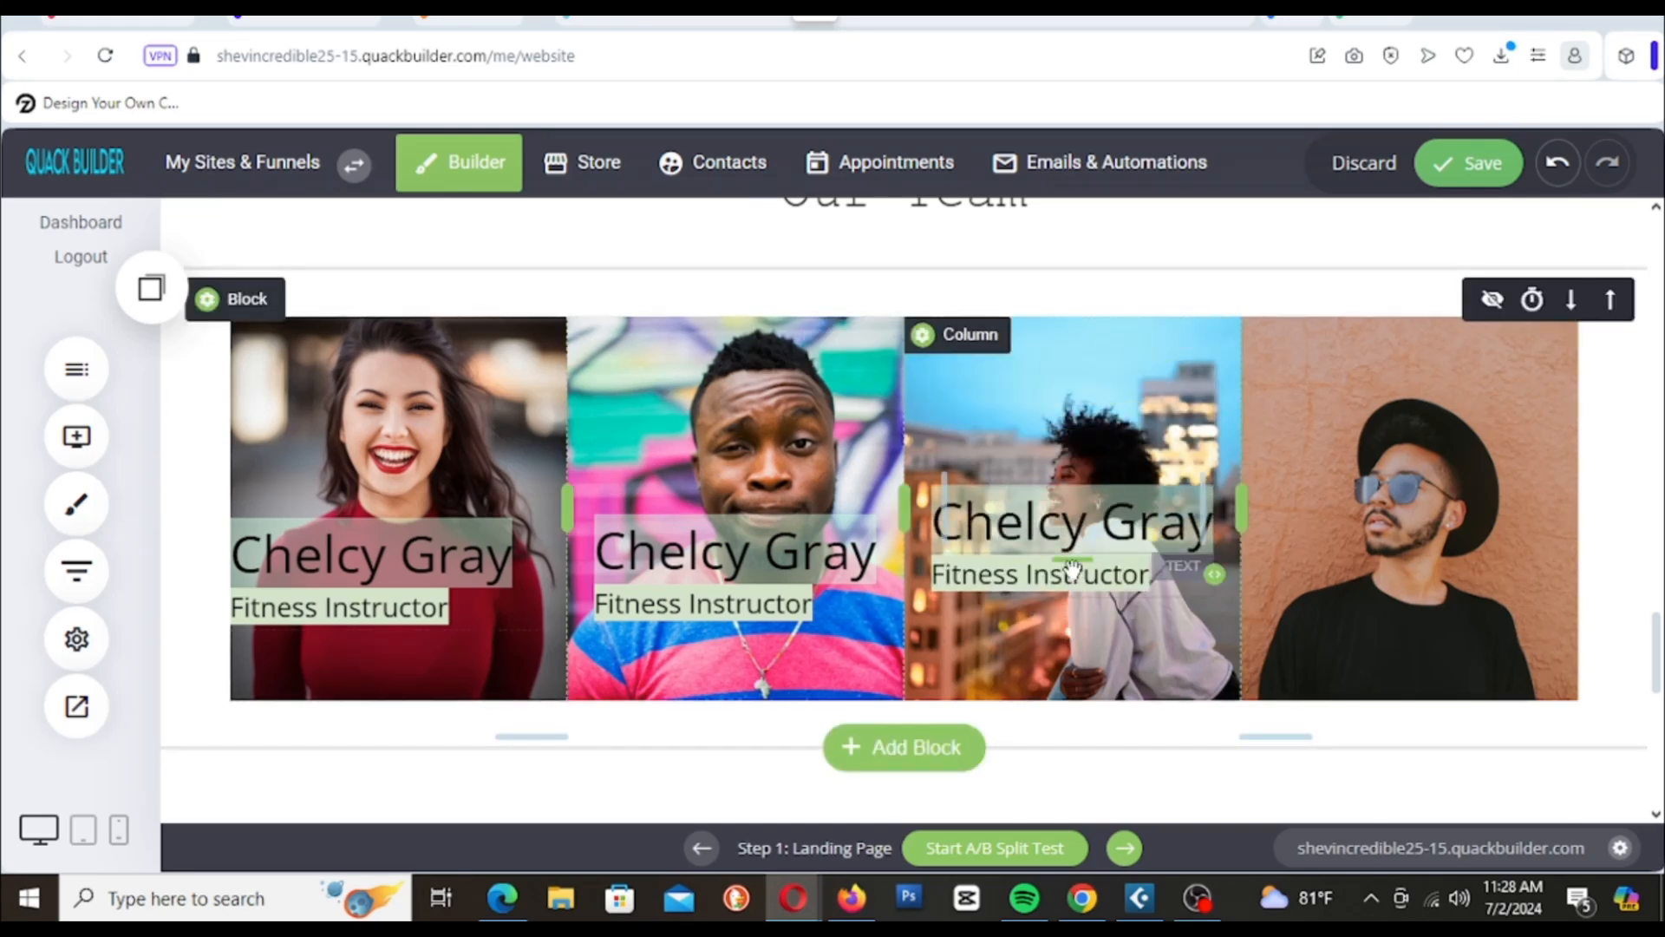
left_click_drag(1054, 451, 1054, 487)
left_click_drag(1055, 486, 1055, 486)
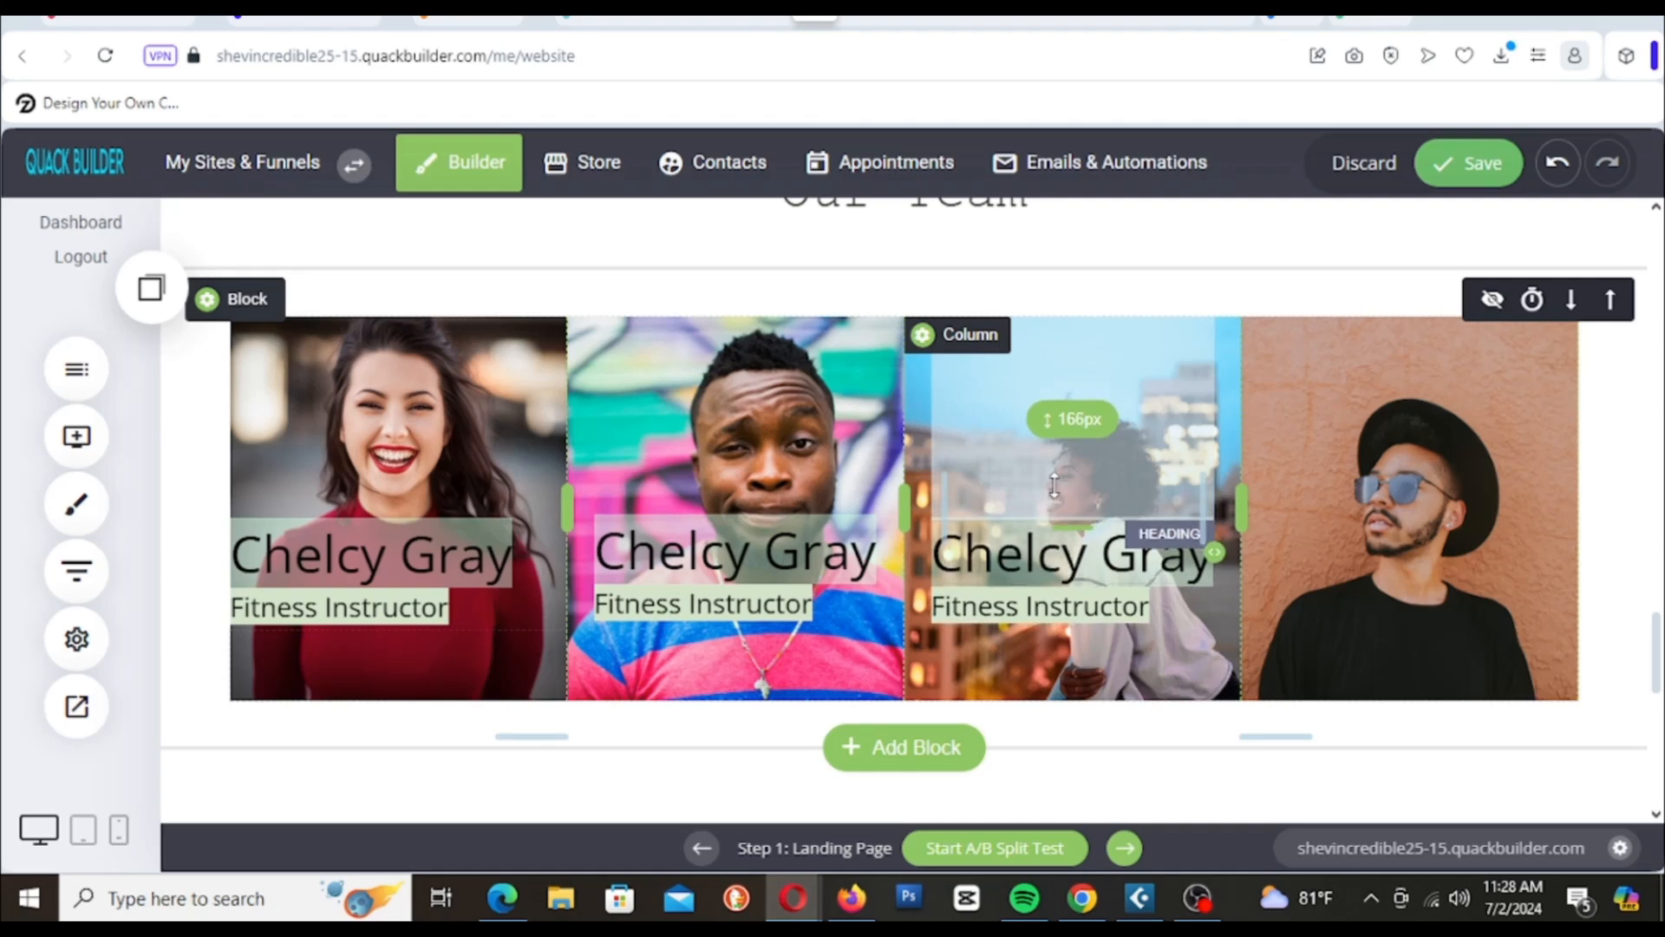
Step: Add the name and Fitness Instructor title to the fourth column, level them, and save
left_click(151, 294)
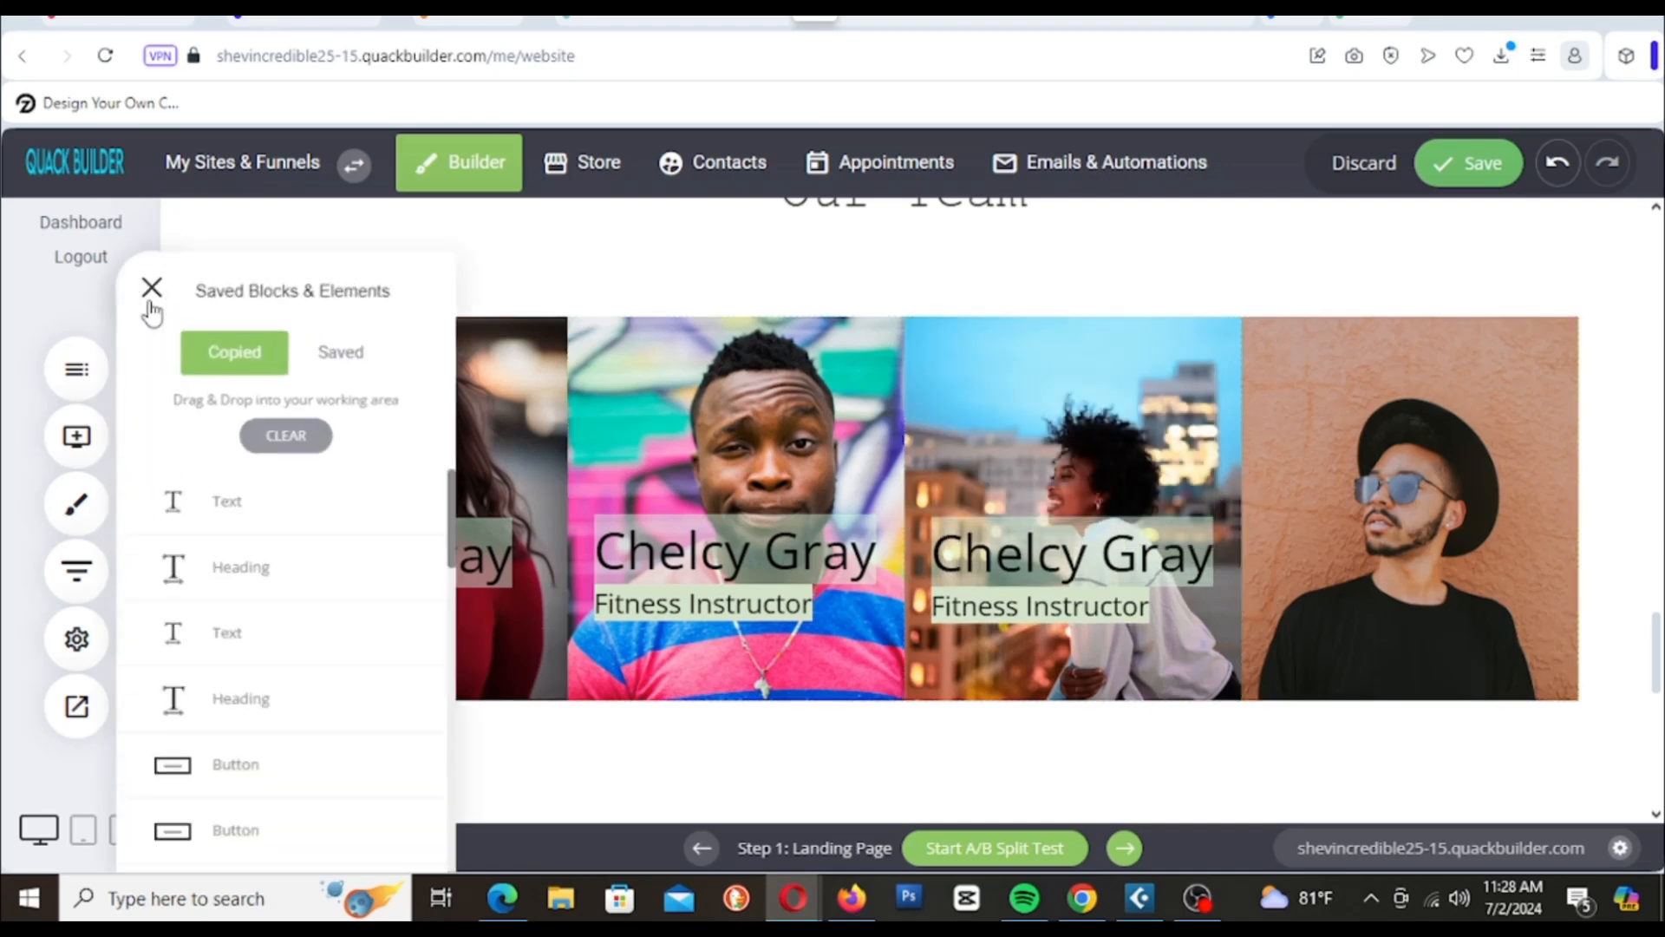
left_click_drag(294, 549, 1385, 451)
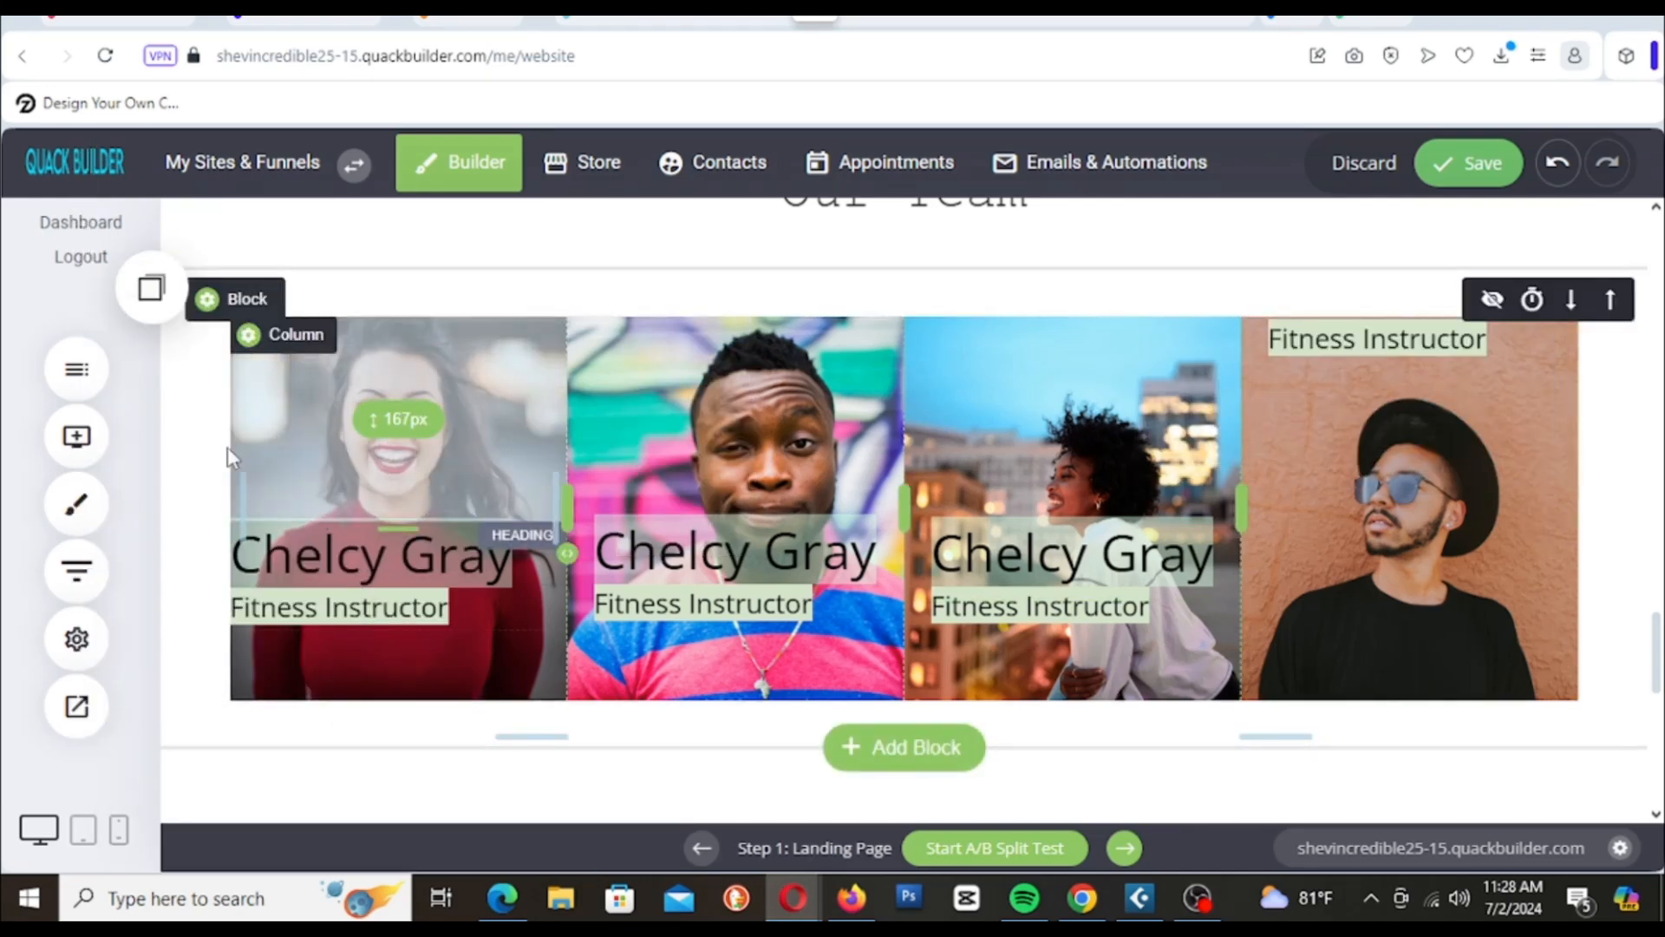
left_click(151, 288)
left_click_drag(252, 587, 1397, 586)
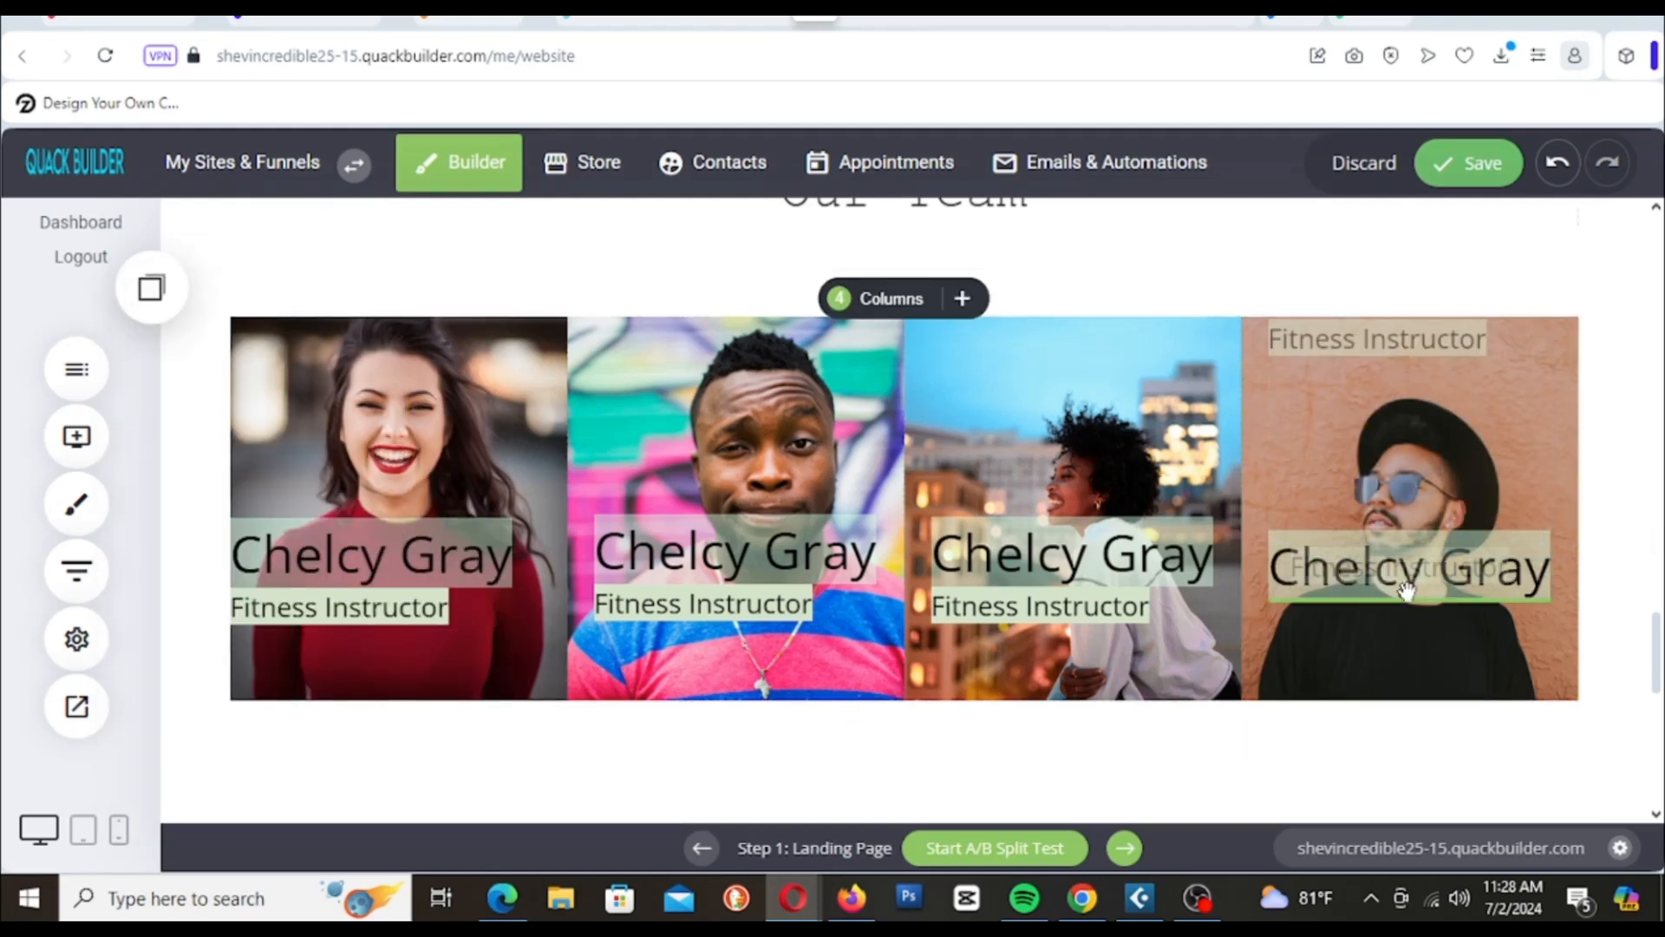
left_click_drag(1388, 447, 1388, 484)
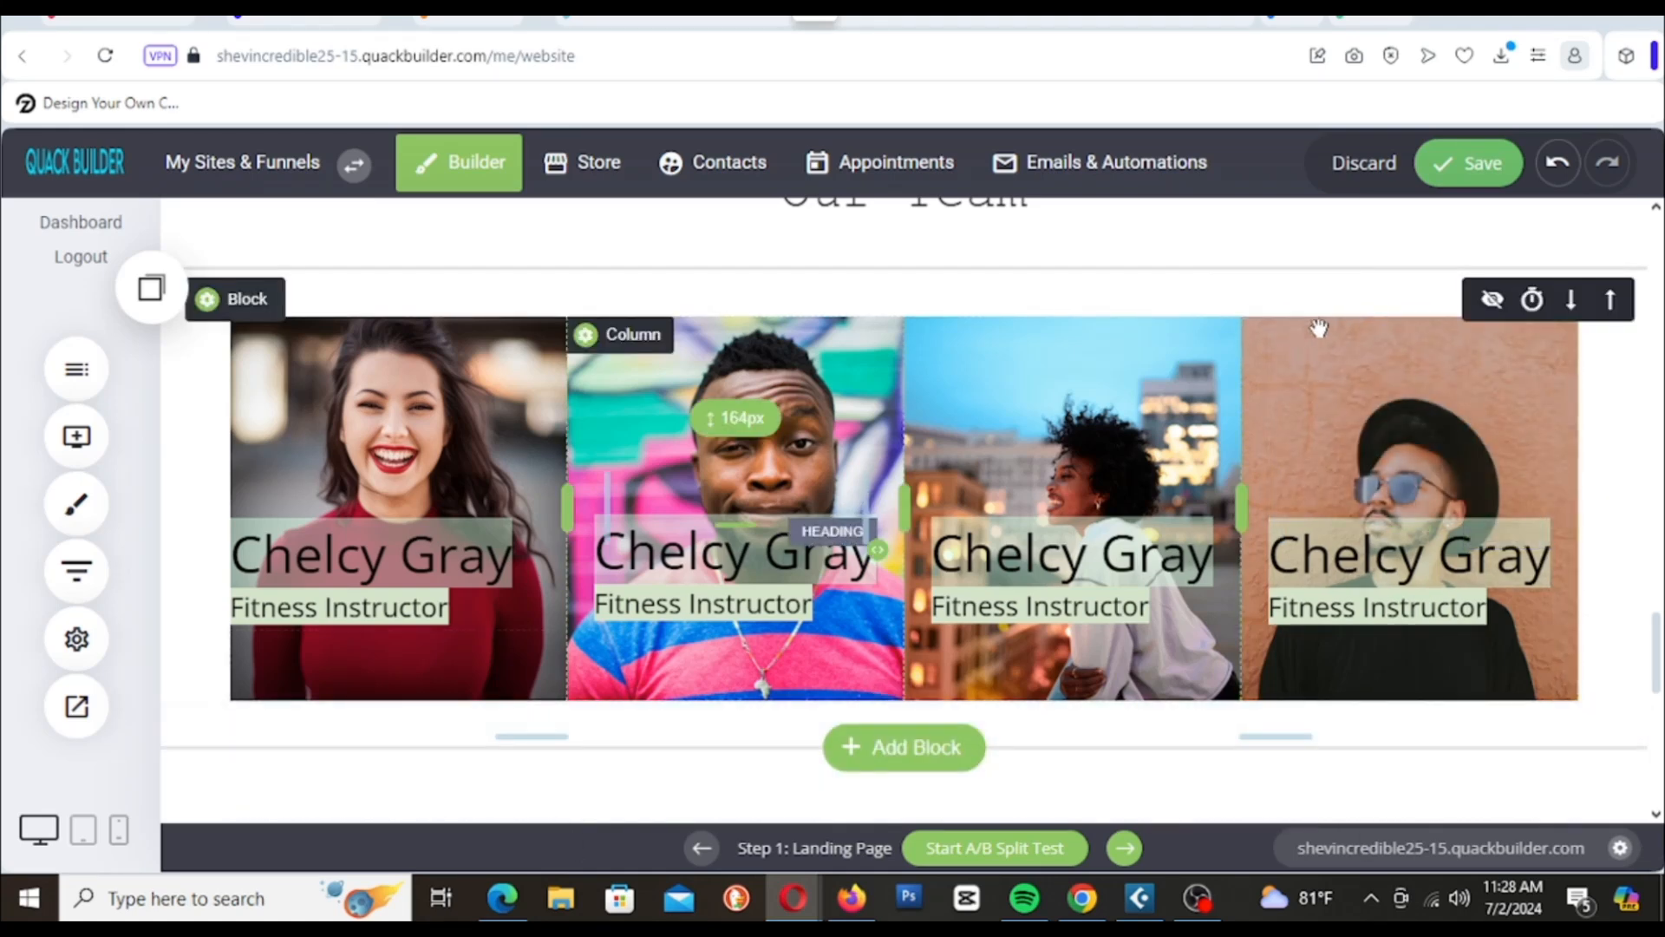
left_click(1450, 178)
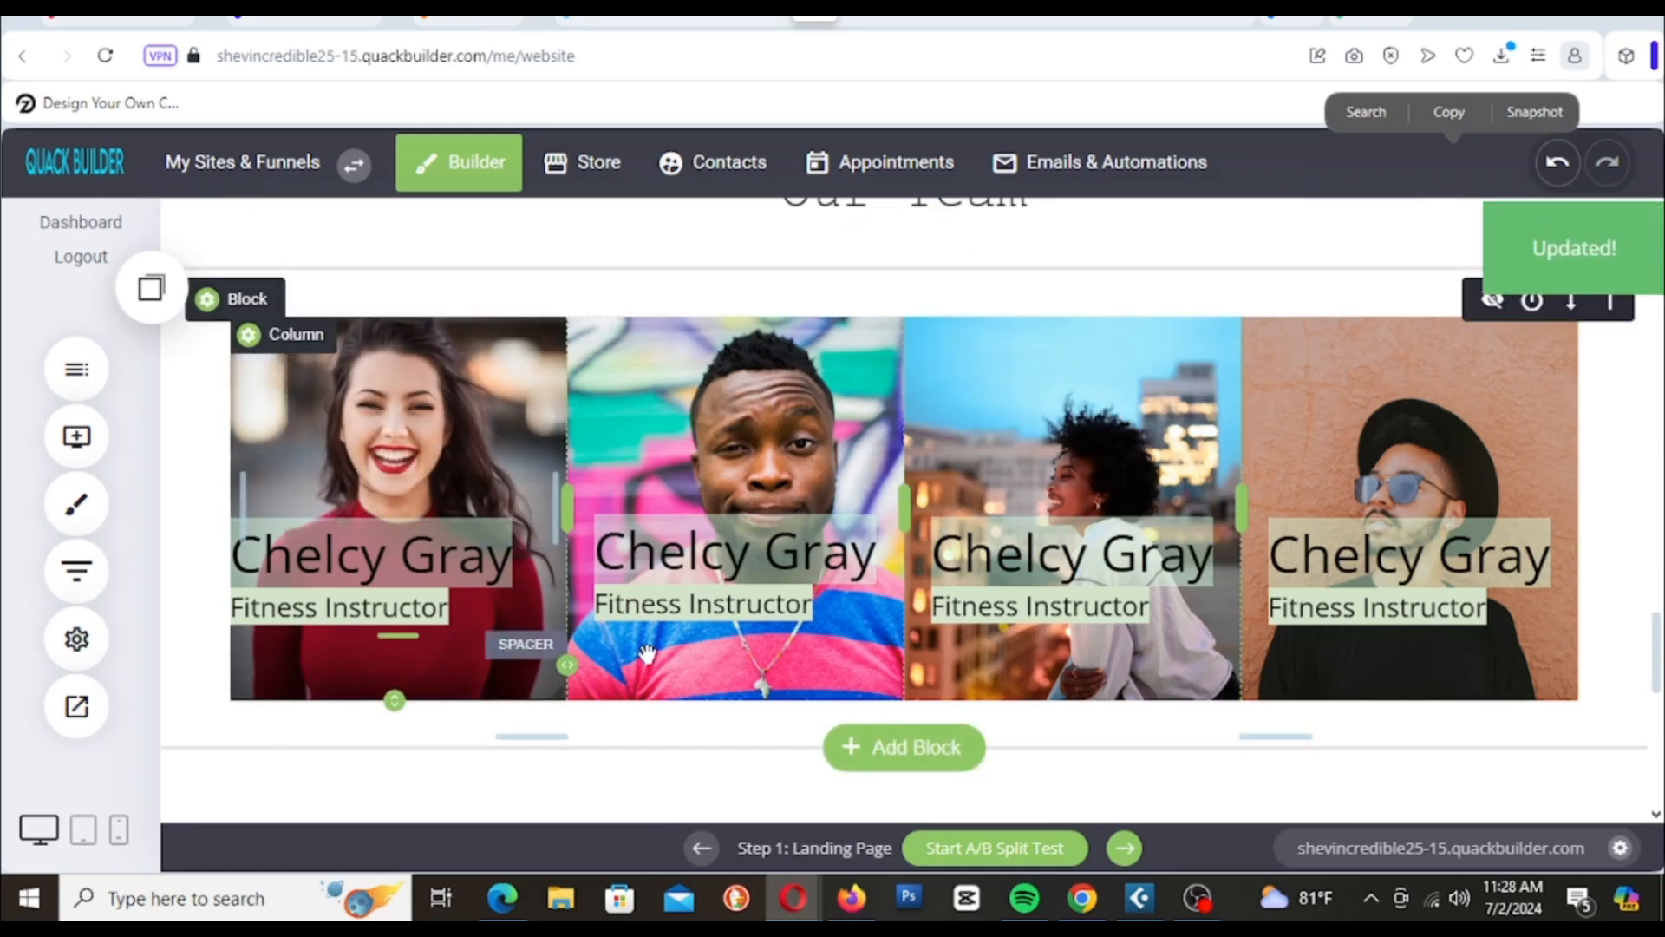
Step: Copy the hero's Enroll Now button
scroll(791, 548, "up", 4)
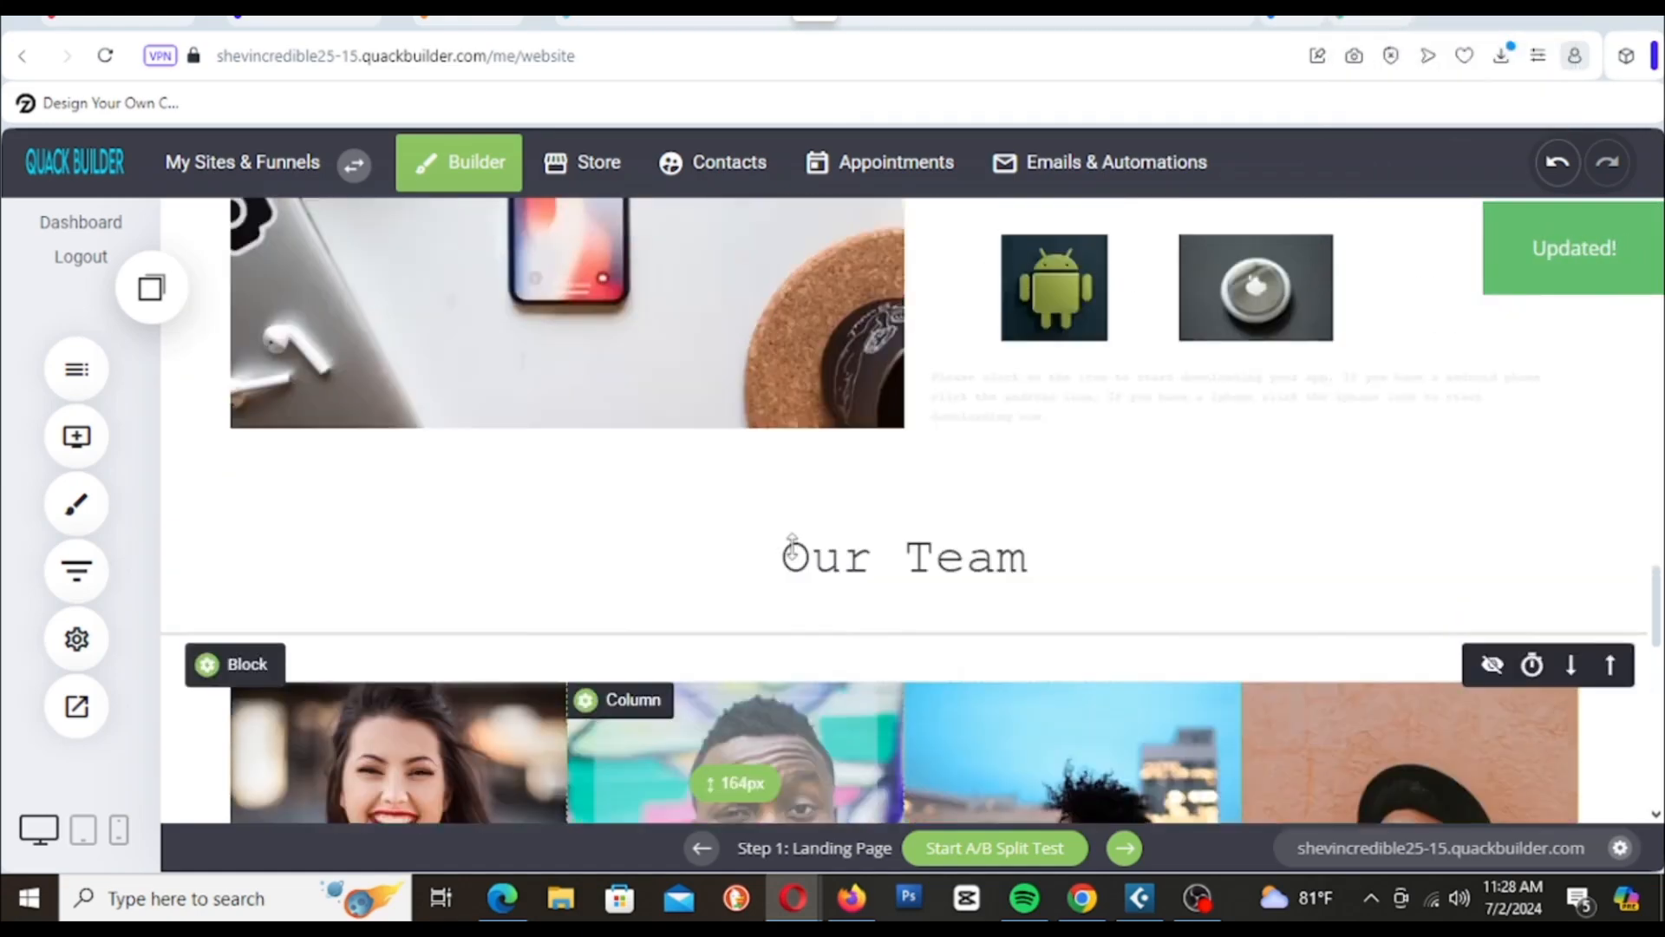
scroll(791, 548, "up", 15)
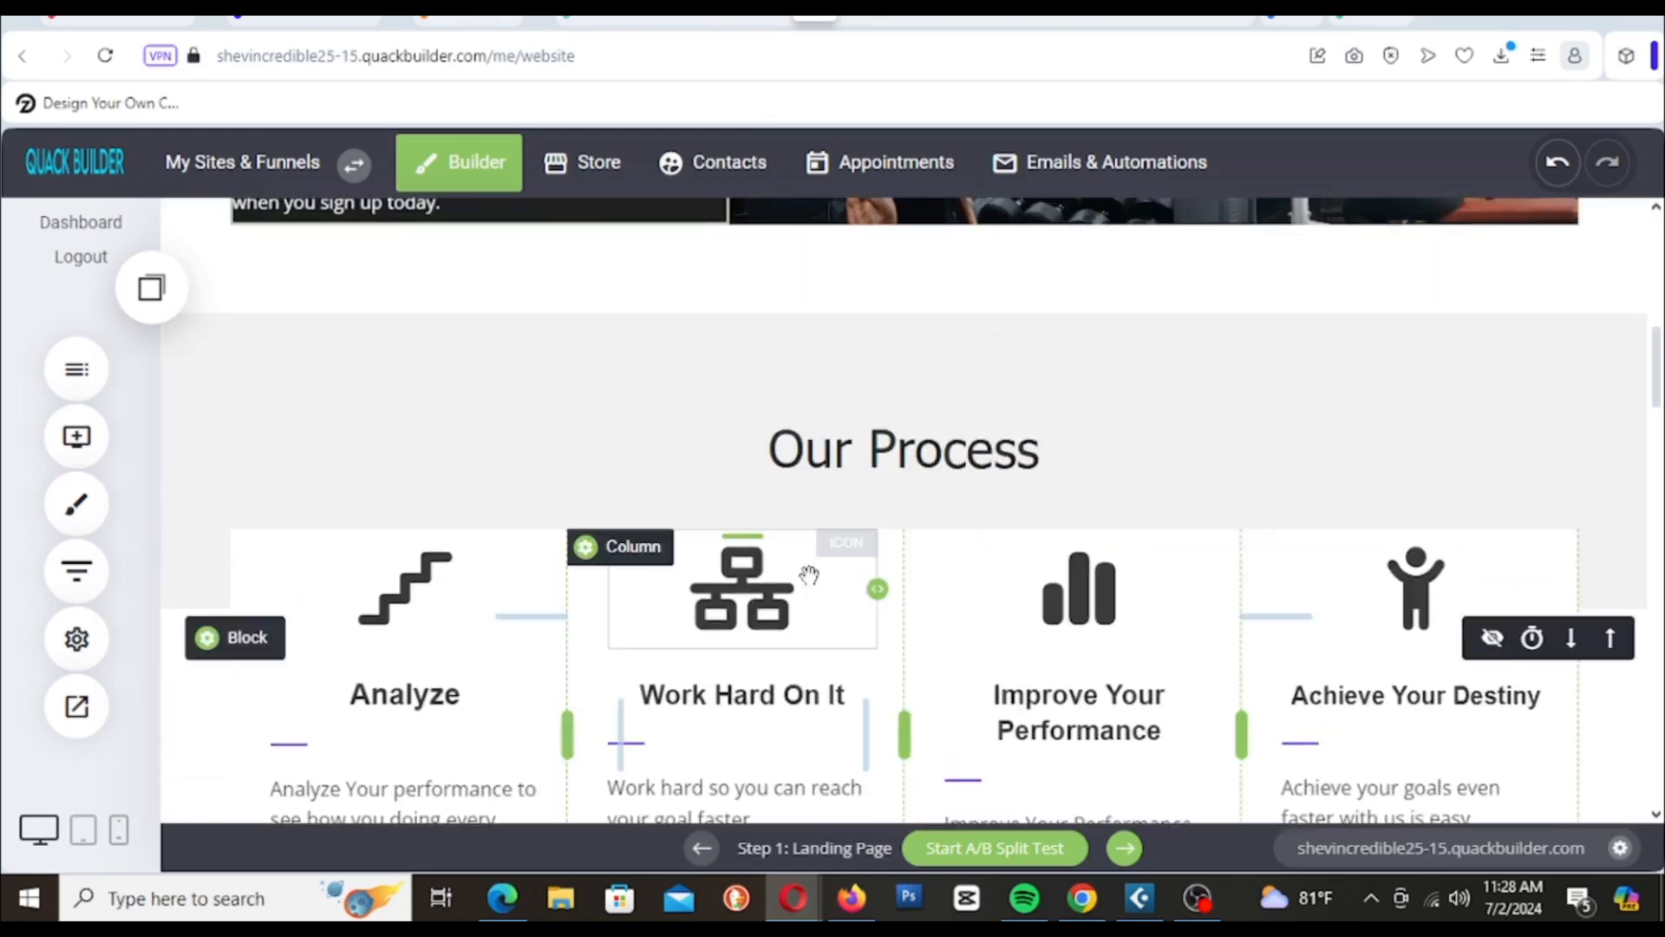
scroll(808, 577, "up", 10)
scroll(506, 595, "down", 2)
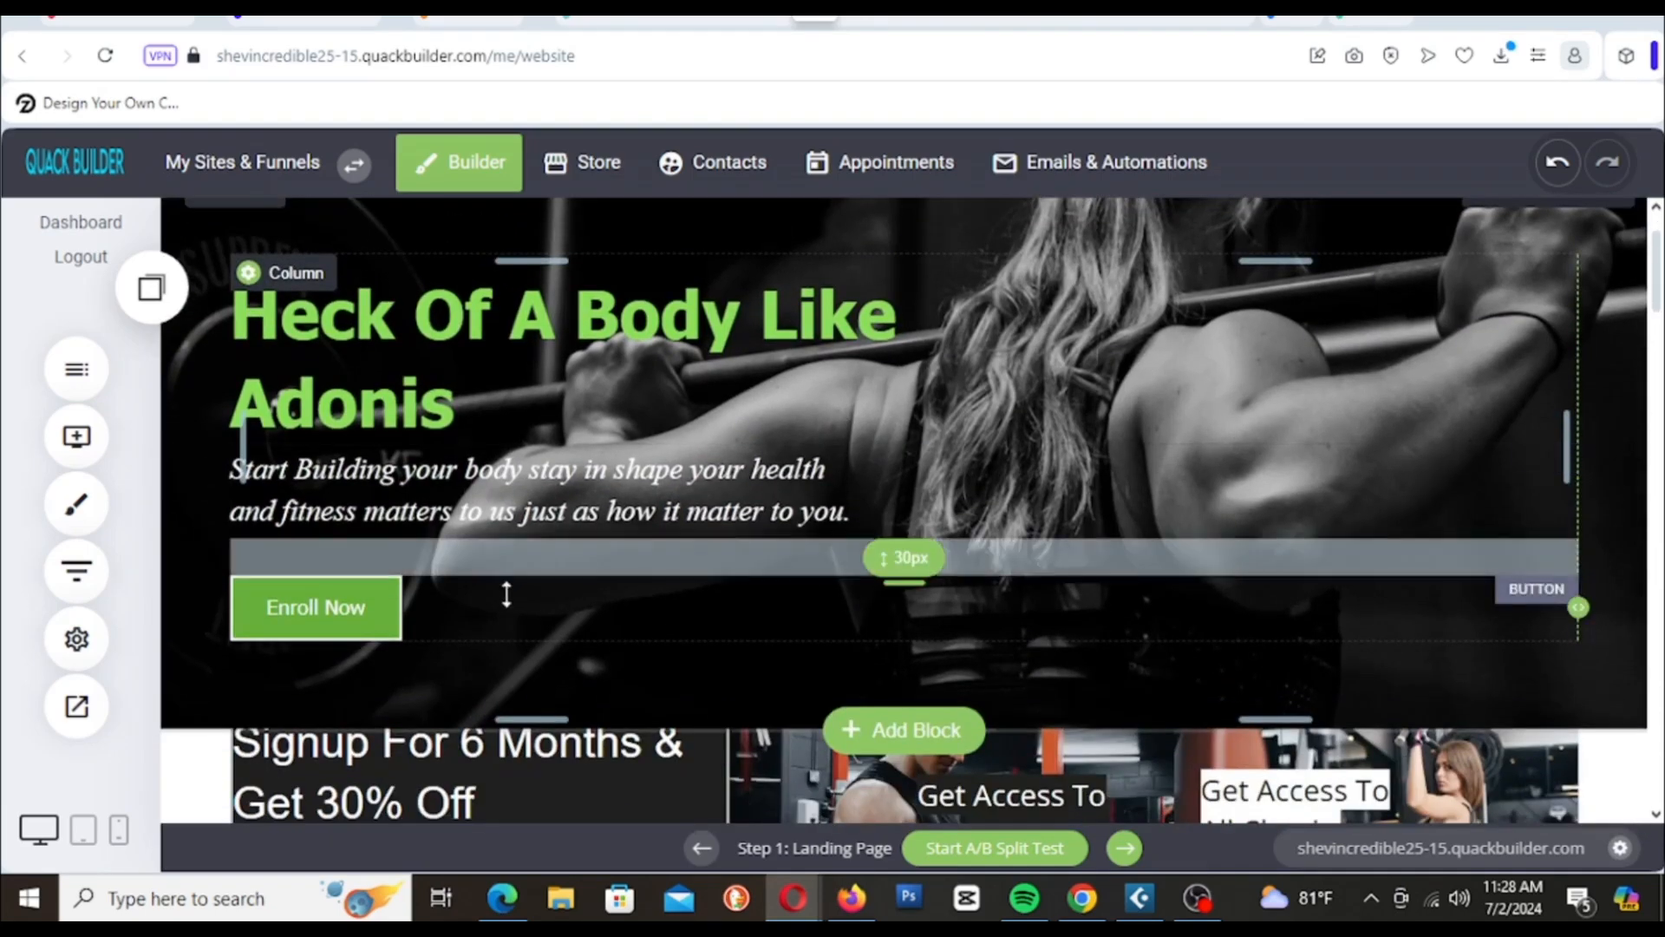
left_click(319, 633)
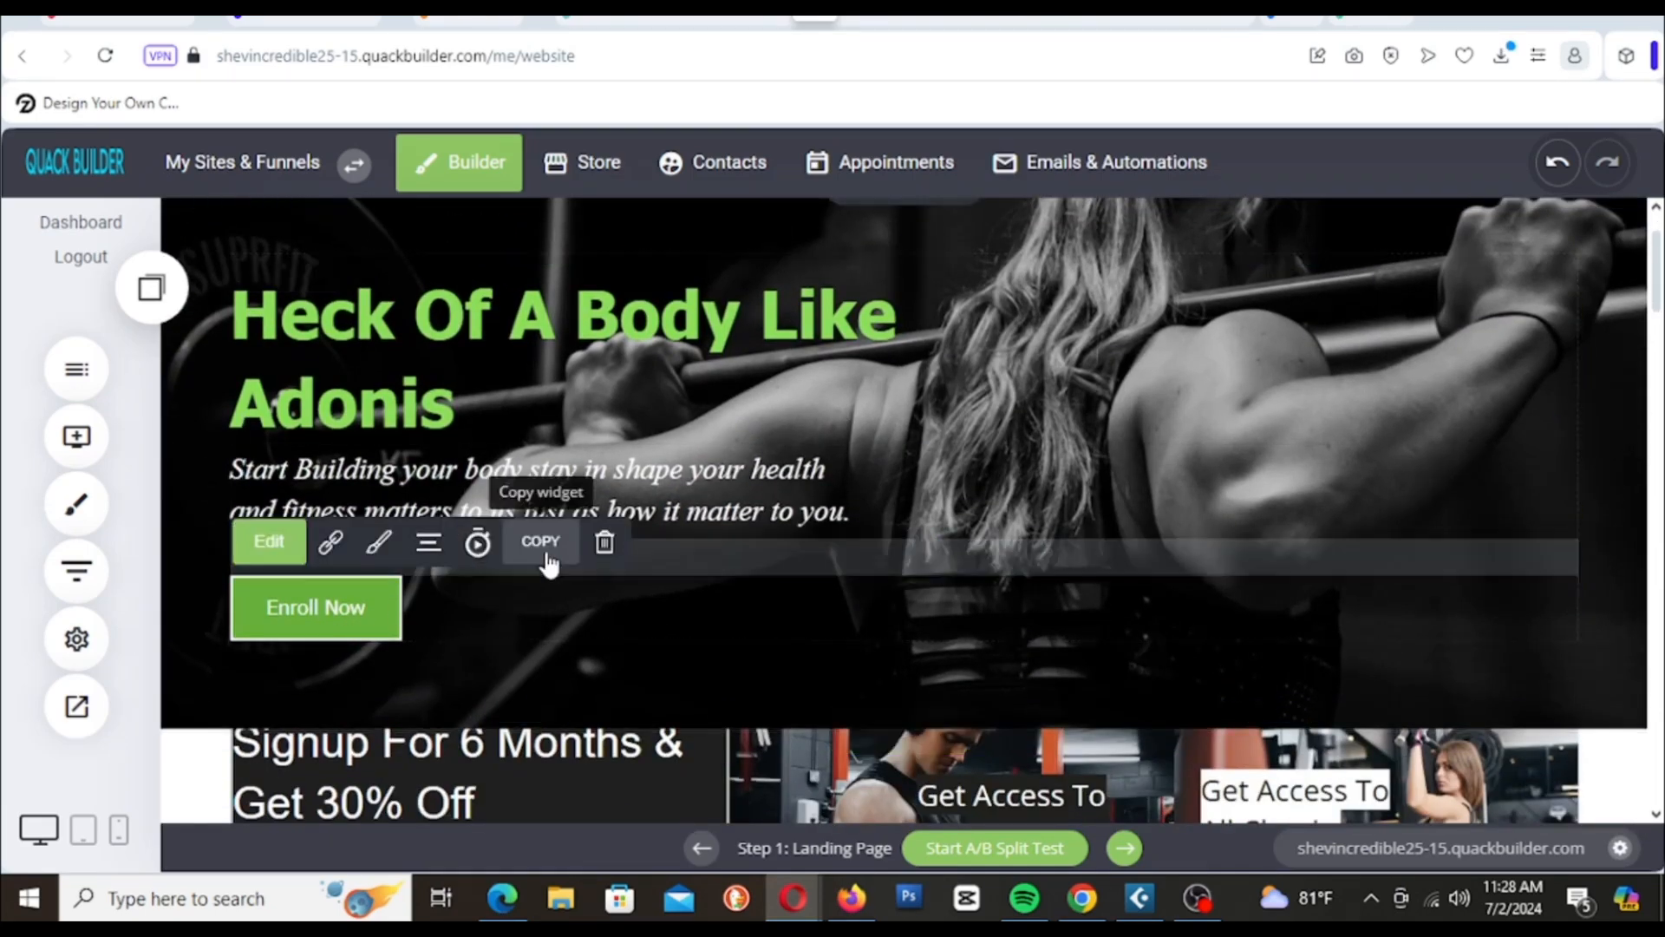
scroll(903, 514, "down", 15)
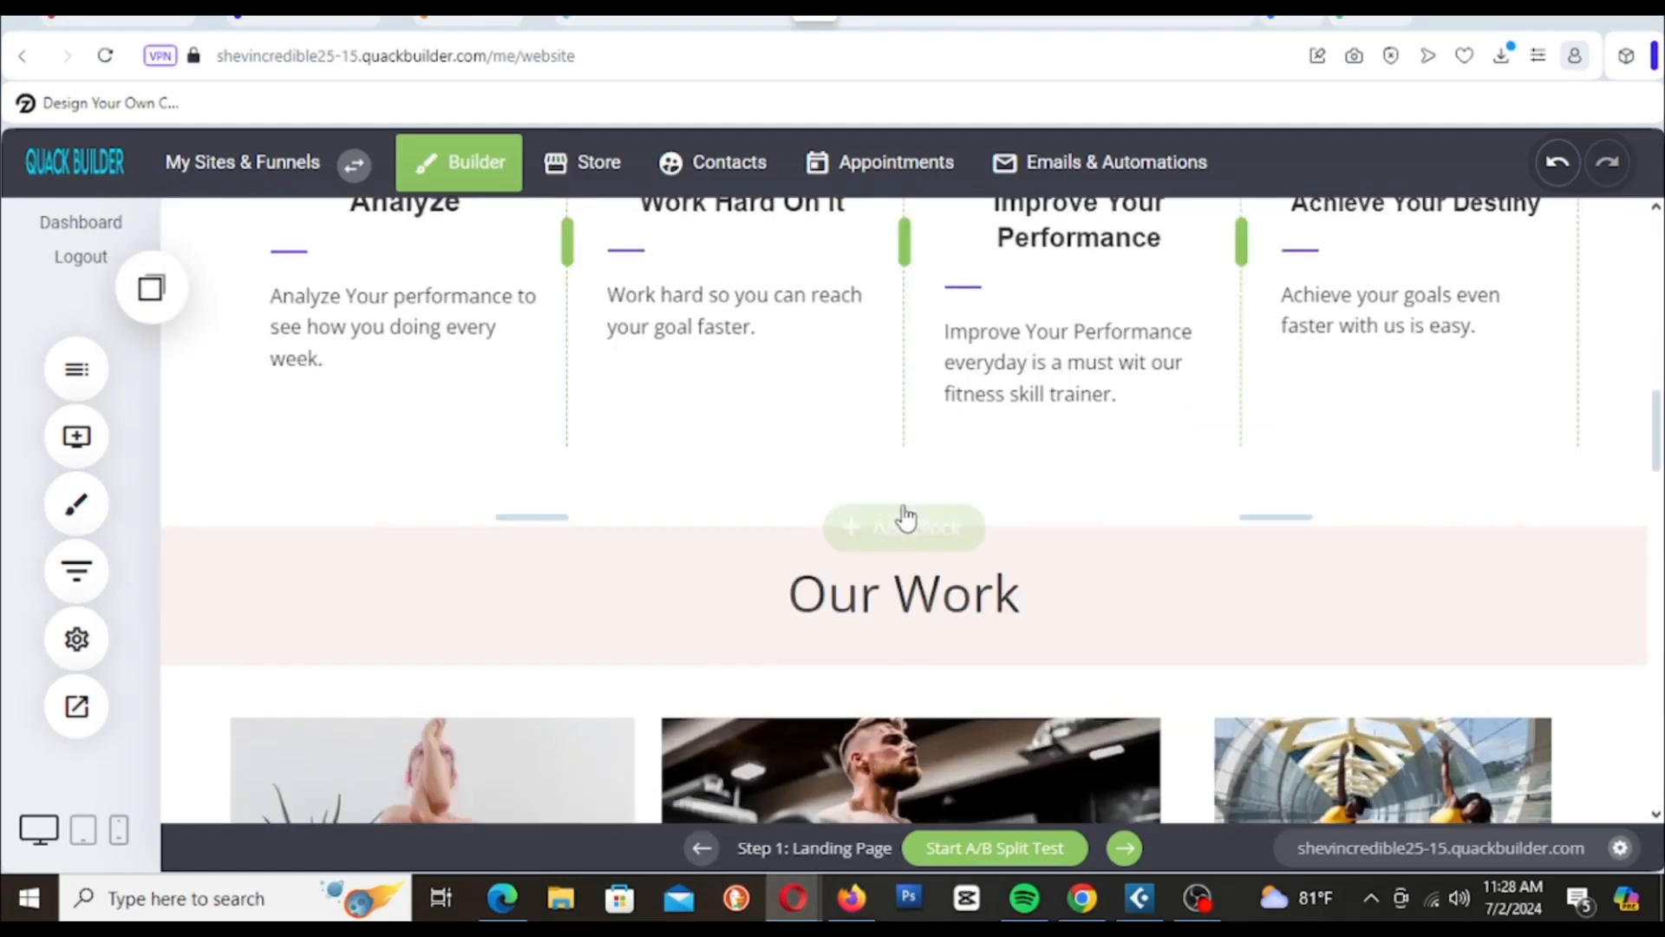
scroll(903, 514, "down", 4)
scroll(903, 514, "up", 12)
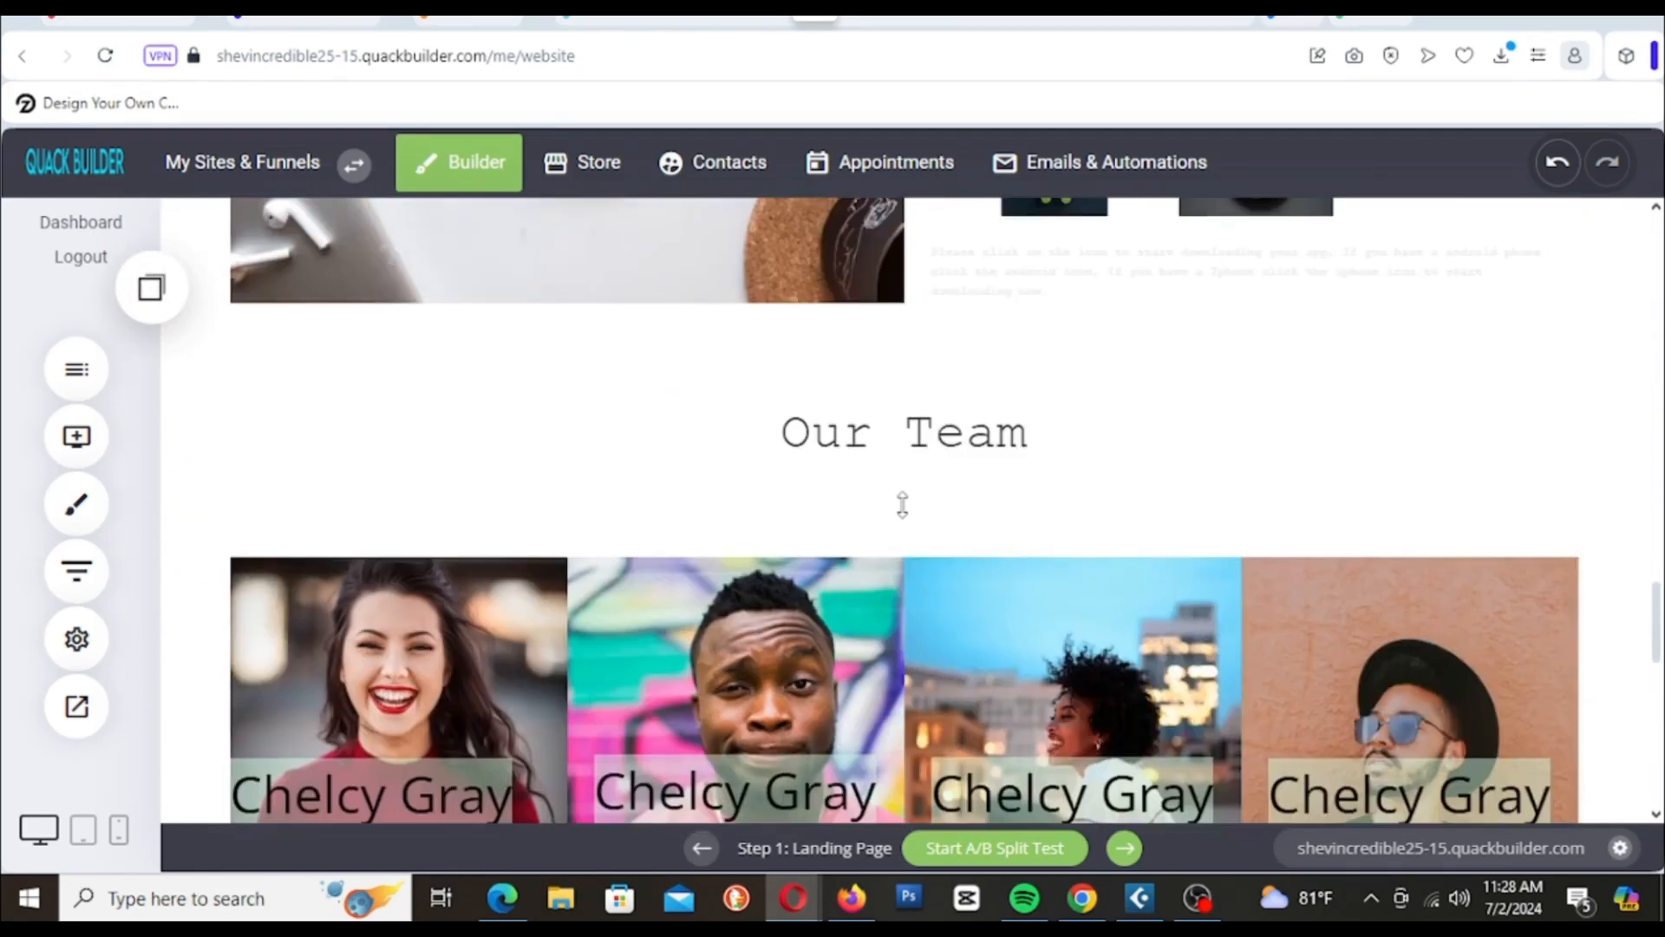
scroll(902, 506, "down", 8)
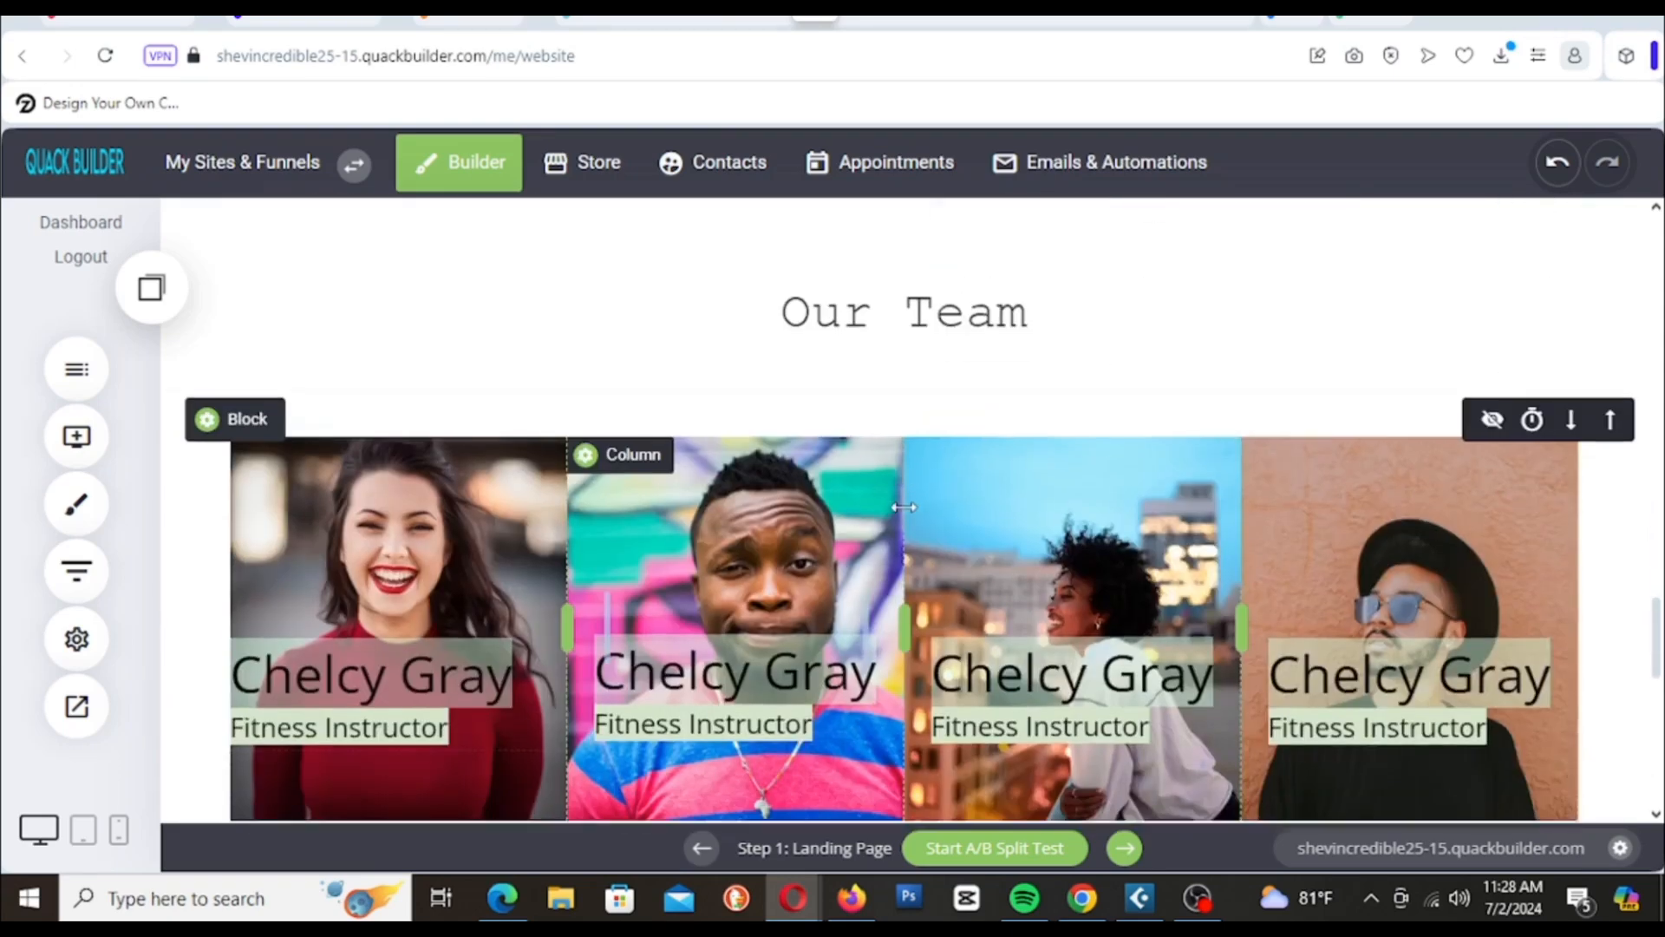
scroll(782, 492, "up", 3)
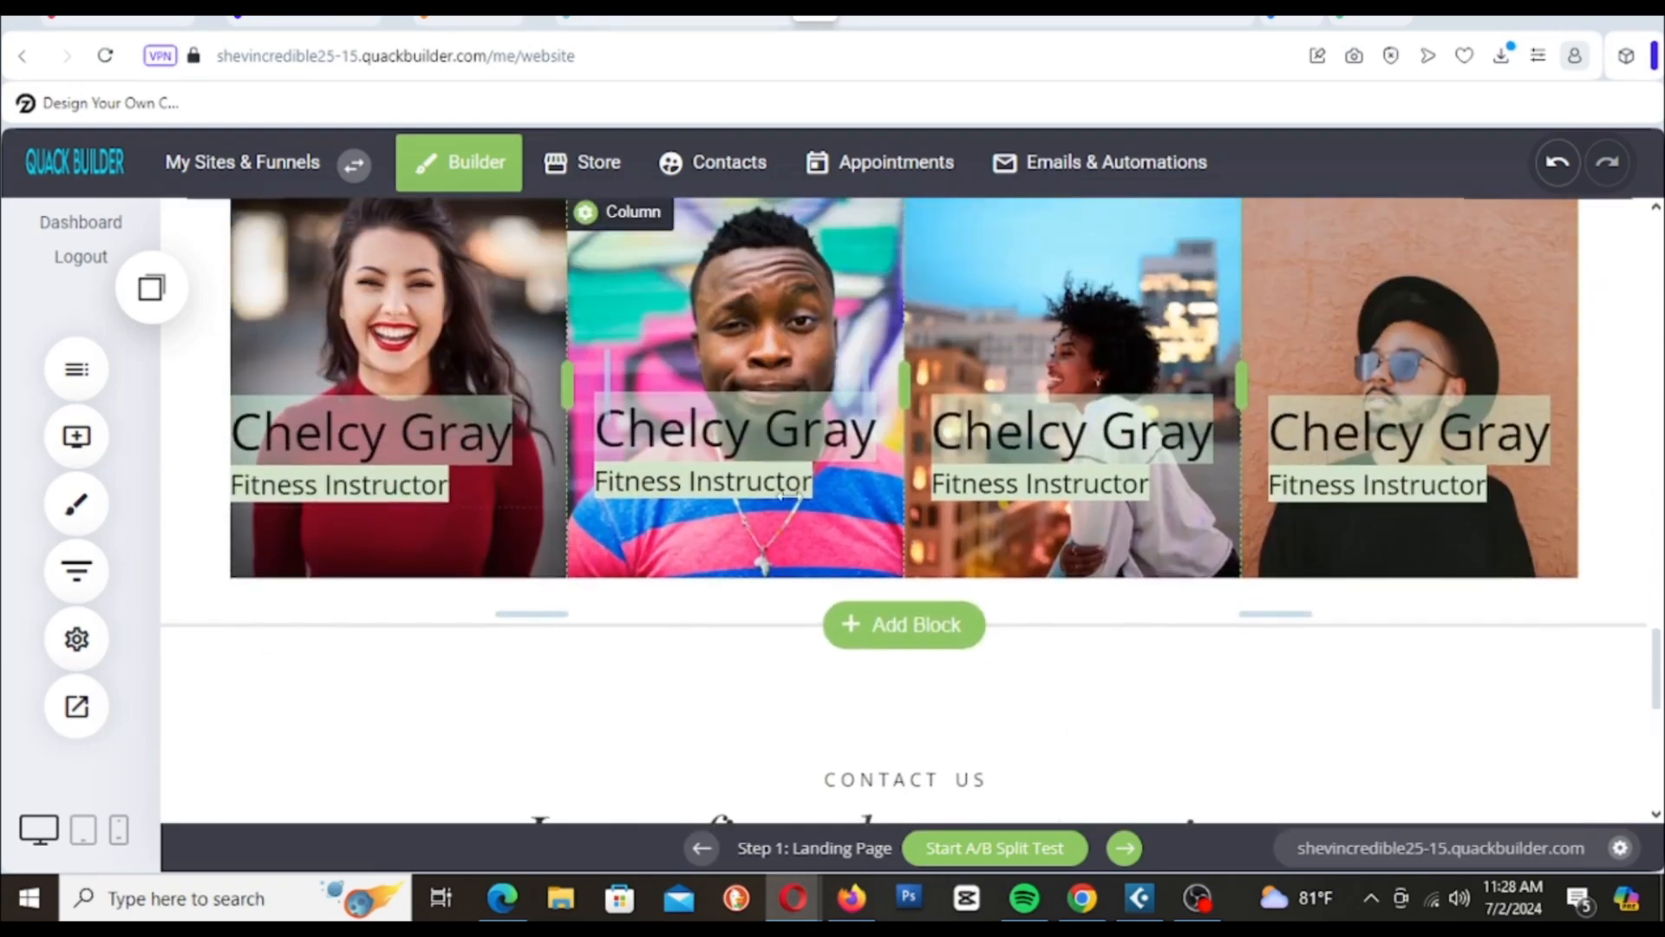
Step: Drop the copied button under the first team member and relabel it 'Lear More'
left_click(151, 288)
left_click_drag(271, 525, 398, 546)
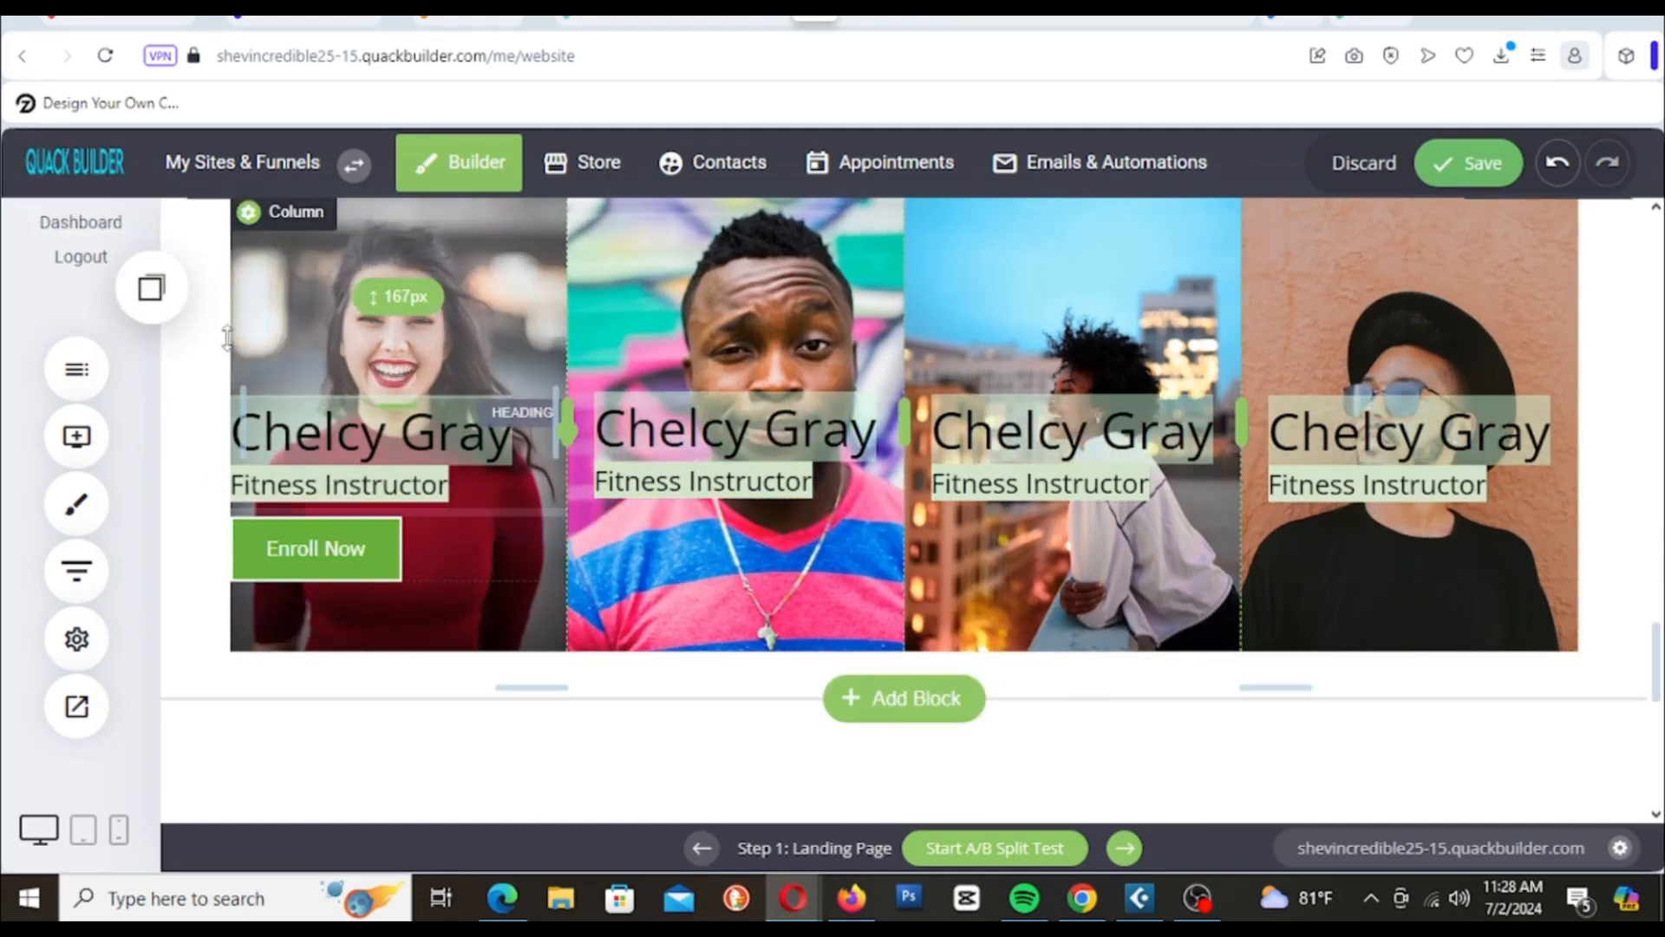
left_click(314, 549)
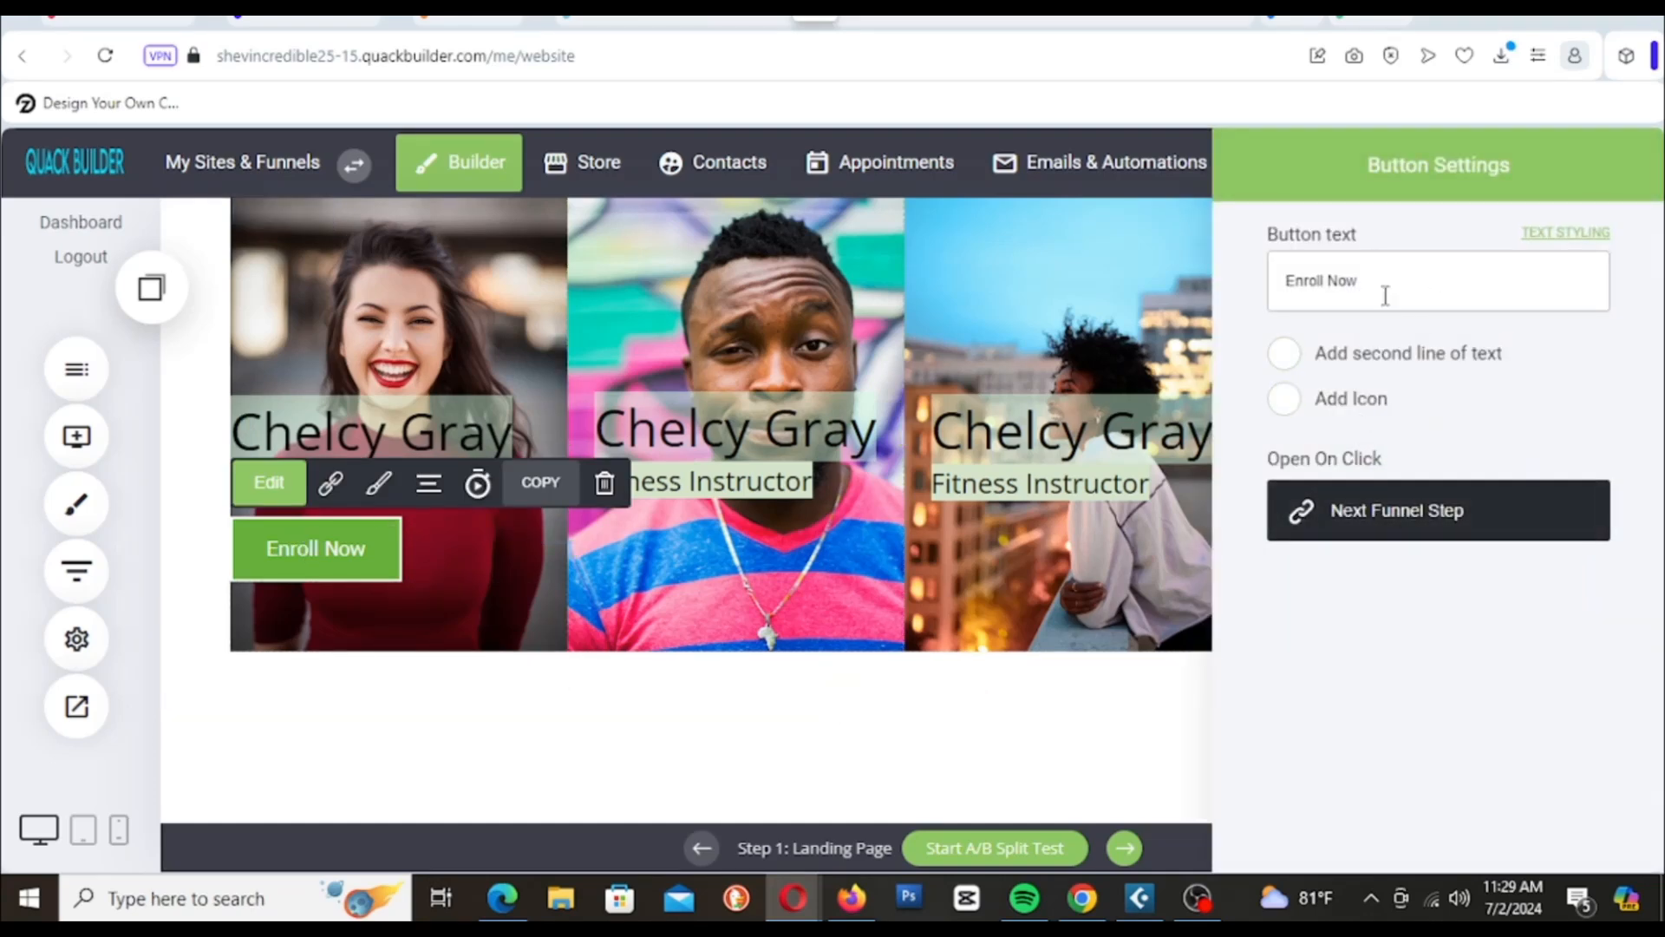
left_click_drag(1436, 279, 1232, 318)
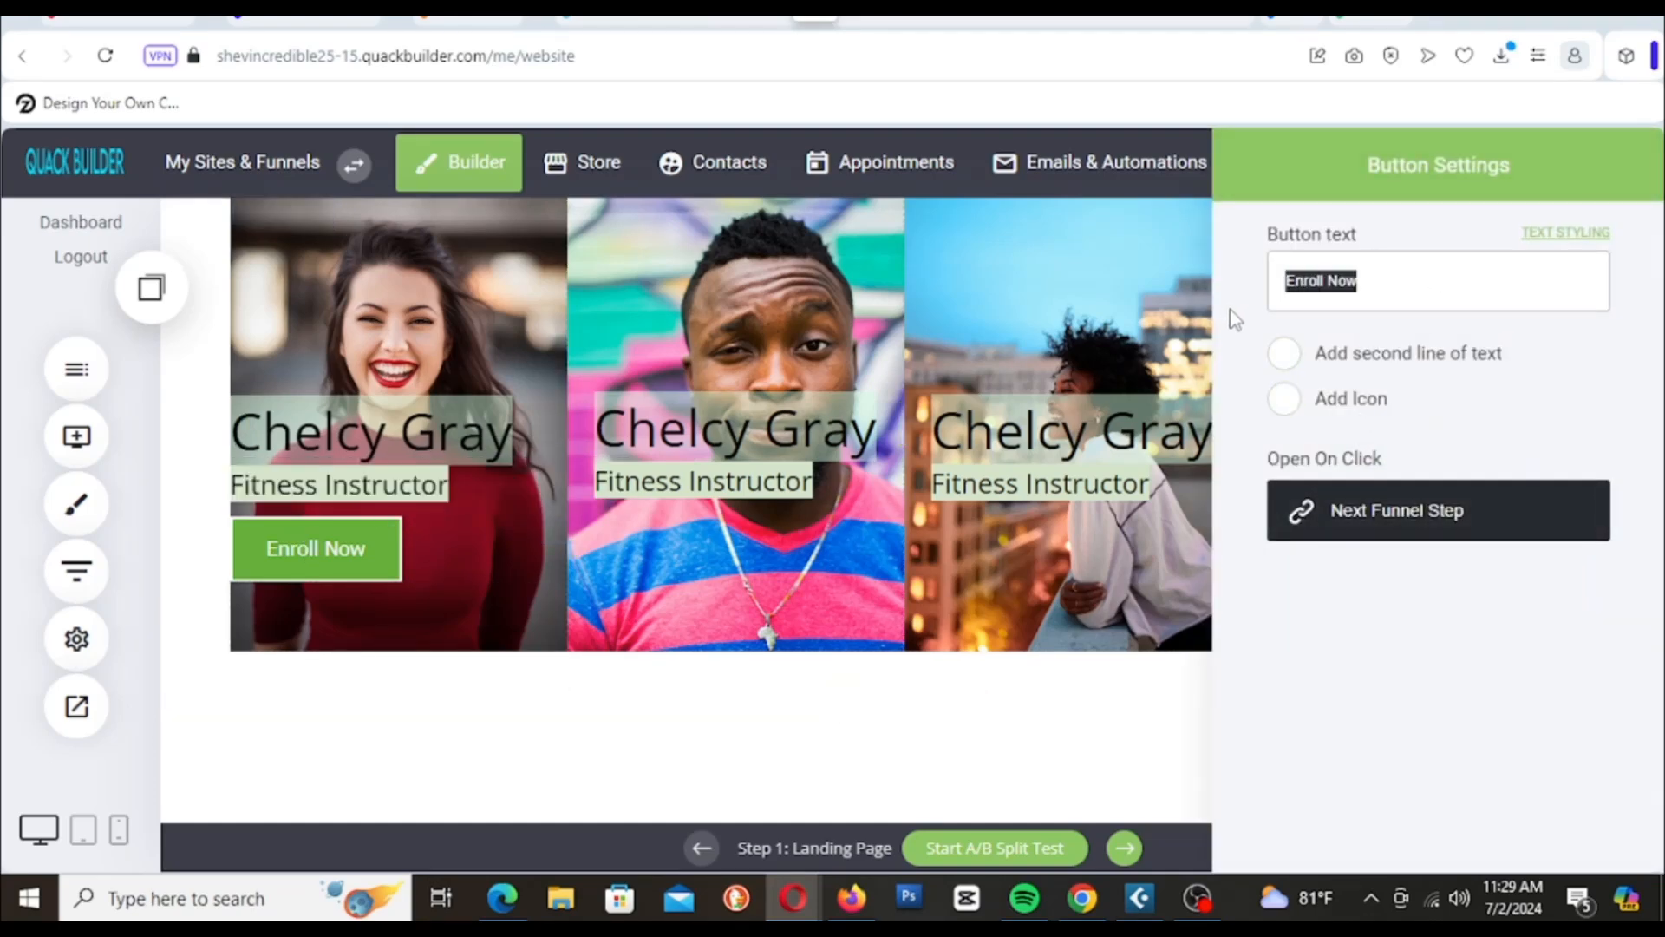
type("Lear More")
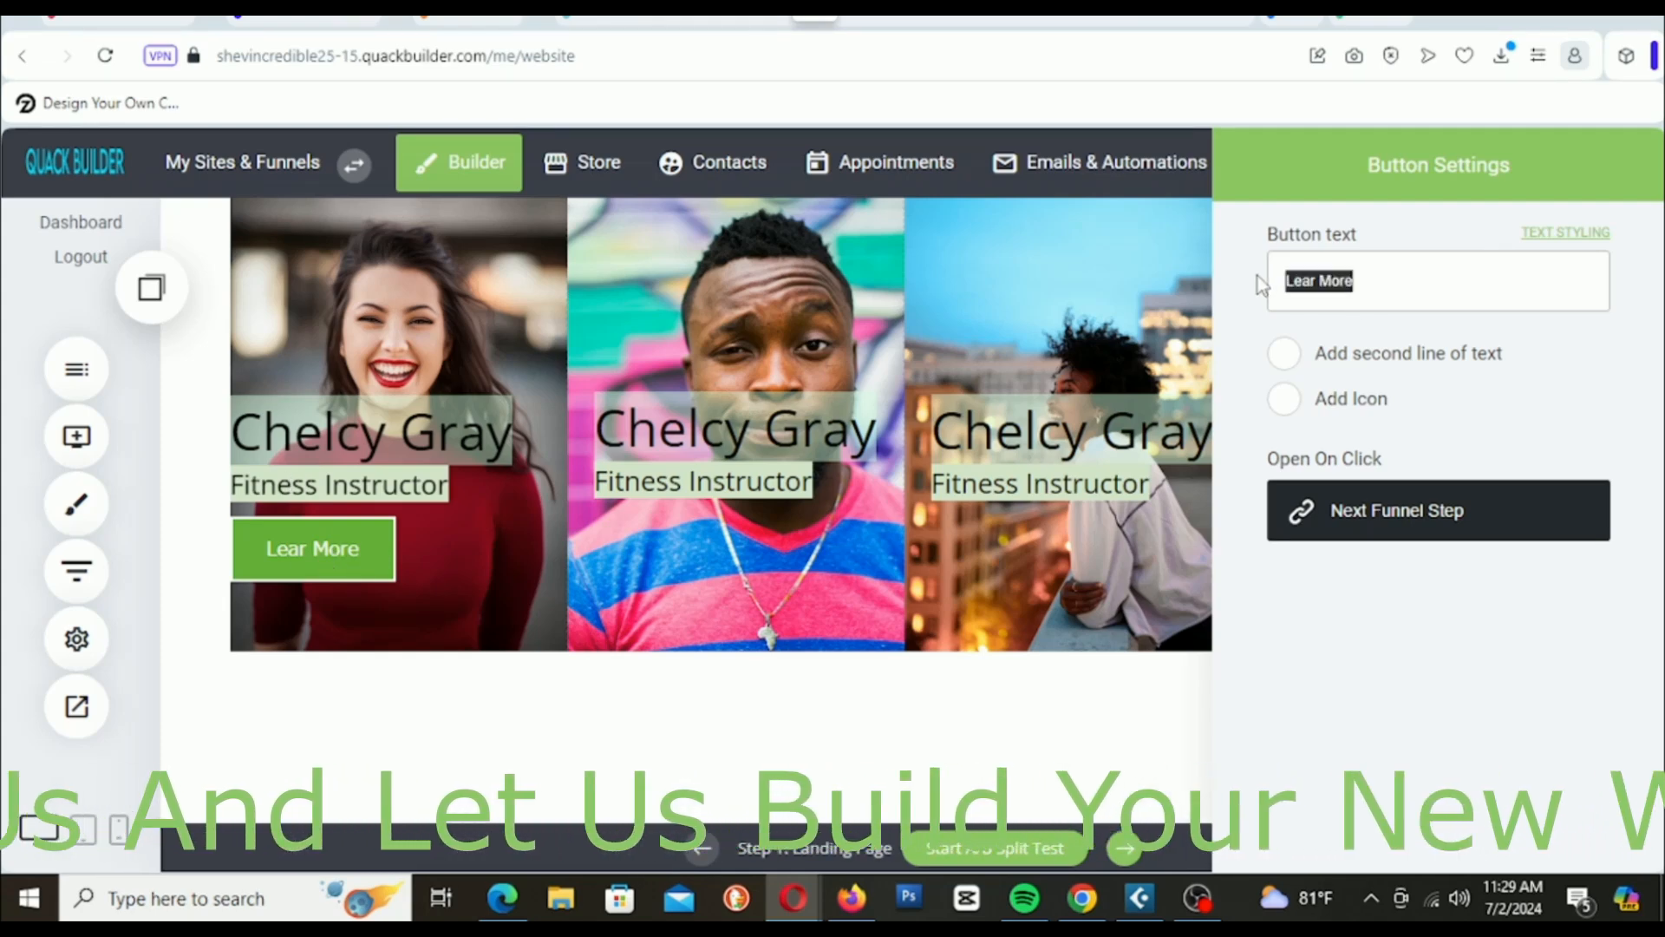
left_click(1068, 365)
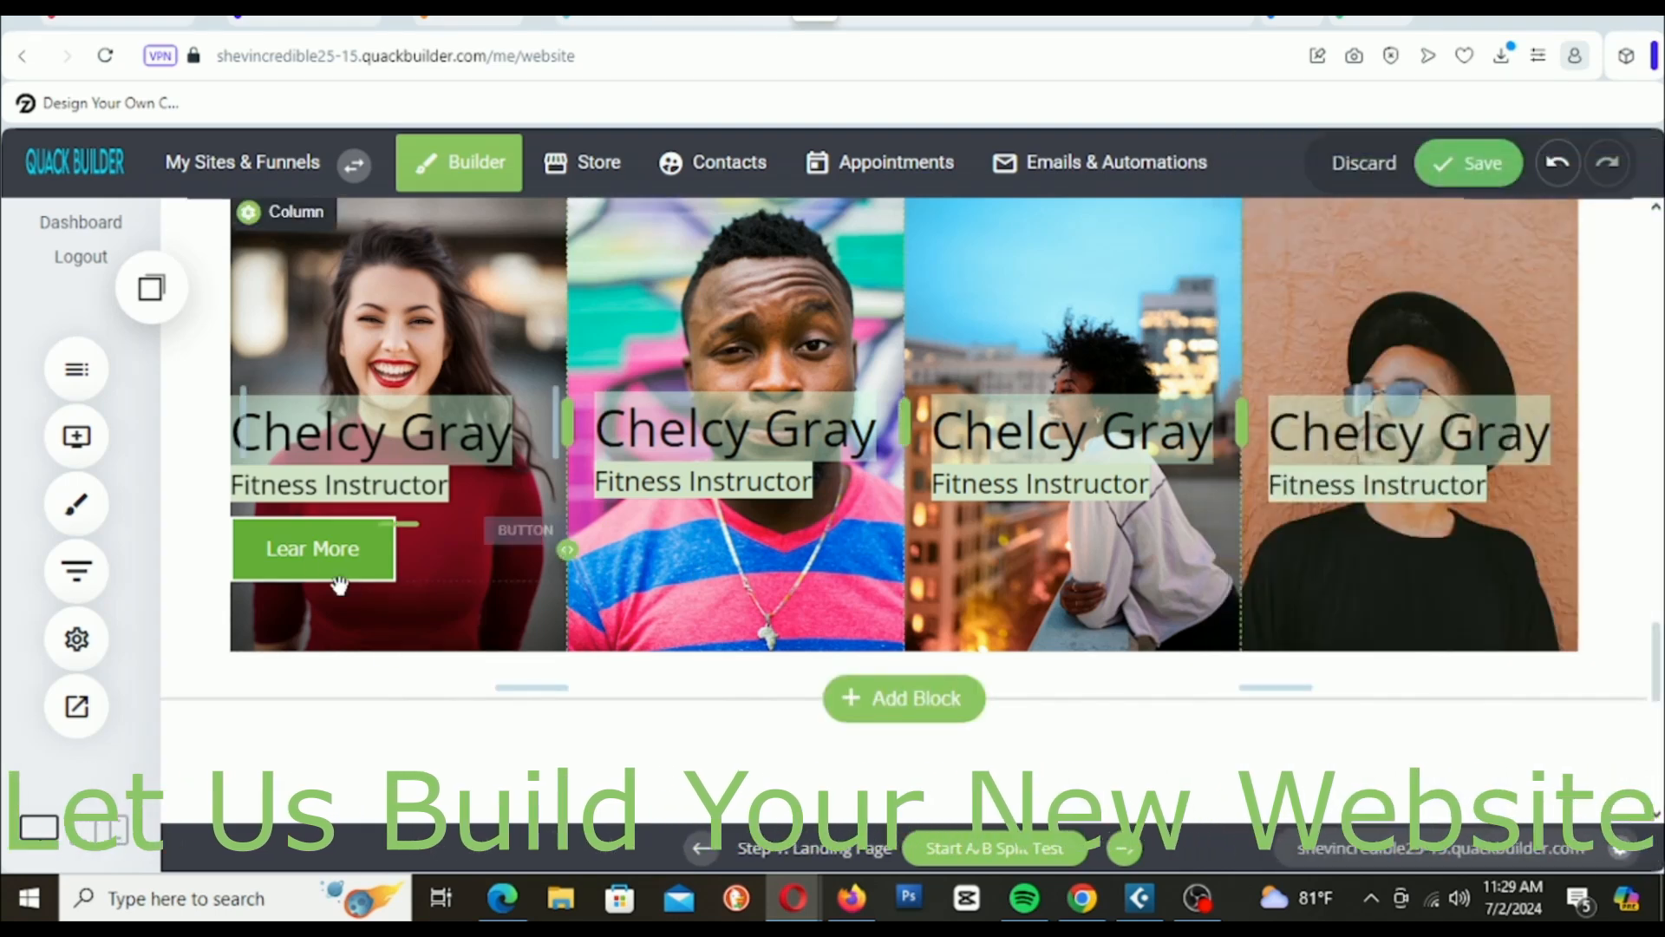
left_click(305, 553)
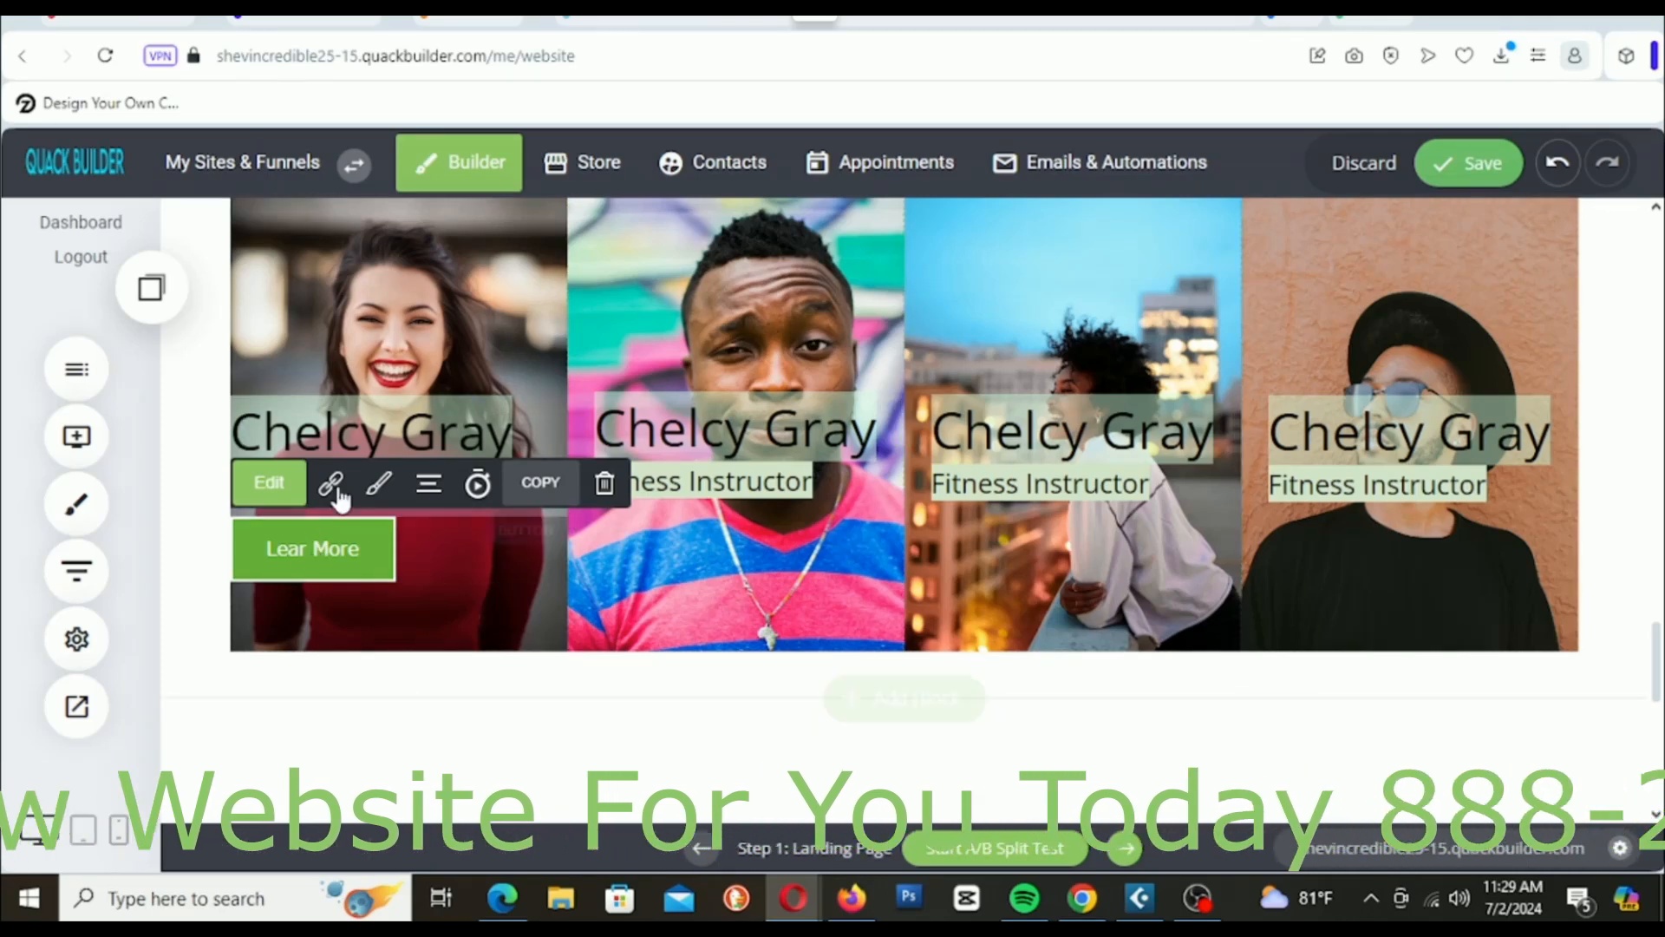
Step: Set the Lear More button text to 19px with 9px letter spacing
left_click(269, 481)
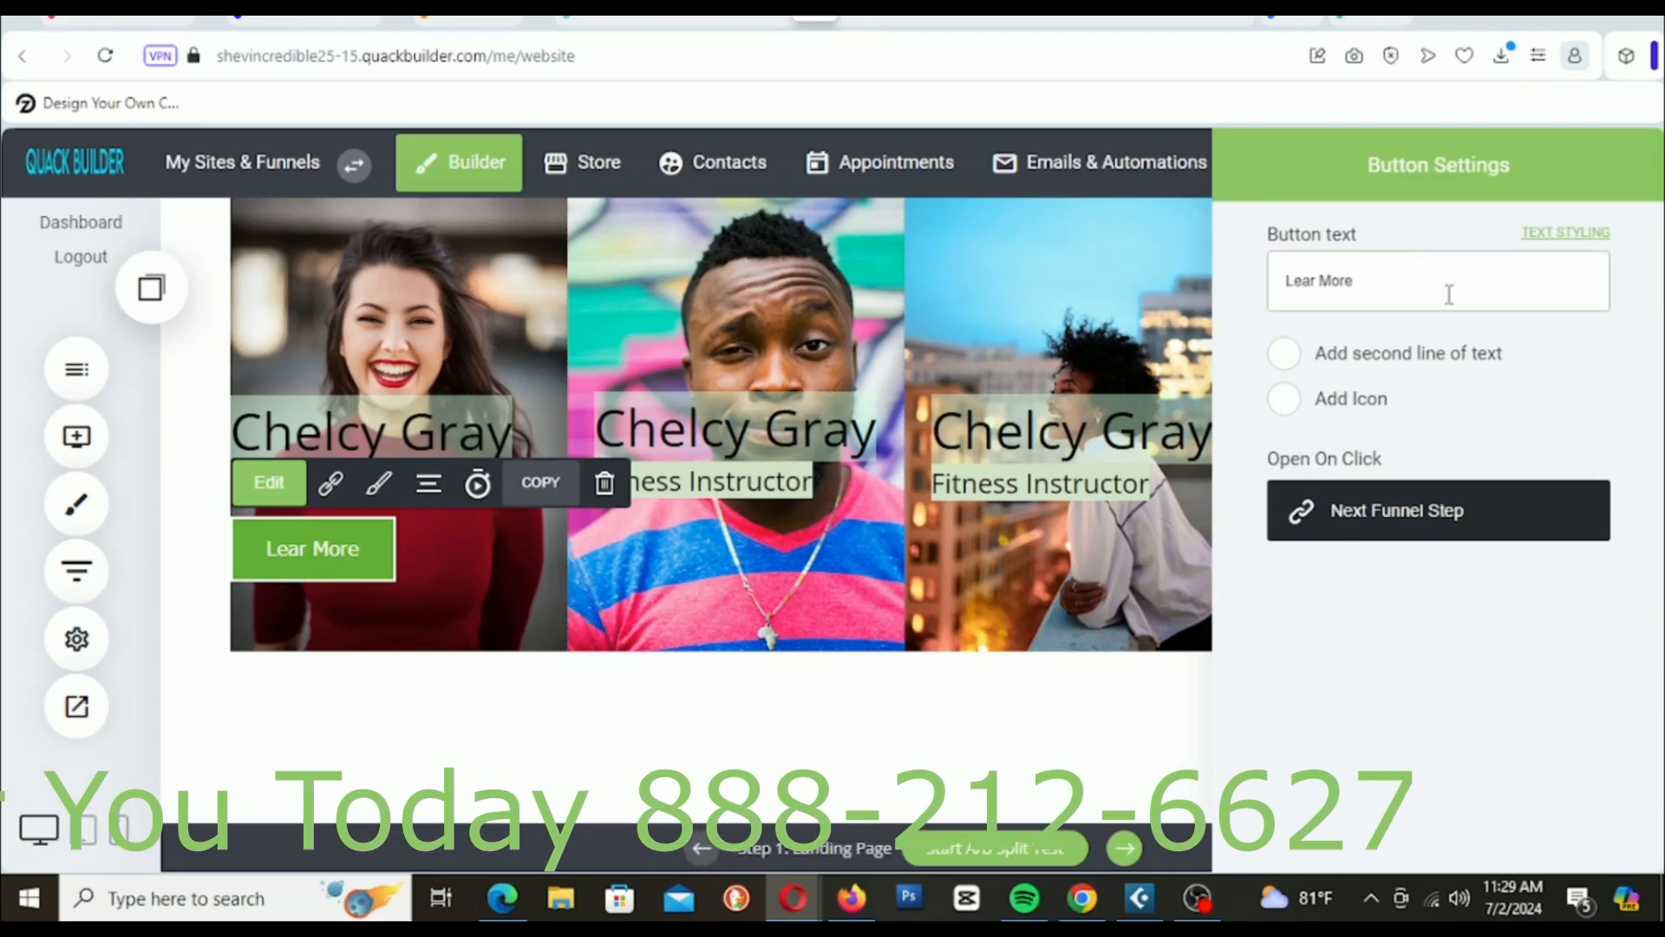
left_click(1565, 234)
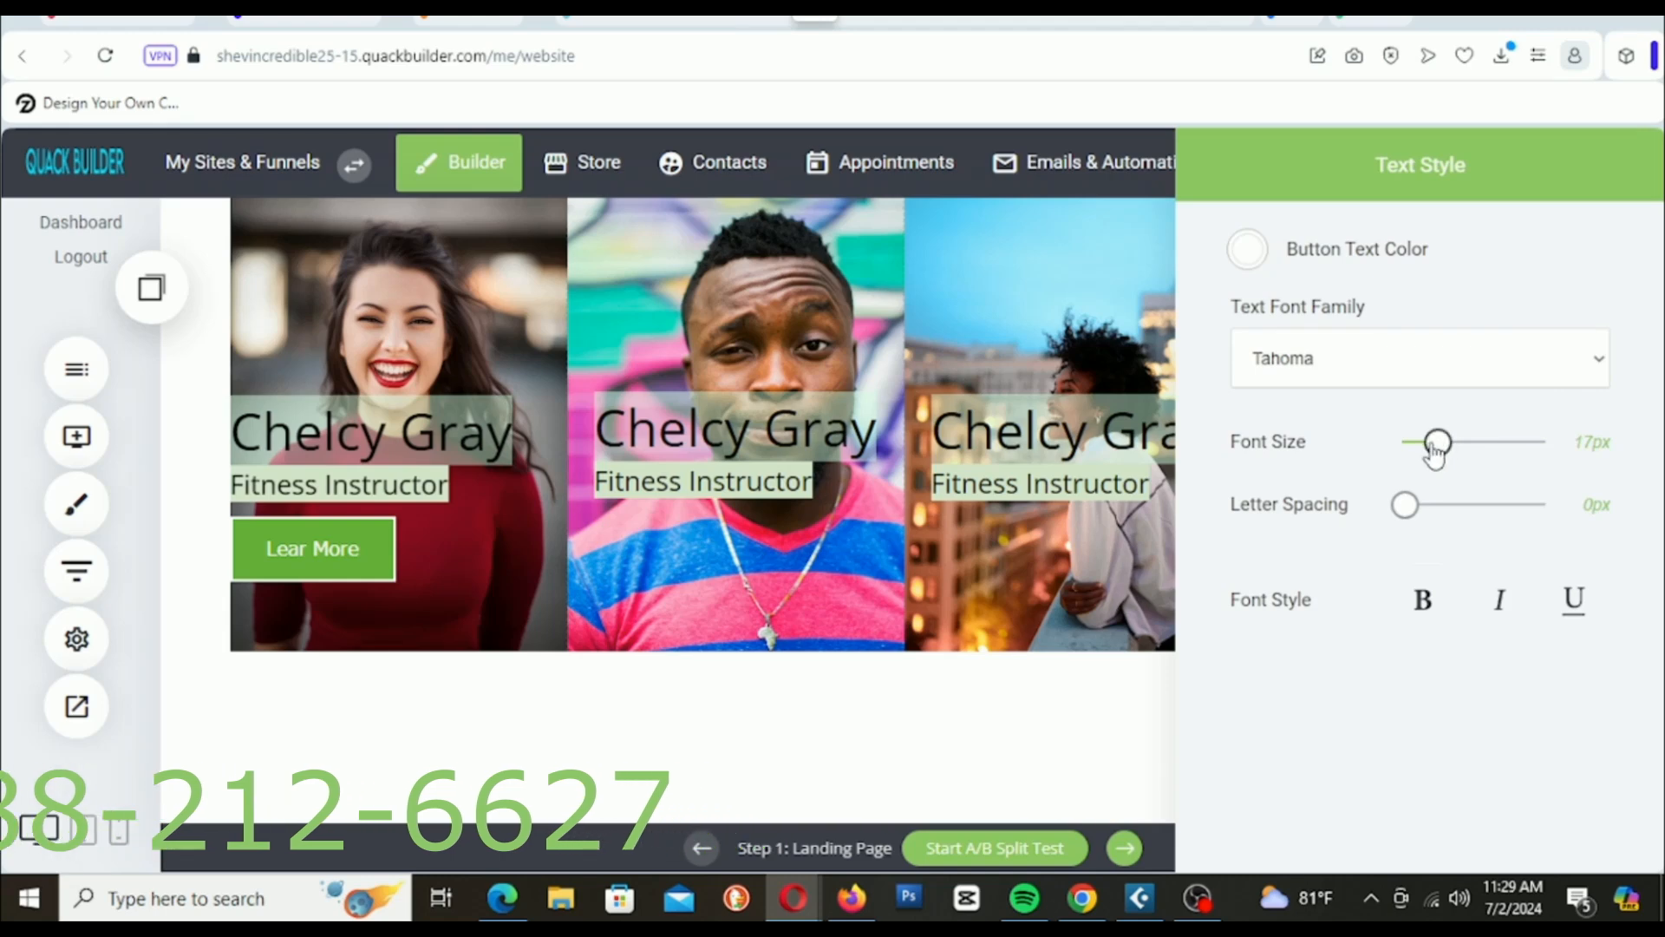
left_click_drag(1436, 448, 1438, 466)
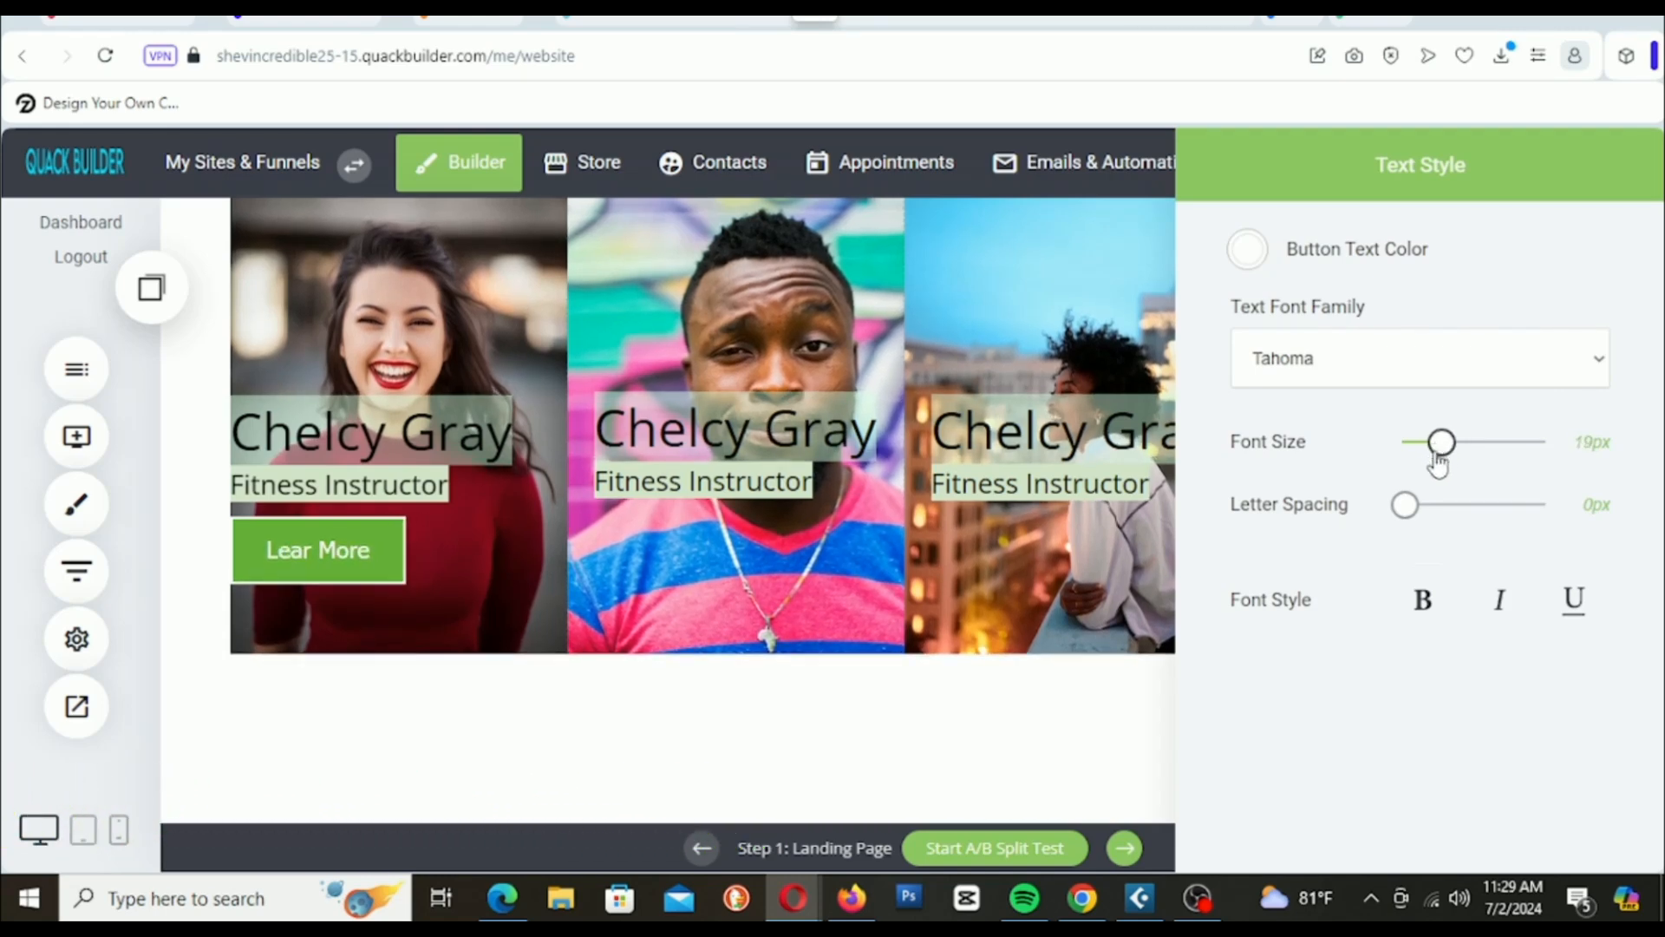
left_click_drag(1397, 518, 1419, 517)
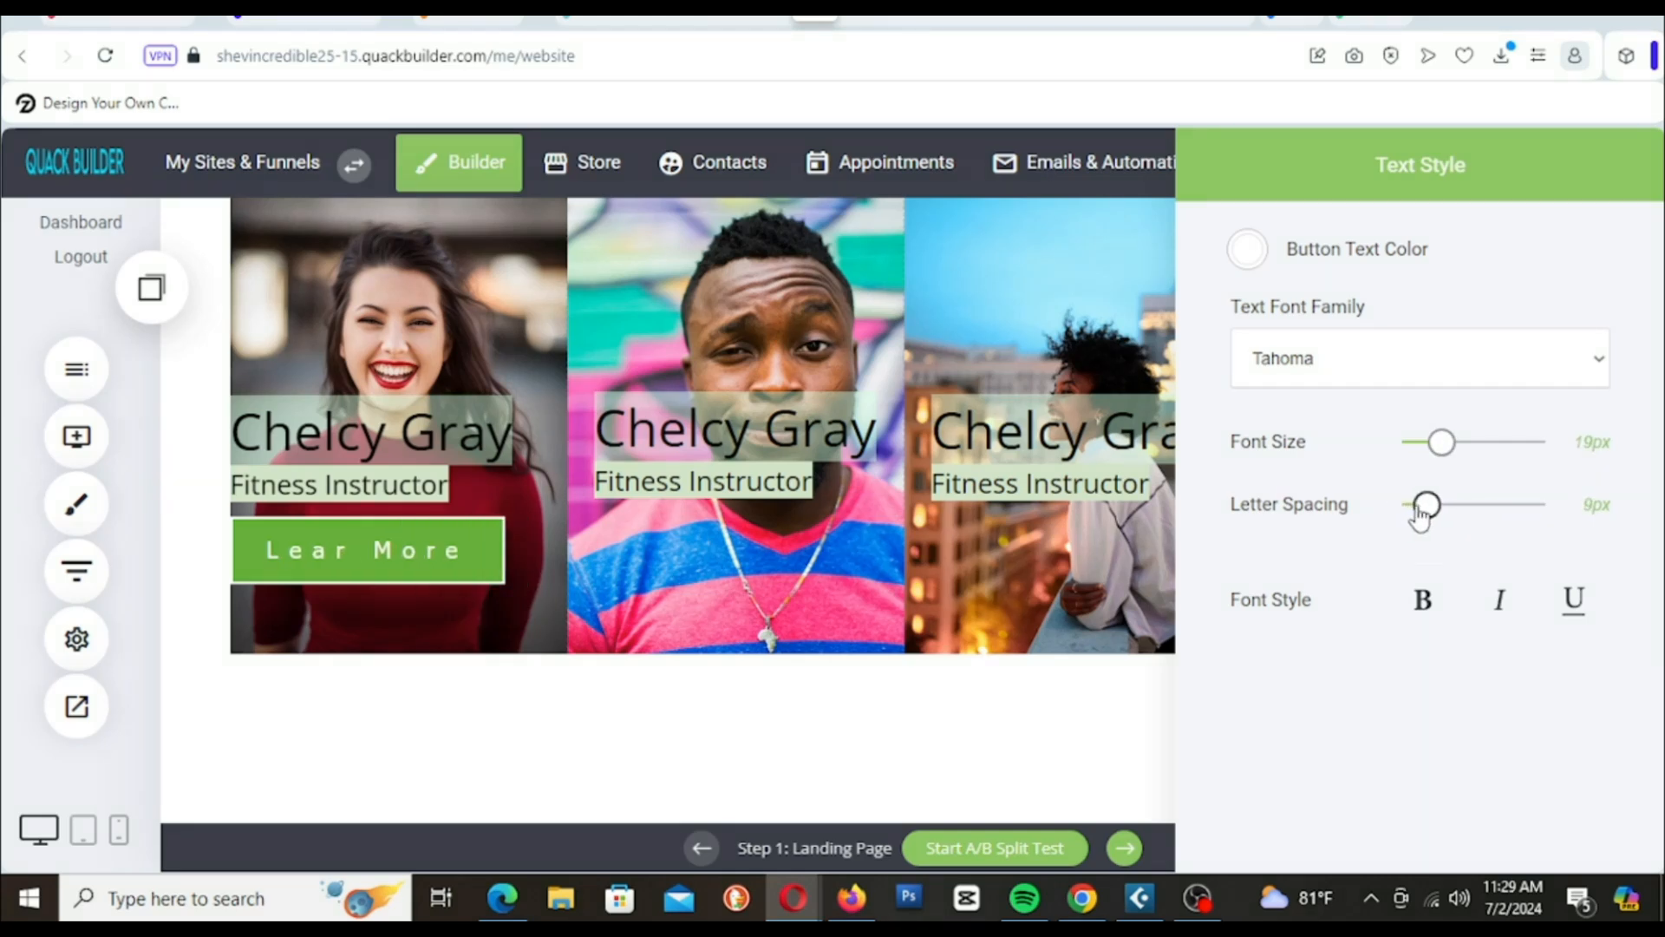
left_click(1059, 338)
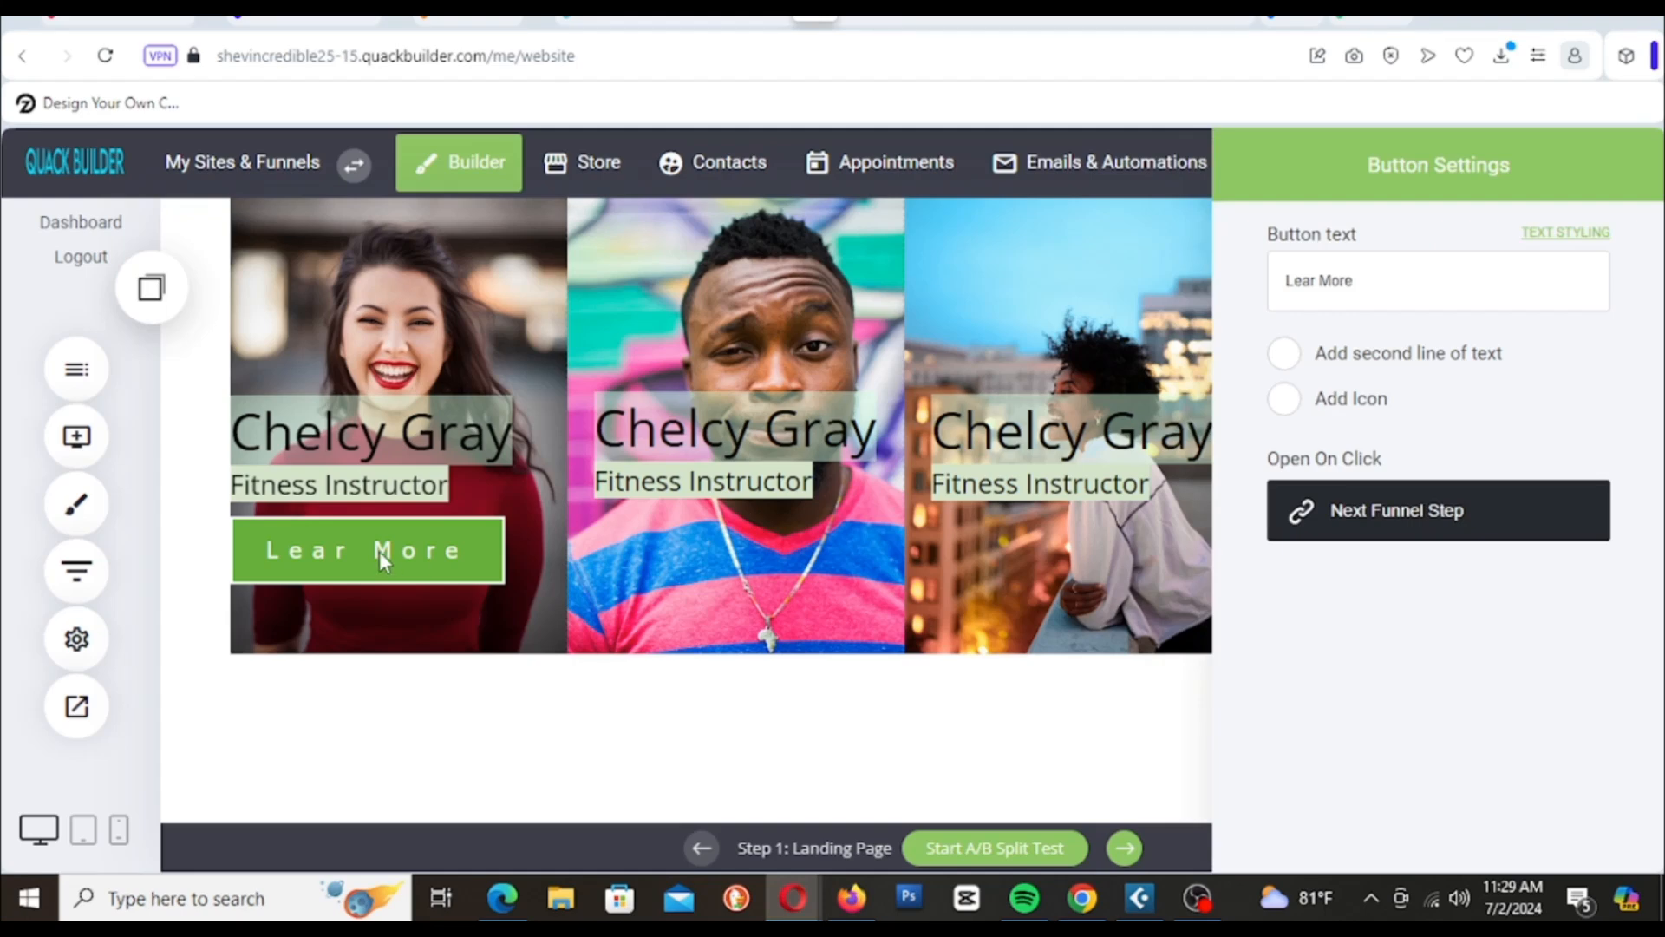
left_click(379, 551)
left_click(382, 566)
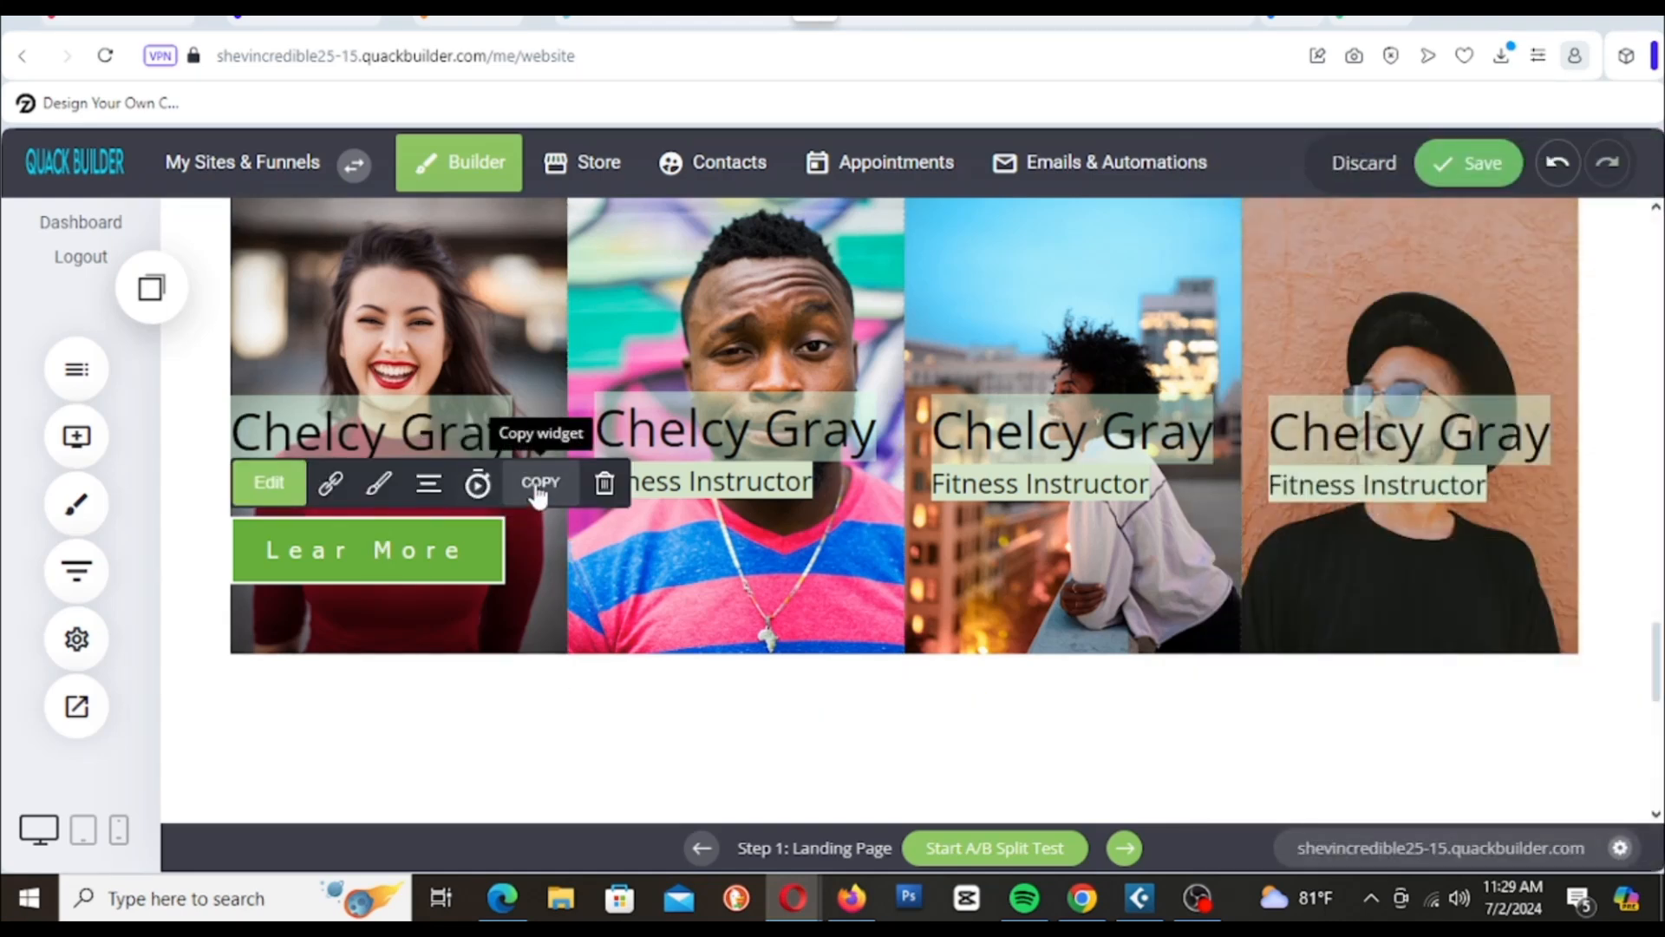
Step: Place copies of the Lear More button in the second, third and fourth columns
left_click(151, 288)
left_click_drag(260, 539, 767, 585)
left_click(151, 288)
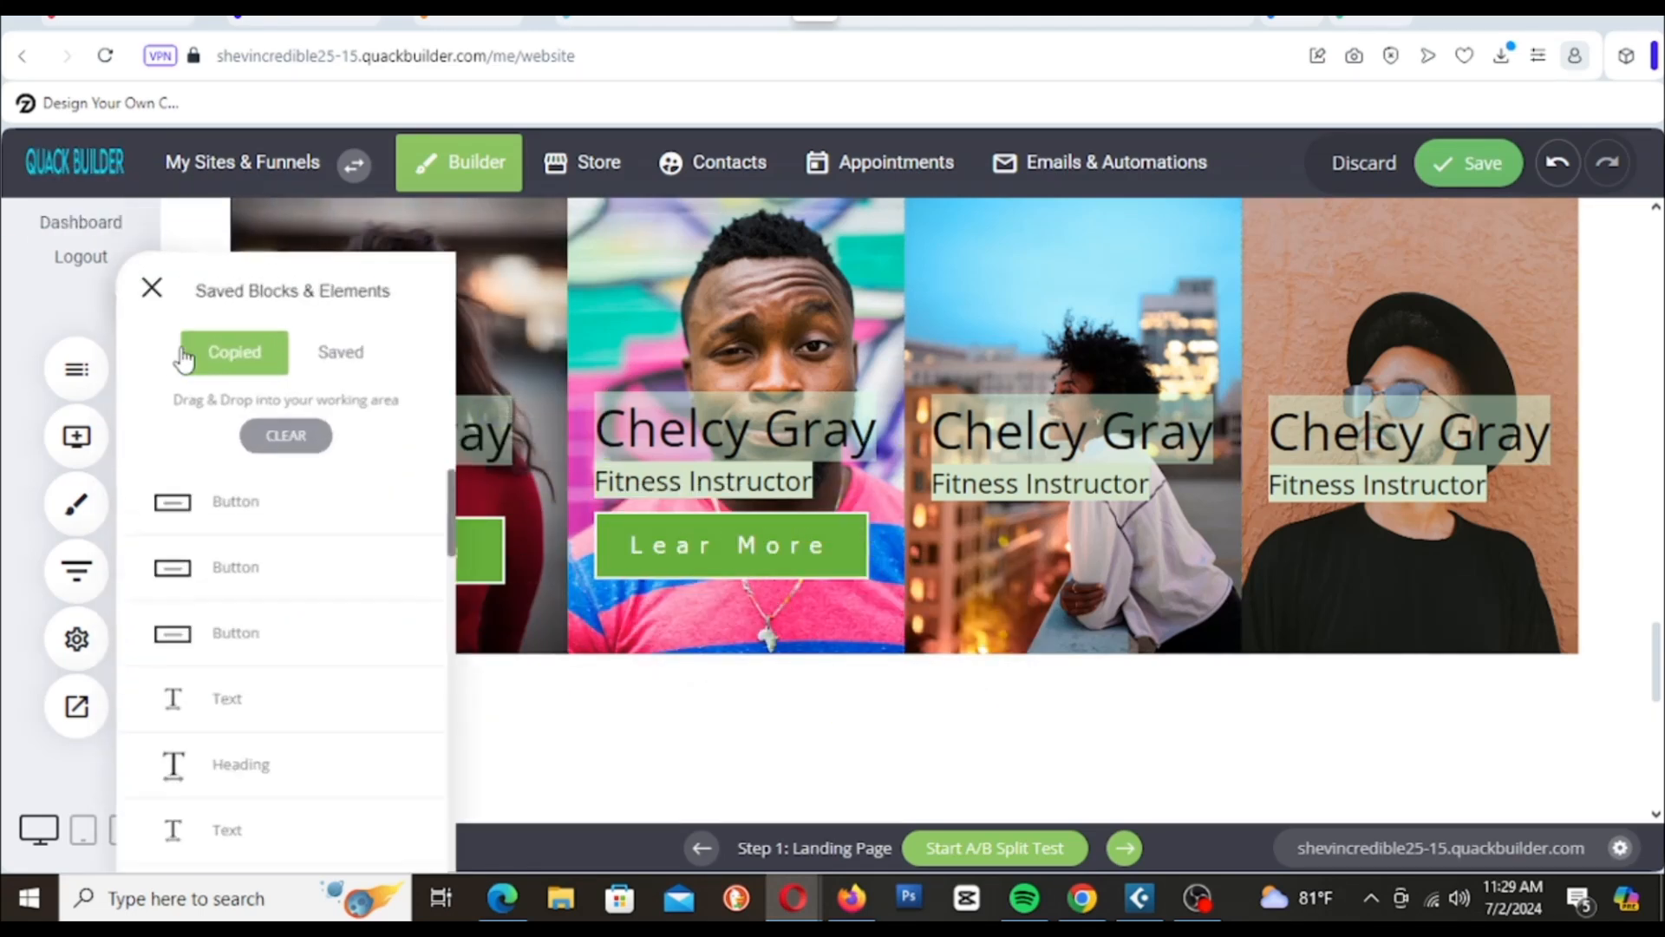
left_click_drag(299, 519, 1041, 564)
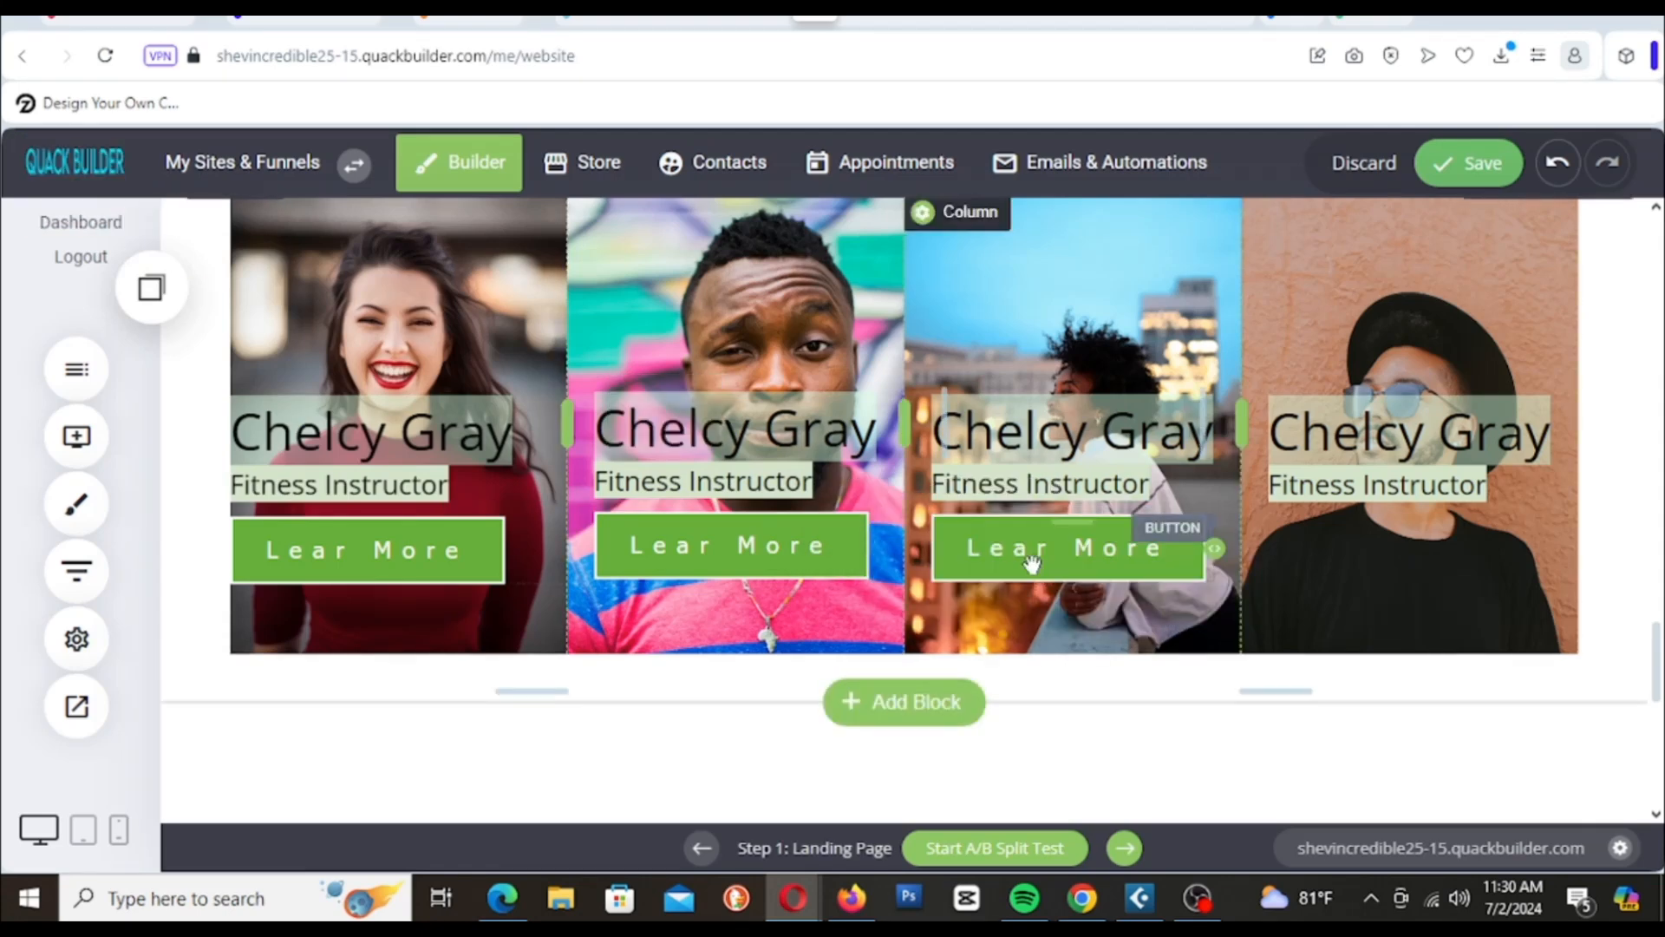
left_click(151, 288)
left_click_drag(271, 517, 1334, 617)
scroll(700, 520, "up", 2)
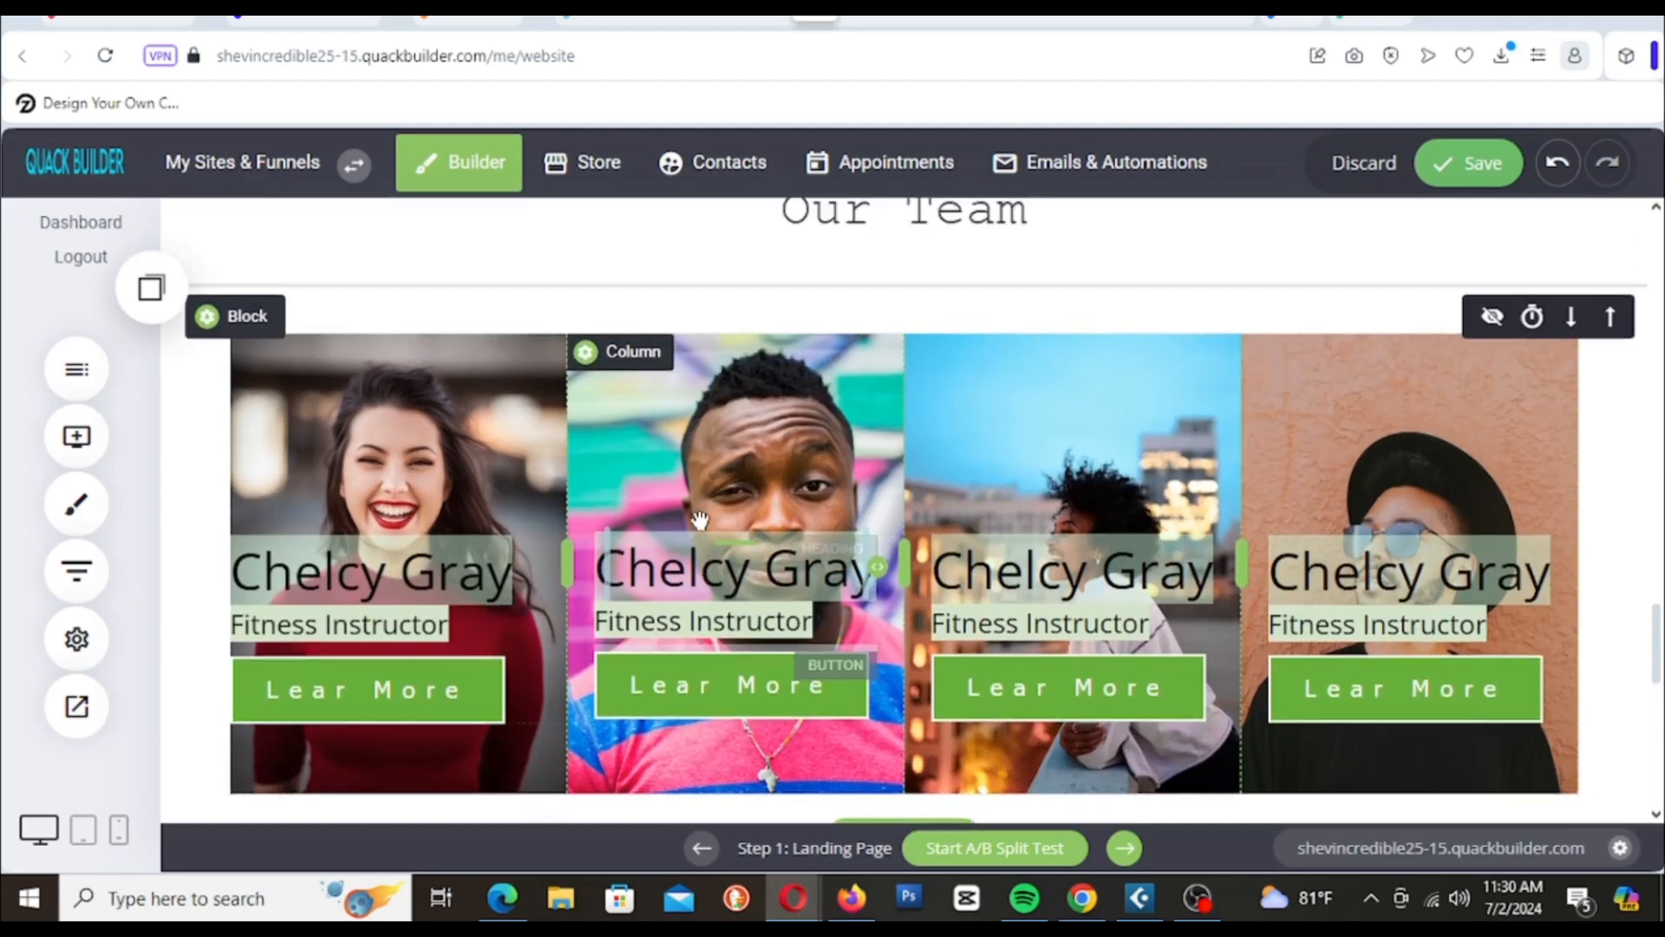
scroll(700, 521, "down", 2)
Step: Lower the four Lear More buttons to line up, using 18px, 23px and 20px spacing
left_click_drag(382, 518, 382, 530)
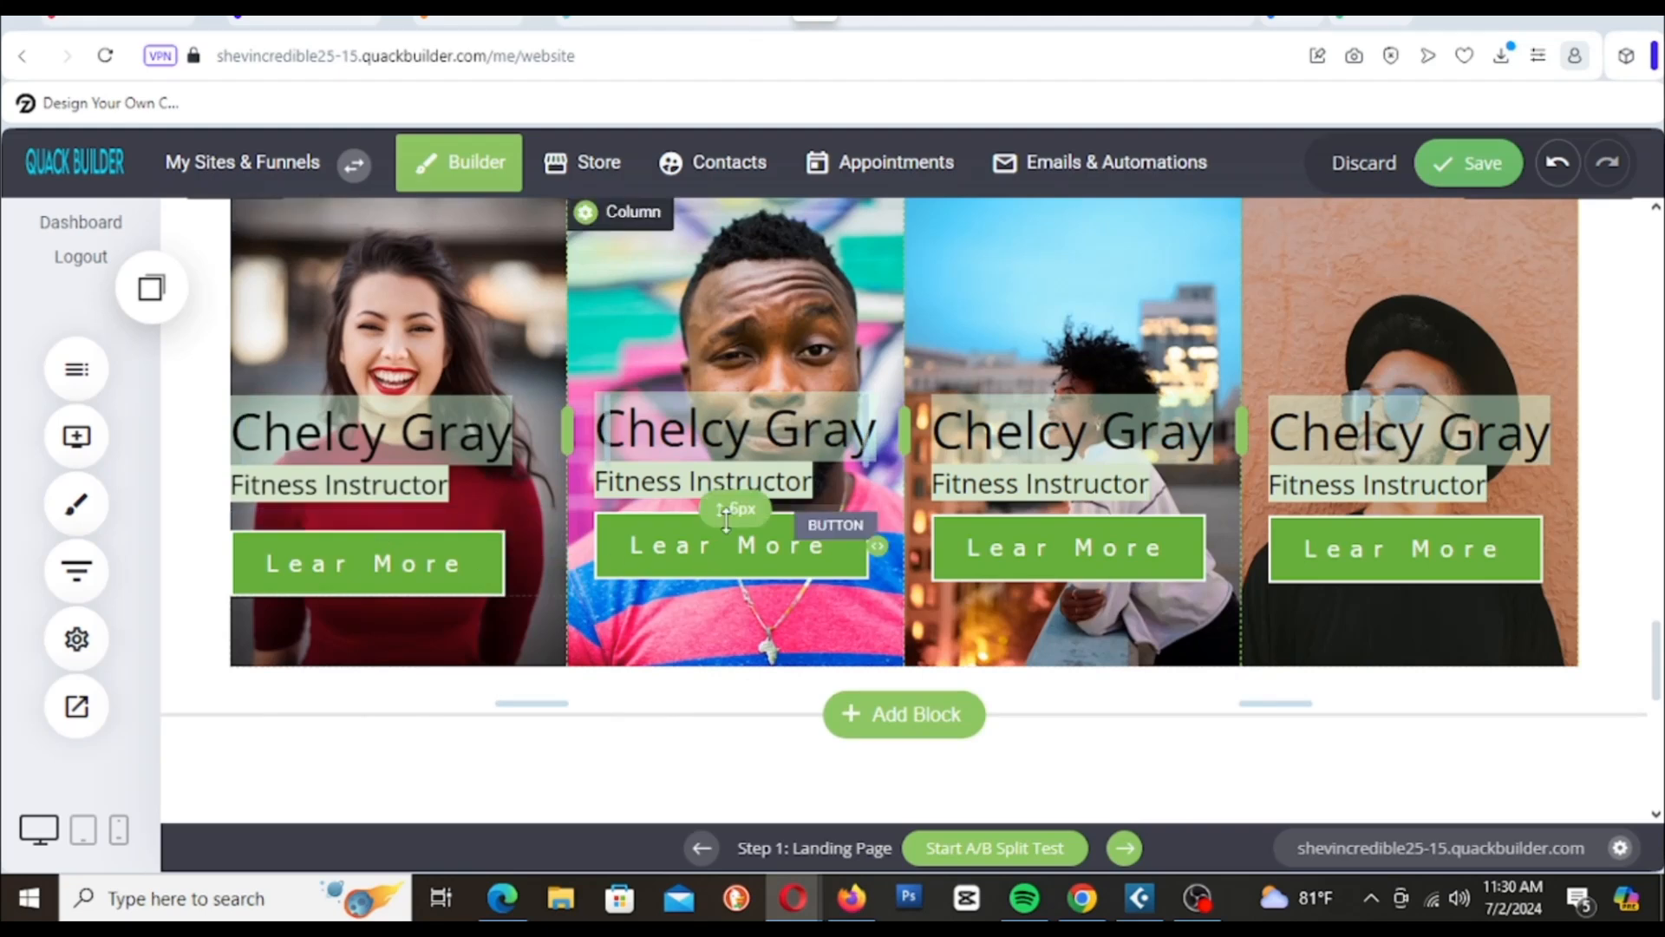
left_click_drag(735, 510, 737, 531)
left_click_drag(1061, 511, 1061, 541)
left_click_drag(1387, 512, 1385, 530)
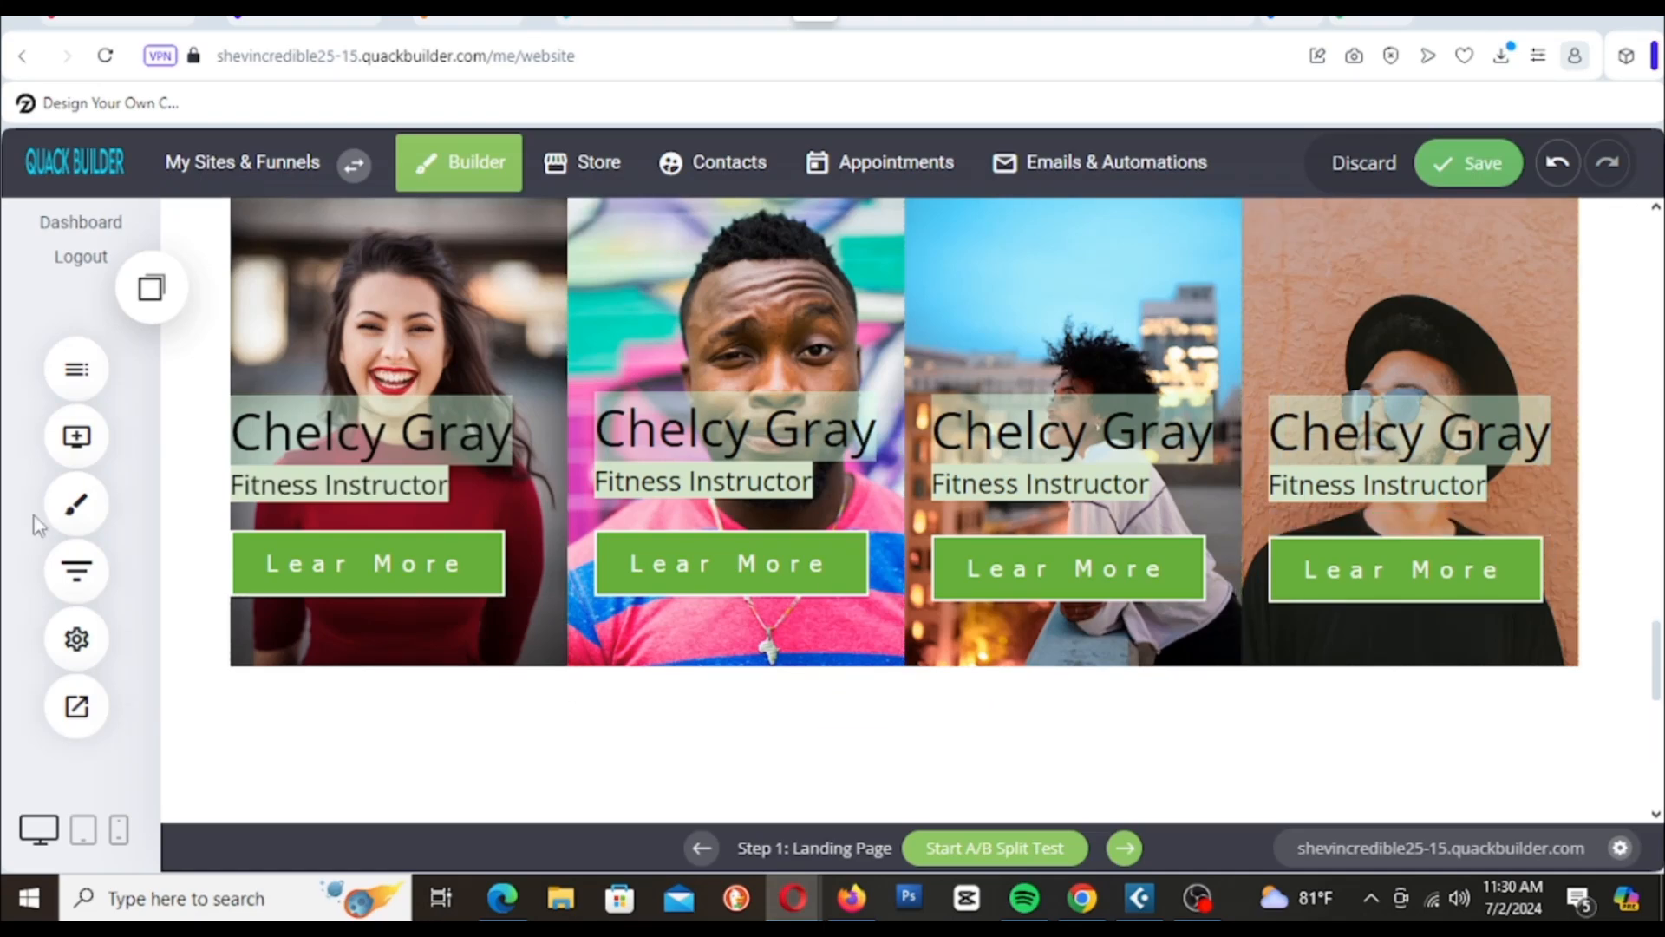
scroll(964, 389, "up", 4)
scroll(969, 393, "down", 4)
scroll(971, 392, "up", 2)
scroll(1052, 523, "down", 2)
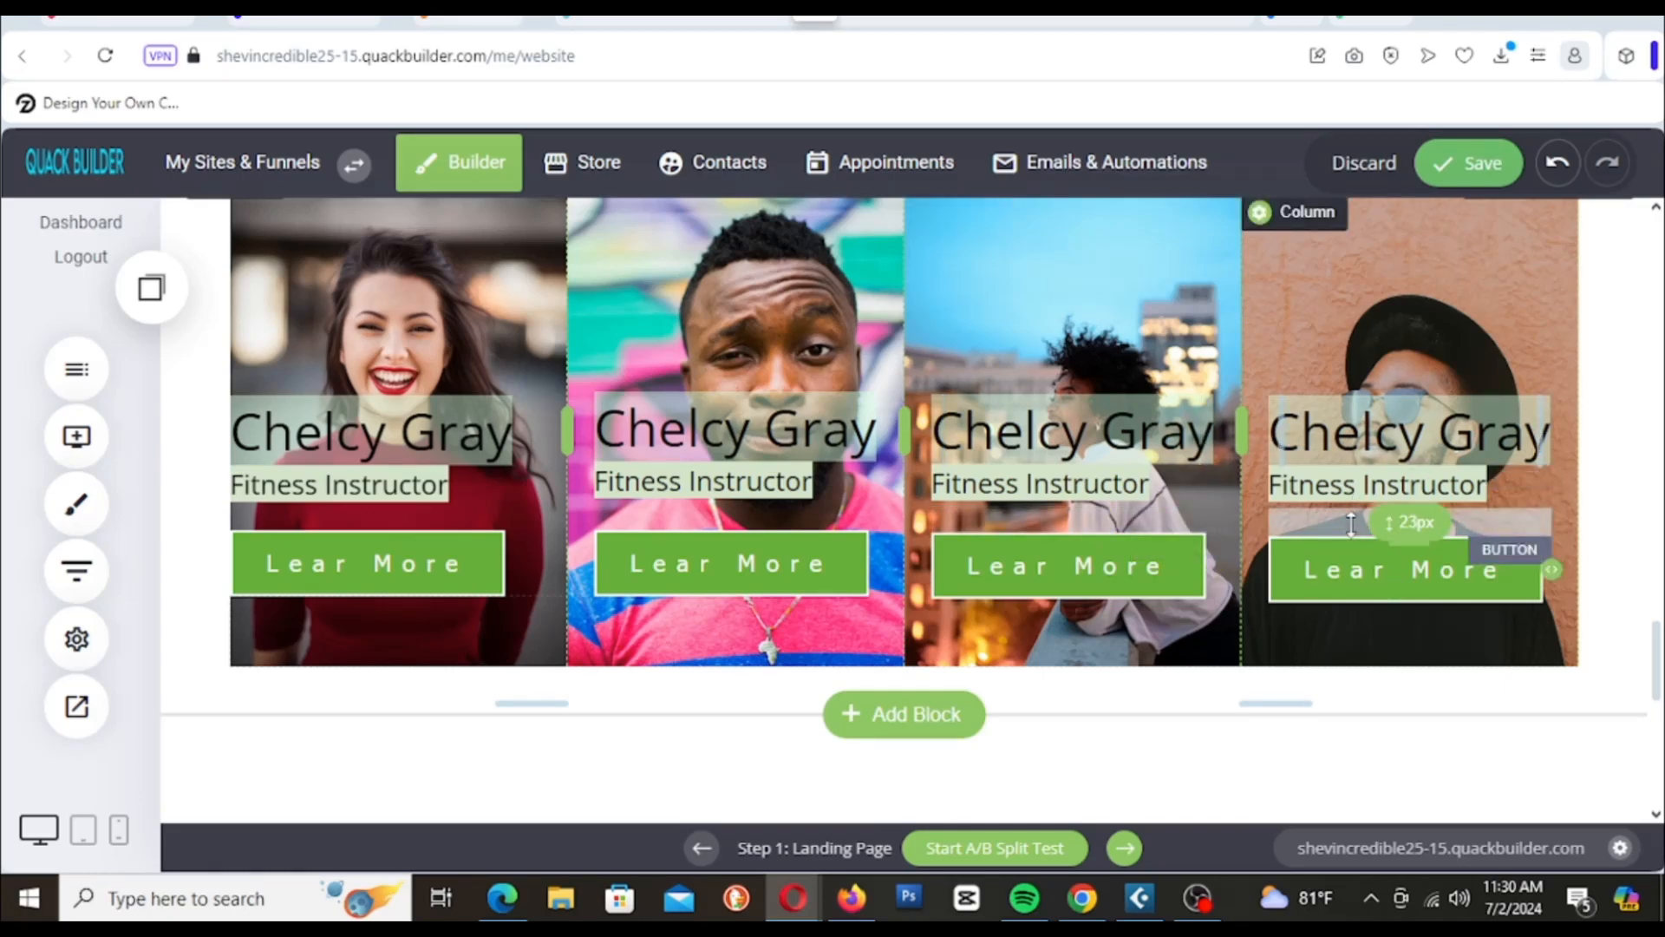
Step: Save the page and view the live Amazing Fitness landing page
left_click(1475, 163)
scroll(1128, 356, "down", 3)
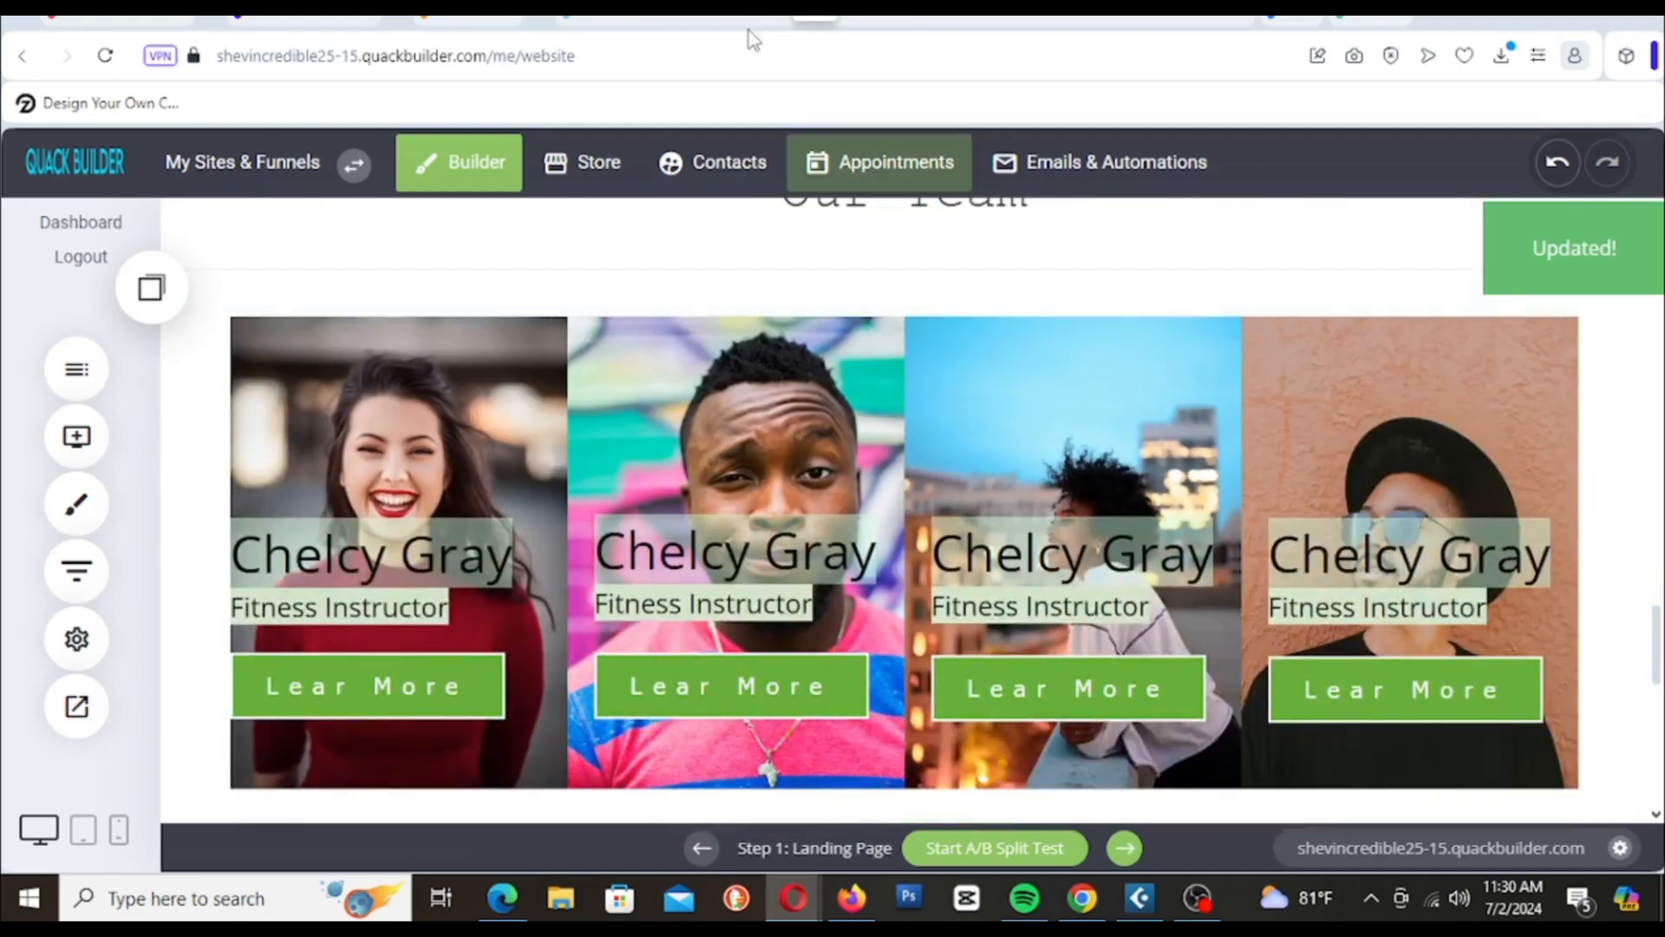
left_click(849, 22)
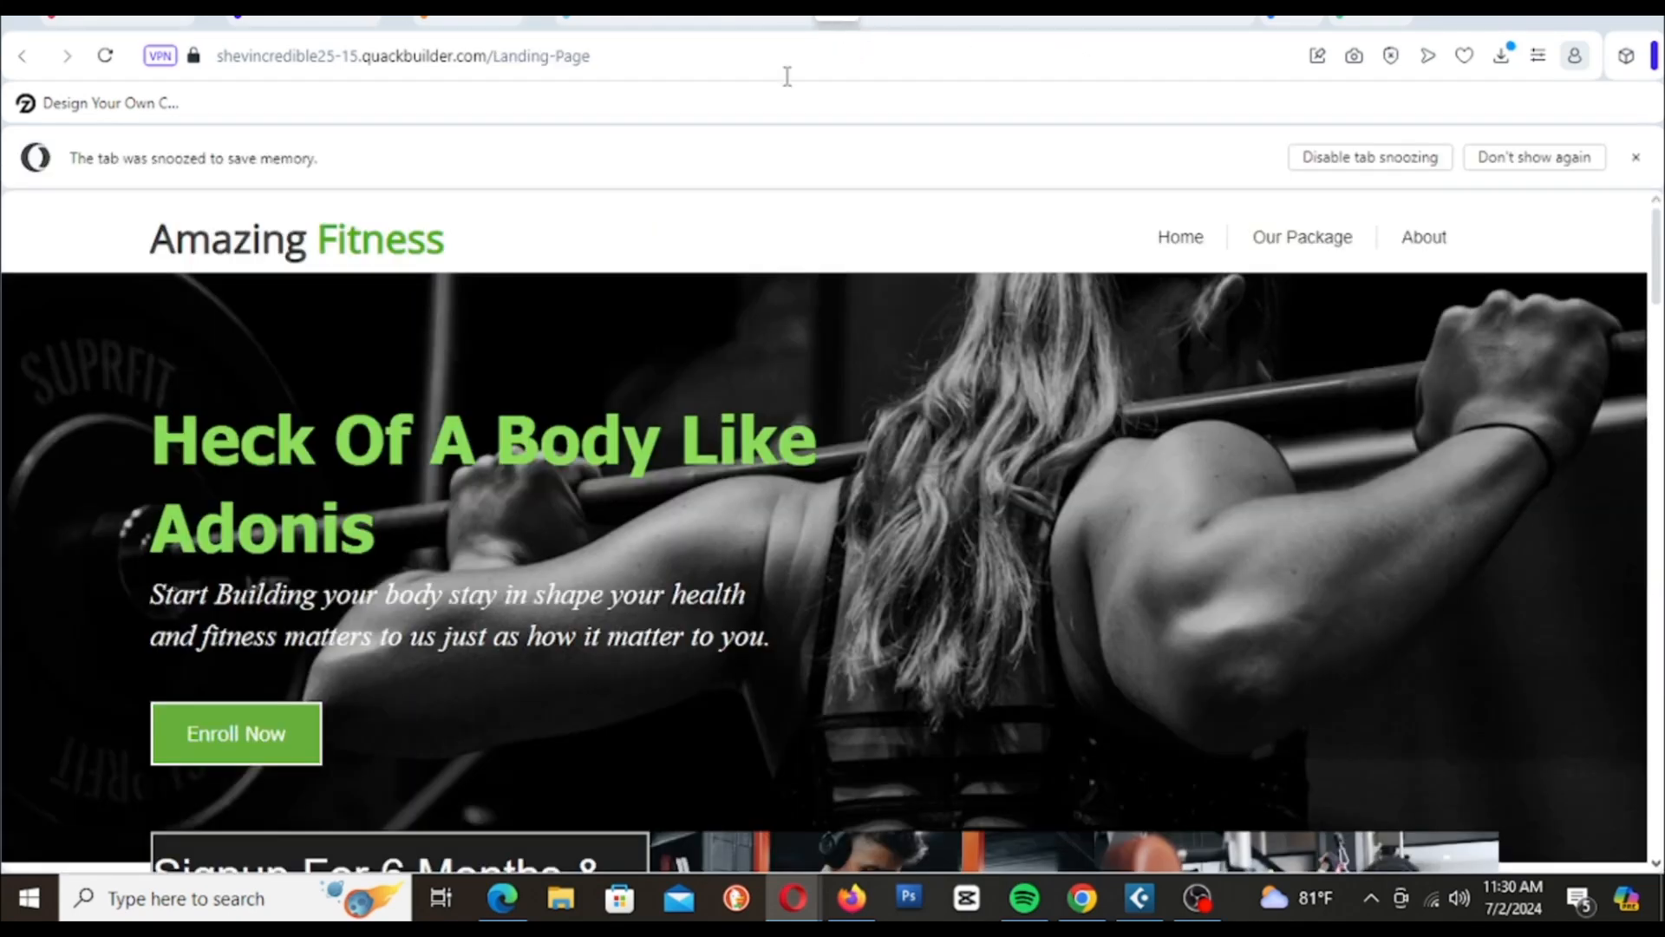
Step: Reload the live landing page and scroll down to check the four Our Team columns
right_click(635, 367)
left_click(749, 457)
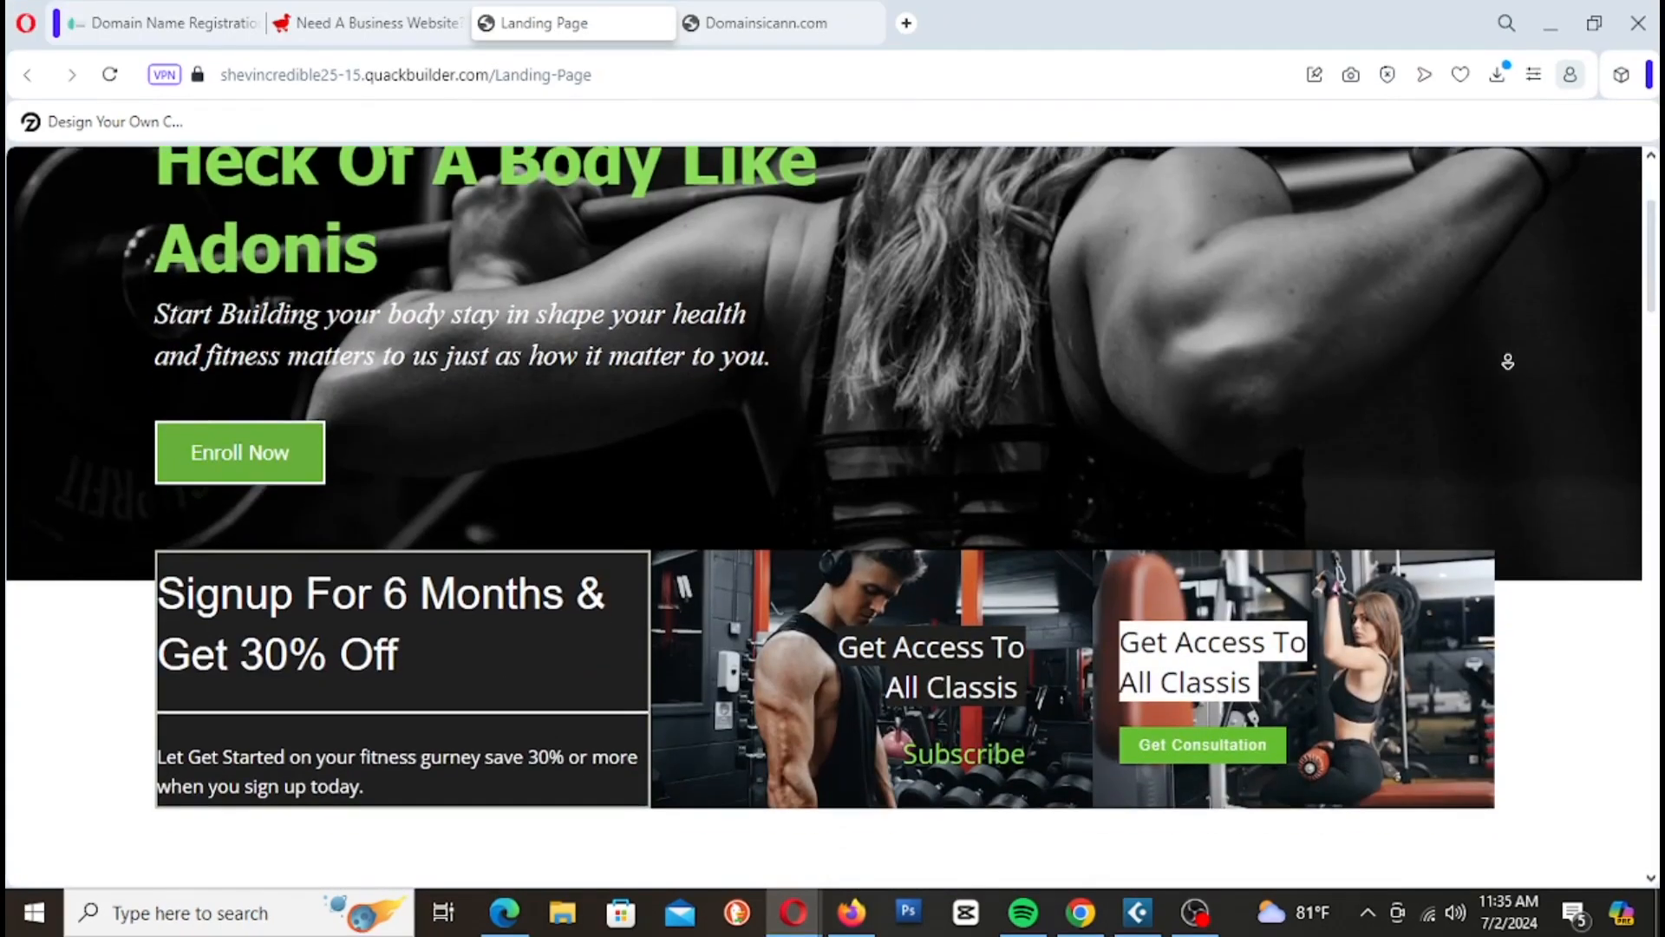
scroll(1508, 361, "down", 1)
scroll(1507, 362, "down", 4)
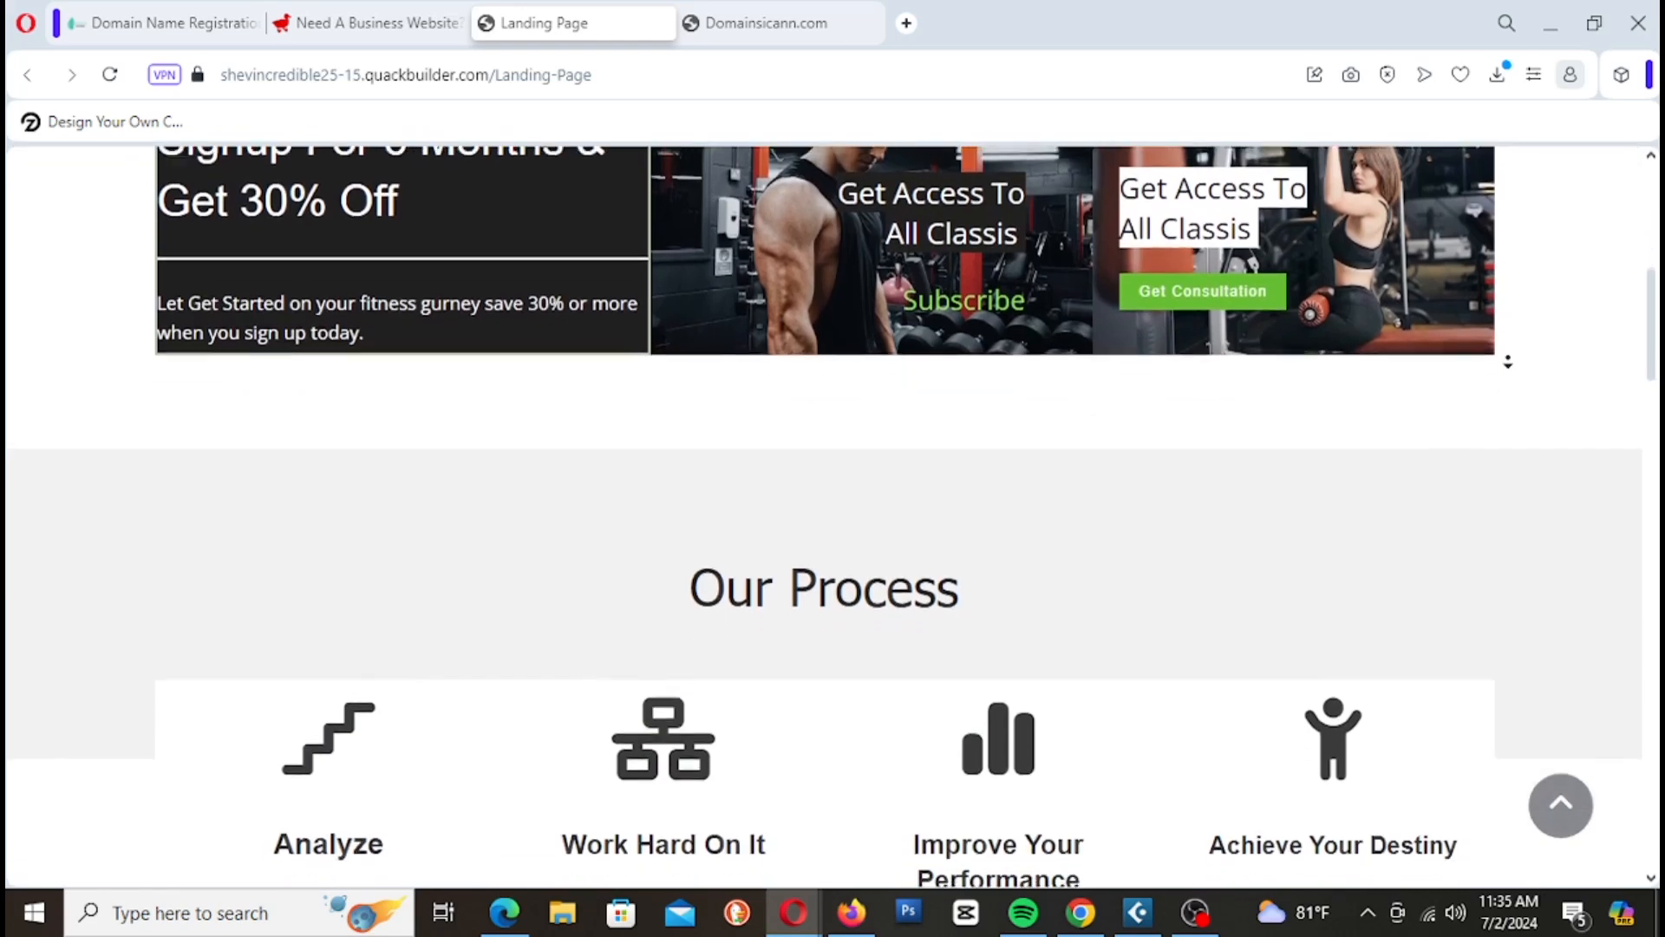
scroll(1507, 361, "down", 4)
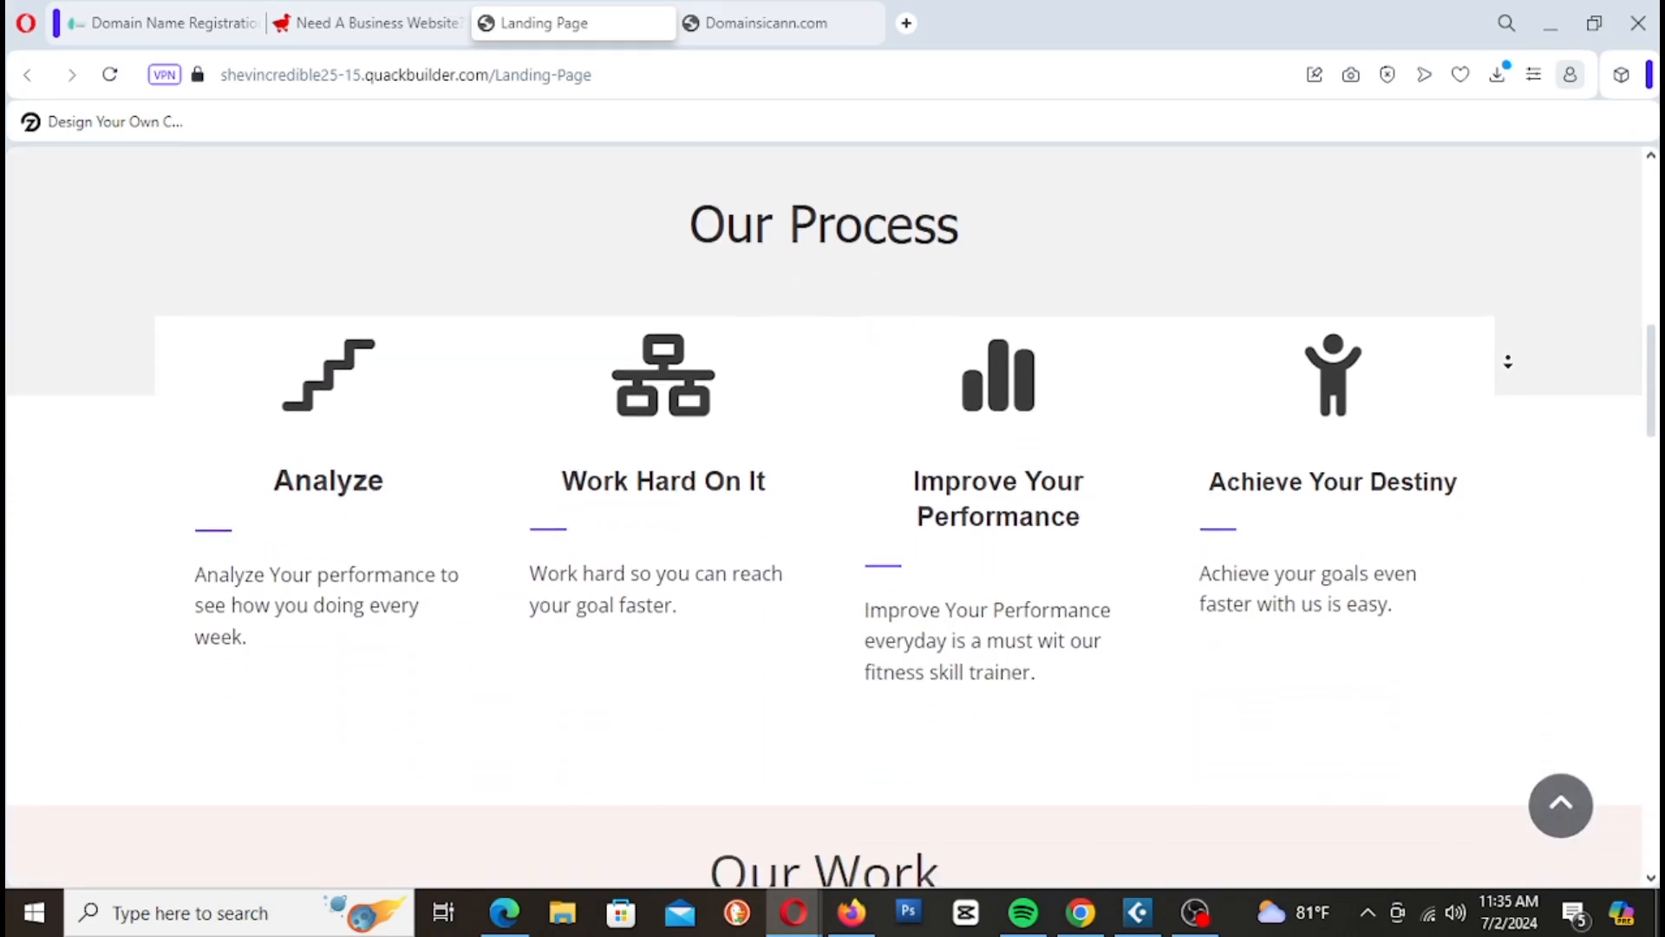
scroll(1508, 362, "down", 4)
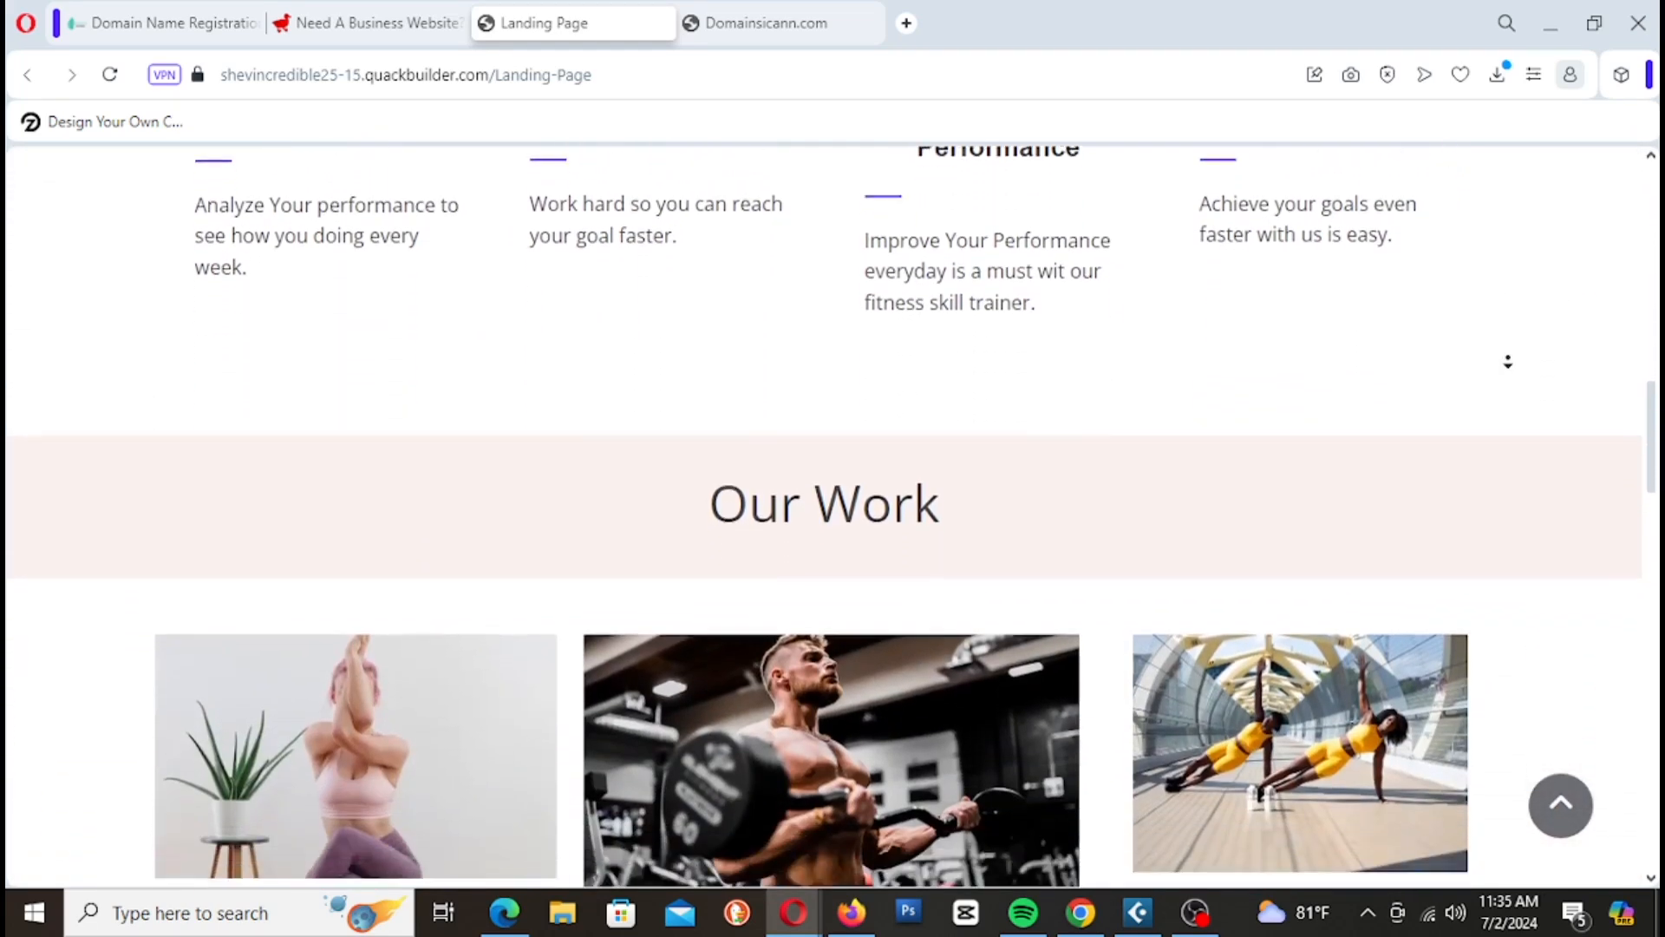
scroll(1507, 361, "down", 4)
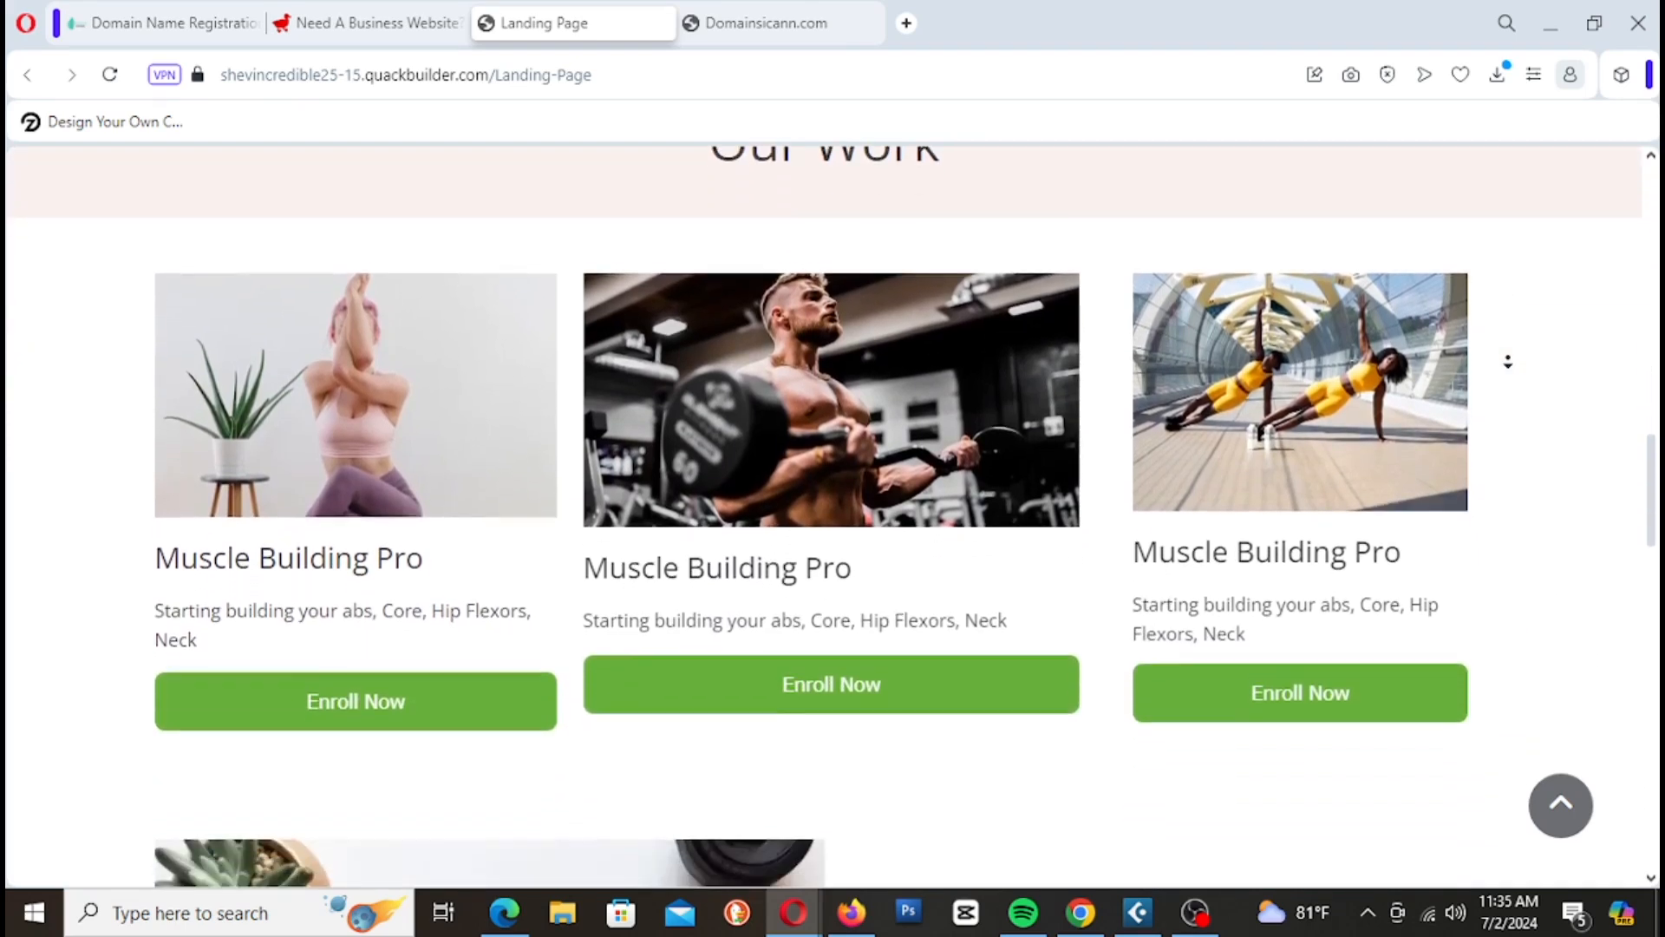
scroll(1508, 361, "down", 4)
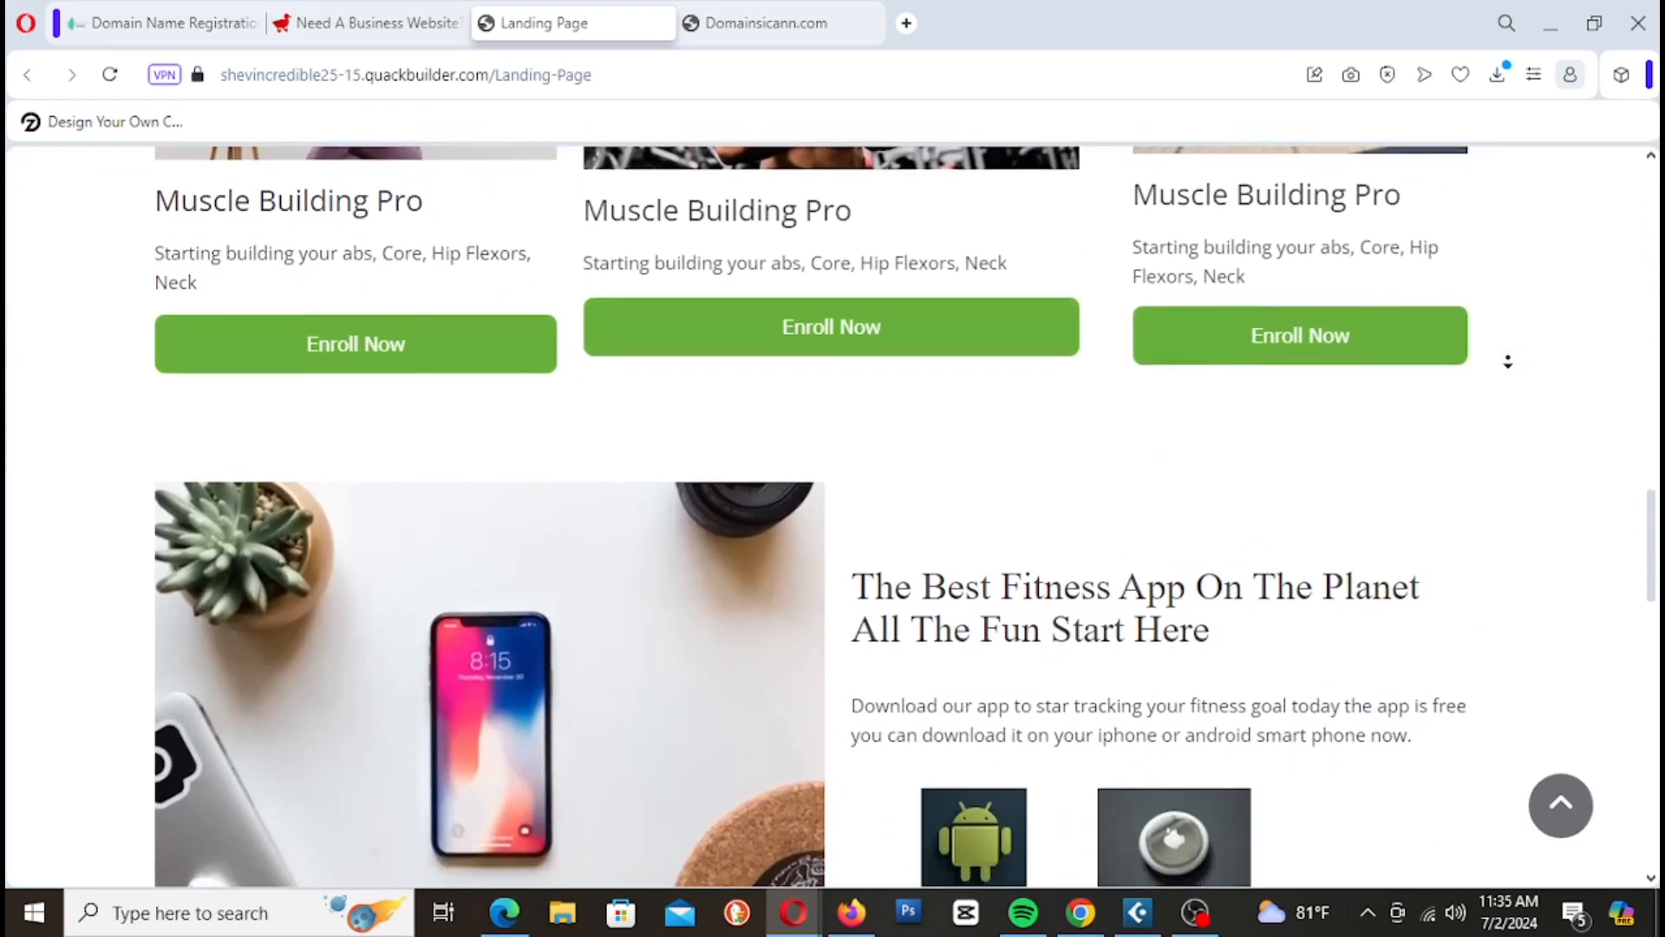
scroll(1507, 362, "down", 4)
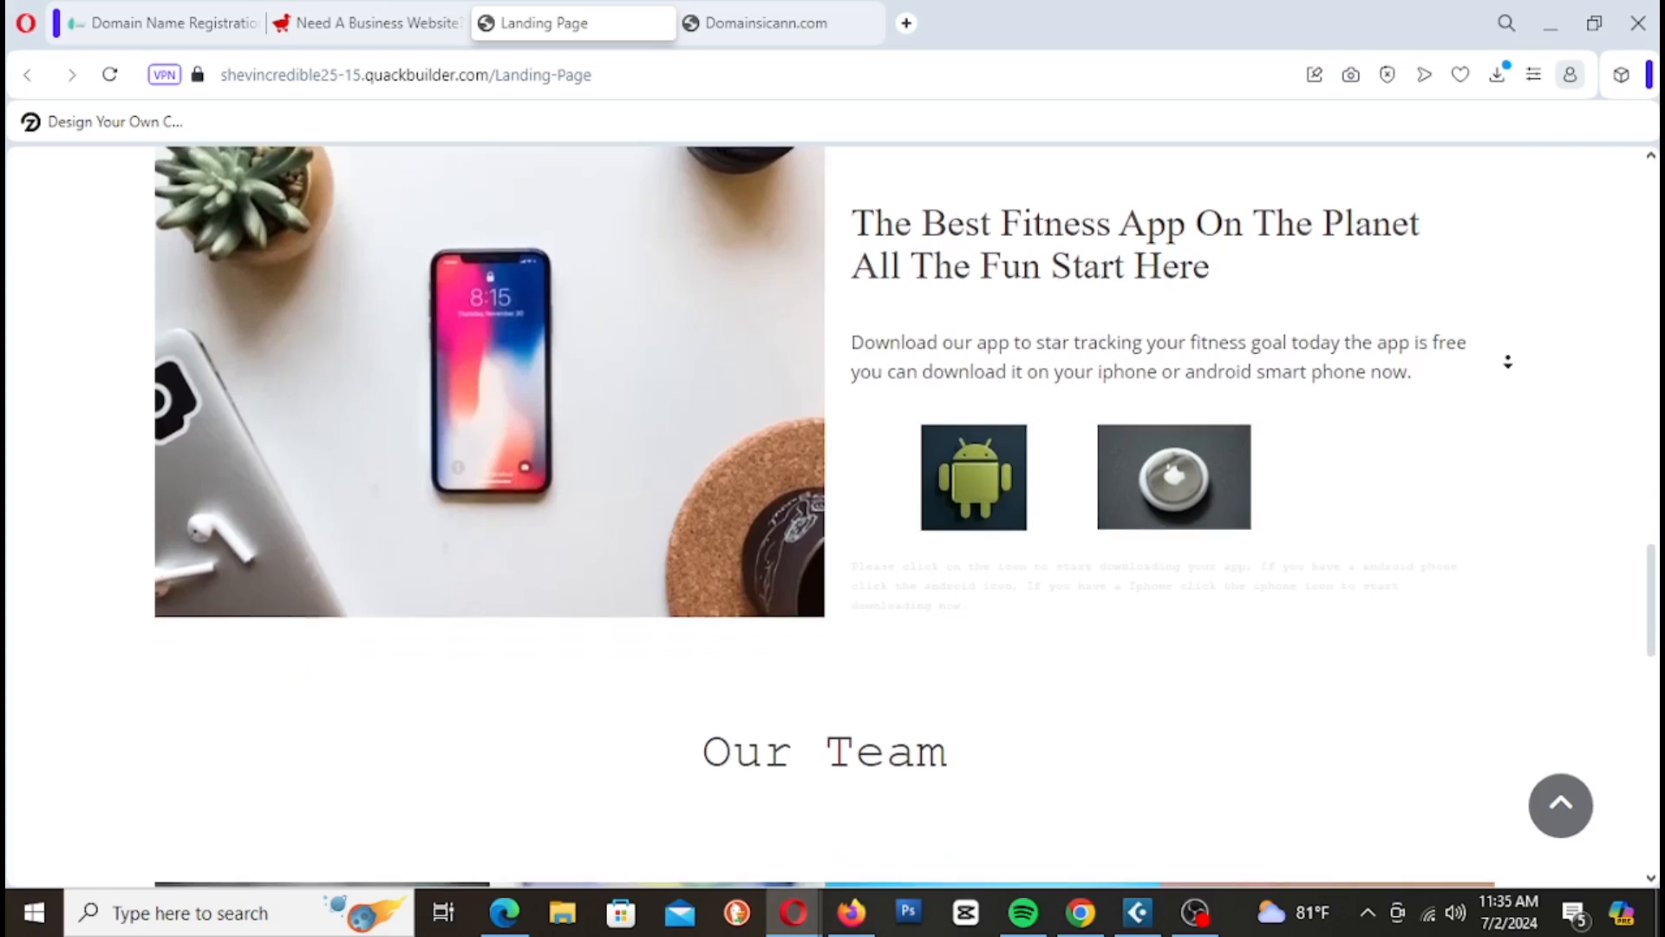
scroll(1508, 362, "down", 4)
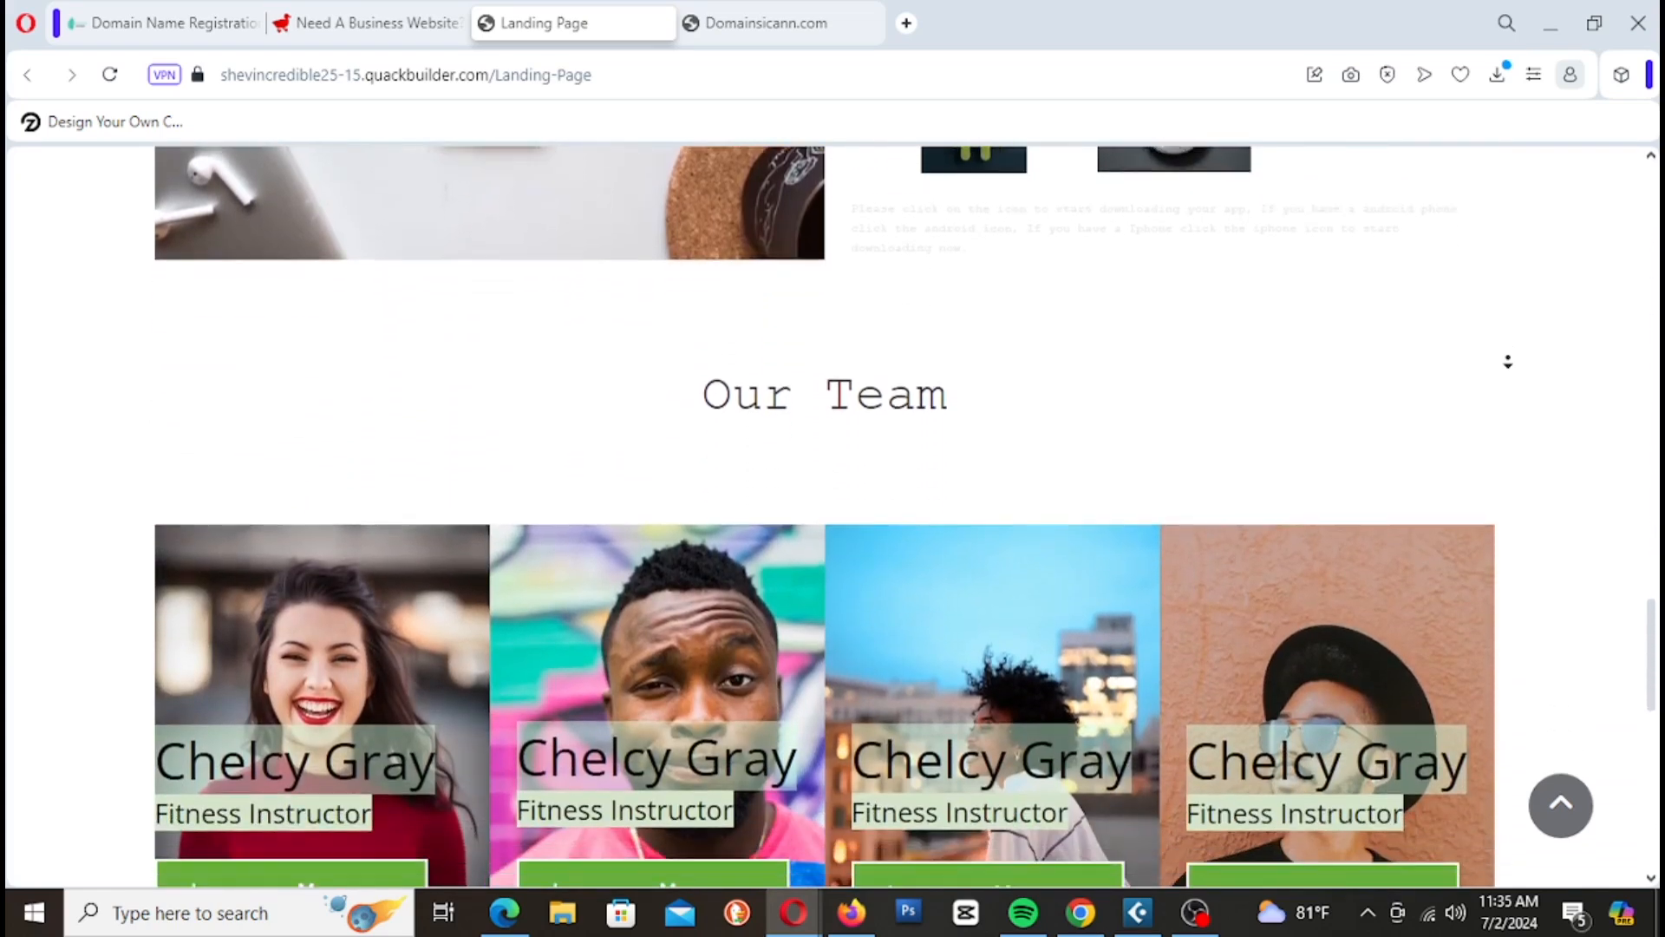
scroll(1507, 361, "down", 3)
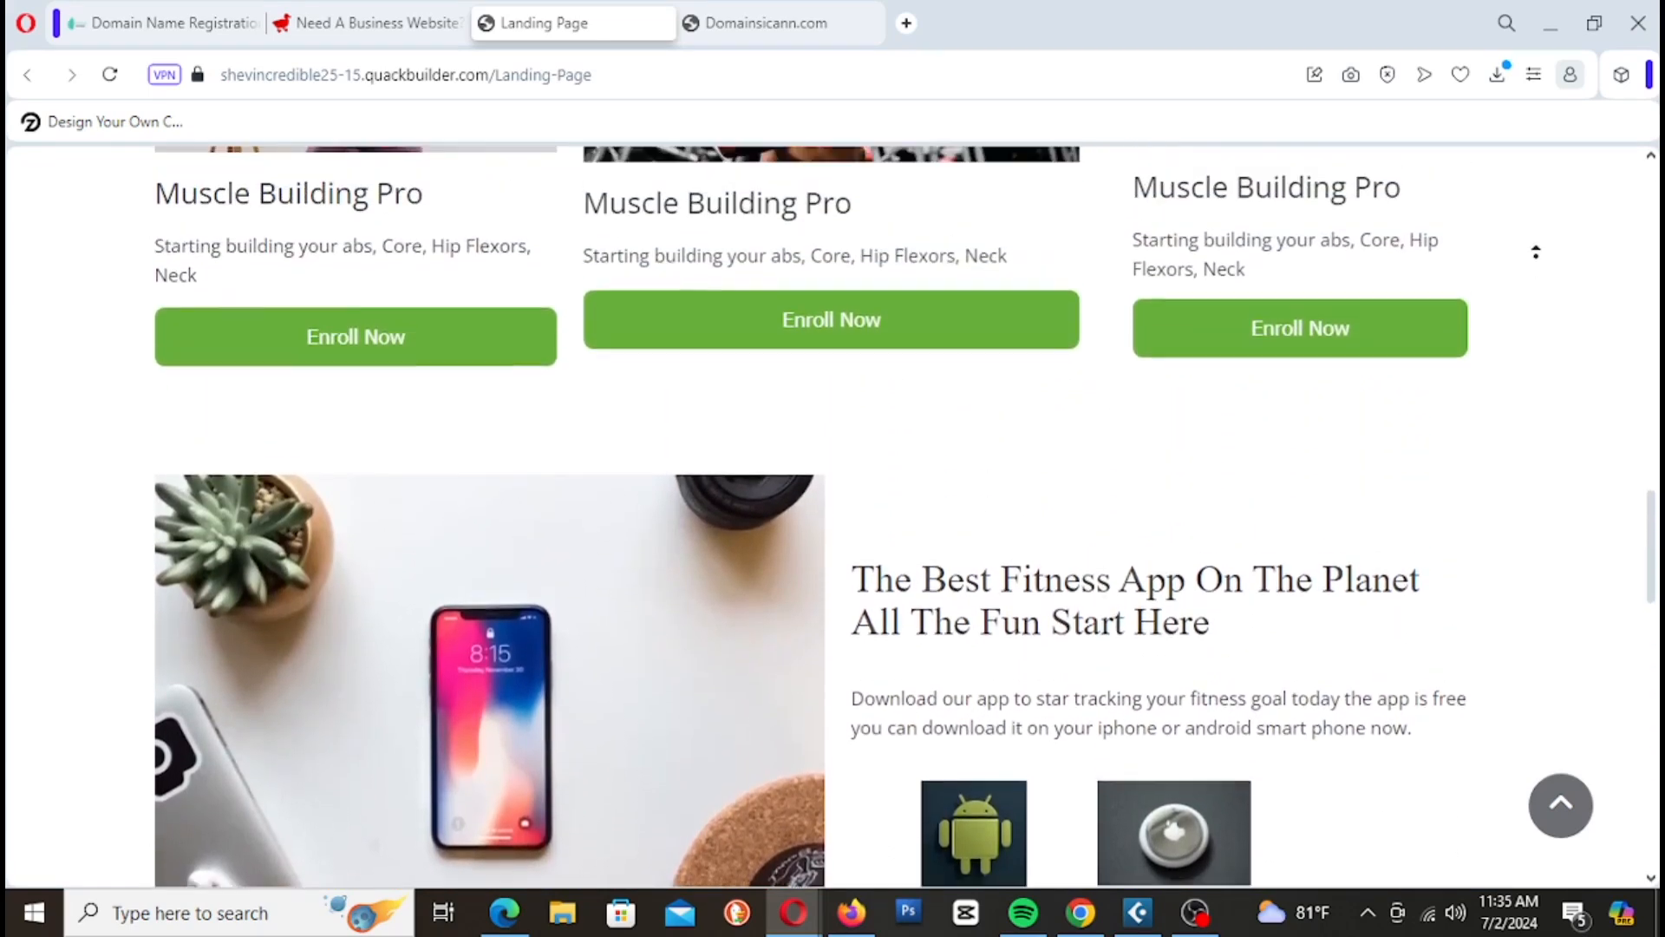
Step: Scroll back up to the top of the Amazing Fitness page past the Our Work and Our Process sections
scroll(1536, 251, "up", 2)
scroll(1536, 252, "up", 4)
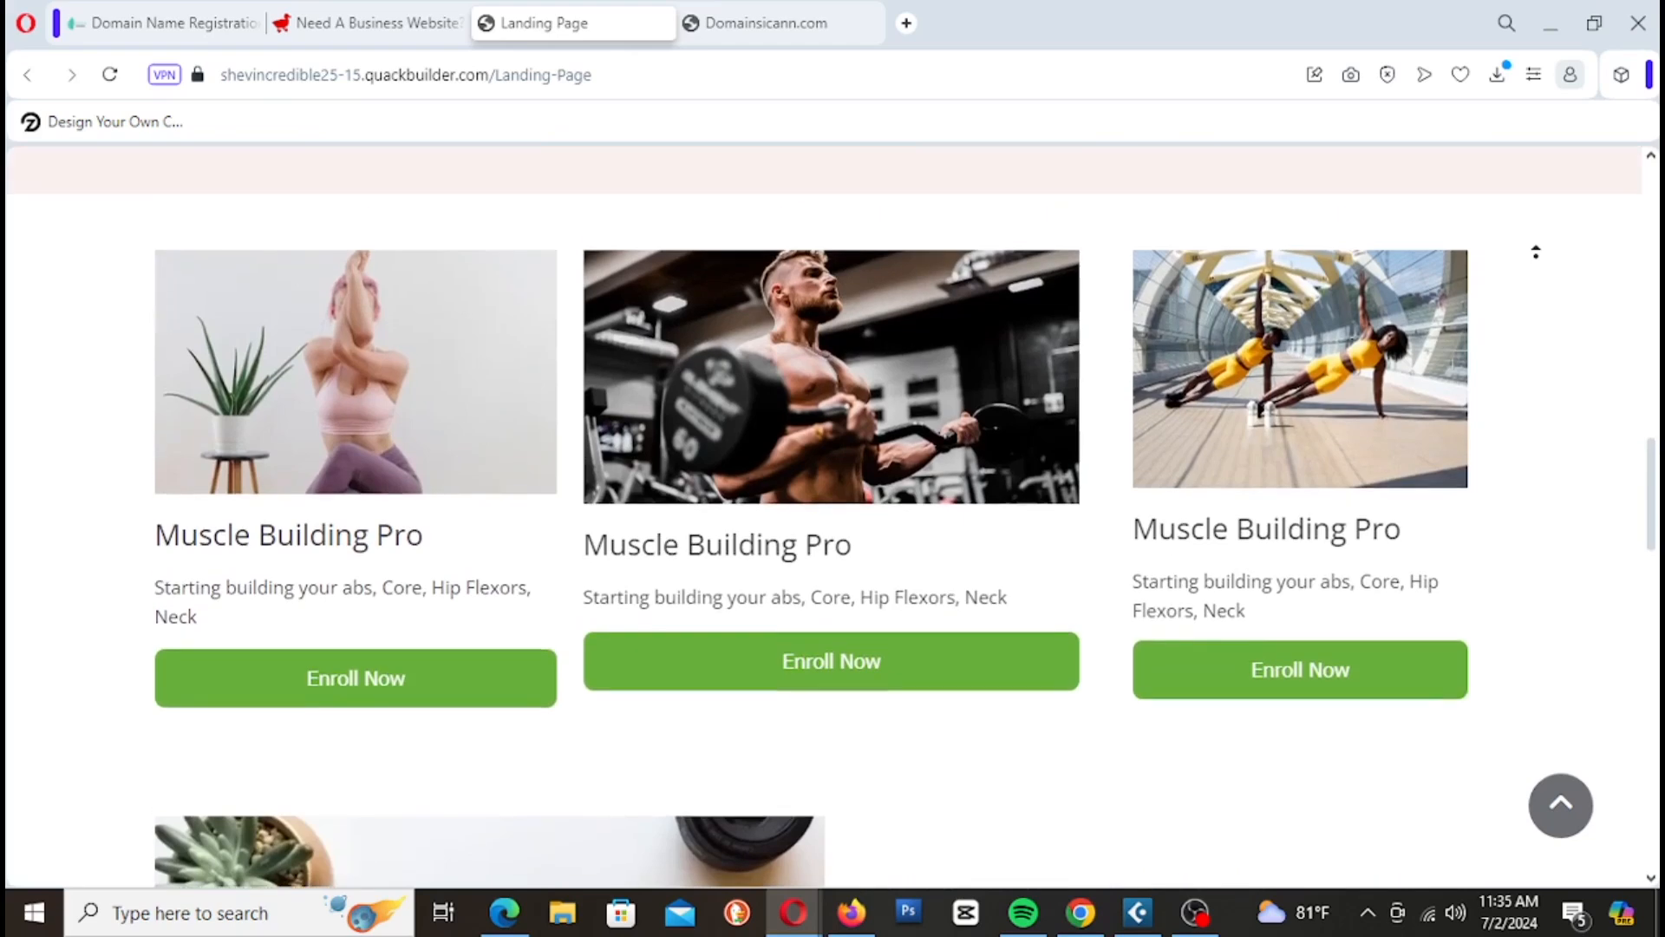
scroll(1533, 274, "up", 1)
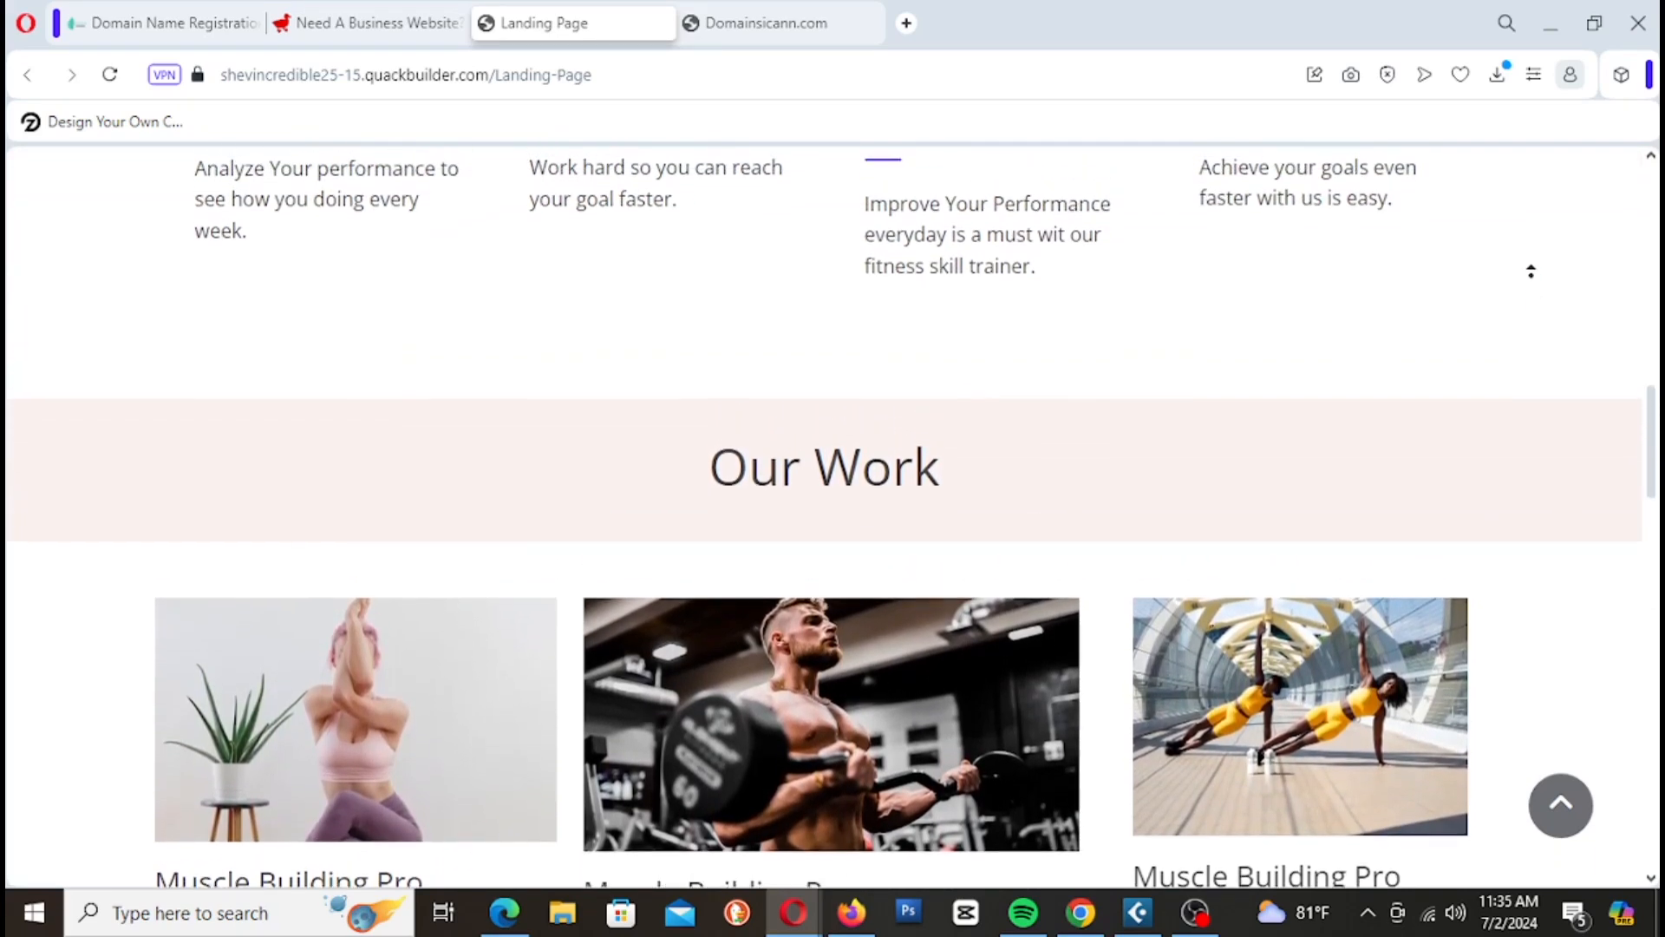
scroll(1531, 271, "up", 2)
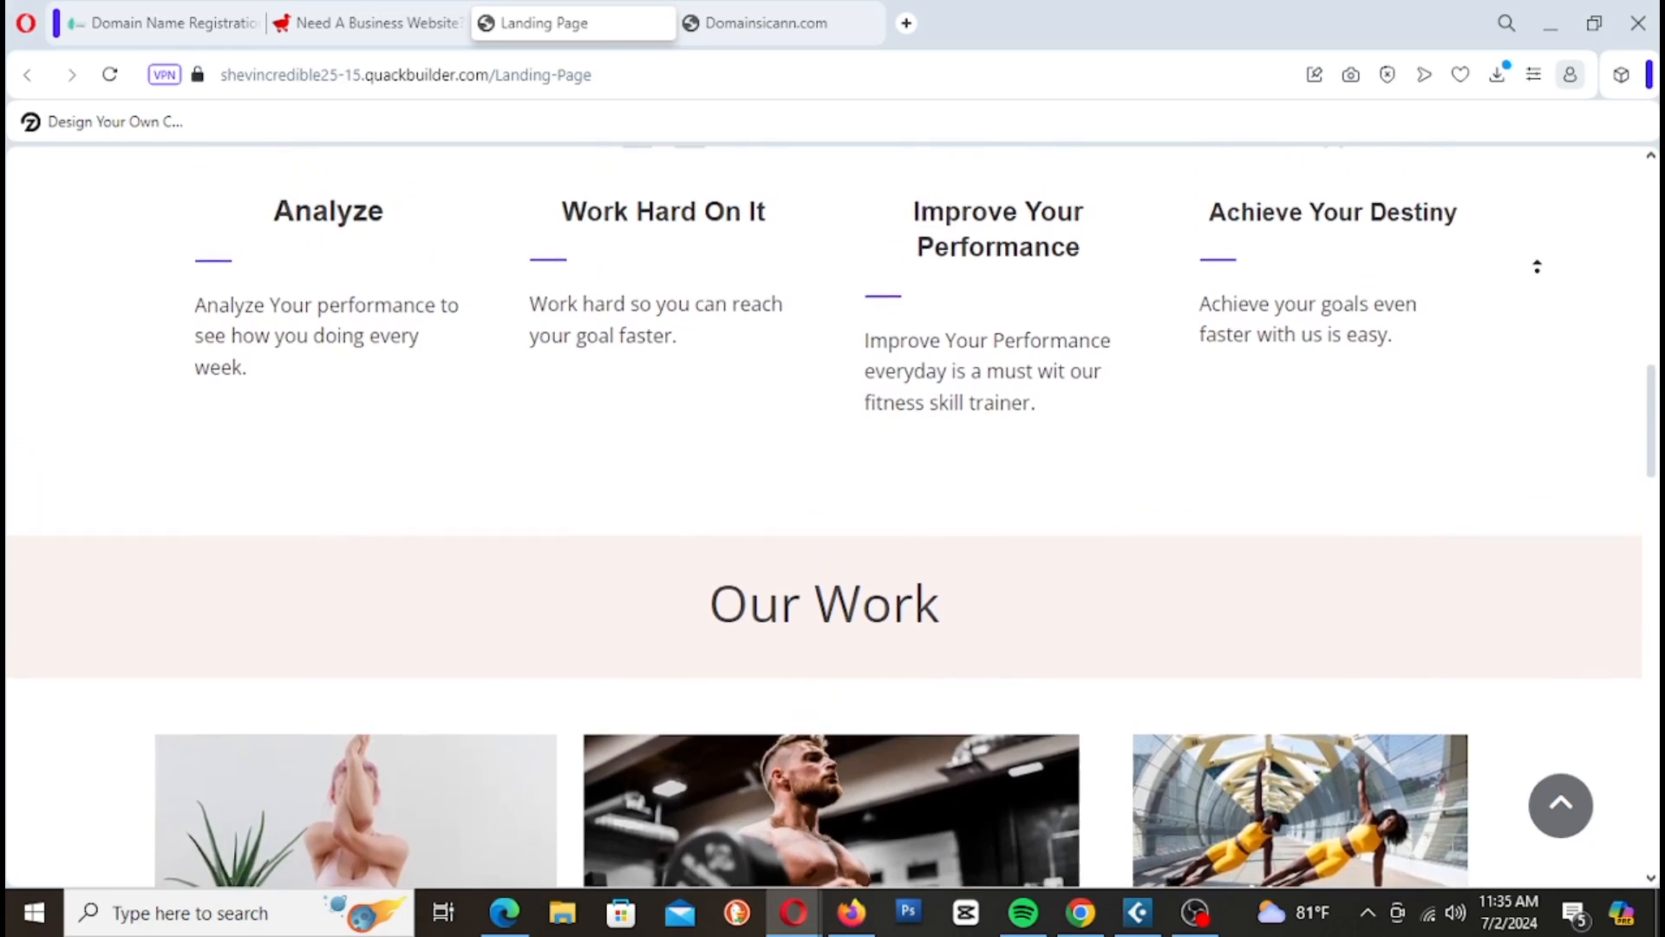
scroll(1537, 266, "up", 2)
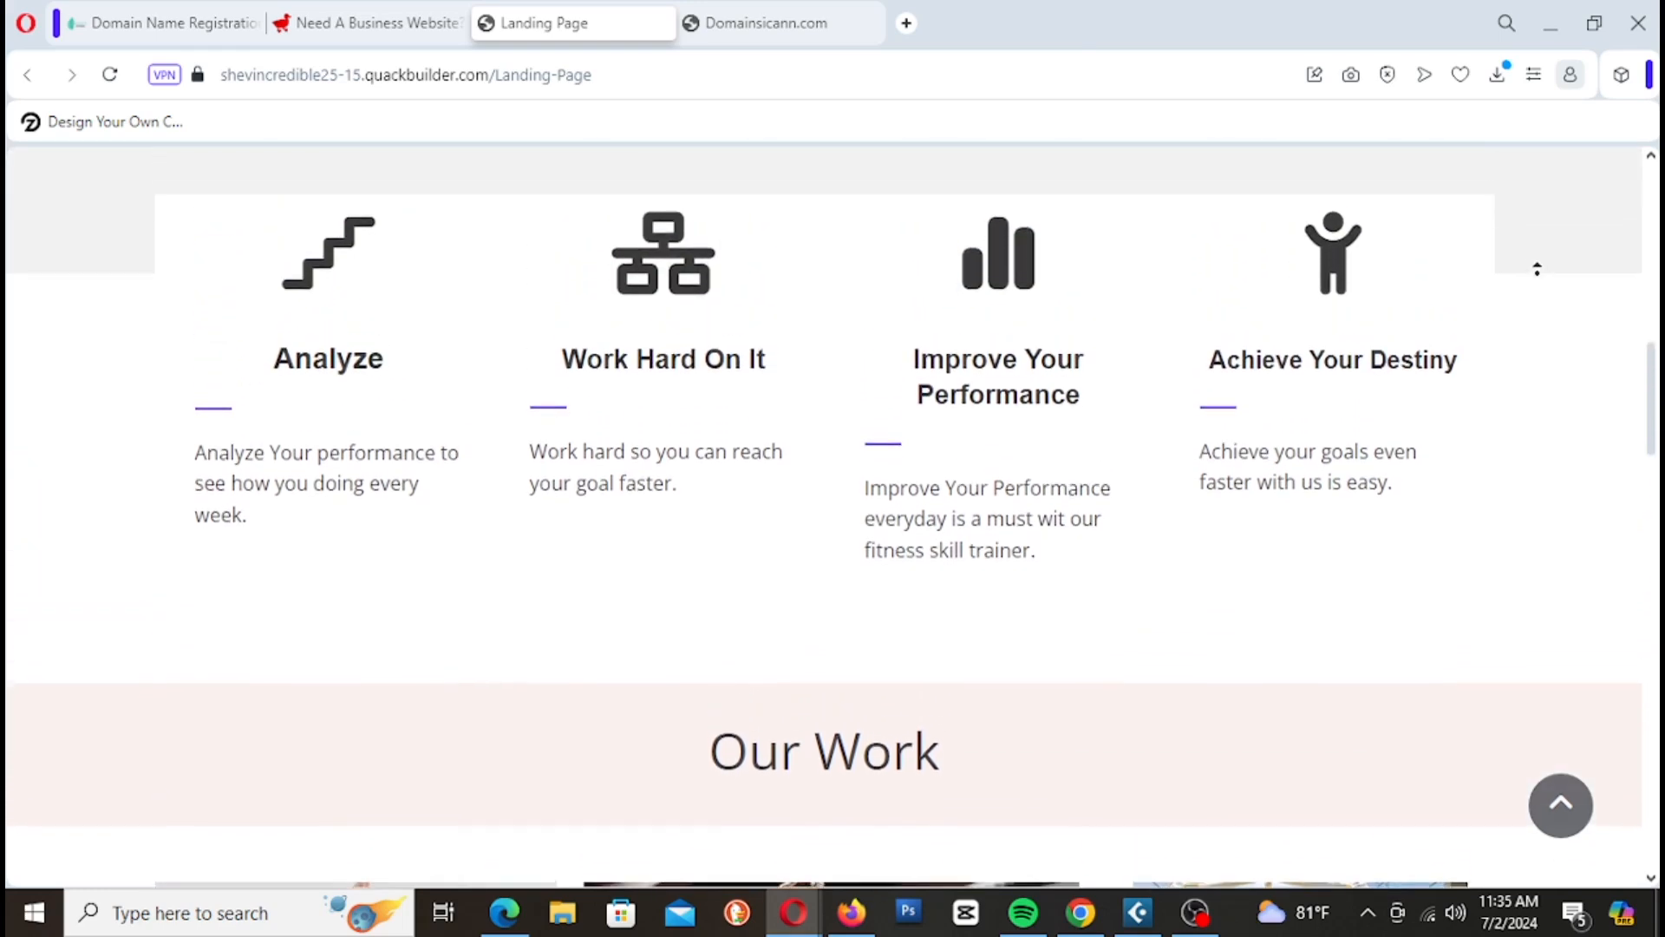
scroll(1536, 268, "up", 2)
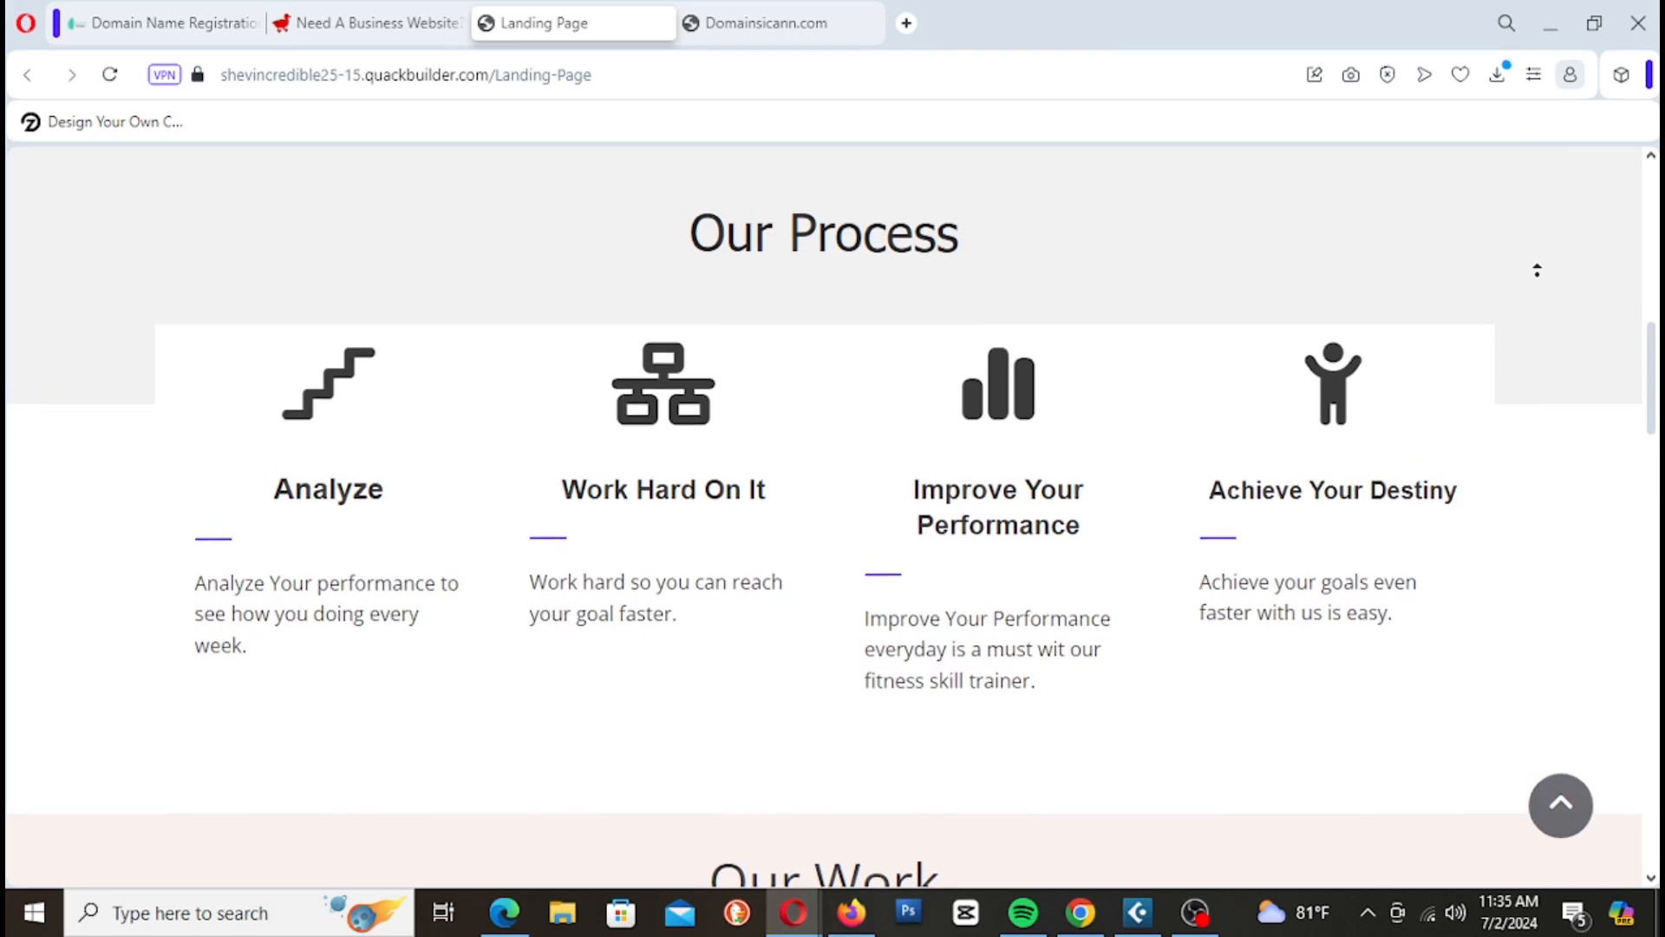
scroll(1537, 271, "up", 2)
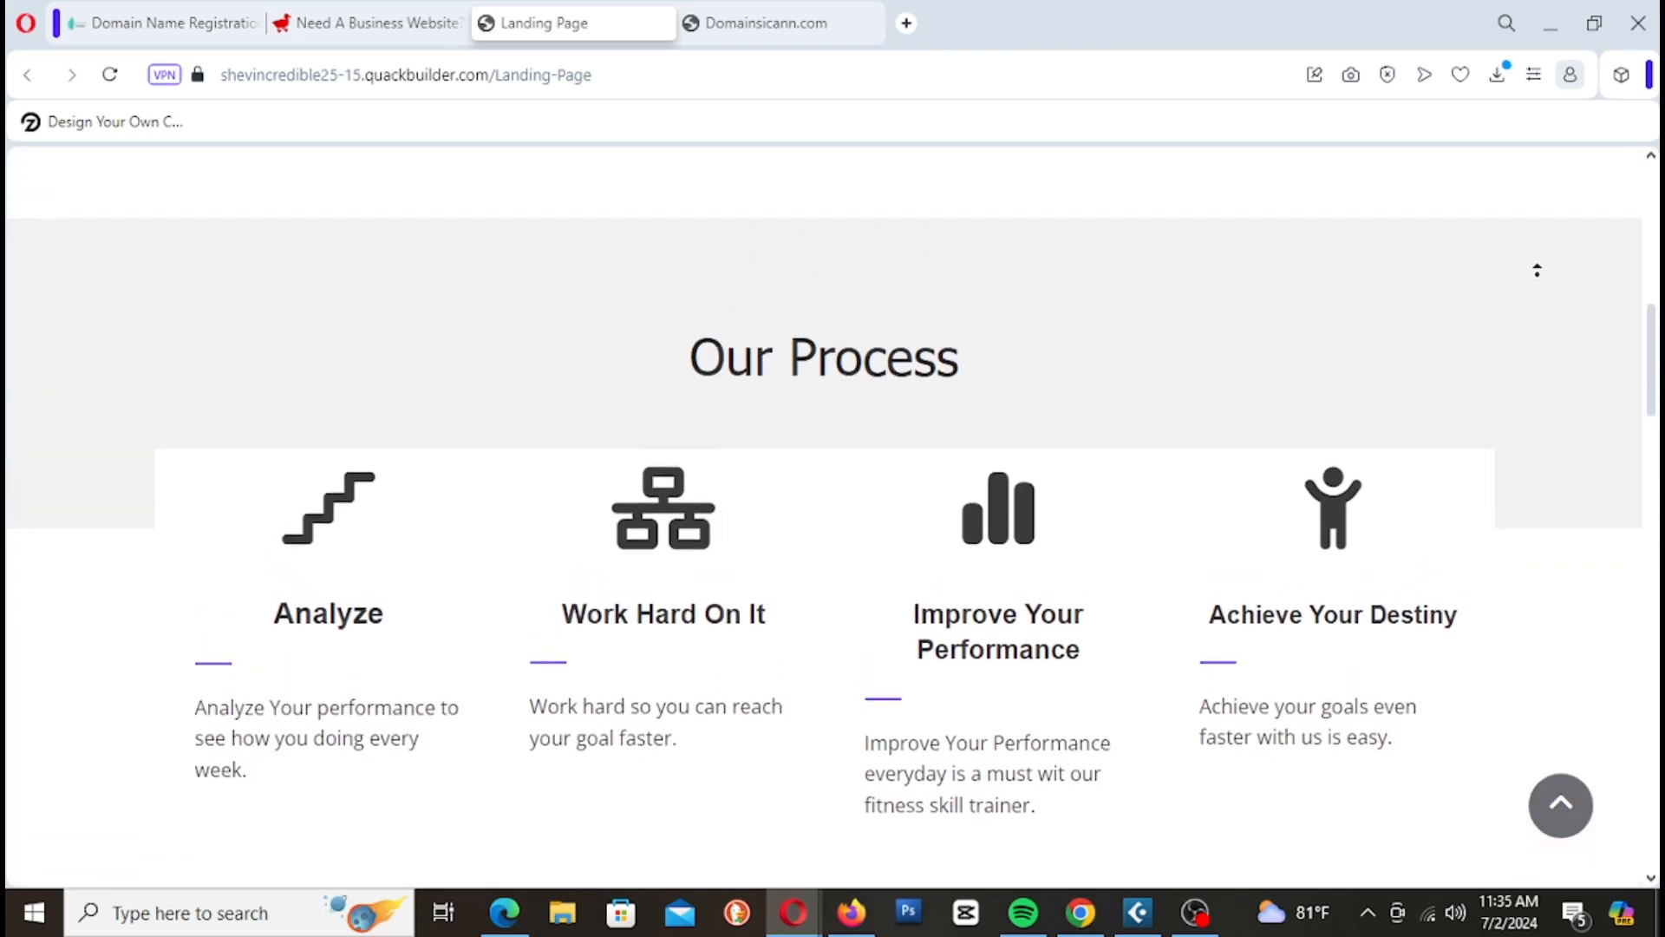
scroll(1537, 270, "up", 2)
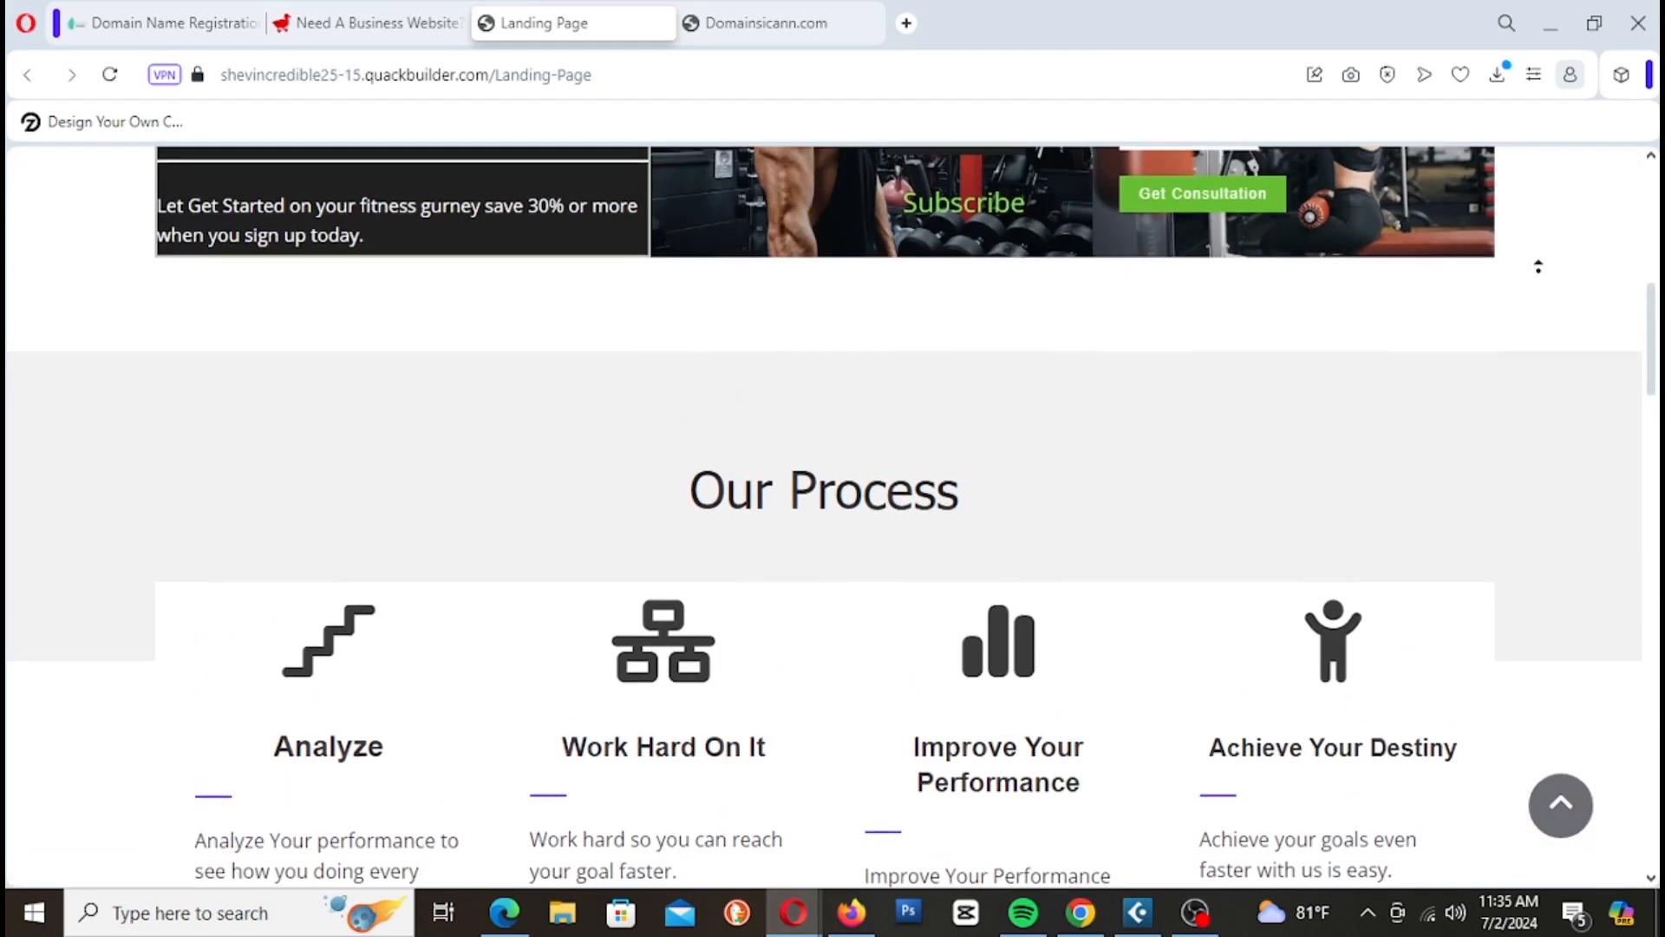
scroll(1536, 268, "up", 2)
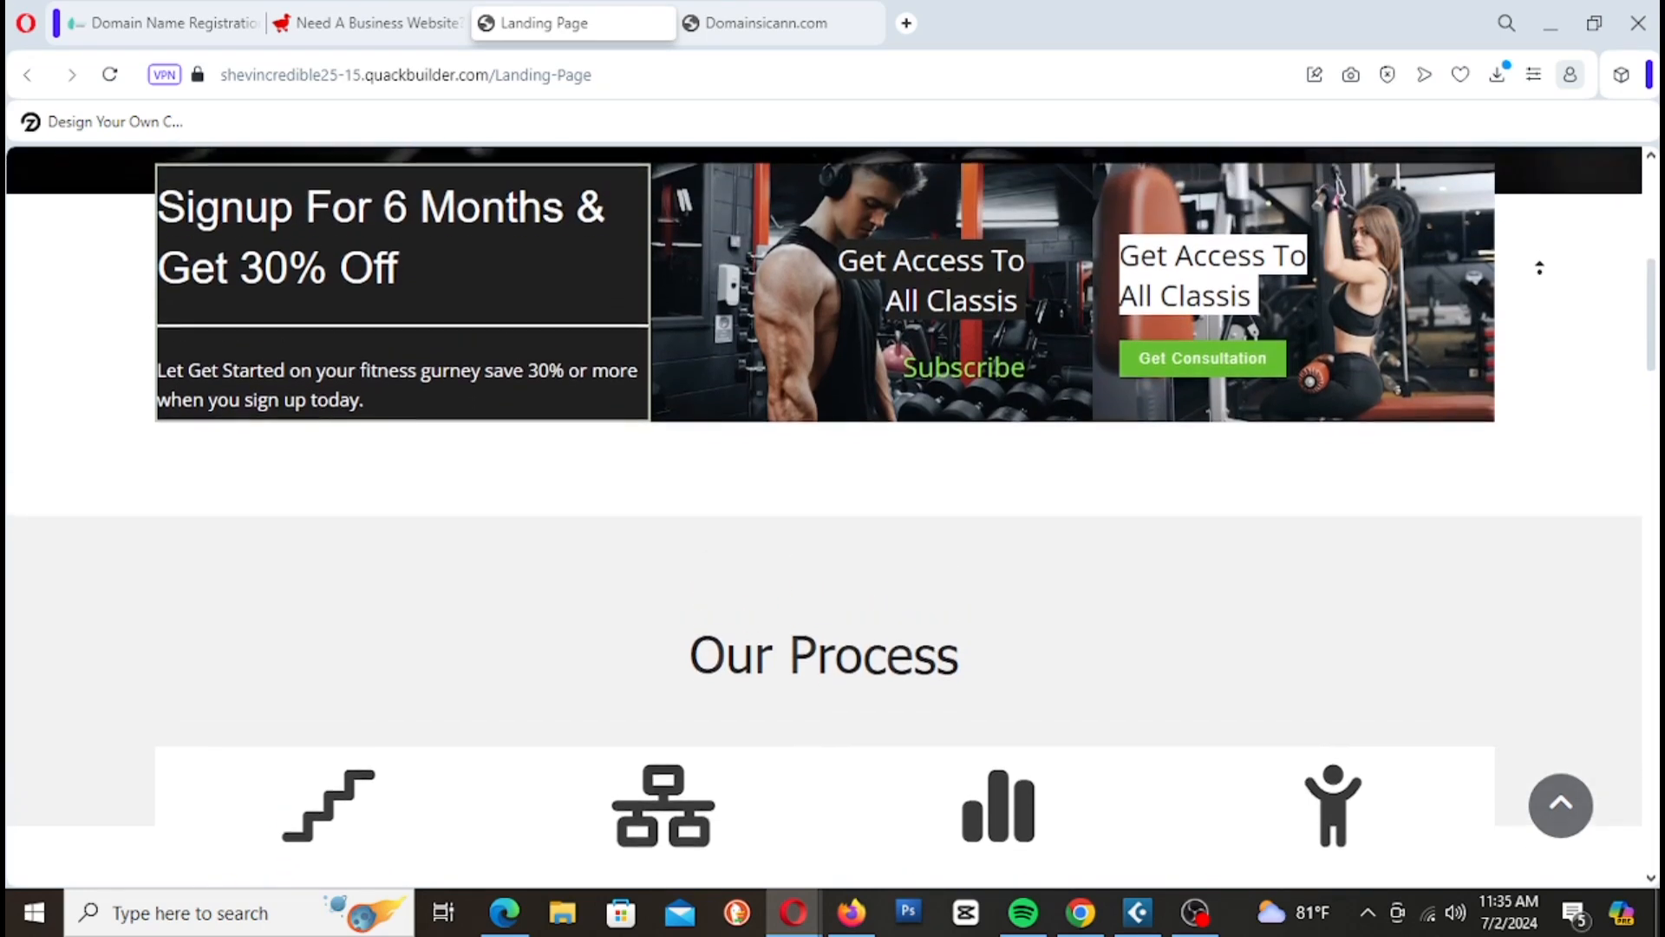
scroll(1540, 268, "up", 2)
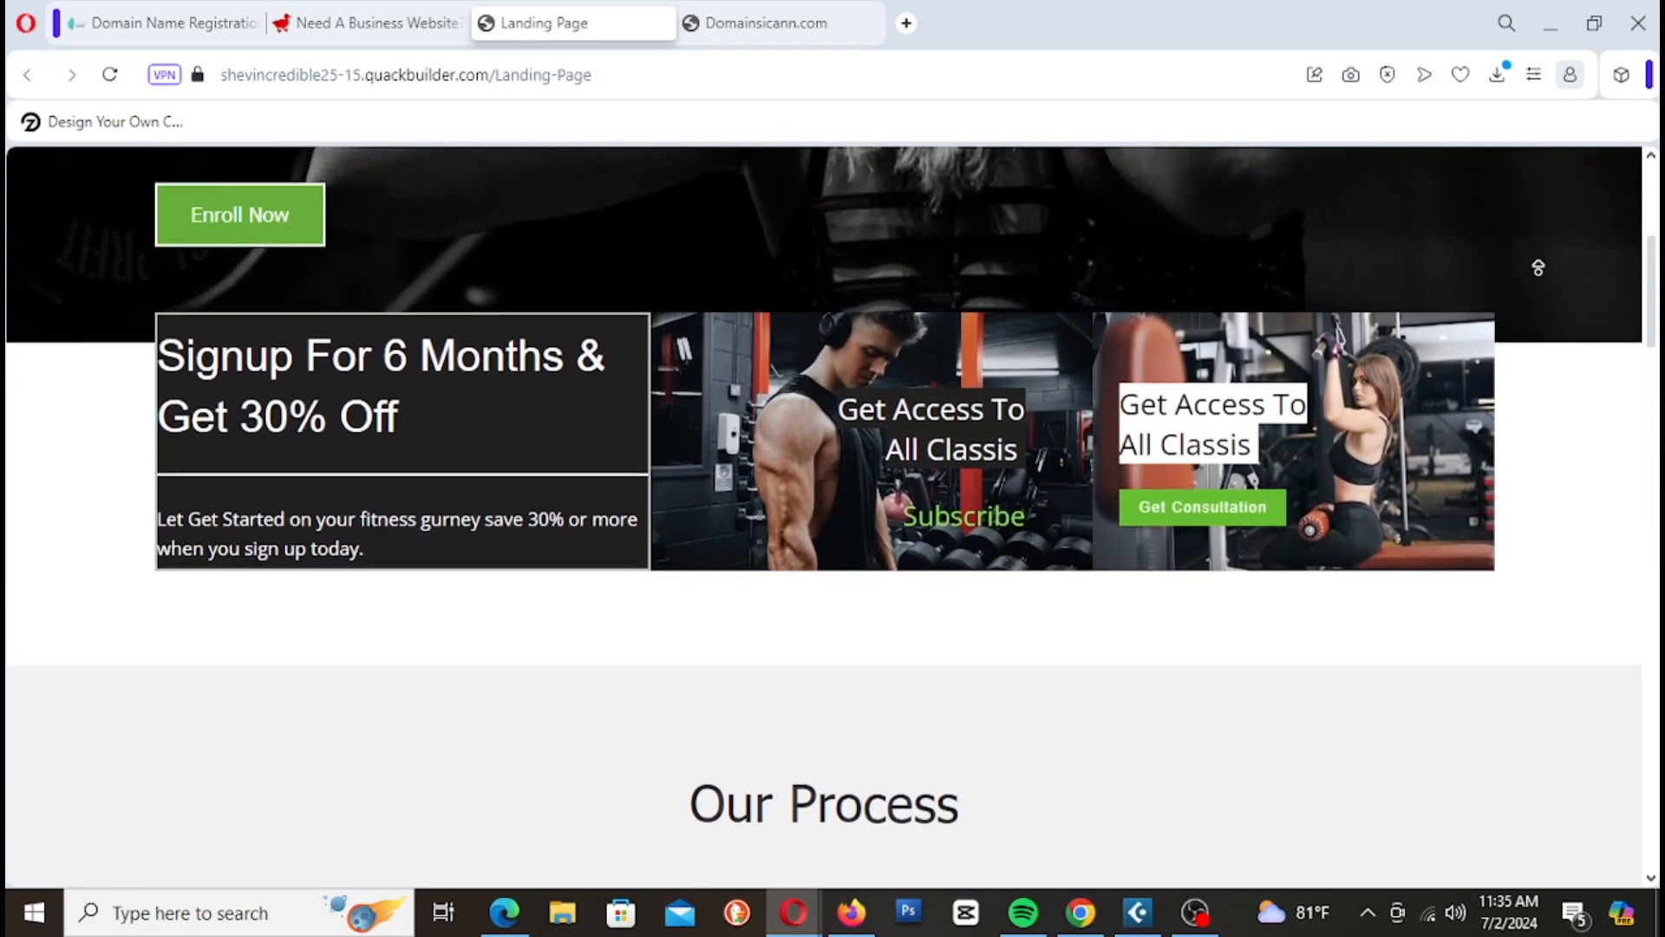
scroll(1537, 267, "up", 2)
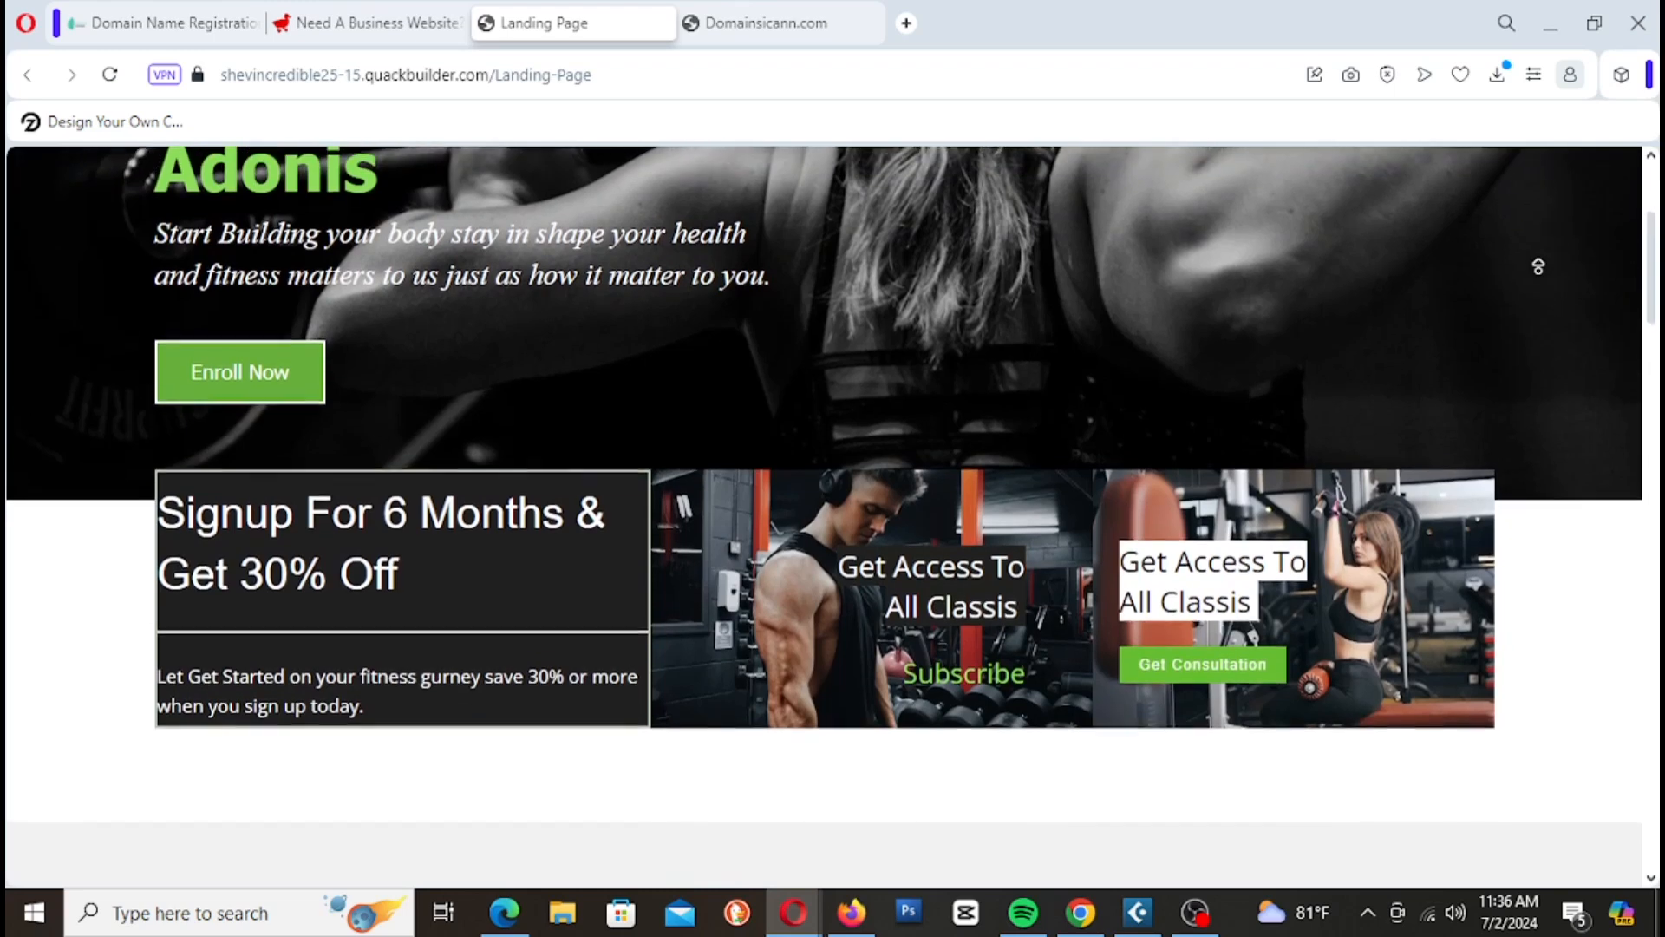
scroll(1538, 266, "up", 1)
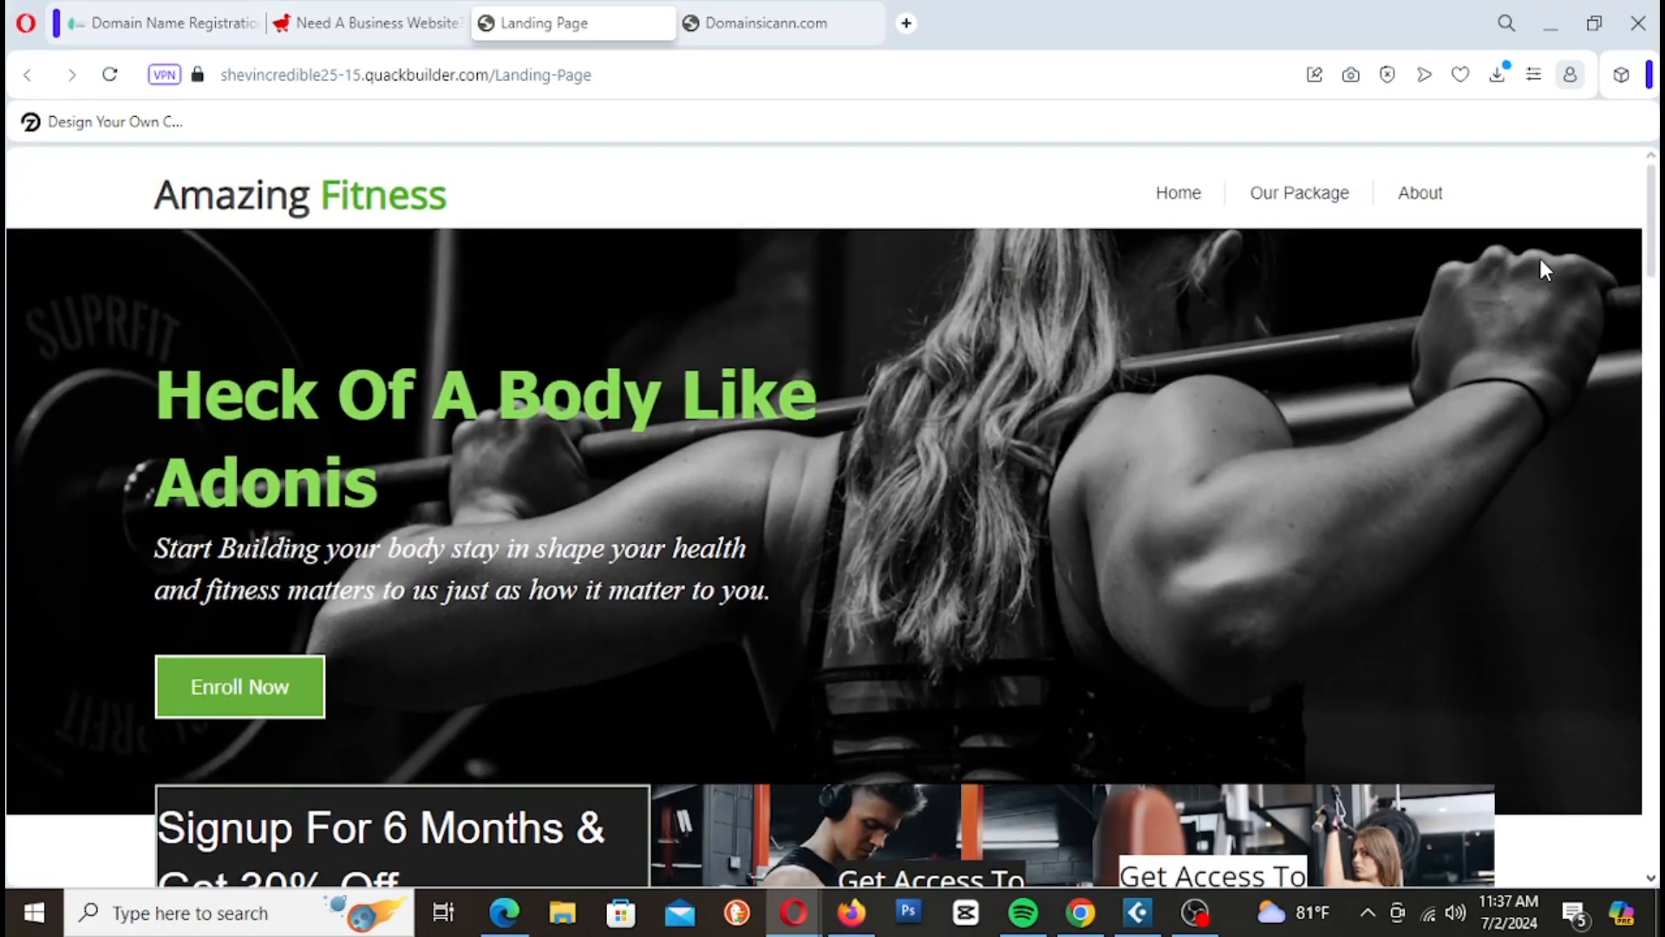
scroll(1541, 267, "down", 2)
scroll(1538, 257, "down", 2)
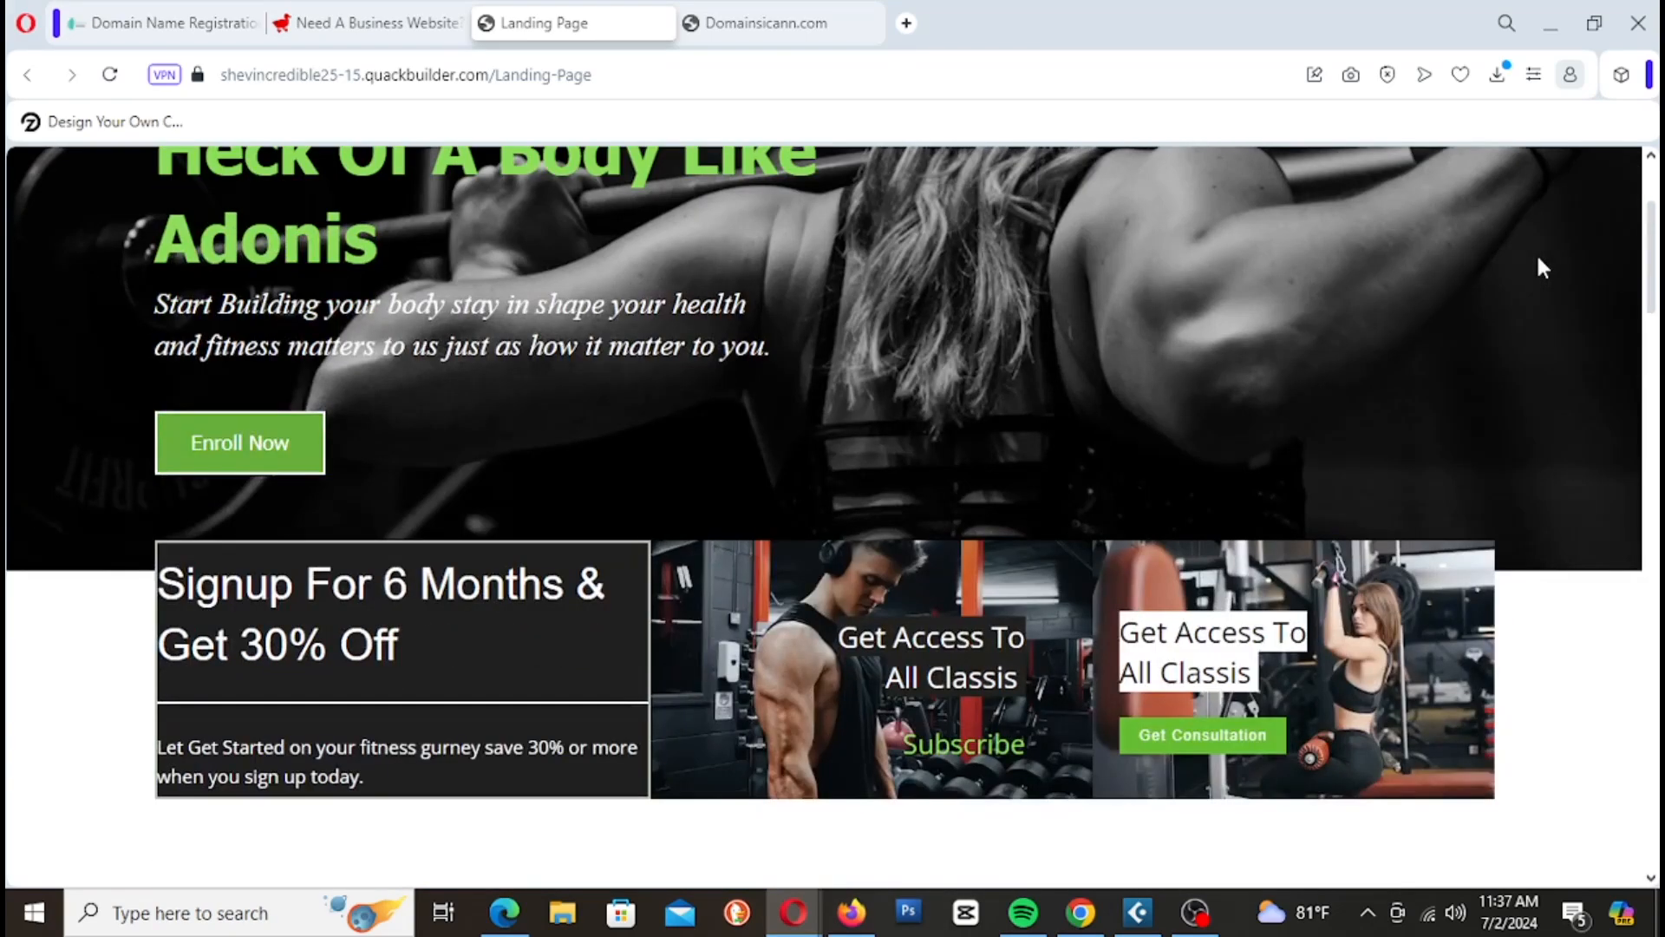
scroll(1537, 253, "up", 2)
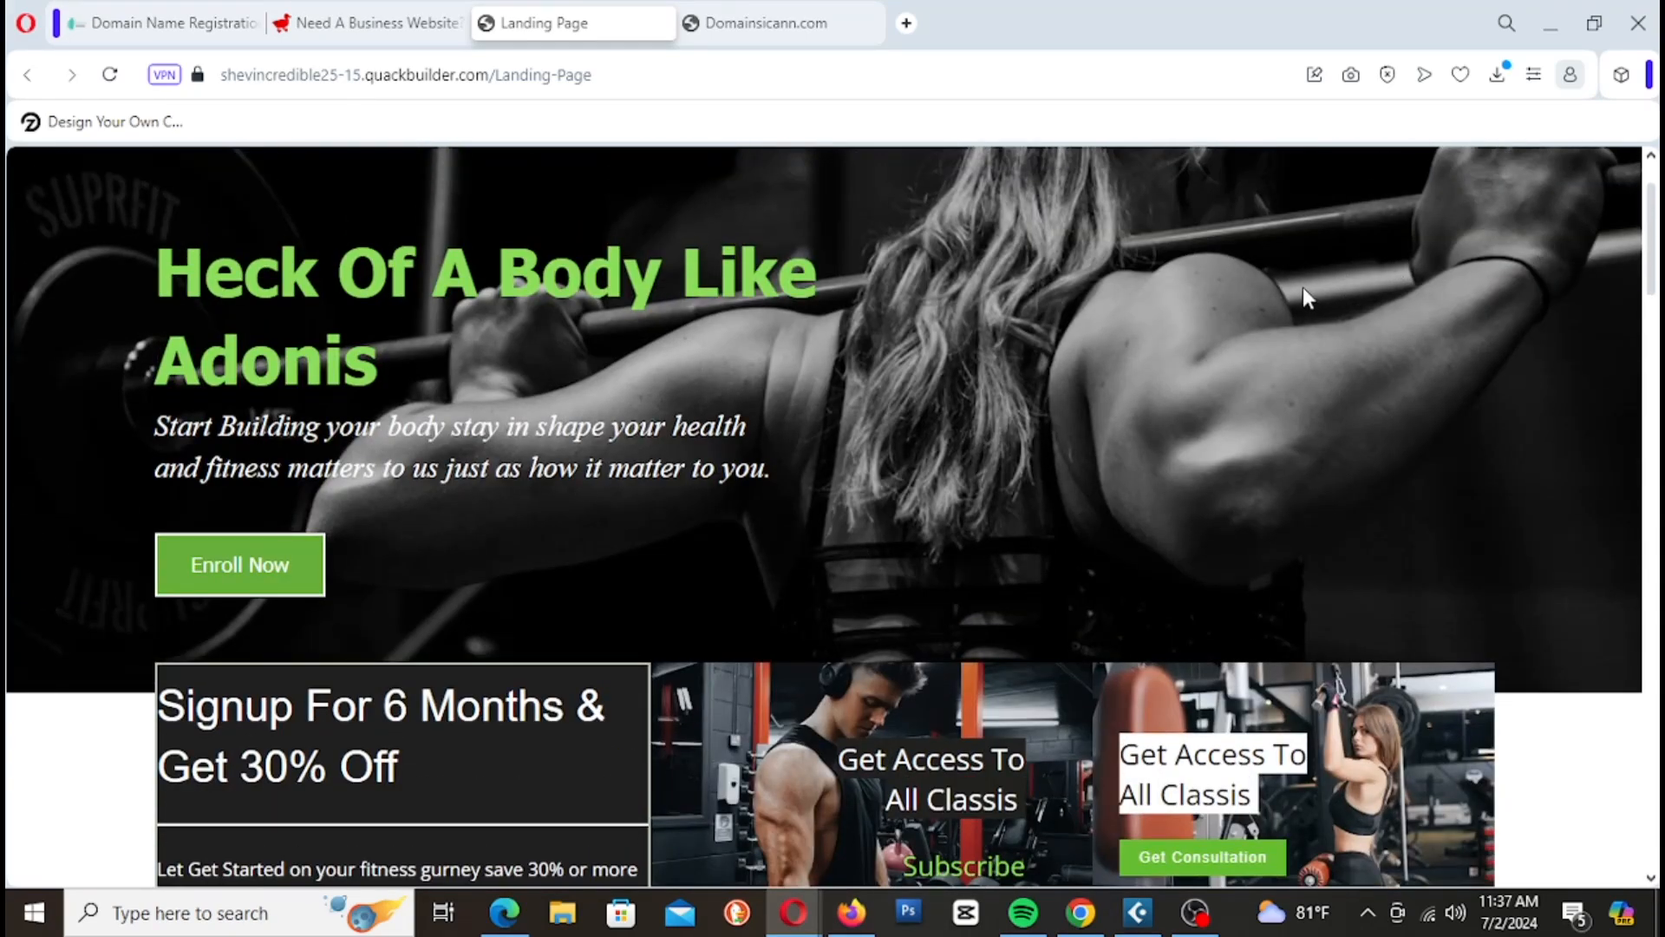